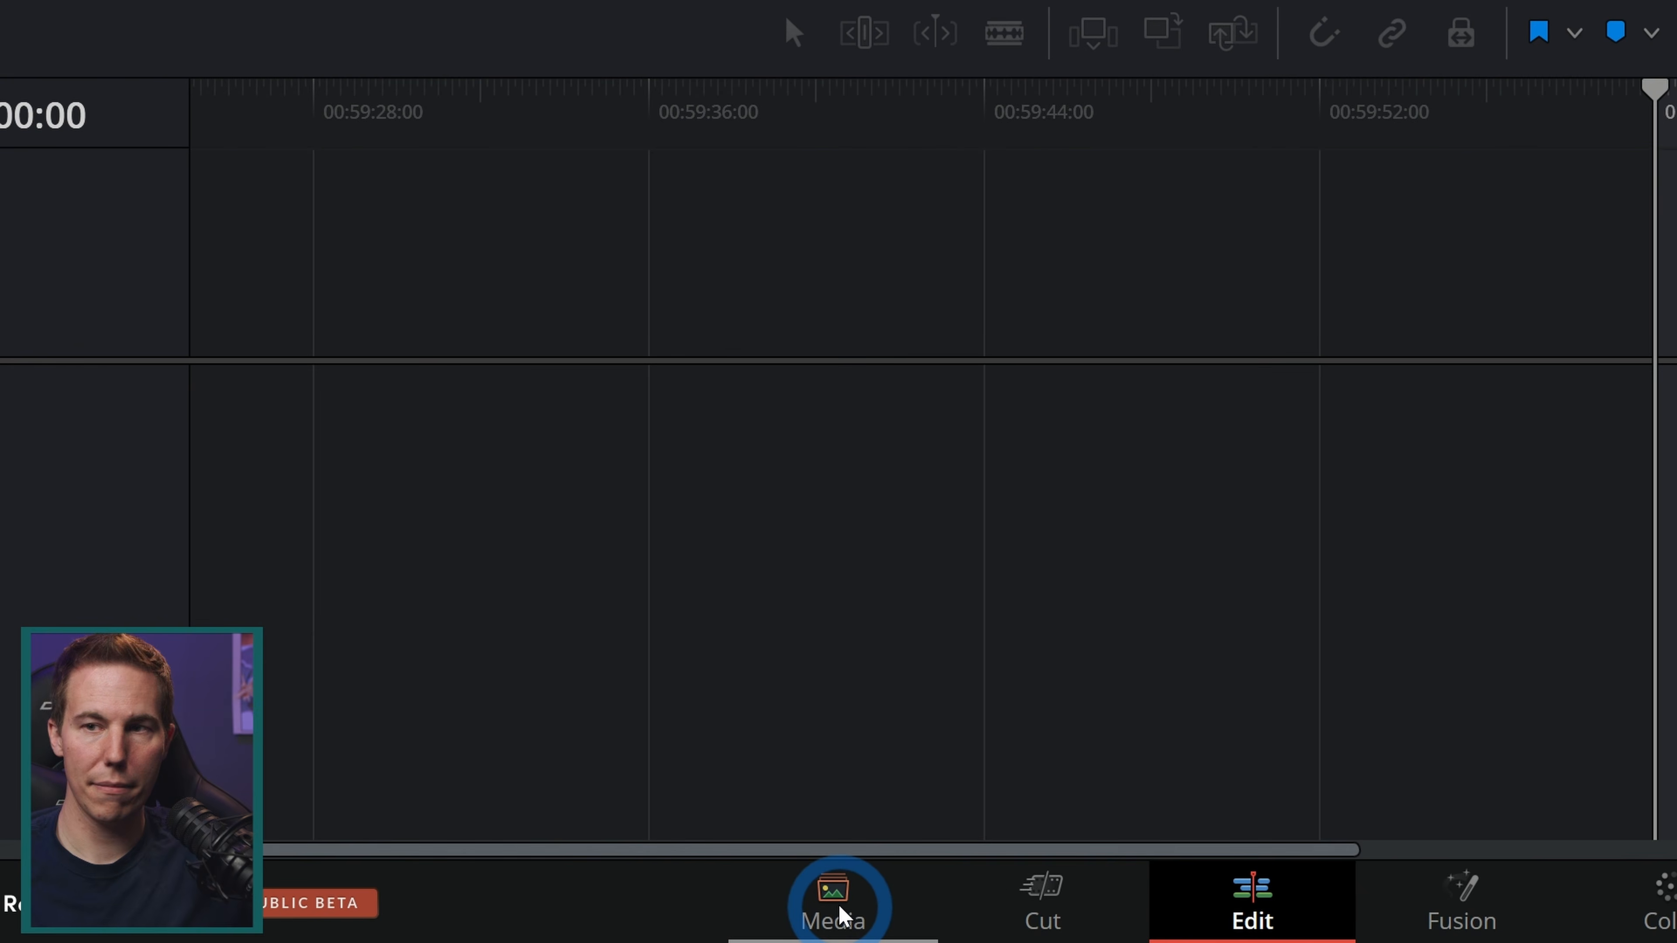
Step: Open the Media page and add the Audio, Footage, Matte_Paintings, TIE_Fighters and VFX_Bakes folders to the media pool as bins
{"action": "left_click", "coordinate": [839, 915]}
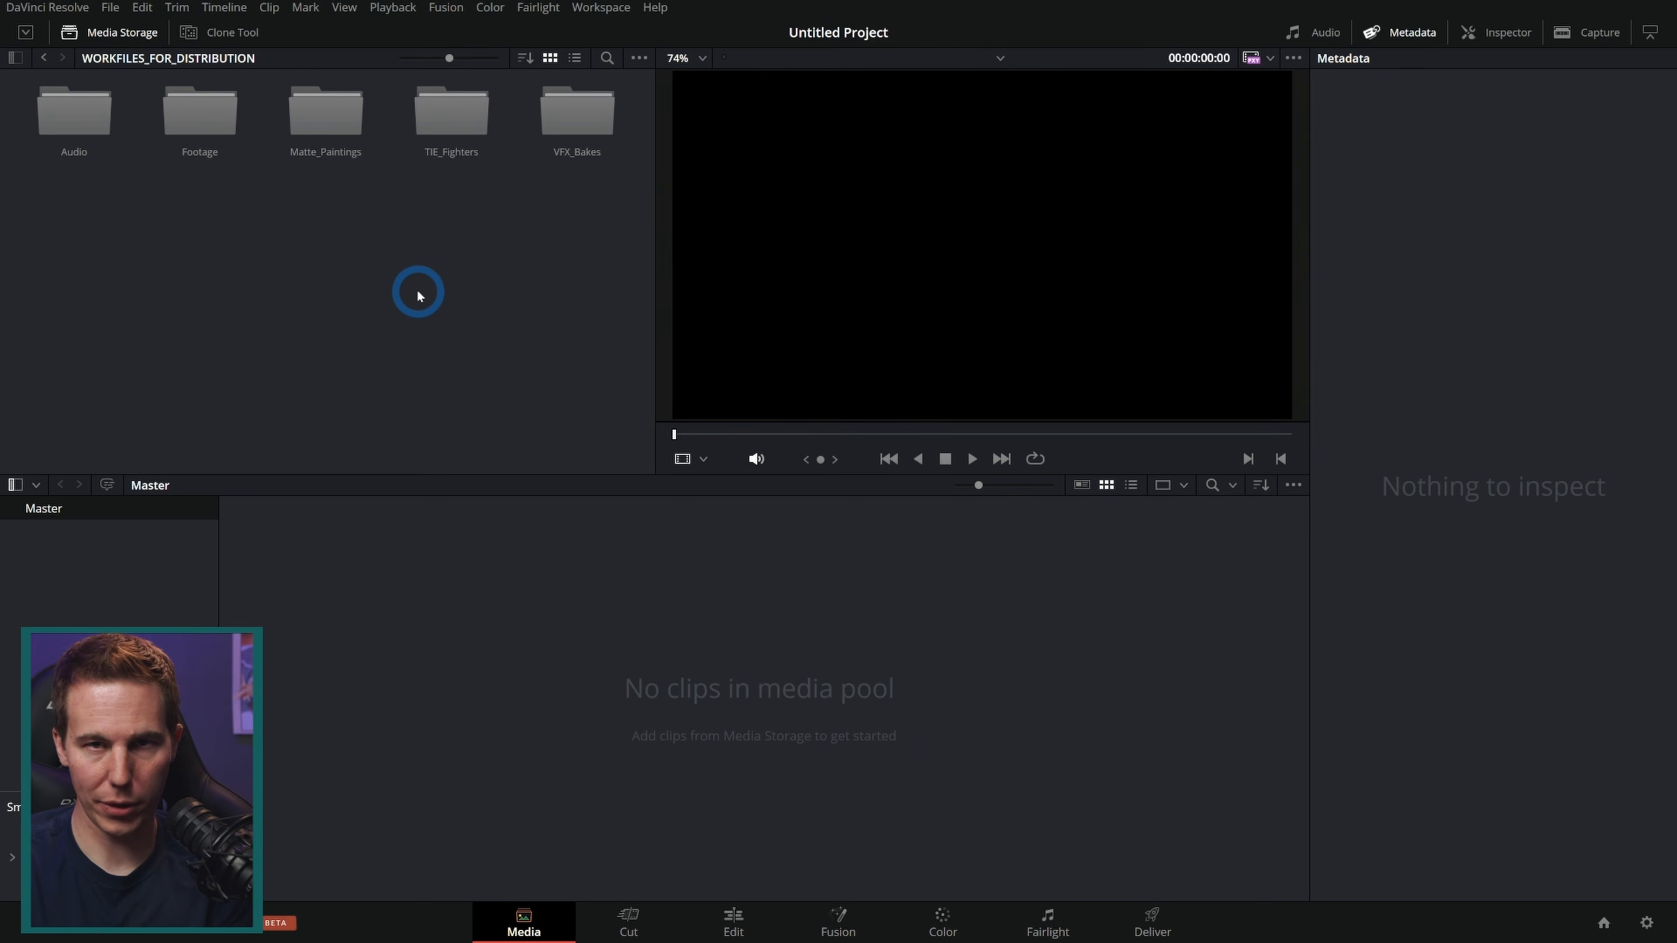
{"action": "right_click", "coordinate": [316, 177]}
{"action": "left_click_drag", "start_coordinate": [315, 177], "coordinate": [44, 106]}
{"action": "left_click", "coordinate": [259, 186]}
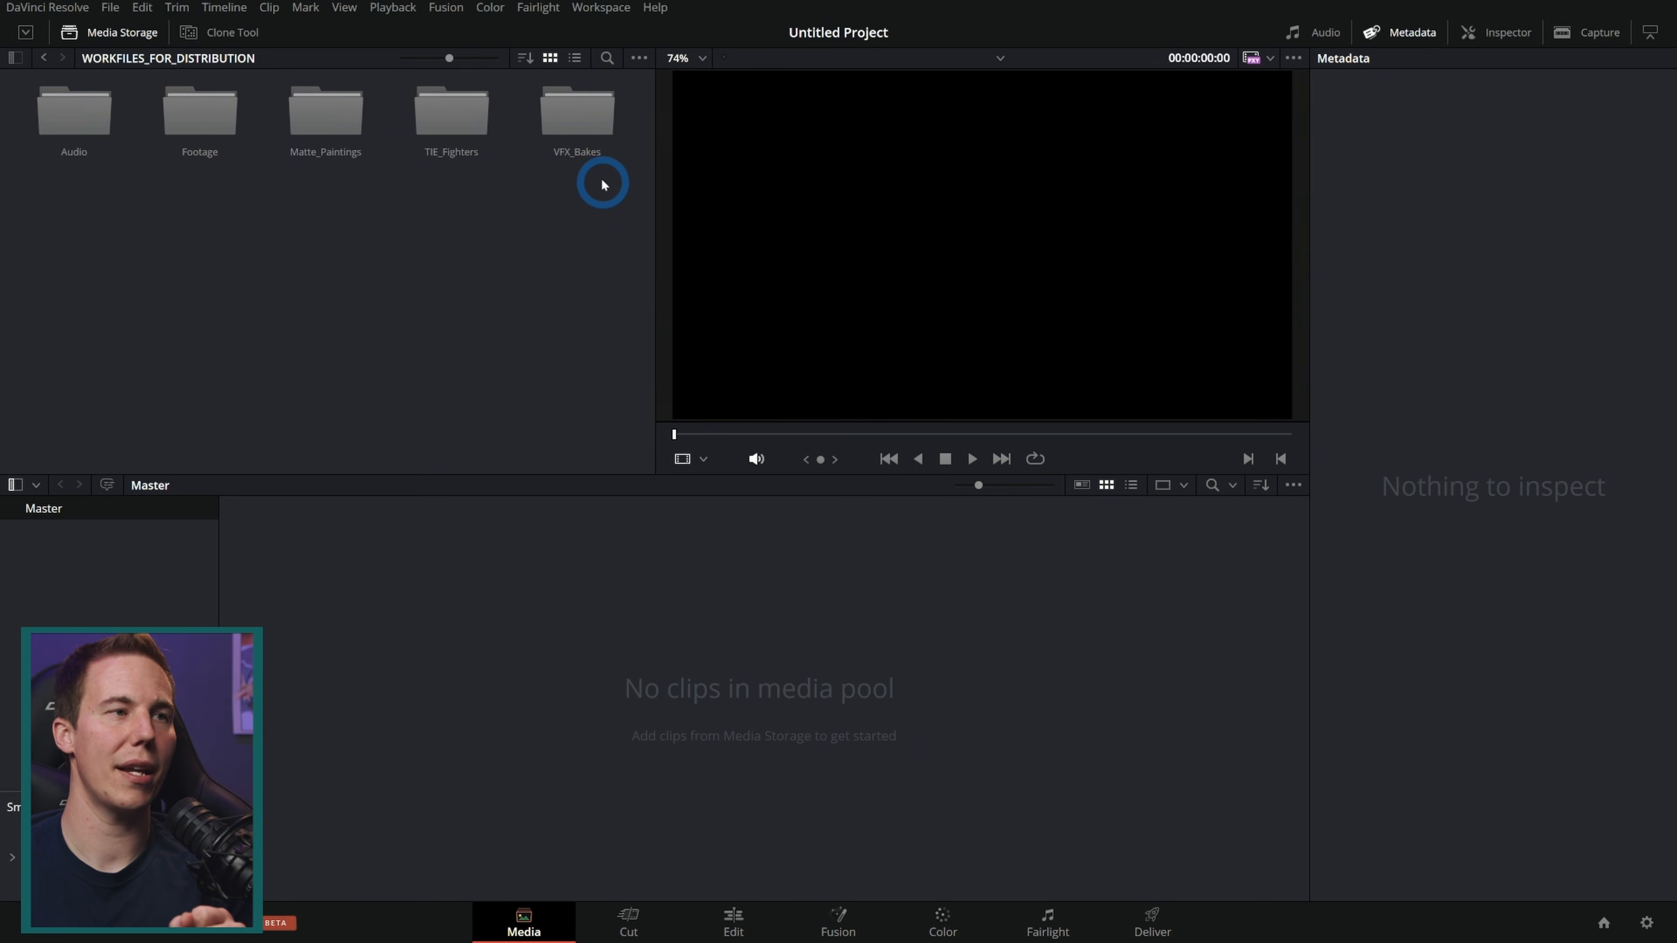
{"action": "left_click_drag", "start_coordinate": [600, 220], "coordinate": [73, 107]}
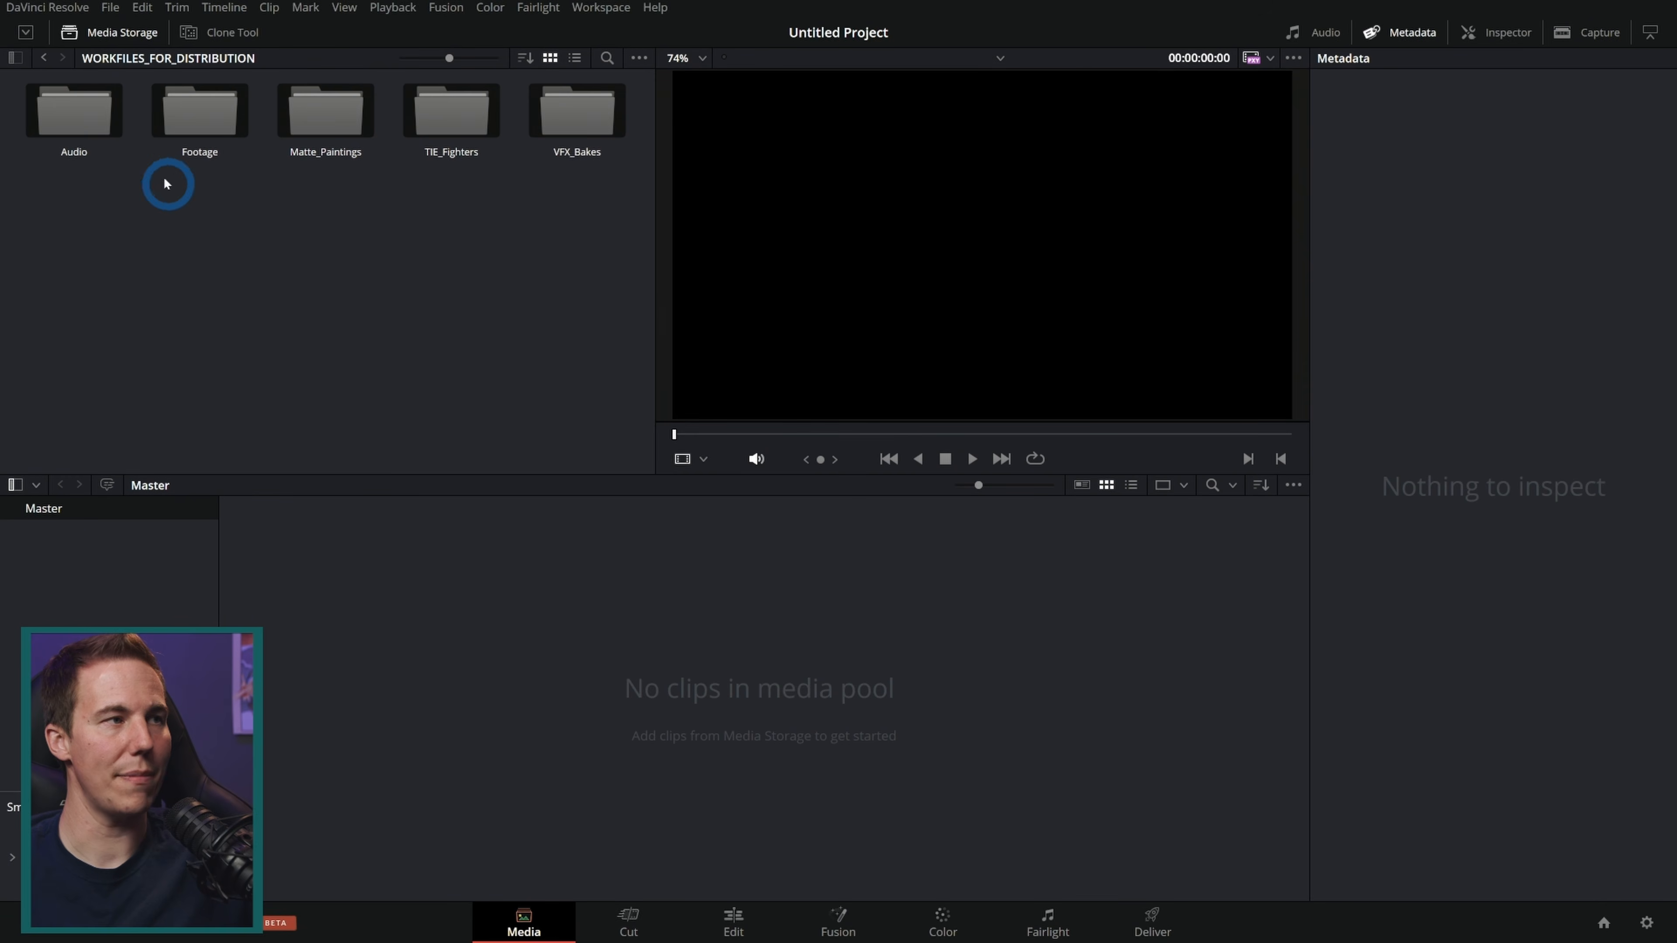
{"action": "left_click_drag", "start_coordinate": [74, 112], "coordinate": [86, 554]}
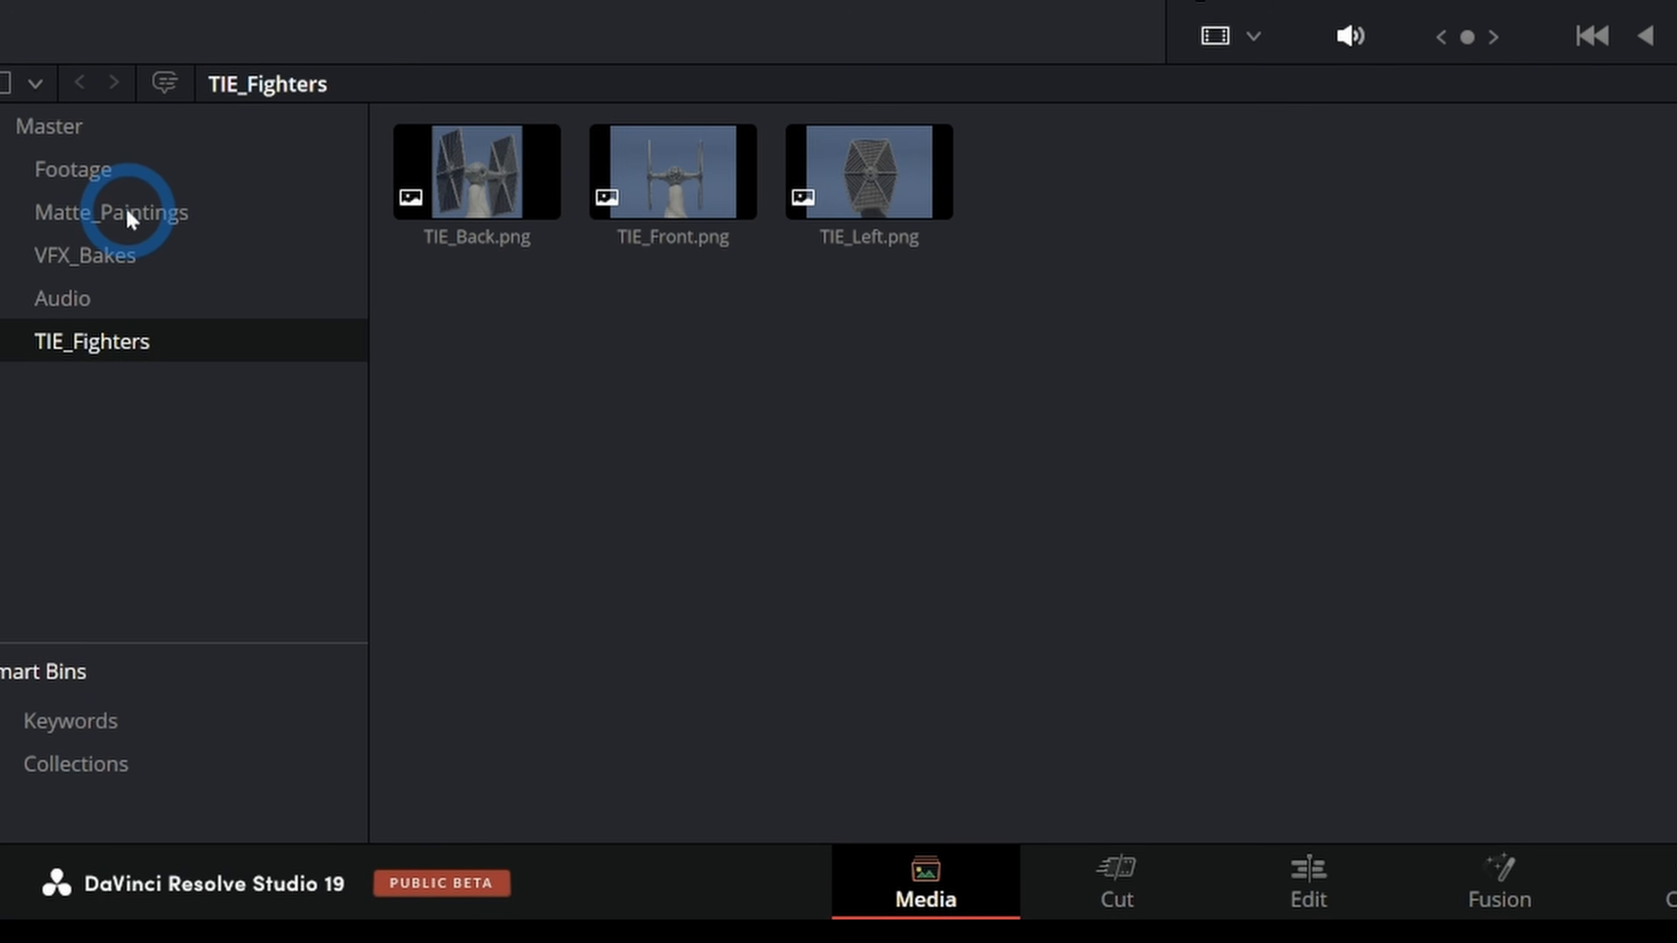
Step: Browse the contents of the TIE_Fighters, Footage and Master bins
{"action": "left_click", "coordinate": [118, 302]}
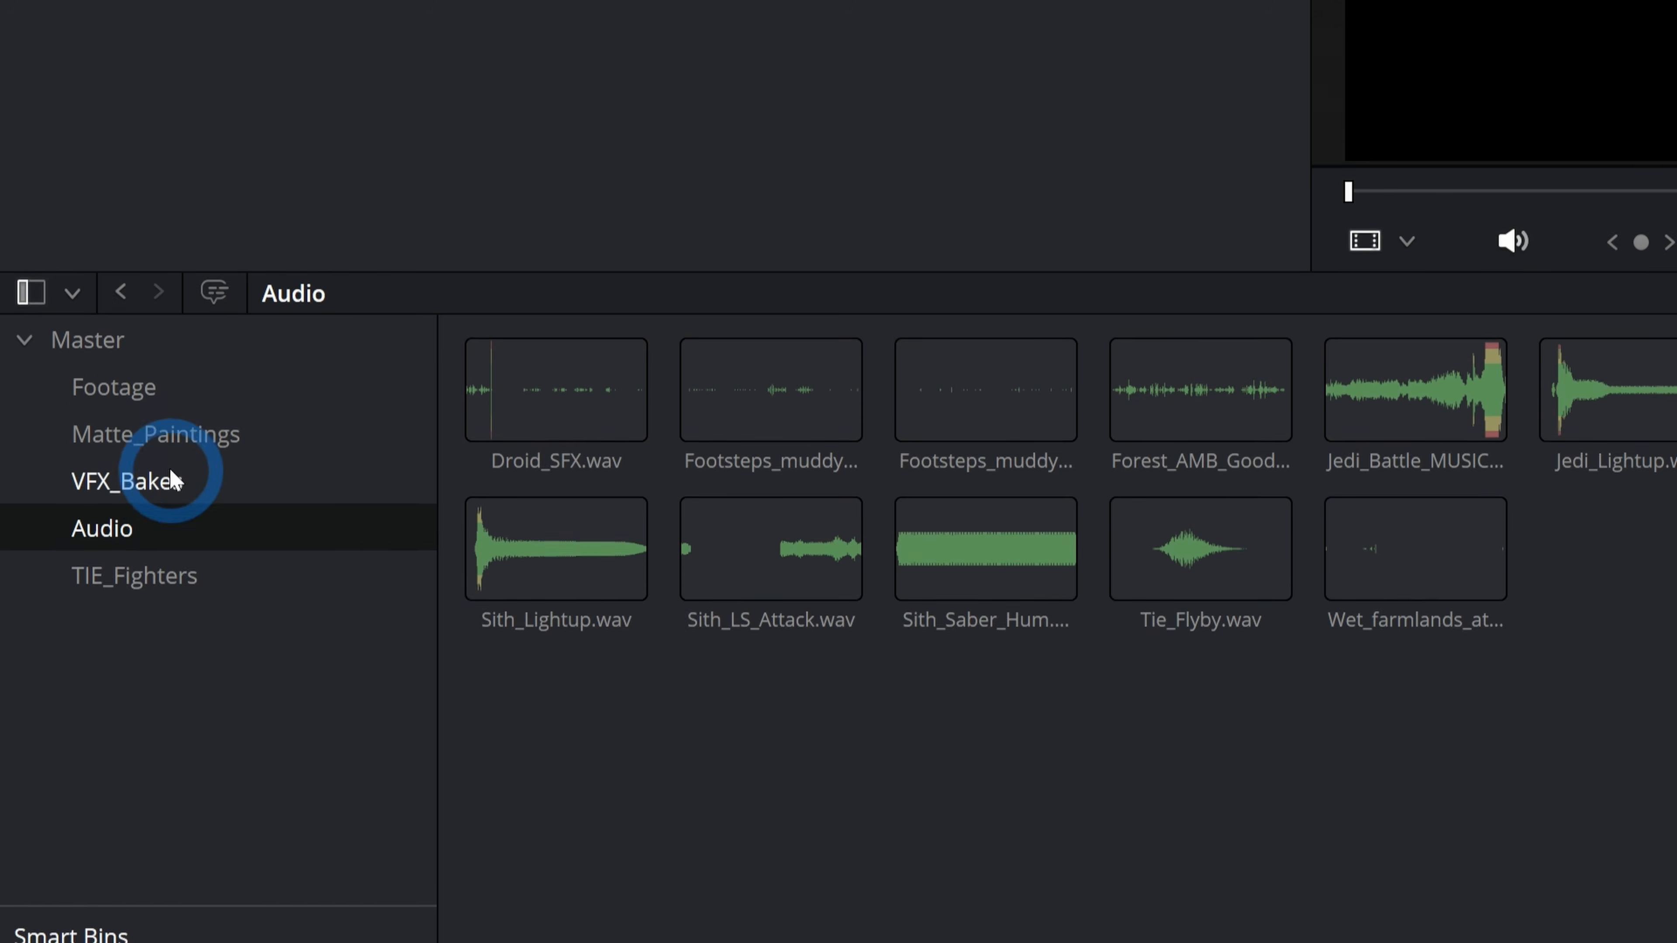
{"action": "left_click", "coordinate": [169, 467]}
{"action": "left_click", "coordinate": [164, 434]}
{"action": "left_click", "coordinate": [155, 449]}
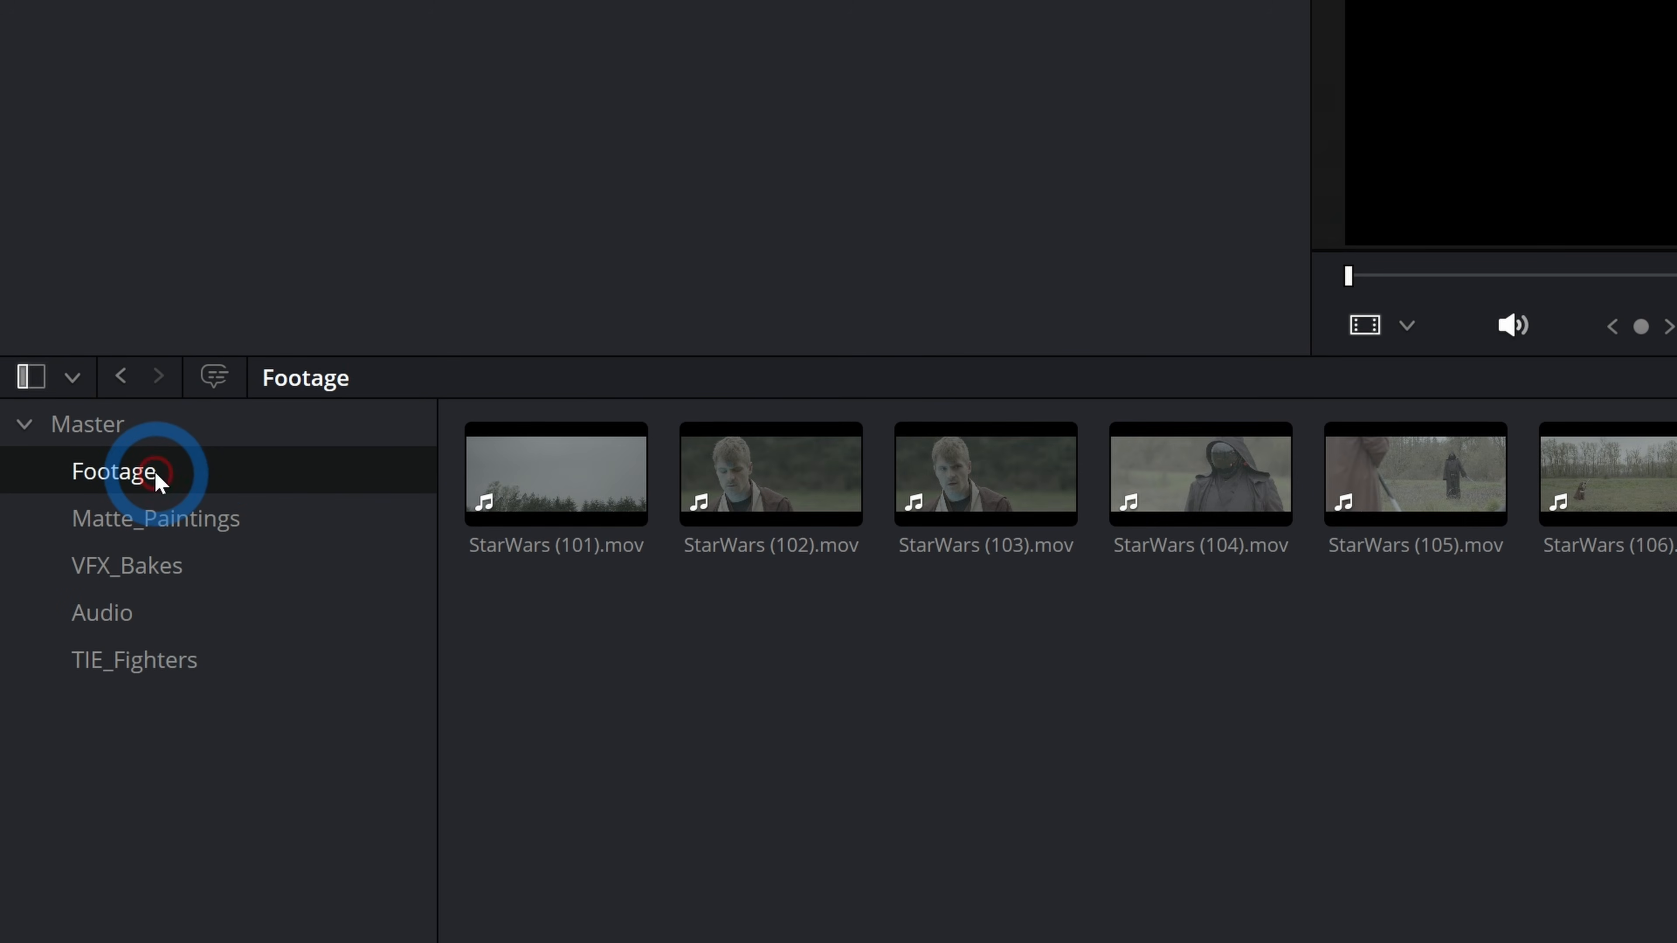
{"action": "left_click", "coordinate": [142, 426]}
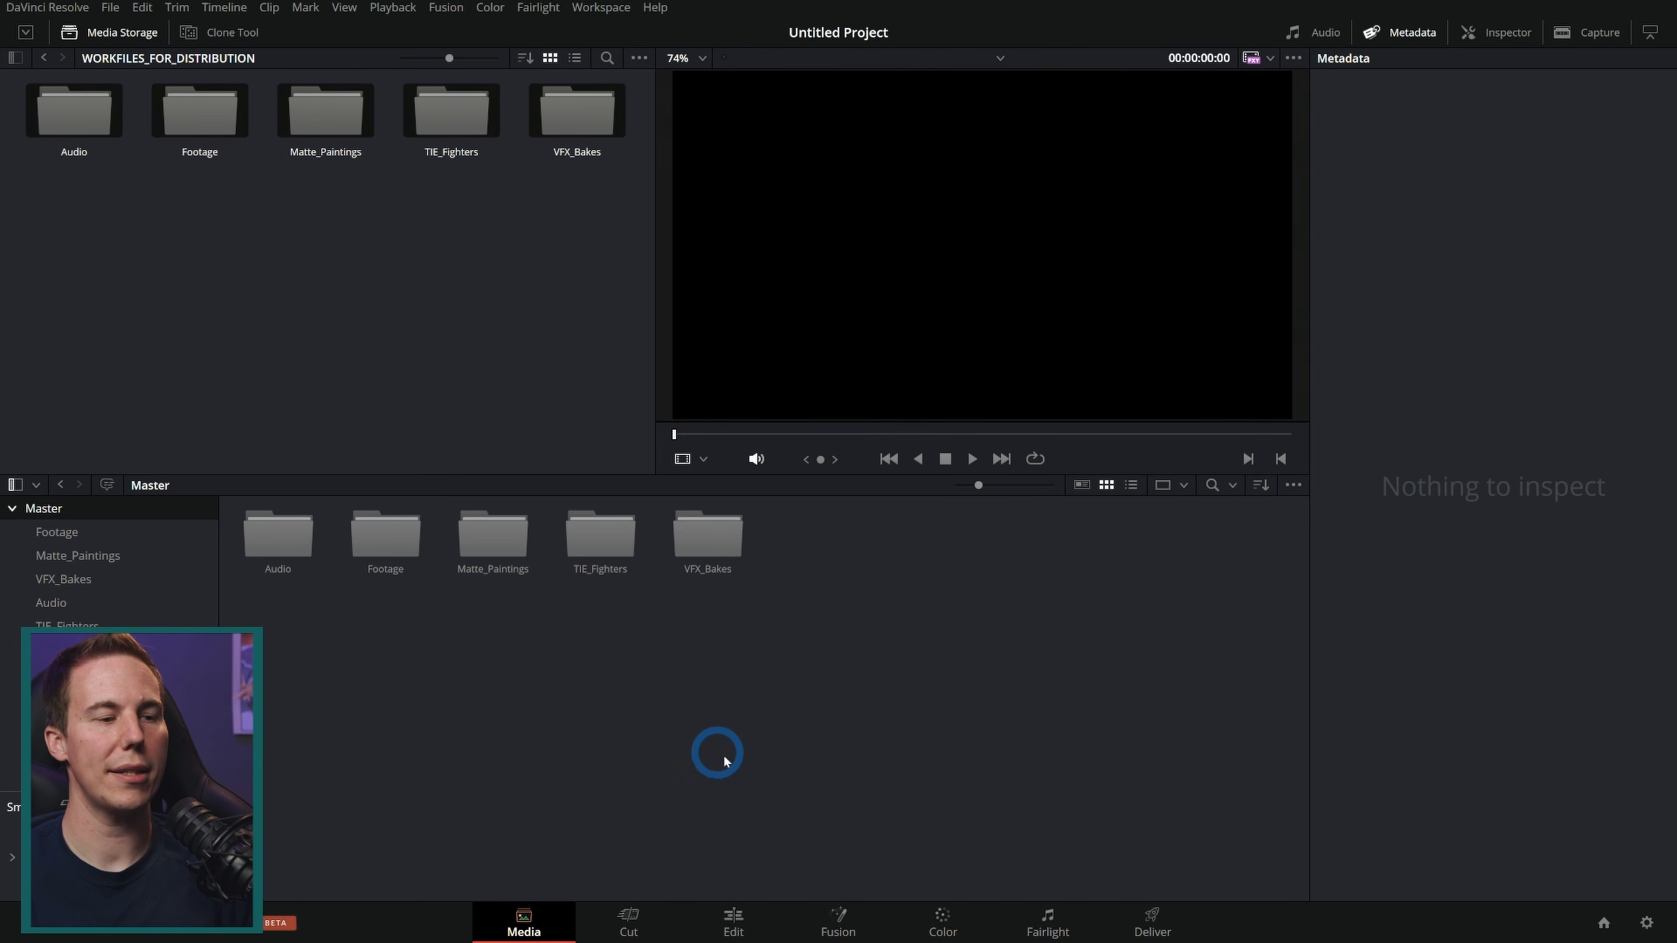
Step: Switch to the Edit page and turn on the dual viewer layout from the Workspace options
{"action": "left_click", "coordinate": [733, 918]}
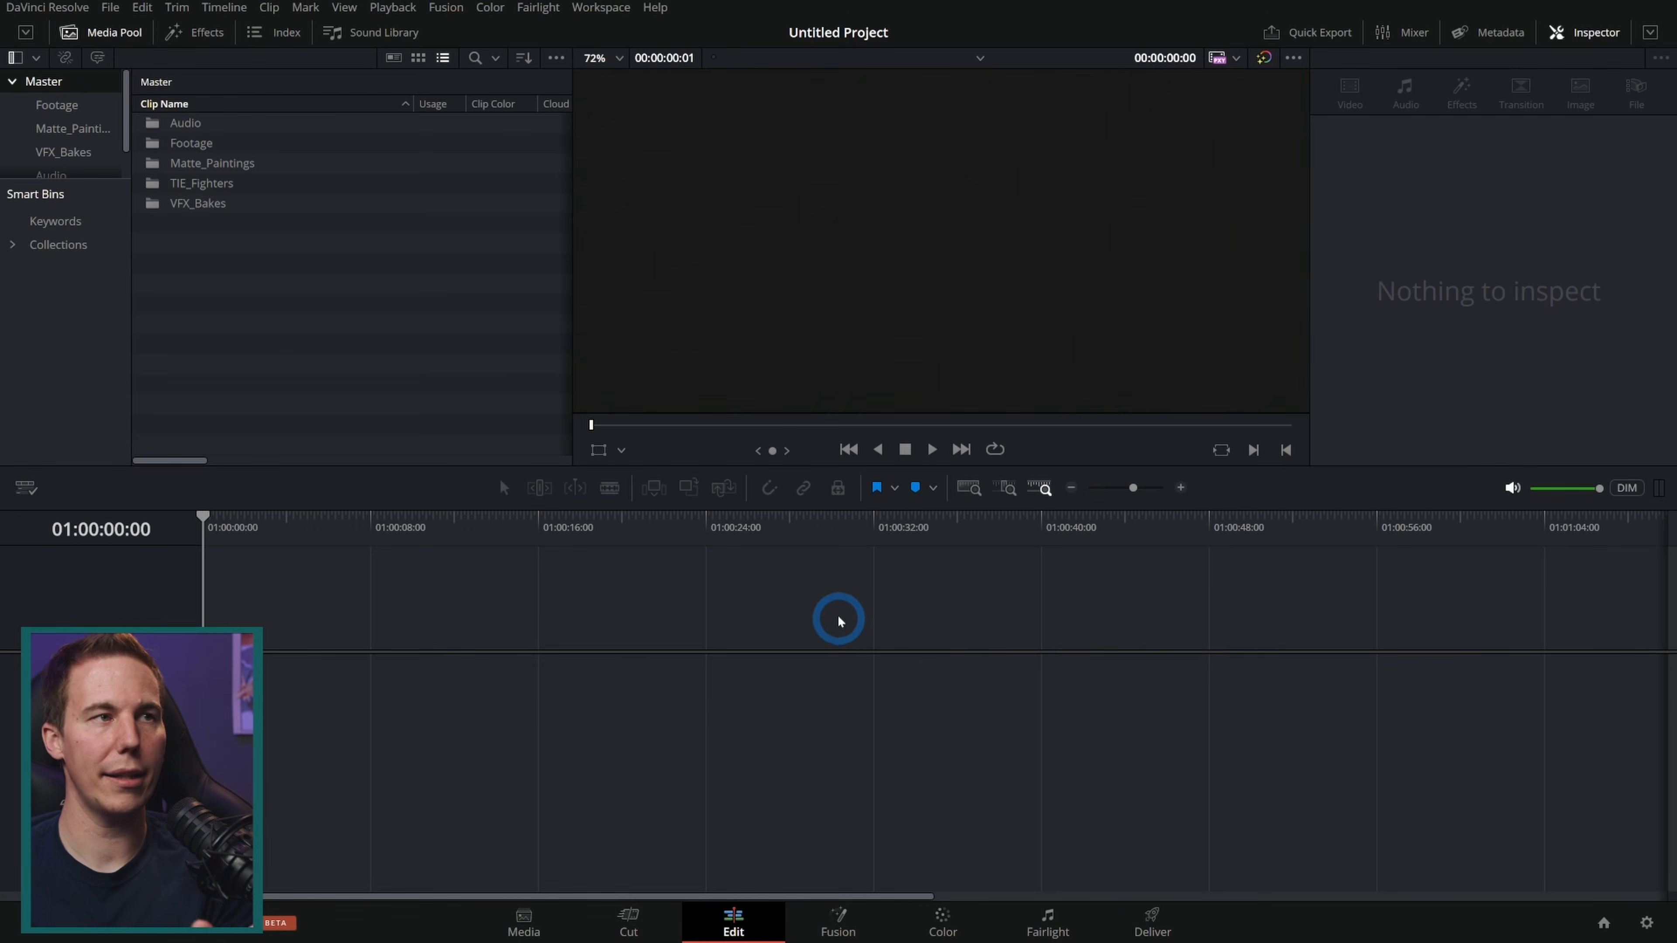
{"action": "left_click", "coordinate": [601, 7]}
{"action": "left_click", "coordinate": [630, 261]}
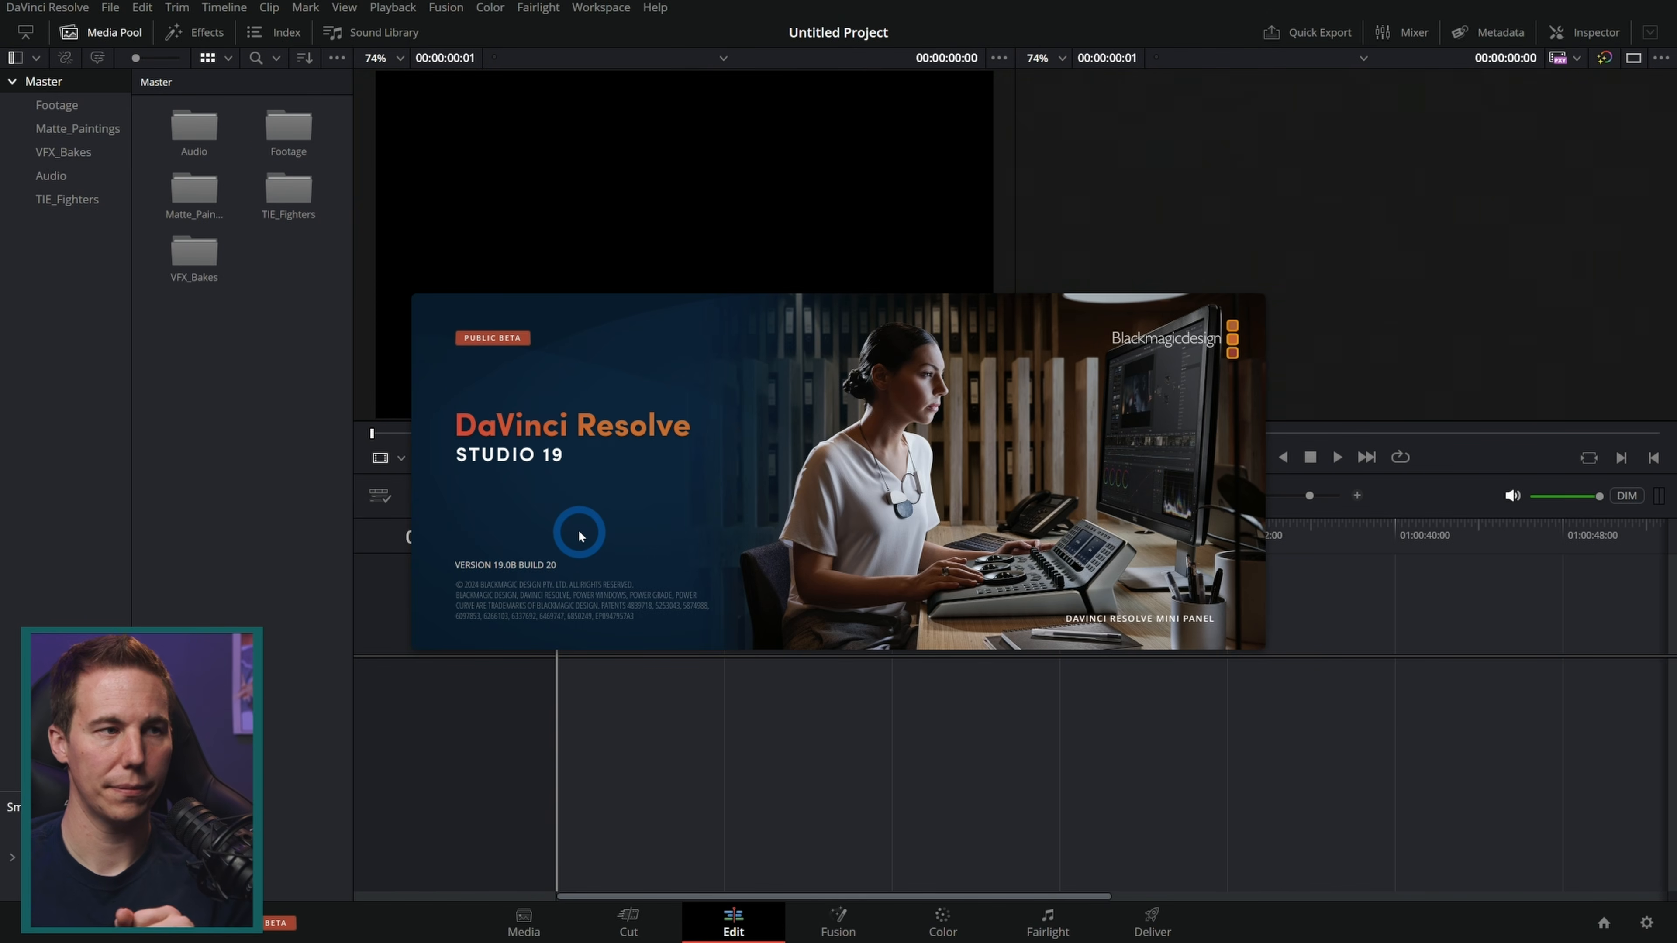
Step: Open the Footage bin and preview a few of the StarWars clips in the source viewer
{"action": "double_click", "coordinate": [281, 138]}
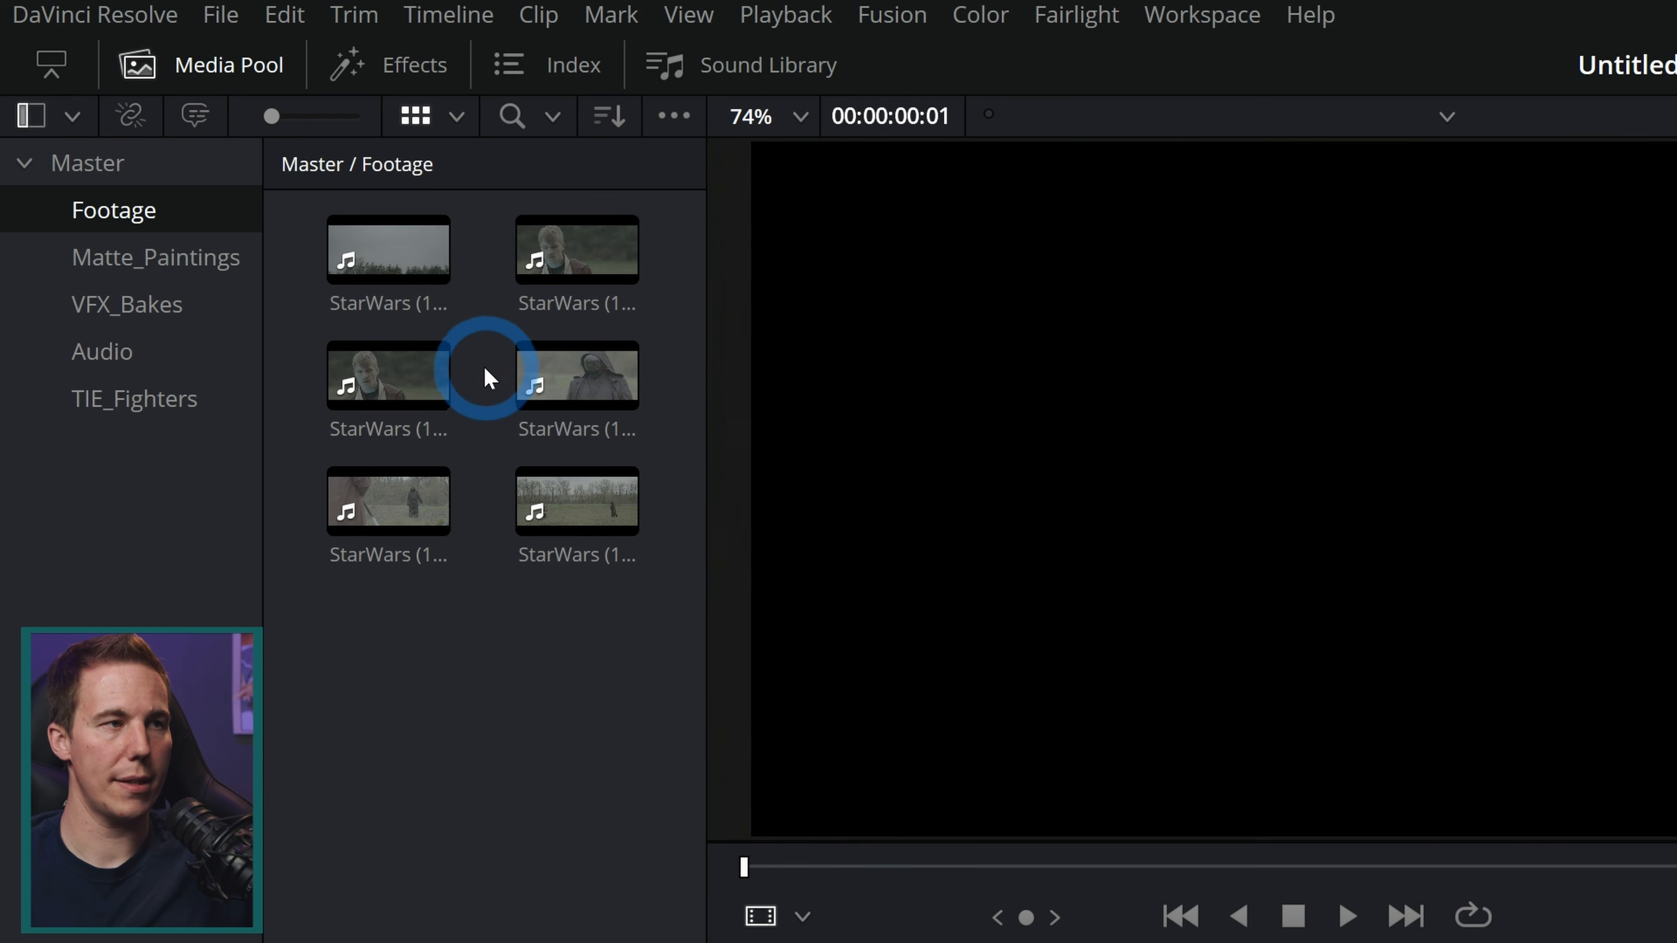
{"action": "left_click", "coordinate": [372, 262]}
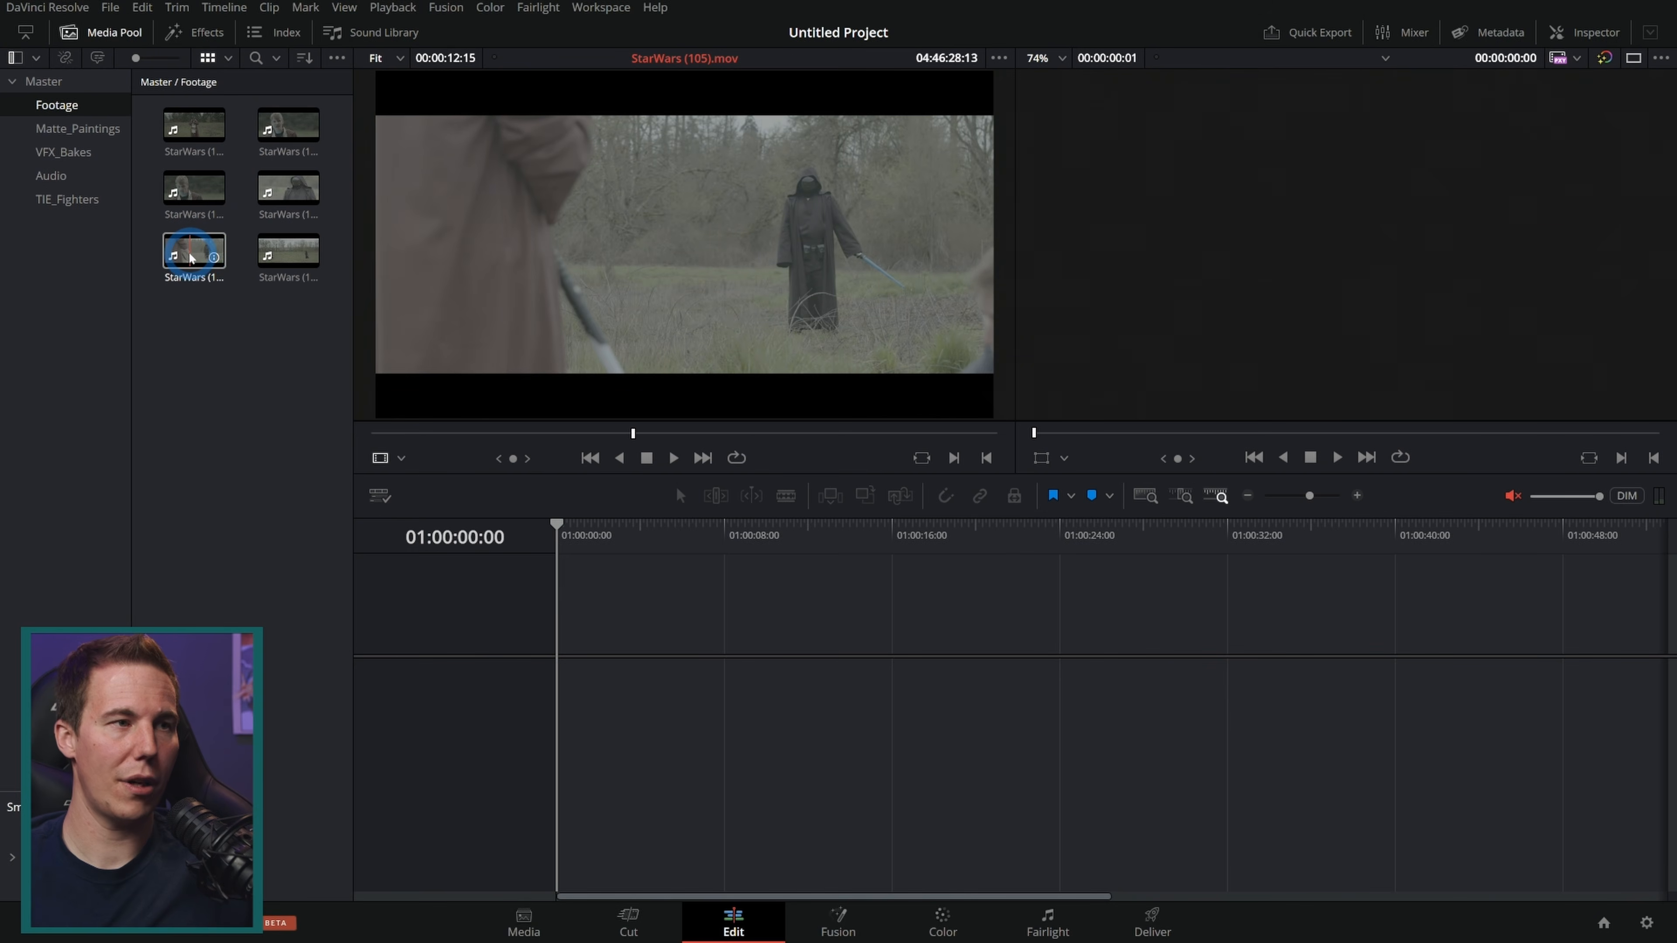
{"action": "left_click", "coordinate": [273, 258]}
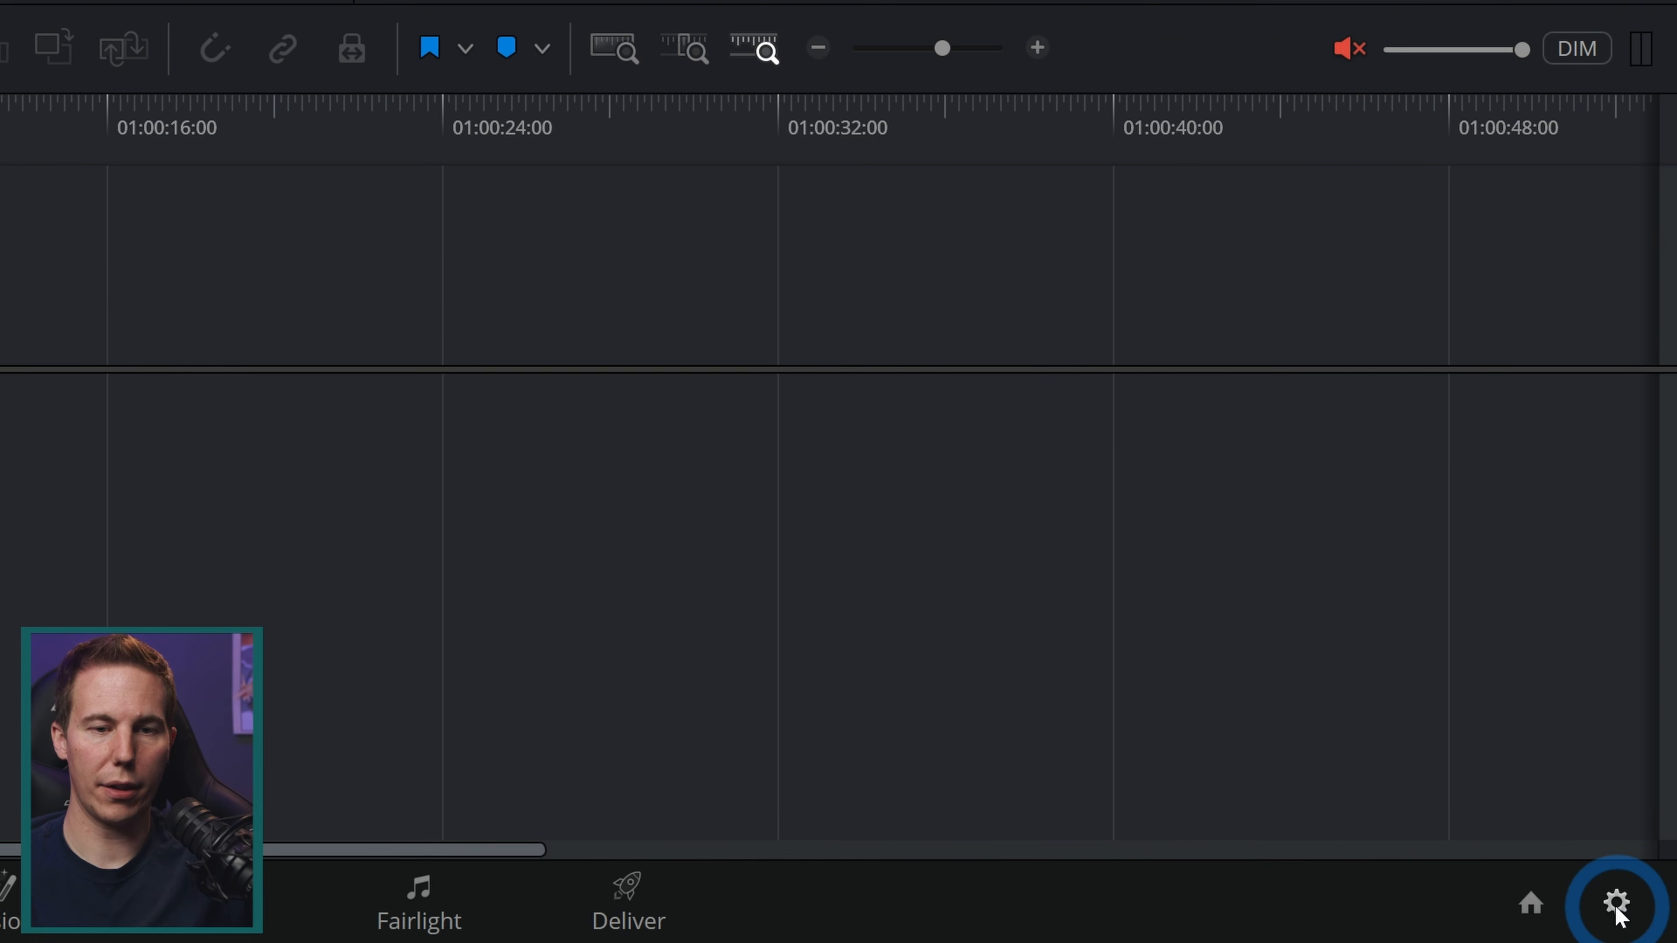
Step: Open Project Settings' Color Management, set Color science to DaVinci YRGB Color Managed and turn off Automatic color management
{"action": "left_click", "coordinate": [1617, 914]}
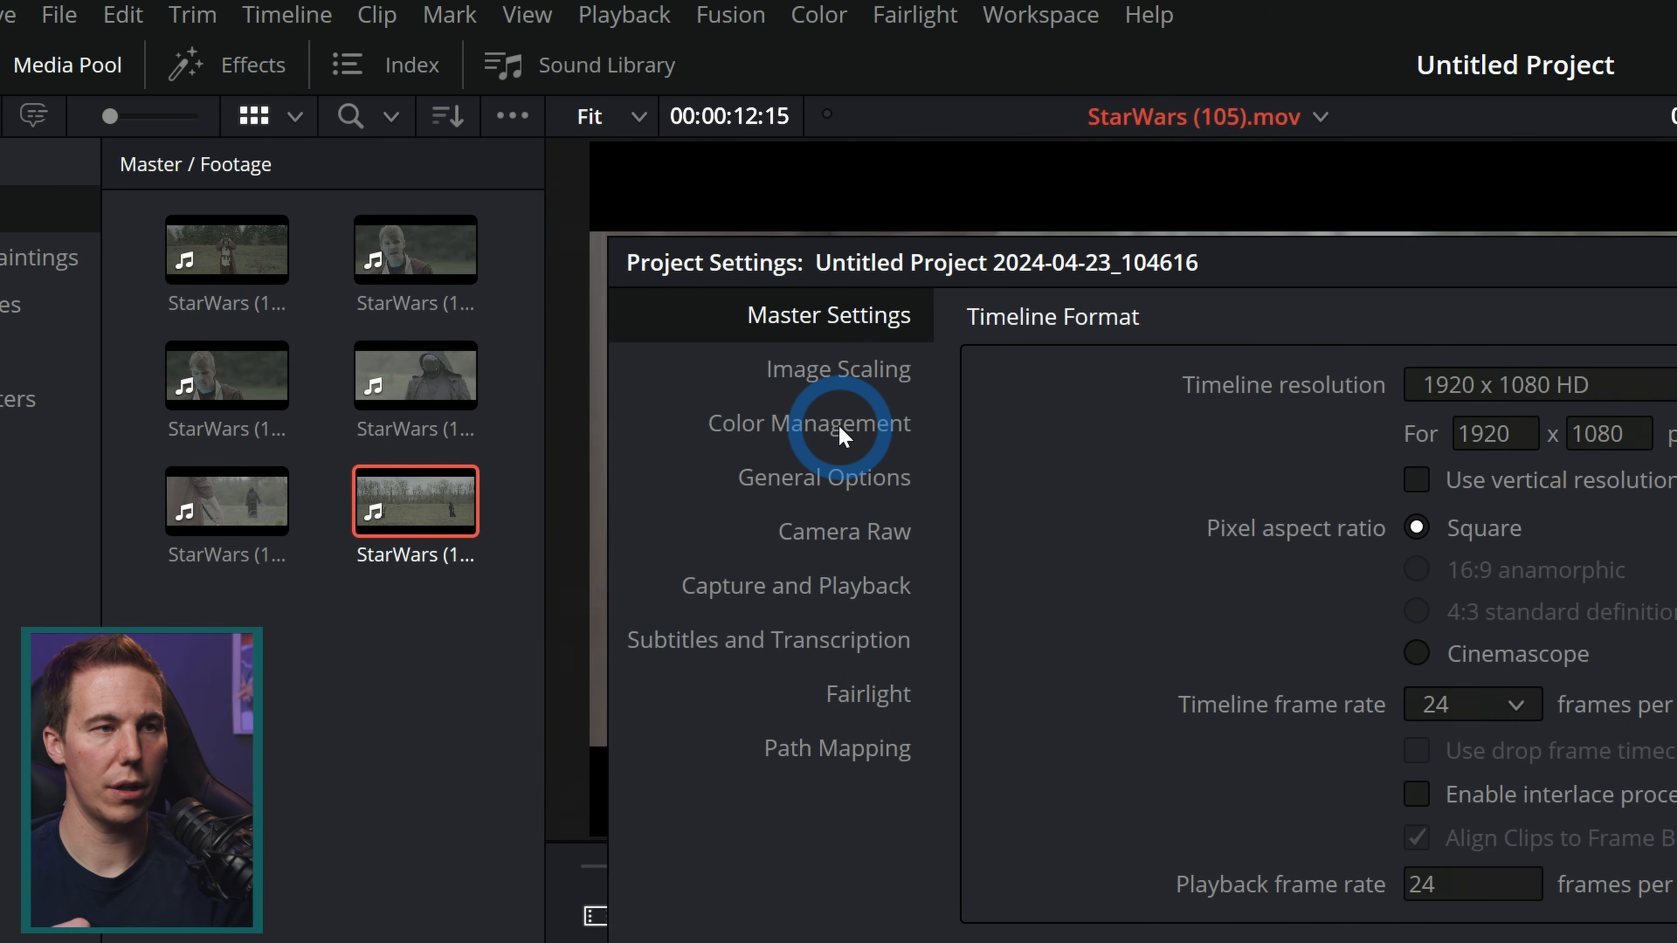
{"action": "left_click", "coordinate": [837, 424]}
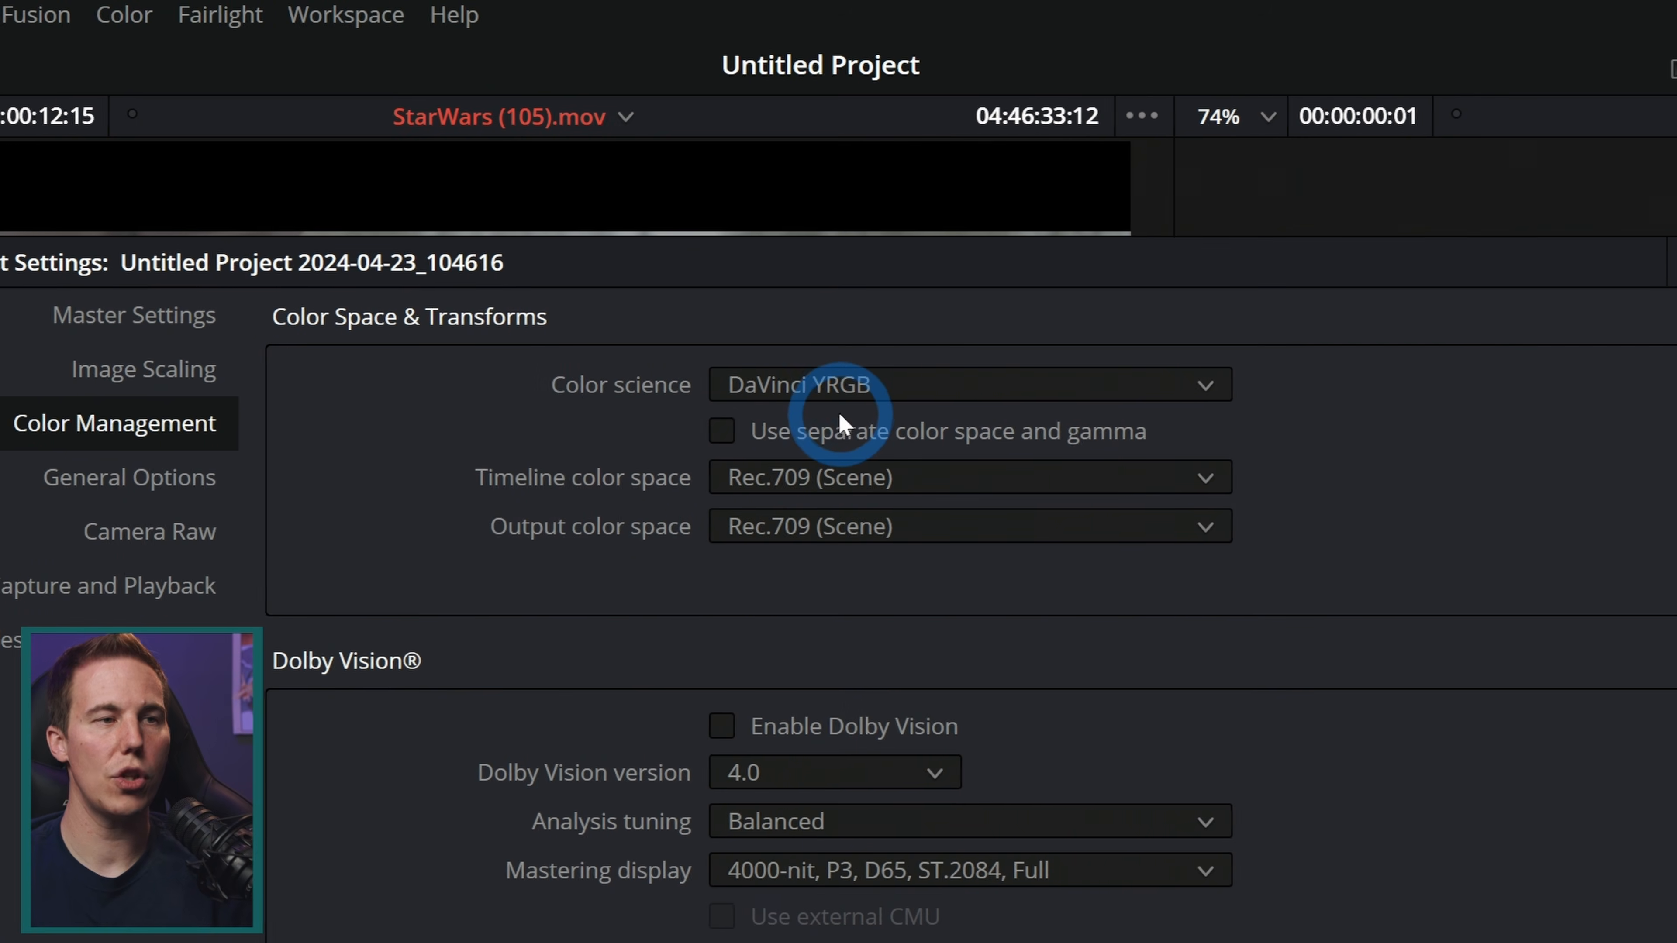
{"action": "left_click", "coordinate": [840, 385]}
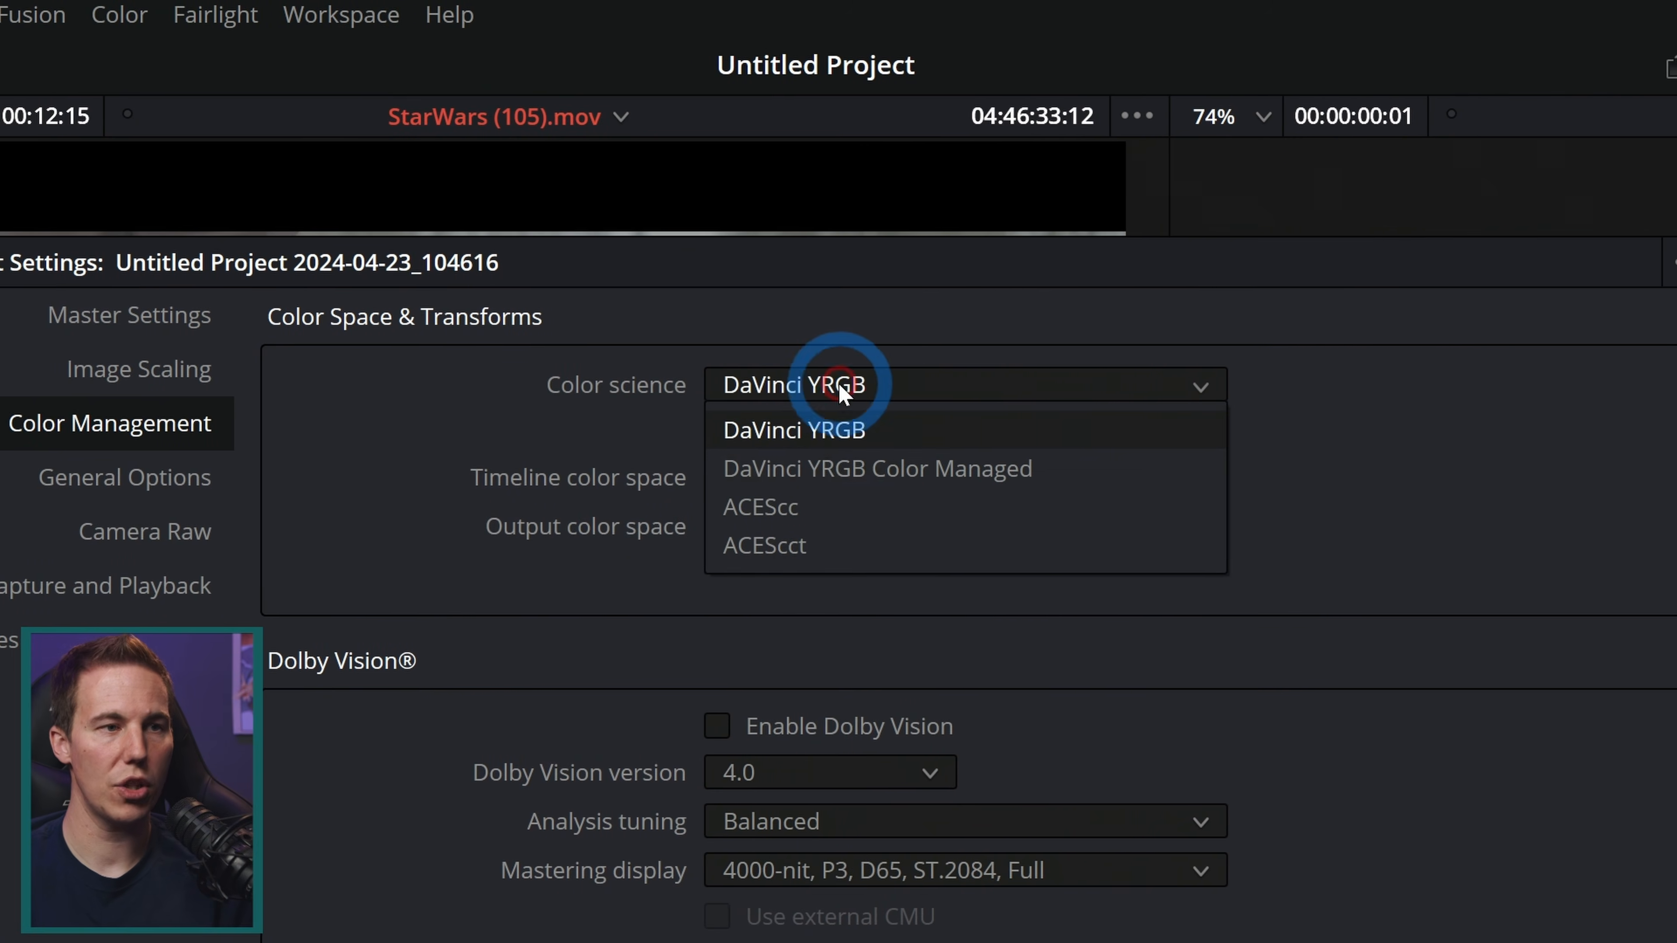
{"action": "left_click", "coordinate": [842, 469]}
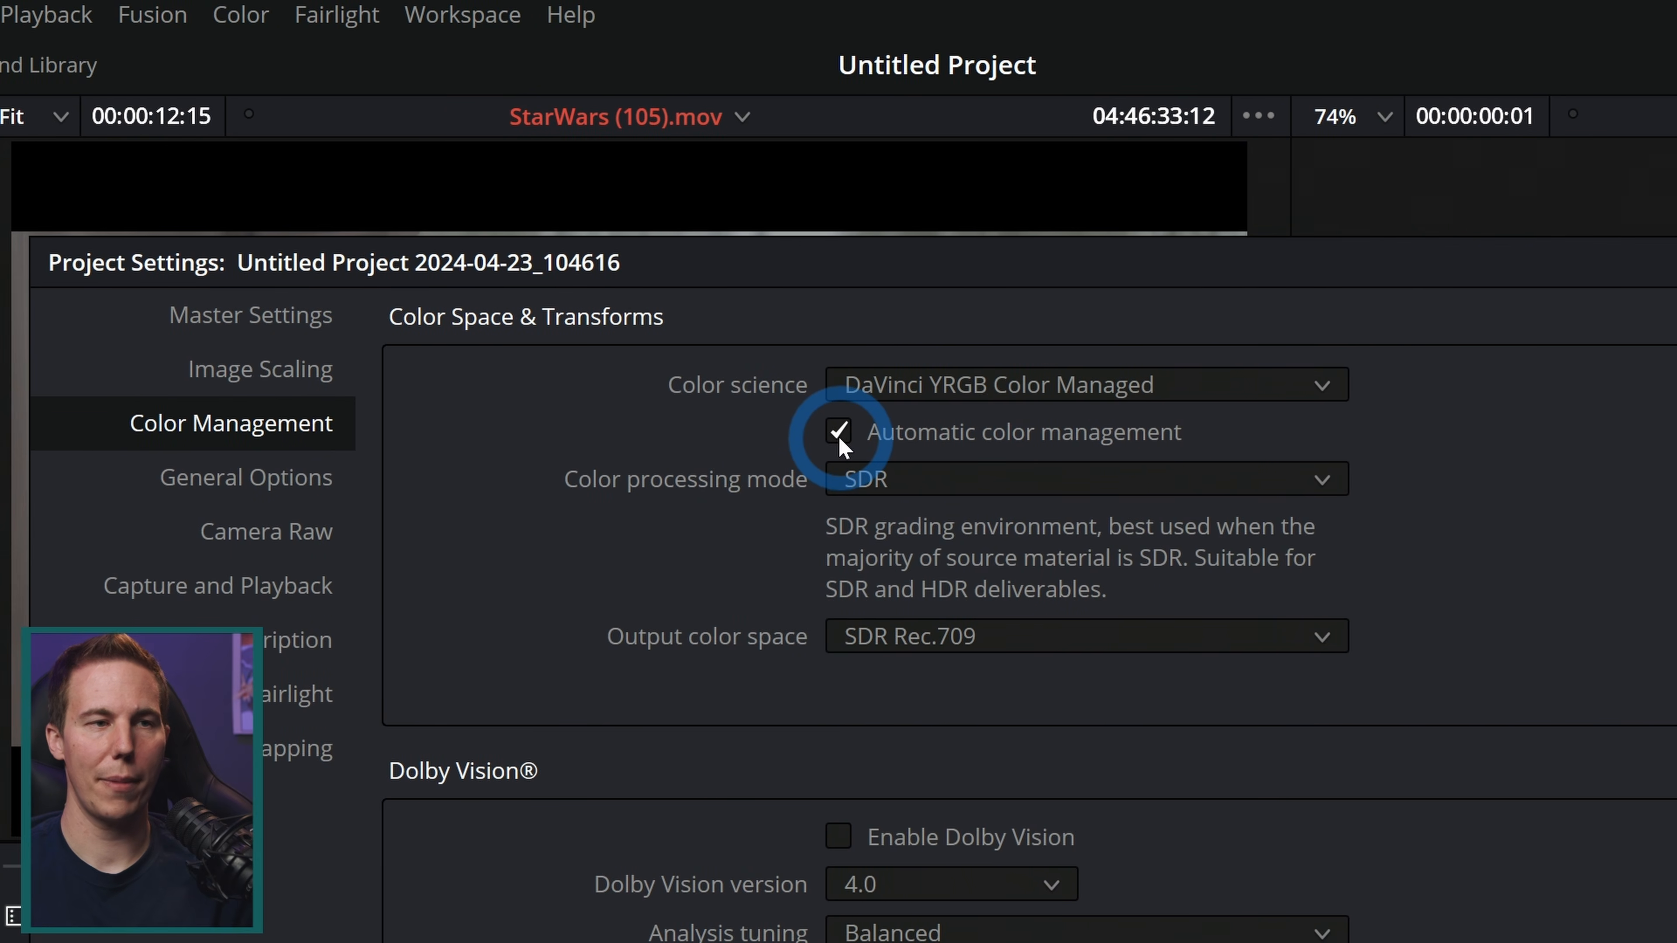
{"action": "left_click", "coordinate": [839, 433]}
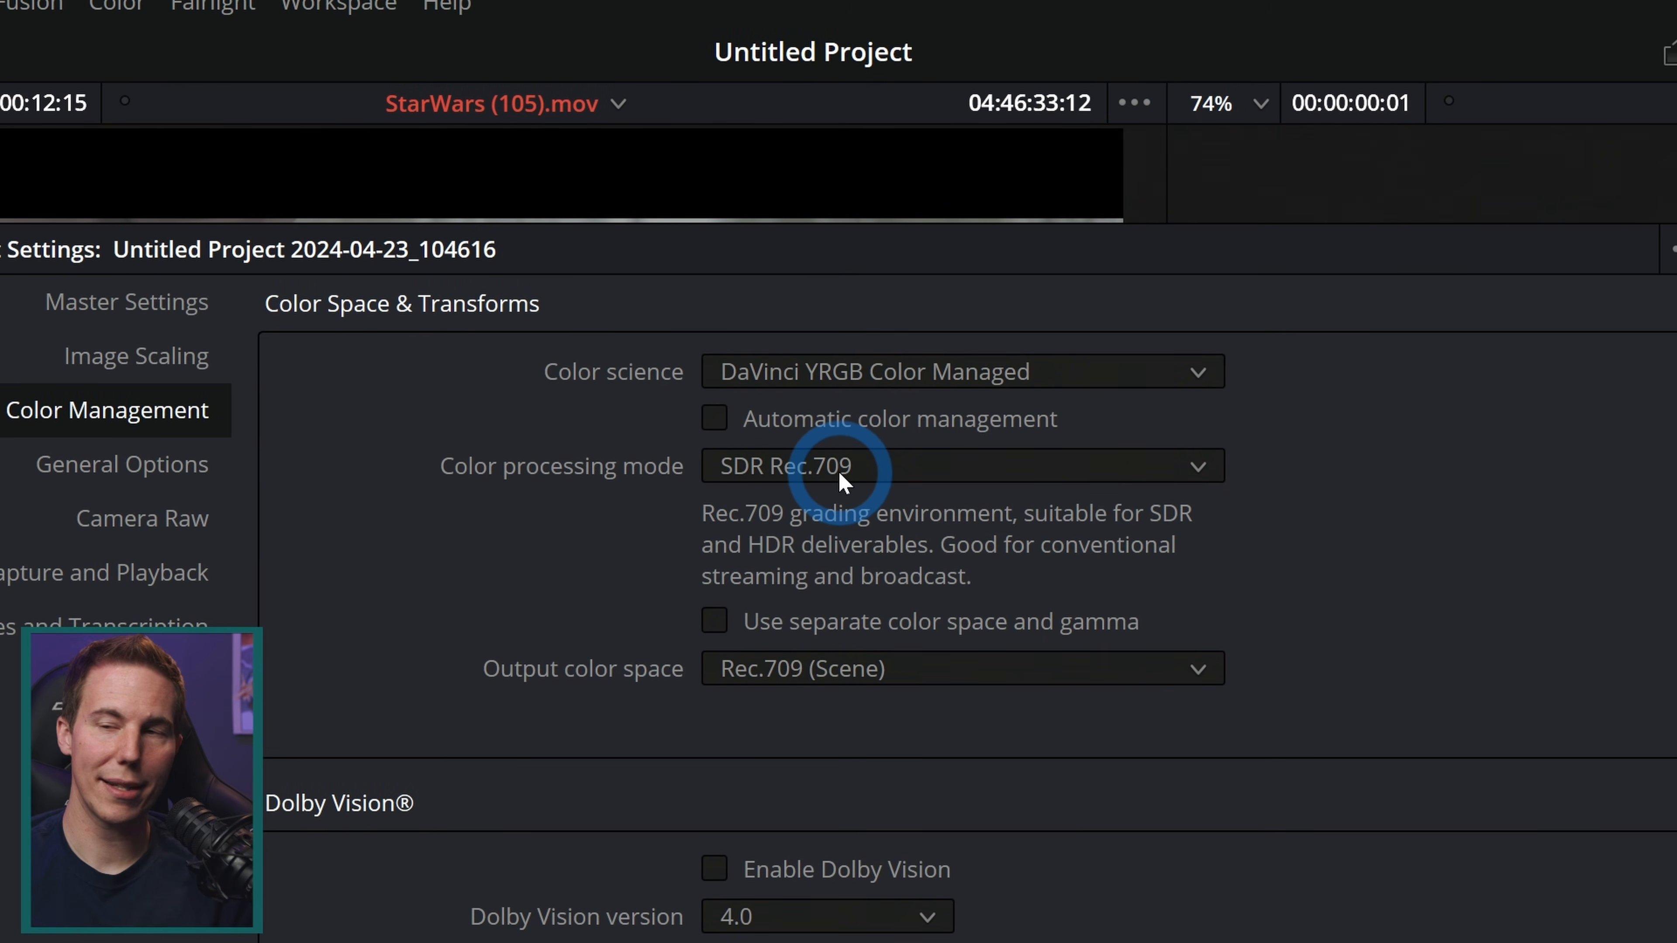
Step: Set the color processing mode to Custom and the timeline color space to DaVinci WG/Intermediate, and save the project settings
{"action": "left_click", "coordinate": [837, 469]}
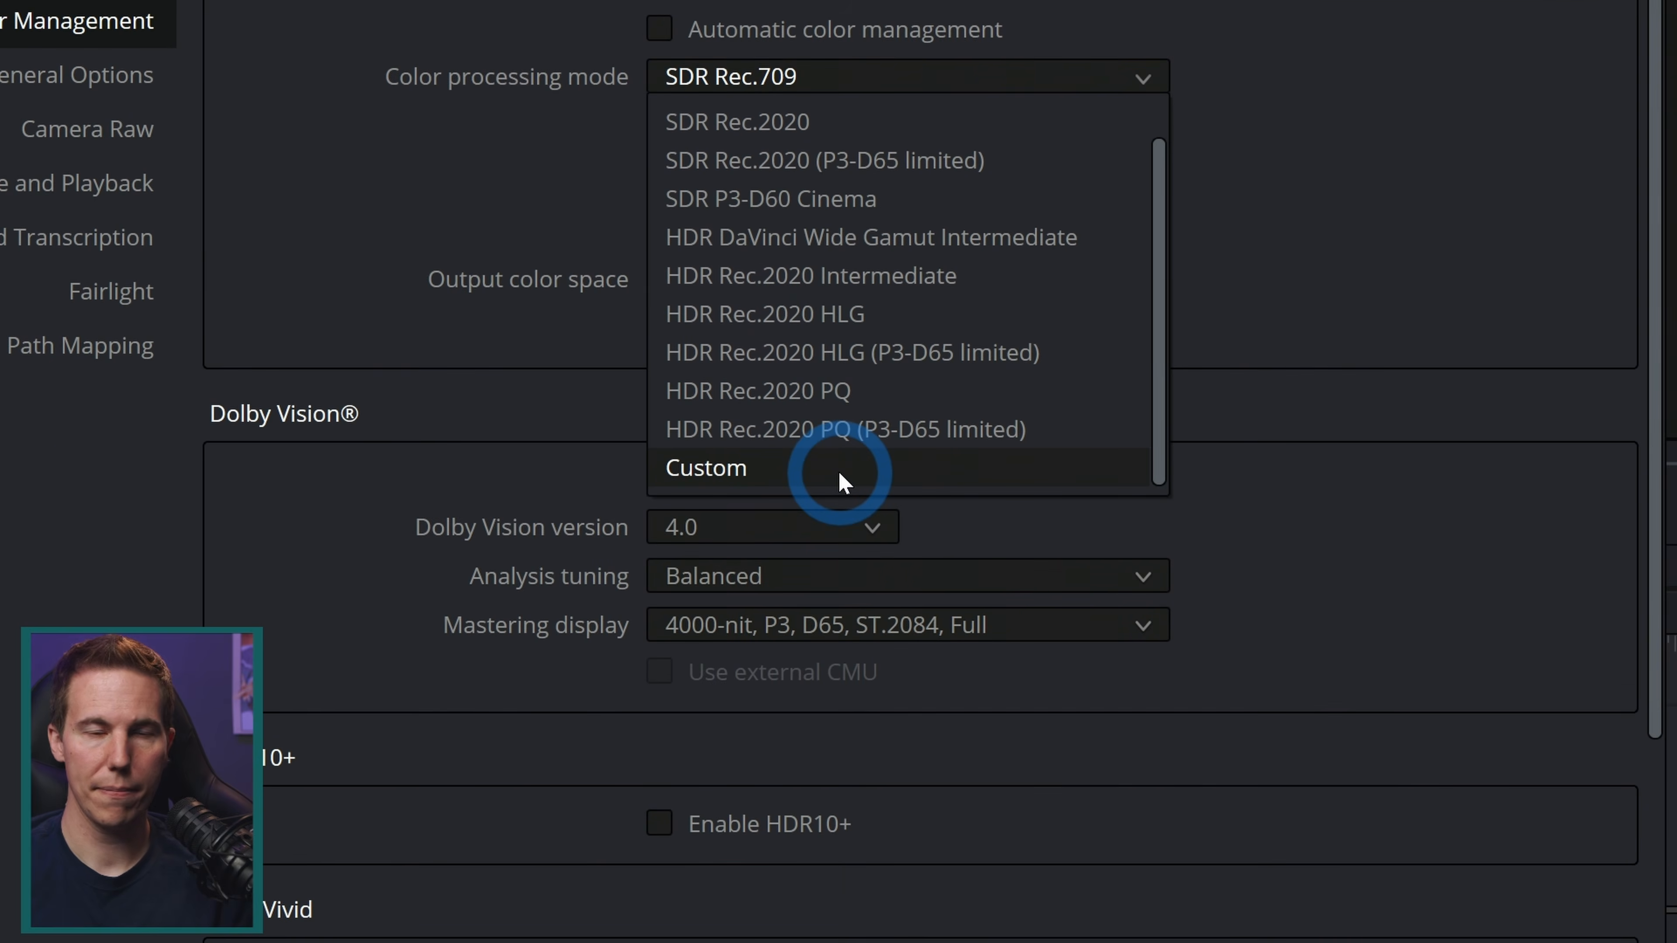
{"action": "left_click", "coordinate": [838, 469]}
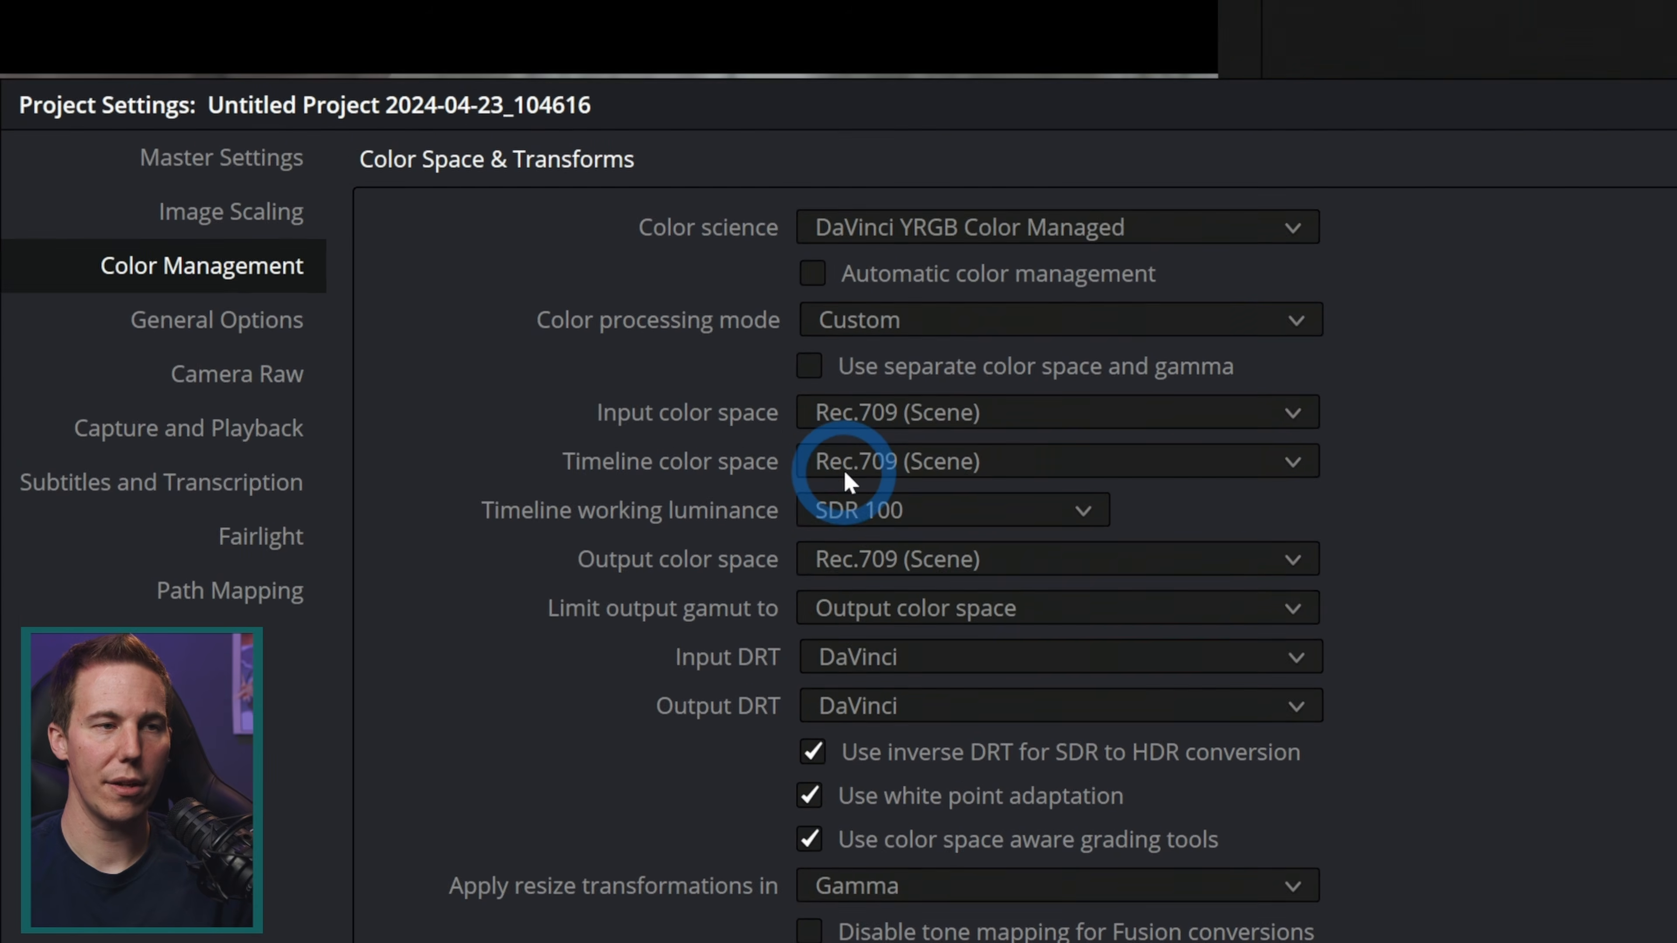
{"action": "left_click", "coordinate": [837, 469]}
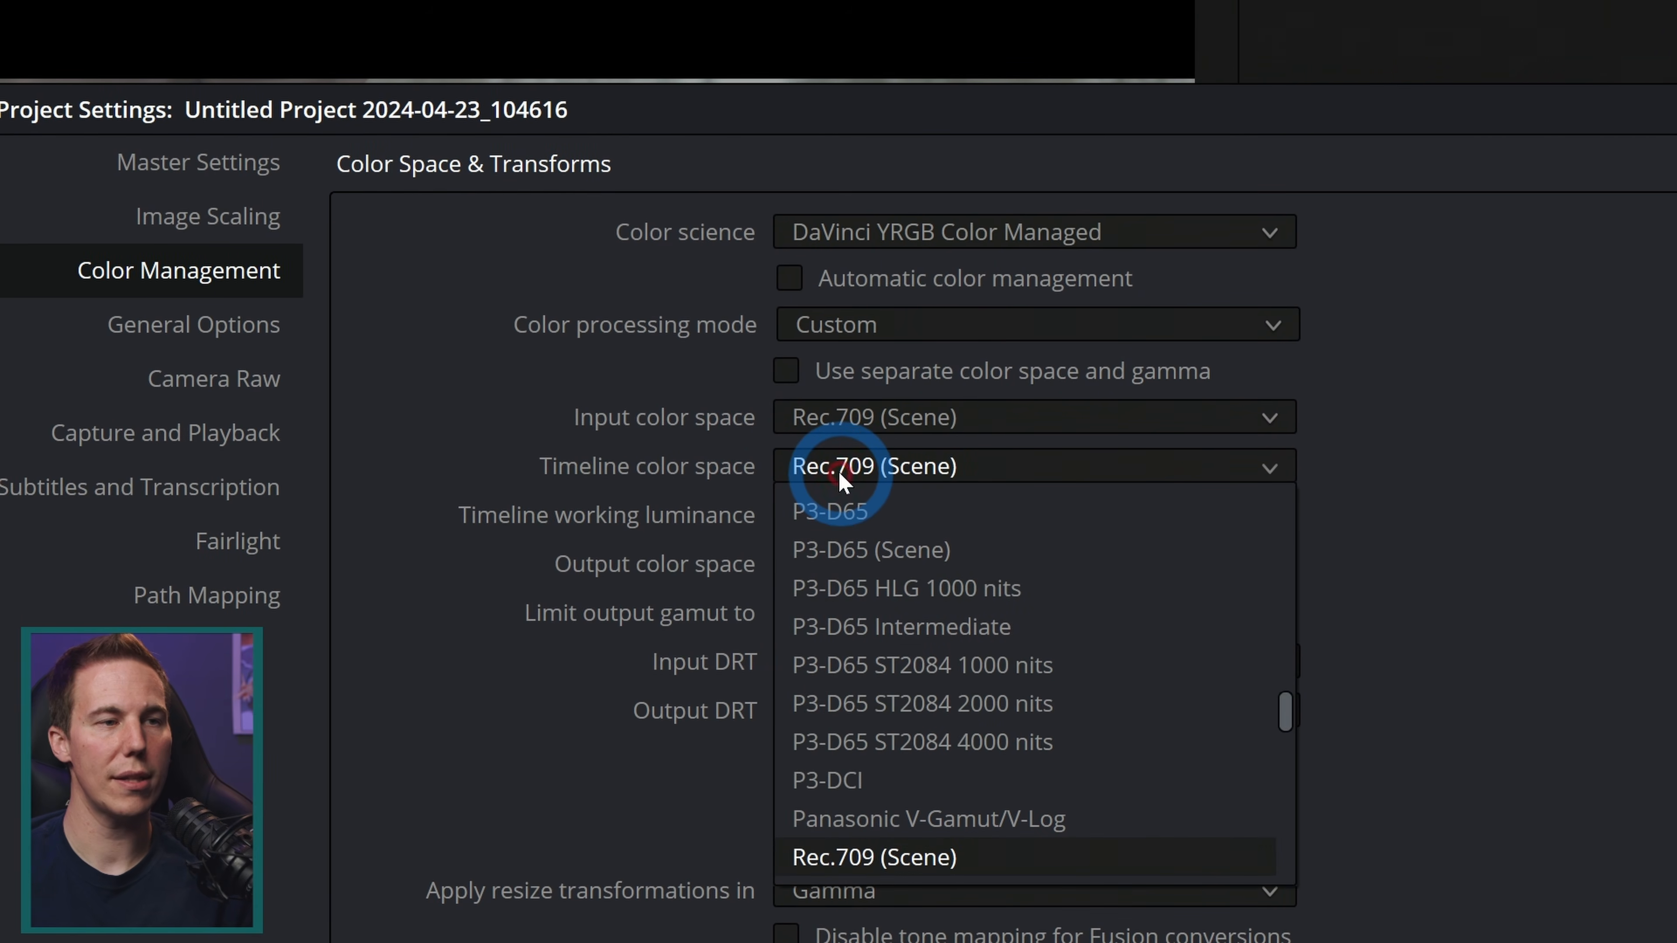
{"action": "scroll", "coordinate": [837, 469], "scroll_direction": "up", "scroll_amount": 5}
{"action": "scroll", "coordinate": [837, 469], "scroll_direction": "up", "scroll_amount": 3}
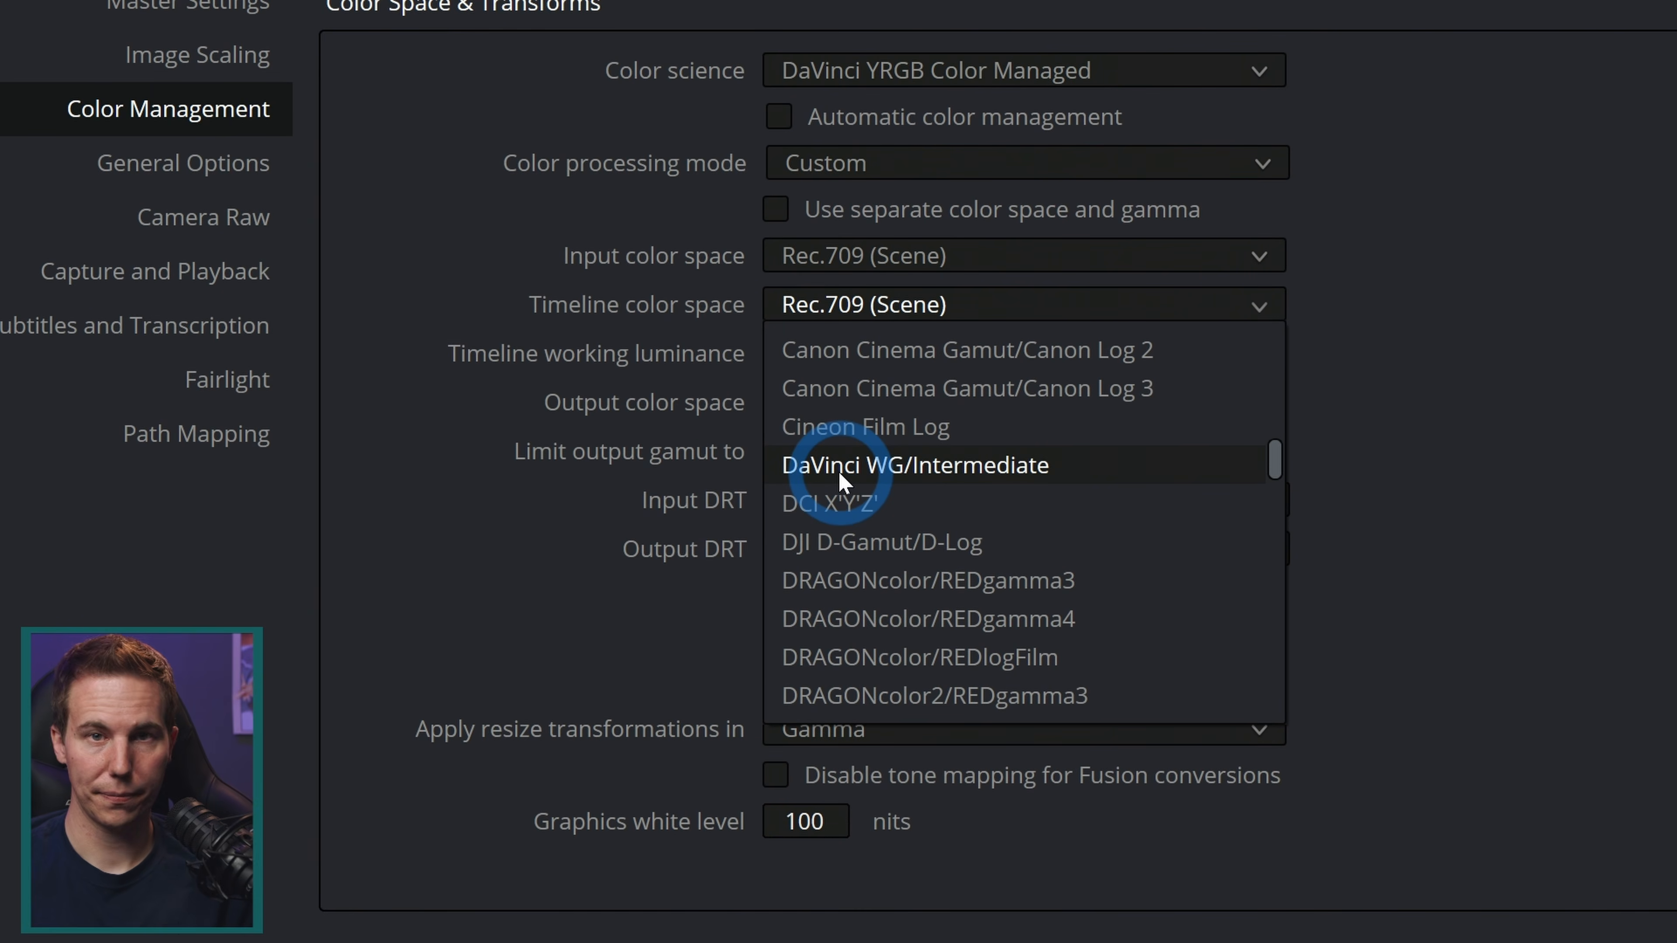
{"action": "left_click", "coordinate": [838, 469]}
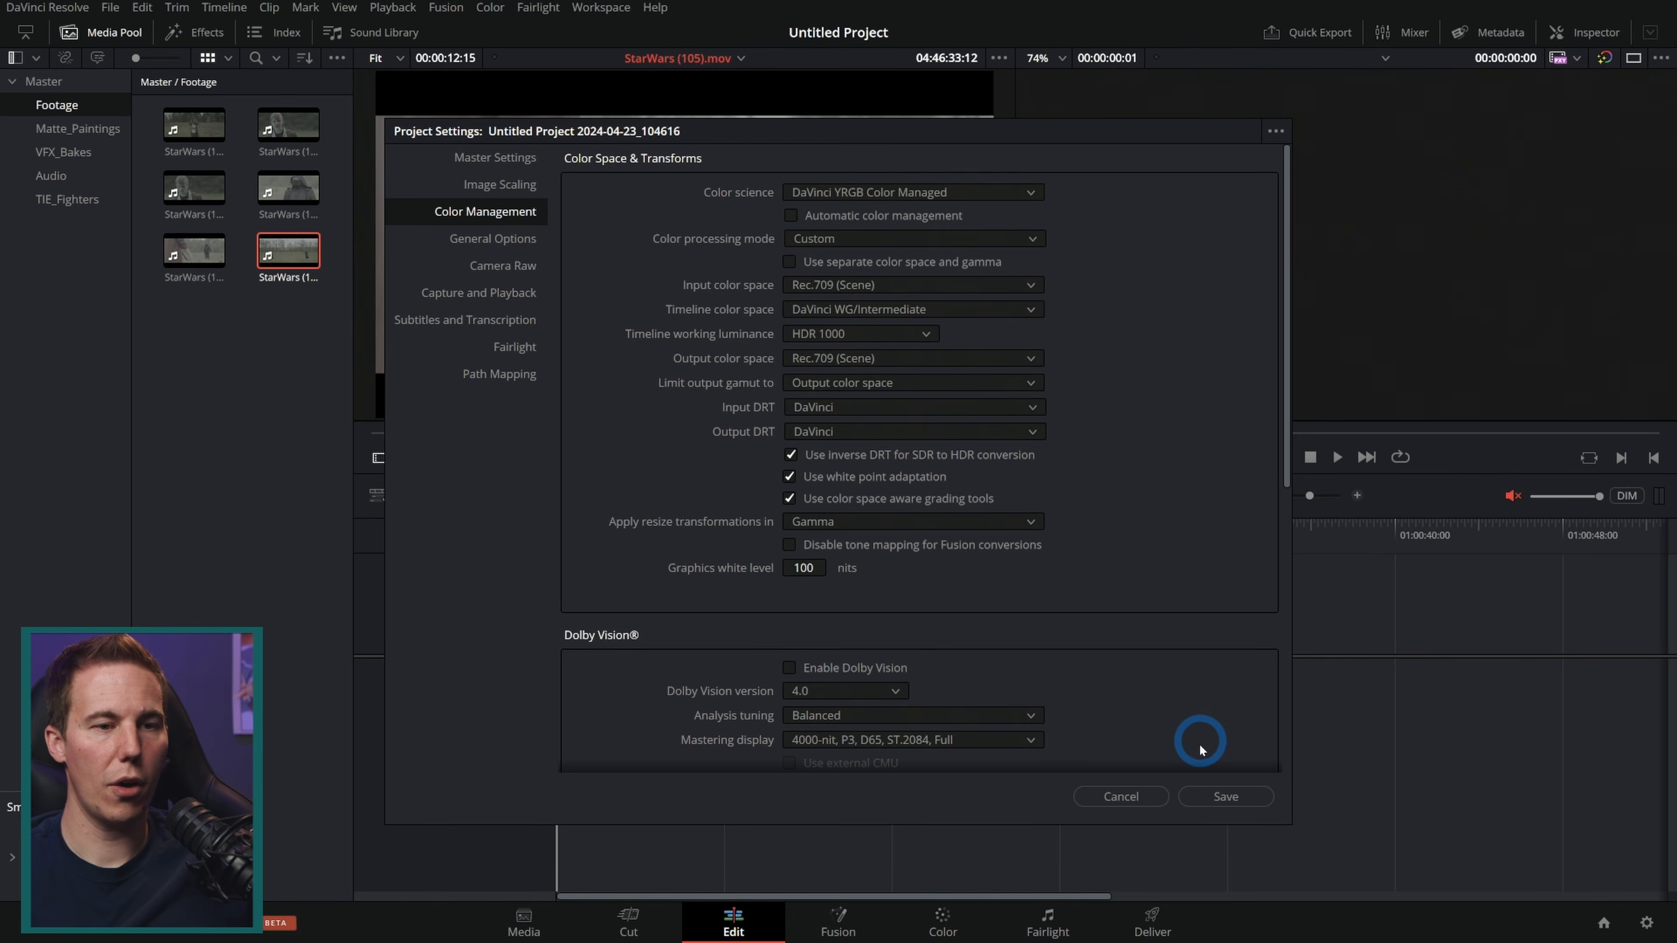
{"action": "left_click", "coordinate": [1226, 796]}
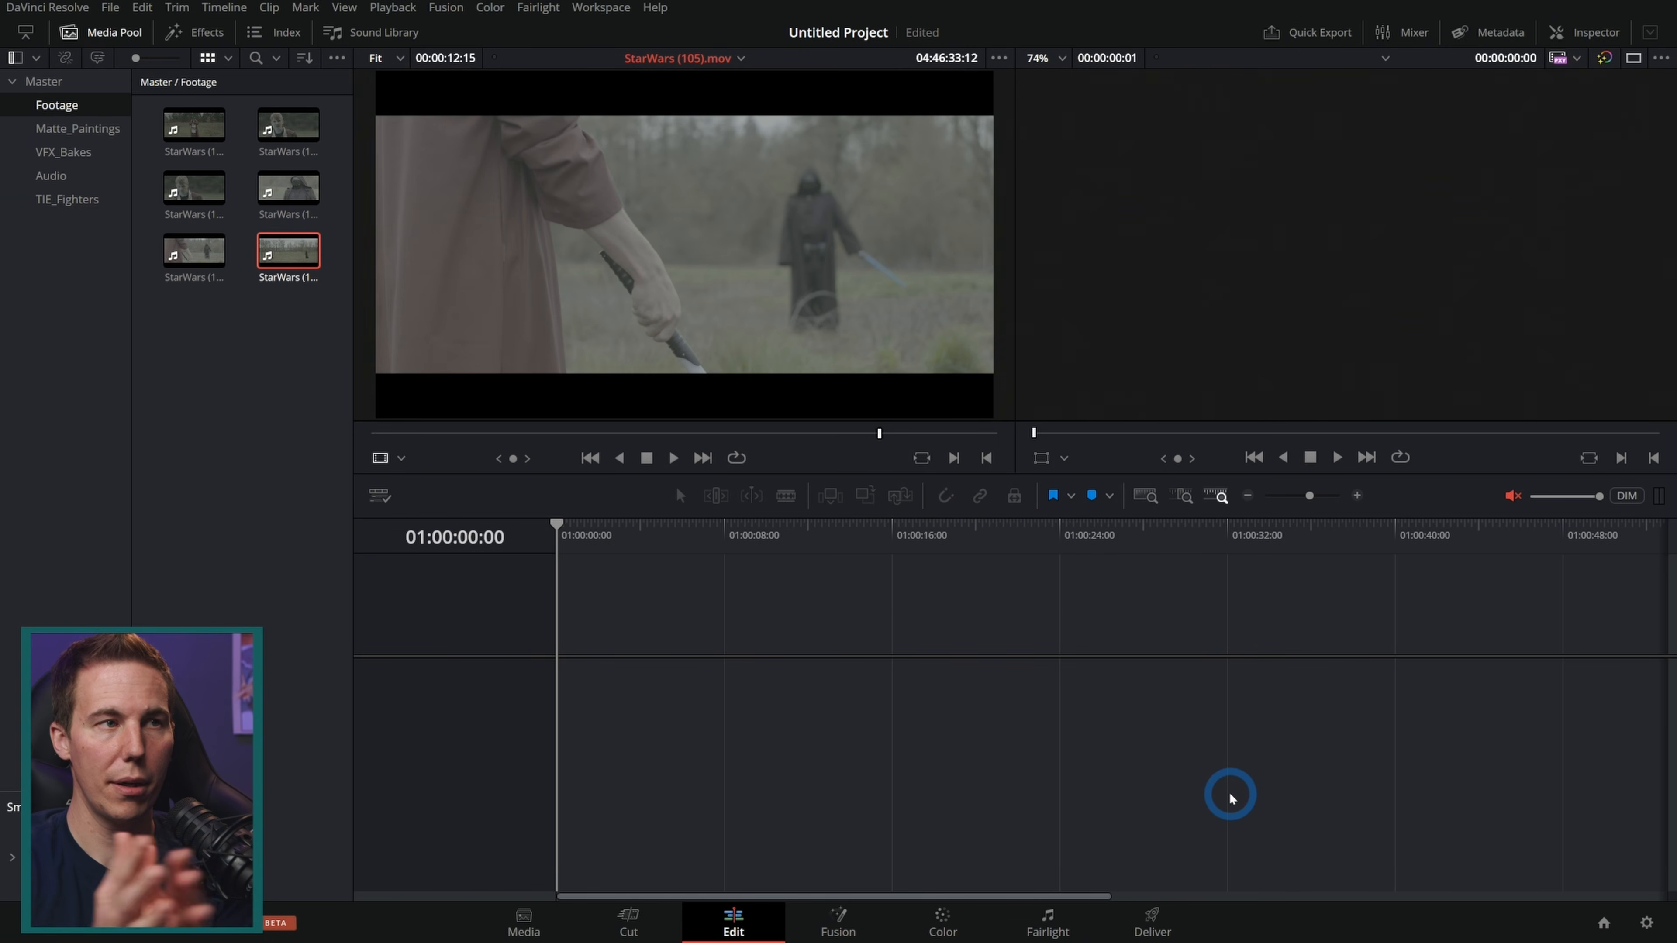
Step: Select all six Footage clips and set their input color space to Blackmagic Design Film Gen 5
{"action": "mouse_move", "coordinate": [785, 249]}
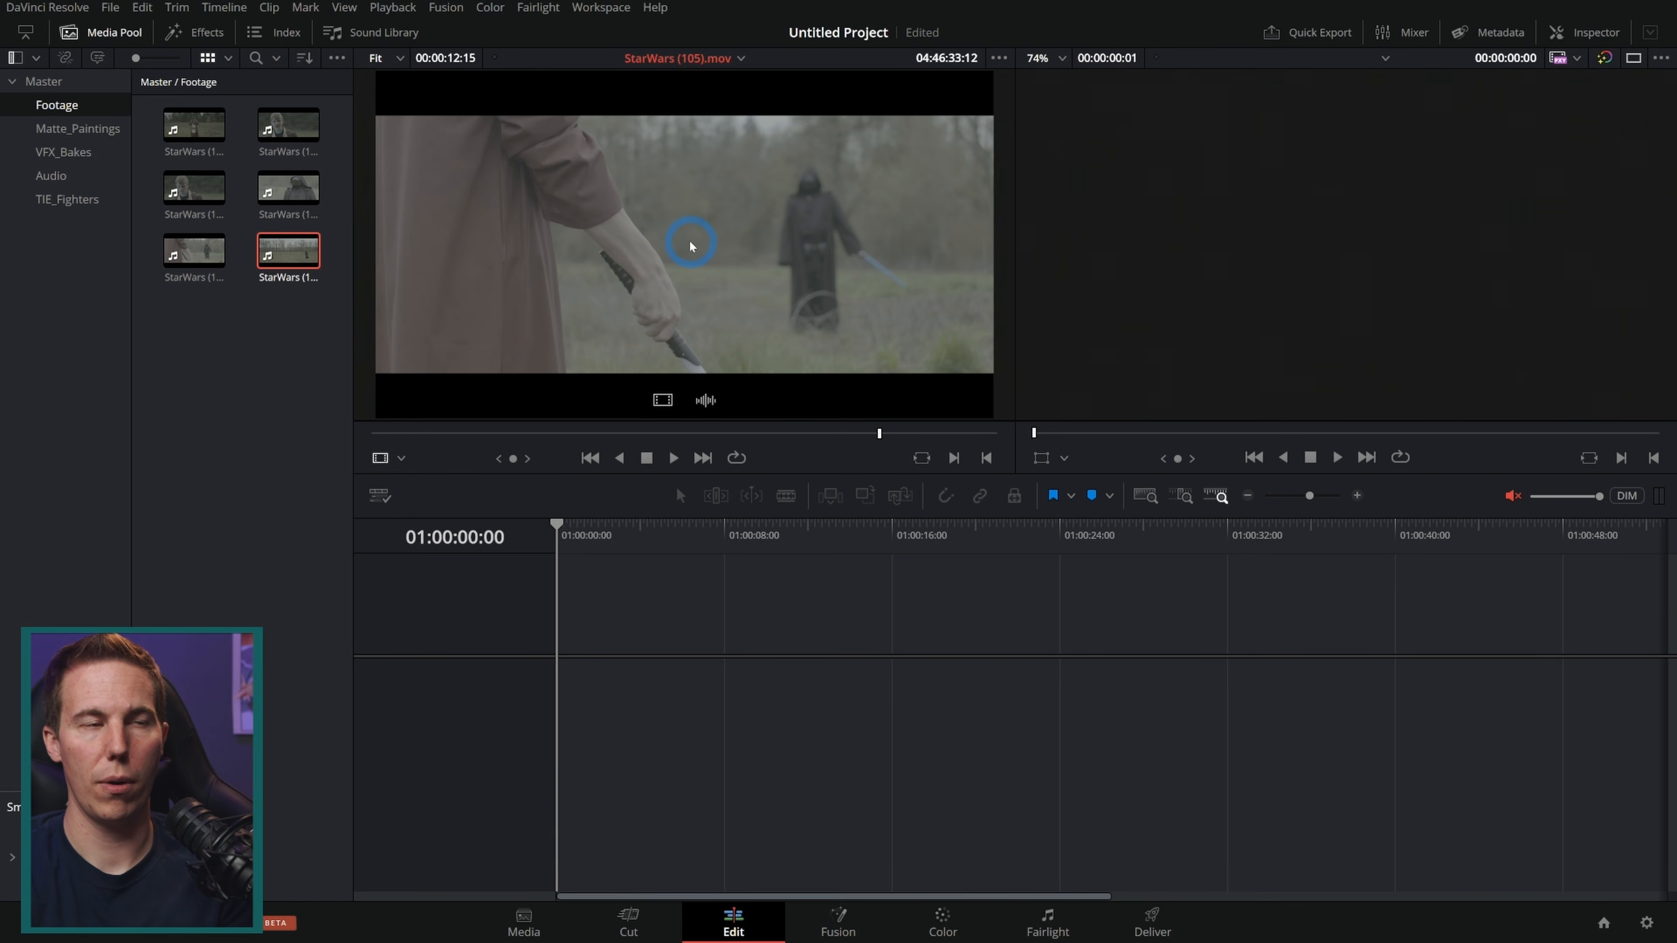
{"action": "left_click_drag", "start_coordinate": [691, 246], "coordinate": [266, 276]}
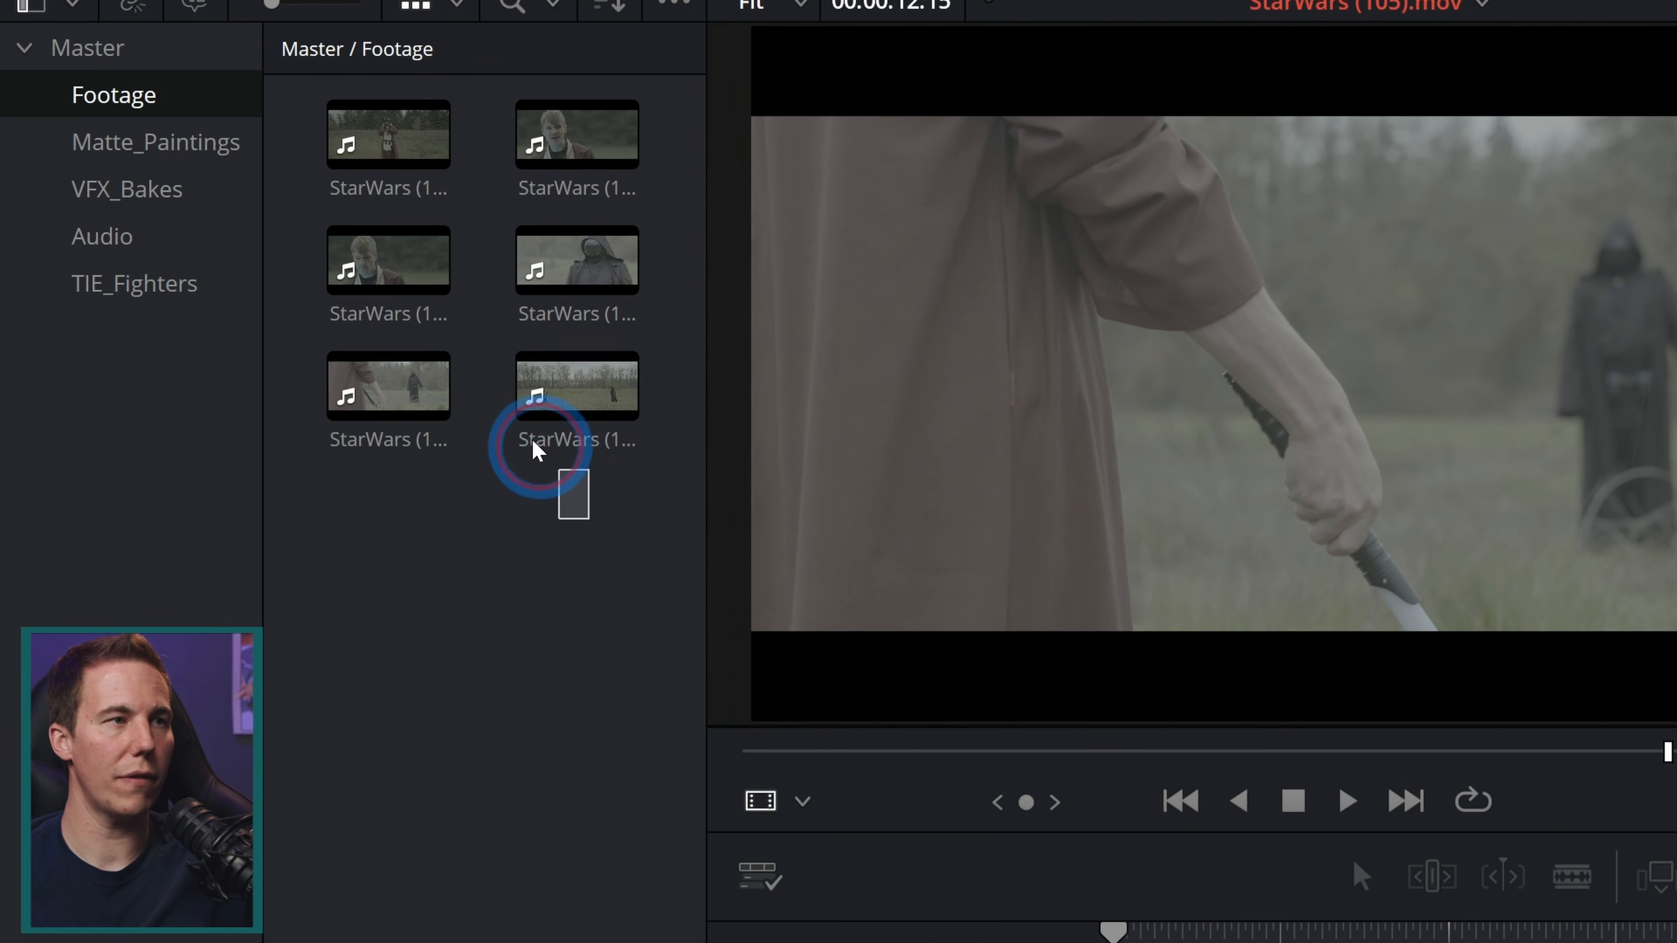
{"action": "left_click_drag", "start_coordinate": [531, 438], "coordinate": [372, 130]}
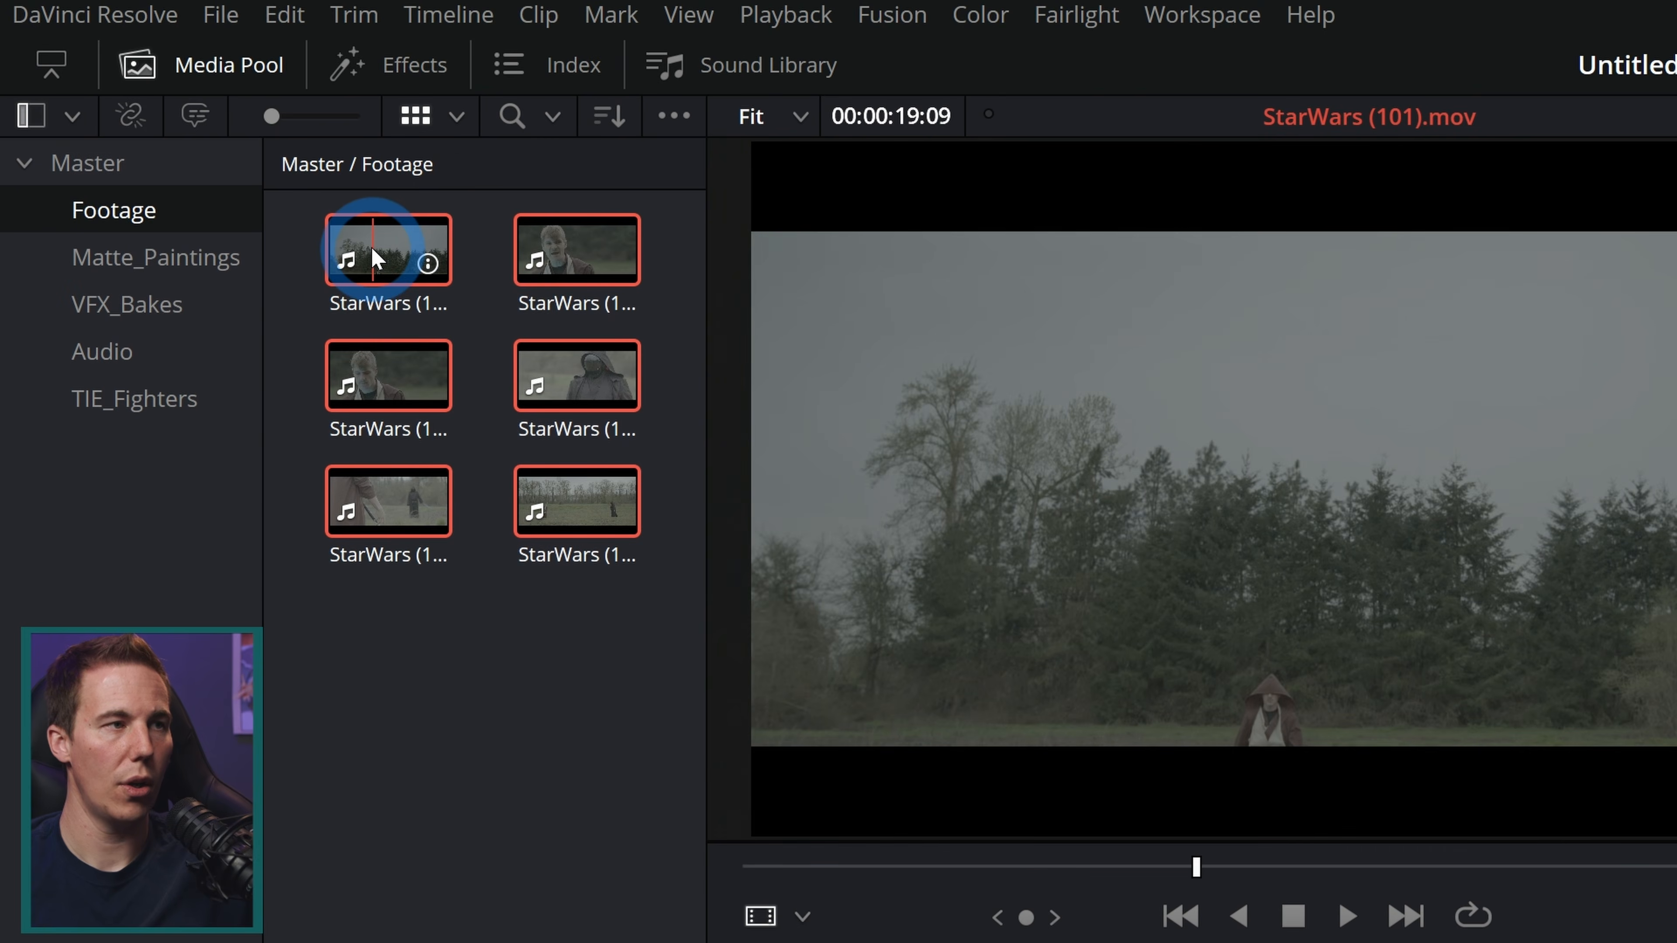
{"action": "right_click", "coordinate": [371, 245]}
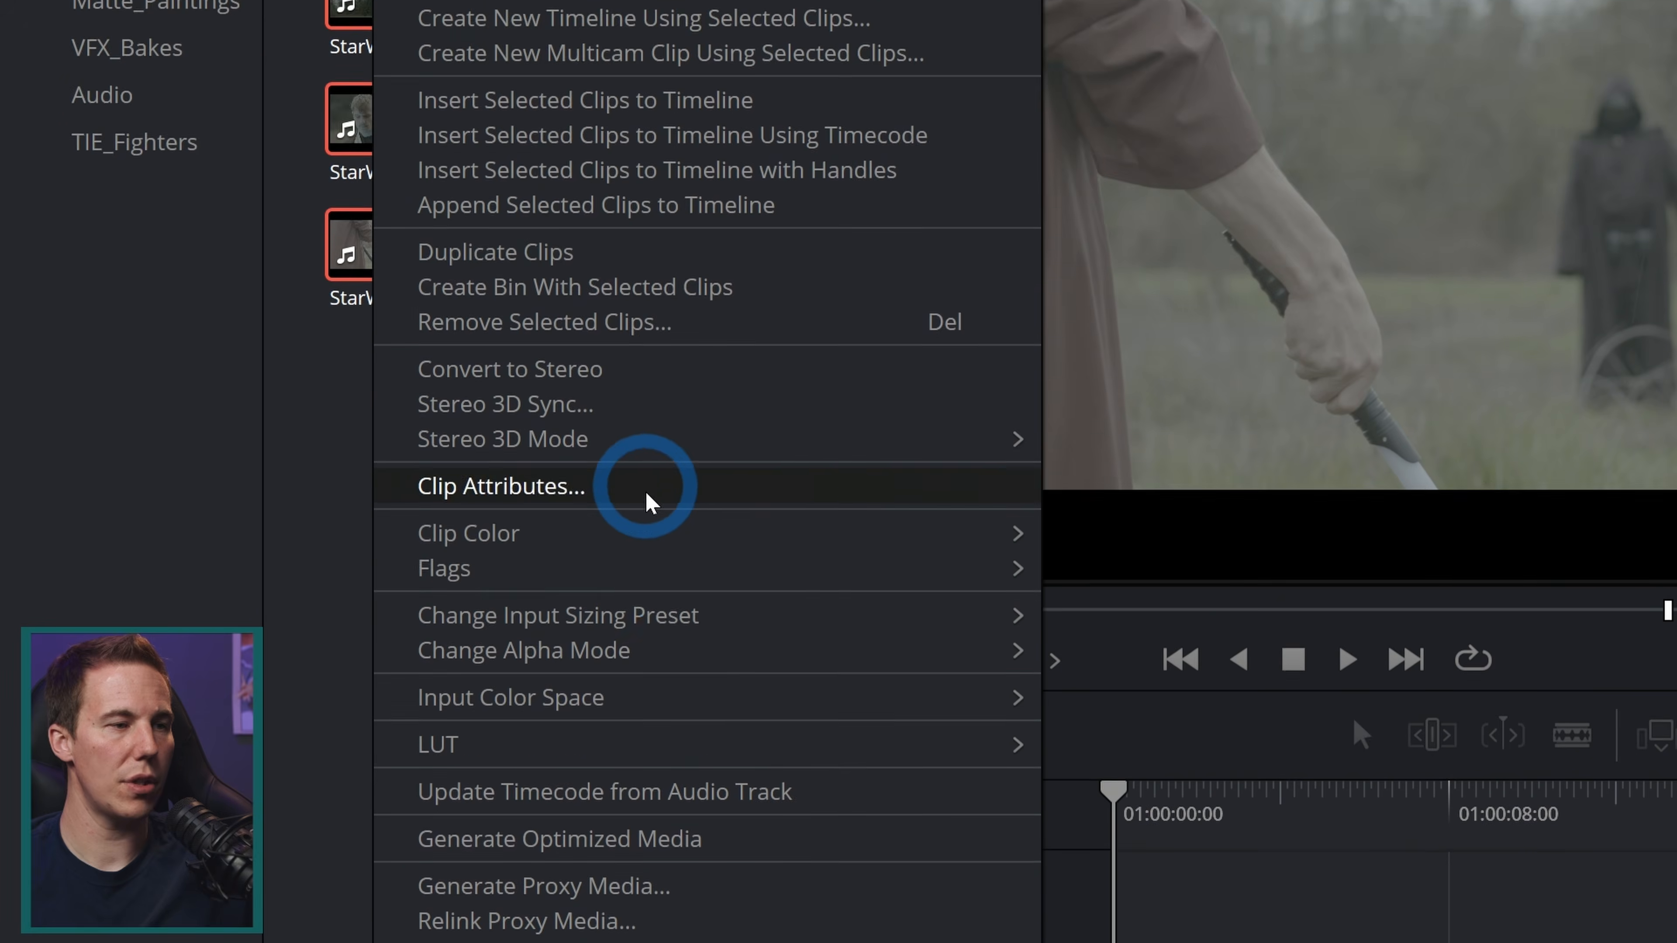
{"action": "mouse_move", "coordinate": [704, 543]}
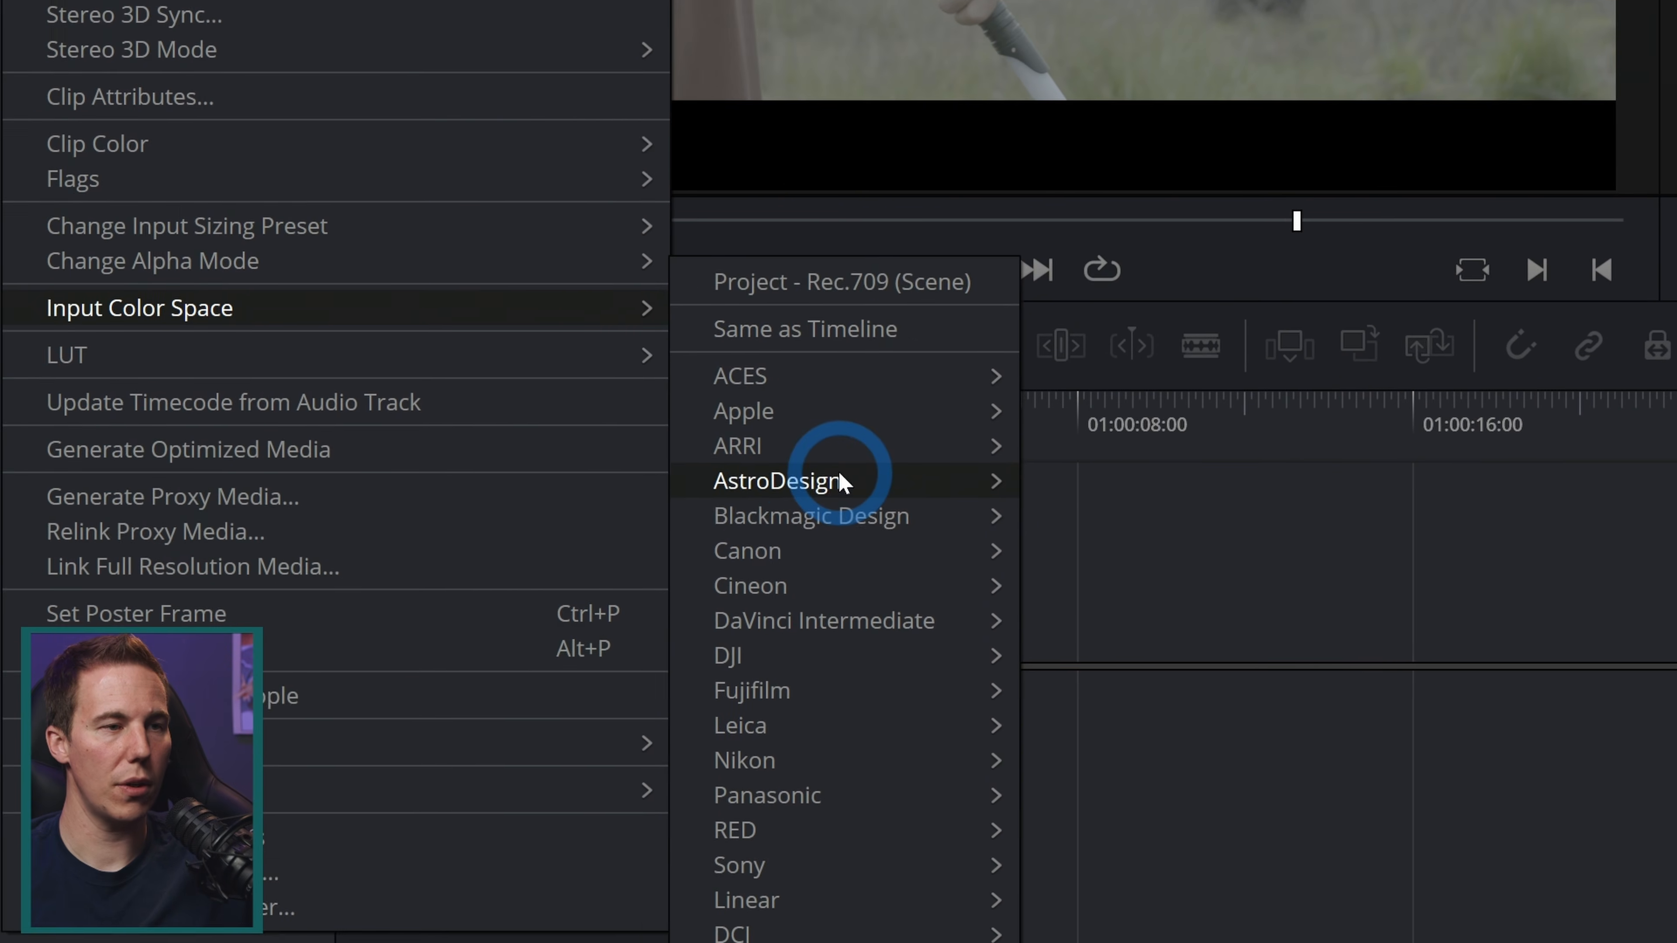
{"action": "mouse_move", "coordinate": [839, 481]}
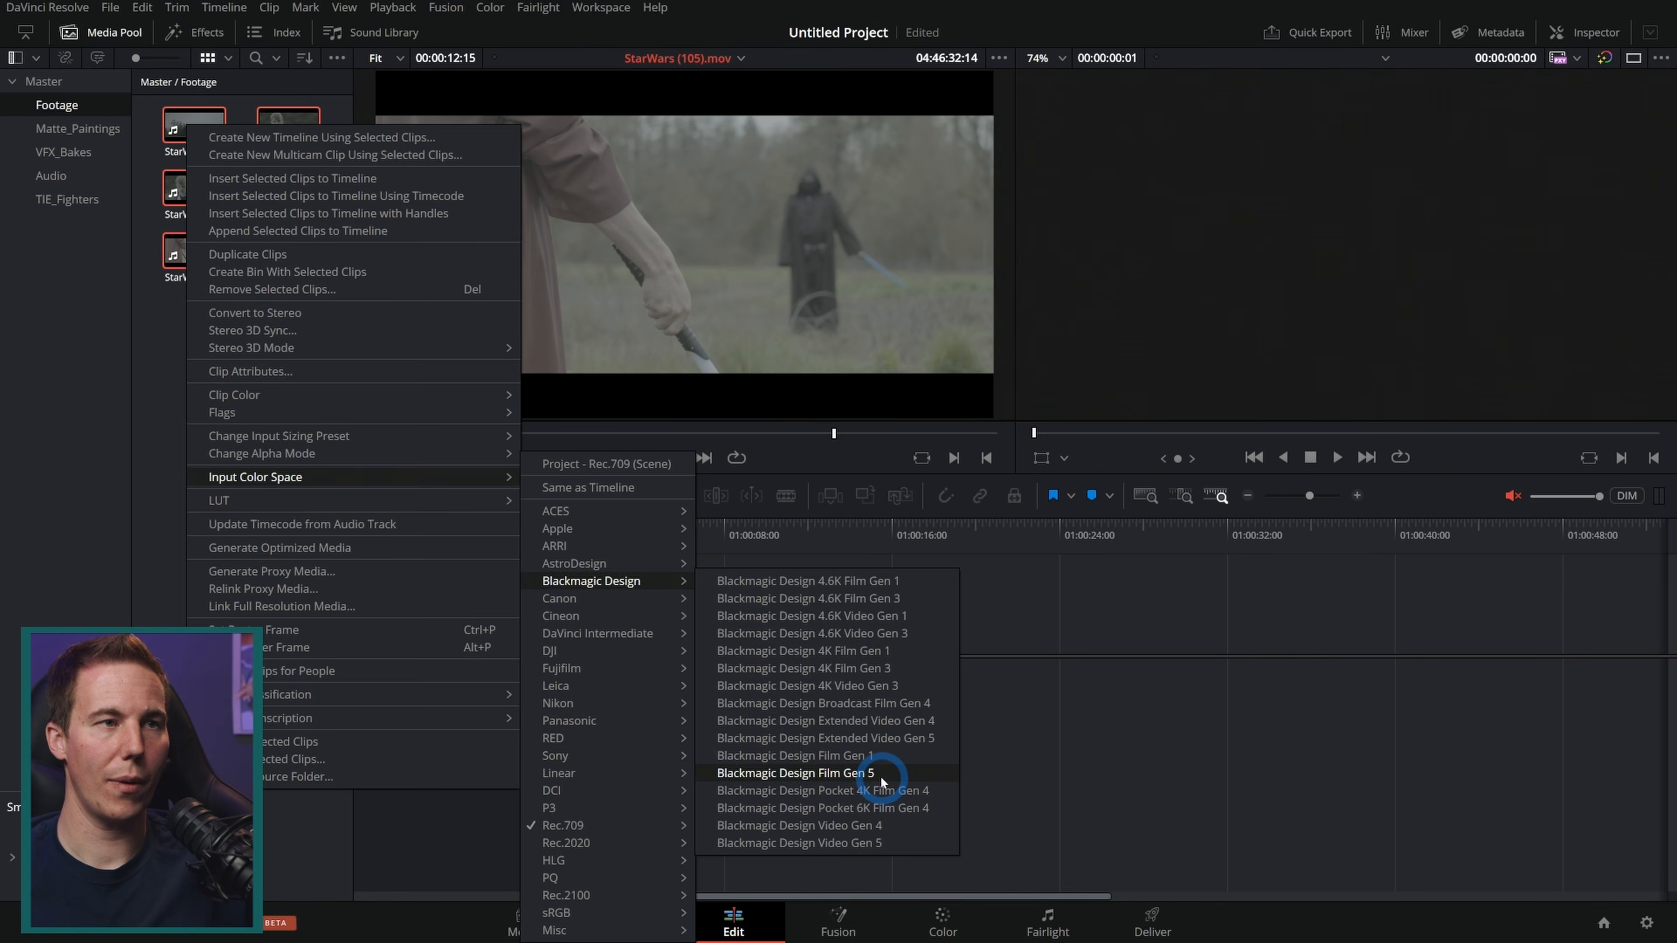
{"action": "left_click", "coordinate": [881, 781]}
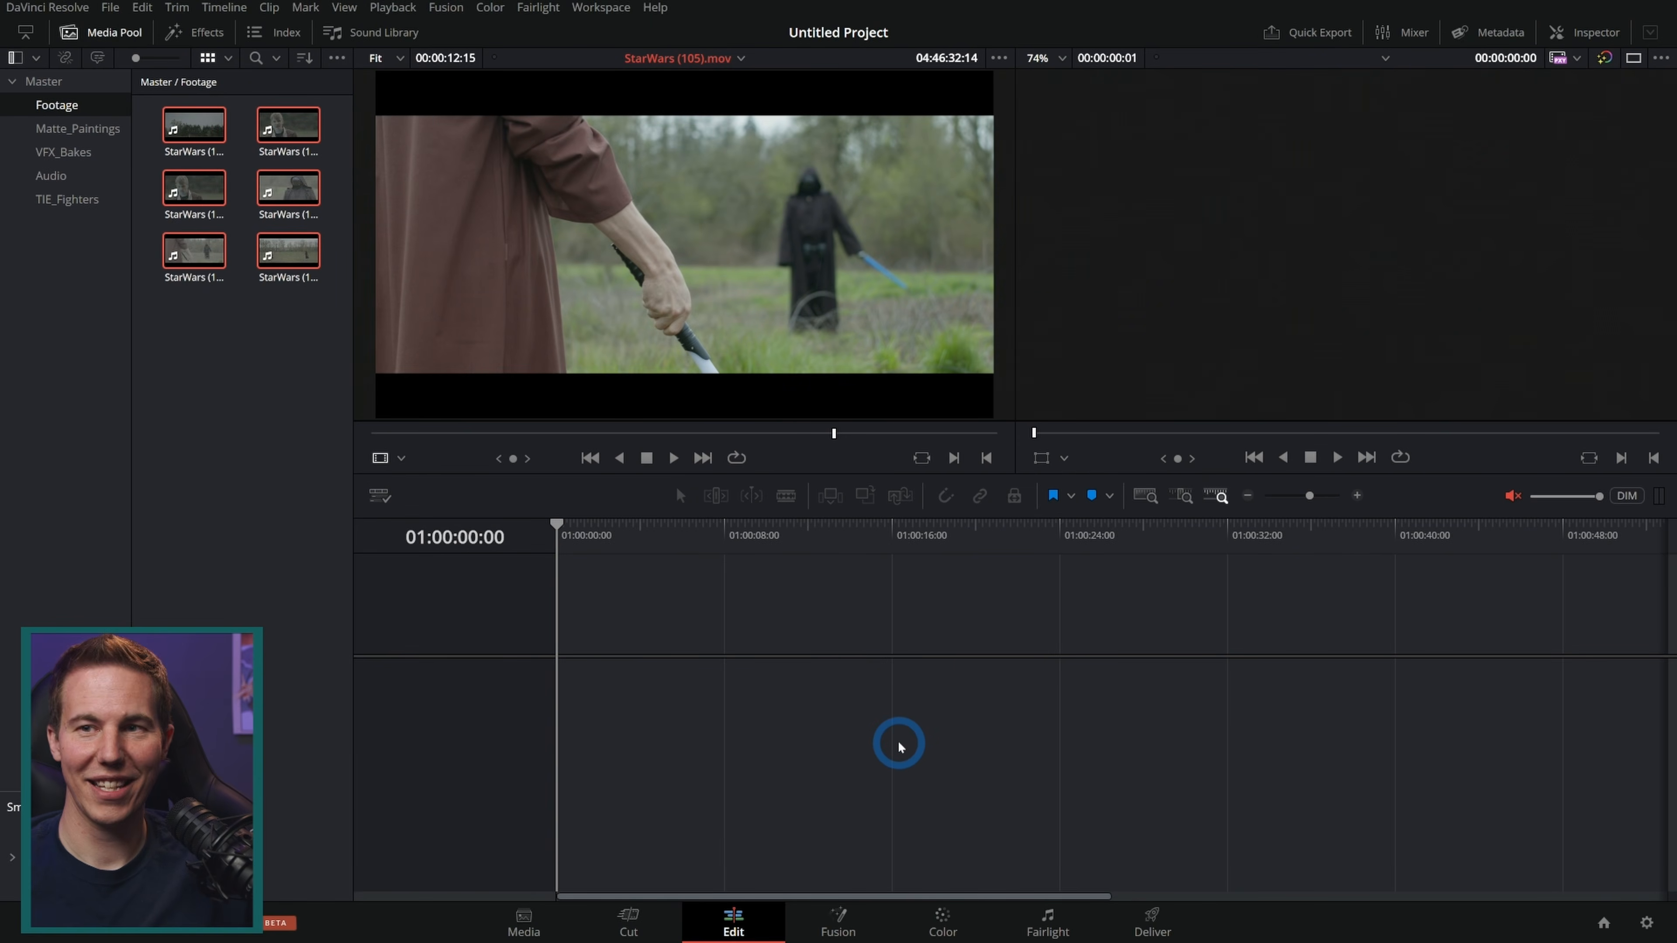
Step: Preview the converted Footage clips one by one in the source viewer
{"action": "left_click", "coordinate": [270, 134]}
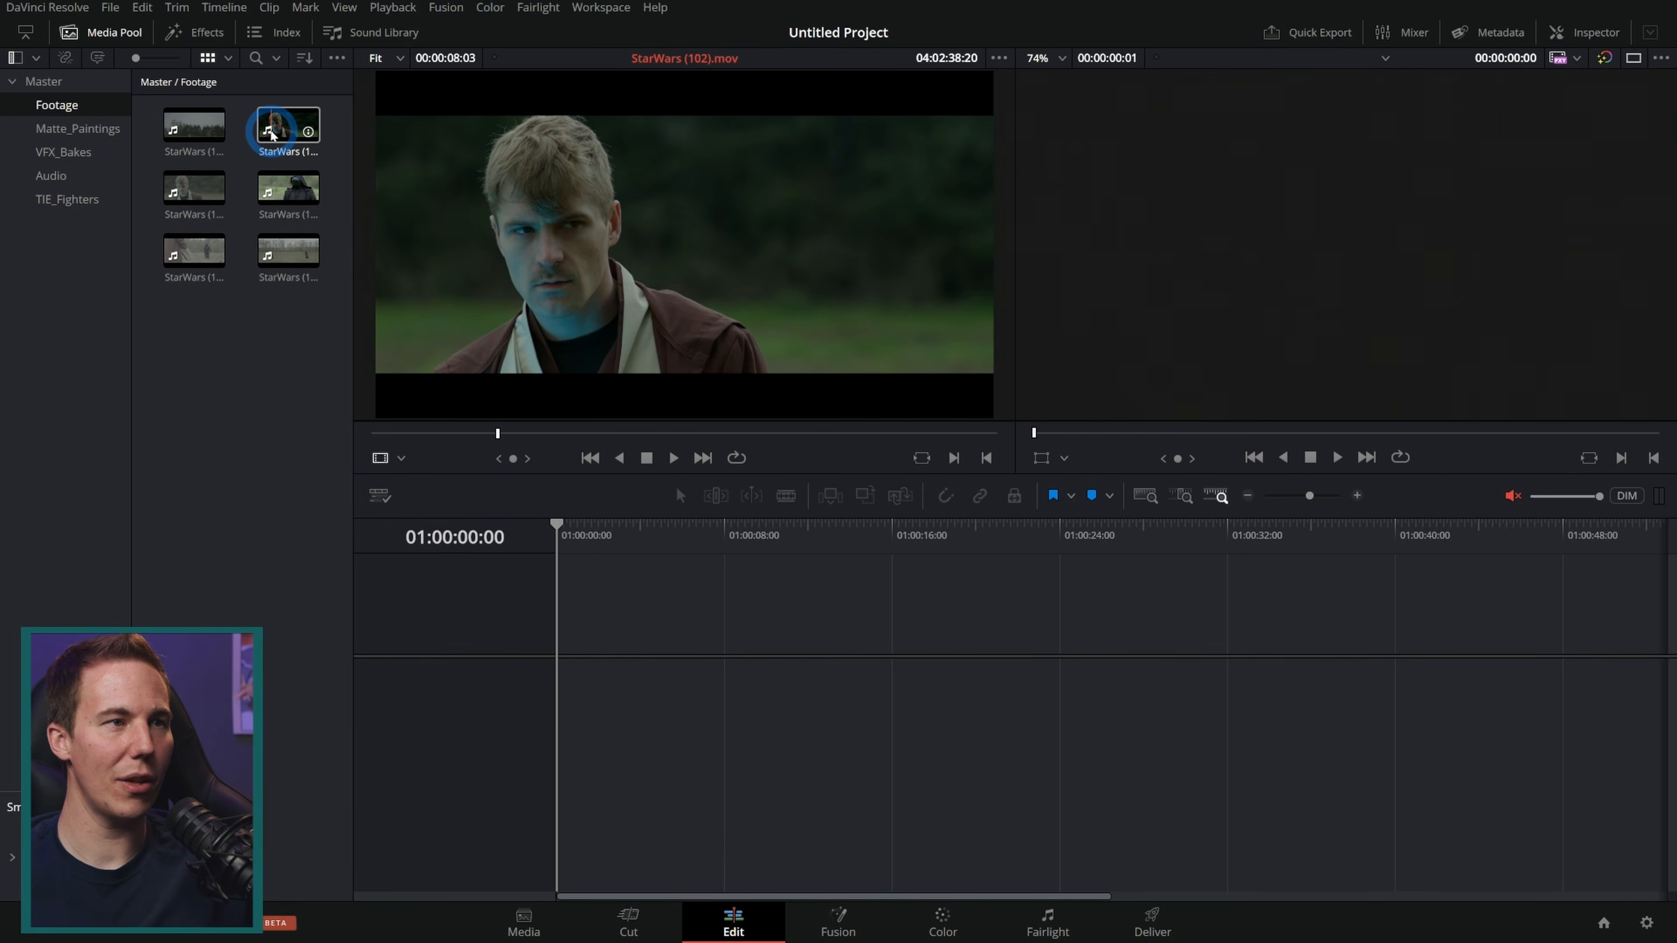
{"action": "left_click", "coordinate": [288, 188]}
{"action": "left_click", "coordinate": [194, 188]}
{"action": "left_click", "coordinate": [203, 247]}
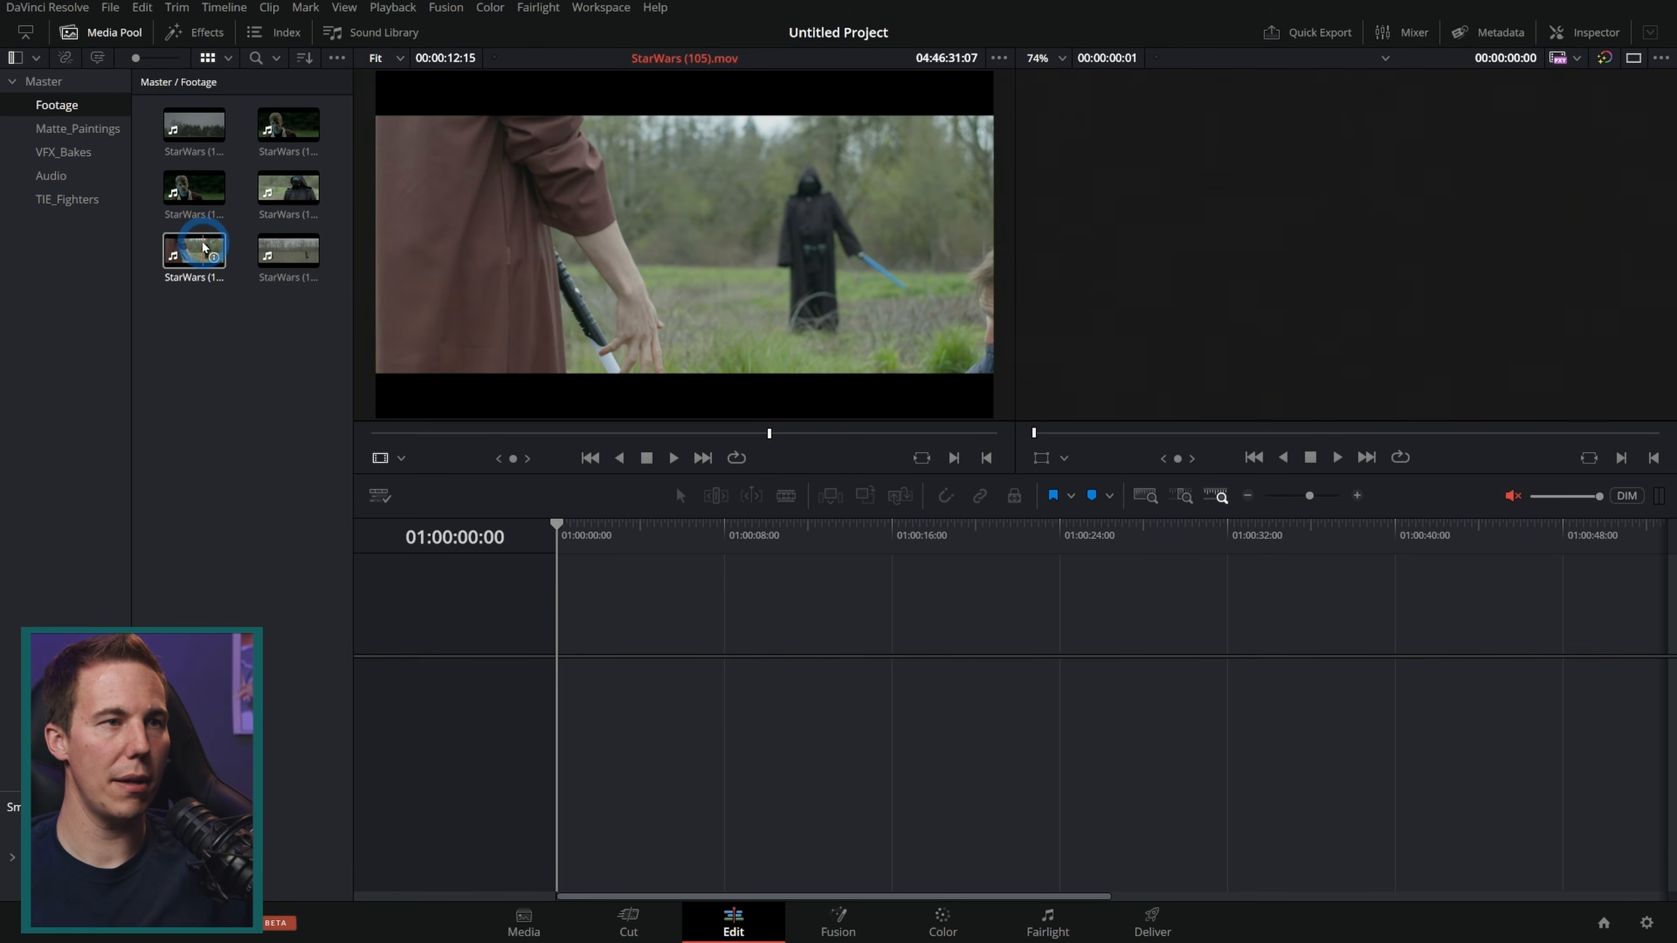
{"action": "left_click", "coordinate": [279, 248]}
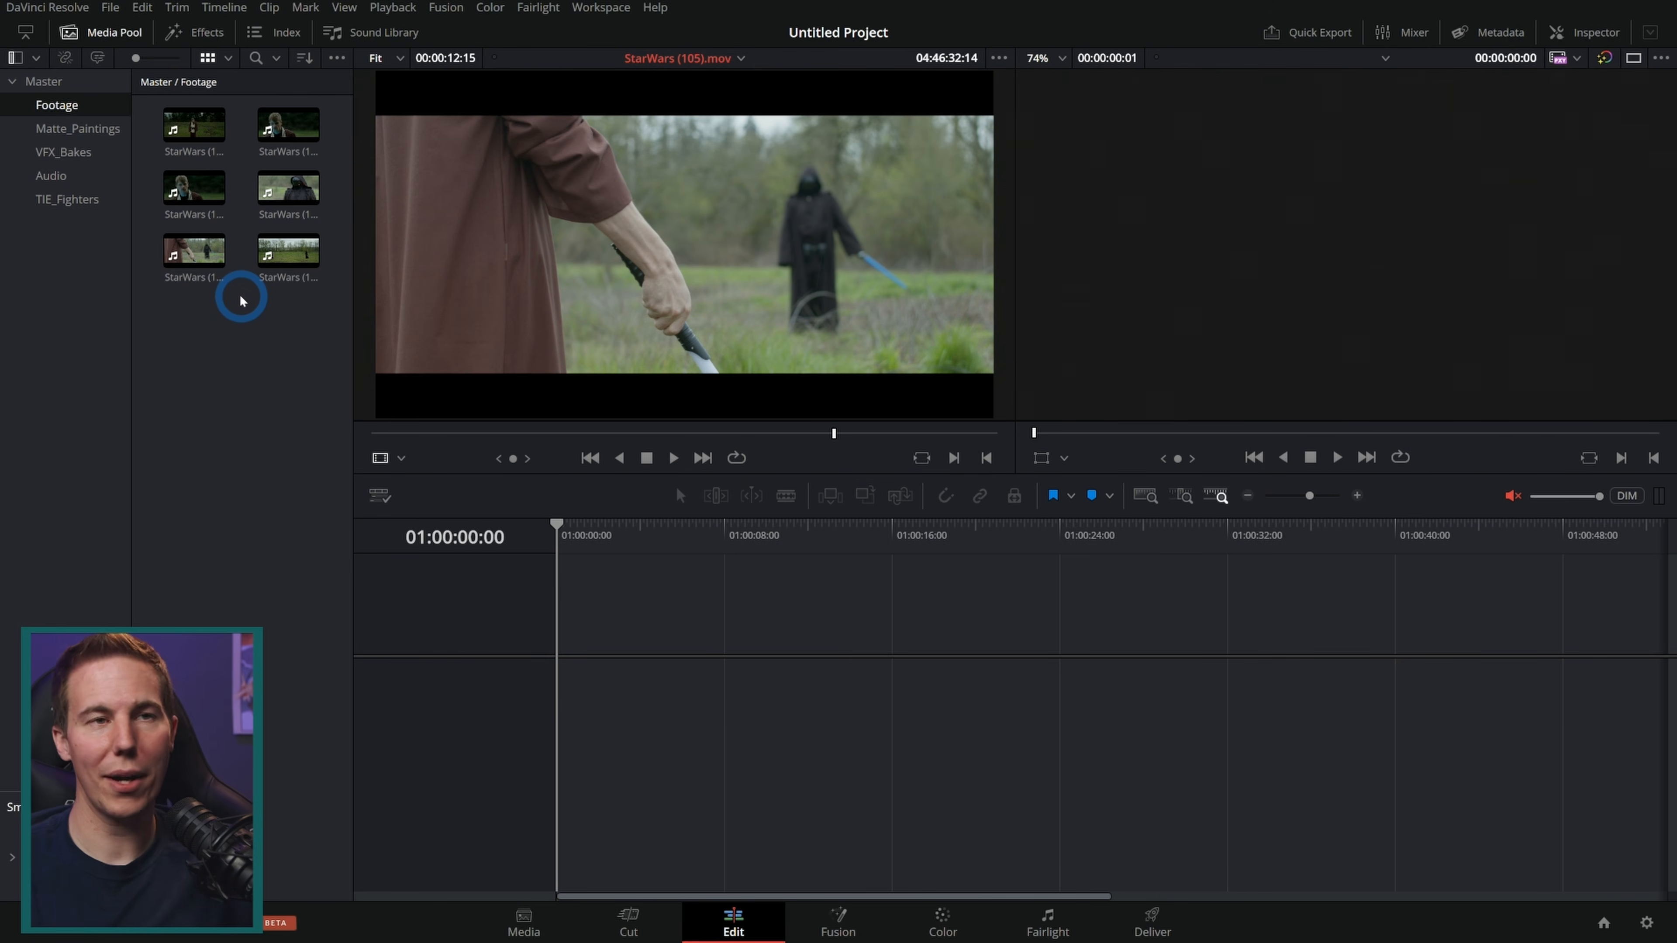
Step: Scrub StarWars (101).mov, mark an out point, add it to a new timeline and play the timeline back
{"action": "left_click", "coordinate": [197, 135]}
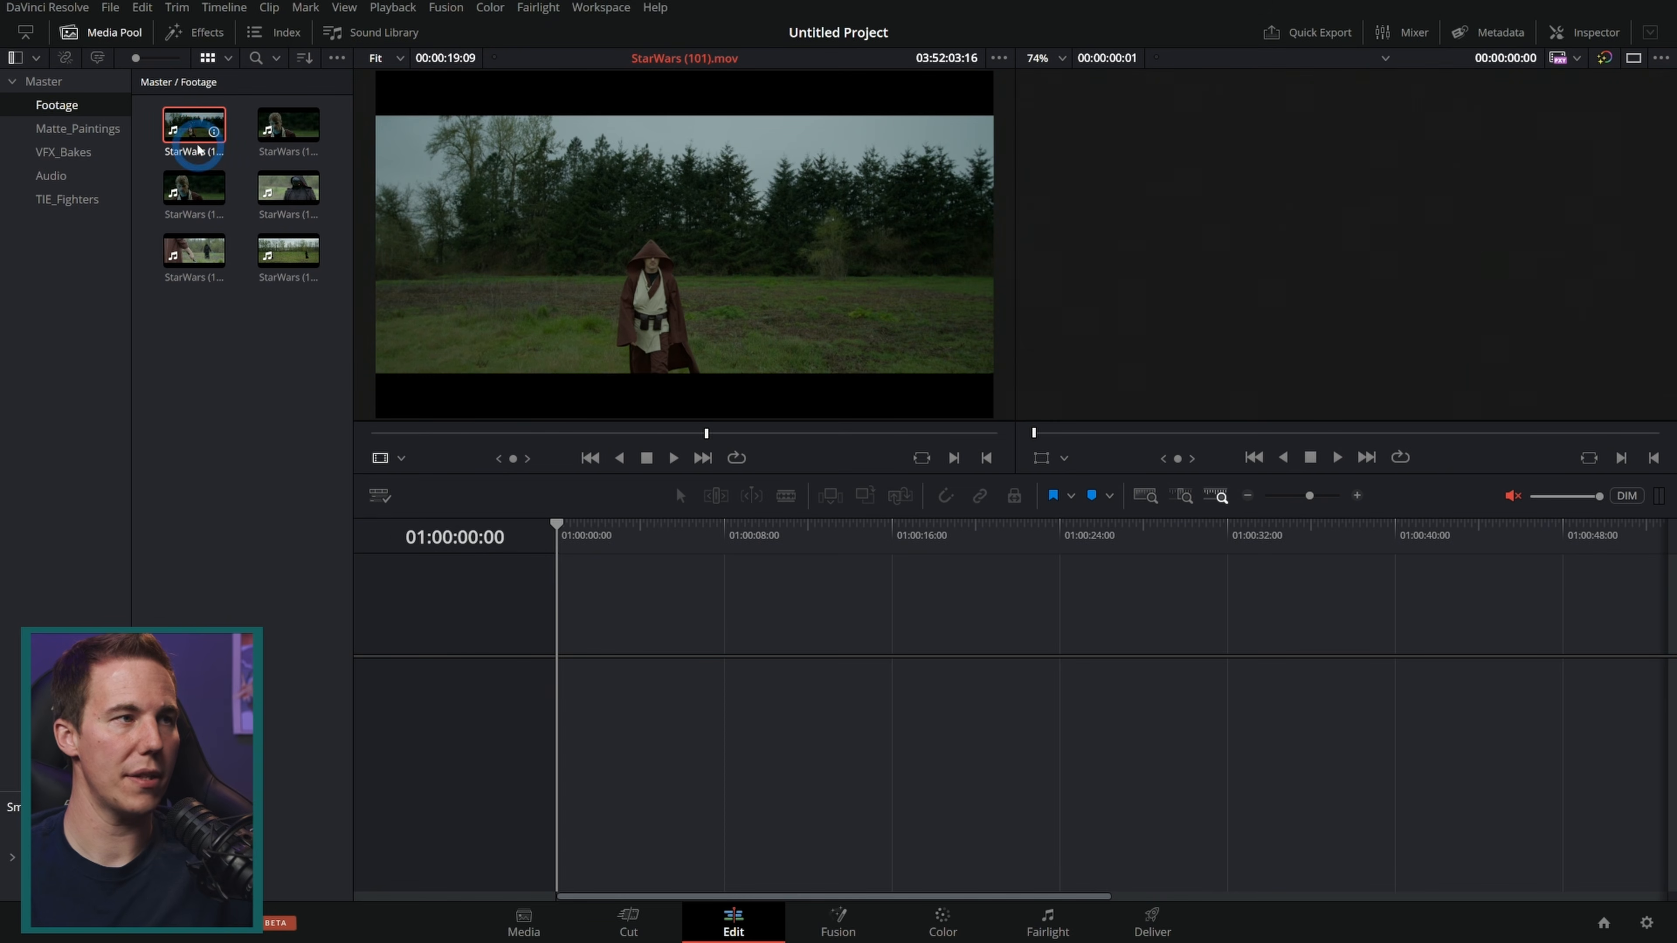
{"action": "left_click", "coordinate": [389, 432]}
{"action": "left_click_drag", "start_coordinate": [389, 433], "coordinate": [910, 433]}
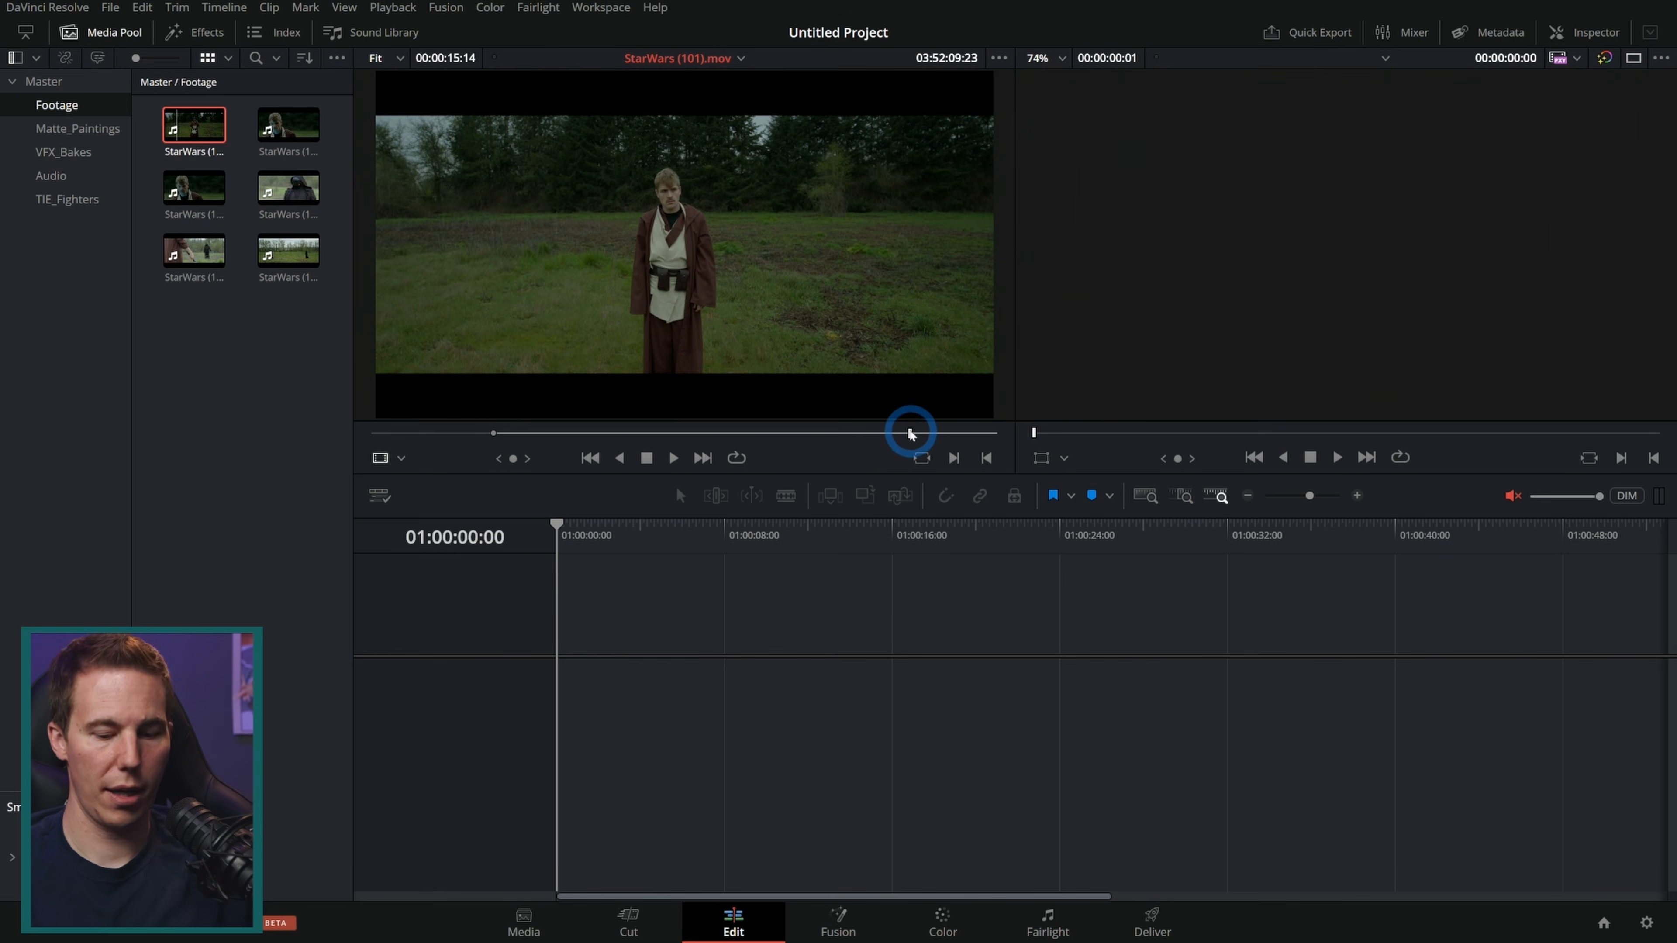
{"action": "key", "text": "o"}
{"action": "left_click_drag", "start_coordinate": [683, 316], "coordinate": [627, 696]}
{"action": "left_click_drag", "start_coordinate": [850, 698], "coordinate": [594, 701]}
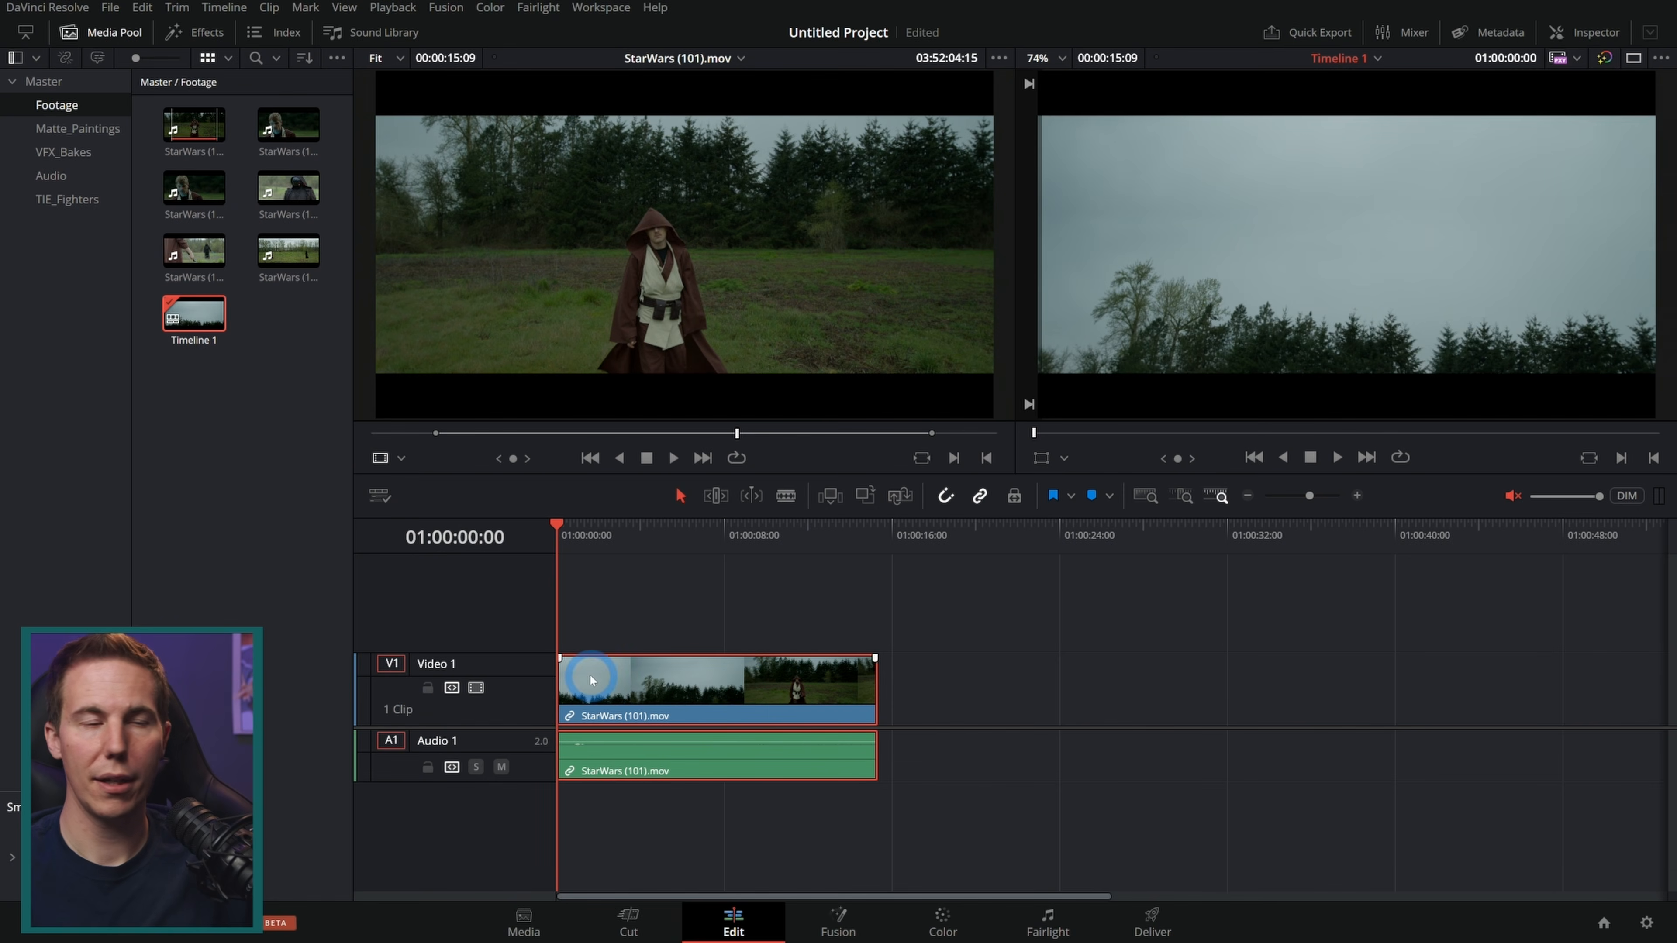
{"action": "key", "text": "space"}
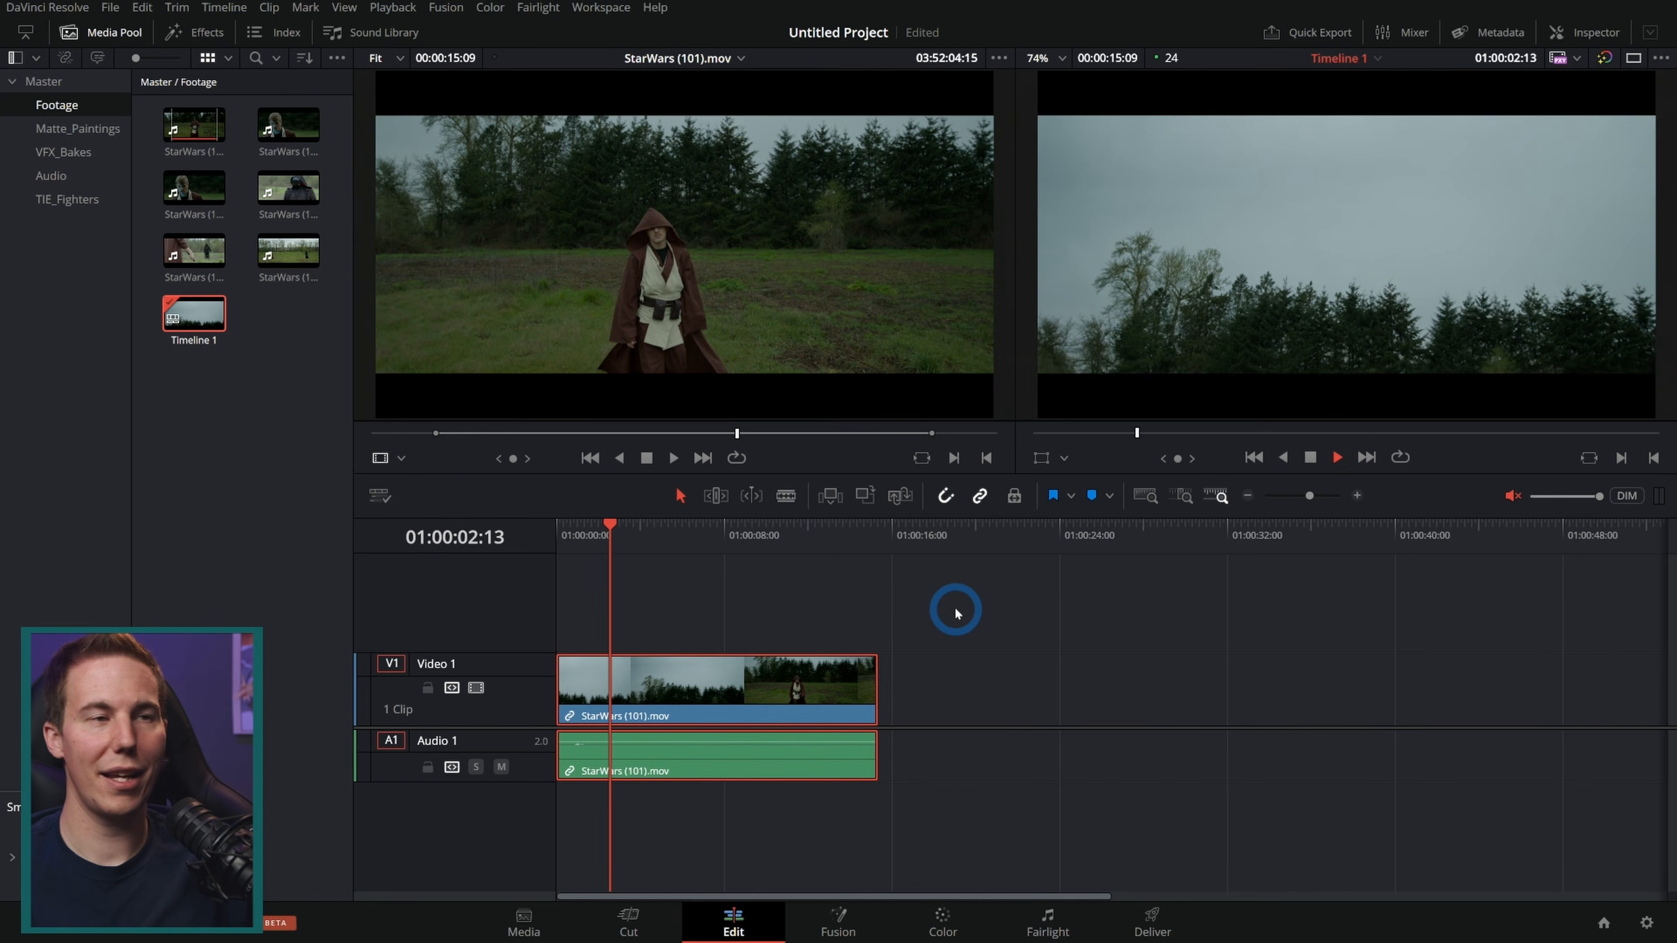
{"action": "key", "text": "space"}
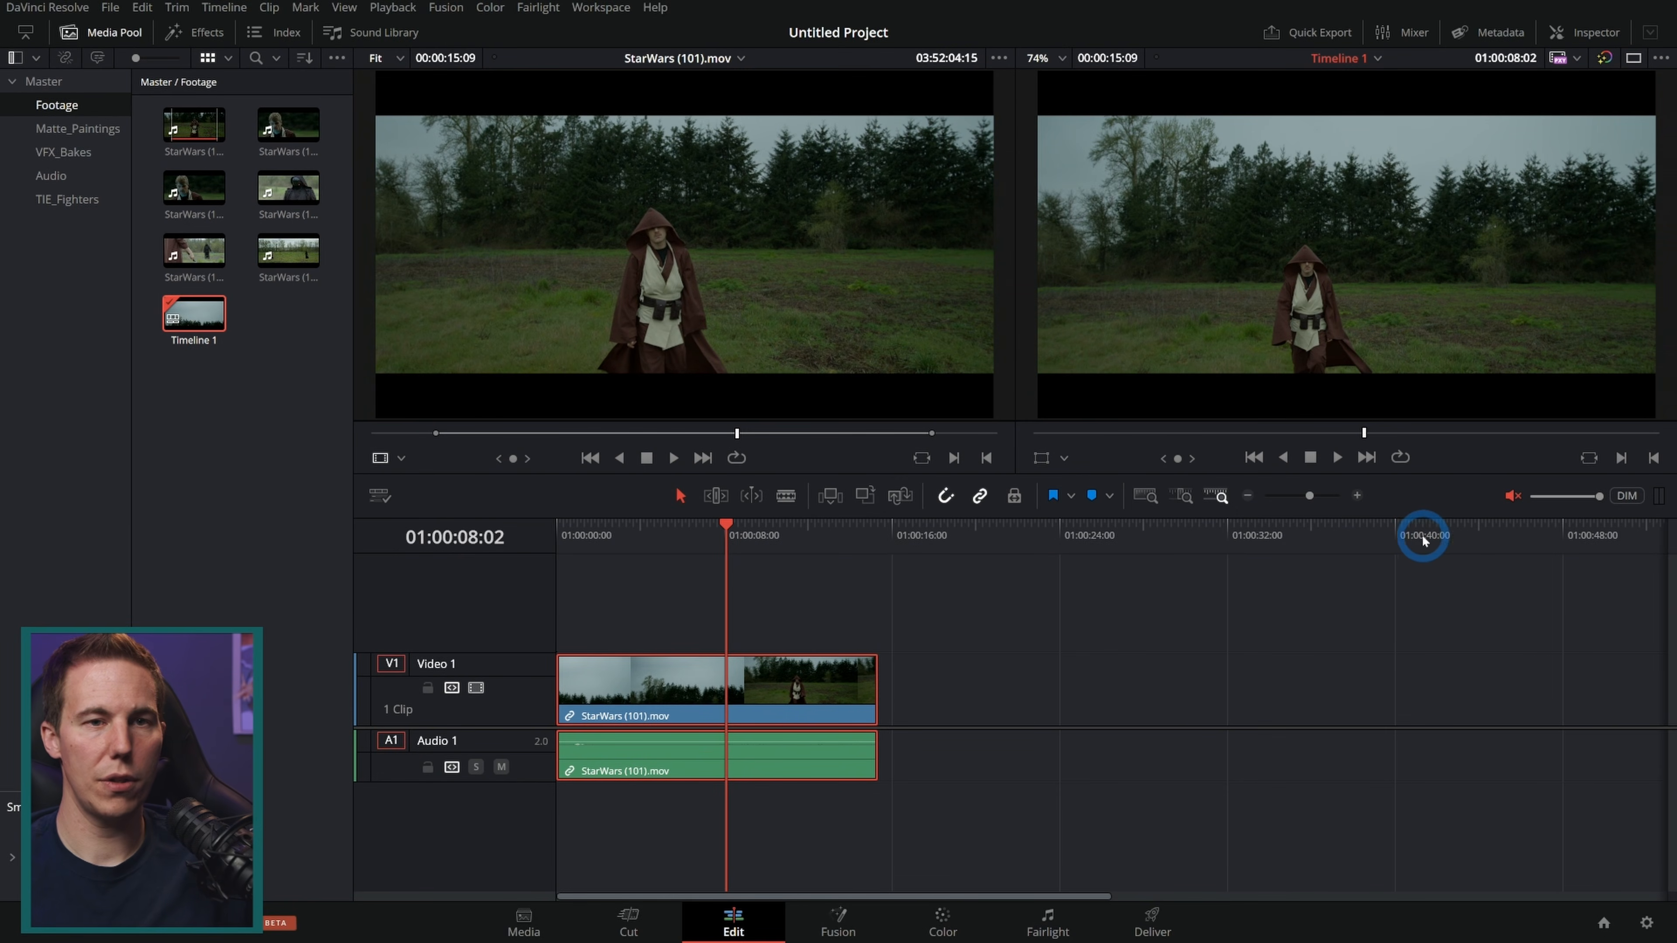
Step: Set the timeline resolution to 1920 x 800 in the master project settings and save
{"action": "left_click", "coordinate": [1646, 922]}
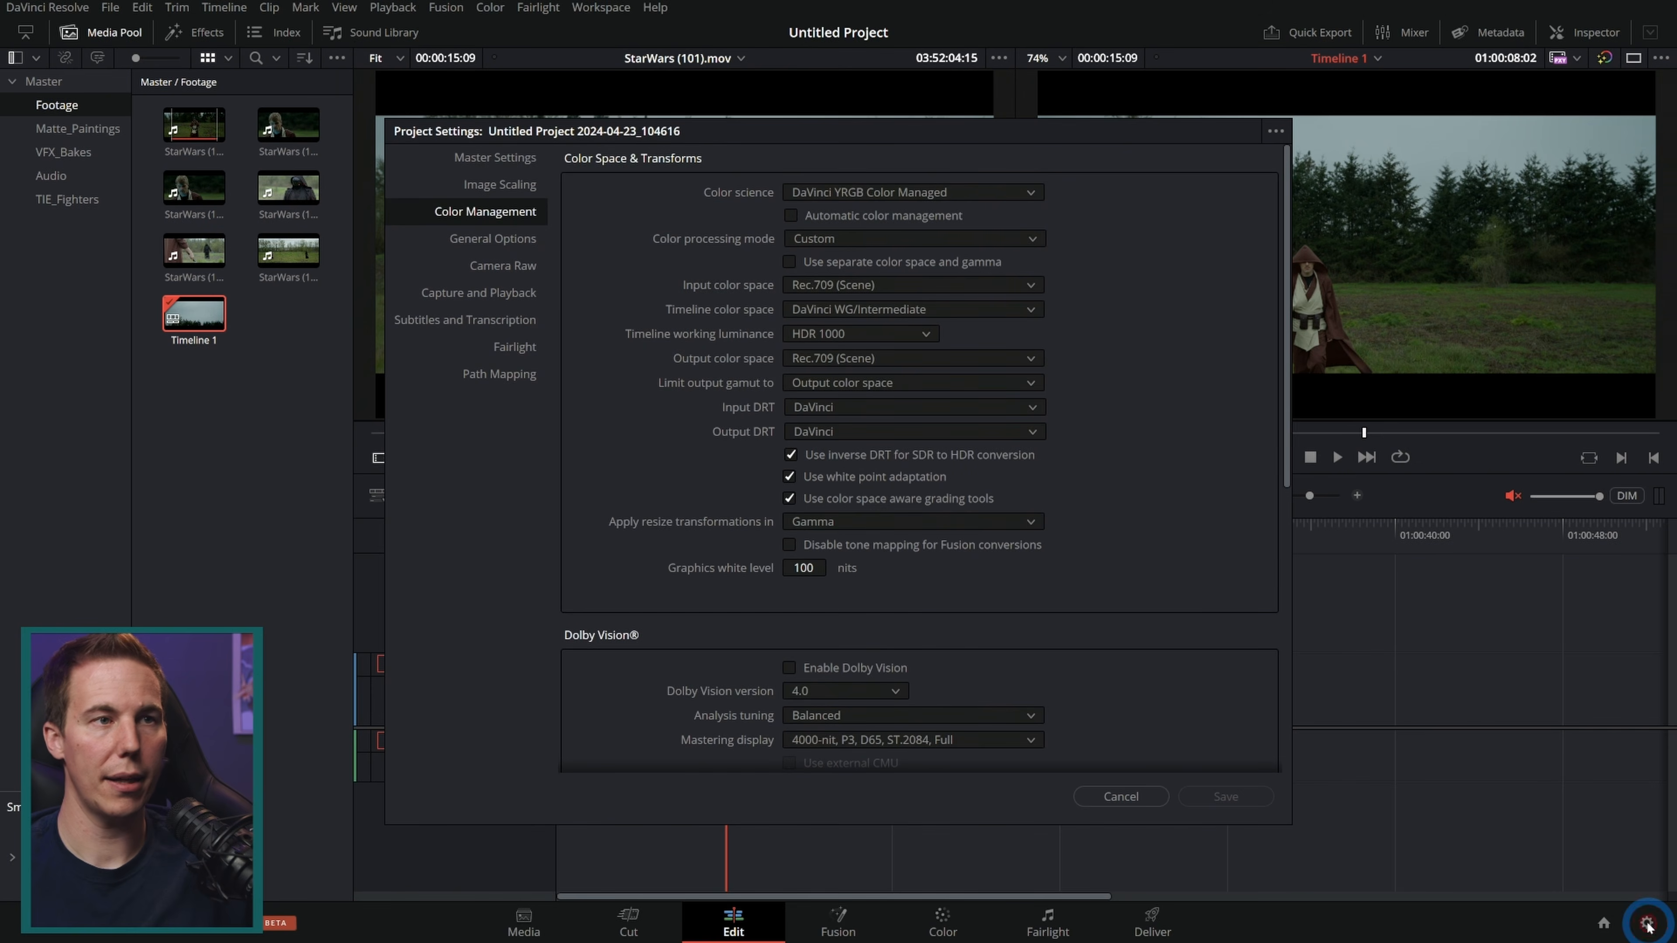
{"action": "left_click", "coordinate": [500, 159]}
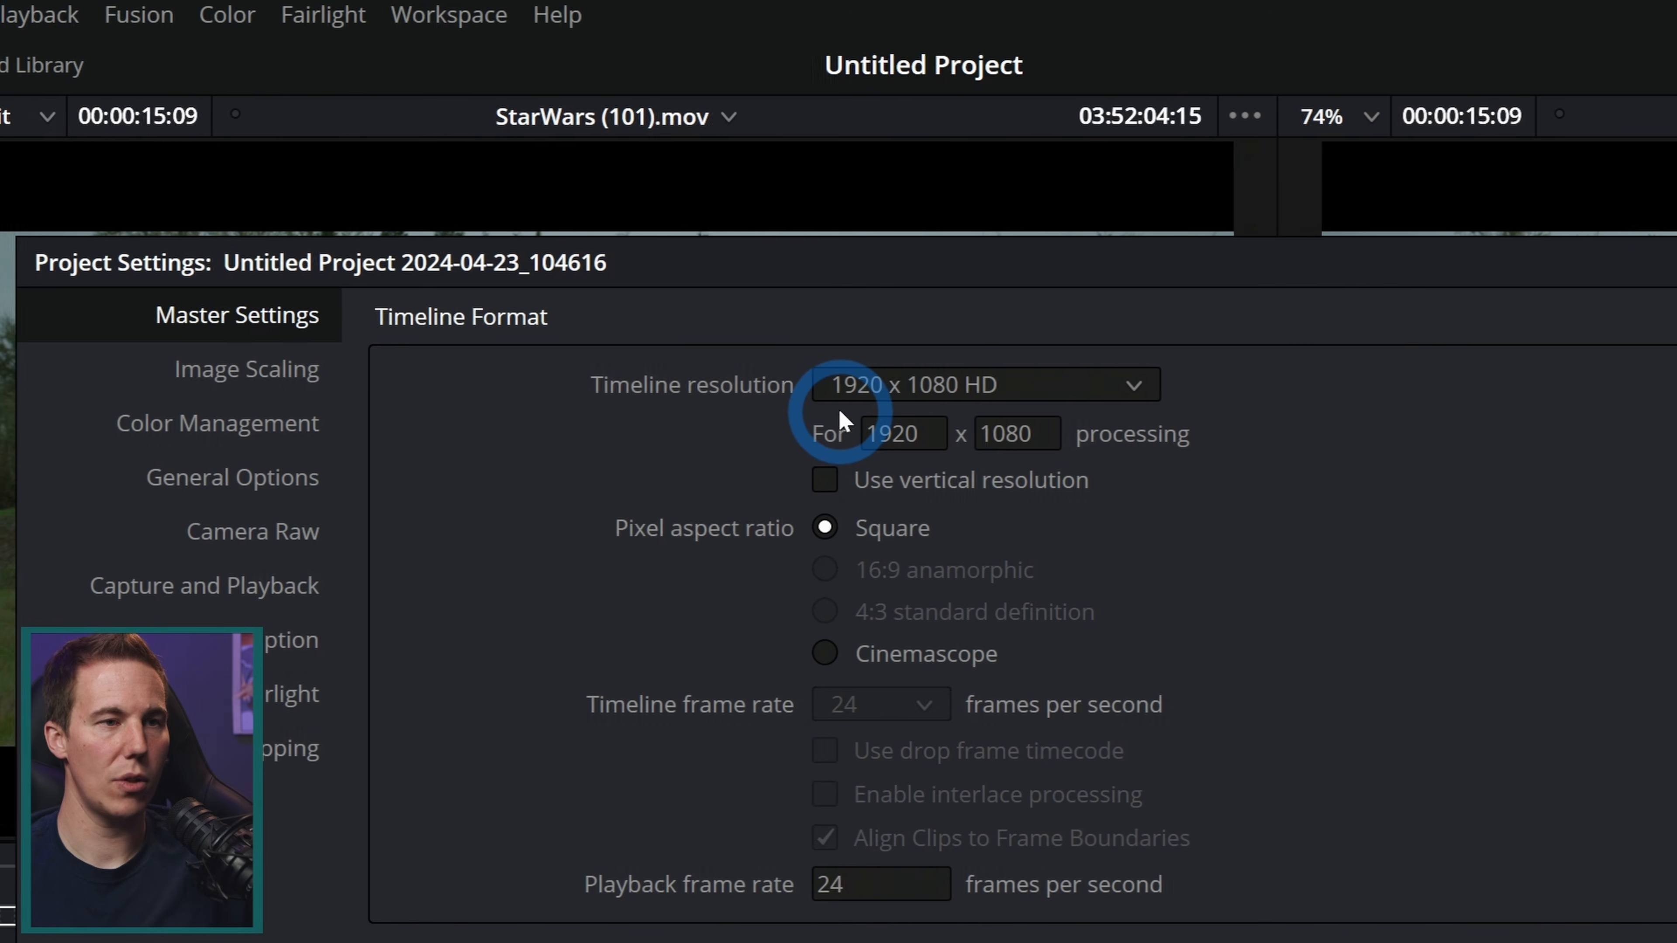
{"action": "left_click", "coordinate": [972, 430]}
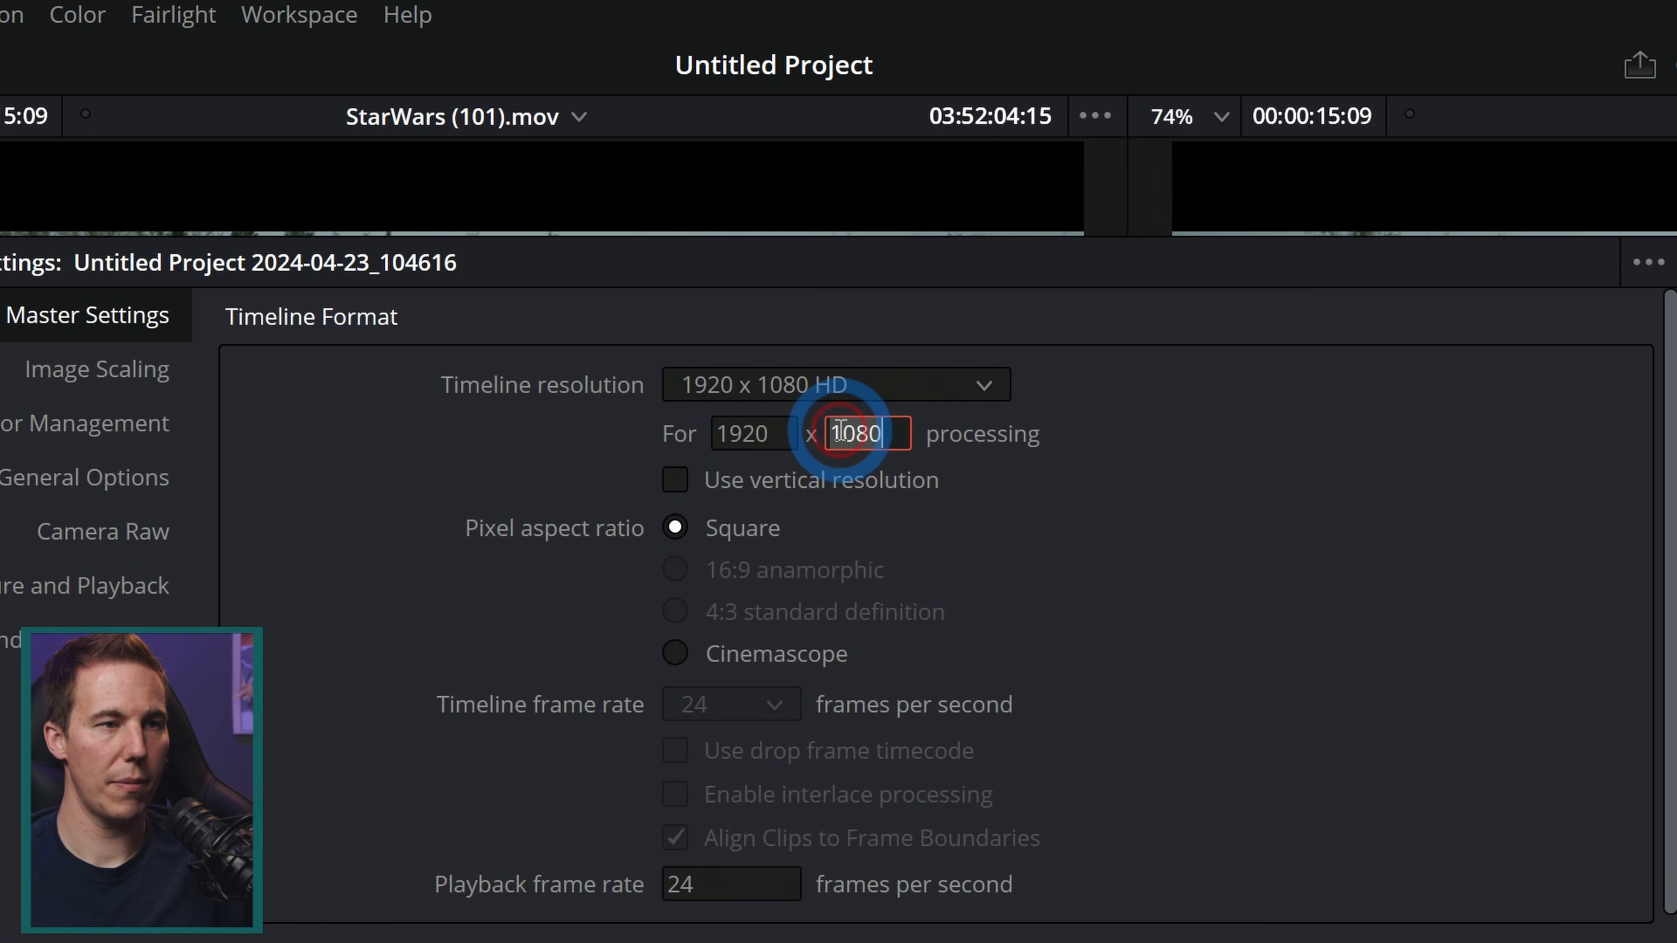
{"action": "key", "text": "BackSpace"}
{"action": "key", "text": "BackSpace"}
{"action": "key", "text": "BackSpace"}
{"action": "key", "text": "BackSpace"}
{"action": "type", "text": "800"}
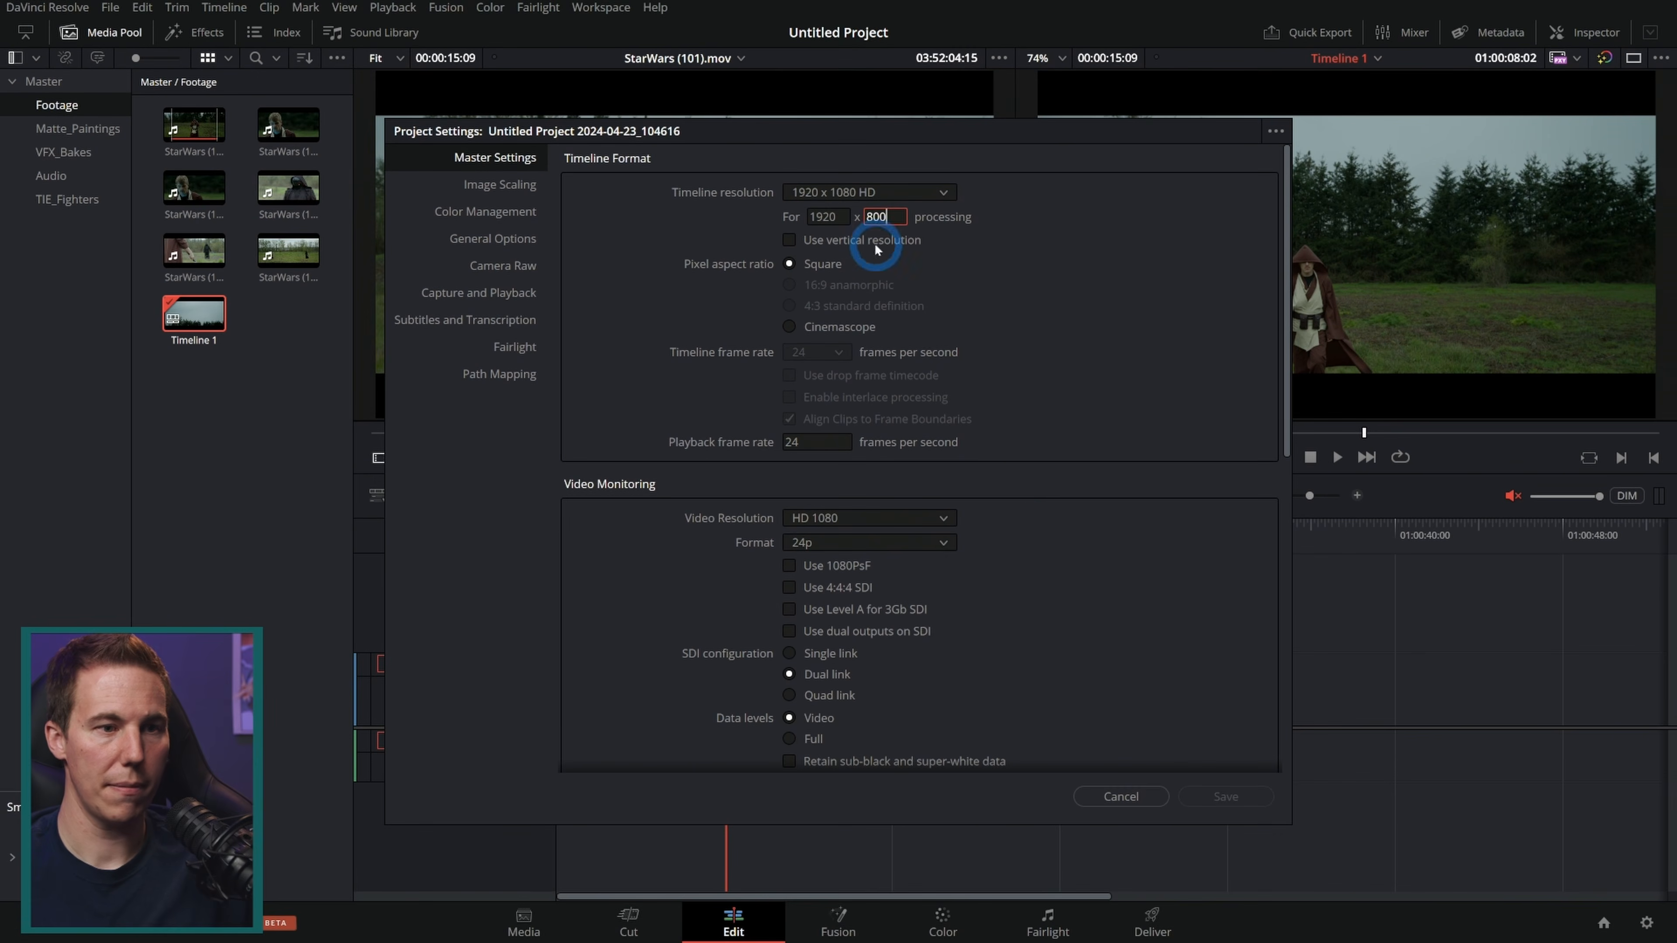
{"action": "left_click", "coordinate": [1038, 527]}
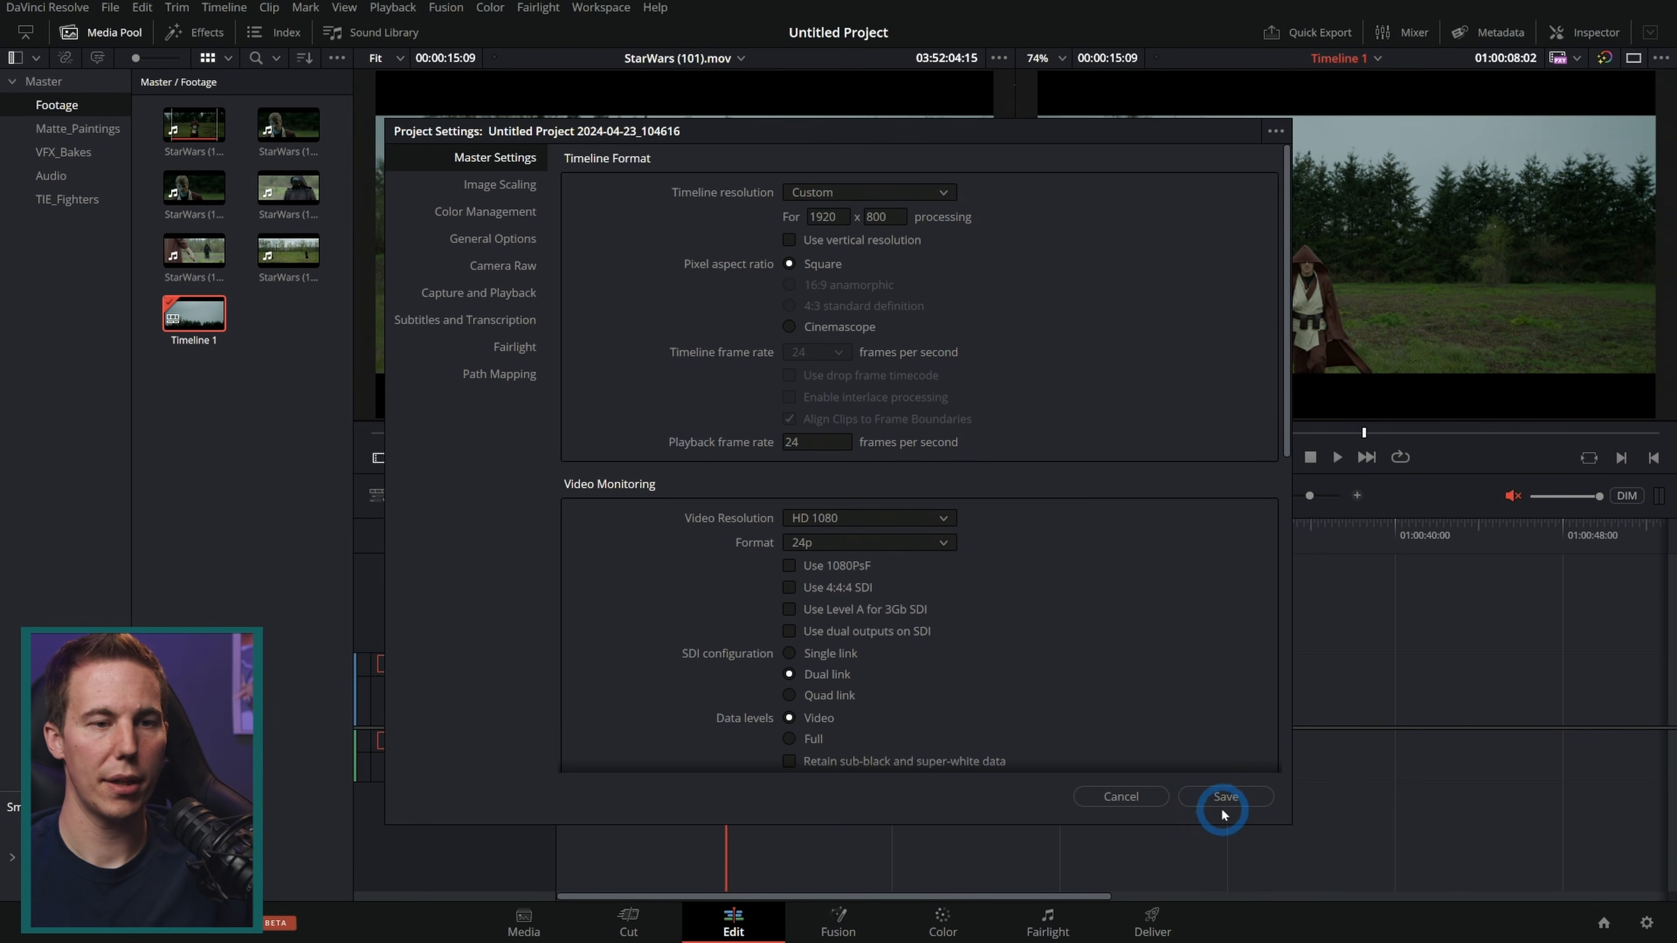
{"action": "left_click", "coordinate": [1229, 797]}
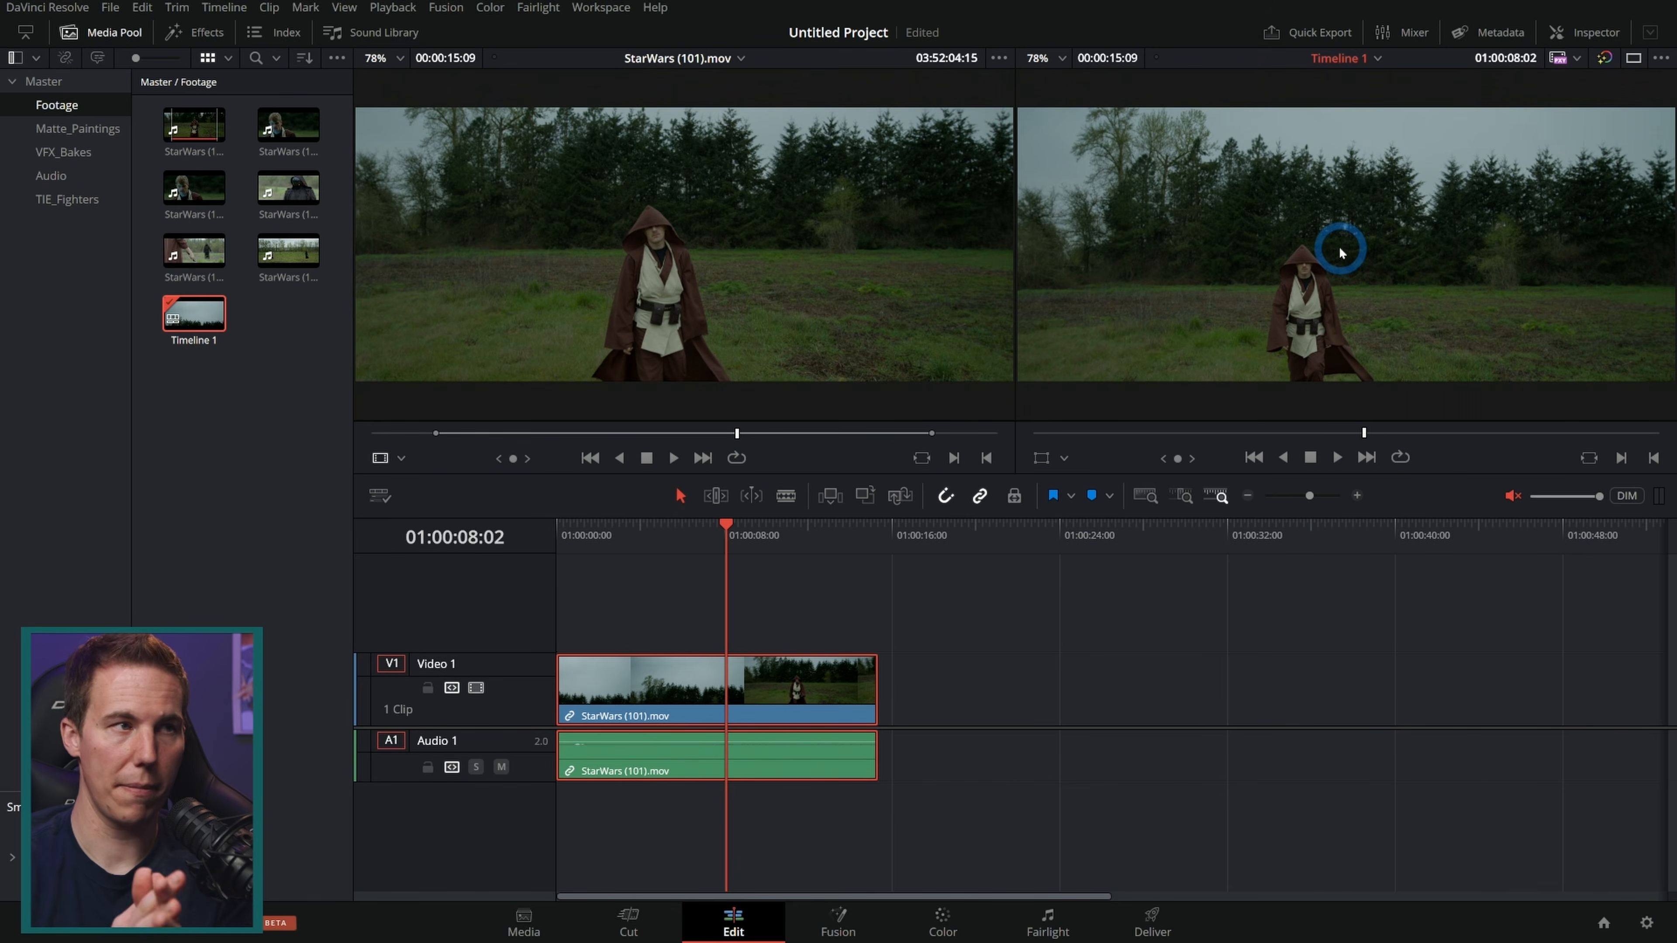
Step: Open StarWars (105).mov in the source viewer, mark a section and append it after the first timeline clip
{"action": "left_click", "coordinate": [716, 540]}
{"action": "left_click_drag", "start_coordinate": [715, 542], "coordinate": [726, 542]}
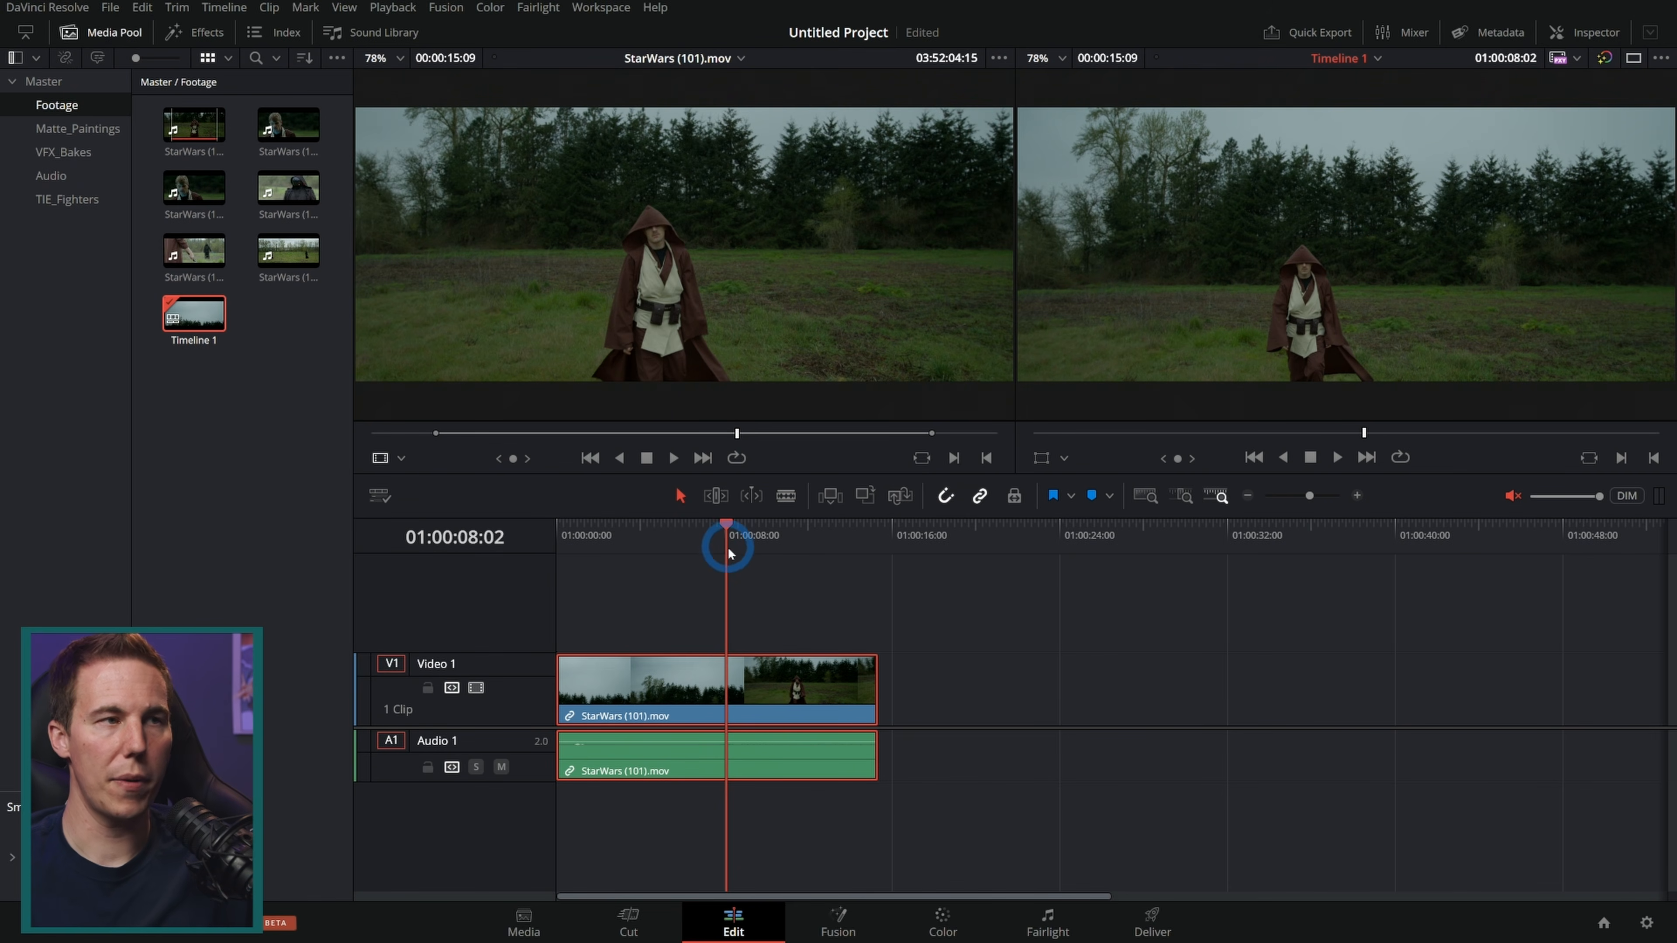
{"action": "left_click_drag", "start_coordinate": [565, 540], "coordinate": [855, 550]}
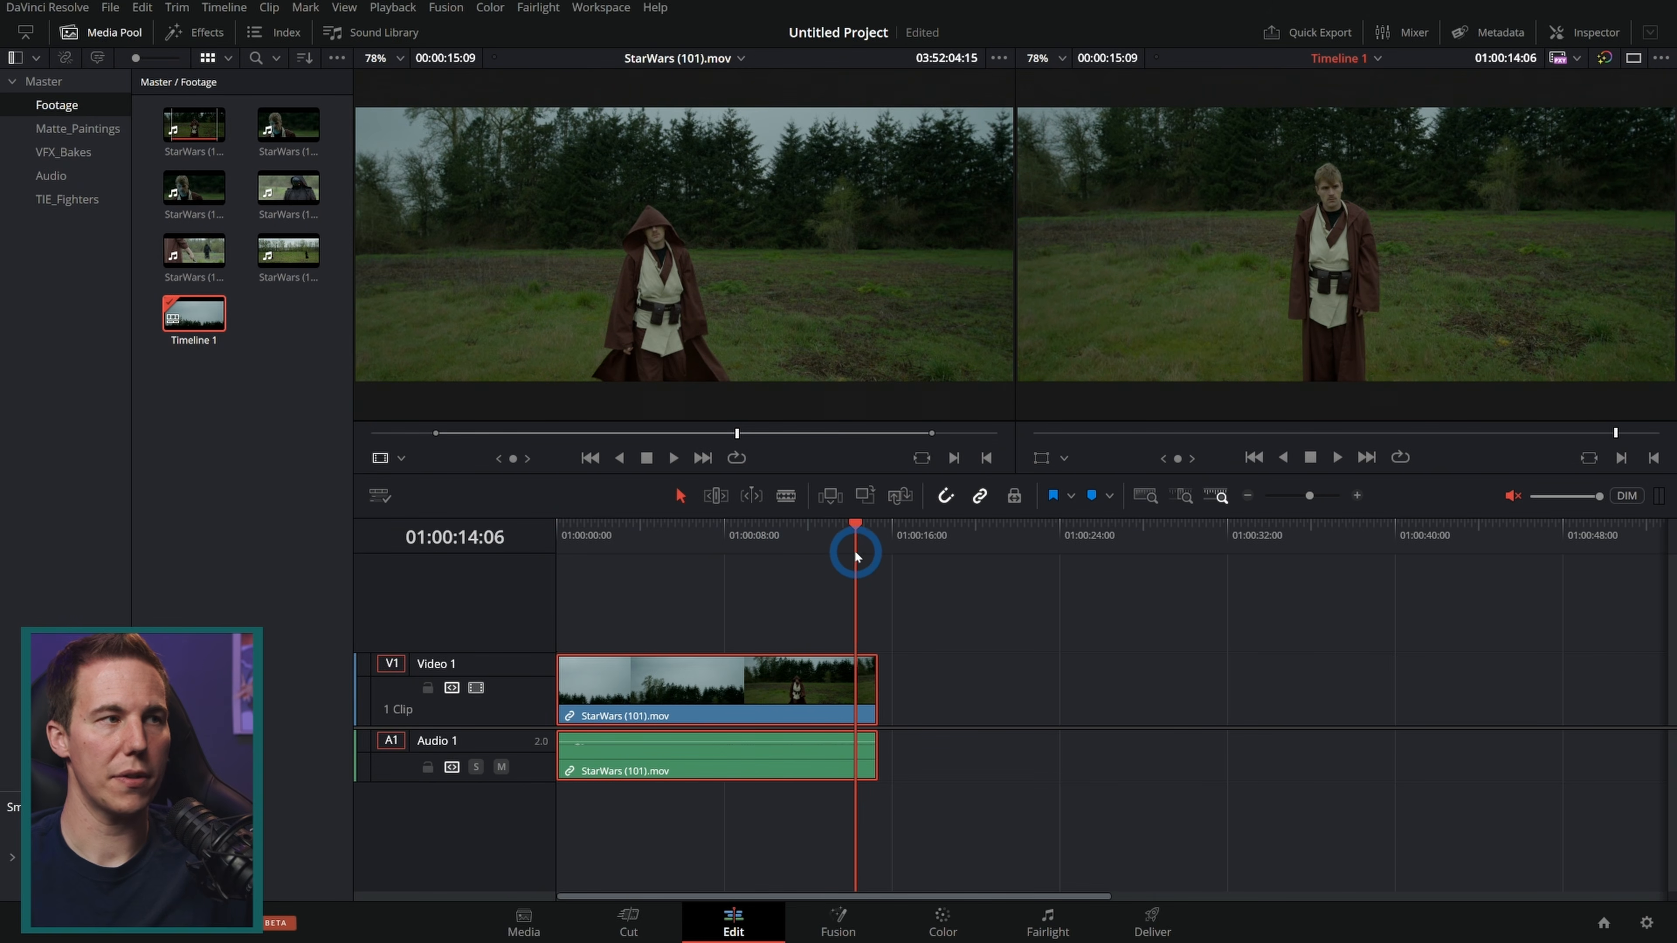
{"action": "left_click", "coordinate": [678, 488]}
{"action": "double_click", "coordinate": [199, 252]}
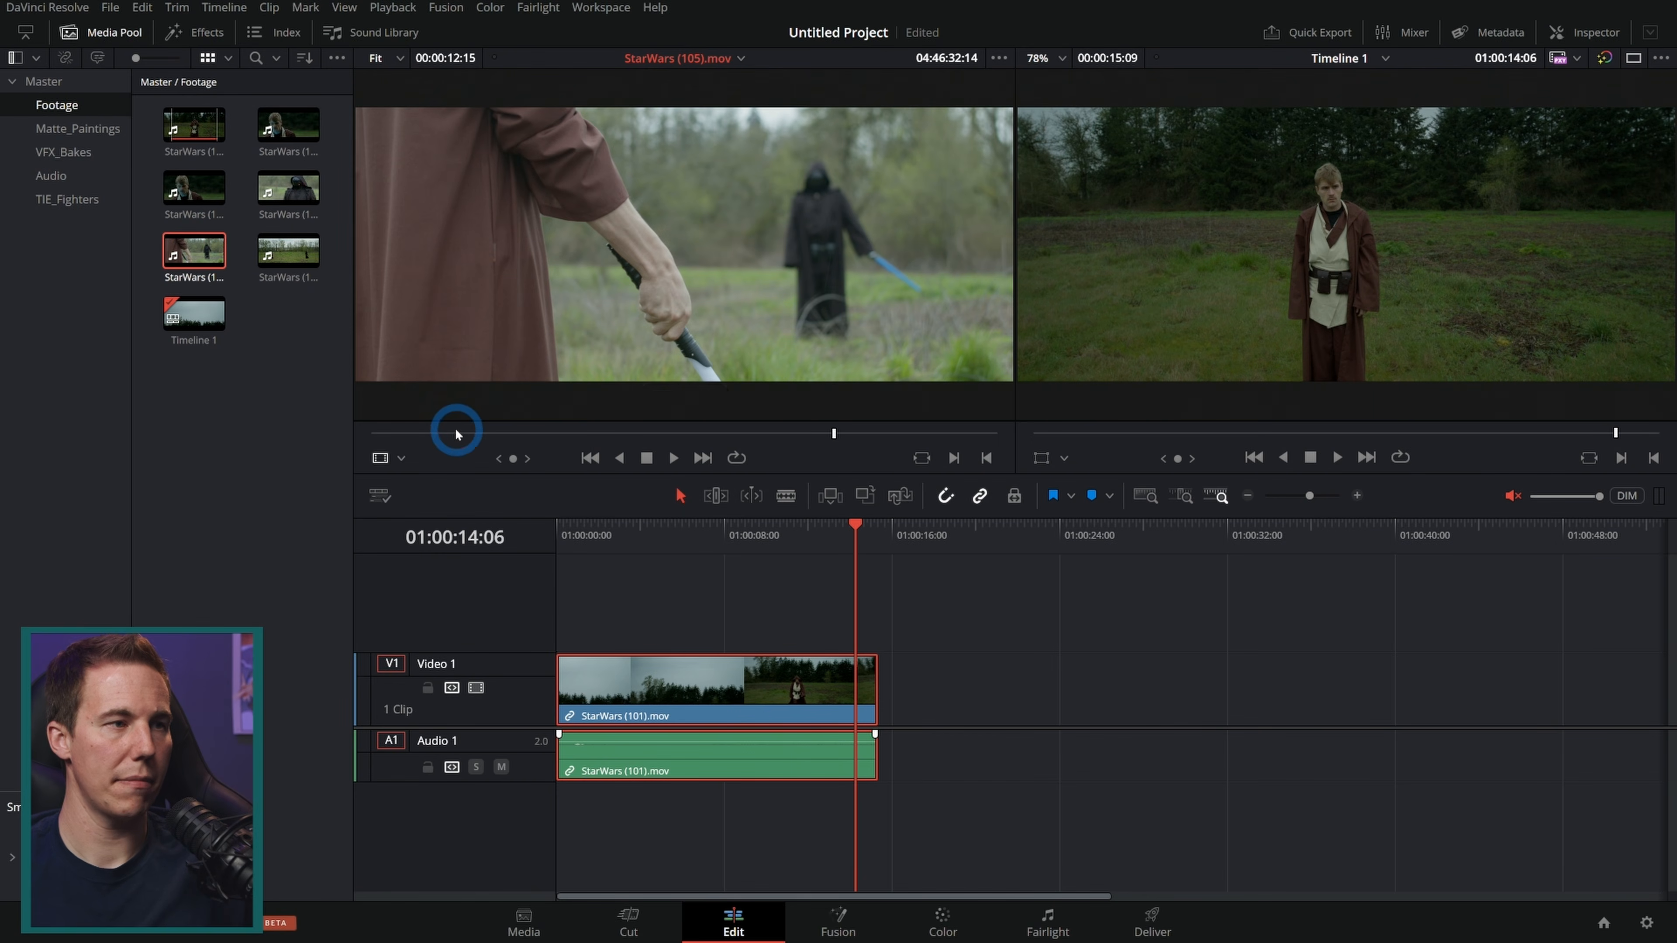
{"action": "left_click_drag", "start_coordinate": [456, 433], "coordinate": [1361, 230]}
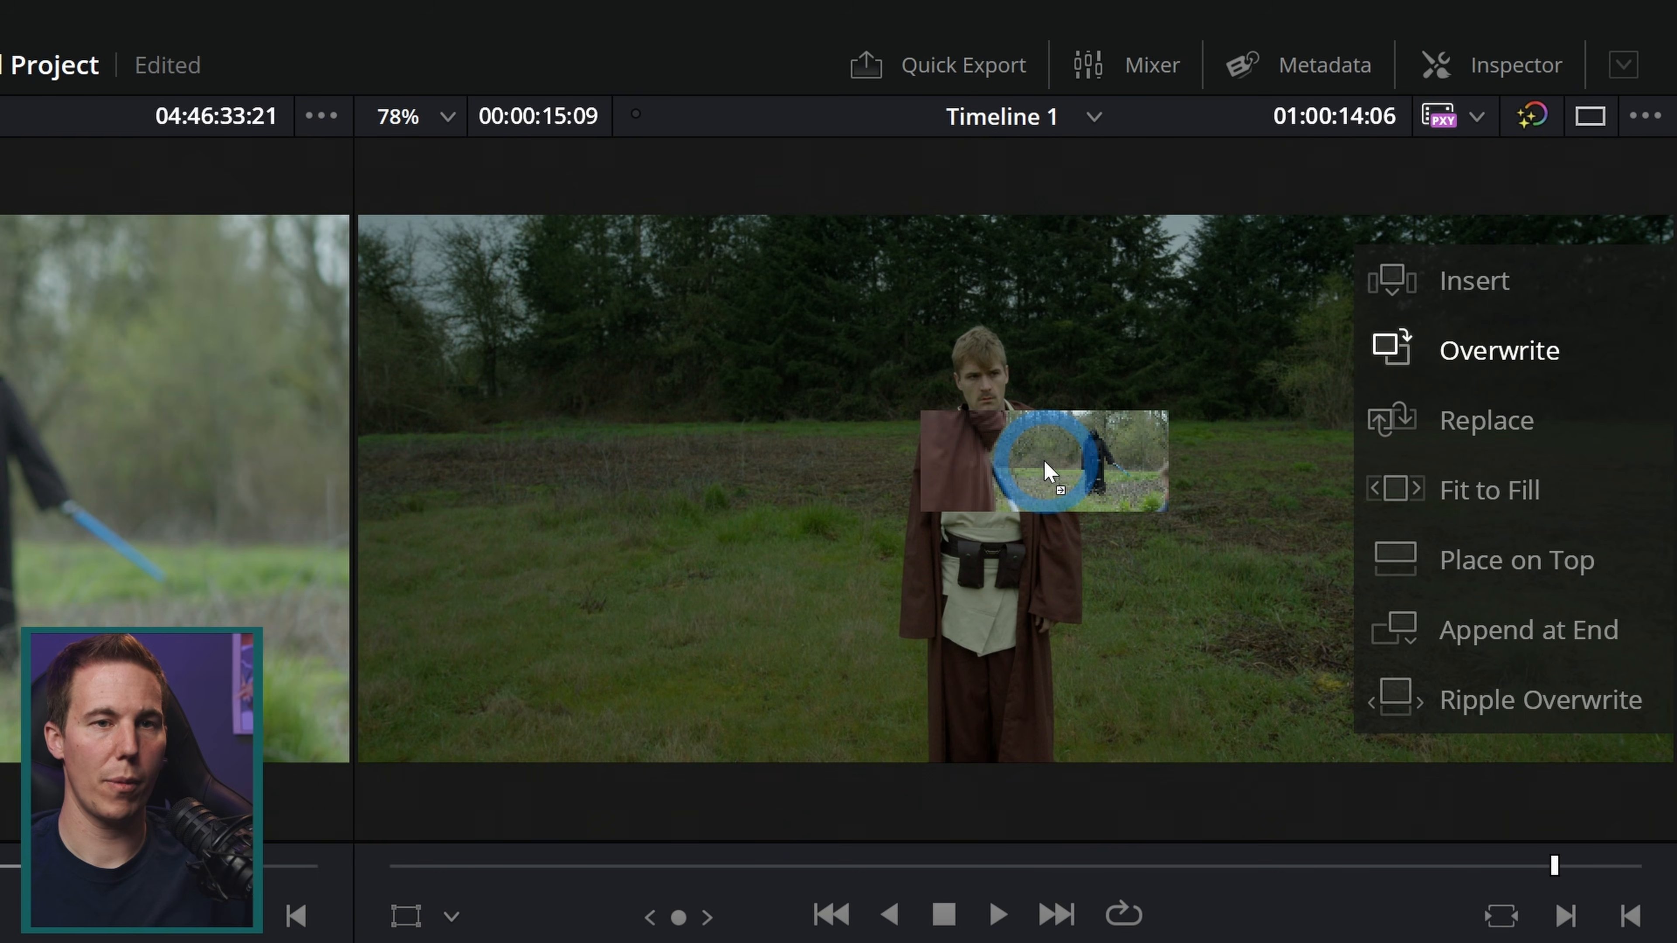
{"action": "left_click_drag", "start_coordinate": [1050, 467], "coordinate": [1442, 647]}
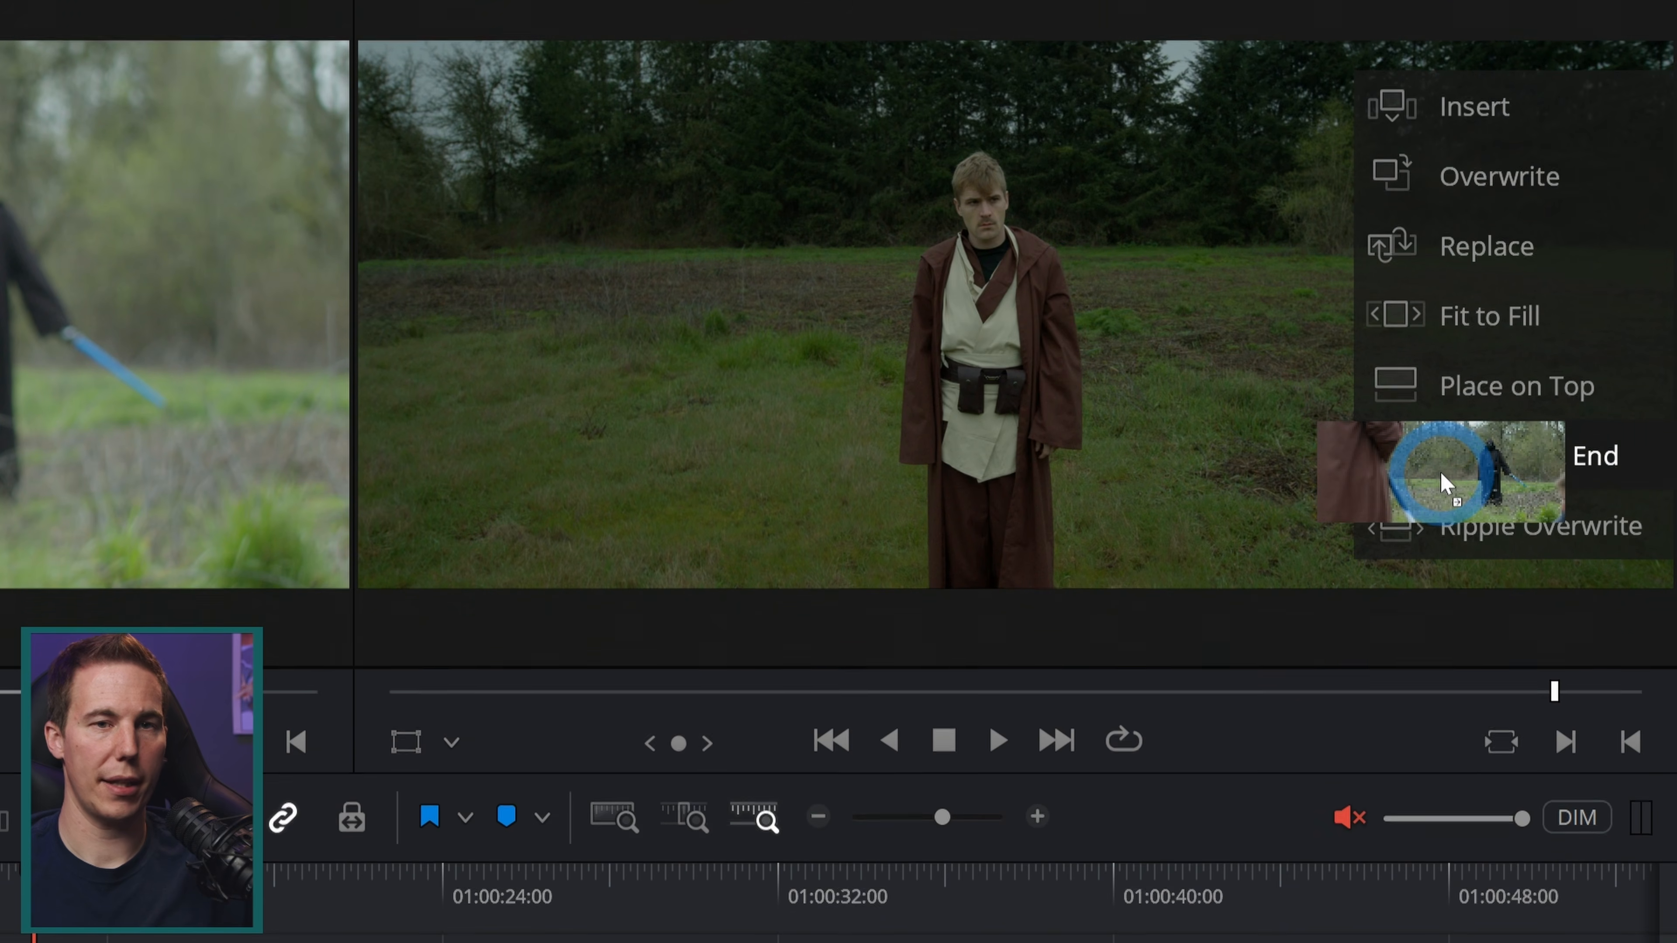
{"action": "left_click_drag", "start_coordinate": [1442, 474], "coordinate": [1441, 471]}
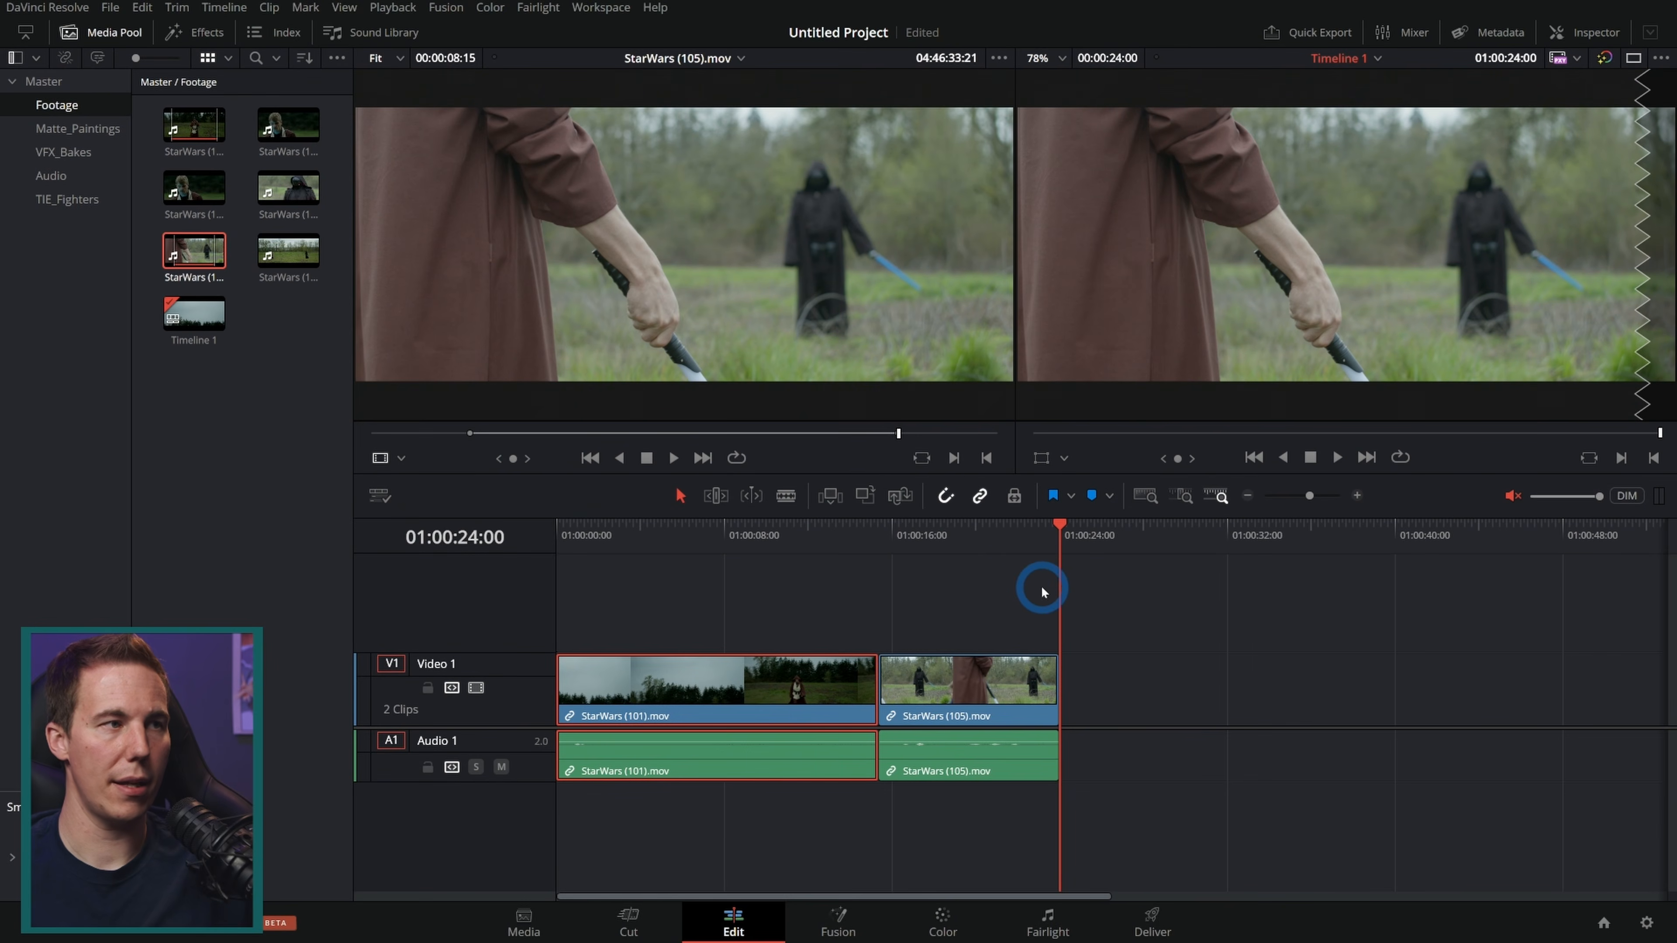
Step: Load StarWars (102).mov, mark a section of the close-up and append it to the end of the timeline
{"action": "left_click", "coordinate": [278, 123]}
{"action": "left_click_drag", "start_coordinate": [562, 434], "coordinate": [329, 452]}
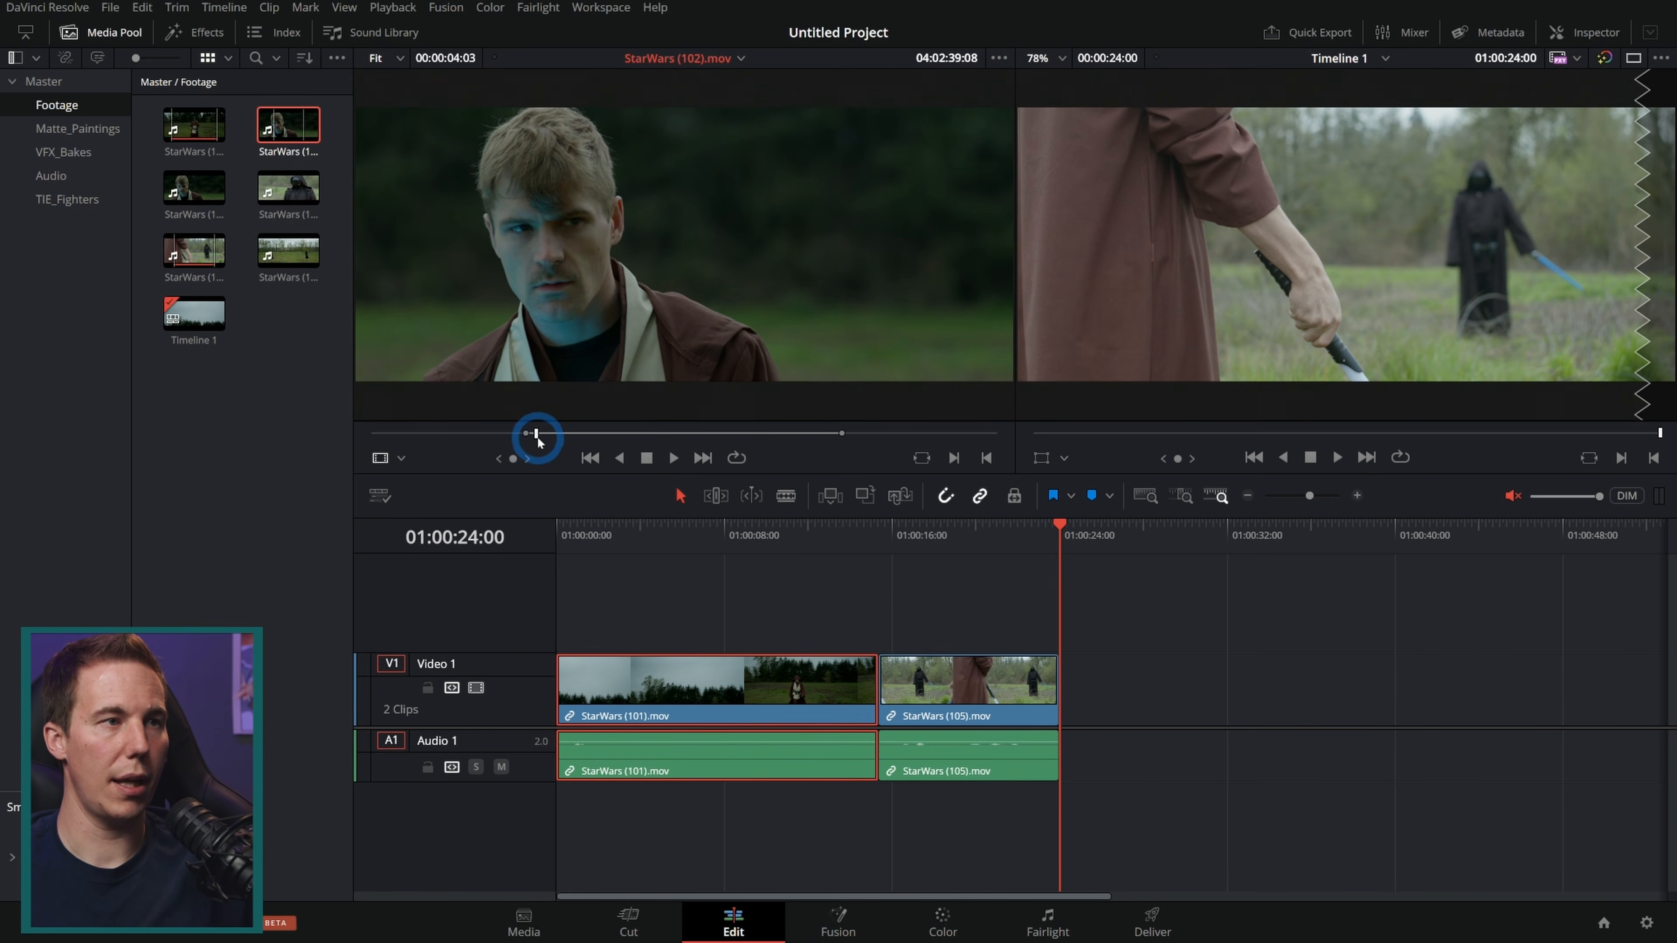
{"action": "left_click_drag", "start_coordinate": [536, 439], "coordinate": [826, 444]}
{"action": "mouse_move", "coordinate": [706, 319]}
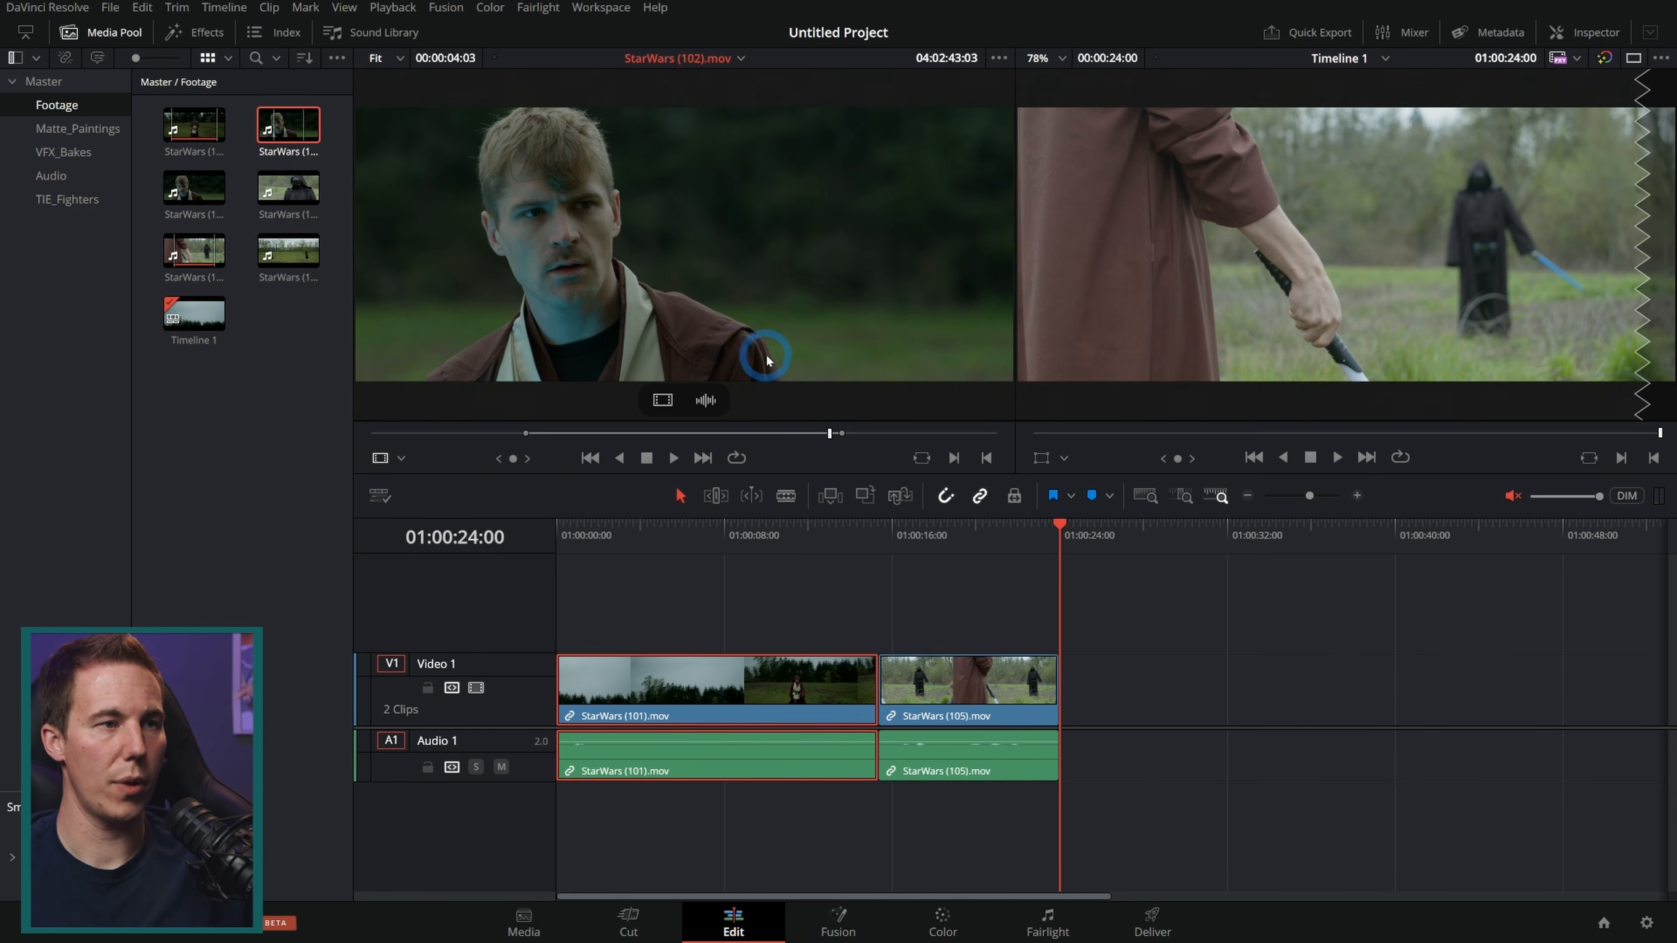
{"action": "left_click_drag", "start_coordinate": [761, 359], "coordinate": [1584, 280]}
{"action": "left_click", "coordinate": [588, 319]}
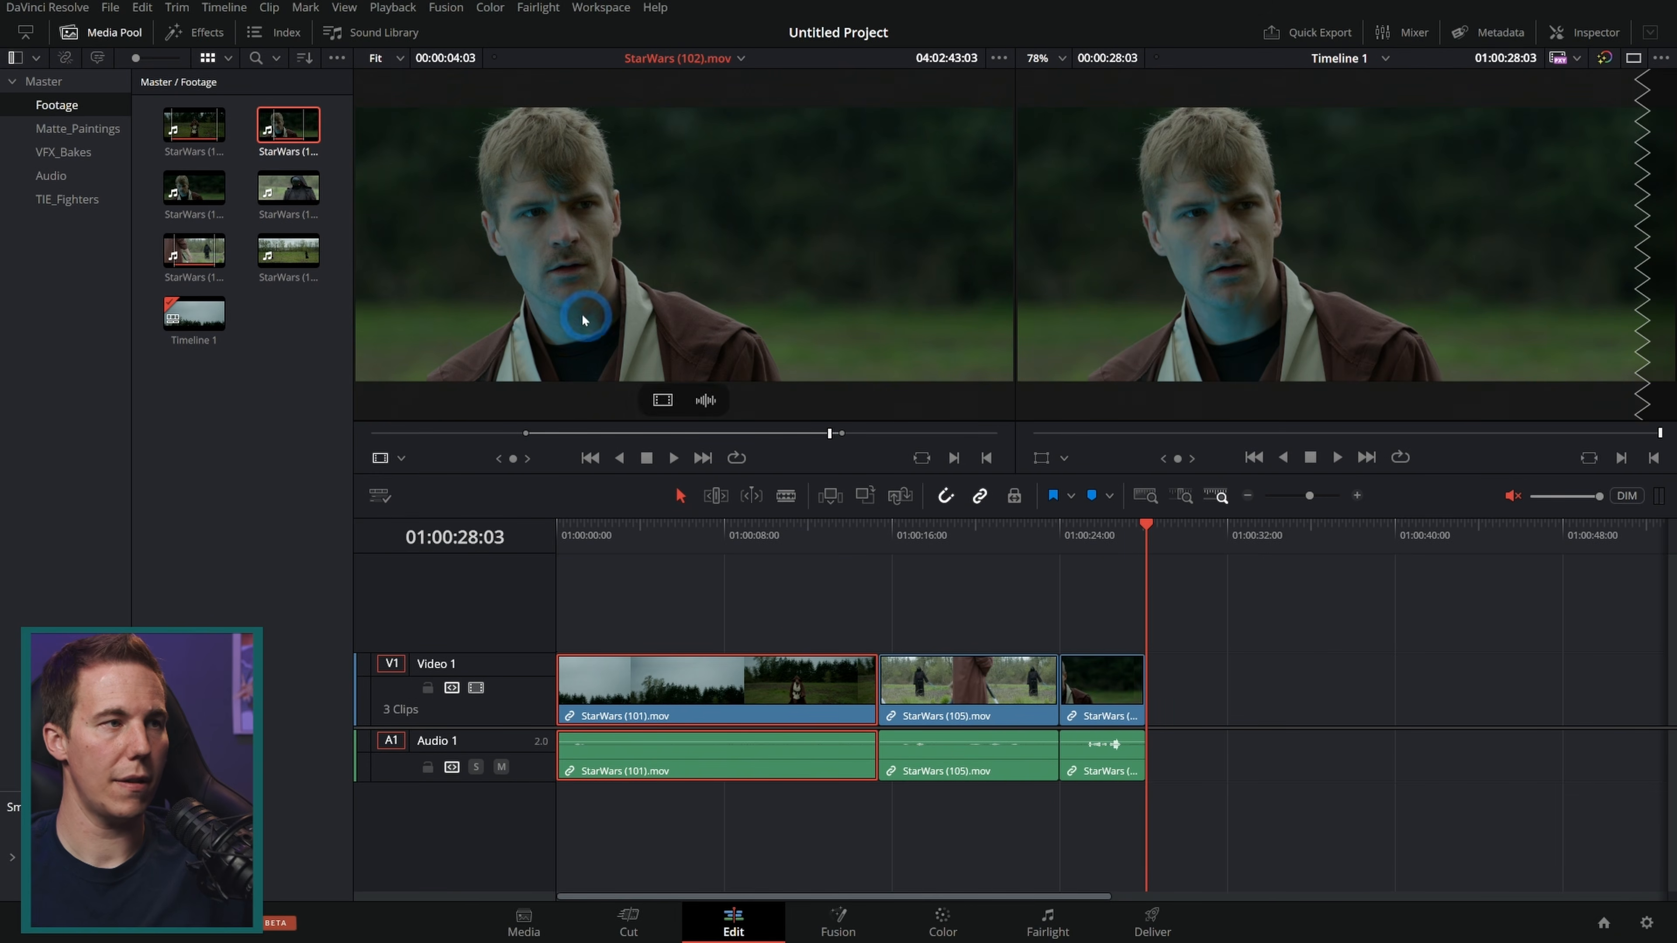
Step: Append StarWars (104).mov and then a short section of the StarWars (102).mov close-up to the end of the timeline
{"action": "left_click", "coordinate": [289, 187]}
{"action": "left_click_drag", "start_coordinate": [509, 430], "coordinate": [1250, 689]}
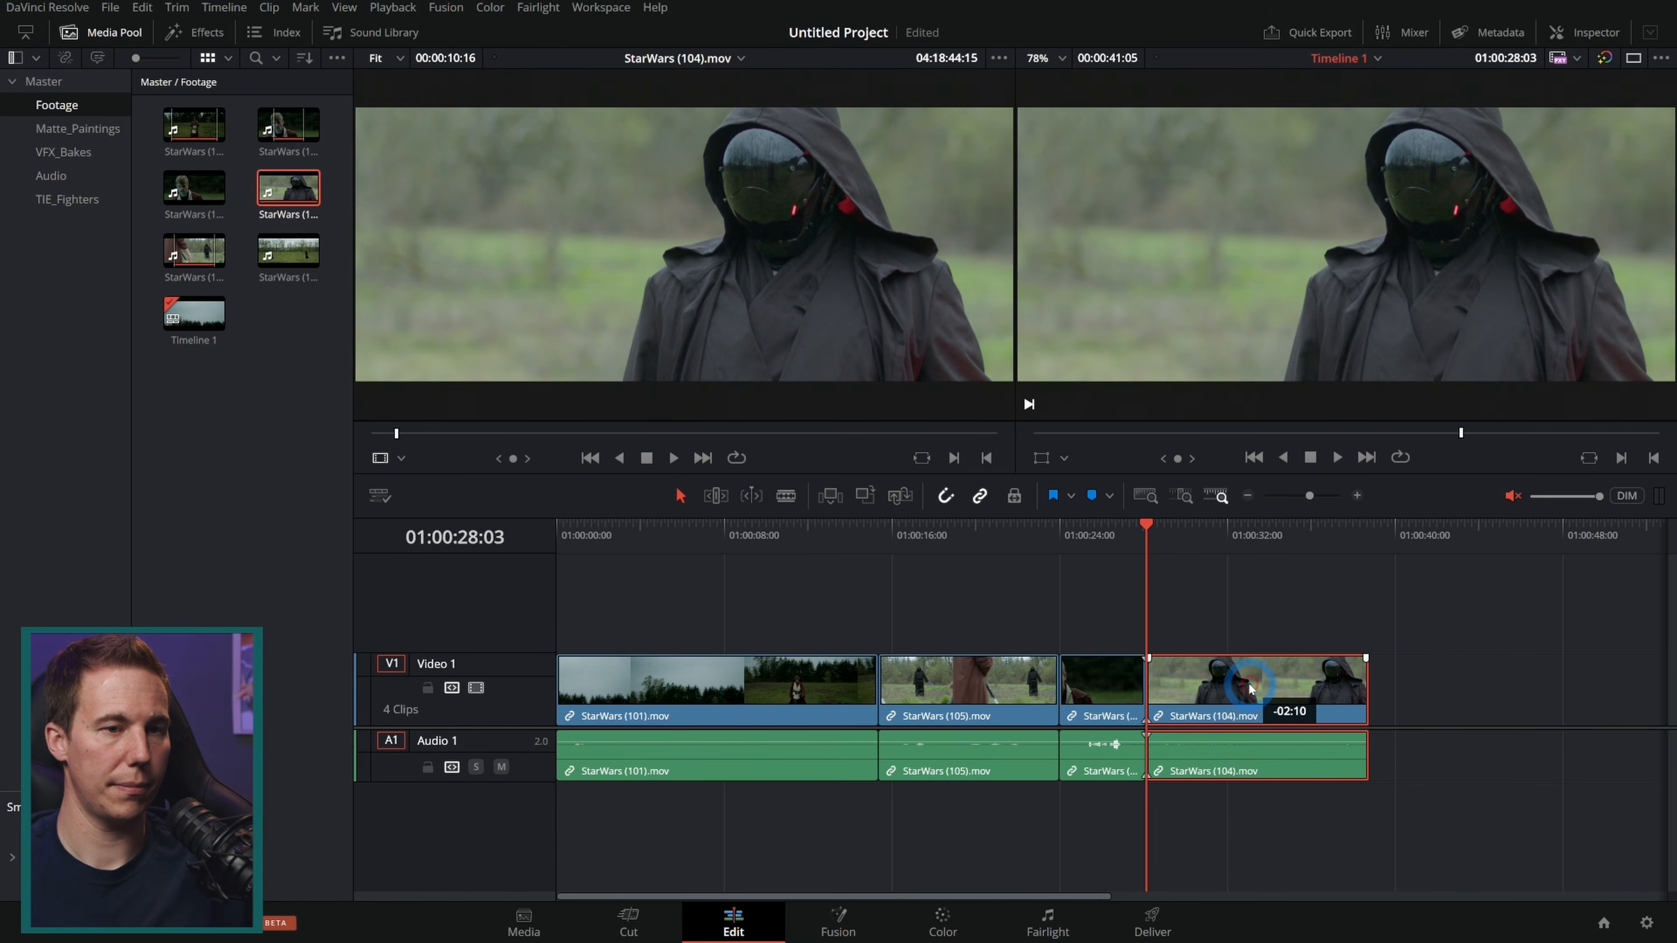
{"action": "left_click_drag", "start_coordinate": [703, 434], "coordinate": [588, 433]}
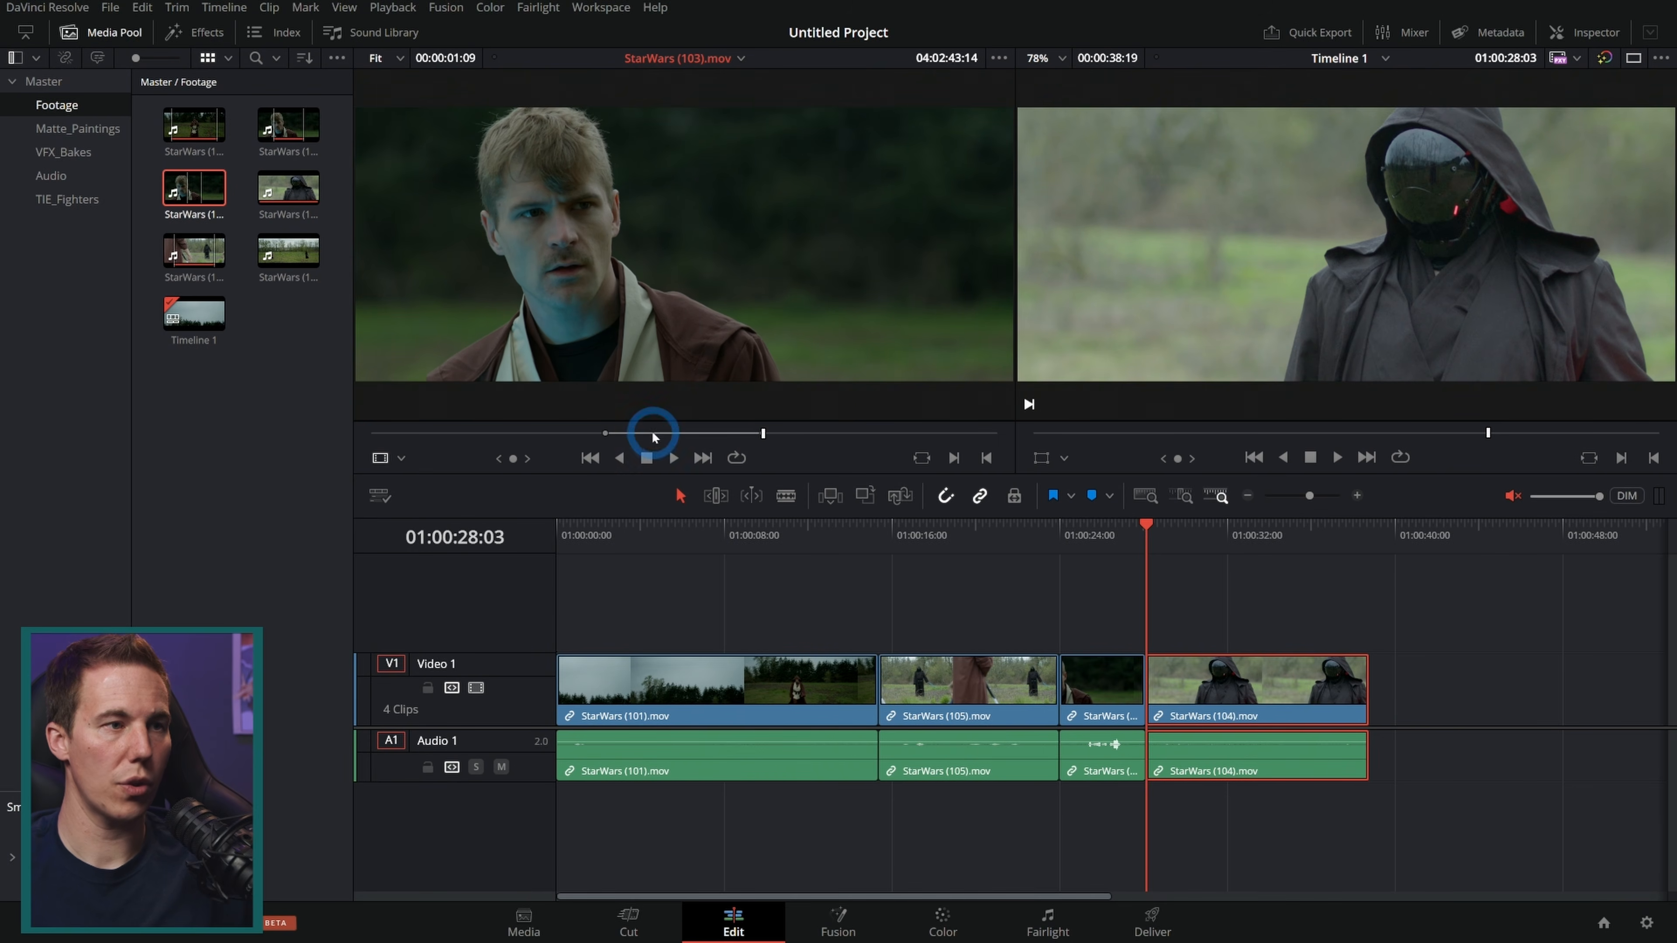
{"action": "left_click_drag", "start_coordinate": [652, 433], "coordinate": [1539, 312]}
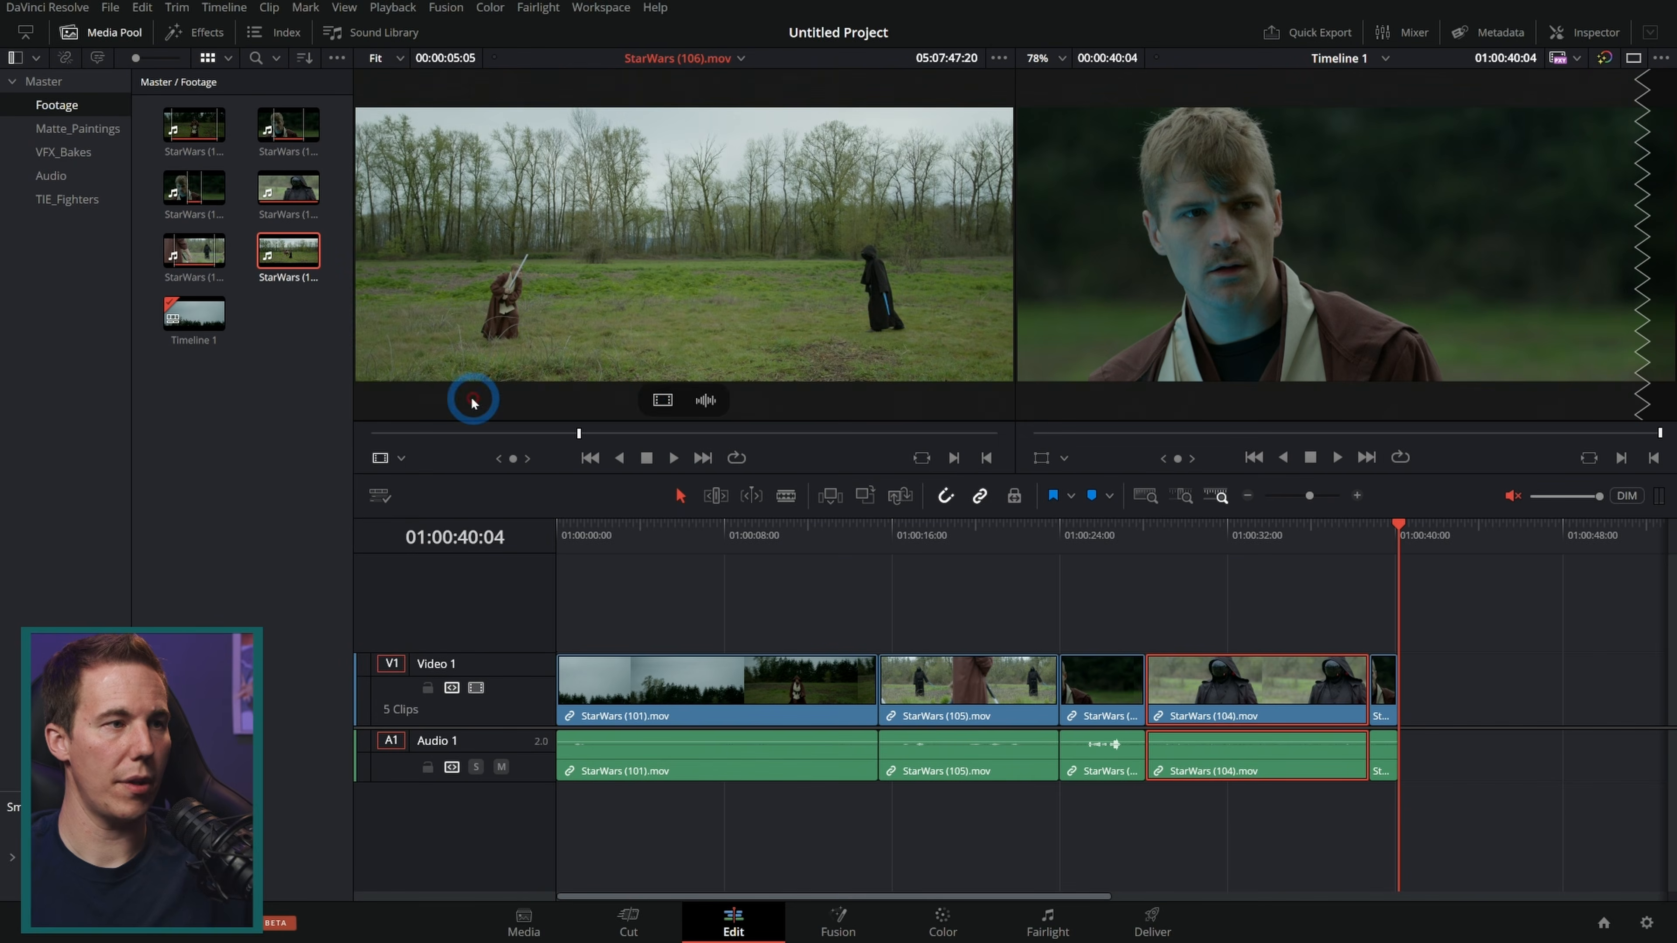
Step: Scrub and play StarWars (106).mov in the source viewer, then append it to the end of the timeline
{"action": "left_click_drag", "start_coordinate": [480, 433], "coordinate": [535, 444]}
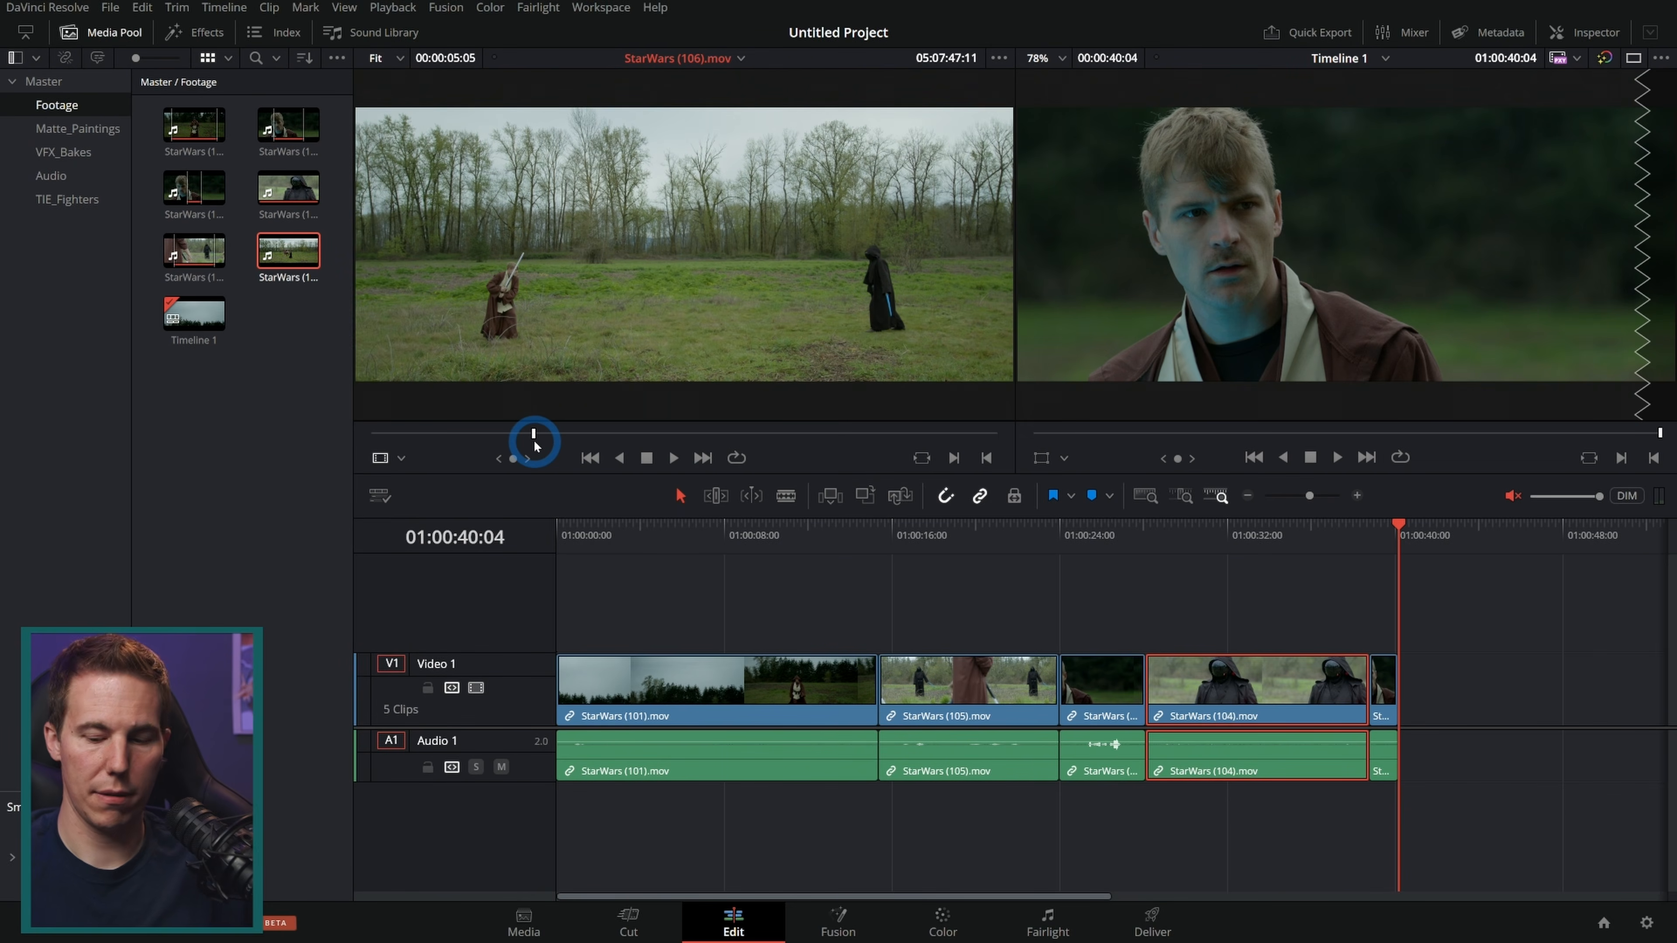
{"action": "key", "text": "space"}
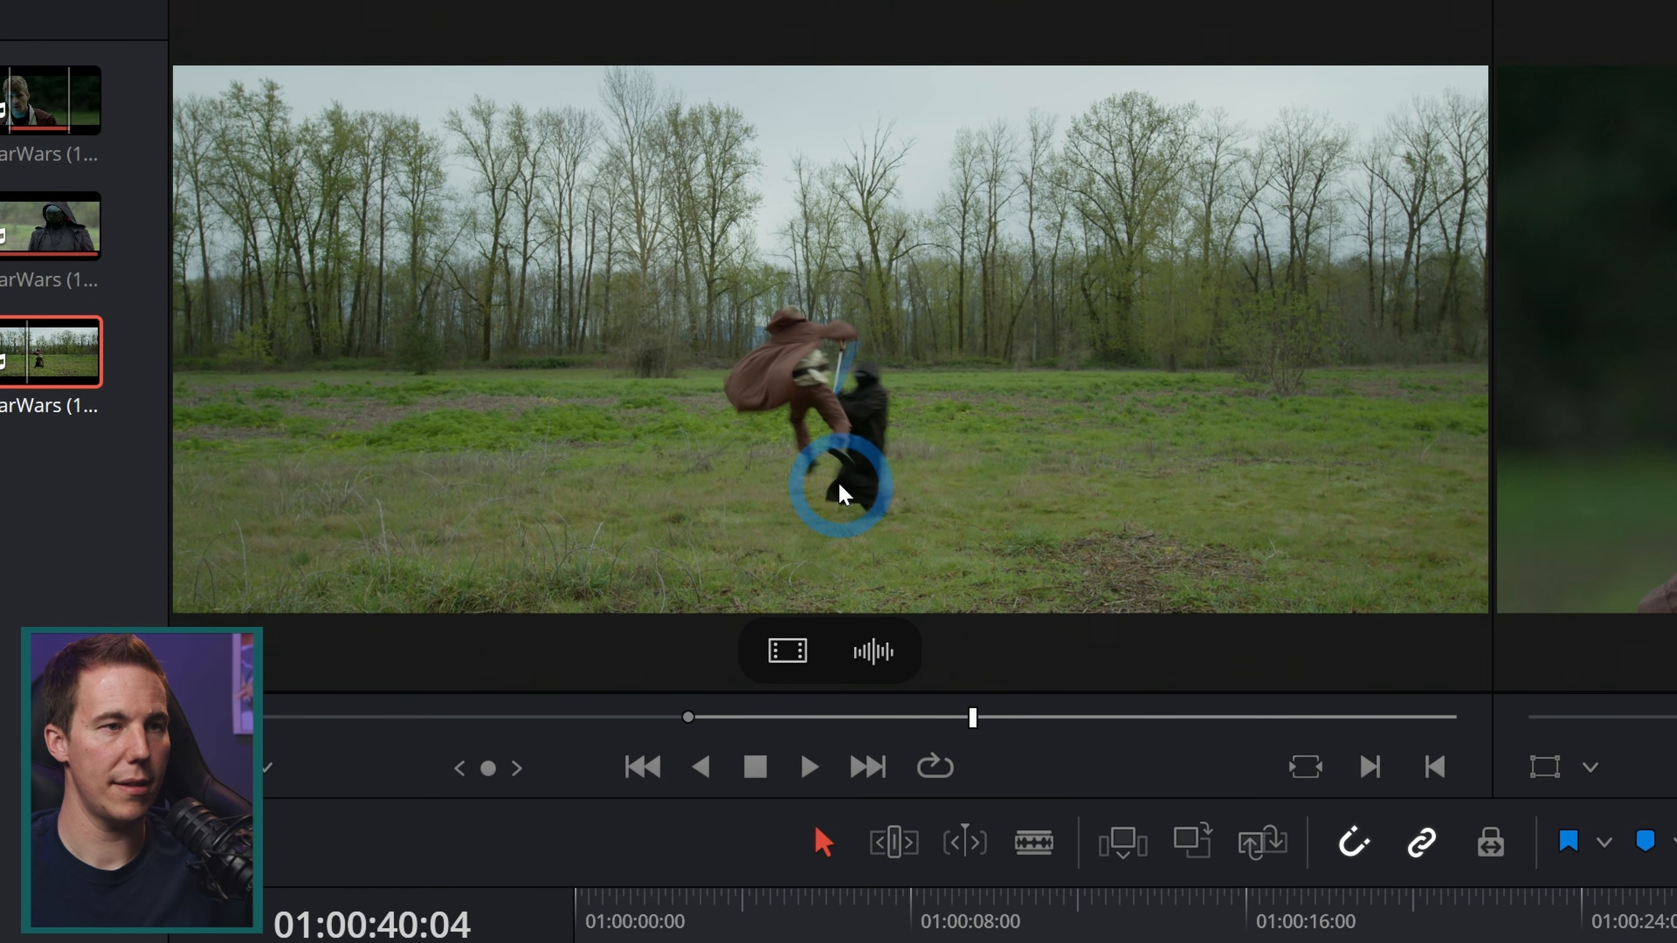
{"action": "left_click_drag", "start_coordinate": [839, 473], "coordinate": [1507, 325]}
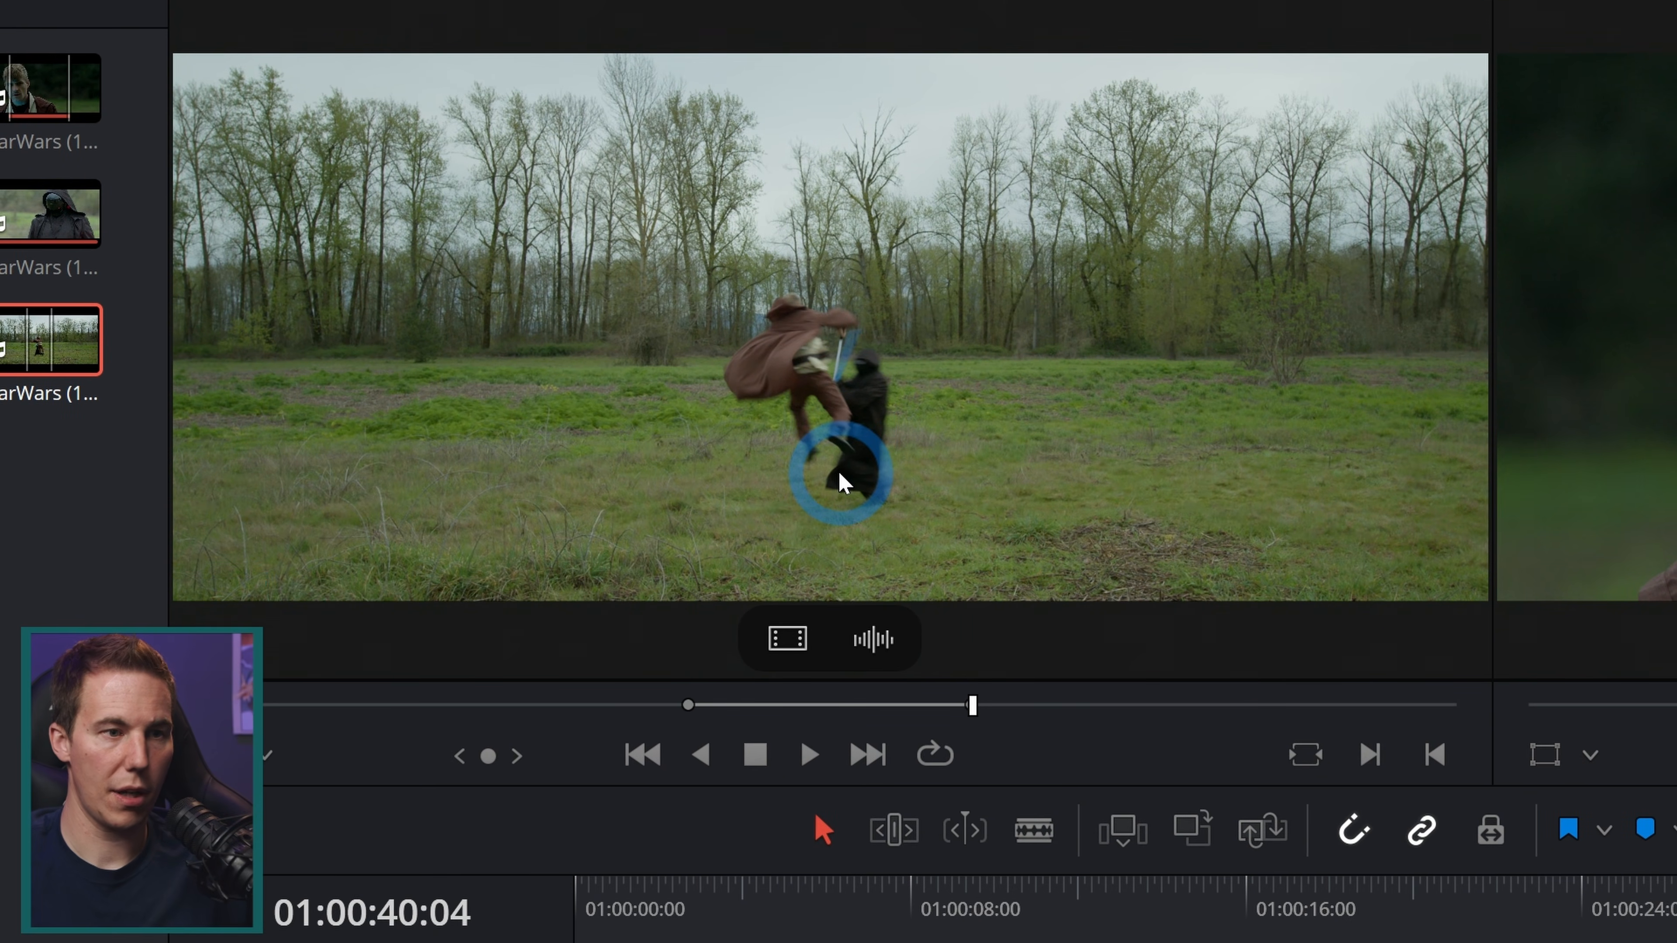
Step: Play the whole timeline from the start in full-screen preview
{"action": "key", "text": "Home"}
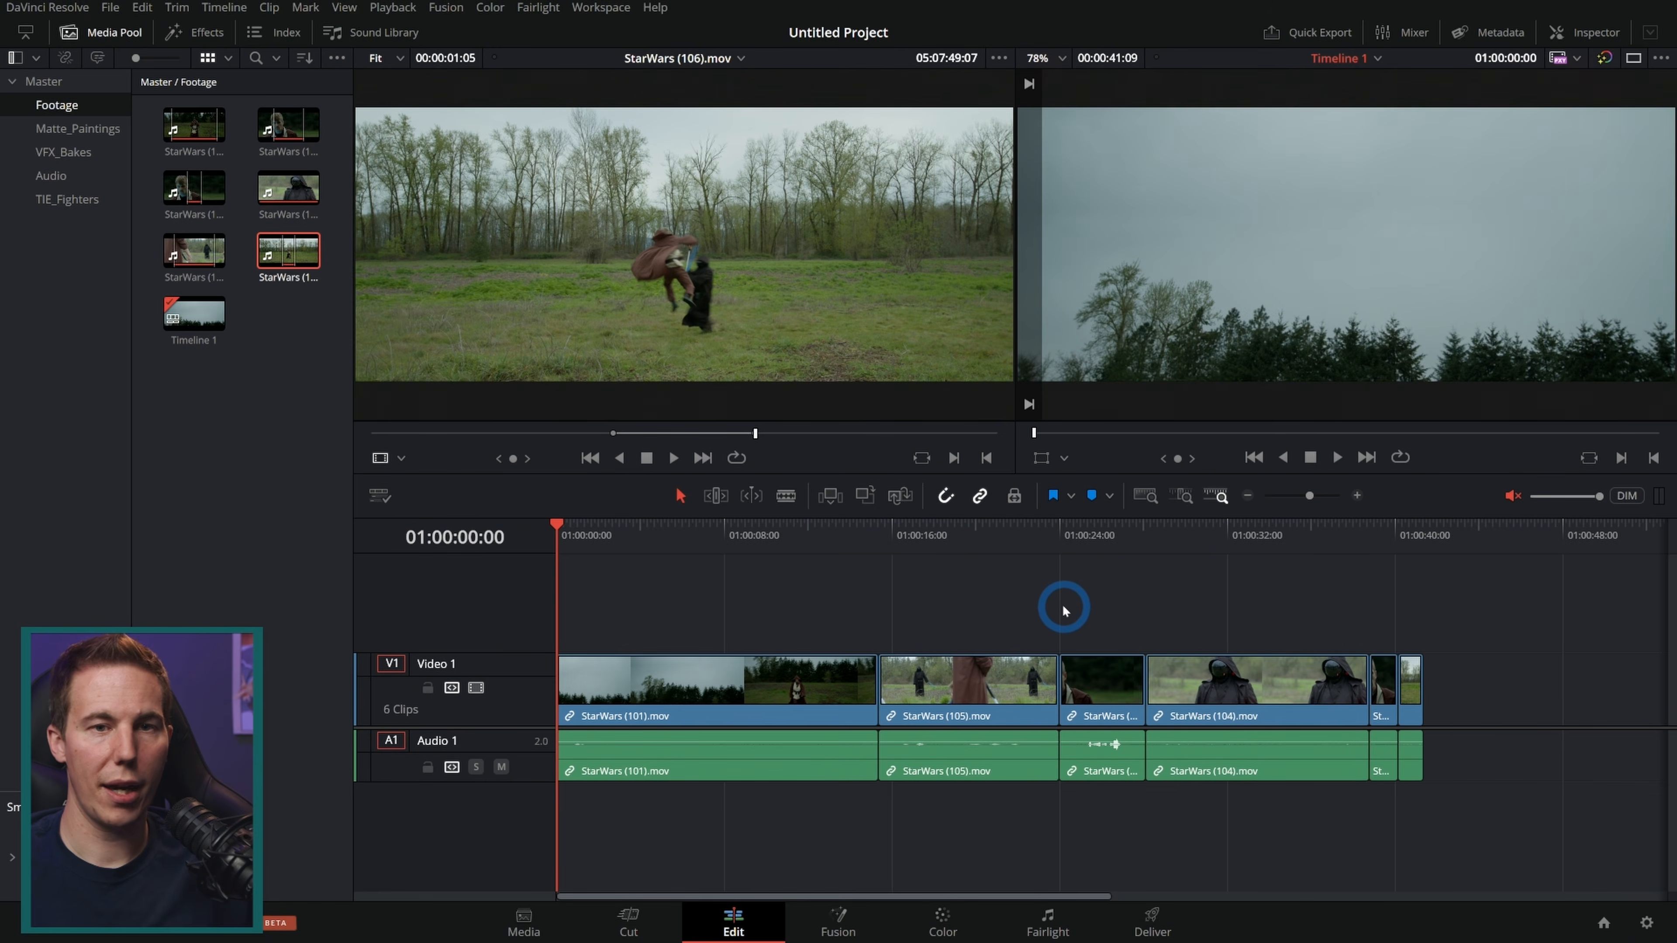
{"action": "key", "text": "ctrl+f"}
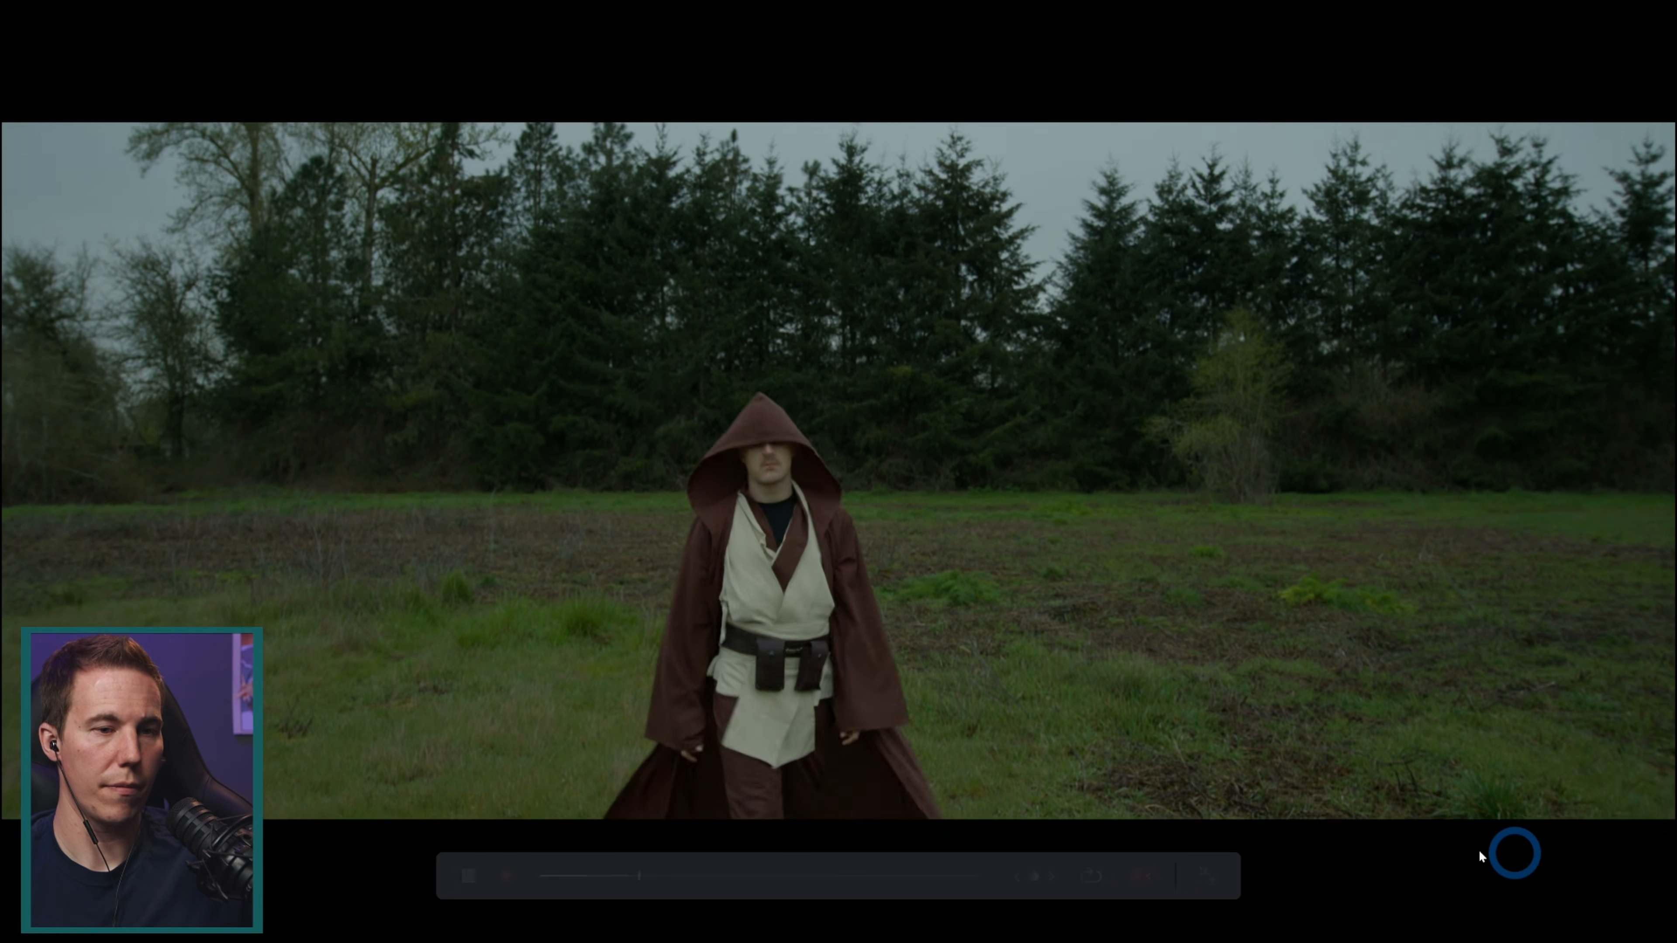
{"action": "left_click", "coordinate": [1141, 876]}
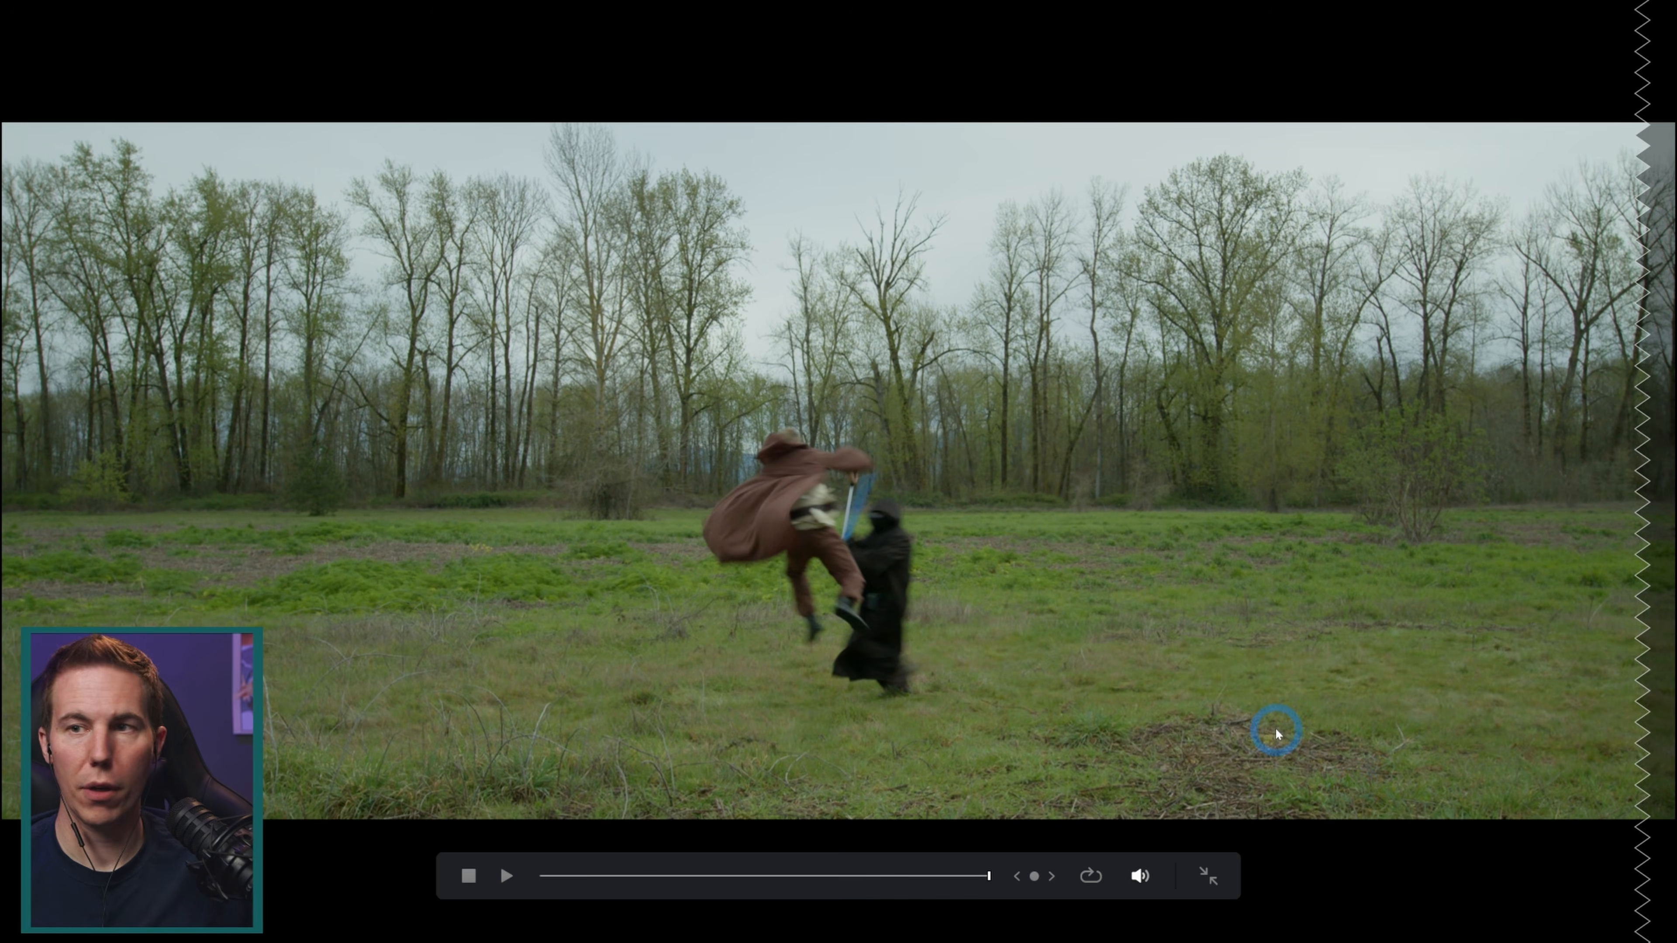
{"action": "key", "text": "Escape"}
Step: Trim the start of the StarWars (104).mov clip on the timeline
{"action": "left_click", "coordinate": [1167, 540]}
{"action": "left_click", "coordinate": [1192, 549]}
{"action": "left_click", "coordinate": [1316, 703]}
{"action": "left_click_drag", "start_coordinate": [1199, 534], "coordinate": [1162, 535]}
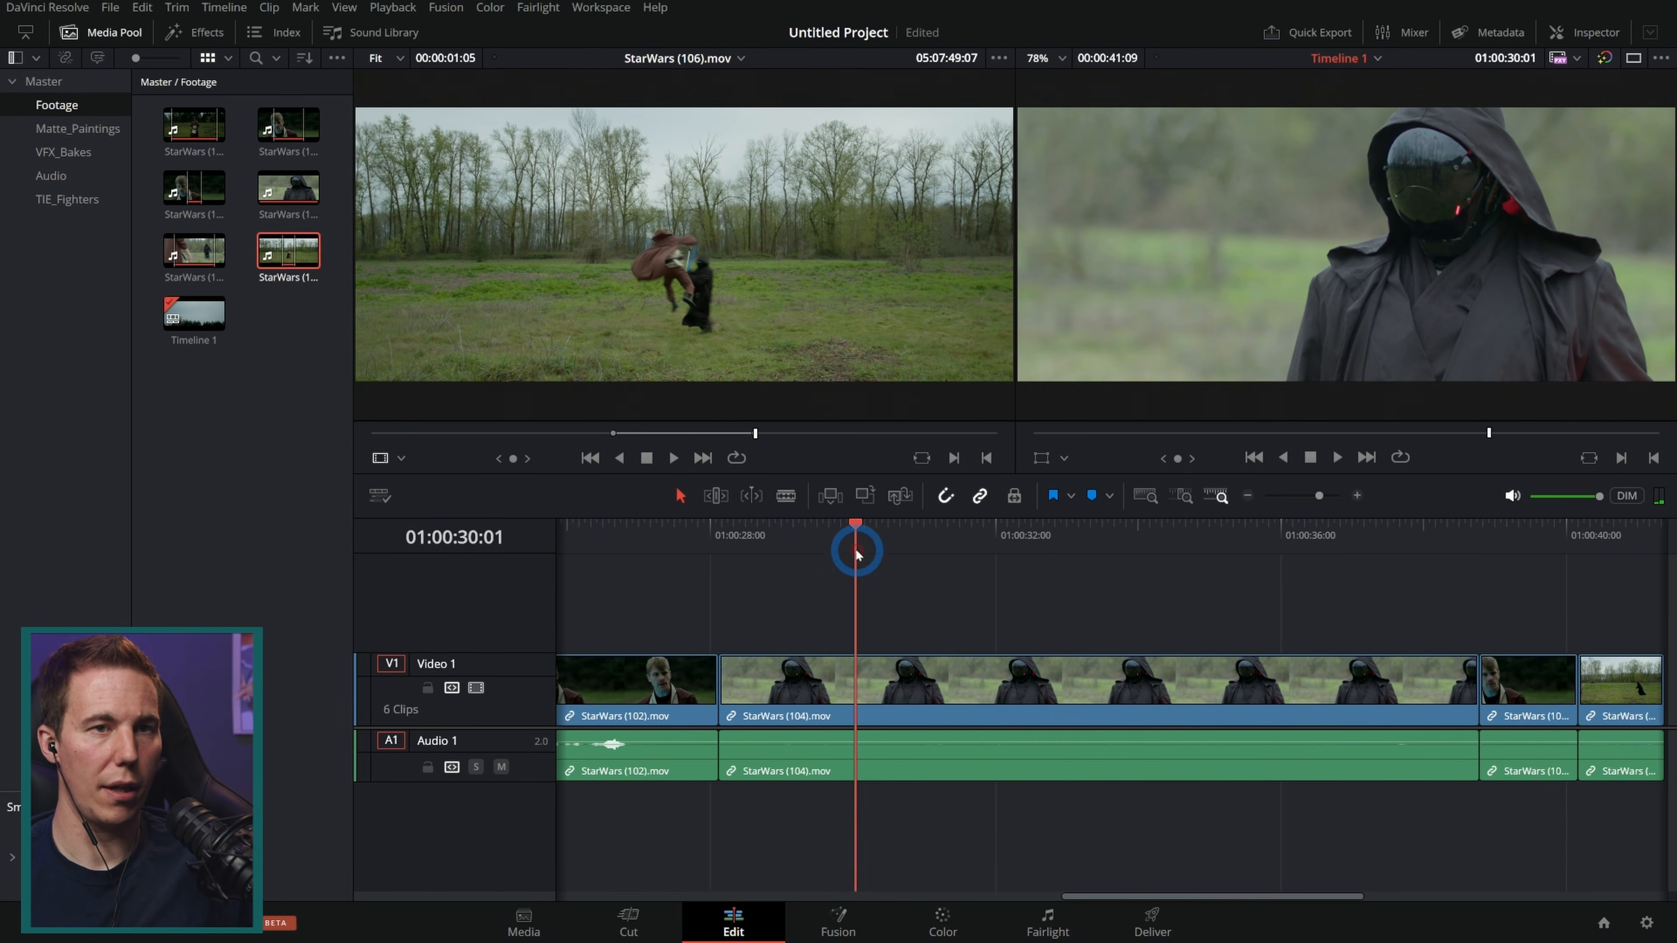
{"action": "mouse_move", "coordinate": [856, 550]}
{"action": "left_mouse_down"}
{"action": "mouse_move", "coordinate": [823, 556]}
{"action": "mouse_move", "coordinate": [890, 572]}
{"action": "mouse_move", "coordinate": [862, 573]}
{"action": "left_mouse_up"}
{"action": "left_click", "coordinate": [970, 656]}
{"action": "left_click_drag", "start_coordinate": [719, 680], "coordinate": [862, 681]}
Step: Ripple trim the end of the StarWars (104).mov clip to the playhead at 01:00:36:19
{"action": "left_click_drag", "start_coordinate": [1109, 540], "coordinate": [1337, 621]}
{"action": "left_click", "coordinate": [1233, 721]}
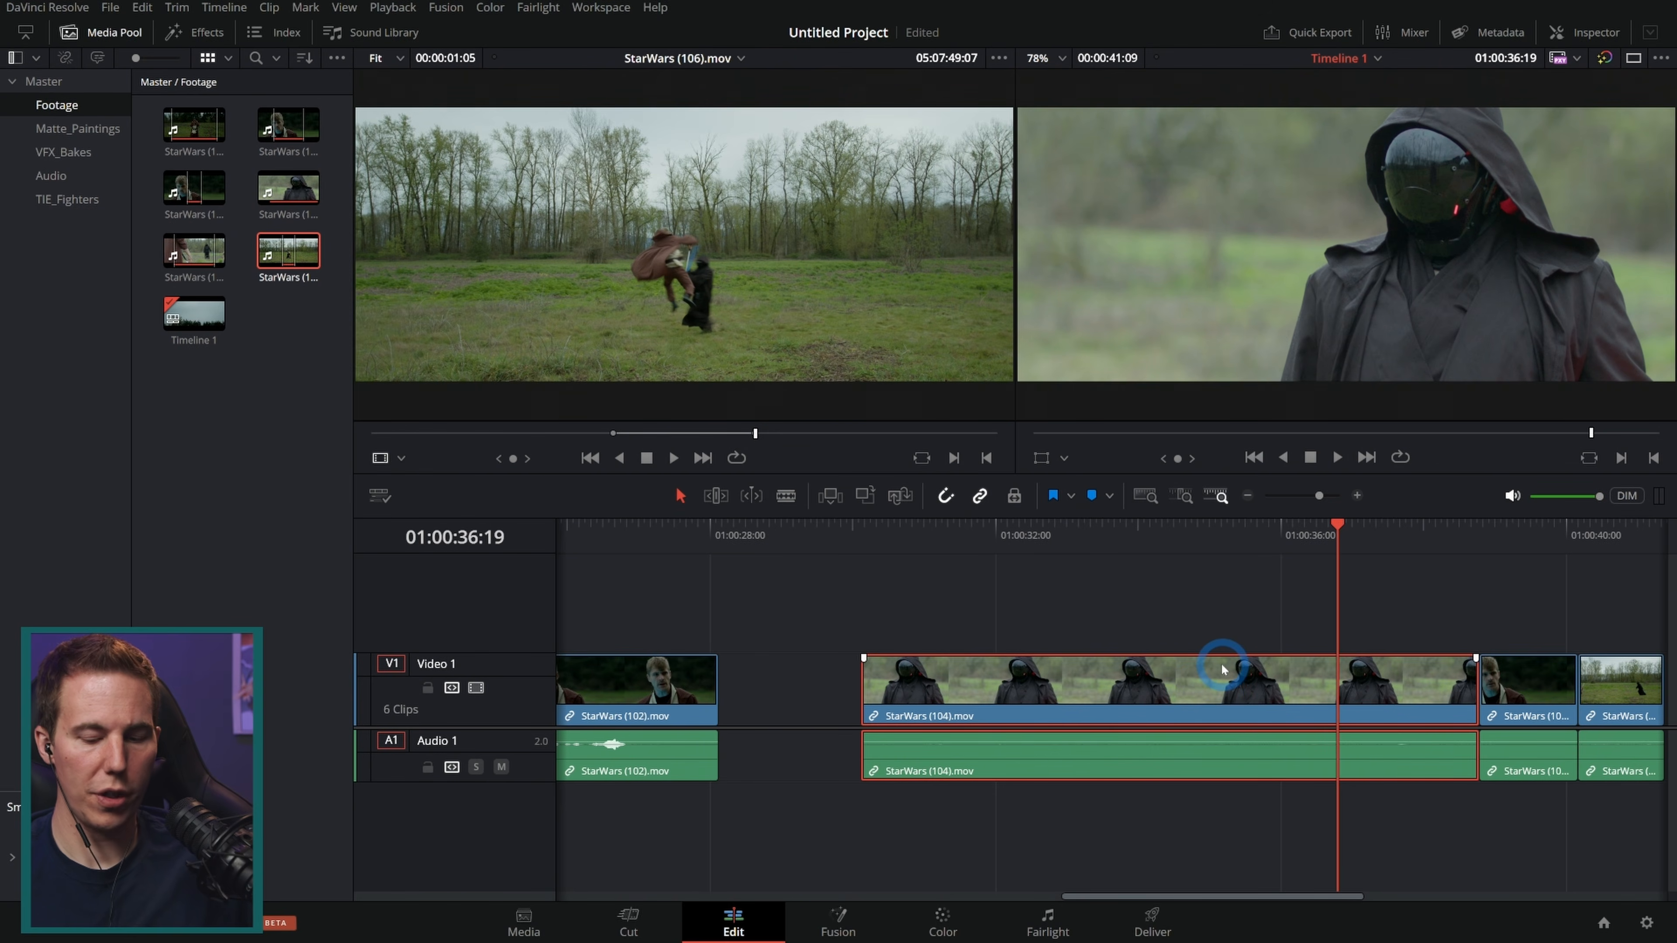
{"action": "key", "text": "shift+bracketright"}
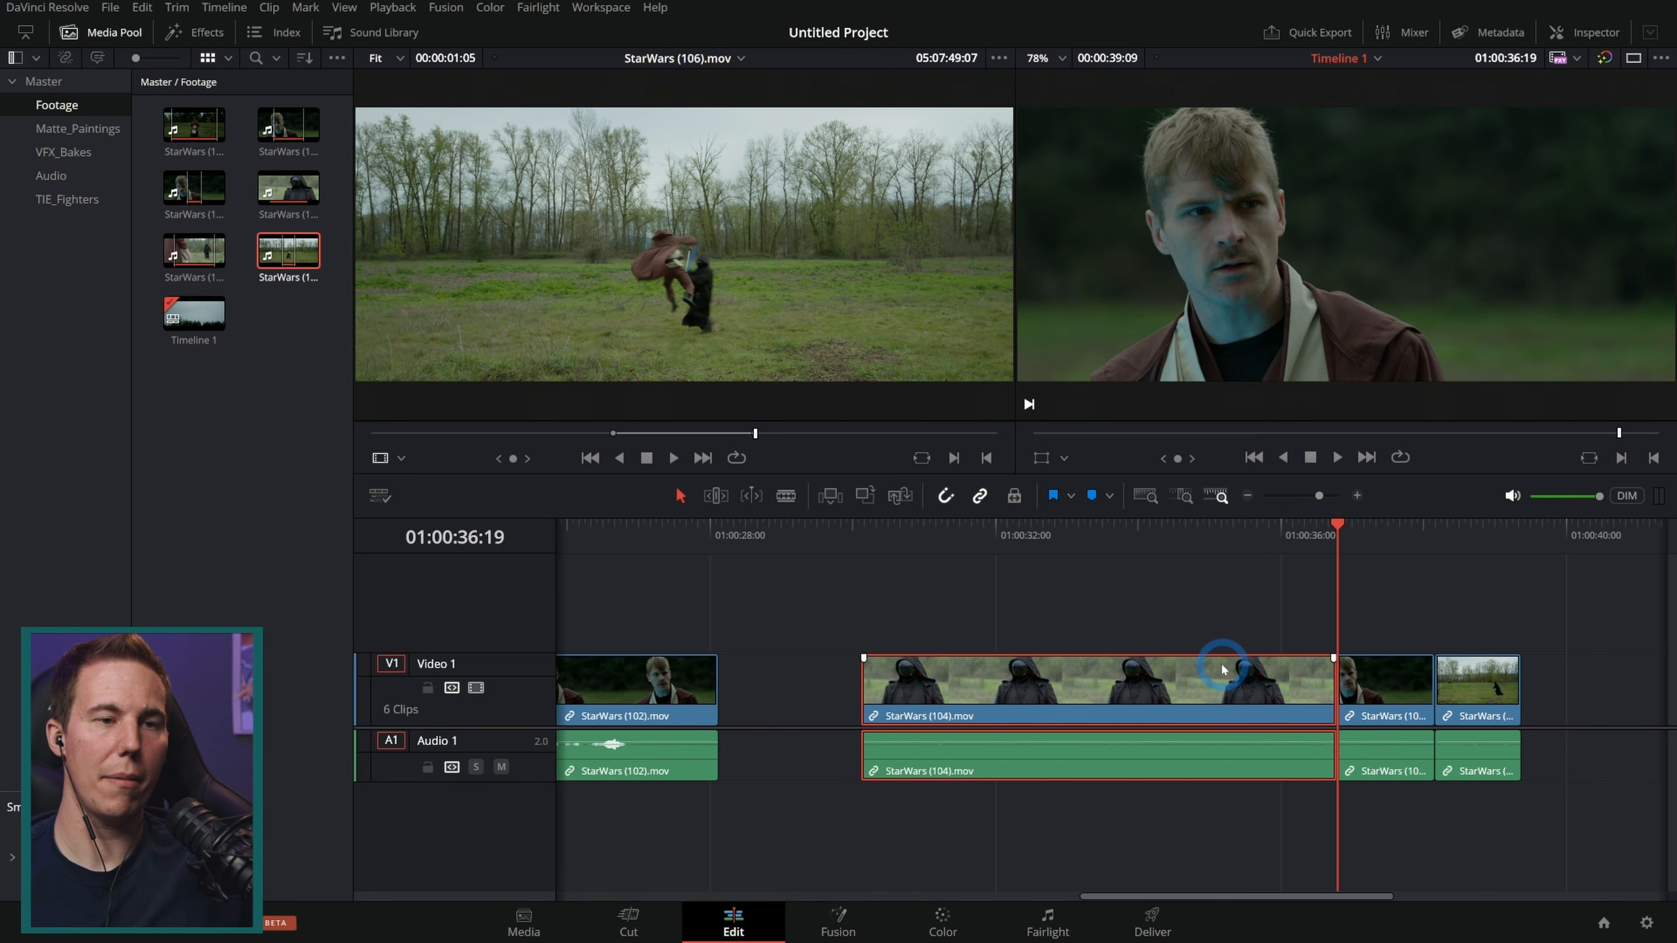
Step: Try a ripple trim of the StarWars (104).mov clip's start to the playhead, and undo it
{"action": "left_click", "coordinate": [1037, 586]}
{"action": "key", "text": "shift+bracketleft"}
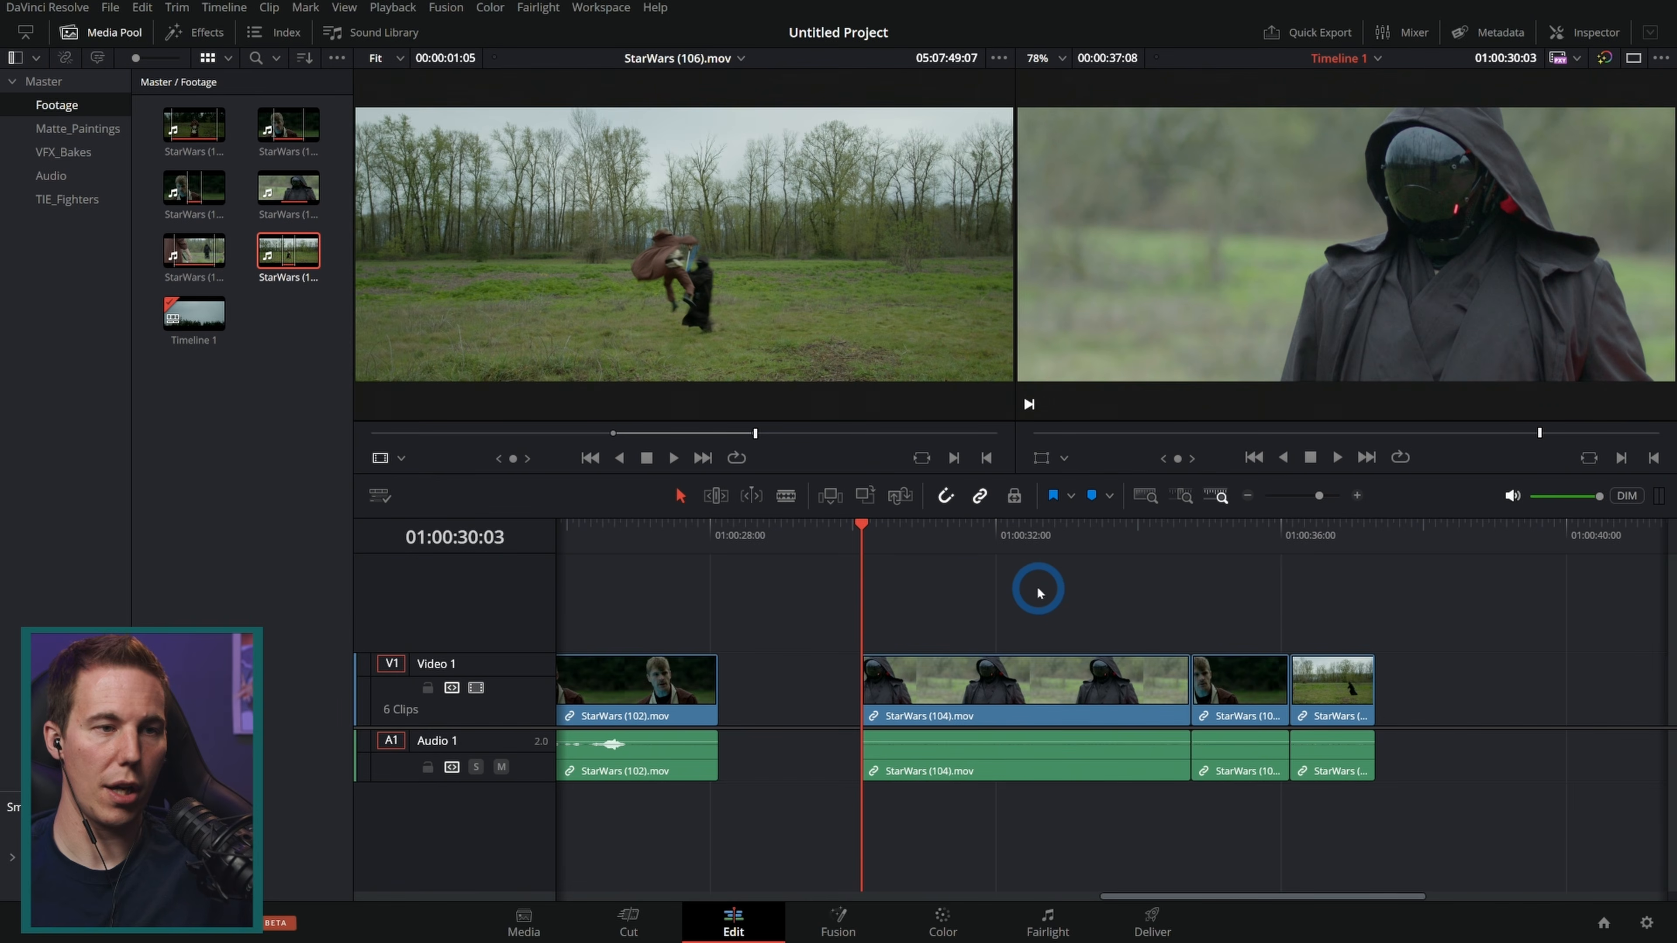
{"action": "key", "text": "ctrl+z"}
Step: Delete the gap before the StarWars (104).mov clip
{"action": "left_click", "coordinate": [767, 663]}
{"action": "key", "text": "Delete"}
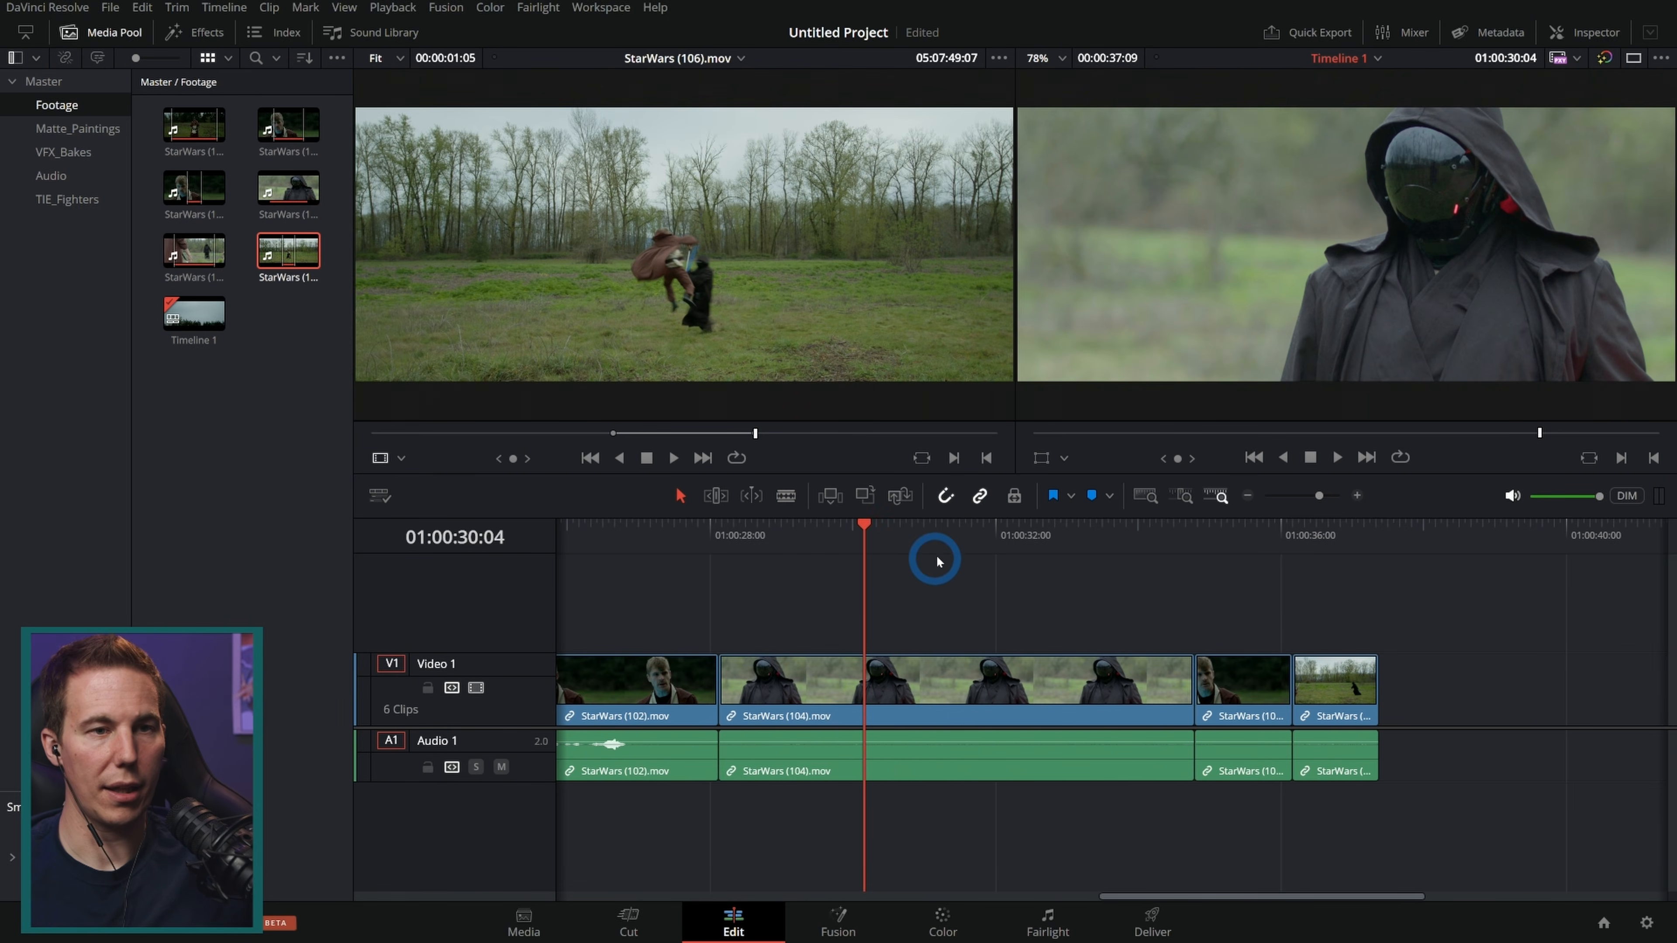
Step: Review the edit by scrubbing and playing the timeline around the StarWars (102).mov cut
{"action": "key", "text": "shift+z"}
{"action": "left_click_drag", "start_coordinate": [1037, 532], "coordinate": [1194, 594]}
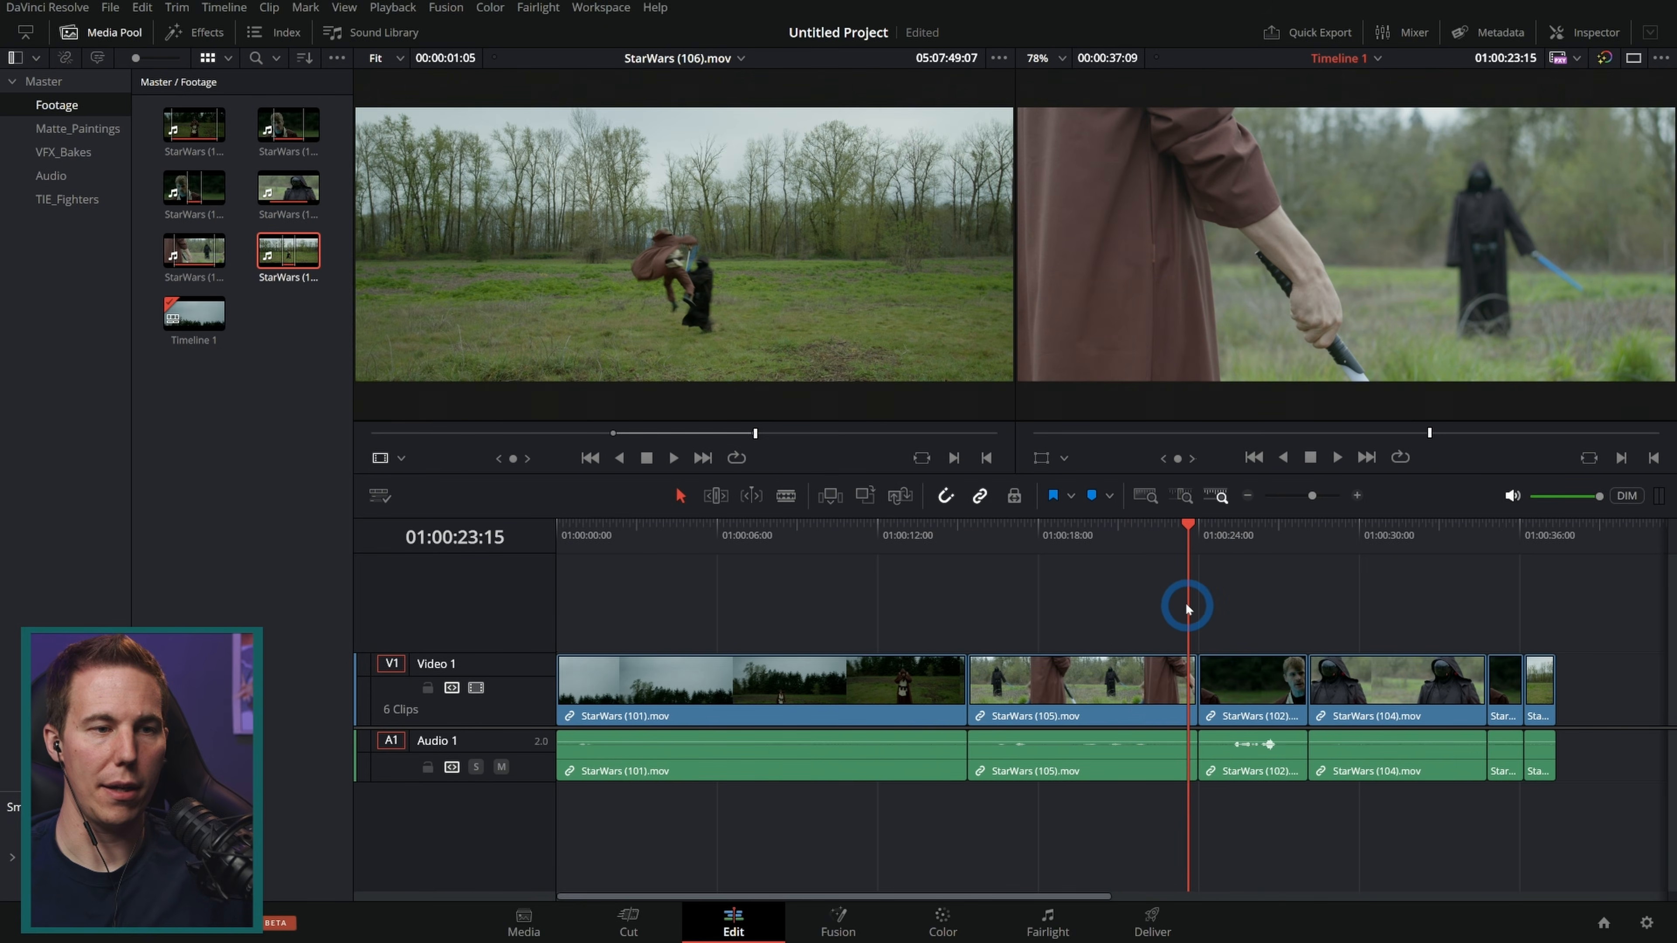
{"action": "left_click", "coordinate": [356, 254]}
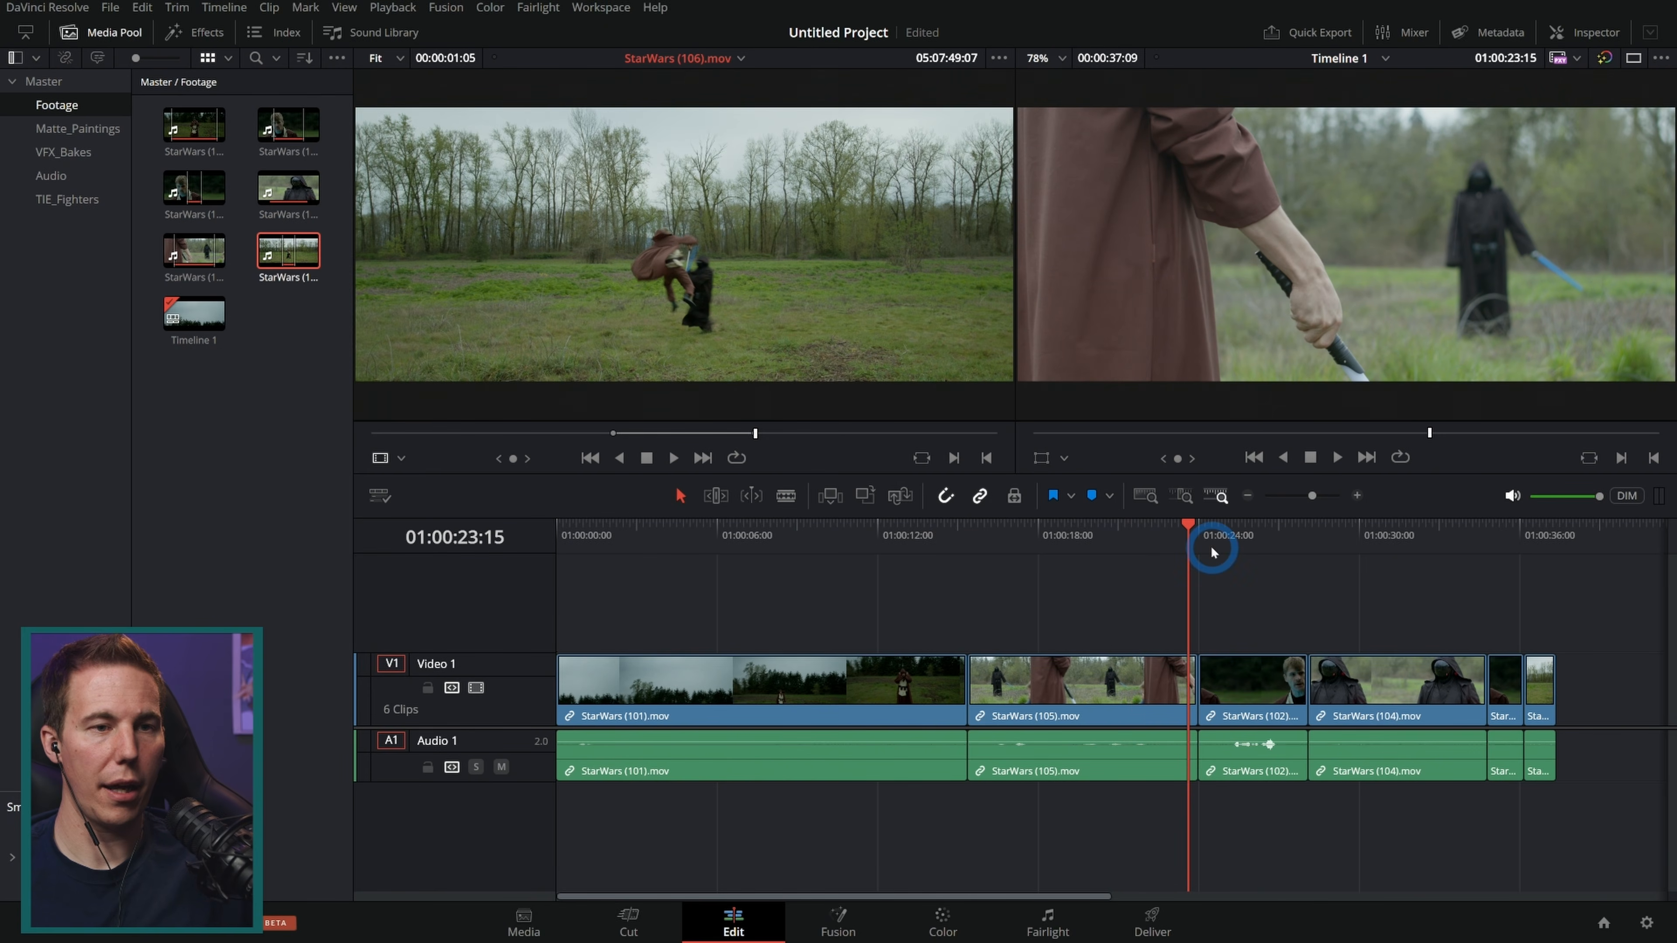
{"action": "left_click_drag", "start_coordinate": [1206, 539], "coordinate": [1217, 577]}
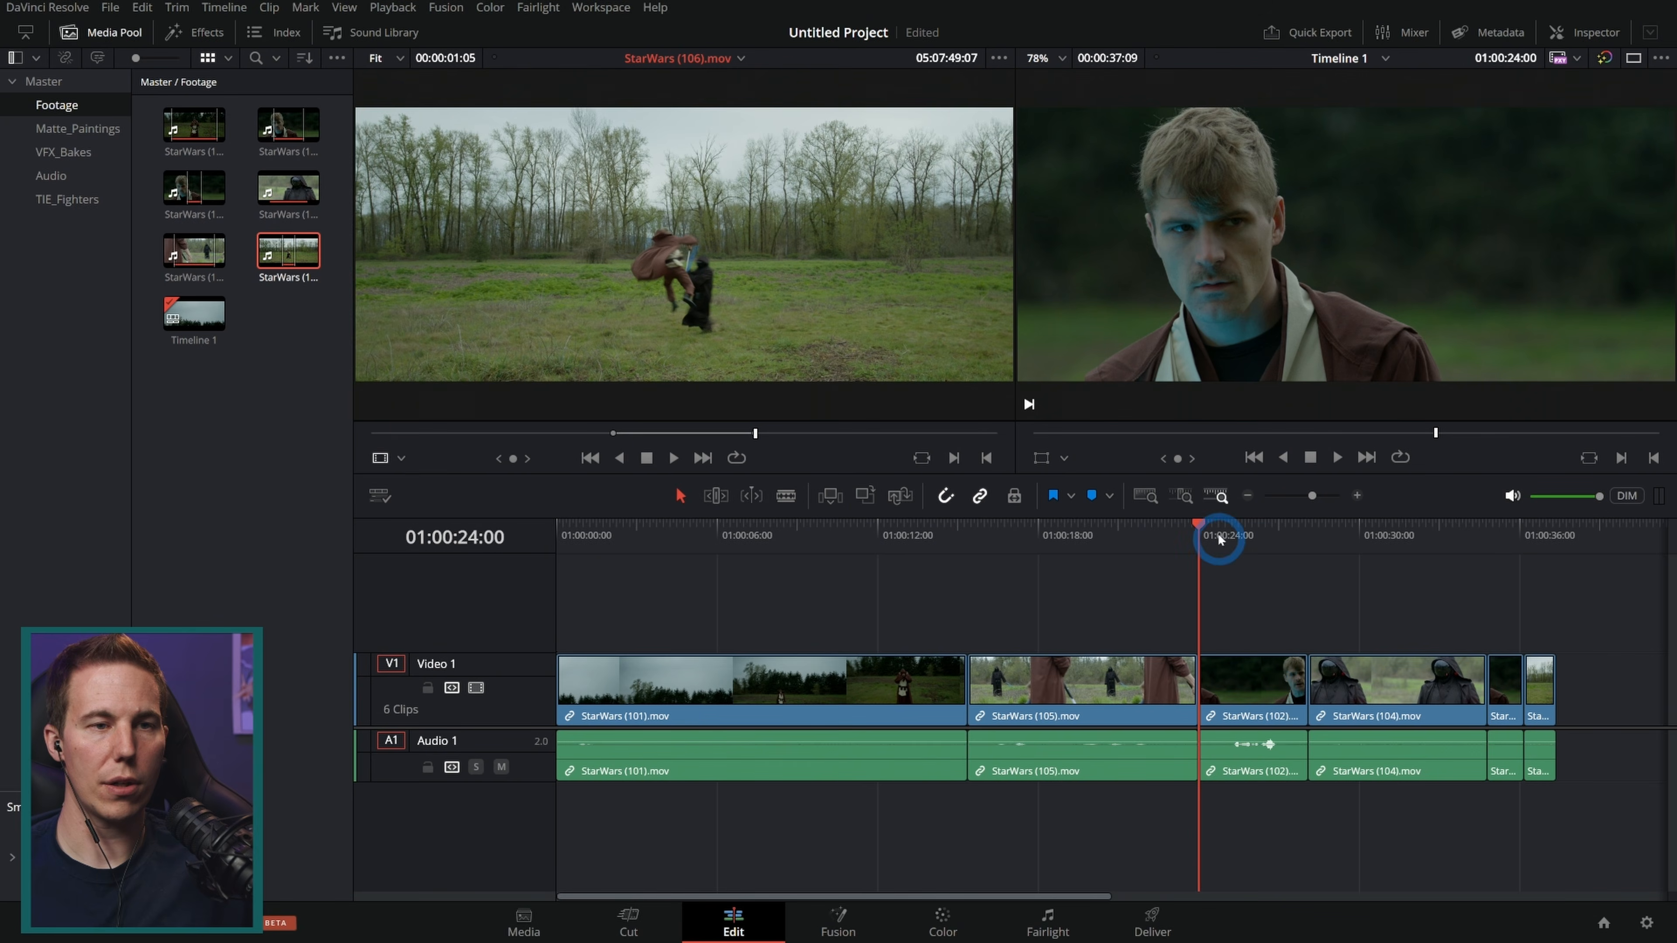
{"action": "left_click_drag", "start_coordinate": [1223, 546], "coordinate": [1232, 627]}
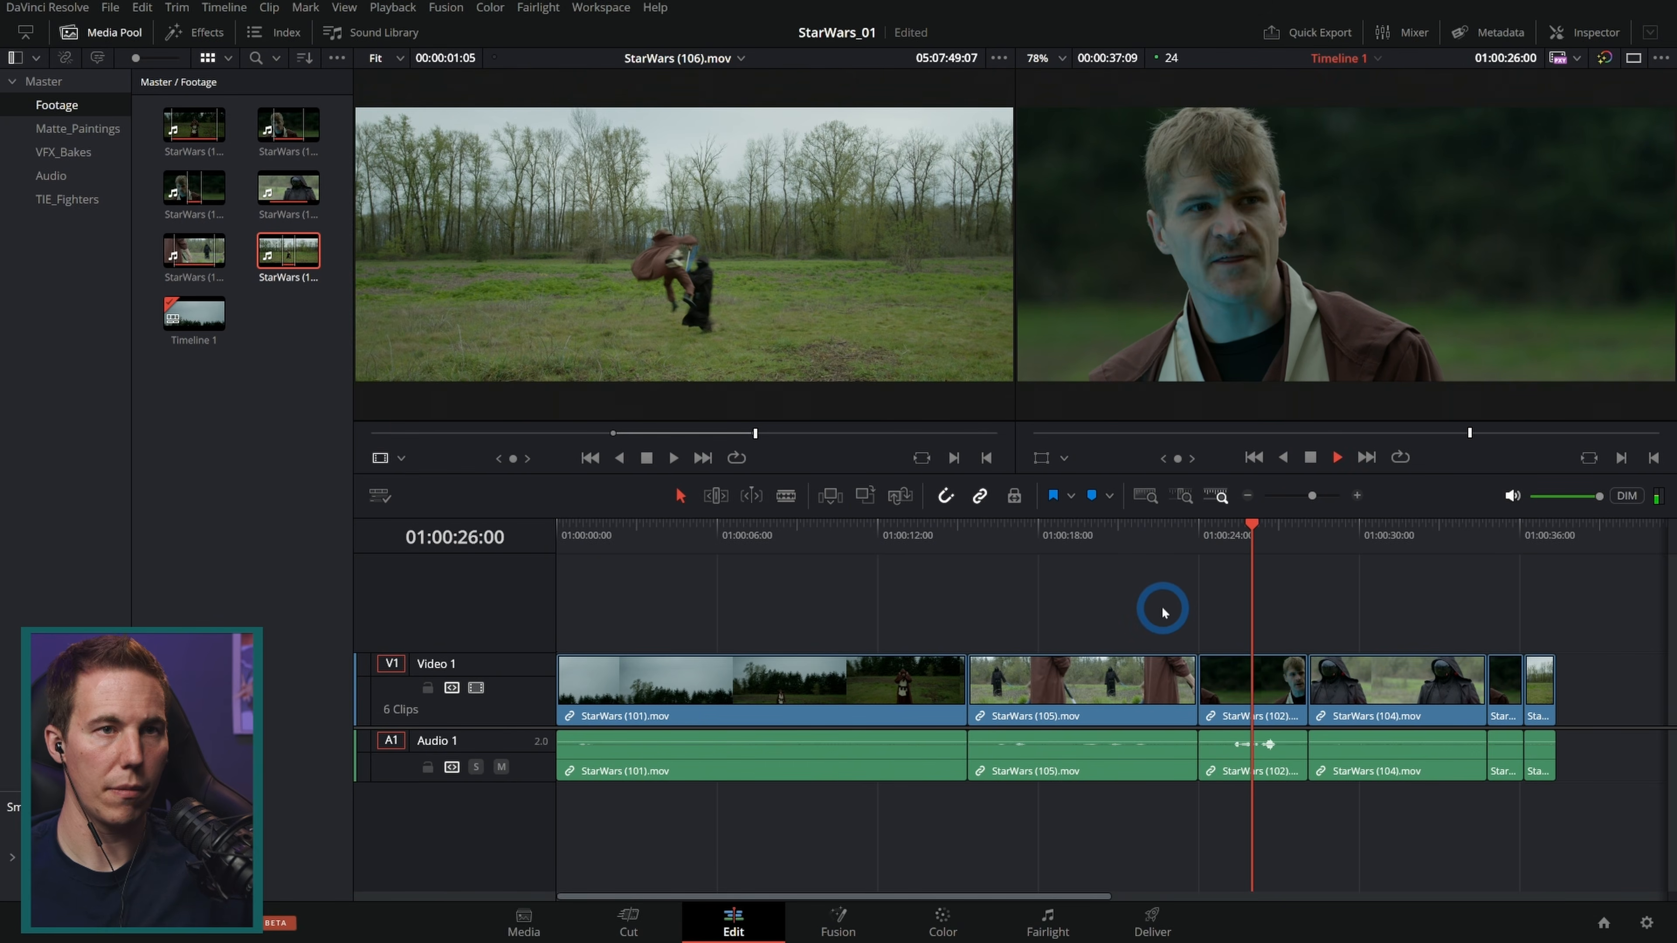
{"action": "left_click", "coordinate": [1290, 801]}
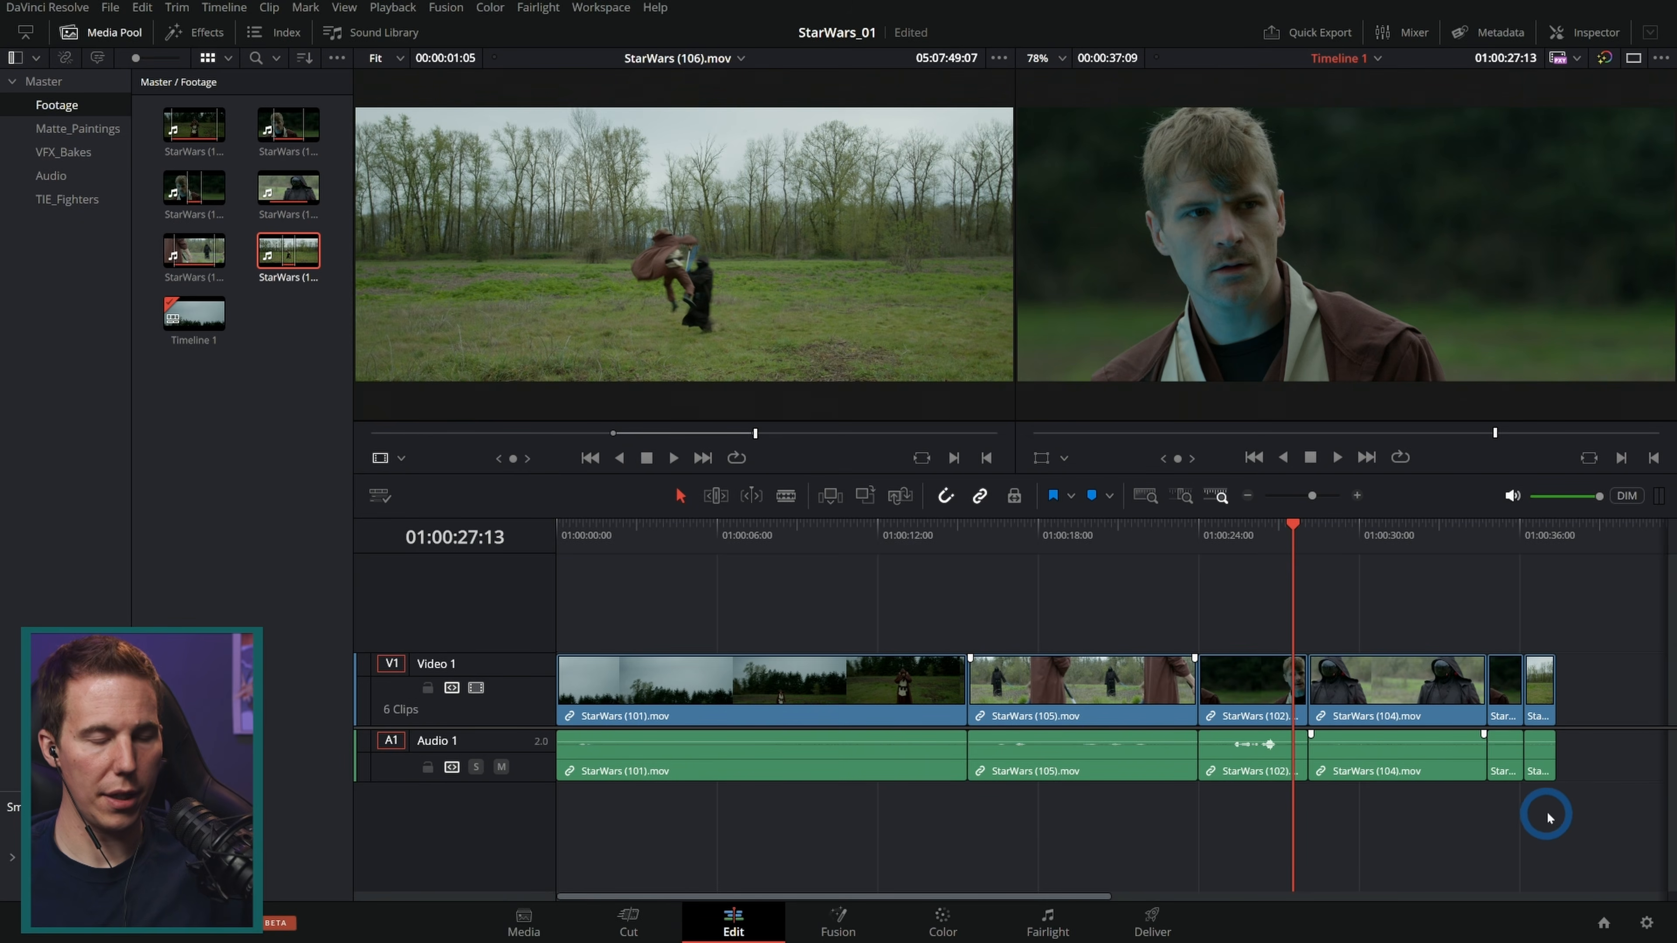
Step: Delete every audio clip on Audio 1 except the StarWars (102).mov dialogue
{"action": "left_click_drag", "start_coordinate": [1596, 816], "coordinate": [668, 758]}
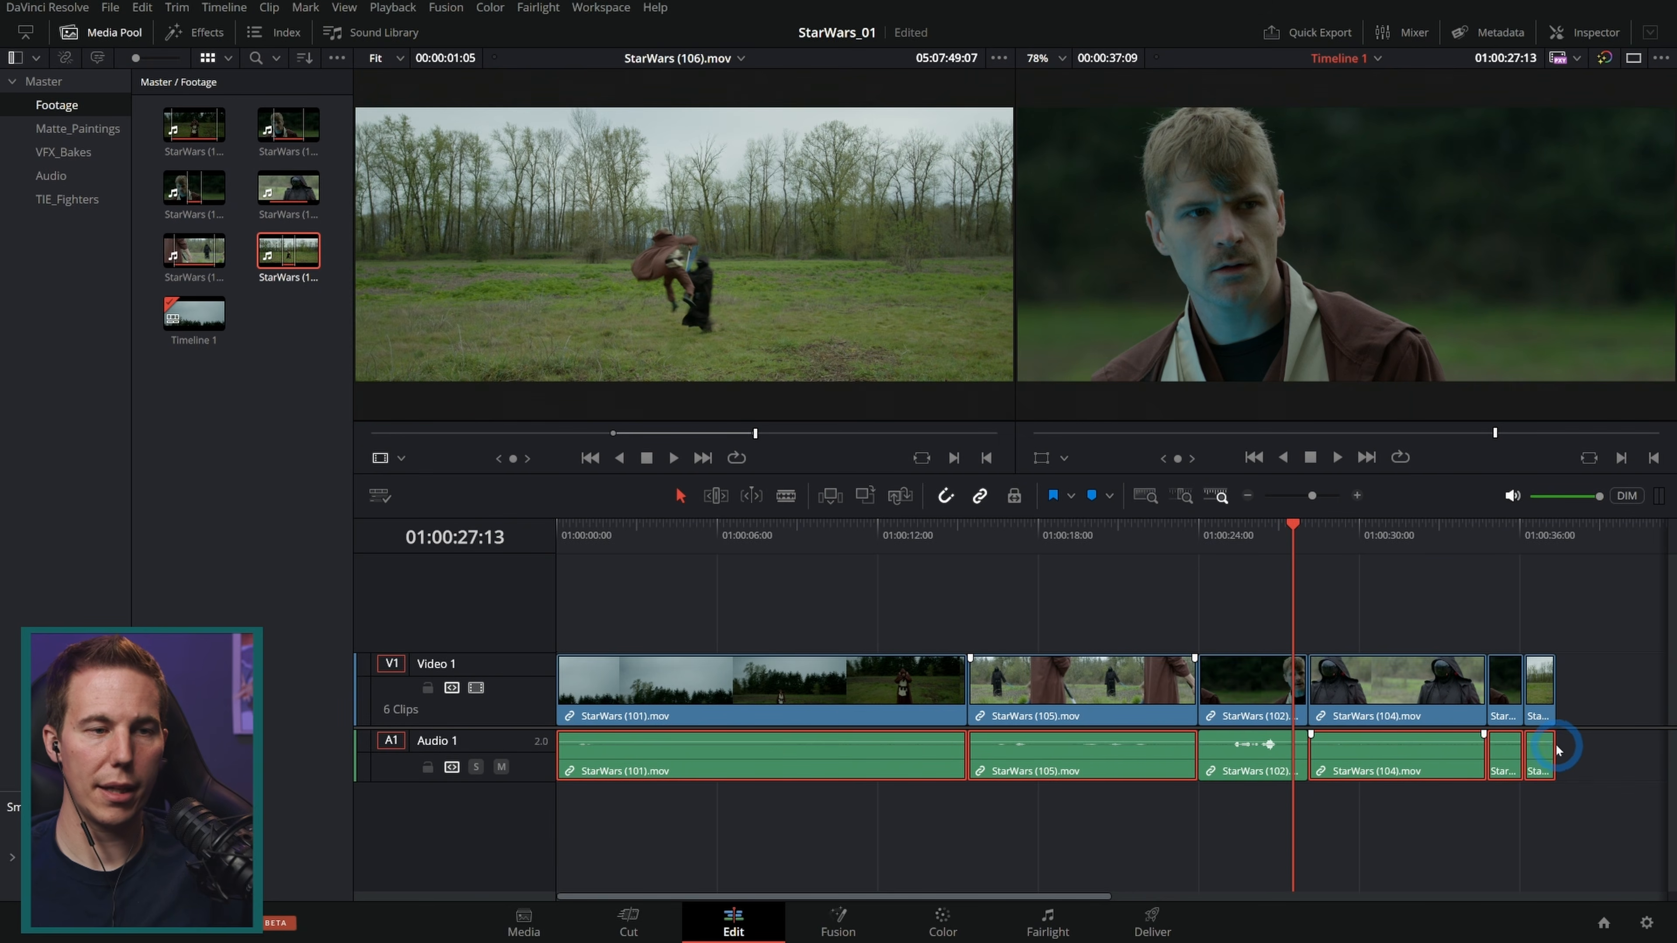
{"action": "key", "text": "BackSpace"}
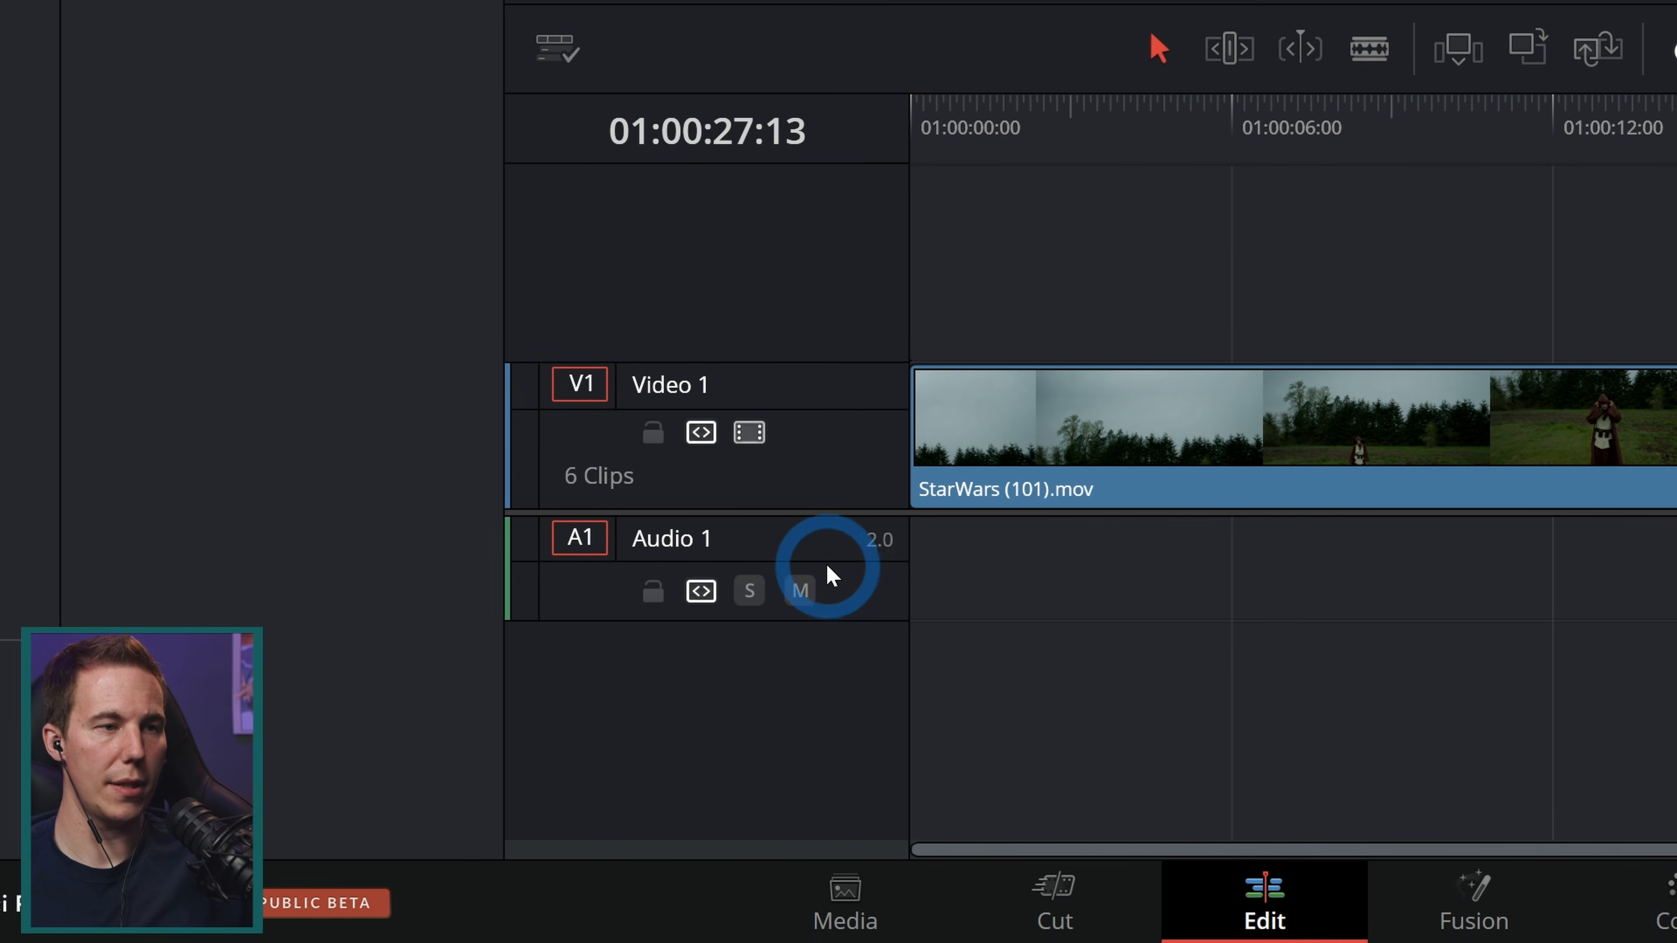
Step: Change the Audio 1 track type to Mono
{"action": "right_click", "coordinate": [840, 581]}
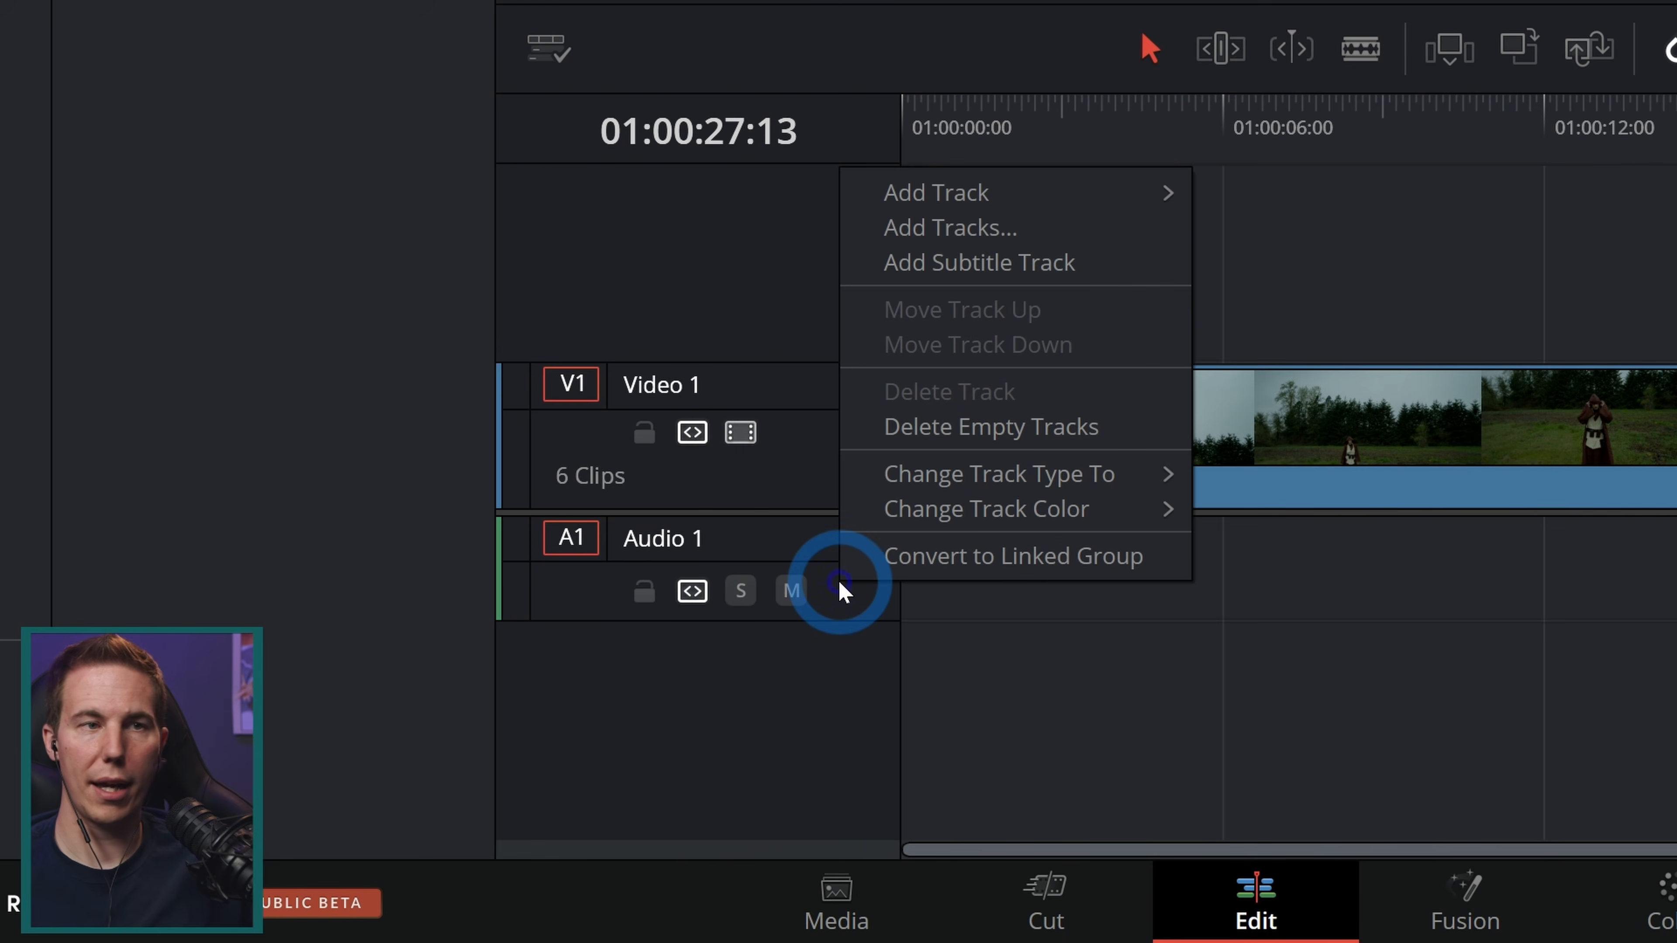
{"action": "mouse_move", "coordinate": [1063, 479]}
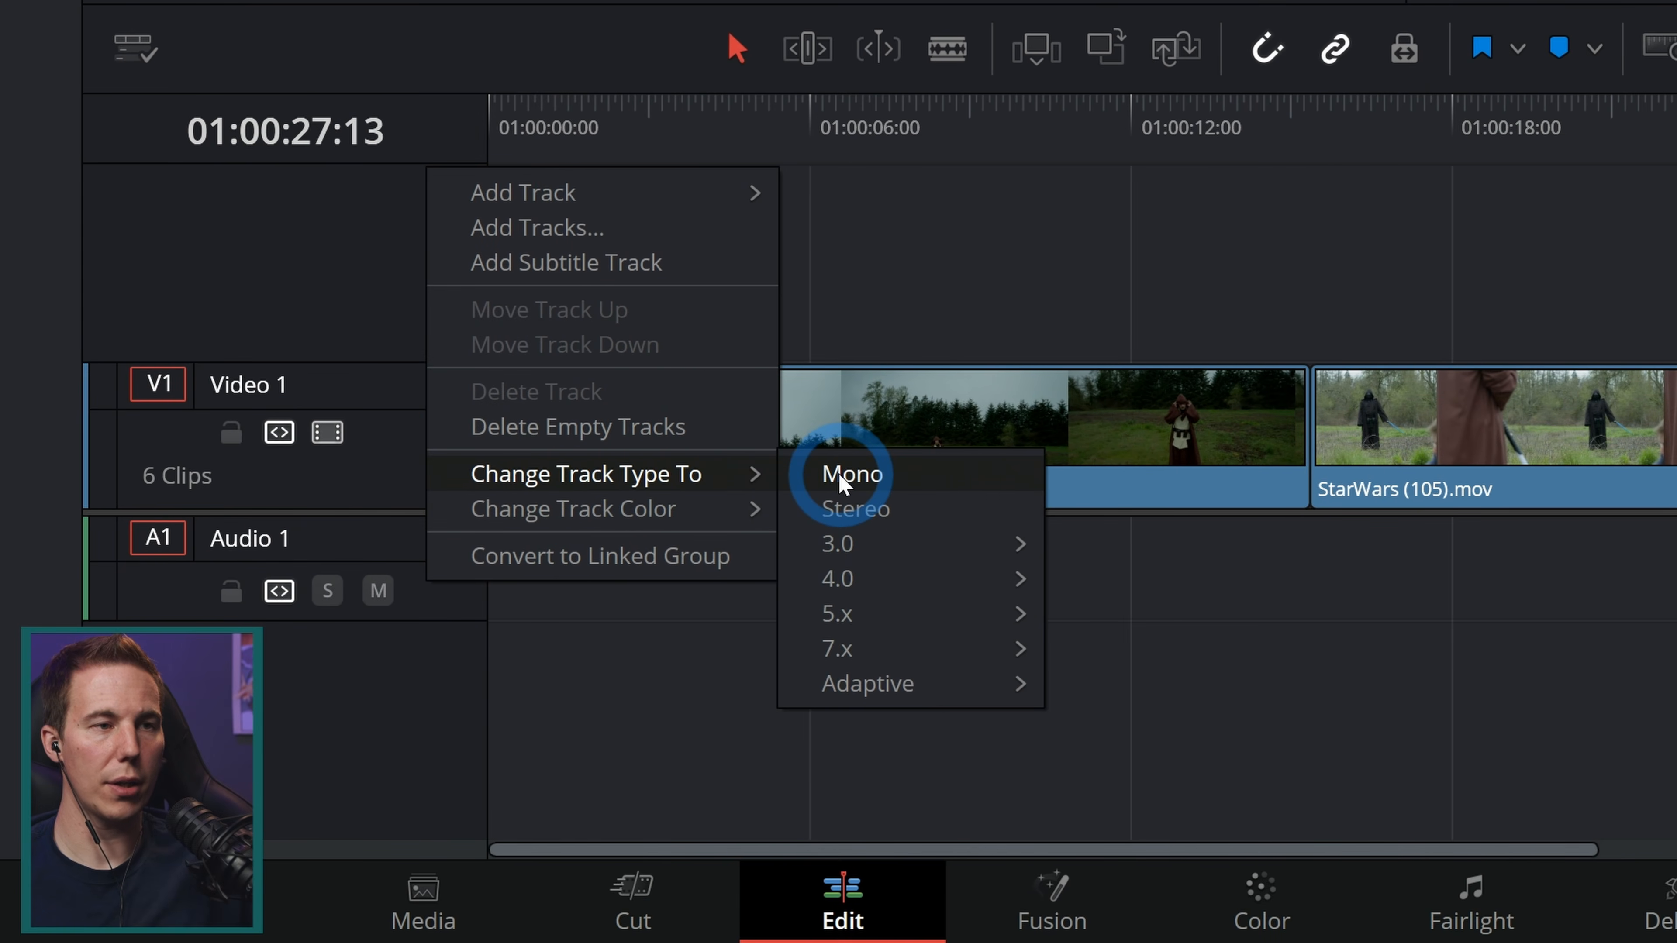
{"action": "left_click", "coordinate": [841, 479]}
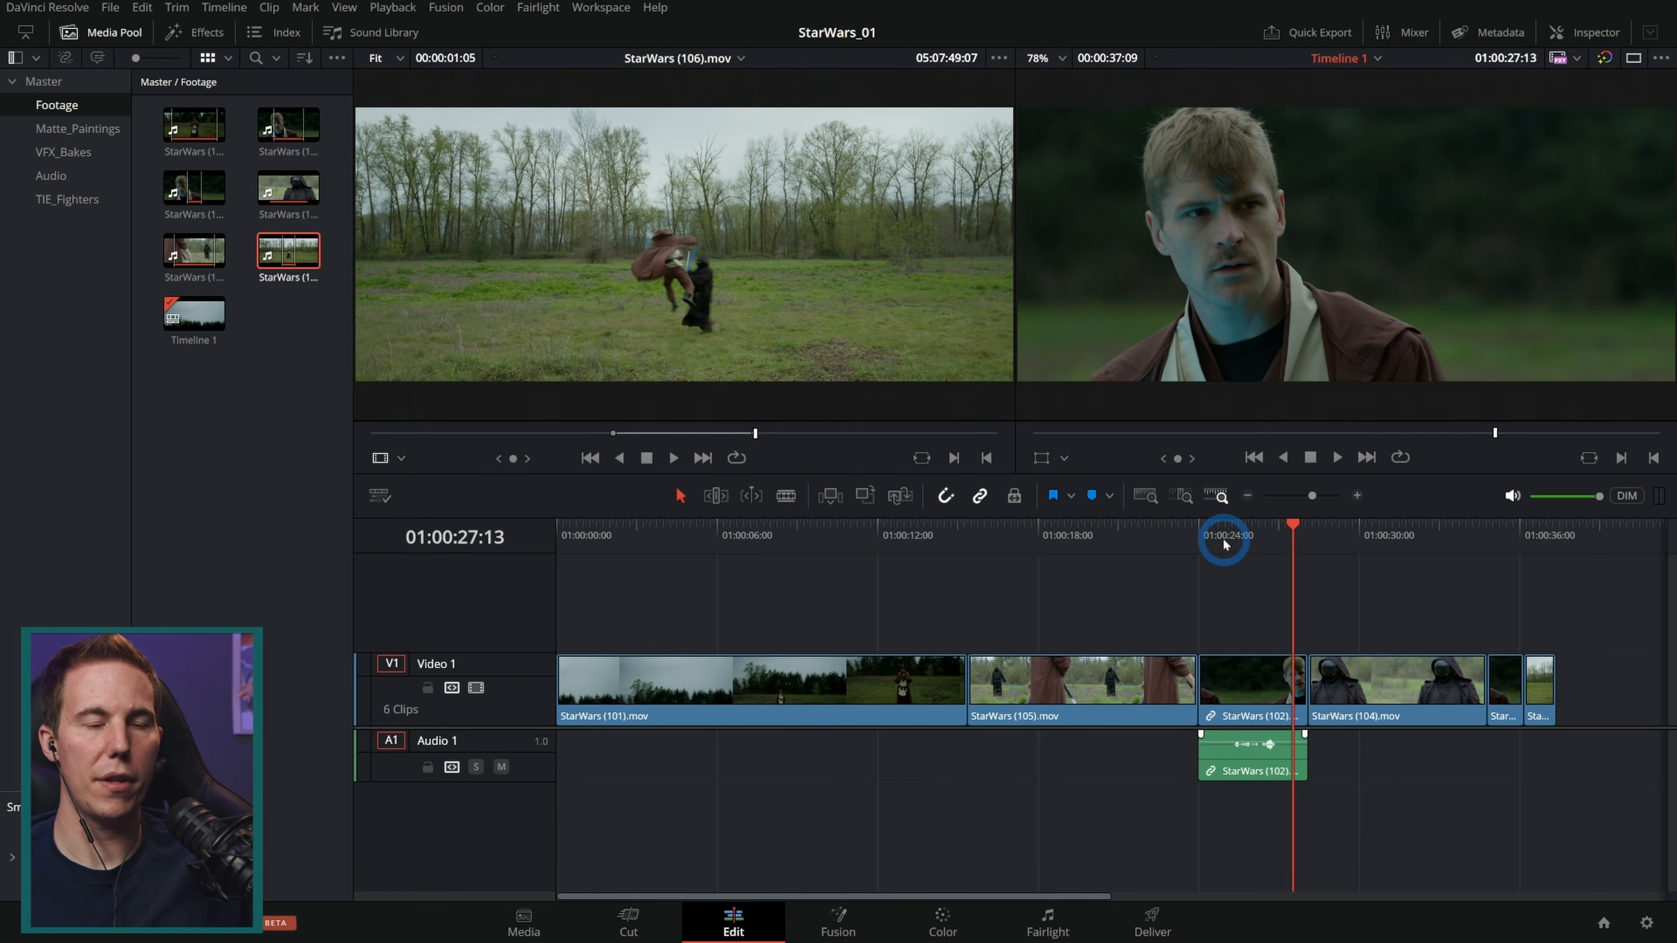
Step: Play back the timeline around the StarWars (102).mov dialogue clip to review the edit
{"action": "left_click_drag", "start_coordinate": [1250, 540], "coordinate": [1212, 569]}
{"action": "key", "text": "space"}
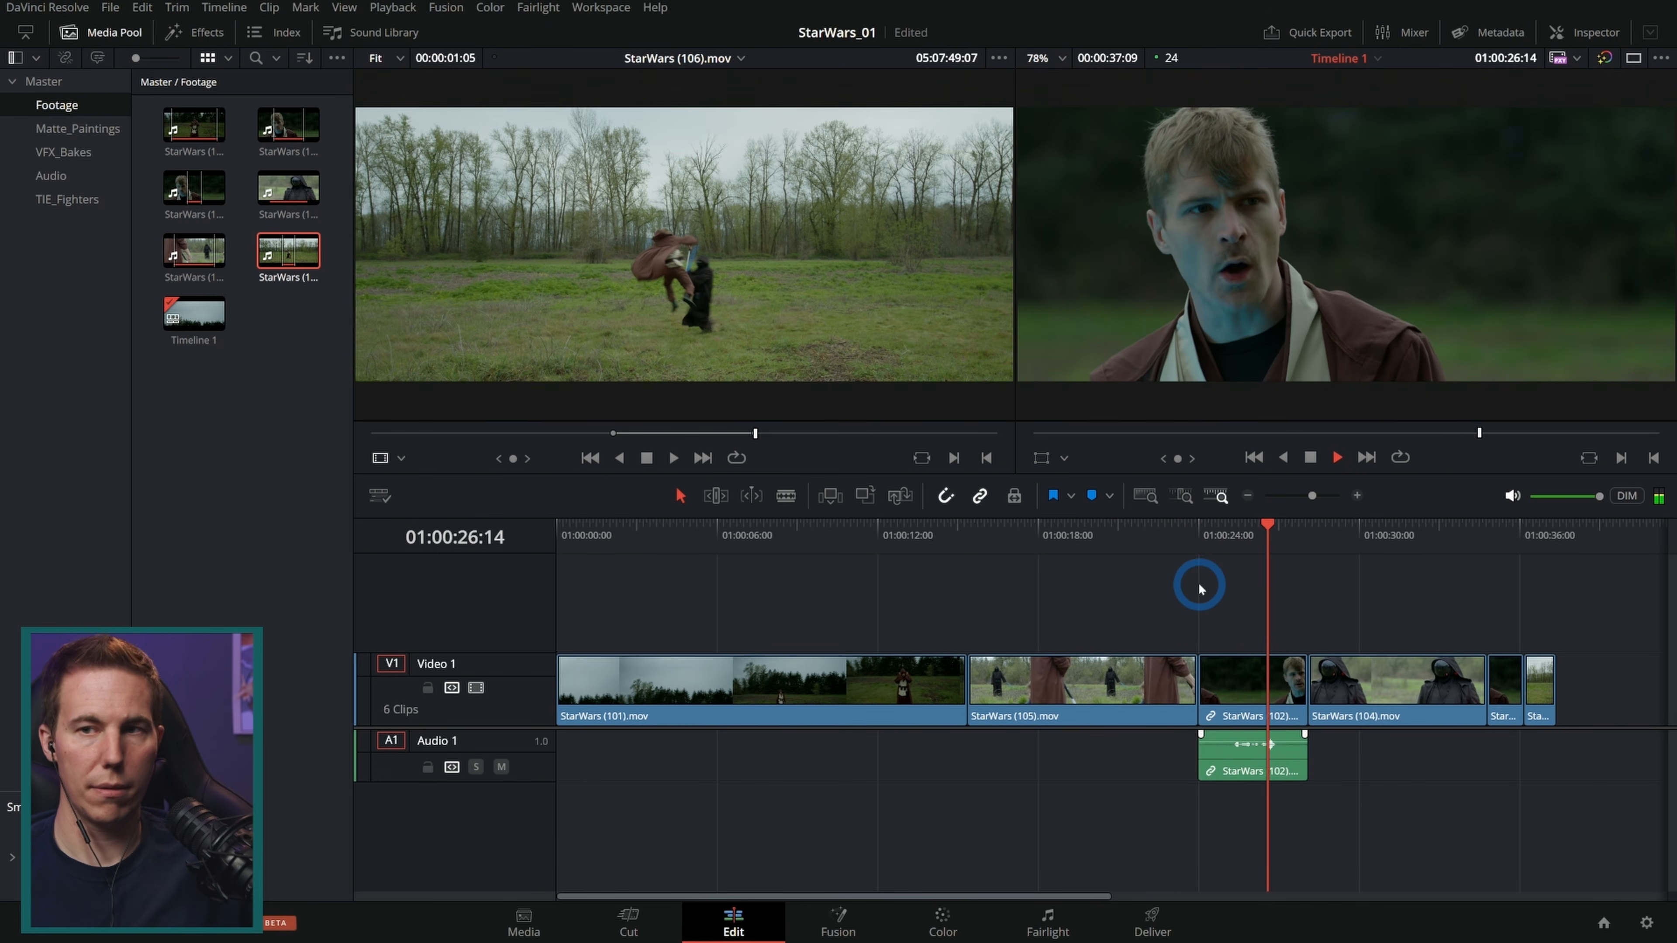
{"action": "key", "text": "space"}
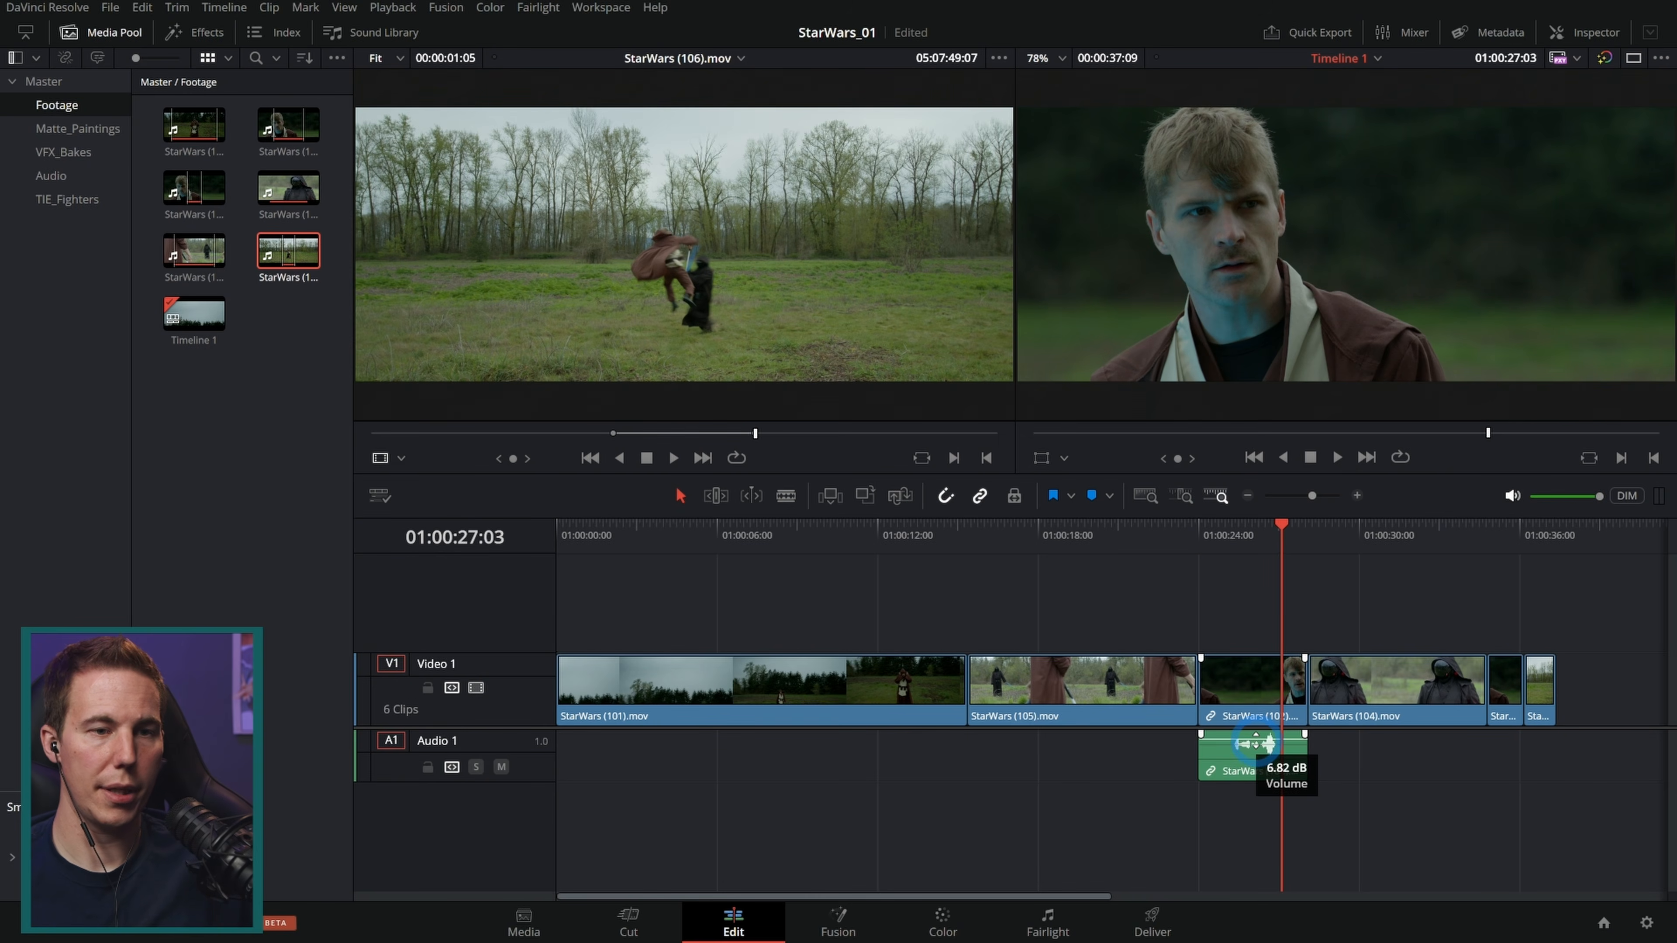
{"action": "left_click", "coordinate": [1216, 543]}
{"action": "key", "text": "space"}
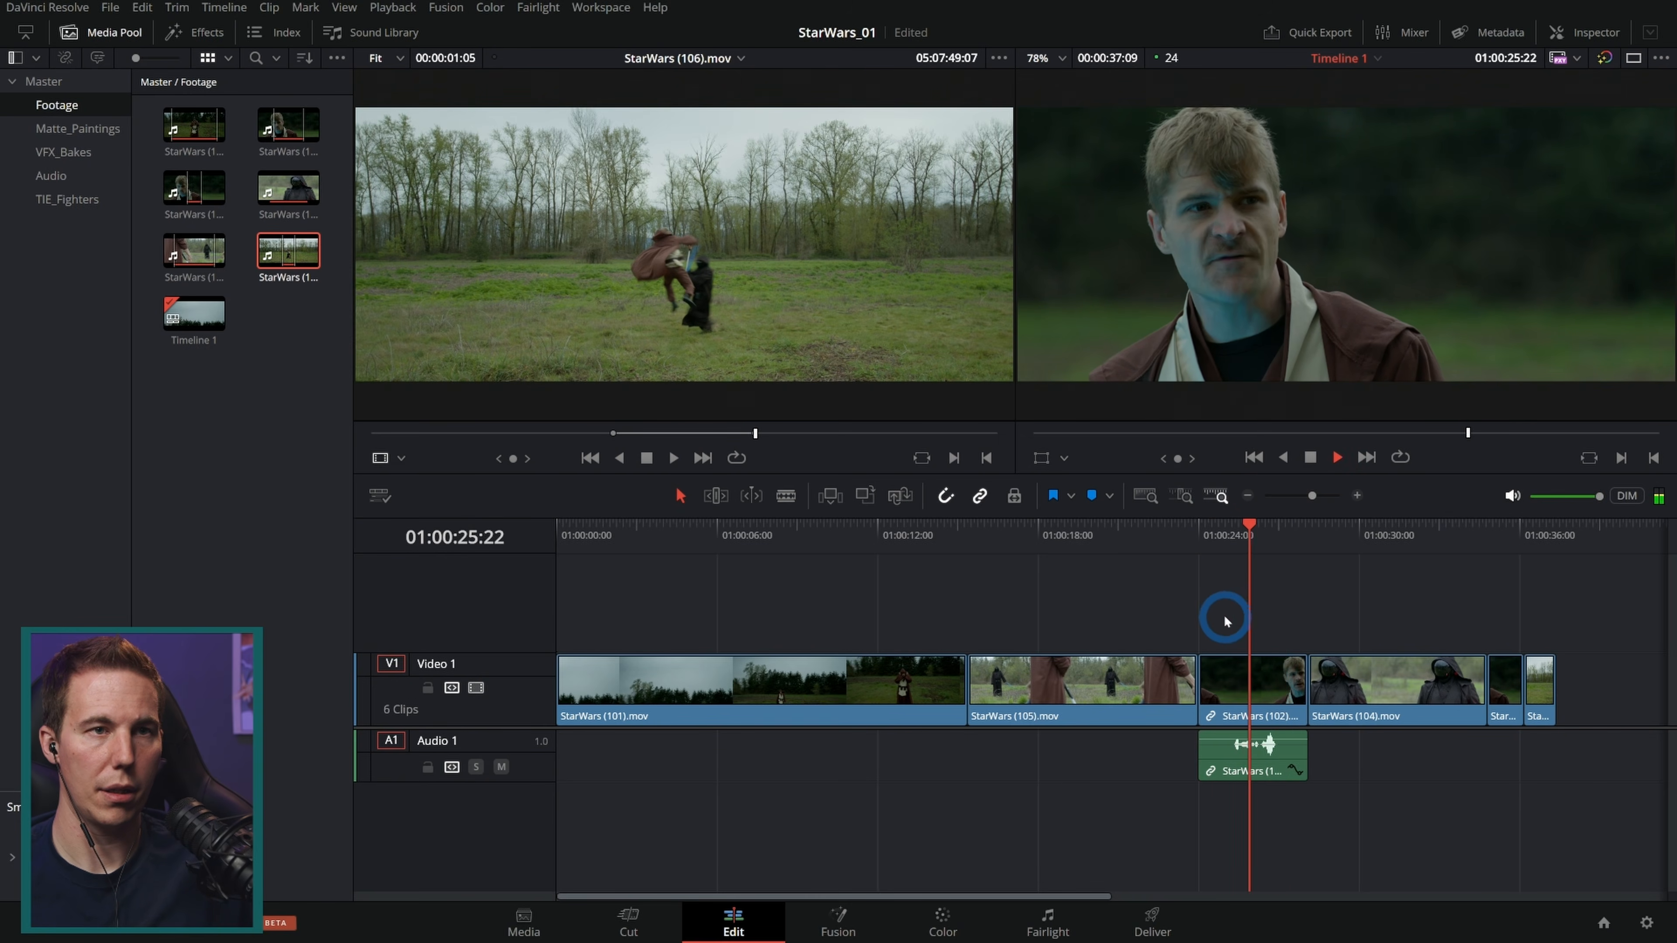
{"action": "key", "text": "space"}
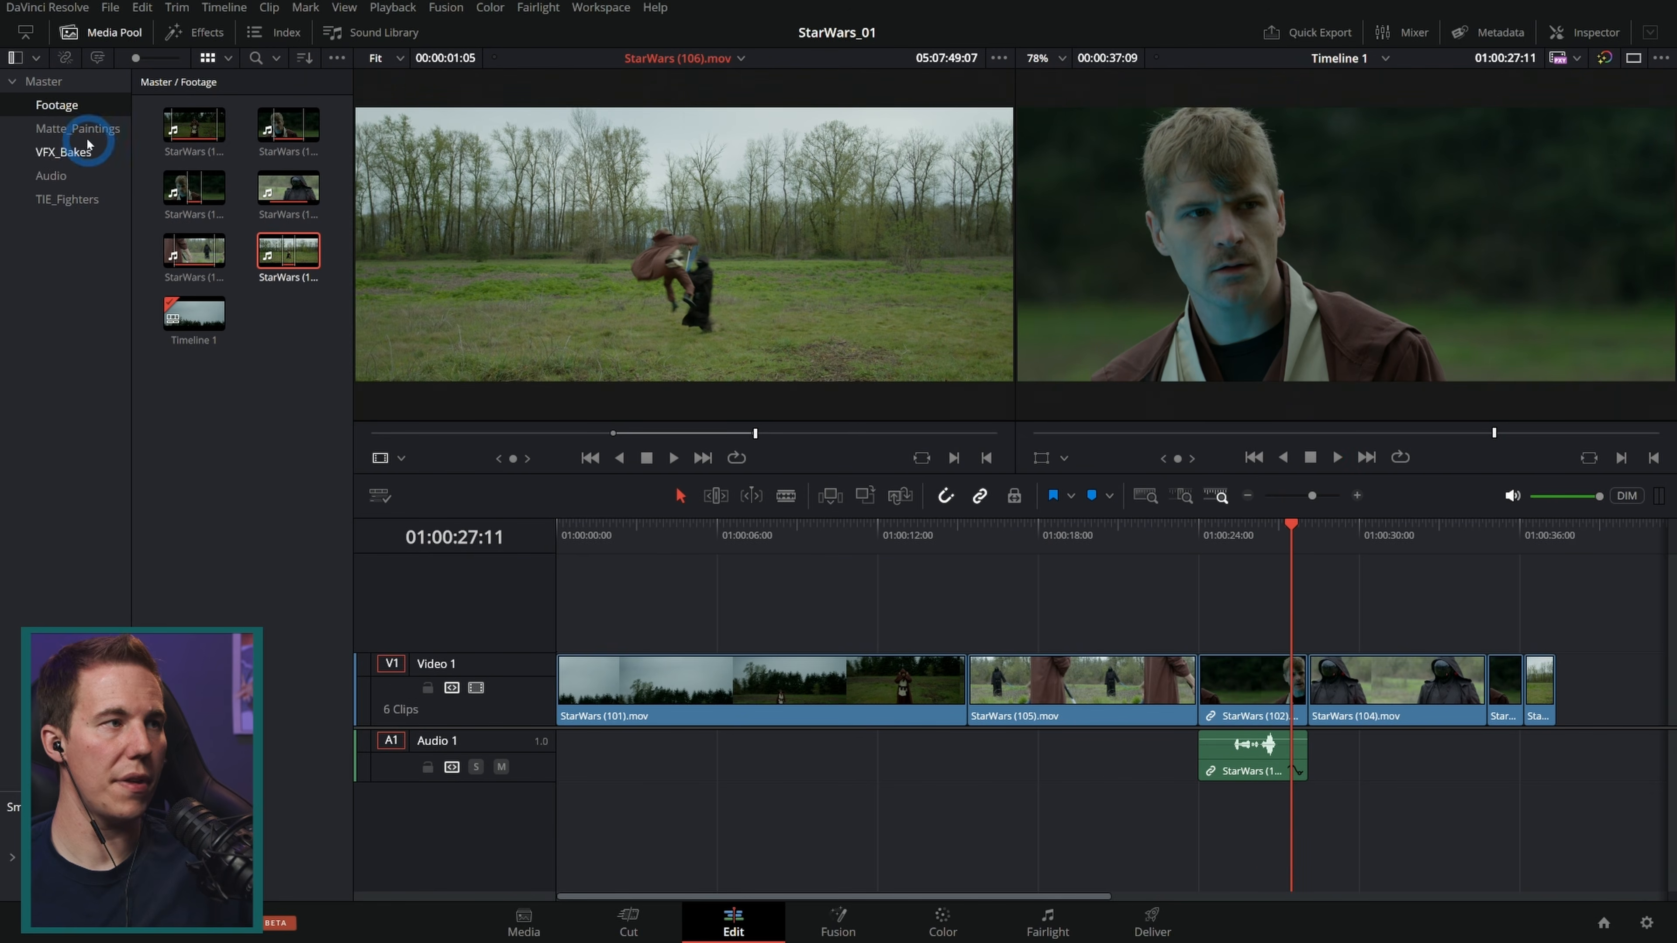
Step: Open Jedi_Battle_MUSIC.wav from the Audio bin in the source viewer and place it on a new Audio 2 track
{"action": "left_click", "coordinate": [52, 176]}
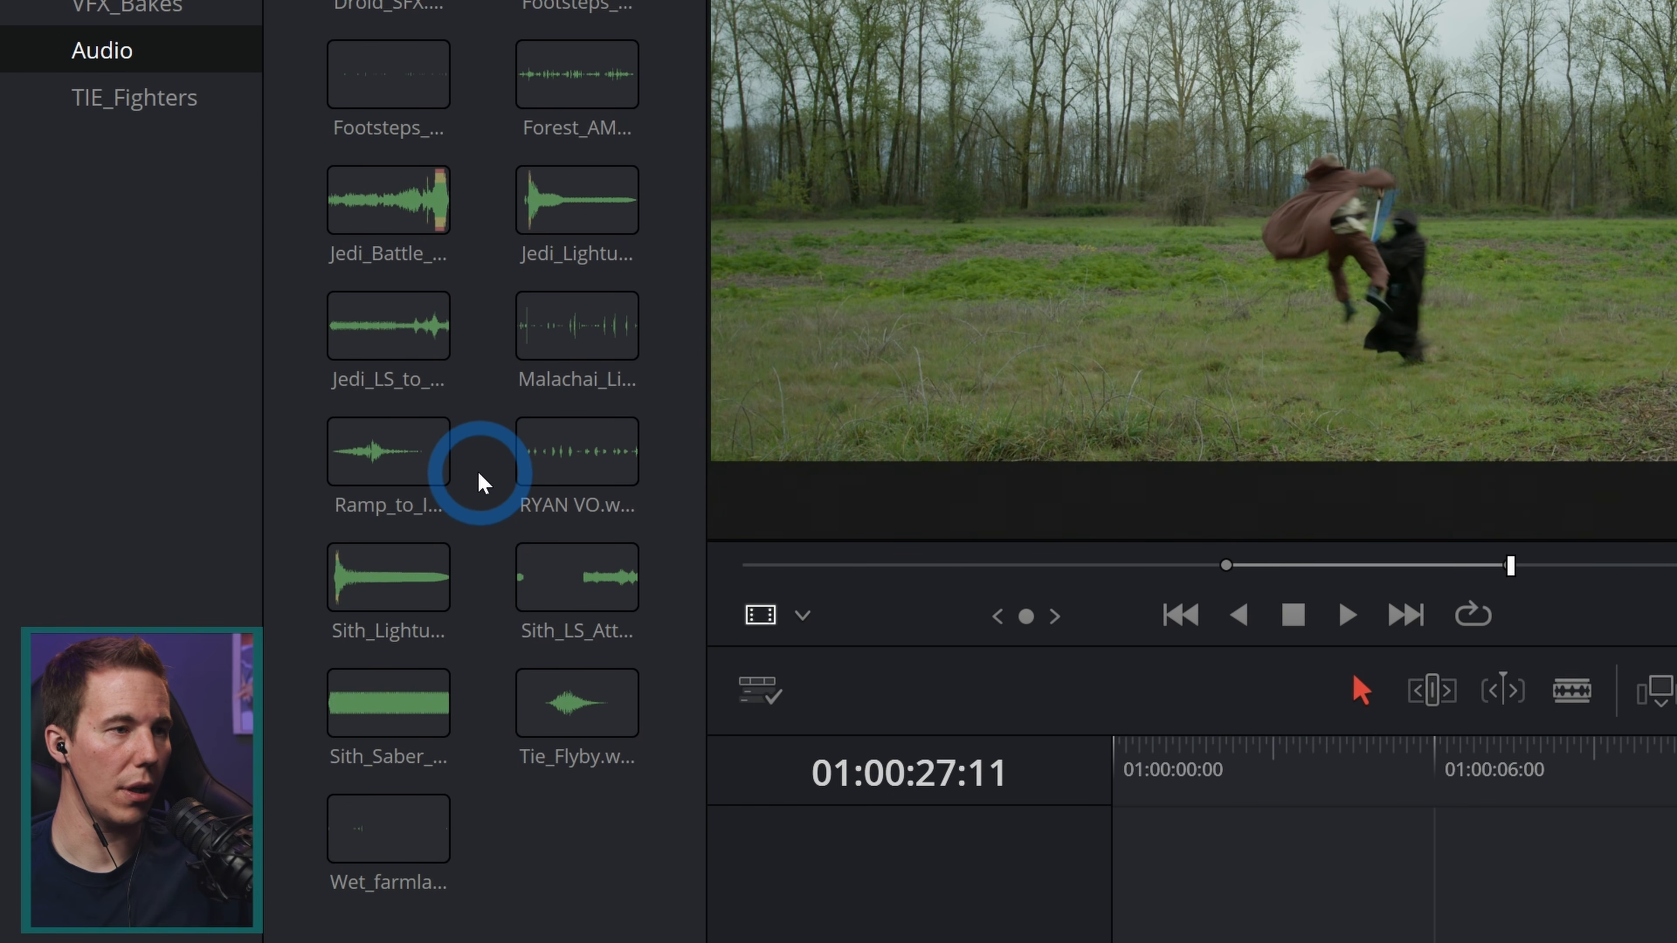
{"action": "left_click", "coordinate": [381, 228]}
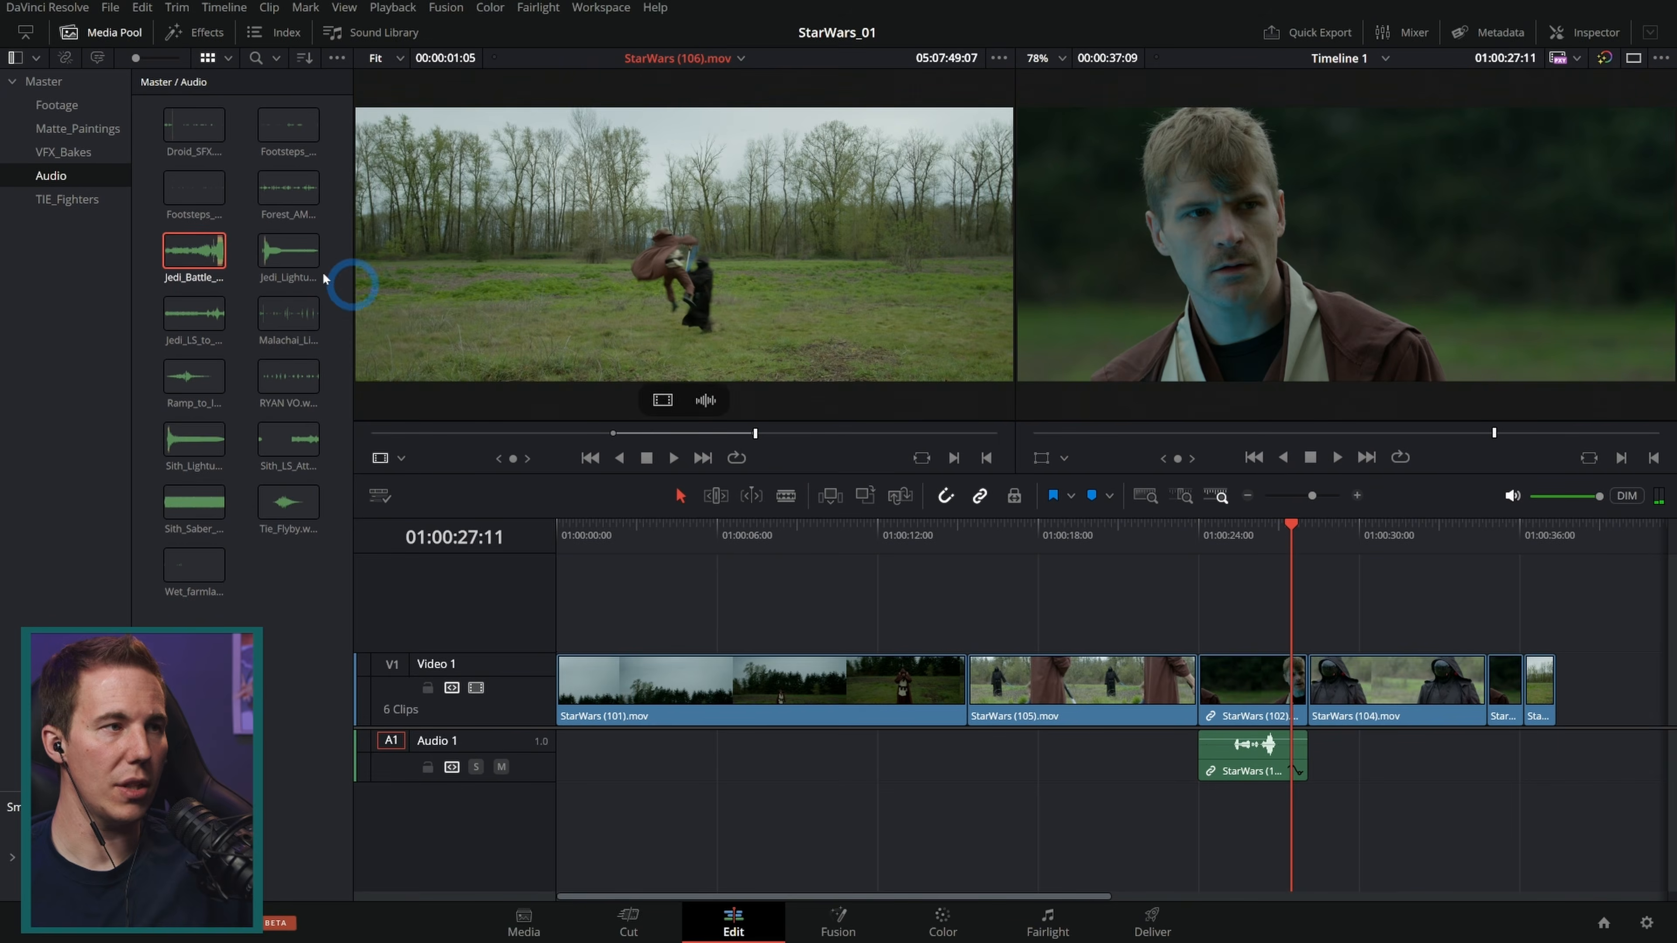
{"action": "double_click", "coordinate": [194, 244]}
{"action": "left_click", "coordinate": [828, 246]}
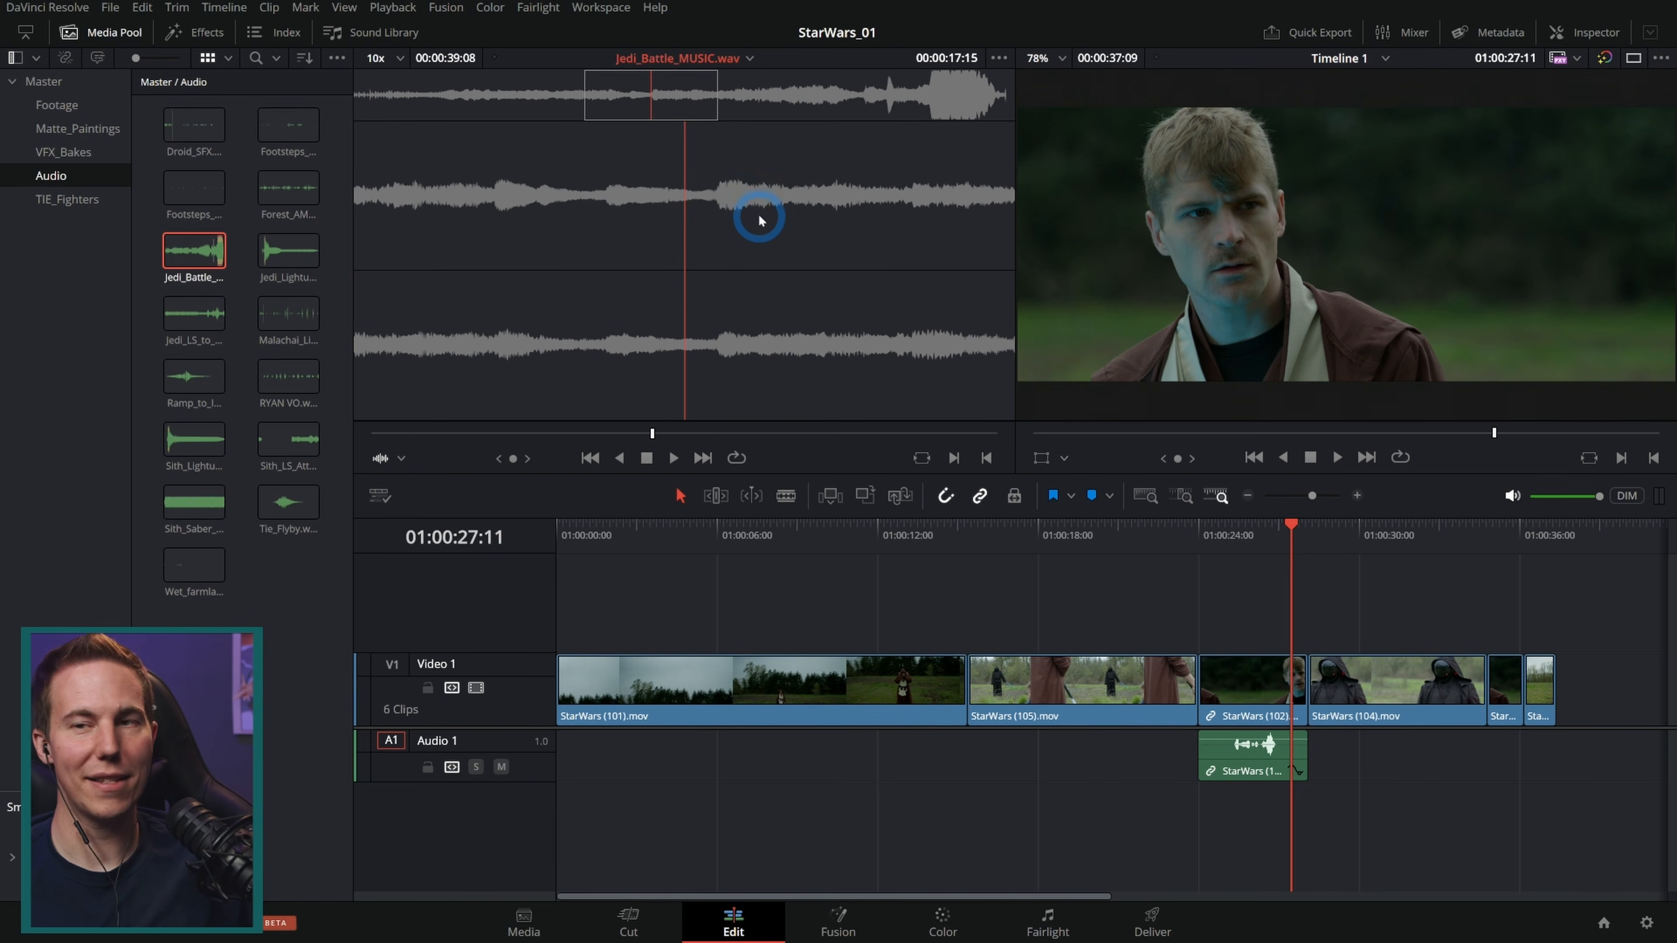
{"action": "left_click_drag", "start_coordinate": [591, 114], "coordinate": [125, 158]}
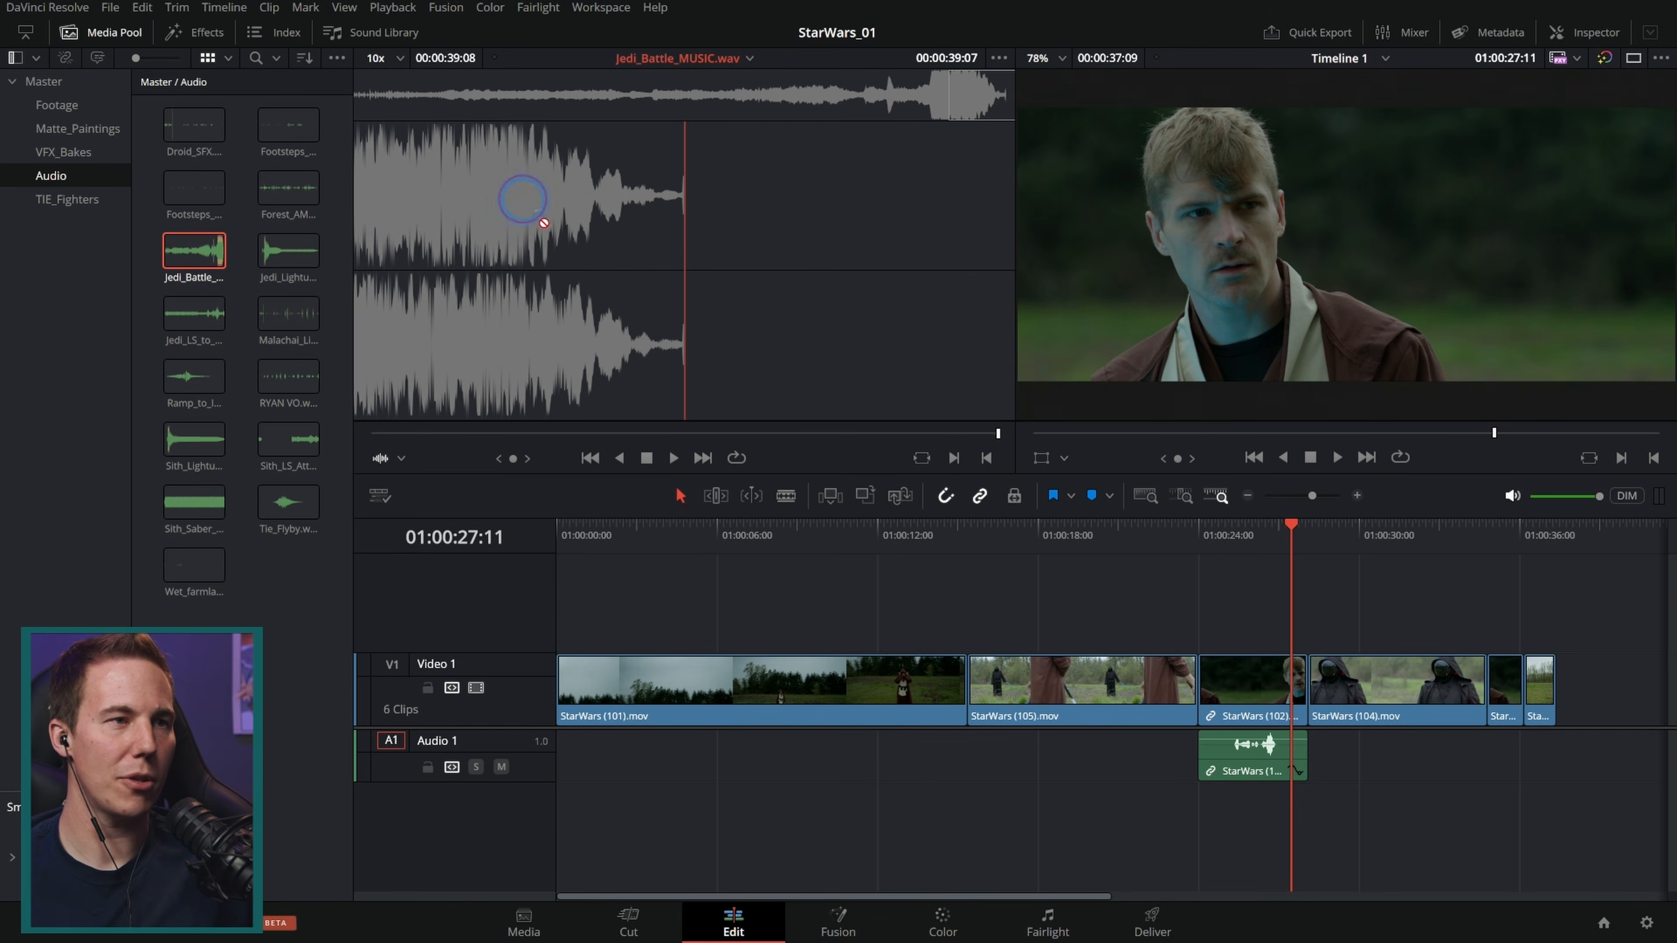
{"action": "left_click_drag", "start_coordinate": [893, 620], "coordinate": [579, 844]}
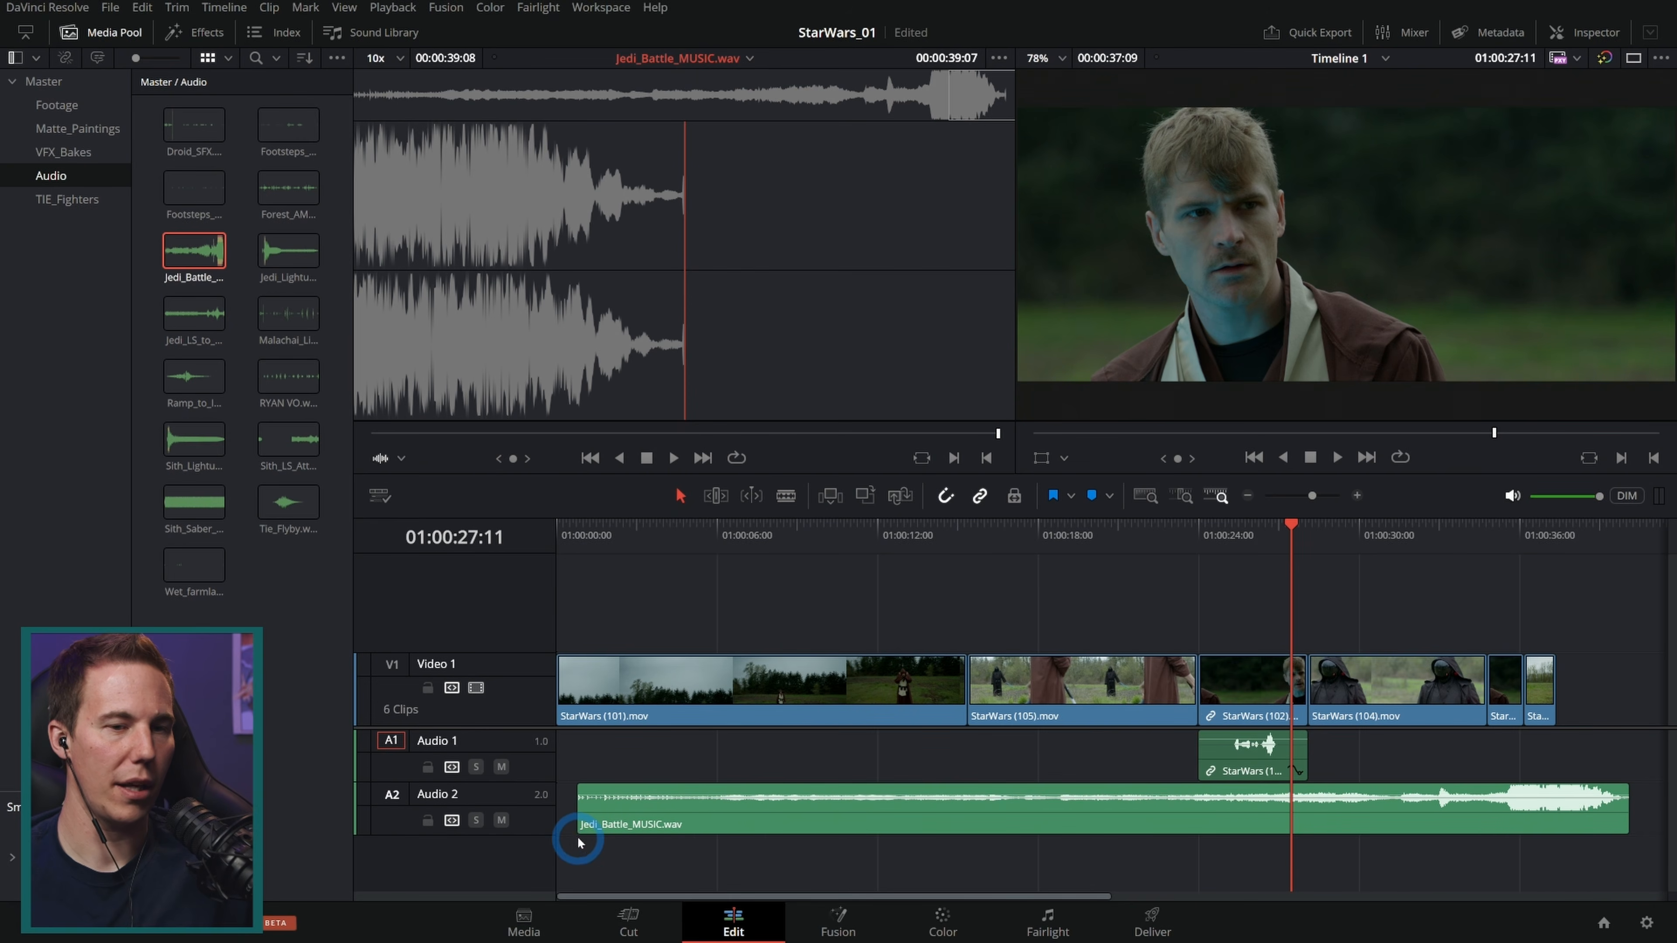
Step: Move the music clip to the start of the timeline and enlarge the Audio 2 track height
{"action": "left_click_drag", "start_coordinate": [929, 825], "coordinate": [740, 826]}
{"action": "left_click_drag", "start_coordinate": [554, 834], "coordinate": [554, 874]}
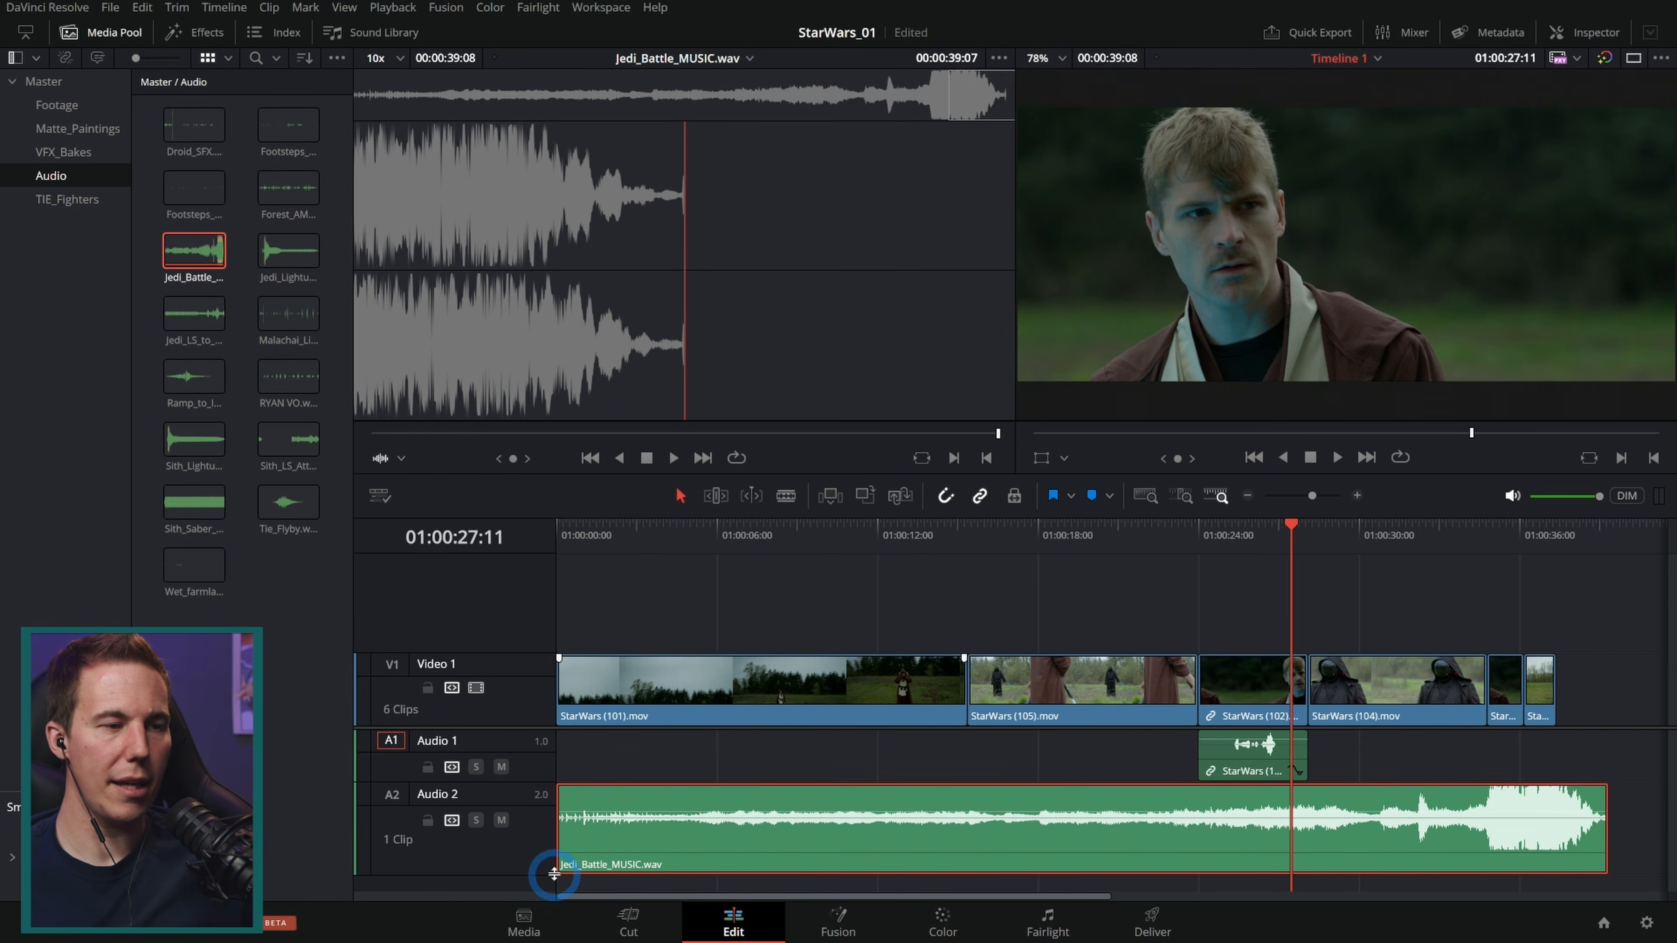
{"action": "scroll", "coordinate": [531, 728], "scroll_direction": "down", "scroll_amount": 2}
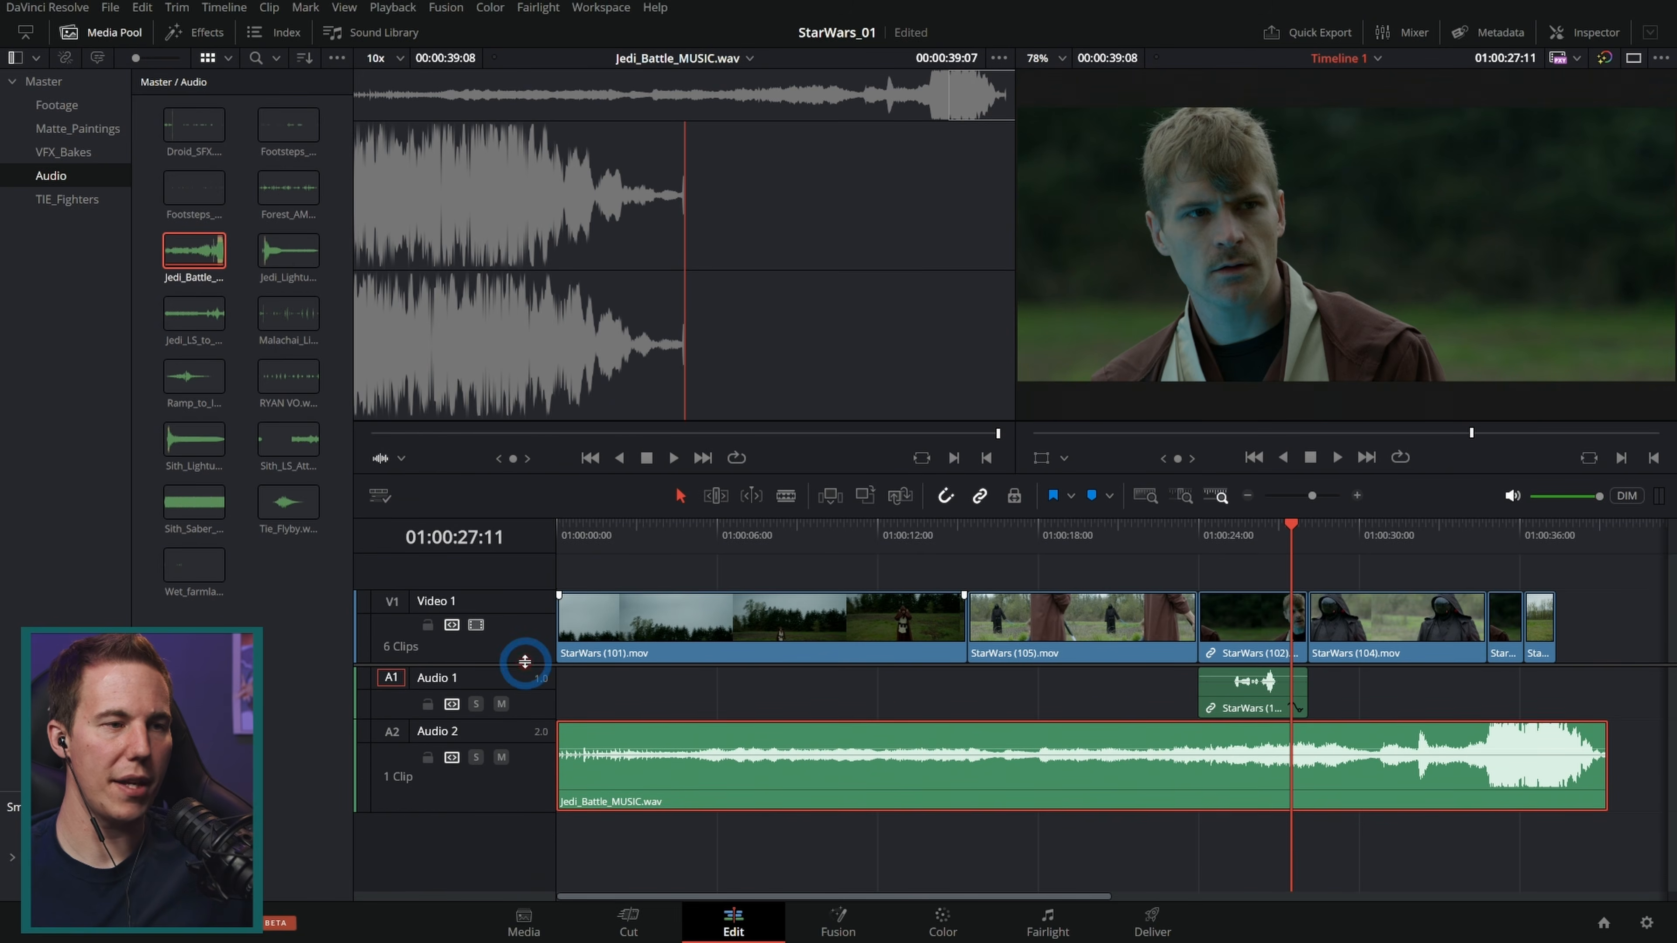
{"action": "left_click_drag", "start_coordinate": [537, 803], "coordinate": [540, 855]}
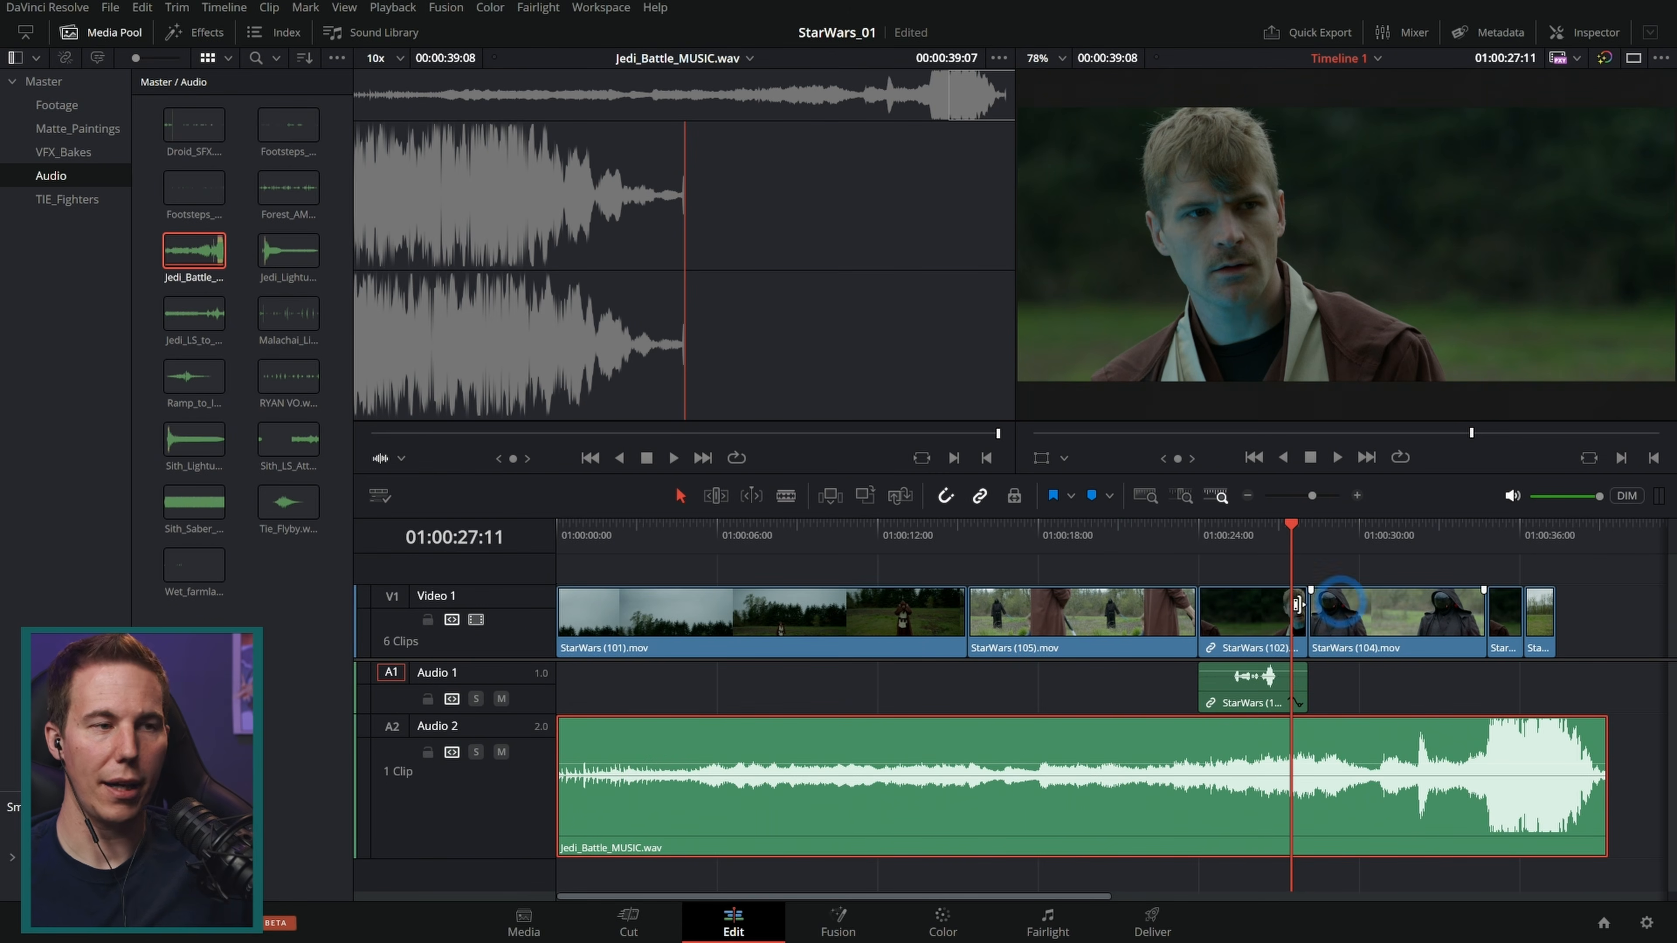
Step: Play the timeline from the start with the music, zooming in to check the cut into StarWars (105).mov
{"action": "key", "text": "Home"}
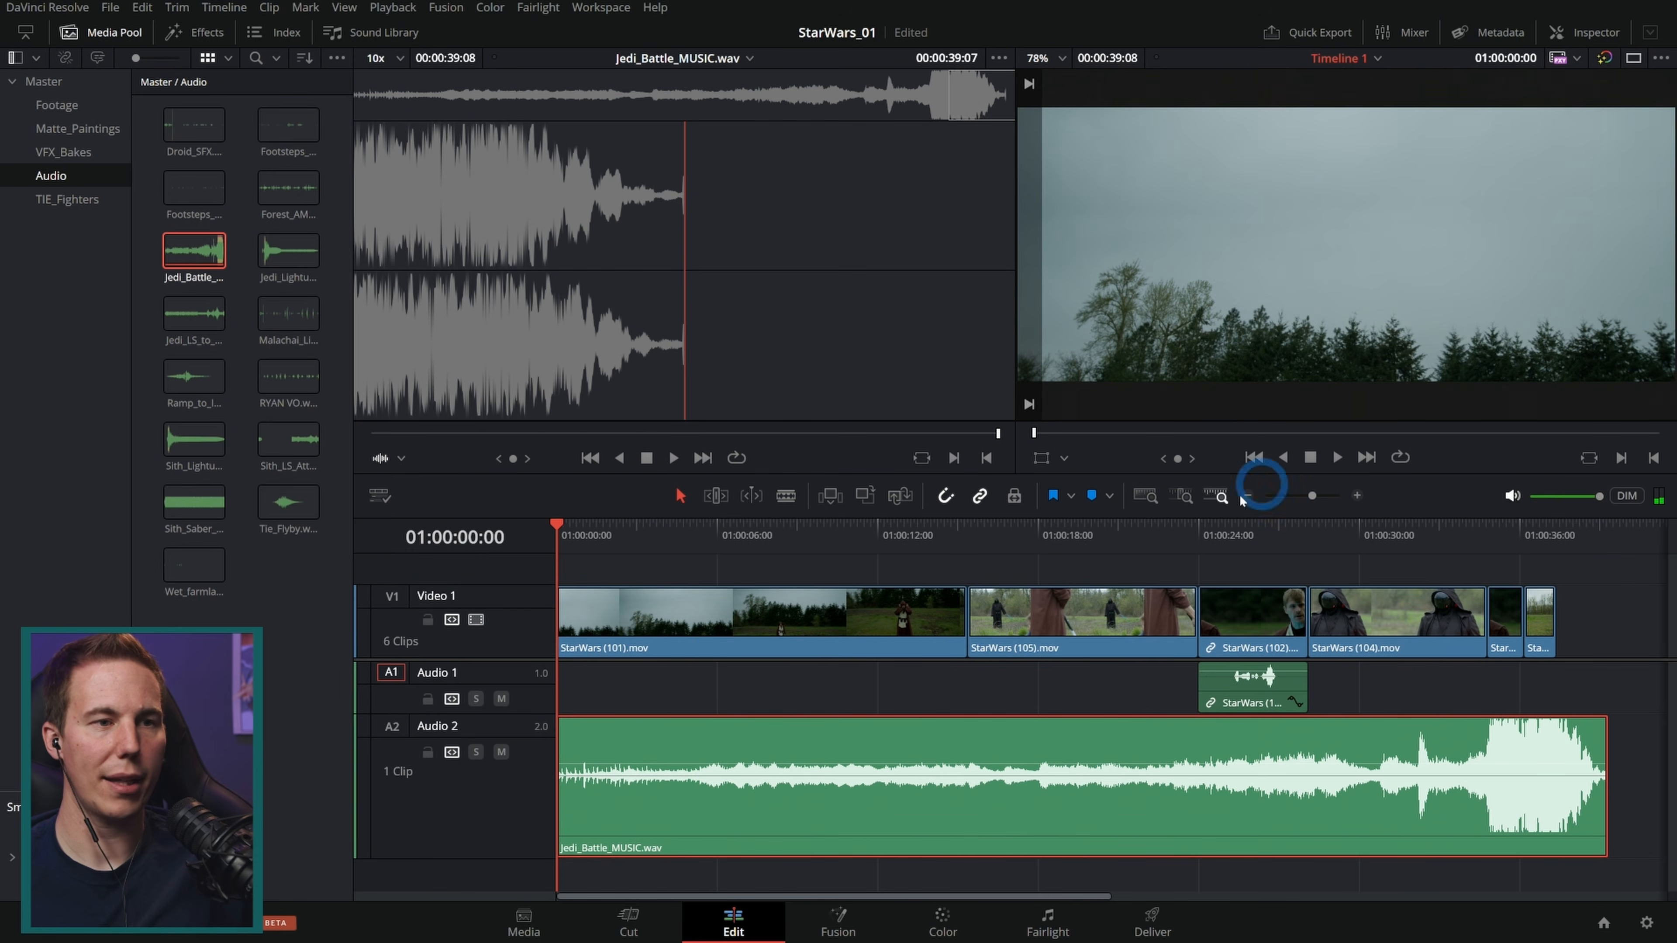
{"action": "key", "text": "space"}
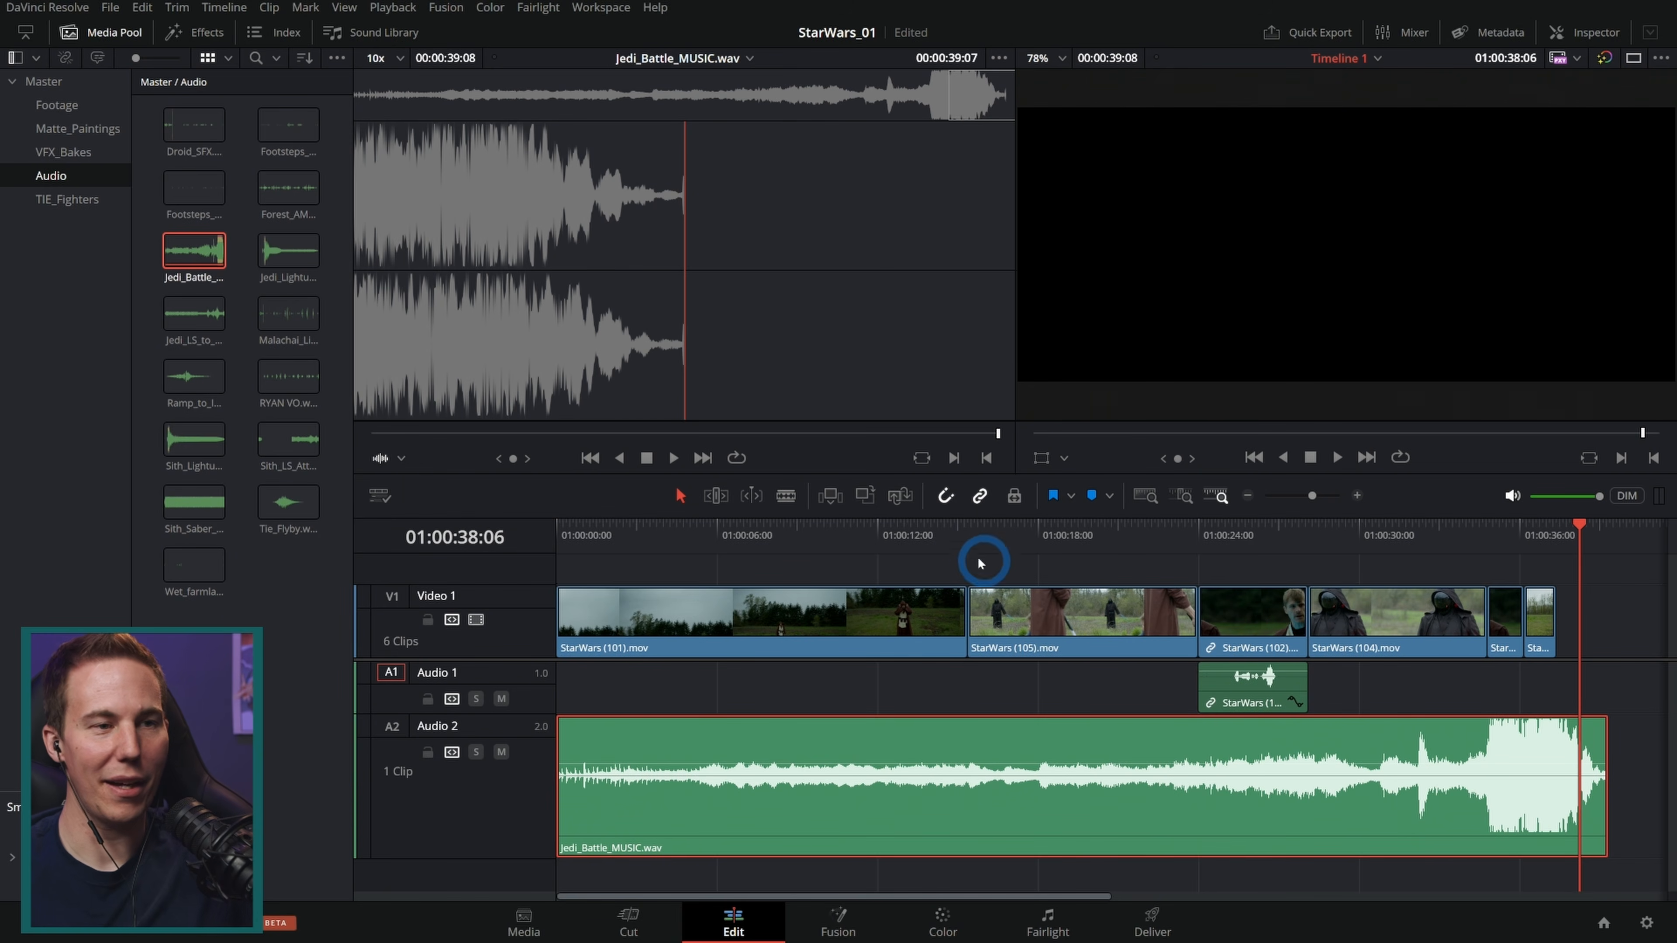
{"action": "left_click", "coordinate": [968, 539]}
{"action": "scroll", "coordinate": [1123, 666], "scroll_direction": "up", "scroll_amount": 5}
{"action": "left_click_drag", "start_coordinate": [1104, 541], "coordinate": [943, 555]}
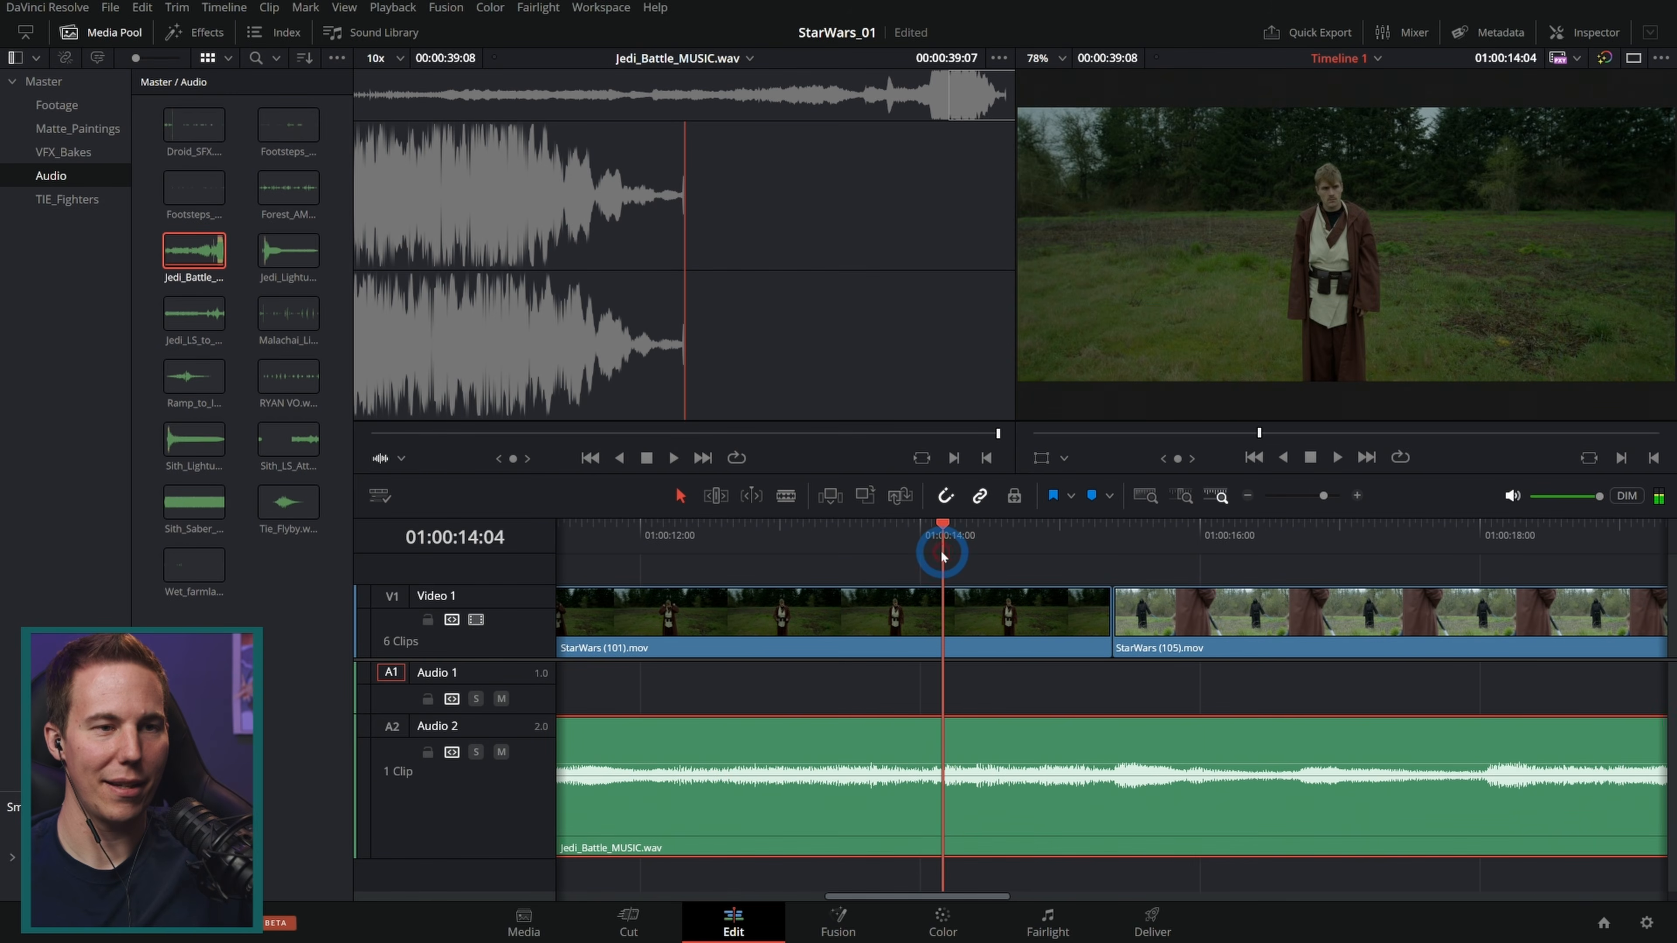
{"action": "mouse_move", "coordinate": [1115, 612]}
{"action": "left_mouse_down"}
{"action": "mouse_move", "coordinate": [1156, 612]}
{"action": "mouse_move", "coordinate": [1118, 626]}
{"action": "left_mouse_up"}
{"action": "left_click_drag", "start_coordinate": [1121, 536], "coordinate": [921, 563]}
{"action": "key", "text": "space"}
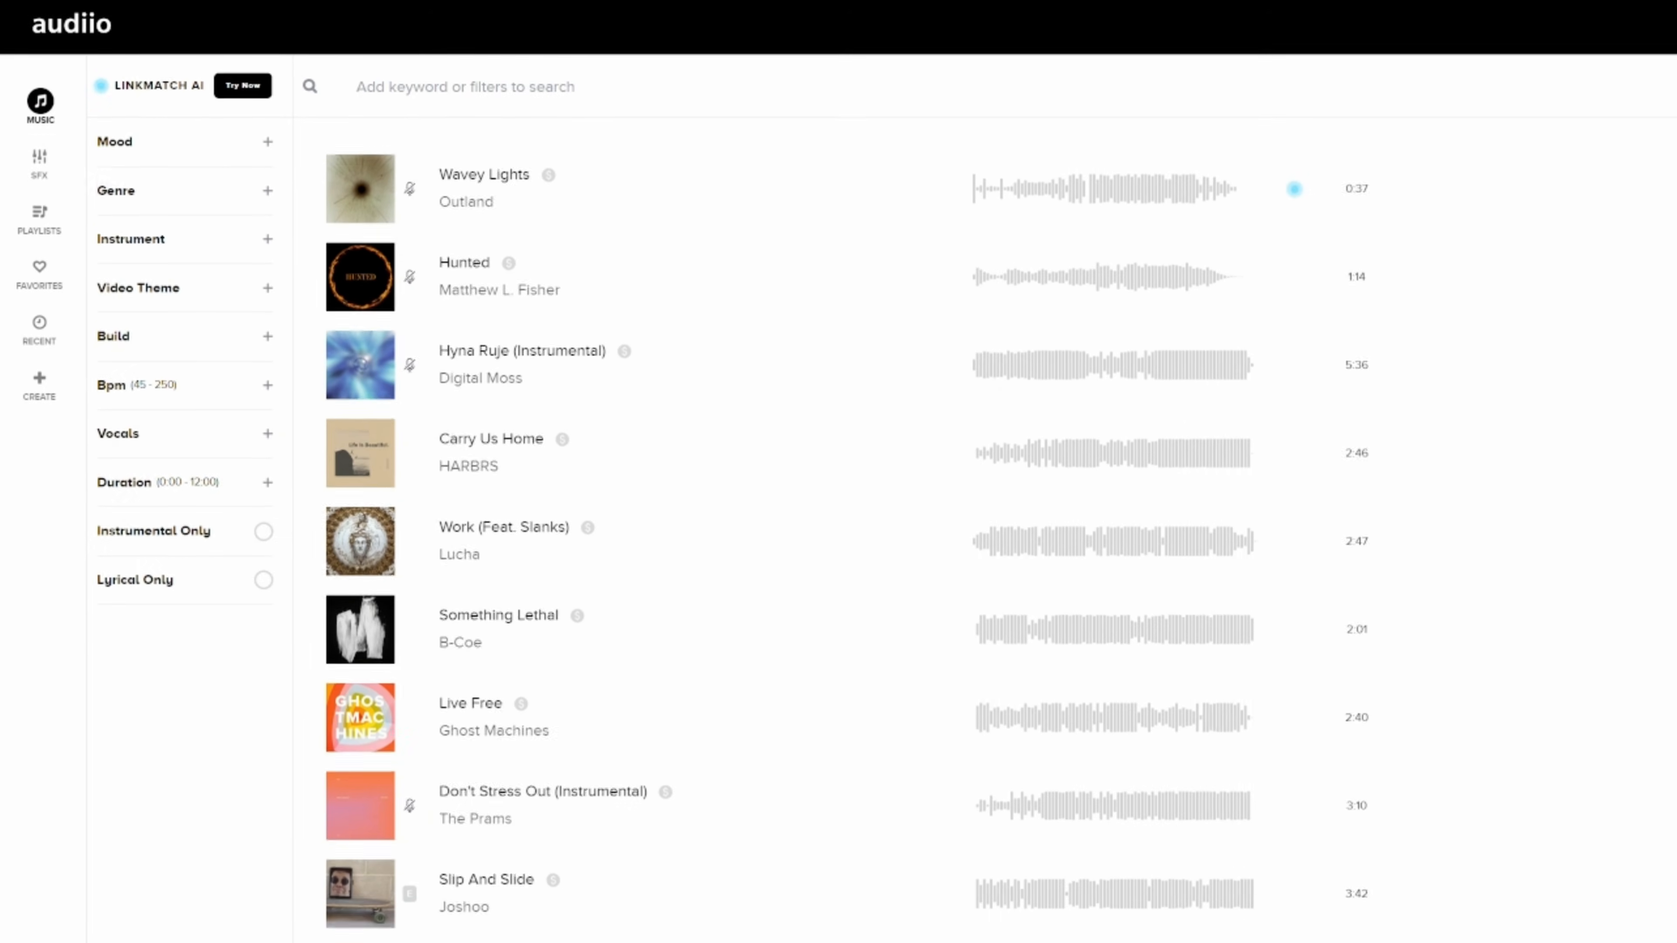
{"action": "scroll", "coordinate": [852, 528], "scroll_direction": "down", "scroll_amount": 1}
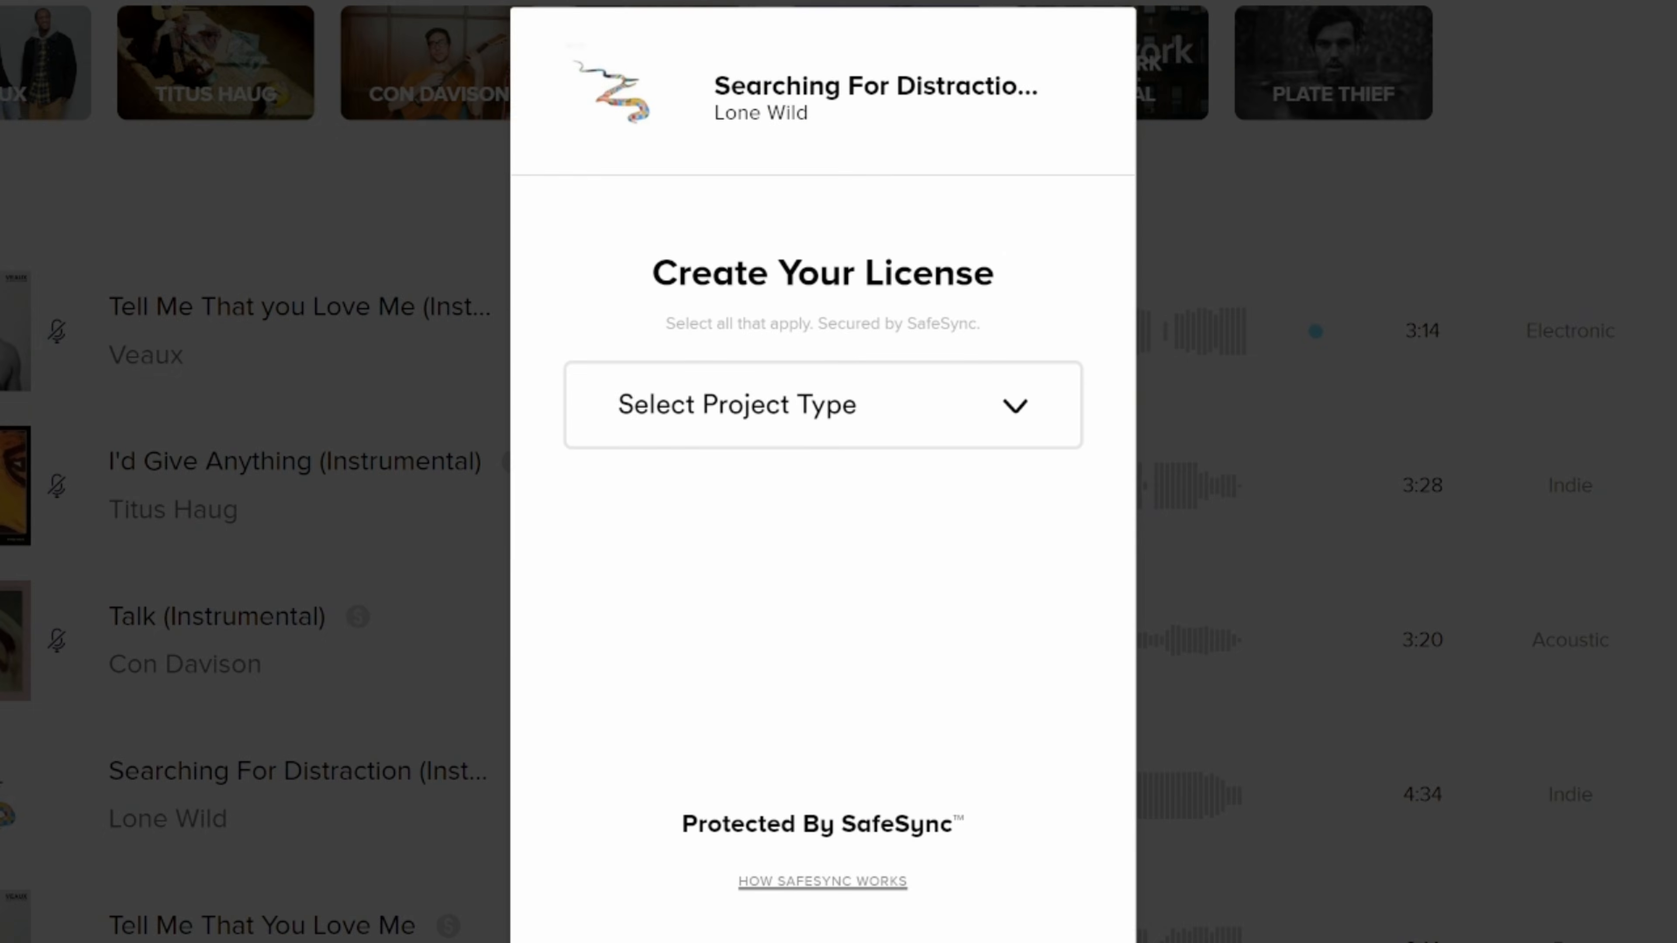
{"action": "left_click", "coordinate": [888, 565]}
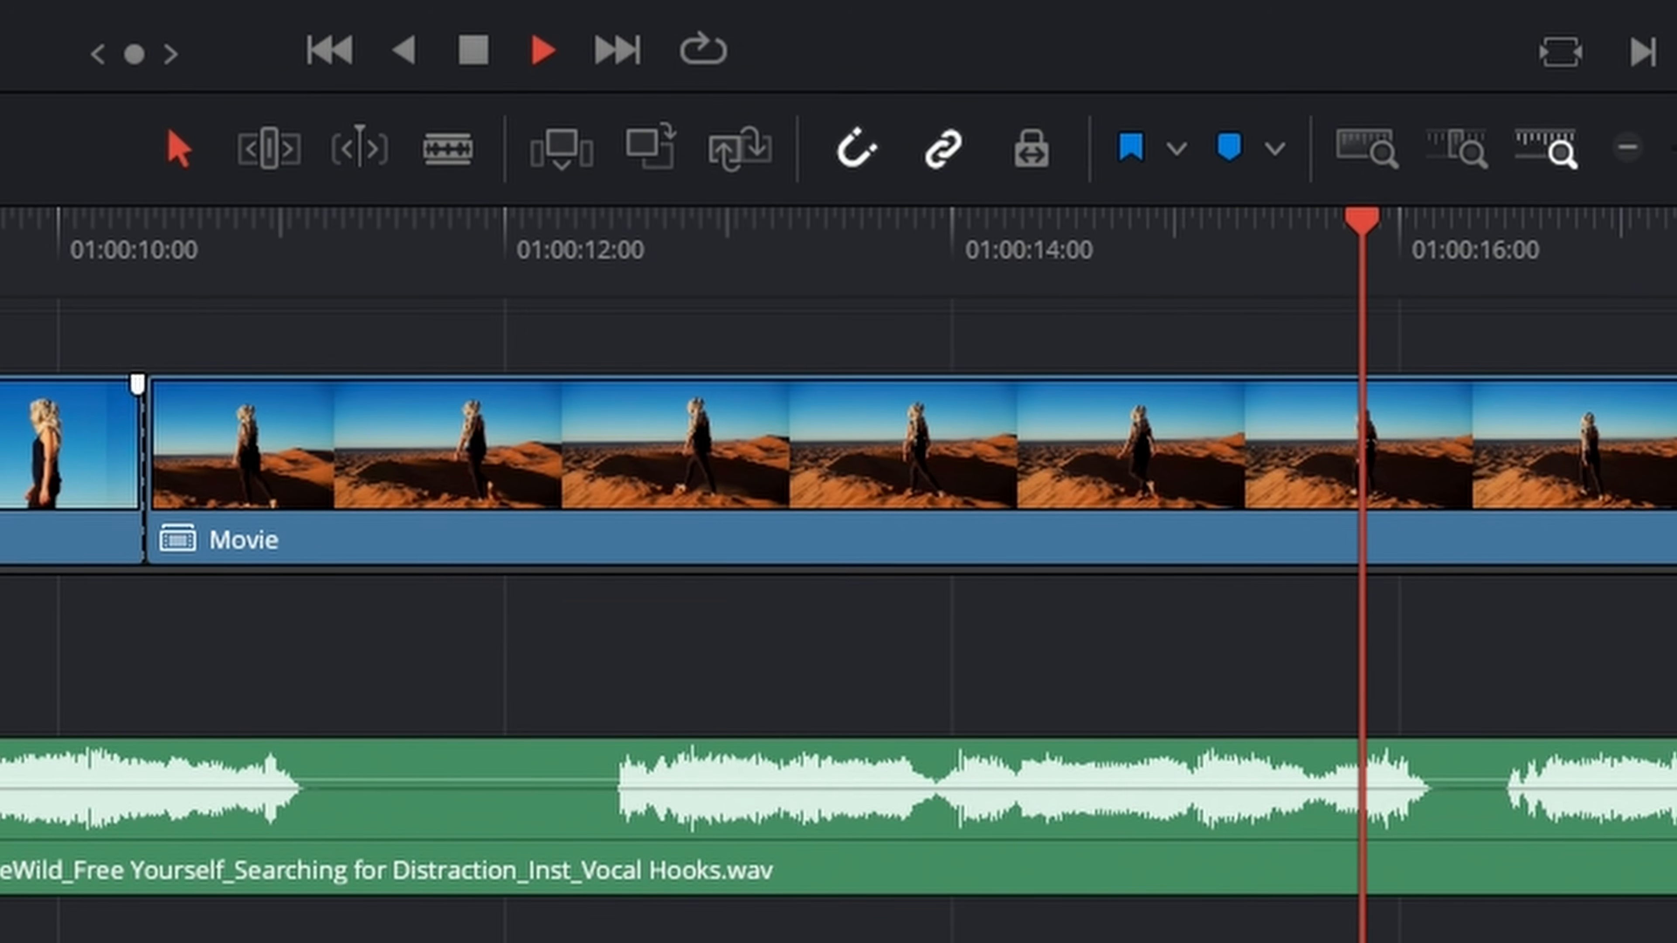
{"action": "key", "text": "space"}
{"action": "key", "text": "Home"}
{"action": "key", "text": "space"}
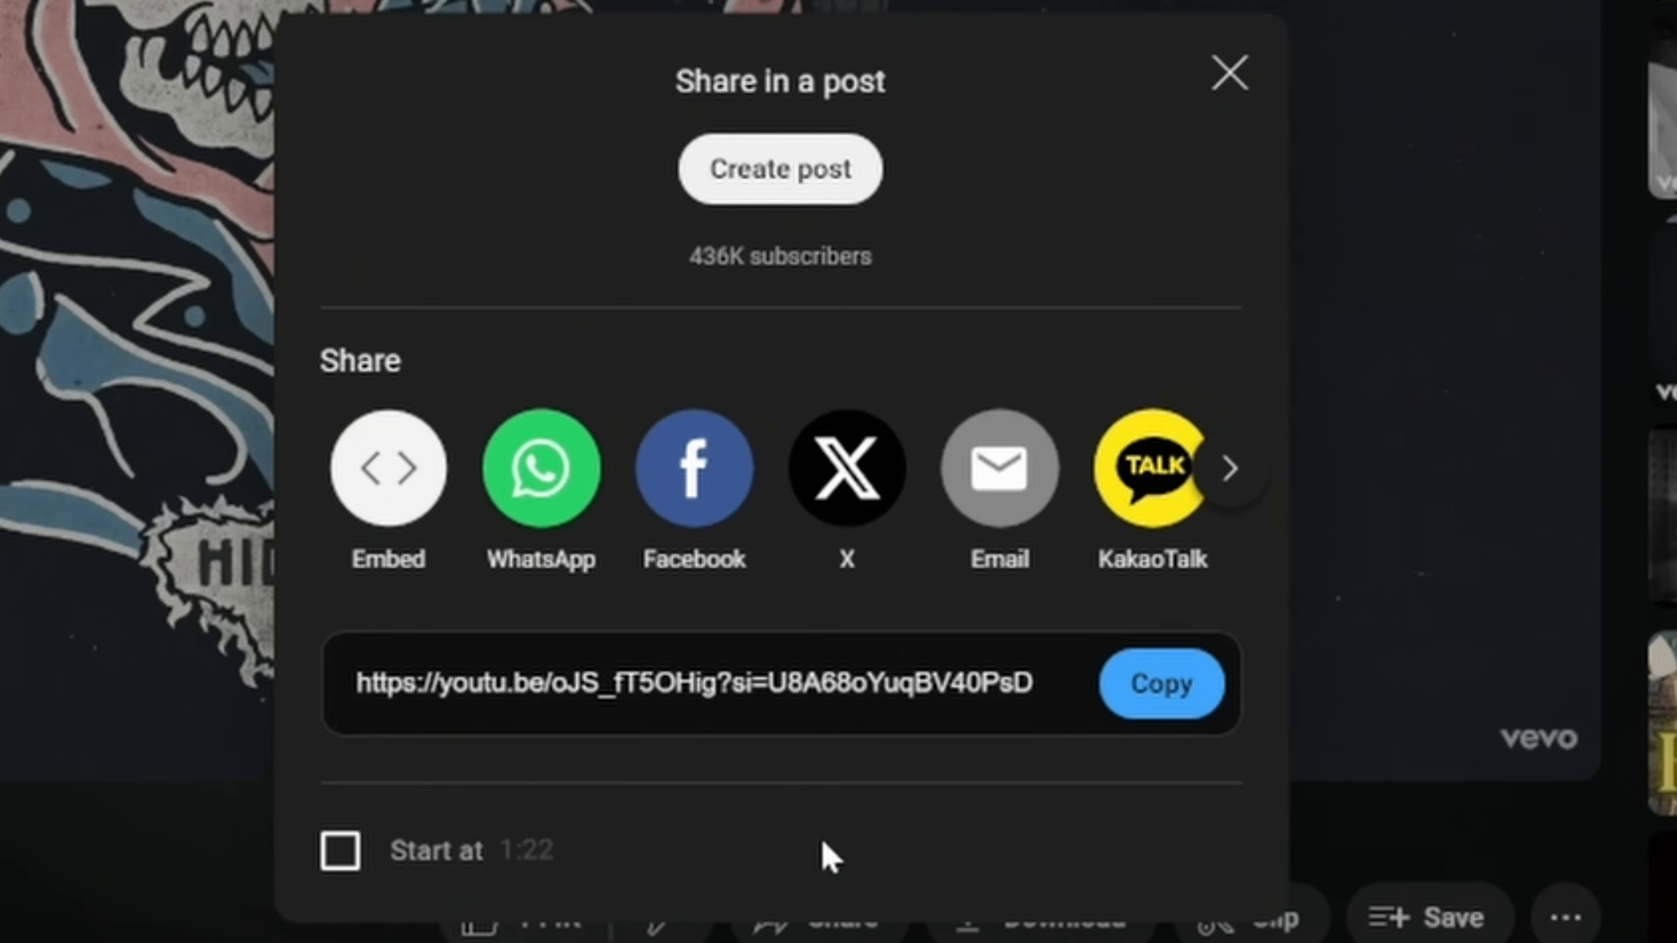
Step: Copy a YouTube song's share link and search audiio's LinkMatch AI with the pasted link
{"action": "left_click", "coordinate": [1017, 614]}
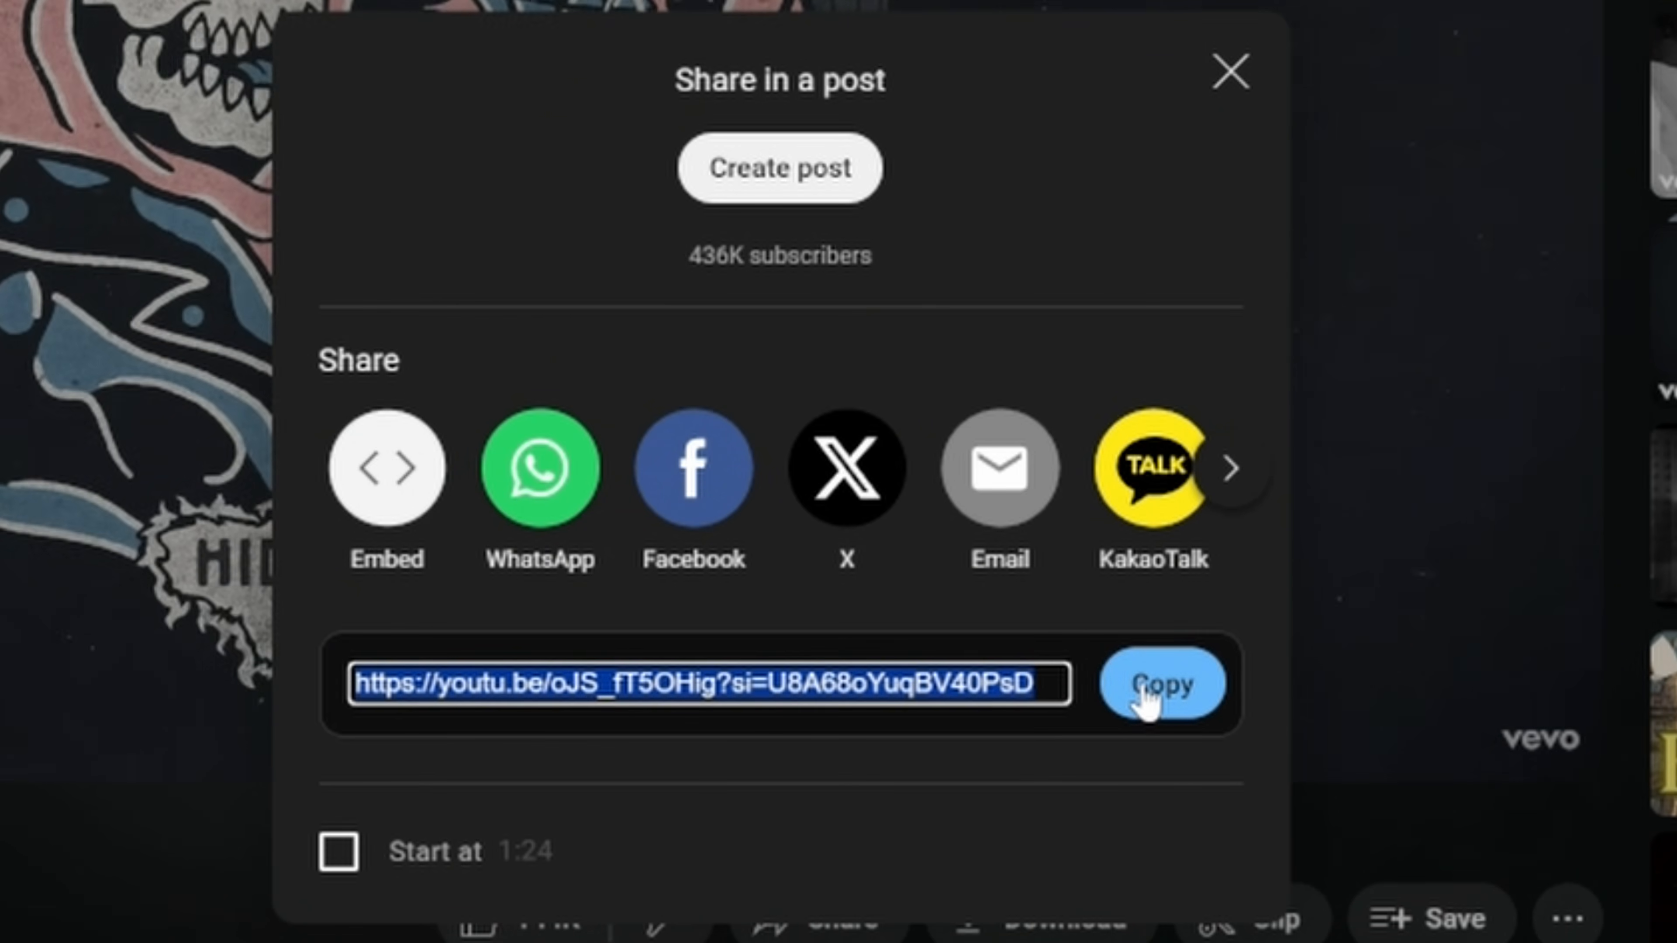
{"action": "key", "text": "Escape"}
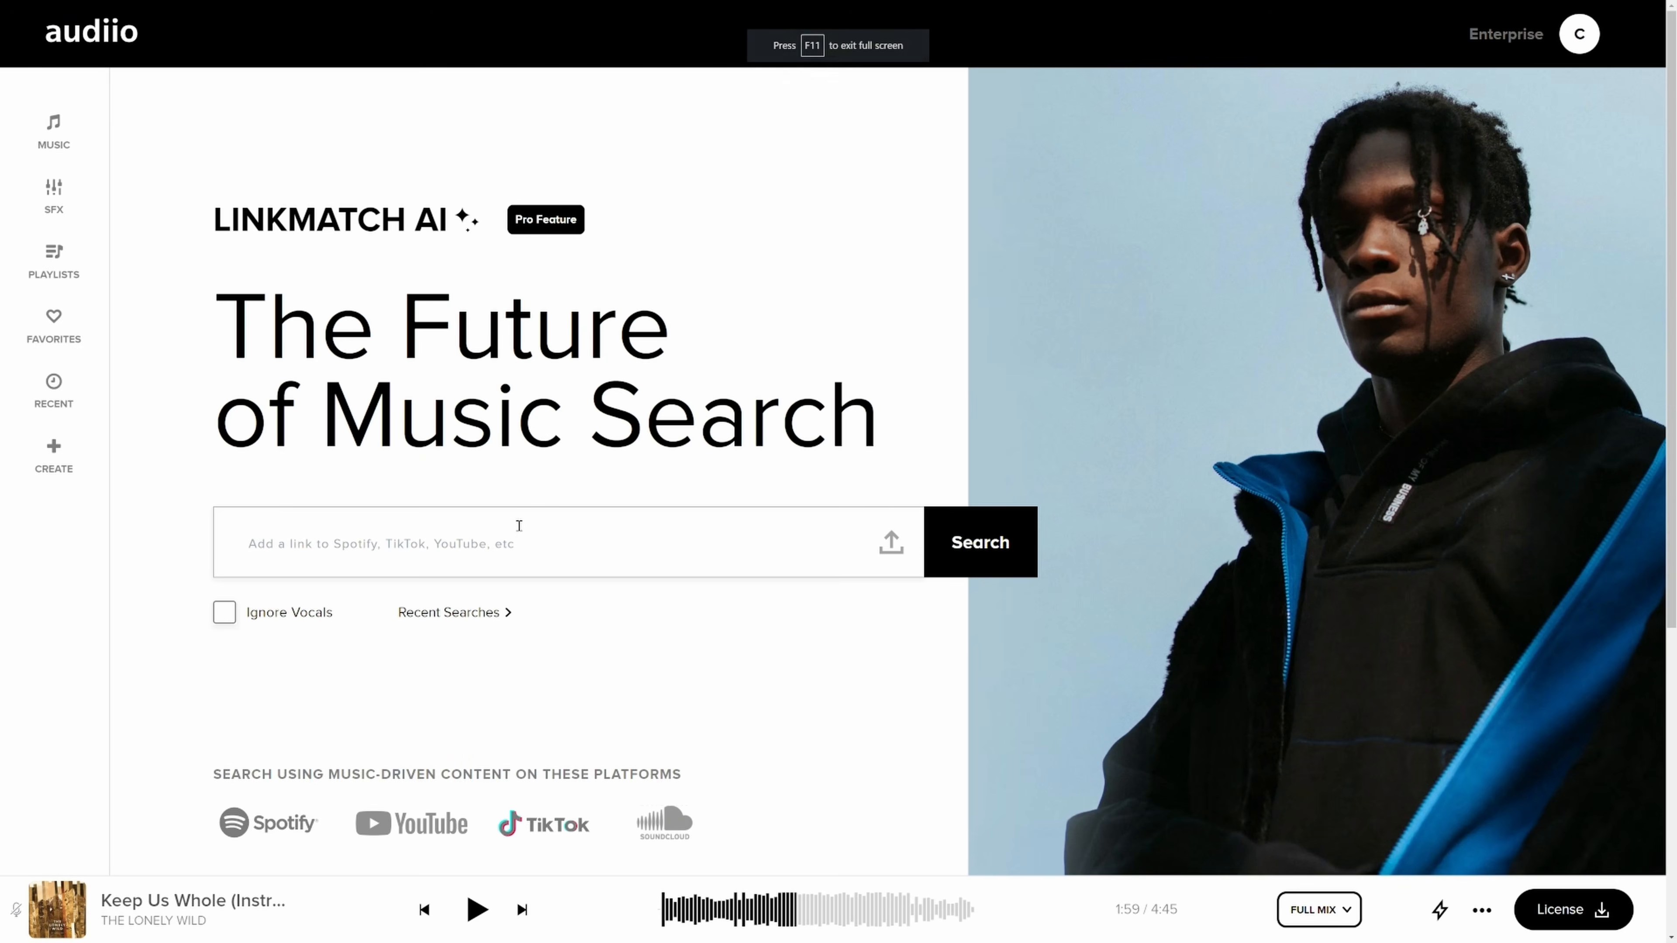
{"action": "left_click", "coordinate": [518, 537]}
{"action": "key", "text": "ctrl+v"}
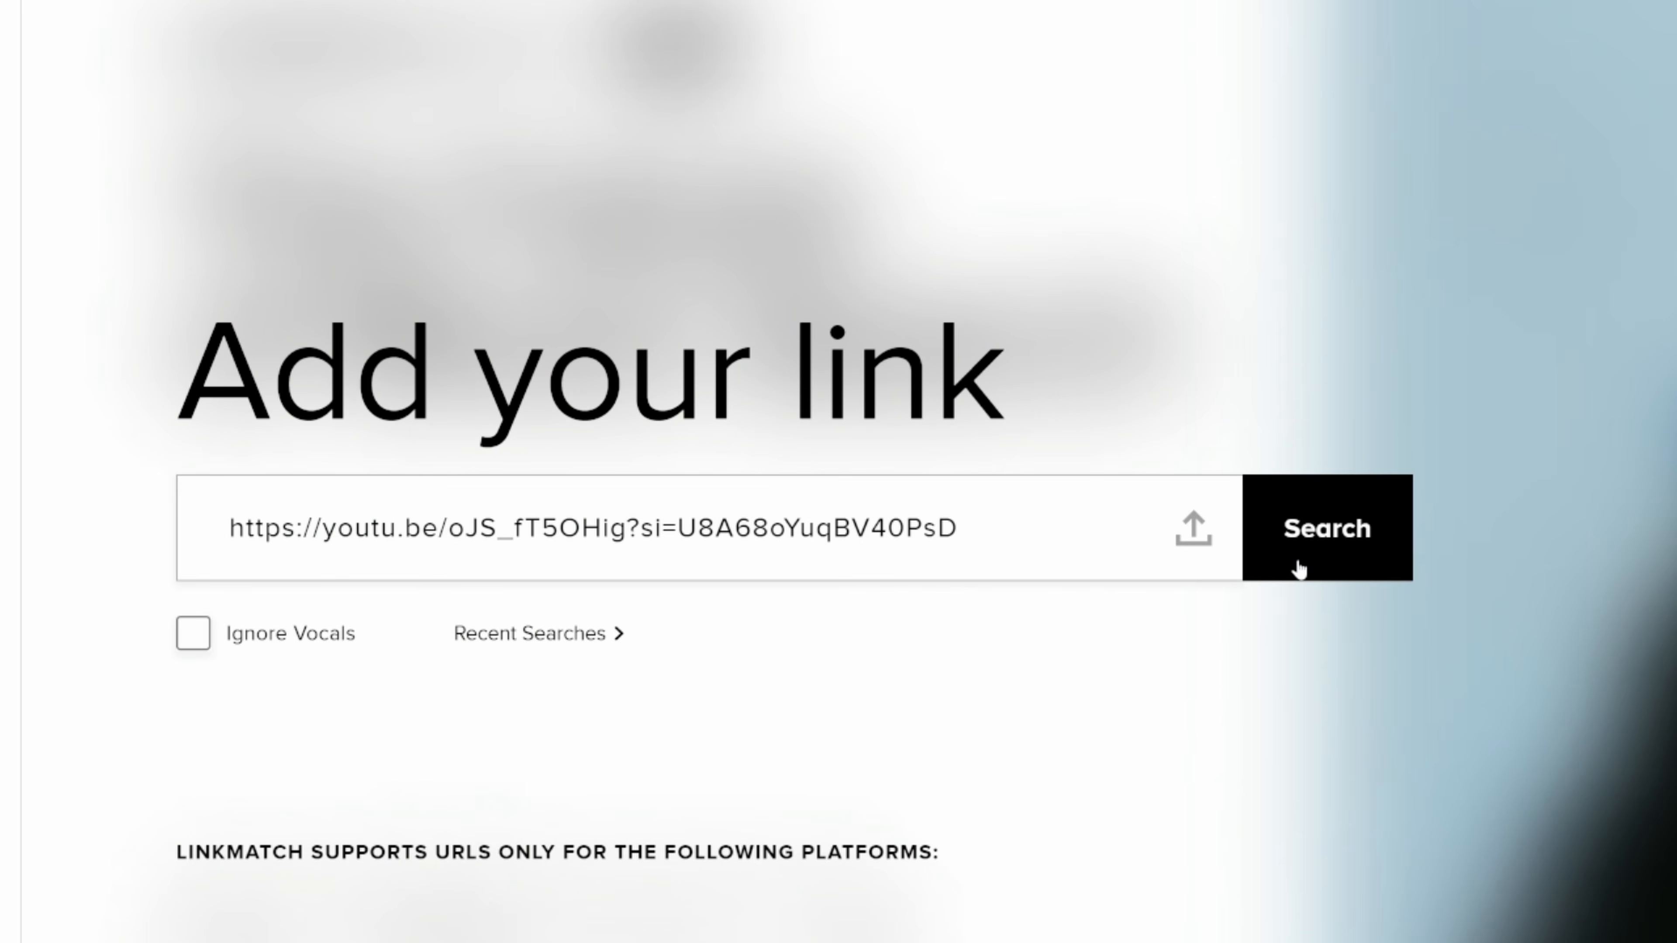
{"action": "left_click", "coordinate": [1297, 564]}
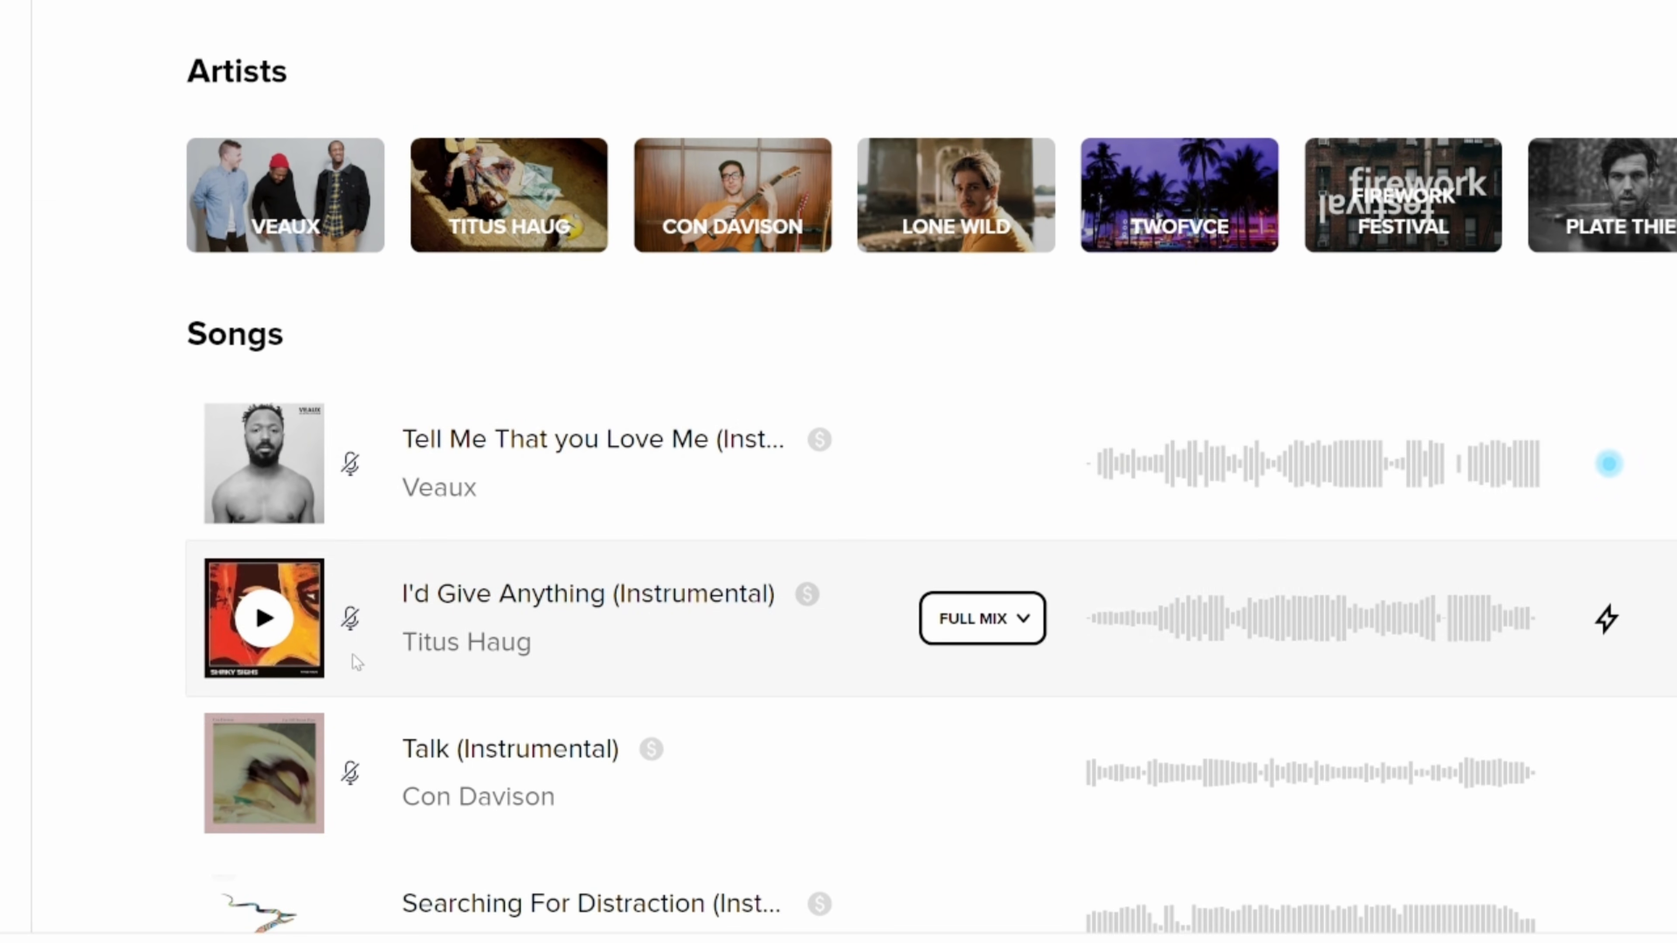
{"action": "left_click", "coordinate": [262, 619]}
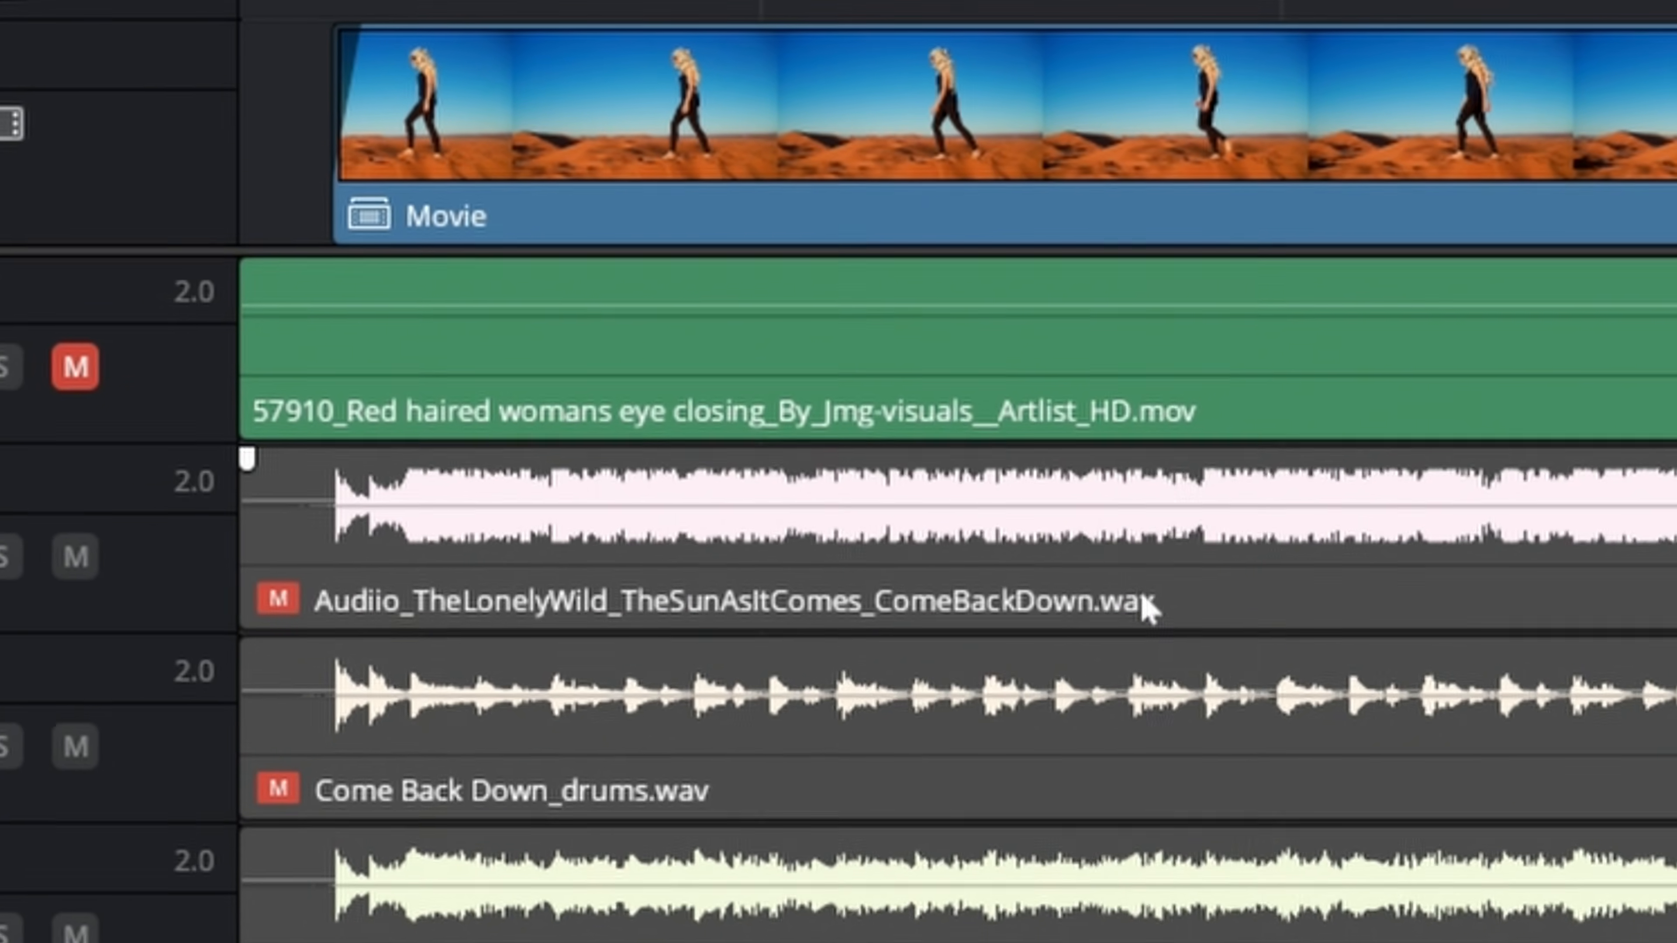
{"action": "left_click", "coordinate": [1149, 608]}
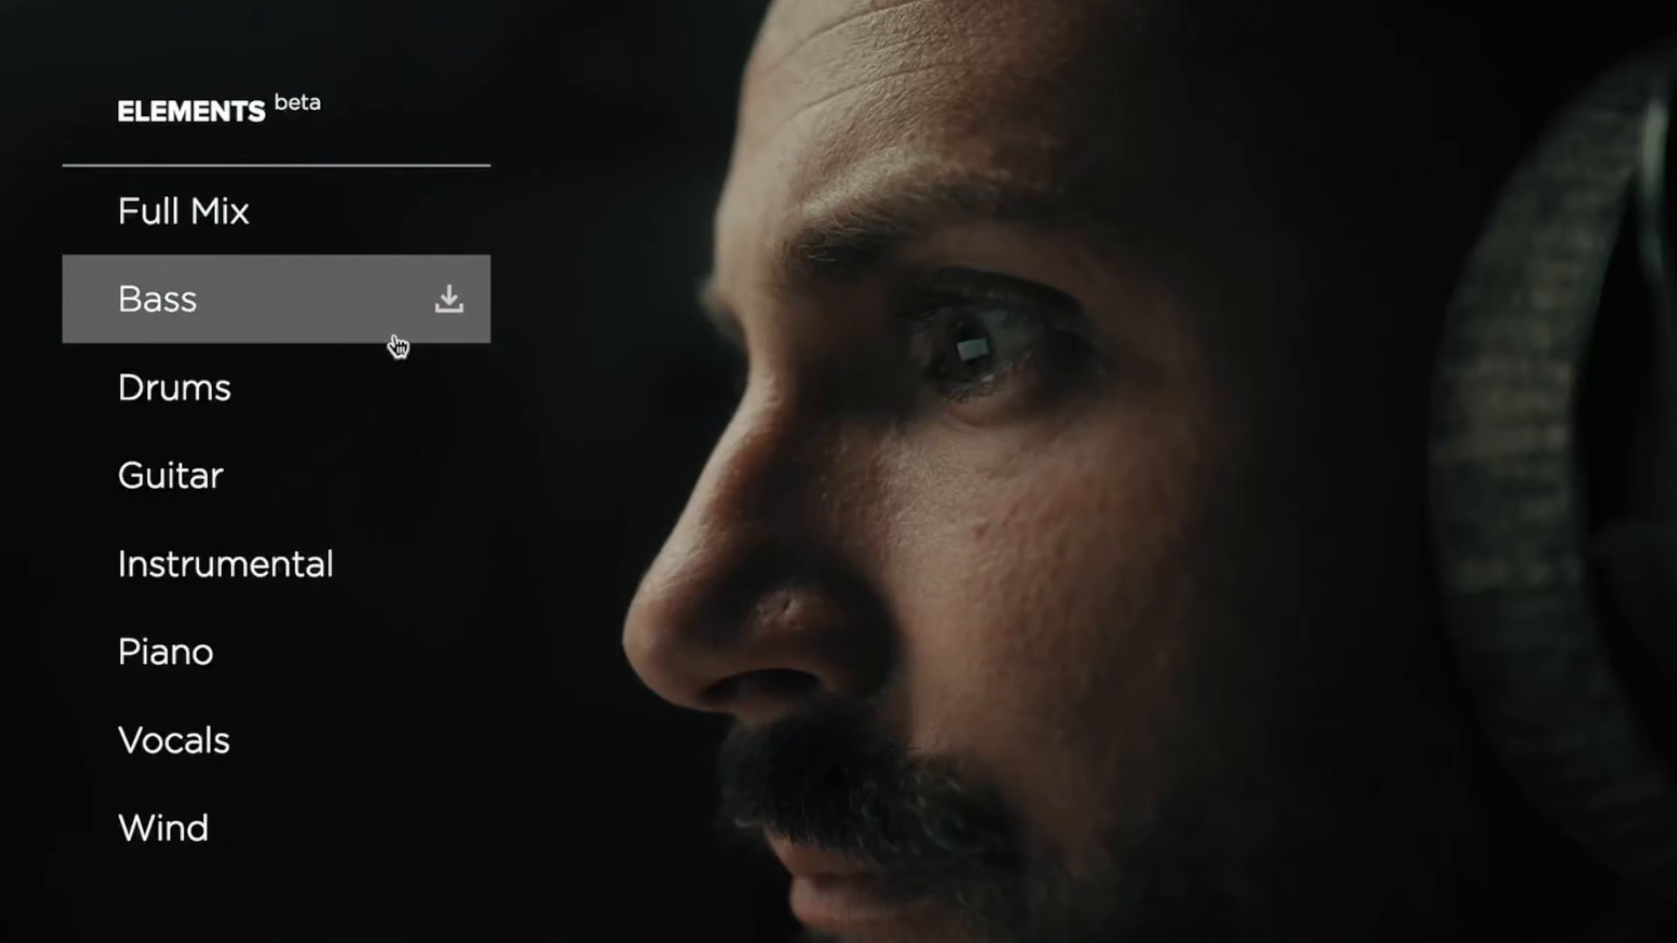
{"action": "left_click", "coordinate": [401, 567]}
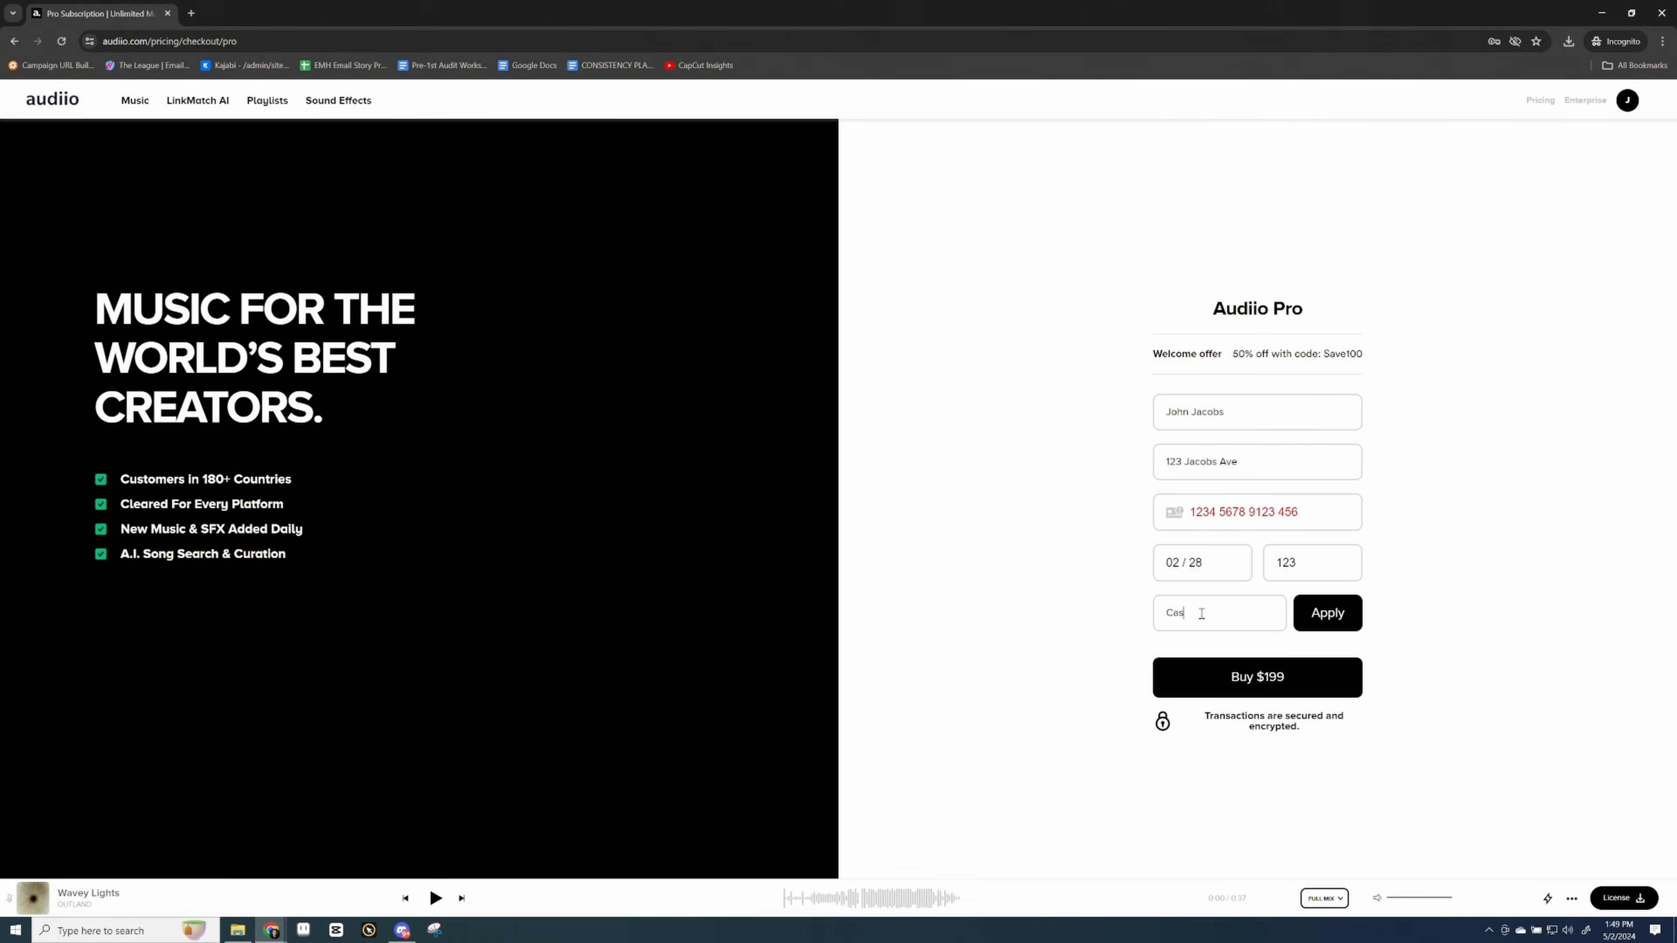
{"action": "type", "text": "ey70"}
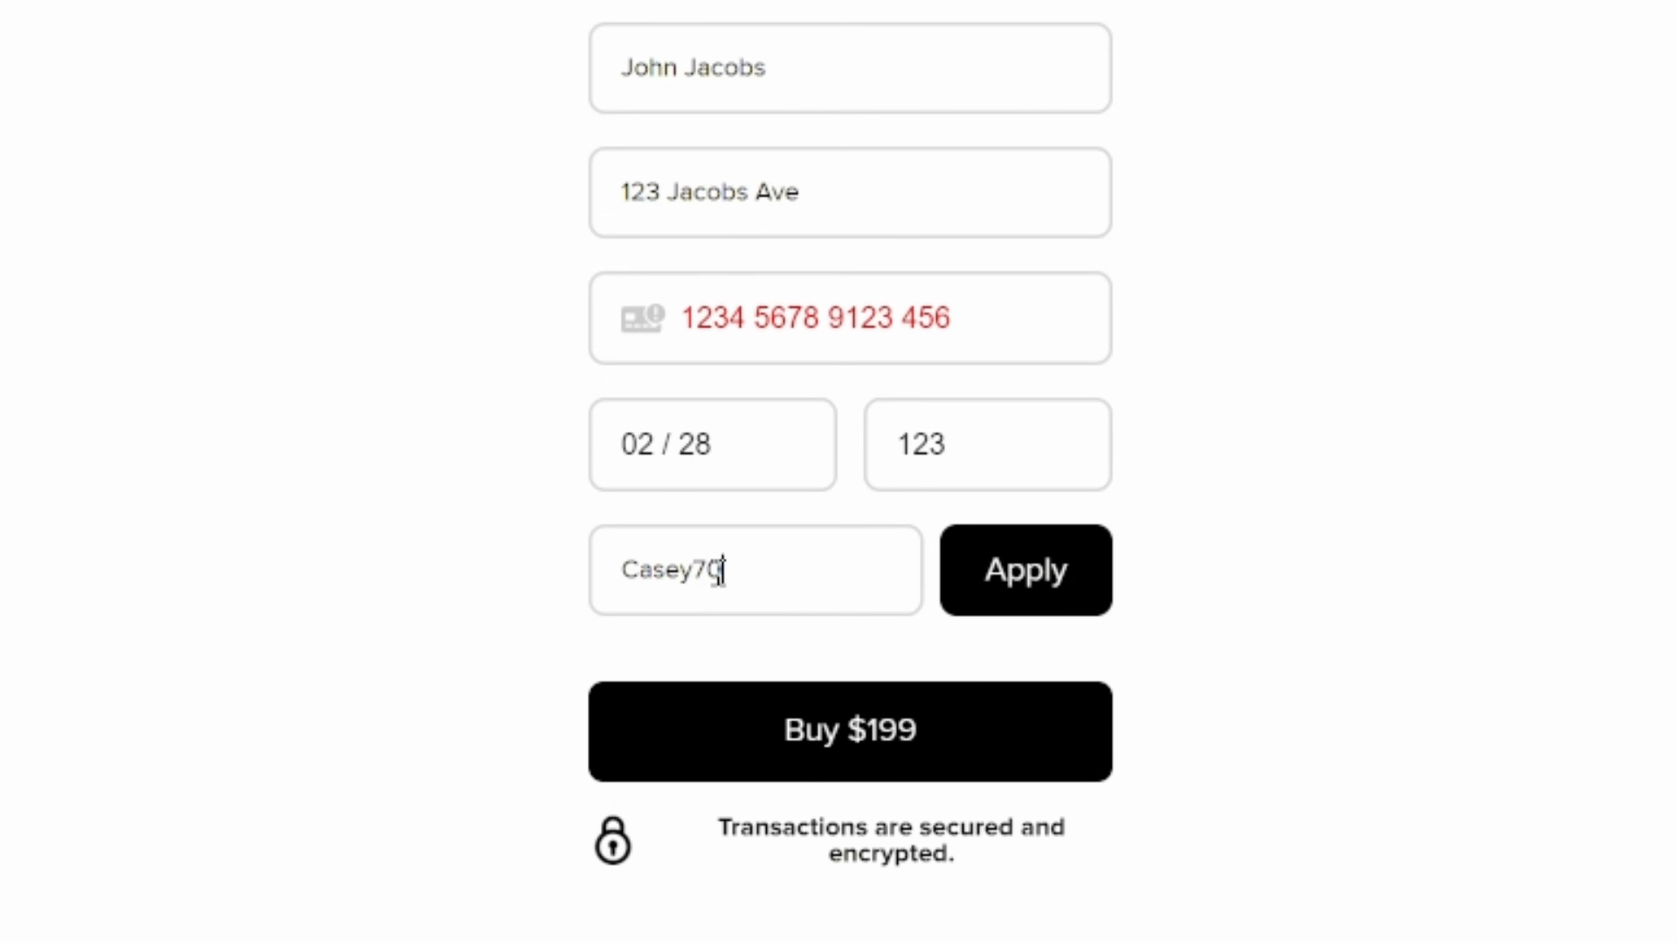
{"action": "left_click", "coordinate": [1053, 574]}
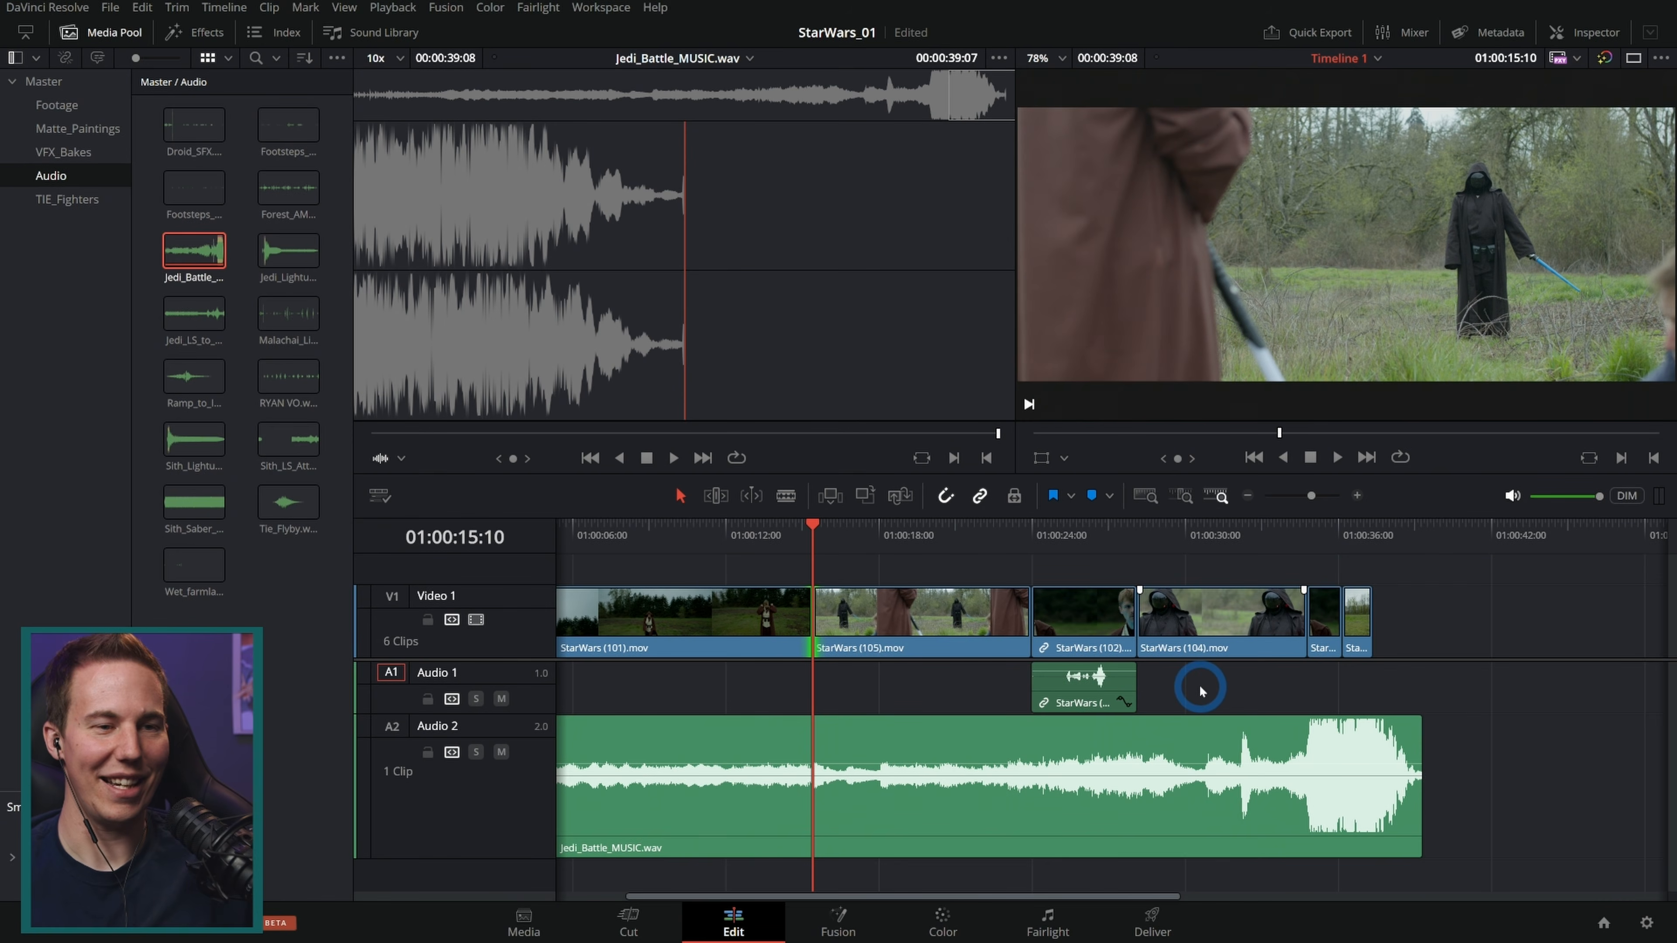
Step: Rename the Audio 1 track to JEDI DIA and the Audio 2 track to MUSIC
{"action": "left_click", "coordinate": [1075, 704]}
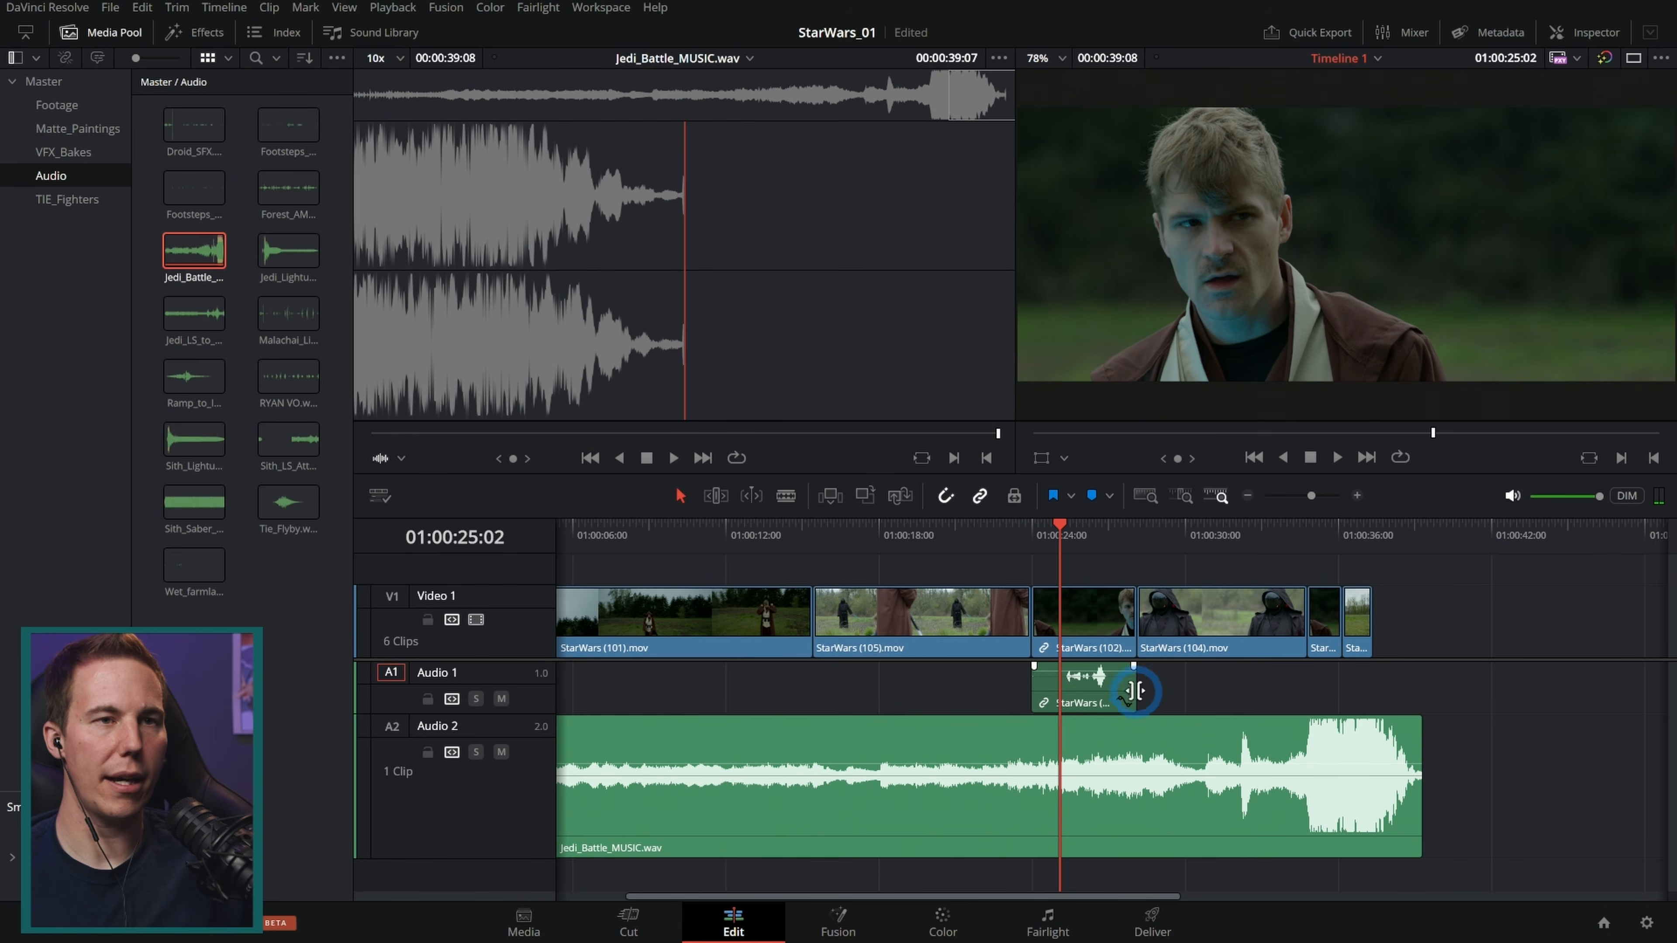
{"action": "double_click", "coordinate": [452, 672]}
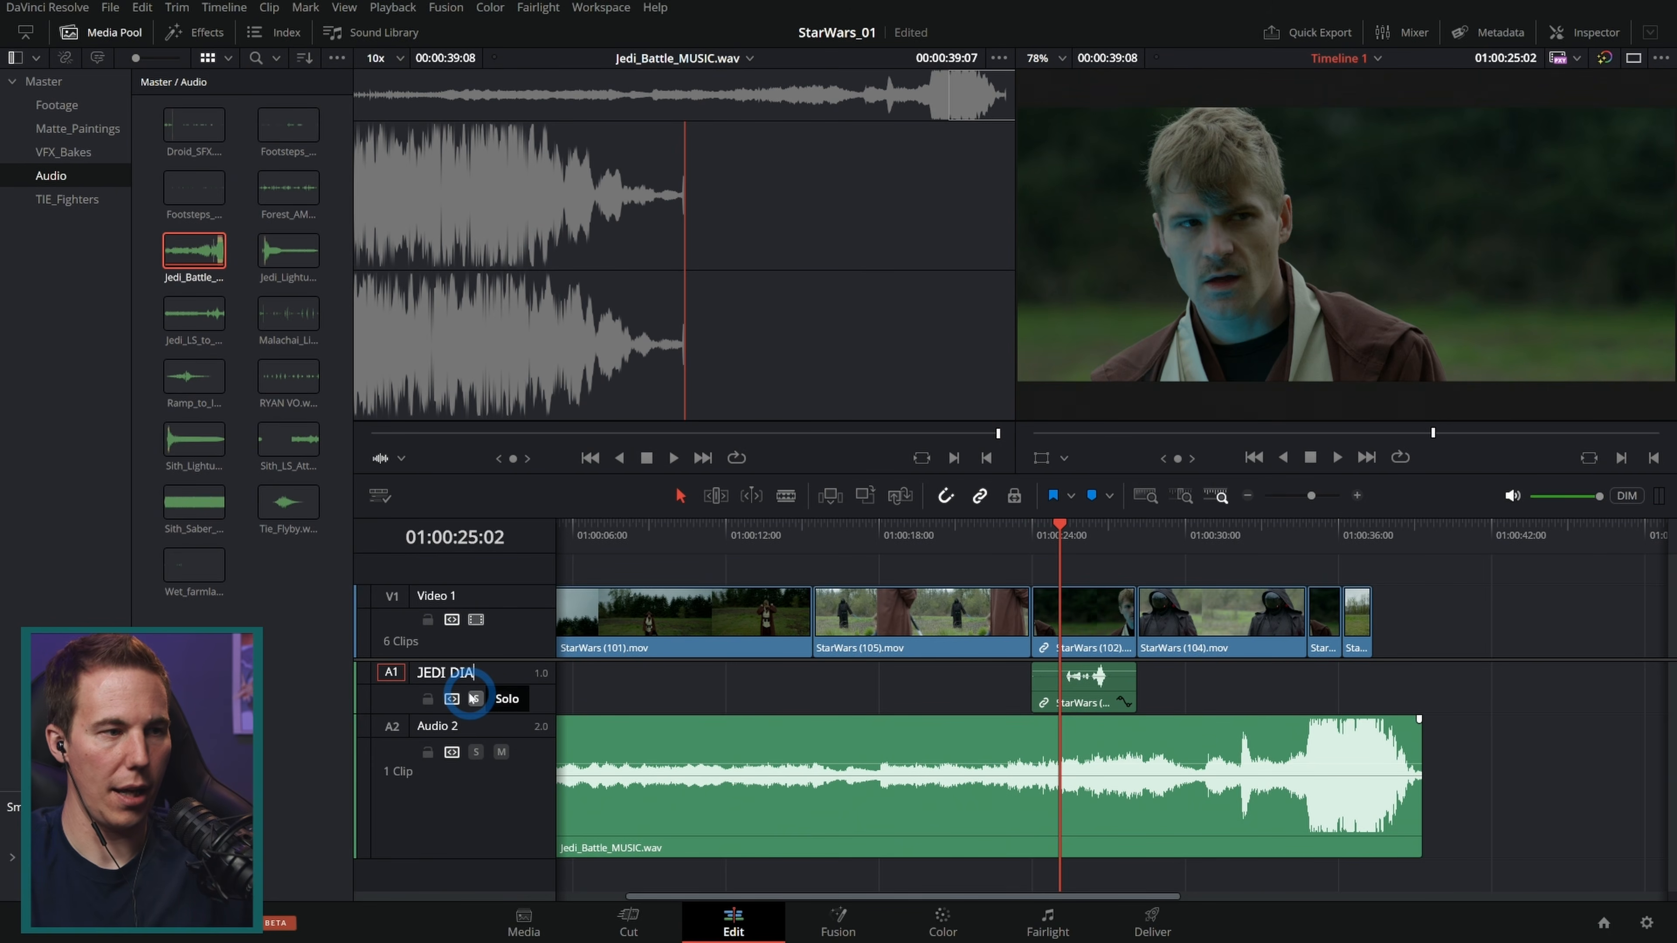
{"action": "double_click", "coordinate": [451, 726]}
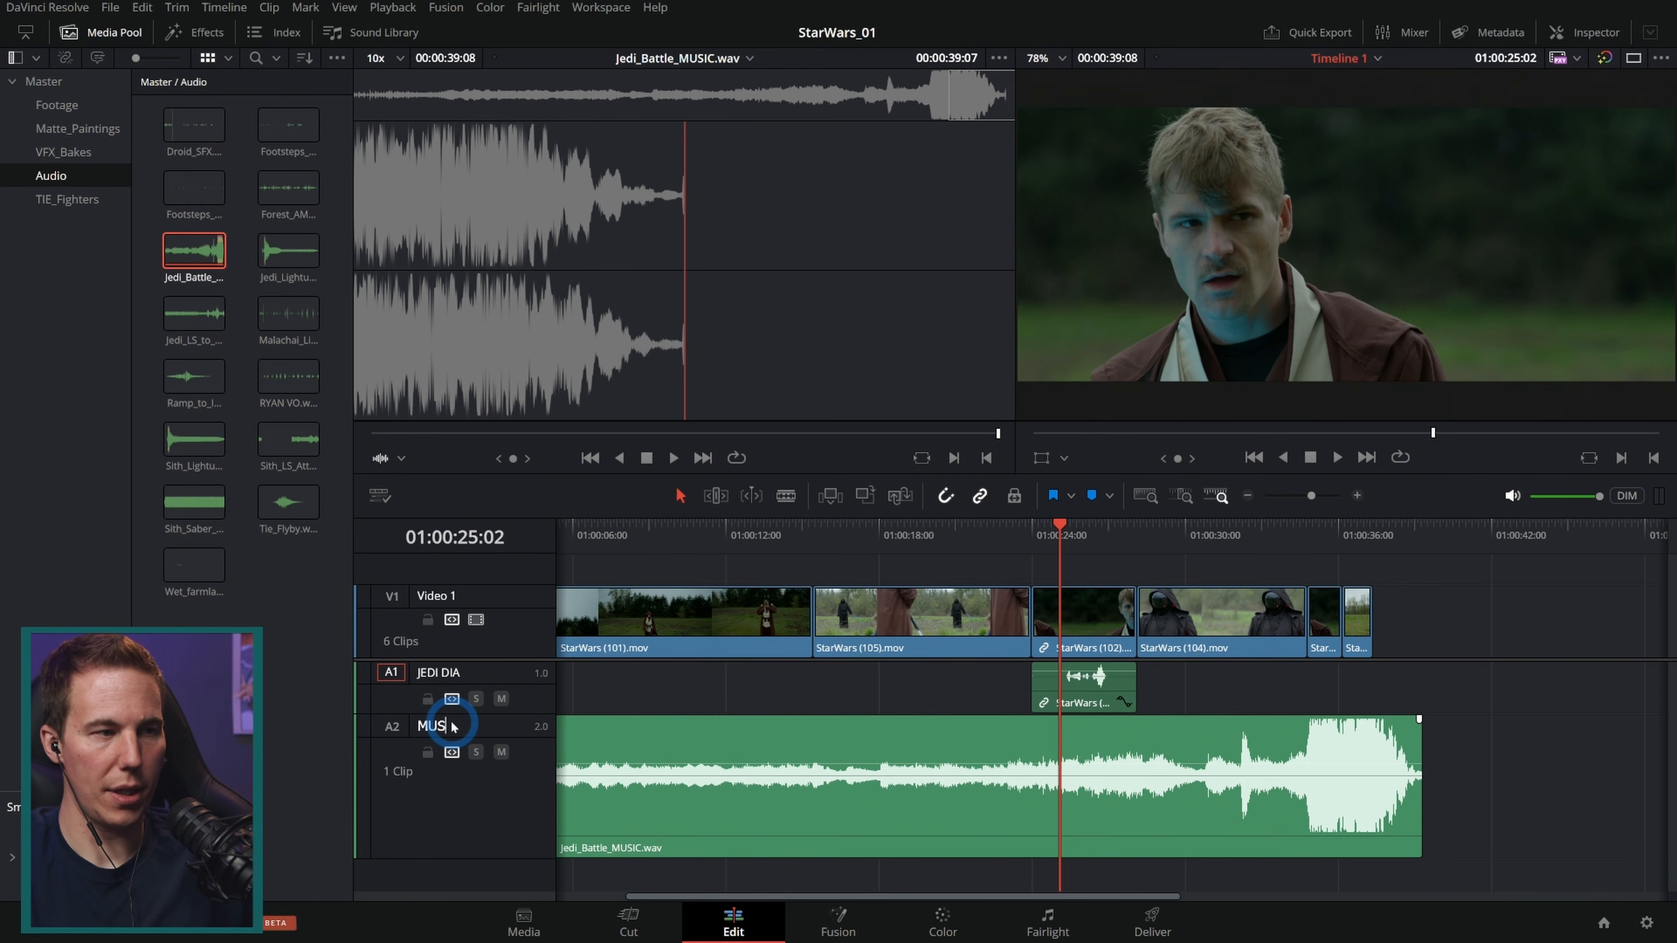
{"action": "left_click", "coordinate": [845, 700]}
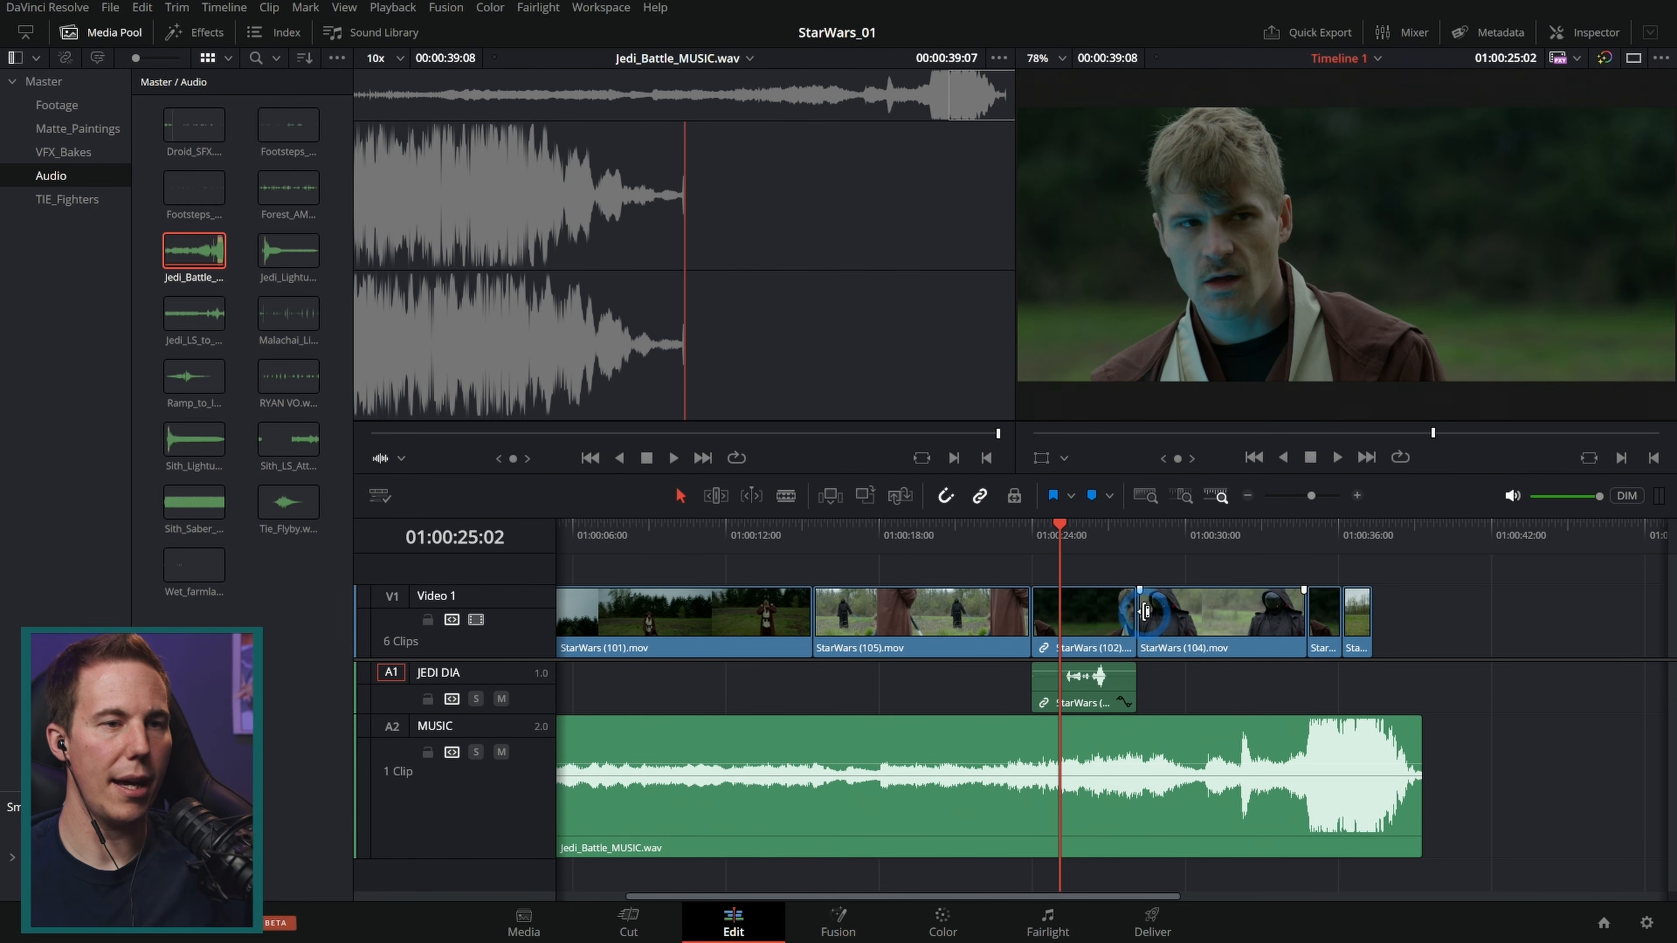
Step: Scrub through the timeline to review the music against the picture cut
{"action": "left_click", "coordinate": [923, 535]}
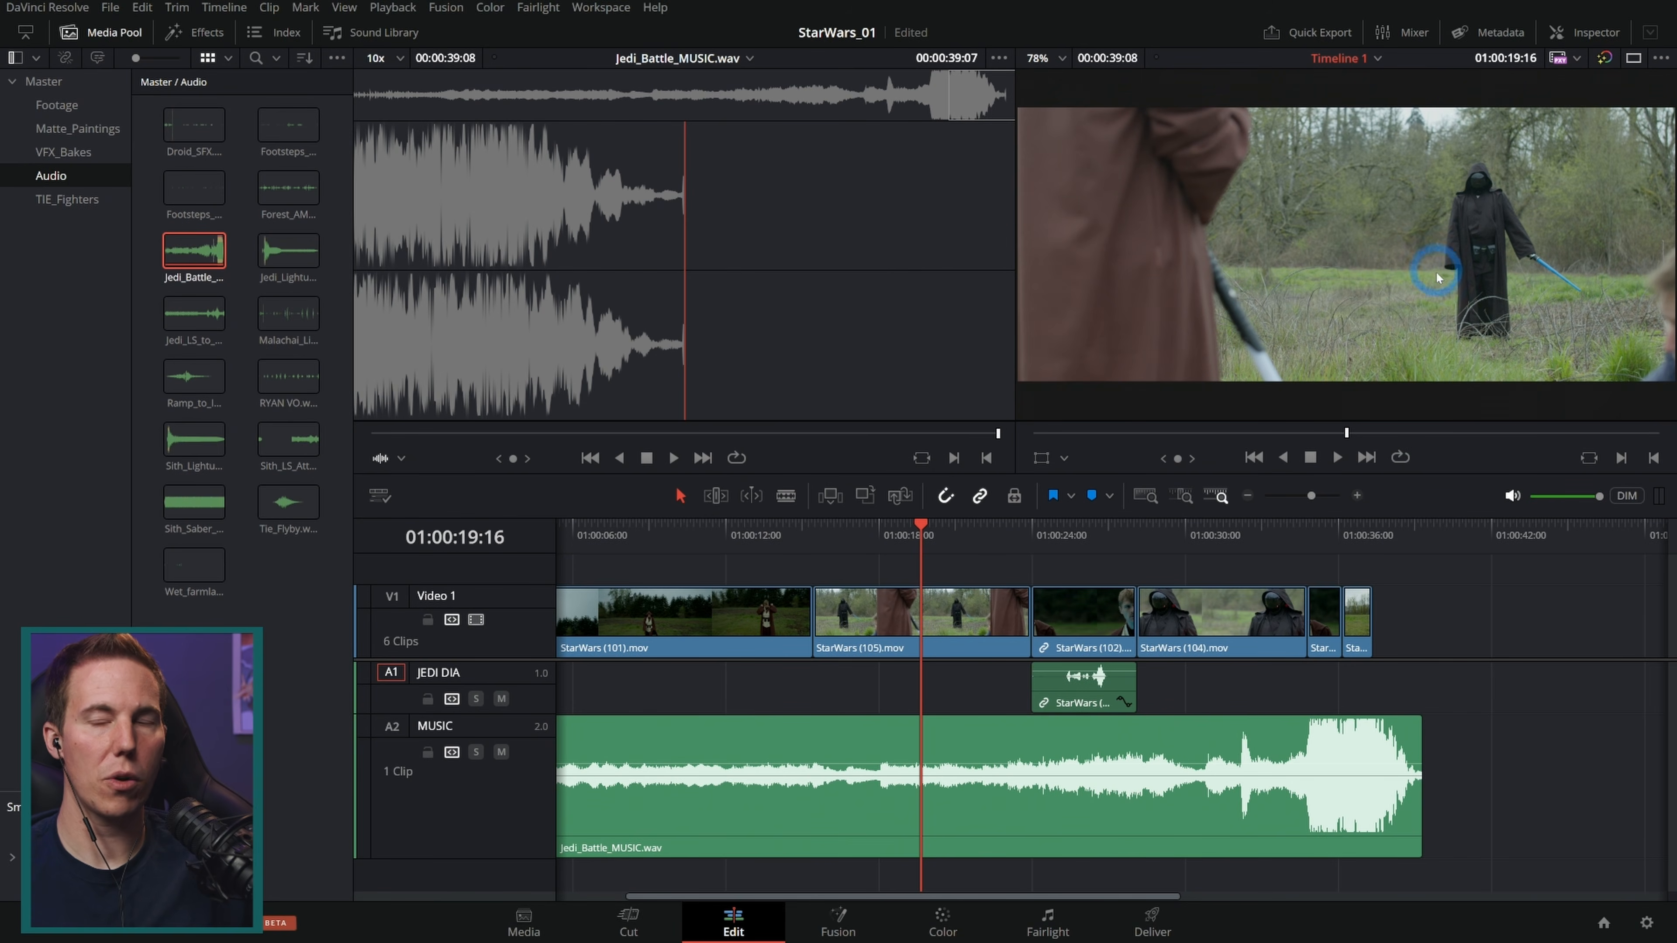
{"action": "left_click", "coordinate": [1218, 536]}
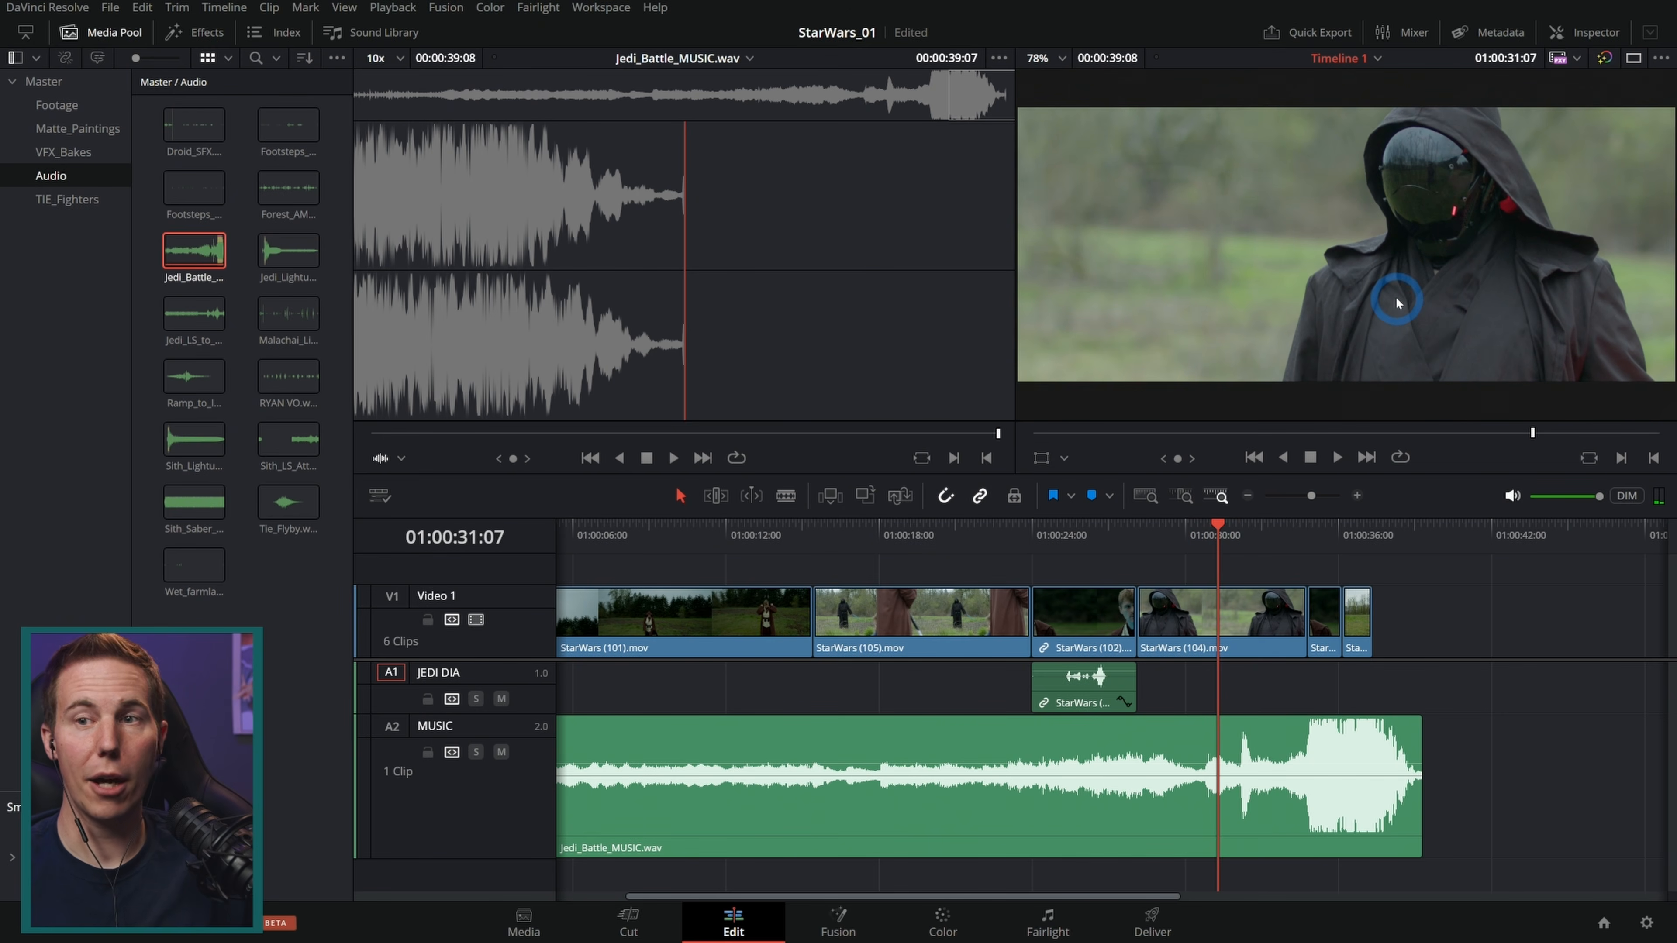
{"action": "left_click", "coordinate": [931, 533]}
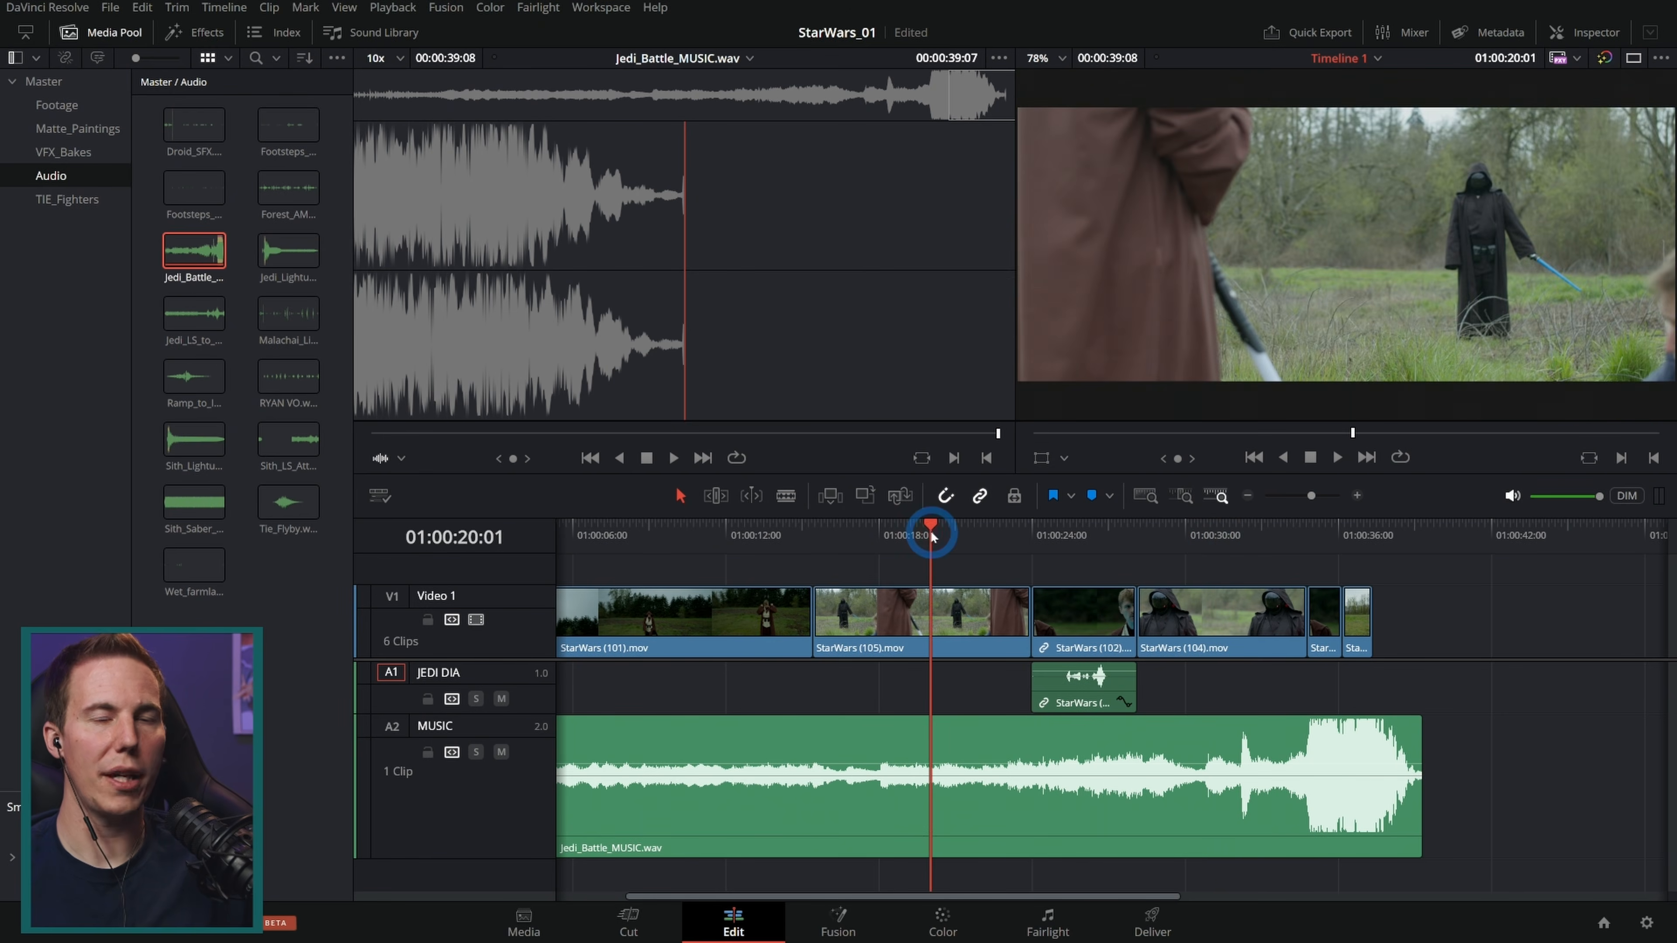
Step: Add a new mono audio track between JEDI DIA and MUSIC and name it SITH DIA
{"action": "left_click", "coordinate": [762, 533]}
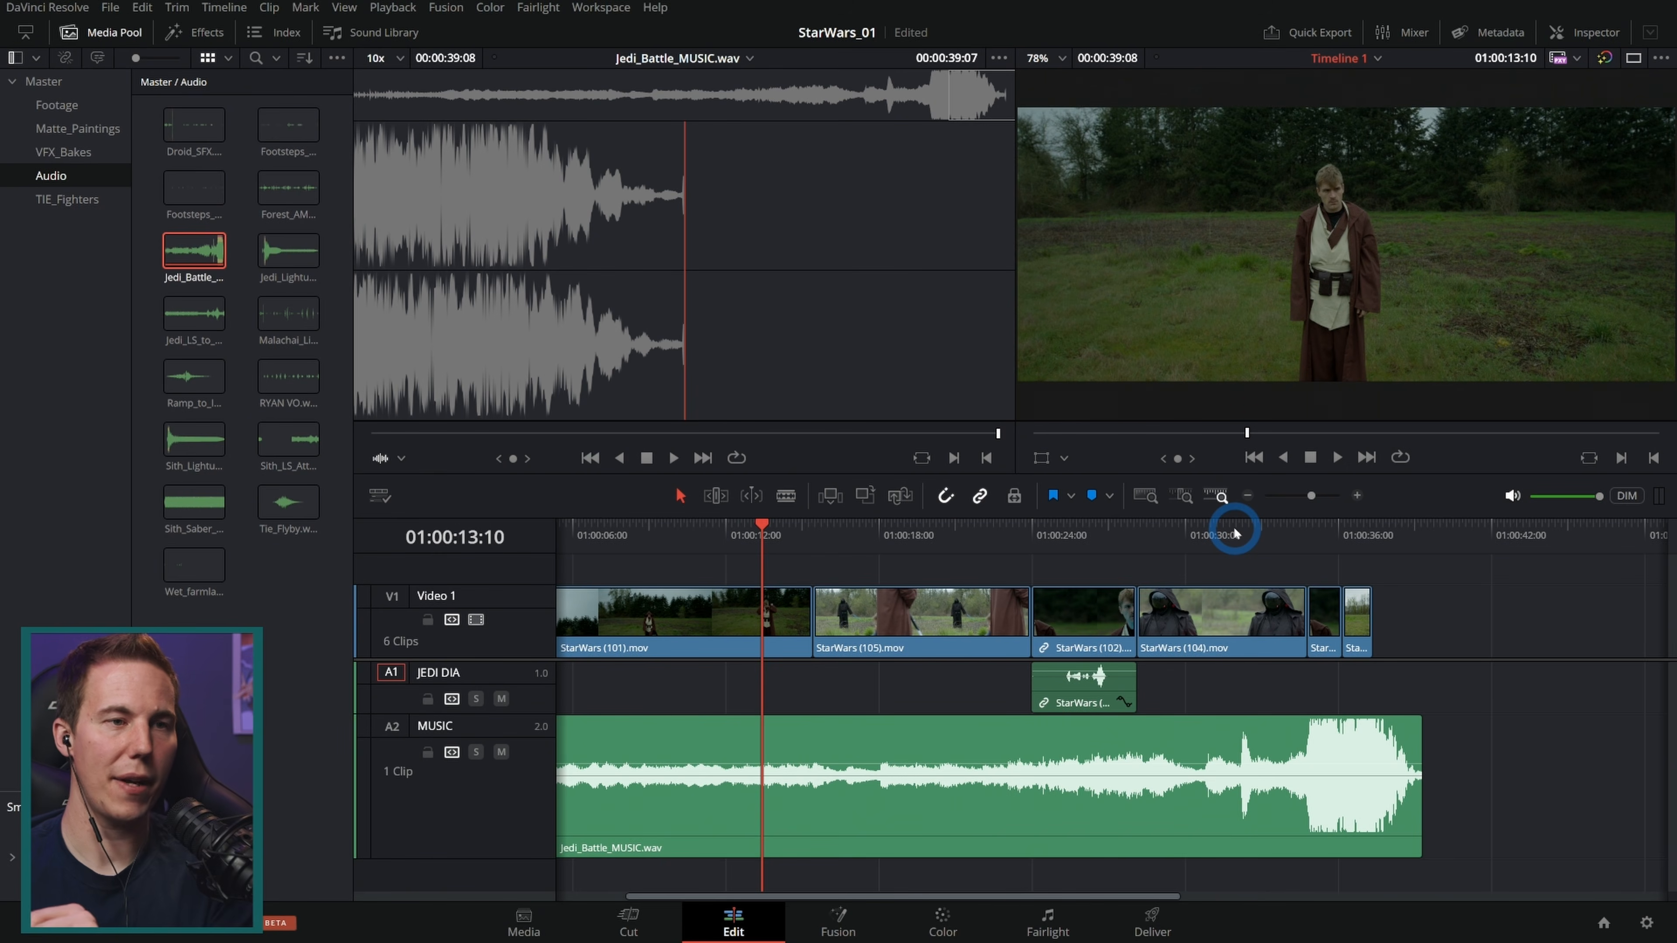
{"action": "left_click", "coordinate": [910, 527]}
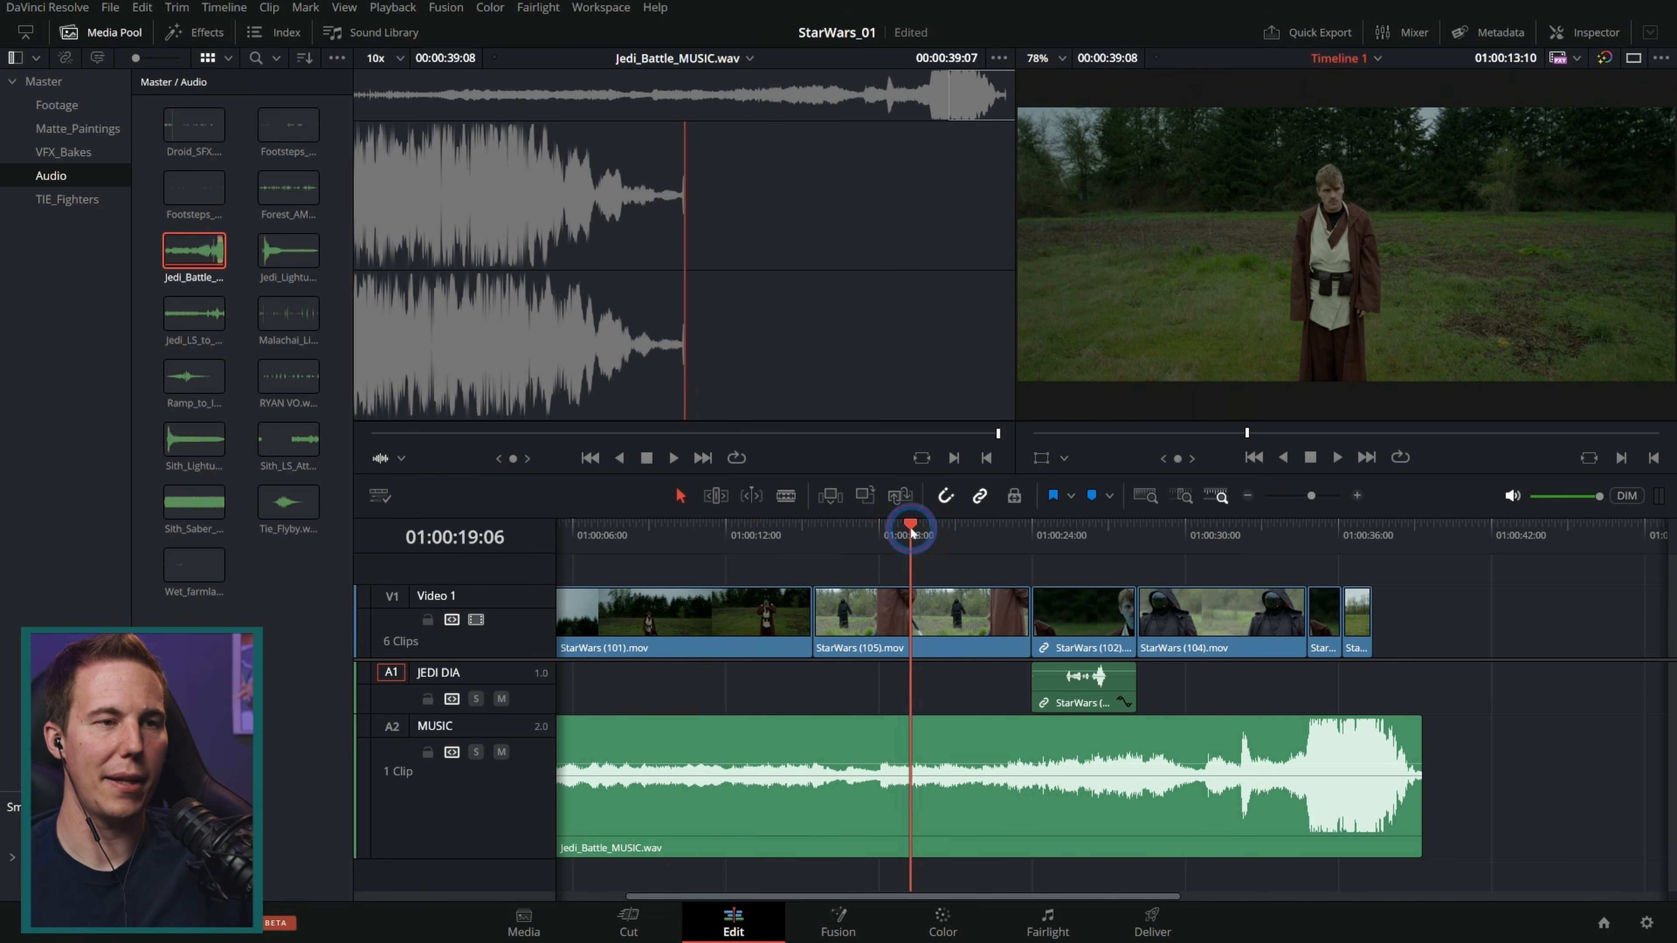
{"action": "left_click", "coordinate": [334, 314]}
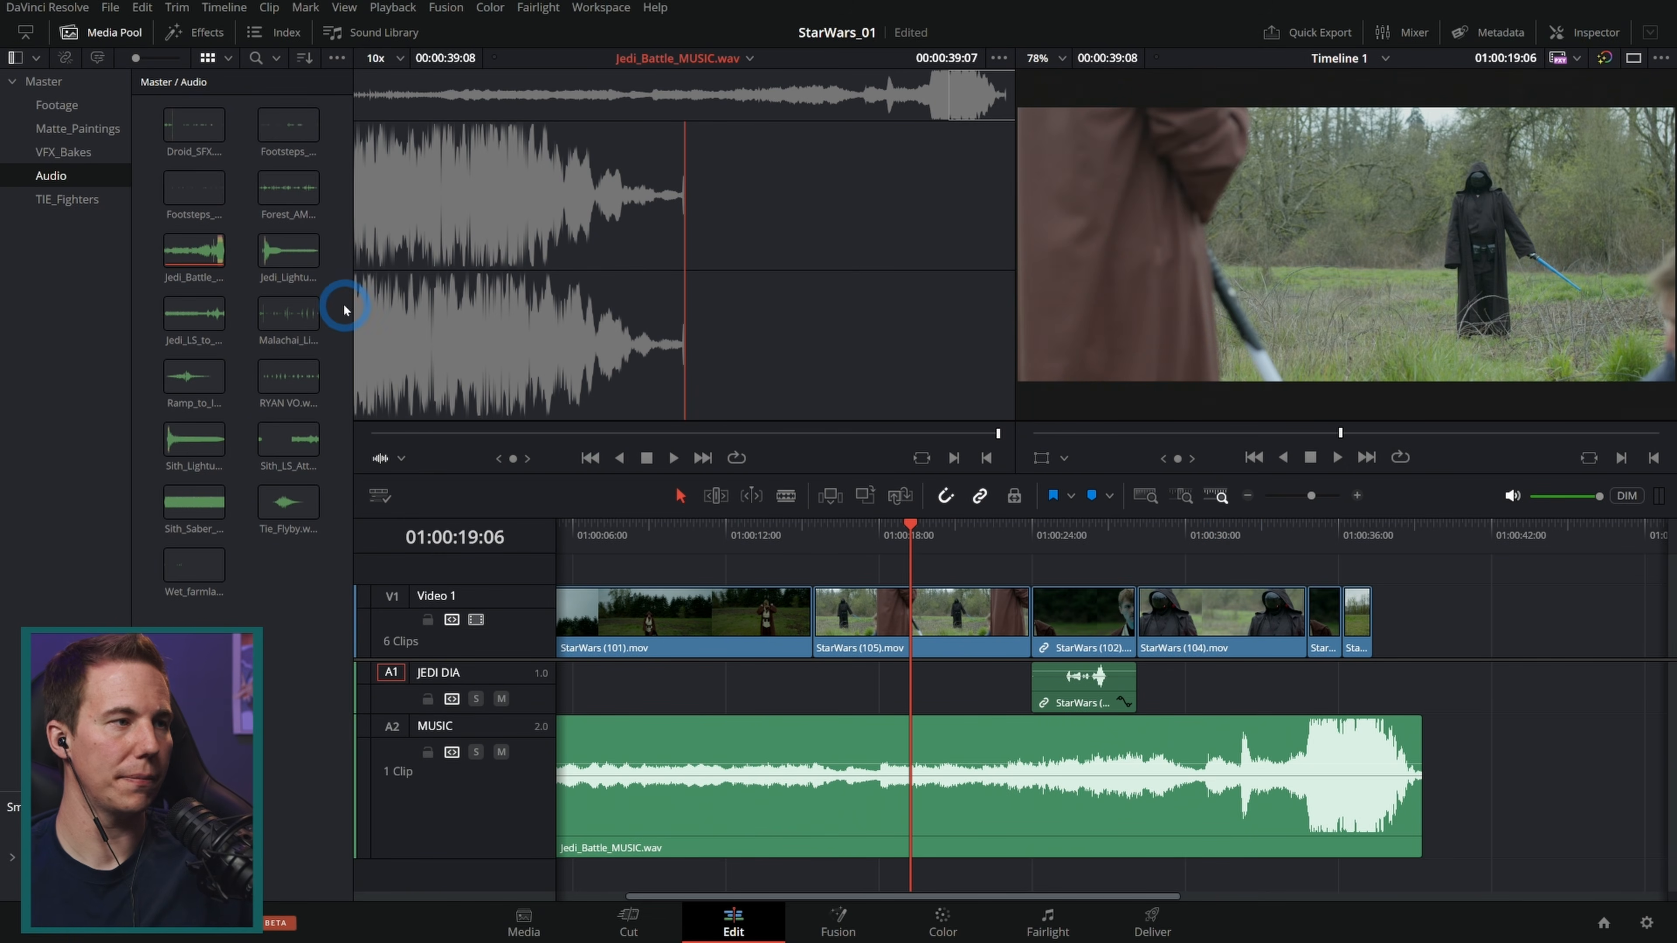
{"action": "left_click", "coordinate": [1241, 527]}
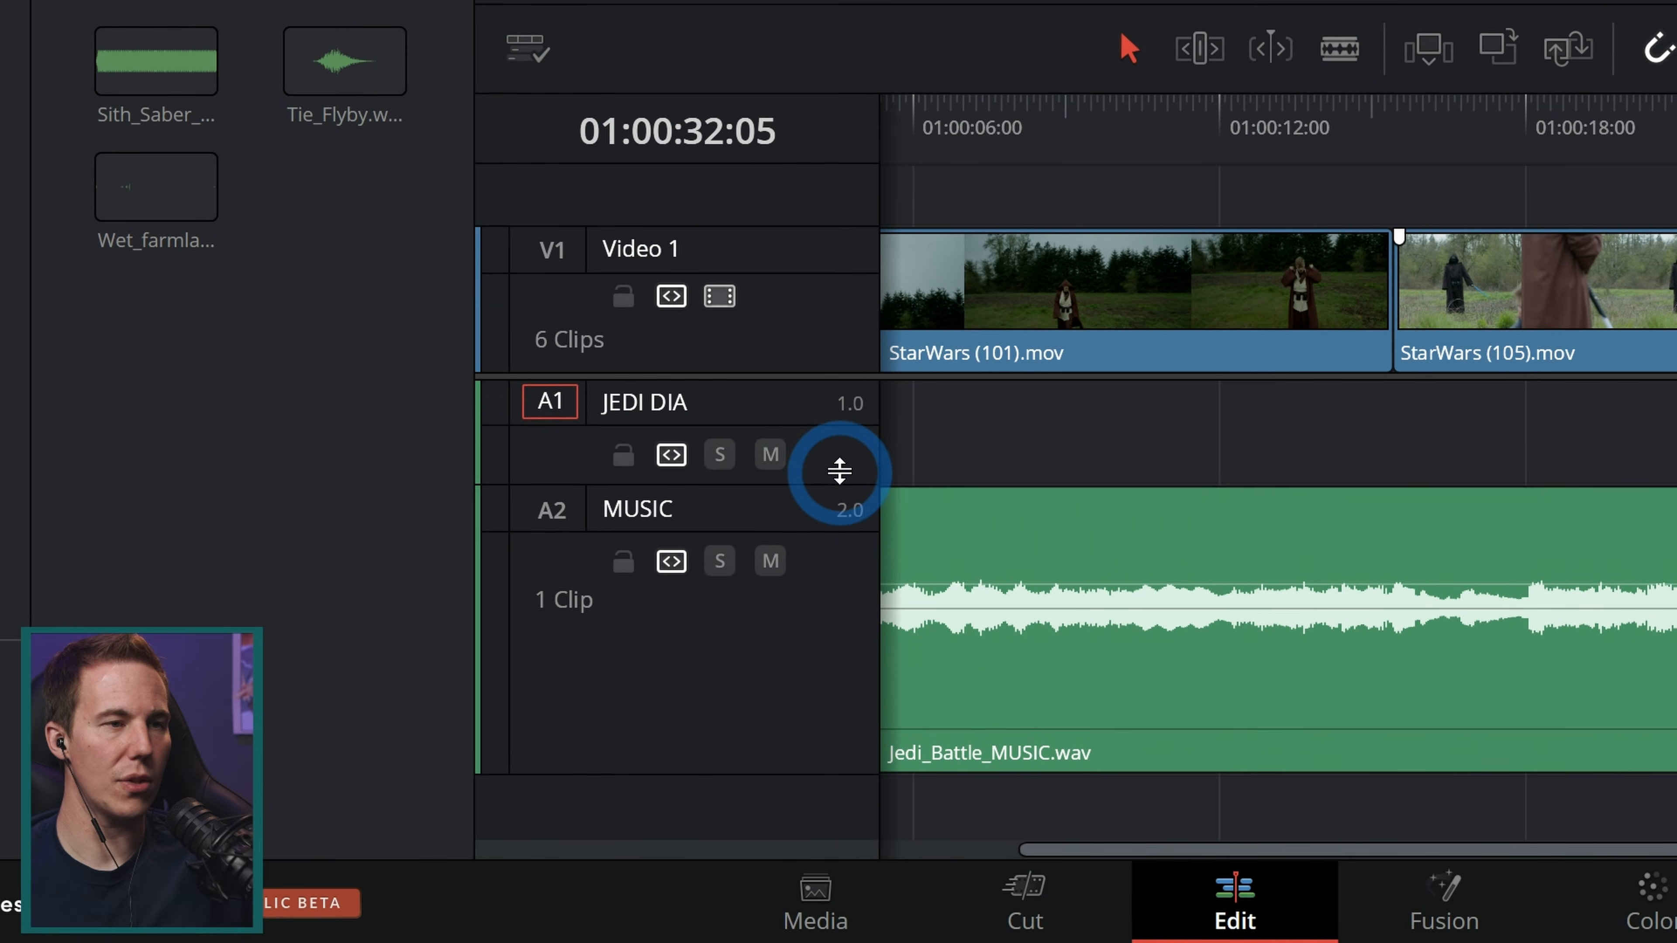
{"action": "right_click", "coordinate": [535, 709]}
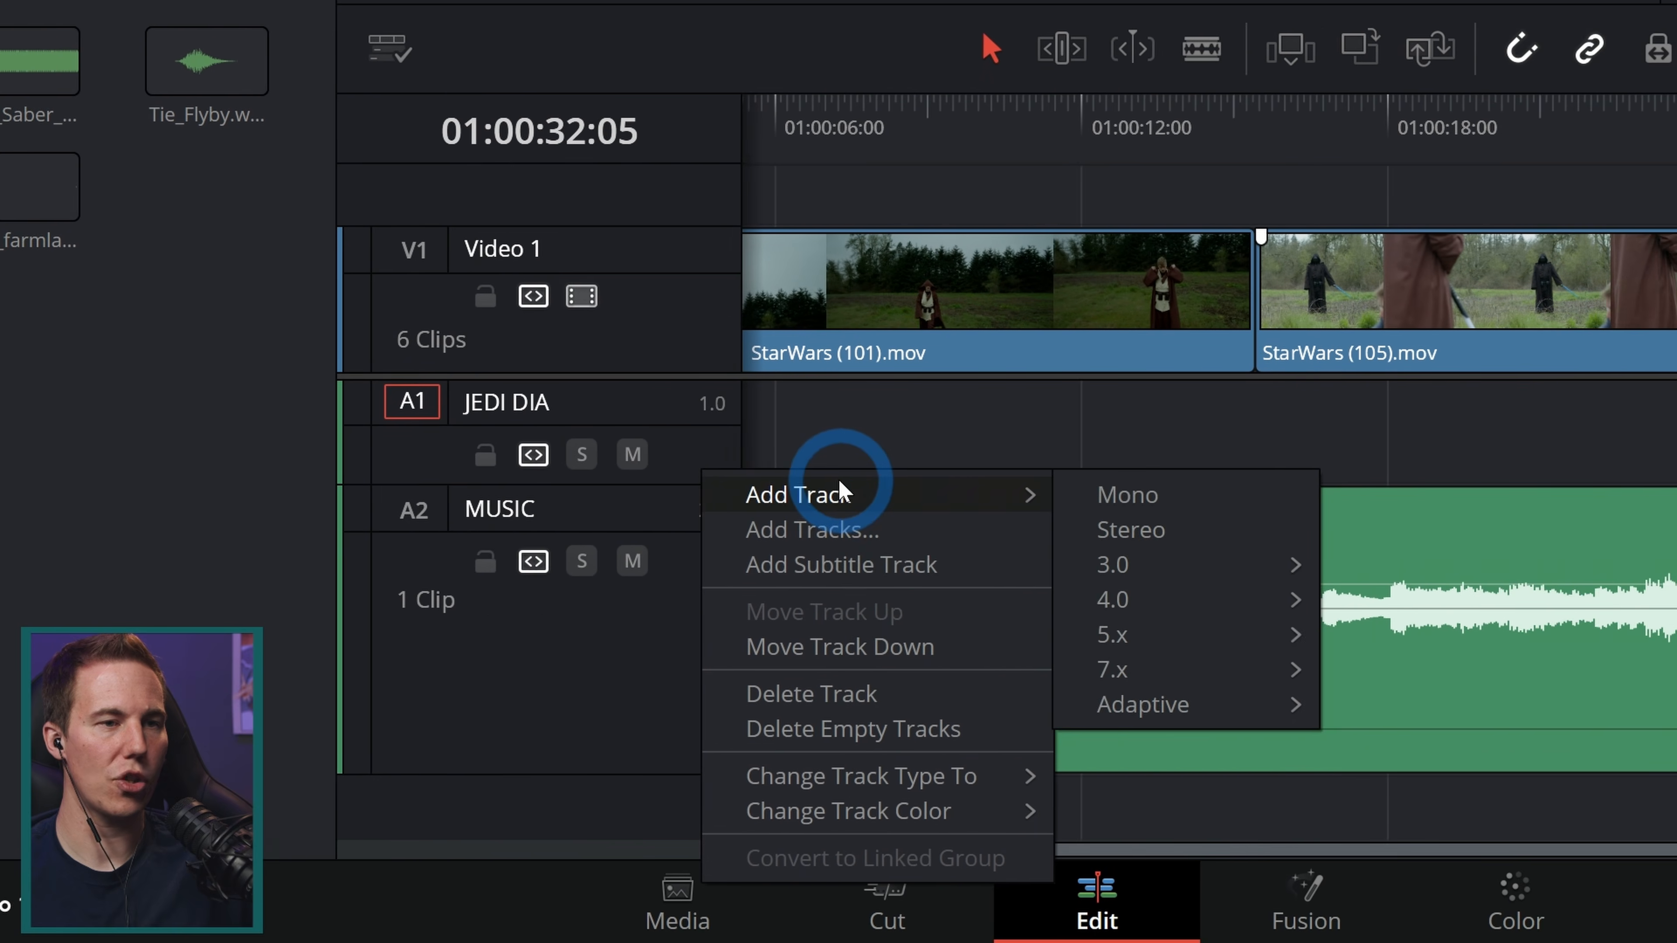
{"action": "left_click", "coordinate": [843, 487]}
{"action": "double_click", "coordinate": [231, 510]}
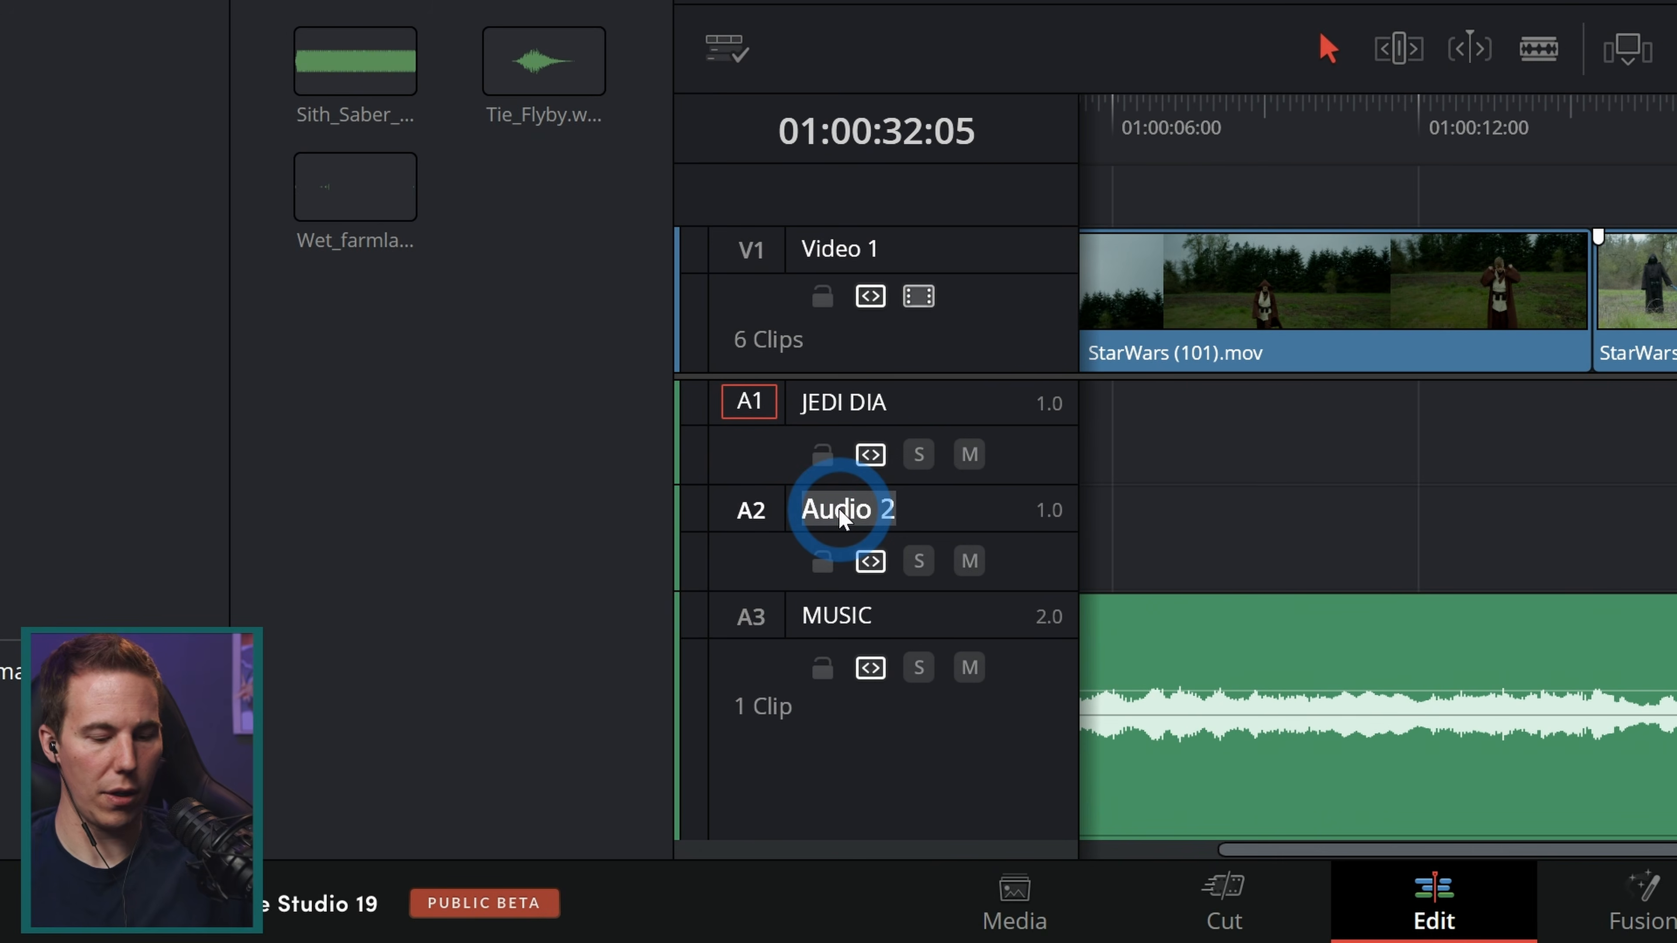
{"action": "type", "text": "SITH DIA"}
{"action": "key", "text": "Return"}
Step: Mark an in and out range of a line in RYAN VO.wav and place it on the SITH DIA track around 01:00:18
{"action": "left_click", "coordinate": [276, 389]}
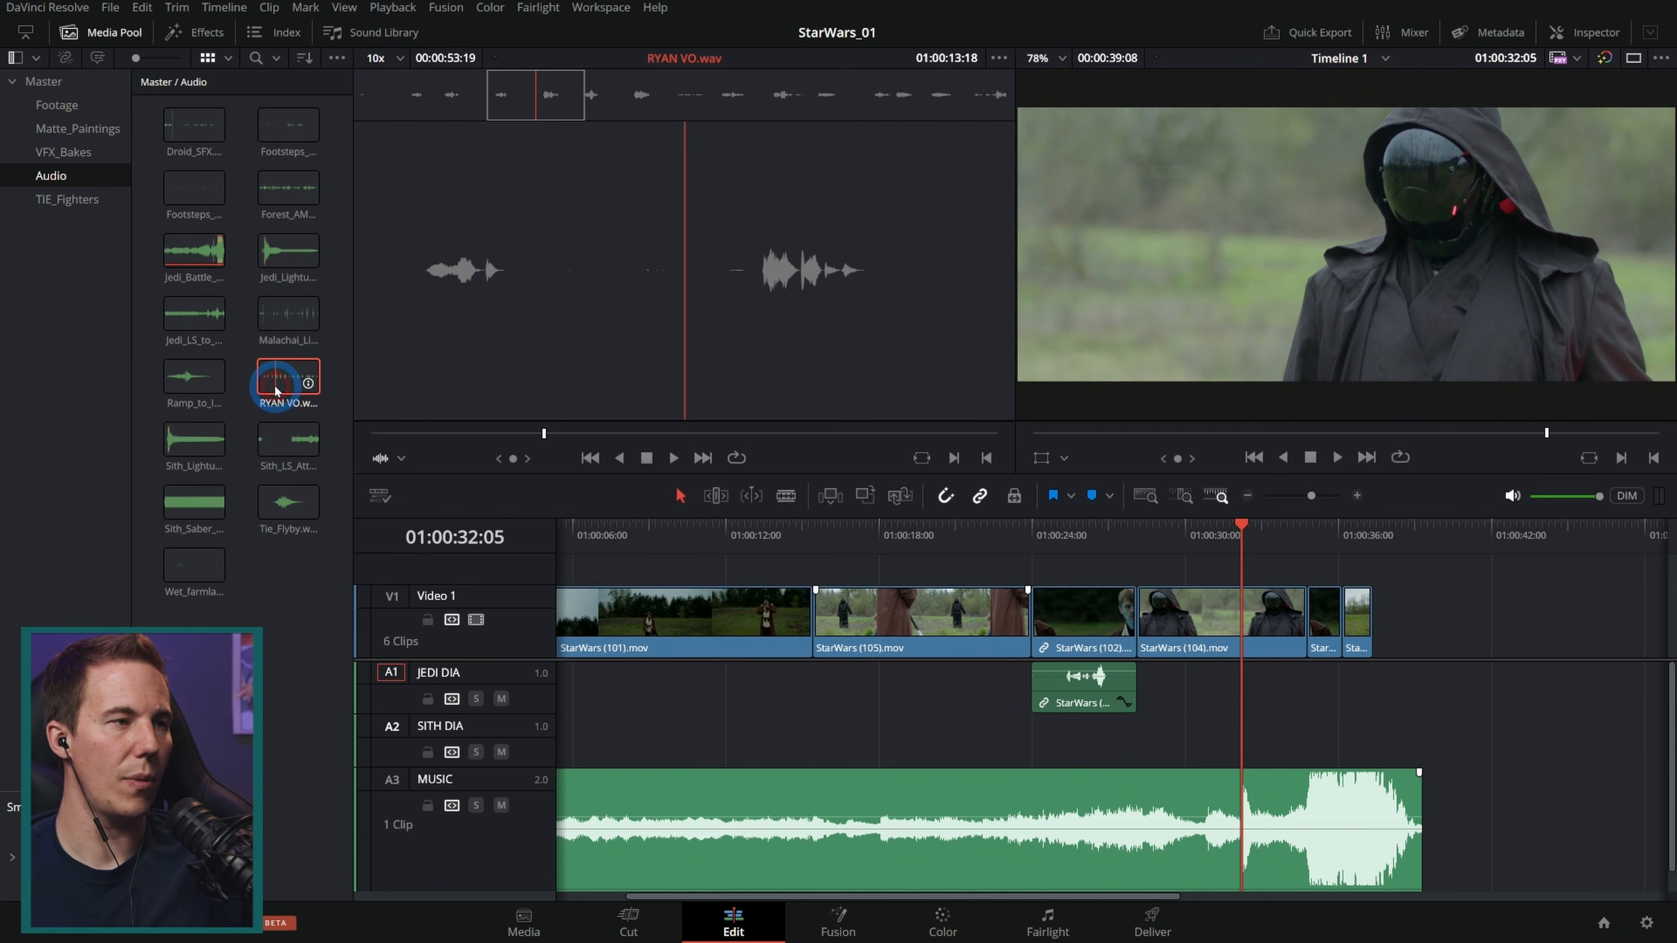
{"action": "left_click_drag", "start_coordinate": [569, 99], "coordinate": [478, 95]}
{"action": "key", "text": "space"}
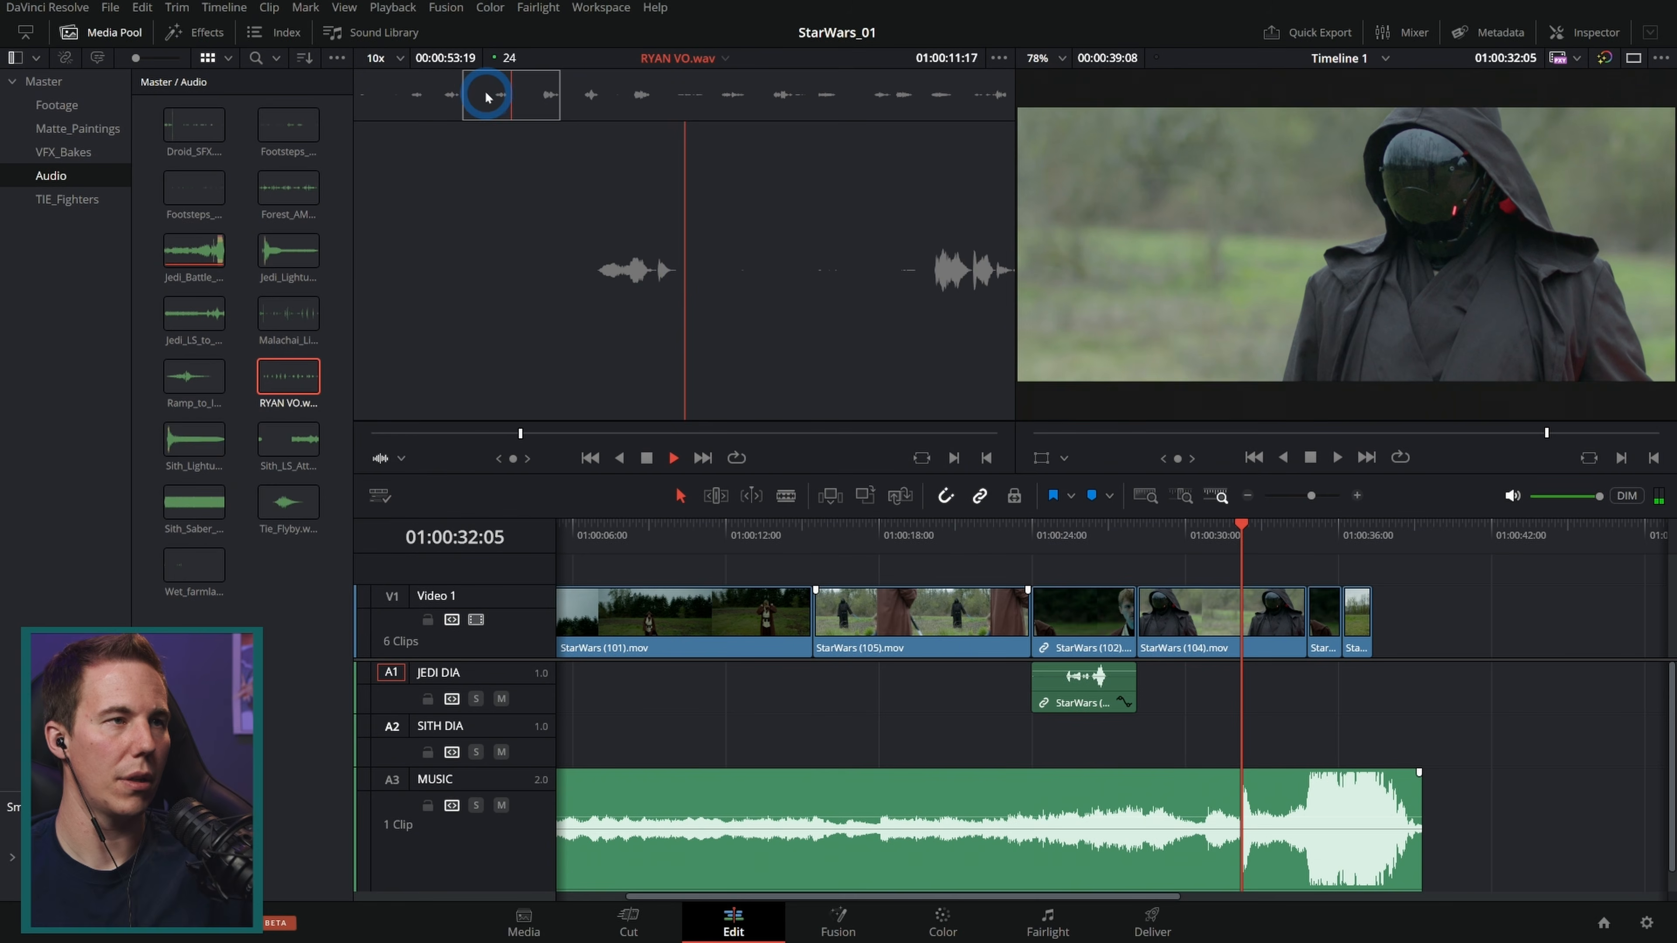
{"action": "key", "text": "space"}
{"action": "left_click_drag", "start_coordinate": [513, 102], "coordinate": [497, 111]}
{"action": "left_click", "coordinate": [502, 108]}
{"action": "key", "text": "i"}
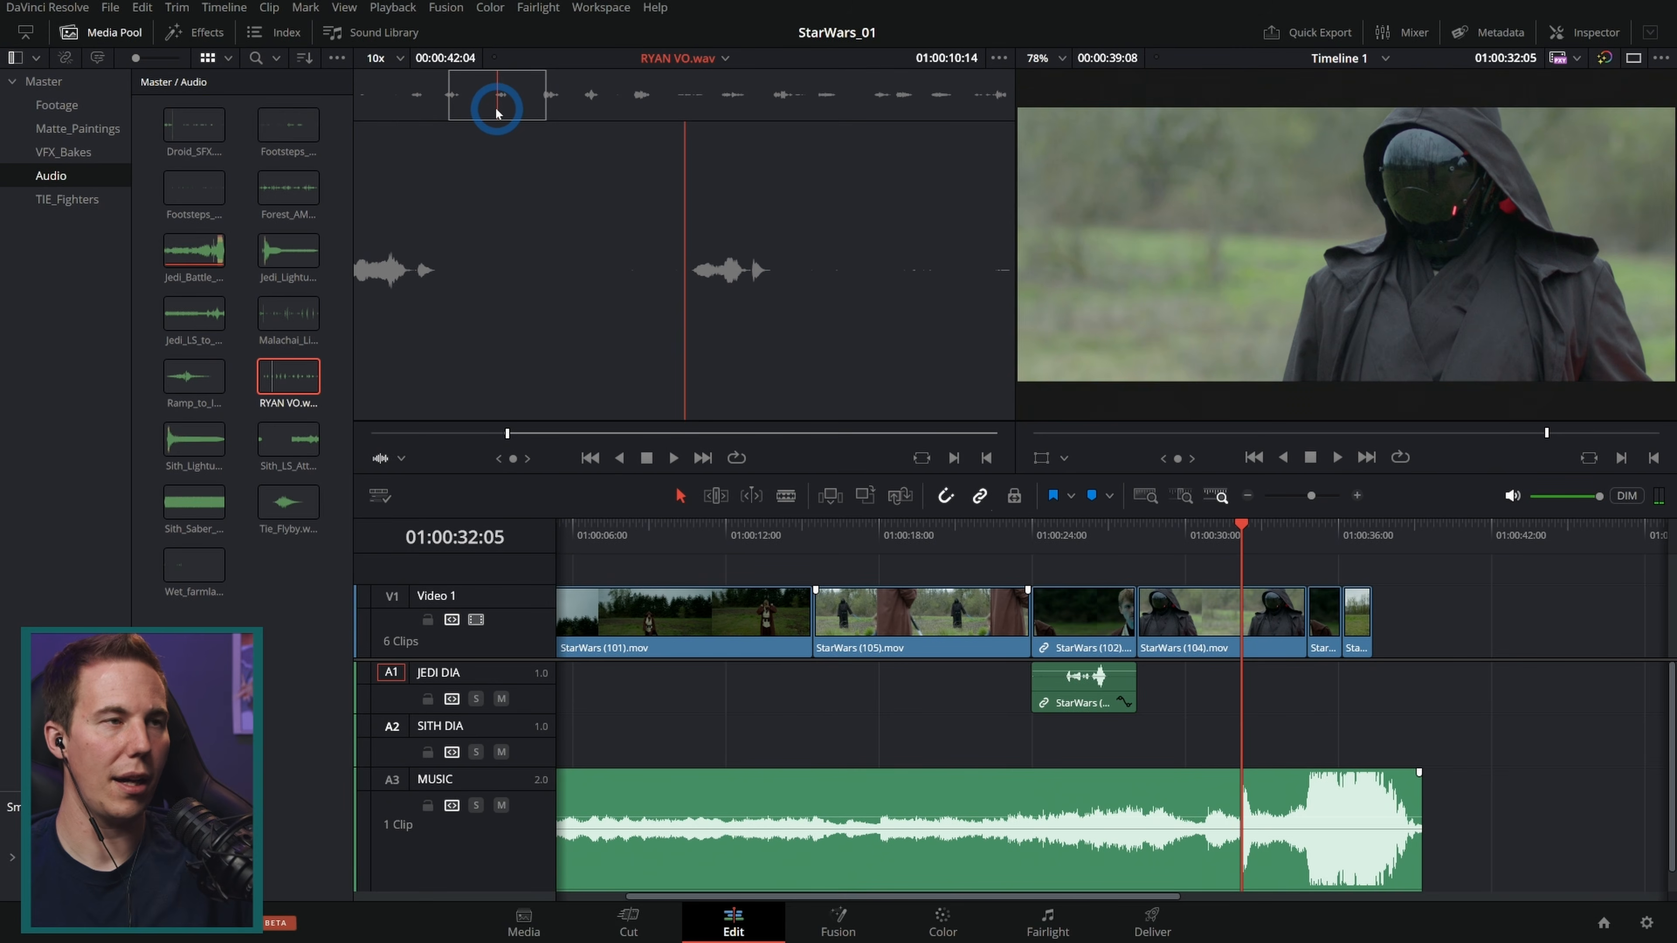
{"action": "key", "text": "space"}
{"action": "key", "text": "space"}
{"action": "key", "text": "o"}
{"action": "left_click_drag", "start_coordinate": [646, 252], "coordinate": [903, 745]}
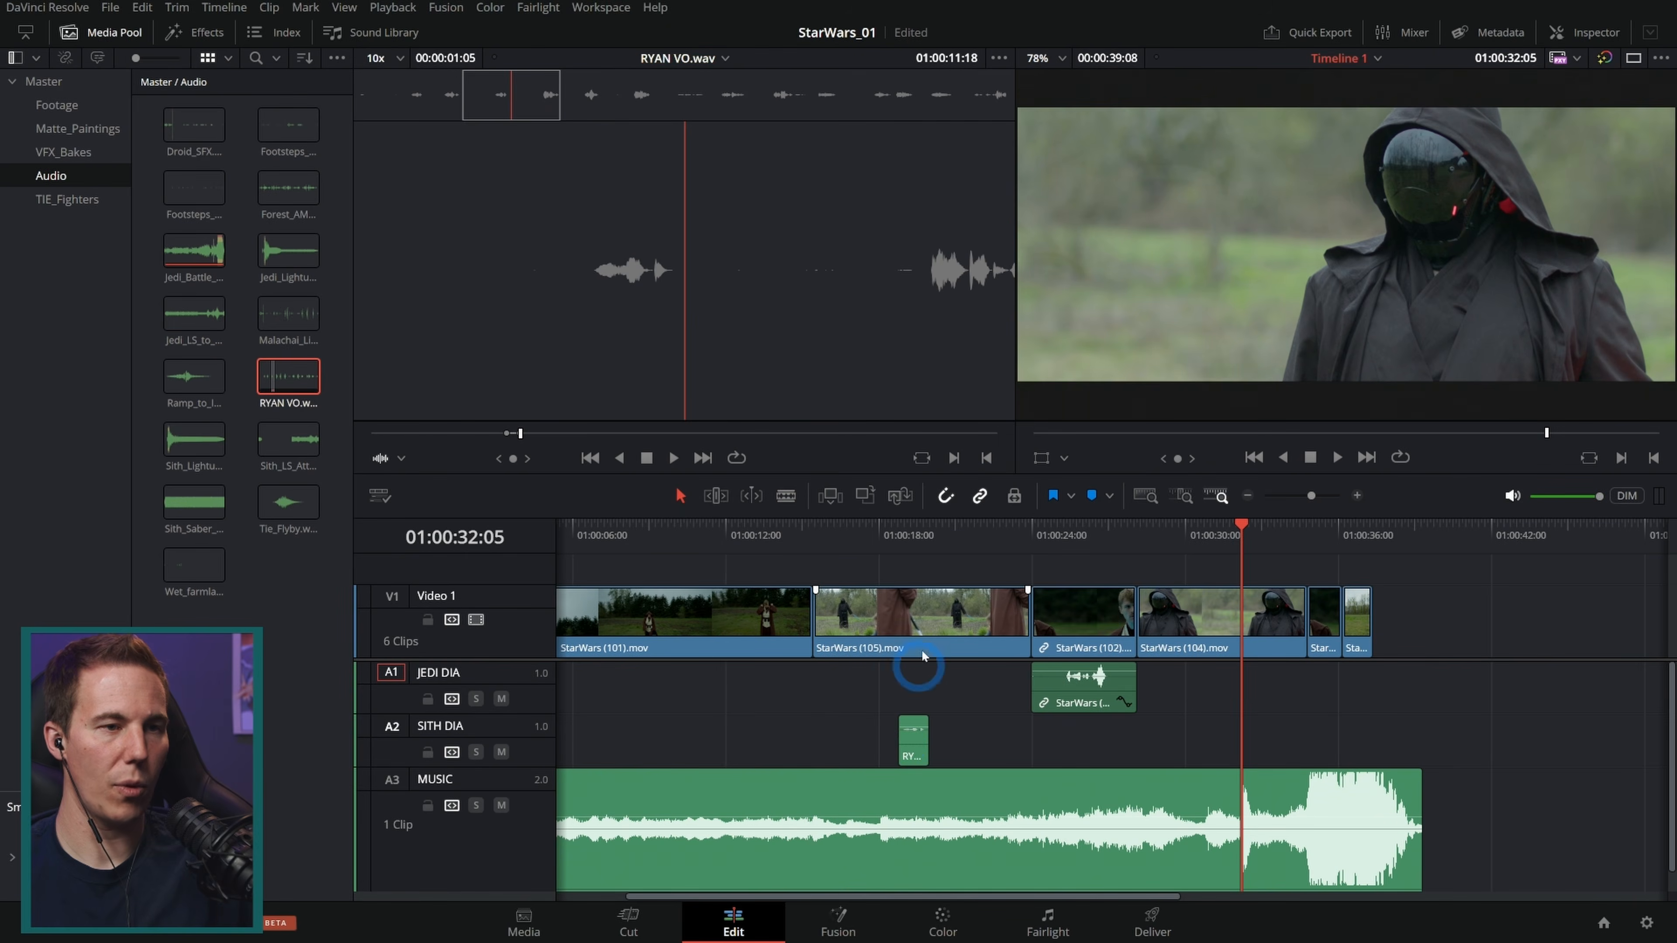
Step: Zoom into the timeline and move the RYAN VO clip earlier to about 01:00:16, previewing it against the picture
{"action": "left_click", "coordinate": [908, 539]}
{"action": "key", "text": "ctrl+equal"}
{"action": "key", "text": "ctrl+equal"}
{"action": "left_click", "coordinate": [867, 535]}
{"action": "key", "text": "space"}
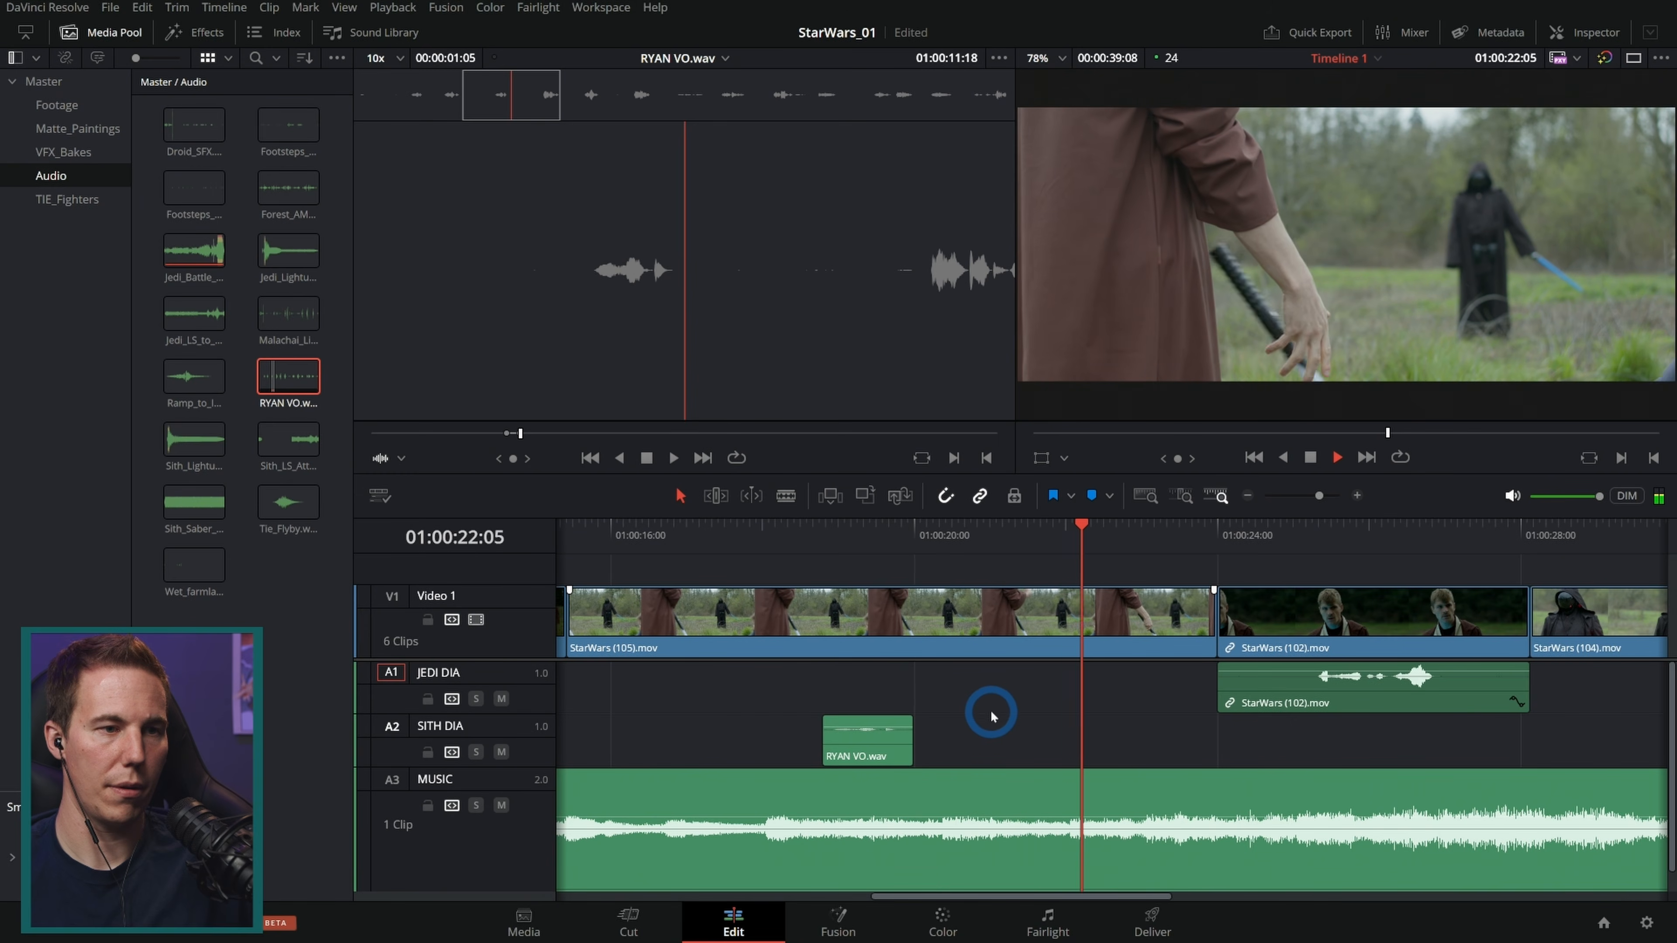
{"action": "left_click_drag", "start_coordinate": [887, 751], "coordinate": [736, 751]}
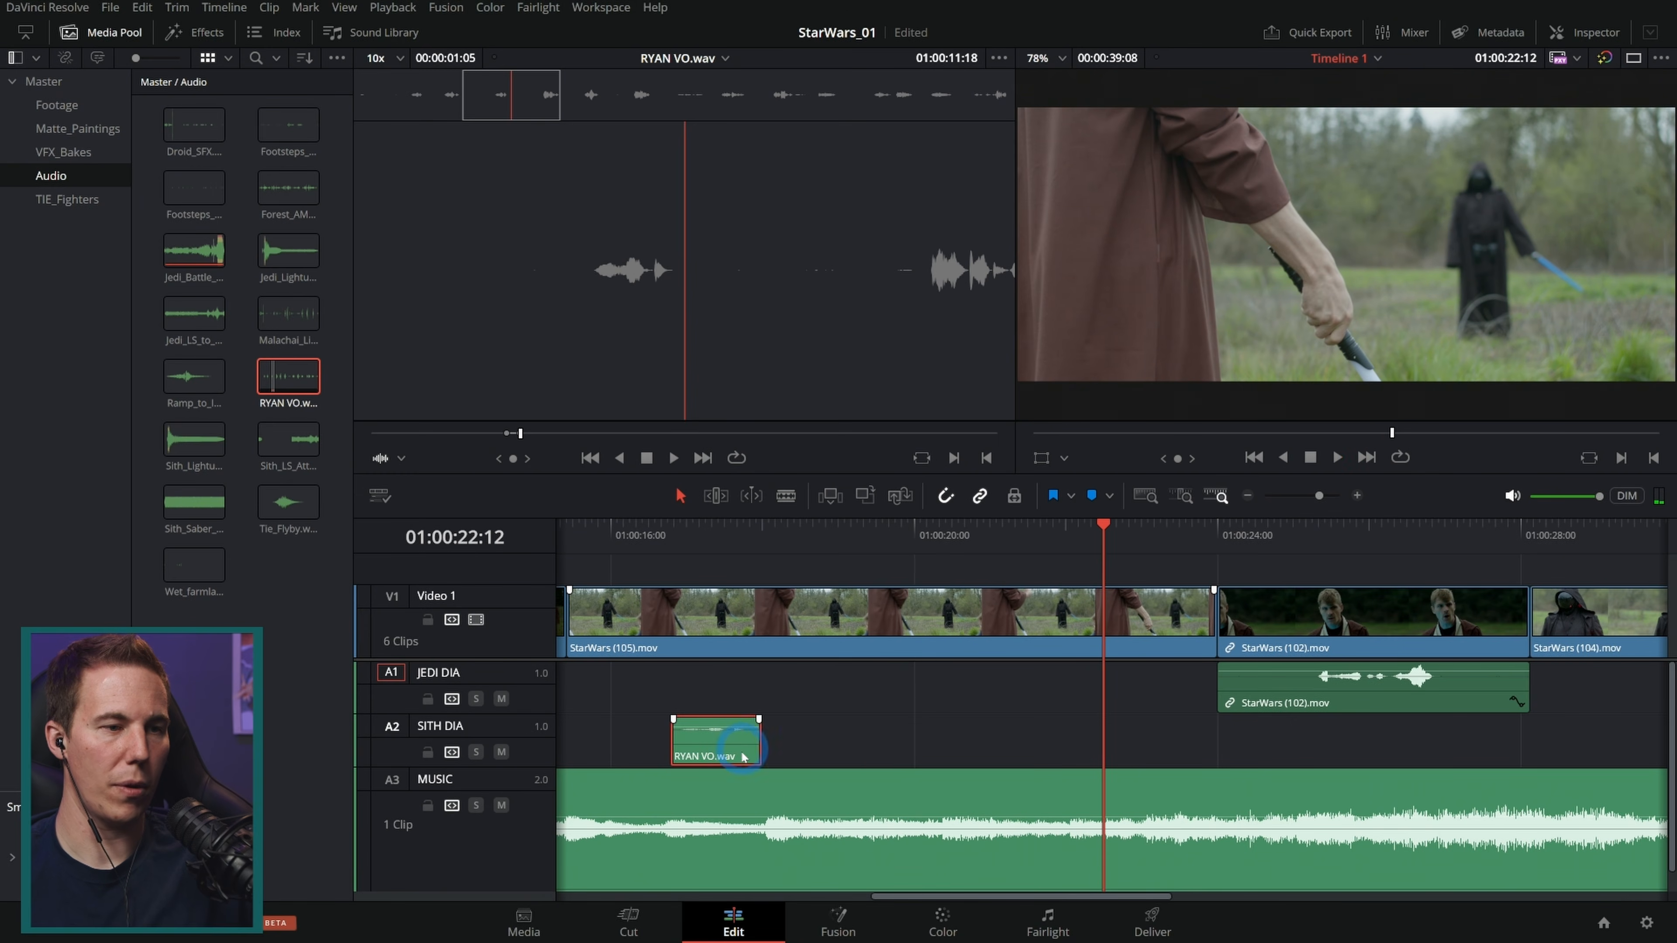
{"action": "scroll", "coordinate": [891, 723], "scroll_direction": "left", "scroll_amount": 5}
{"action": "left_click", "coordinate": [741, 536]}
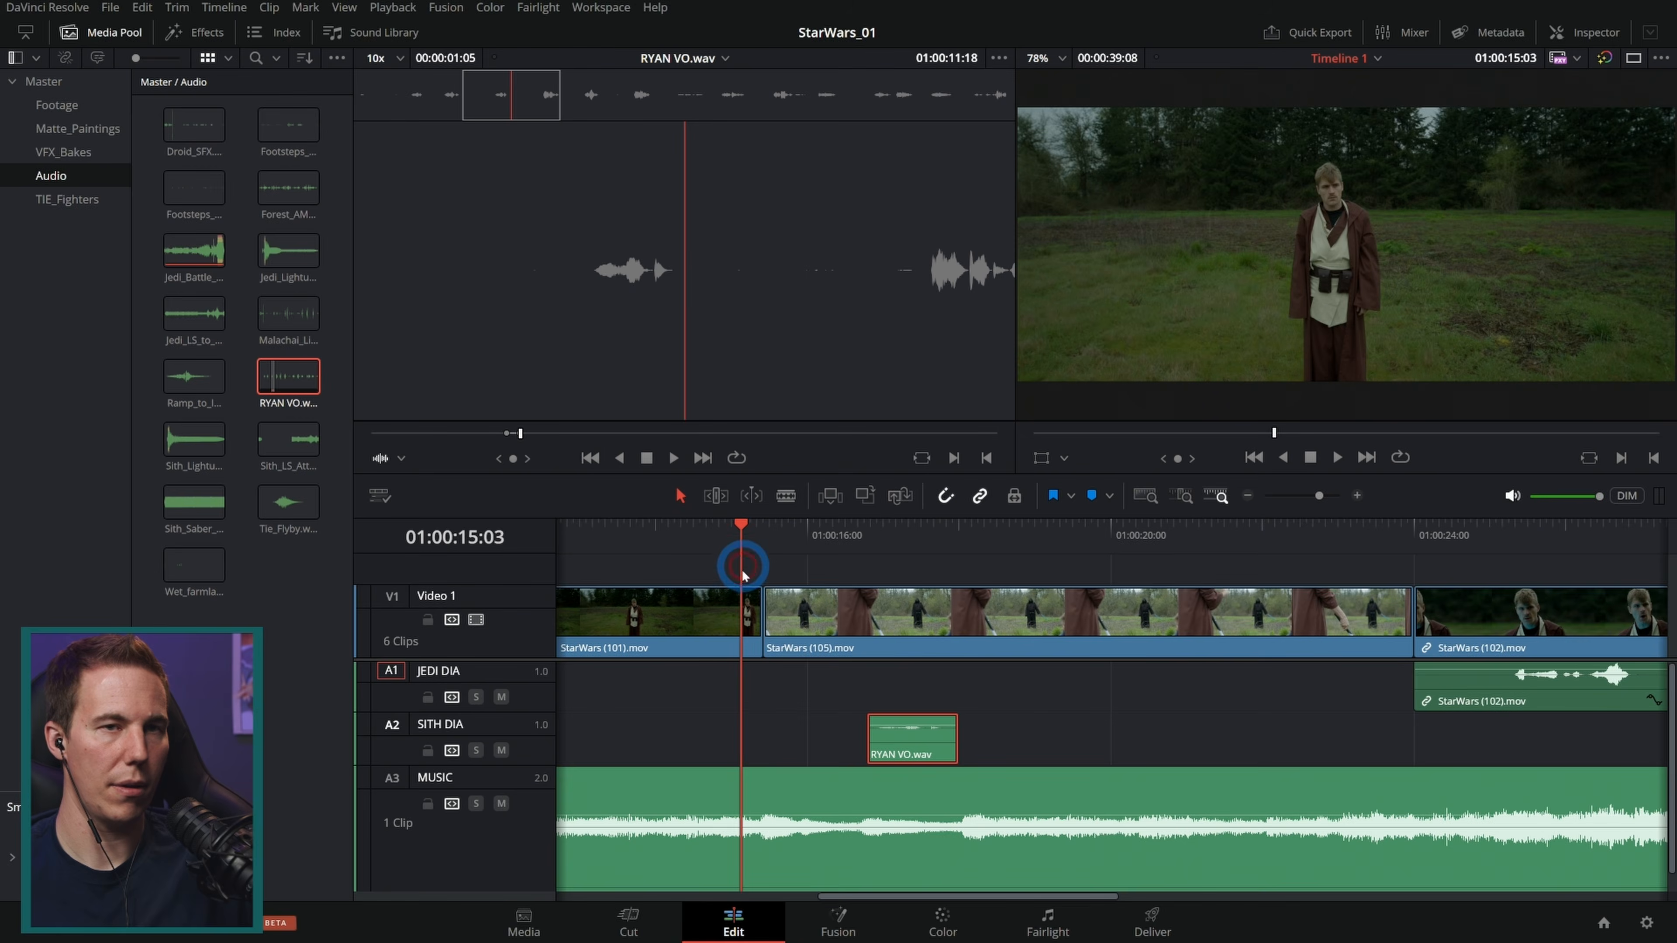
{"action": "key", "text": "space"}
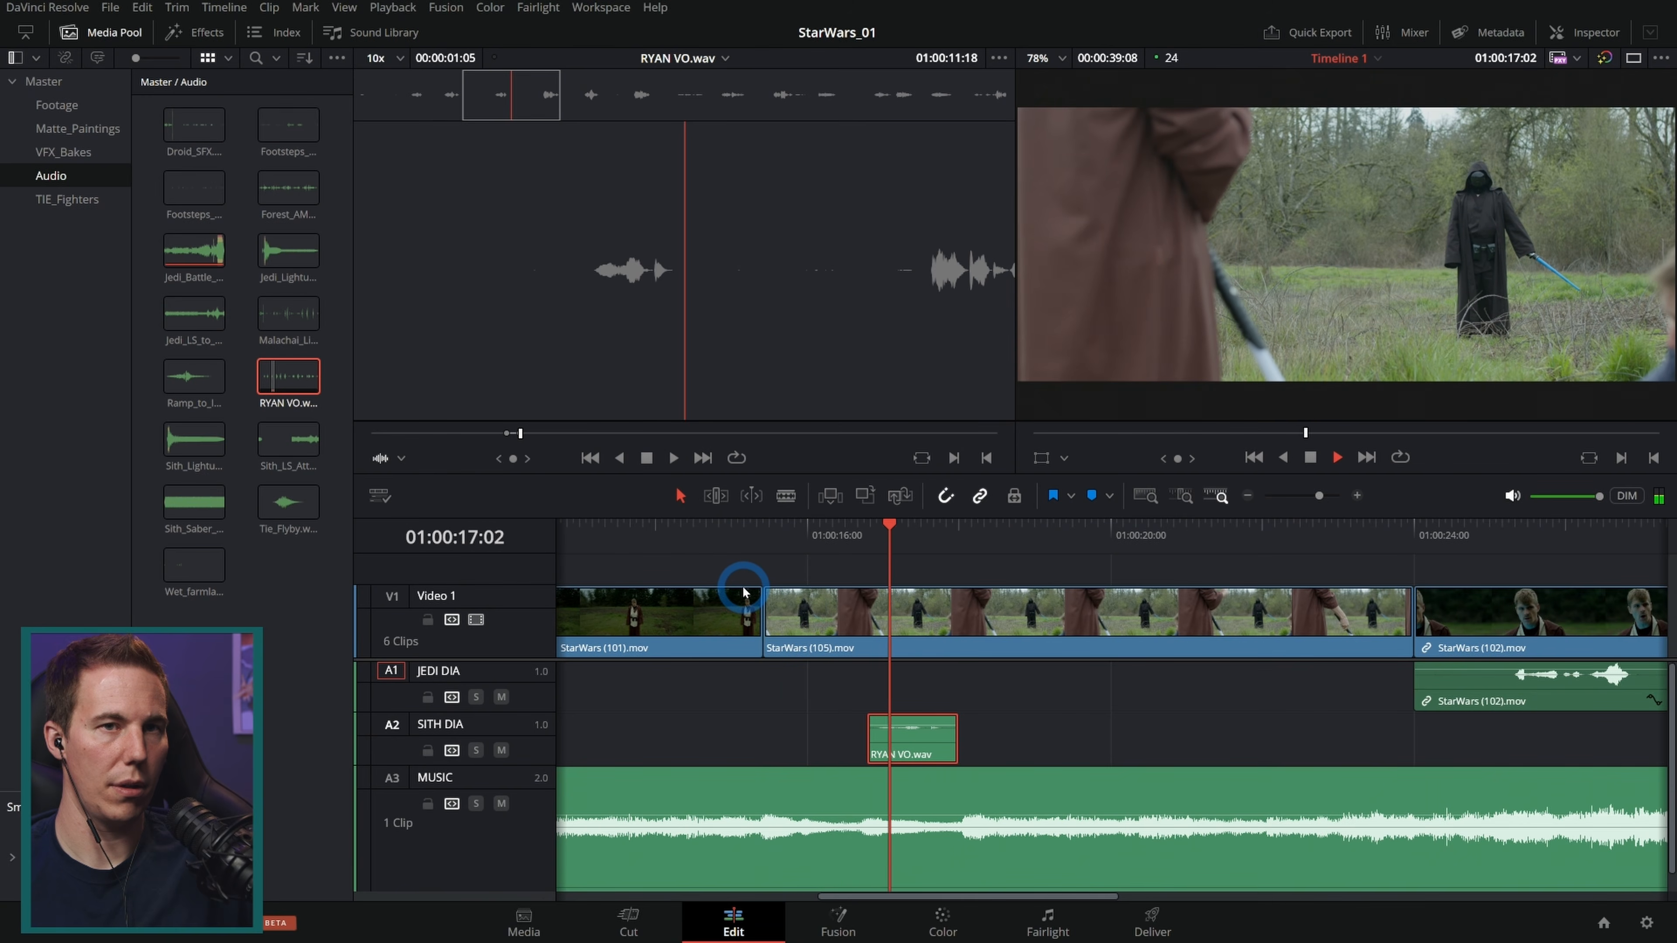
{"action": "key", "text": "space"}
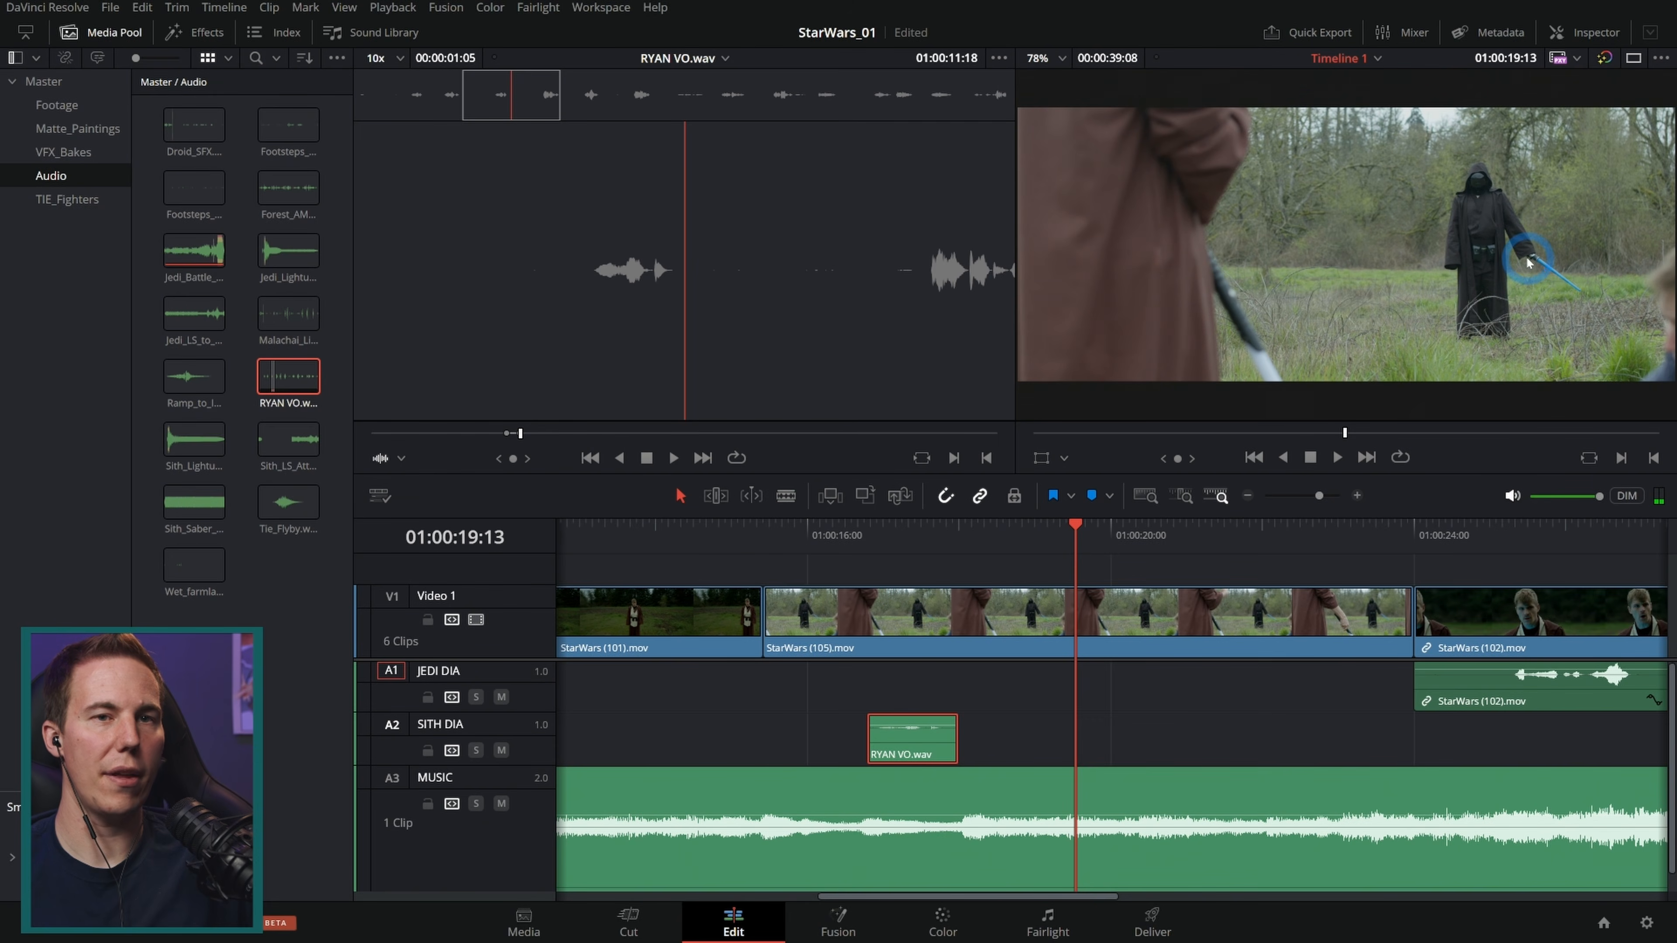
{"action": "left_click_drag", "start_coordinate": [1054, 516], "coordinate": [1346, 588]}
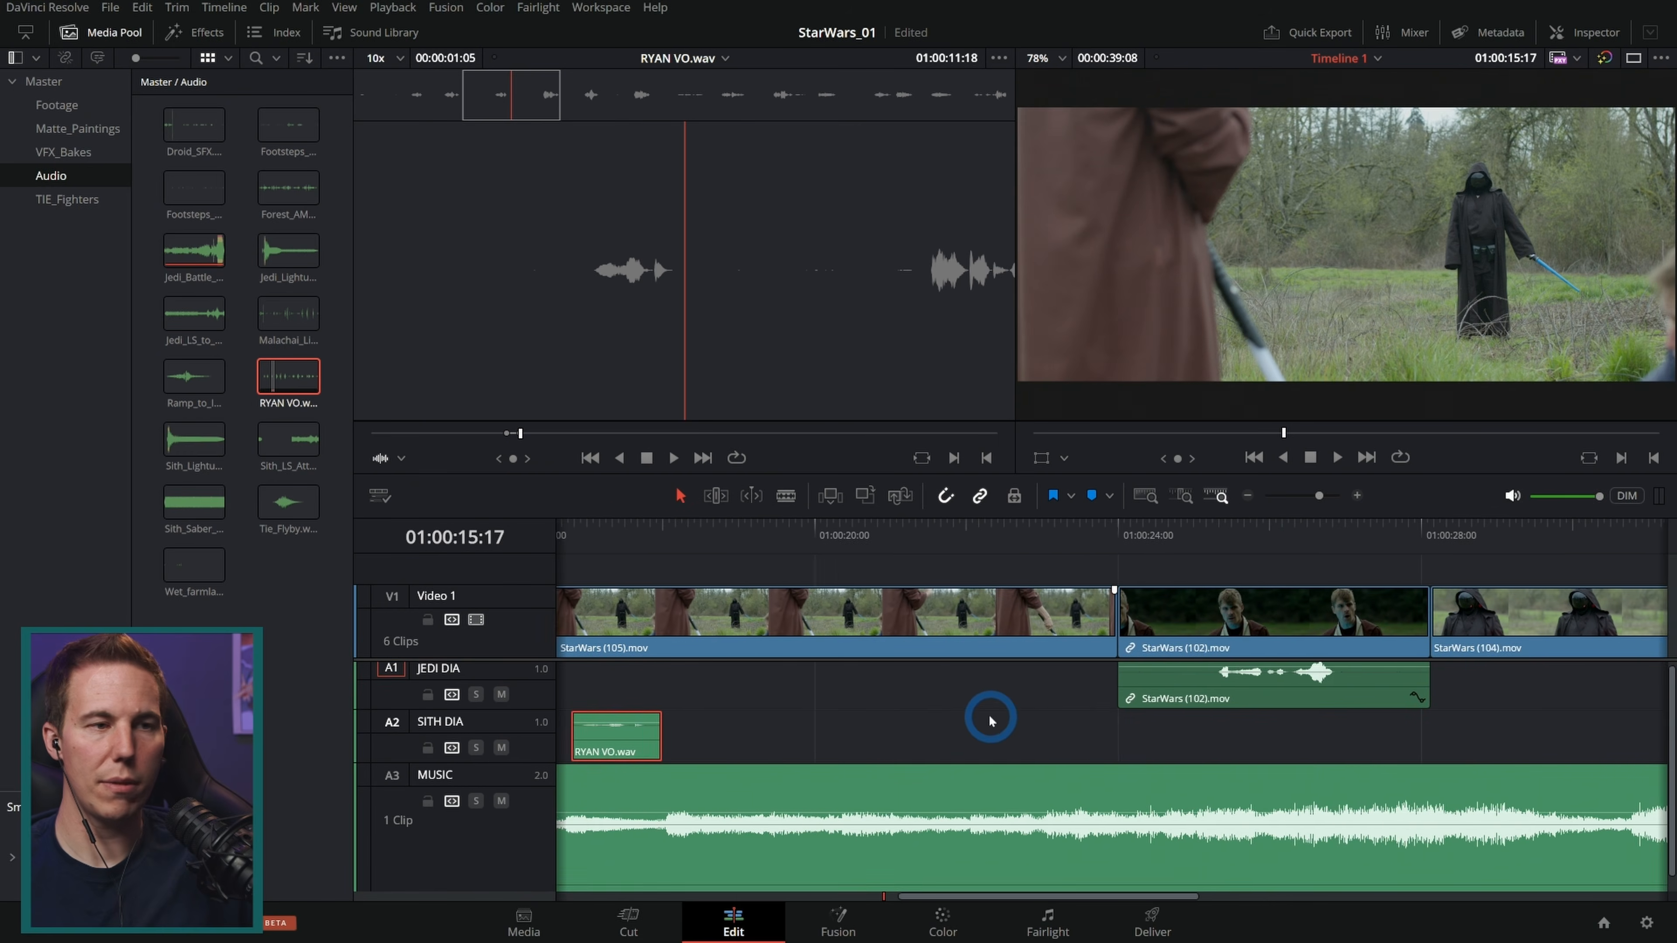
{"action": "mouse_move", "coordinate": [988, 719]}
{"action": "left_mouse_down"}
{"action": "mouse_move", "coordinate": [947, 723]}
{"action": "mouse_move", "coordinate": [973, 727]}
{"action": "left_mouse_up"}
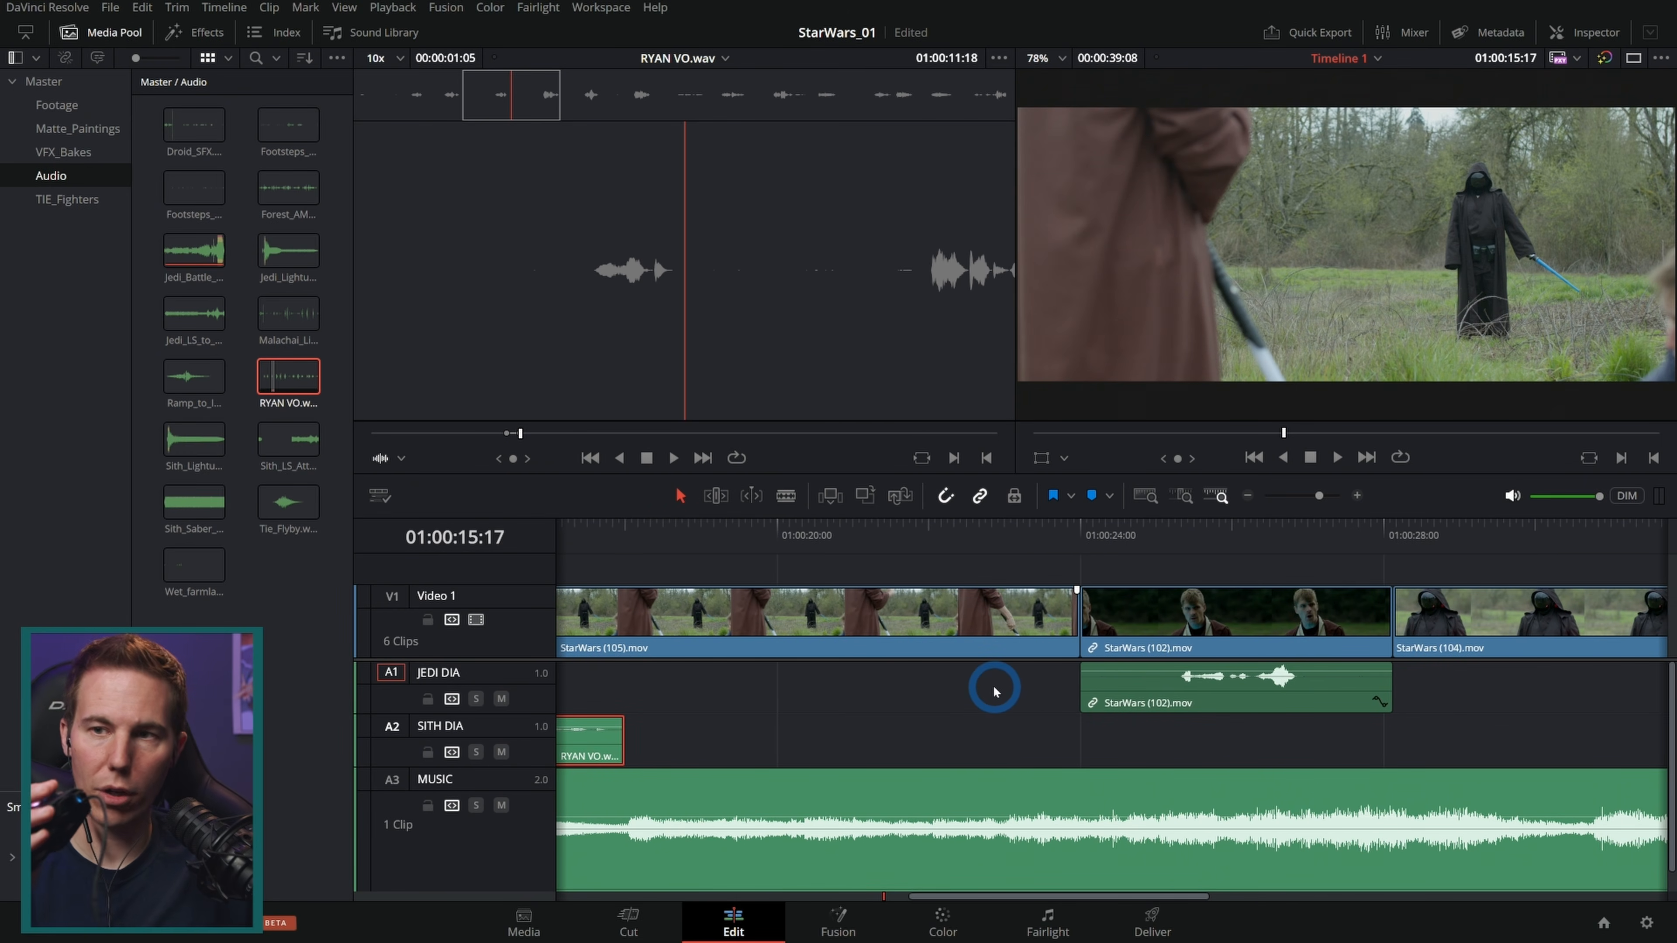
{"action": "left_click_drag", "start_coordinate": [996, 700], "coordinate": [917, 704]}
{"action": "left_click", "coordinate": [1324, 151]}
{"action": "left_click_drag", "start_coordinate": [1322, 151], "coordinate": [1315, 190]}
{"action": "mouse_move", "coordinate": [1368, 247]}
{"action": "left_mouse_down"}
{"action": "mouse_move", "coordinate": [1378, 231]}
{"action": "mouse_move", "coordinate": [1487, 231]}
{"action": "mouse_move", "coordinate": [1268, 194]}
{"action": "mouse_move", "coordinate": [1372, 214]}
{"action": "left_mouse_up"}
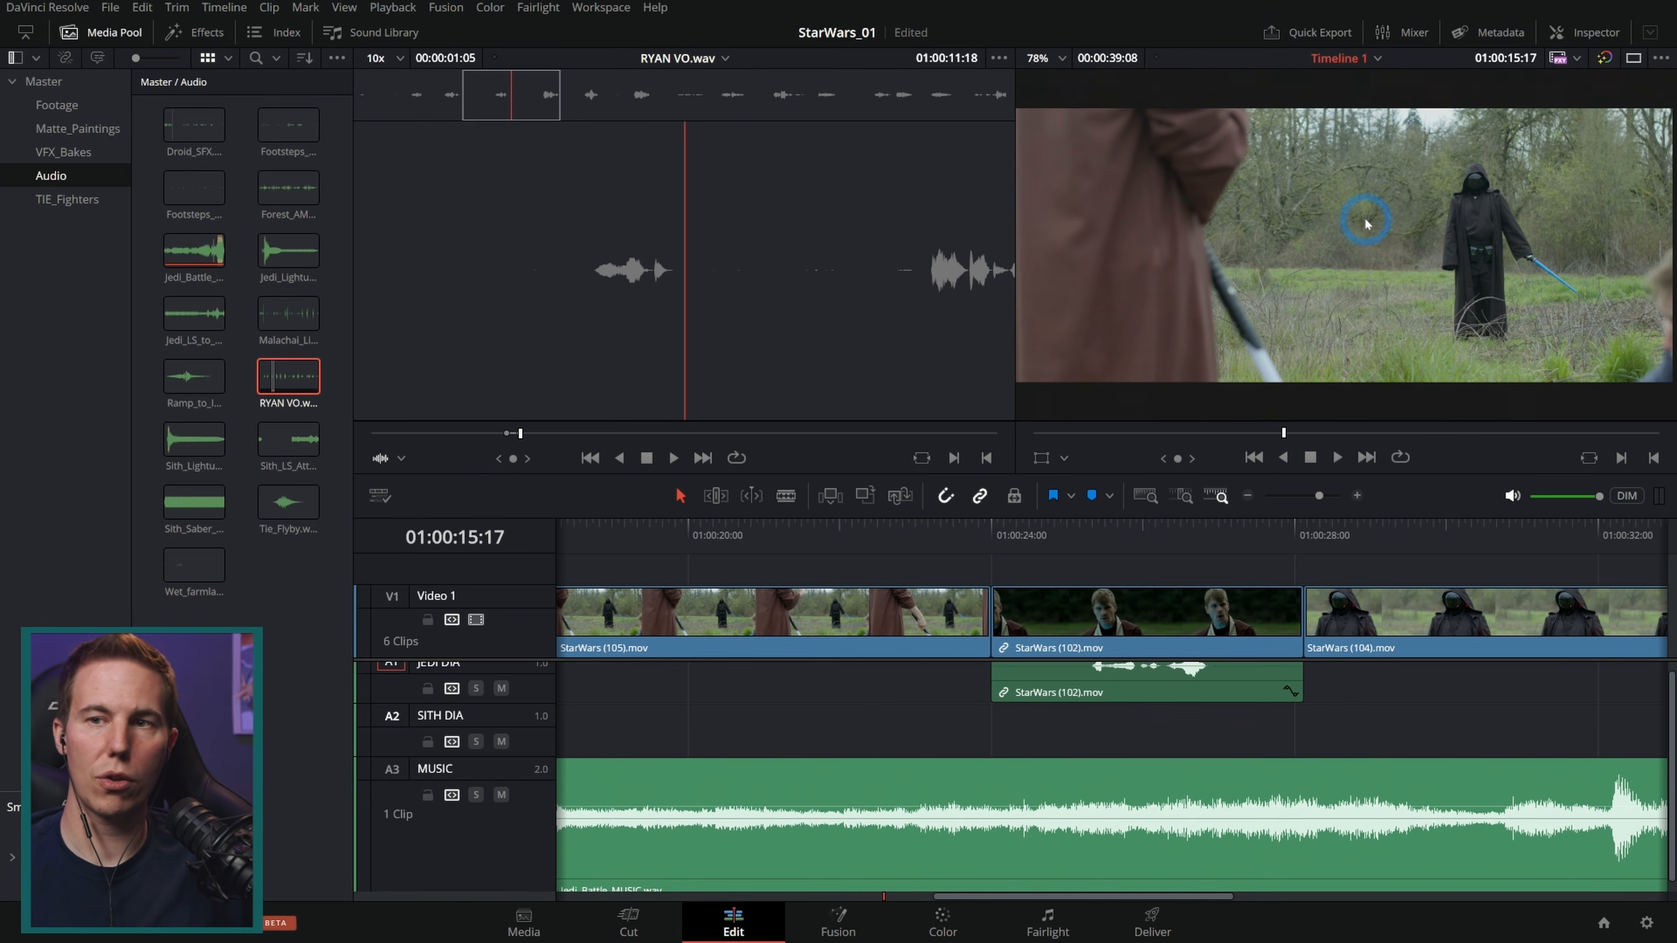
{"action": "left_click_drag", "start_coordinate": [1454, 722], "coordinate": [817, 732]}
{"action": "left_click_drag", "start_coordinate": [906, 546], "coordinate": [921, 546]}
{"action": "left_click_drag", "start_coordinate": [1024, 717], "coordinate": [1269, 700]}
Step: Mark a later line in RYAN VO.wav and place it on the SITH DIA track at about 01:00:30
{"action": "left_click_drag", "start_coordinate": [524, 95], "coordinate": [769, 106]}
{"action": "key", "text": "space"}
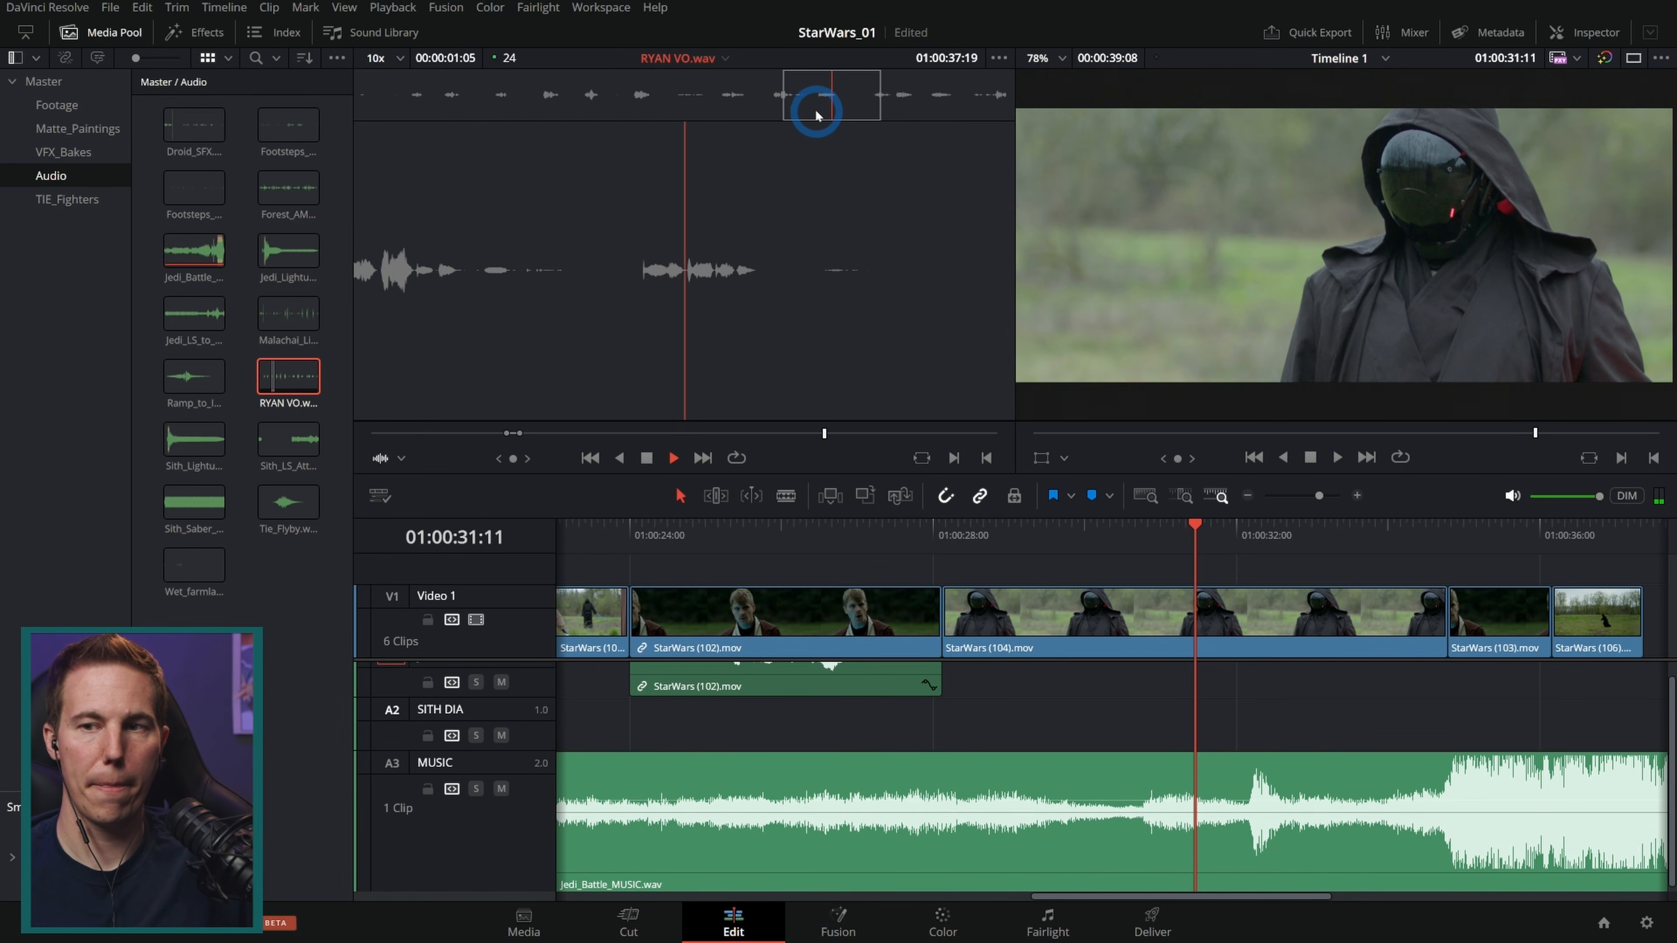
{"action": "mouse_move", "coordinate": [814, 105]}
{"action": "left_mouse_down"}
{"action": "mouse_move", "coordinate": [843, 99]}
{"action": "mouse_move", "coordinate": [825, 99]}
{"action": "left_mouse_up"}
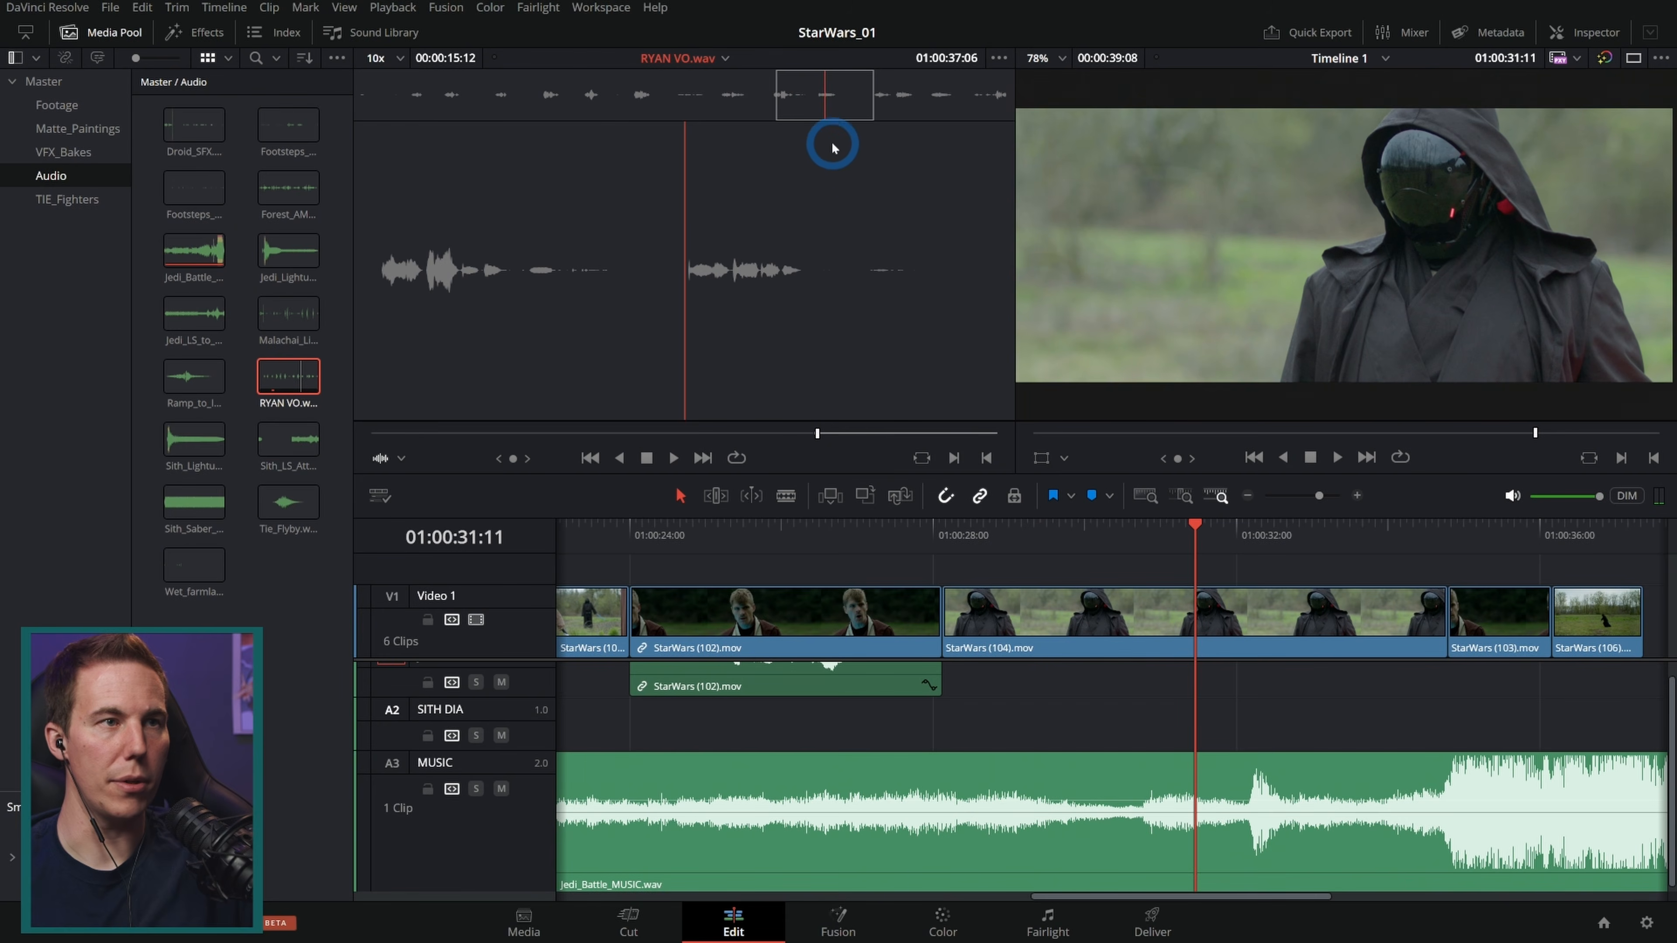
{"action": "key", "text": "space"}
{"action": "key", "text": "space"}
{"action": "key", "text": "o"}
{"action": "left_click_drag", "start_coordinate": [637, 245], "coordinate": [1215, 738]}
{"action": "key", "text": "space"}
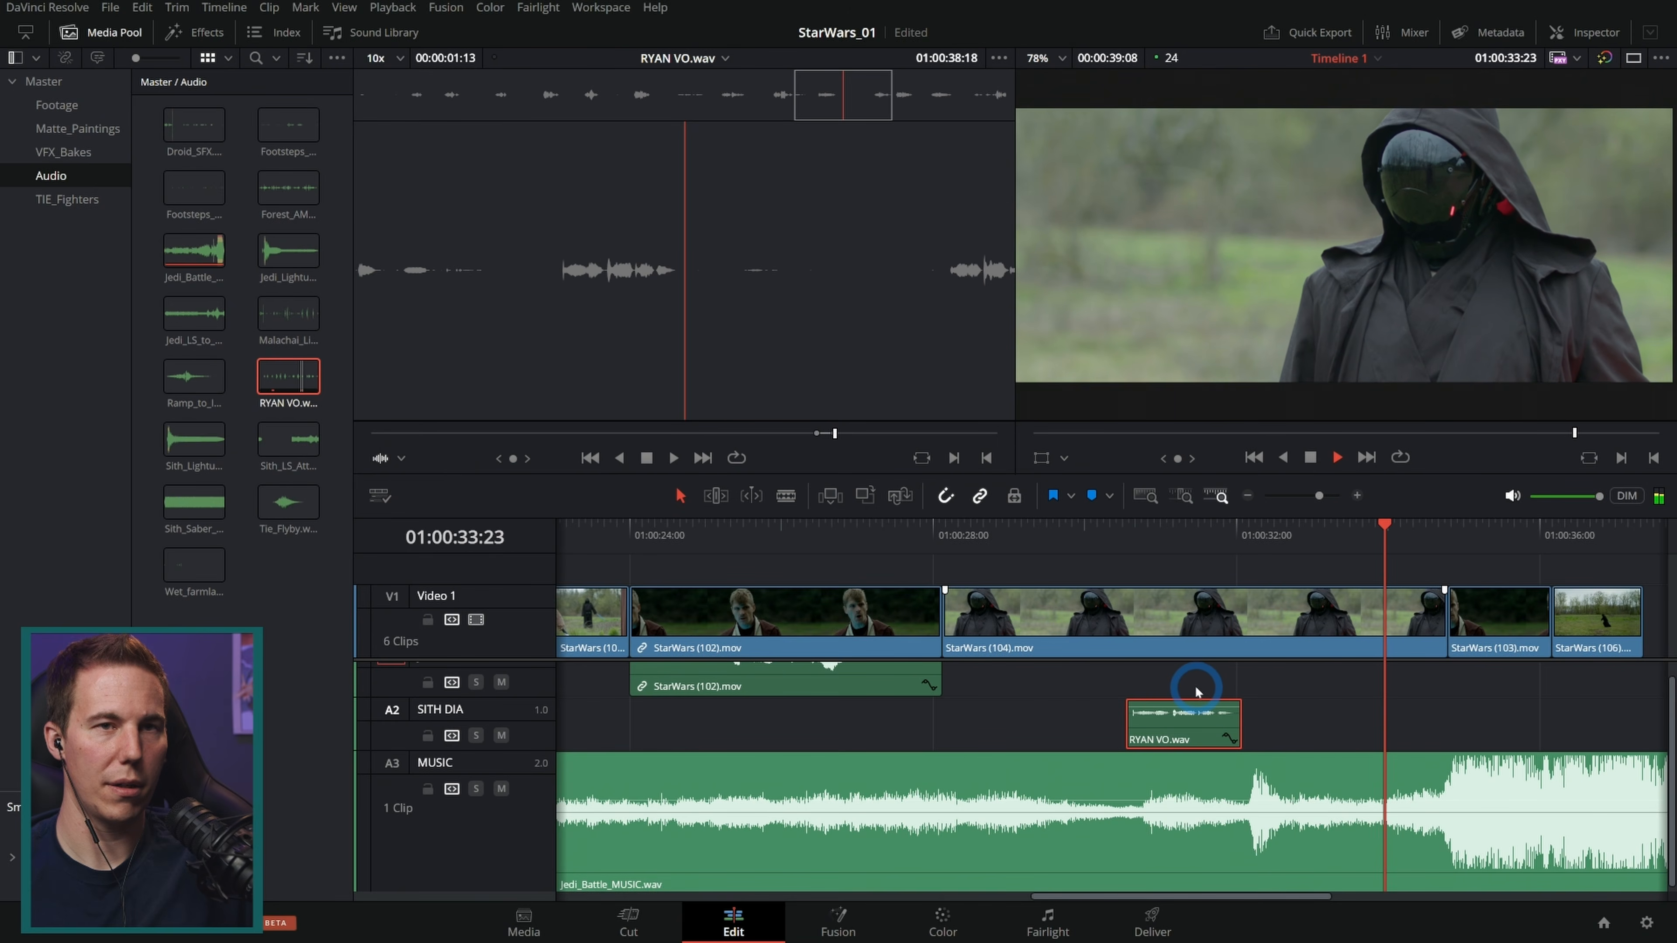
{"action": "key", "text": "space"}
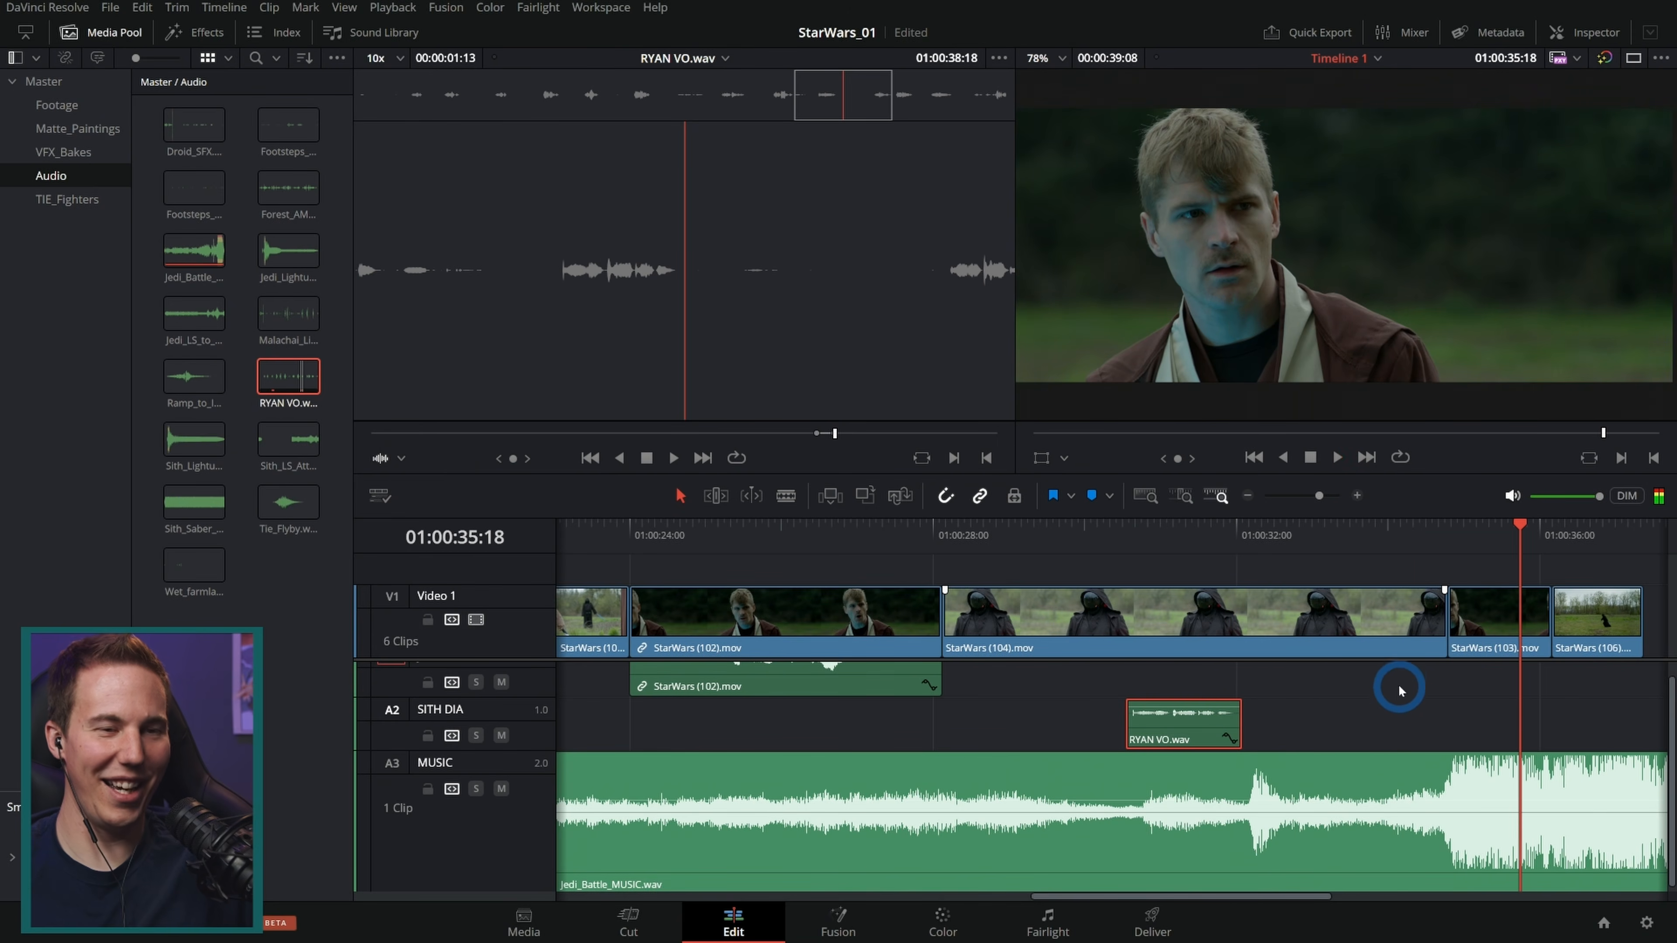
Step: Fit the whole timeline in view and play the ending with the new Sith dialogue
{"action": "key", "text": "shift+z"}
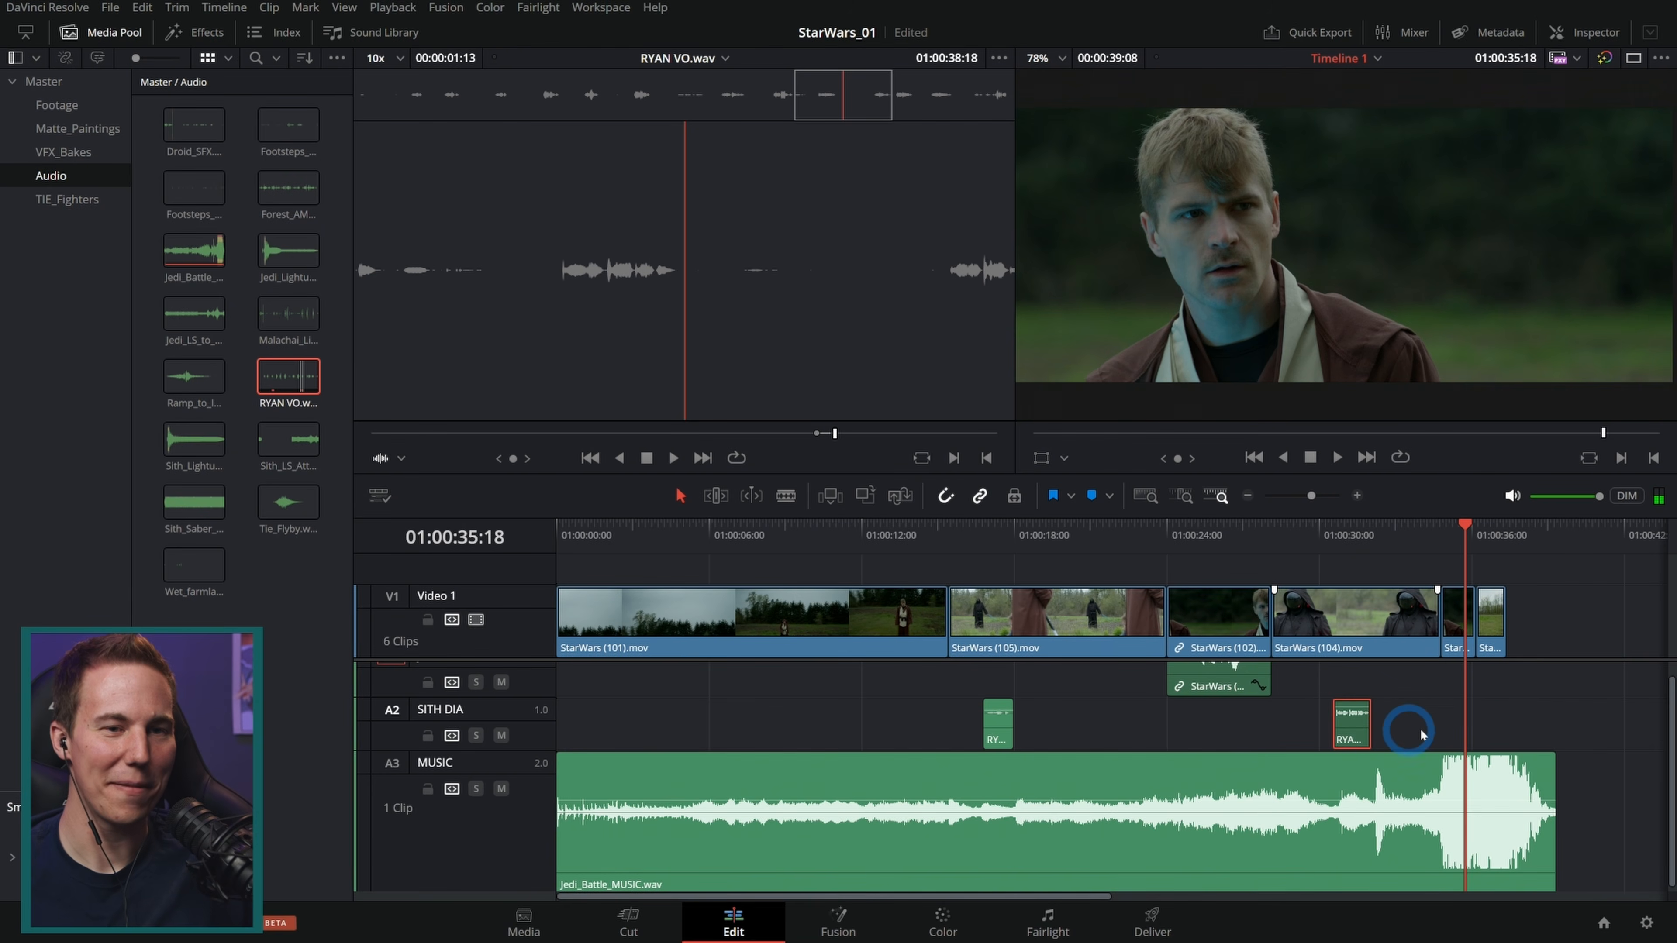
{"action": "key", "text": "Down"}
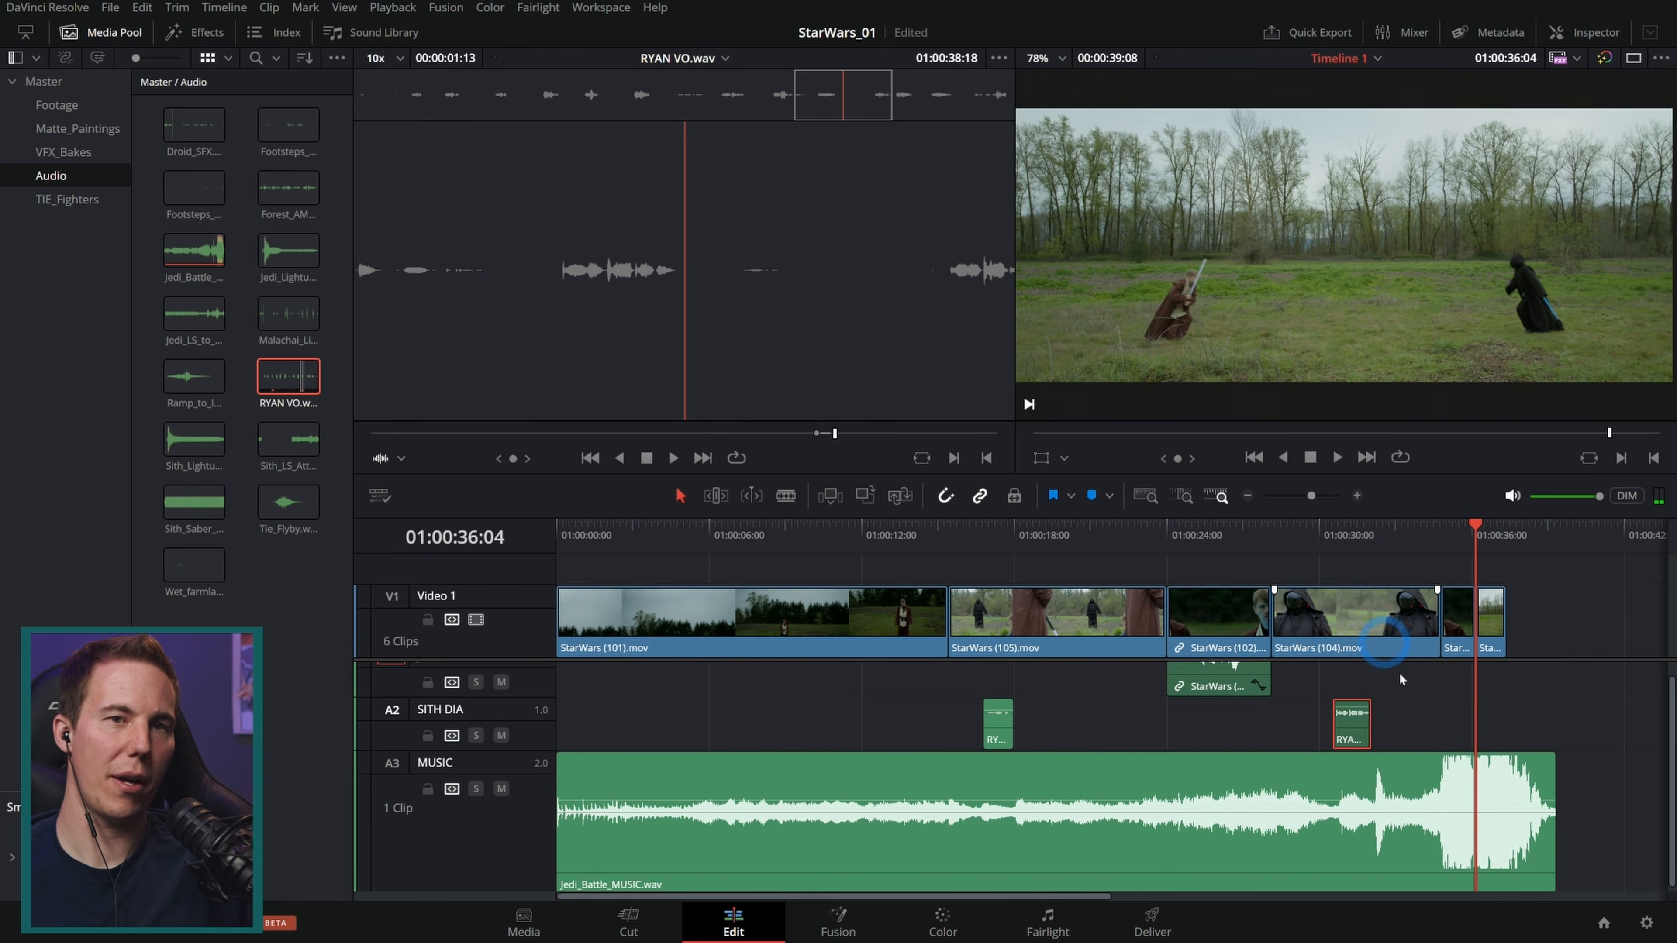
{"action": "key", "text": "space"}
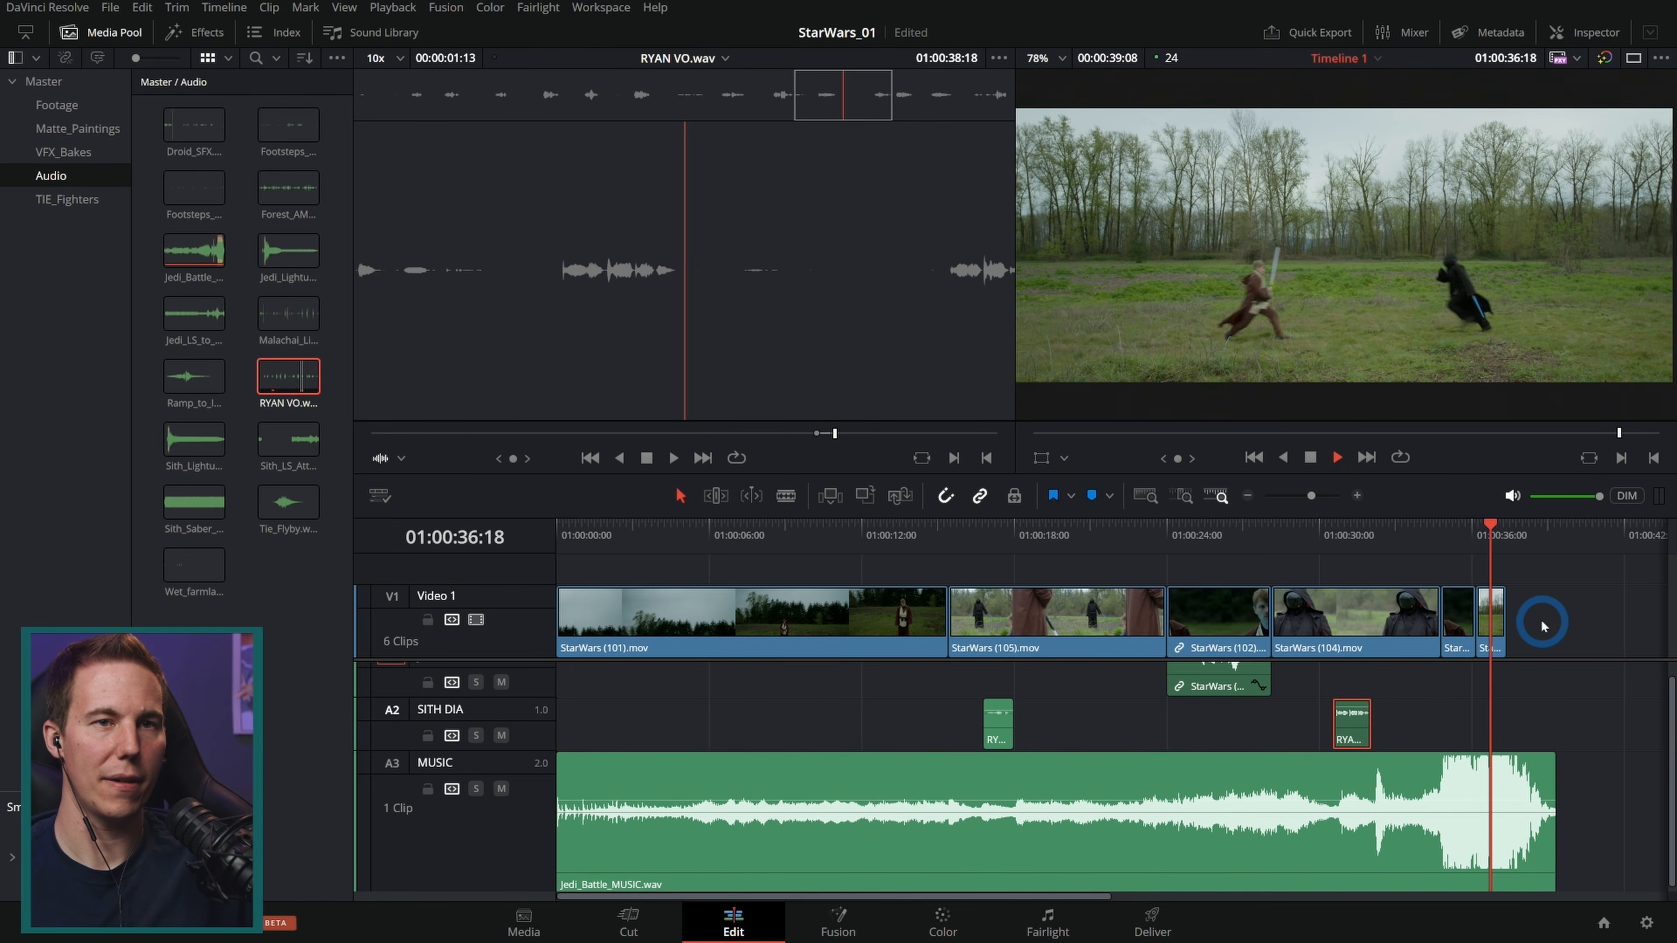
{"action": "key", "text": "space"}
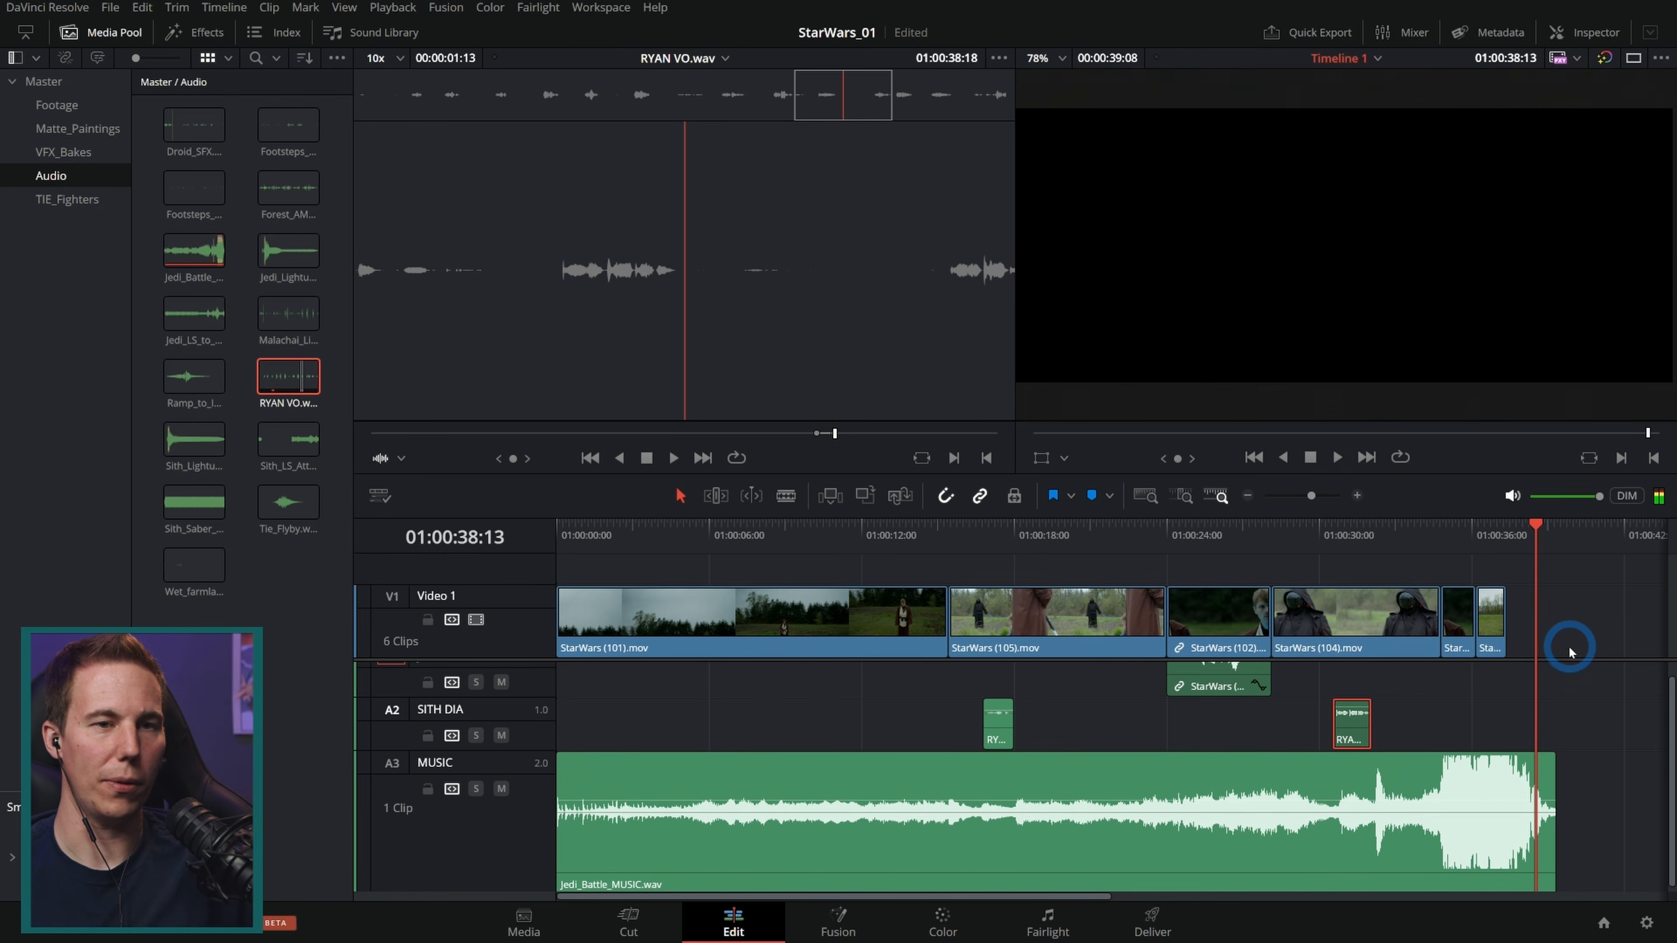
Step: Shrink the audio track heights and move the video/audio divider down to make room above Video 1
{"action": "left_click", "coordinate": [1449, 715]}
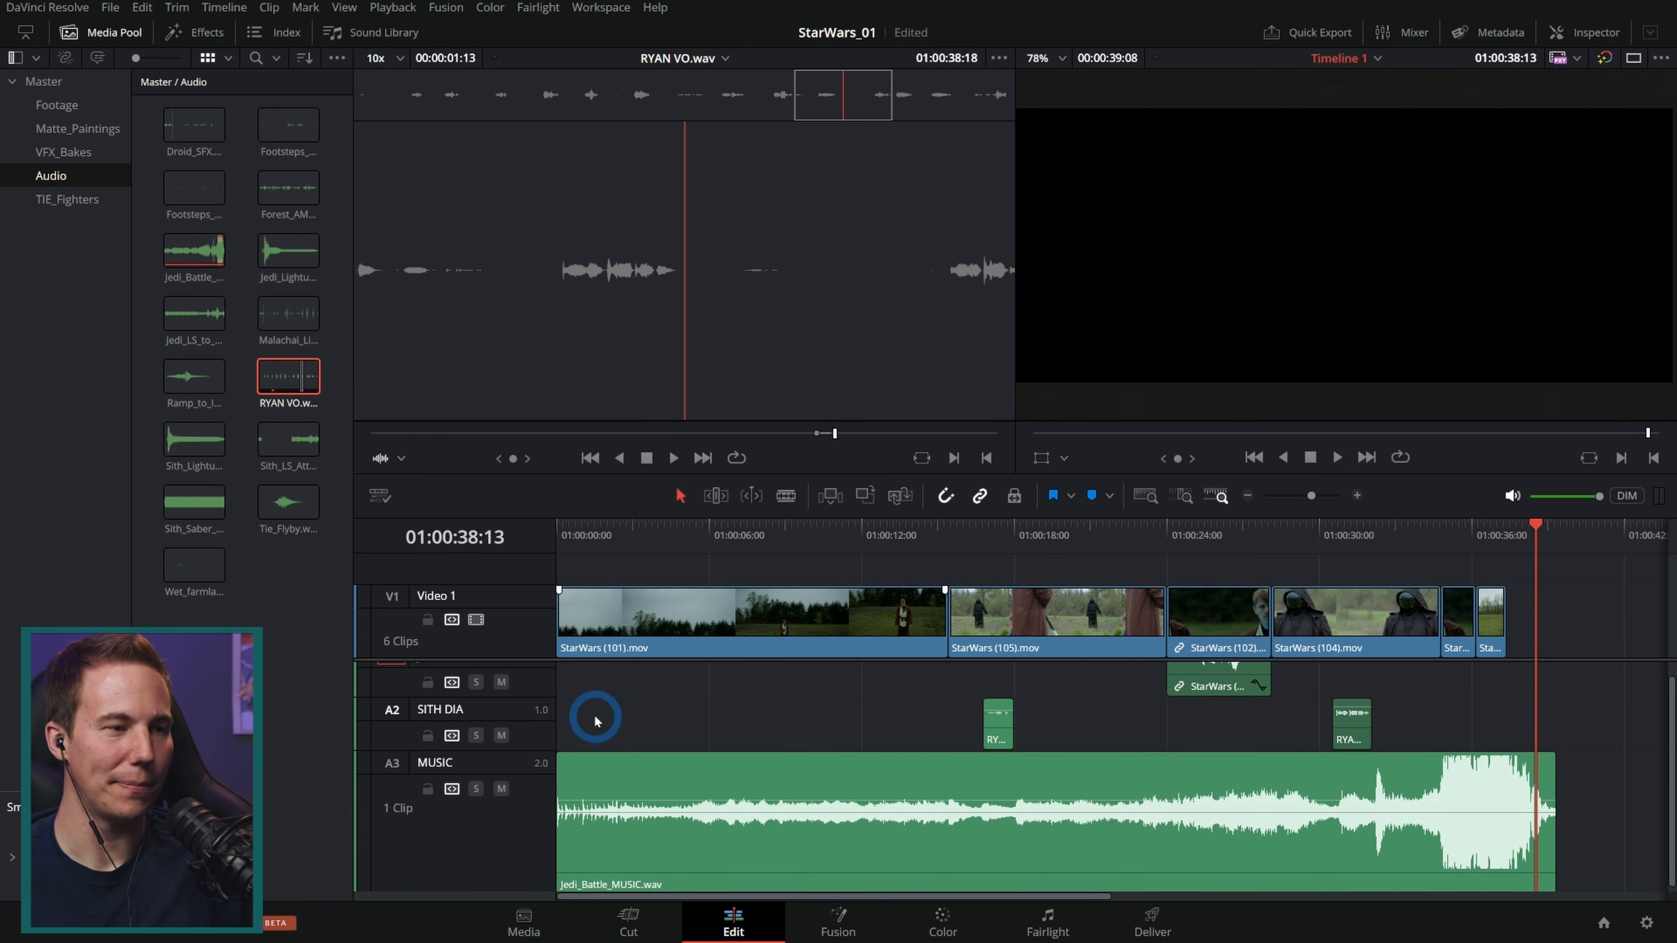
{"action": "scroll", "coordinate": [595, 721], "scroll_direction": "down", "scroll_amount": 5, "text": "shift"}
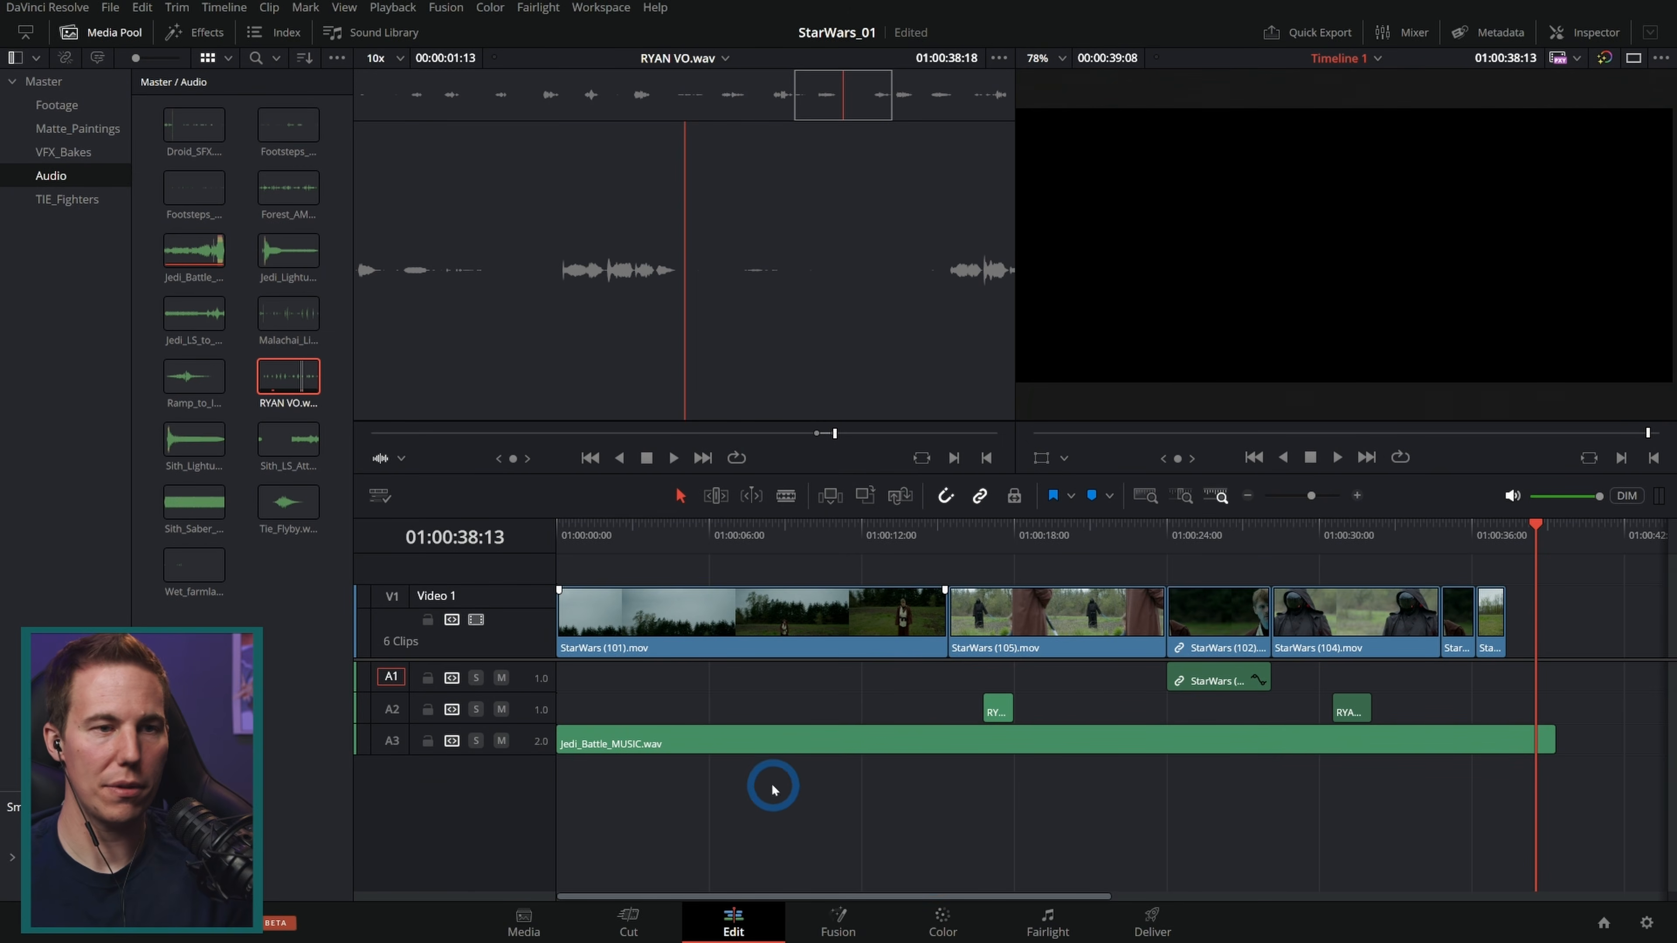
{"action": "left_click_drag", "start_coordinate": [512, 660], "coordinate": [511, 729]}
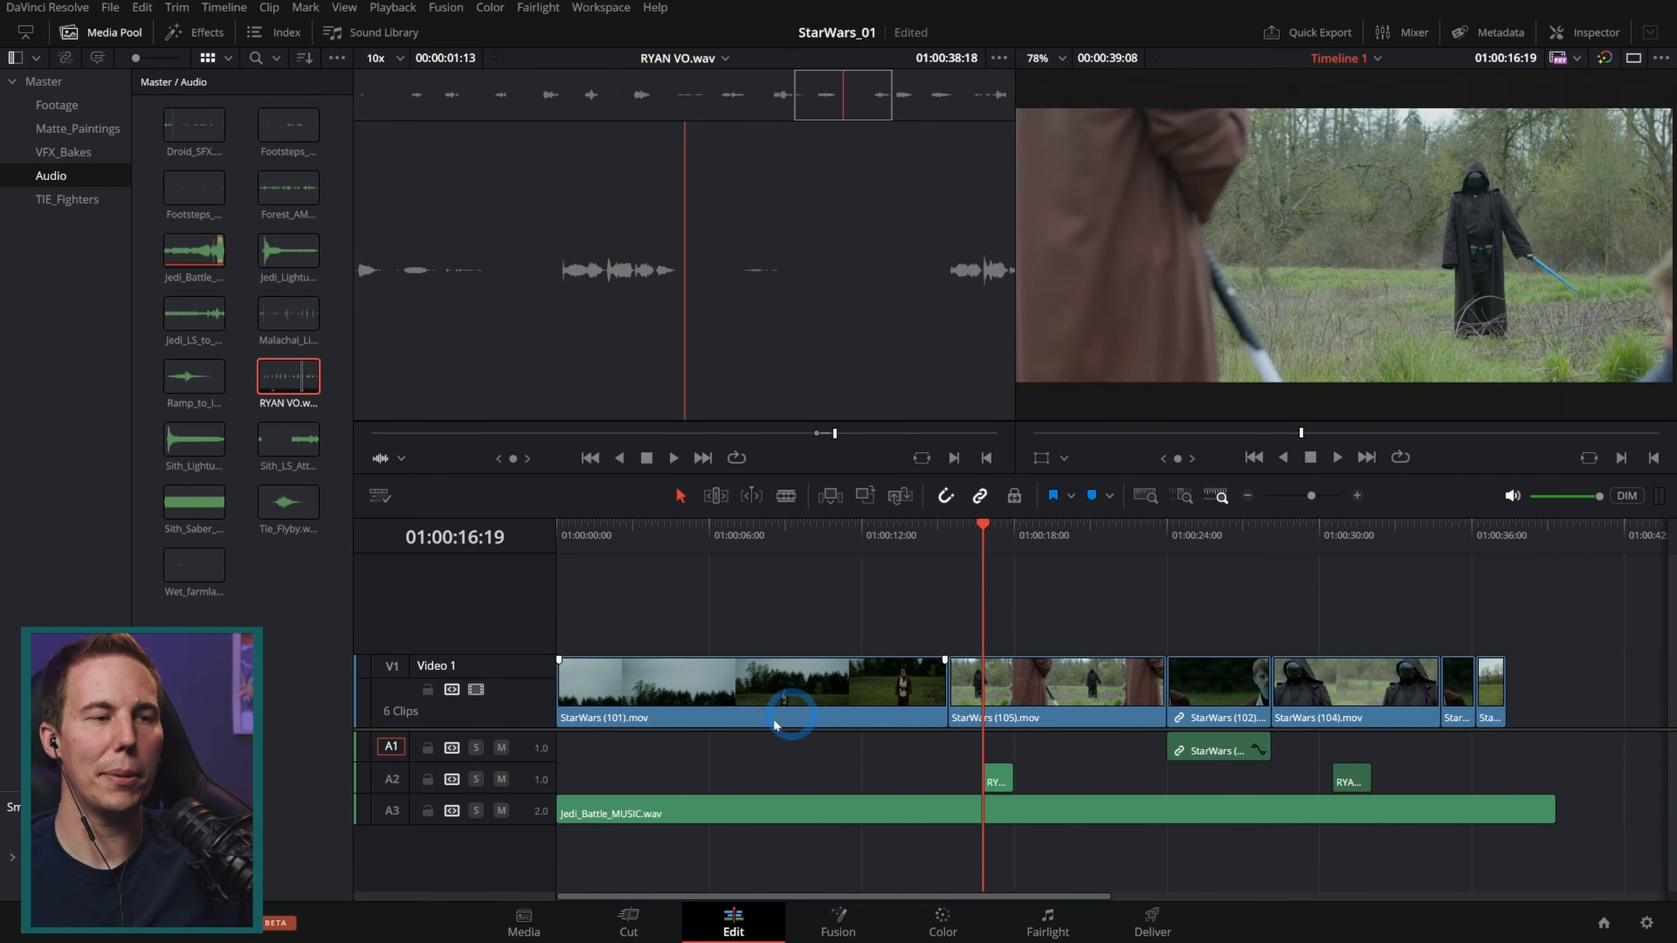
{"action": "left_click_drag", "start_coordinate": [529, 731], "coordinate": [529, 751]}
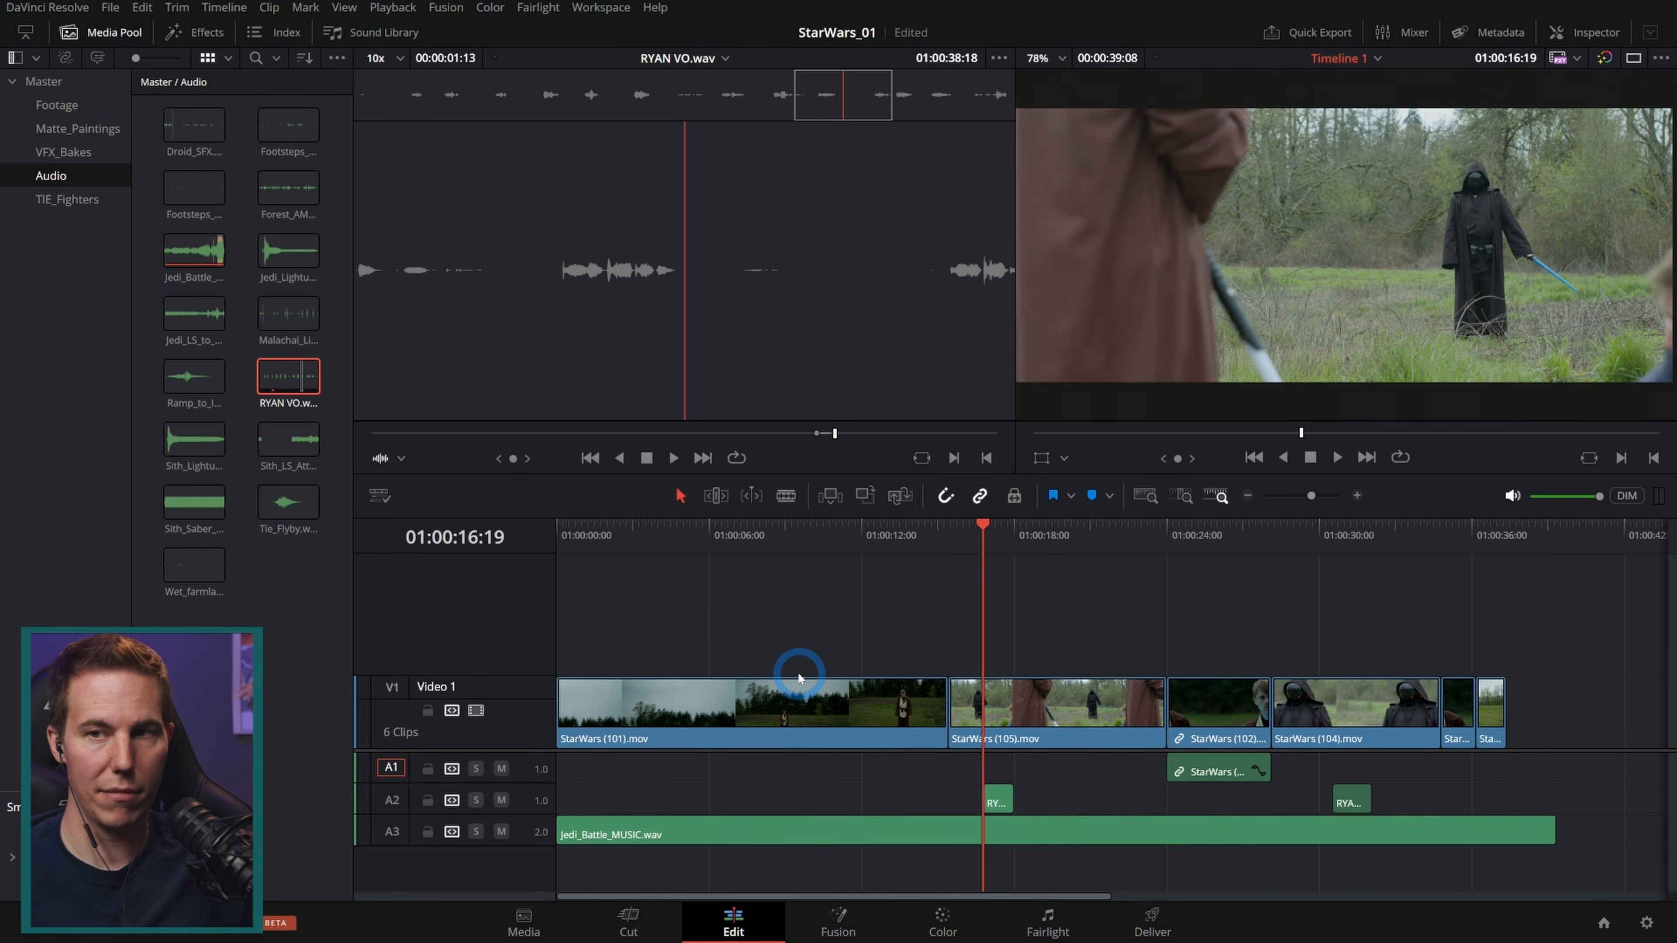
{"action": "mouse_move", "coordinate": [659, 531]}
{"action": "left_mouse_down"}
{"action": "mouse_move", "coordinate": [743, 546]}
{"action": "mouse_move", "coordinate": [653, 546]}
{"action": "left_mouse_up"}
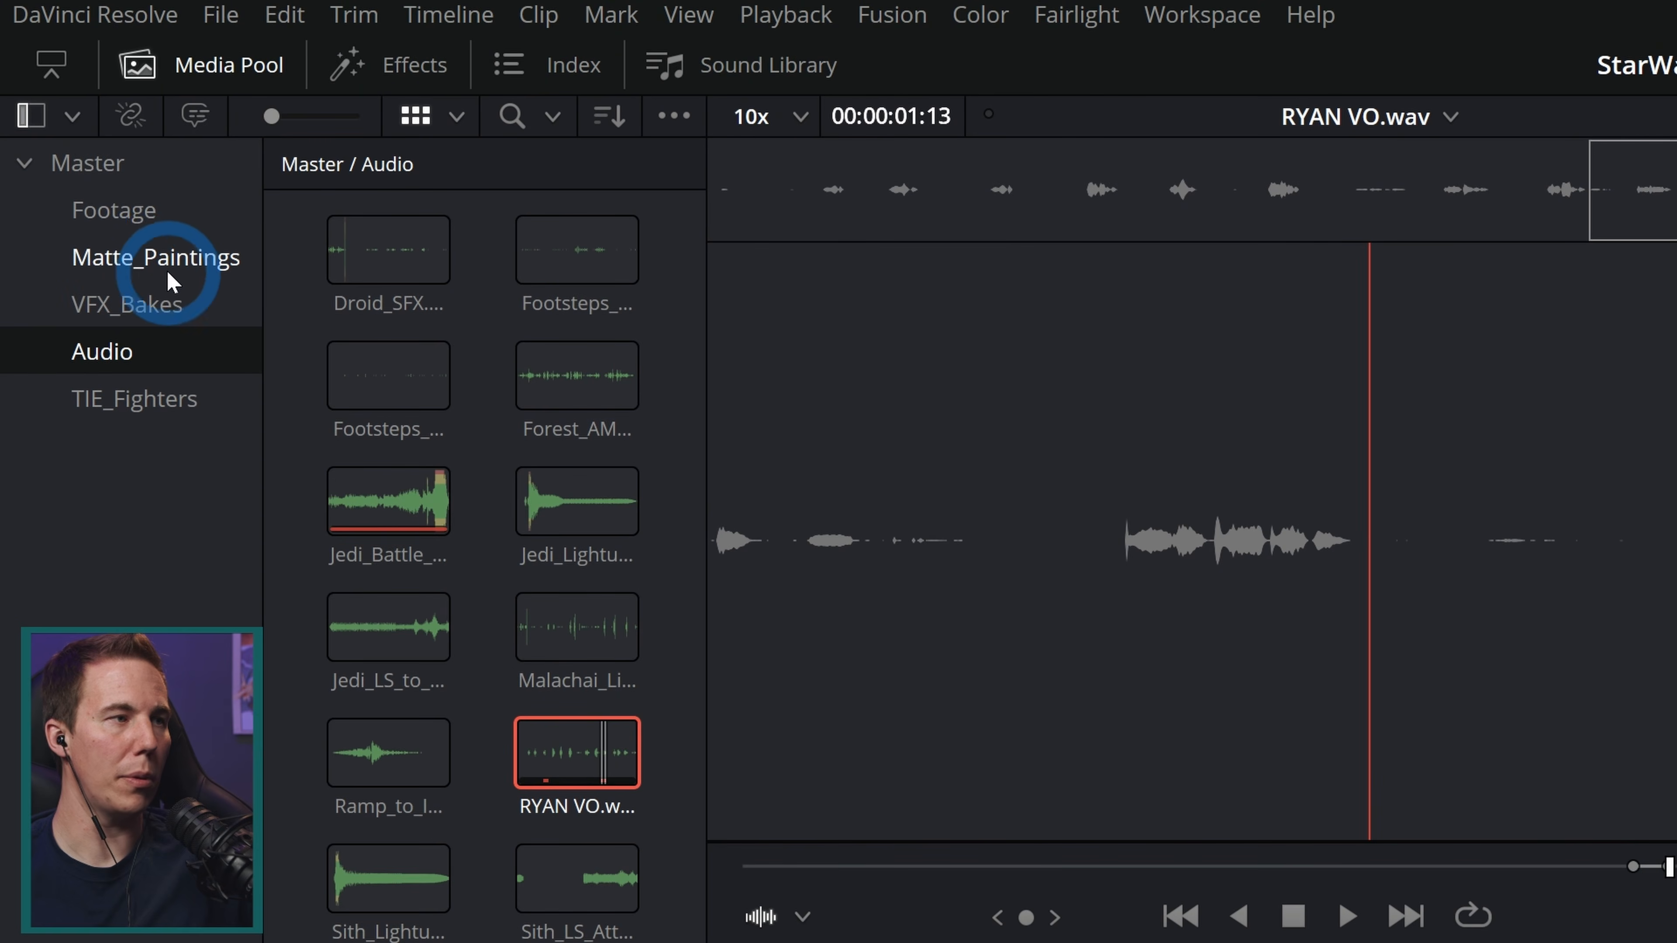
Step: Open the Matte_Paintings bin and place Radar_01.png on a new video track above Video 1 at about 01:00:03
{"action": "left_click", "coordinate": [140, 273]}
{"action": "left_click", "coordinate": [415, 271]}
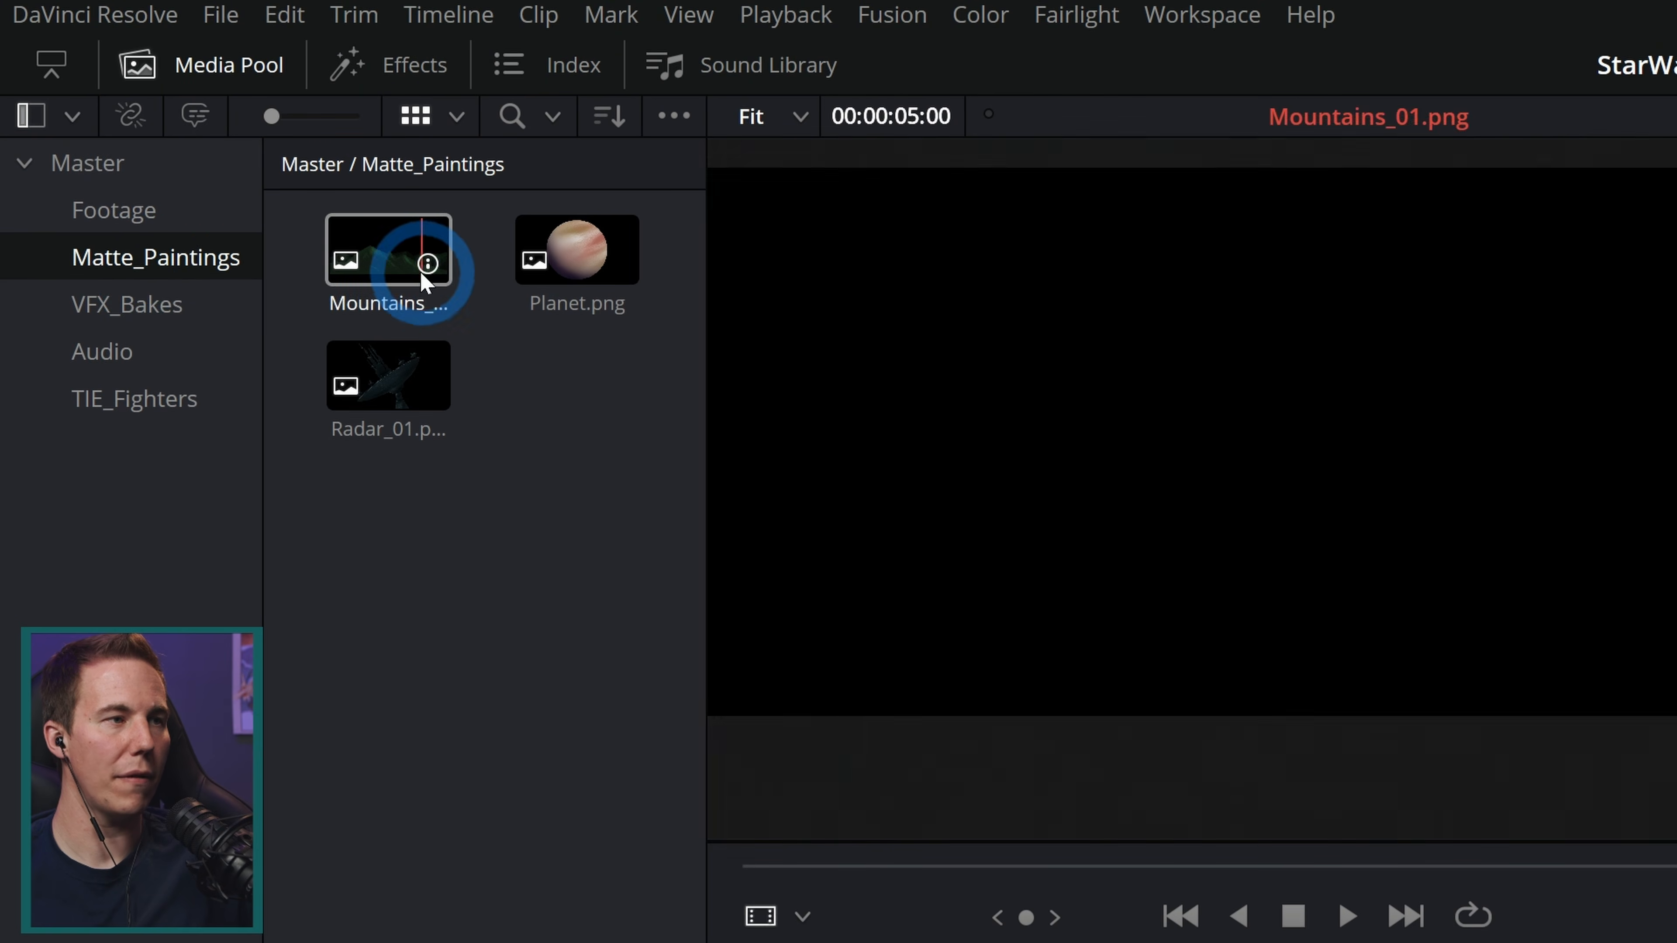
{"action": "mouse_move", "coordinate": [415, 276]}
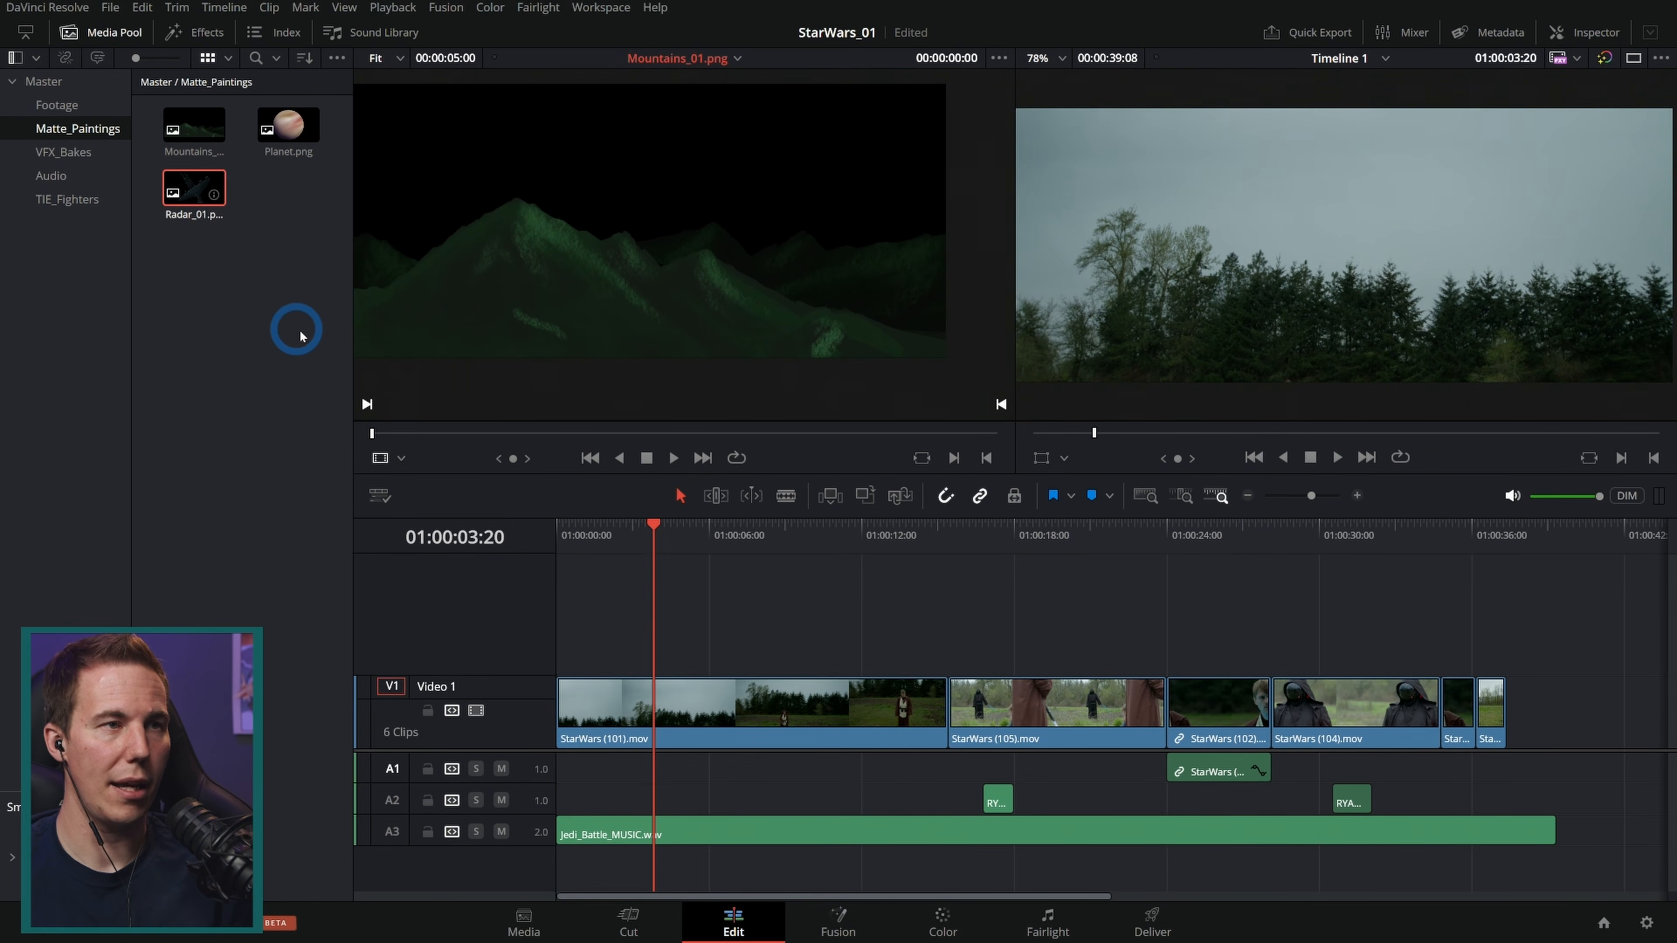
{"action": "left_click_drag", "start_coordinate": [201, 178], "coordinate": [376, 329]}
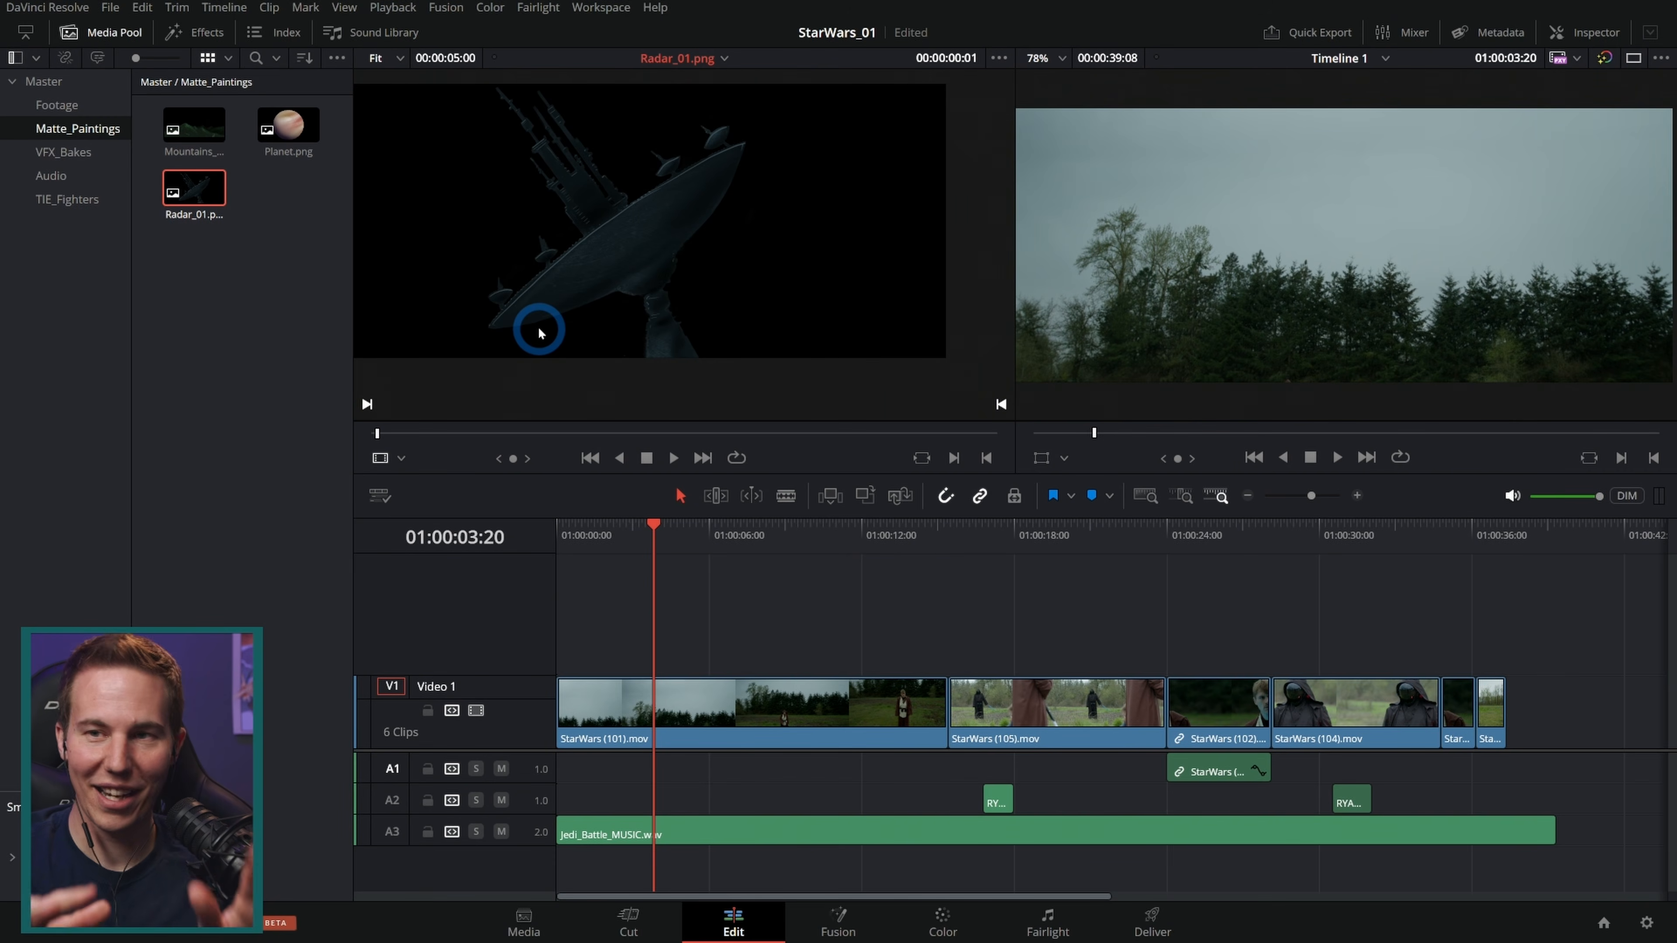
{"action": "left_click_drag", "start_coordinate": [539, 333], "coordinate": [639, 640]}
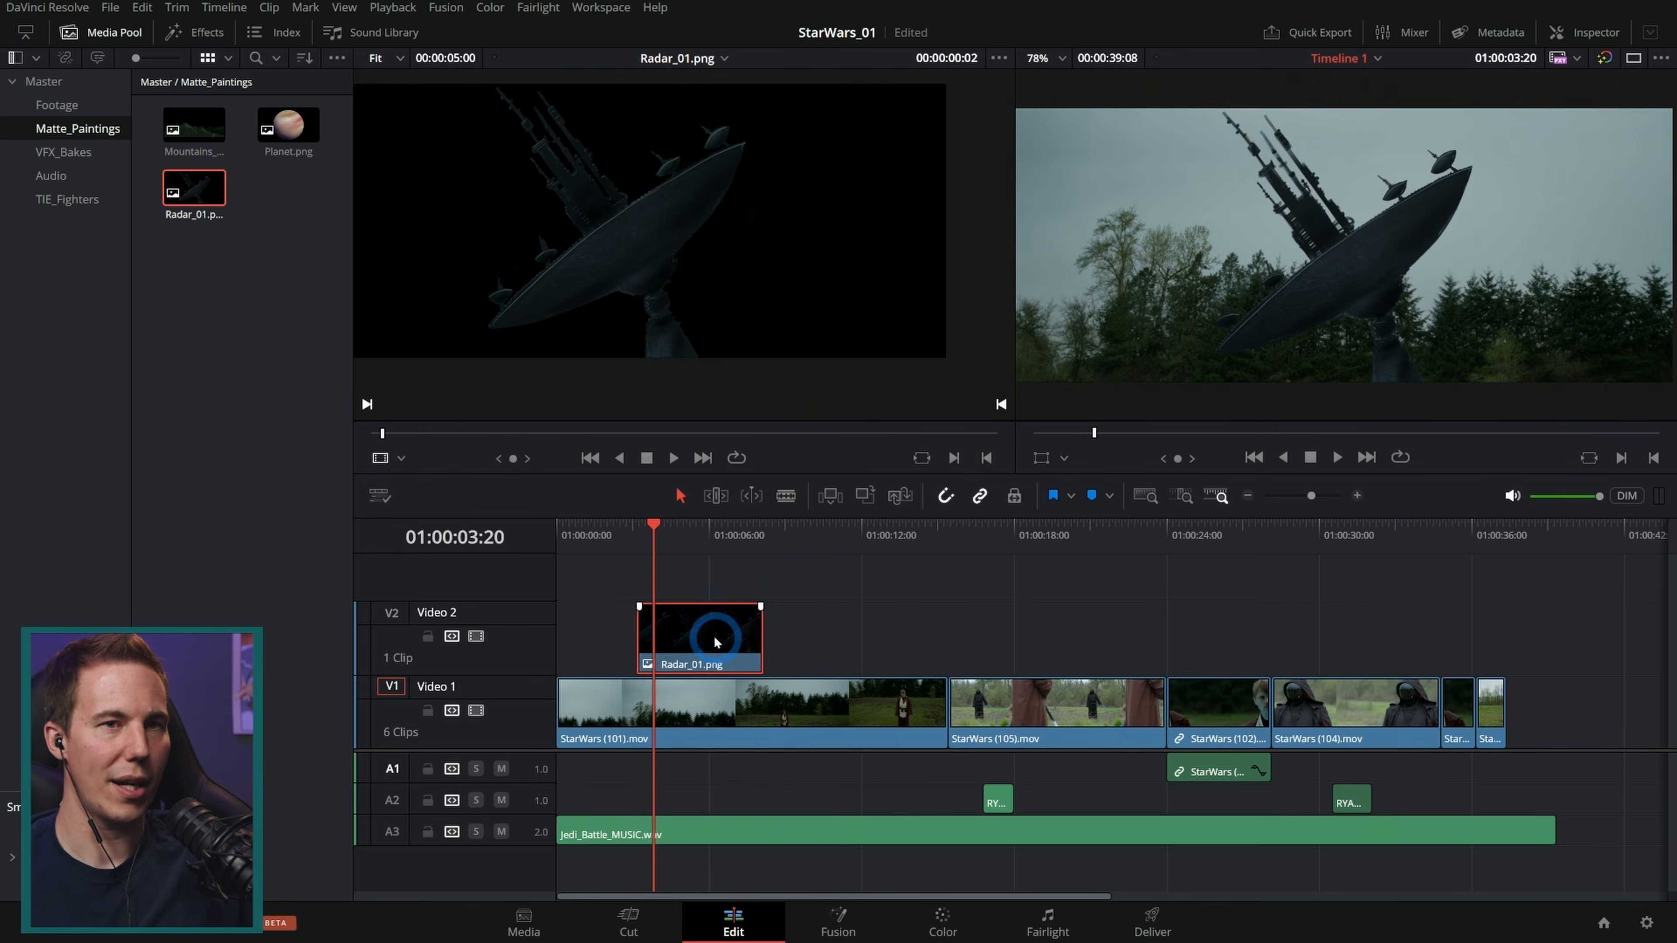
{"action": "left_click", "coordinate": [723, 657]}
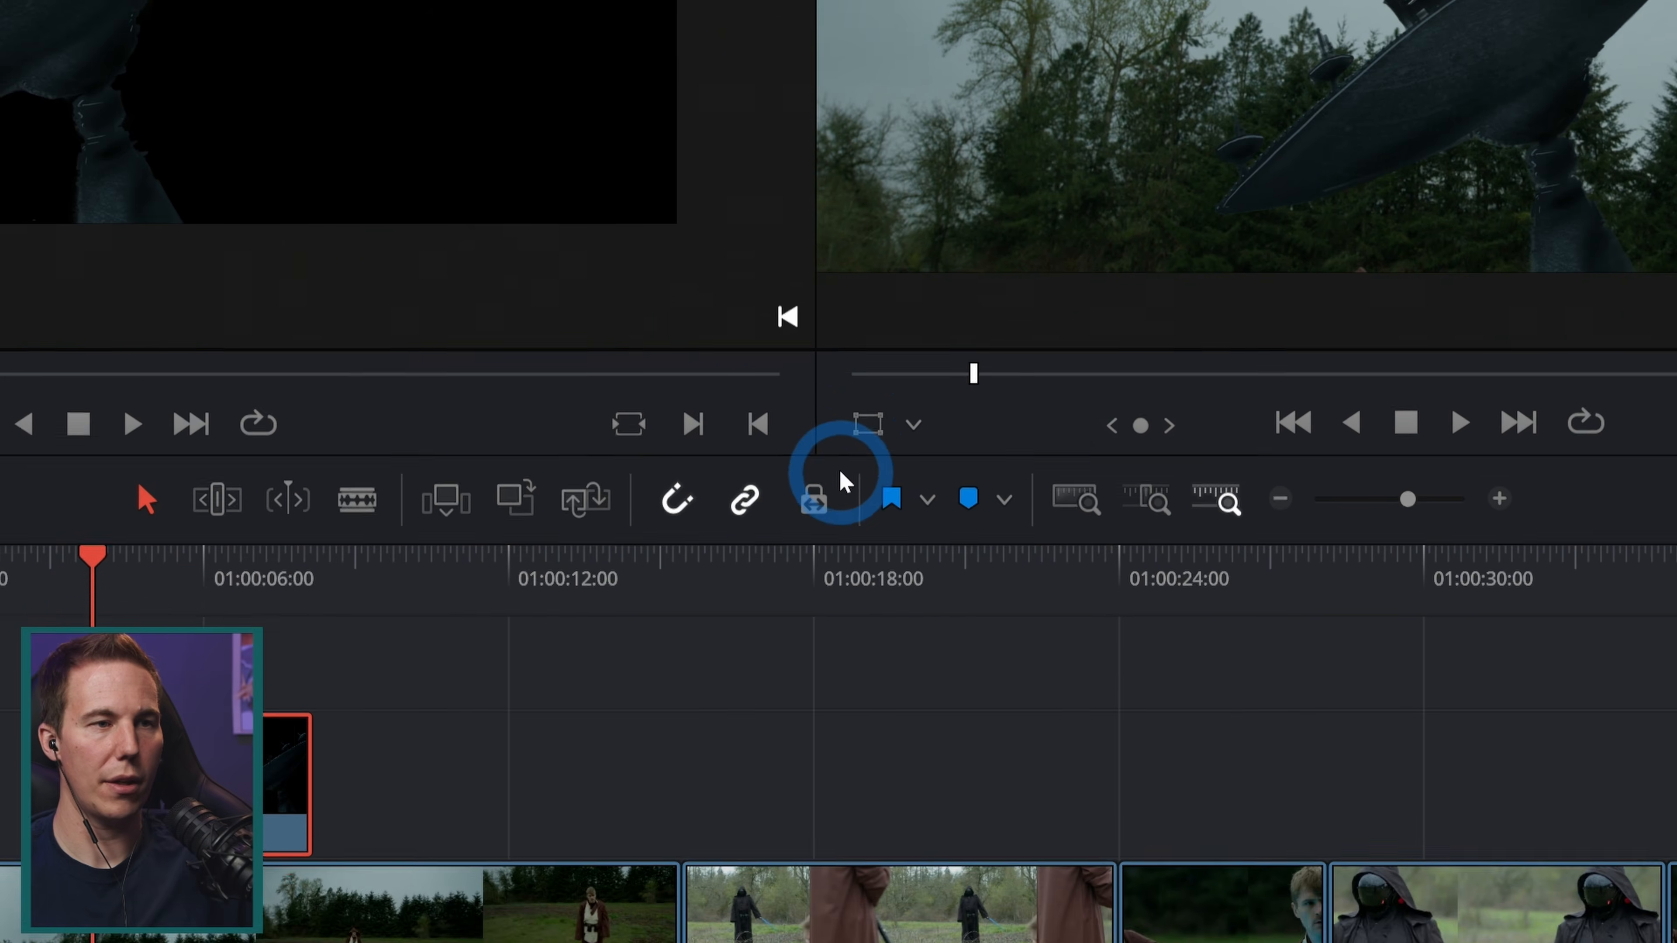
Step: Turn on the viewer transform overlay and scale Radar_01 down, moving it toward the upper right of the frame
{"action": "left_click", "coordinate": [838, 474]}
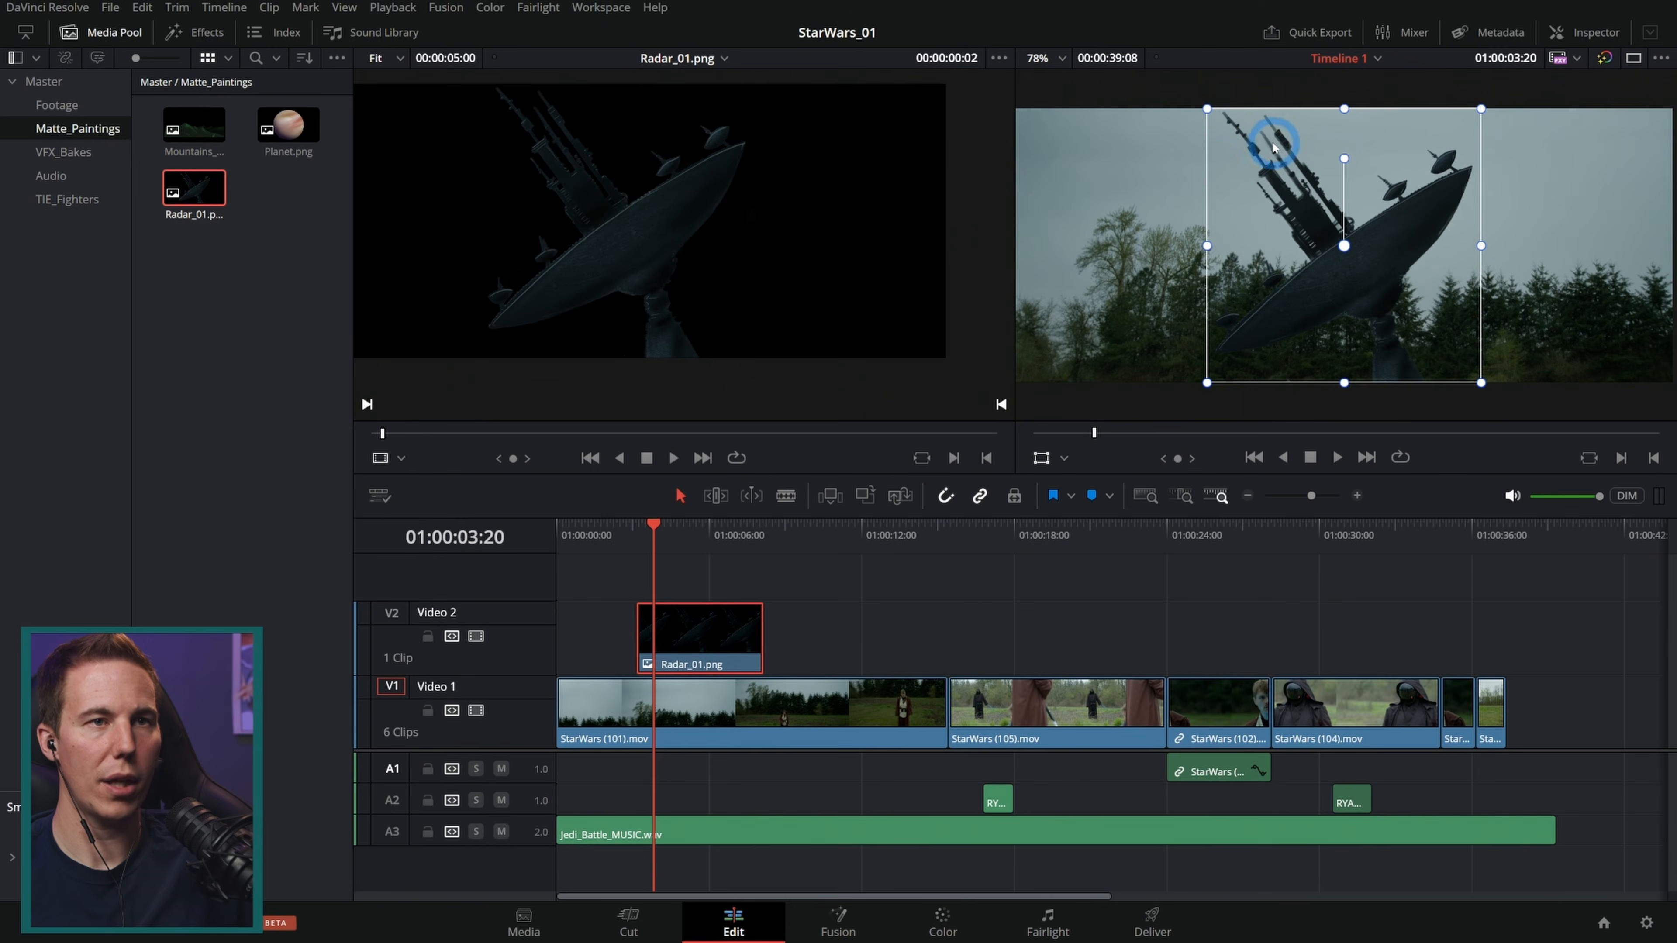
{"action": "left_click_drag", "start_coordinate": [1207, 108], "coordinate": [1236, 142]}
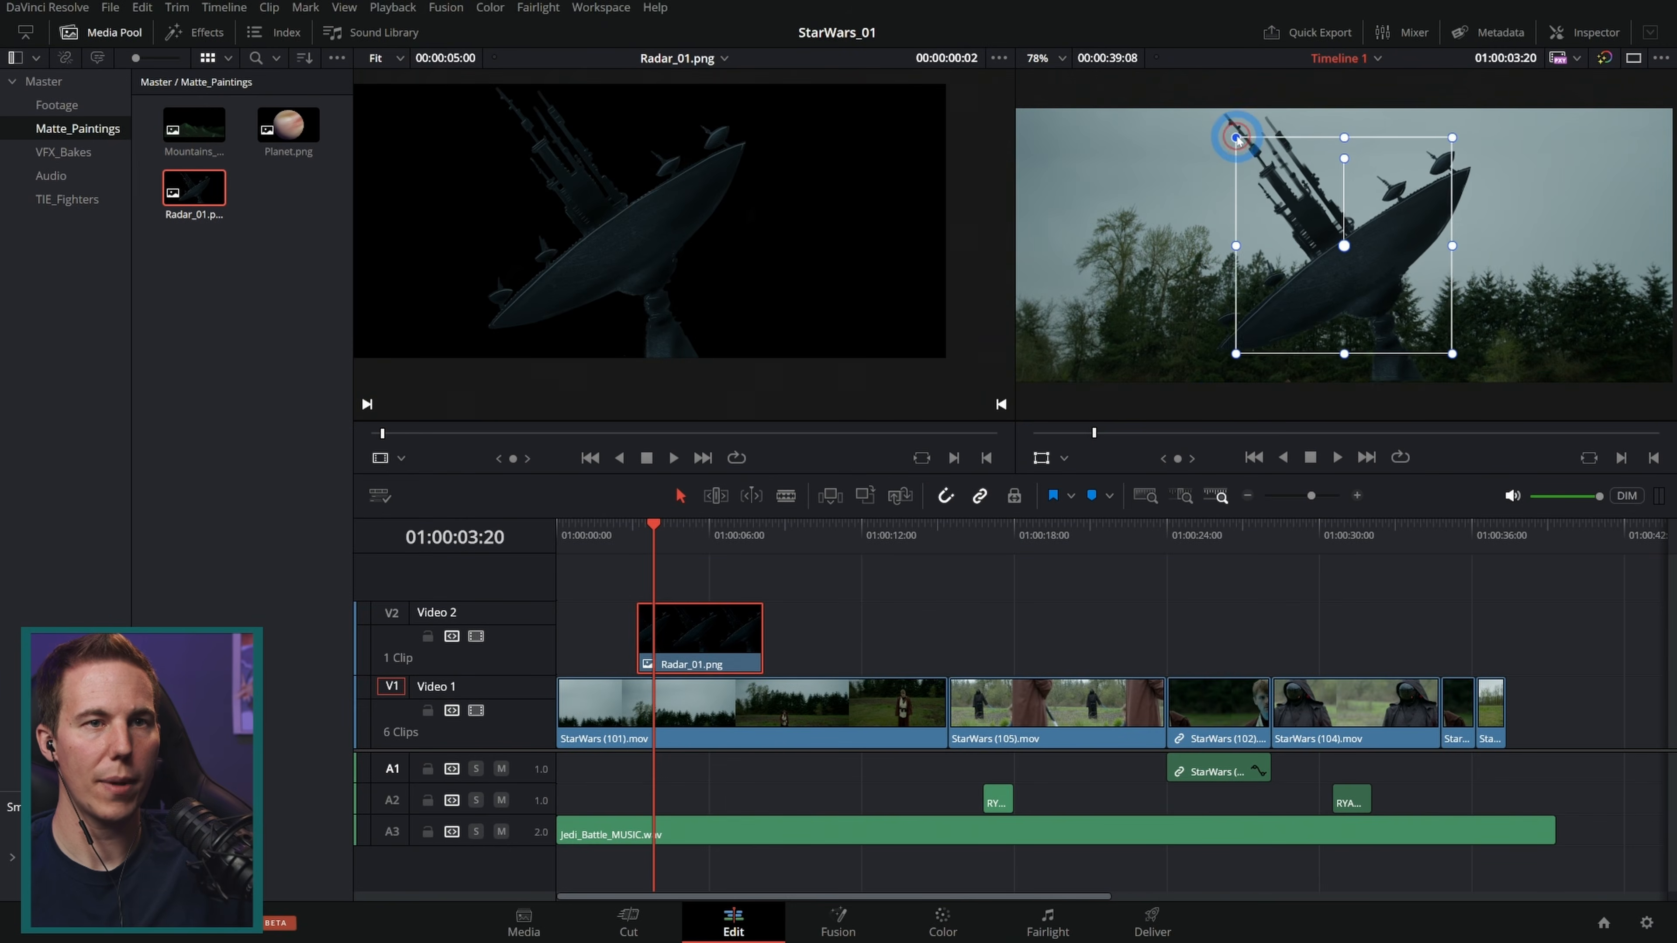
{"action": "left_click_drag", "start_coordinate": [1348, 277], "coordinate": [1532, 258]}
Step: Lower the Radar_01.png clip's opacity to about 36 in the Inspector
{"action": "left_click", "coordinate": [1584, 32]}
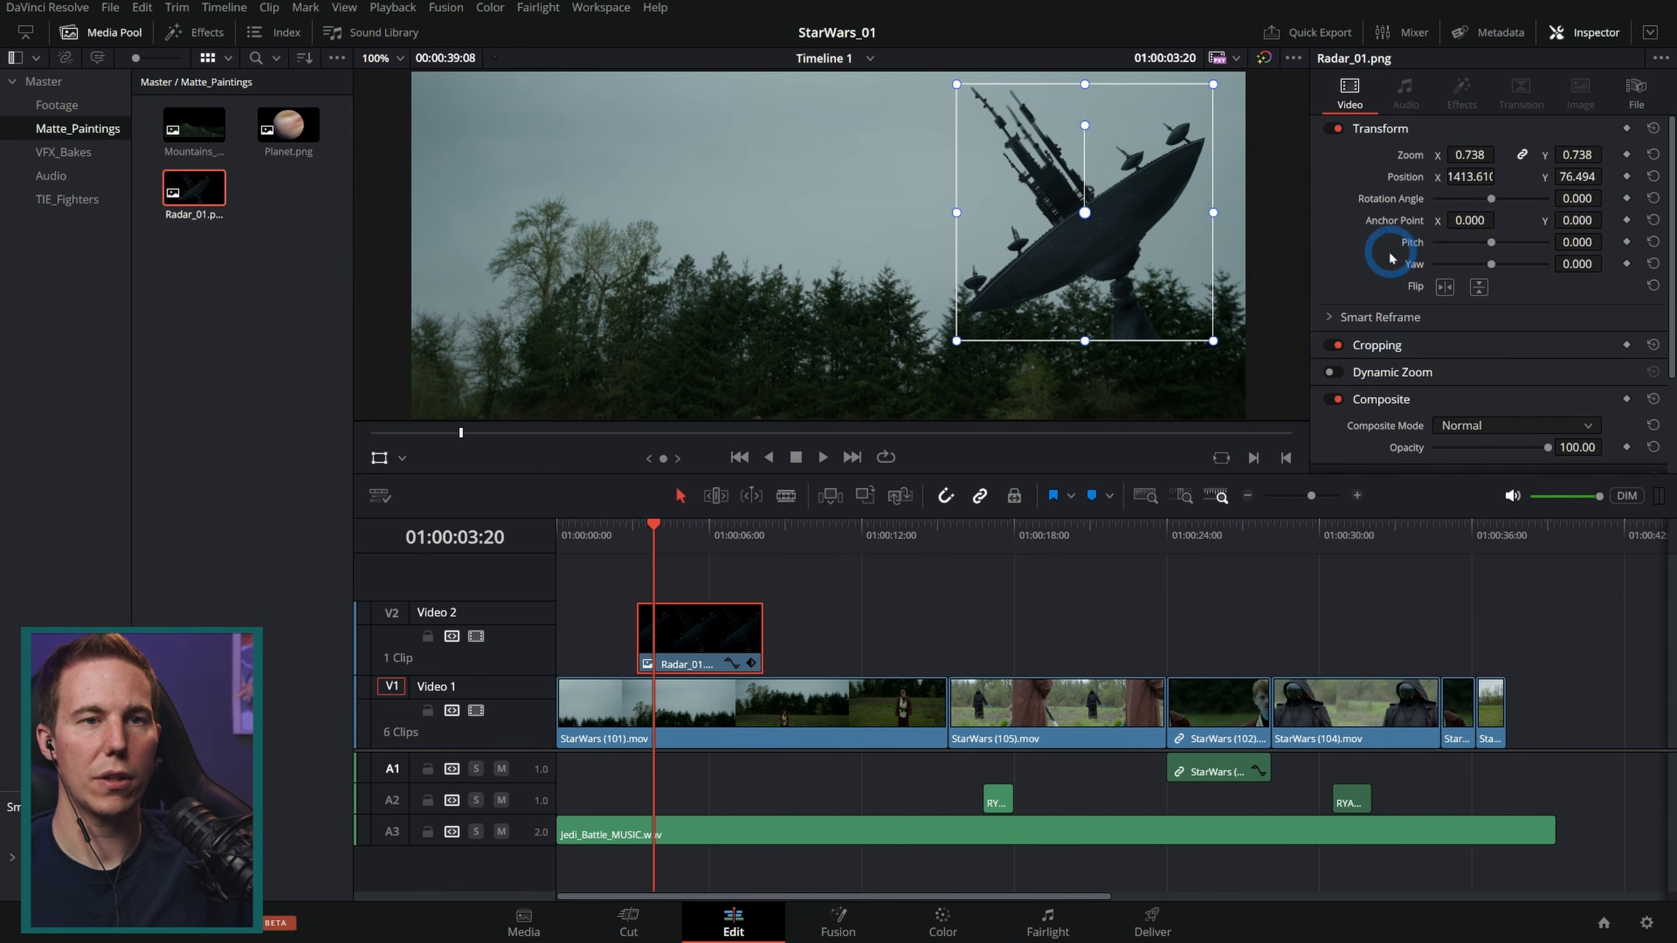
{"action": "scroll", "coordinate": [1390, 258], "scroll_direction": "down", "scroll_amount": 3}
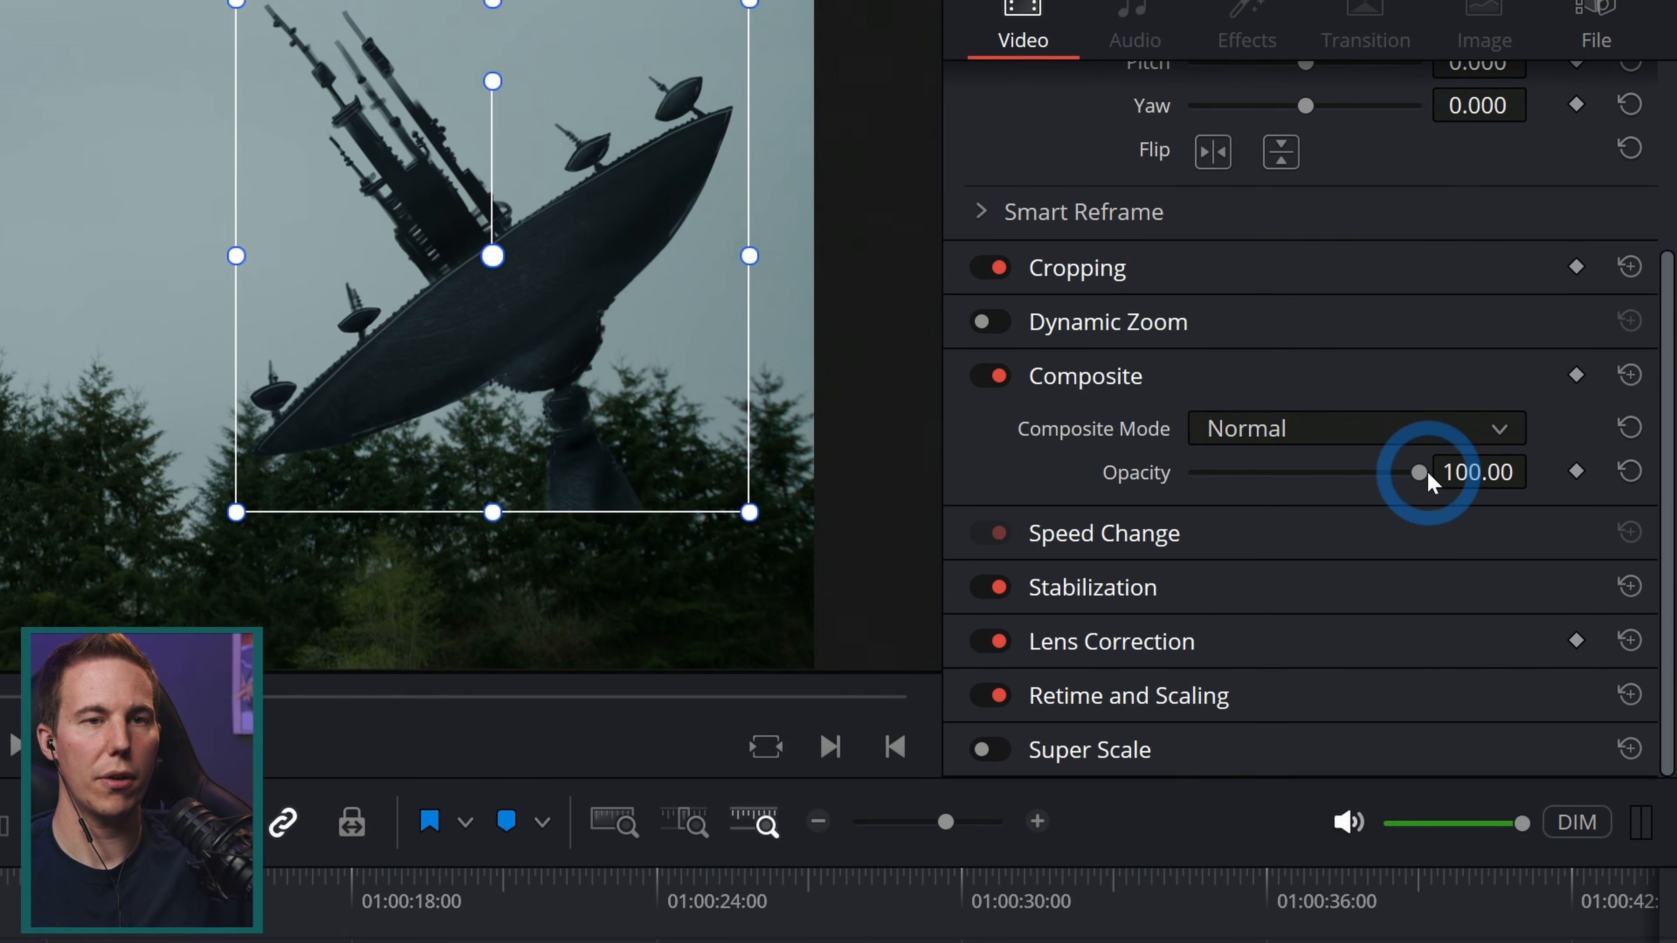
{"action": "left_click_drag", "start_coordinate": [1426, 469], "coordinate": [1269, 469]}
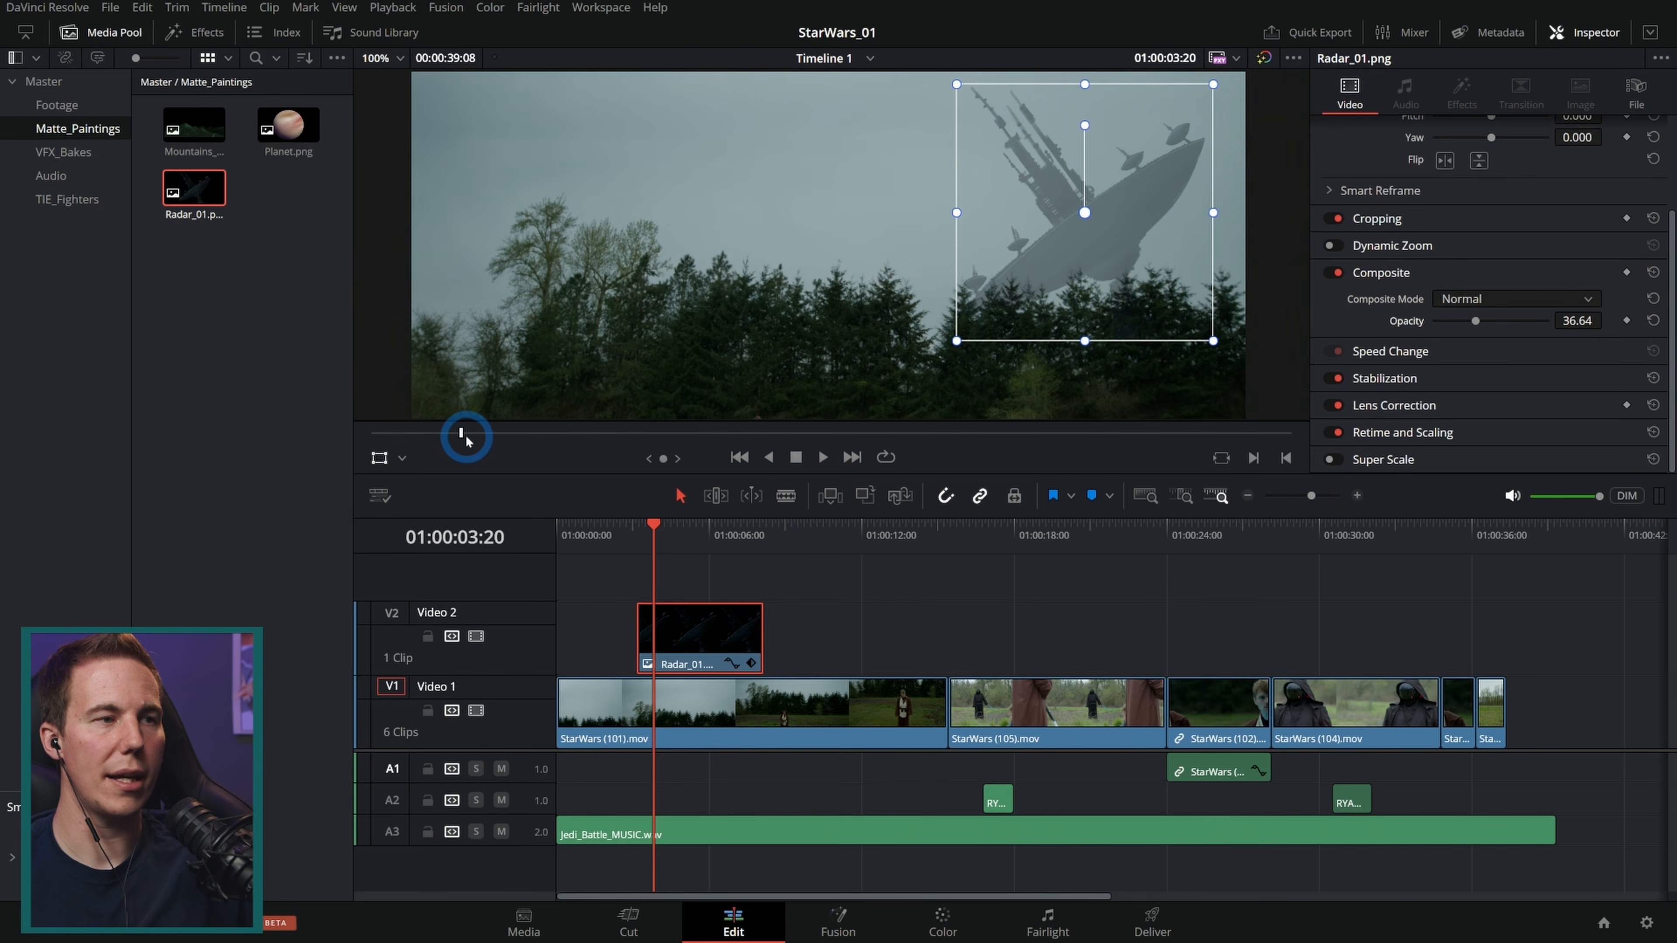
{"action": "mouse_move", "coordinate": [465, 436]}
{"action": "left_mouse_down"}
{"action": "mouse_move", "coordinate": [424, 433]}
{"action": "mouse_move", "coordinate": [446, 434]}
{"action": "left_mouse_up"}
{"action": "left_click", "coordinate": [682, 630]}
{"action": "left_click_drag", "start_coordinate": [682, 629], "coordinate": [665, 629]}
{"action": "left_click", "coordinate": [639, 542]}
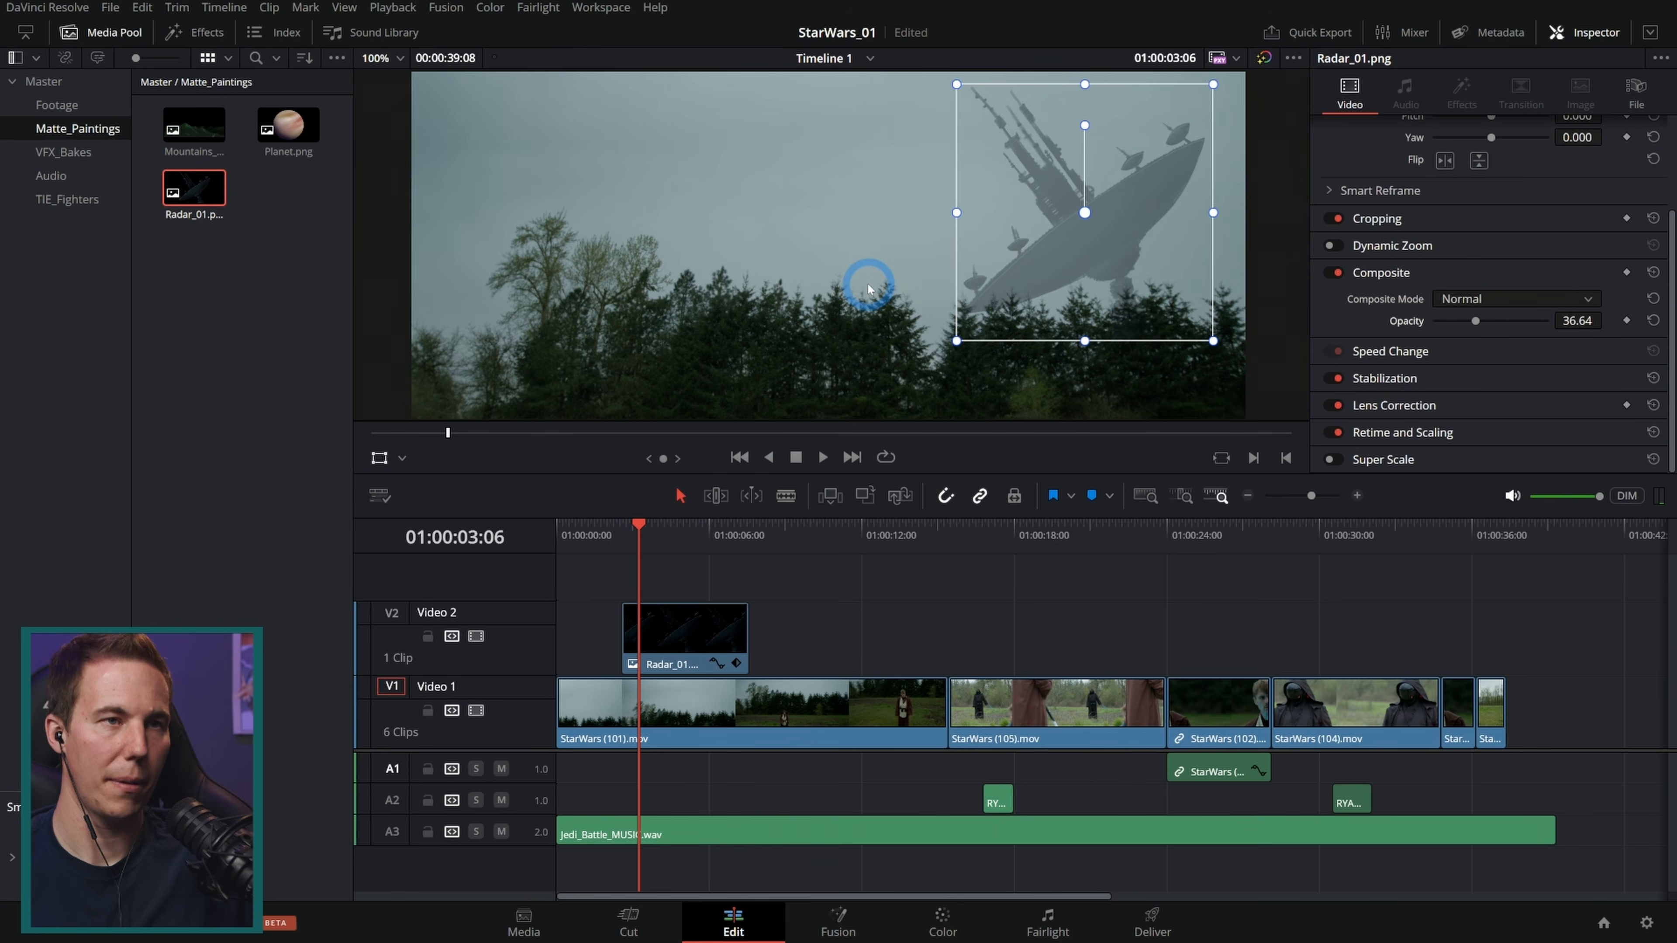
Step: Duplicate the Radar_01 clip onto a track above, then shrink it, move it to the left and flip it horizontally
{"action": "left_click", "coordinate": [703, 638]}
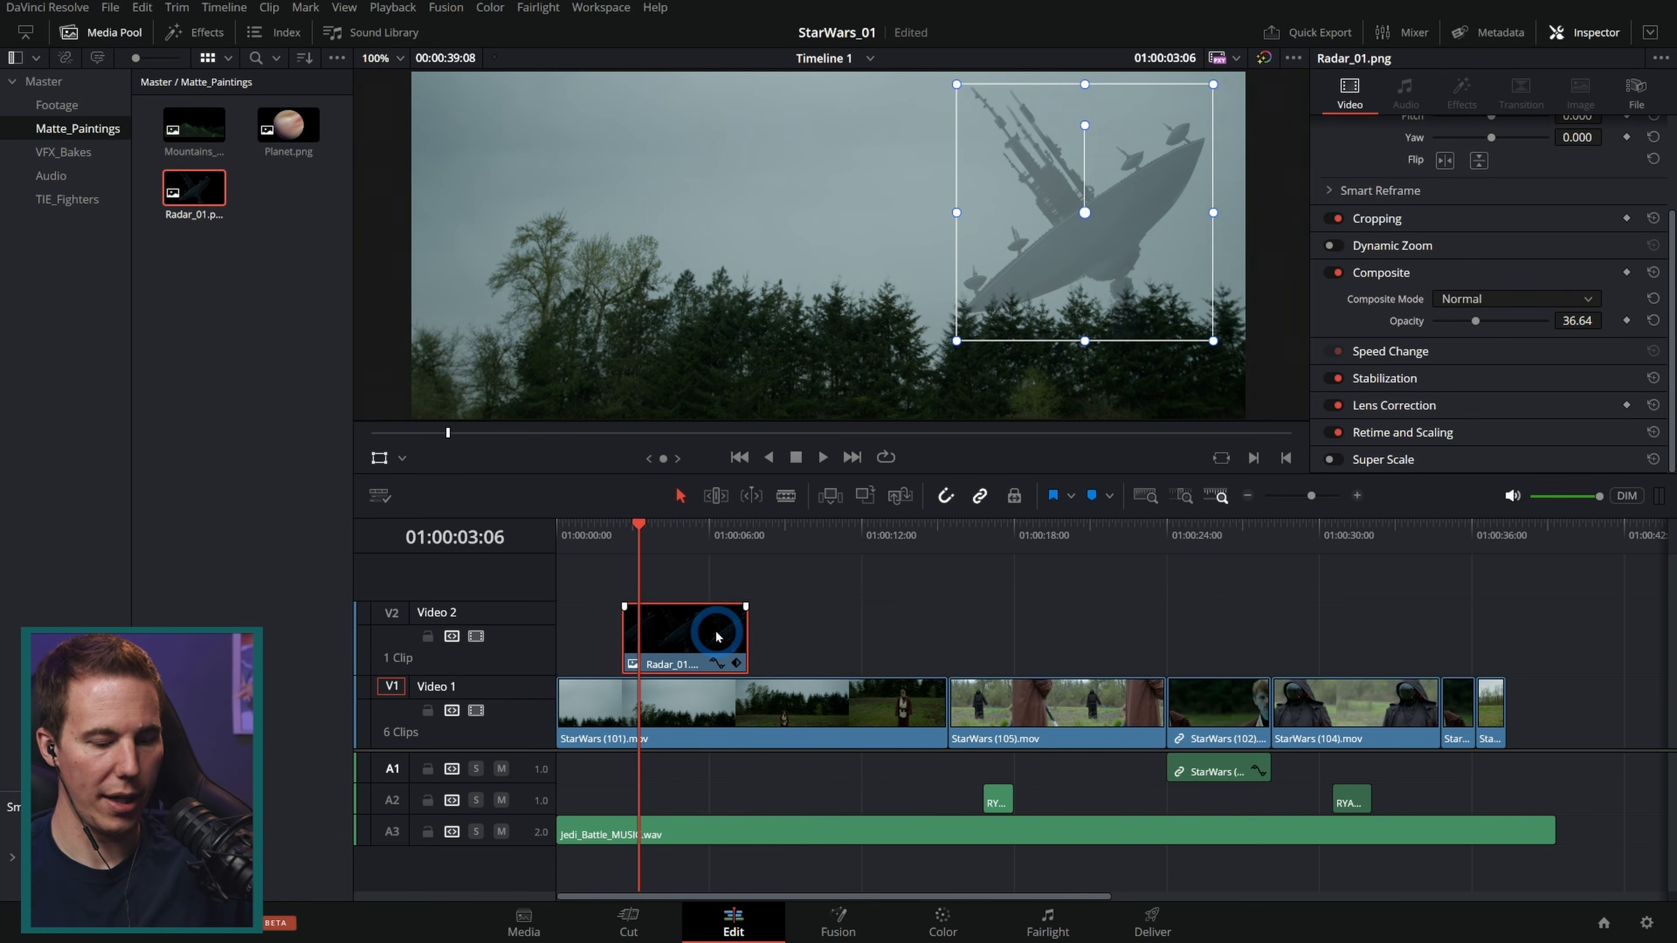
{"action": "left_click_drag", "start_coordinate": [730, 637], "coordinate": [729, 578]}
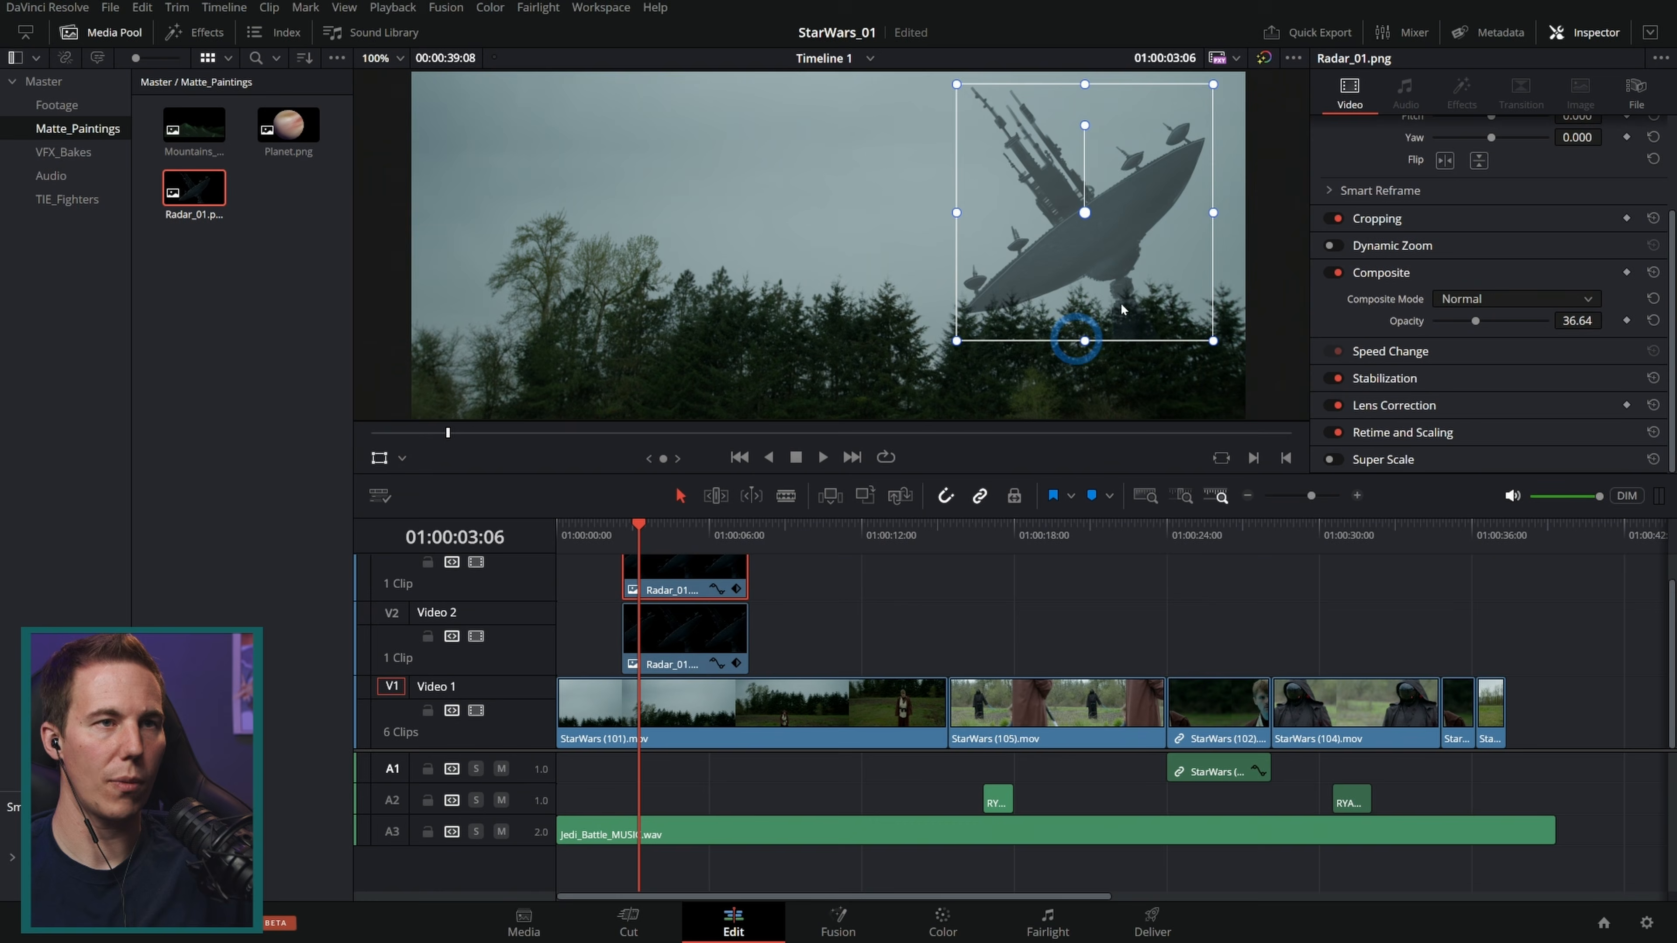
{"action": "left_click_drag", "start_coordinate": [1215, 84], "coordinate": [466, 314]}
{"action": "left_click", "coordinate": [1445, 161]}
Step: Place Mountains_01.png on a new video track above the Radar clips at about 01:00:03
{"action": "left_click", "coordinate": [297, 141]}
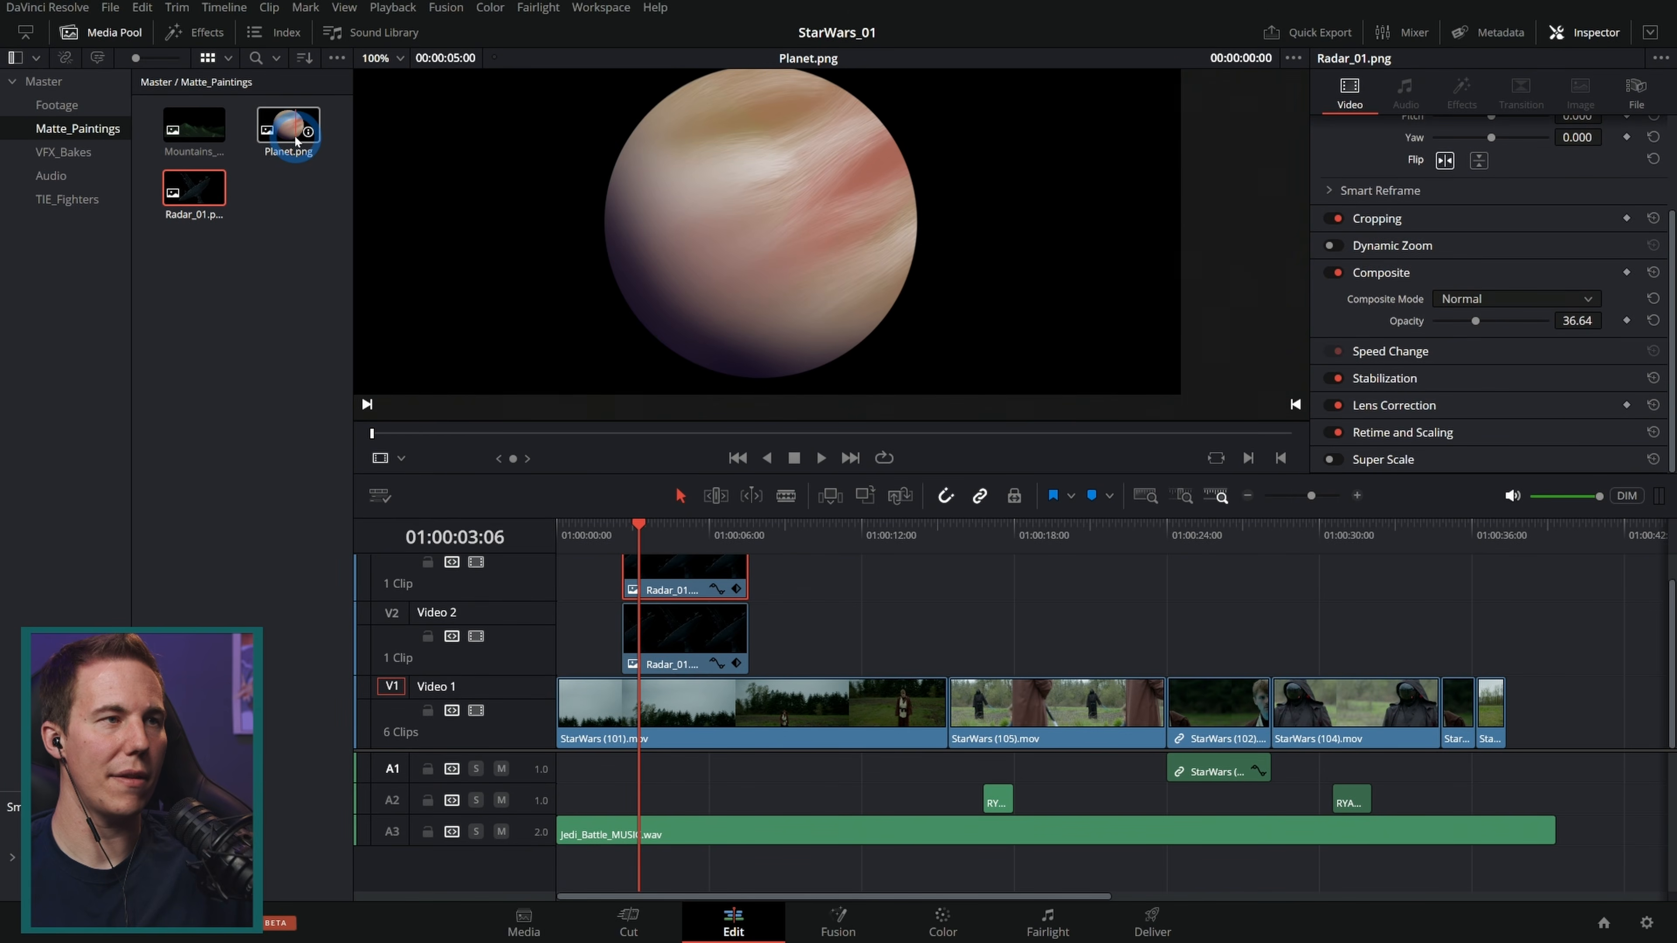
{"action": "double_click", "coordinate": [693, 634]}
{"action": "left_click", "coordinate": [596, 532]}
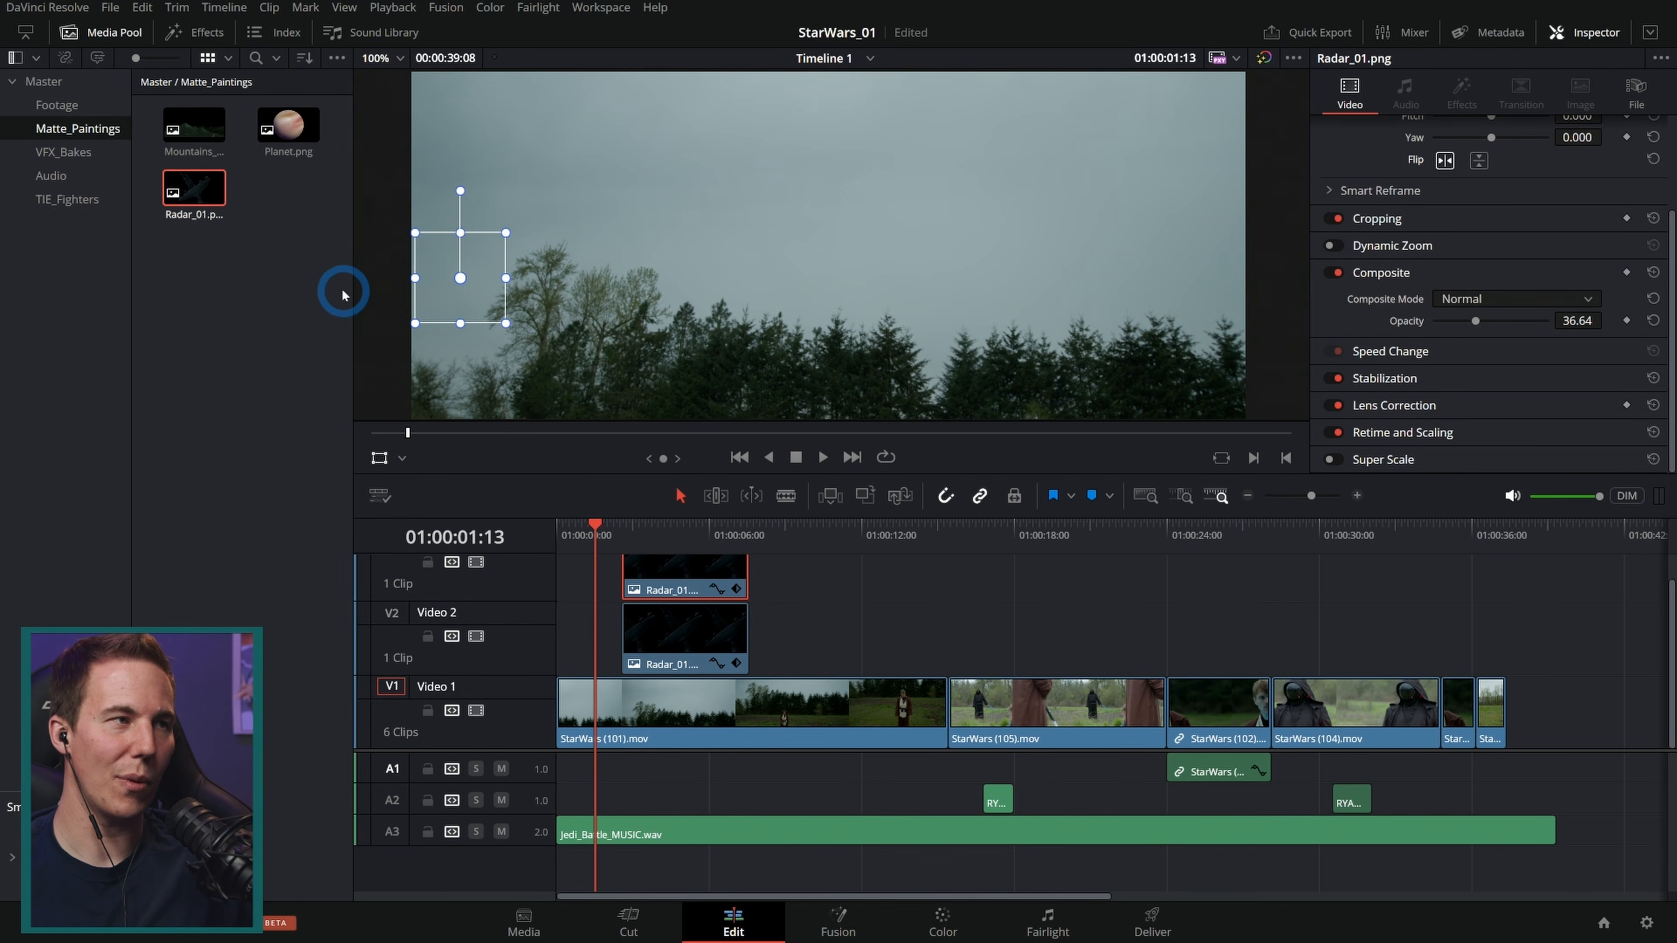
{"action": "left_click_drag", "start_coordinate": [193, 125], "coordinate": [708, 598]}
{"action": "left_click", "coordinate": [679, 534]}
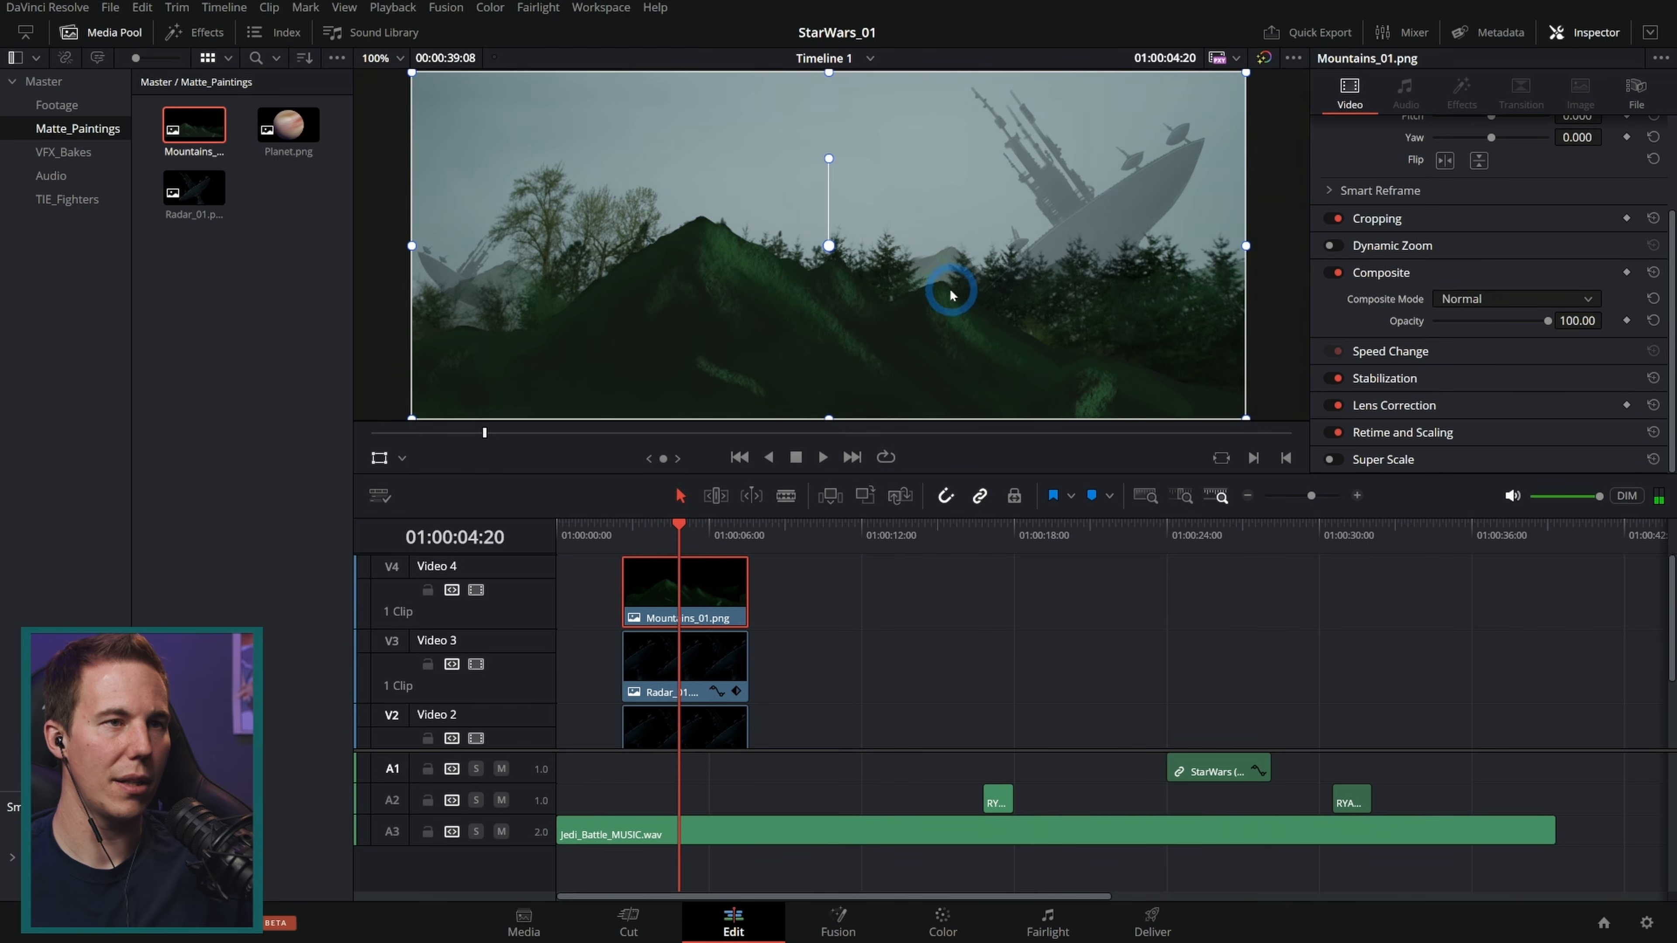
Step: Raise the mountains higher in the frame and lower their opacity to about 34
{"action": "mouse_move", "coordinate": [1018, 390]}
{"action": "left_mouse_down"}
{"action": "mouse_move", "coordinate": [981, 194]}
{"action": "mouse_move", "coordinate": [955, 247]}
{"action": "mouse_move", "coordinate": [967, 344]}
{"action": "left_mouse_up"}
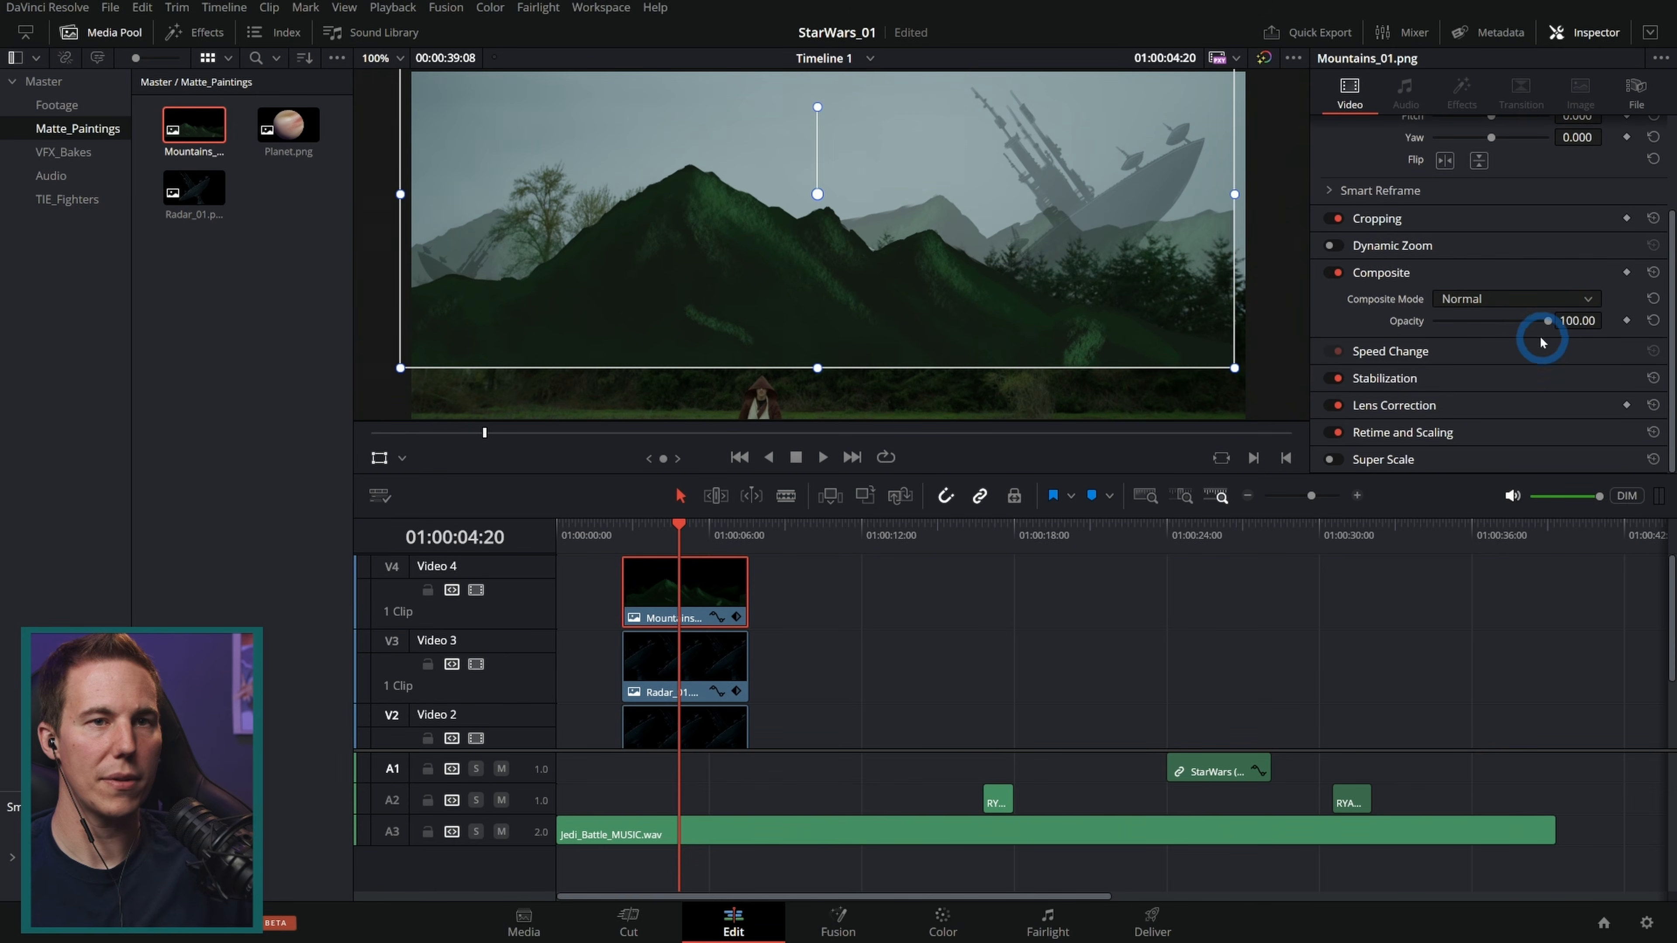
{"action": "left_click_drag", "start_coordinate": [1547, 321], "coordinate": [1464, 330]}
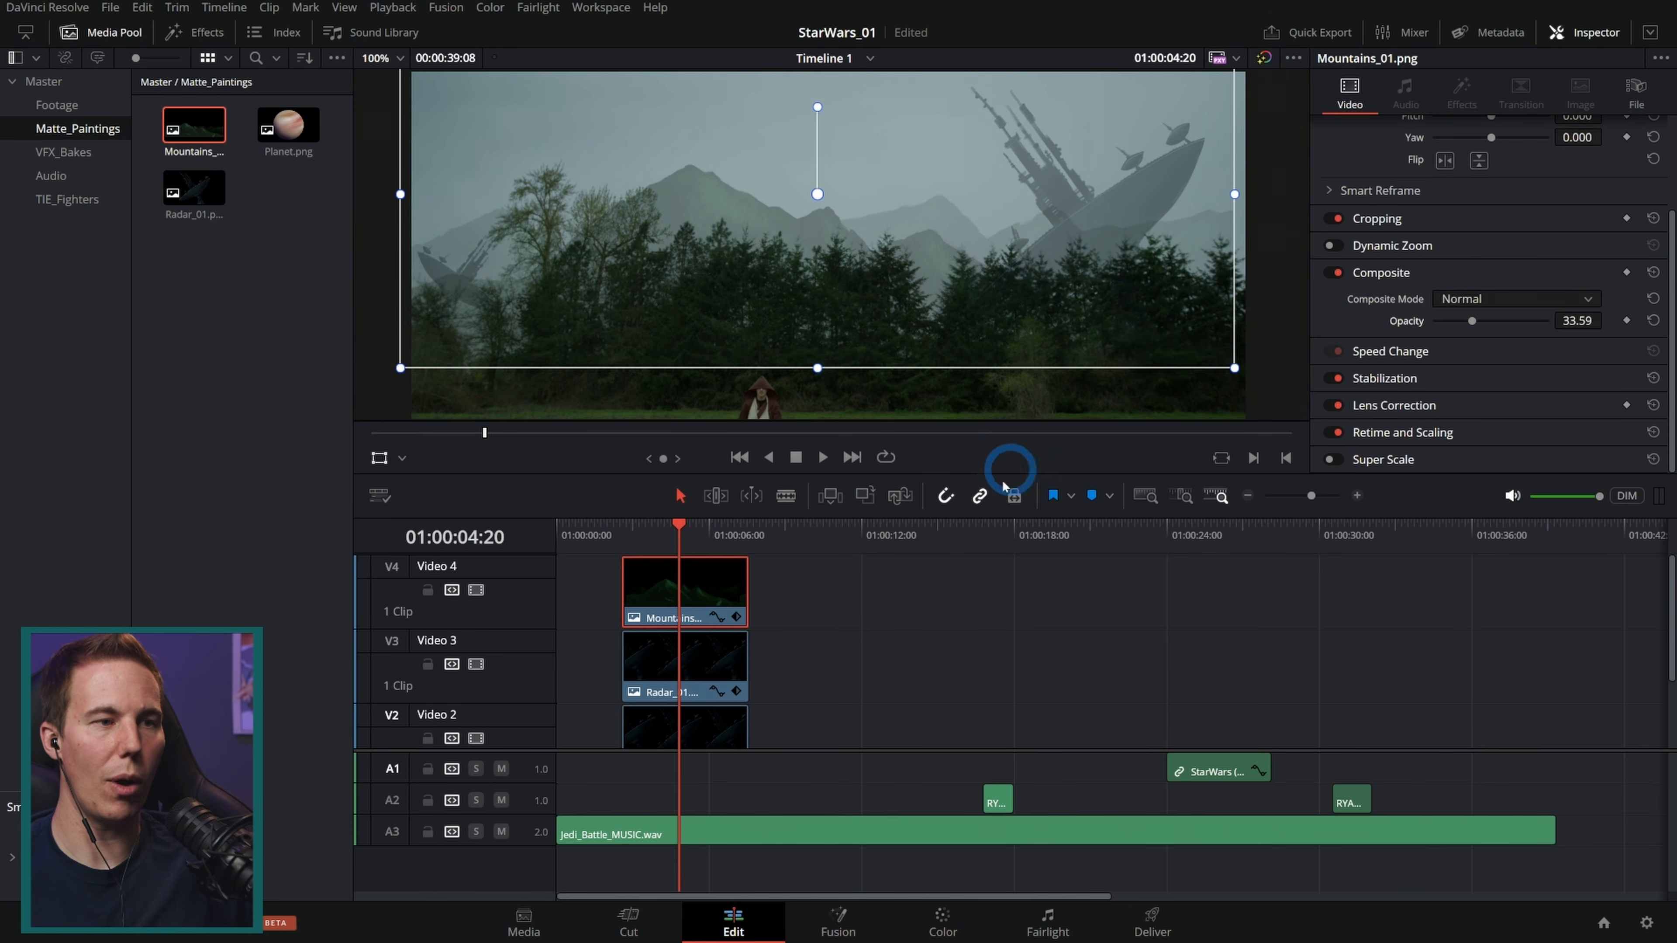
Step: Open the TIE_Fighters bin and place TIE_Back.png on a new video track above the Mountains clip
{"action": "left_click", "coordinate": [699, 527]}
{"action": "left_click_drag", "start_coordinate": [700, 532], "coordinate": [667, 524]}
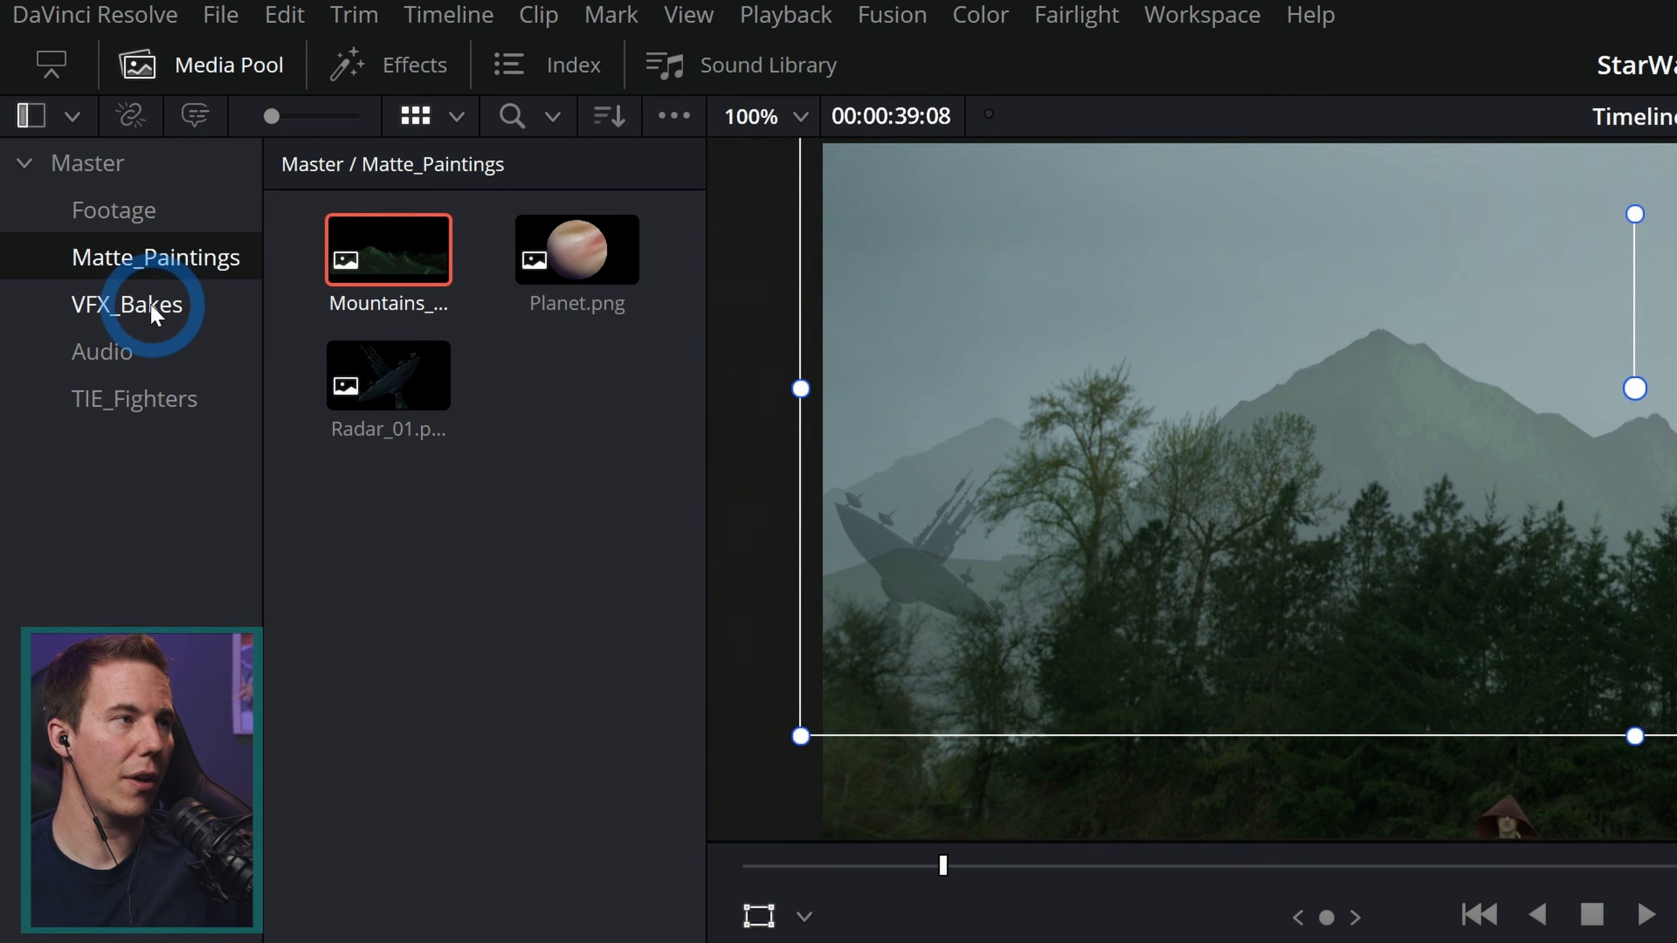
{"action": "left_click", "coordinate": [76, 202]}
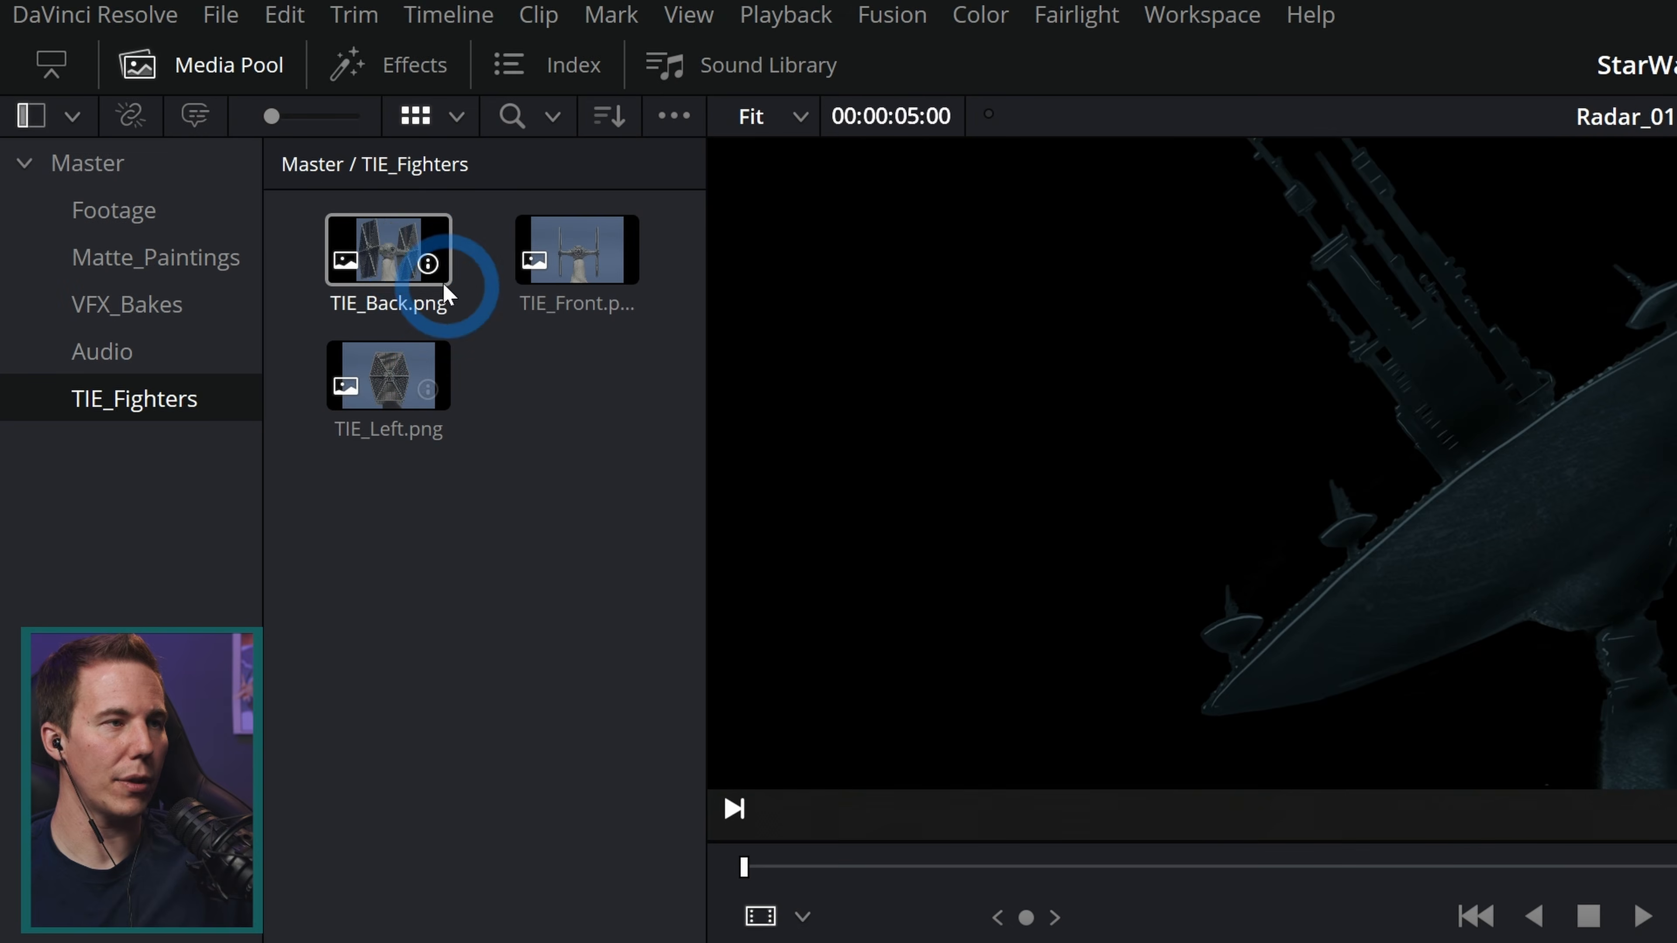
{"action": "left_click", "coordinate": [415, 261]}
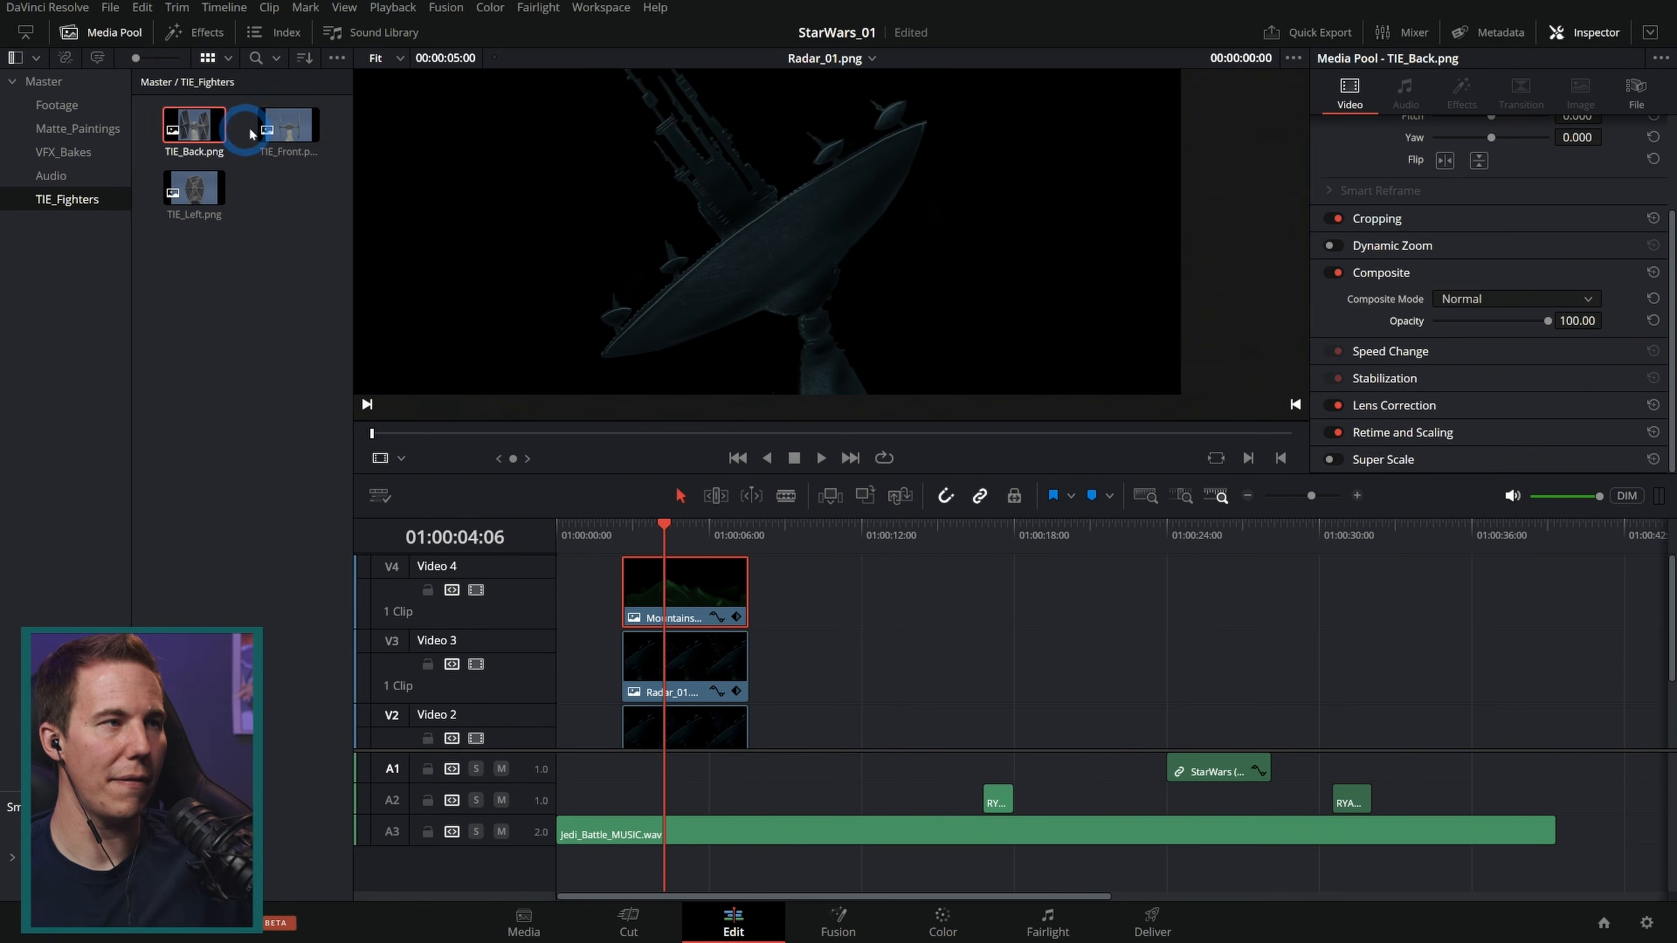
{"action": "left_click", "coordinate": [261, 133]}
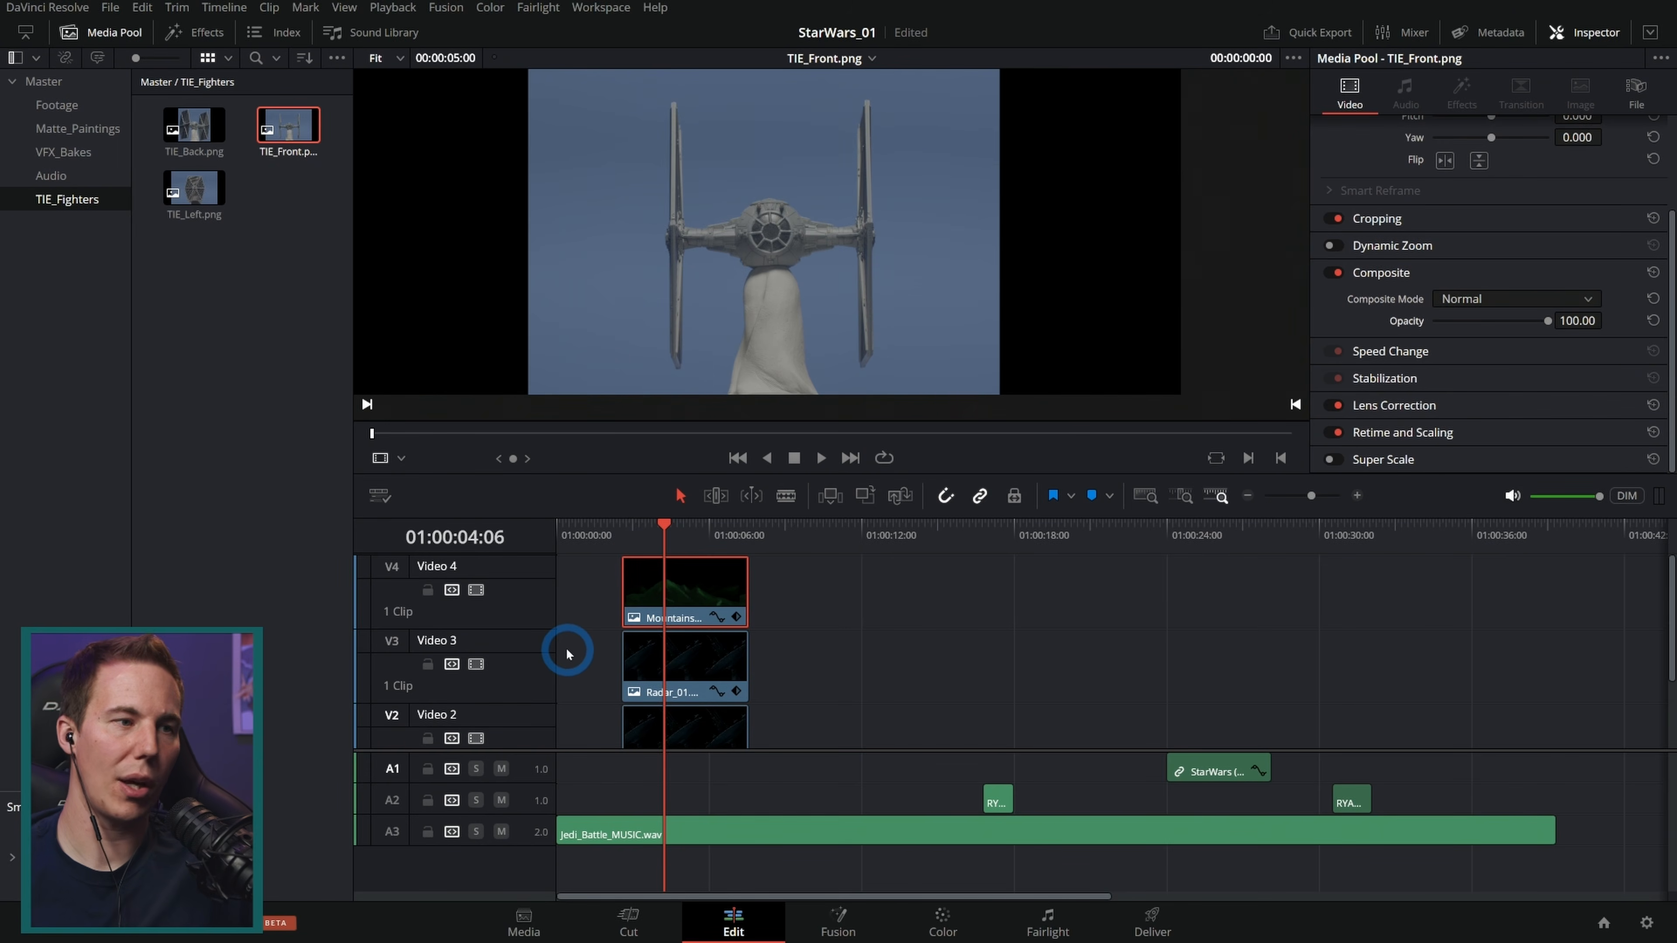
{"action": "scroll", "coordinate": [520, 683], "scroll_direction": "down", "scroll_amount": 5}
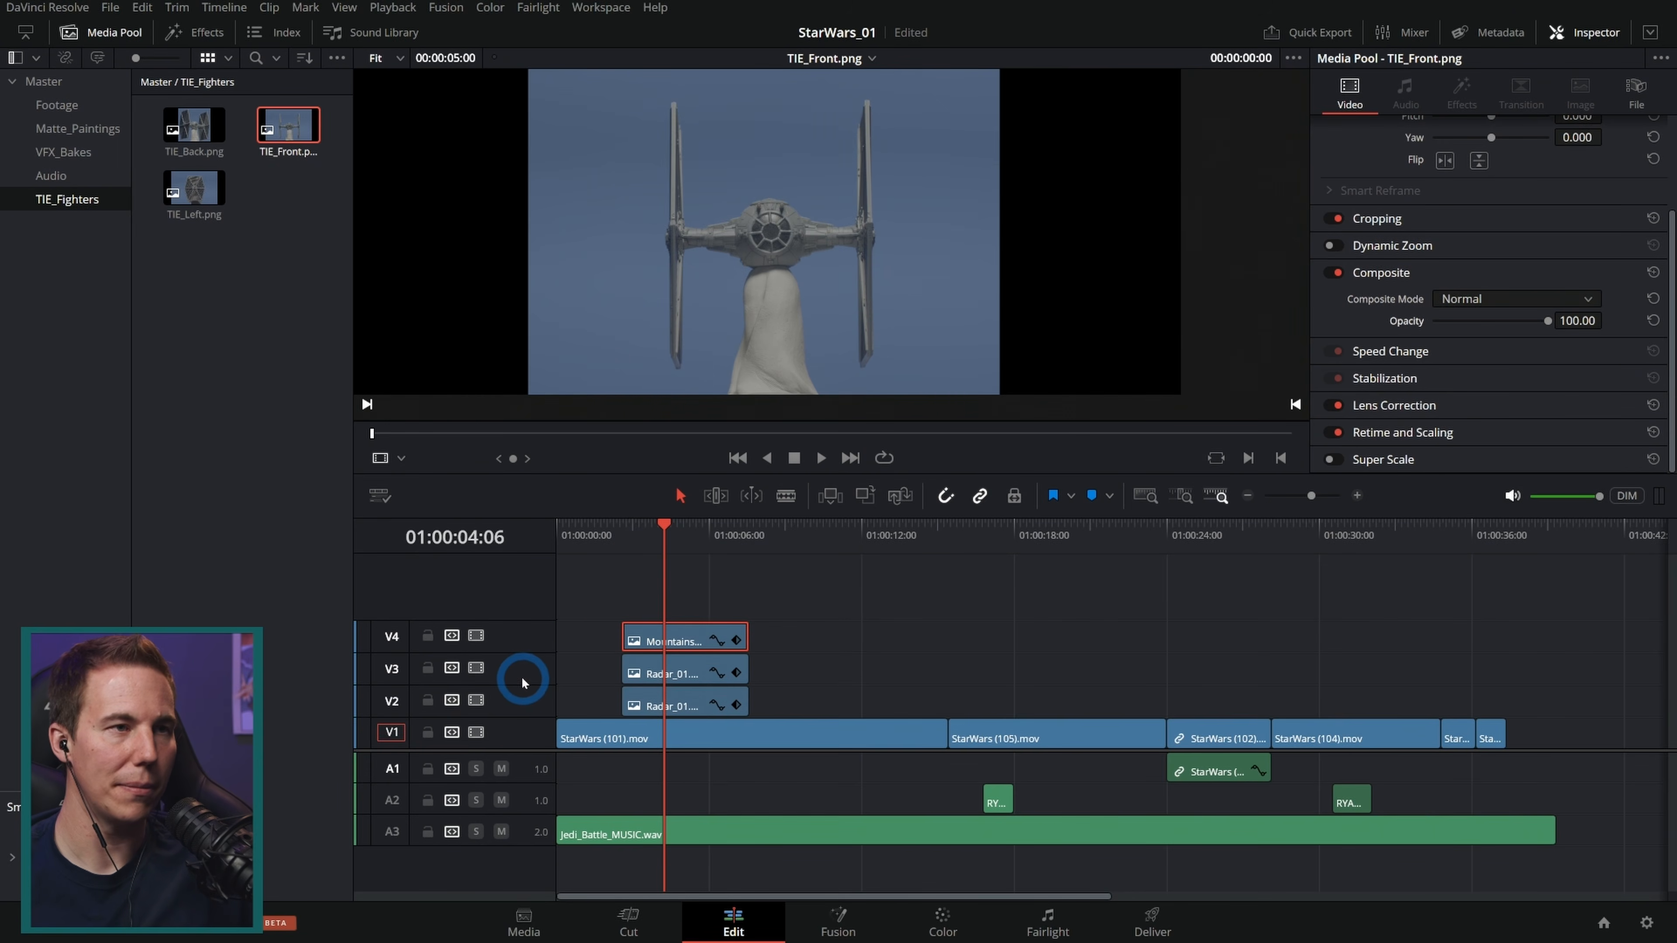
{"action": "left_click", "coordinate": [193, 125]}
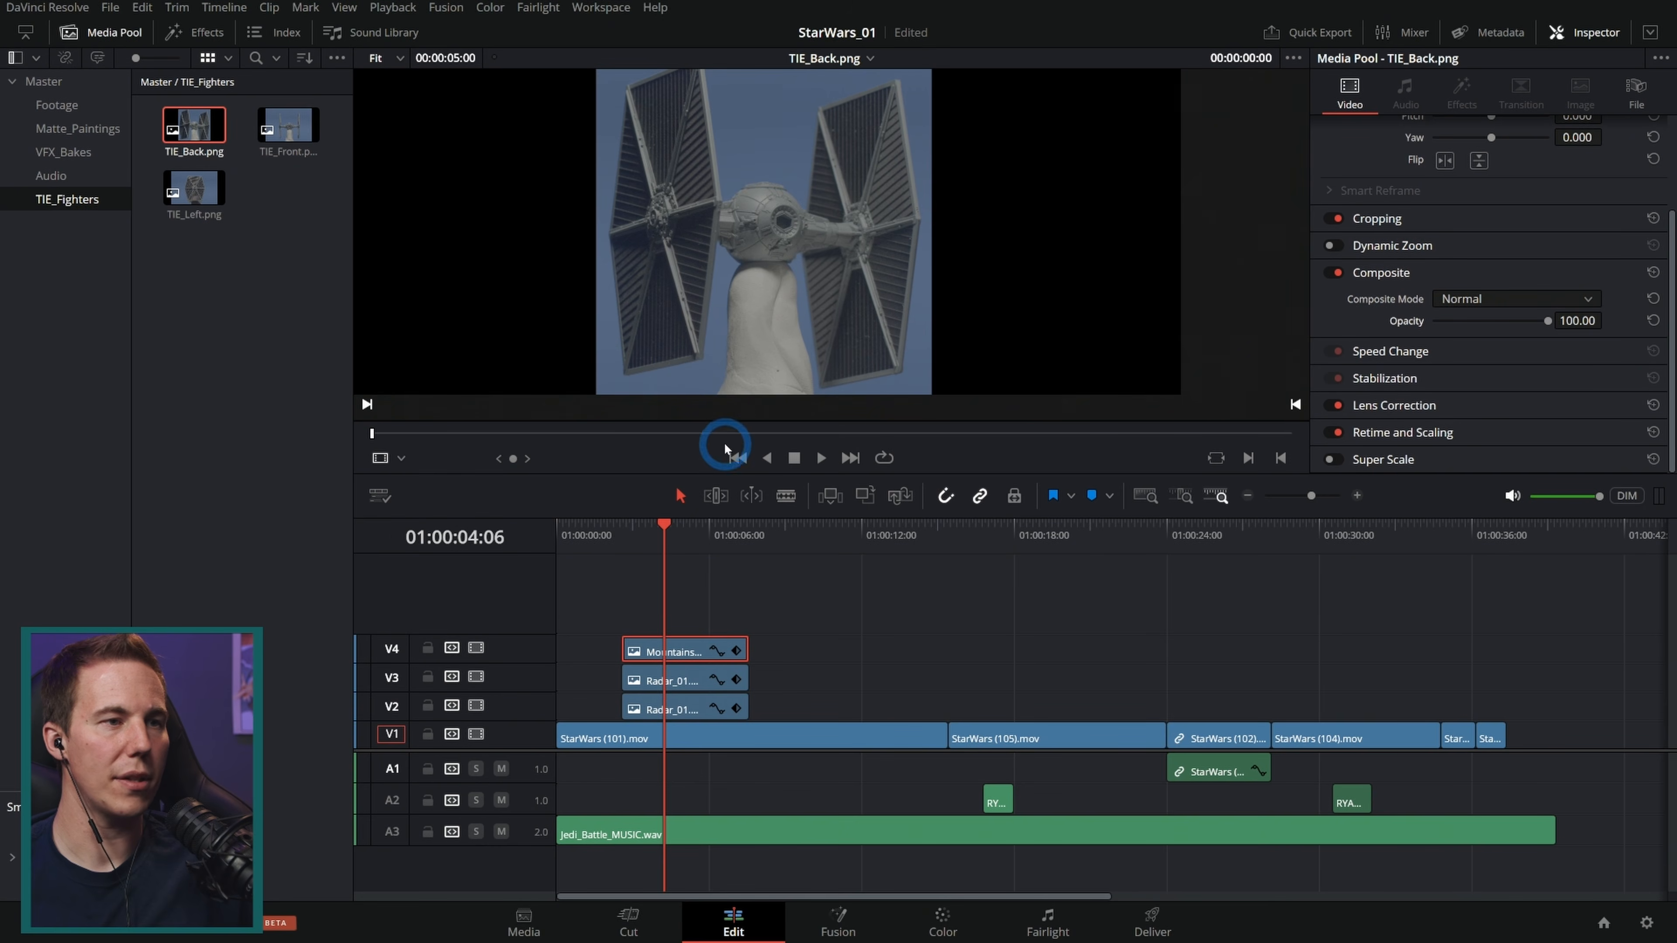
{"action": "left_click_drag", "start_coordinate": [718, 473], "coordinate": [716, 492]}
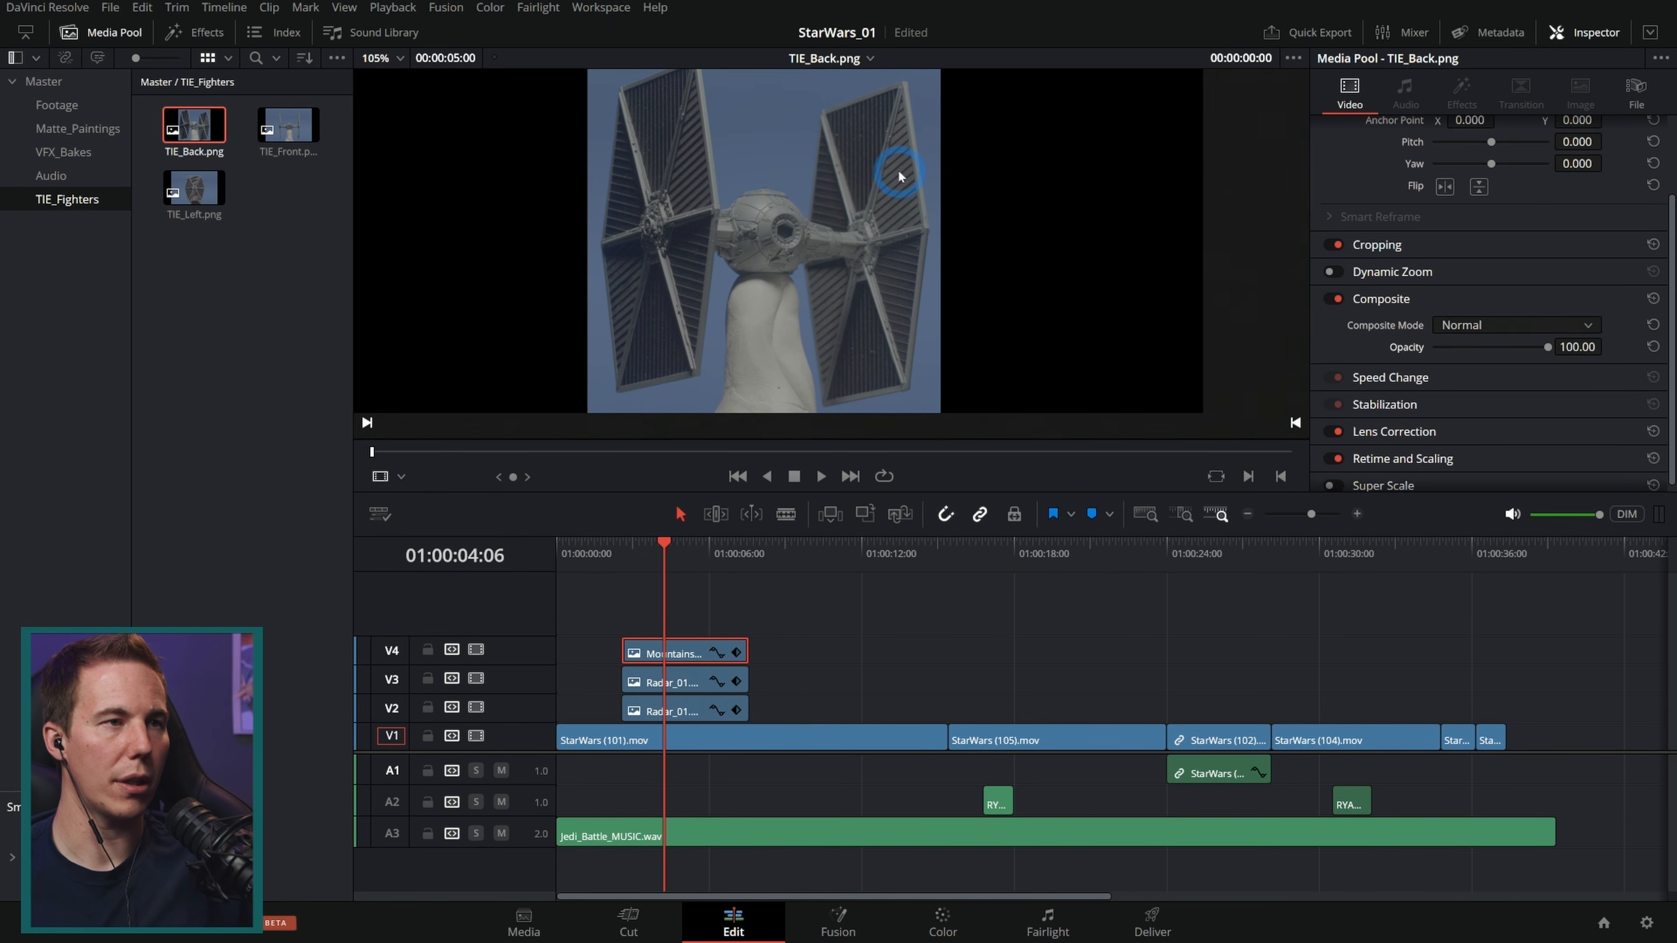
{"action": "left_click_drag", "start_coordinate": [192, 135], "coordinate": [680, 627]}
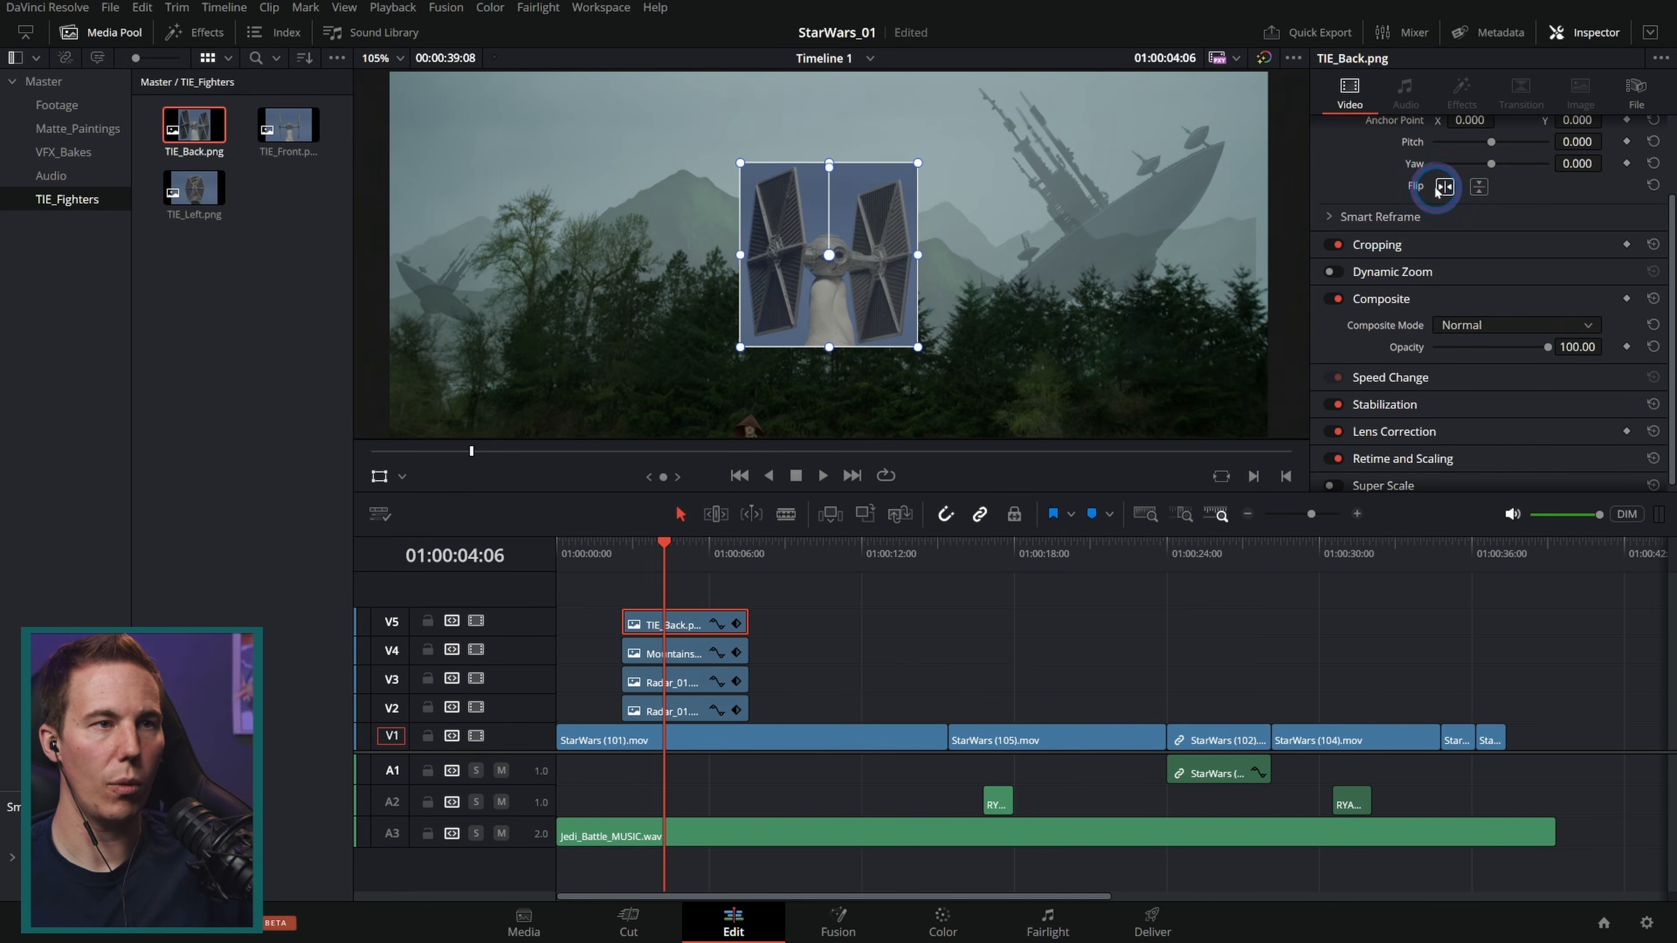
Step: Flip the TIE fighter horizontally, shrink it to about 0.225 zoom and move it to the upper-left corner
{"action": "left_click", "coordinate": [1444, 186]}
{"action": "left_click_drag", "start_coordinate": [918, 164], "coordinate": [869, 200]}
{"action": "left_click_drag", "start_coordinate": [839, 270], "coordinate": [489, 164]}
{"action": "left_click", "coordinate": [622, 542]}
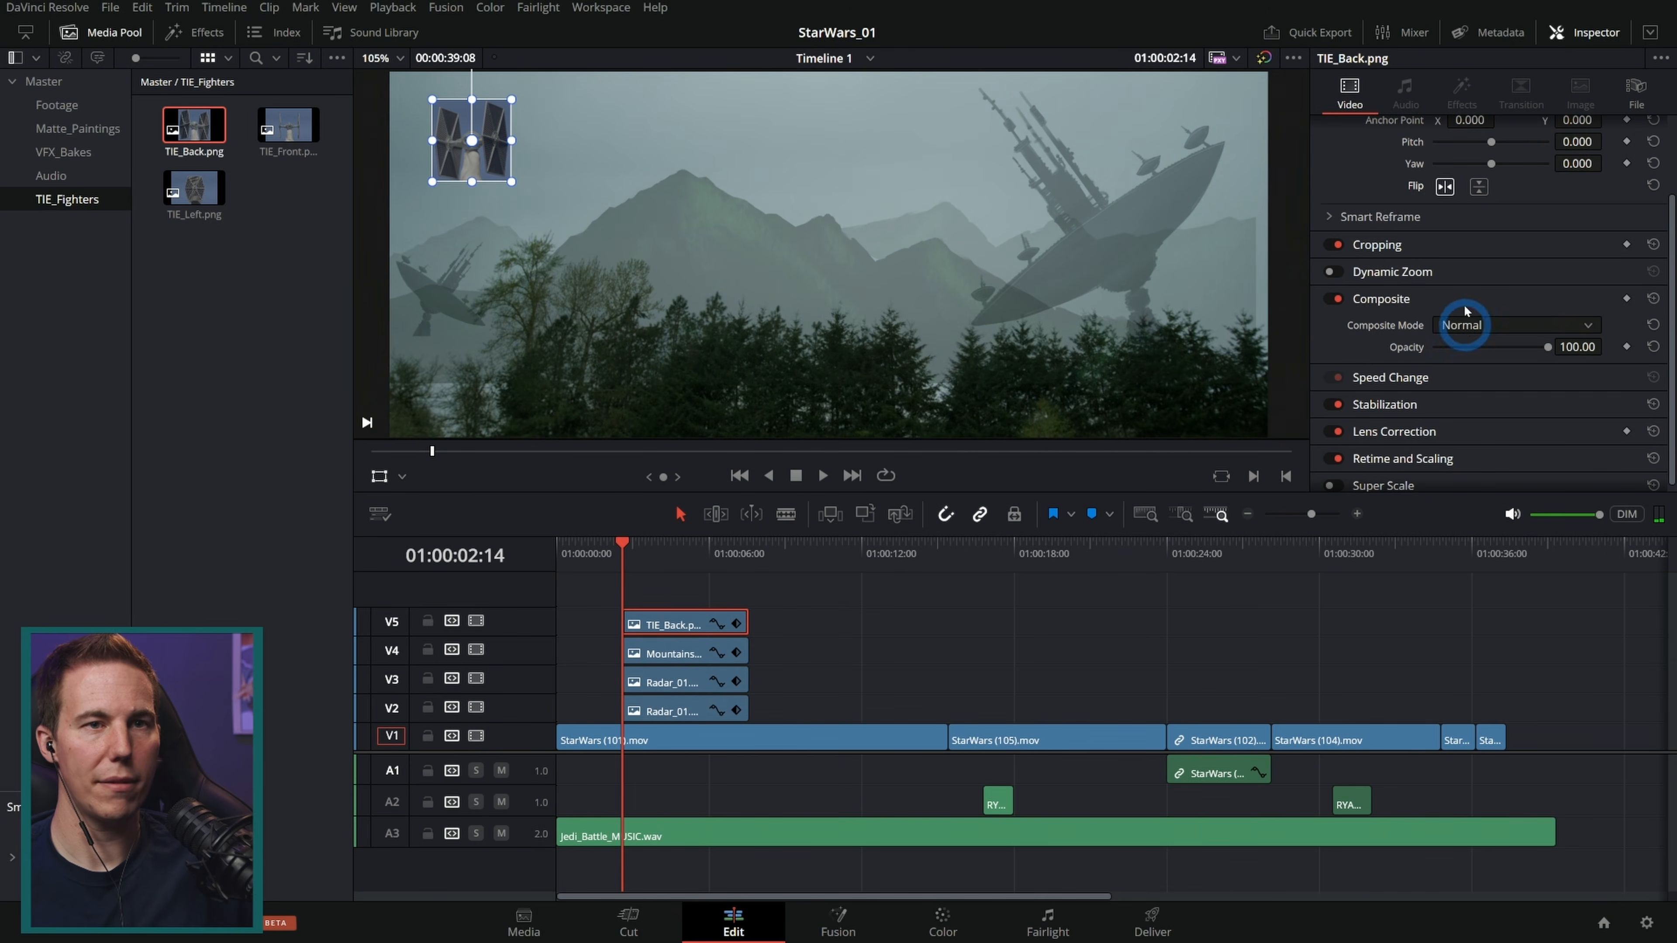
{"action": "scroll", "coordinate": [1486, 277], "scroll_direction": "up", "scroll_amount": 3}
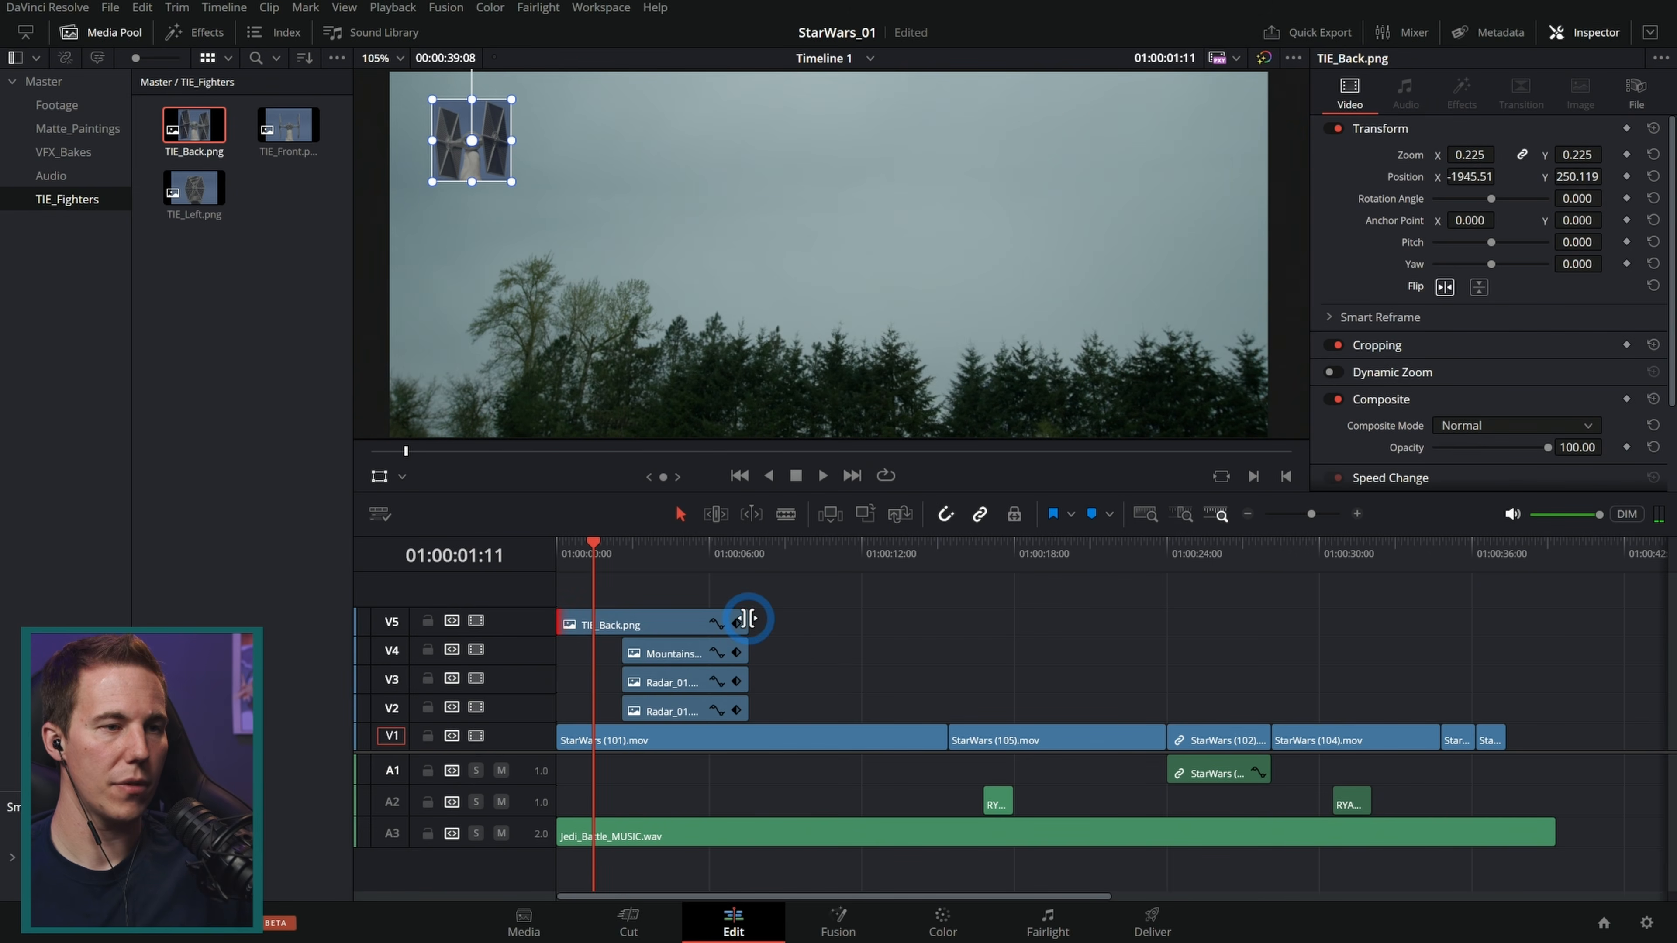
Step: Lengthen the TIE_Back clip from the timeline start to about 01:00:15 and keyframe its position, zoom and rotation at the start
{"action": "left_click_drag", "start_coordinate": [749, 622], "coordinate": [949, 623]}
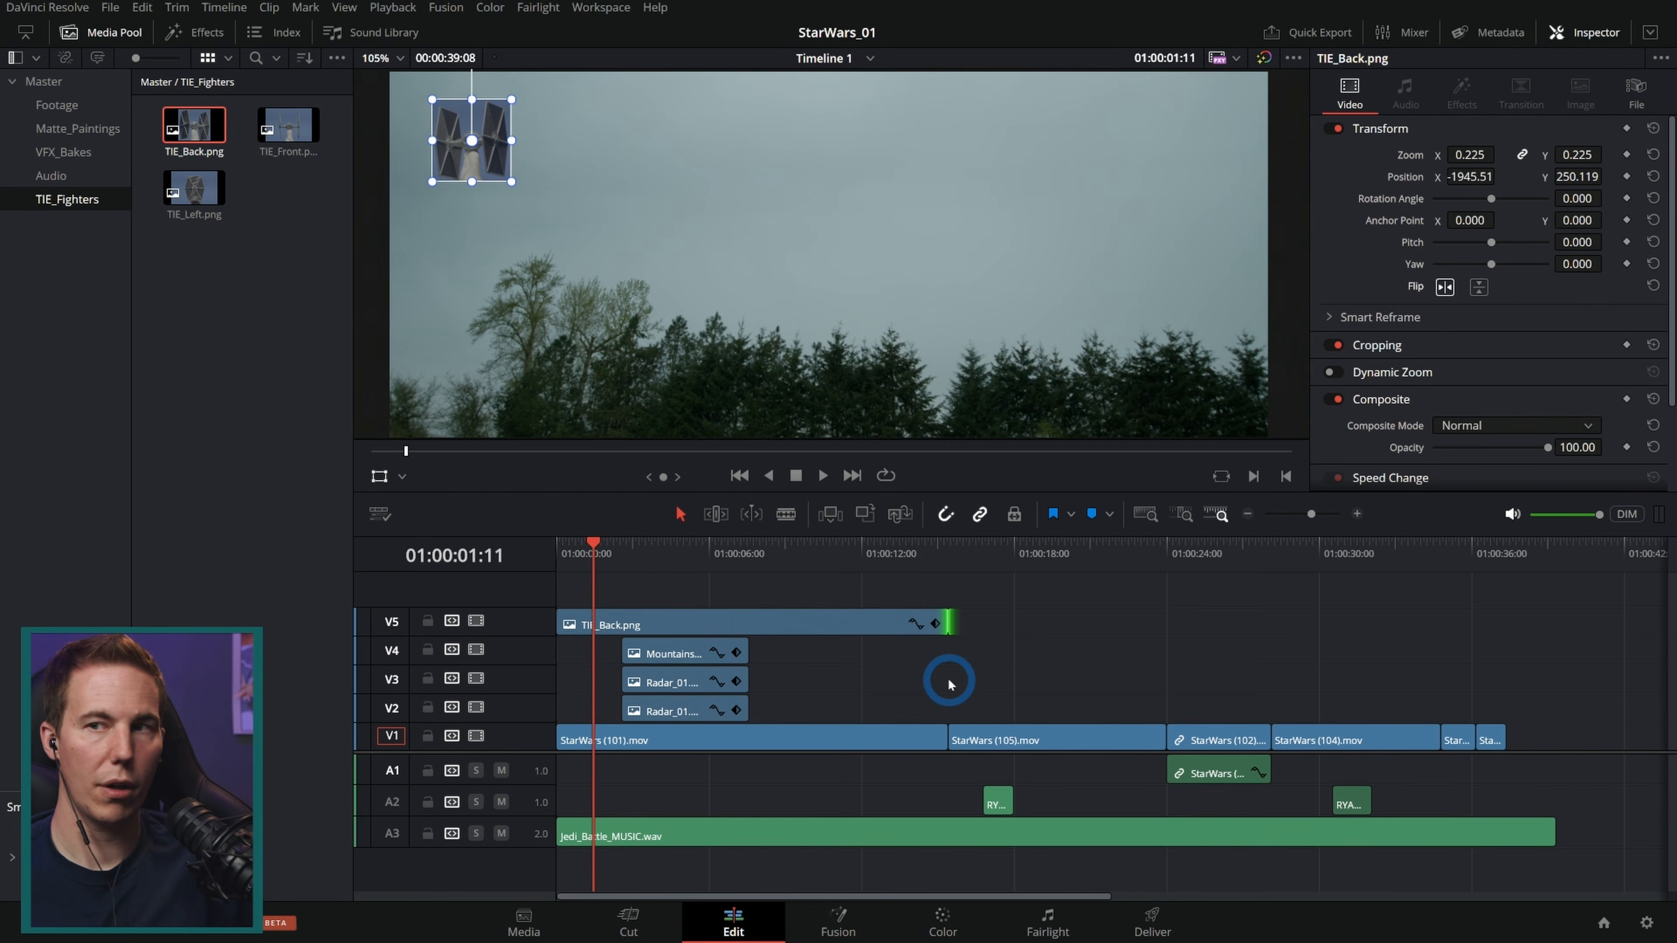
{"action": "left_click", "coordinate": [589, 621]}
{"action": "key", "text": "Home"}
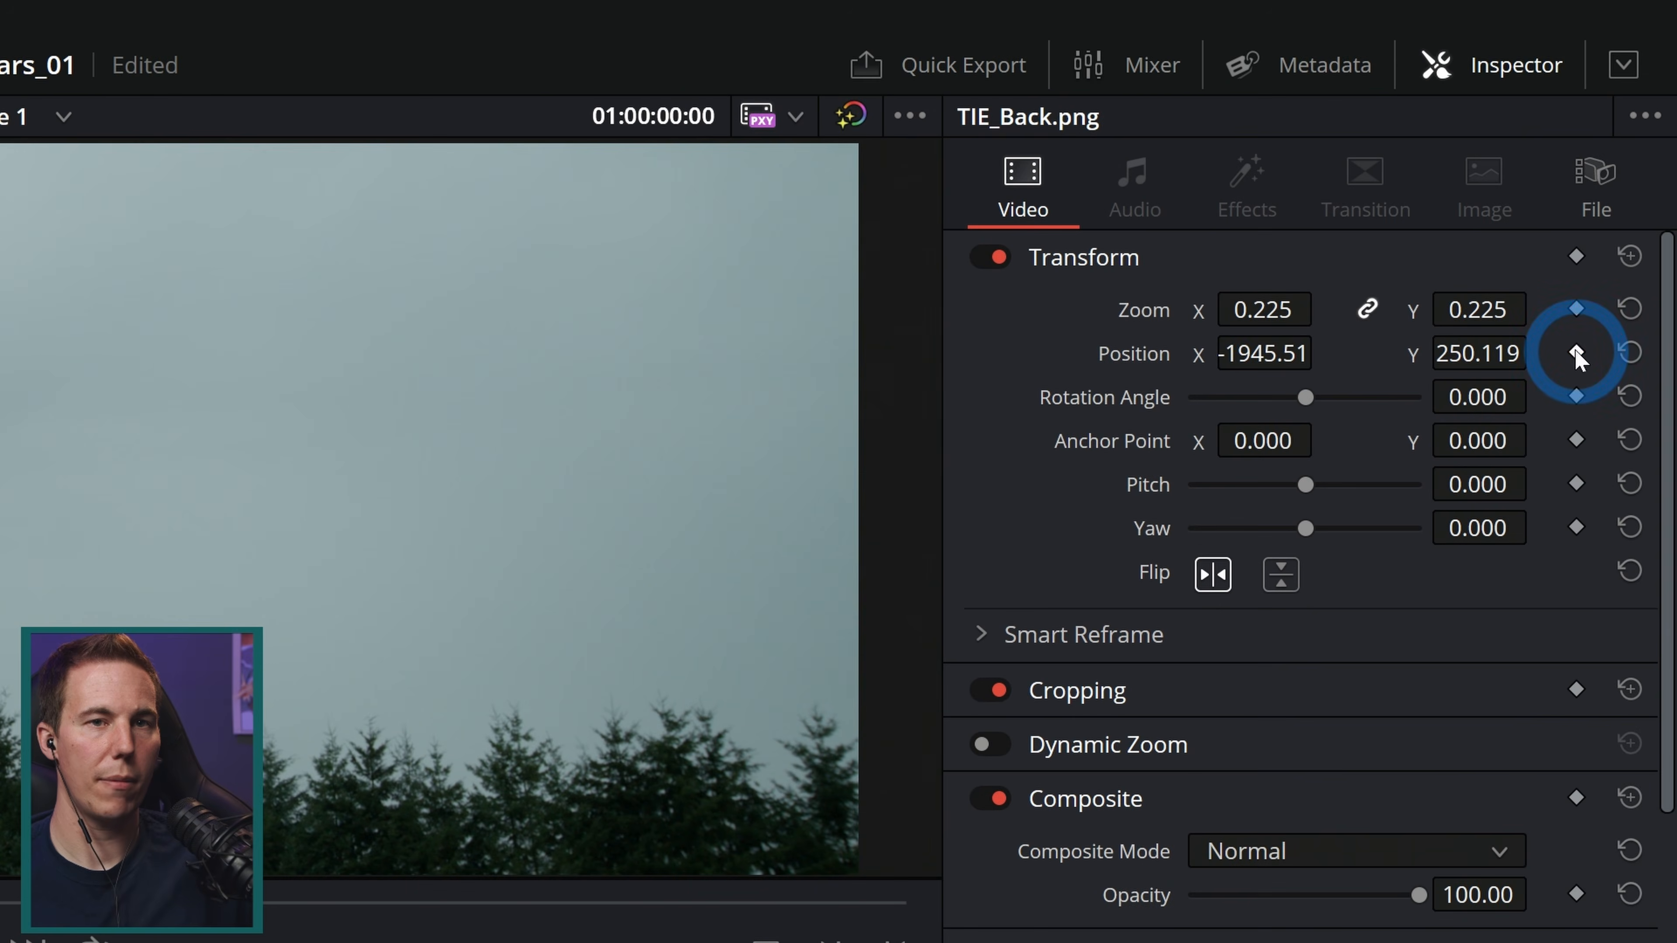
{"action": "left_click", "coordinate": [1576, 353]}
{"action": "left_click", "coordinate": [1576, 309]}
{"action": "left_click", "coordinate": [1576, 397]}
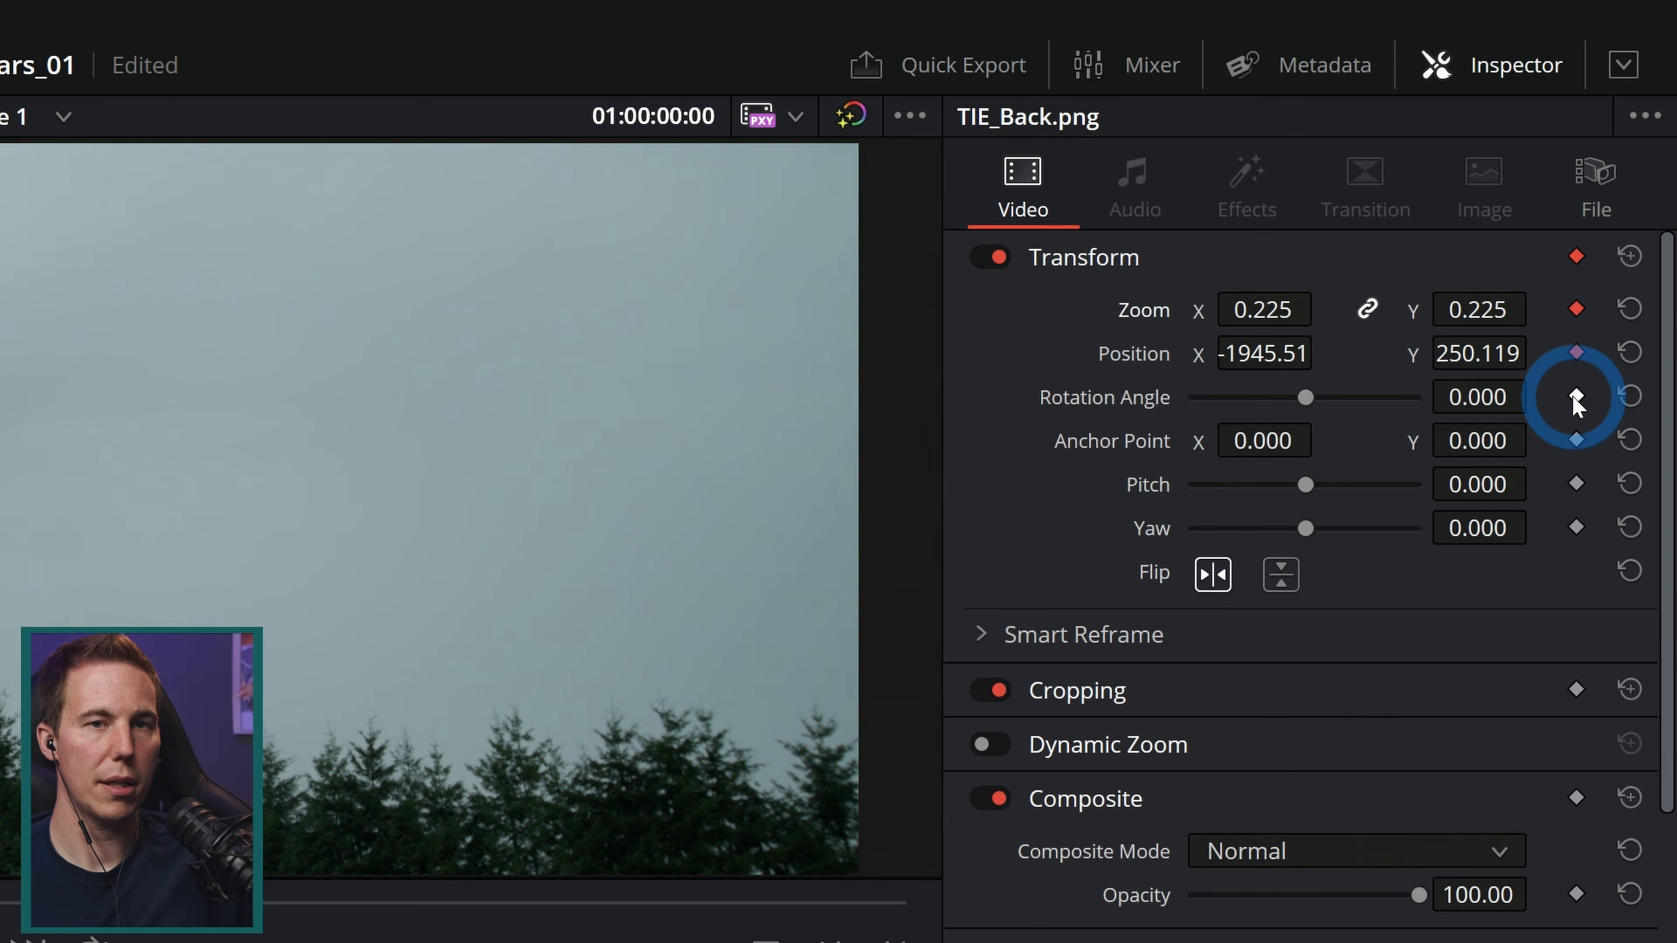
Step: Move the TIE fighter off-frame beyond the left edge at the first keyframe
{"action": "scroll", "coordinate": [674, 266], "scroll_direction": "down", "scroll_amount": 2}
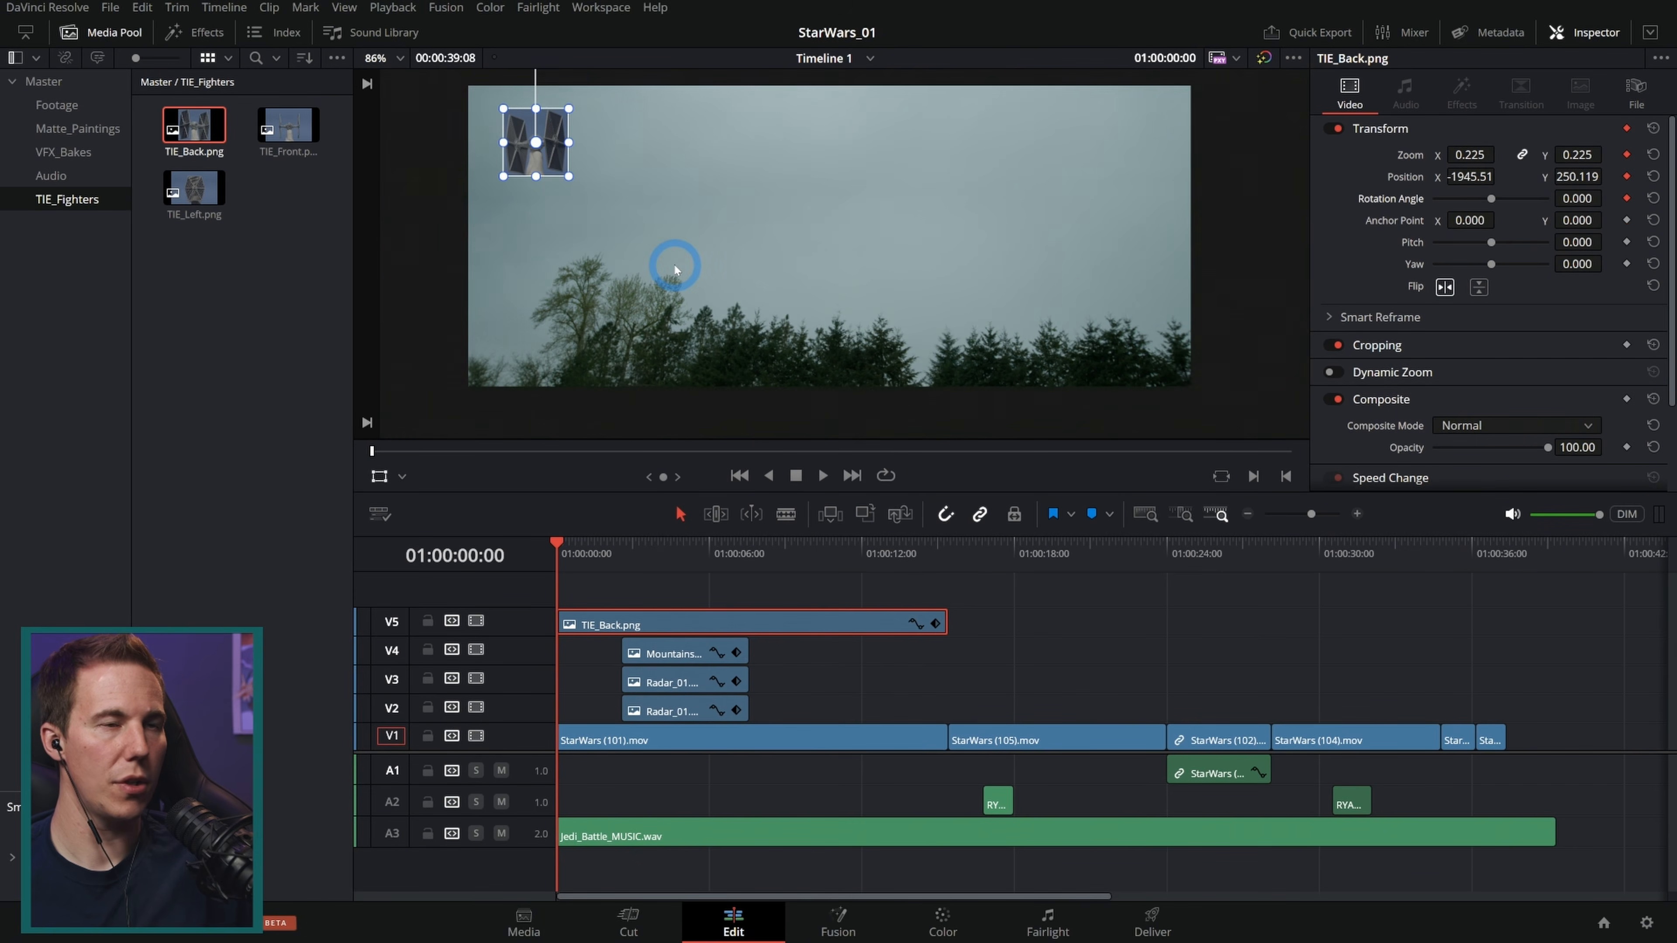
{"action": "left_click_drag", "start_coordinate": [734, 213], "coordinate": [827, 288]}
{"action": "left_click_drag", "start_coordinate": [685, 237], "coordinate": [561, 251]}
Step: At about 01:00:07, shrink the TIE fighter to about 0.033 zoom and move it to the right side of the frame
{"action": "left_click_drag", "start_coordinate": [669, 547], "coordinate": [744, 561]}
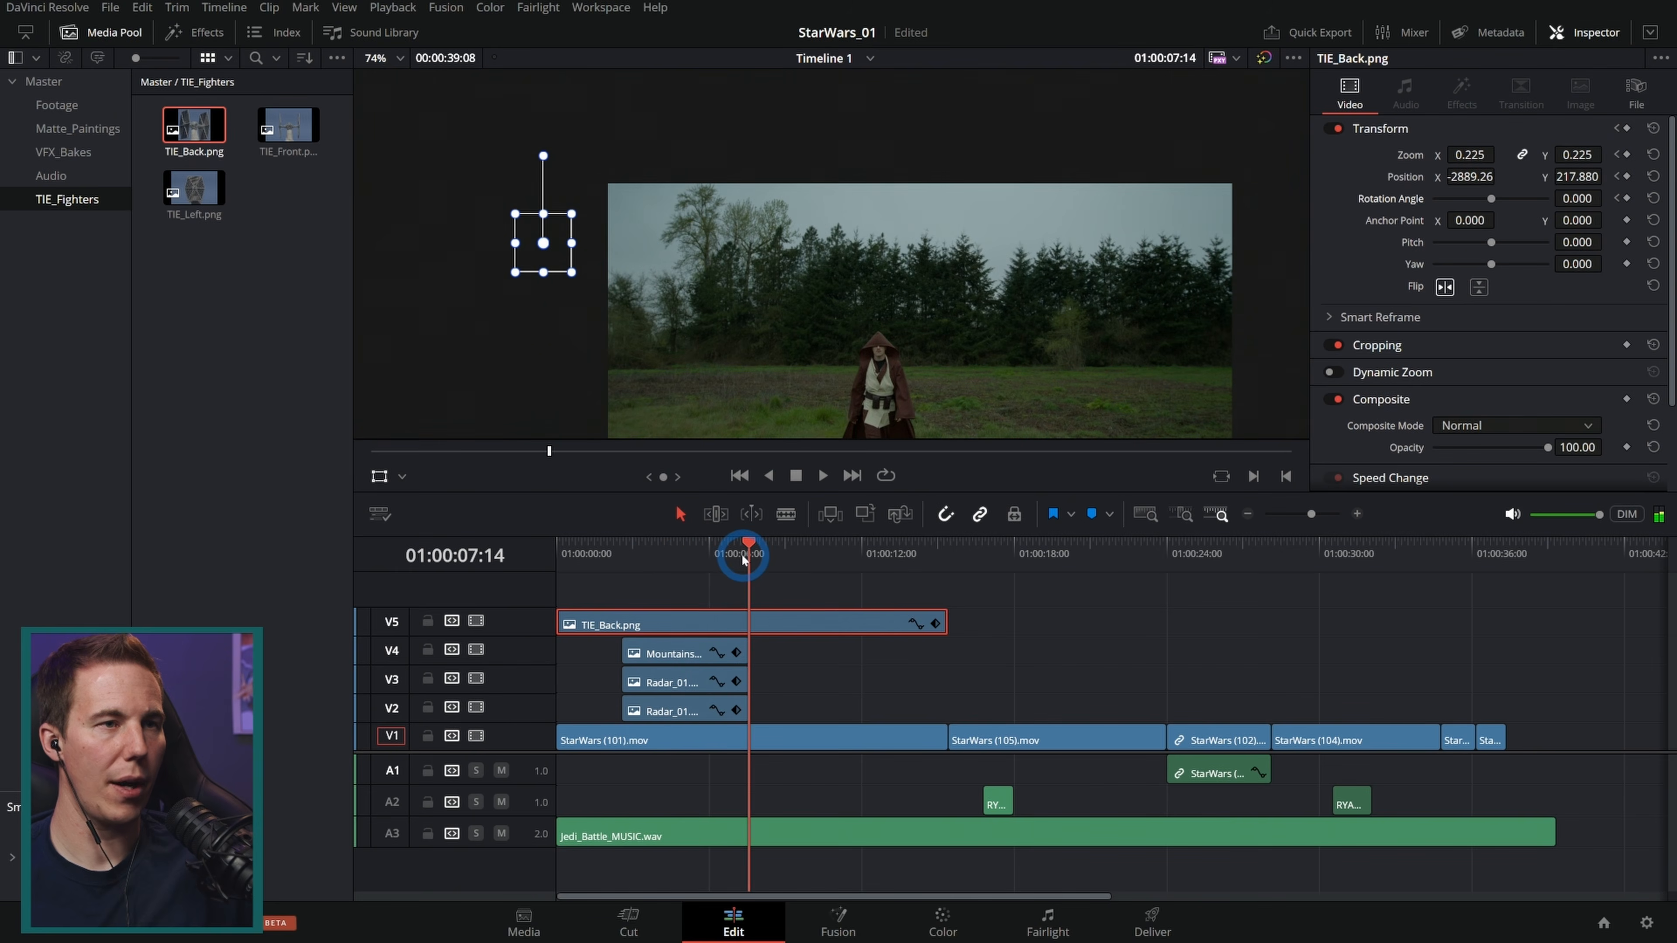
{"action": "left_click", "coordinate": [618, 249]}
{"action": "left_click_drag", "start_coordinate": [558, 232], "coordinate": [1089, 227]}
Step: Play back the opening to review the TIE fighter's flight path
{"action": "left_click", "coordinate": [1041, 597]}
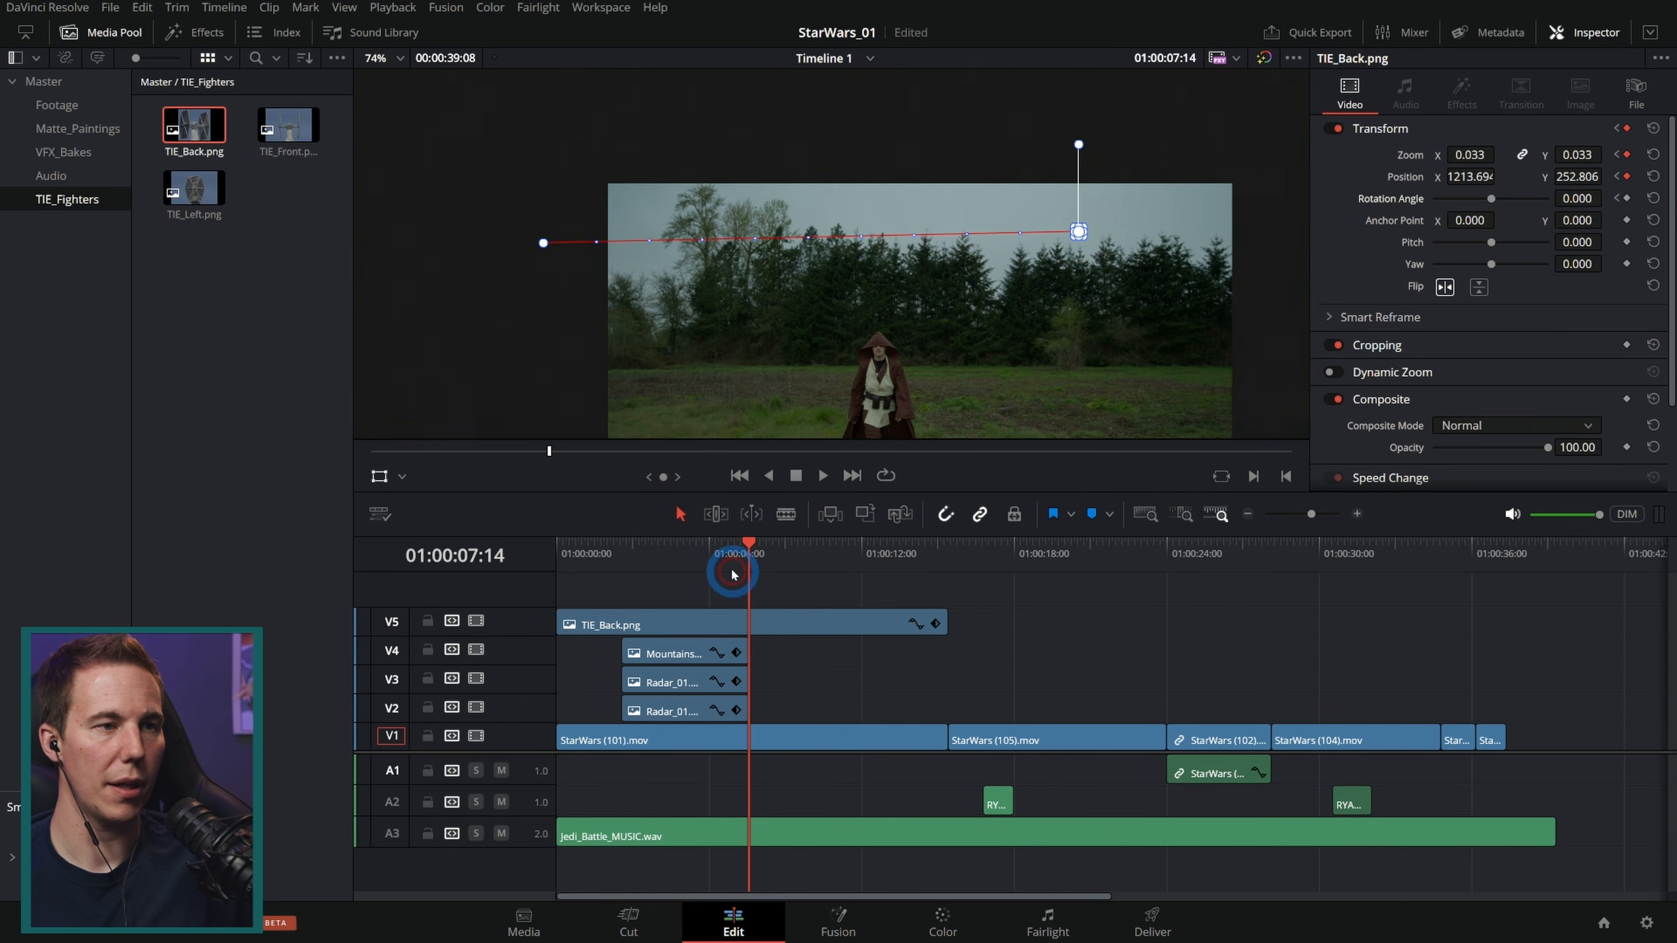
{"action": "left_click_drag", "start_coordinate": [727, 555], "coordinate": [430, 574]}
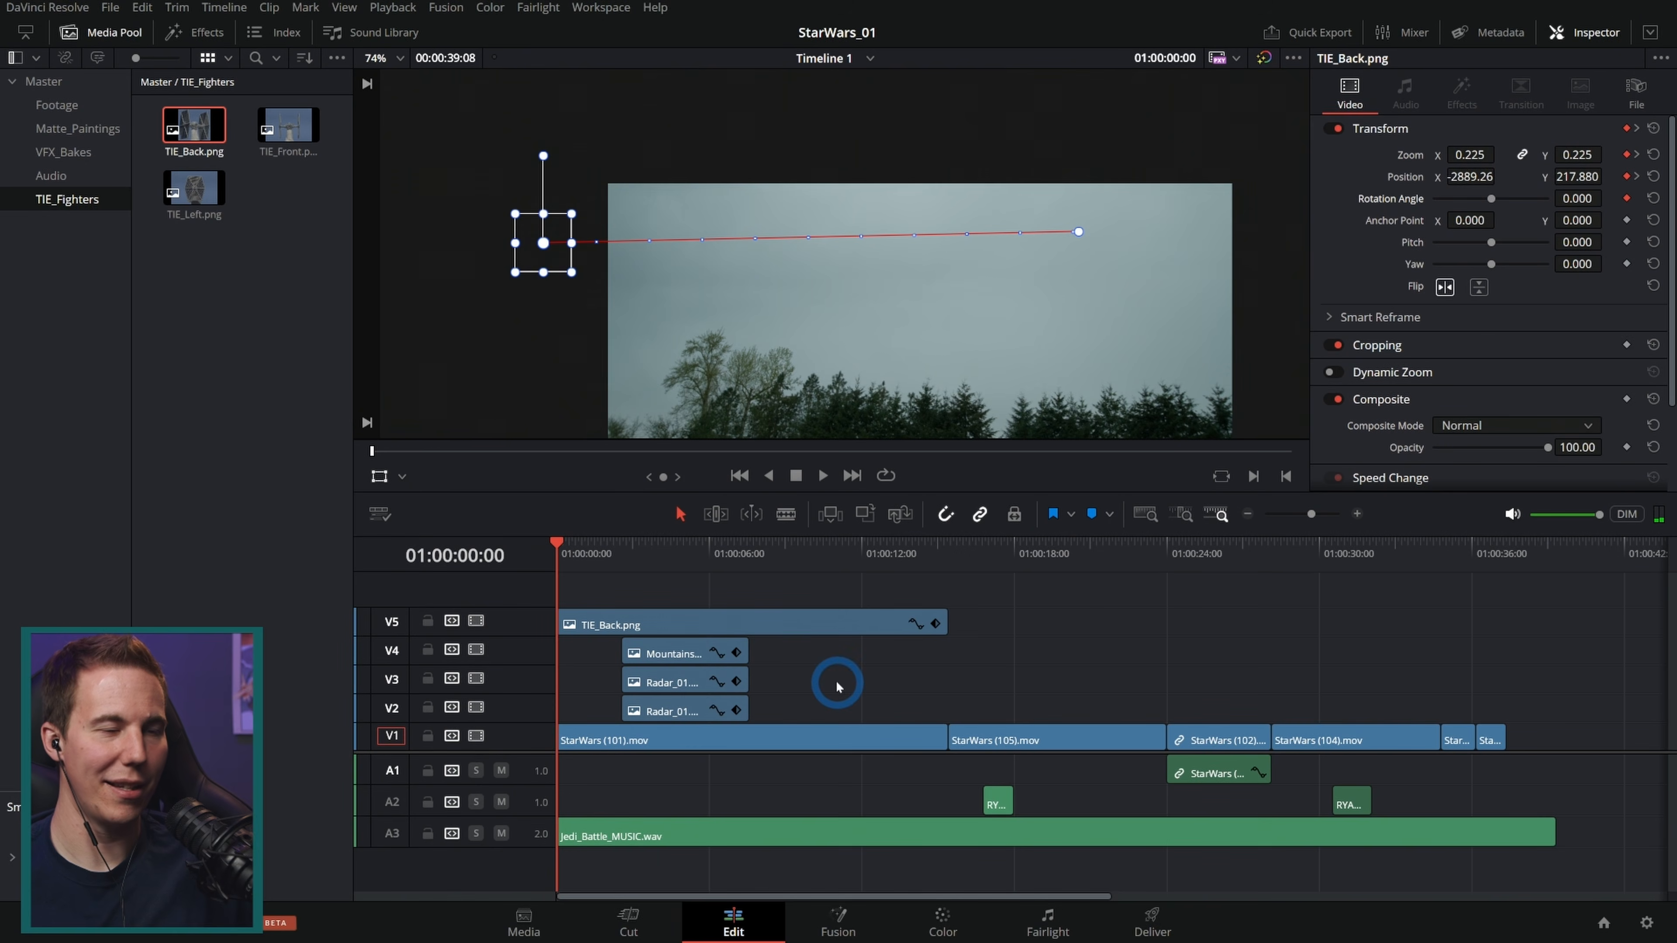
{"action": "left_click", "coordinate": [380, 479]}
{"action": "key", "text": "space"}
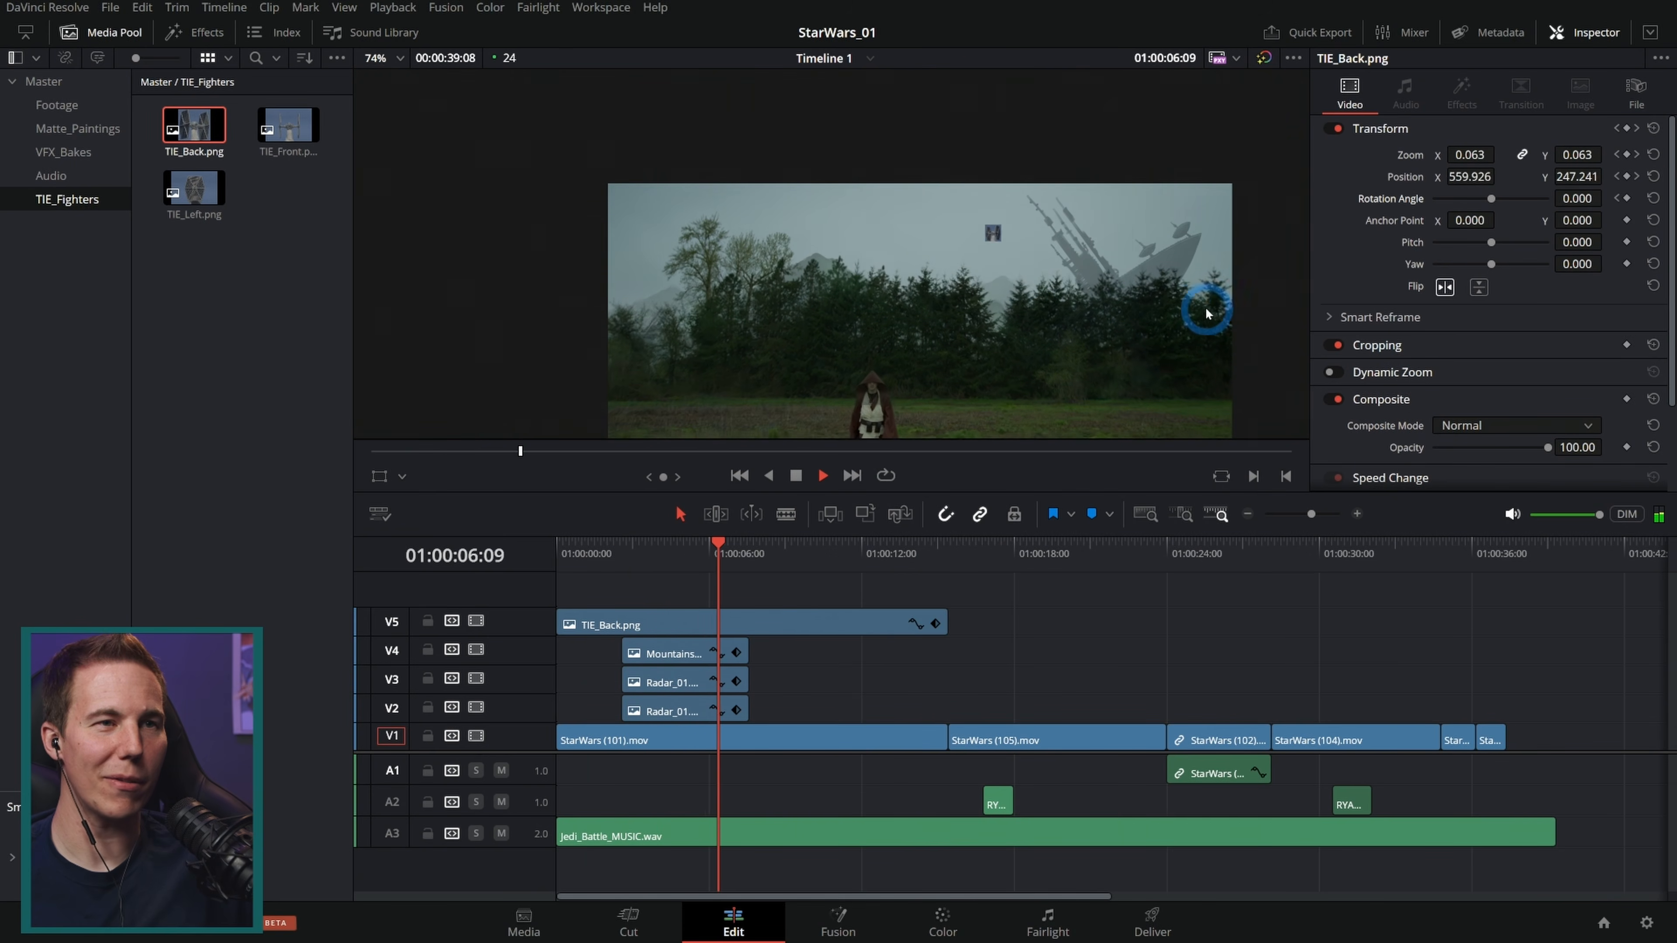
{"action": "key", "text": "space"}
{"action": "left_click_drag", "start_coordinate": [739, 550], "coordinate": [650, 564]}
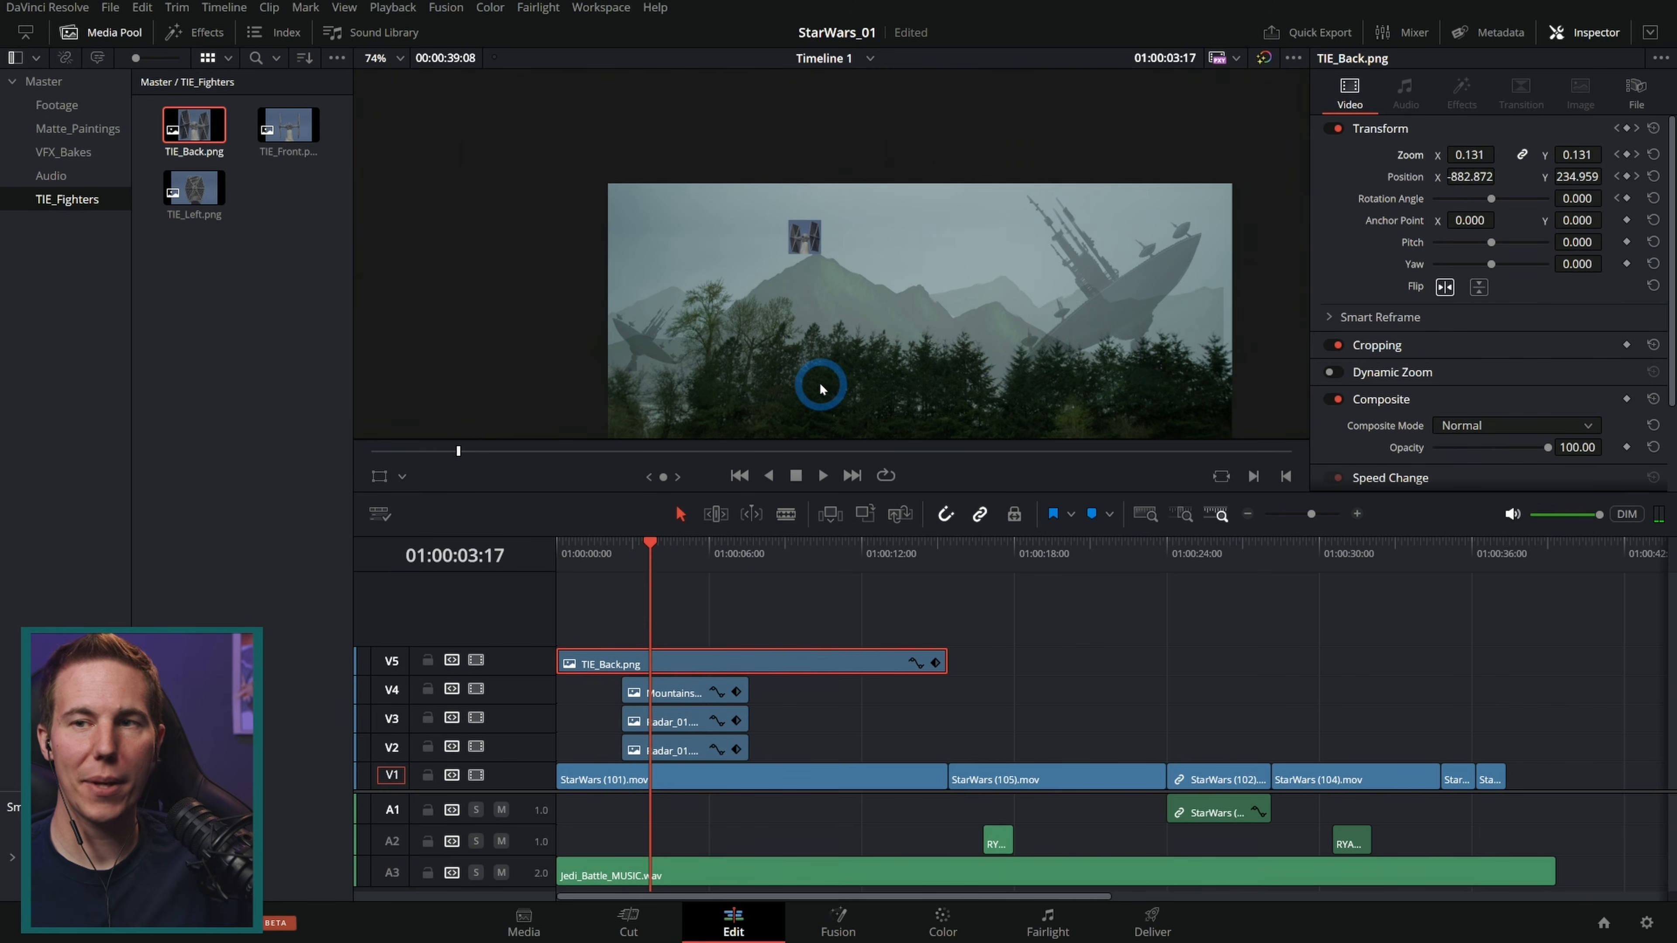
{"action": "left_click_drag", "start_coordinate": [710, 561], "coordinate": [688, 569]}
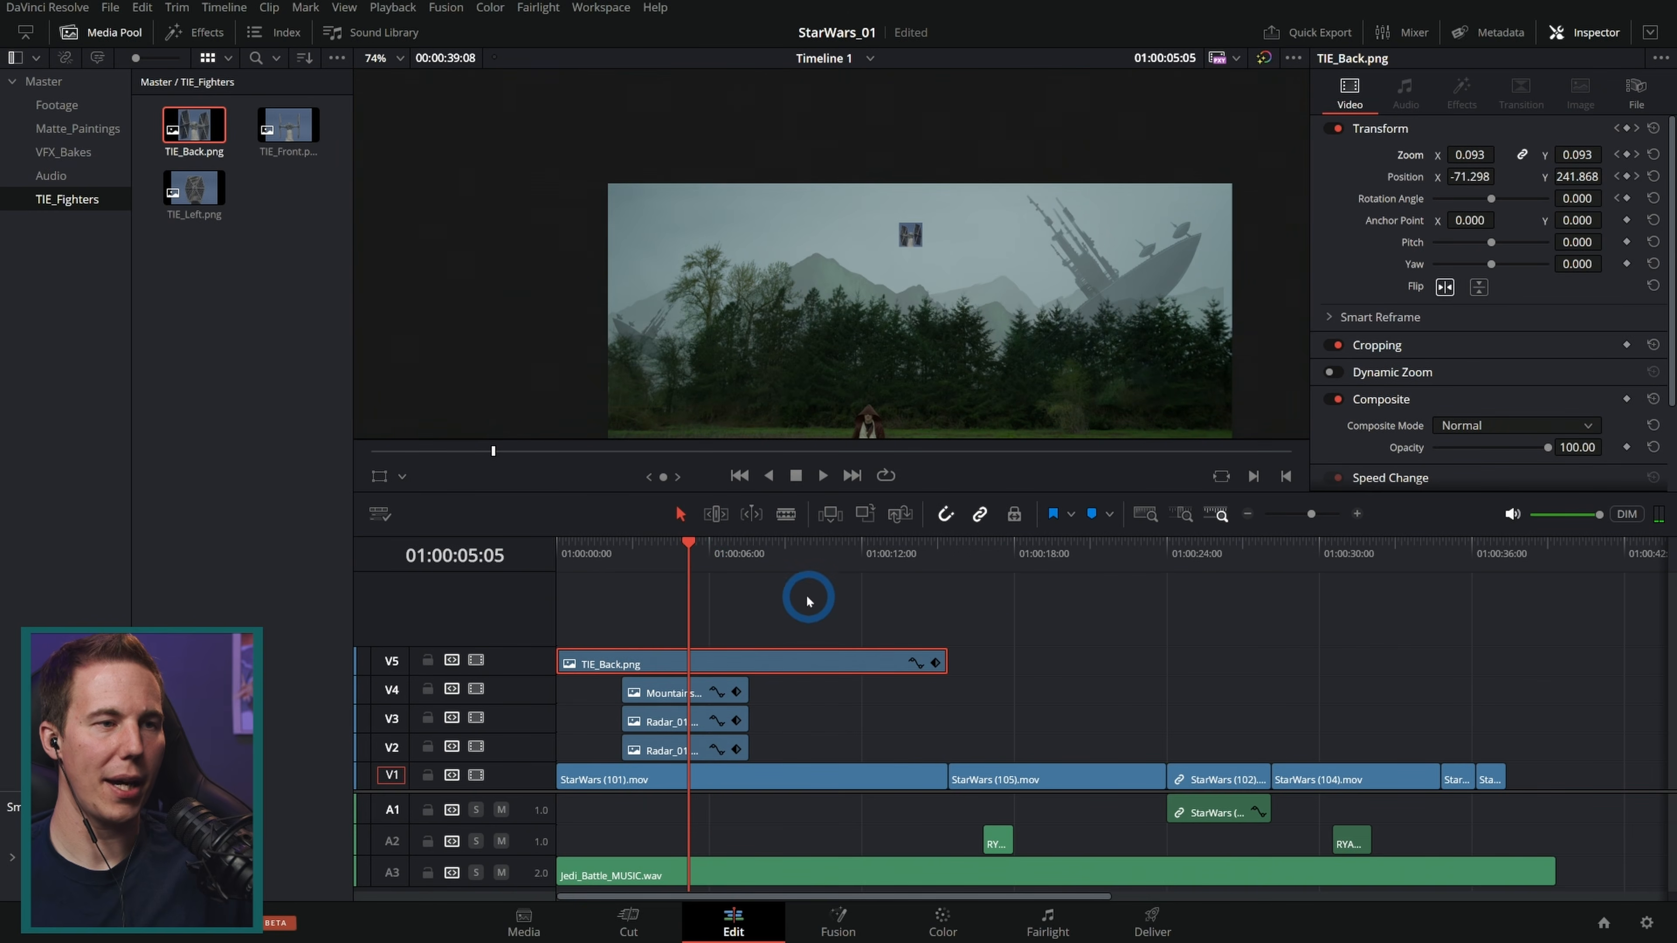
Step: Duplicate the TIE fighter clip twice onto new tracks above, offsetting each copy's anchor point to form a formation
{"action": "left_click_drag", "start_coordinate": [775, 661], "coordinate": [779, 618]}
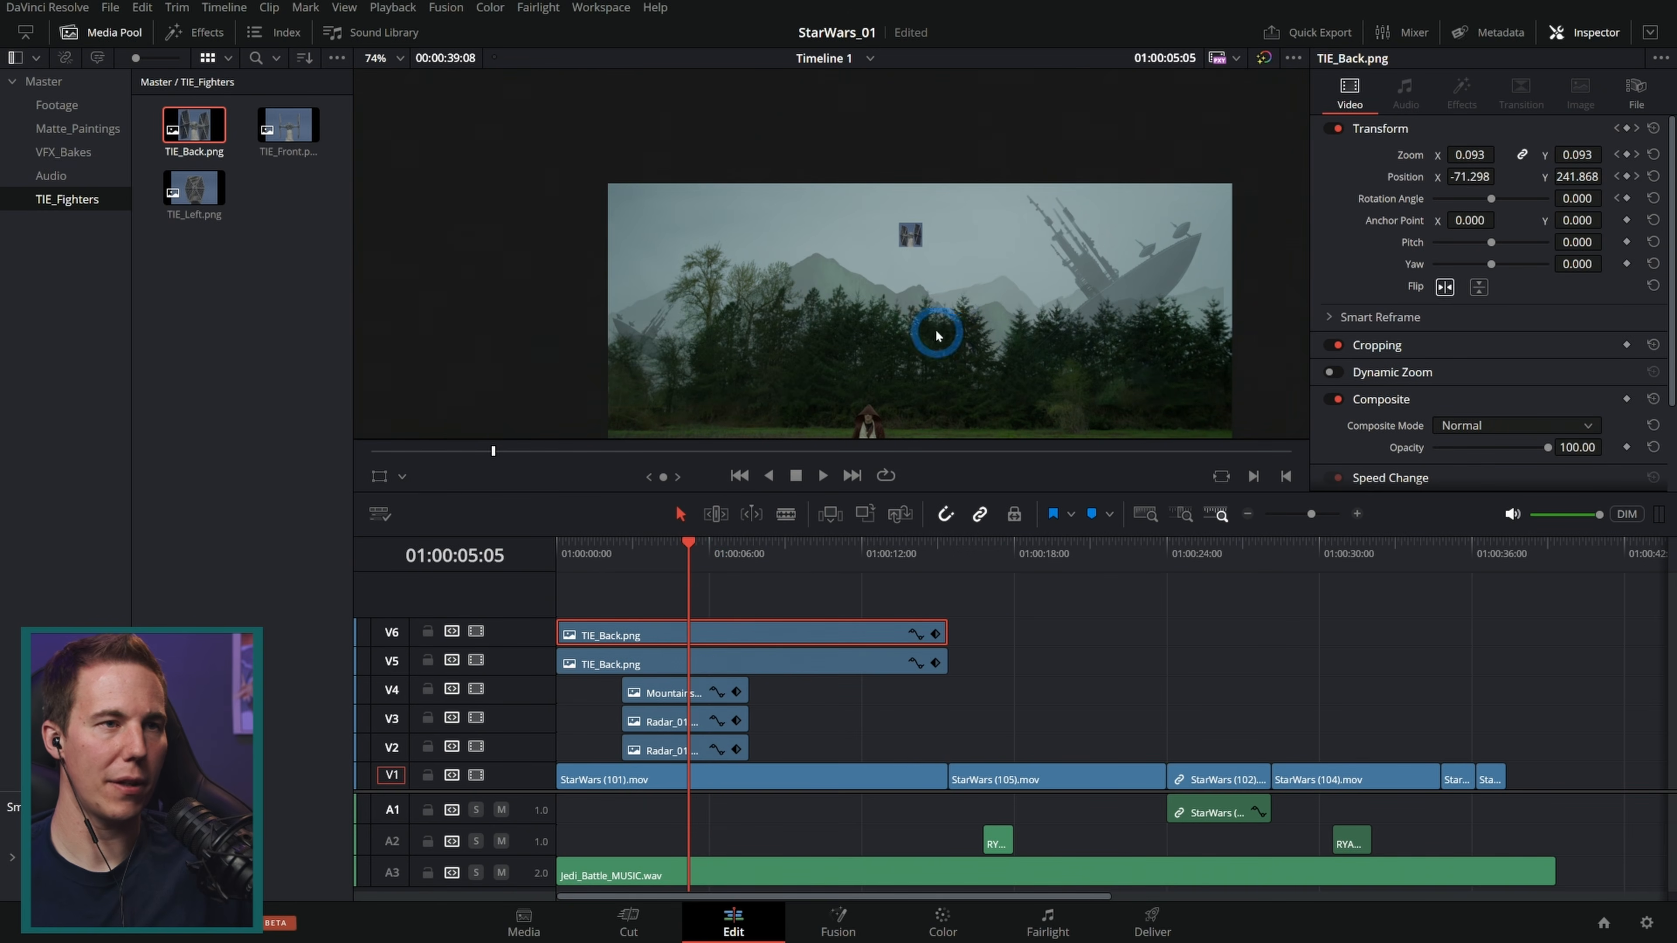
{"action": "left_click_drag", "start_coordinate": [1594, 222], "coordinate": [1420, 226]}
{"action": "left_click_drag", "start_coordinate": [698, 643], "coordinate": [704, 608]}
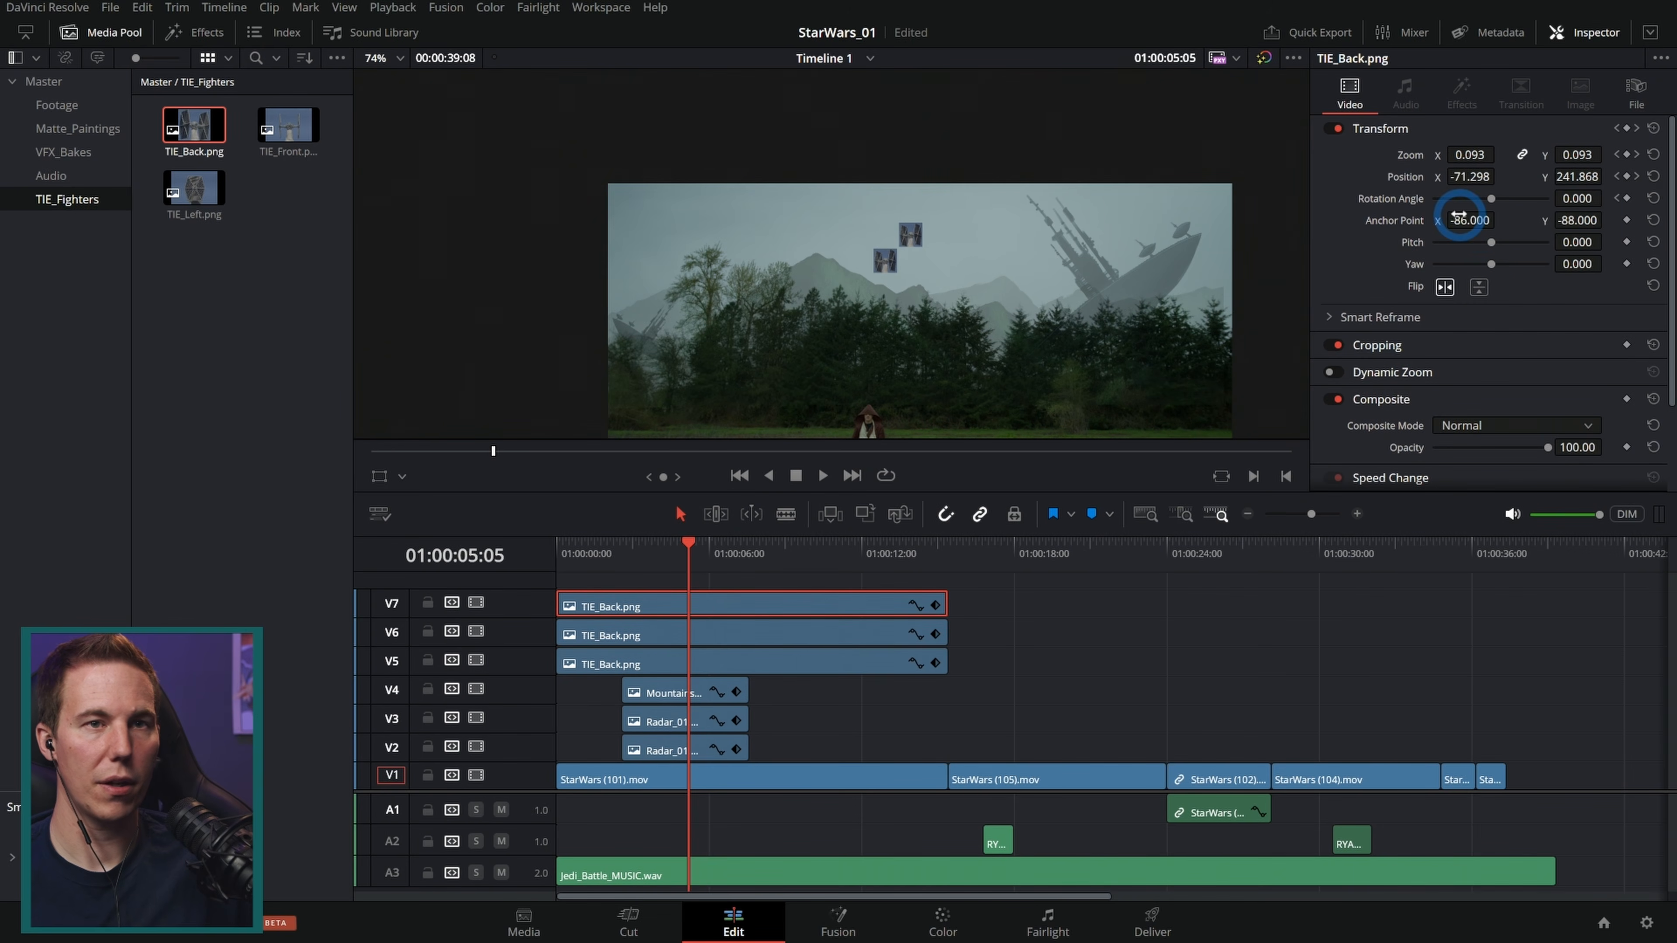
{"action": "left_click_drag", "start_coordinate": [1511, 220], "coordinate": [1578, 242]}
Step: Shorten the three TIE_Back clips to end at about 01:00:09 and preview the result full screen from the start
{"action": "left_click_drag", "start_coordinate": [696, 556], "coordinate": [788, 558]}
{"action": "left_click_drag", "start_coordinate": [984, 592], "coordinate": [786, 605]}
{"action": "key", "text": "Home"}
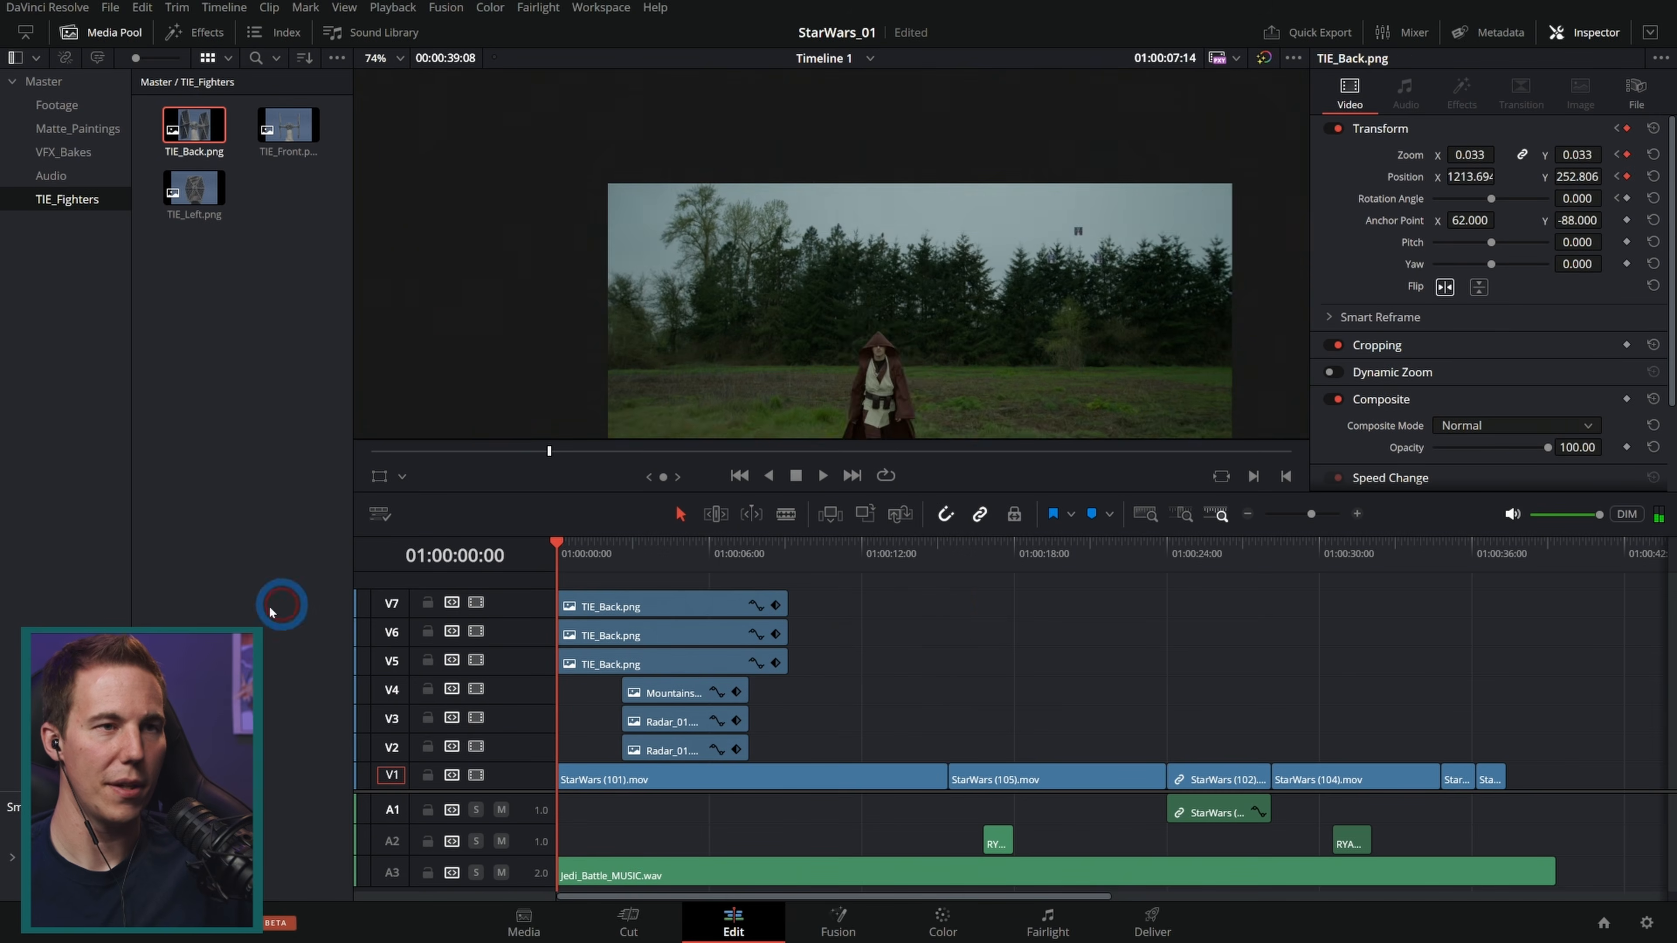
{"action": "key", "text": "p"}
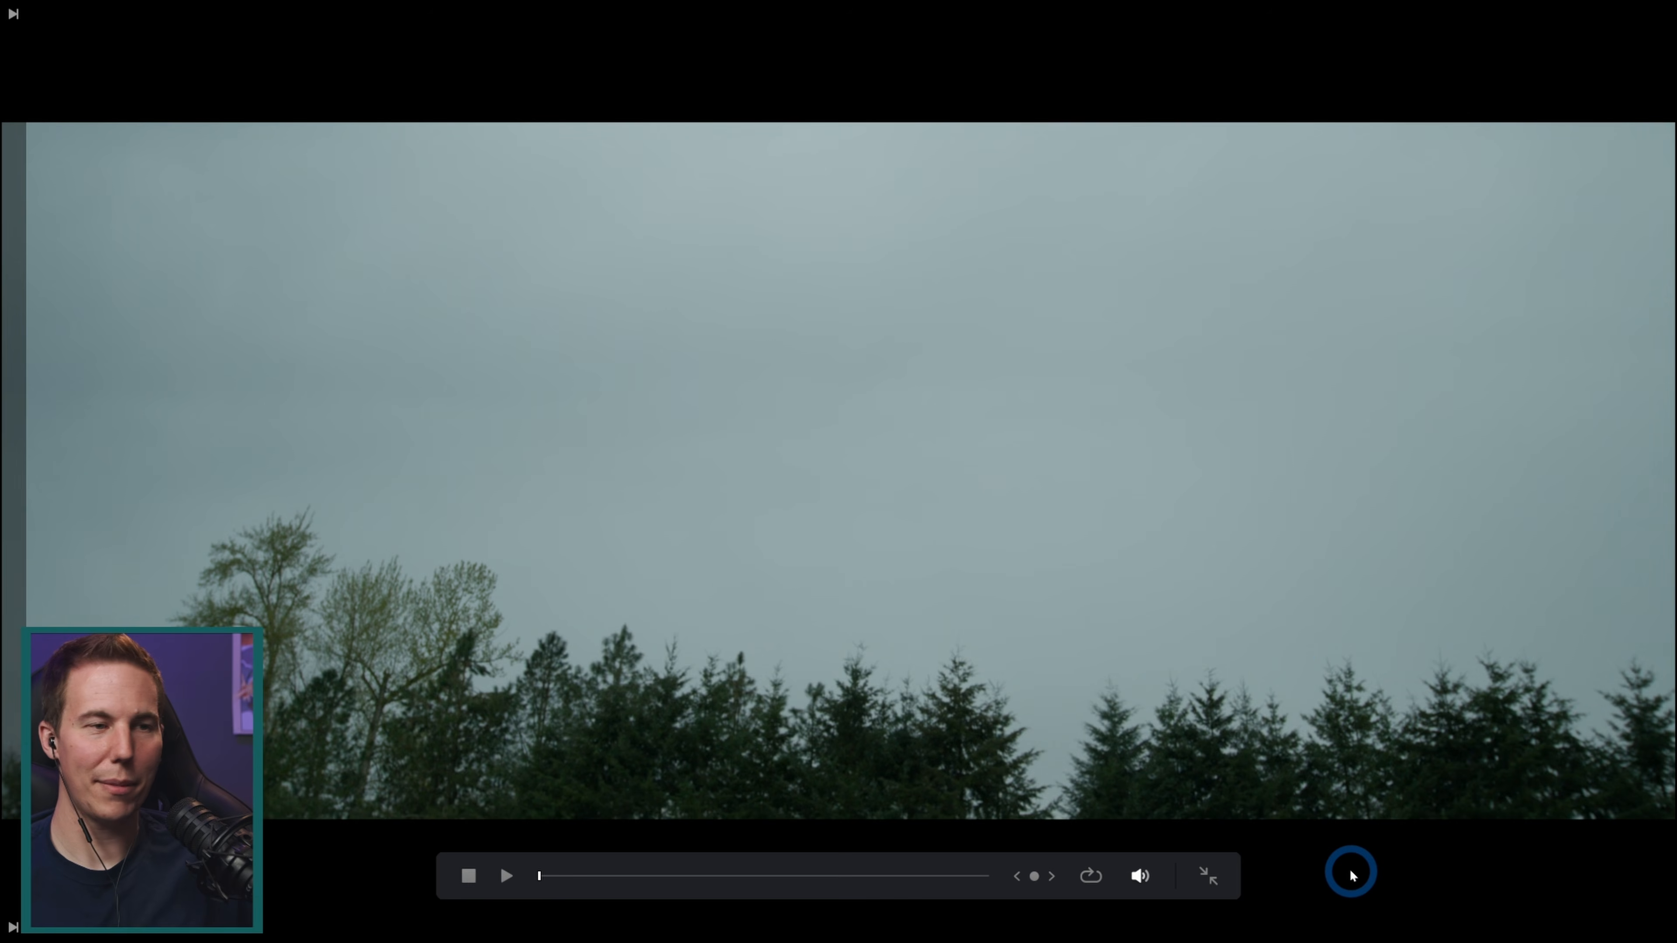
Step: Leave the full-screen preview and review the lightsaber duel shot around 01:00:17
{"action": "key", "text": "space"}
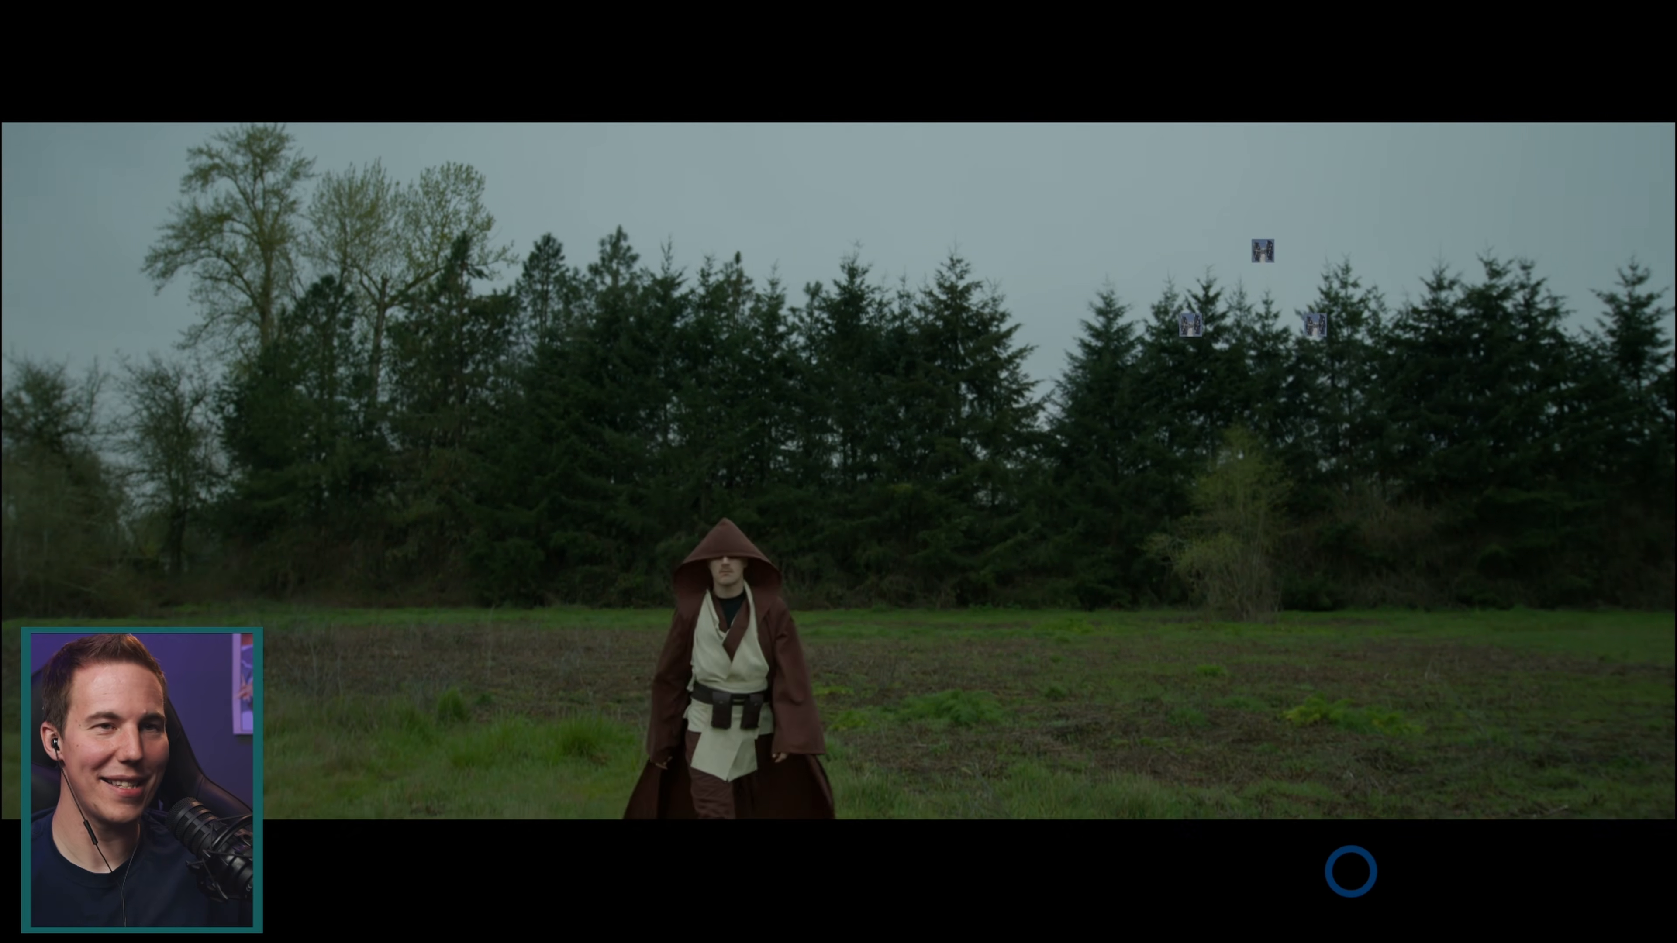
{"action": "key", "text": "Escape"}
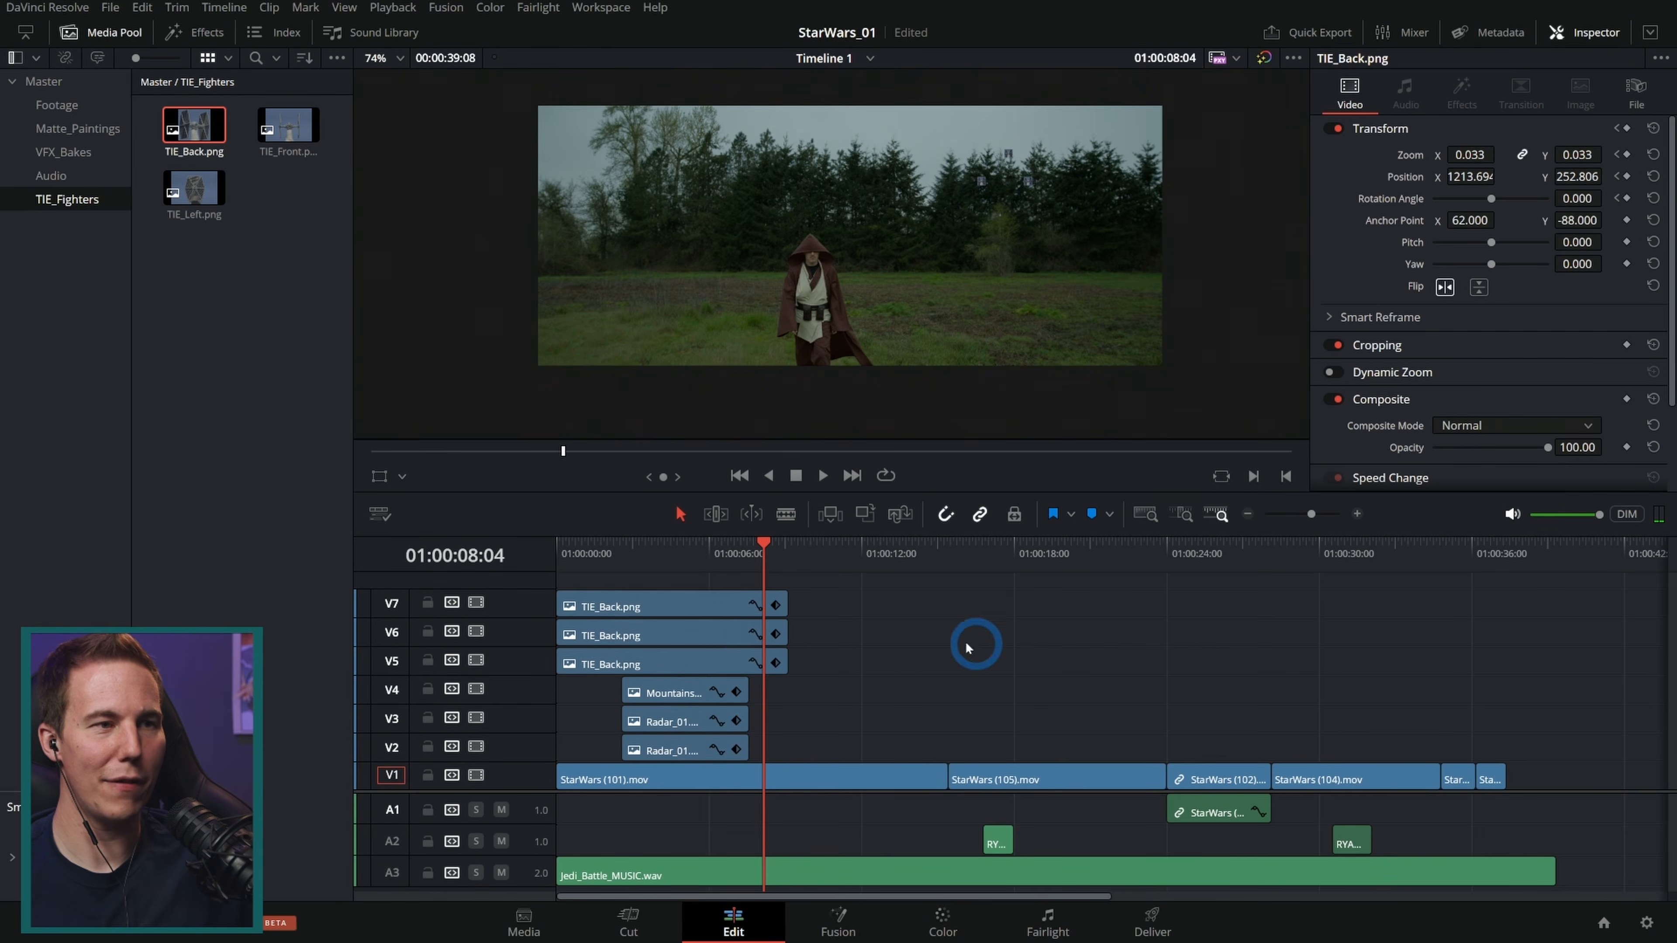
{"action": "left_click_drag", "start_coordinate": [717, 557], "coordinate": [704, 555]}
{"action": "left_click", "coordinate": [726, 293]}
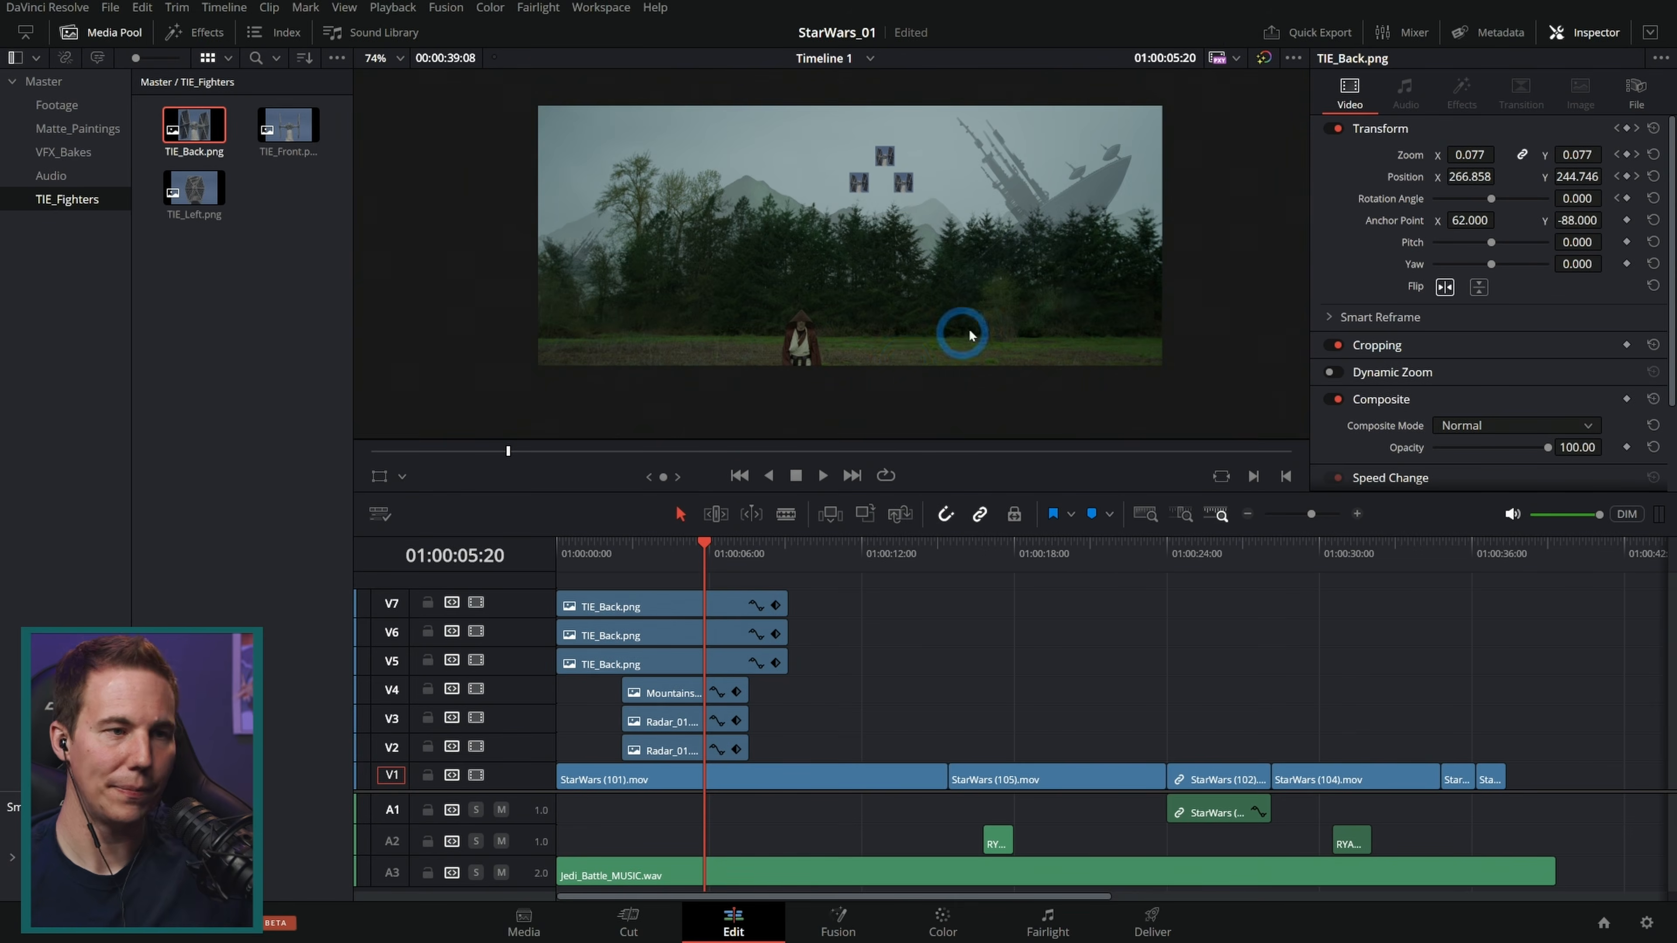
{"action": "left_click", "coordinate": [1035, 217]}
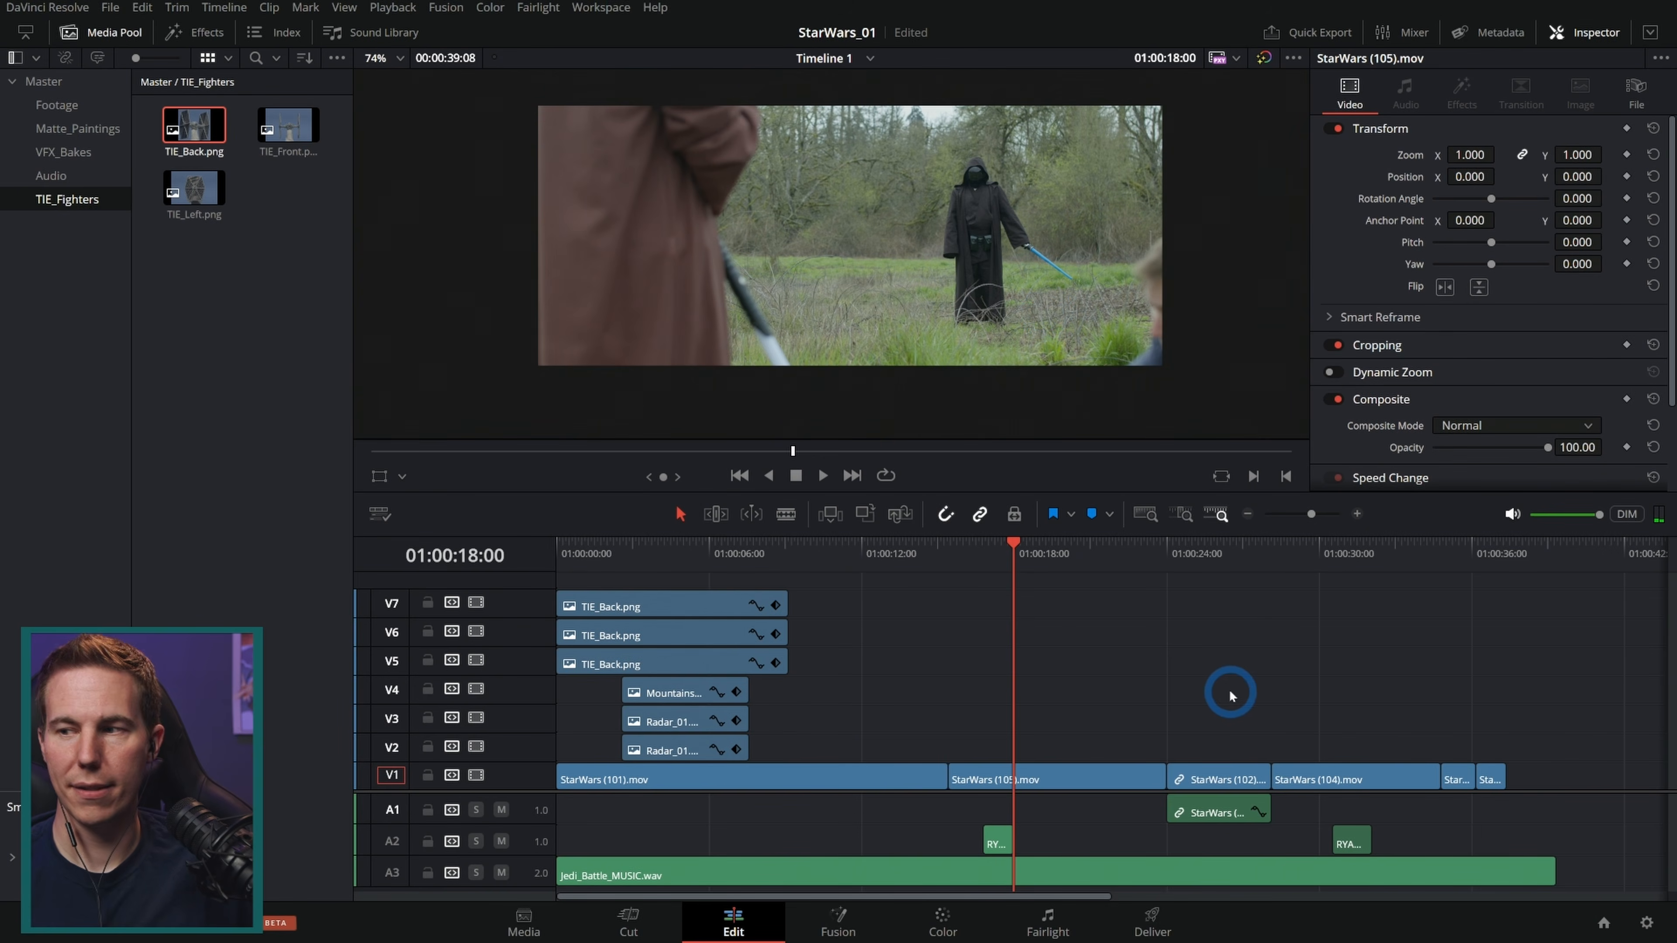
{"action": "left_click", "coordinate": [993, 556]}
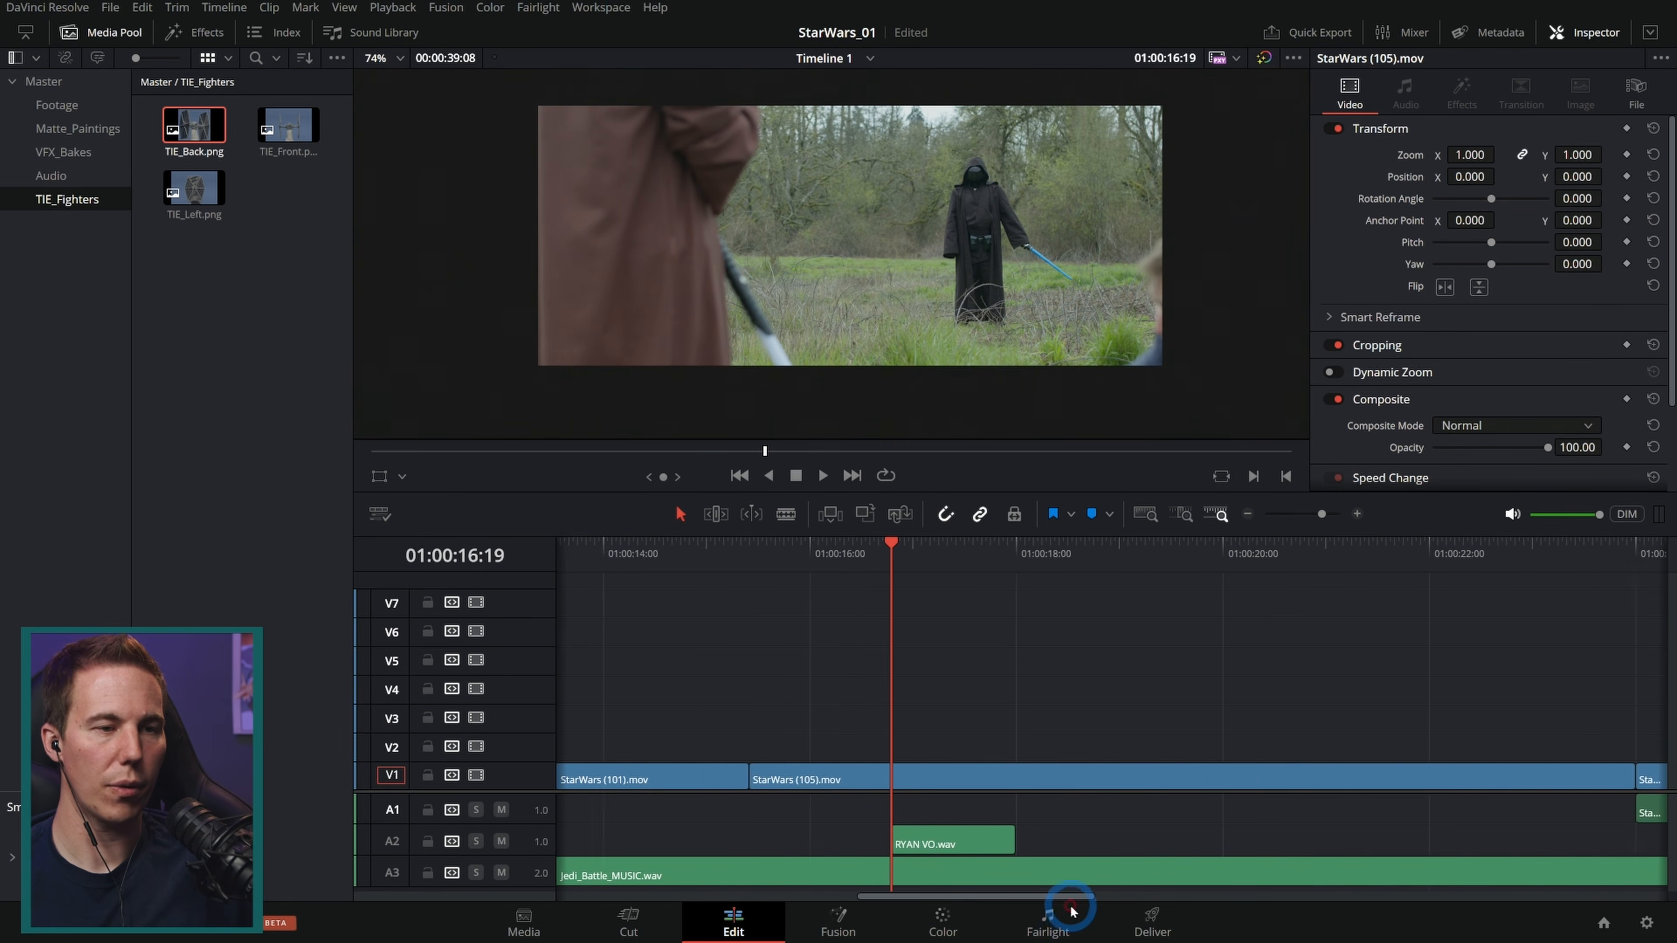
{"action": "left_click_drag", "start_coordinate": [1070, 908], "coordinate": [1083, 911]}
{"action": "left_click", "coordinate": [659, 559]}
{"action": "key", "text": "space"}
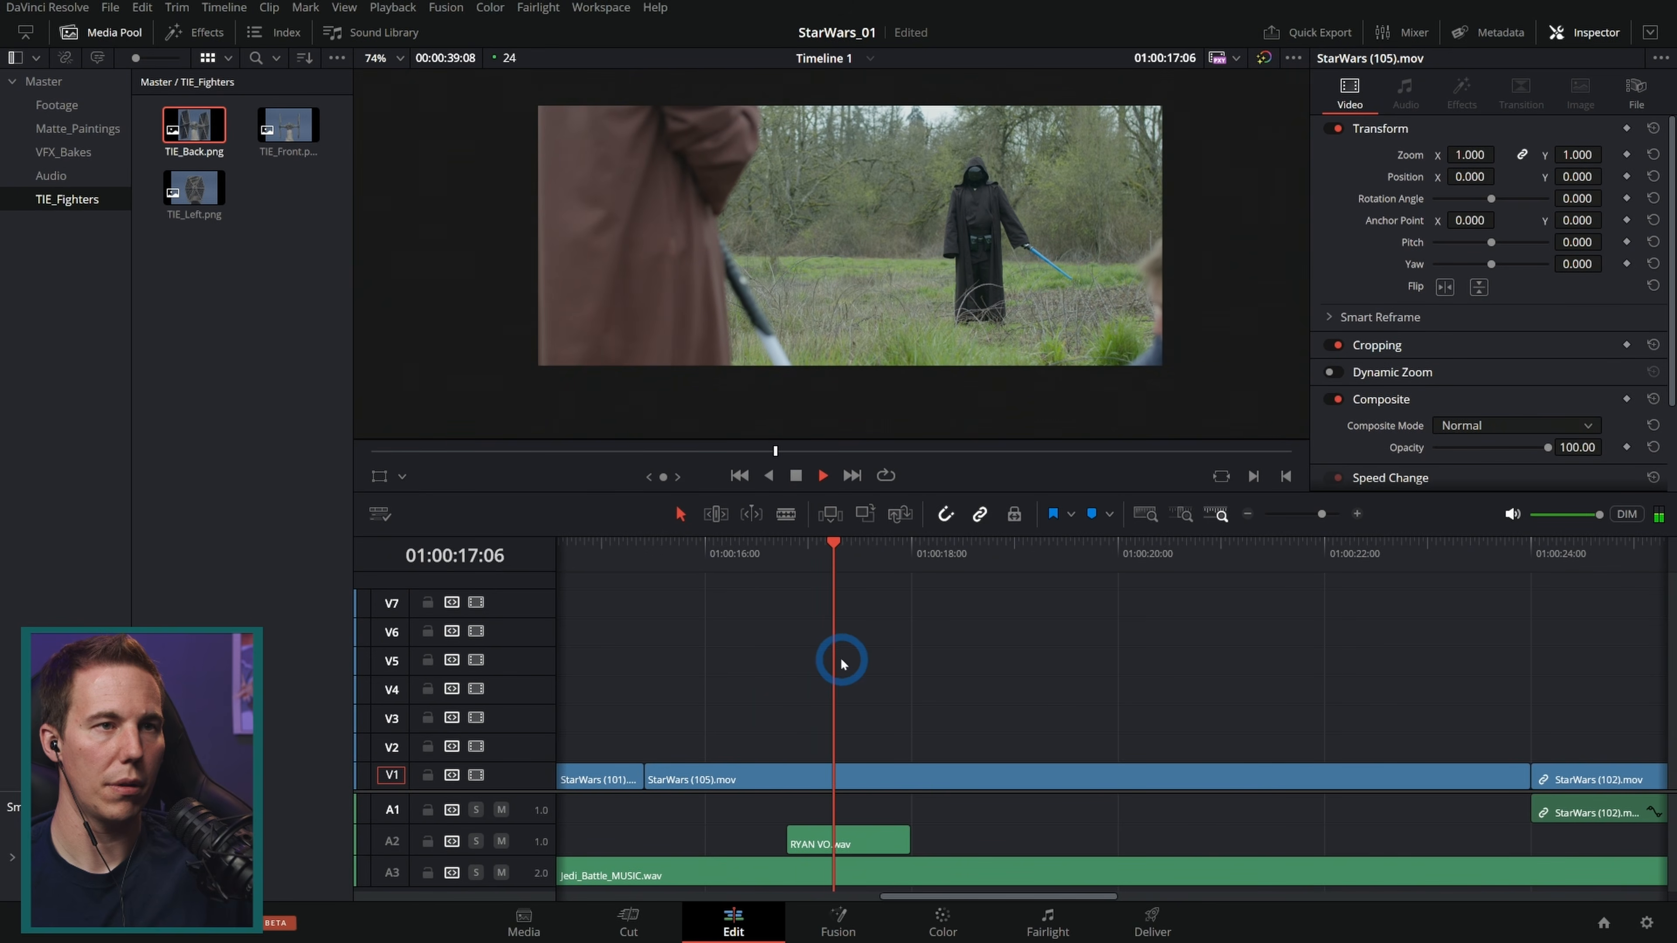
{"action": "key", "text": "space"}
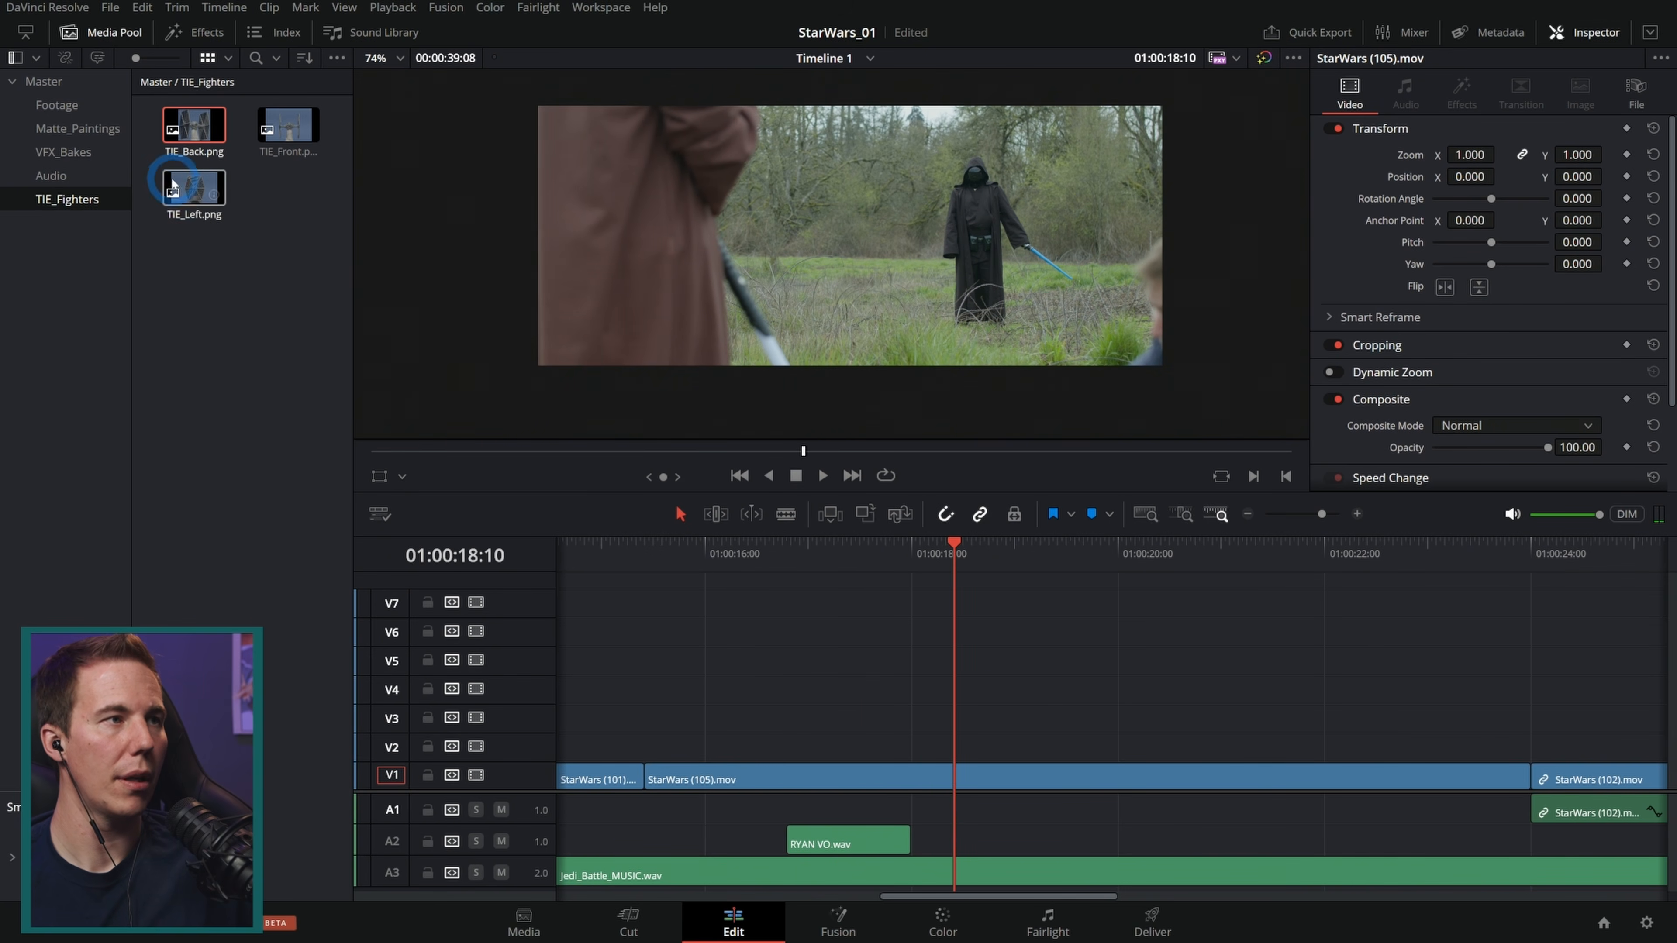
Step: Add a Solid Color generator on V2 above the duel shot and set its colour to red #ff0004
{"action": "left_click", "coordinate": [191, 133]}
{"action": "left_click", "coordinate": [357, 68]}
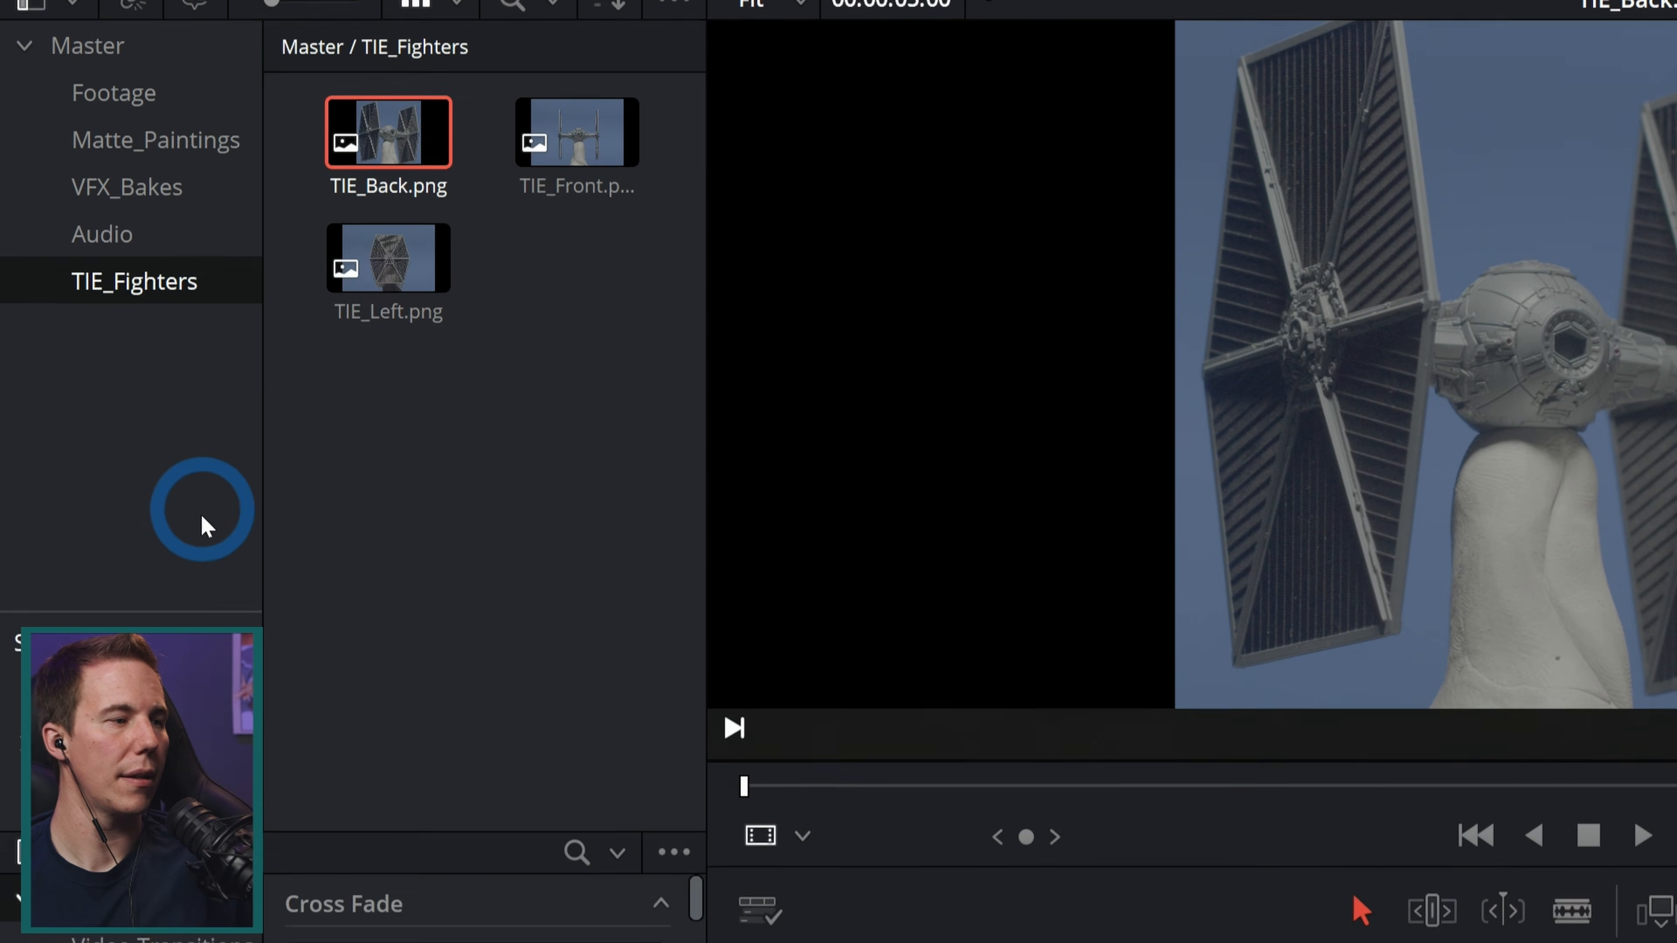
{"action": "left_click", "coordinate": [148, 353]}
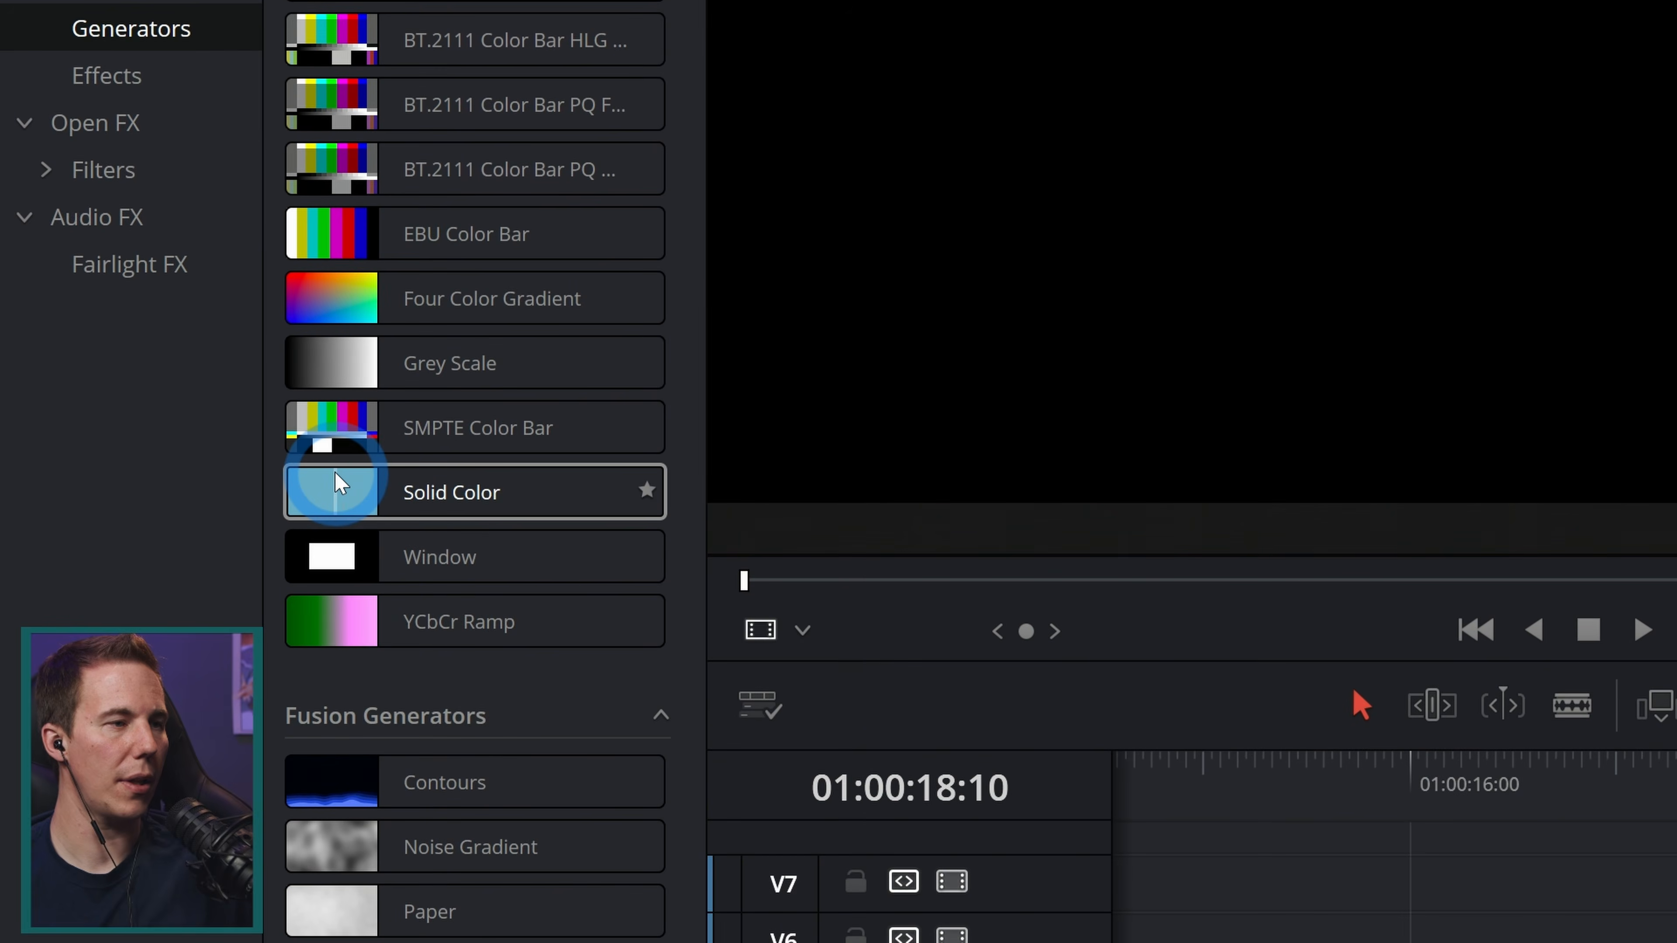
{"action": "left_click_drag", "start_coordinate": [334, 472], "coordinate": [1011, 748]}
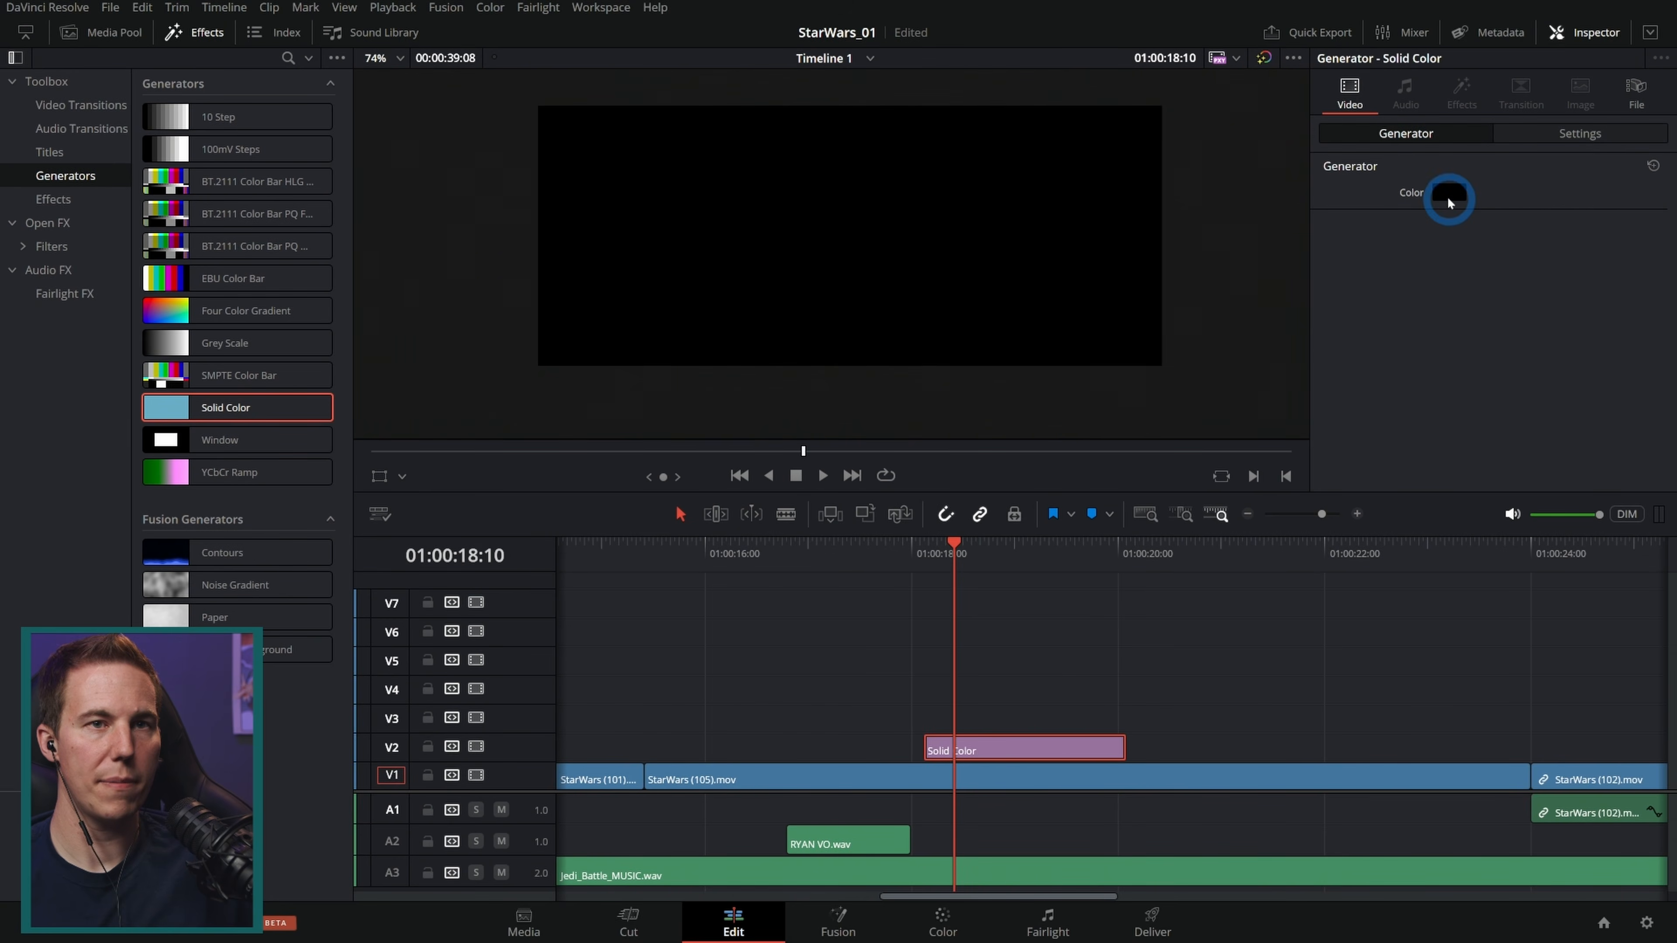
{"action": "left_click", "coordinate": [1447, 196]}
{"action": "left_click_drag", "start_coordinate": [852, 342], "coordinate": [751, 265]}
{"action": "left_click_drag", "start_coordinate": [1002, 313], "coordinate": [1034, 273]}
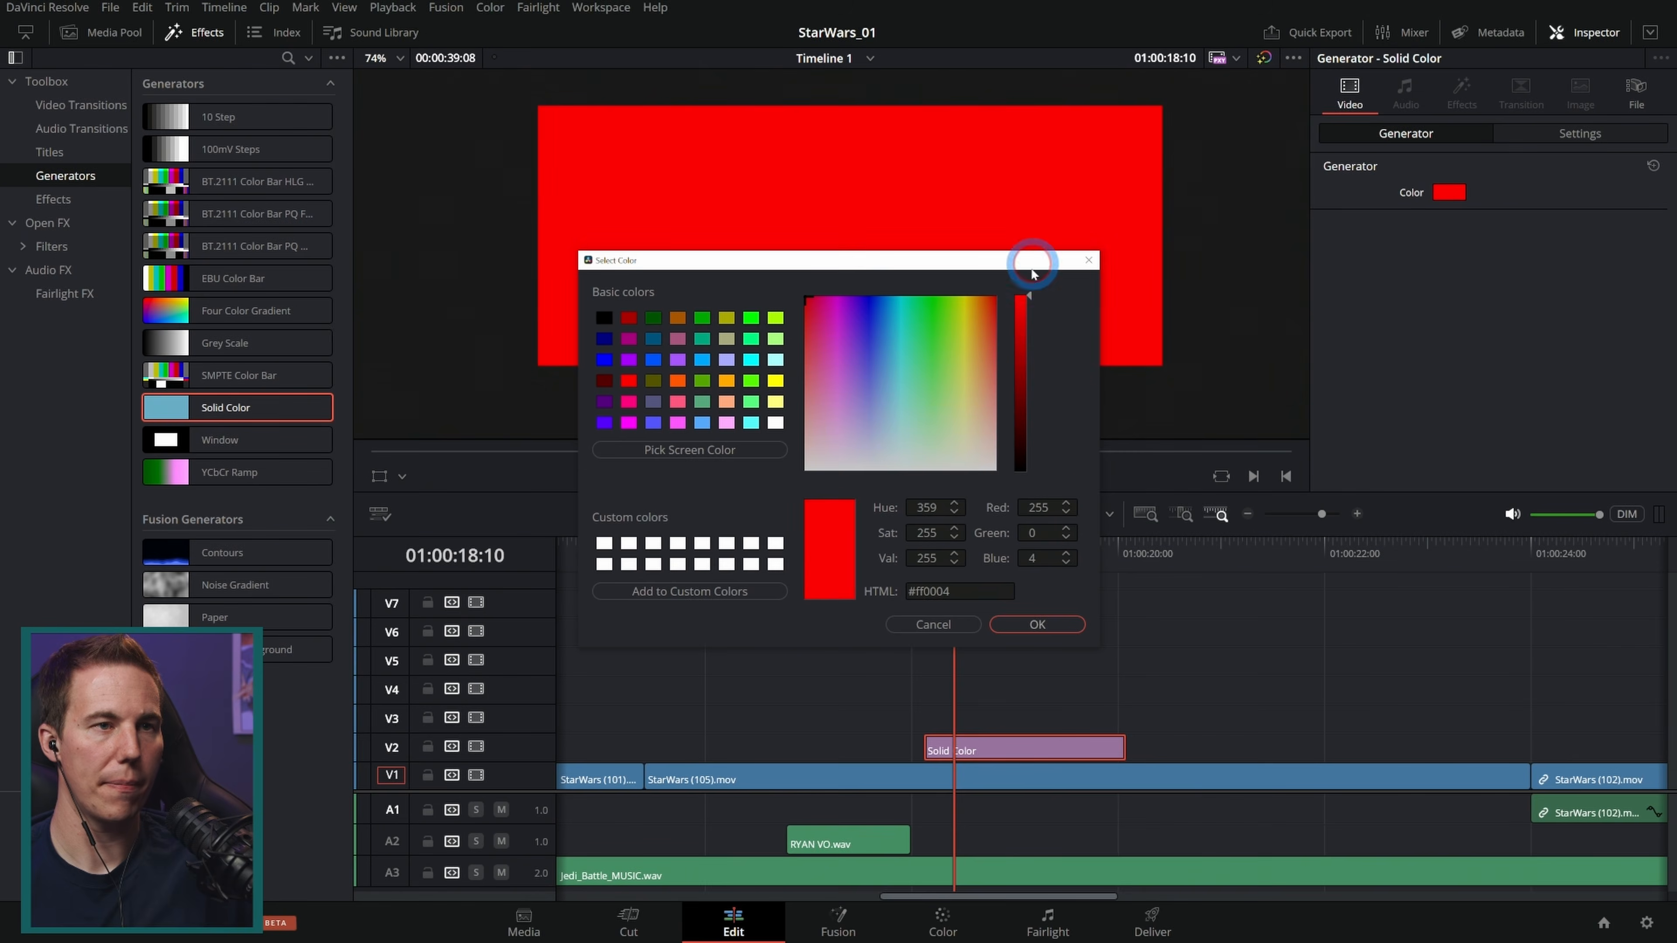
{"action": "left_click", "coordinate": [1081, 625]}
Step: Shape the red solid into a thin blade on the Sith's hilt: zoom 0.010 x 0.325, position 658, -106, rotation 57.71
{"action": "left_click", "coordinate": [378, 476]}
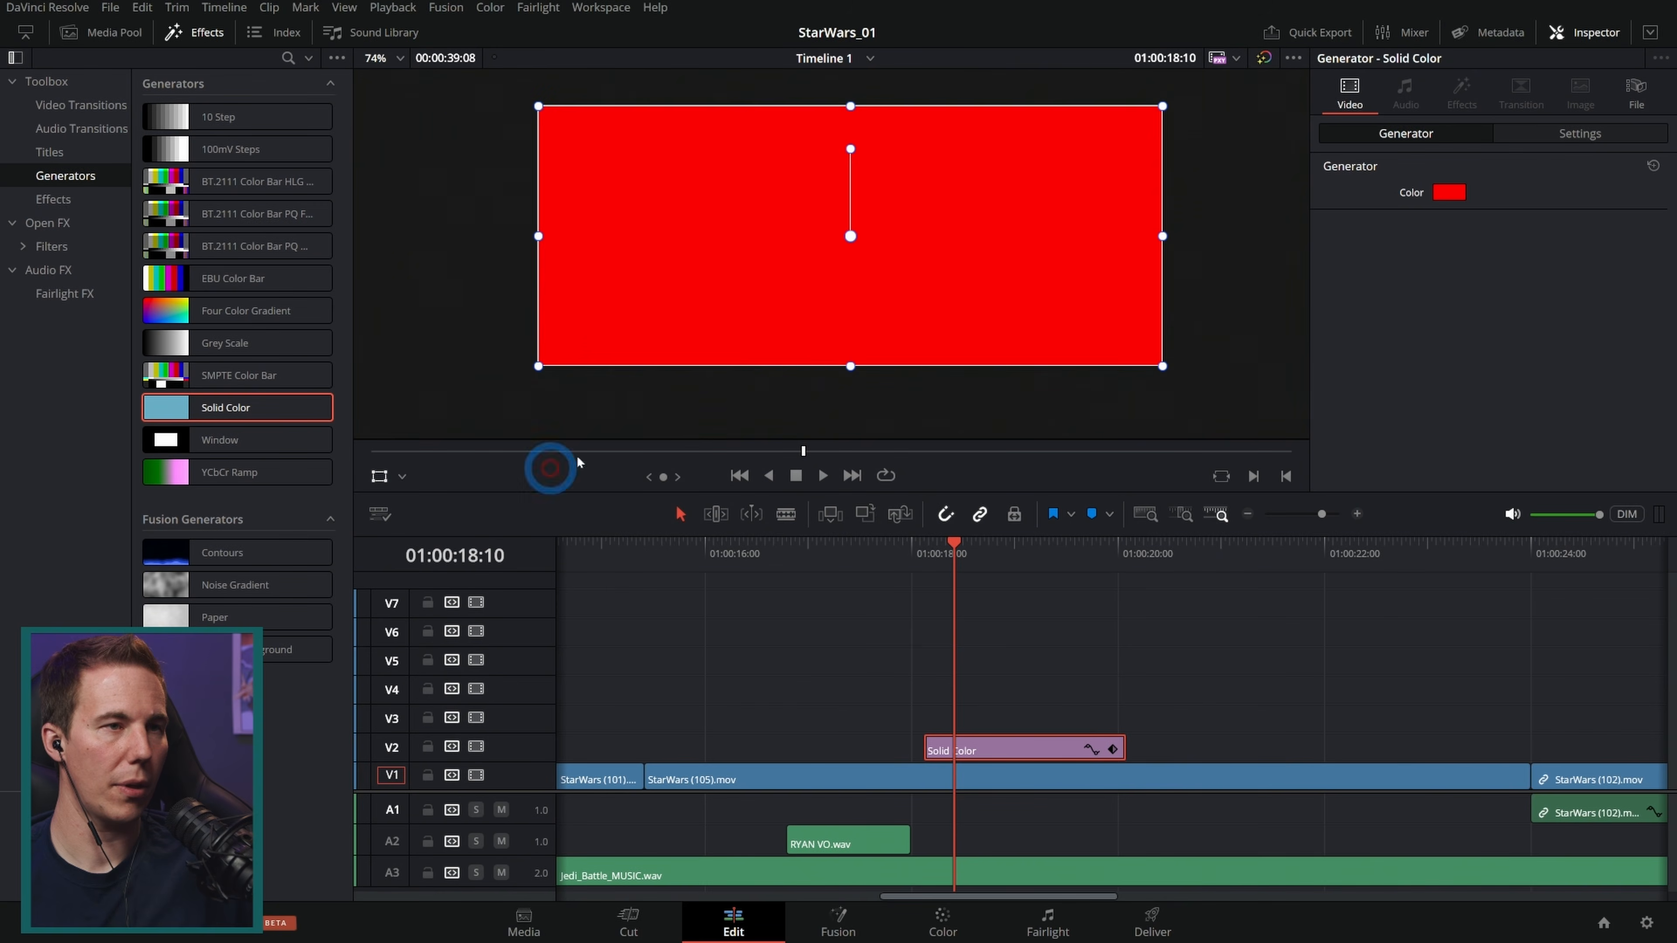
{"action": "left_click_drag", "start_coordinate": [1141, 240], "coordinate": [848, 240]}
{"action": "mouse_move", "coordinate": [870, 110]}
{"action": "left_mouse_down"}
{"action": "mouse_move", "coordinate": [901, 182]}
{"action": "mouse_move", "coordinate": [898, 123]}
{"action": "mouse_move", "coordinate": [869, 133]}
{"action": "left_mouse_up"}
{"action": "left_click", "coordinate": [1580, 133]}
{"action": "left_click_drag", "start_coordinate": [1489, 242], "coordinate": [1498, 250]}
{"action": "left_click_drag", "start_coordinate": [1469, 191], "coordinate": [1138, 555]}
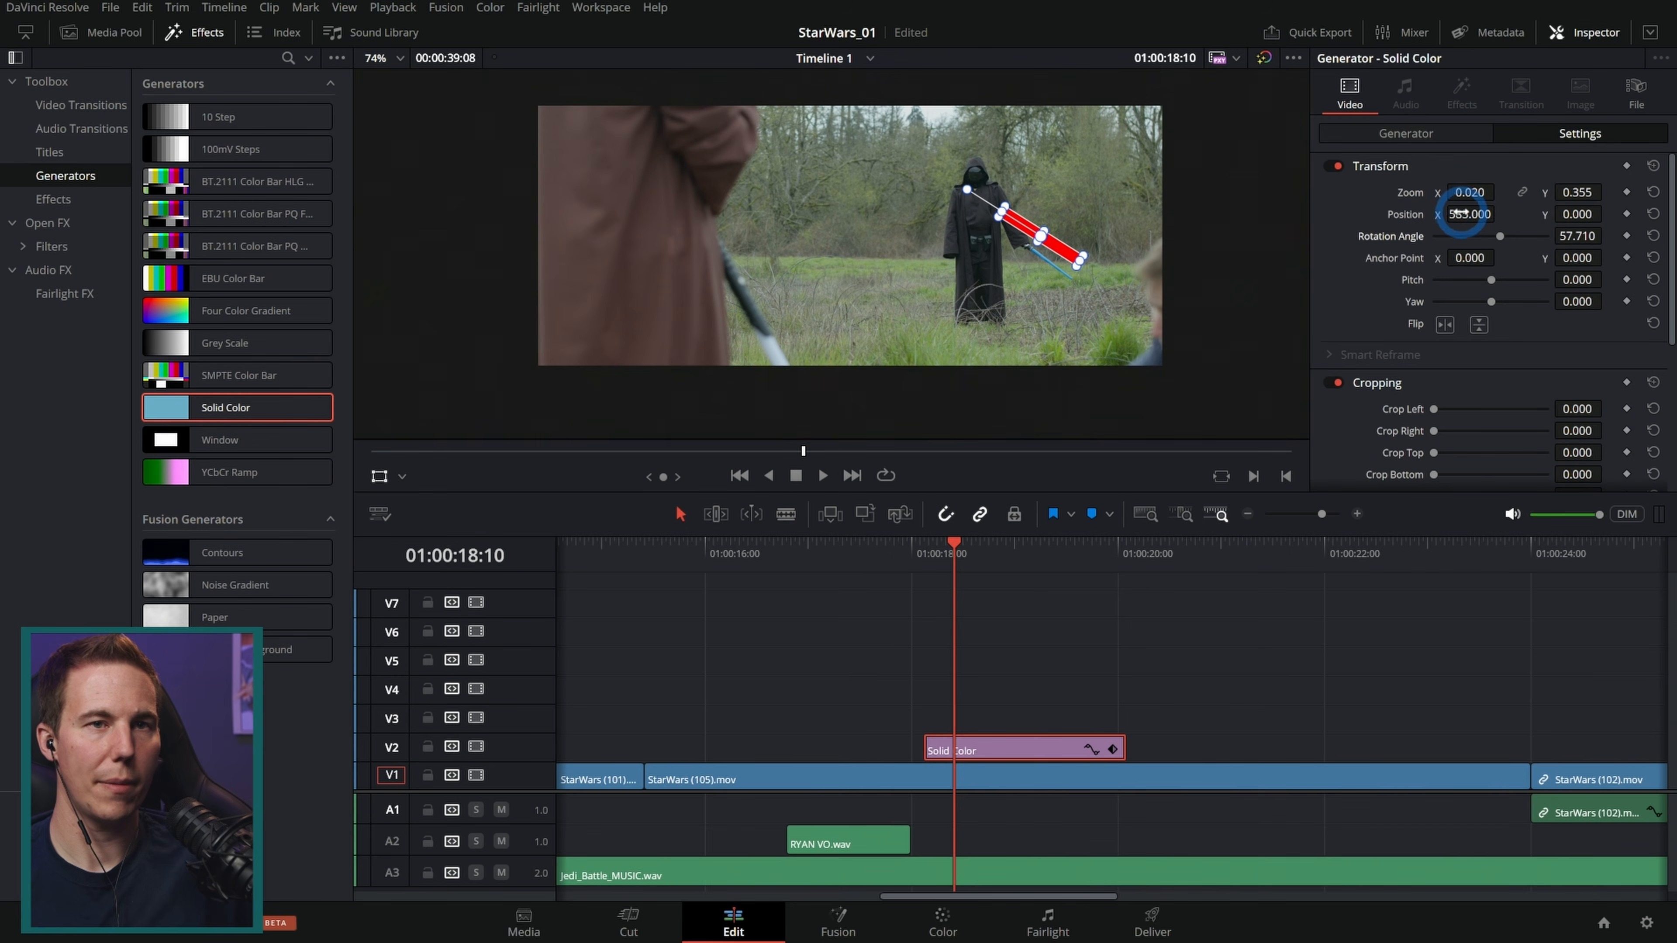
{"action": "mouse_move", "coordinate": [1462, 213]}
{"action": "left_mouse_down"}
{"action": "mouse_move", "coordinate": [1509, 214]}
{"action": "mouse_move", "coordinate": [1453, 213]}
{"action": "left_mouse_up"}
{"action": "mouse_move", "coordinate": [1574, 214]}
{"action": "left_mouse_down"}
{"action": "mouse_move", "coordinate": [1591, 218]}
{"action": "mouse_move", "coordinate": [1577, 213]}
{"action": "left_mouse_up"}
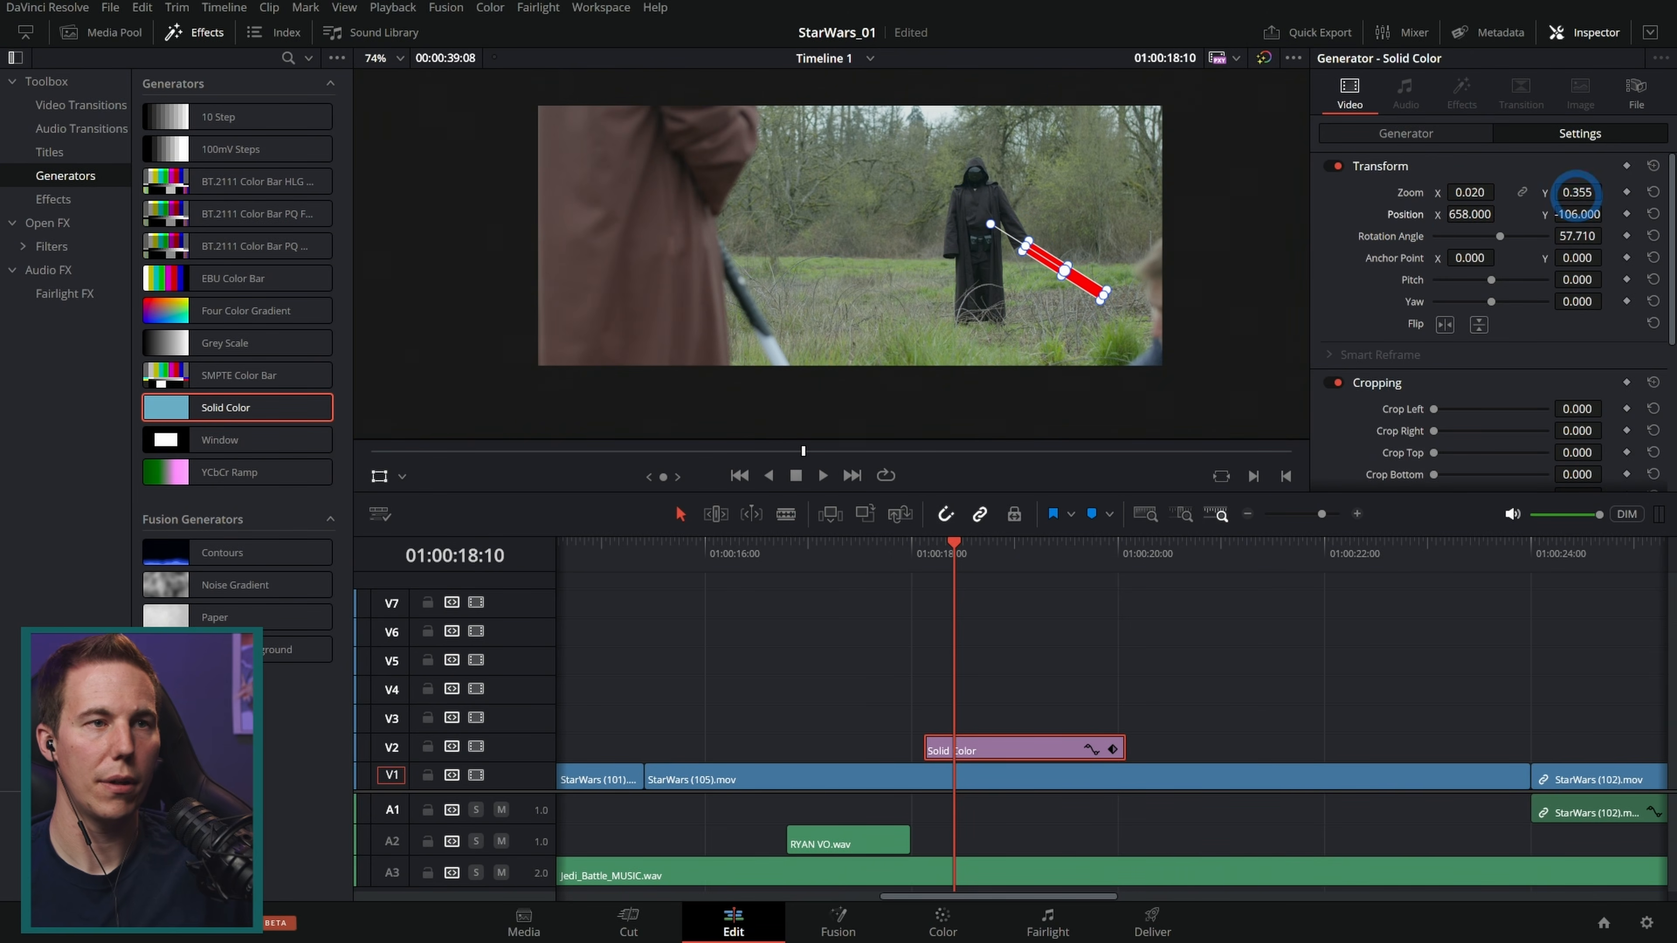
{"action": "left_click", "coordinate": [1038, 642]}
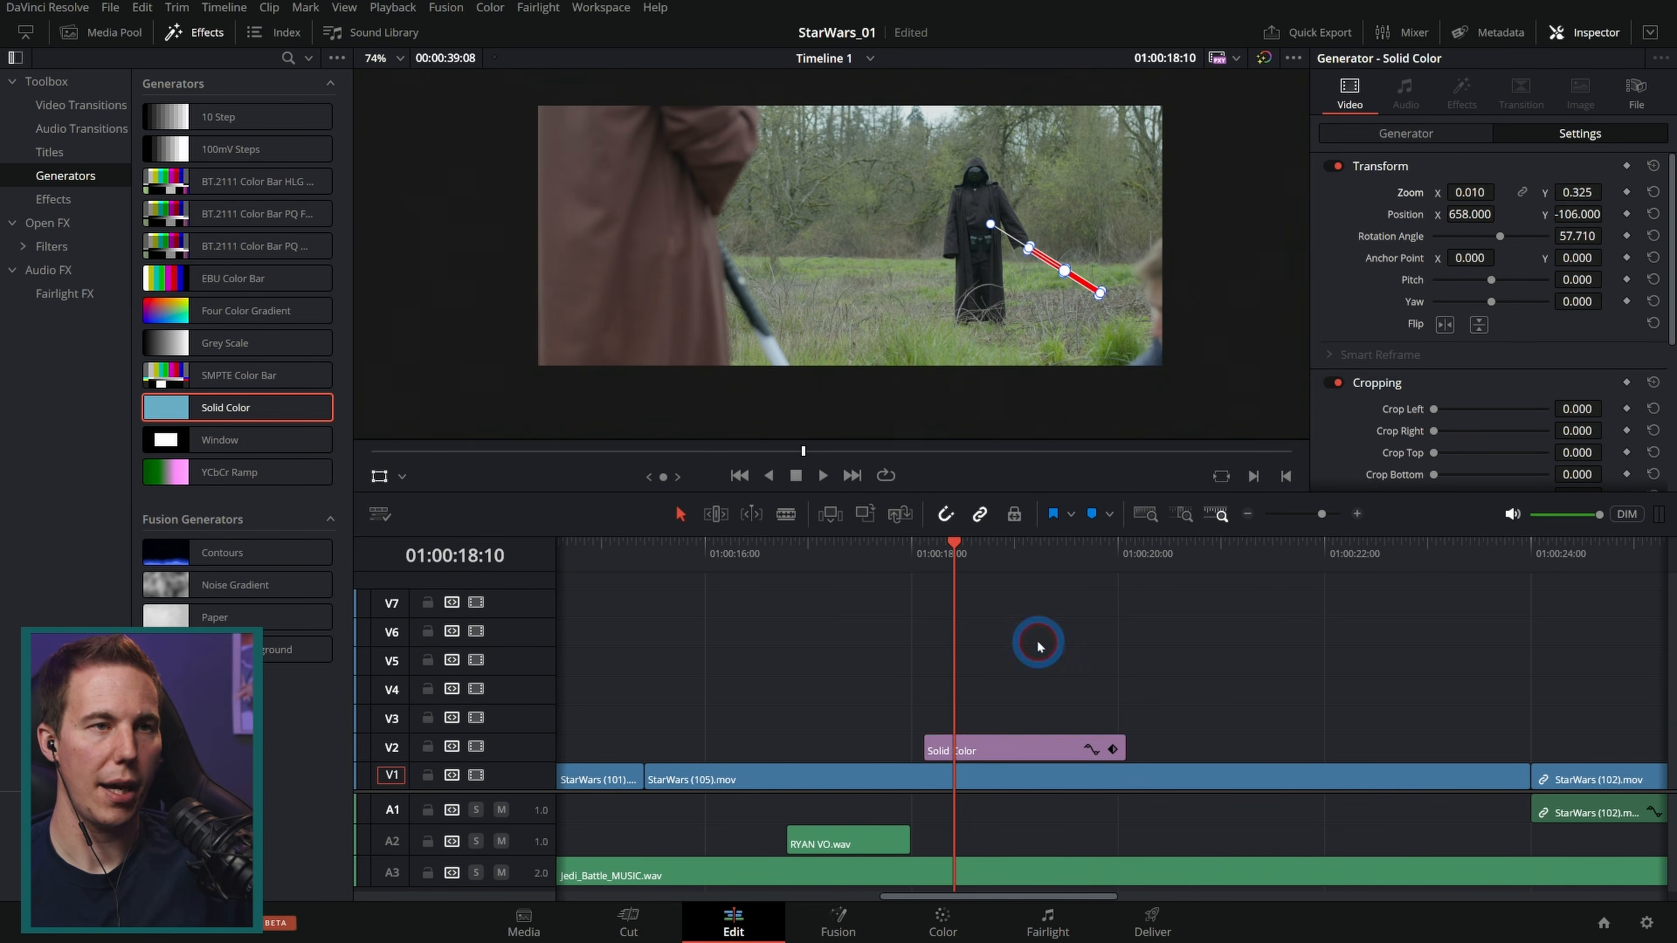
{"action": "left_click", "coordinate": [379, 477]}
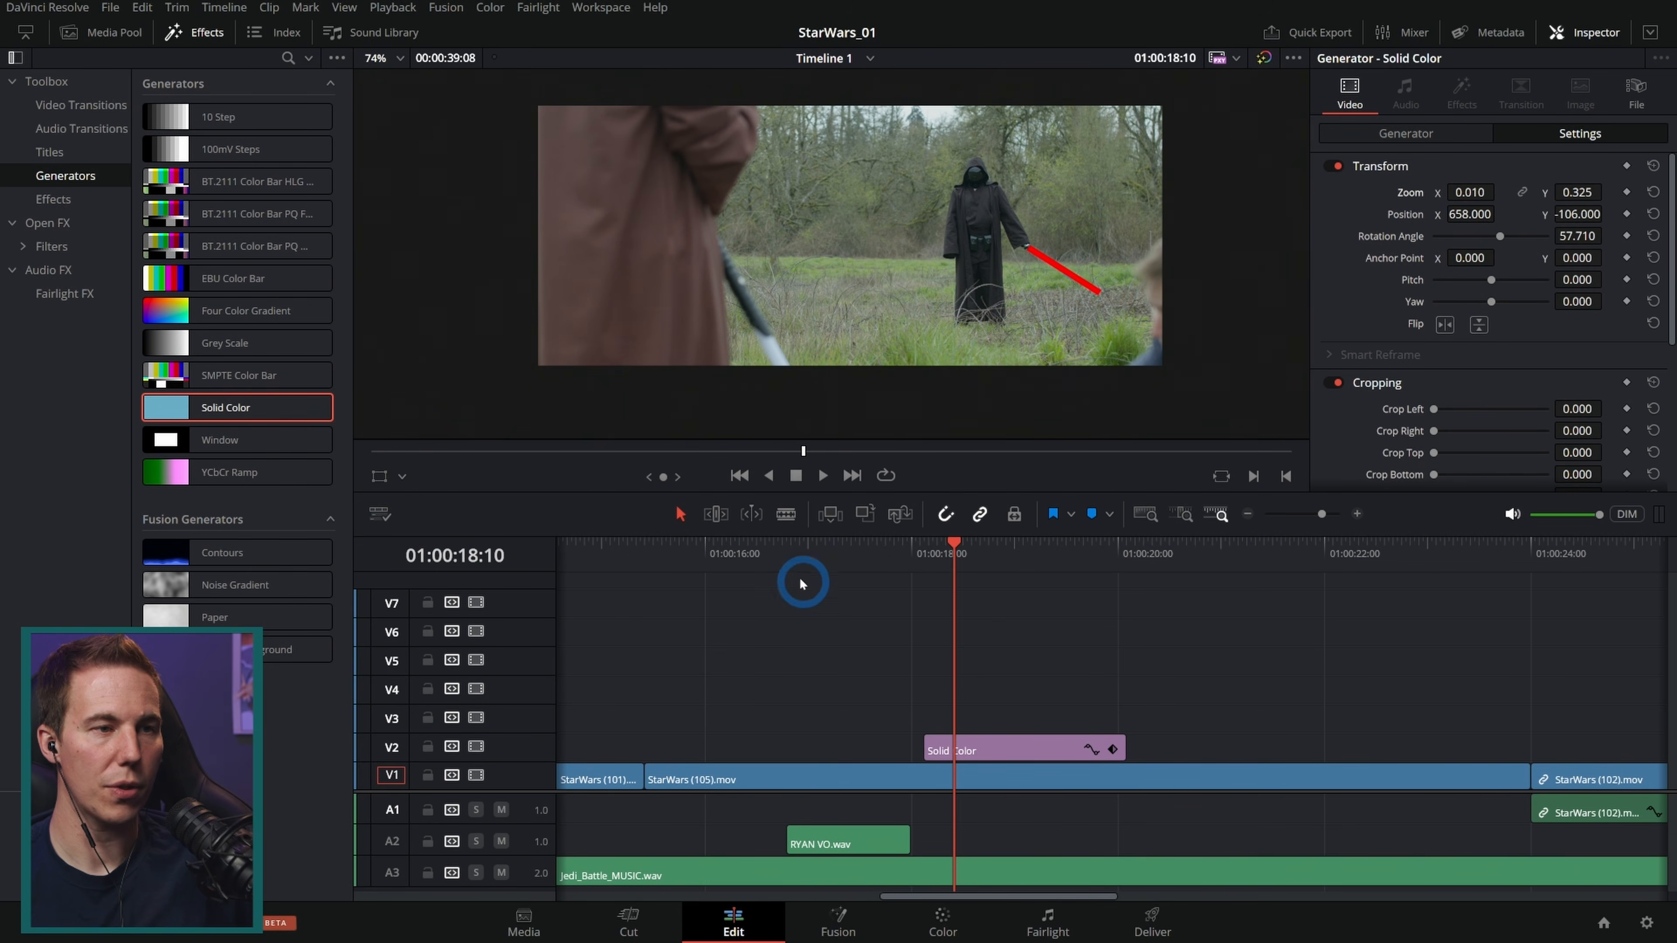
Step: Extend the red blade clip to the end of the duel shot at about 01:00:24 and preview it
{"action": "key", "text": "slash"}
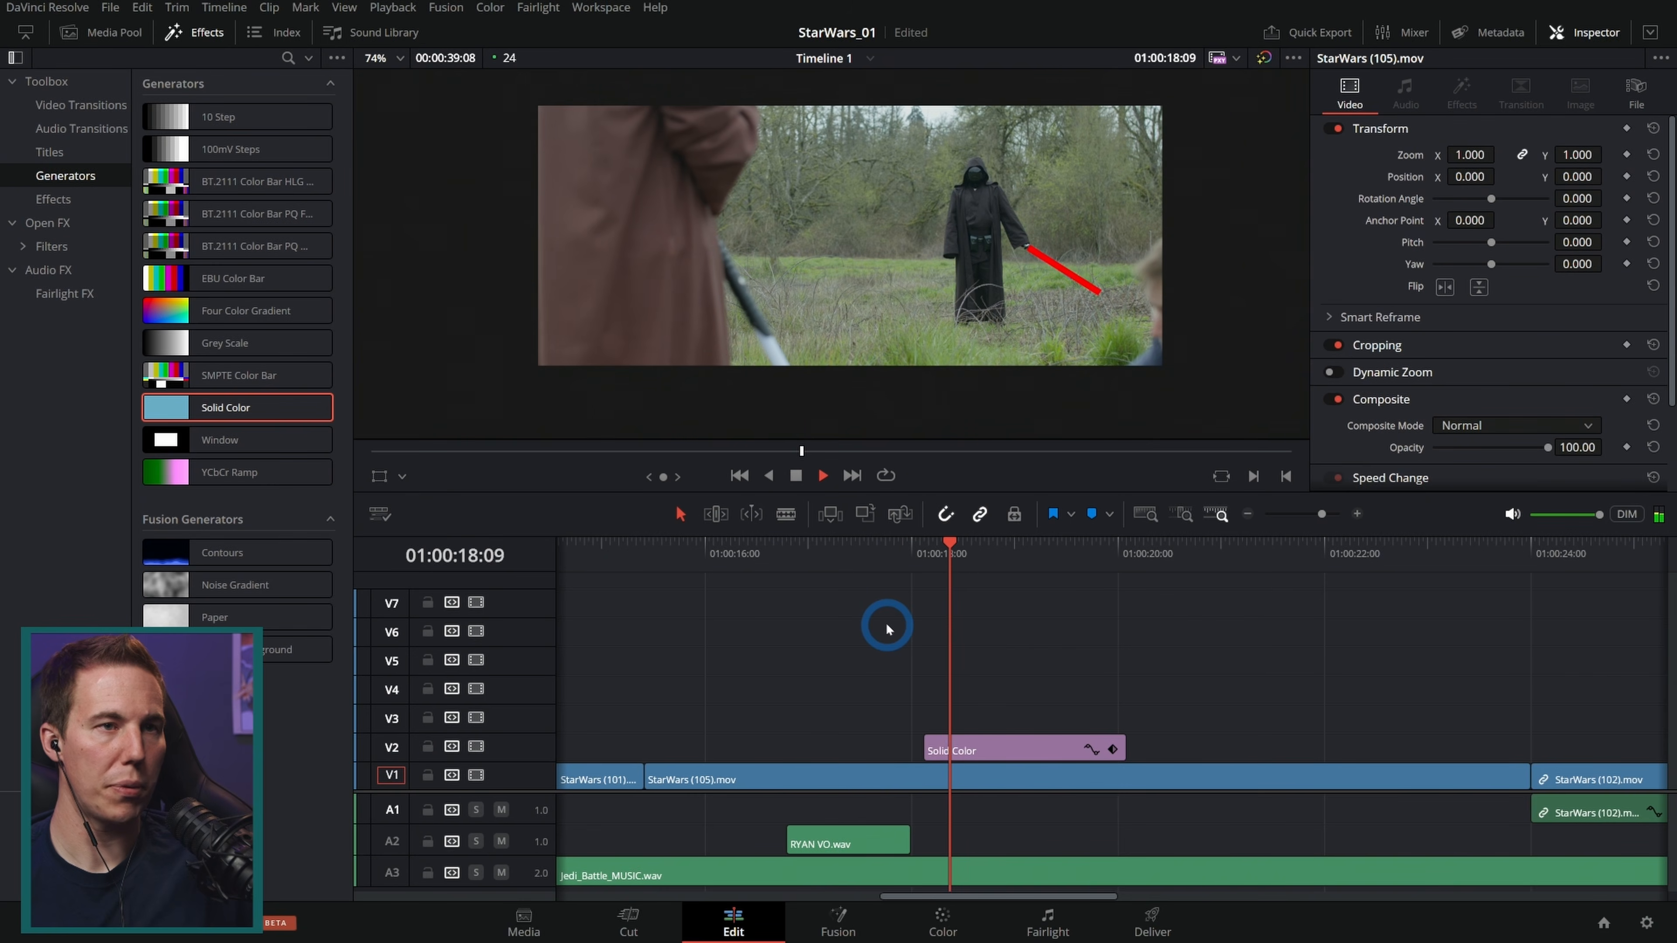
{"action": "left_click_drag", "start_coordinate": [1123, 745], "coordinate": [1530, 747]}
{"action": "key", "text": "slash"}
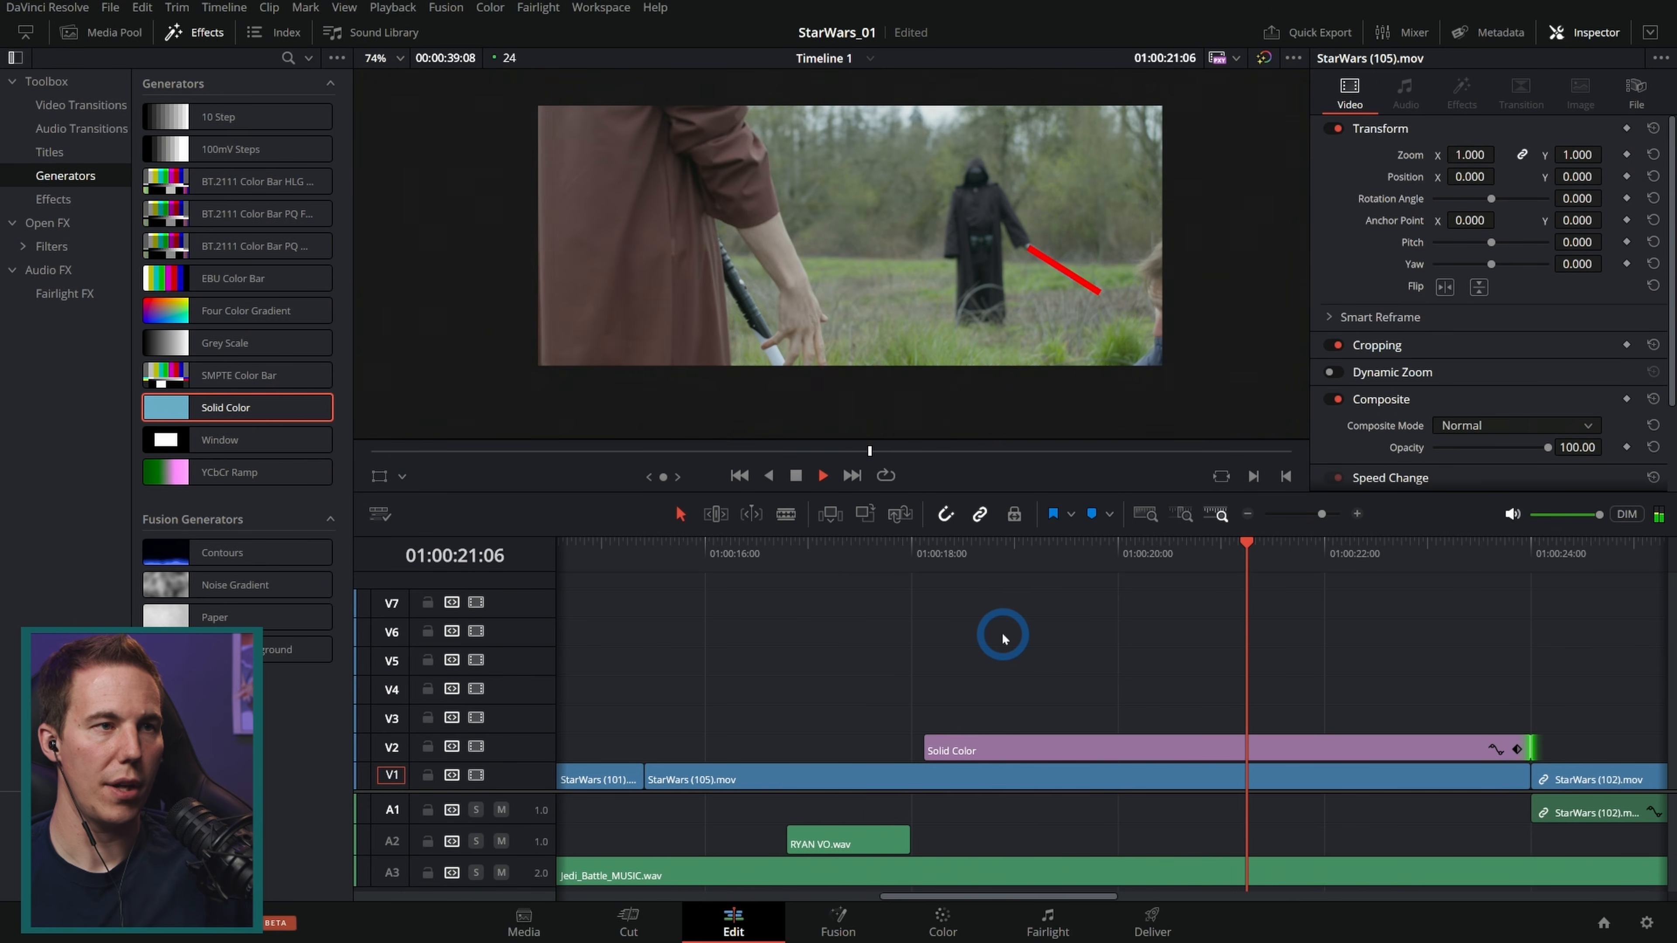
Step: Duplicate the blade clip onto V3 and change the copy's colour to blue #00a6ff
{"action": "left_click", "coordinate": [1161, 746]}
{"action": "mouse_move", "coordinate": [1183, 750]}
{"action": "left_mouse_down"}
{"action": "mouse_move", "coordinate": [1186, 720]}
{"action": "mouse_move", "coordinate": [1199, 733]}
{"action": "left_mouse_up"}
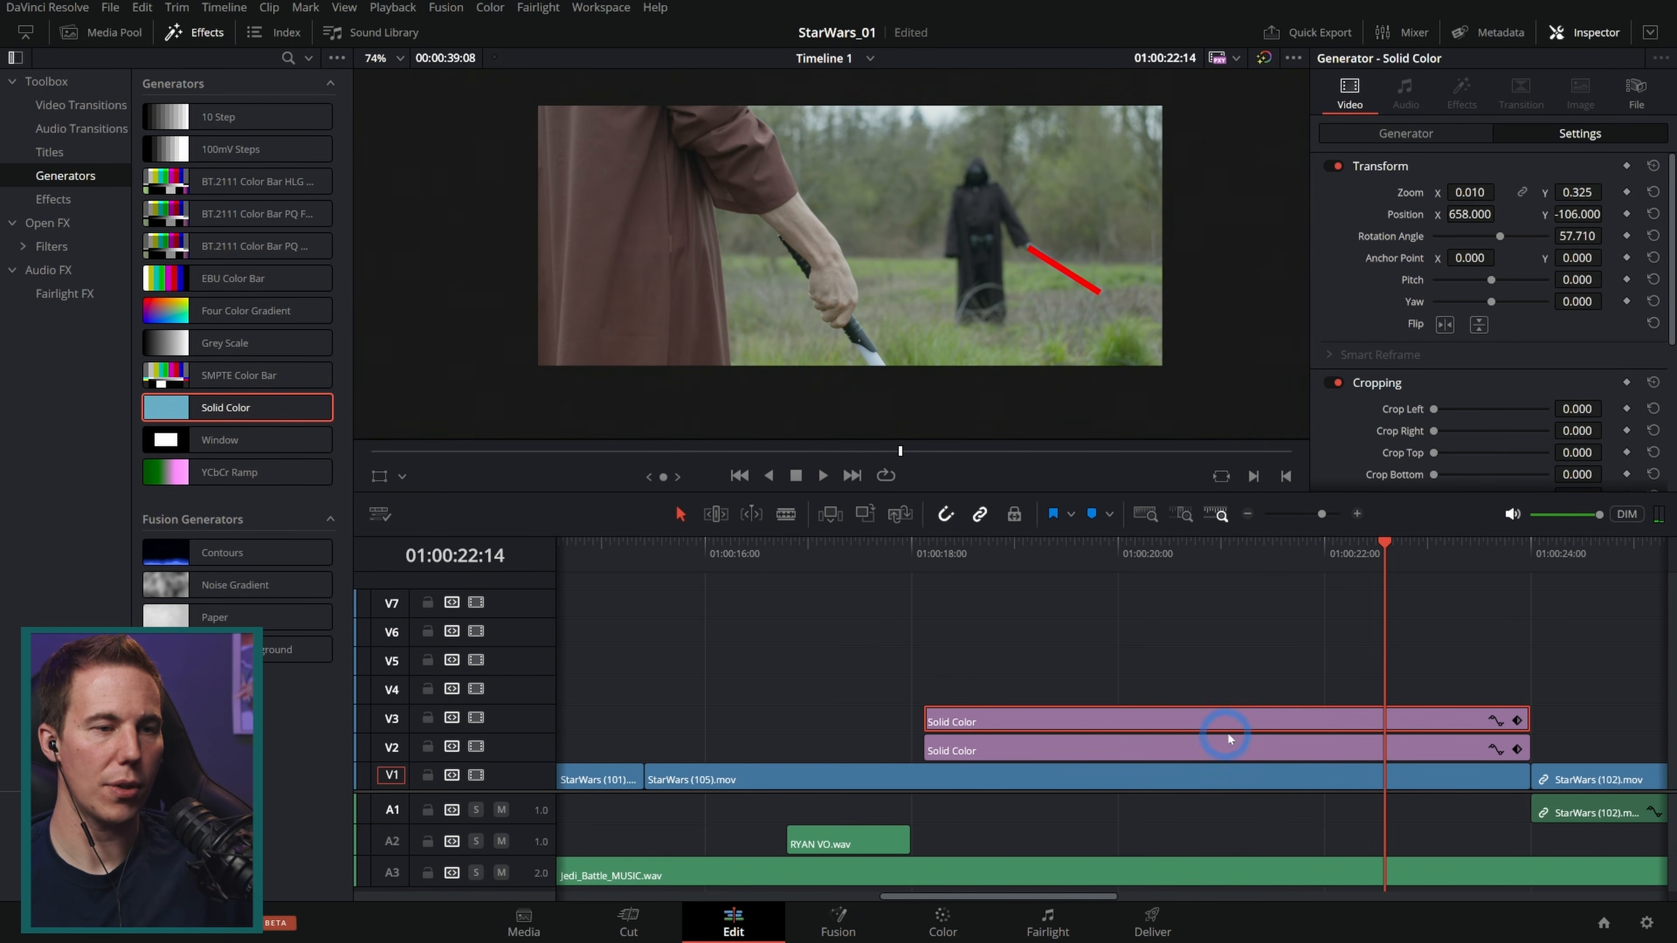
{"action": "left_click", "coordinate": [1469, 138]}
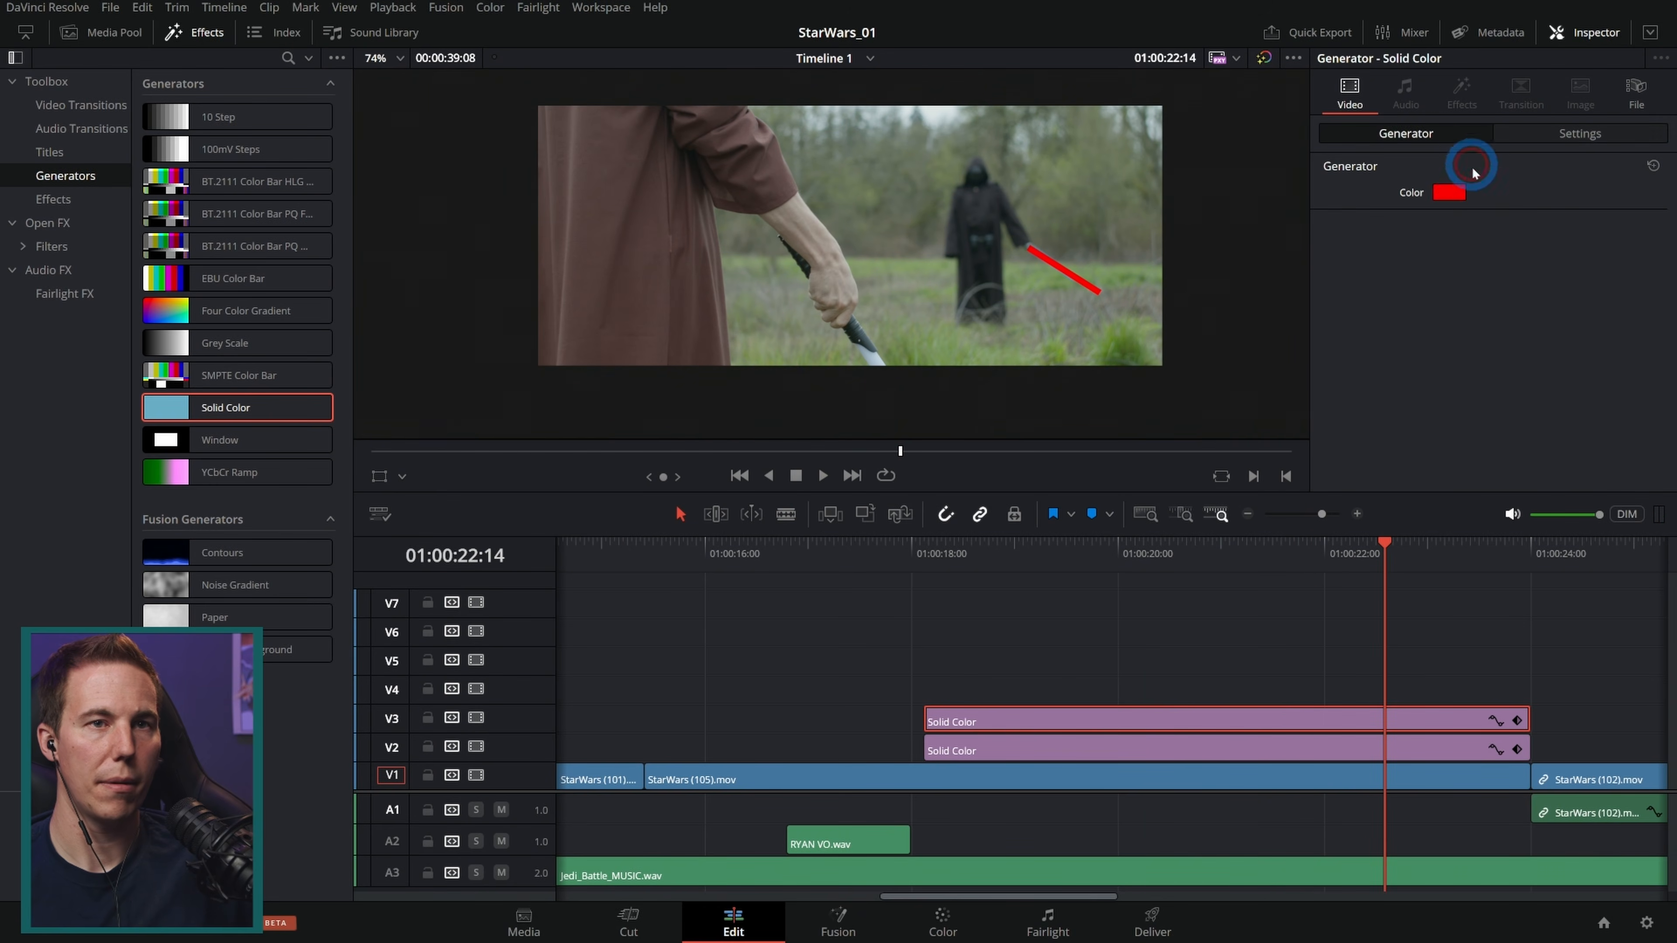
{"action": "left_click", "coordinate": [1446, 193]}
{"action": "left_click", "coordinate": [888, 299]}
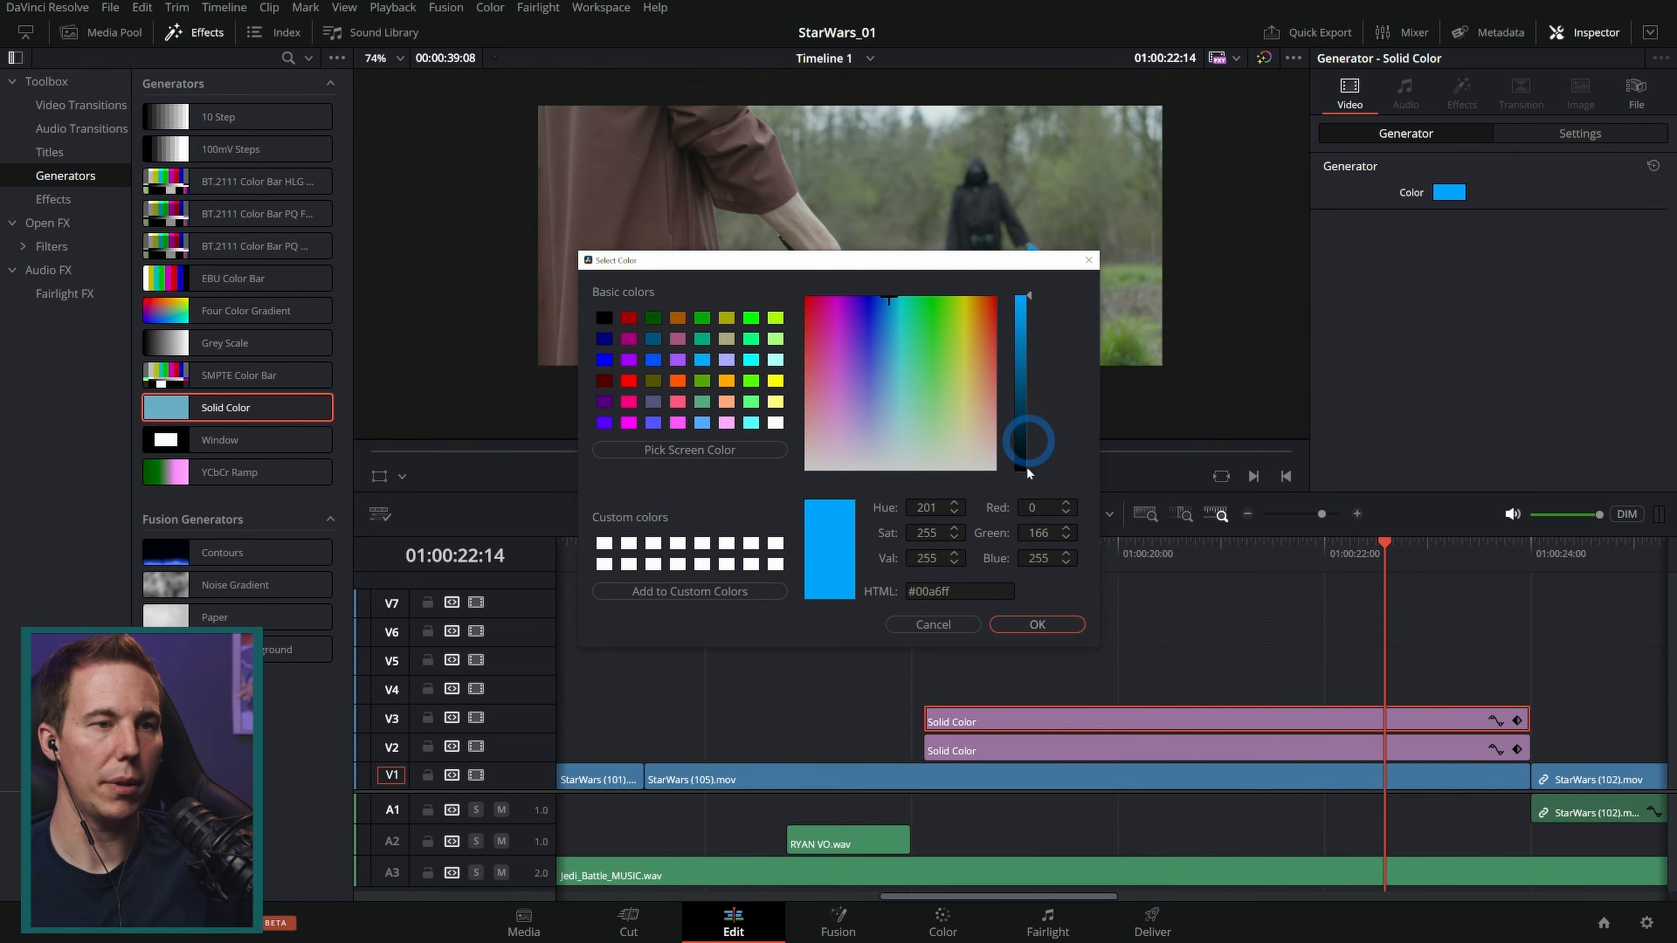
{"action": "left_click_drag", "start_coordinate": [901, 316], "coordinate": [902, 278]}
{"action": "left_click", "coordinate": [1037, 624]}
Step: Place the blue blade on the Jedi's hilt: zoom 0.030 x 0.575, position 147, -472, rotation 34.14
{"action": "left_click", "coordinate": [1531, 133]}
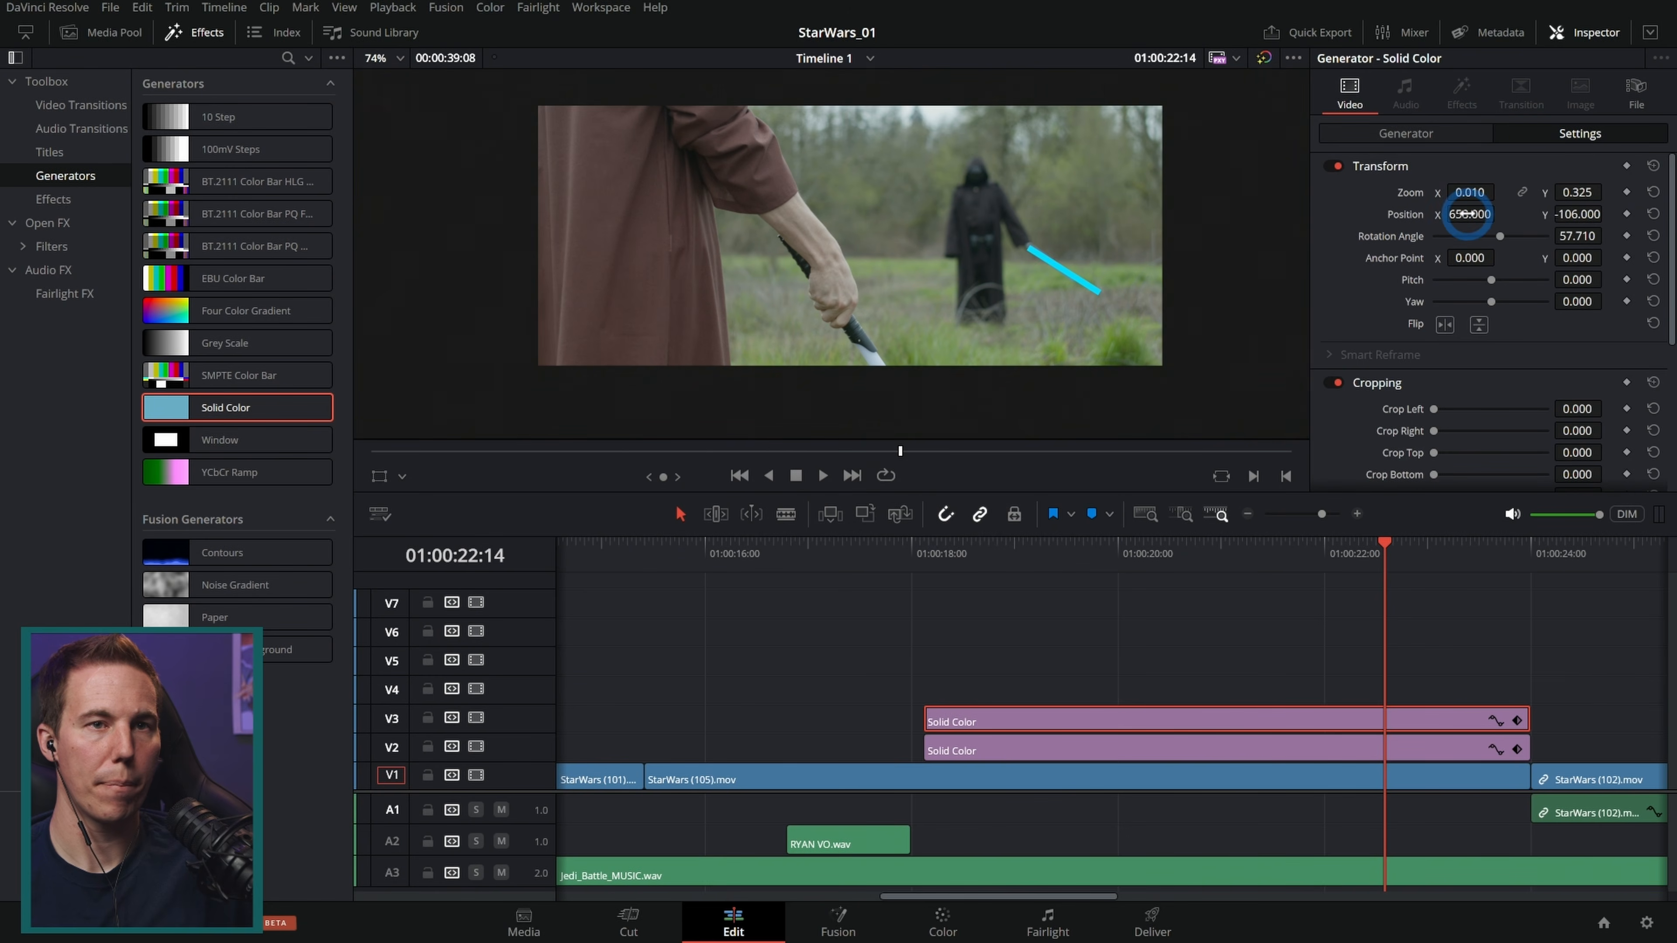
{"action": "left_click_drag", "start_coordinate": [1469, 215], "coordinate": [916, 258]}
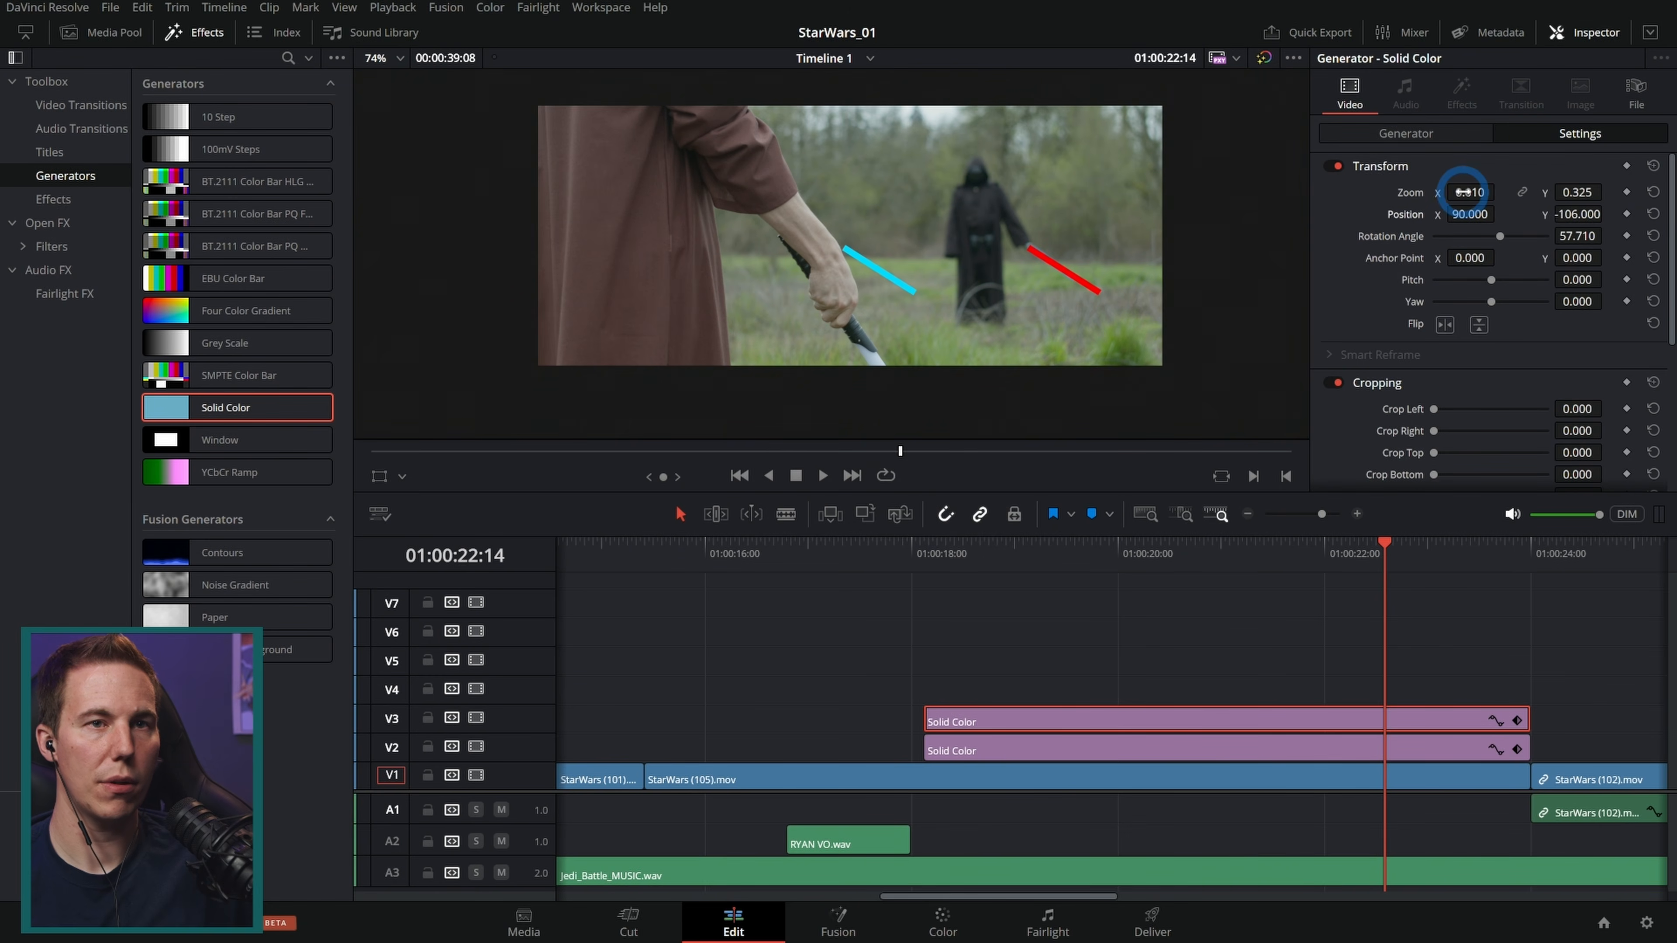
{"action": "left_click_drag", "start_coordinate": [1462, 192], "coordinate": [1500, 192]}
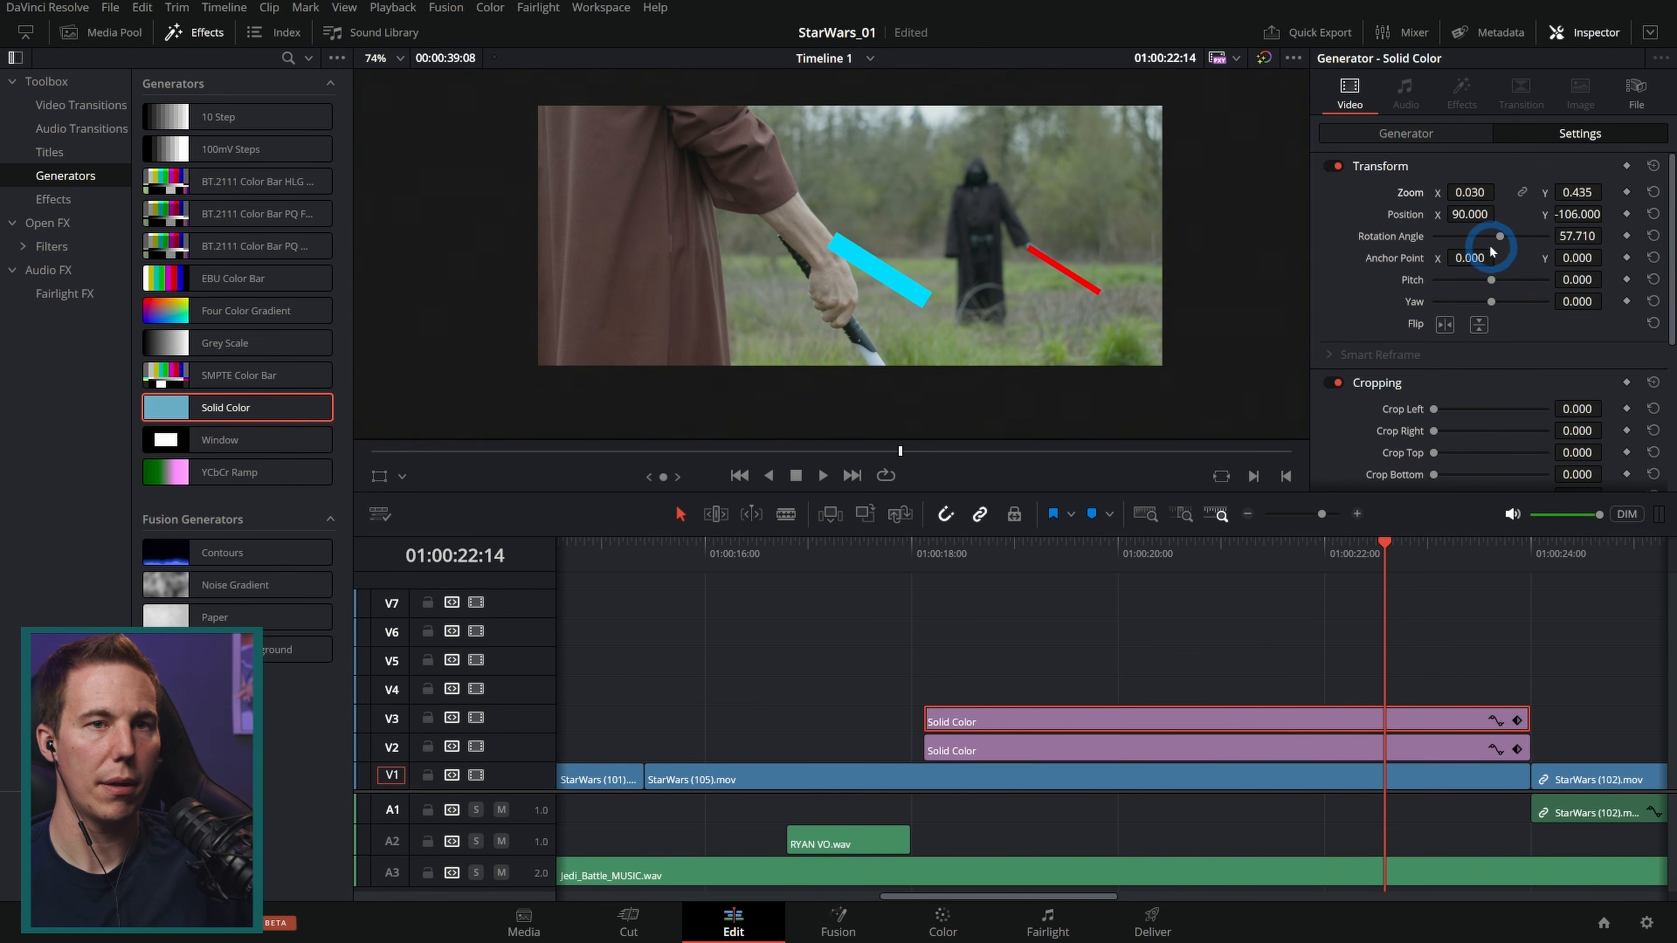
{"action": "left_click_drag", "start_coordinate": [1501, 240], "coordinate": [1469, 198]}
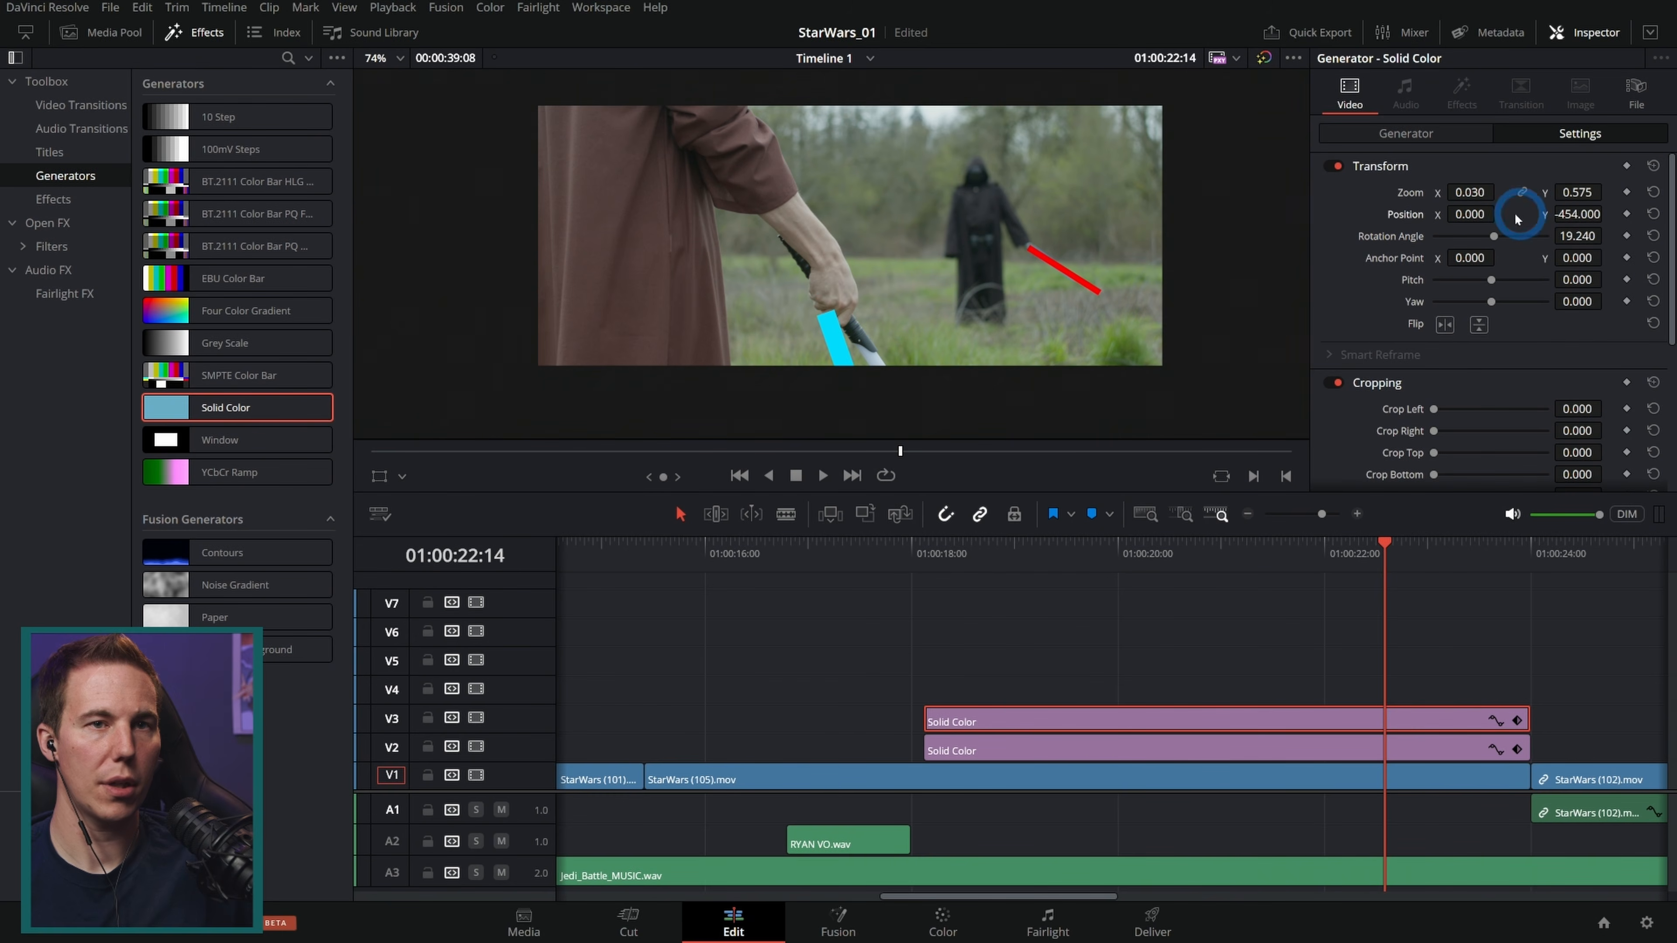
{"action": "left_click_drag", "start_coordinate": [1470, 215], "coordinate": [1590, 215]}
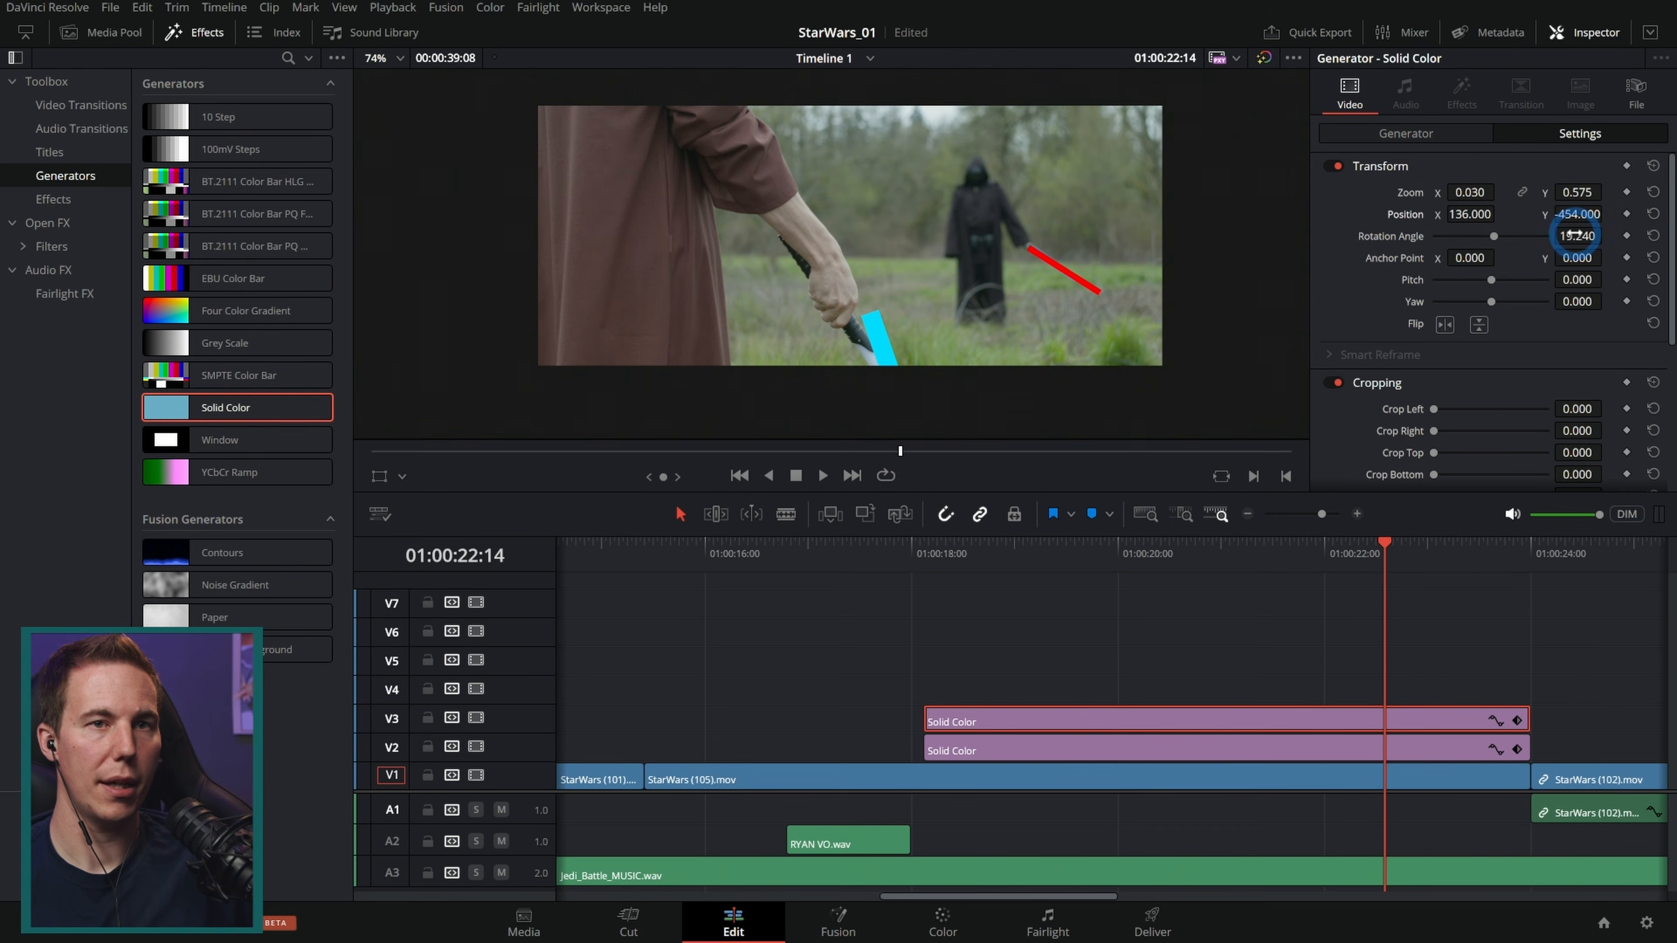
{"action": "left_click_drag", "start_coordinate": [1659, 231], "coordinate": [893, 466]}
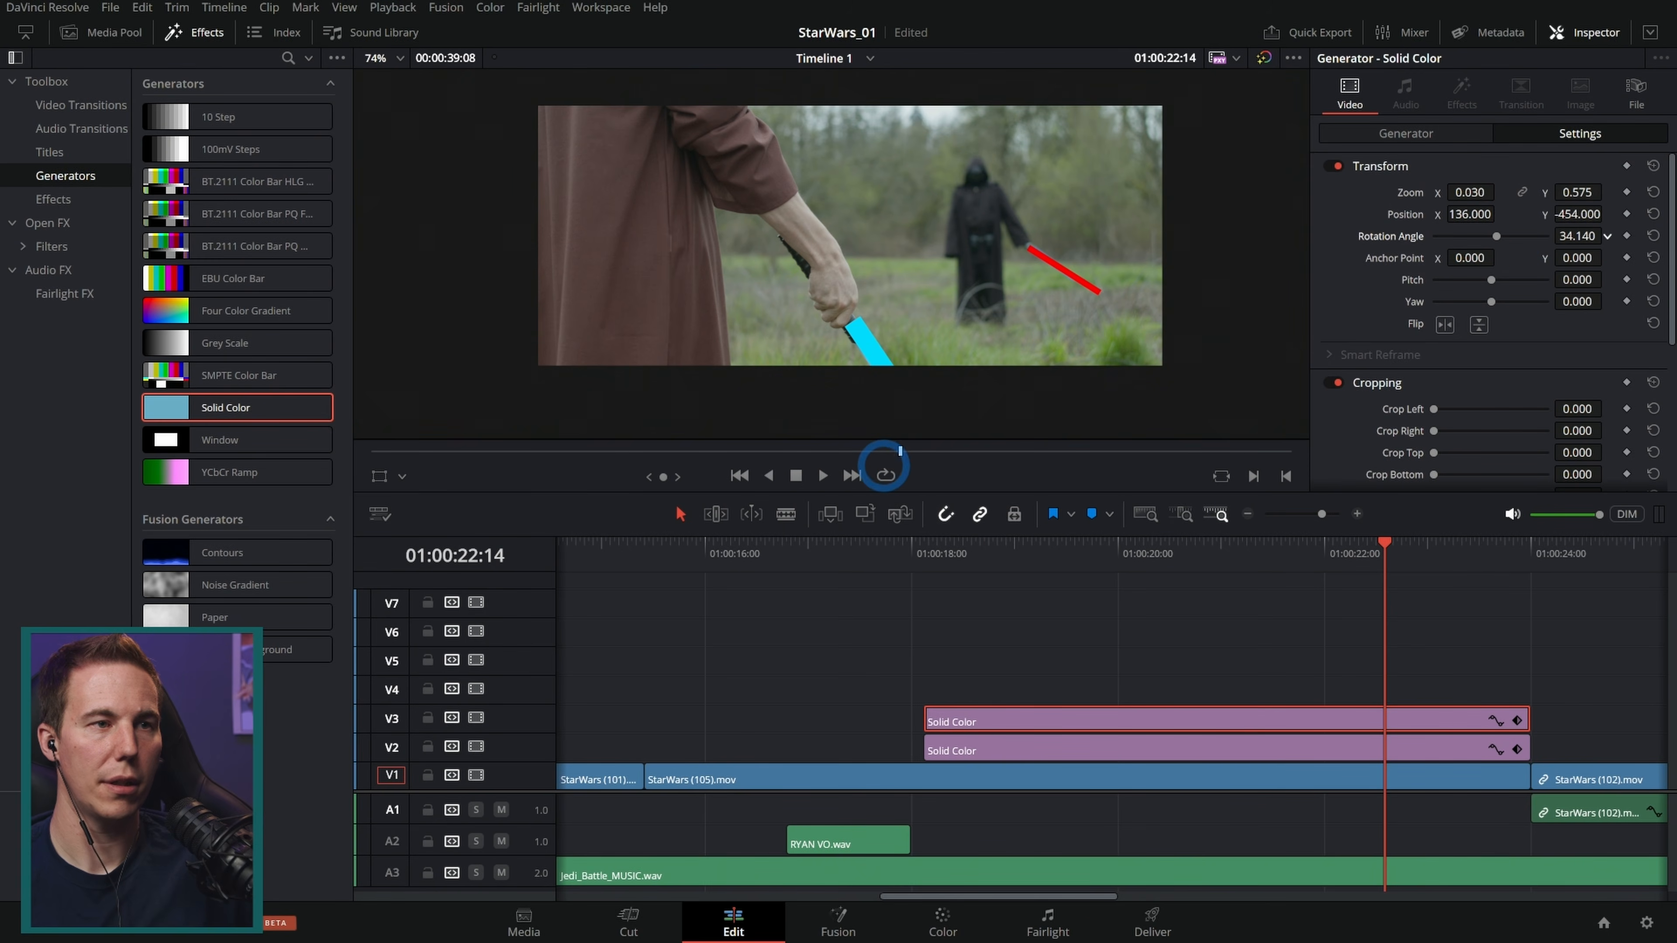
{"action": "left_click_drag", "start_coordinate": [1459, 210], "coordinate": [1469, 210]}
{"action": "left_click_drag", "start_coordinate": [1577, 214], "coordinate": [1548, 222]}
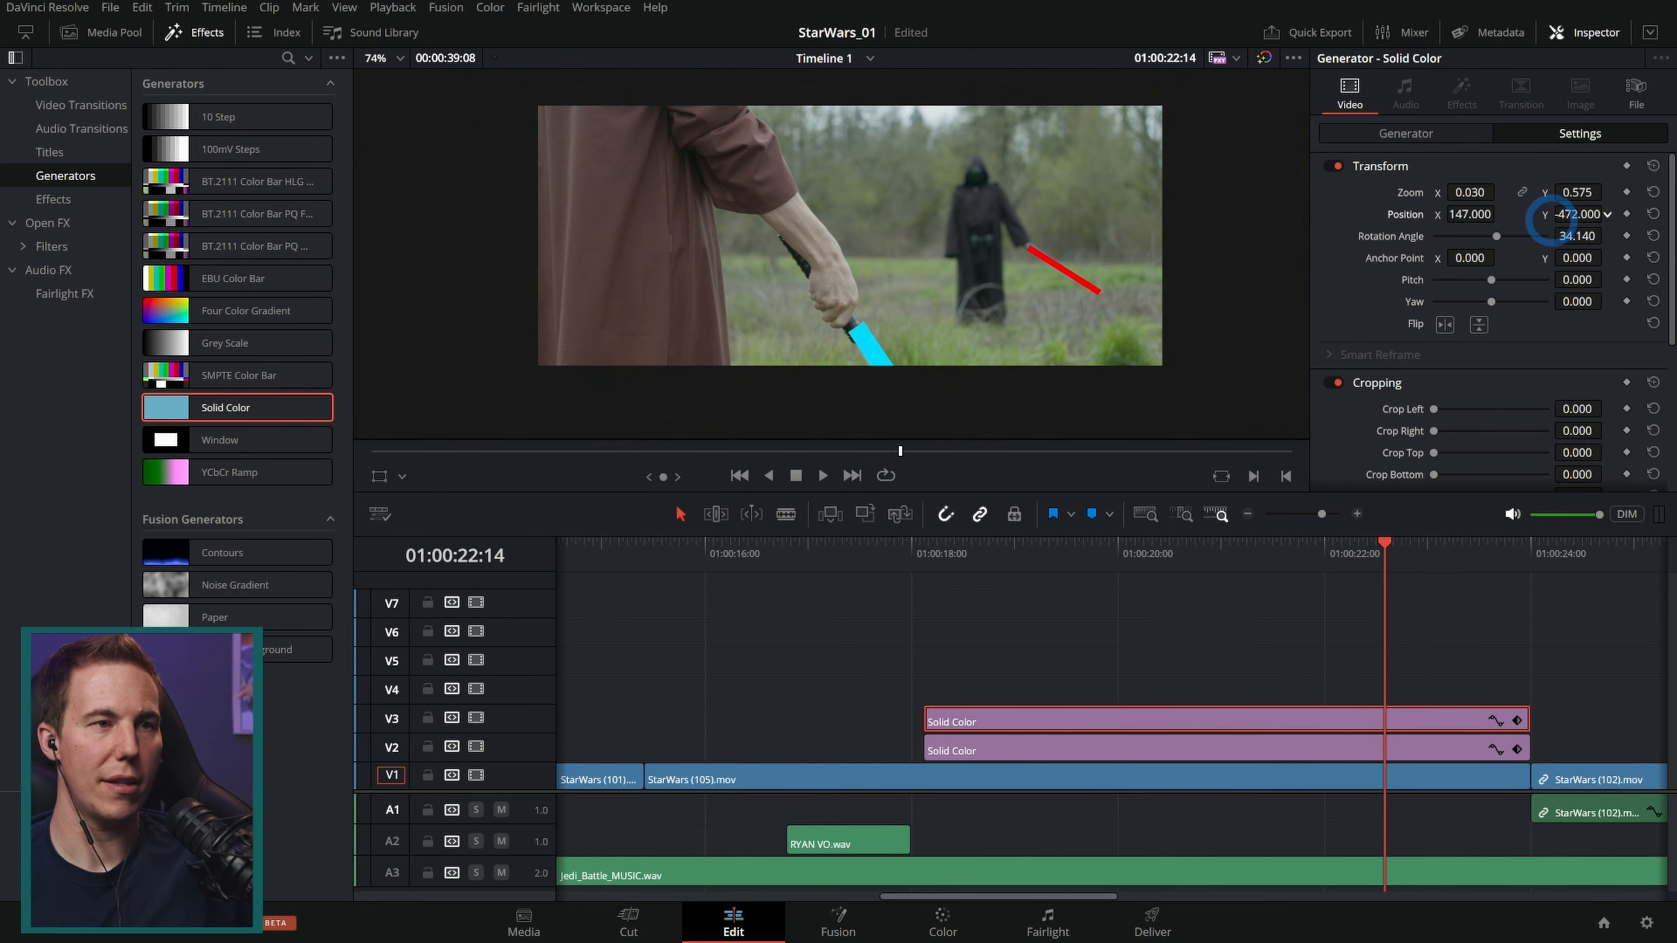
Step: Trim the blue blade clip to start at about 01:00:22 and play that moment back
{"action": "left_click_drag", "start_coordinate": [936, 720], "coordinate": [1387, 710]}
{"action": "left_click_drag", "start_coordinate": [1278, 555], "coordinate": [745, 614]}
{"action": "key", "text": "space"}
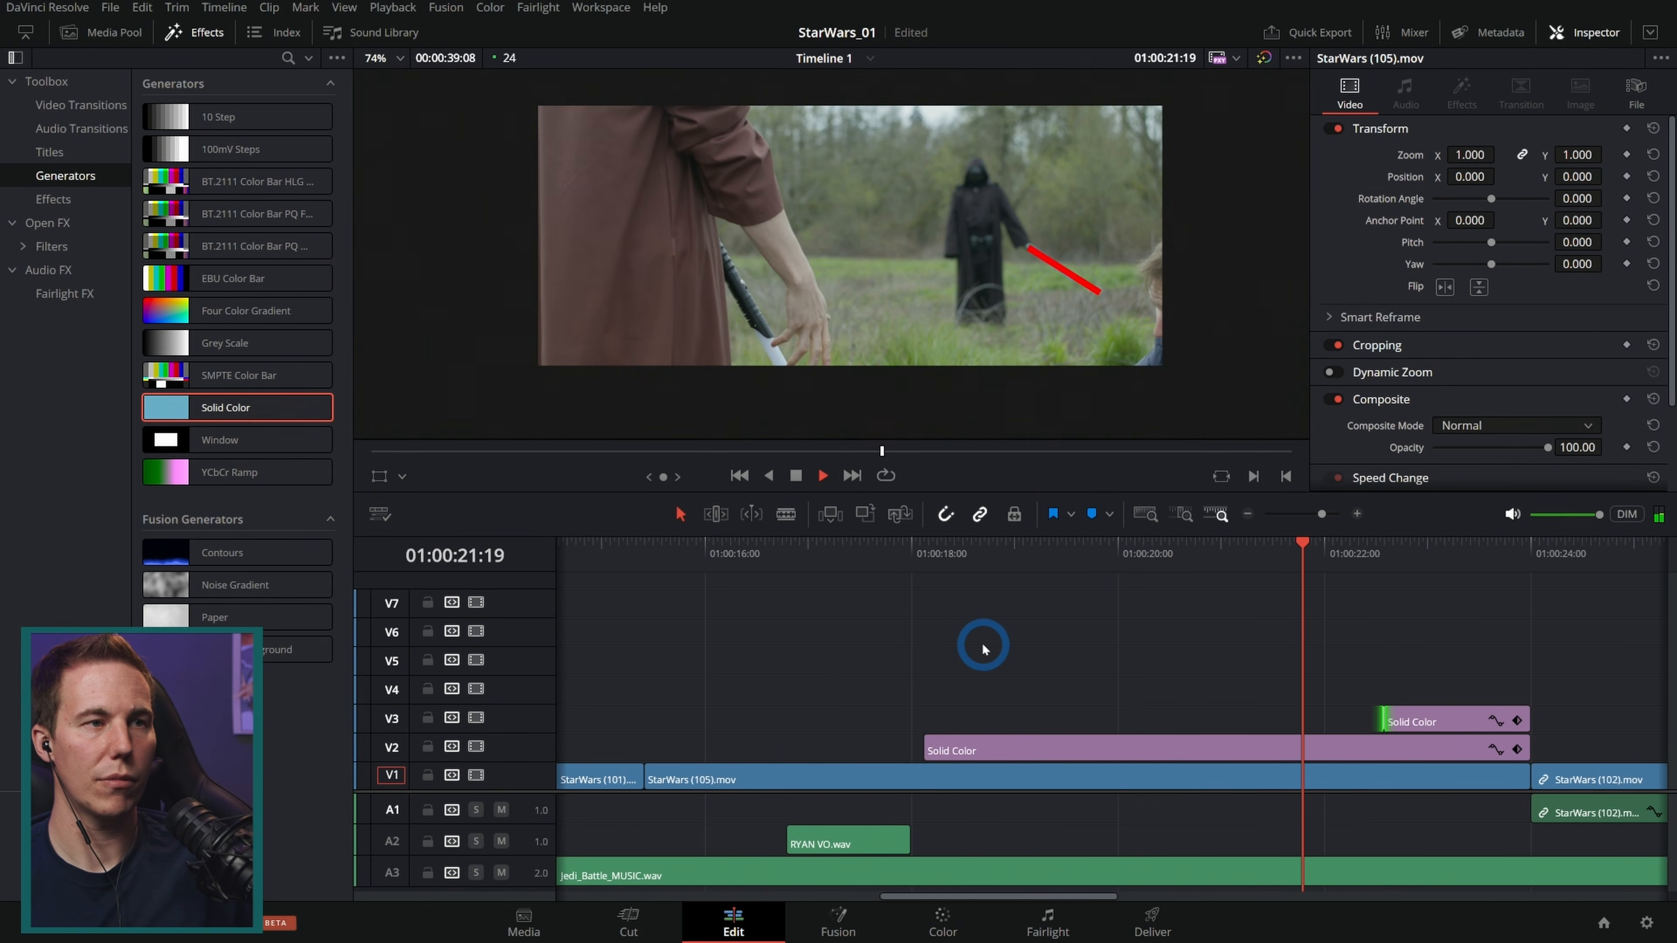
{"action": "key", "text": "space"}
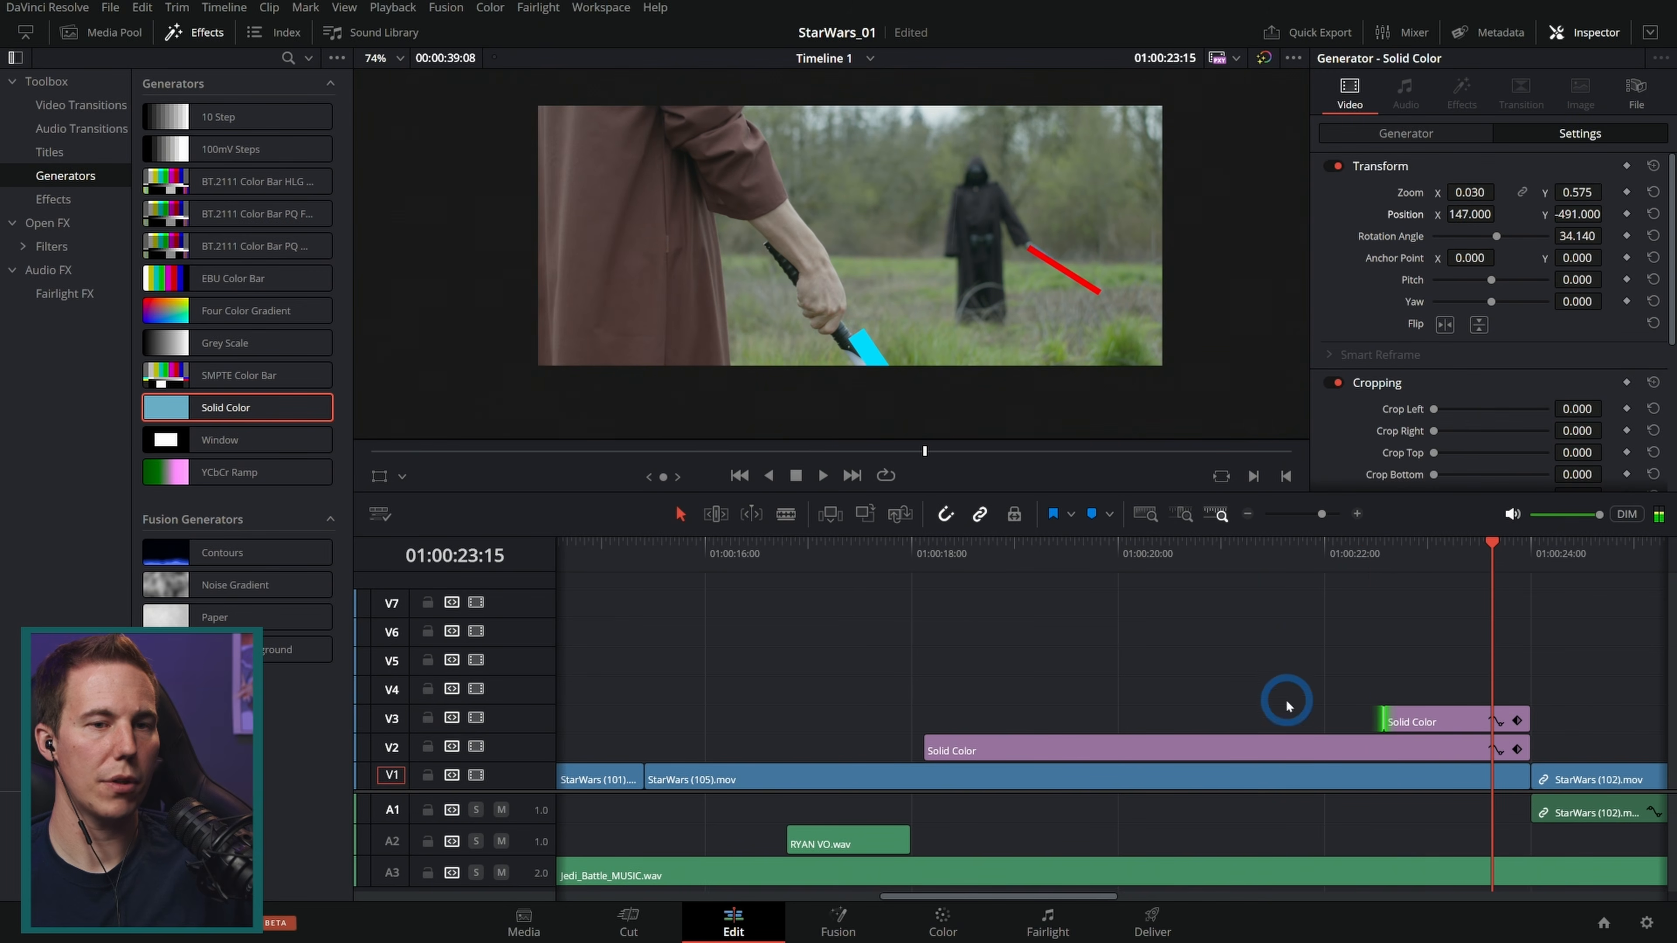
Step: Trim the blue blade clip's start slightly later and play the ignition moment back
{"action": "left_click_drag", "start_coordinate": [1389, 716], "coordinate": [1406, 713]}
{"action": "left_click", "coordinate": [1273, 594]}
{"action": "key", "text": "space"}
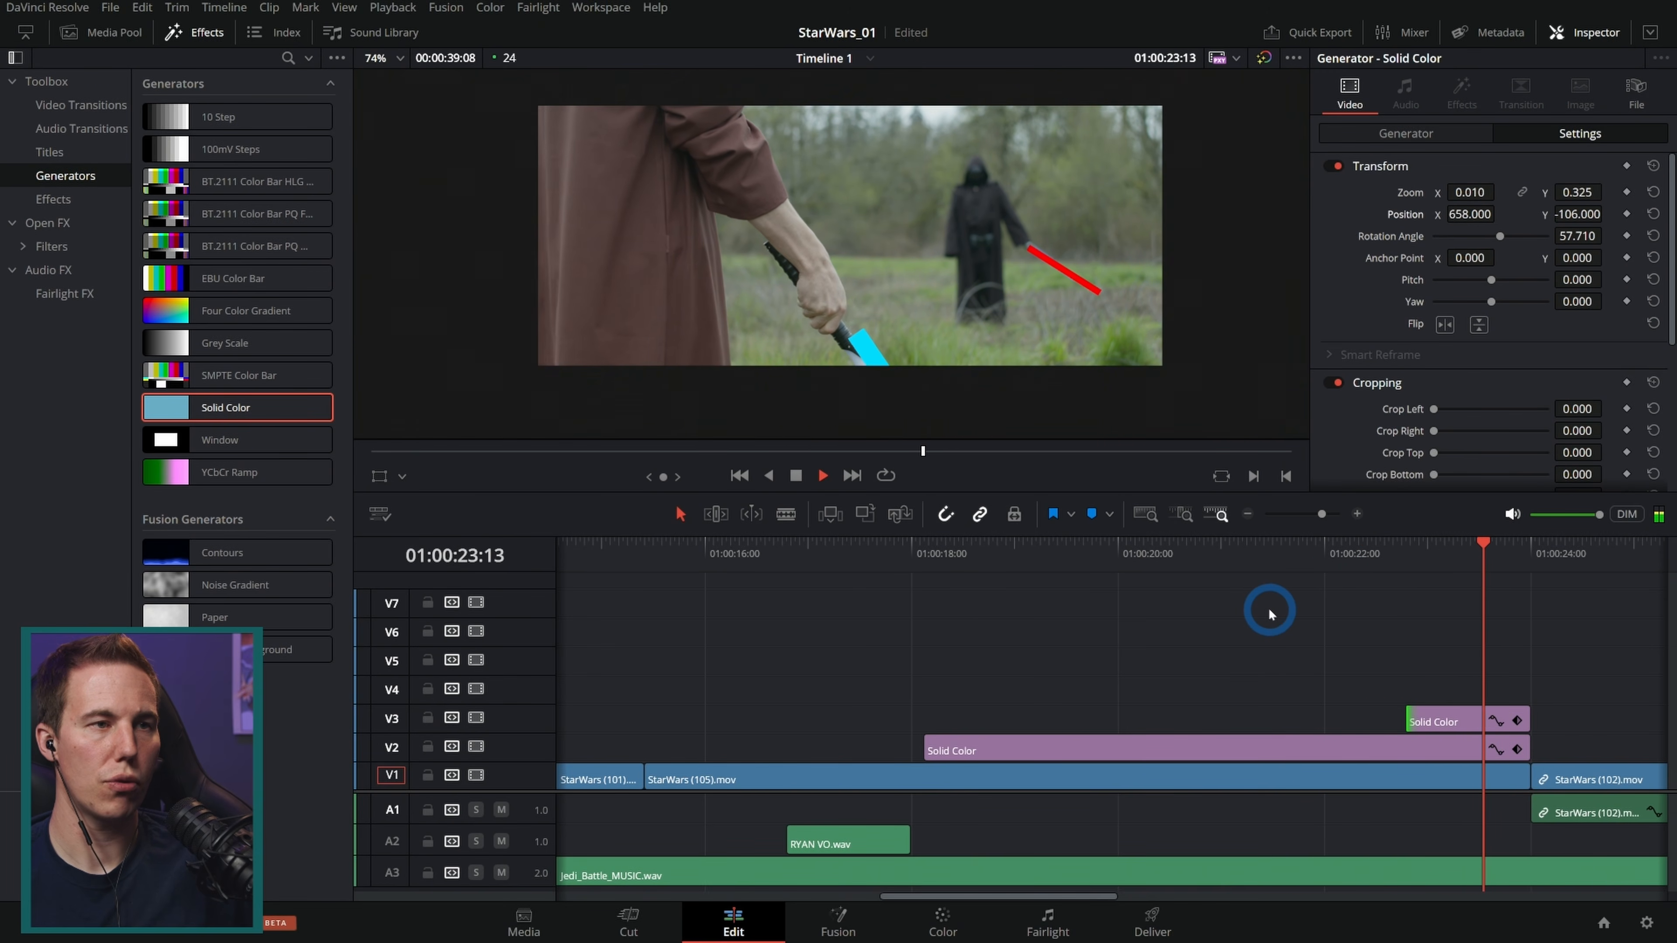
{"action": "key", "text": "space"}
Step: Reposition the blue blade to 123, -526 and preview the moment it appears
{"action": "left_click_drag", "start_coordinate": [1459, 557], "coordinate": [1467, 561]}
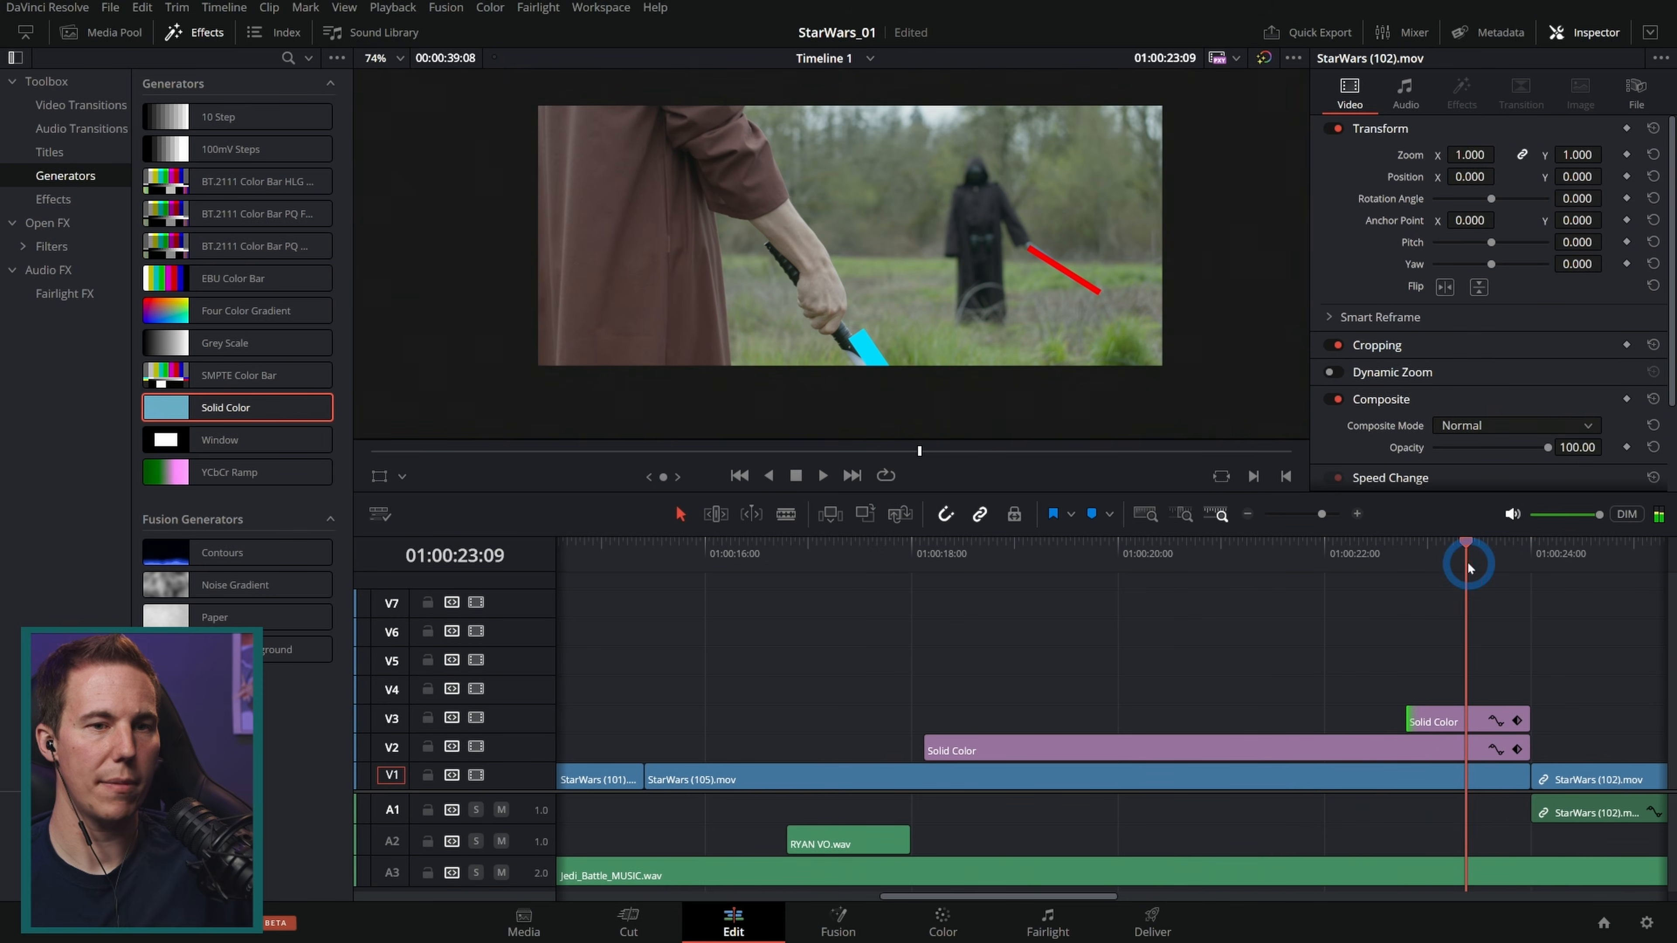
{"action": "left_click", "coordinate": [1436, 724]}
{"action": "left_click_drag", "start_coordinate": [1575, 215], "coordinate": [1508, 219]}
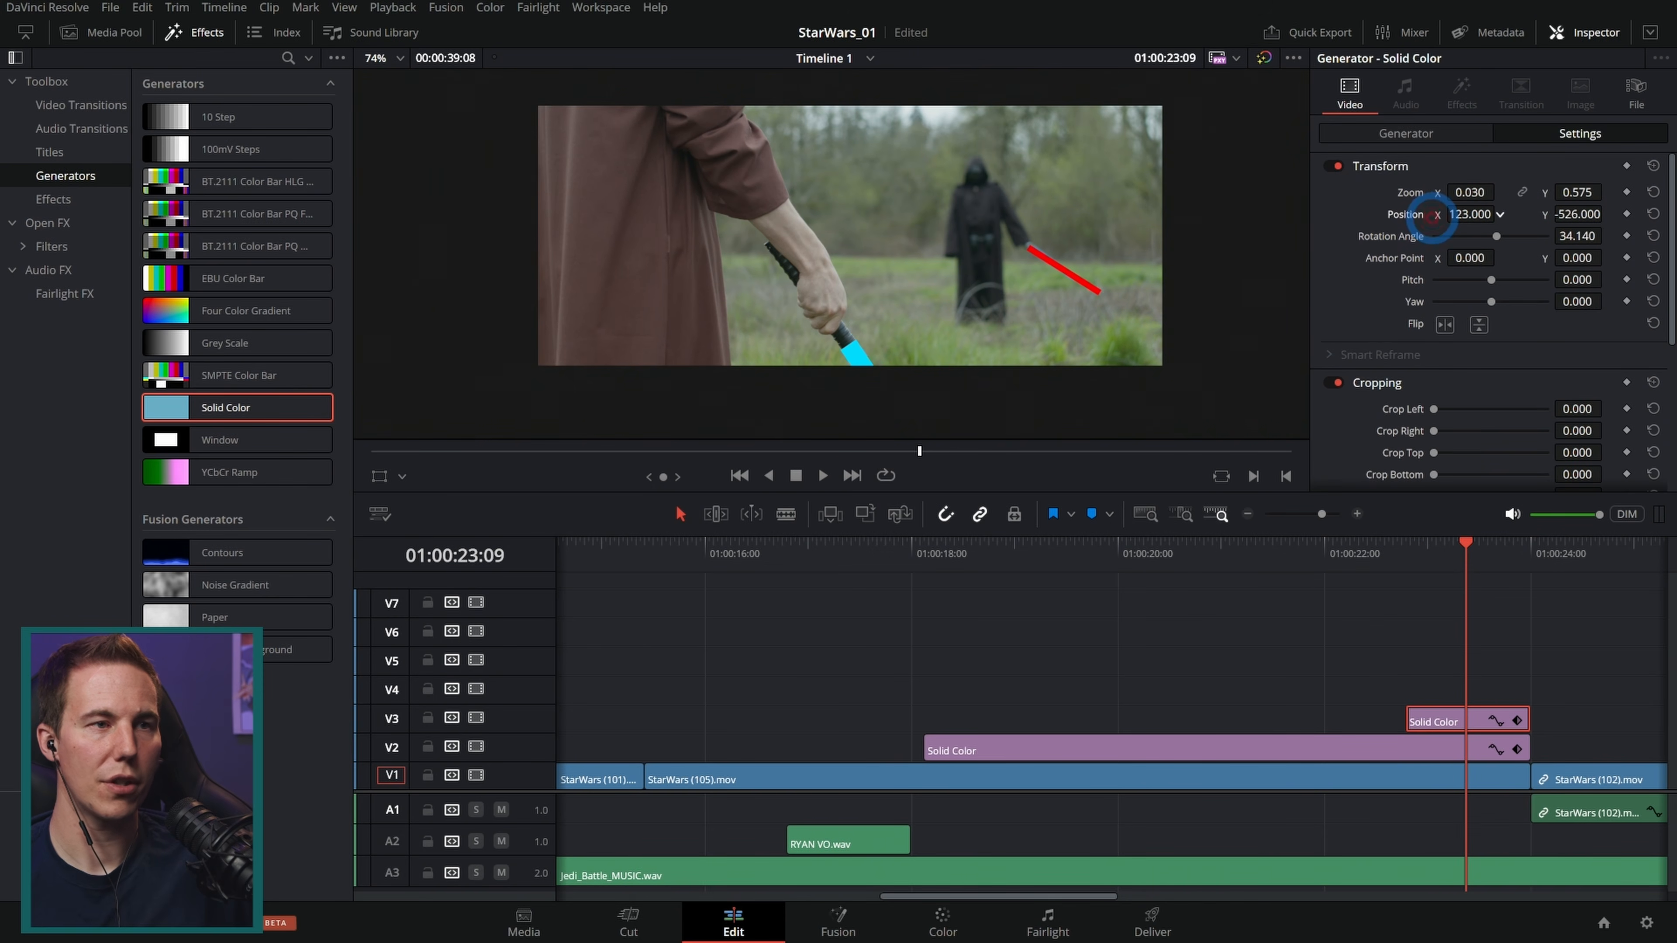
{"action": "key", "text": "slash"}
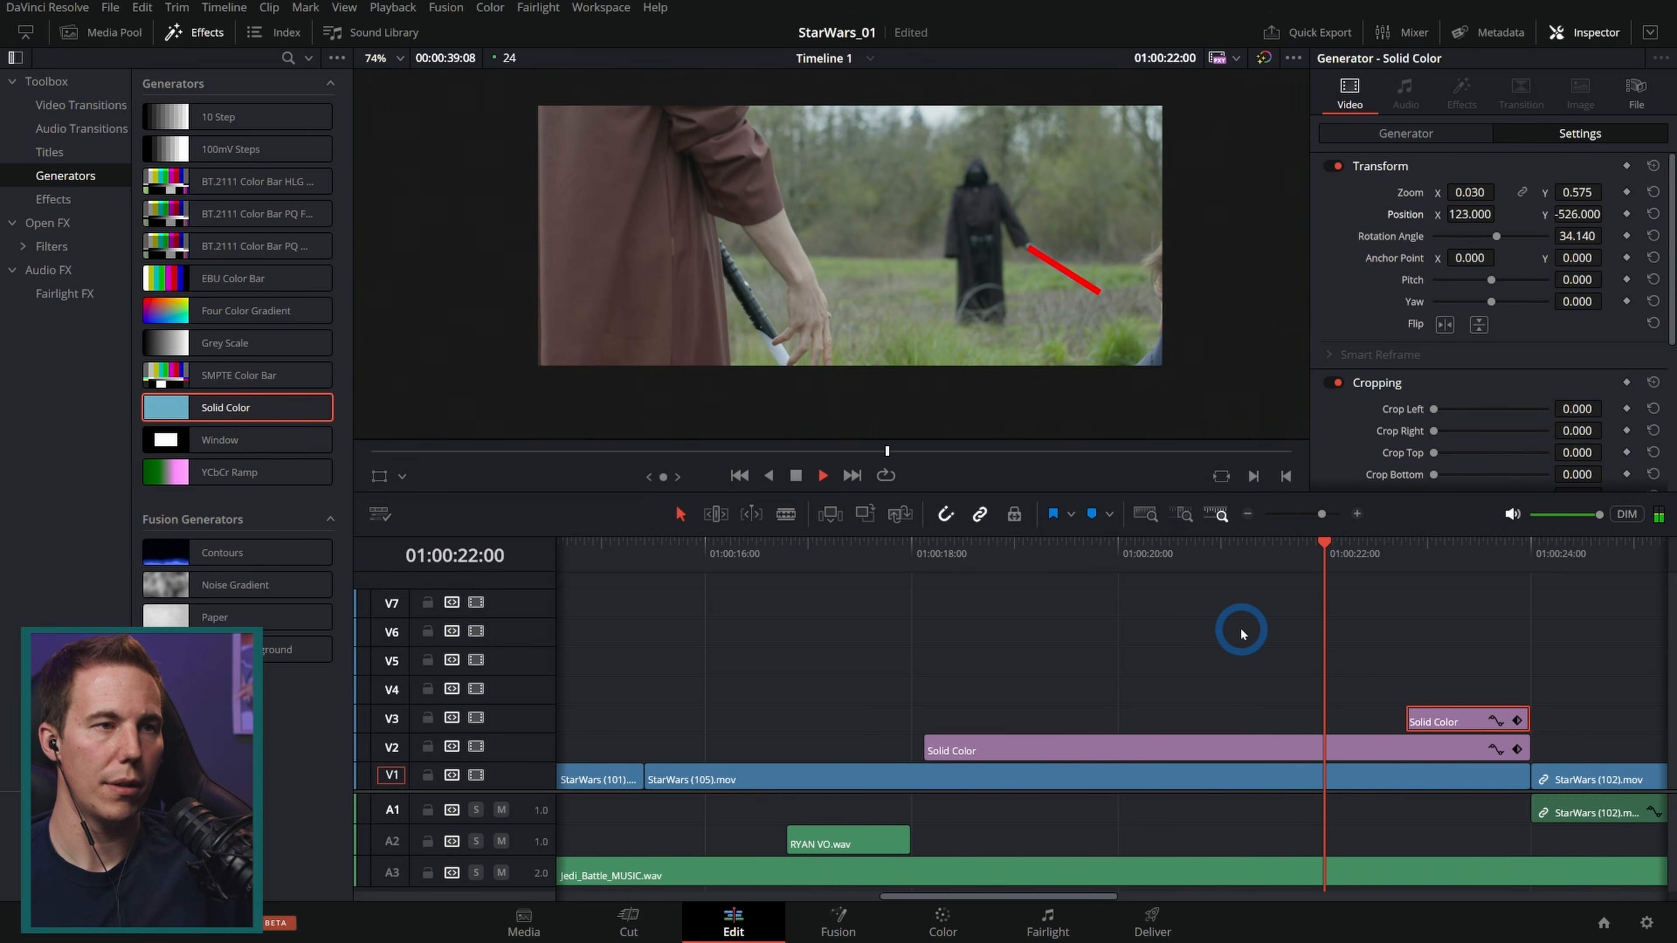
{"action": "key", "text": "space"}
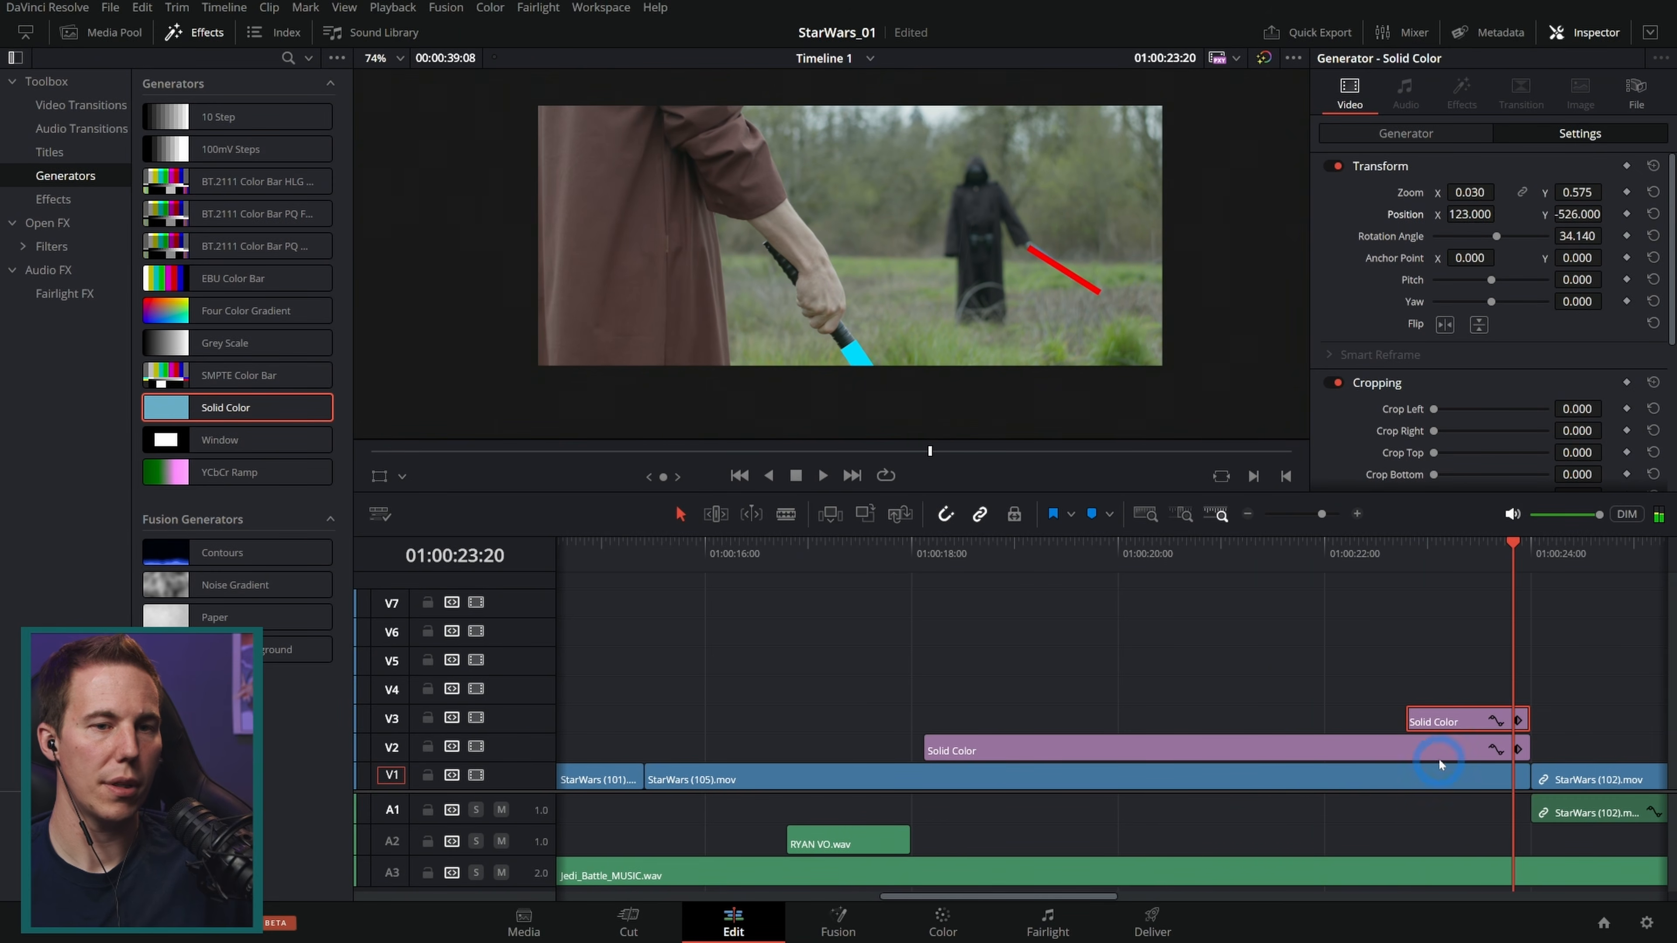
Step: Trim the blue blade's start slightly earlier and preview the shot through the following cut
{"action": "left_click_drag", "start_coordinate": [1417, 720], "coordinate": [1407, 717]}
{"action": "key", "text": "slash"}
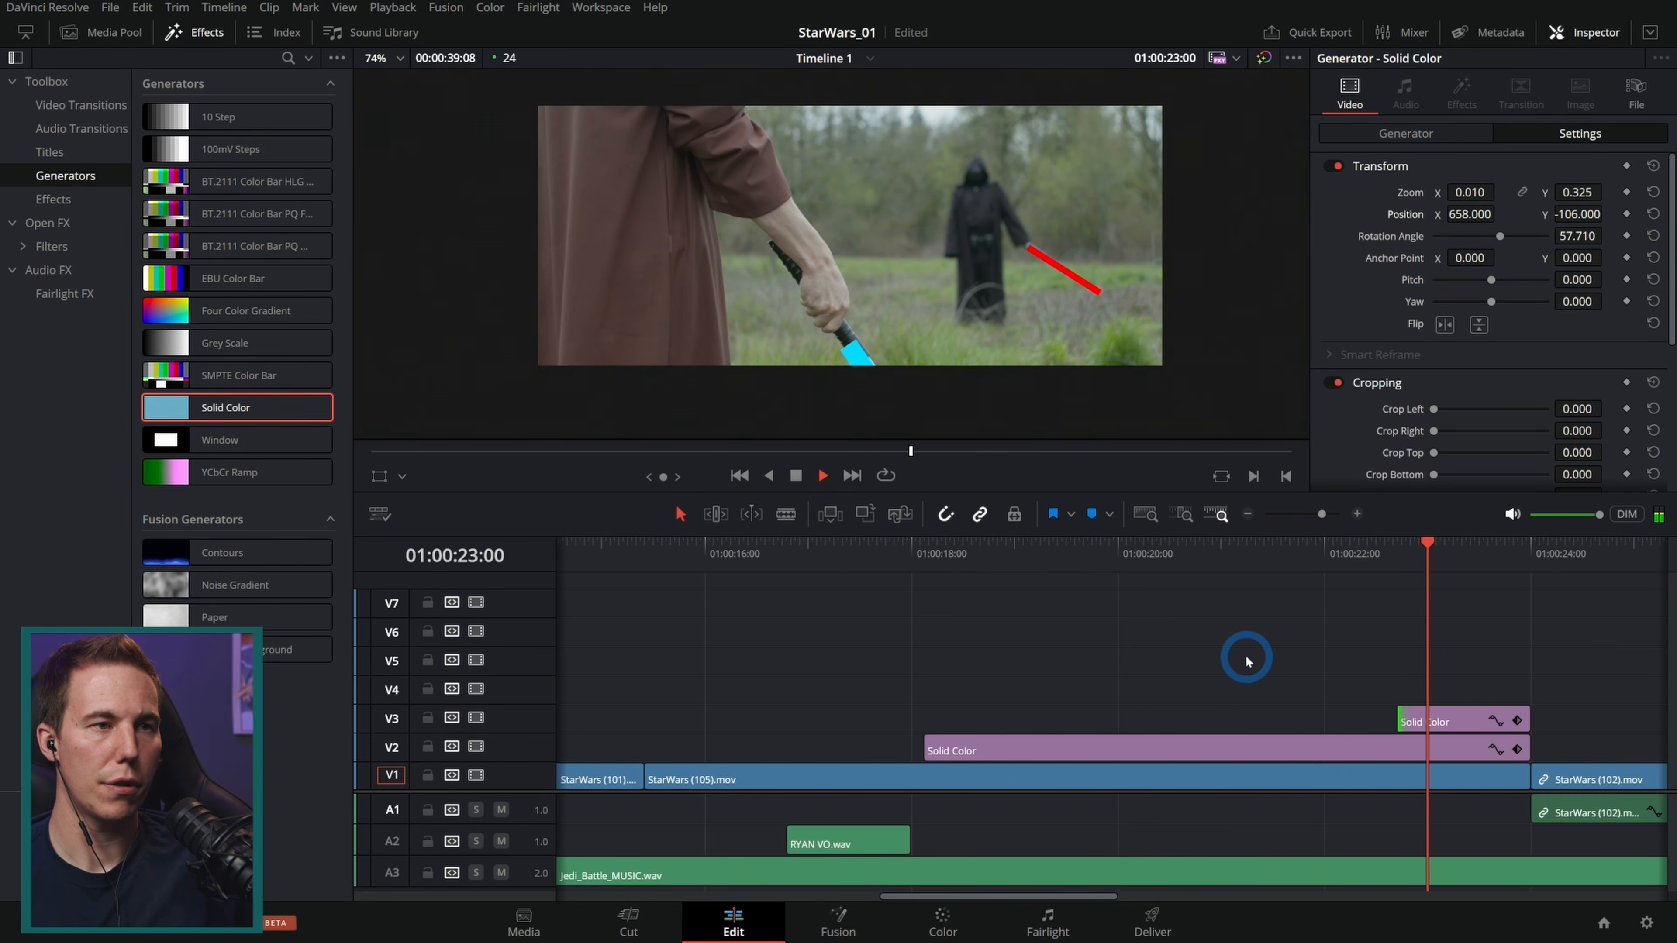
{"action": "key", "text": "space"}
{"action": "left_click_drag", "start_coordinate": [1120, 553], "coordinate": [1461, 624]}
{"action": "scroll", "coordinate": [1378, 644], "scroll_direction": "right", "scroll_amount": 5}
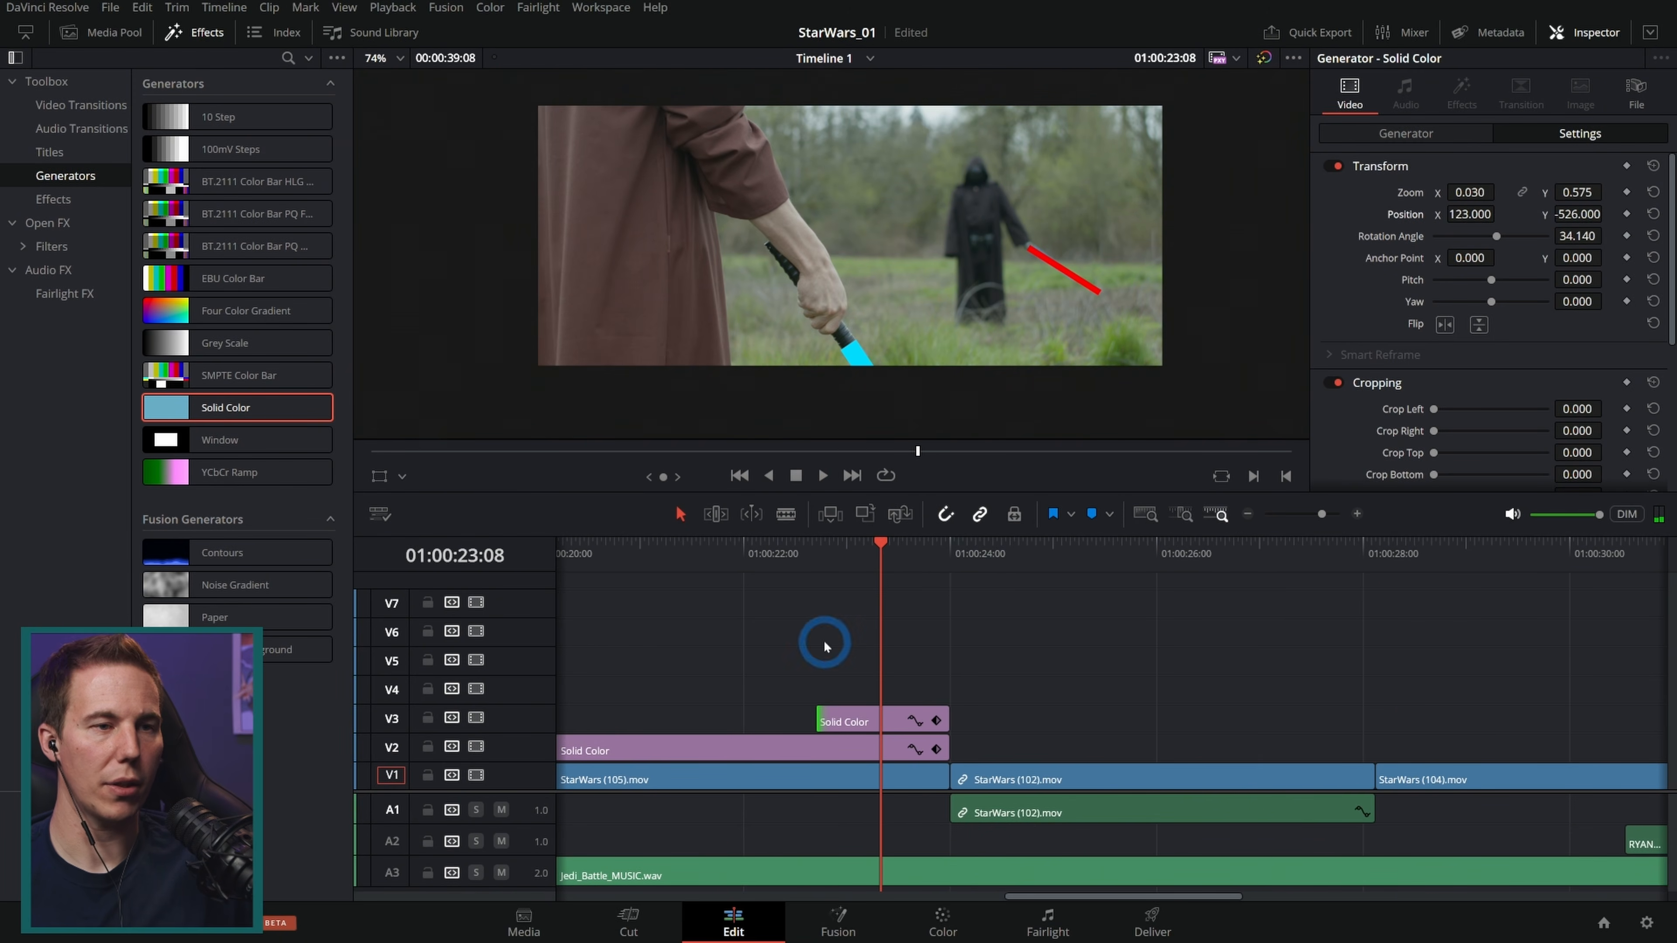
{"action": "left_click_drag", "start_coordinate": [1011, 582], "coordinate": [1170, 581]}
{"action": "key", "text": "space"}
Step: Add a Text title reading "Erase Reflection" on V2 over the masked figure's shot at about 01:00:30
{"action": "key", "text": "space"}
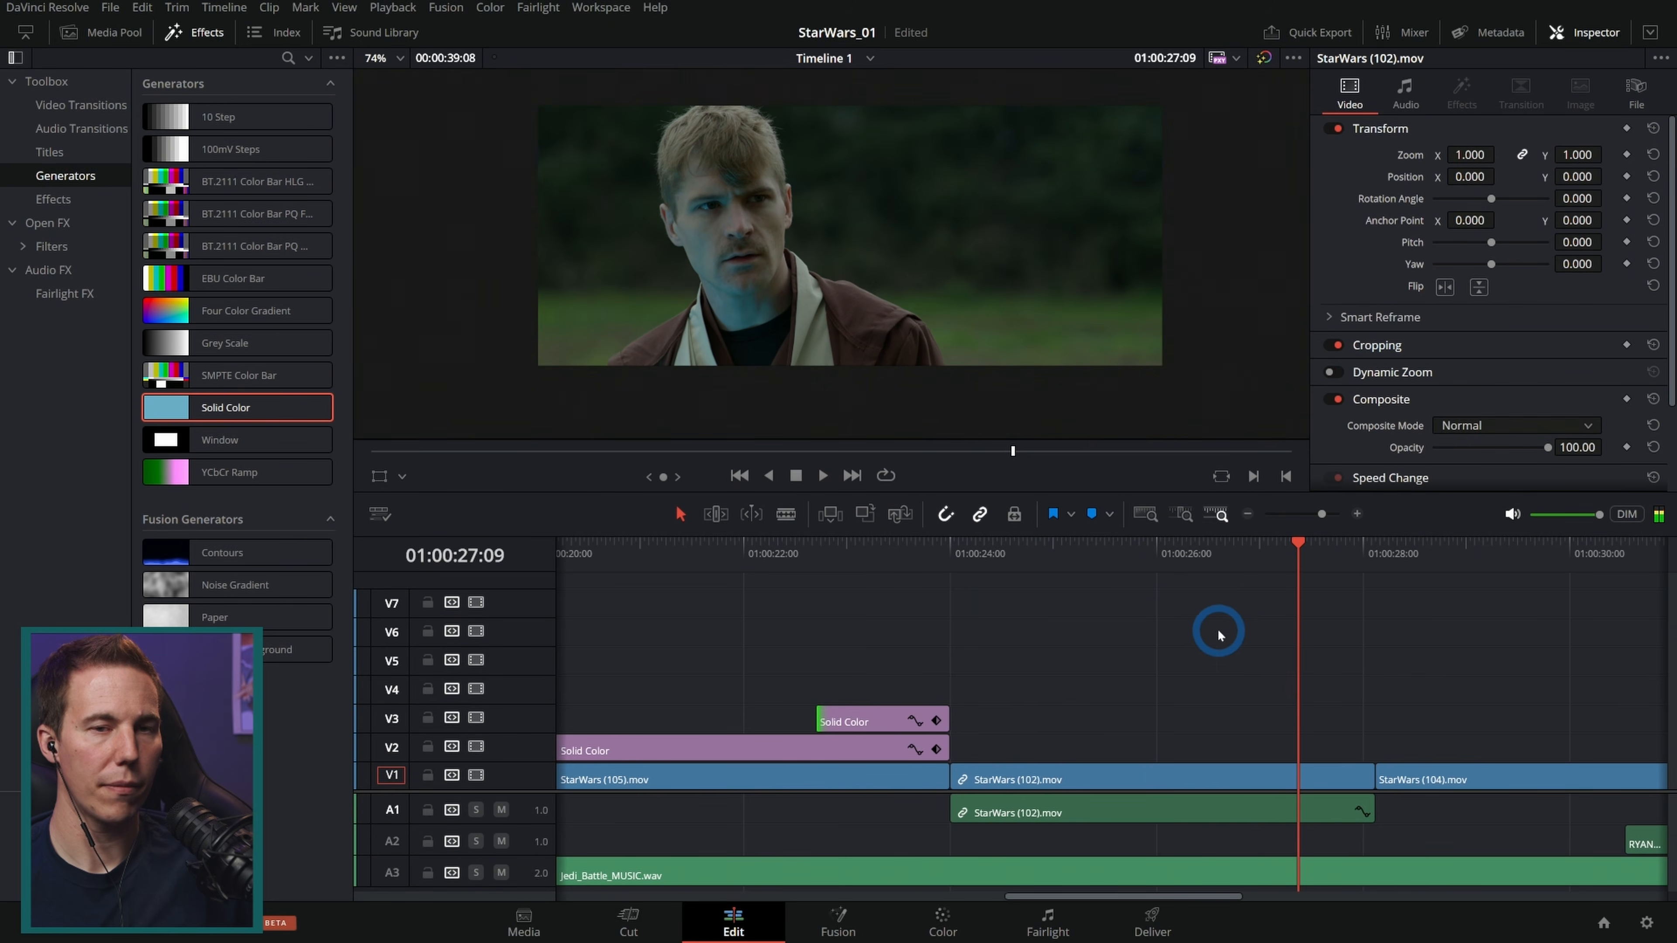
{"action": "key", "text": "ctrl+minus"}
{"action": "left_click_drag", "start_coordinate": [1261, 634], "coordinate": [973, 637]}
{"action": "left_click_drag", "start_coordinate": [888, 554], "coordinate": [958, 578]}
{"action": "key", "text": "space"}
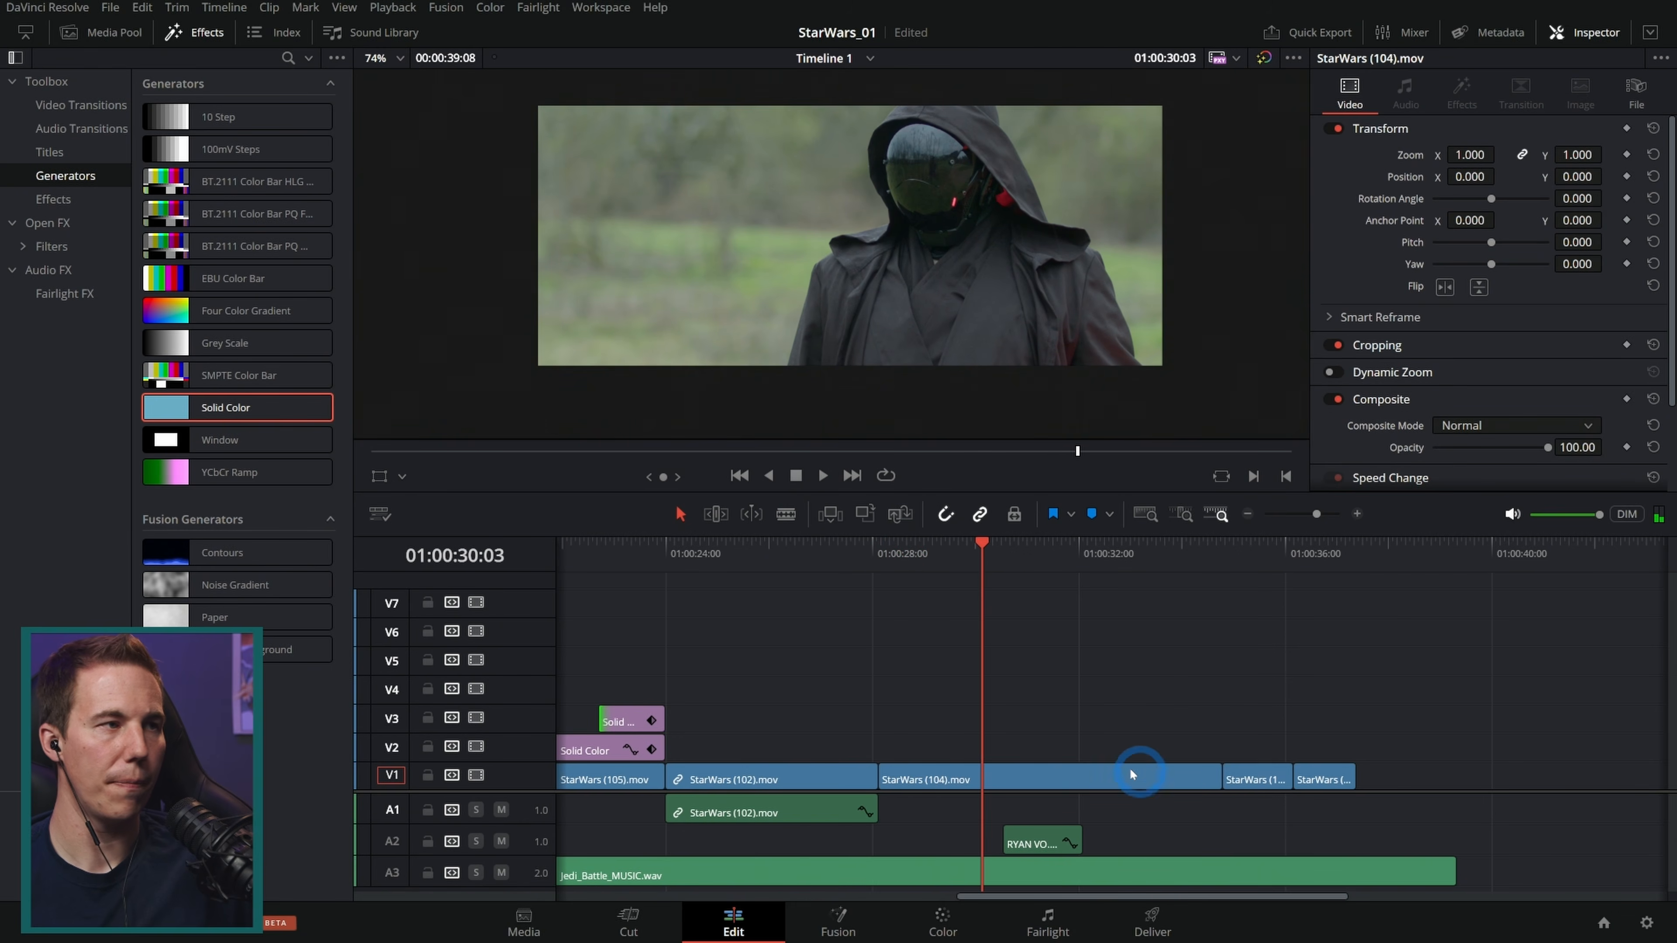
{"action": "left_click", "coordinate": [106, 32]}
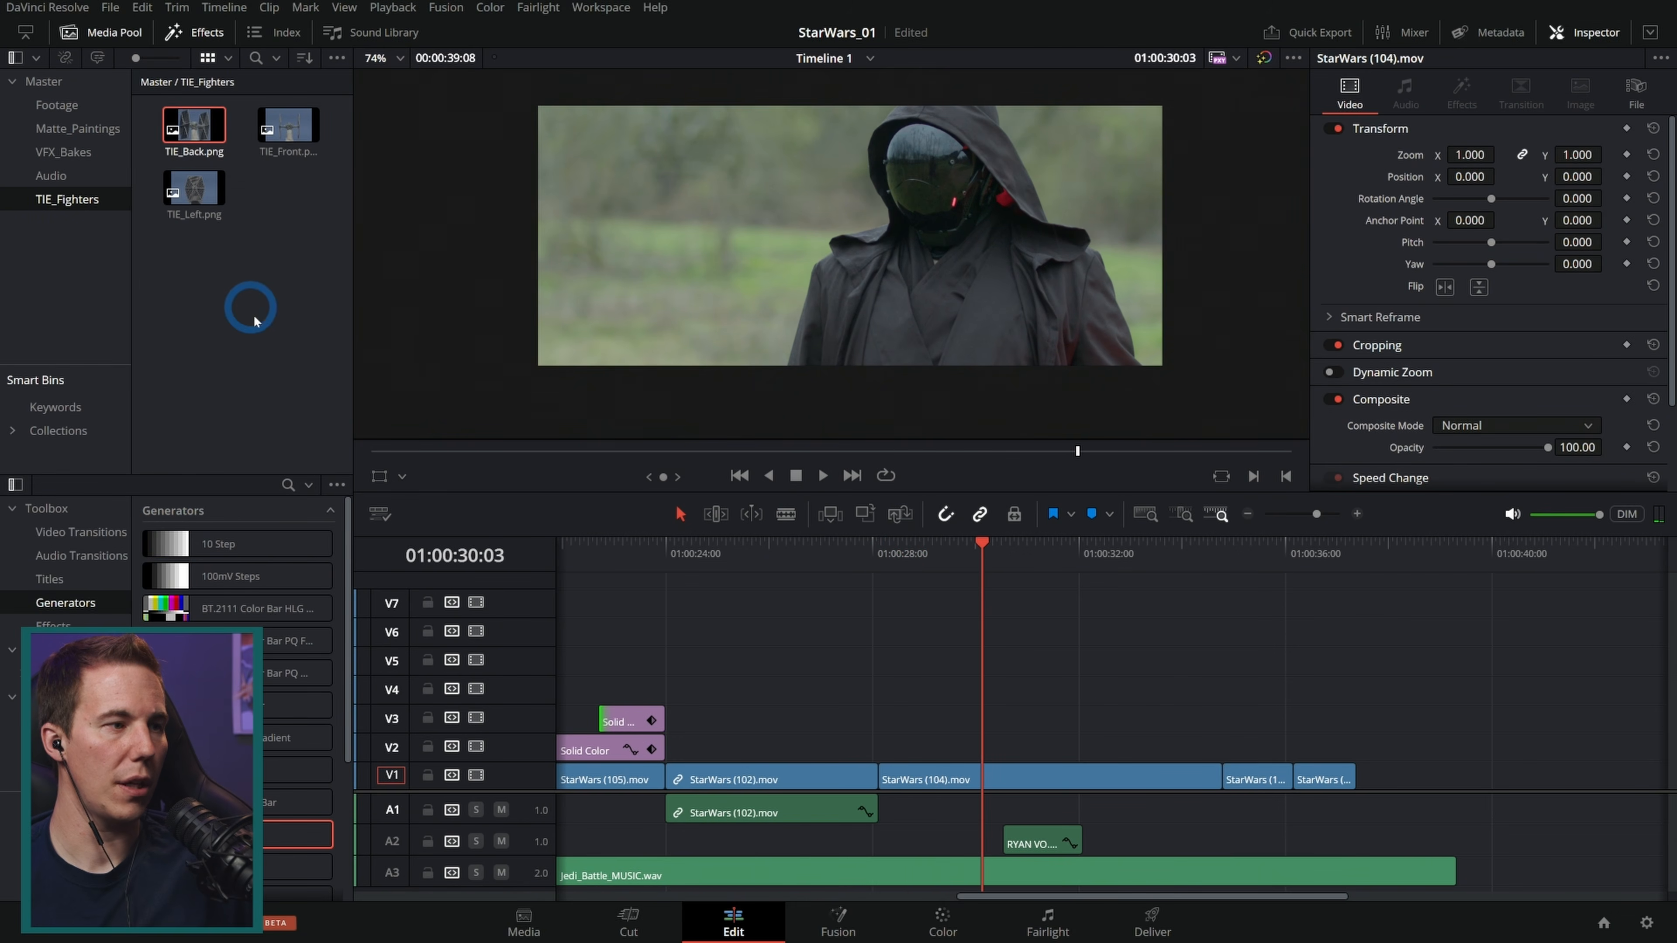
{"action": "left_click", "coordinate": [50, 580]}
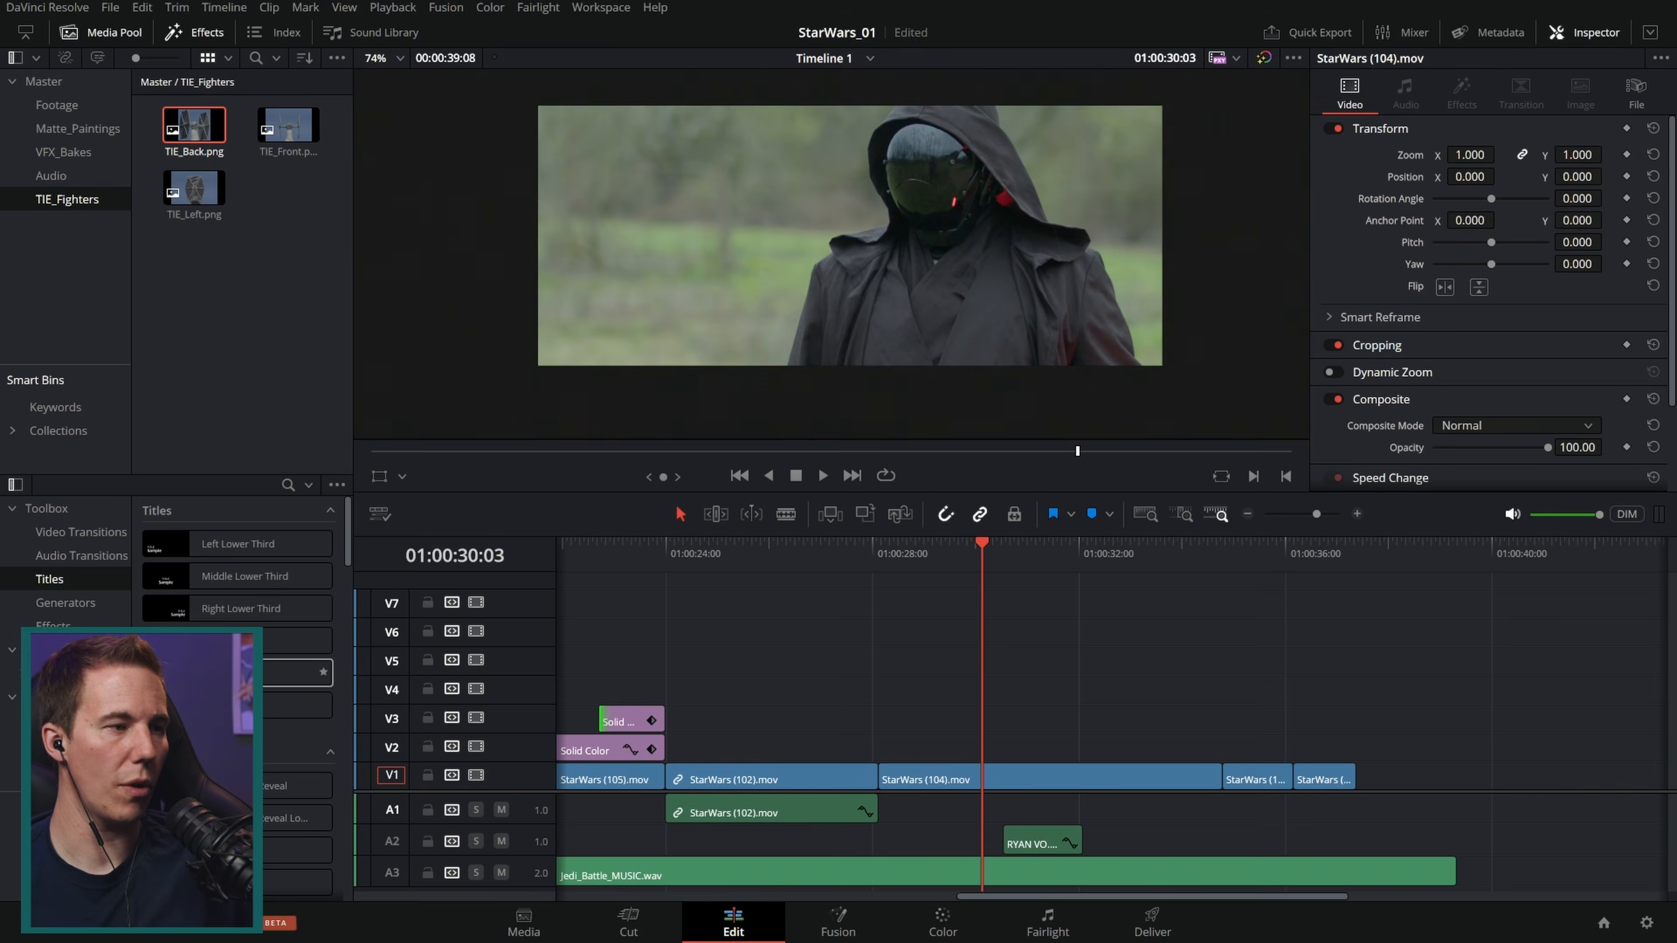
{"action": "left_click_drag", "start_coordinate": [274, 675], "coordinate": [932, 752]}
{"action": "type", "text": "E"}
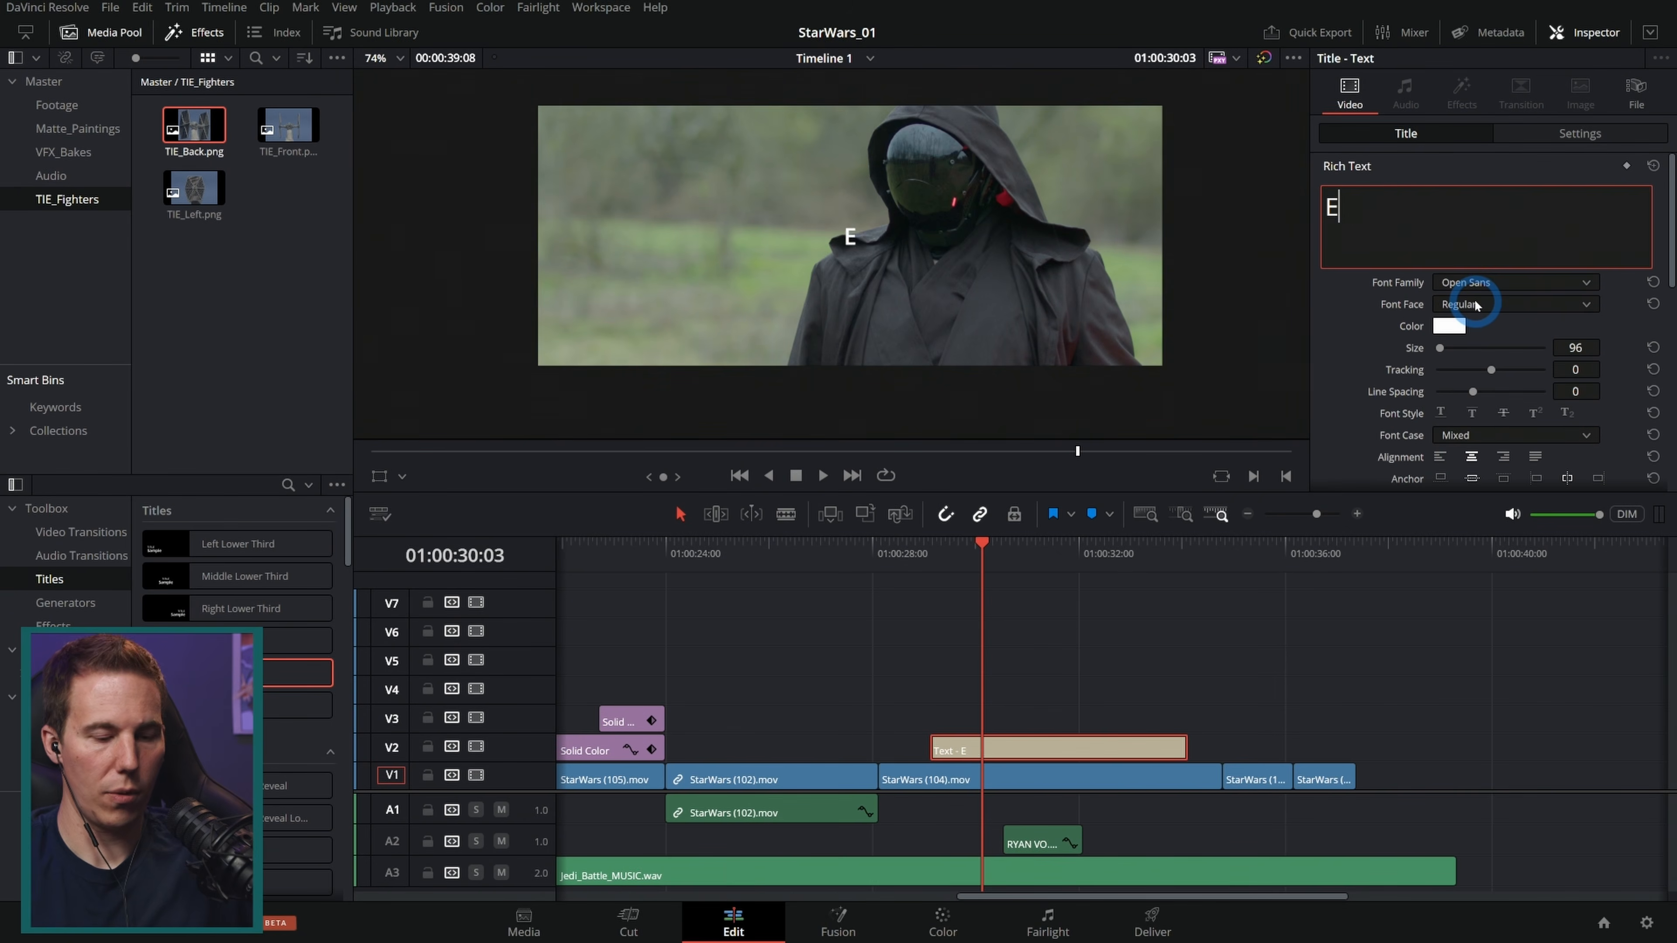
{"action": "type", "text": "rase Refl"}
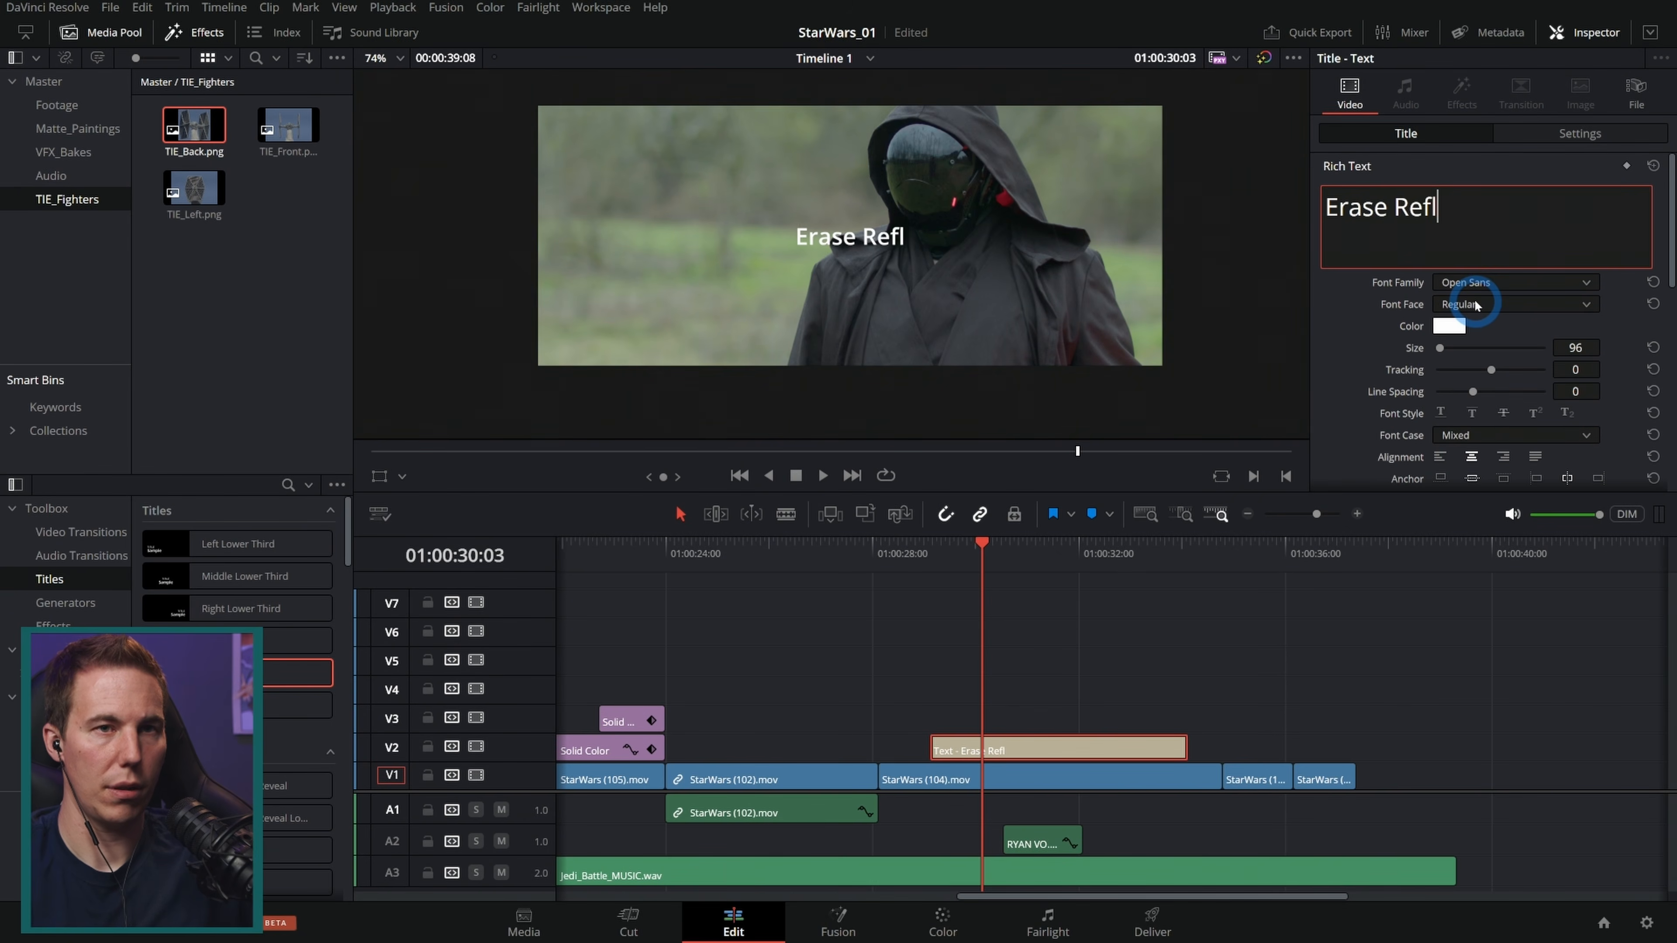
{"action": "type", "text": "ection"}
Step: Zoom and pan the viewer to examine the reflection on the masked figure's helmet
{"action": "scroll", "coordinate": [984, 248], "scroll_direction": "up", "scroll_amount": 5}
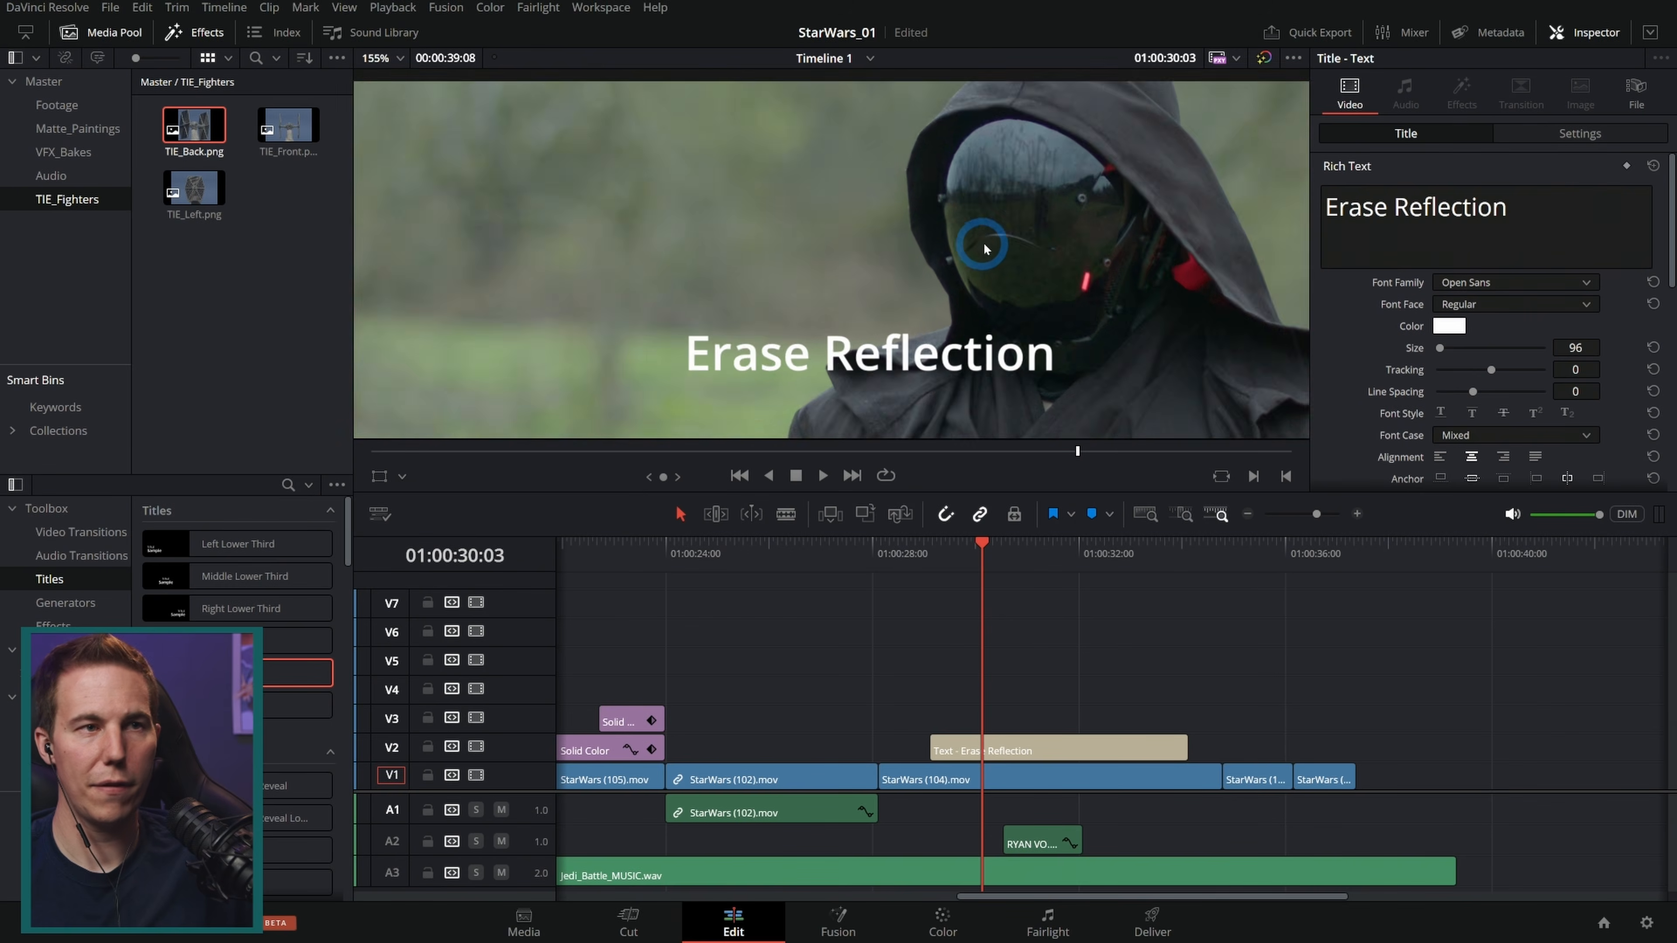
{"action": "scroll", "coordinate": [984, 248], "scroll_direction": "up", "scroll_amount": 6}
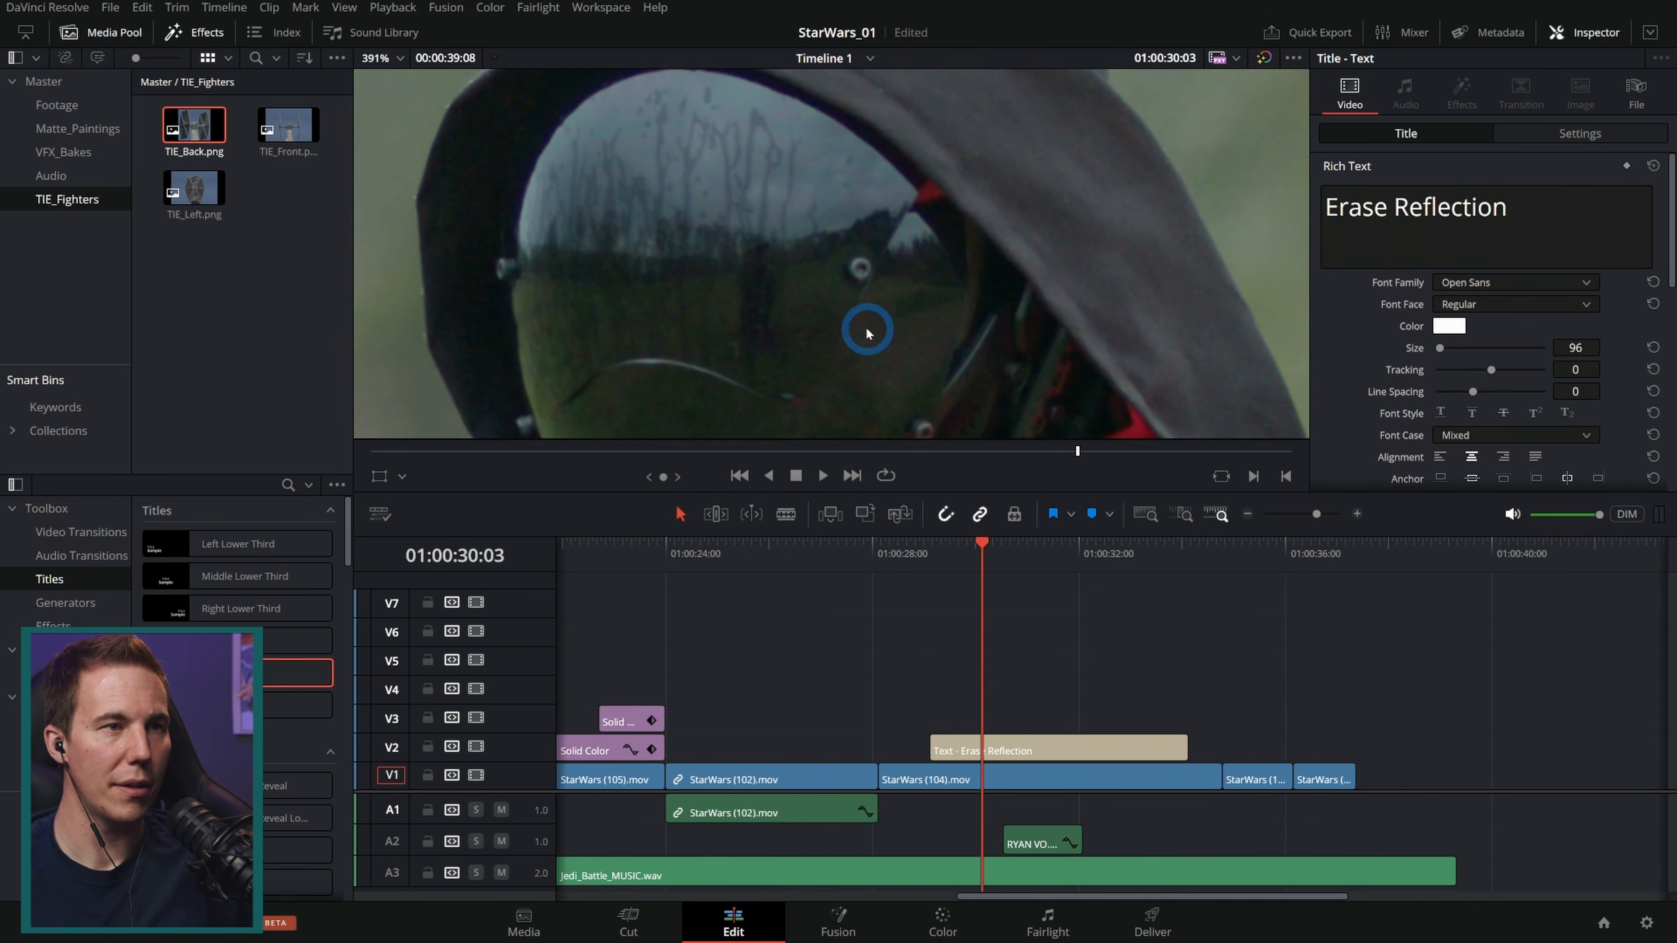
{"action": "left_click_drag", "start_coordinate": [867, 334], "coordinate": [943, 258]}
{"action": "scroll", "coordinate": [942, 251], "scroll_direction": "up", "scroll_amount": 1}
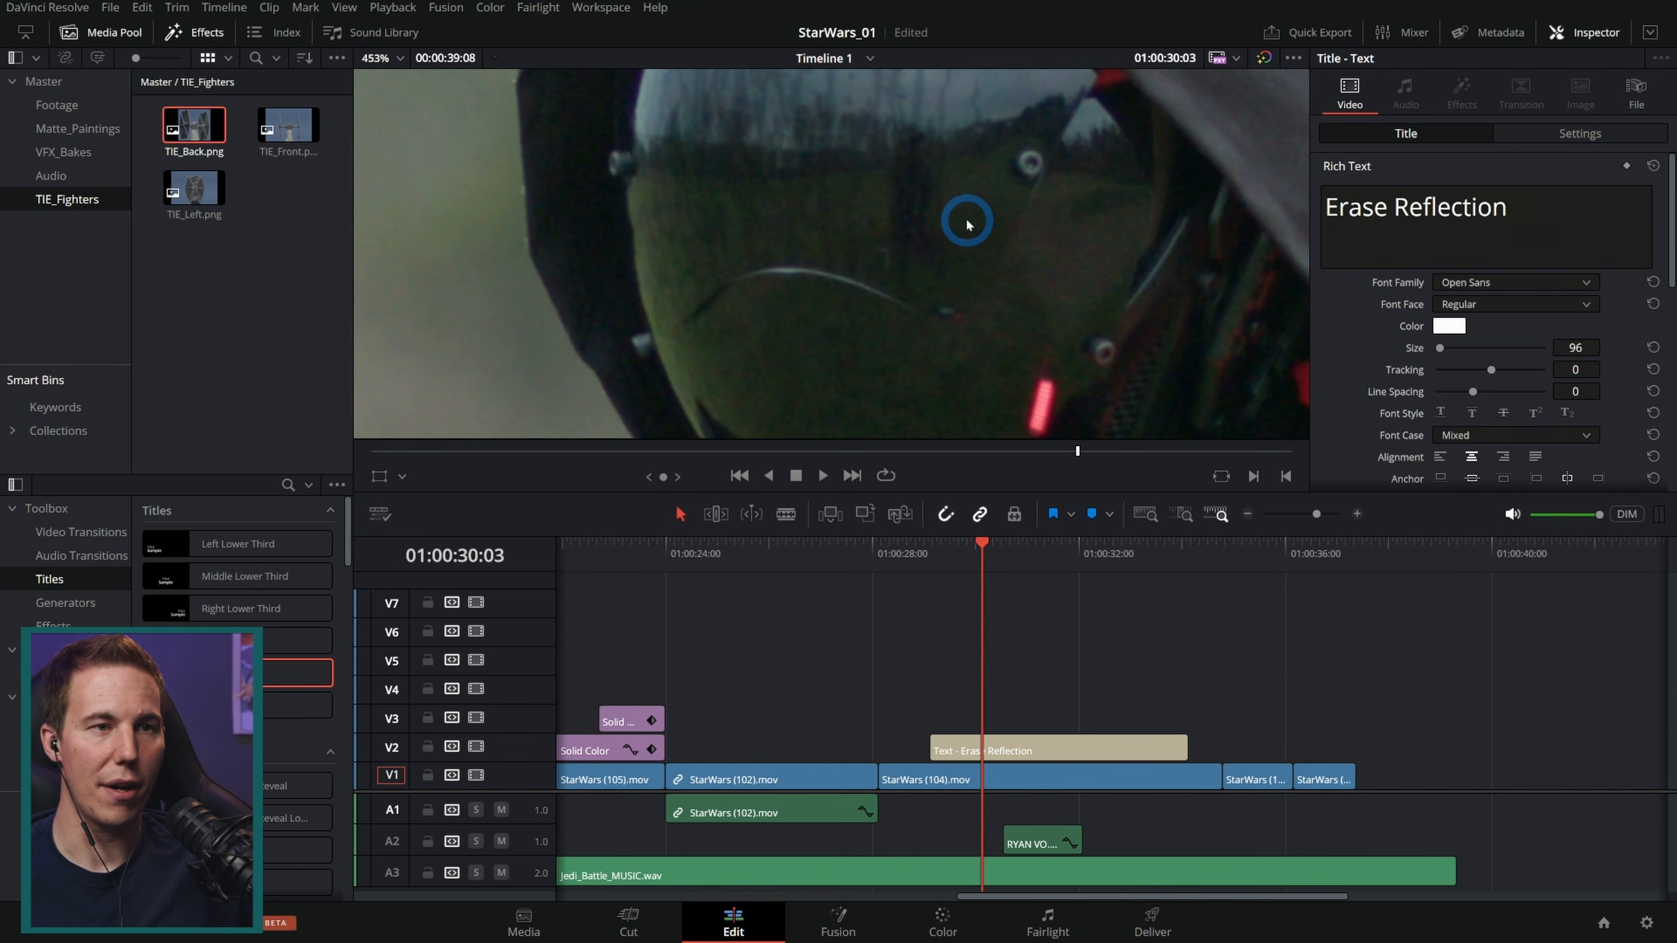
{"action": "scroll", "coordinate": [966, 221], "scroll_direction": "down", "scroll_amount": 1}
{"action": "left_click_drag", "start_coordinate": [1026, 405], "coordinate": [988, 268]}
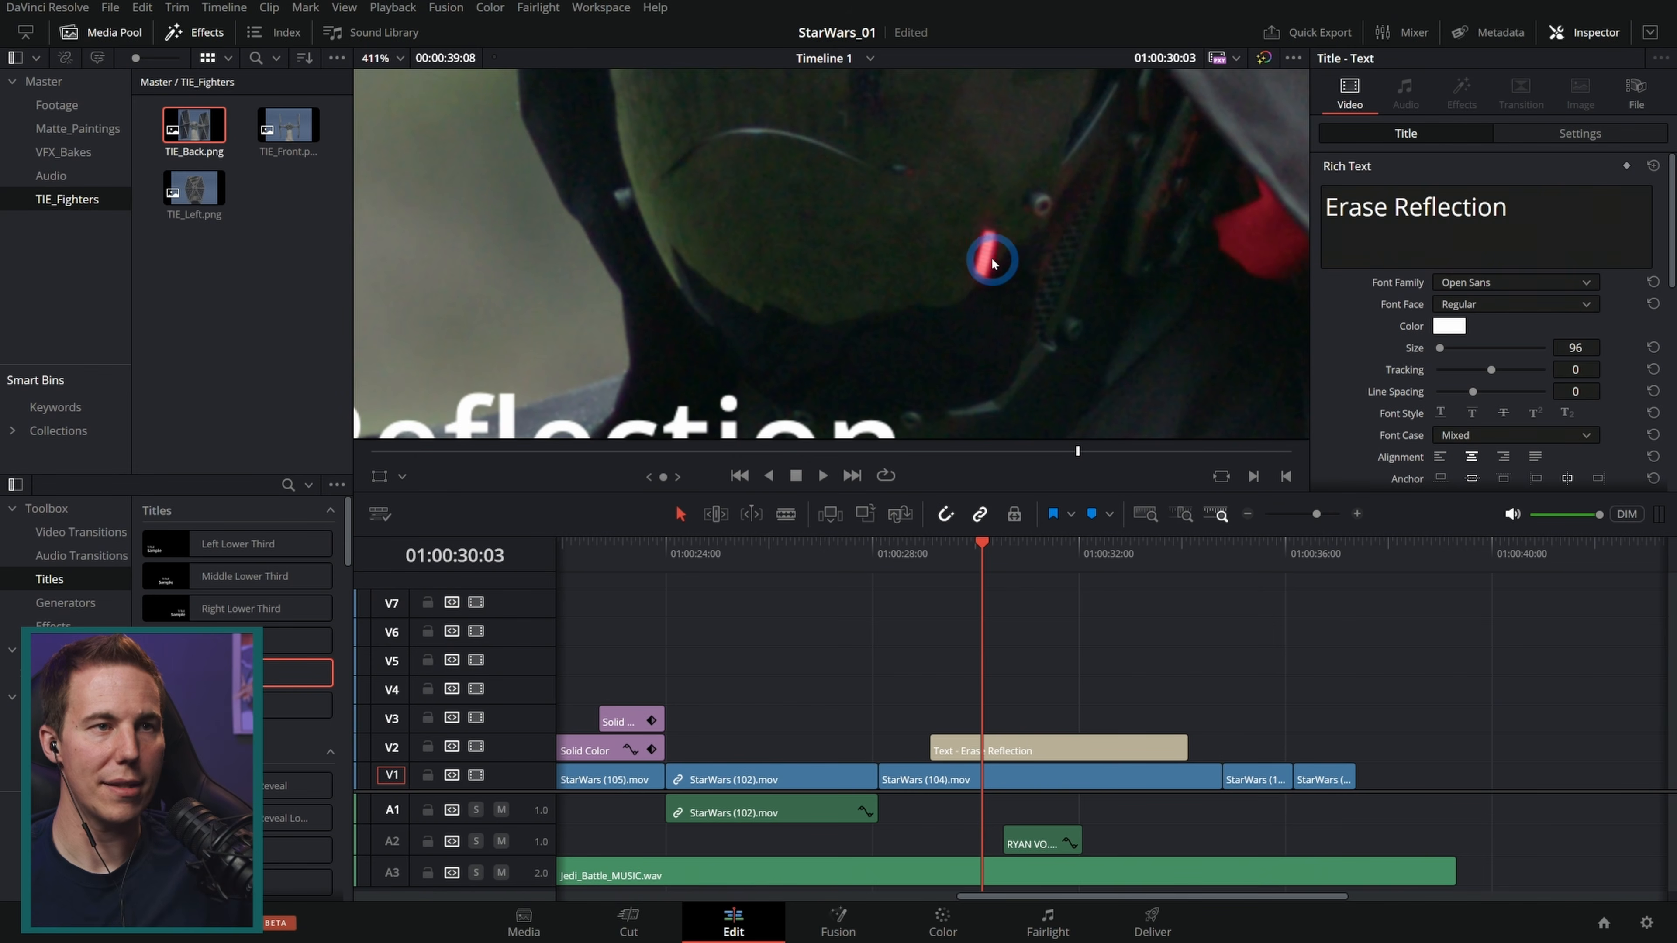
{"action": "scroll", "coordinate": [997, 258], "scroll_direction": "down", "scroll_amount": 4}
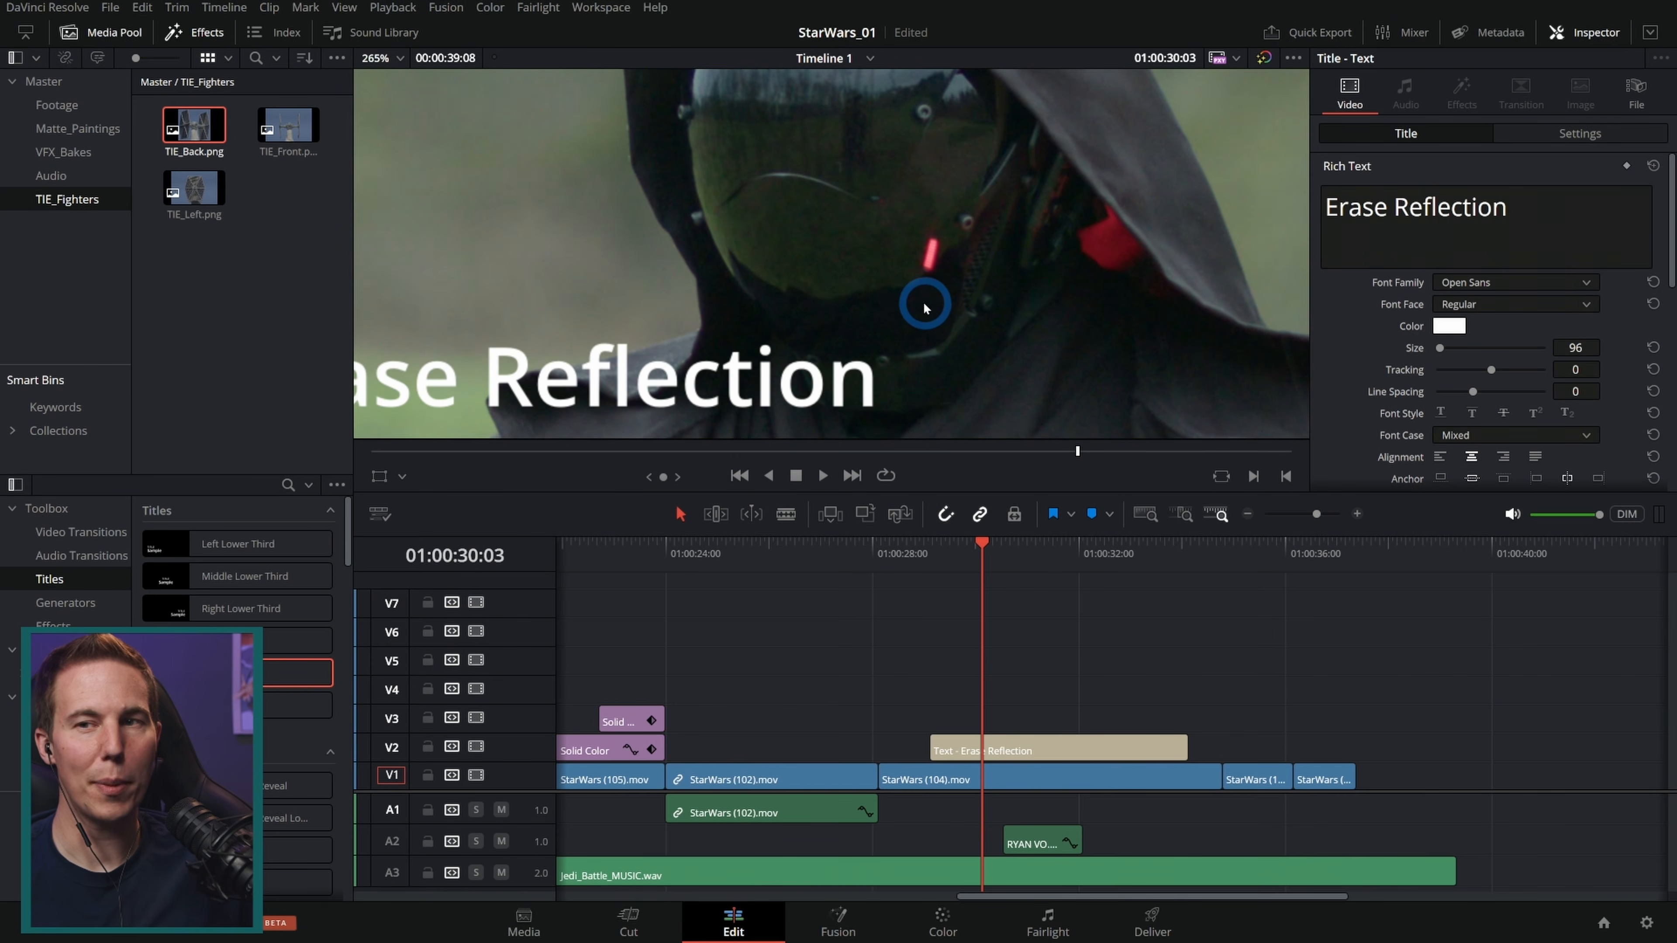
{"action": "scroll", "coordinate": [916, 301], "scroll_direction": "down", "scroll_amount": 4}
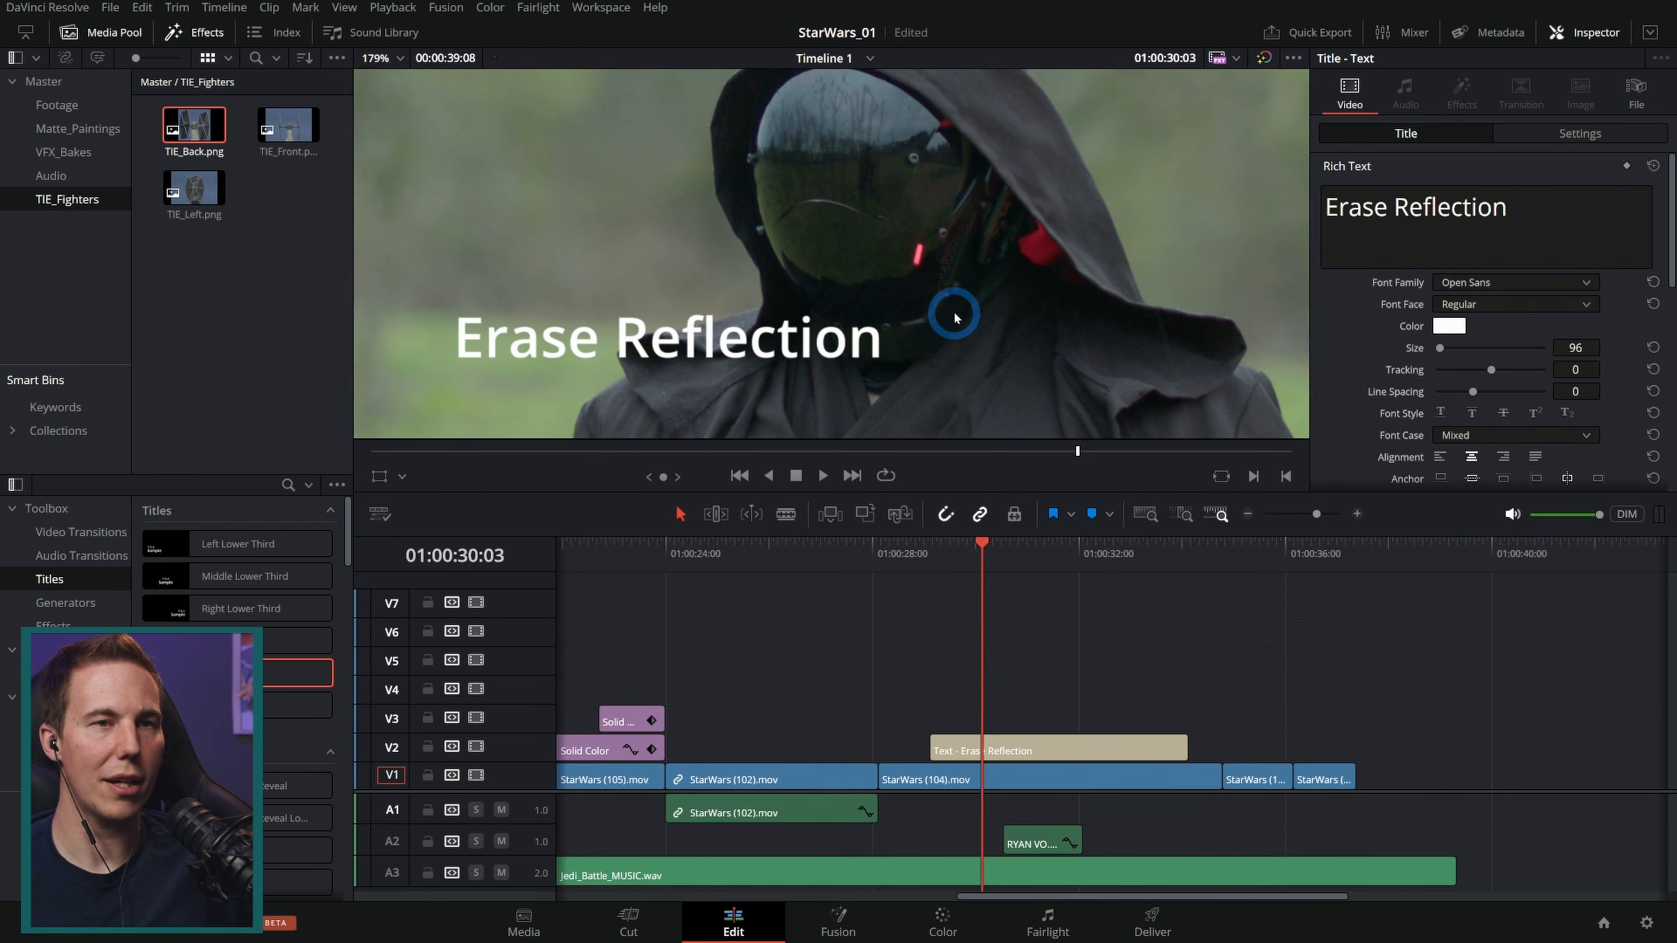
Step: Move the Erase Reflection title up to the top of the frame above the helmet
{"action": "left_click", "coordinate": [381, 479]}
{"action": "mouse_move", "coordinate": [747, 347]}
{"action": "left_mouse_down"}
{"action": "mouse_move", "coordinate": [834, 175]}
{"action": "mouse_move", "coordinate": [901, 175]}
{"action": "left_mouse_up"}
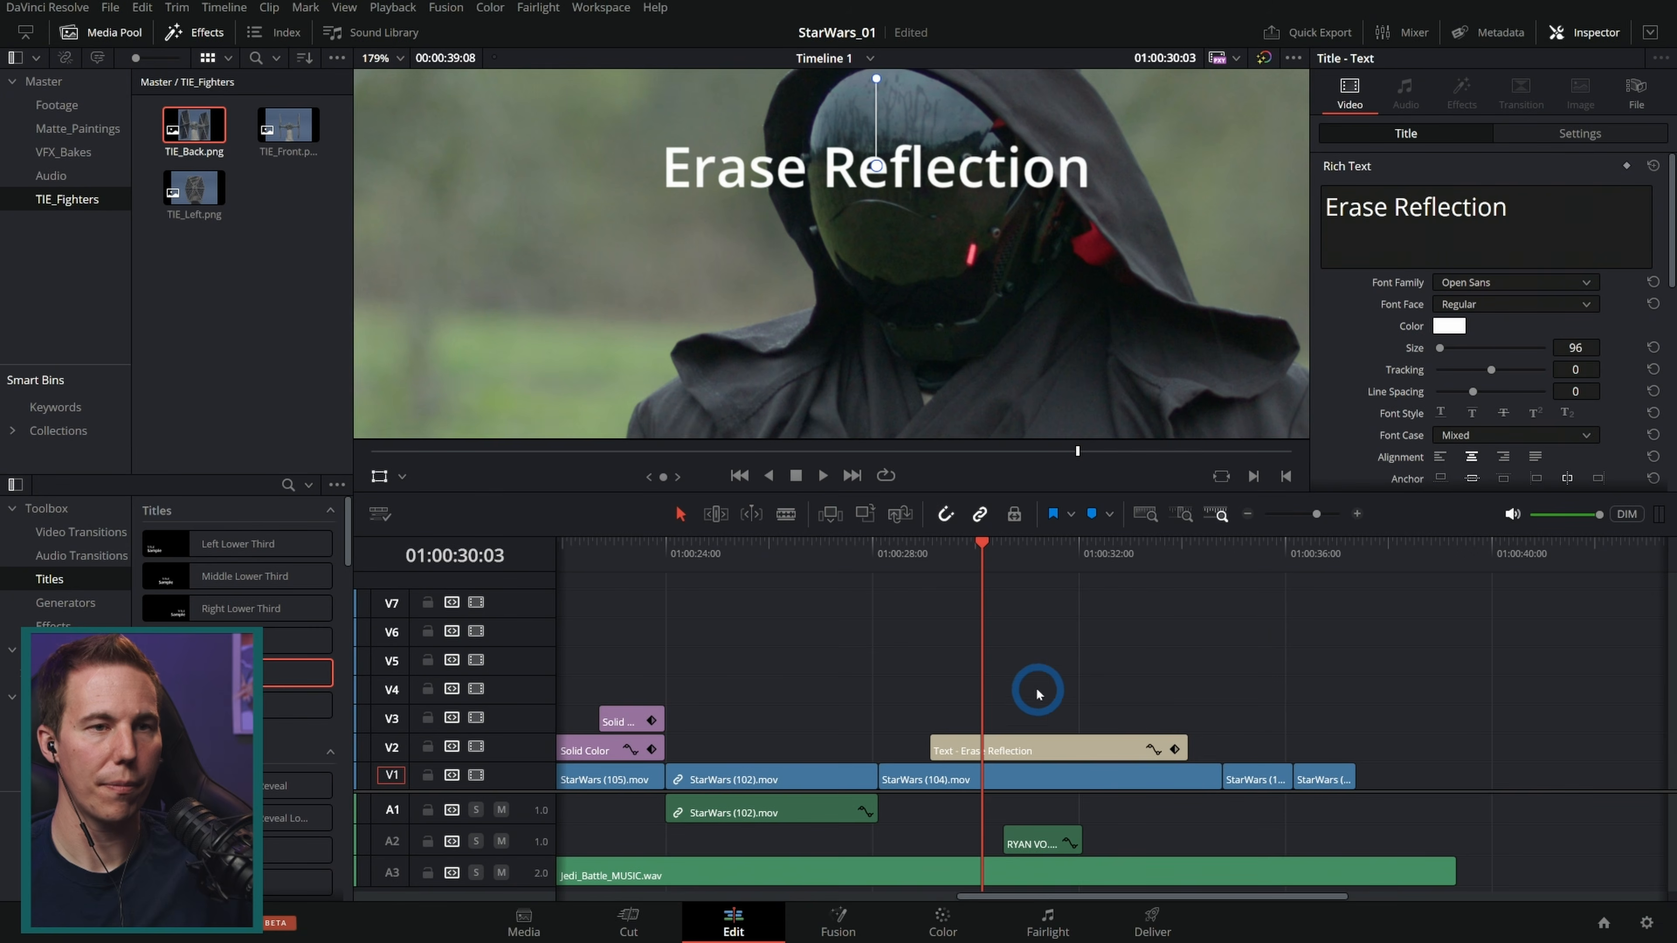
Step: Duplicate the title onto V3 as "Make Lightsaber Ref" at size 43, placed below the helmet
{"action": "left_click_drag", "start_coordinate": [1043, 749], "coordinate": [1052, 724]}
{"action": "left_click", "coordinate": [1377, 210]}
{"action": "triple_click", "coordinate": [1377, 210]}
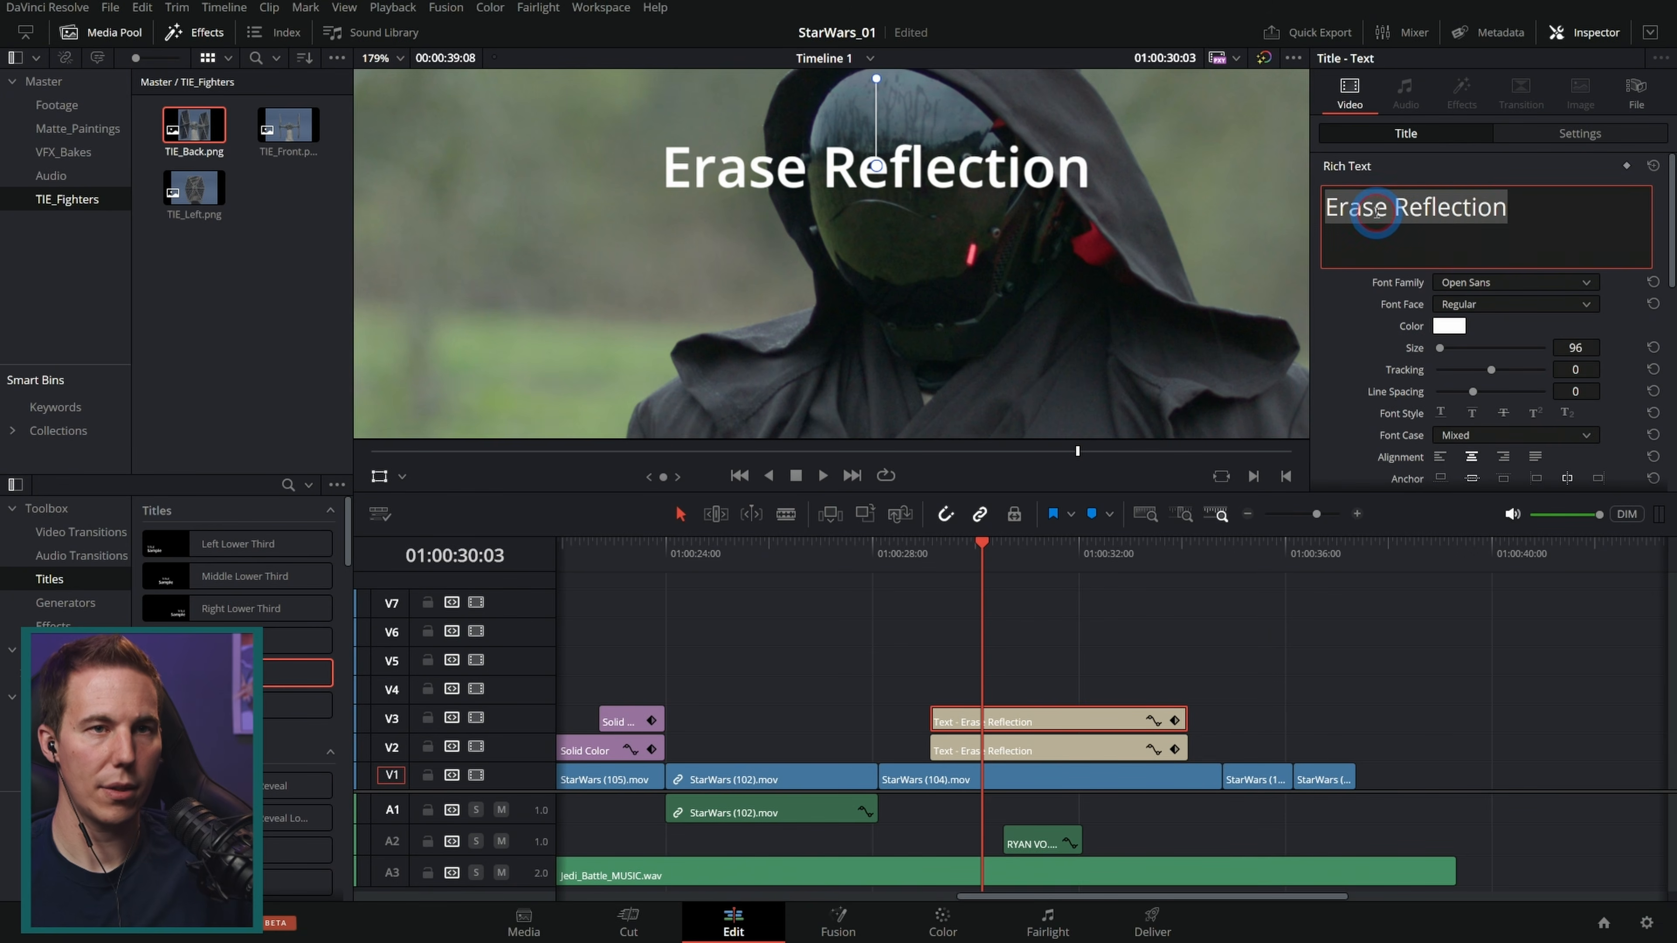
{"action": "type", "text": "Make Lightsaber Ref"}
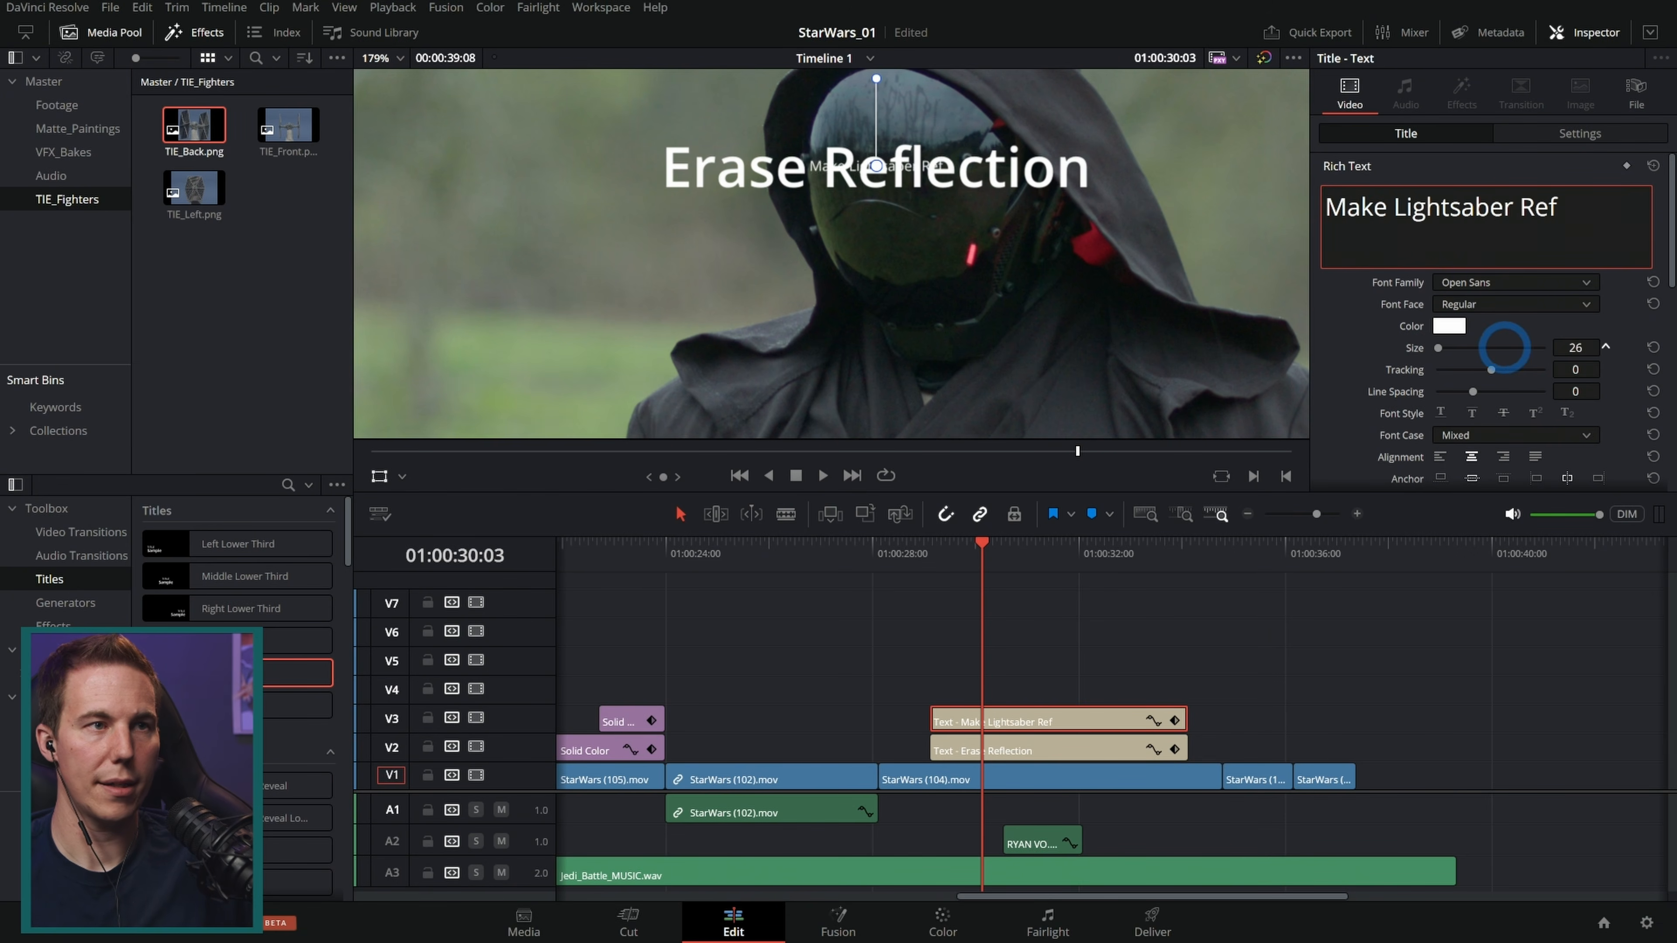
{"action": "left_click", "coordinate": [1573, 346]}
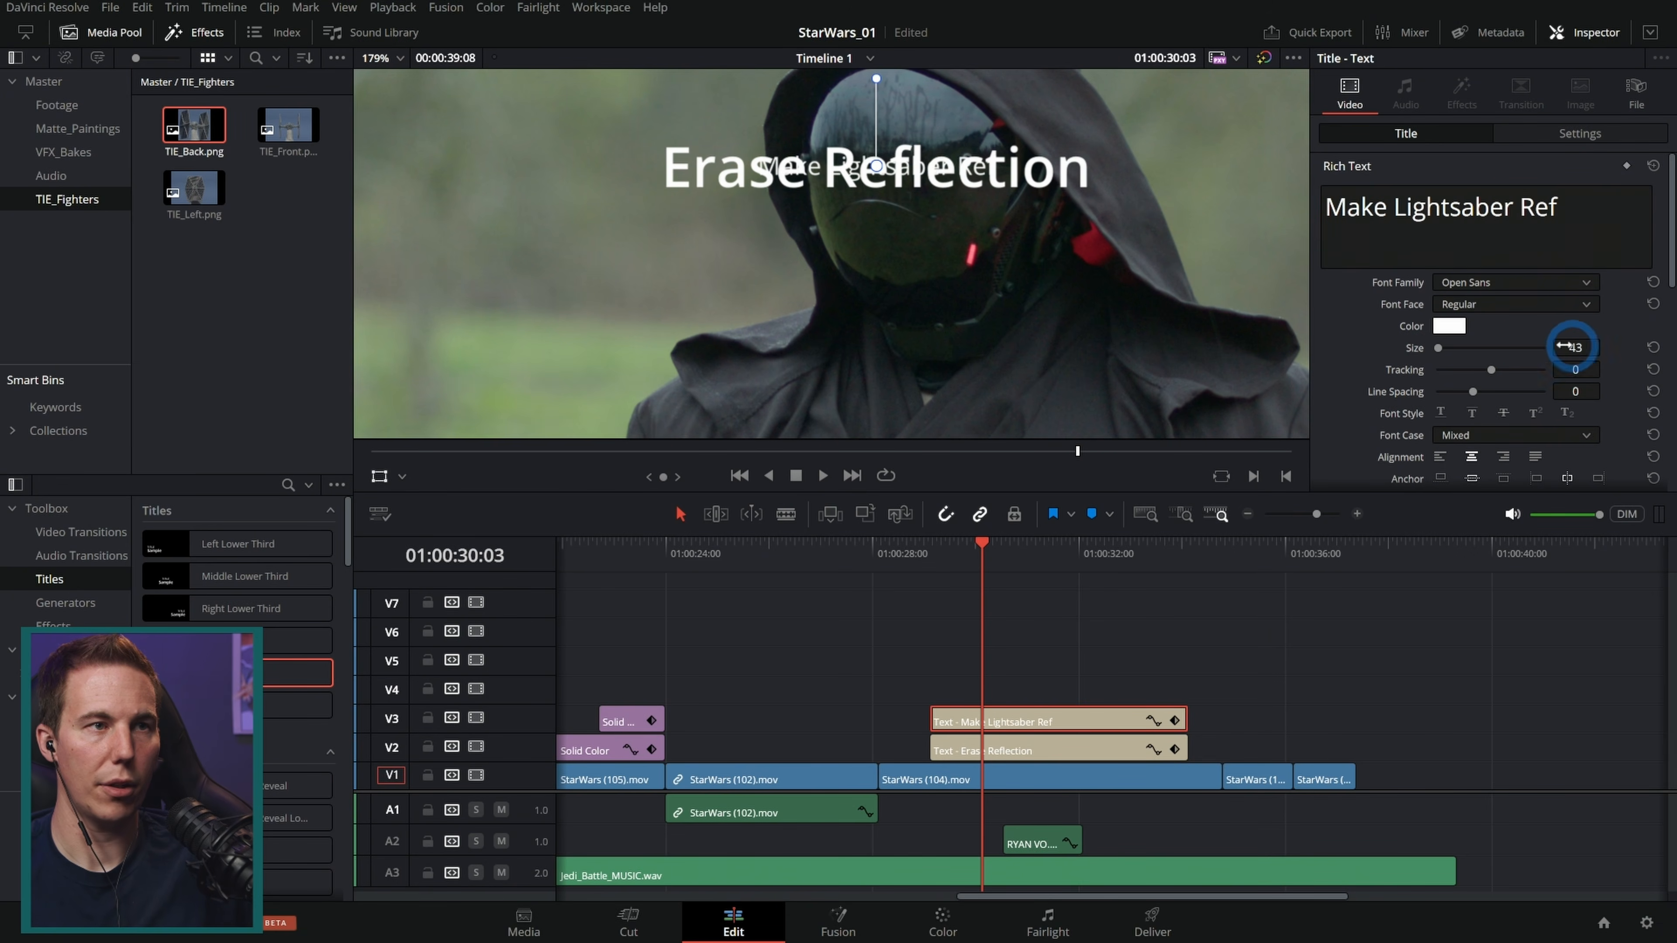
{"action": "left_click_drag", "start_coordinate": [909, 239], "coordinate": [1019, 285]}
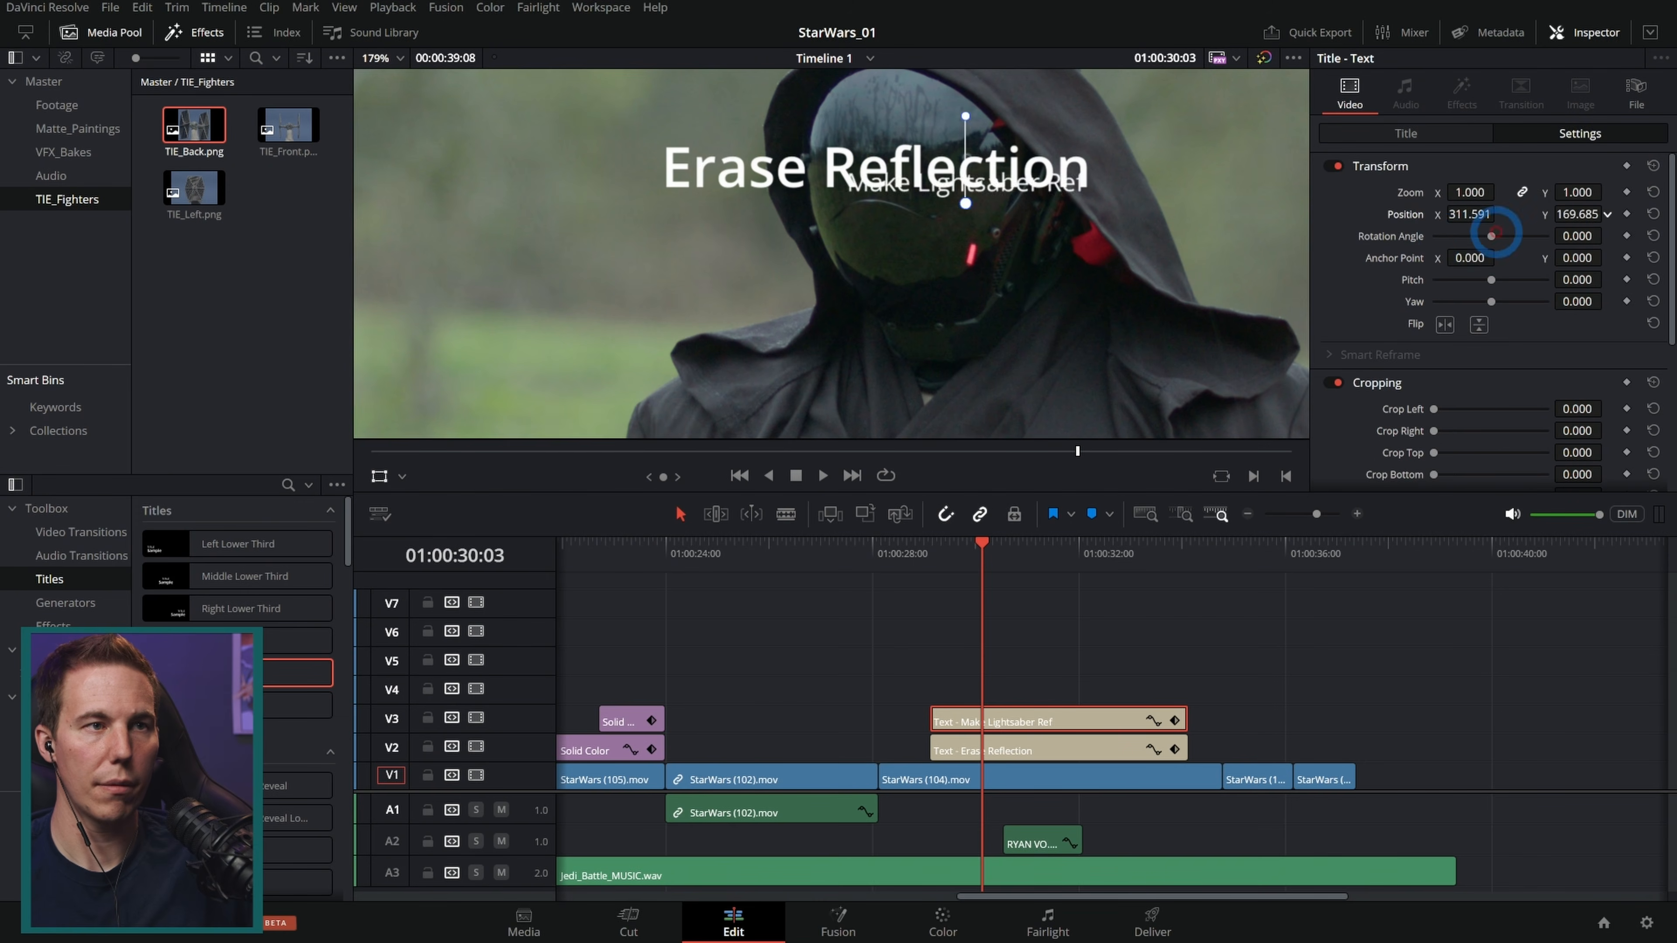
Step: Duplicate the title onto V4 as "Add Jedi Ref" and place it just under Erase Reflection
{"action": "left_click_drag", "start_coordinate": [1497, 233], "coordinate": [1426, 235]}
{"action": "left_click_drag", "start_coordinate": [1071, 721], "coordinate": [1071, 694]}
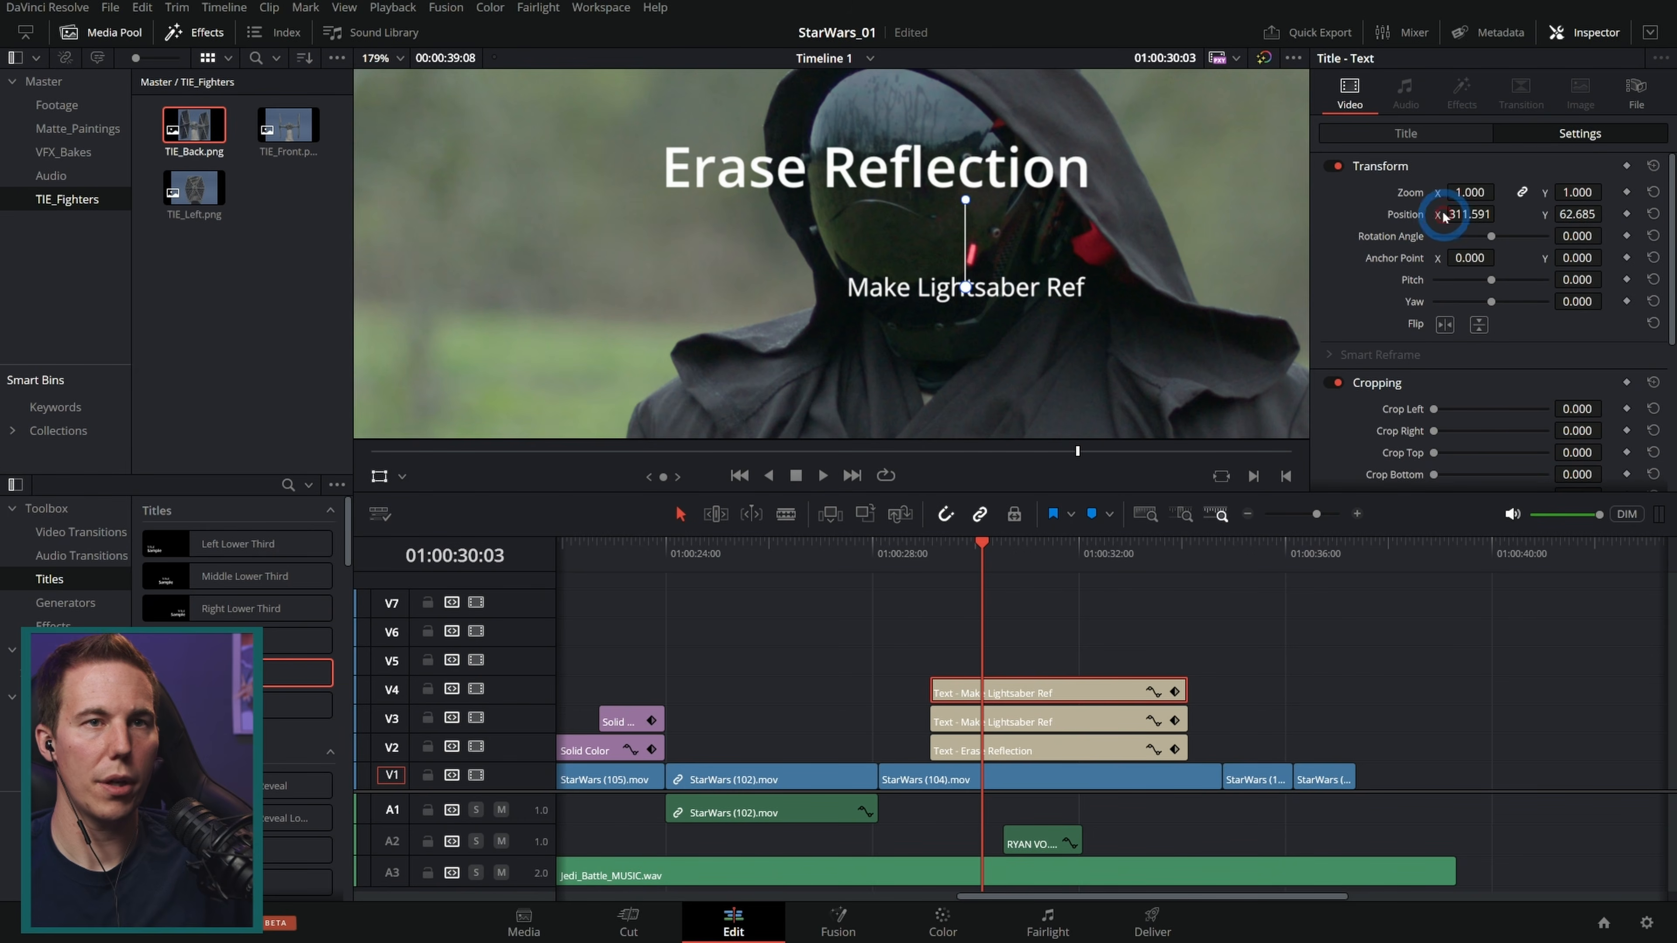
{"action": "left_click", "coordinate": [1440, 135]}
{"action": "left_click", "coordinate": [1449, 210]}
{"action": "key", "text": "ctrl+a"}
{"action": "type", "text": "A"}
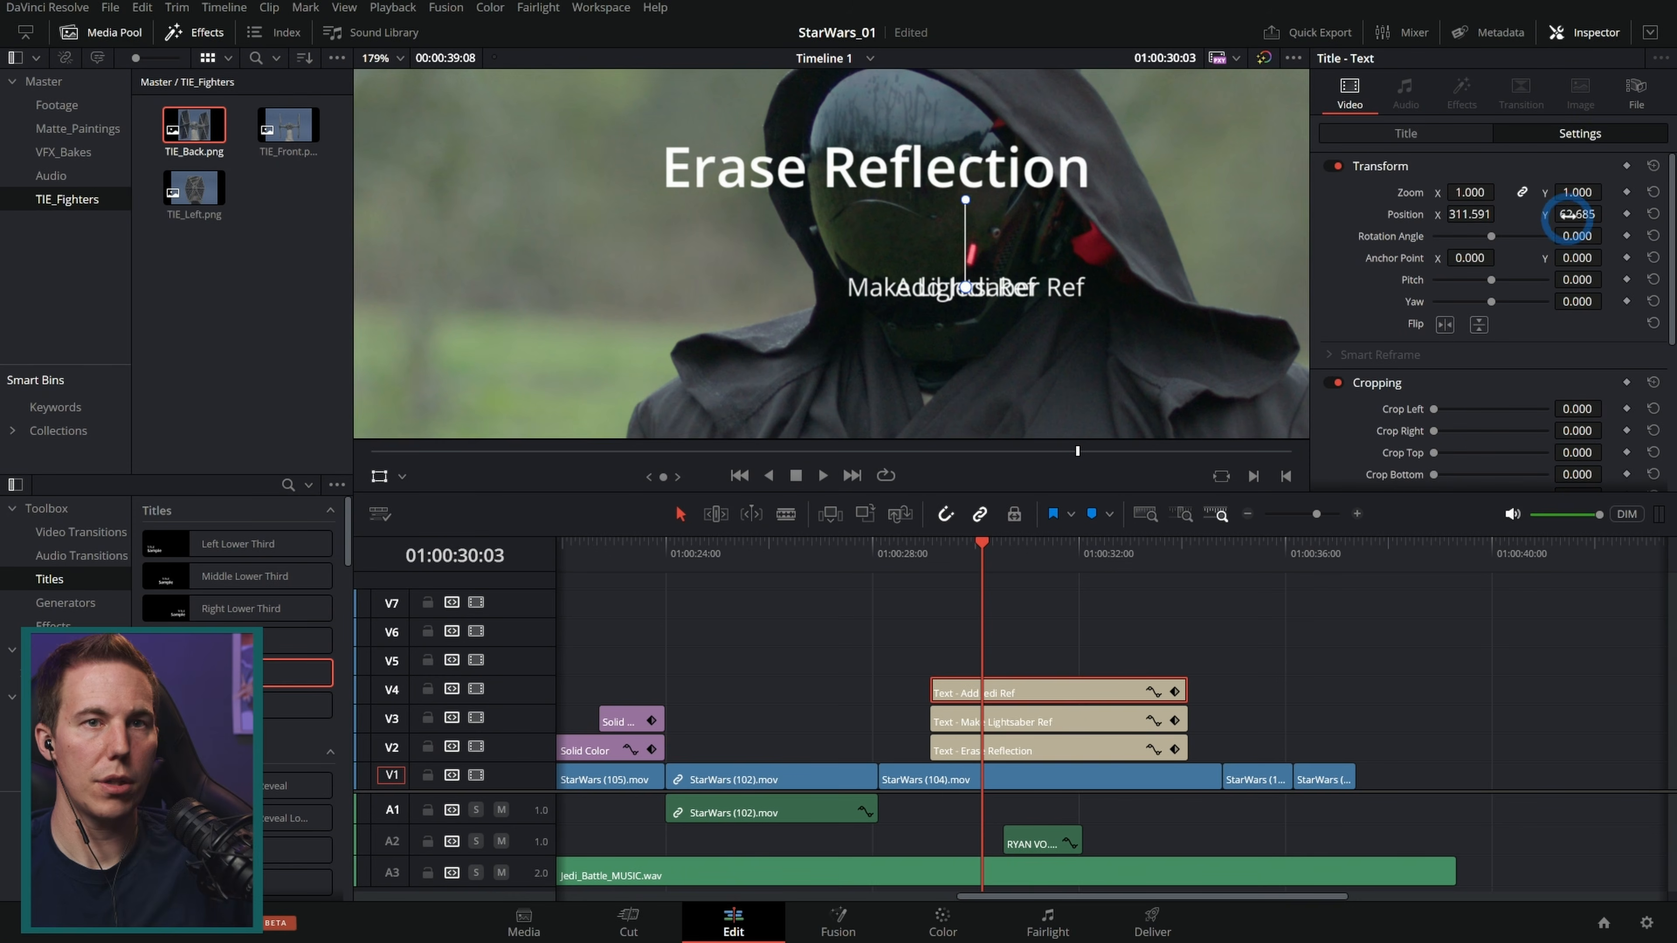
{"action": "left_click_drag", "start_coordinate": [1576, 214], "coordinate": [1659, 226]}
{"action": "left_click_drag", "start_coordinate": [1471, 219], "coordinate": [1404, 222]}
{"action": "left_click", "coordinate": [1221, 615]}
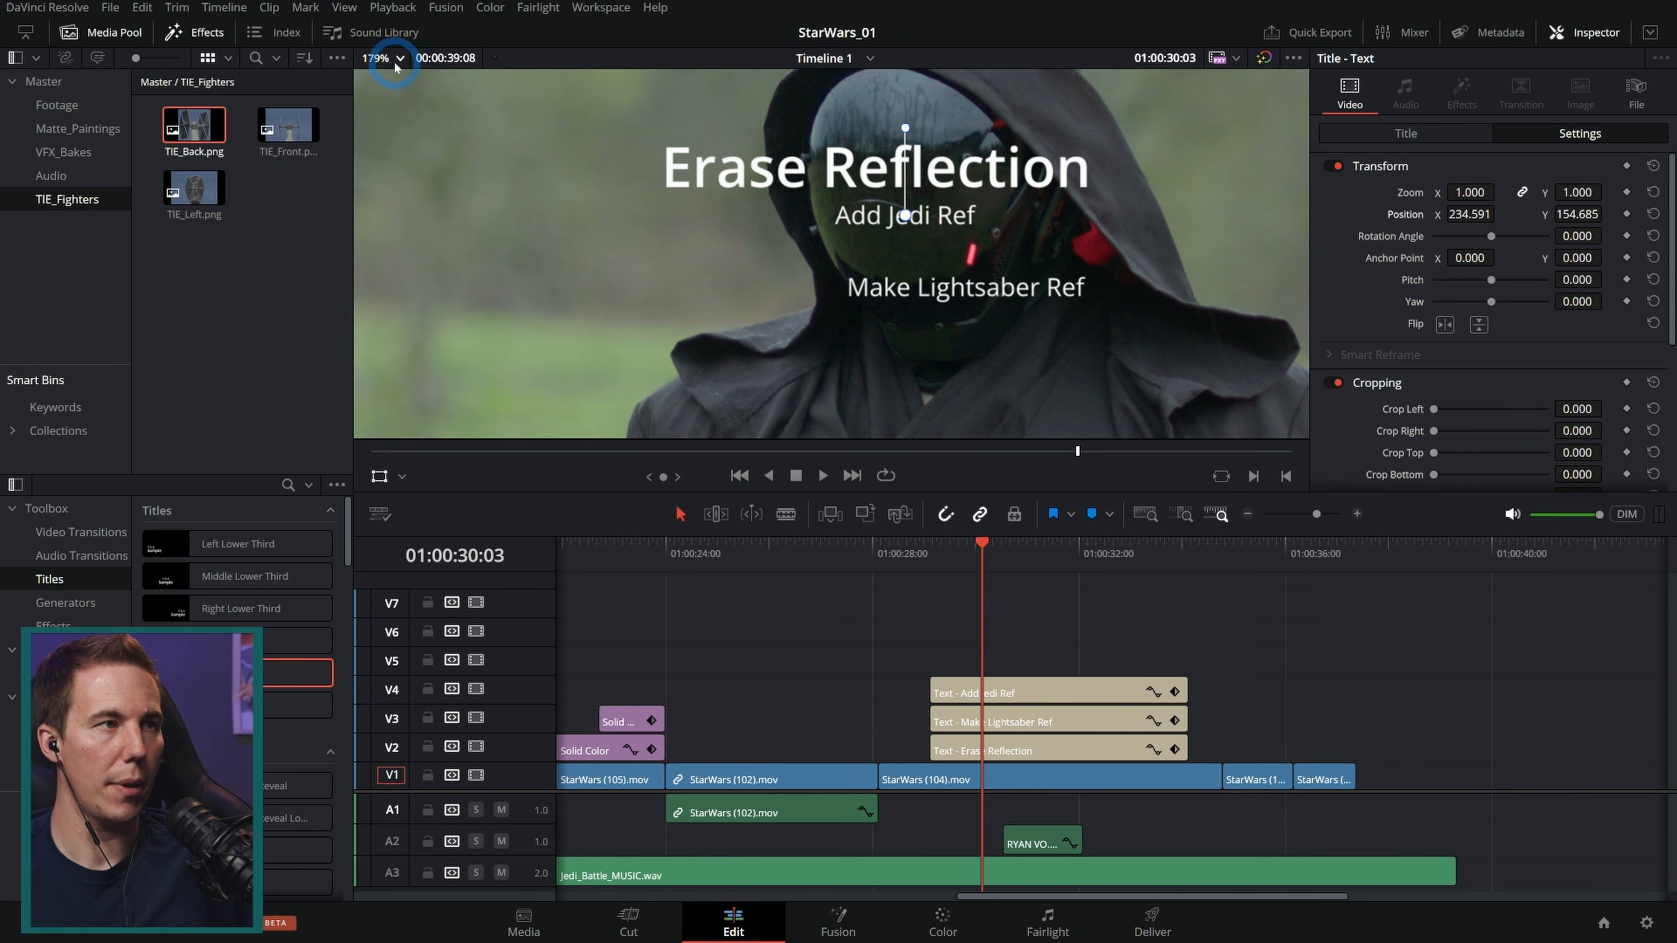
Step: Copy a short title onto V4 at the duel shot around 01:00:36 and change its text to "Lightsabers"
{"action": "left_click", "coordinate": [400, 59]}
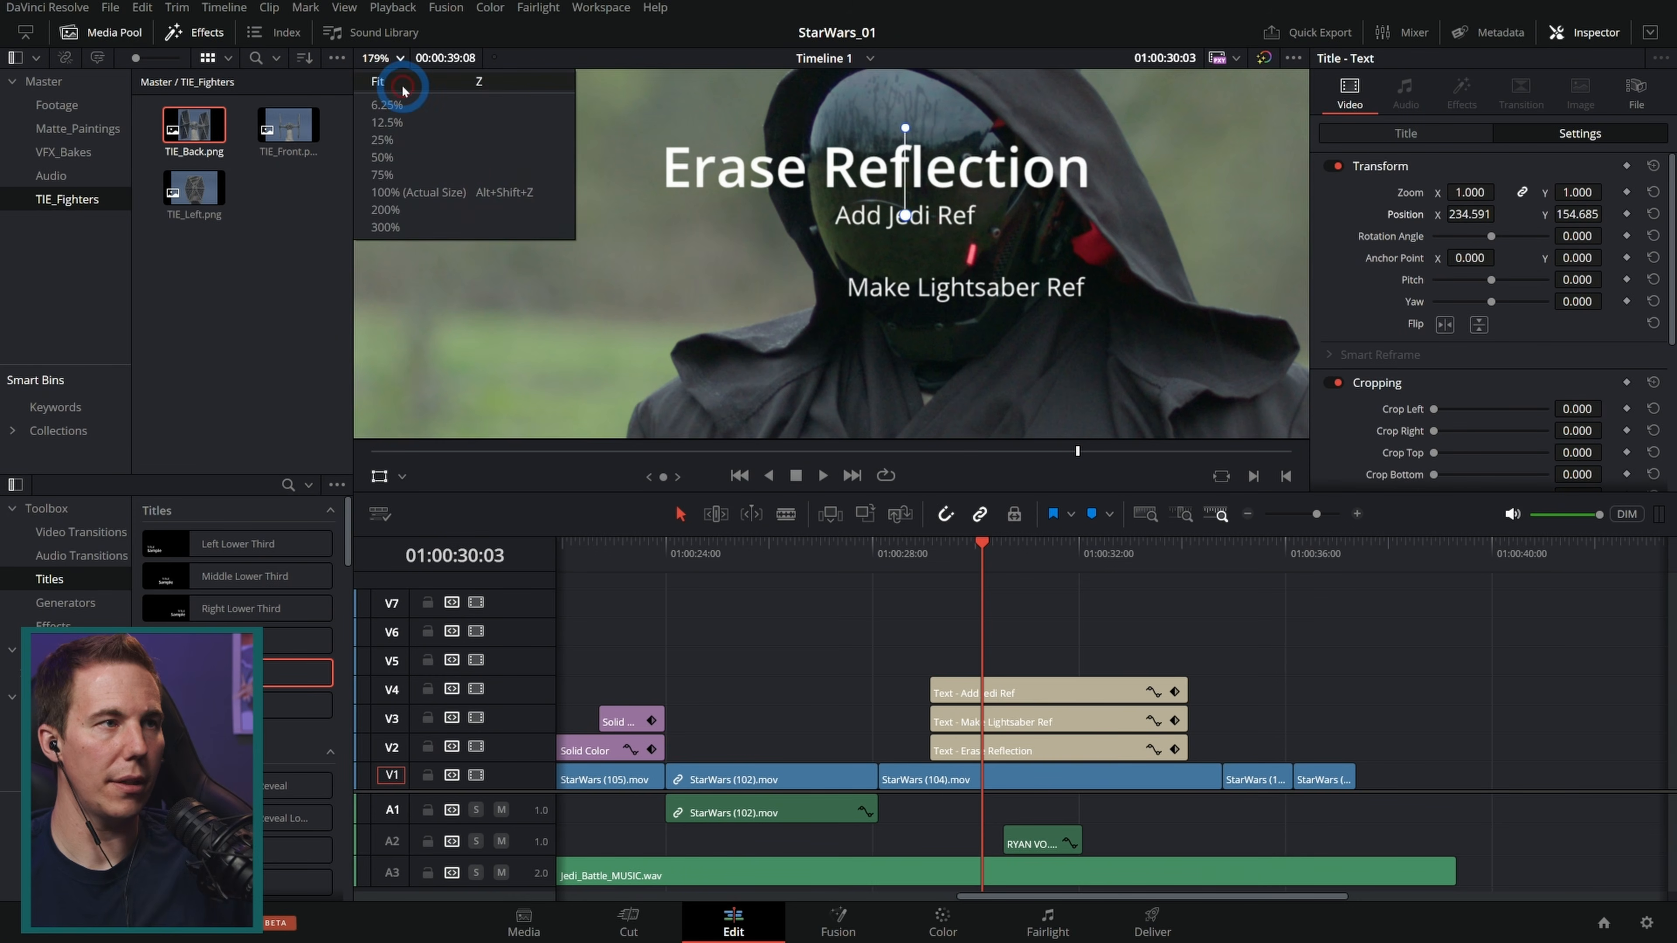
{"action": "left_click", "coordinate": [403, 86]}
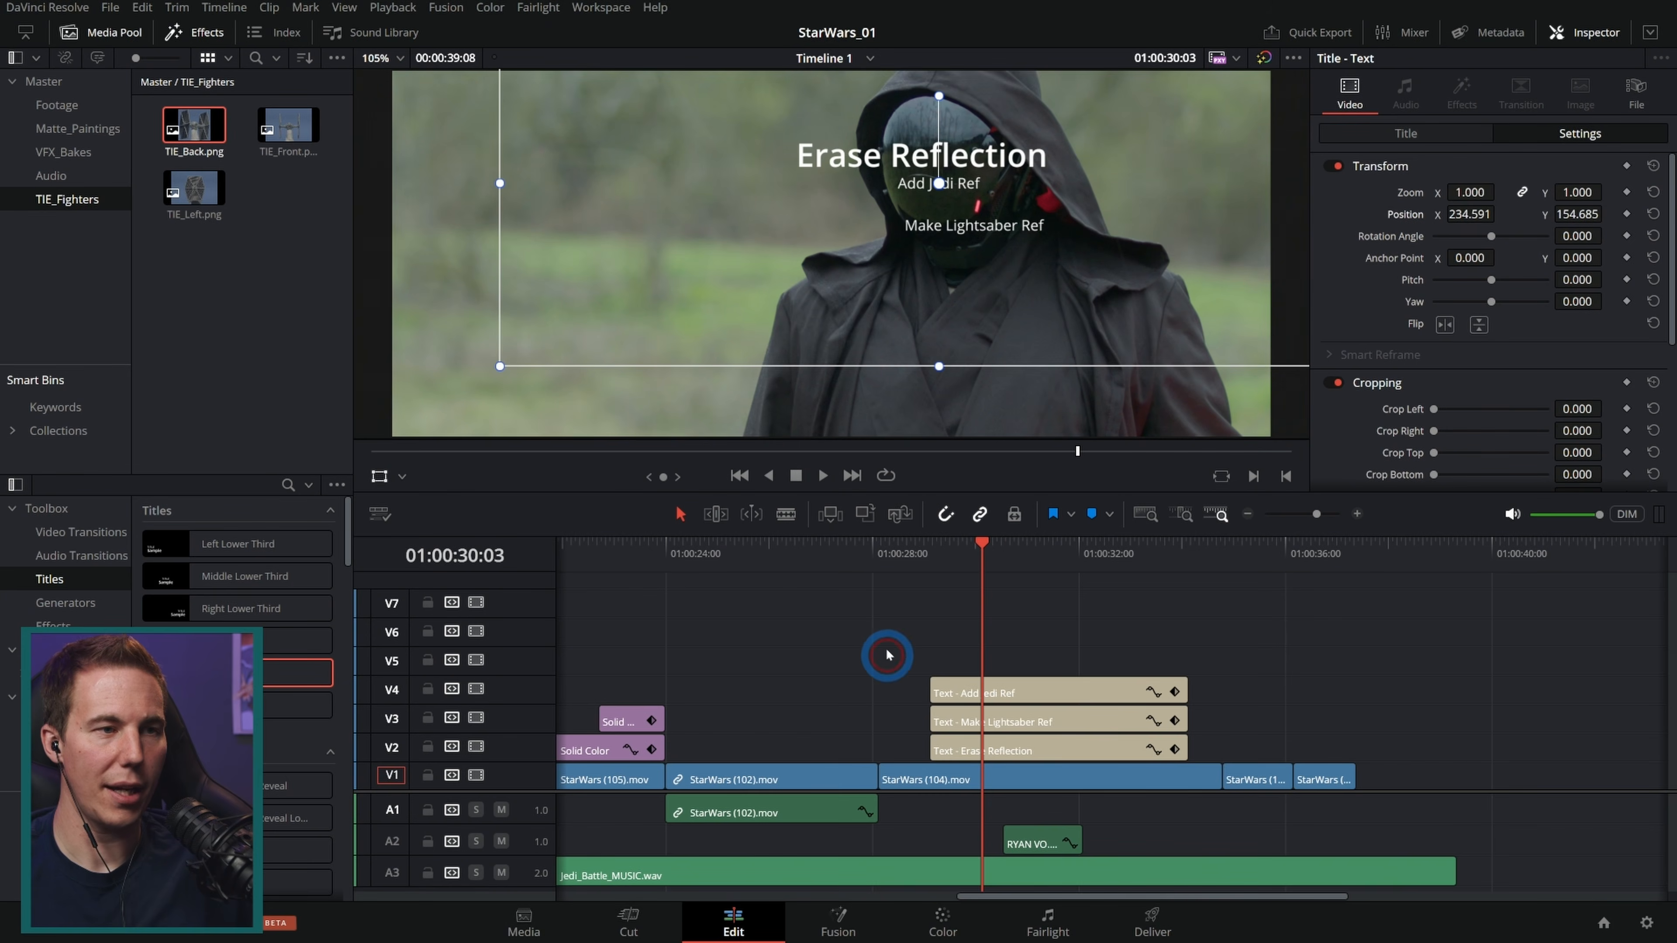
{"action": "left_click", "coordinate": [368, 475]}
{"action": "left_click_drag", "start_coordinate": [1254, 558], "coordinate": [1307, 558]}
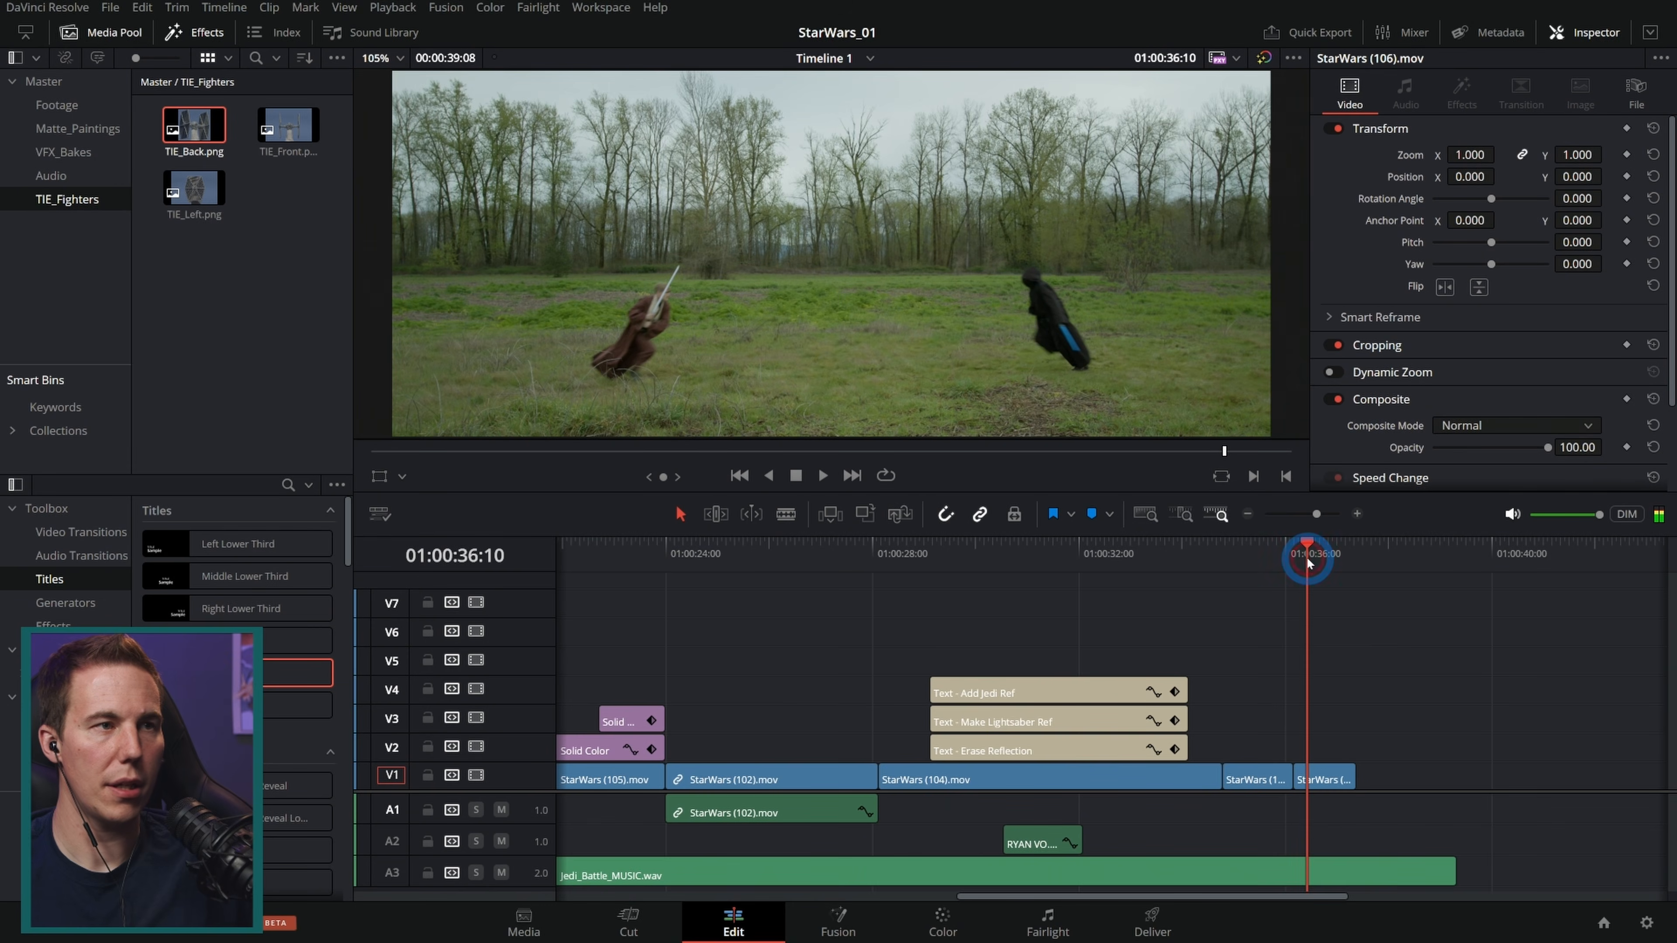
{"action": "left_click", "coordinate": [1410, 654]}
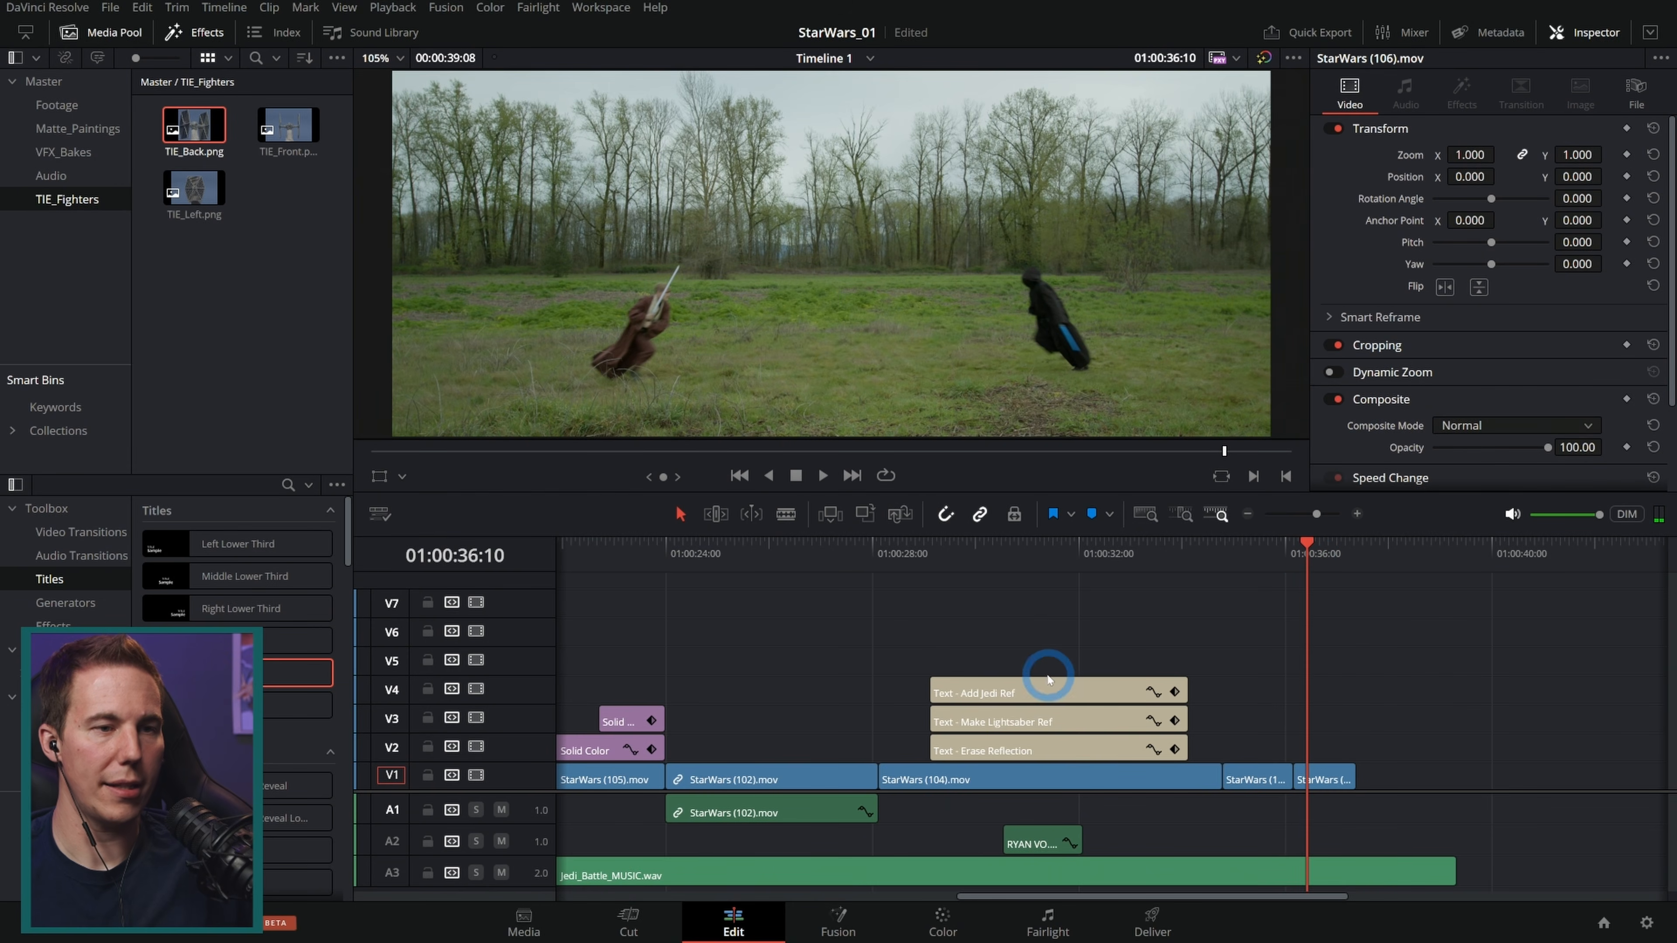
{"action": "left_click_drag", "start_coordinate": [1029, 693], "coordinate": [1393, 692]}
{"action": "left_click", "coordinate": [1500, 690]}
{"action": "left_click_drag", "start_coordinate": [1548, 682], "coordinate": [1331, 697]}
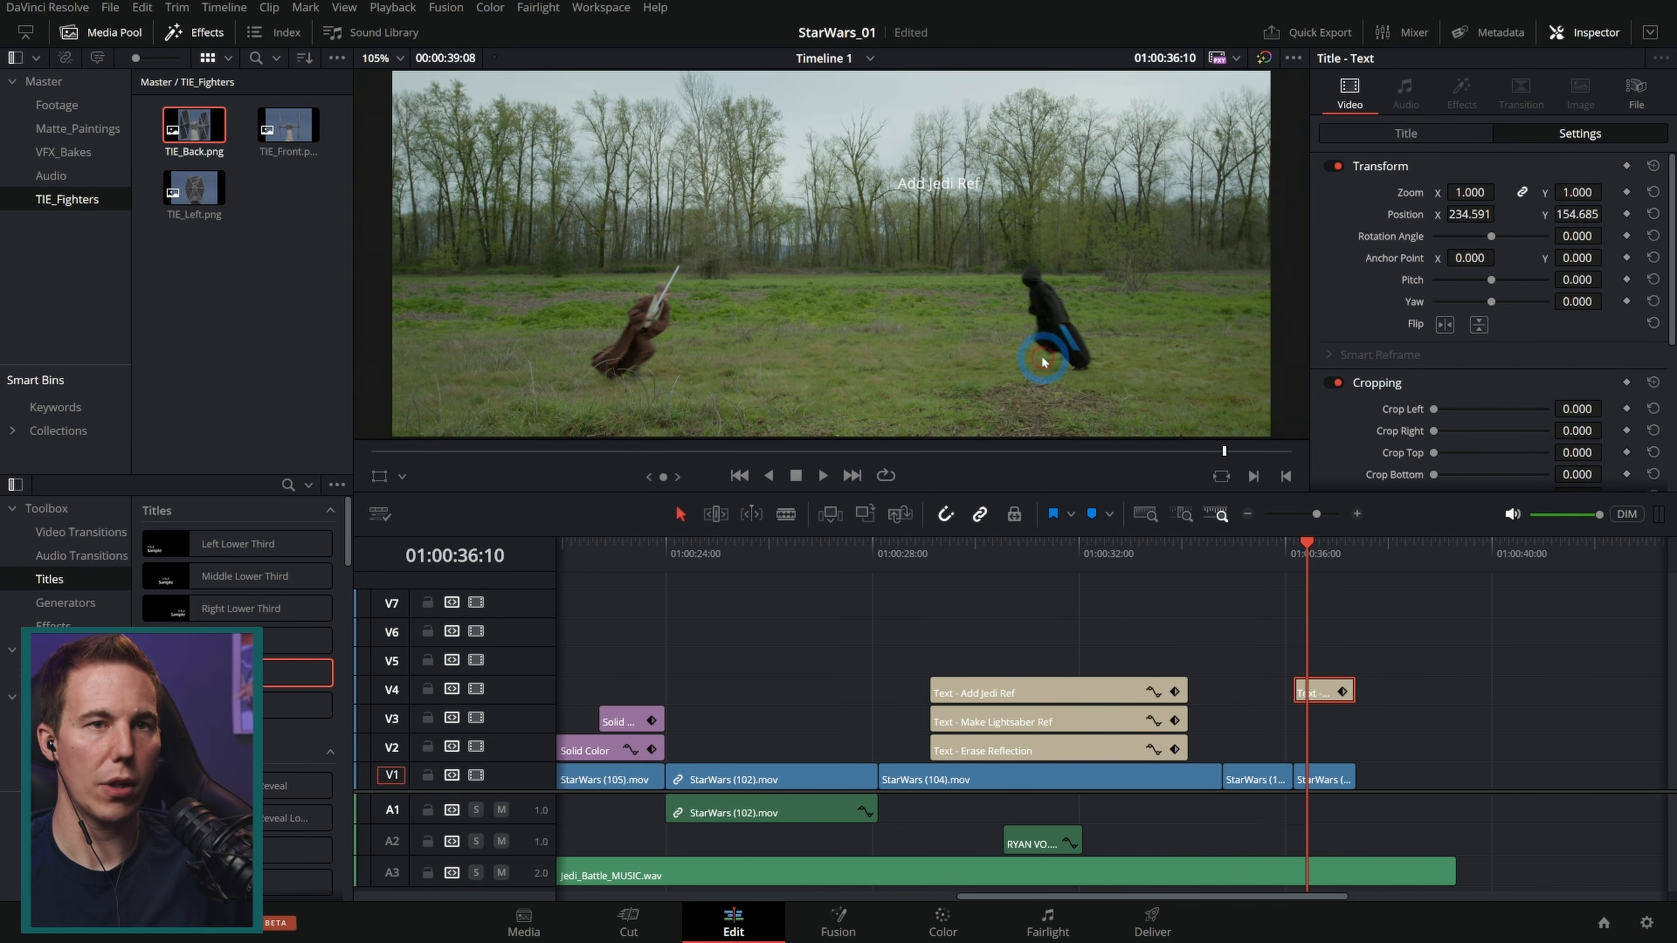
{"action": "left_click", "coordinate": [1406, 135]}
{"action": "left_click_drag", "start_coordinate": [1466, 212], "coordinate": [1416, 223]}
{"action": "type", "text": "Lightsabers"}
Step: Play back the Lightsabers title, then the opening TIE fighter shot from the start of the timeline
{"action": "left_click", "coordinate": [1293, 562]}
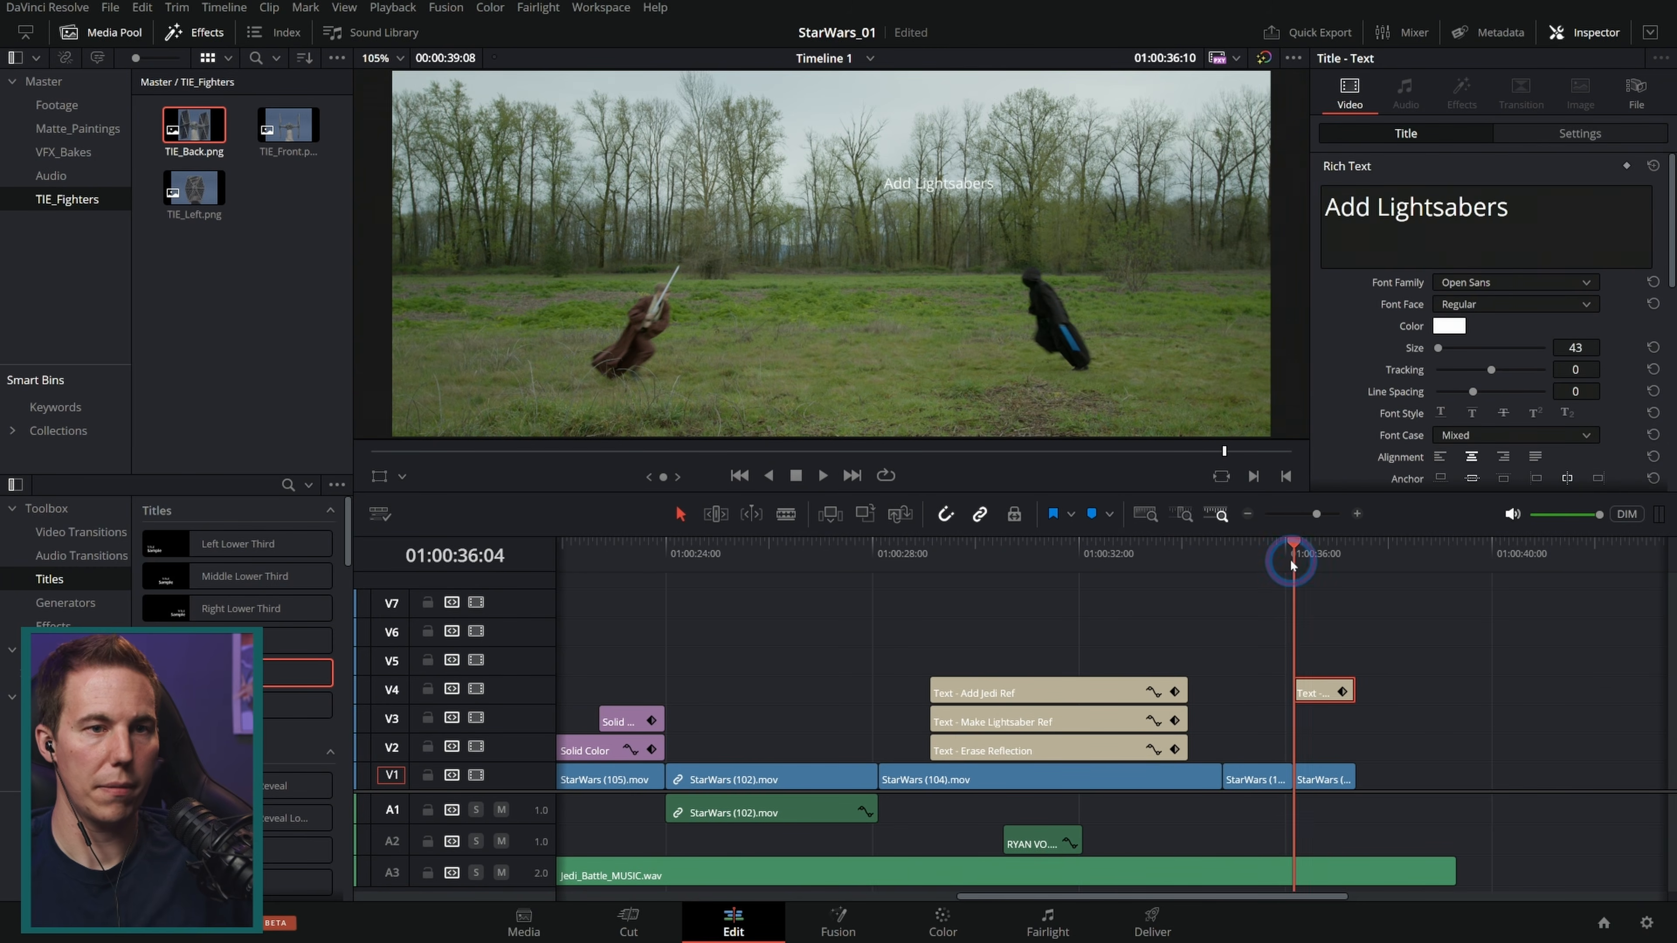
{"action": "key", "text": "space"}
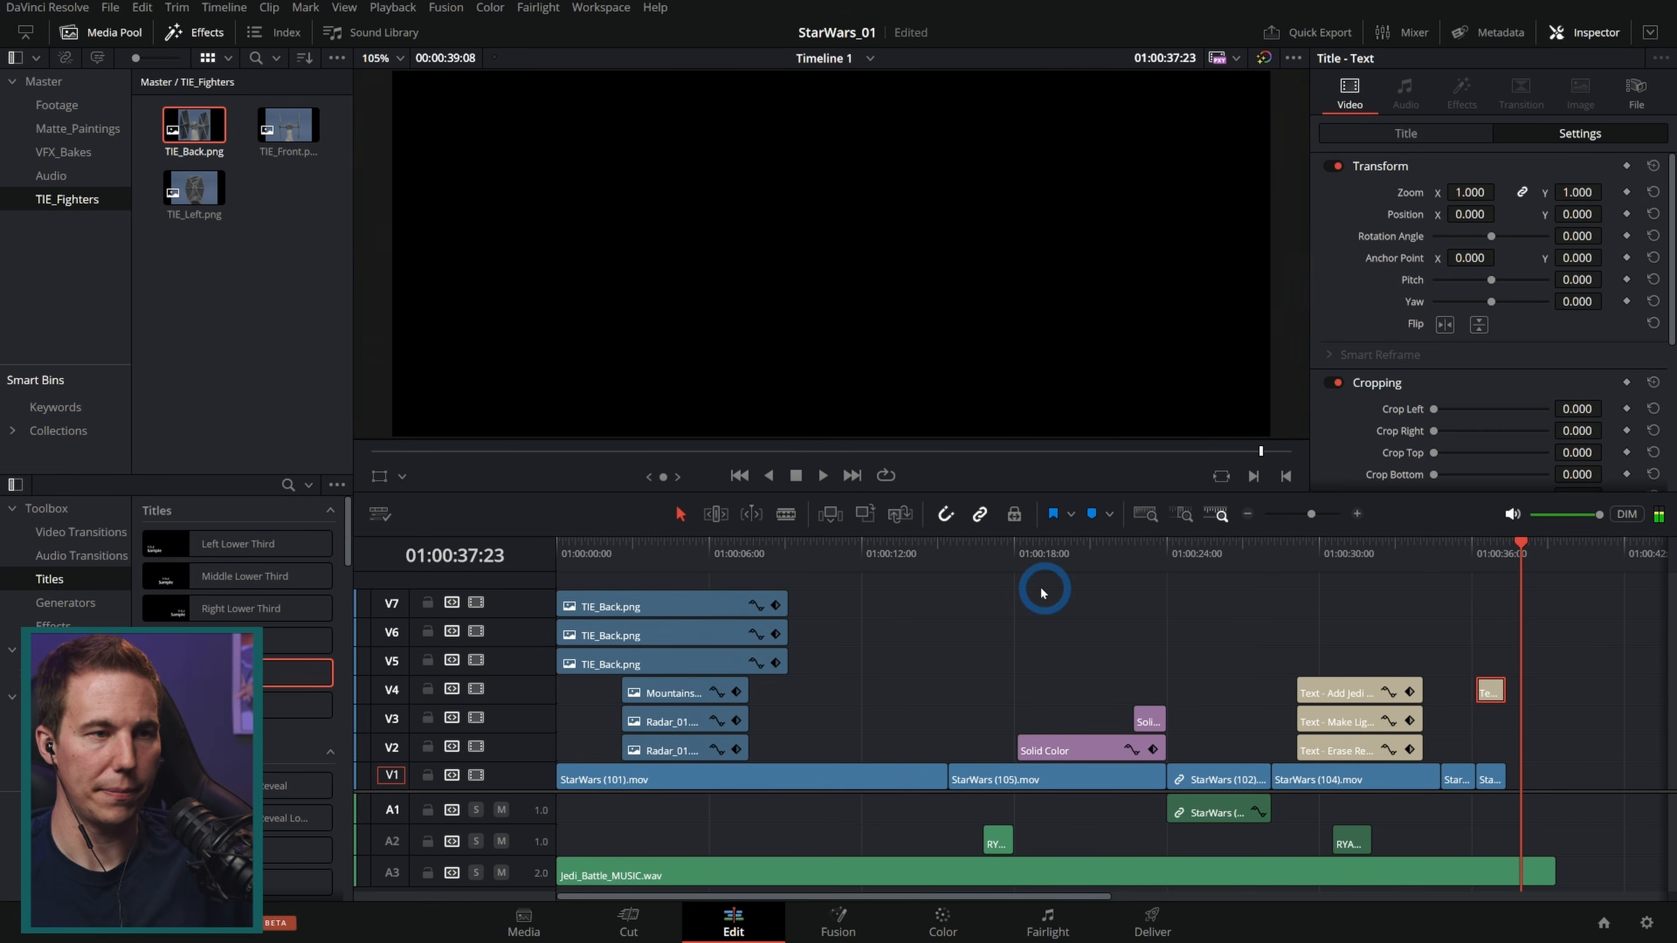
{"action": "left_click", "coordinate": [1041, 589]}
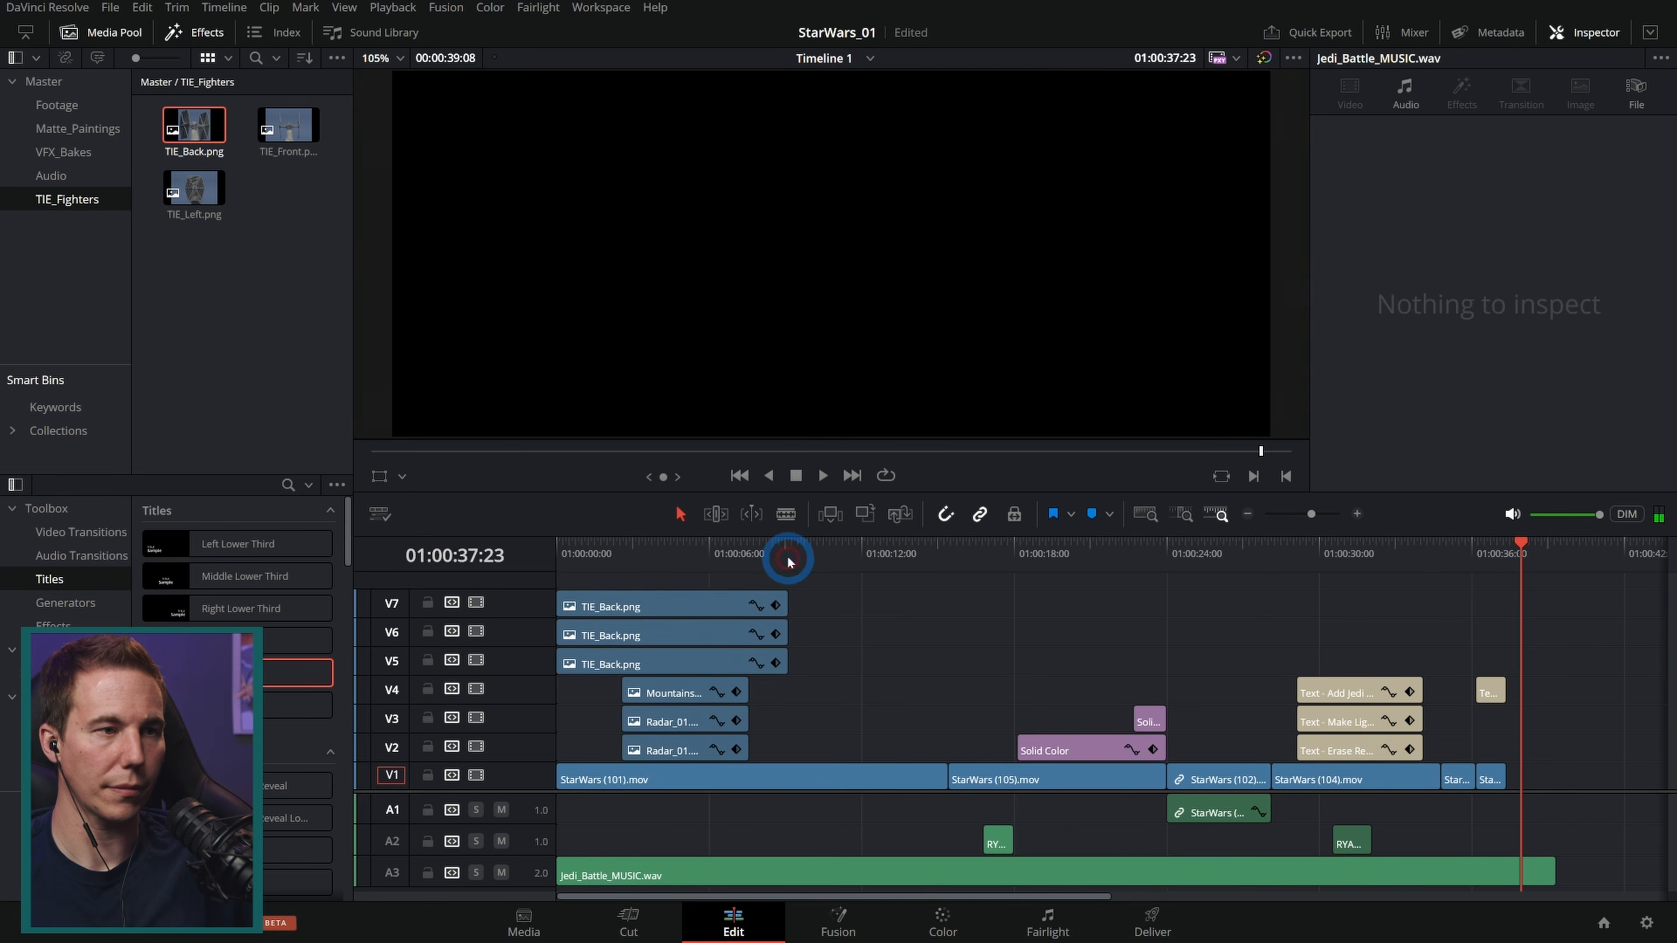
{"action": "left_click", "coordinate": [693, 553]}
{"action": "scroll", "coordinate": [687, 548], "scroll_direction": "up", "scroll_amount": 3}
{"action": "mouse_move", "coordinate": [685, 546]}
{"action": "left_mouse_down"}
{"action": "mouse_move", "coordinate": [661, 548]}
{"action": "mouse_move", "coordinate": [693, 559]}
{"action": "mouse_move", "coordinate": [535, 560]}
{"action": "left_mouse_up"}
{"action": "key", "text": "space"}
Step: Reset the transform of the TIE_Back fighter clip on V5
{"action": "left_click", "coordinate": [715, 670]}
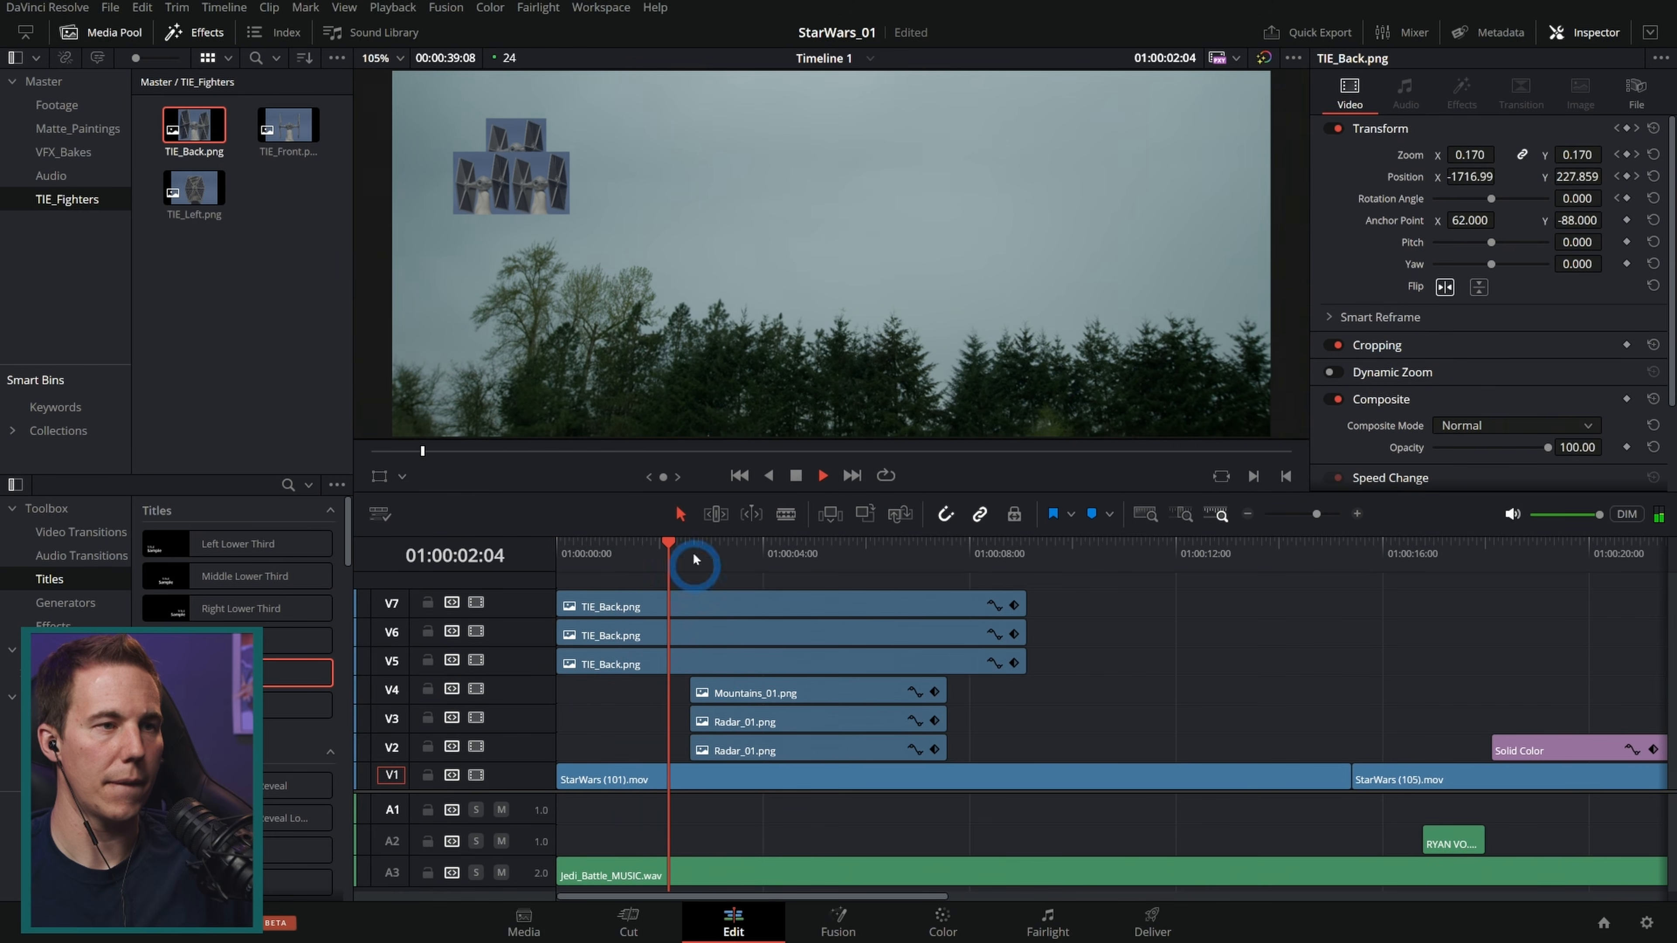
{"action": "left_click", "coordinate": [700, 394]}
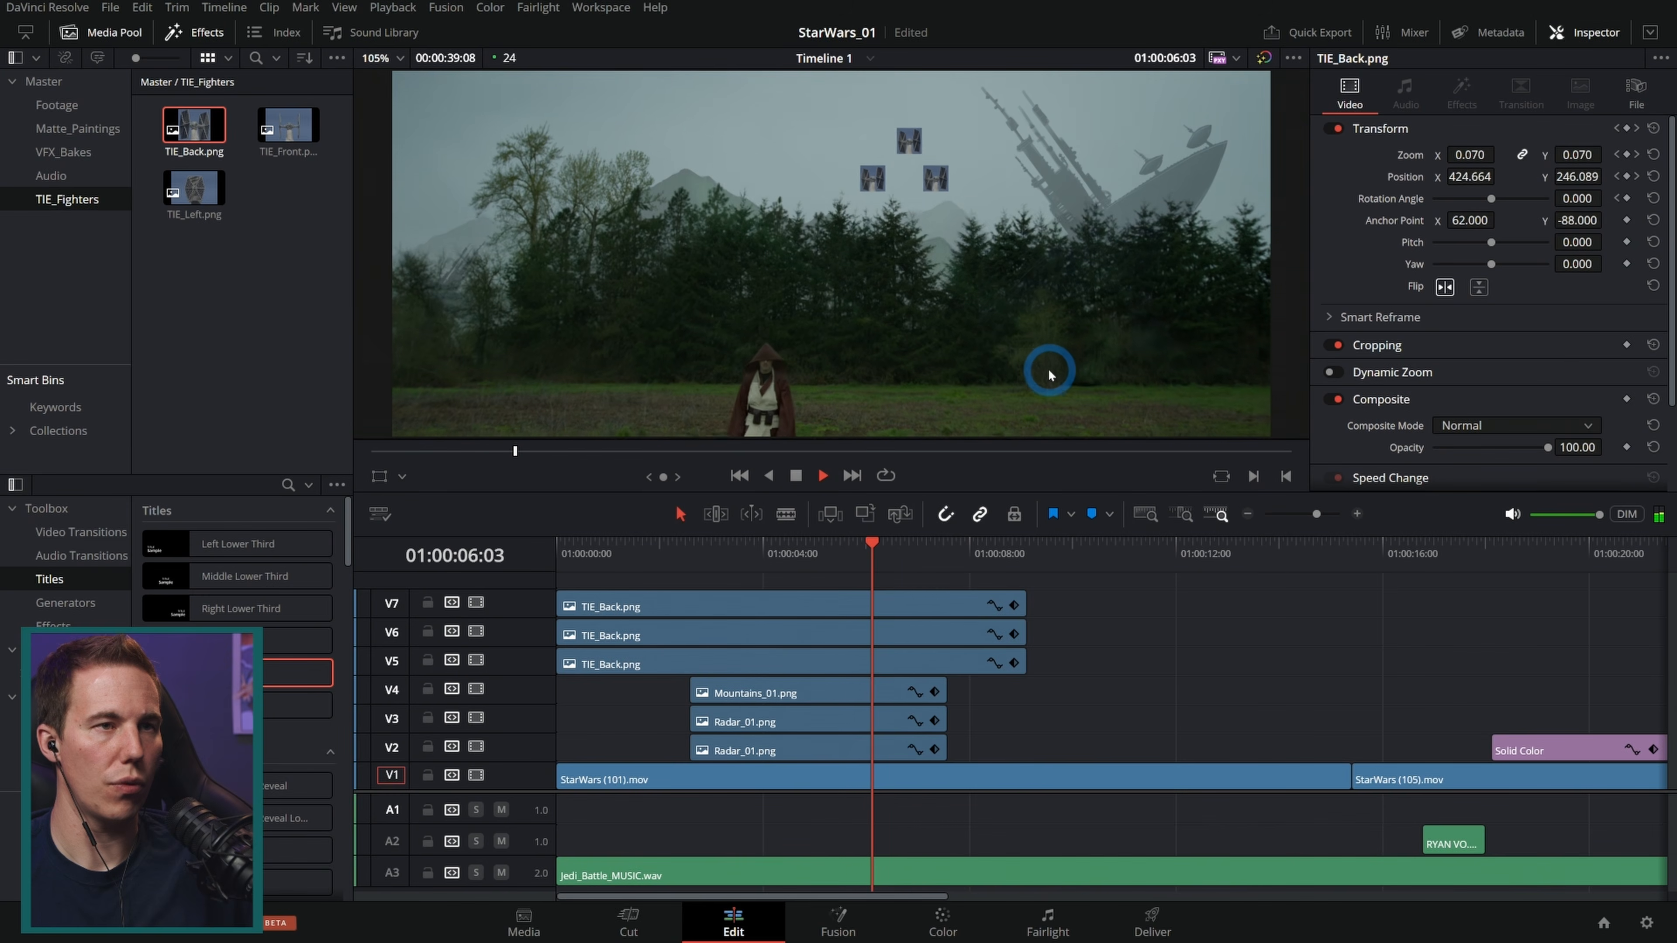
{"action": "left_click_drag", "start_coordinate": [899, 553], "coordinate": [723, 560]}
{"action": "left_click_drag", "start_coordinate": [1068, 637], "coordinate": [943, 605]}
{"action": "key", "text": "d"}
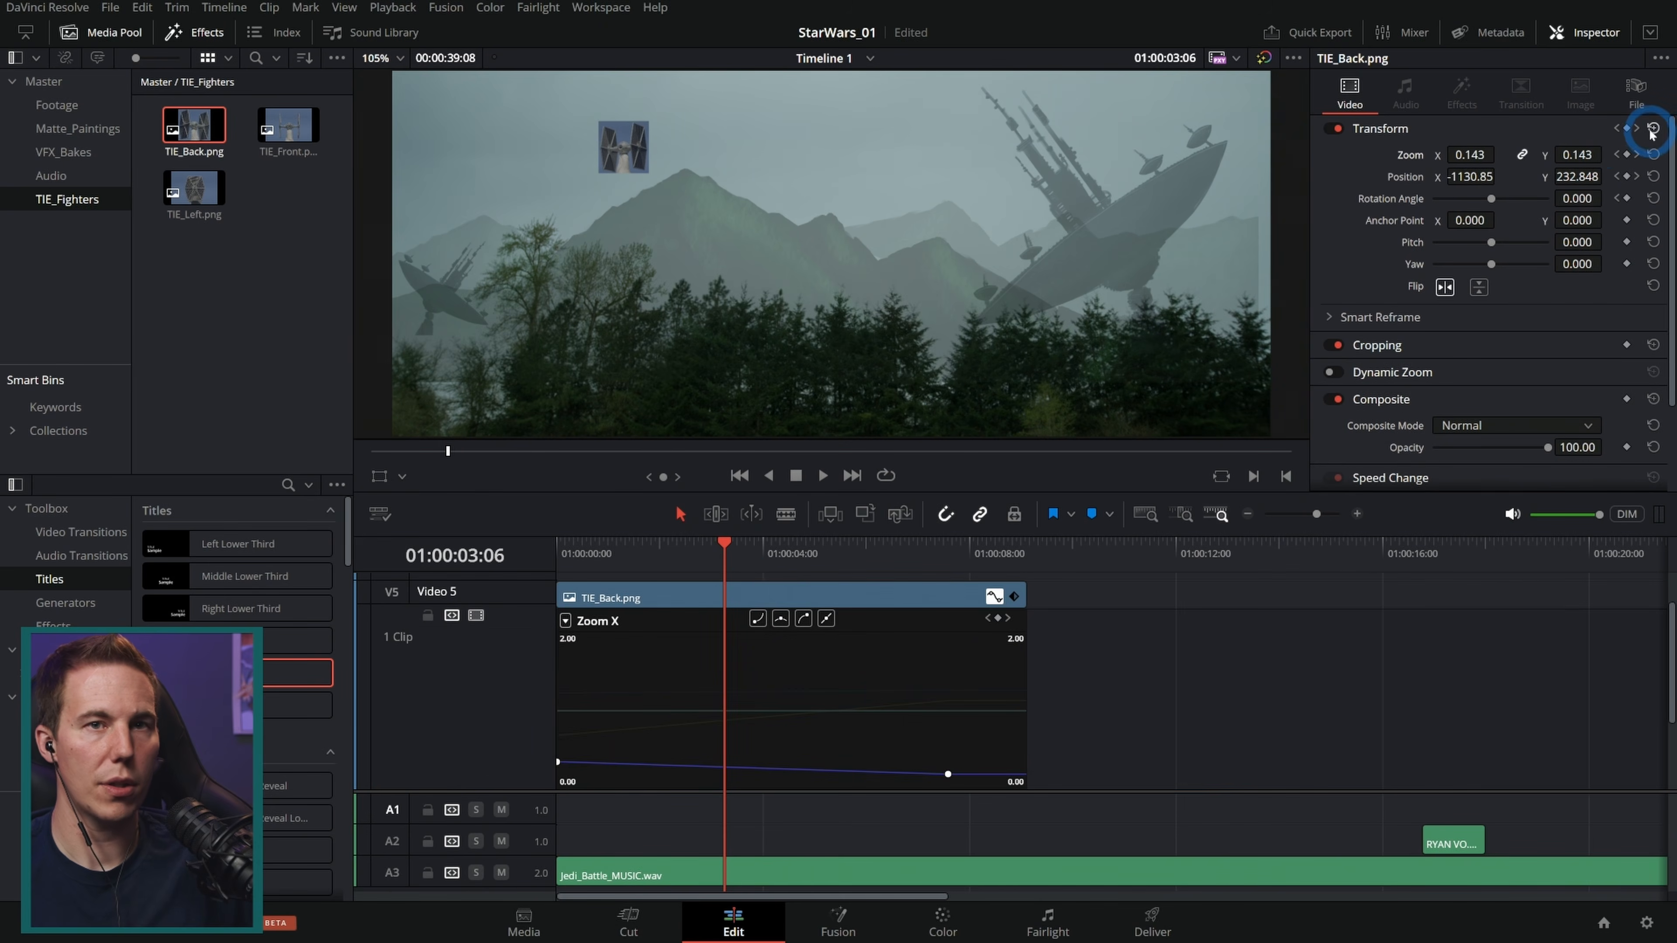
{"action": "left_click", "coordinate": [1654, 128]}
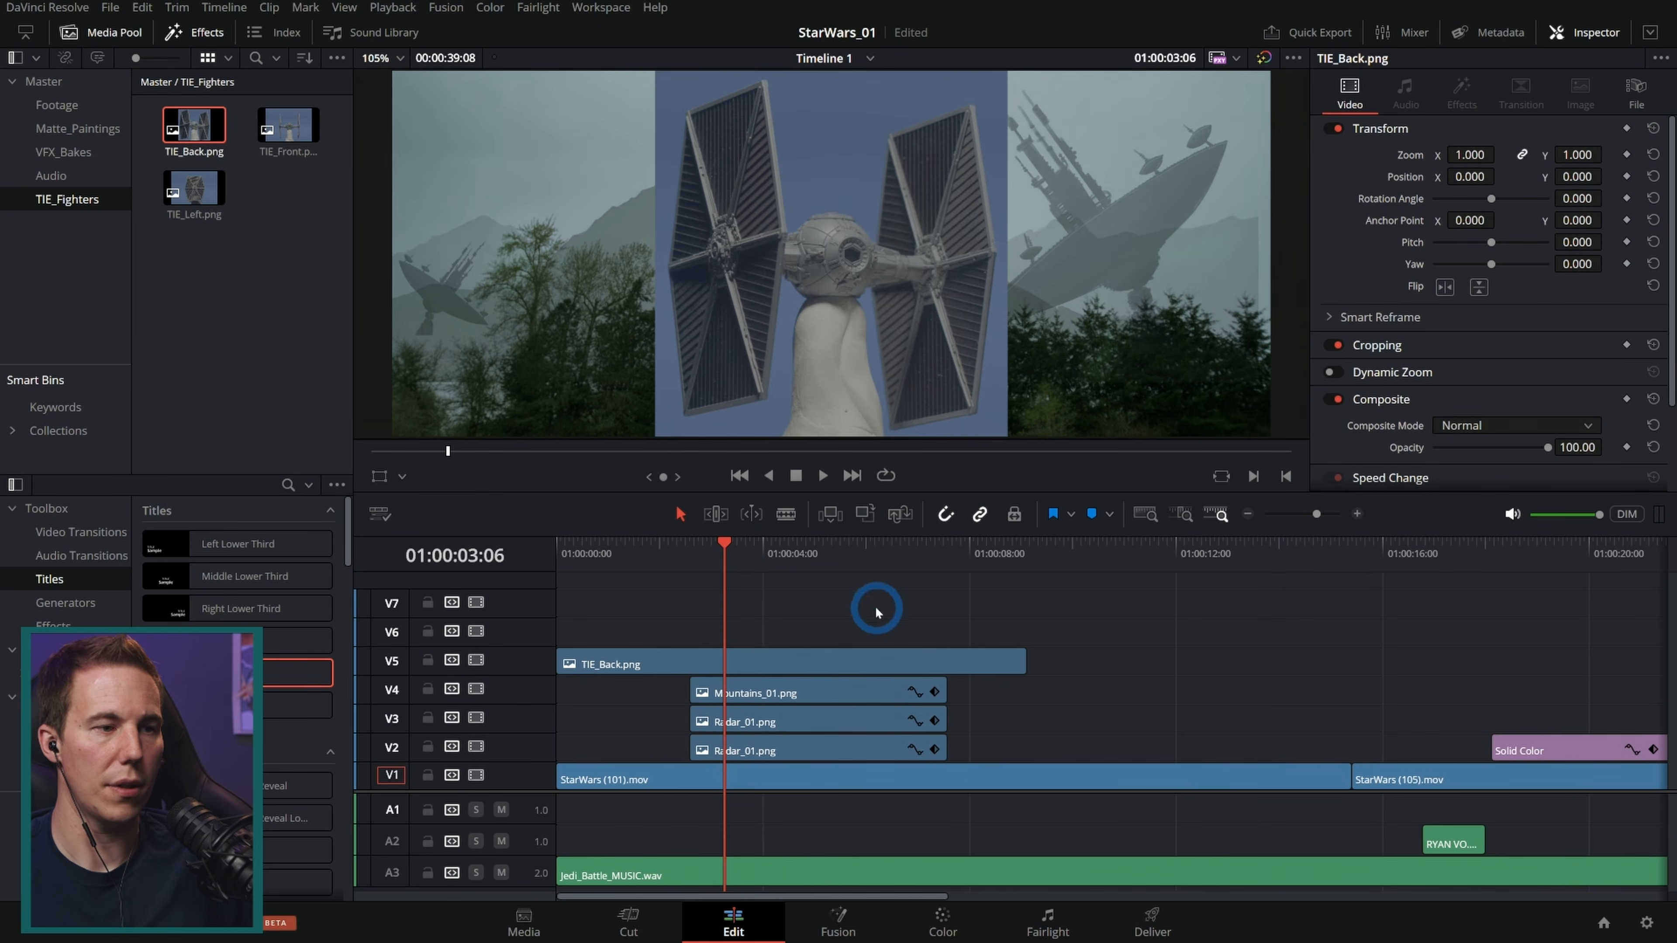
Step: Trim the TIE_Back clip to start at about 01:00:04, previewing the moment it appears
{"action": "left_click", "coordinate": [828, 657]}
{"action": "left_click_drag", "start_coordinate": [560, 662], "coordinate": [690, 662]}
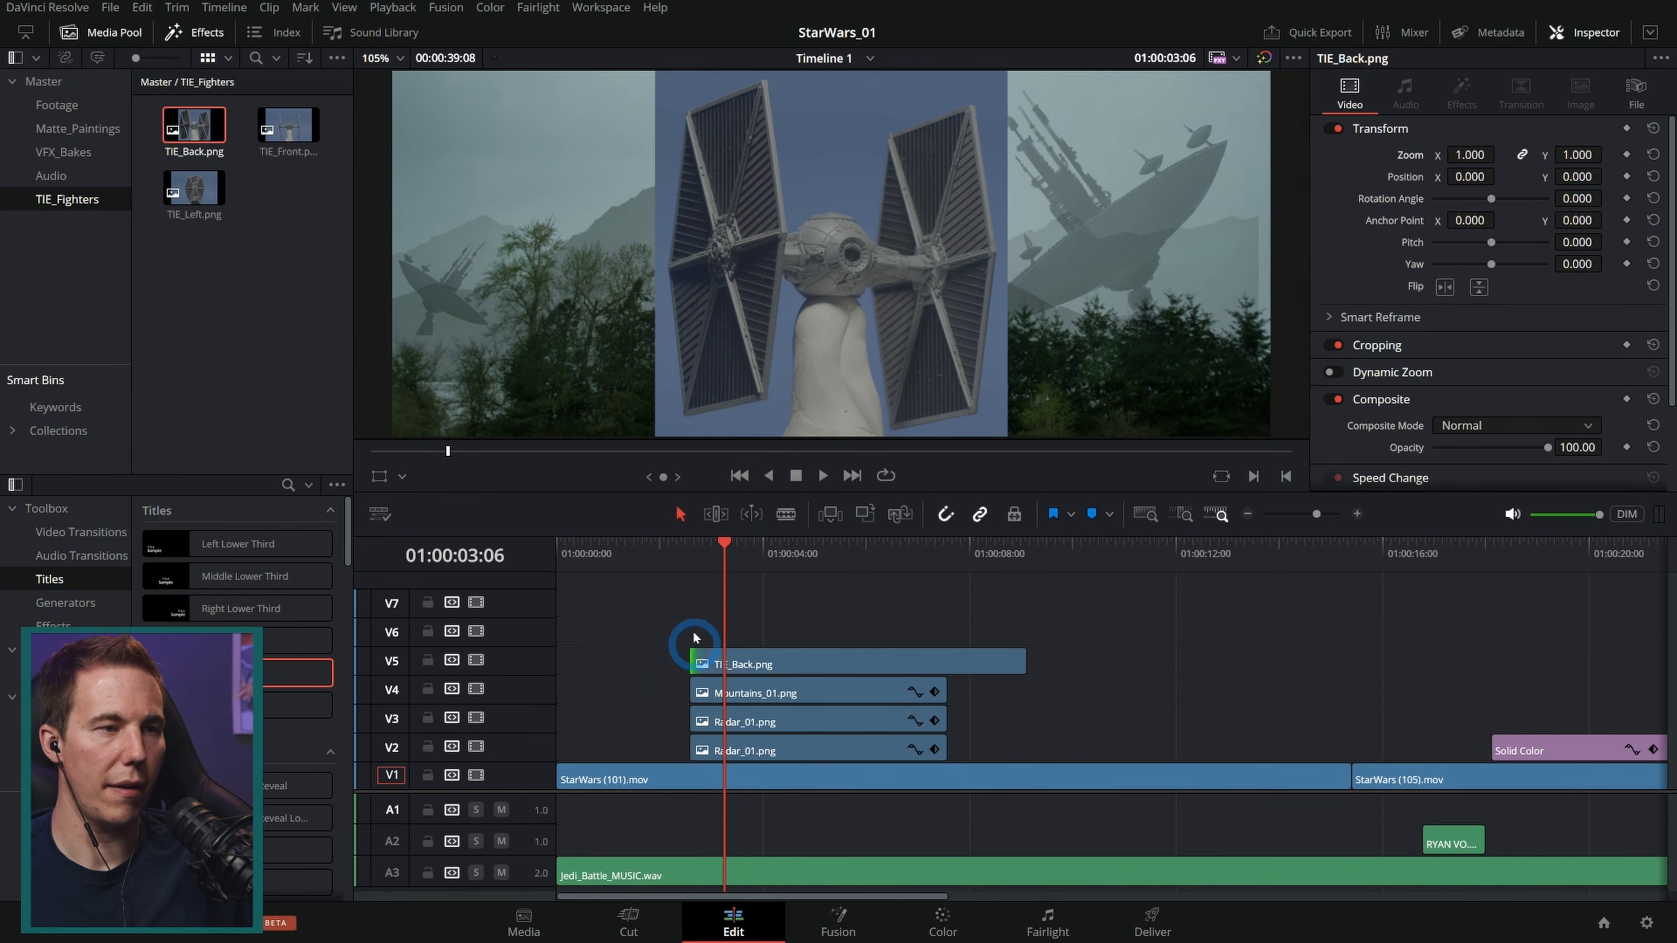
{"action": "left_click", "coordinate": [655, 556]}
{"action": "key", "text": "space"}
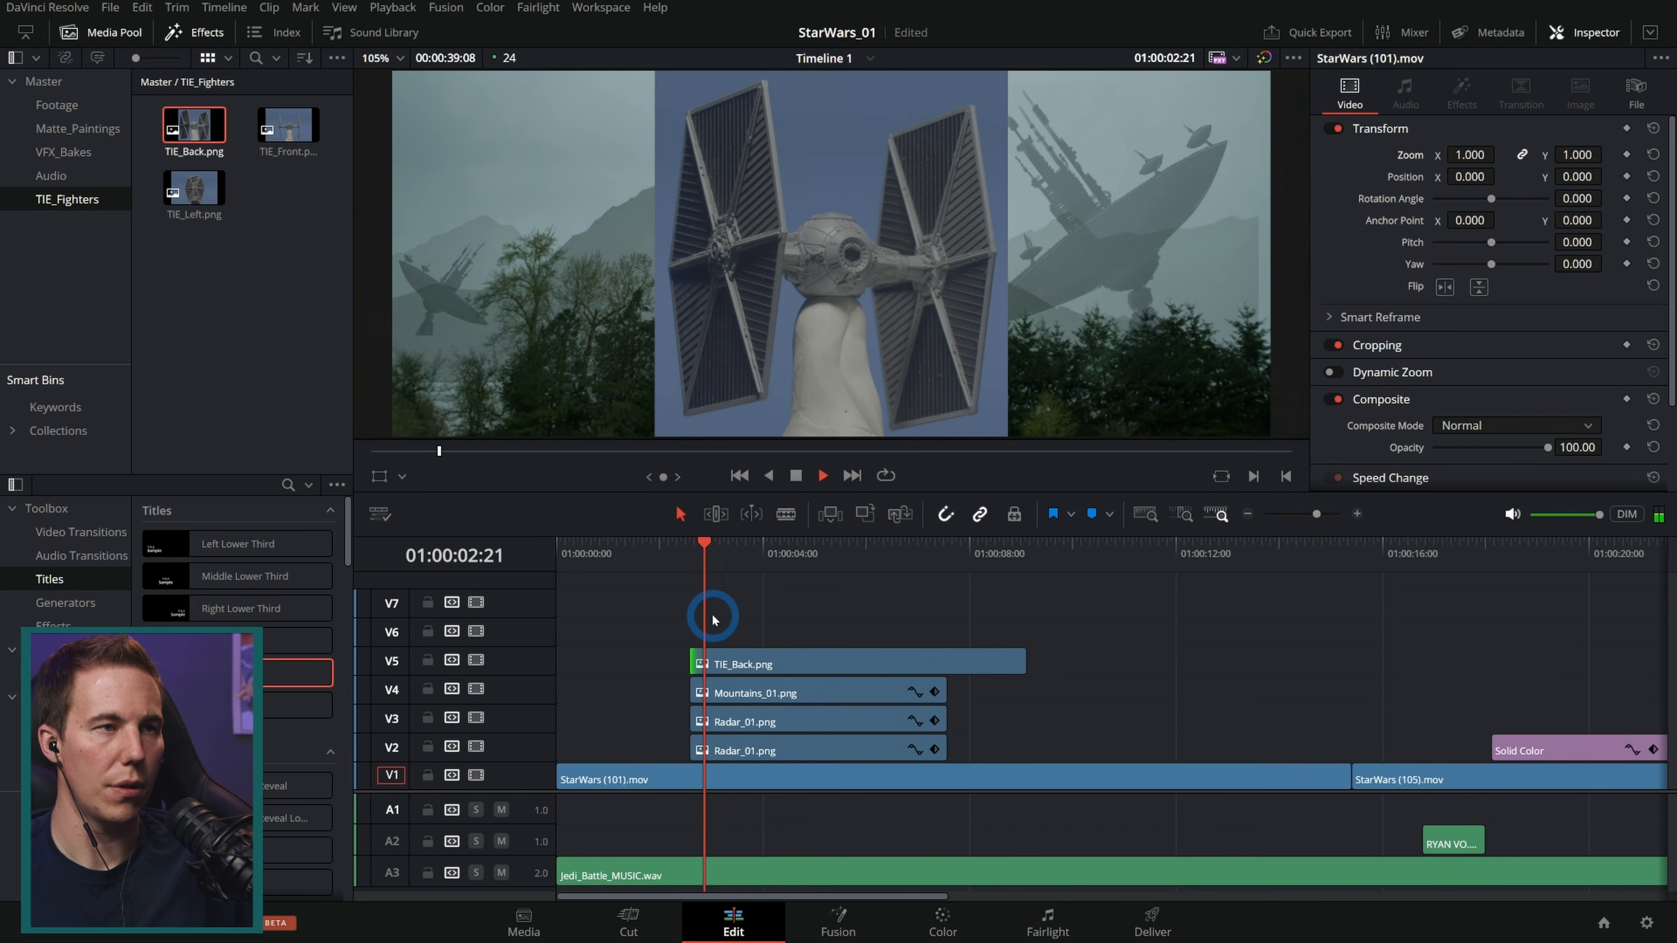
{"action": "key", "text": "space"}
{"action": "left_click_drag", "start_coordinate": [692, 662], "coordinate": [770, 663]}
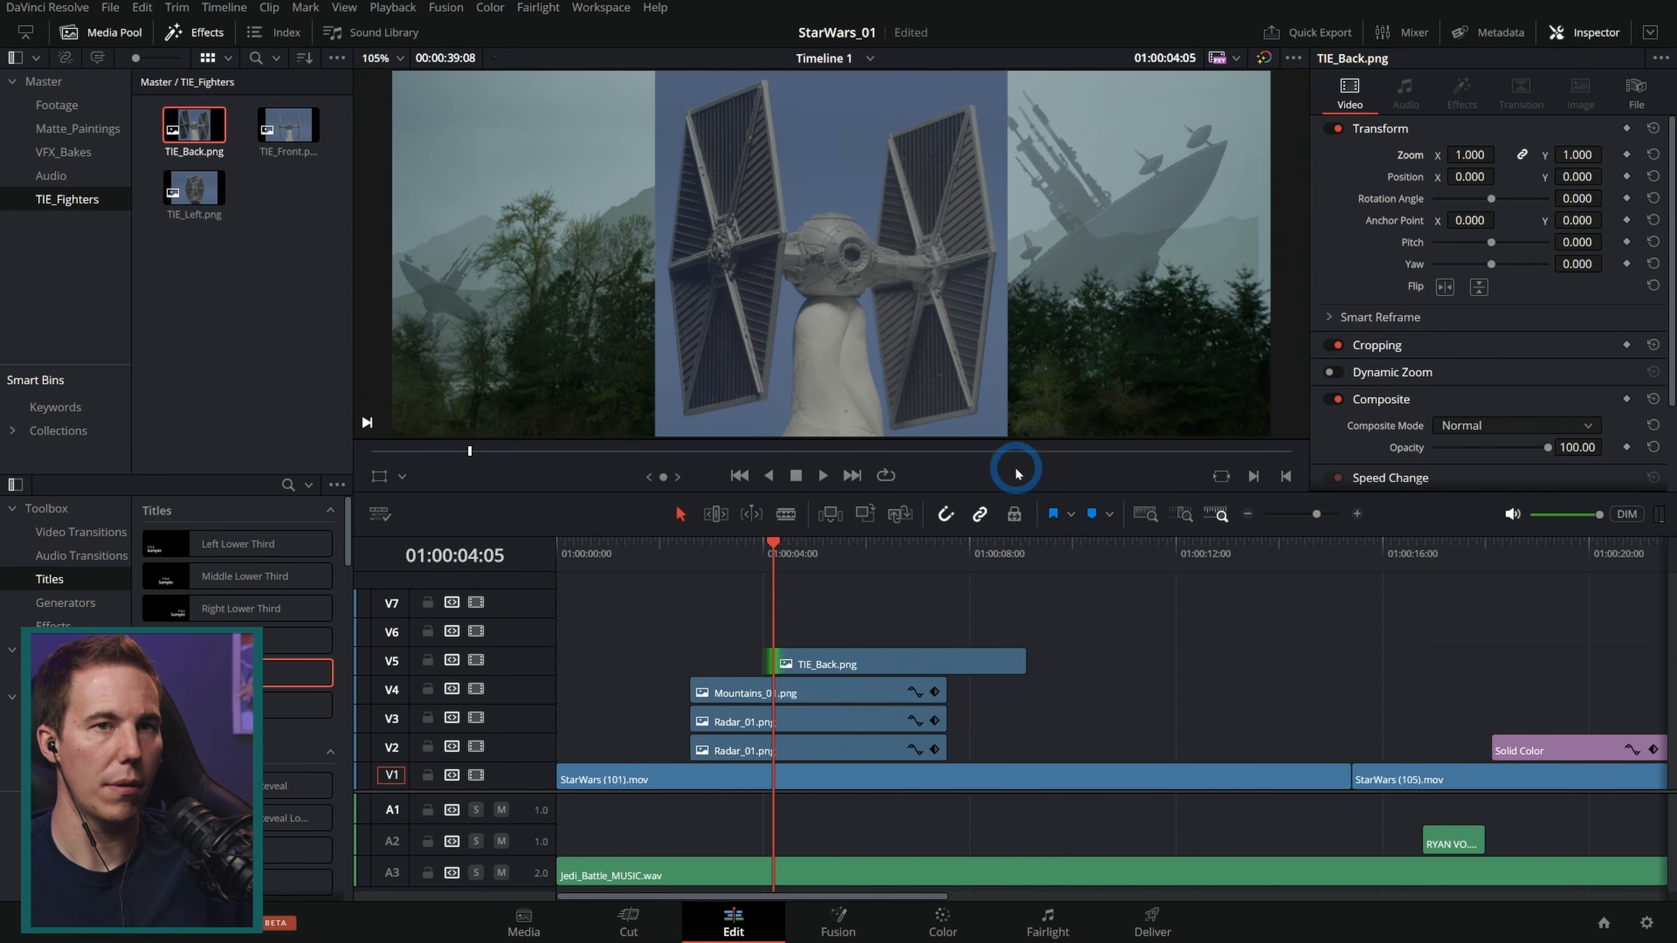
Step: Keyframe the TIE fighter at 0.24 zoom, flipped horizontally, just off the frame's left edge, and preview it
{"action": "left_click_drag", "start_coordinate": [1581, 156], "coordinate": [1517, 168]}
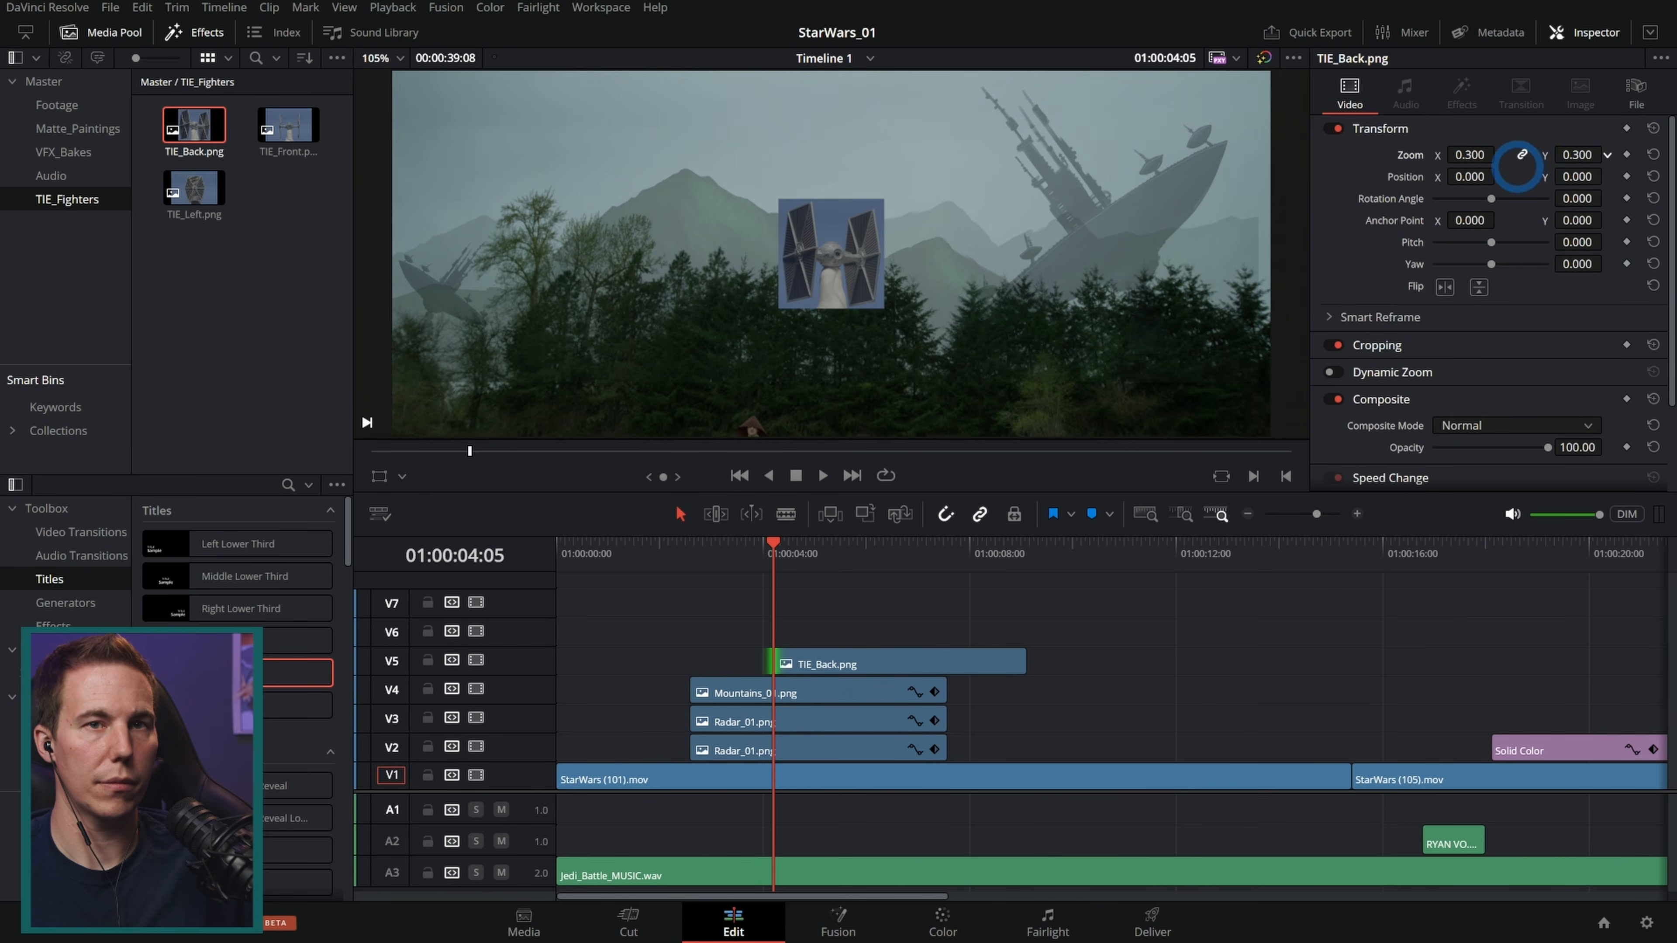
{"action": "left_click", "coordinate": [822, 281]}
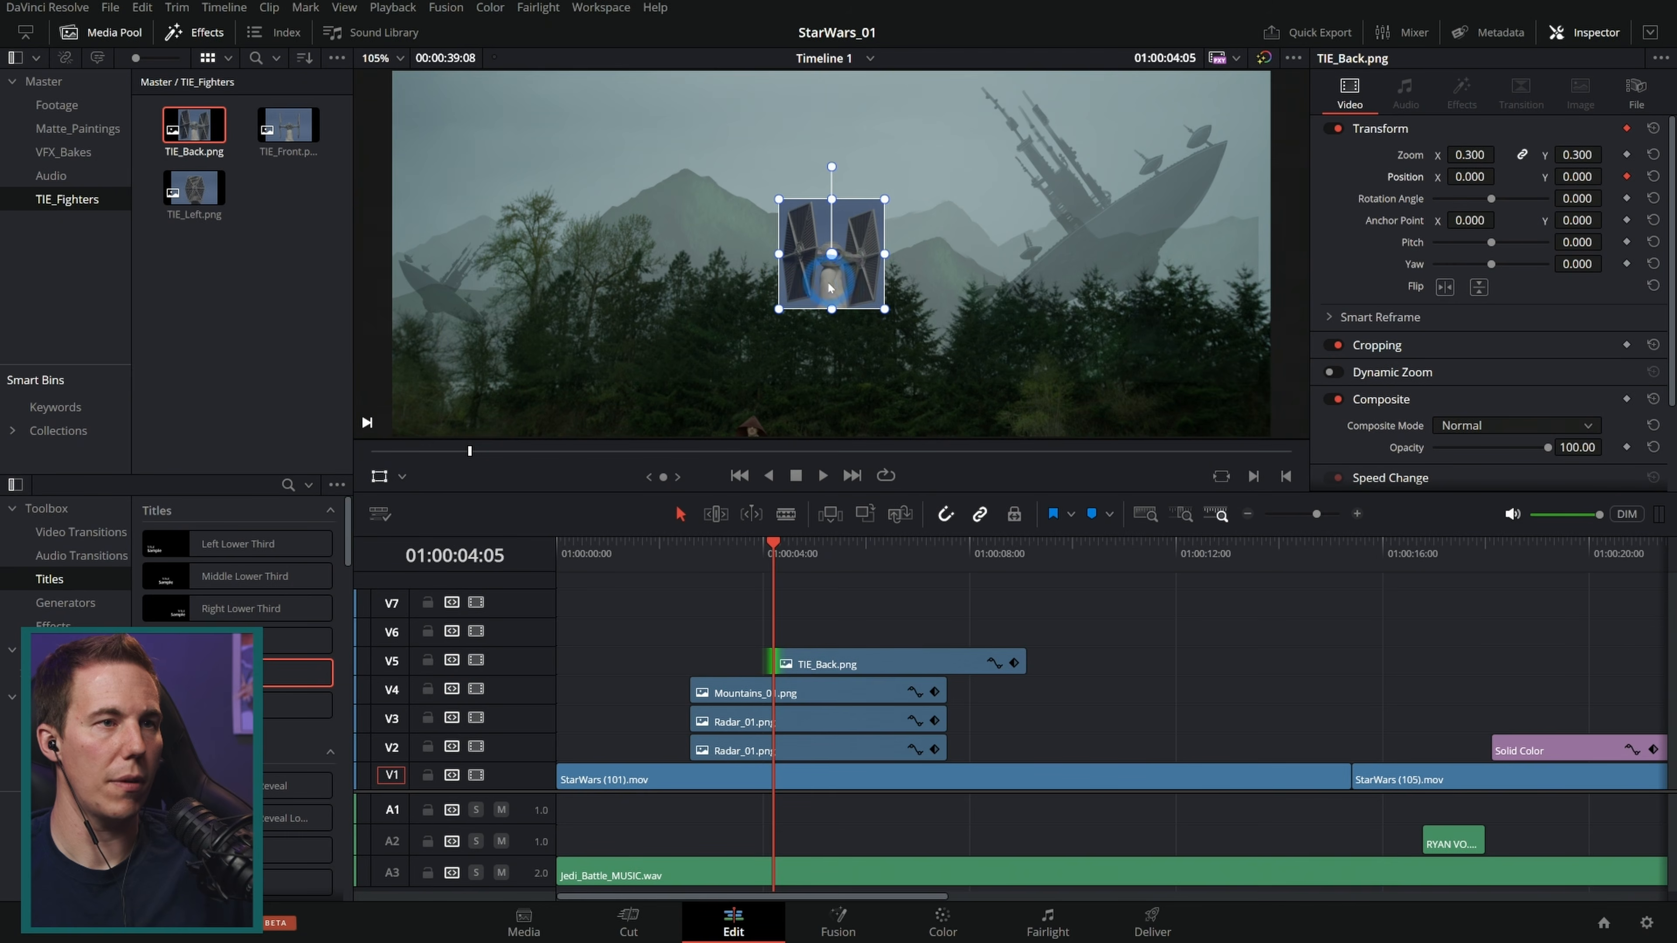
{"action": "scroll", "coordinate": [867, 294], "scroll_direction": "down", "scroll_amount": 1}
{"action": "scroll", "coordinate": [868, 291], "scroll_direction": "up", "scroll_amount": 2}
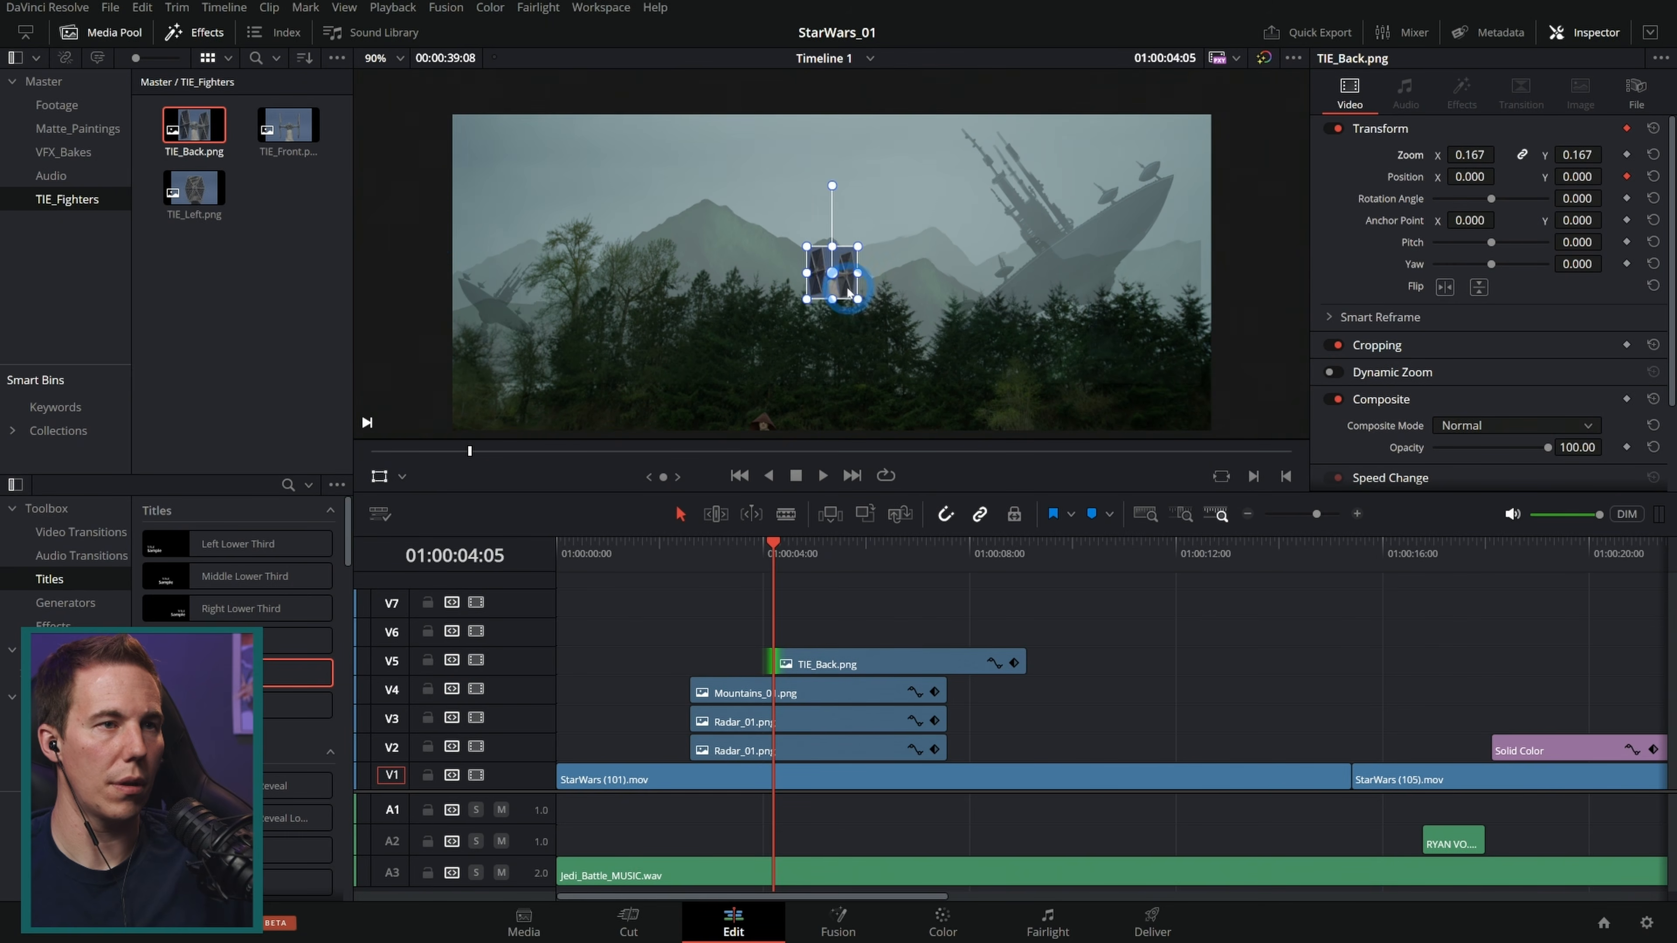
{"action": "left_click_drag", "start_coordinate": [841, 278], "coordinate": [580, 153]}
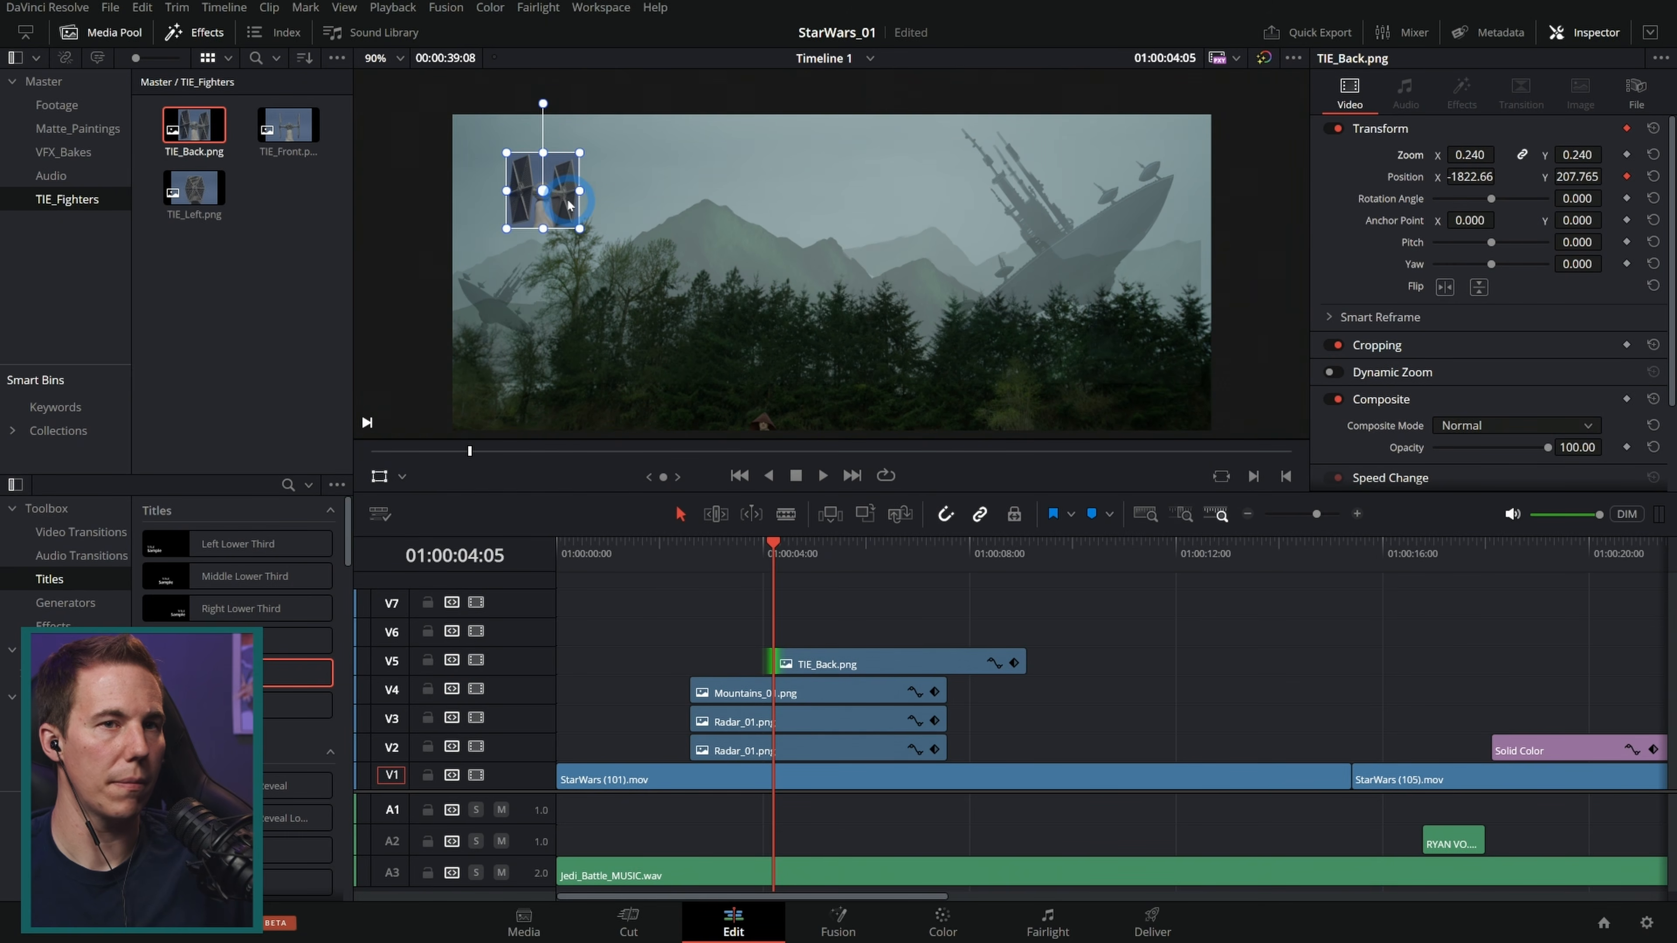
{"action": "left_click", "coordinate": [1444, 287]}
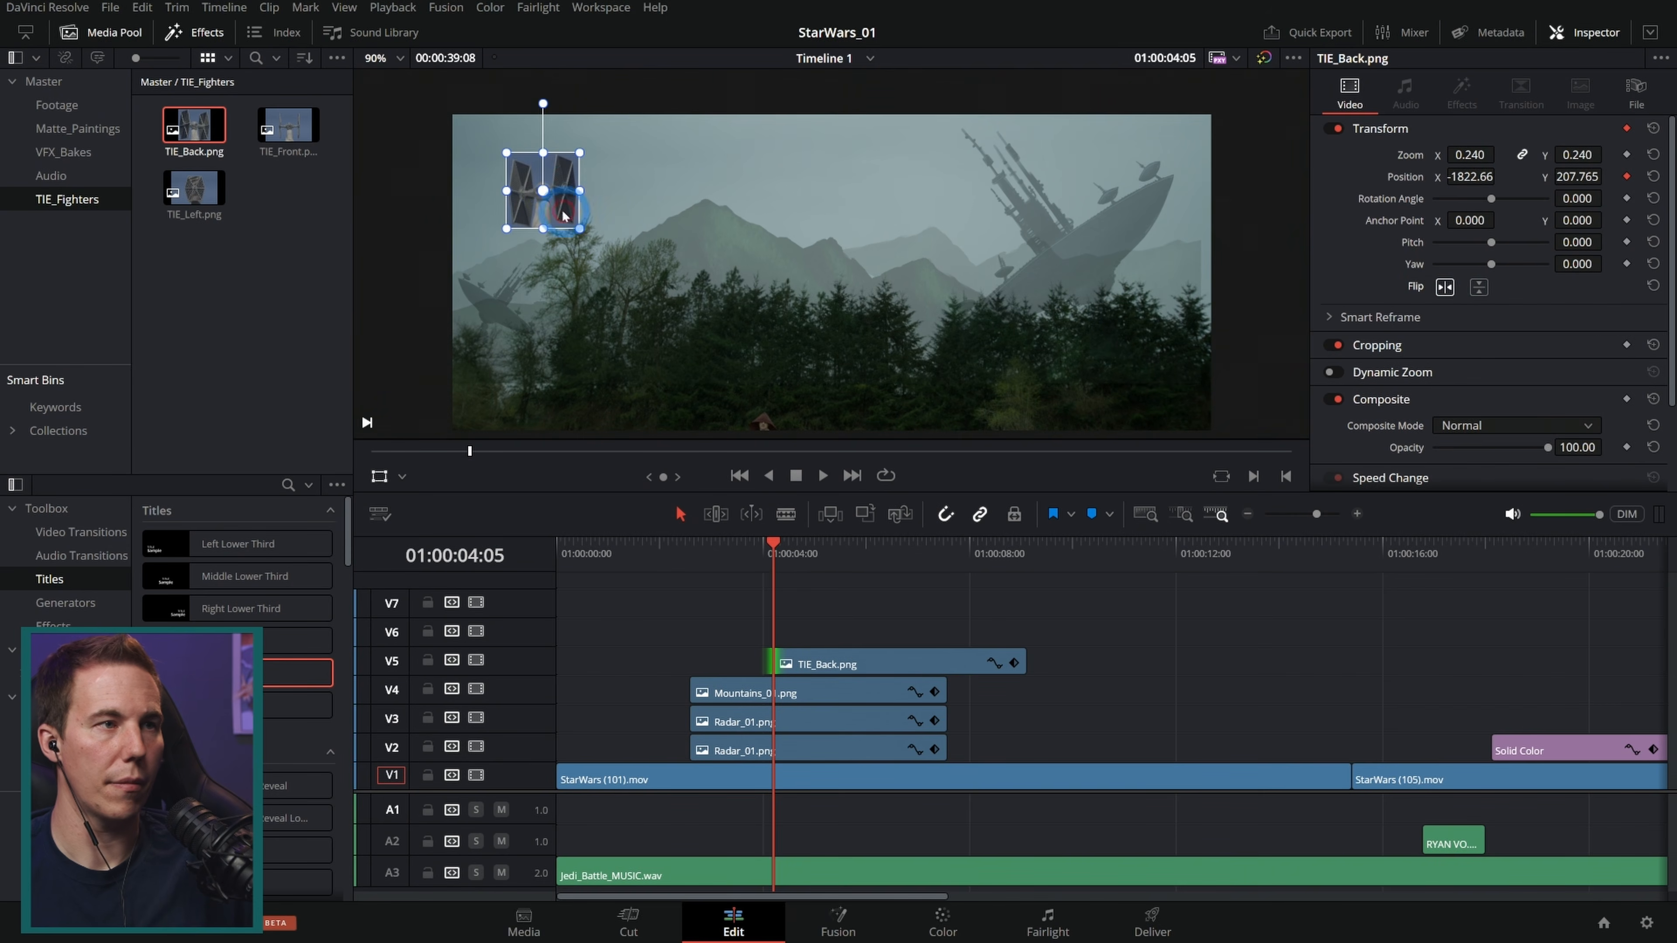
{"action": "left_click_drag", "start_coordinate": [567, 205], "coordinate": [433, 205]}
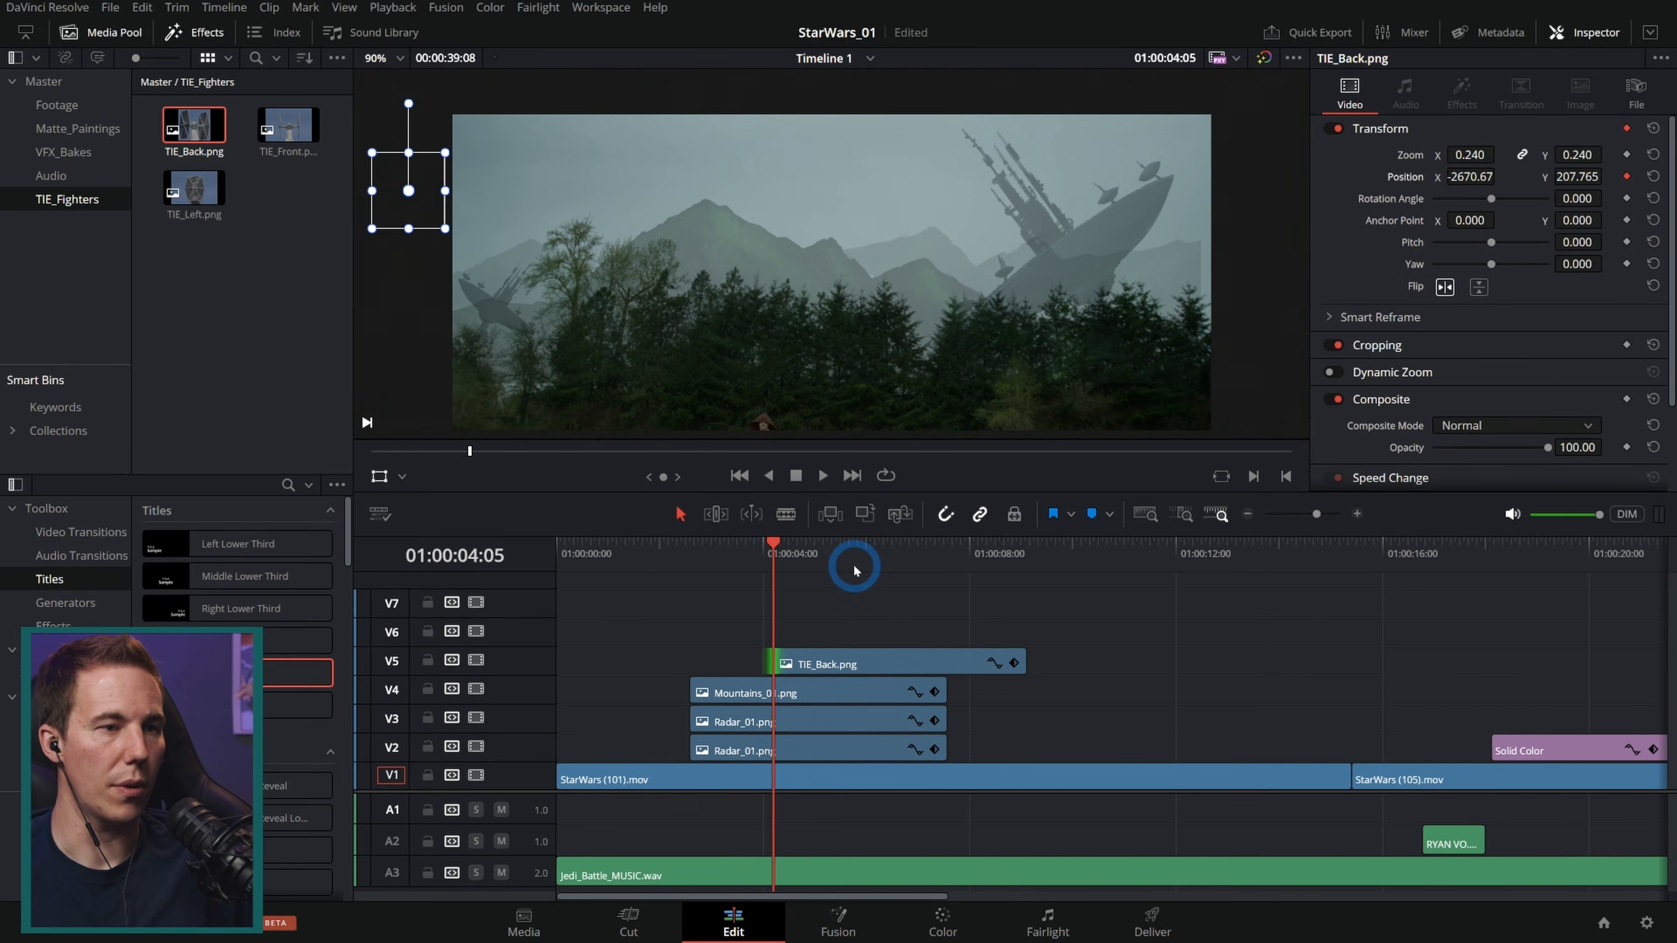
{"action": "left_click_drag", "start_coordinate": [776, 551], "coordinate": [735, 556]}
{"action": "key", "text": "space"}
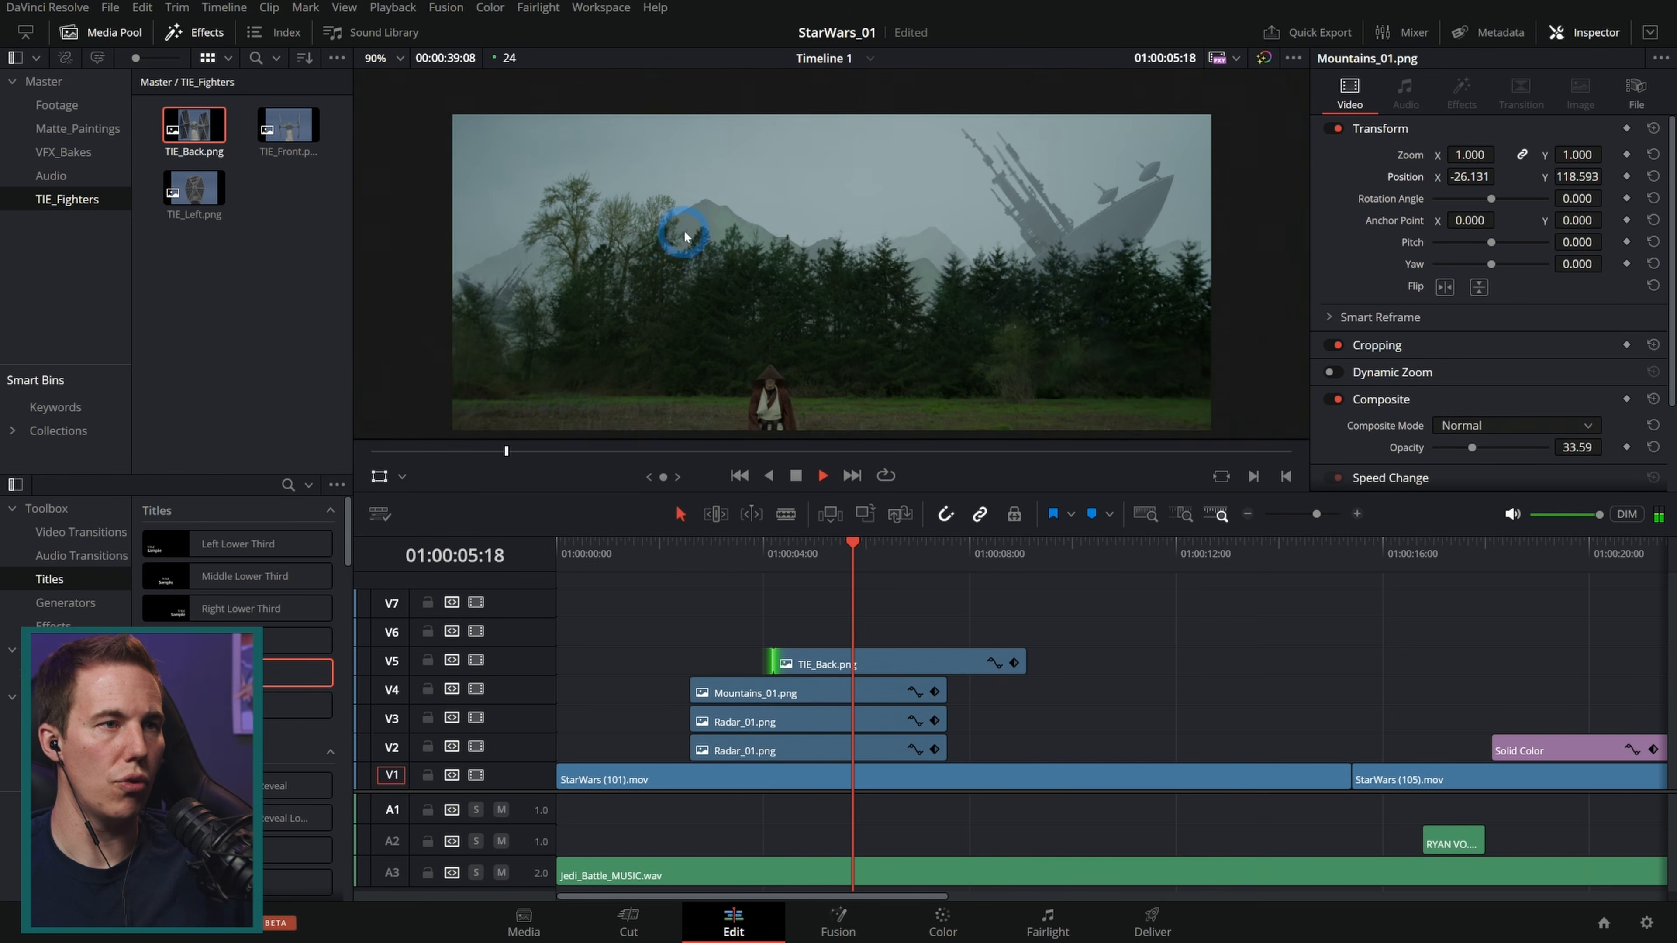
Step: Trim the TIE_Back clip to end about 01:00:07:14 and keyframe the fighter flying to position X 1131.325 at zoom 0.010
{"action": "key", "text": "space"}
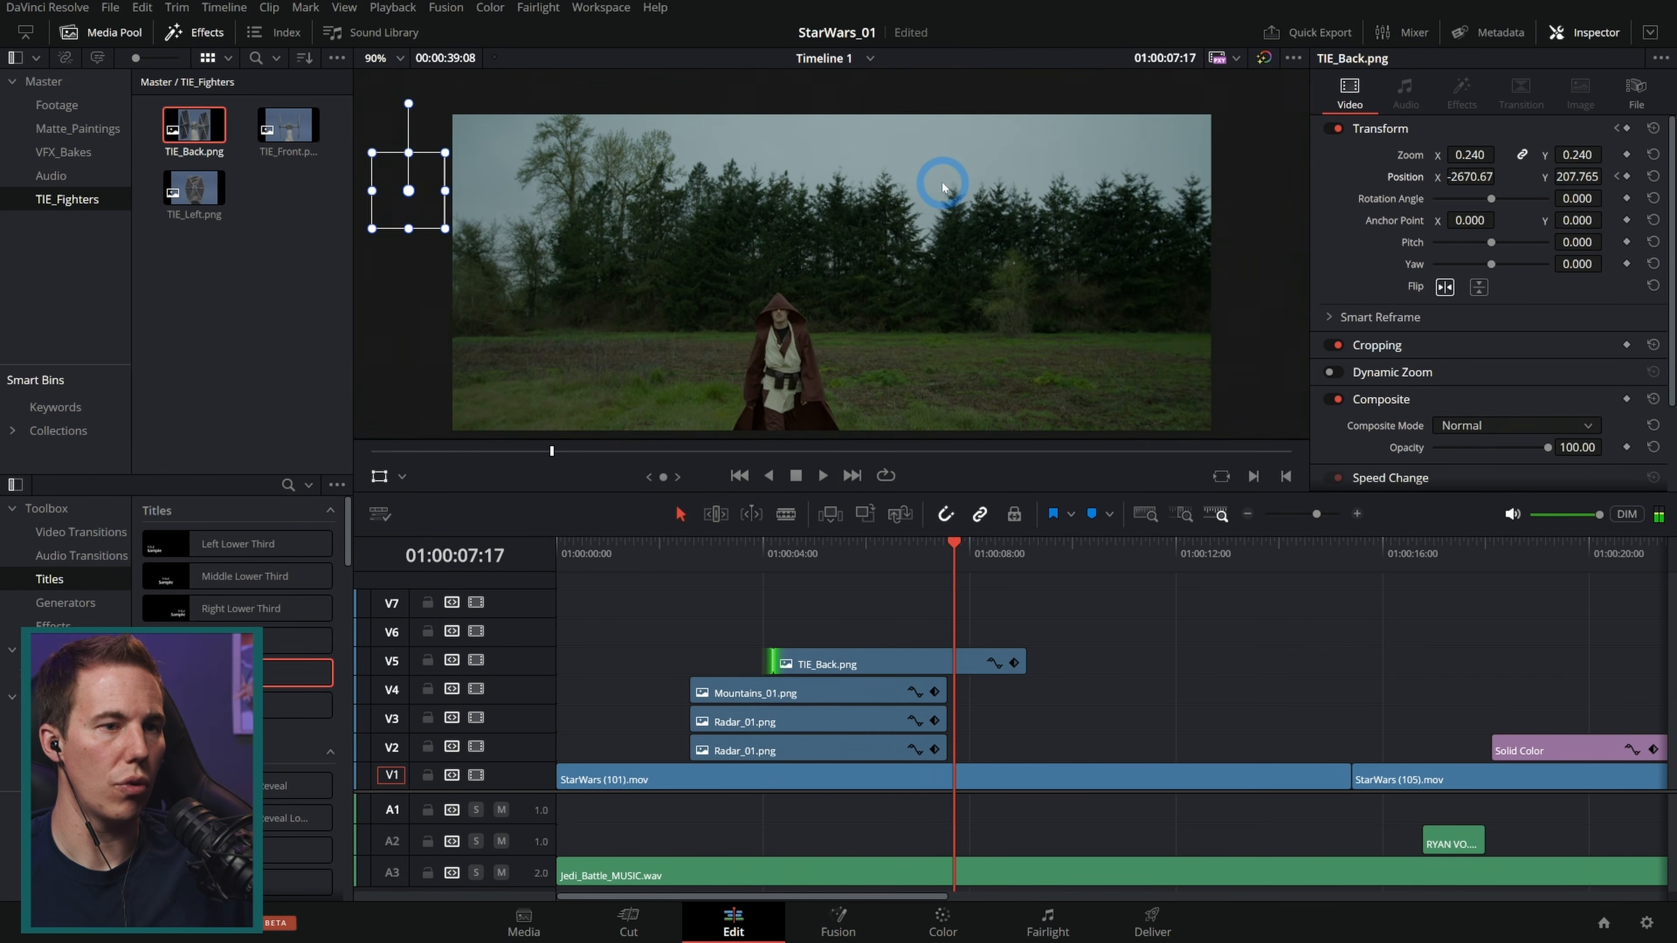
{"action": "left_click_drag", "start_coordinate": [1021, 654], "coordinate": [951, 658]}
{"action": "left_click_drag", "start_coordinate": [846, 551], "coordinate": [947, 576]}
{"action": "left_click_drag", "start_coordinate": [1485, 177], "coordinate": [1546, 563]}
{"action": "left_click_drag", "start_coordinate": [1474, 175], "coordinate": [1192, 460]}
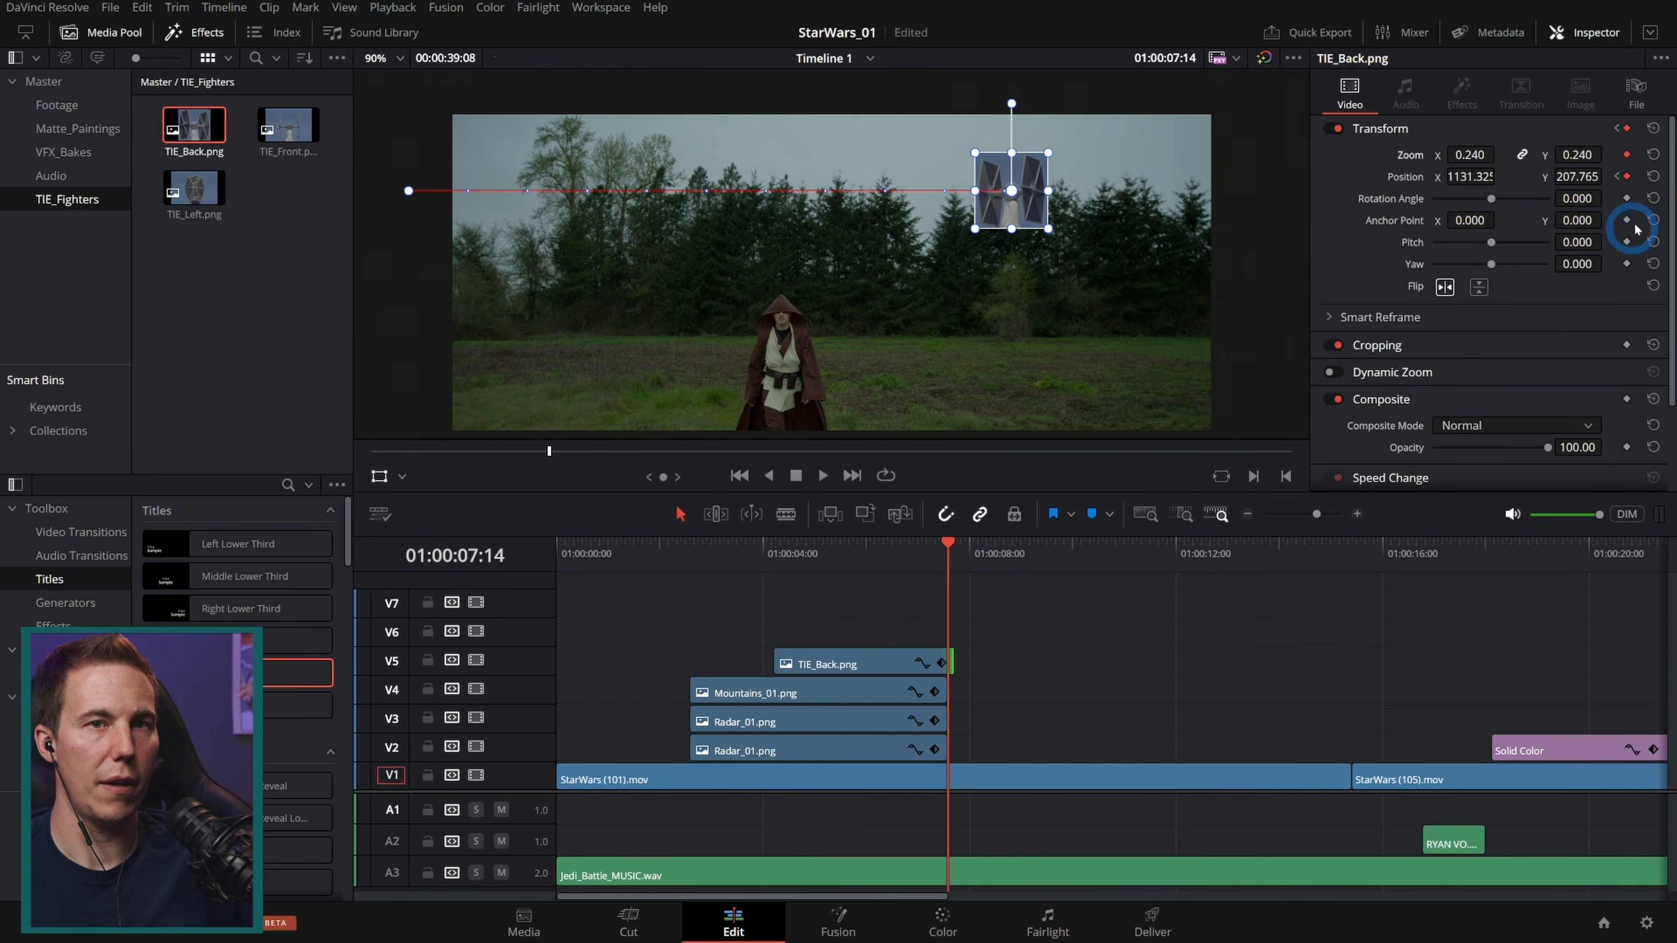
{"action": "left_click", "coordinate": [1617, 176]}
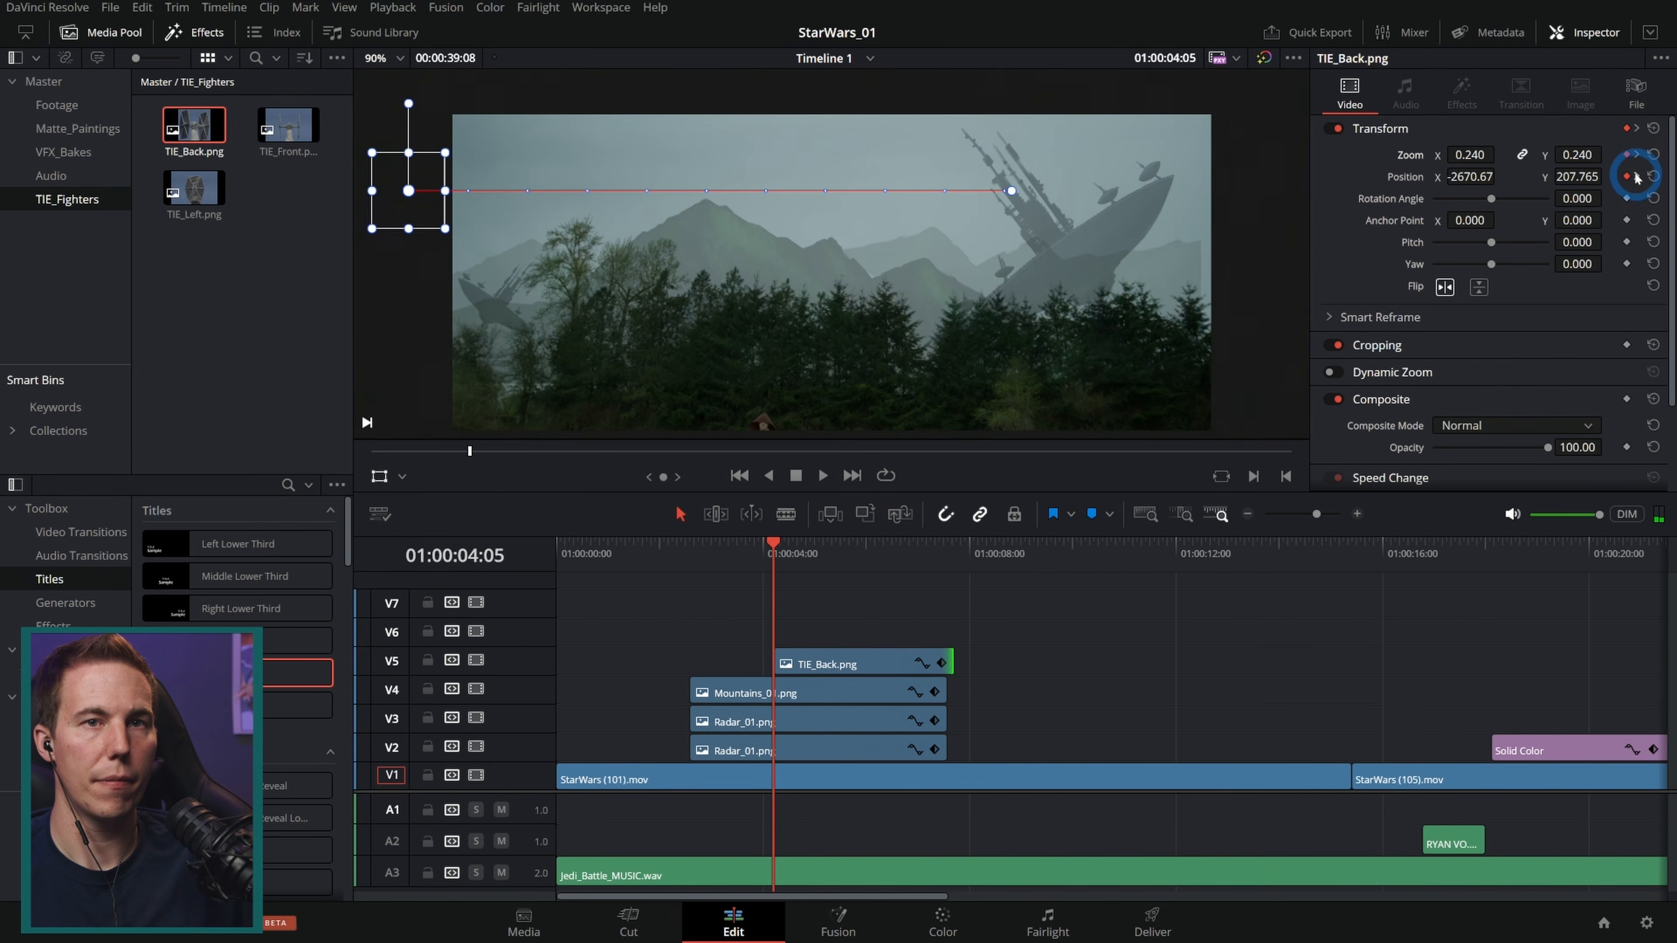
{"action": "left_click", "coordinate": [1636, 177]}
{"action": "left_click_drag", "start_coordinate": [1583, 152], "coordinate": [1575, 151]}
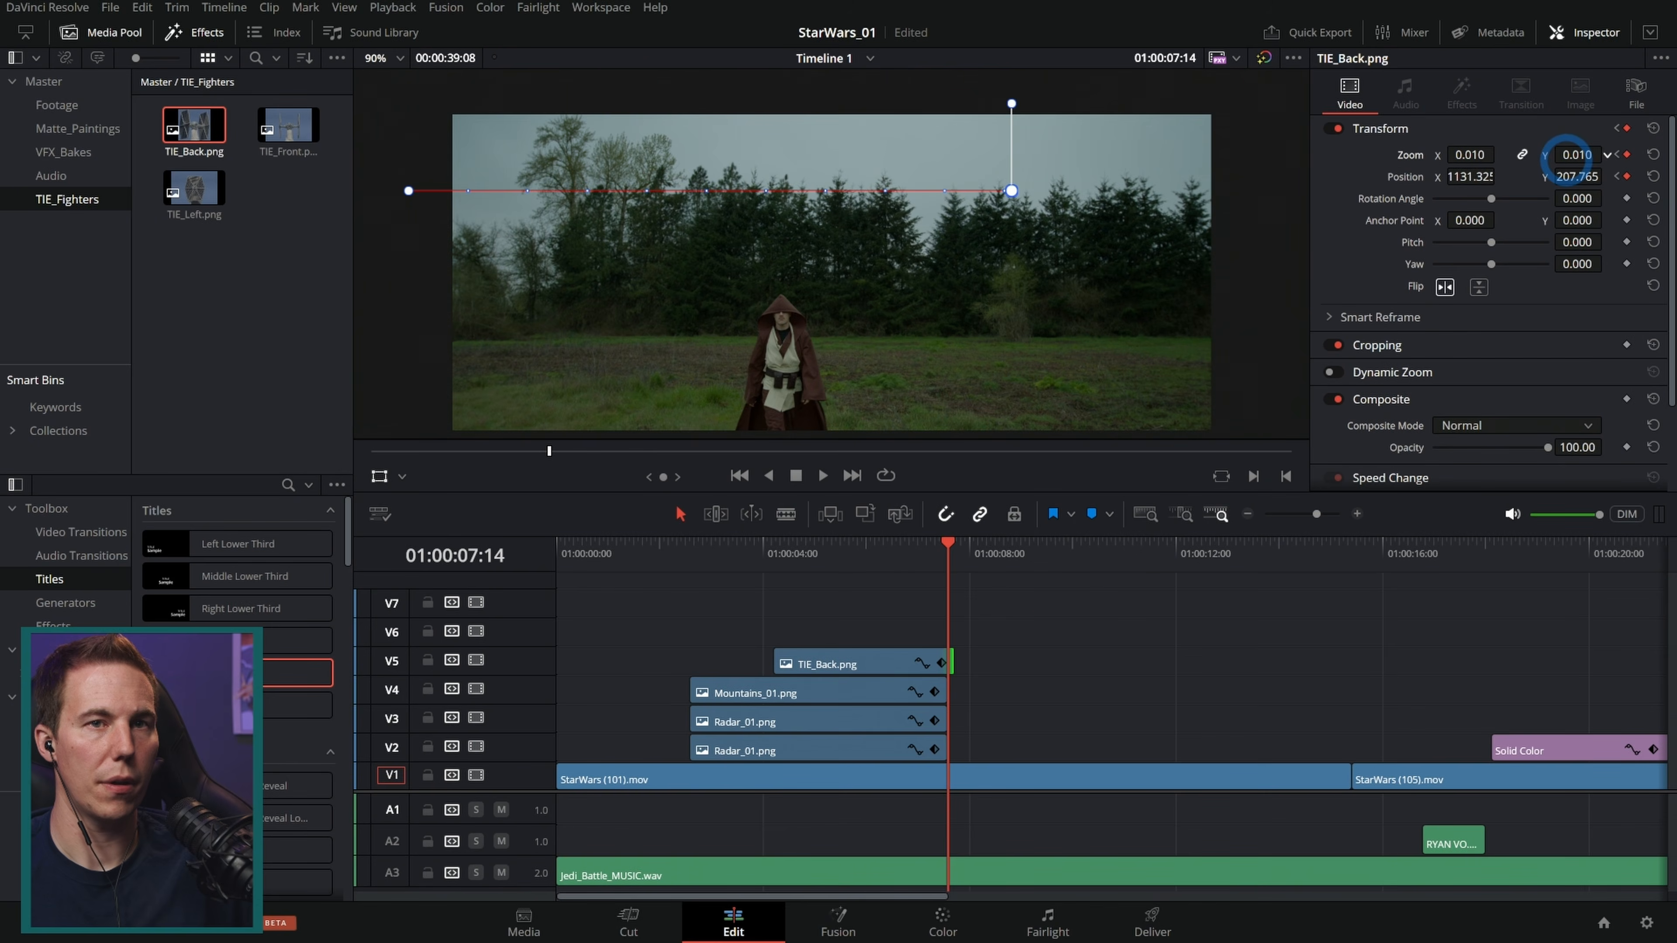
Step: Extend the Mountains_01 and both Radar_01 clips to start at the beginning of the timeline
{"action": "left_click", "coordinate": [703, 560]}
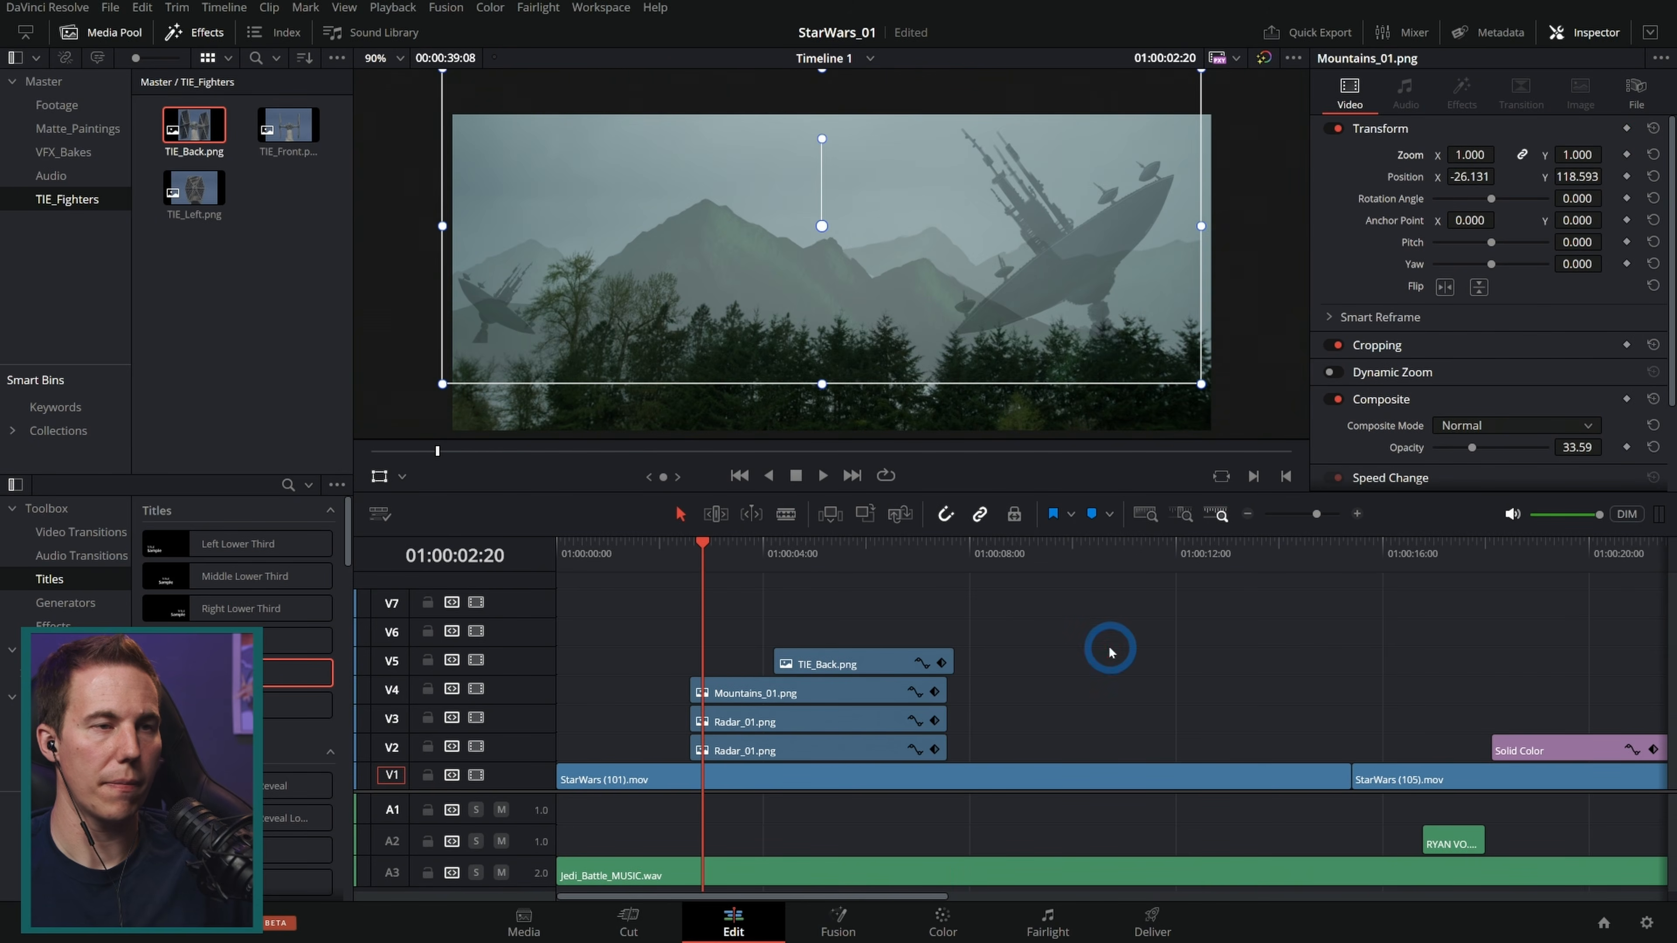
{"action": "left_click", "coordinate": [379, 476]}
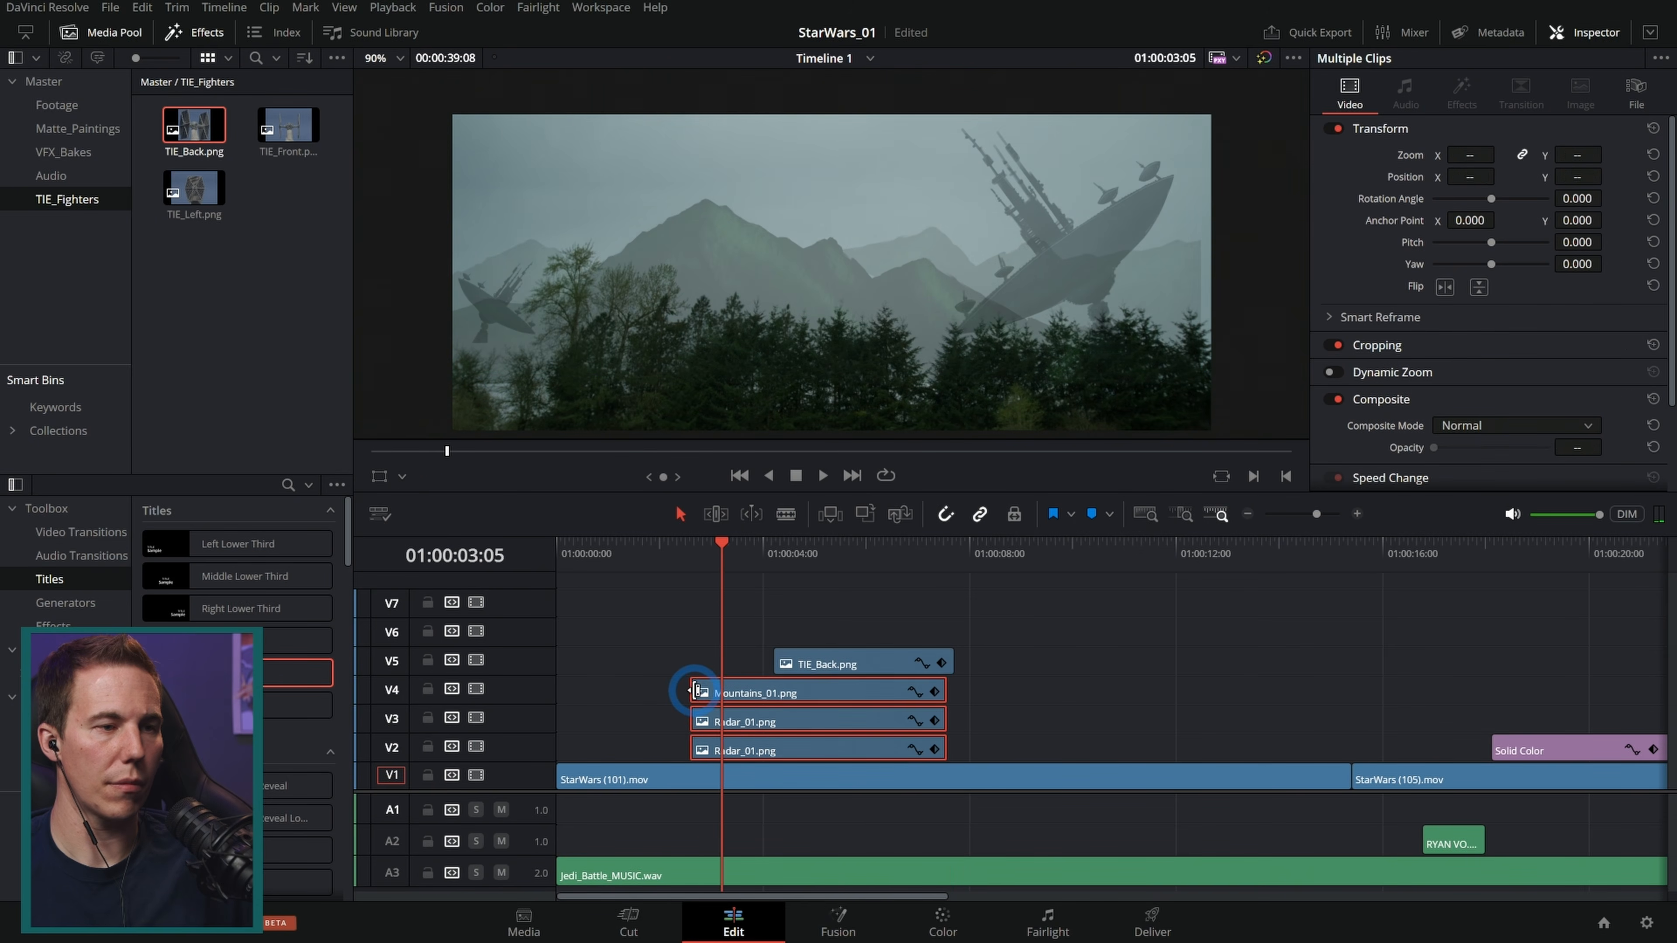
{"action": "left_click_drag", "start_coordinate": [695, 691], "coordinate": [557, 691]}
{"action": "left_click", "coordinate": [558, 551]}
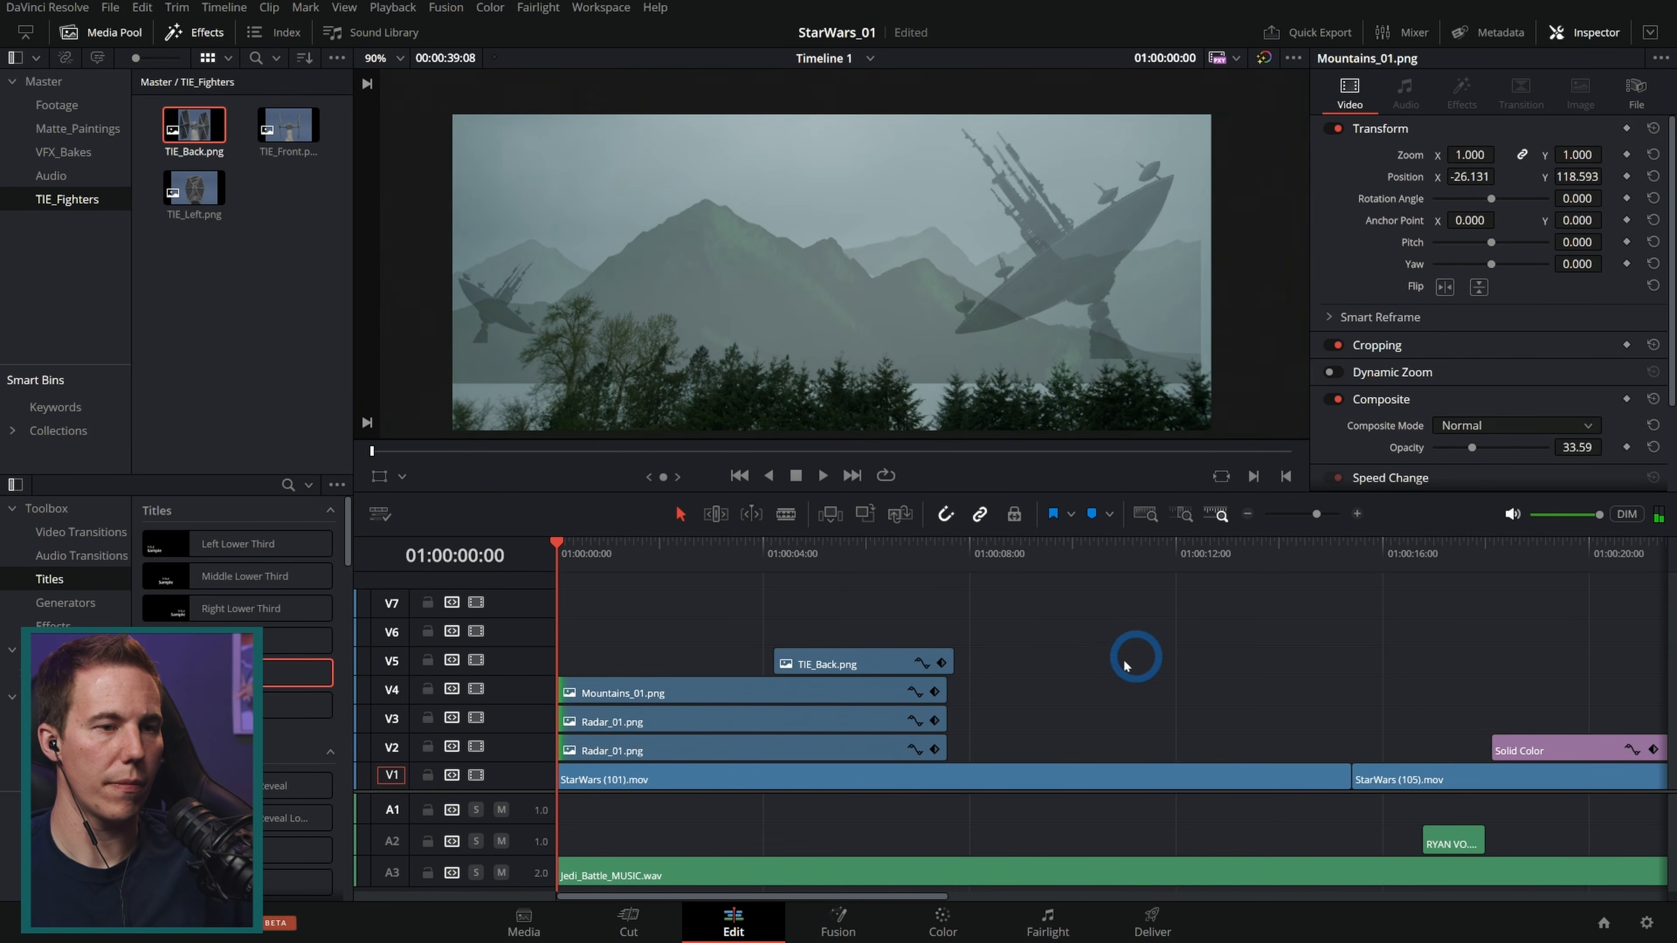
Step: Shift the TIE_Back clip slightly earlier and play back the opening shot from the start of the timeline
{"action": "key", "text": "space"}
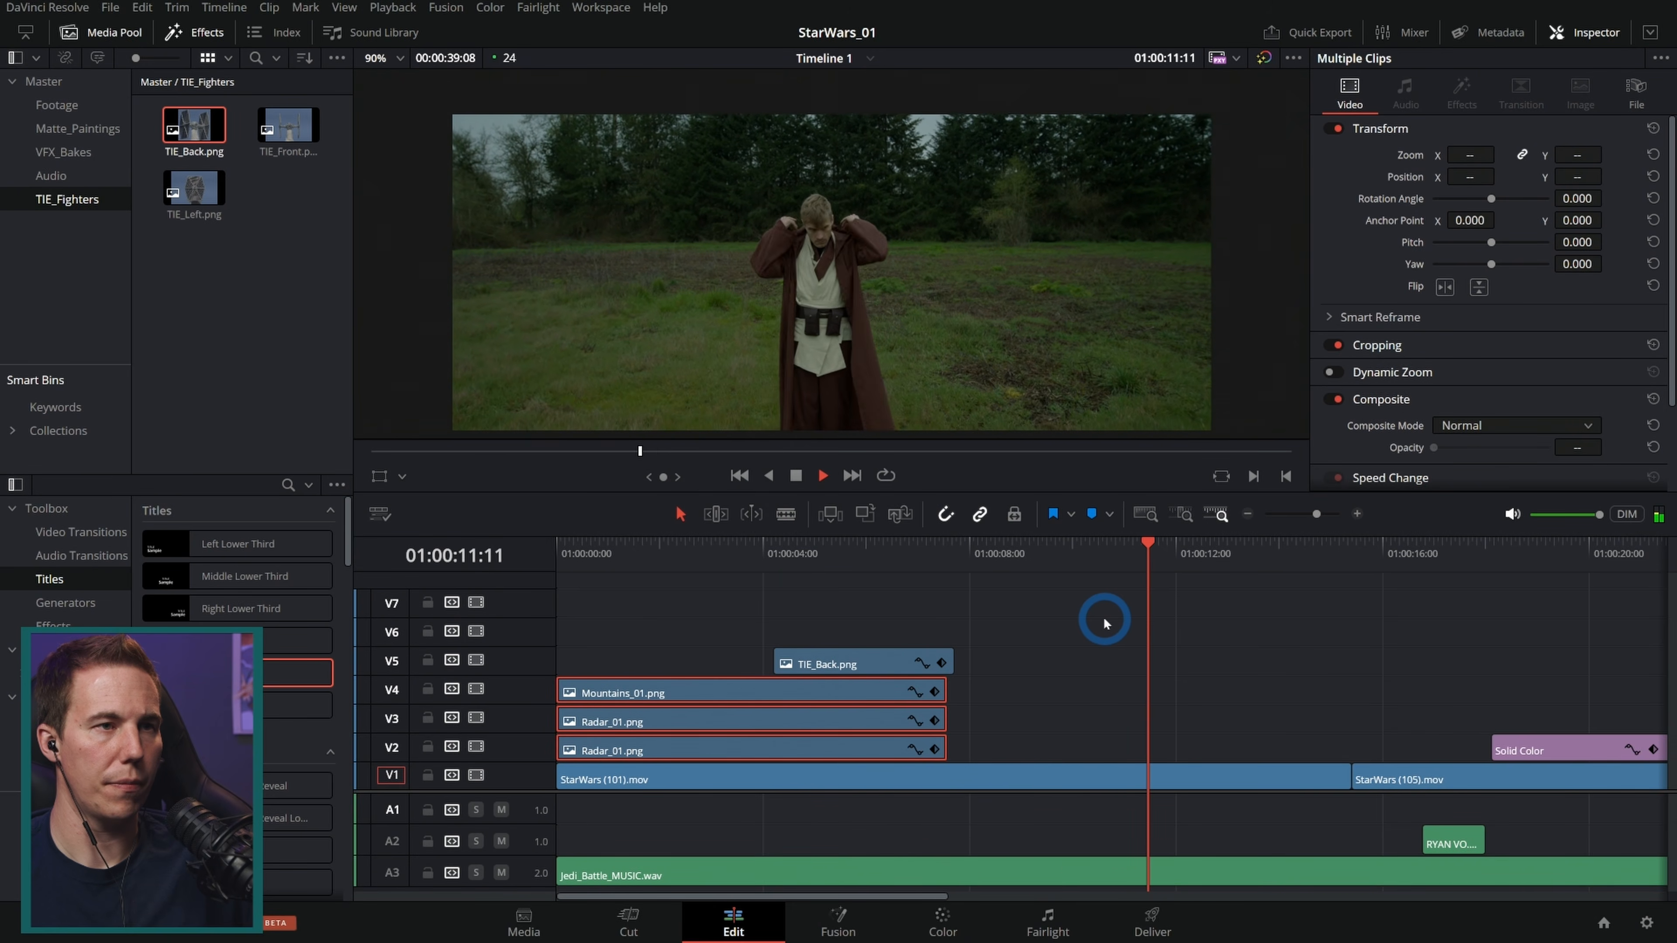
{"action": "key", "text": "space"}
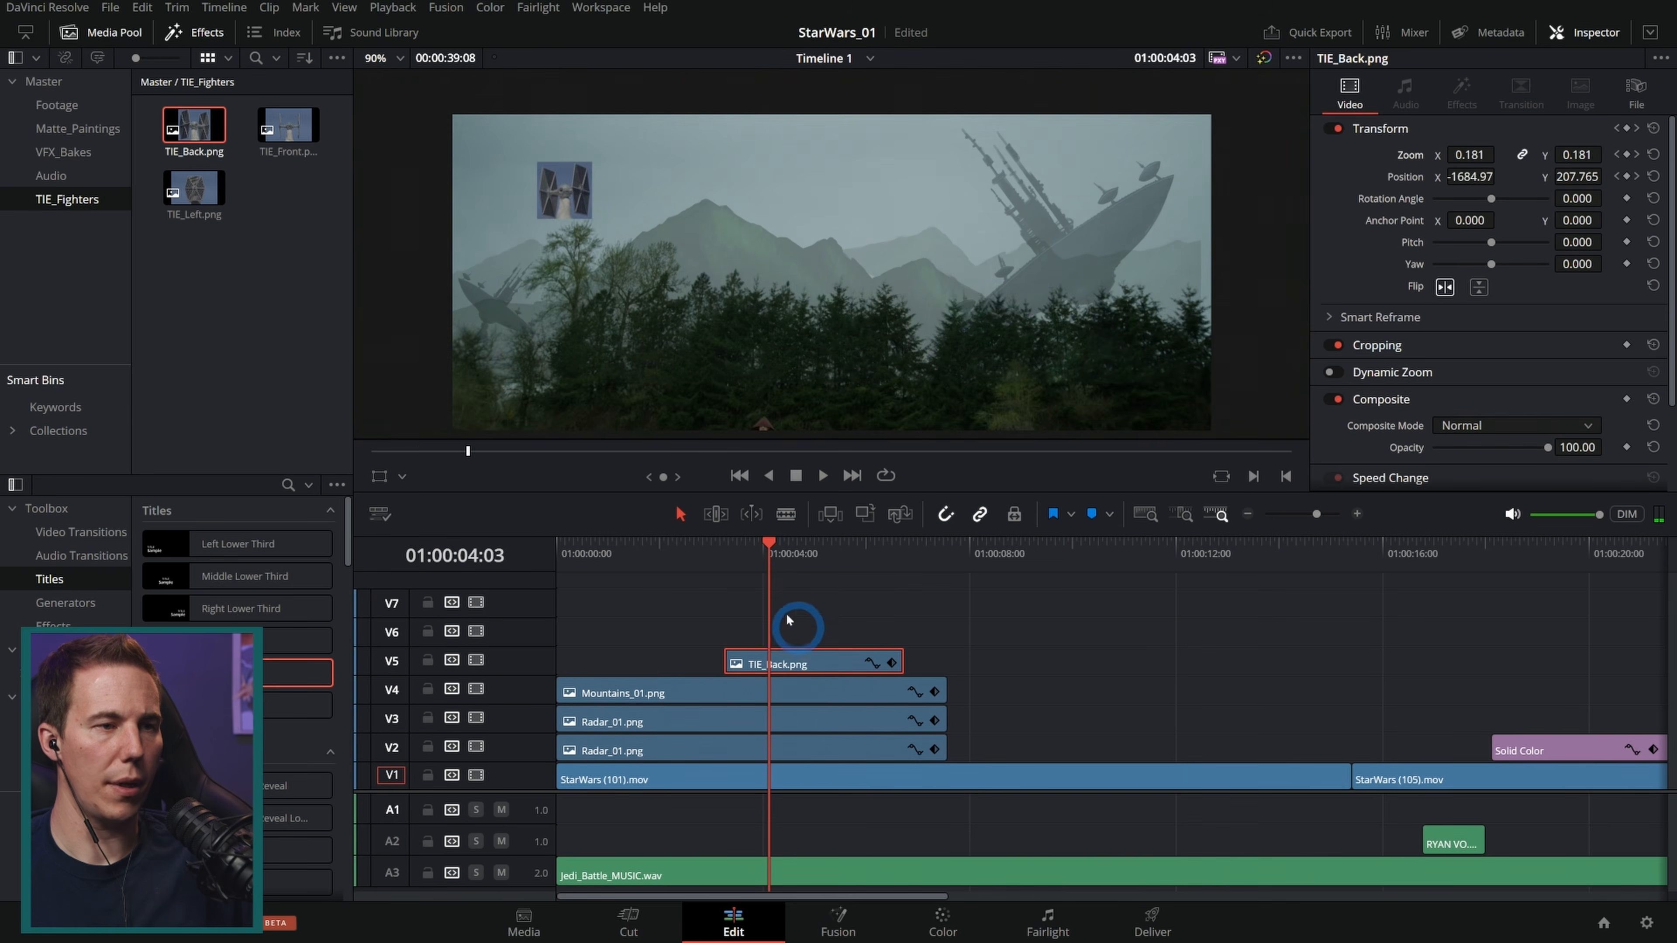
{"action": "left_click_drag", "start_coordinate": [673, 556], "coordinate": [534, 568]}
{"action": "key", "text": "space"}
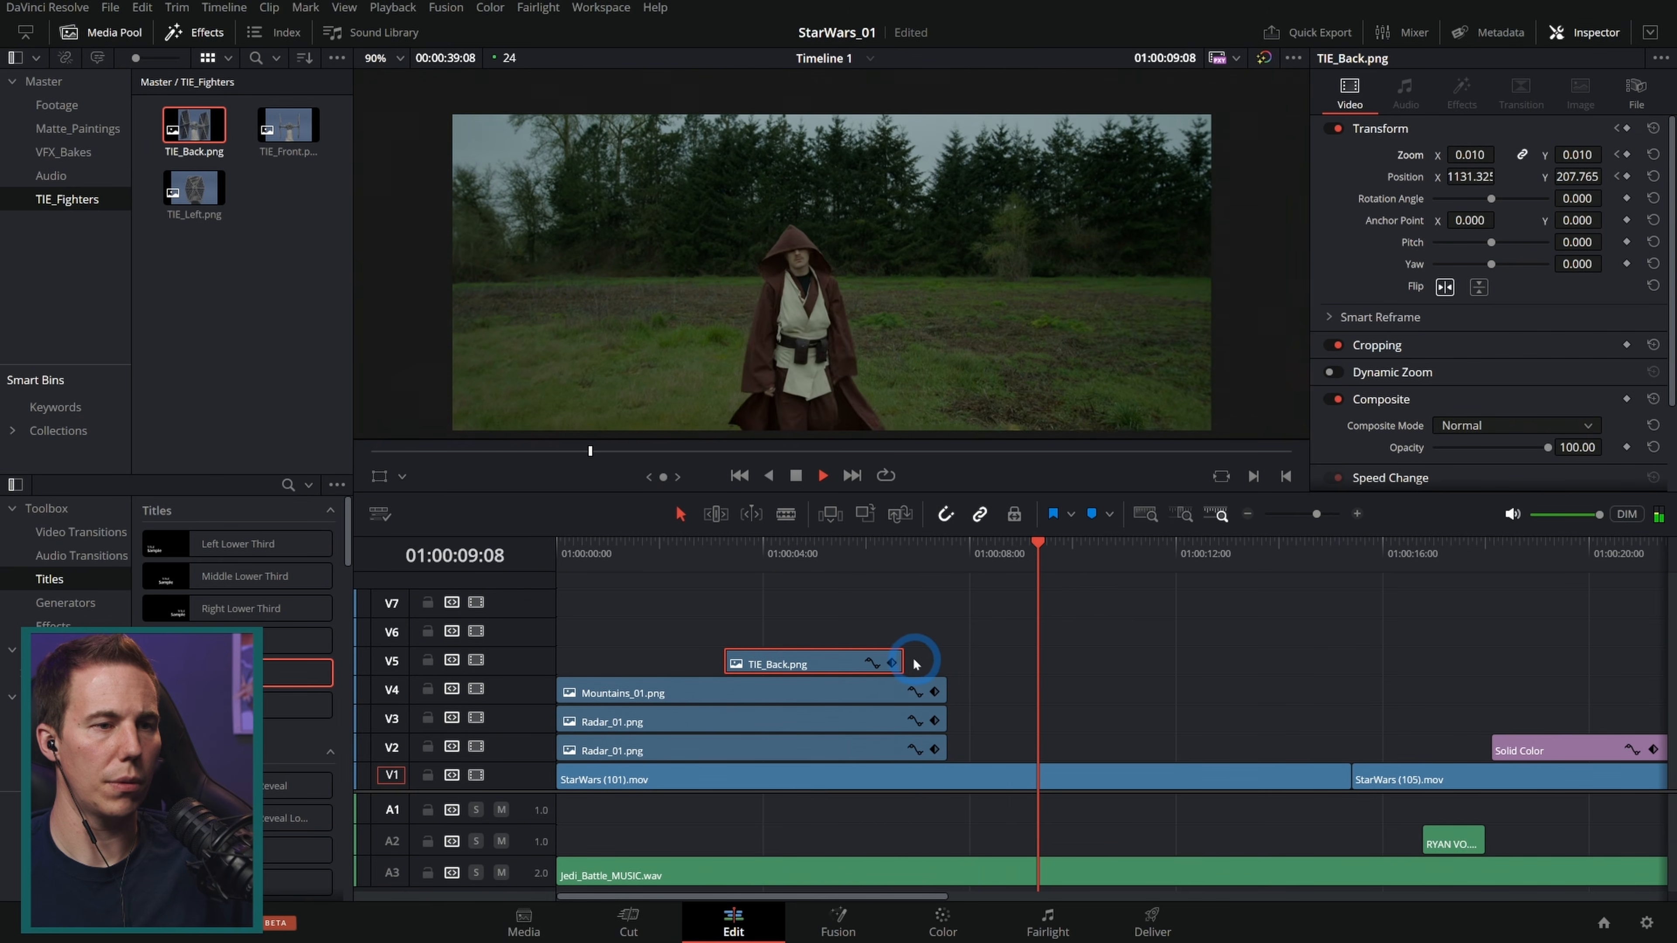
{"action": "key", "text": "space"}
Step: Duplicate the TIE_Back clip onto V6 and V7, offsetting their anchor points to -96, -89 and 89, -89 for a formation
{"action": "left_click", "coordinate": [809, 554]}
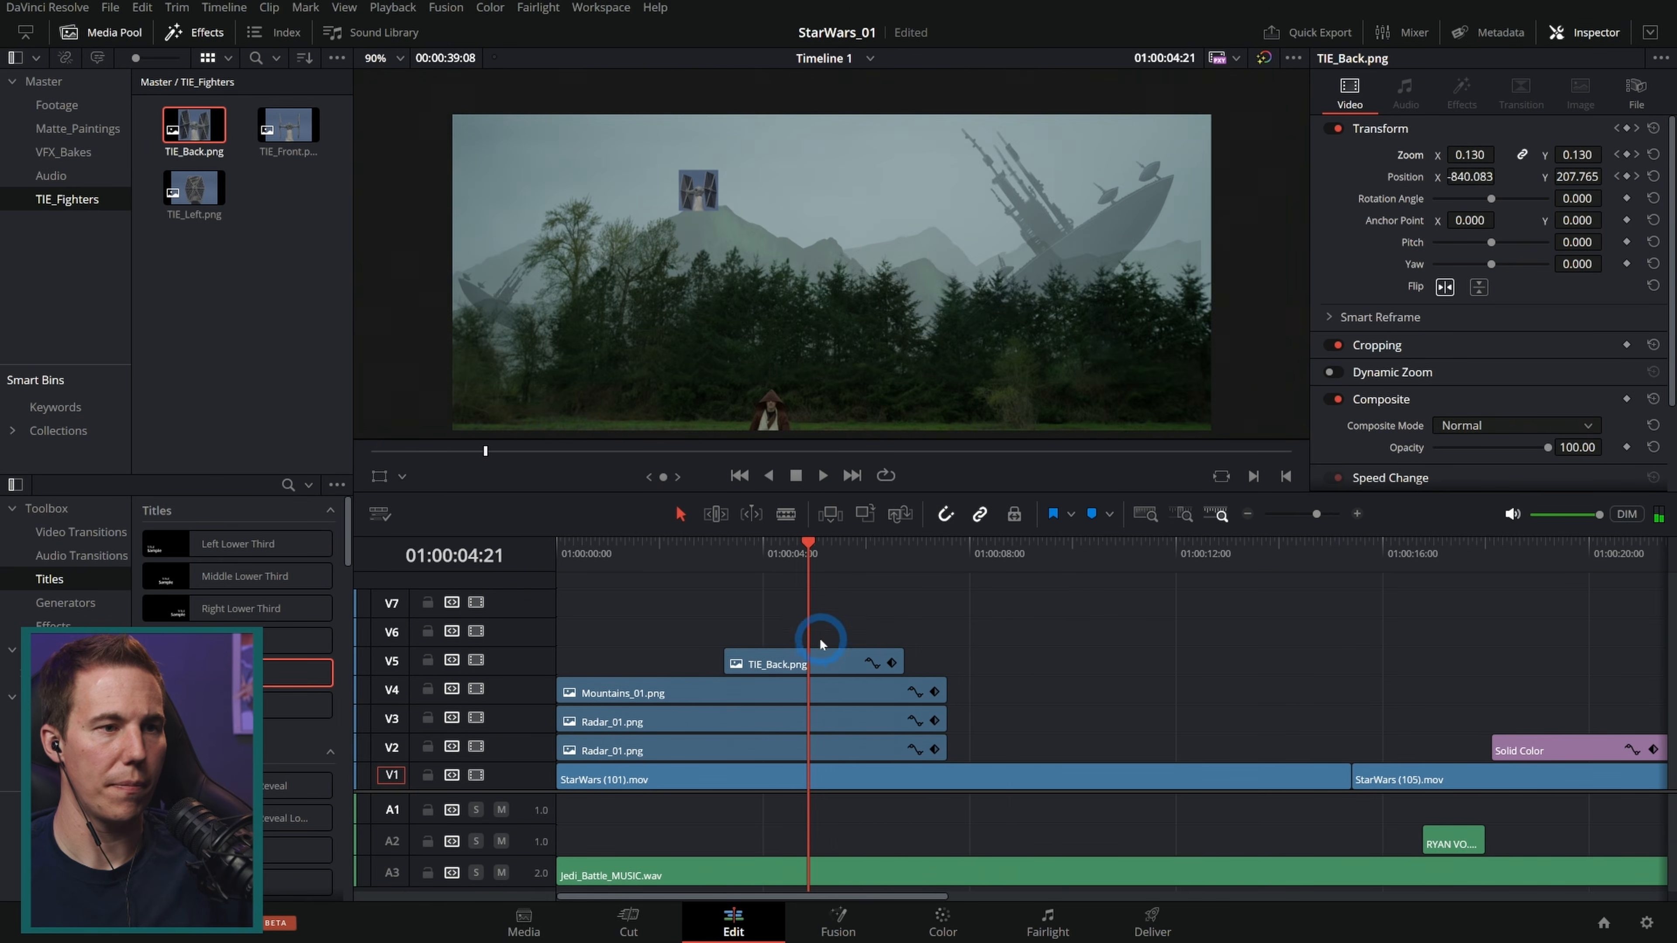
{"action": "left_click_drag", "start_coordinate": [820, 661], "coordinate": [821, 641]}
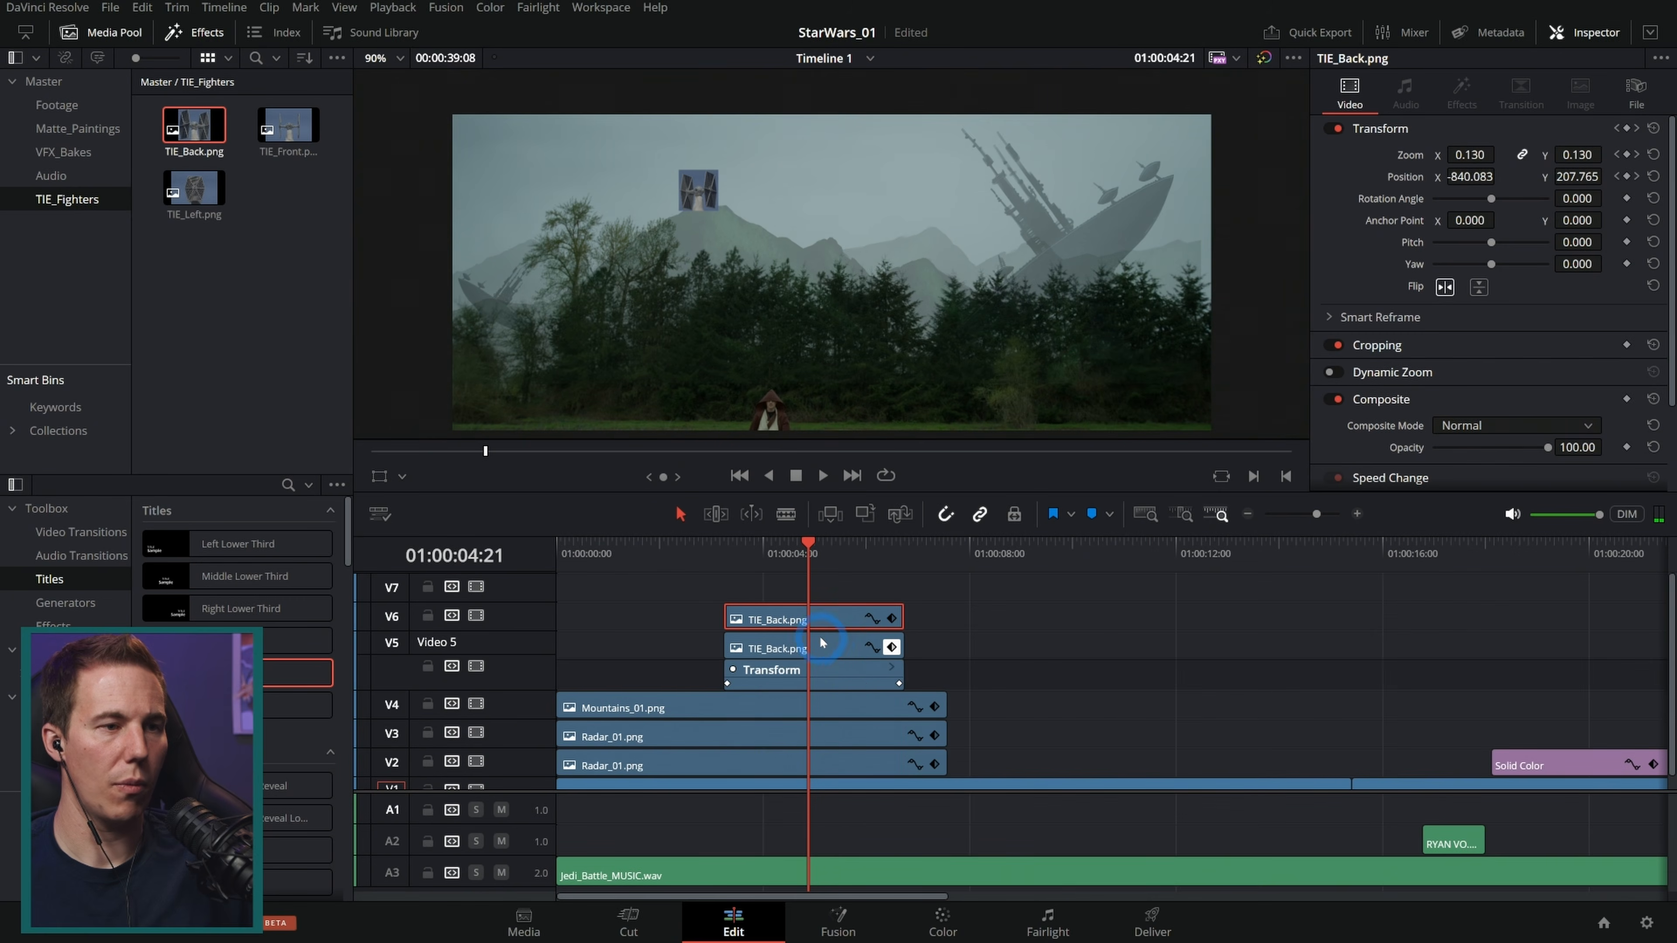
{"action": "left_click", "coordinate": [892, 647]}
{"action": "left_click_drag", "start_coordinate": [1578, 220], "coordinate": [1500, 232]}
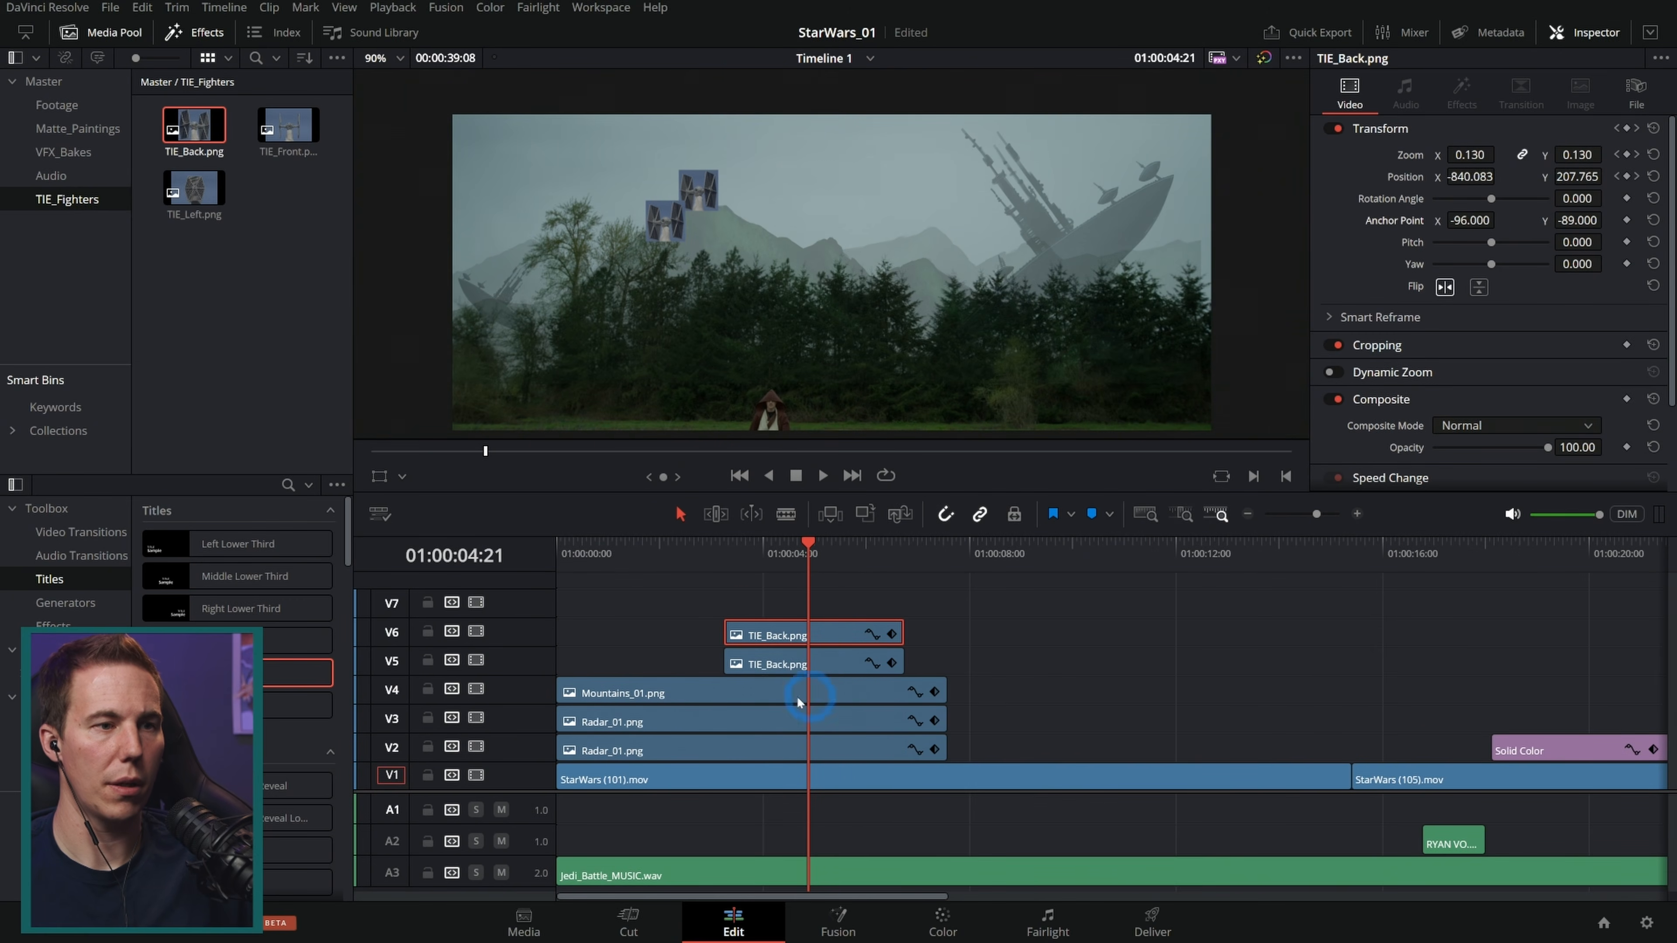
{"action": "left_click_drag", "start_coordinate": [815, 632], "coordinate": [816, 611]}
{"action": "mouse_move", "coordinate": [1491, 226]}
{"action": "left_mouse_down"}
{"action": "mouse_move", "coordinate": [1577, 235]}
{"action": "mouse_move", "coordinate": [1469, 222]}
{"action": "left_mouse_up"}
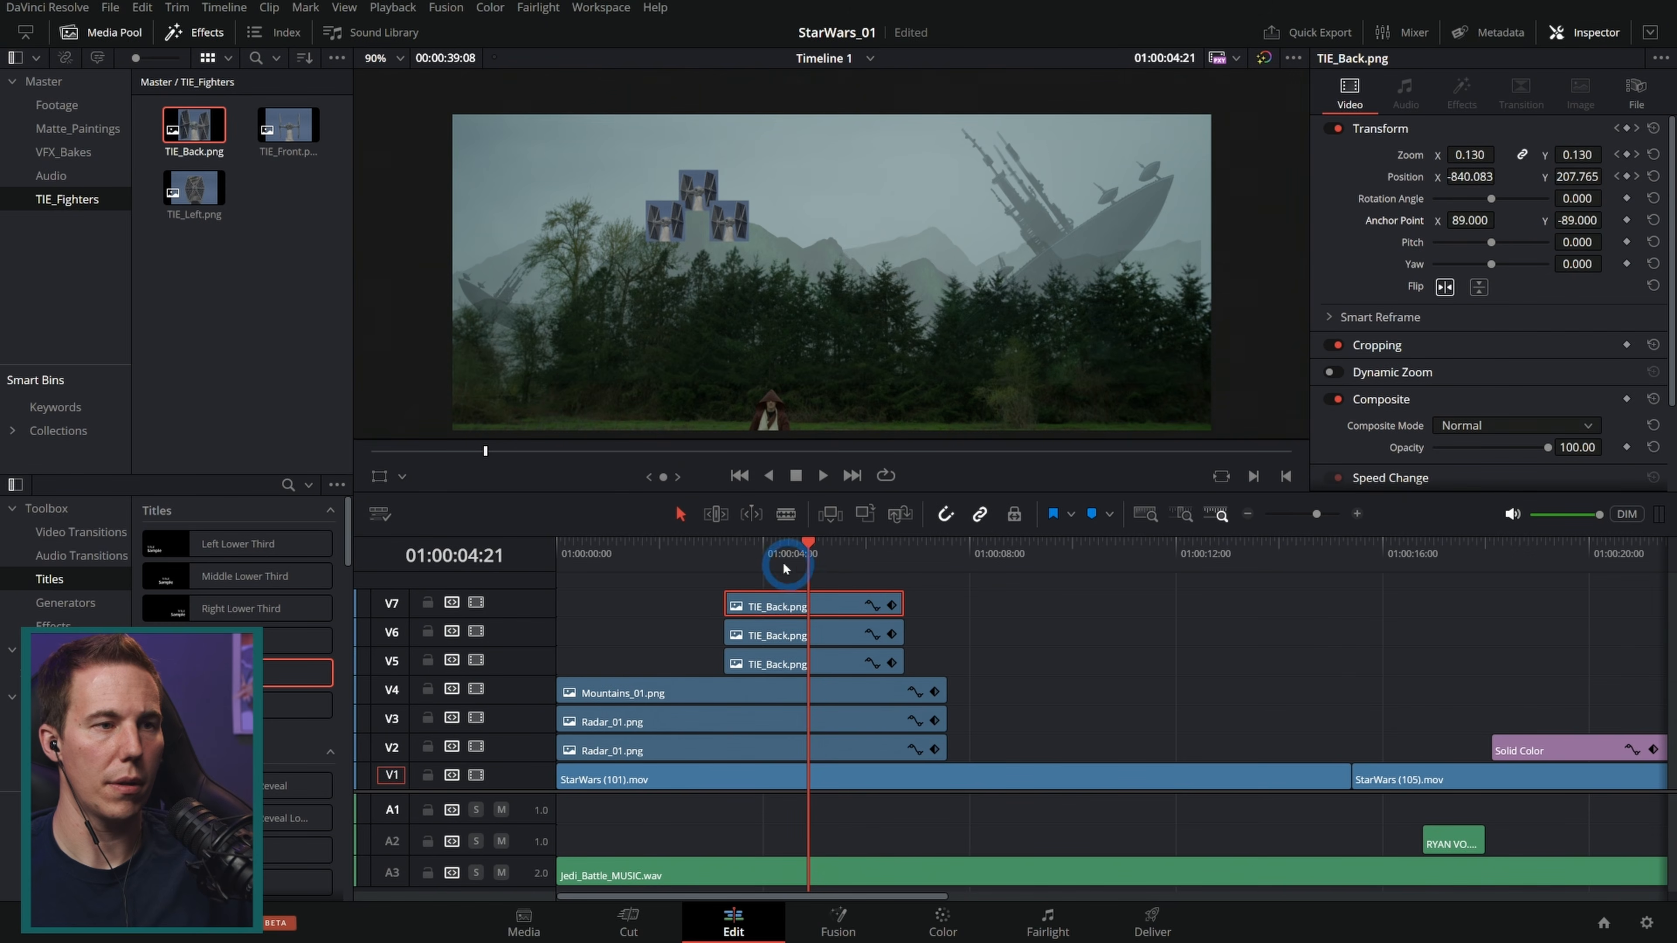
Step: Preview the three-fighter formation flying across the opening shot
{"action": "left_click_drag", "start_coordinate": [794, 570], "coordinate": [687, 567]}
{"action": "key", "text": "space"}
{"action": "left_click", "coordinate": [1004, 629]}
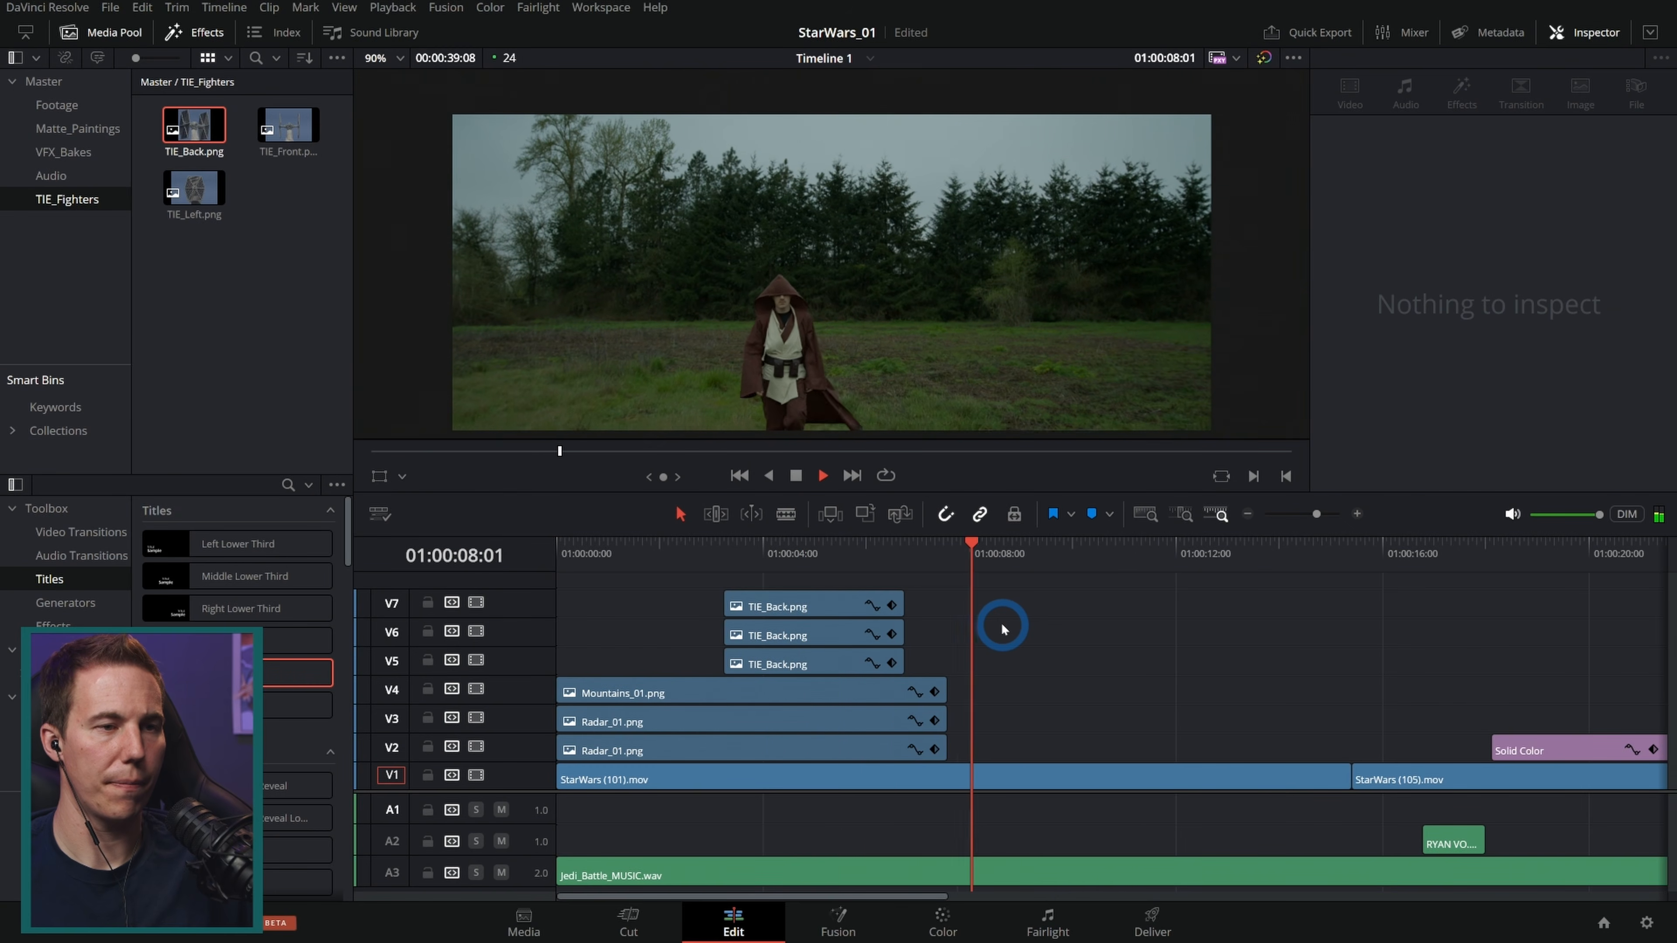
{"action": "key", "text": "space"}
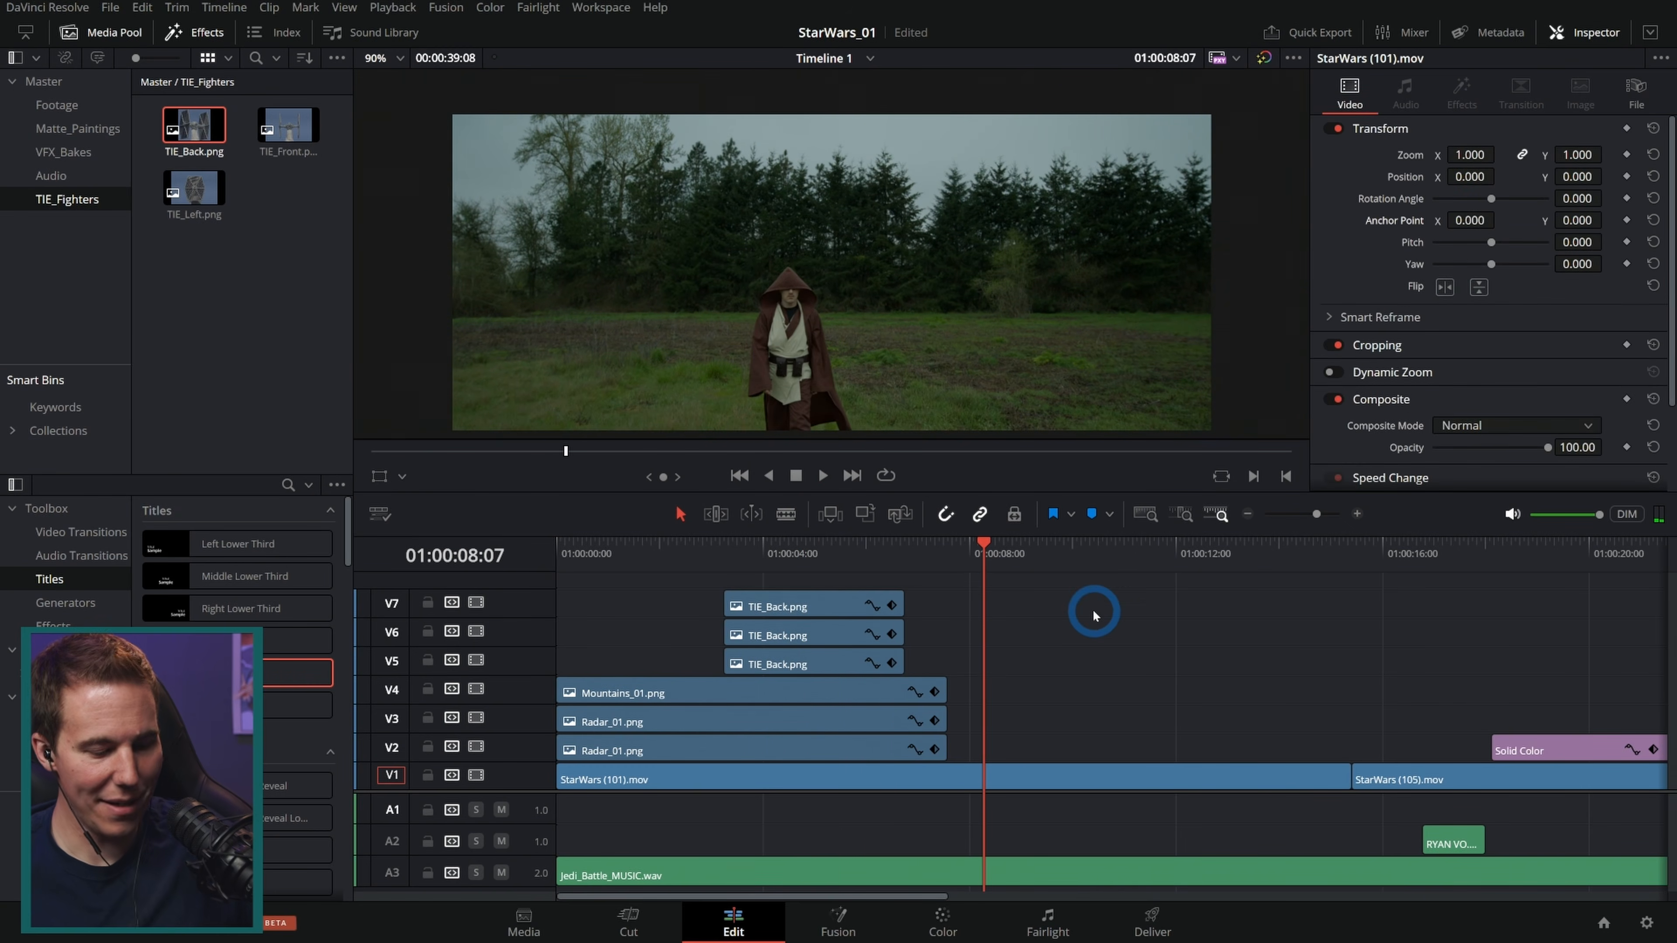
Step: Fit the whole timeline into view and play it from the beginning
{"action": "key", "text": "shift+z"}
{"action": "left_click_drag", "start_coordinate": [804, 564], "coordinate": [558, 564]}
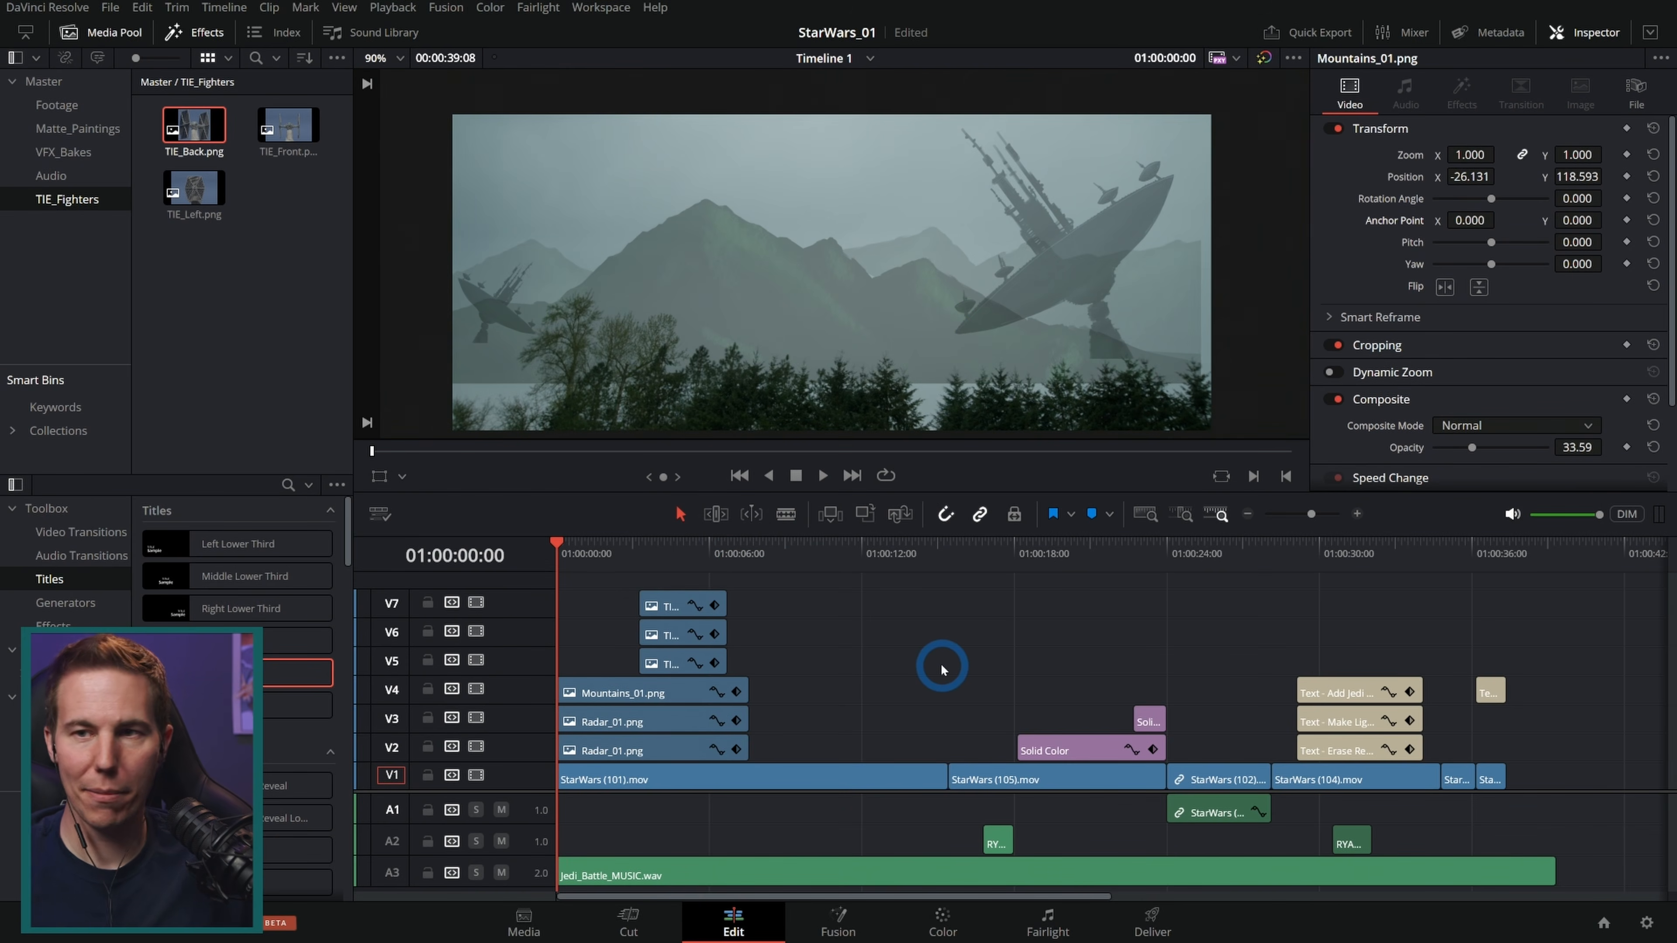
{"action": "key", "text": "space"}
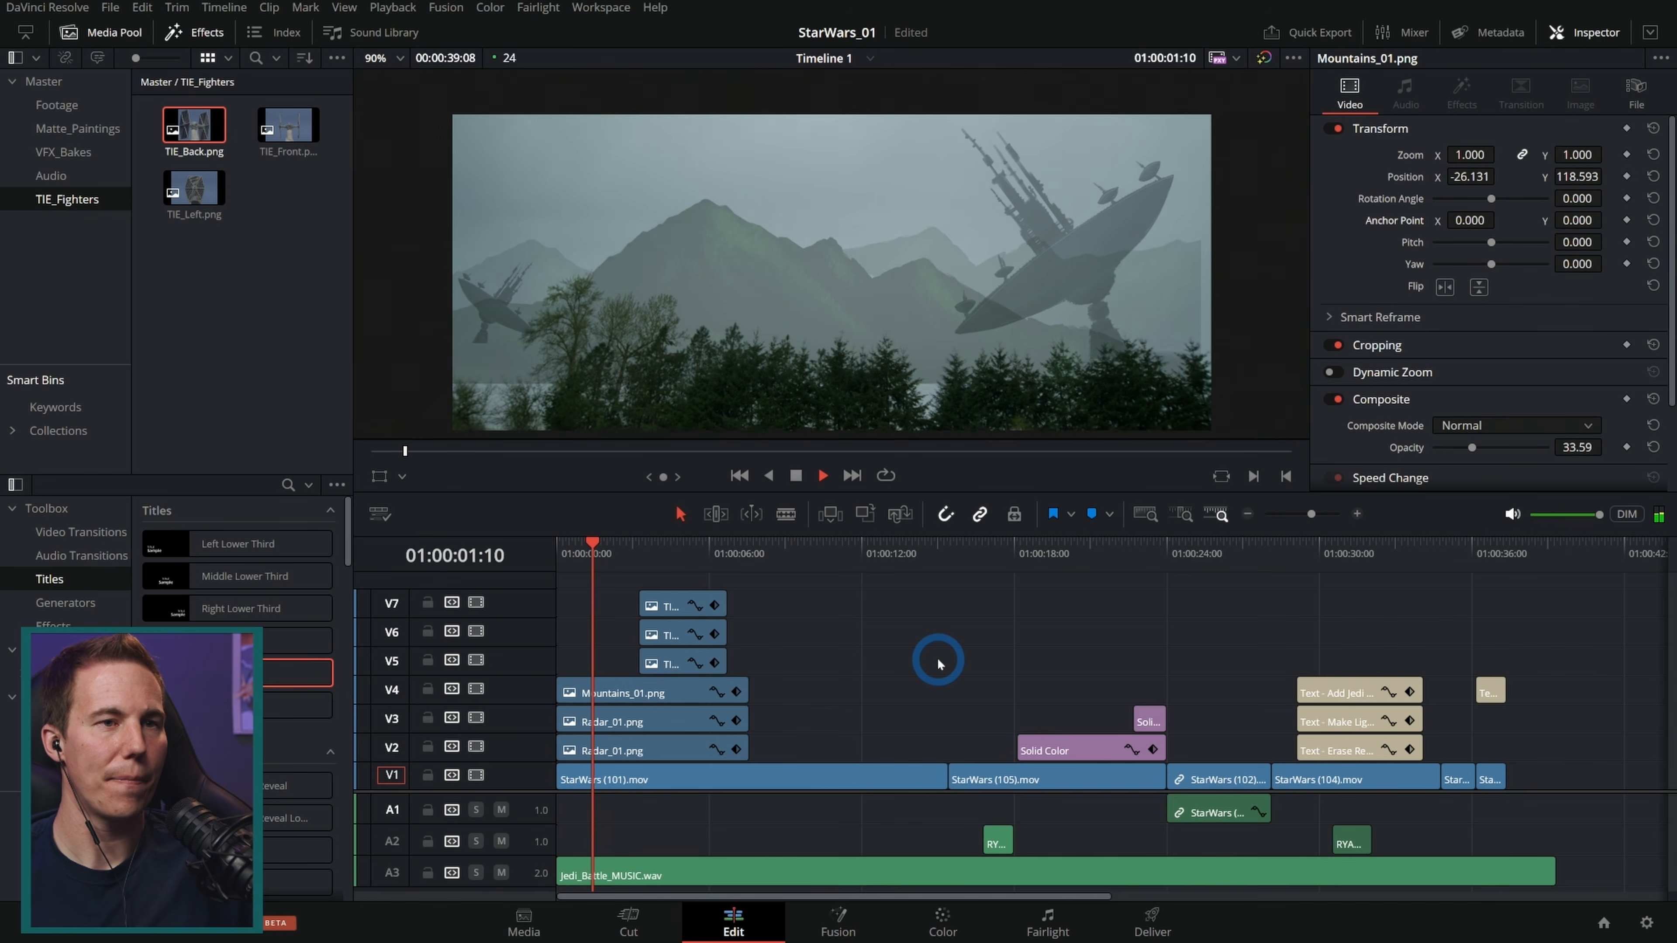
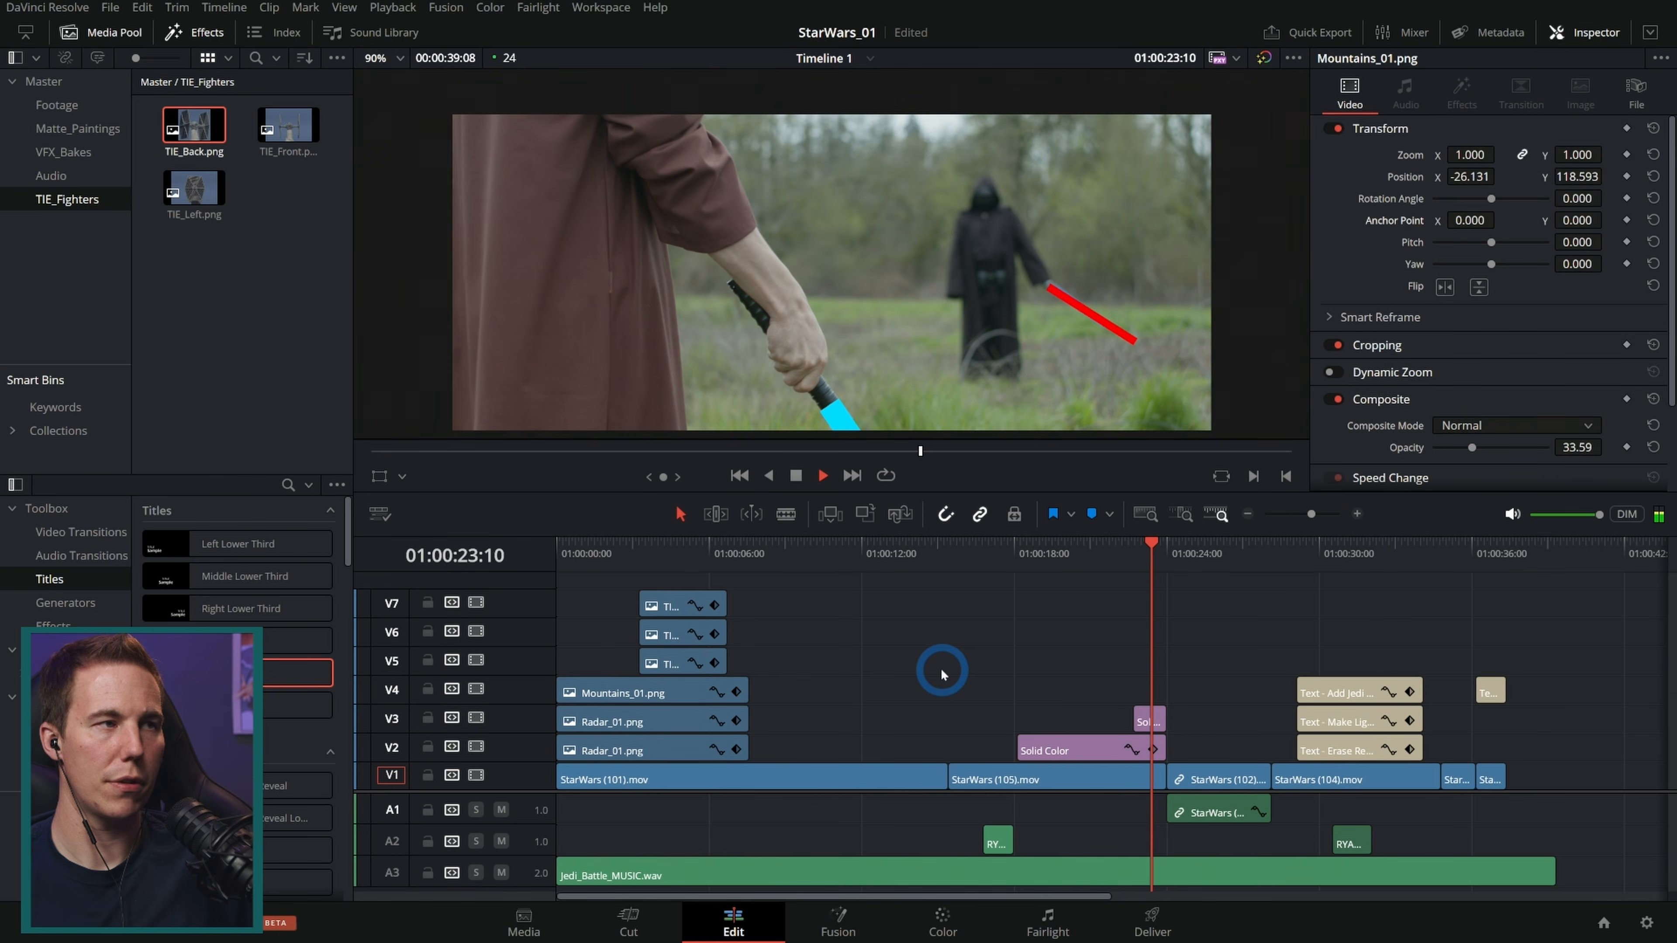
Step: Open the VFX_Bakes bin, load Droid_1.mov into the source viewer and enlarge the viewer area
{"action": "key", "text": "space"}
{"action": "left_click", "coordinate": [64, 153]}
{"action": "left_click", "coordinate": [77, 128]}
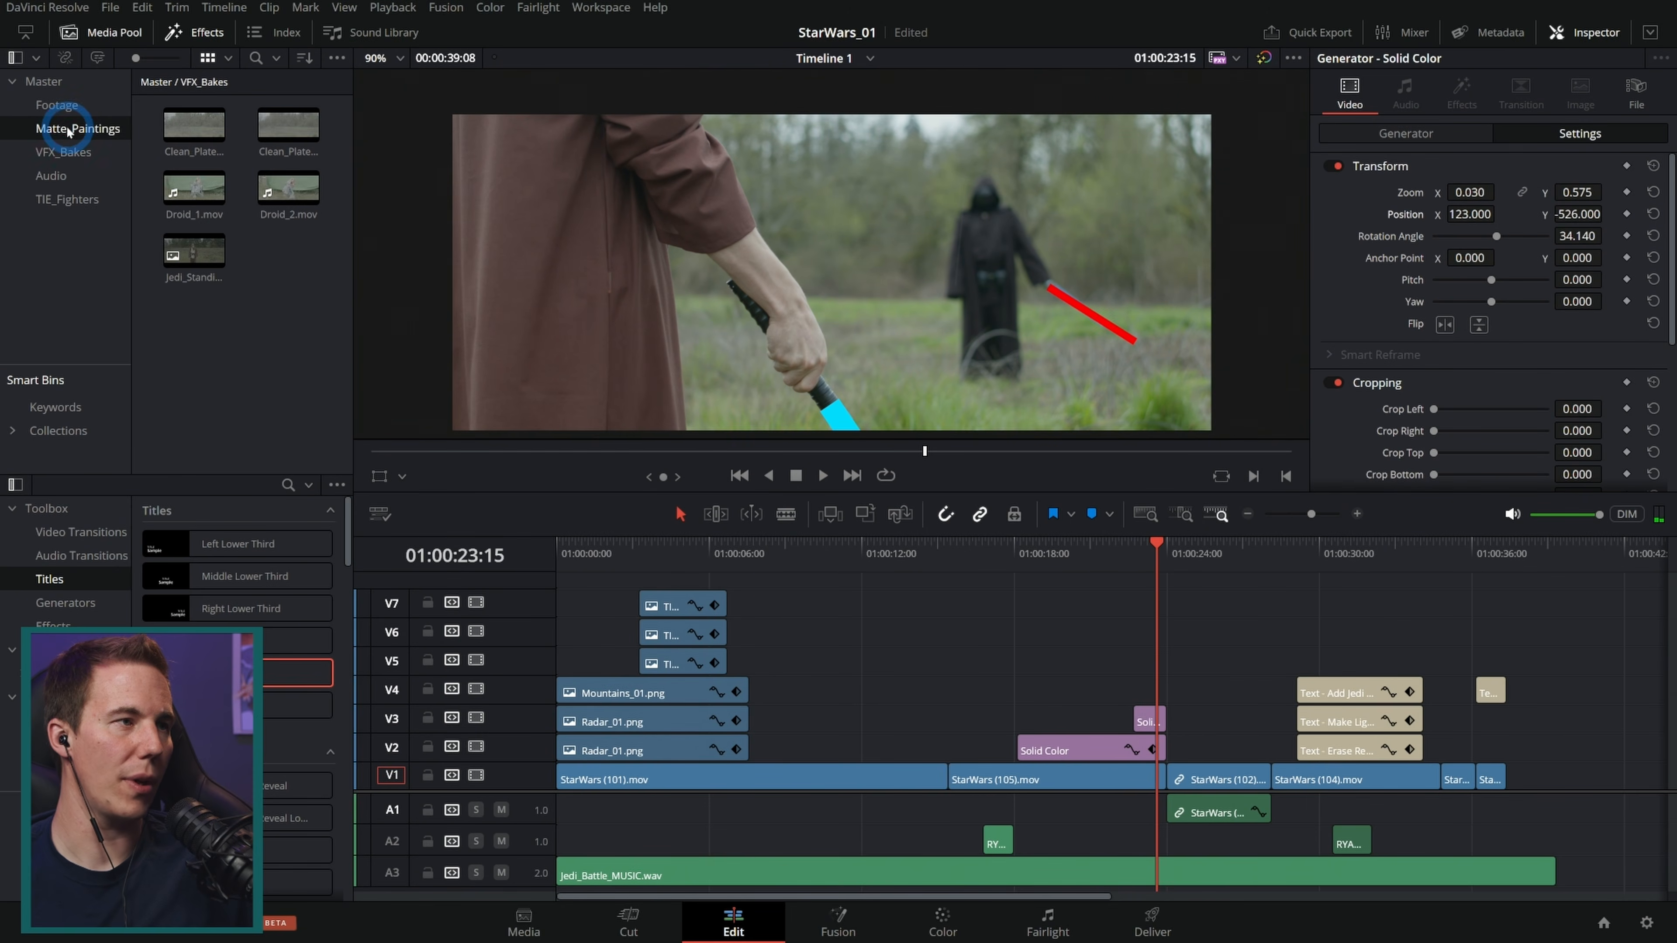
{"action": "left_click", "coordinate": [64, 152]}
{"action": "left_click", "coordinate": [214, 322]}
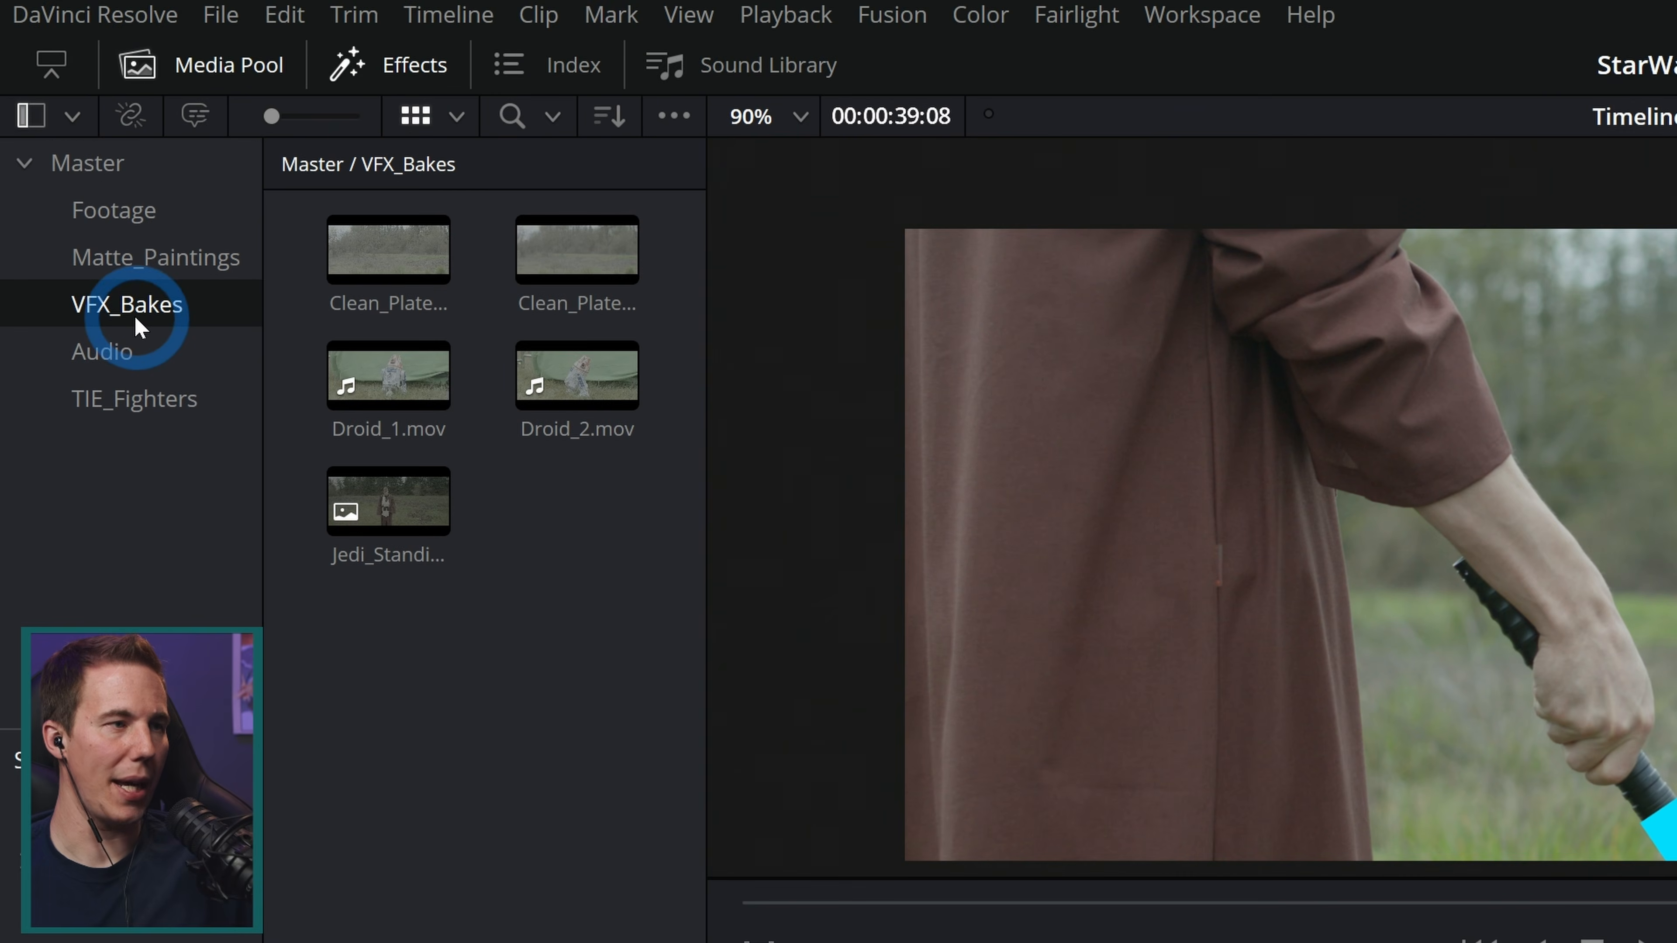
{"action": "left_click", "coordinate": [388, 376]}
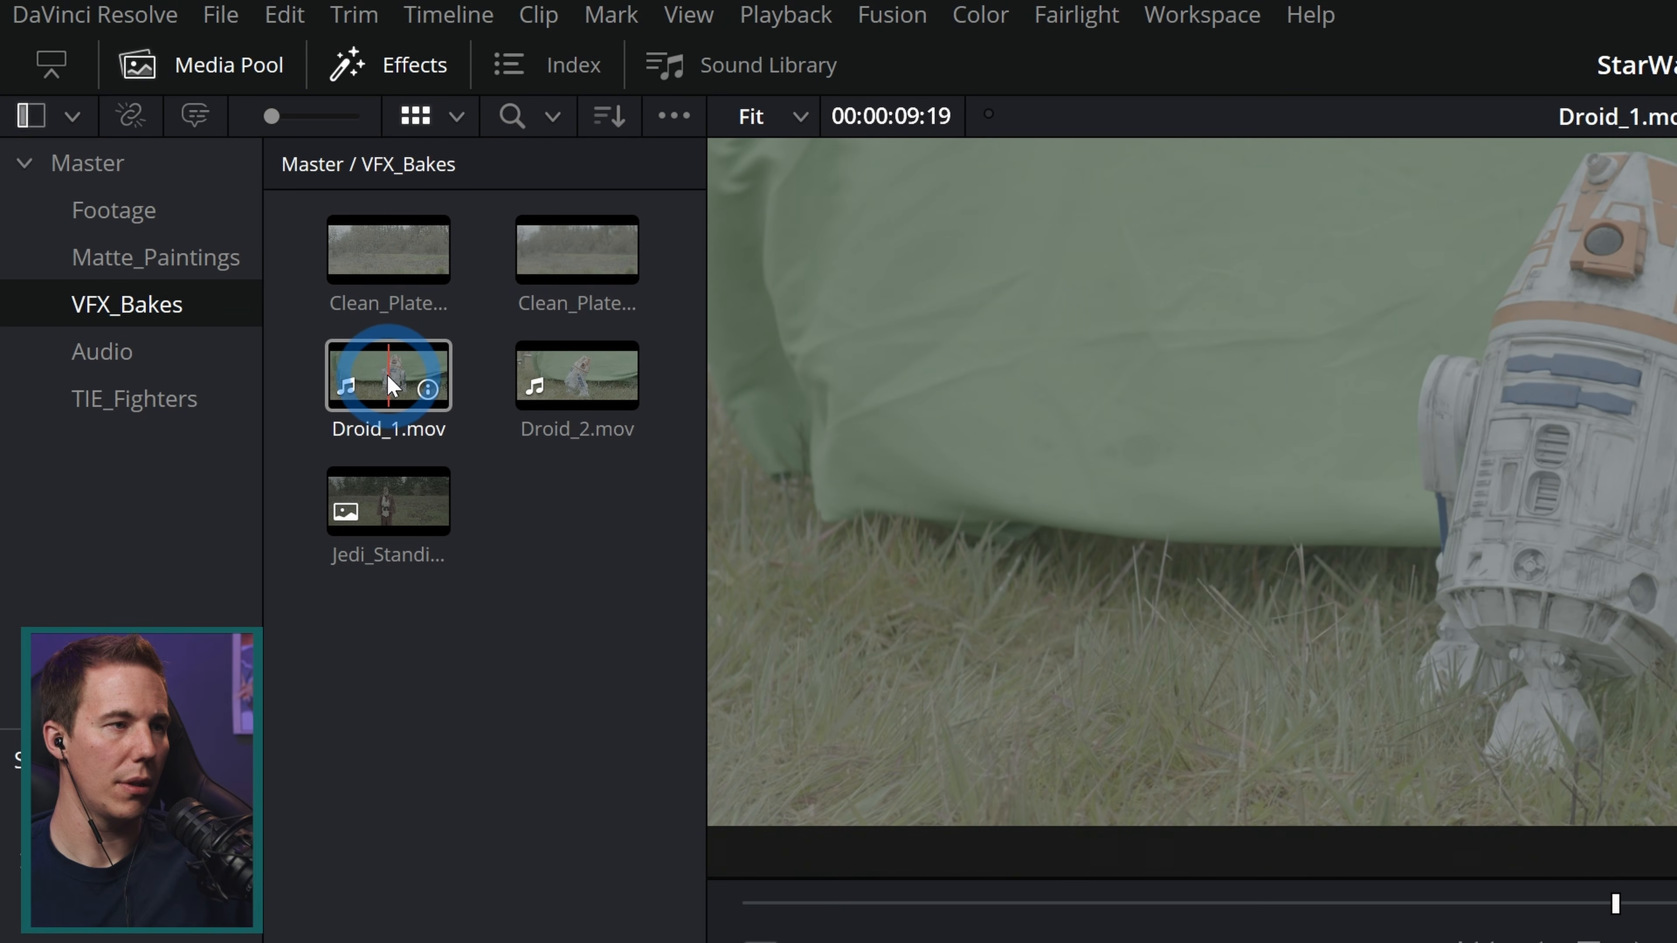
{"action": "left_click", "coordinate": [388, 377]}
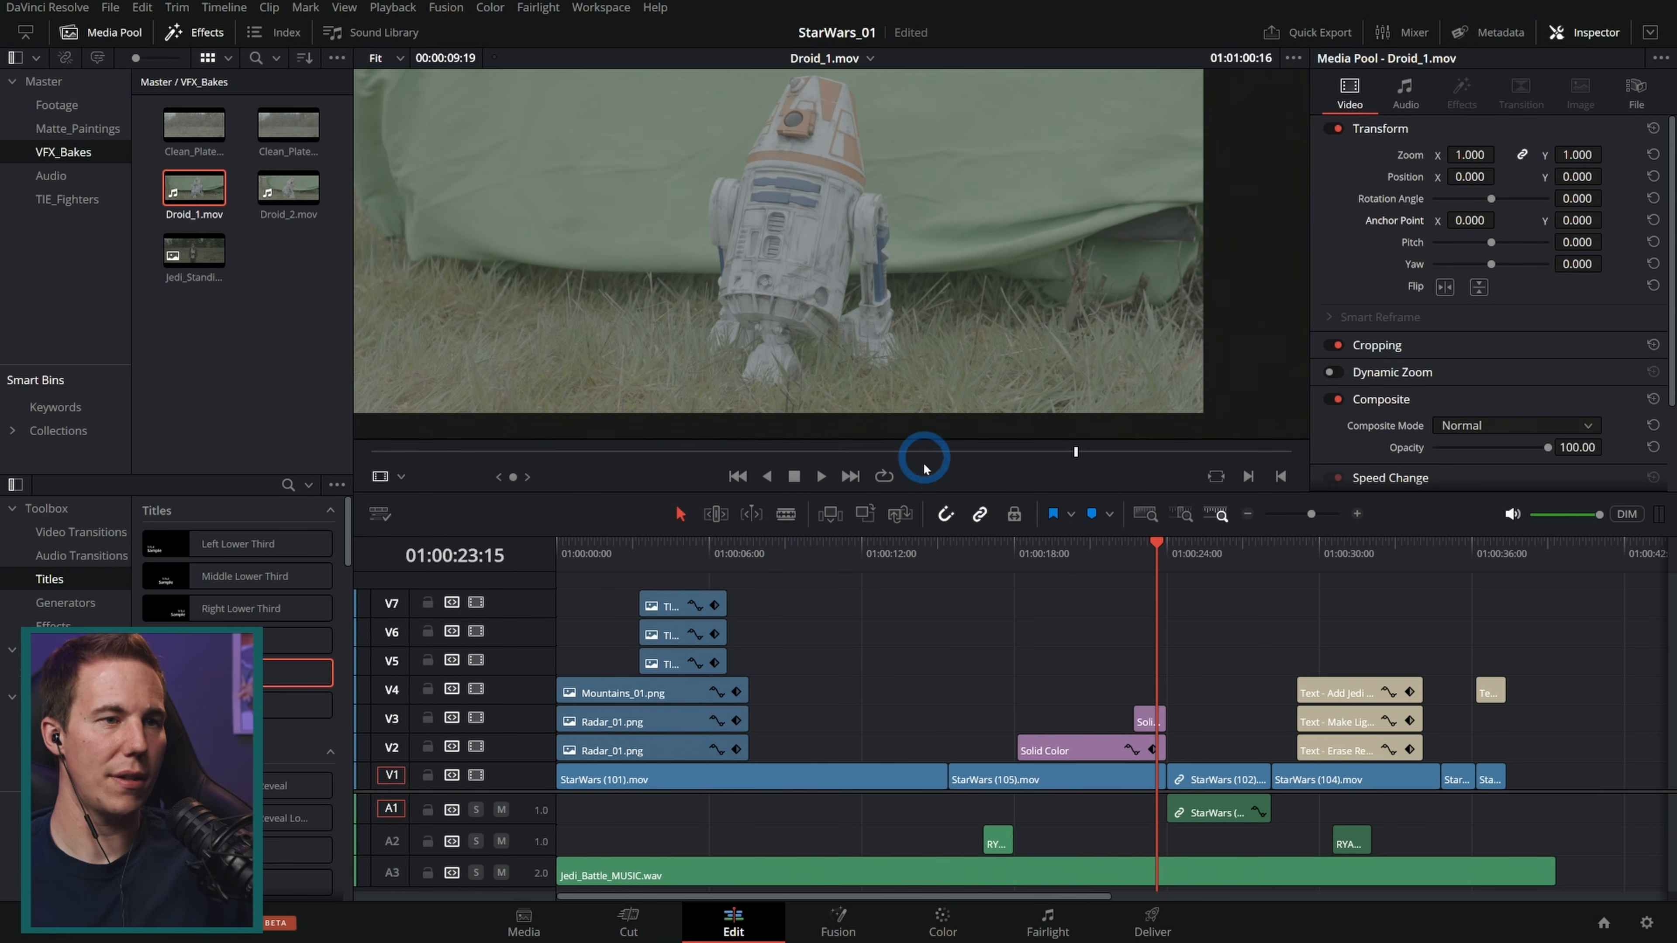
{"action": "left_click_drag", "start_coordinate": [952, 493], "coordinate": [957, 545]}
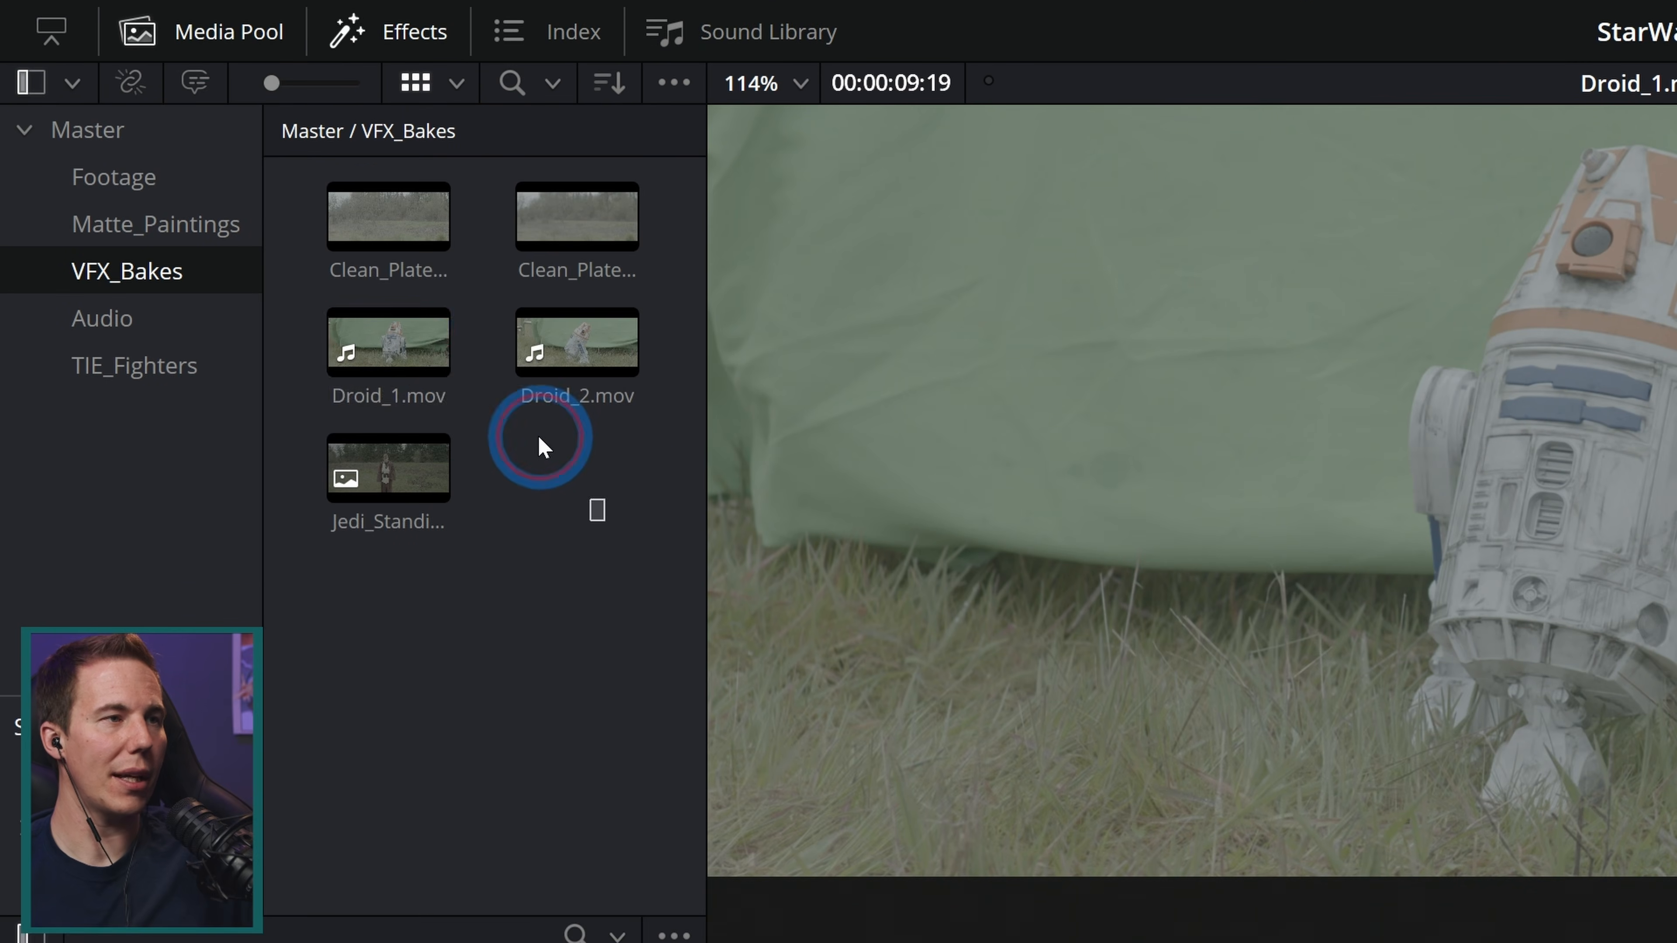
Step: Set the input color space of the selected VFX_Bakes clips to Blackmagic Design Film Gen 1
{"action": "left_click_drag", "start_coordinate": [300, 222], "coordinate": [187, 127]}
{"action": "right_click", "coordinate": [186, 123]}
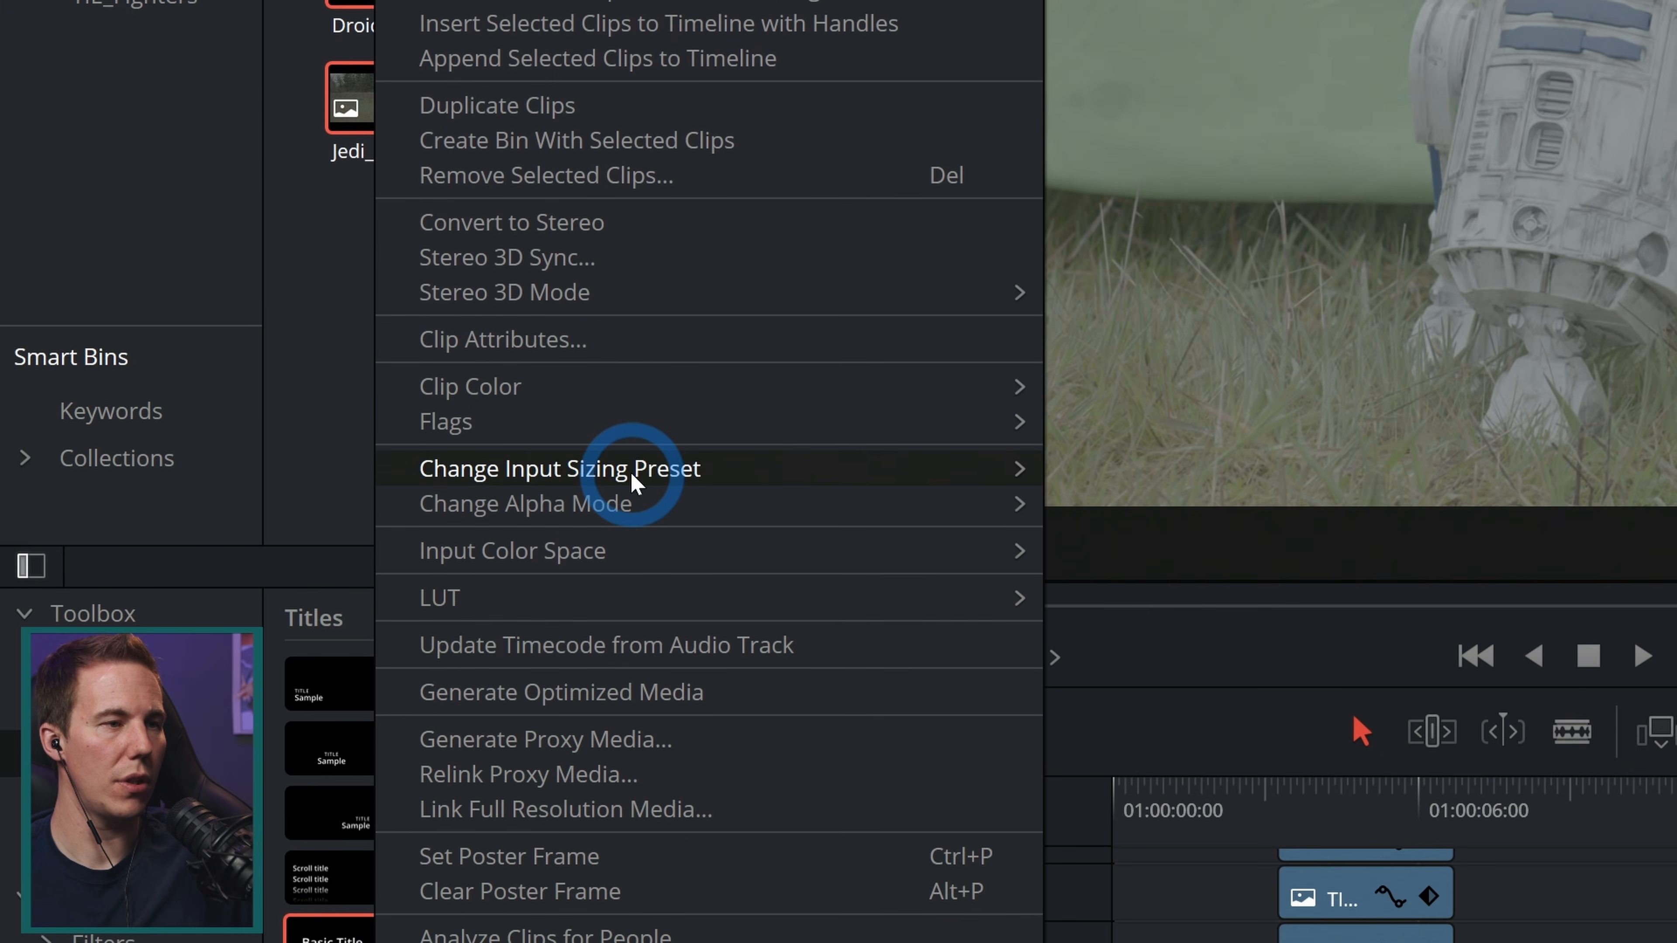
{"action": "mouse_move", "coordinate": [637, 911]}
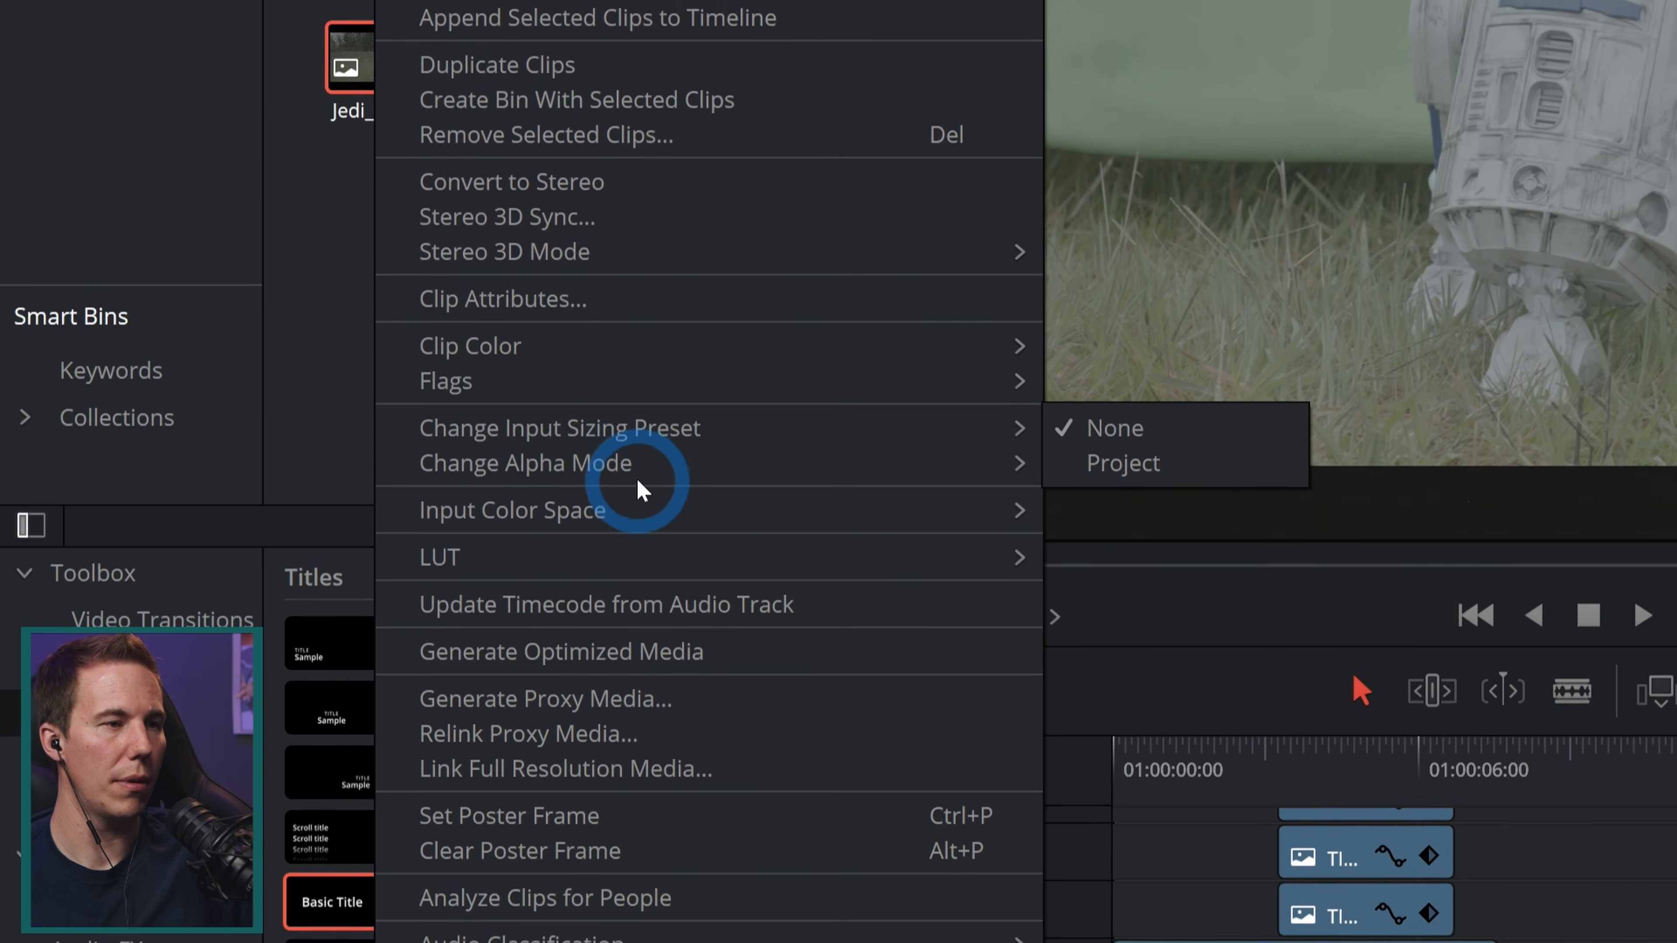
{"action": "mouse_move", "coordinate": [661, 522]}
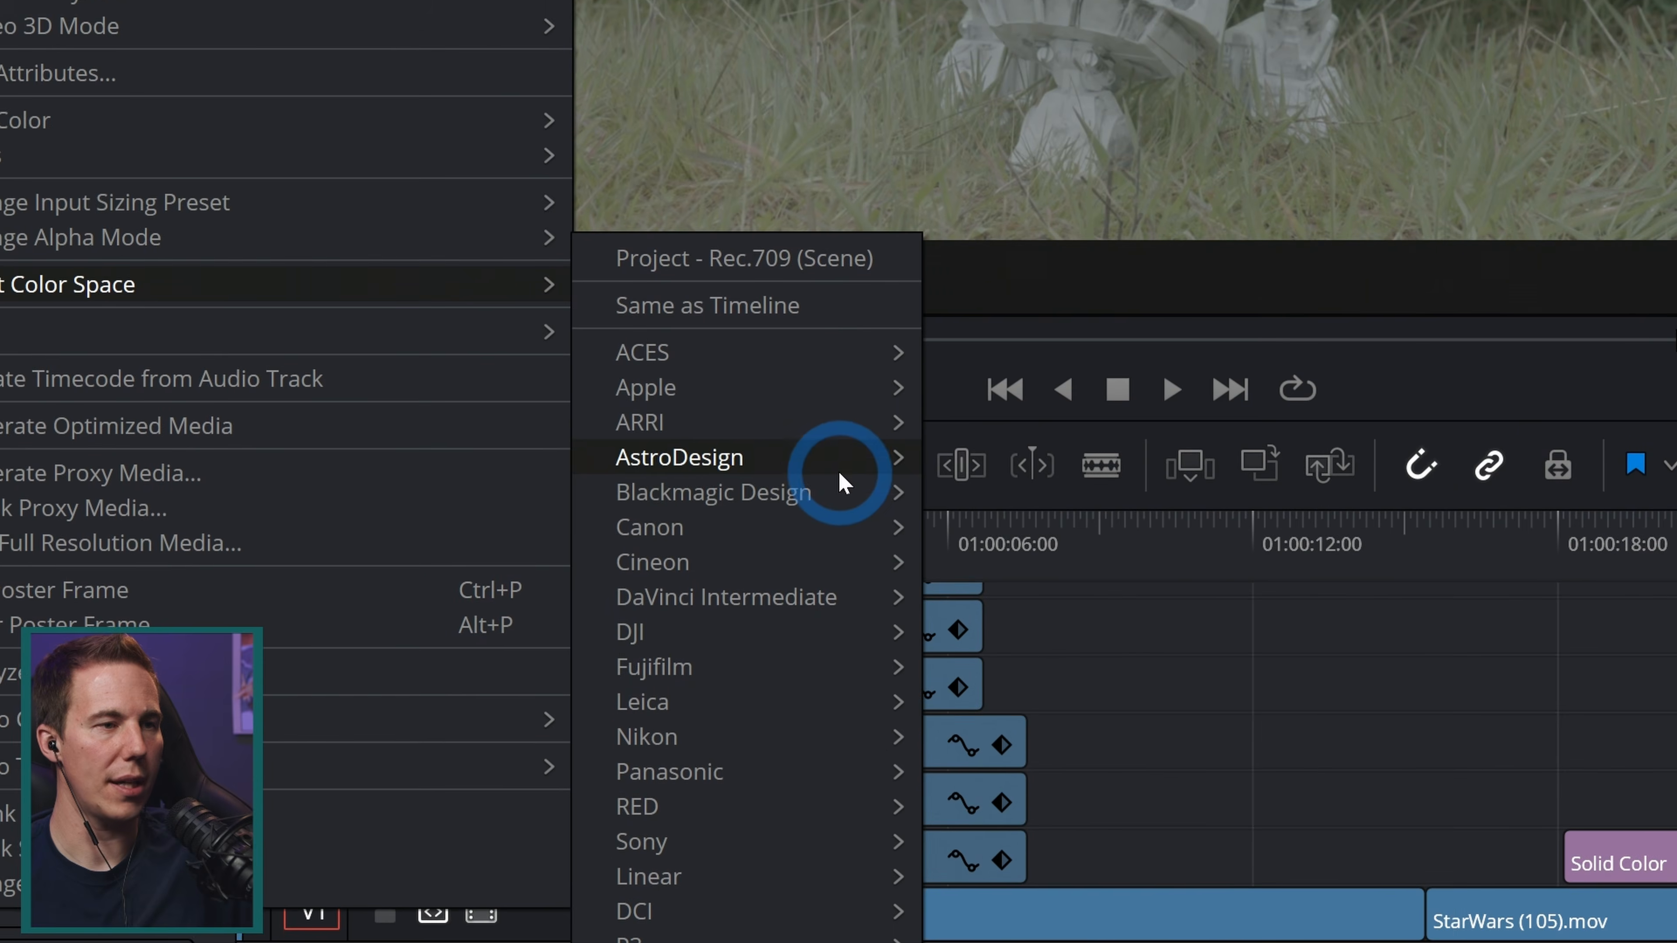
{"action": "mouse_move", "coordinate": [845, 492]}
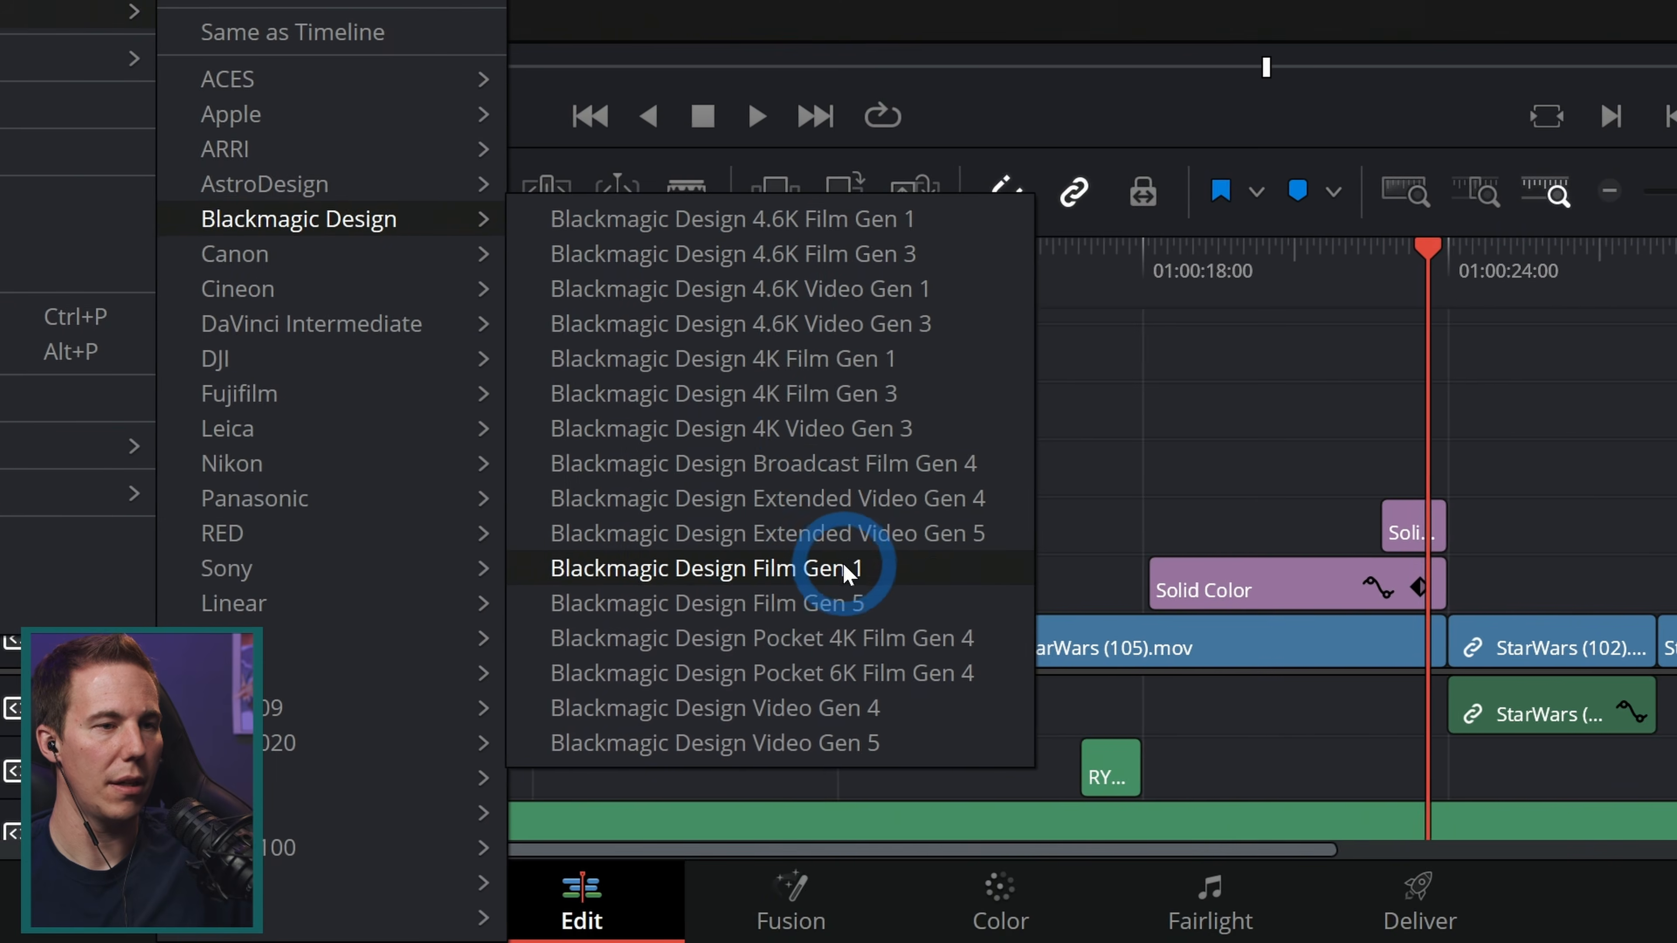
{"action": "left_click", "coordinate": [847, 570]}
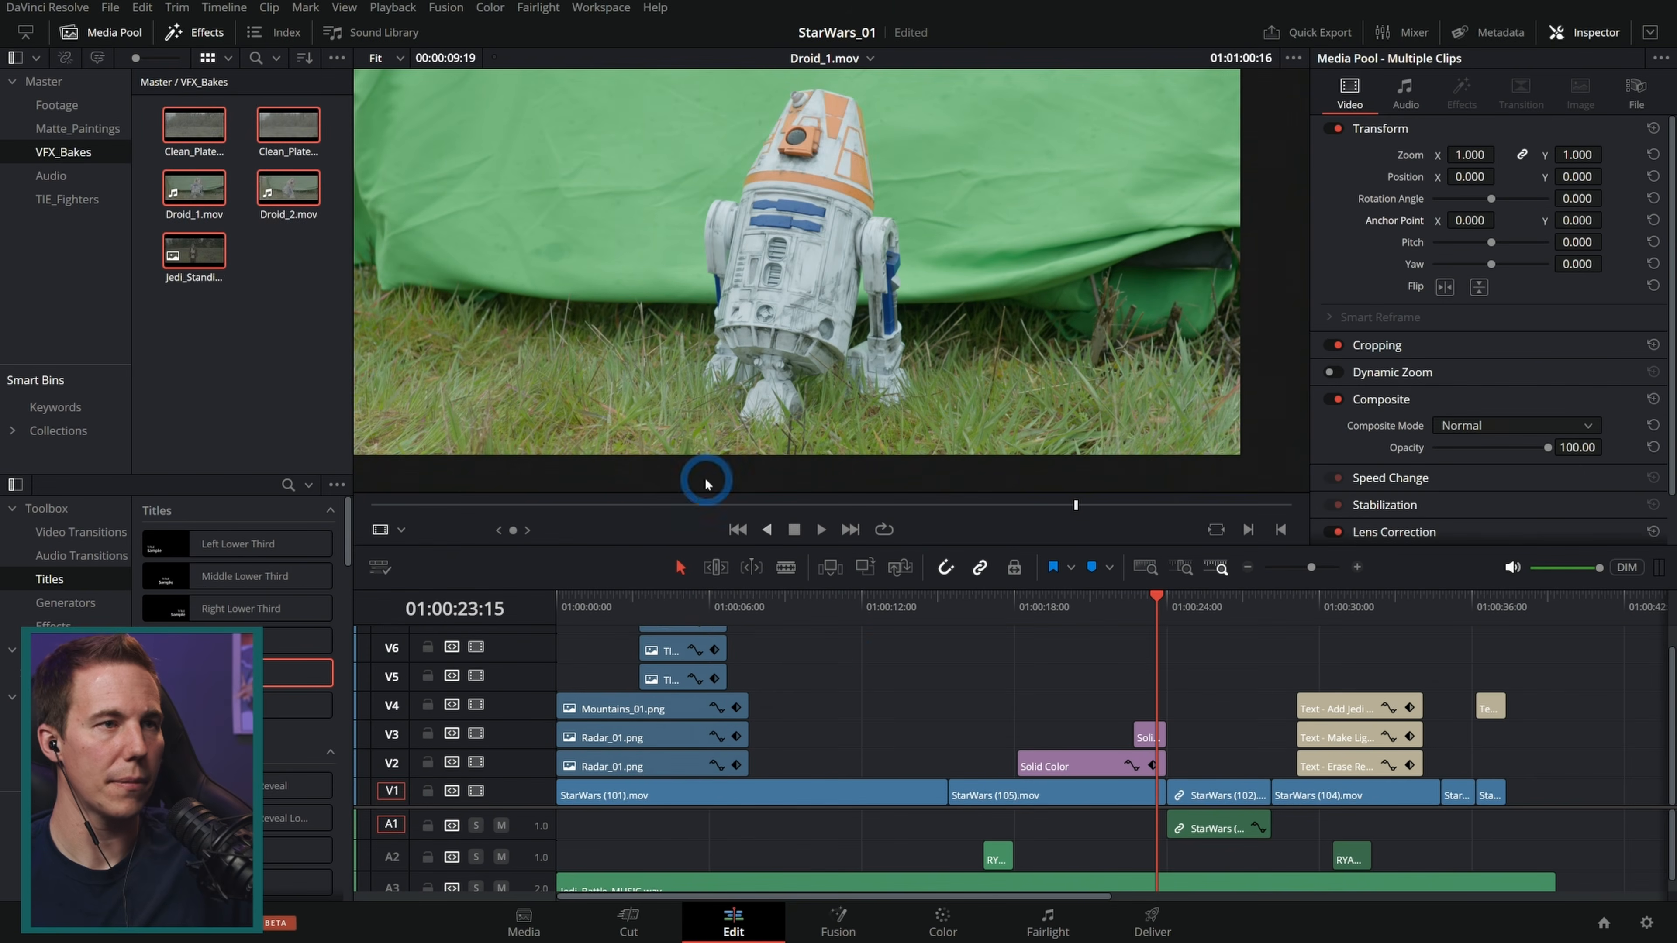
Step: Preview Droid_1.mov and place it on track V5 over the shot around 00:18, then select it
{"action": "left_click", "coordinate": [183, 187]}
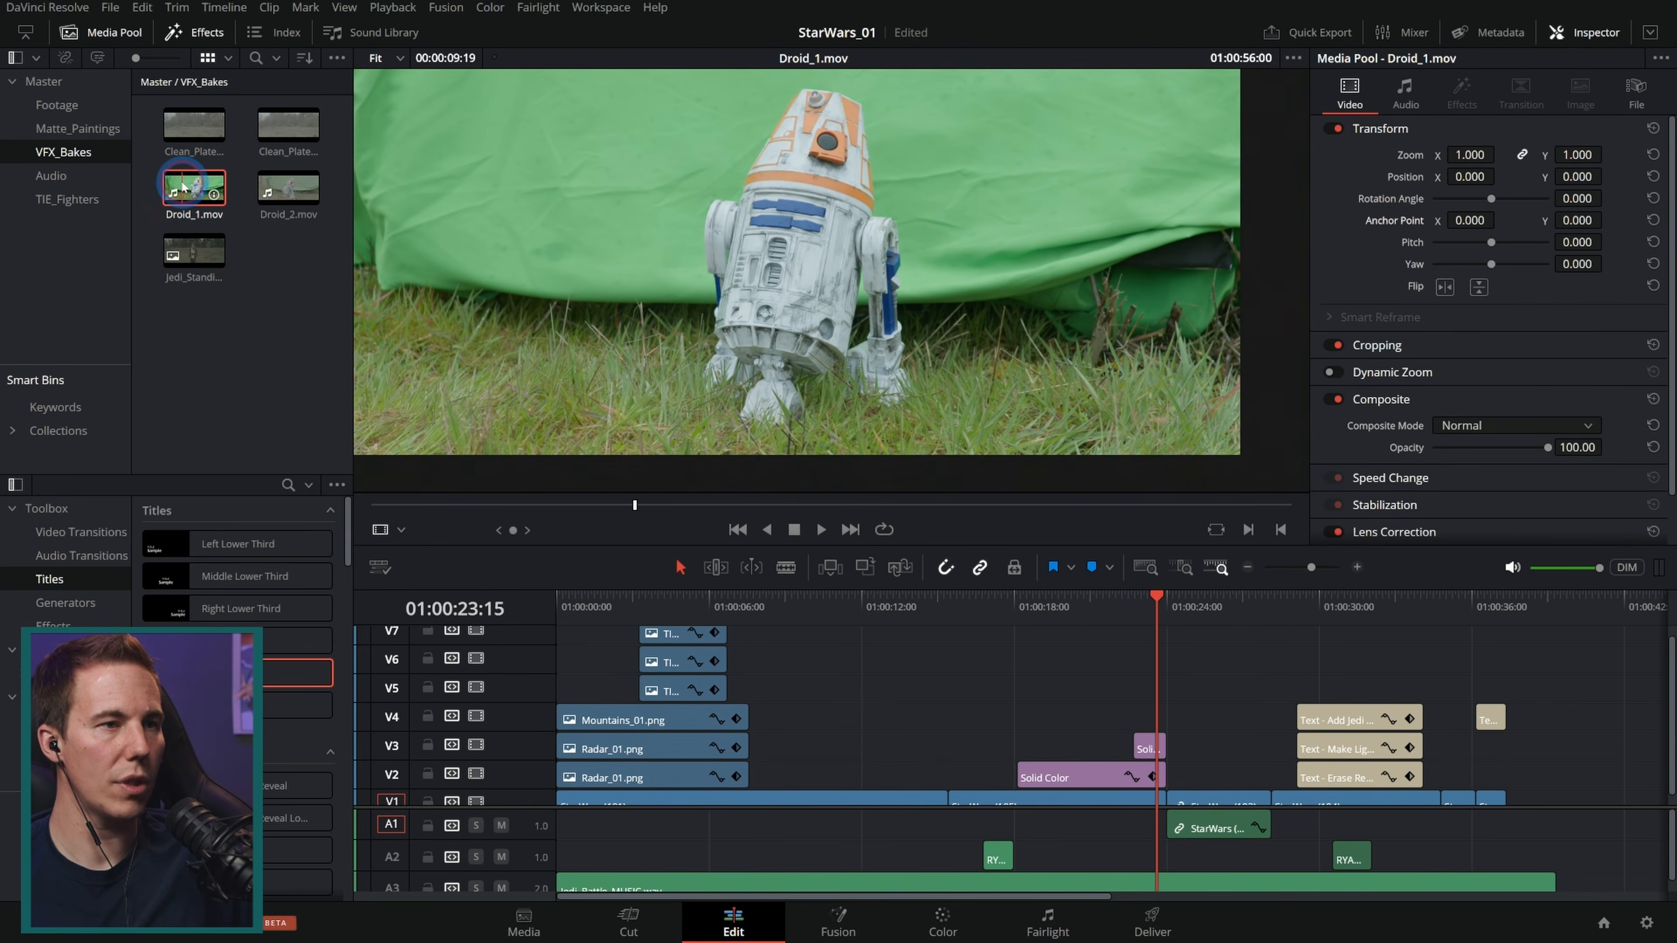
{"action": "left_click_drag", "start_coordinate": [580, 504], "coordinate": [869, 507]}
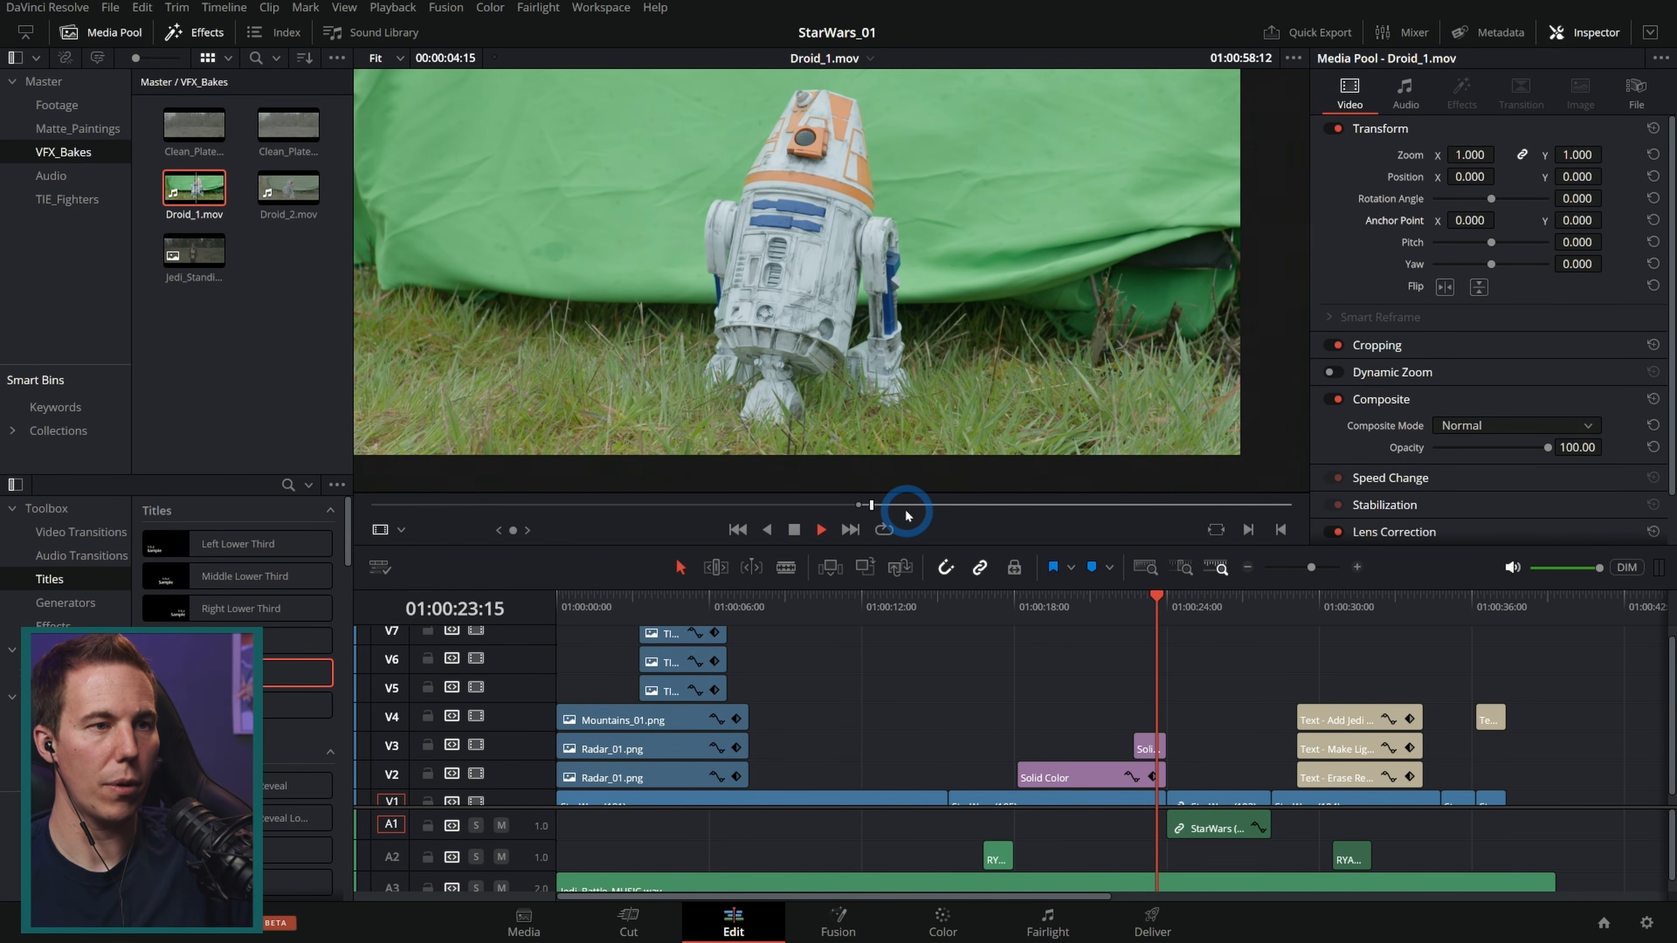
{"action": "key", "text": "space"}
{"action": "left_click_drag", "start_coordinate": [807, 470], "coordinate": [1033, 691]}
{"action": "left_click_drag", "start_coordinate": [1002, 608], "coordinate": [1040, 625]}
{"action": "left_click", "coordinate": [1058, 690]}
Step: Crop Droid_1 to the droid: Left 806.1, Right 644.9, Top 48.85, Bottom 103.82
{"action": "left_click", "coordinate": [1419, 346]}
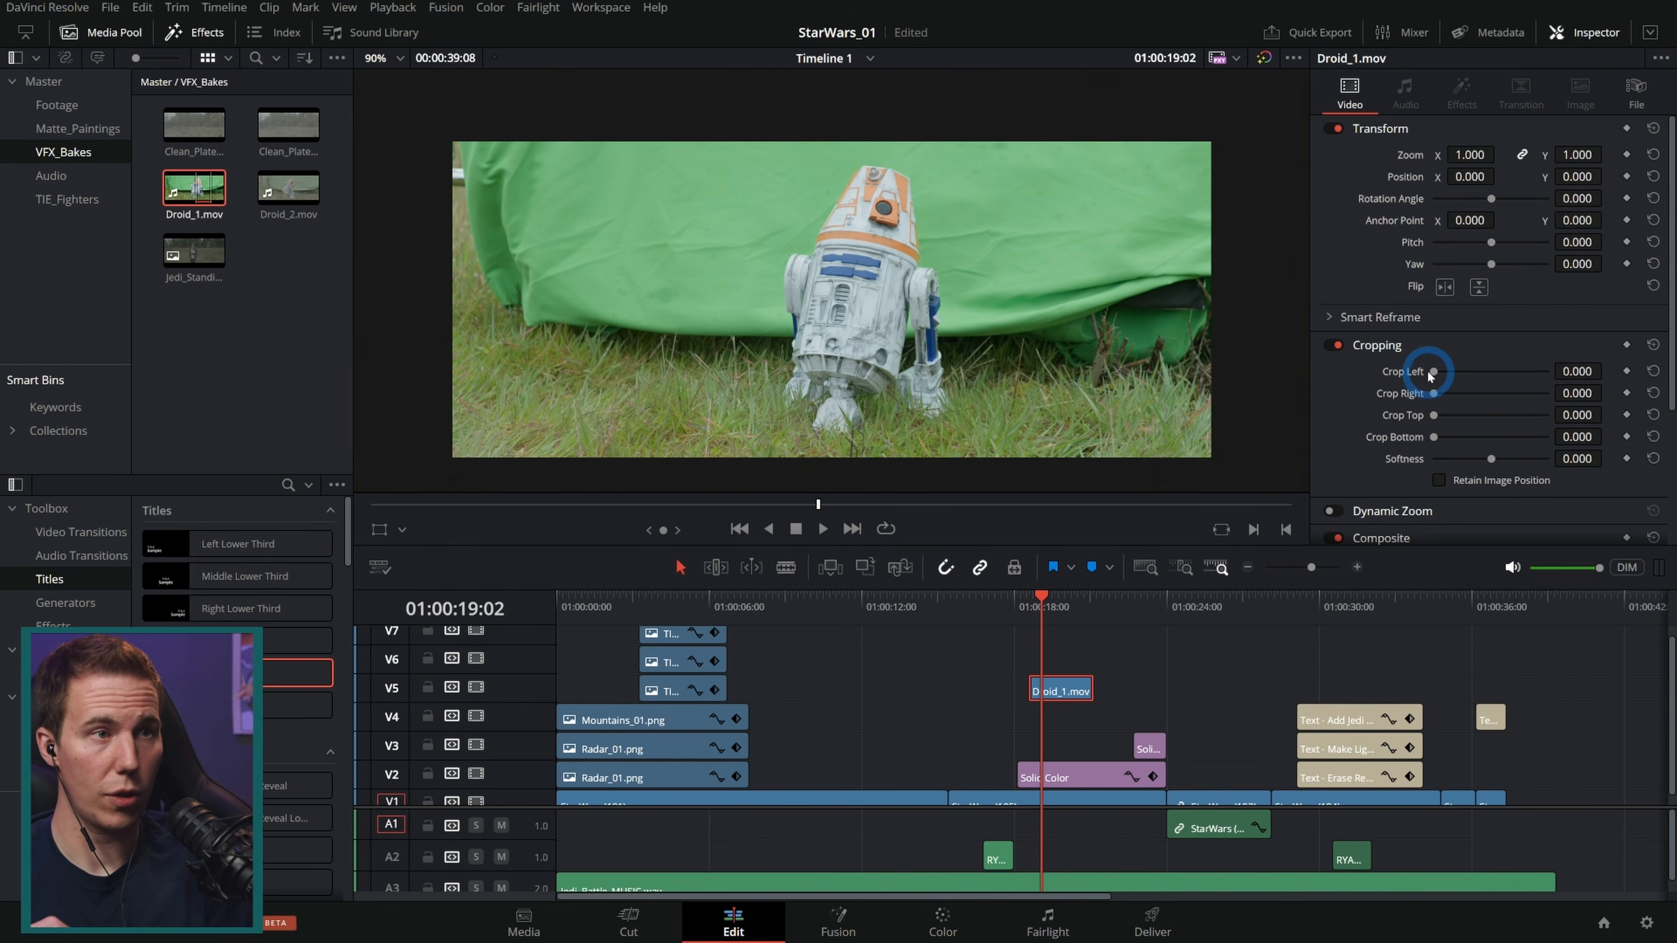
{"action": "left_click_drag", "start_coordinate": [1436, 374], "coordinate": [1448, 438]}
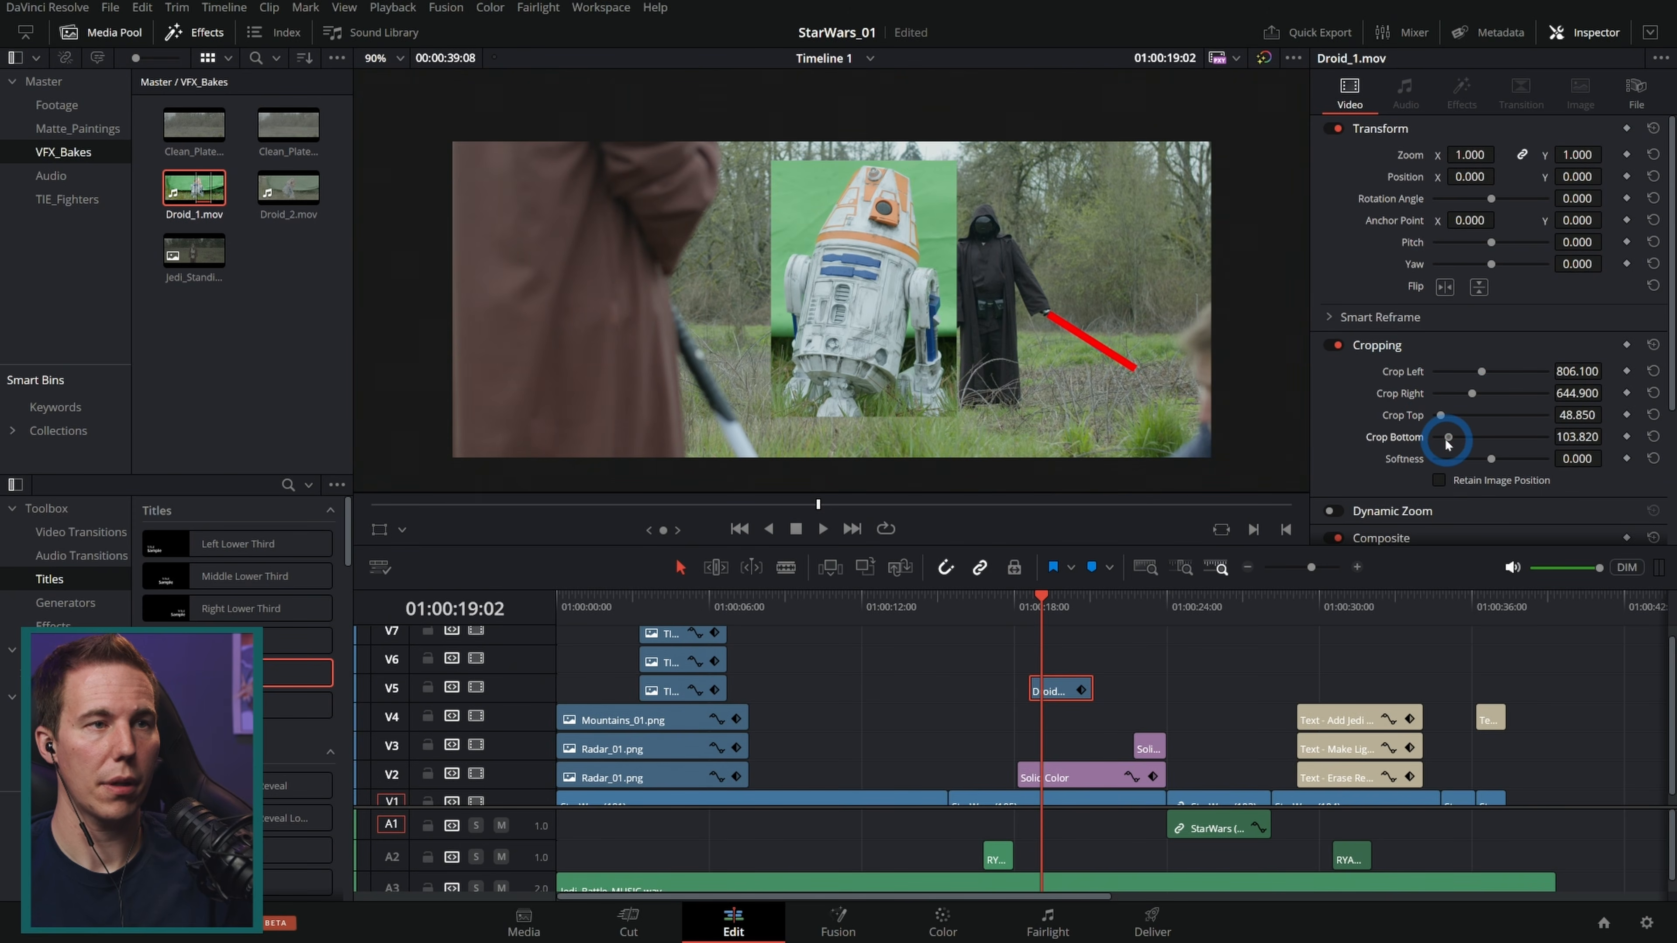
Step: Scale the cropped droid down to 0.421 and place it beside the dark-robed figure in the frame
{"action": "left_click", "coordinate": [380, 529]}
{"action": "left_click_drag", "start_coordinate": [957, 161], "coordinate": [906, 337]}
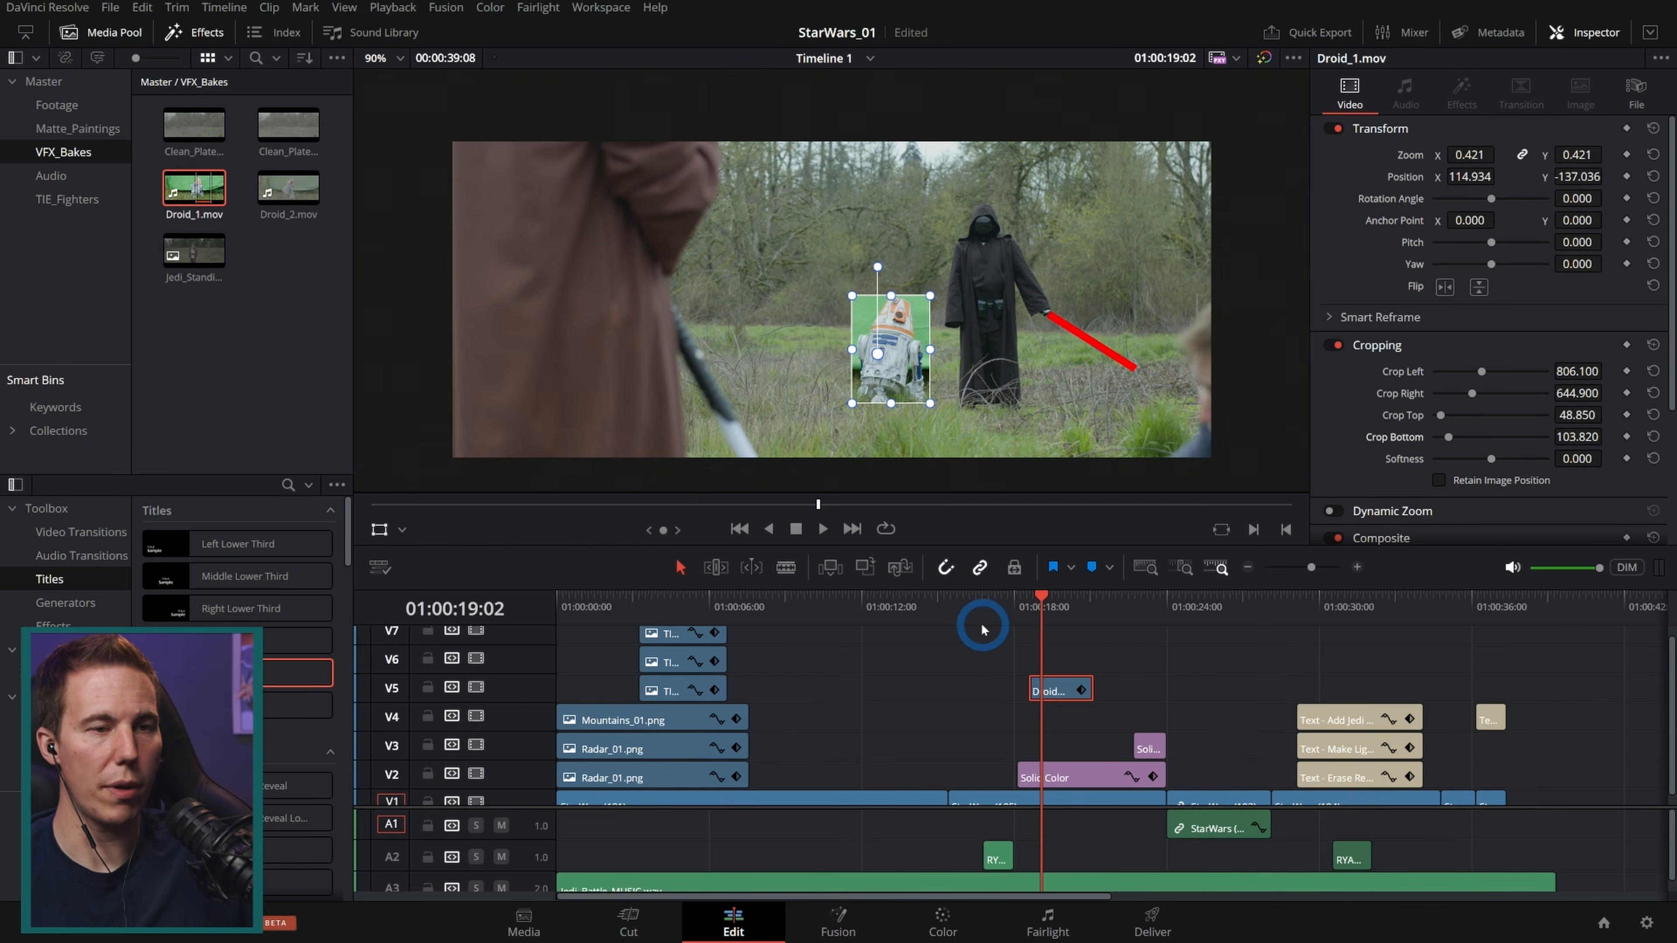
Step: Extend both ends of the Droid_1 clip on V5 and play back the shot
{"action": "left_click_drag", "start_coordinate": [1025, 688], "coordinate": [946, 693]}
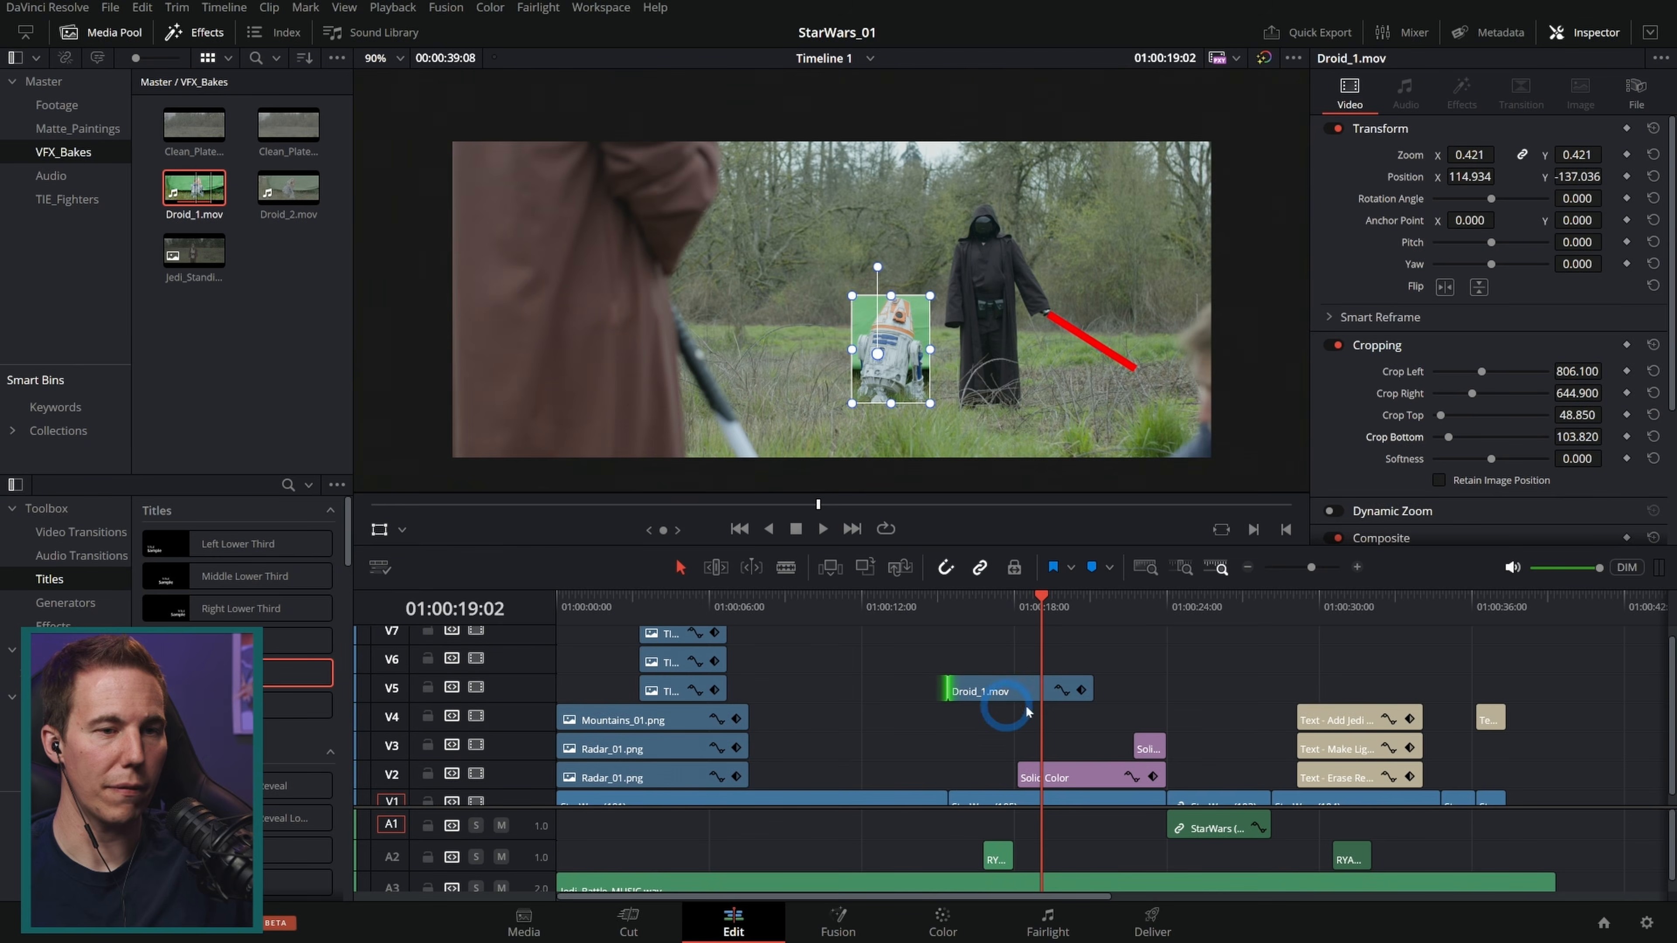
{"action": "left_click_drag", "start_coordinate": [1091, 685], "coordinate": [1170, 688]}
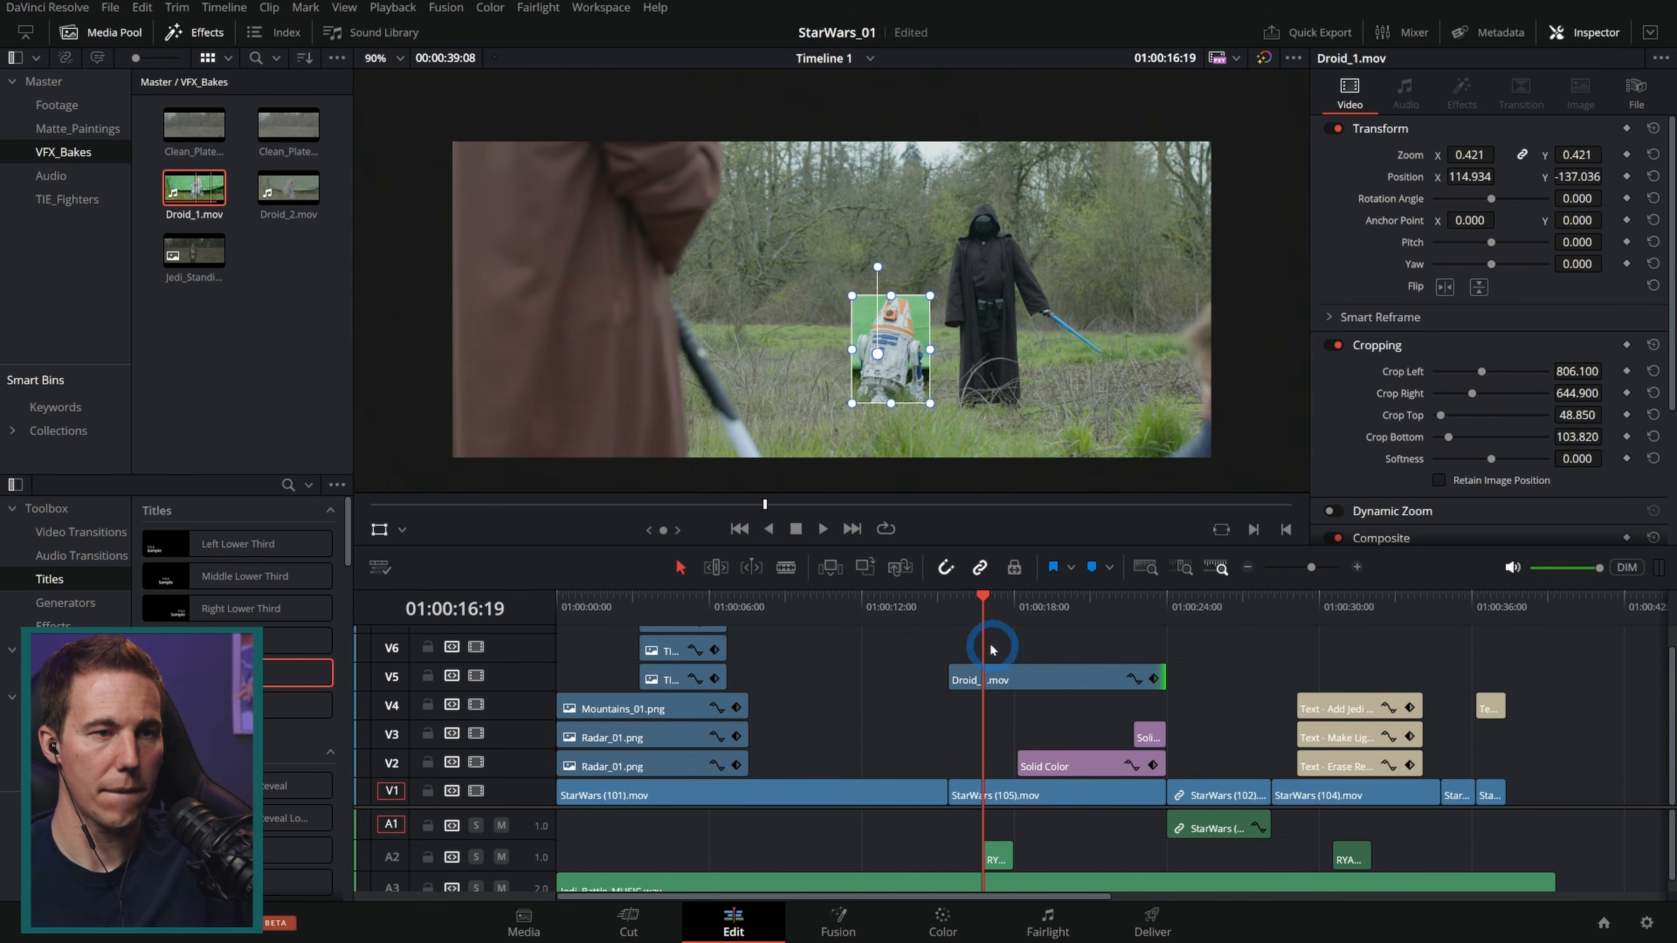
{"action": "left_click", "coordinate": [944, 607]}
{"action": "key", "text": "space"}
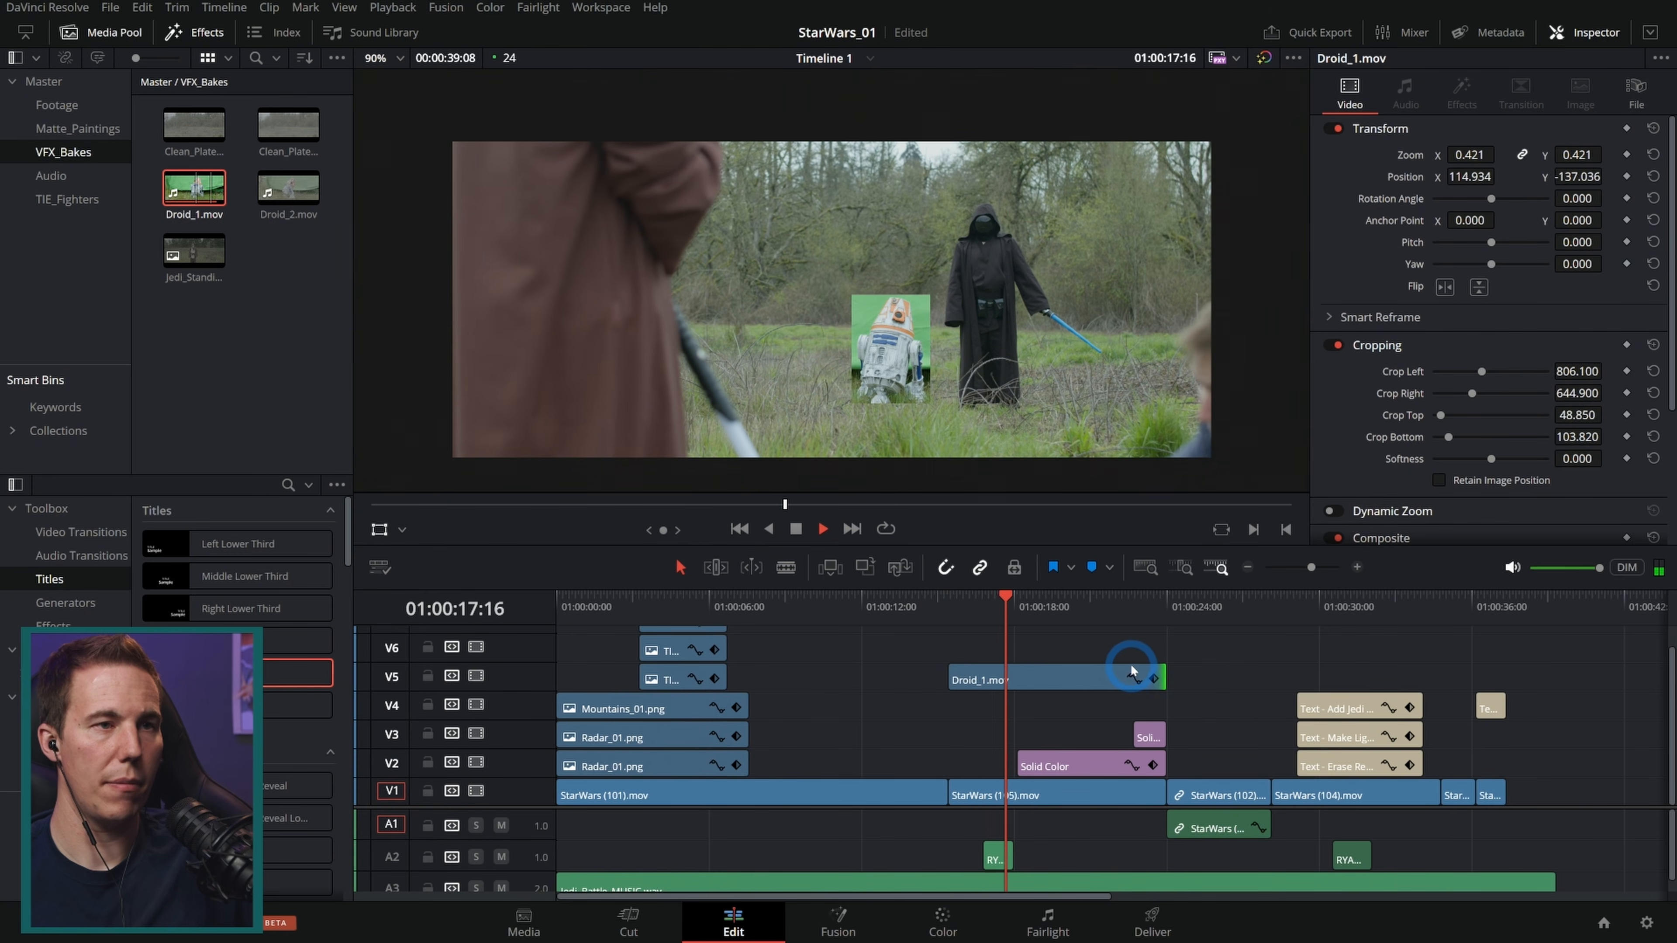
{"action": "key", "text": "space"}
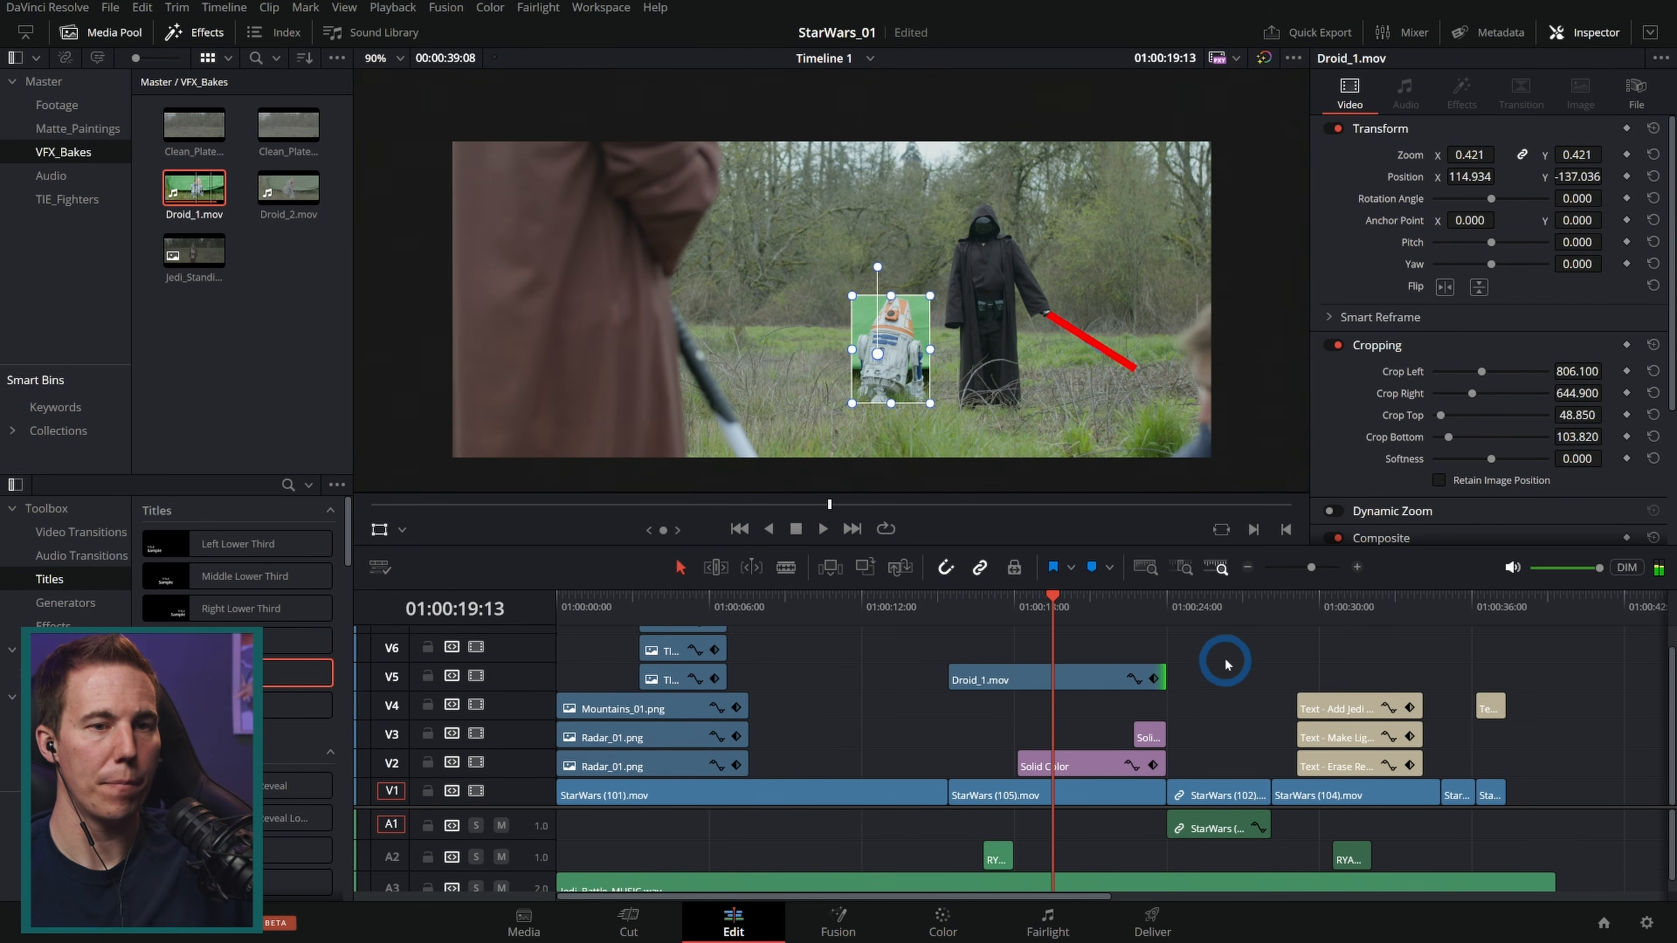
Step: Mark in and out points on Droid_2.mov and place it on V3 under the Add Lightsabers title near 00:36
{"action": "left_click", "coordinate": [1251, 609]}
{"action": "left_click_drag", "start_coordinate": [1253, 615], "coordinate": [1486, 636]}
{"action": "double_click", "coordinate": [287, 187]}
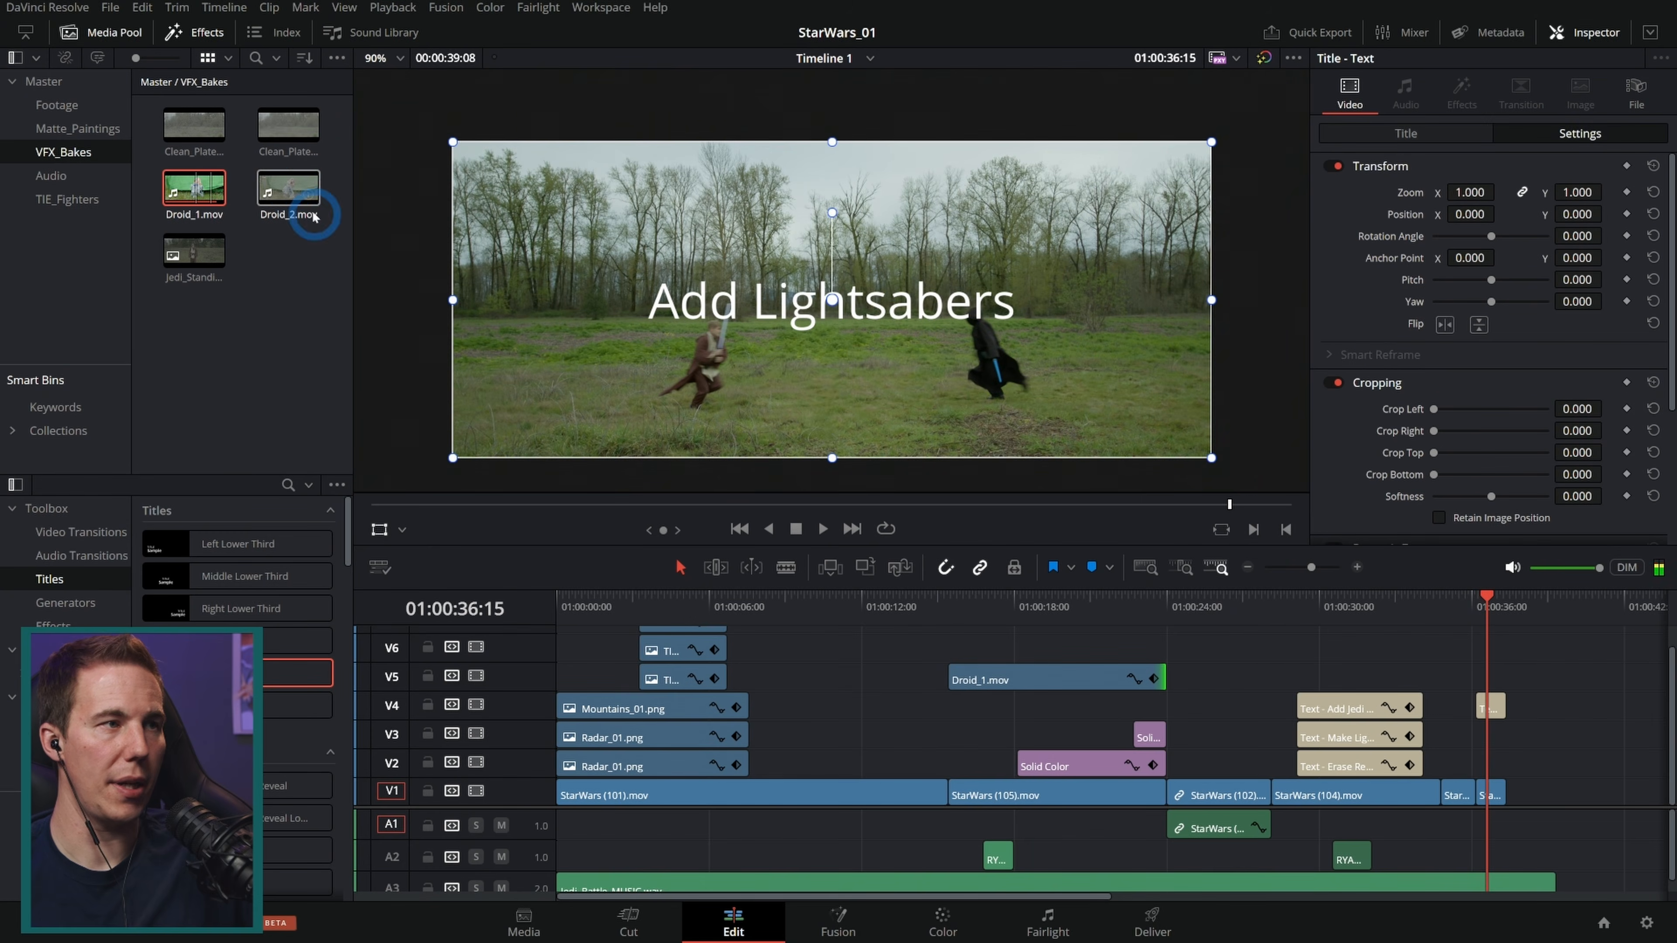
{"action": "left_click_drag", "start_coordinate": [799, 505], "coordinate": [1094, 506]}
{"action": "key", "text": "i"}
{"action": "key", "text": "o"}
{"action": "left_click_drag", "start_coordinate": [811, 471], "coordinate": [1495, 739]}
{"action": "left_click", "coordinate": [1495, 606]}
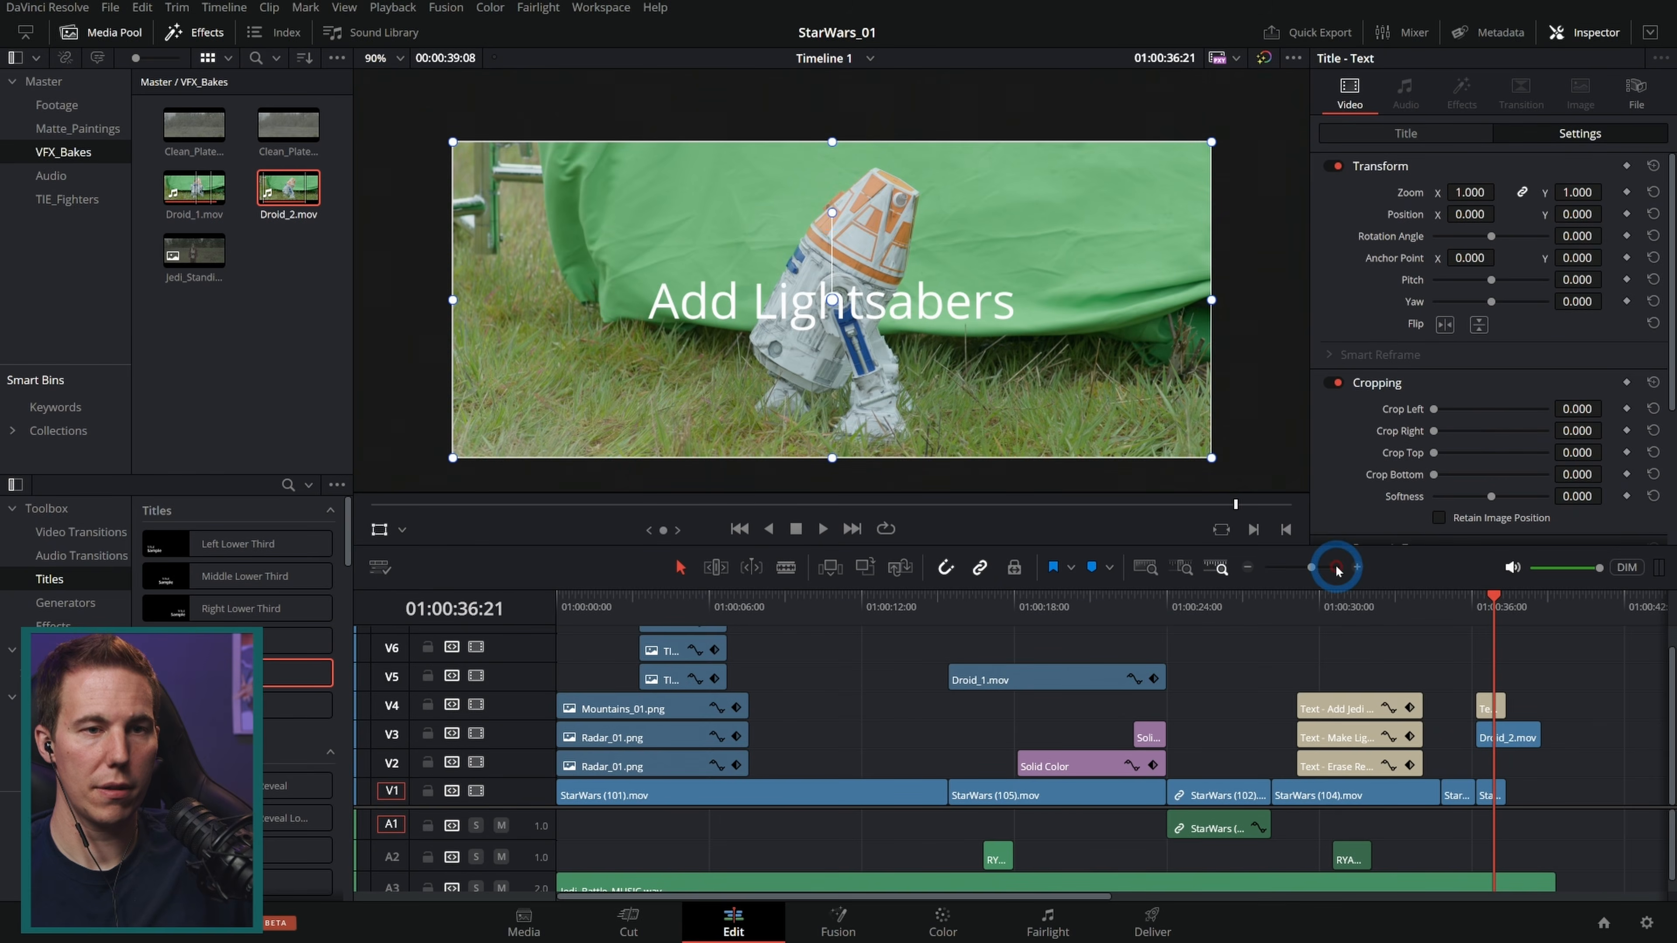
Step: Zoom into the timeline, trim Droid_2's end to match the shot, play it back and select the clip
{"action": "left_click", "coordinate": [1355, 569]}
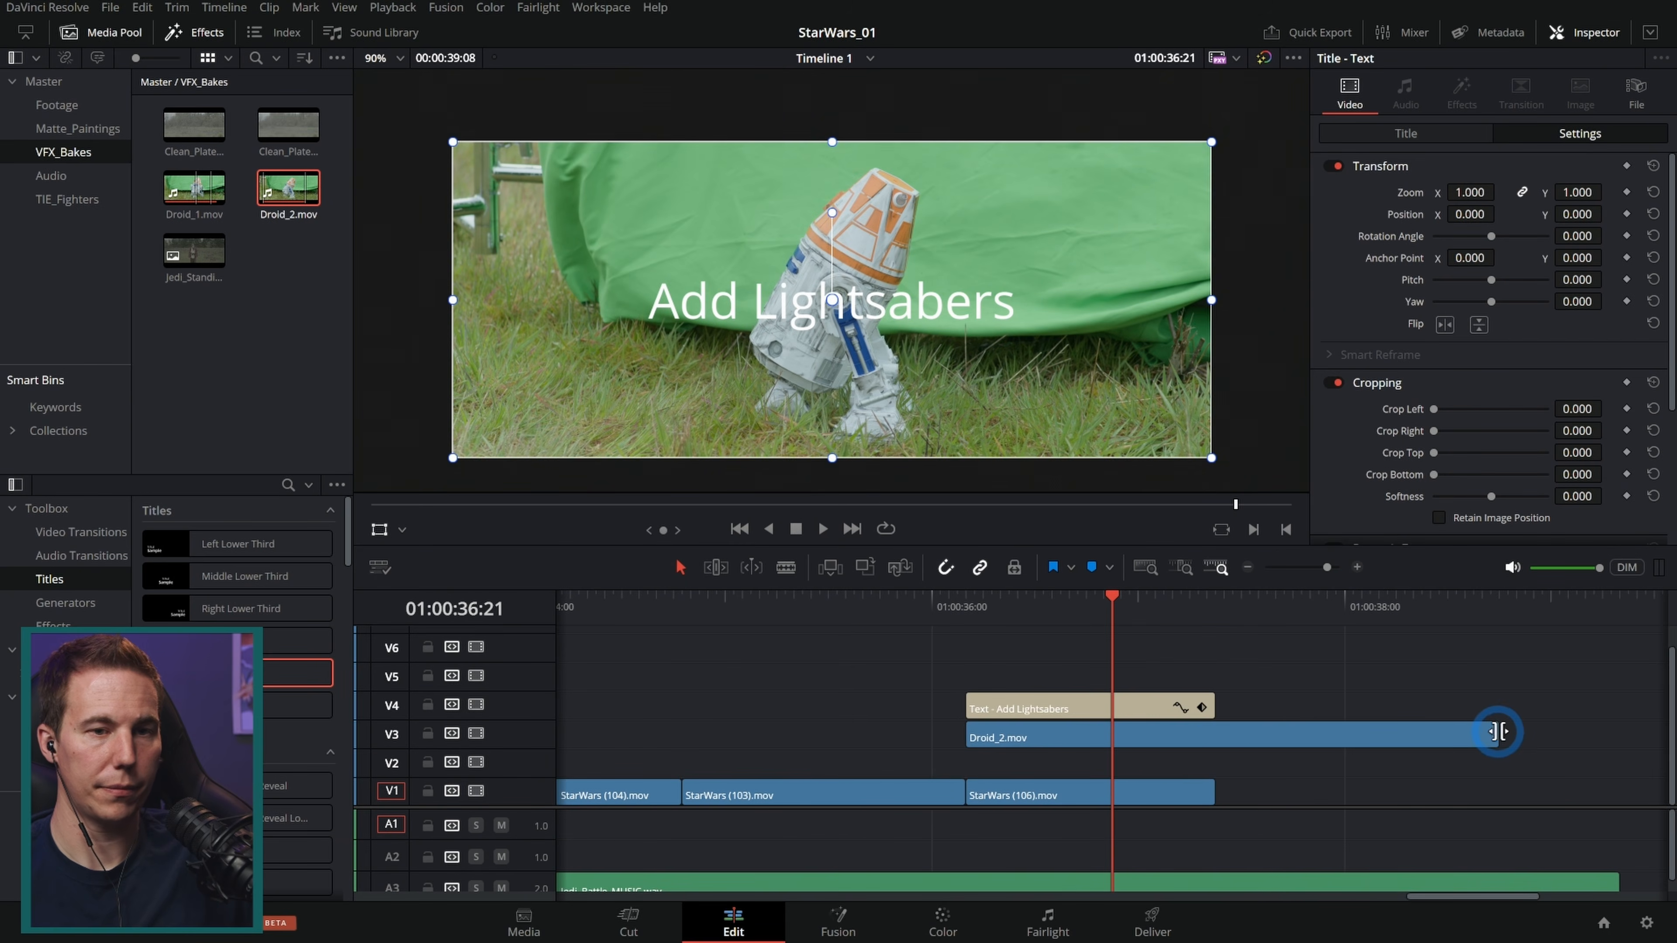
{"action": "left_click_drag", "start_coordinate": [1496, 730], "coordinate": [1217, 733]}
{"action": "left_click", "coordinate": [966, 611]}
{"action": "mouse_move", "coordinate": [966, 615]}
{"action": "left_mouse_down"}
{"action": "mouse_move", "coordinate": [1044, 611]}
{"action": "mouse_move", "coordinate": [947, 611]}
{"action": "left_mouse_up"}
{"action": "key", "text": "space"}
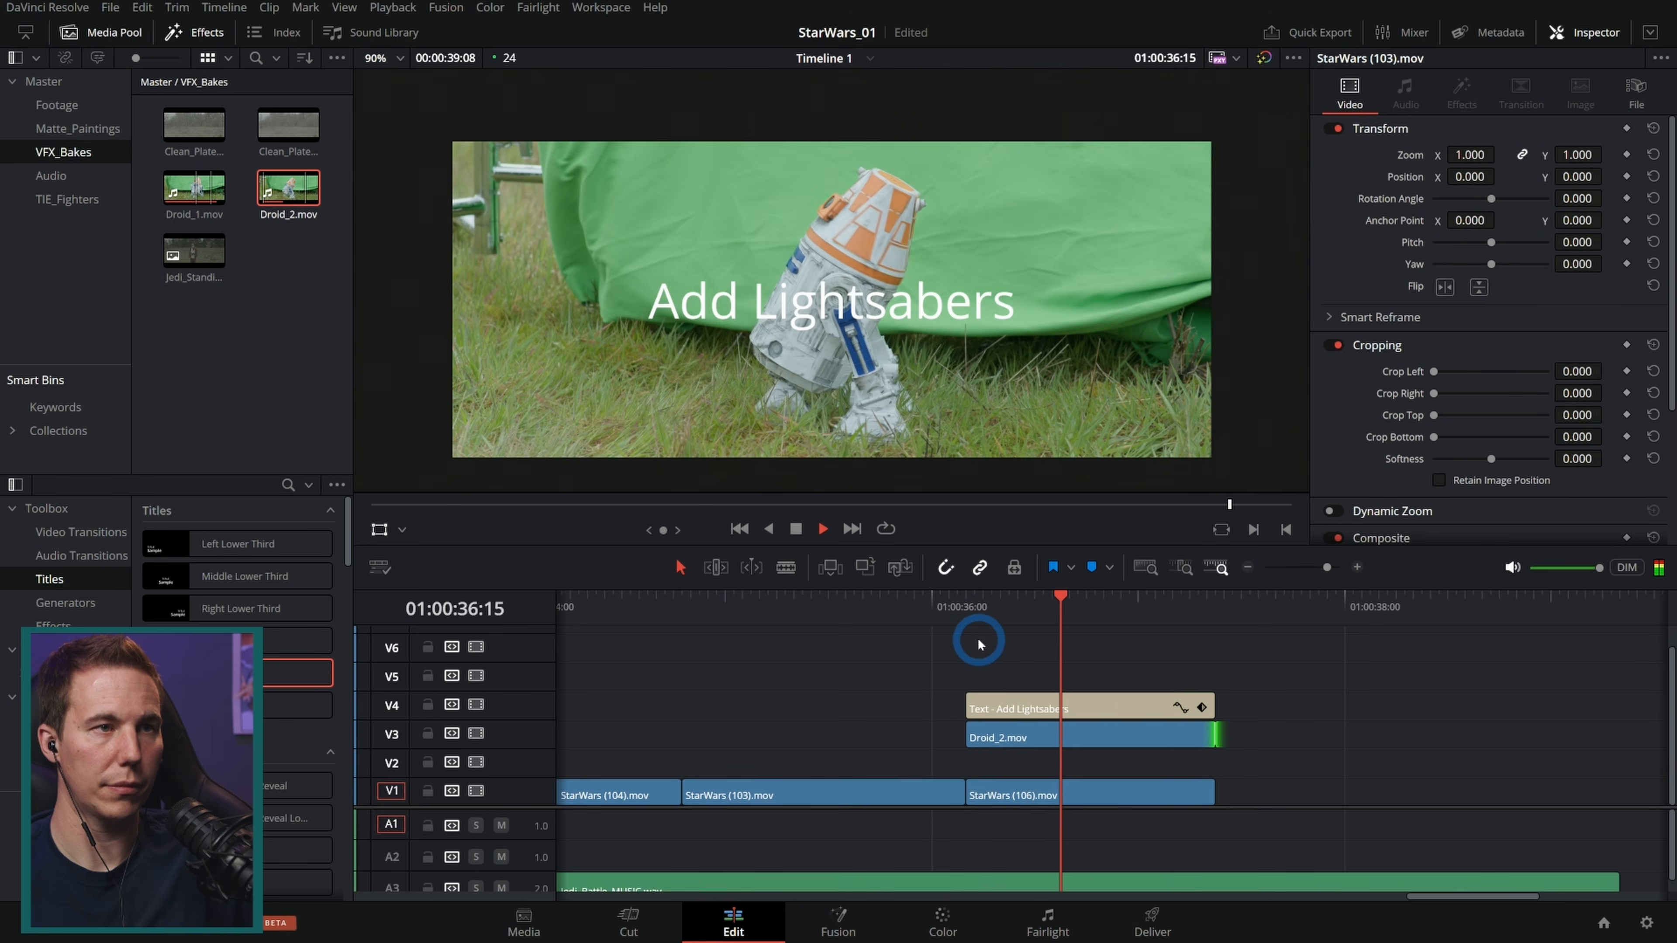
{"action": "left_click", "coordinate": [1070, 605]}
{"action": "left_click", "coordinate": [1116, 746]}
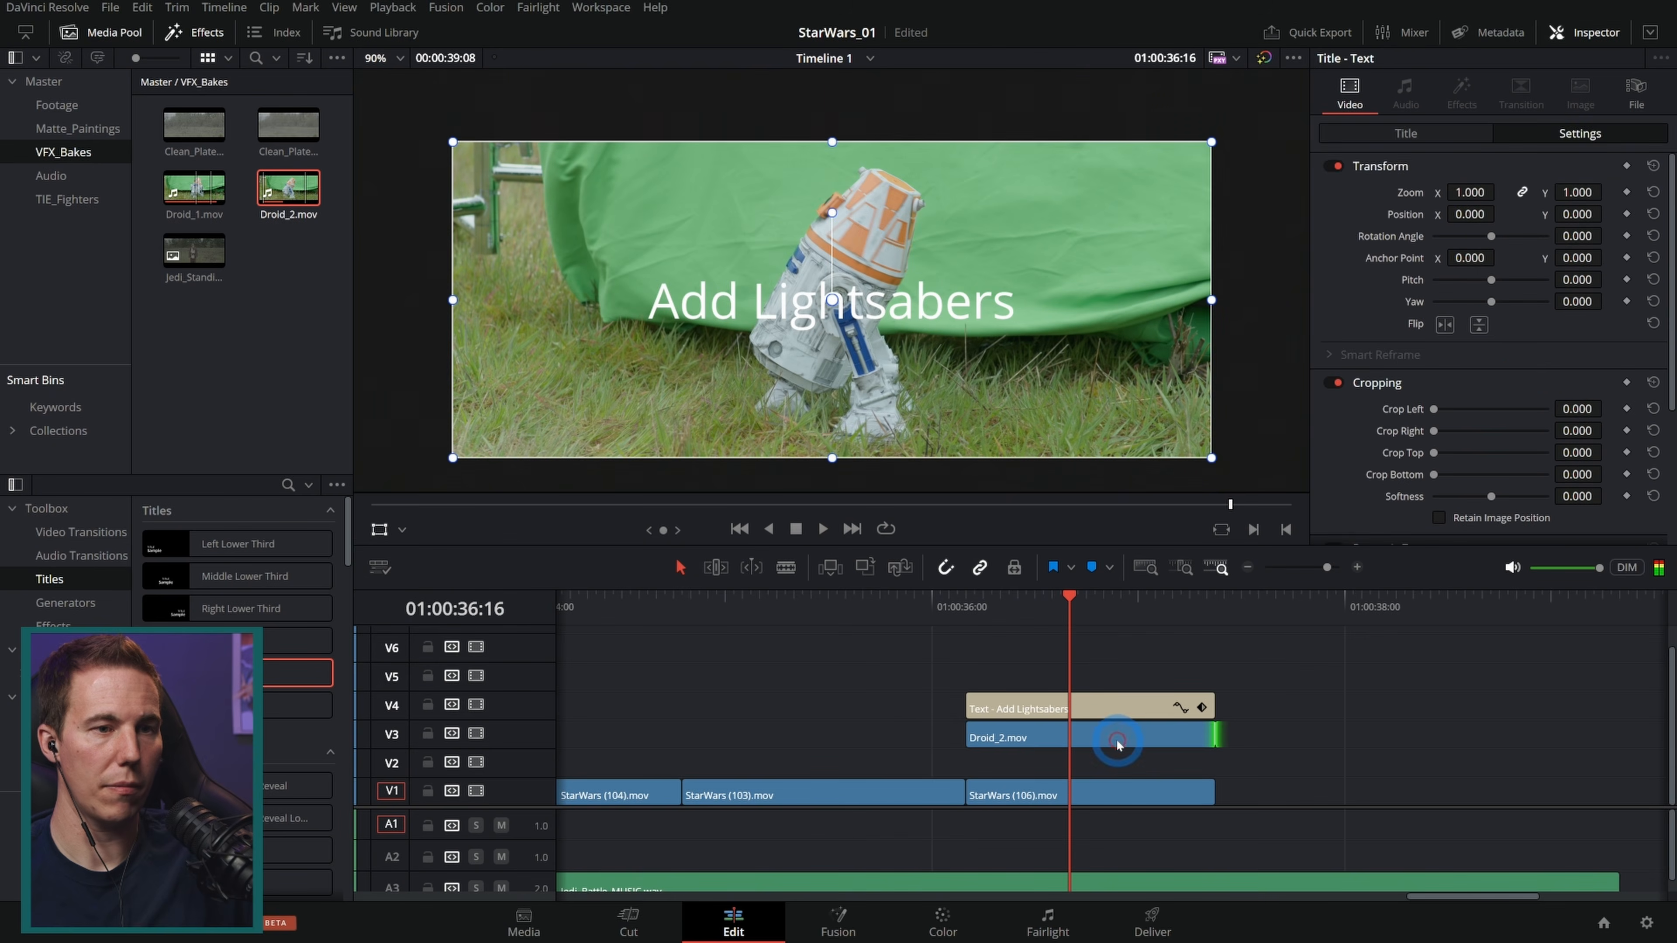
Step: Crop Droid_2 to Left 747.5, Right 703.5, Top 61.07, Bottom 73.28 and scale it to 0.221 beside the Sith
{"action": "left_click", "coordinate": [1494, 376]}
{"action": "left_click_drag", "start_coordinate": [1444, 379], "coordinate": [1474, 393]}
{"action": "left_click_drag", "start_coordinate": [1434, 436], "coordinate": [1443, 417]}
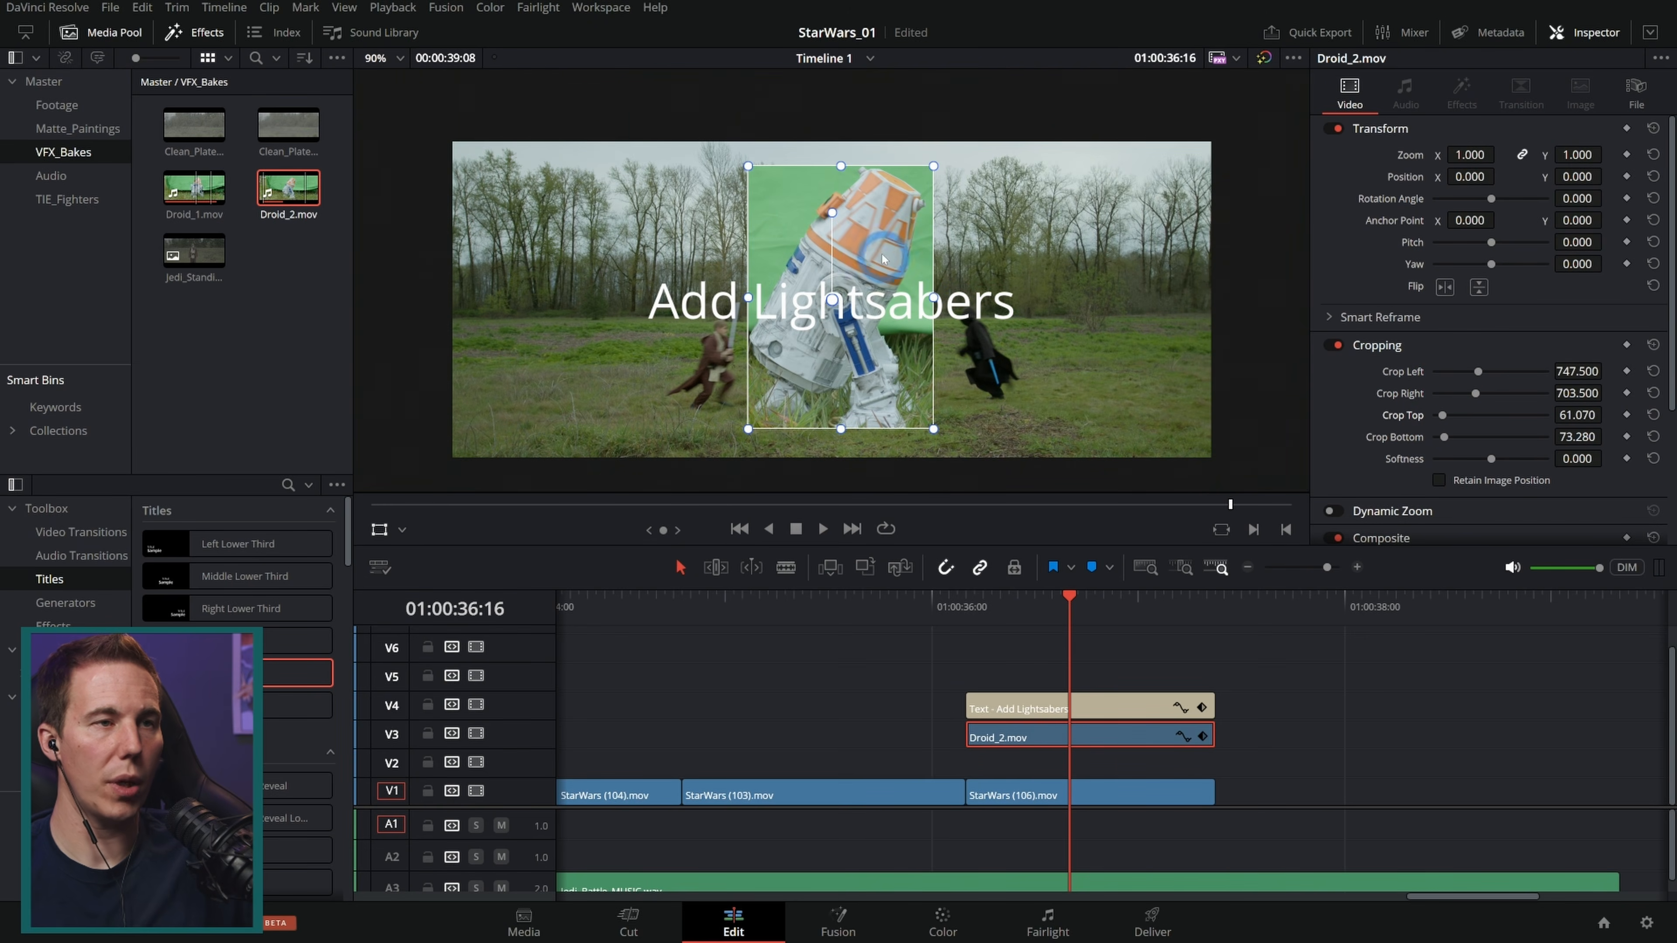
{"action": "left_click_drag", "start_coordinate": [934, 168], "coordinate": [1070, 342]}
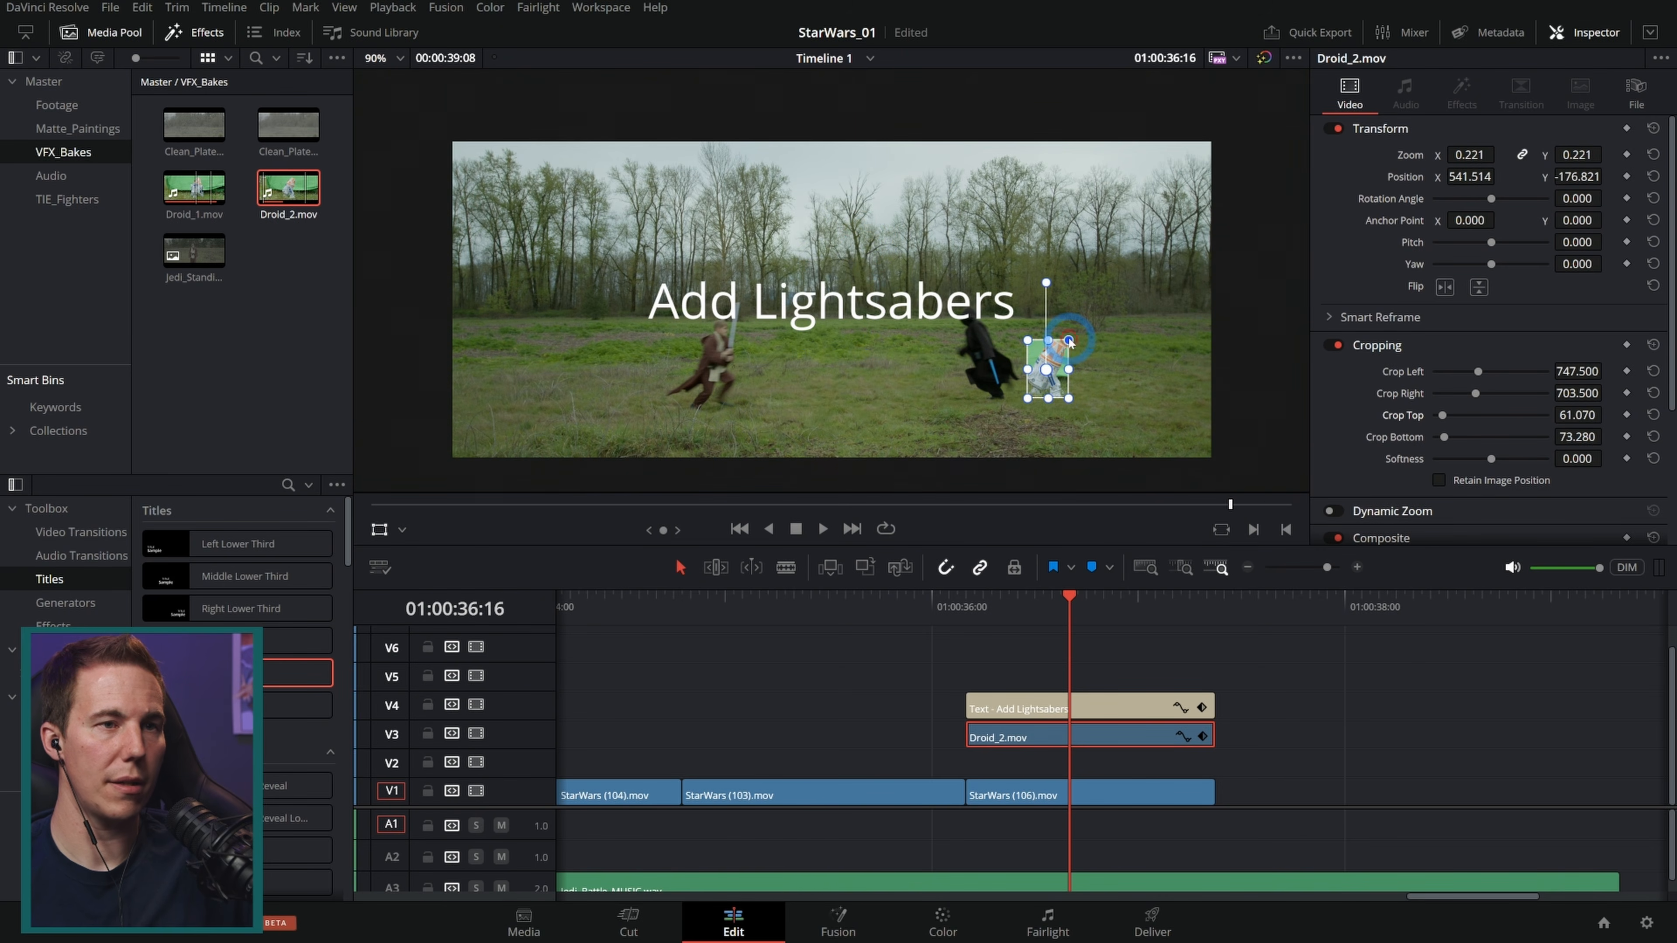
{"action": "left_click_drag", "start_coordinate": [1055, 372], "coordinate": [1053, 369]}
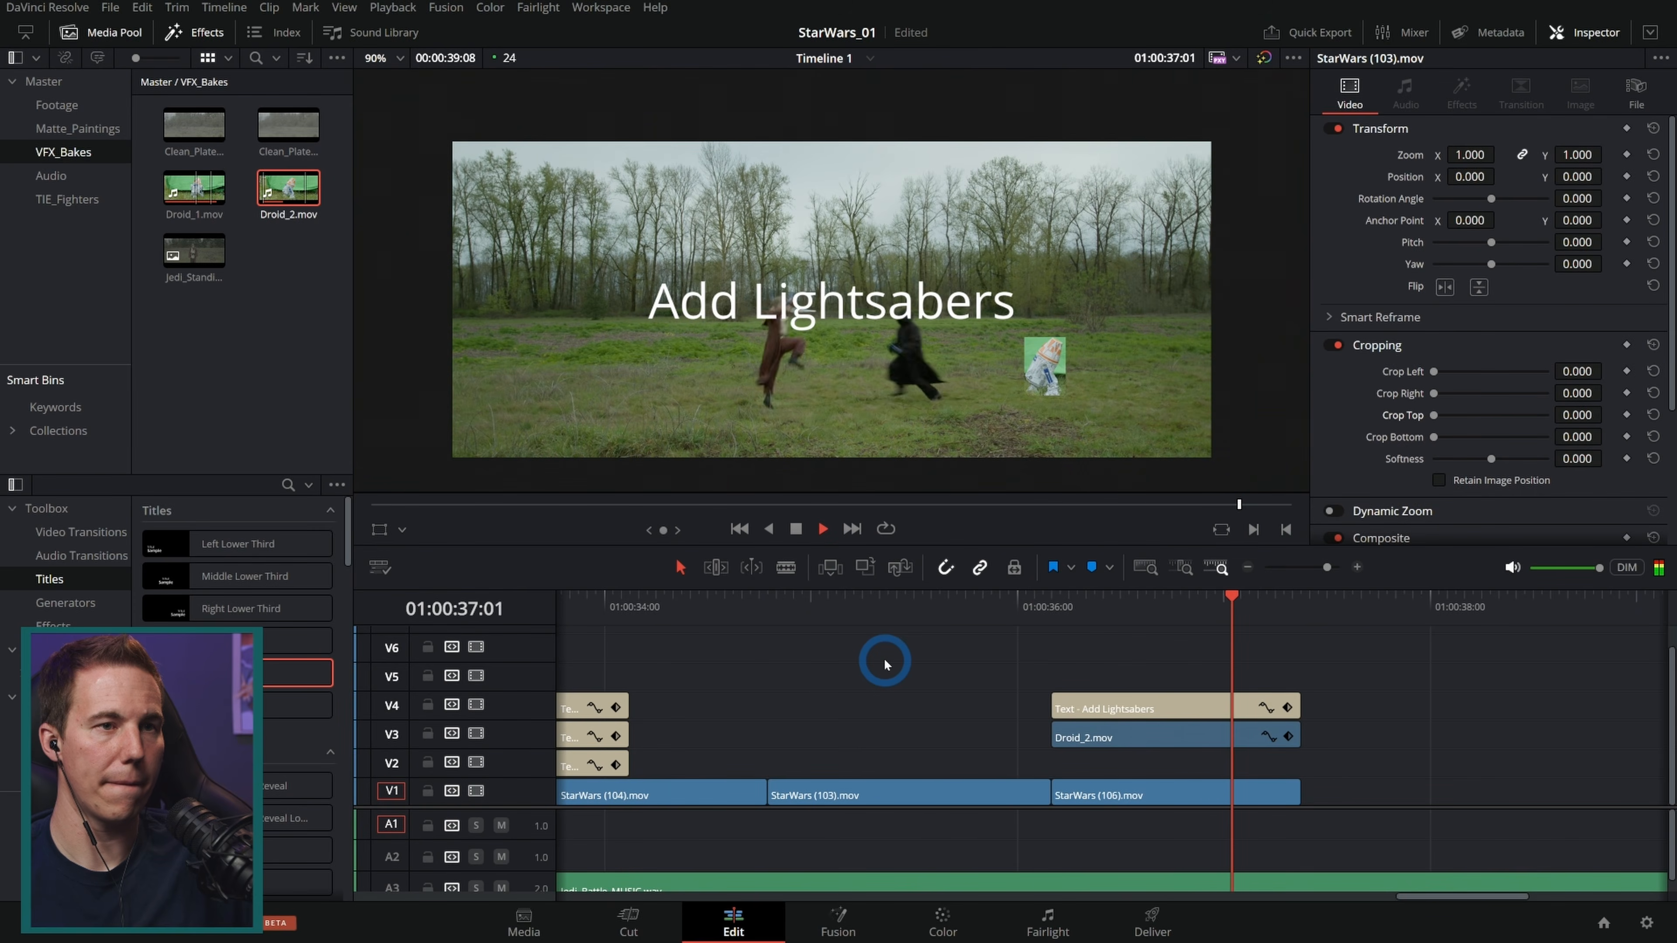
Step: Move Droid_2 further right in the frame to Position X 709.494
{"action": "left_click_drag", "start_coordinate": [1178, 609], "coordinate": [1060, 604]}
{"action": "left_click", "coordinate": [1057, 368]}
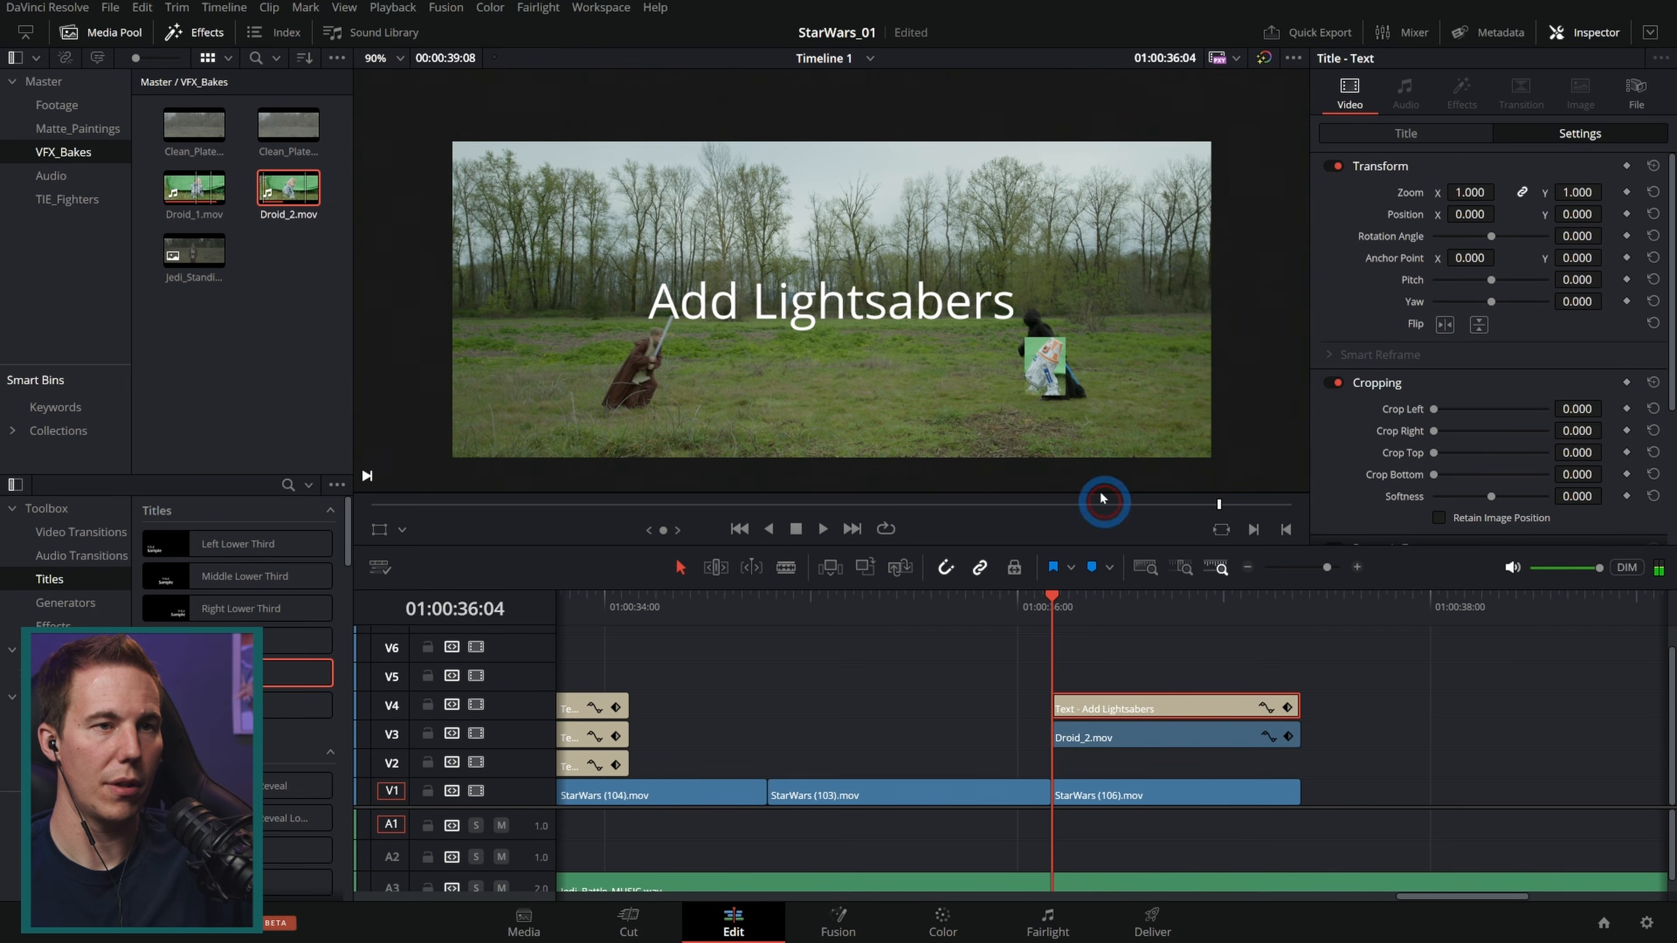
{"action": "left_click", "coordinate": [1128, 740]}
{"action": "left_click", "coordinate": [1046, 382]}
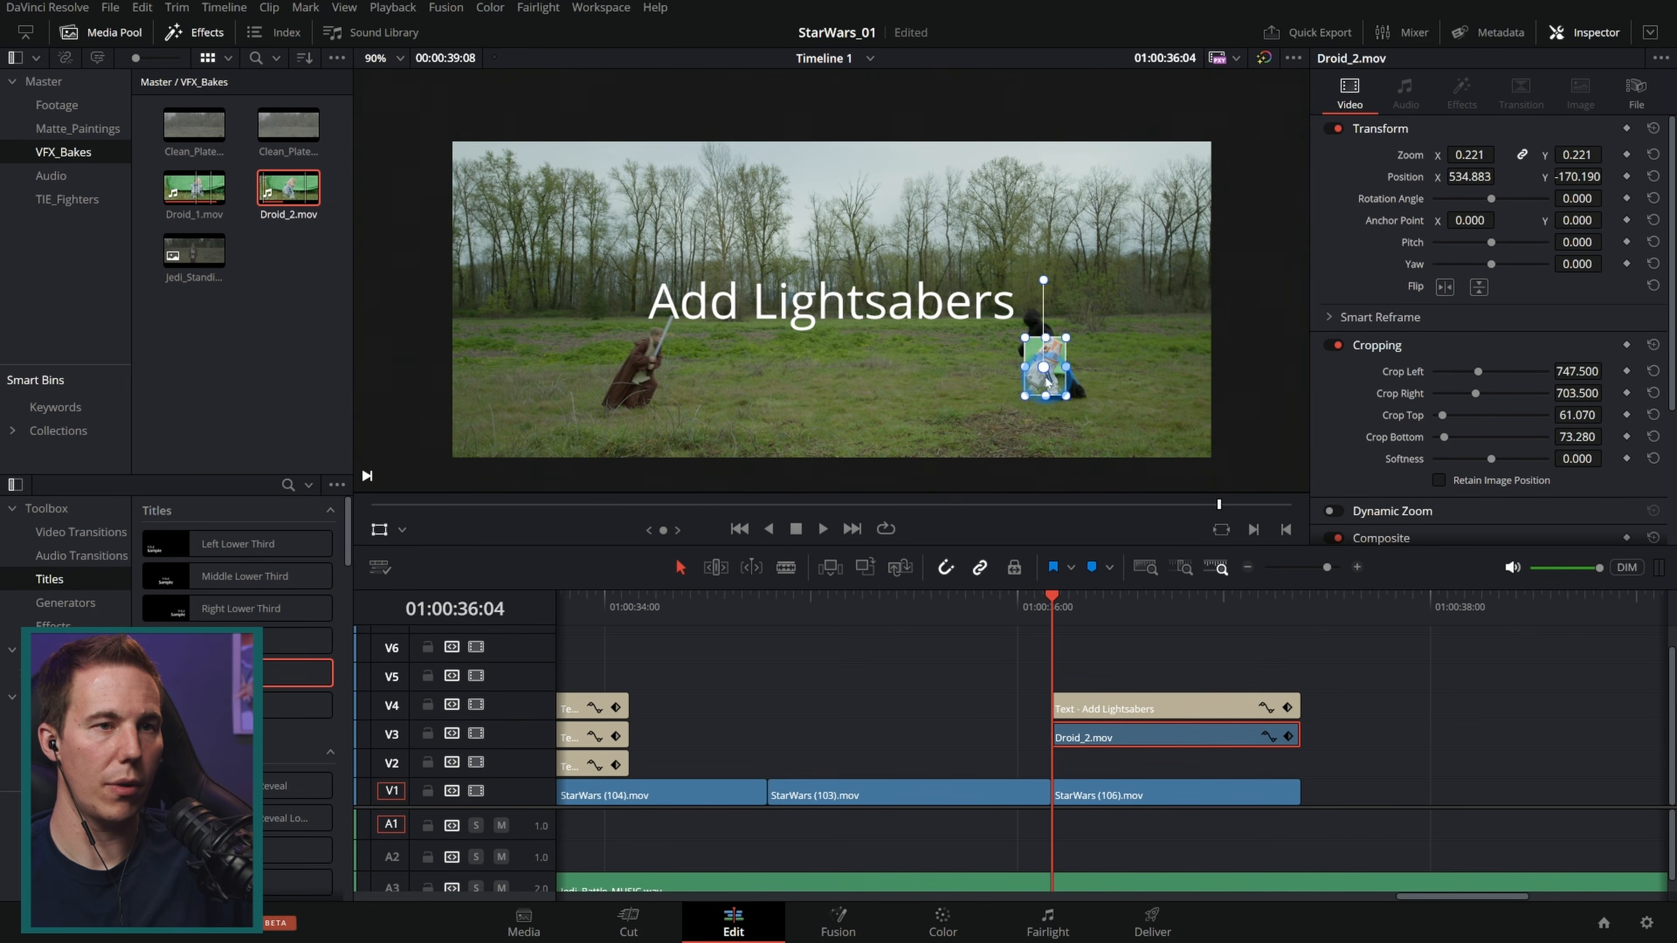
{"action": "left_click_drag", "start_coordinate": [1059, 384], "coordinate": [1121, 387]}
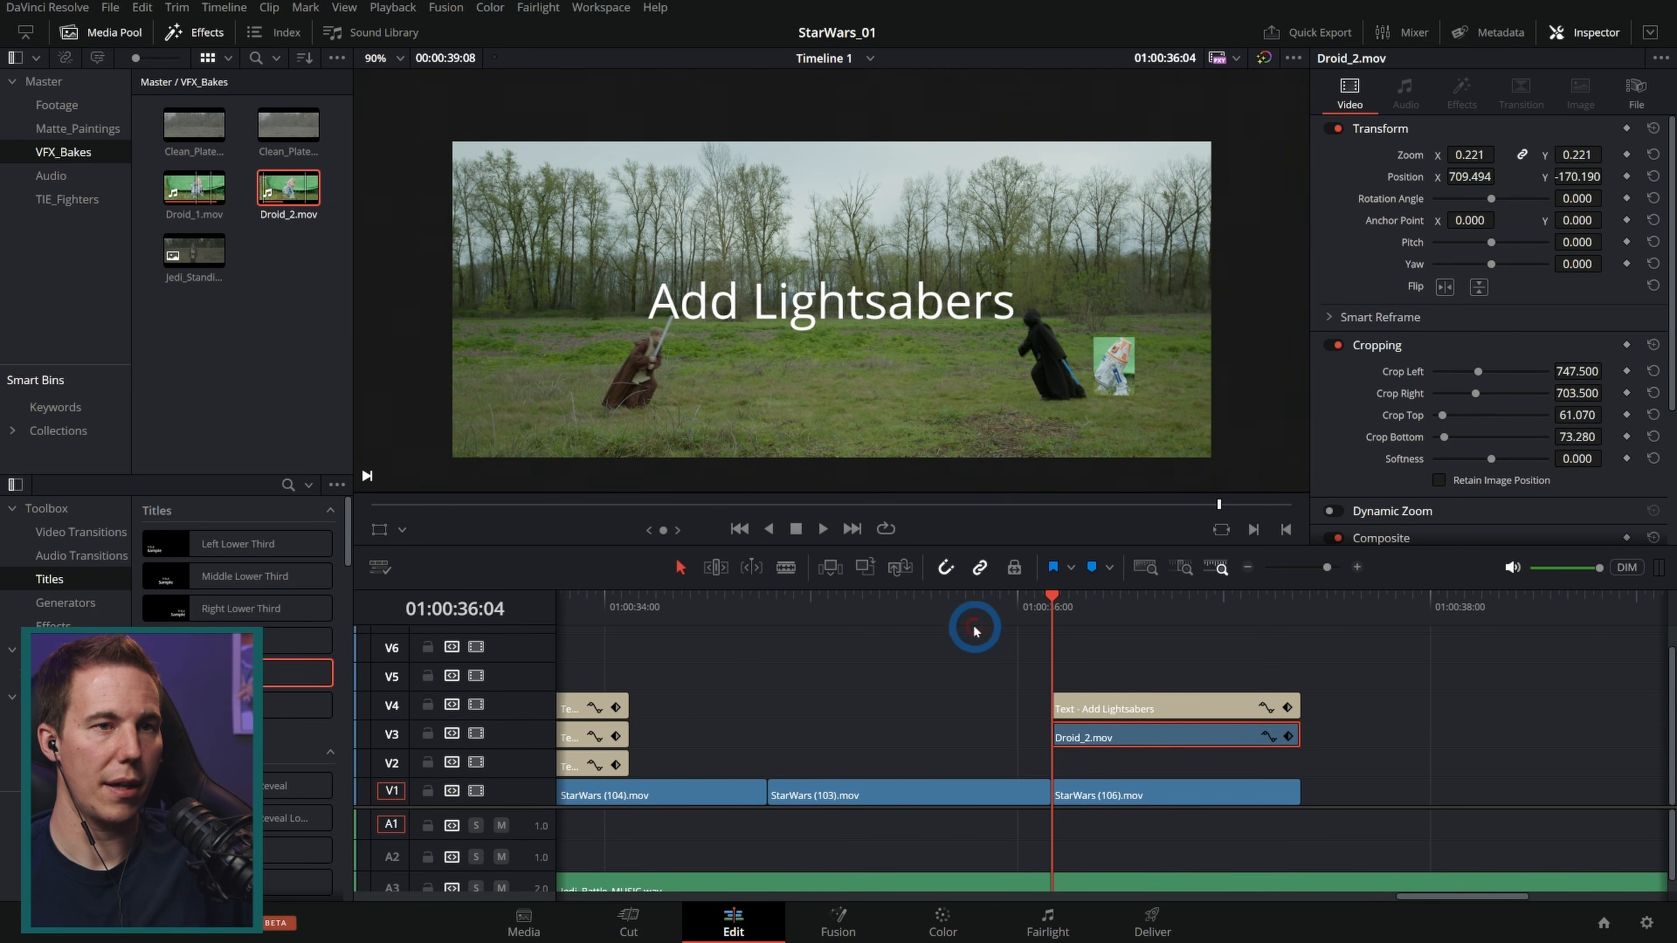
Step: Play back the lightsaber shot with the droid inserted
{"action": "left_click_drag", "start_coordinate": [1024, 615], "coordinate": [1050, 608]}
{"action": "key", "text": "space"}
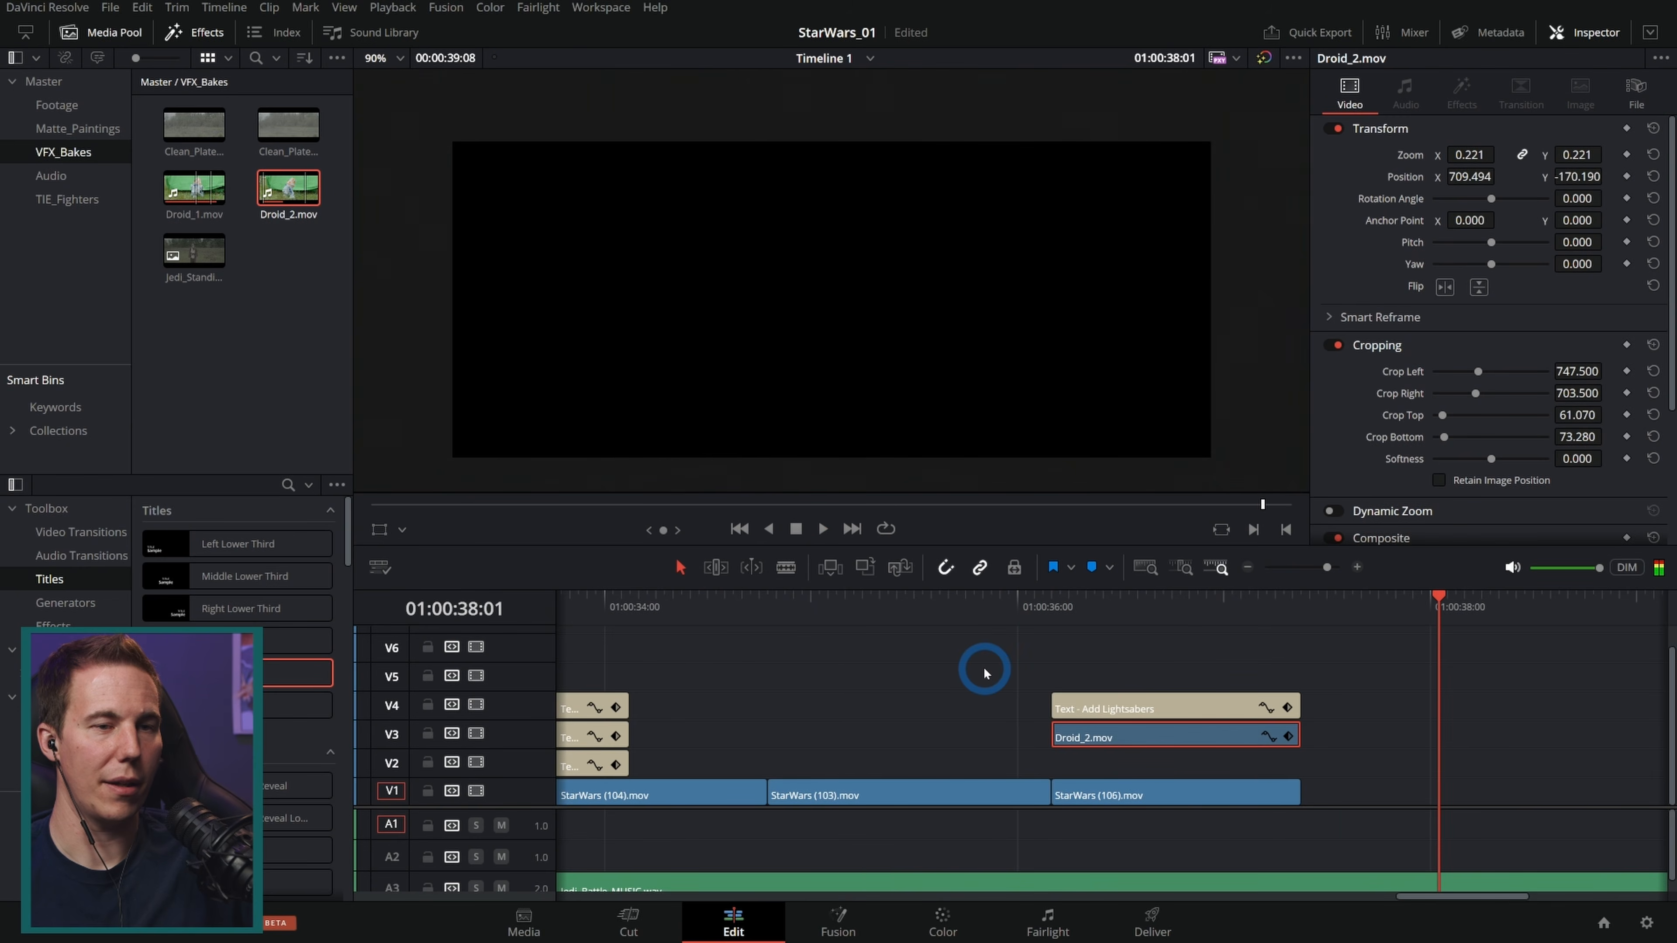
{"action": "left_click", "coordinate": [1086, 598]}
{"action": "left_click_drag", "start_coordinate": [1086, 601], "coordinate": [1165, 667]}
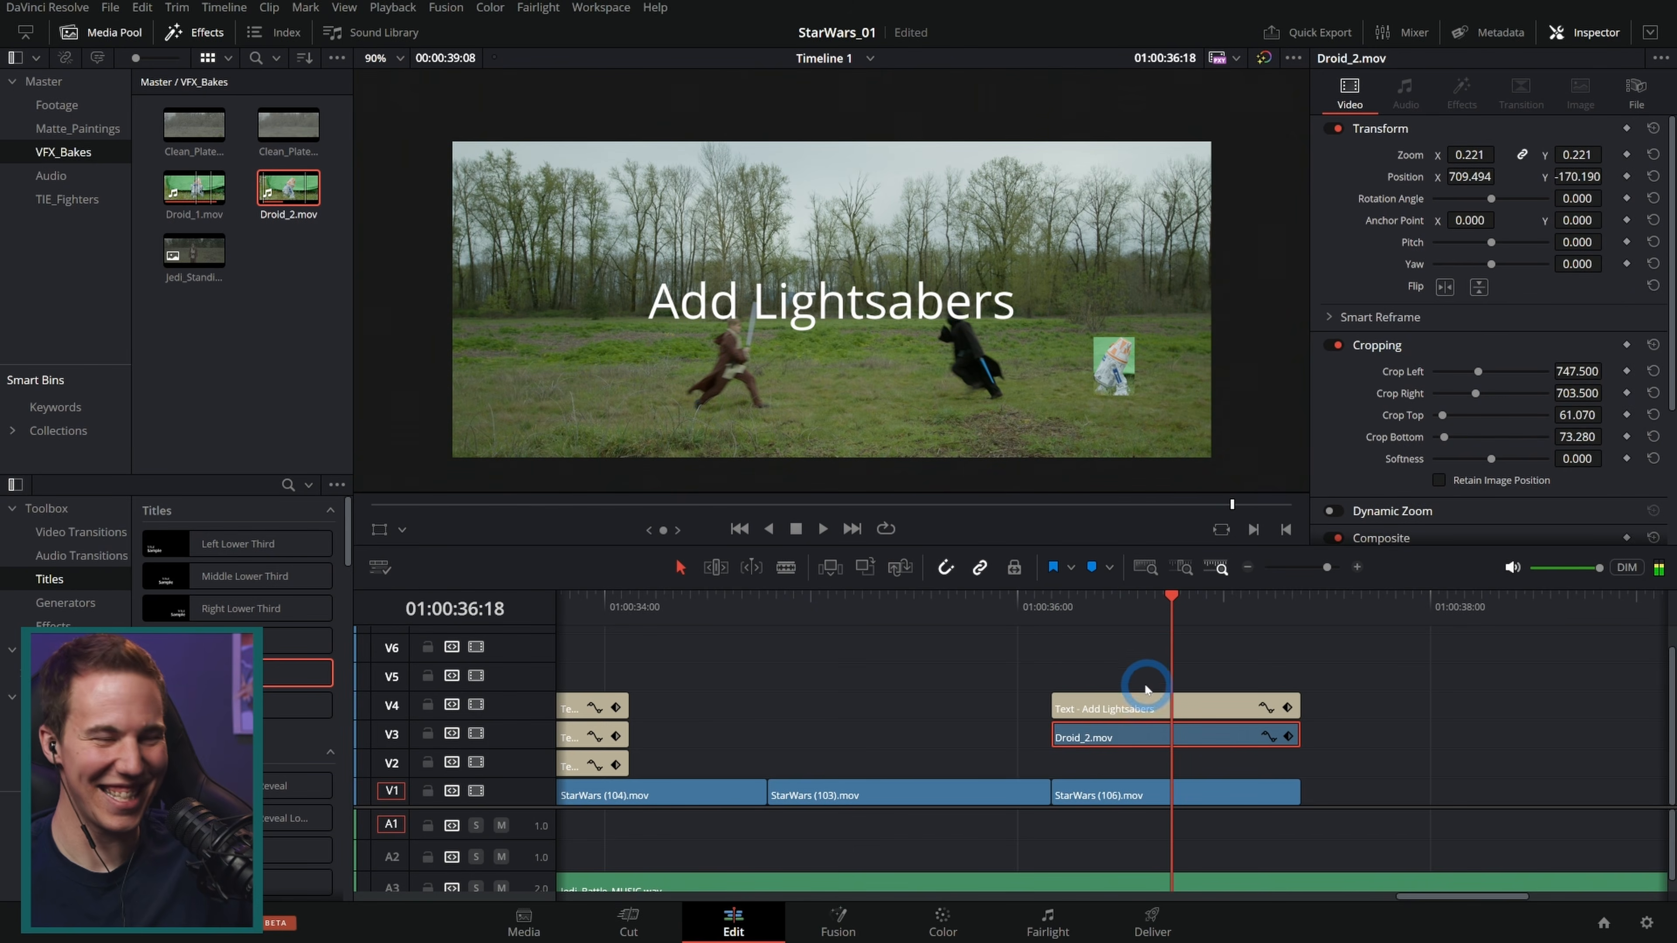
Step: Fit the whole timeline into view, select the StarWars (101).mov clip and move the playhead to about 5 seconds
{"action": "key", "text": "shift+z"}
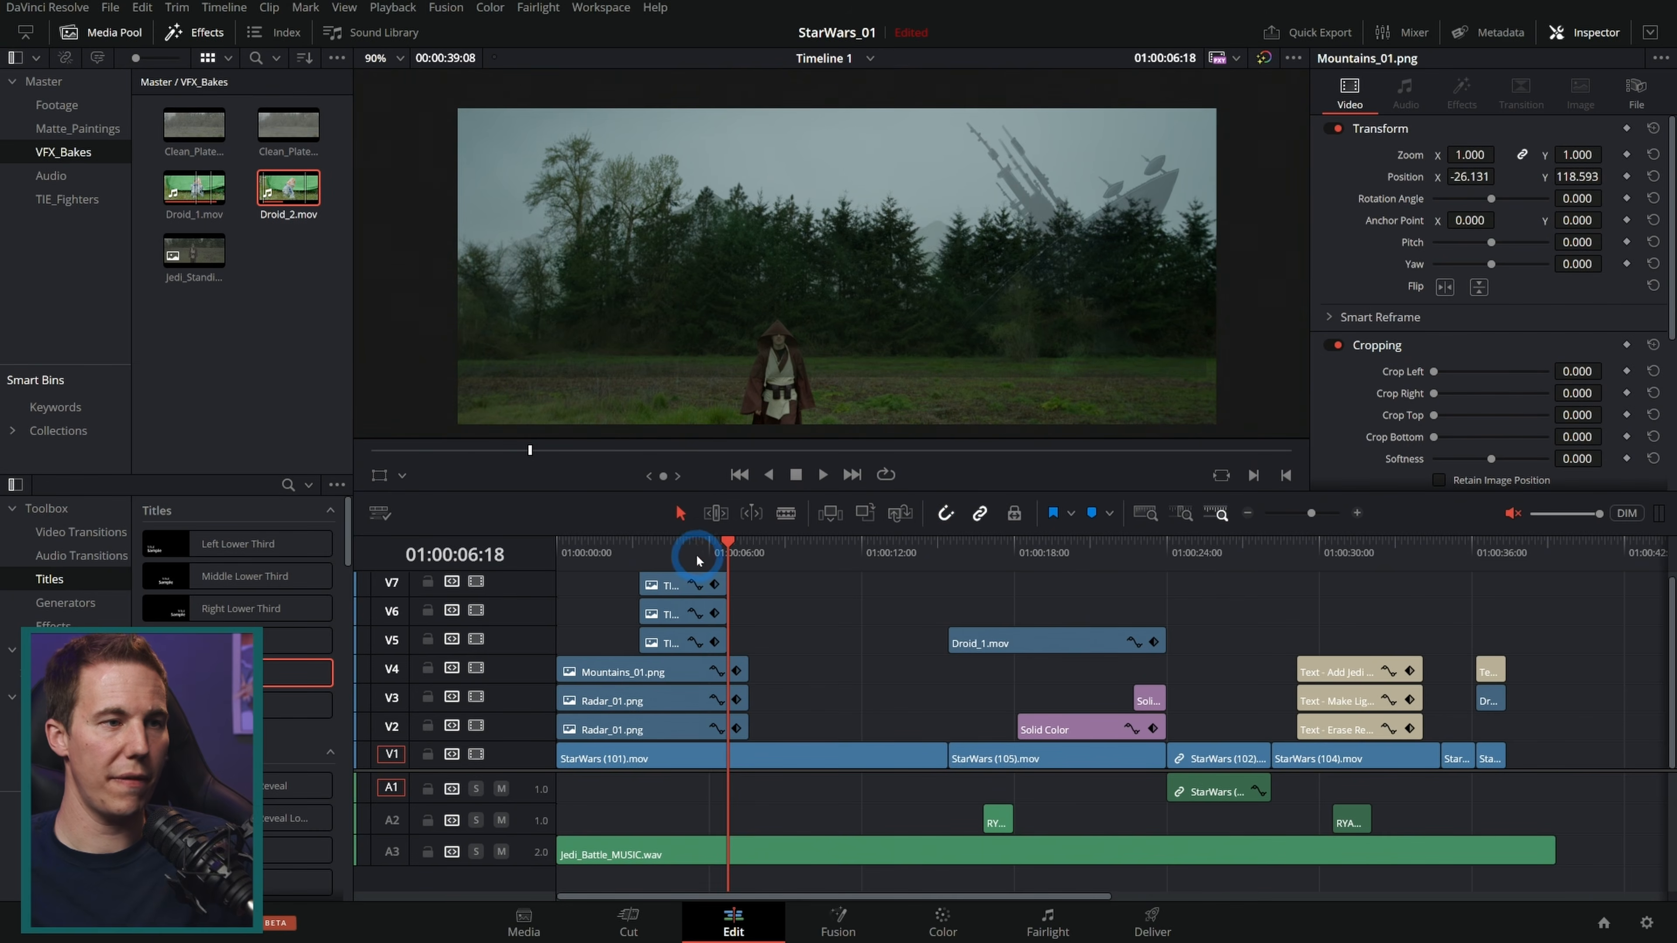
{"action": "left_click_drag", "start_coordinate": [697, 558], "coordinate": [648, 560]}
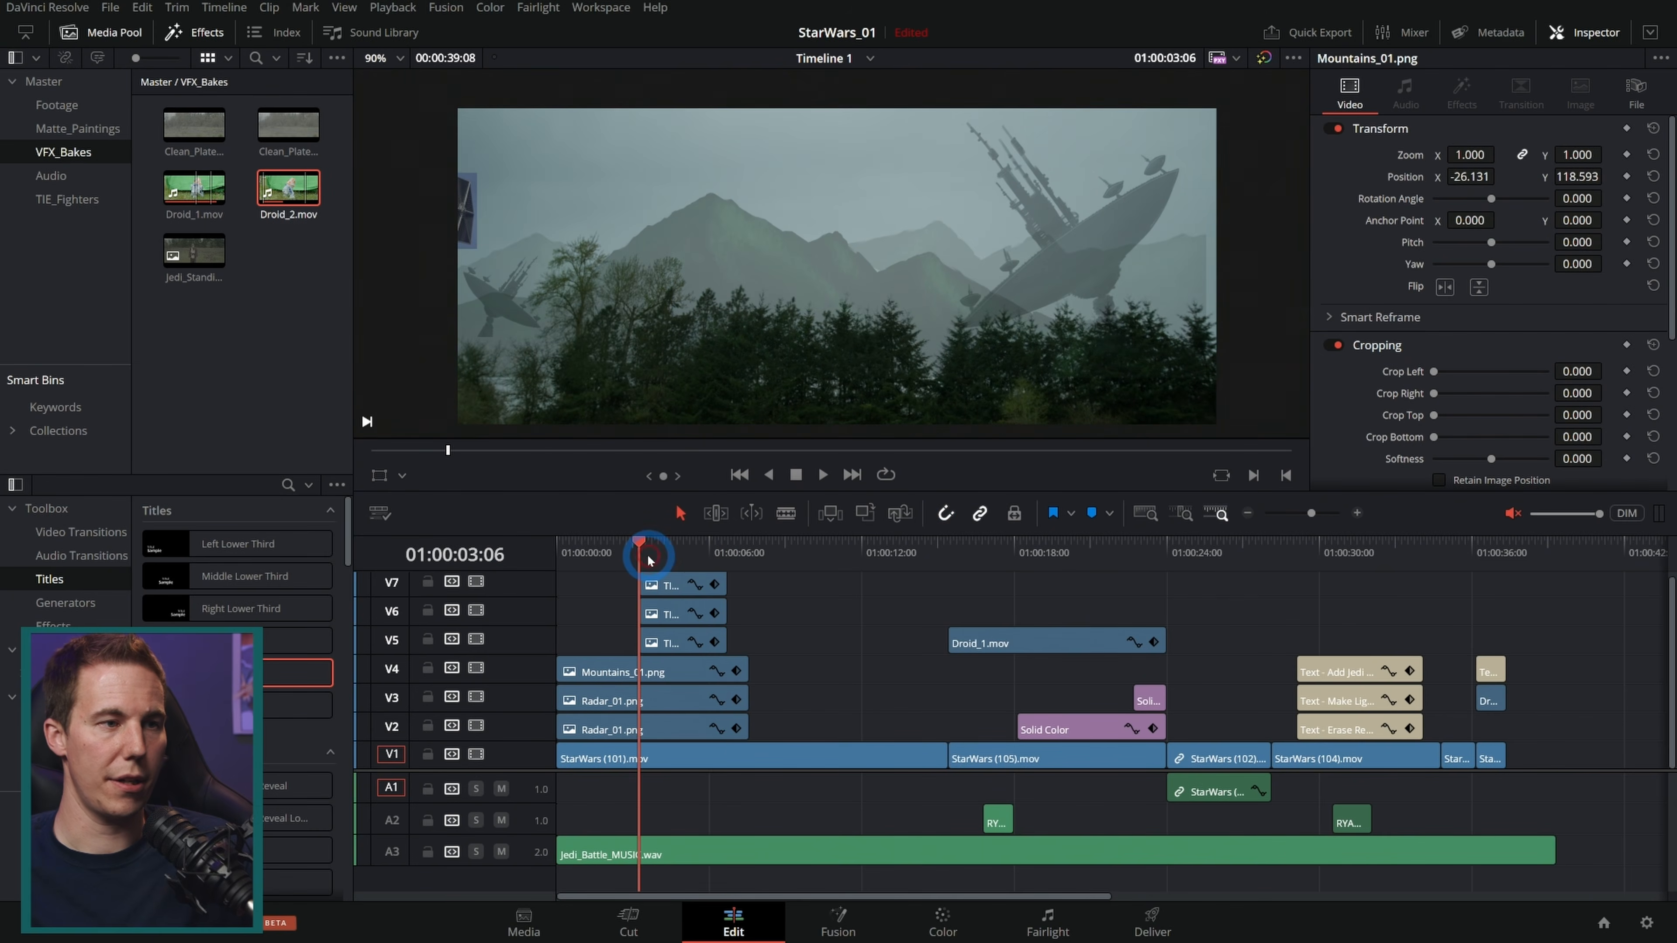
{"action": "left_click", "coordinate": [845, 712]}
{"action": "left_click", "coordinate": [724, 756]}
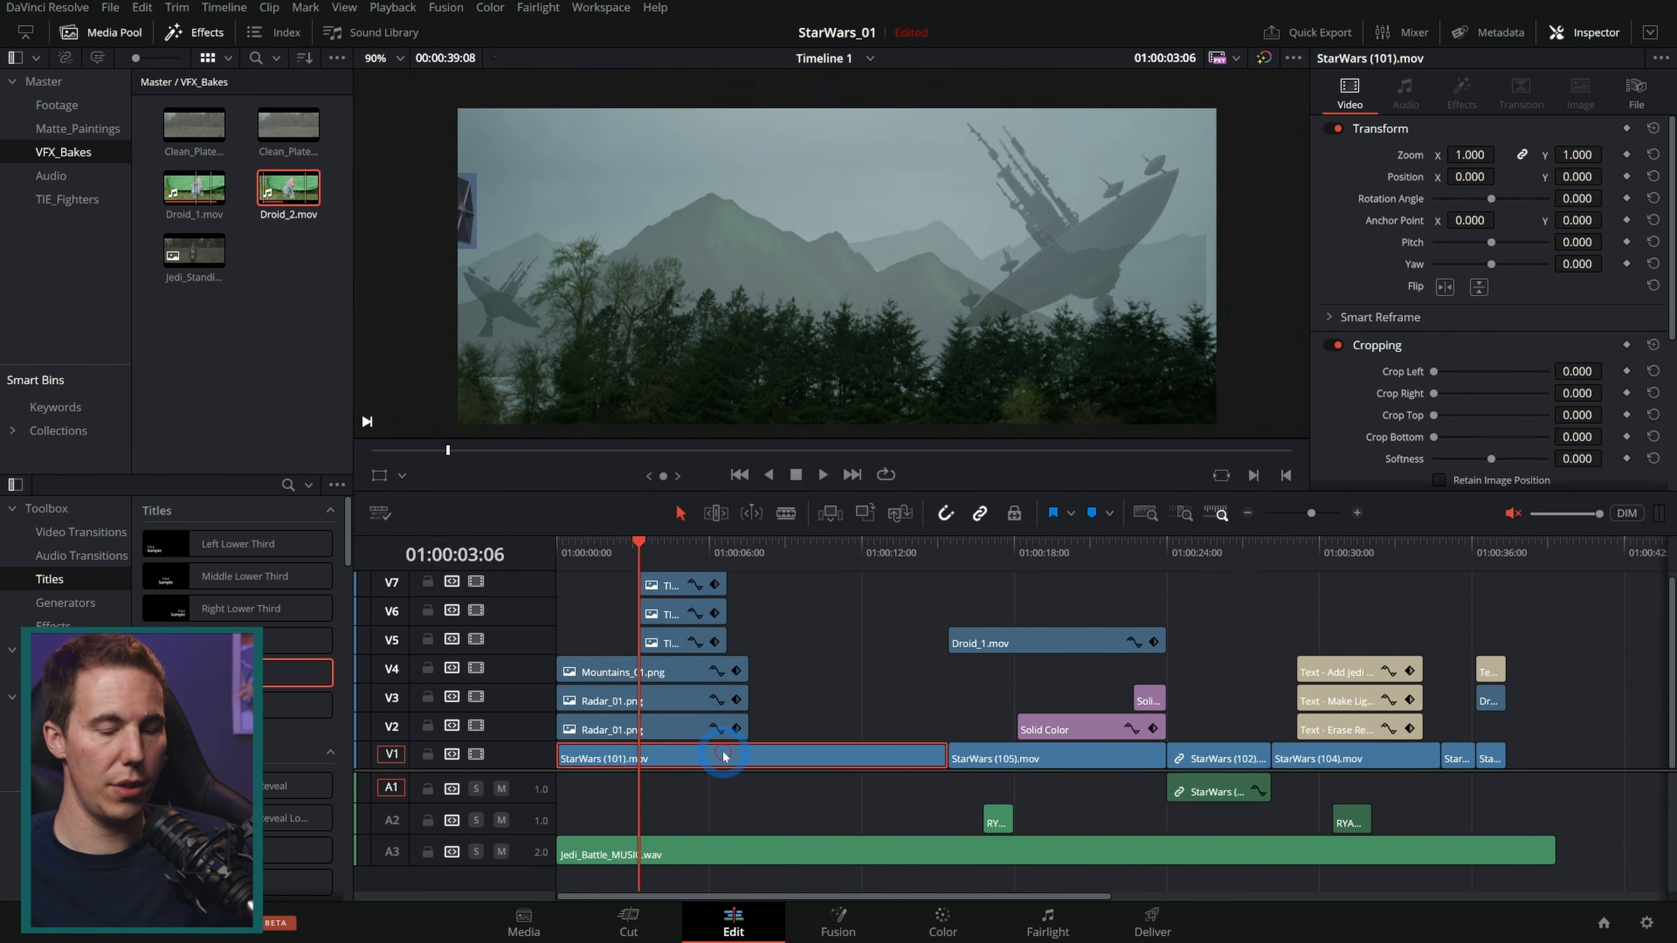
{"action": "left_click", "coordinate": [734, 563]}
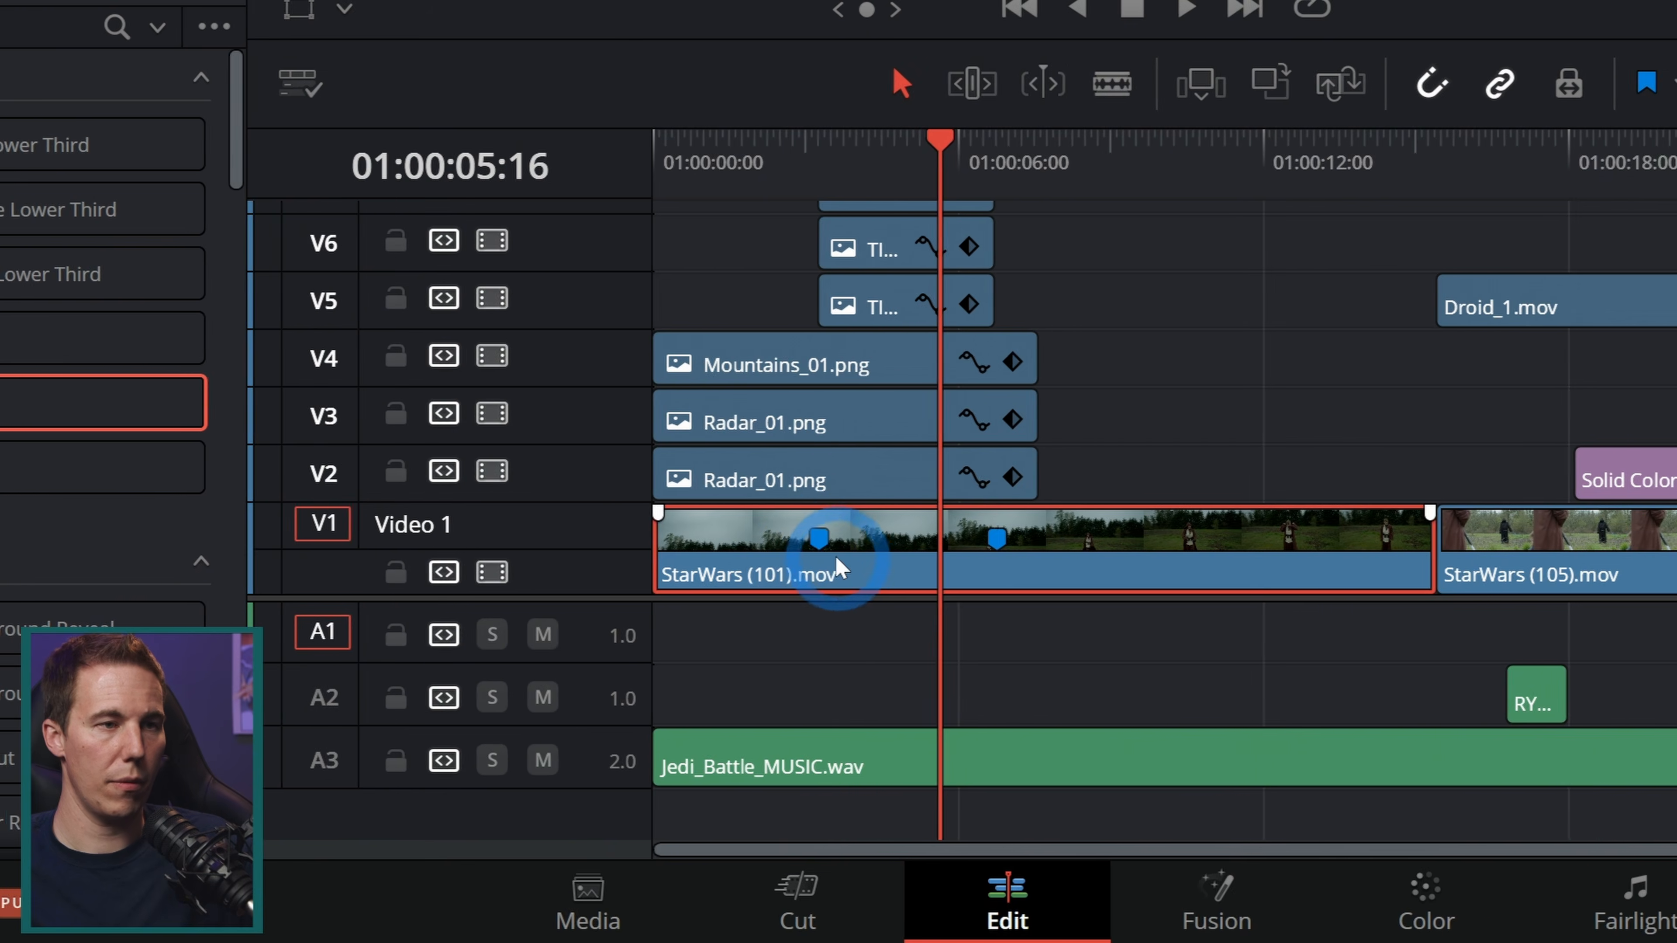
Step: Disable all the overlay clips stacked on the tracks above StarWars (101).mov
{"action": "left_click", "coordinate": [672, 760]}
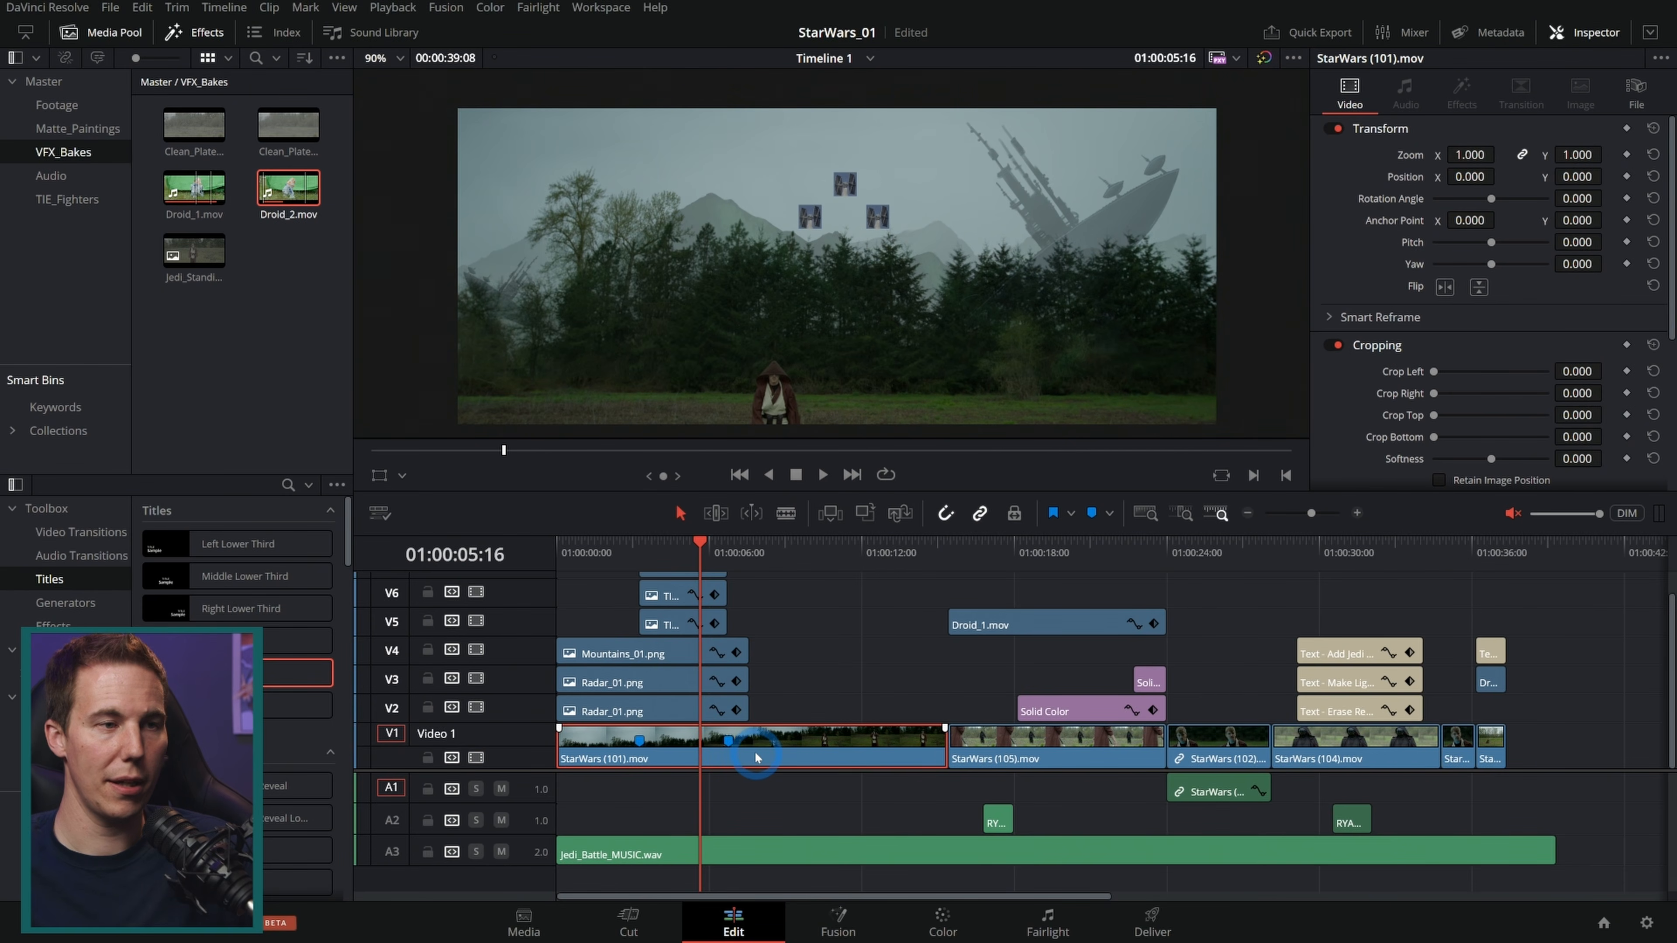
{"action": "left_click_drag", "start_coordinate": [531, 768], "coordinate": [539, 823]}
{"action": "left_click_drag", "start_coordinate": [801, 764], "coordinate": [690, 617]}
{"action": "key", "text": "d"}
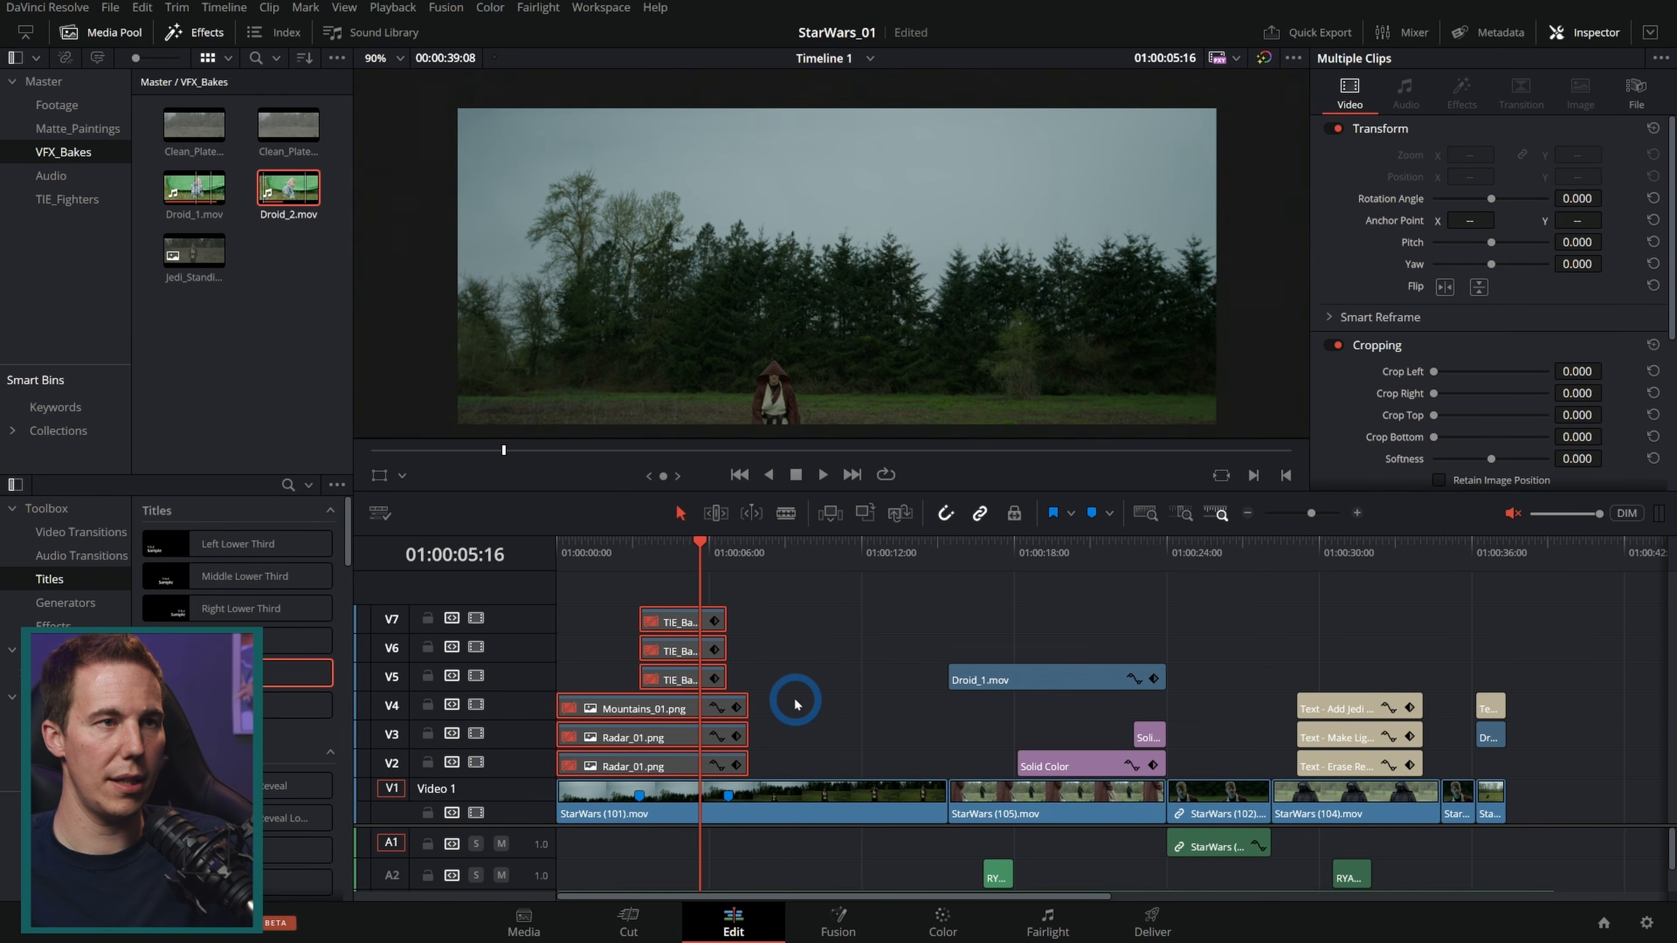
Step: Move the playhead to about 8 seconds and open the StarWars (101).mov clip in Fusion
{"action": "left_click", "coordinate": [794, 704]}
{"action": "left_click_drag", "start_coordinate": [688, 554], "coordinate": [774, 634]}
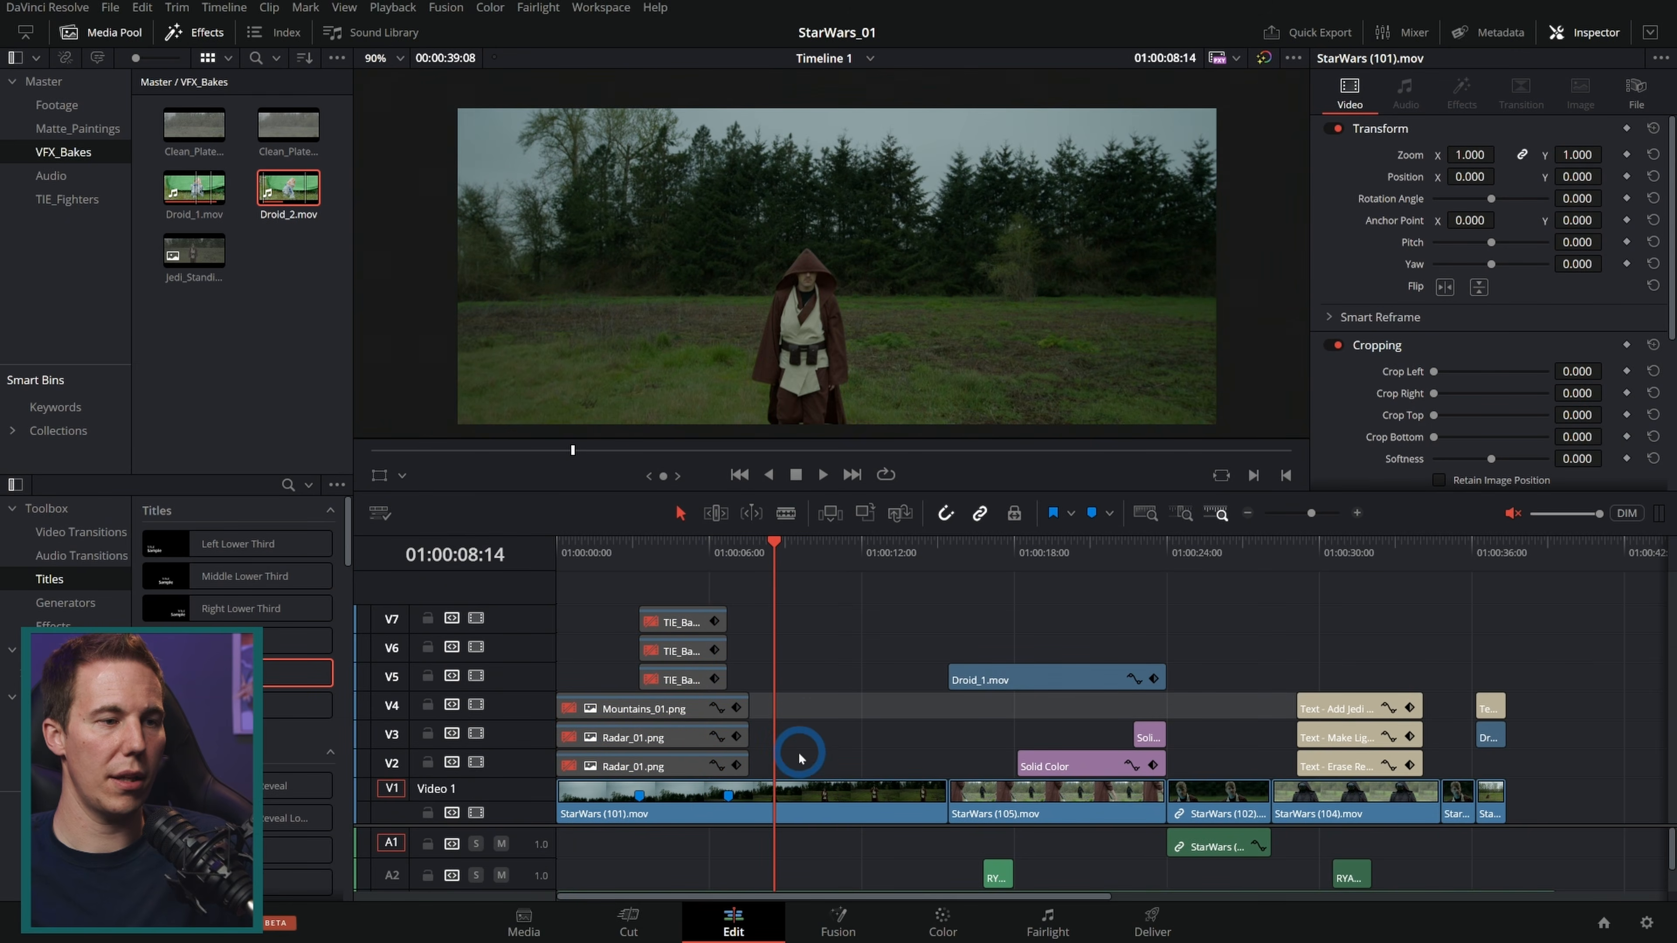
{"action": "left_click", "coordinate": [797, 792]}
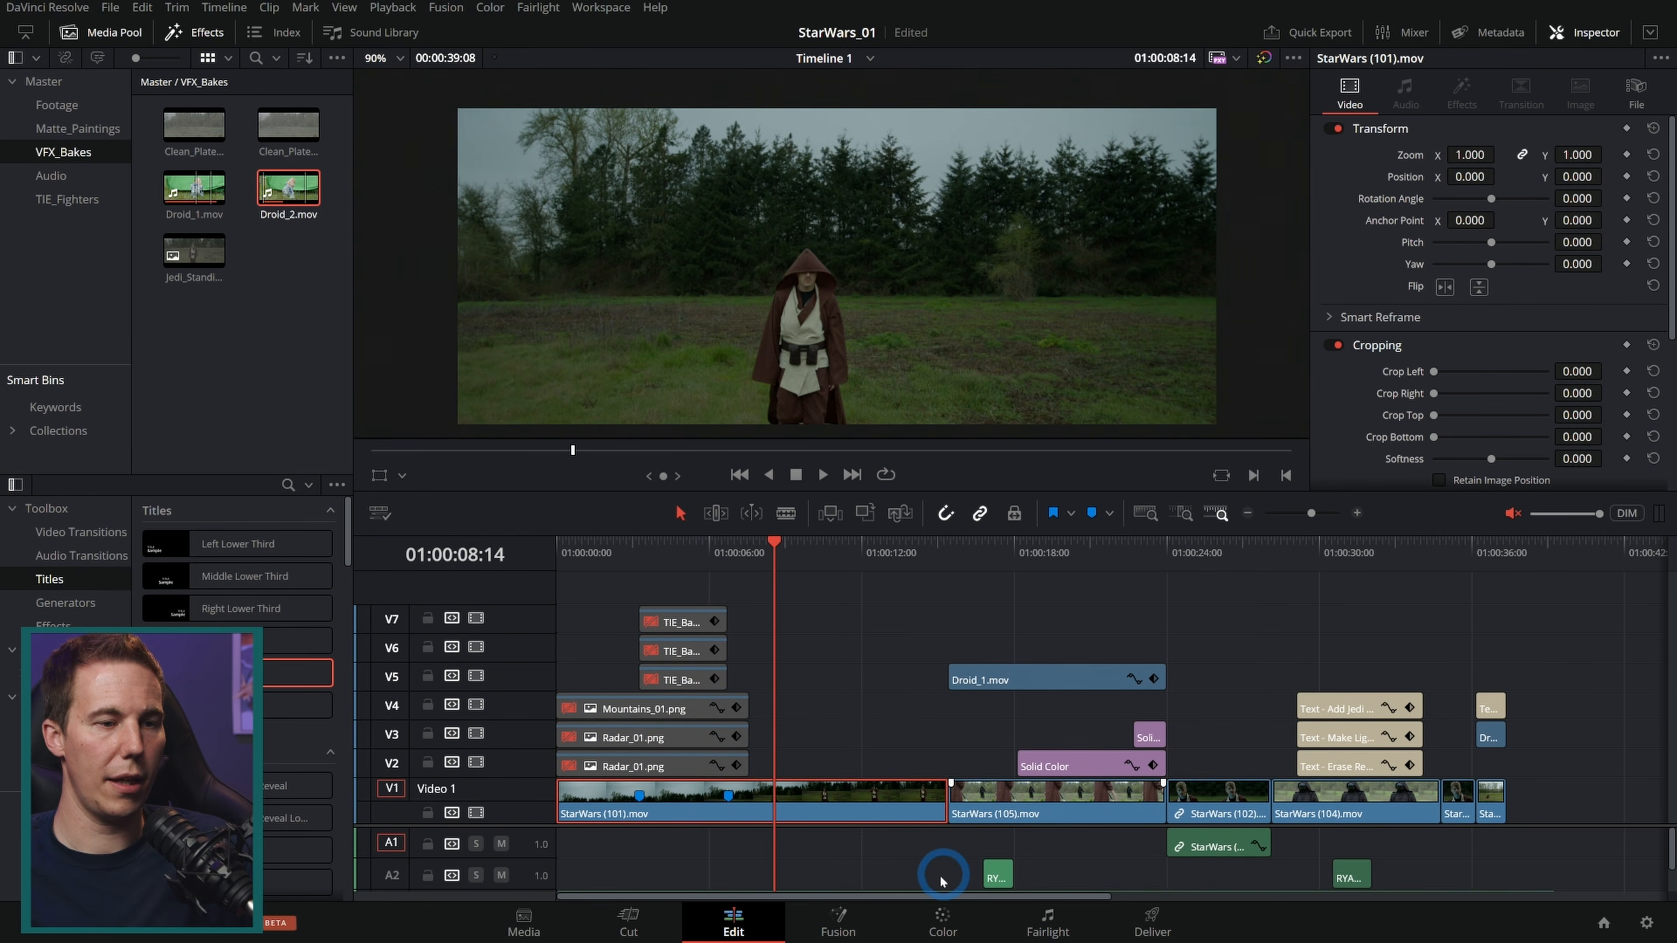
{"action": "left_click", "coordinate": [834, 918]}
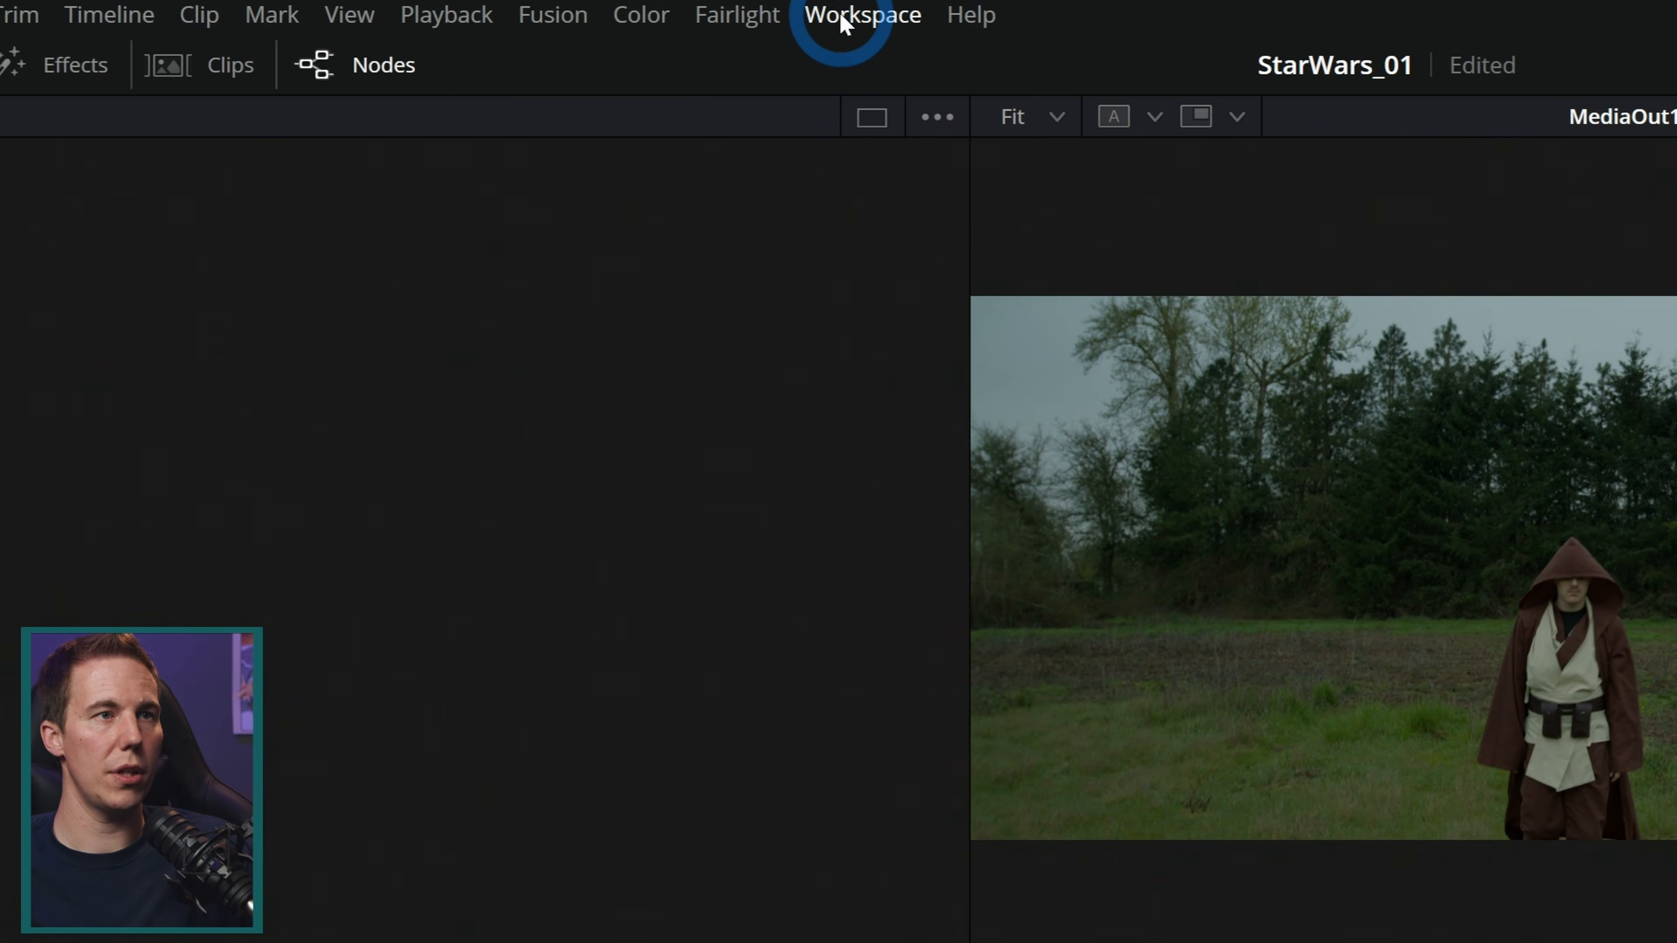
Step: Switch Fusion to a single viewer showing MediaOut1 and move to about frame 200
{"action": "left_click", "coordinate": [592, 9]}
{"action": "left_click", "coordinate": [891, 127]}
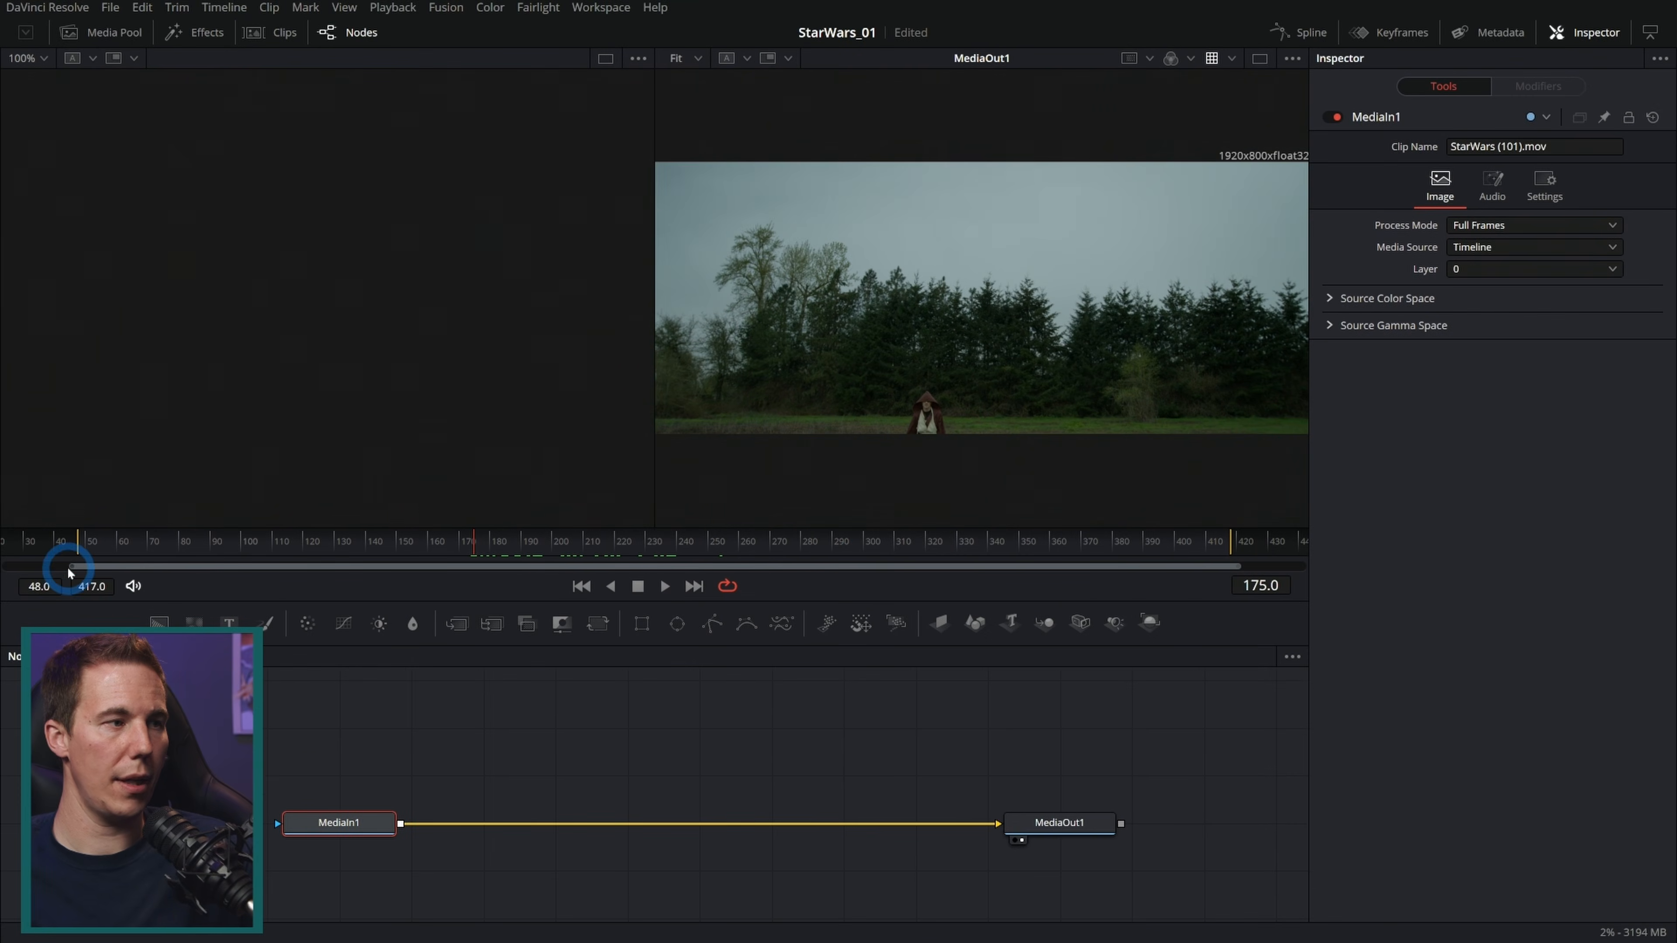
{"action": "left_click_drag", "start_coordinate": [68, 566], "coordinate": [131, 573]}
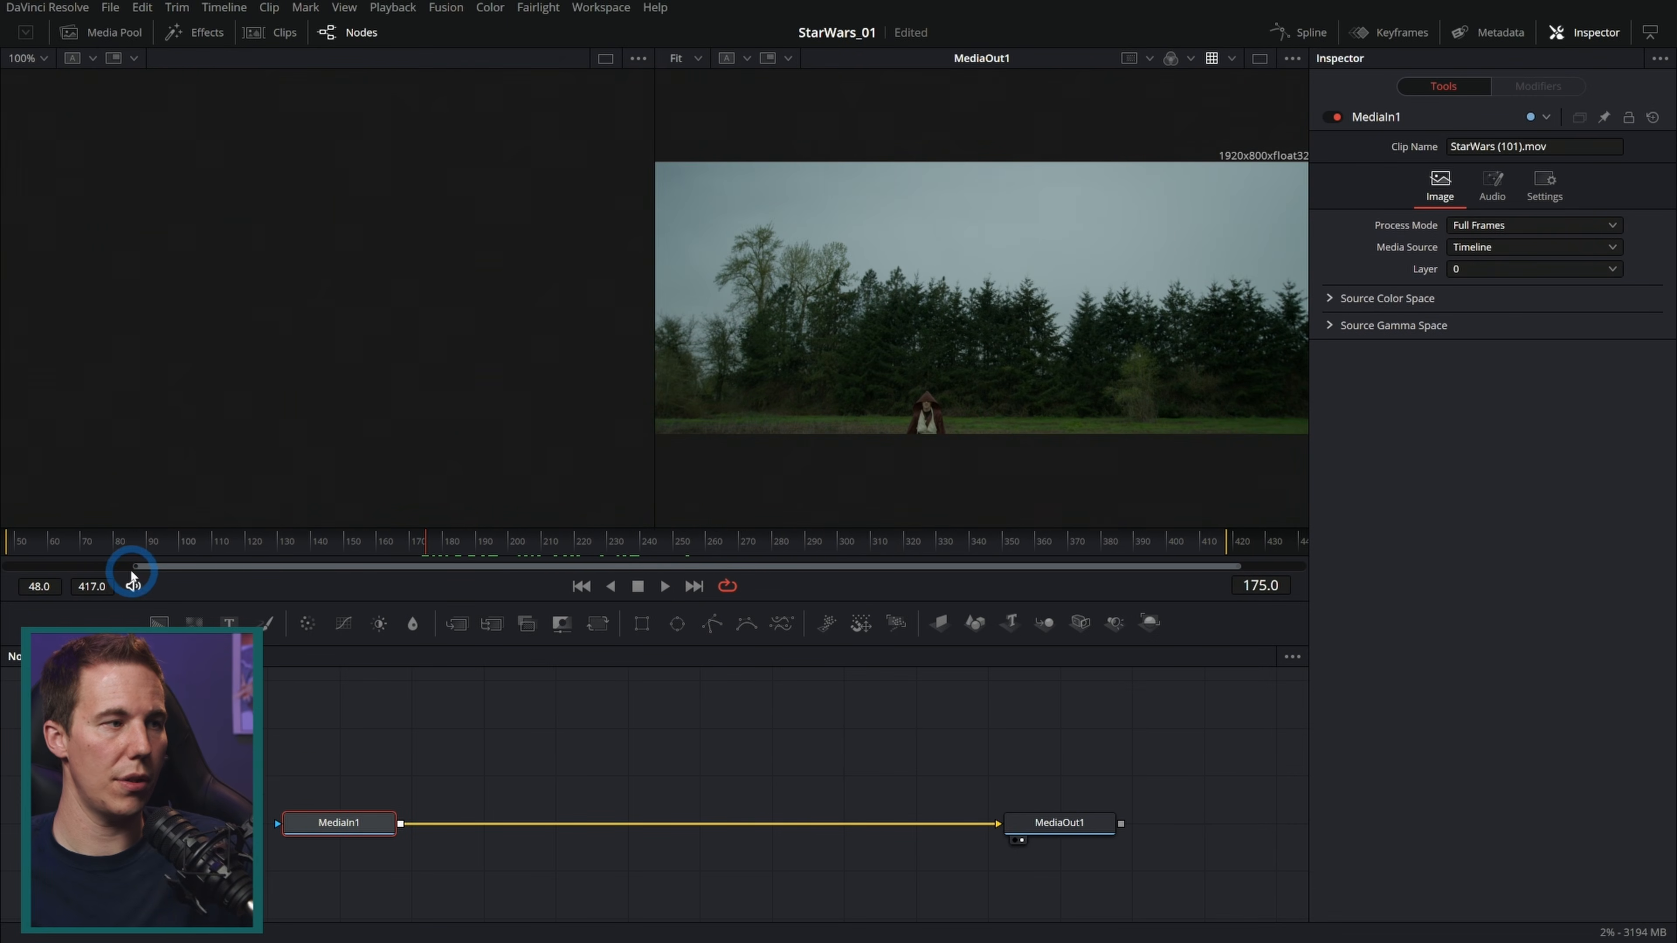
{"action": "left_click_drag", "start_coordinate": [1238, 566], "coordinate": [1174, 566]}
{"action": "left_click_drag", "start_coordinate": [1199, 543], "coordinate": [542, 541]}
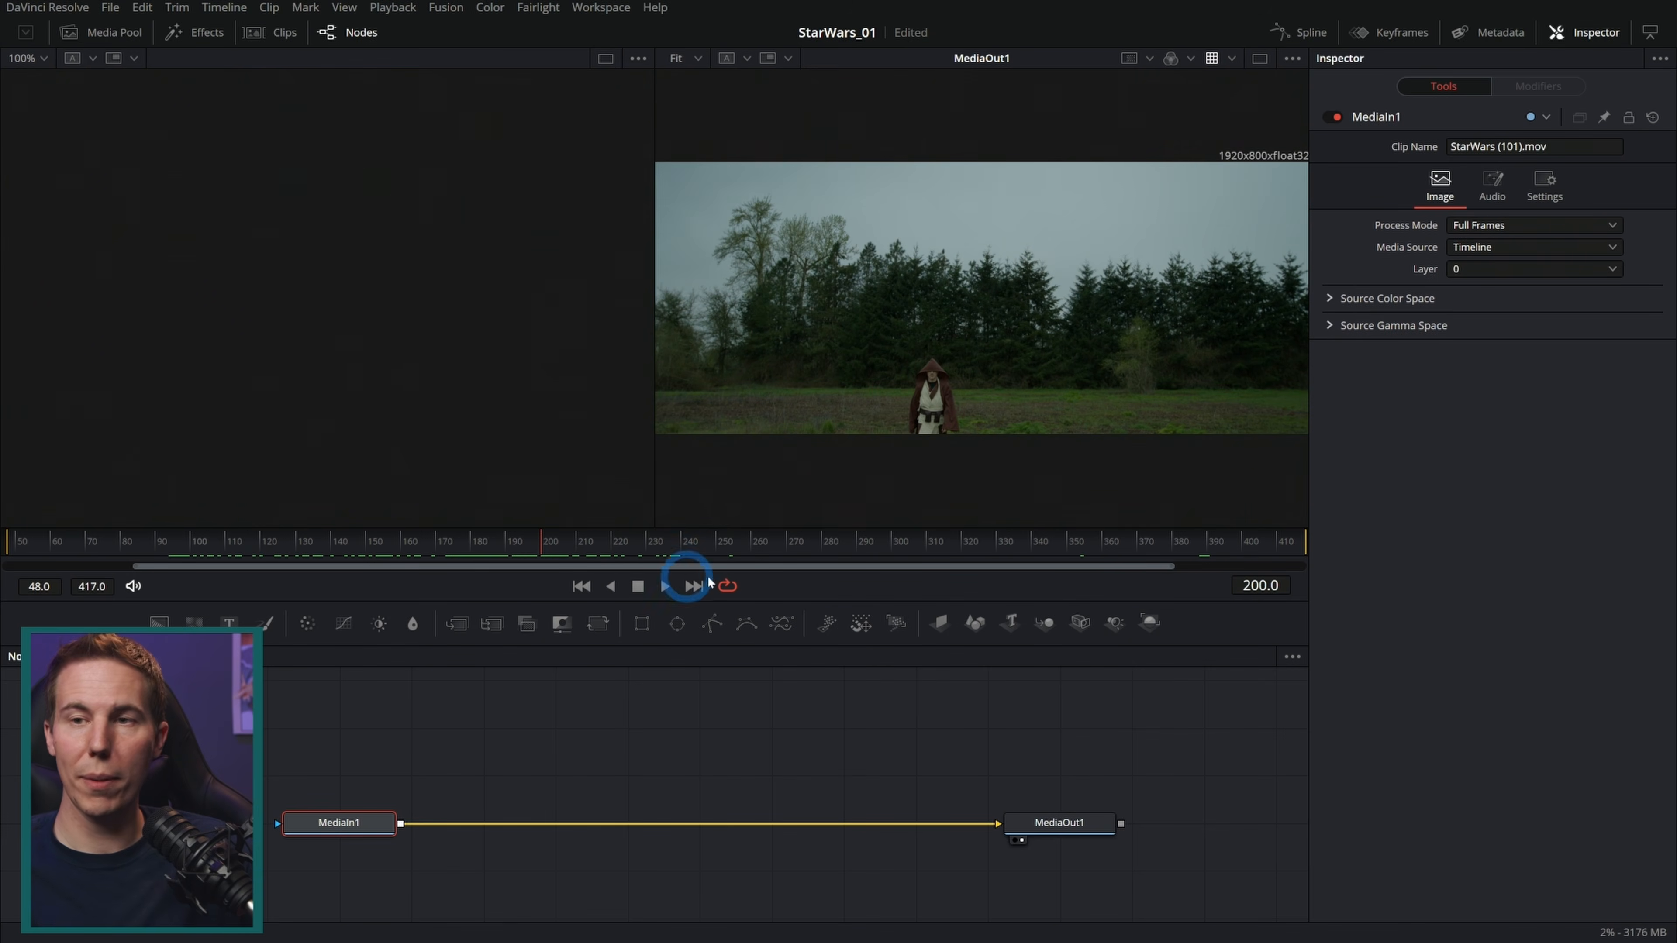
{"action": "left_click", "coordinate": [1260, 62]}
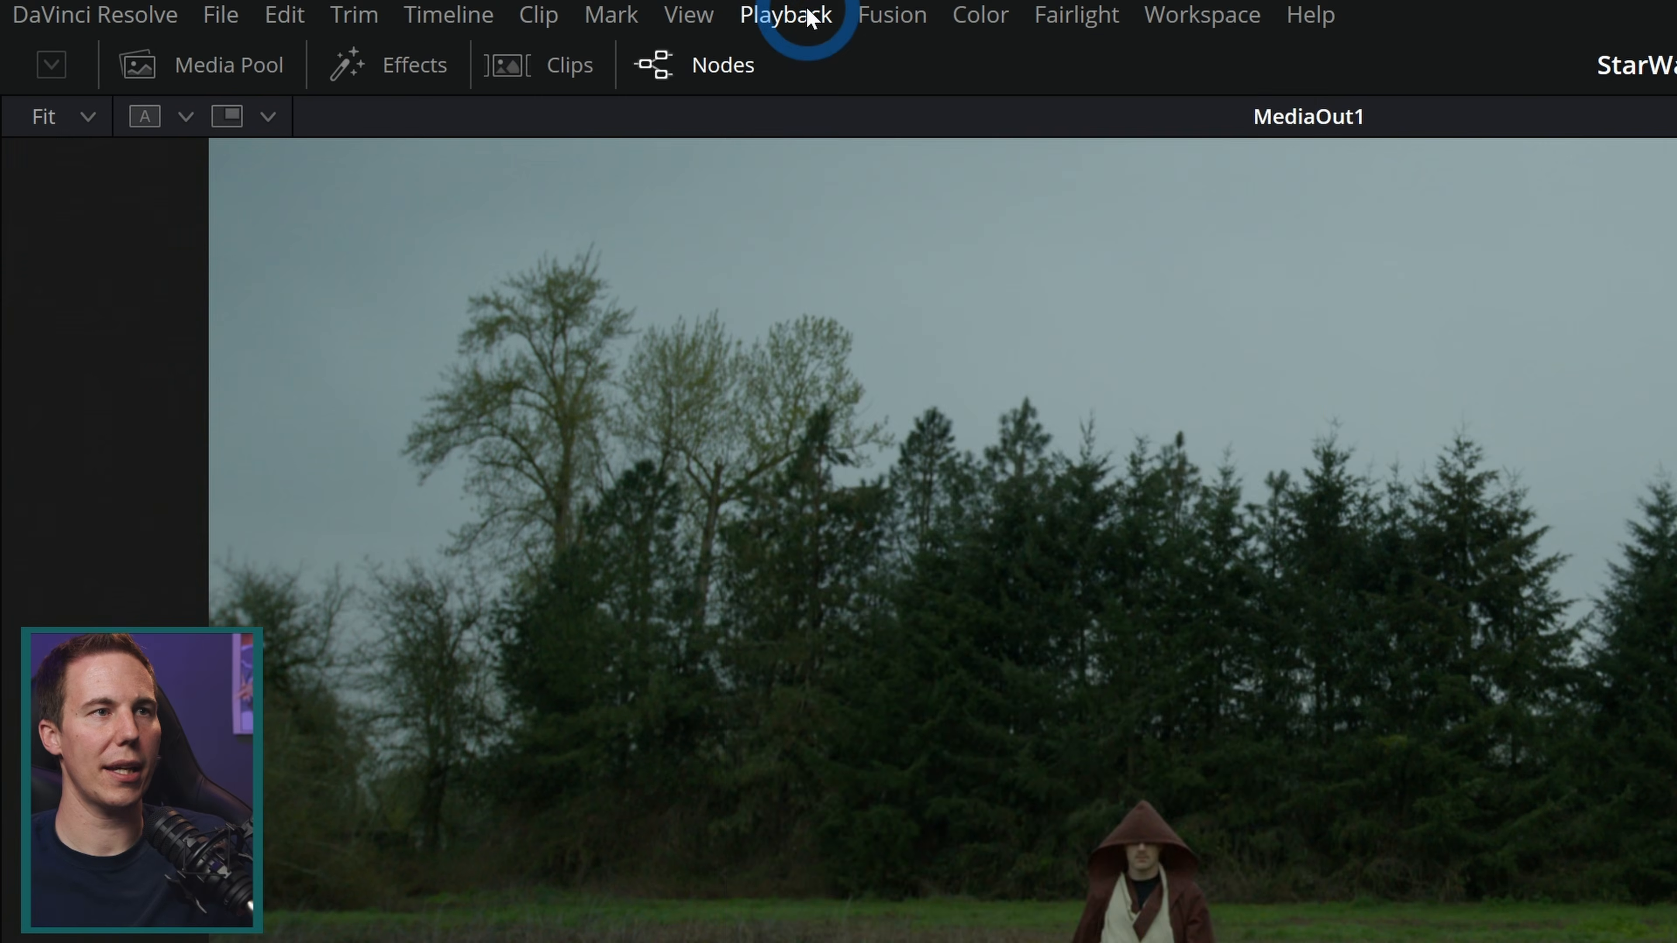
Step: Set playback proxy handling to Prefer Proxies
{"action": "left_click", "coordinate": [402, 7]}
{"action": "mouse_move", "coordinate": [858, 95]}
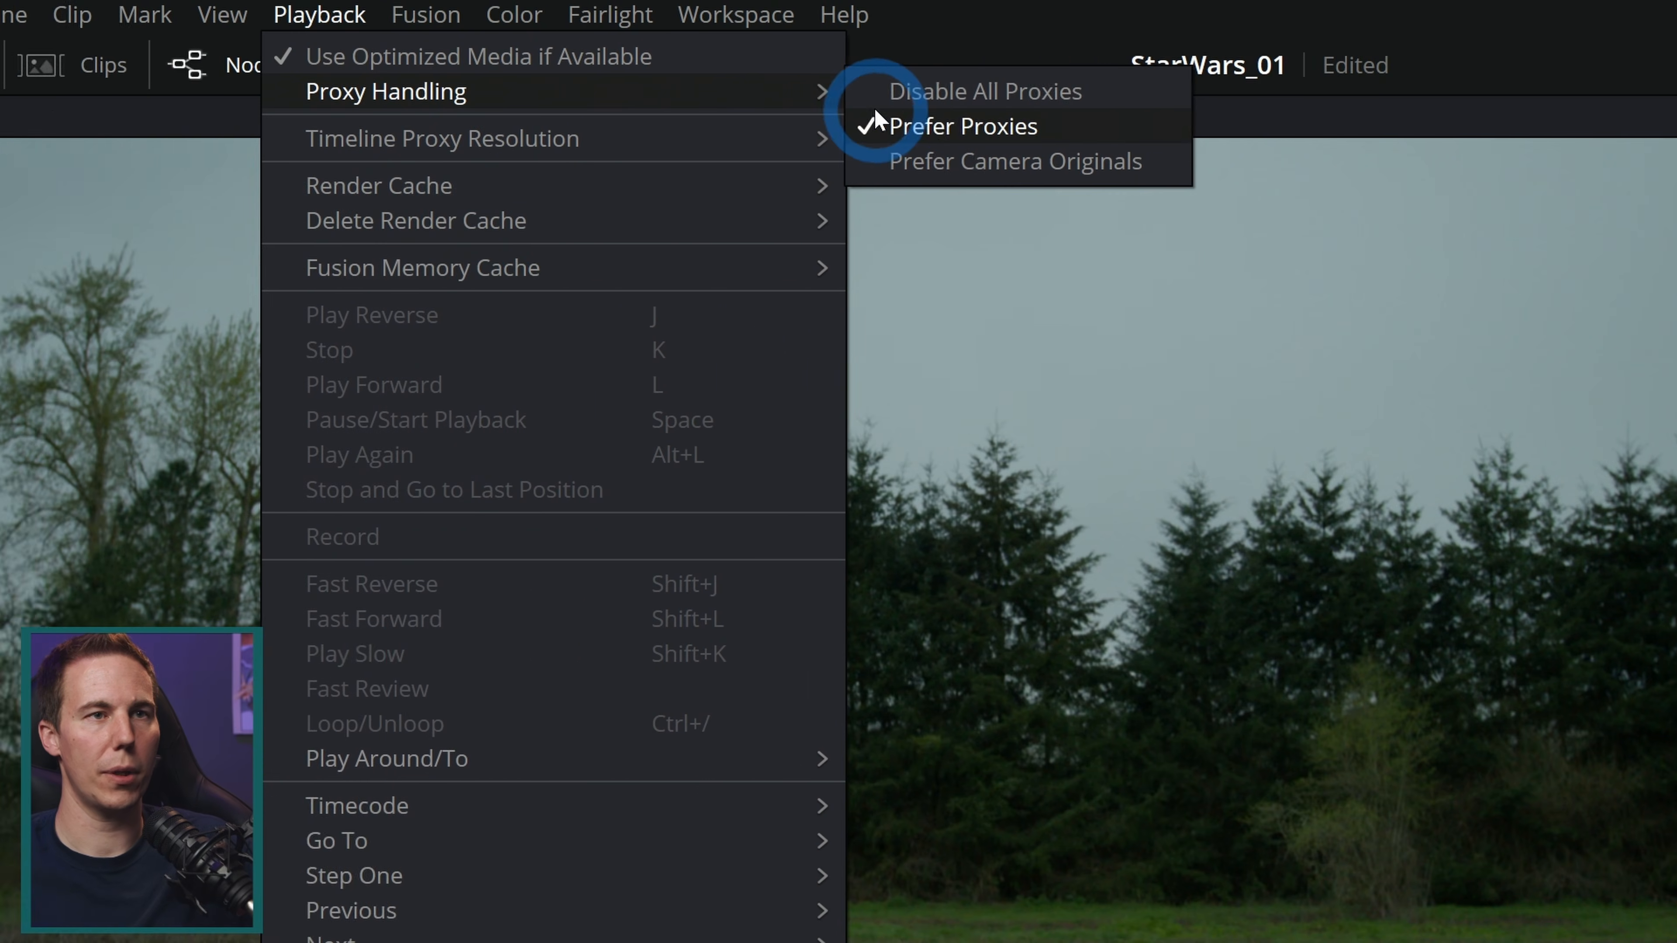
{"action": "left_click", "coordinate": [841, 98]}
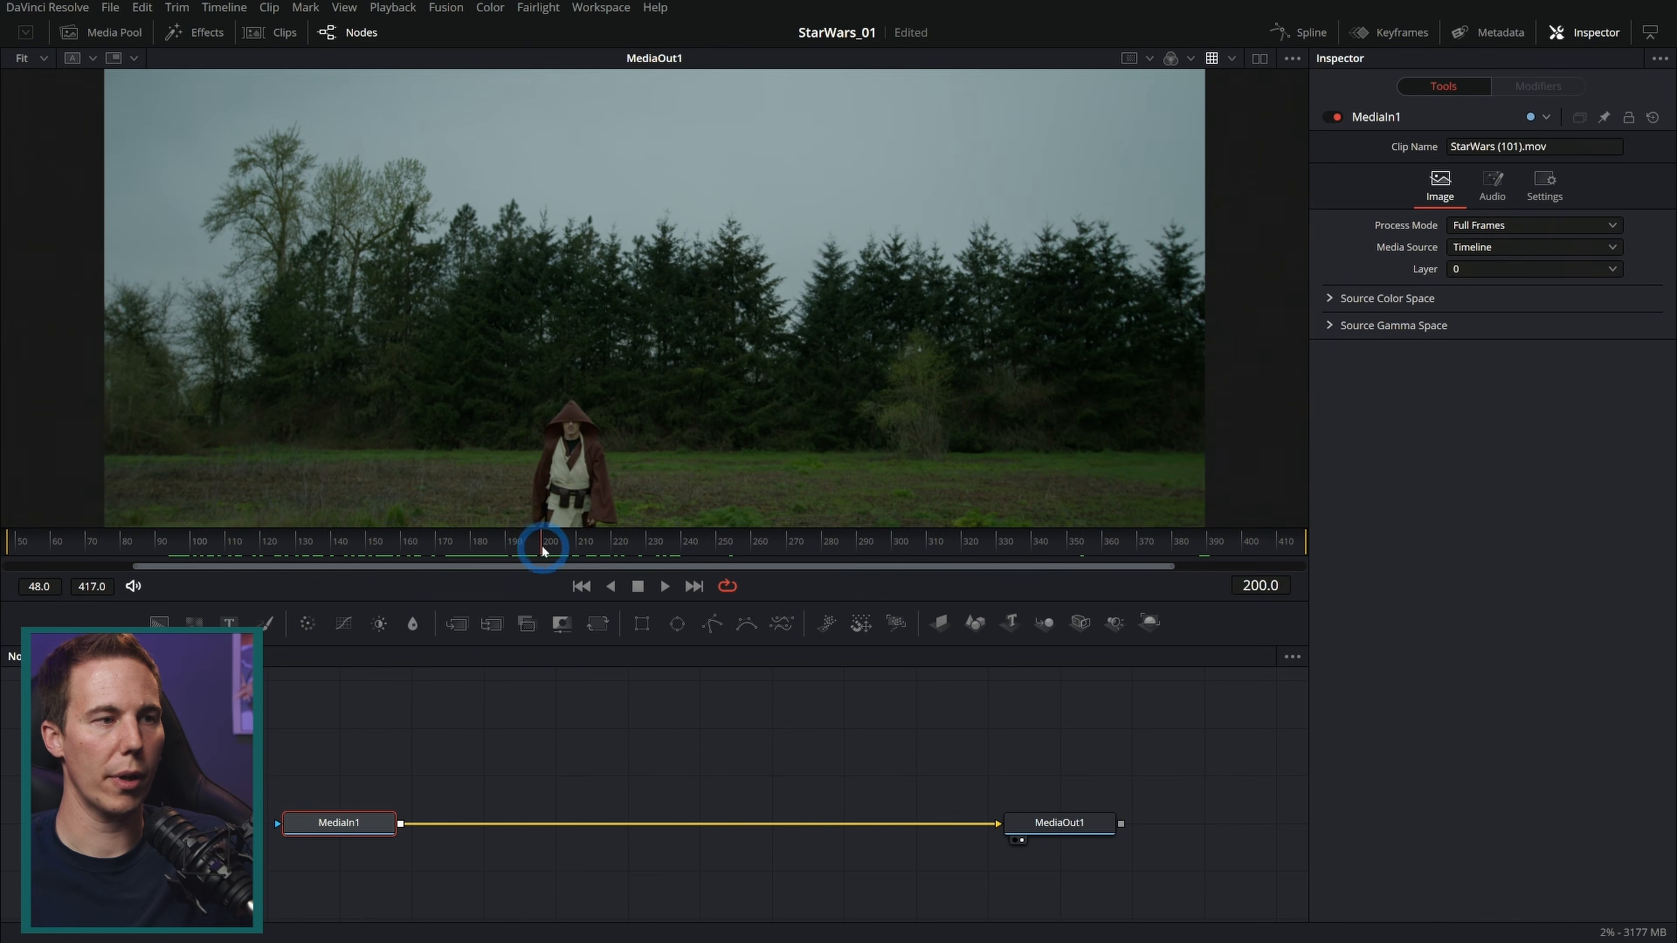
Step: Move to frame 202 and add a Planar Tracker after MediaIn1
{"action": "mouse_move", "coordinate": [542, 546]}
{"action": "left_mouse_down"}
{"action": "mouse_move", "coordinate": [520, 537]}
{"action": "mouse_move", "coordinate": [558, 541]}
{"action": "left_mouse_up"}
{"action": "left_click", "coordinate": [500, 316]}
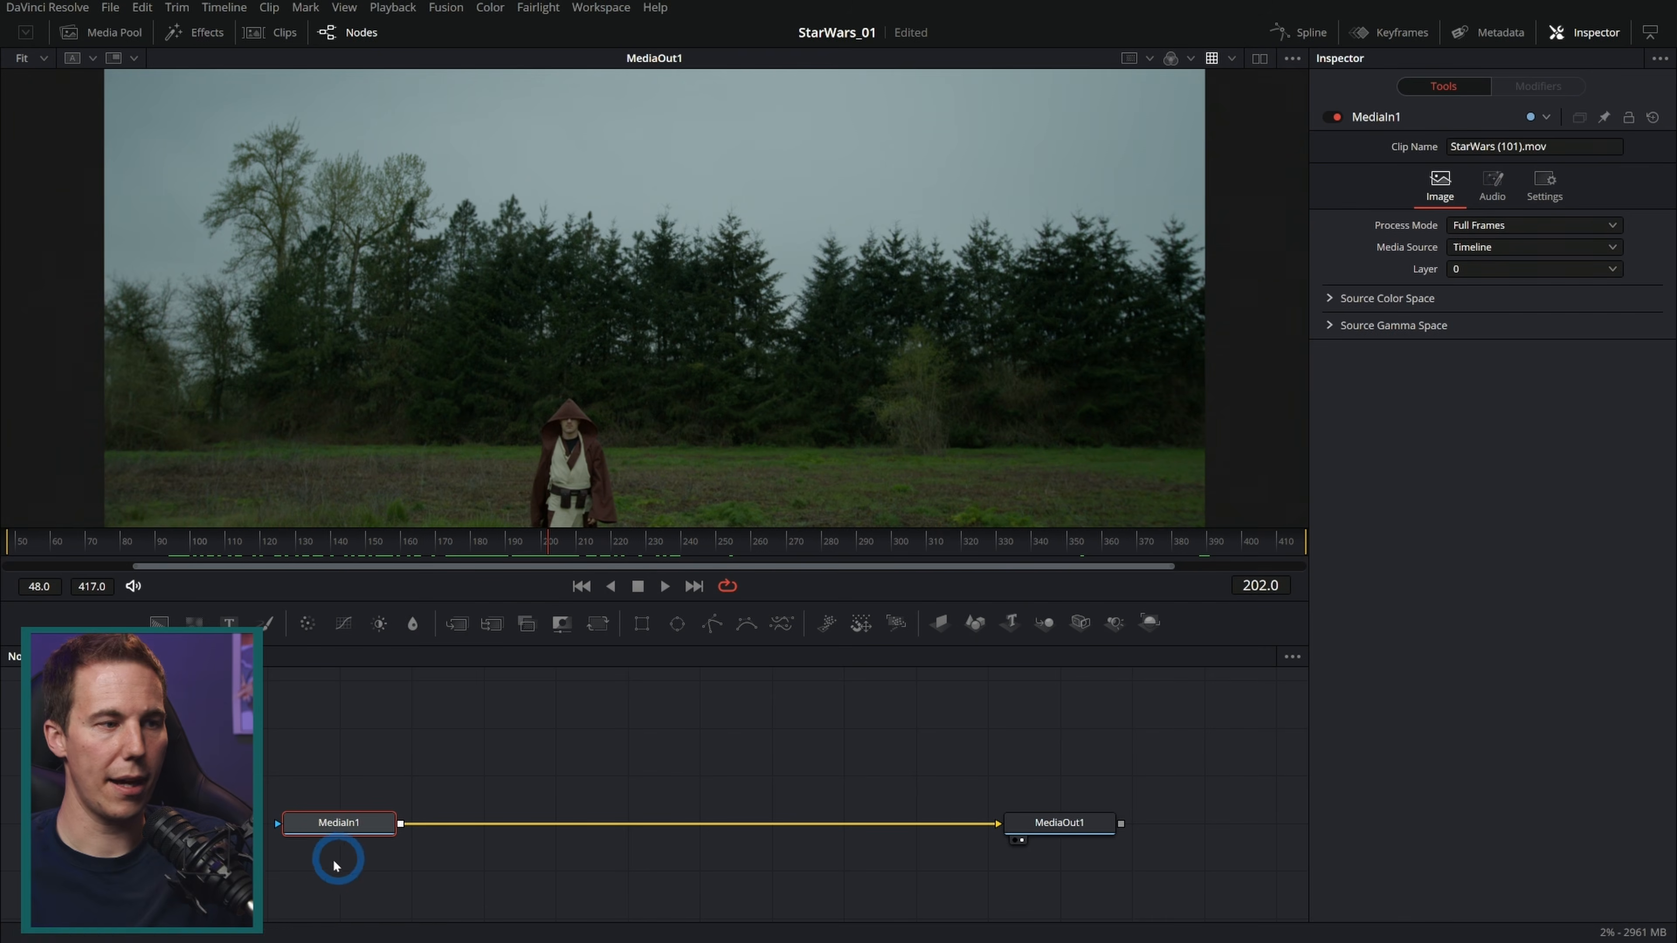
{"action": "key", "text": "shift+space"}
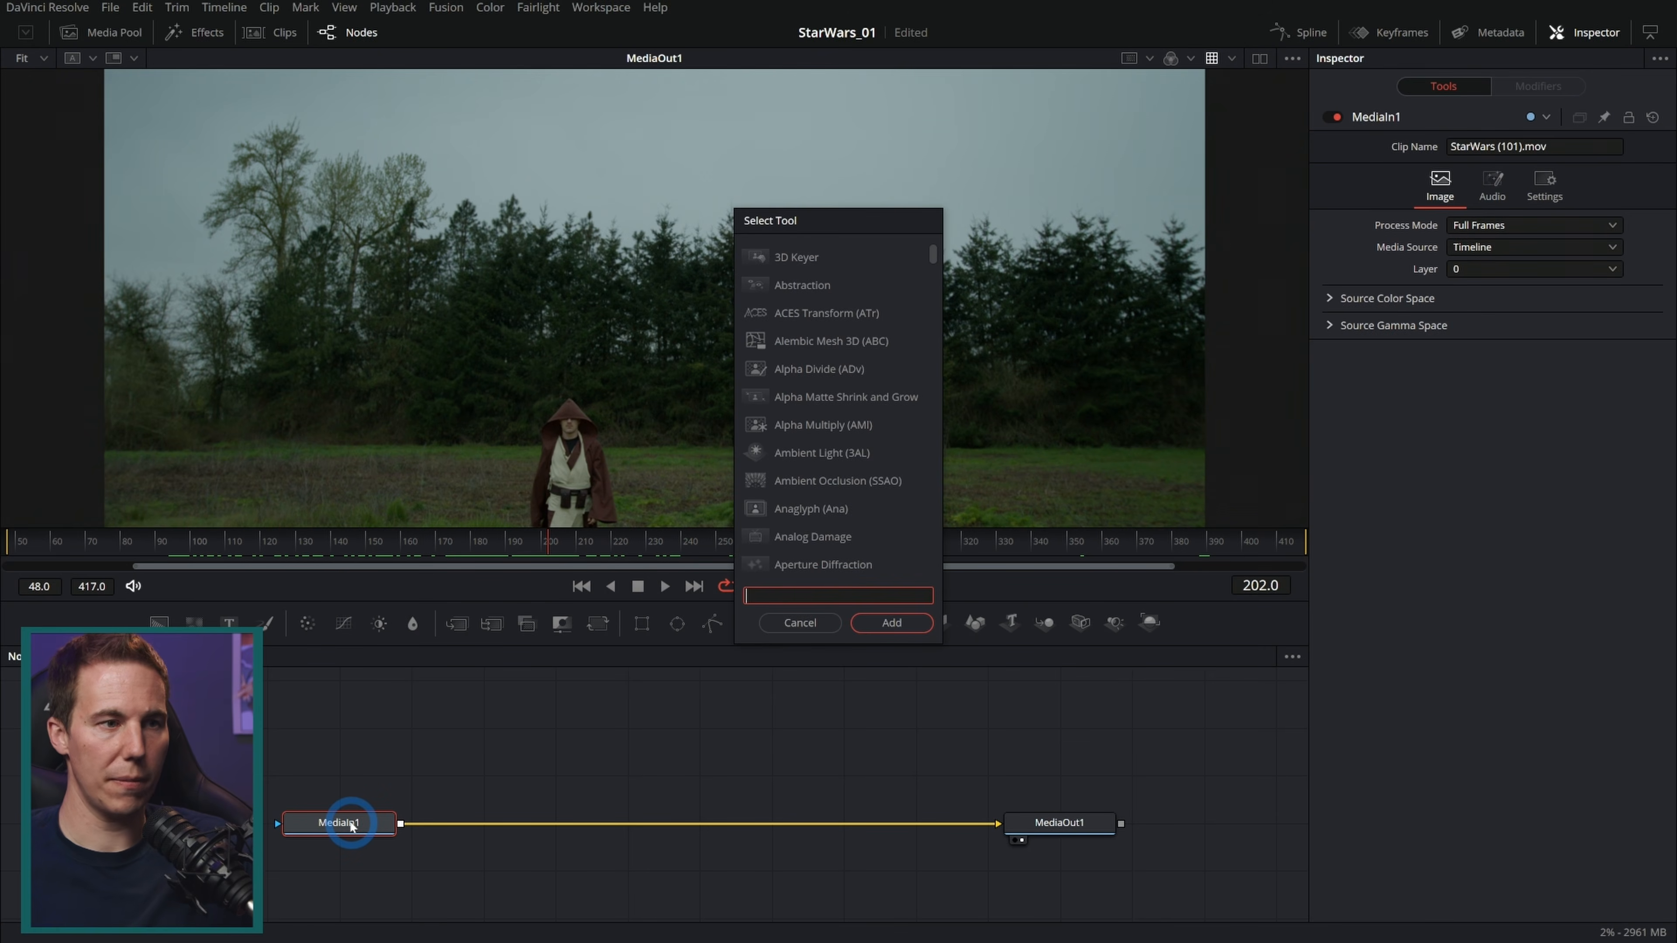
{"action": "type", "text": "planar"}
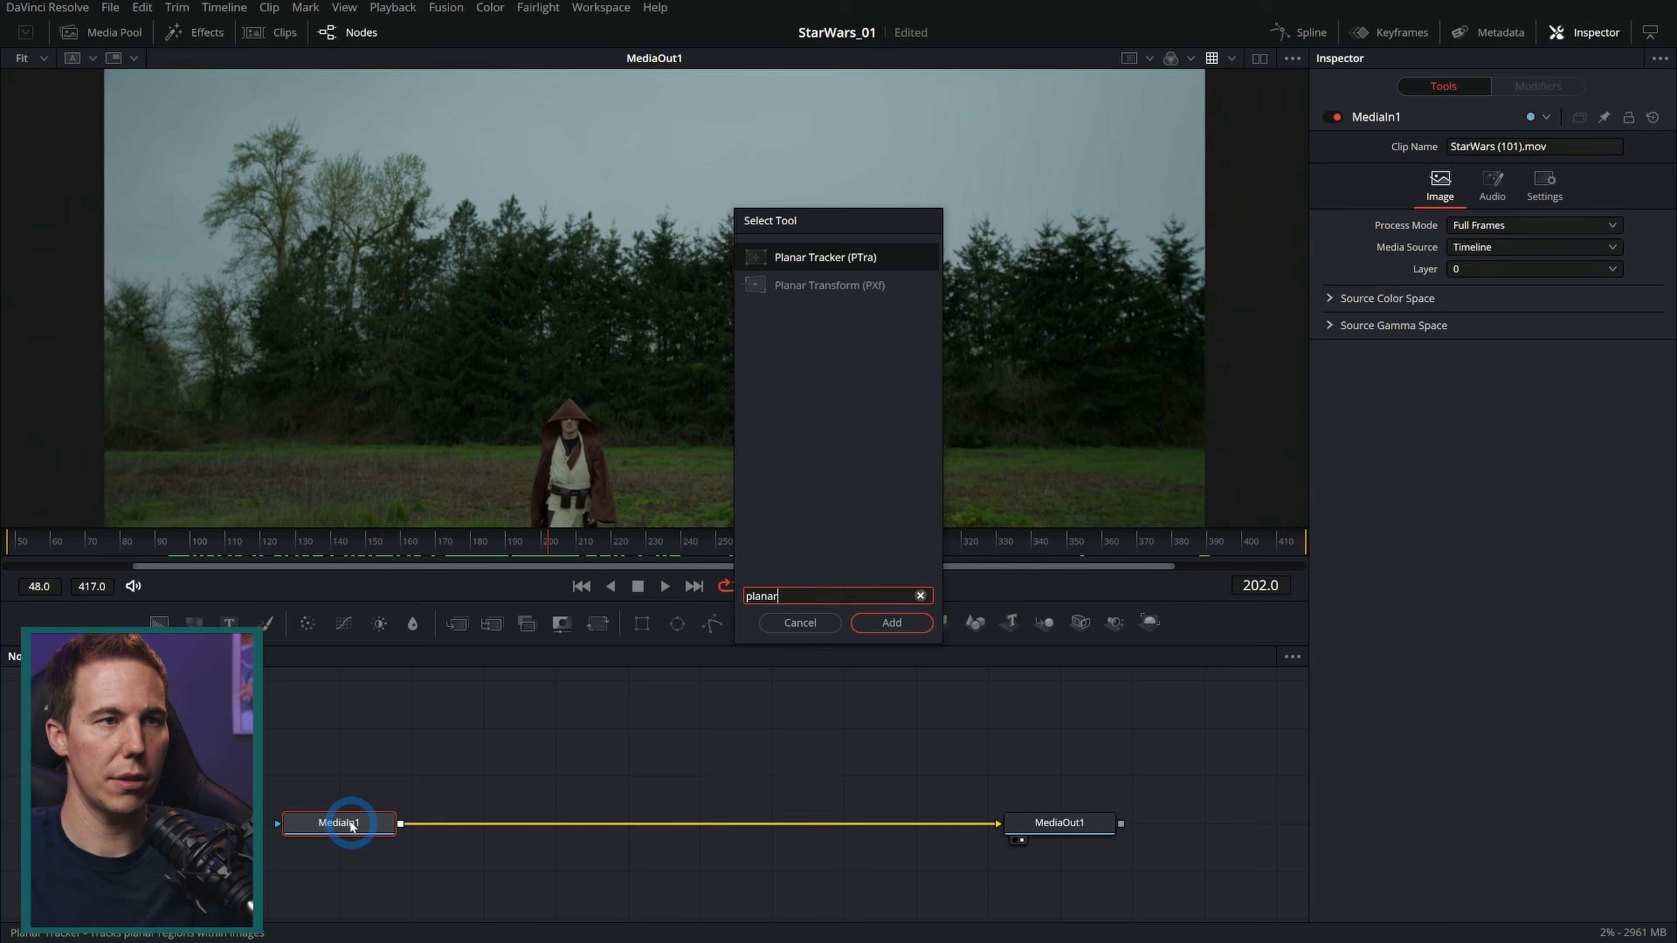
{"action": "key", "text": "Return"}
Step: Draw a tracking polygon around the sky and treeline above the actor
{"action": "left_click", "coordinate": [1133, 196]}
{"action": "left_click", "coordinate": [1136, 426]}
{"action": "left_click", "coordinate": [572, 365]}
{"action": "left_click", "coordinate": [292, 410]}
{"action": "left_click", "coordinate": [153, 433]}
{"action": "left_click", "coordinate": [146, 113]}
{"action": "left_click", "coordinate": [785, 120]}
{"action": "left_click", "coordinate": [1135, 114]}
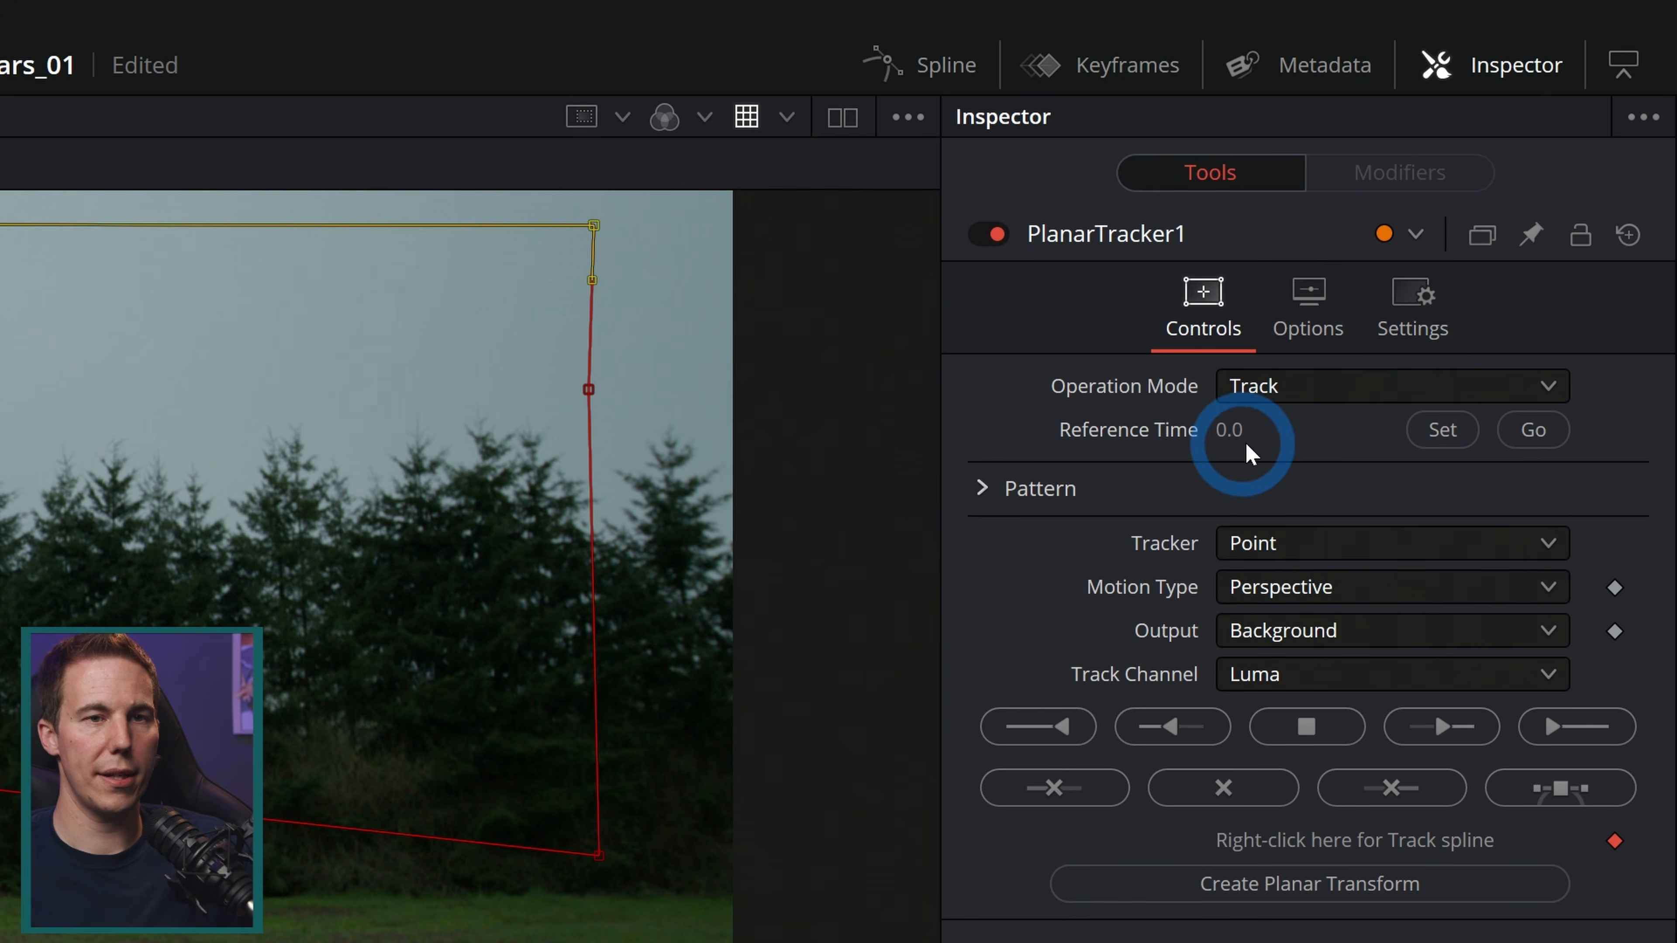
Step: Set the reference time to frame 202 and track the sky plane forward to the end and backward to the start
{"action": "left_click", "coordinate": [1444, 438]}
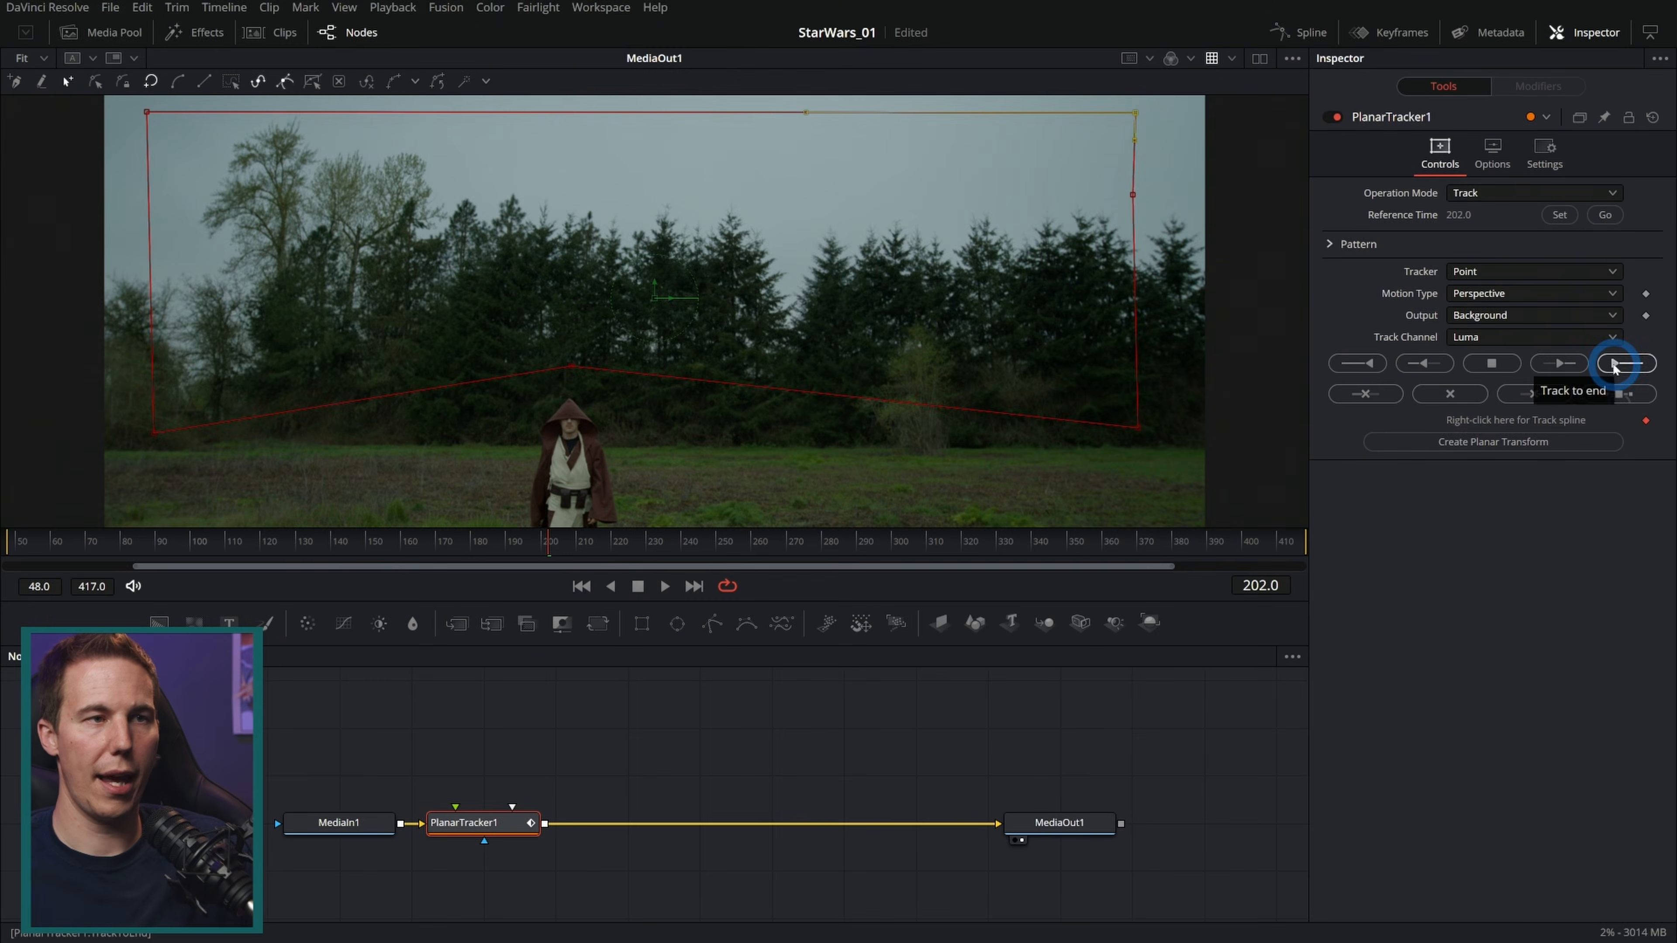
{"action": "left_click", "coordinate": [1577, 727]}
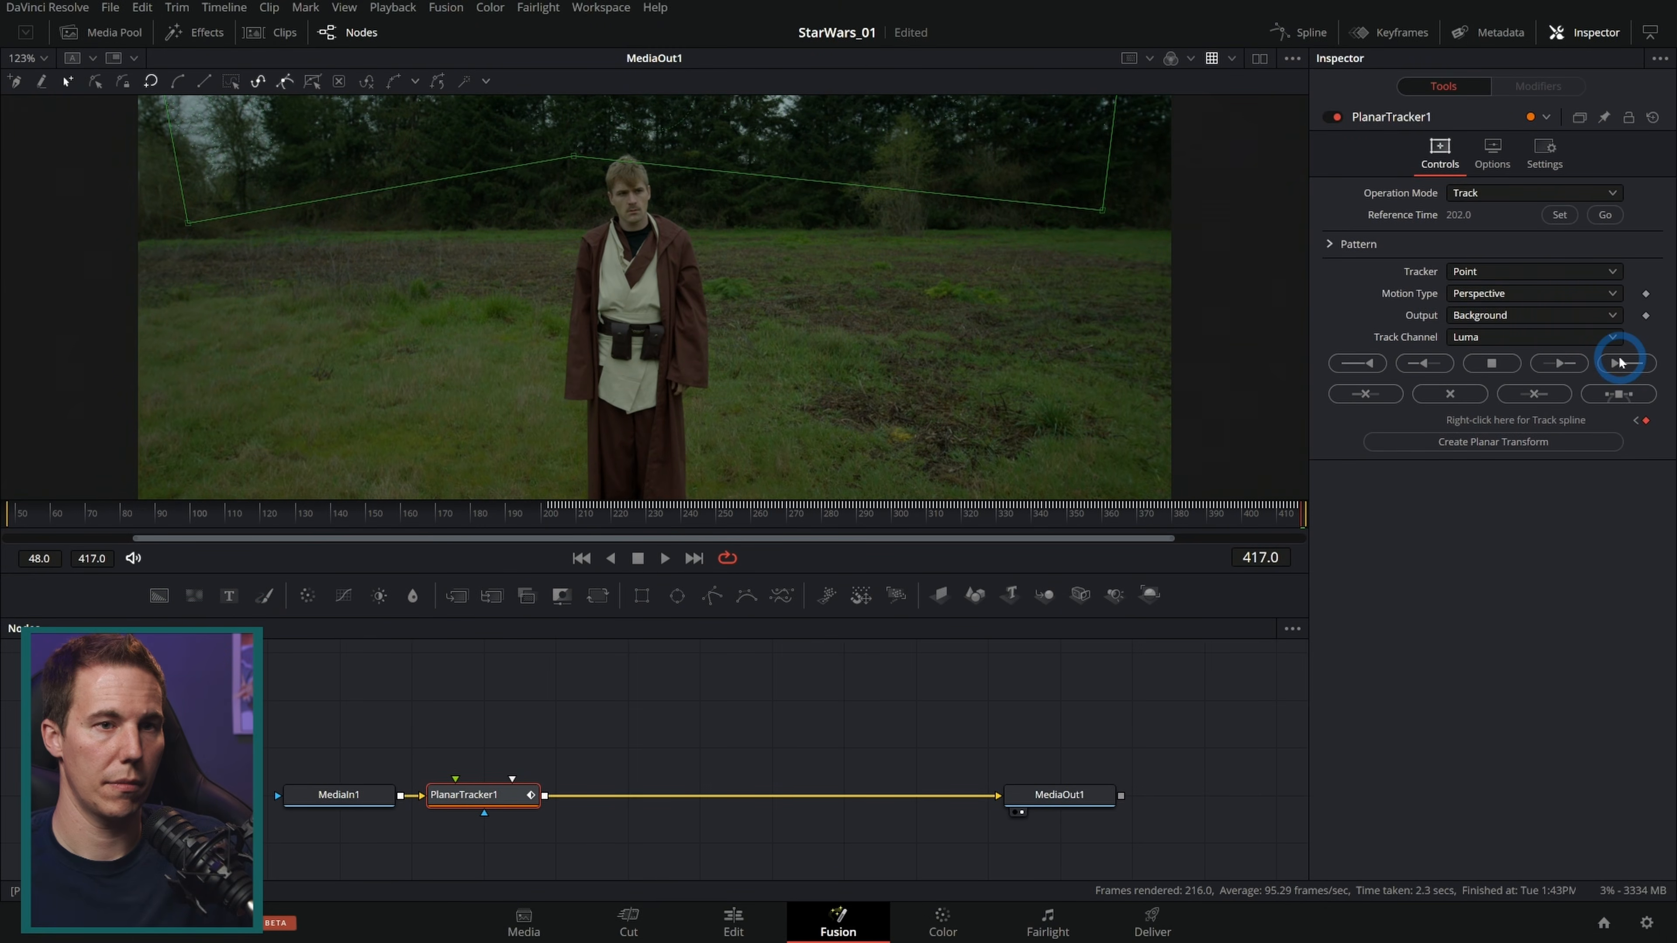
{"action": "left_click", "coordinate": [564, 514]}
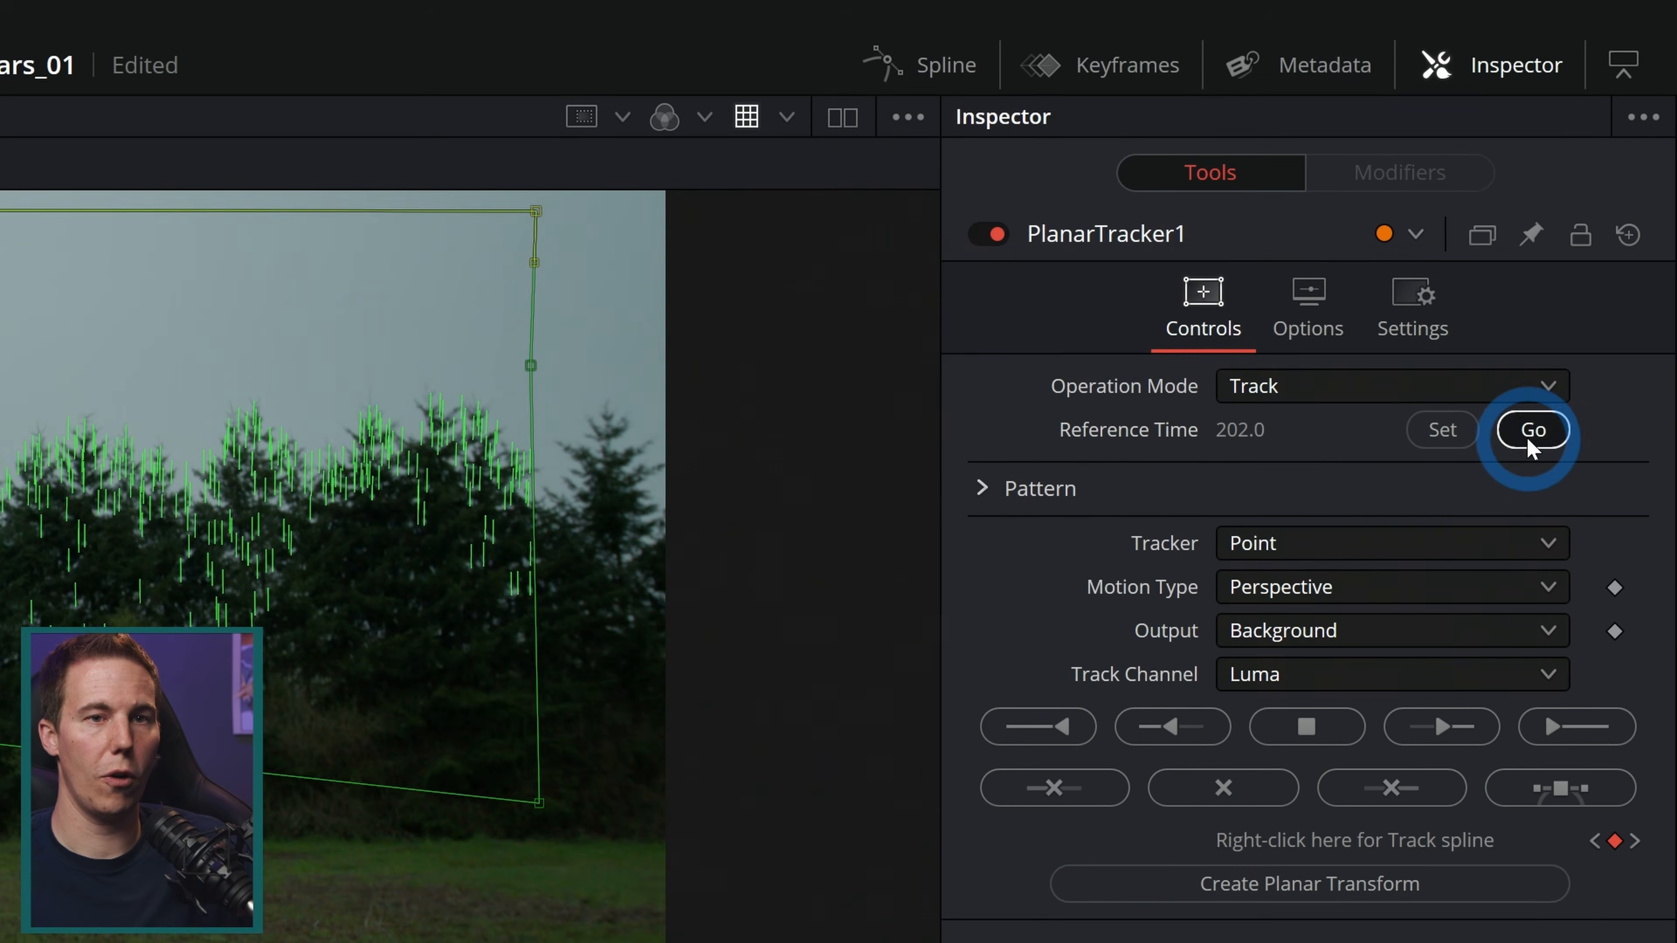
{"action": "left_click", "coordinate": [1604, 215]}
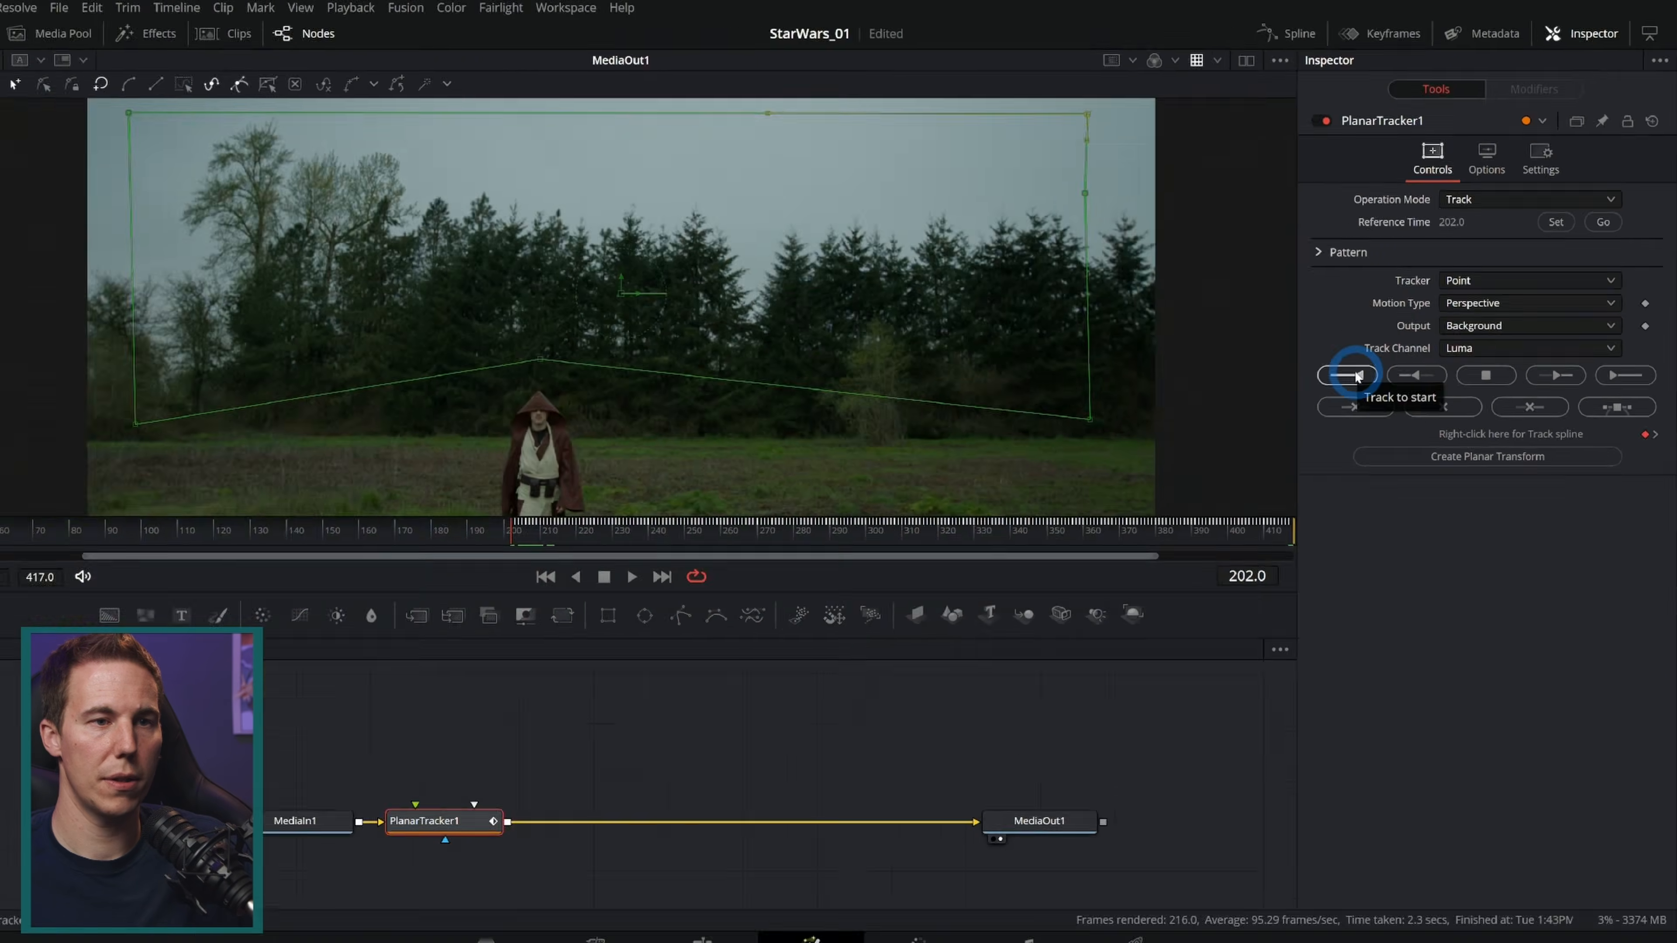
{"action": "left_click", "coordinate": [1357, 375]}
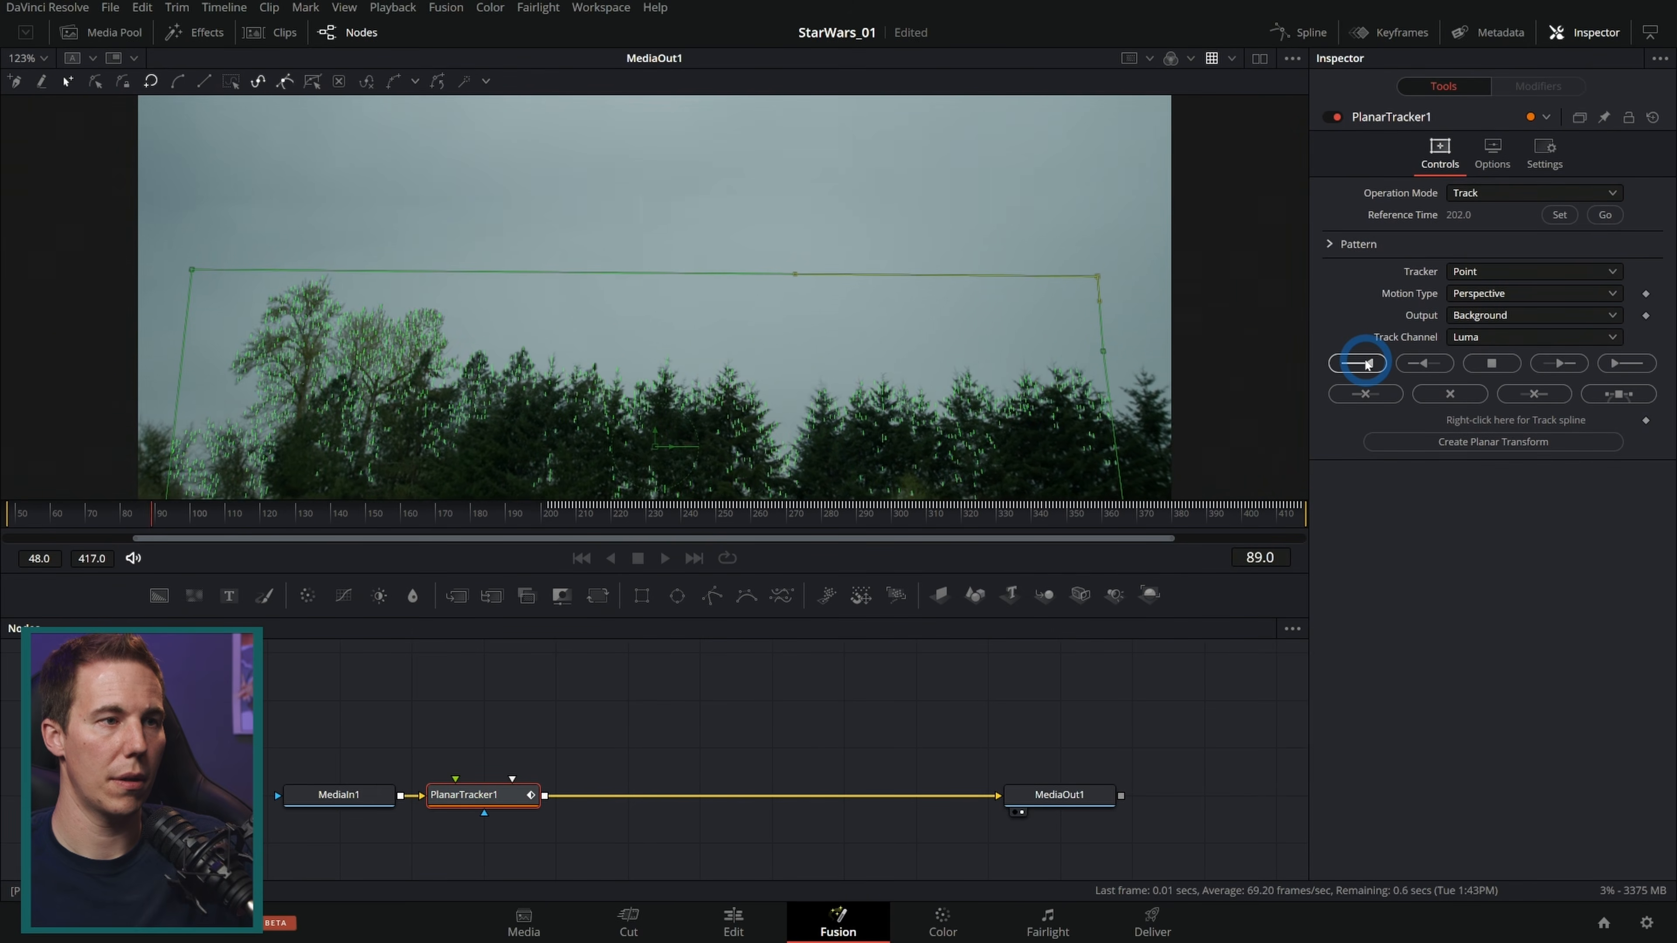
{"action": "left_click_drag", "start_coordinate": [53, 526], "coordinate": [711, 479]}
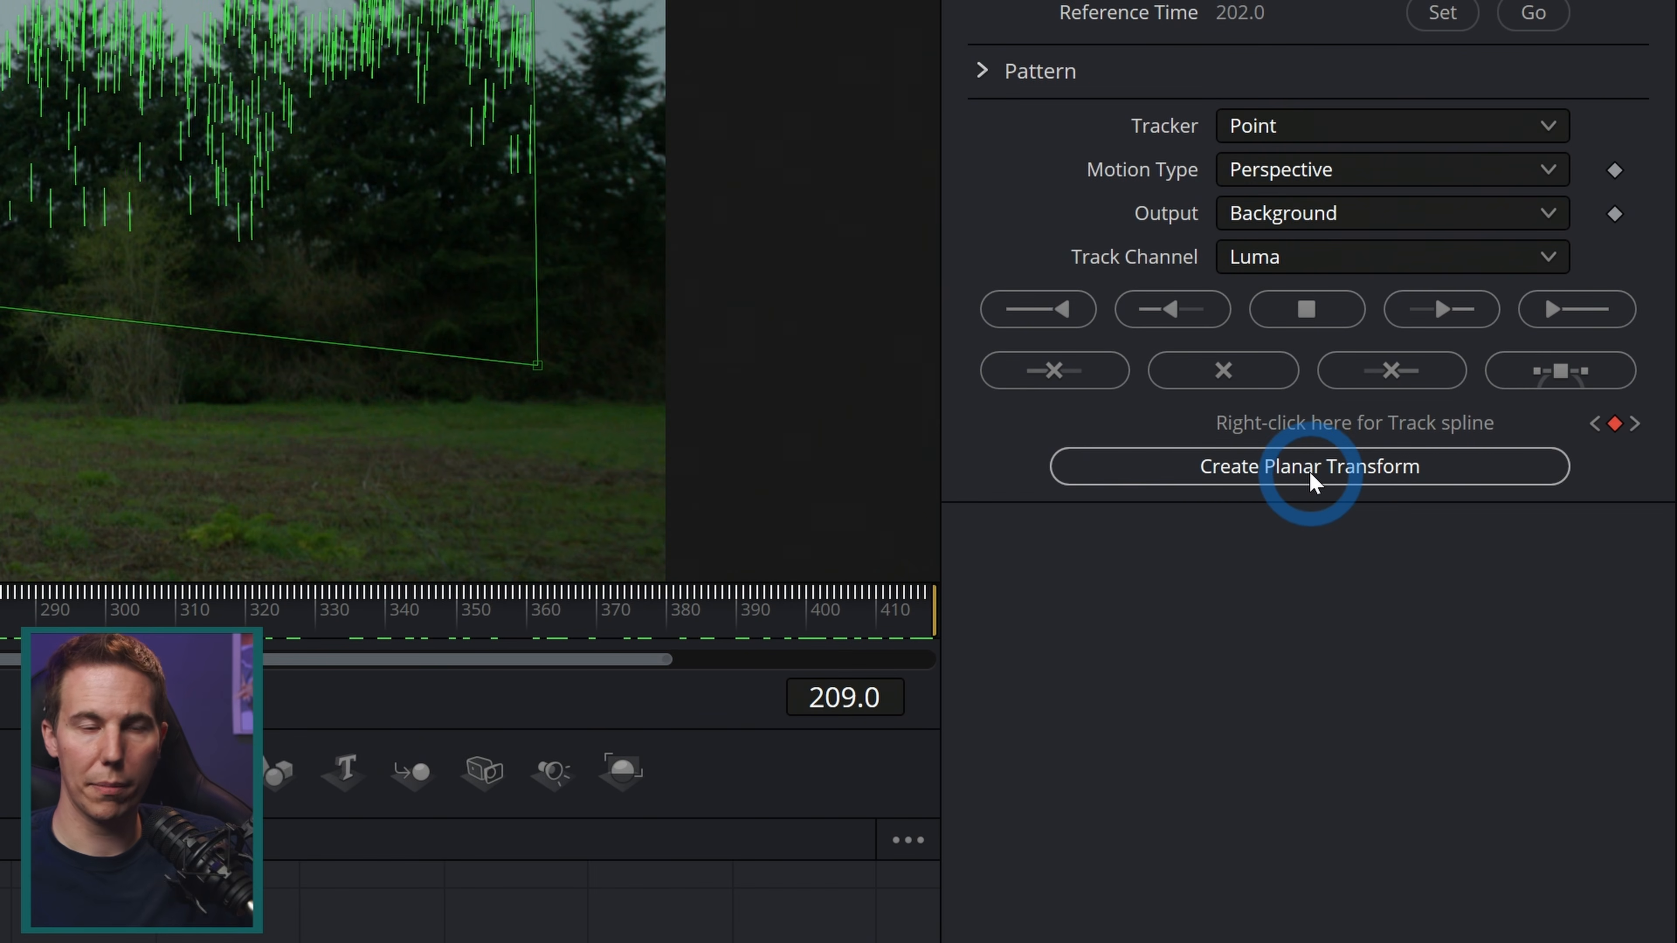
Step: Create a Planar Transform from the tracker and rename it Sky_TRACK_PXF
{"action": "left_click", "coordinate": [1310, 469]}
{"action": "left_click_drag", "start_coordinate": [409, 750], "coordinate": [696, 734]}
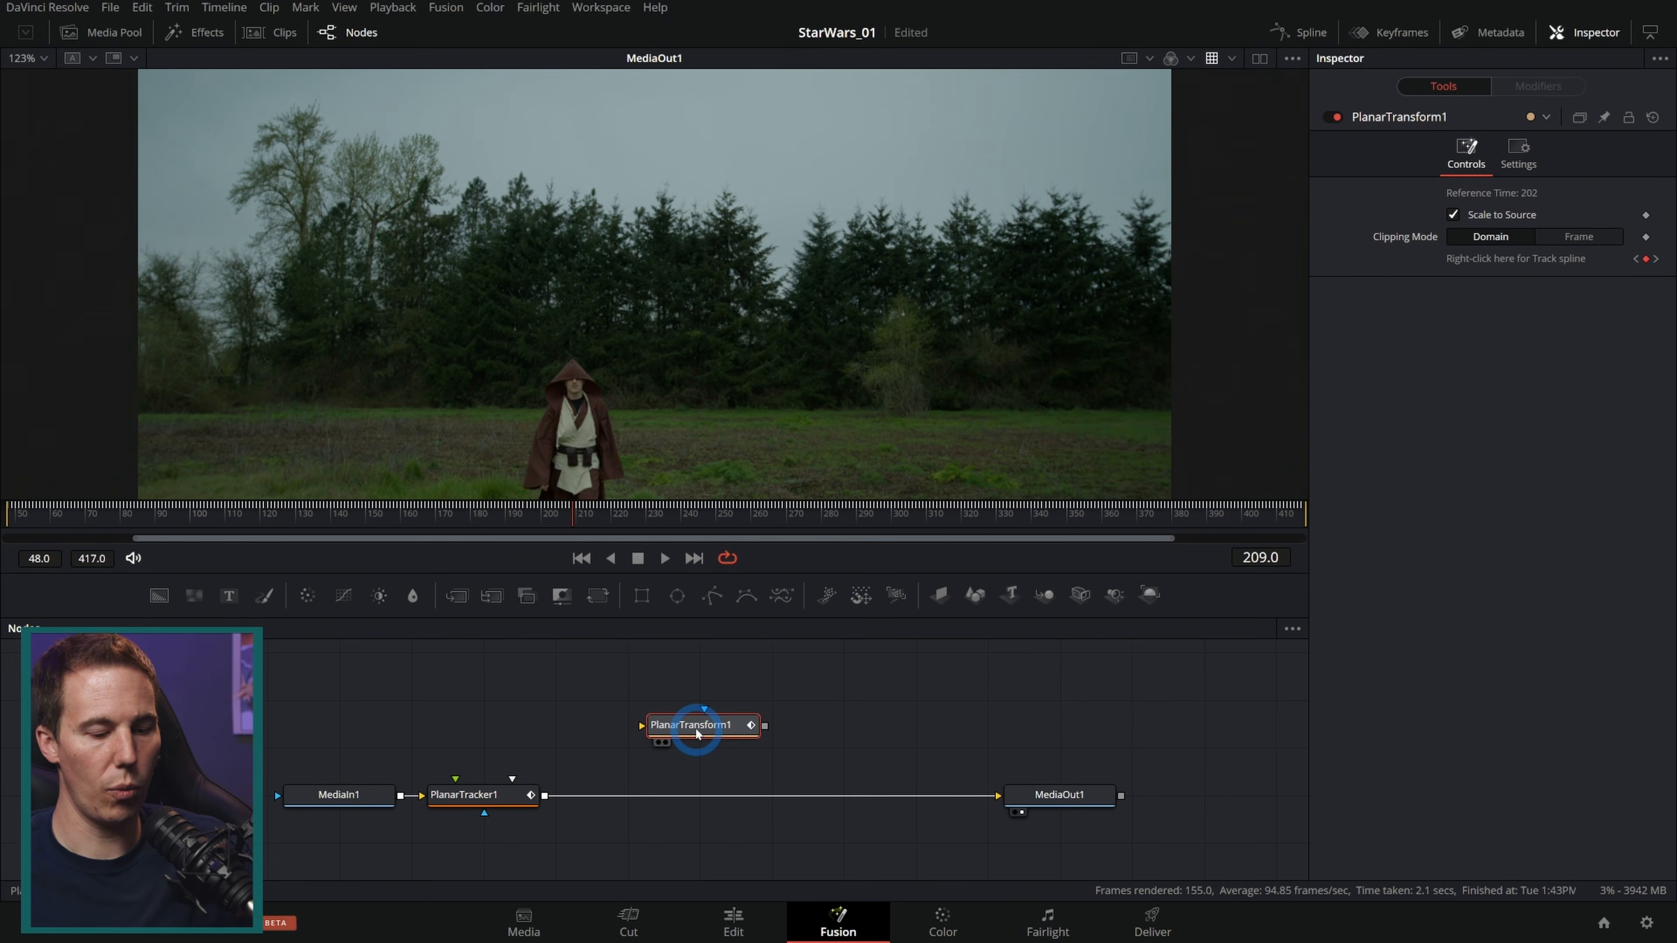
{"action": "key", "text": "F2"}
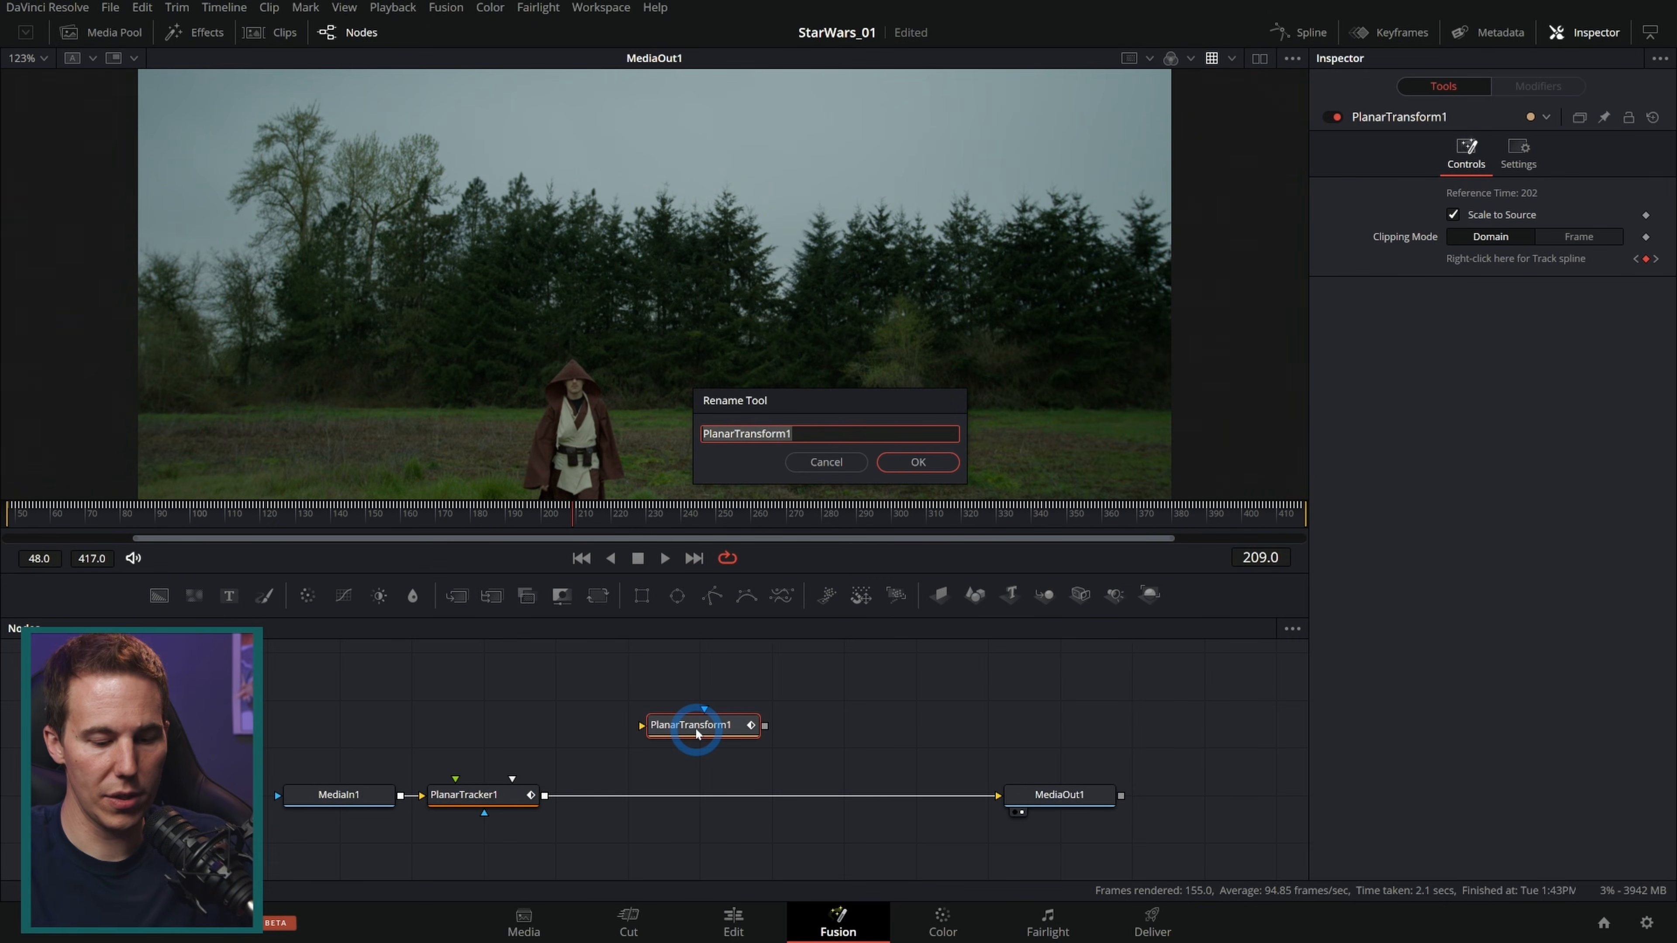
{"action": "type", "text": "Sky_TRA"}
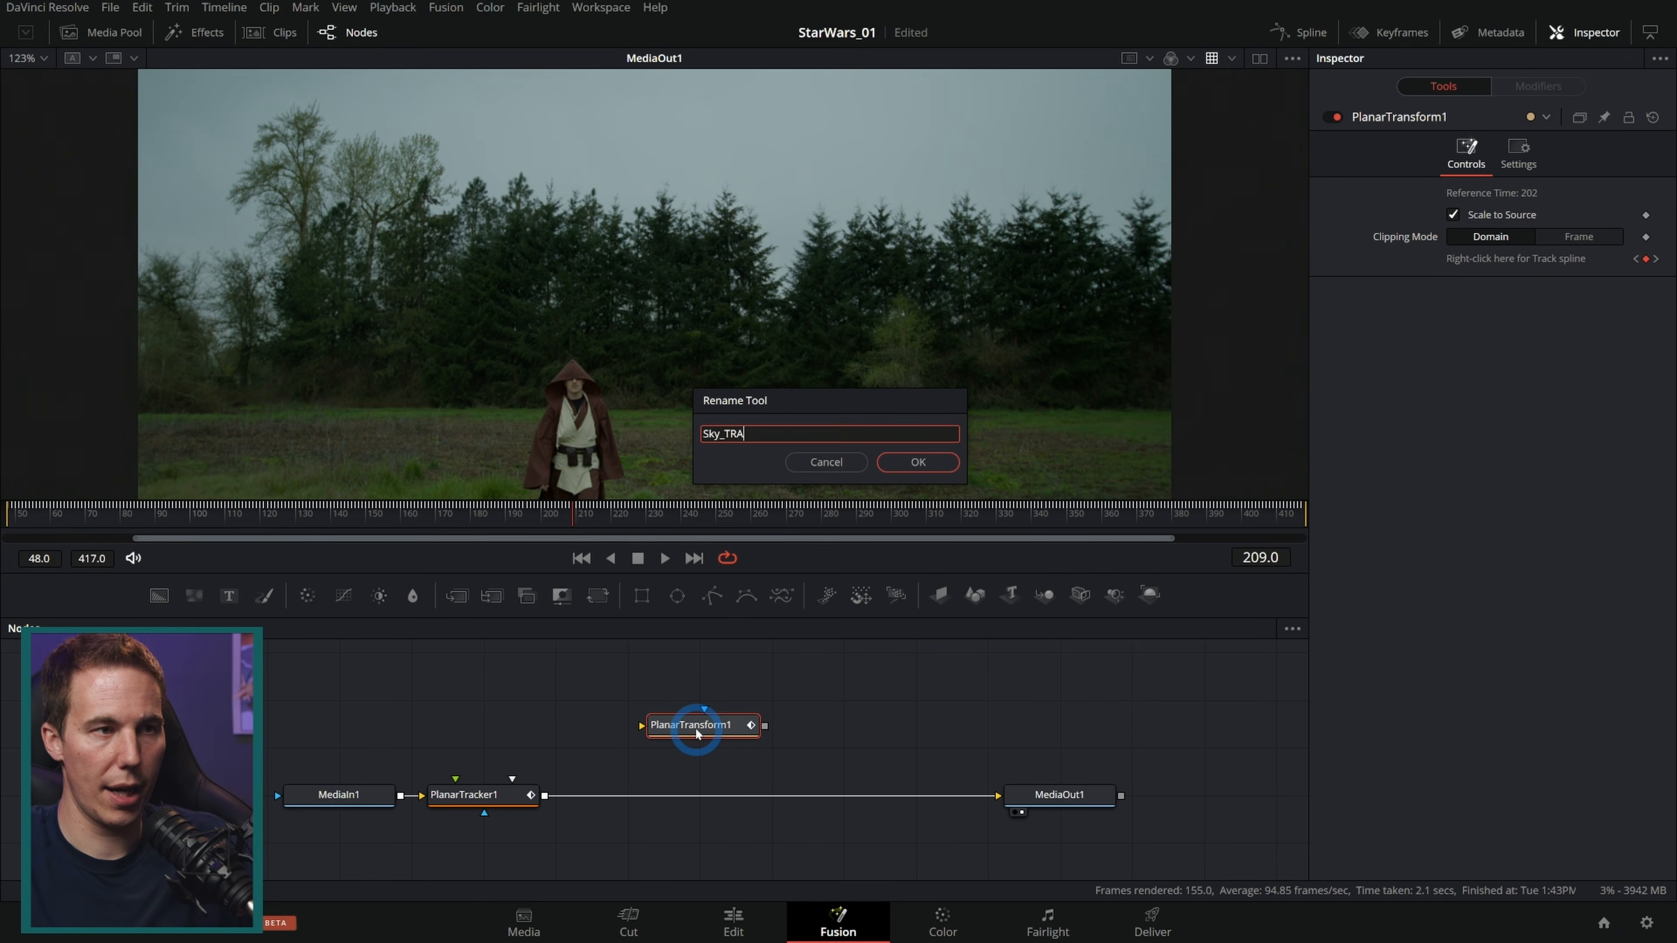
{"action": "type", "text": "CK_PXF"}
{"action": "key", "text": "Return"}
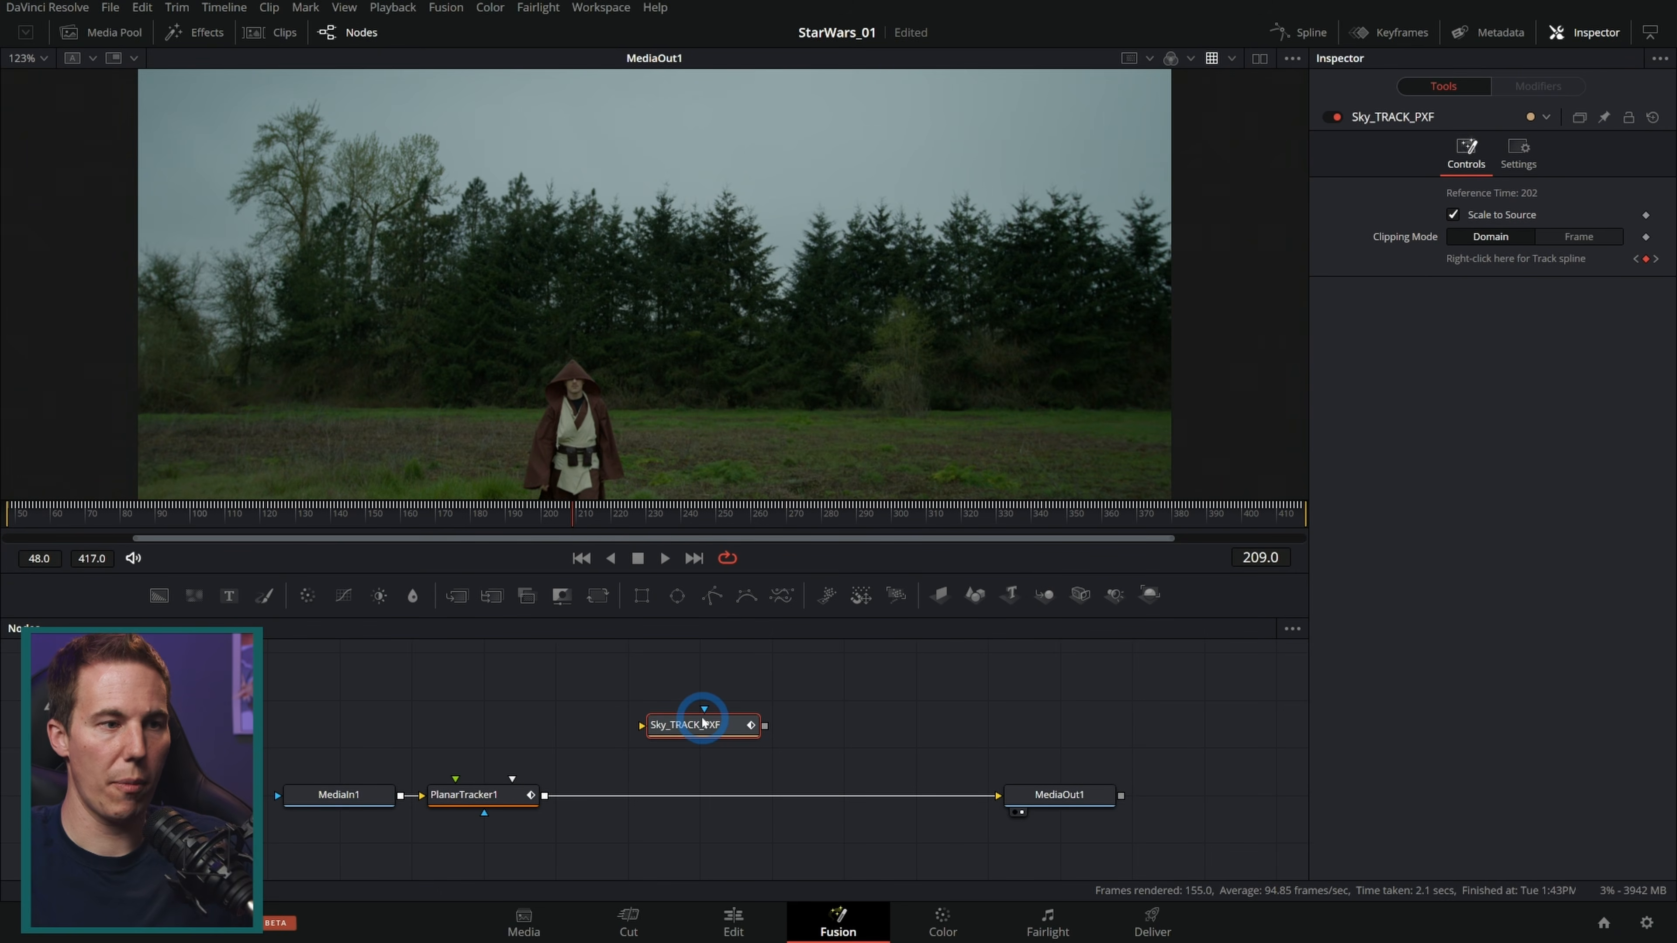
Step: Disconnect the Planar Tracker from the node flow and delete it
{"action": "left_click_drag", "start_coordinate": [616, 772], "coordinate": [656, 732]}
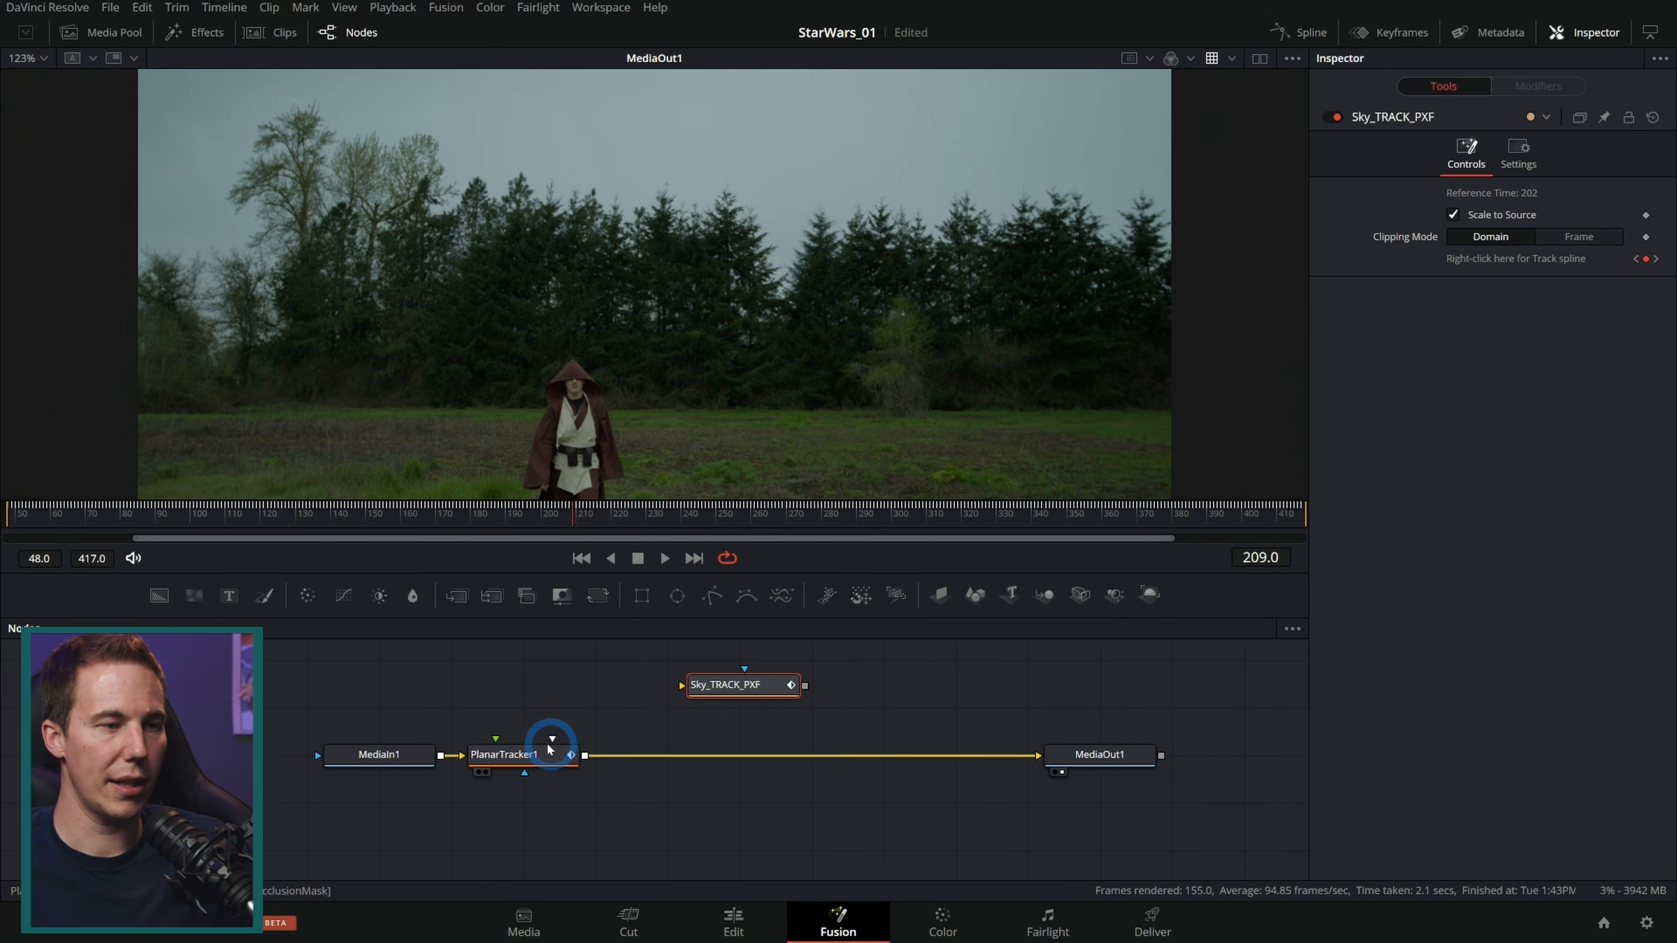
{"action": "left_click", "coordinate": [512, 827]}
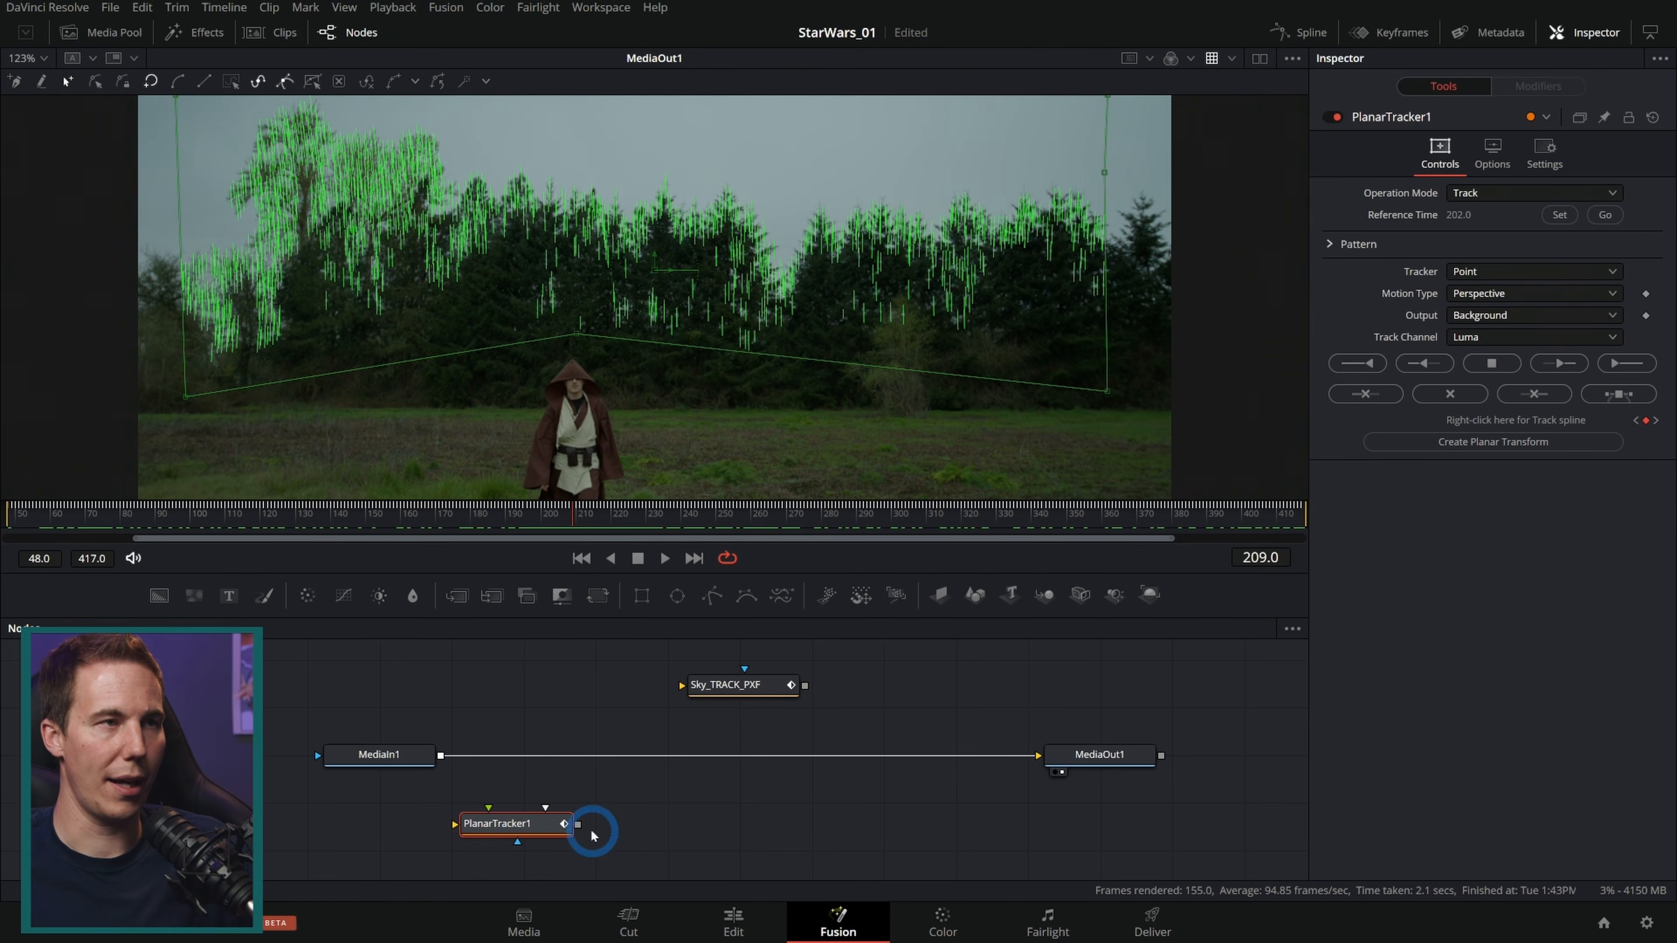
{"action": "left_click", "coordinate": [601, 8]}
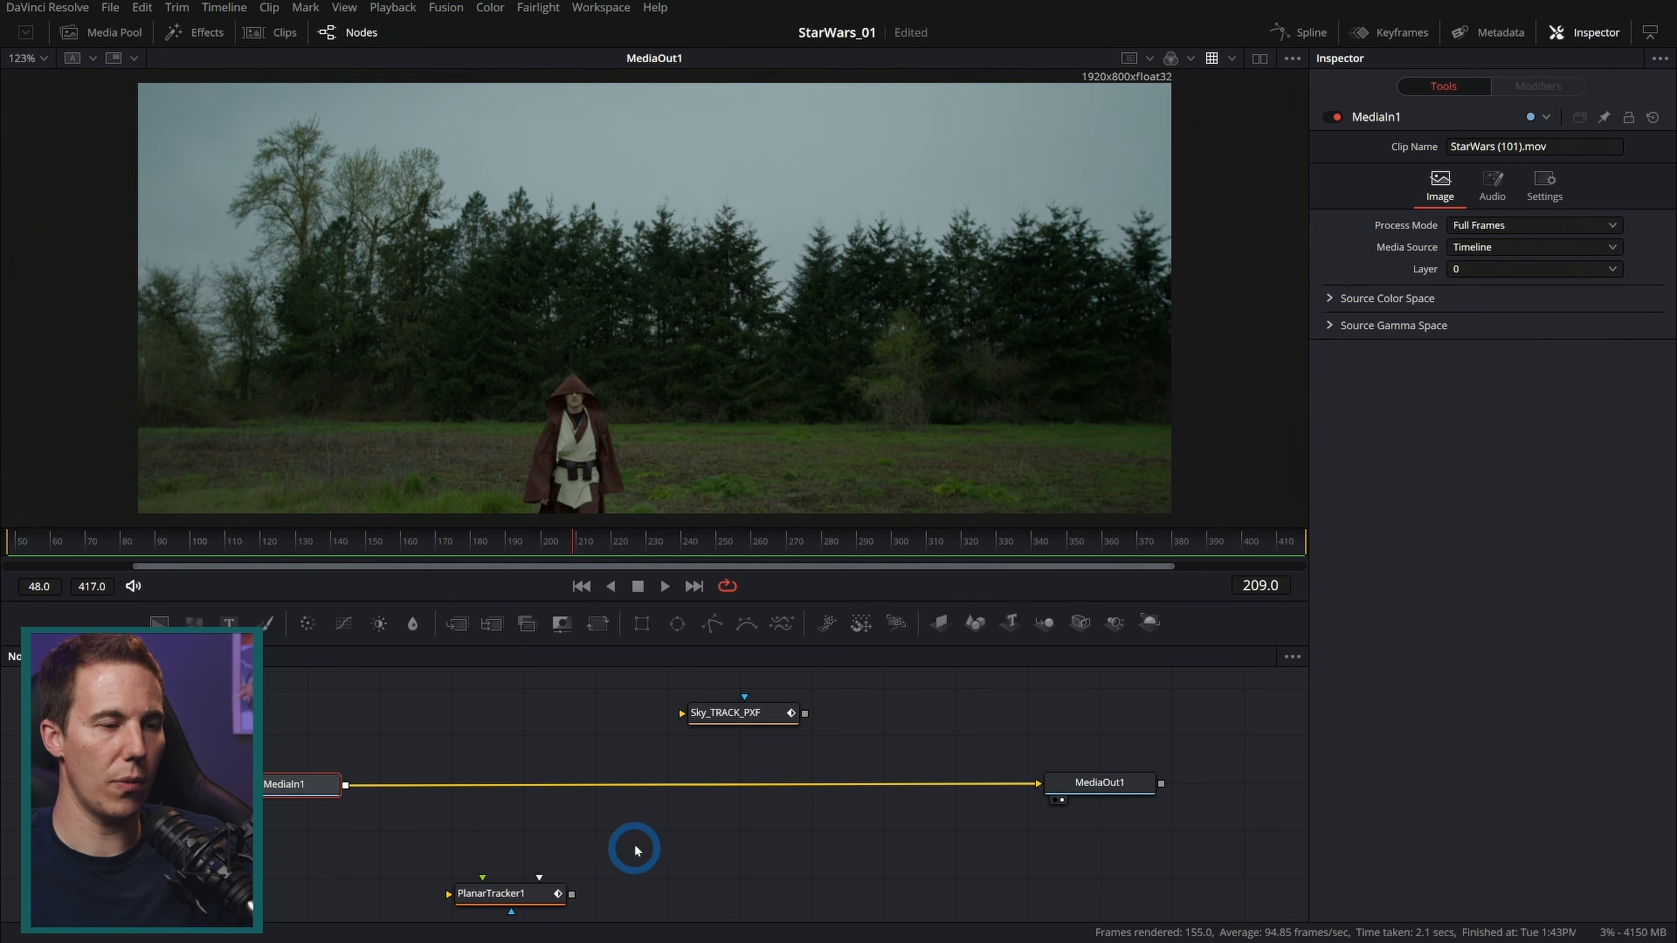
{"action": "left_click", "coordinate": [503, 894]}
{"action": "key", "text": "Delete"}
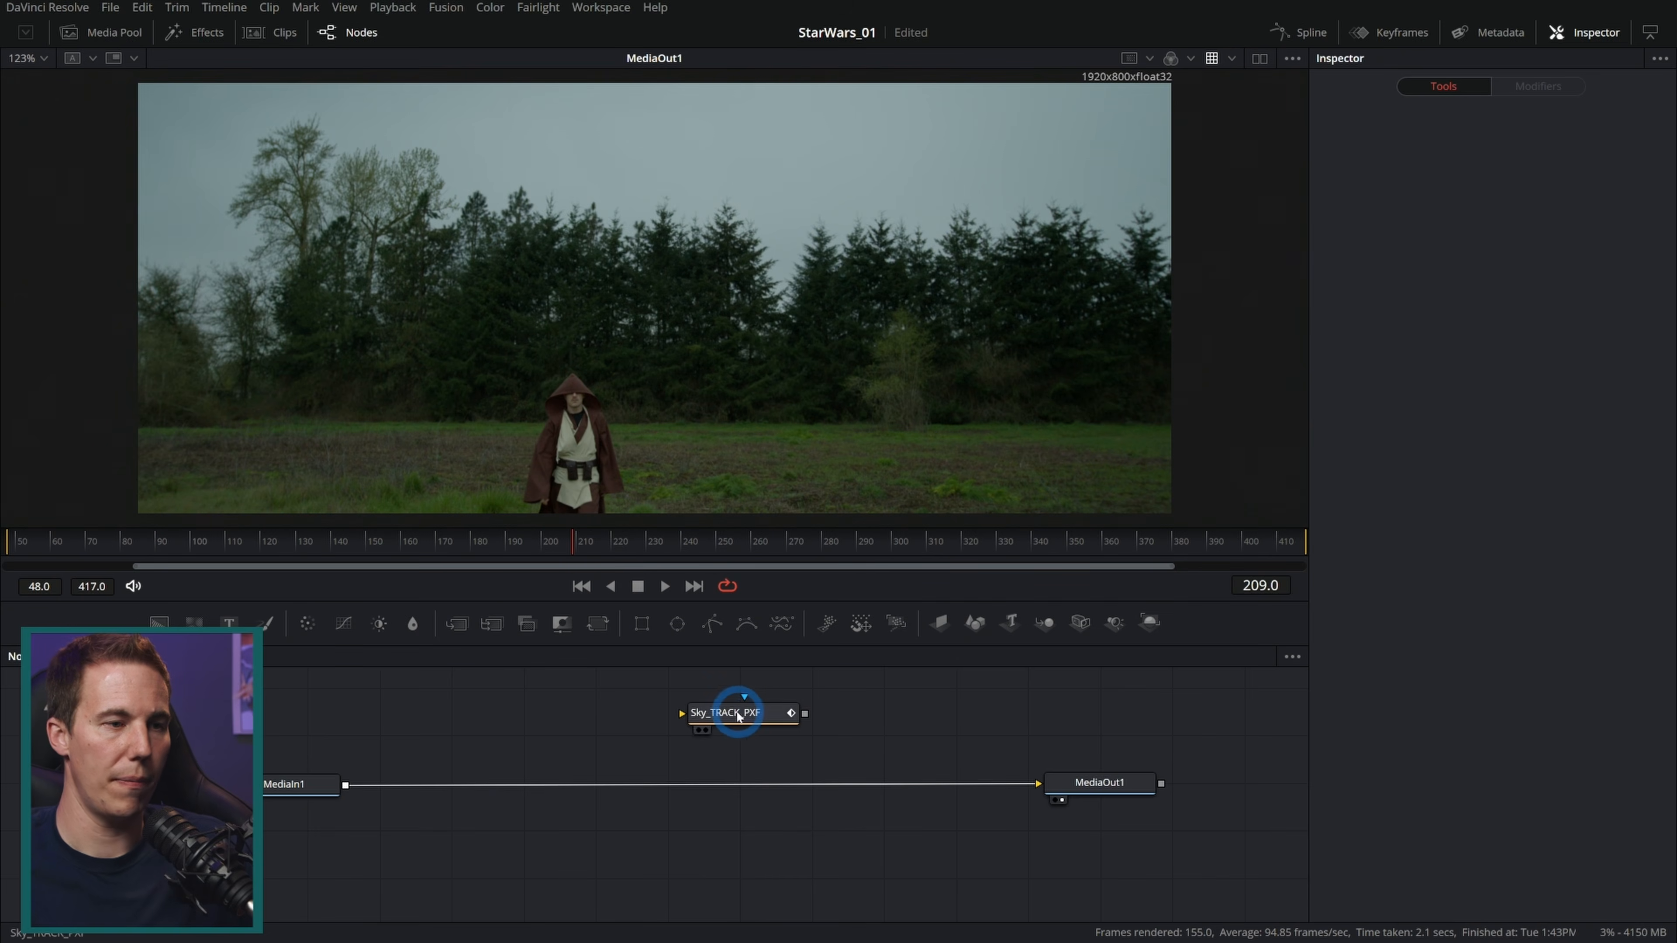
Step: Reposition Sky_TRACK_PXF and add a Text node with sample text above it
{"action": "left_click_drag", "start_coordinate": [739, 717], "coordinate": [633, 722]}
{"action": "left_click_drag", "start_coordinate": [764, 730], "coordinate": [718, 774]}
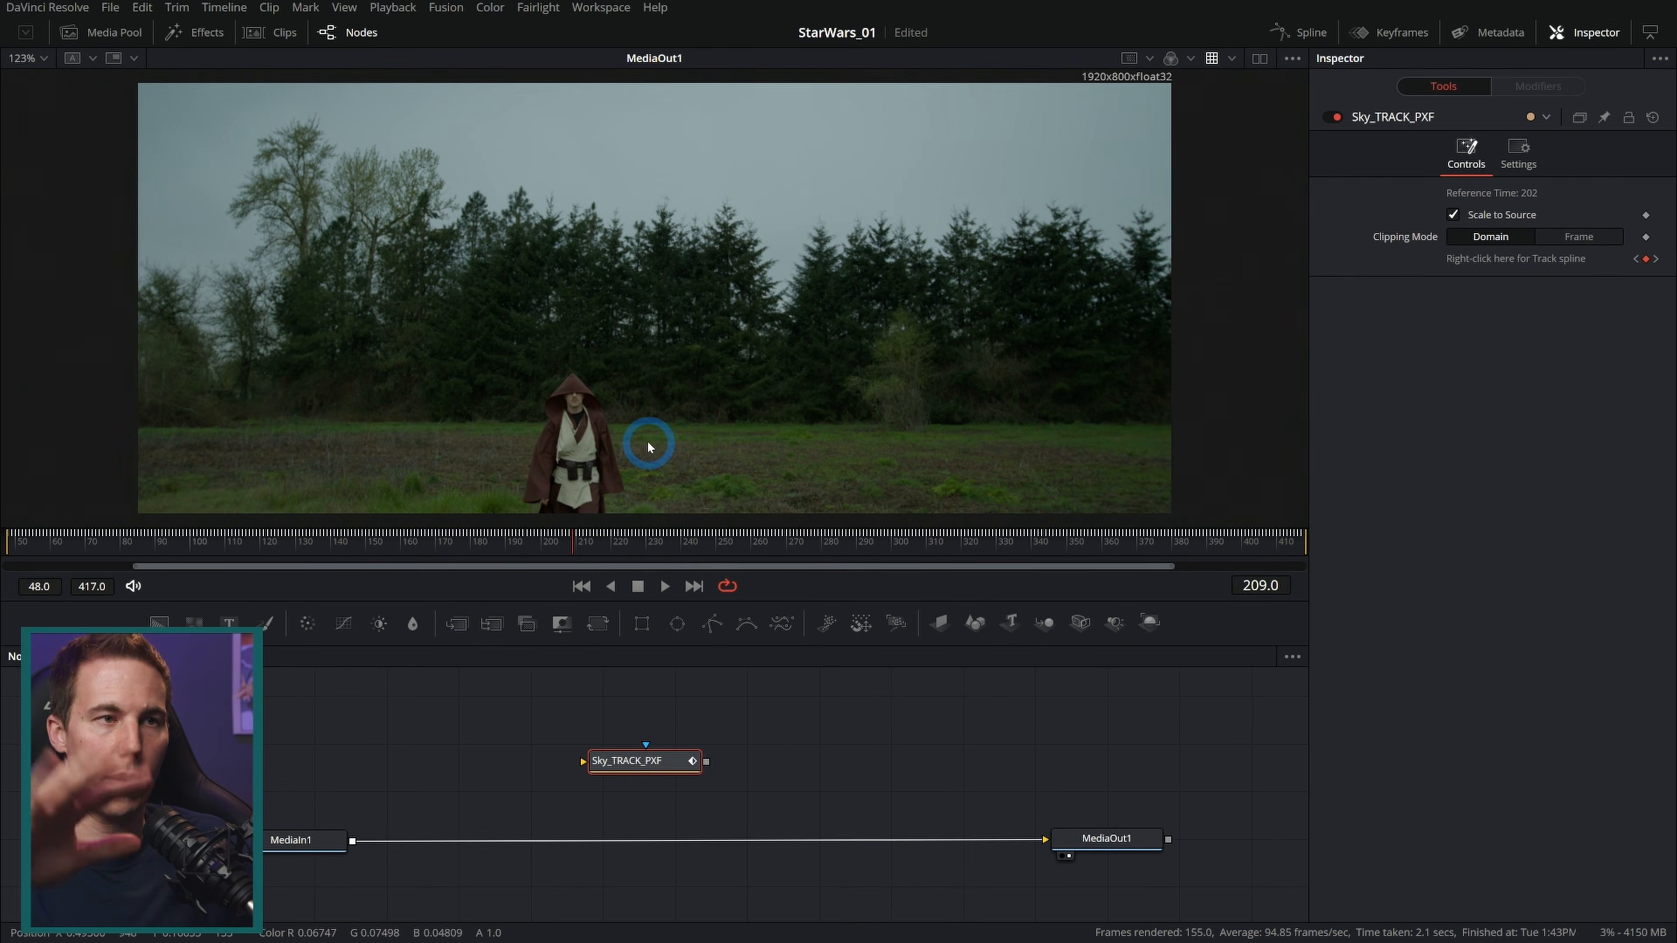
{"action": "left_click_drag", "start_coordinate": [643, 759], "coordinate": [619, 783]}
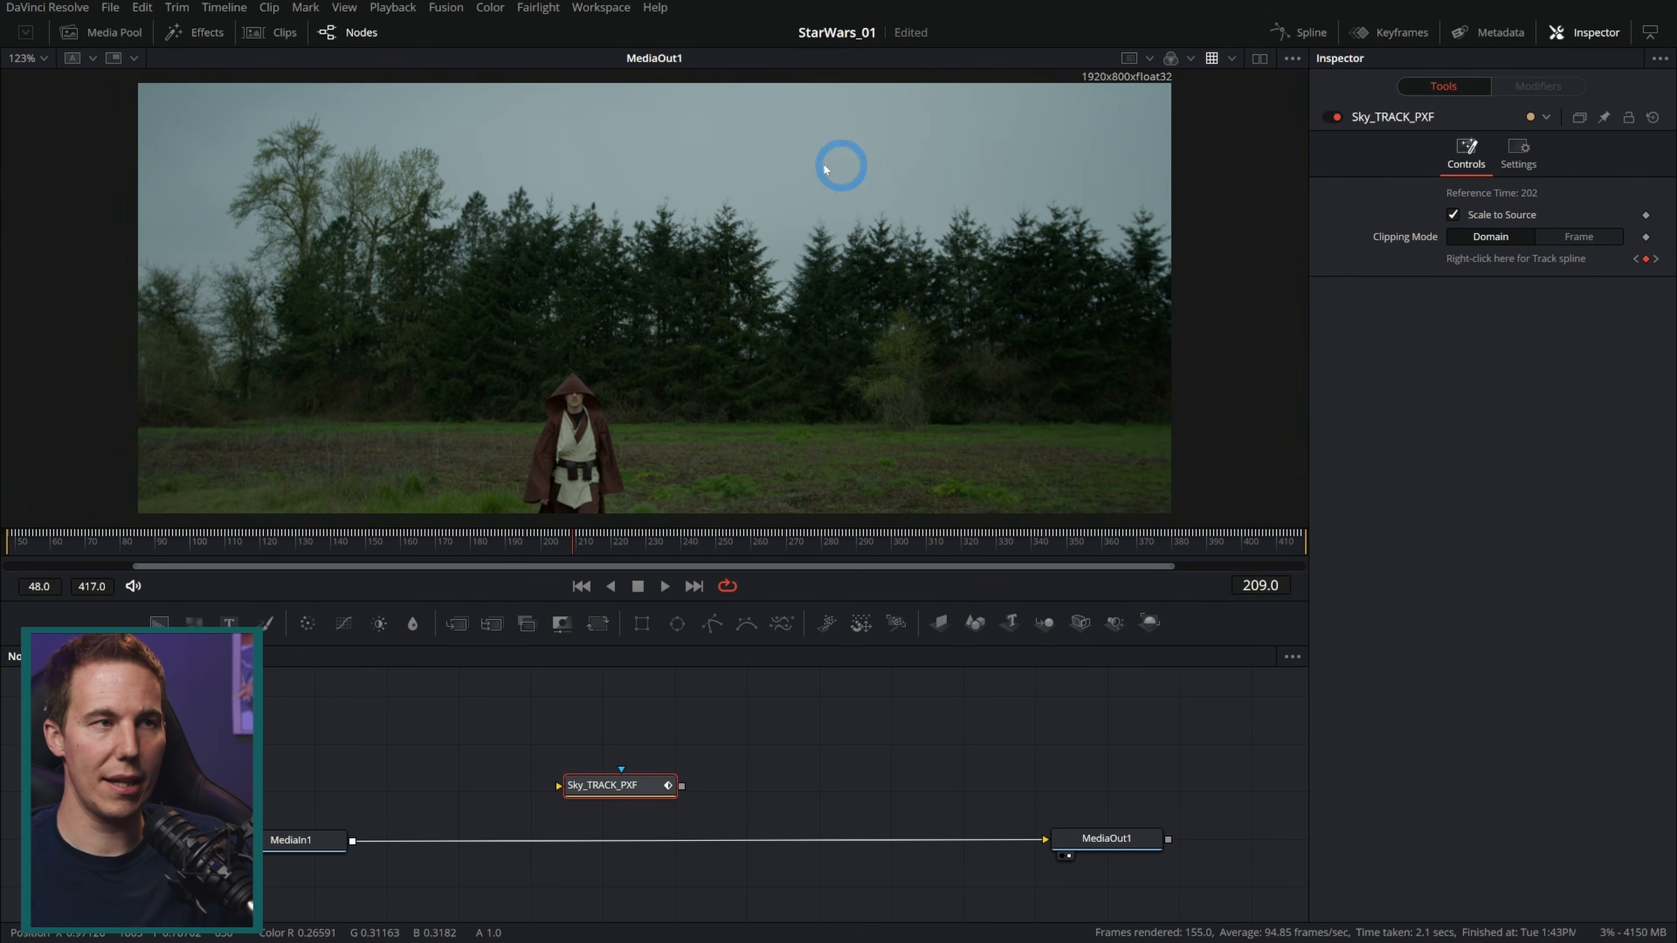
{"action": "left_click_drag", "start_coordinate": [245, 631], "coordinate": [580, 719]}
{"action": "left_click", "coordinate": [1383, 326]}
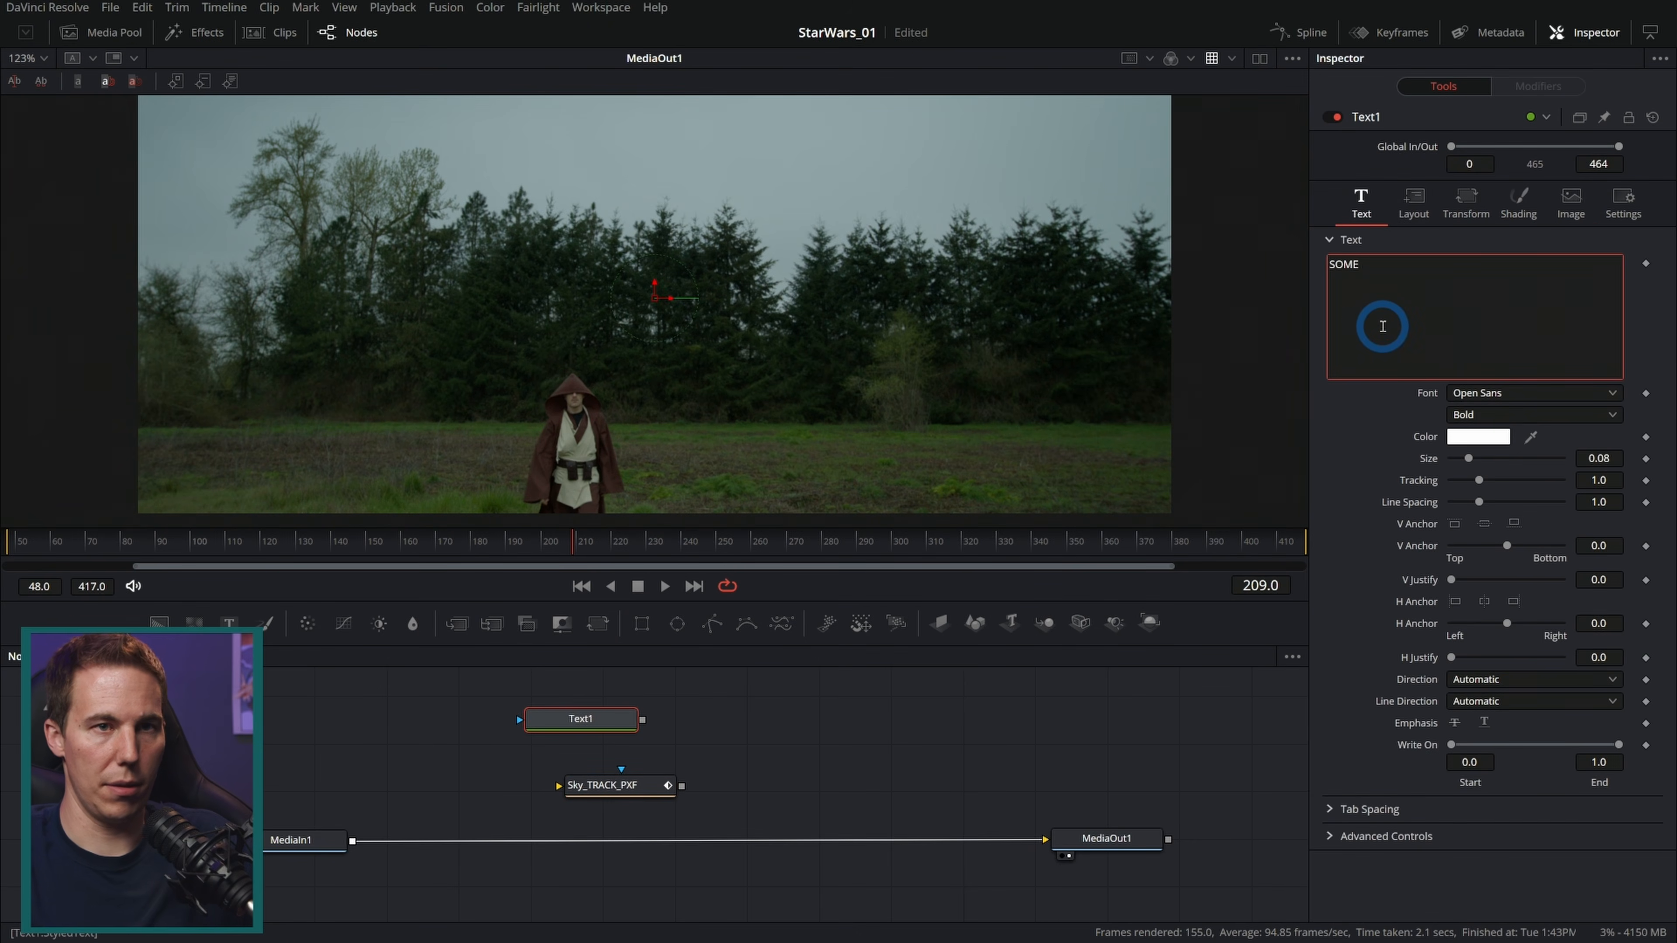
Step: Merge the text through Sky_TRACK_PXF over MediaIn1, then delete the test Text node
{"action": "left_click_drag", "start_coordinate": [641, 720], "coordinate": [395, 844]}
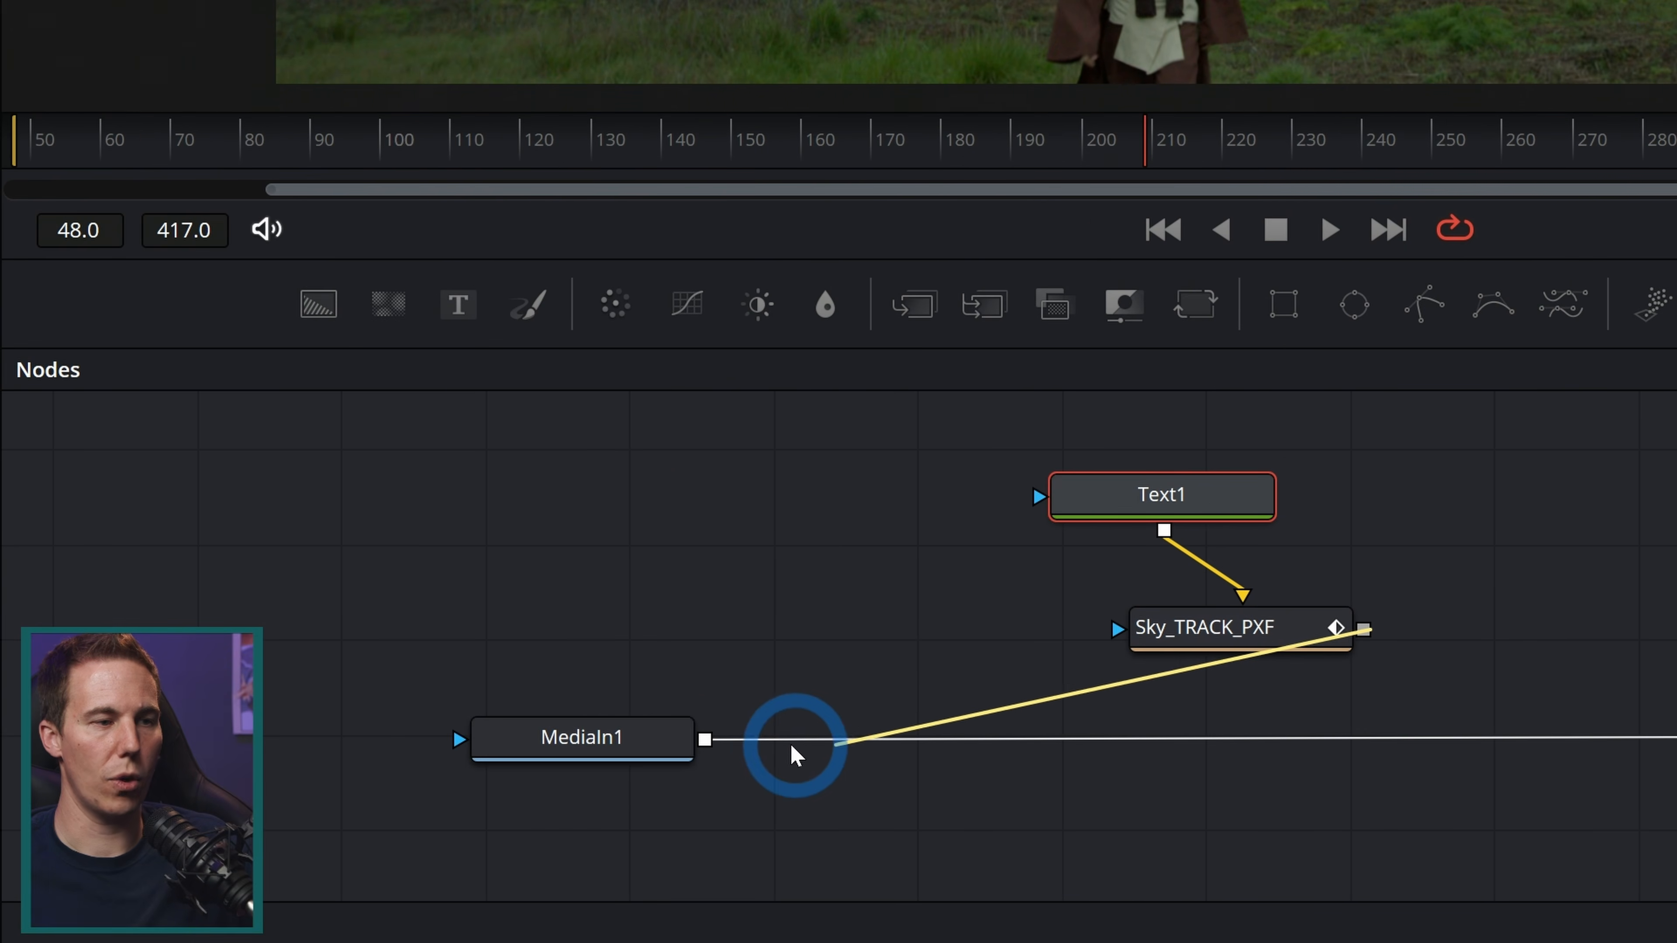
{"action": "left_click_drag", "start_coordinate": [792, 746], "coordinate": [704, 742]}
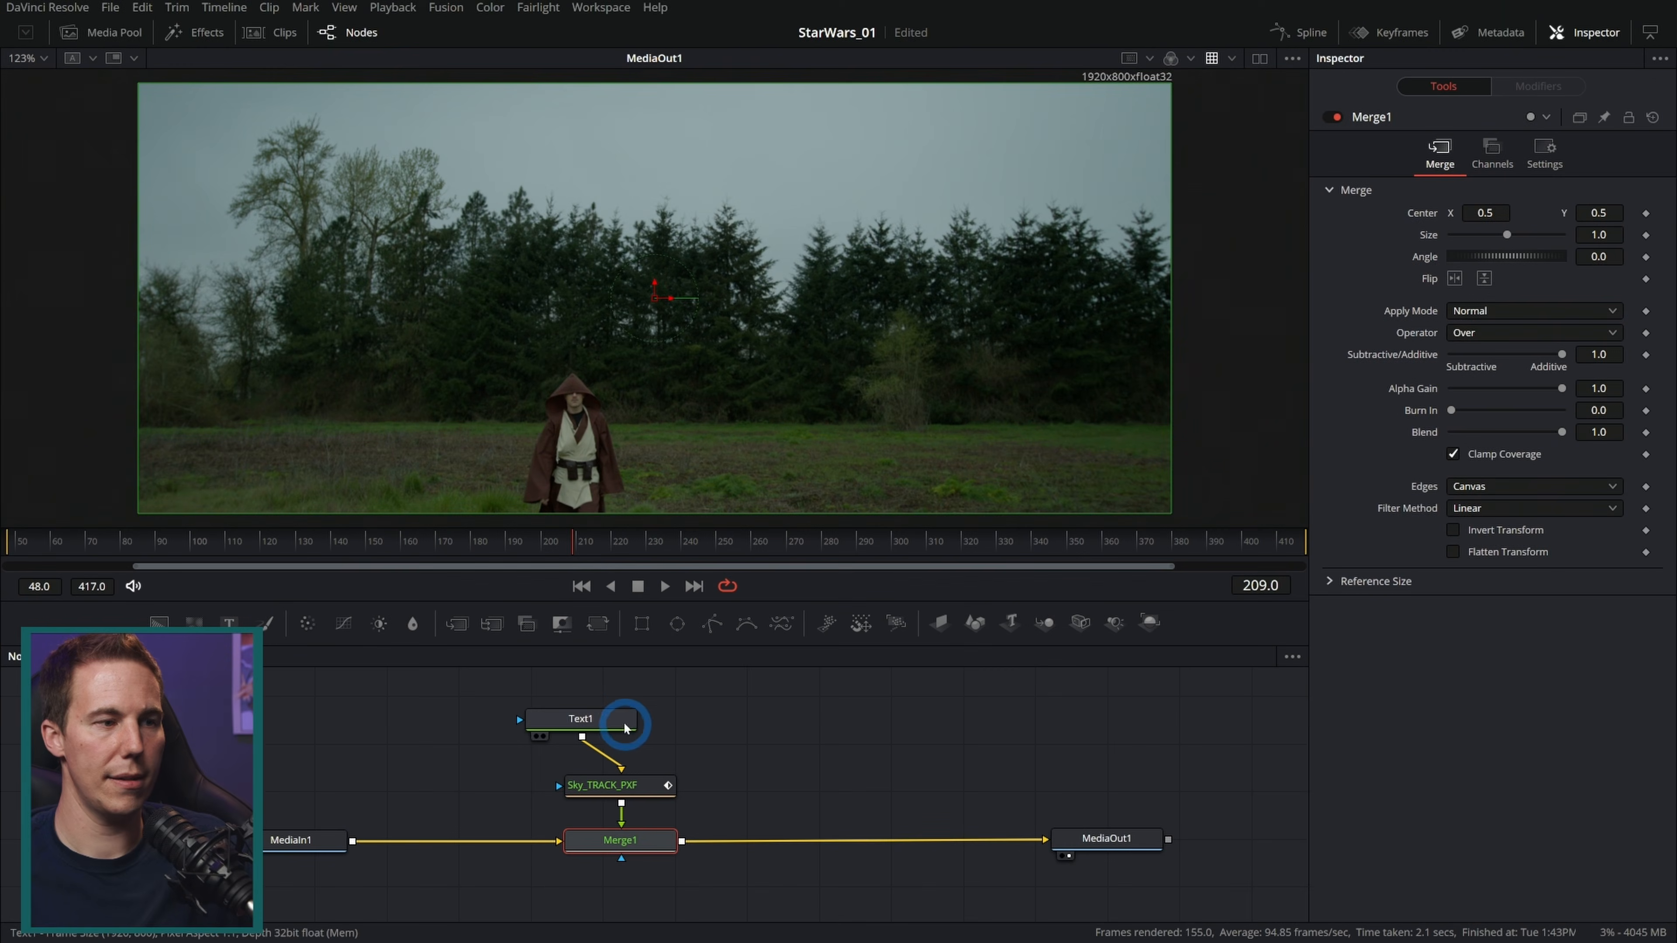
{"action": "left_click", "coordinate": [1191, 496]}
{"action": "left_click_drag", "start_coordinate": [552, 531], "coordinate": [626, 516]}
{"action": "left_click_drag", "start_coordinate": [786, 656], "coordinate": [785, 531]}
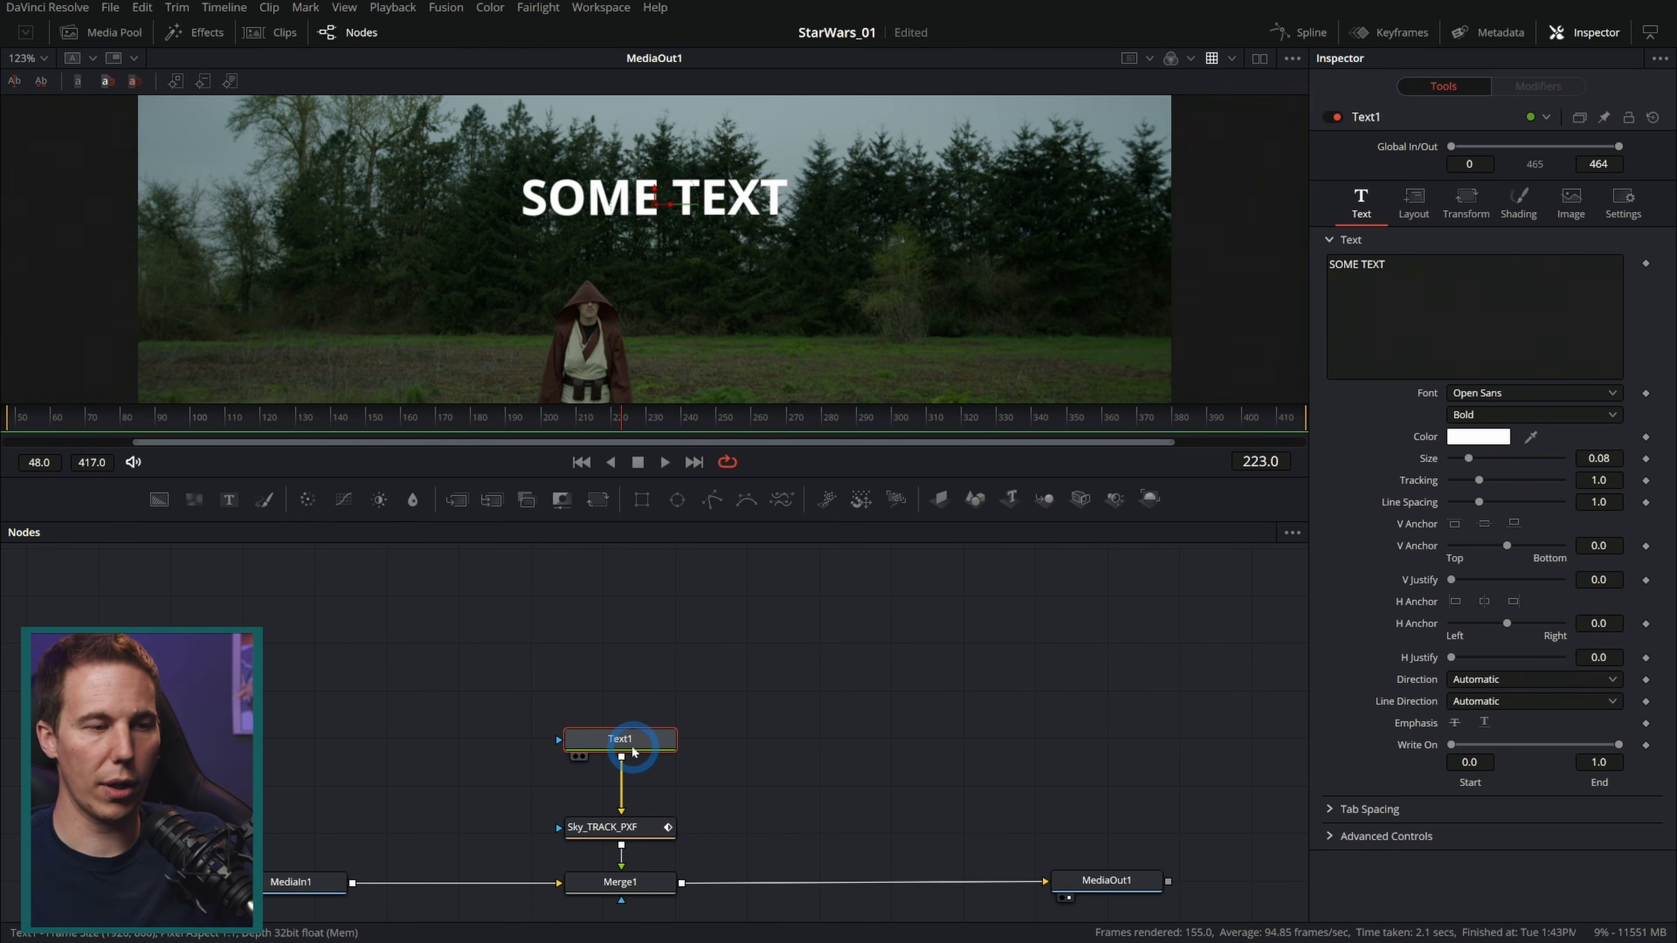
{"action": "key", "text": "Delete"}
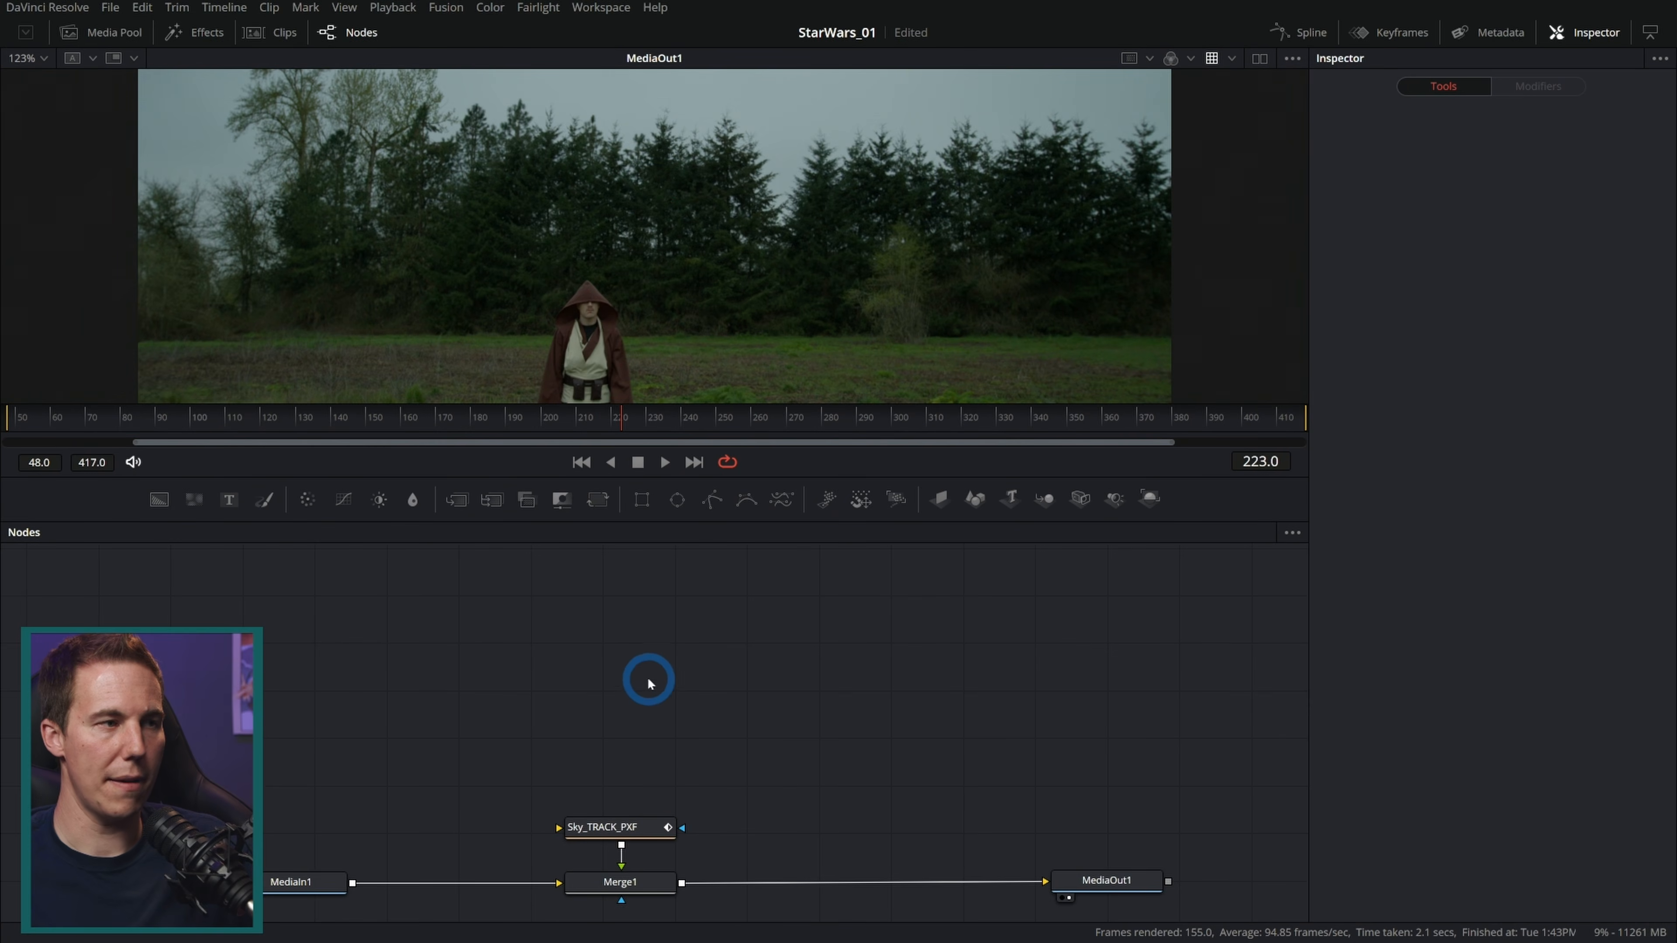
Step: Add the Mountains_01.png matte painting from the Matte_Paintings bin into the node graph
{"action": "left_click", "coordinate": [114, 32]}
{"action": "left_click", "coordinate": [76, 127]}
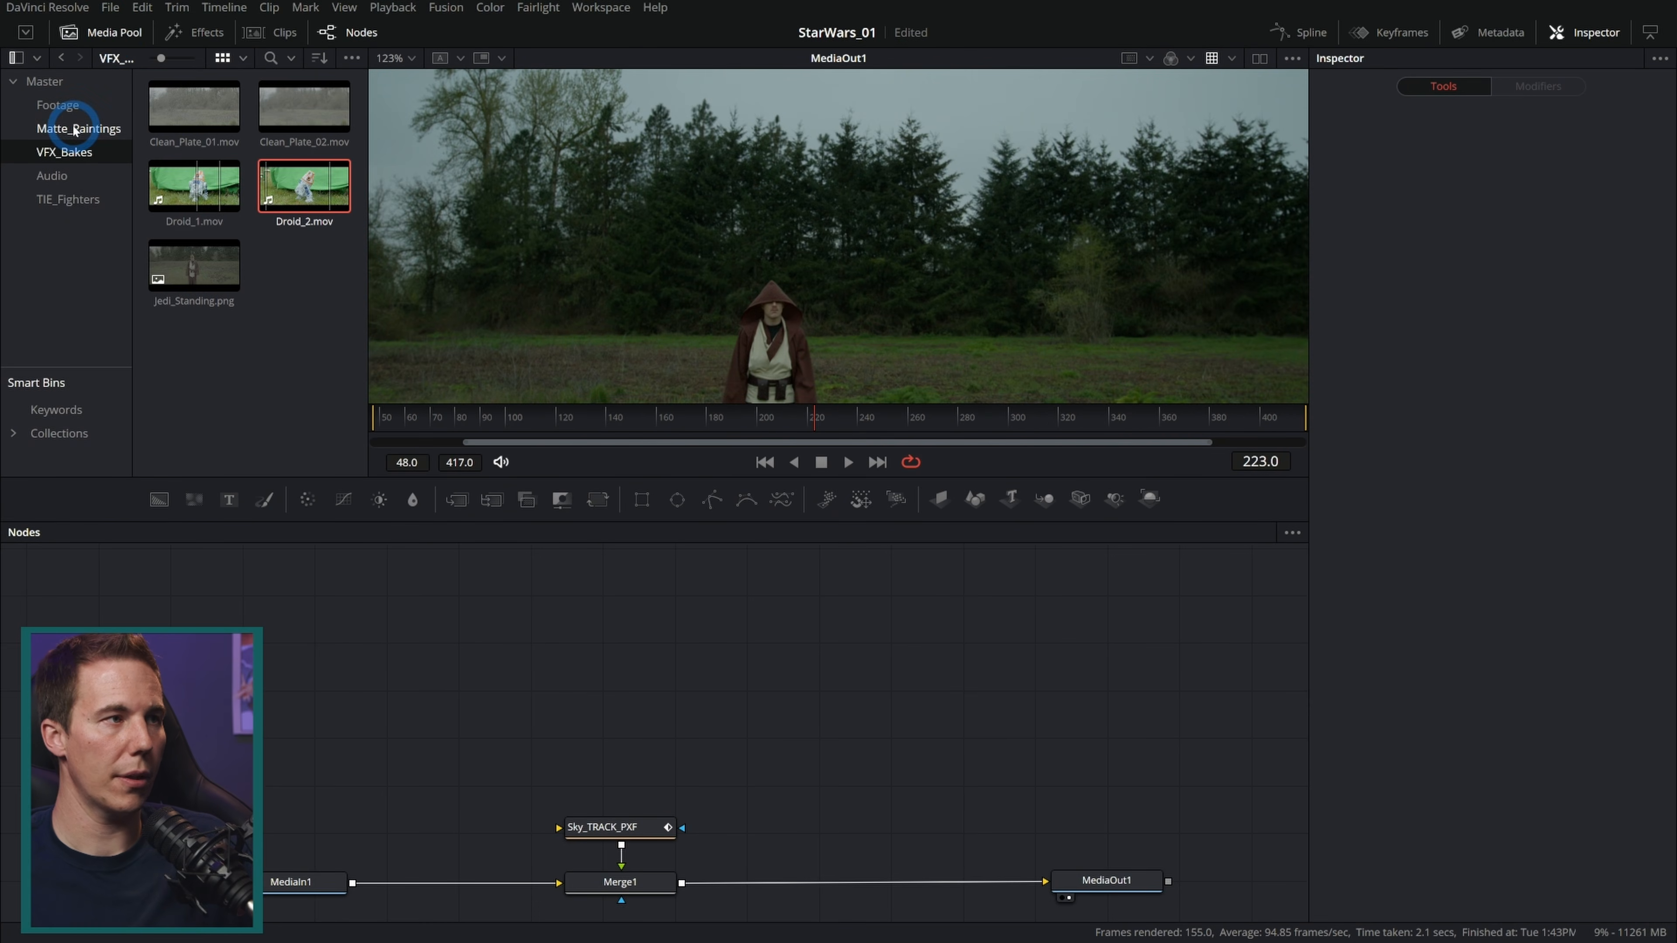
{"action": "left_click", "coordinate": [188, 139]}
{"action": "left_click_drag", "start_coordinate": [203, 121], "coordinate": [440, 681]}
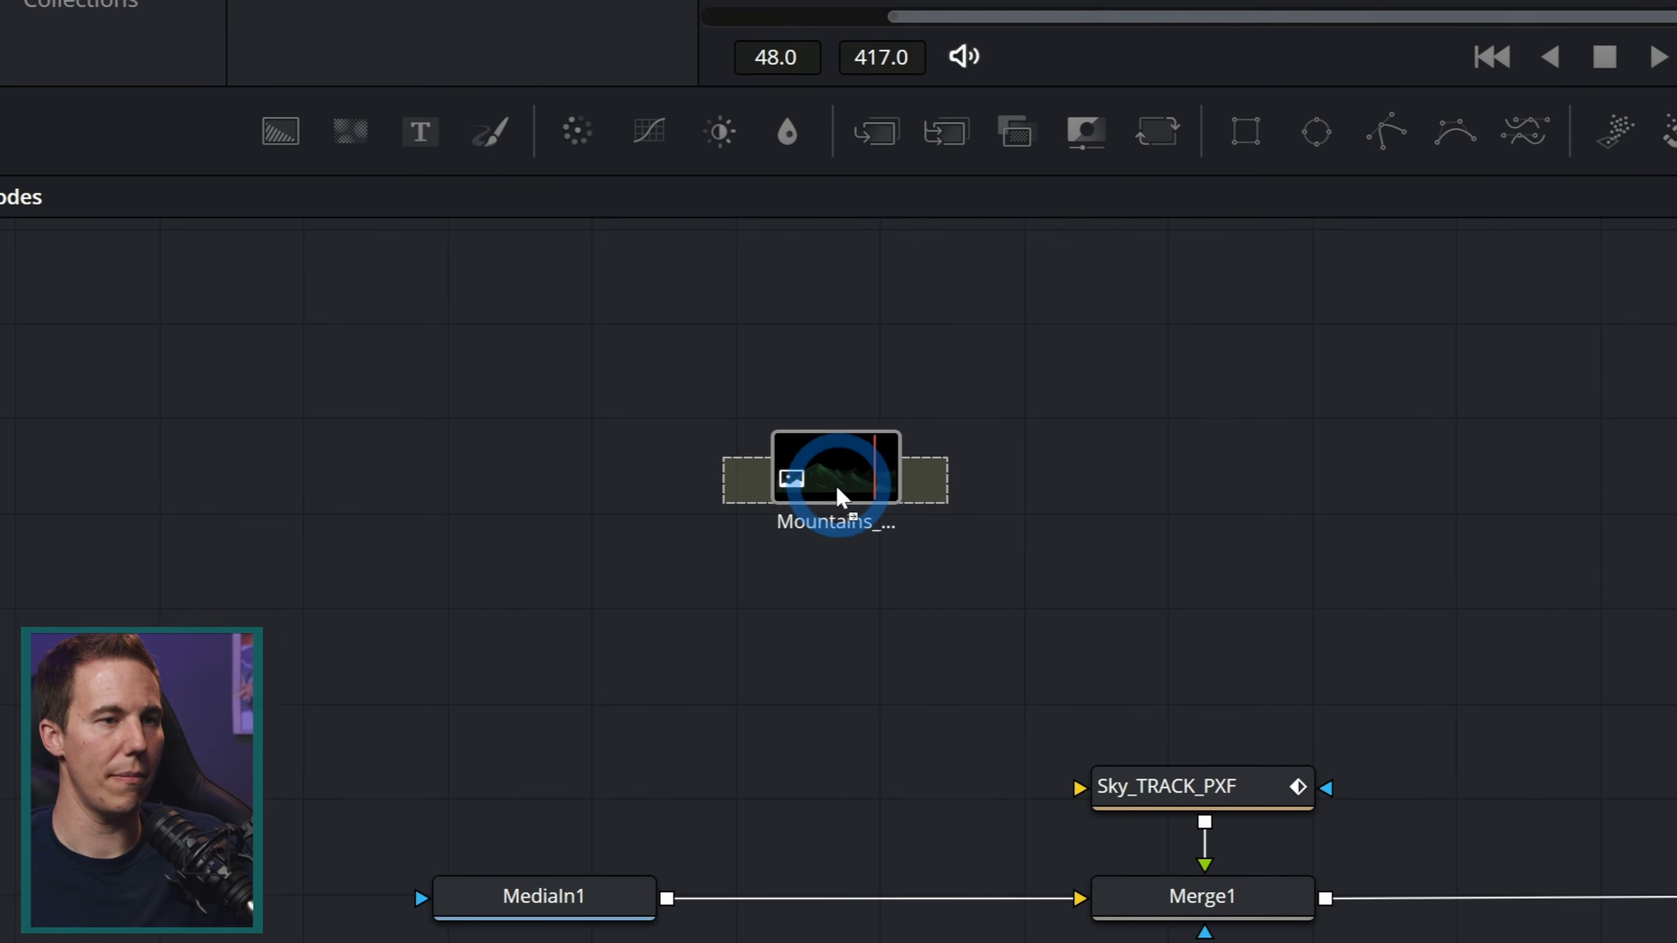
{"action": "left_click_drag", "start_coordinate": [836, 490], "coordinate": [837, 489]}
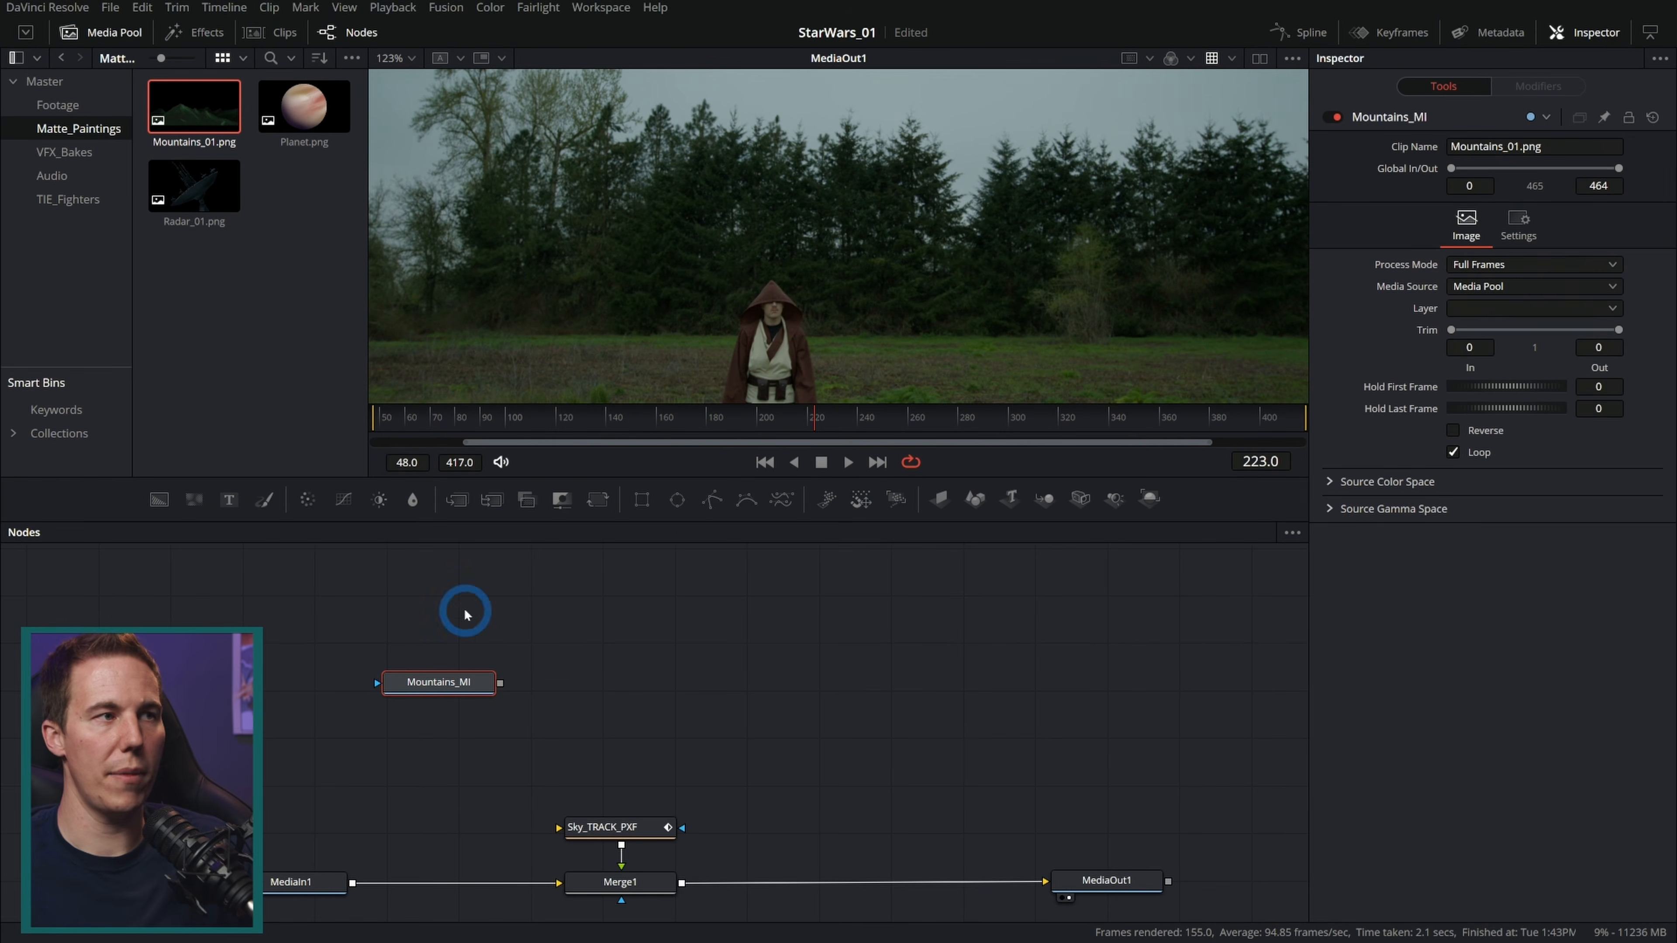
Step: Add Radar_01.png from the same bin into the node graph and rename it Radar_MI
{"action": "left_click_drag", "start_coordinate": [189, 187], "coordinate": [651, 615]}
{"action": "key", "text": "F2"}
{"action": "type", "text": "Radar_MI"}
{"action": "key", "text": "Return"}
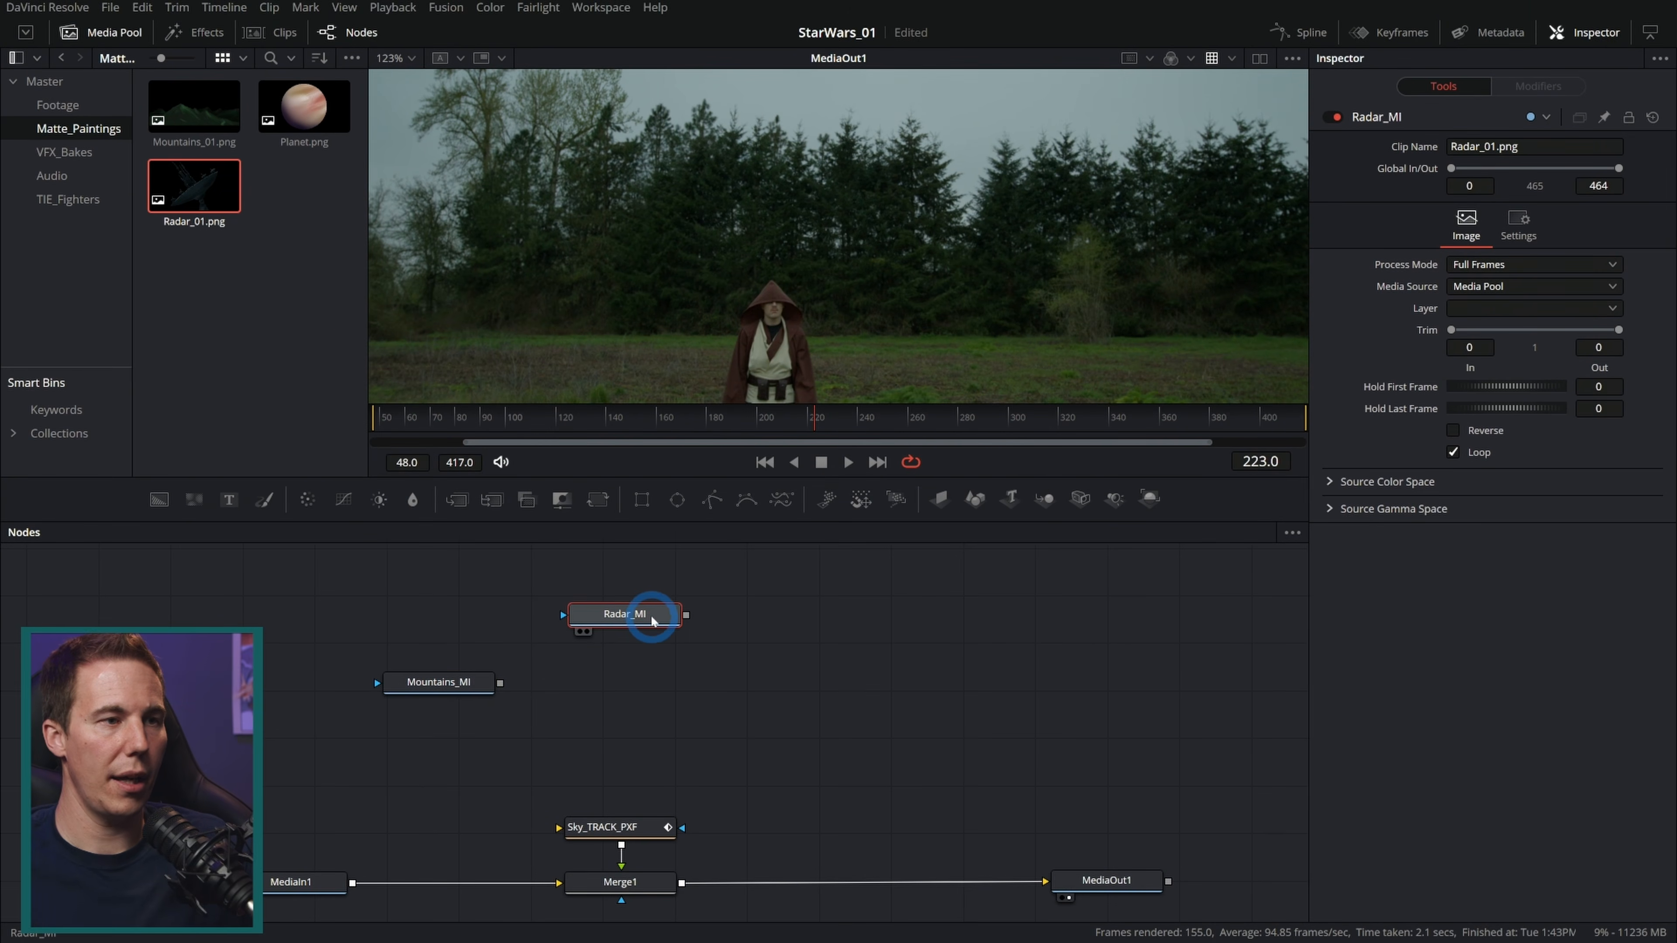
Step: Merge Radar_MI over Mountains_MI with a new Merge node feeding into Sky_TRACK_PXF
{"action": "left_click_drag", "start_coordinate": [457, 500], "coordinate": [624, 825]}
{"action": "left_click_drag", "start_coordinate": [598, 705], "coordinate": [635, 710]}
{"action": "left_click_drag", "start_coordinate": [489, 684], "coordinate": [498, 710]}
{"action": "left_click_drag", "start_coordinate": [686, 615], "coordinate": [637, 625]}
{"action": "left_click", "coordinate": [647, 830]}
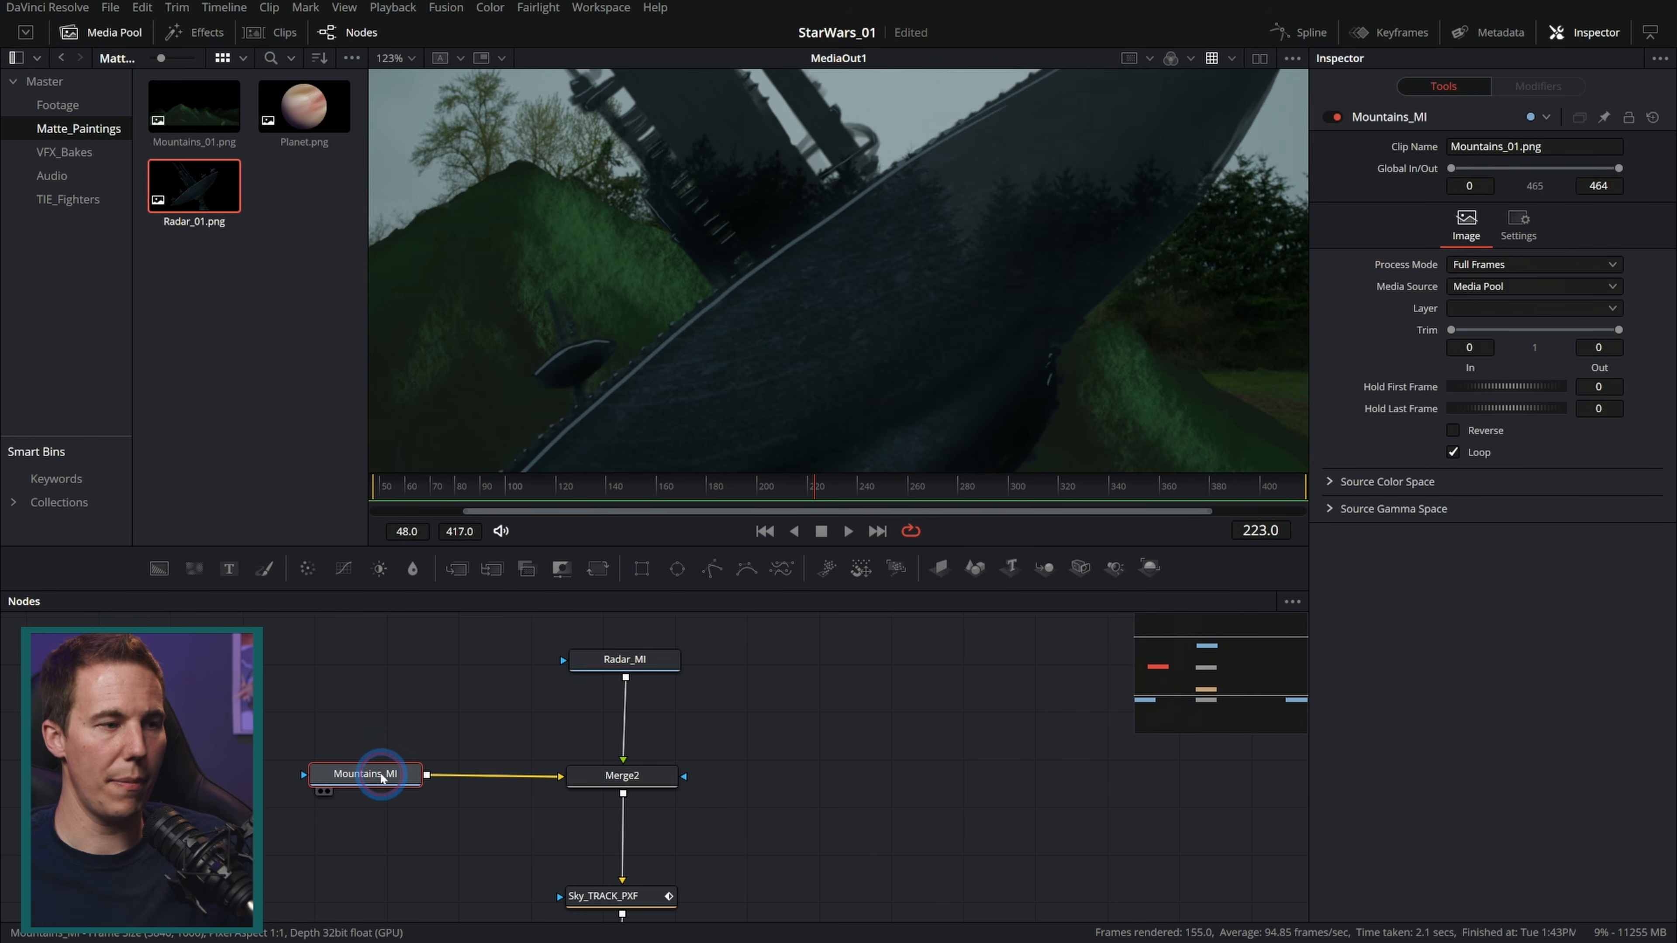
Step: Insert a Transform node between Mountains_MI and the new Merge
{"action": "key", "text": "shift+space"}
{"action": "type", "text": "planar"}
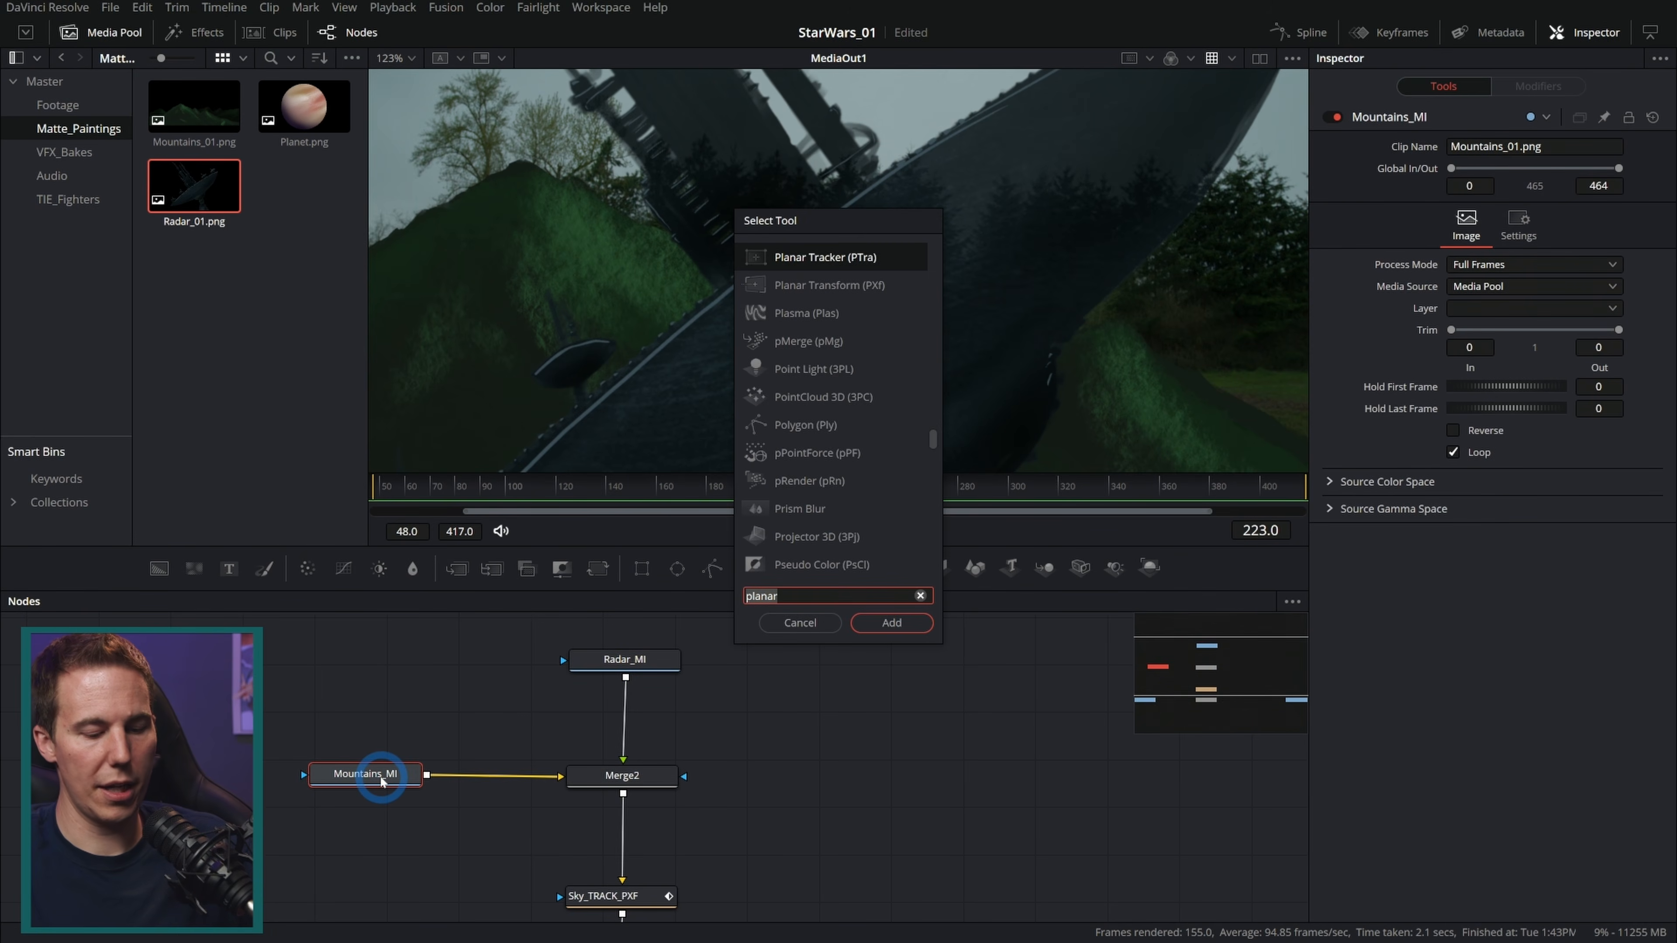
{"action": "type", "text": "xf"}
{"action": "key", "text": "Return"}
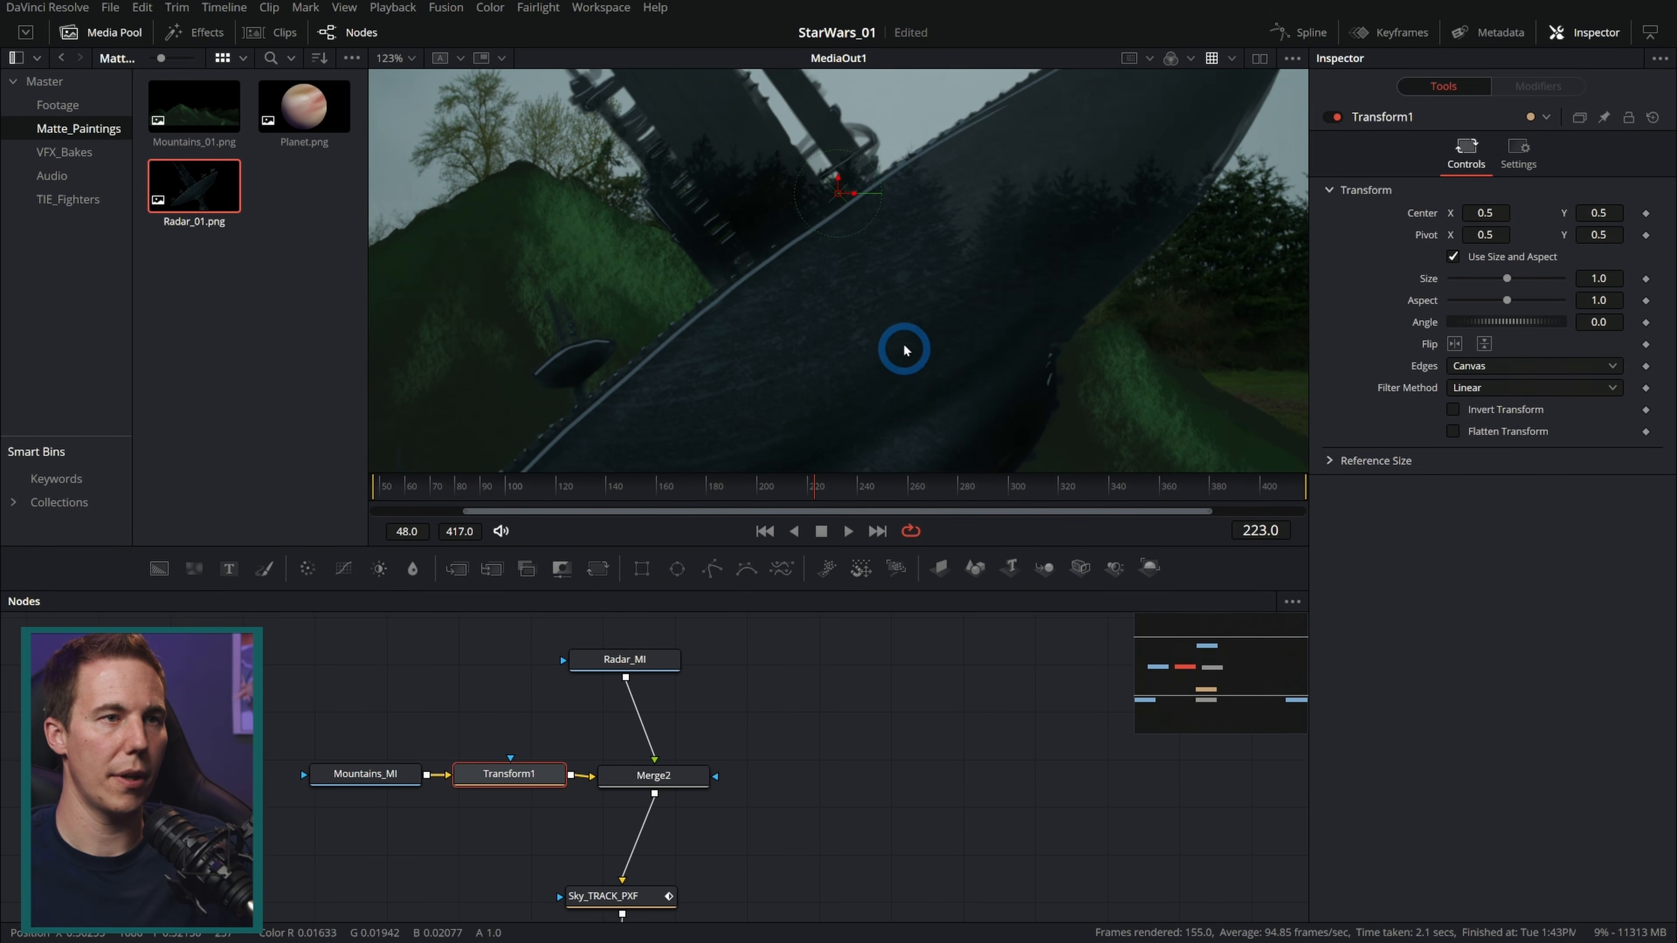
Step: Move the mountains up, shrink them to about 0.55 size and tilt them about 3.7 degrees
{"action": "scroll", "coordinate": [904, 350], "scroll_direction": "down", "scroll_amount": 5}
{"action": "left_click_drag", "start_coordinate": [804, 470], "coordinate": [362, 514]}
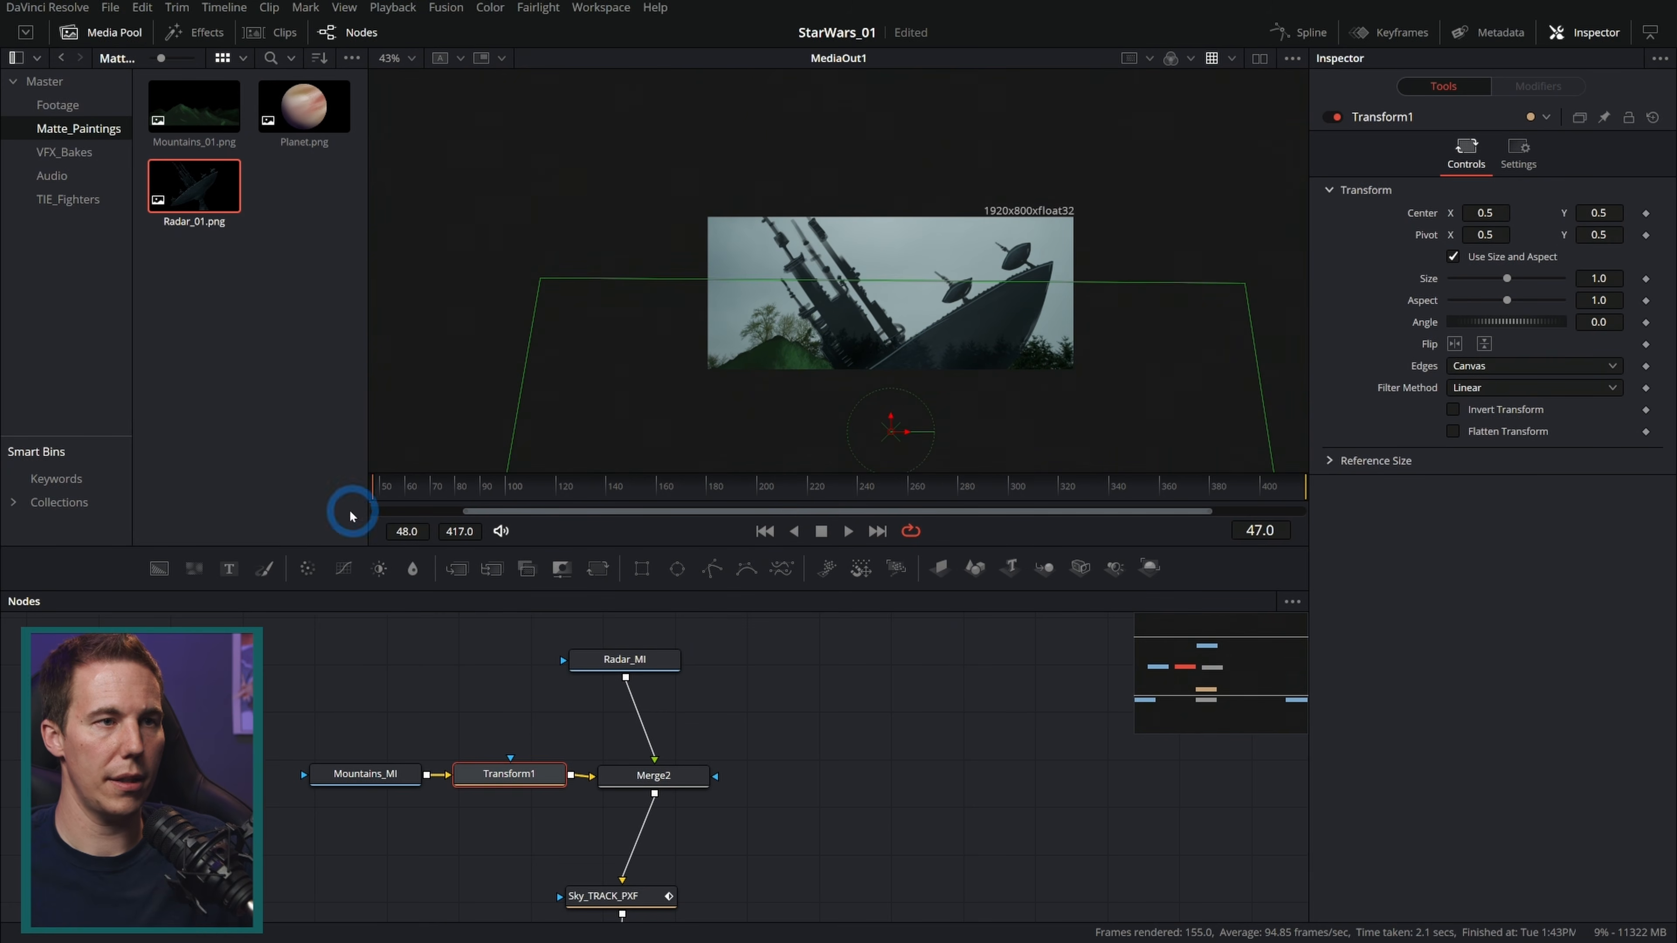
{"action": "left_click_drag", "start_coordinate": [890, 433], "coordinate": [896, 303]}
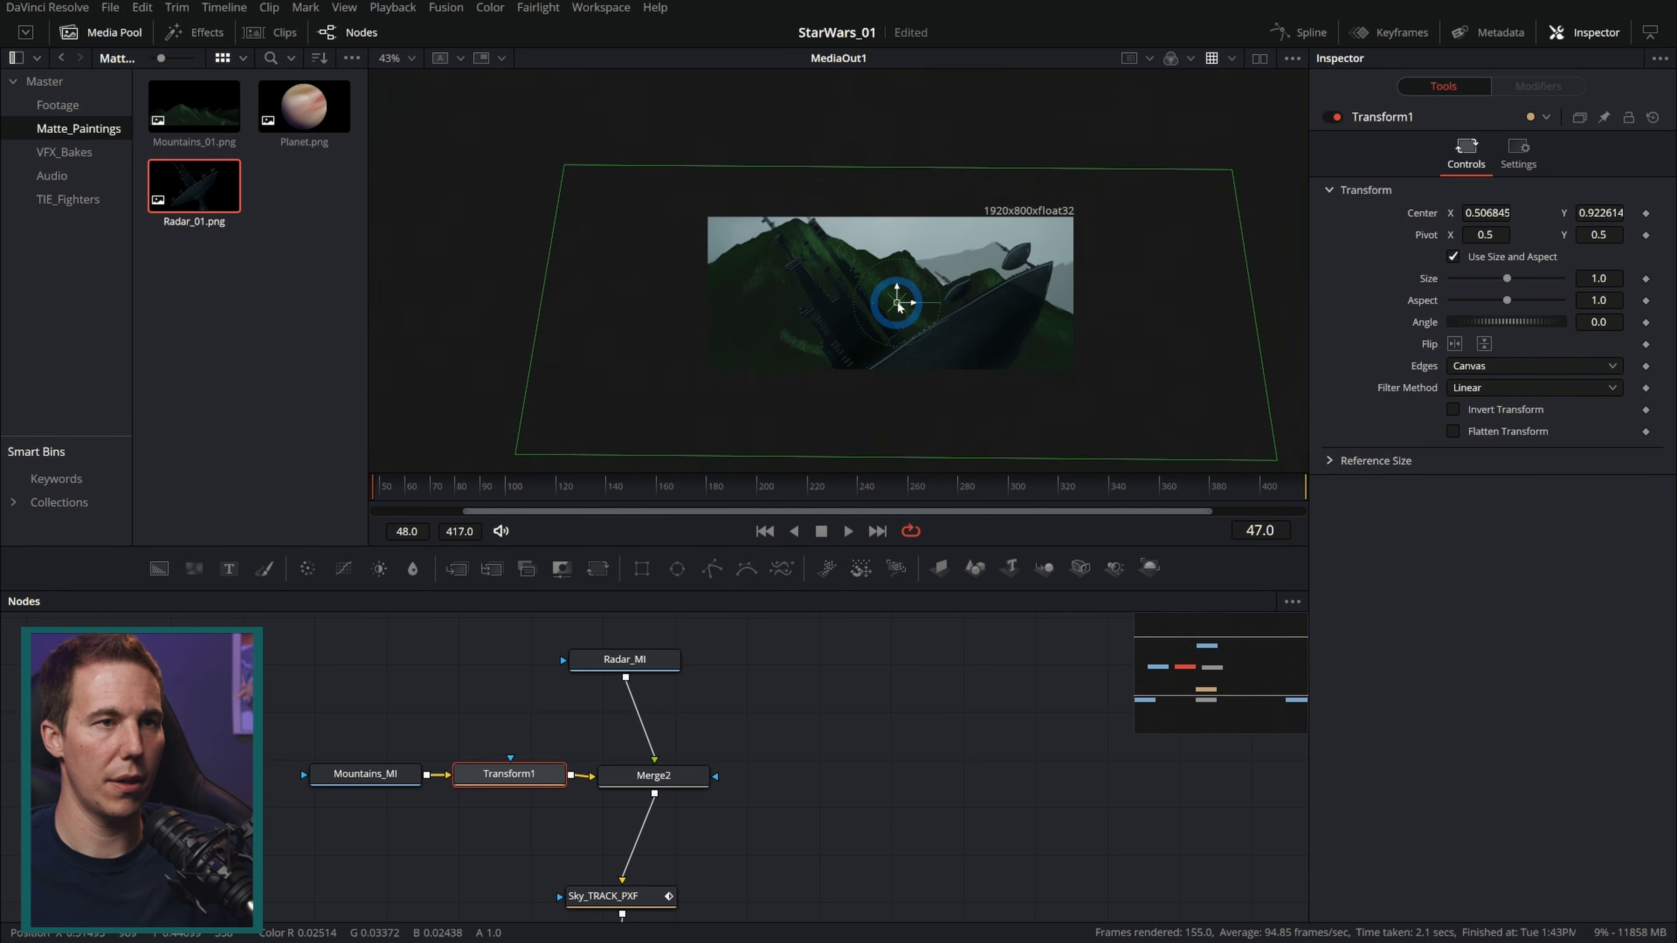
{"action": "left_click_drag", "start_coordinate": [1230, 173], "coordinate": [1130, 210]}
{"action": "scroll", "coordinate": [850, 301], "scroll_direction": "up", "scroll_amount": 3}
{"action": "left_click_drag", "start_coordinate": [942, 307], "coordinate": [939, 397]}
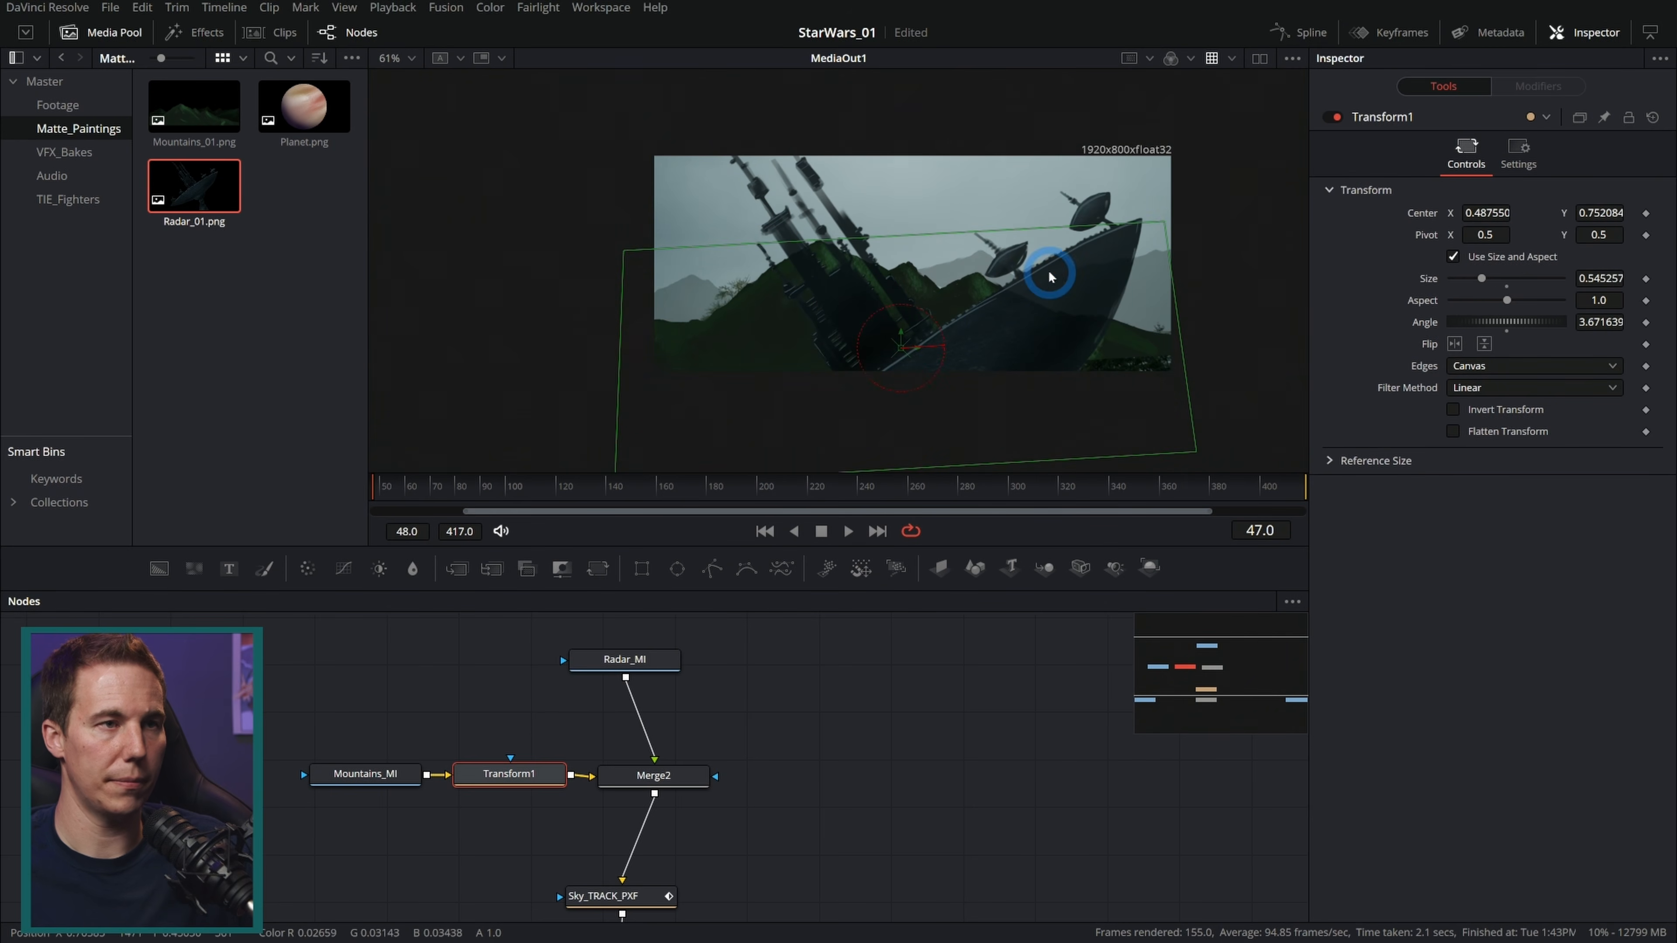
Step: Insert a Transform after Radar_MI and scale the radar down to about 0.29, placing it upper right
{"action": "left_click_drag", "start_coordinate": [545, 496], "coordinate": [738, 487]}
{"action": "left_click", "coordinate": [677, 654]}
{"action": "key", "text": "shift+space"}
{"action": "type", "text": "xf"}
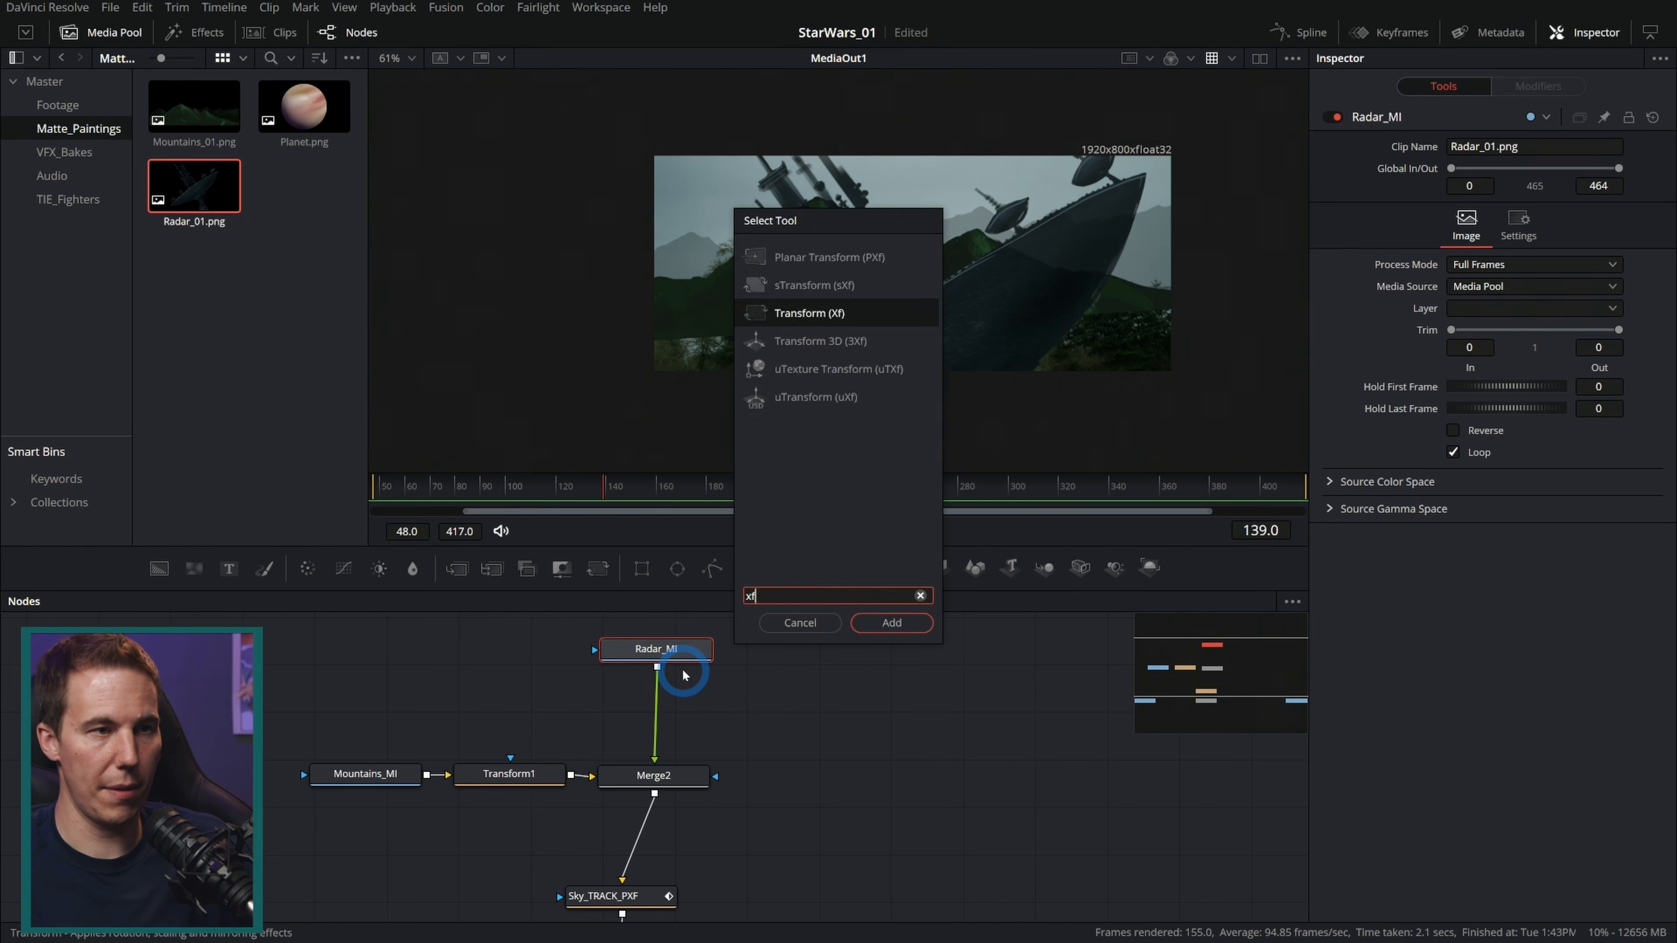
{"action": "key", "text": "Return"}
{"action": "left_click_drag", "start_coordinate": [1188, 138], "coordinate": [994, 268]}
{"action": "left_click_drag", "start_coordinate": [912, 369], "coordinate": [1061, 268]}
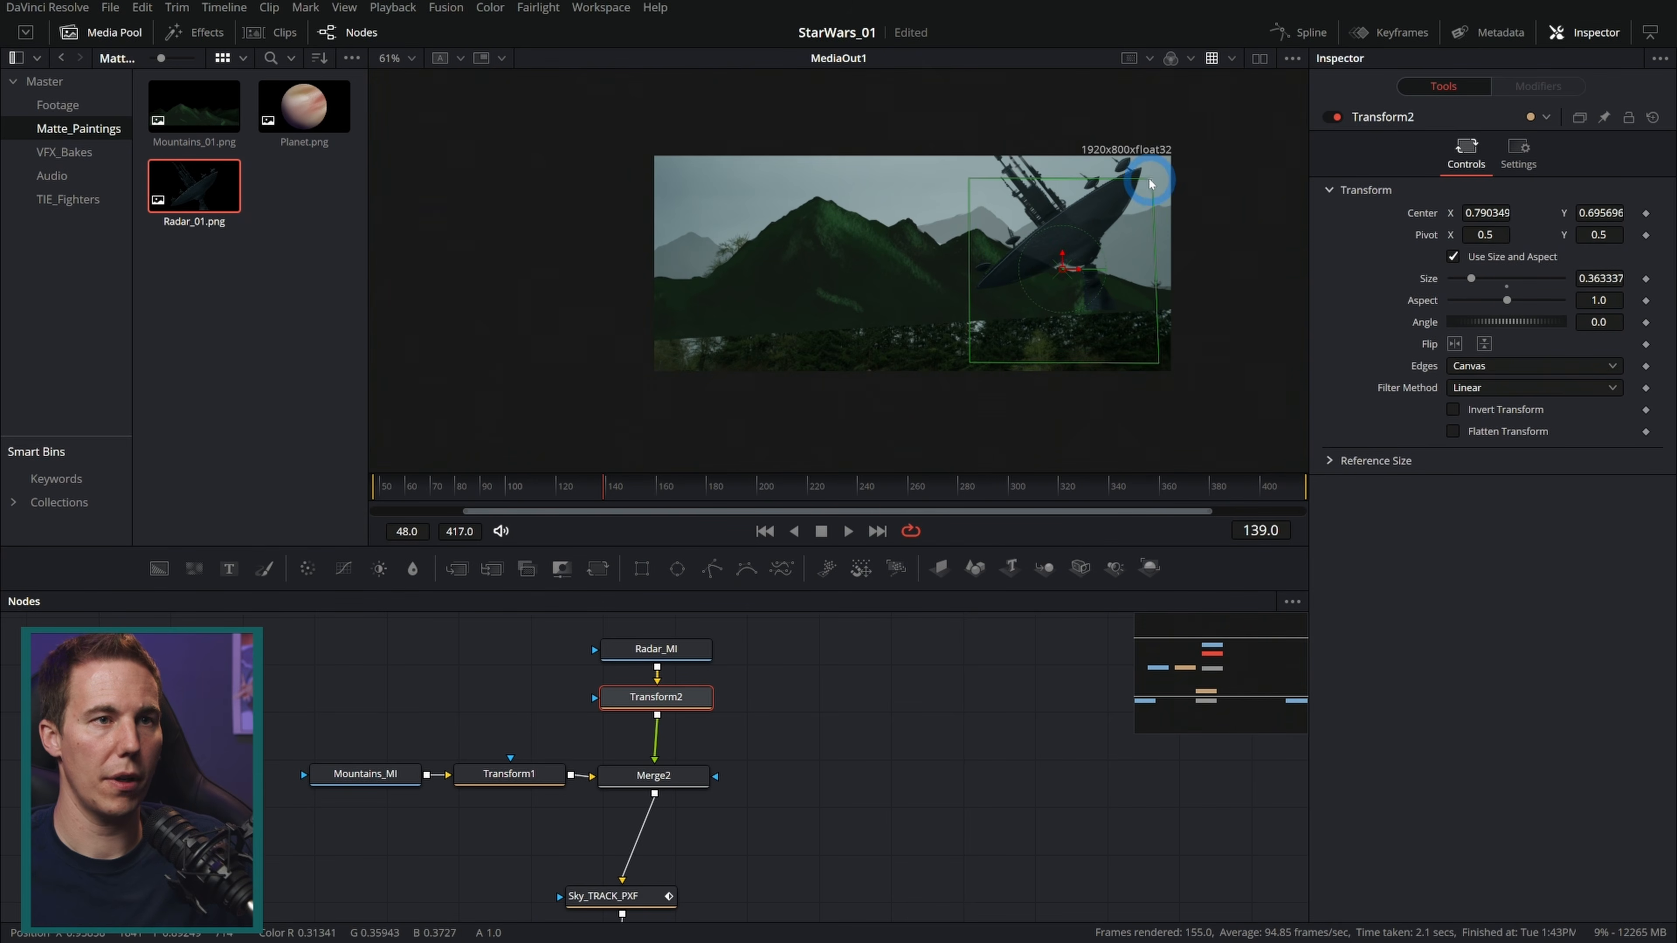
{"action": "left_click_drag", "start_coordinate": [1150, 184], "coordinate": [1133, 200]}
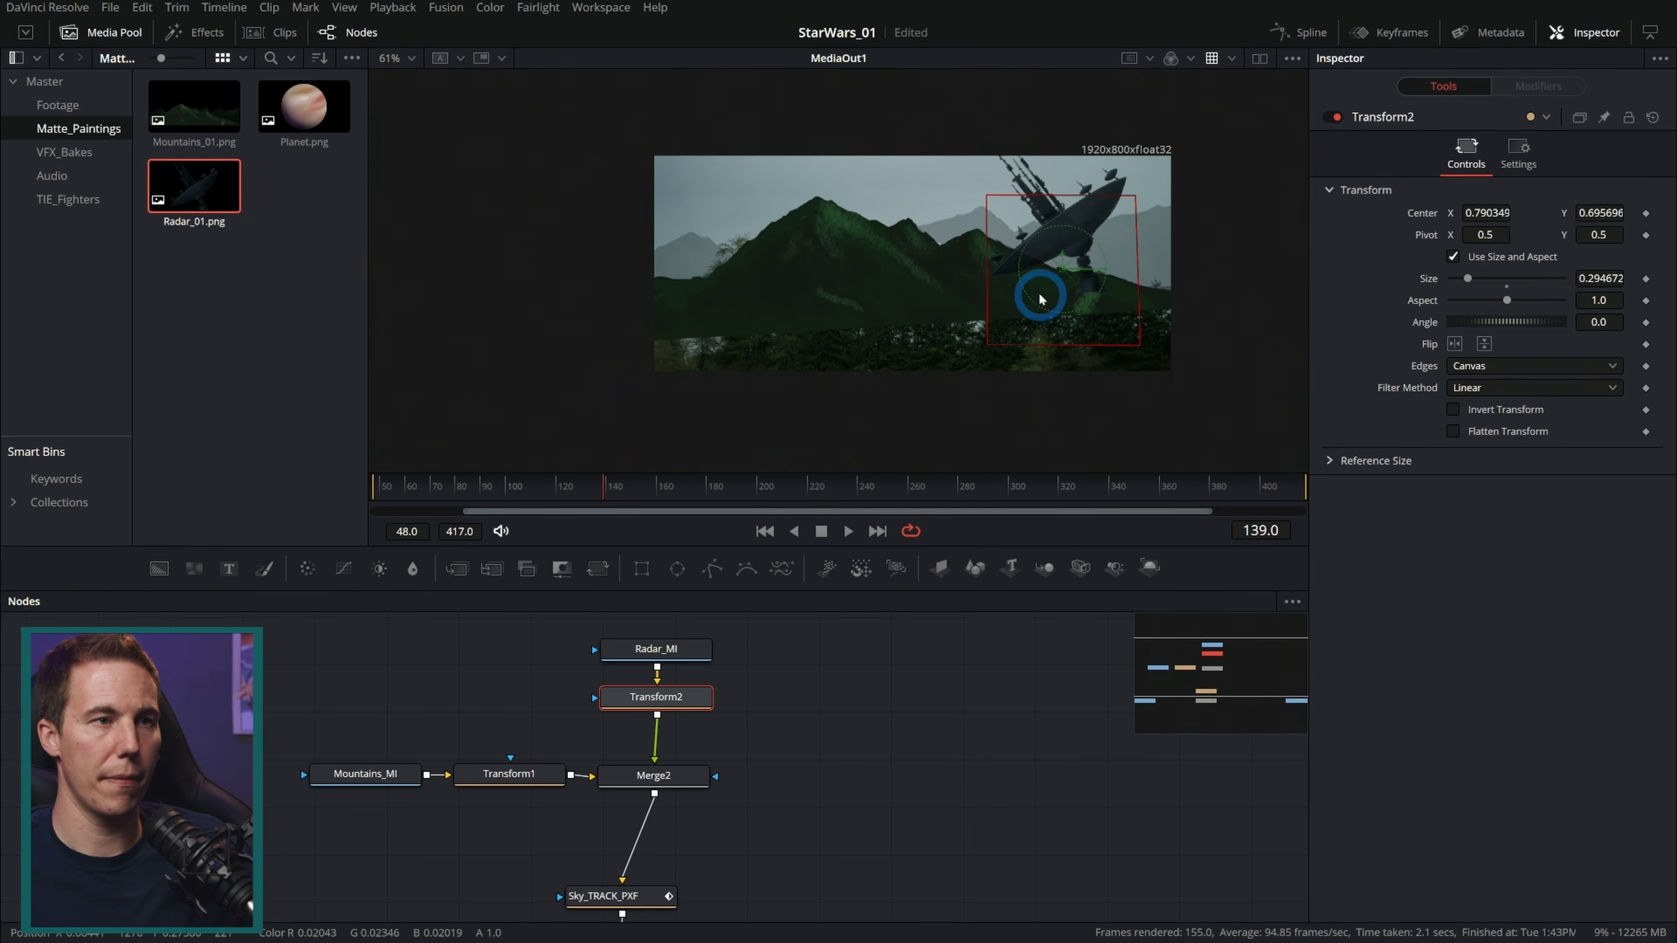
Step: Show Mountains_MI in a second viewer and attach a Rectangle mask to it
{"action": "left_click_drag", "start_coordinate": [414, 709], "coordinate": [470, 719]}
{"action": "left_click", "coordinate": [441, 788]}
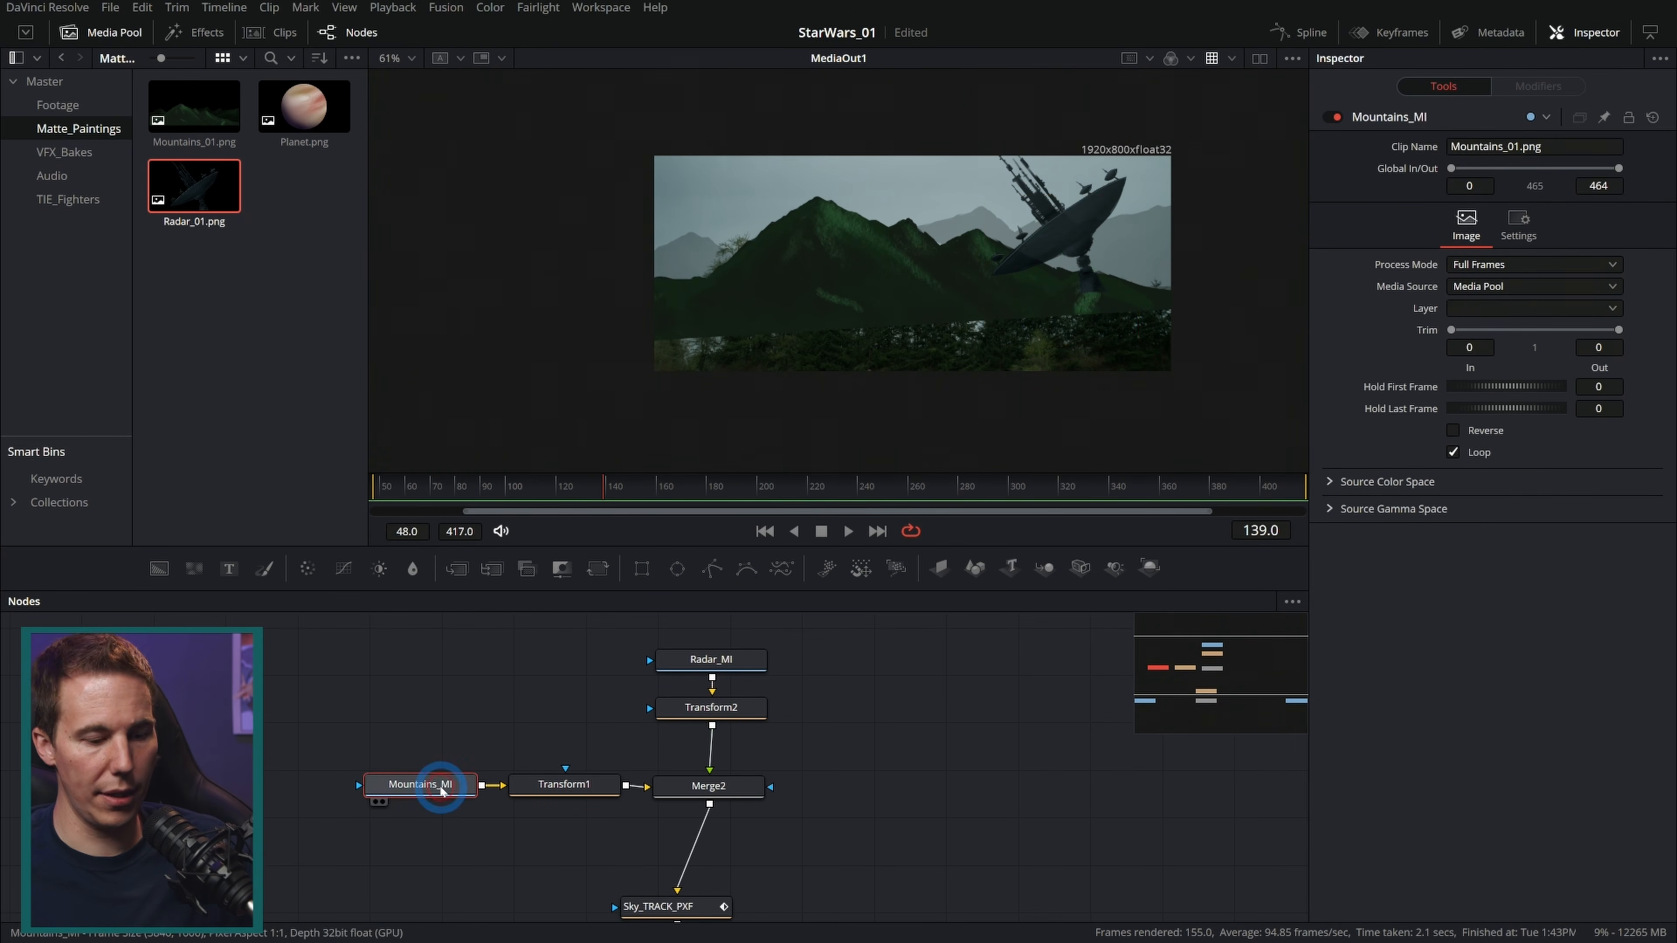
{"action": "left_click", "coordinate": [1258, 60]}
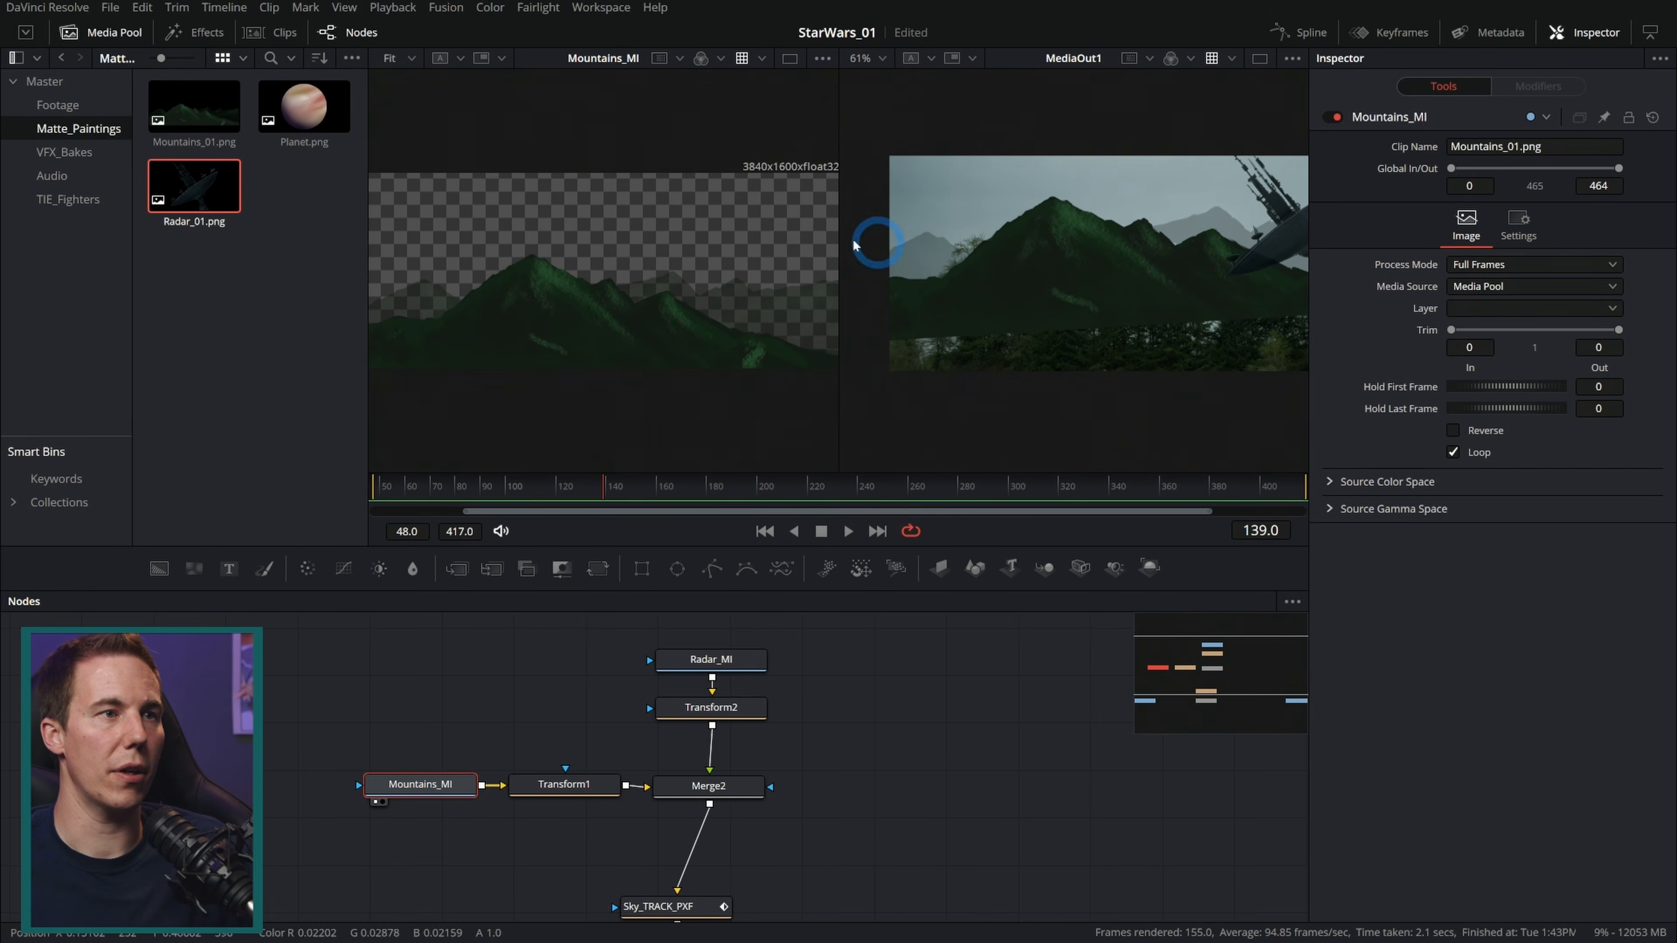
{"action": "left_click", "coordinate": [106, 32]}
{"action": "left_click_drag", "start_coordinate": [655, 396], "coordinate": [816, 364]}
{"action": "scroll", "coordinate": [617, 334], "scroll_direction": "up", "scroll_amount": 2}
{"action": "scroll", "coordinate": [617, 334], "scroll_direction": "down", "scroll_amount": 3}
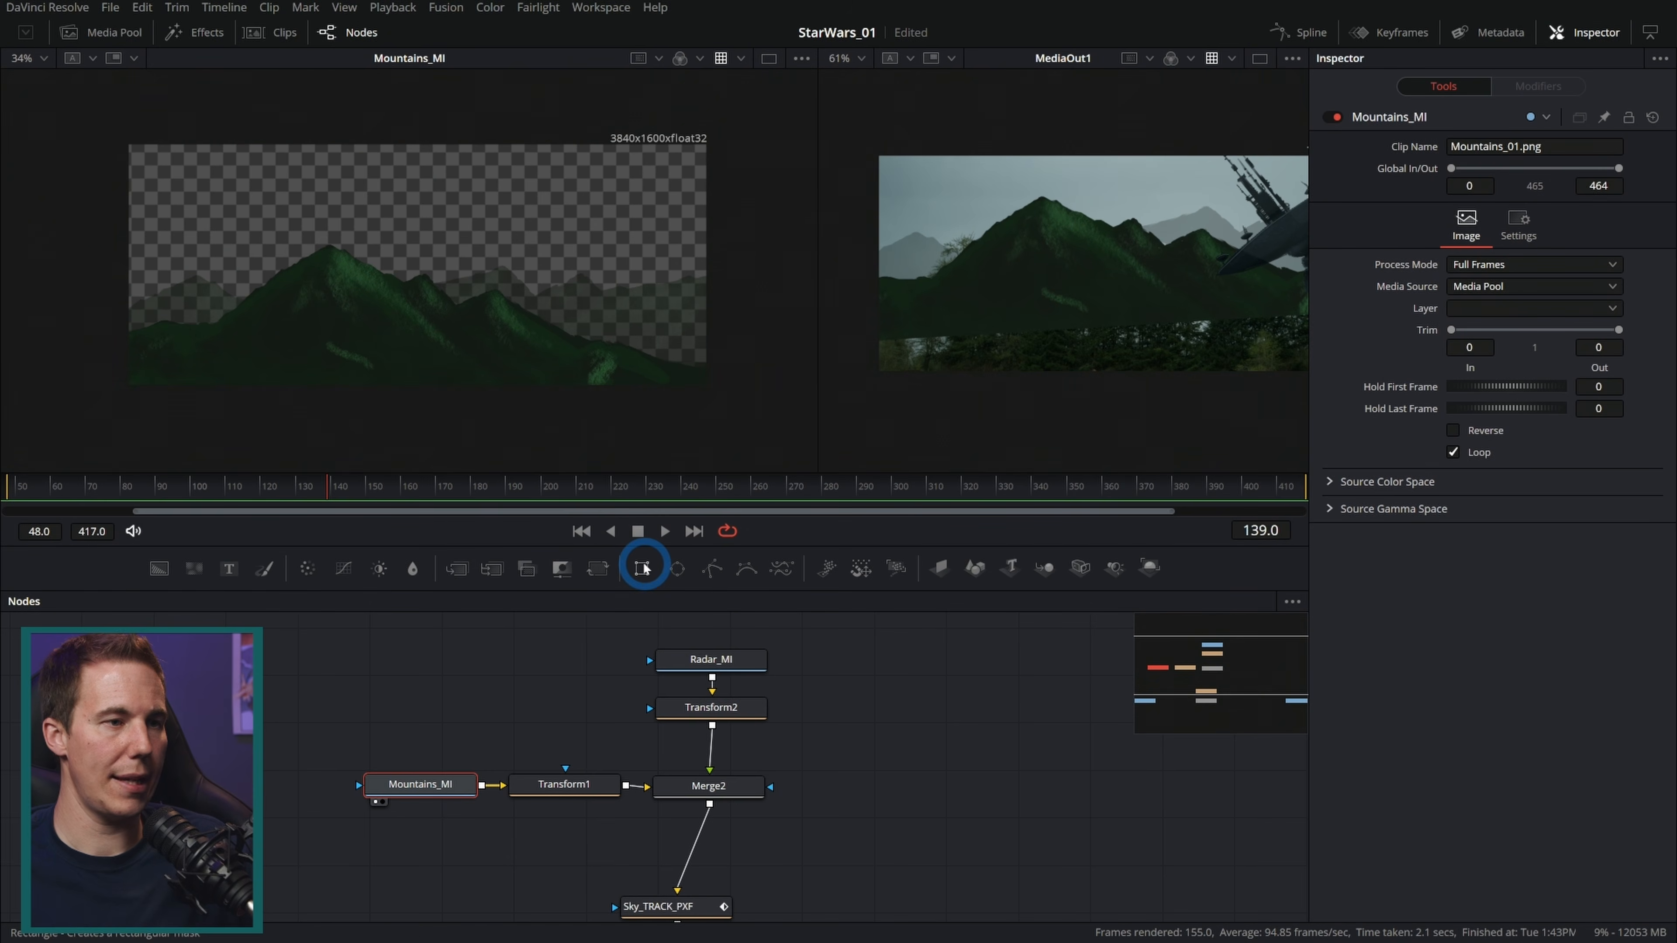
{"action": "left_click_drag", "start_coordinate": [643, 568], "coordinate": [362, 788]}
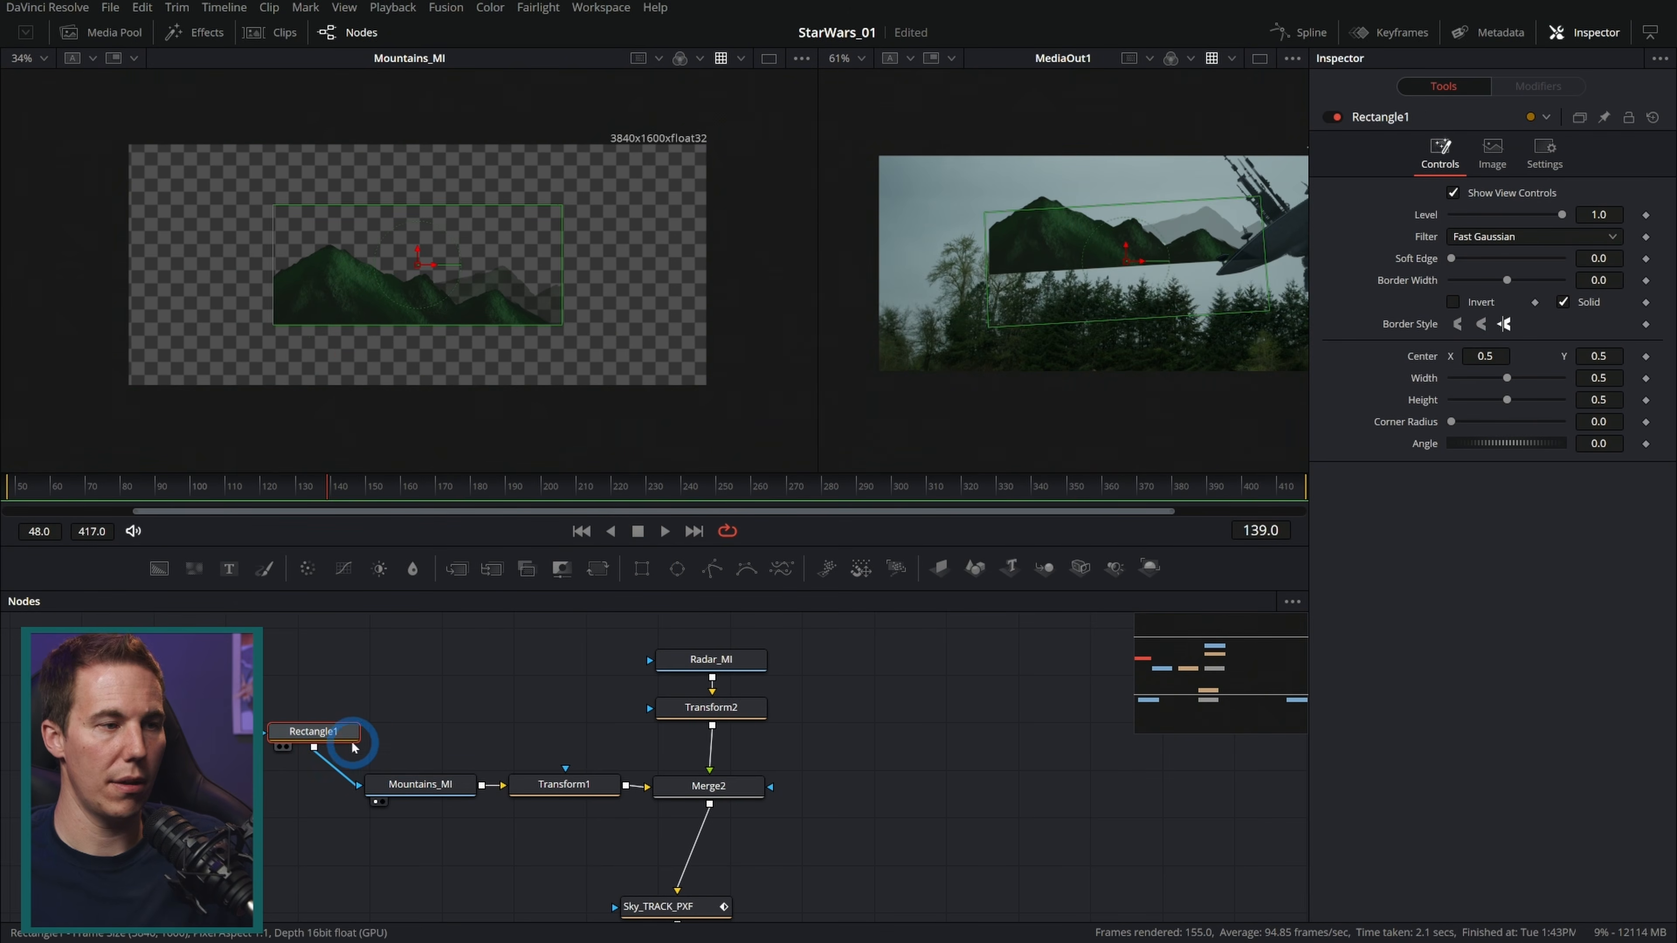
{"action": "left_click_drag", "start_coordinate": [329, 734], "coordinate": [438, 743]}
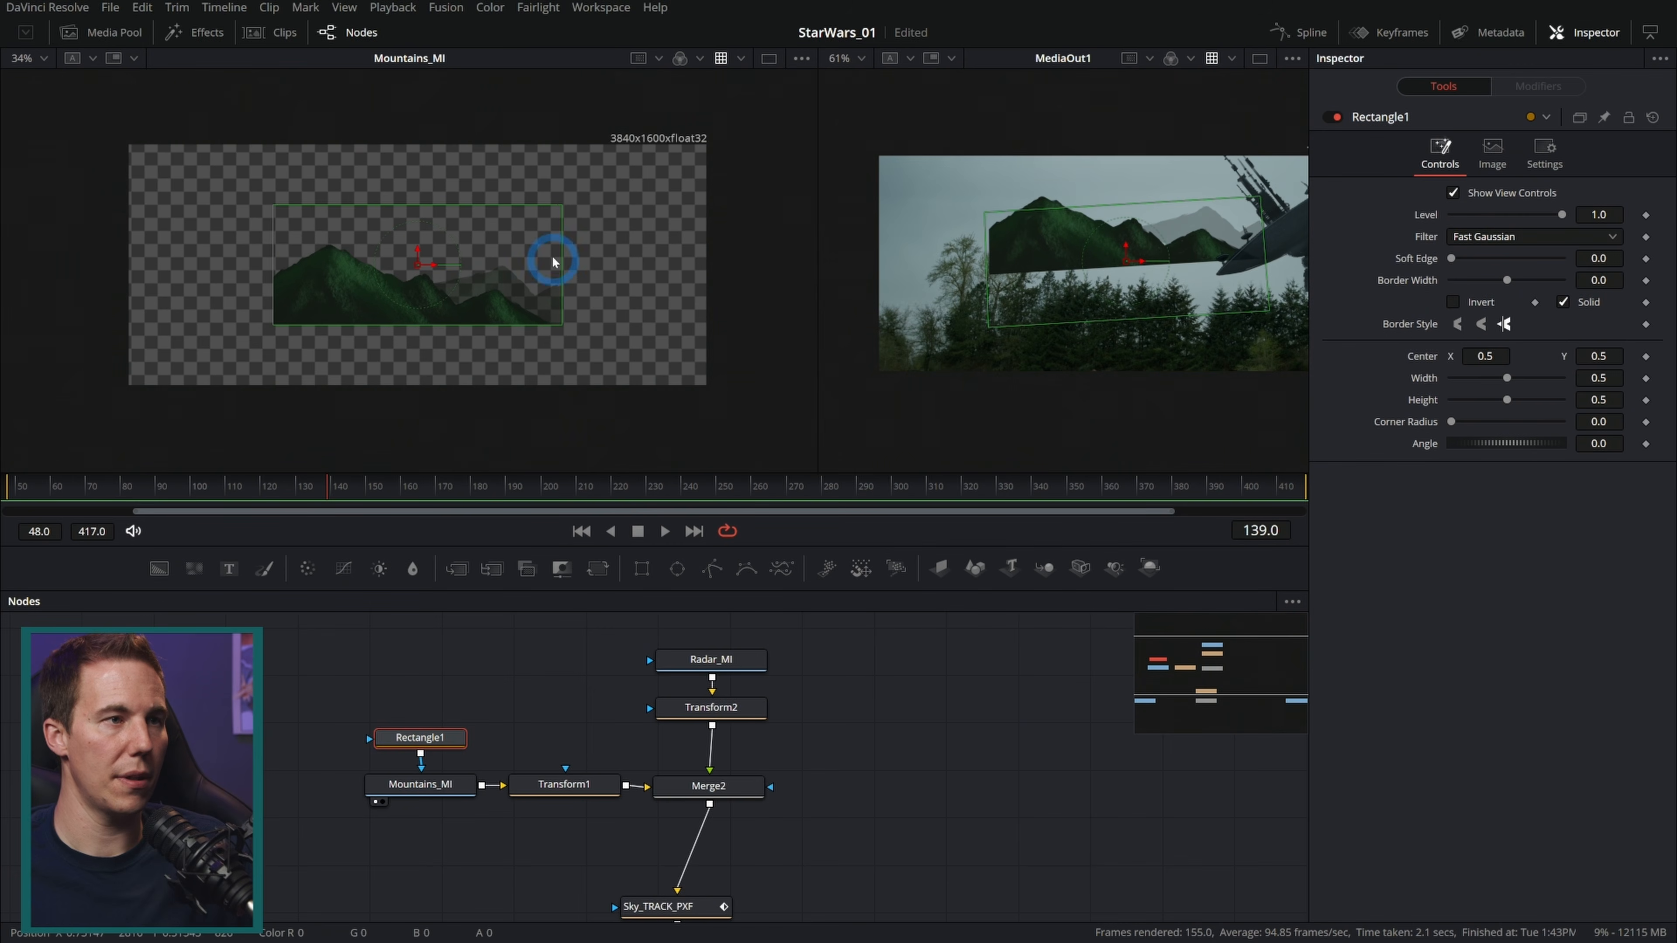
Step: Widen, heighten and raise the rectangle mask over the mountains and set its soft edge to about 0.1
{"action": "left_click_drag", "start_coordinate": [561, 259], "coordinate": [1005, 261]}
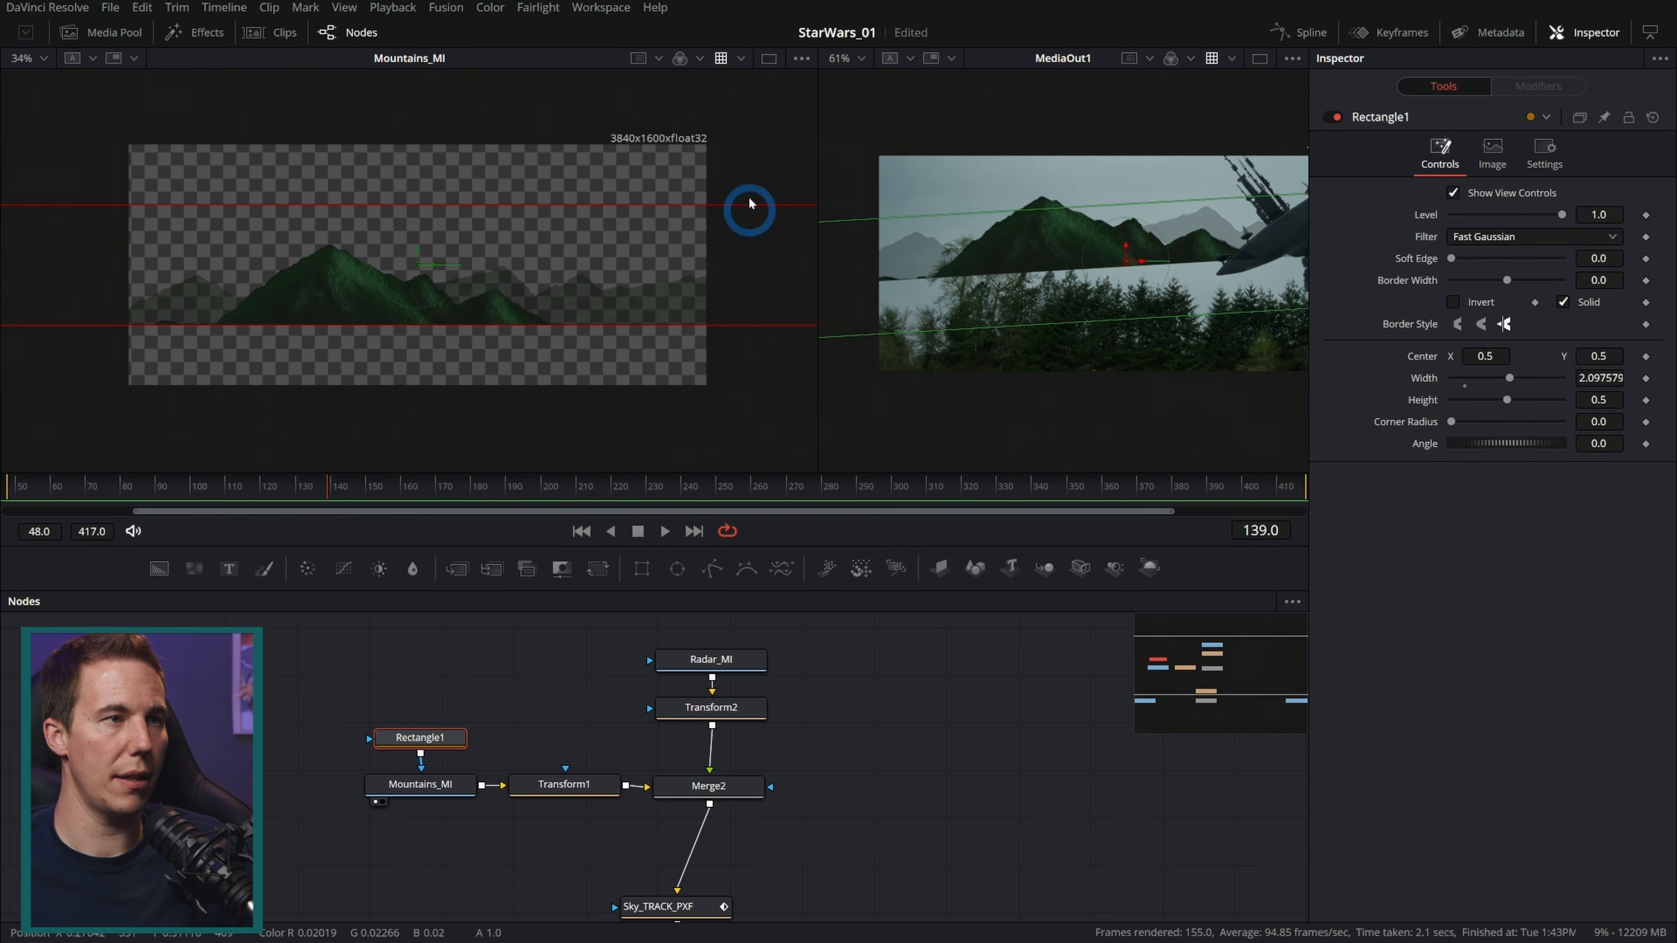
{"action": "left_click_drag", "start_coordinate": [626, 210], "coordinate": [636, 108]}
{"action": "left_click_drag", "start_coordinate": [418, 251], "coordinate": [418, 185]}
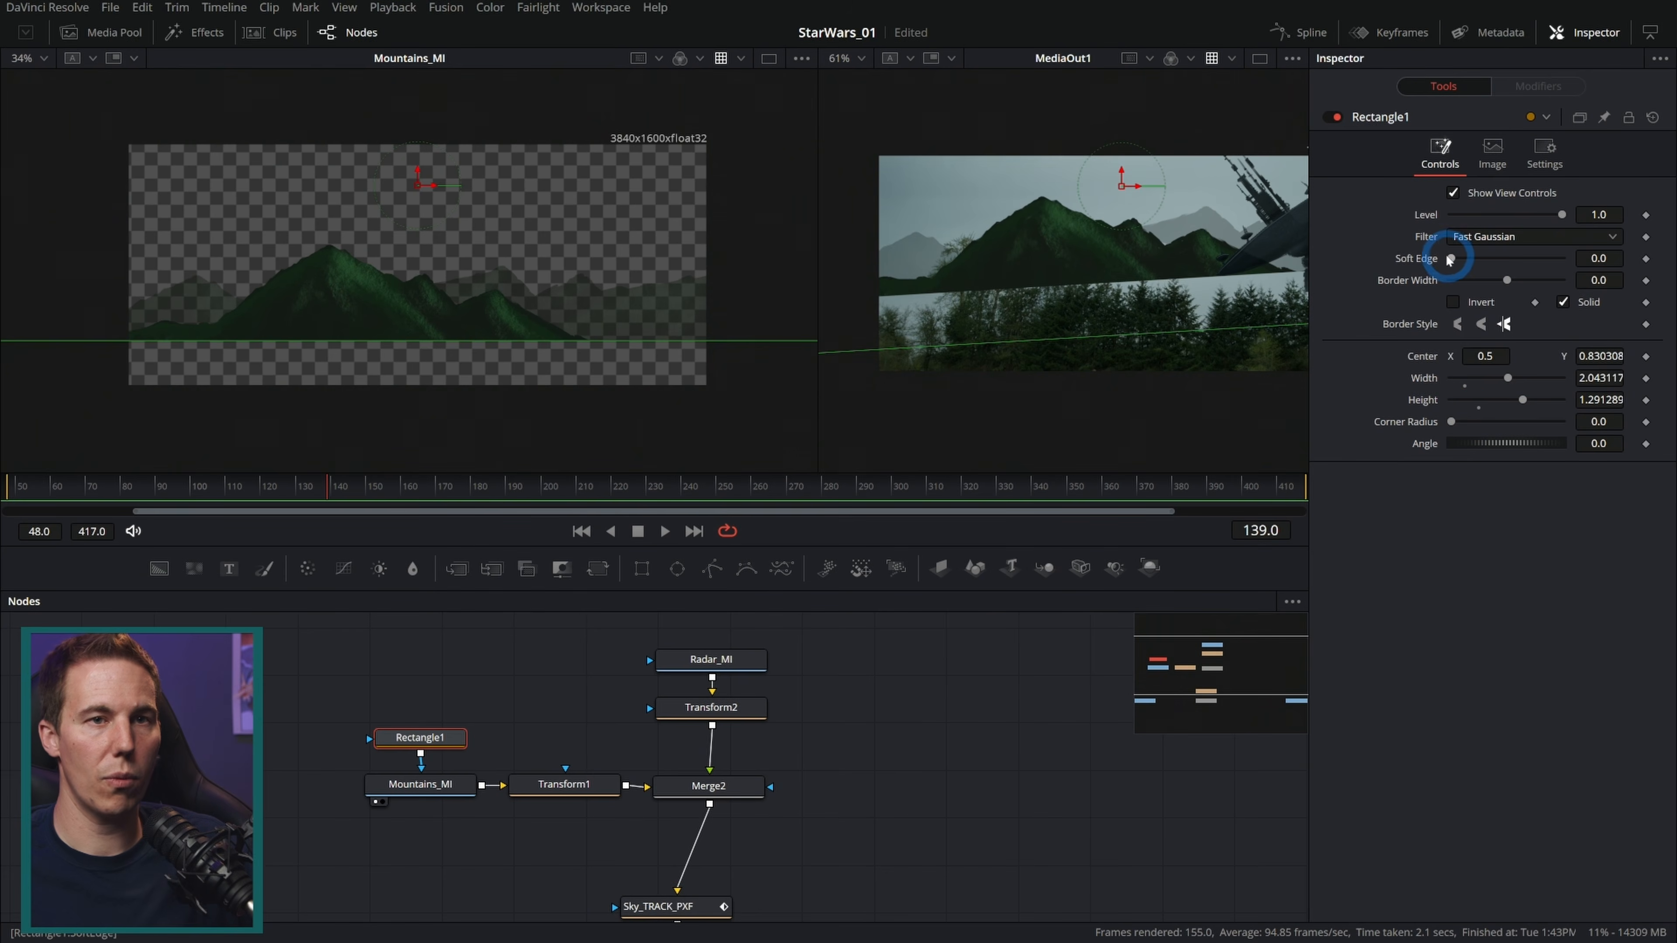
{"action": "left_click_drag", "start_coordinate": [1461, 259], "coordinate": [1498, 259]}
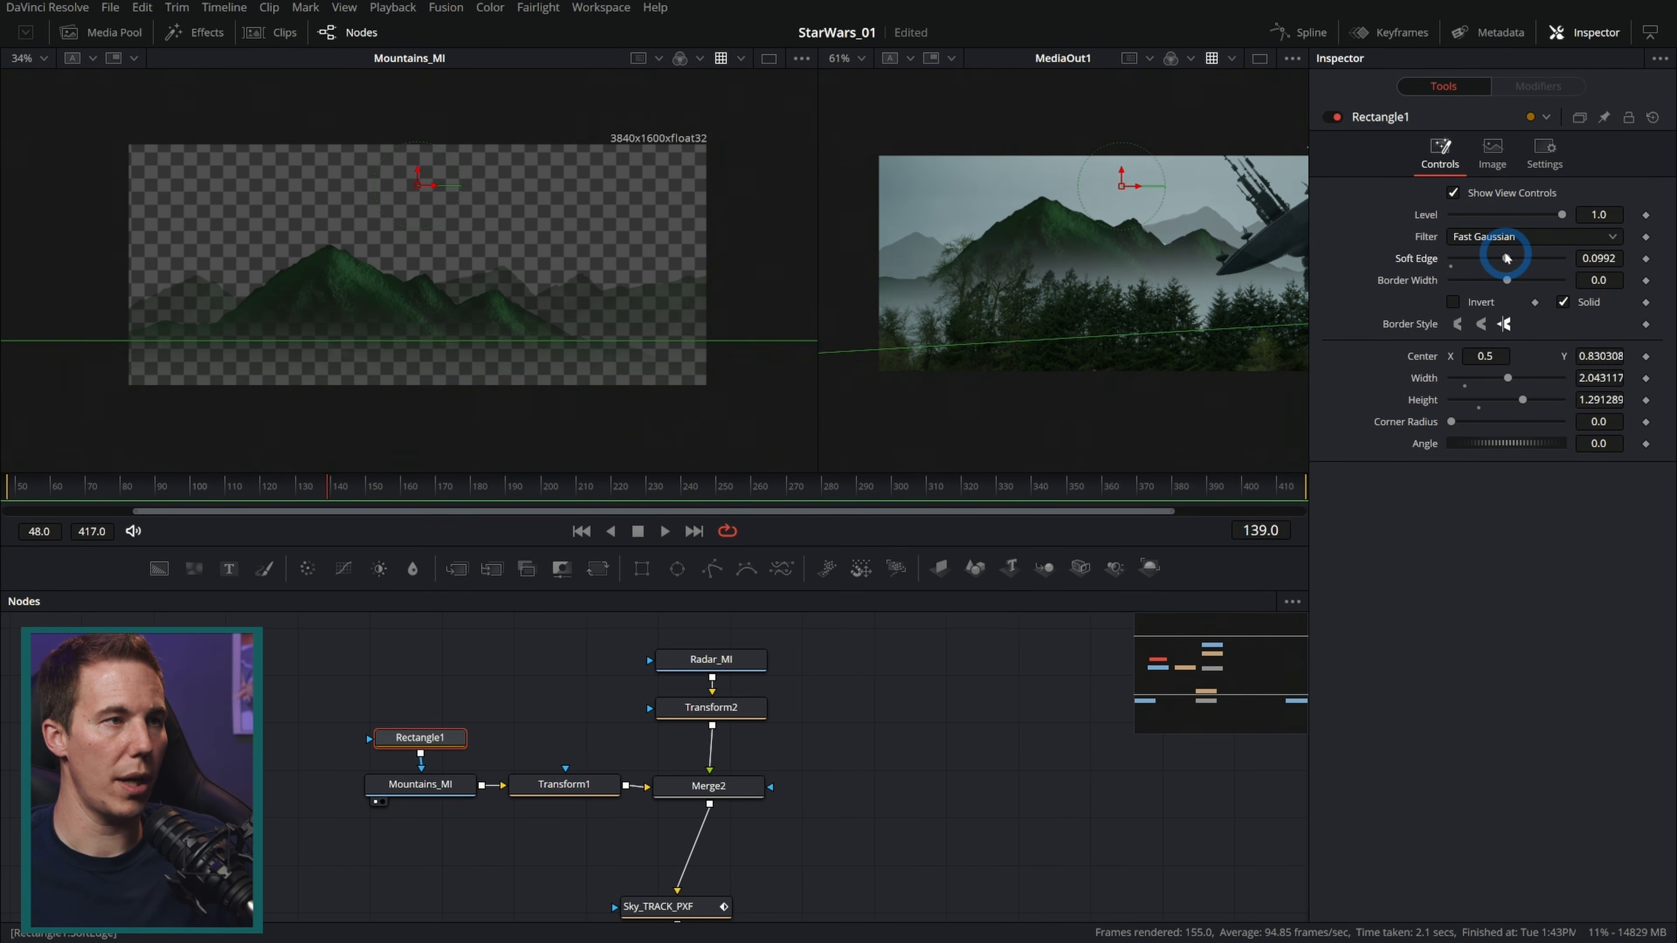
{"action": "left_click_drag", "start_coordinate": [420, 177], "coordinate": [424, 171]}
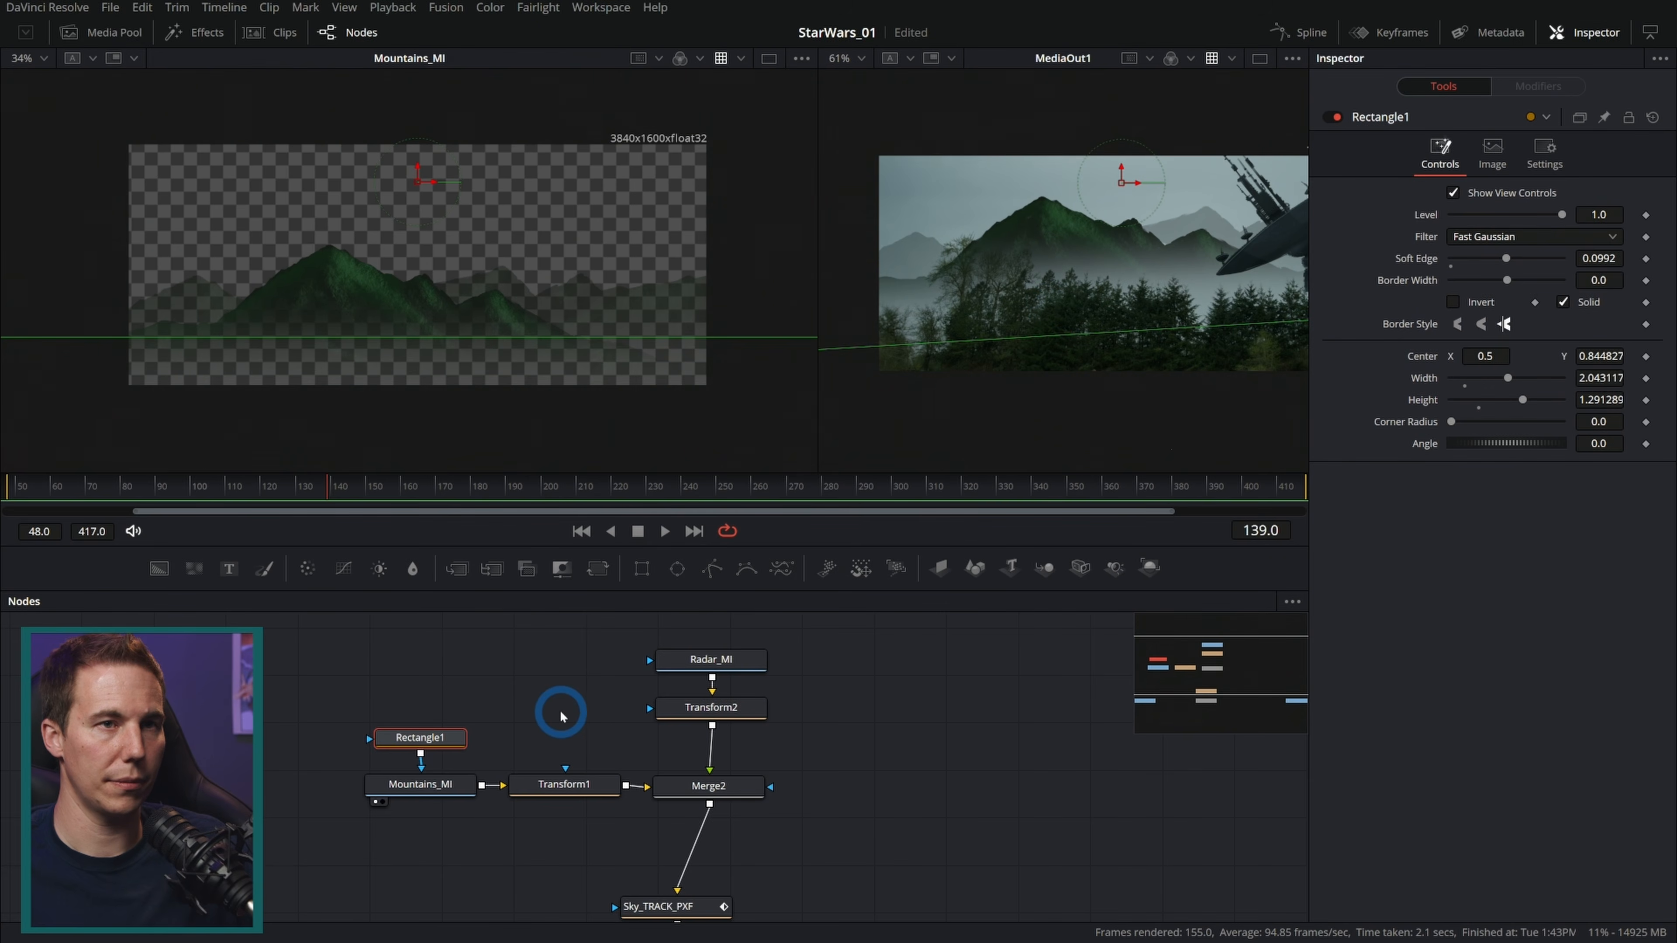
Step: Rotate the radar dish to about -7.6 degrees and nudge it lower right
{"action": "left_click", "coordinate": [711, 706]}
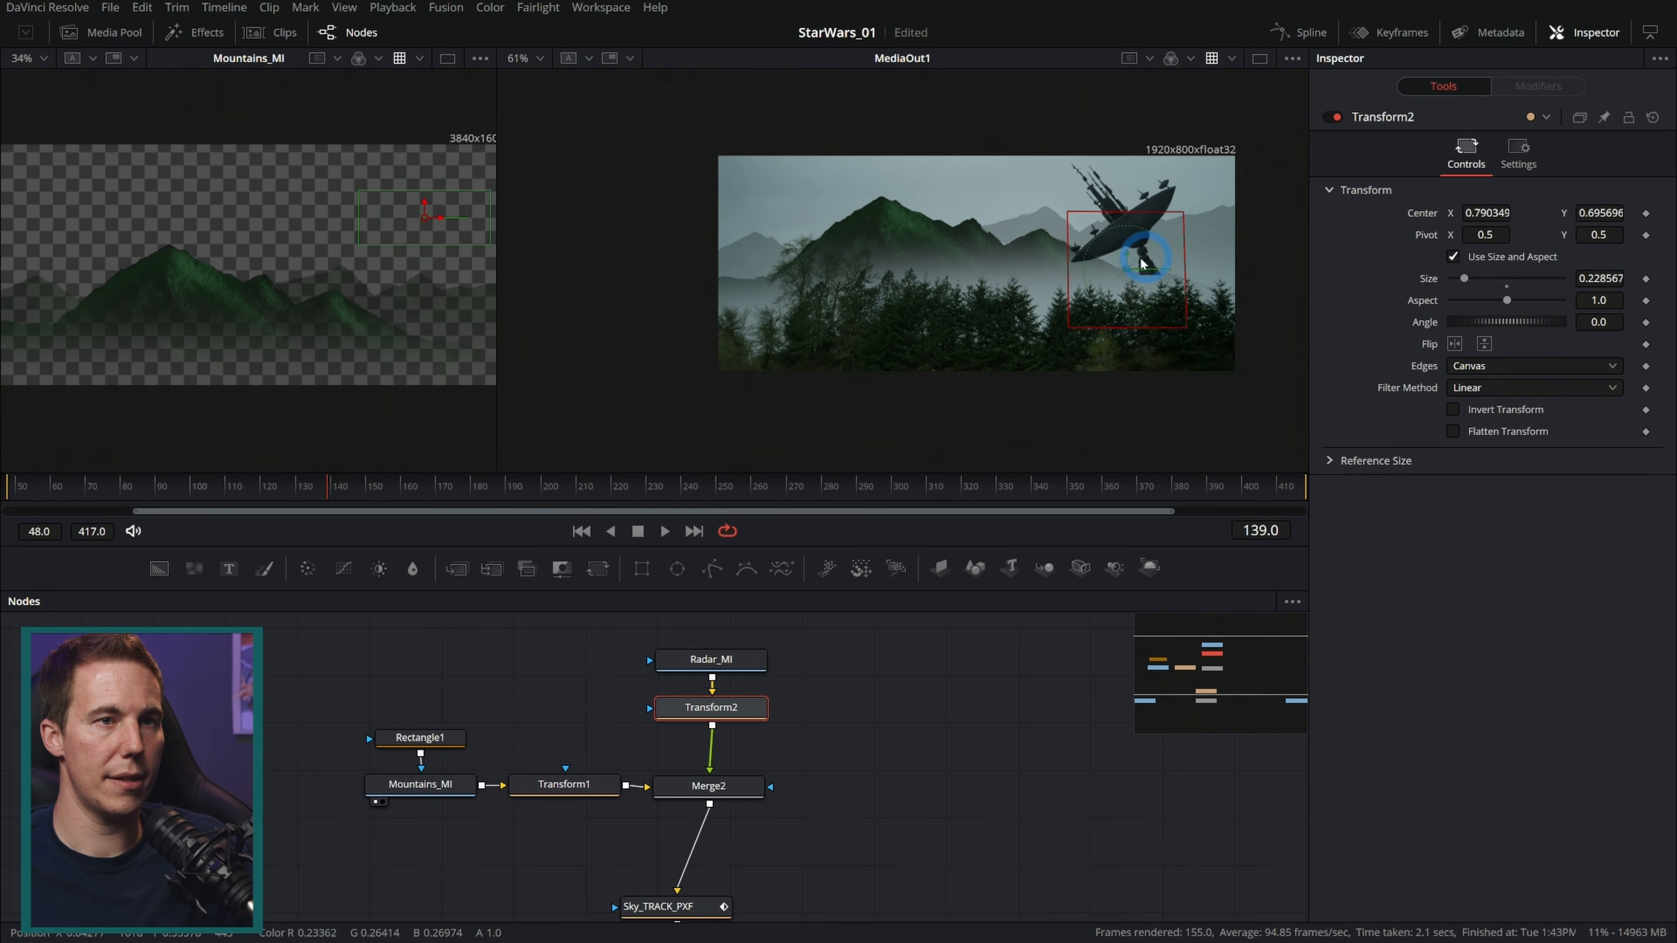
{"action": "mouse_move", "coordinate": [1128, 270]}
{"action": "left_mouse_down"}
{"action": "mouse_move", "coordinate": [1184, 258]}
{"action": "mouse_move", "coordinate": [1147, 295]}
{"action": "left_mouse_up"}
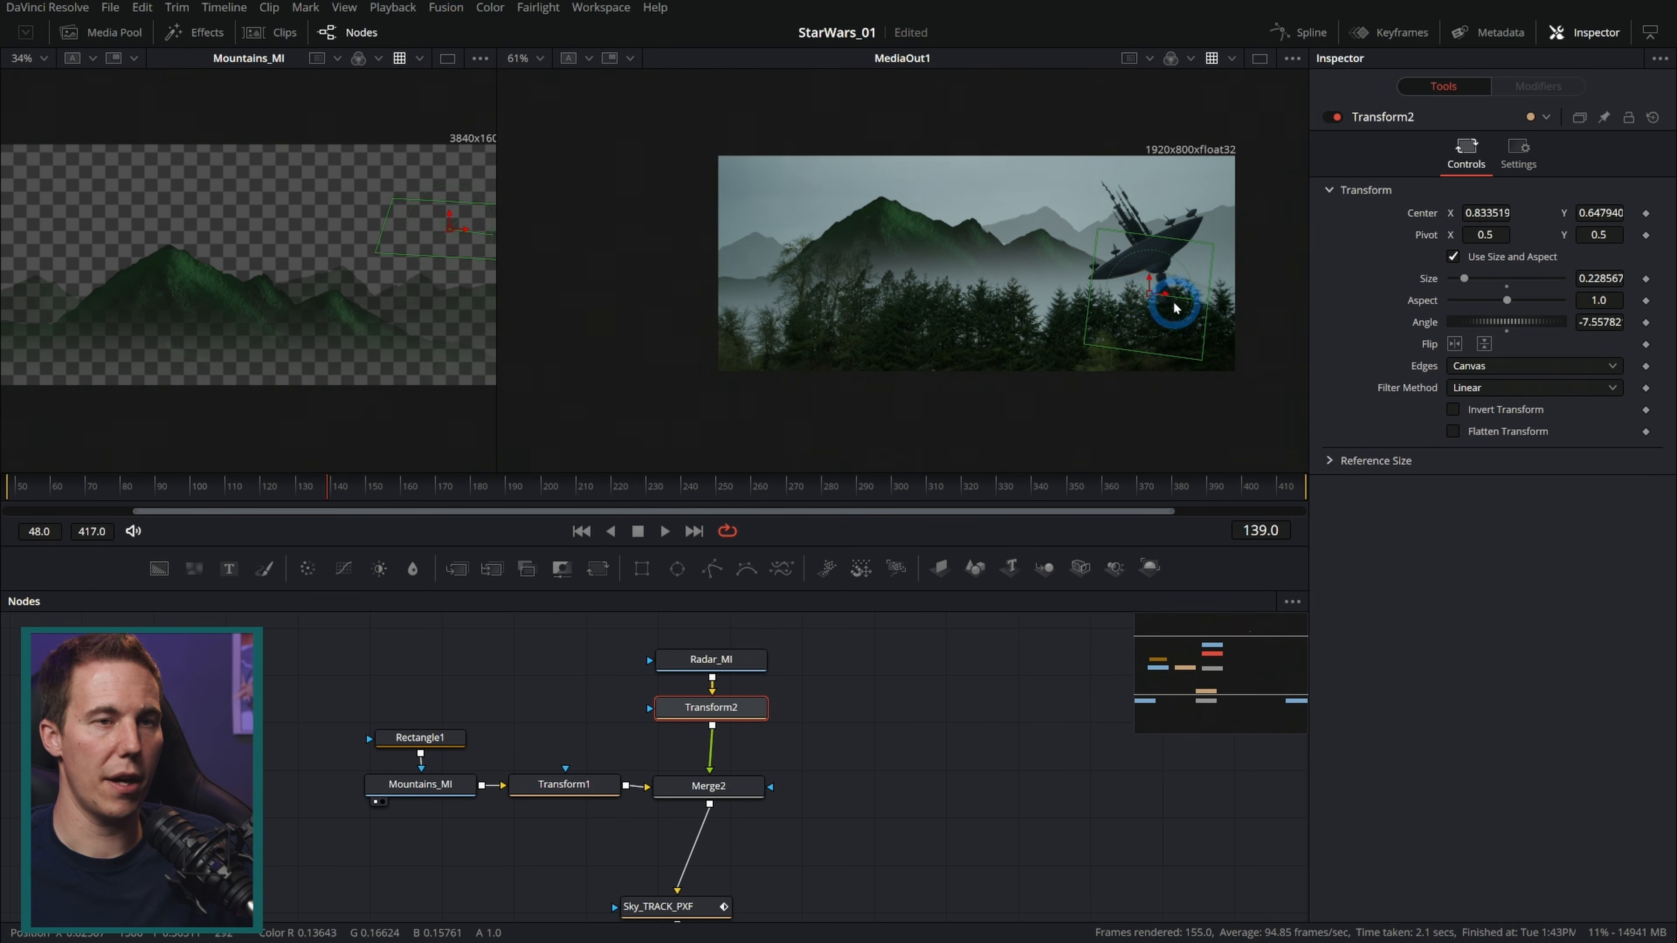
Step: Set the main Merge's blend to 0.37 so the matte painting fades into the sky
{"action": "scroll", "coordinate": [1093, 234], "scroll_direction": "up", "scroll_amount": 2}
{"action": "left_click_drag", "start_coordinate": [902, 773], "coordinate": [846, 728]}
{"action": "scroll", "coordinate": [855, 676], "scroll_direction": "down", "scroll_amount": 2}
{"action": "left_click", "coordinate": [637, 849]}
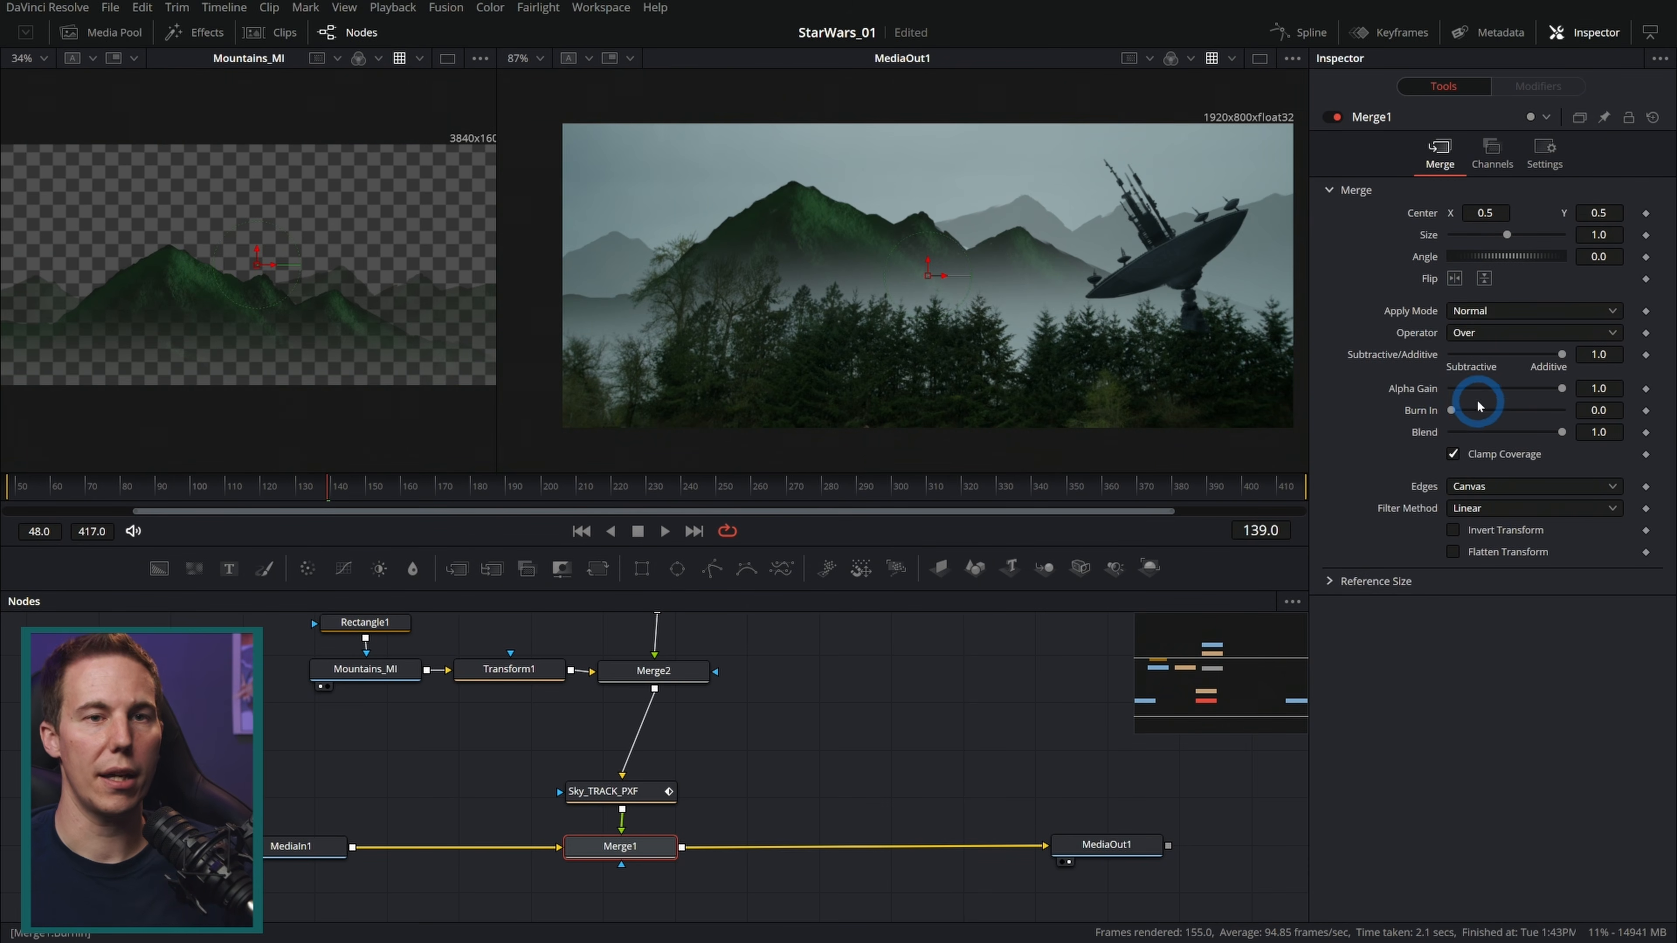
{"action": "left_click_drag", "start_coordinate": [1563, 433], "coordinate": [1493, 446]}
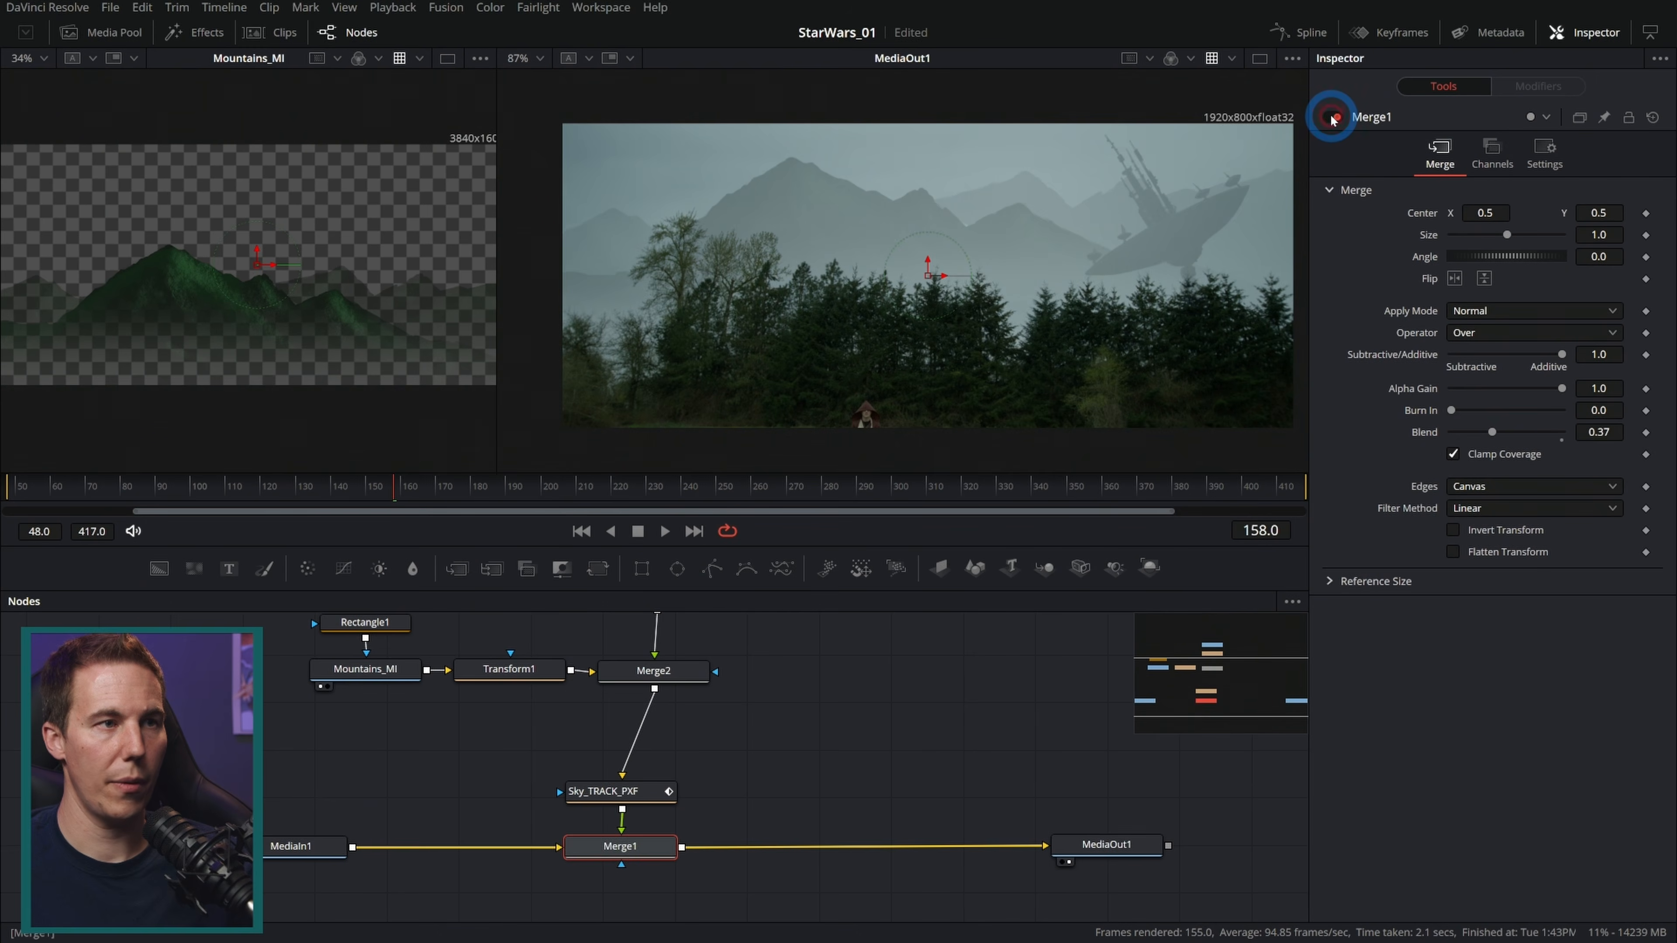
Step: Toggle the main Merge on and off and zoom around the viewer to compare the sky with and without the painting
{"action": "left_click", "coordinate": [1407, 58]}
{"action": "left_click", "coordinate": [1333, 118]}
{"action": "left_click", "coordinate": [1333, 119]}
{"action": "scroll", "coordinate": [619, 226], "scroll_direction": "up", "scroll_amount": 6}
{"action": "scroll", "coordinate": [1123, 245], "scroll_direction": "down", "scroll_amount": 2}
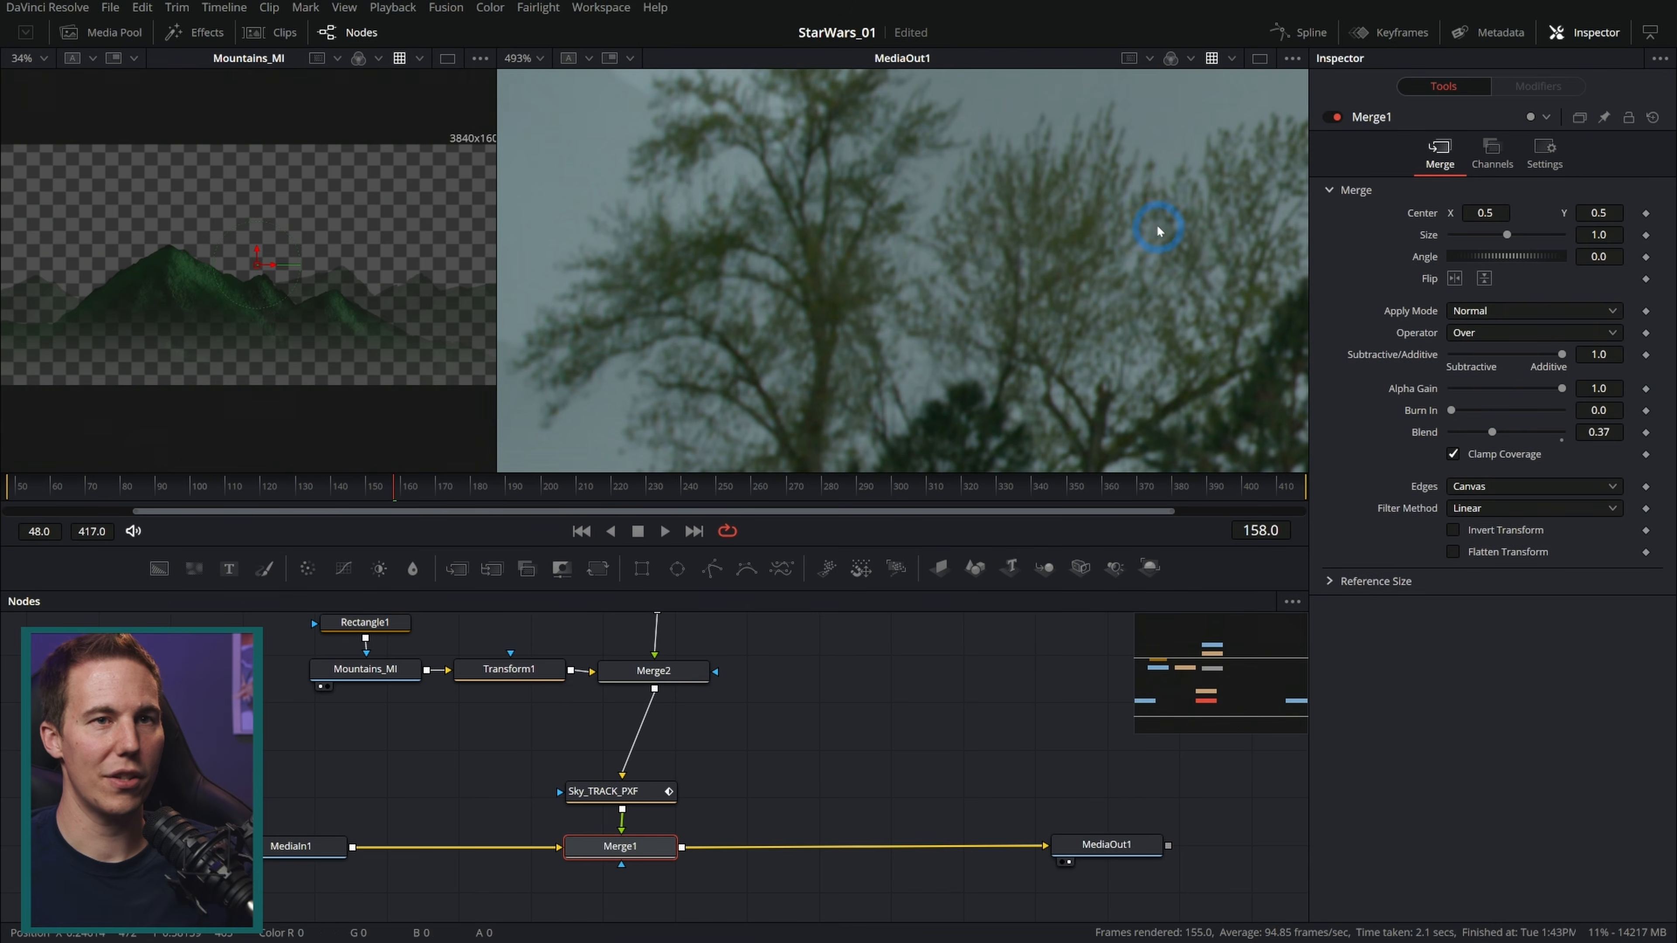
{"action": "left_click", "coordinate": [1333, 118]}
{"action": "left_click", "coordinate": [1332, 118]}
{"action": "left_click", "coordinate": [1332, 118]}
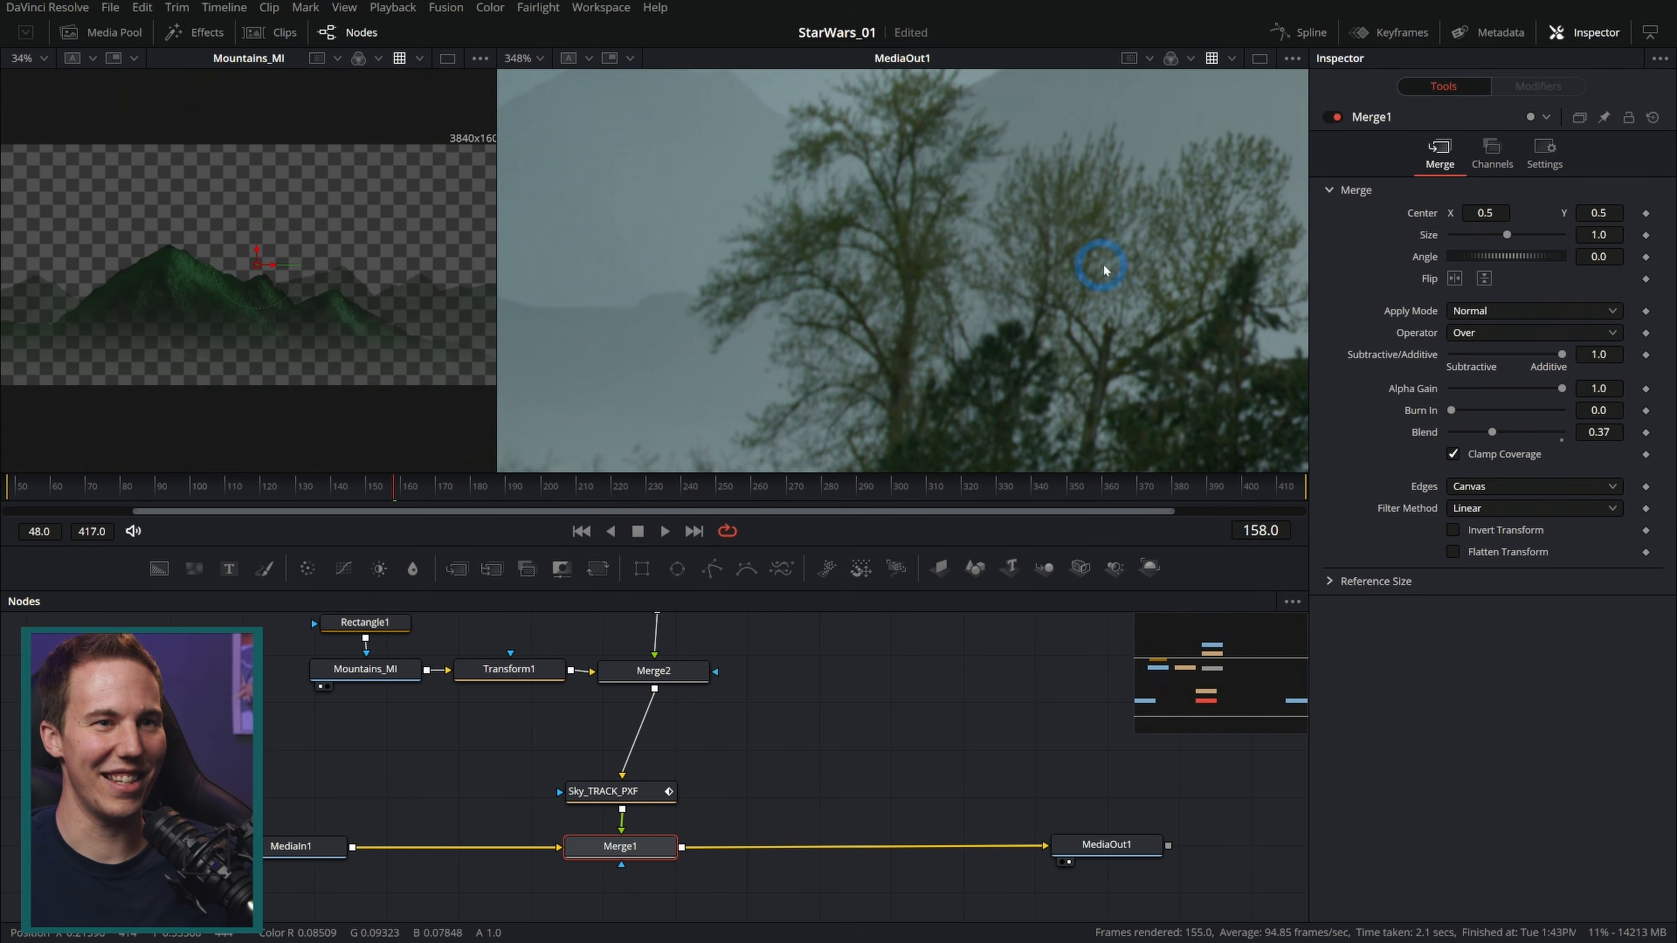
{"action": "scroll", "coordinate": [1128, 294], "scroll_direction": "down", "scroll_amount": 3}
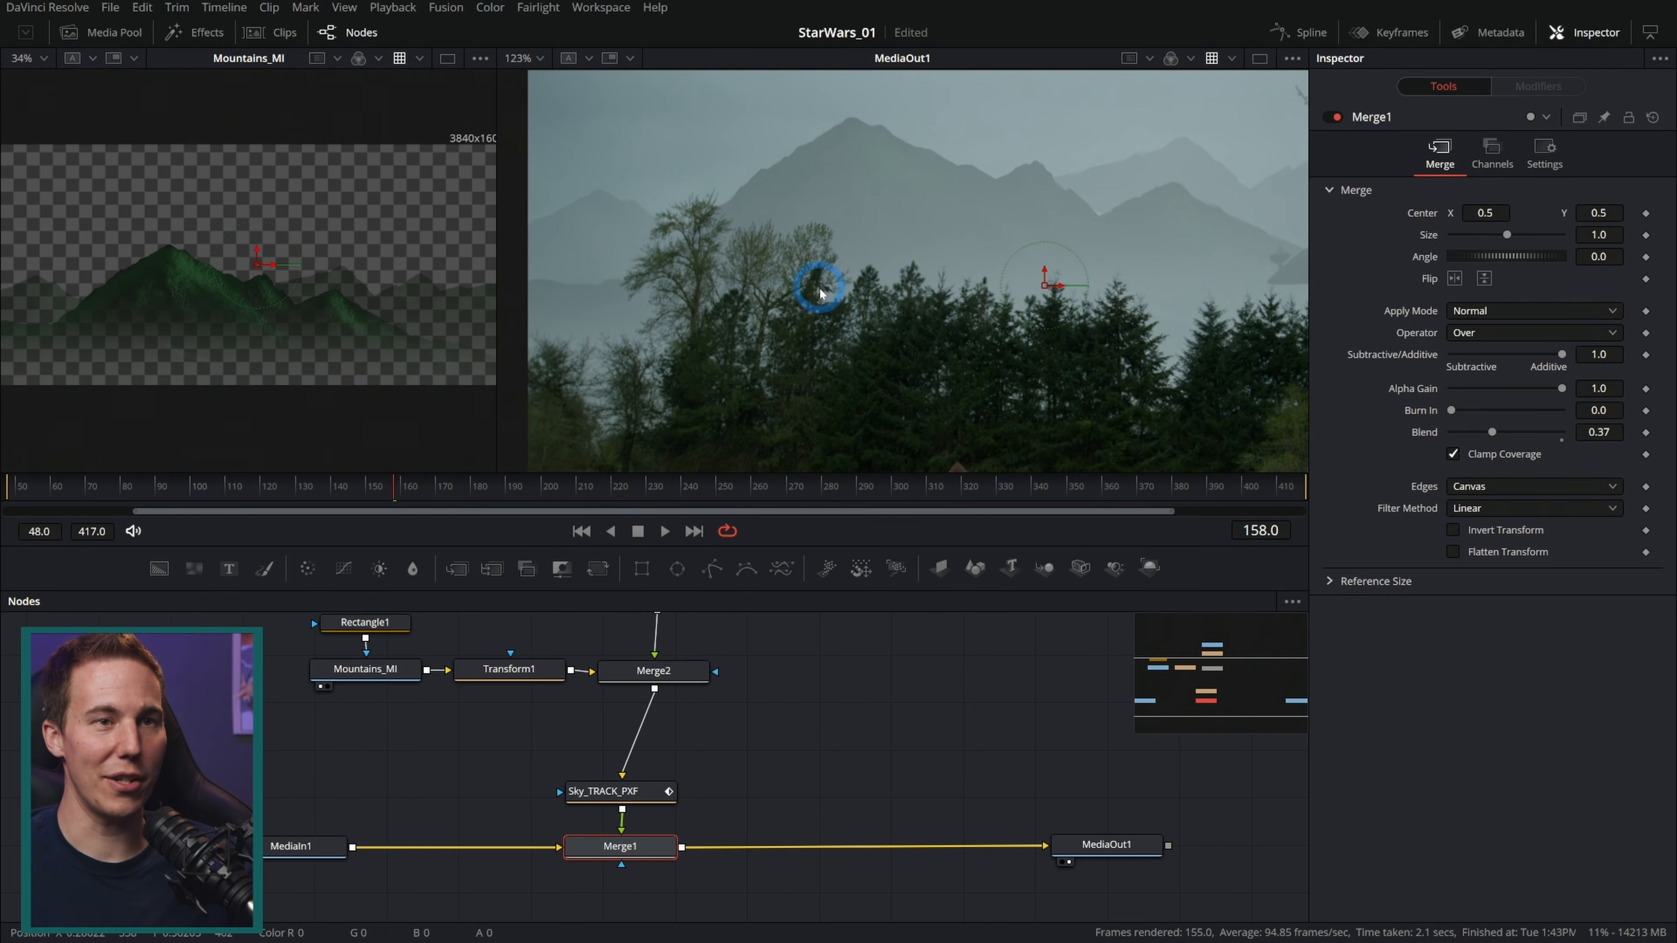
{"action": "left_click_drag", "start_coordinate": [1059, 308], "coordinate": [859, 291]}
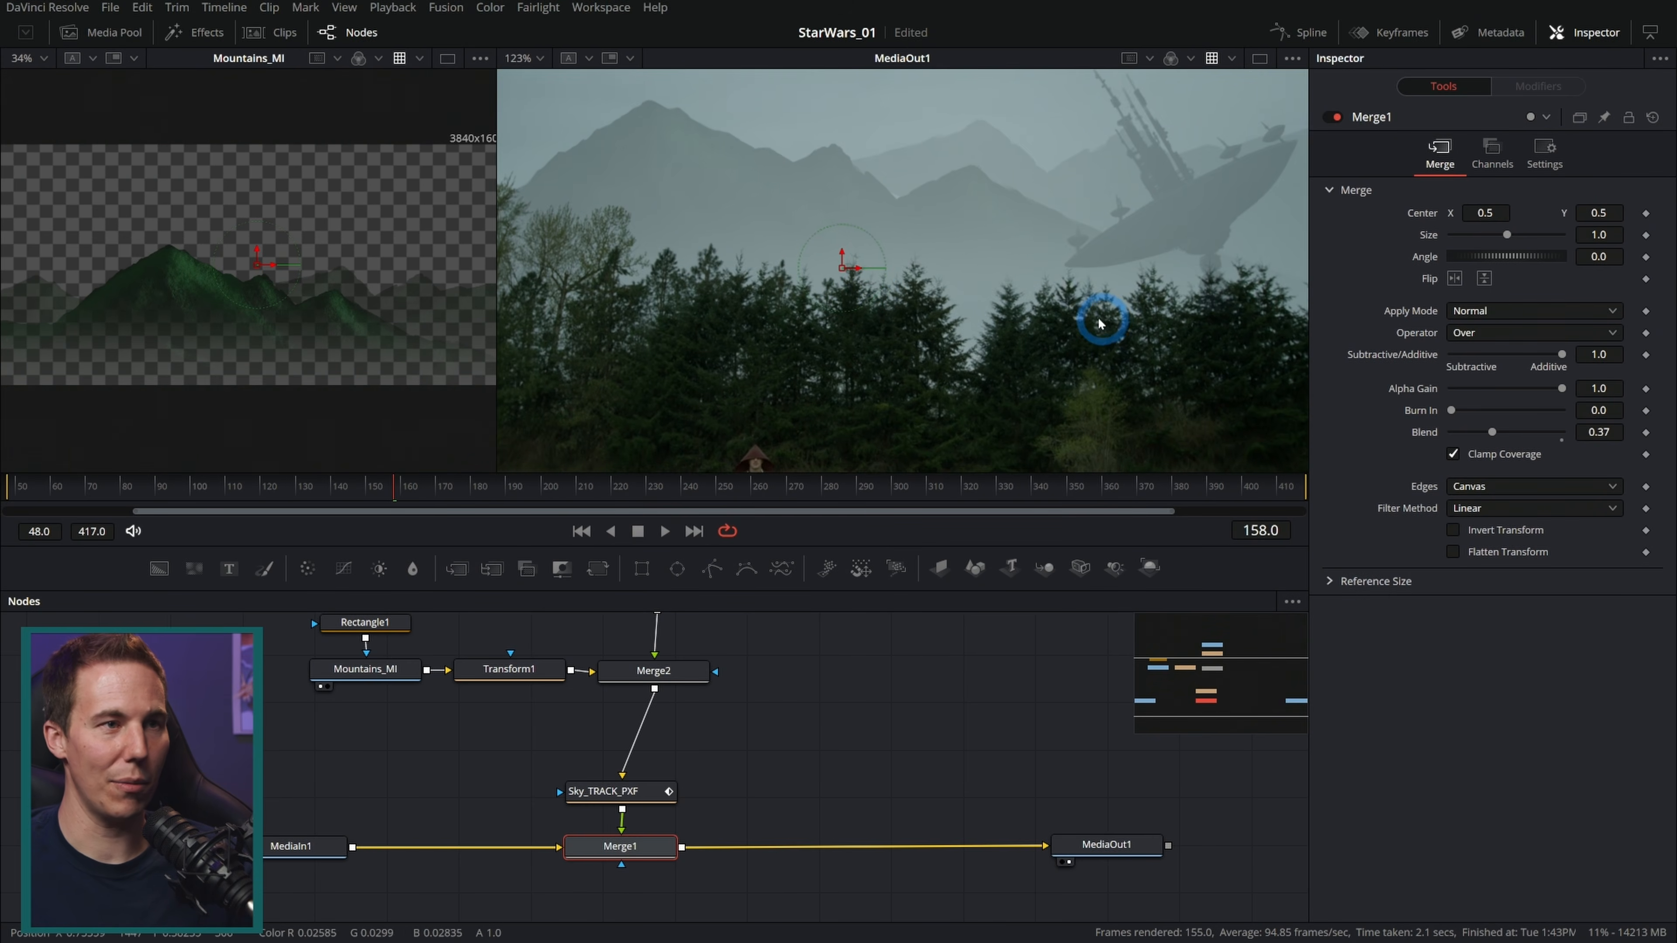
{"action": "left_click_drag", "start_coordinate": [1101, 314], "coordinate": [1022, 330]}
{"action": "scroll", "coordinate": [1101, 287], "scroll_direction": "up", "scroll_amount": 2}
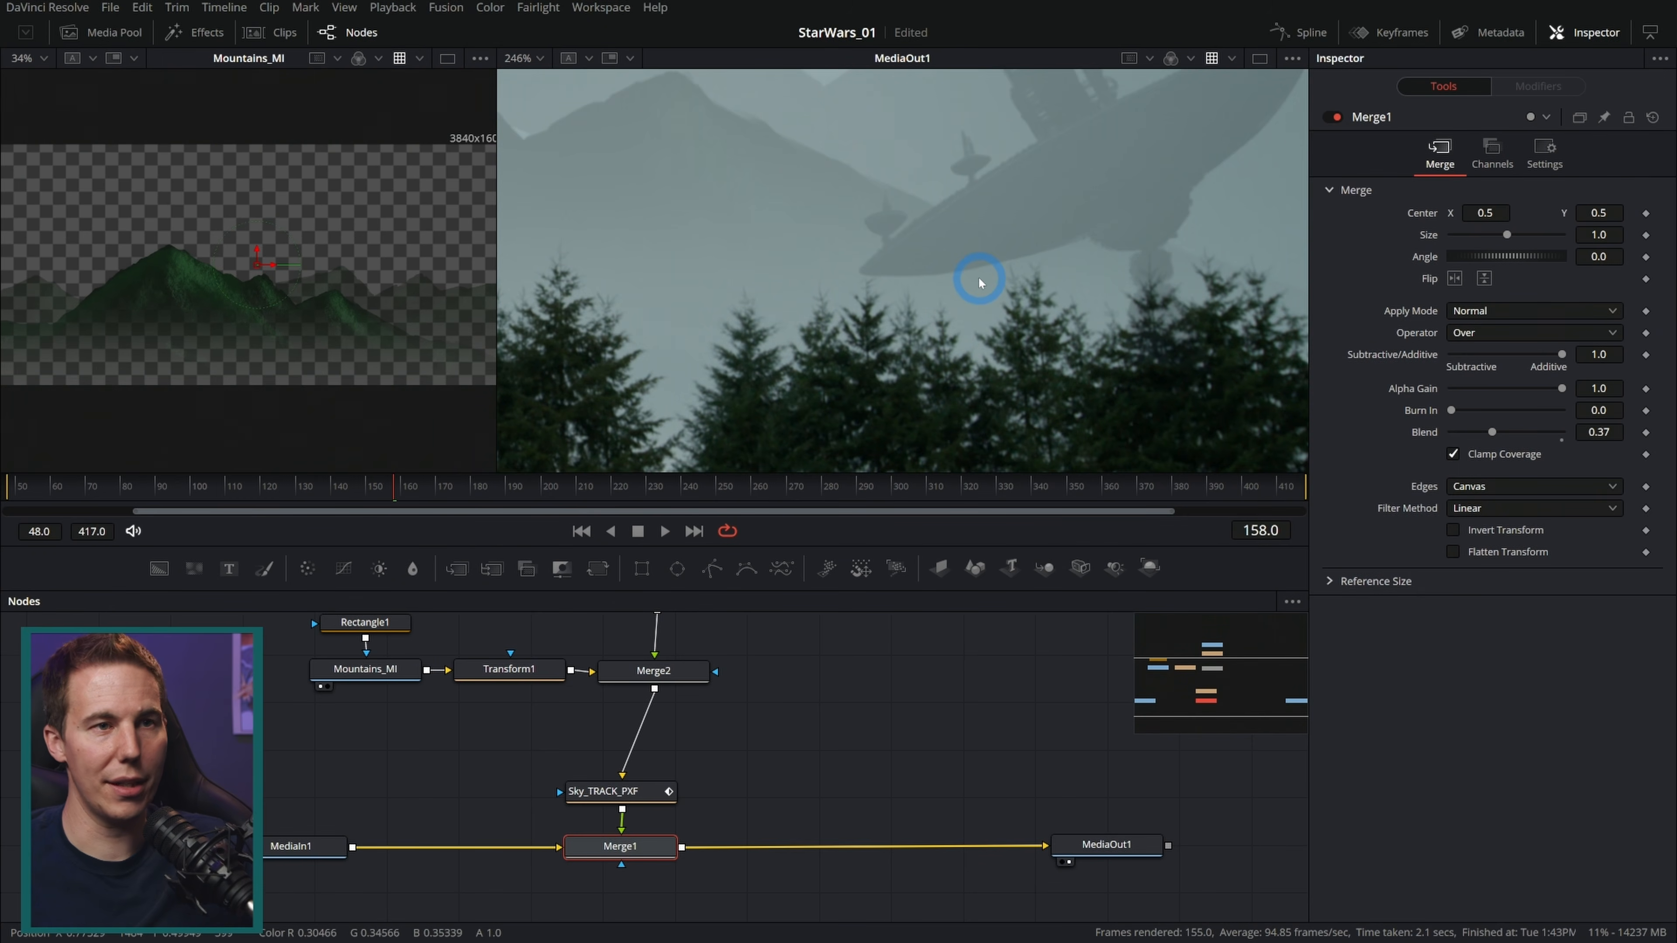
{"action": "scroll", "coordinate": [955, 277], "scroll_direction": "down", "scroll_amount": 2}
{"action": "scroll", "coordinate": [844, 189], "scroll_direction": "down", "scroll_amount": 1}
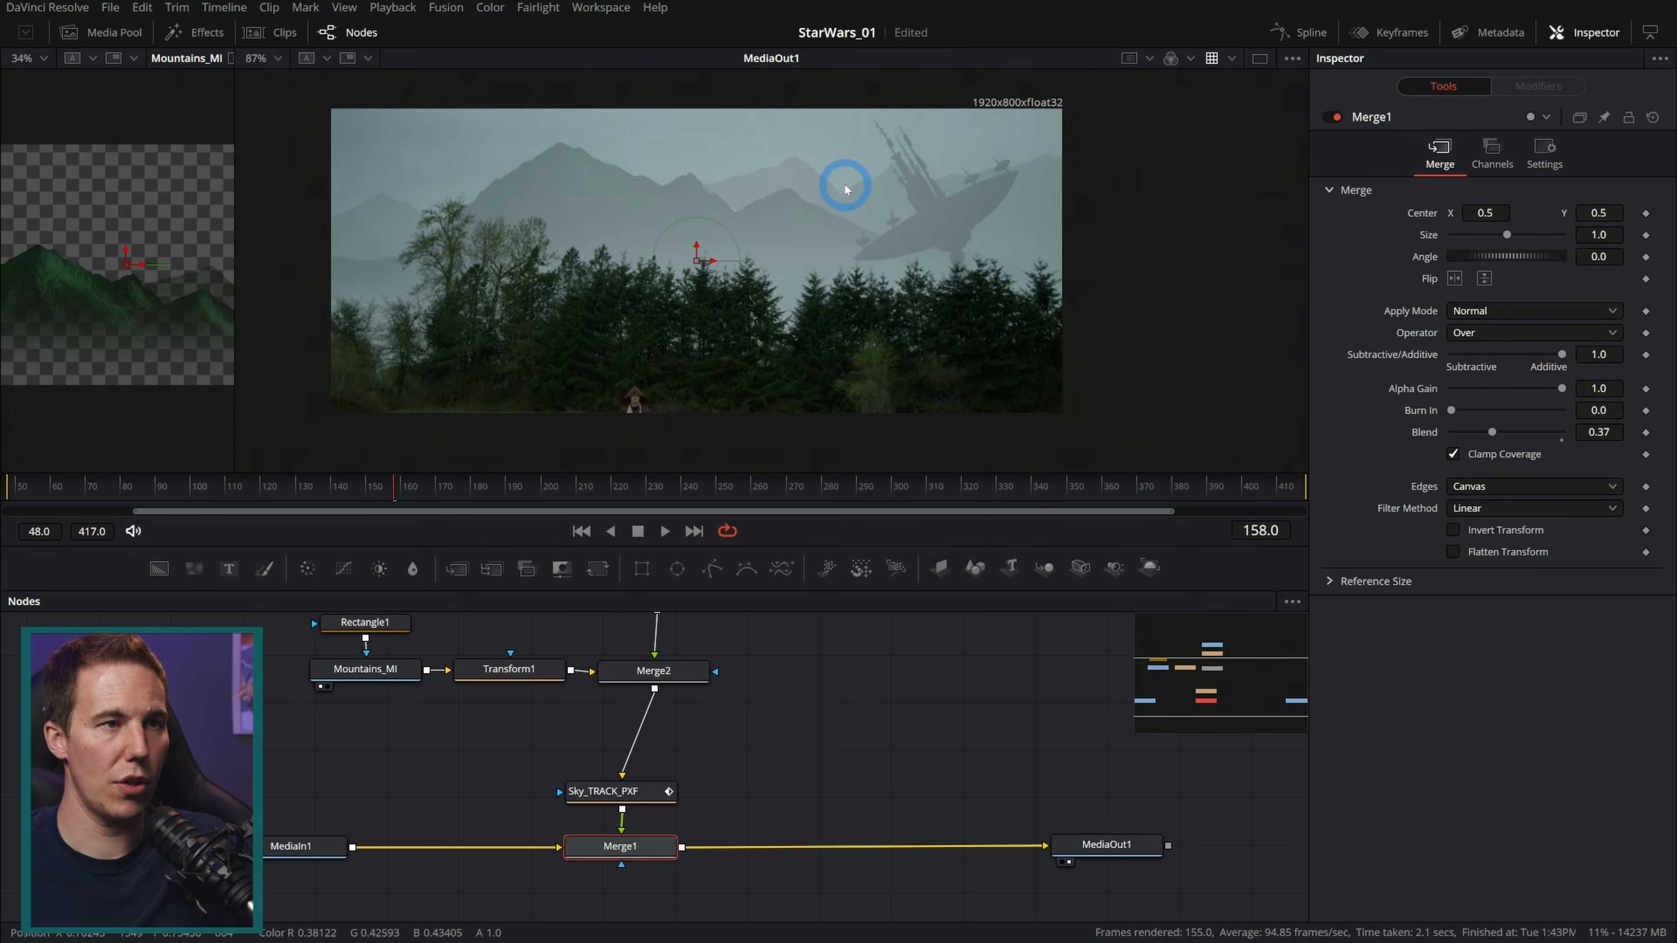
{"action": "left_click_drag", "start_coordinate": [817, 204], "coordinate": [884, 239]}
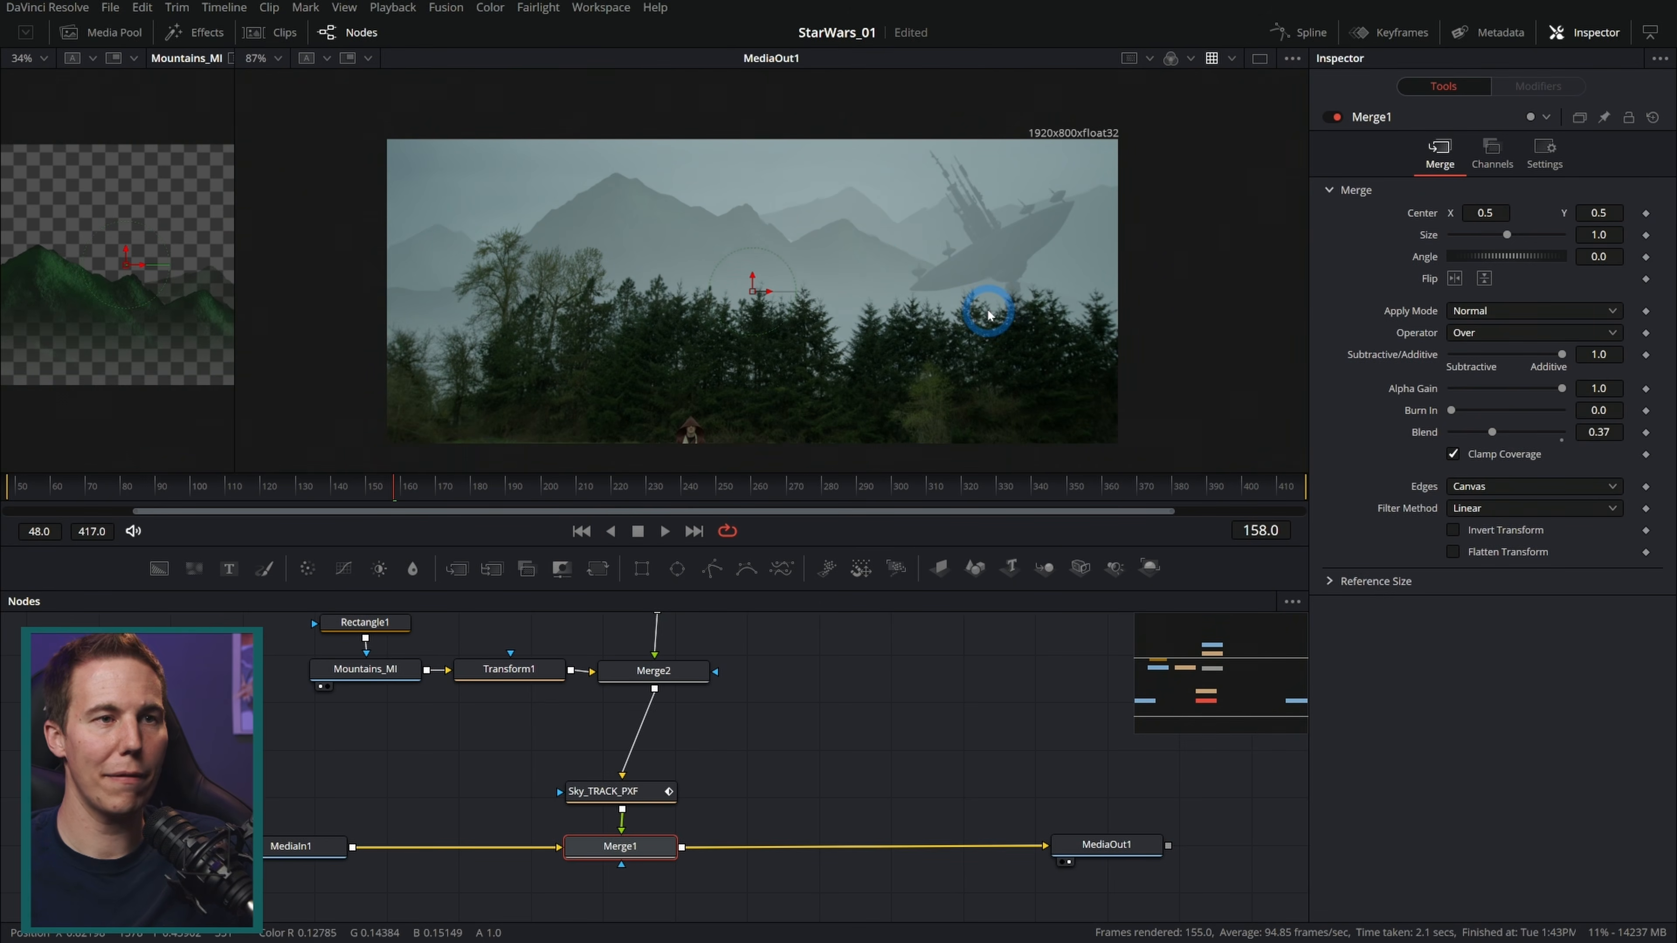
{"action": "scroll", "coordinate": [988, 316], "scroll_direction": "up", "scroll_amount": 1}
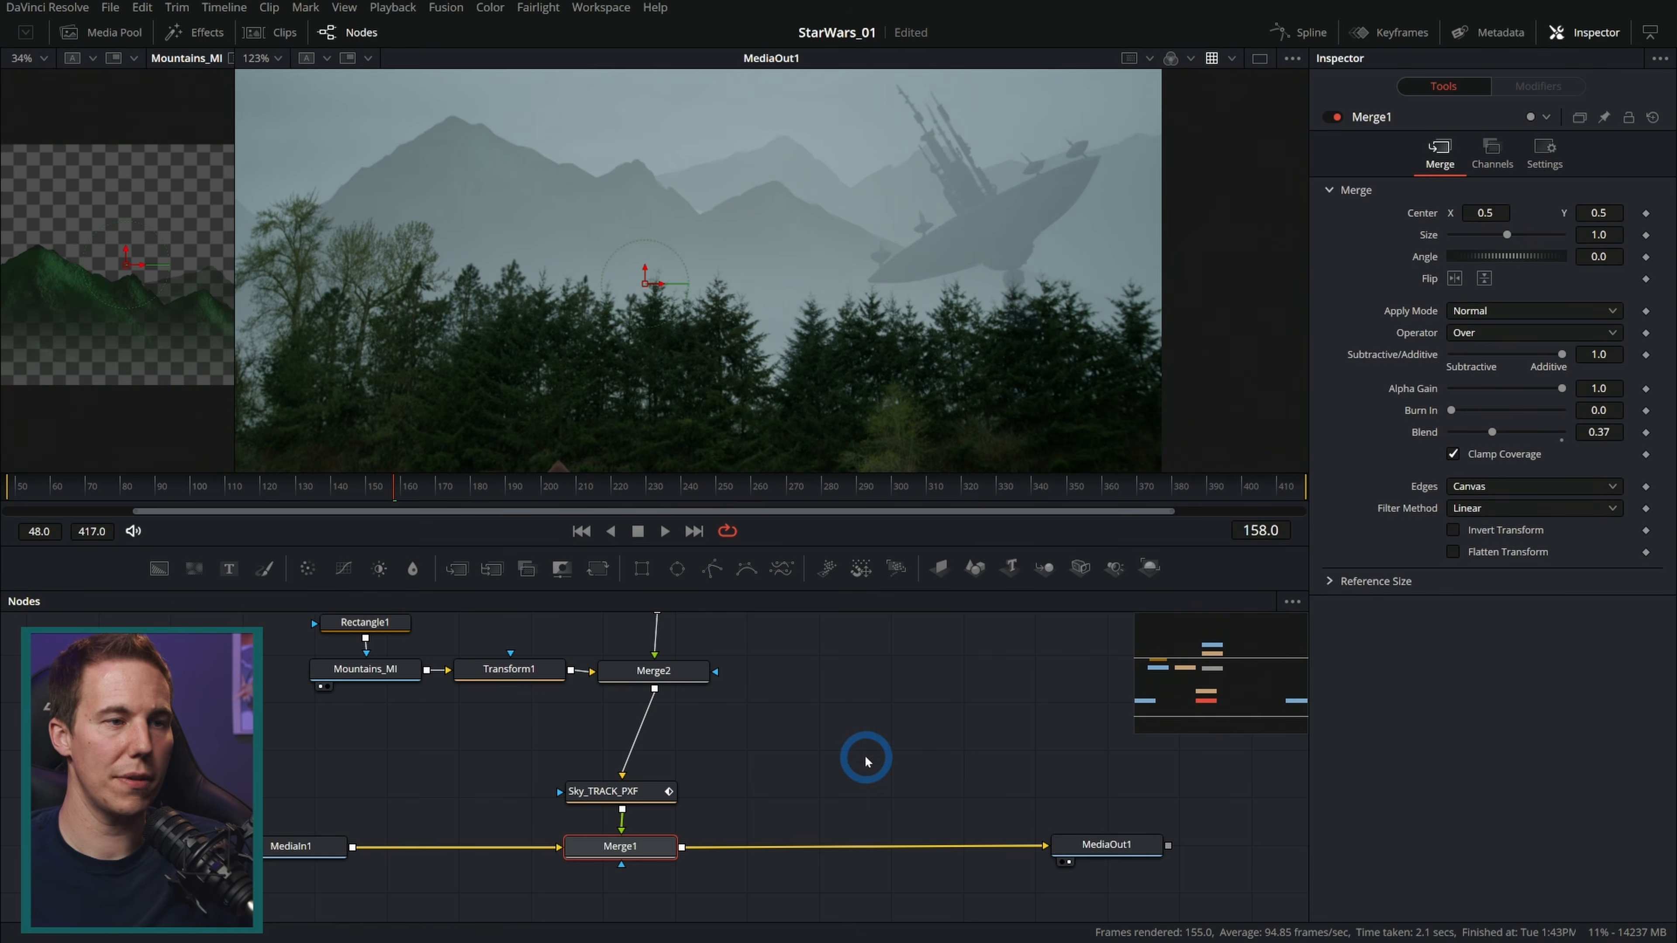
Step: Add a Luma Keyer node fed by MediaIn1 and show it in the left viewer
{"action": "left_click_drag", "start_coordinate": [864, 760], "coordinate": [924, 625]}
{"action": "key", "text": "shift+space"}
{"action": "type", "text": "xf"}
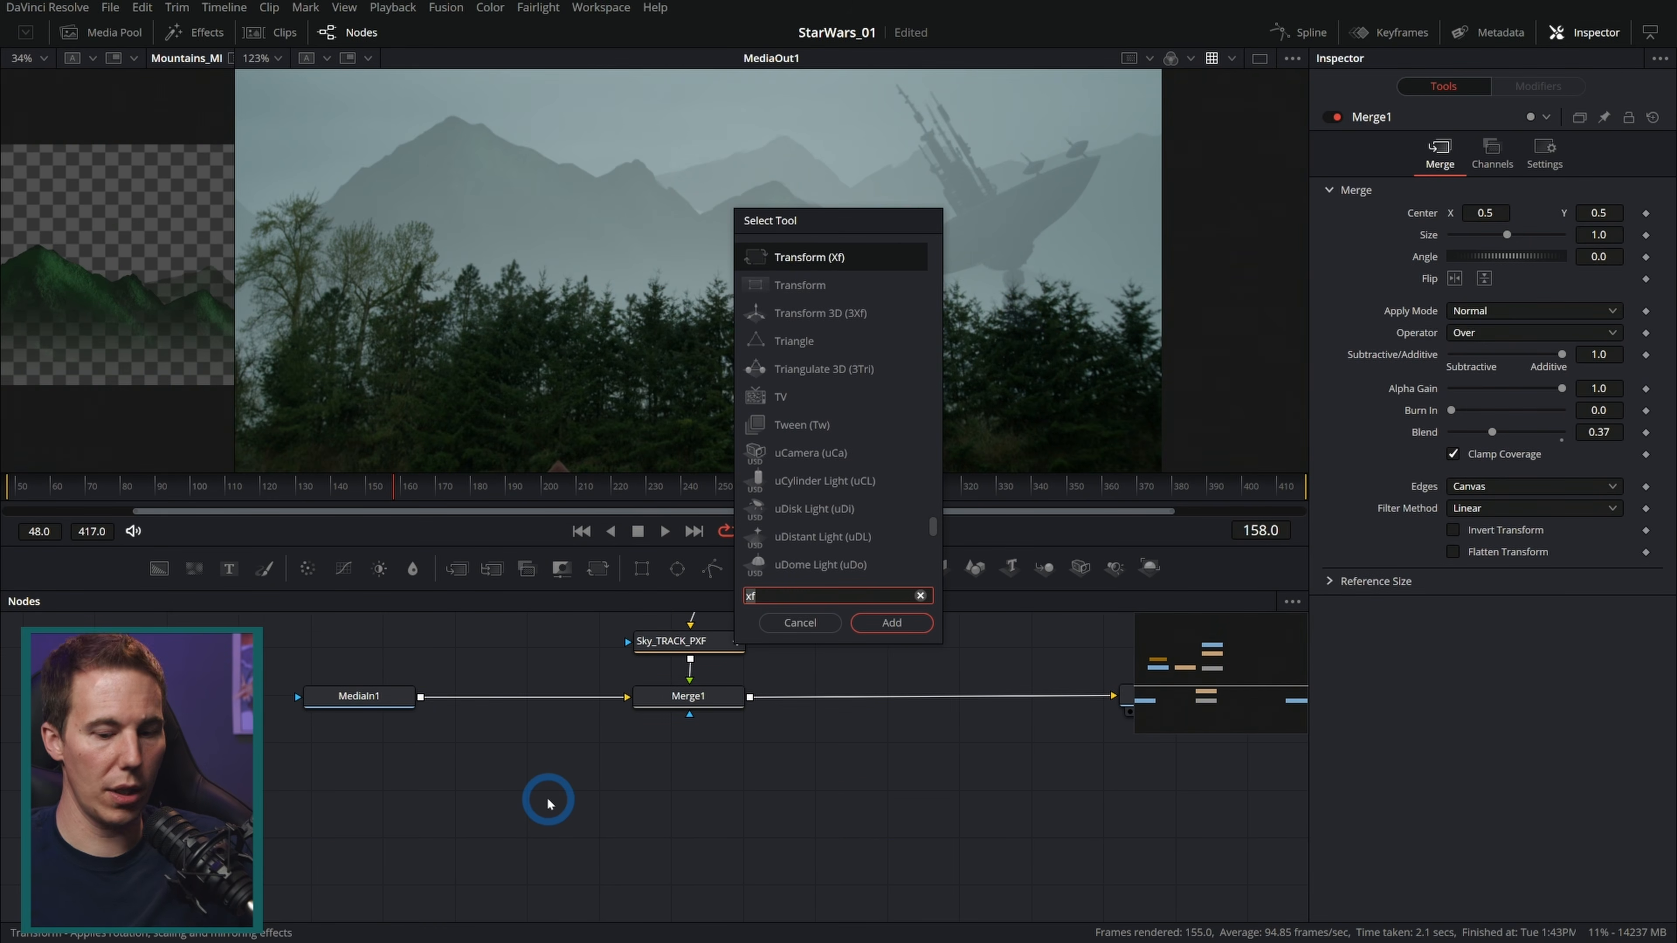
{"action": "key", "text": "BackSpace"}
{"action": "key", "text": "BackSpace"}
{"action": "type", "text": "luma"}
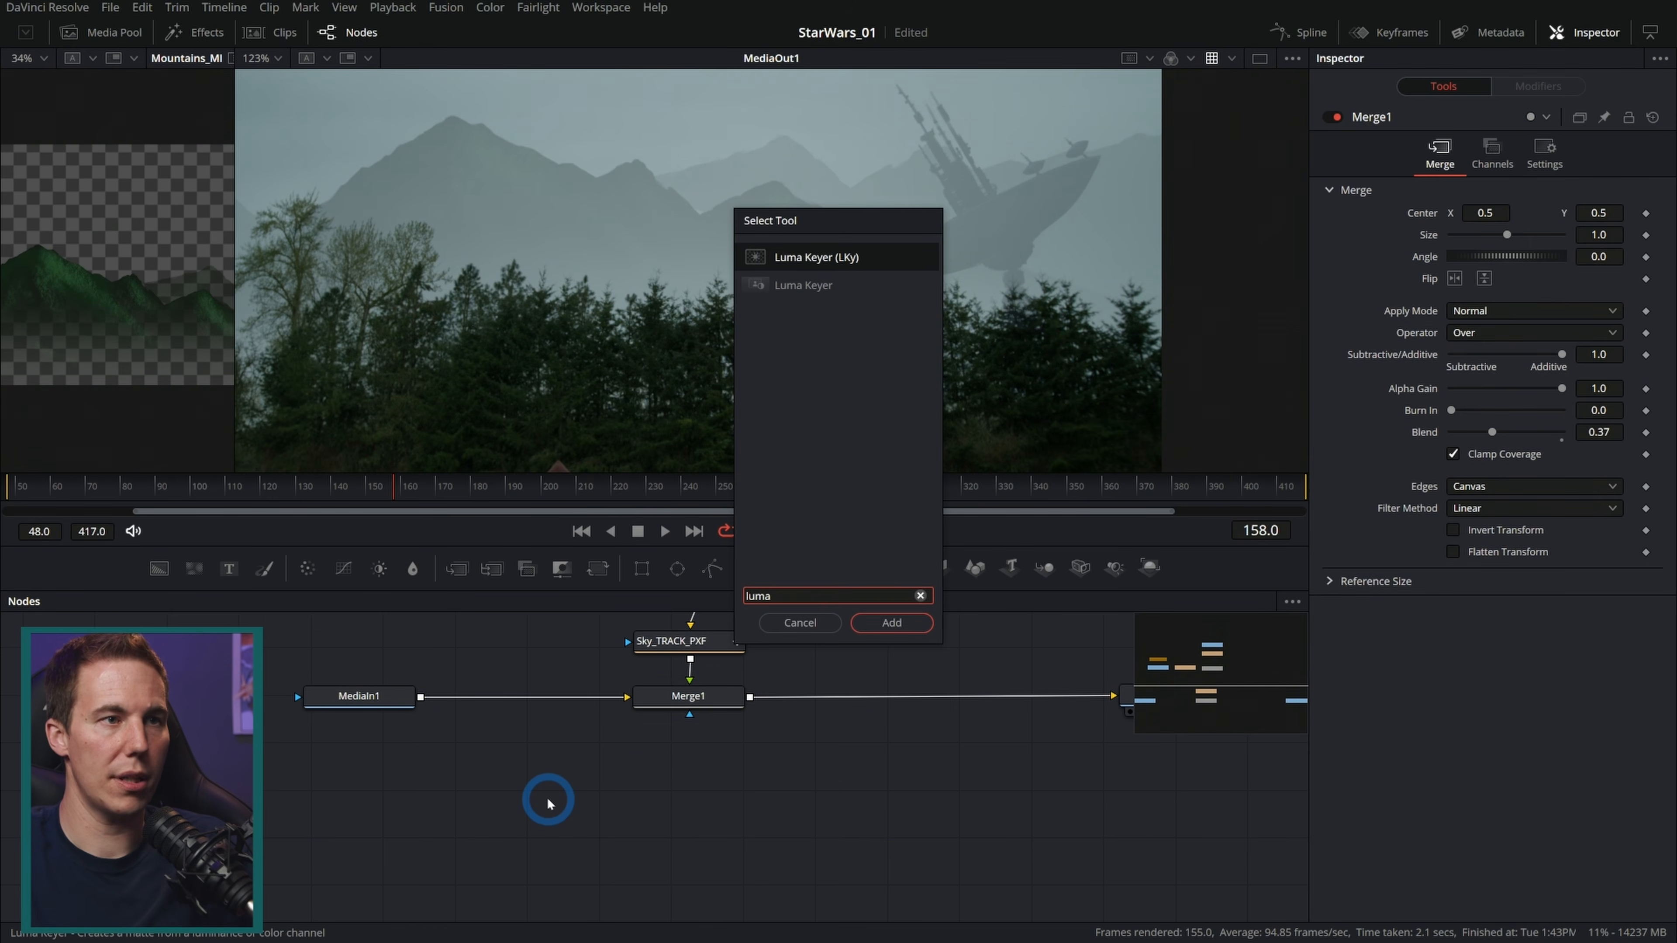
{"action": "key", "text": "Return"}
{"action": "left_click_drag", "start_coordinate": [422, 697], "coordinate": [593, 795]}
{"action": "key", "text": "1"}
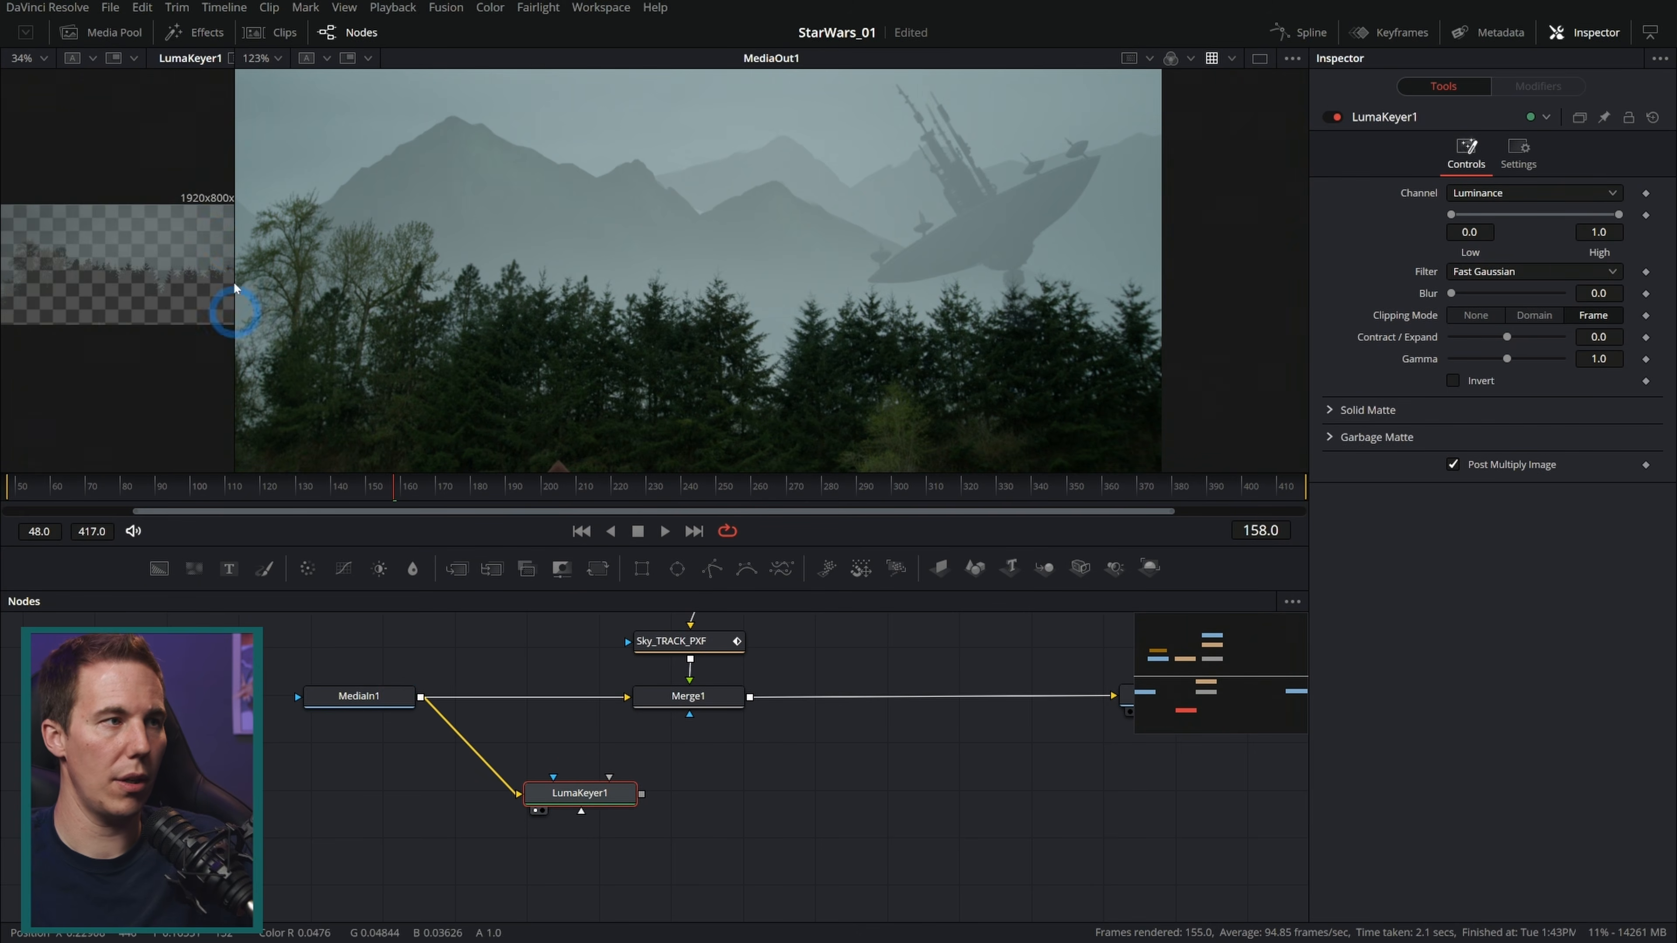
Step: Set the Luma Keyer's range to about 0.033 low and 0.317 high and invert it to isolate the trees
{"action": "left_click_drag", "start_coordinate": [235, 239], "coordinate": [1185, 285]}
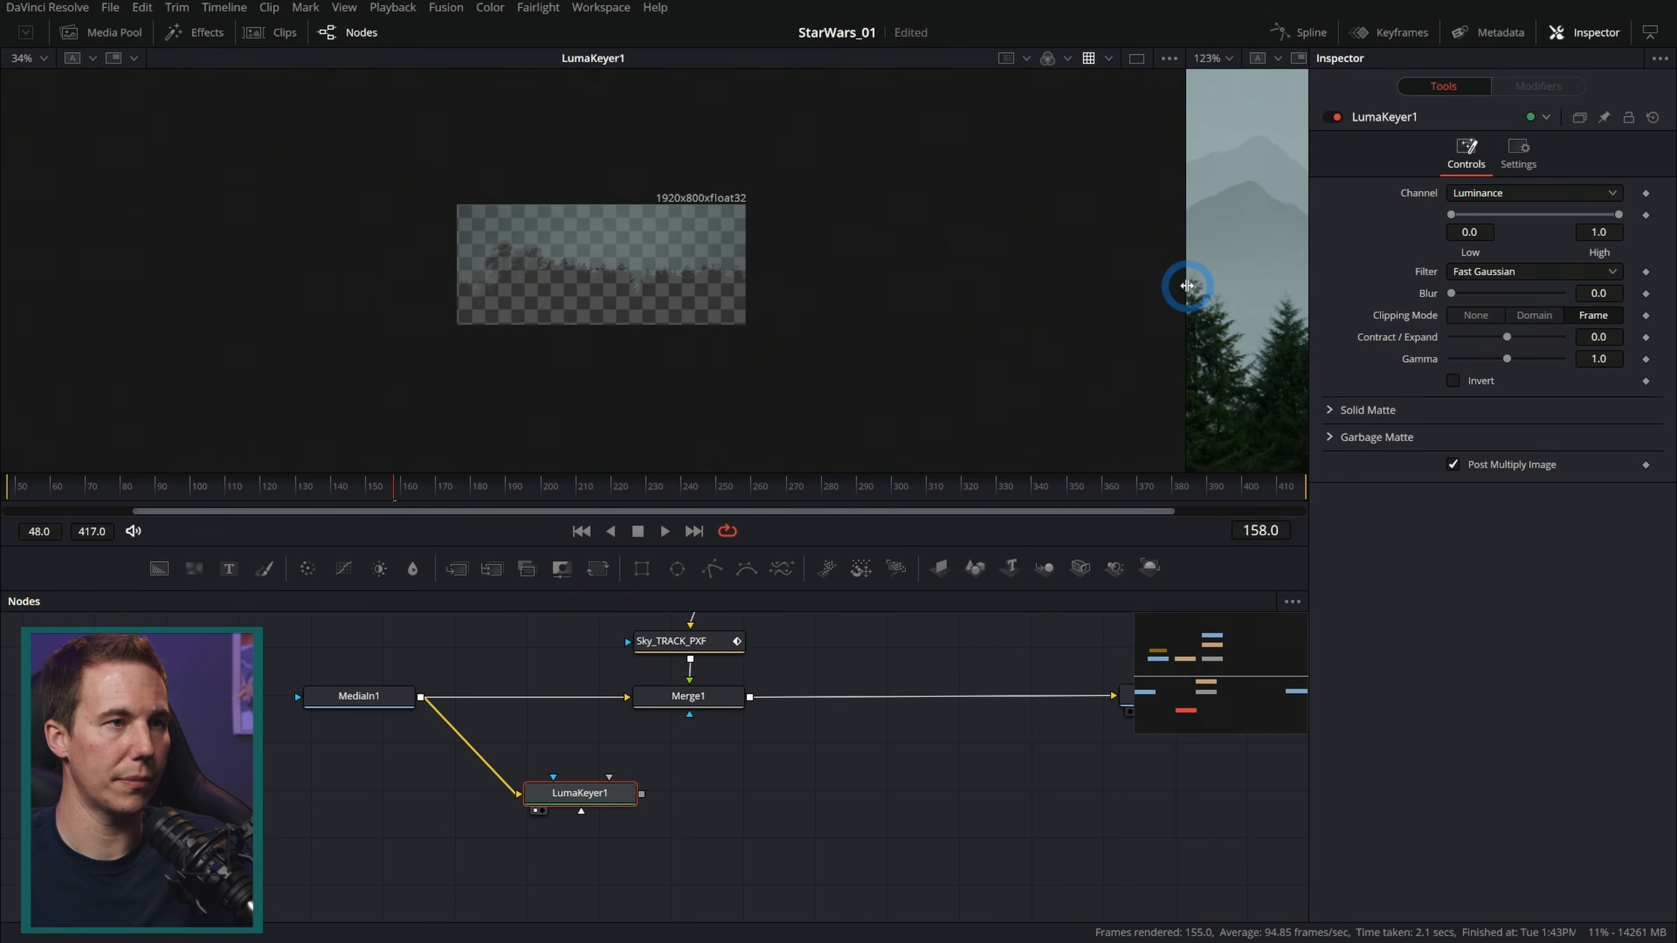
{"action": "key", "text": "ctrl+f"}
{"action": "key", "text": "a"}
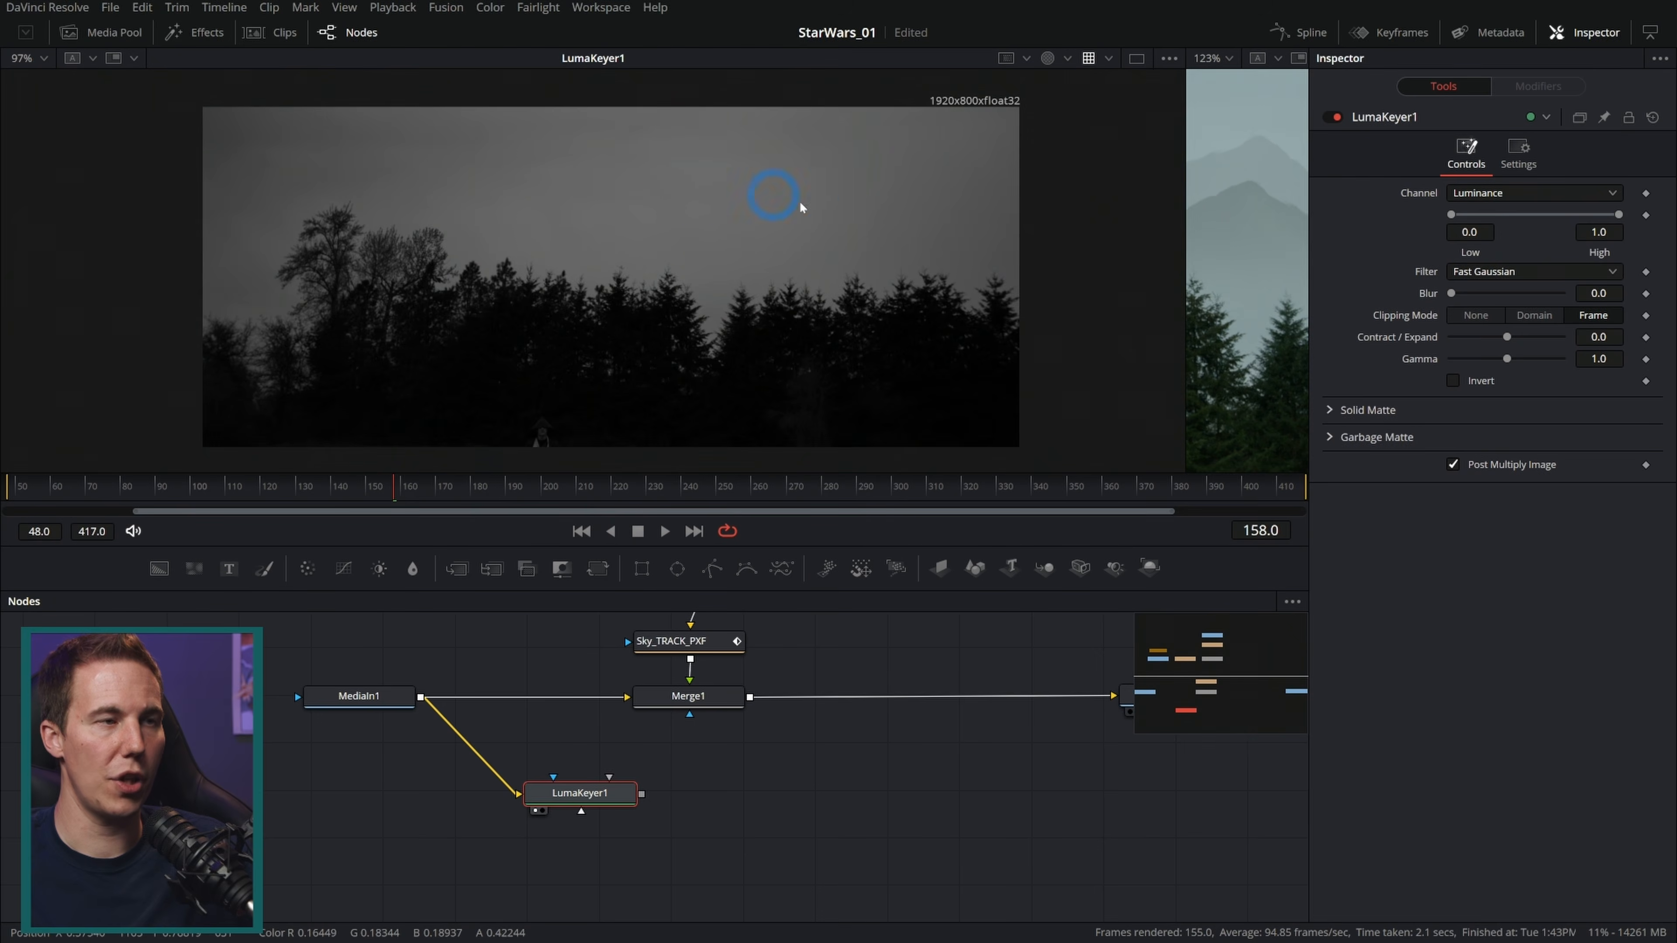
{"action": "scroll", "coordinate": [722, 233], "scroll_direction": "up", "scroll_amount": 1}
{"action": "left_click_drag", "start_coordinate": [763, 235], "coordinate": [803, 240]}
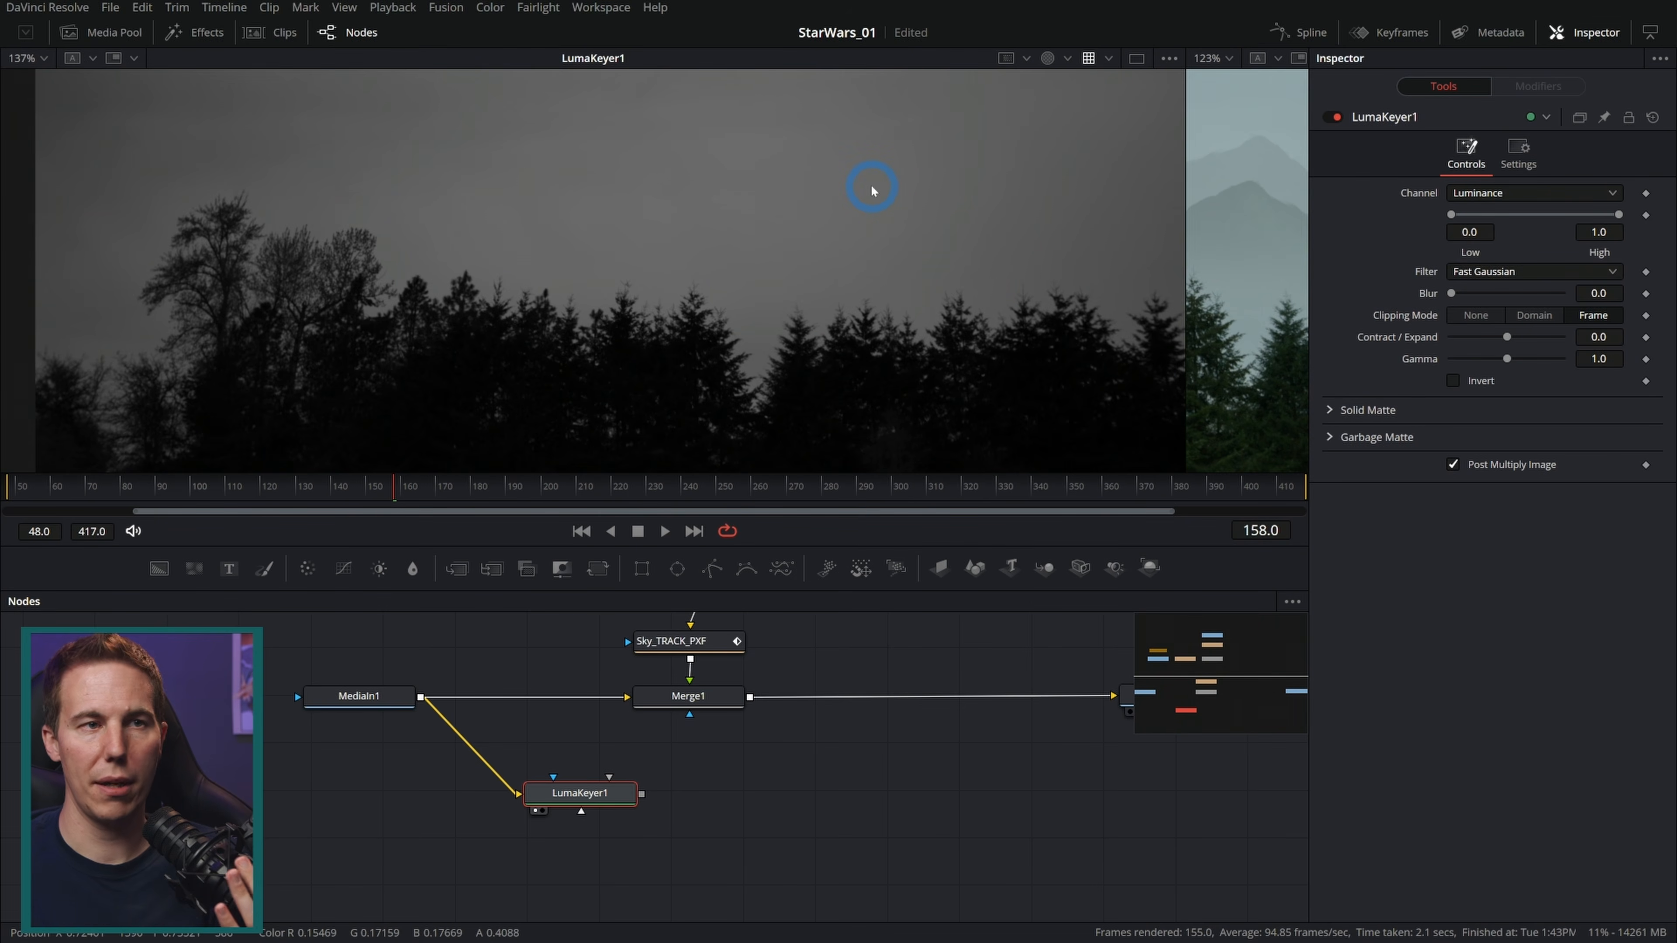
{"action": "left_click_drag", "start_coordinate": [1618, 214], "coordinate": [1514, 218]}
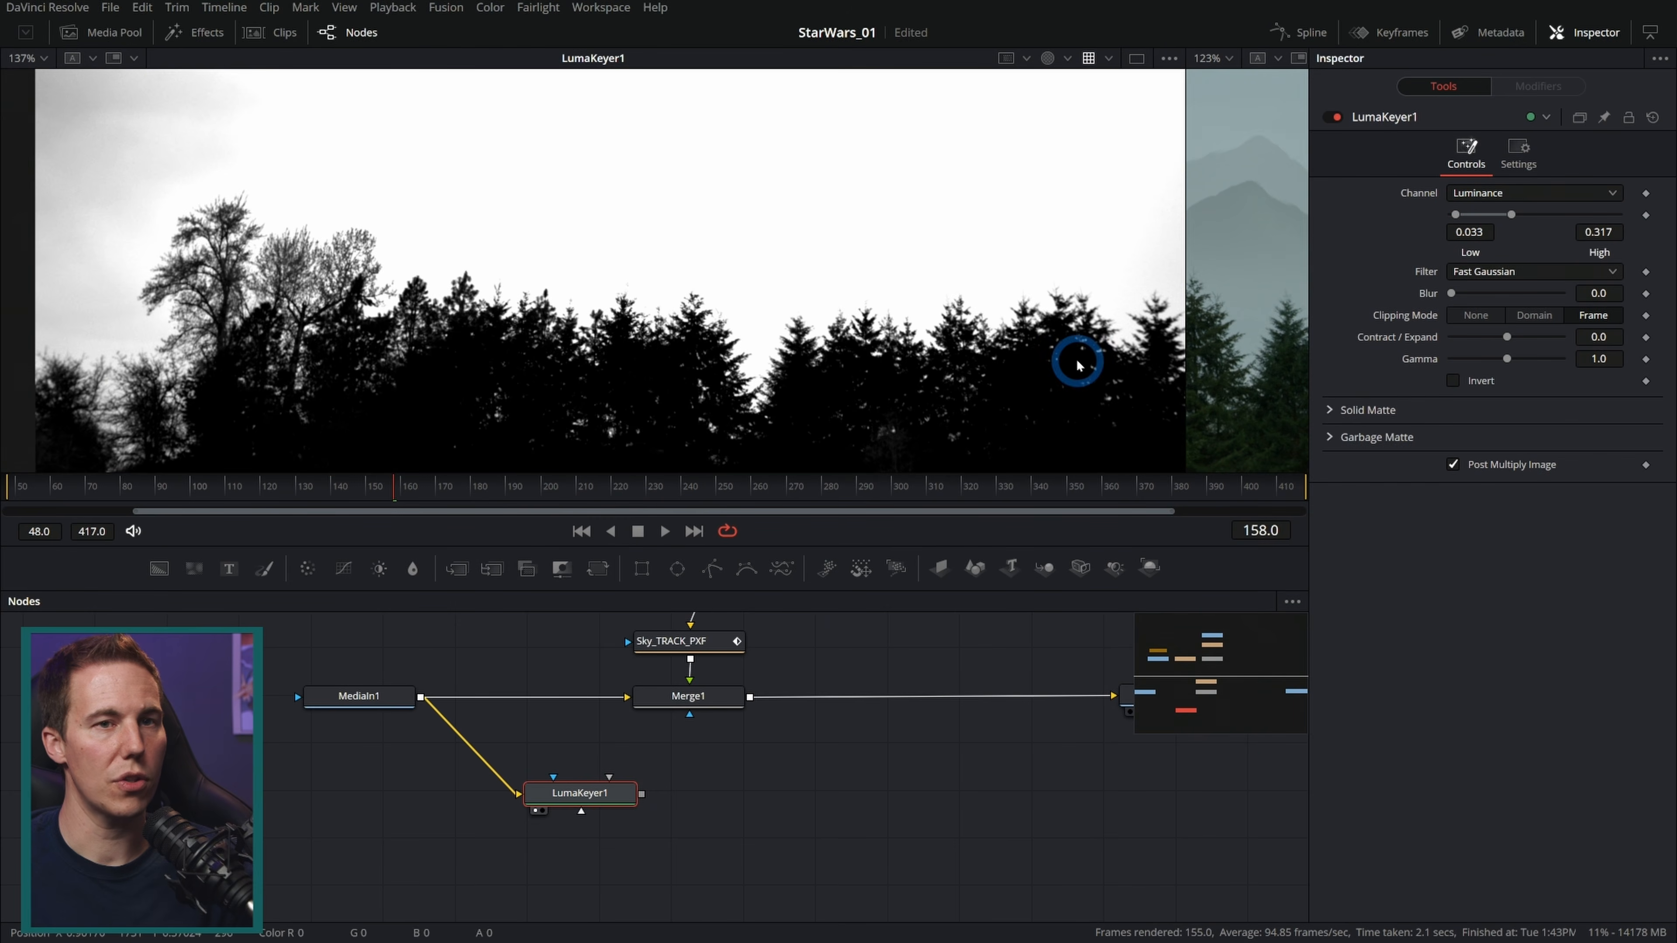
{"action": "left_click", "coordinate": [1454, 381]}
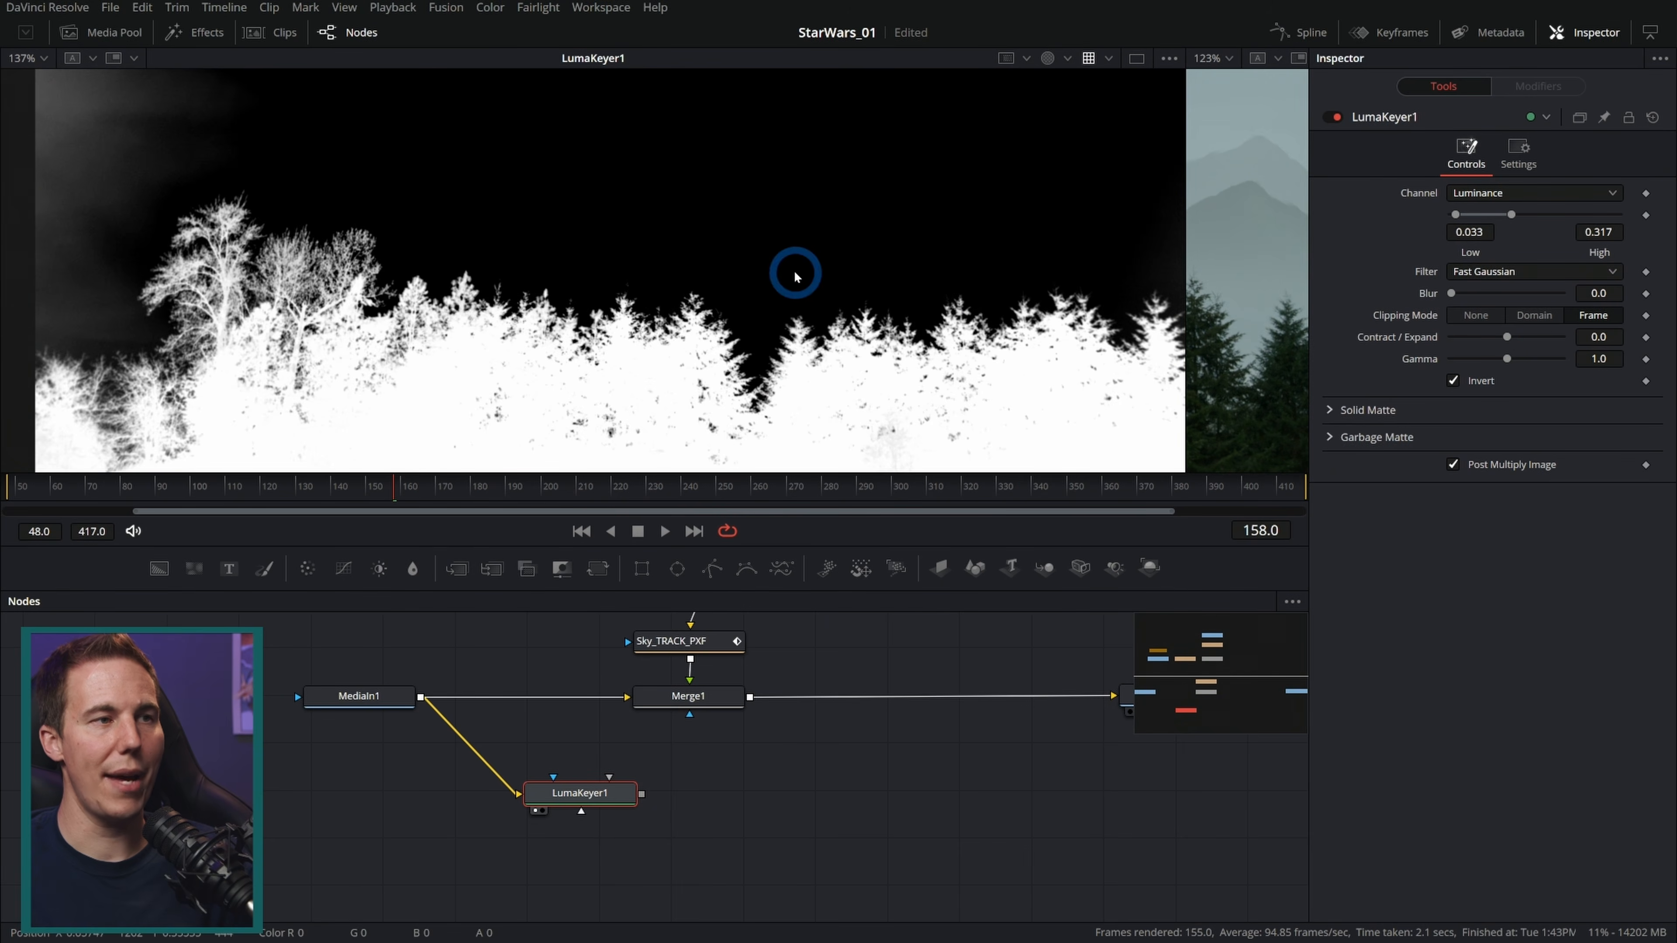
Step: Merge the Luma Keyer's output over the main Merge's result with a new Merge node before MediaOut1
{"action": "left_click_drag", "start_coordinate": [1187, 257], "coordinate": [634, 245]}
{"action": "left_click_drag", "start_coordinate": [614, 797], "coordinate": [749, 697]}
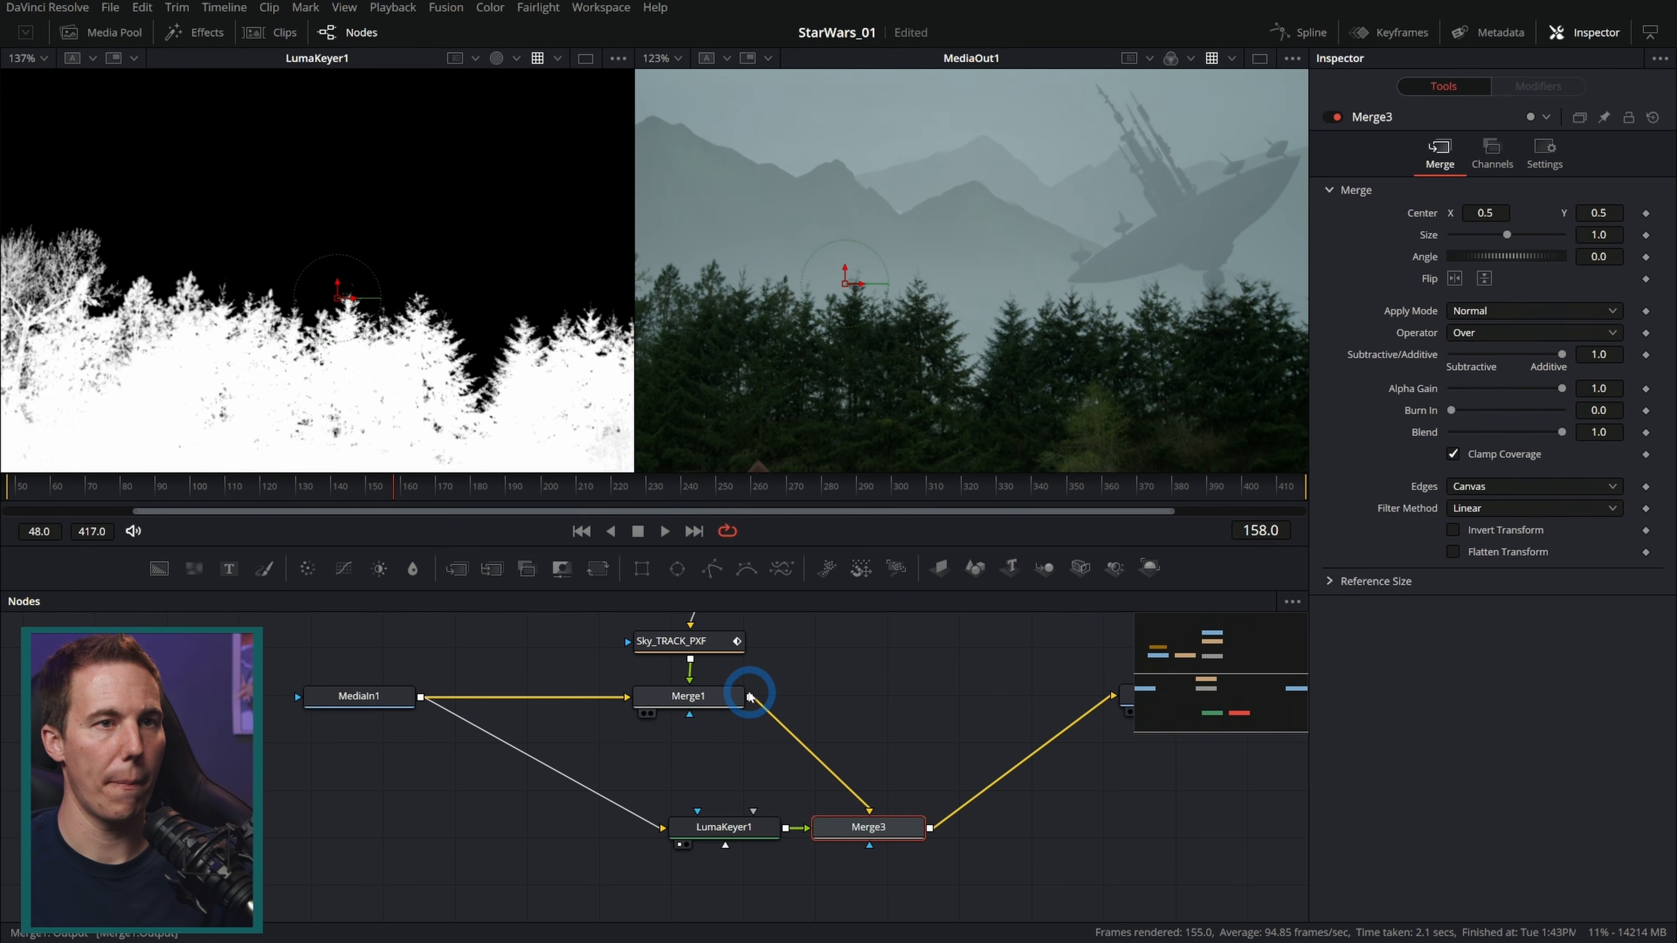
{"action": "scroll", "coordinate": [1119, 334], "scroll_direction": "up", "scroll_amount": 5}
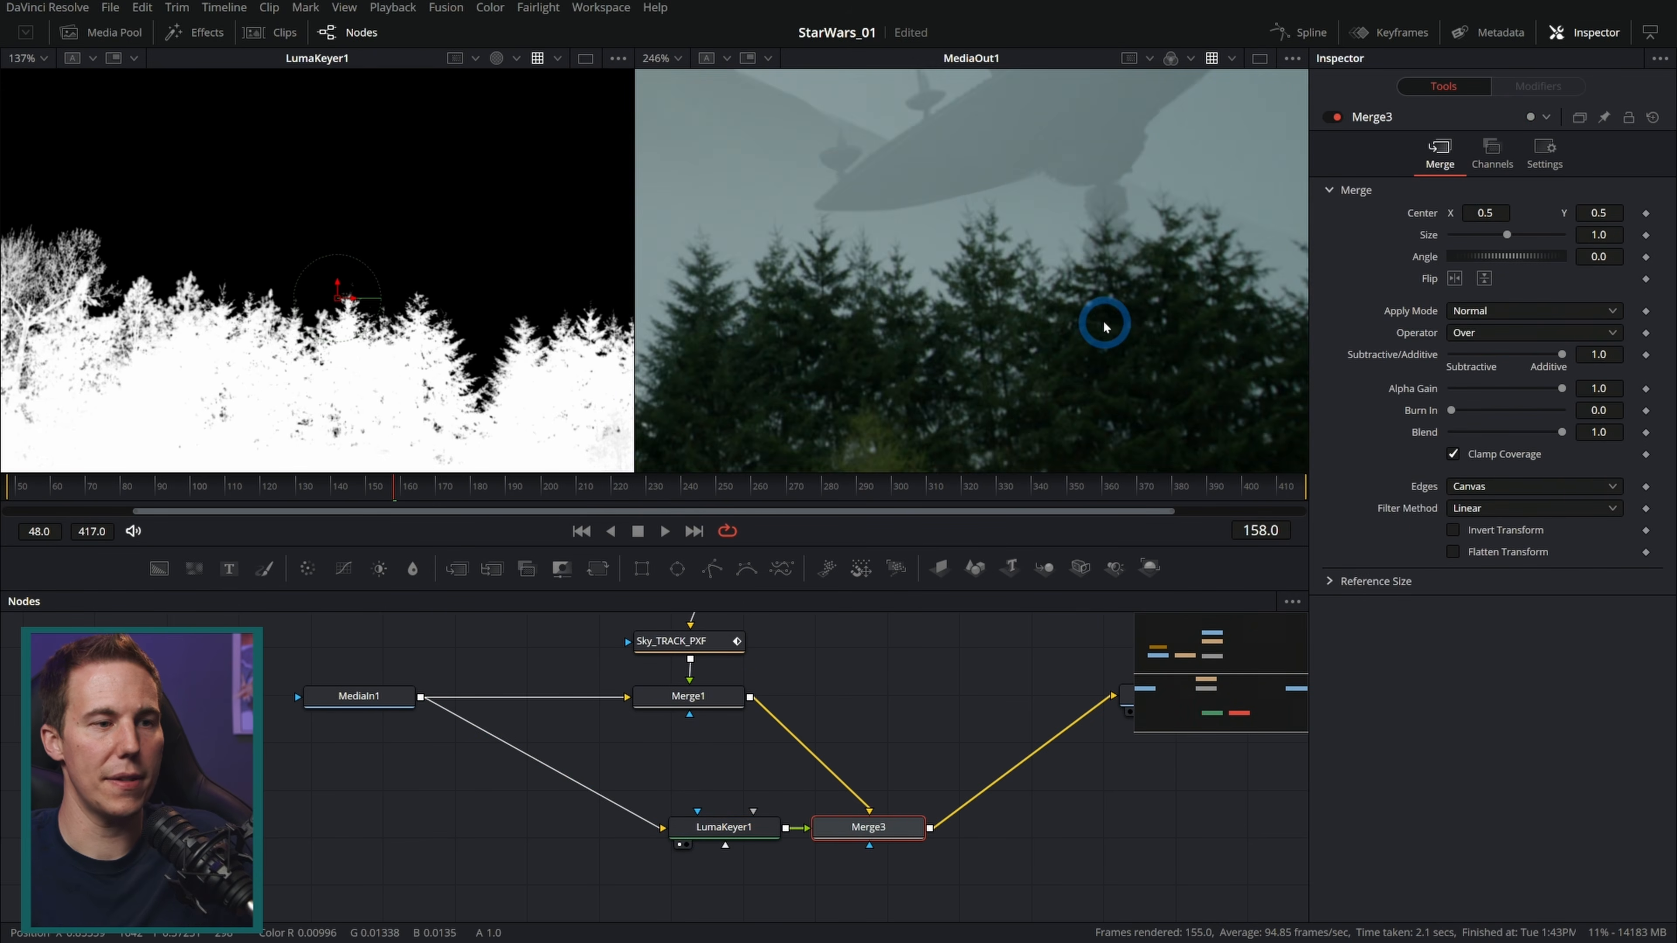
{"action": "left_click_drag", "start_coordinate": [914, 827], "coordinate": [931, 693]}
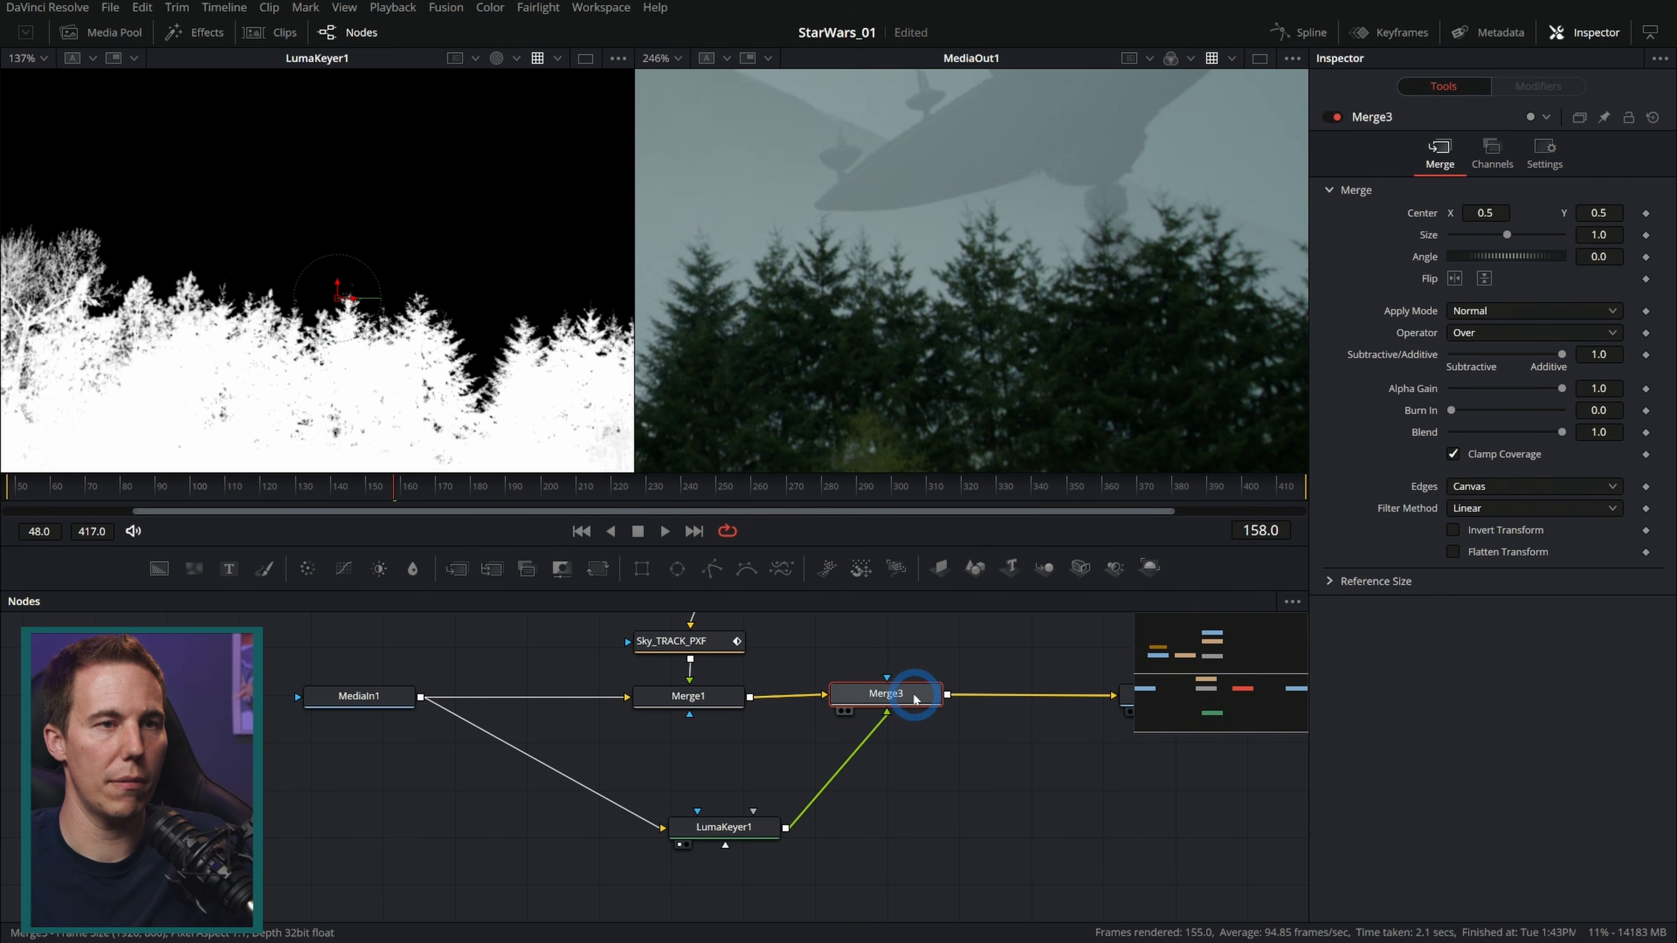
{"action": "scroll", "coordinate": [1214, 238], "scroll_direction": "up", "scroll_amount": 2}
Step: Toggle the new Merge on and off to compare the trees against the sky painting
{"action": "left_click", "coordinate": [1336, 117]}
{"action": "left_click", "coordinate": [1337, 117]}
{"action": "left_click", "coordinate": [1337, 118]}
{"action": "left_click", "coordinate": [1336, 117]}
{"action": "left_click", "coordinate": [1337, 117]}
{"action": "left_click", "coordinate": [1337, 117]}
{"action": "scroll", "coordinate": [1104, 228], "scroll_direction": "up", "scroll_amount": 3}
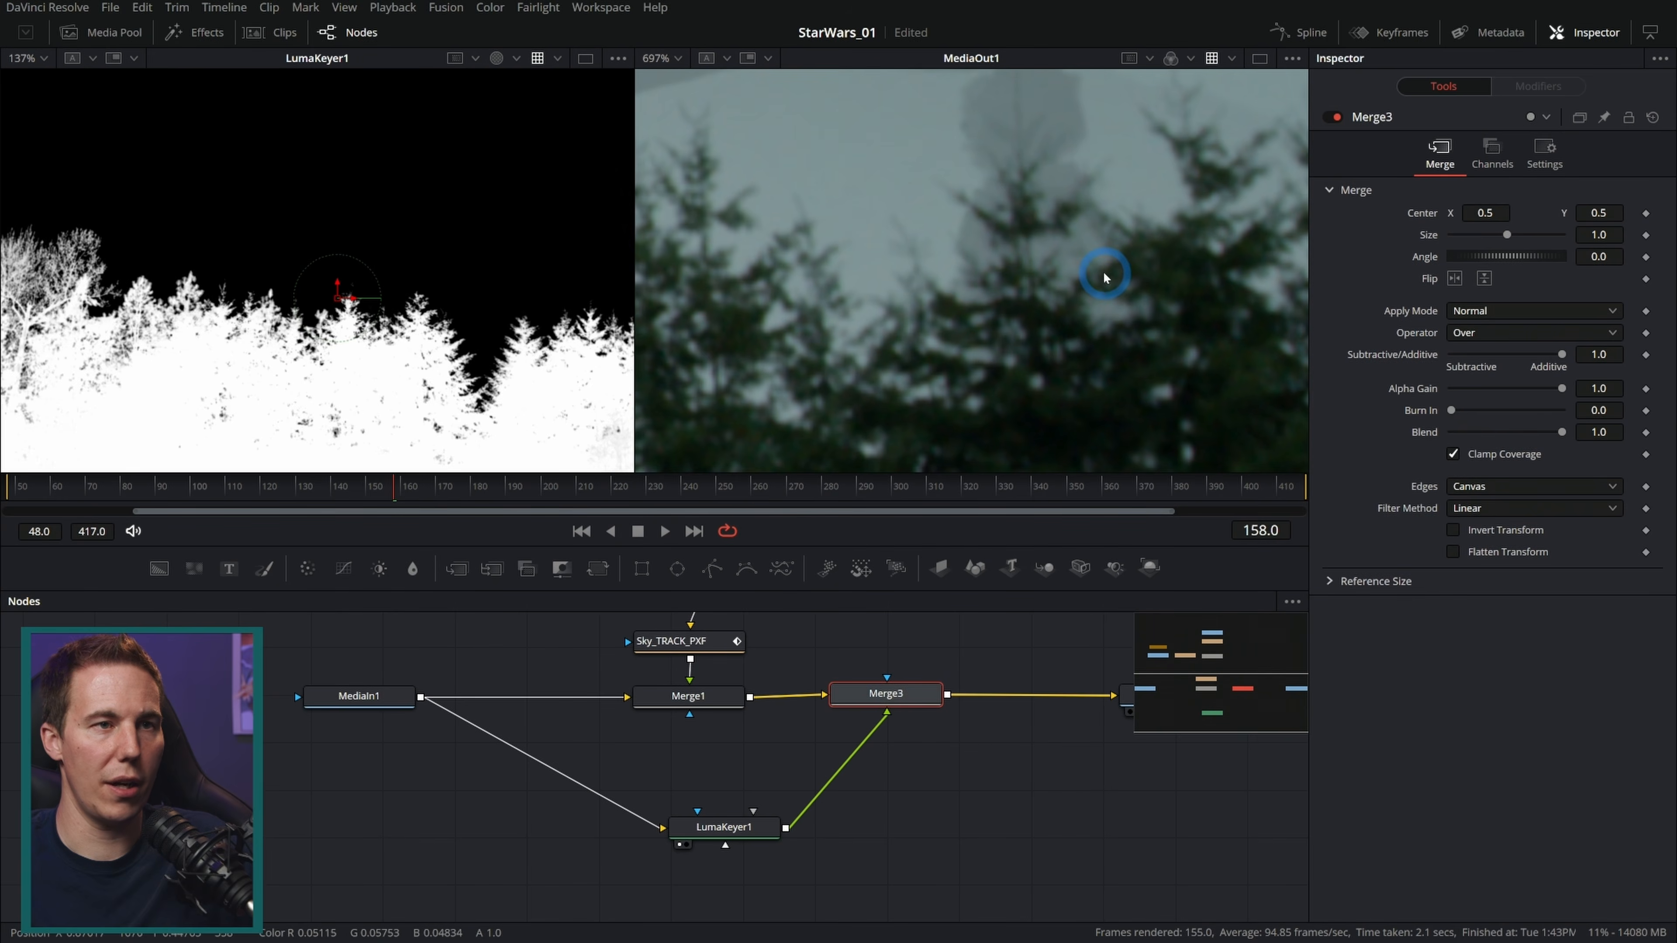
{"action": "left_click", "coordinate": [1337, 117]}
{"action": "left_click", "coordinate": [1336, 117]}
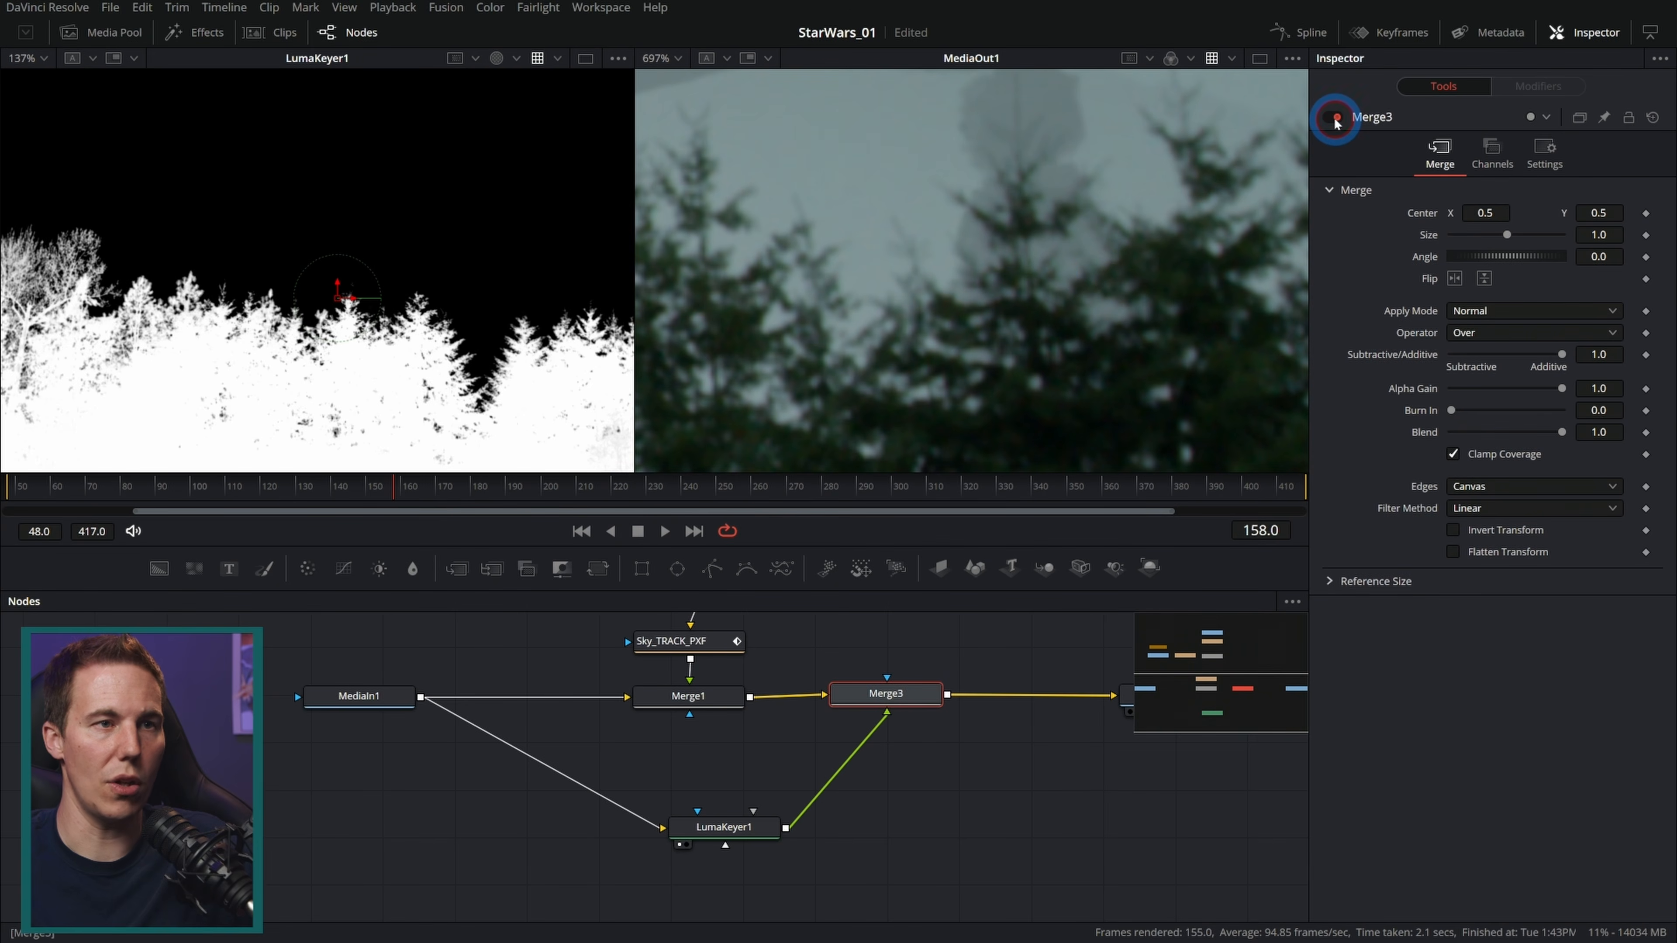
{"action": "left_click", "coordinate": [1337, 117]}
{"action": "left_click", "coordinate": [1332, 119]}
{"action": "left_click", "coordinate": [1333, 118]}
{"action": "left_click", "coordinate": [1332, 119]}
{"action": "left_click", "coordinate": [1332, 119]}
{"action": "left_click", "coordinate": [1333, 119]}
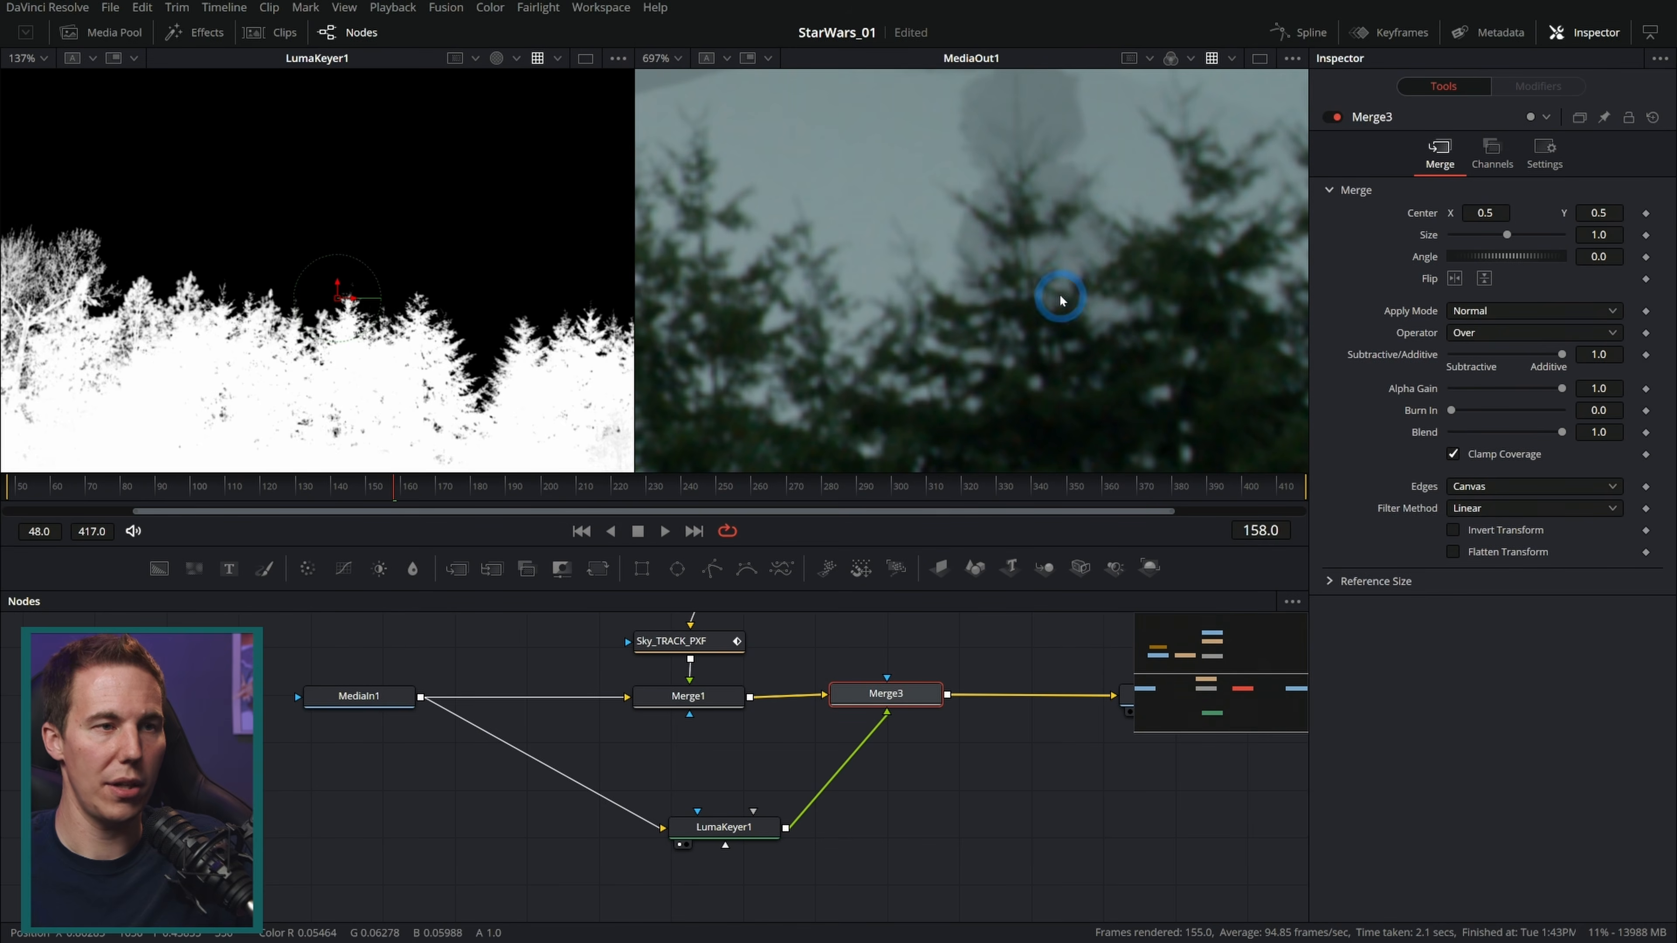
{"action": "scroll", "coordinate": [972, 301], "scroll_direction": "down", "scroll_amount": 10}
Step: Detach the new Merge from the chain and connect the Luma Keyer to the main Merge's mask input
{"action": "left_click", "coordinate": [723, 827]}
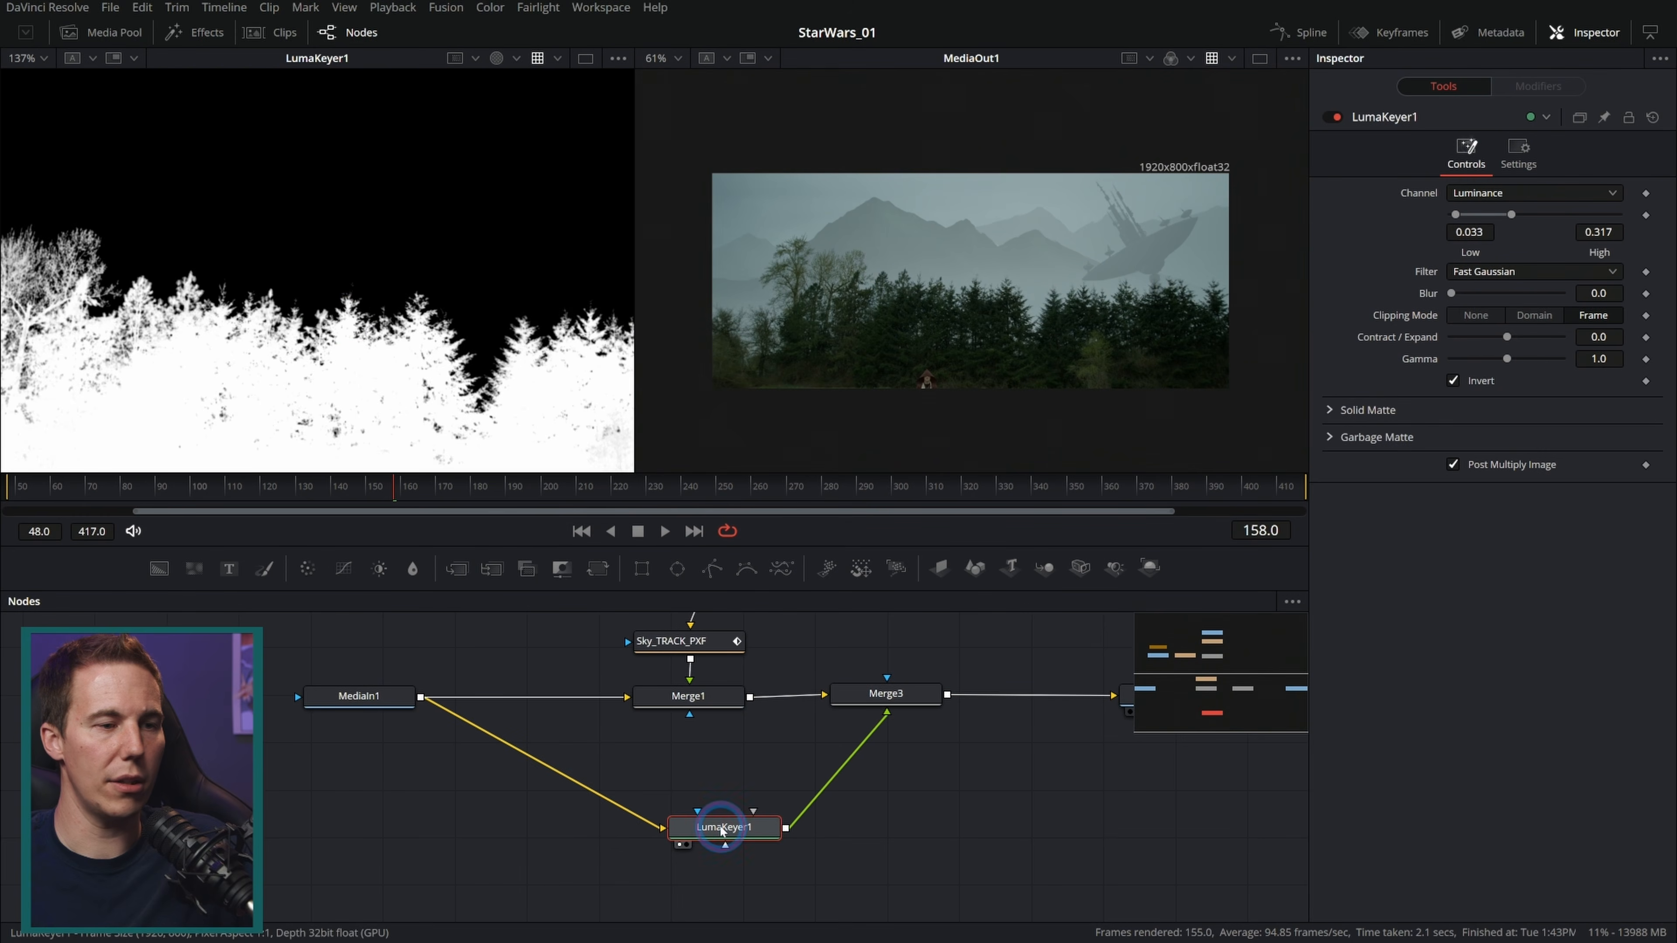
{"action": "left_click", "coordinate": [888, 732]}
{"action": "left_click_drag", "start_coordinate": [883, 698], "coordinate": [977, 816], "text": "shift"}
{"action": "left_click_drag", "start_coordinate": [786, 828], "coordinate": [691, 720]}
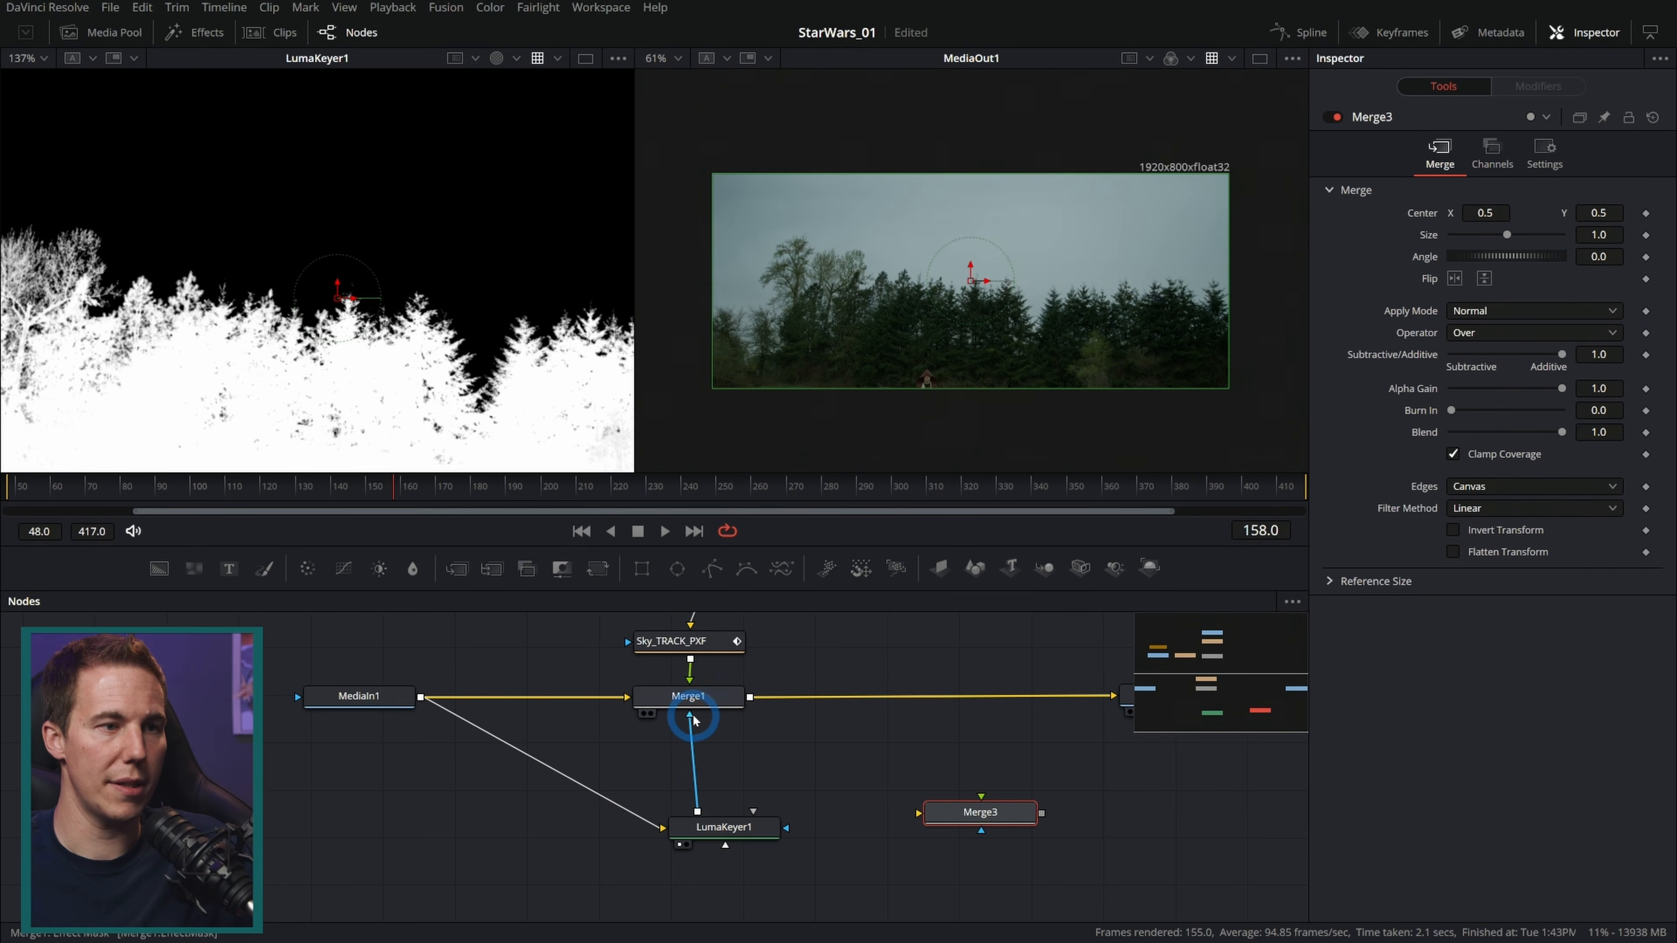
Step: Set the main Merge's blend to 1.0 and toggle it to compare the masked sky
{"action": "left_click", "coordinate": [696, 698]}
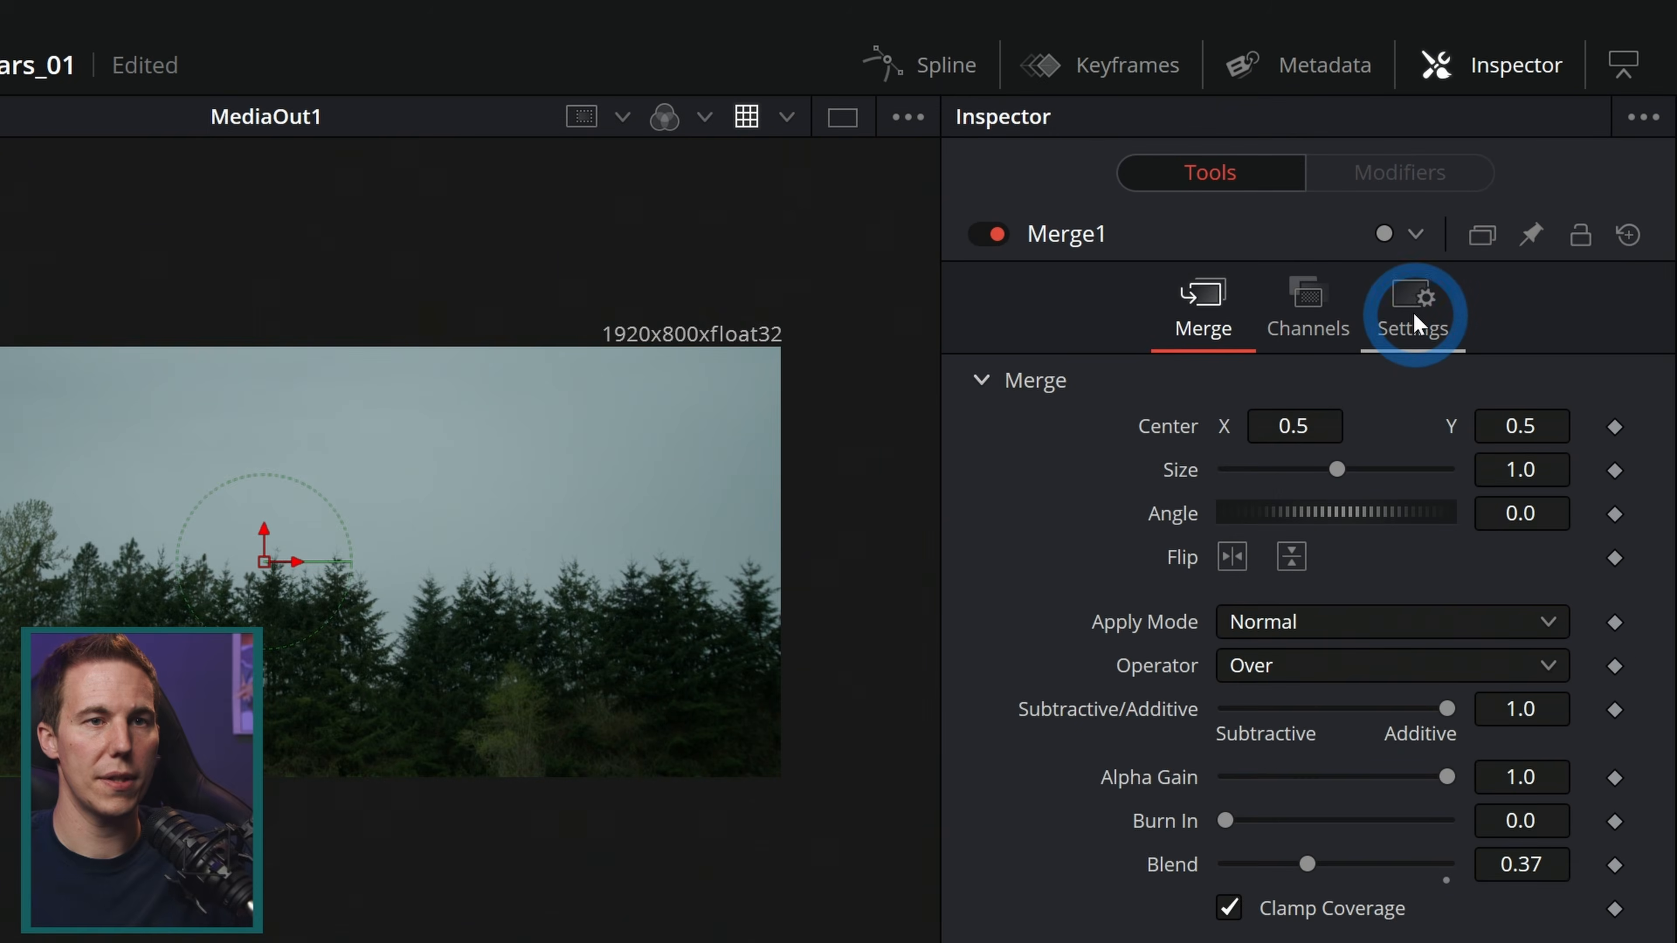
{"action": "left_click", "coordinate": [1546, 157]}
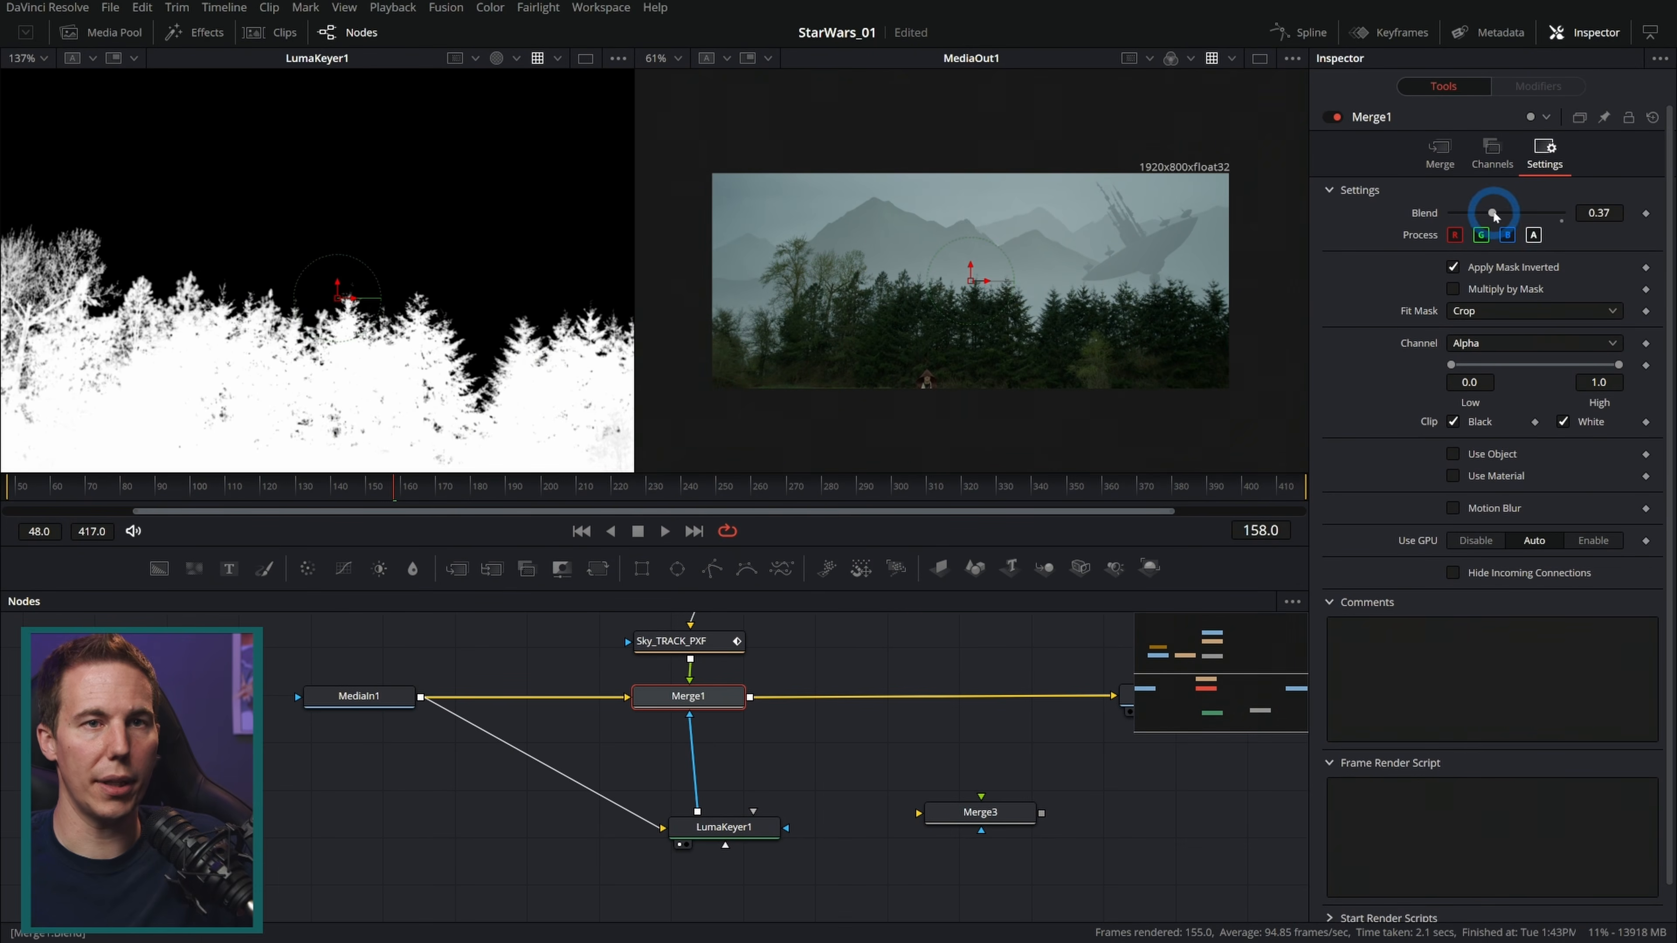
{"action": "left_click_drag", "start_coordinate": [1494, 215], "coordinate": [1609, 210]}
{"action": "scroll", "coordinate": [1134, 299], "scroll_direction": "up", "scroll_amount": 5}
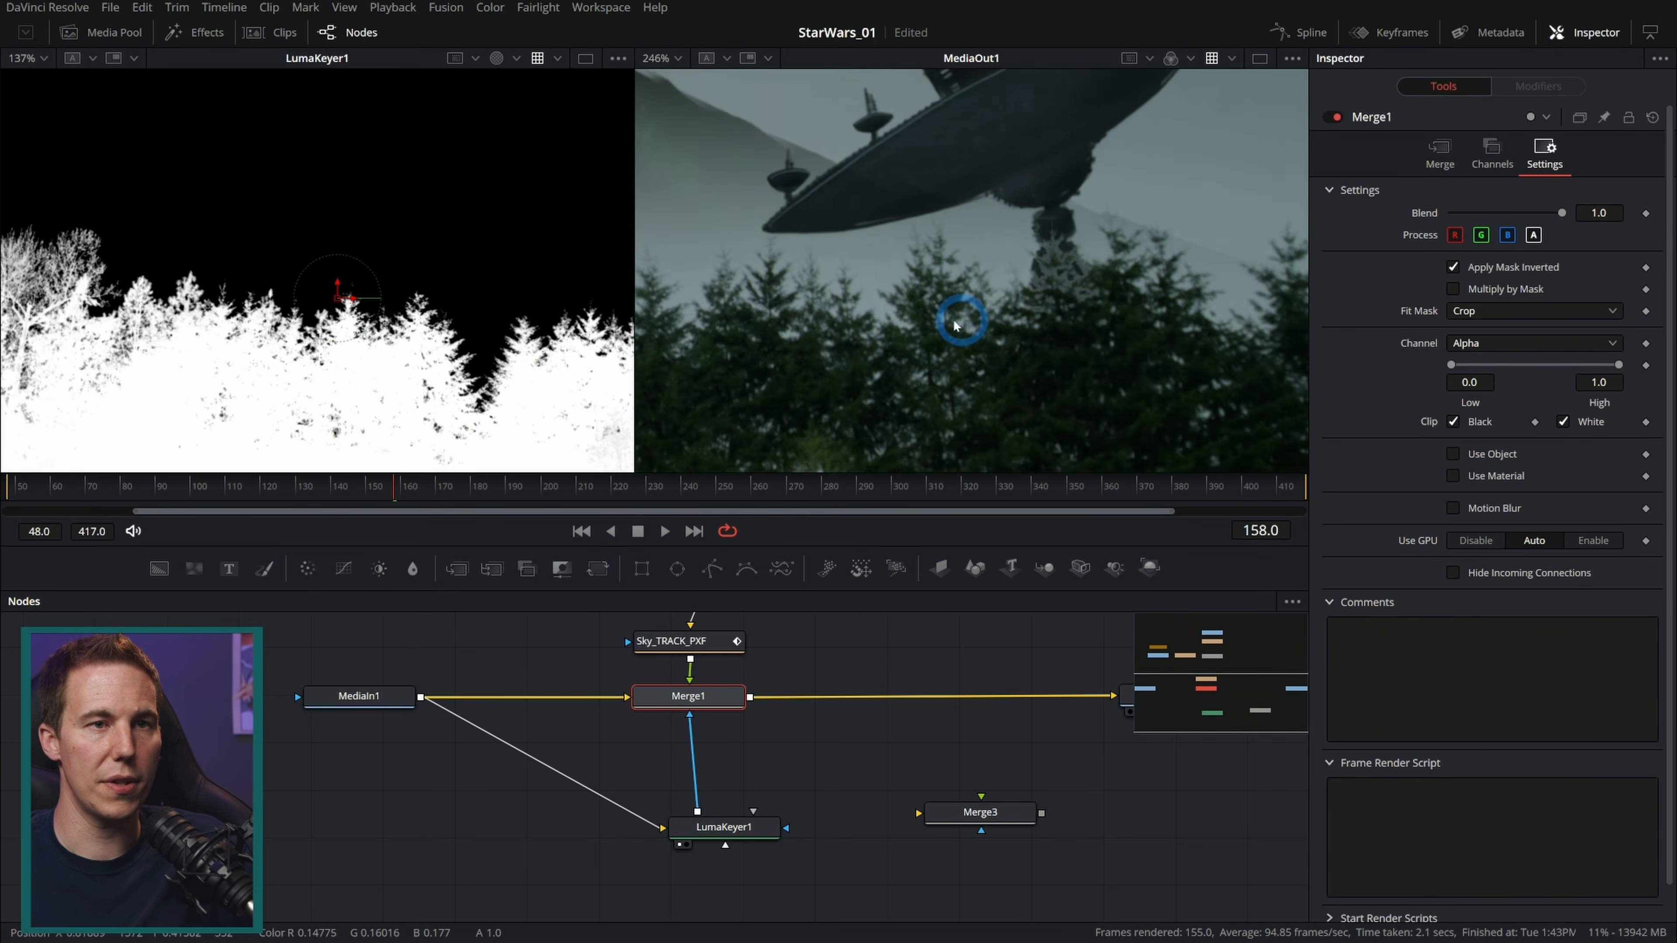
{"action": "scroll", "coordinate": [956, 324], "scroll_direction": "up", "scroll_amount": 3}
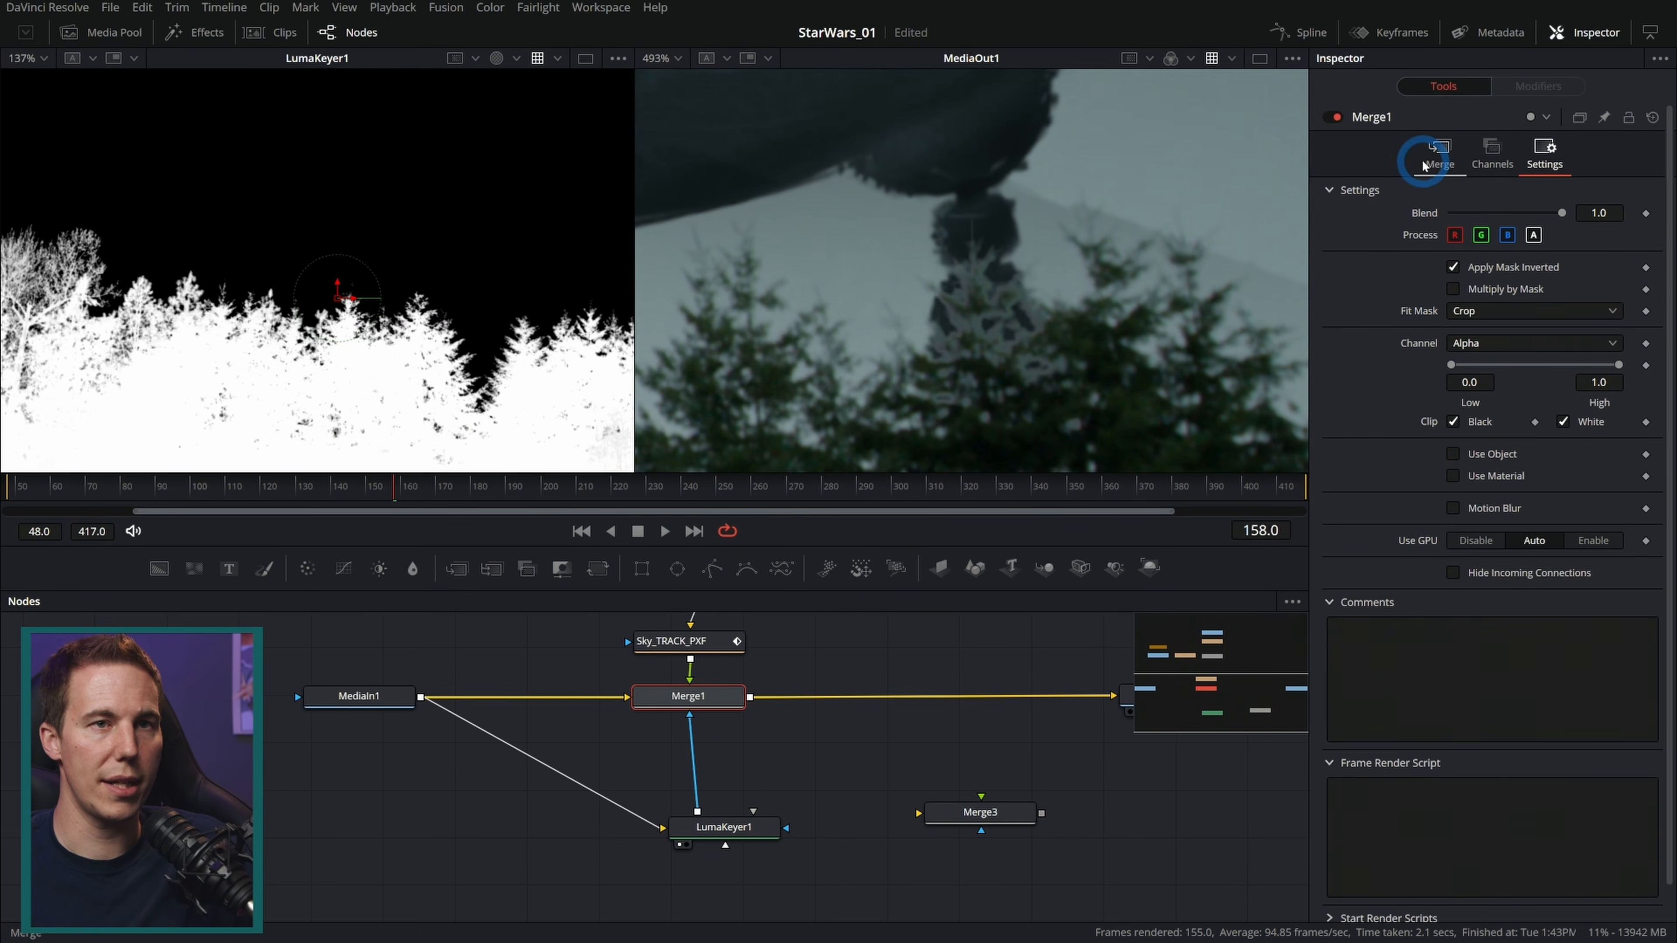
{"action": "left_click", "coordinate": [1337, 117]}
{"action": "left_click", "coordinate": [1337, 117]}
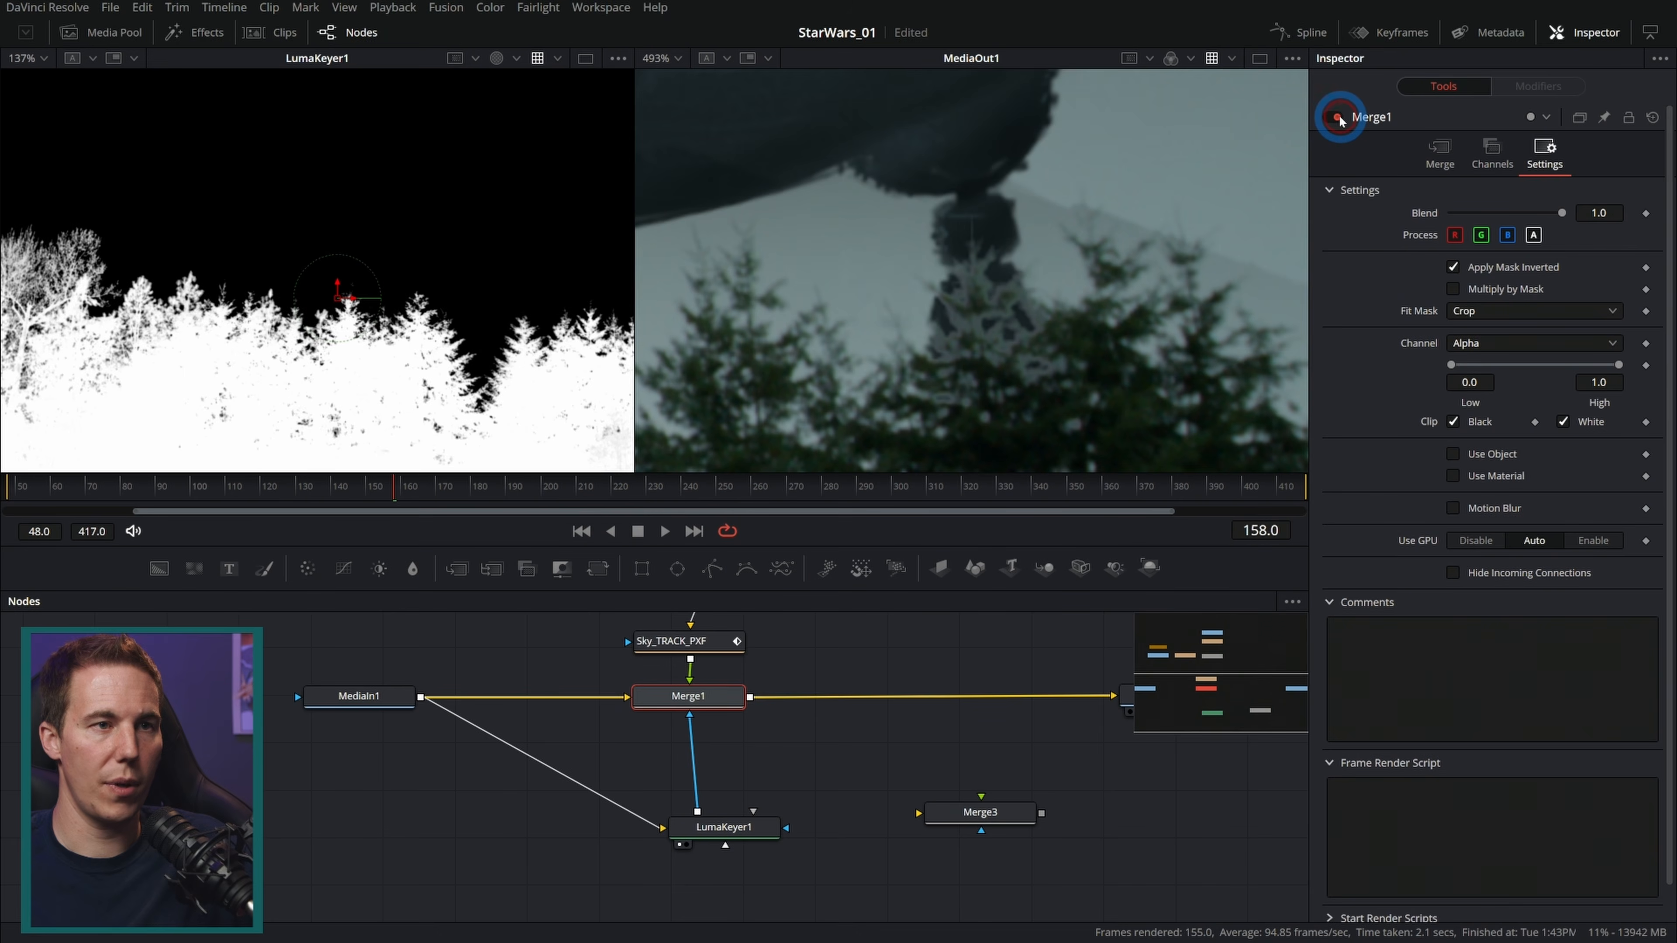
Step: Disconnect the Luma Keyer from the main Merge's mask and set the Merge's blend back to 0.37
{"action": "left_click", "coordinate": [750, 834]}
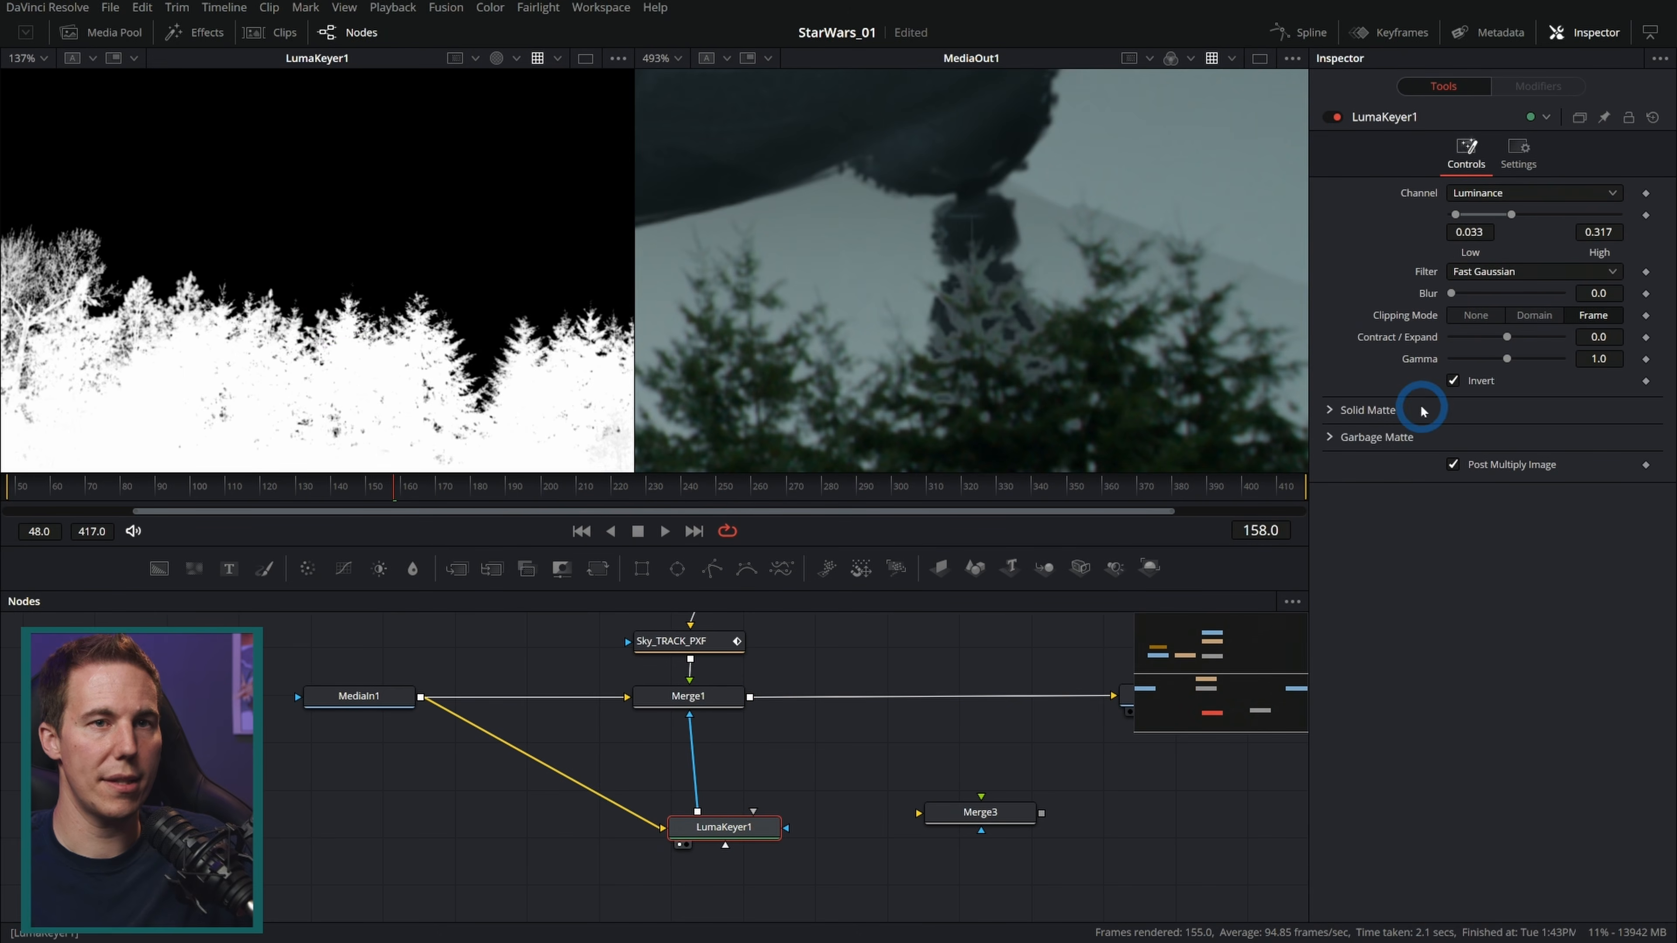
{"action": "mouse_move", "coordinate": [1510, 218]}
{"action": "left_mouse_down"}
{"action": "mouse_move", "coordinate": [1490, 219]}
{"action": "mouse_move", "coordinate": [1511, 219]}
{"action": "left_mouse_up"}
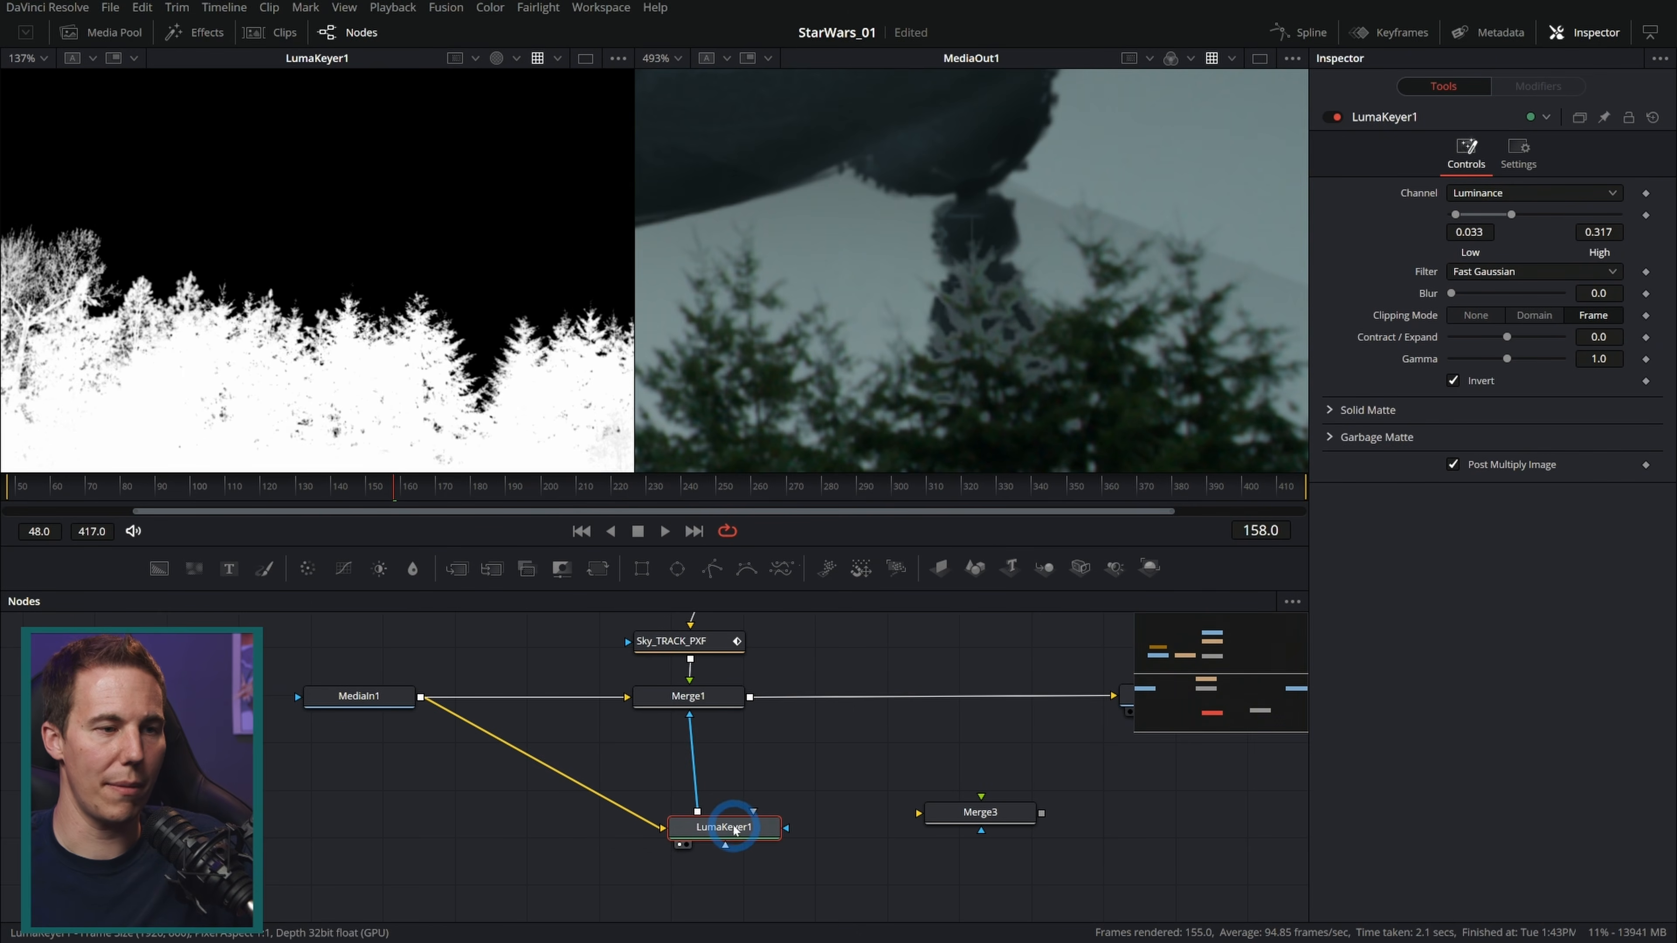
{"action": "left_click", "coordinate": [691, 740]}
{"action": "left_click_drag", "start_coordinate": [743, 835], "coordinate": [685, 868]}
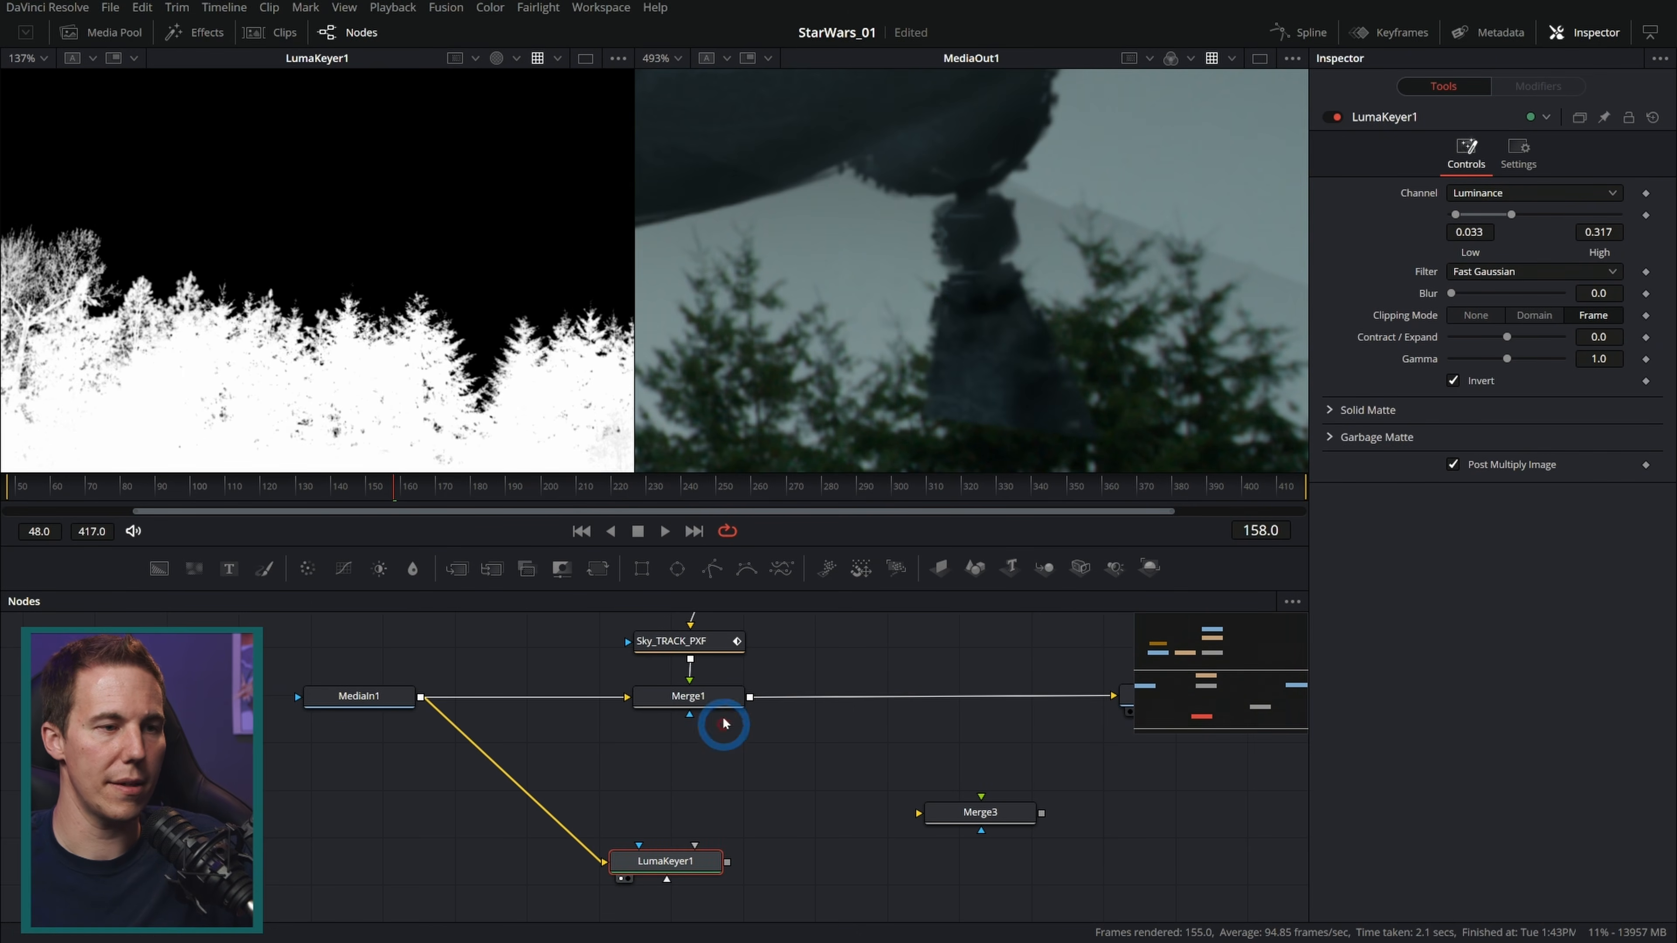
{"action": "left_click", "coordinate": [721, 702]}
{"action": "left_click_drag", "start_coordinate": [1561, 213], "coordinate": [1493, 219]}
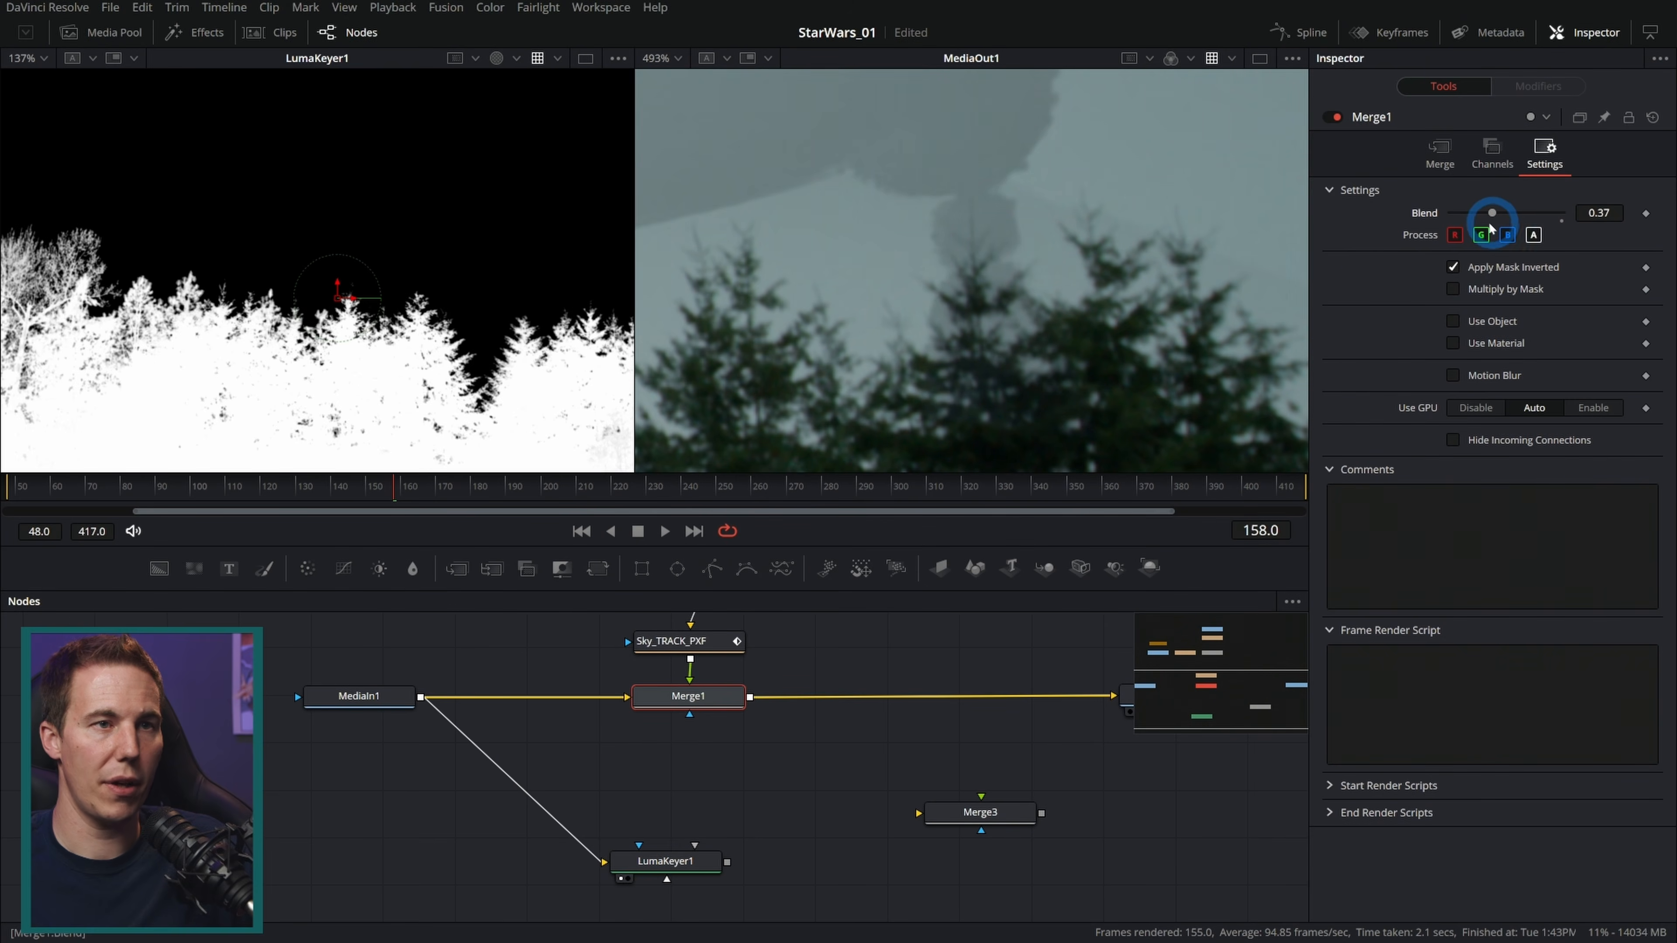
Step: Add a Rectangle mask to the Radar_MI image node and show the radar in the left viewer
{"action": "scroll", "coordinate": [1048, 319], "scroll_direction": "down", "scroll_amount": 8}
{"action": "left_click_drag", "start_coordinate": [957, 317], "coordinate": [1091, 321]}
{"action": "left_click_drag", "start_coordinate": [862, 352], "coordinate": [819, 350]}
{"action": "scroll", "coordinate": [1071, 348], "scroll_direction": "up", "scroll_amount": 5}
{"action": "left_click_drag", "start_coordinate": [908, 714], "coordinate": [914, 908]}
{"action": "left_click_drag", "start_coordinate": [858, 700], "coordinate": [855, 864]}
{"action": "left_click_drag", "start_coordinate": [739, 744], "coordinate": [739, 715]}
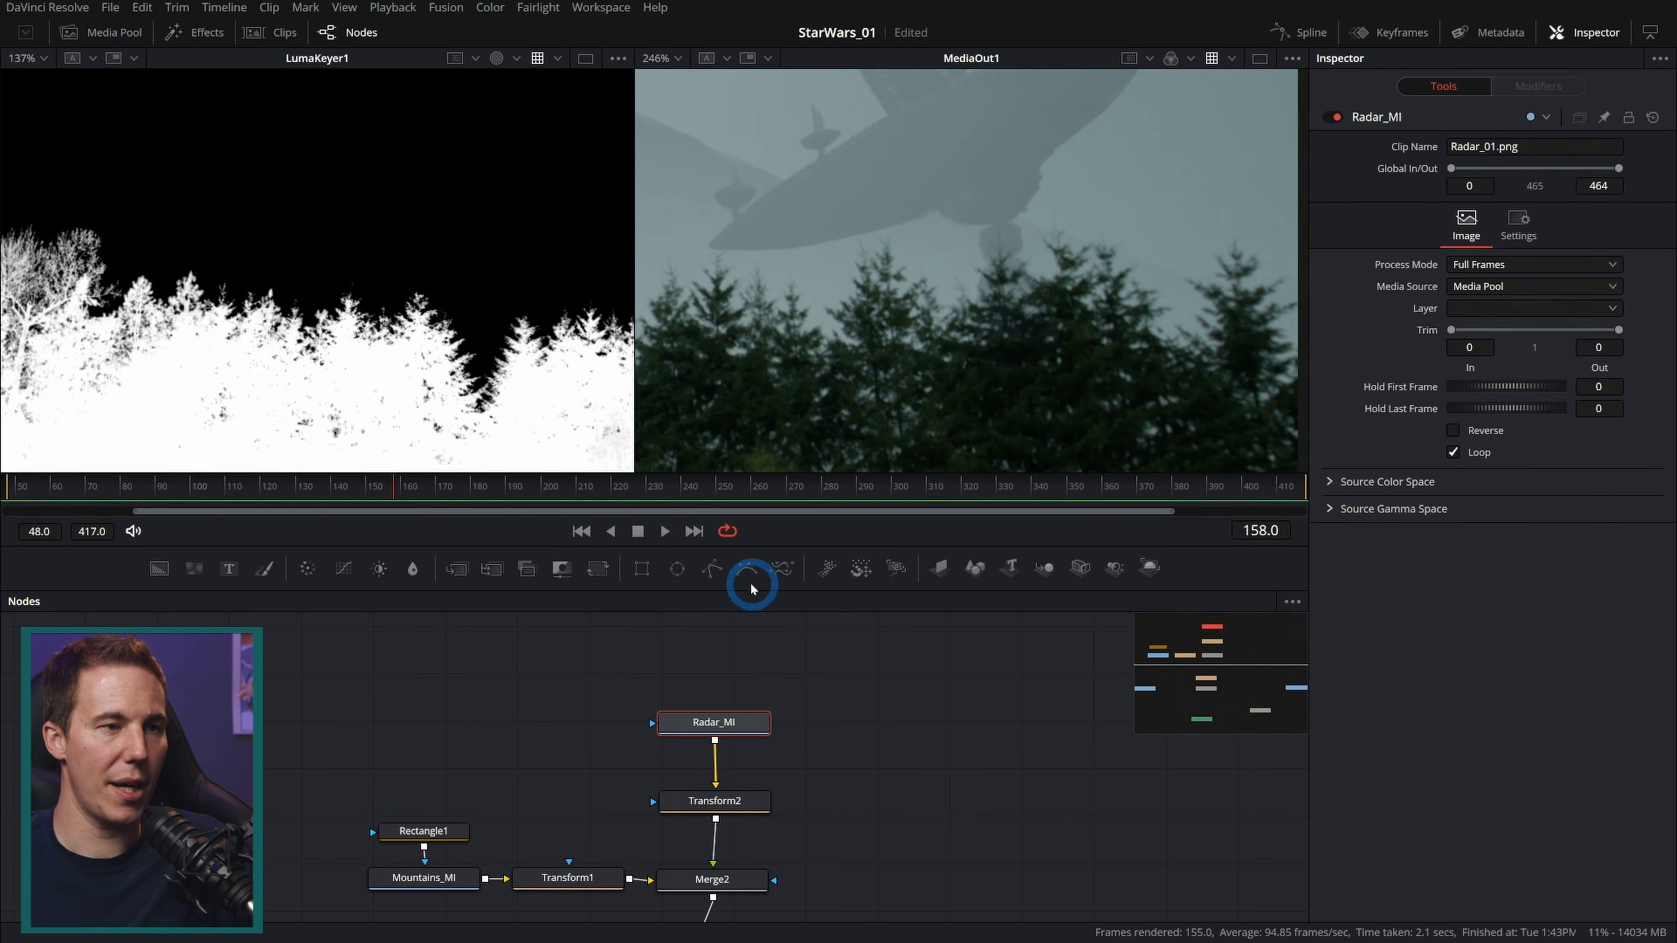
{"action": "left_click_drag", "start_coordinate": [648, 576], "coordinate": [748, 722]}
{"action": "left_click", "coordinate": [749, 722]}
{"action": "key", "text": "1"}
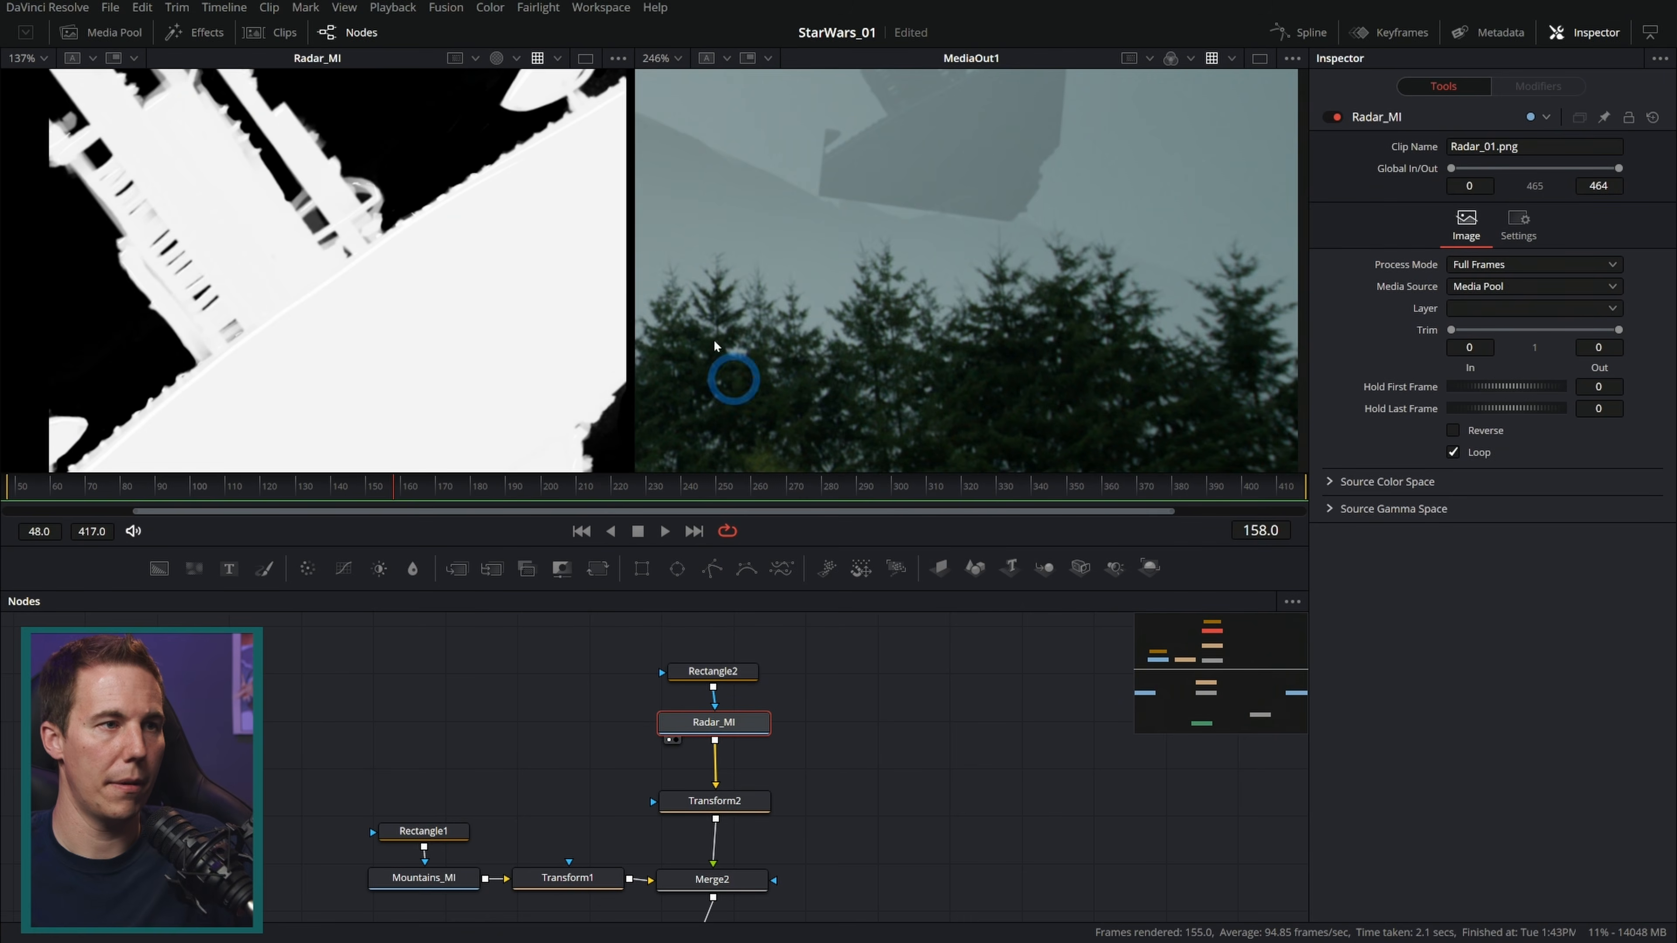
Step: Resize and raise the radar's rectangle mask to about 1.89 wide, 1.26 high, centre Y 0.68
{"action": "left_click_drag", "start_coordinate": [635, 288], "coordinate": [1116, 292]}
{"action": "key", "text": "c"}
{"action": "scroll", "coordinate": [911, 287], "scroll_direction": "down", "scroll_amount": 4}
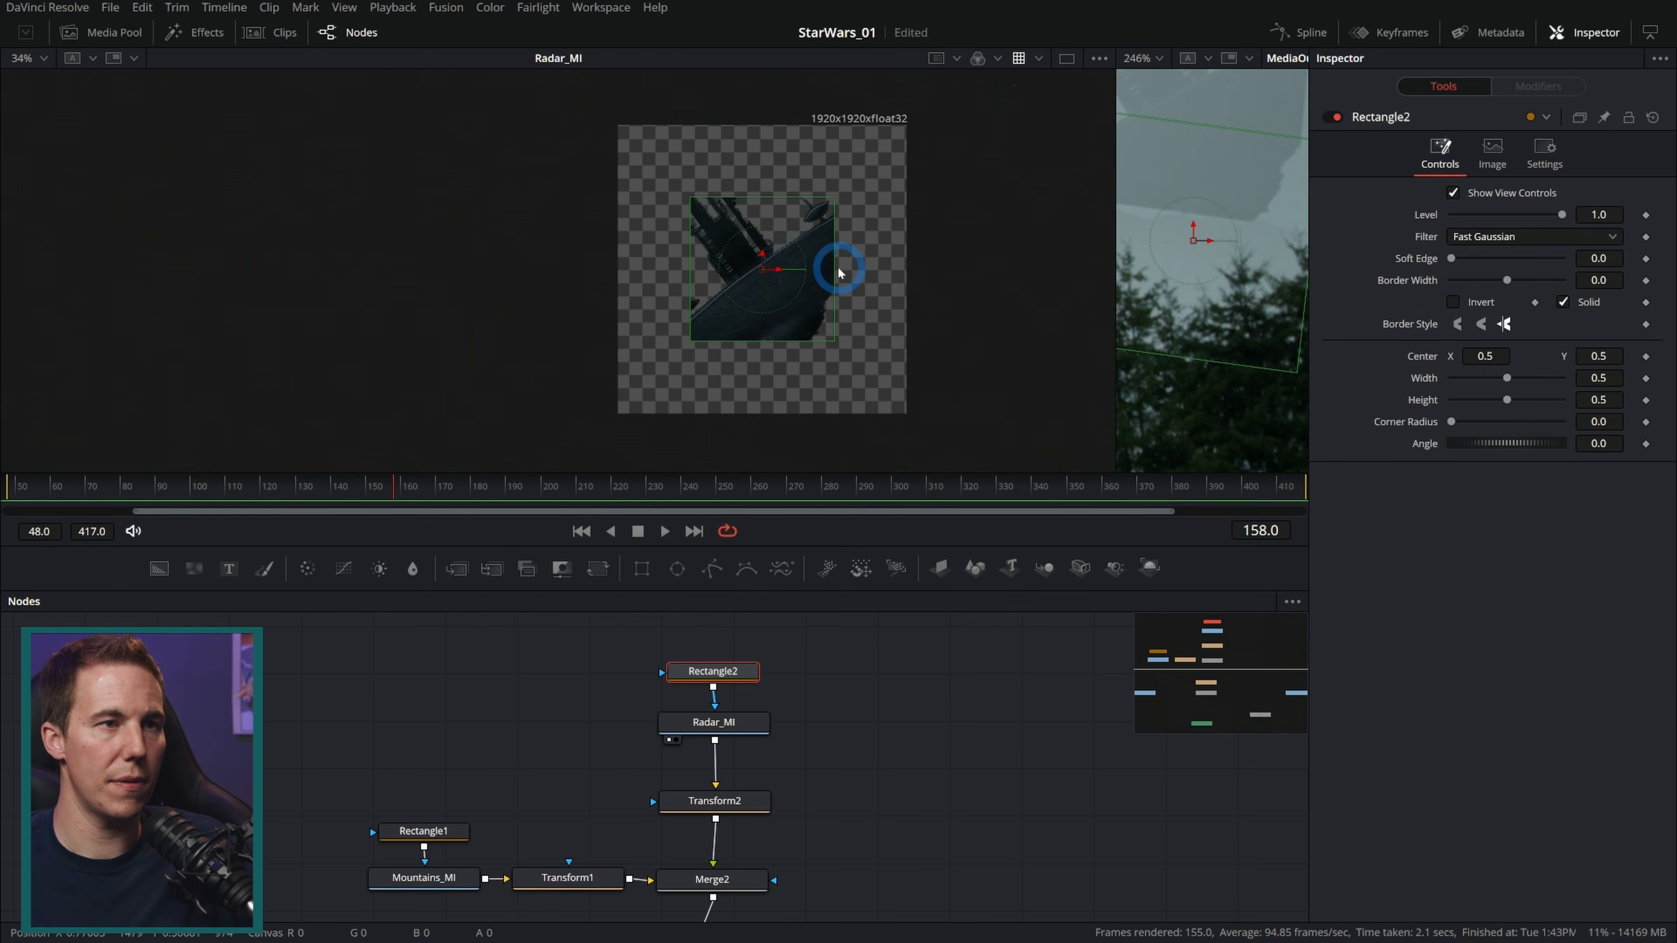
{"action": "left_click_drag", "start_coordinate": [839, 271], "coordinate": [1030, 293]}
{"action": "left_click_drag", "start_coordinate": [875, 341], "coordinate": [887, 450]}
{"action": "left_click_drag", "start_coordinate": [764, 251], "coordinate": [764, 206]}
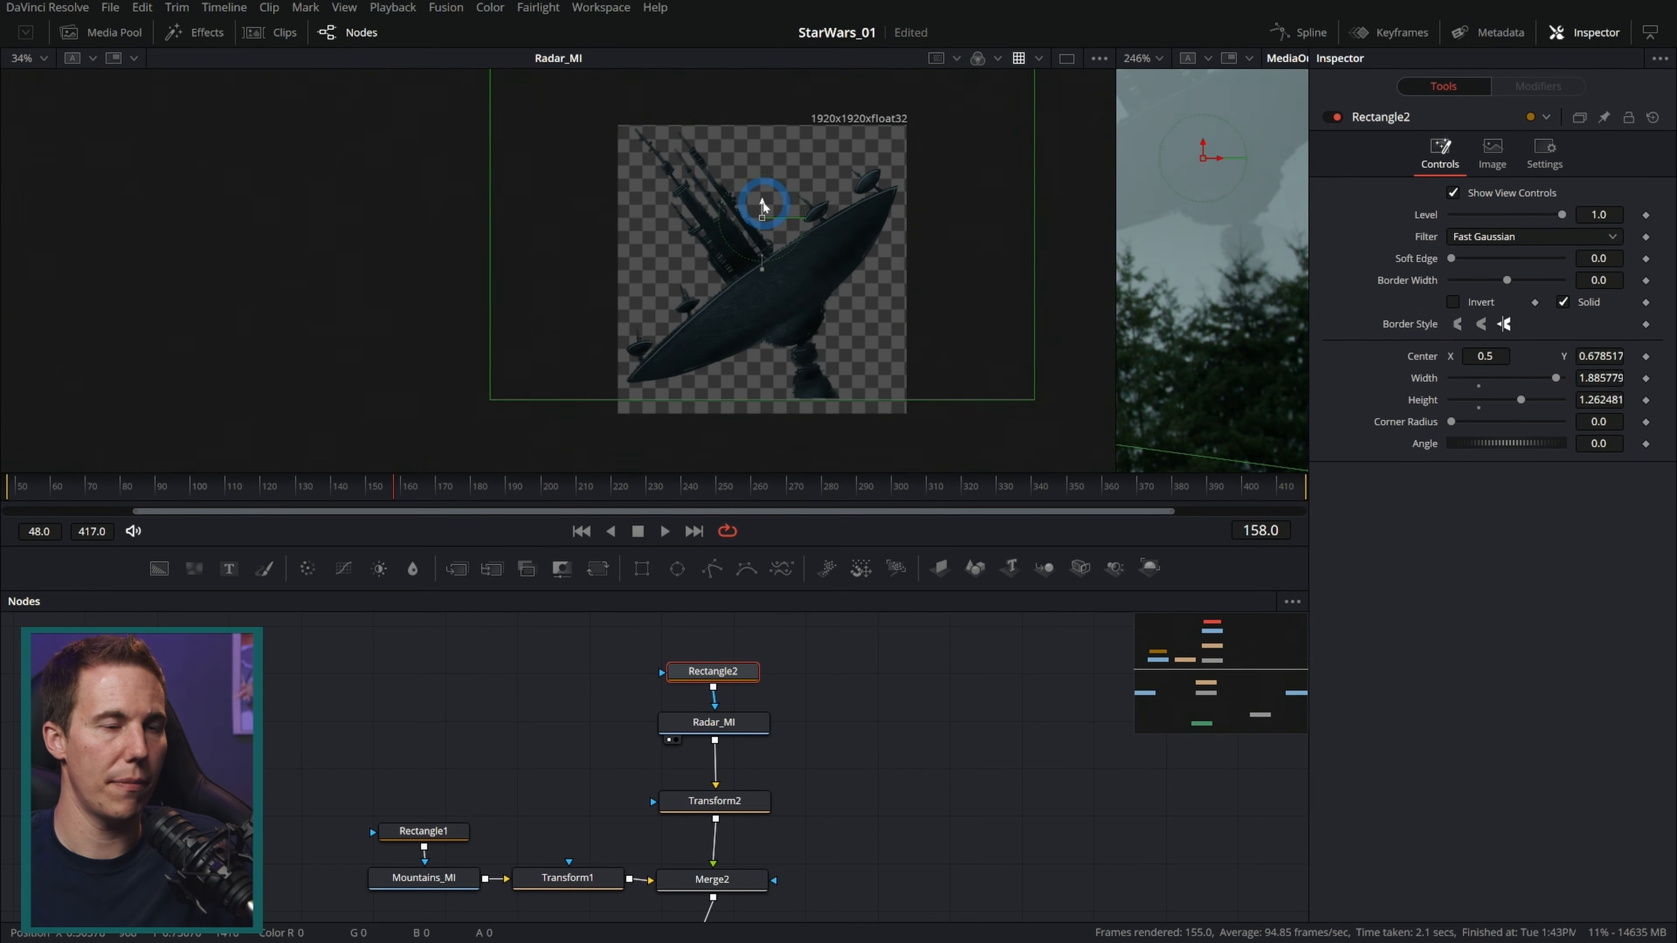
Step: Set the radar rectangle mask's soft edge to about 0.044
{"action": "scroll", "coordinate": [816, 375], "scroll_direction": "up", "scroll_amount": 10}
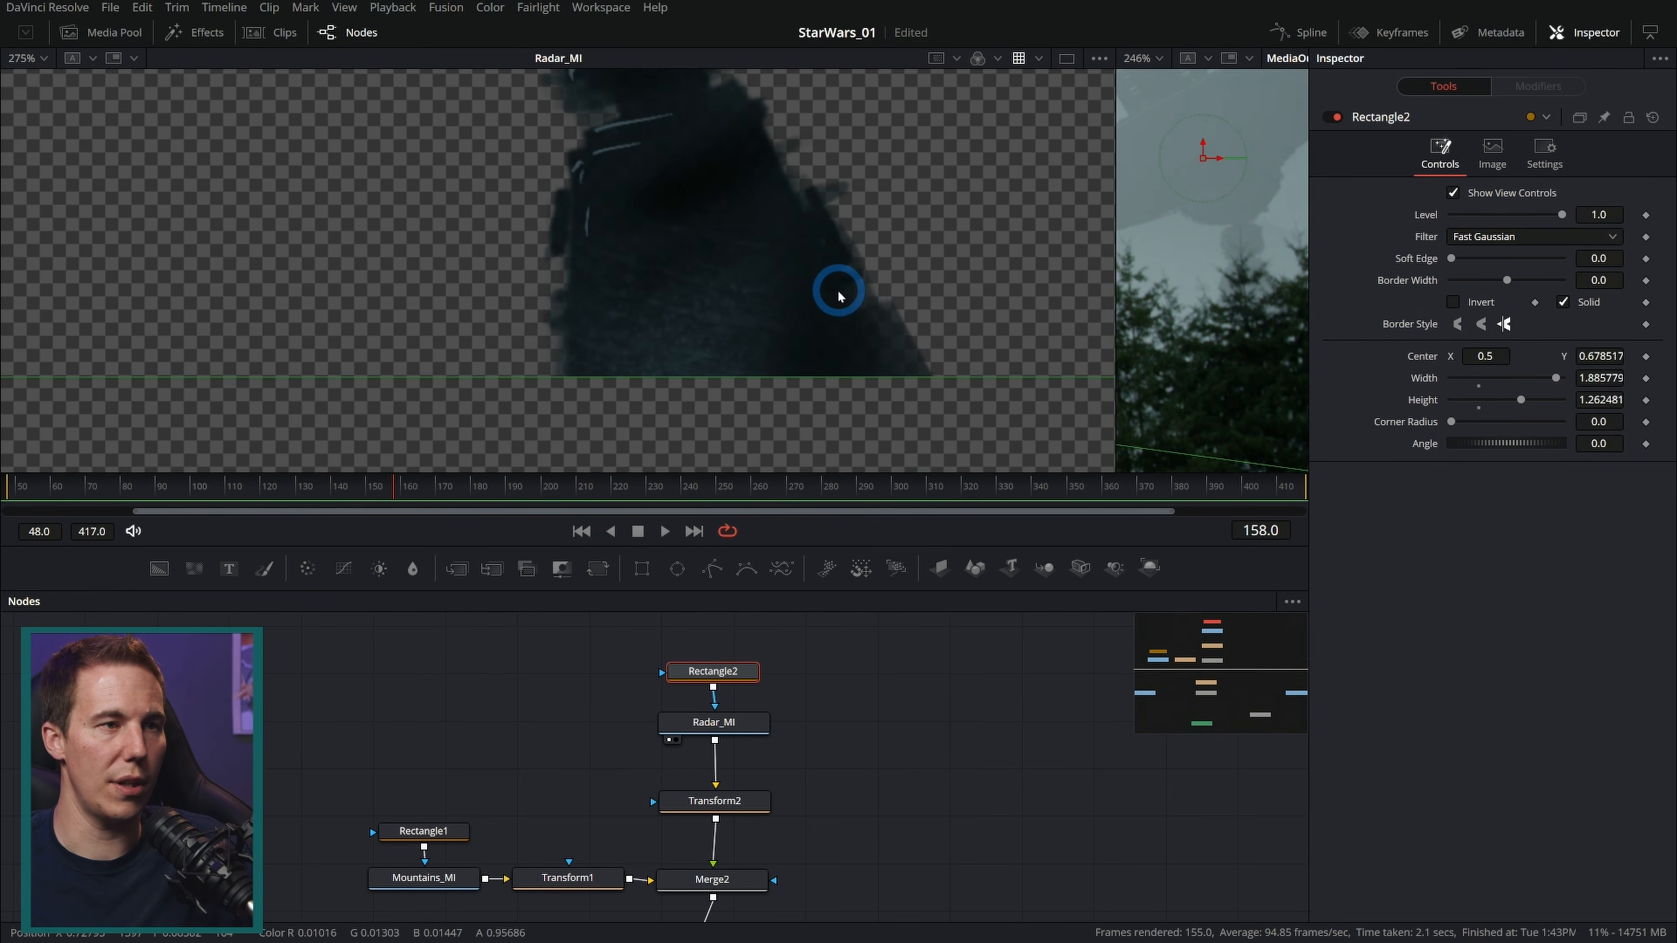
{"action": "left_click_drag", "start_coordinate": [872, 332], "coordinate": [850, 307]}
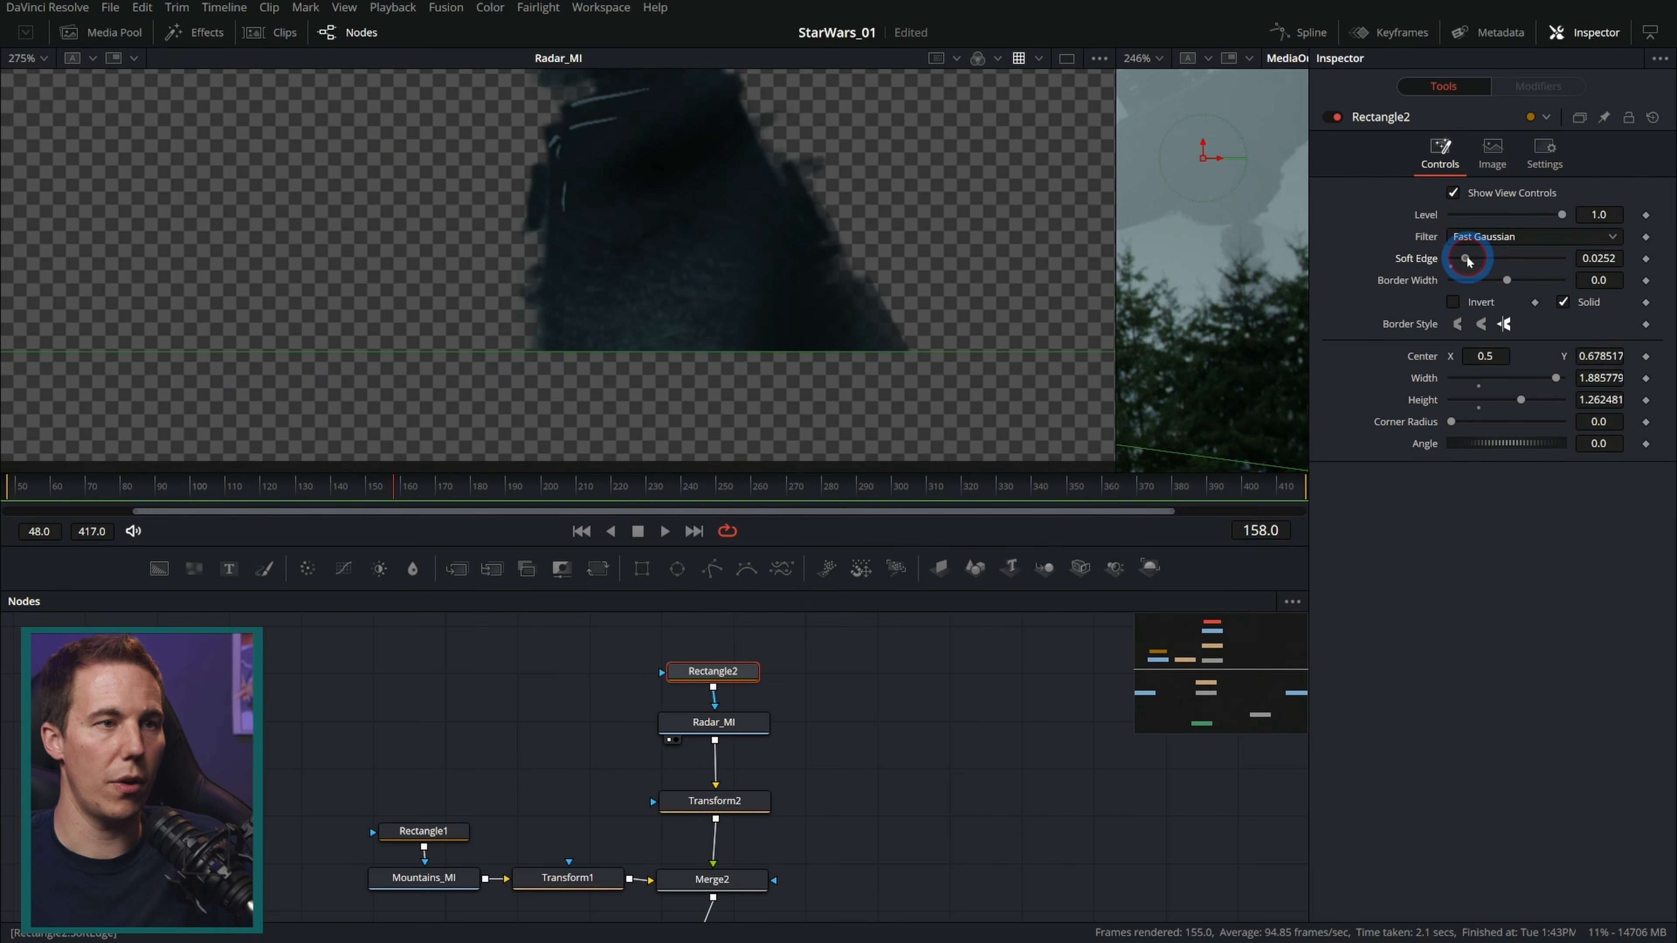
{"action": "left_click_drag", "start_coordinate": [1467, 261], "coordinate": [1479, 262]}
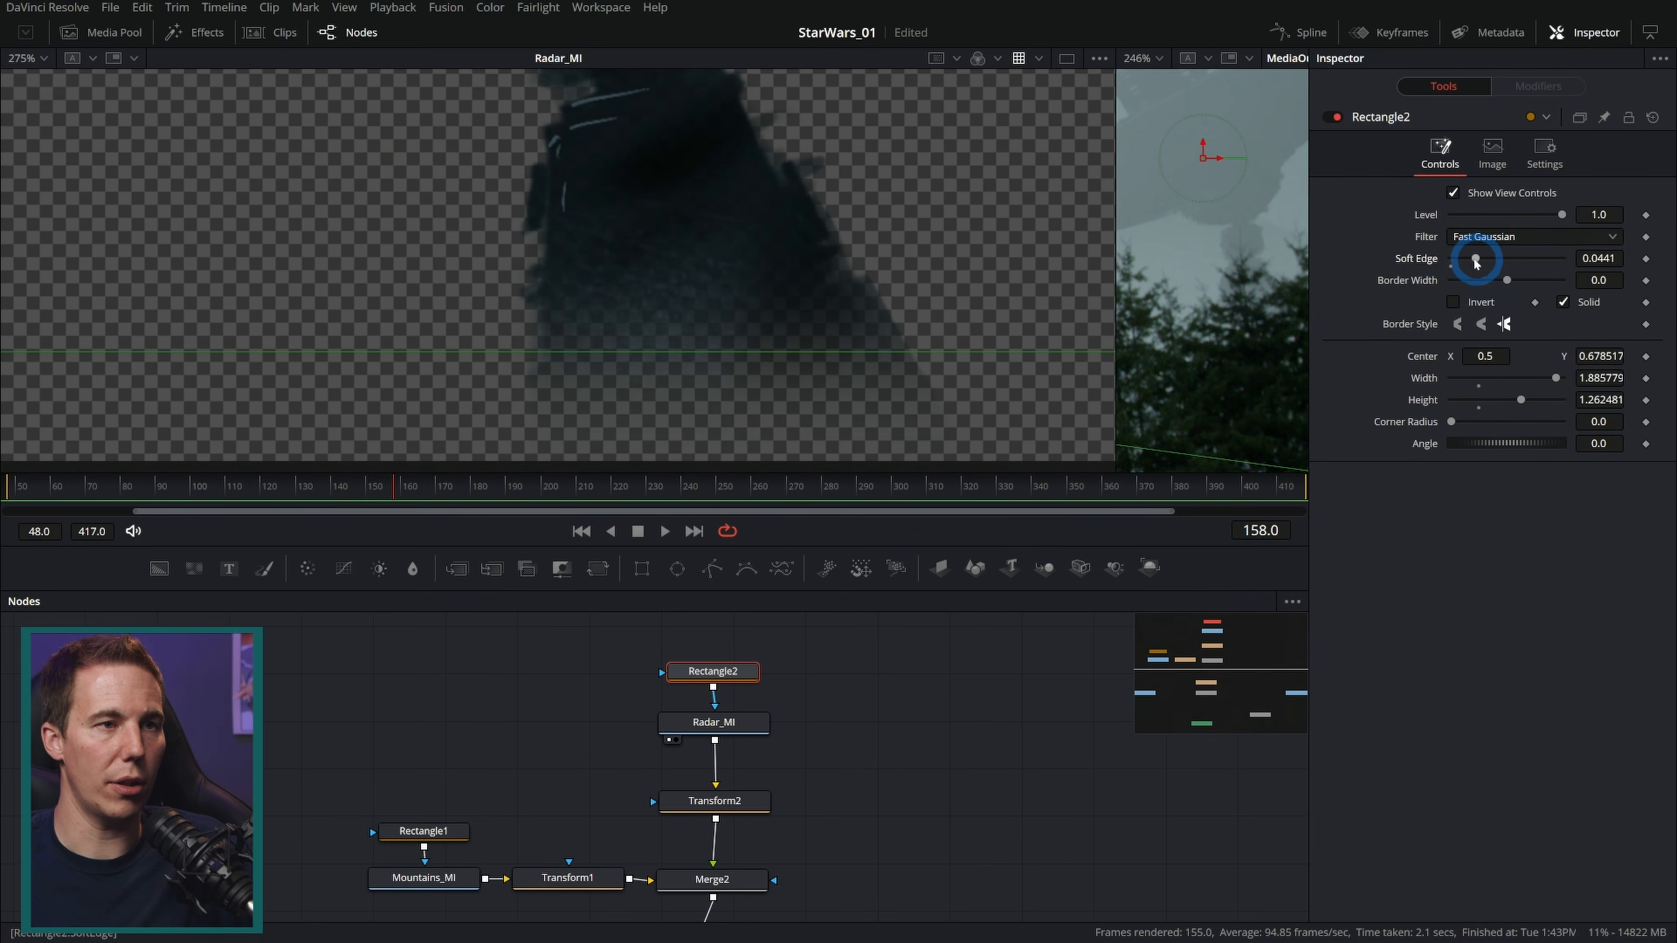
{"action": "scroll", "coordinate": [911, 321], "scroll_direction": "down", "scroll_amount": 7}
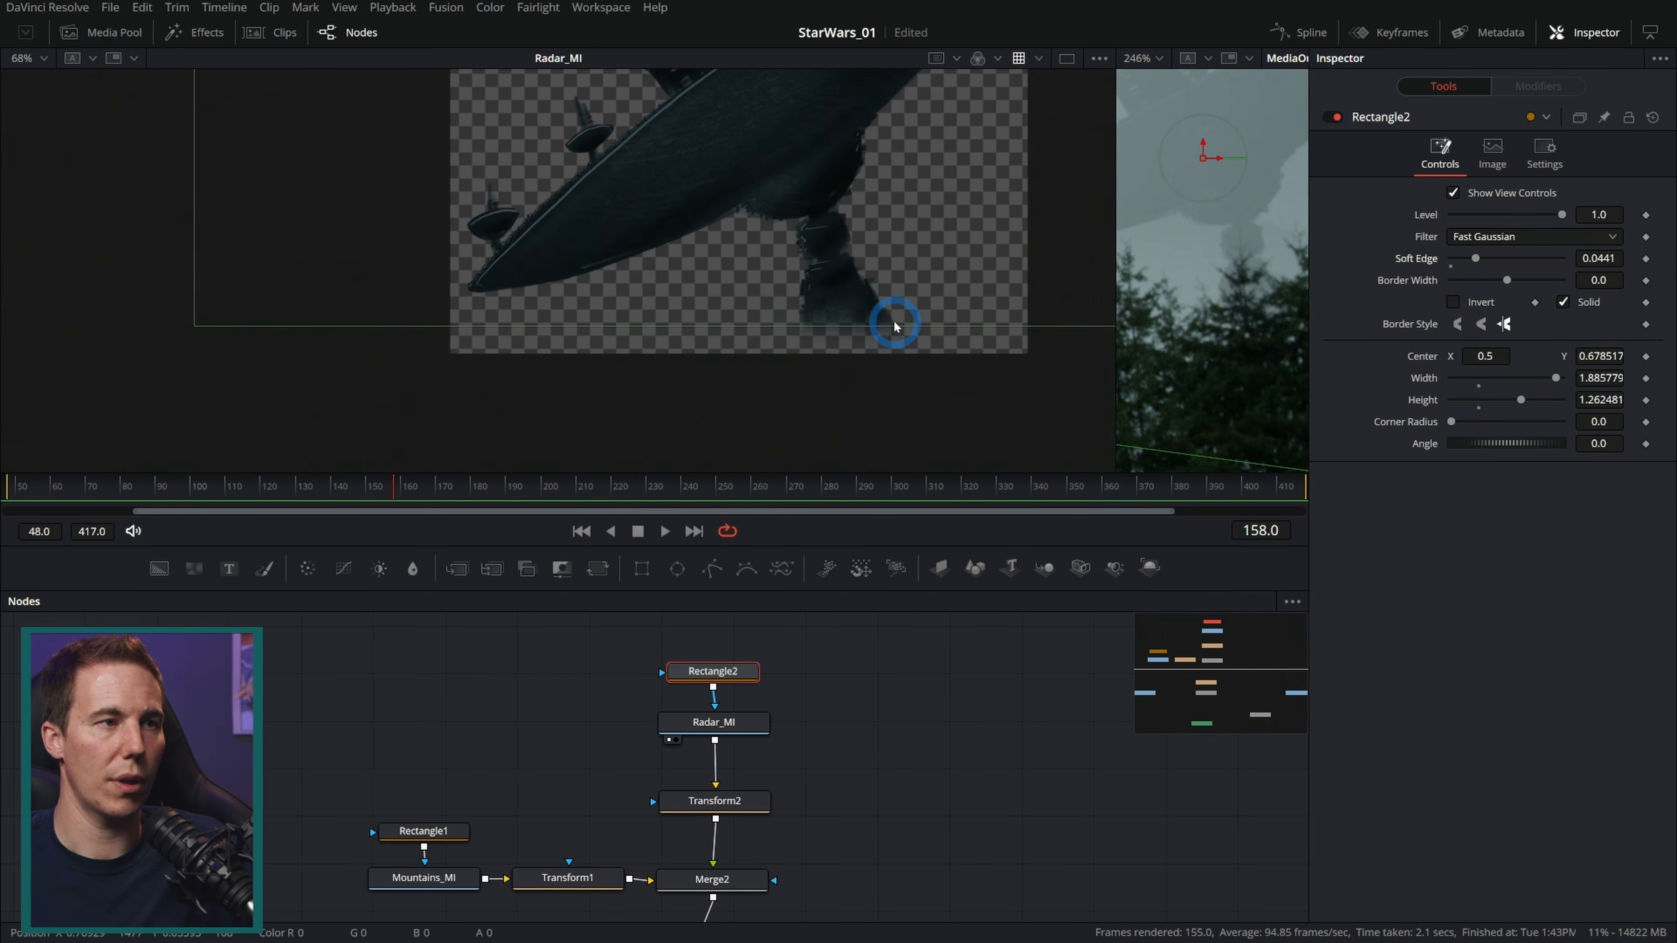
{"action": "scroll", "coordinate": [914, 298], "scroll_direction": "down", "scroll_amount": 2}
Step: Inspect the composite by toggling the main Merge and raising the viewer's gain to check the sky edges
{"action": "left_click", "coordinate": [885, 707]}
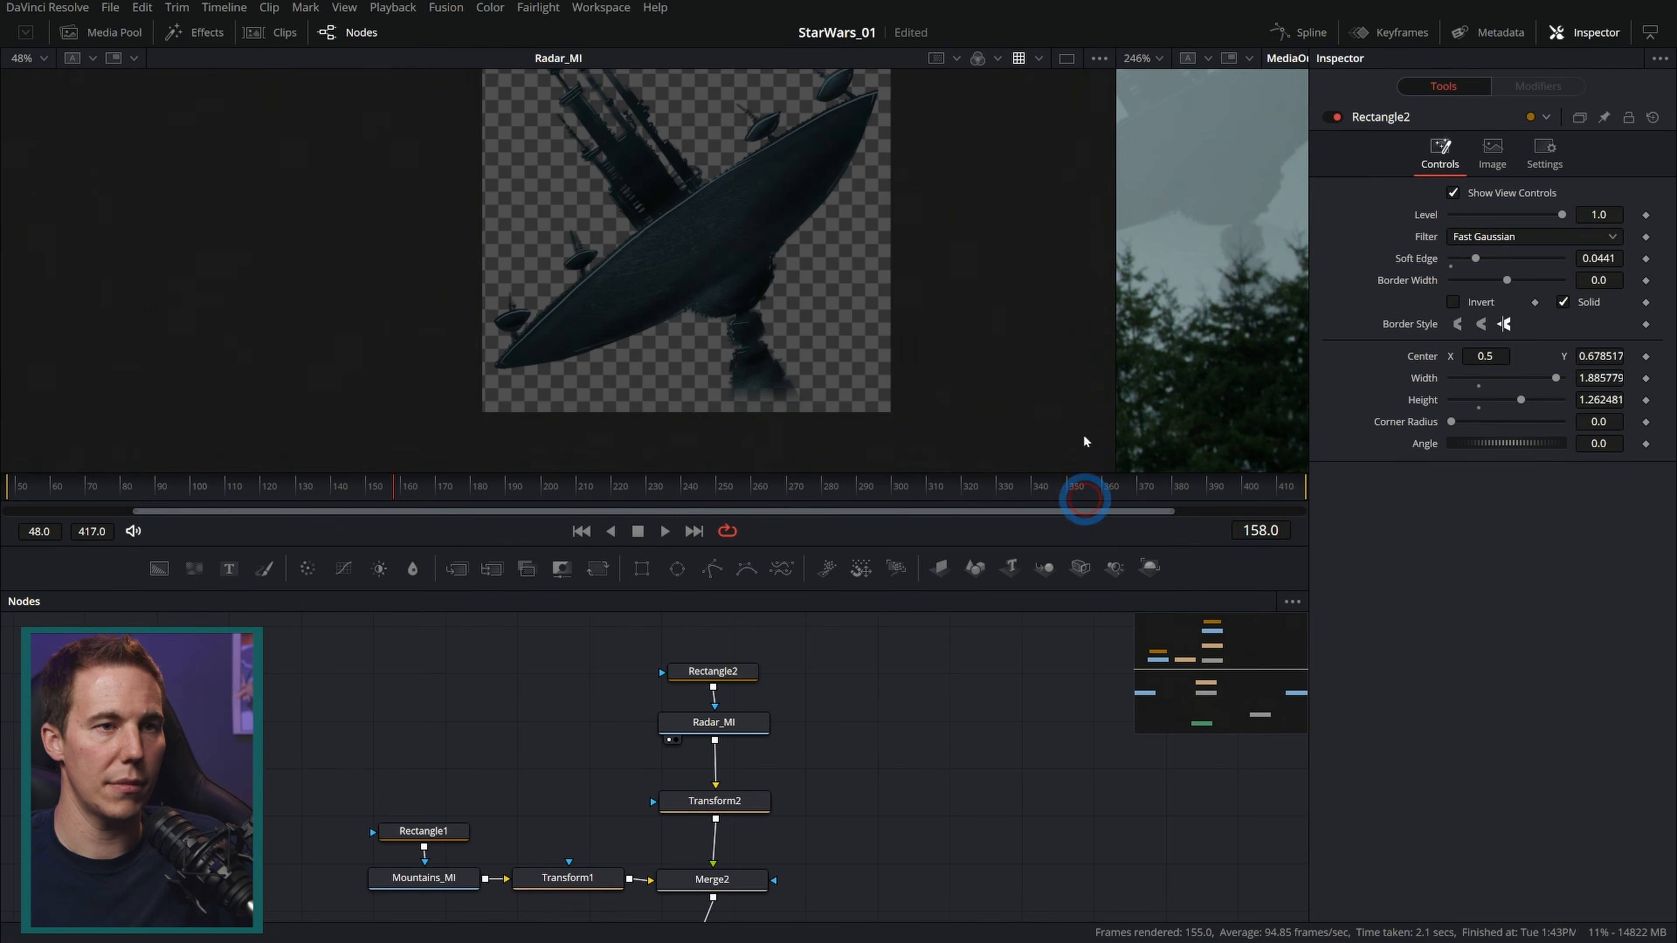
{"action": "left_click_drag", "start_coordinate": [1124, 323], "coordinate": [472, 310]}
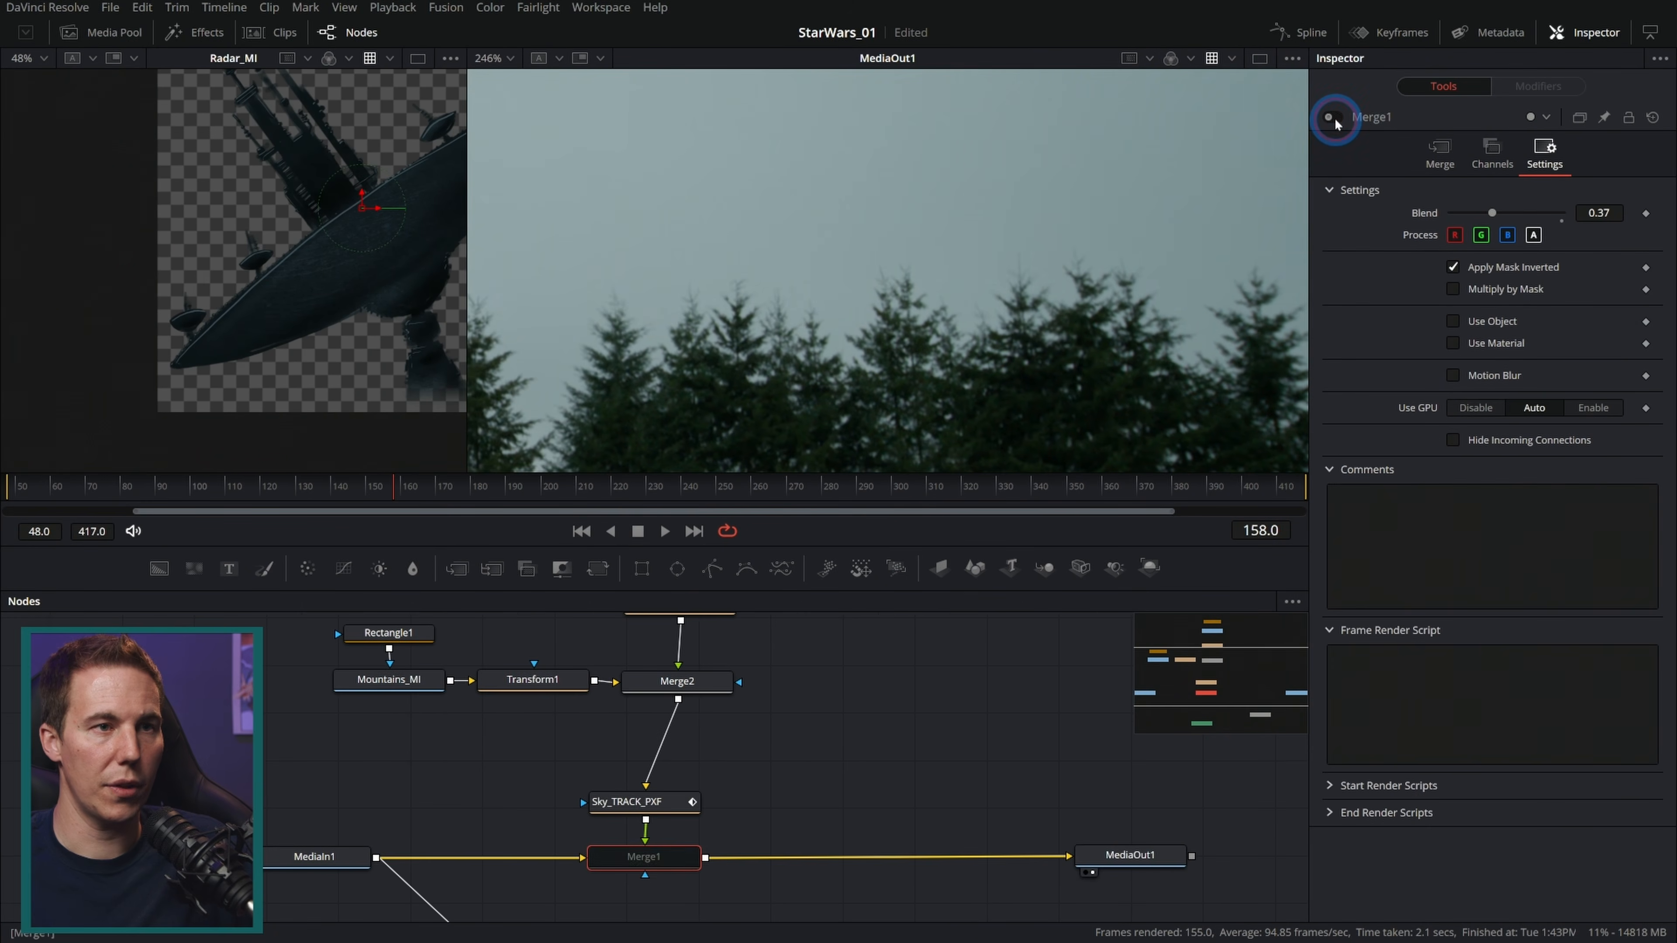
{"action": "left_click", "coordinate": [1335, 120]}
{"action": "left_click", "coordinate": [1197, 165]}
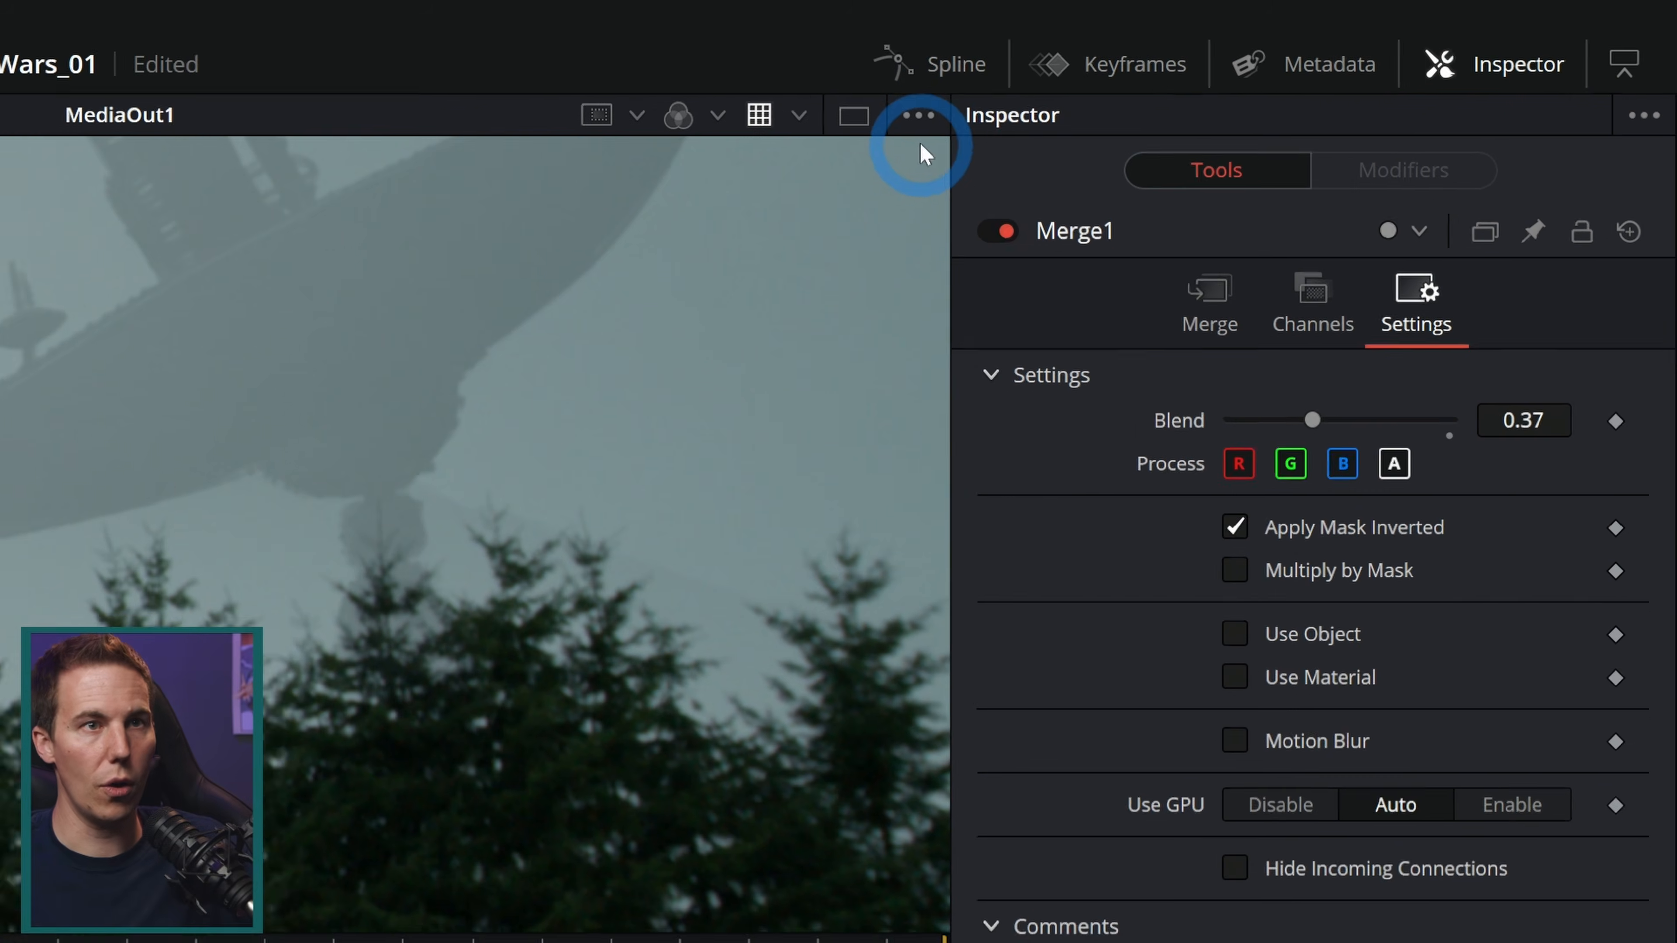
{"action": "left_click", "coordinate": [1293, 59]}
{"action": "left_click", "coordinate": [795, 420]}
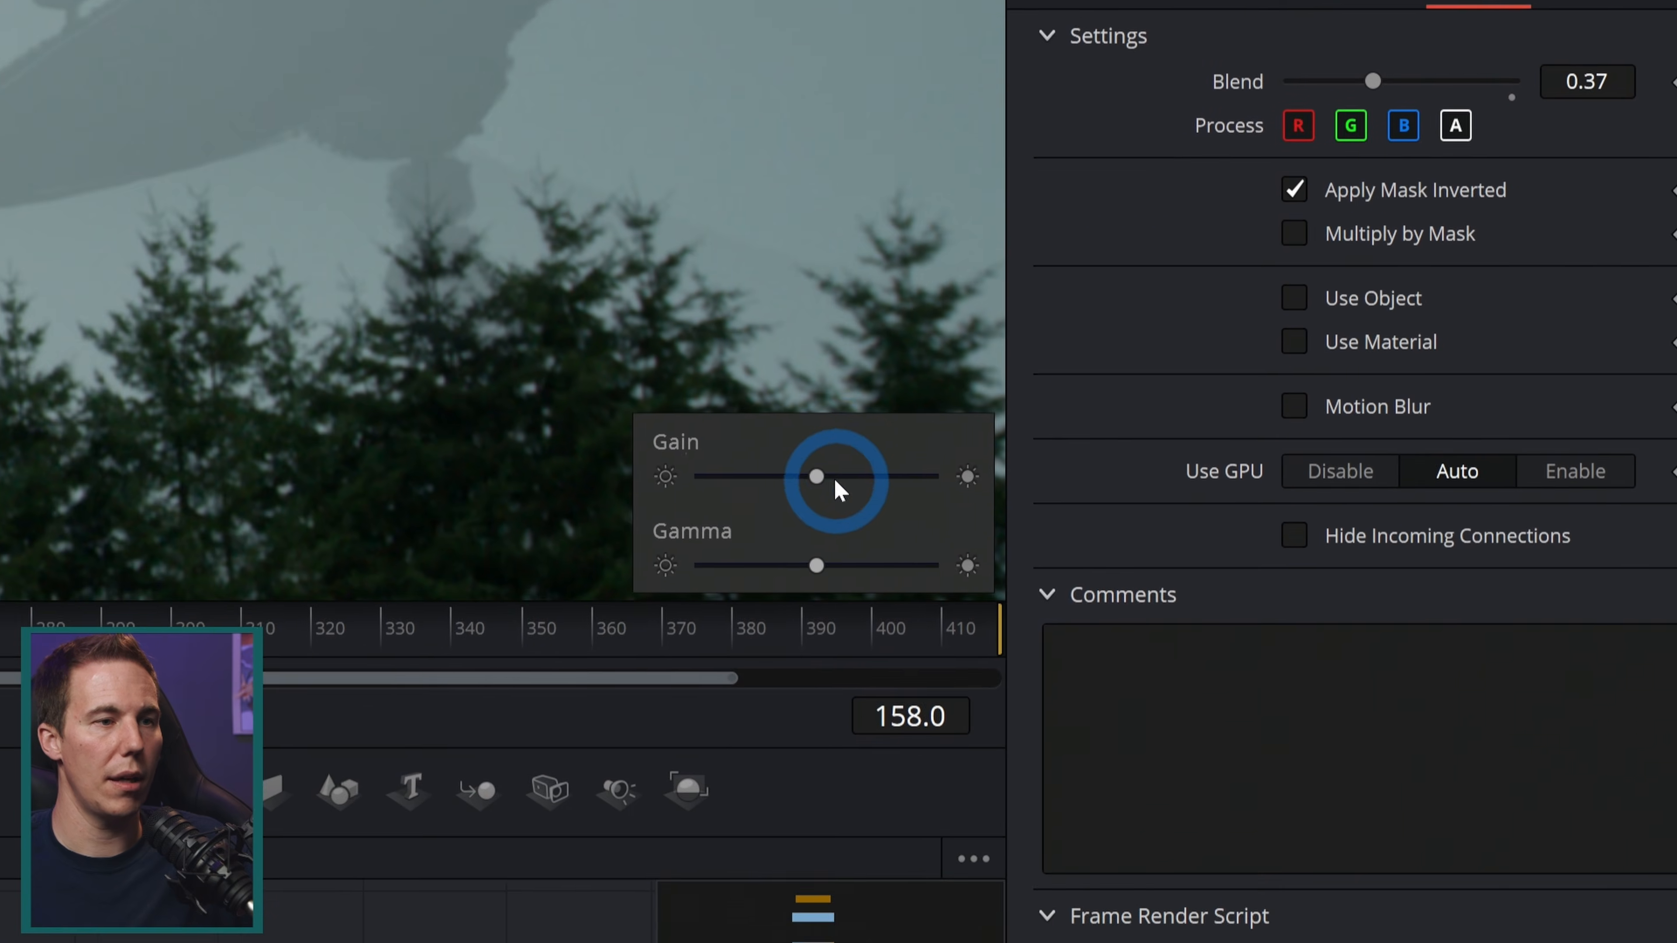
{"action": "left_click_drag", "start_coordinate": [835, 481], "coordinate": [845, 473]}
{"action": "left_click_drag", "start_coordinate": [822, 560], "coordinate": [825, 559]}
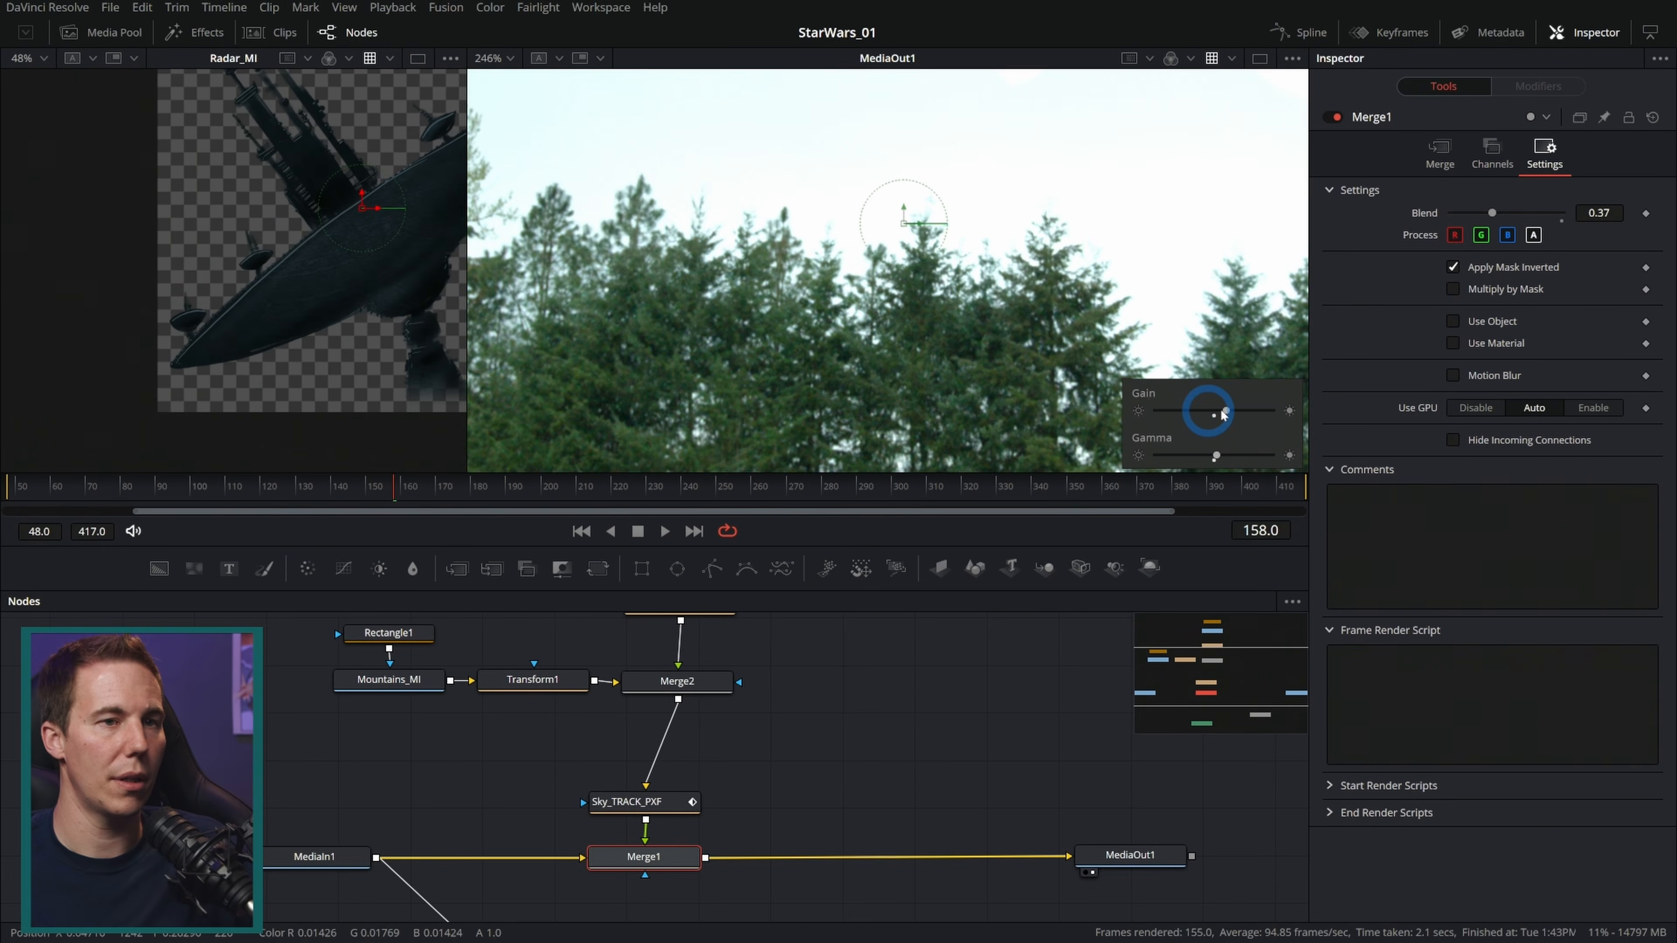
Step: Inspect the sky edges of the composite closely with raised viewer gain, then switch off the viewer's Gain/Gamma controls
{"action": "left_click_drag", "start_coordinate": [1224, 411], "coordinate": [1215, 411]}
{"action": "left_click_drag", "start_coordinate": [802, 316], "coordinate": [1064, 310]}
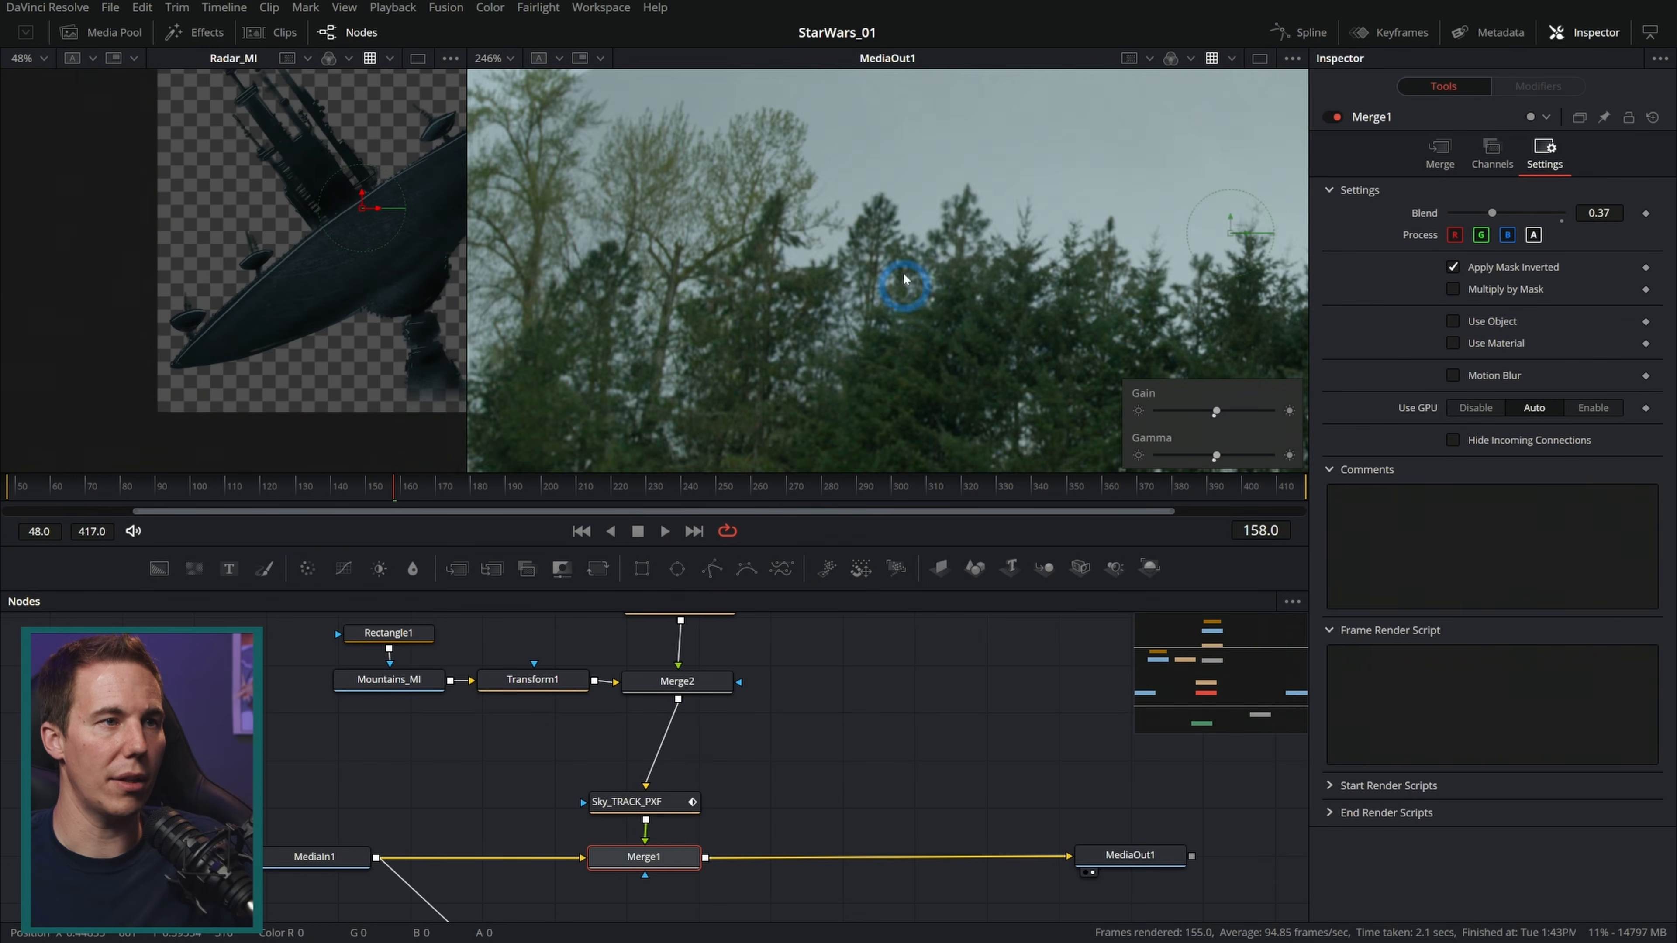
{"action": "left_click_drag", "start_coordinate": [733, 252], "coordinate": [1016, 326]}
{"action": "scroll", "coordinate": [858, 251], "scroll_direction": "up", "scroll_amount": 3}
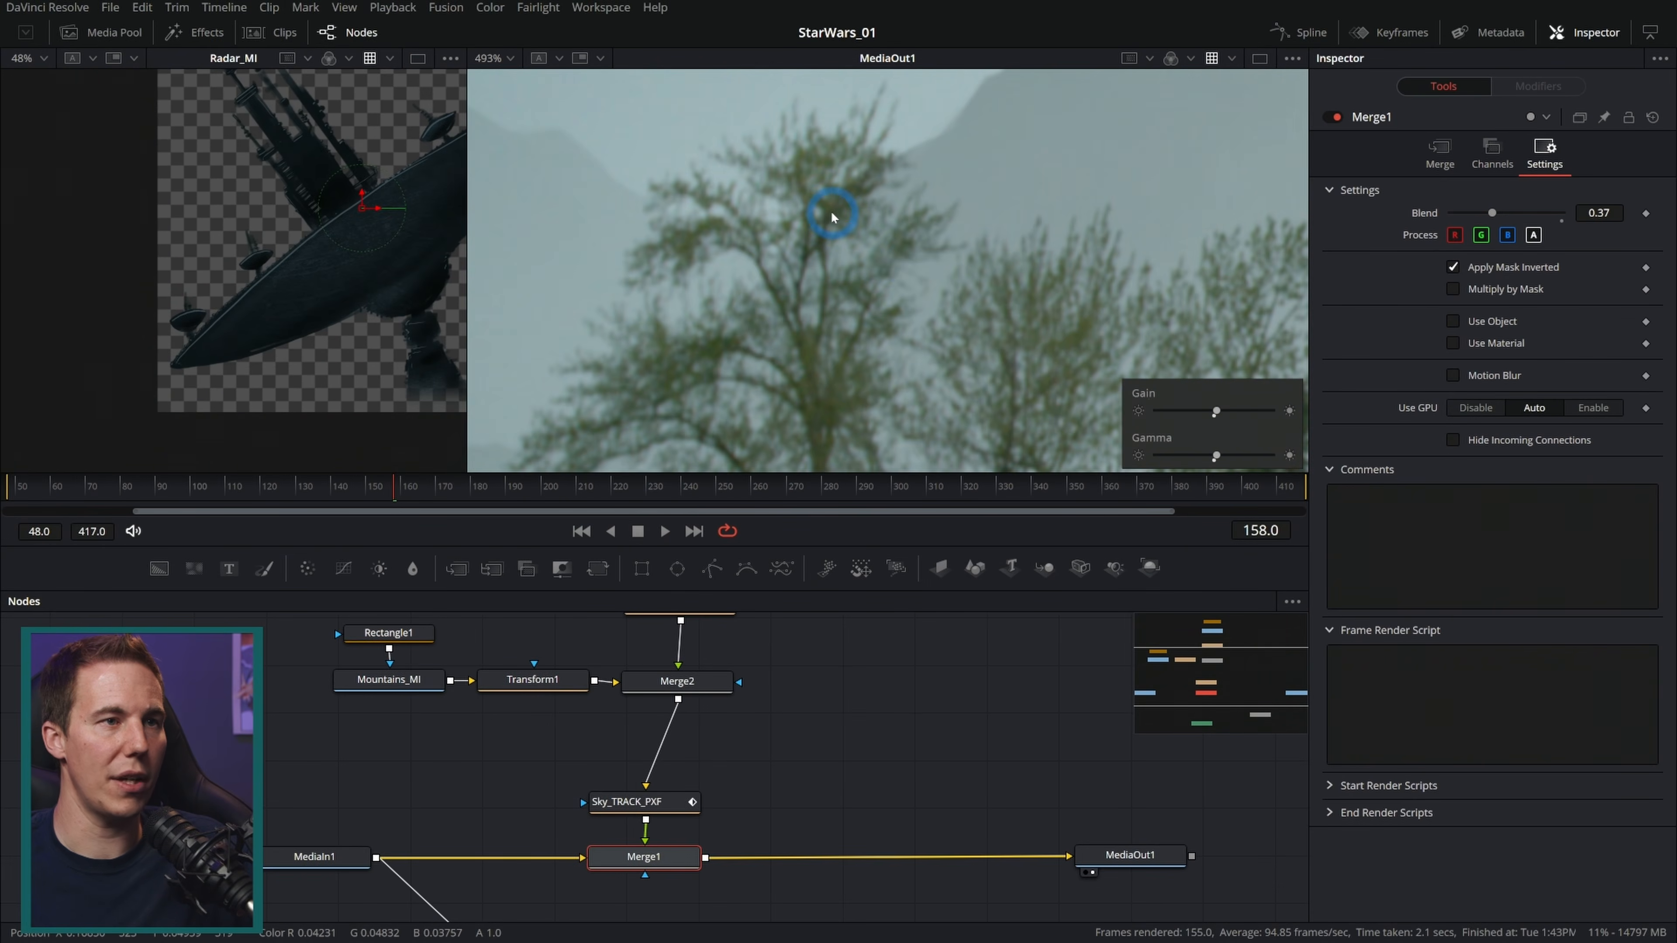
{"action": "left_click_drag", "start_coordinate": [895, 265], "coordinate": [935, 250]}
{"action": "left_click_drag", "start_coordinate": [1215, 458], "coordinate": [1225, 458]}
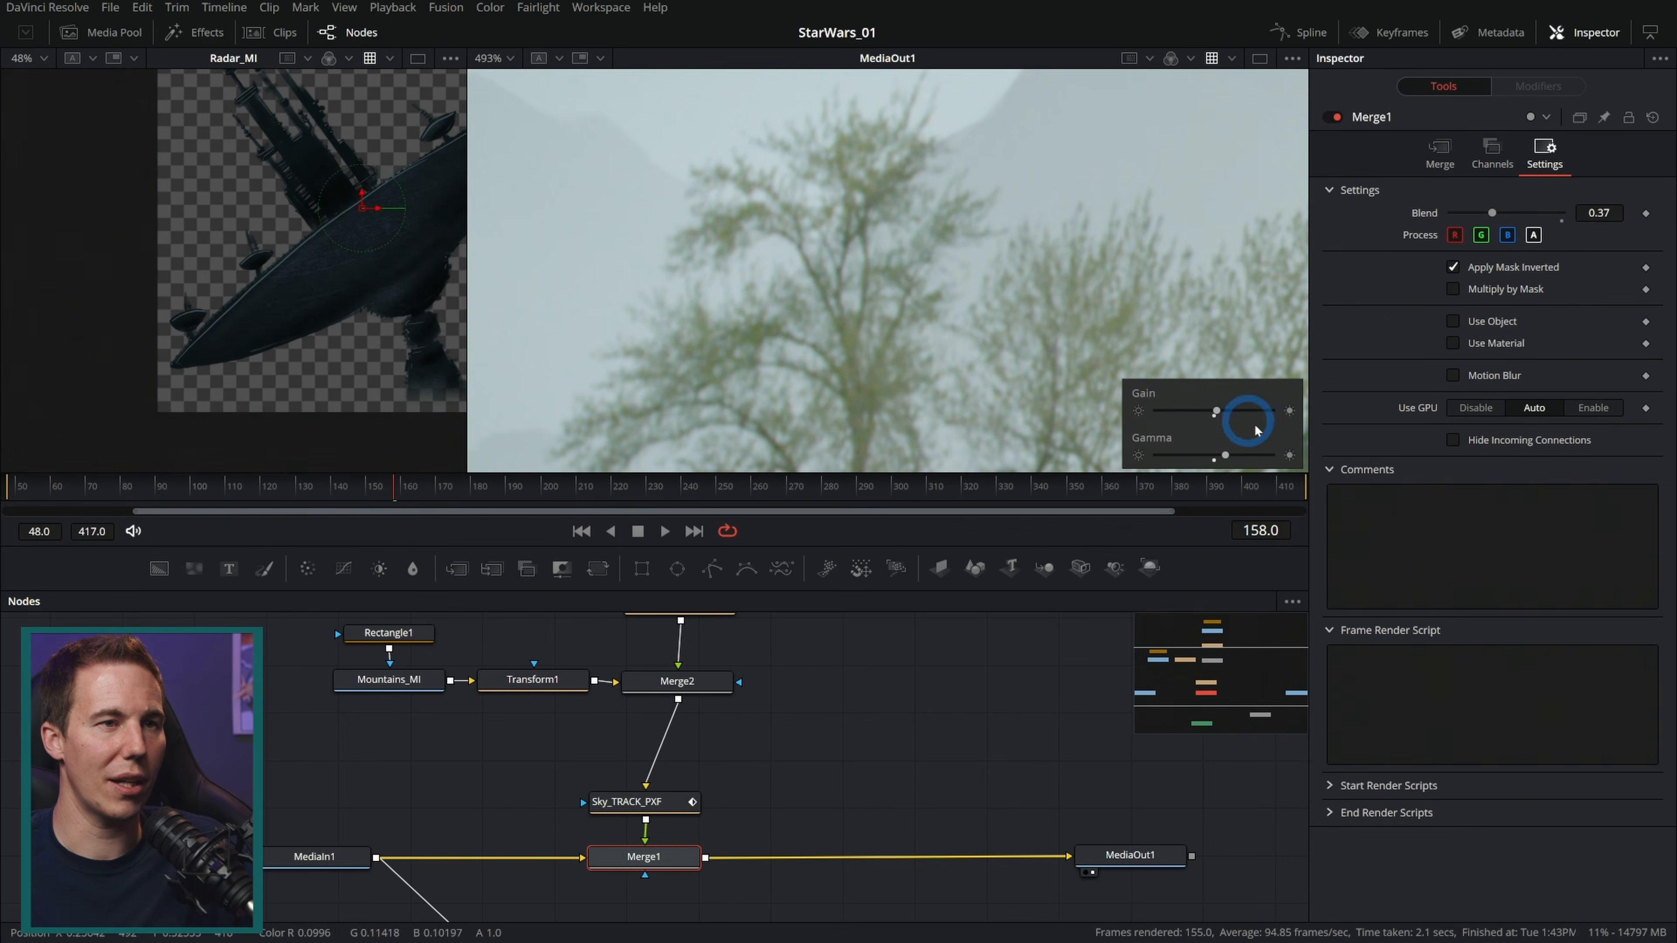
{"action": "left_click_drag", "start_coordinate": [1144, 256], "coordinate": [537, 208]}
{"action": "left_click_drag", "start_coordinate": [1213, 254], "coordinate": [859, 210]}
{"action": "left_click_drag", "start_coordinate": [1255, 323], "coordinate": [933, 232]}
{"action": "left_click", "coordinate": [1292, 59]}
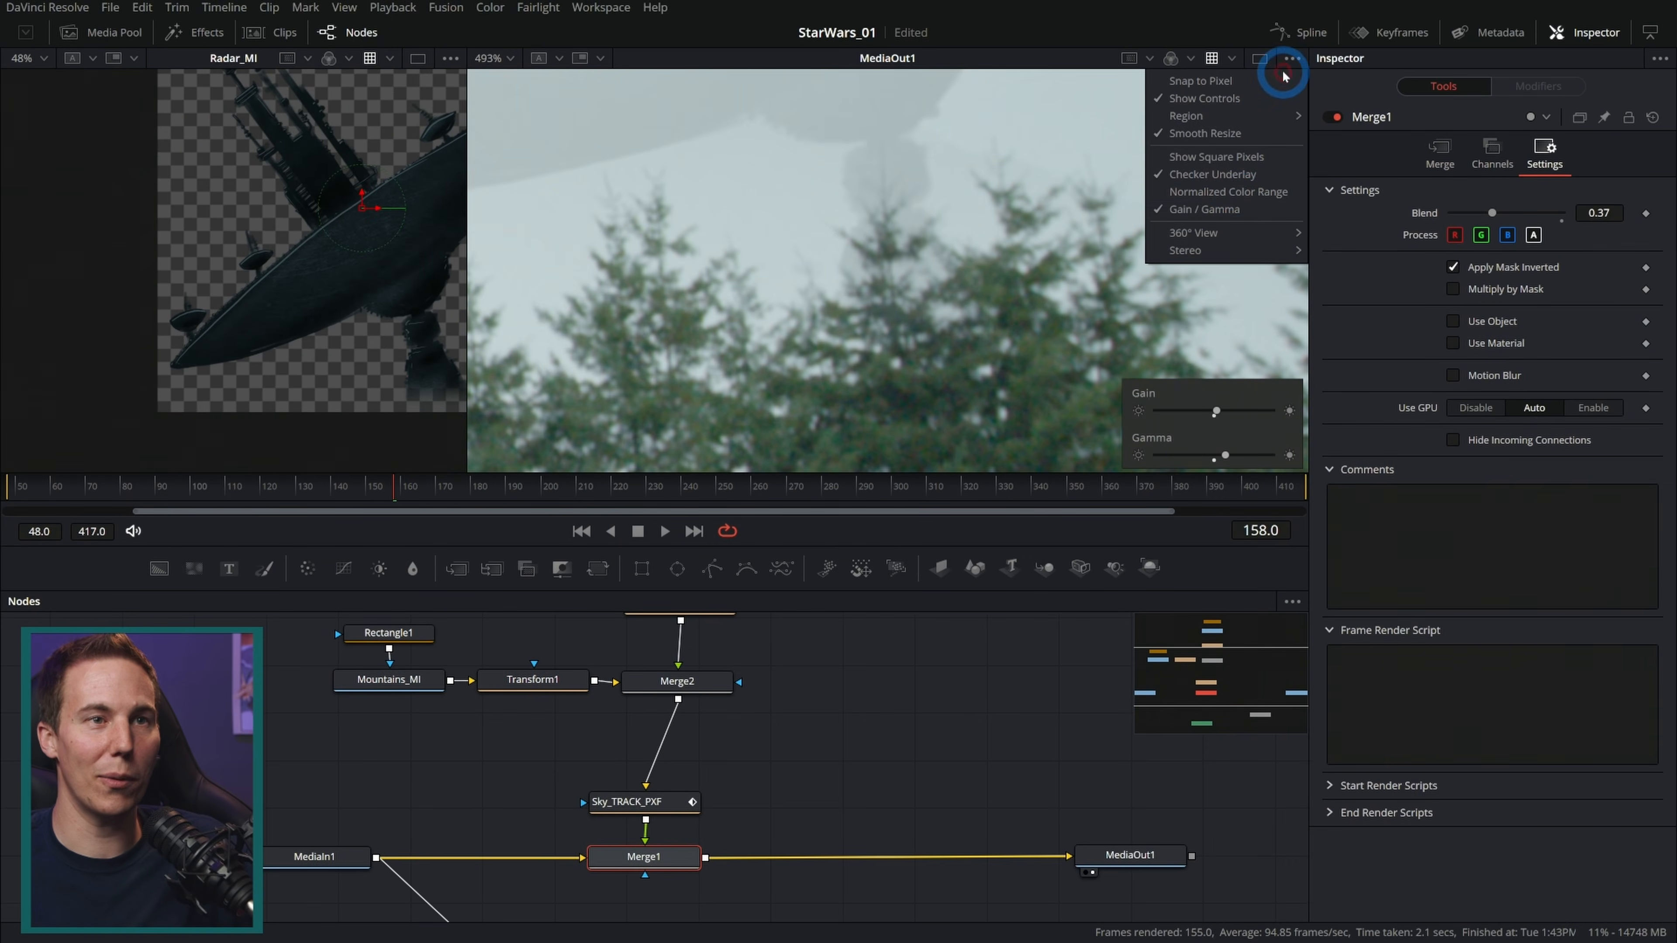
{"action": "left_click", "coordinate": [1232, 210]}
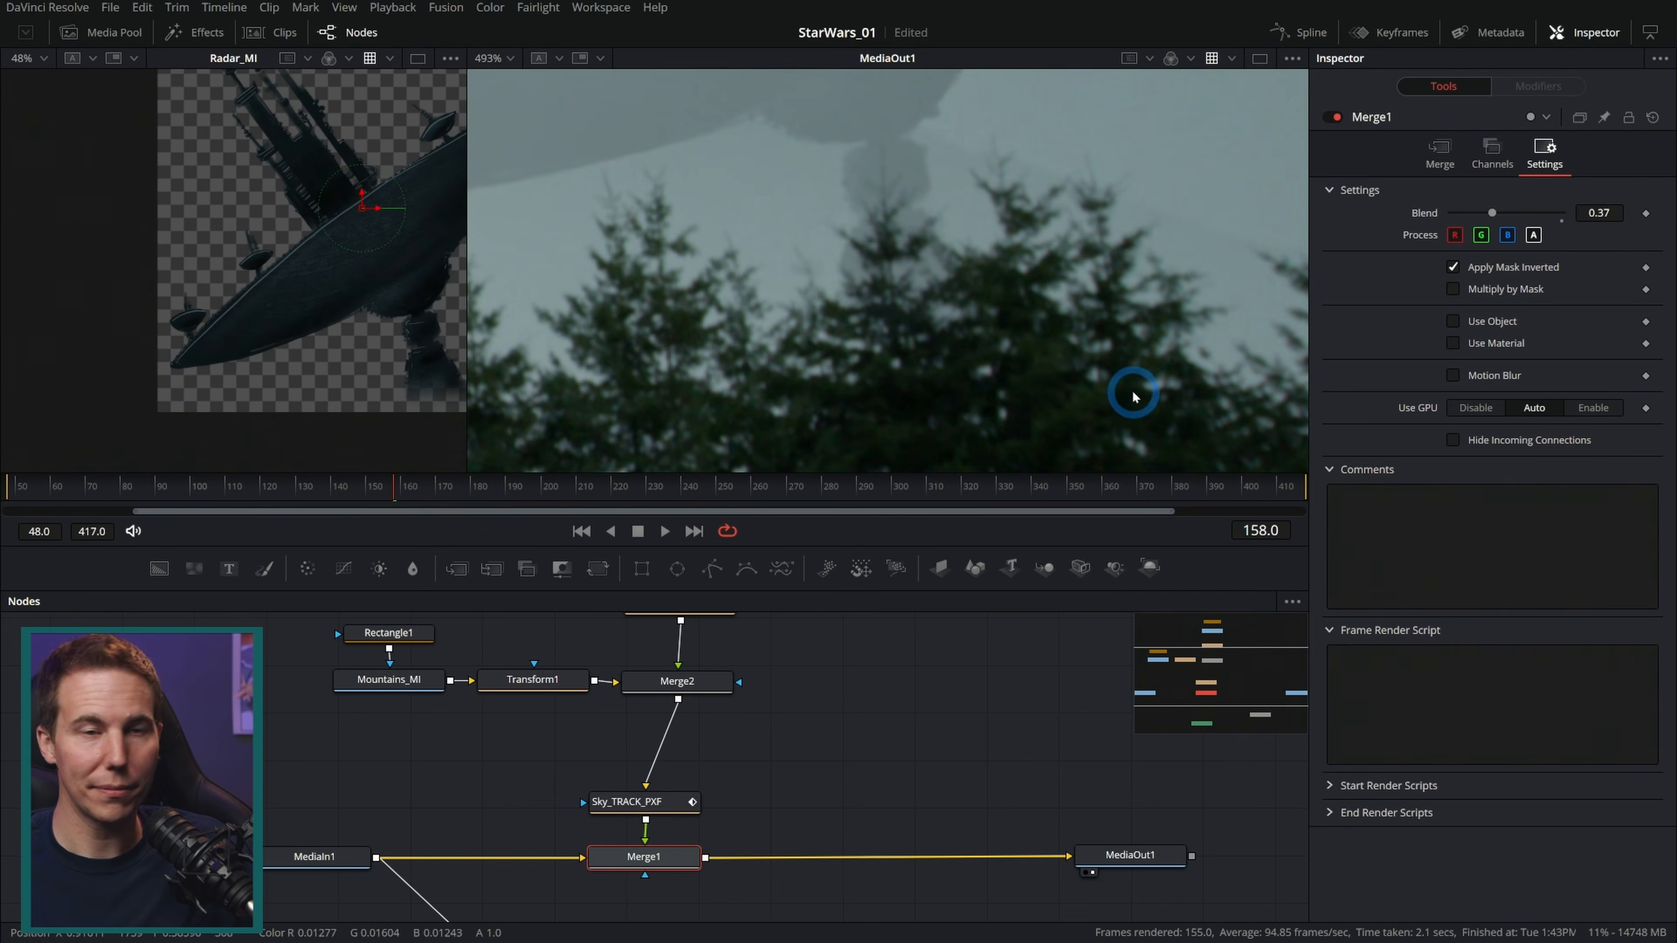
{"action": "key", "text": "ctrl+f"}
{"action": "mouse_move", "coordinate": [574, 498]}
{"action": "left_mouse_down"}
{"action": "mouse_move", "coordinate": [530, 507]}
{"action": "mouse_move", "coordinate": [556, 516]}
{"action": "left_mouse_up"}
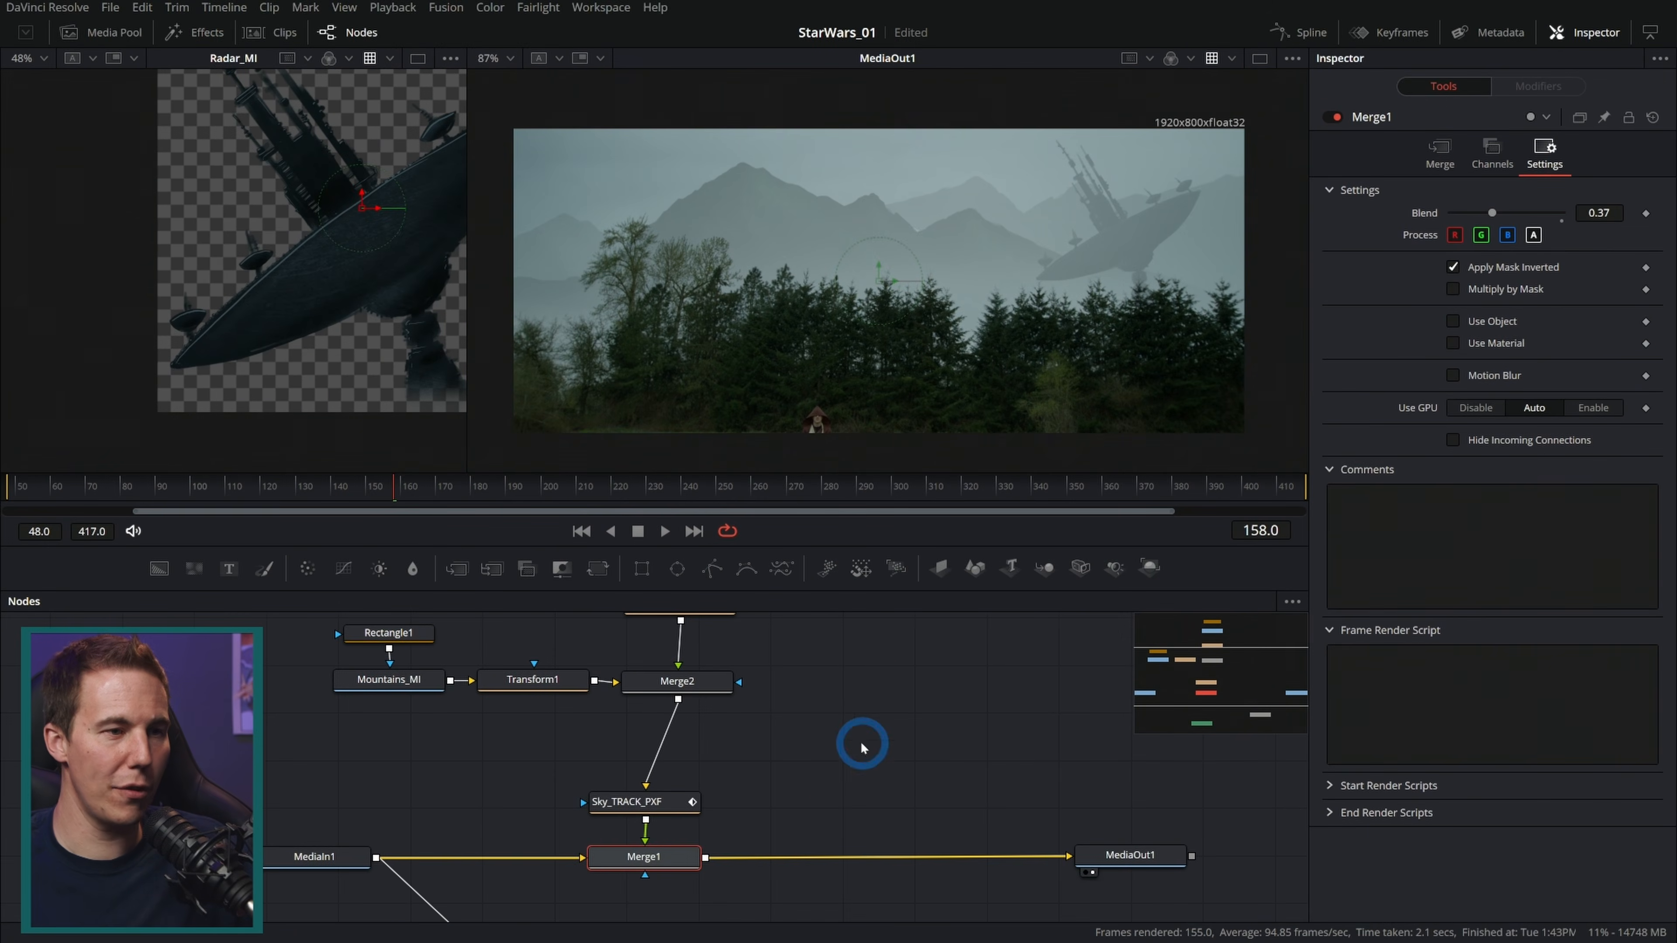
{"action": "left_click", "coordinate": [851, 794]}
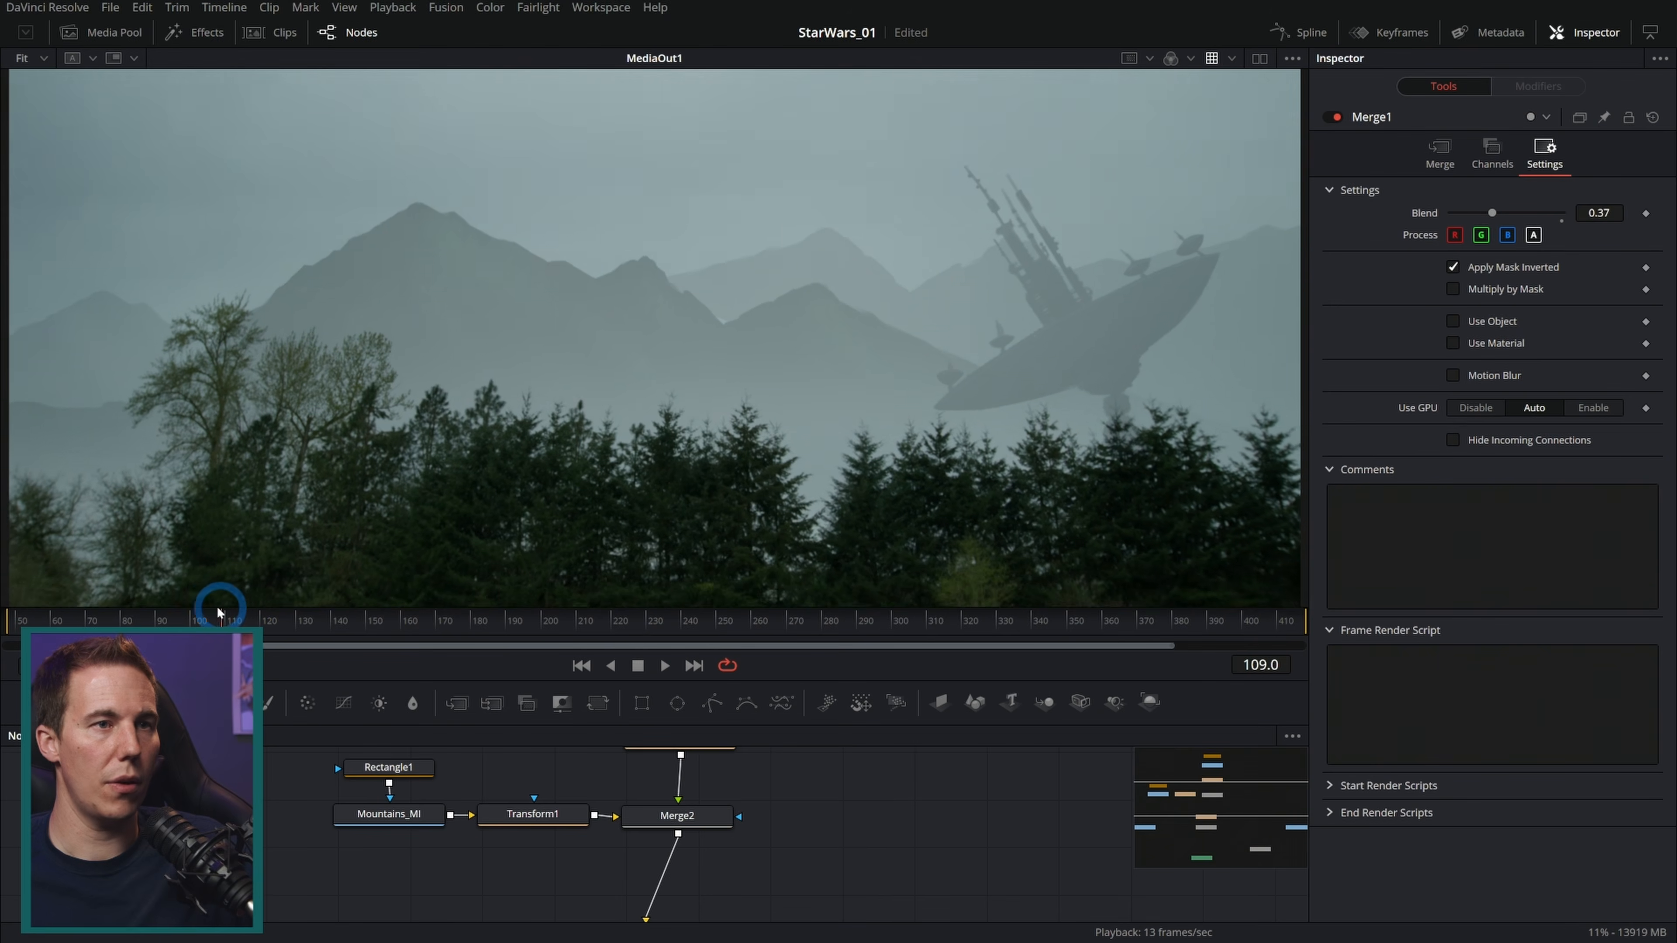
Step: Select the sky-replacement nodes and wrap them in an Underlay
{"action": "left_click_drag", "start_coordinate": [217, 610], "coordinate": [412, 602]}
{"action": "scroll", "coordinate": [749, 329], "scroll_direction": "up", "scroll_amount": 3}
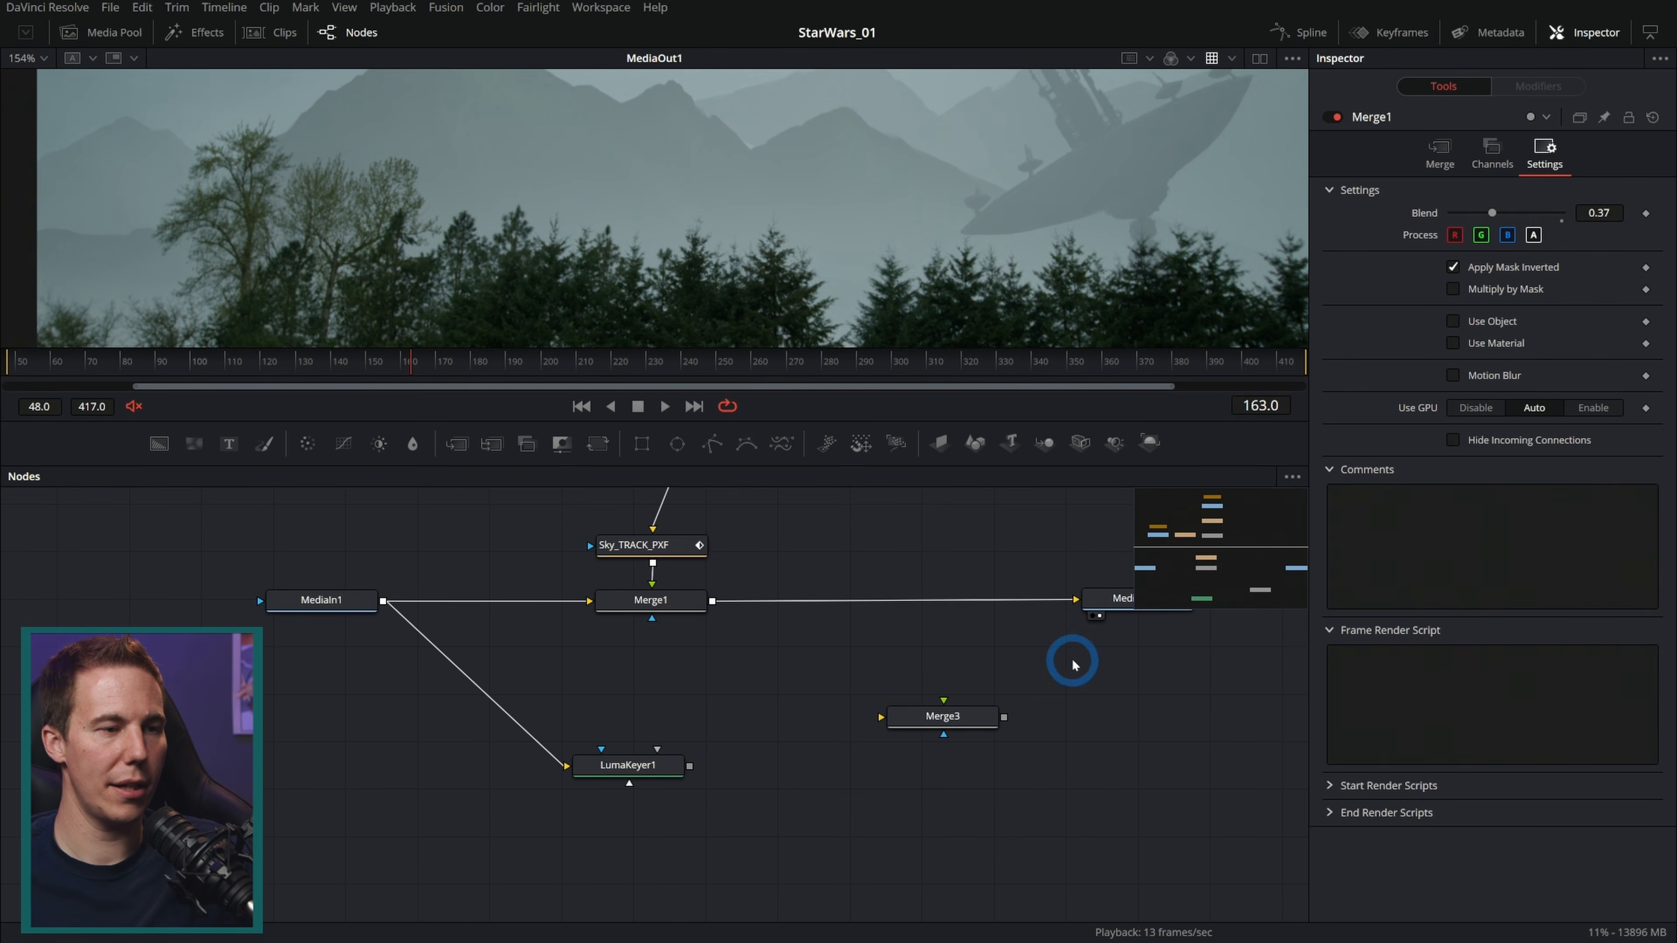
{"action": "left_click_drag", "start_coordinate": [1063, 666], "coordinate": [551, 848]}
{"action": "key", "text": "Delete"}
{"action": "left_click_drag", "start_coordinate": [843, 610], "coordinate": [883, 738]}
{"action": "left_click_drag", "start_coordinate": [860, 516], "coordinate": [422, 814]}
{"action": "left_click_drag", "start_coordinate": [742, 776], "coordinate": [709, 751]}
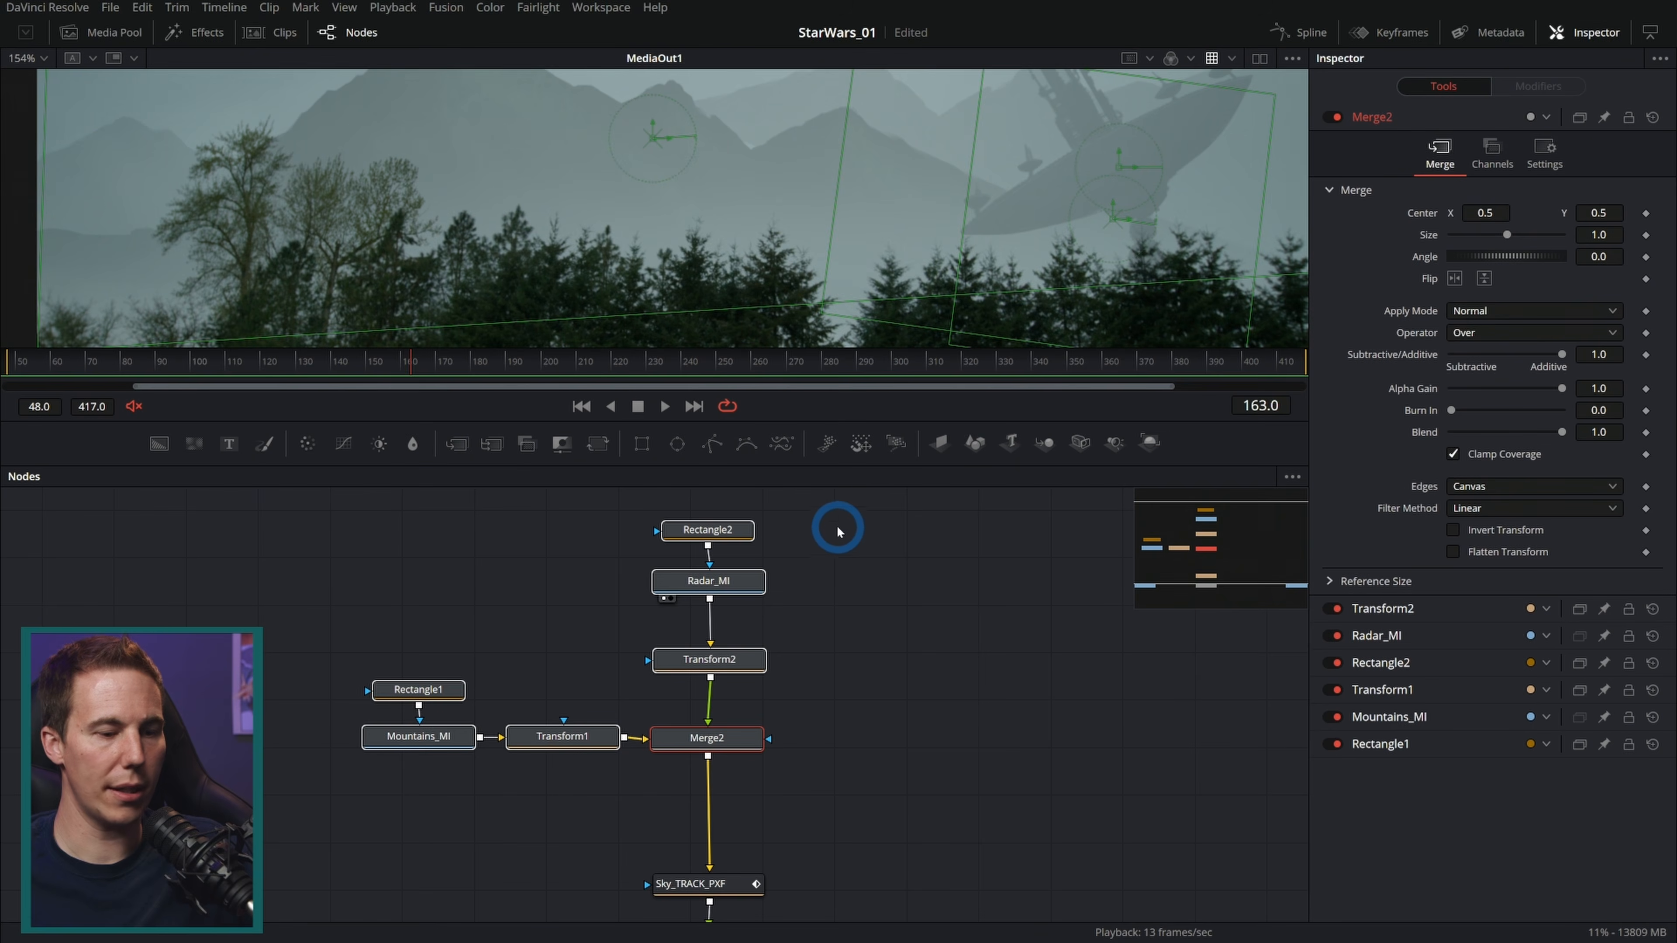
{"action": "key", "text": "shift+space"}
{"action": "type", "text": "luma"}
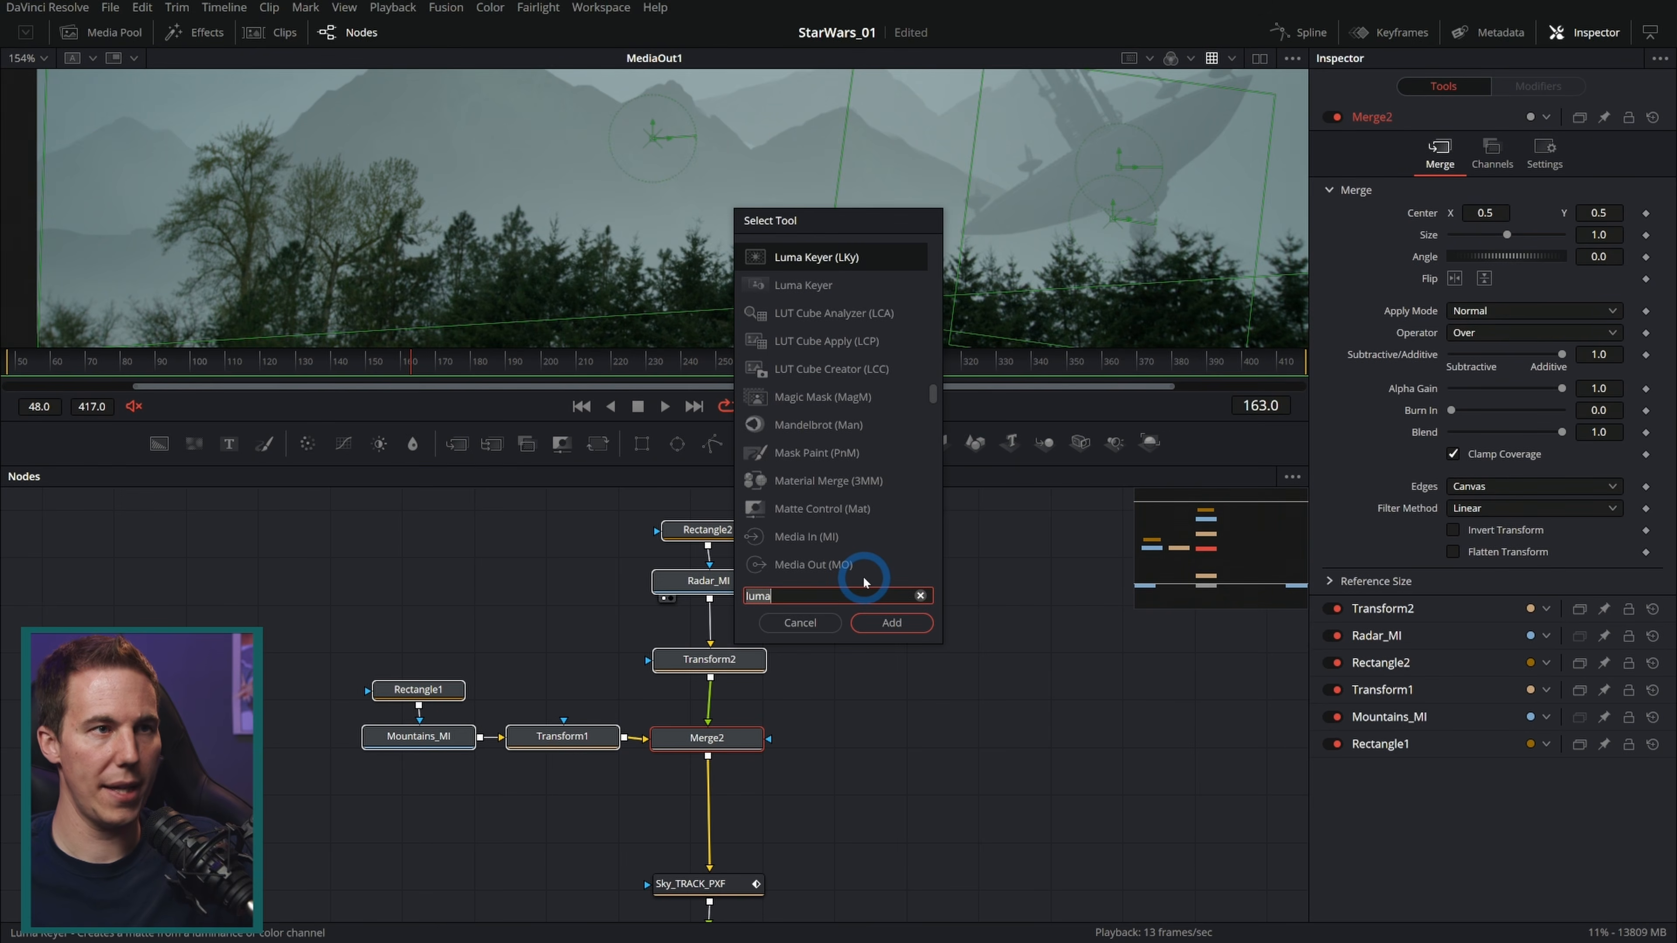
{"action": "key", "text": "BackSpace"}
{"action": "key", "text": "BackSpace"}
{"action": "key", "text": "BackSpace"}
{"action": "key", "text": "BackSpace"}
{"action": "type", "text": "und"}
{"action": "key", "text": "Return"}
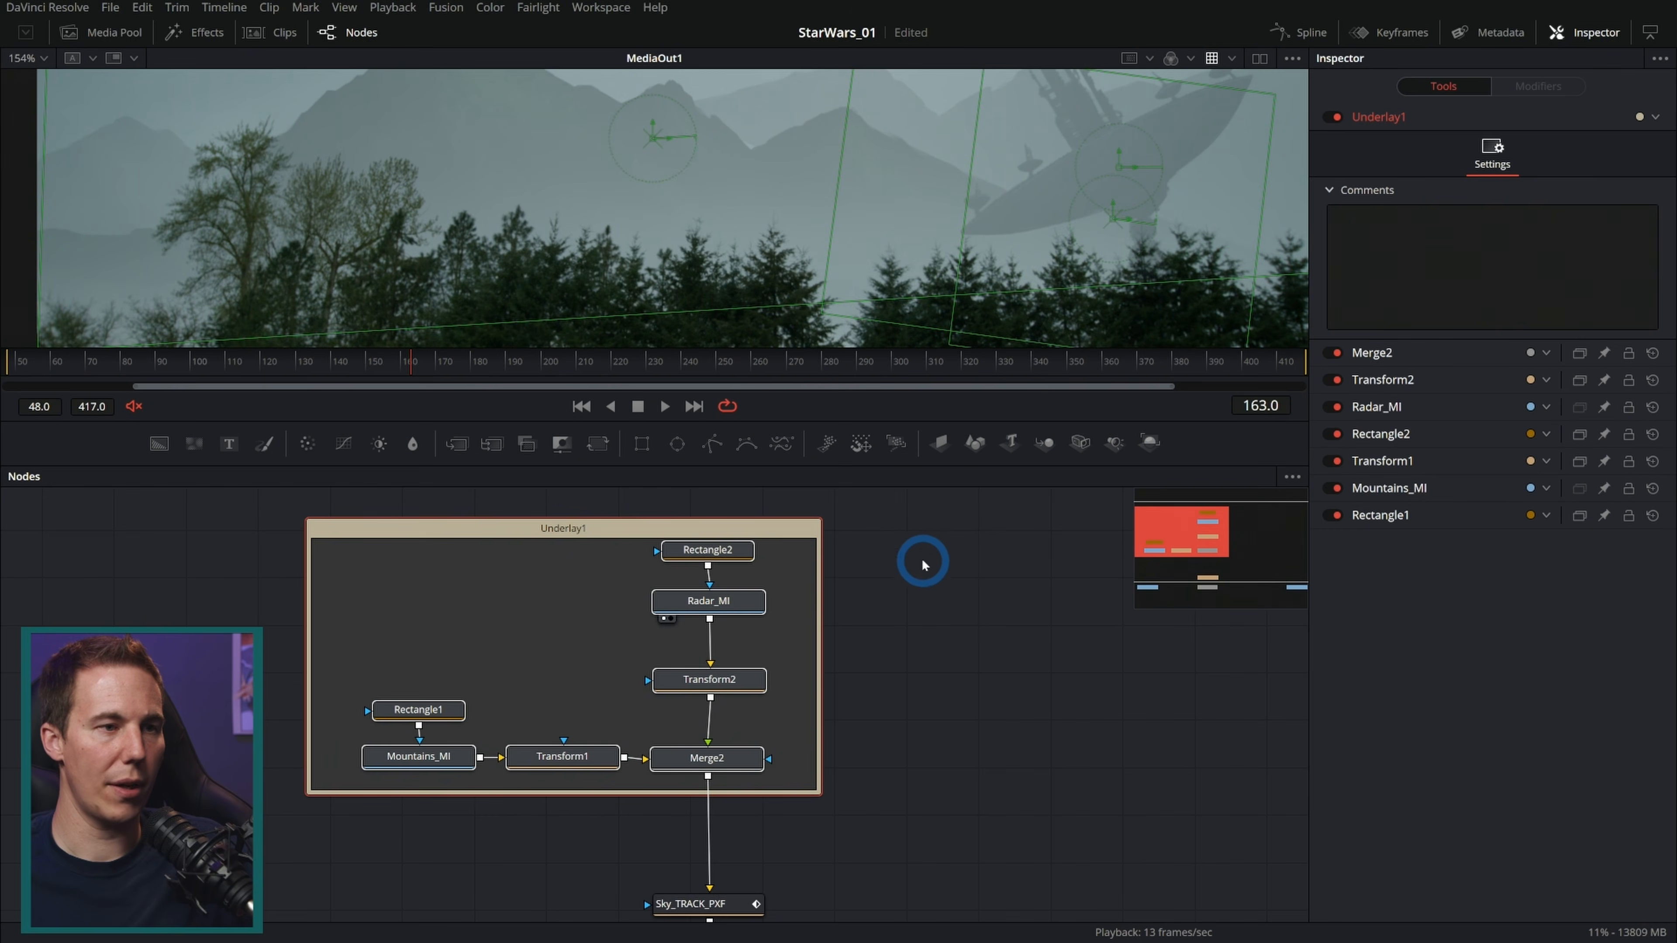
Step: Resize the Underlay around the sky nodes and rename it SKY_REP
{"action": "left_click", "coordinate": [928, 538]}
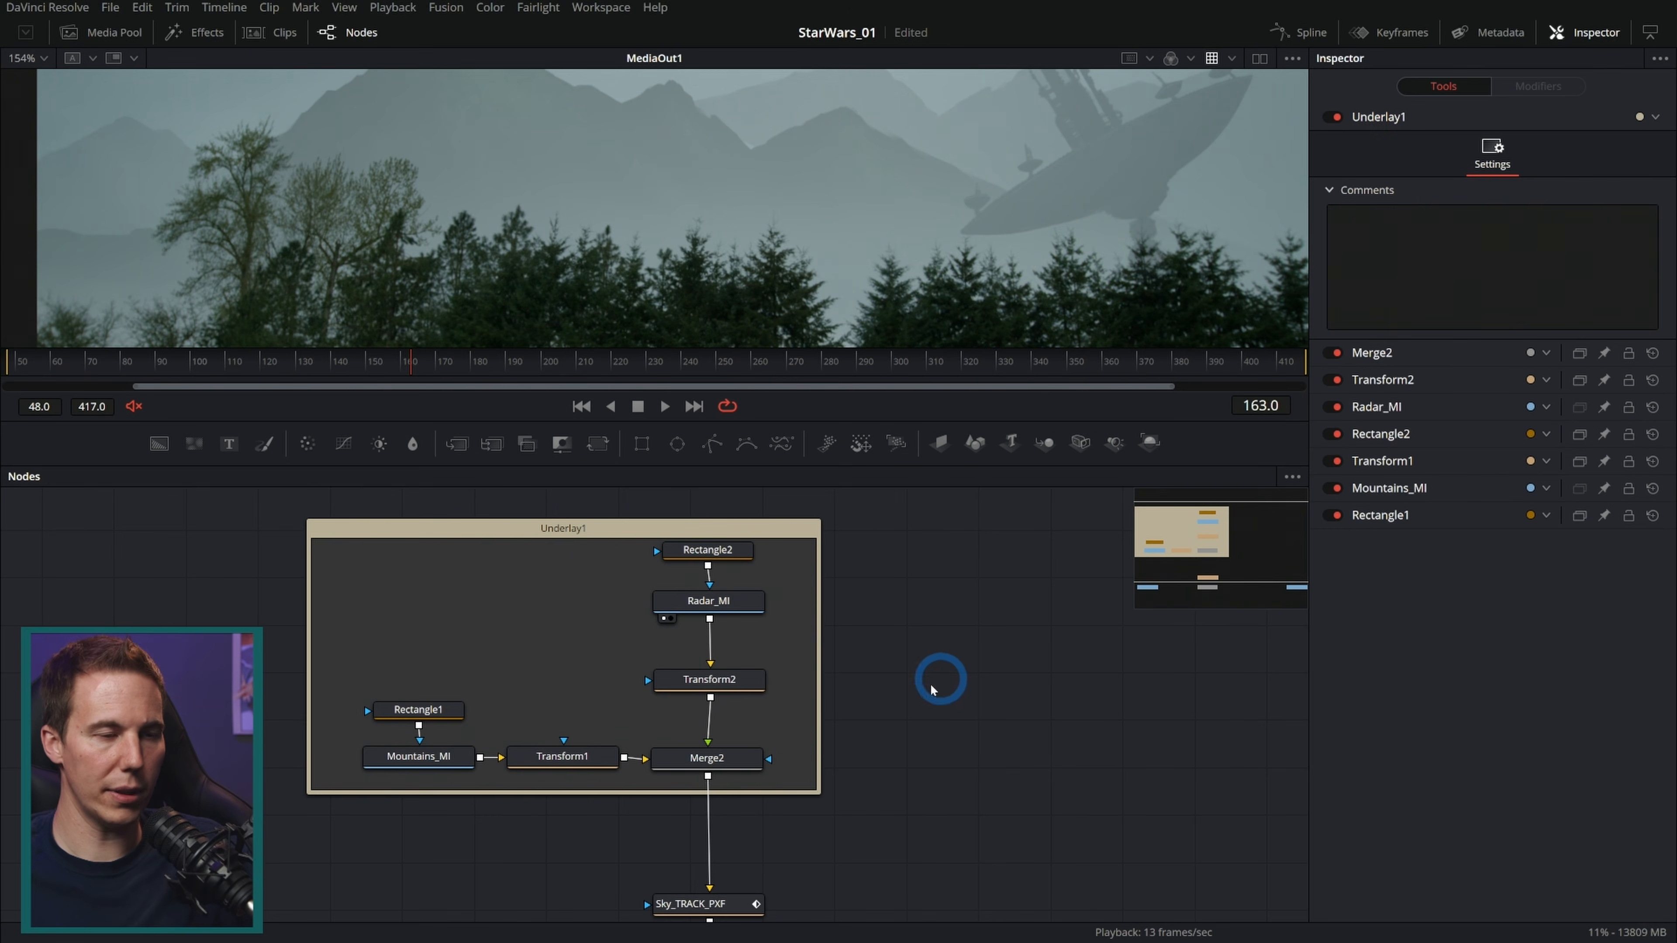
{"action": "left_click", "coordinate": [795, 529], "text": "alt"}
{"action": "mouse_move", "coordinate": [775, 531]}
{"action": "left_mouse_down"}
{"action": "mouse_move", "coordinate": [900, 521]}
{"action": "mouse_move", "coordinate": [800, 531]}
{"action": "left_mouse_up"}
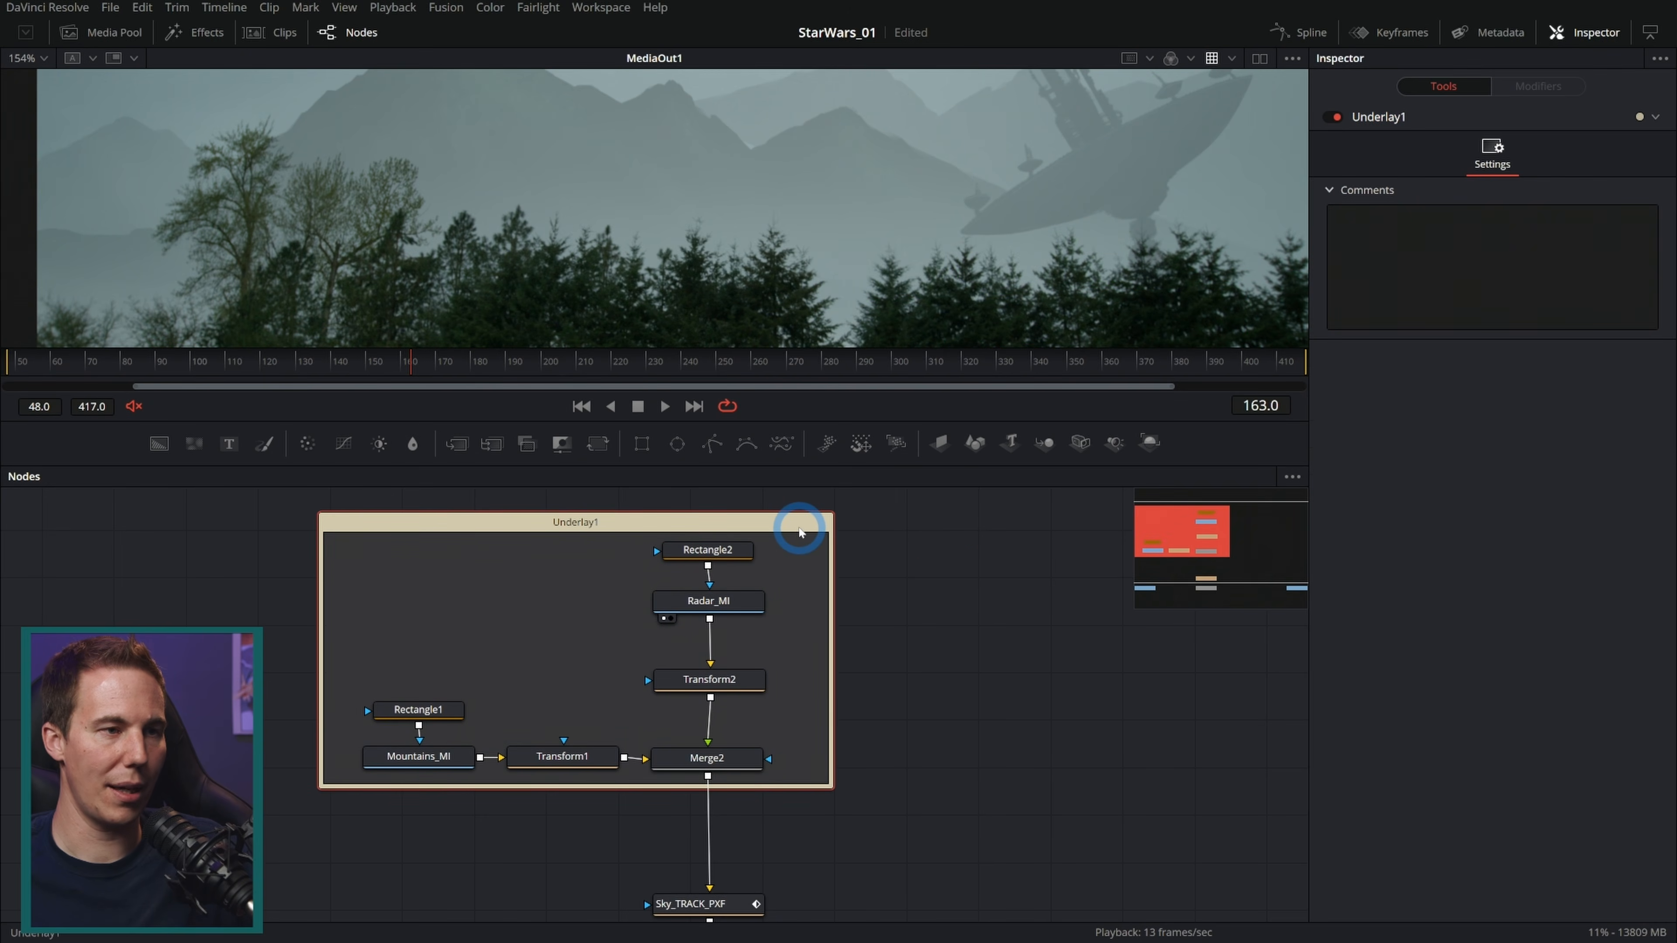
{"action": "key", "text": "F2"}
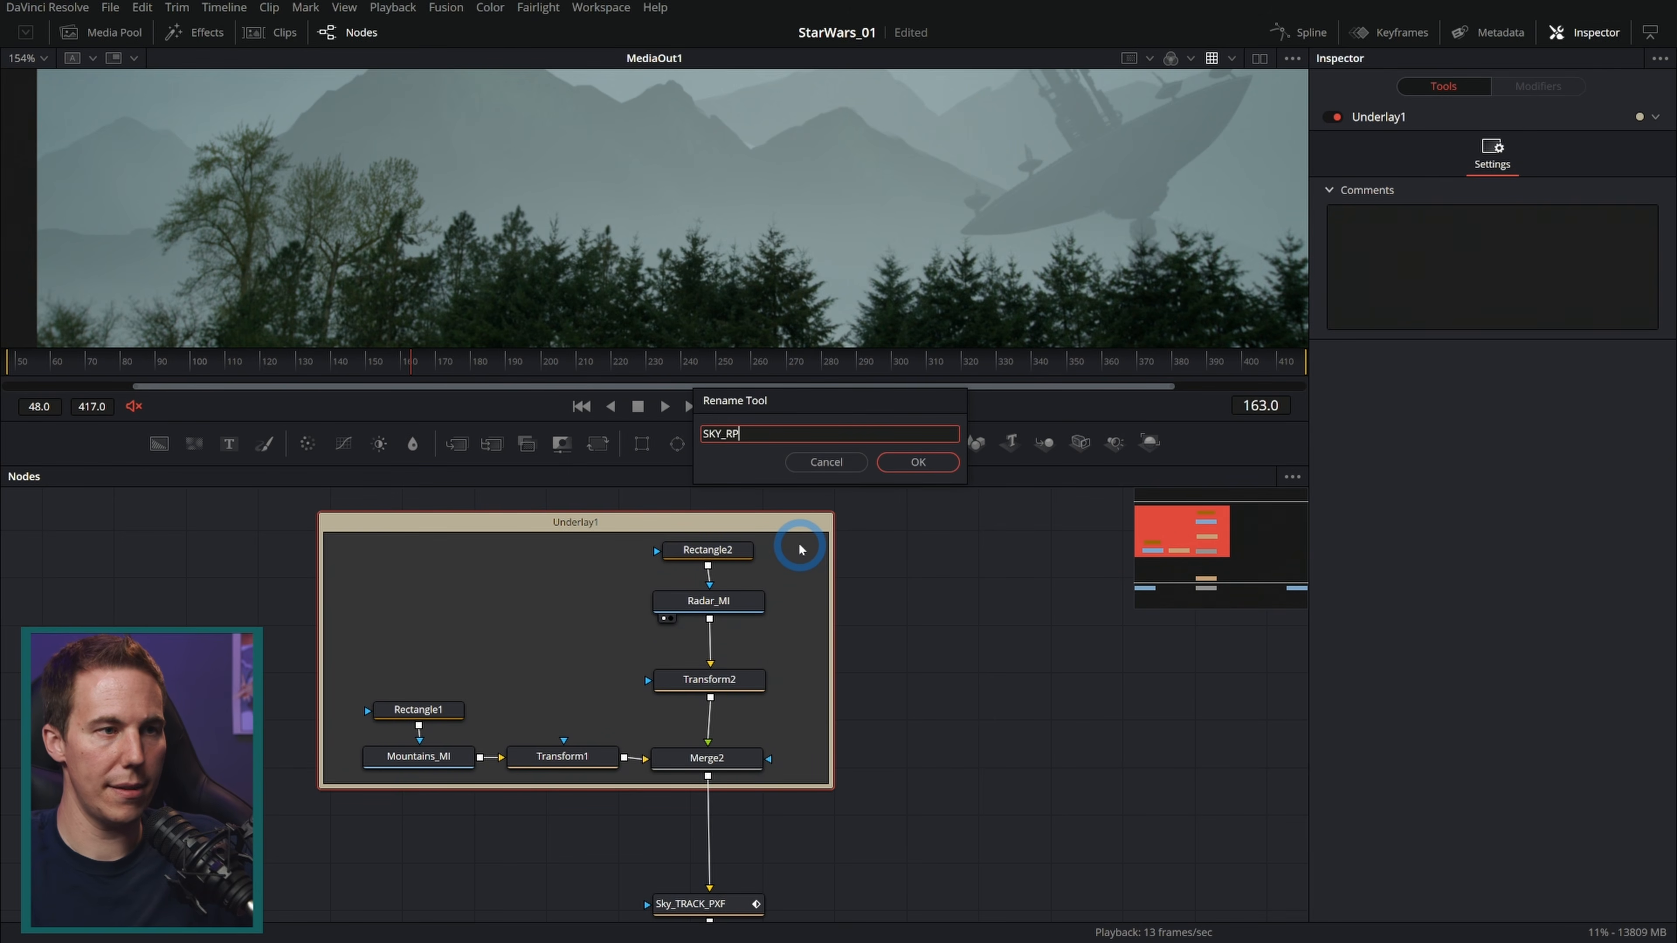
{"action": "key", "text": "Return"}
Step: Set the SKY_REP underlay's colour to Blue
{"action": "right_click", "coordinate": [801, 528]}
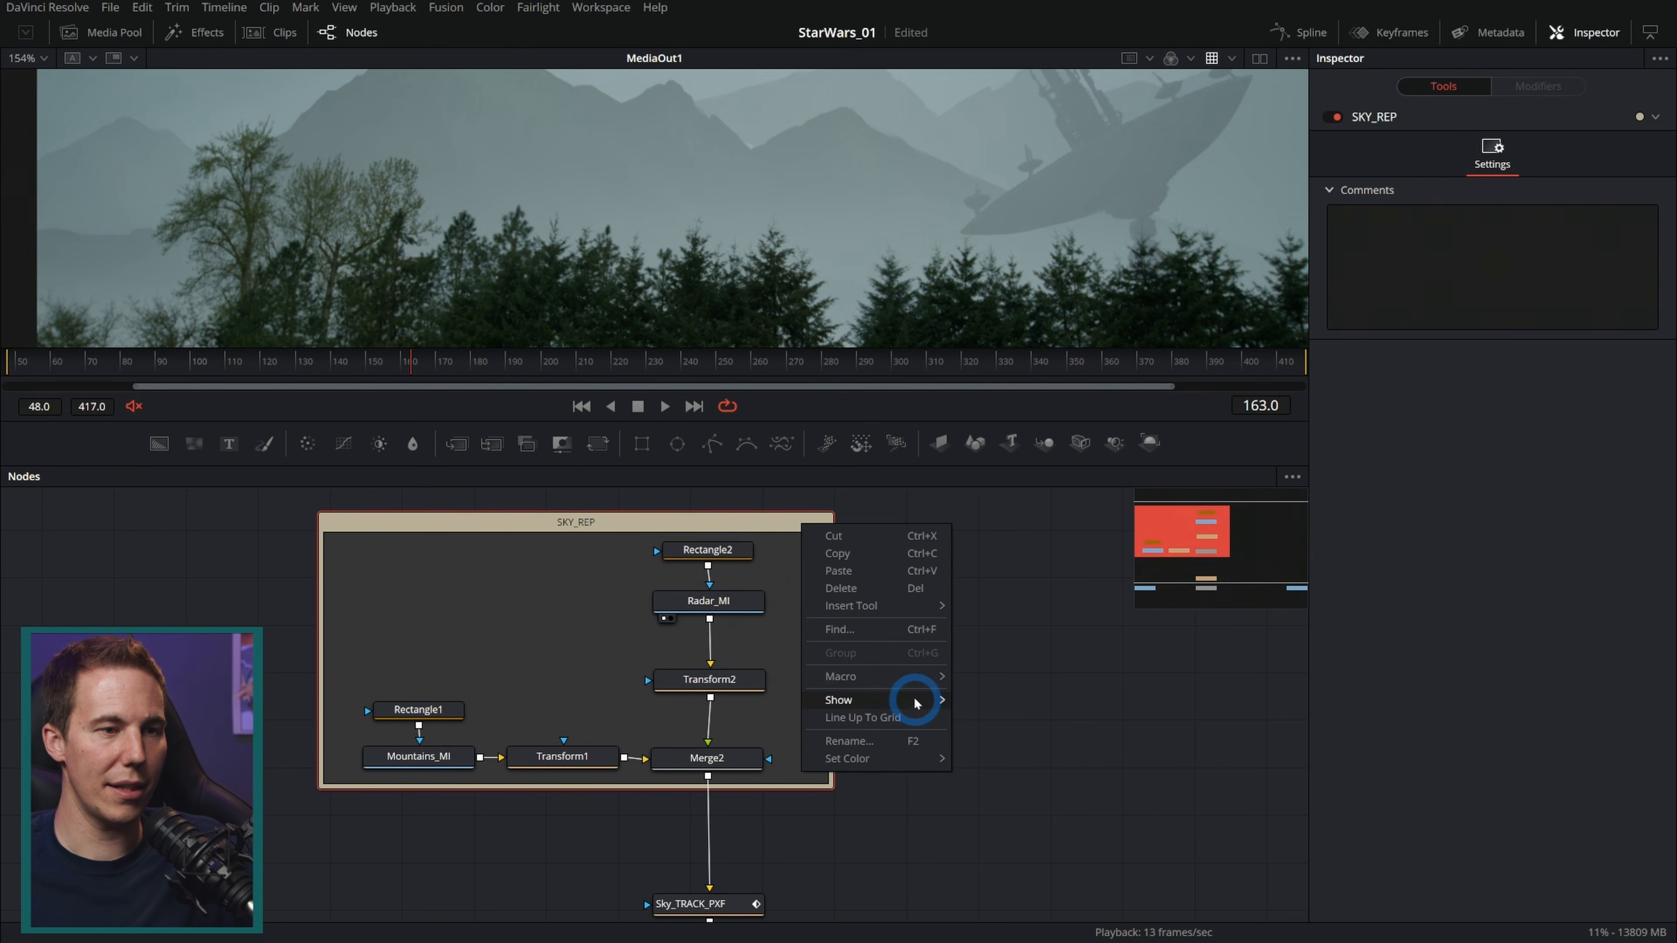
{"action": "mouse_move", "coordinate": [911, 757]}
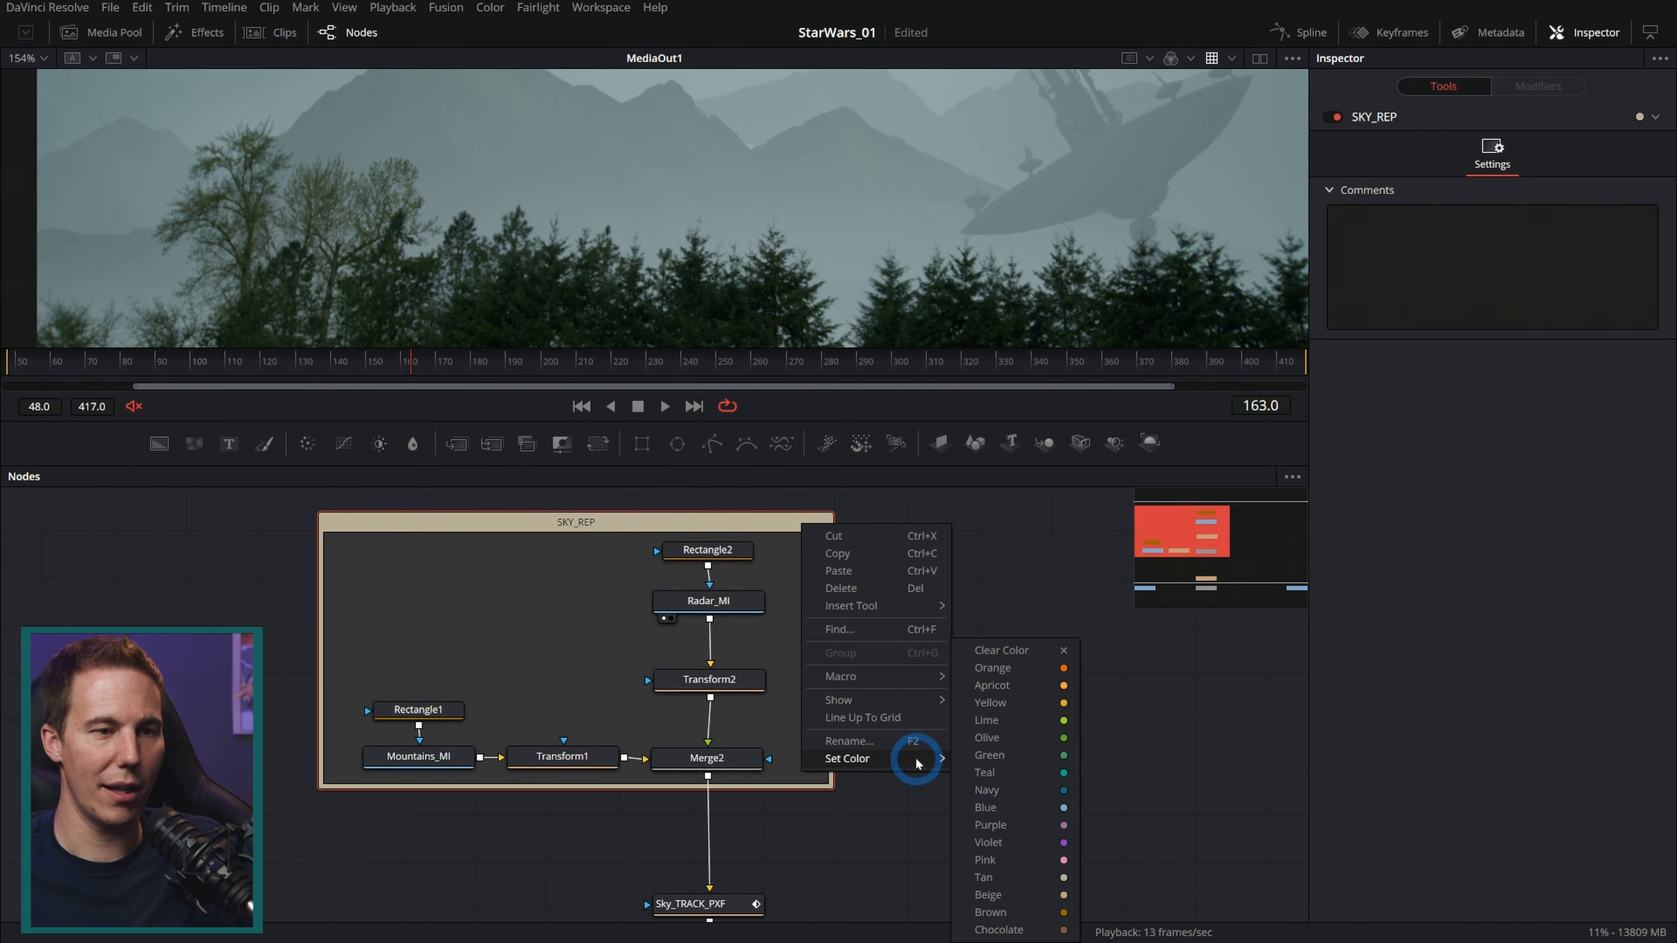
{"action": "left_click", "coordinate": [1021, 807]}
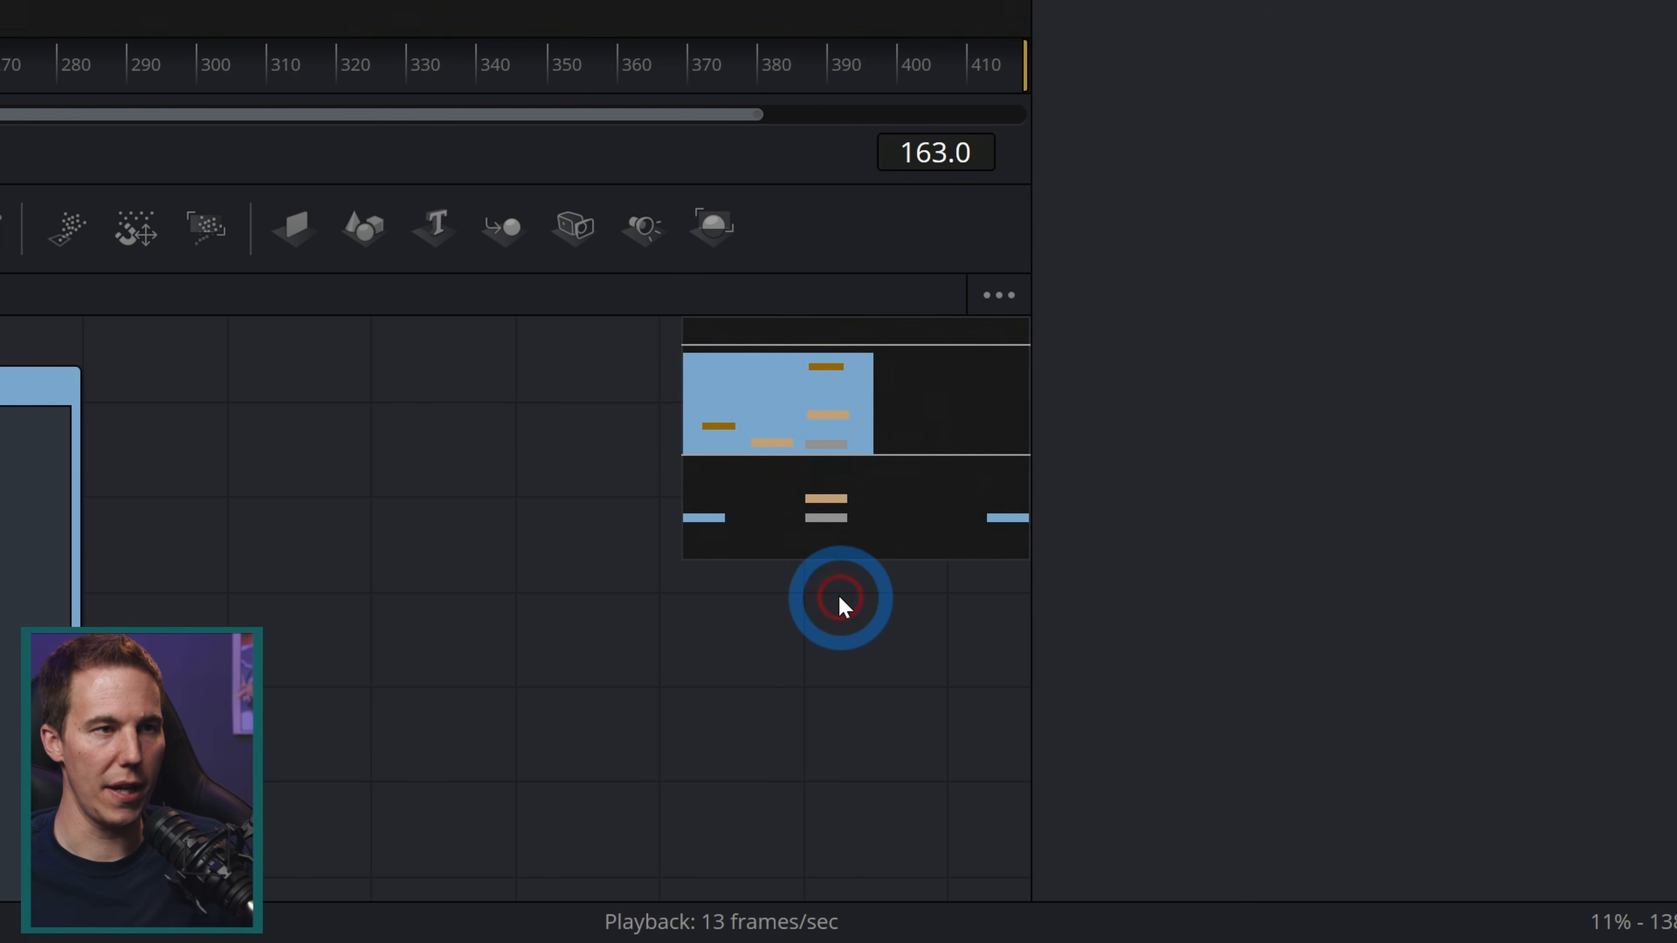
Step: Open the Keyframes panel and set it to show only the selected MediaIn1 tool
{"action": "key", "text": "v"}
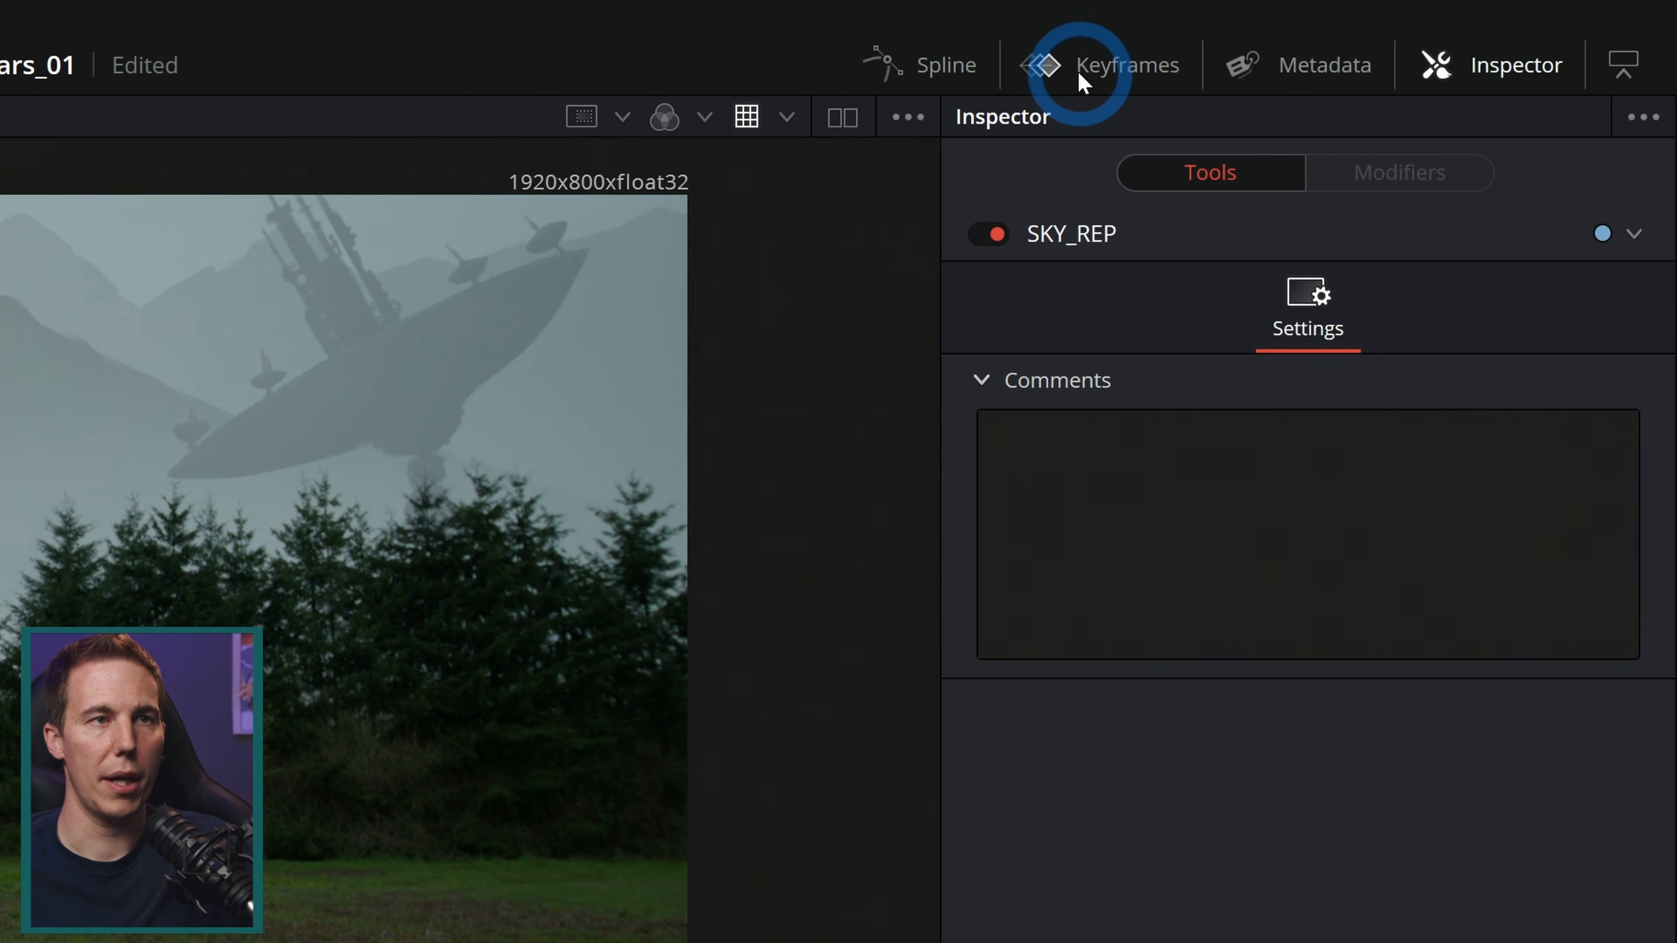
{"action": "left_click", "coordinate": [1081, 76]}
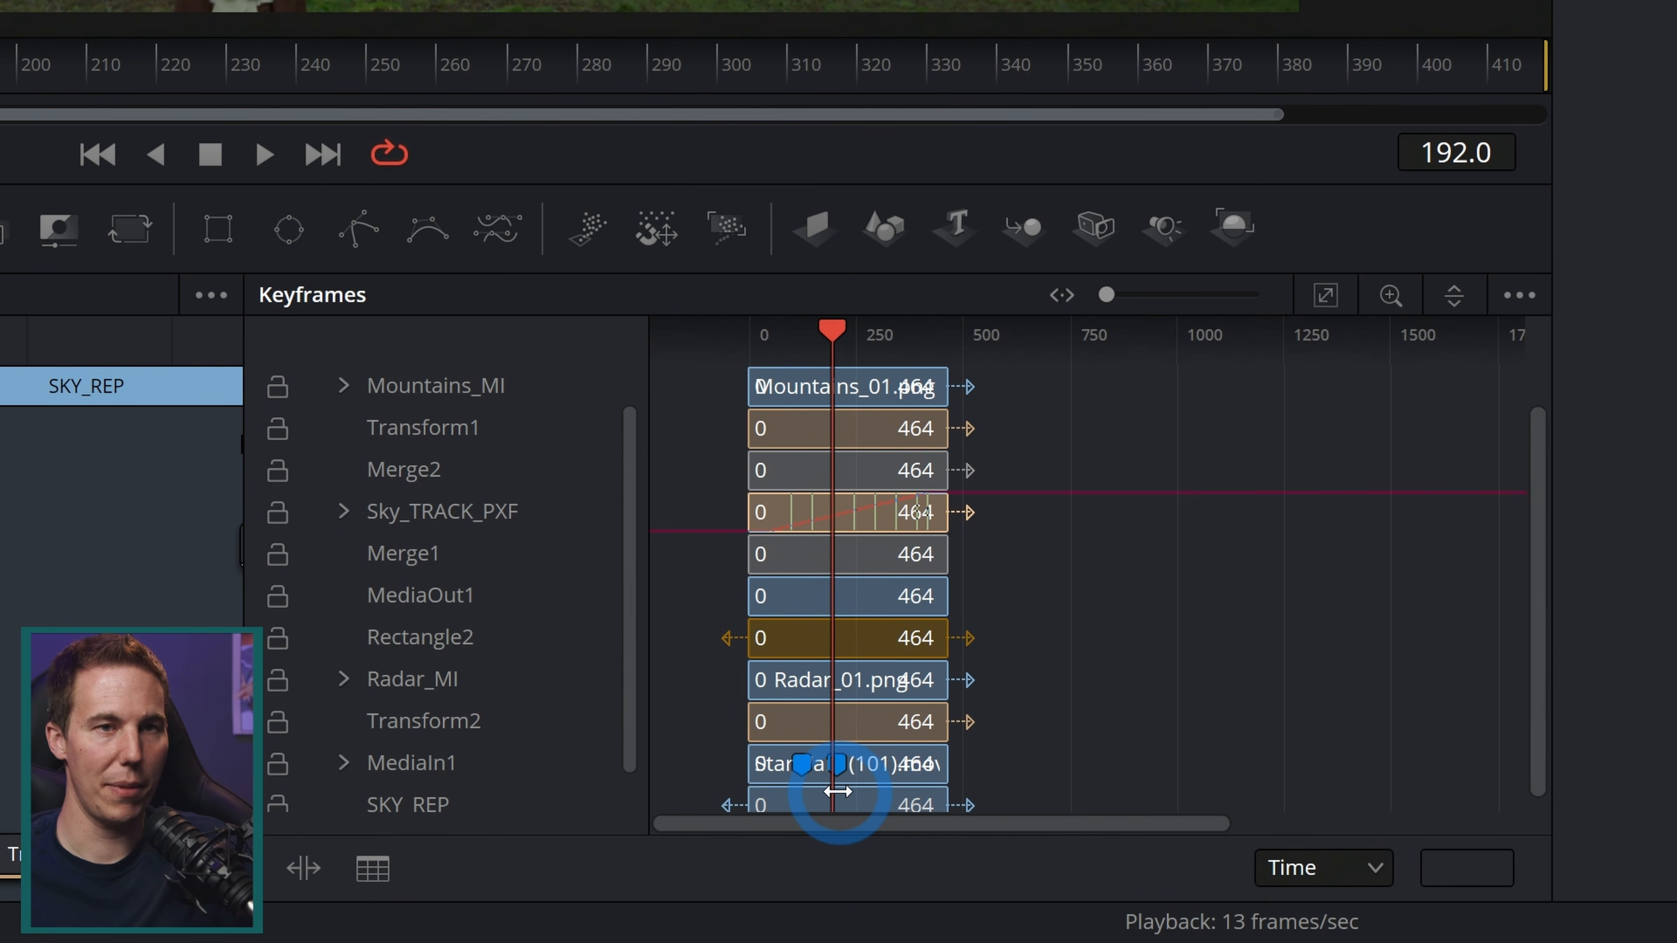
{"action": "left_click", "coordinate": [1325, 296]}
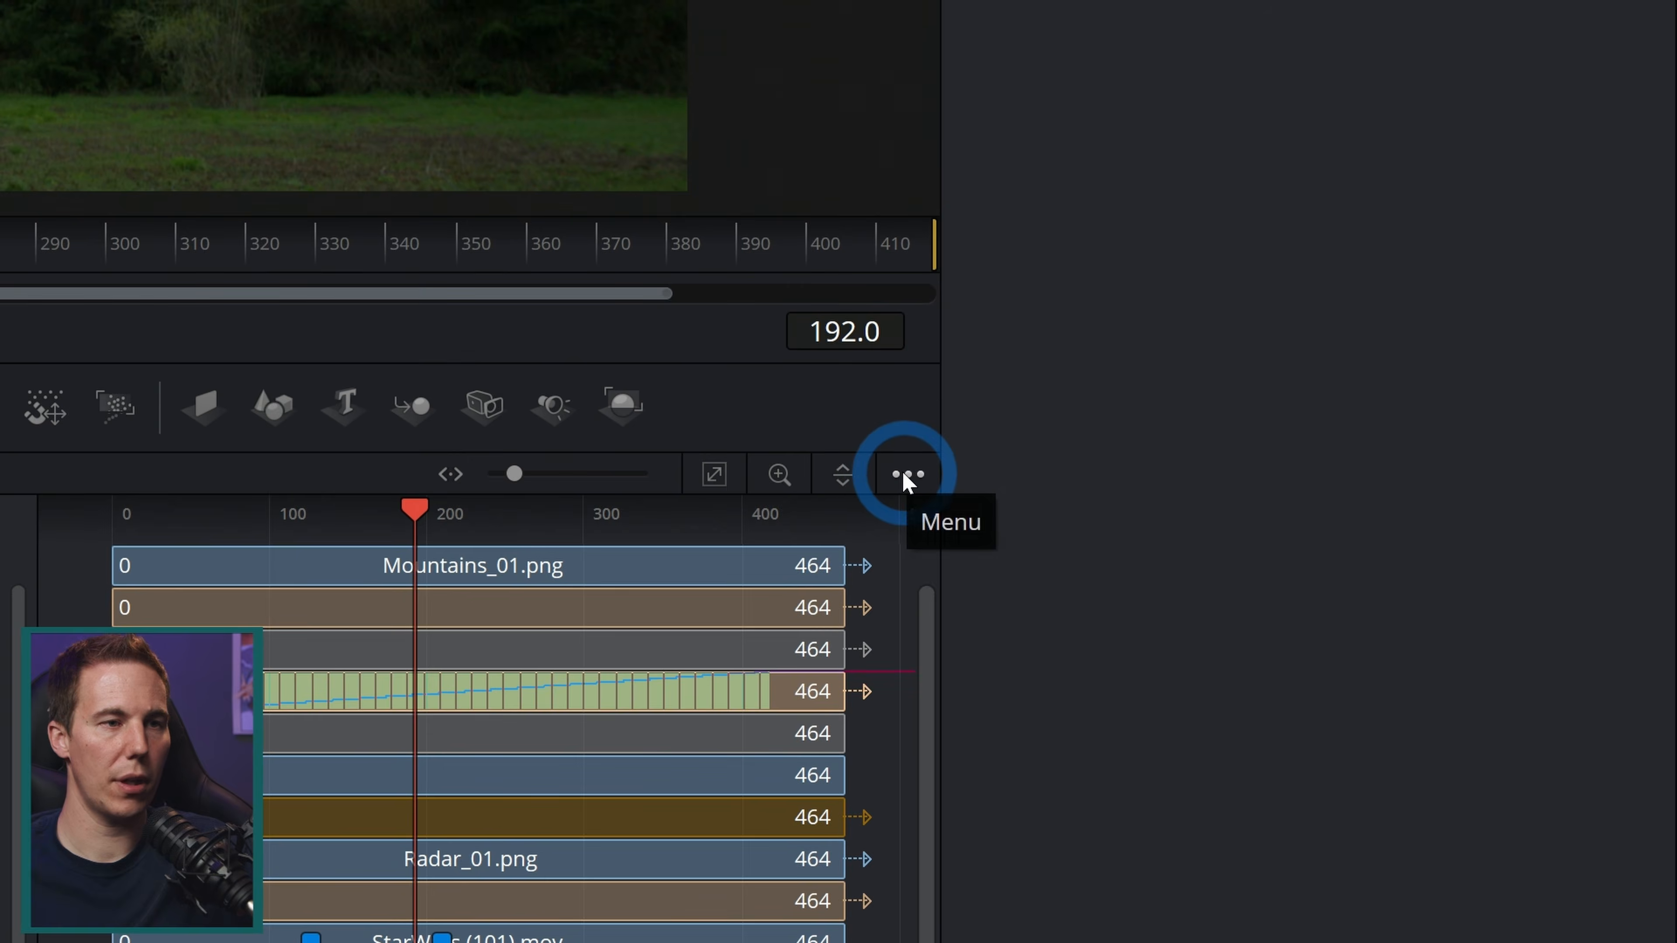
{"action": "left_click", "coordinate": [1029, 470]}
{"action": "left_click", "coordinate": [868, 505]}
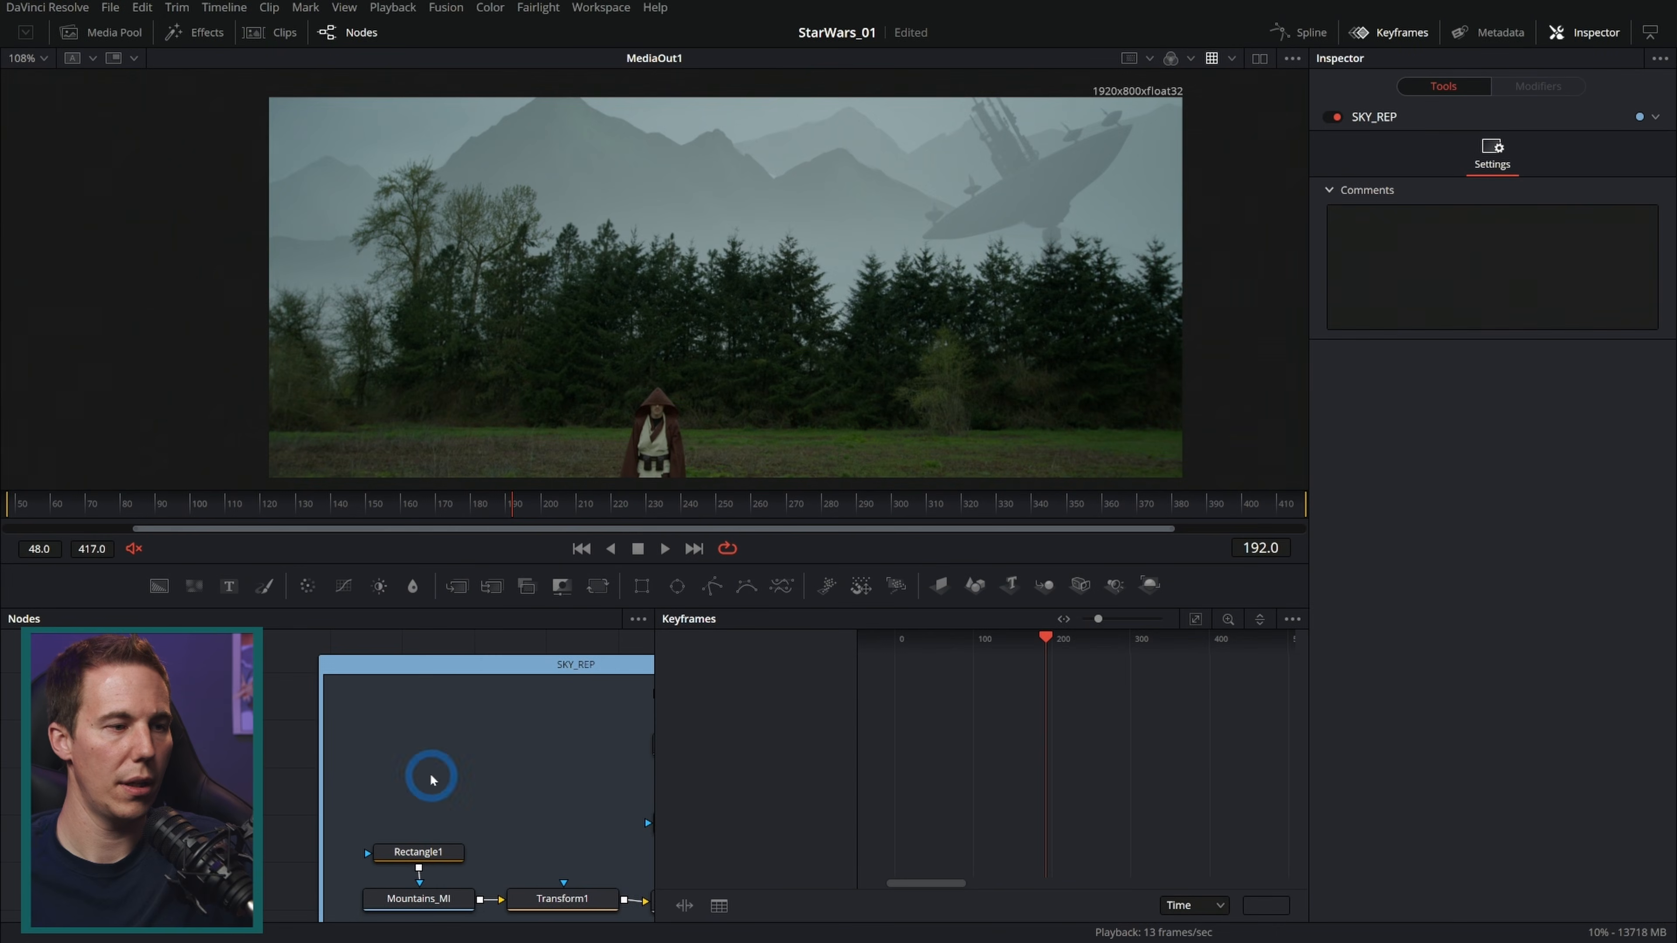
{"action": "left_click_drag", "start_coordinate": [431, 776], "coordinate": [488, 591]}
{"action": "left_click_drag", "start_coordinate": [432, 911], "coordinate": [440, 766]}
{"action": "left_click", "coordinate": [449, 770]}
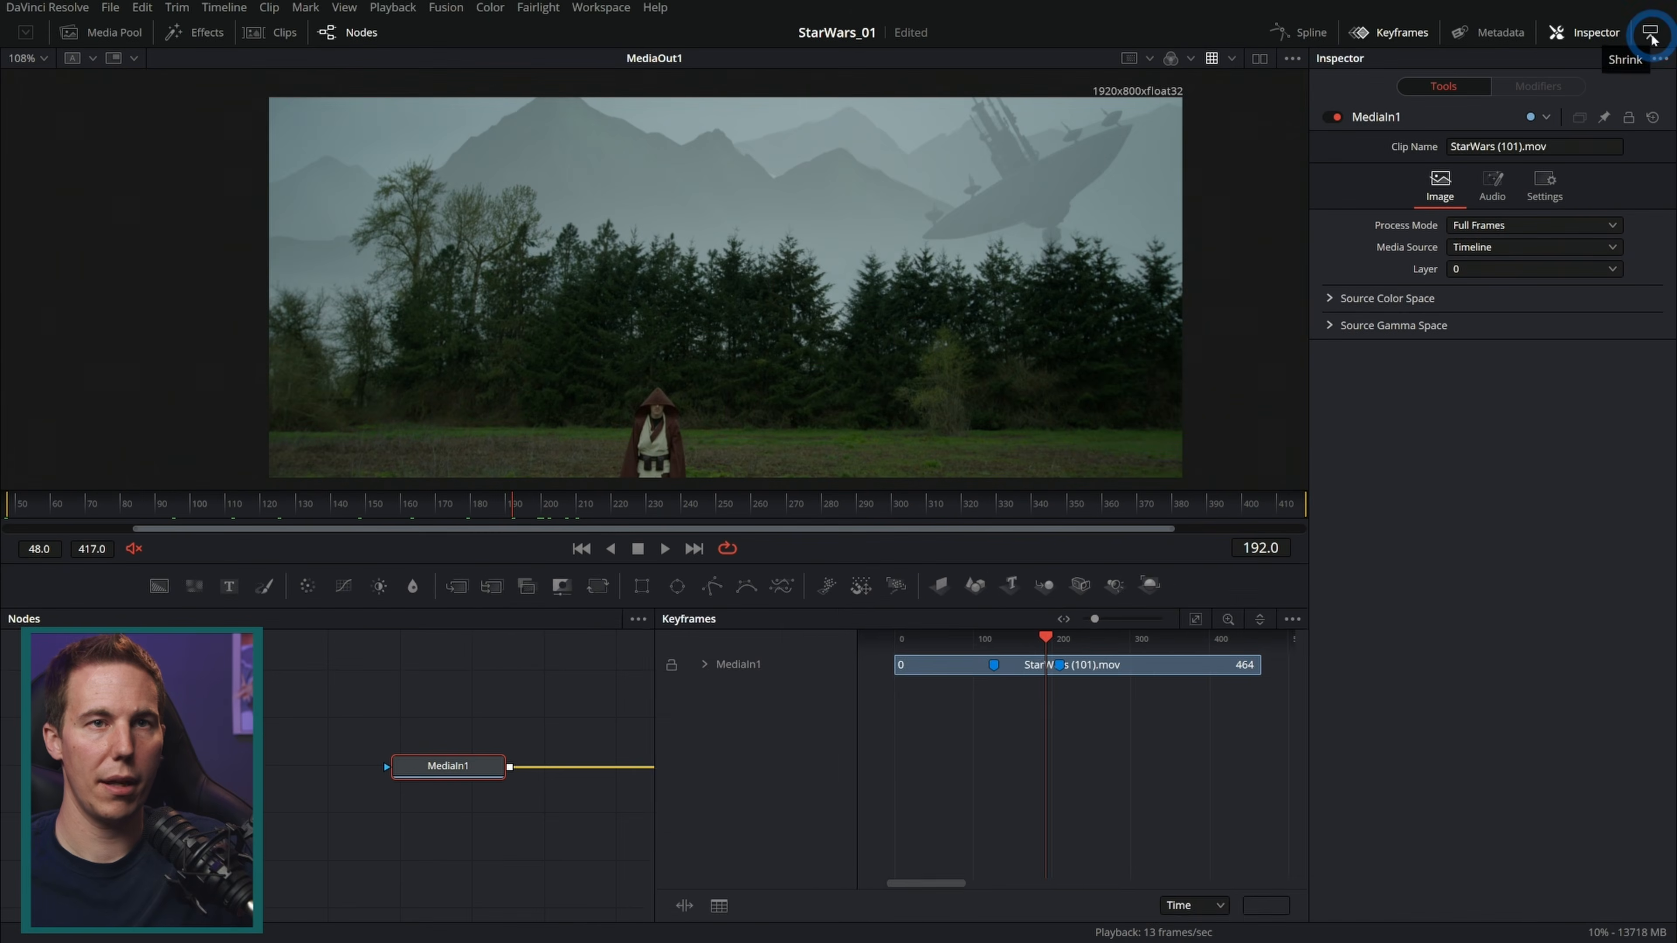
{"action": "left_click", "coordinate": [1626, 66]}
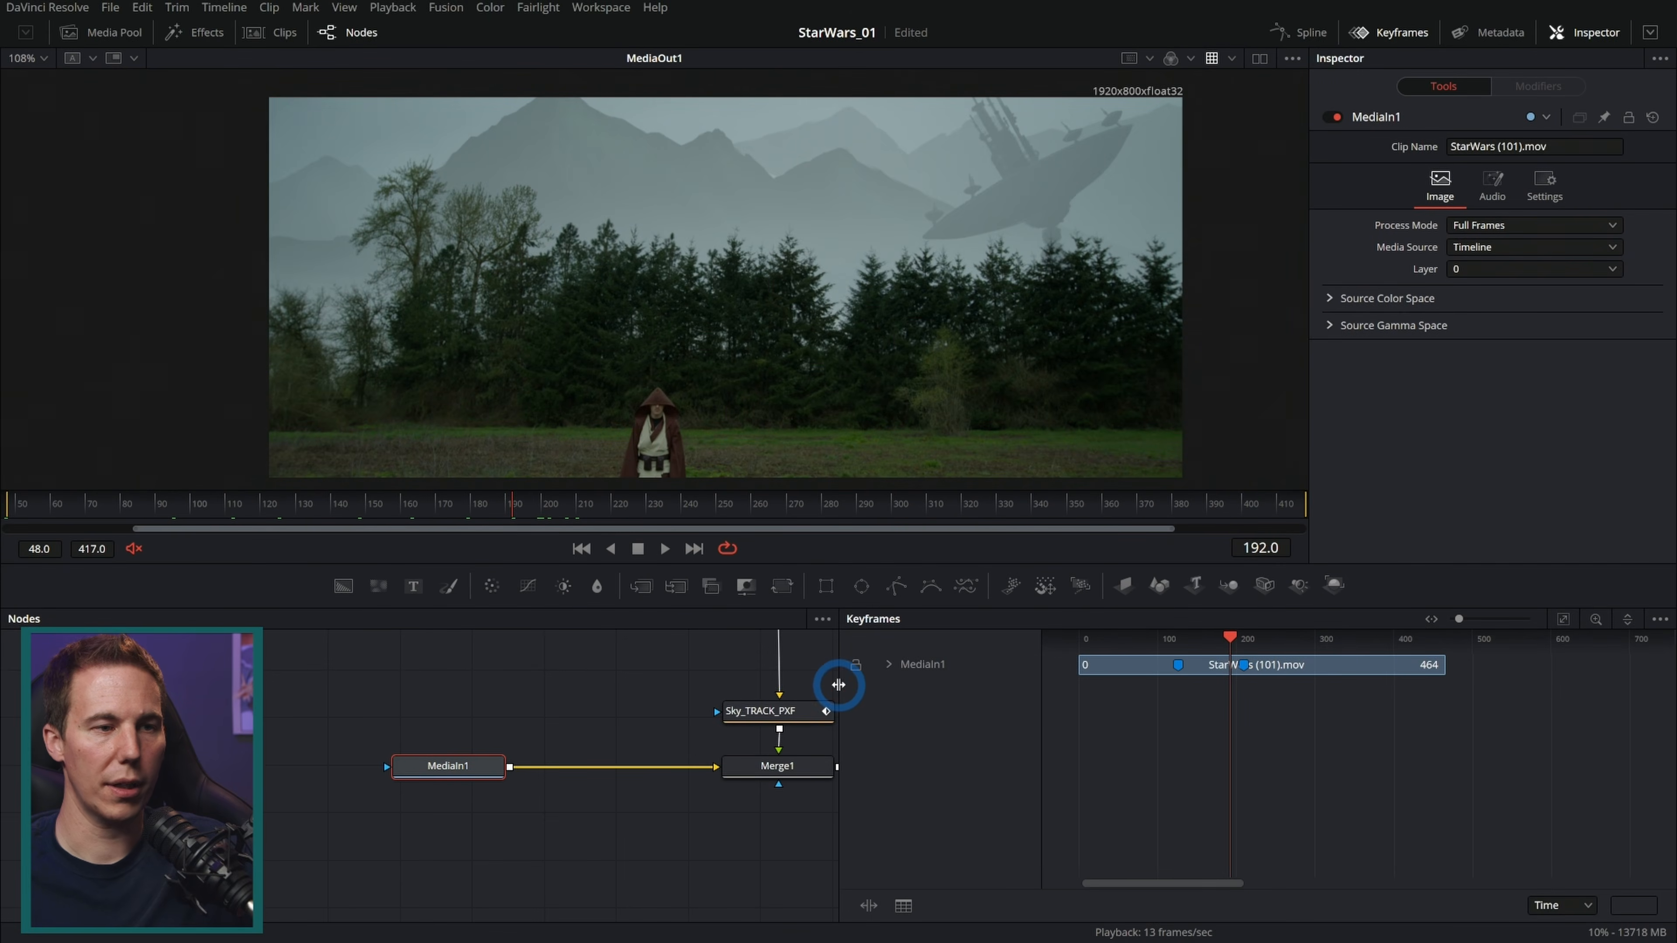
Step: Go to frame 126 in the Keyframes timeline
{"action": "left_click_drag", "start_coordinate": [838, 684], "coordinate": [1069, 710]}
{"action": "scroll", "coordinate": [1452, 698], "scroll_direction": "up", "scroll_amount": 3}
{"action": "scroll", "coordinate": [1453, 700], "scroll_direction": "up", "scroll_amount": 2}
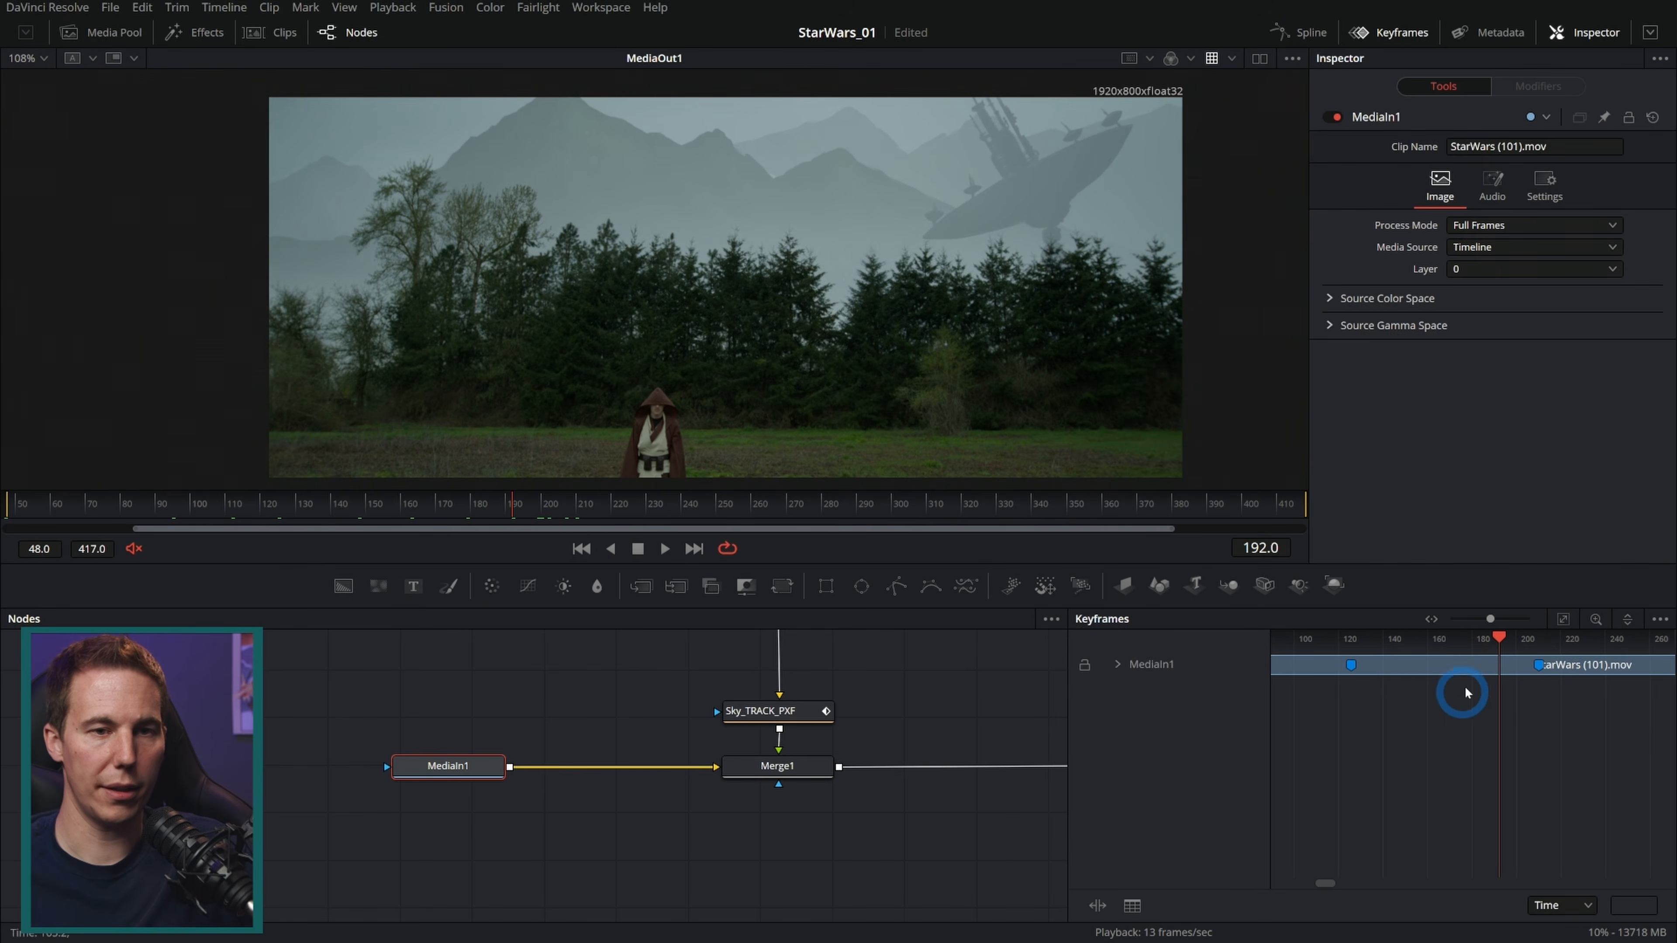
{"action": "left_click_drag", "start_coordinate": [1416, 650], "coordinate": [1352, 662]}
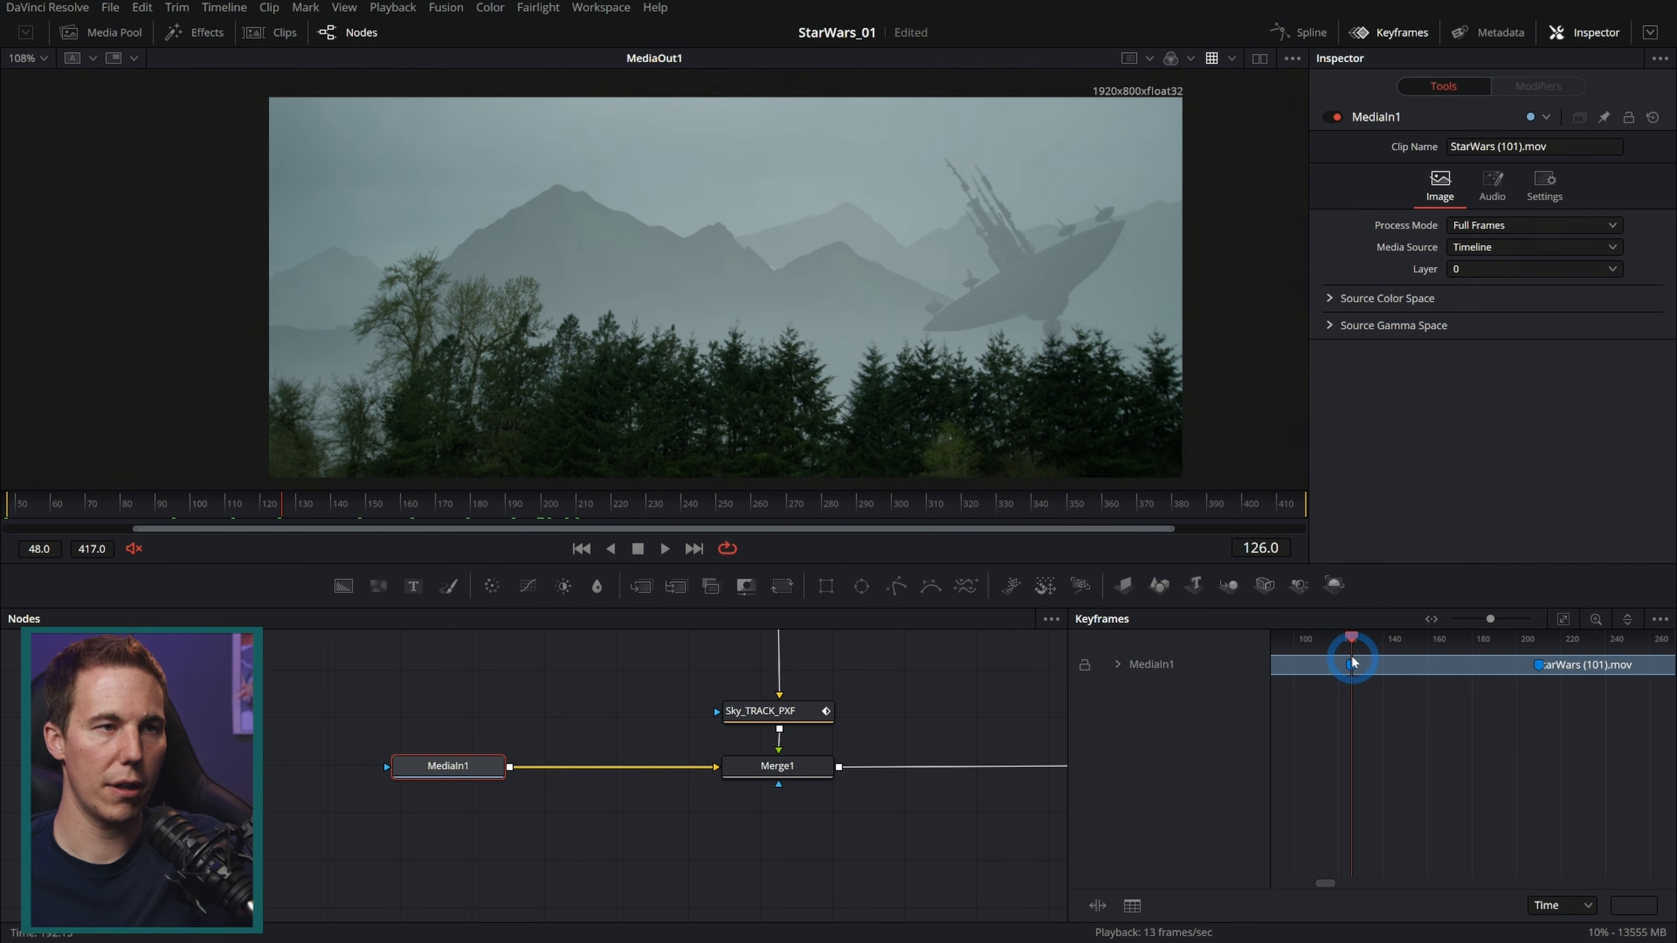
Step: Move the MediaOut1 node further right to make room in the node graph
{"action": "scroll", "coordinate": [1353, 664], "scroll_direction": "left", "scroll_amount": 1}
{"action": "left_click_drag", "start_coordinate": [969, 706], "coordinate": [542, 783]}
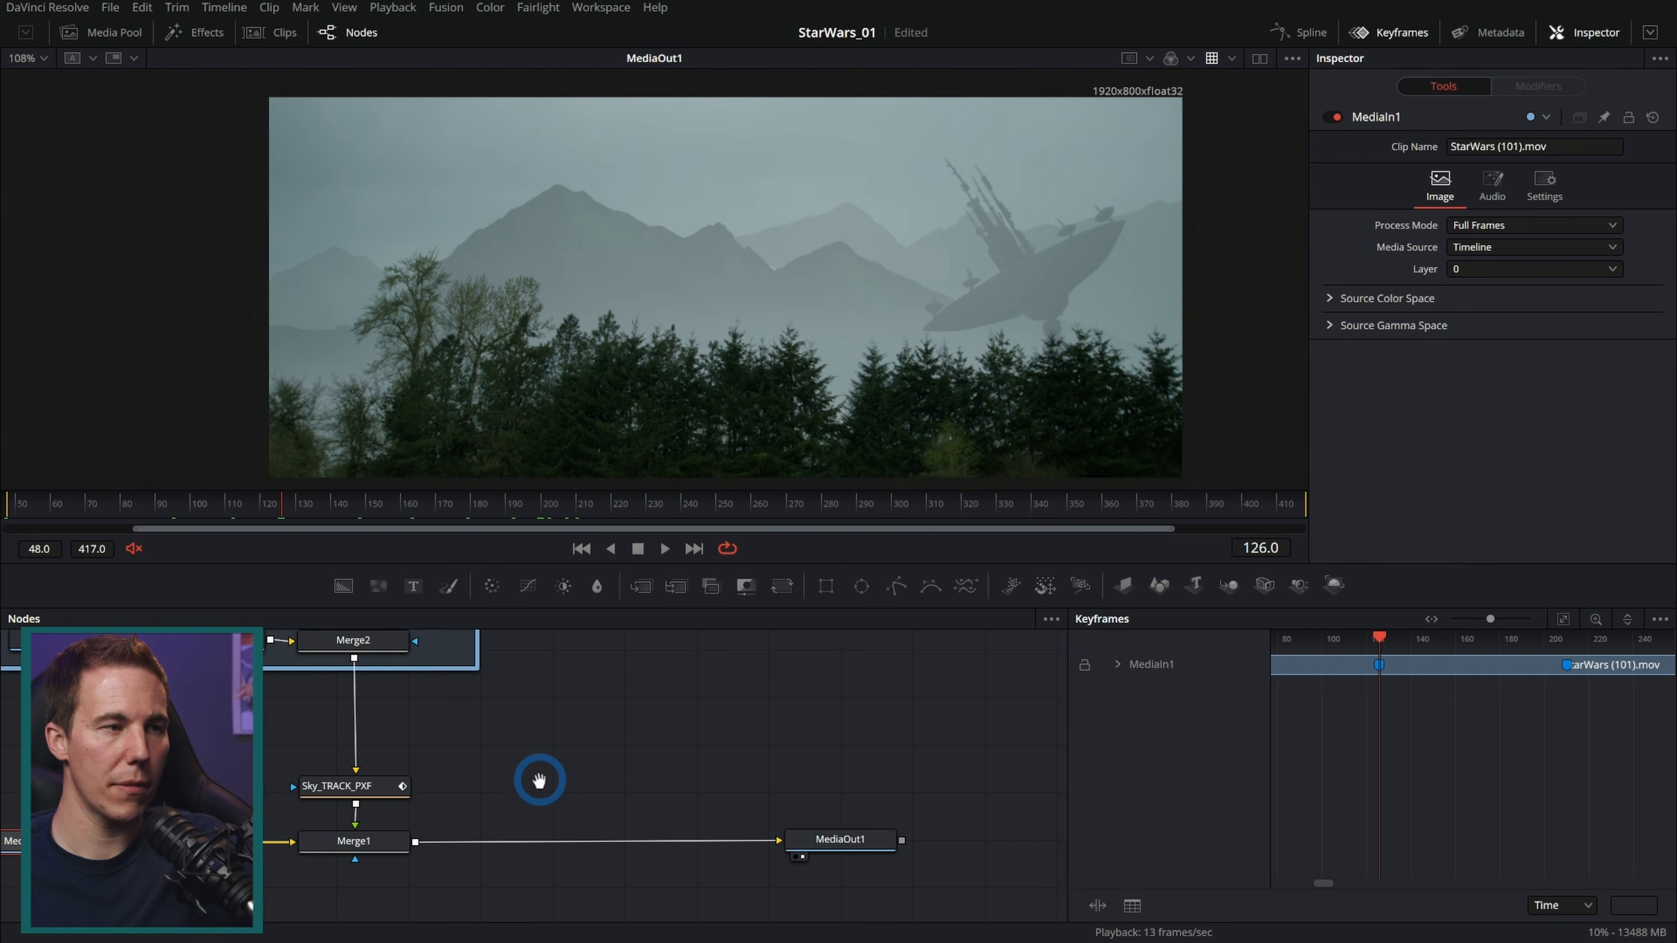
{"action": "left_click_drag", "start_coordinate": [770, 811], "coordinate": [606, 783]}
{"action": "left_click_drag", "start_coordinate": [670, 843], "coordinate": [898, 841]}
{"action": "left_click", "coordinate": [693, 760]}
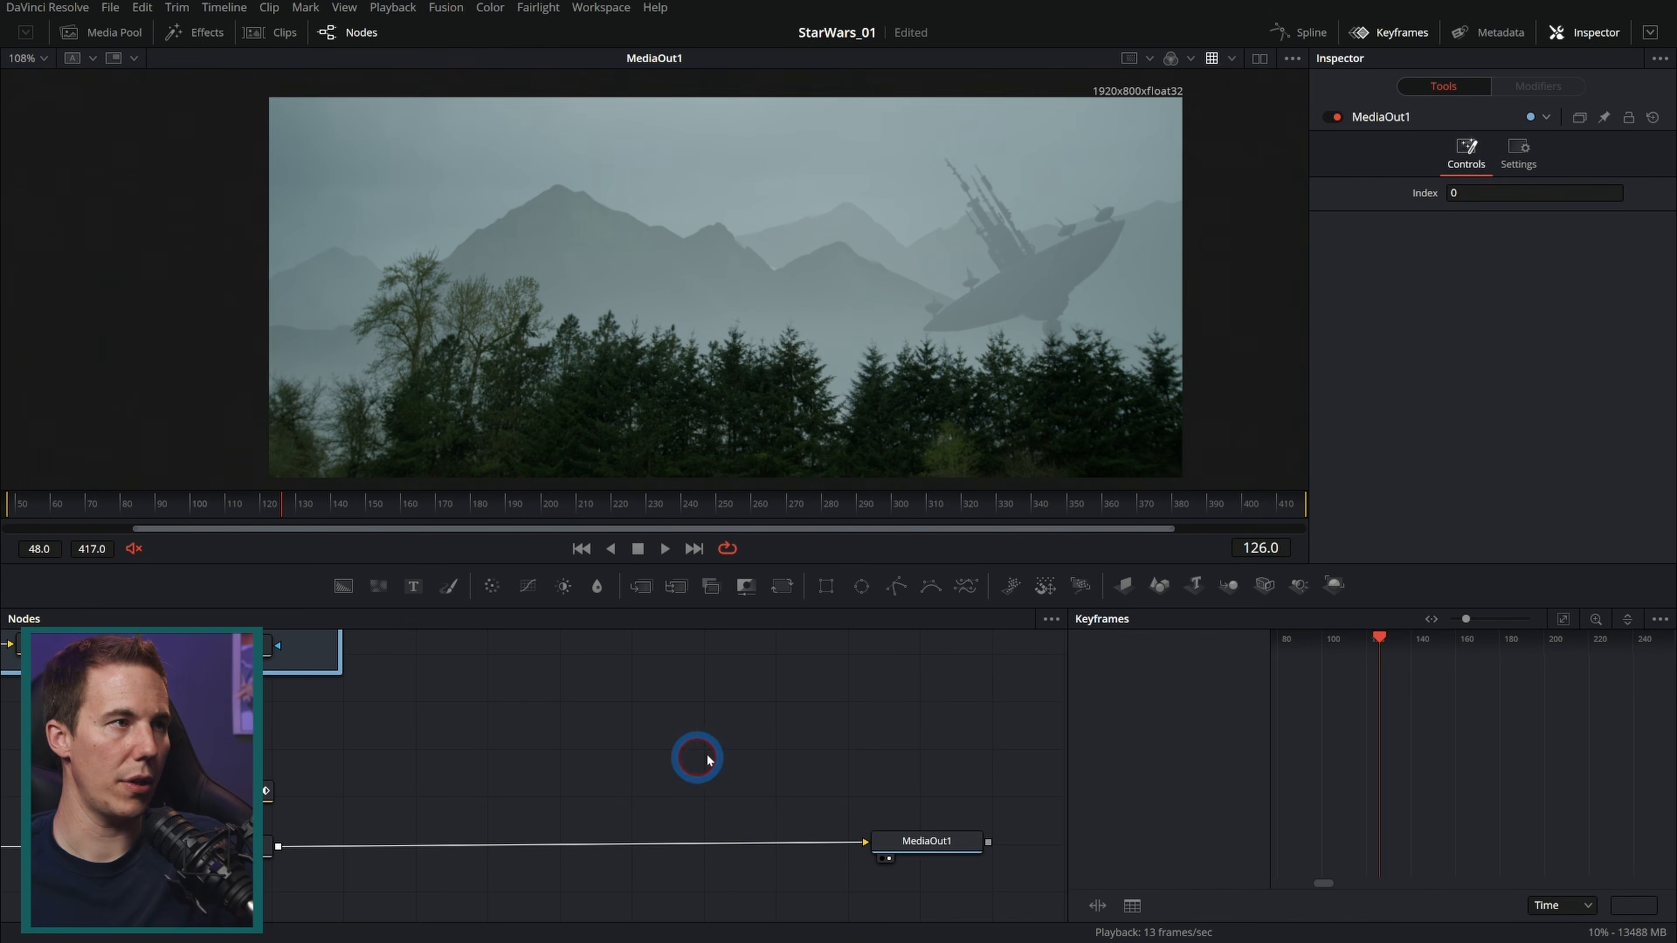
Step: Add TIE_Back.png from the TIE_Fighters bin to the node graph as a new MediaIn node
{"action": "left_click", "coordinate": [113, 33]}
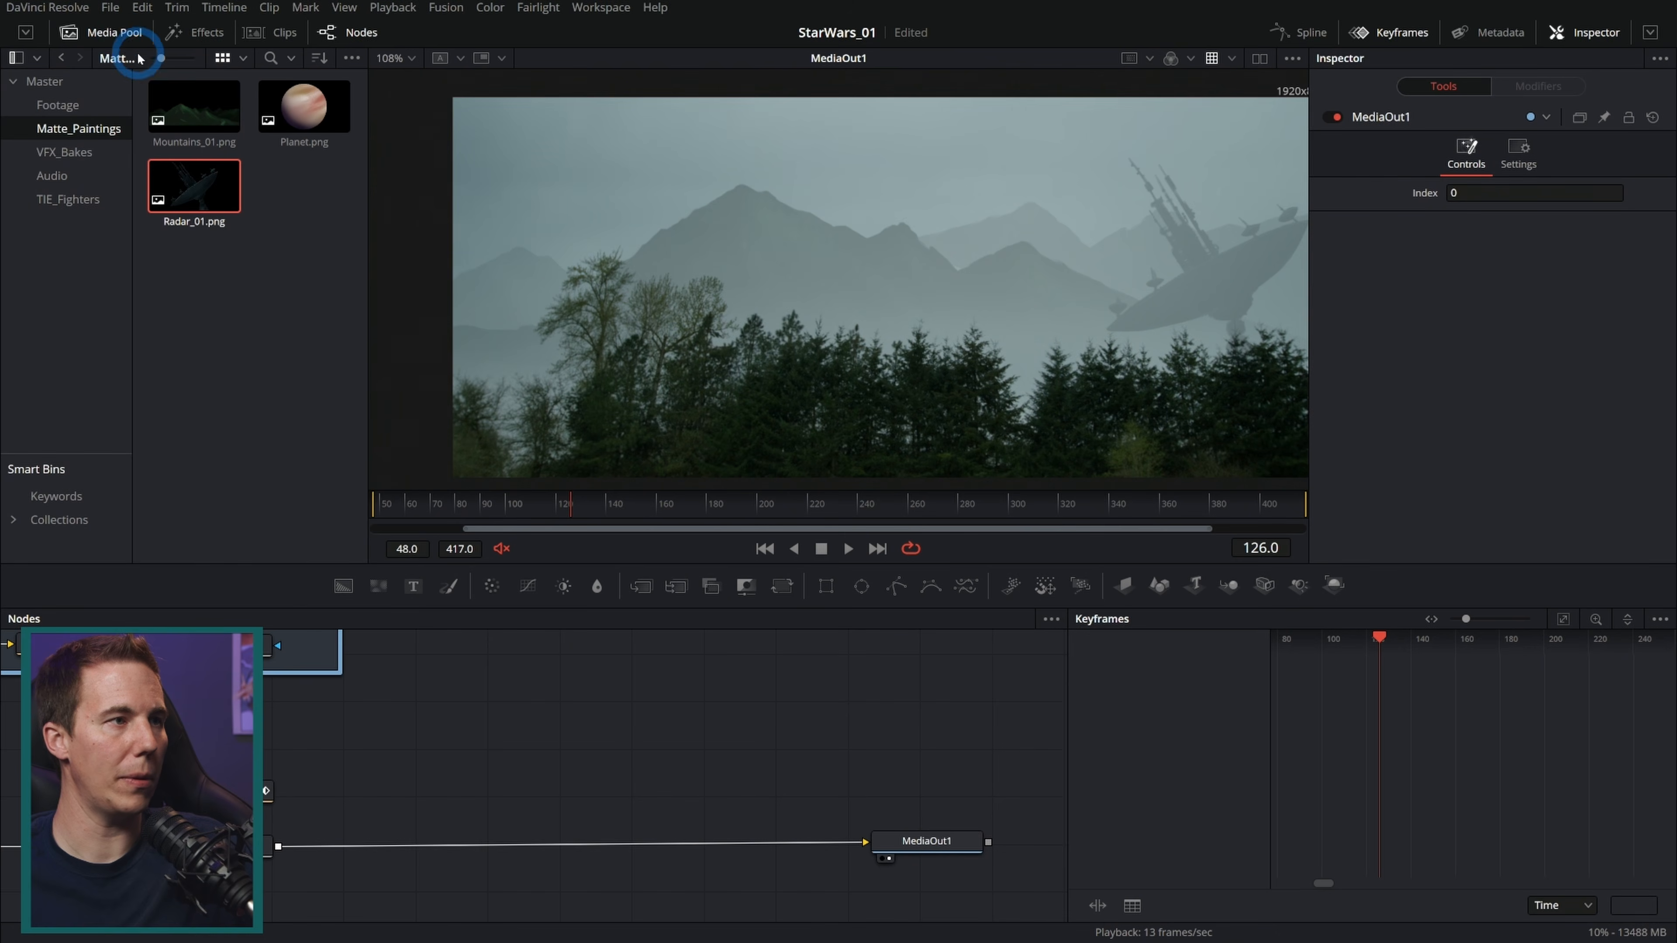
{"action": "left_click", "coordinate": [68, 199]}
{"action": "left_click", "coordinate": [184, 118]}
{"action": "left_click_drag", "start_coordinate": [381, 218], "coordinate": [509, 693]}
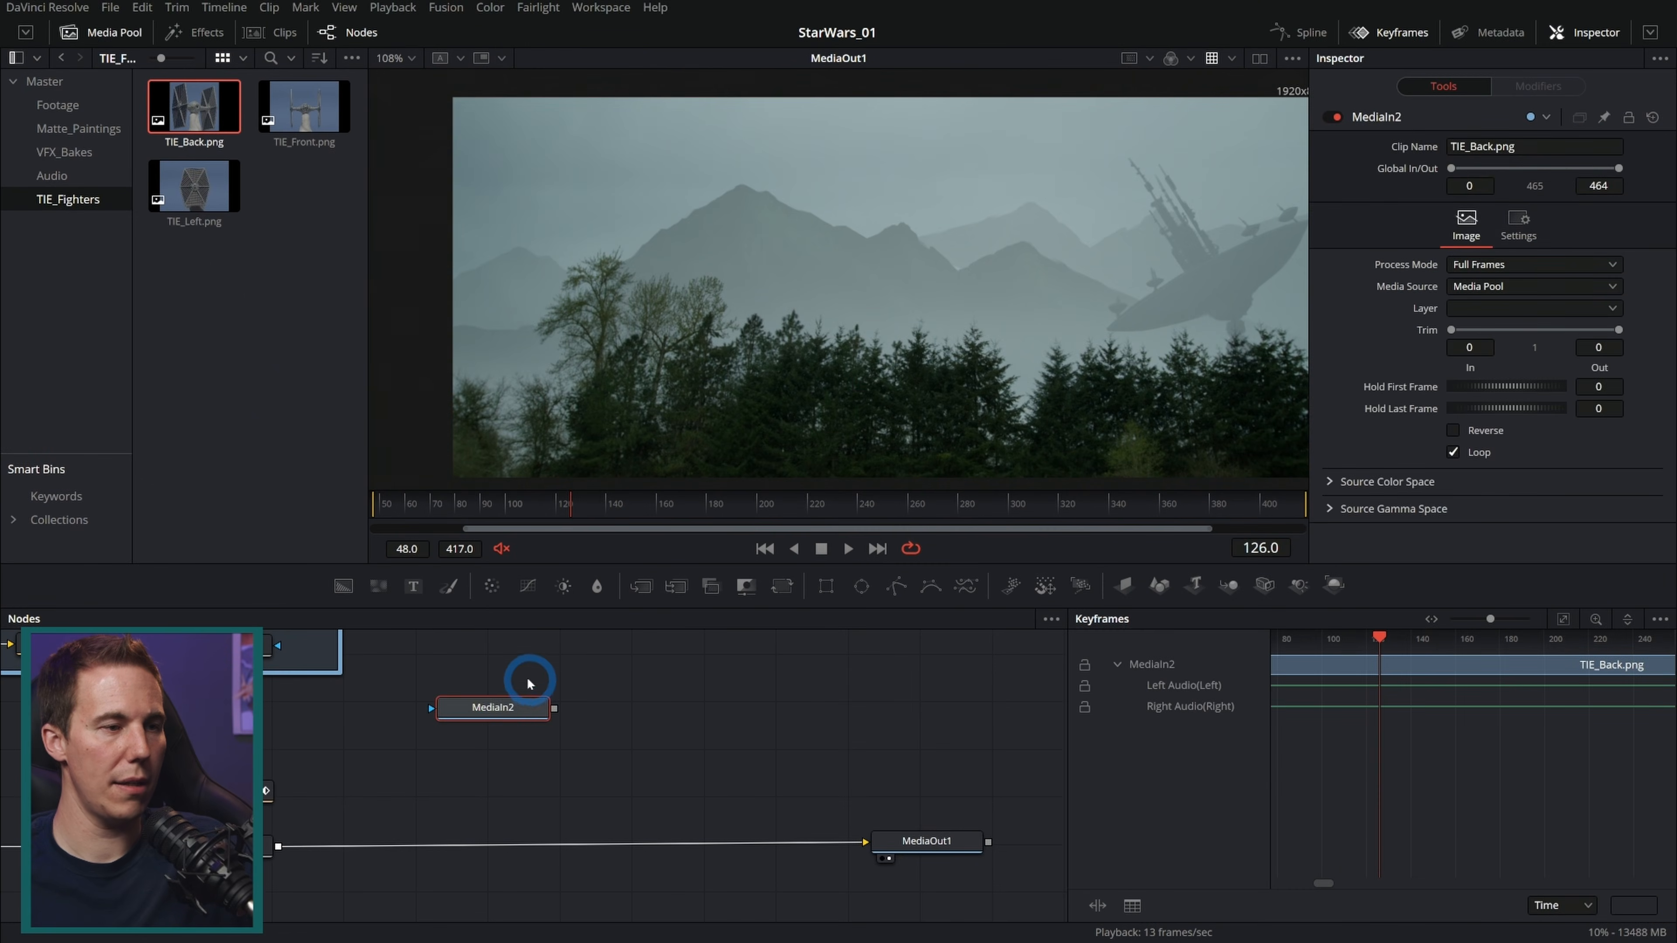
Step: Show the TIE_Back image in the left viewer and zoom in on it
{"action": "left_click", "coordinate": [106, 32]}
{"action": "left_click", "coordinate": [1259, 58]}
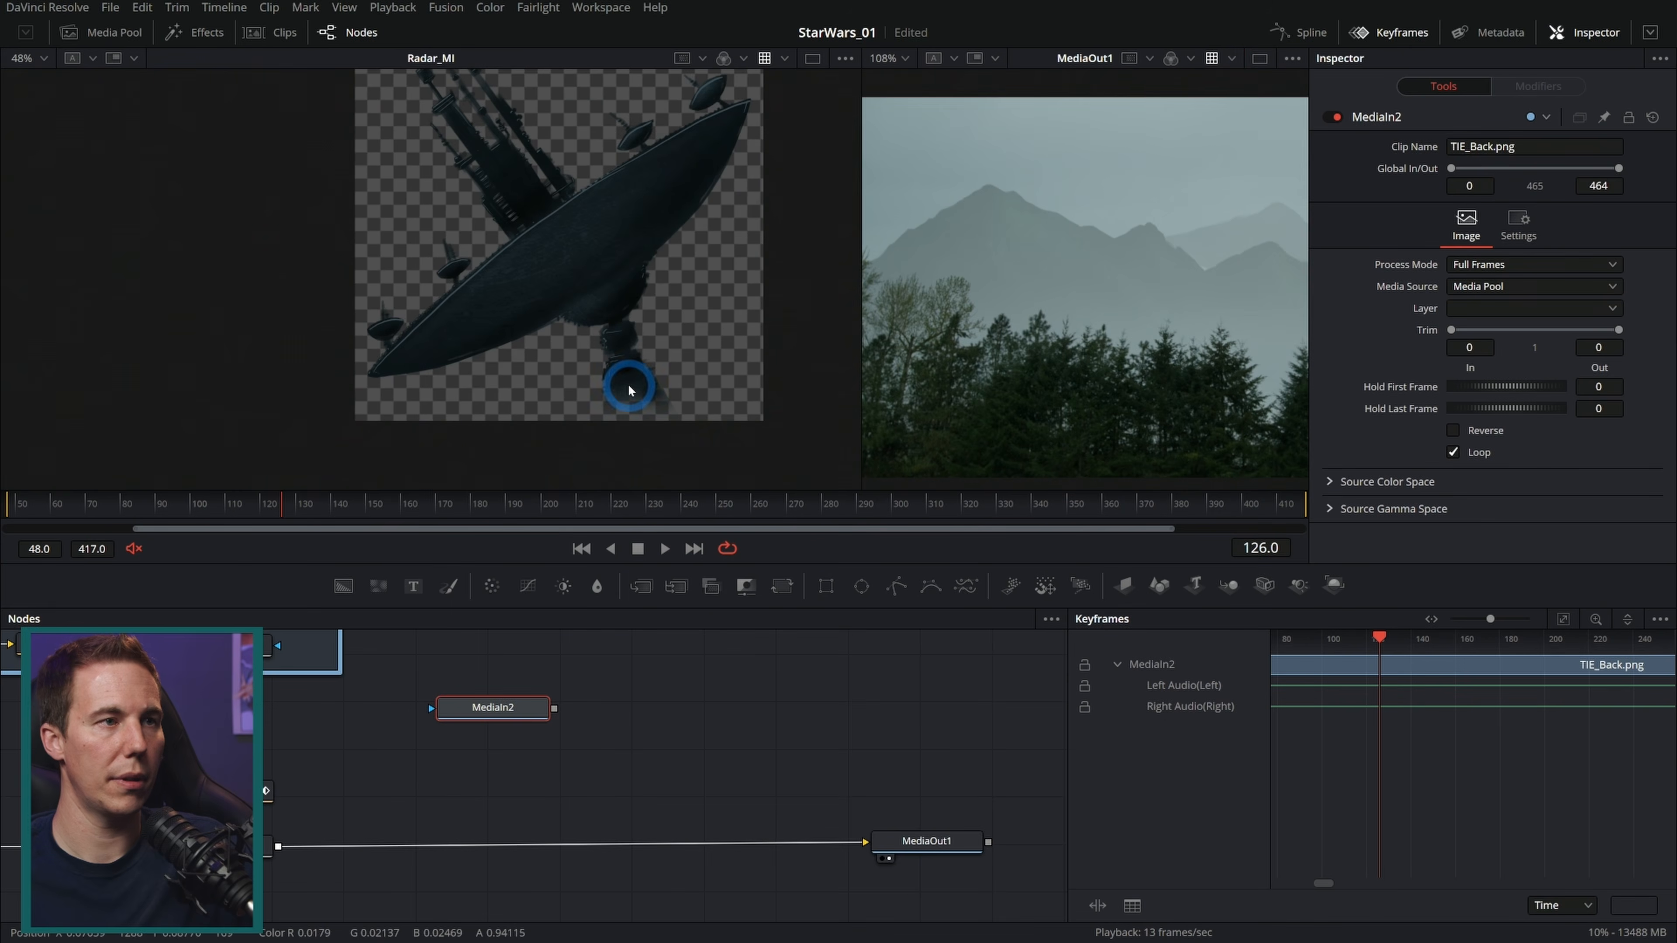
{"action": "key", "text": "1"}
{"action": "left_click_drag", "start_coordinate": [662, 285], "coordinate": [653, 336]}
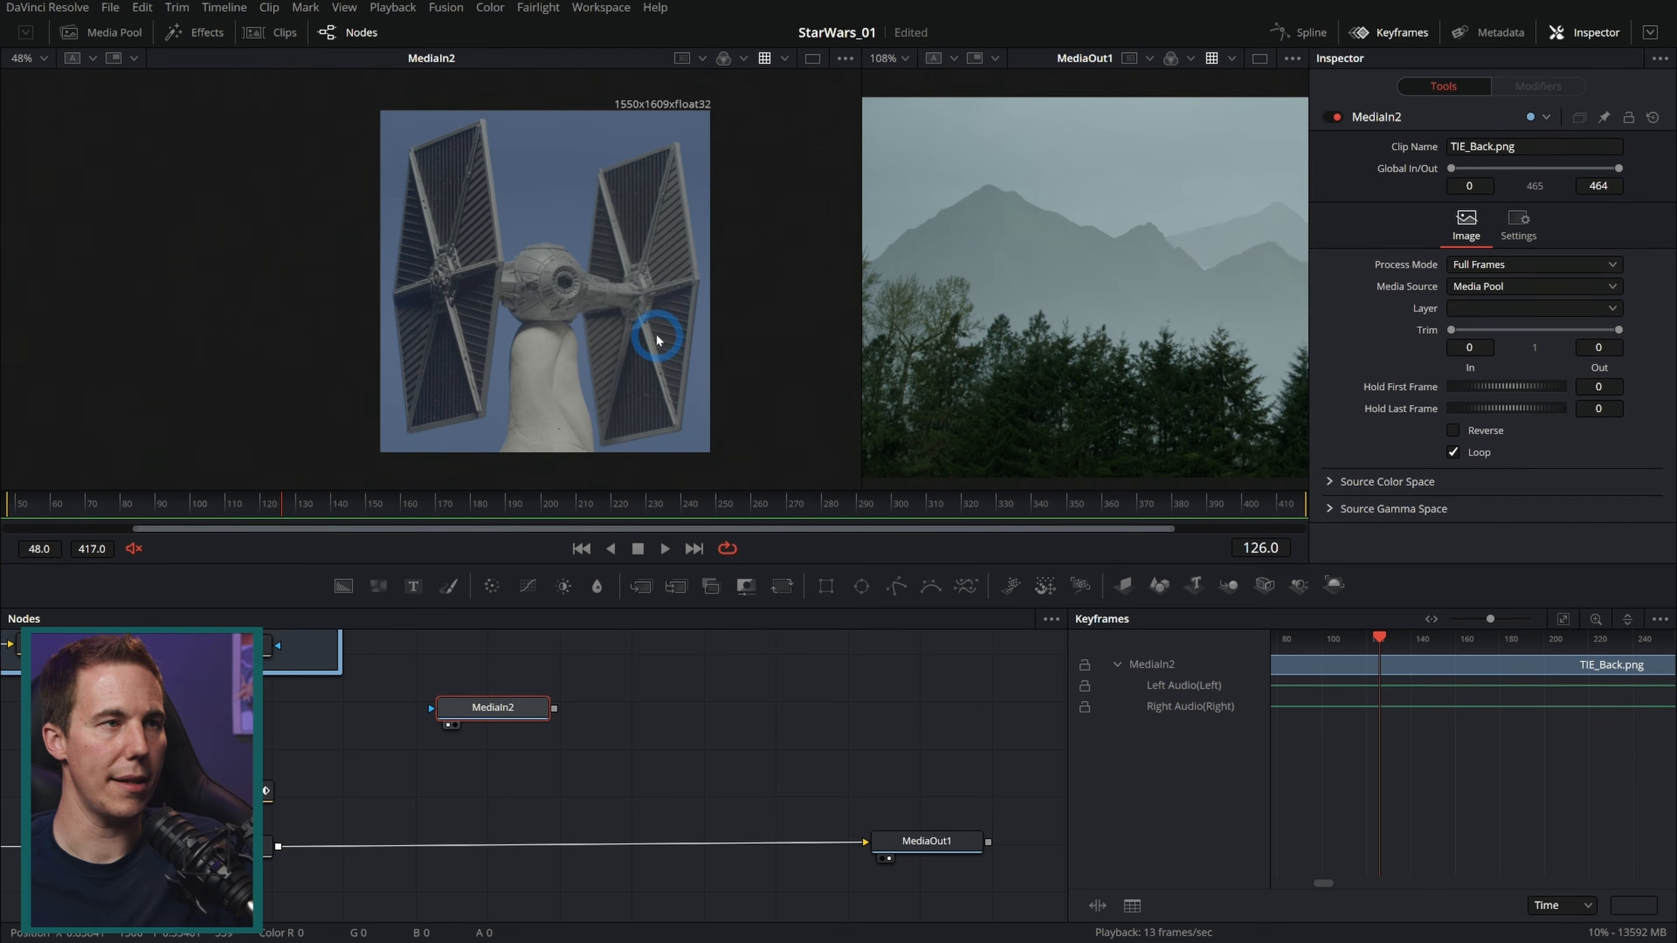
{"action": "scroll", "coordinate": [650, 331], "scroll_direction": "up", "scroll_amount": 2}
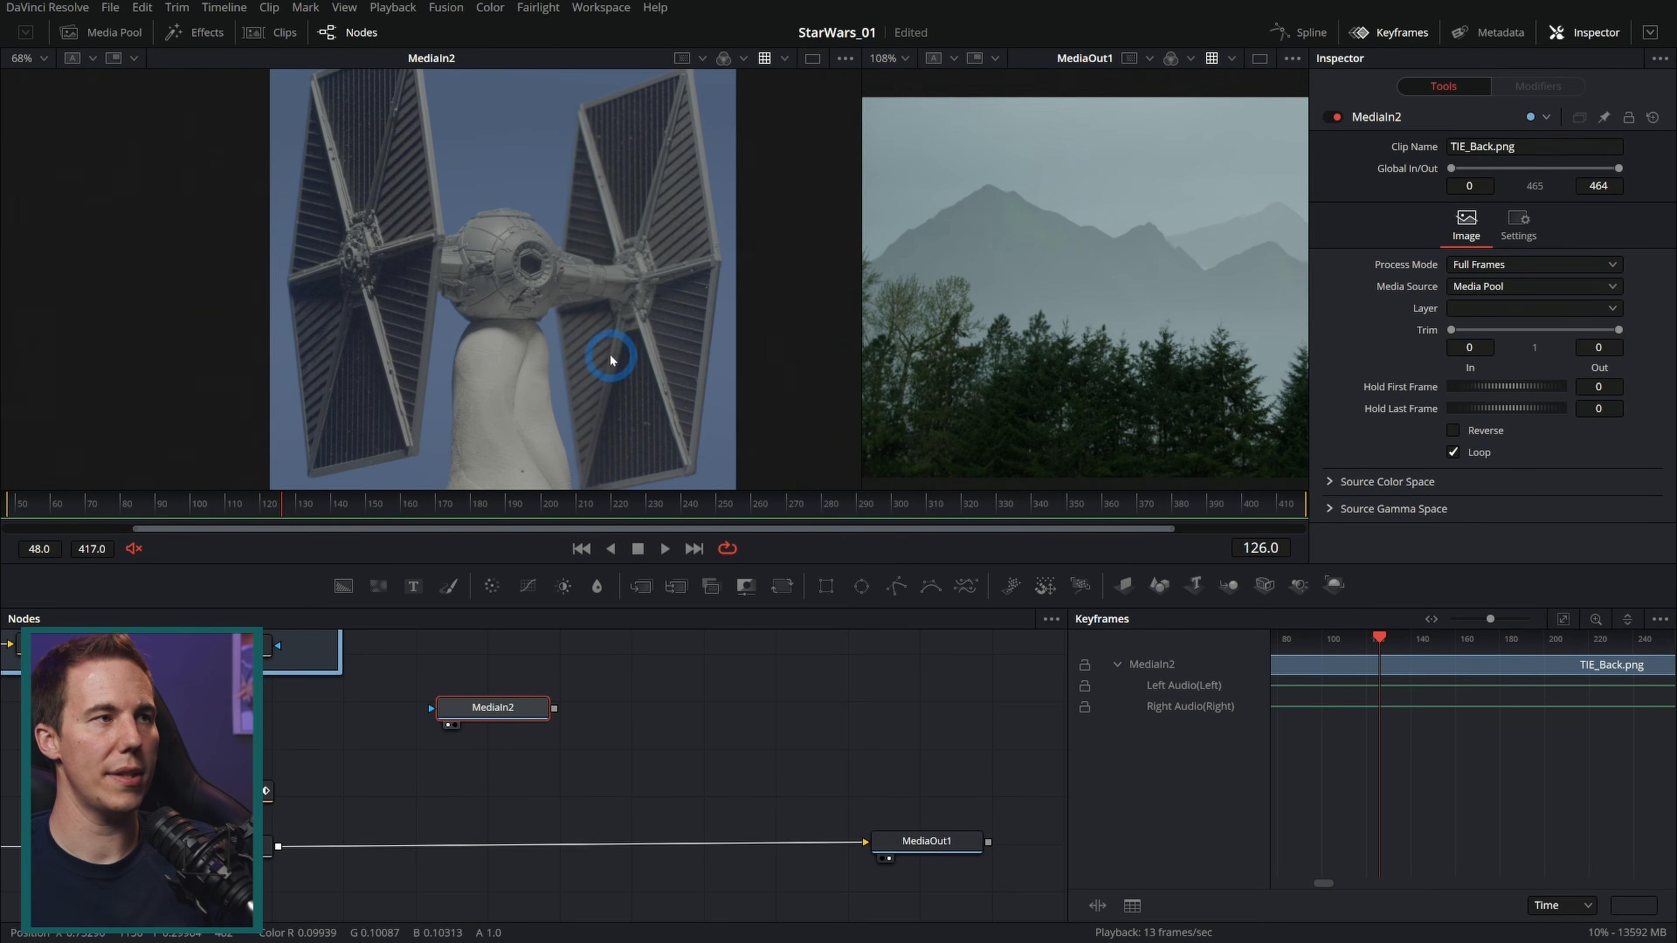
Step: Set the input color space of the TIE_Fighters clips to Blackmagic Design Film Gen 5
{"action": "left_click", "coordinate": [100, 31]}
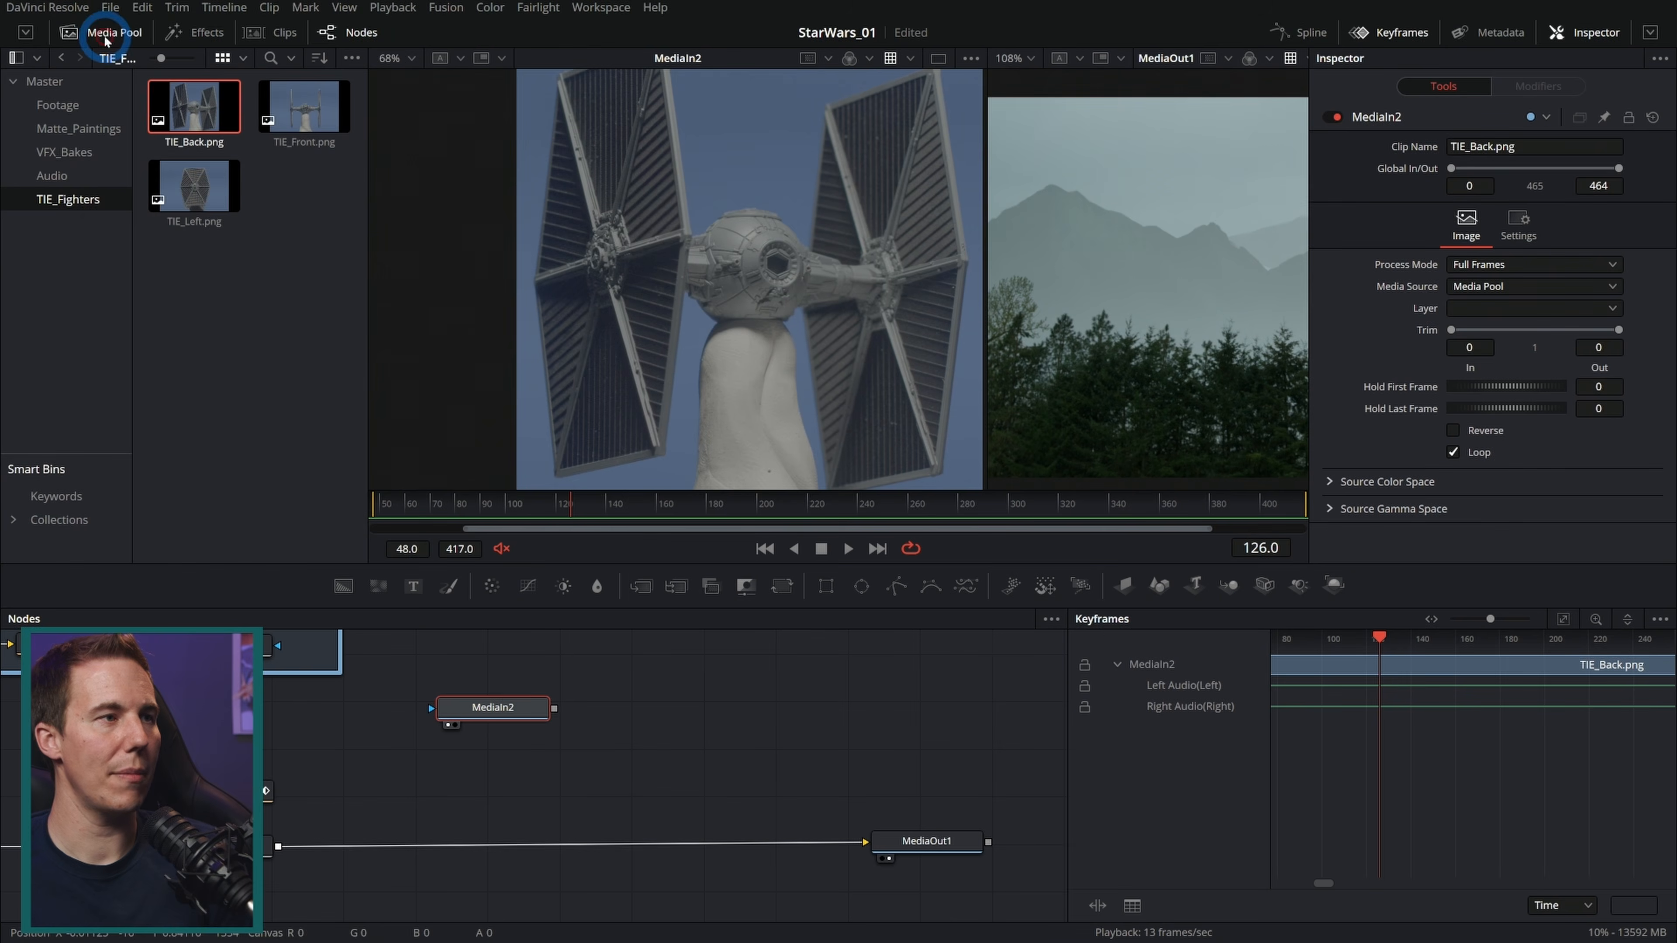
{"action": "left_click_drag", "start_coordinate": [321, 251], "coordinate": [202, 107]}
{"action": "right_click", "coordinate": [197, 100]}
{"action": "left_click", "coordinate": [405, 396]}
{"action": "left_click", "coordinate": [410, 374]}
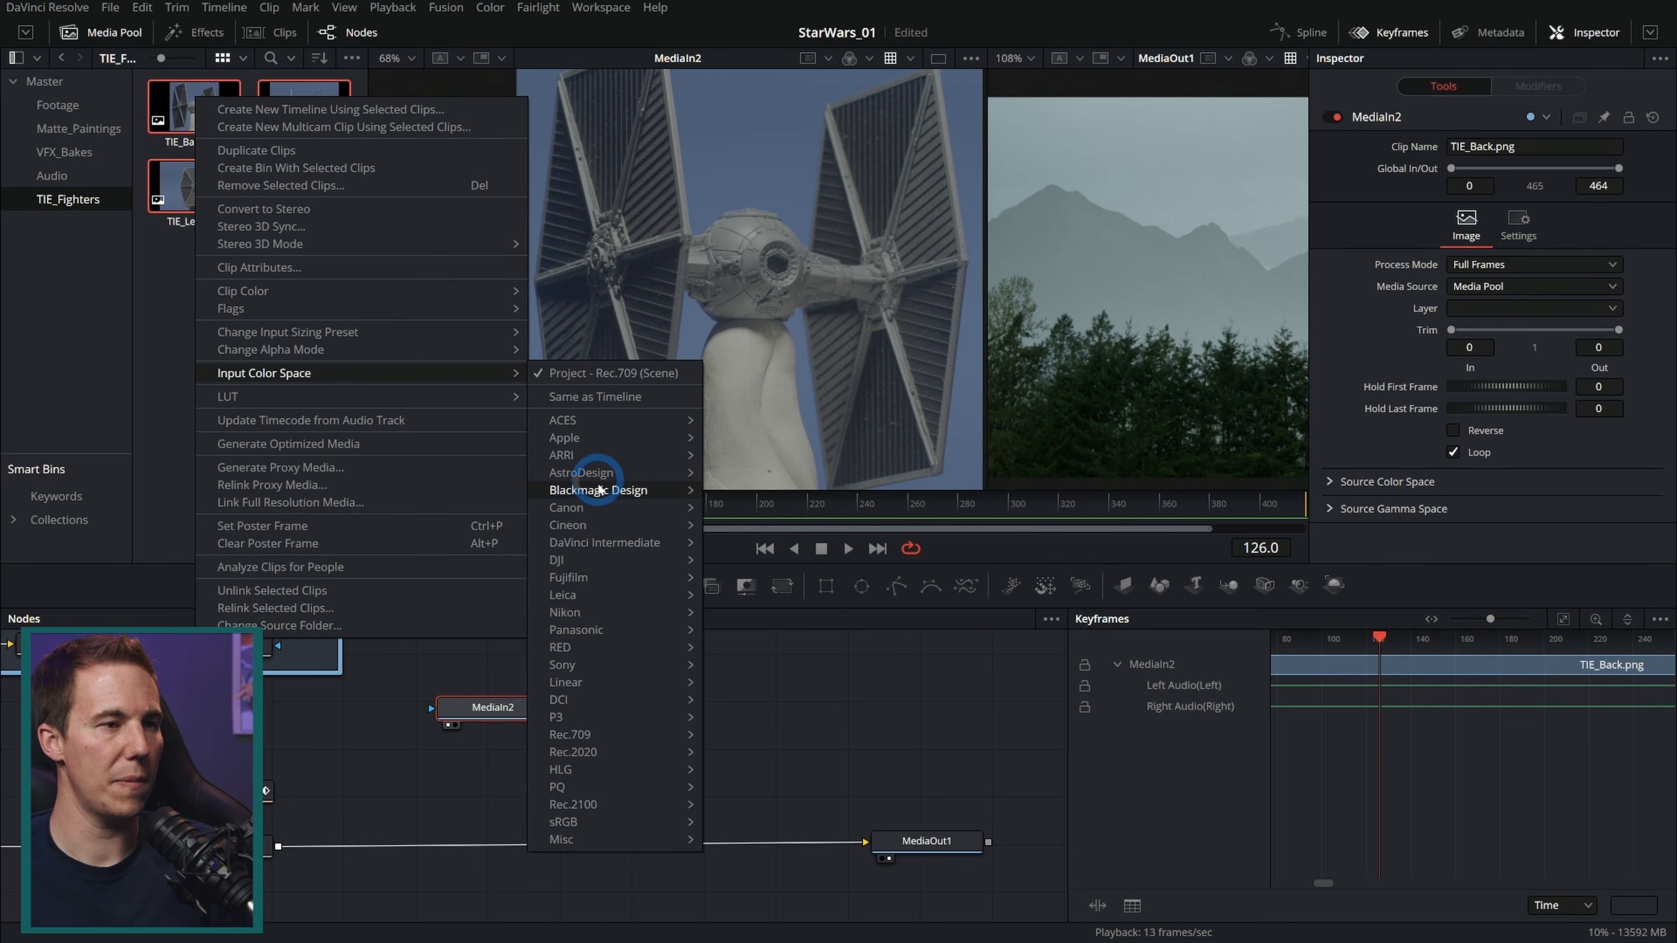
{"action": "left_click", "coordinate": [663, 500]}
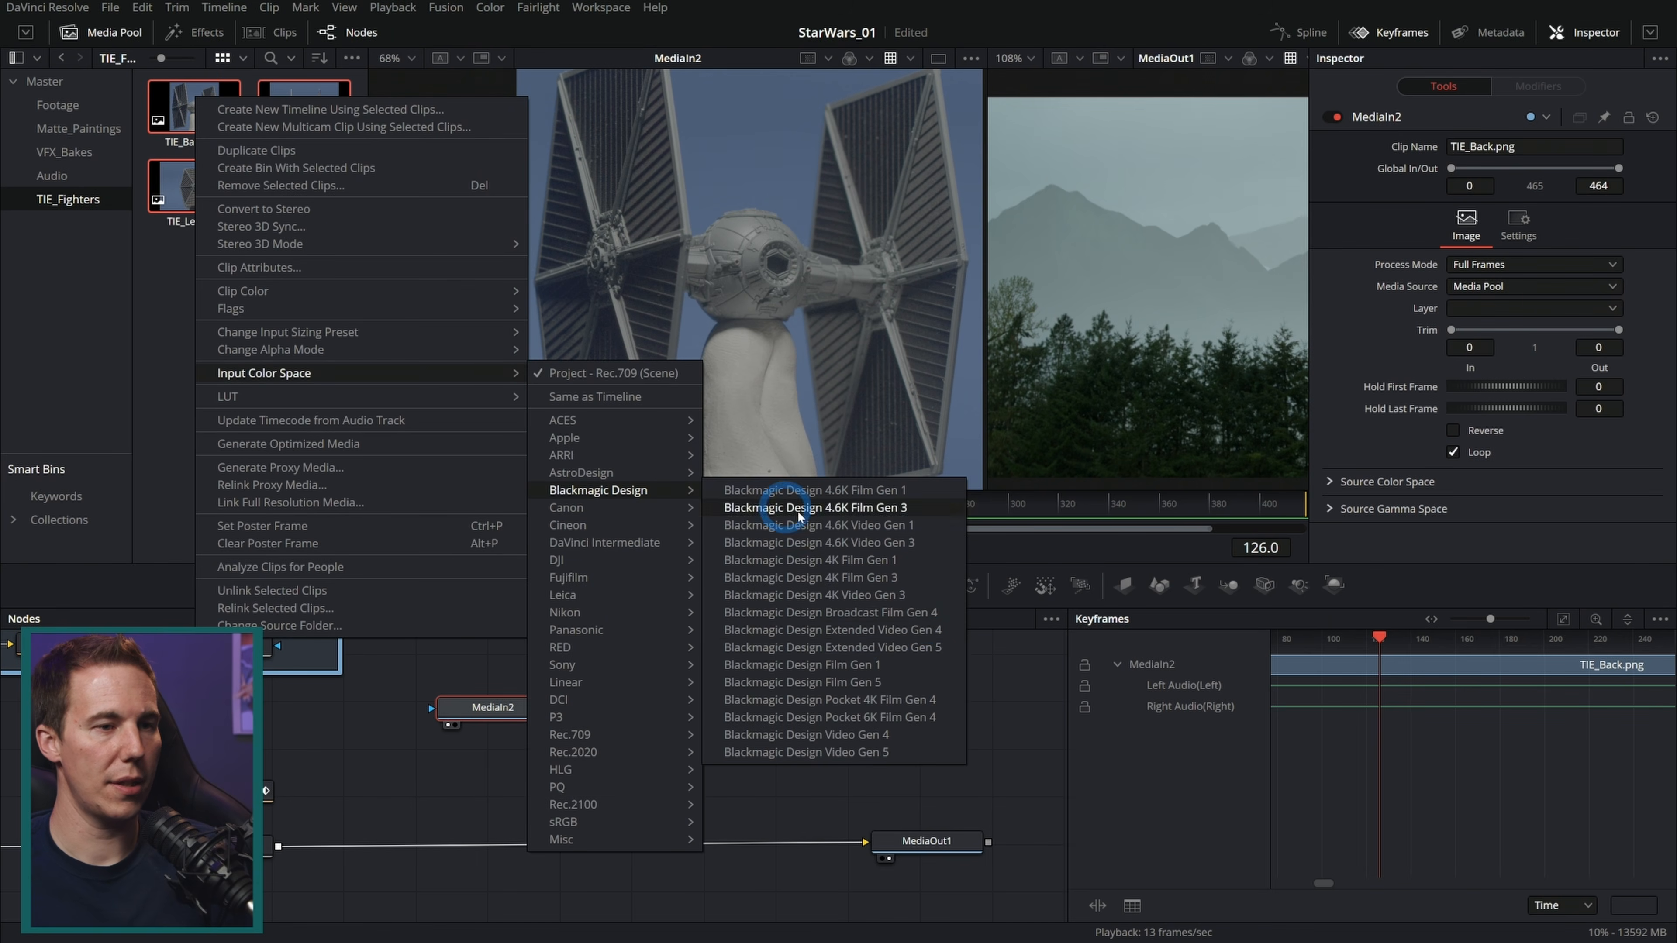
{"action": "left_click", "coordinate": [903, 683]}
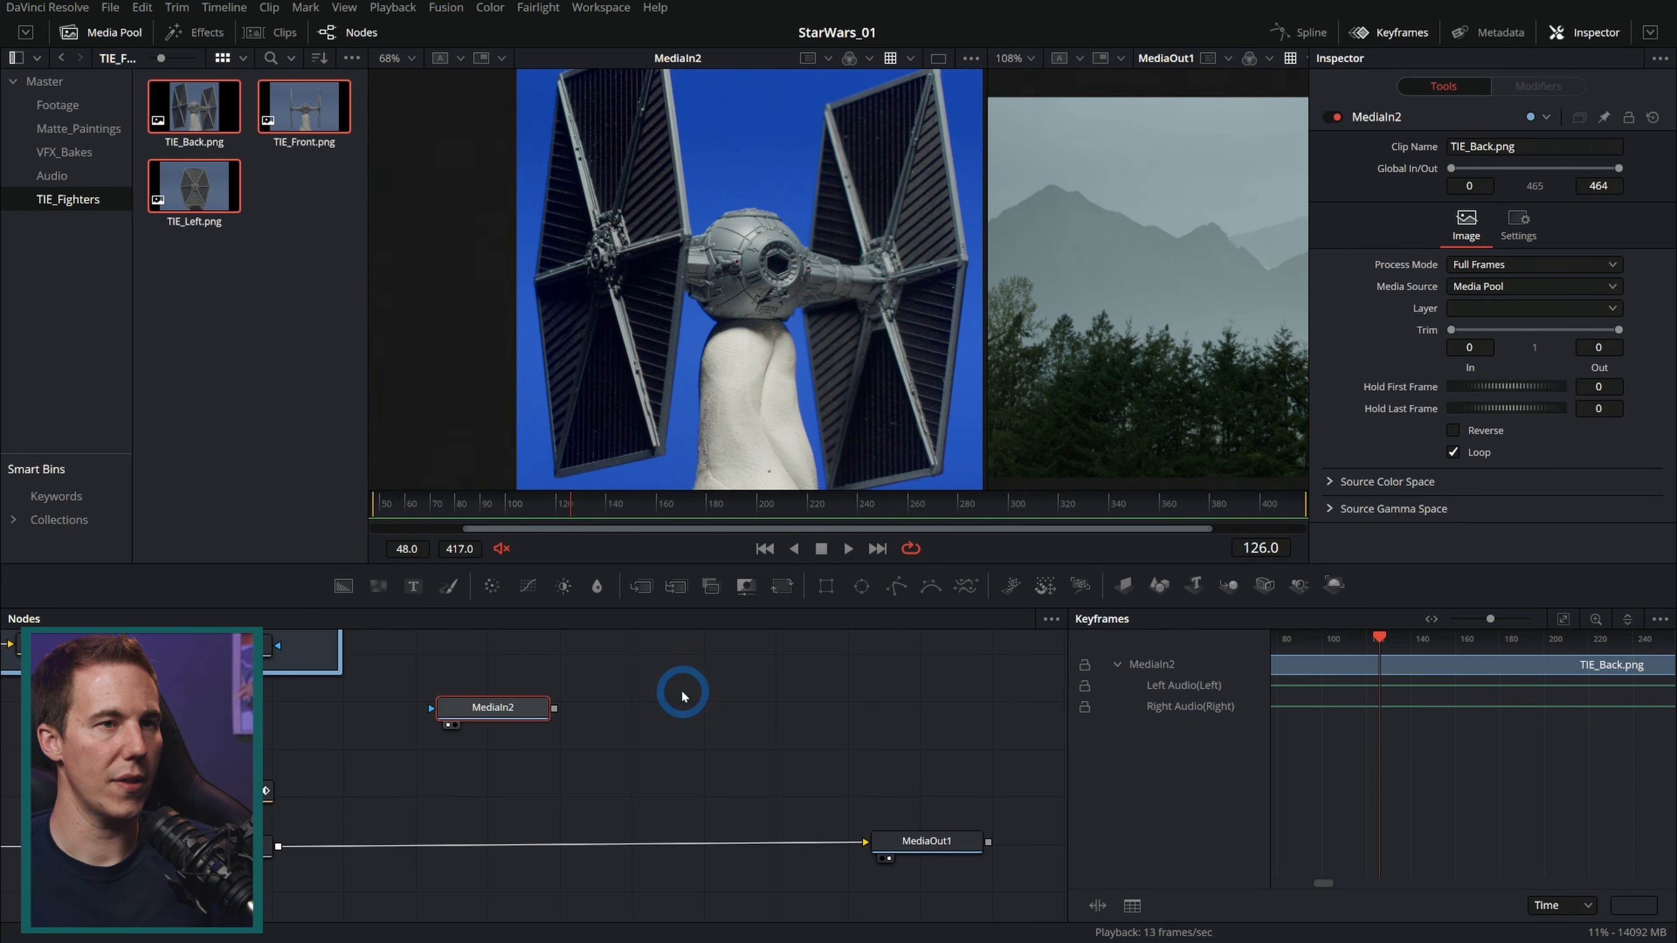
Step: Rename the MediaIn2 node to TIE_MI
{"action": "left_click", "coordinate": [102, 32]}
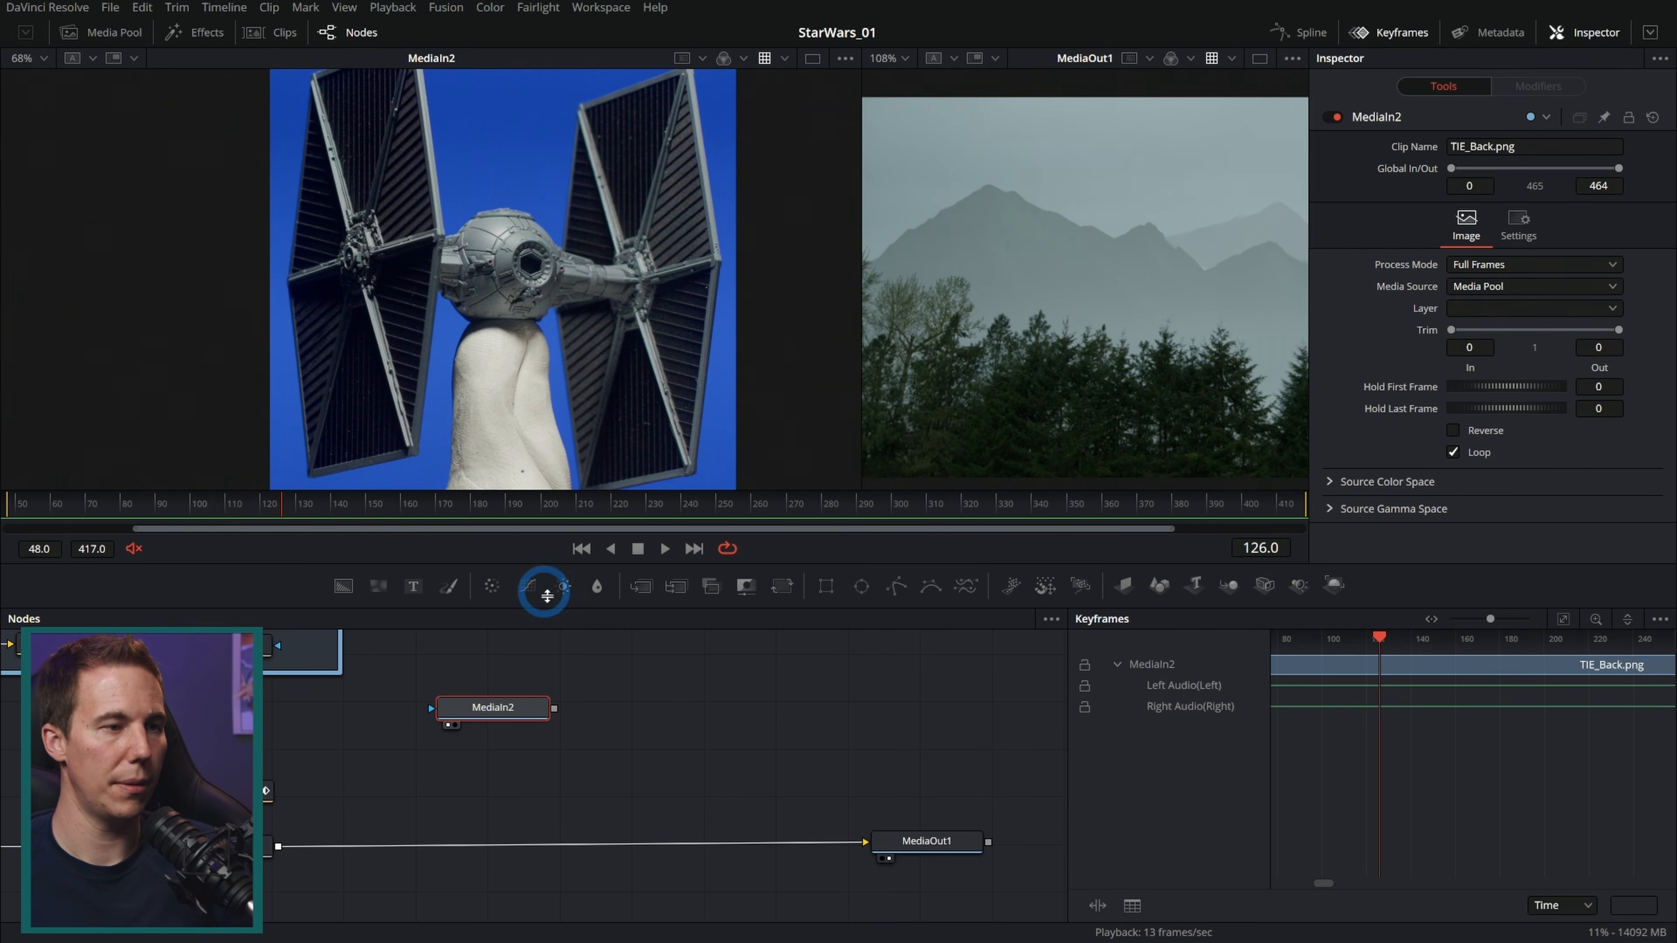
{"action": "double_click", "coordinate": [501, 710]}
{"action": "type", "text": "TIE"}
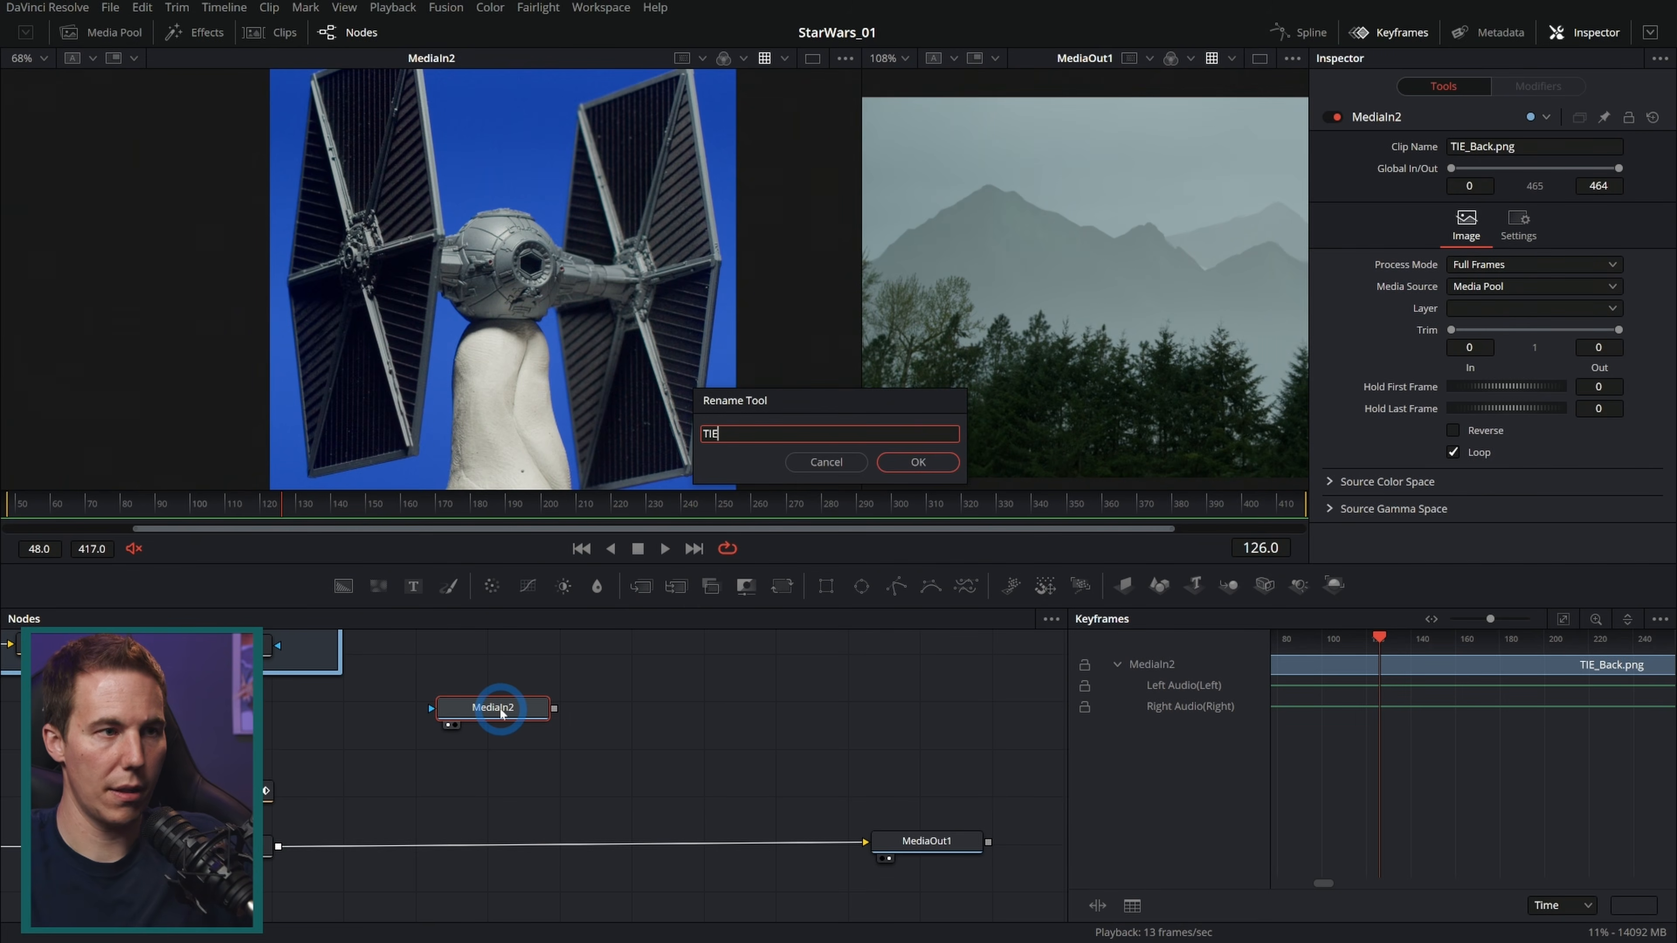
{"action": "type", "text": "_01"}
{"action": "key", "text": "Return"}
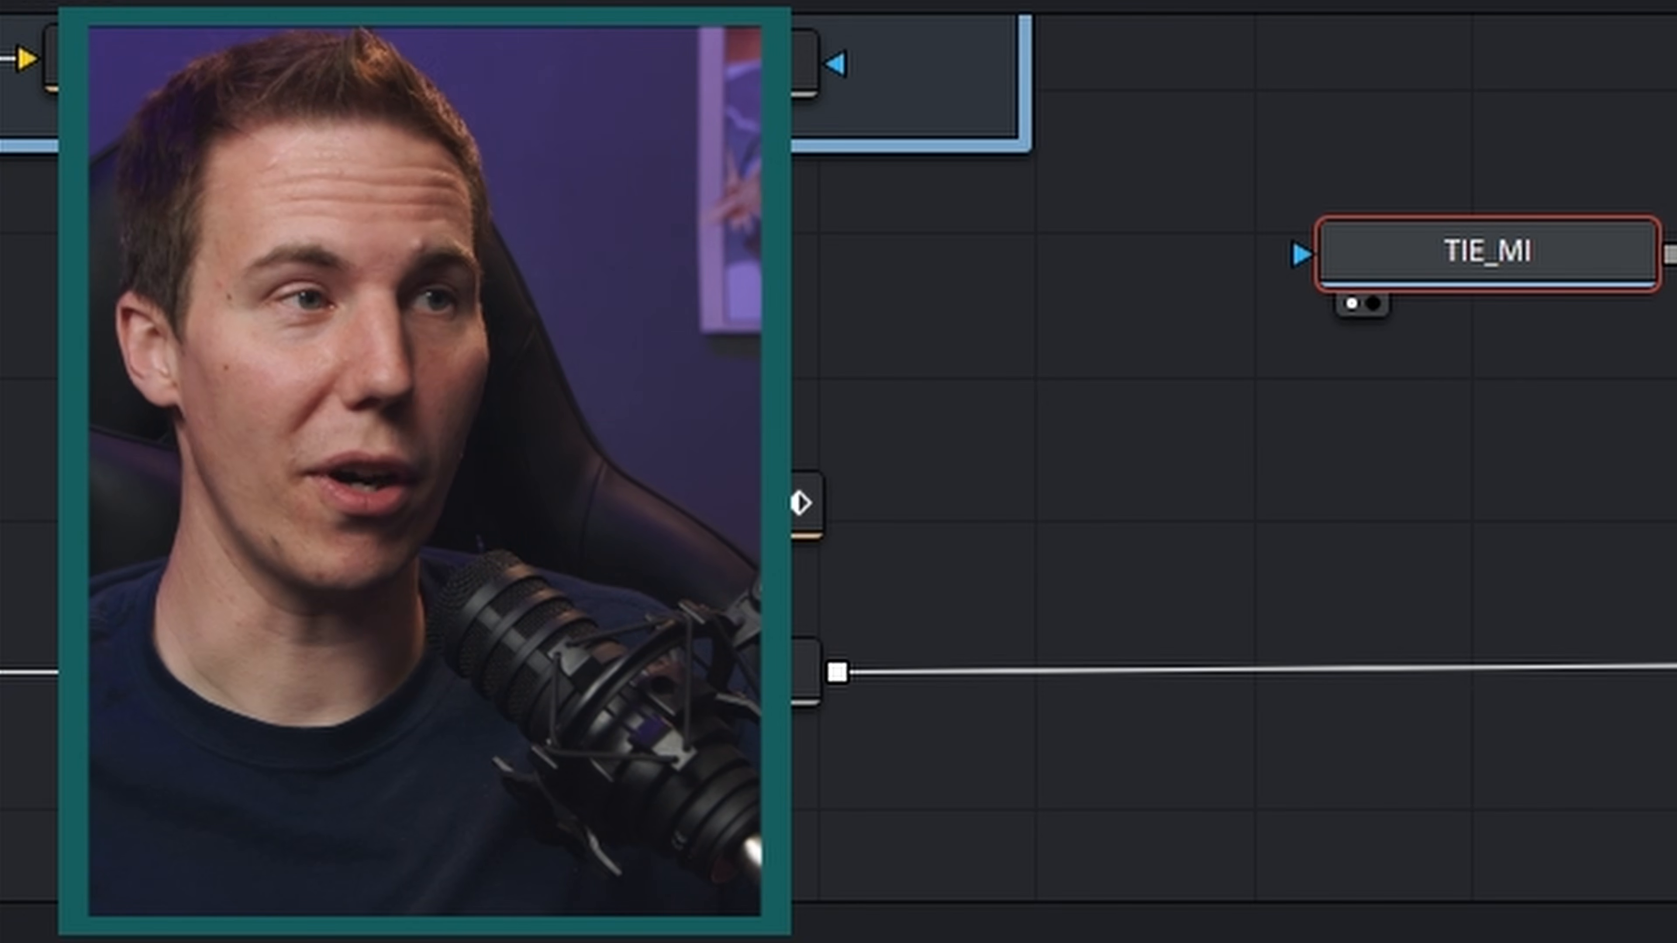
Step: Add a MultiPoly mask node connected to the TIE_MI node
{"action": "left_click_drag", "start_coordinate": [688, 563], "coordinate": [690, 626]}
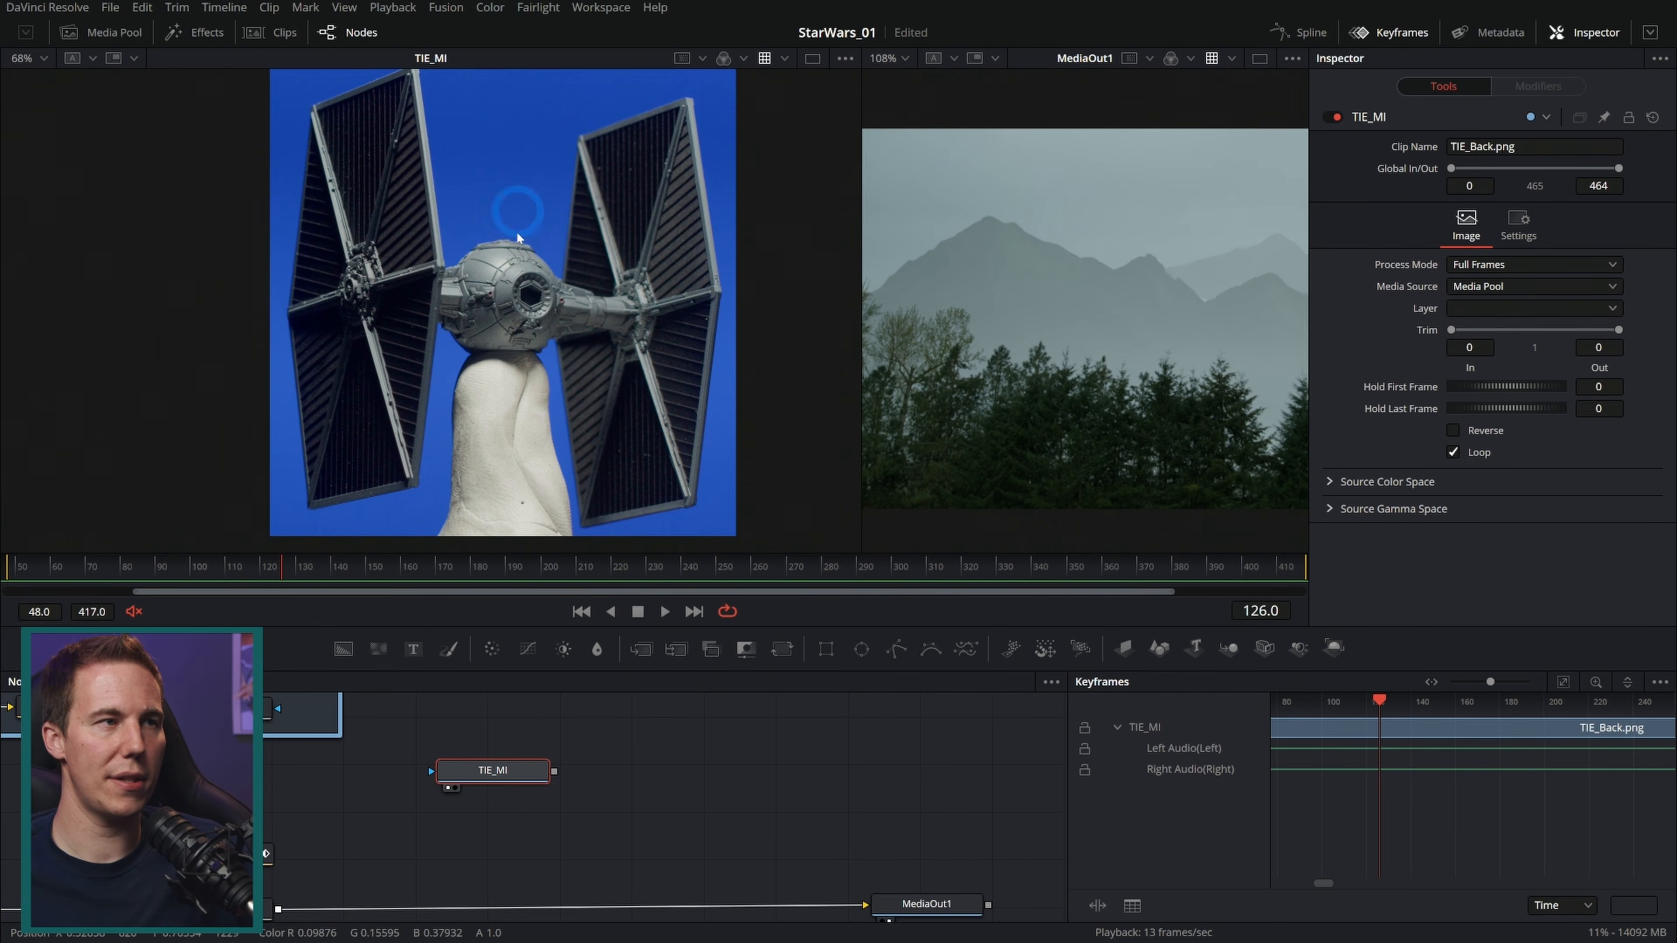
{"action": "left_click_drag", "start_coordinate": [671, 753], "coordinate": [696, 792]}
{"action": "mouse_move", "coordinate": [965, 648]}
{"action": "left_mouse_down"}
{"action": "mouse_move", "coordinate": [919, 726]}
{"action": "mouse_move", "coordinate": [581, 748]}
{"action": "left_mouse_up"}
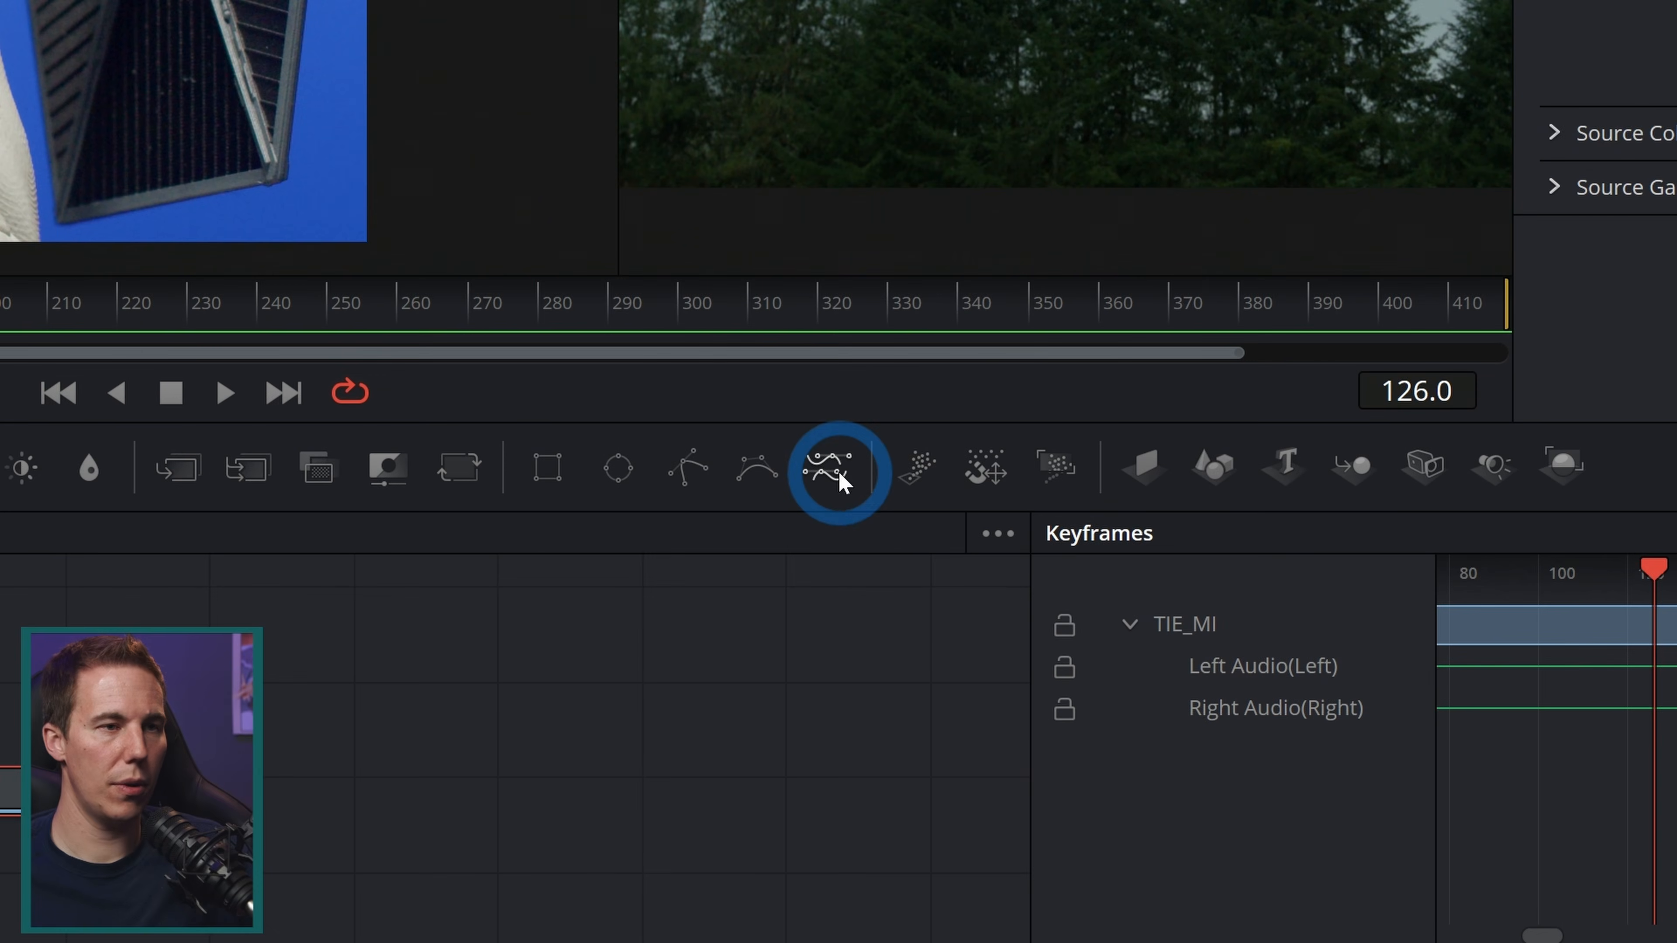
{"action": "left_click_drag", "start_coordinate": [800, 557], "coordinate": [731, 684]}
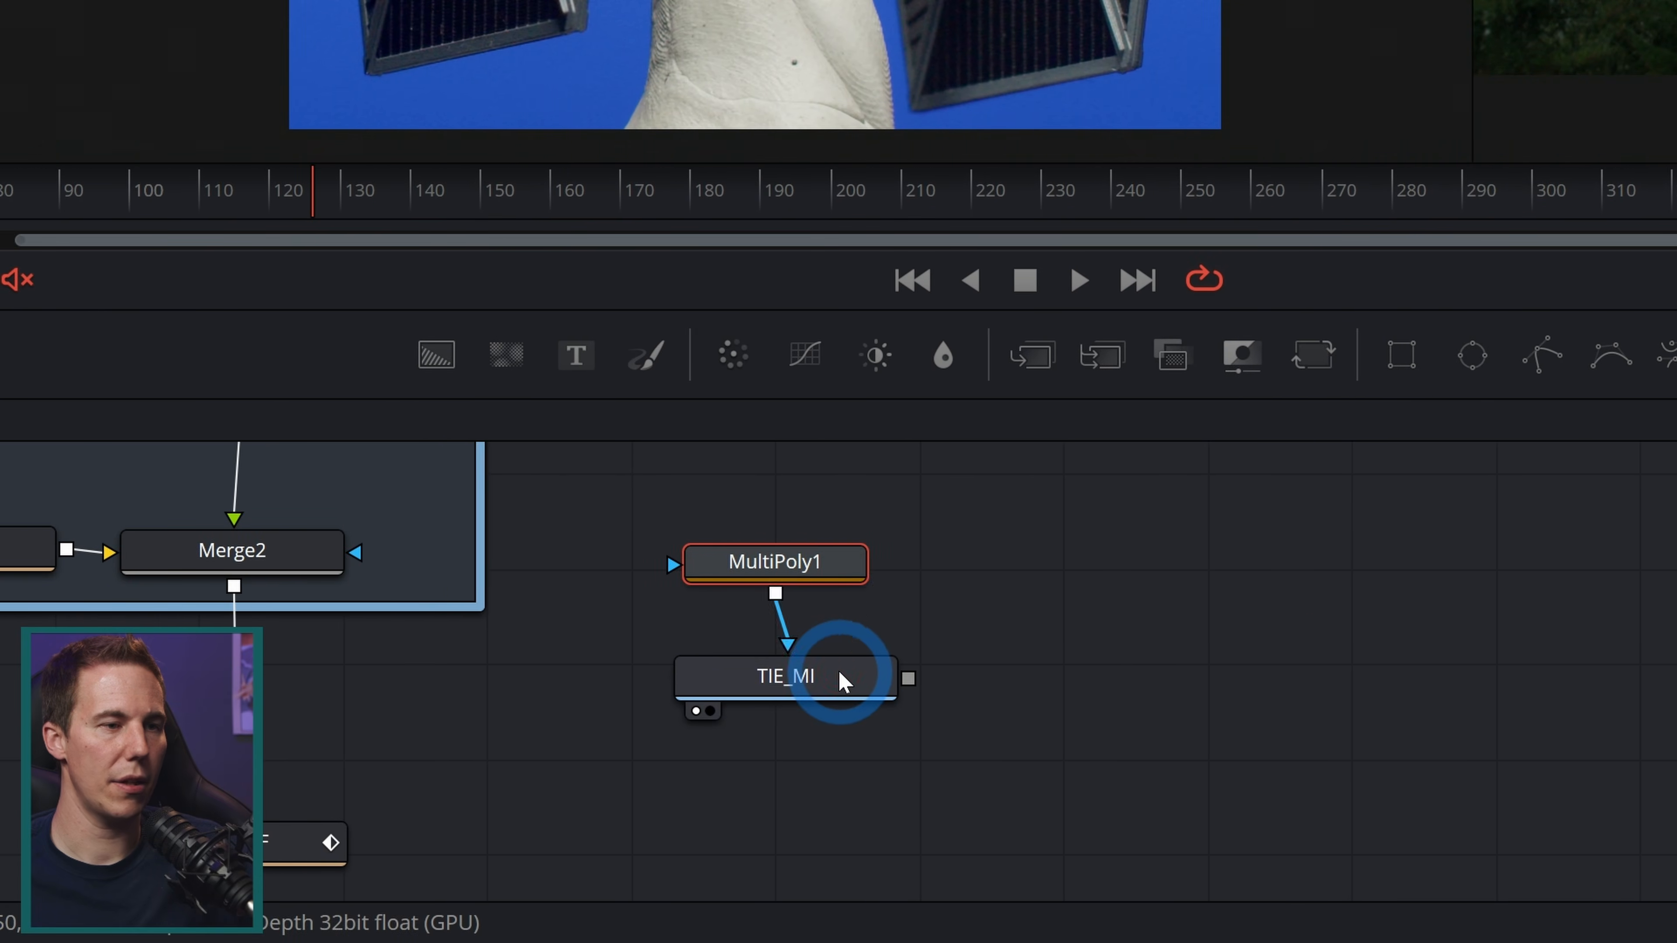
{"action": "left_click", "coordinate": [819, 573]}
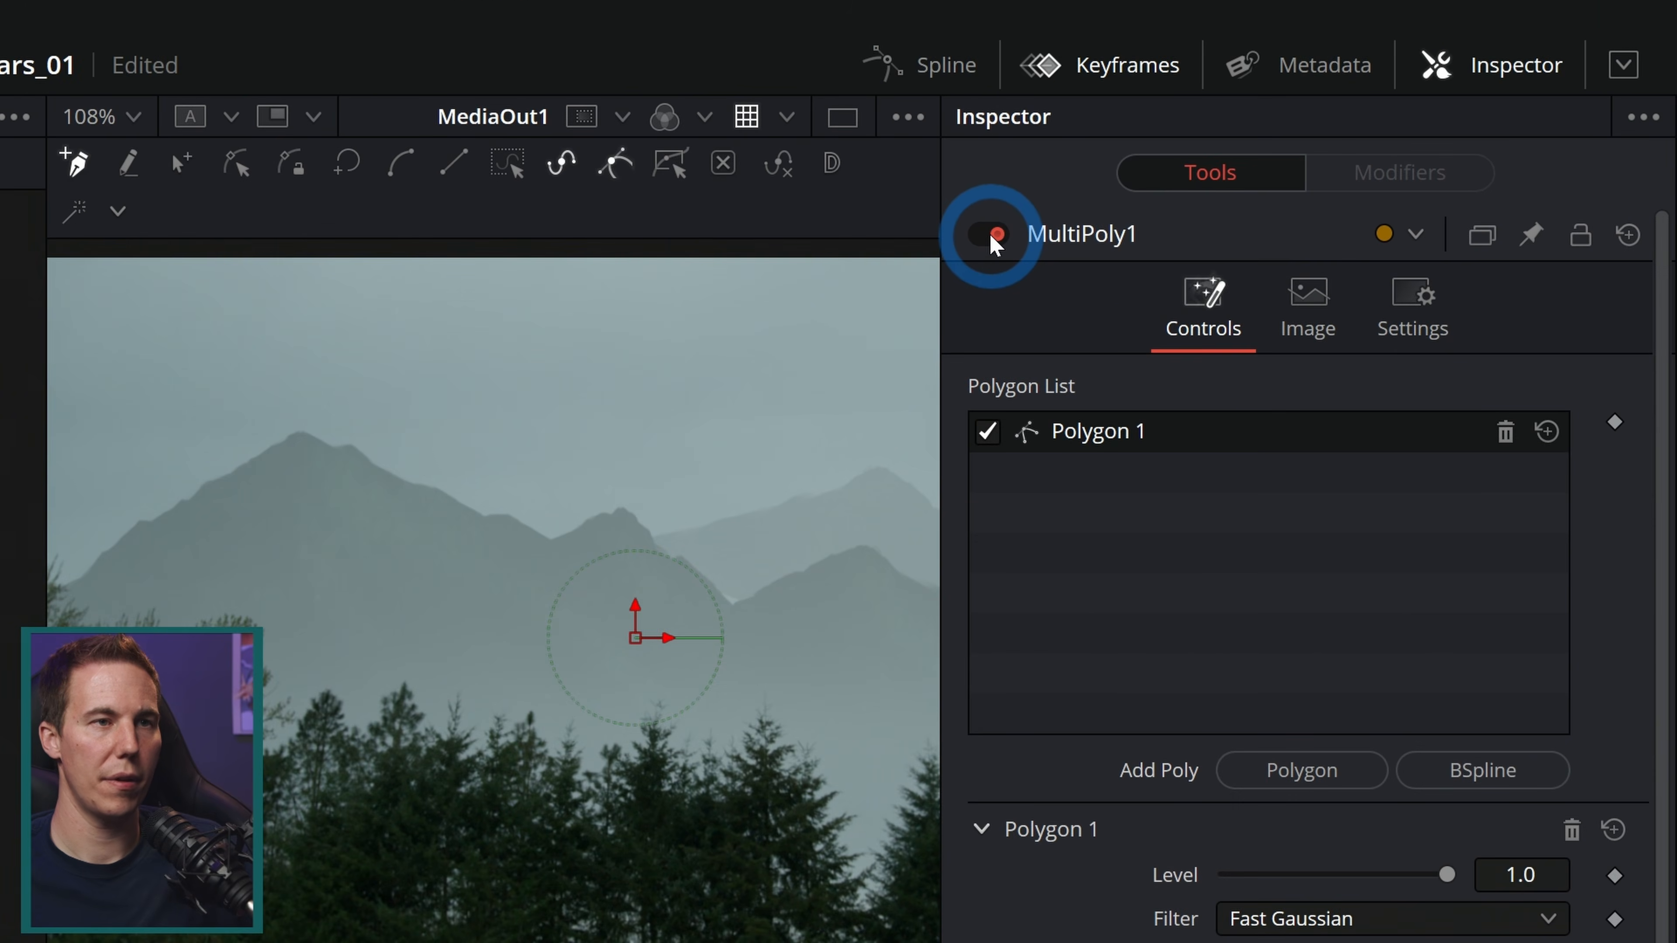
{"action": "left_click", "coordinate": [993, 234]}
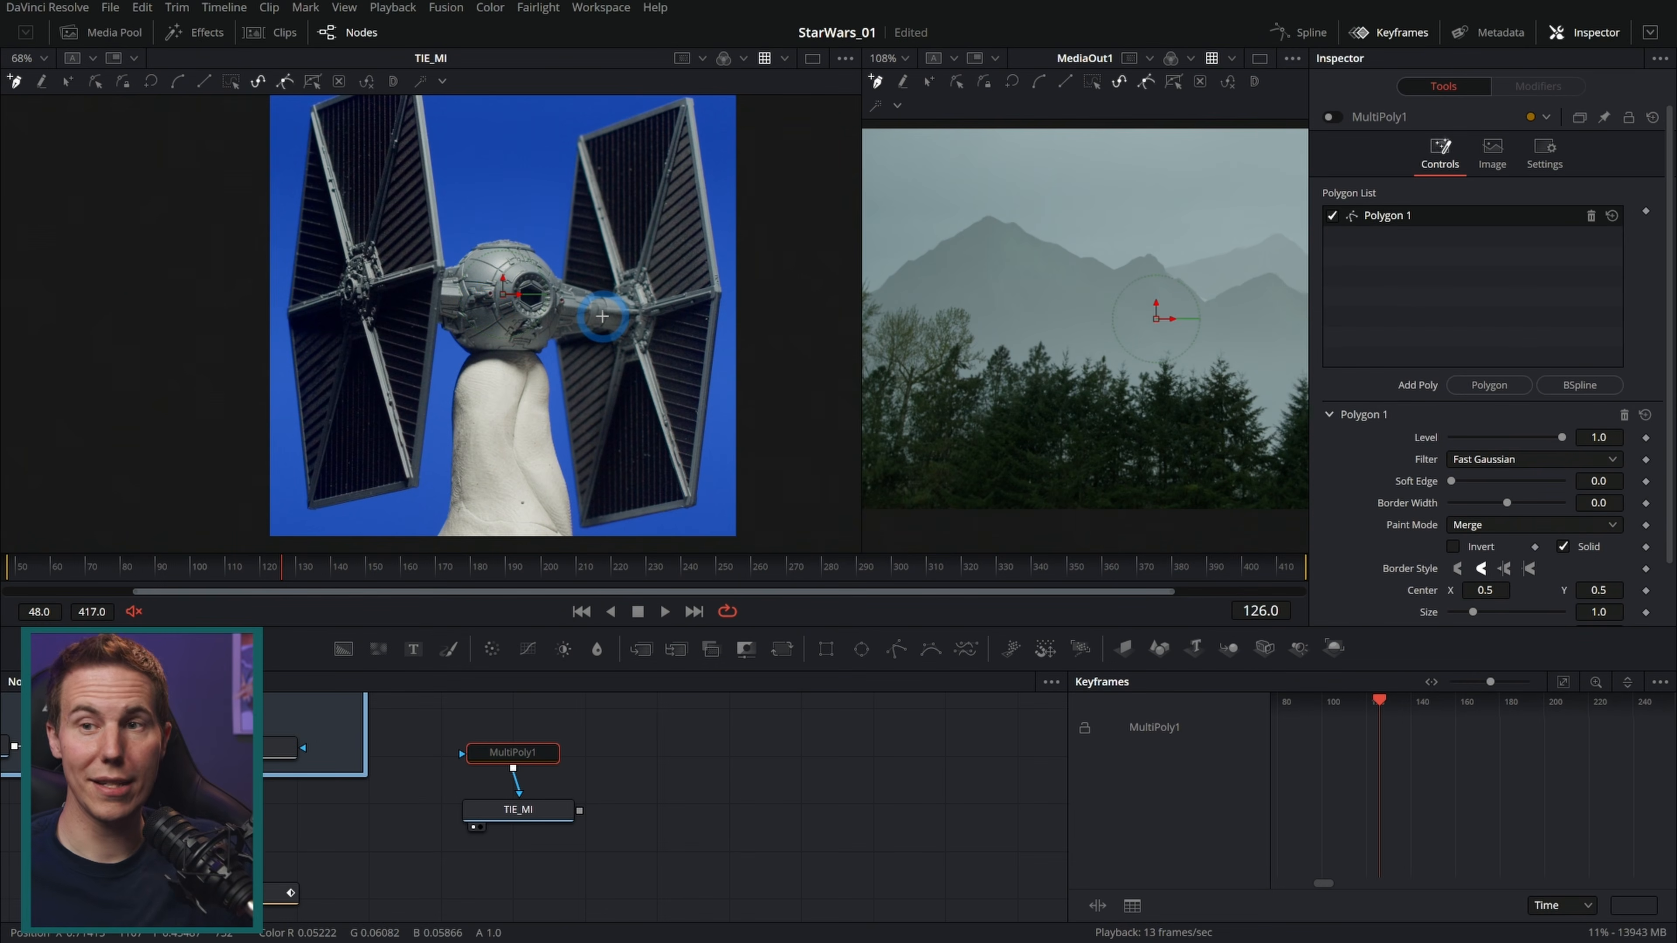
Step: Trace a polygon around the TIE fighter's left wing panel
{"action": "left_click_drag", "start_coordinate": [626, 624], "coordinate": [633, 759]}
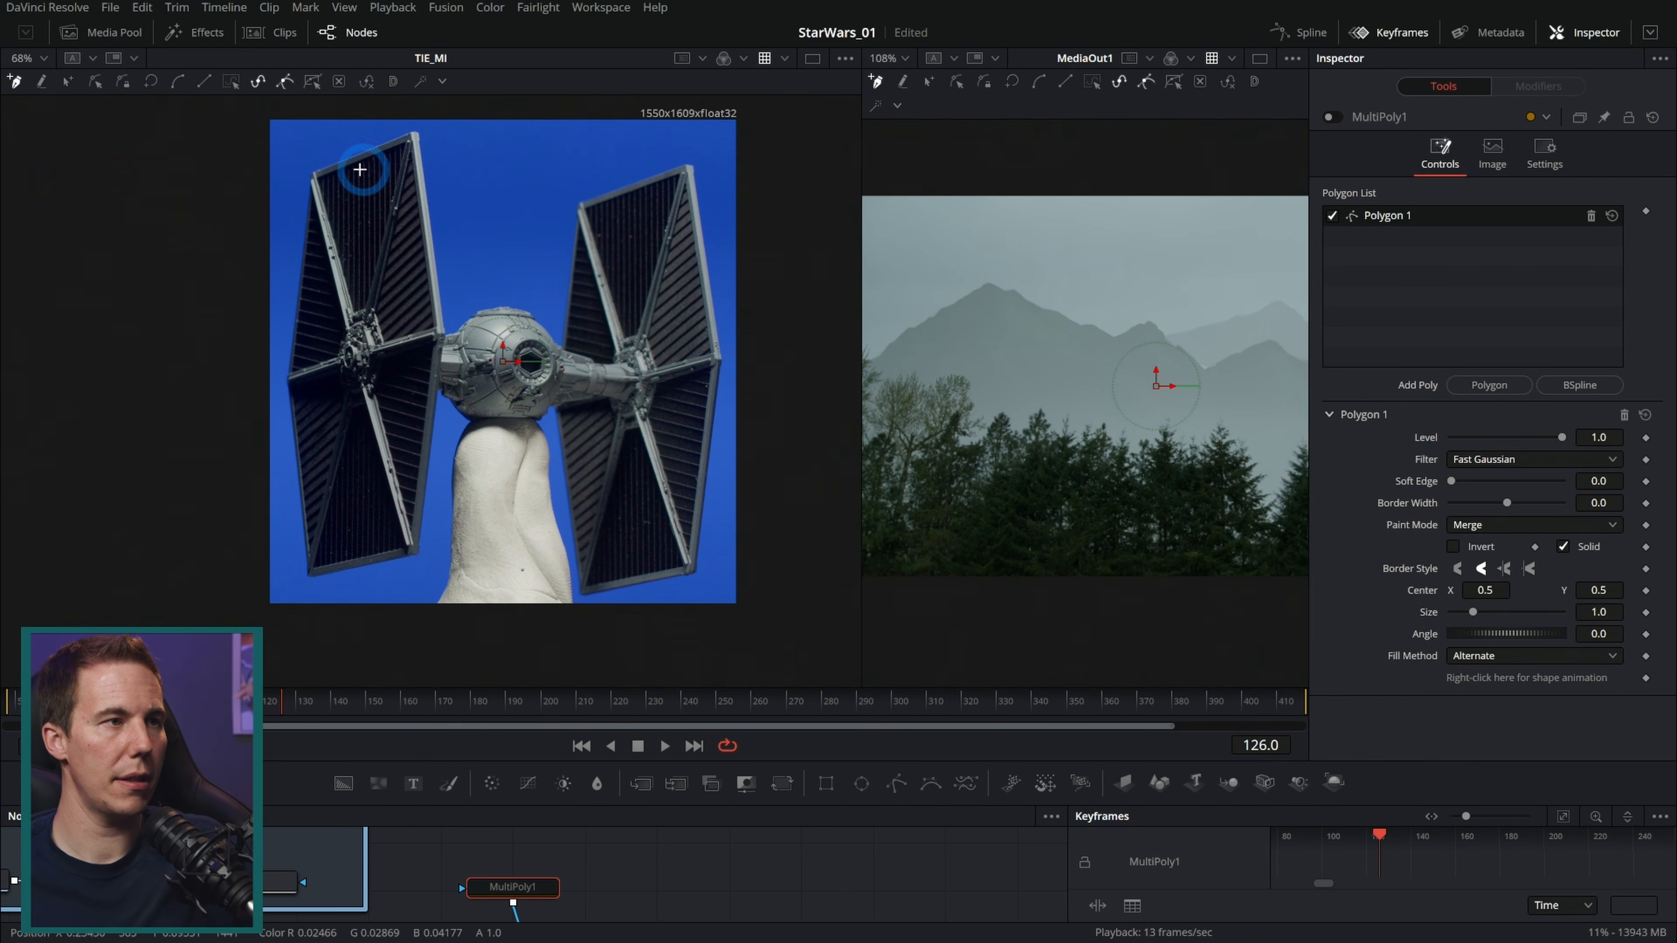
{"action": "left_click", "coordinate": [562, 191]}
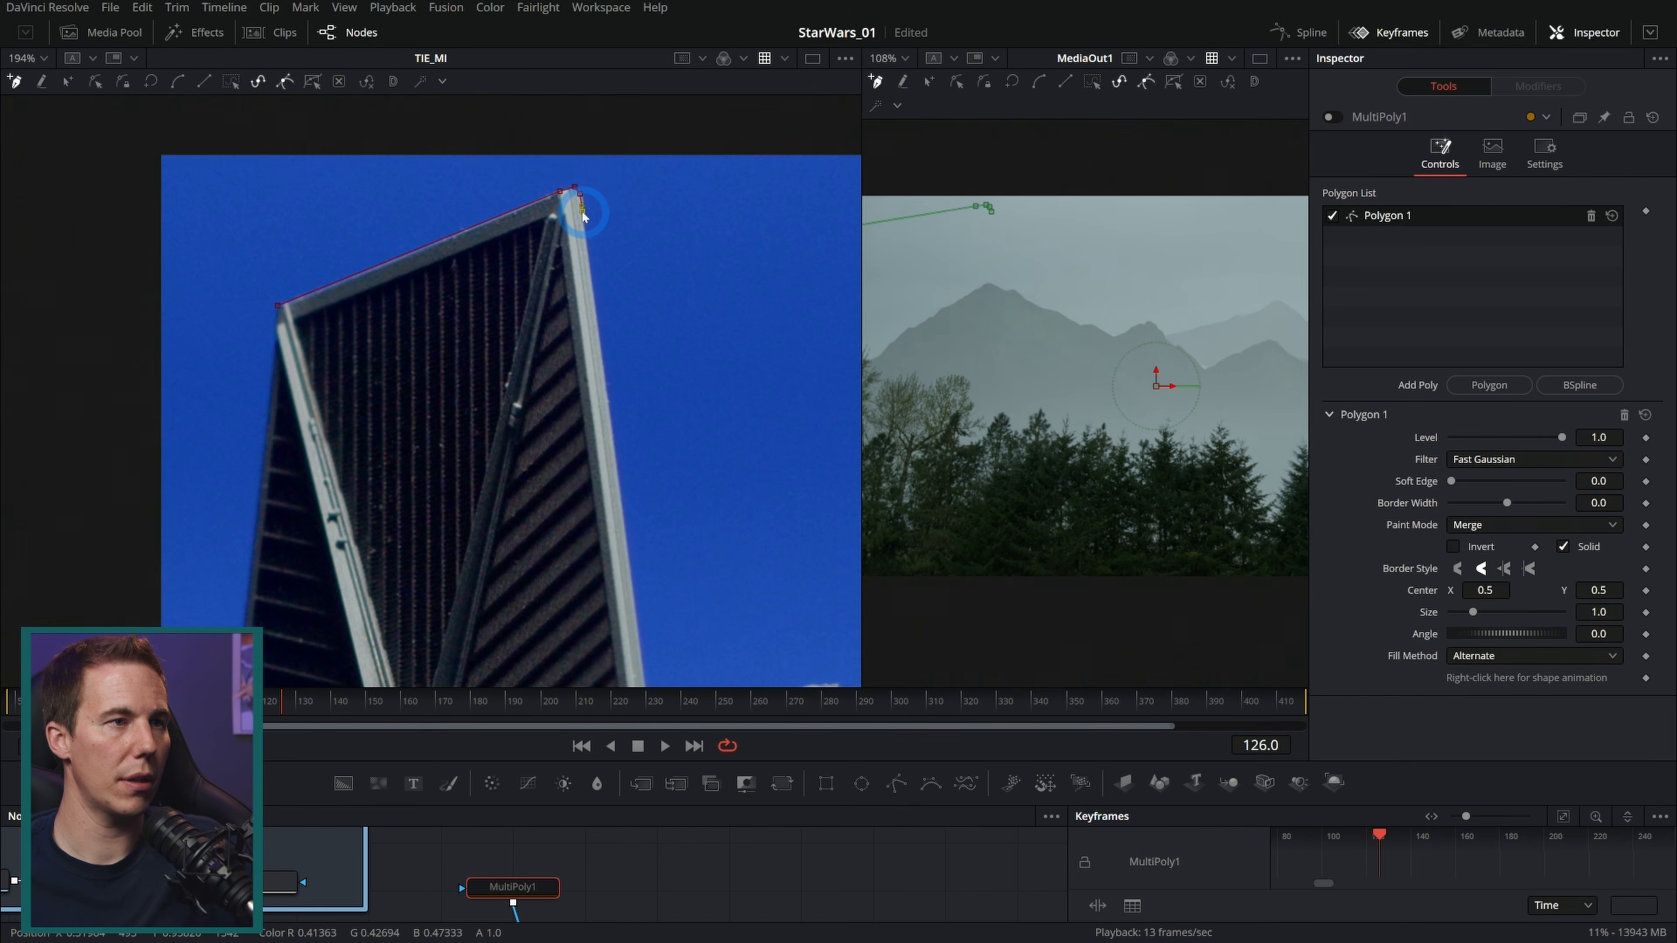
{"action": "left_click", "coordinate": [559, 168]}
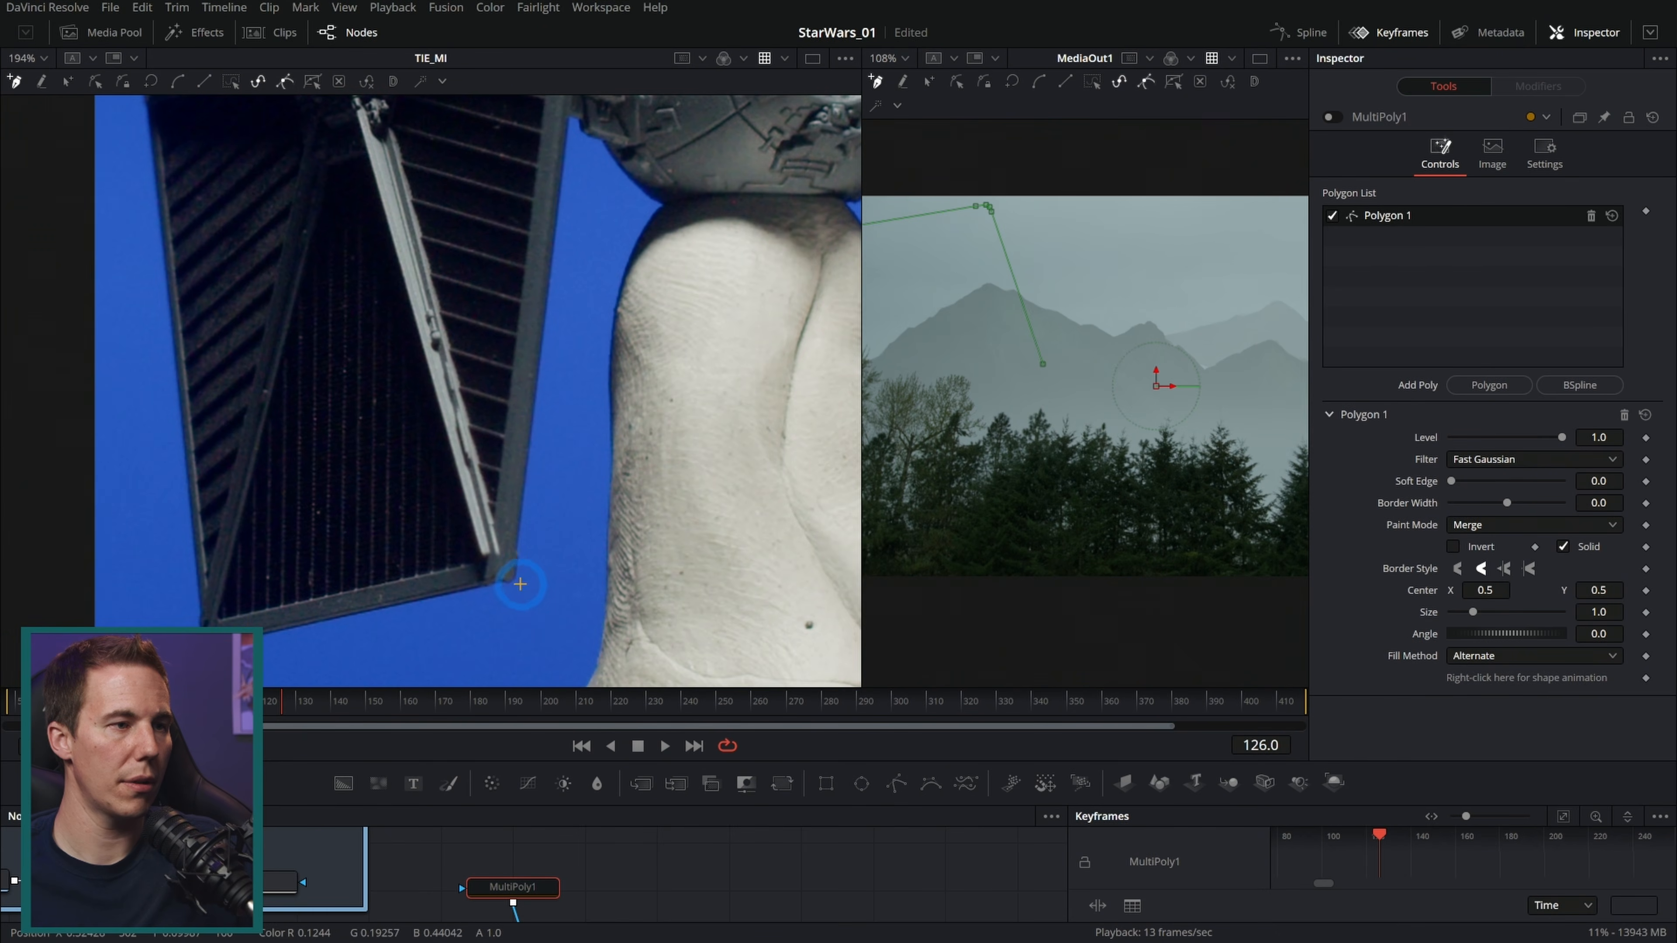
{"action": "left_click", "coordinate": [517, 581]}
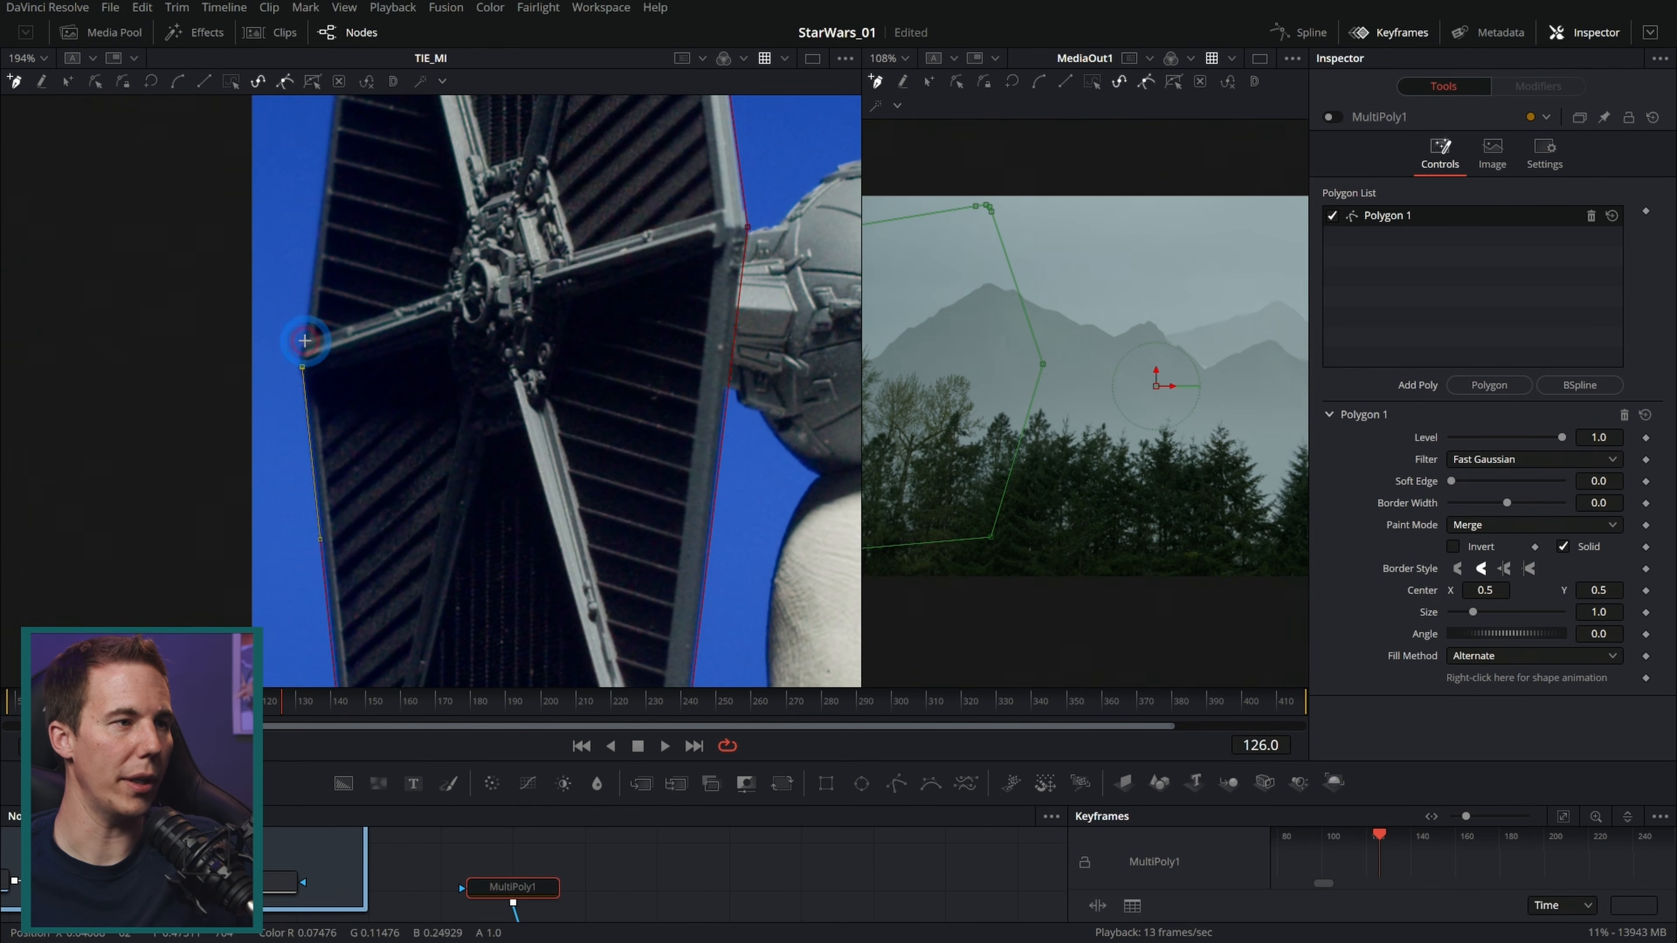
{"action": "left_click", "coordinate": [304, 341]}
{"action": "left_click_drag", "start_coordinate": [360, 238], "coordinate": [402, 526]}
{"action": "left_click_drag", "start_coordinate": [412, 255], "coordinate": [437, 378]}
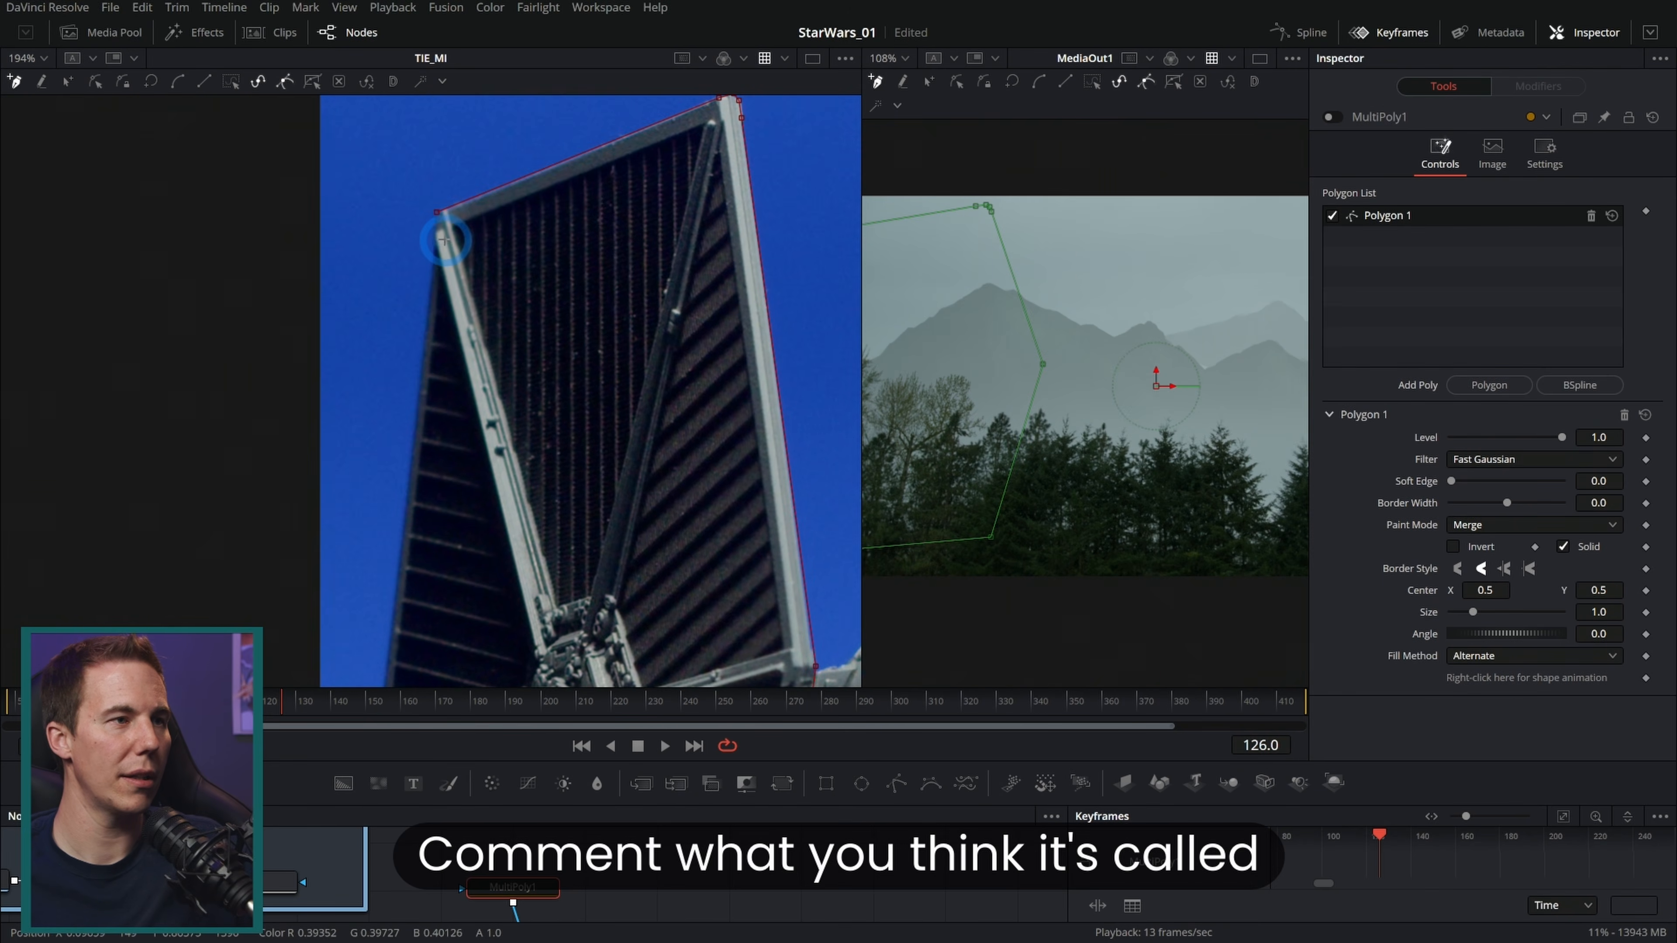
{"action": "scroll", "coordinate": [409, 271], "scroll_direction": "down", "scroll_amount": 3}
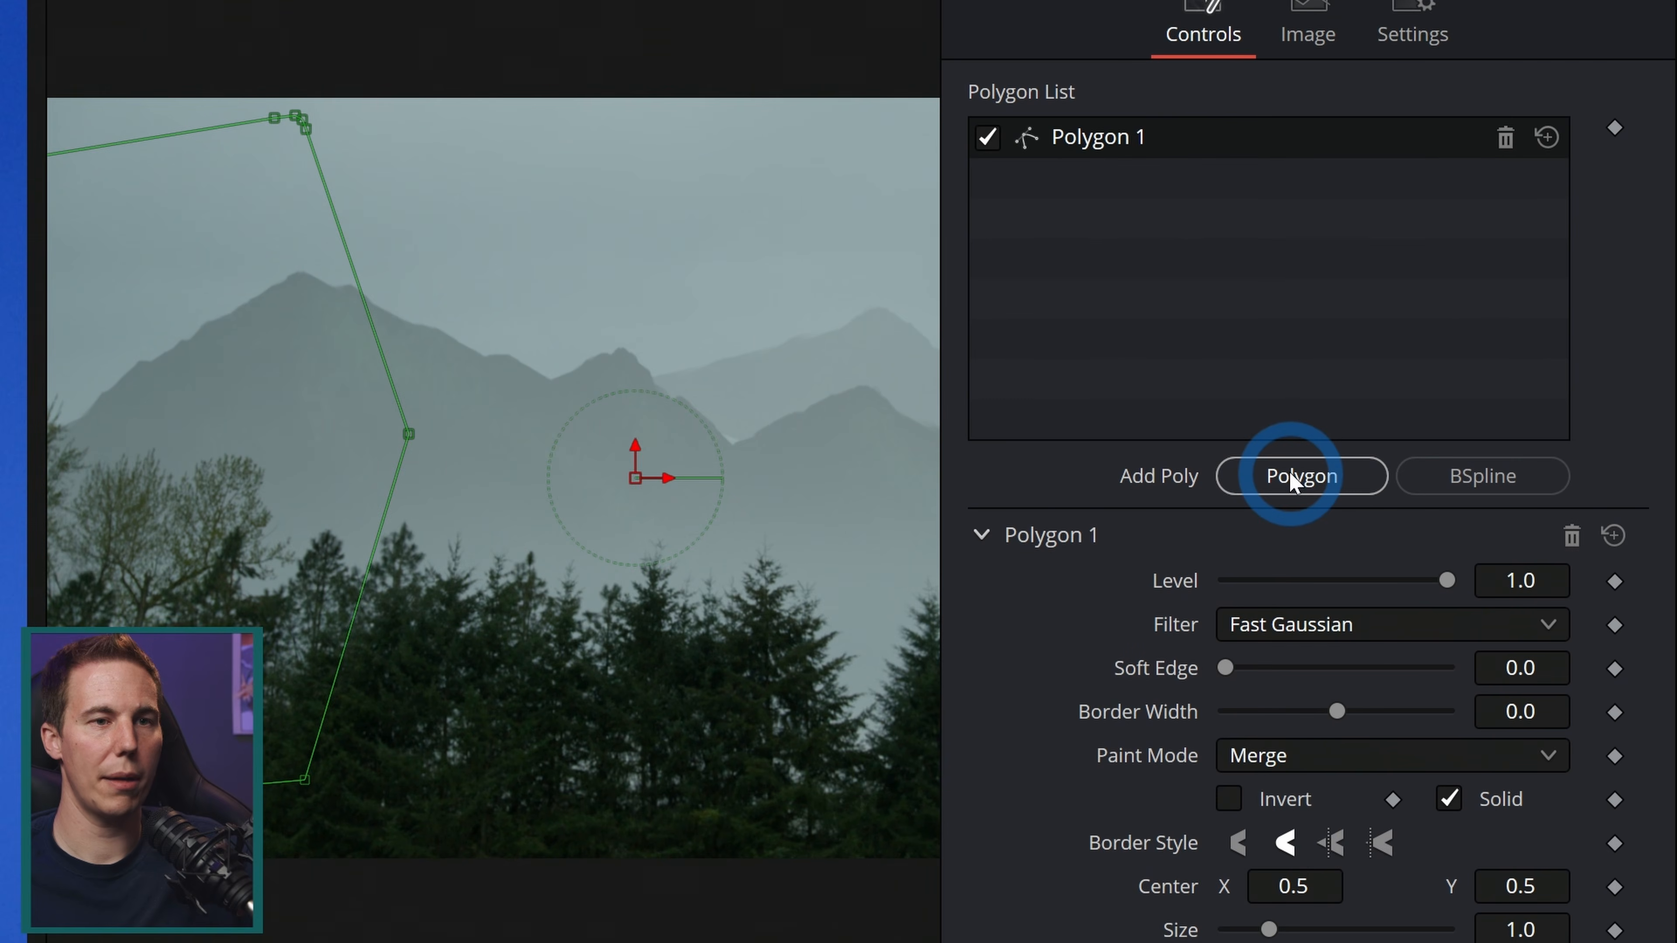
Step: Add a second polygon and rename the first polygon Foil_SL
{"action": "left_click", "coordinate": [1473, 384]}
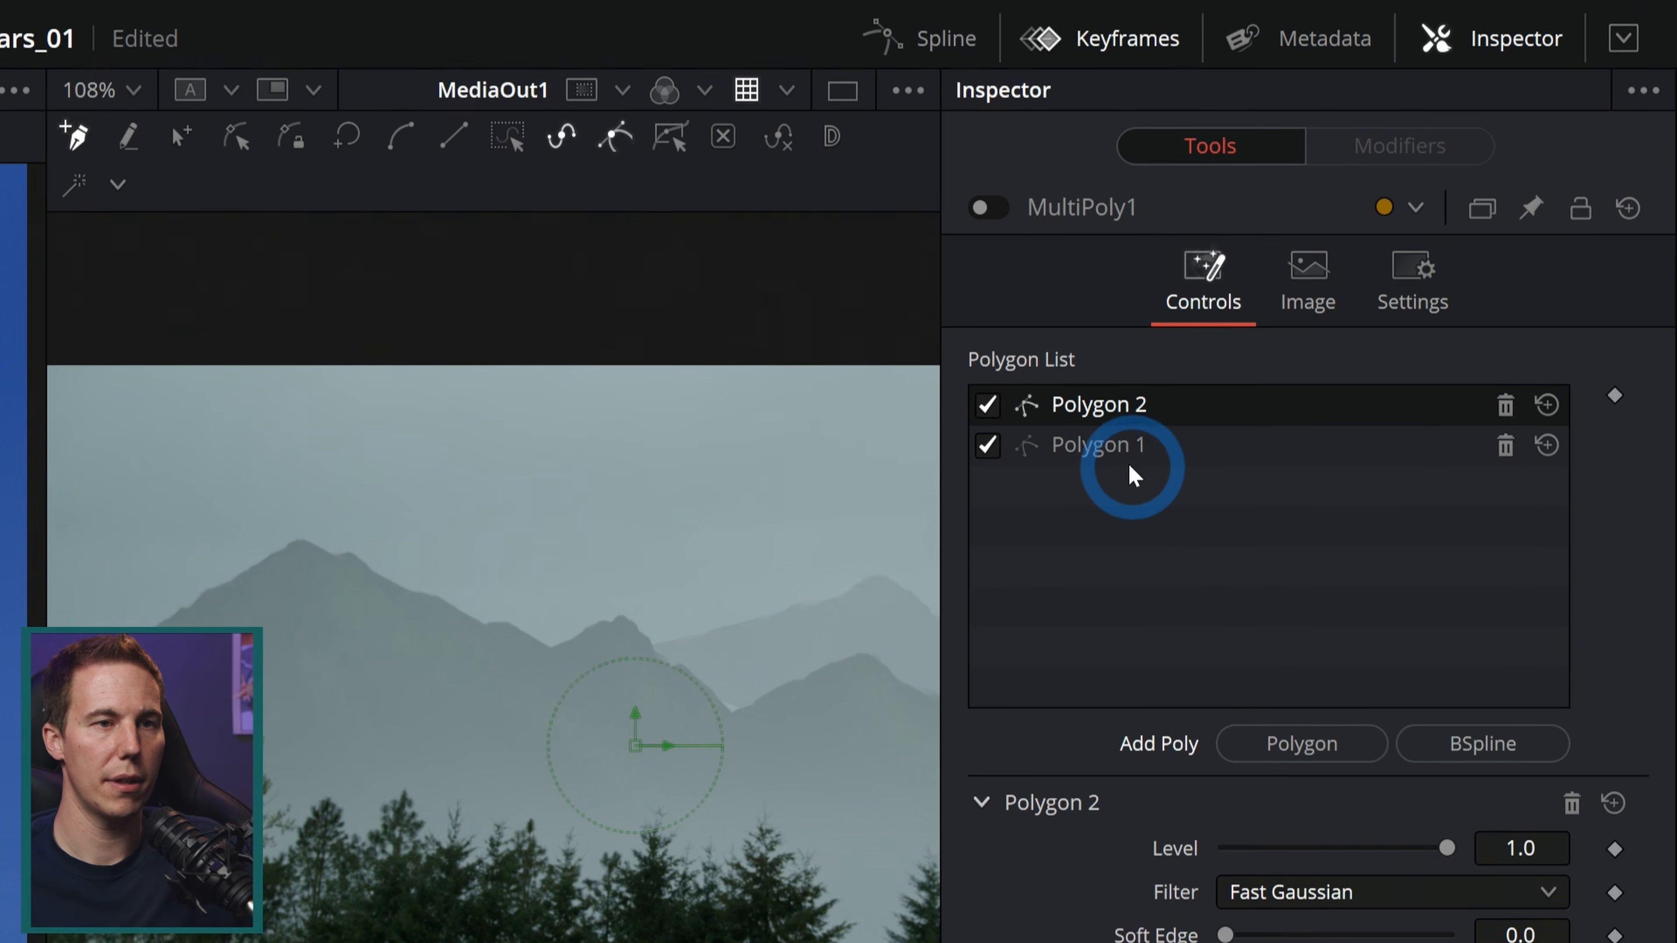
{"action": "left_click", "coordinate": [1108, 180]}
{"action": "right_click", "coordinate": [1108, 472]}
{"action": "left_click", "coordinate": [1189, 561]}
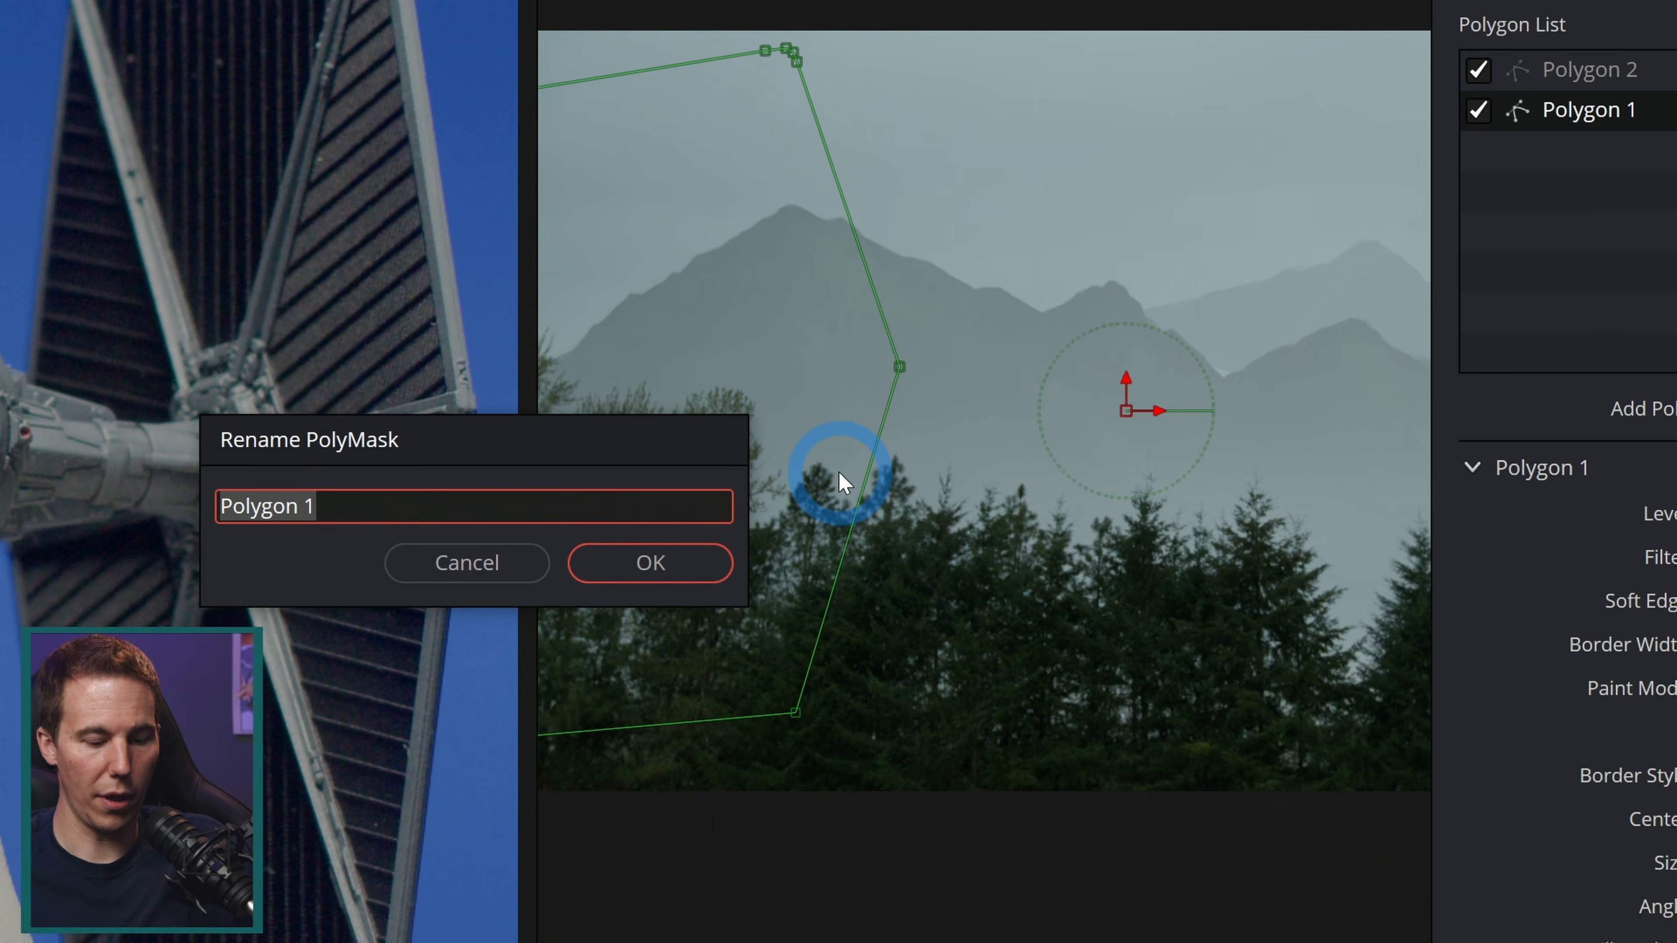
{"action": "type", "text": "Foil_SL"}
{"action": "key", "text": "Return"}
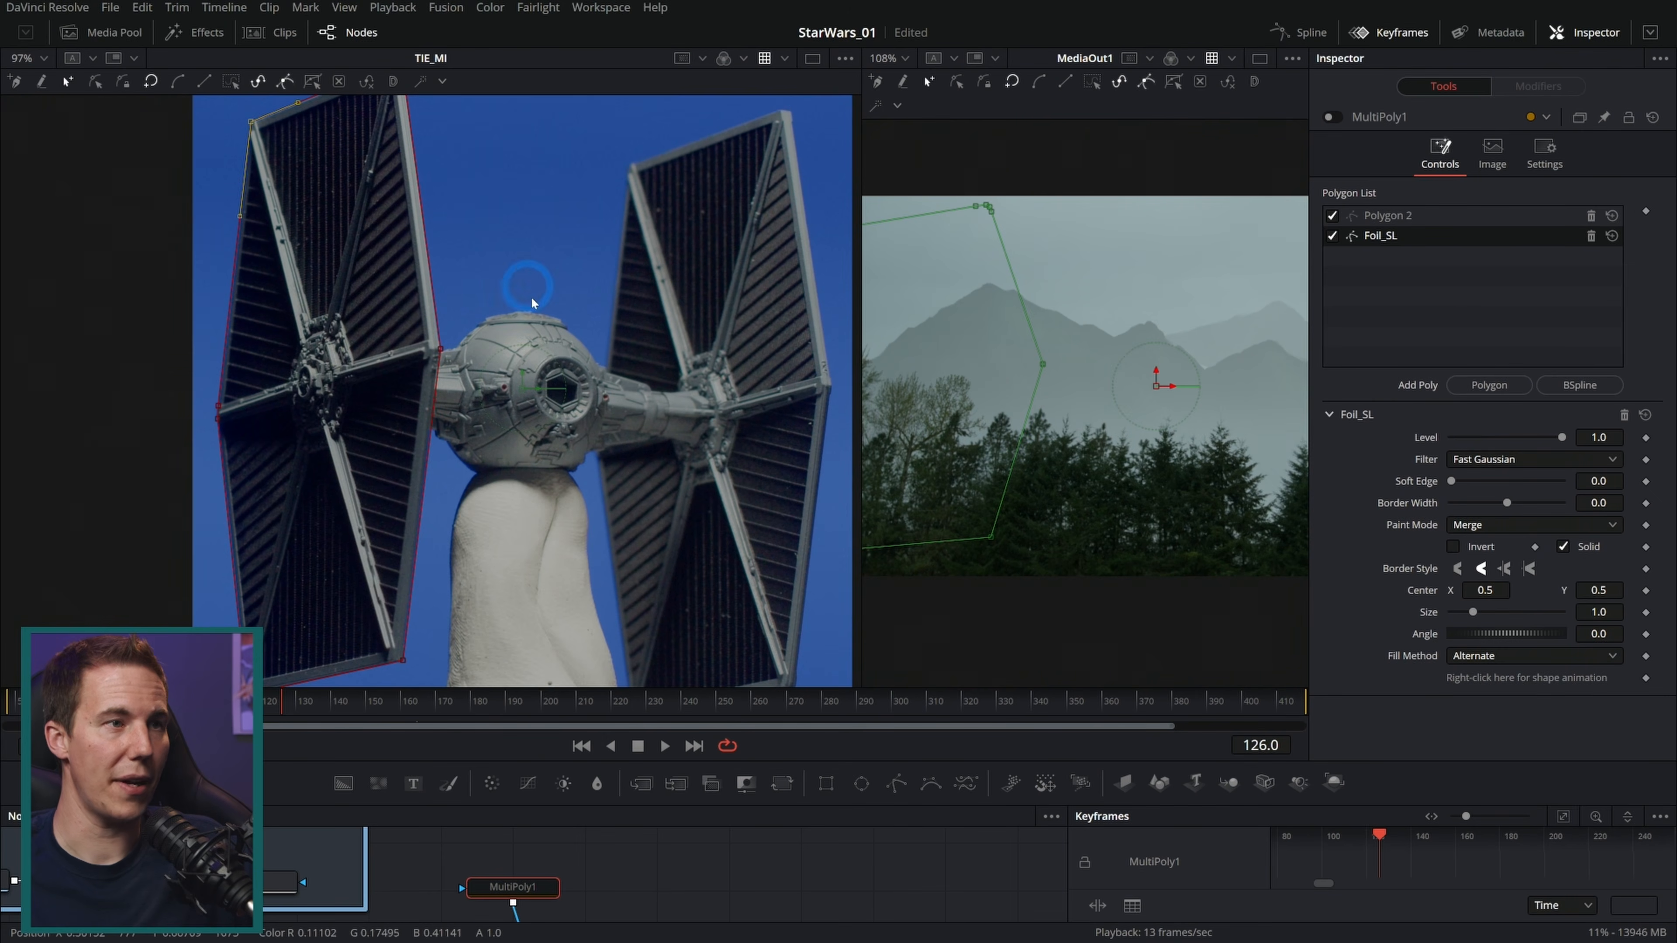
Step: Trace the second polygon around the TIE fighter's right wing panel
{"action": "left_click", "coordinate": [1422, 217]}
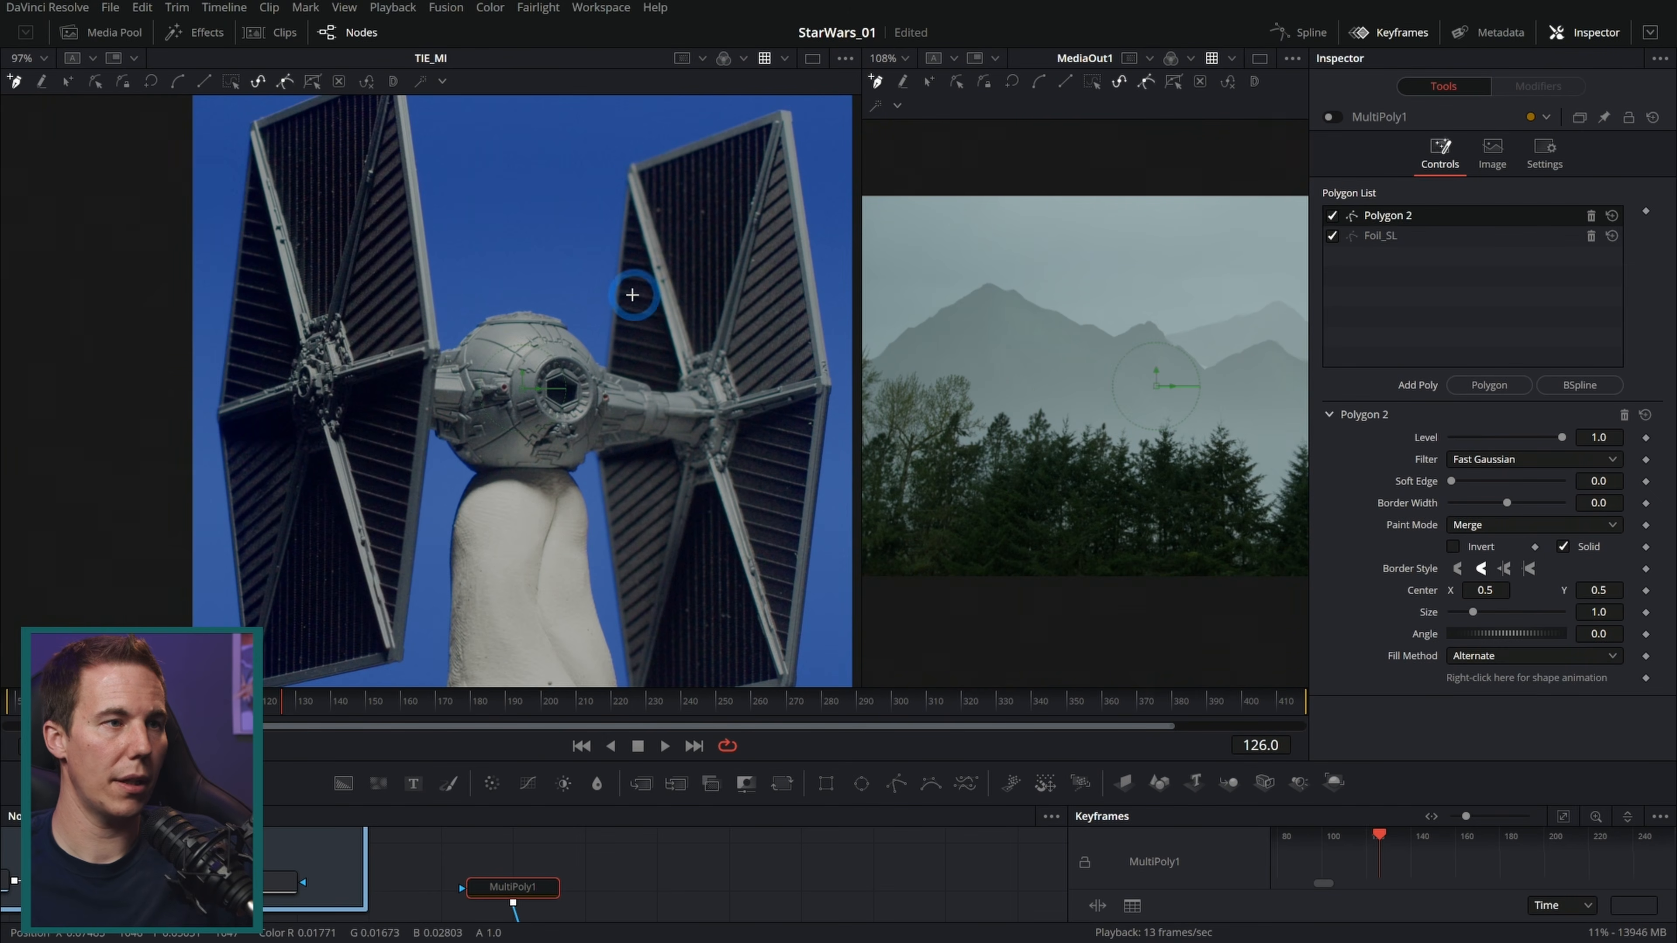
{"action": "left_click", "coordinate": [785, 111]}
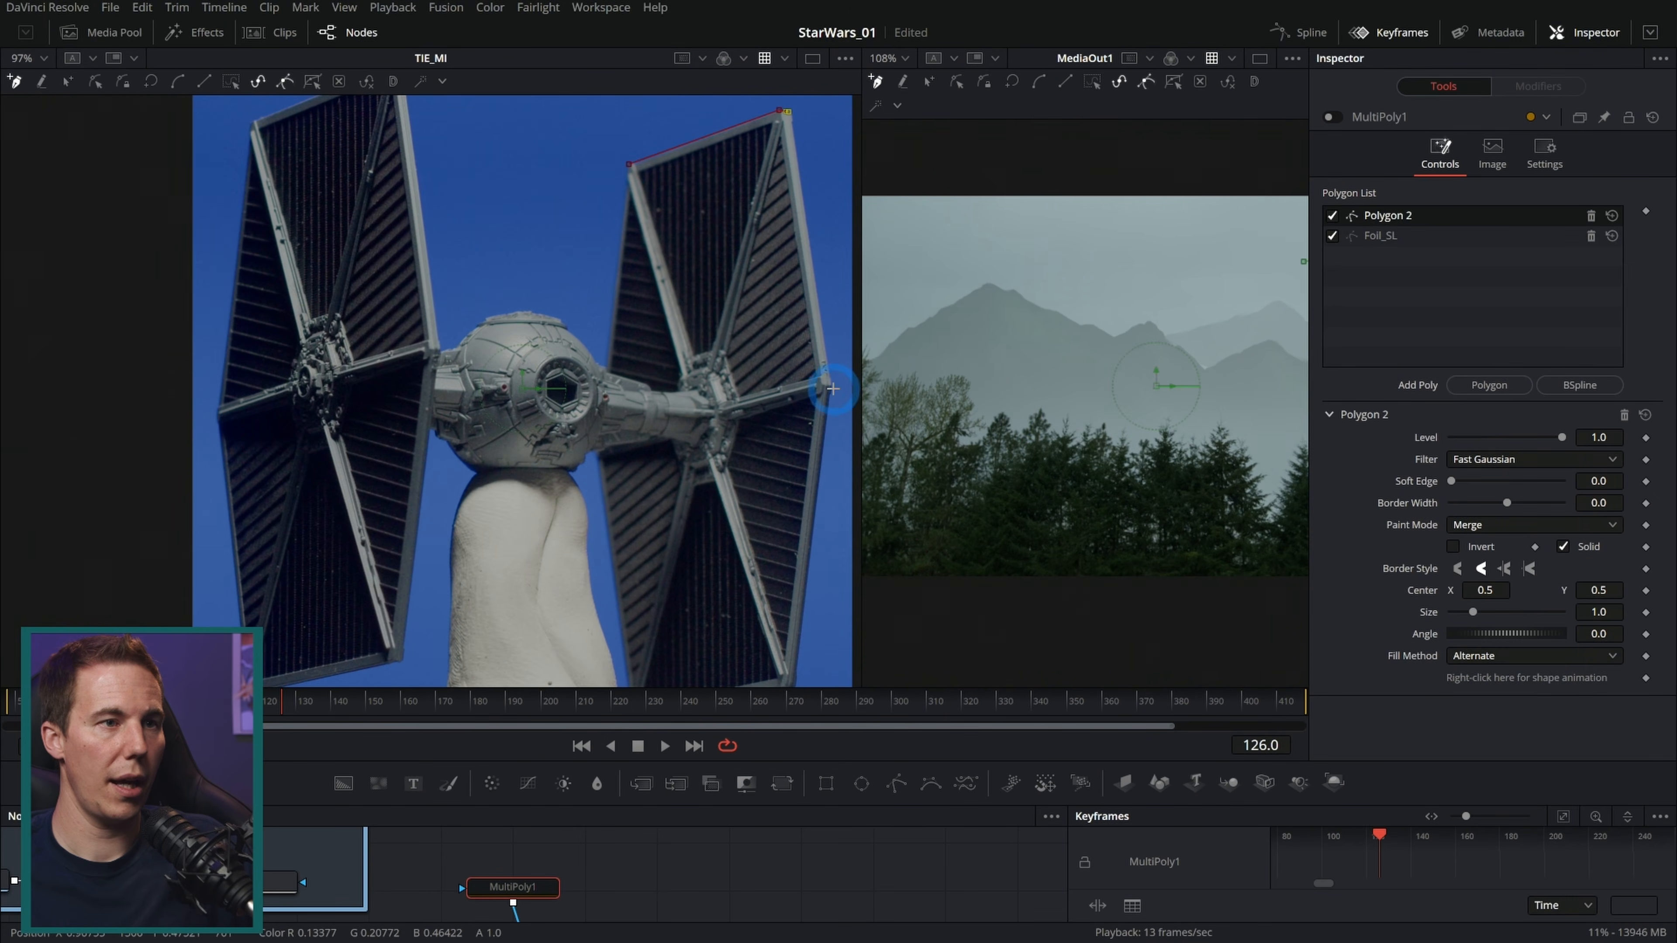
{"action": "left_click", "coordinate": [830, 387]}
{"action": "left_click", "coordinate": [745, 443]}
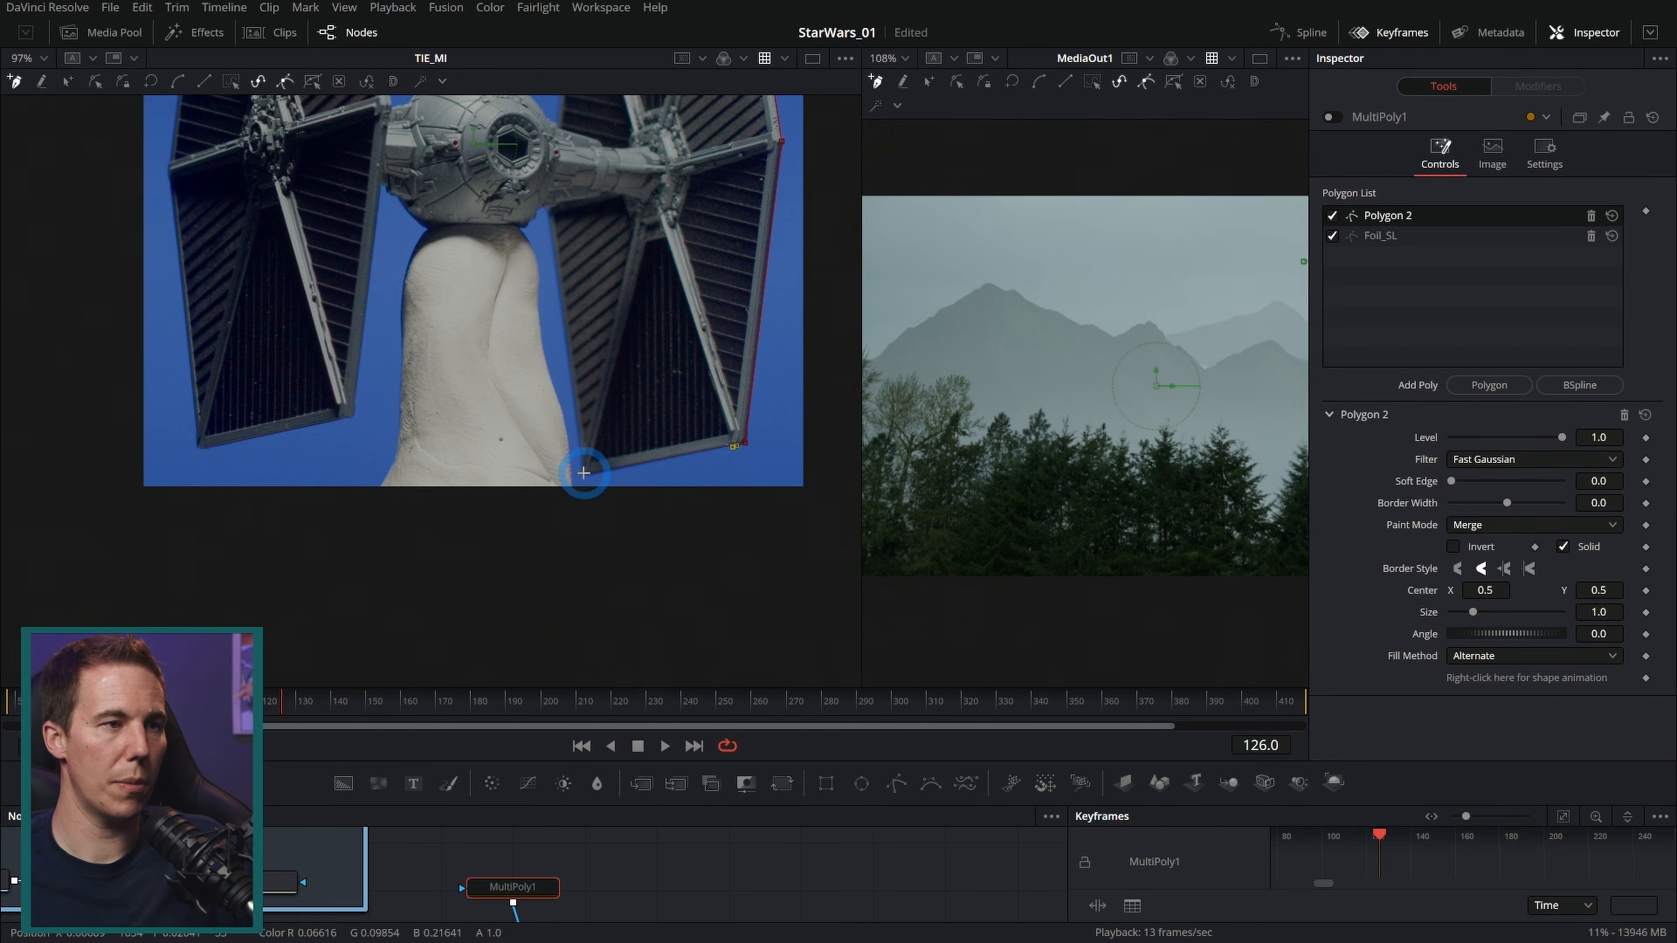
{"action": "left_click_drag", "start_coordinate": [565, 184], "coordinate": [602, 425]}
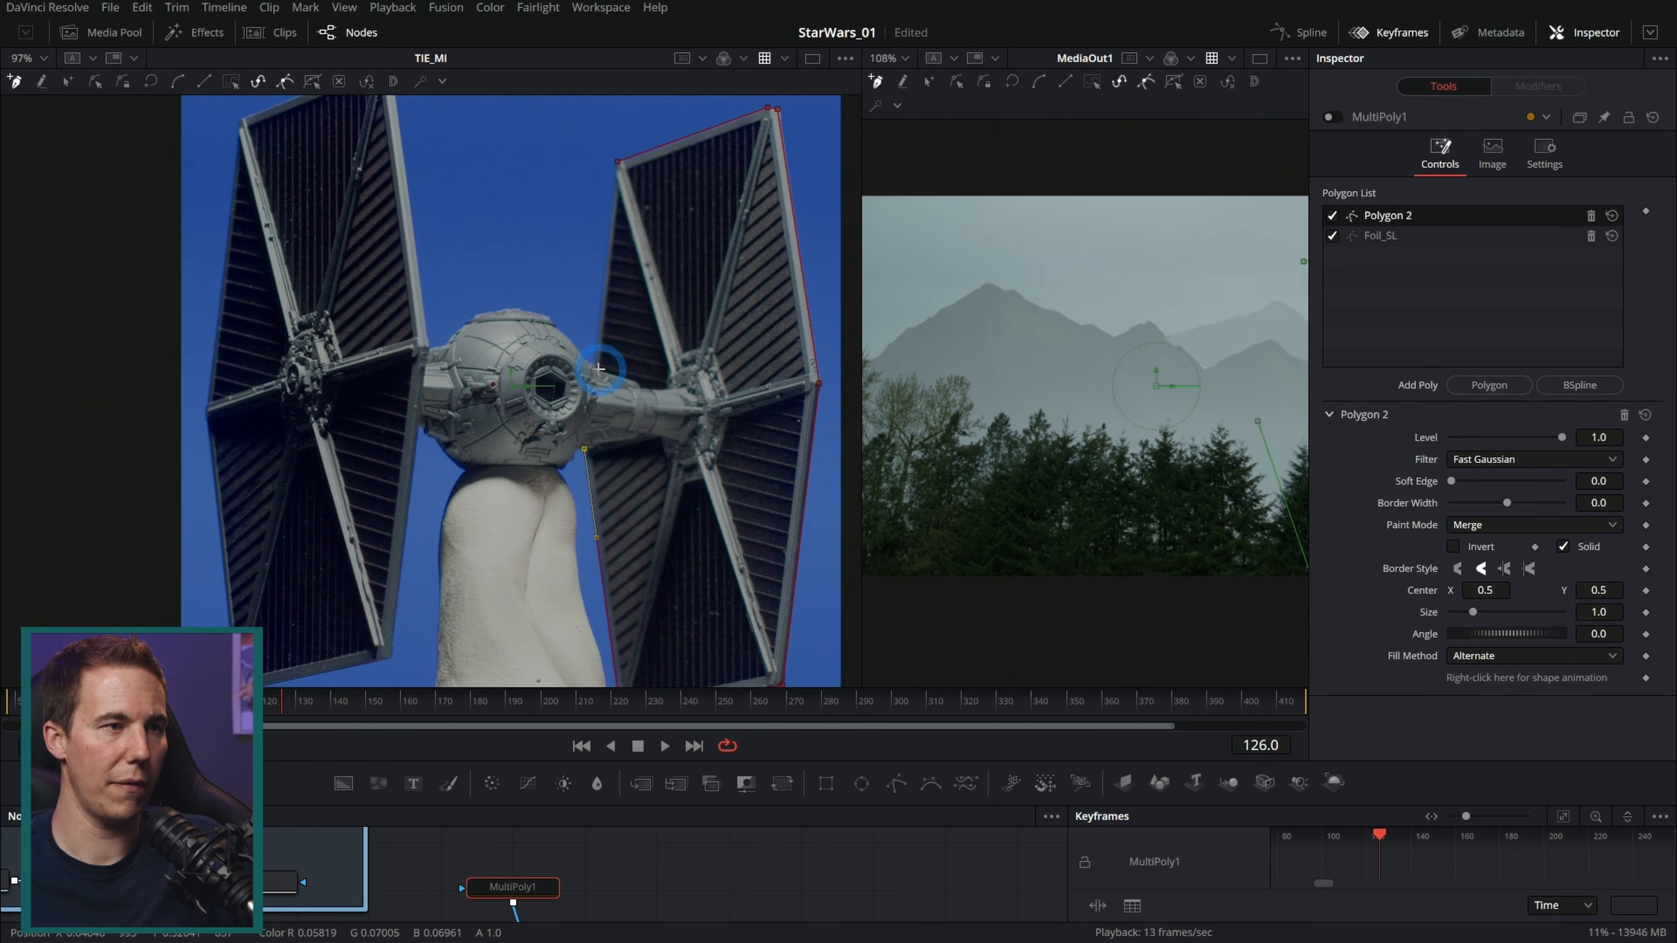
{"action": "left_click", "coordinate": [617, 162]}
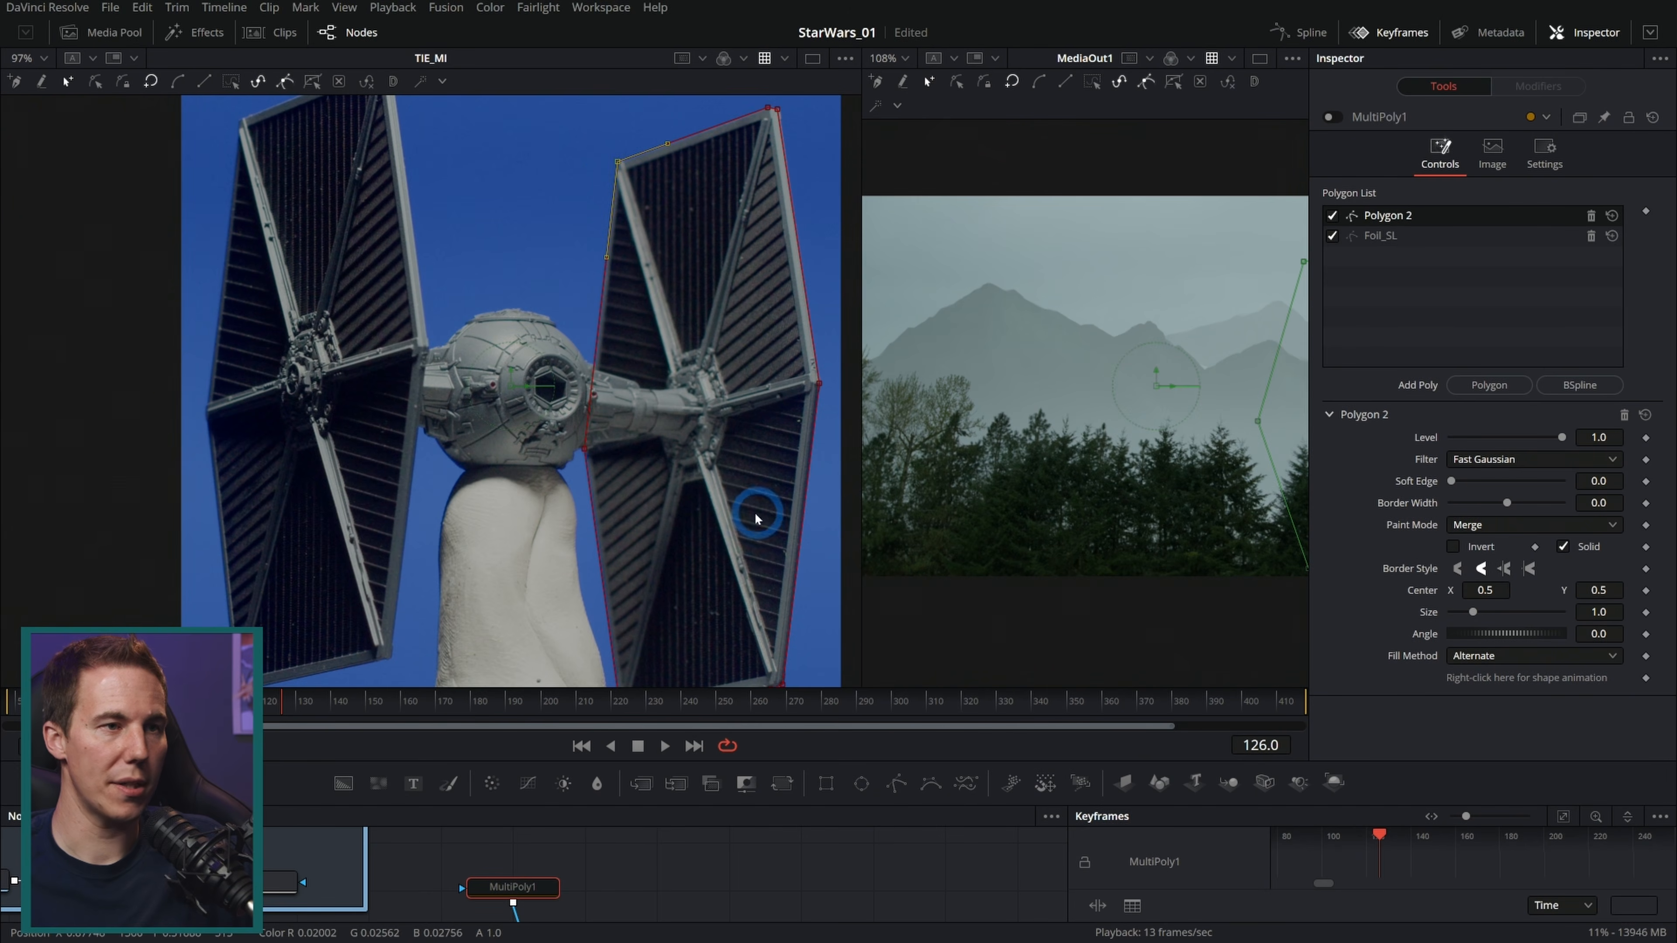
Step: Rename the second polygon Foil_SR
{"action": "right_click", "coordinate": [1403, 217]}
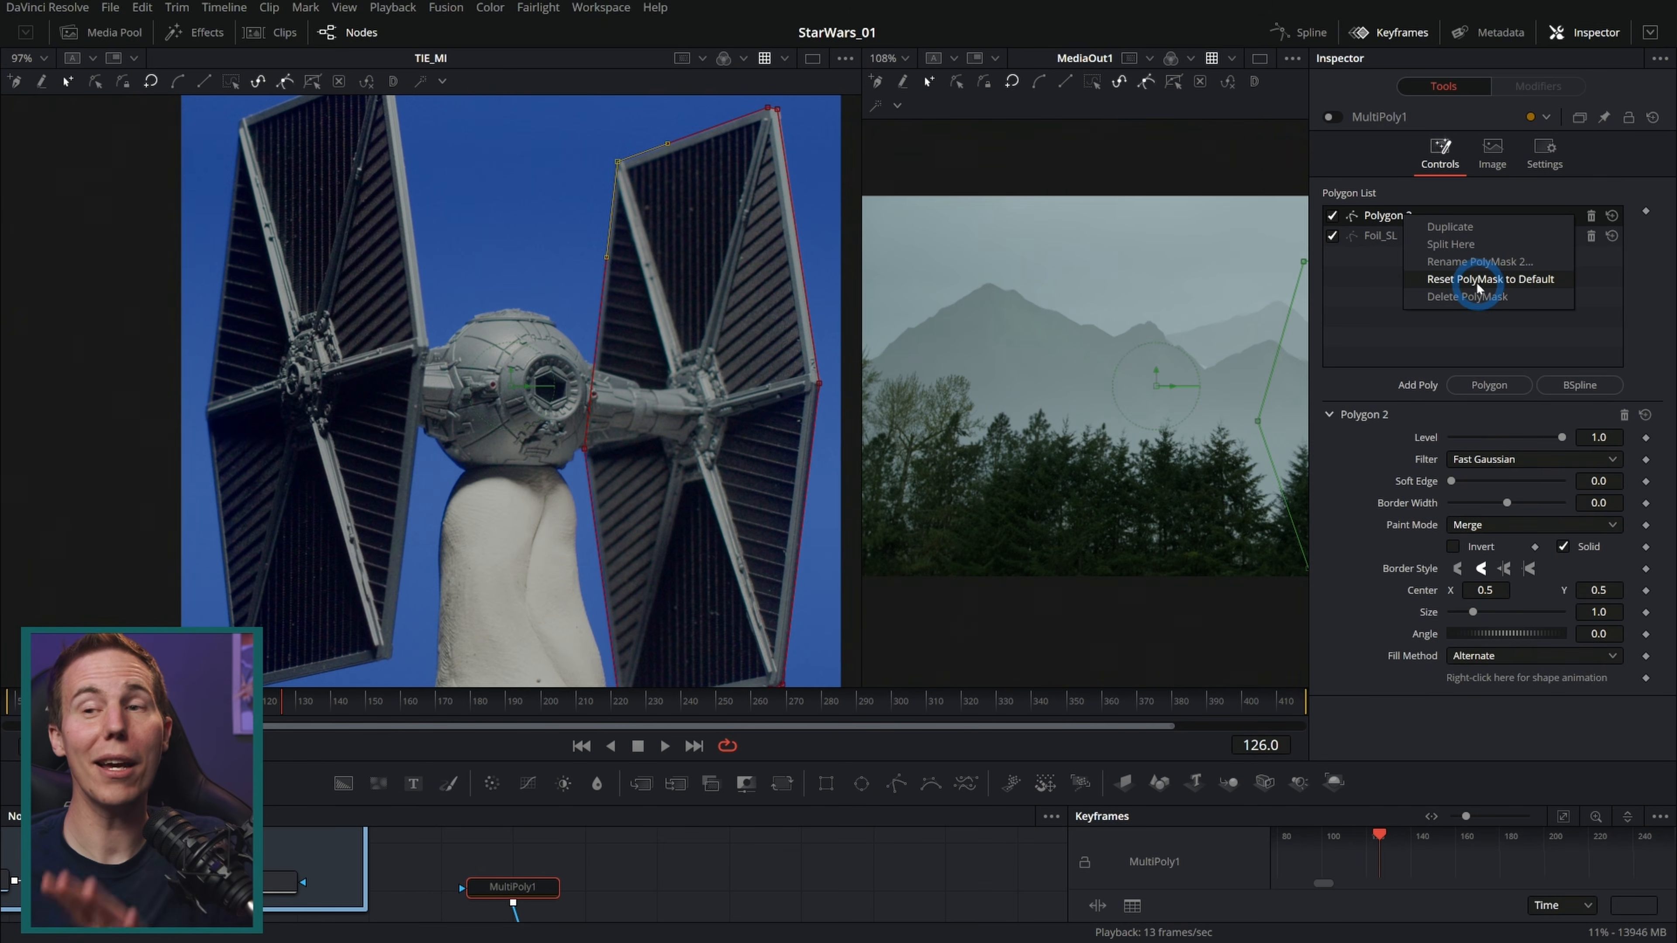
{"action": "left_click", "coordinate": [1479, 262]}
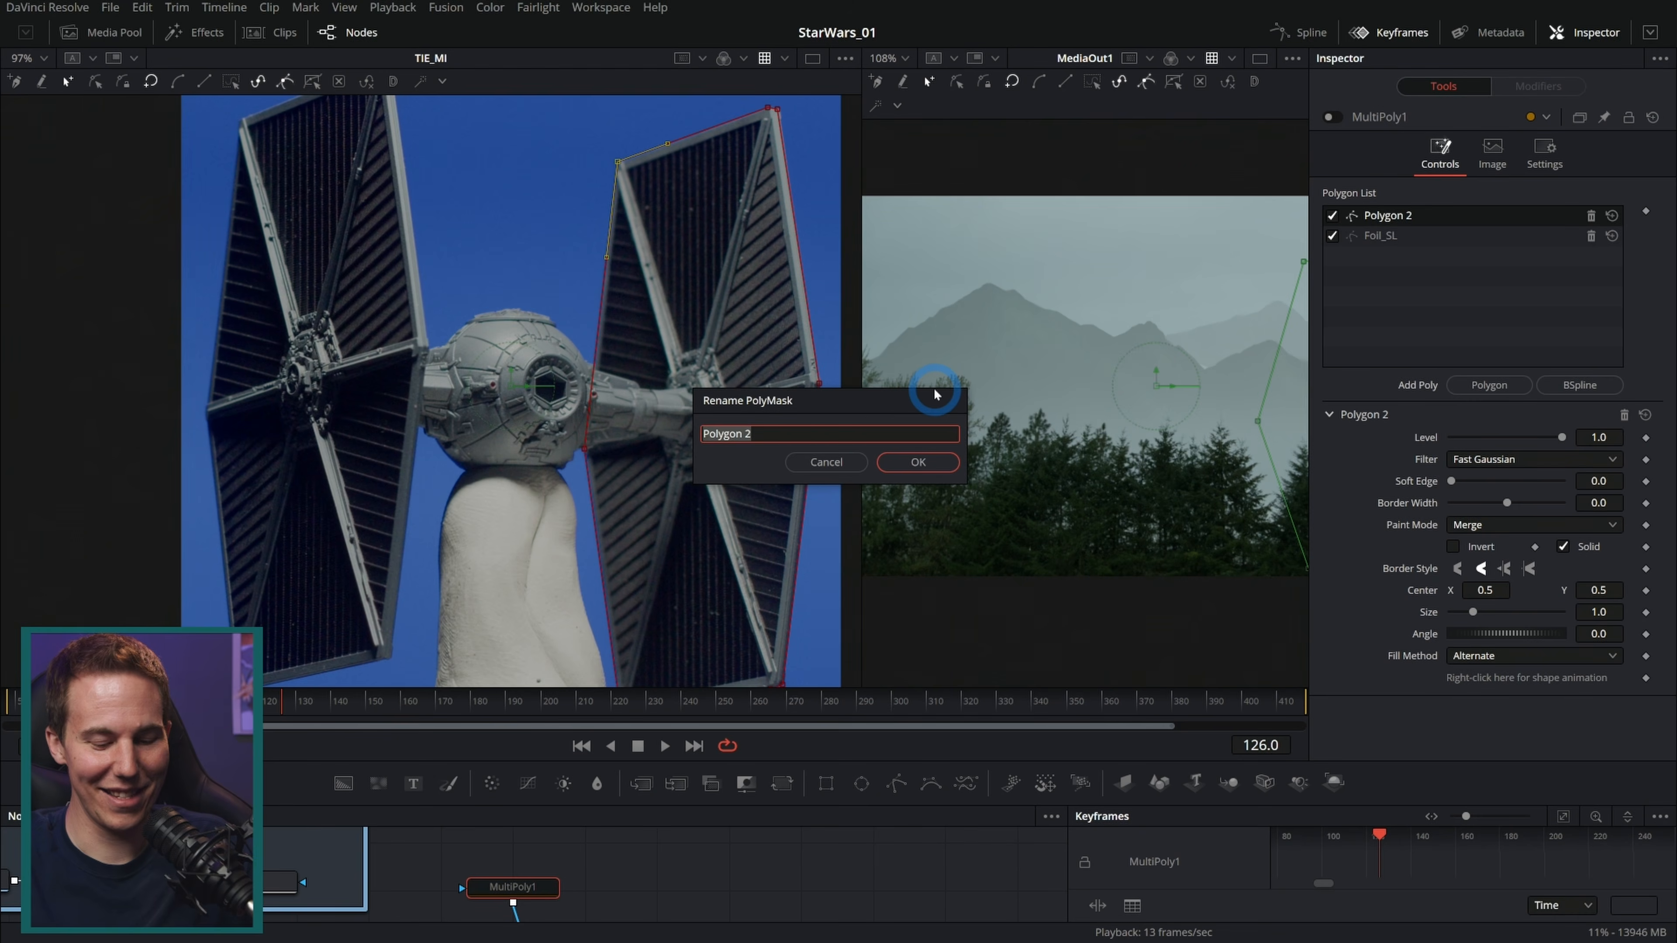
{"action": "type", "text": "Foil_SR"}
{"action": "key", "text": "Return"}
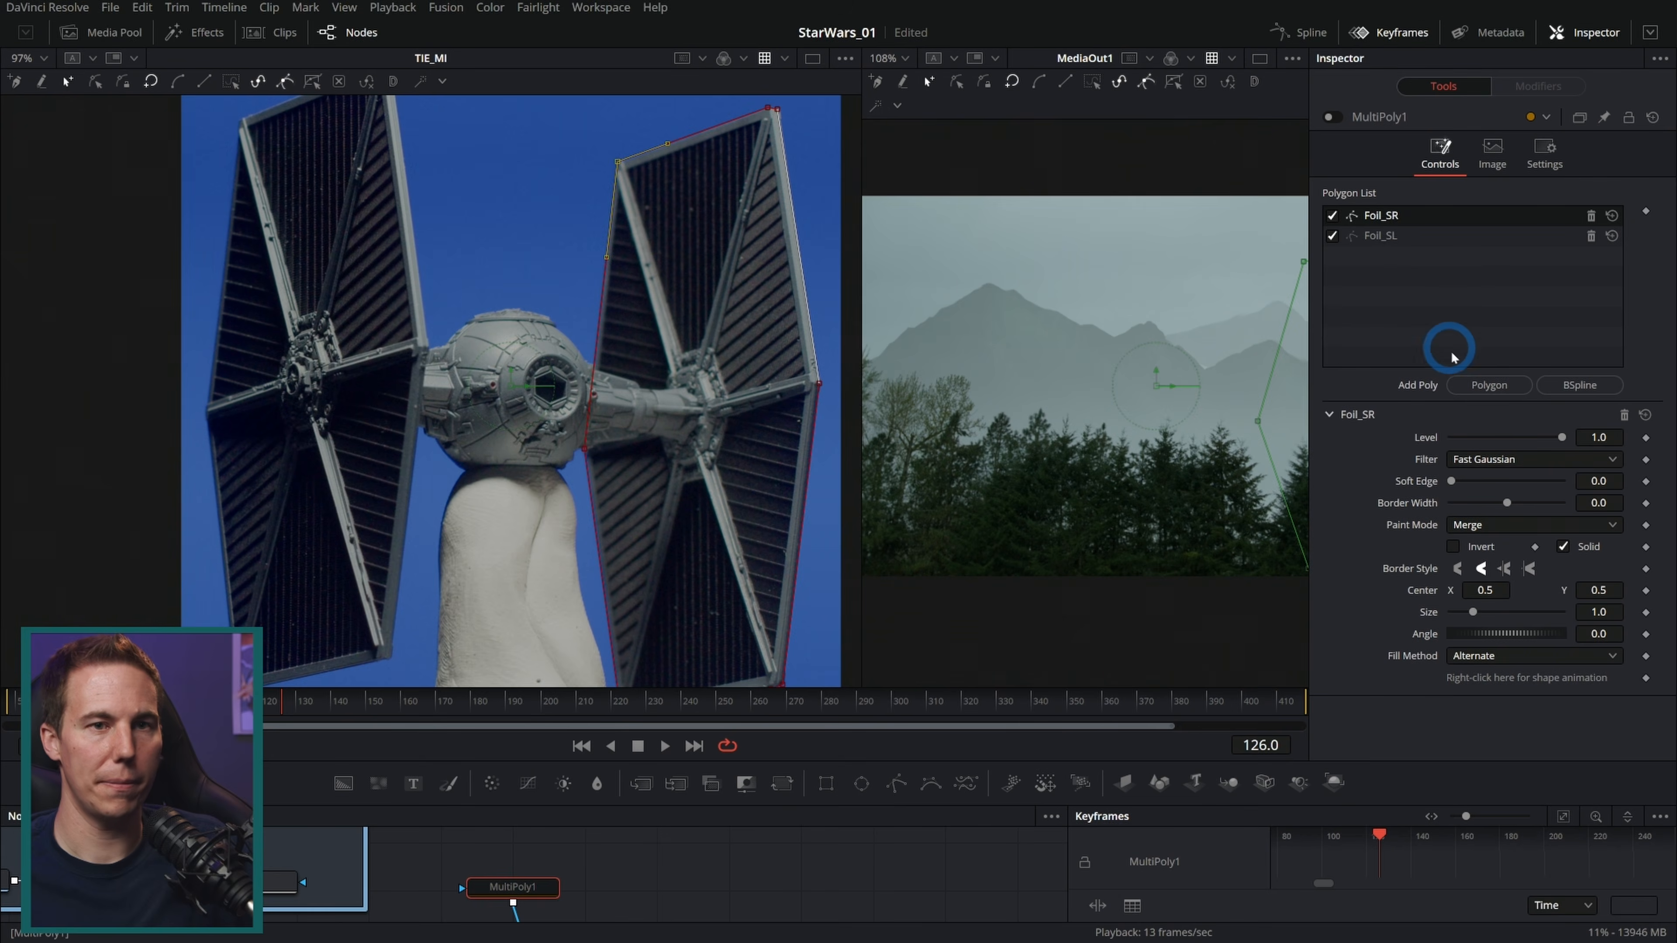
Step: Add a third polygon and trace it around the cockpit ball and wing struts
{"action": "left_click", "coordinate": [1490, 384]}
{"action": "scroll", "coordinate": [579, 400], "scroll_direction": "up", "scroll_amount": 2}
{"action": "scroll", "coordinate": [579, 400], "scroll_direction": "up", "scroll_amount": 2}
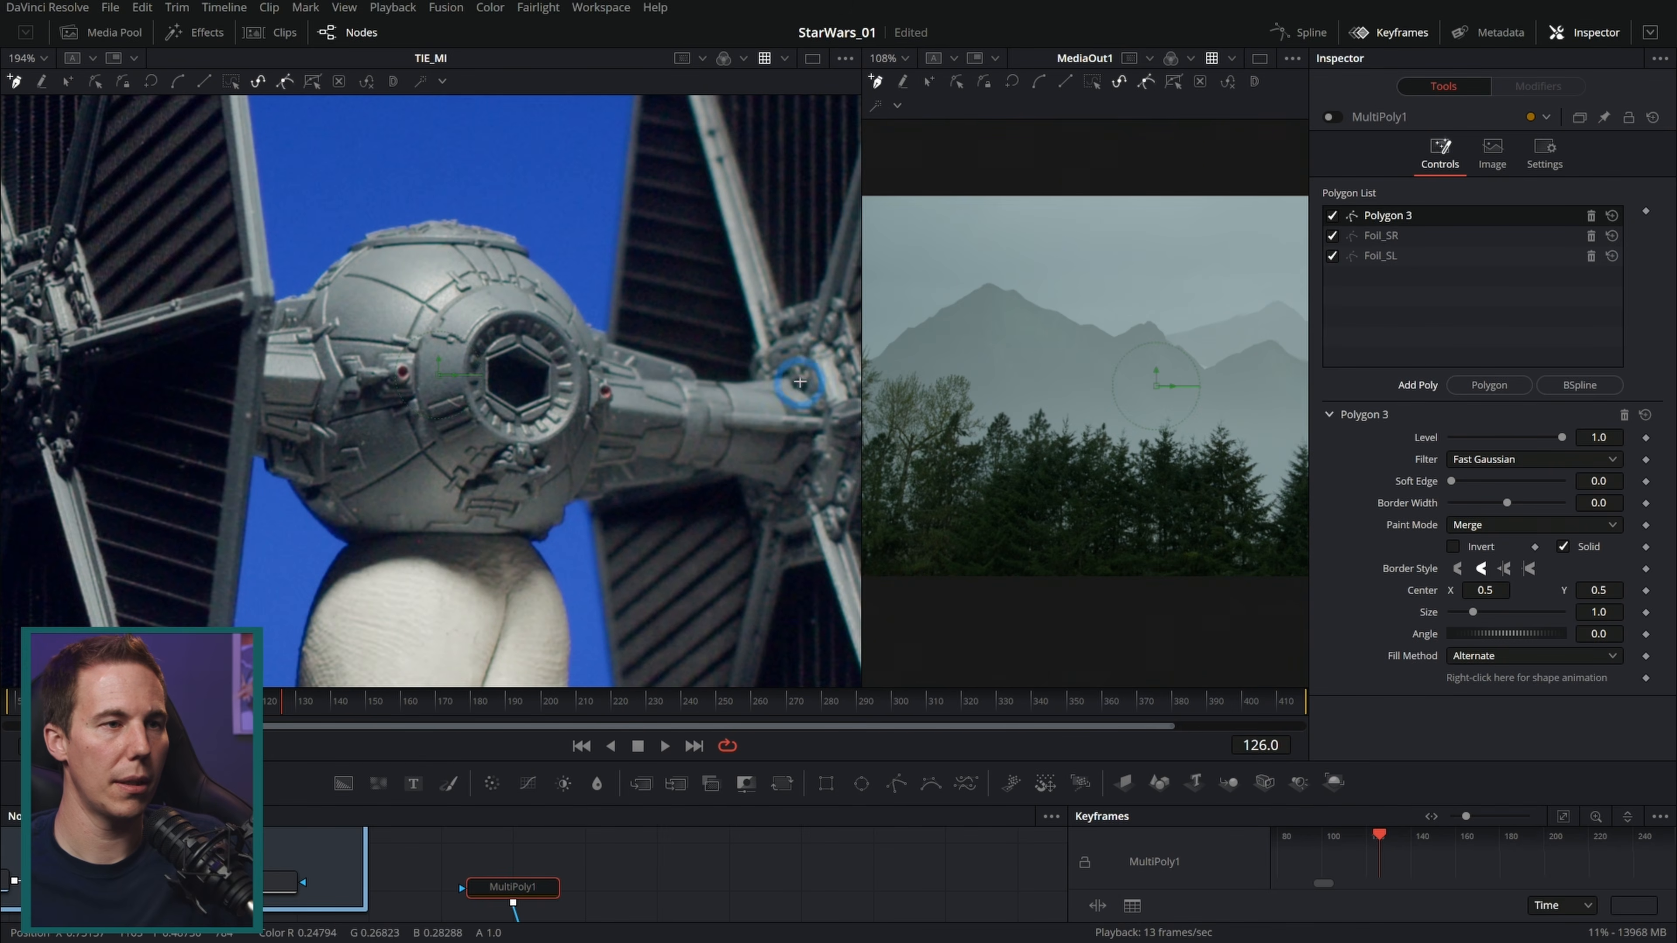
{"action": "left_click", "coordinate": [818, 420]}
{"action": "left_click", "coordinate": [710, 461]}
{"action": "left_click", "coordinate": [693, 469]}
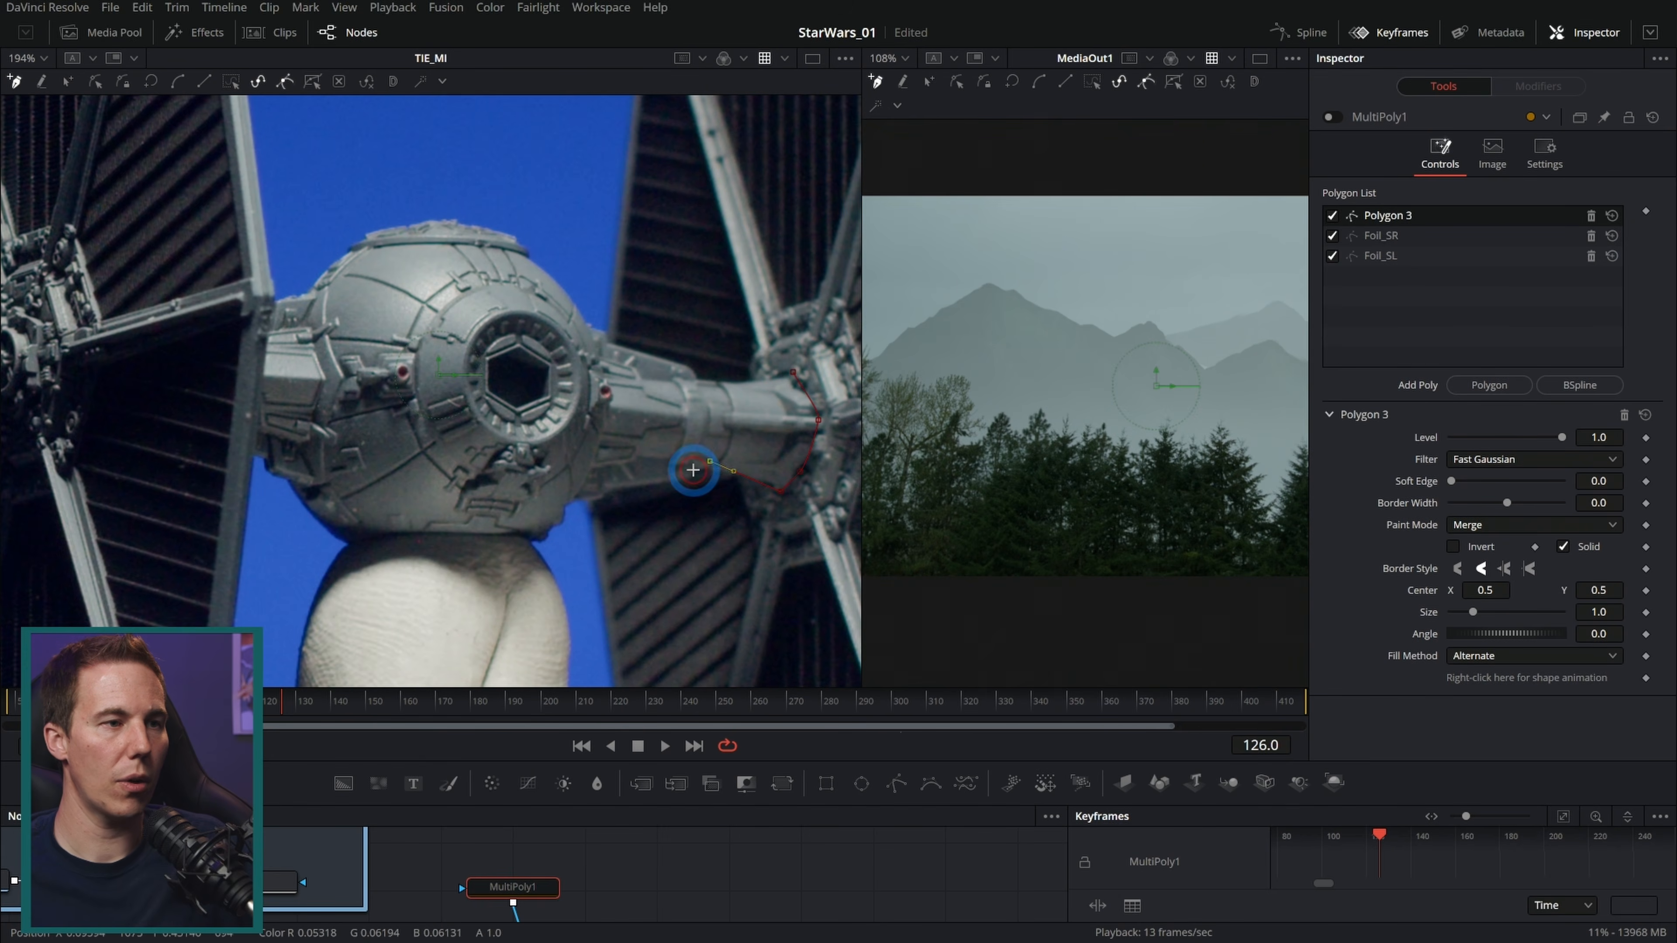
{"action": "left_click", "coordinate": [662, 482]}
{"action": "left_click", "coordinate": [607, 490]}
{"action": "left_click", "coordinate": [585, 498]}
{"action": "left_click", "coordinate": [478, 544]}
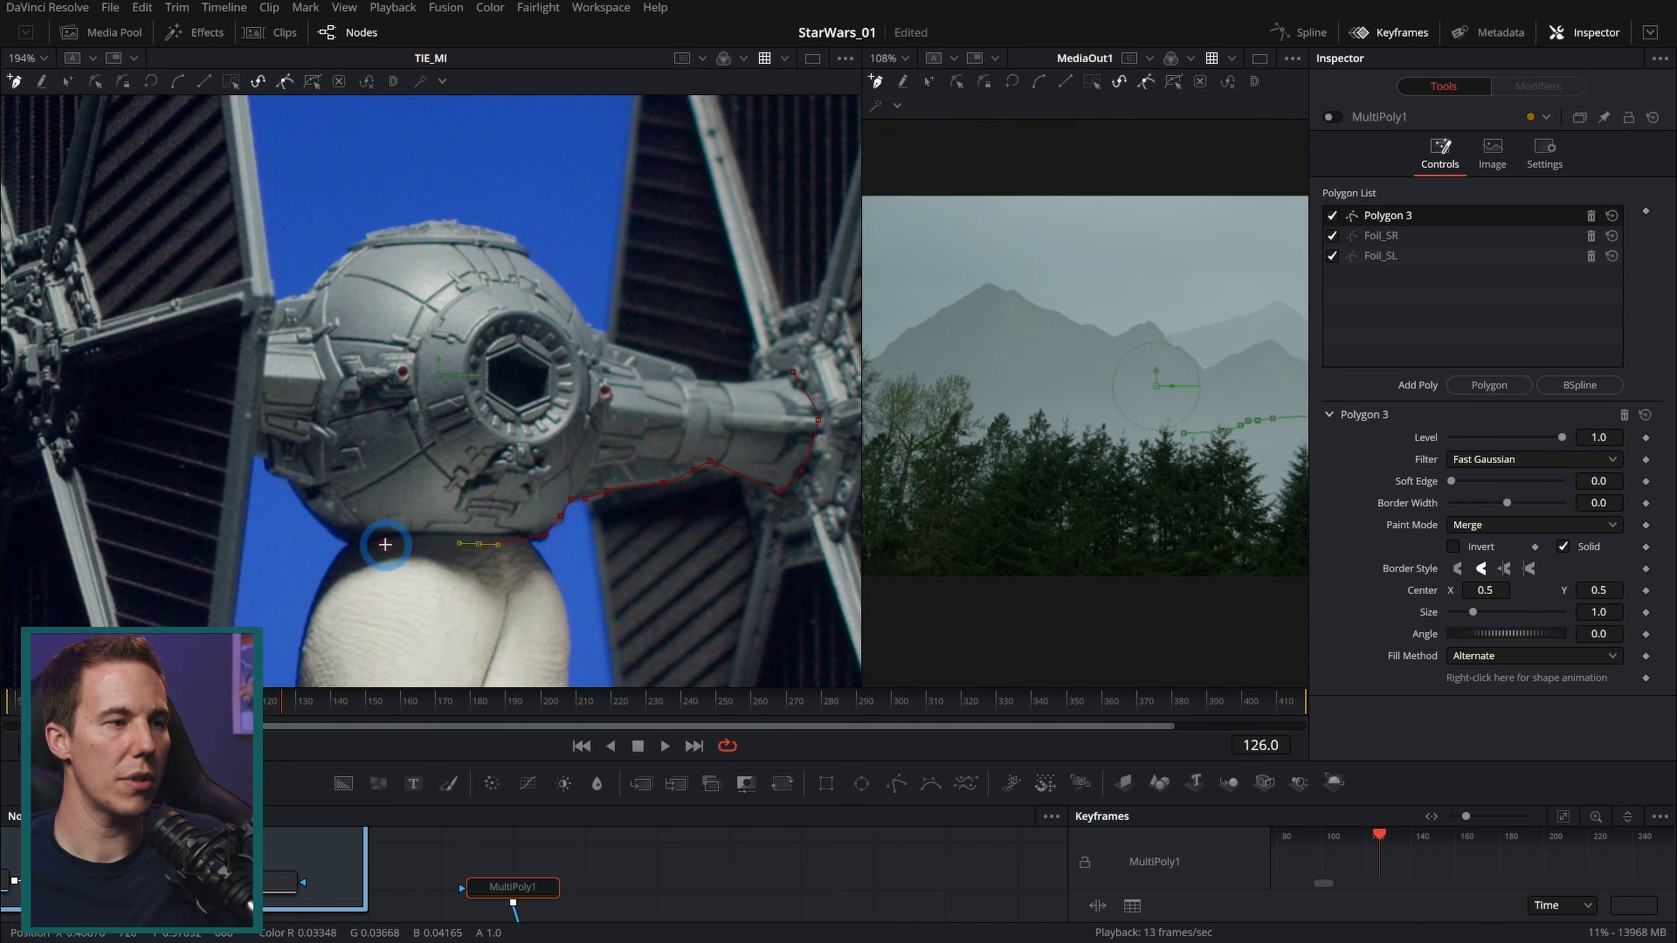
{"action": "left_click", "coordinate": [383, 544]}
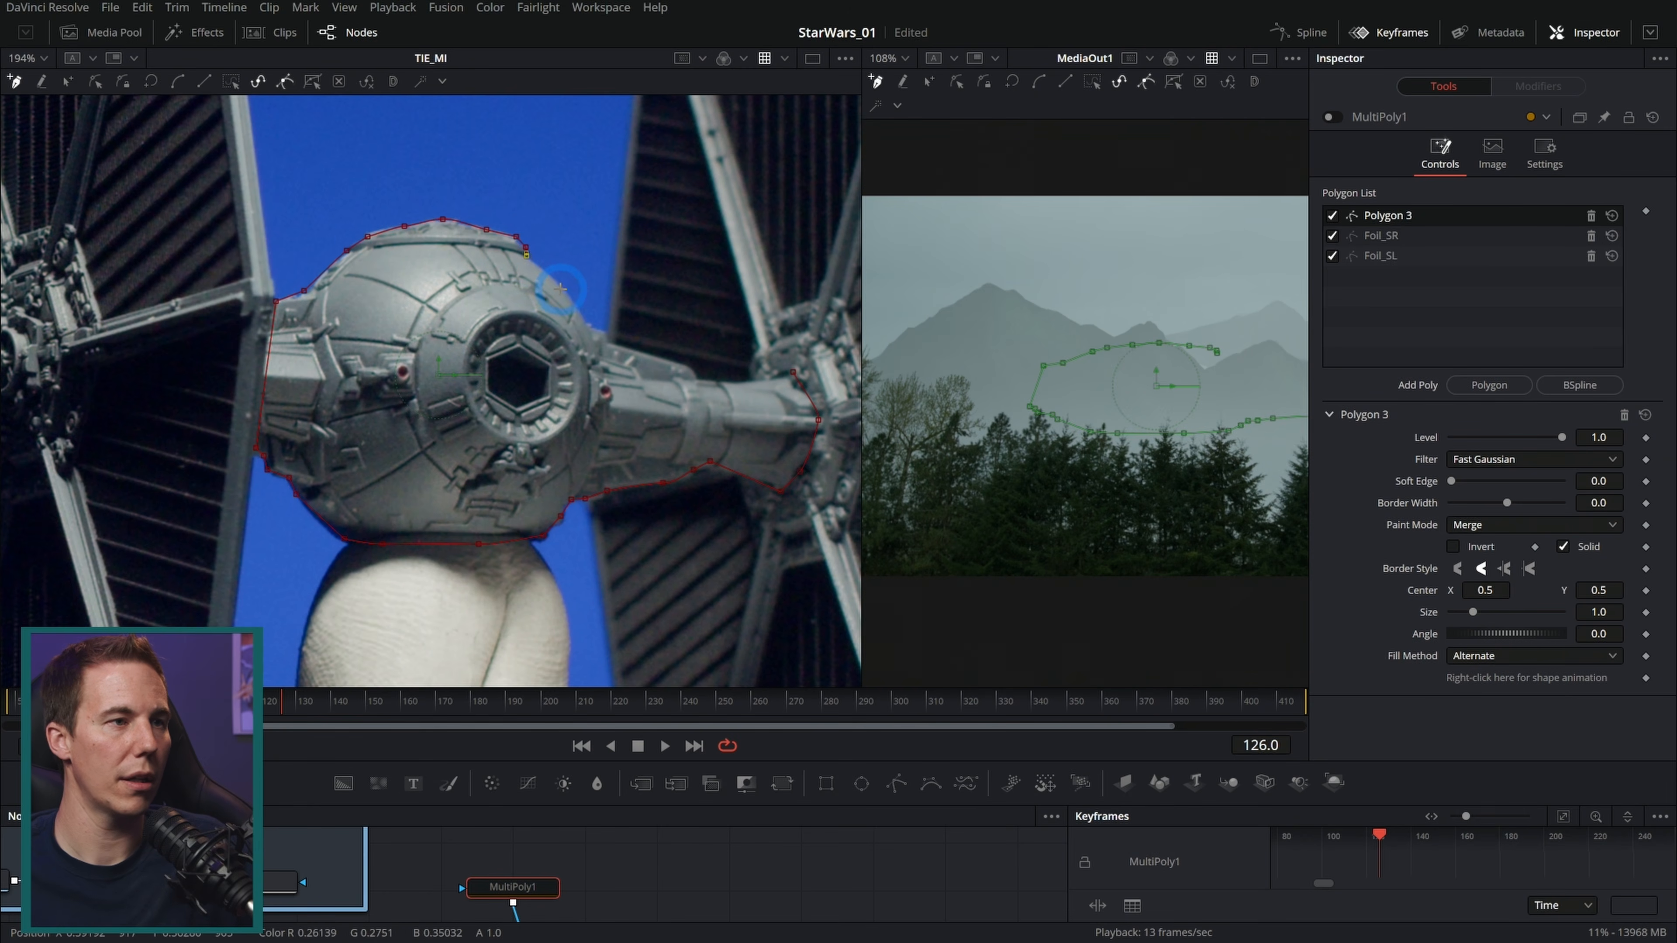
{"action": "left_click", "coordinate": [694, 378]}
{"action": "left_click", "coordinate": [739, 383]}
{"action": "left_click", "coordinate": [793, 372]}
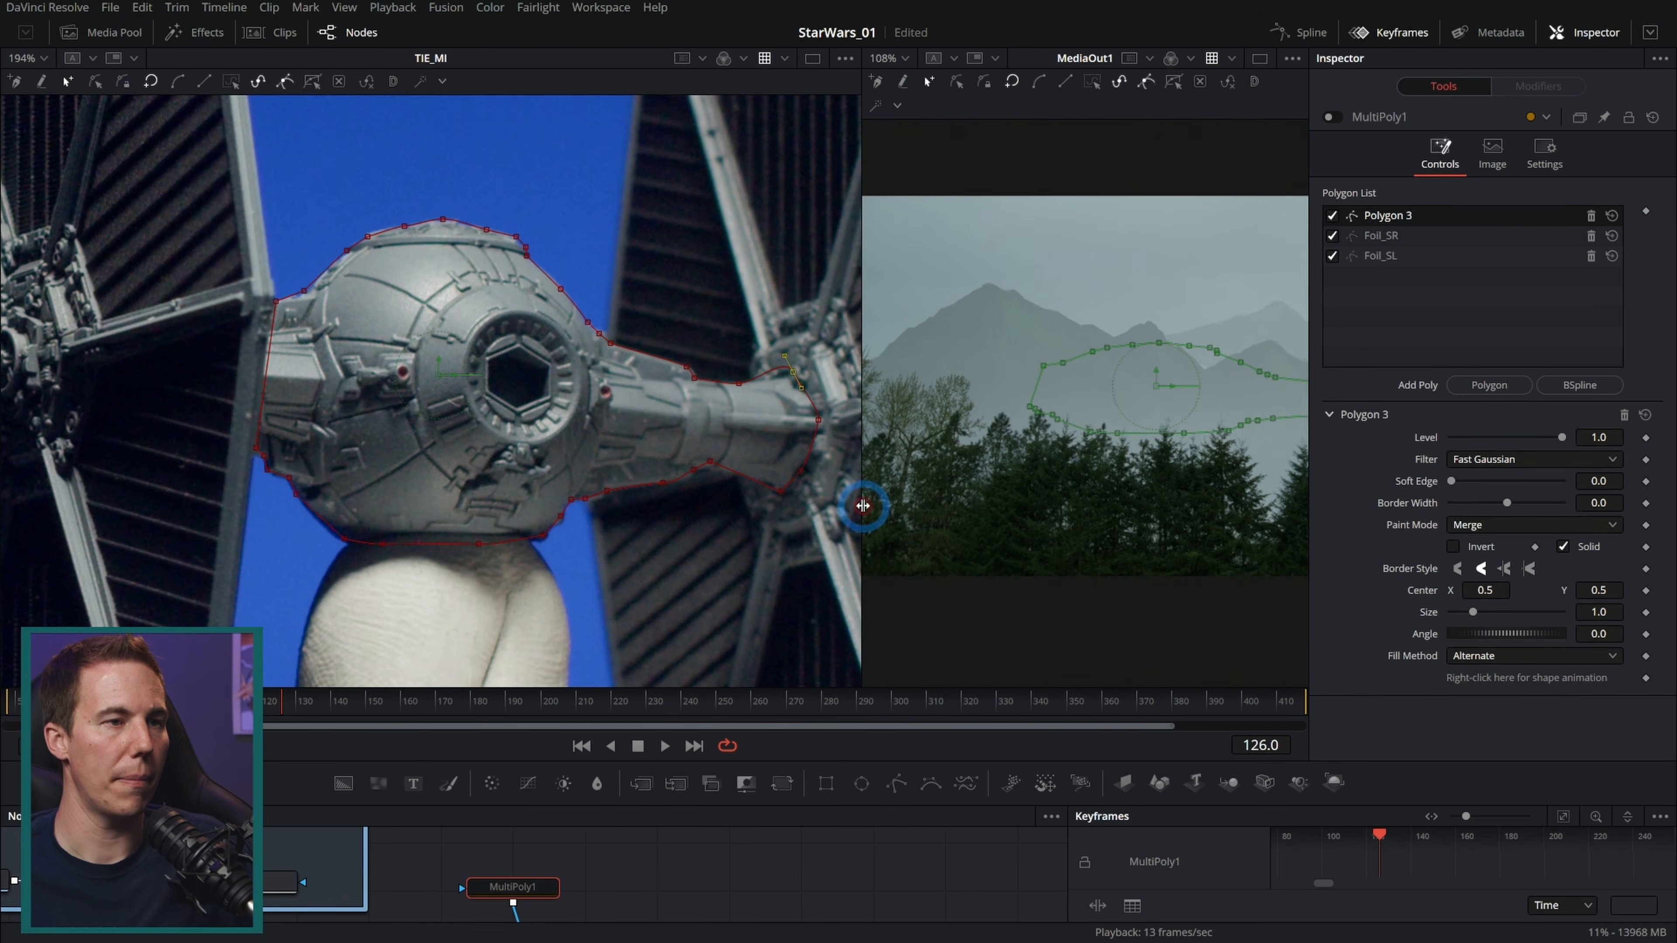
Step: Enable the MultiPoly1 mask on the TIE image
{"action": "left_click", "coordinate": [1332, 117]}
{"action": "scroll", "coordinate": [624, 420], "scroll_direction": "down", "scroll_amount": 2}
{"action": "scroll", "coordinate": [569, 481], "scroll_direction": "down", "scroll_amount": 2}
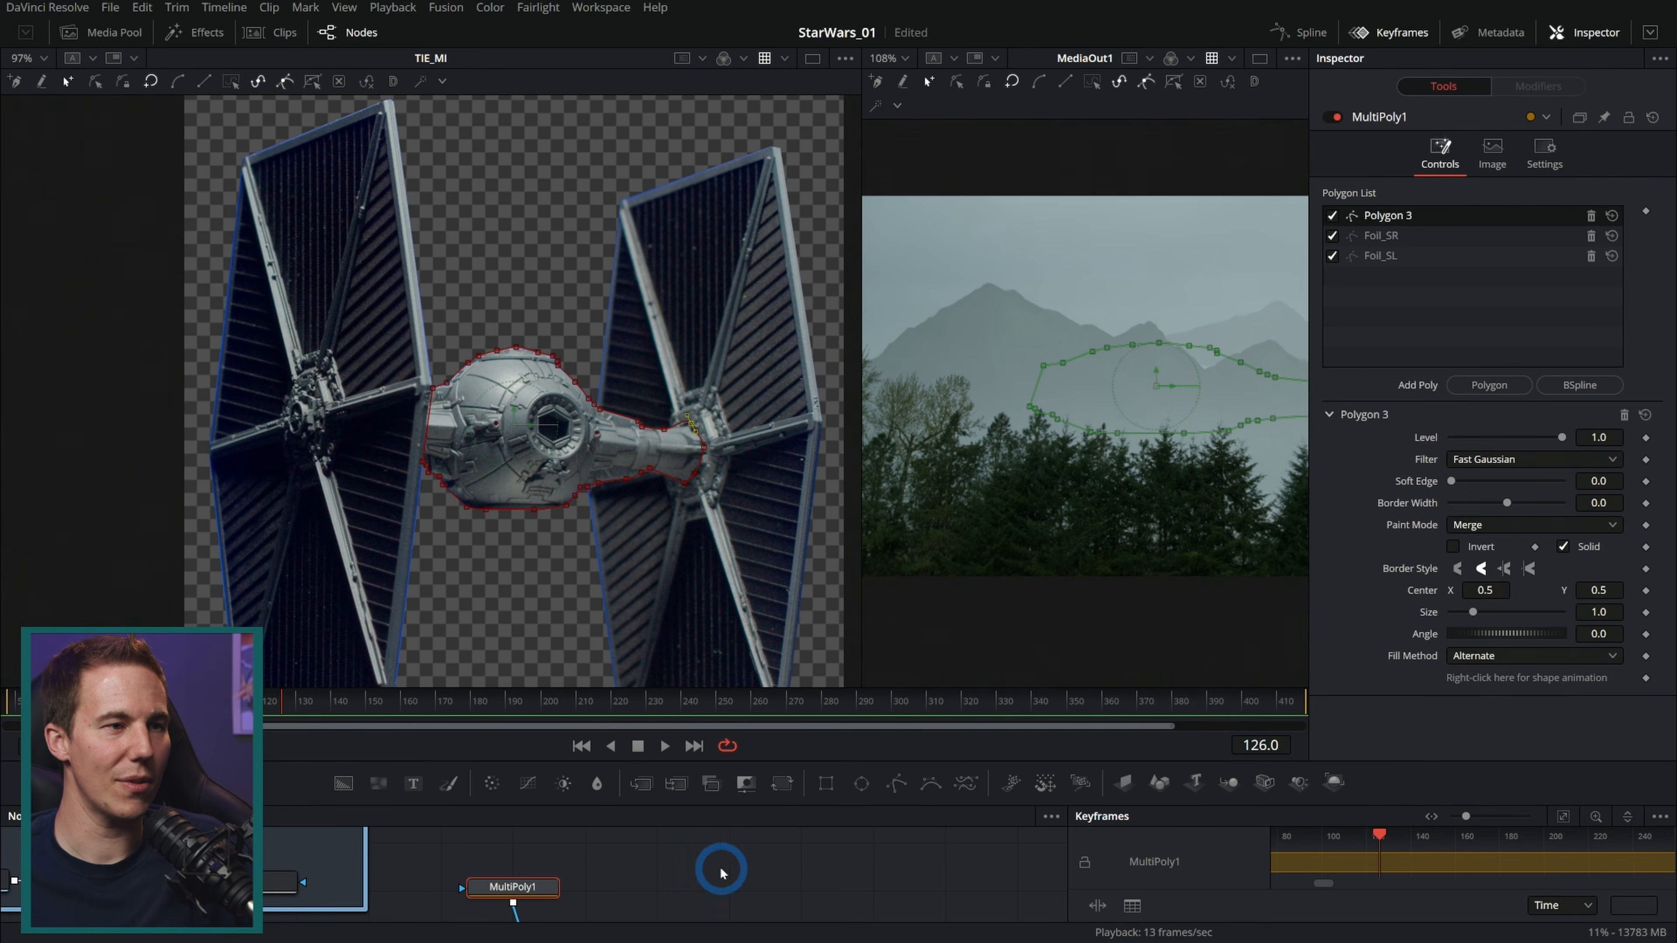
Step: Merge the TIE_MI image over the main composite before MediaOut1
{"action": "left_click", "coordinate": [581, 844]}
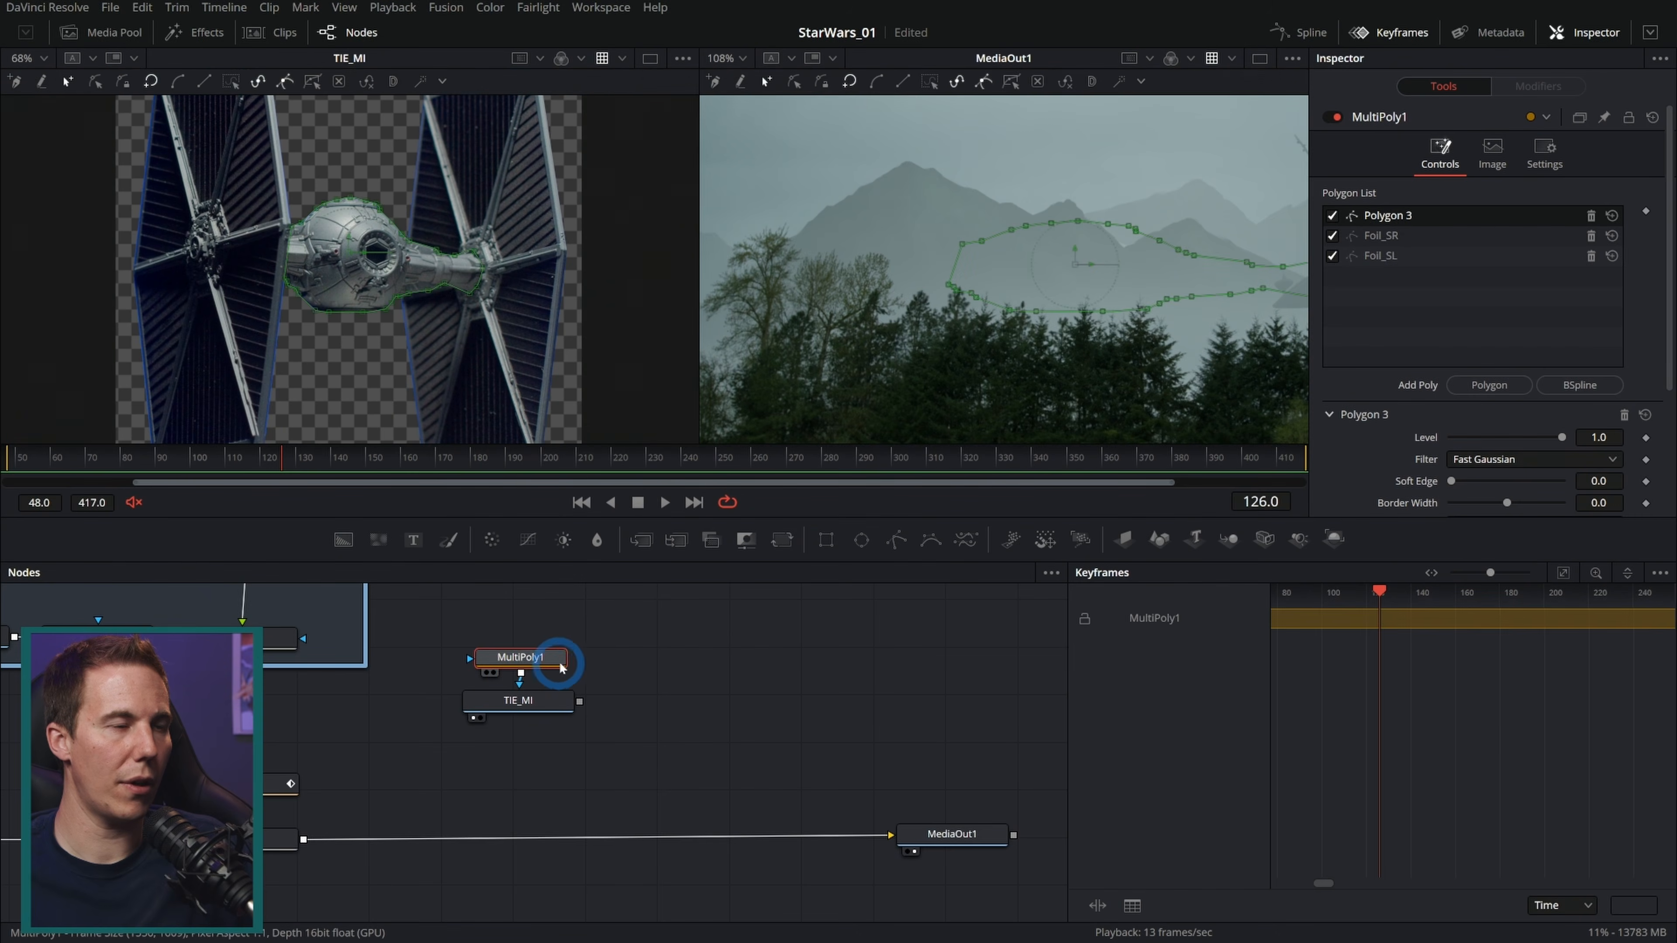
{"action": "left_click_drag", "start_coordinate": [573, 713], "coordinate": [303, 839]}
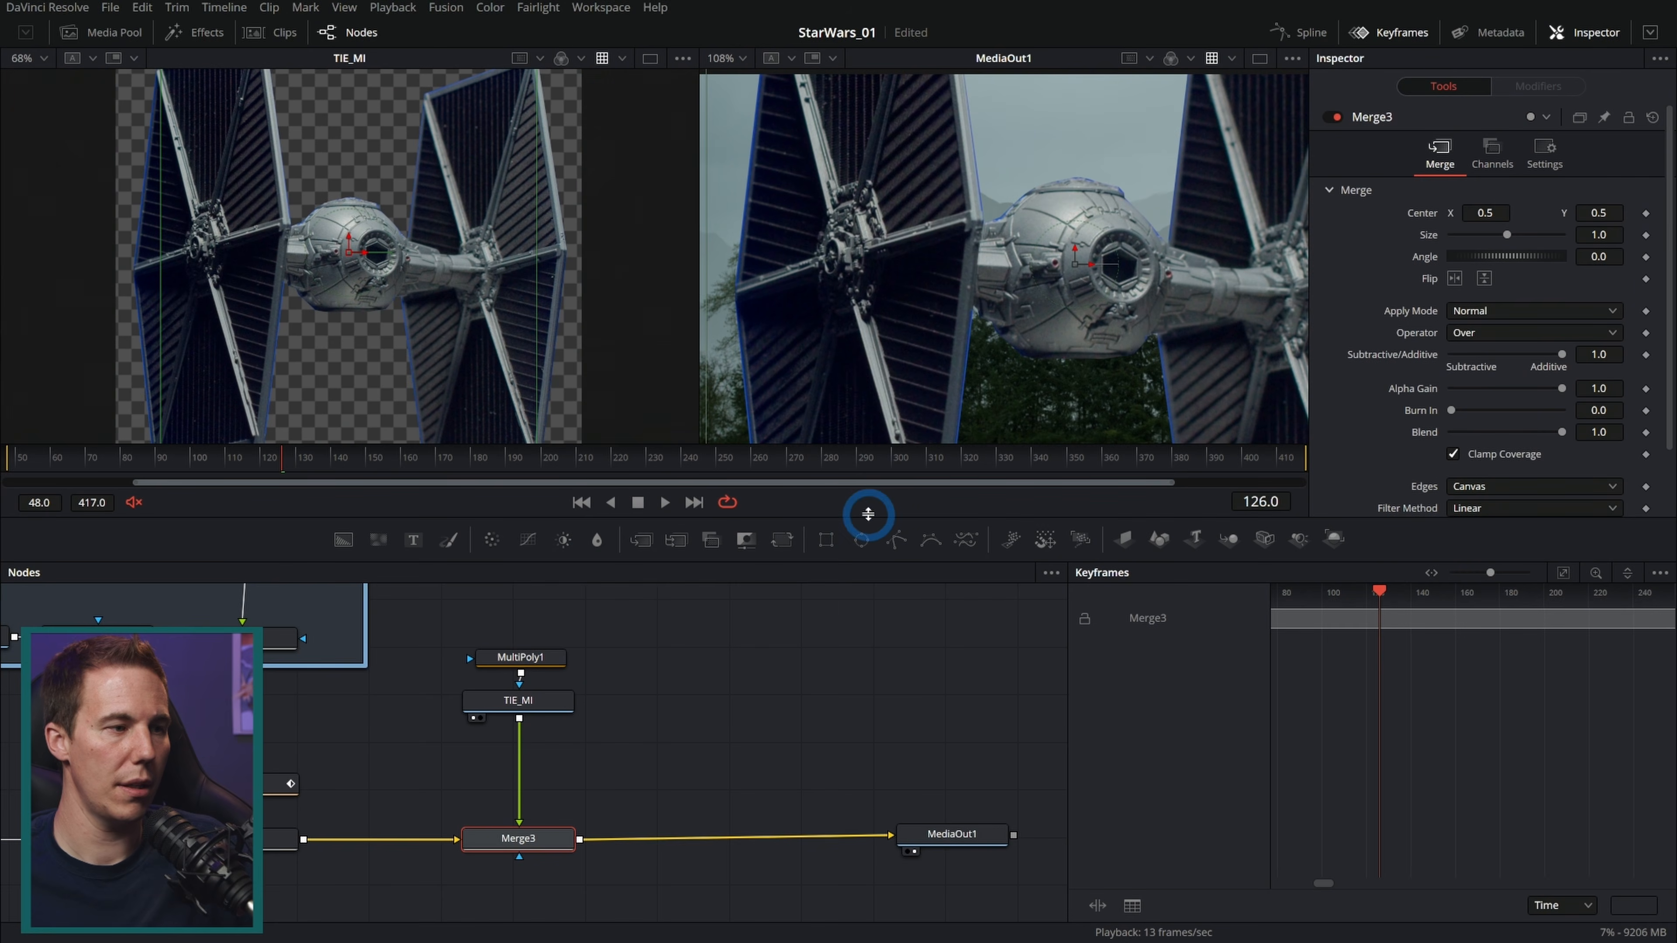
Step: Copy the Sky_TRACK_PXF node and insert the pasted copy between TIE_MI and its Merge3
{"action": "left_click", "coordinate": [250, 788]}
{"action": "left_click_drag", "start_coordinate": [308, 834], "coordinate": [492, 842]}
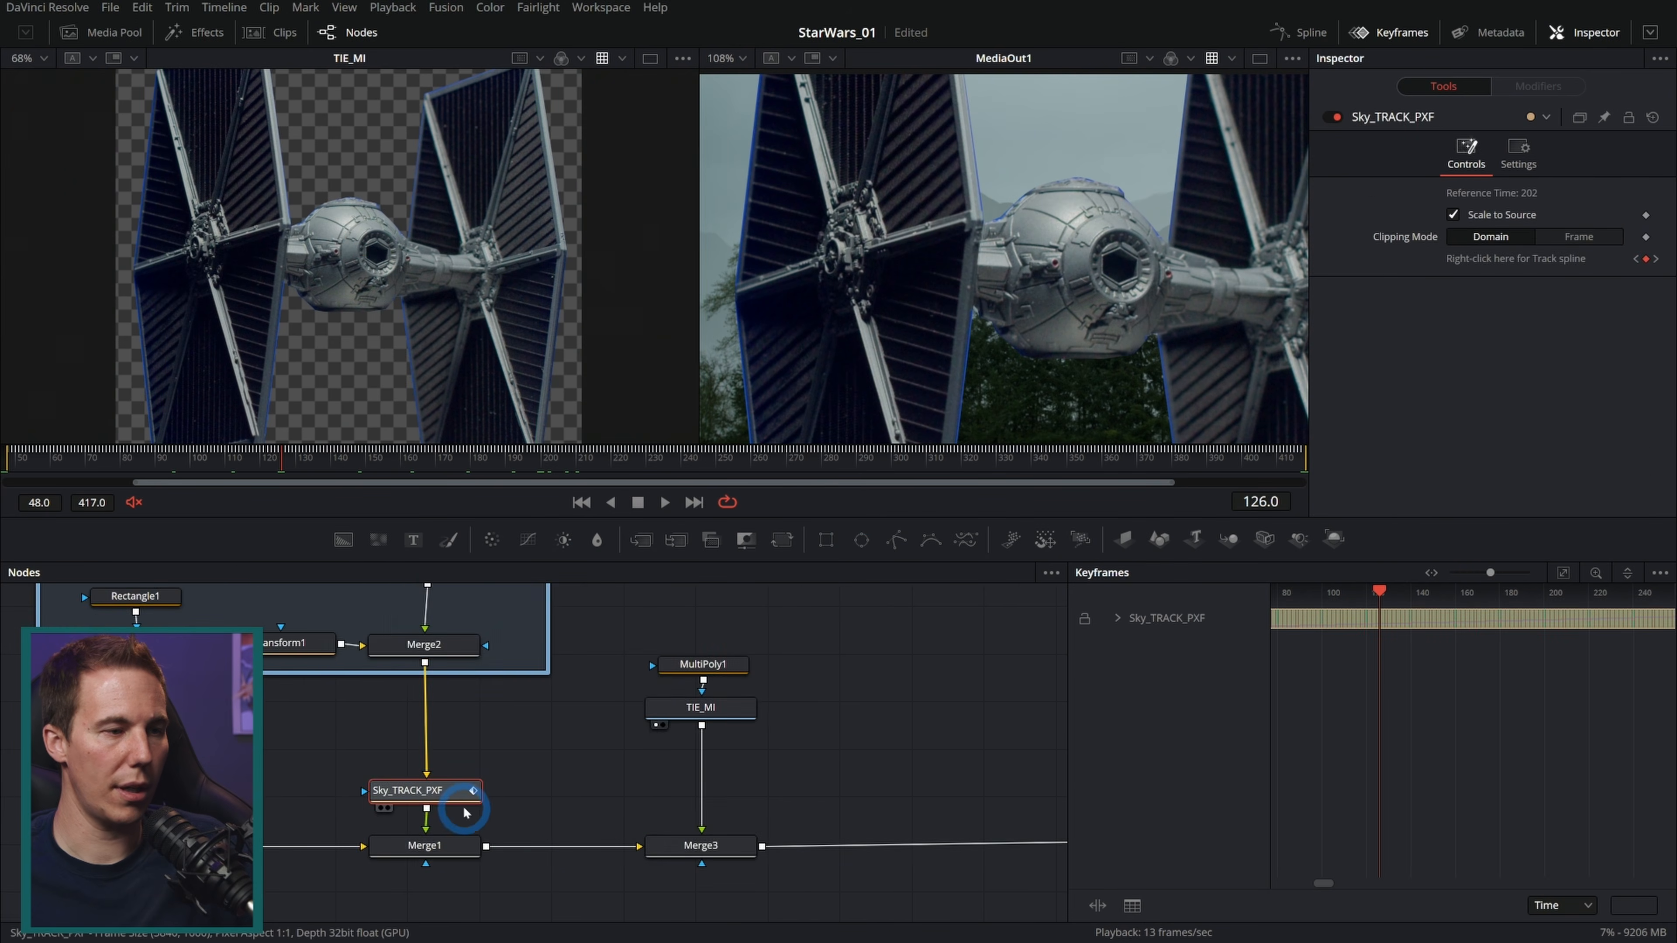
{"action": "key", "text": "ctrl+v"}
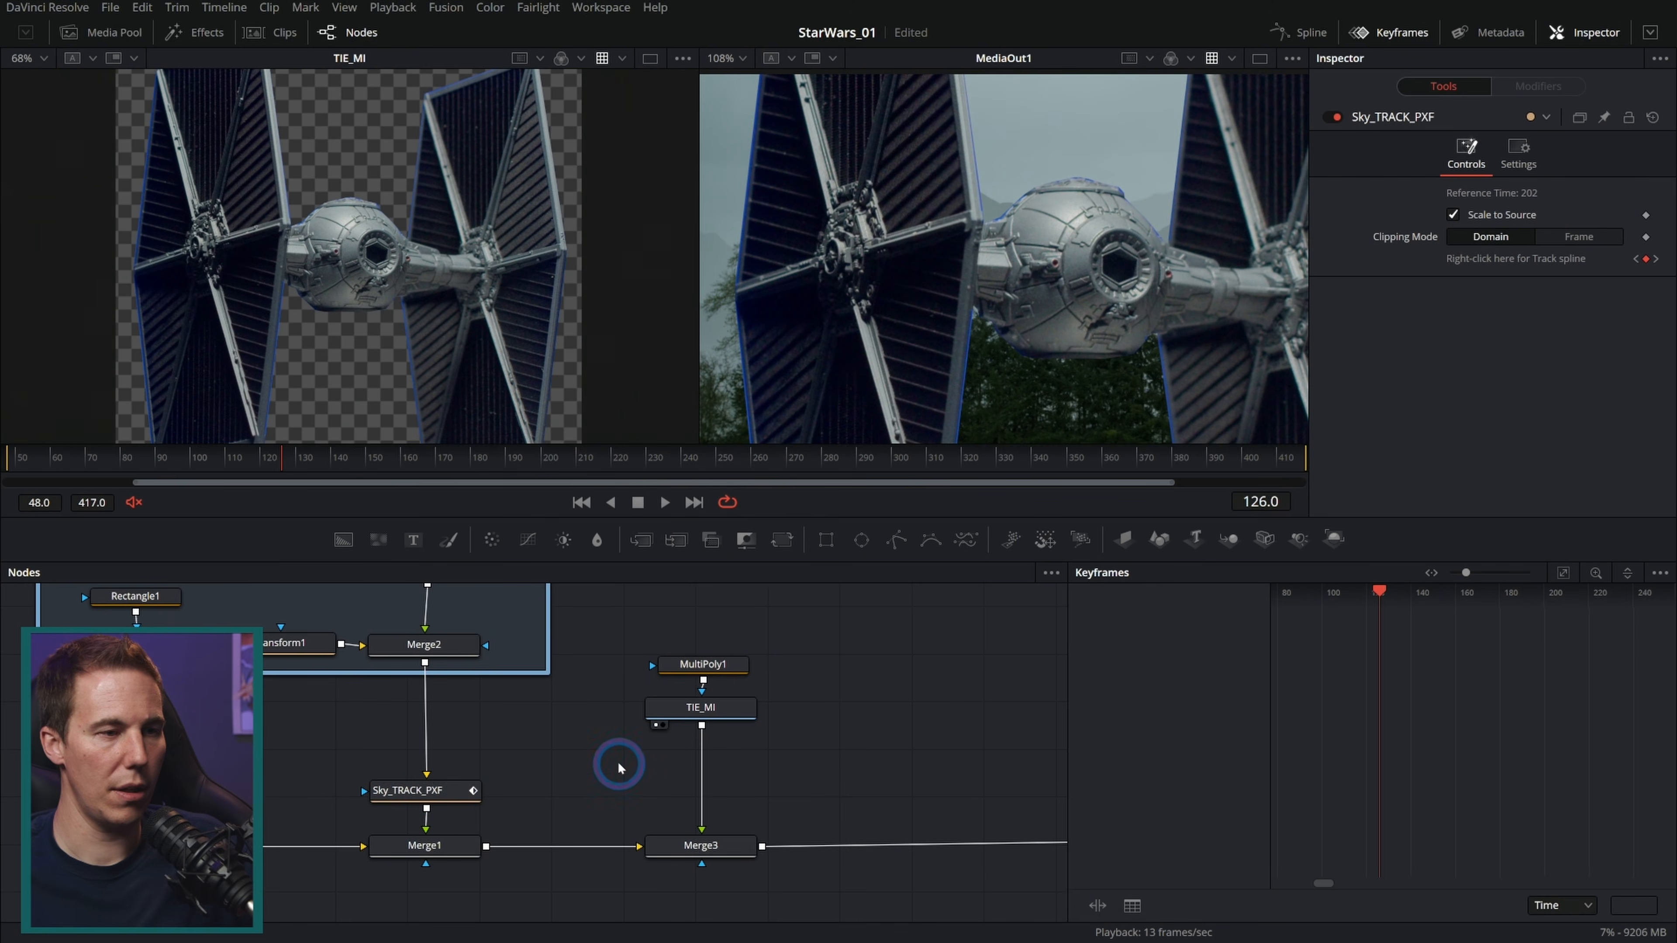
{"action": "left_click_drag", "start_coordinate": [615, 775], "coordinate": [731, 786]}
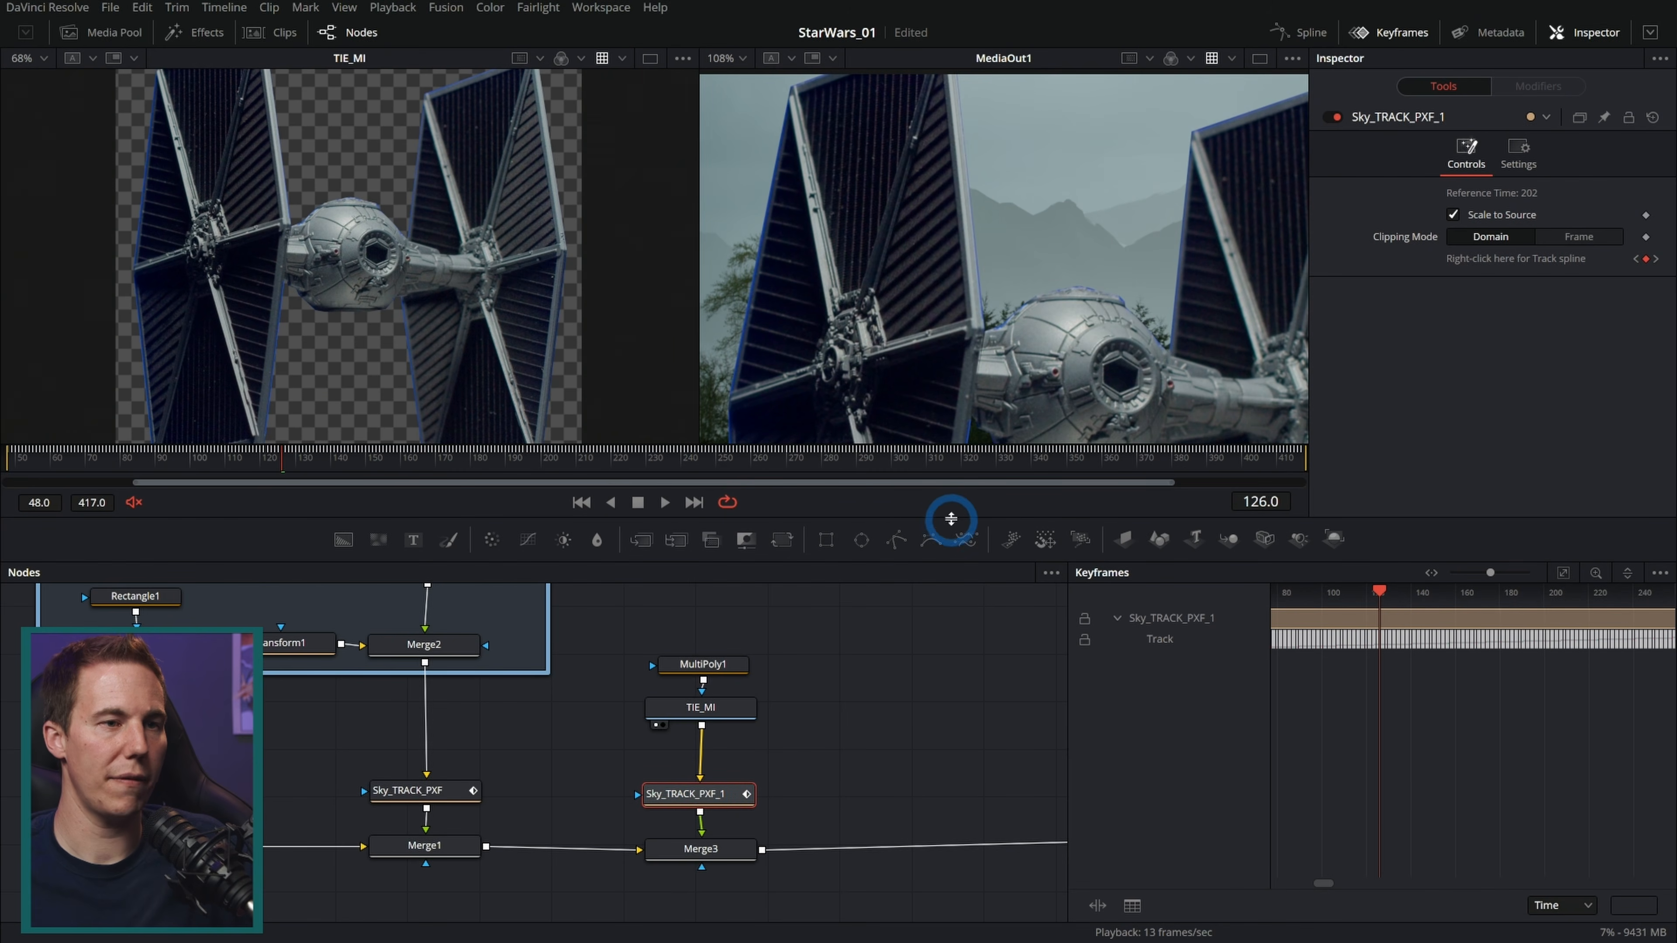
Step: Go to frame 198 and review the tracked TIE fighter in the final composite
{"action": "left_click_drag", "start_coordinate": [950, 519], "coordinate": [935, 732]}
{"action": "left_click_drag", "start_coordinate": [645, 229], "coordinate": [311, 234]}
{"action": "left_click_drag", "start_coordinate": [329, 678], "coordinate": [535, 685]}
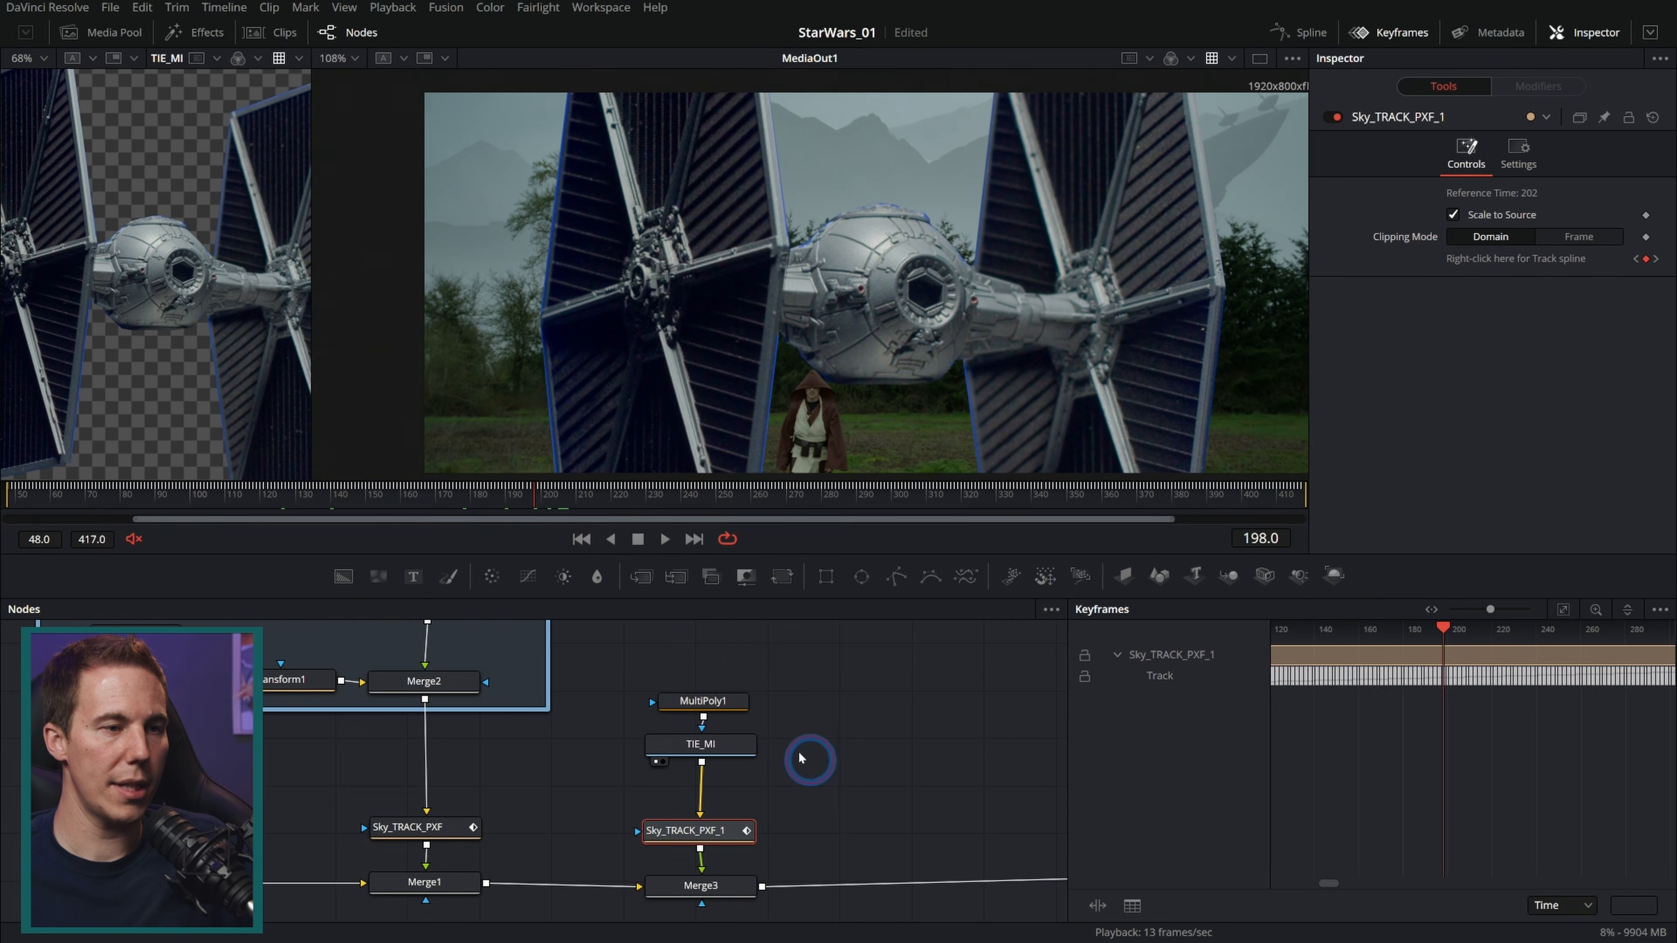
Step: Add a Transform node directly below the TIE_MI image node
{"action": "left_click_drag", "start_coordinate": [811, 761], "coordinate": [719, 690]}
{"action": "left_click_drag", "start_coordinate": [731, 752], "coordinate": [733, 695]}
{"action": "left_click", "coordinate": [733, 693]}
{"action": "key", "text": "shift+space"}
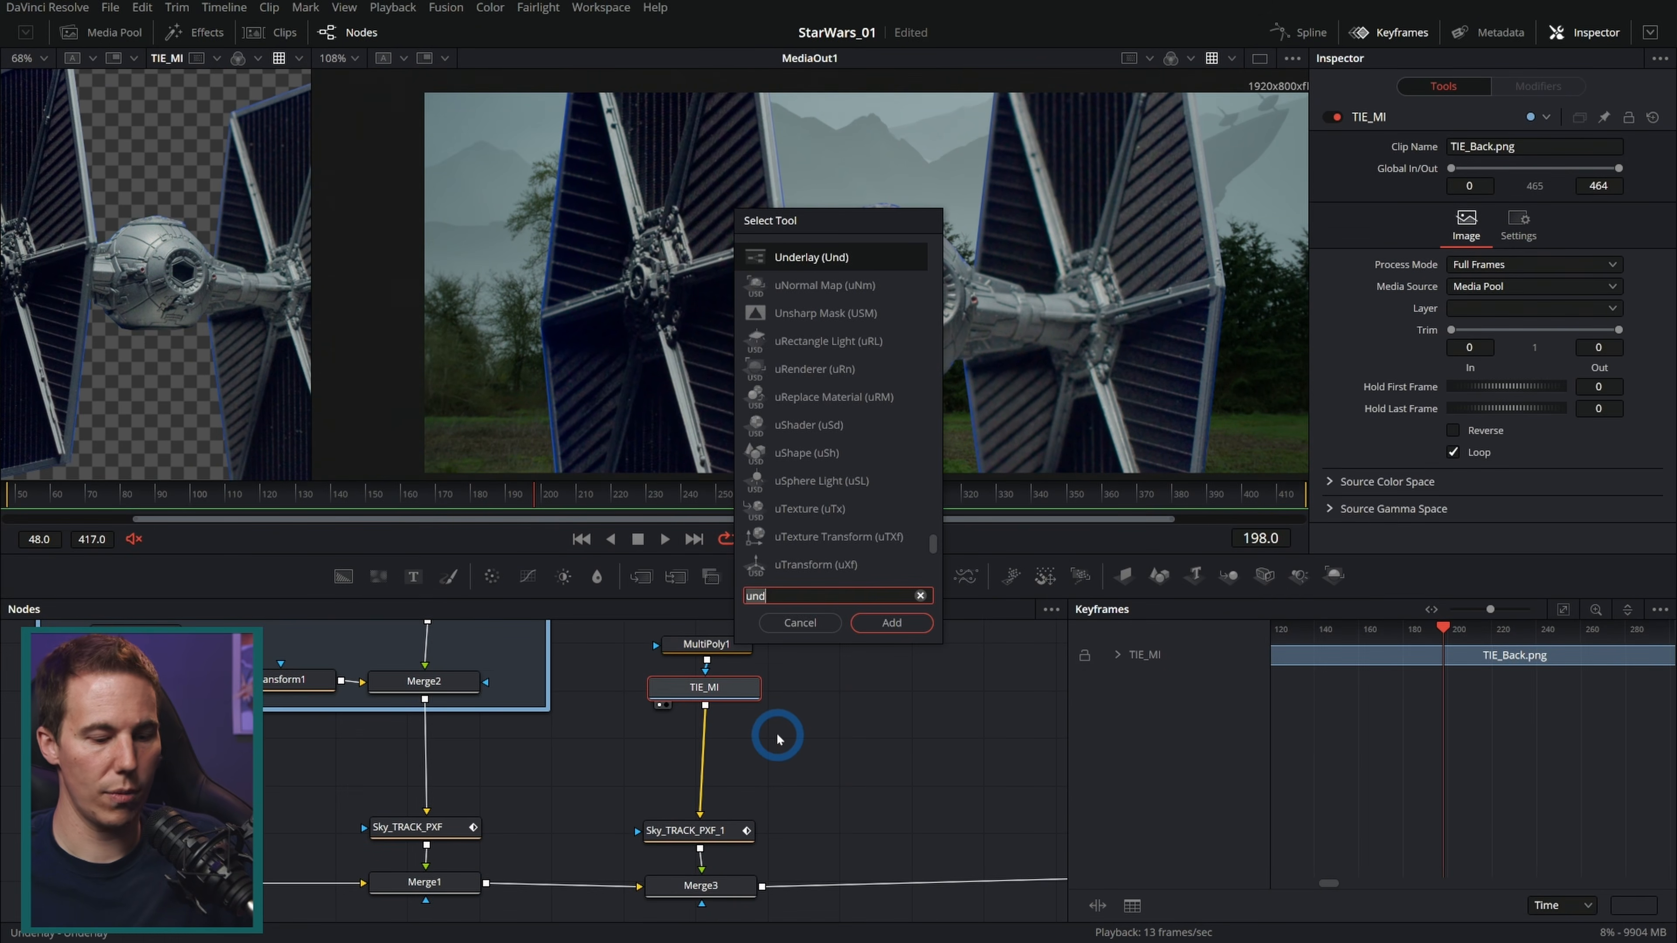
{"action": "type", "text": "xf"}
{"action": "key", "text": "Return"}
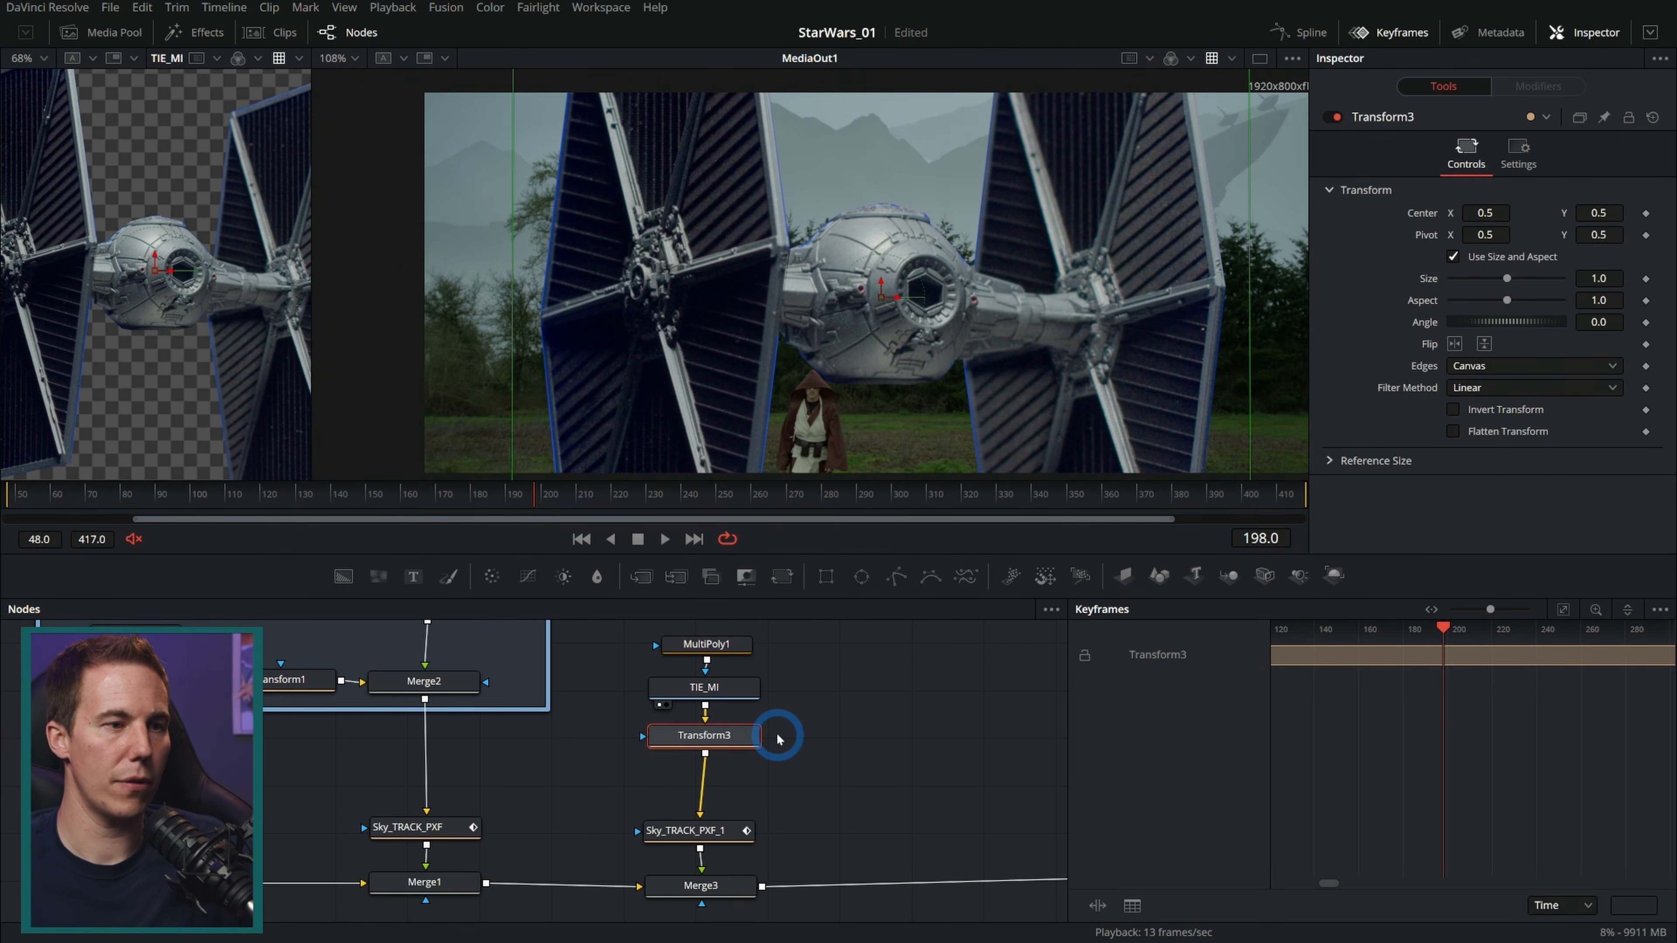
Step: Flip the TIE horizontally and scale it down to about 0.135, placing it above the mountains at centre about 0.41, 0.68
{"action": "left_click_drag", "start_coordinate": [1506, 278], "coordinate": [1469, 291]}
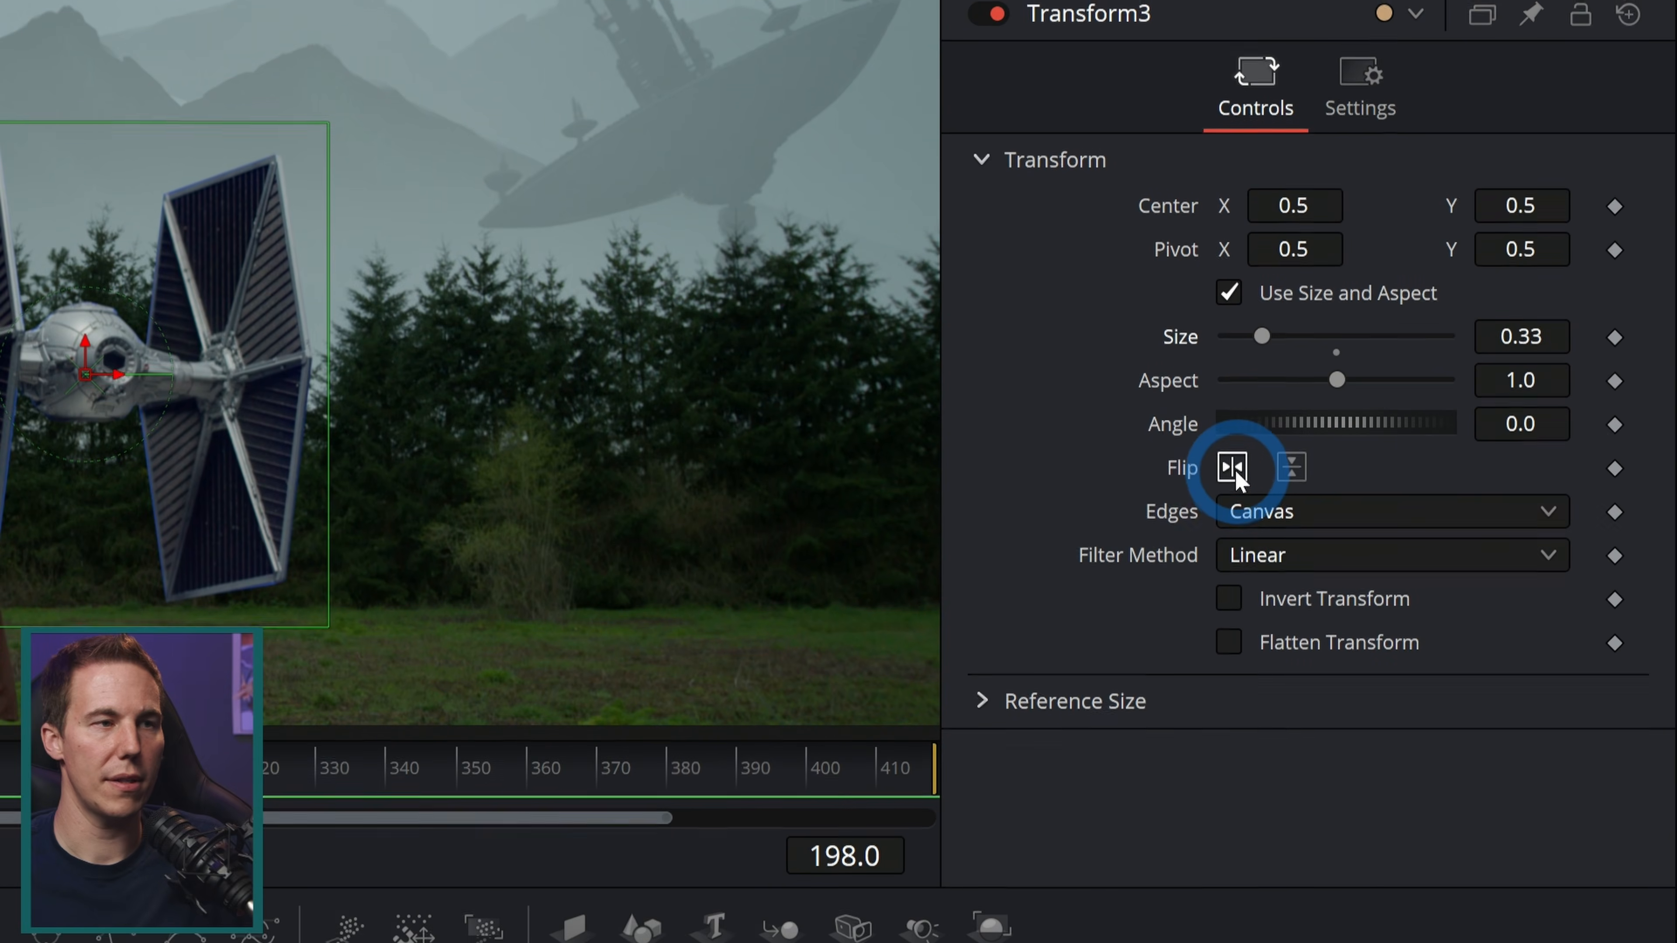
{"action": "left_click", "coordinate": [1455, 343]}
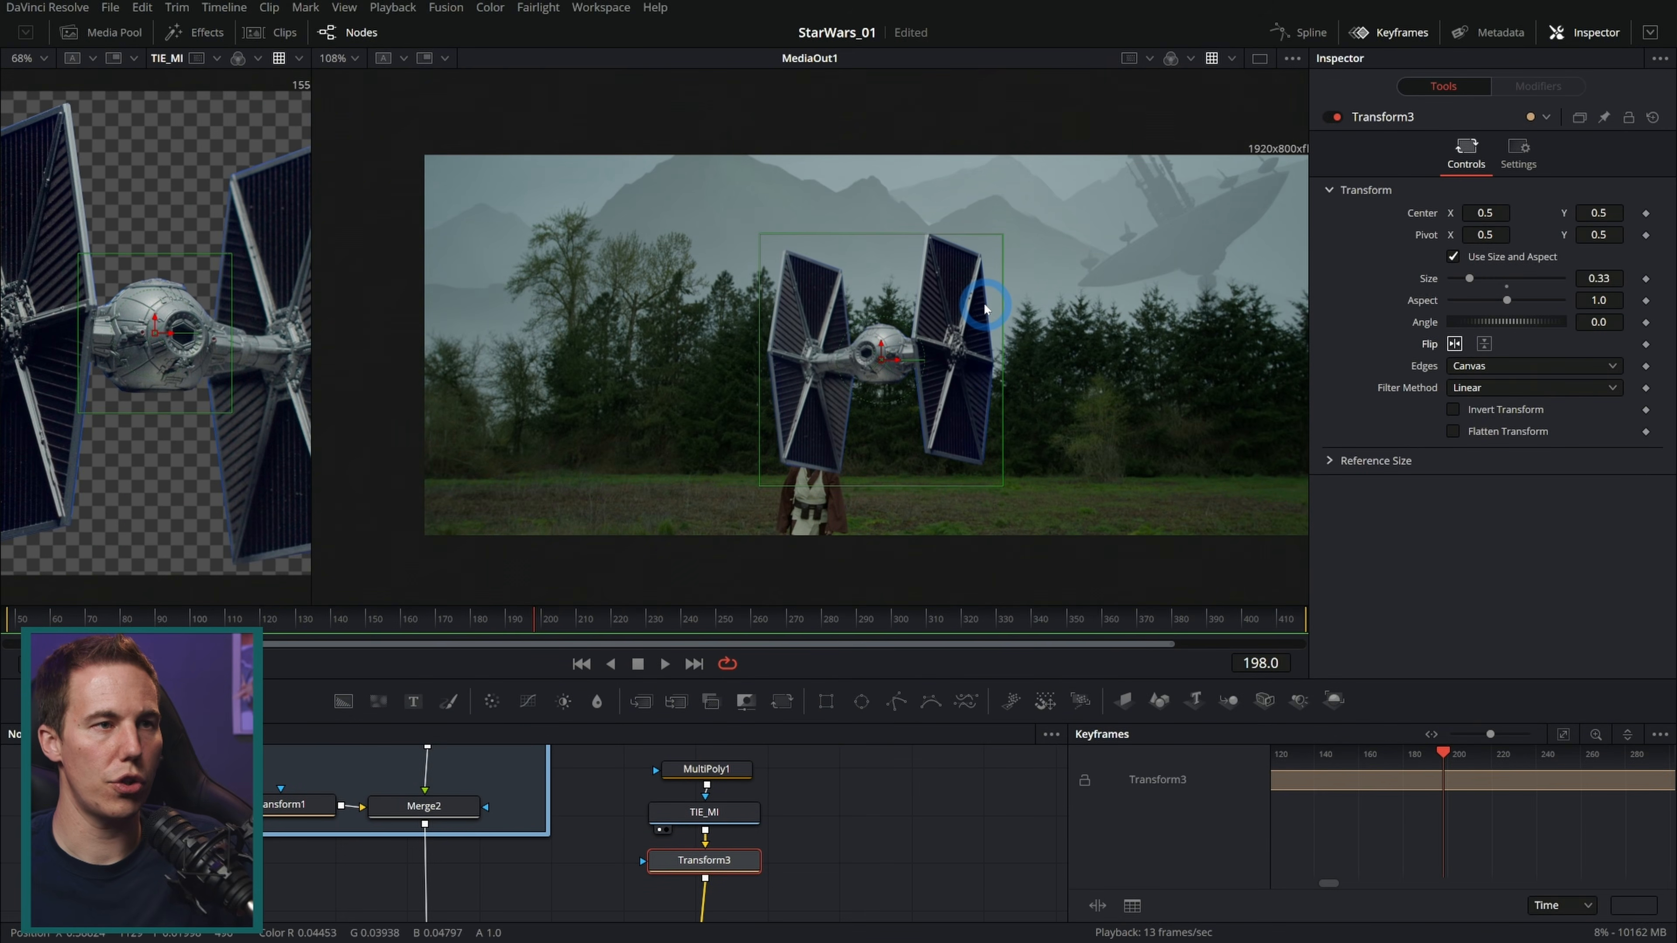
{"action": "left_click_drag", "start_coordinate": [1003, 234], "coordinate": [945, 288]}
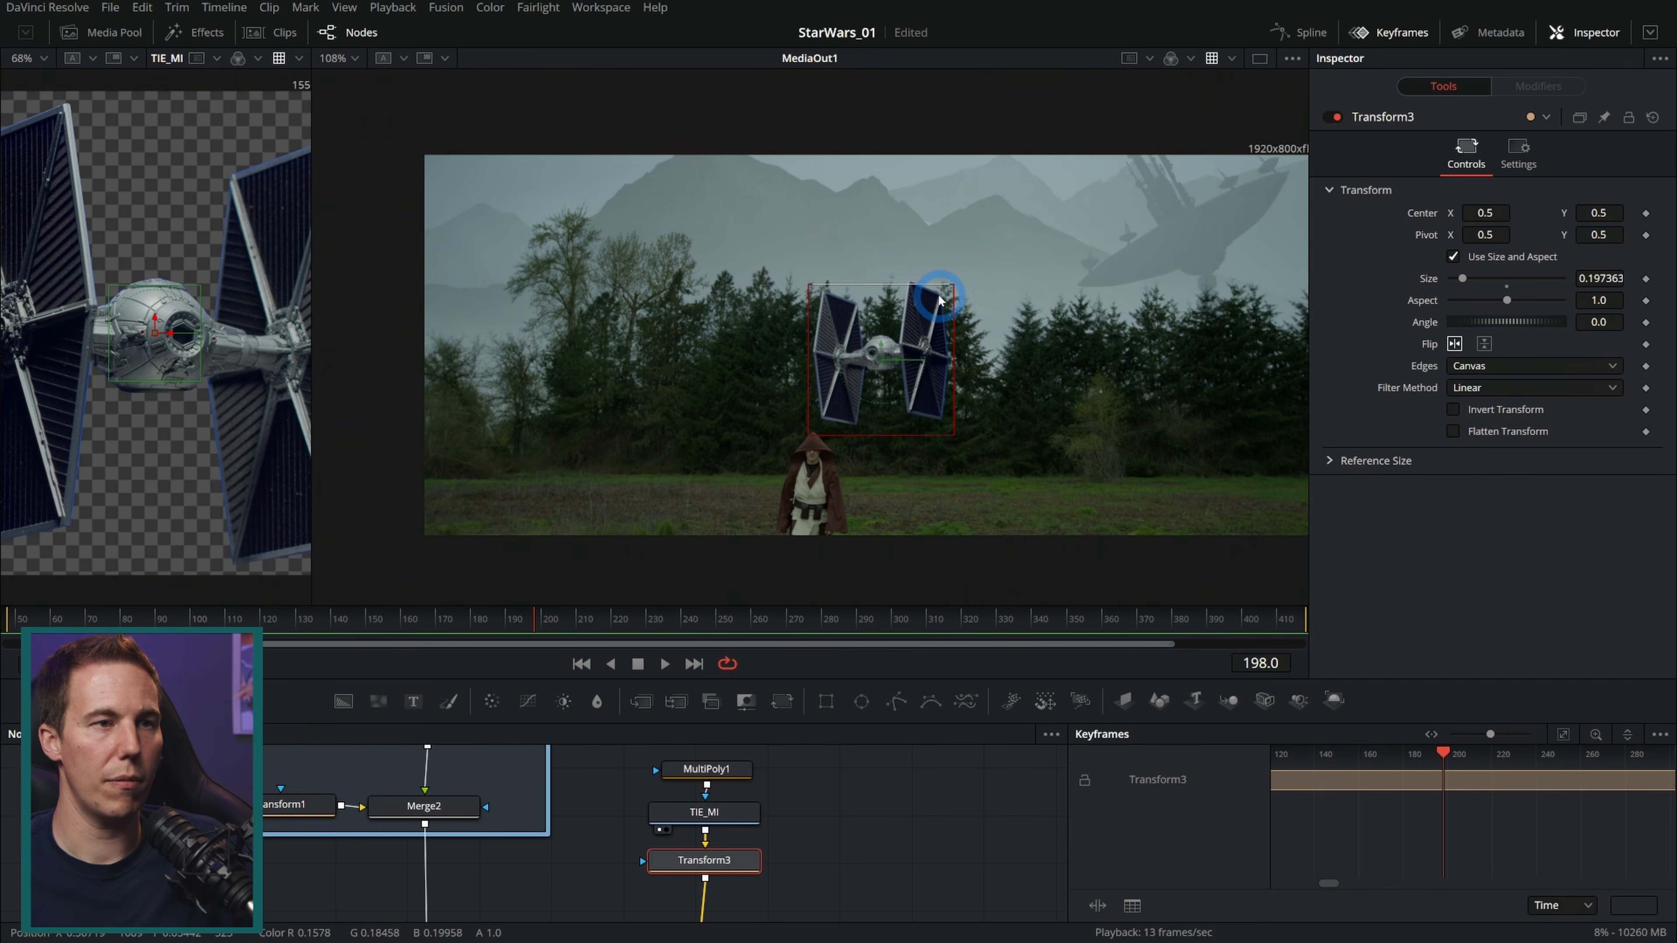
{"action": "left_click_drag", "start_coordinate": [880, 361], "coordinate": [802, 209]}
{"action": "left_click_drag", "start_coordinate": [886, 148], "coordinate": [863, 201]}
{"action": "scroll", "coordinate": [858, 190], "scroll_direction": "up", "scroll_amount": 4}
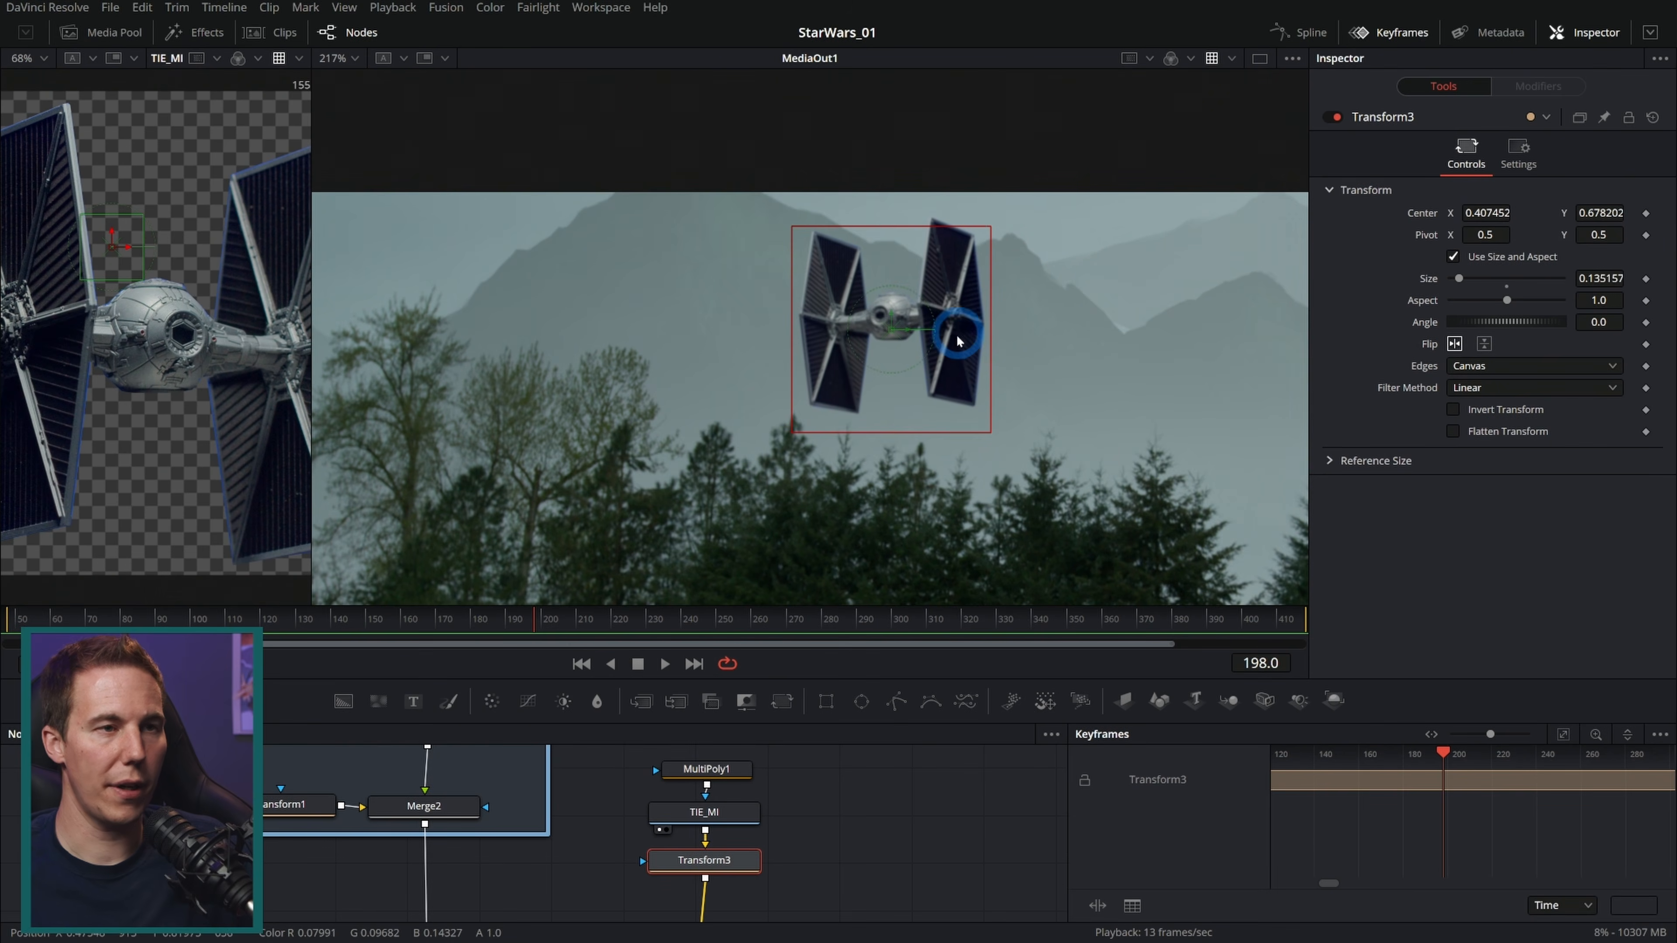
Step: Scrub through the shot in a single enlarged viewer to review the TIE's placement over several frames
{"action": "left_click", "coordinate": [290, 846]}
{"action": "left_click", "coordinate": [1393, 752]}
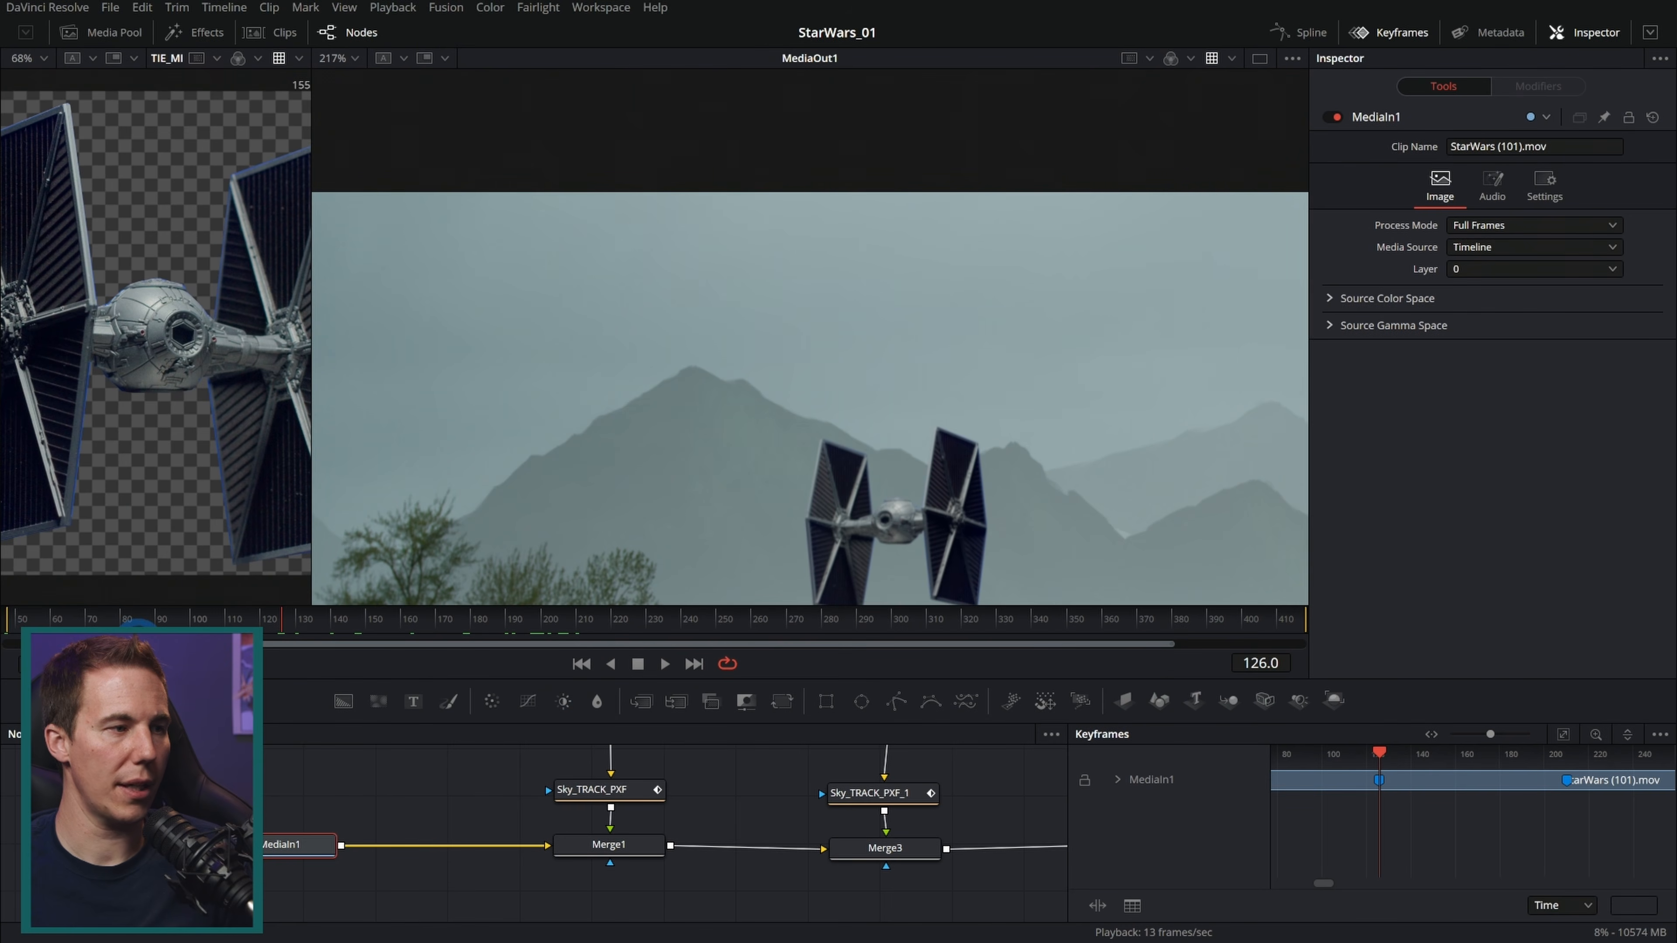
{"action": "left_click_drag", "start_coordinate": [137, 644], "coordinate": [353, 647]}
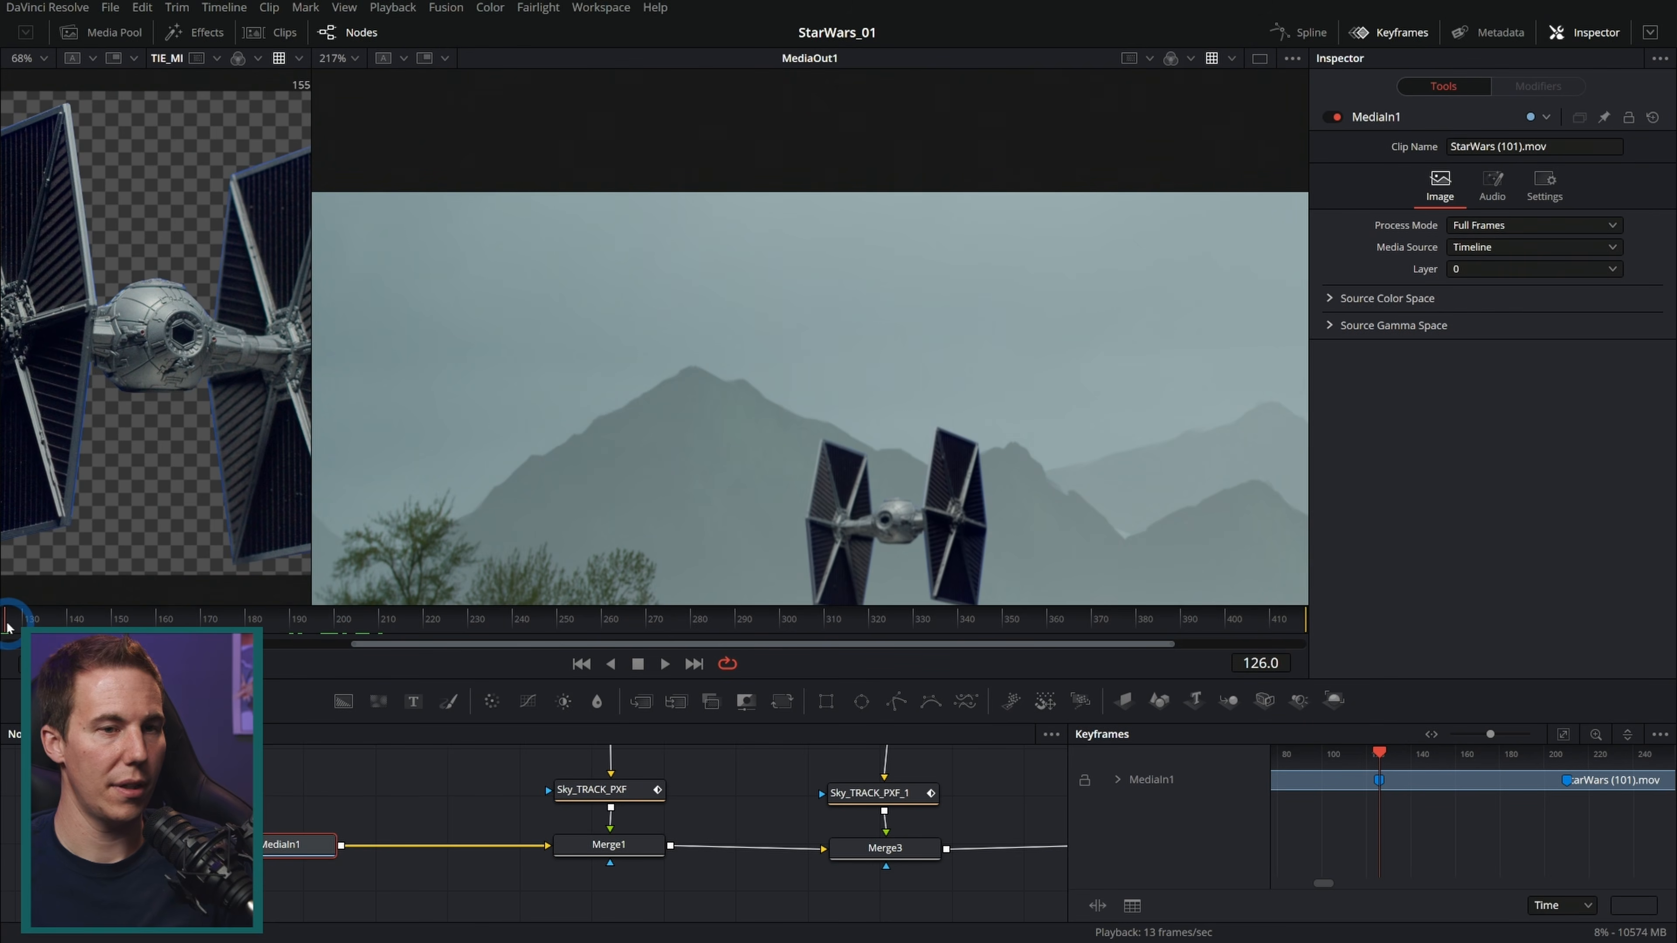
{"action": "left_click_drag", "start_coordinate": [1378, 753], "coordinate": [1567, 764]}
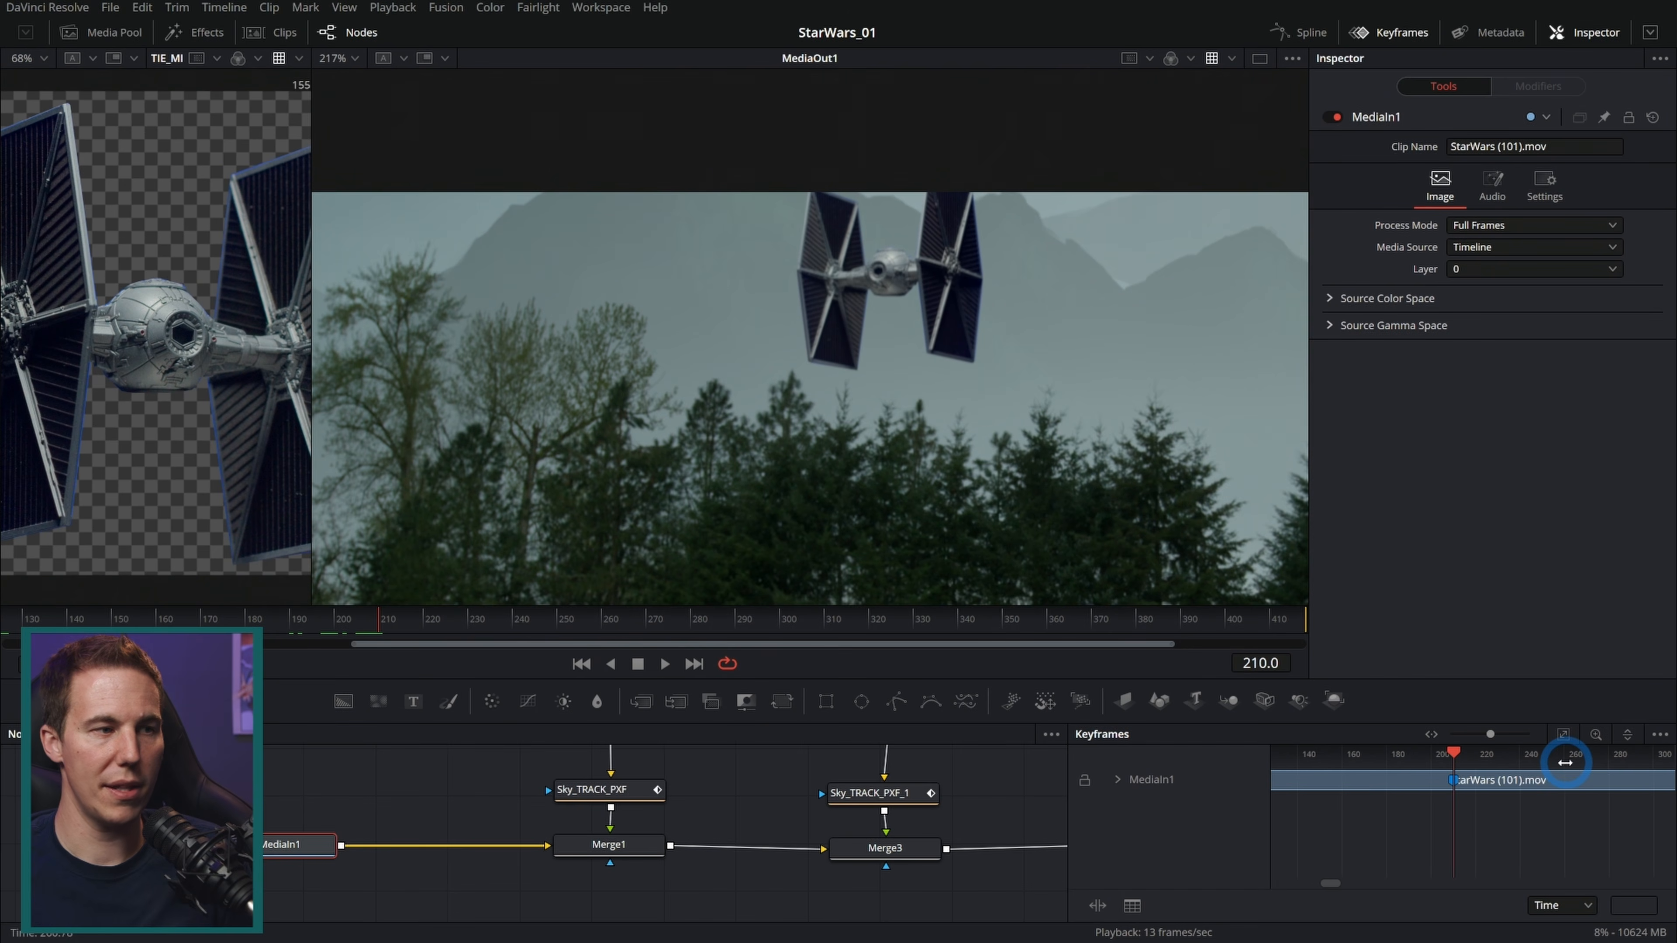
{"action": "left_click_drag", "start_coordinate": [1169, 647], "coordinate": [592, 650]}
{"action": "left_click_drag", "start_coordinate": [970, 612], "coordinate": [1398, 632]}
{"action": "key", "text": "Home"}
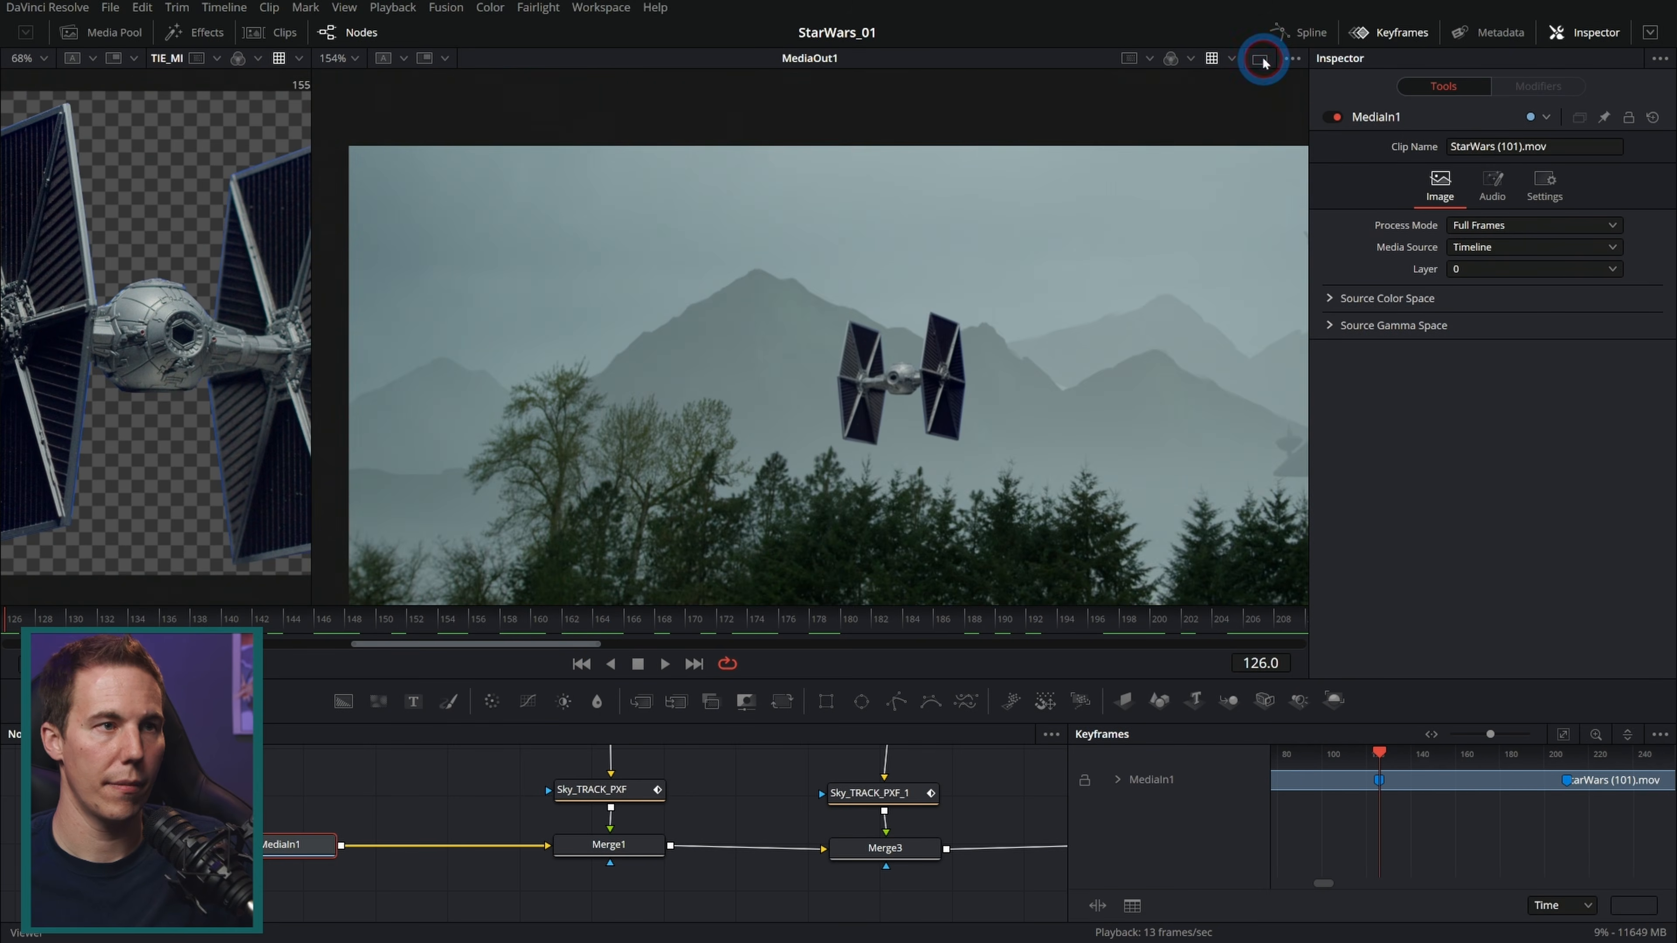
{"action": "left_click", "coordinate": [1261, 57]}
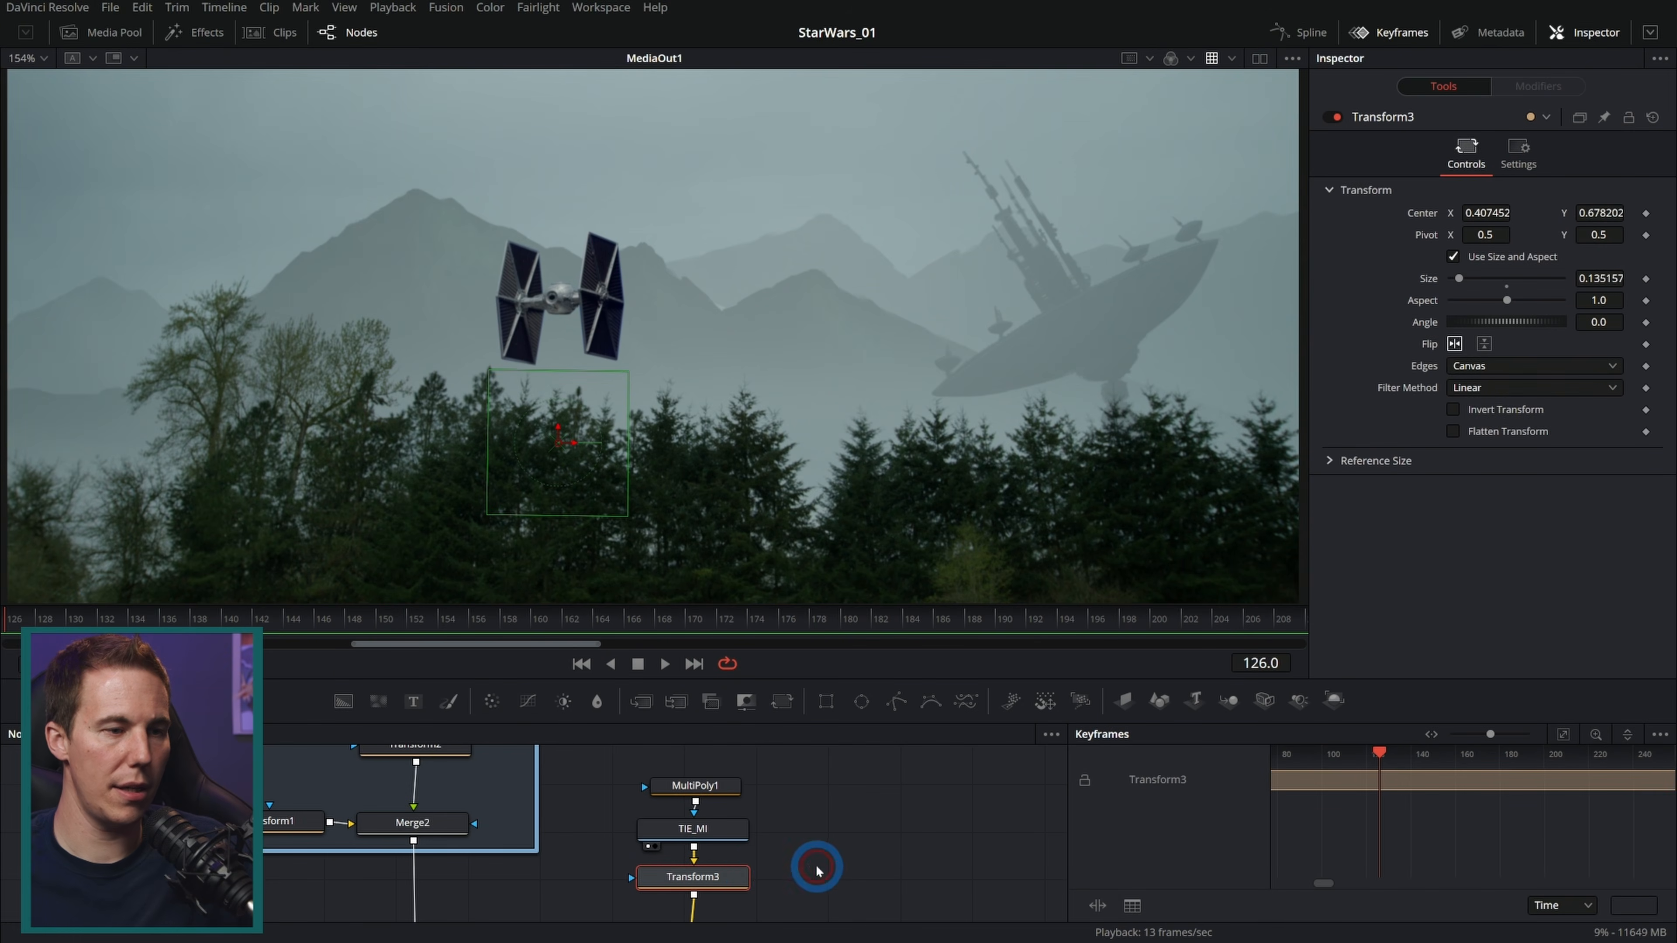
Step: Add a second Transform node below Transform3 and rename it MAIN_XF
{"action": "left_click_drag", "start_coordinate": [816, 869], "coordinate": [823, 805]}
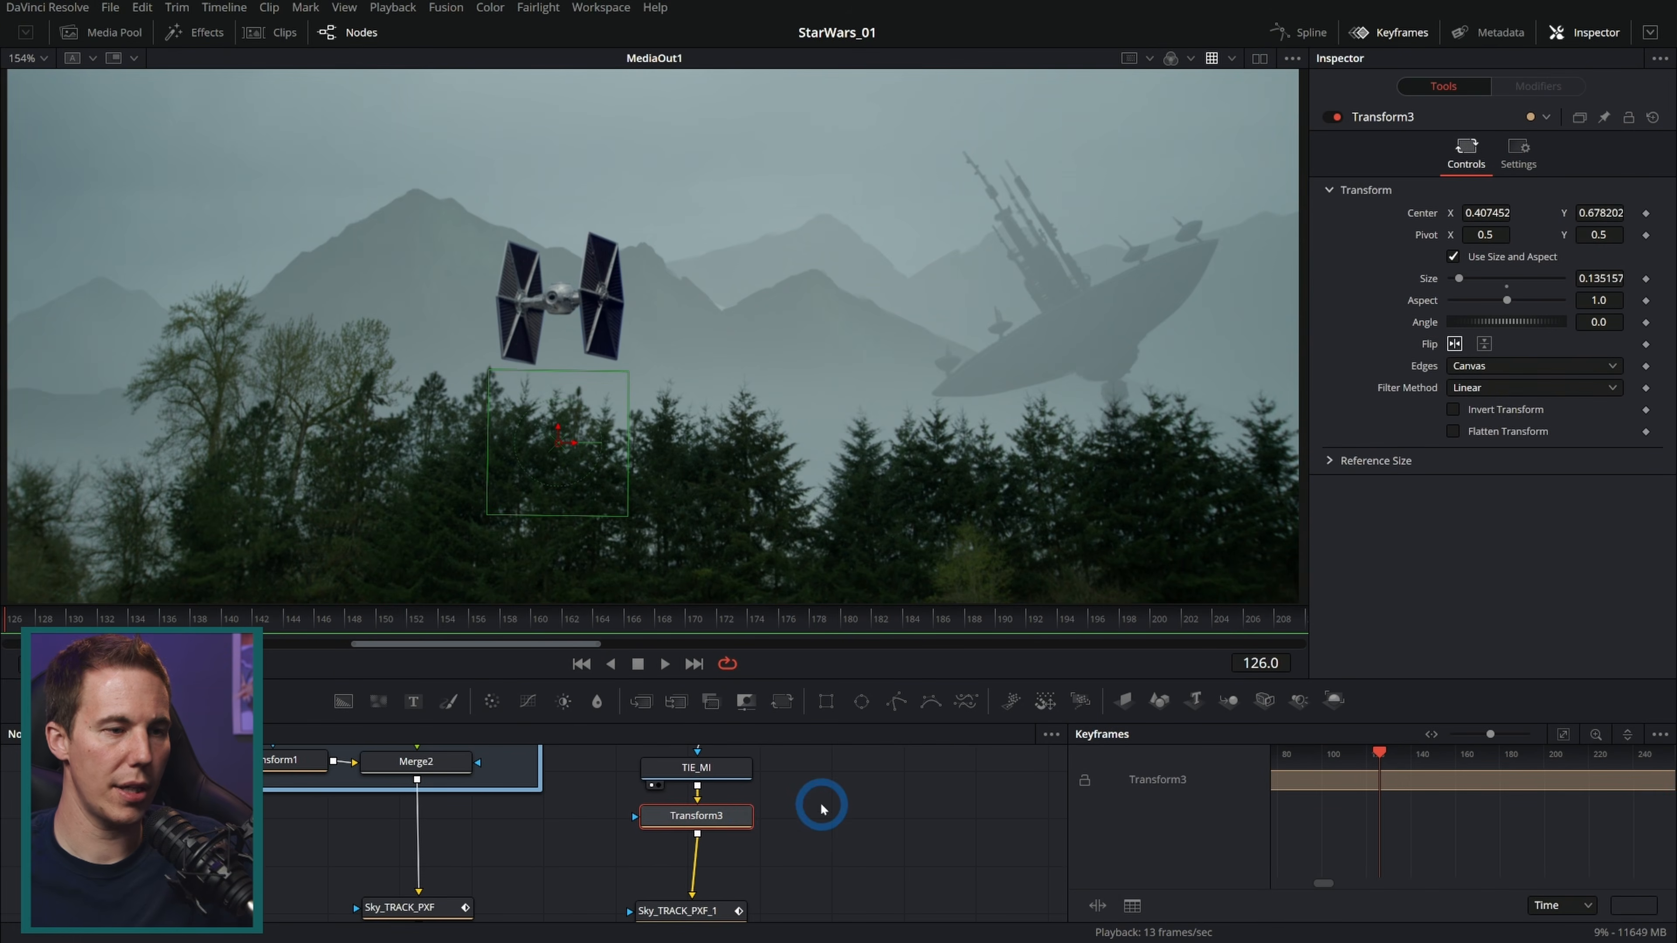
{"action": "key", "text": "t"}
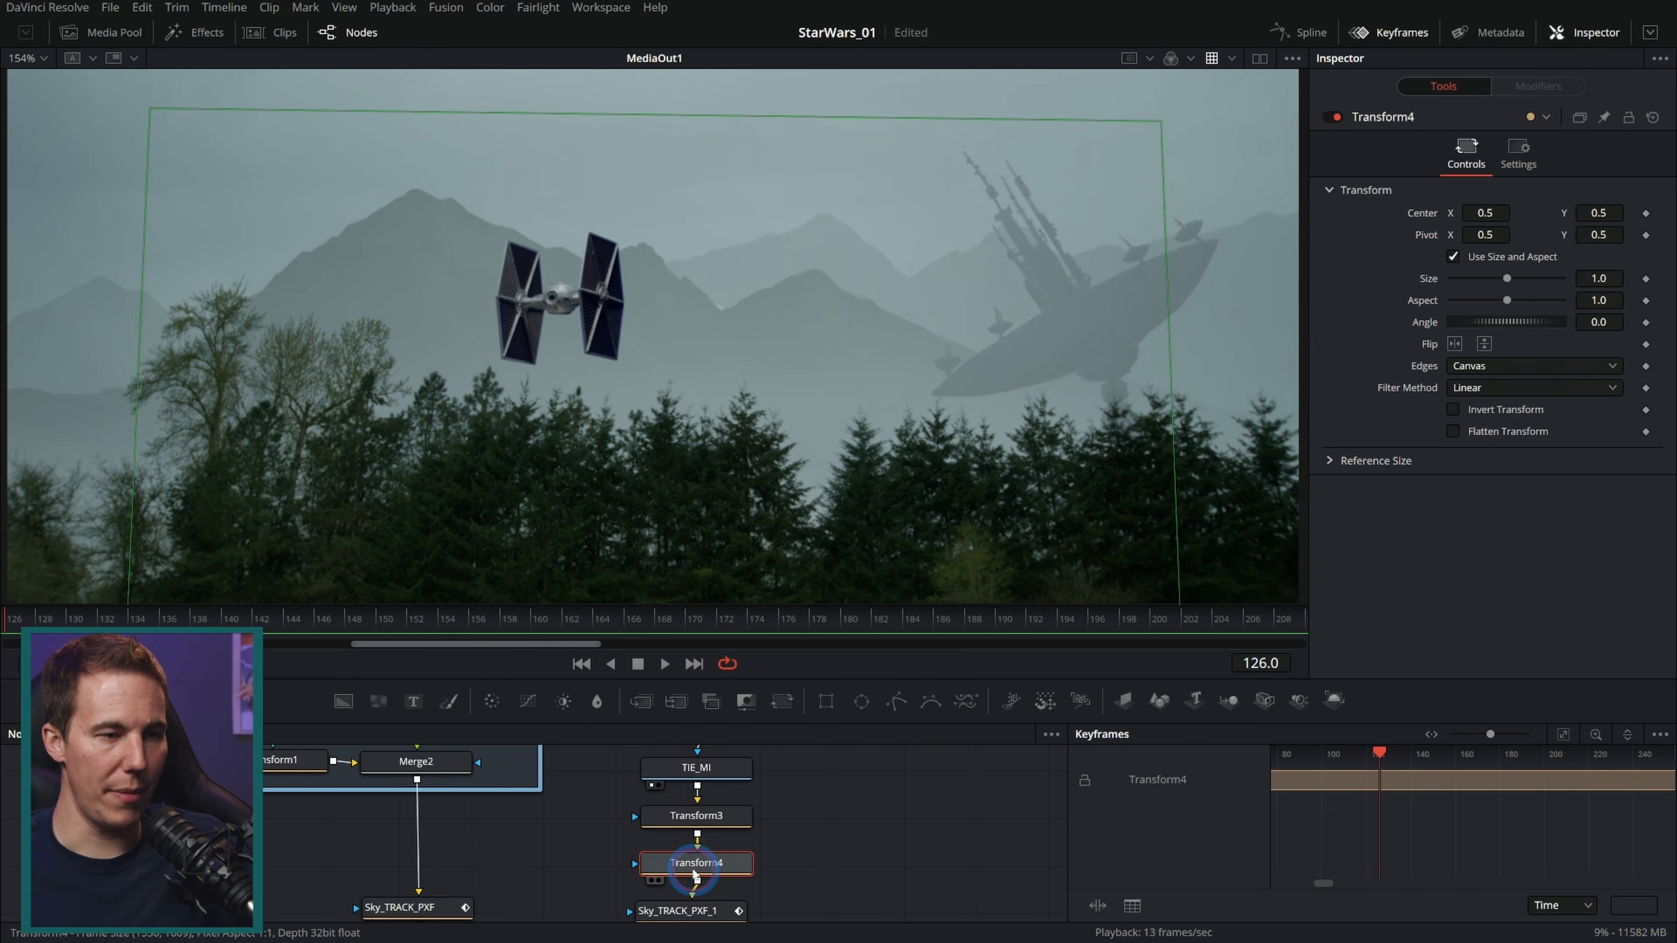
{"action": "key", "text": "F2"}
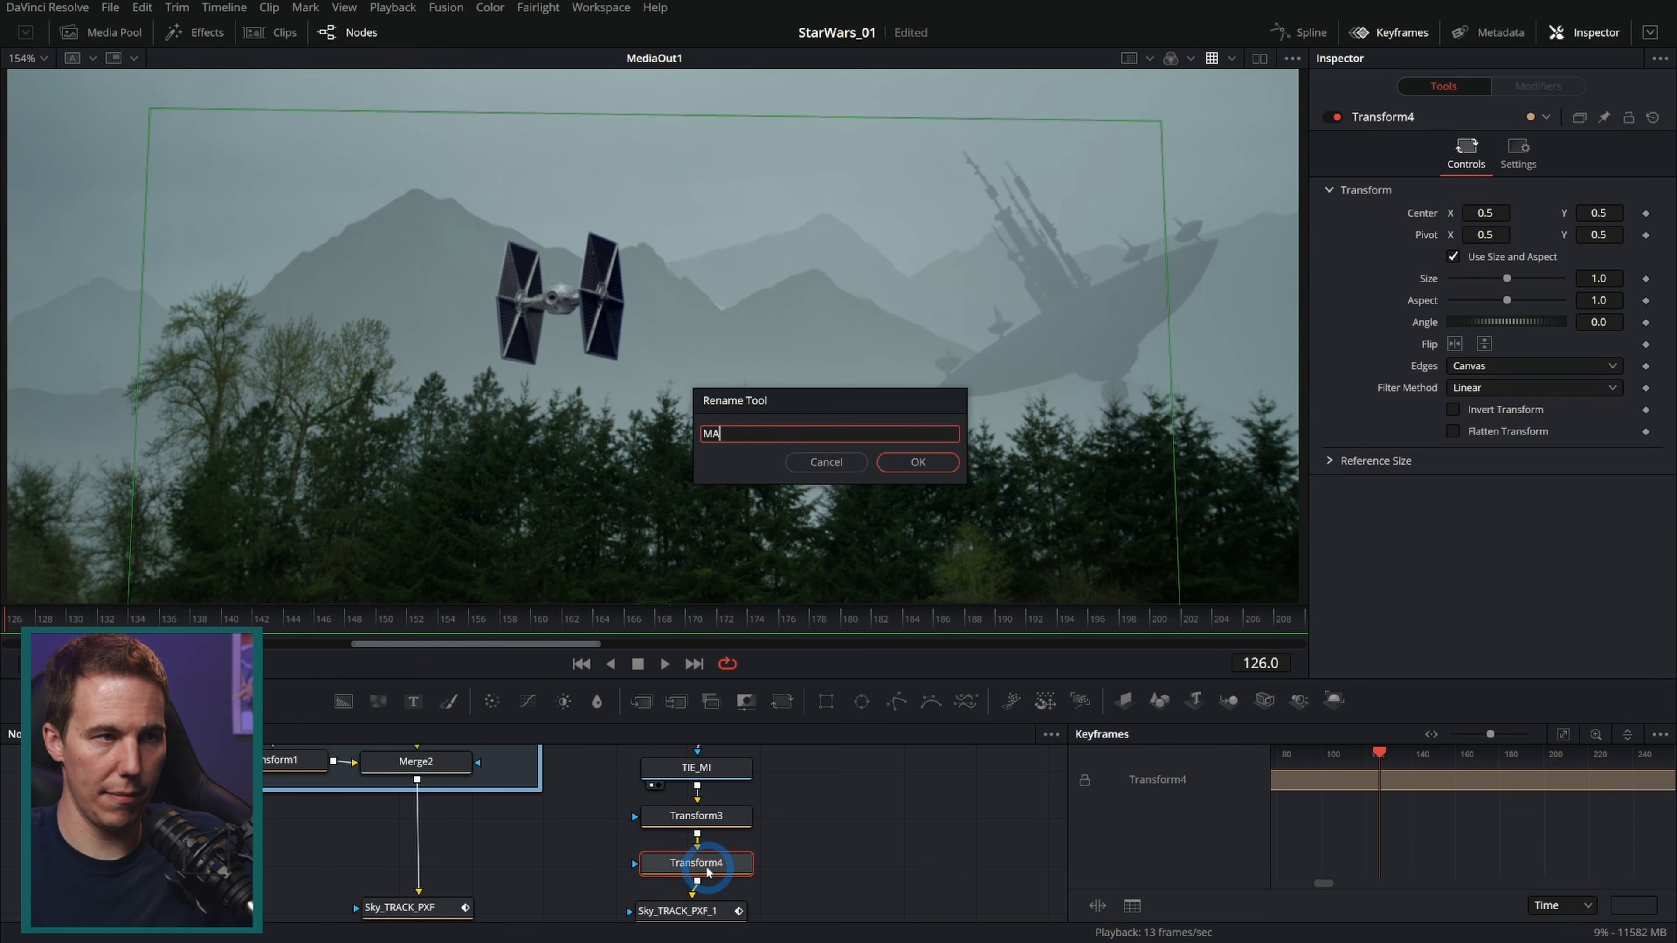
{"action": "key", "text": "Return"}
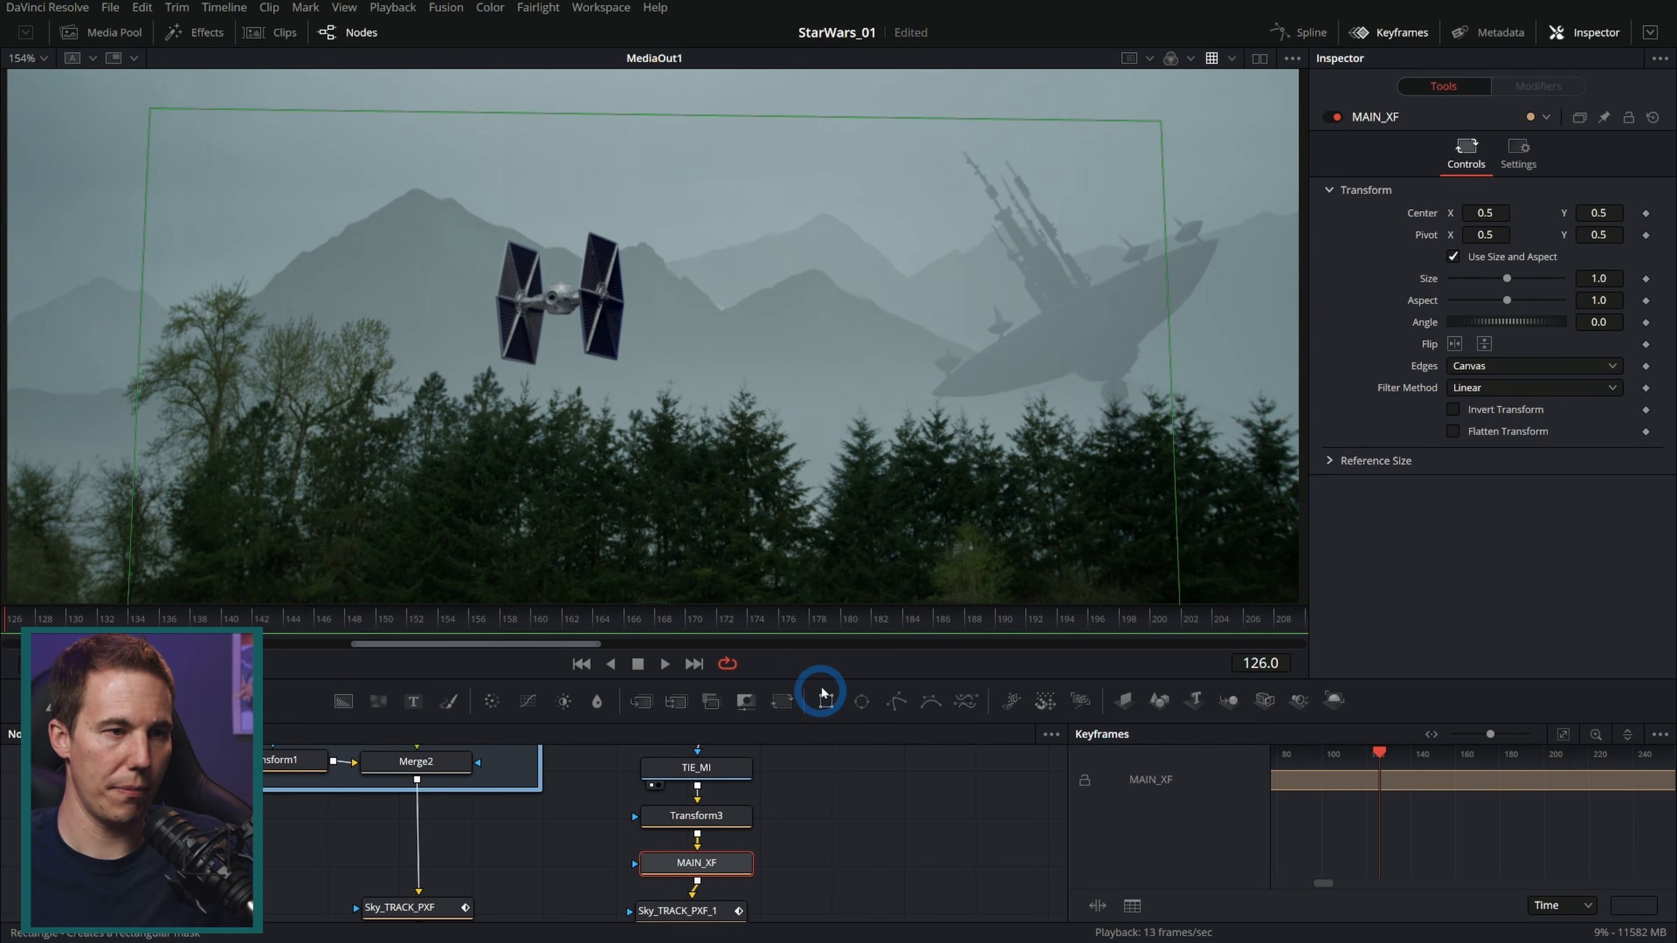
Step: Rename the Transform3 node as TIE_XF
{"action": "left_click_drag", "start_coordinate": [825, 679], "coordinate": [824, 593]}
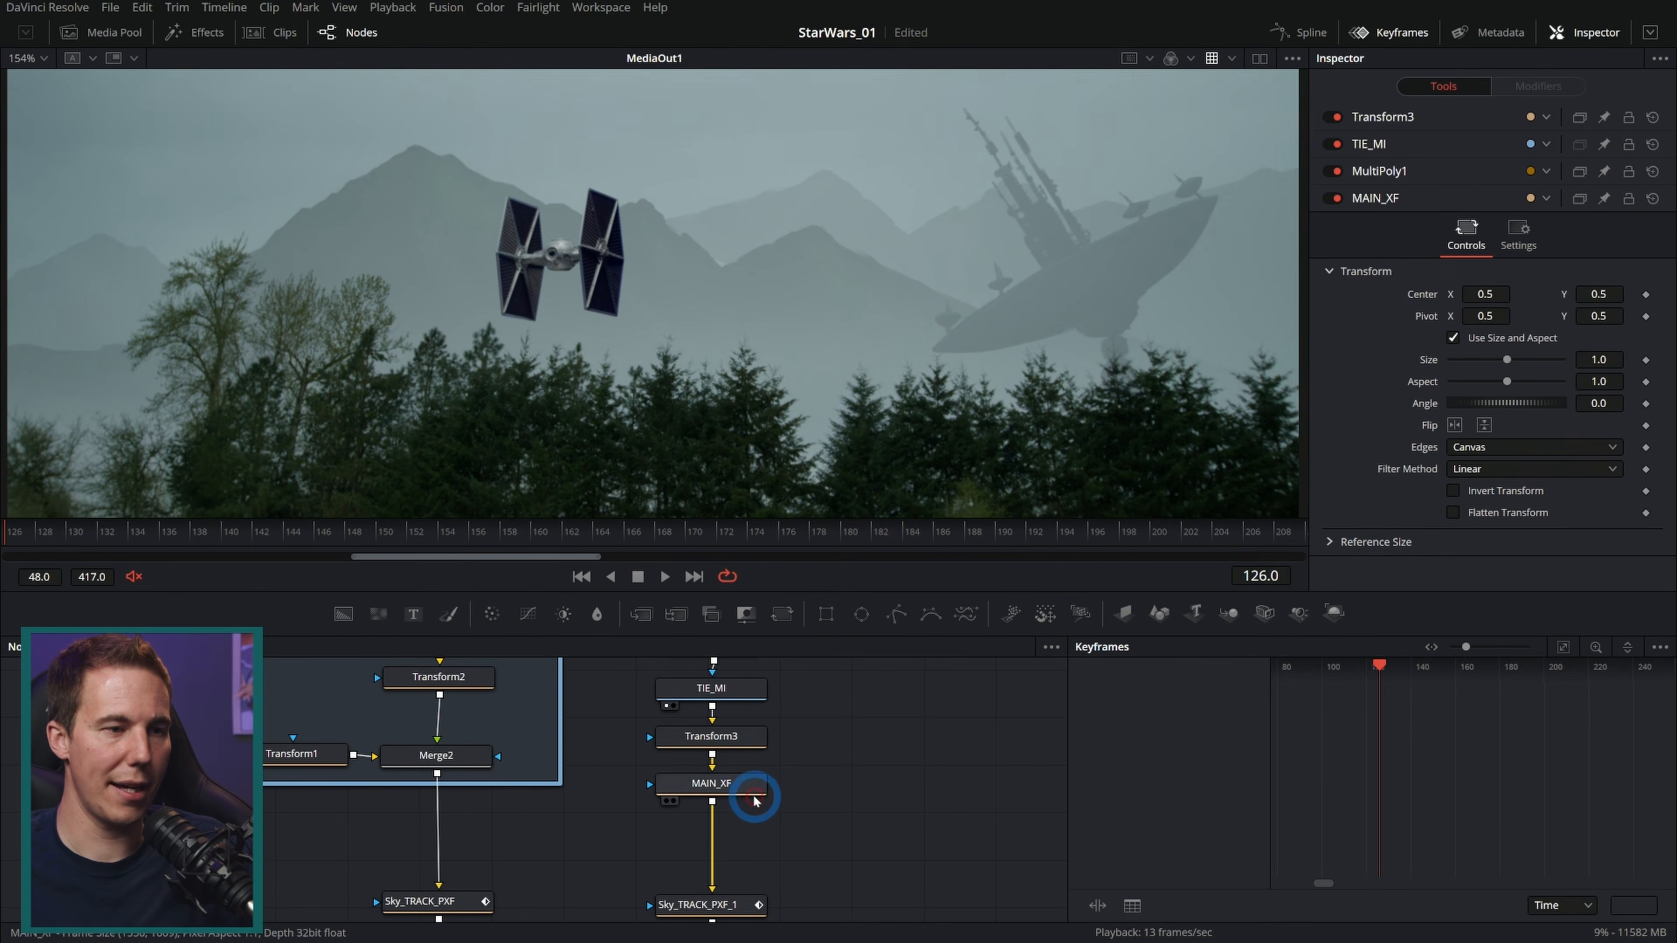
{"action": "left_click", "coordinate": [747, 740]}
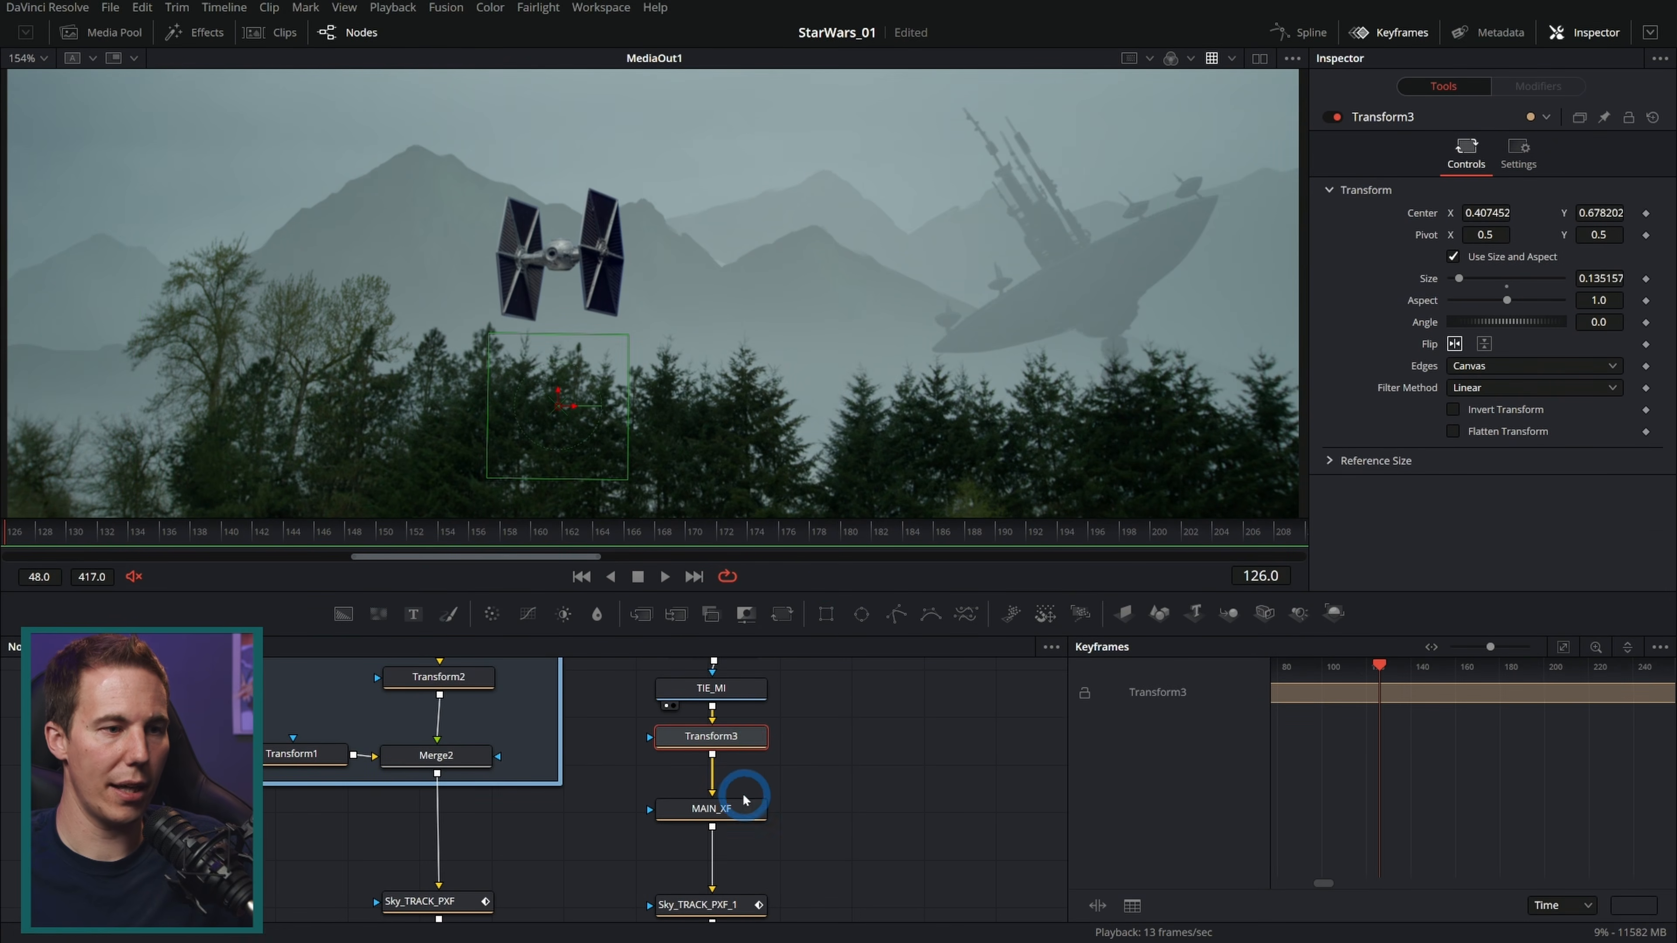
{"action": "left_click", "coordinate": [765, 806]}
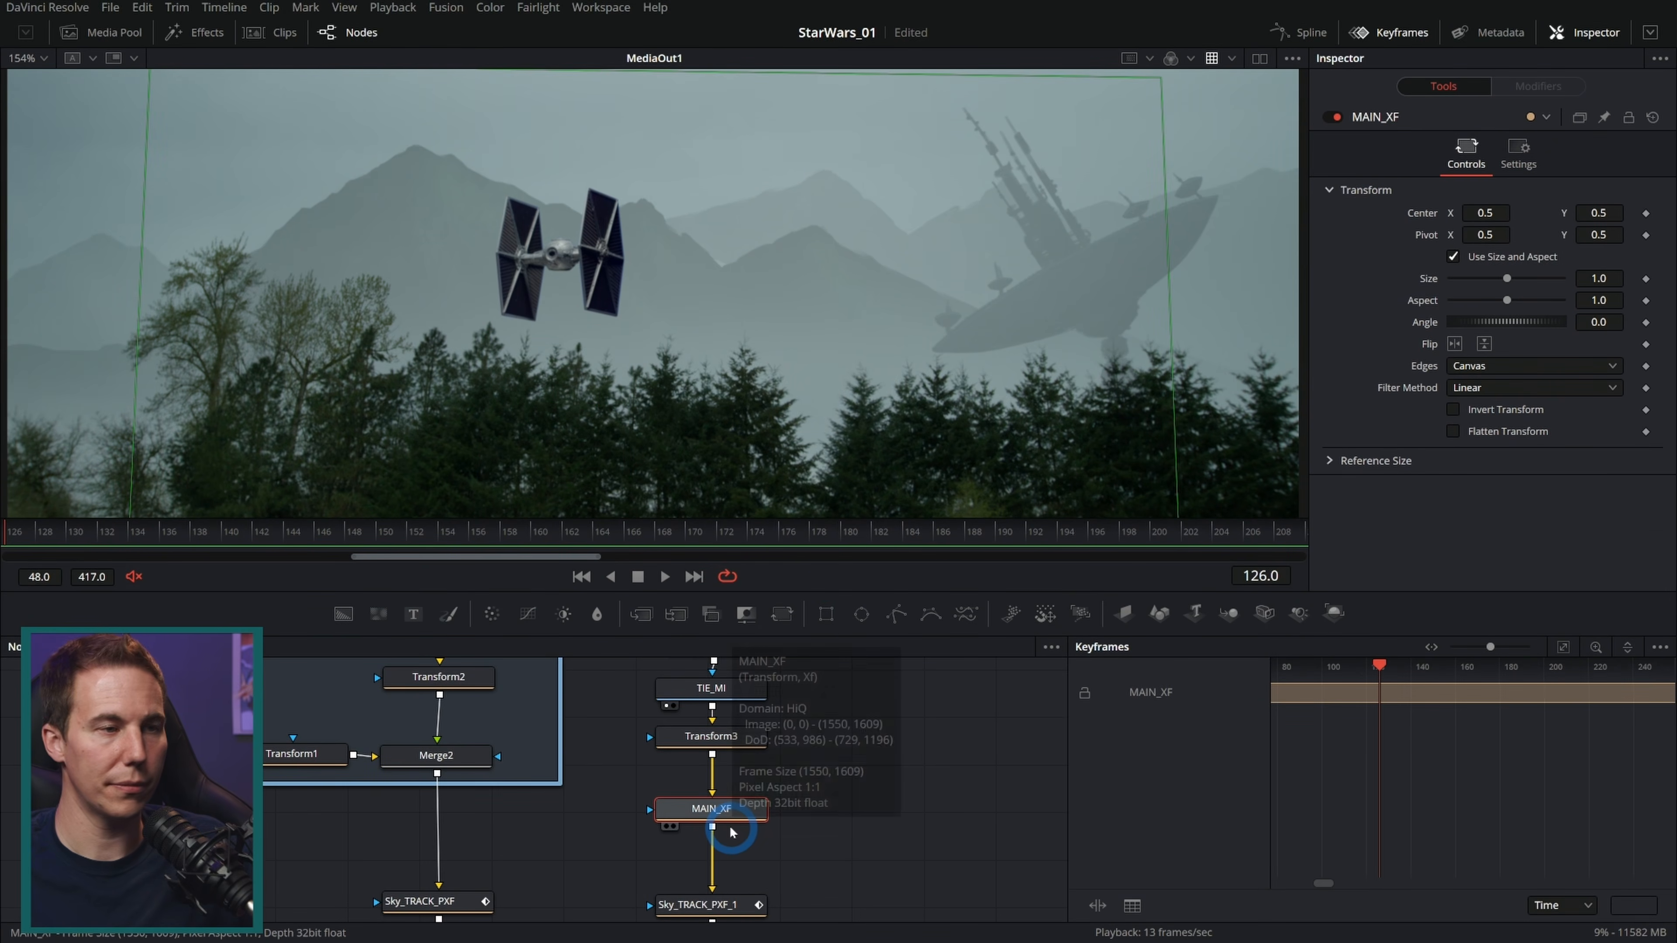
{"action": "left_click", "coordinate": [723, 738]}
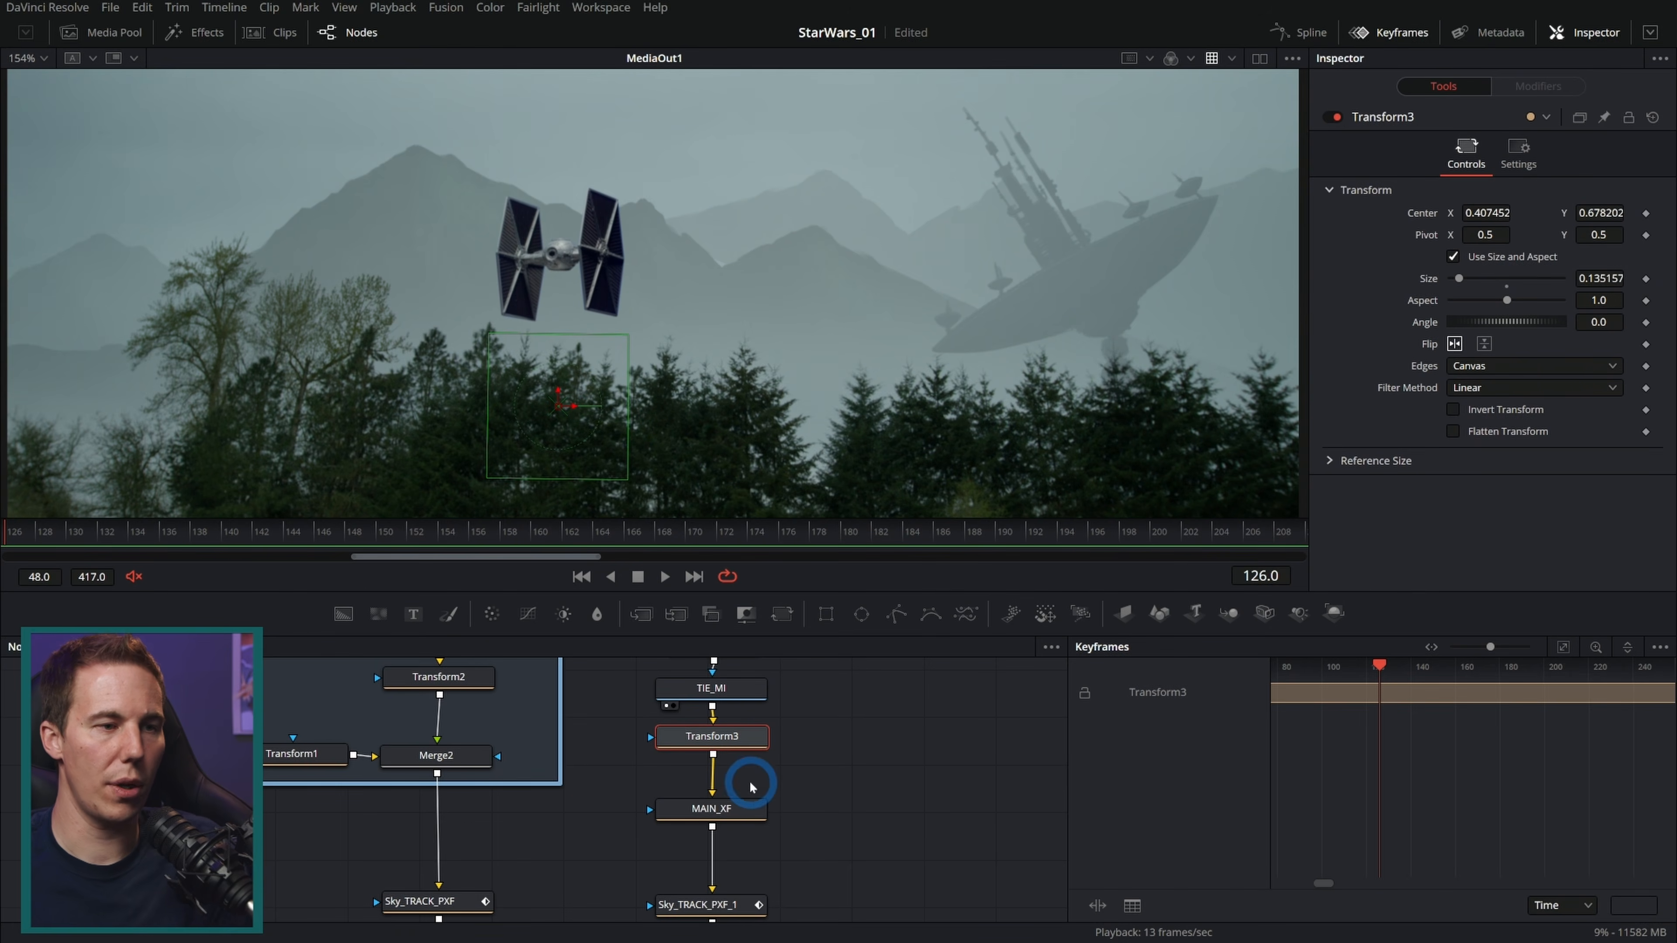
{"action": "key", "text": "F2"}
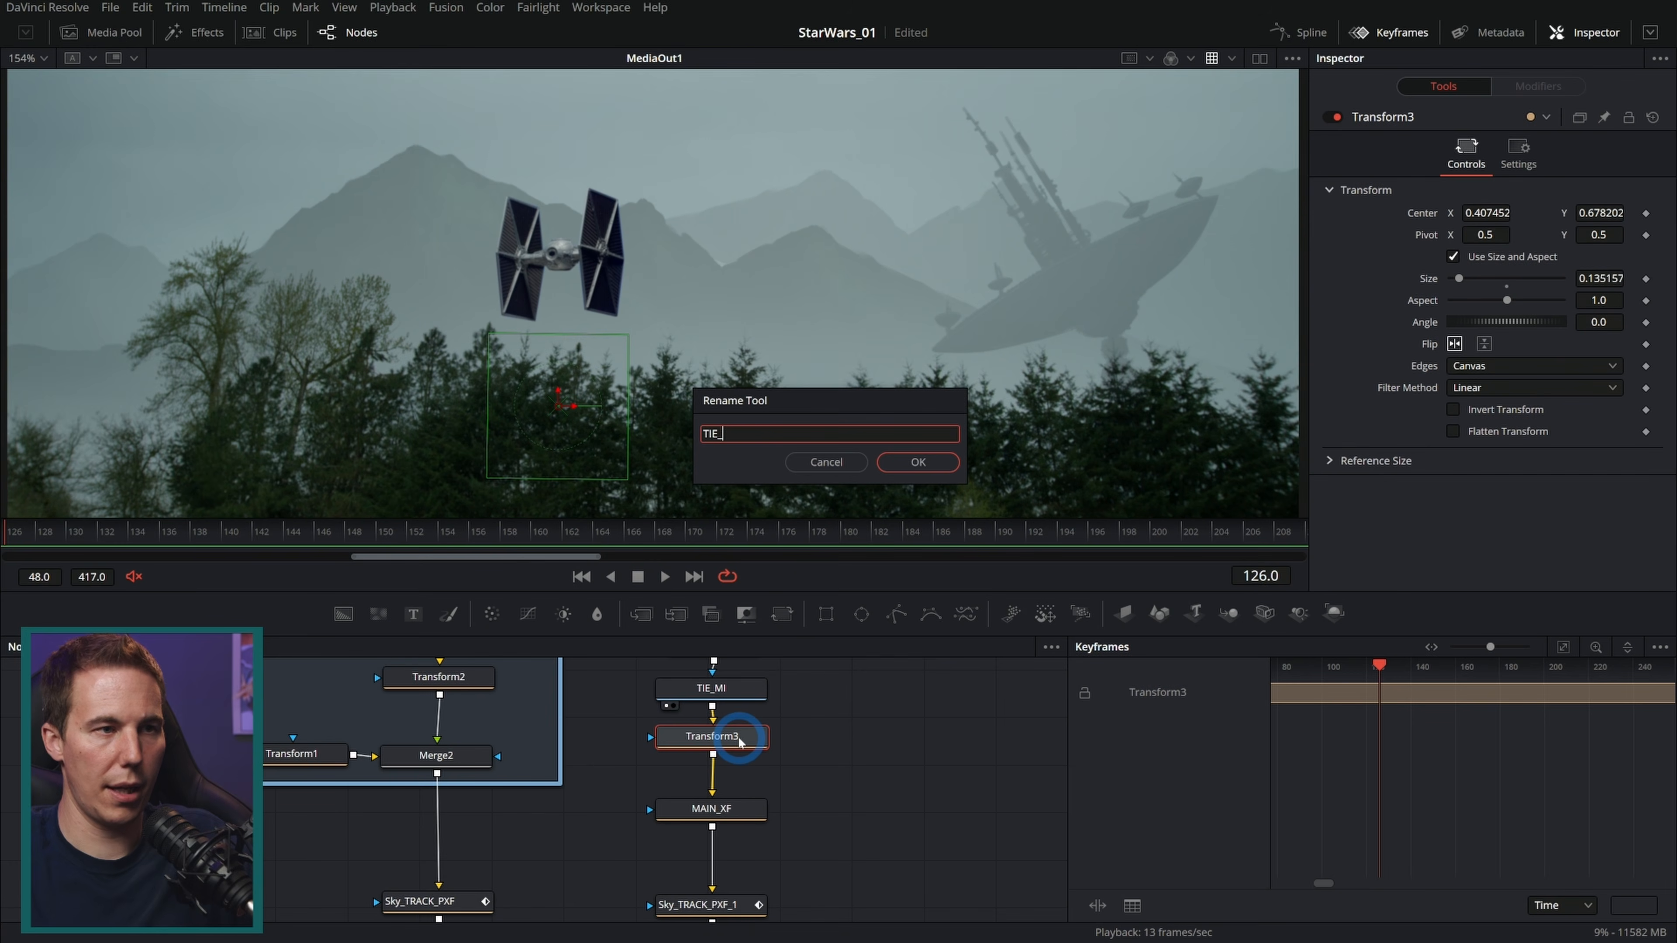
{"action": "type", "text": "TIE_XF"}
{"action": "key", "text": "Return"}
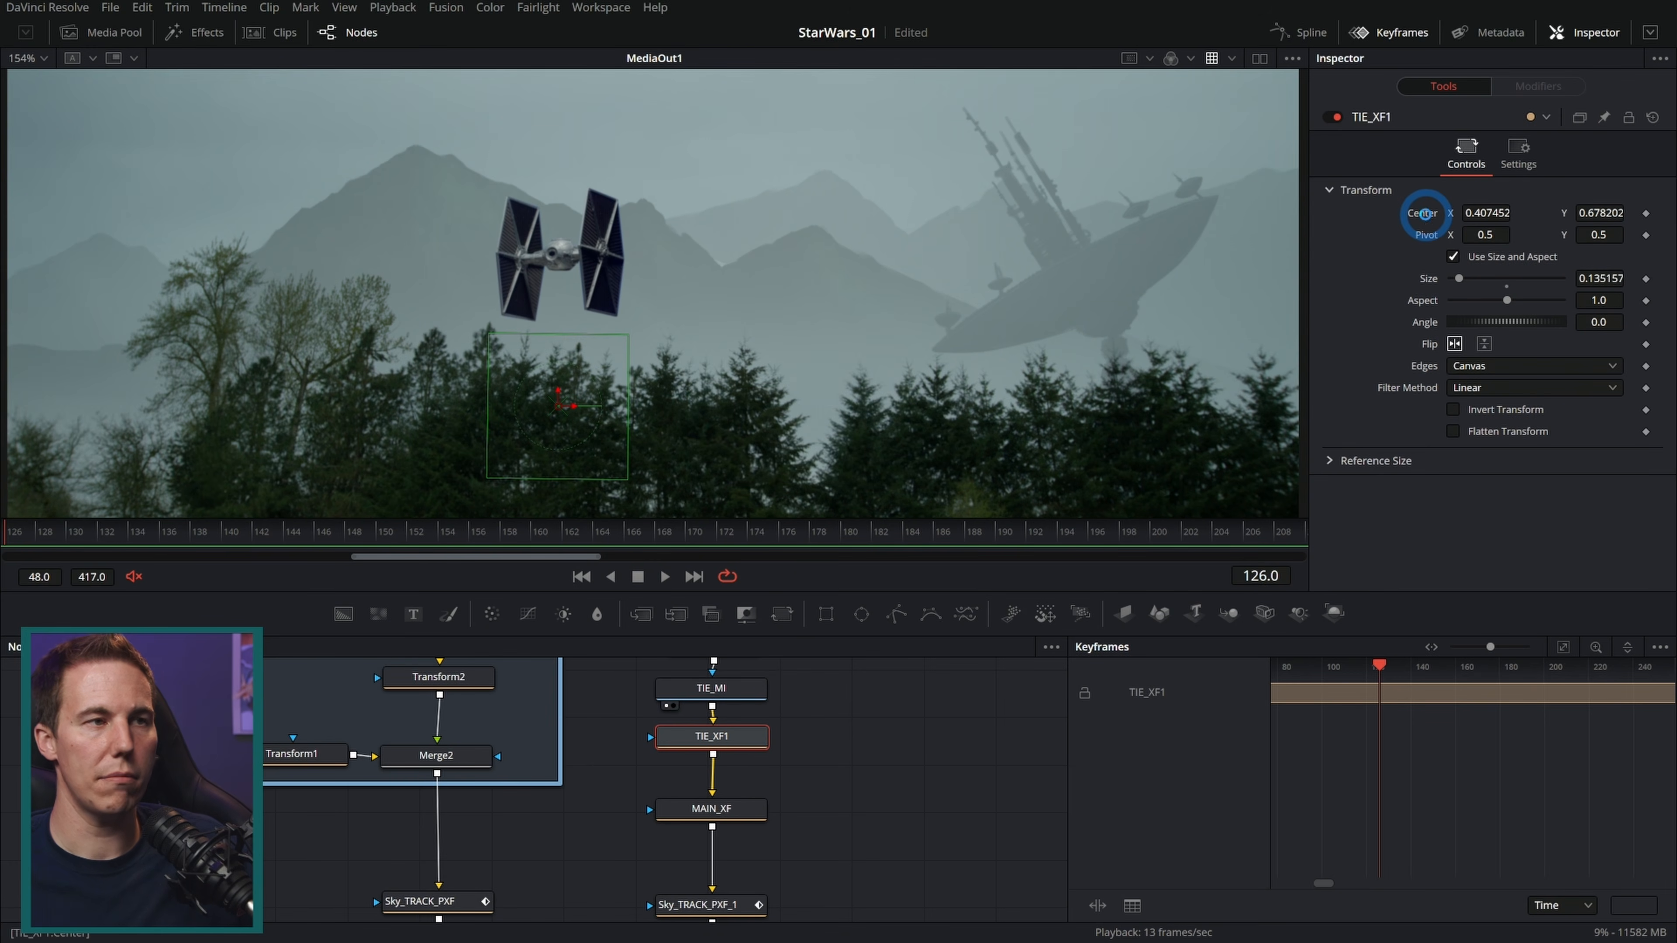
Step: Reset TIE_XF1's centre to 0.5, 0.5 so the TIE sits at the frame centre
{"action": "double_click", "coordinate": [1425, 215]}
{"action": "left_click_drag", "start_coordinate": [802, 403], "coordinate": [874, 371]}
{"action": "scroll", "coordinate": [877, 333], "scroll_direction": "down", "scroll_amount": 3}
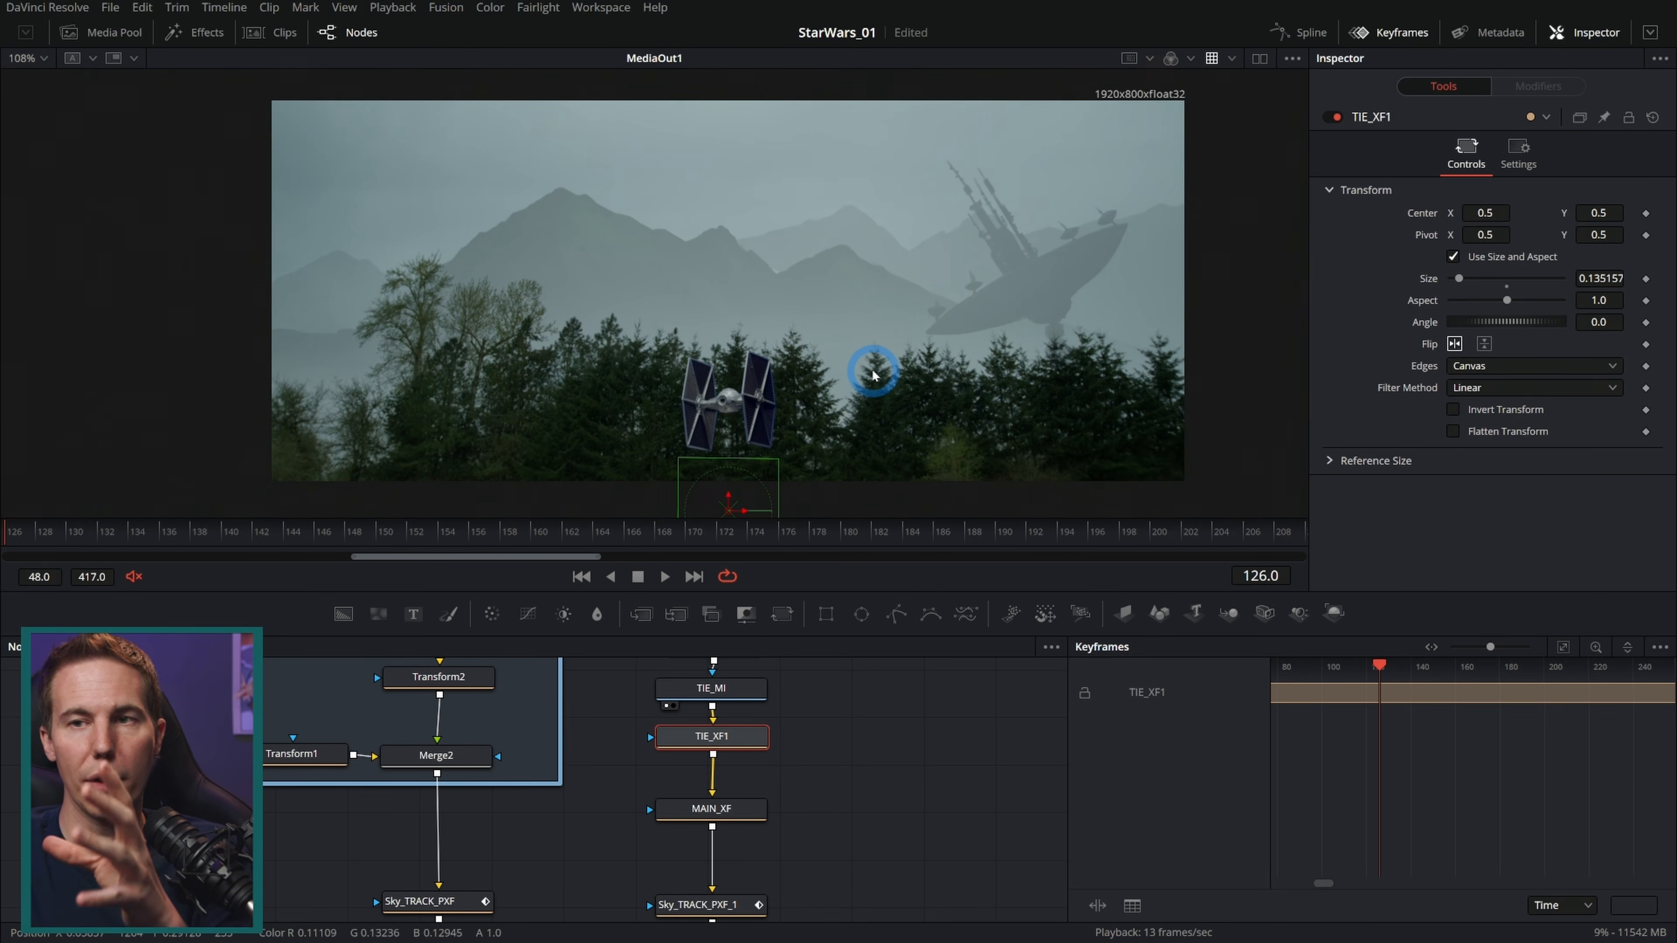
{"action": "left_click", "coordinate": [712, 809]}
{"action": "left_click_drag", "start_coordinate": [733, 493], "coordinate": [727, 369]}
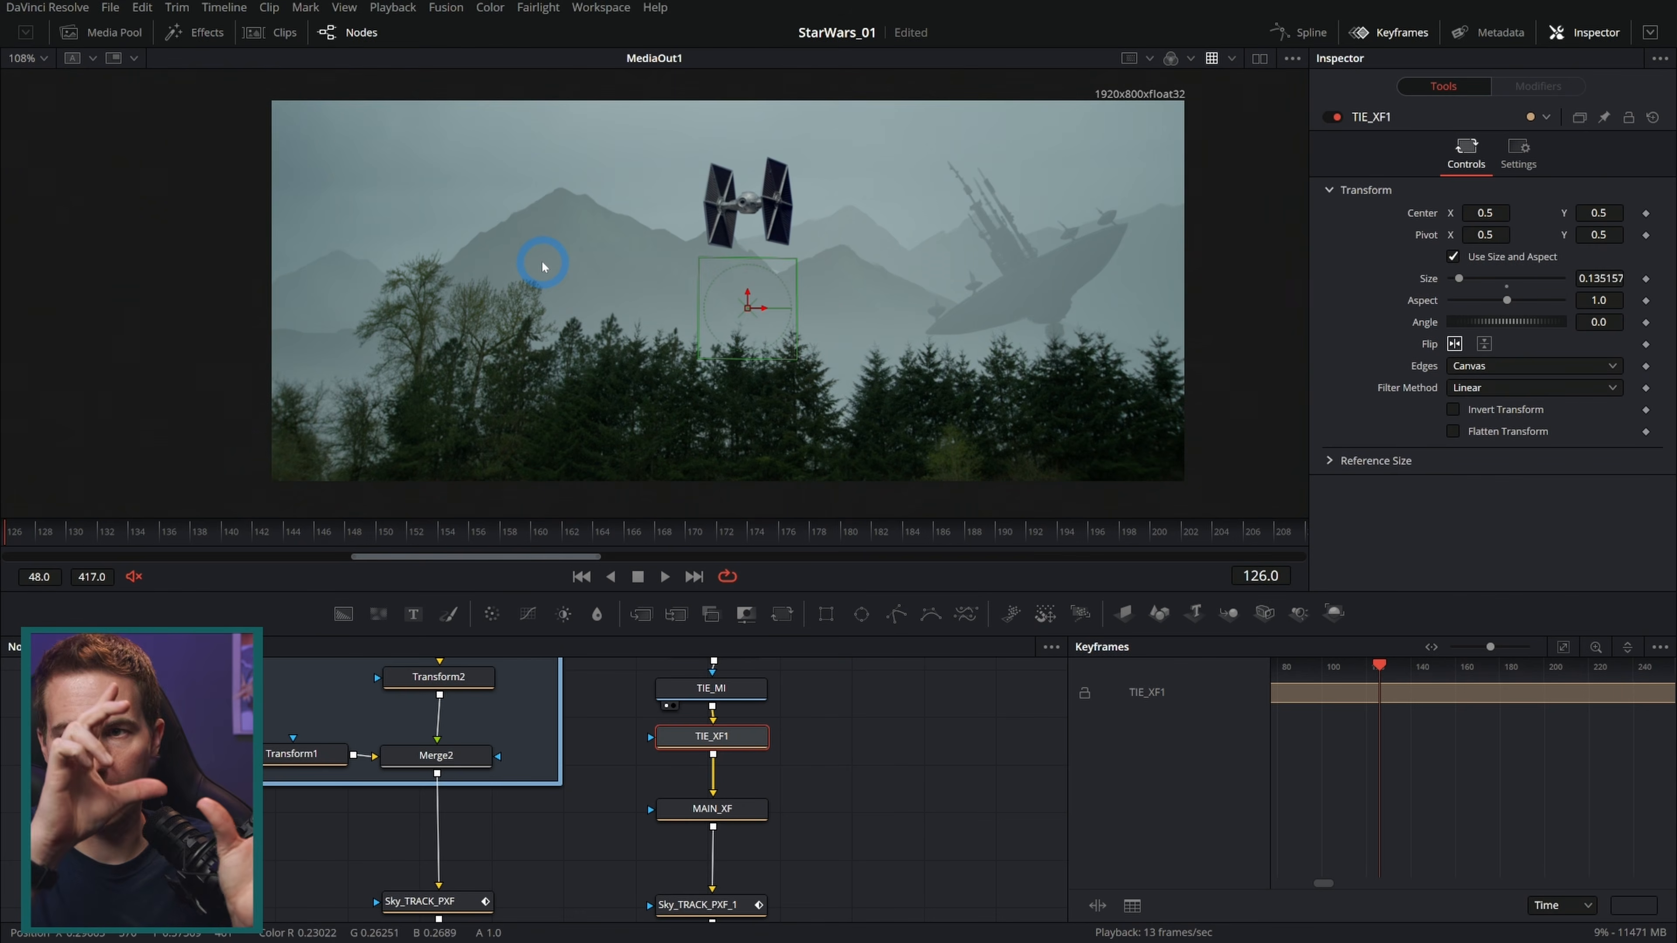
Step: Keyframe MAIN_XF's centre off-screen left at frame 126 and move it to about 0.76, 0.65 at frame 209
{"action": "left_click", "coordinate": [739, 802]}
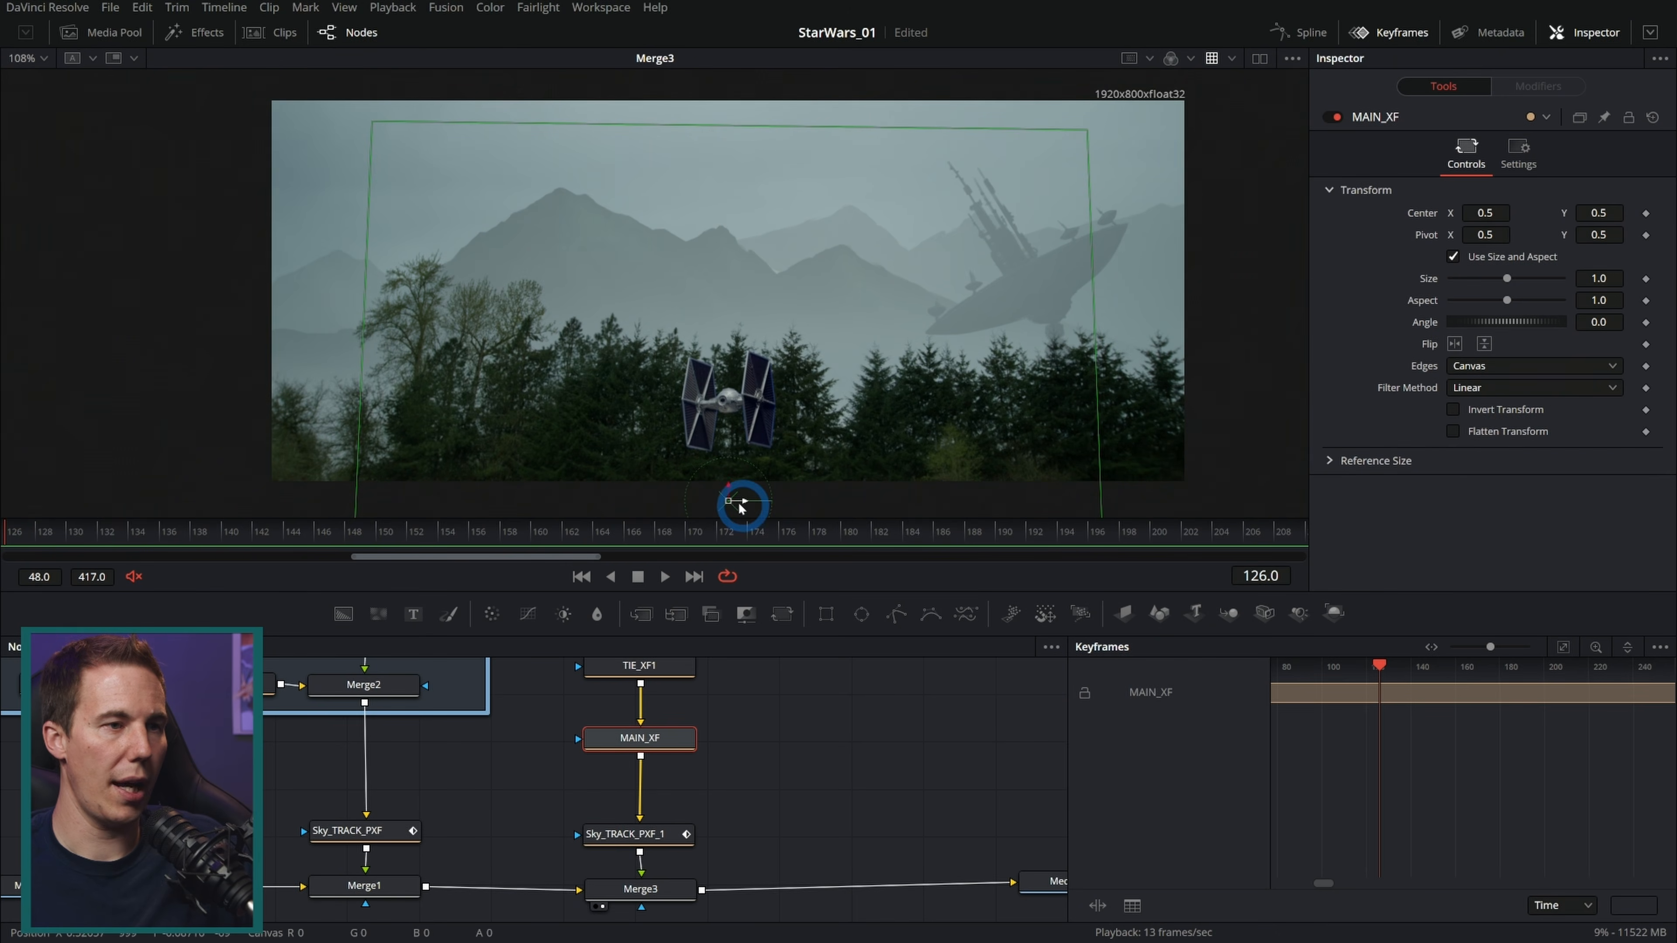
{"action": "left_click_drag", "start_coordinate": [729, 501], "coordinate": [228, 340]}
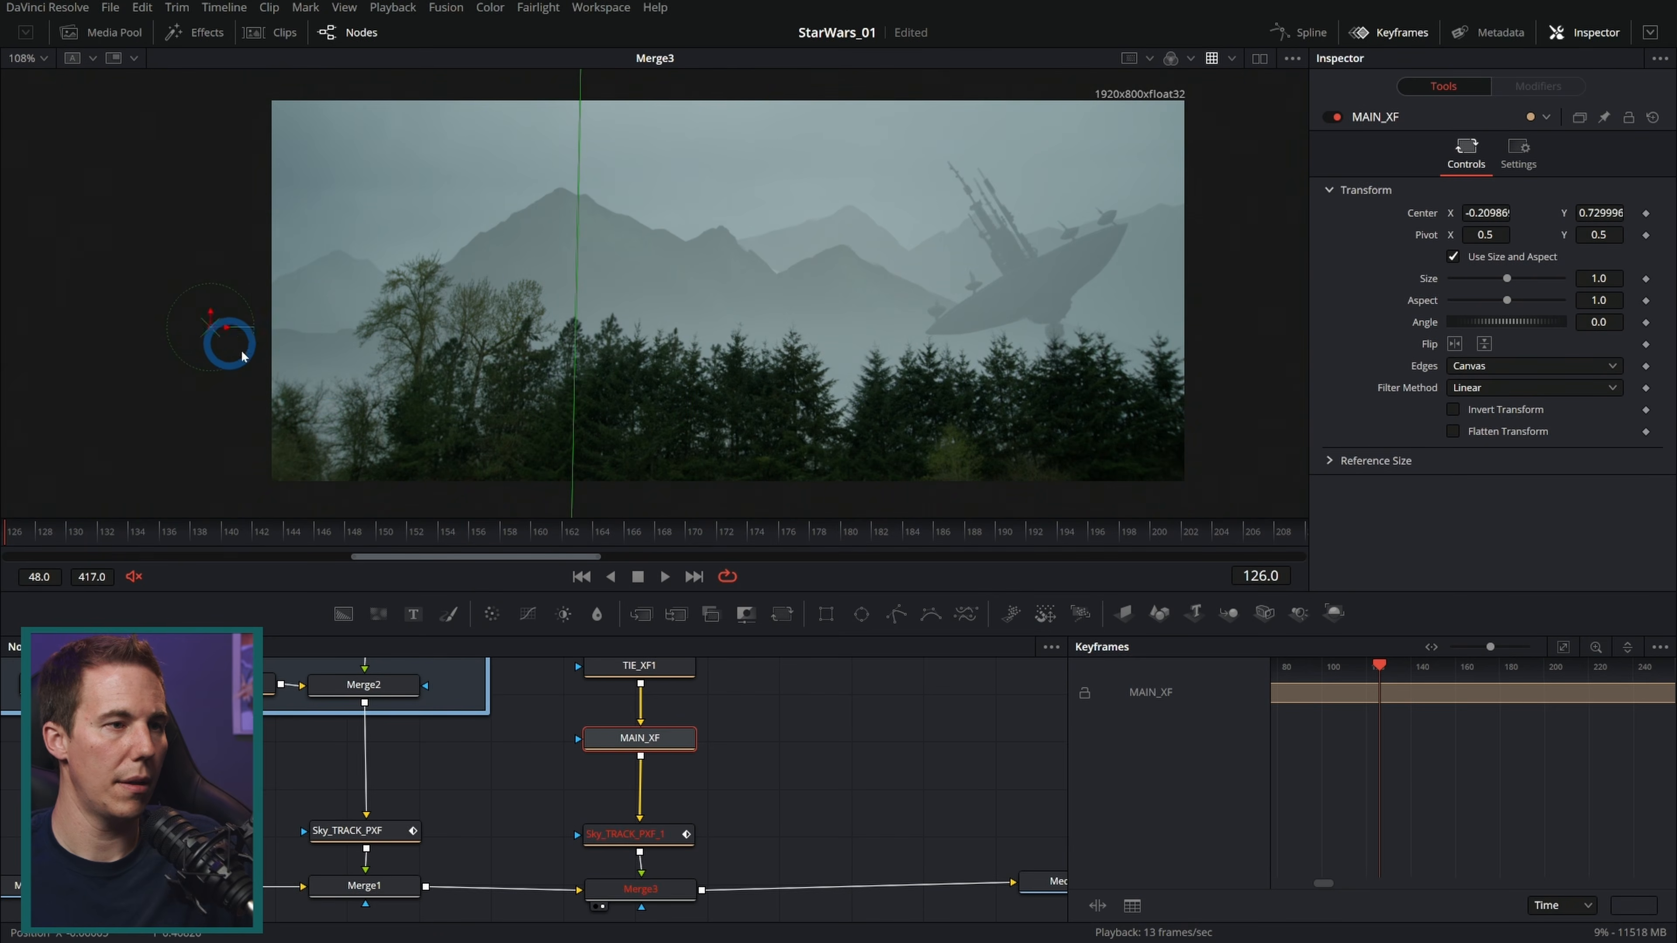
{"action": "left_click", "coordinate": [571, 527]}
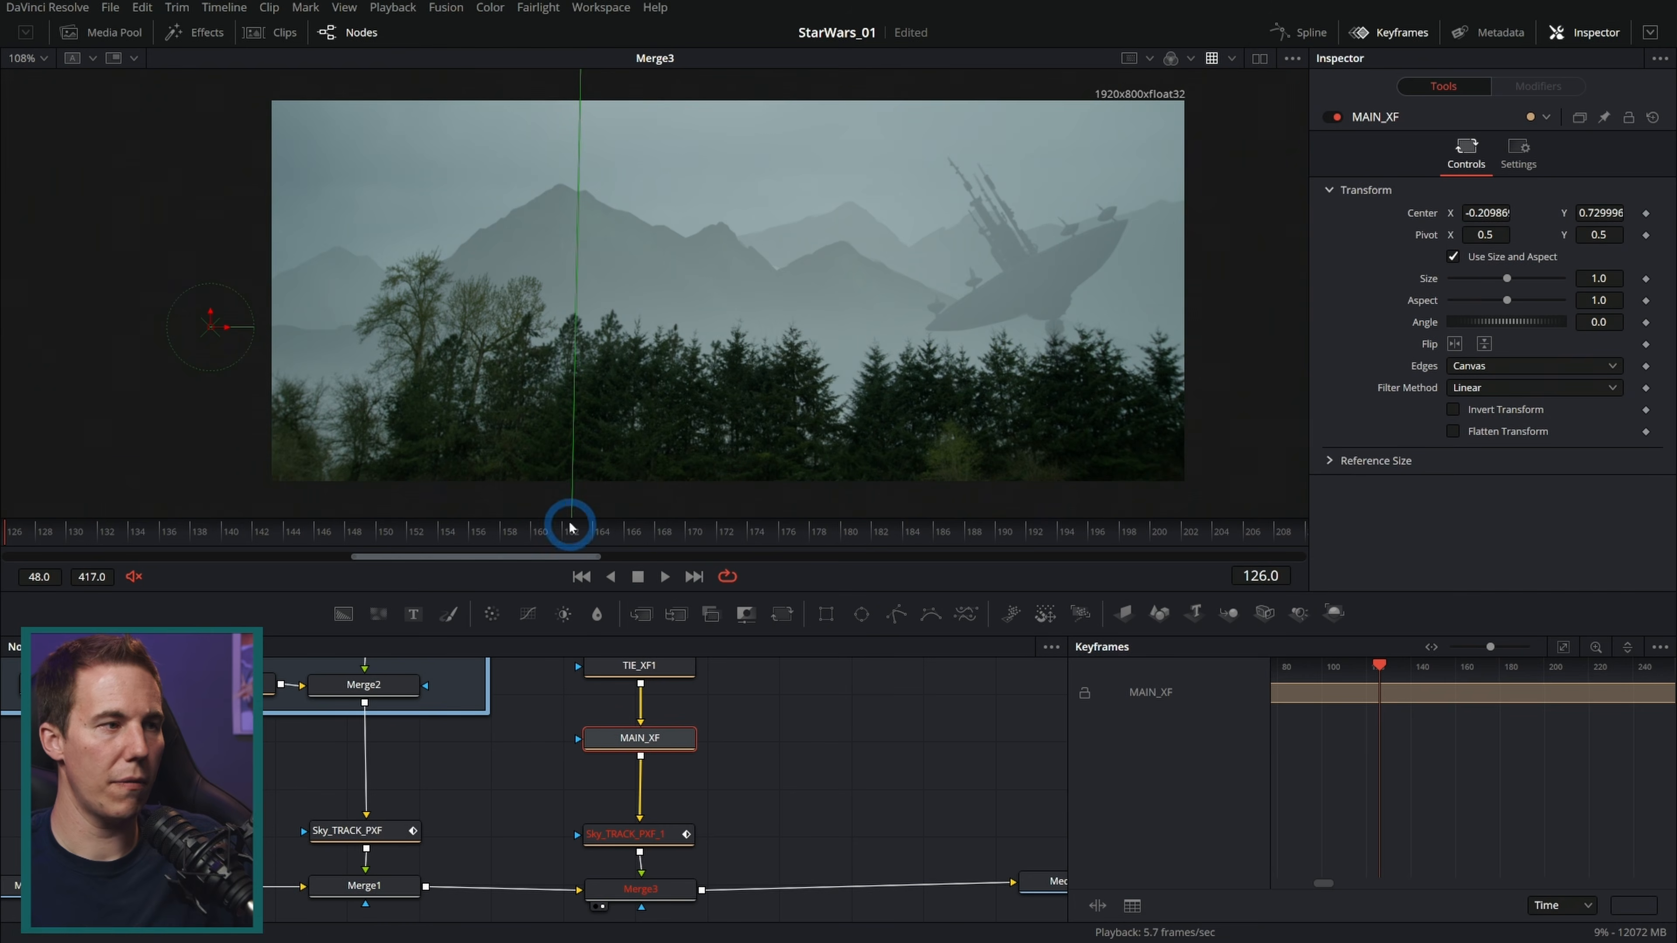
{"action": "left_click", "coordinate": [1646, 214]}
{"action": "left_click_drag", "start_coordinate": [1135, 537], "coordinate": [1290, 558]}
{"action": "left_click_drag", "start_coordinate": [439, 359], "coordinate": [943, 214]}
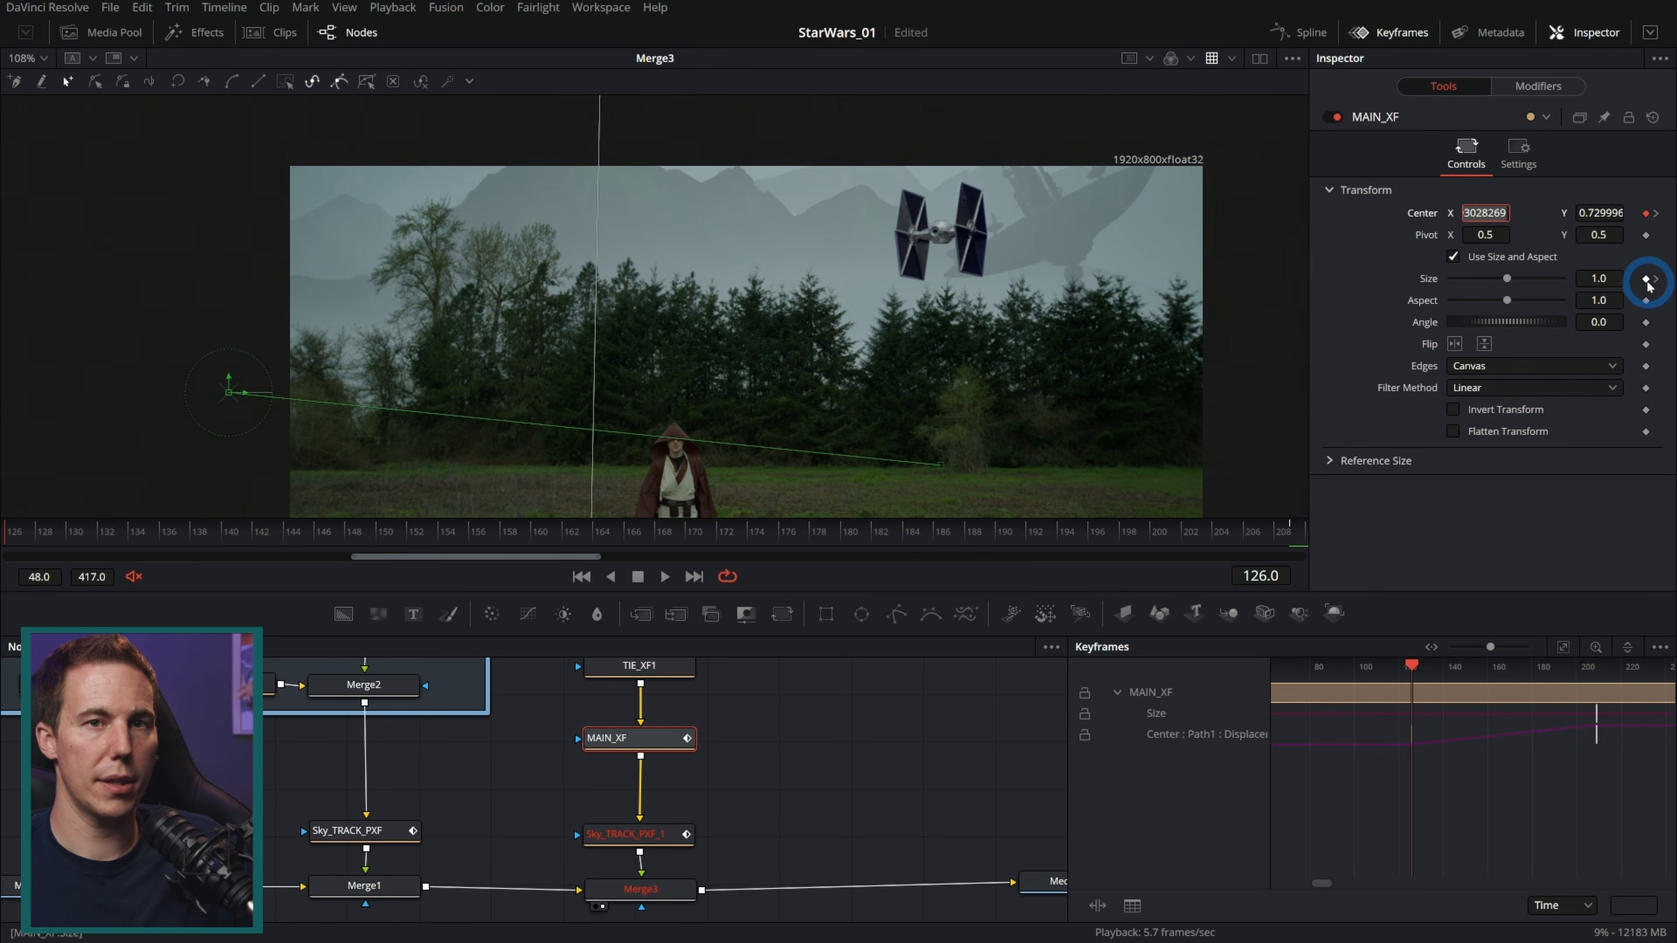
Step: At frame 209 keyframe MAIN_XF's size at 0.09 and nudge its centre to about 0.79, 0.65
{"action": "left_click", "coordinate": [1658, 281]}
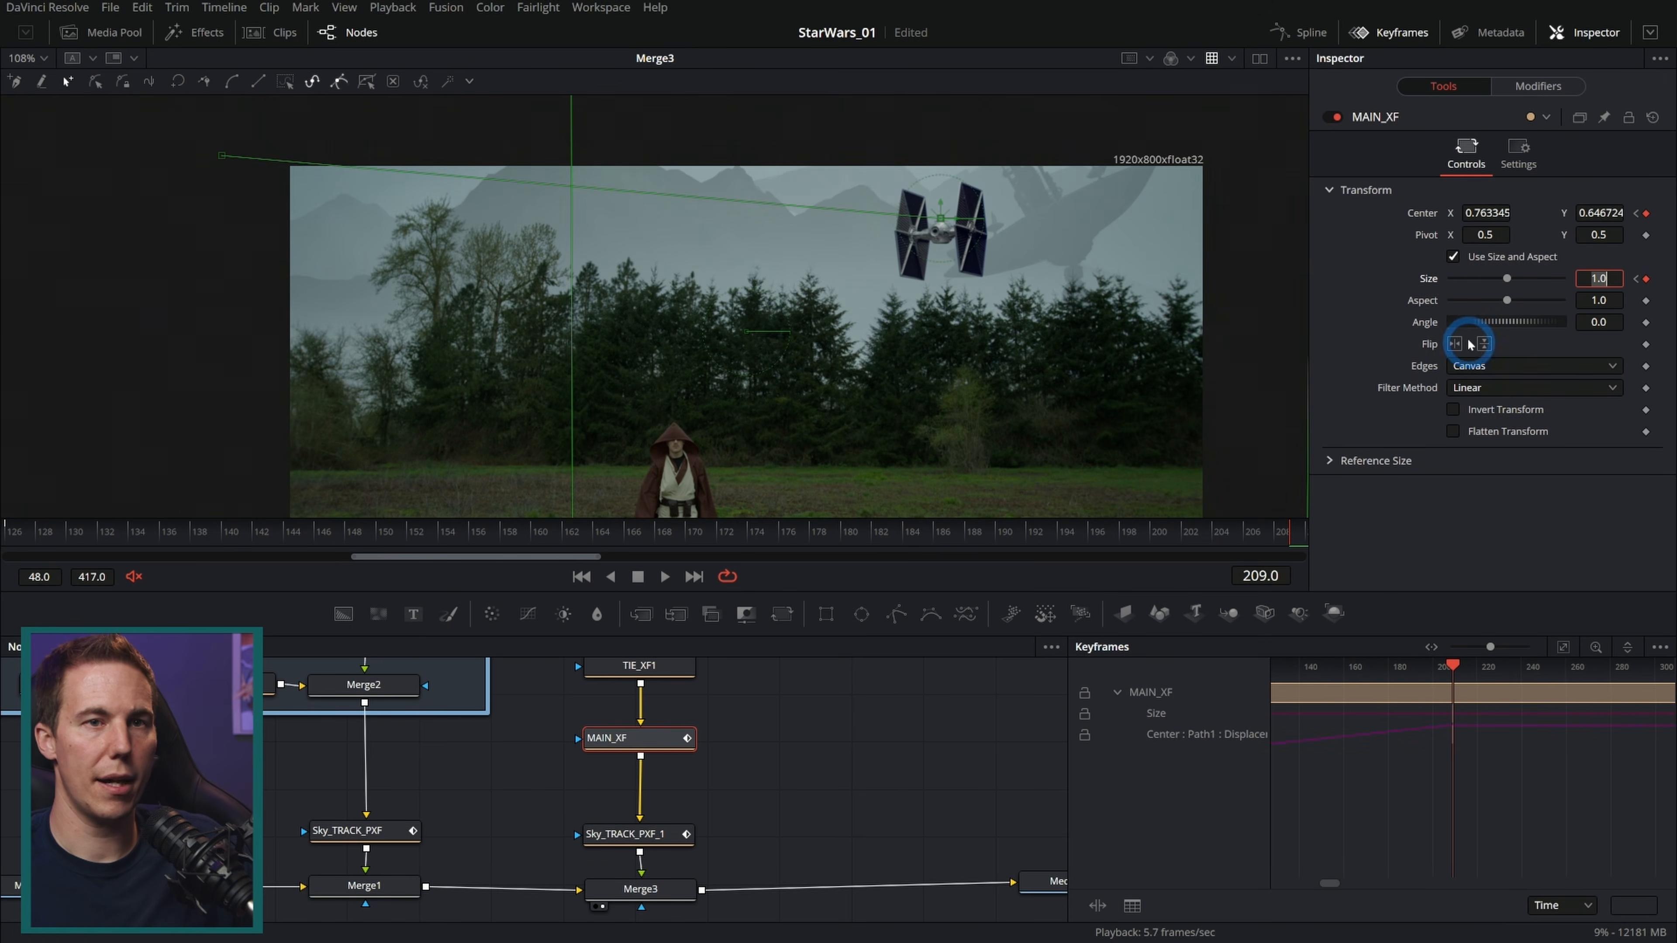
{"action": "left_click_drag", "start_coordinate": [1506, 279], "coordinate": [1456, 282]}
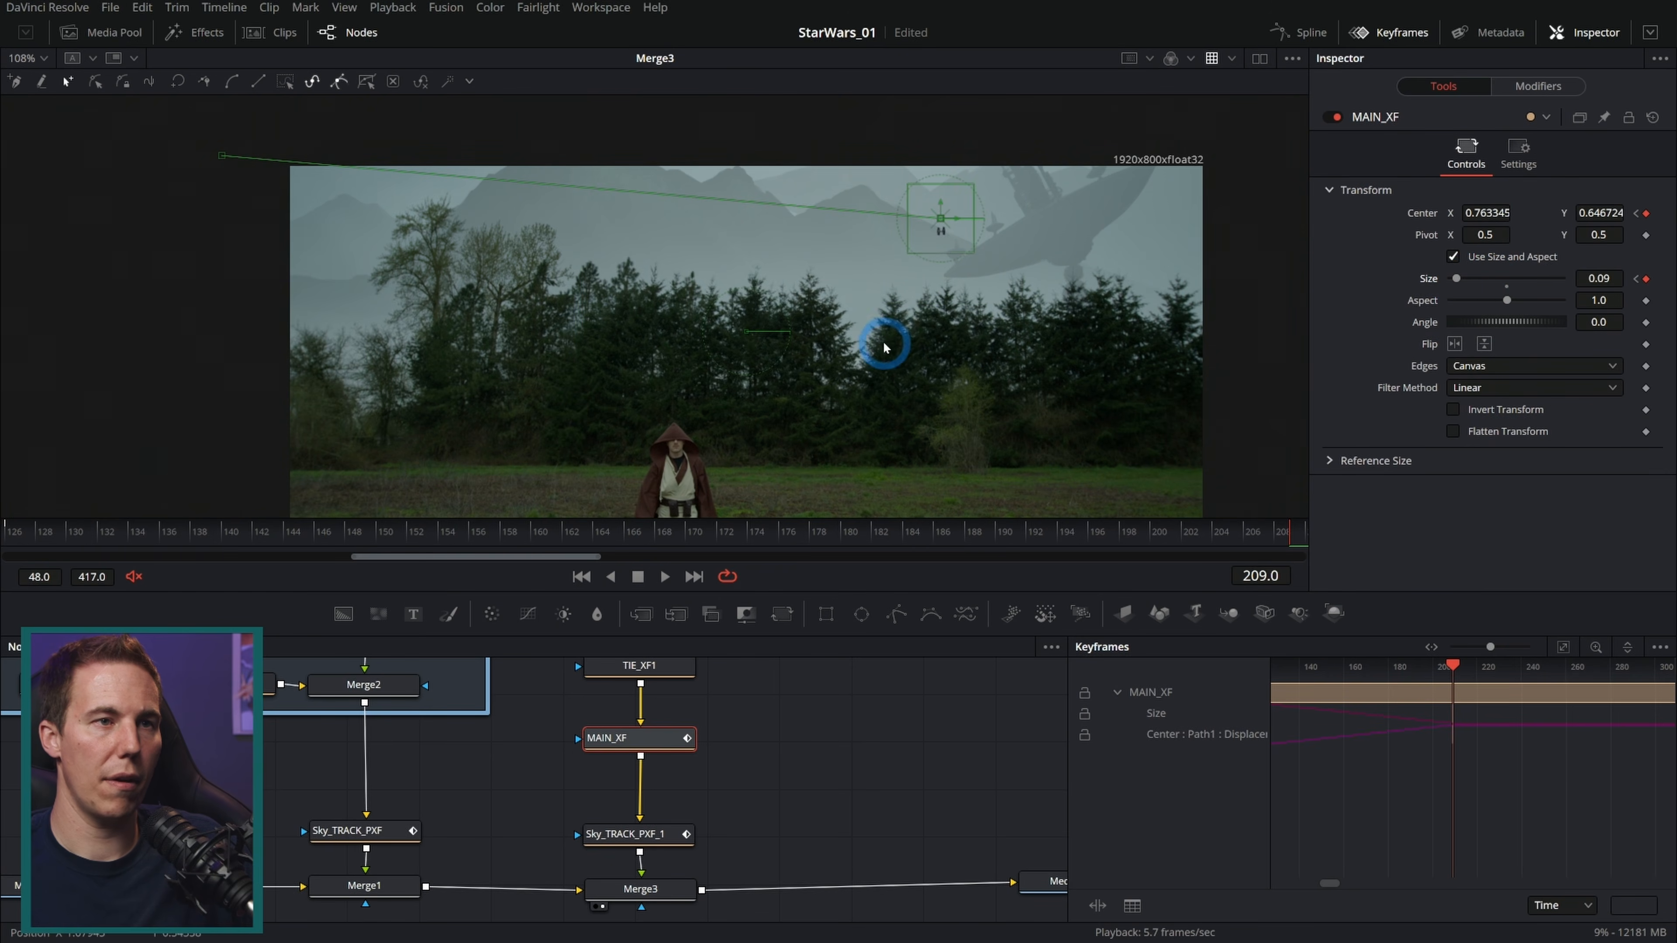
{"action": "left_click_drag", "start_coordinate": [947, 218], "coordinate": [959, 216]}
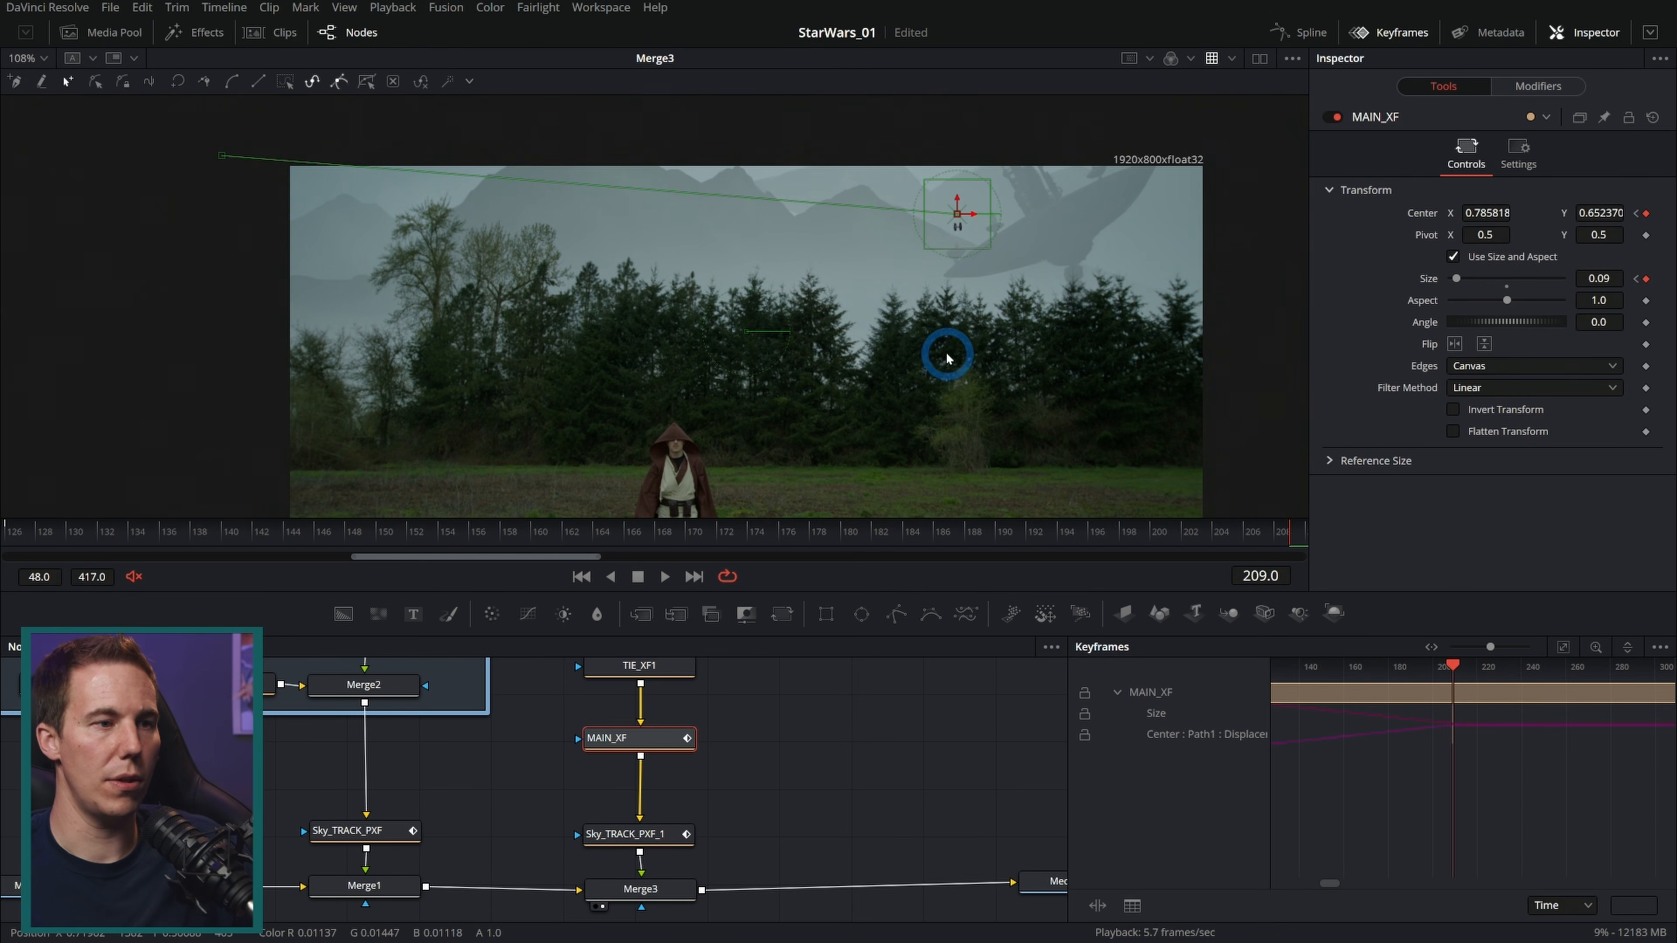
Step: Go to frame 129 and disable the Merge1 node
{"action": "left_click", "coordinate": [839, 536]}
{"action": "left_click_drag", "start_coordinate": [840, 536], "coordinate": [57, 536]}
{"action": "left_click", "coordinate": [396, 891]}
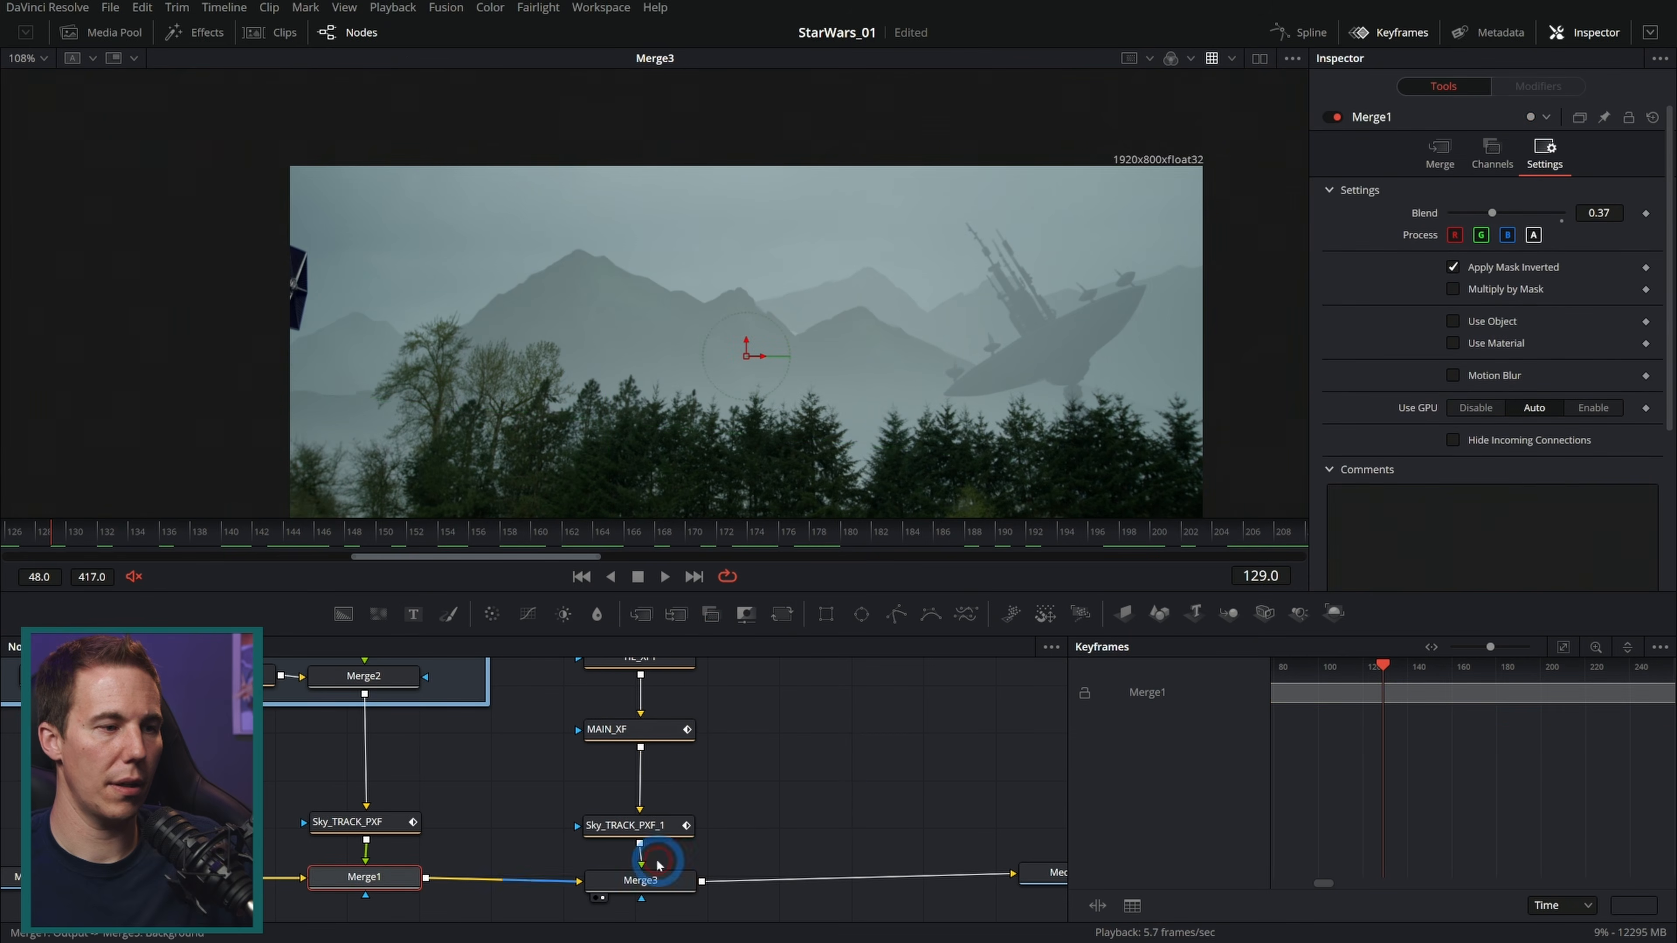
{"action": "left_click", "coordinate": [1335, 117]}
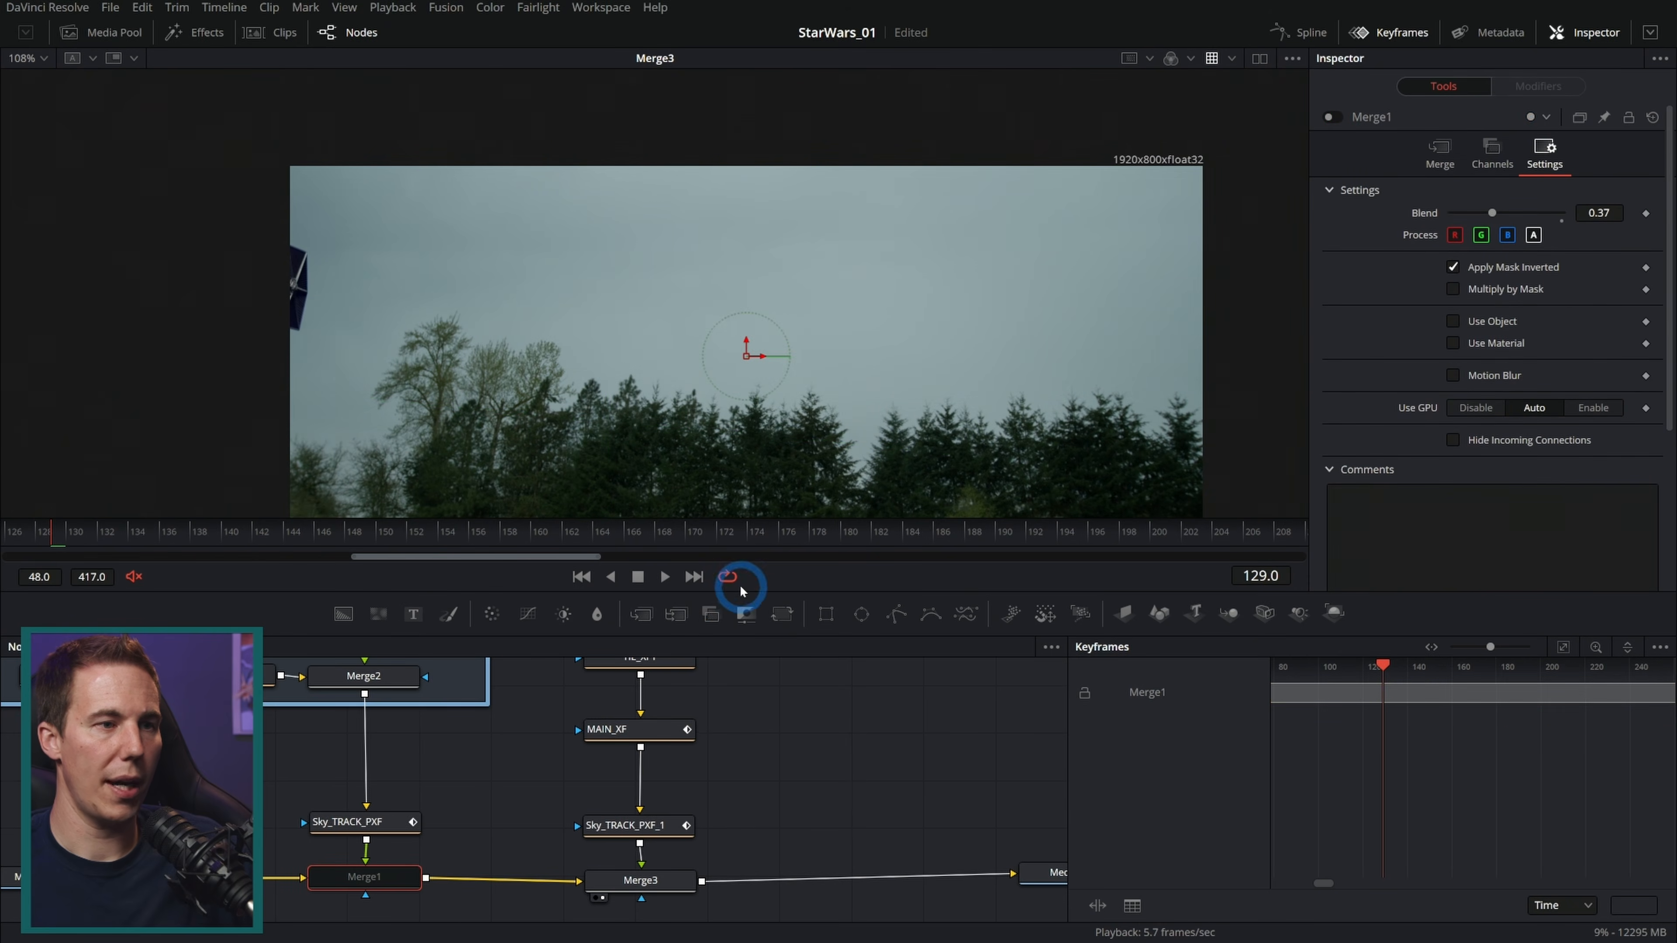
Step: Play and scrub through the shot to review the TIE fighter's flight across the sky
{"action": "left_click", "coordinate": [675, 579]}
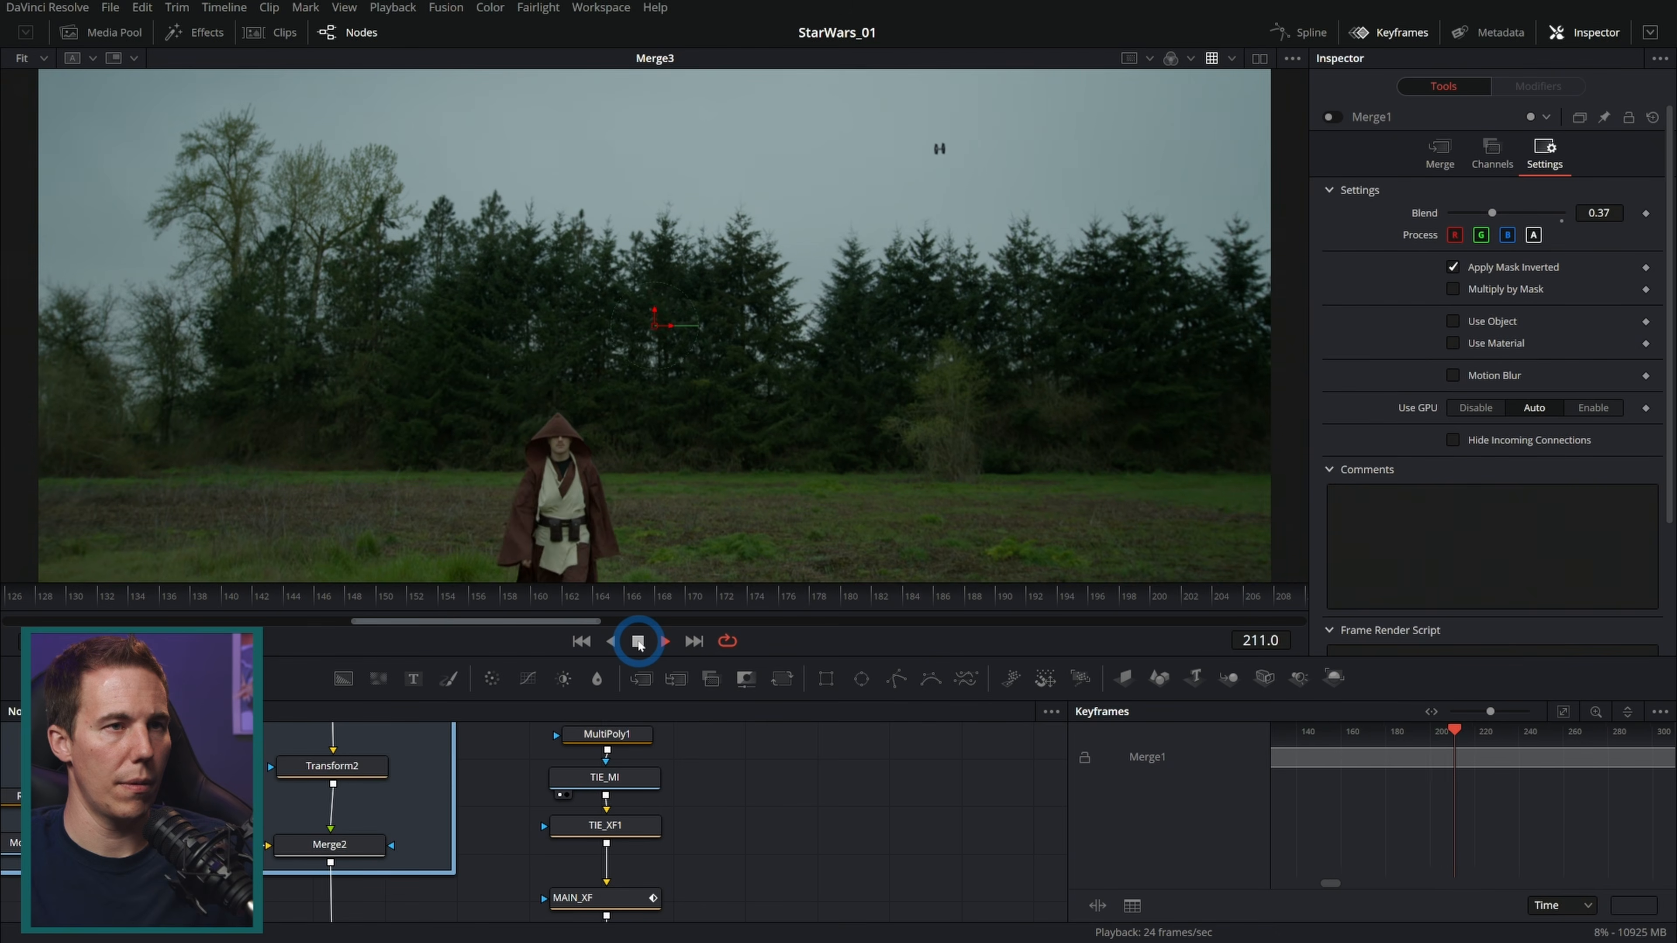
{"action": "left_click", "coordinate": [638, 641]}
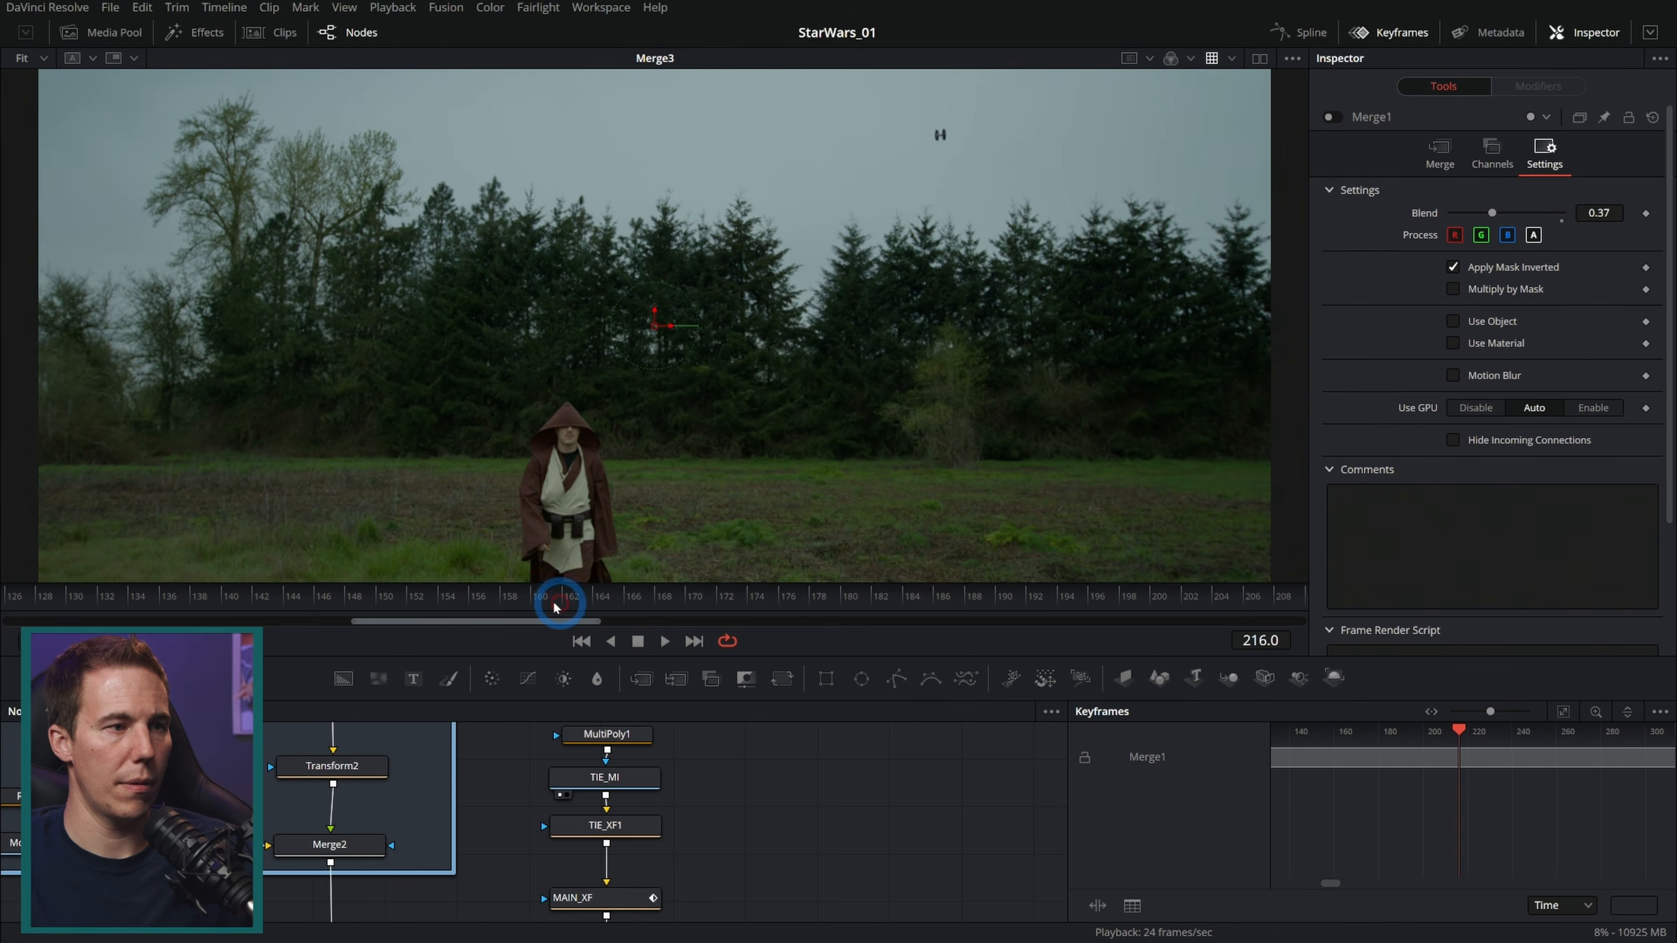
{"action": "left_click", "coordinate": [234, 606]}
{"action": "left_click_drag", "start_coordinate": [235, 607], "coordinate": [933, 609]}
{"action": "left_click", "coordinate": [805, 835]}
{"action": "left_click_drag", "start_coordinate": [715, 867], "coordinate": [720, 848]}
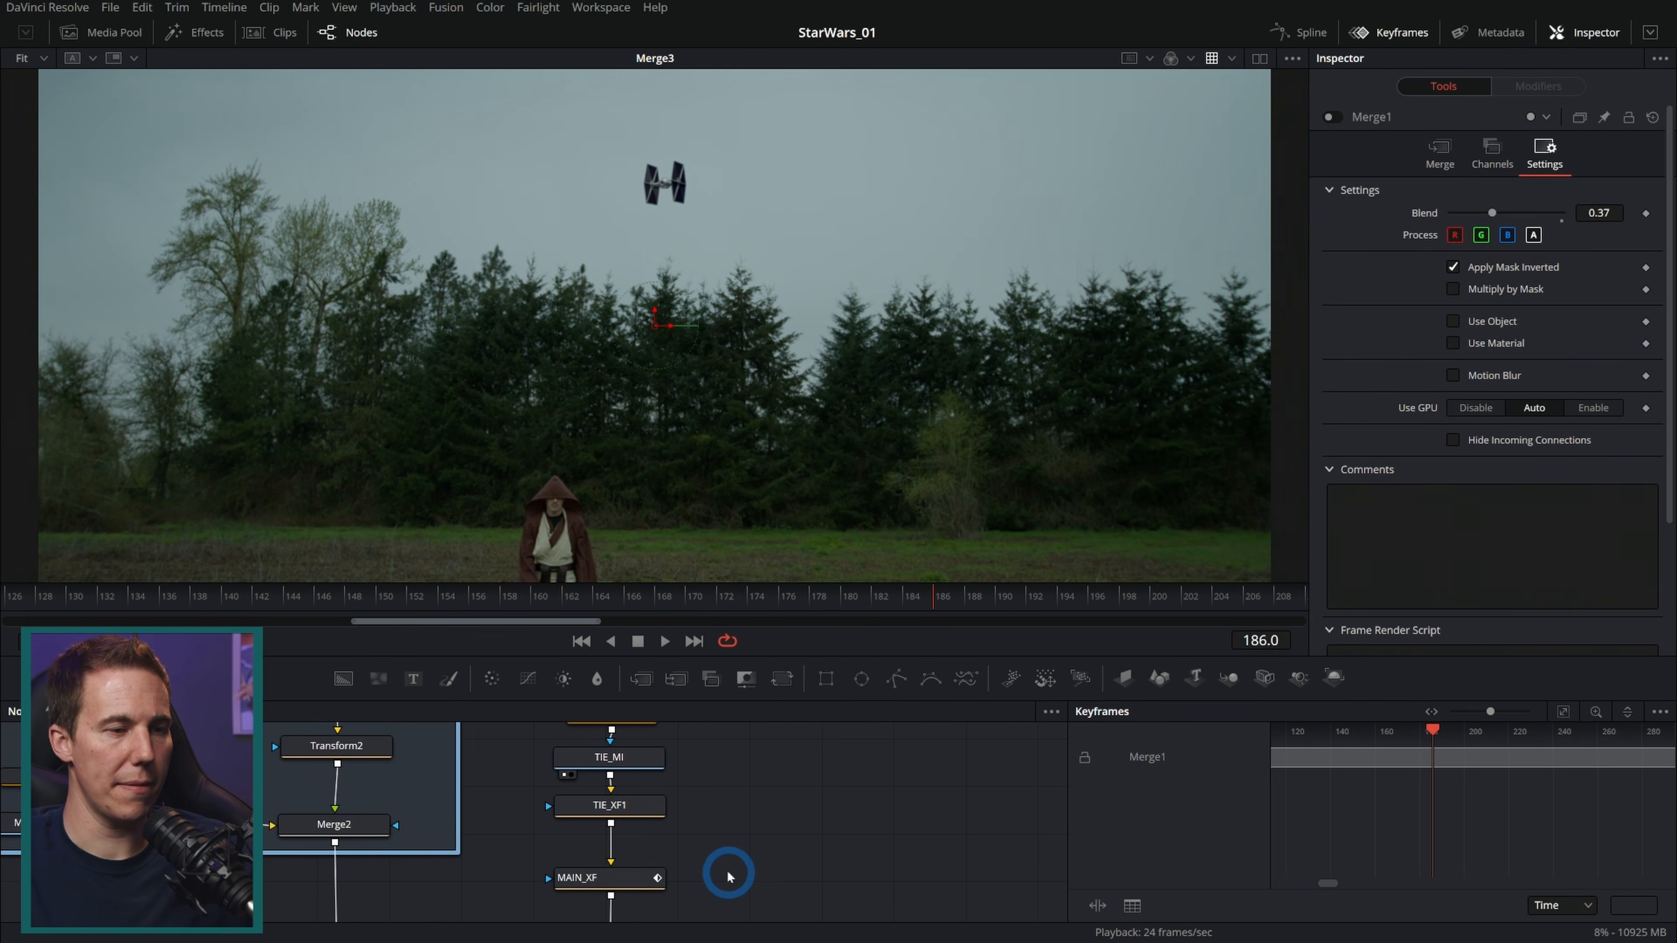
Step: Open the Spline editor filtered to show only MAIN_XF's Displacement and Size curves, fitted to view
{"action": "left_click_drag", "start_coordinate": [728, 875], "coordinate": [734, 820]}
{"action": "left_click", "coordinate": [634, 761]}
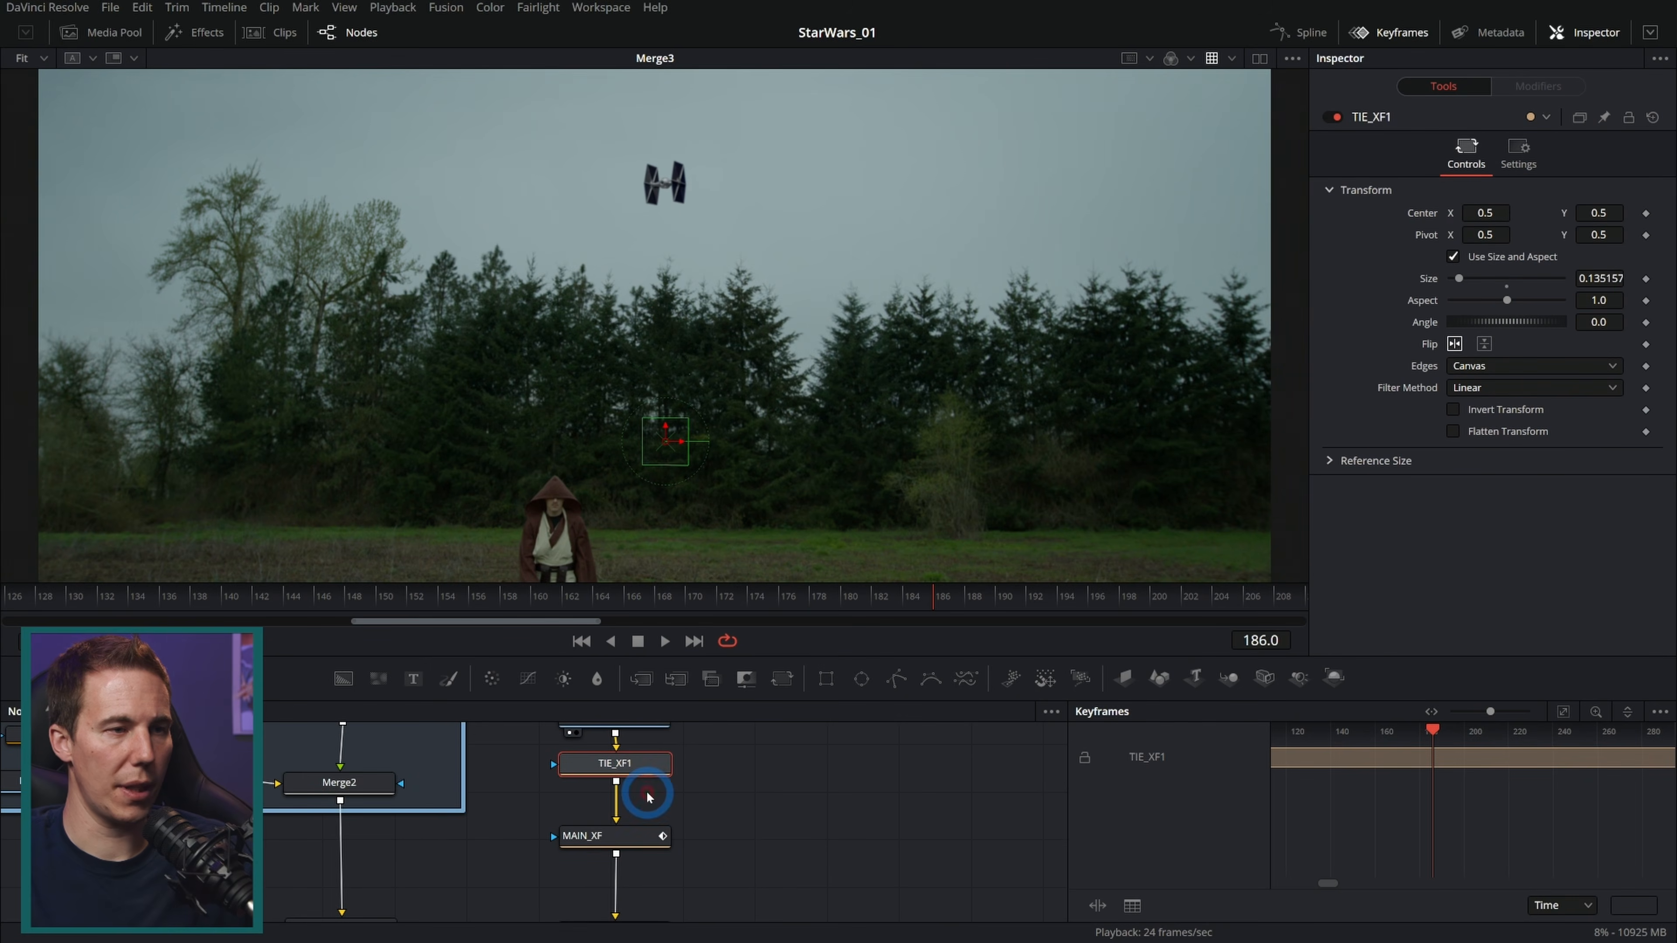
{"action": "left_click", "coordinate": [614, 835]}
{"action": "left_click", "coordinate": [1298, 31]}
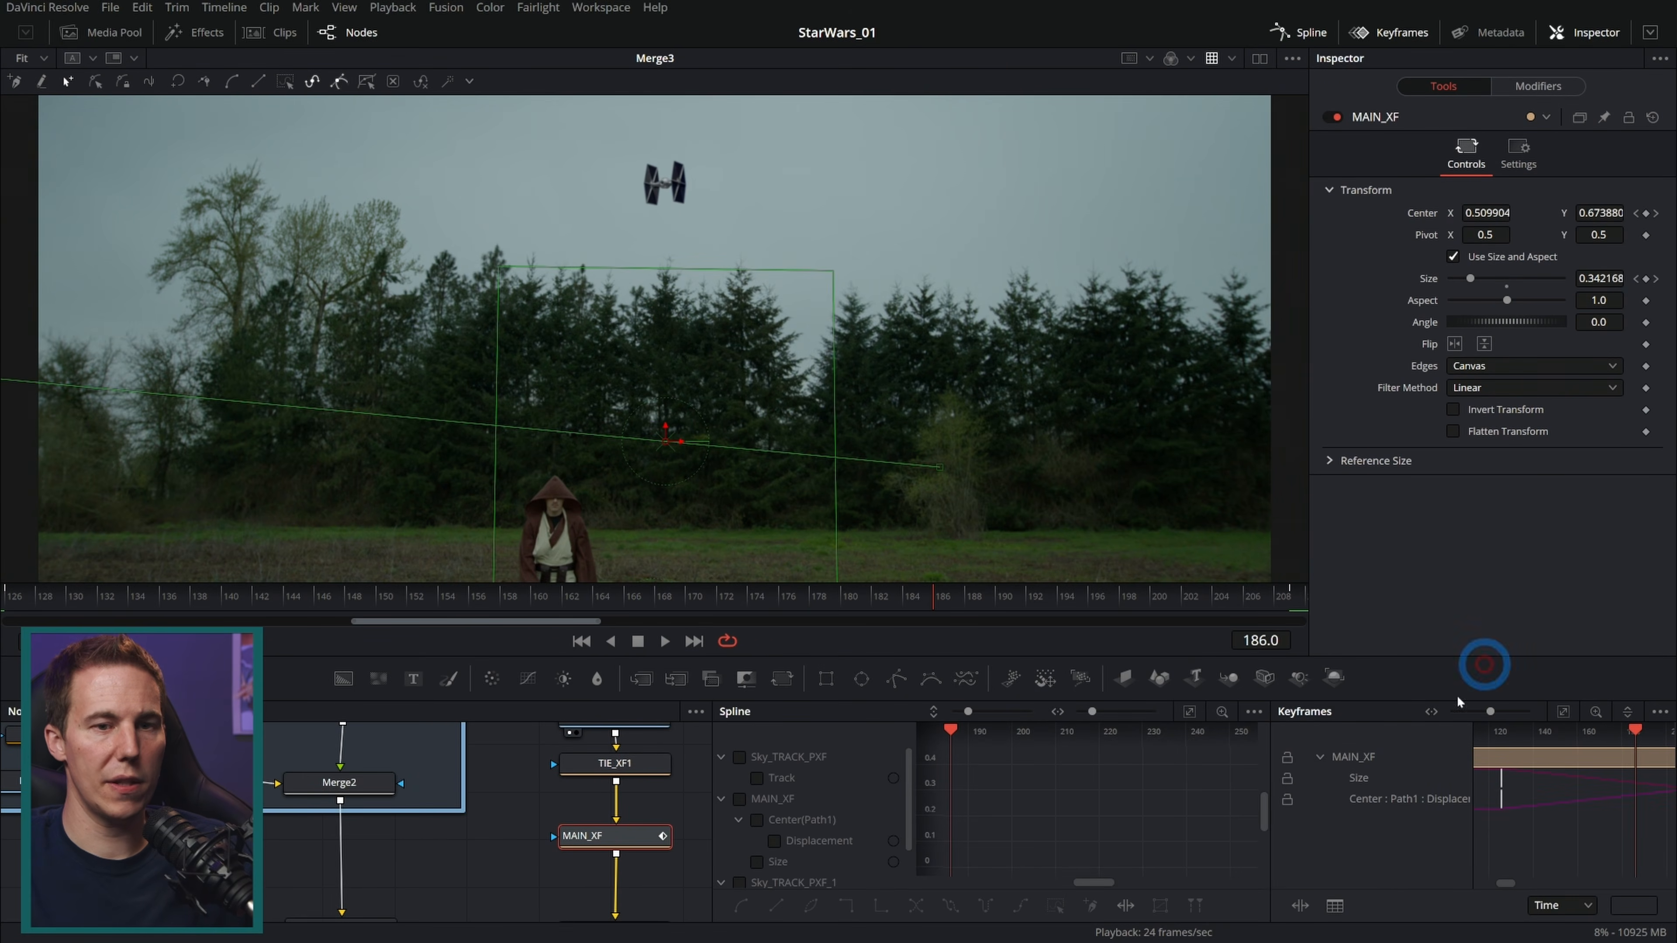
{"action": "left_click", "coordinate": [1437, 35]}
{"action": "left_click", "coordinate": [1659, 711]}
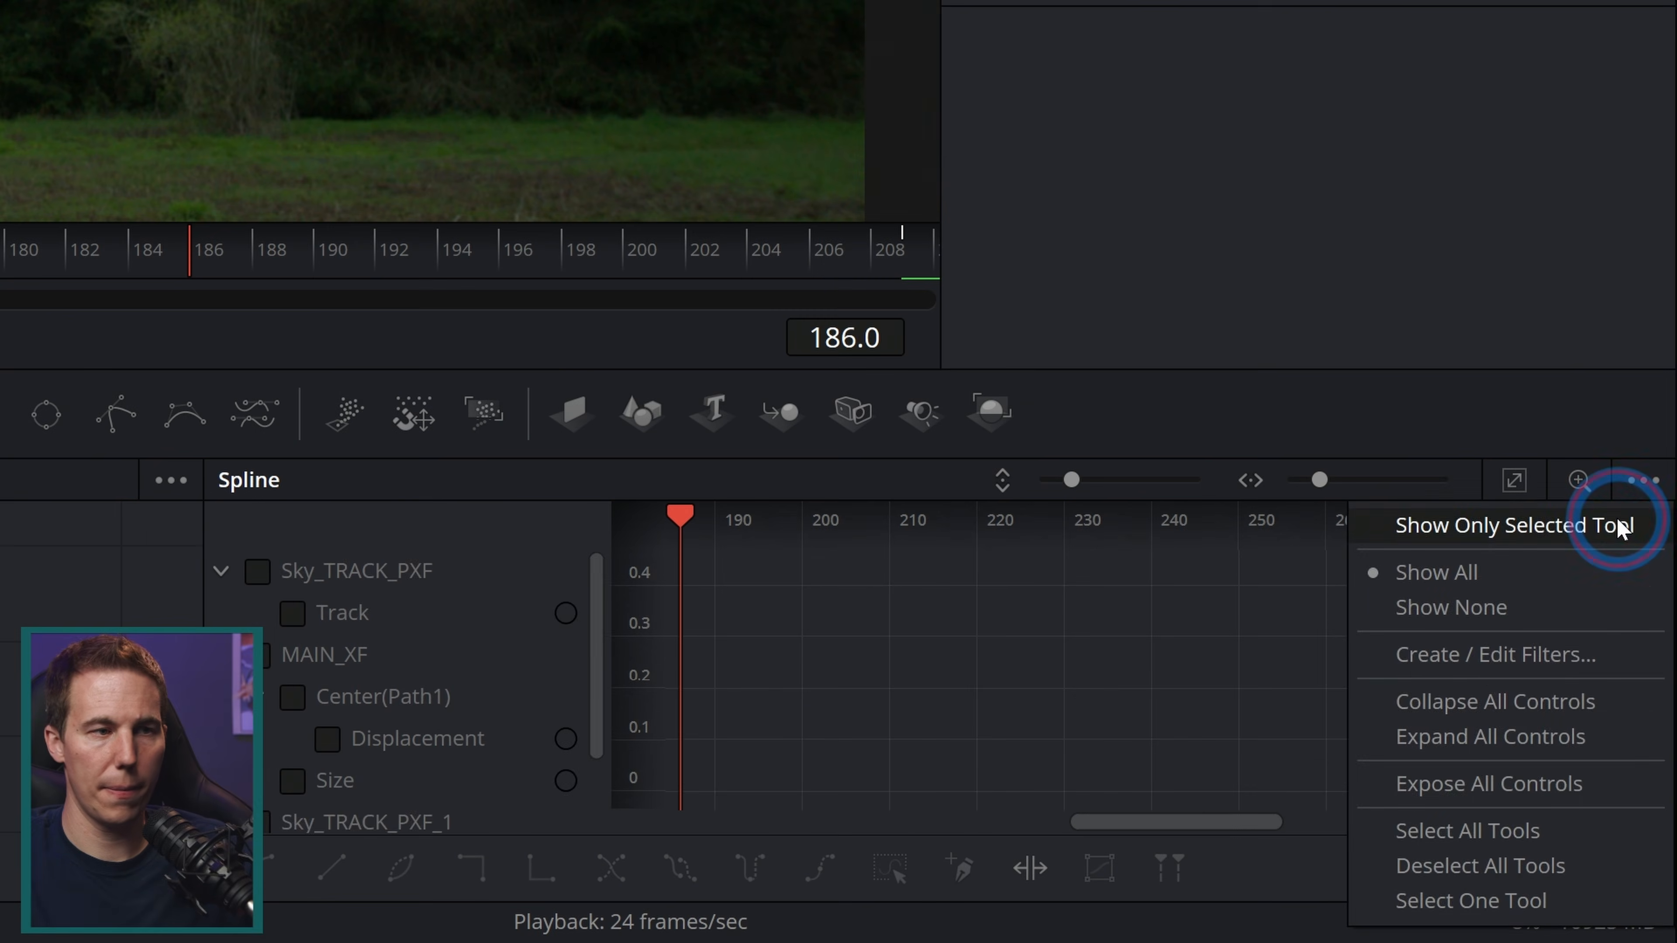
{"action": "left_click", "coordinate": [1621, 526]}
{"action": "left_click", "coordinate": [328, 652]}
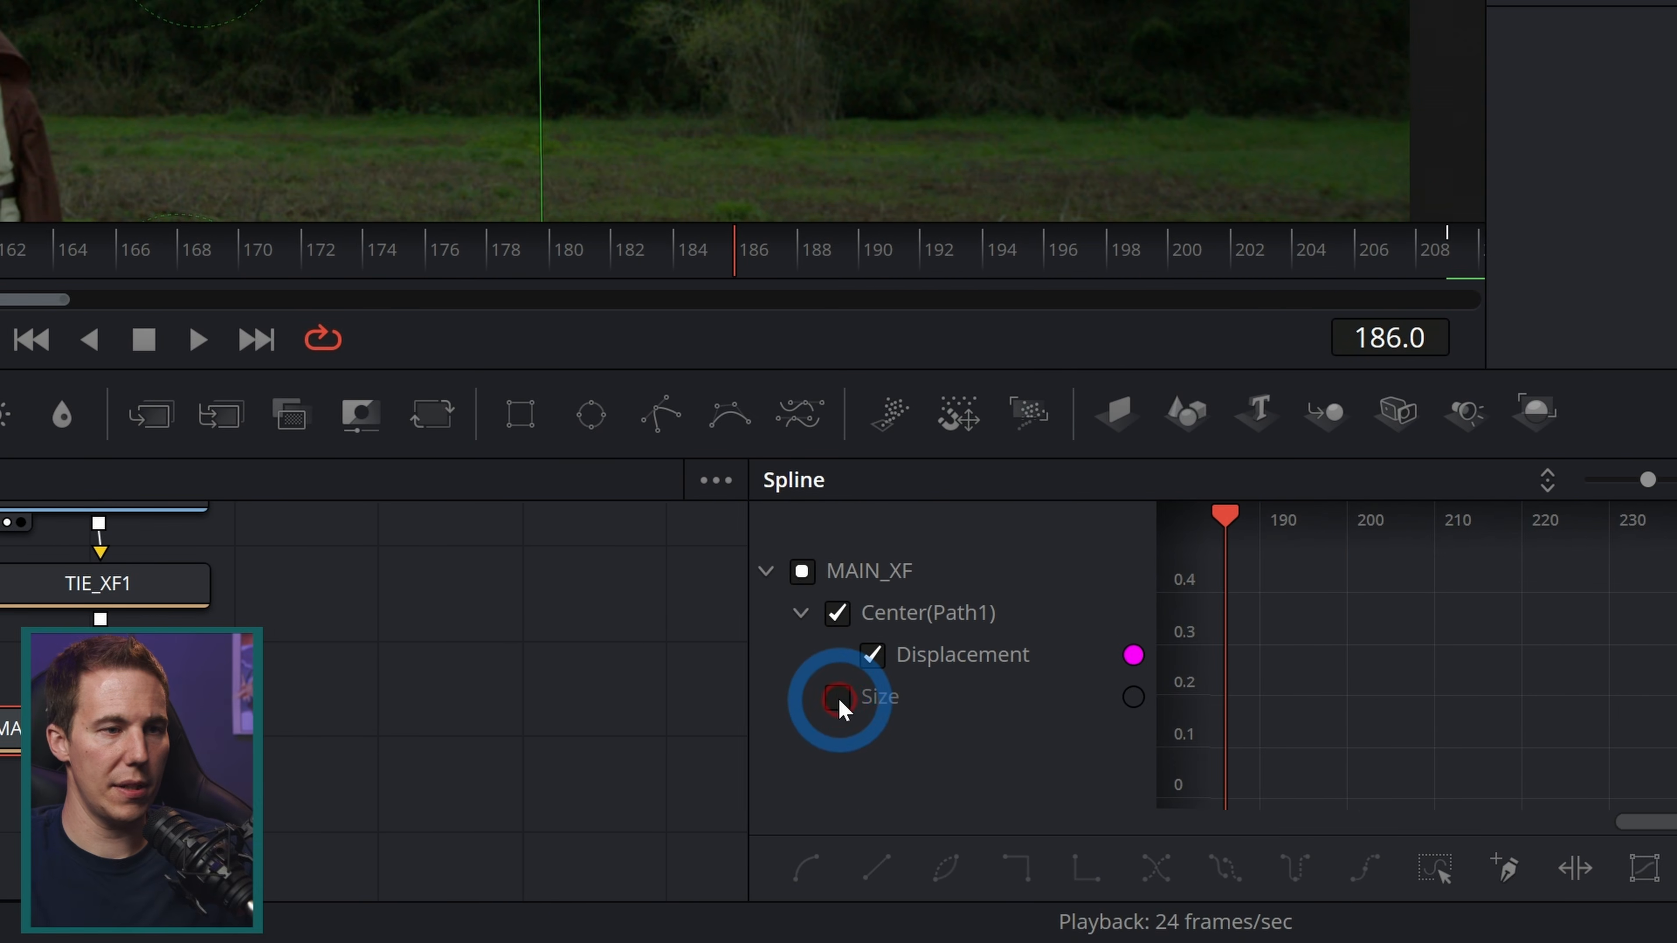
{"action": "left_click", "coordinate": [839, 699]}
{"action": "left_click", "coordinate": [1521, 489]}
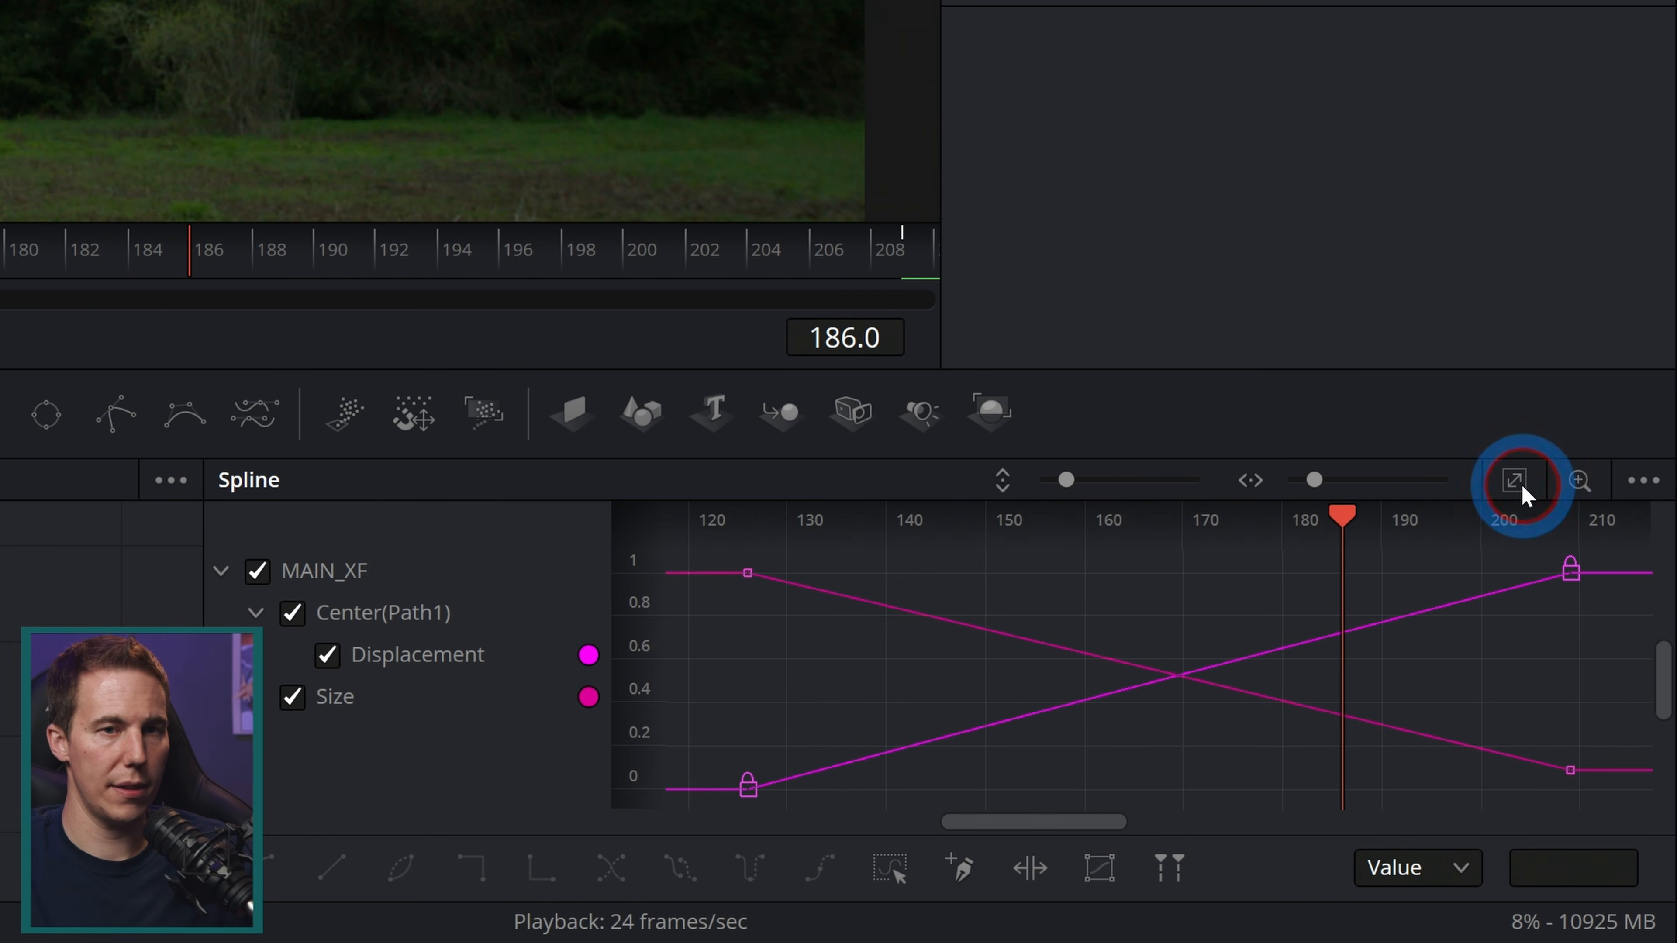
Step: Select MAIN_XF's keyframes in the Spline editor and smooth them
{"action": "scroll", "coordinate": [1619, 566], "scroll_direction": "down", "scroll_amount": 1}
{"action": "left_click", "coordinate": [1577, 770]}
{"action": "left_click_drag", "start_coordinate": [1617, 630], "coordinate": [1542, 538]}
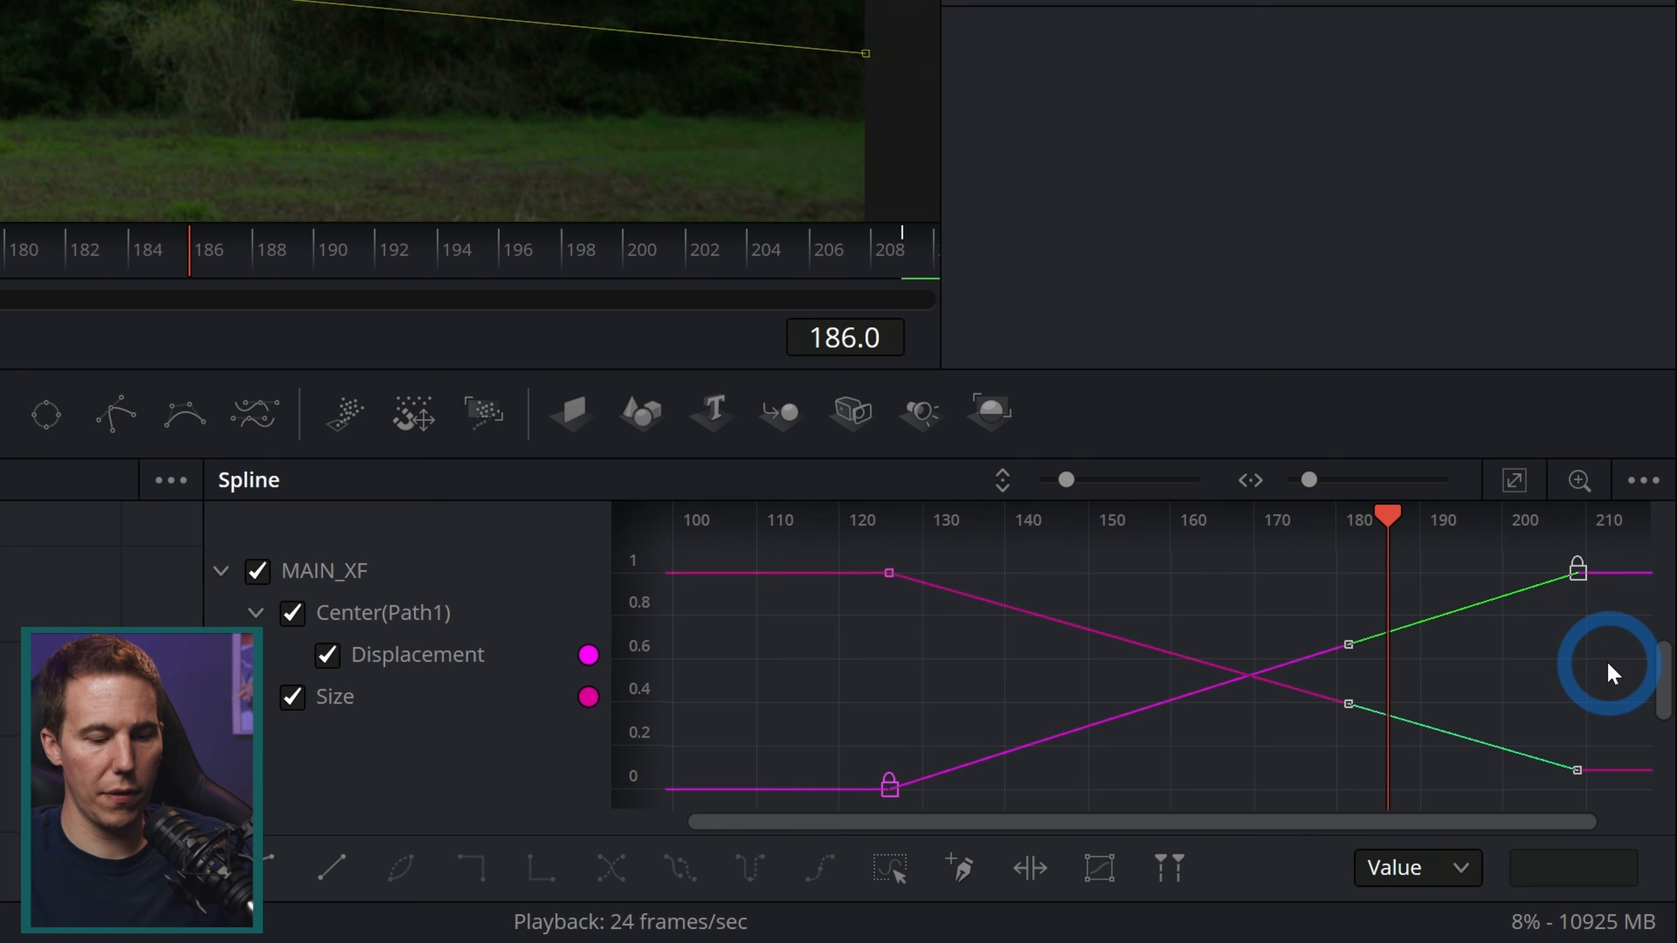
{"action": "key", "text": "s"}
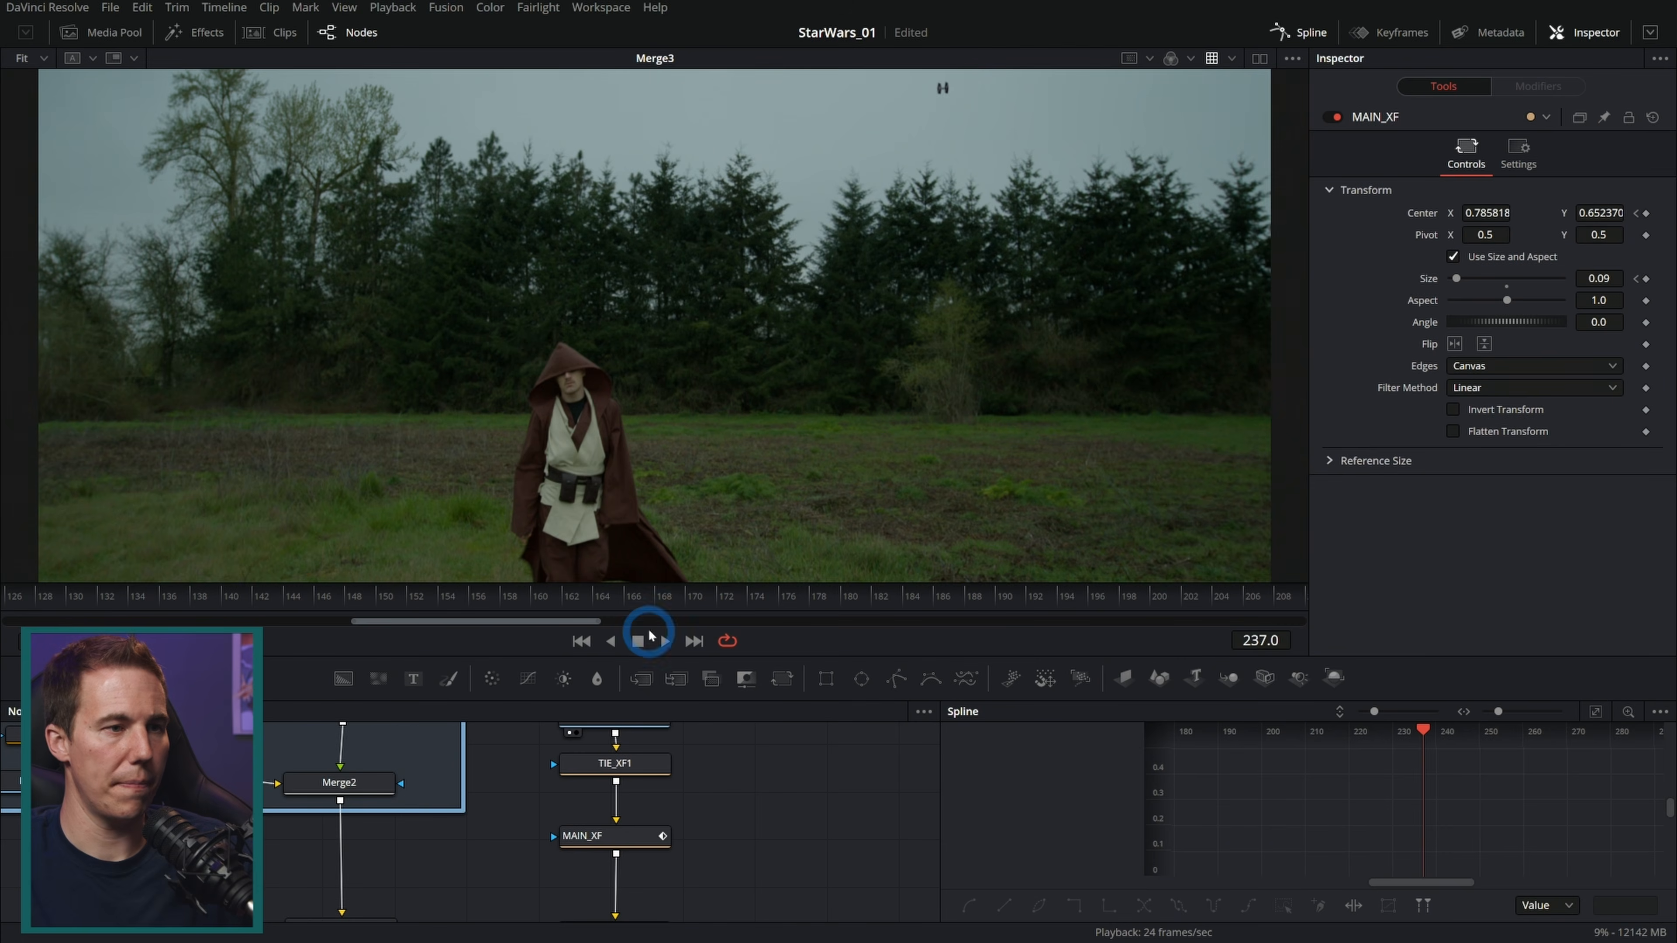
Step: Keyframe Merge3's Blend at 1.0 at frame 175 and 0 at frame 209 to fade the TIE fighter out
{"action": "left_click_drag", "start_coordinate": [668, 600], "coordinate": [1329, 621]}
{"action": "scroll", "coordinate": [794, 771], "scroll_direction": "down", "scroll_amount": 5}
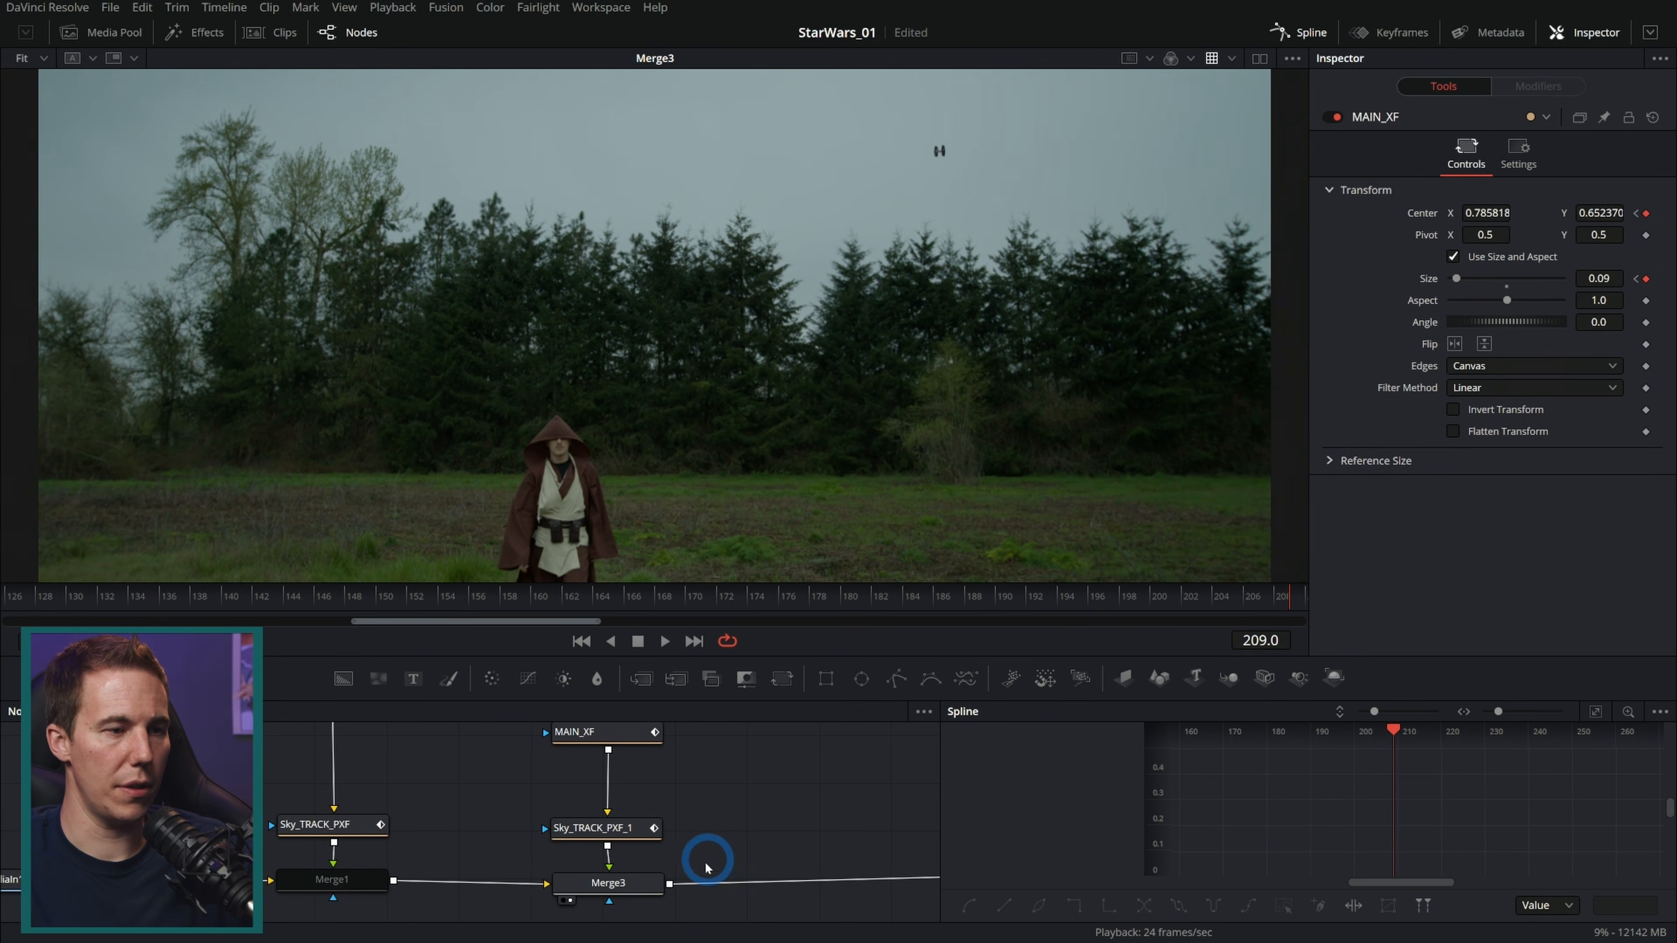
{"action": "left_click", "coordinate": [645, 884]}
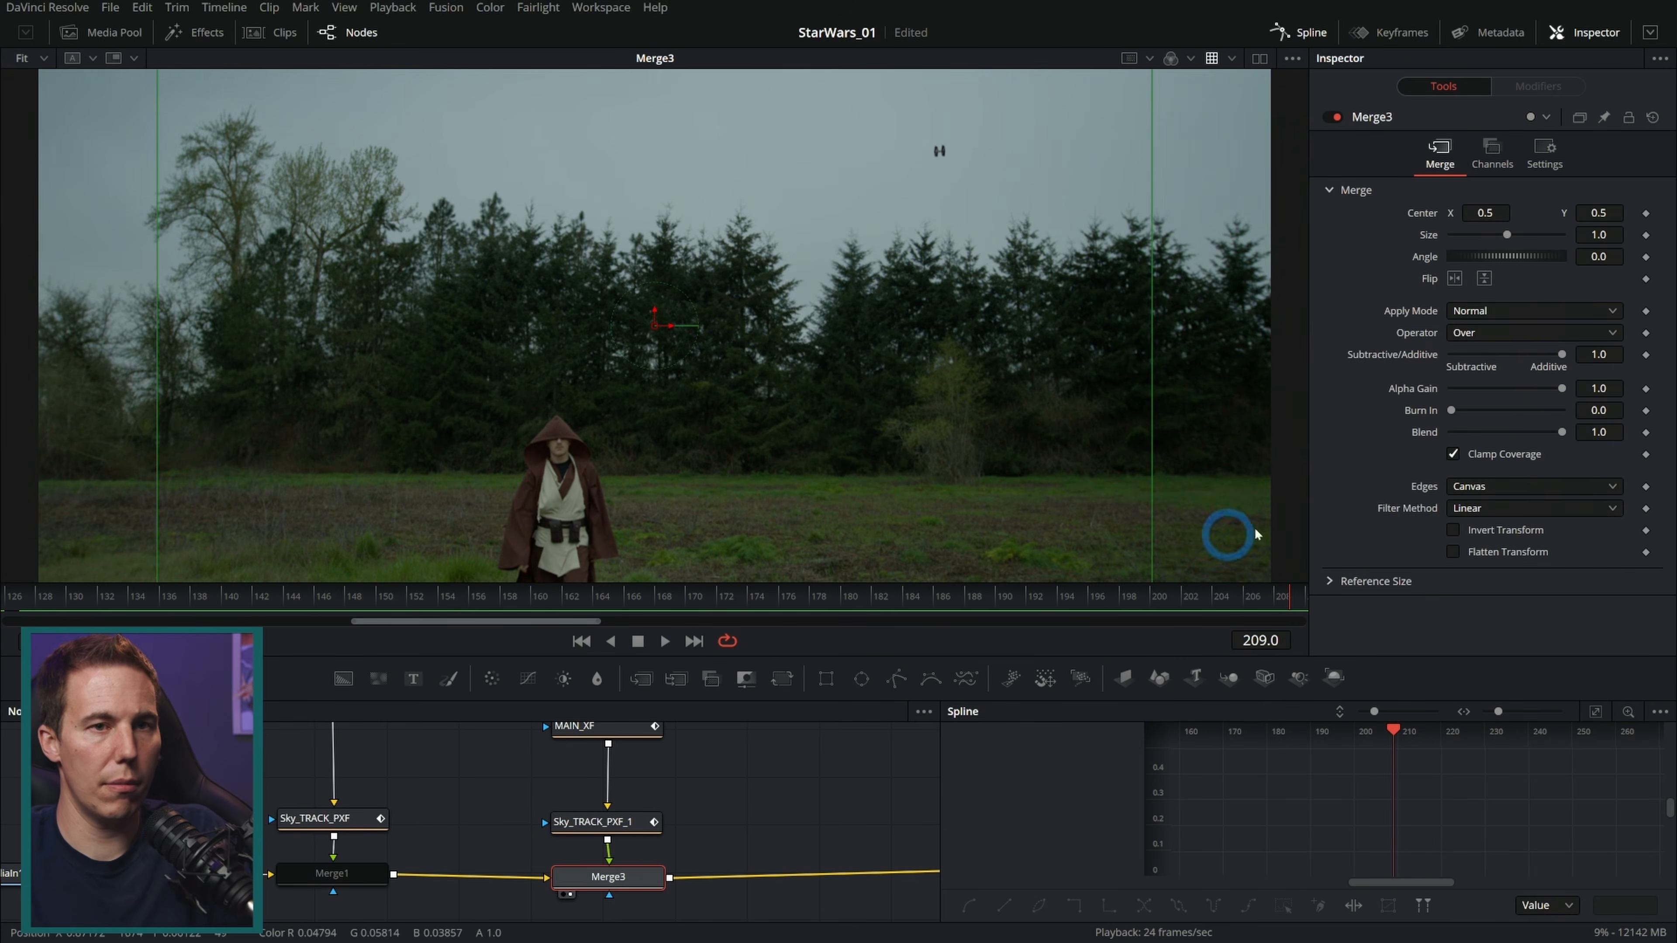
{"action": "left_click", "coordinate": [1646, 434]}
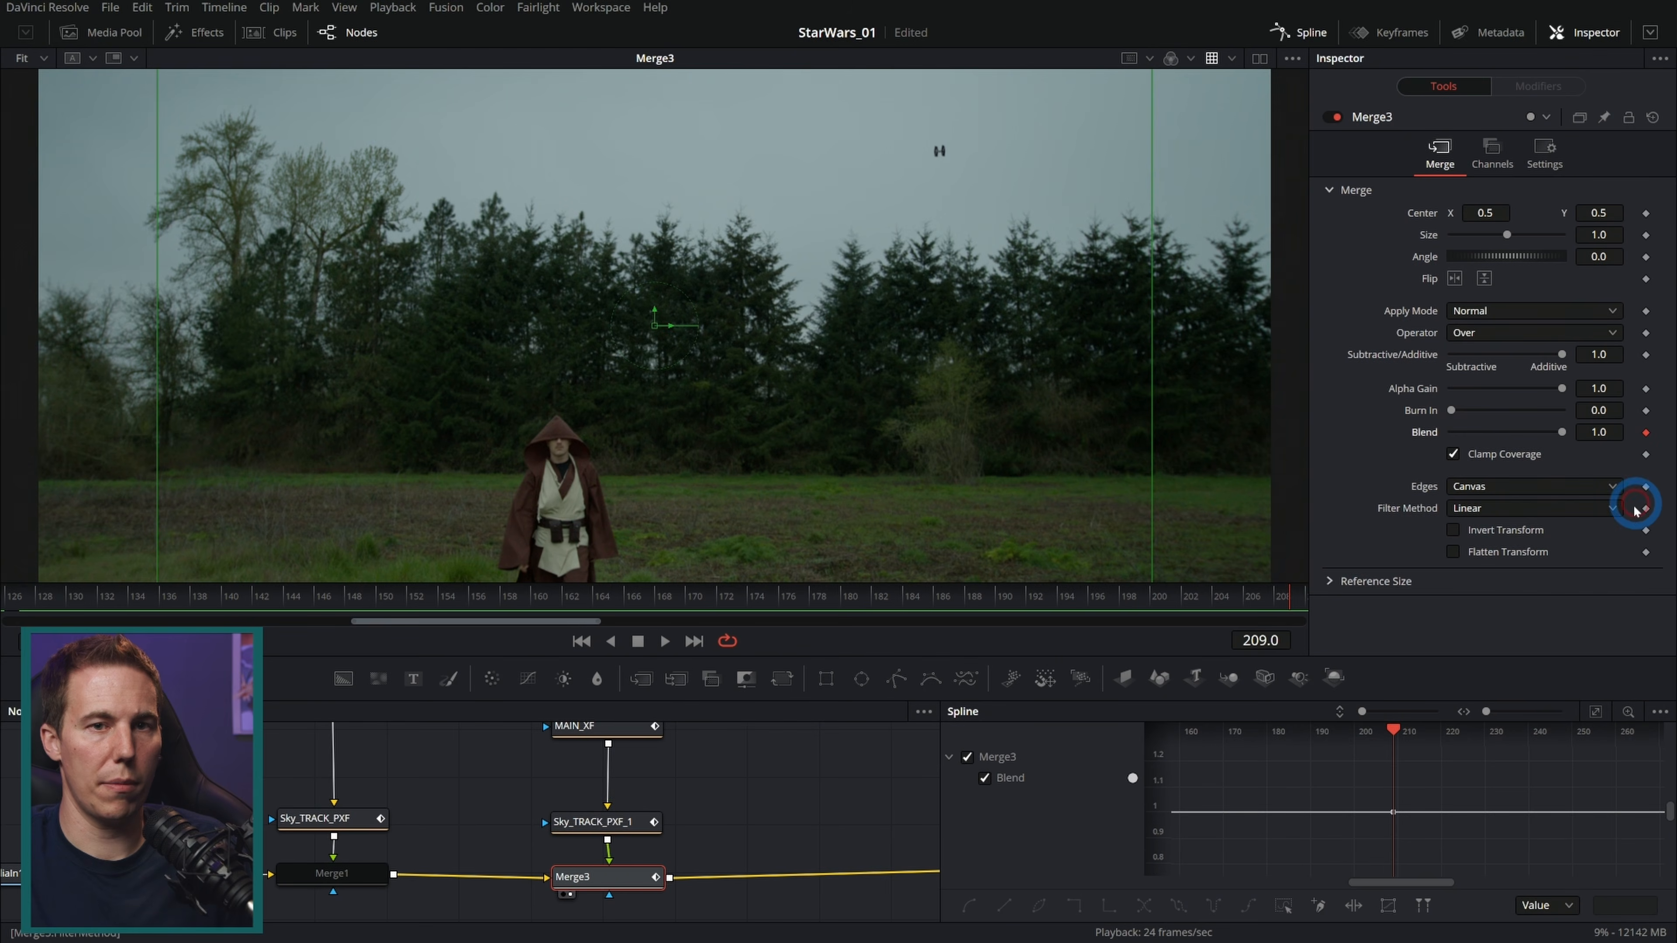
{"action": "left_click_drag", "start_coordinate": [1279, 606], "coordinate": [776, 598]}
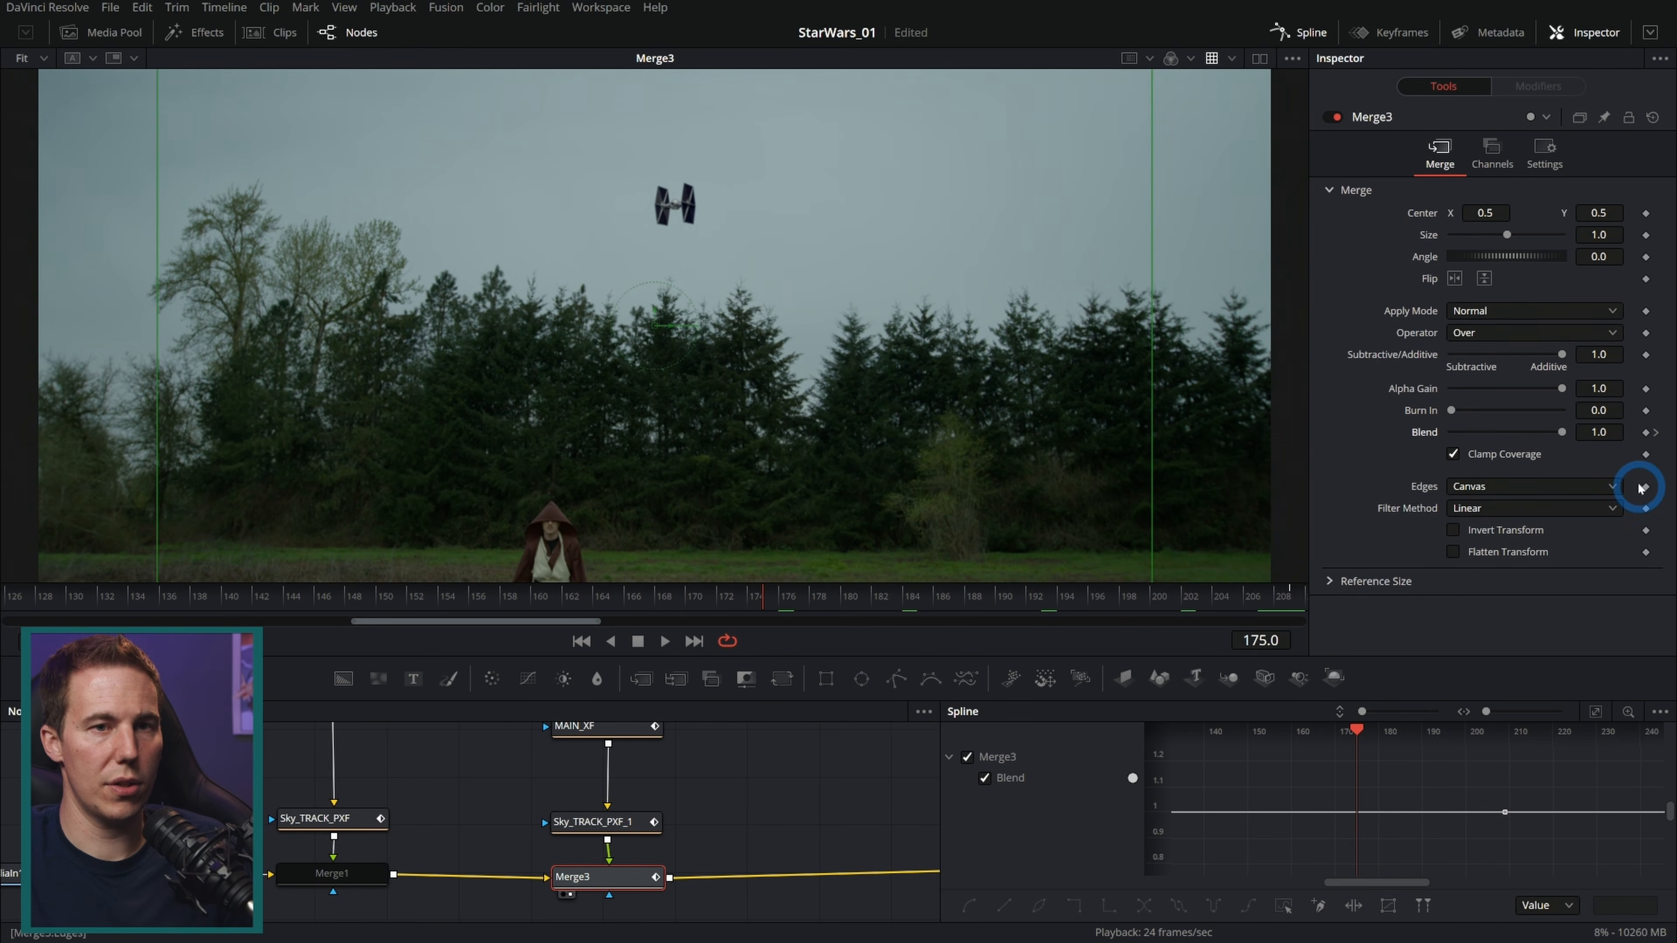
{"action": "left_click", "coordinate": [1655, 435]}
{"action": "left_click_drag", "start_coordinate": [1562, 433], "coordinate": [1452, 436]}
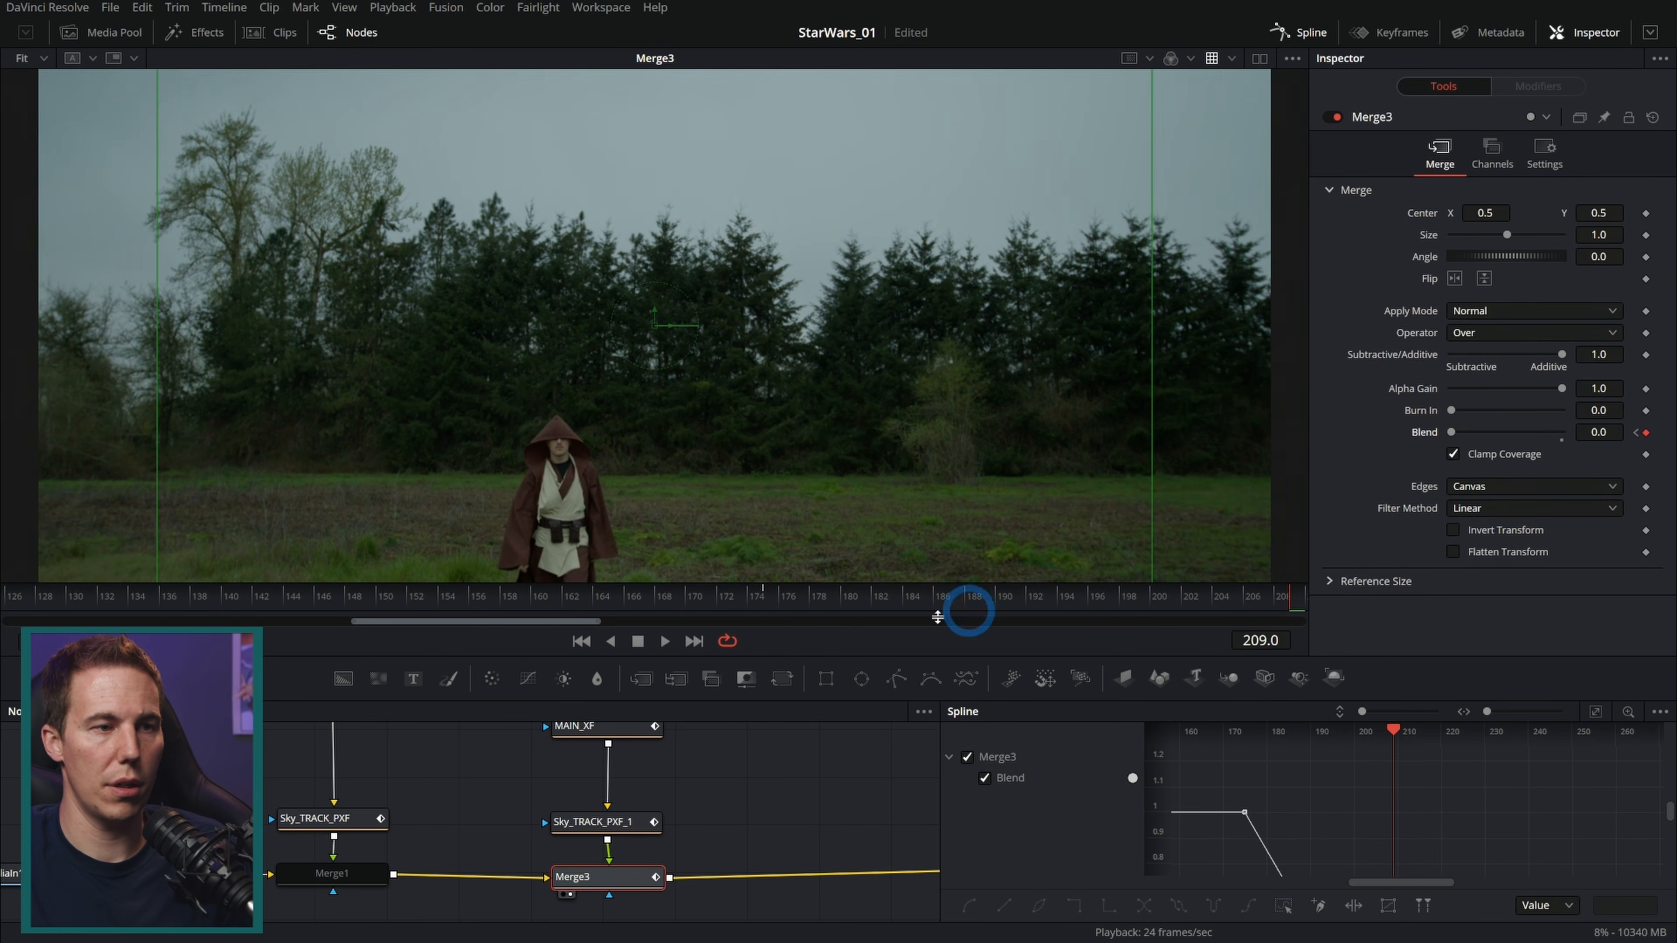
Step: Adjust Merge3's Blend keyframes in the Spline editor around frame 174
{"action": "left_click", "coordinate": [756, 594]}
{"action": "left_click_drag", "start_coordinate": [1431, 805], "coordinate": [1368, 690]}
{"action": "left_click_drag", "start_coordinate": [1466, 813], "coordinate": [1344, 885]}
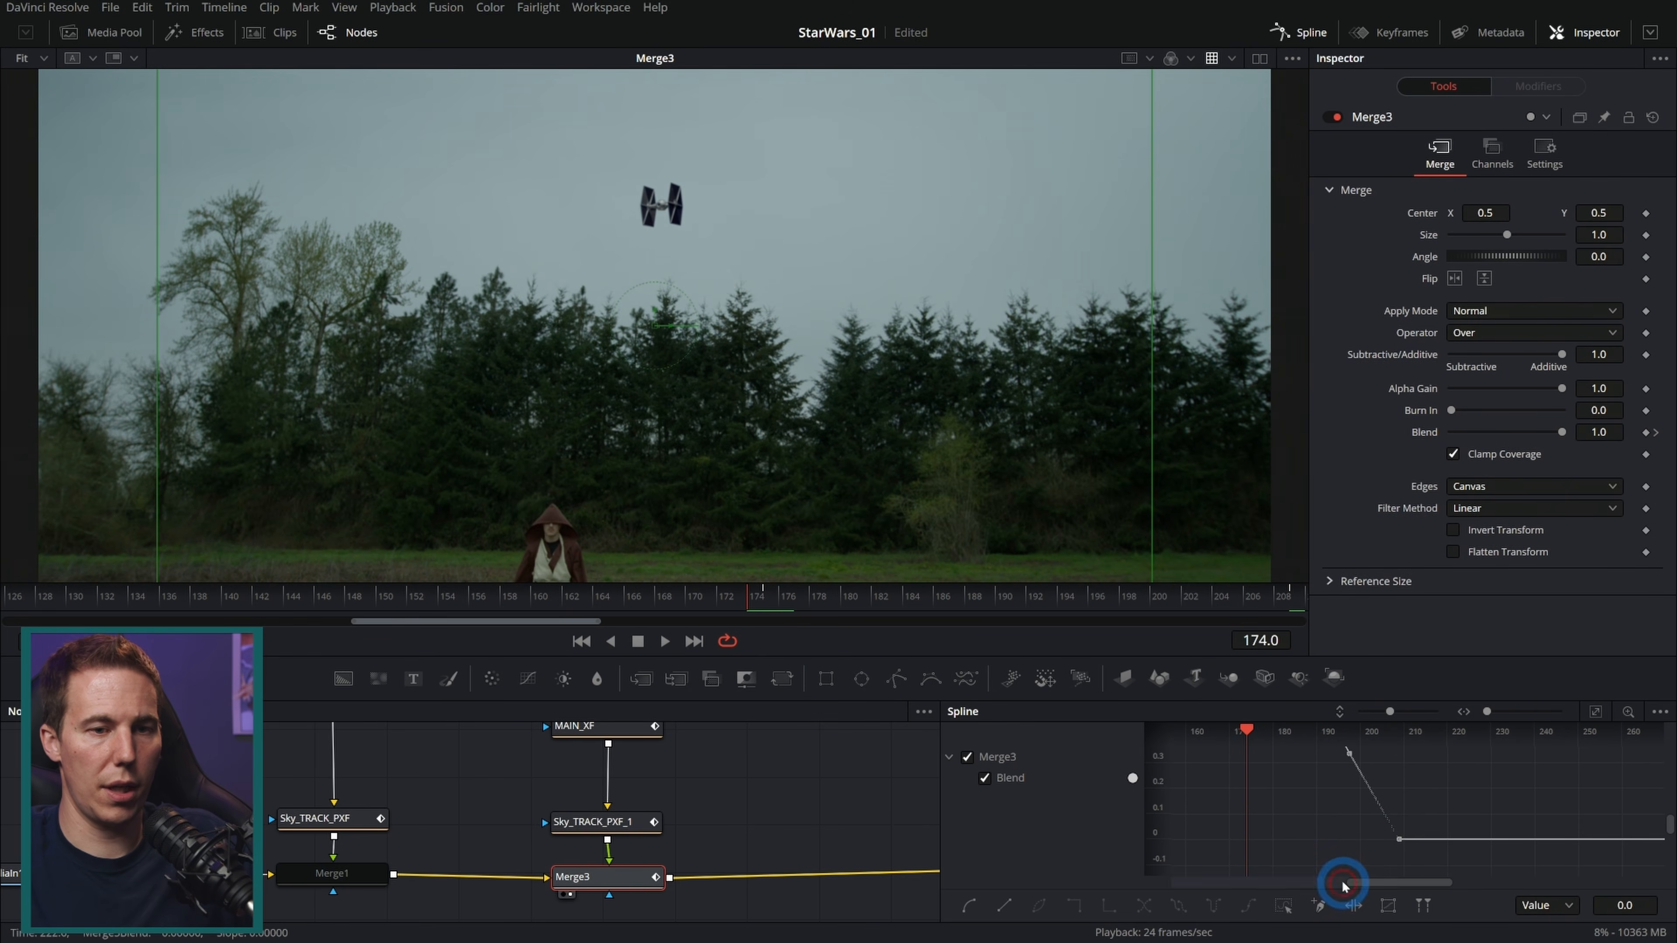
Step: Play back the shot to review the TIE fighter's fade
{"action": "left_click_drag", "start_coordinate": [805, 598], "coordinate": [542, 598]}
{"action": "left_click", "coordinate": [665, 641]}
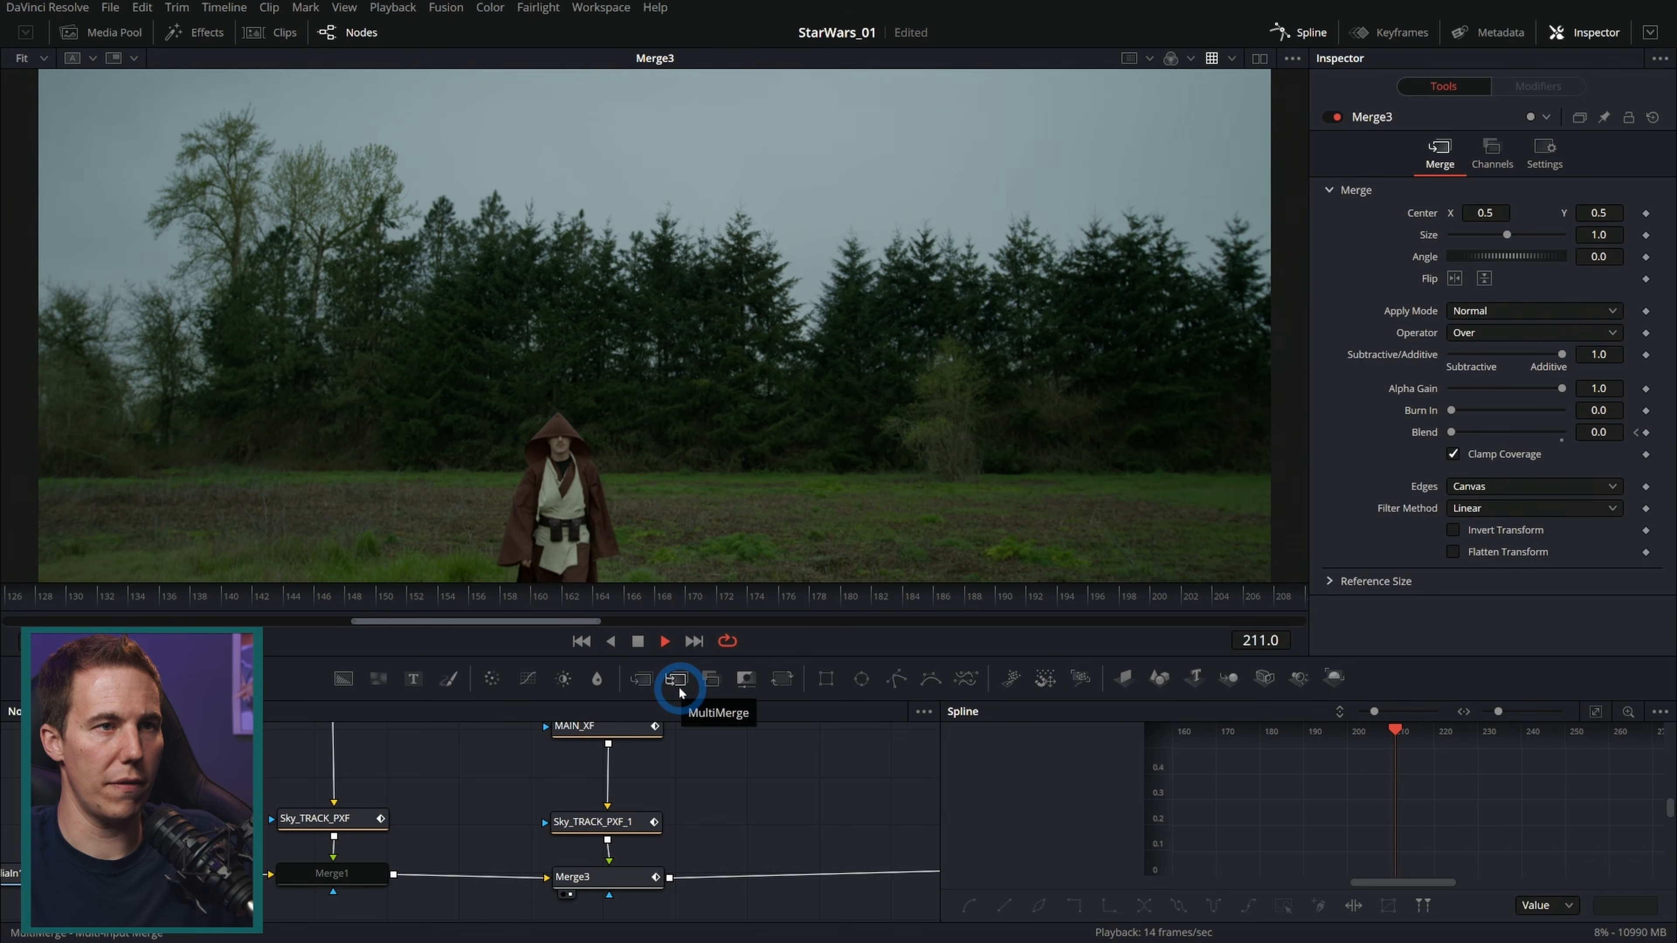
{"action": "left_click", "coordinate": [637, 641]}
{"action": "left_click_drag", "start_coordinate": [111, 594], "coordinate": [139, 598]}
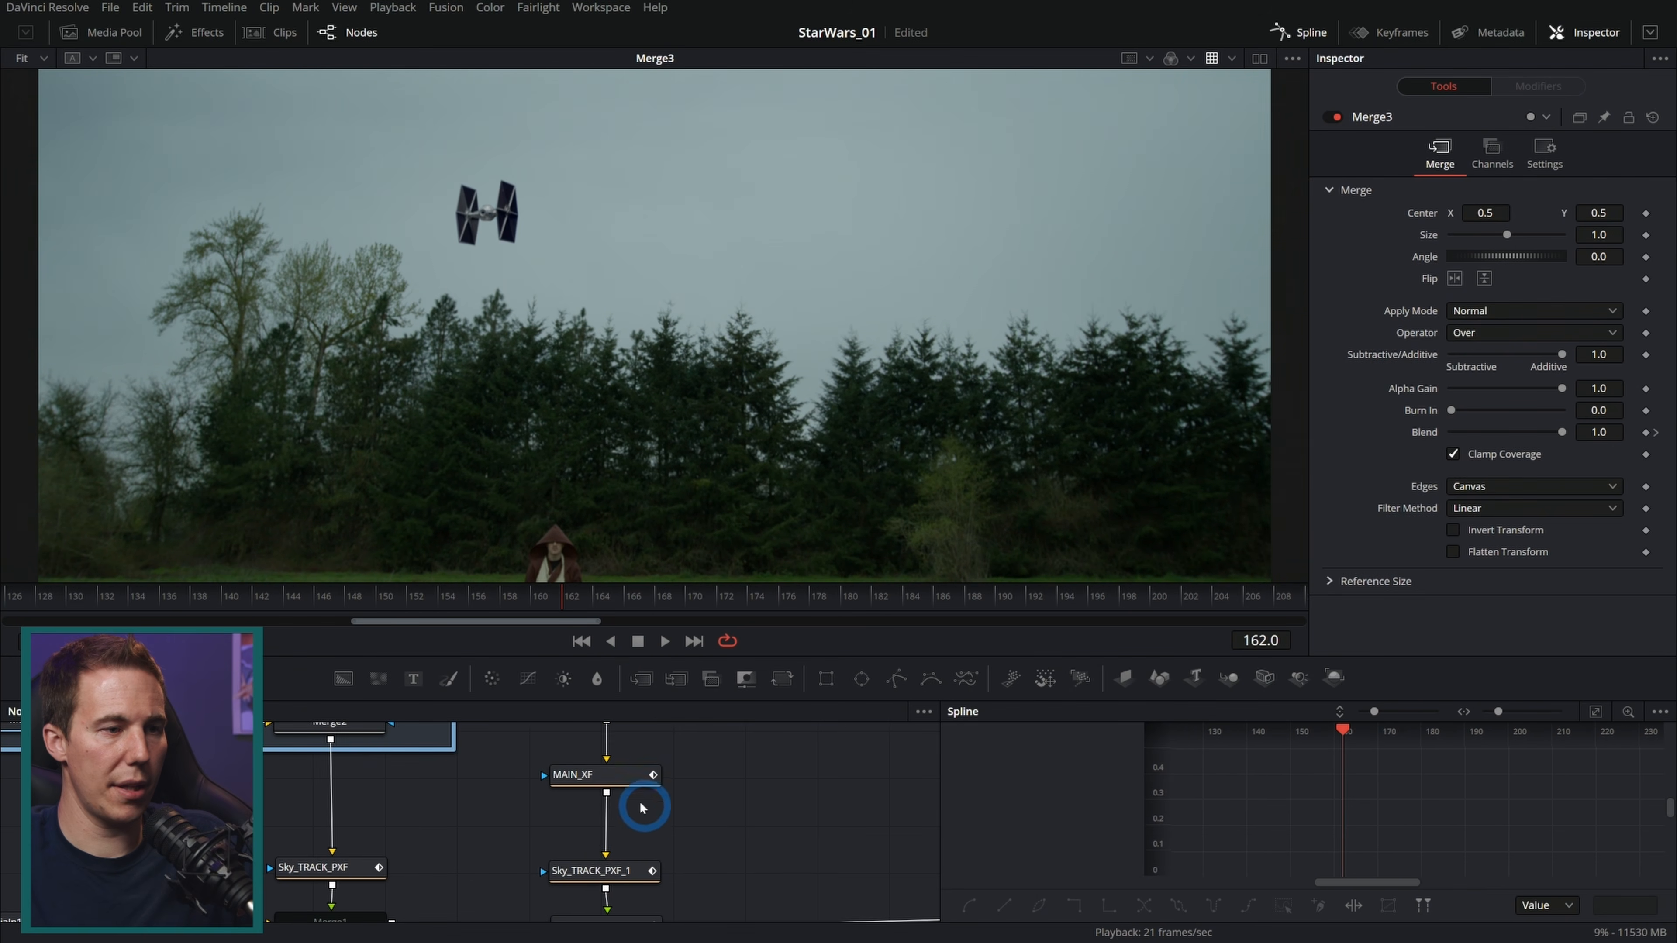
Step: Reshape MAIN_XF's Displacement and Size curves by dragging their keyframe handles into easing arcs
{"action": "left_click", "coordinate": [608, 776]}
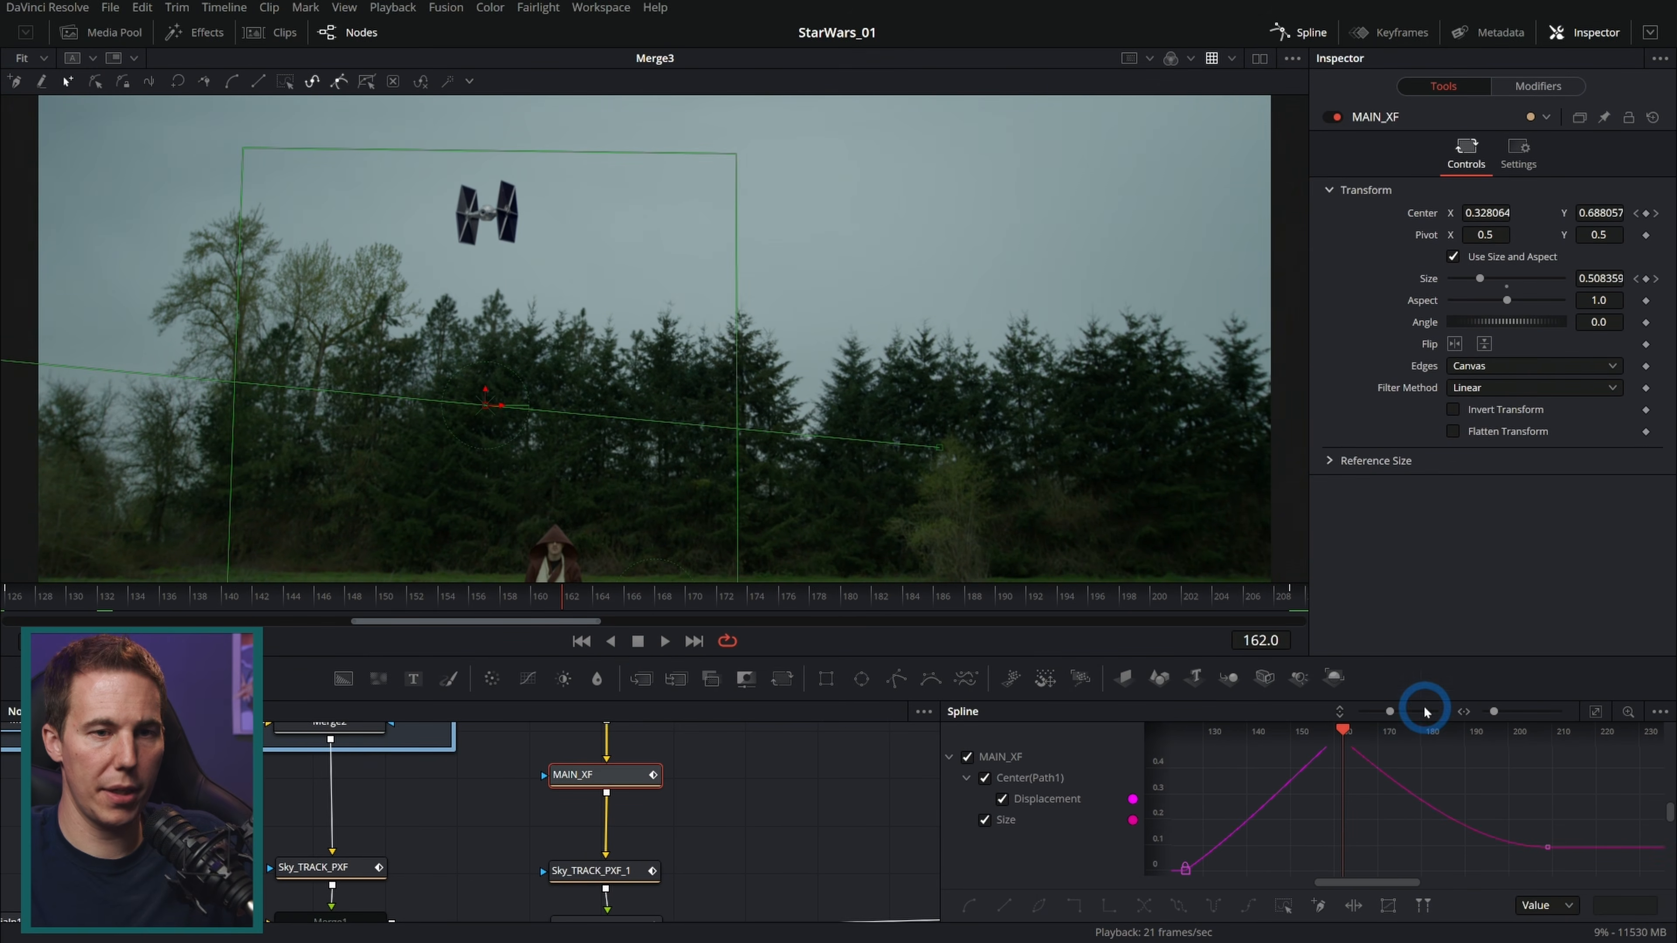
{"action": "left_click_drag", "start_coordinate": [1427, 697], "coordinate": [1426, 377]}
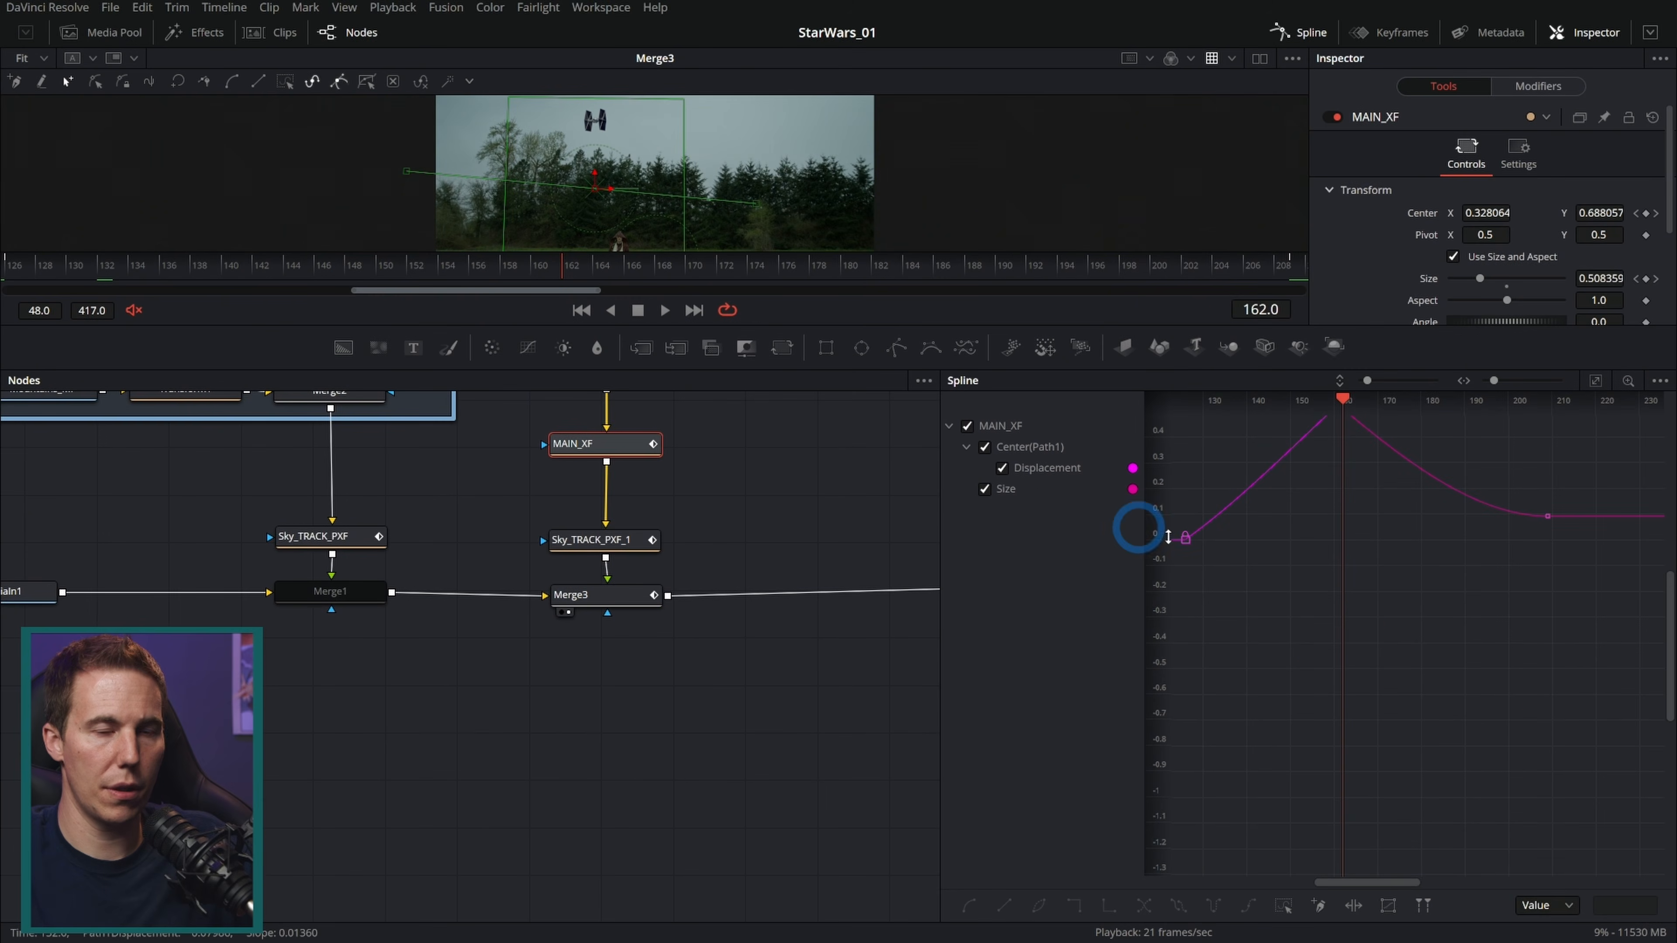
{"action": "left_click_drag", "start_coordinate": [1447, 790], "coordinate": [1510, 769]}
{"action": "left_click_drag", "start_coordinate": [1637, 752], "coordinate": [1601, 454]}
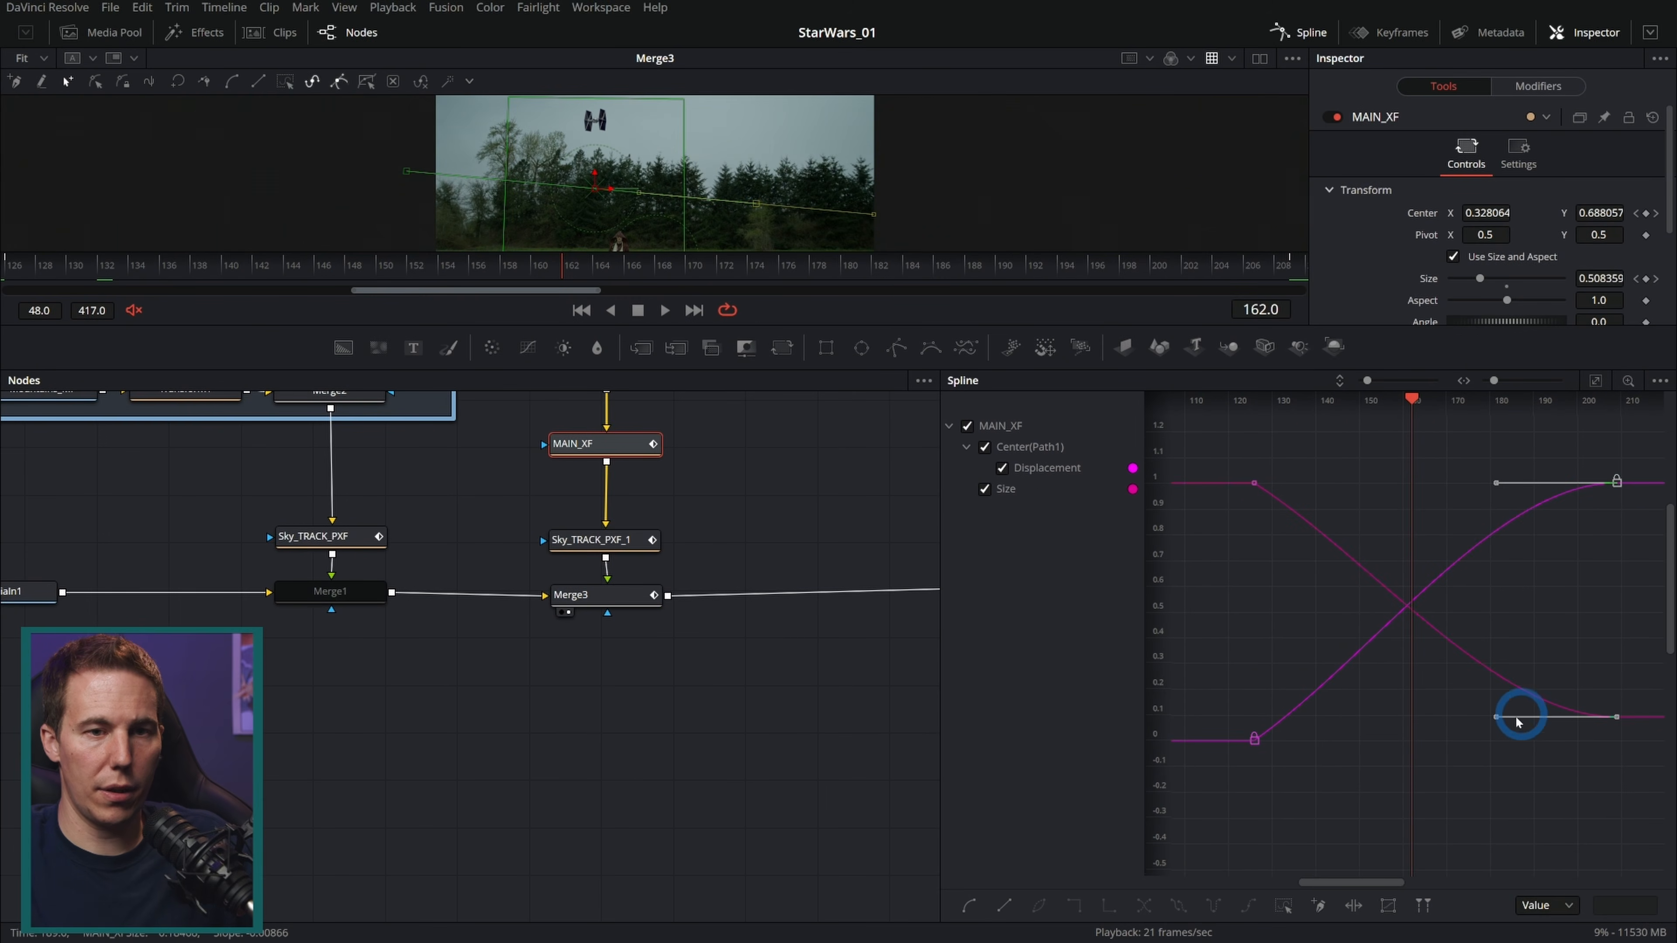
{"action": "left_click_drag", "start_coordinate": [1494, 721], "coordinate": [1330, 720]}
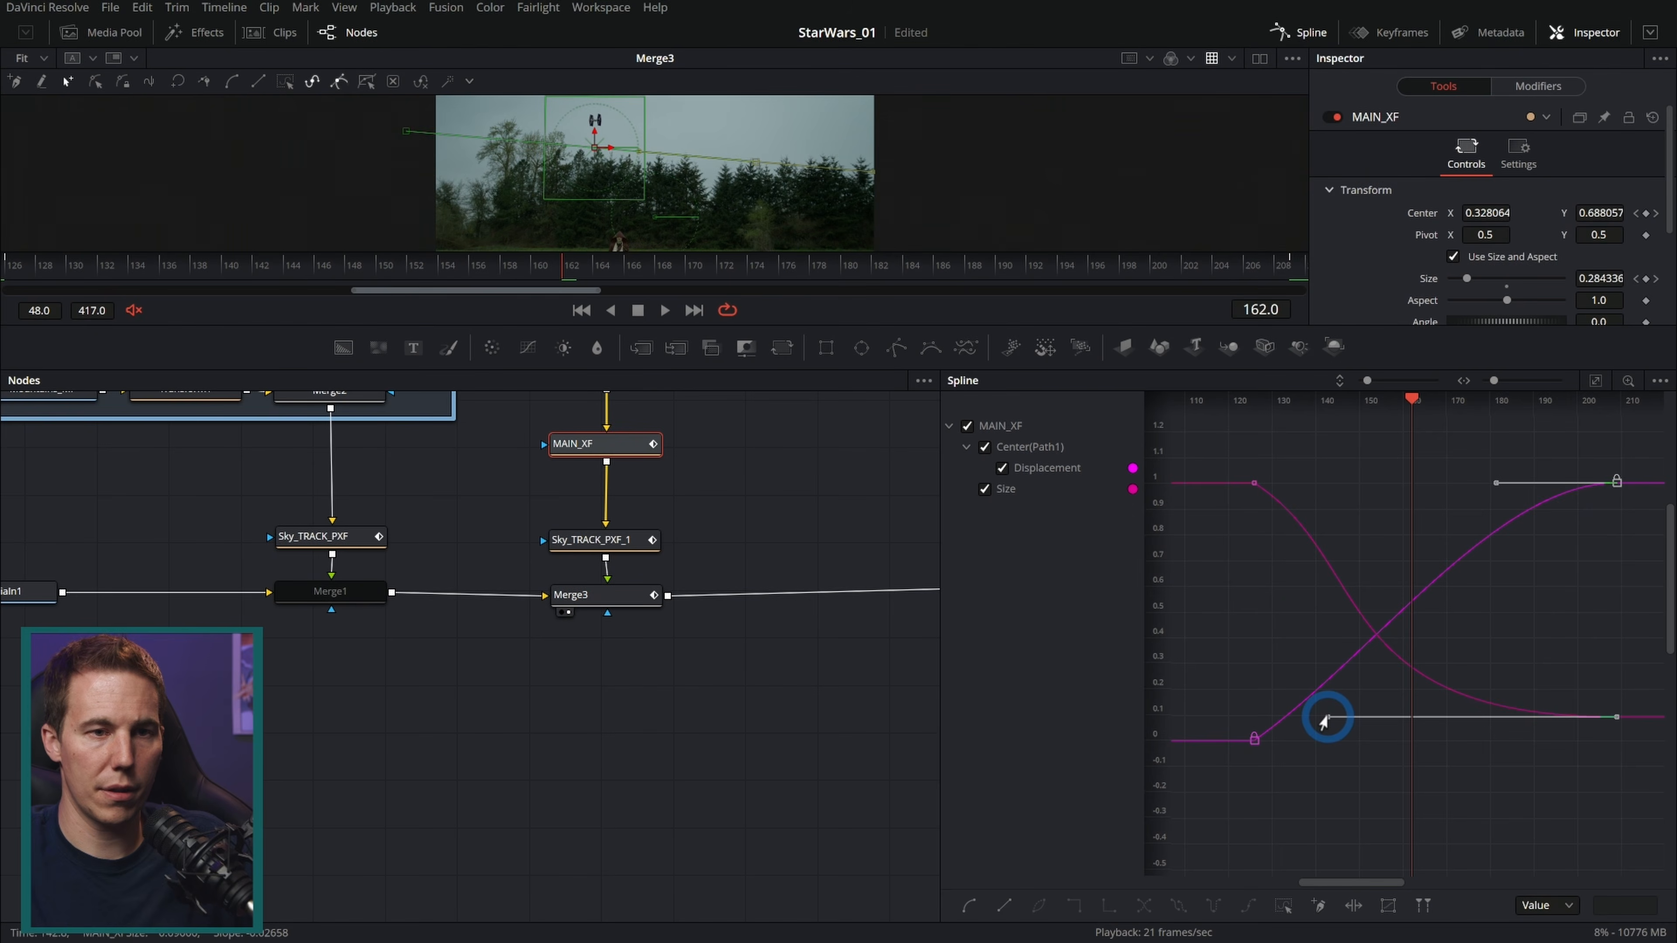
{"action": "left_click_drag", "start_coordinate": [1501, 475], "coordinate": [1240, 522]}
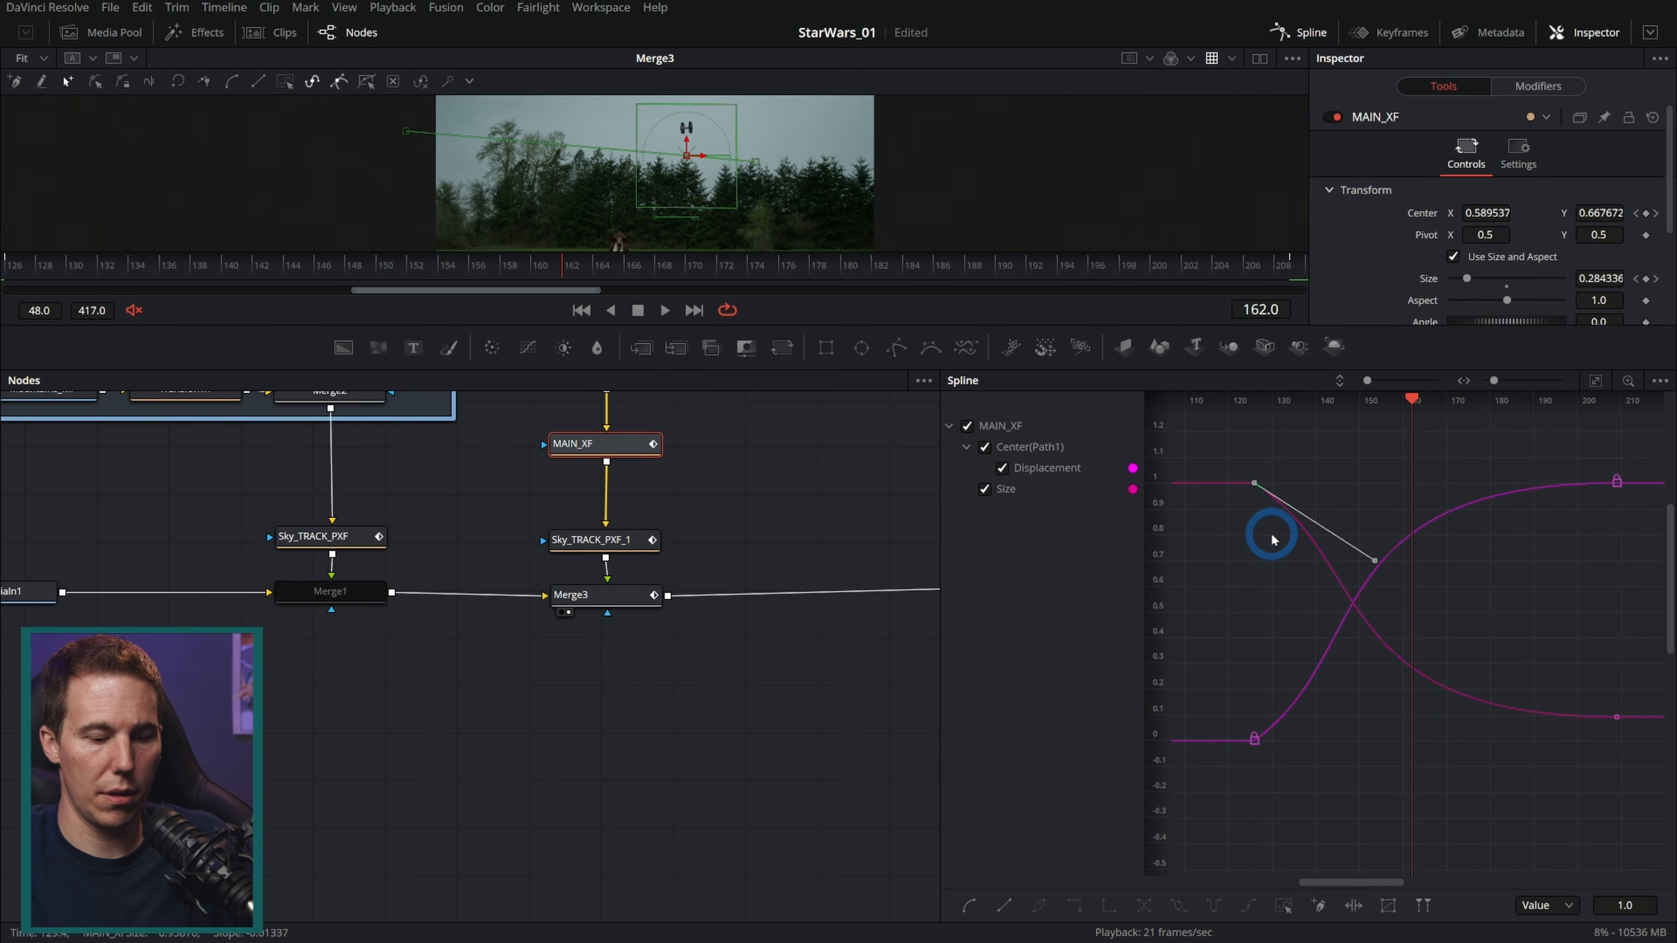
{"action": "left_click_drag", "start_coordinate": [1345, 554], "coordinate": [1331, 621]}
{"action": "left_click_drag", "start_coordinate": [1254, 740], "coordinate": [1312, 596]}
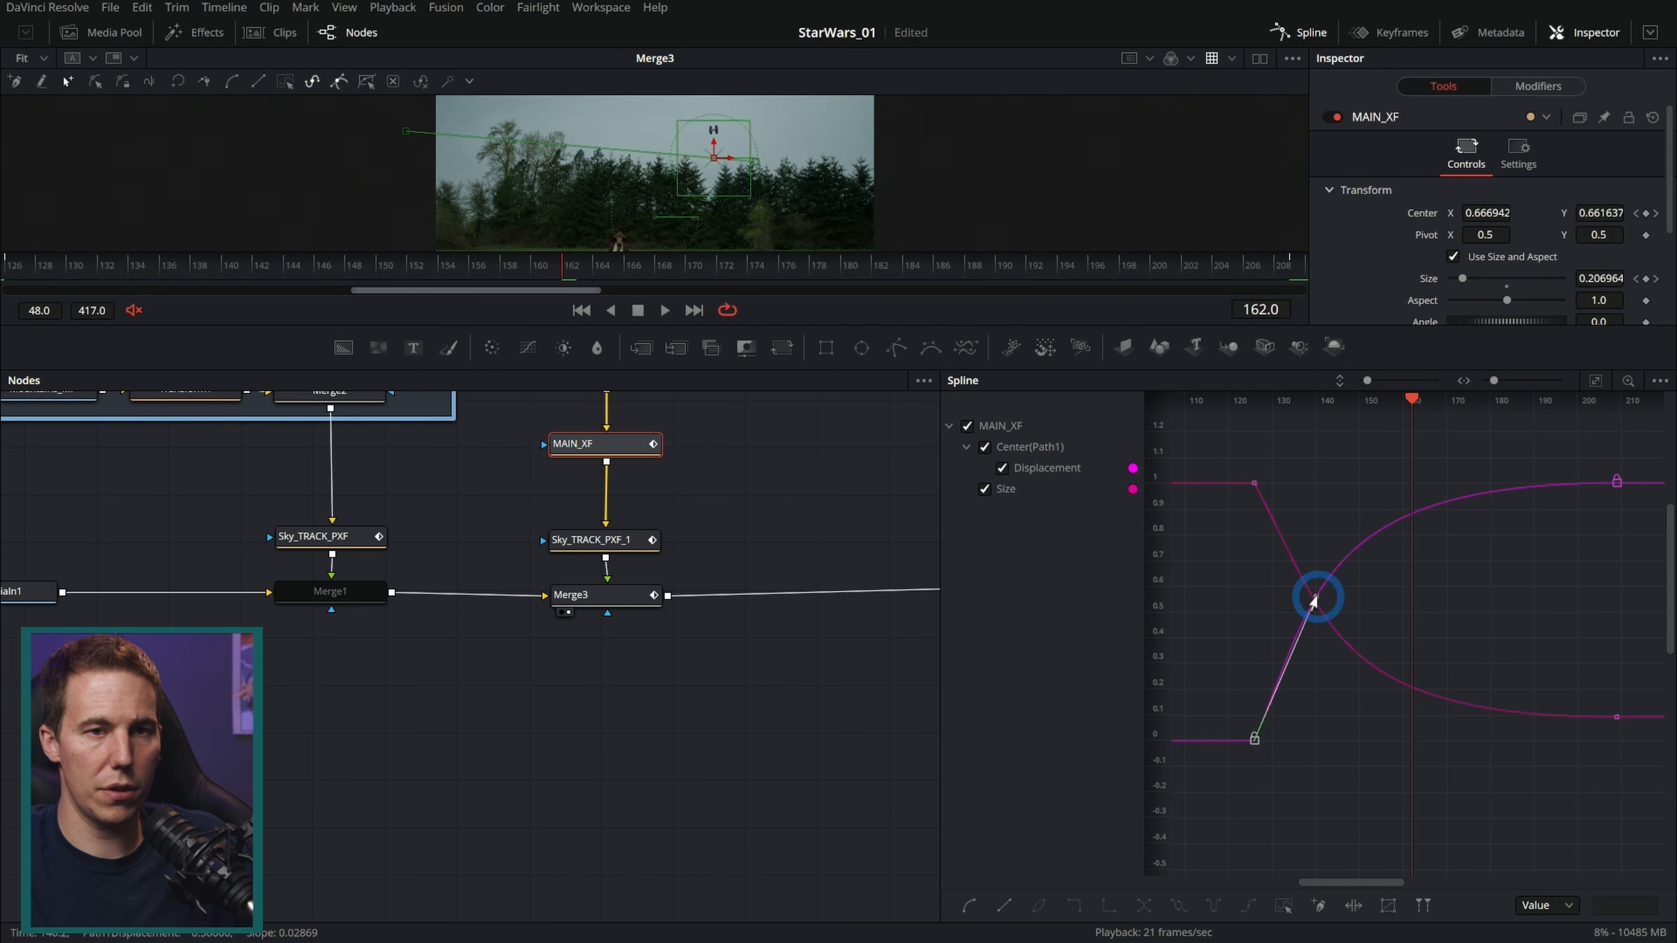
Step: Play through the shot from frame 127 to review the eased flight
{"action": "left_click_drag", "start_coordinate": [971, 322], "coordinate": [984, 494]}
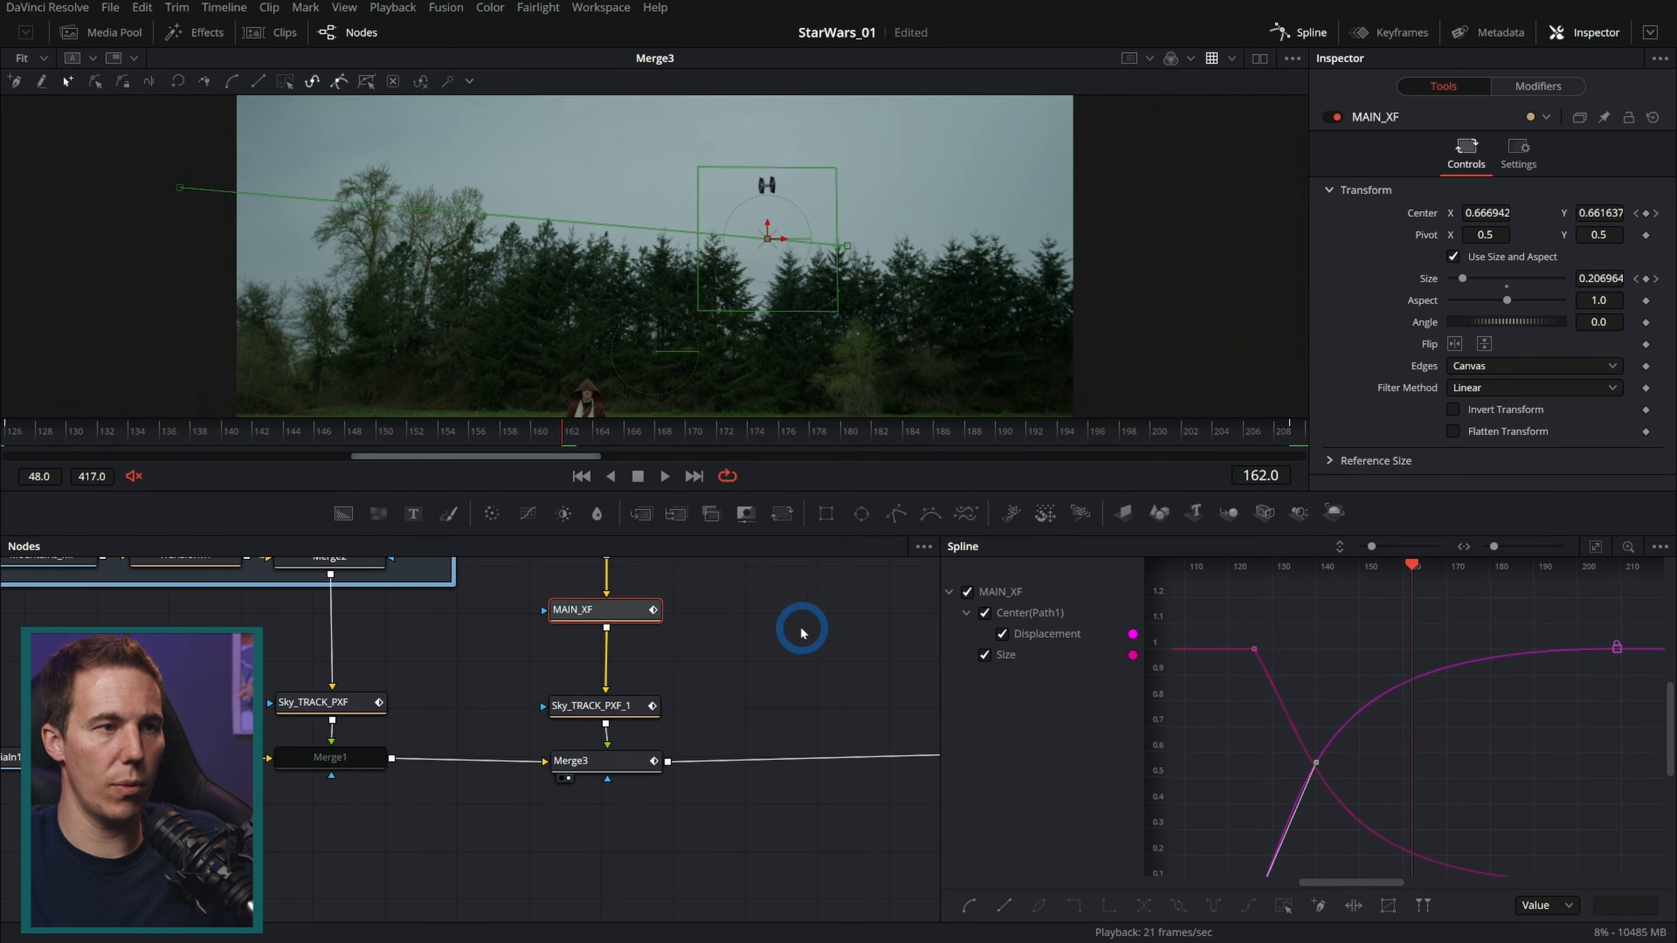
{"action": "left_click", "coordinate": [496, 436]}
{"action": "left_click_drag", "start_coordinate": [151, 441], "coordinate": [9, 433]}
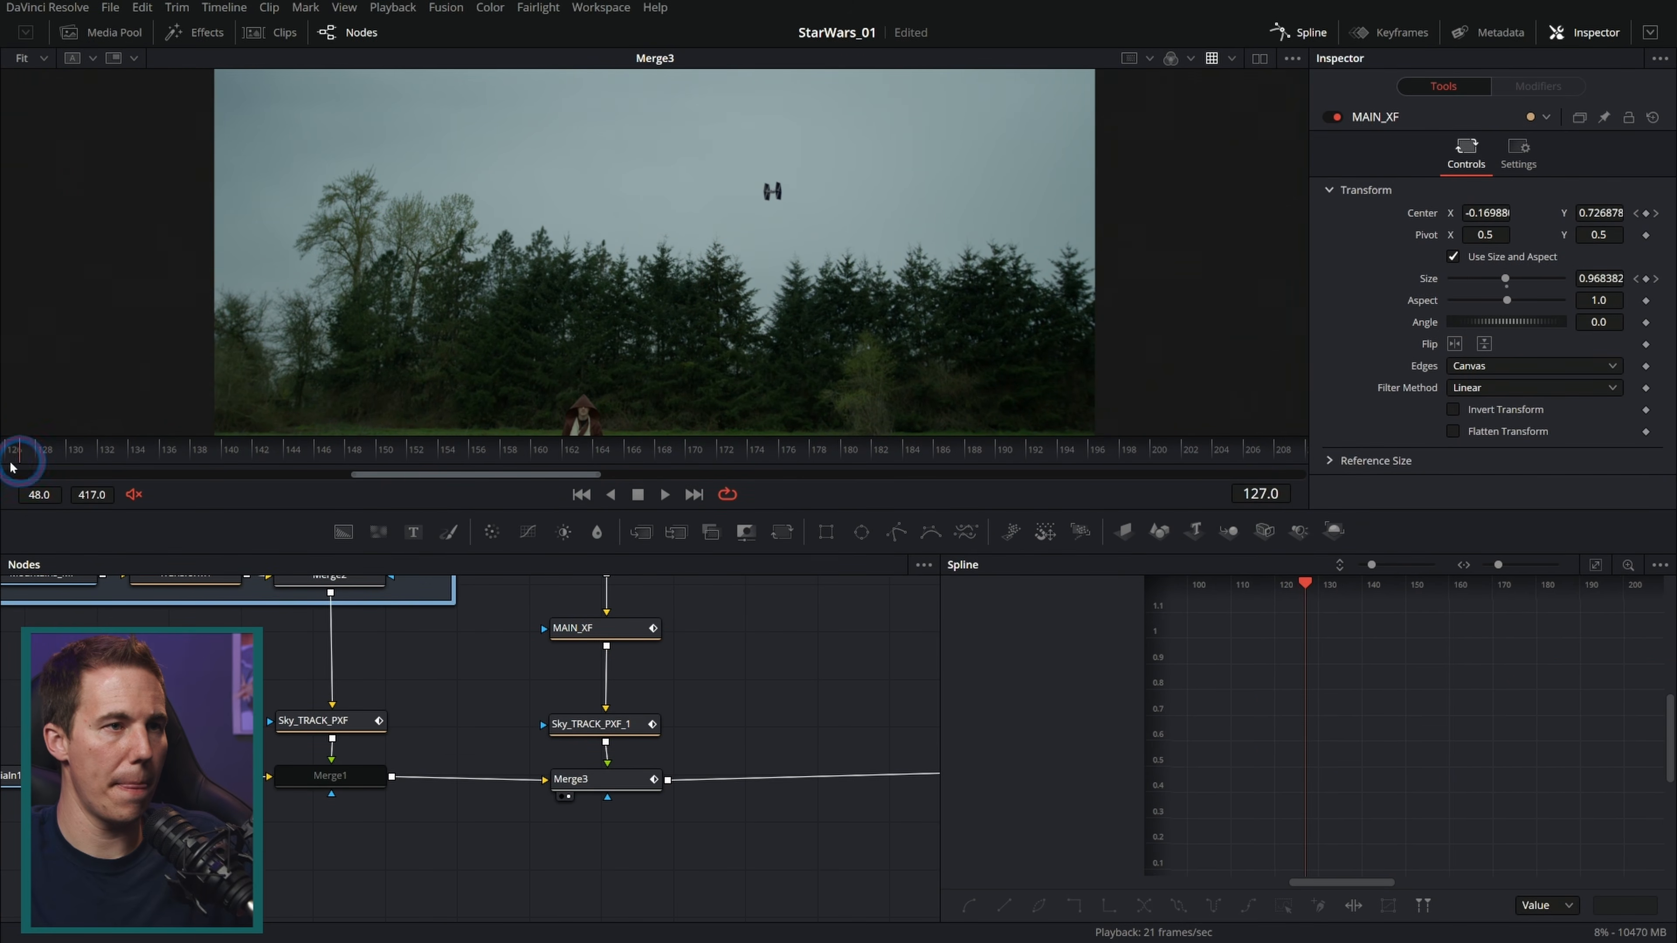
{"action": "left_click", "coordinate": [673, 500]}
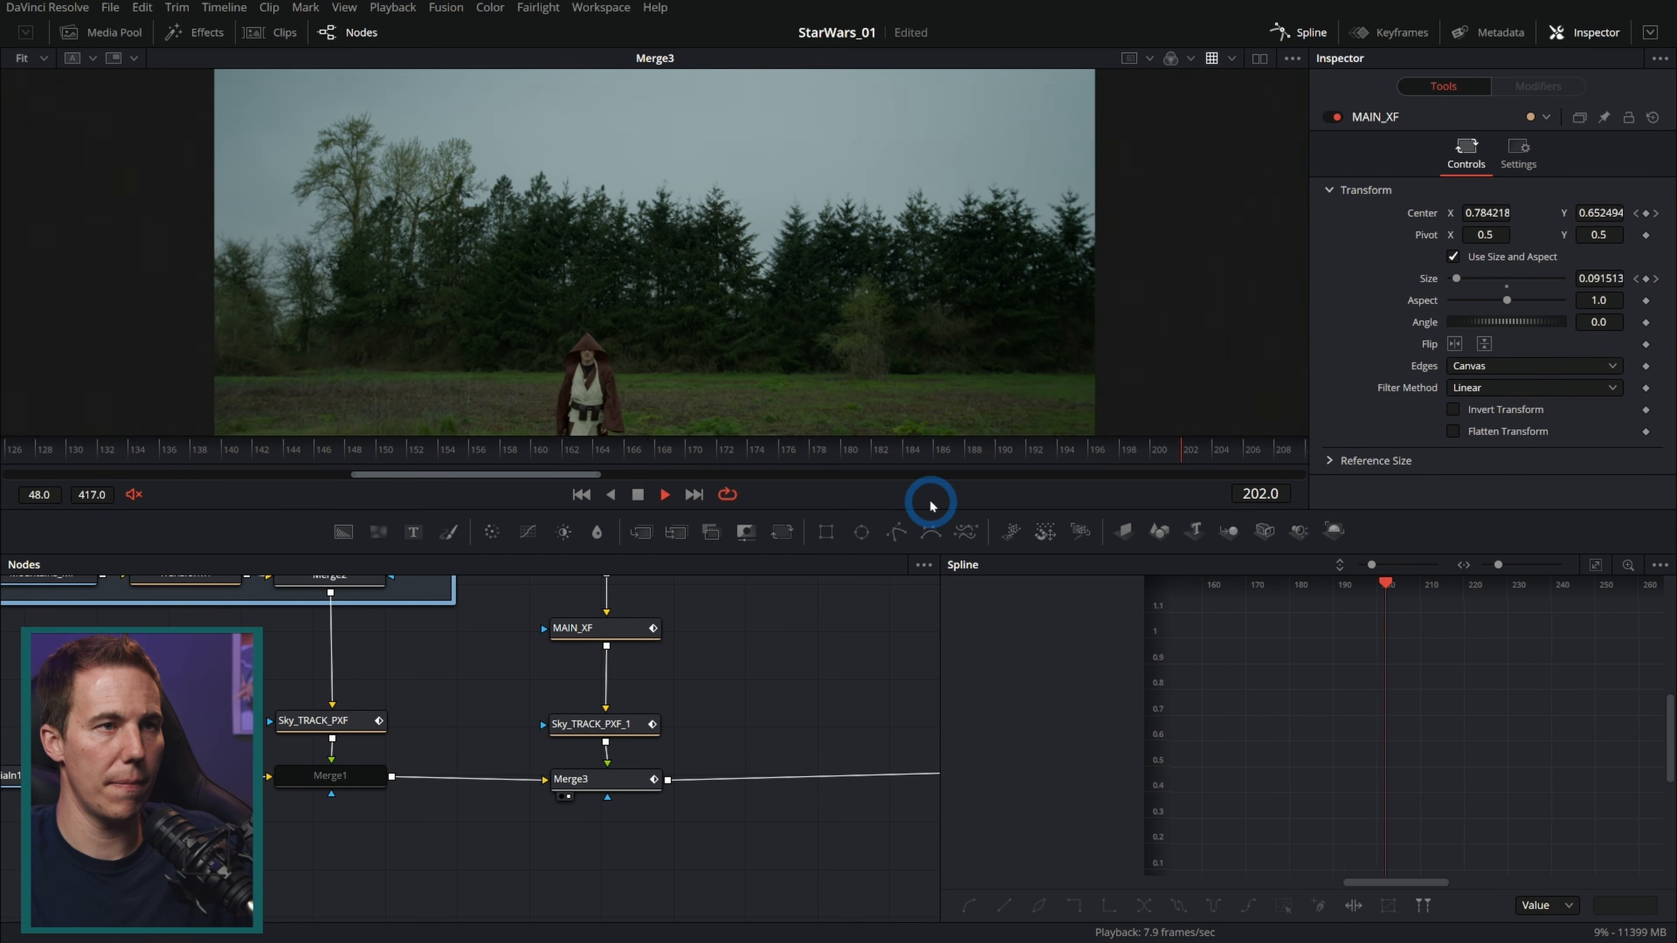
{"action": "left_click", "coordinate": [582, 495]}
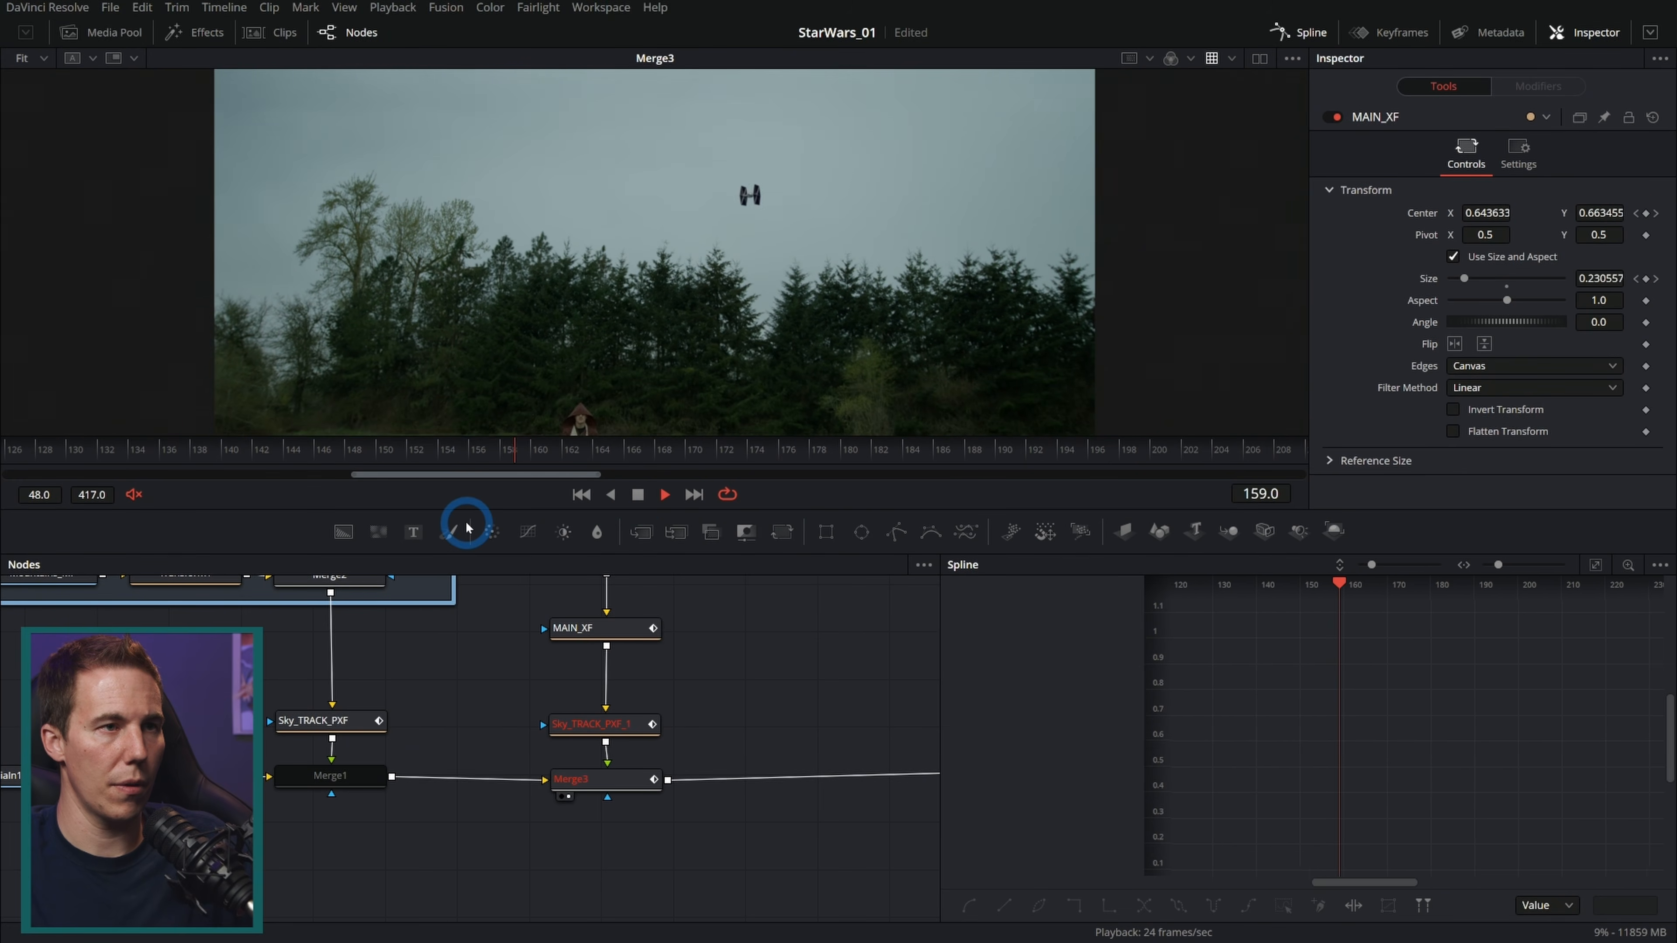
{"action": "left_click", "coordinate": [637, 495]}
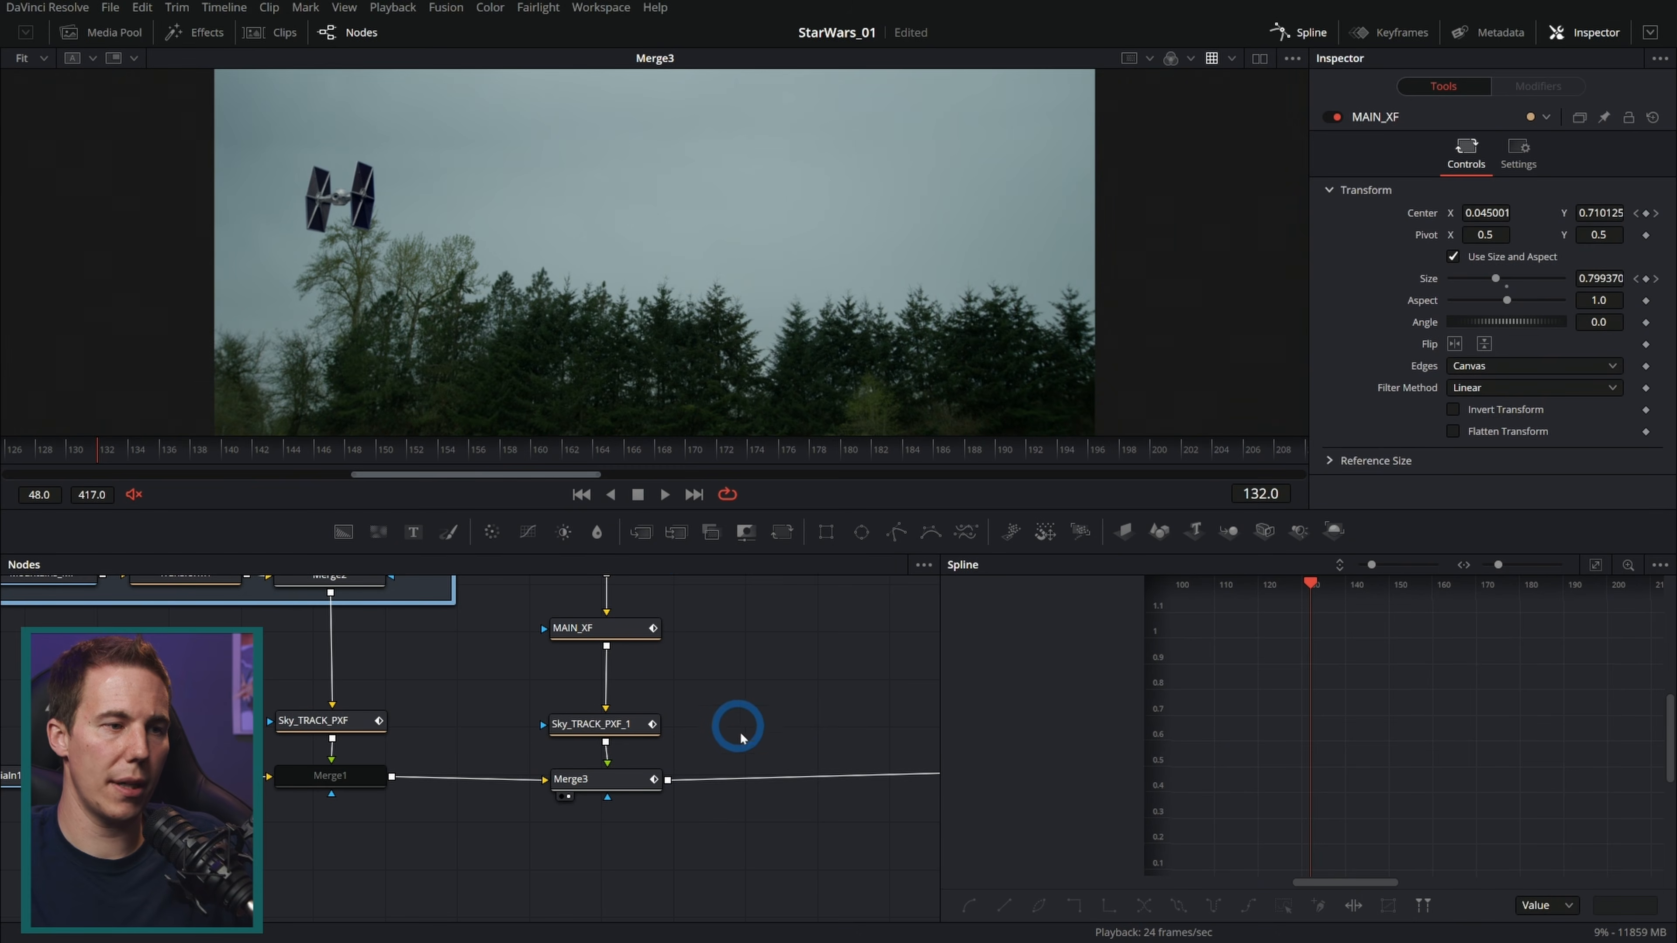
Step: Enable Motion Blur on MAIN_XF and set its quality to 7
{"action": "scroll", "coordinate": [722, 696], "scroll_direction": "up", "scroll_amount": 3}
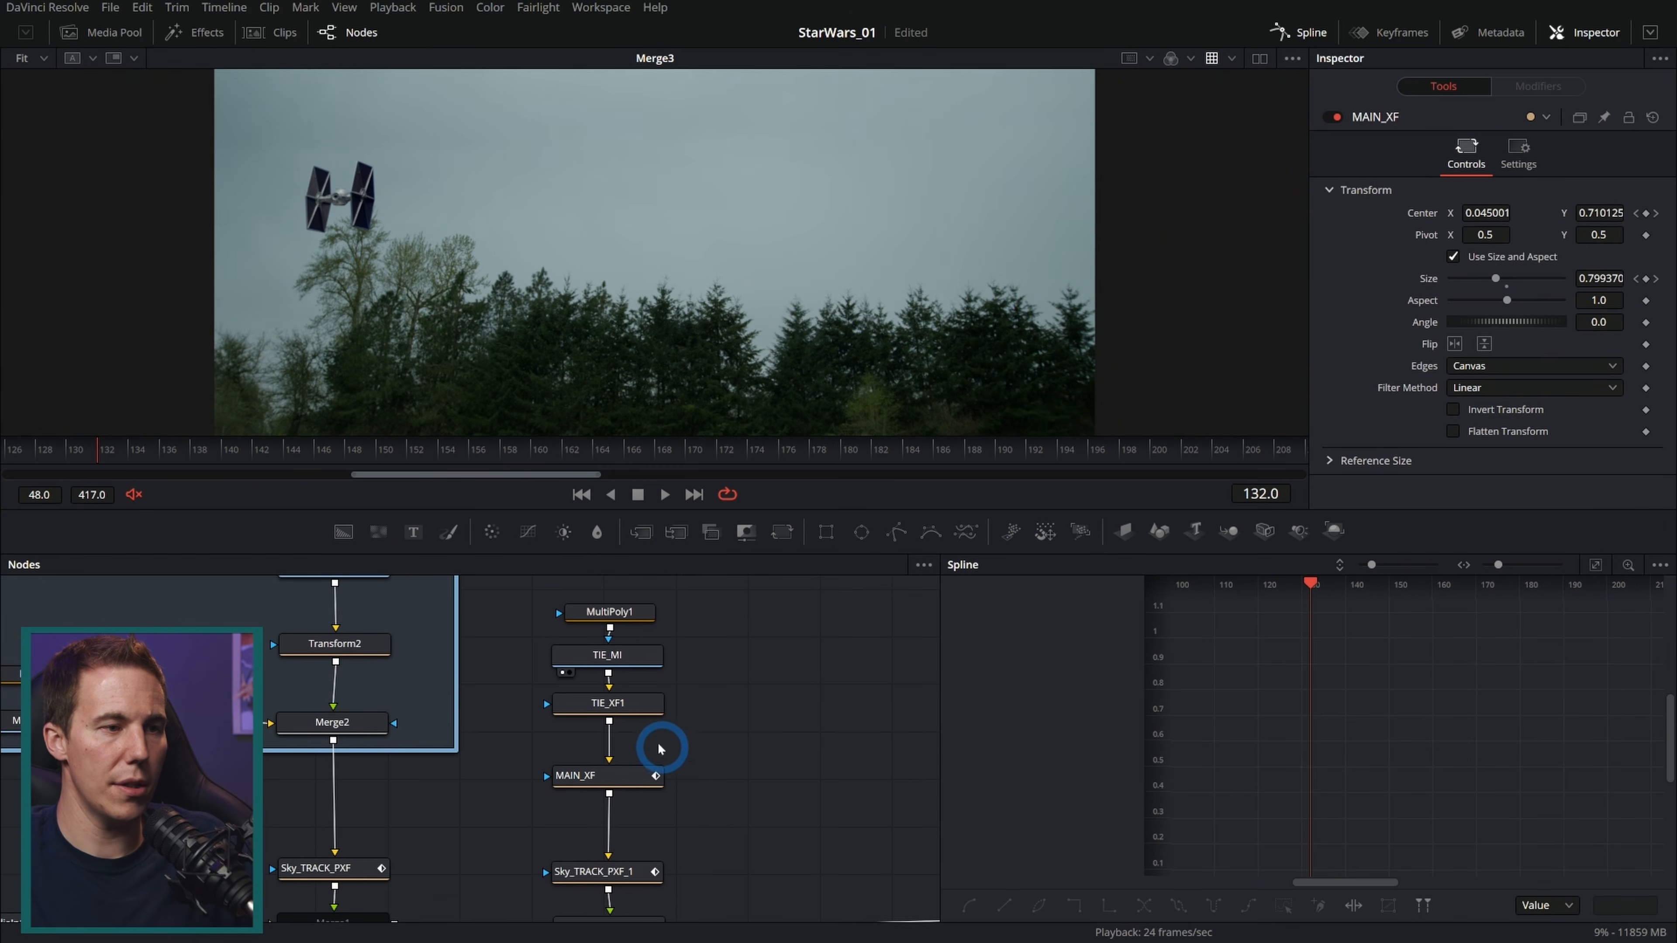
{"action": "left_click", "coordinate": [617, 780]}
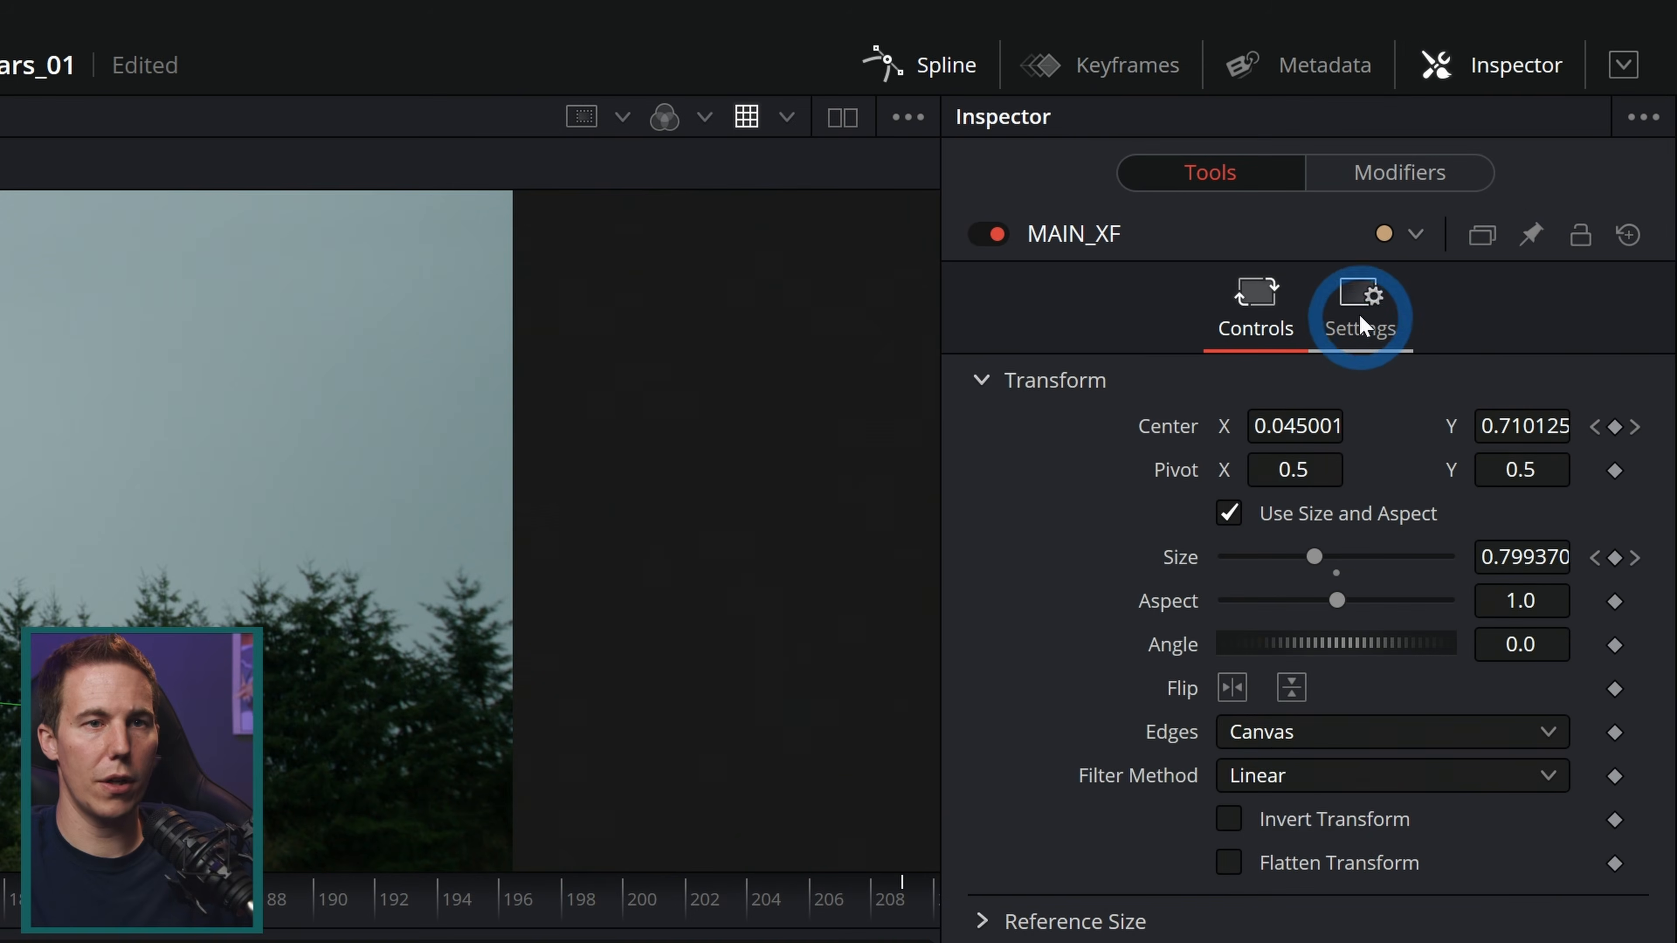
{"action": "left_click", "coordinate": [1518, 152]}
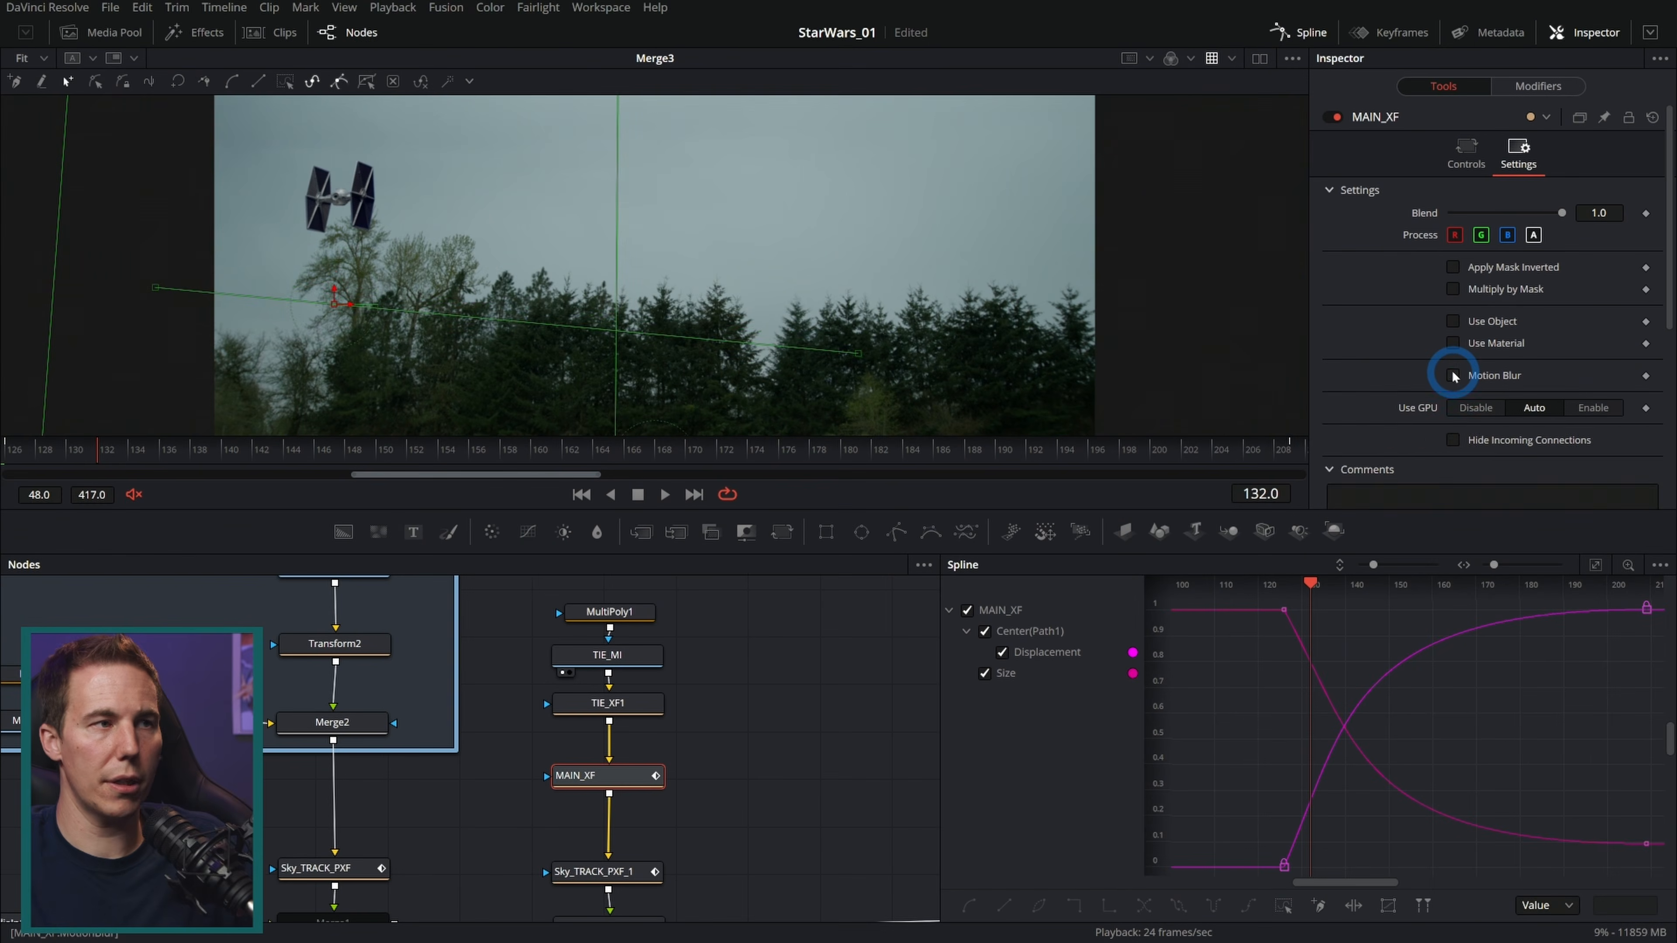
{"action": "left_click", "coordinate": [1453, 375]}
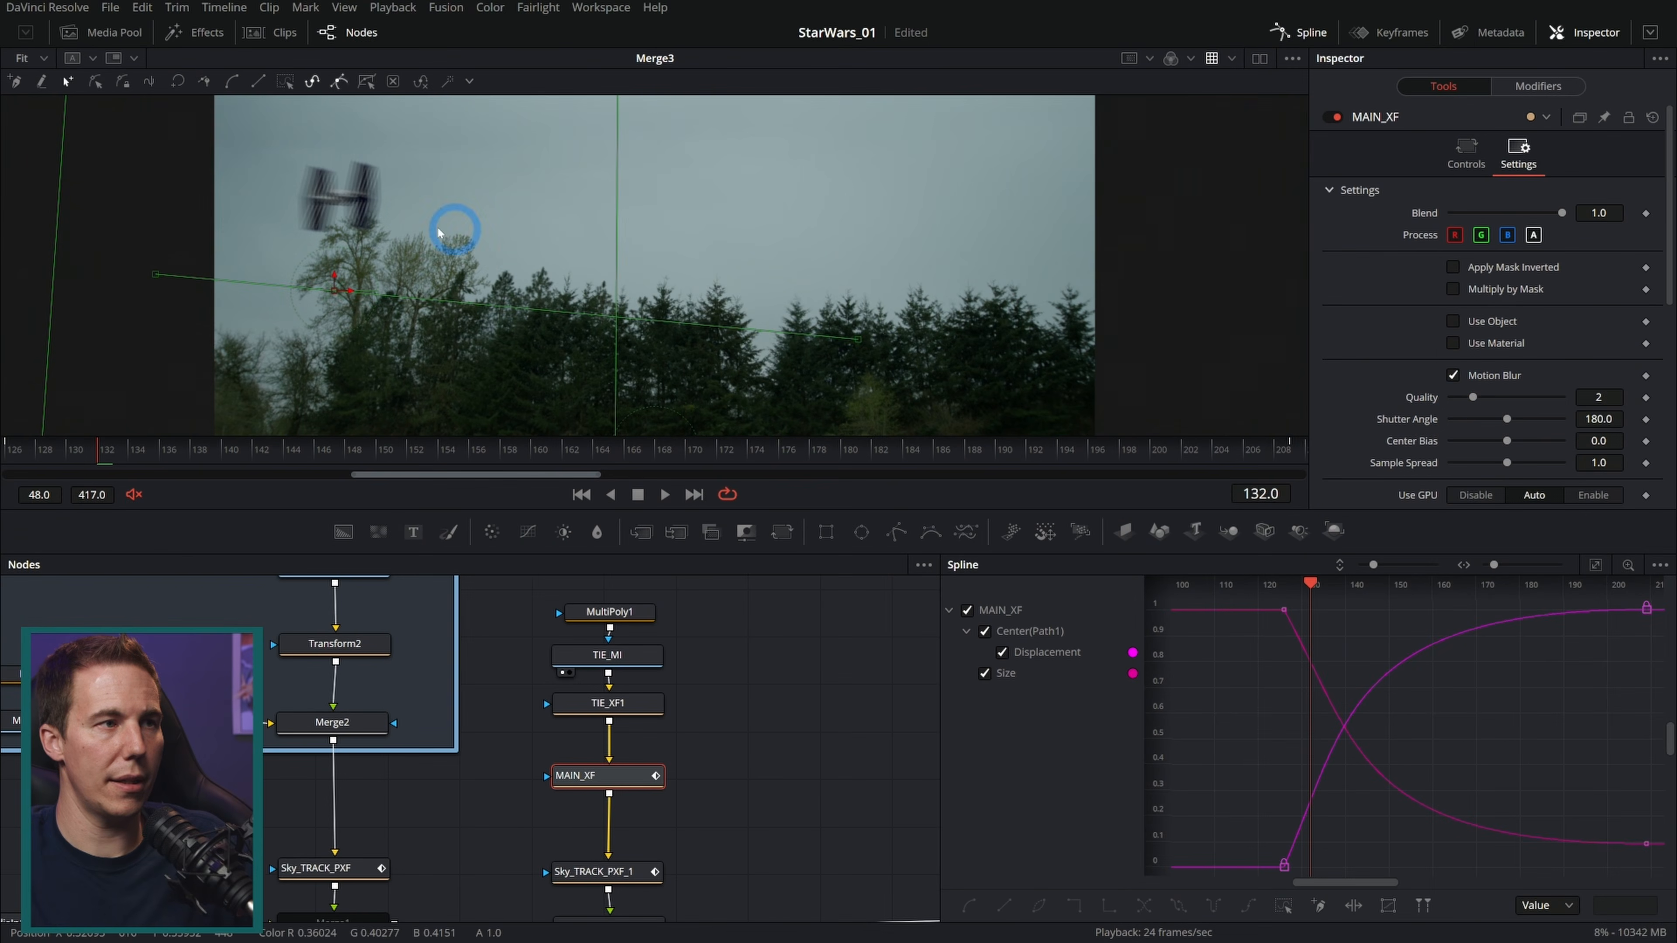
{"action": "scroll", "coordinate": [316, 228], "scroll_direction": "up", "scroll_amount": 5}
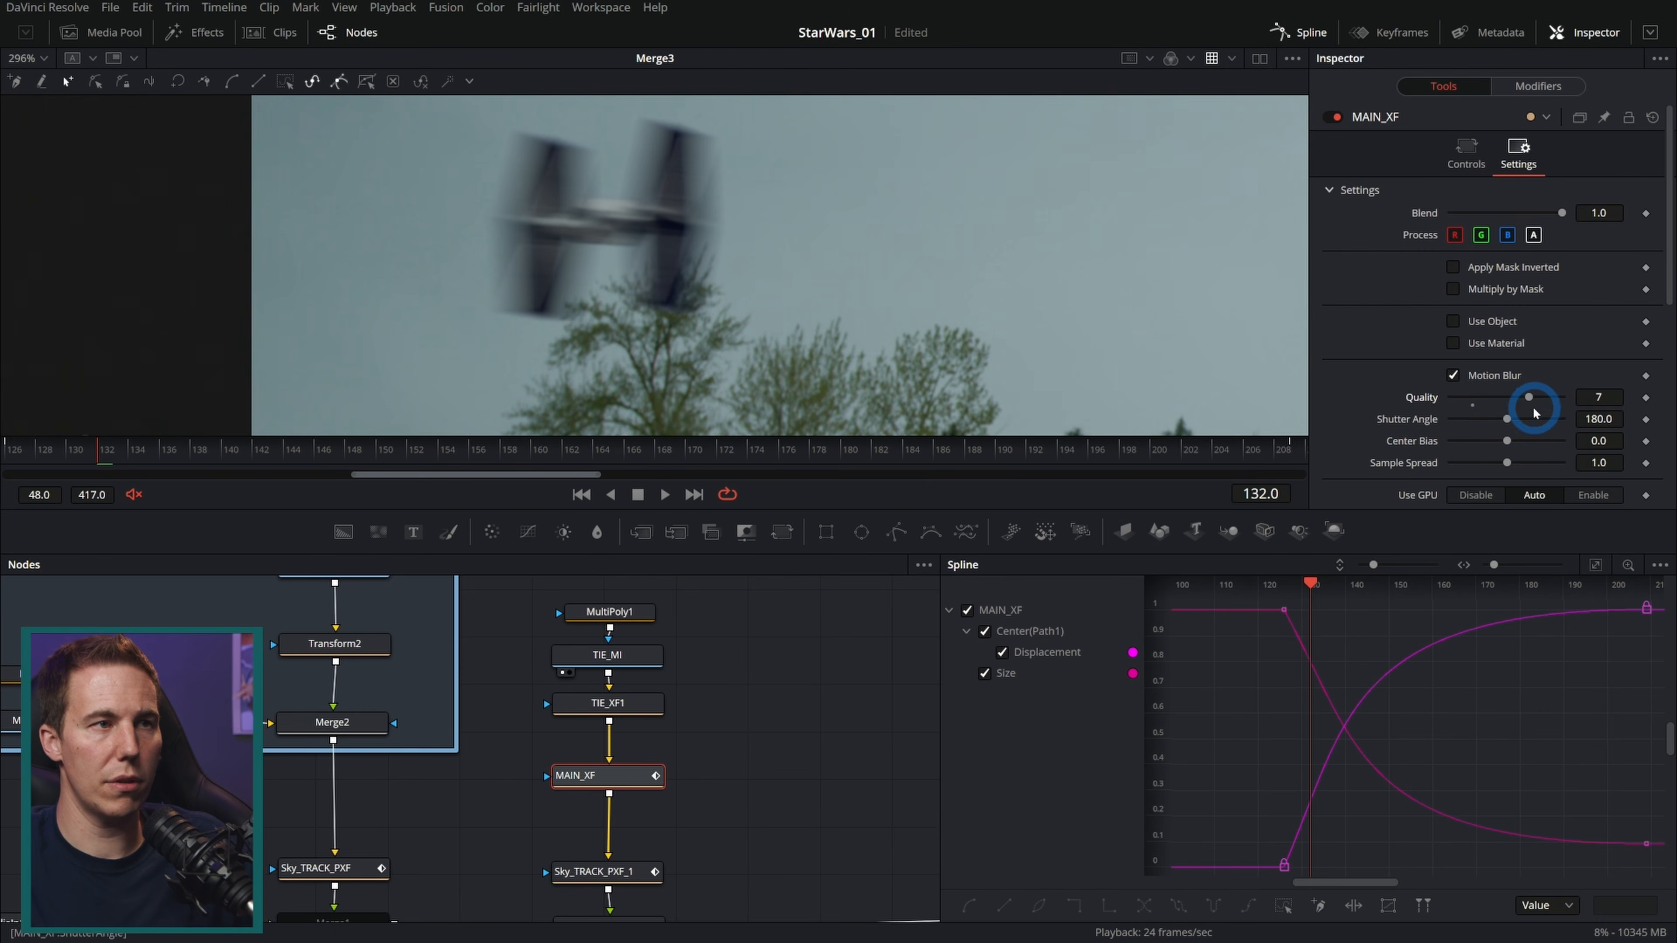
Step: Set Merge3's Blend to 0.787 at frame 132
{"action": "left_click_drag", "start_coordinate": [800, 797], "coordinate": [788, 668]}
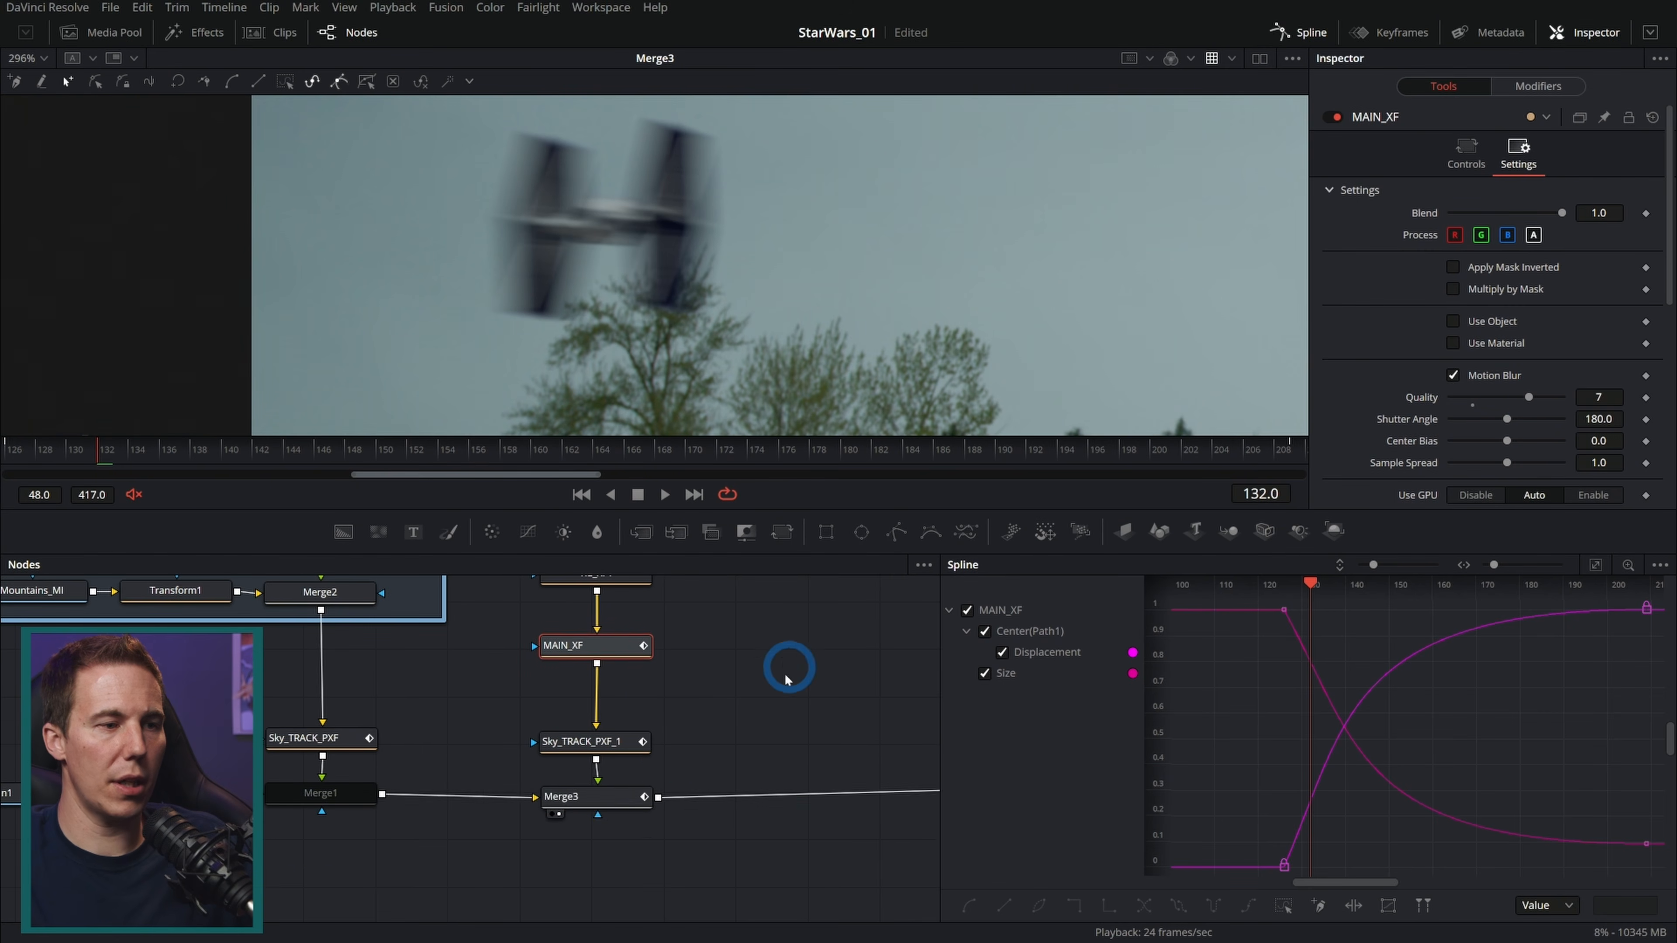
{"action": "left_click", "coordinate": [621, 798]}
{"action": "left_click_drag", "start_coordinate": [1559, 434], "coordinate": [1539, 433]}
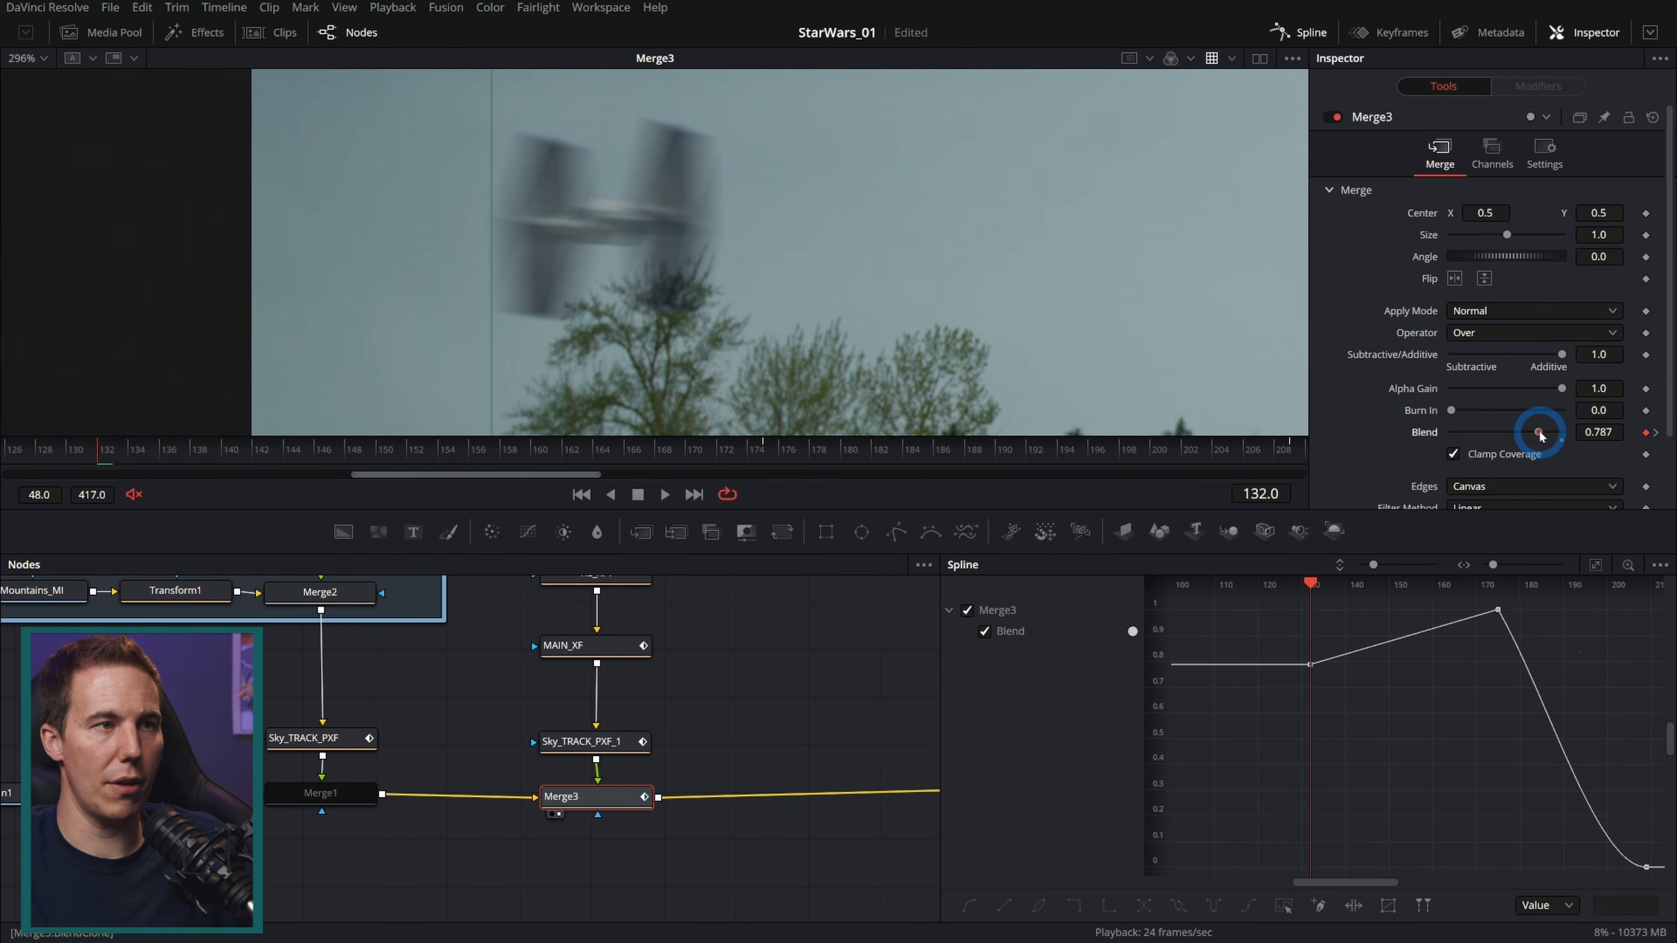
{"action": "left_click", "coordinate": [790, 264]}
{"action": "scroll", "coordinate": [792, 265], "scroll_direction": "down", "scroll_amount": 2}
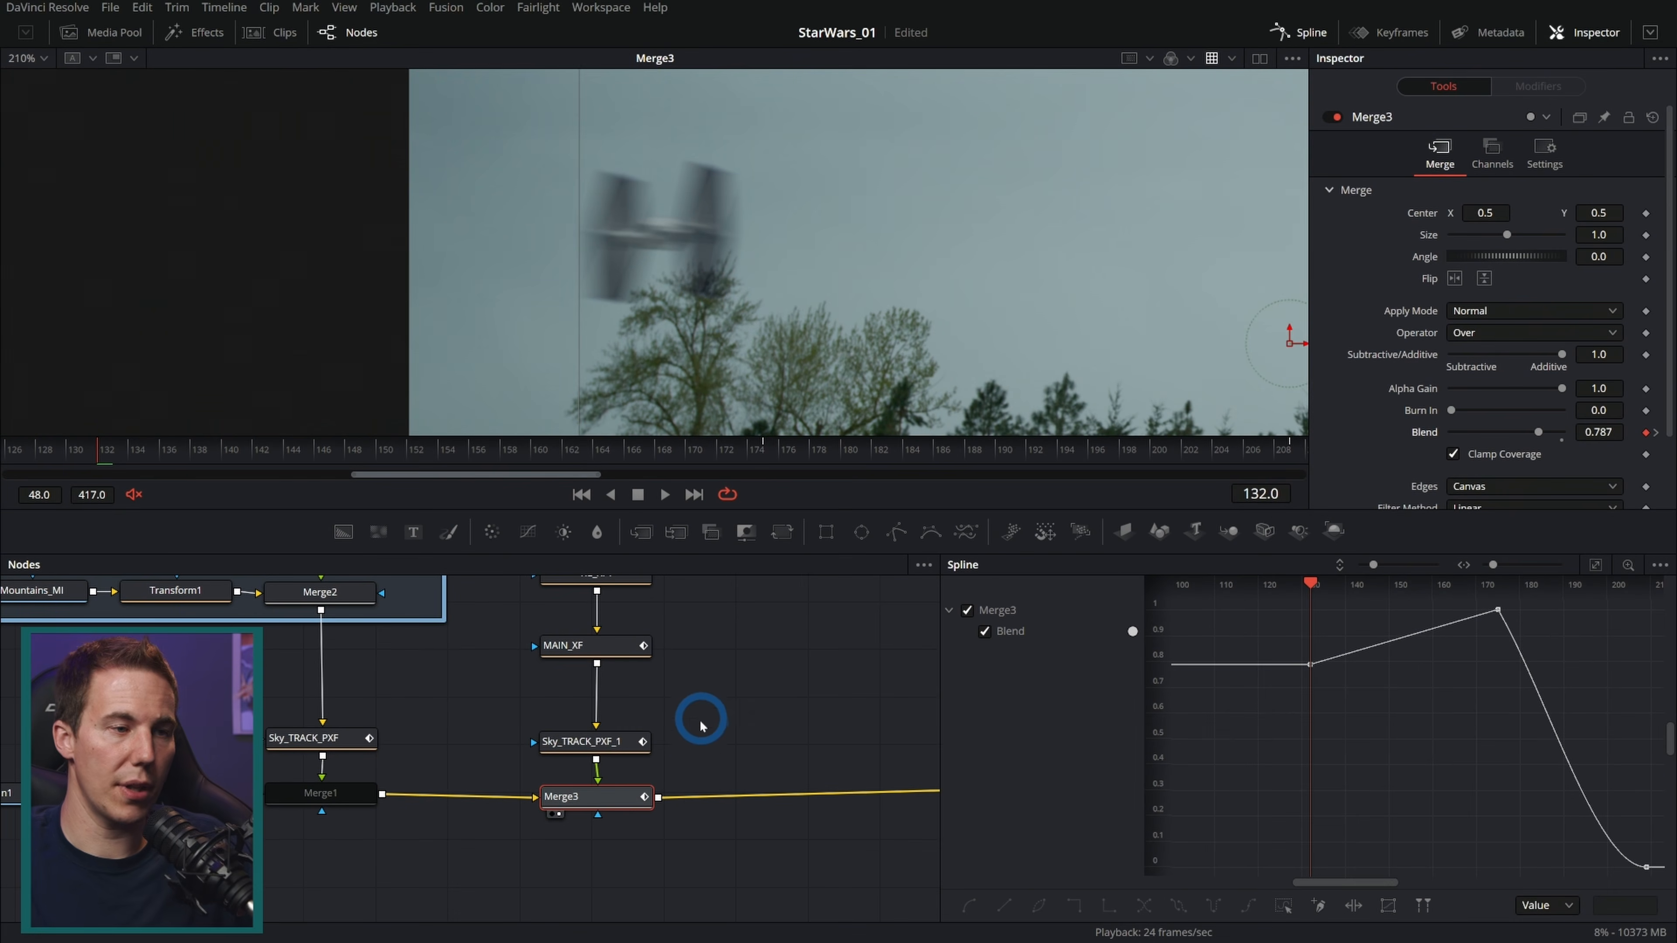
Step: Raise the start point of MAIN_XF's motion path in the viewer and review the shot
{"action": "left_click", "coordinate": [611, 656]}
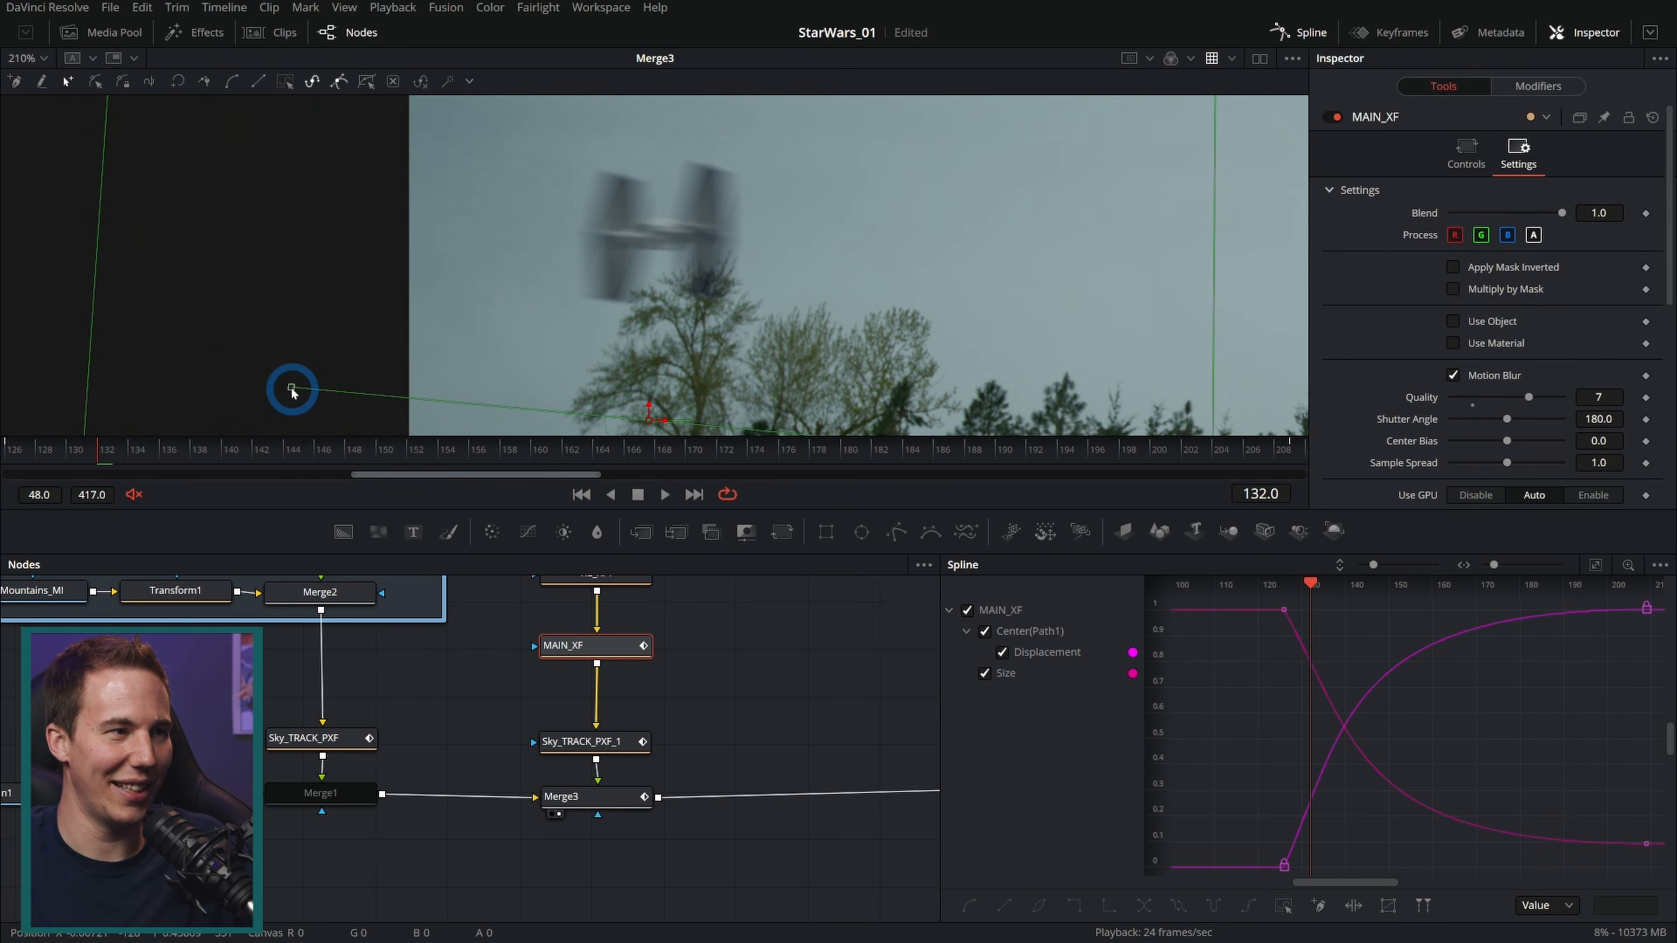
{"action": "left_click_drag", "start_coordinate": [290, 380], "coordinate": [293, 317]}
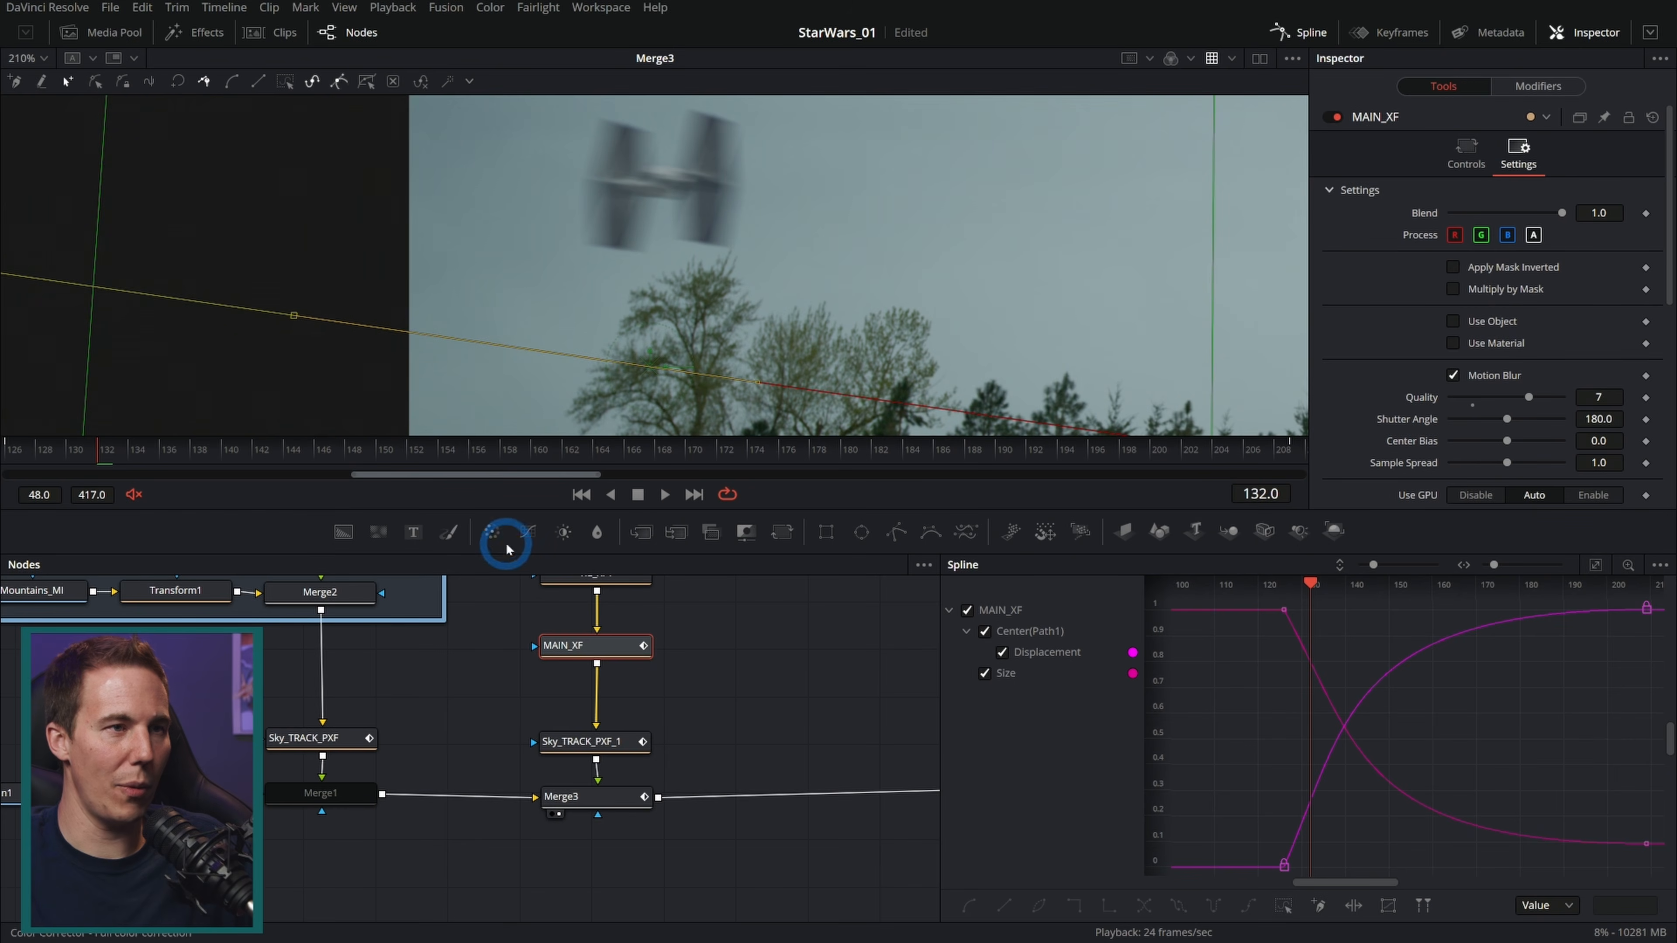
{"action": "left_click", "coordinate": [721, 641]}
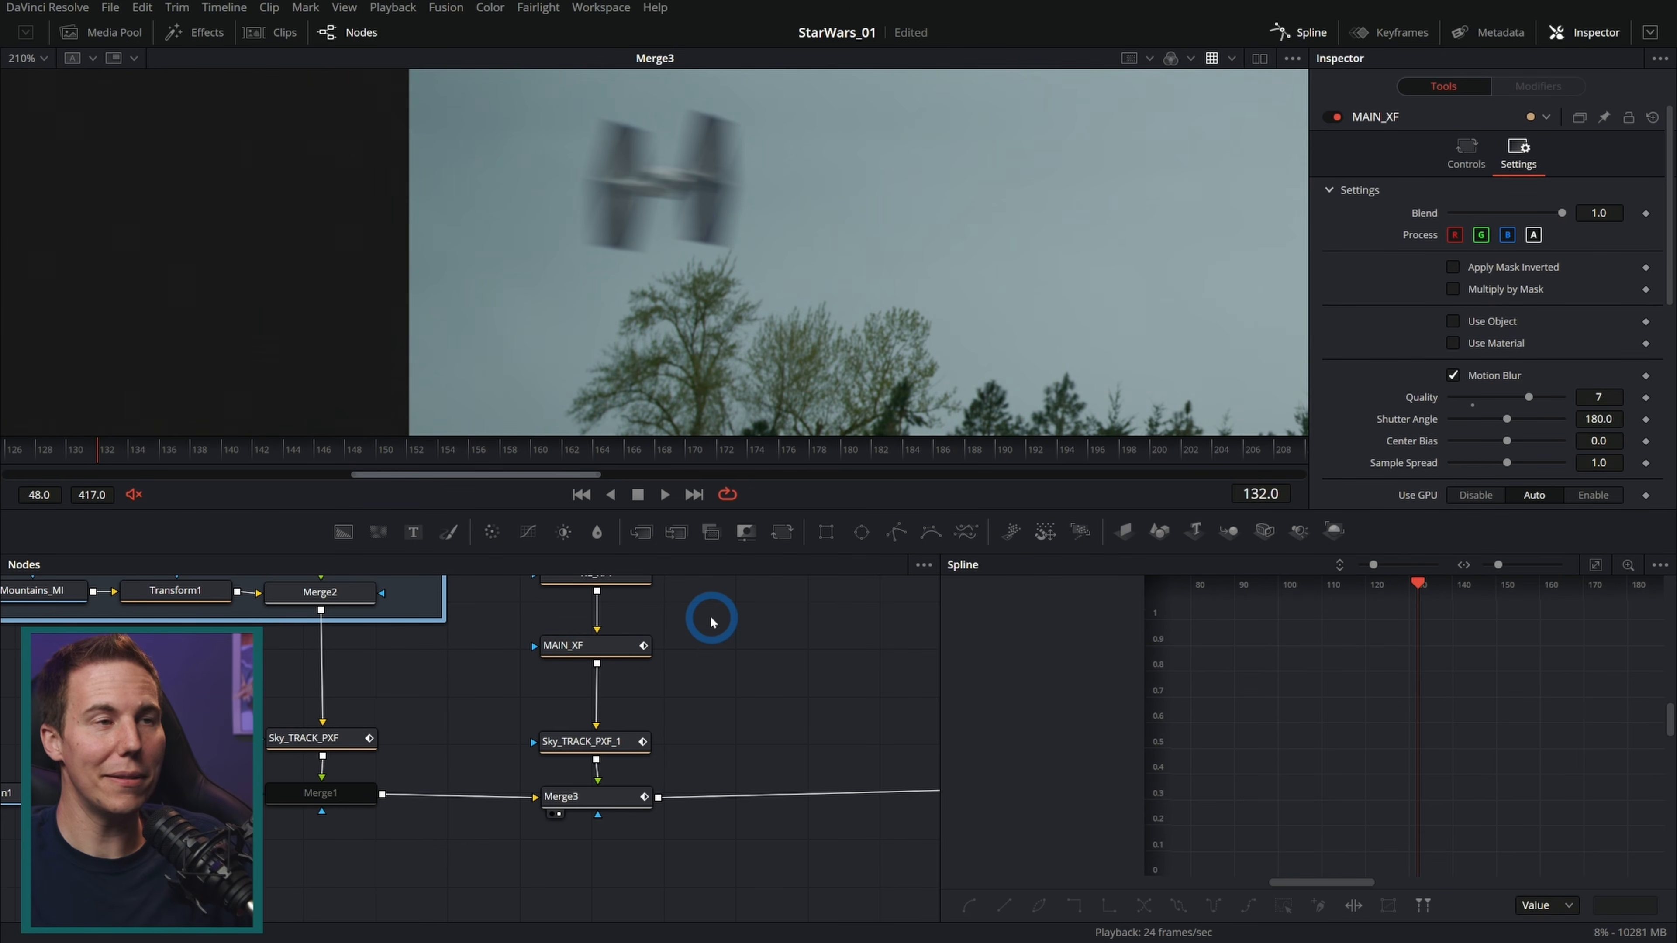
{"action": "scroll", "coordinate": [812, 330], "scroll_direction": "down", "scroll_amount": 4}
{"action": "left_click_drag", "start_coordinate": [830, 346], "coordinate": [686, 332]}
{"action": "scroll", "coordinate": [685, 313], "scroll_direction": "up", "scroll_amount": 1}
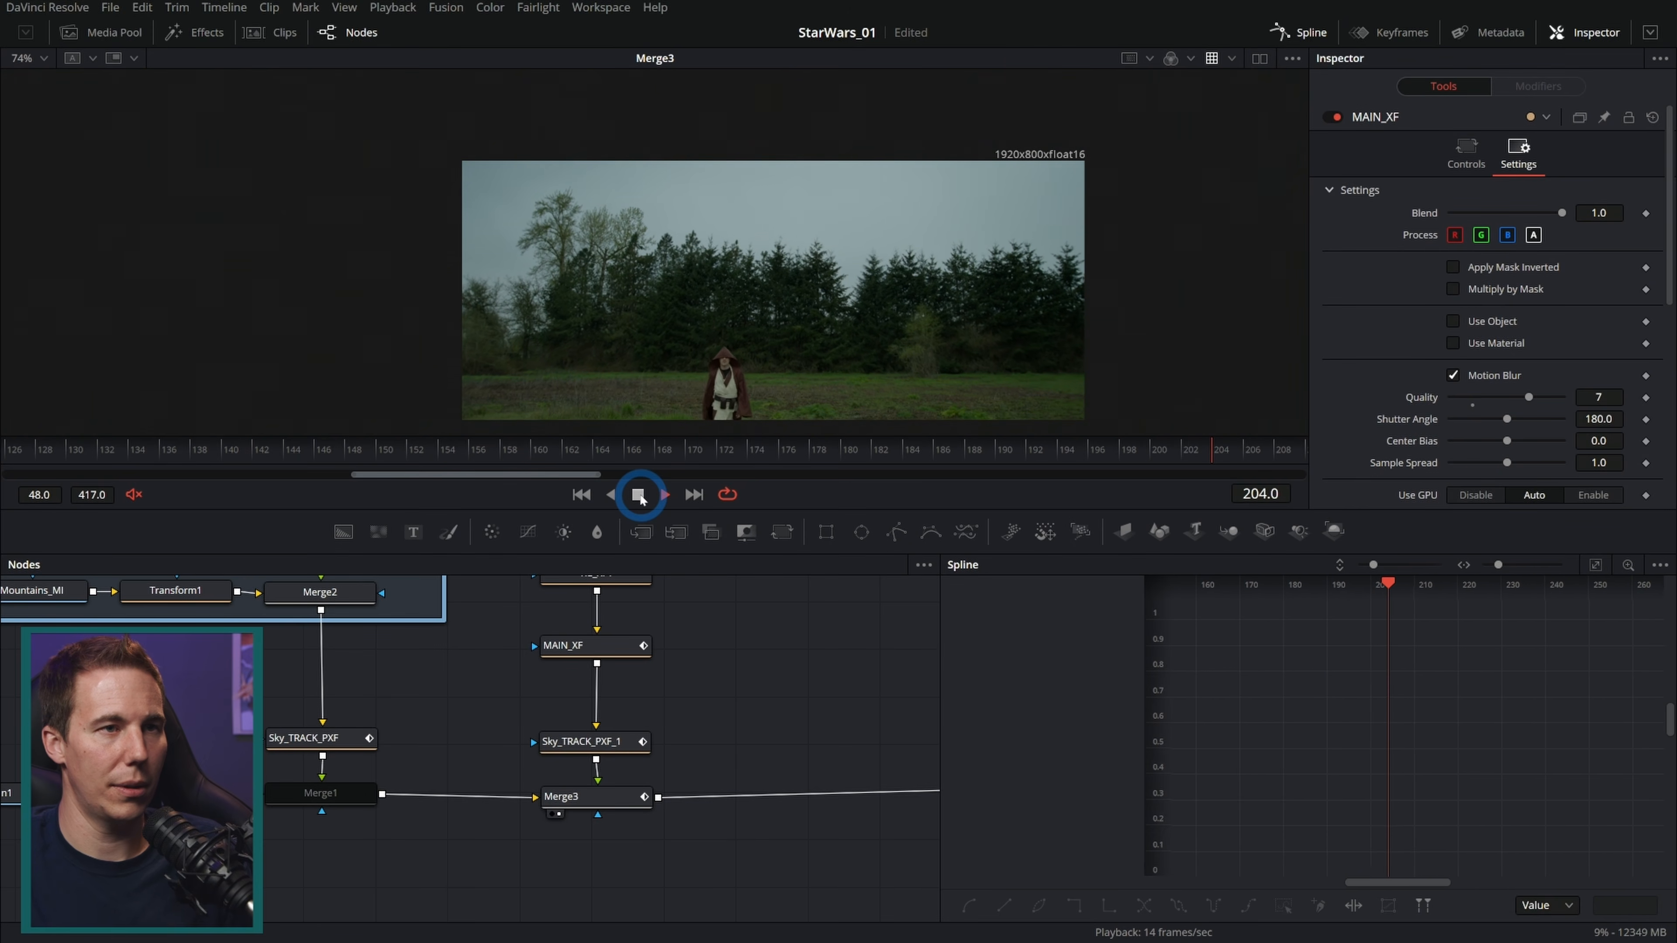
Step: On Merge3's Blend curve at frame 132, delete the peak keyframe and flatten the handles so the blend holds before fading out
{"action": "left_click_drag", "start_coordinate": [586, 453], "coordinate": [99, 453]}
{"action": "left_click", "coordinate": [604, 799]}
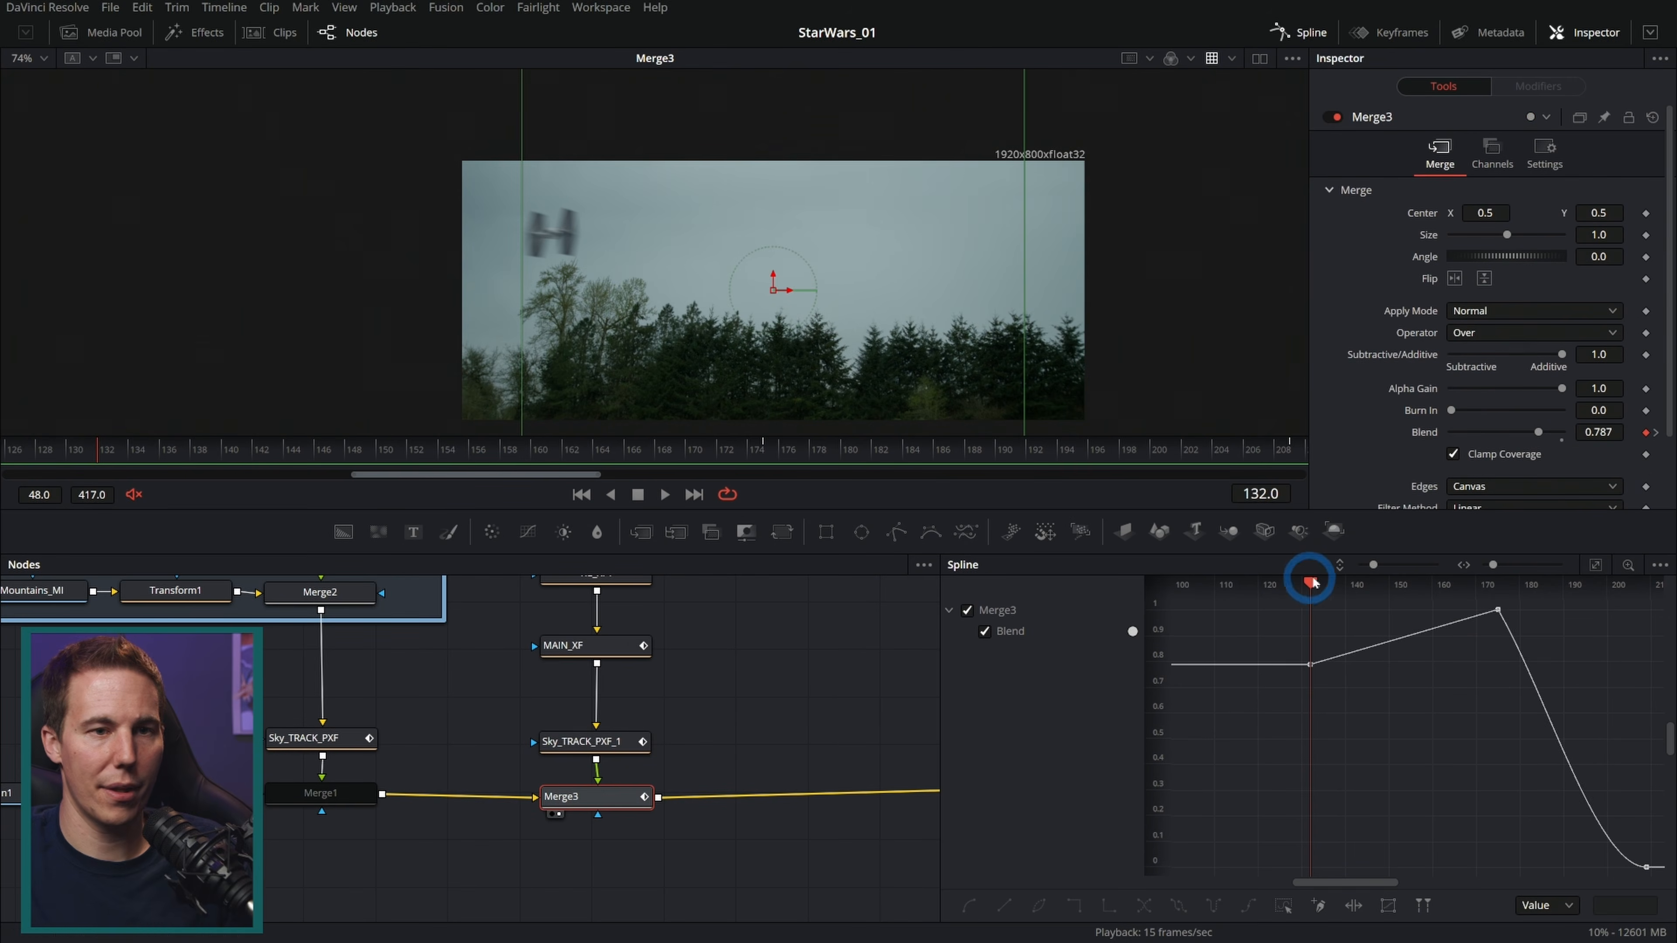
{"action": "left_click", "coordinate": [1471, 604]}
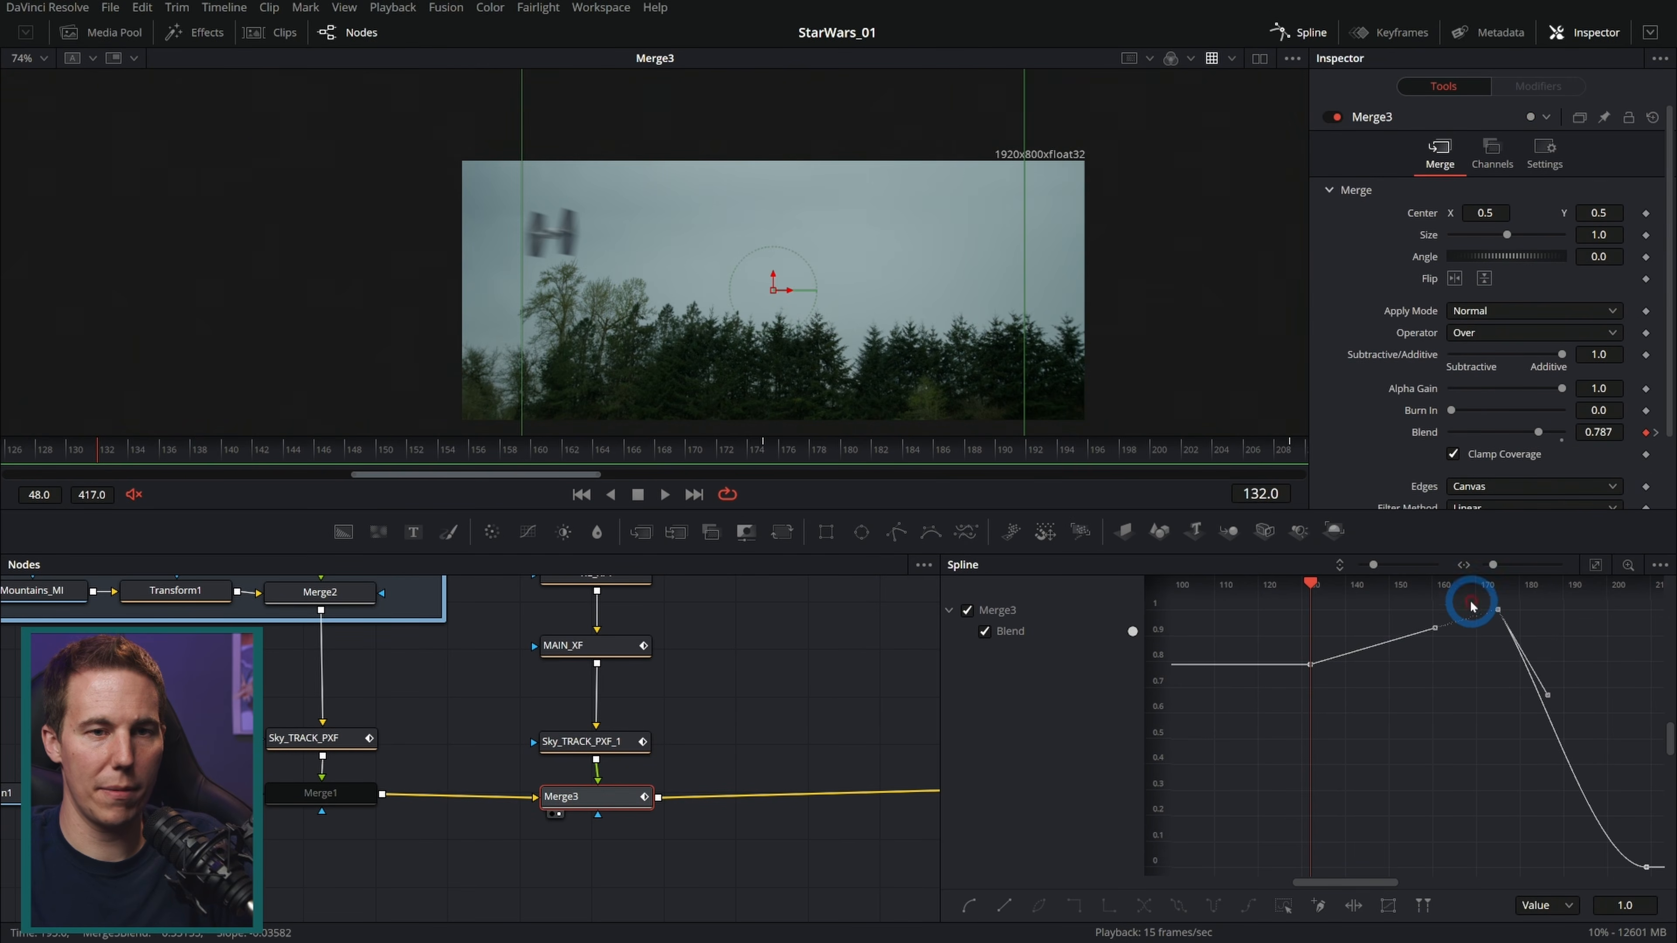
{"action": "key", "text": "Delete"}
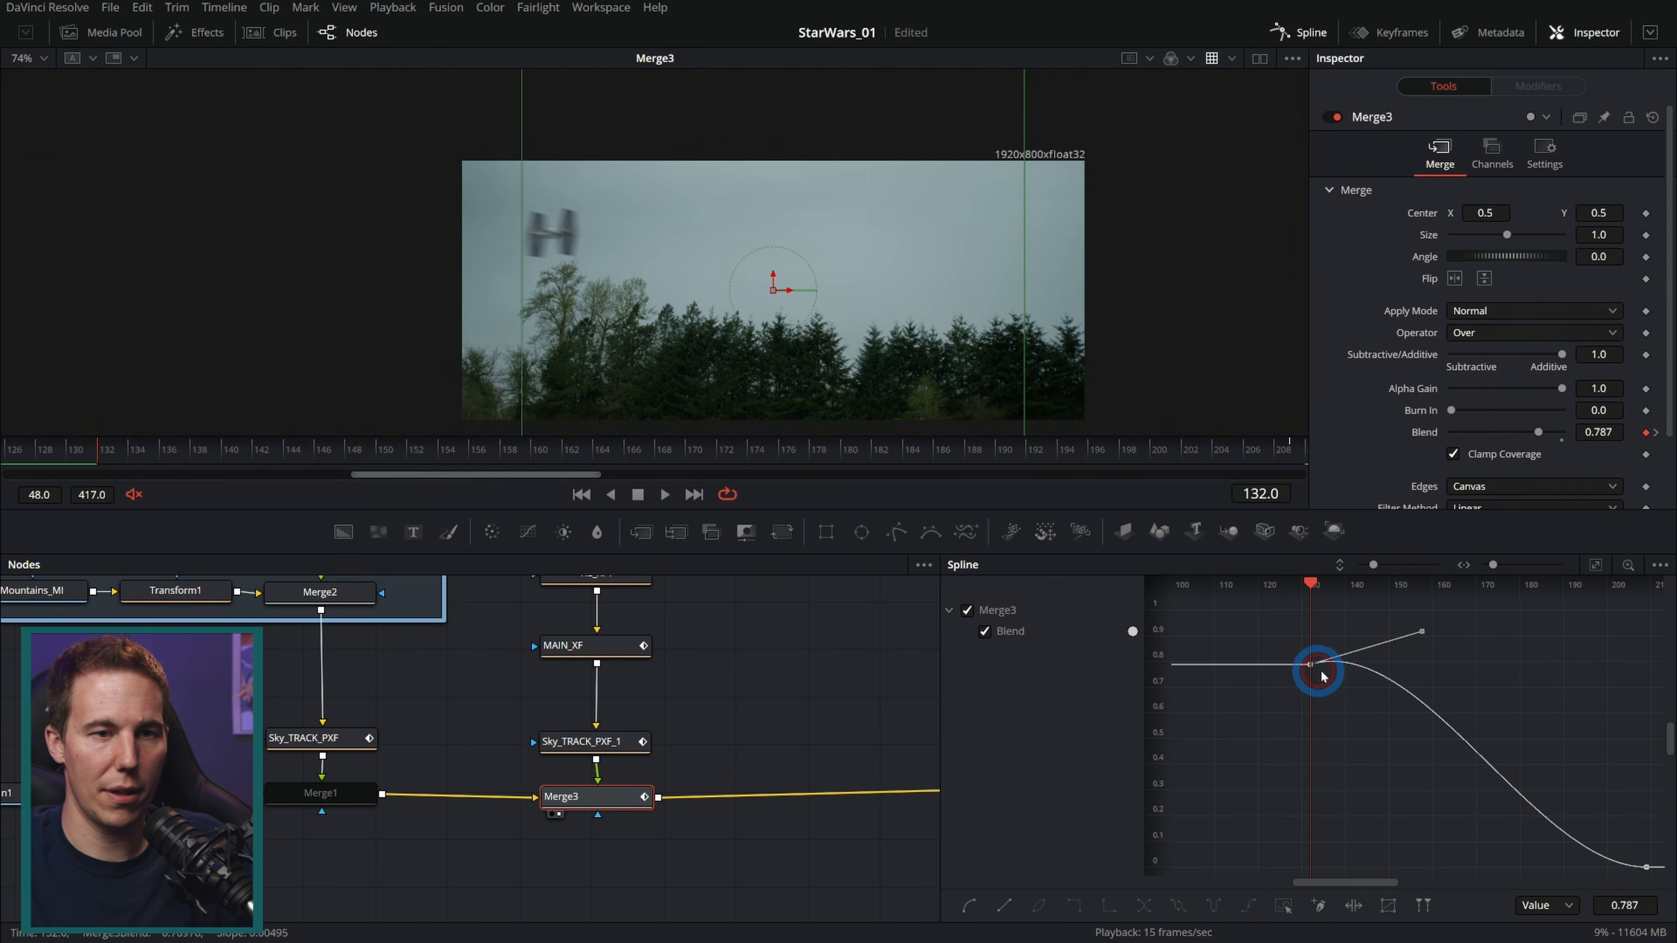
{"action": "left_click_drag", "start_coordinate": [1421, 635], "coordinate": [1526, 674]}
{"action": "left_click_drag", "start_coordinate": [1417, 669], "coordinate": [1543, 672]}
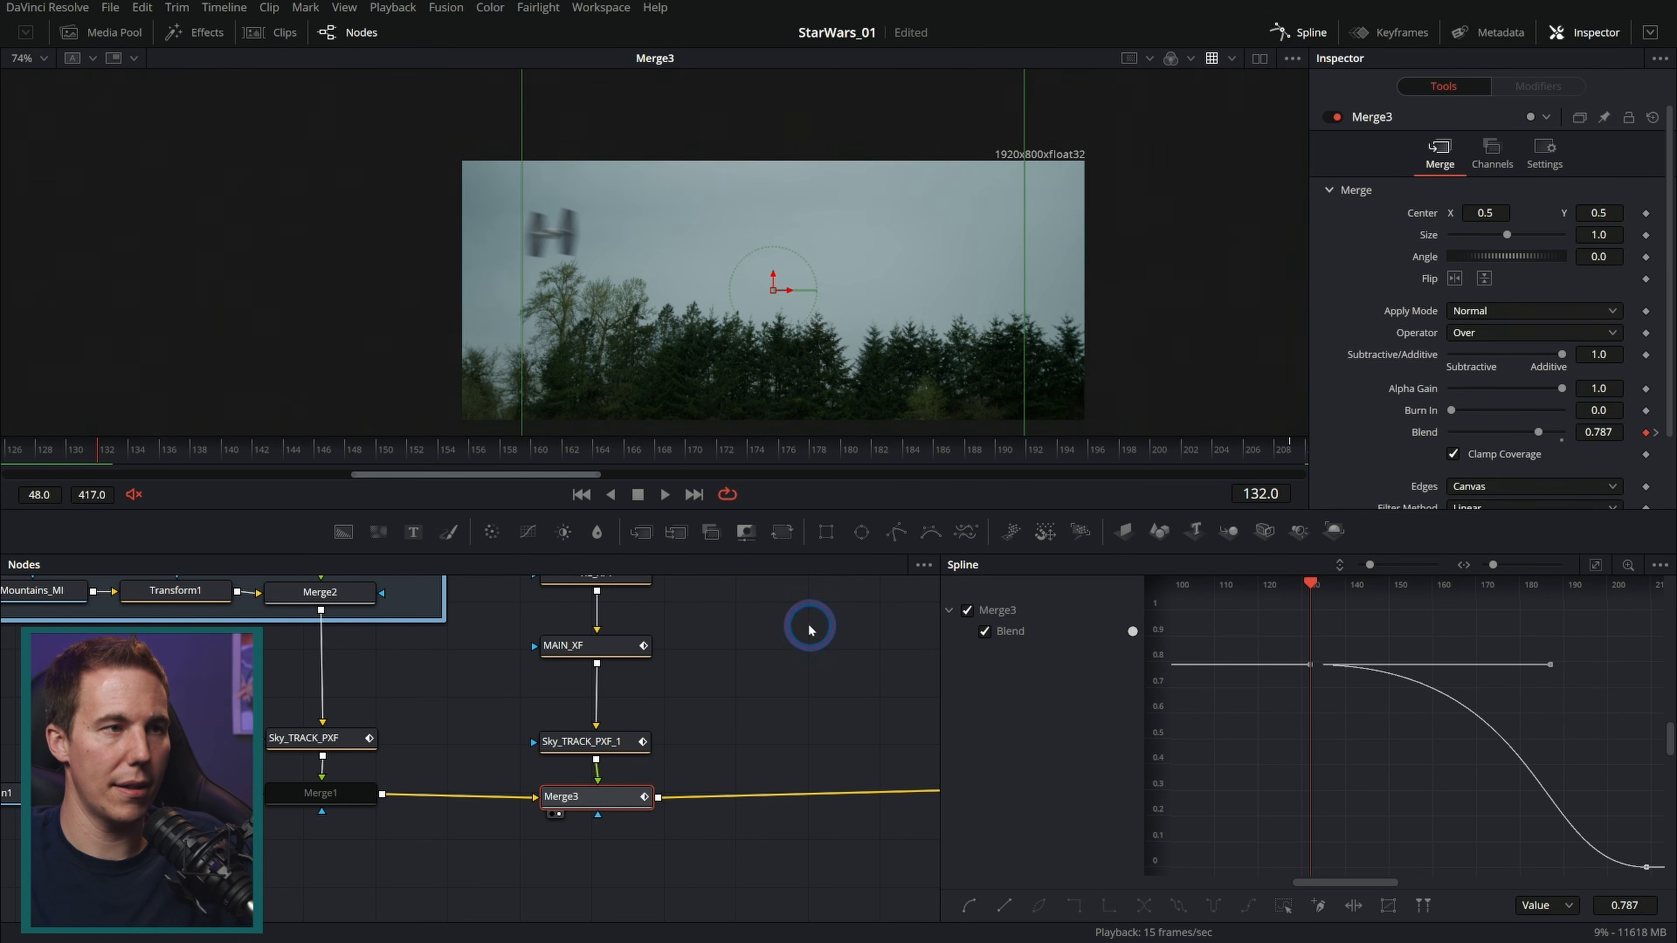
Step: Play the shot from the start to review the TIE fighter's blend fade against the sky
{"action": "left_click", "coordinate": [582, 495]}
{"action": "left_click_drag", "start_coordinate": [110, 458], "coordinate": [89, 529]}
{"action": "left_click", "coordinate": [733, 631]}
{"action": "key", "text": "space"}
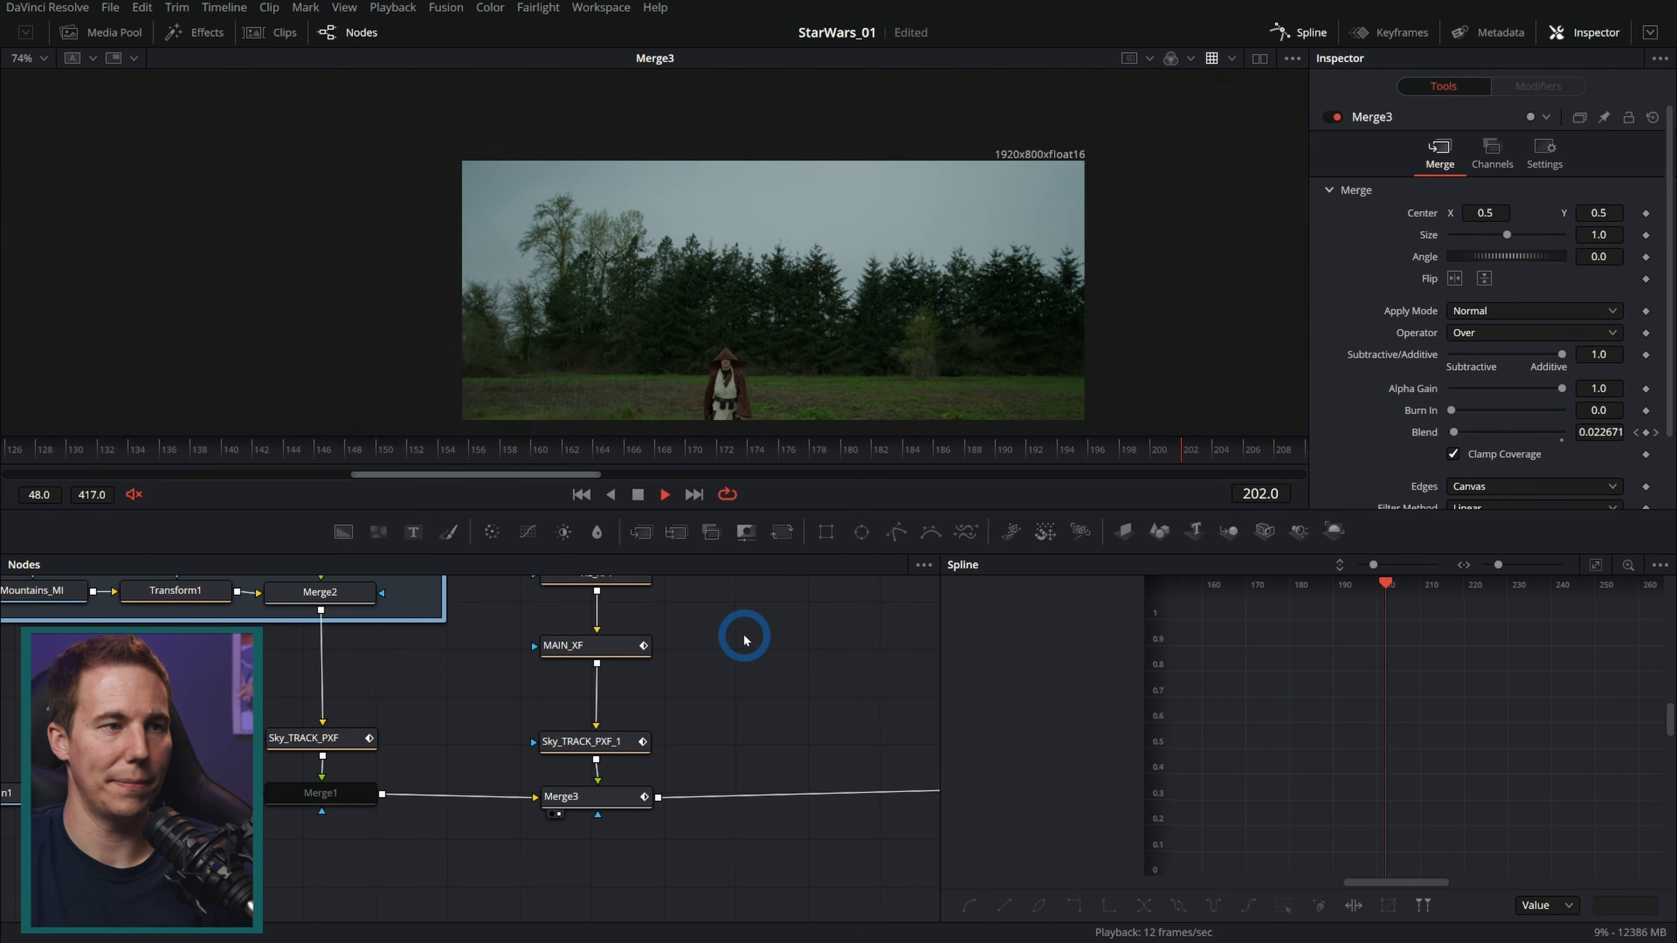
{"action": "left_click", "coordinate": [640, 495]}
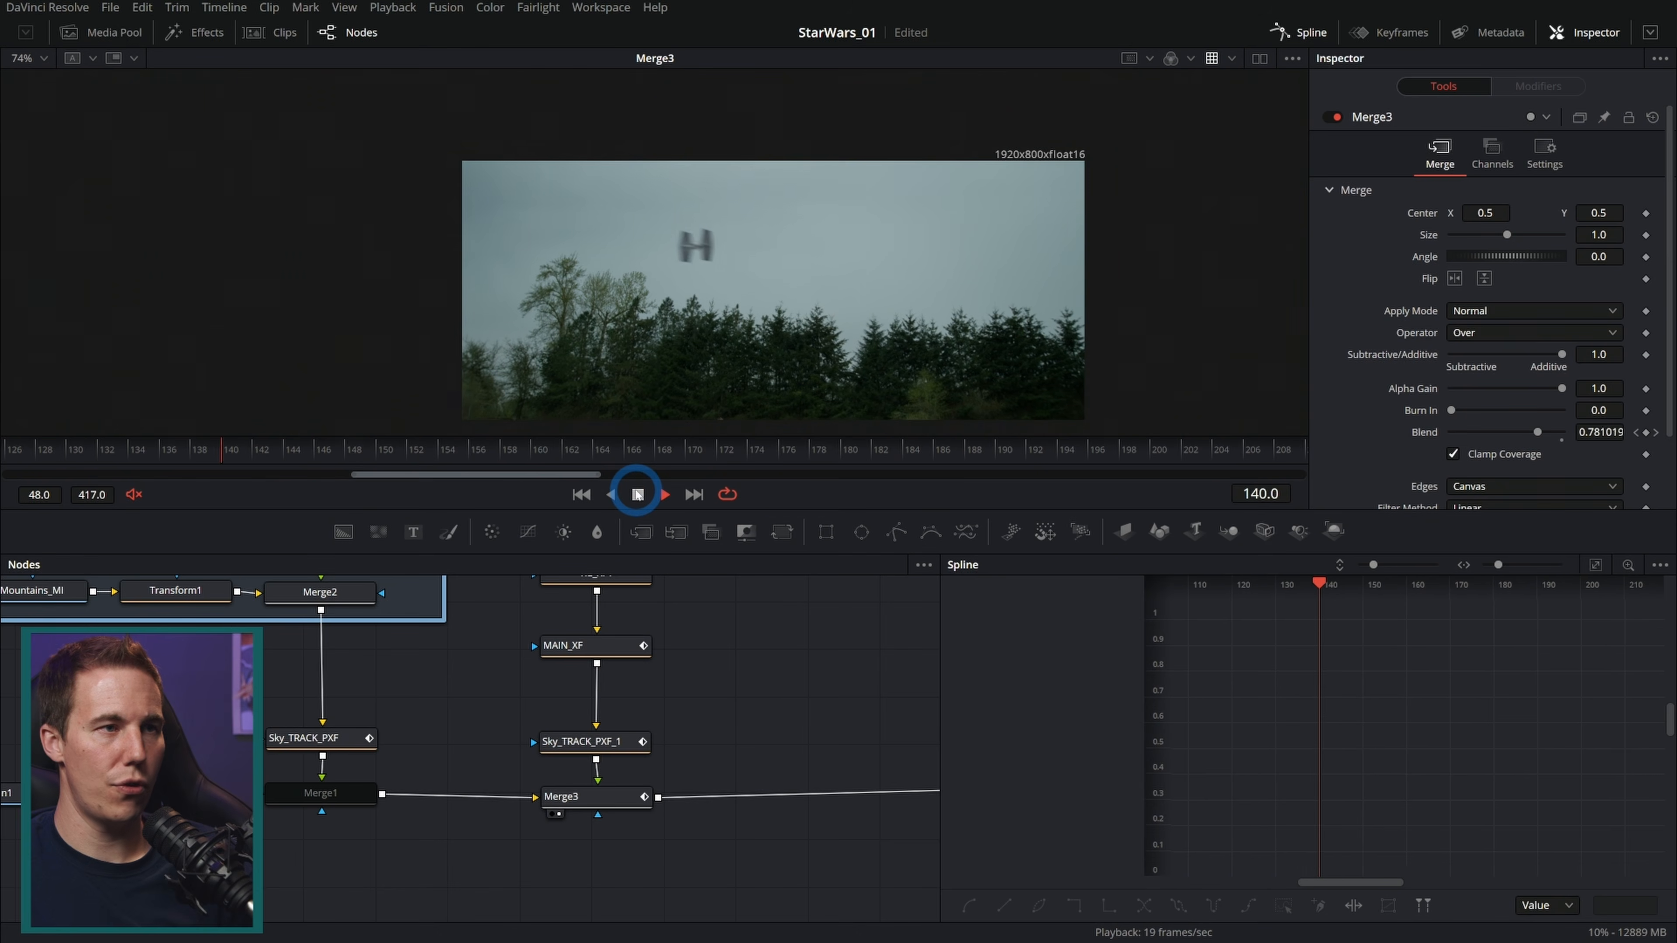
{"action": "left_click", "coordinate": [636, 491]}
Step: Nudge the start point of MAIN_XF's motion path slightly left in the viewer and play the shot from the start
{"action": "left_click_drag", "start_coordinate": [393, 445], "coordinate": [0, 481]}
{"action": "left_click", "coordinate": [596, 645]}
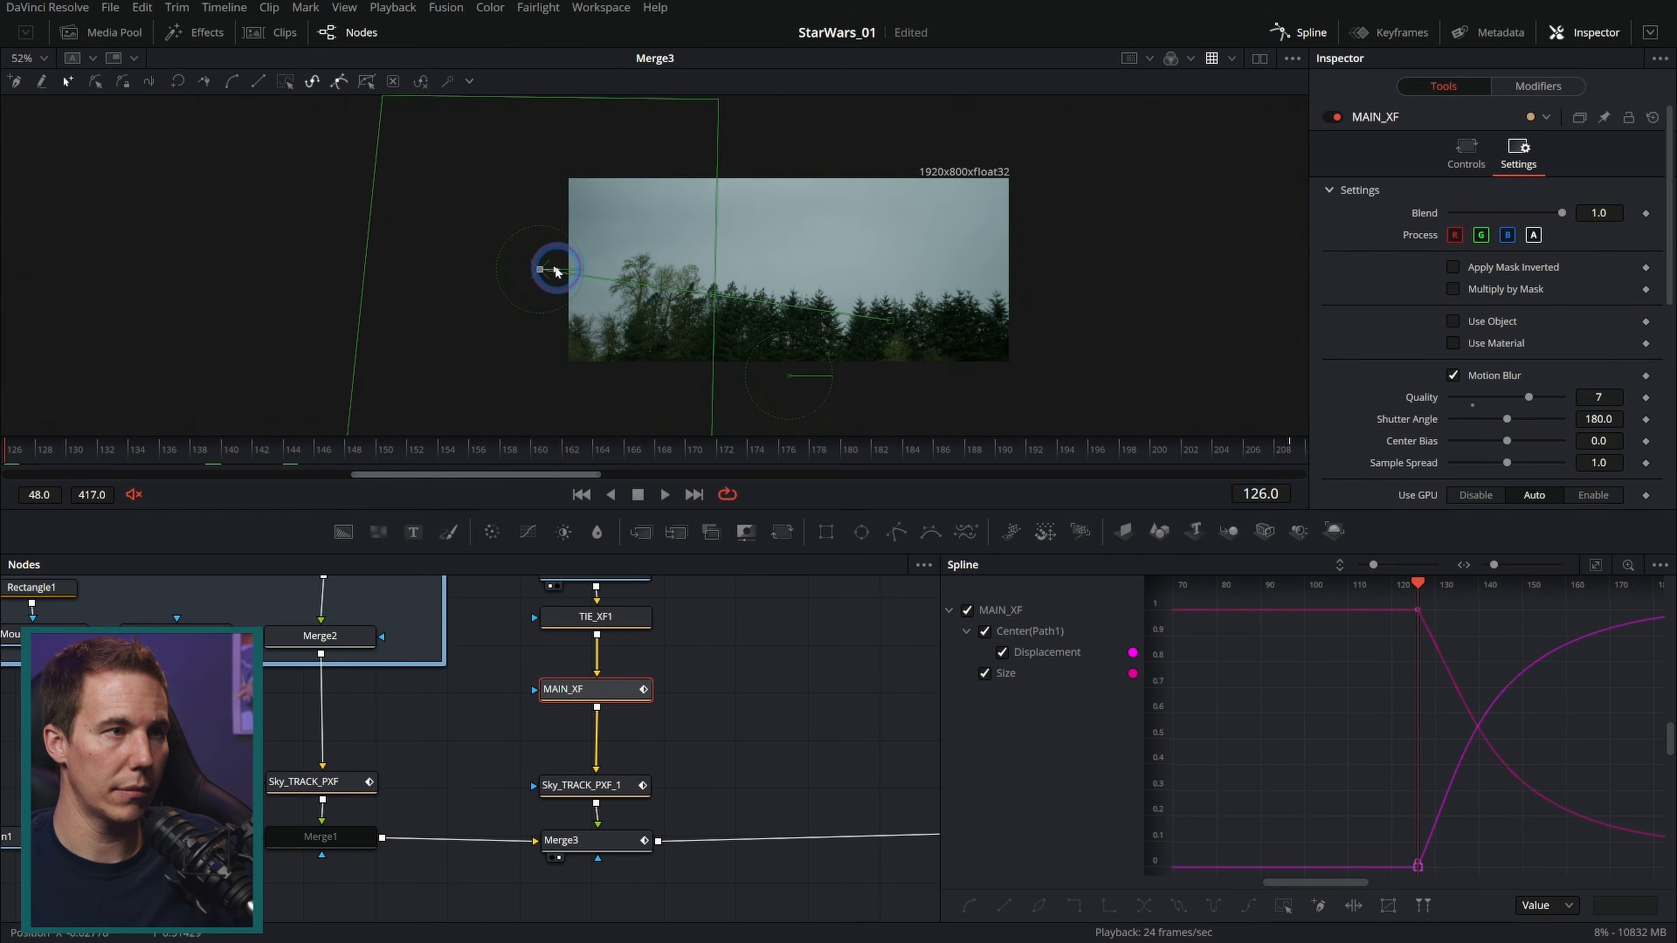
{"action": "left_click_drag", "start_coordinate": [554, 269], "coordinate": [548, 270]}
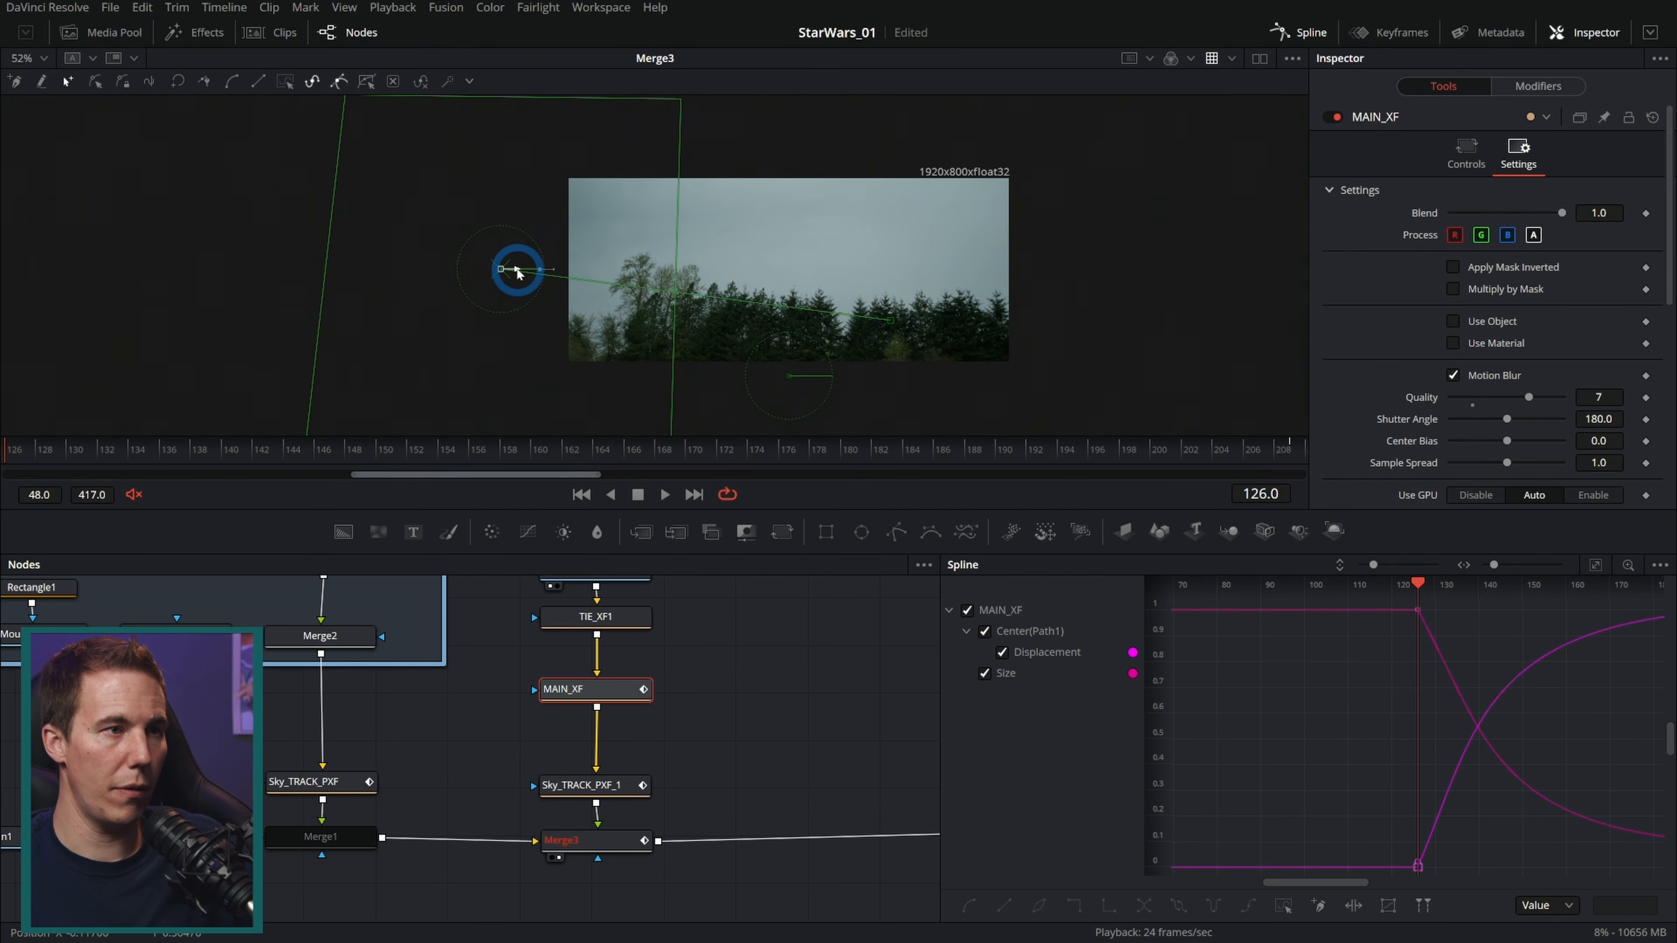
{"action": "left_click", "coordinate": [574, 495]}
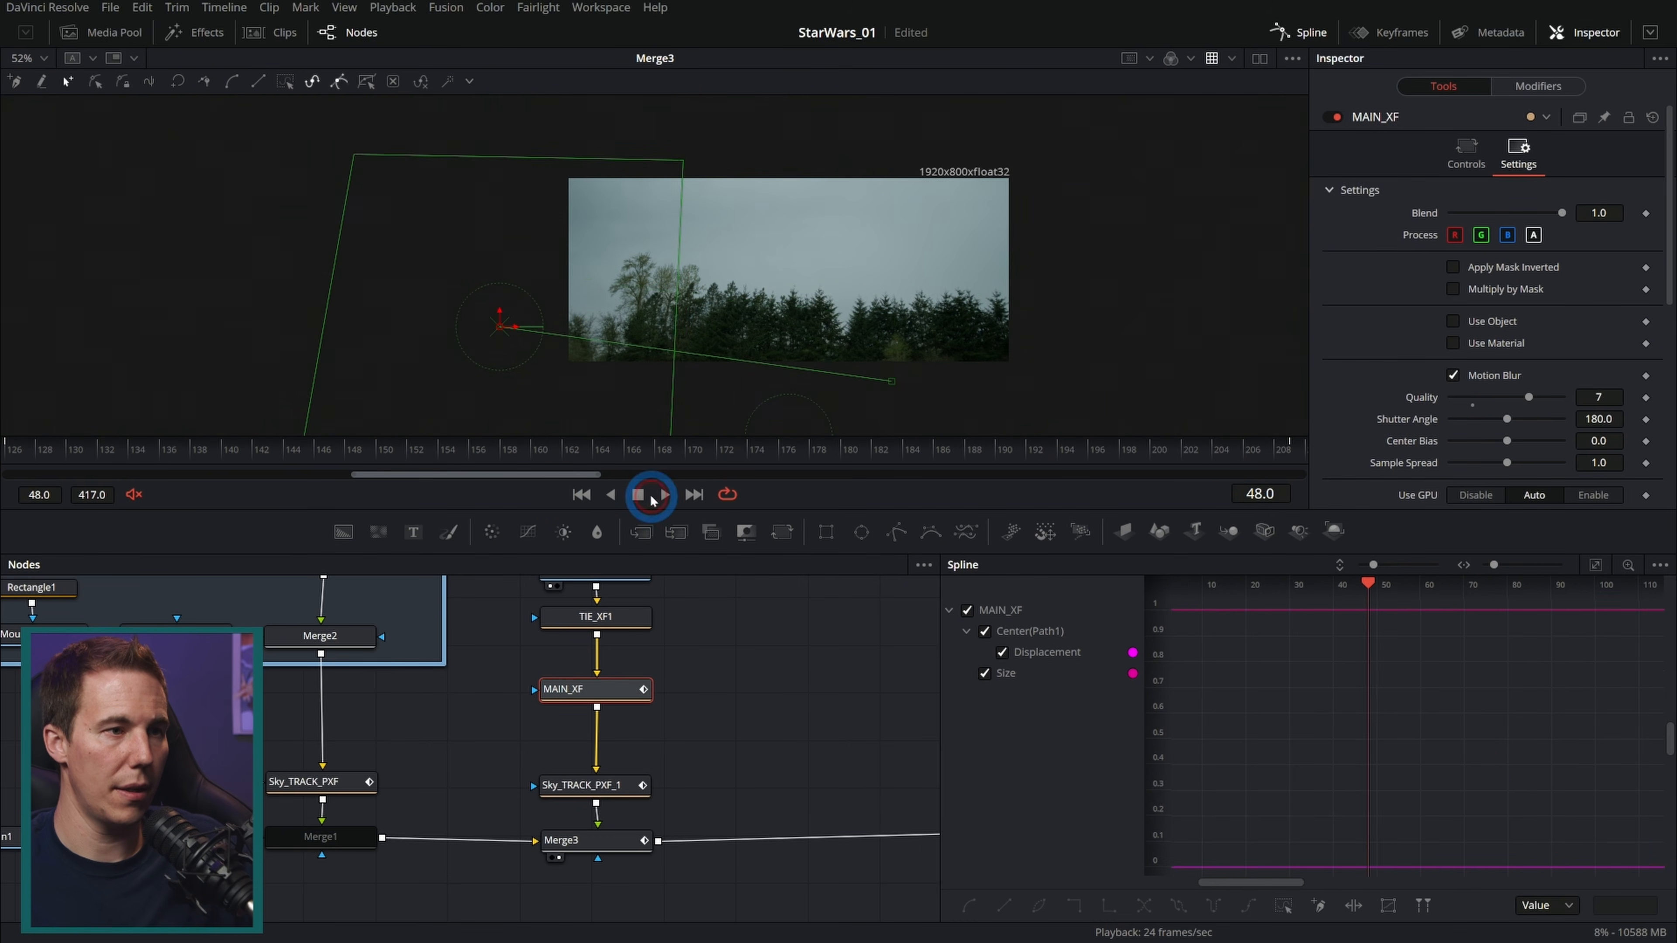
{"action": "left_click", "coordinate": [665, 494]}
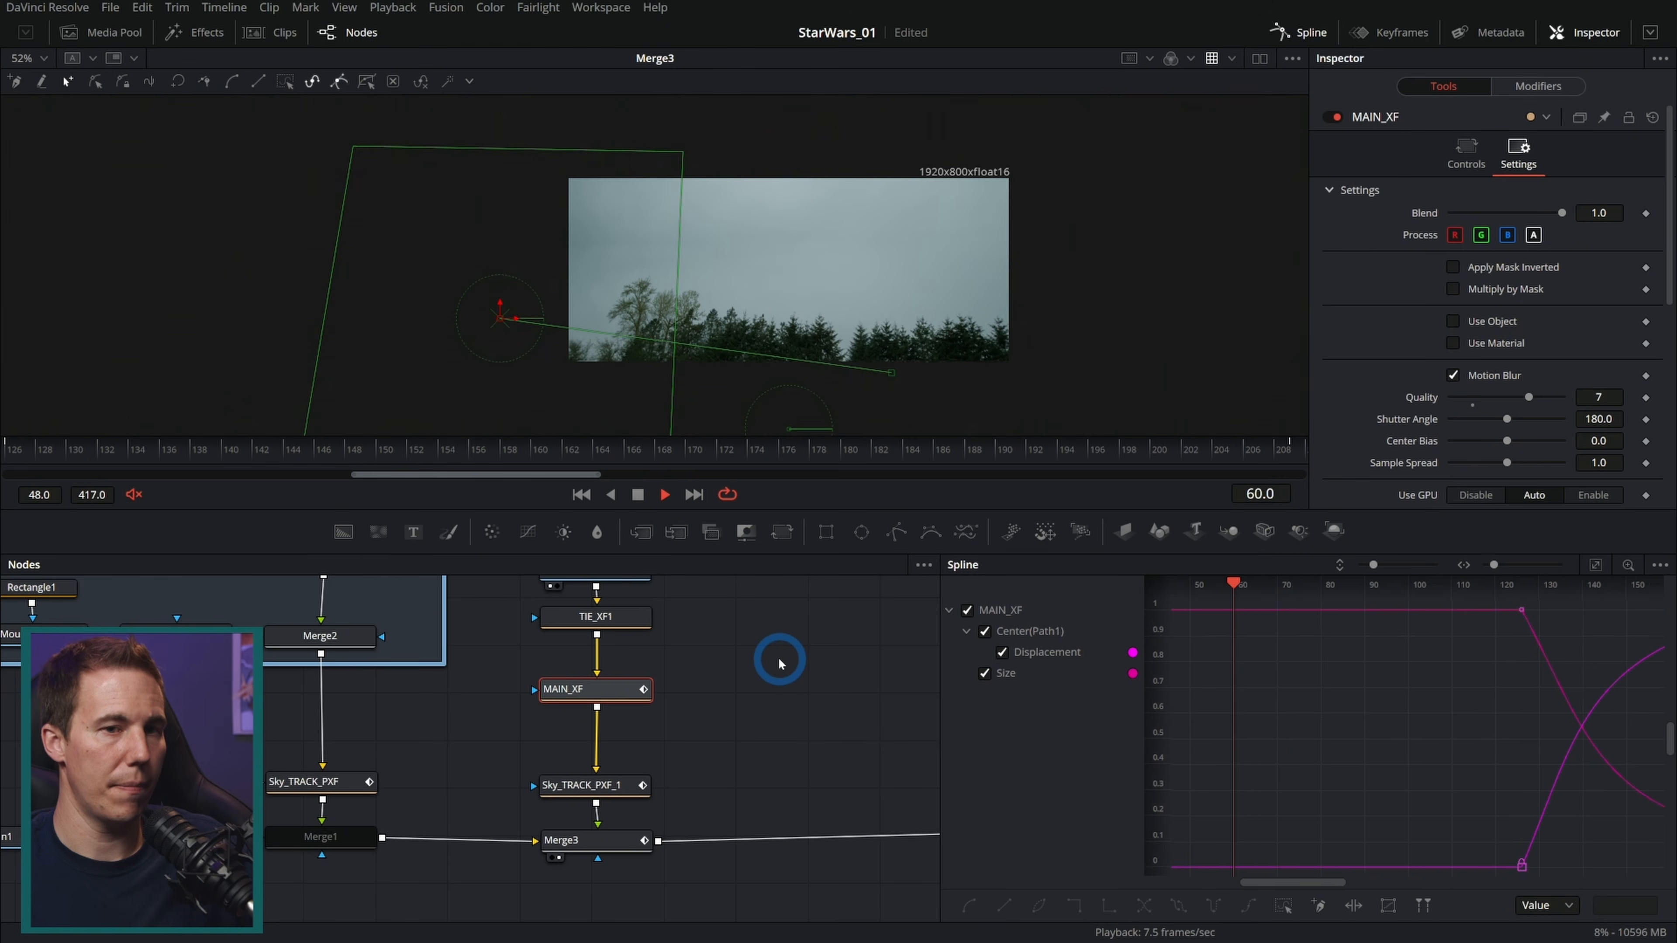
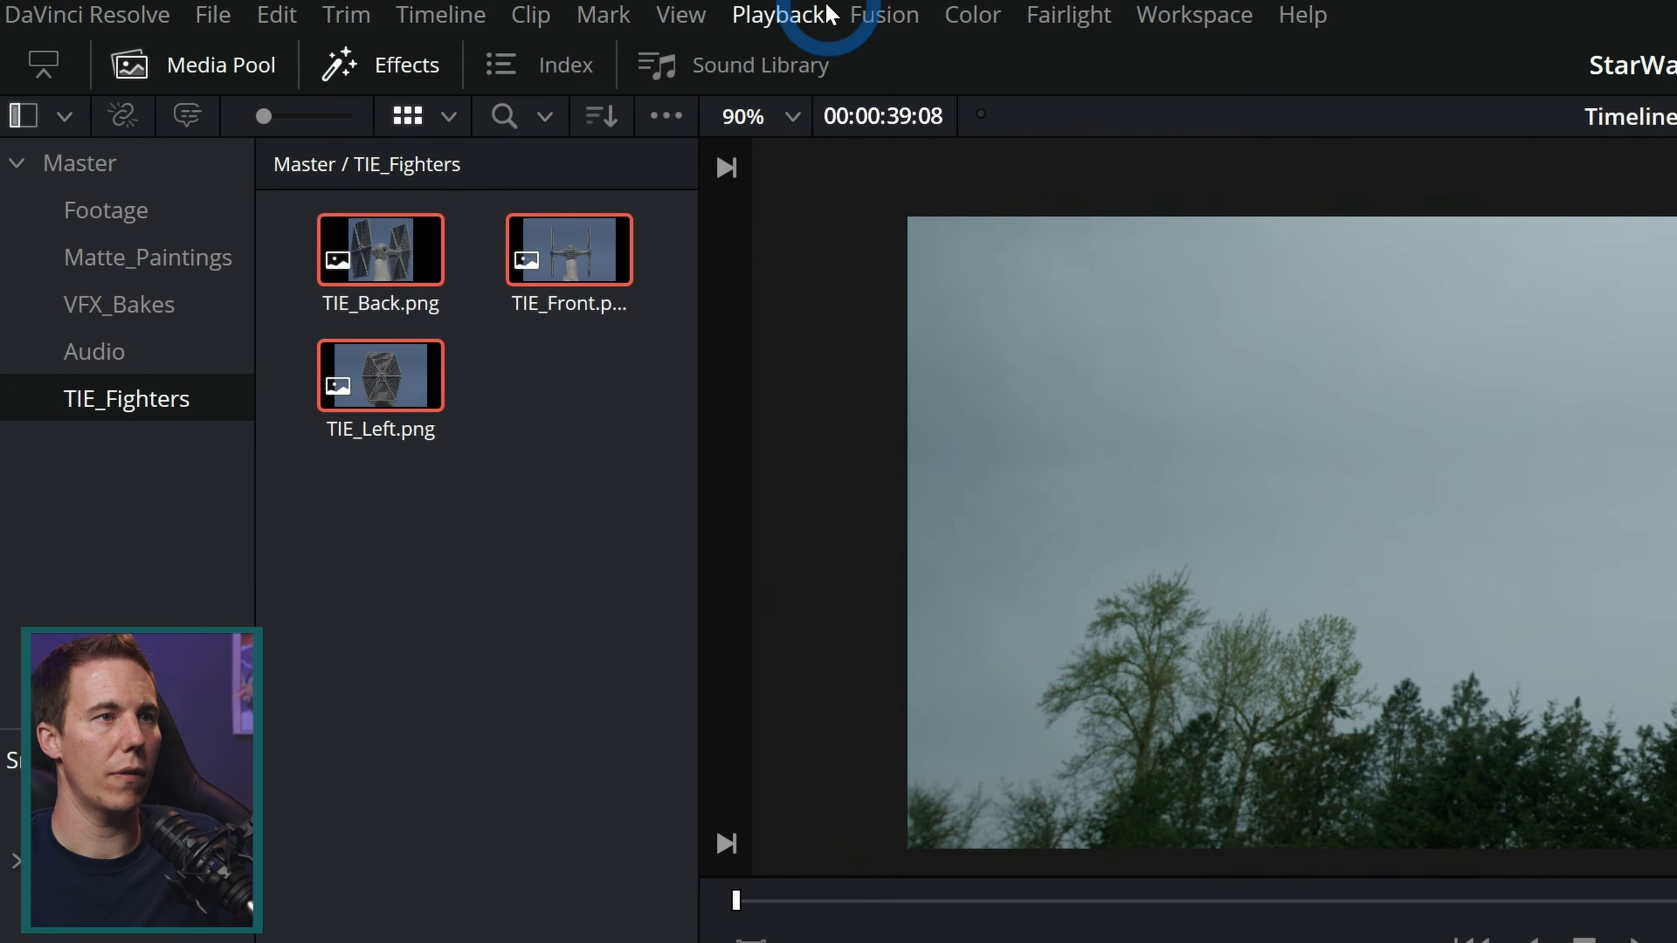
Step: Open the project settings and review the optimized media and render cache format options without saving
{"action": "left_click", "coordinate": [392, 7]}
{"action": "mouse_move", "coordinate": [837, 171]}
{"action": "left_click", "coordinate": [1323, 222]}
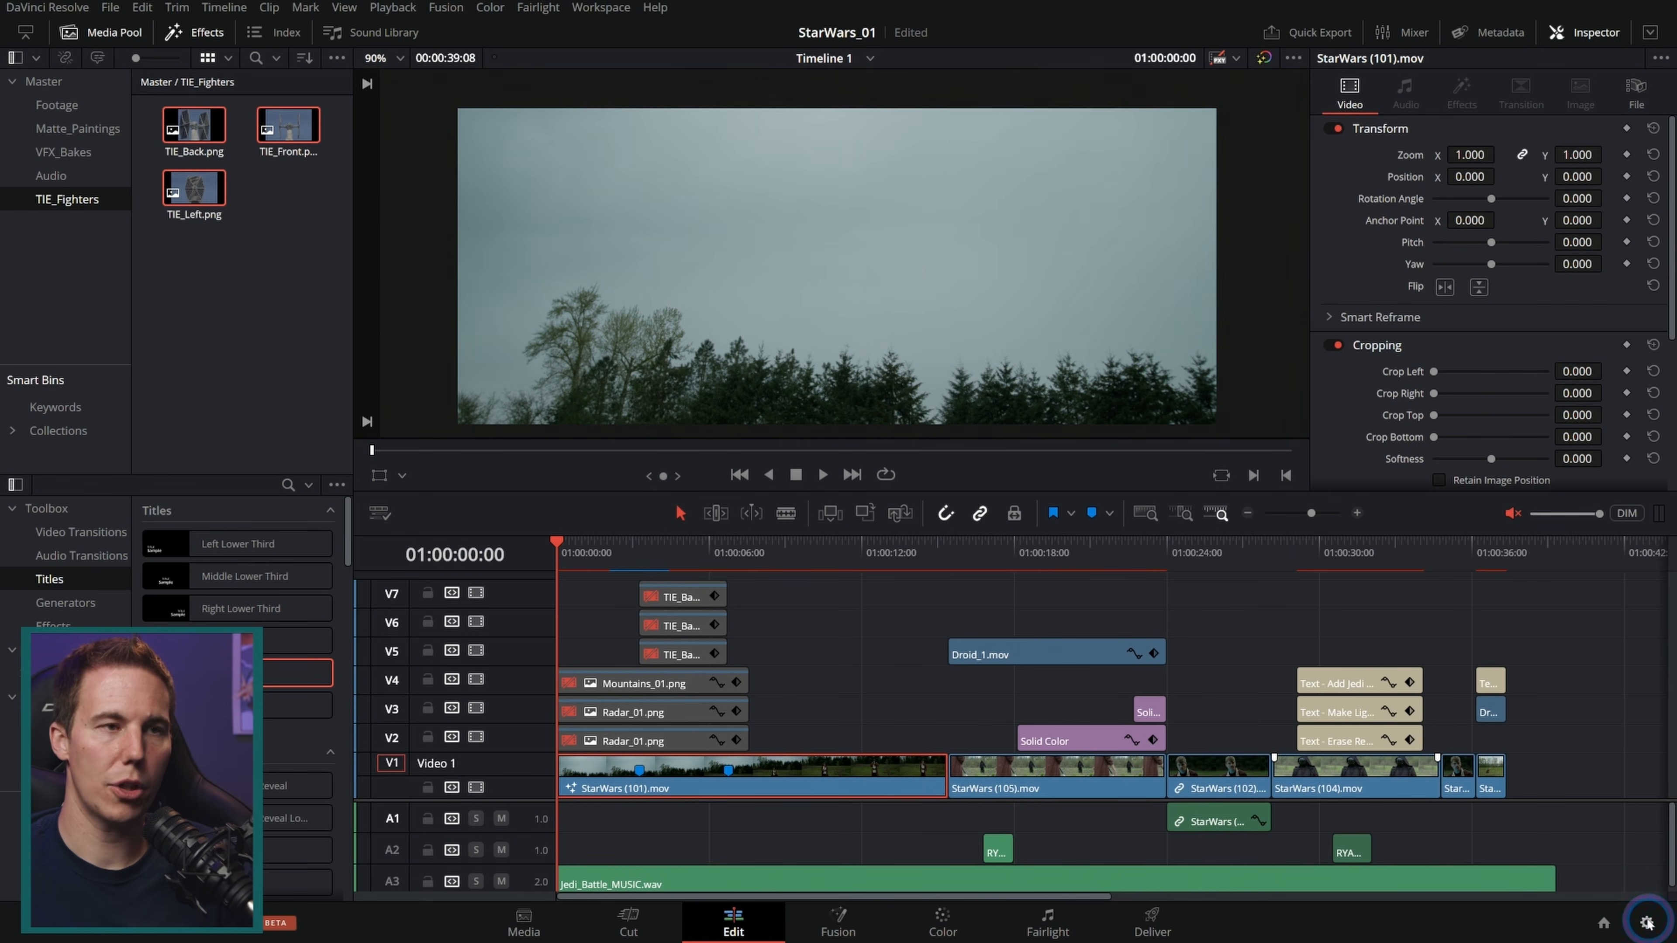
{"action": "left_click", "coordinate": [1646, 923]}
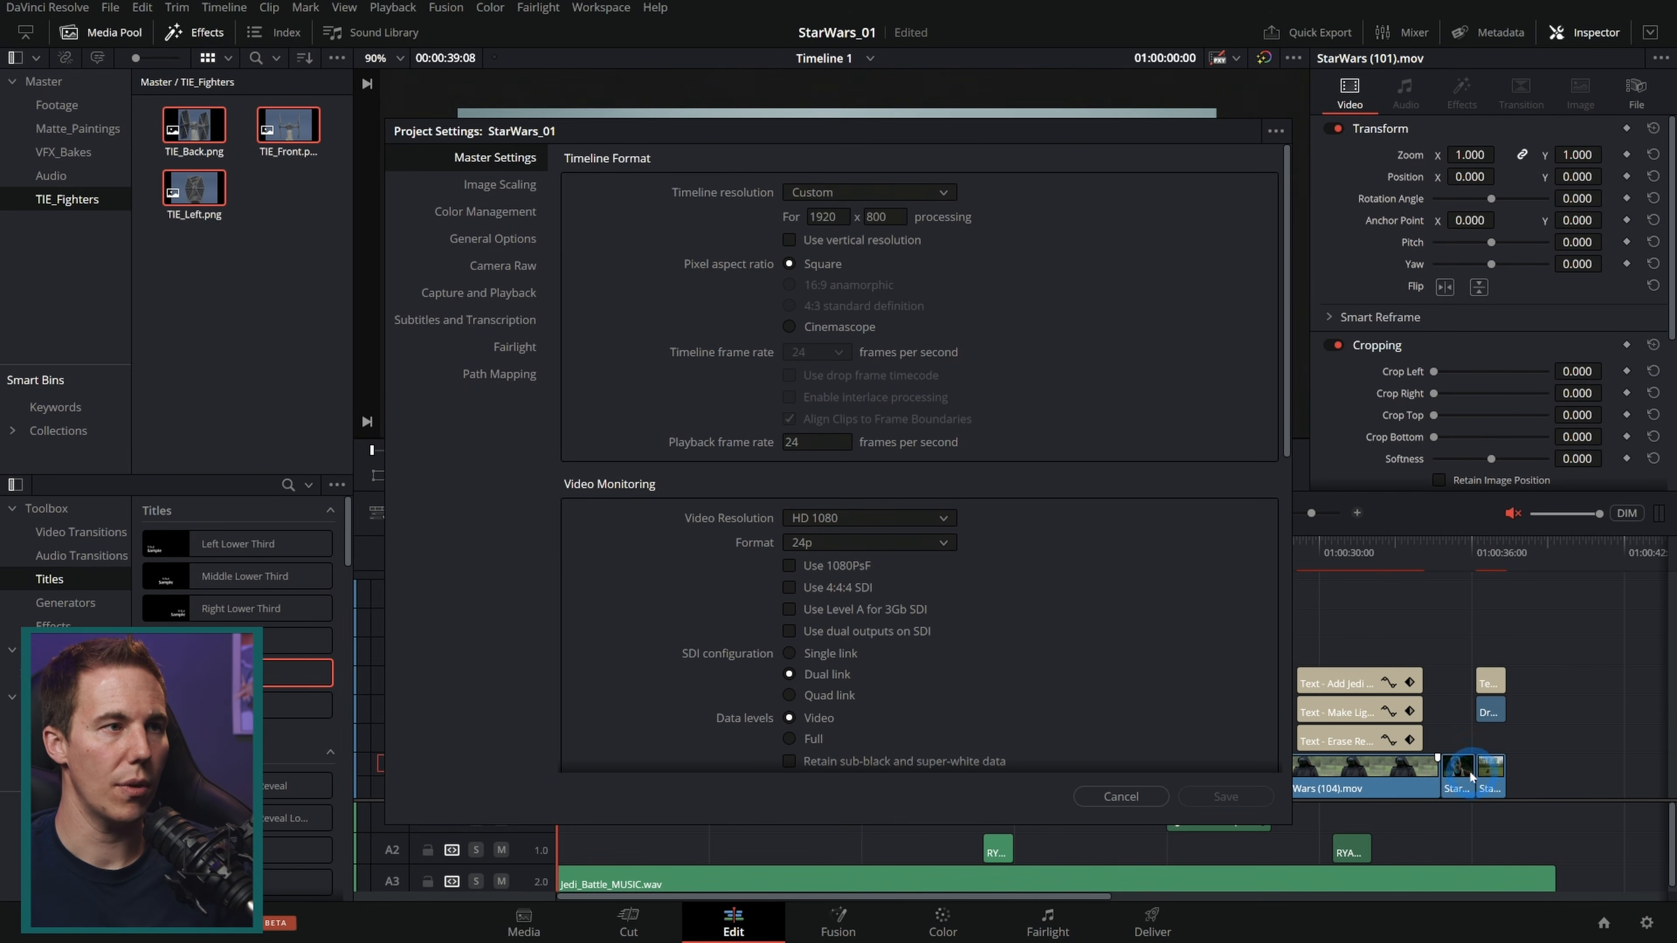
{"action": "scroll", "coordinate": [683, 440], "scroll_direction": "down", "scroll_amount": 7}
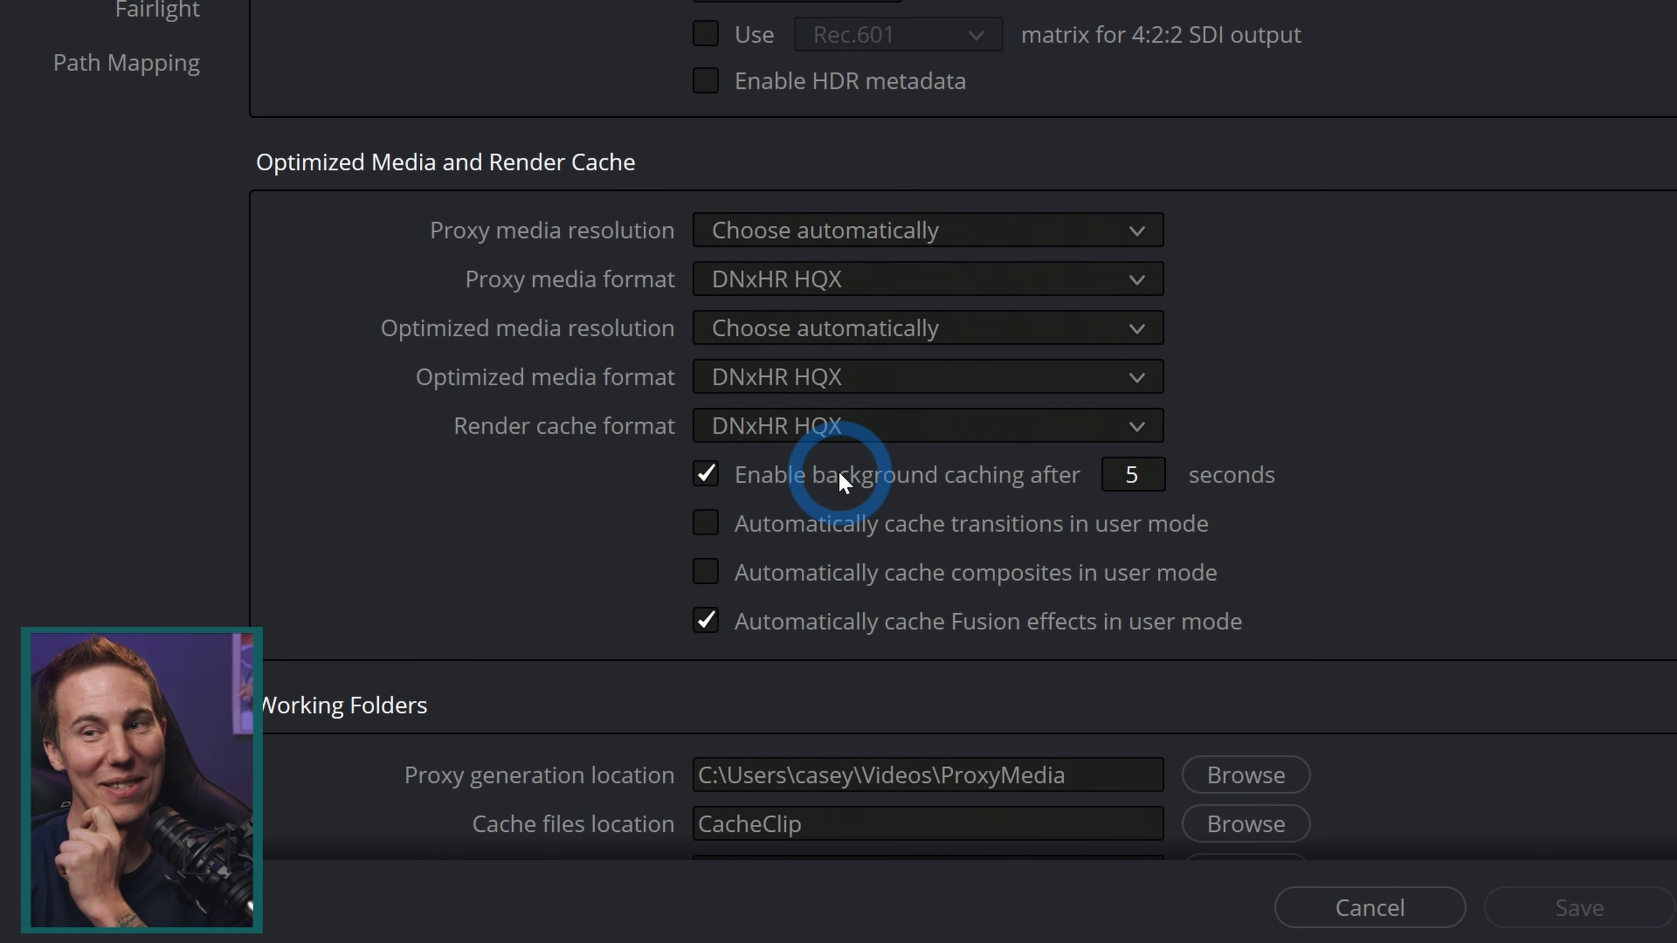
{"action": "left_click", "coordinate": [779, 376]}
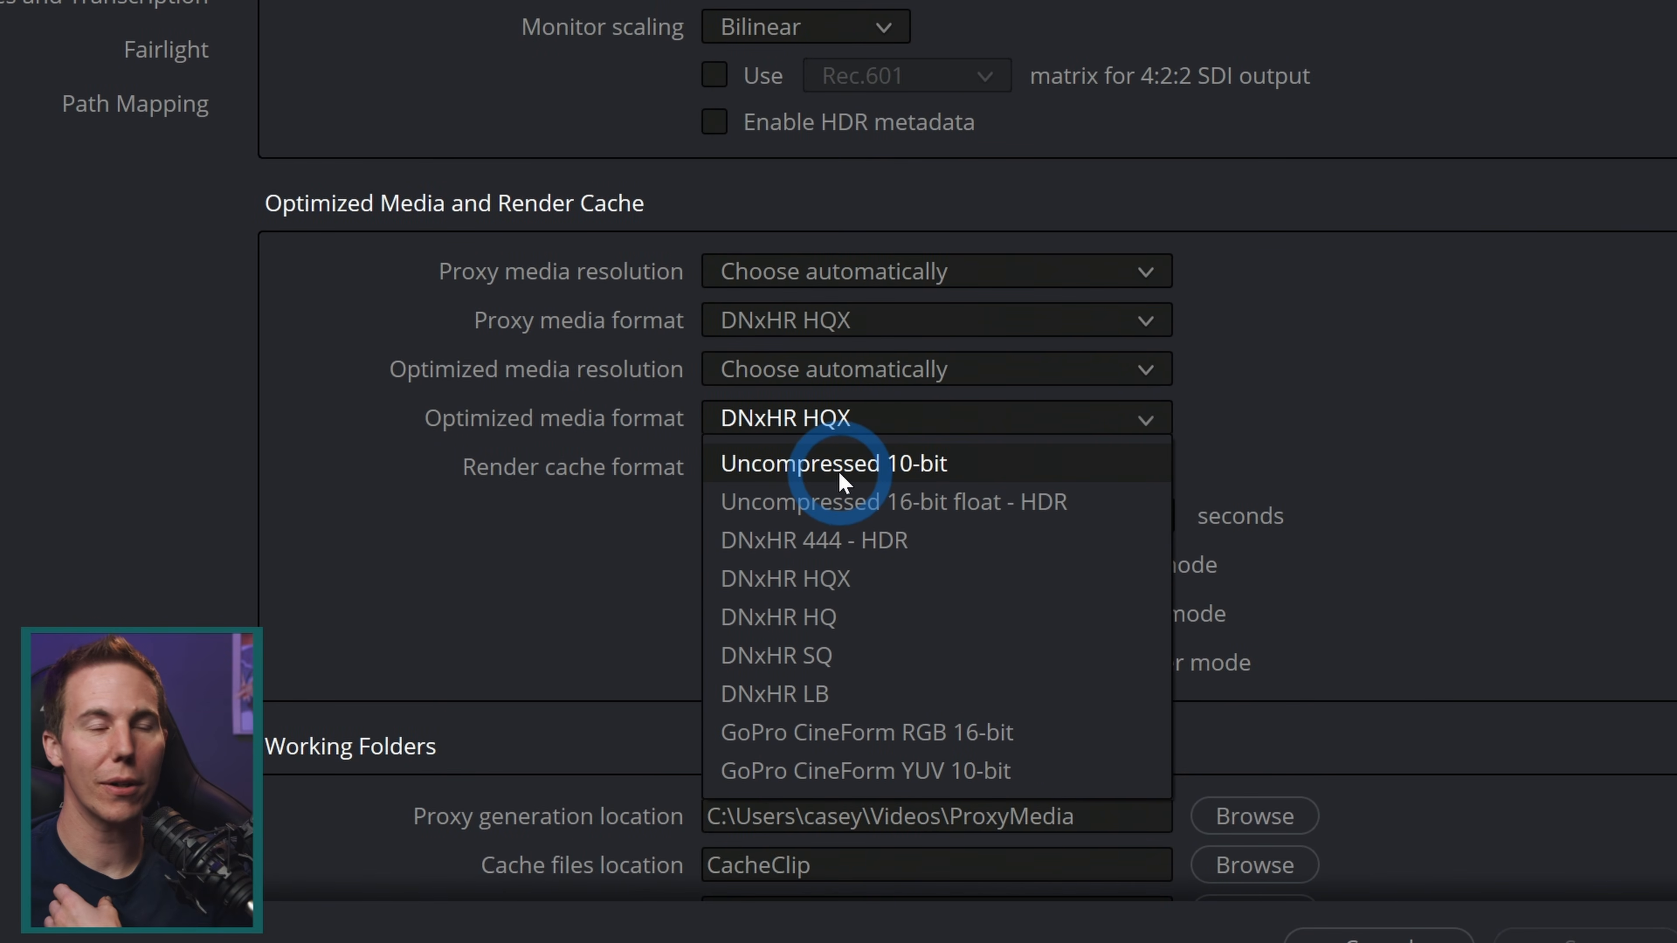
{"action": "left_click", "coordinate": [606, 552]}
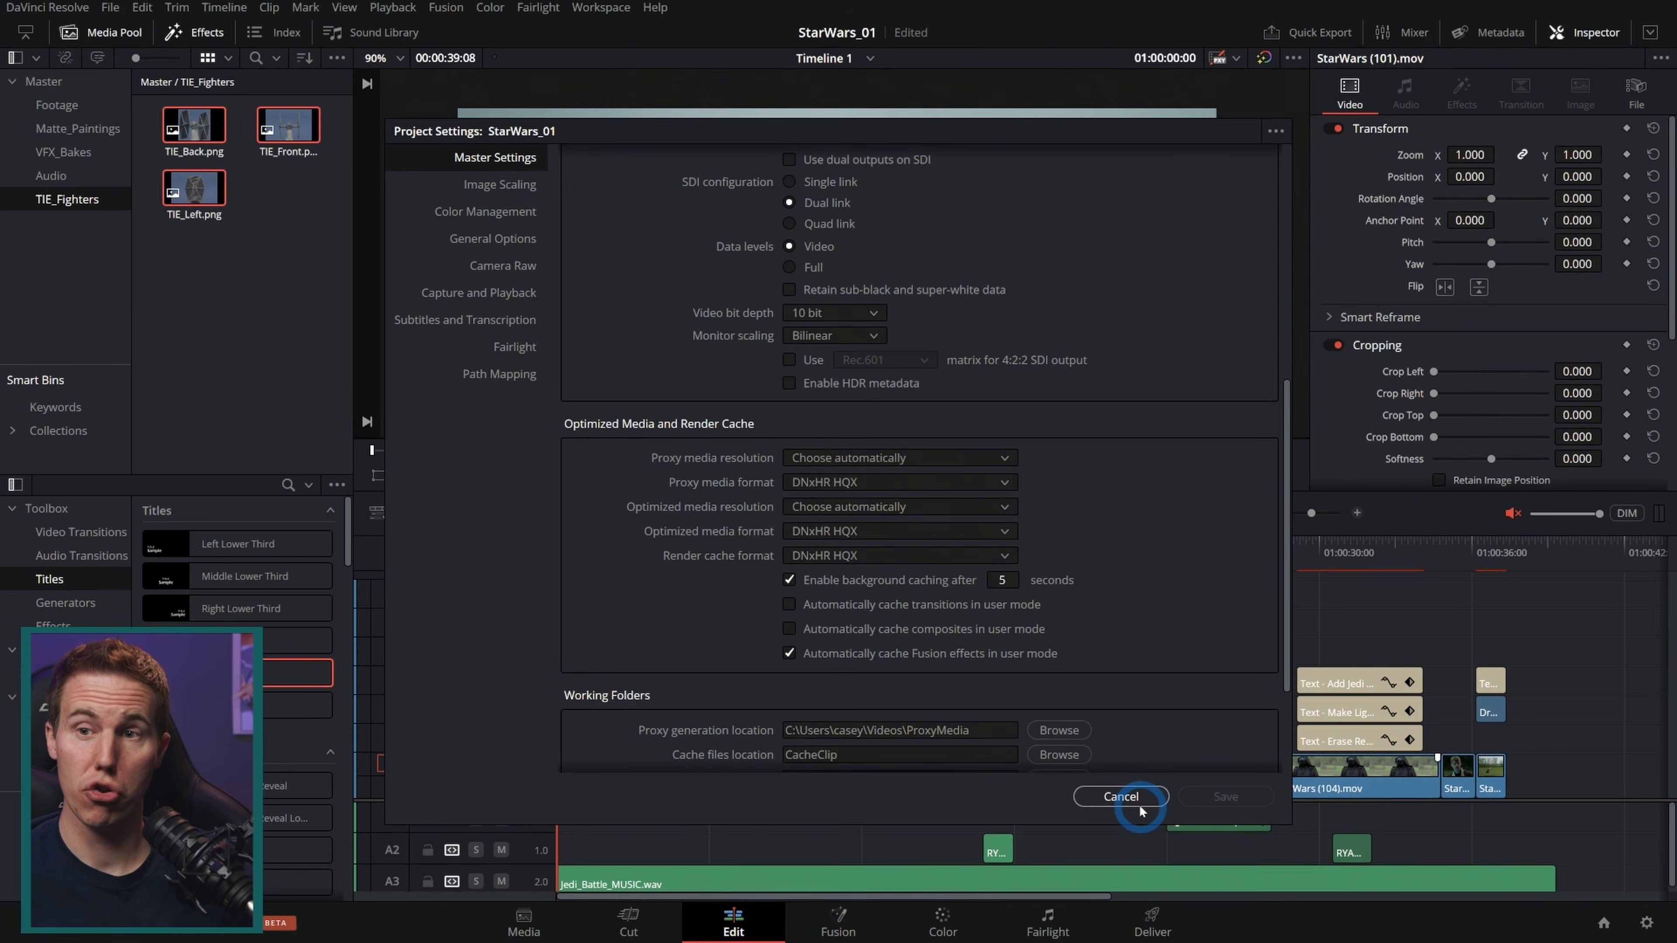
{"action": "left_click", "coordinate": [1120, 796]}
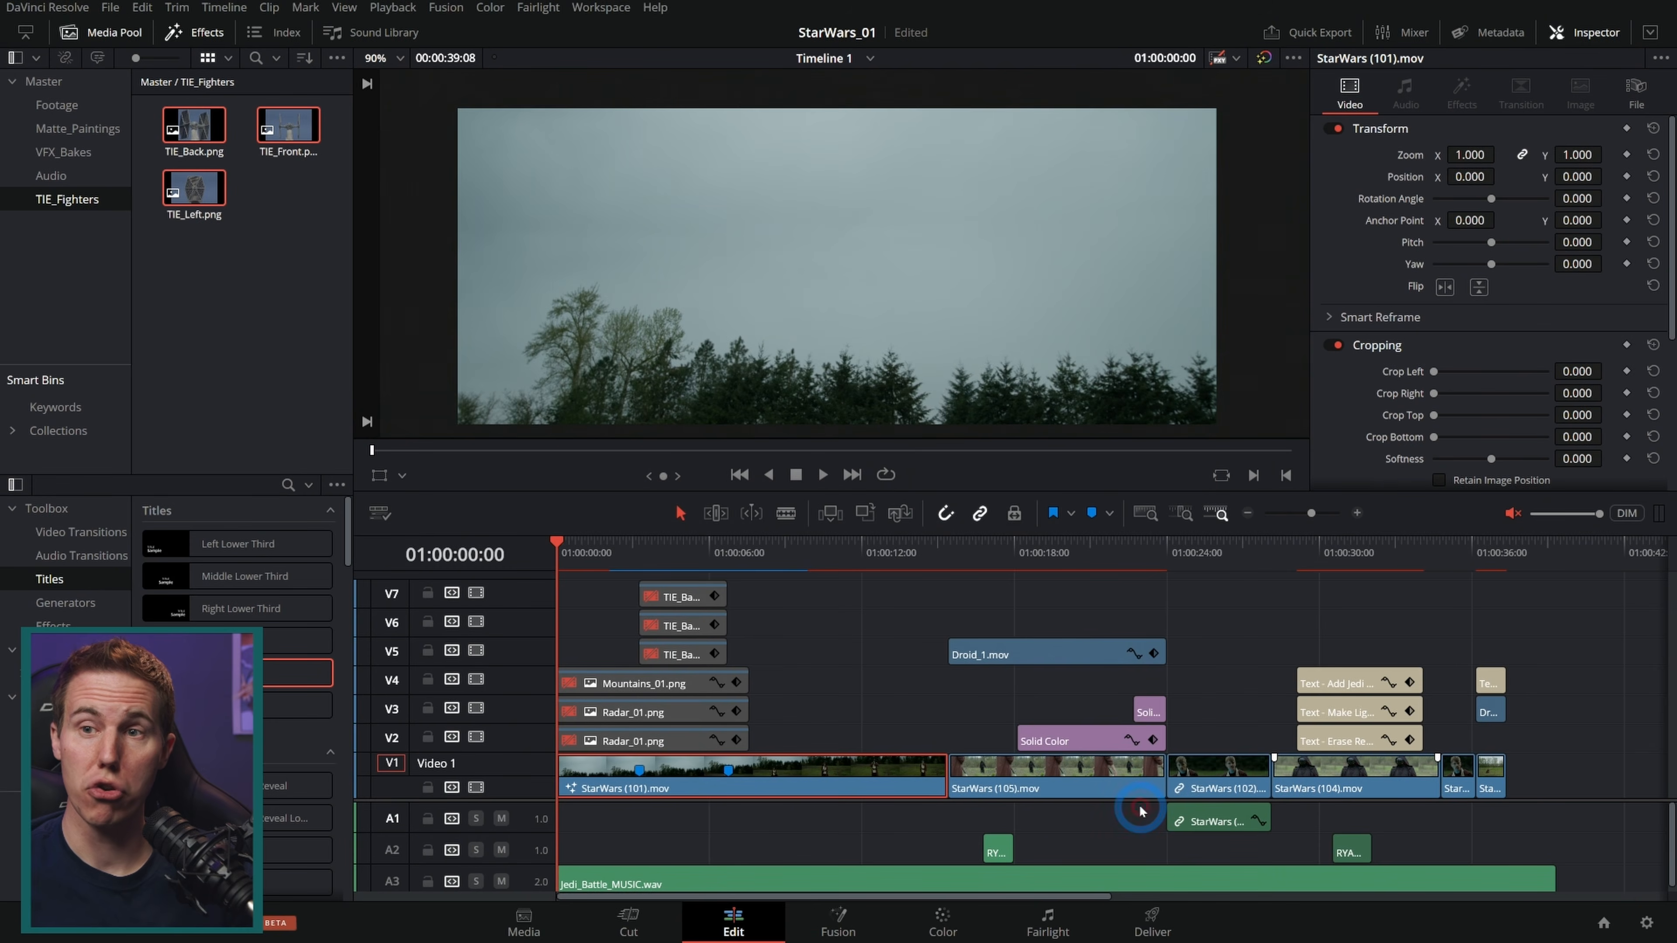
Step: In Fusion, insert a MultiMerge node on the link between TIE_XF1 and MAIN_XF
{"action": "key", "text": "space"}
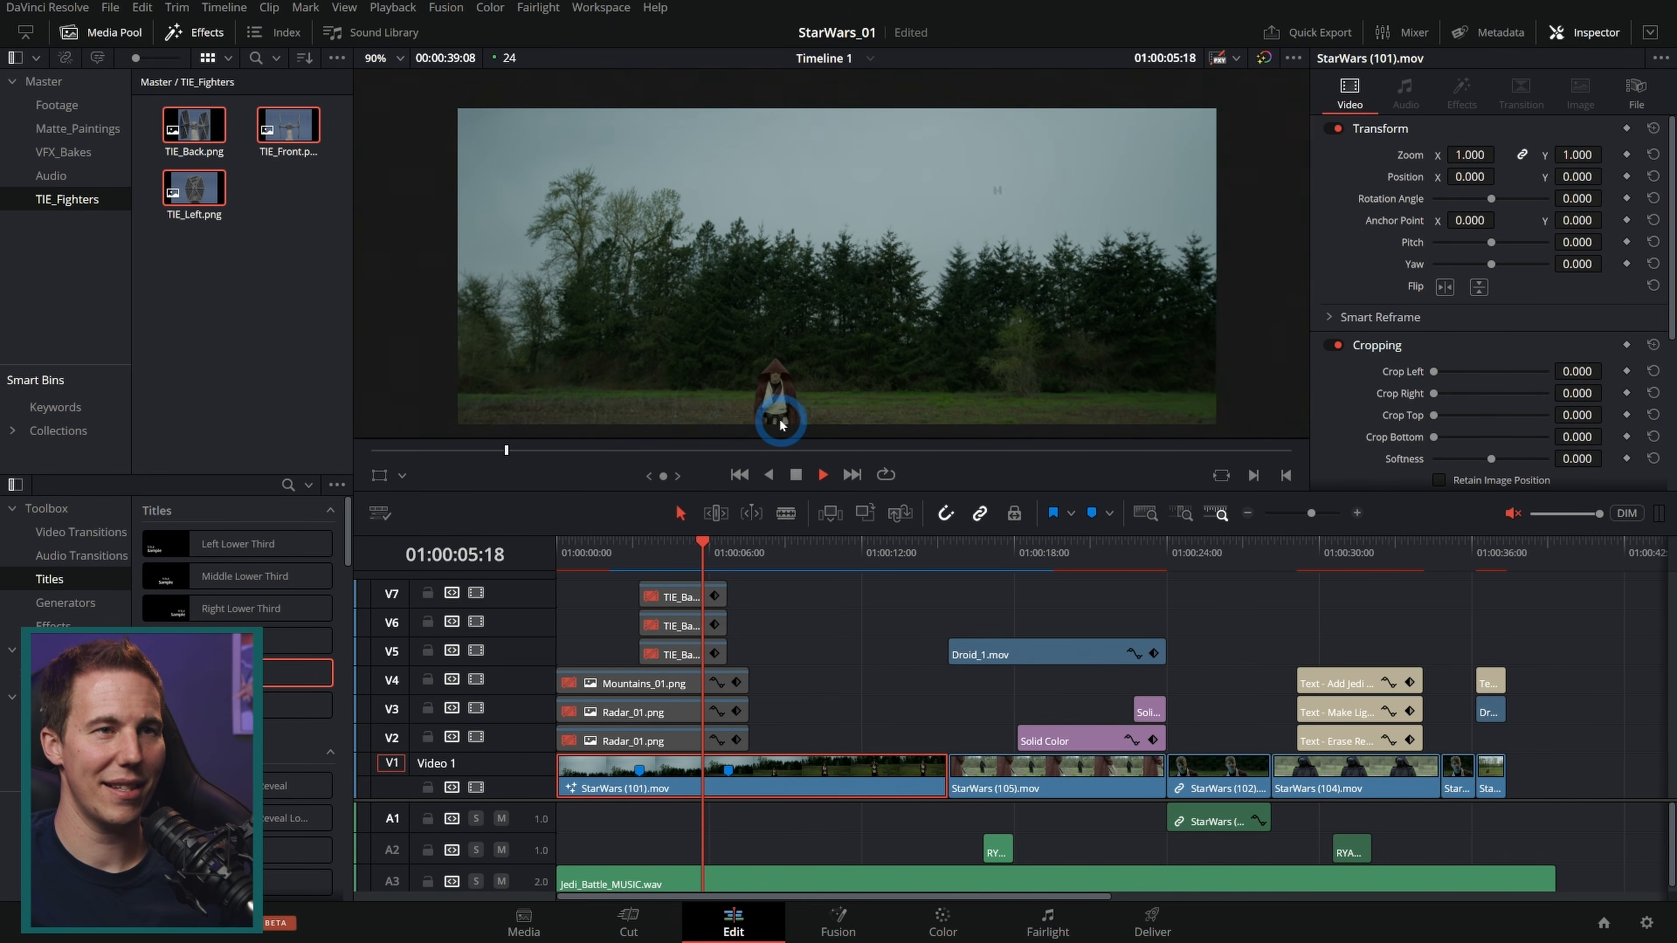
{"action": "key", "text": "shift+5"}
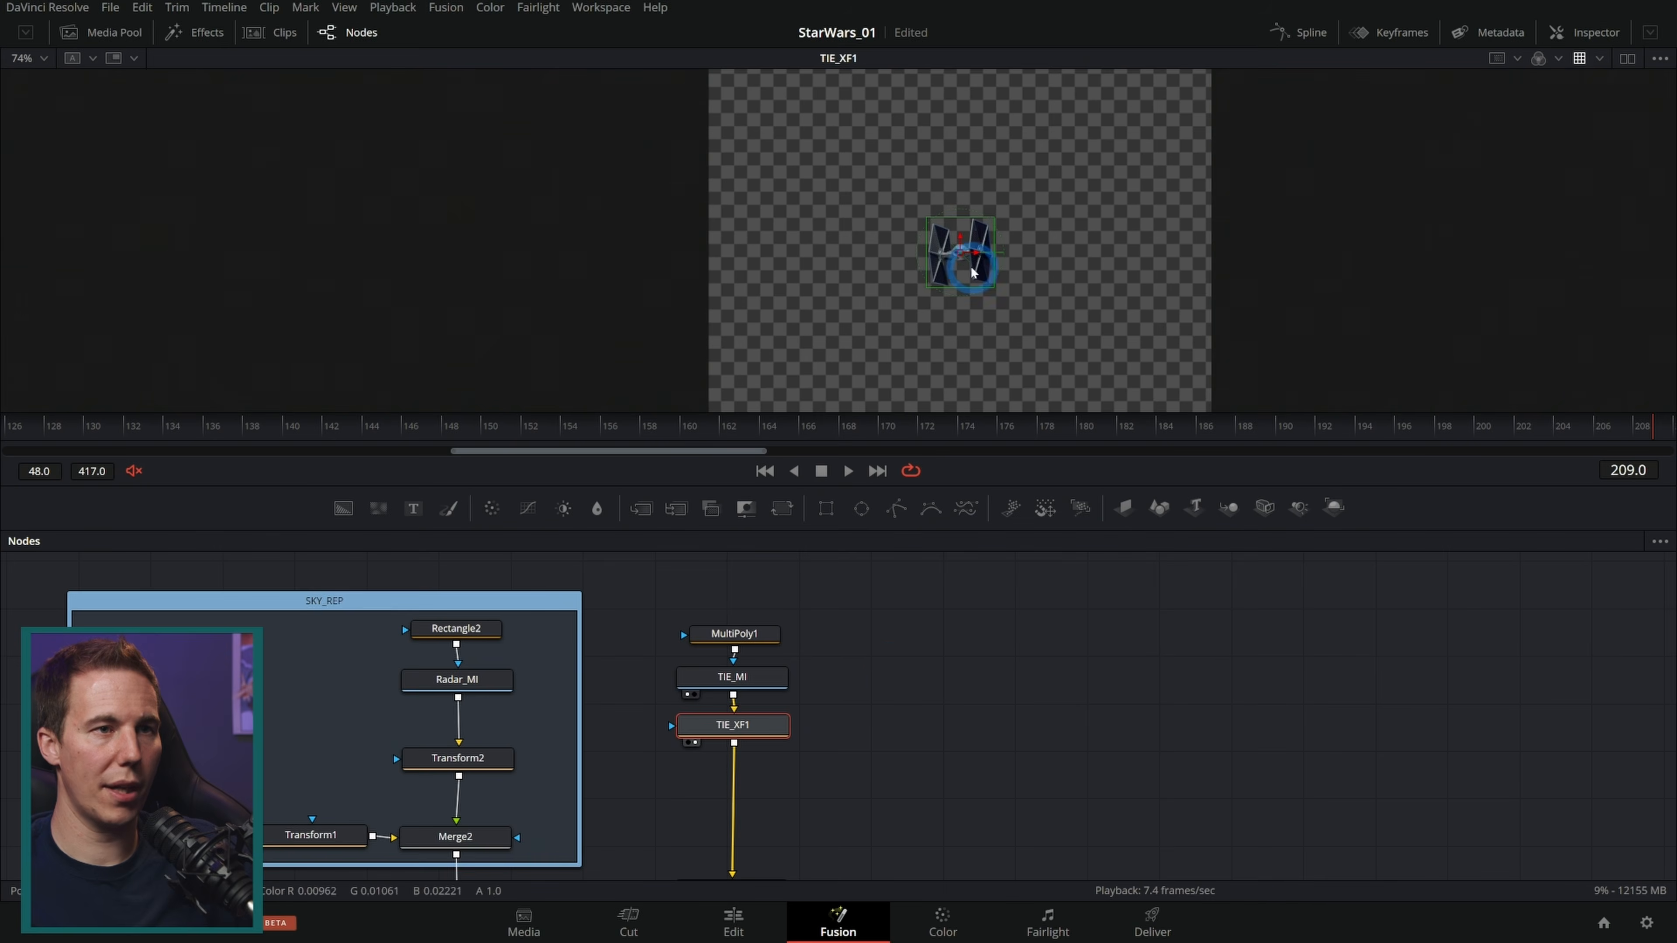
{"action": "scroll", "coordinate": [975, 273], "scroll_direction": "up", "scroll_amount": 2}
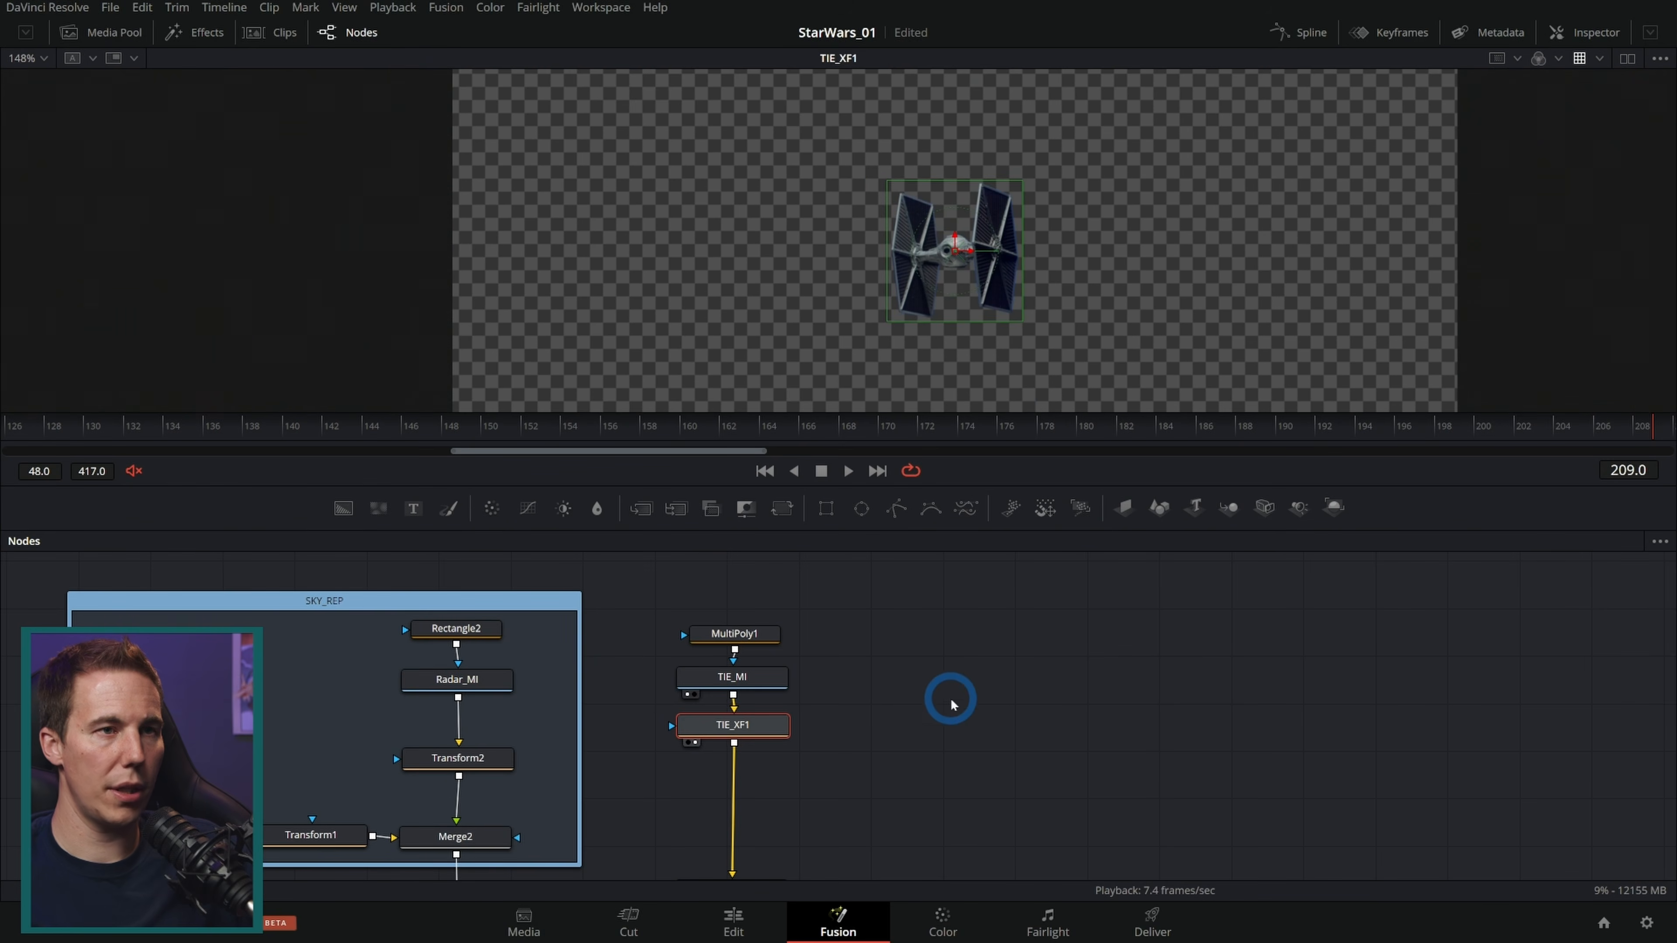
{"action": "scroll", "coordinate": [858, 773], "scroll_direction": "down", "scroll_amount": 2}
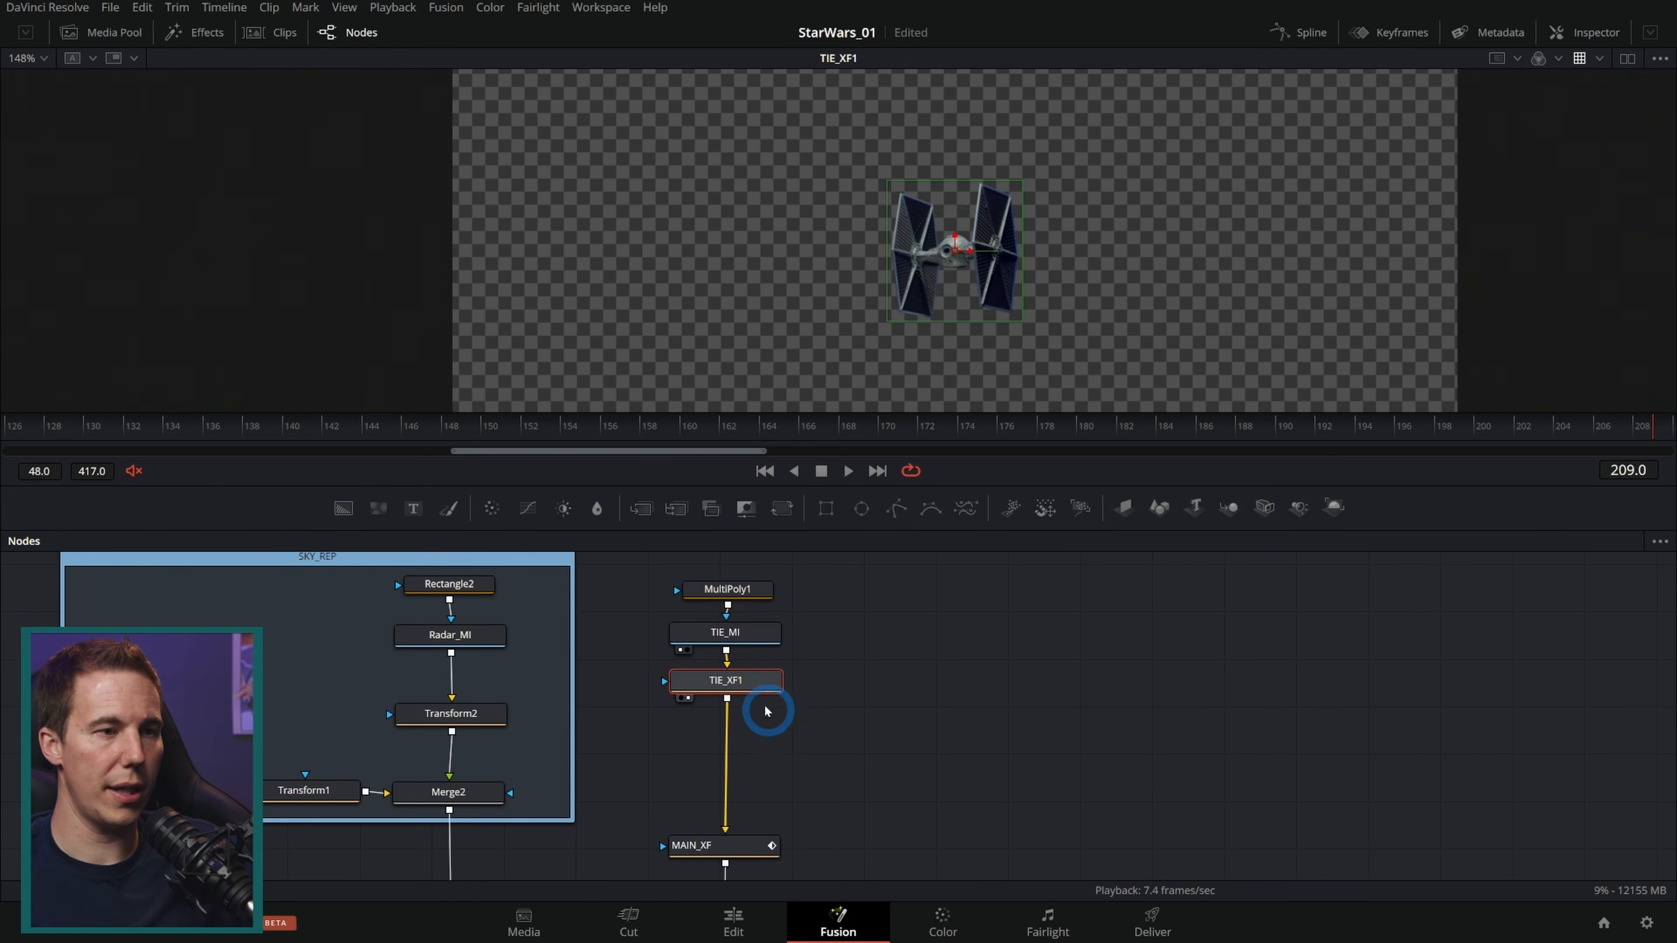
{"action": "left_click_drag", "start_coordinate": [676, 509], "coordinate": [758, 764]}
{"action": "left_click", "coordinate": [746, 692]}
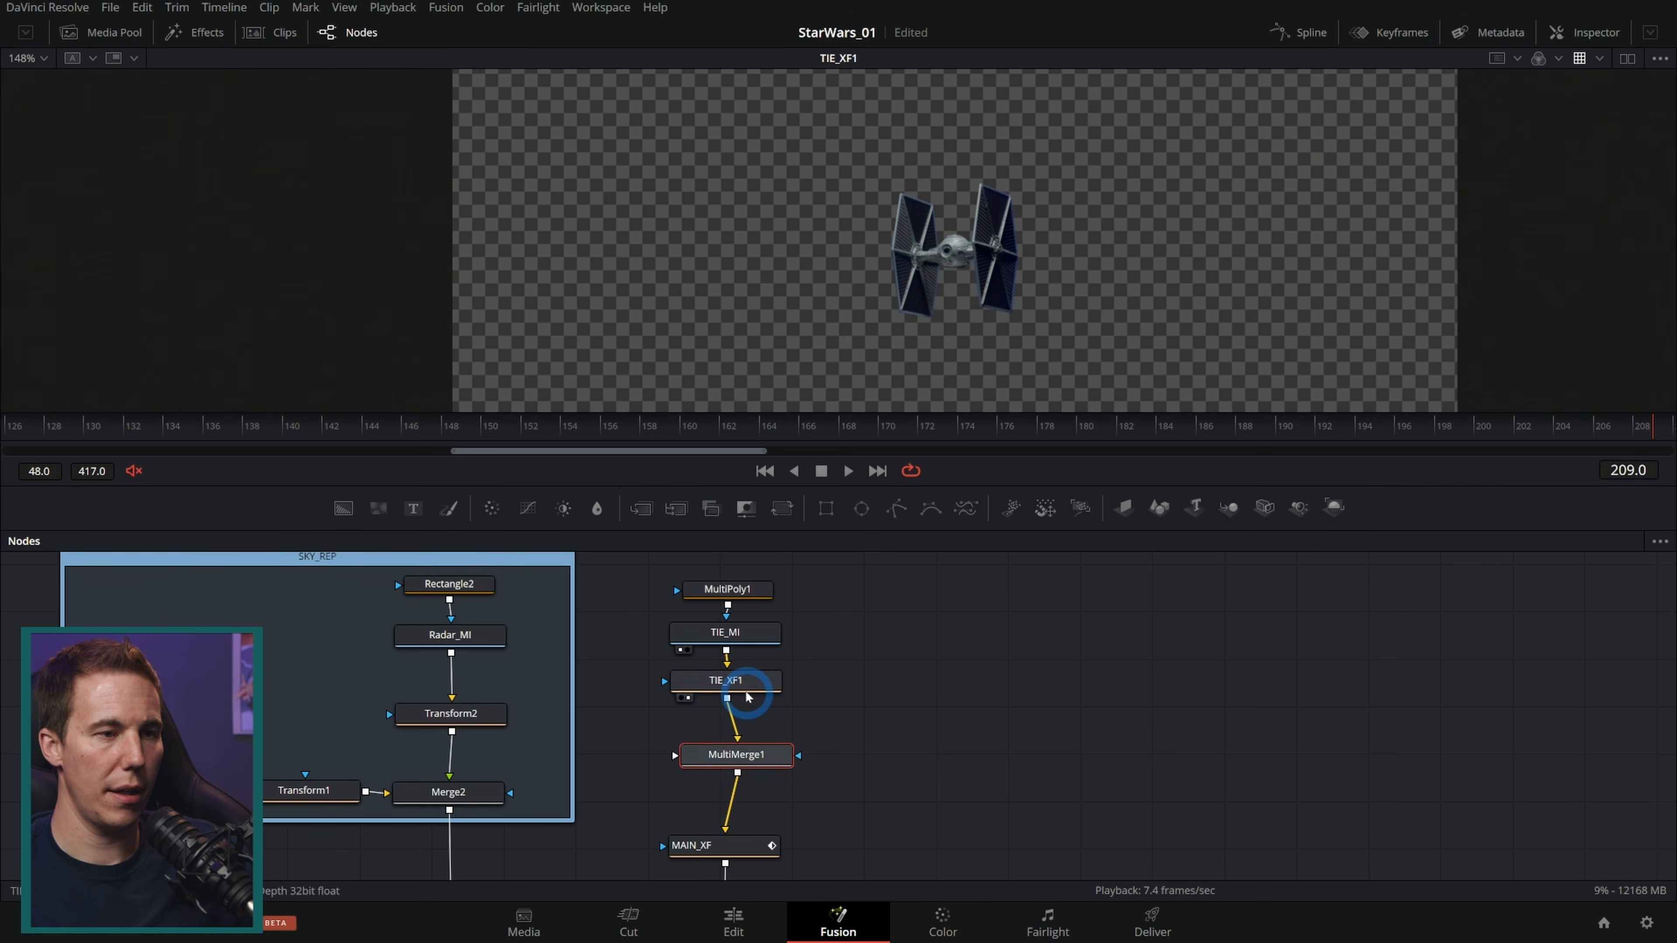
Step: Duplicate TIE_XF1 twice and wire both copies from TIE_MI into MultiMerge1 alongside the original
{"action": "key", "text": "ctrl+c"}
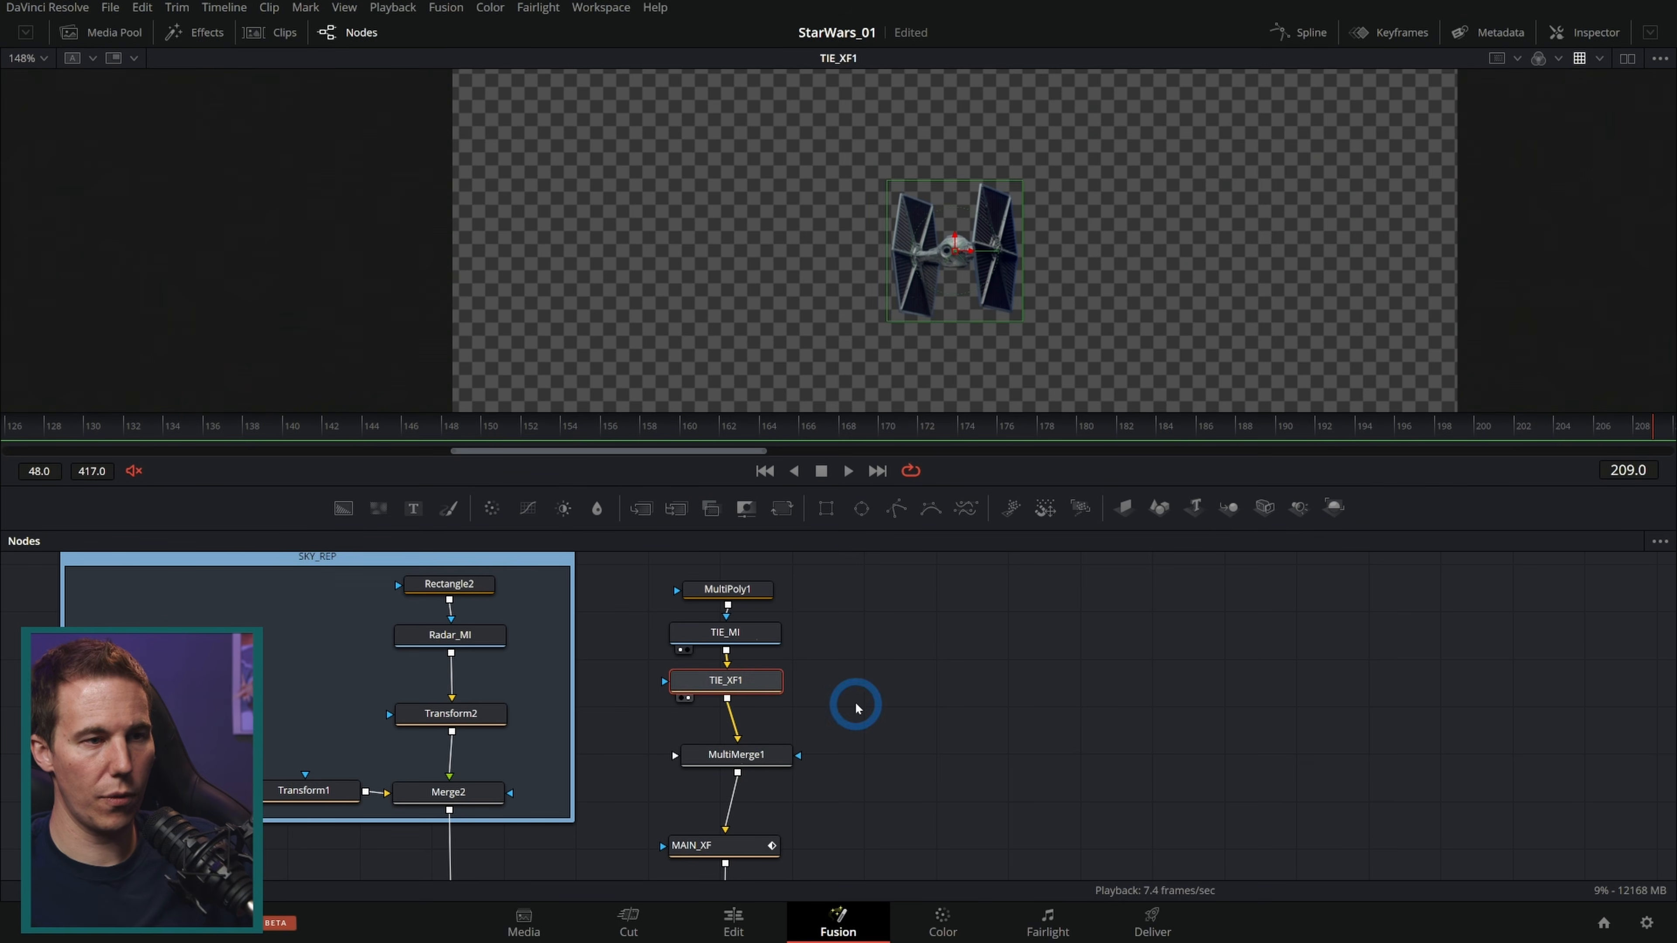
{"action": "key", "text": "ctrl+v"}
{"action": "key", "text": "ctrl+v"}
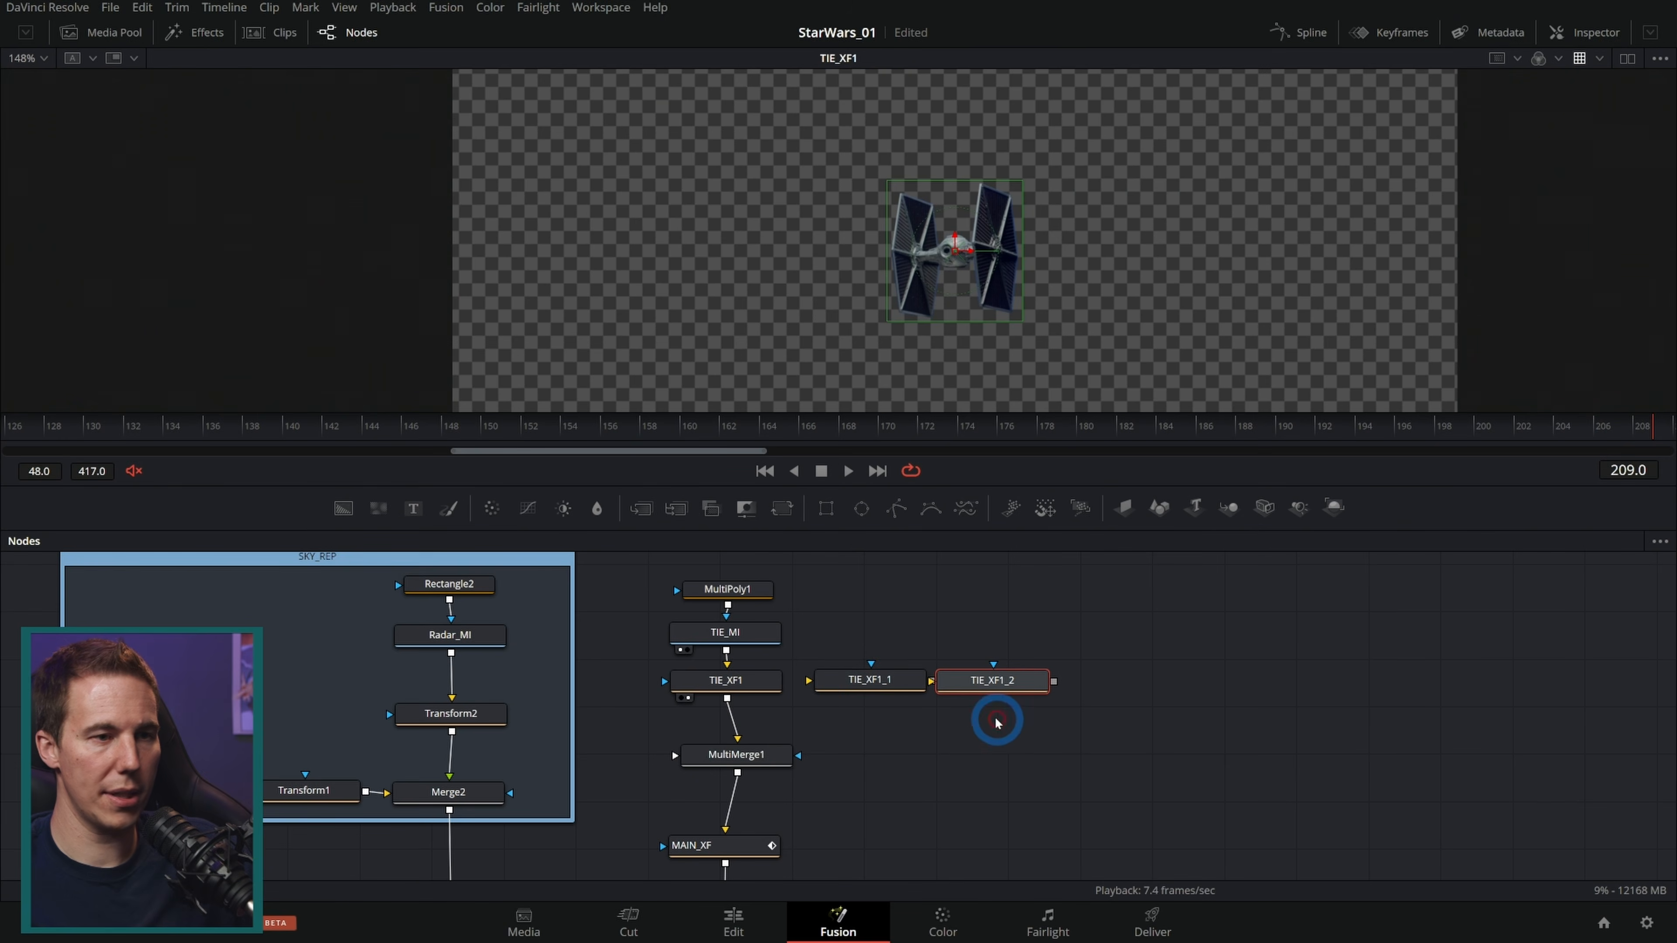
{"action": "left_click_drag", "start_coordinate": [728, 651], "coordinate": [748, 759]}
{"action": "left_click_drag", "start_coordinate": [1054, 681], "coordinate": [759, 764]}
{"action": "left_click_drag", "start_coordinate": [1004, 685], "coordinate": [1082, 697]}
{"action": "left_click_drag", "start_coordinate": [846, 683], "coordinate": [858, 687]}
{"action": "left_click_drag", "start_coordinate": [790, 592], "coordinate": [886, 596]}
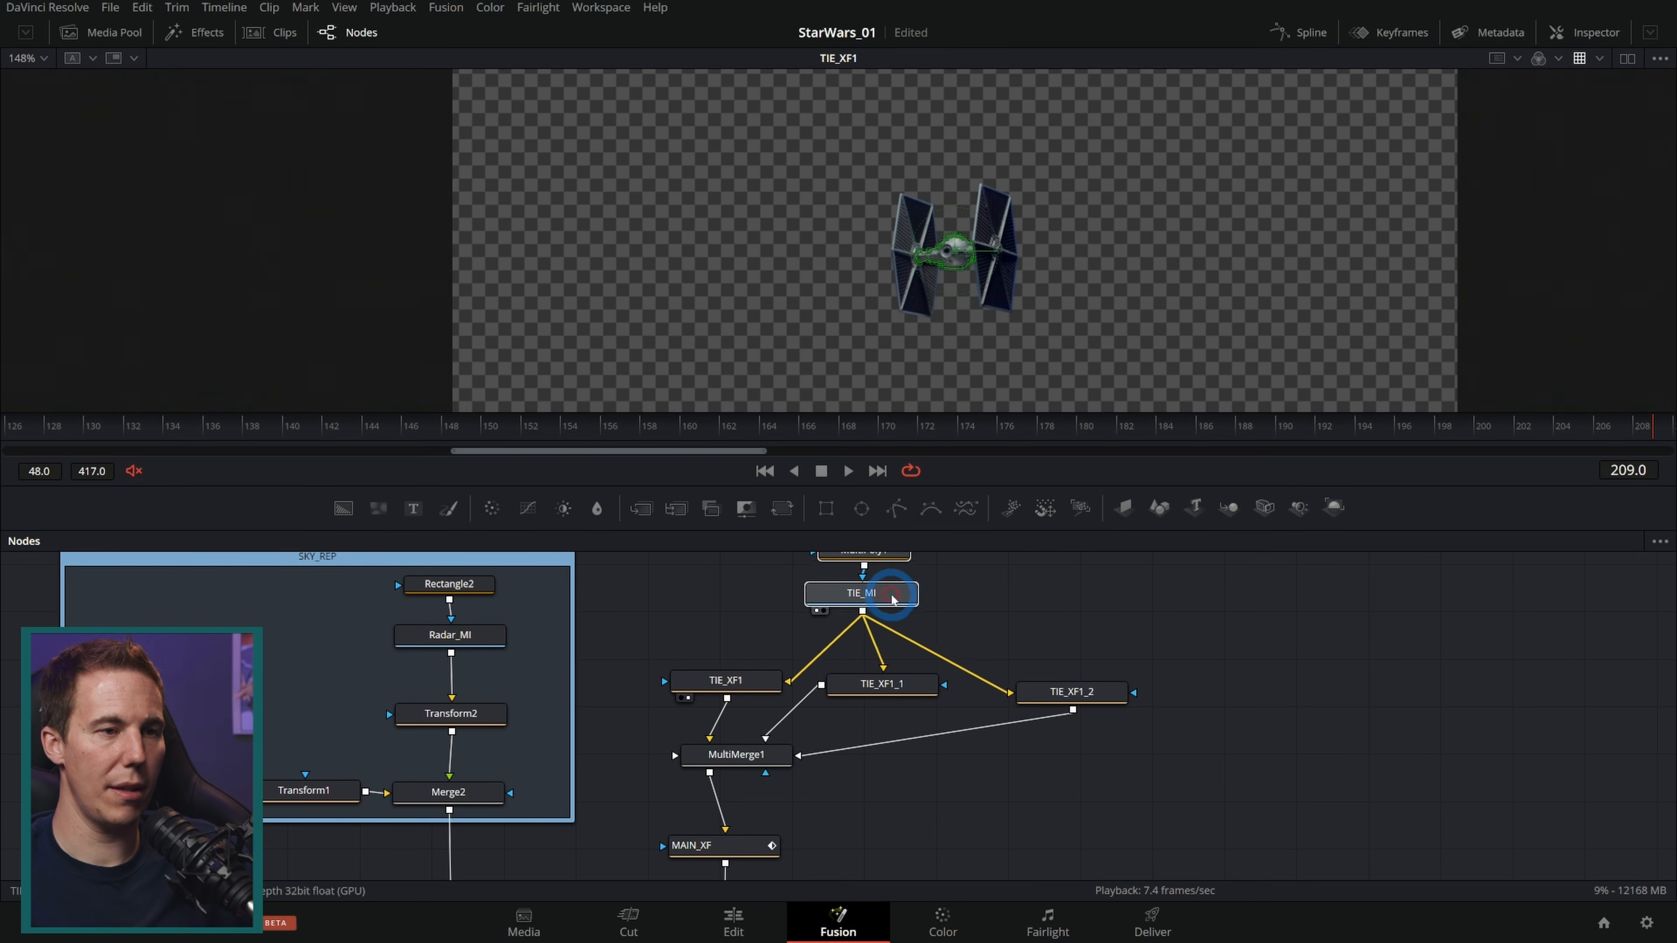
{"action": "scroll", "coordinate": [1183, 700], "scroll_direction": "down", "scroll_amount": 3}
{"action": "left_click_drag", "start_coordinate": [1149, 753], "coordinate": [968, 662]}
{"action": "left_click_drag", "start_coordinate": [992, 529], "coordinate": [992, 405]}
{"action": "left_click_drag", "start_coordinate": [859, 573], "coordinate": [859, 581]}
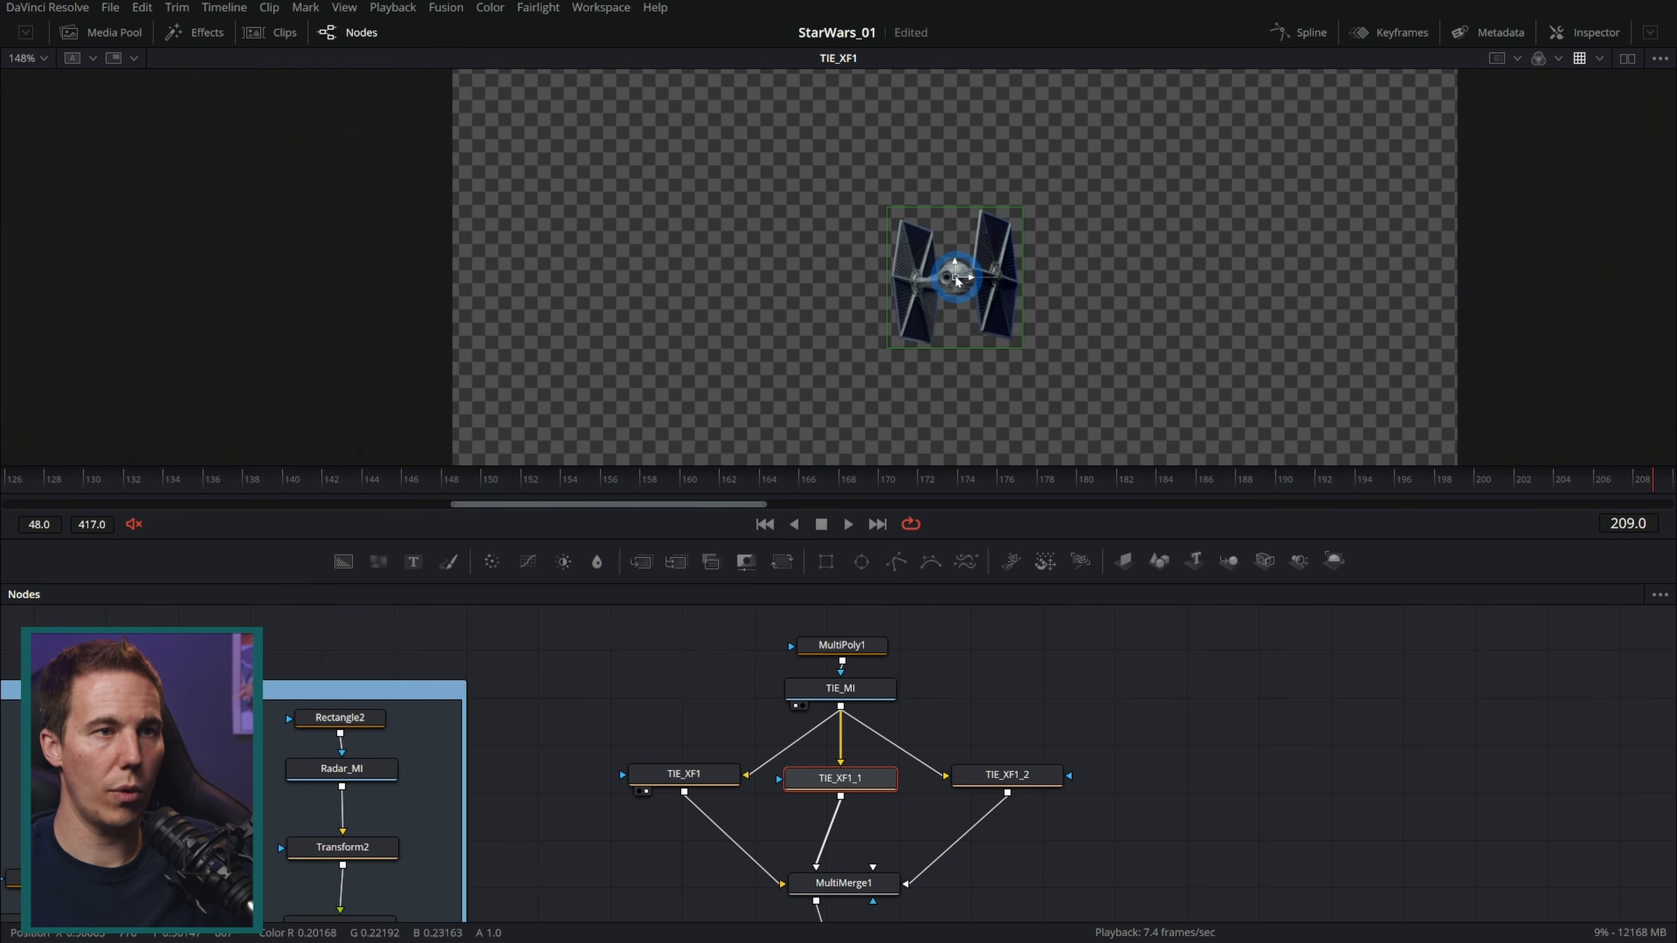
Step: Place the TIE_XF1_1 copy's fighter to the lower left of the lead fighter while viewing MultiMerge1
{"action": "left_click_drag", "start_coordinate": [957, 281], "coordinate": [869, 321]}
{"action": "left_click", "coordinate": [855, 884]}
{"action": "key", "text": "1"}
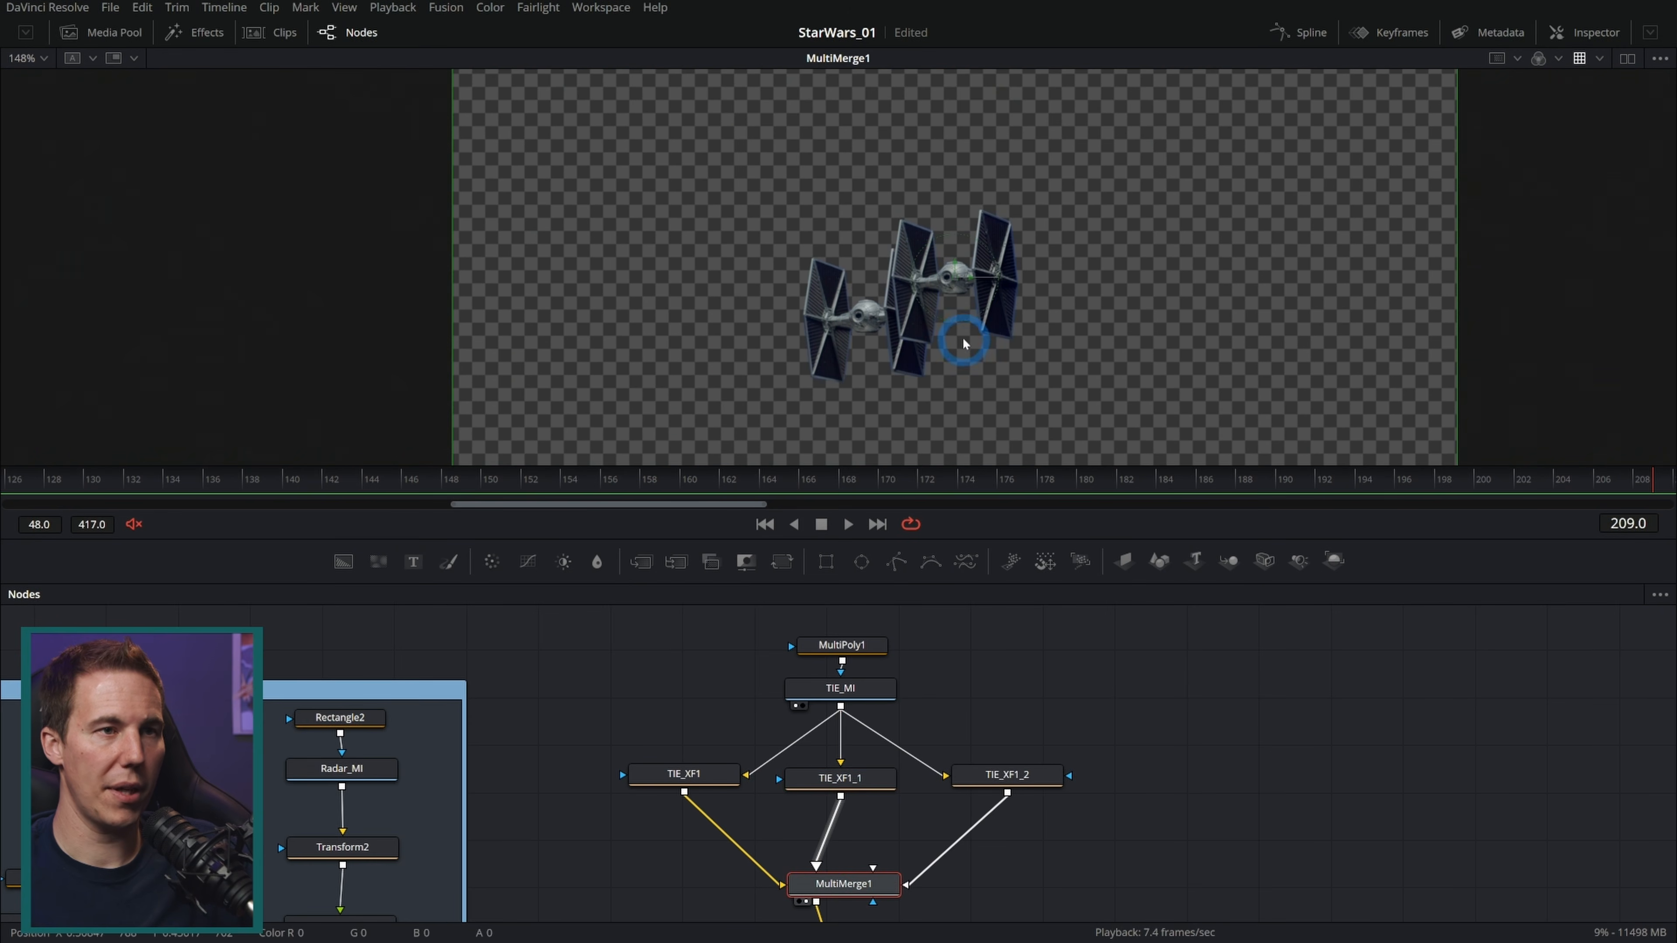
{"action": "left_click", "coordinate": [860, 777]}
{"action": "left_click", "coordinate": [860, 776]}
{"action": "left_click_drag", "start_coordinate": [868, 317], "coordinate": [845, 318]}
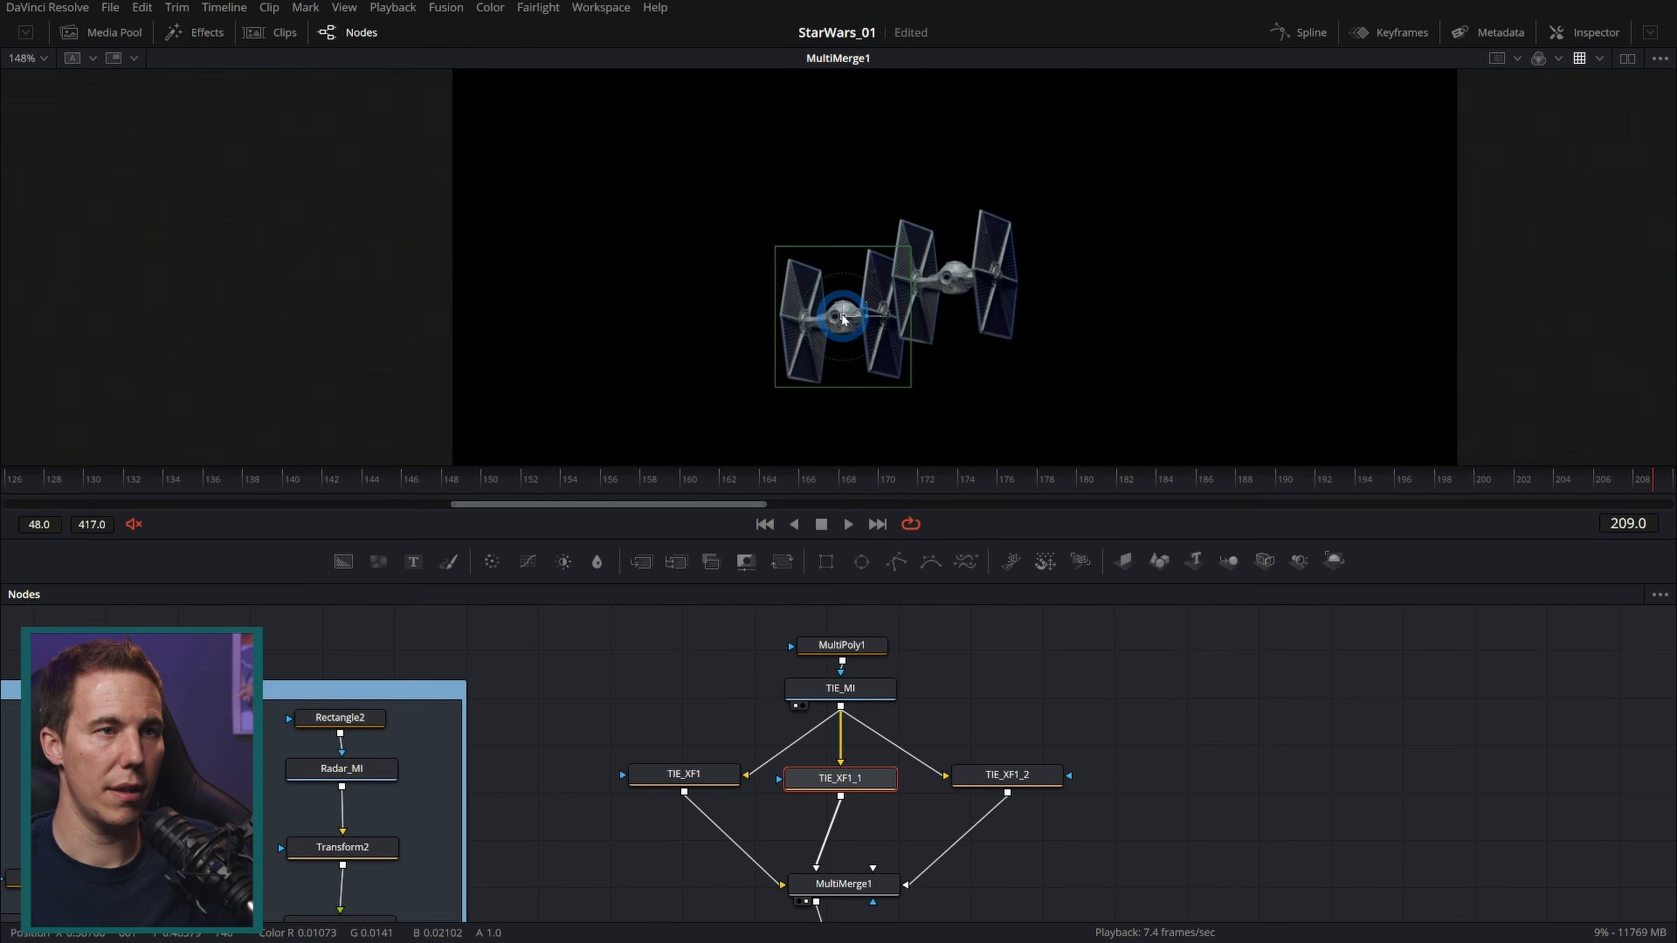
{"action": "left_click", "coordinate": [1028, 776]}
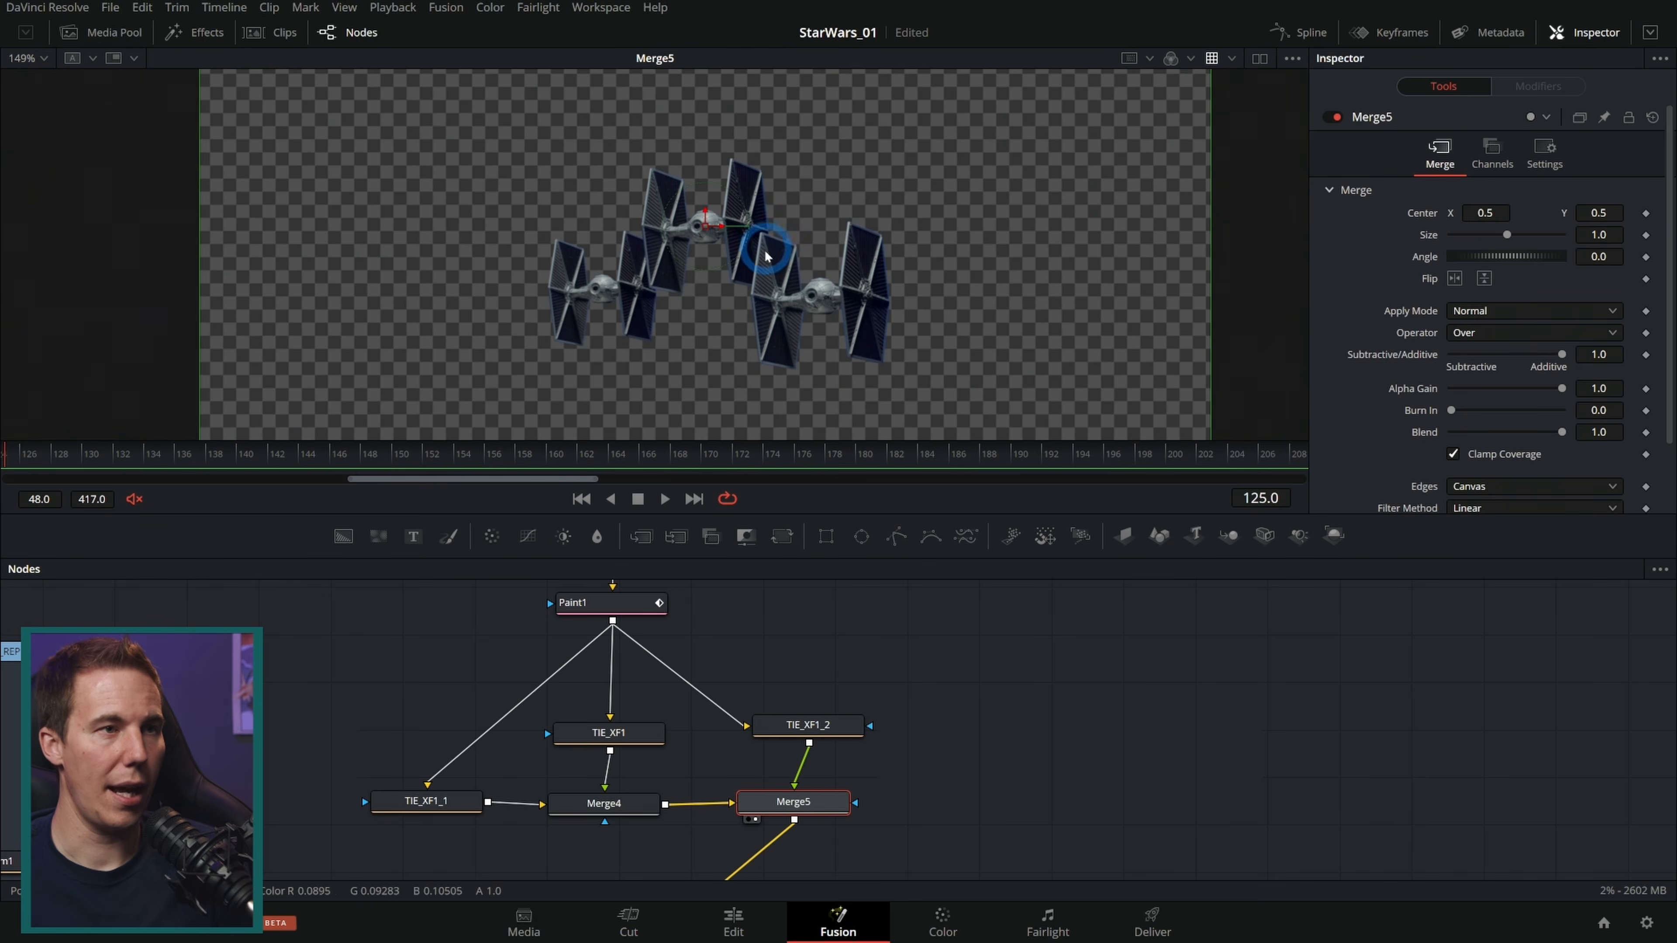
Step: Keyframe TIE_XF1_2's center at frames 125 and 208, positioning its fighter to the right of the lead one
{"action": "left_click", "coordinate": [812, 727]}
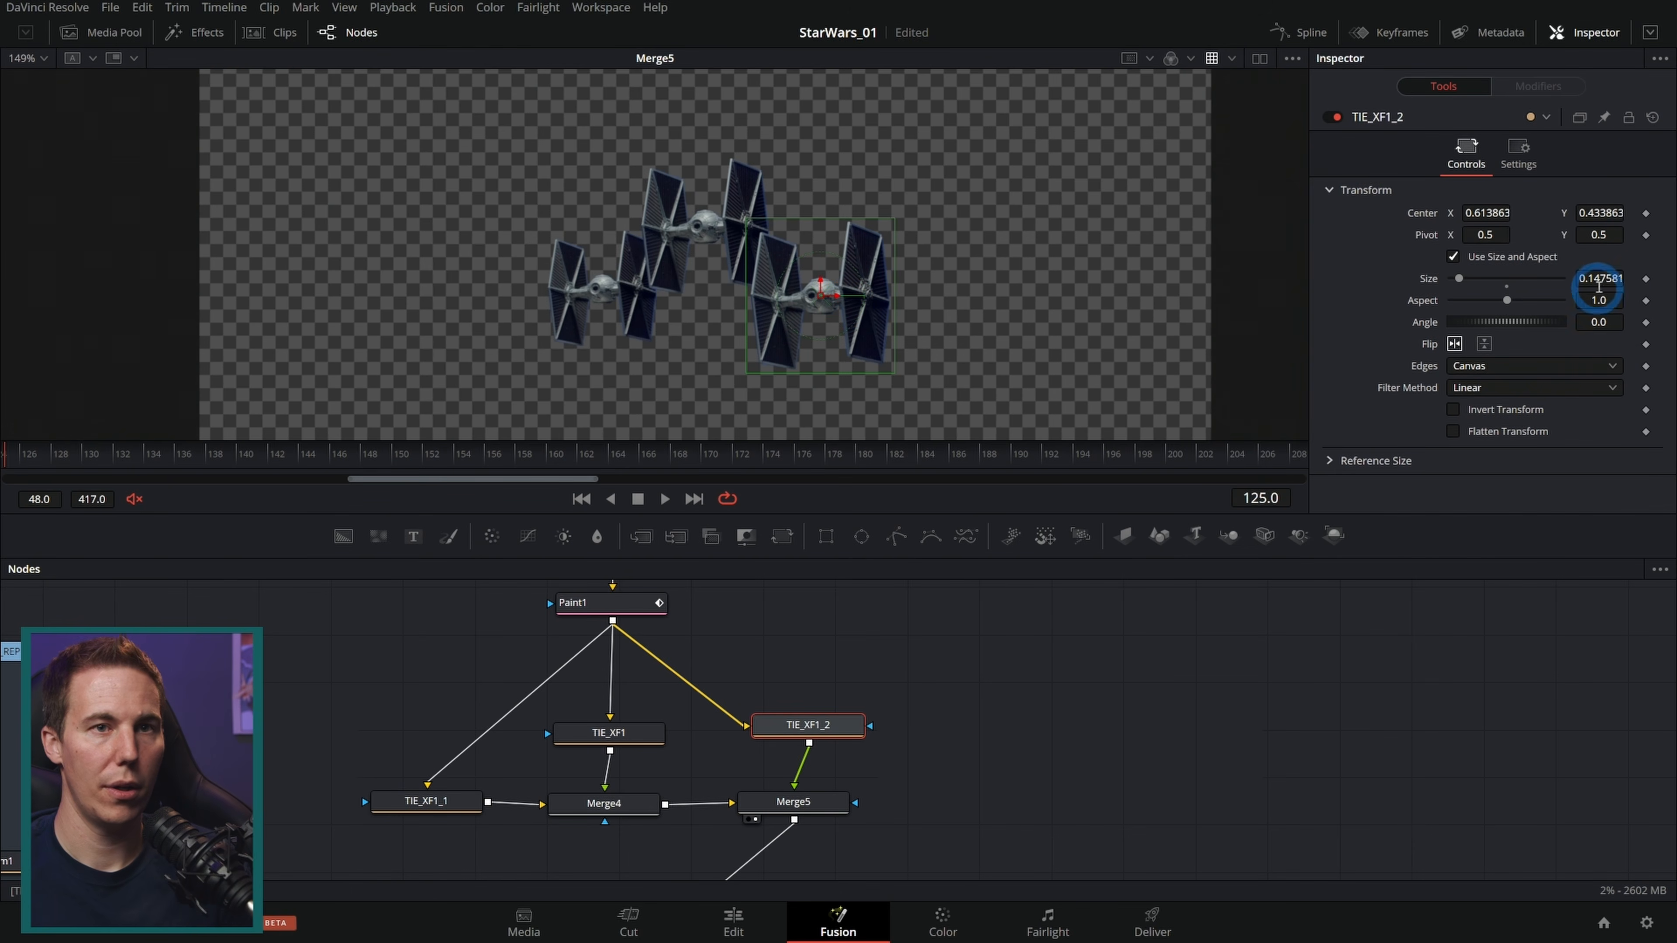
{"action": "left_click", "coordinate": [1646, 214]}
{"action": "left_click", "coordinate": [321, 418]}
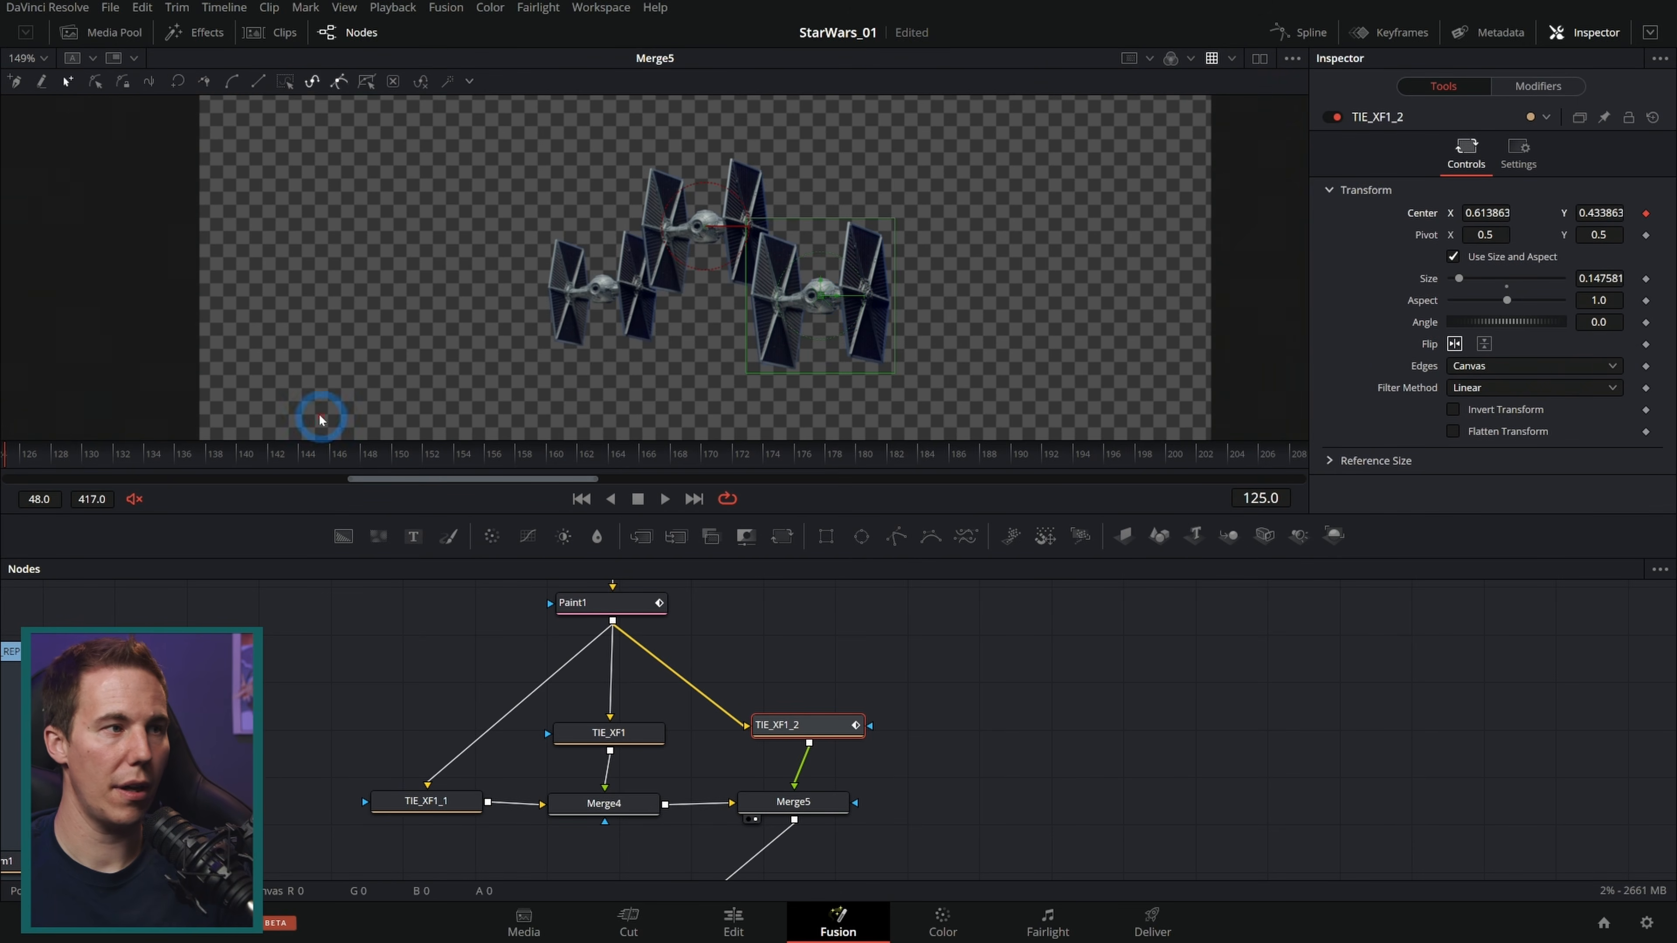
{"action": "left_click_drag", "start_coordinate": [820, 297], "coordinate": [784, 288]}
{"action": "left_click", "coordinate": [1025, 454]}
{"action": "left_click_drag", "start_coordinate": [1026, 454], "coordinate": [1479, 456]}
{"action": "left_click", "coordinate": [797, 293]}
{"action": "left_click_drag", "start_coordinate": [788, 294], "coordinate": [843, 296]}
Step: Animate TIE_XF1_1's center, moving it closer to the lead fighter at frame 125, and review the final composite at frame 147
{"action": "left_click", "coordinate": [636, 729]}
{"action": "left_click", "coordinate": [453, 799]}
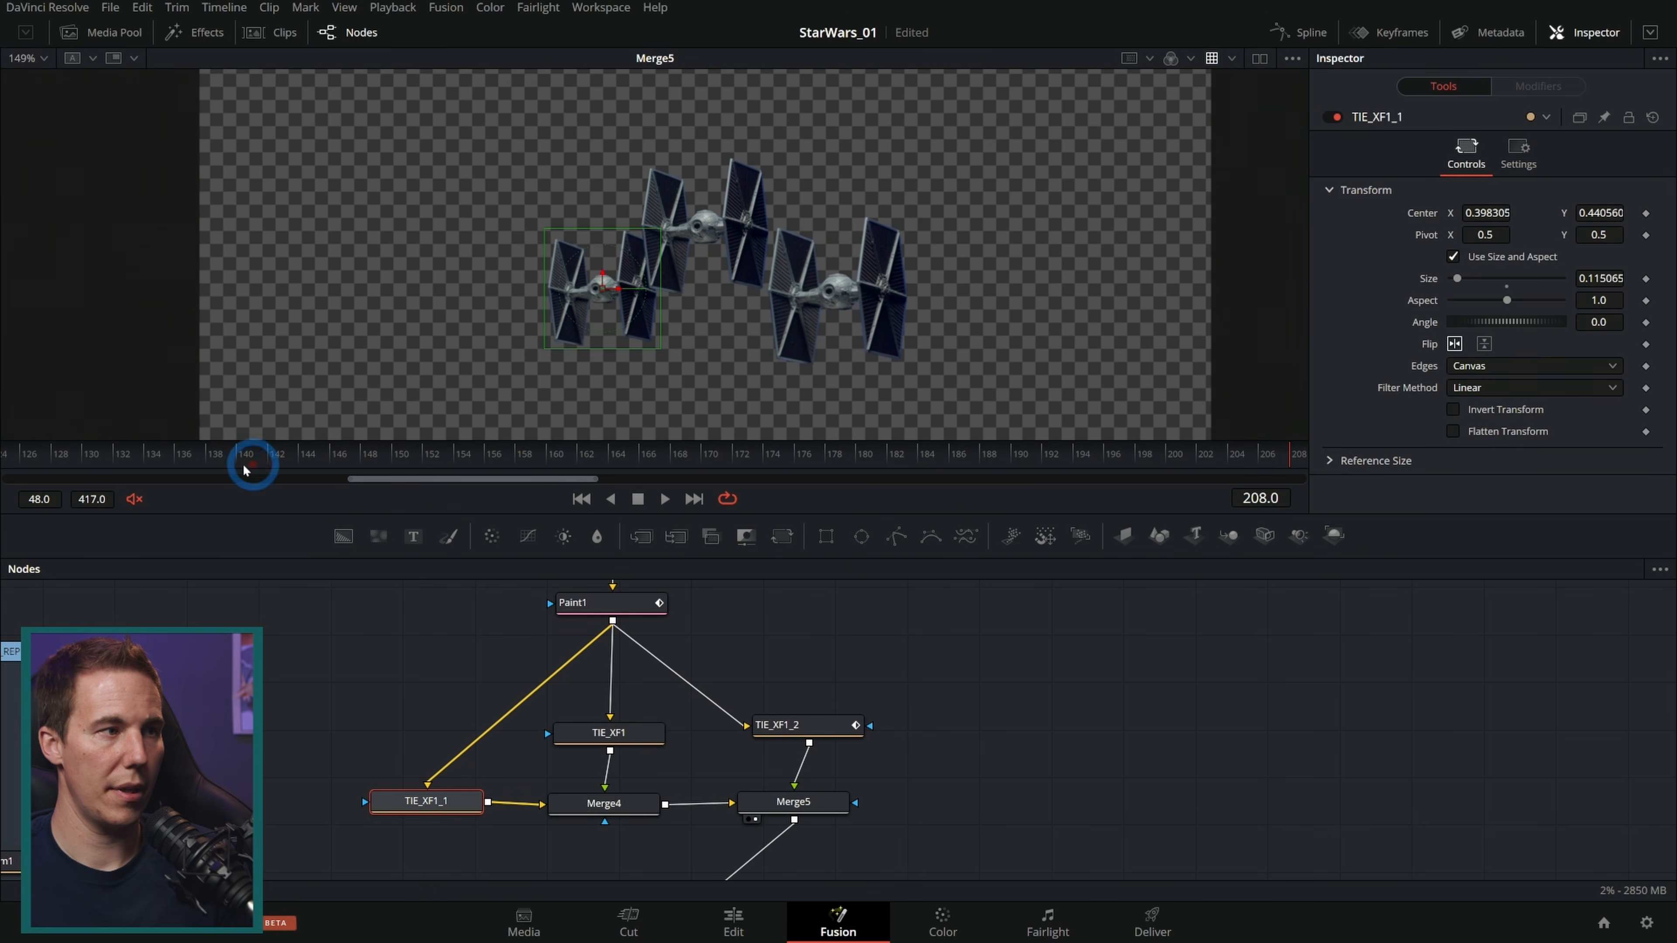
{"action": "left_click_drag", "start_coordinate": [122, 457], "coordinate": [2, 490]}
{"action": "left_click_drag", "start_coordinate": [605, 289], "coordinate": [666, 274]}
{"action": "left_click_drag", "start_coordinate": [292, 453], "coordinate": [666, 456]}
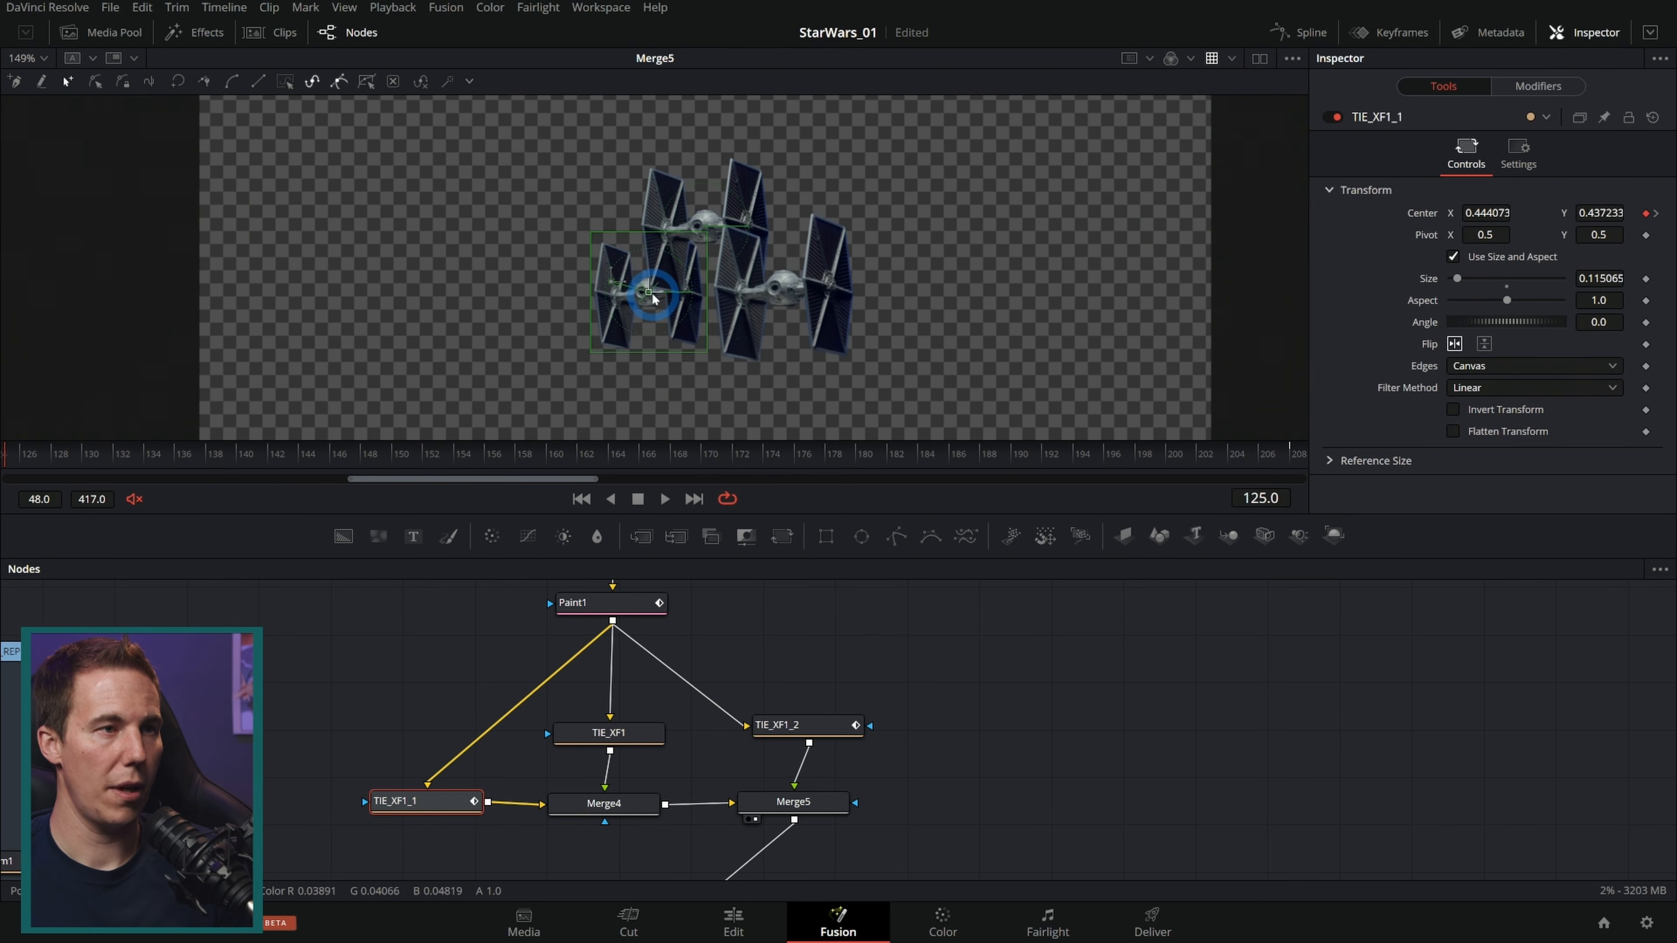
{"action": "left_click_drag", "start_coordinate": [655, 294], "coordinate": [651, 291]}
{"action": "left_click_drag", "start_coordinate": [170, 441], "coordinate": [81, 468]}
{"action": "left_click_drag", "start_coordinate": [770, 463], "coordinate": [3, 505]}
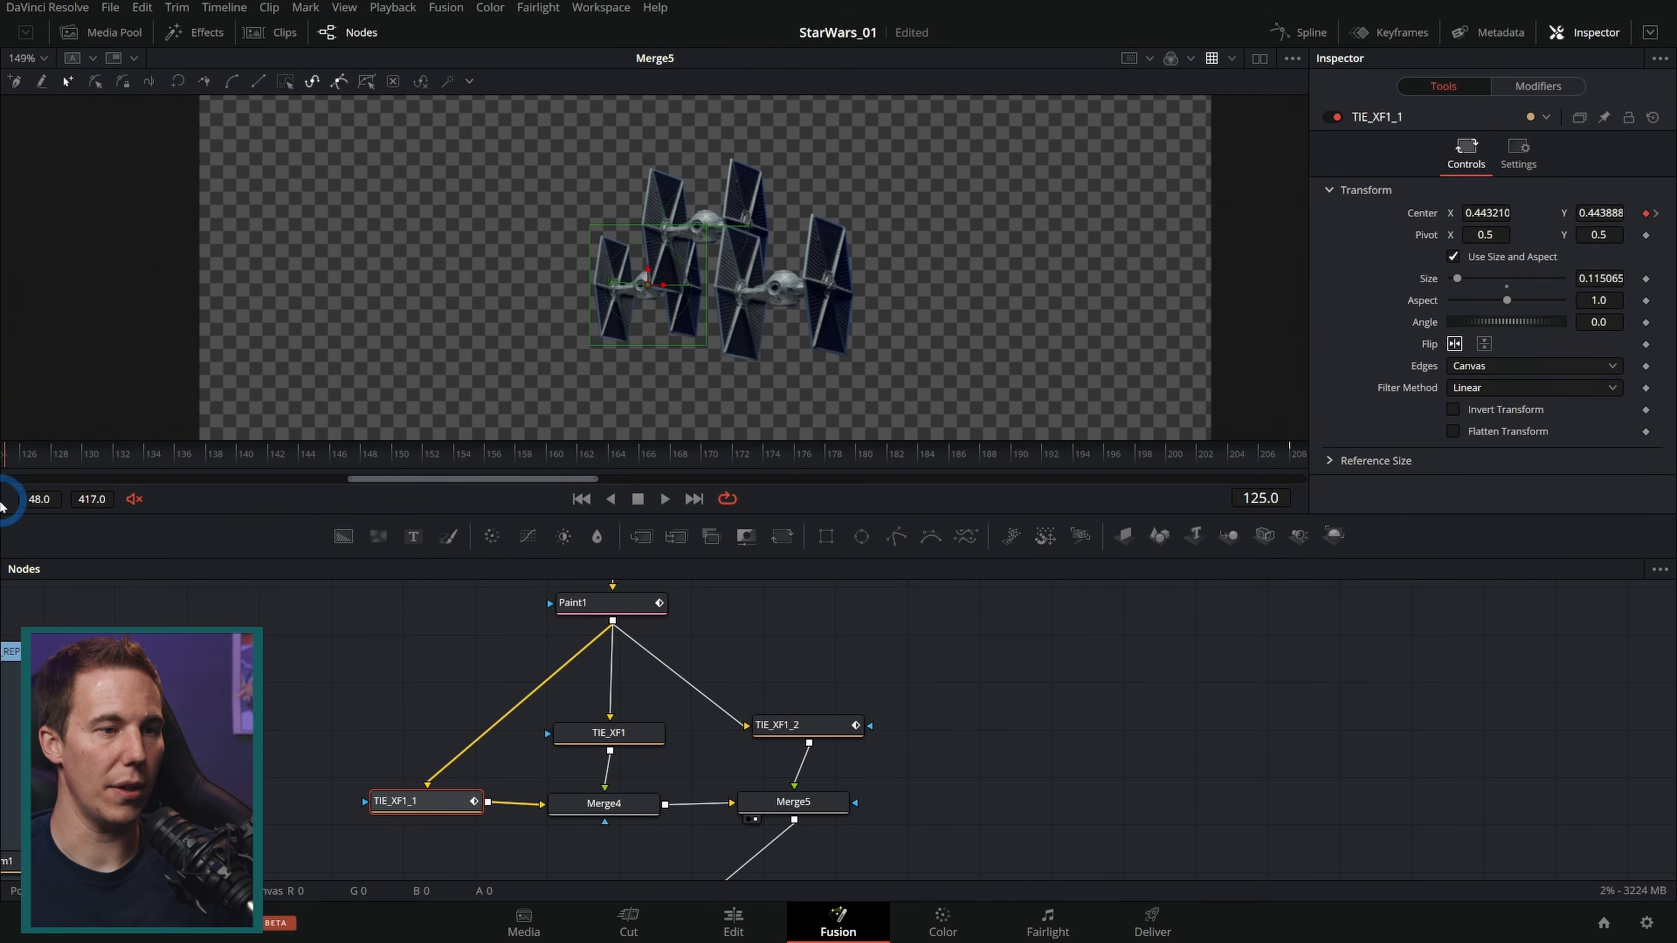
{"action": "scroll", "coordinate": [1062, 822], "scroll_direction": "down", "scroll_amount": 5}
{"action": "left_click_drag", "start_coordinate": [932, 792], "coordinate": [932, 287]}
{"action": "left_click", "coordinate": [960, 600]}
{"action": "left_click_drag", "start_coordinate": [153, 444], "coordinate": [337, 487]}
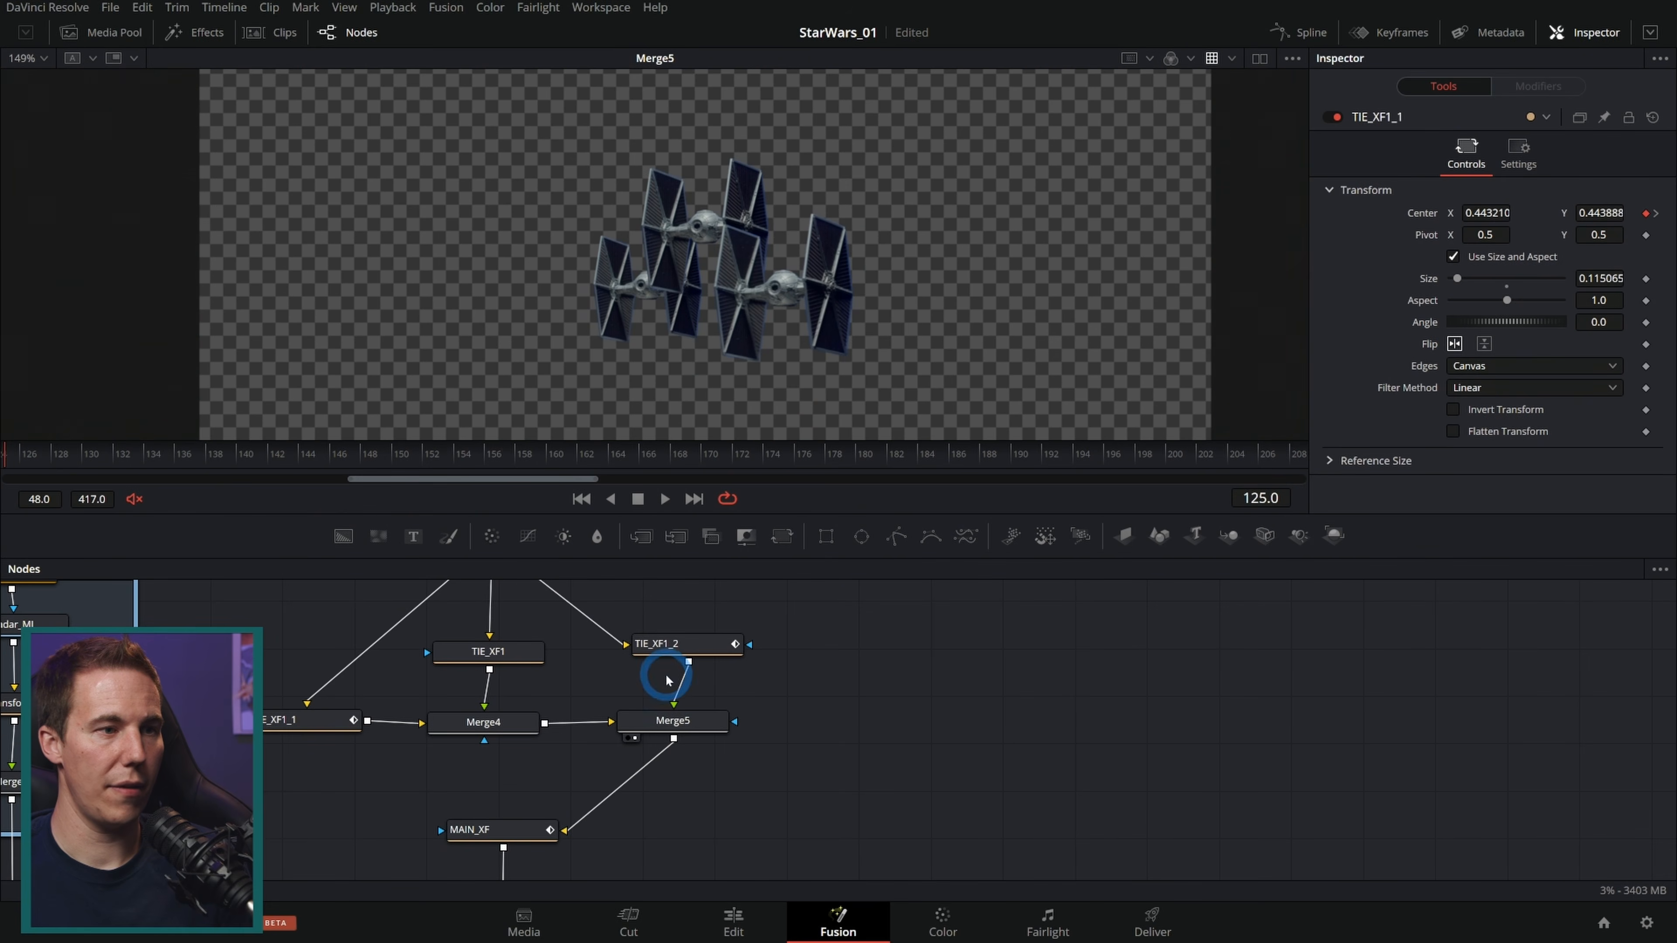
Step: Move TIE_XF1_2 up and right at frame 208 and raise TIE_XF1_1 slightly at frame 125
{"action": "left_click", "coordinate": [664, 645]}
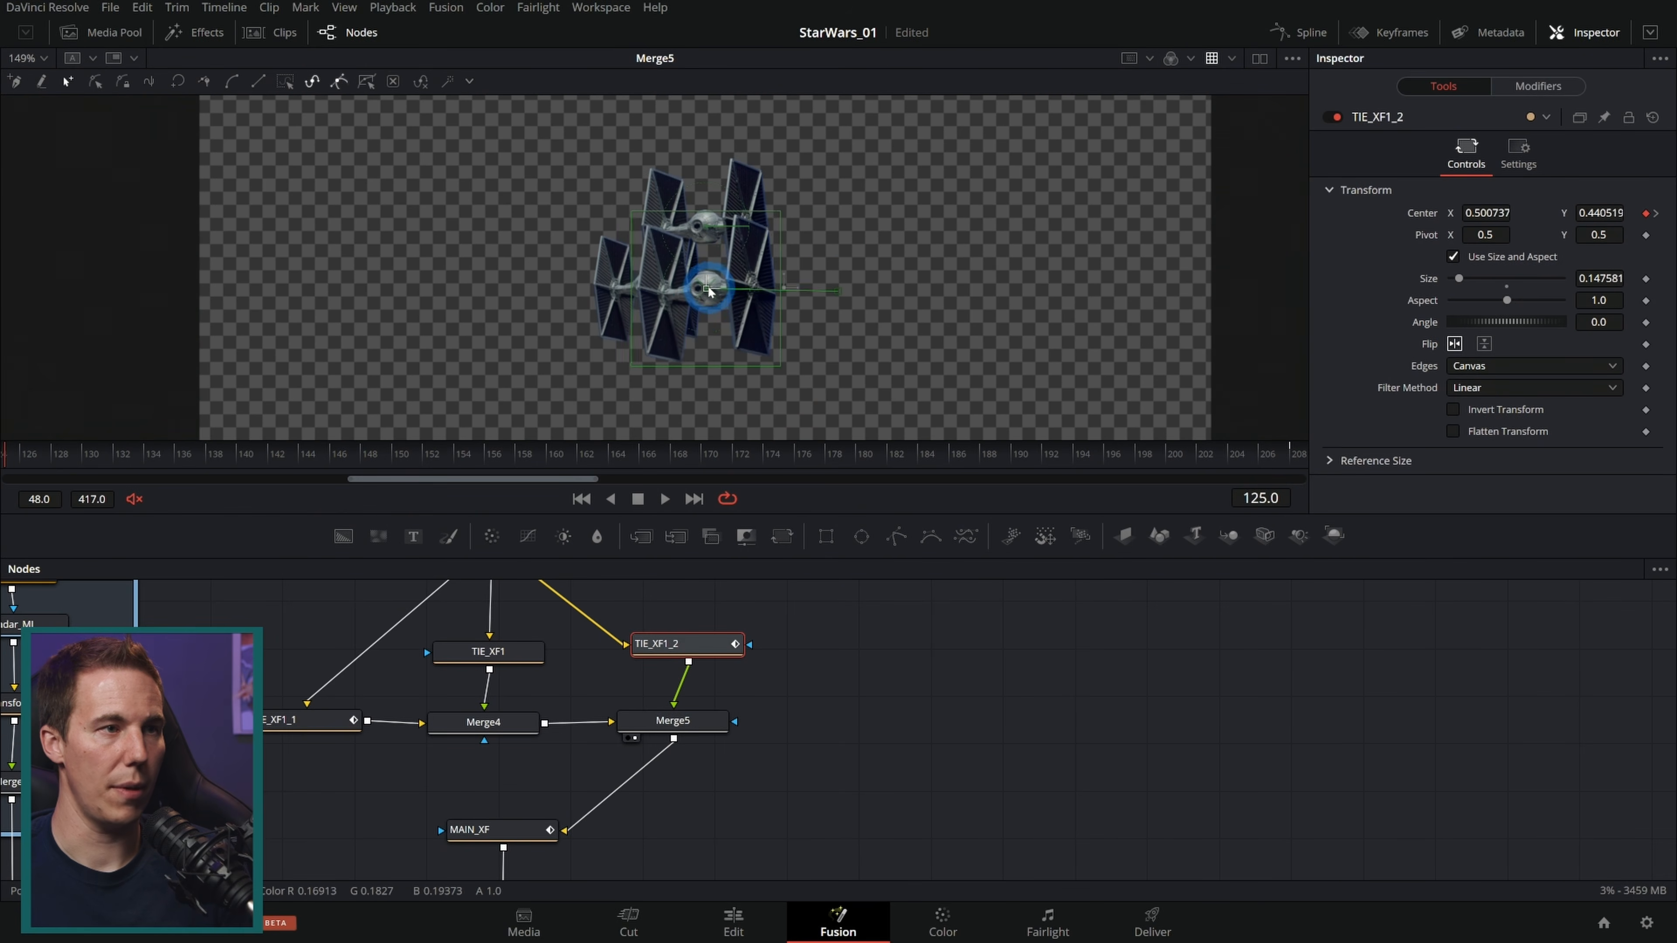
{"action": "left_click_drag", "start_coordinate": [328, 456], "coordinate": [1378, 451]}
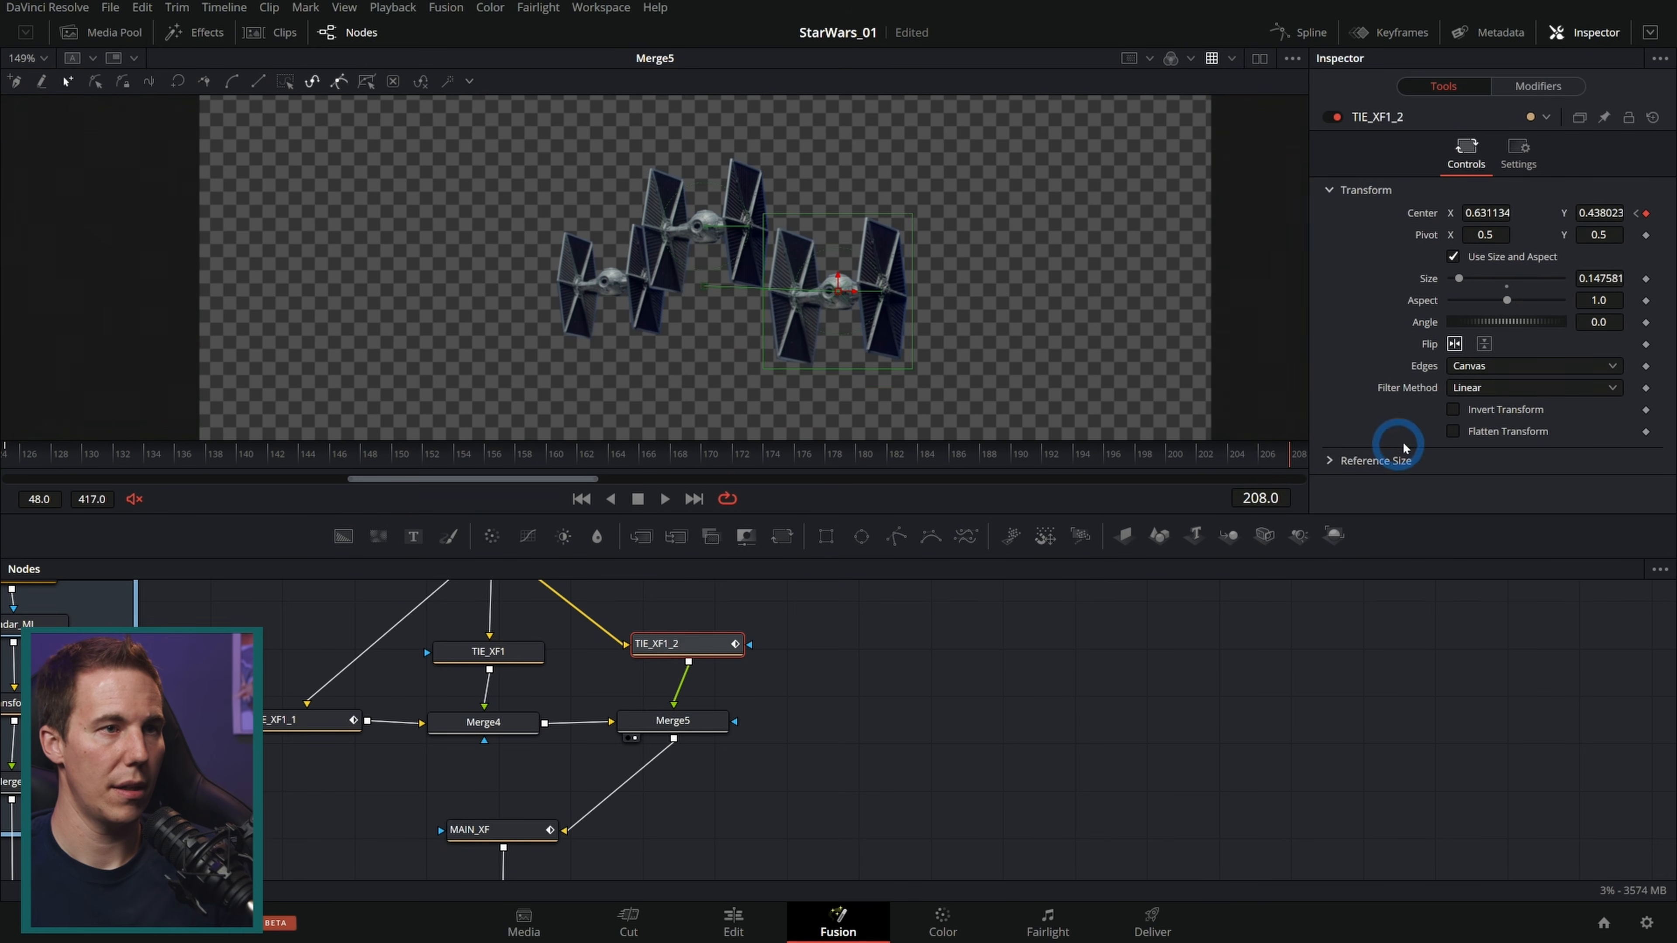
{"action": "left_click_drag", "start_coordinate": [839, 290], "coordinate": [875, 250]}
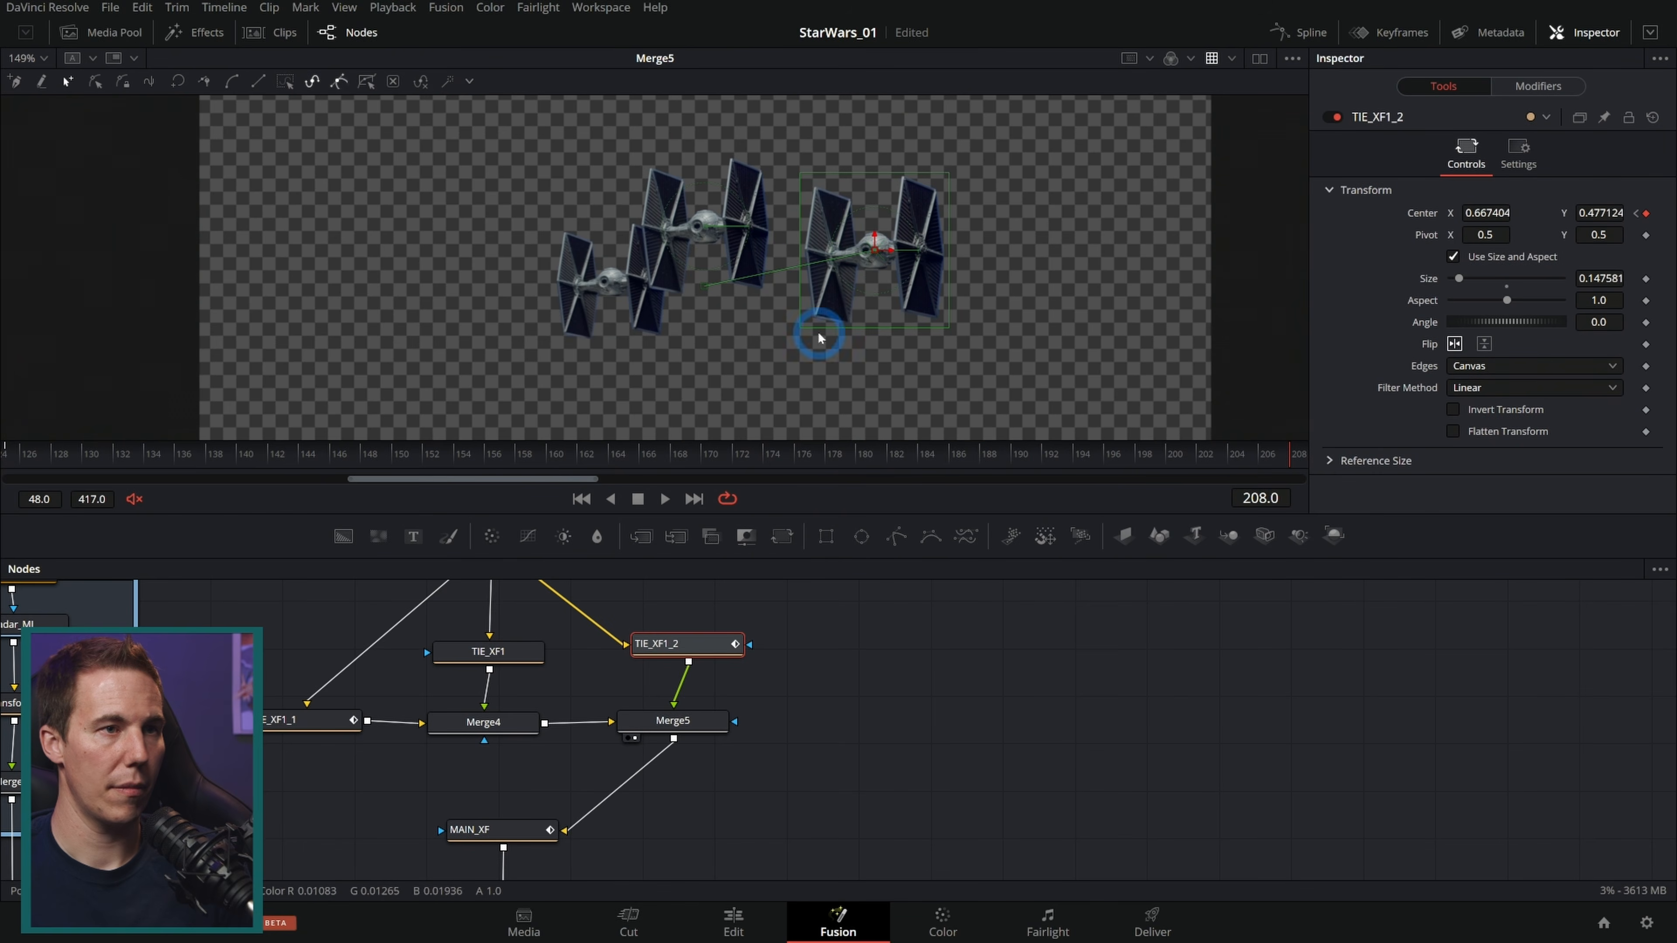
{"action": "left_click_drag", "start_coordinate": [1155, 456], "coordinate": [3, 407]}
{"action": "left_click", "coordinate": [333, 717]}
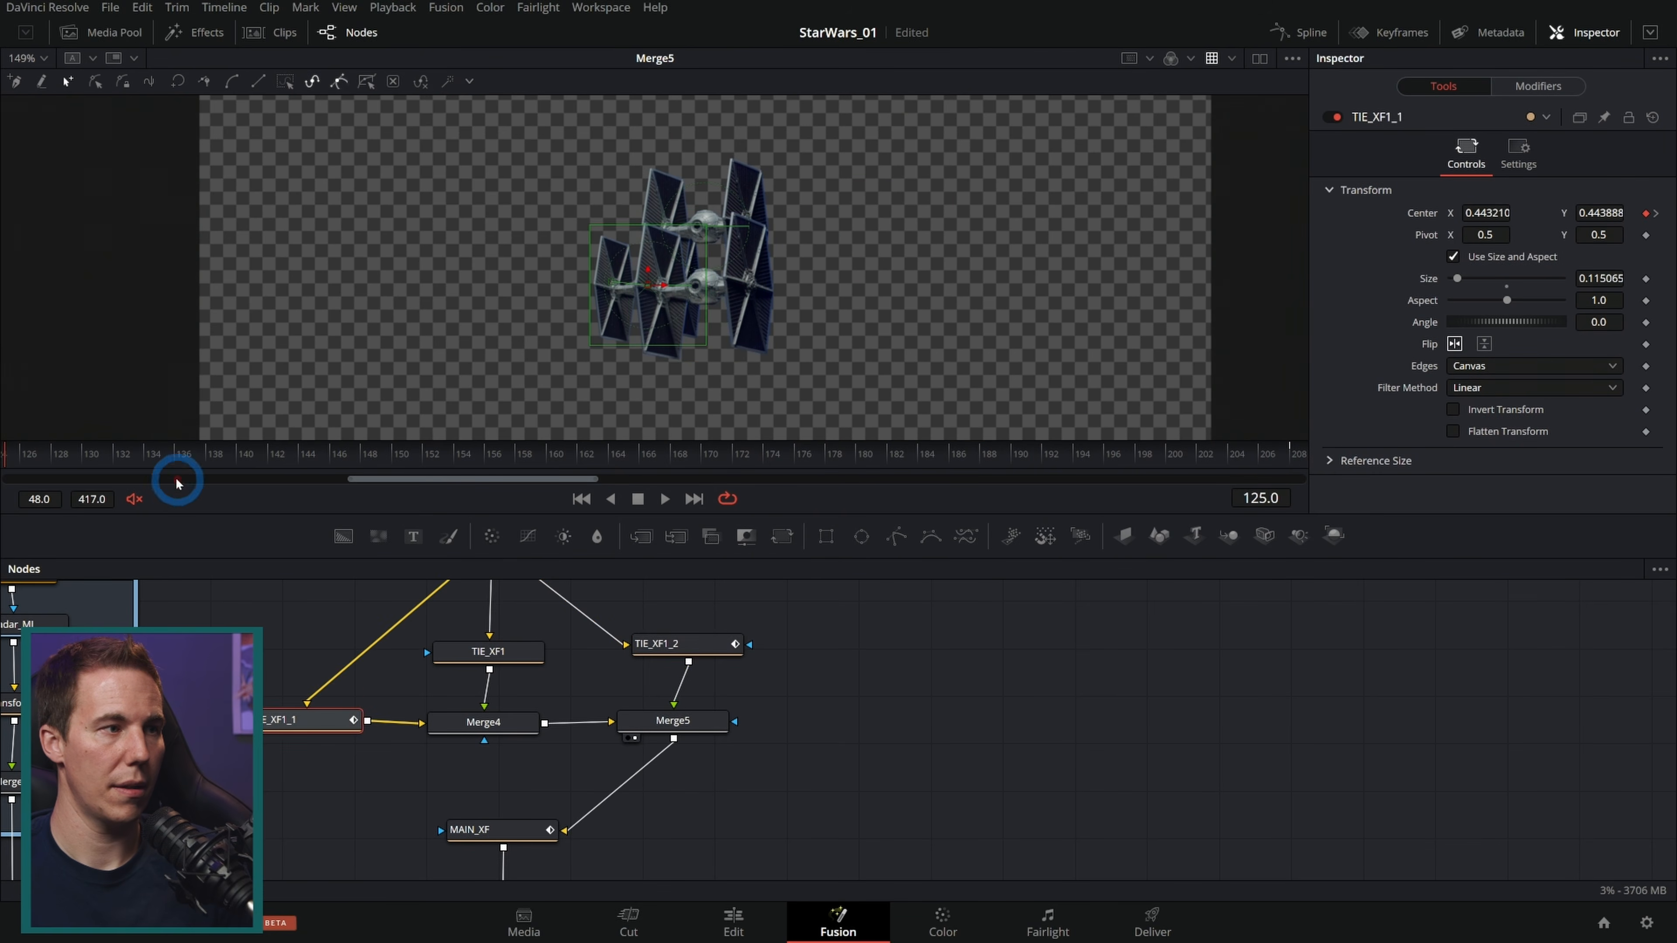
{"action": "left_click_drag", "start_coordinate": [647, 285], "coordinate": [664, 233]}
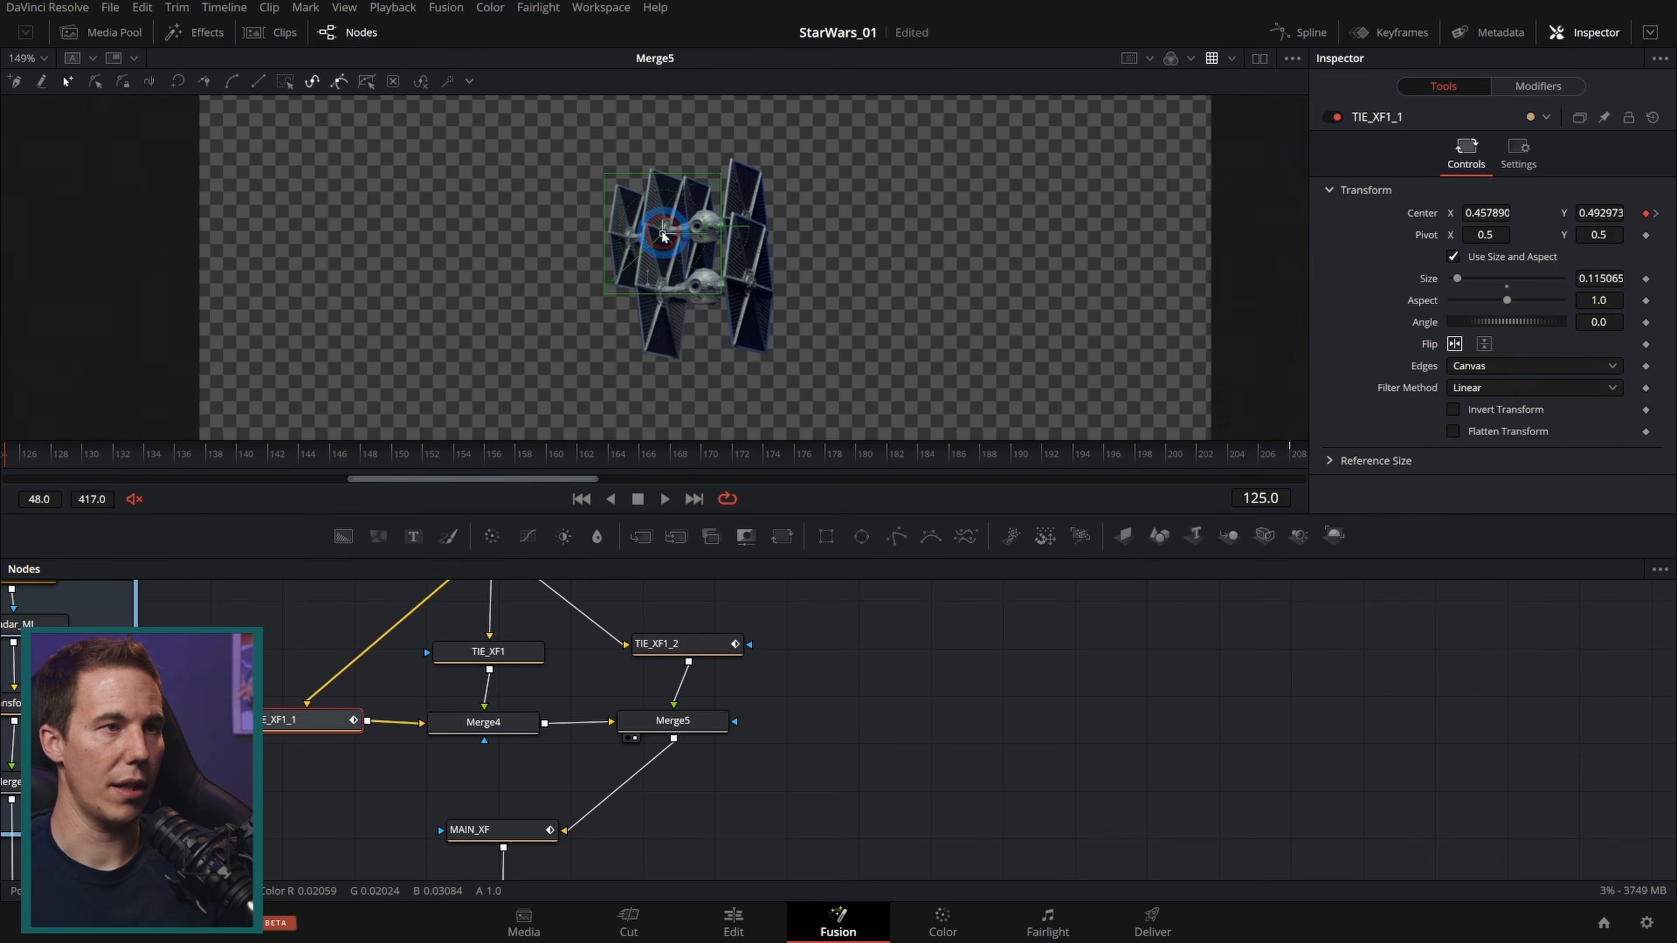
{"action": "left_click_drag", "start_coordinate": [65, 454], "coordinate": [1555, 454]}
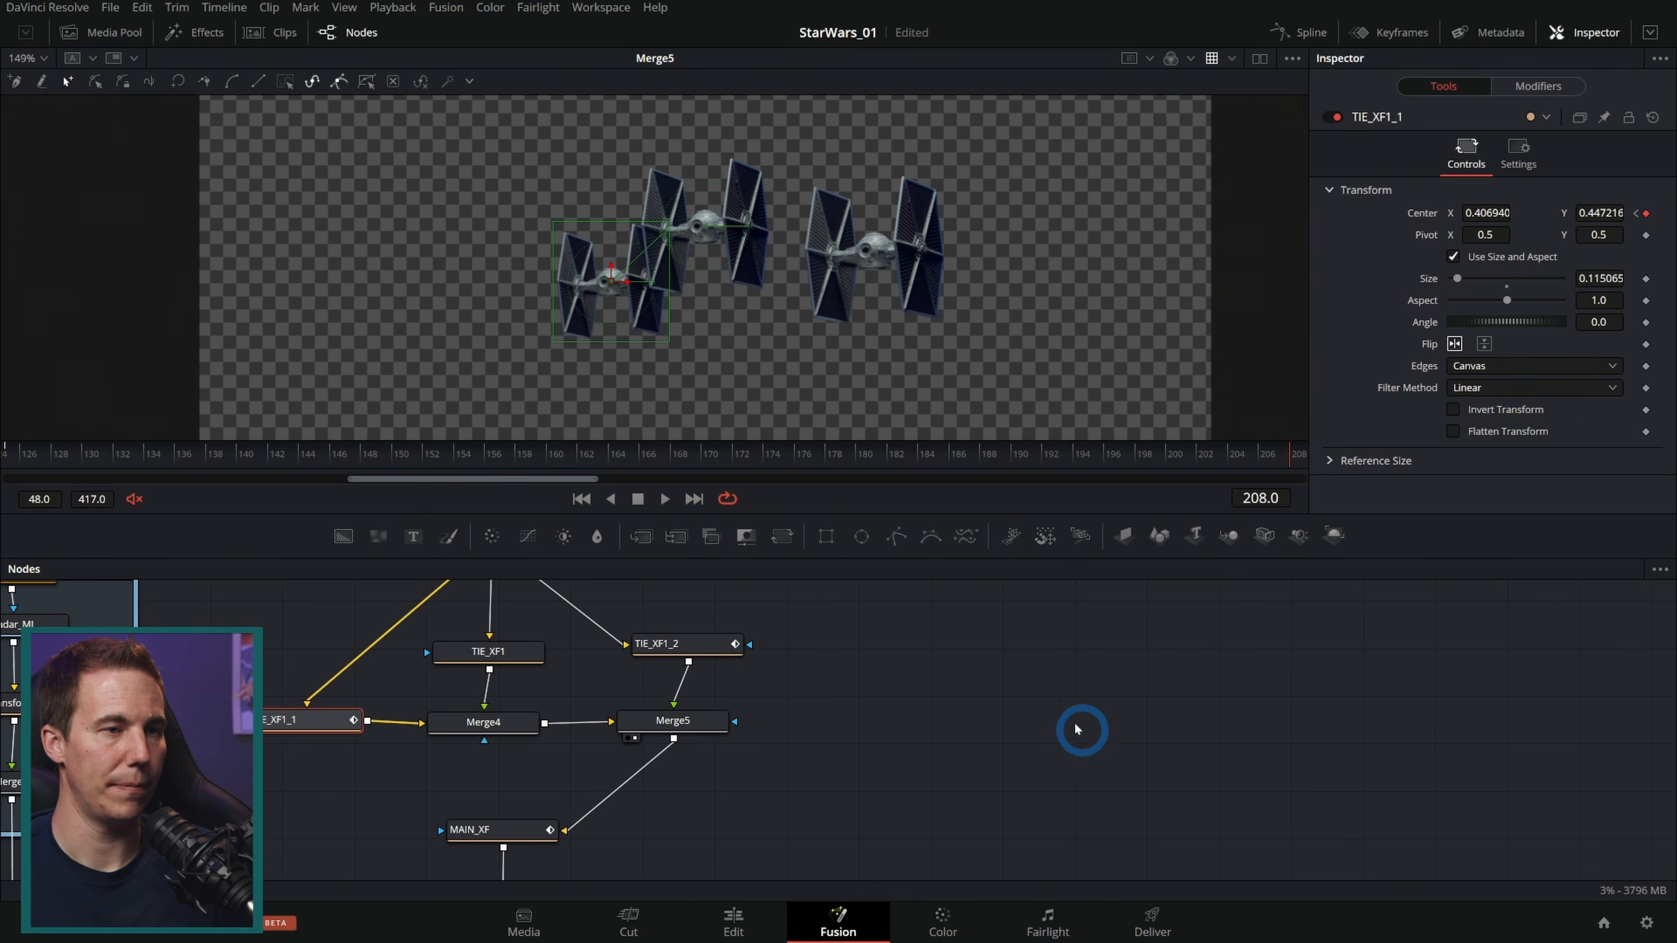
Step: Show both copies' Displacement curves in the Spline editor and smooth their start and end keyframes into eases
{"action": "left_click", "coordinate": [488, 651], "text": "ctrl"}
{"action": "left_click", "coordinate": [686, 644], "text": "ctrl"}
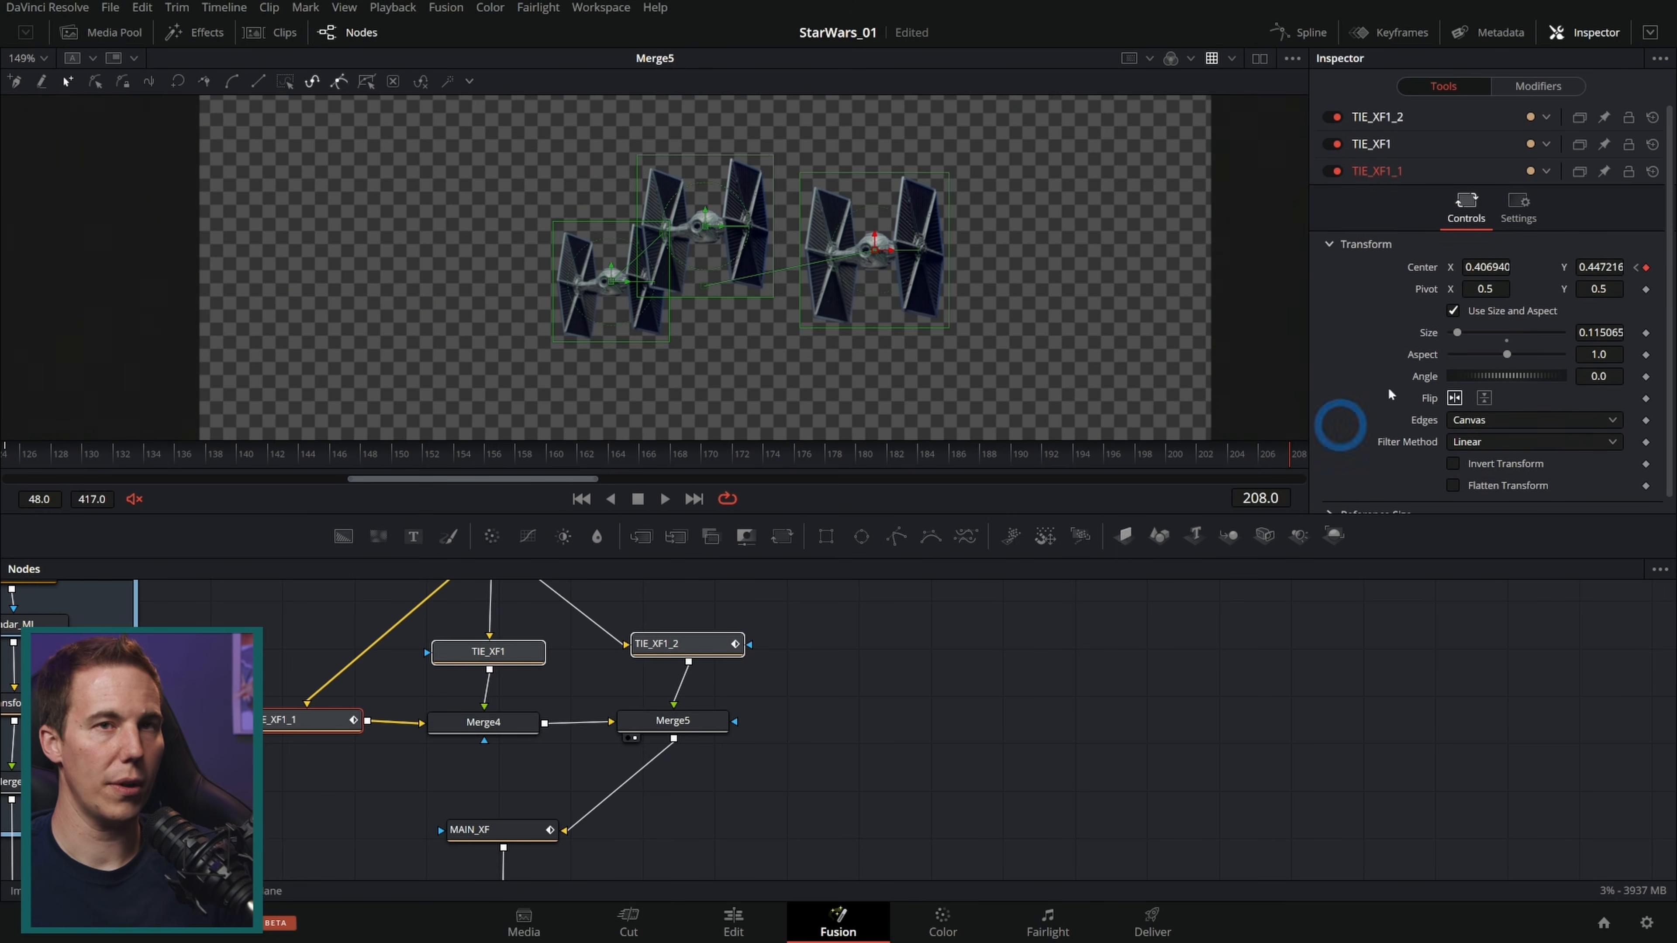
{"action": "left_click", "coordinate": [1297, 32]}
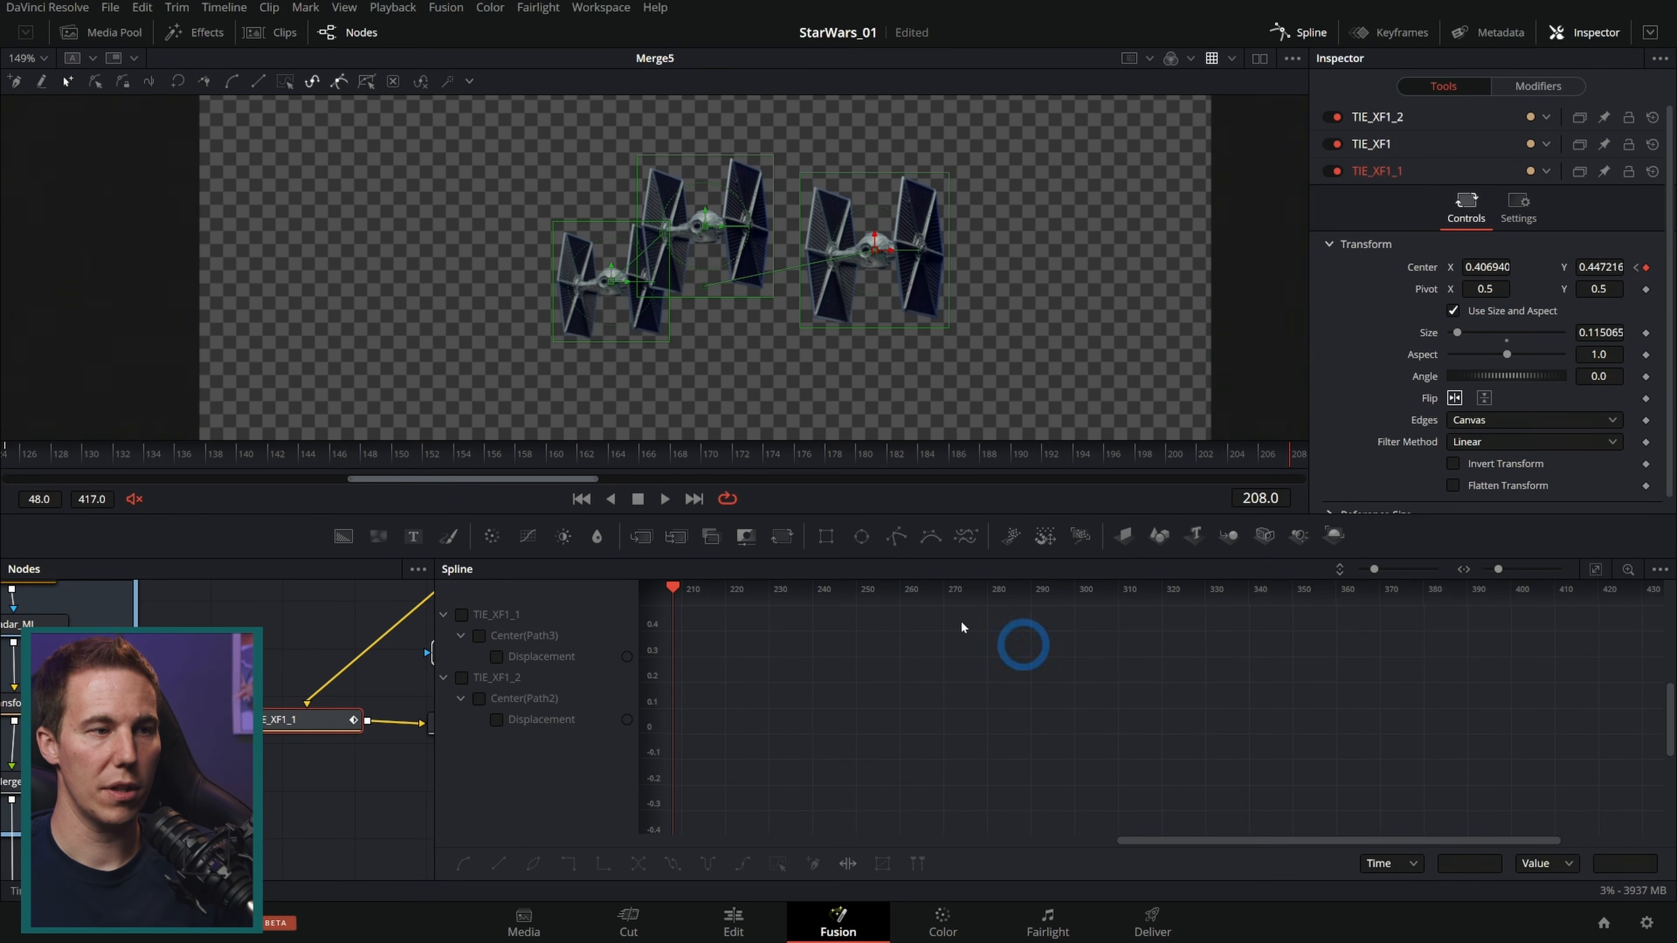
{"action": "left_click", "coordinate": [497, 720]}
{"action": "left_click", "coordinate": [496, 656]}
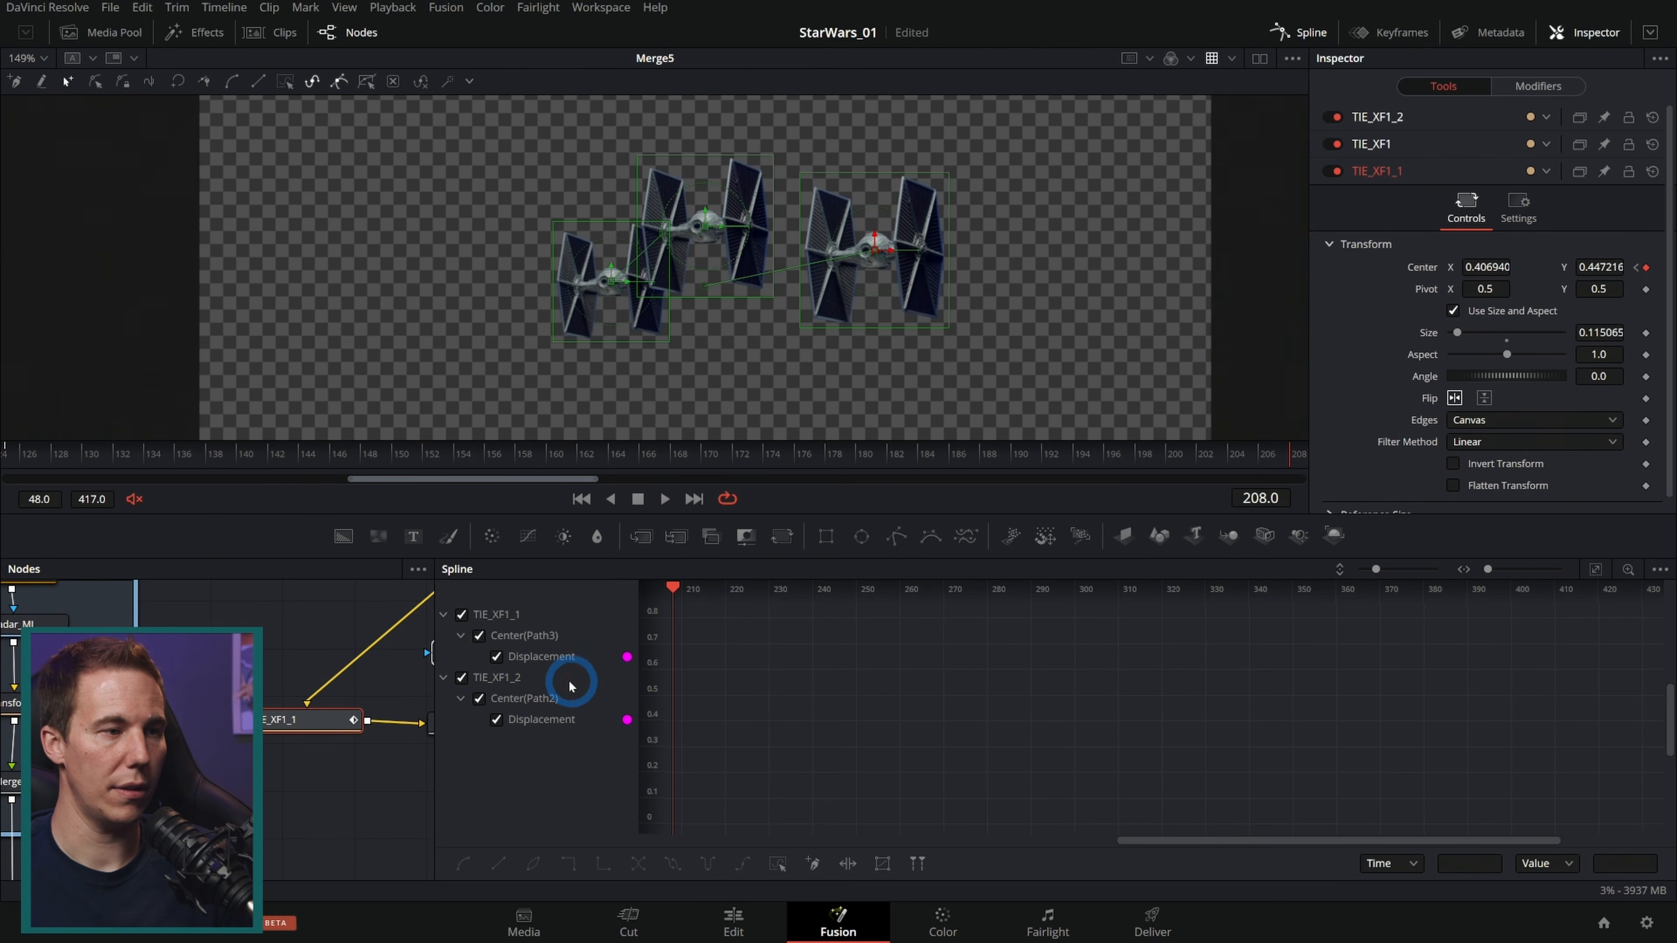
{"action": "left_click", "coordinate": [1592, 570]}
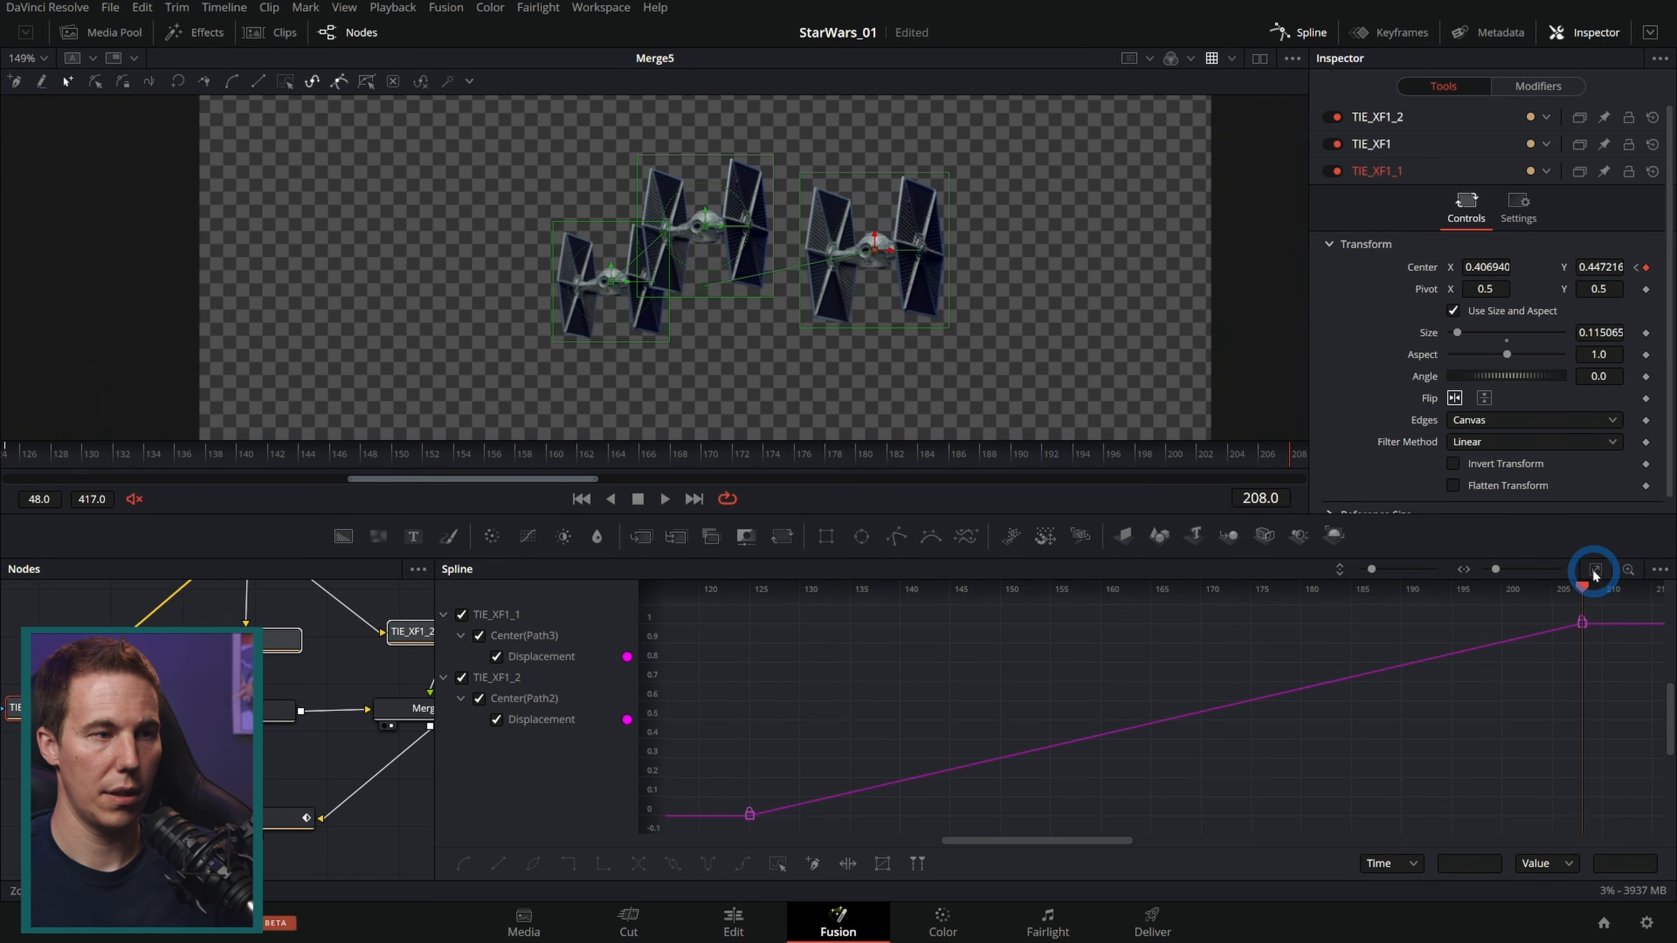
{"action": "left_click_drag", "start_coordinate": [1651, 683], "coordinate": [1512, 598]}
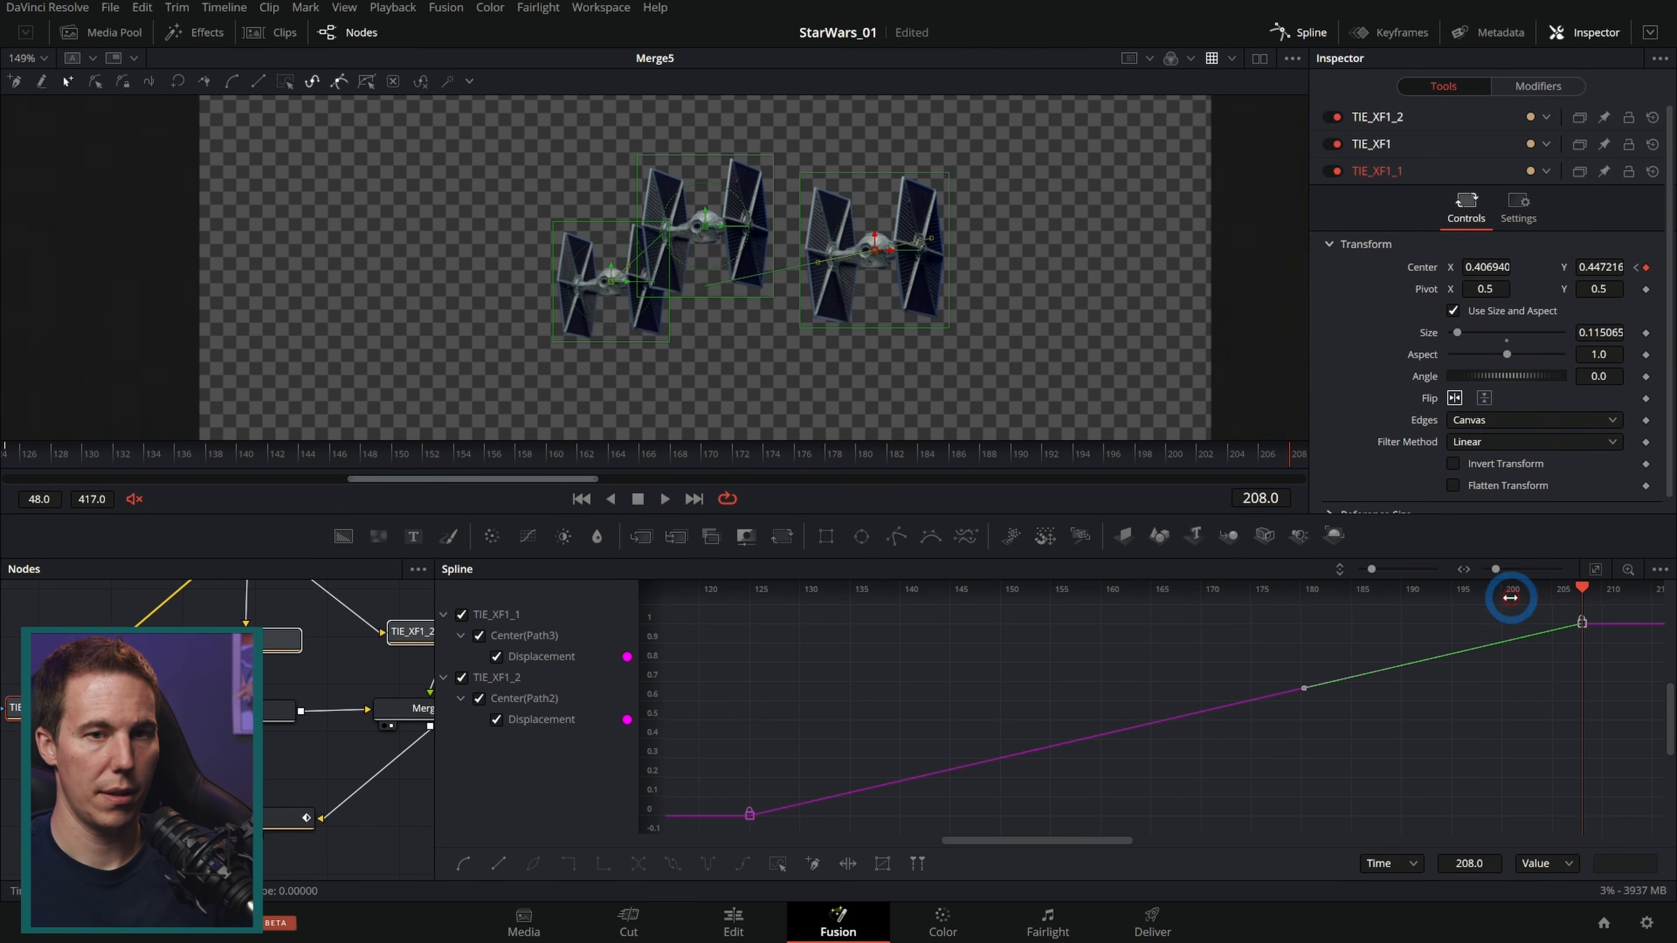
{"action": "key", "text": "shift+s"}
{"action": "left_click_drag", "start_coordinate": [696, 861], "coordinate": [859, 786]}
{"action": "key", "text": "shift+s"}
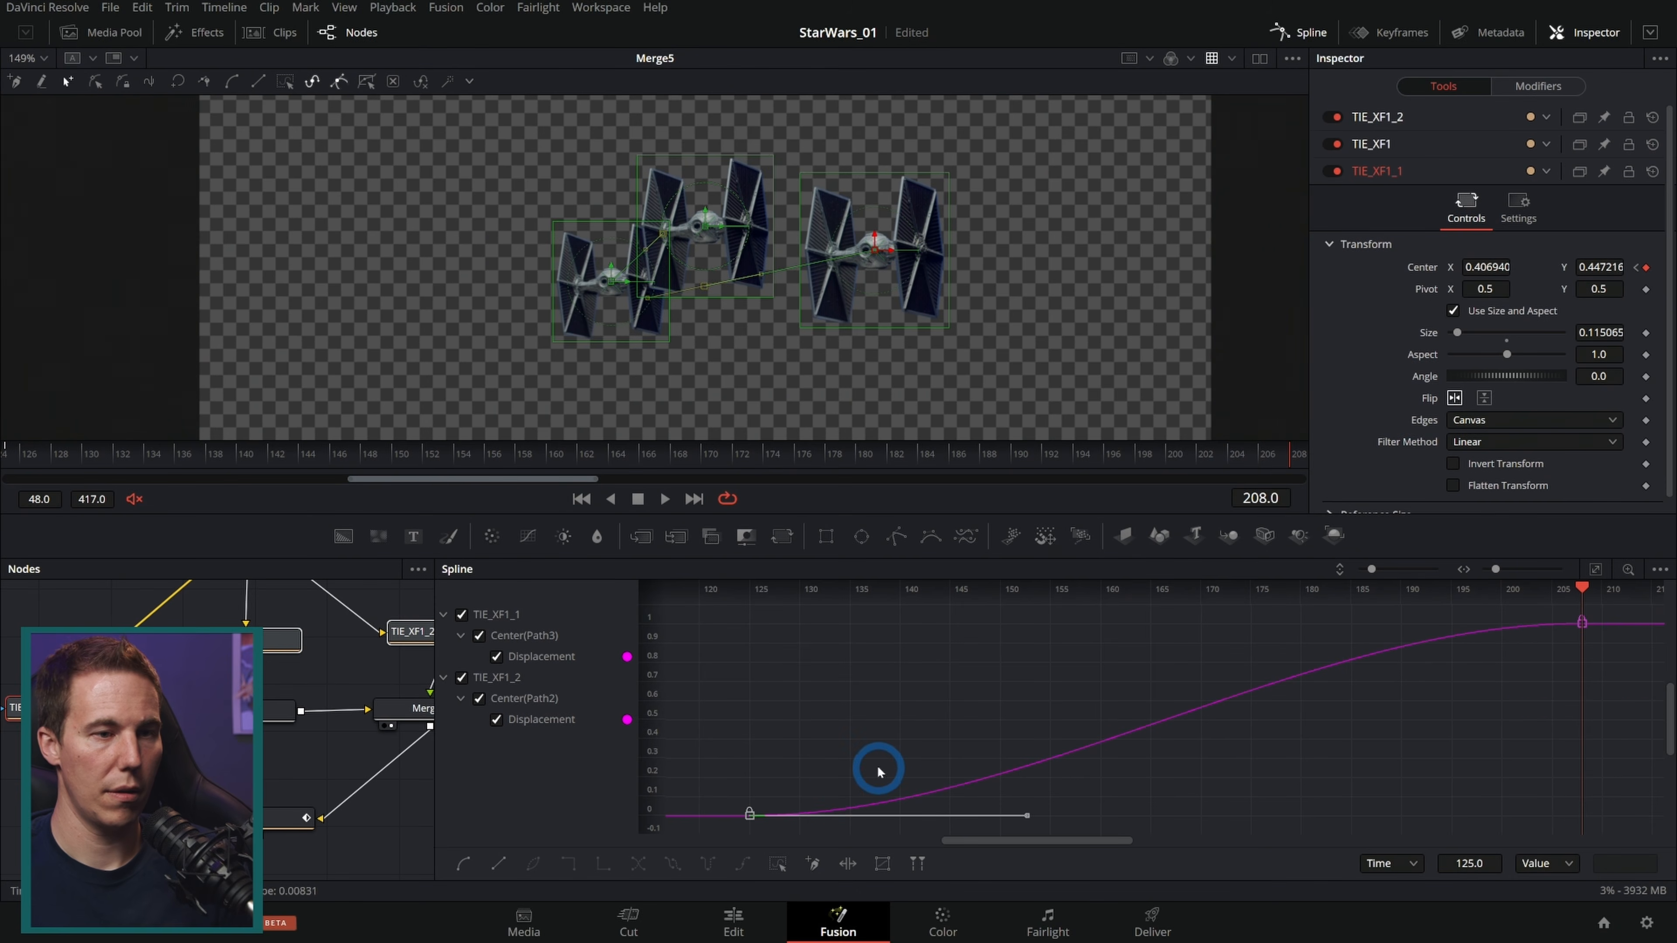
Step: Review the composite output playback, zooming in on the fighters passing over the treetops
{"action": "left_click_drag", "start_coordinate": [47, 457], "coordinate": [1290, 456]}
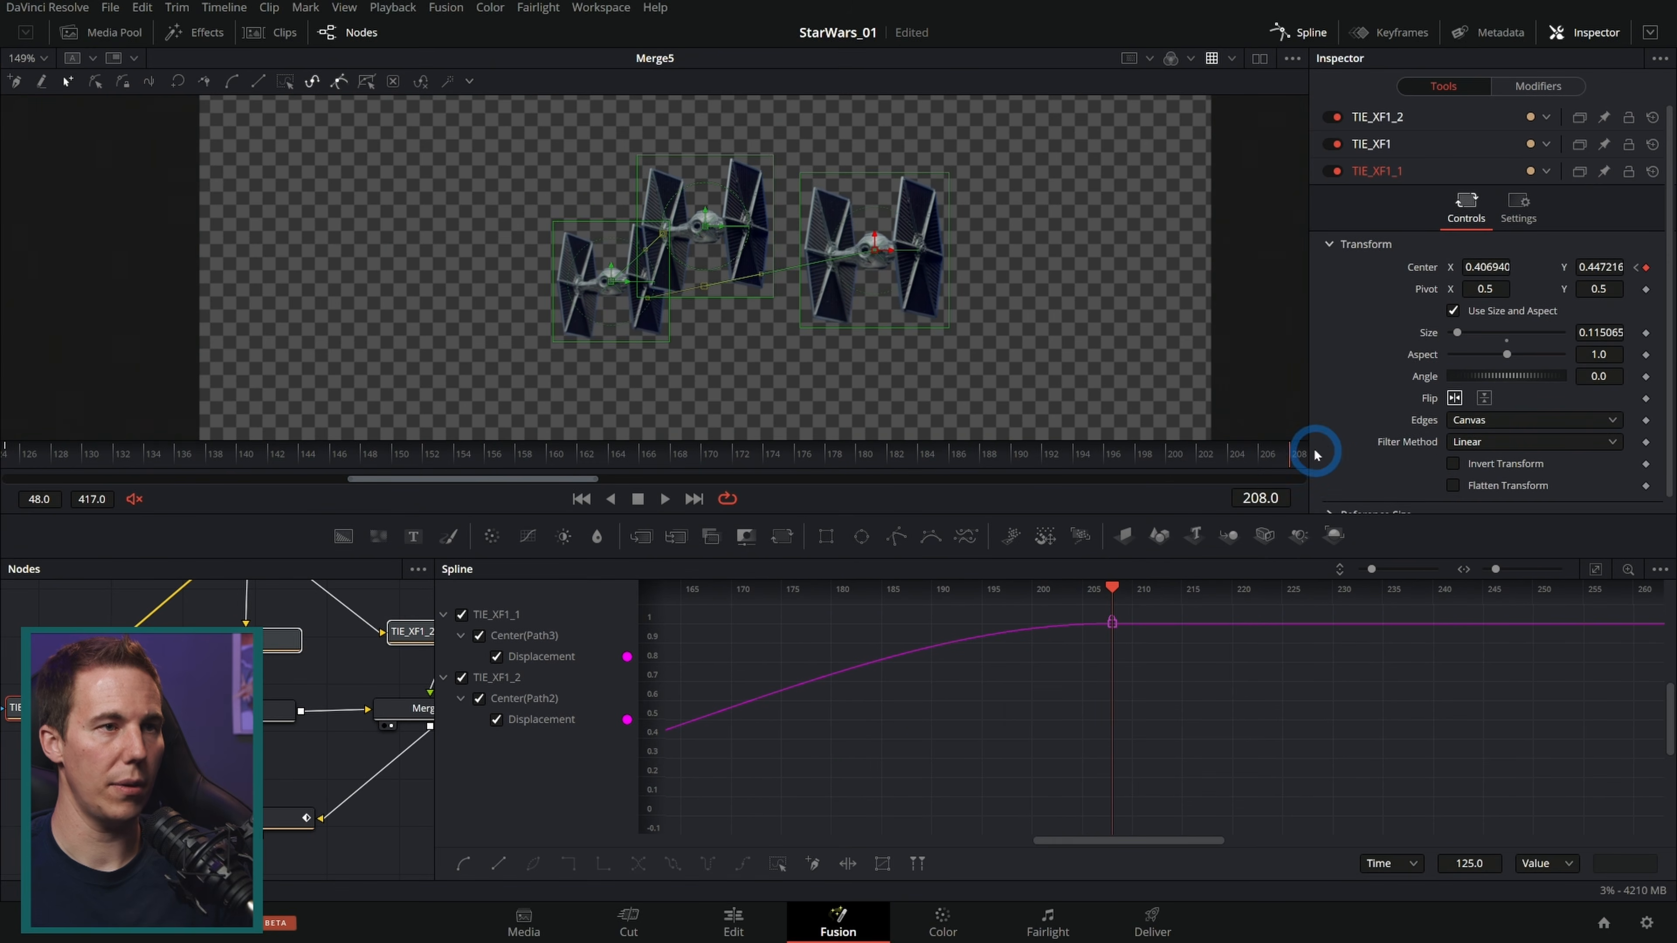
{"action": "left_click", "coordinate": [1304, 30]}
{"action": "left_click", "coordinate": [858, 673]}
{"action": "left_click_drag", "start_coordinate": [850, 776], "coordinate": [820, 482]}
{"action": "left_click_drag", "start_coordinate": [701, 673], "coordinate": [724, 336]}
{"action": "left_click", "coordinate": [675, 744]}
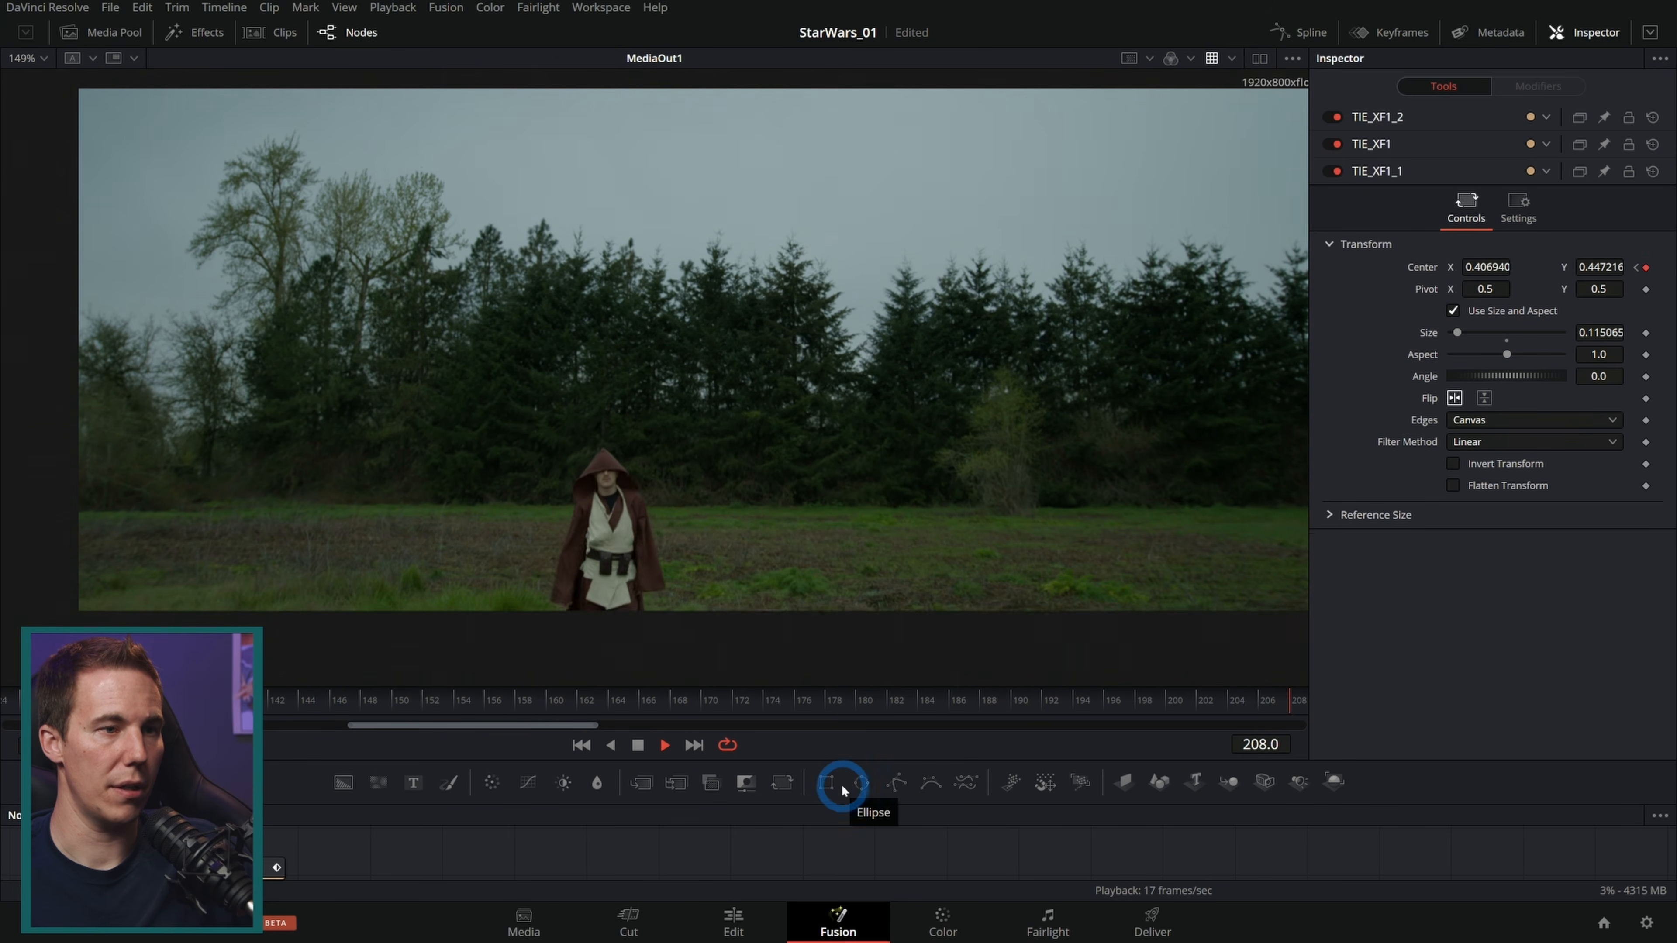
{"action": "left_click", "coordinate": [641, 746]}
{"action": "left_click_drag", "start_coordinate": [515, 703], "coordinate": [132, 702]}
{"action": "scroll", "coordinate": [225, 344], "scroll_direction": "up", "scroll_amount": 5}
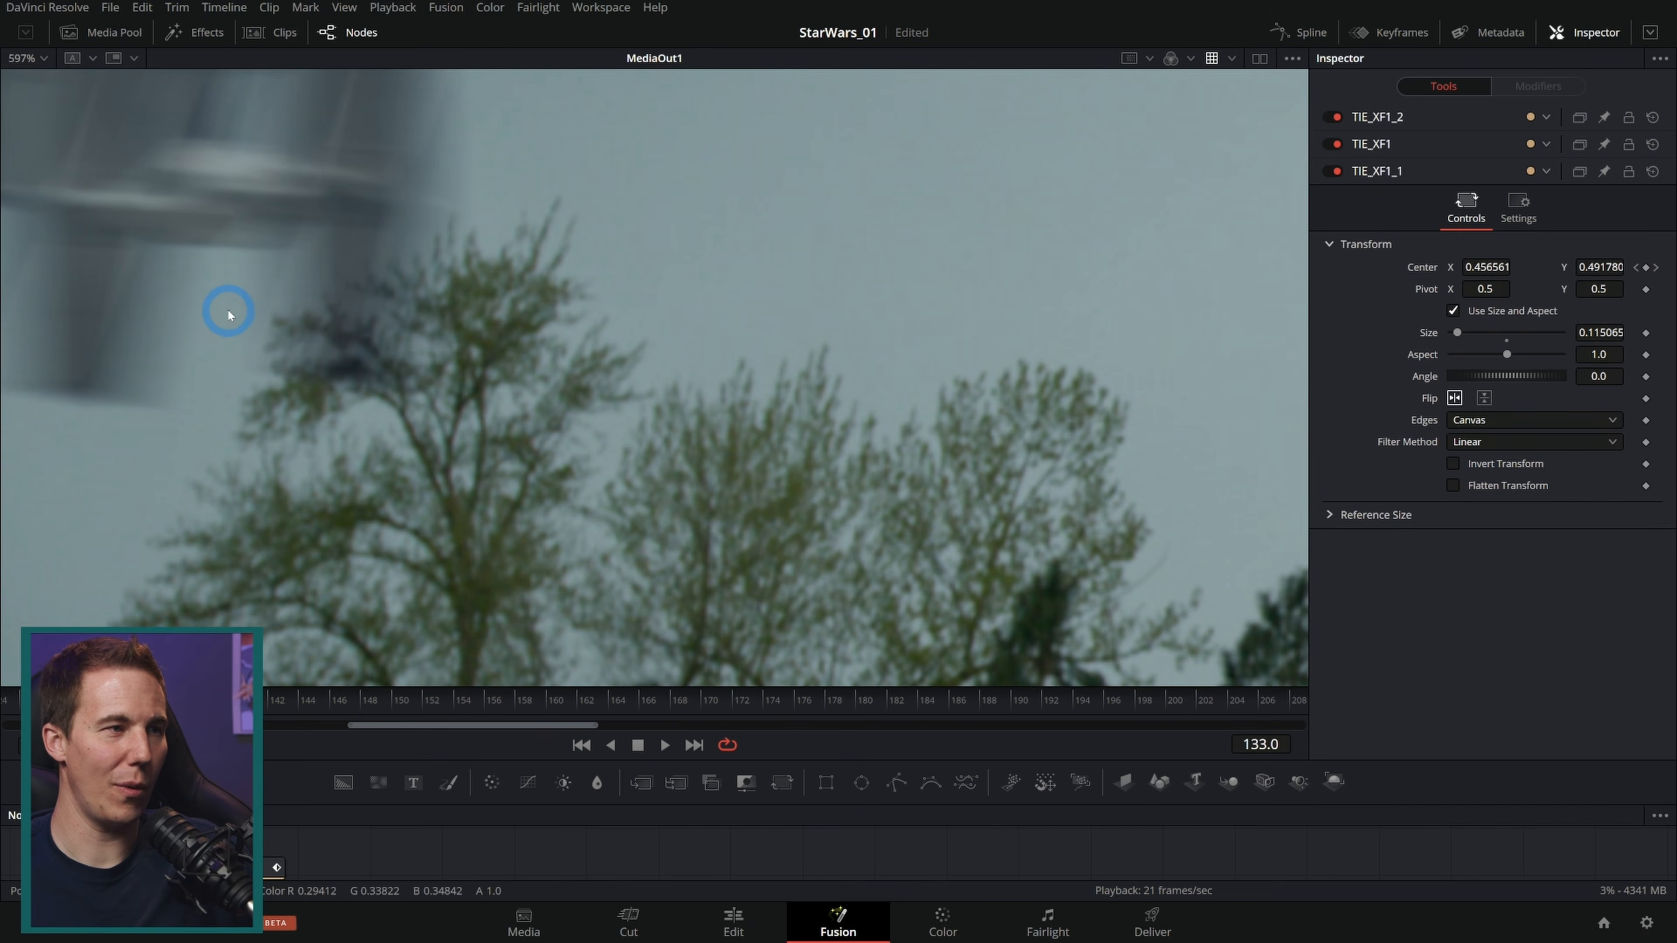
{"action": "left_click_drag", "start_coordinate": [144, 702], "coordinate": [174, 703]}
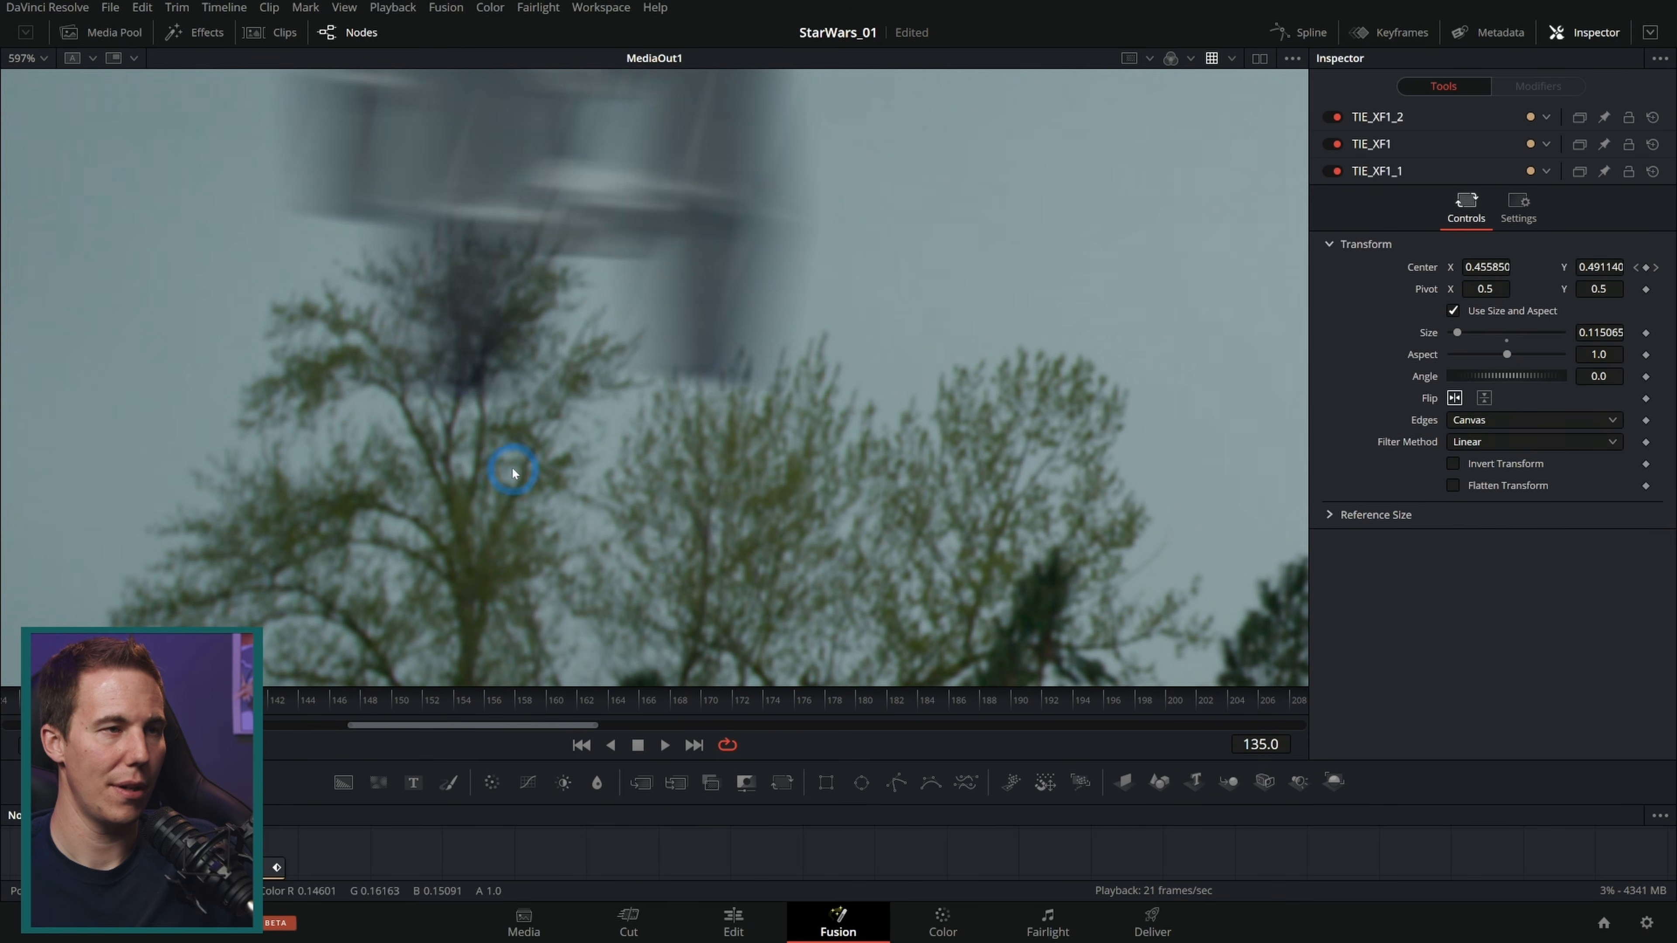
{"action": "scroll", "coordinate": [562, 475], "scroll_direction": "down", "scroll_amount": 4}
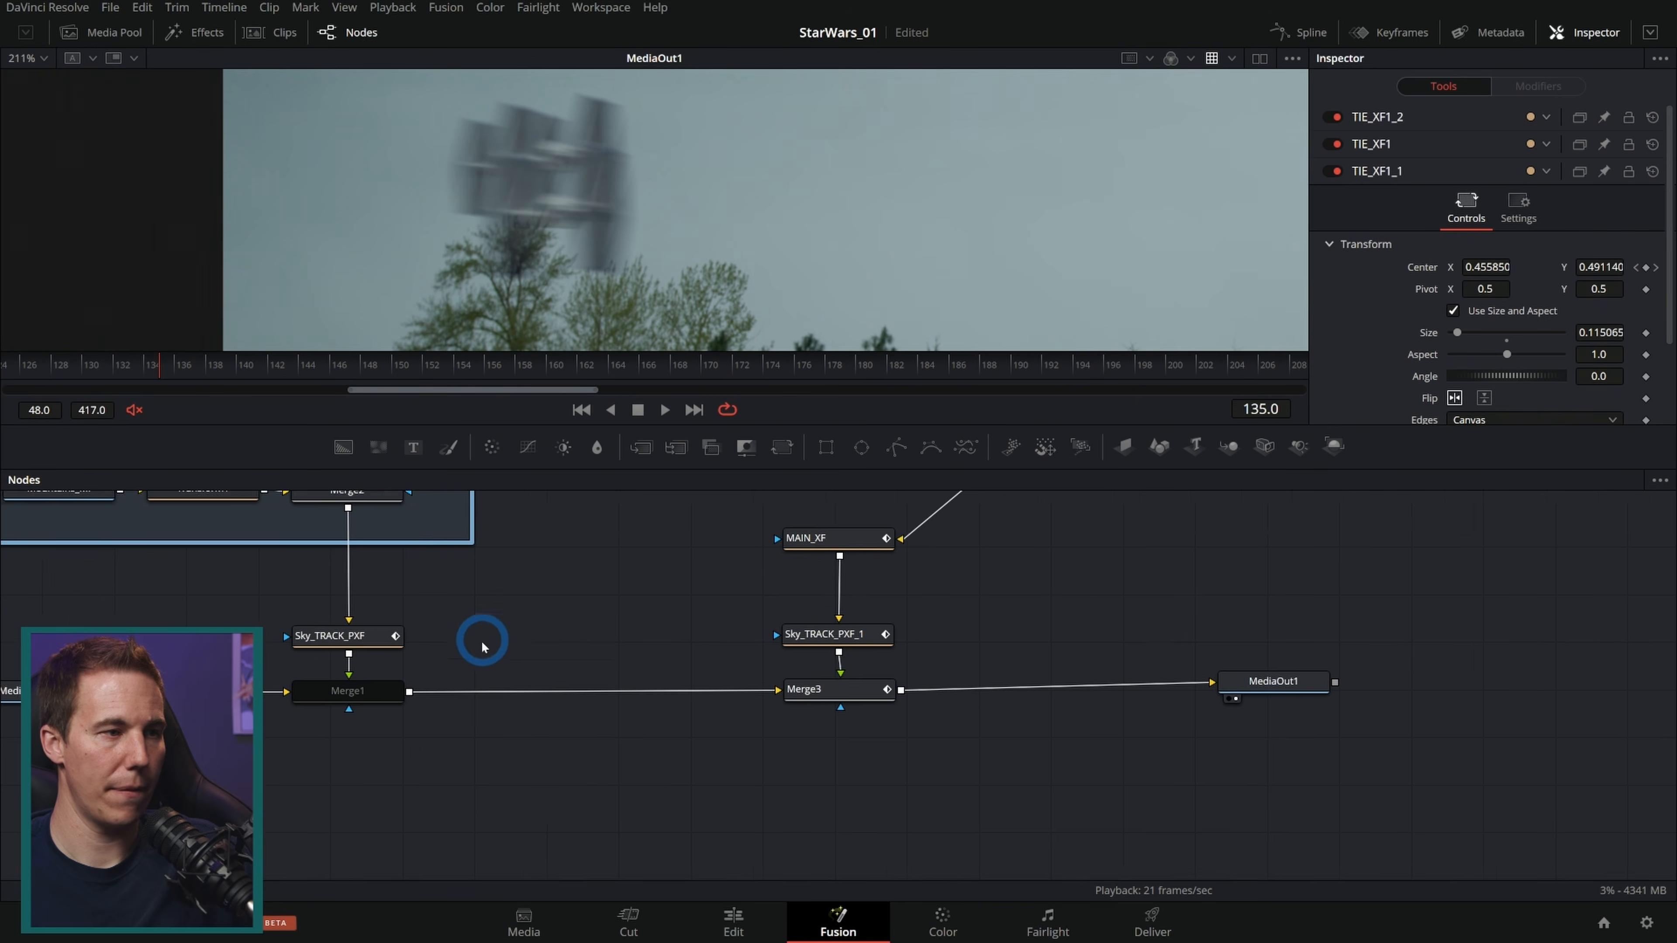
{"action": "scroll", "coordinate": [480, 637], "scroll_direction": "down", "scroll_amount": 2}
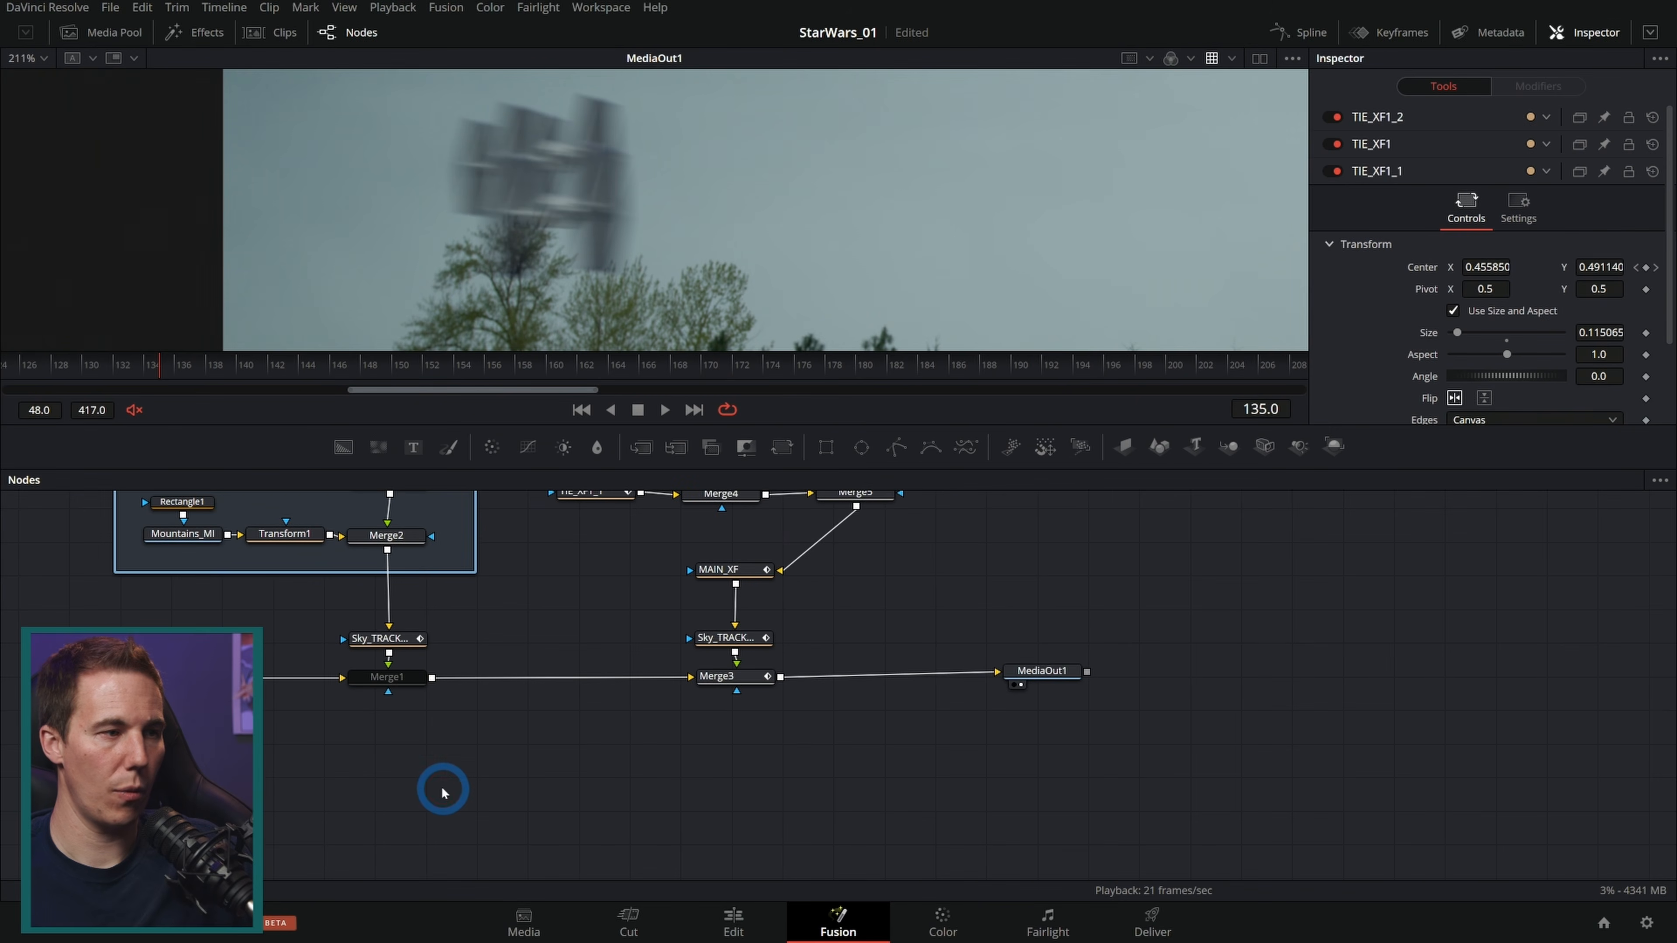
Step: Add a Luma Keyer node fed by the background plate and view it
{"action": "key", "text": "shift+space"}
{"action": "type", "text": "luma"}
{"action": "key", "text": "Return"}
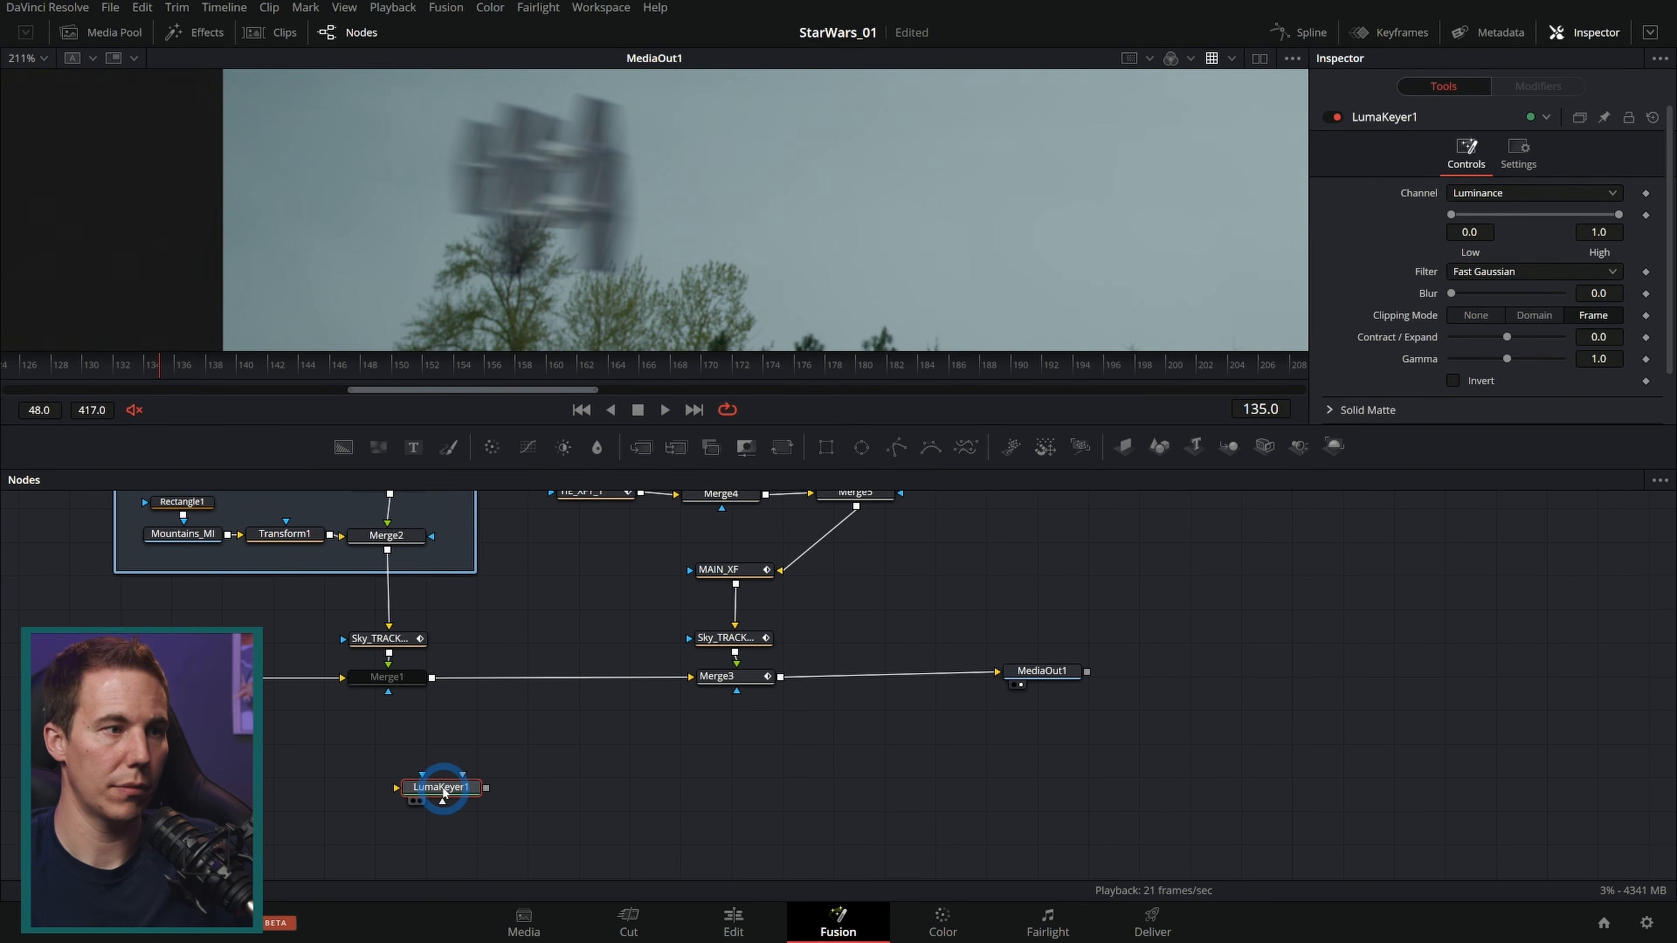
{"action": "left_click_drag", "start_coordinate": [274, 711], "coordinate": [439, 792]}
{"action": "left_click_drag", "start_coordinate": [443, 792], "coordinate": [710, 780]}
{"action": "key", "text": "2"}
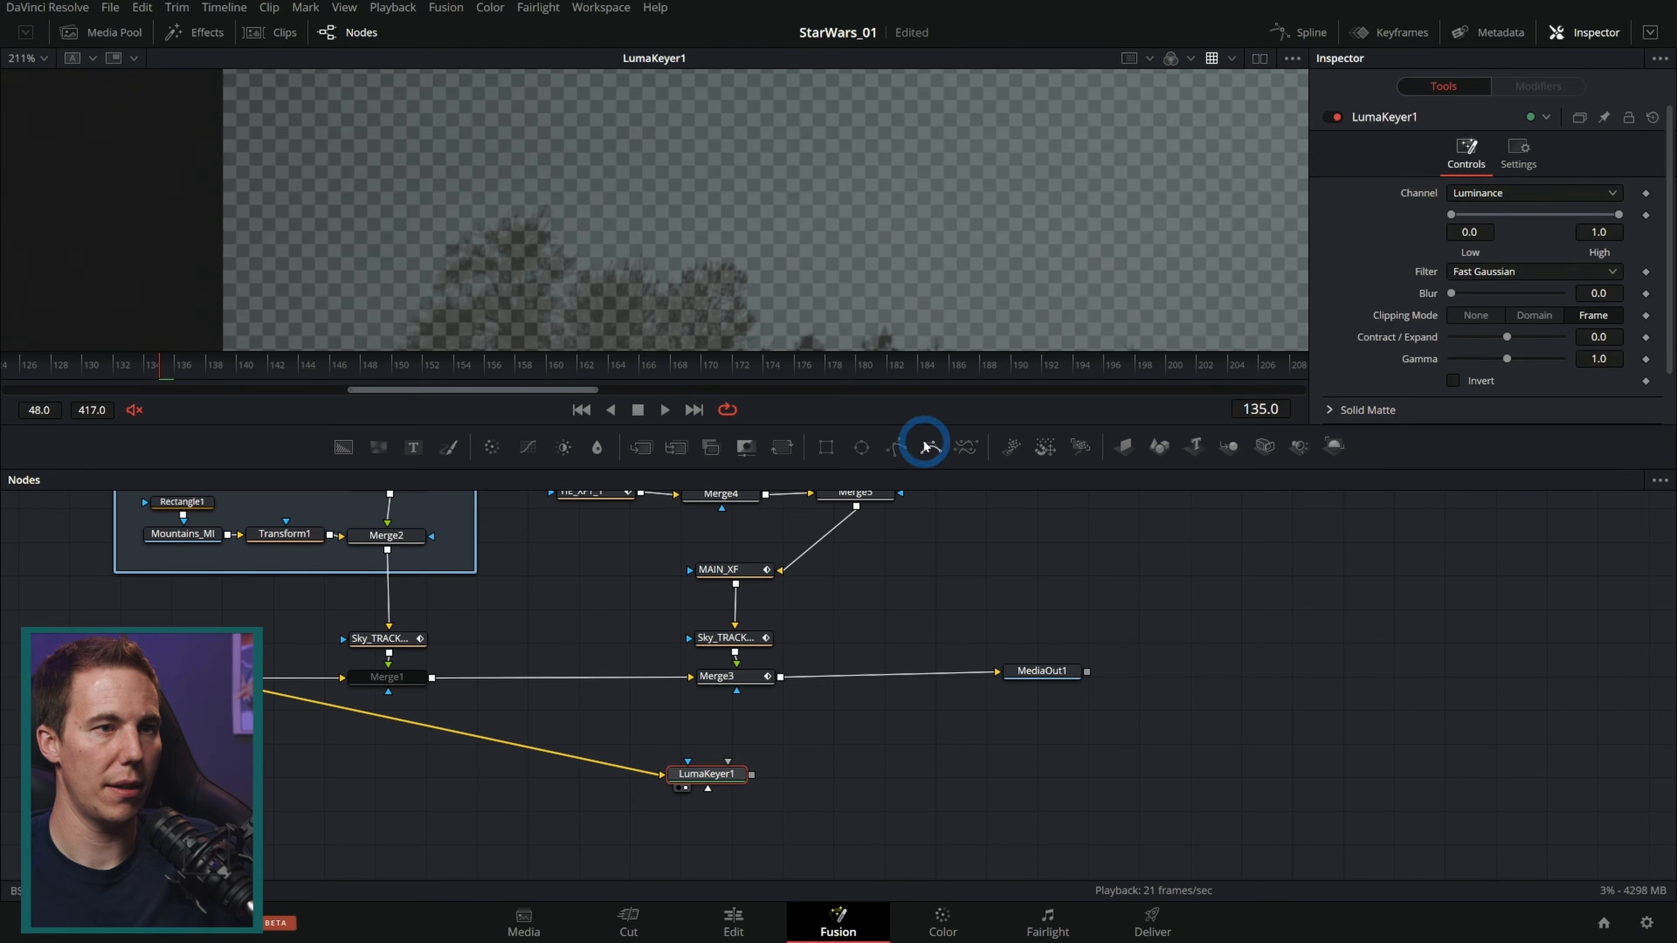
Step: Set the Luma Keyer's low and high thresholds to 0.111 and 0.25 to separate the trees from the sky
{"action": "left_click_drag", "start_coordinate": [925, 446], "coordinate": [924, 624]}
{"action": "left_click_drag", "start_coordinate": [1451, 215], "coordinate": [1526, 232]}
{"action": "key", "text": "a"}
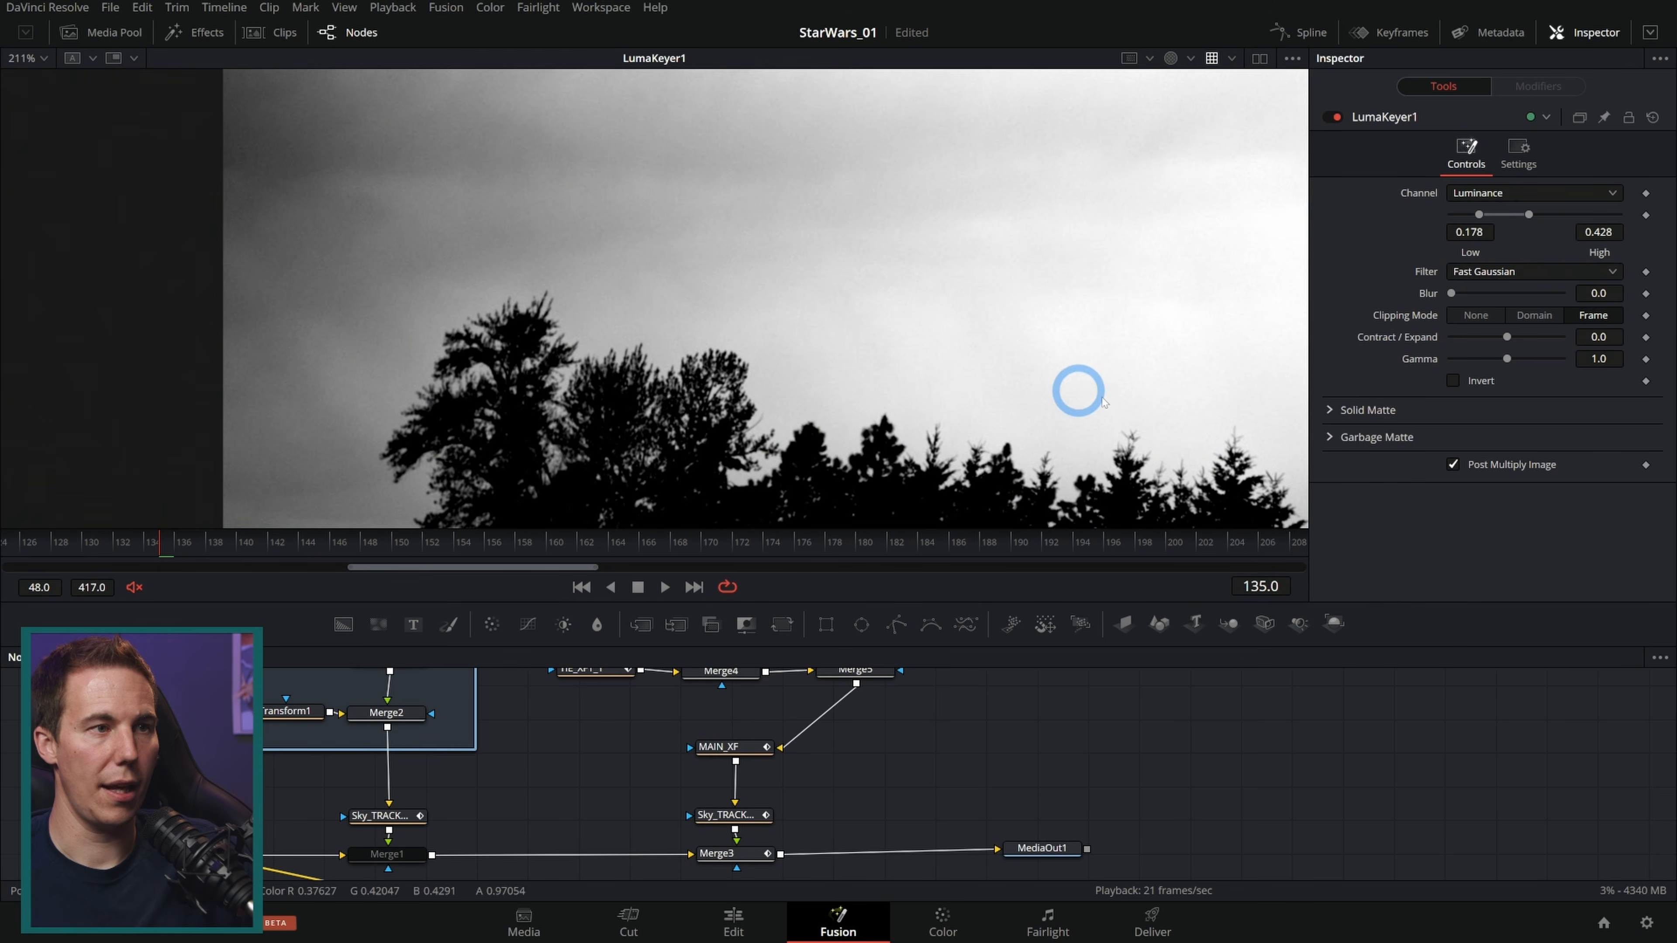
{"action": "left_click_drag", "start_coordinate": [770, 342], "coordinate": [781, 298]}
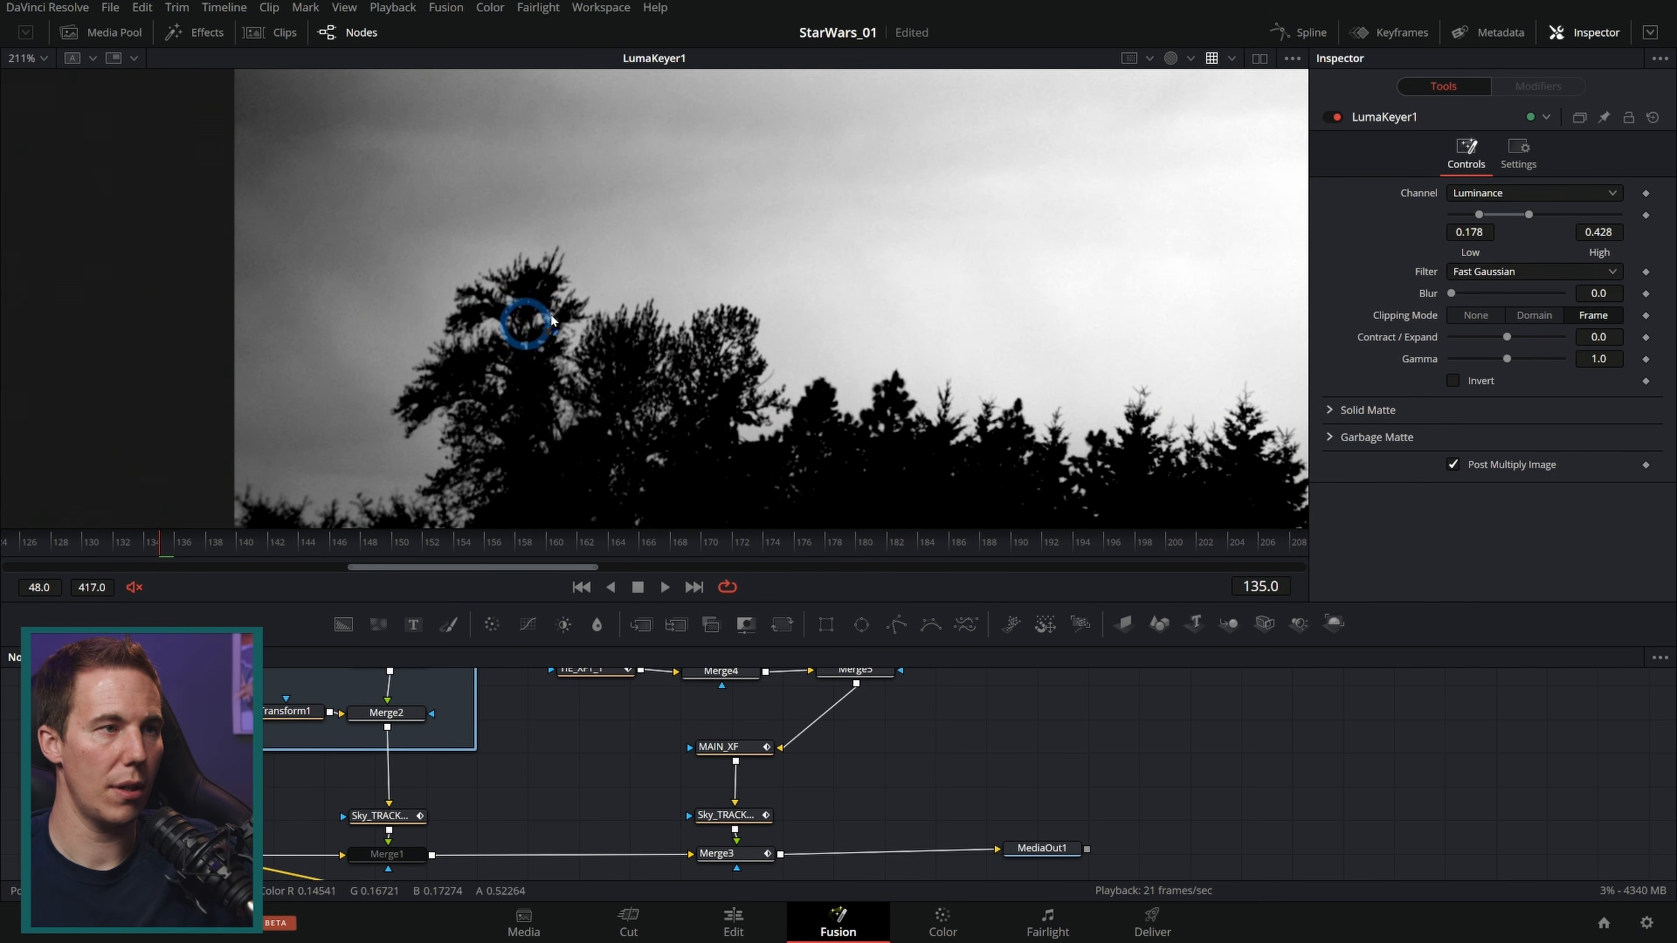
{"action": "scroll", "coordinate": [496, 298], "scroll_direction": "up", "scroll_amount": 1}
{"action": "left_click_drag", "start_coordinate": [515, 317], "coordinate": [624, 365]}
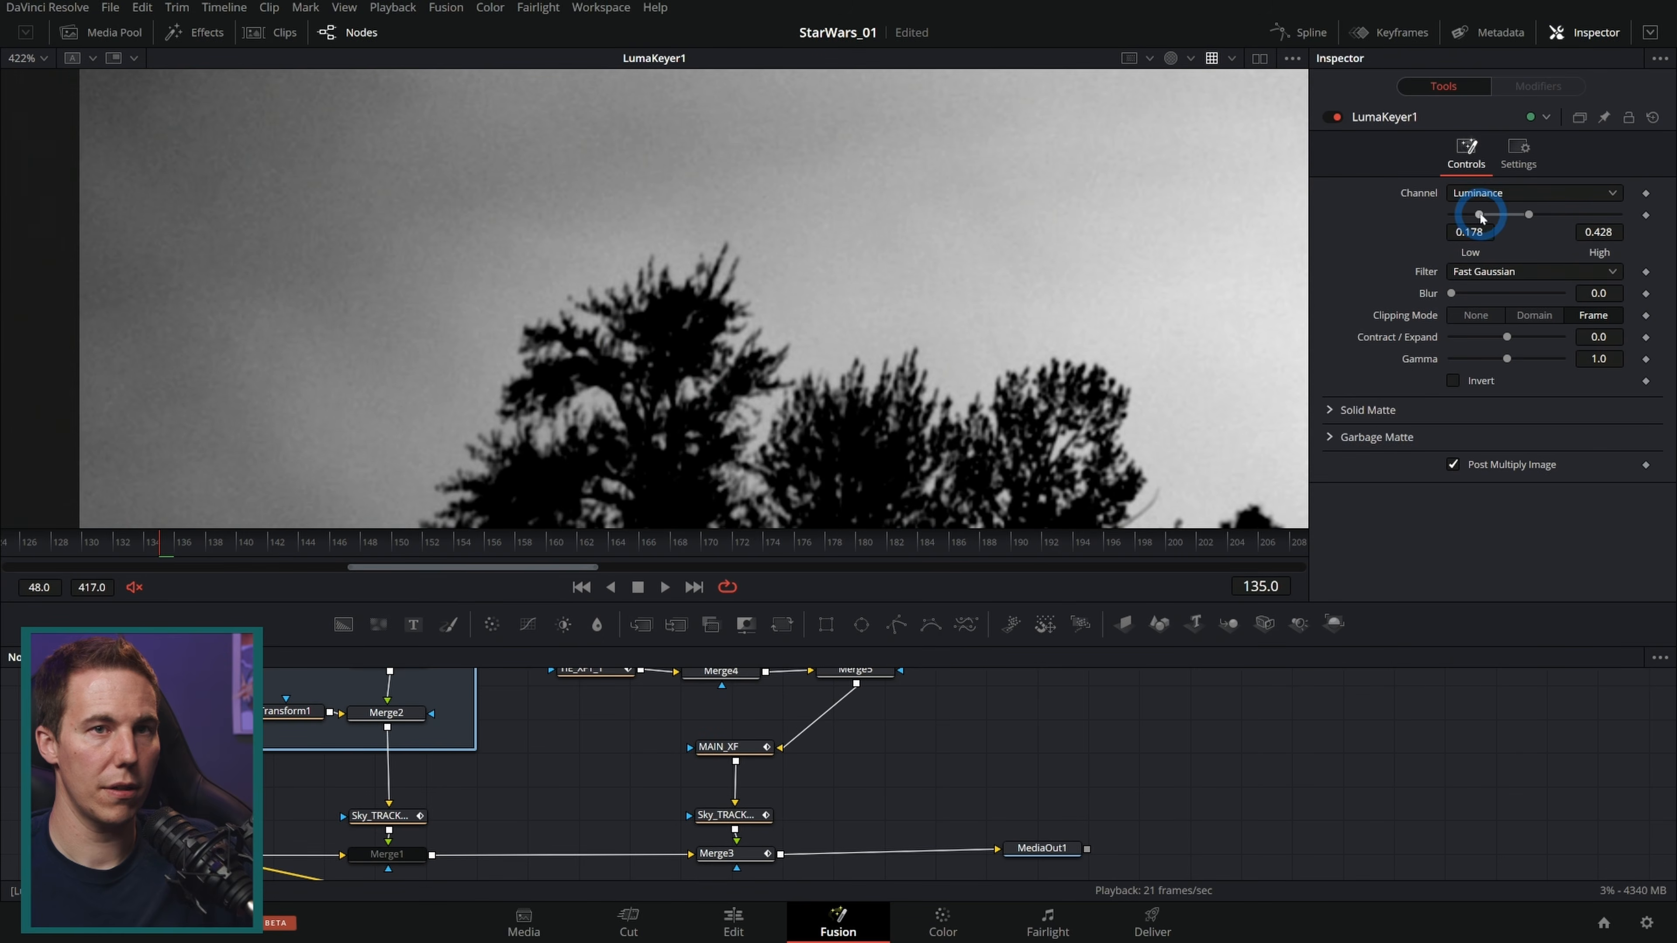
{"action": "left_click_drag", "start_coordinate": [1459, 218], "coordinate": [1503, 217]}
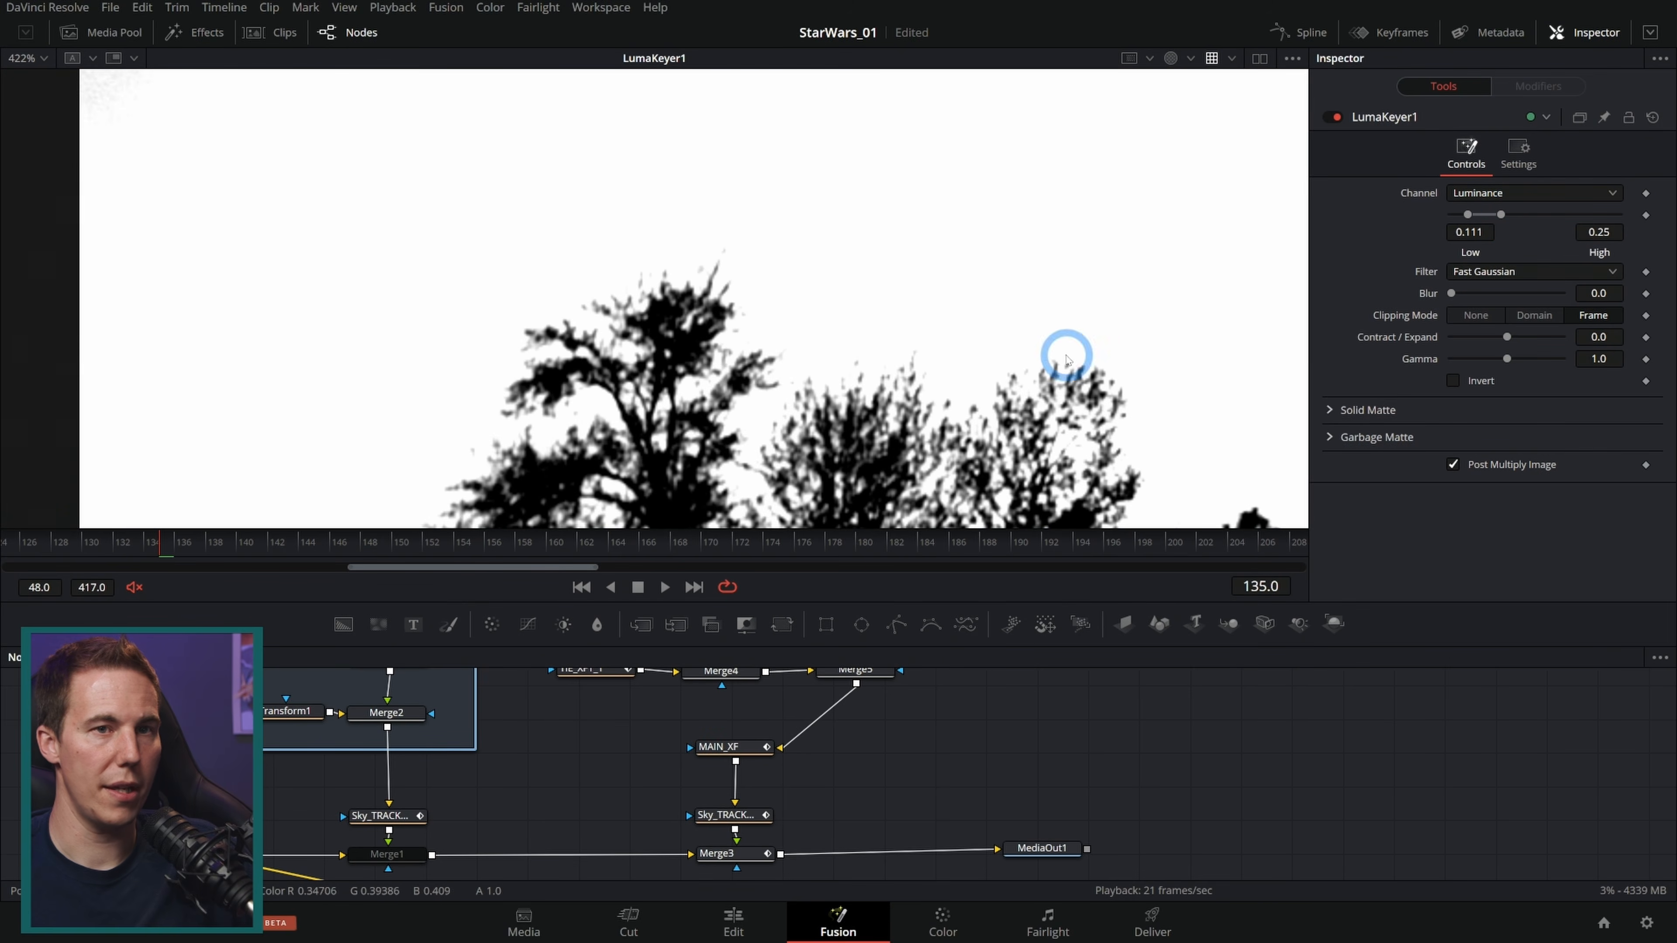
{"action": "key", "text": "c"}
{"action": "left_click_drag", "start_coordinate": [1013, 412], "coordinate": [775, 320]}
{"action": "scroll", "coordinate": [856, 284], "scroll_direction": "down", "scroll_amount": 2}
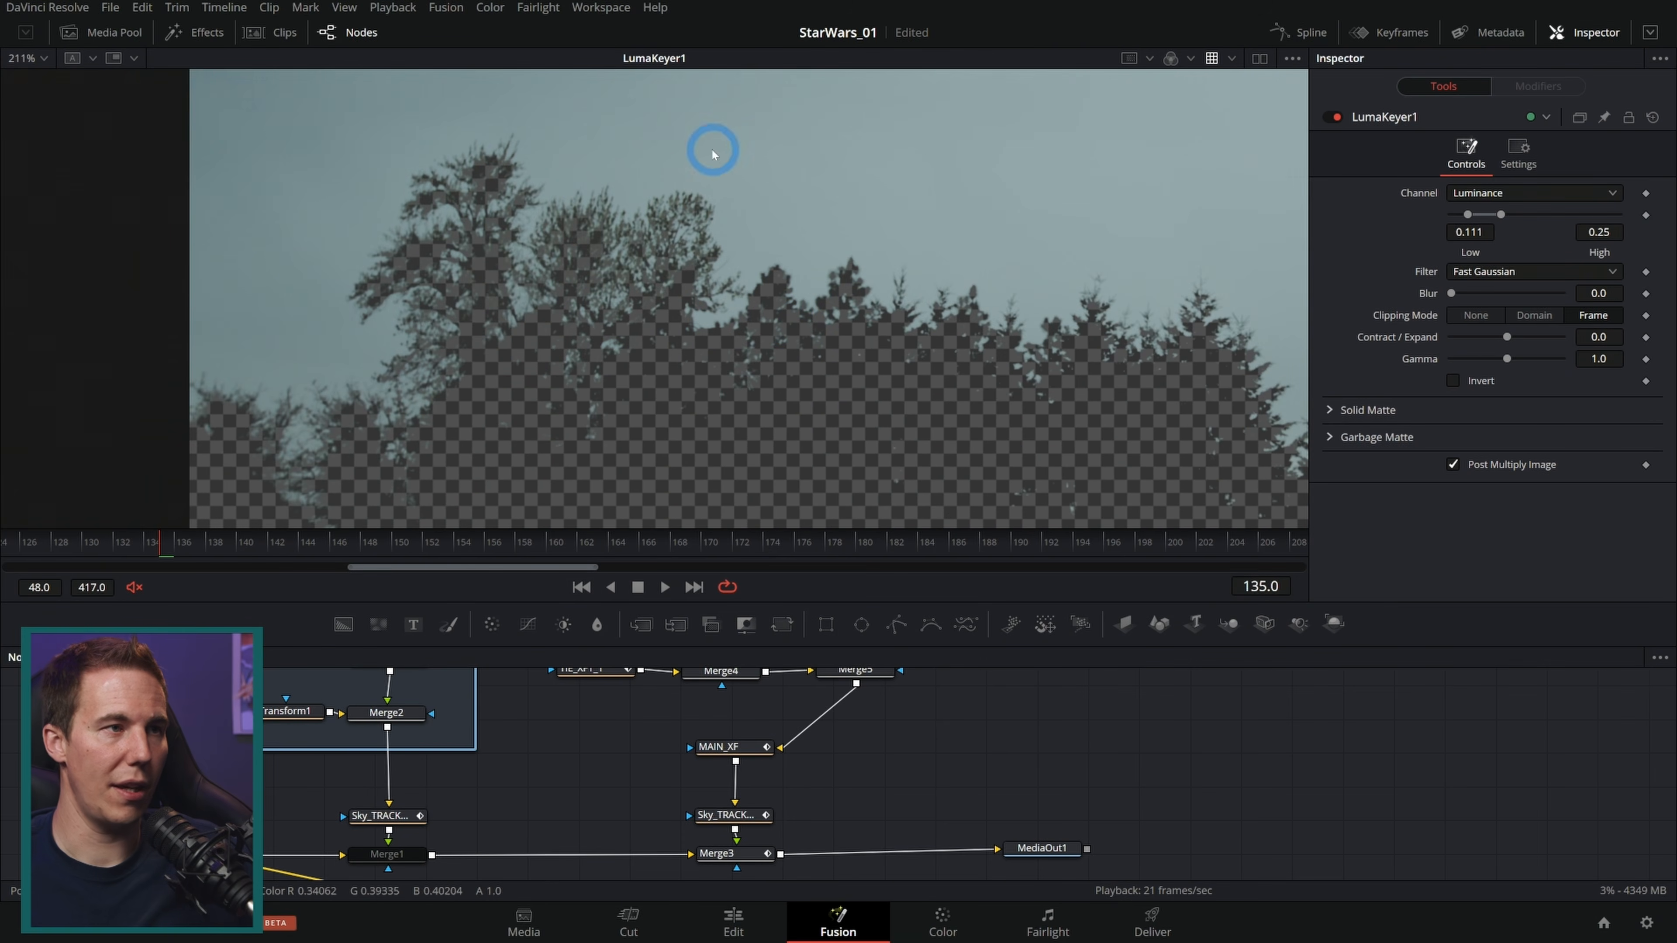
Step: Connect the Luma Keyer's output to Merge3 so the trees sit in front of the fighters
{"action": "scroll", "coordinate": [921, 834], "scroll_direction": "down", "scroll_amount": 3}
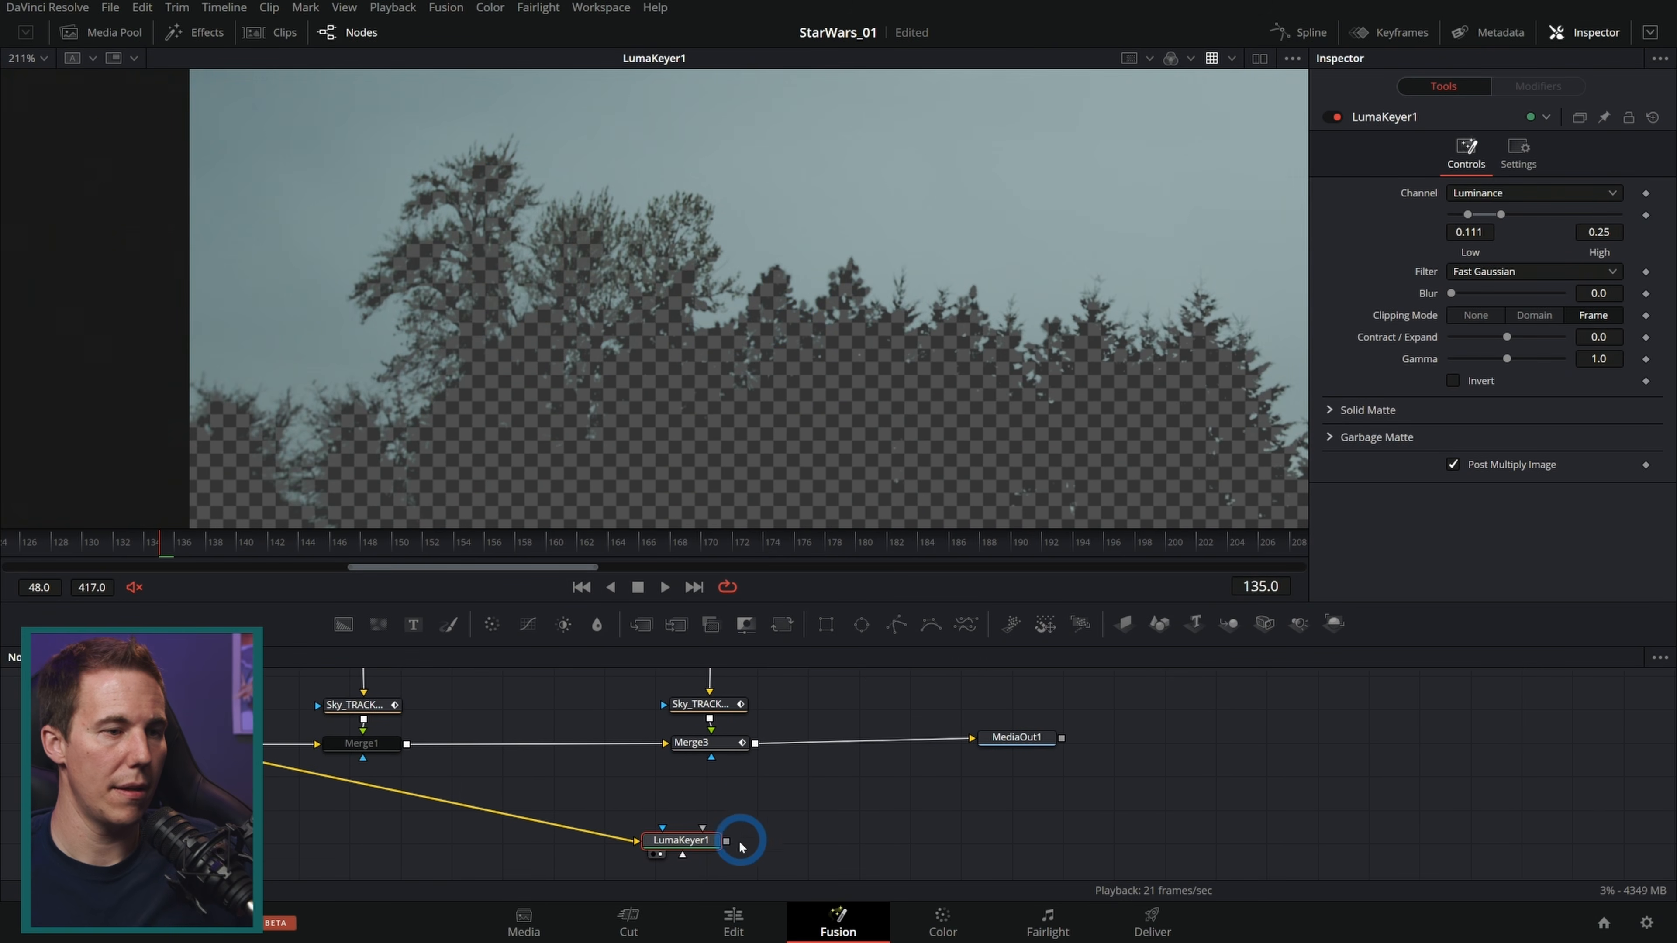
{"action": "left_click_drag", "start_coordinate": [726, 846], "coordinate": [711, 759]}
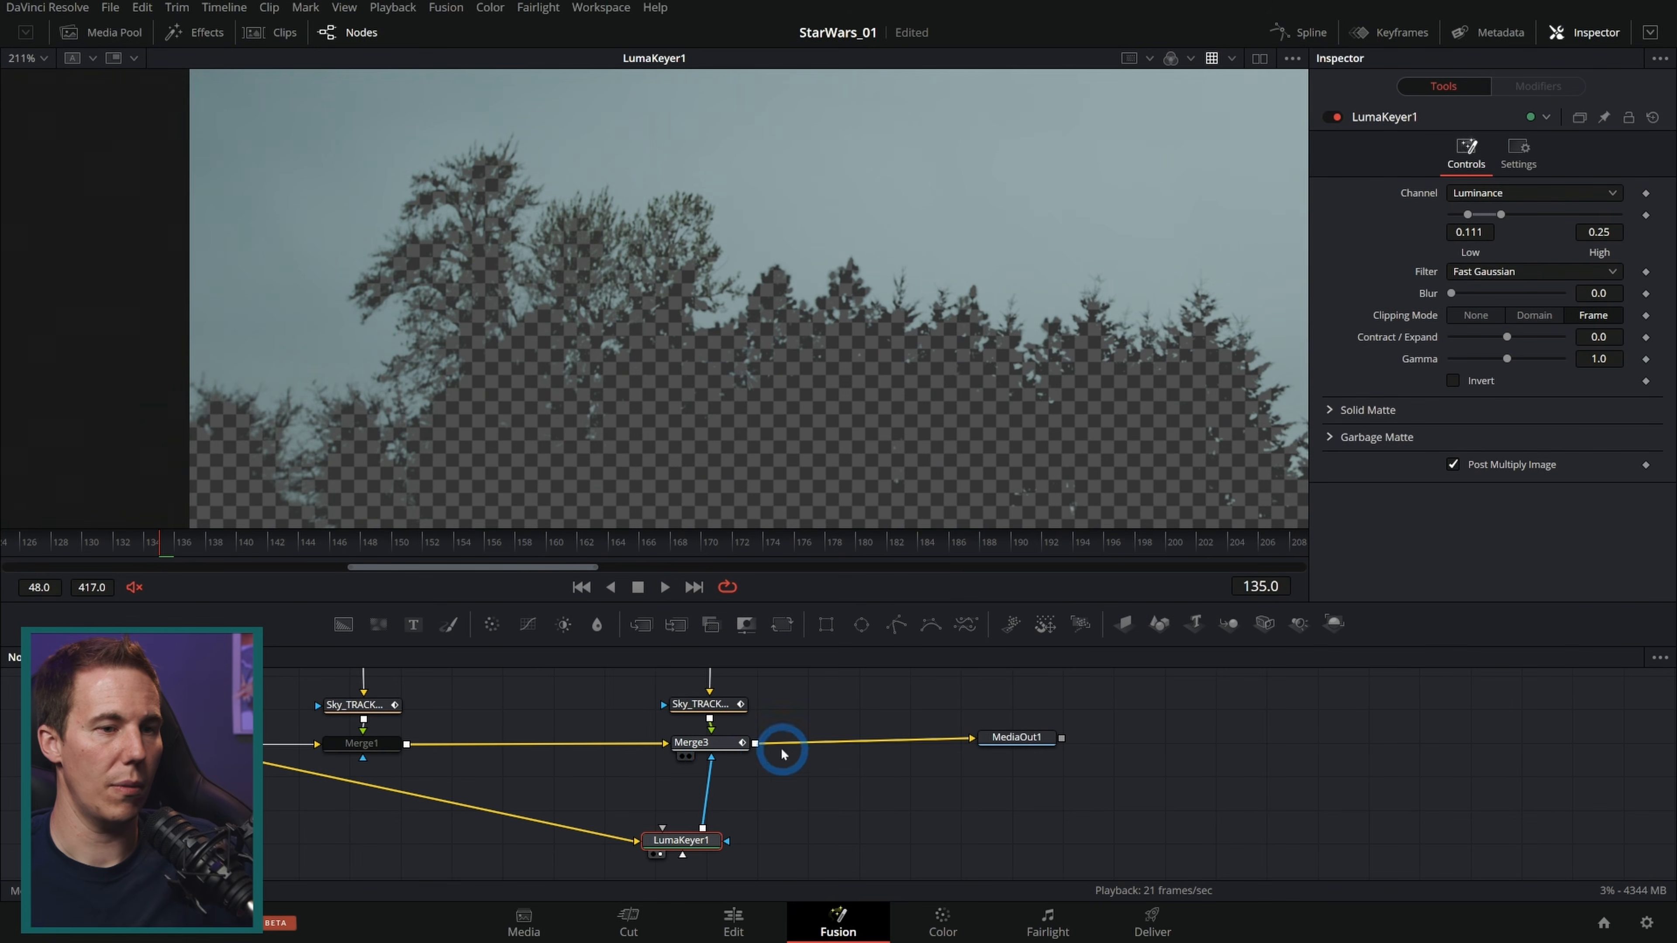
{"action": "left_click", "coordinate": [996, 751]}
Step: Refine the key with low 0.0, high 0.244 and blur 0.54 around the fighter behind the tree
{"action": "scroll", "coordinate": [502, 187], "scroll_direction": "up", "scroll_amount": 2}
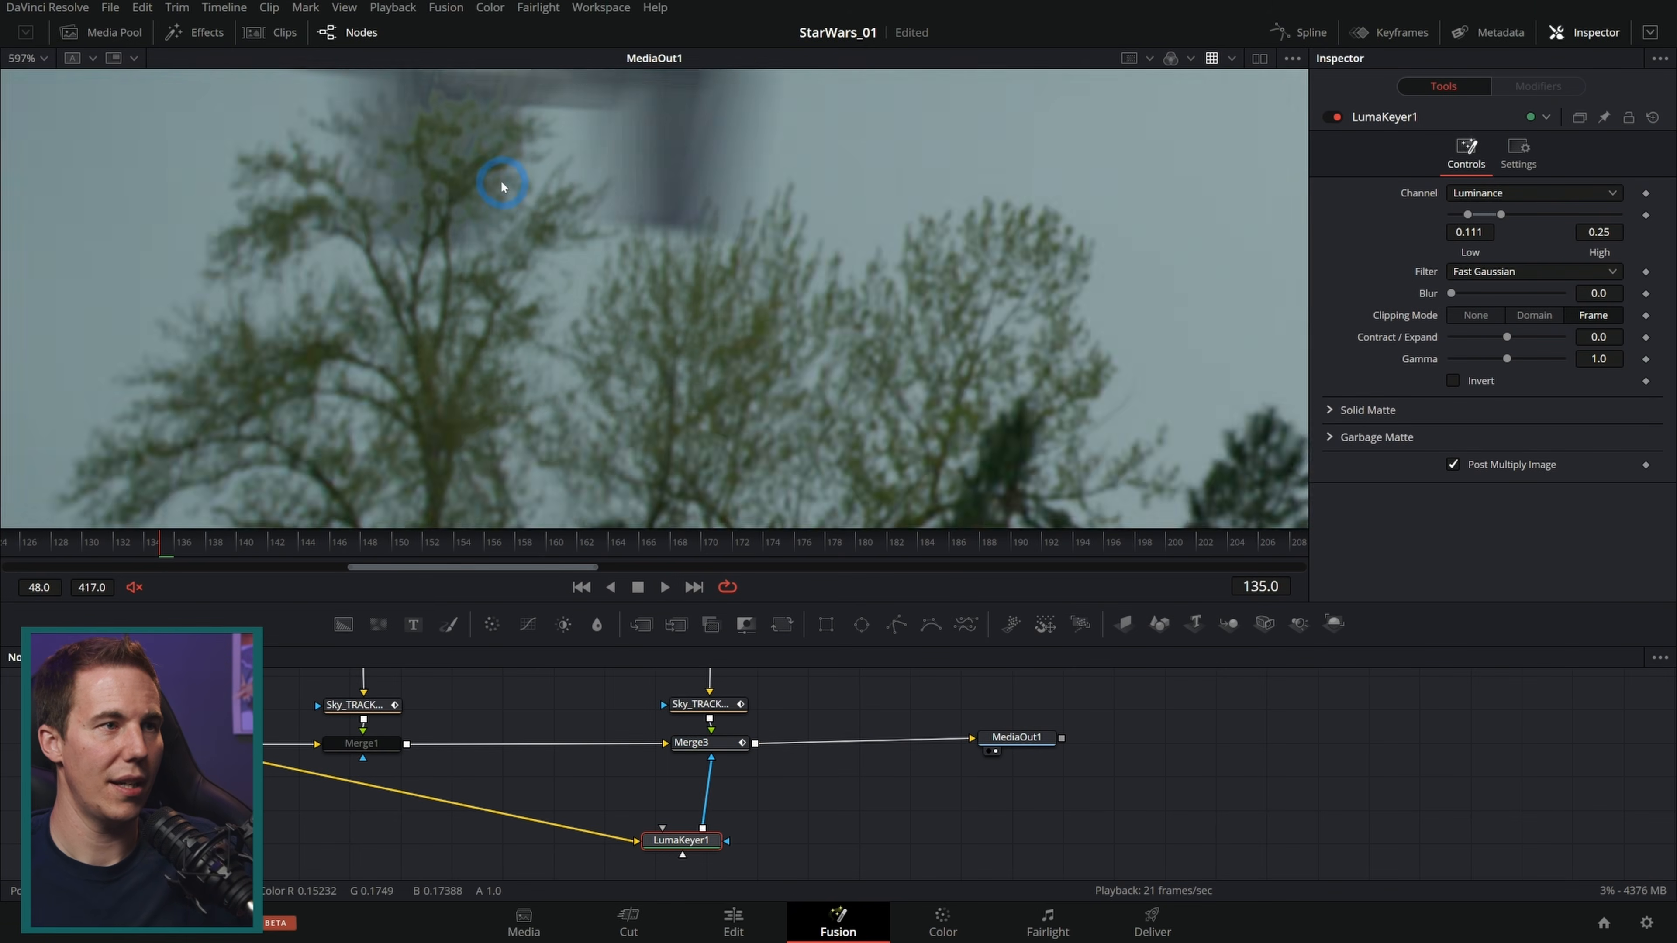
{"action": "scroll", "coordinate": [524, 162], "scroll_direction": "up", "scroll_amount": 2}
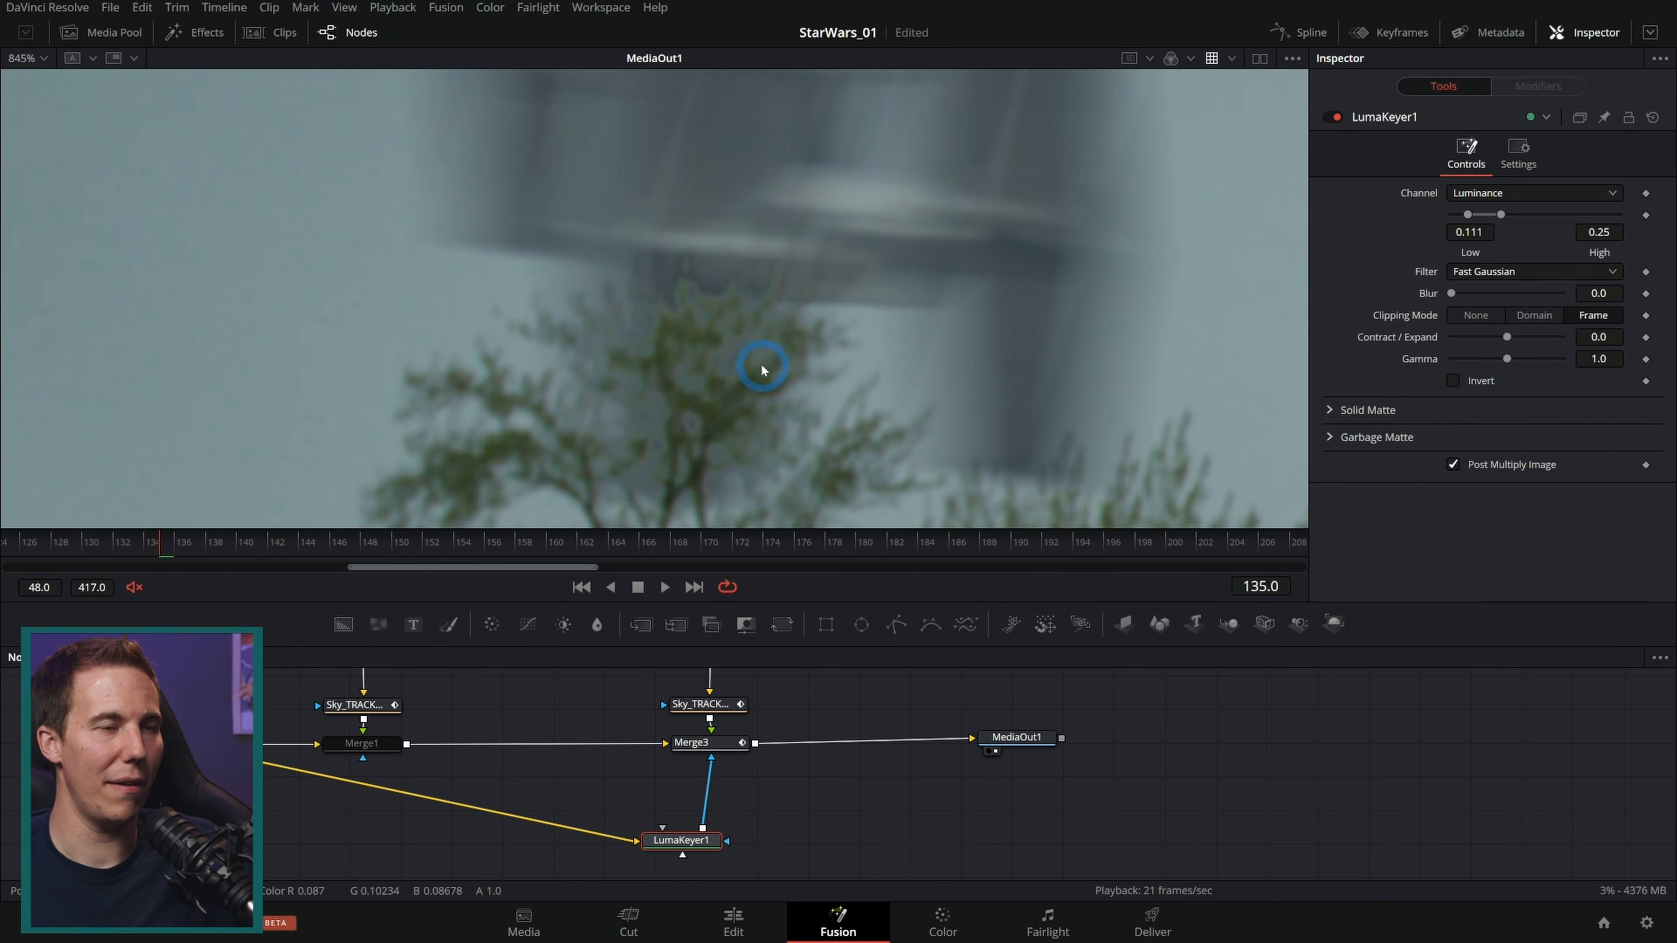
{"action": "left_click_drag", "start_coordinate": [684, 840], "coordinate": [699, 840]}
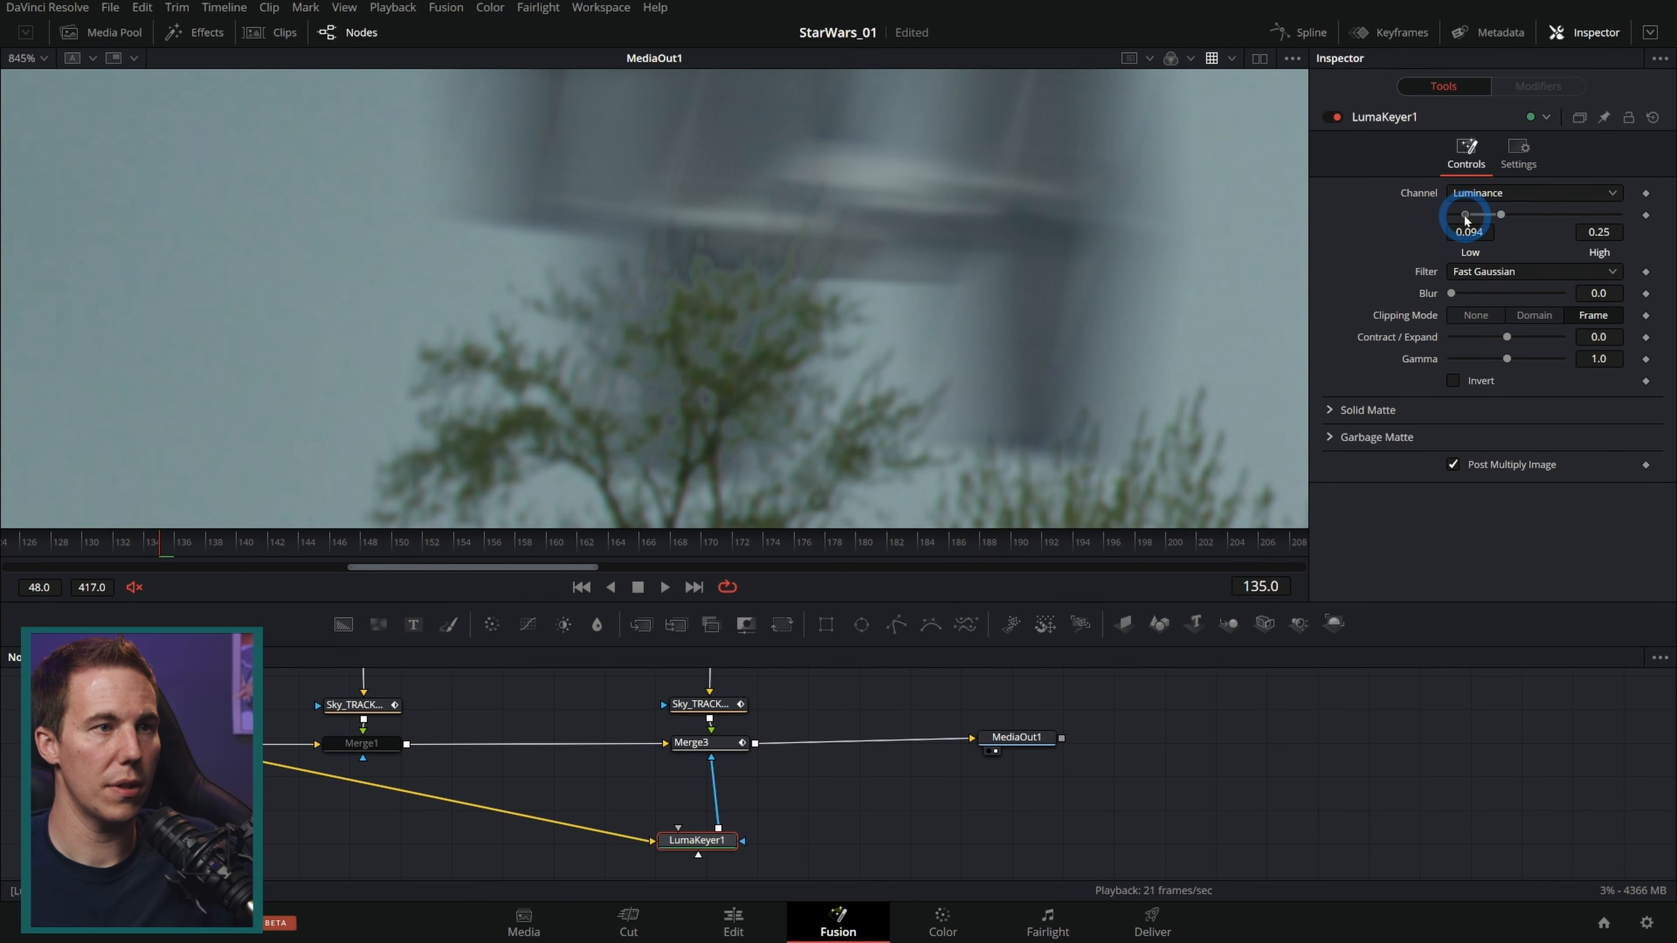
{"action": "left_click_drag", "start_coordinate": [1439, 225], "coordinate": [1495, 228]}
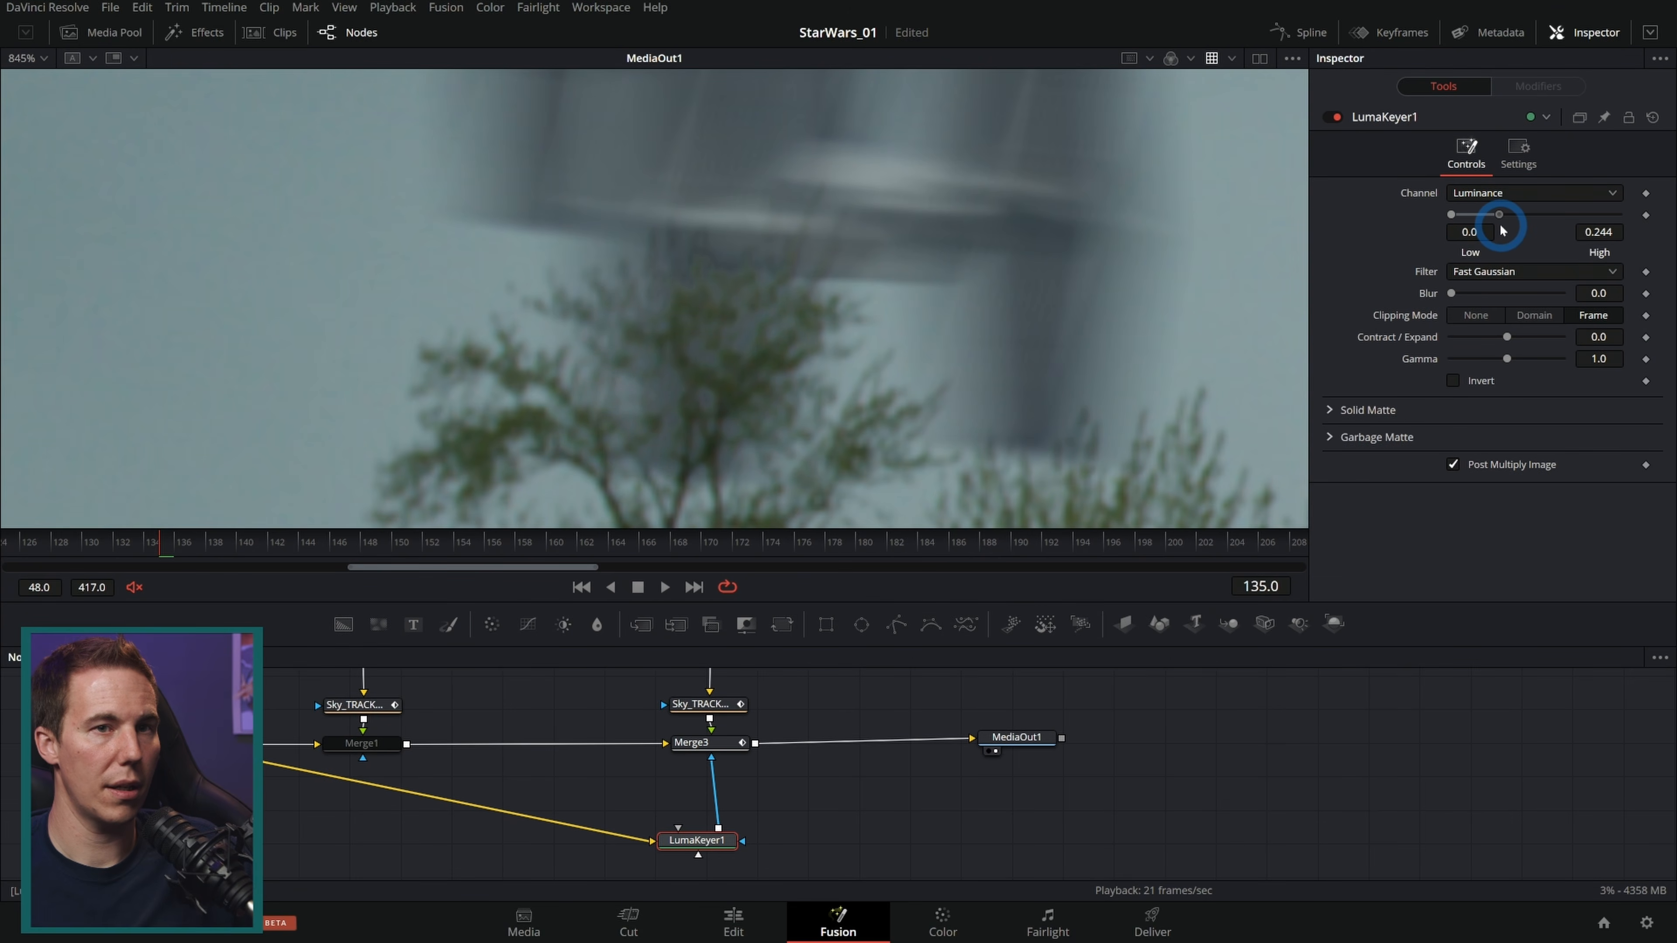
{"action": "left_click_drag", "start_coordinate": [1613, 293], "coordinate": [1615, 293]}
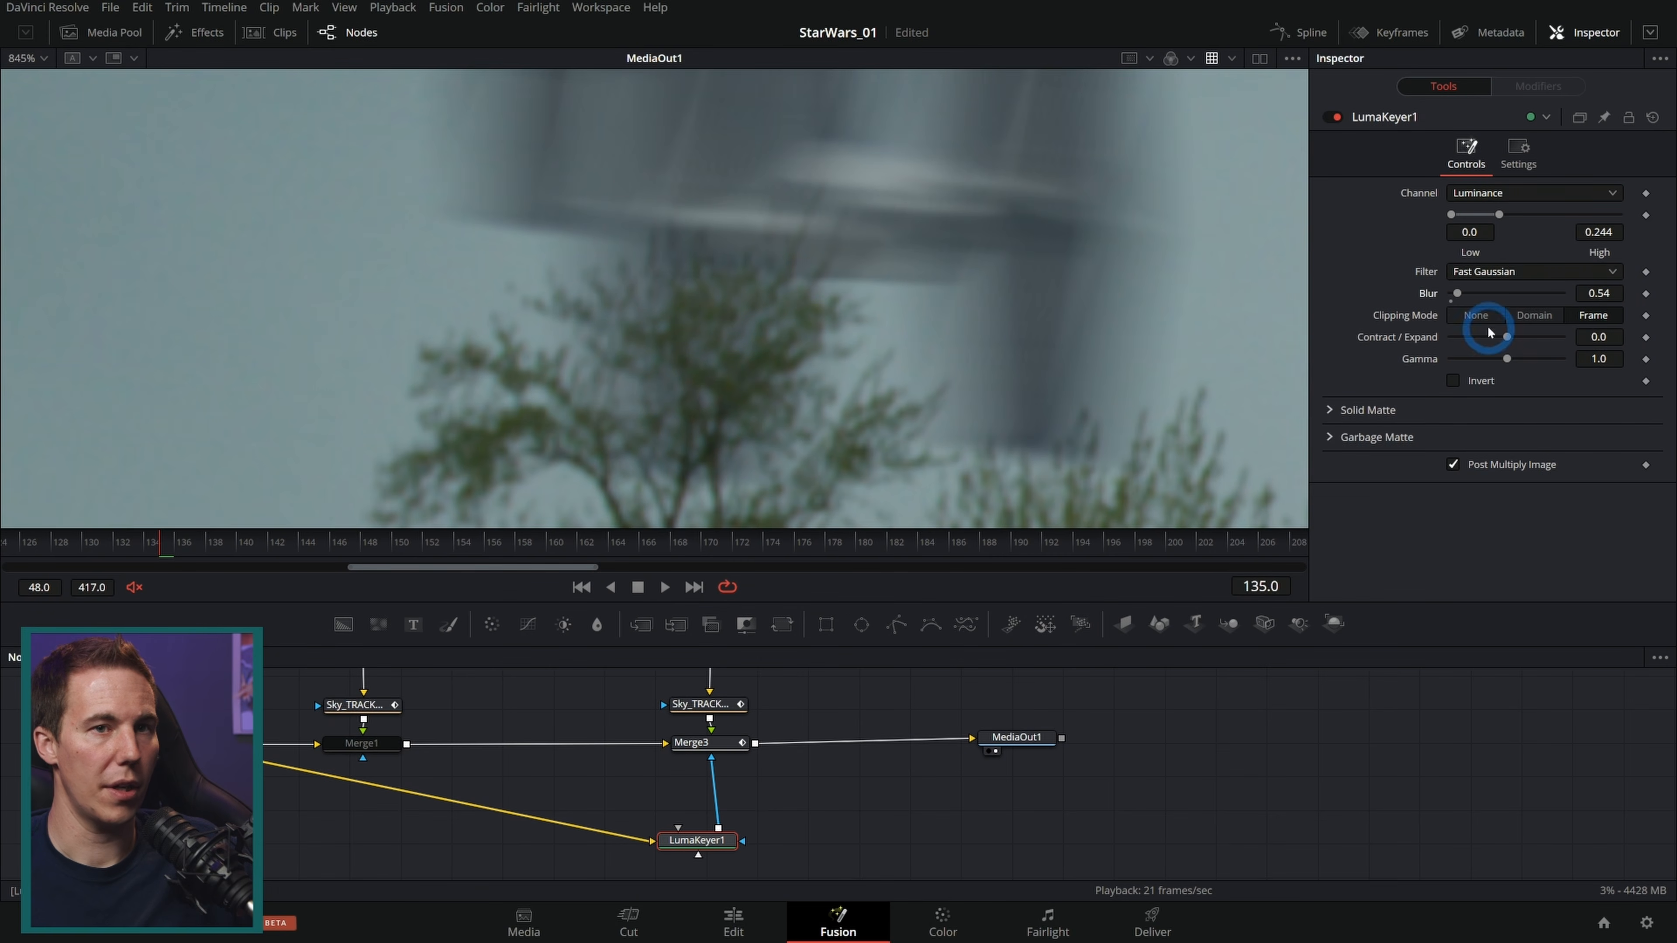
Step: Toggle the Luma Keyer on and off and scrub the timeline to compare the result
{"action": "left_click", "coordinate": [1330, 119]}
{"action": "left_click", "coordinate": [1330, 119]}
{"action": "left_click", "coordinate": [1330, 118]}
{"action": "left_click", "coordinate": [1331, 119]}
{"action": "left_click", "coordinate": [1331, 118]}
{"action": "left_click", "coordinate": [1331, 119]}
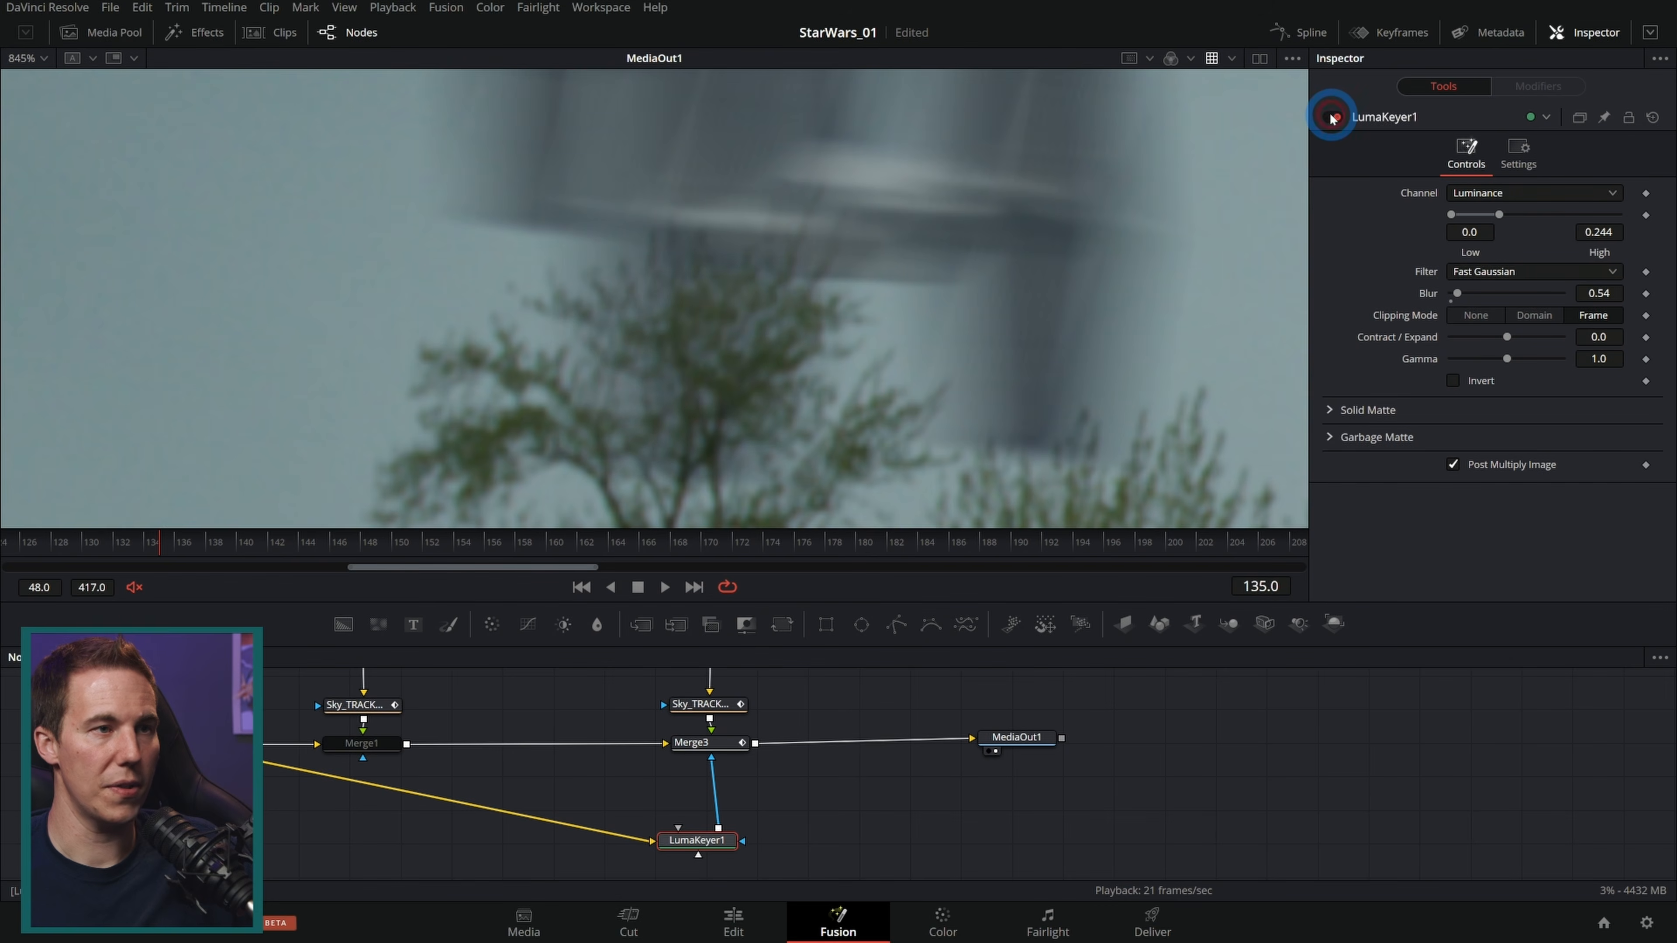
{"action": "left_click", "coordinate": [1331, 119]}
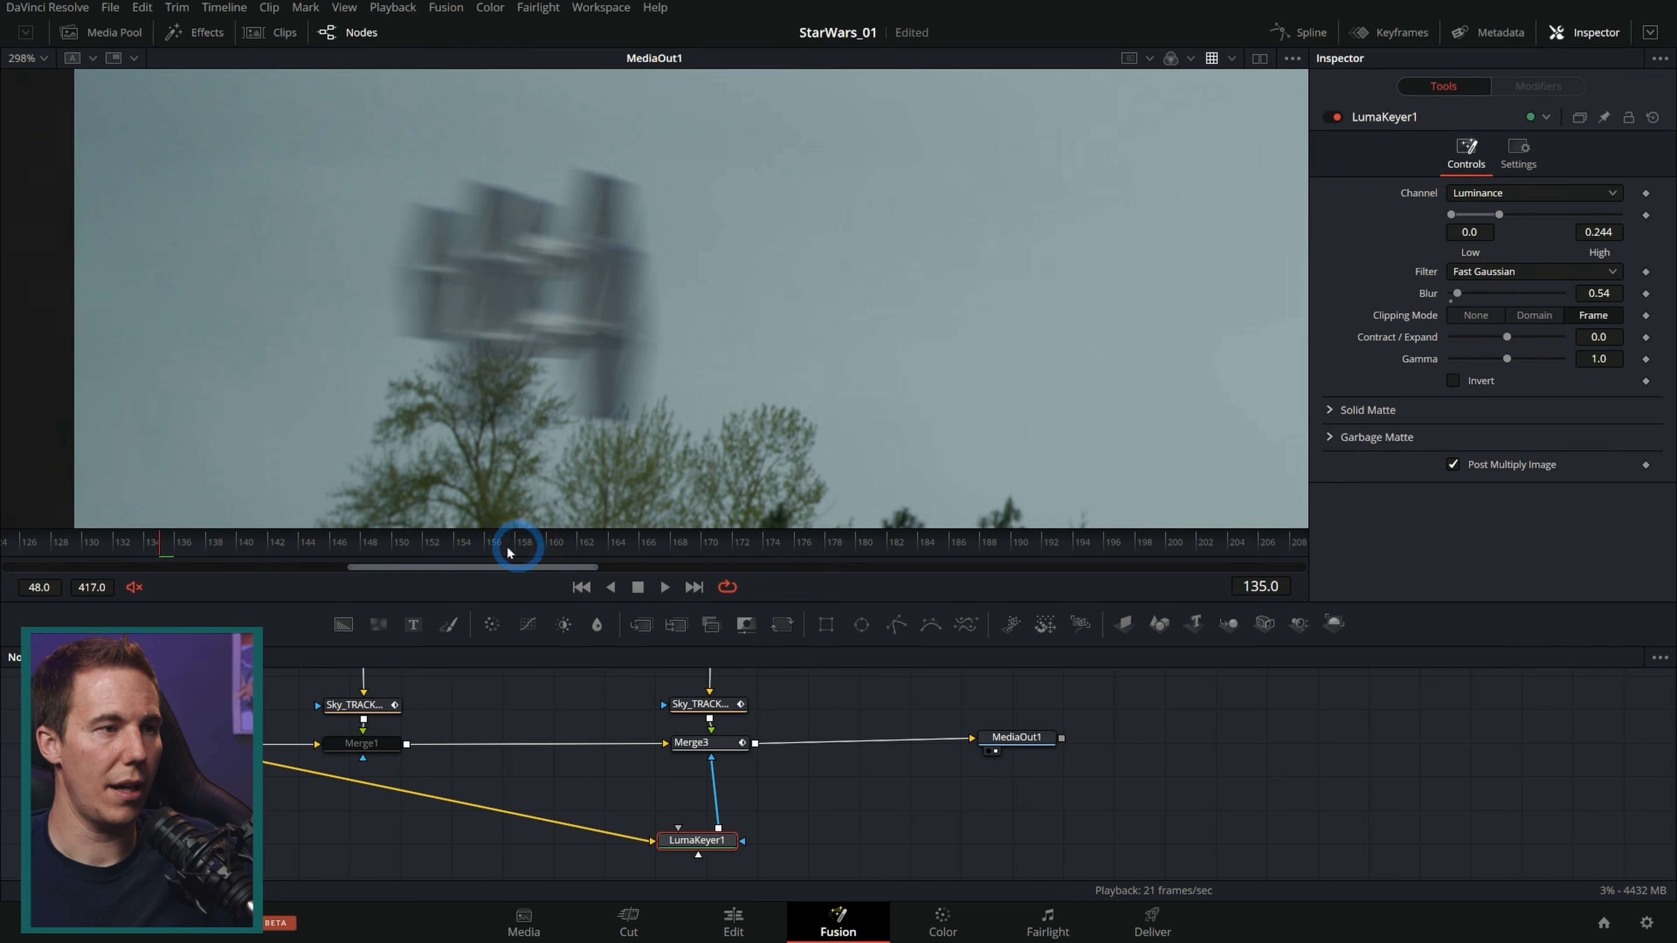
{"action": "left_click_drag", "start_coordinate": [182, 543], "coordinate": [273, 551]}
{"action": "scroll", "coordinate": [784, 420], "scroll_direction": "up", "scroll_amount": 2}
{"action": "scroll", "coordinate": [969, 438], "scroll_direction": "down", "scroll_amount": 3}
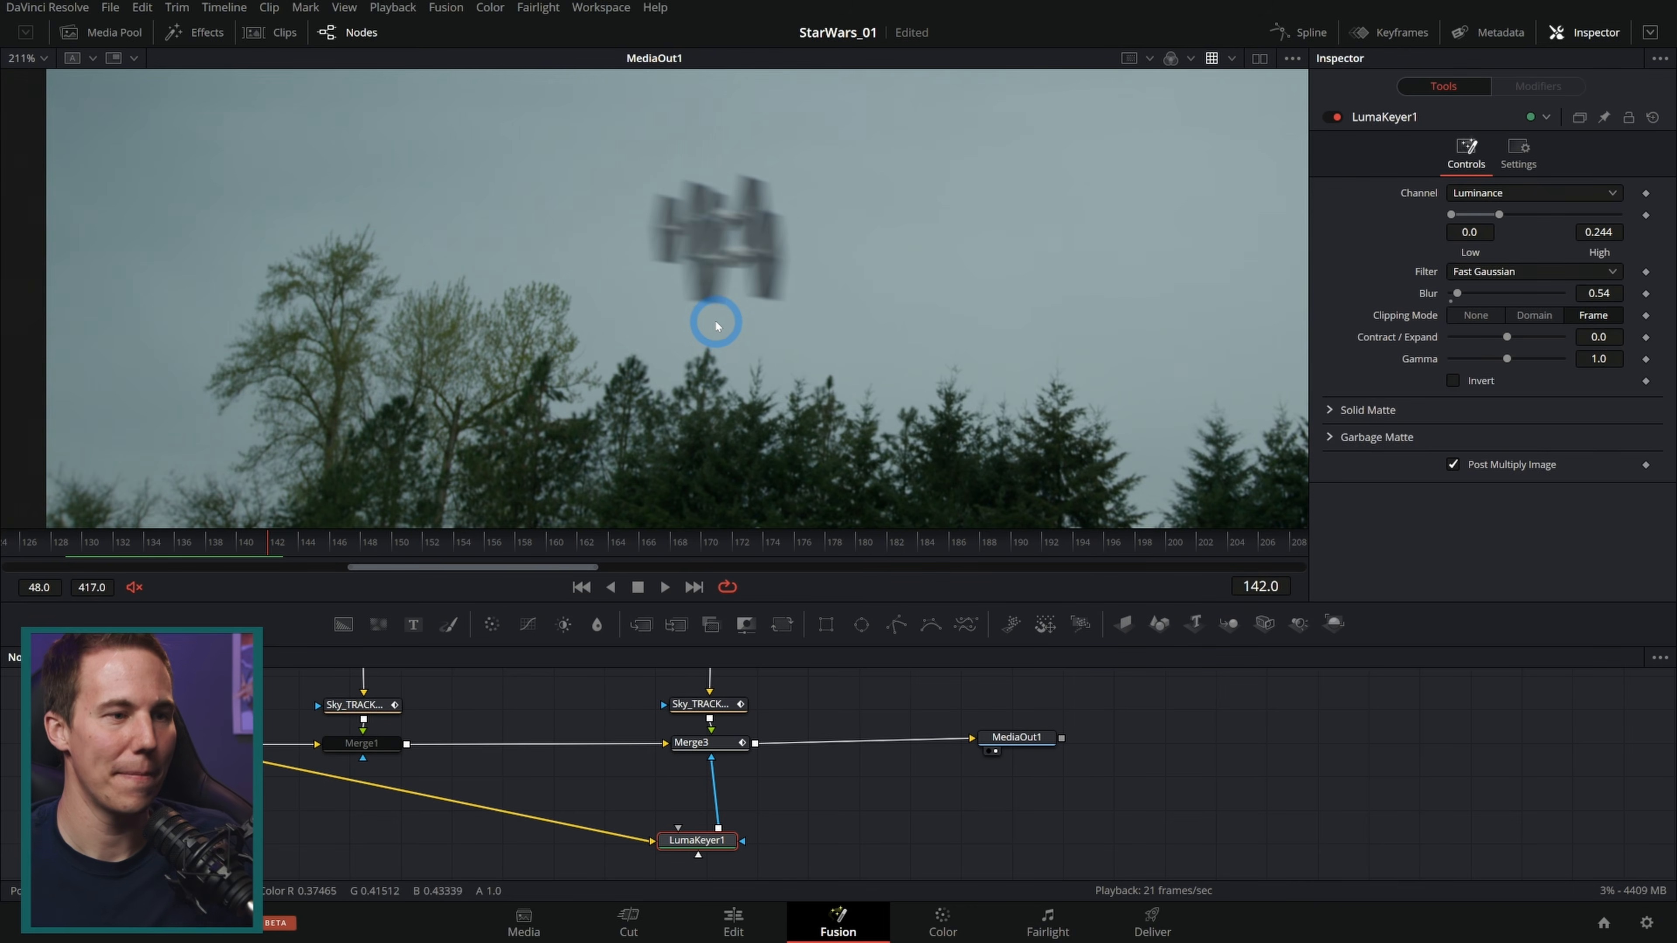
Step: Paint a soft cyan stroke, size 0.0417 and softness about 1.575, over the TIE fighter's cockpit window in Paint1
{"action": "left_click", "coordinate": [809, 839]}
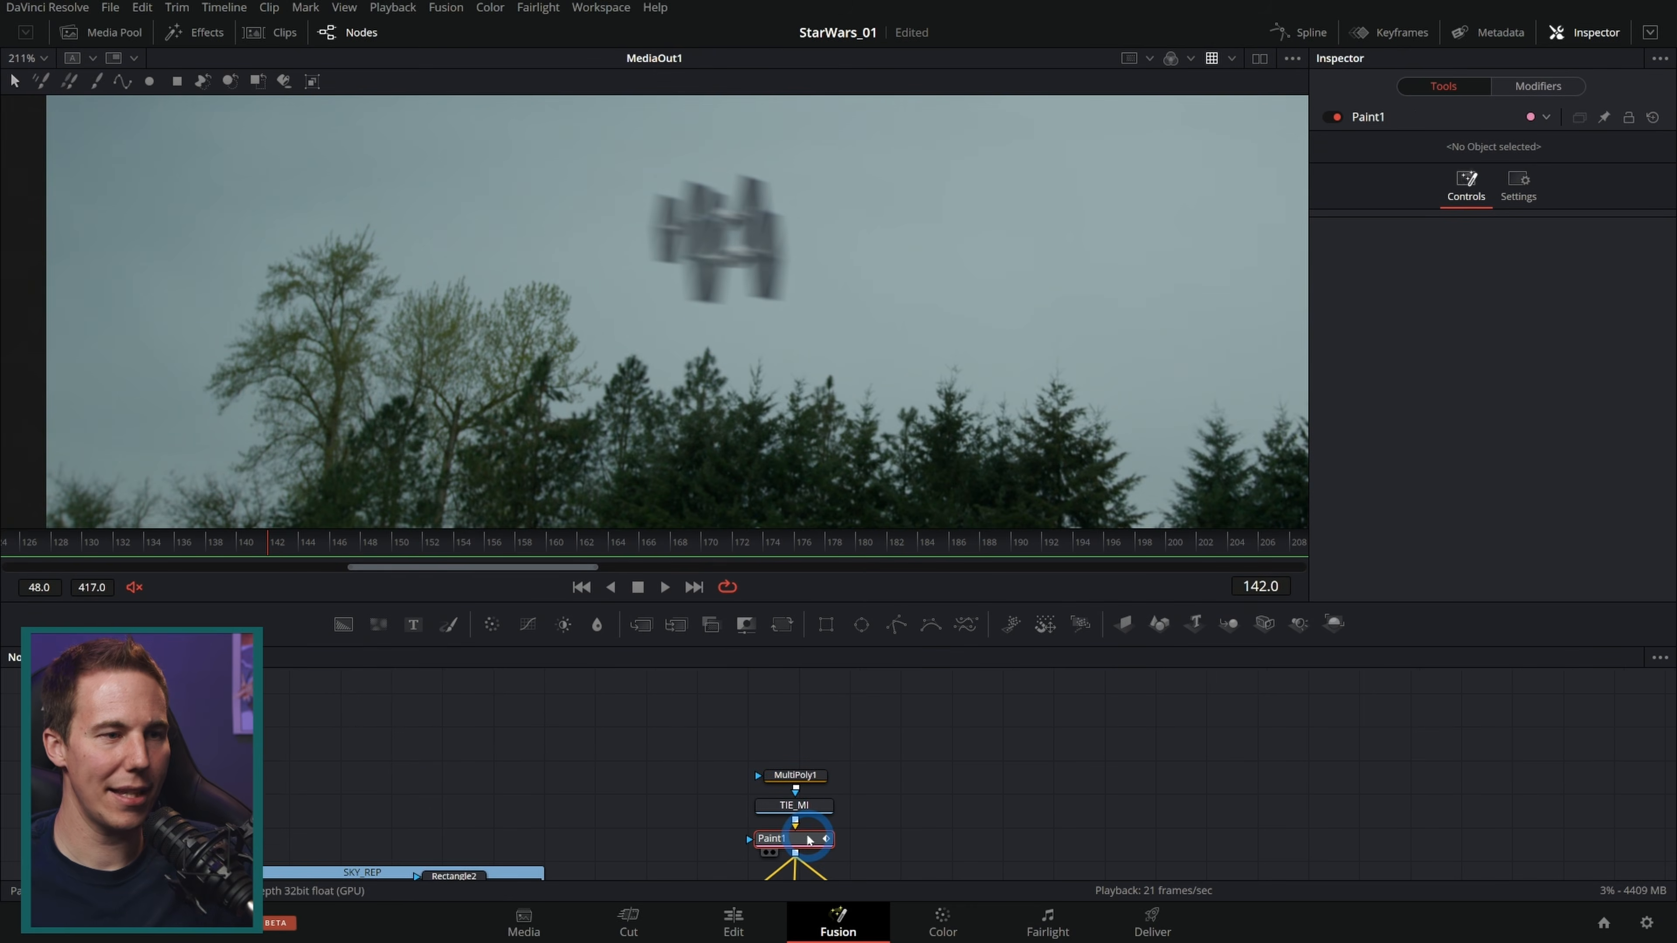
{"action": "key", "text": "1"}
{"action": "scroll", "coordinate": [941, 381], "scroll_direction": "down", "scroll_amount": 2}
{"action": "scroll", "coordinate": [815, 294], "scroll_direction": "up", "scroll_amount": 1}
{"action": "left_click_drag", "start_coordinate": [910, 394], "coordinate": [806, 353]}
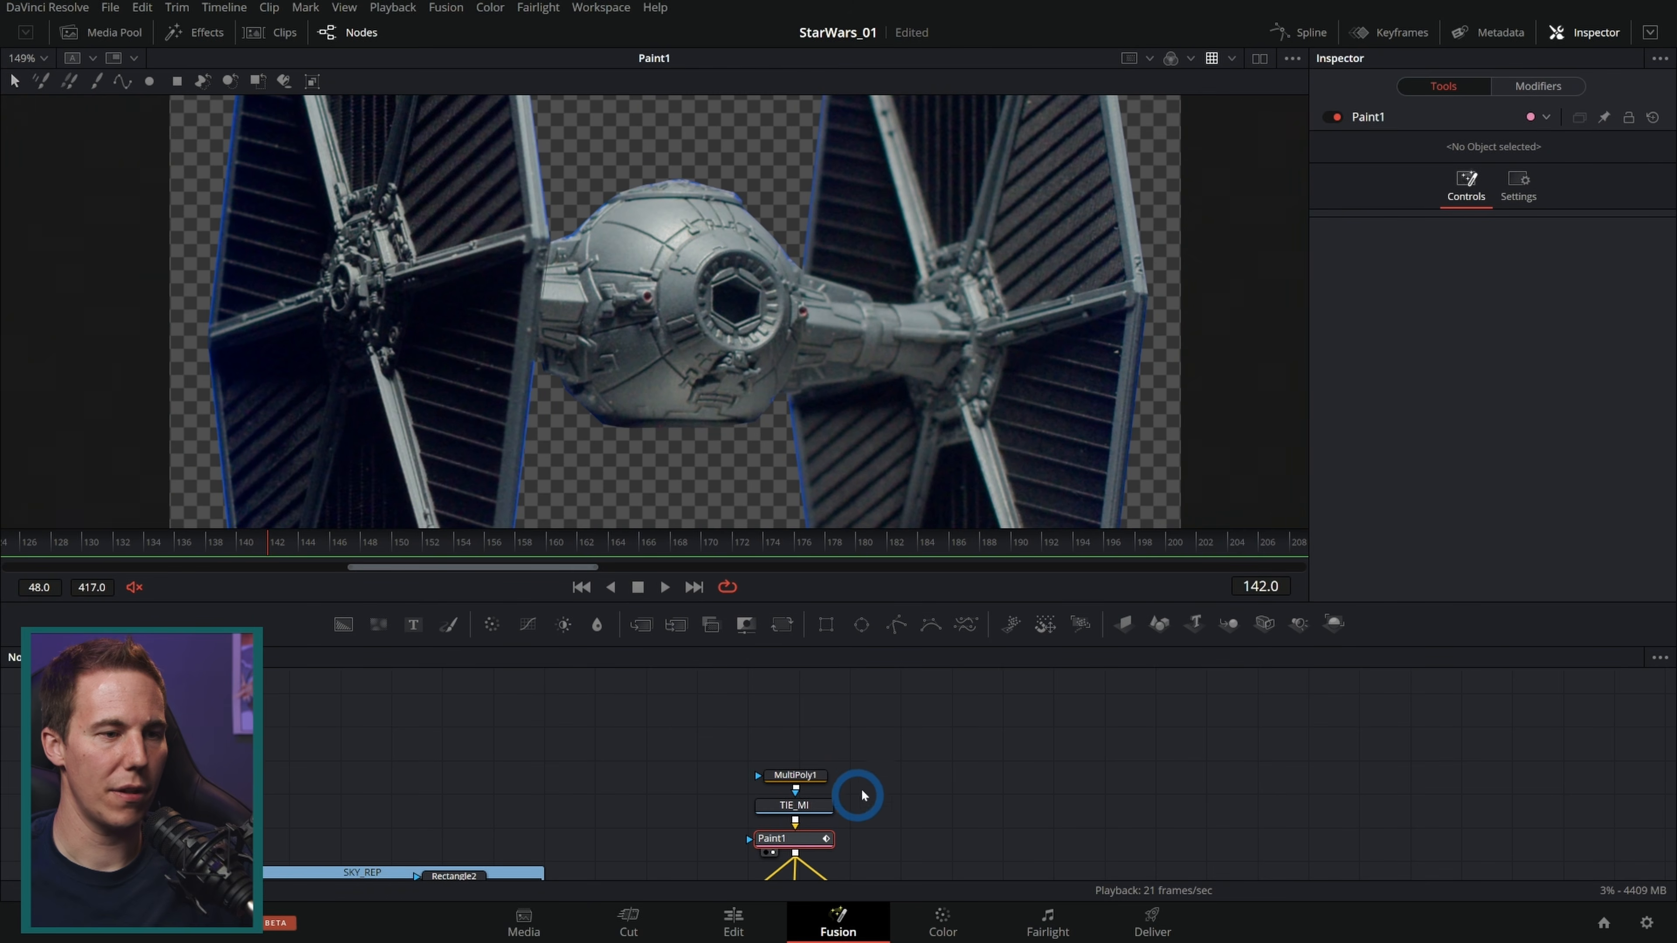
{"action": "left_click_drag", "start_coordinate": [858, 753], "coordinate": [779, 821]}
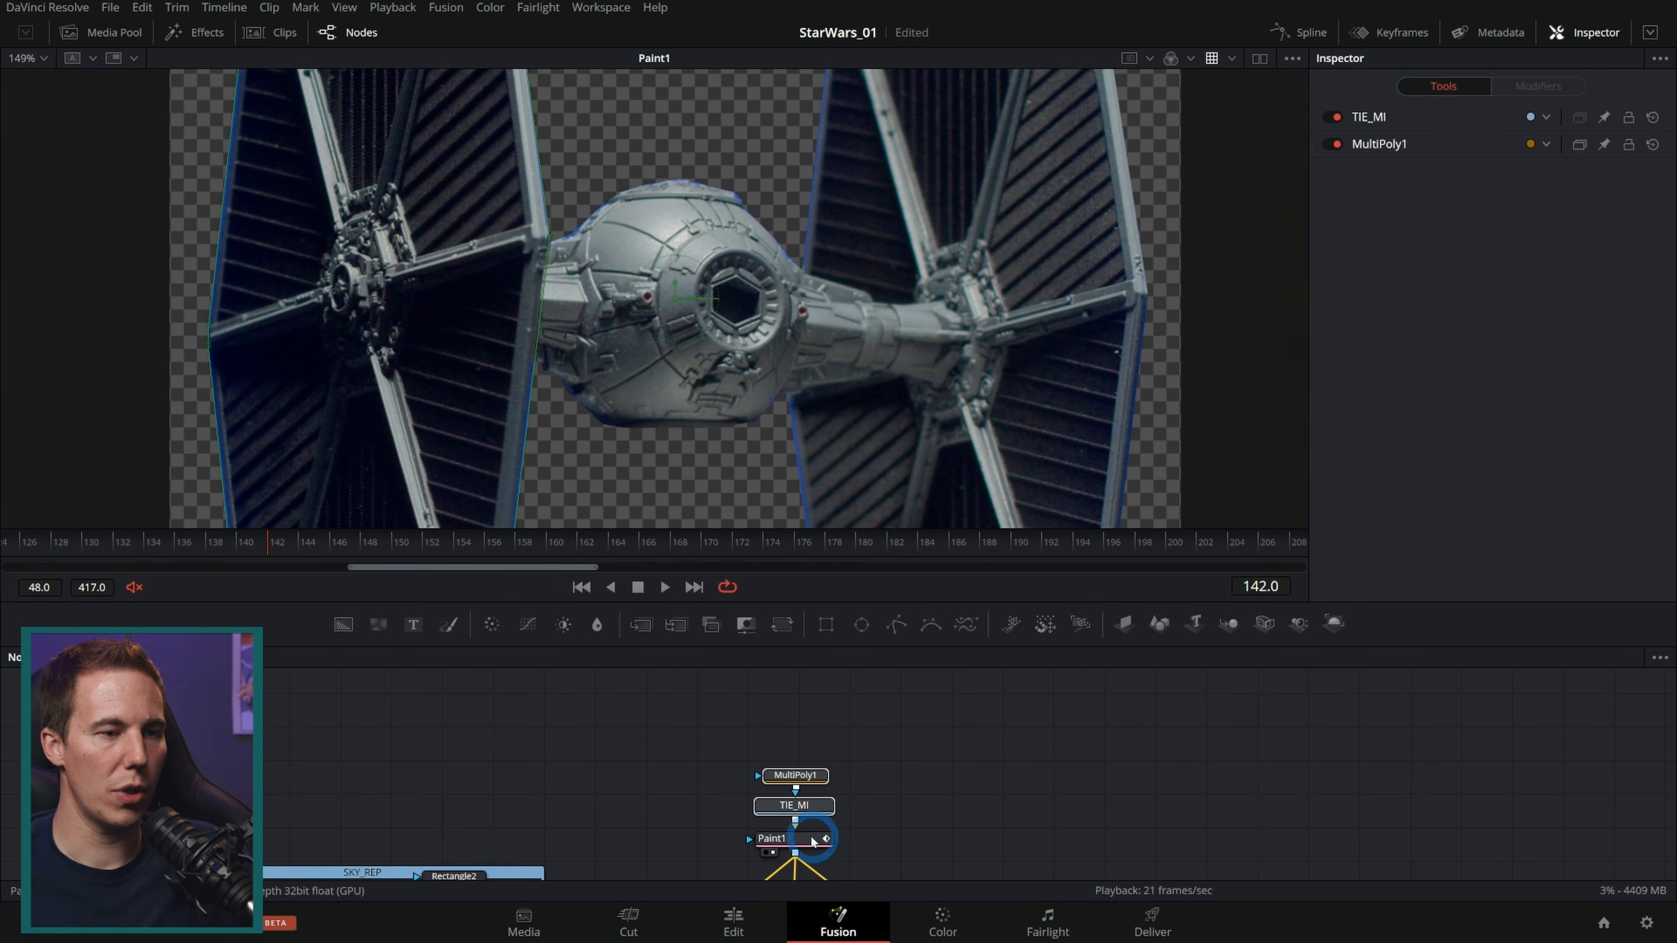
{"action": "left_click", "coordinate": [793, 838]}
{"action": "left_click", "coordinate": [766, 296]}
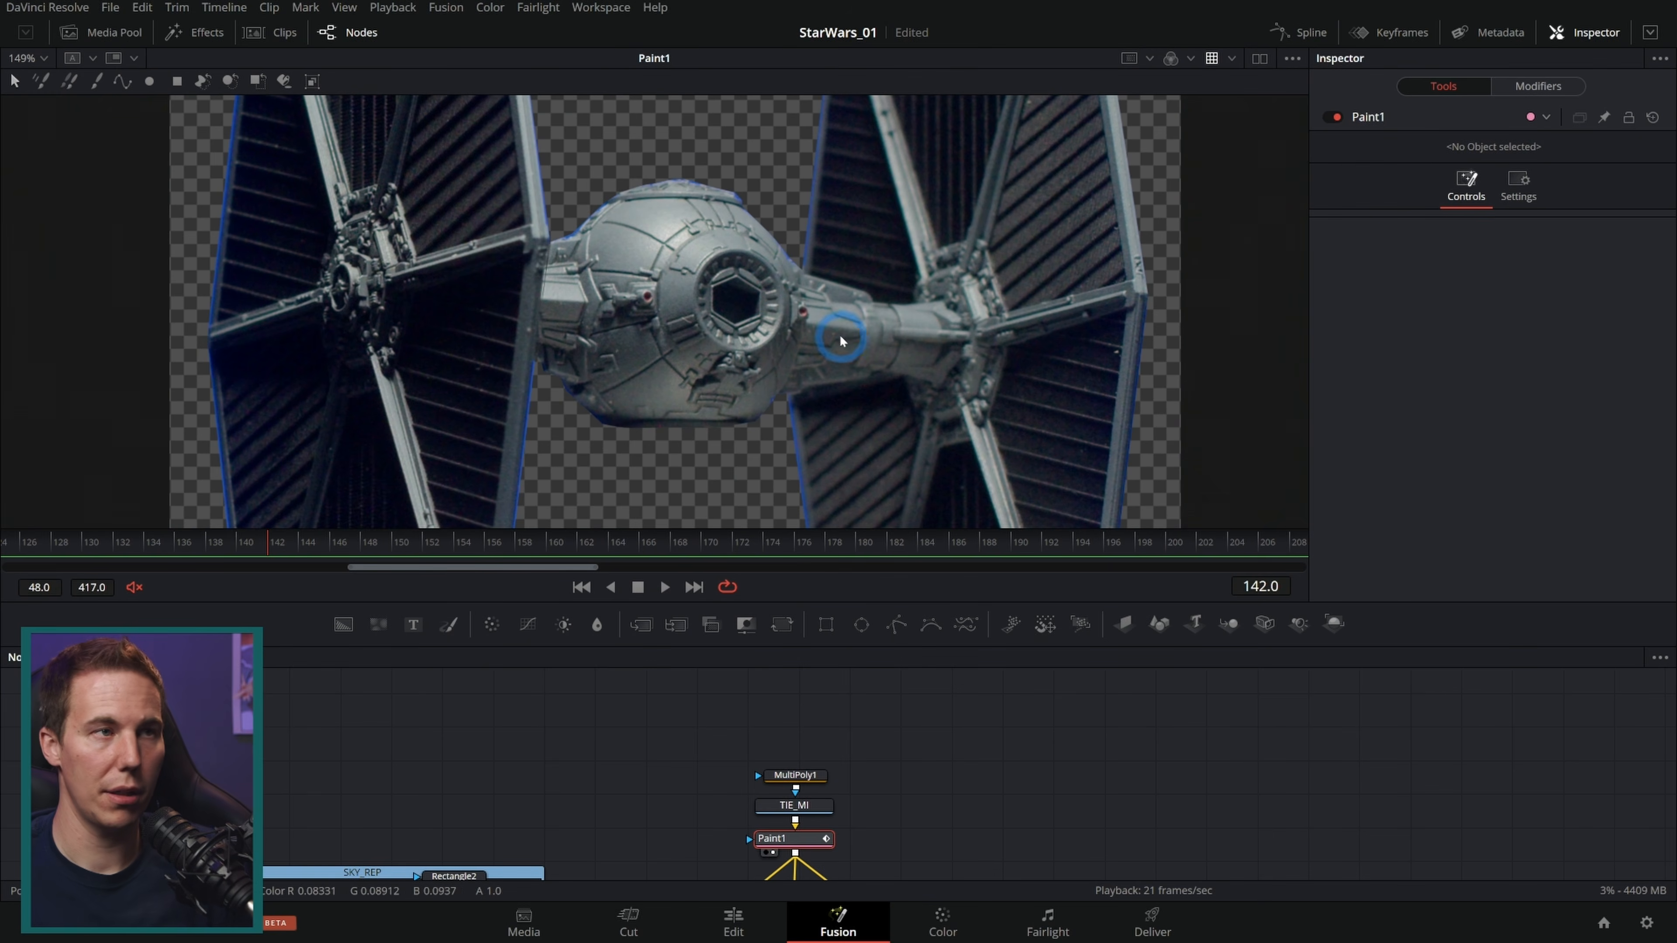
{"action": "left_click", "coordinate": [40, 83]}
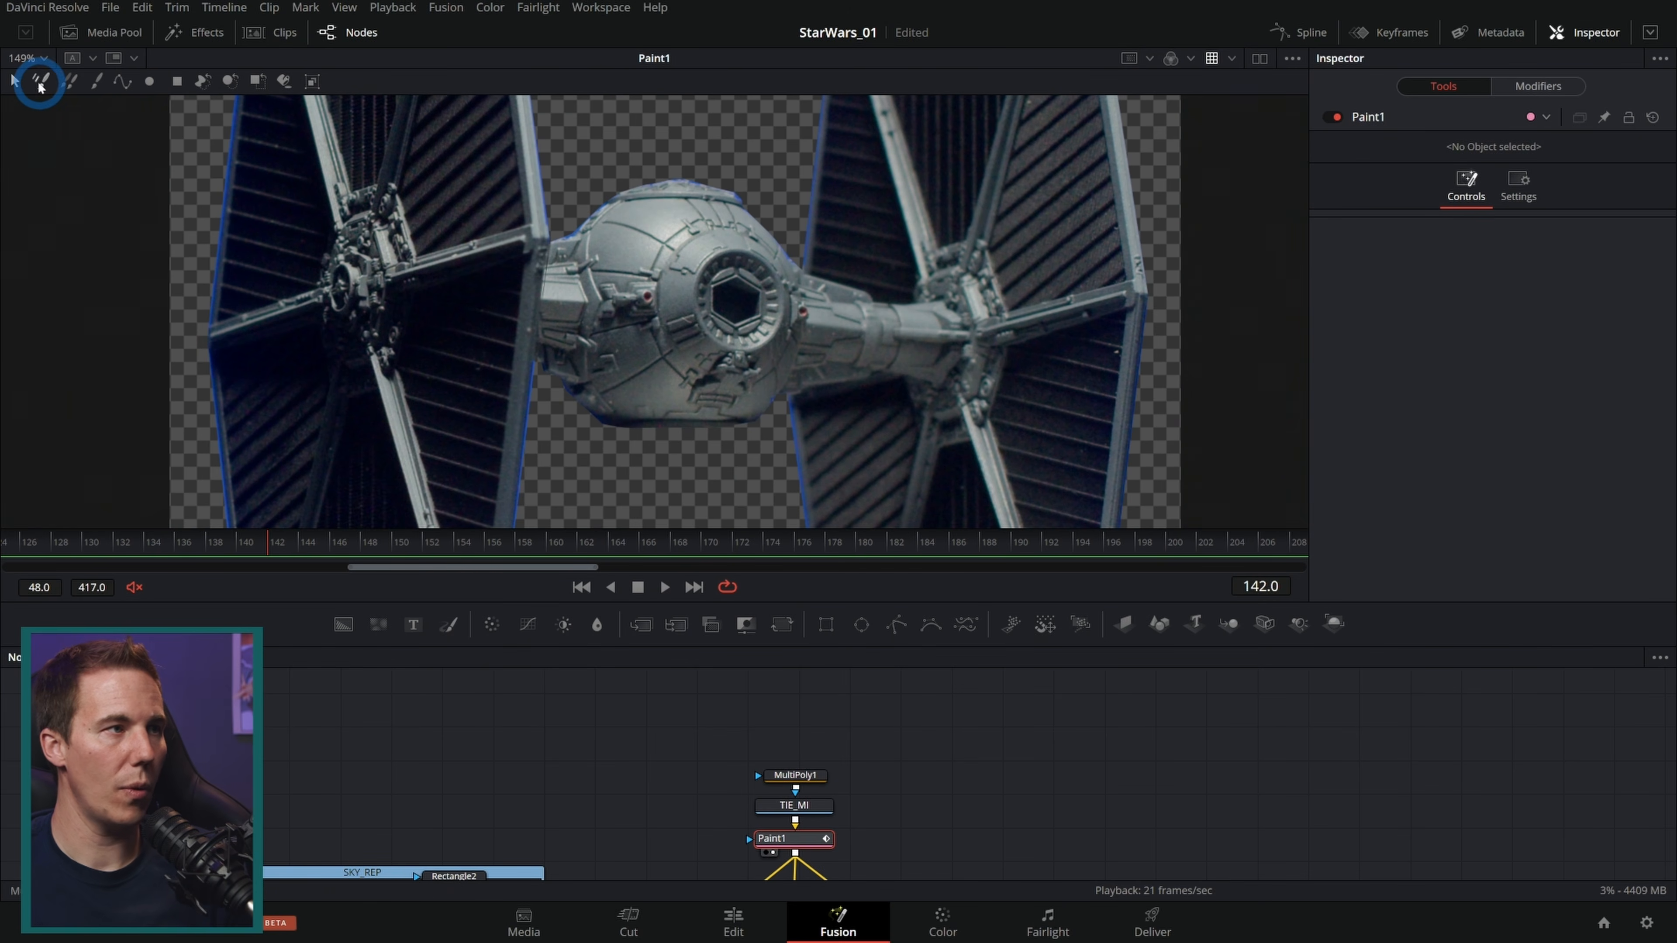
{"action": "left_click", "coordinate": [98, 82]}
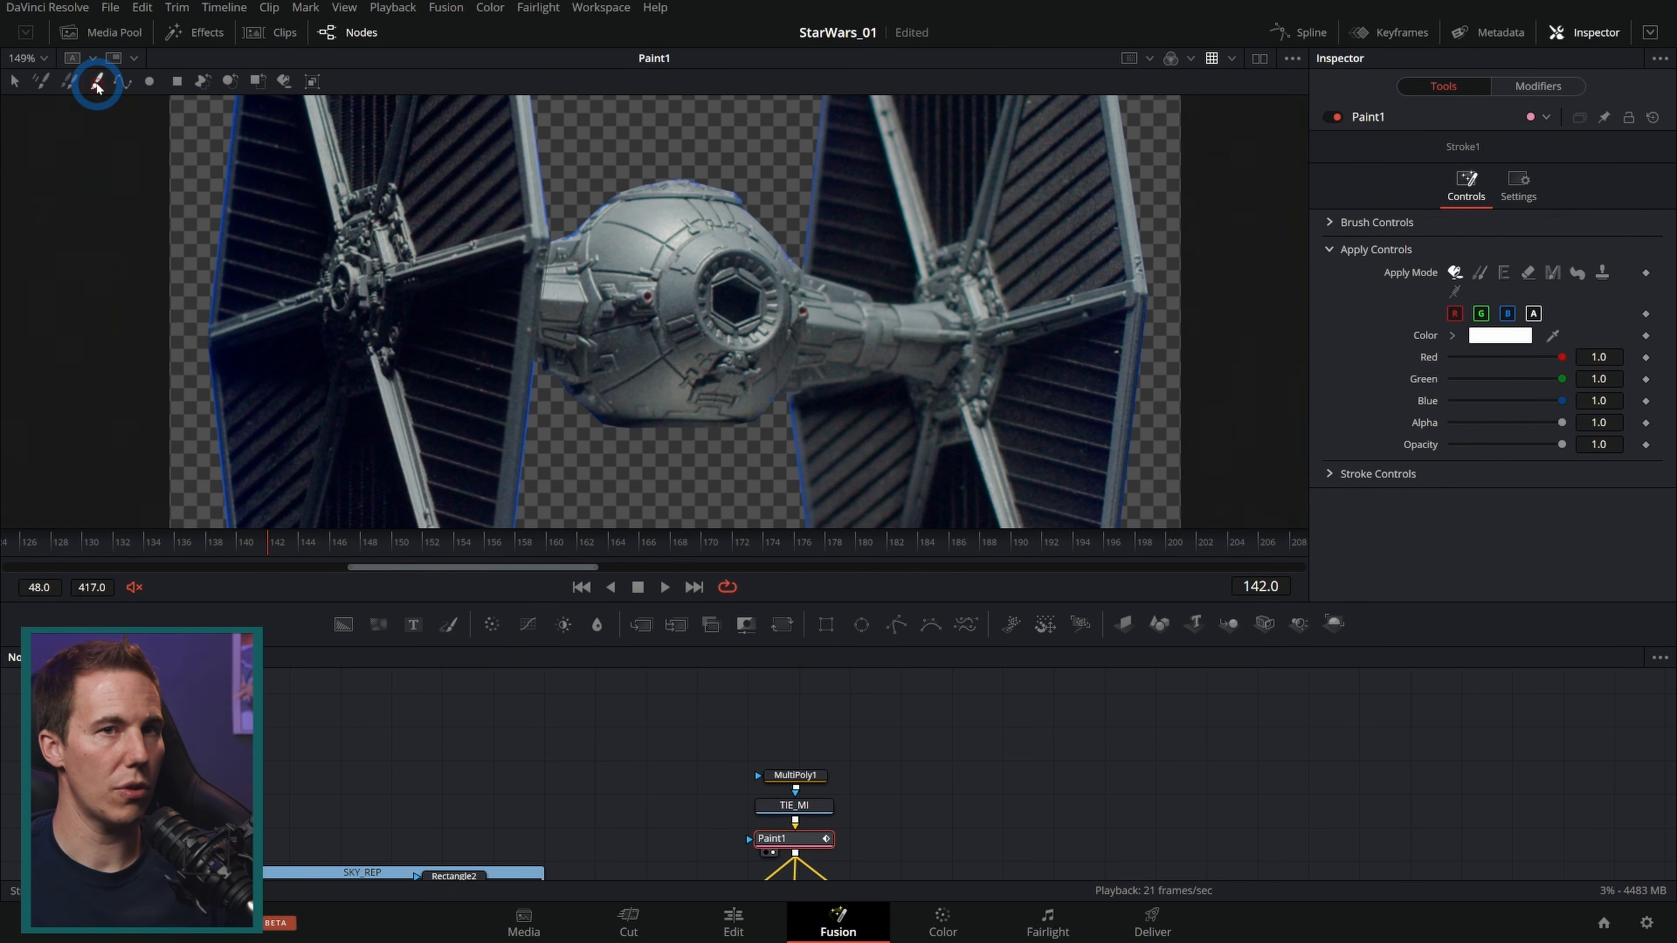
{"action": "left_click", "coordinate": [1329, 223]}
{"action": "left_click_drag", "start_coordinate": [1562, 471], "coordinate": [1469, 452]}
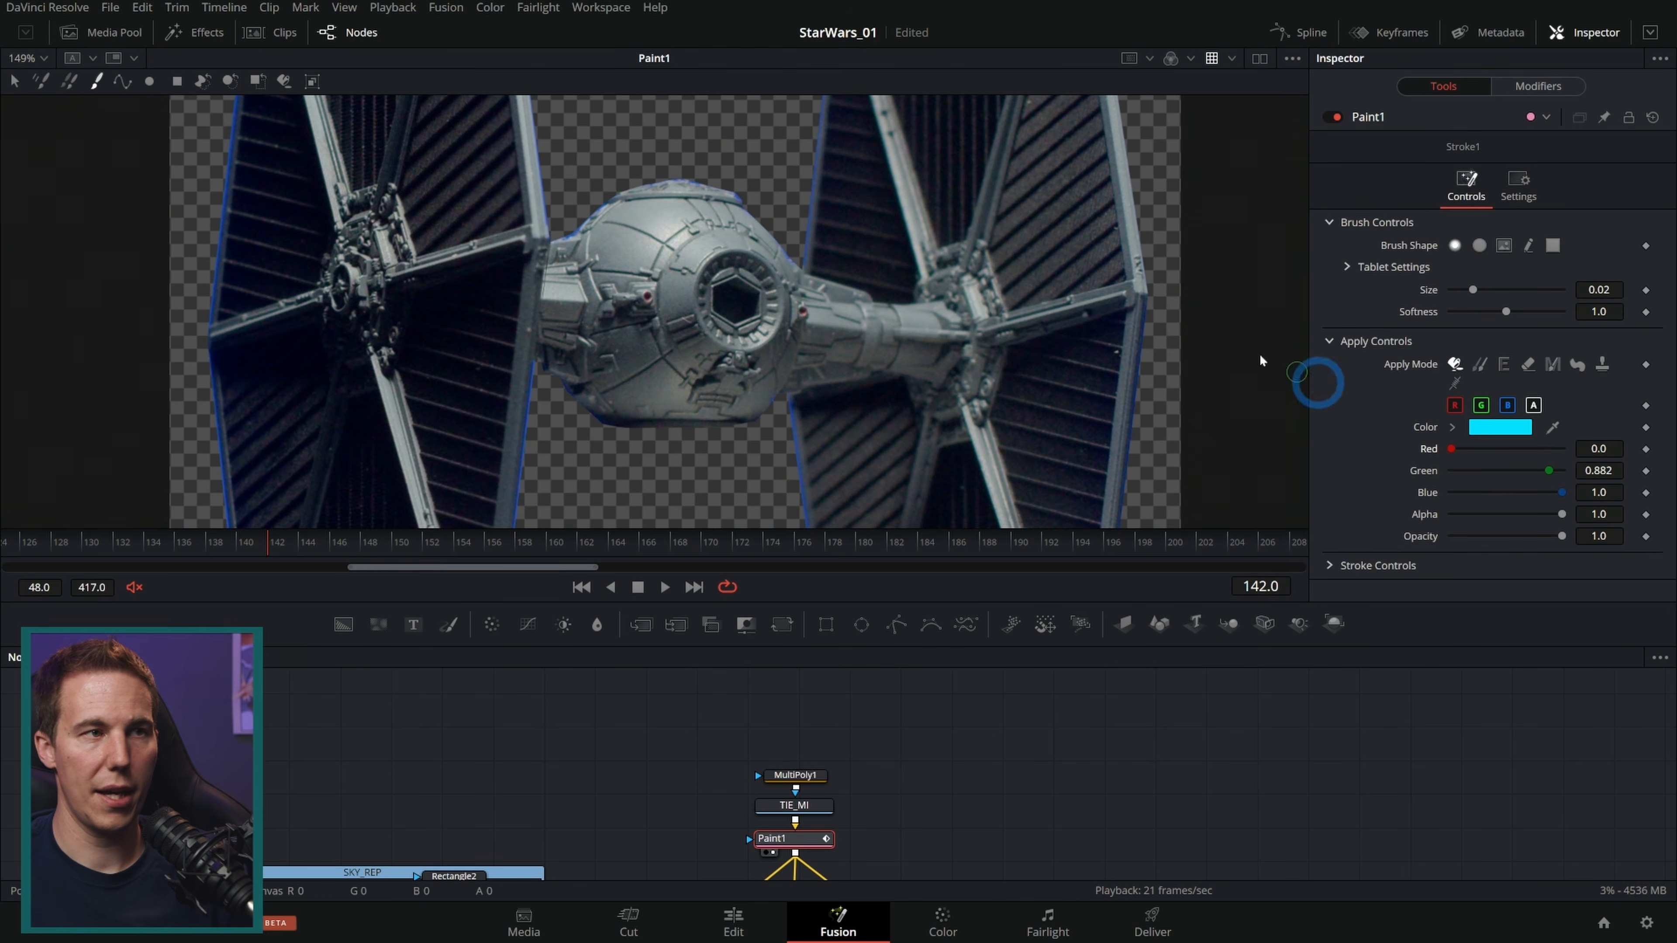
{"action": "left_click_drag", "start_coordinate": [1472, 290], "coordinate": [1498, 289]}
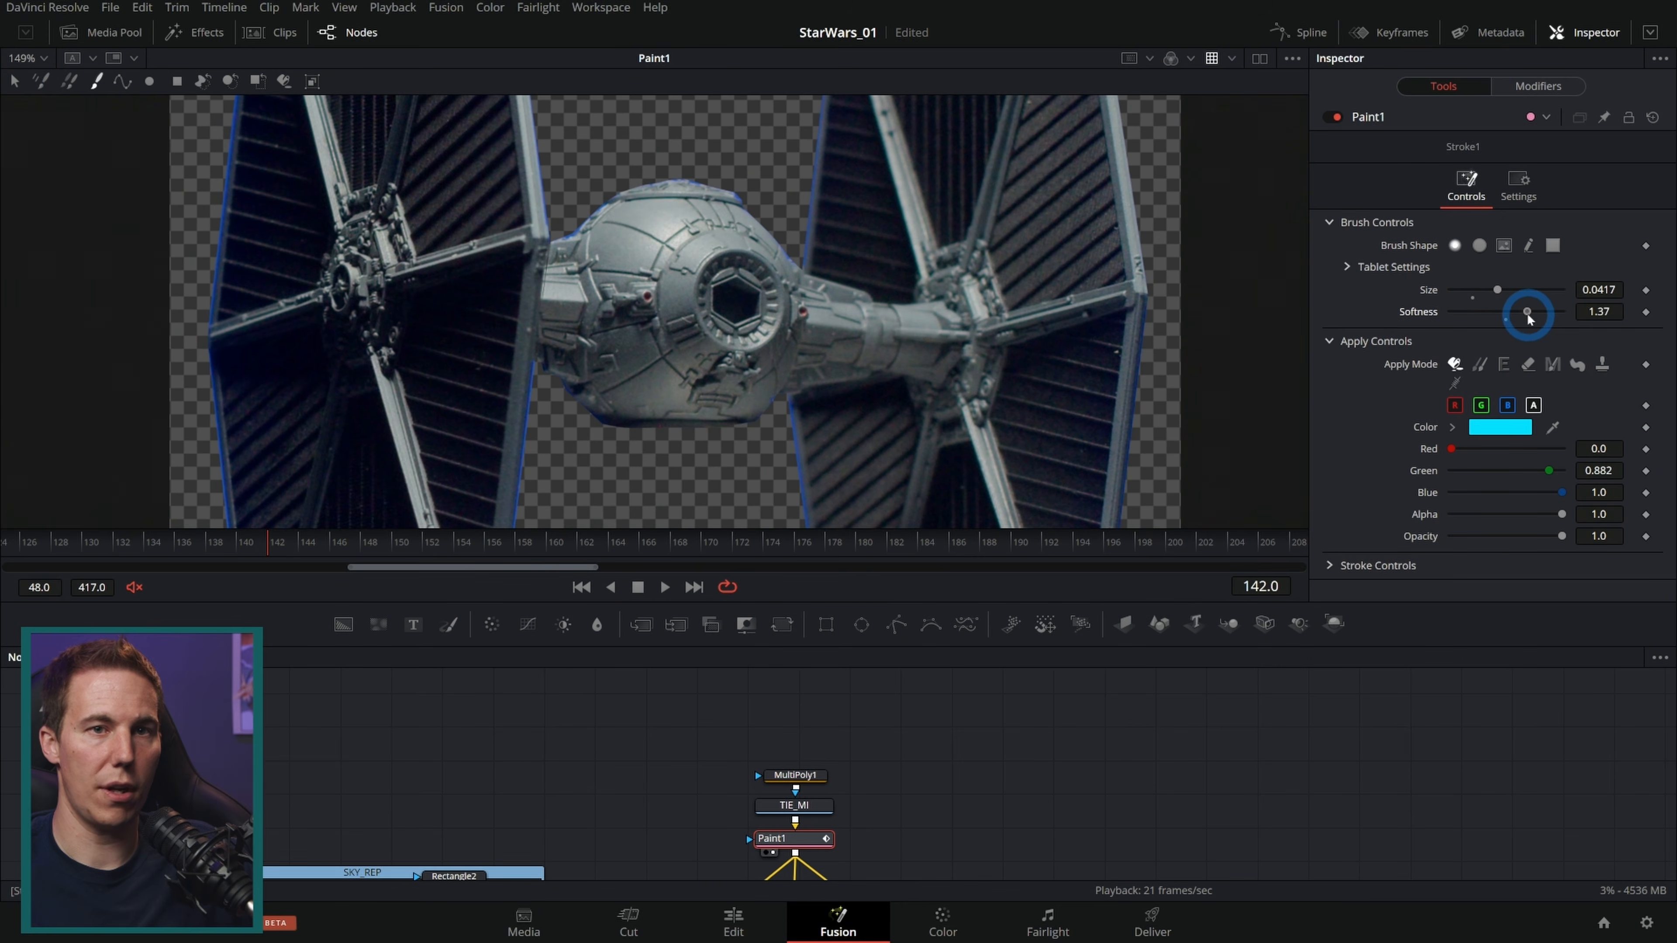
{"action": "mouse_move", "coordinate": [698, 298]}
{"action": "left_mouse_down"}
{"action": "mouse_move", "coordinate": [684, 315]}
{"action": "mouse_move", "coordinate": [762, 277]}
{"action": "mouse_move", "coordinate": [749, 288]}
{"action": "left_mouse_up"}
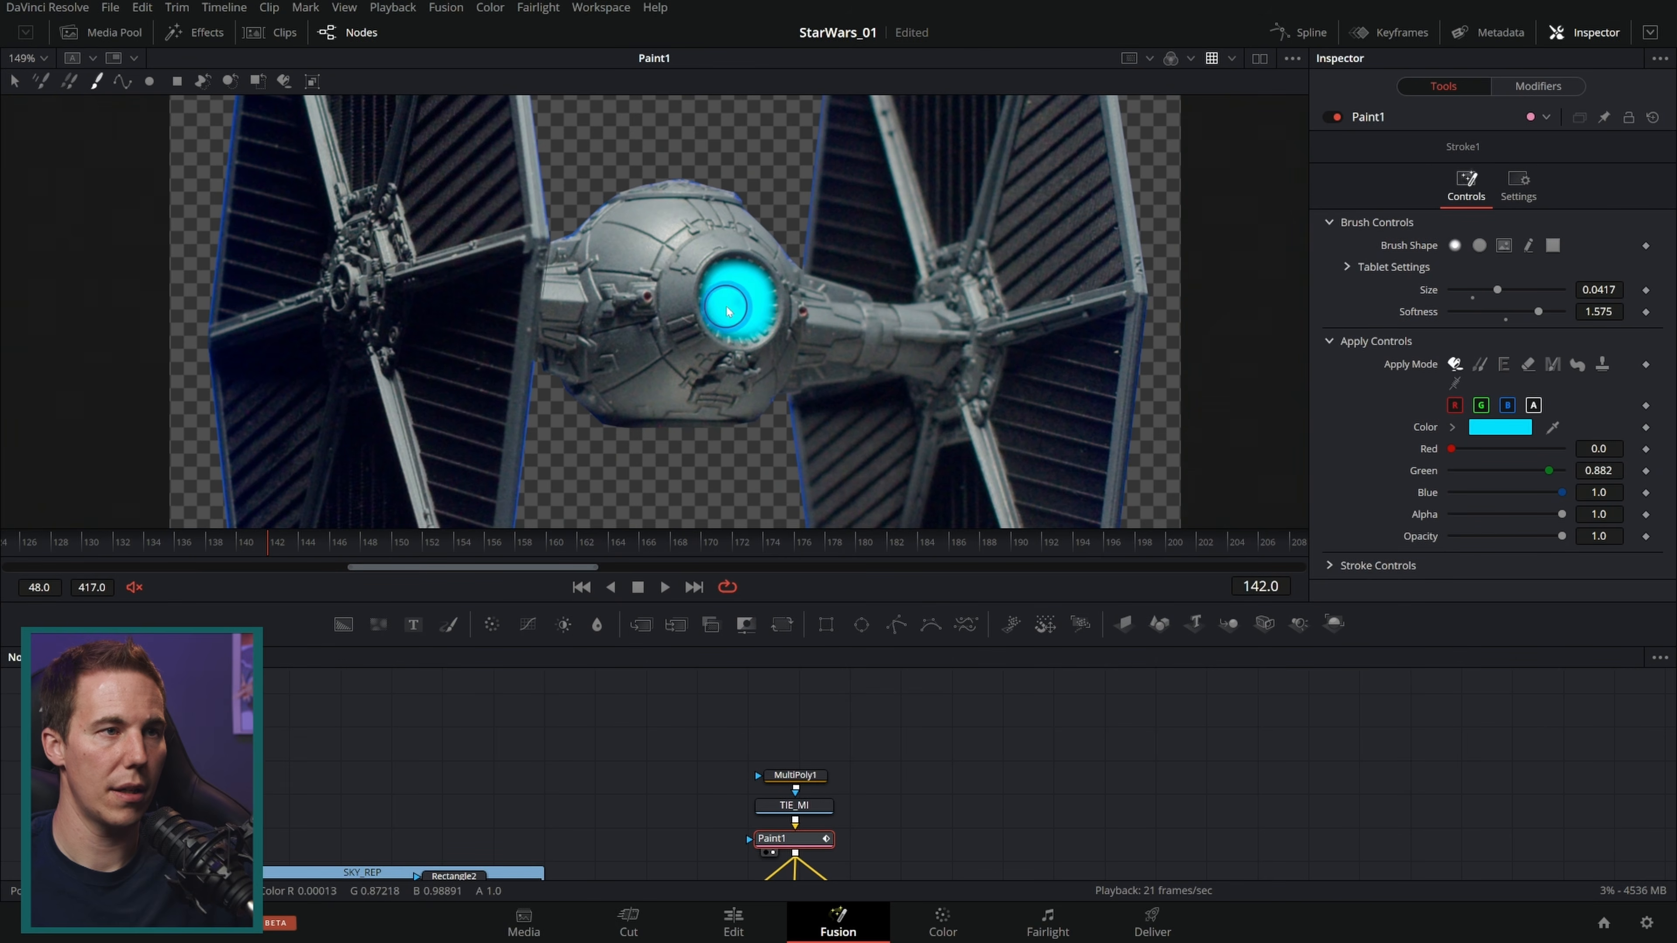
Step: Switch the paint color to white and add a white stroke at the cockpit window's center
{"action": "left_click_drag", "start_coordinate": [1451, 448], "coordinate": [1669, 468]}
{"action": "left_click_drag", "start_coordinate": [1547, 474], "coordinate": [1651, 481]}
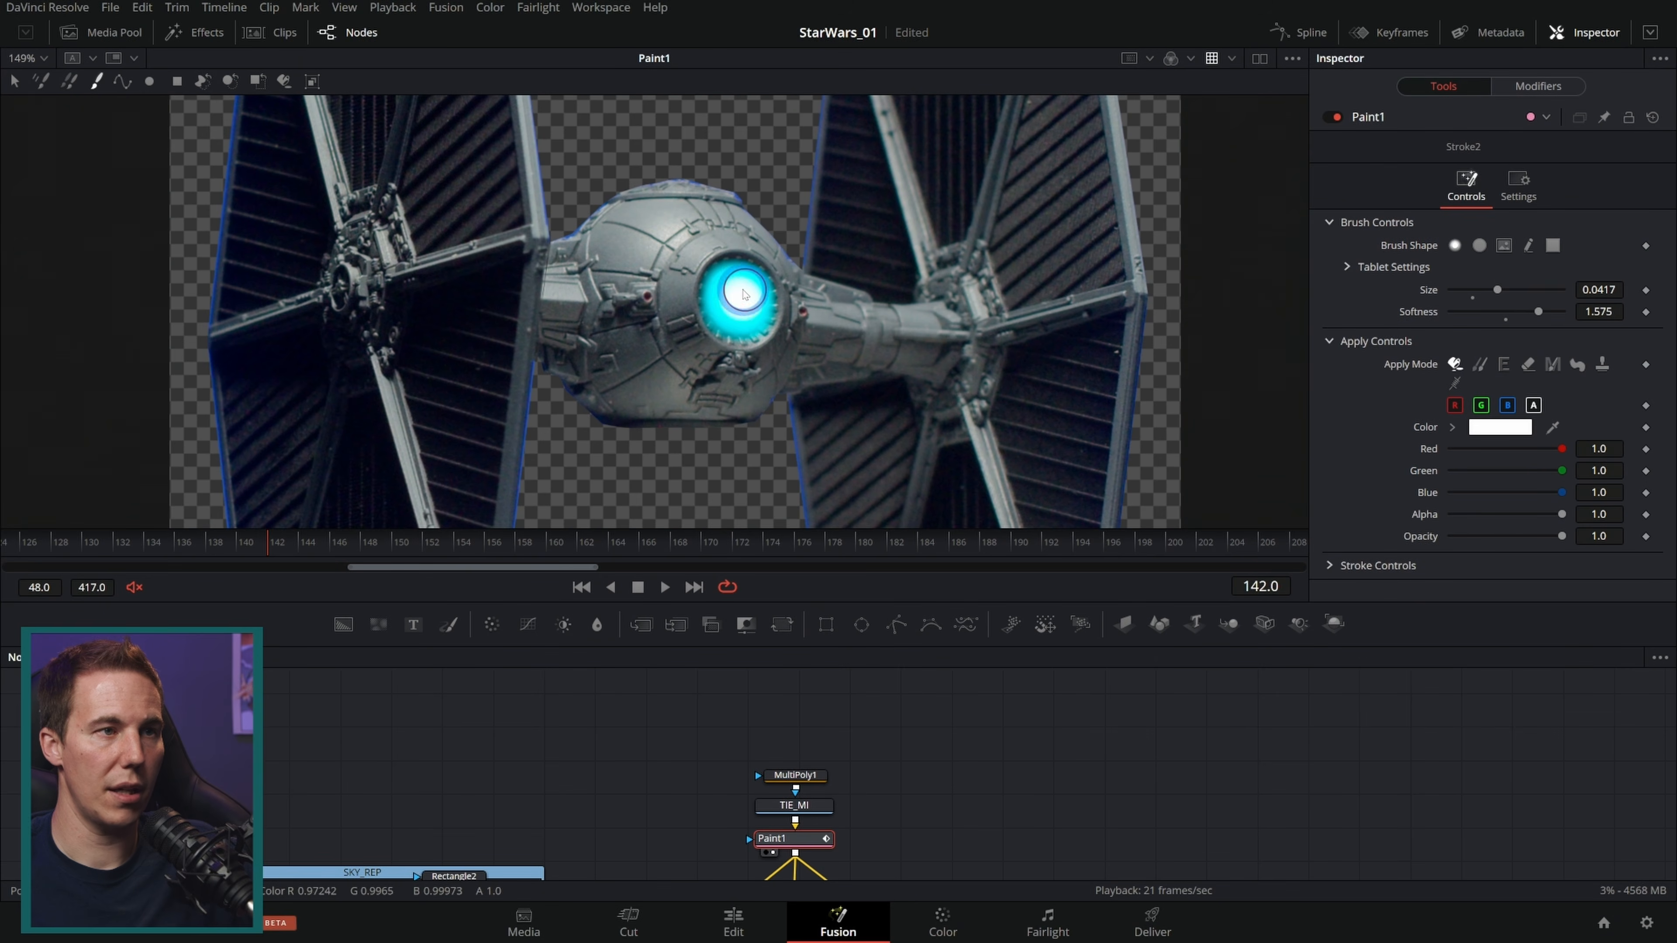
{"action": "left_click_drag", "start_coordinate": [747, 306], "coordinate": [742, 308]}
Step: Paint small white dots, size 0.0079 and softness 0.93, around the cockpit window's rim
{"action": "scroll", "coordinate": [757, 270], "scroll_direction": "up", "scroll_amount": 1}
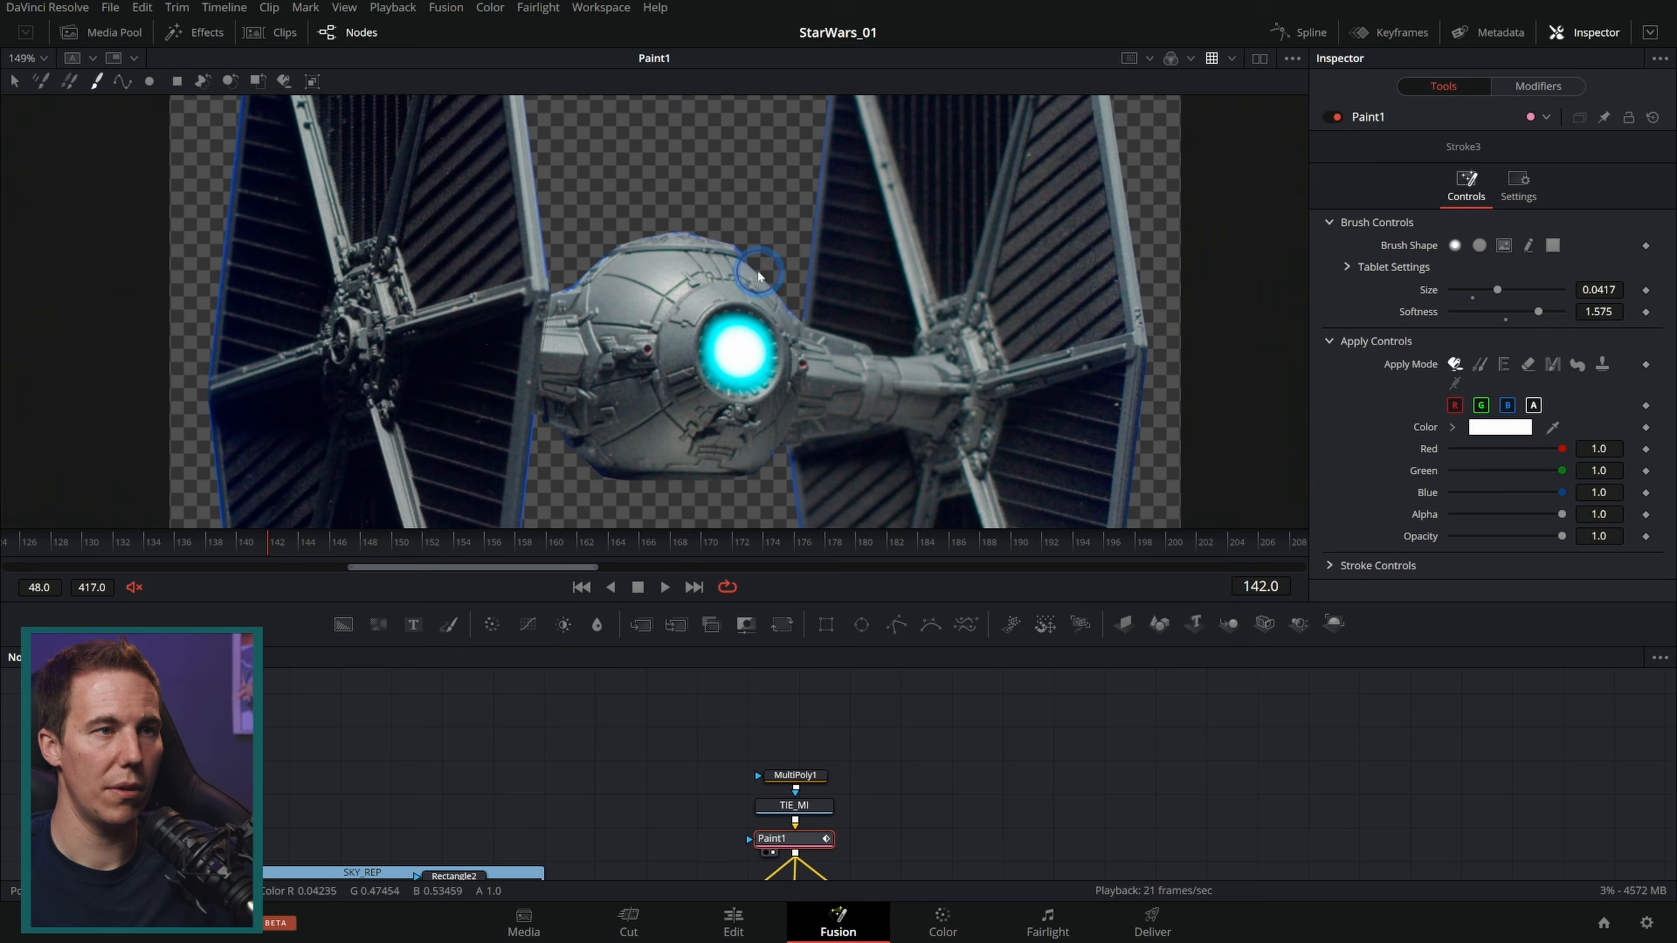
{"action": "scroll", "coordinate": [758, 276], "scroll_direction": "up", "scroll_amount": 5}
{"action": "left_click_drag", "start_coordinate": [1484, 291], "coordinate": [1513, 311]}
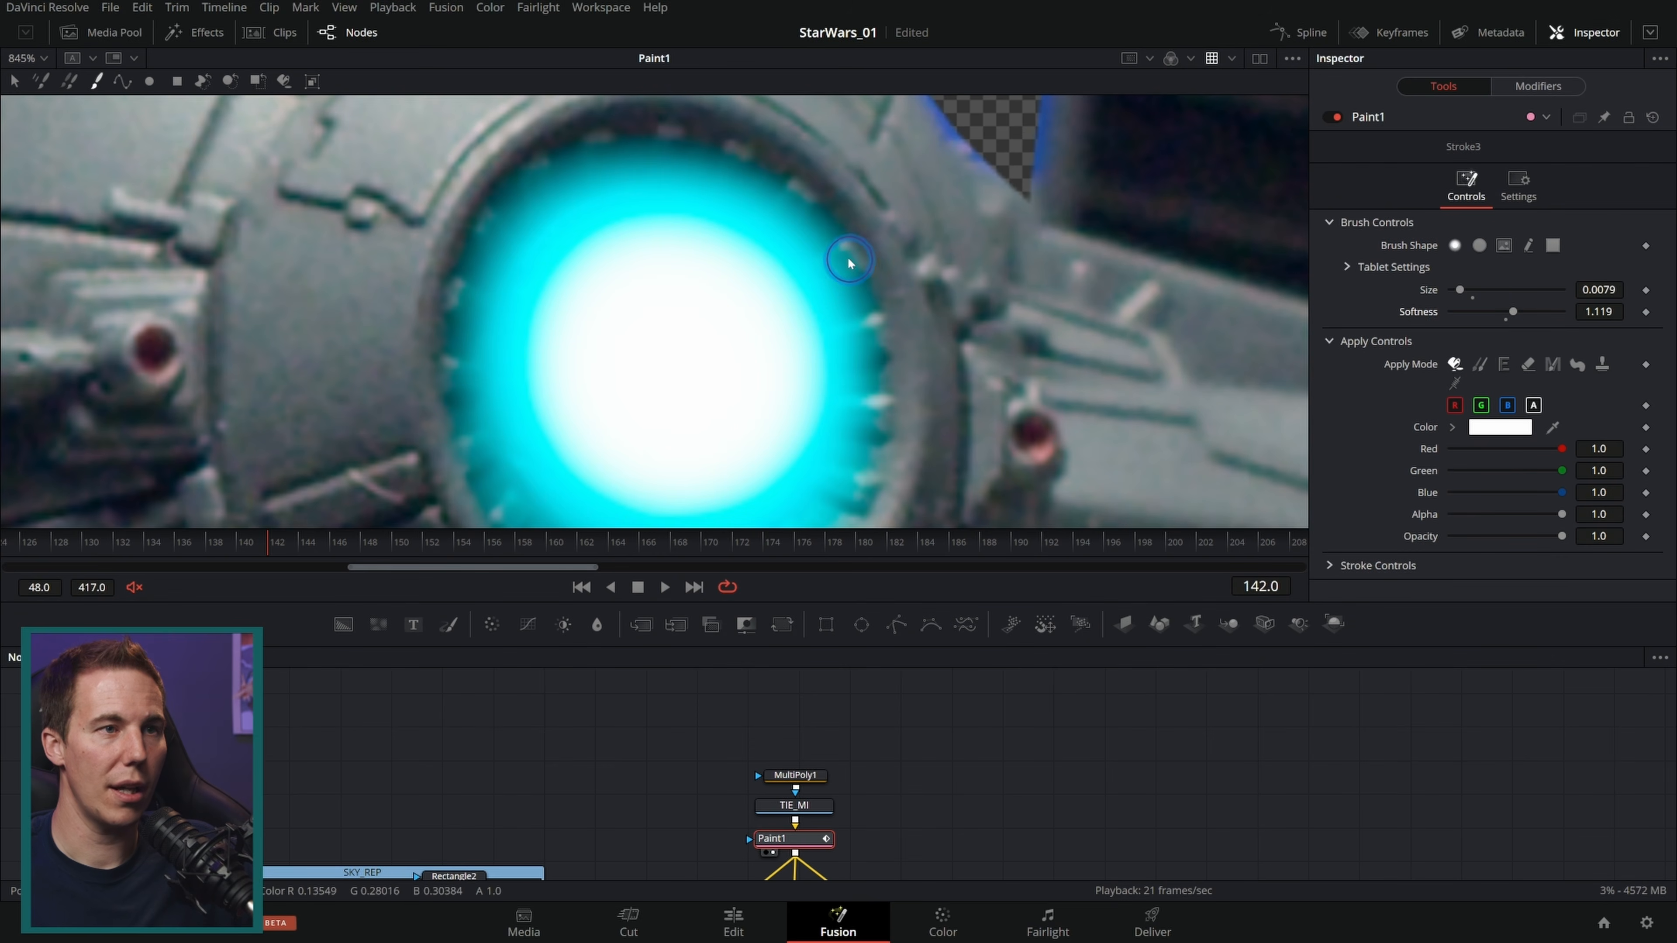
{"action": "left_click_drag", "start_coordinate": [1512, 311], "coordinate": [1500, 310]}
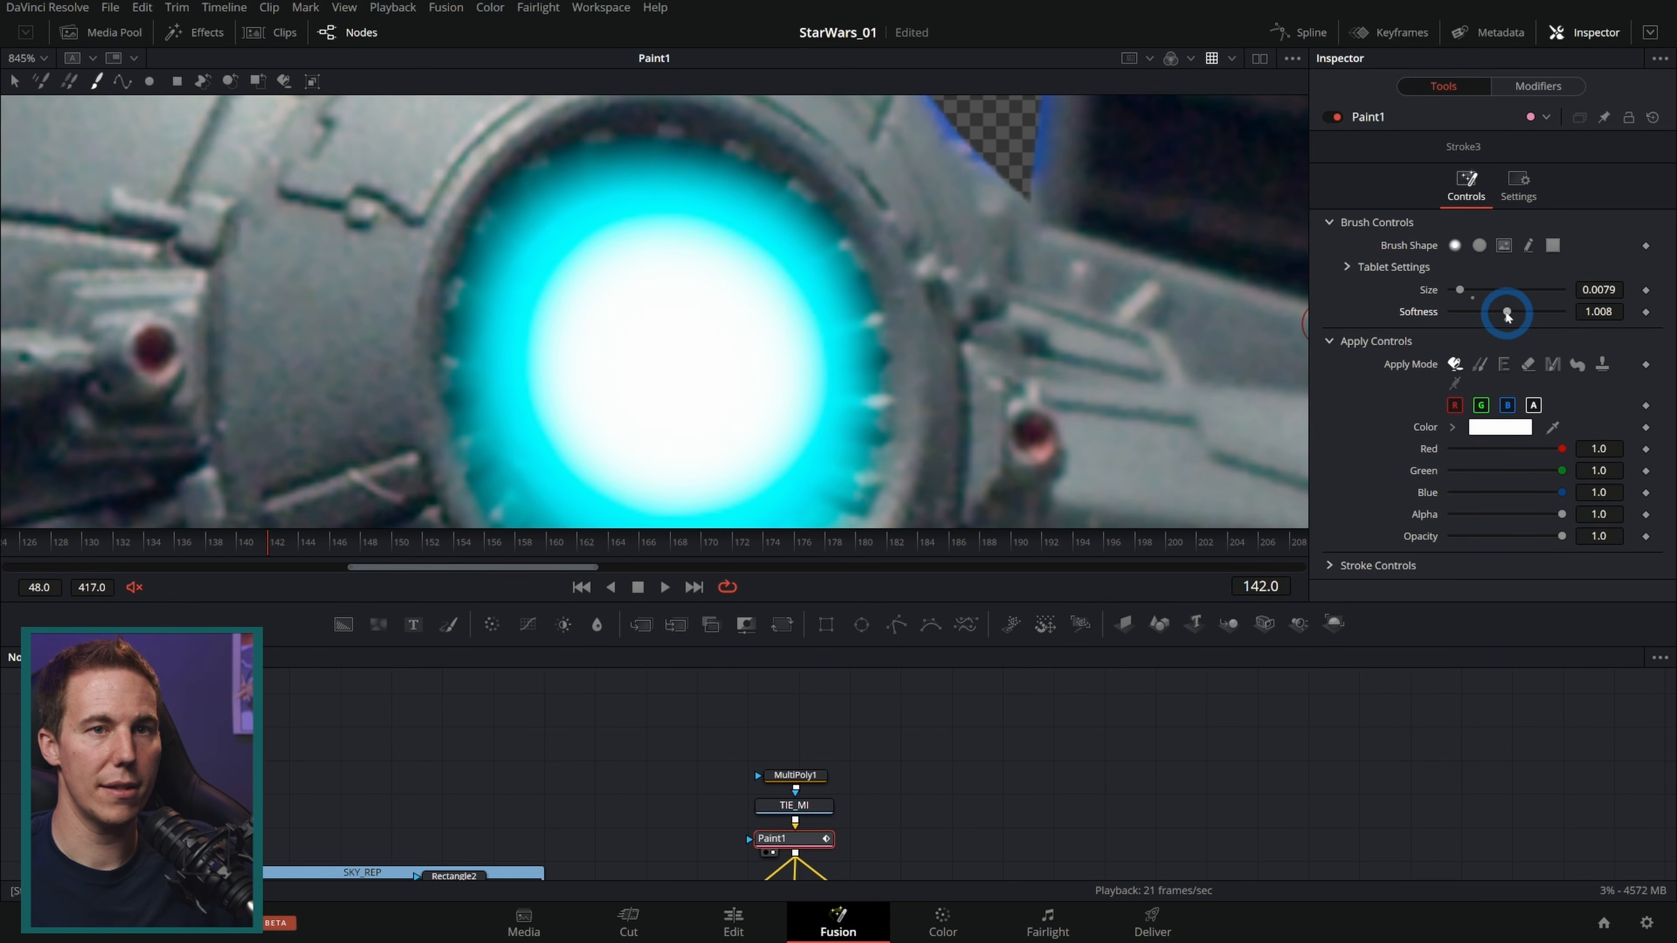
{"action": "left_click", "coordinate": [850, 254]}
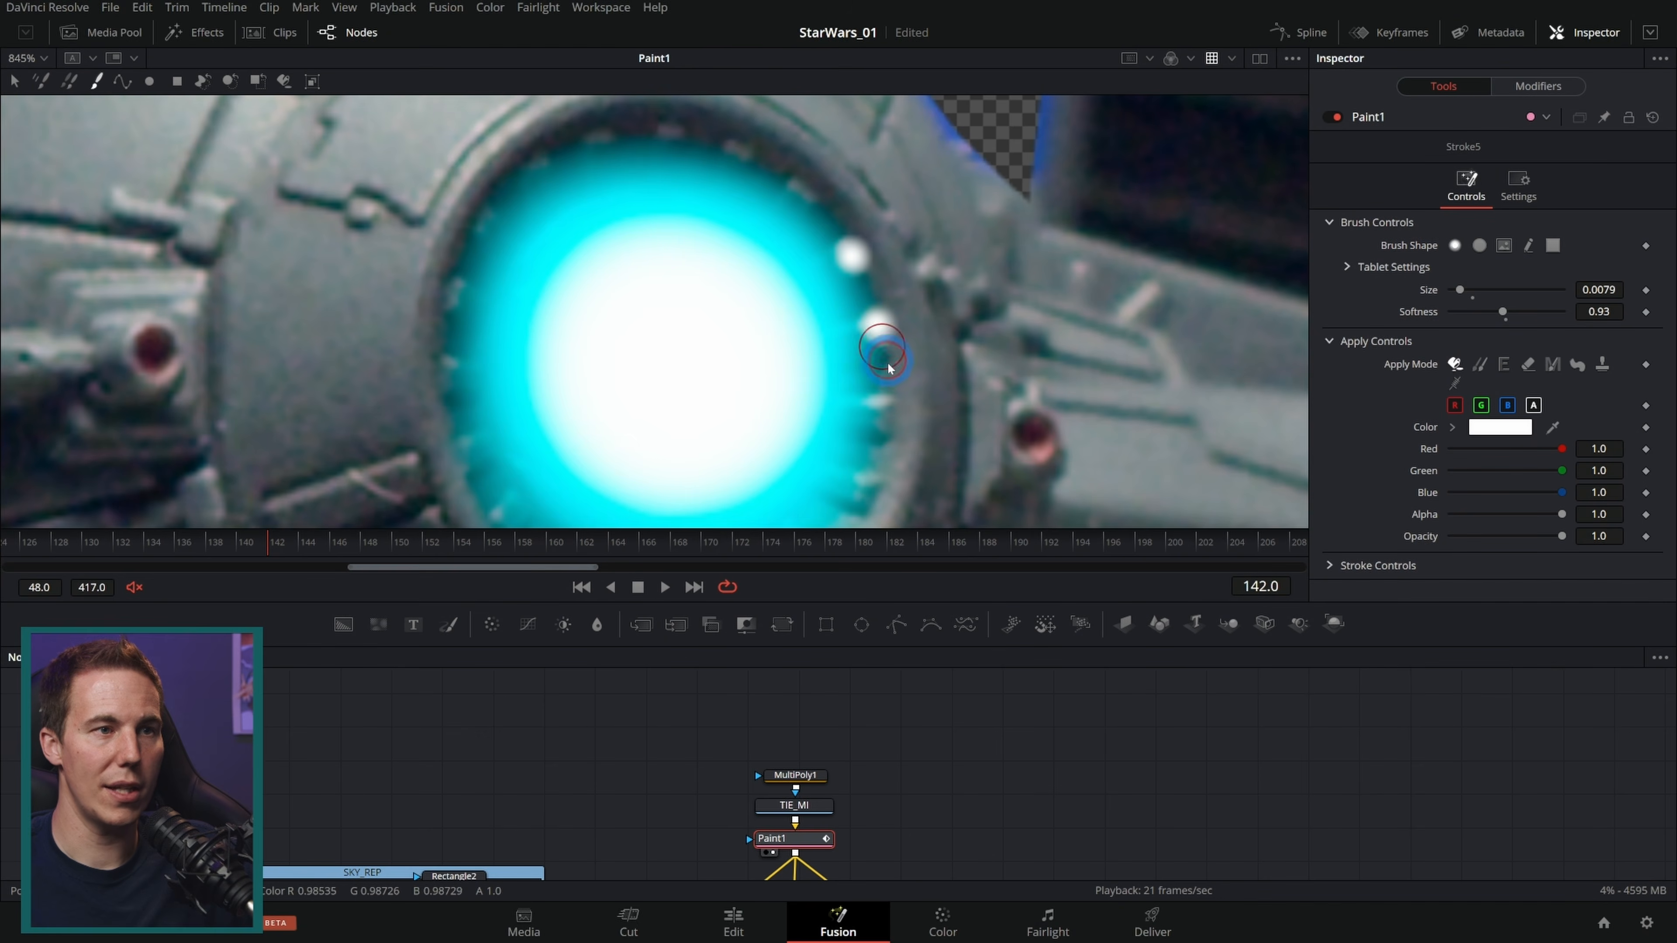
{"action": "left_click", "coordinate": [887, 411]}
{"action": "left_click_drag", "start_coordinate": [933, 424], "coordinate": [939, 293]}
{"action": "left_click", "coordinate": [874, 362]}
{"action": "left_click", "coordinate": [829, 429]}
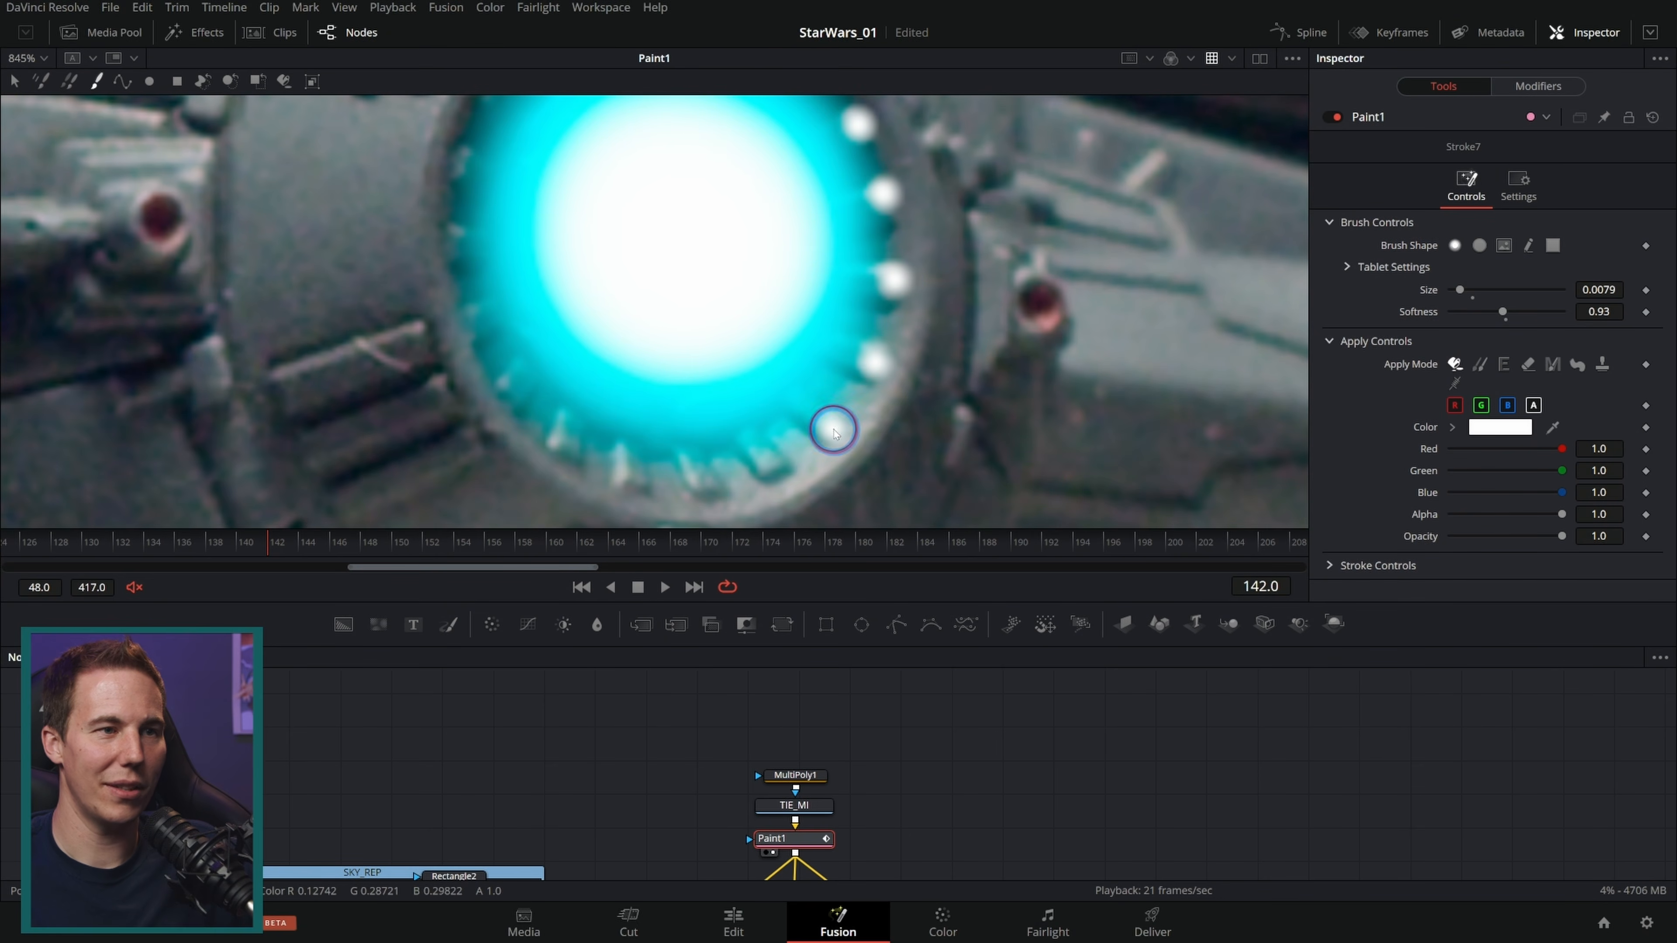
Step: Paint more small white dots around the rest of the cockpit window's rim, then zoom out to the whole TIE fighter
{"action": "left_click", "coordinate": [712, 489]}
{"action": "left_click", "coordinate": [625, 487]}
{"action": "left_click", "coordinate": [570, 453]}
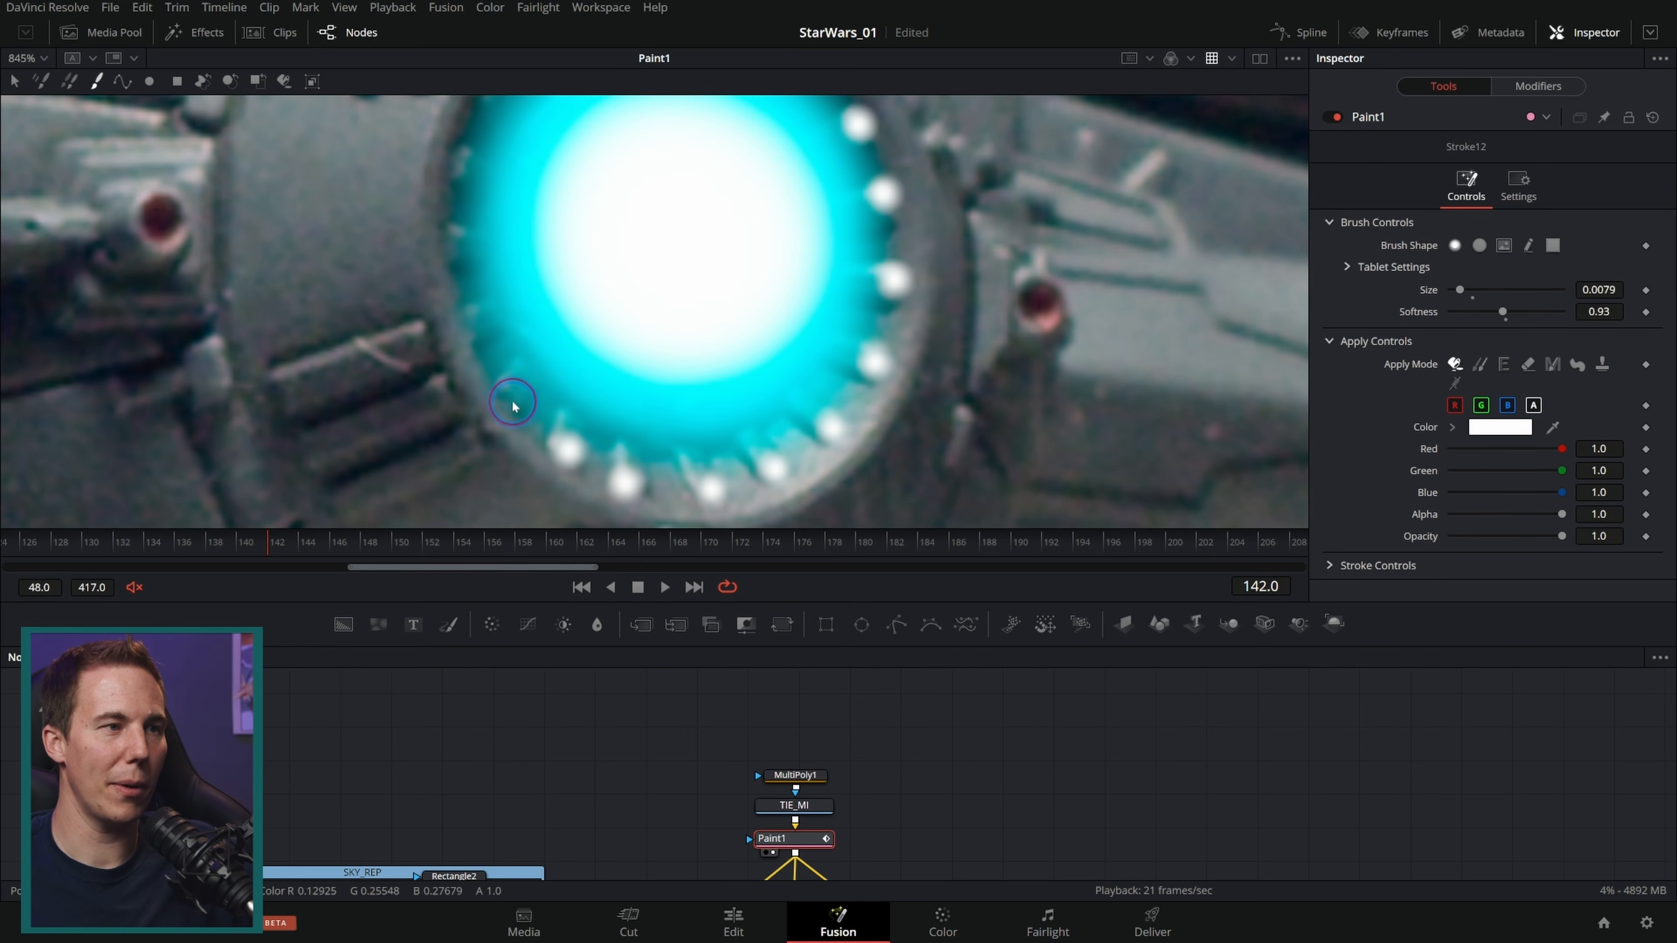
{"action": "left_click", "coordinate": [444, 233]}
{"action": "left_click_drag", "start_coordinate": [545, 215], "coordinate": [606, 380]}
{"action": "left_click", "coordinate": [512, 325]}
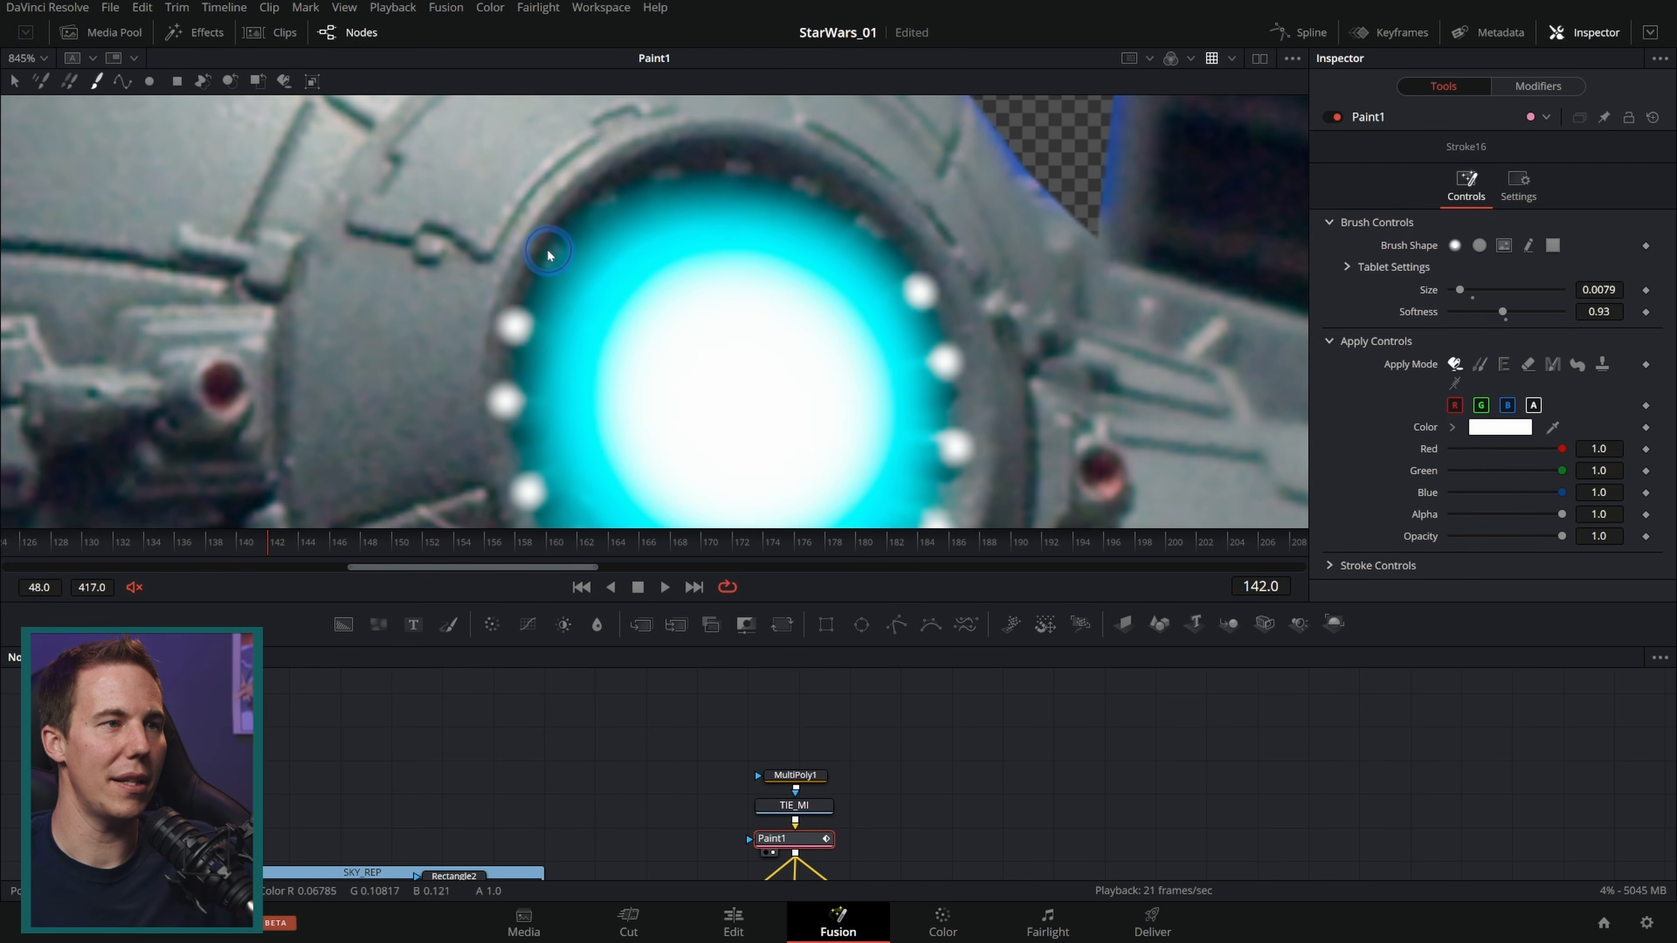
{"action": "left_click", "coordinate": [601, 195]}
{"action": "left_click", "coordinate": [664, 160]}
{"action": "left_click", "coordinate": [737, 157]}
{"action": "left_click", "coordinate": [809, 176]}
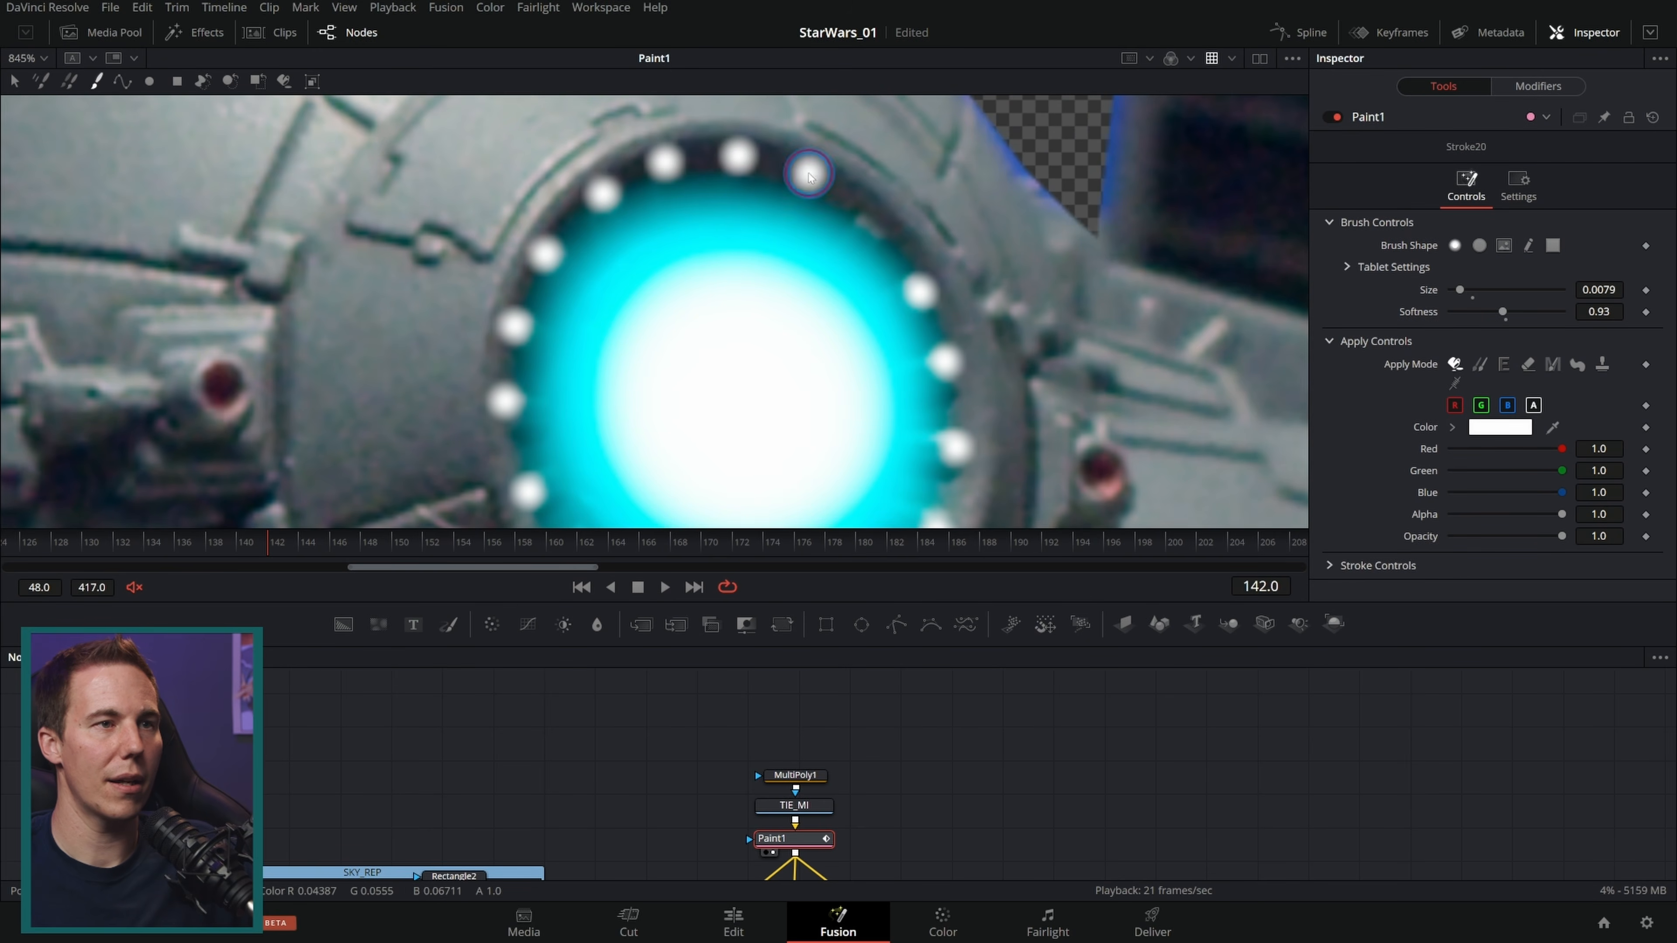
{"action": "left_click", "coordinate": [866, 216]}
{"action": "scroll", "coordinate": [974, 319], "scroll_direction": "down", "scroll_amount": 4}
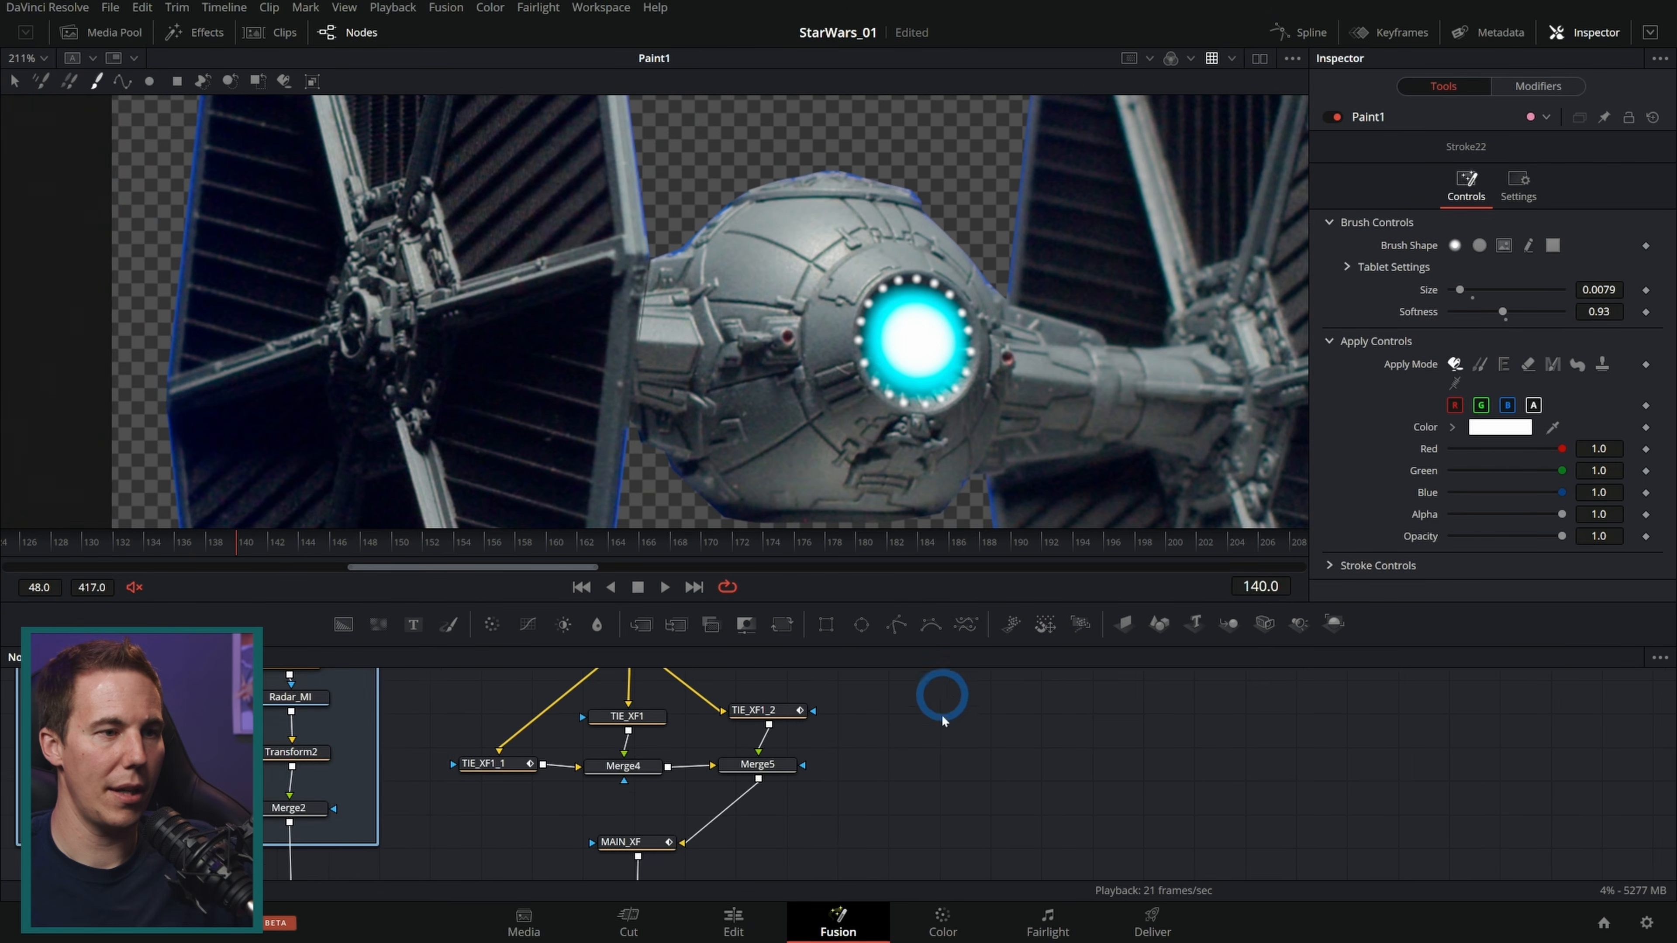
Step: View the final MediaOut1 composite and play back the TIE fighter shot to check the result
{"action": "left_click_drag", "start_coordinate": [863, 763], "coordinate": [822, 637]}
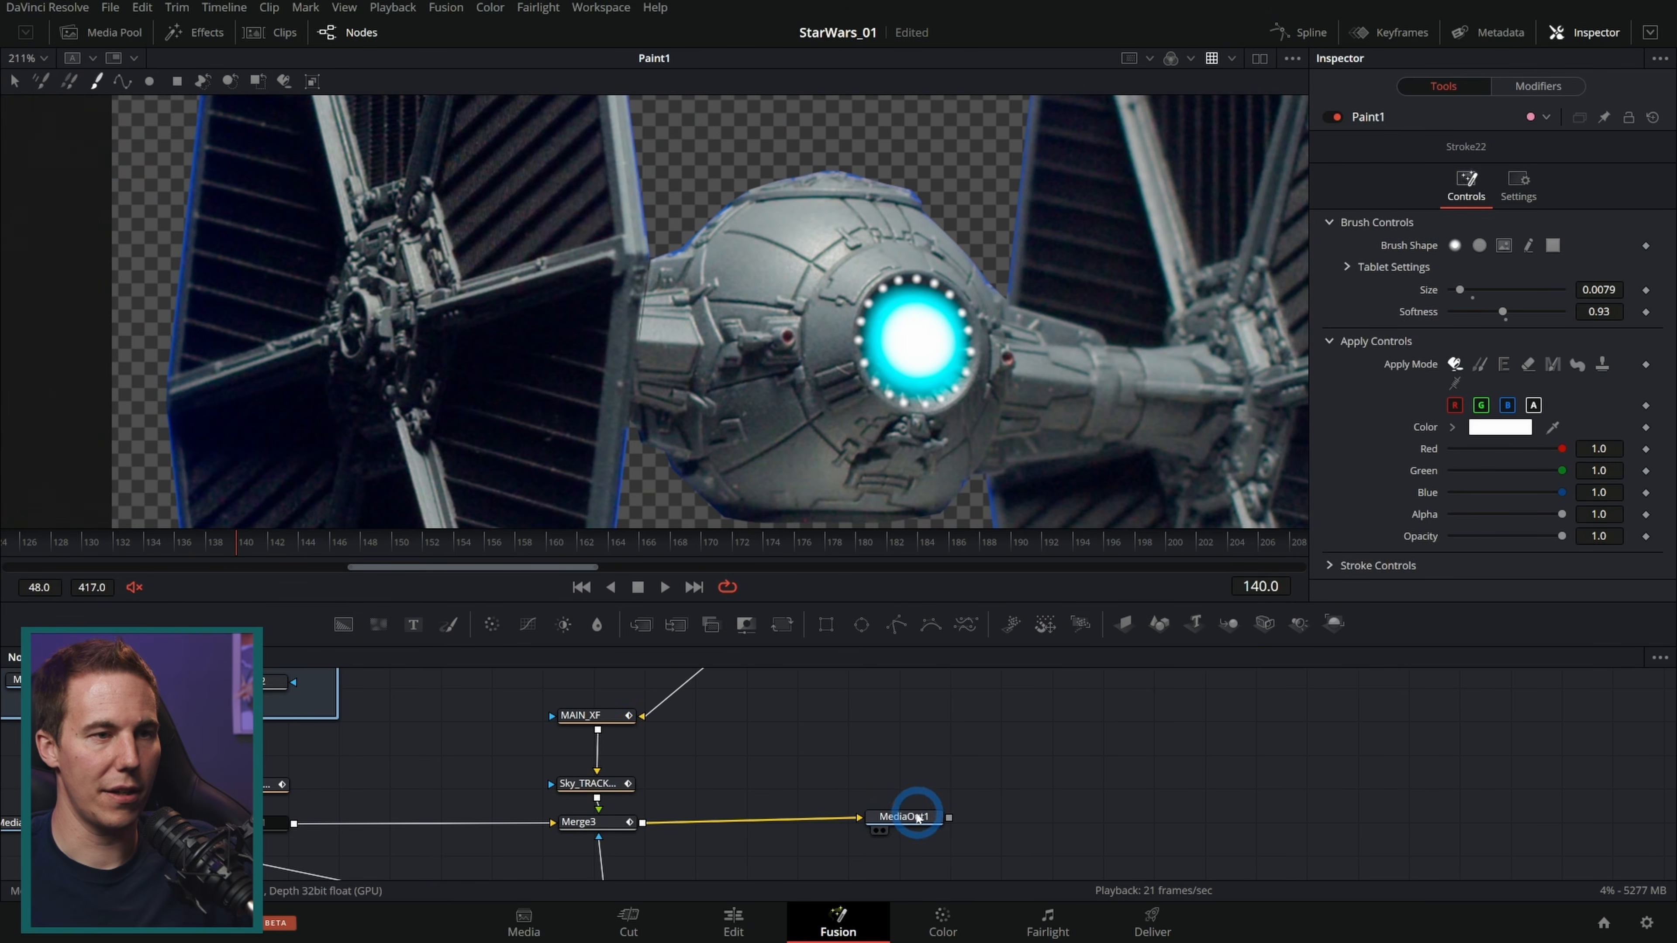
{"action": "key", "text": "1"}
{"action": "scroll", "coordinate": [700, 314], "scroll_direction": "up", "scroll_amount": 3}
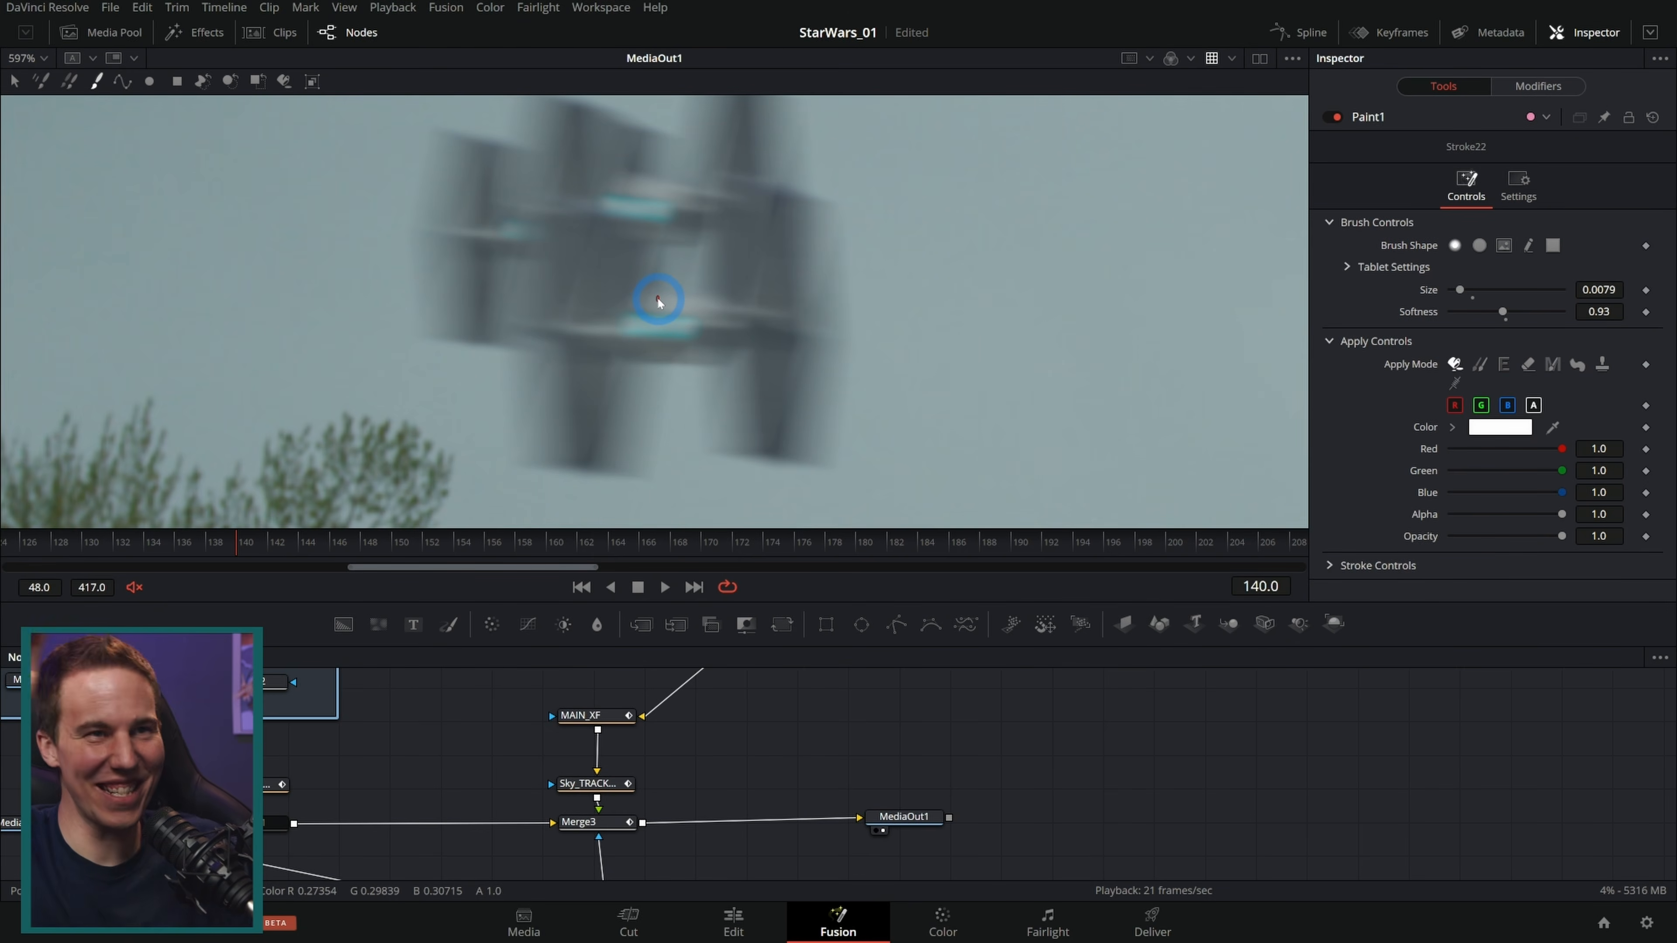
{"action": "scroll", "coordinate": [710, 274], "scroll_direction": "down", "scroll_amount": 4}
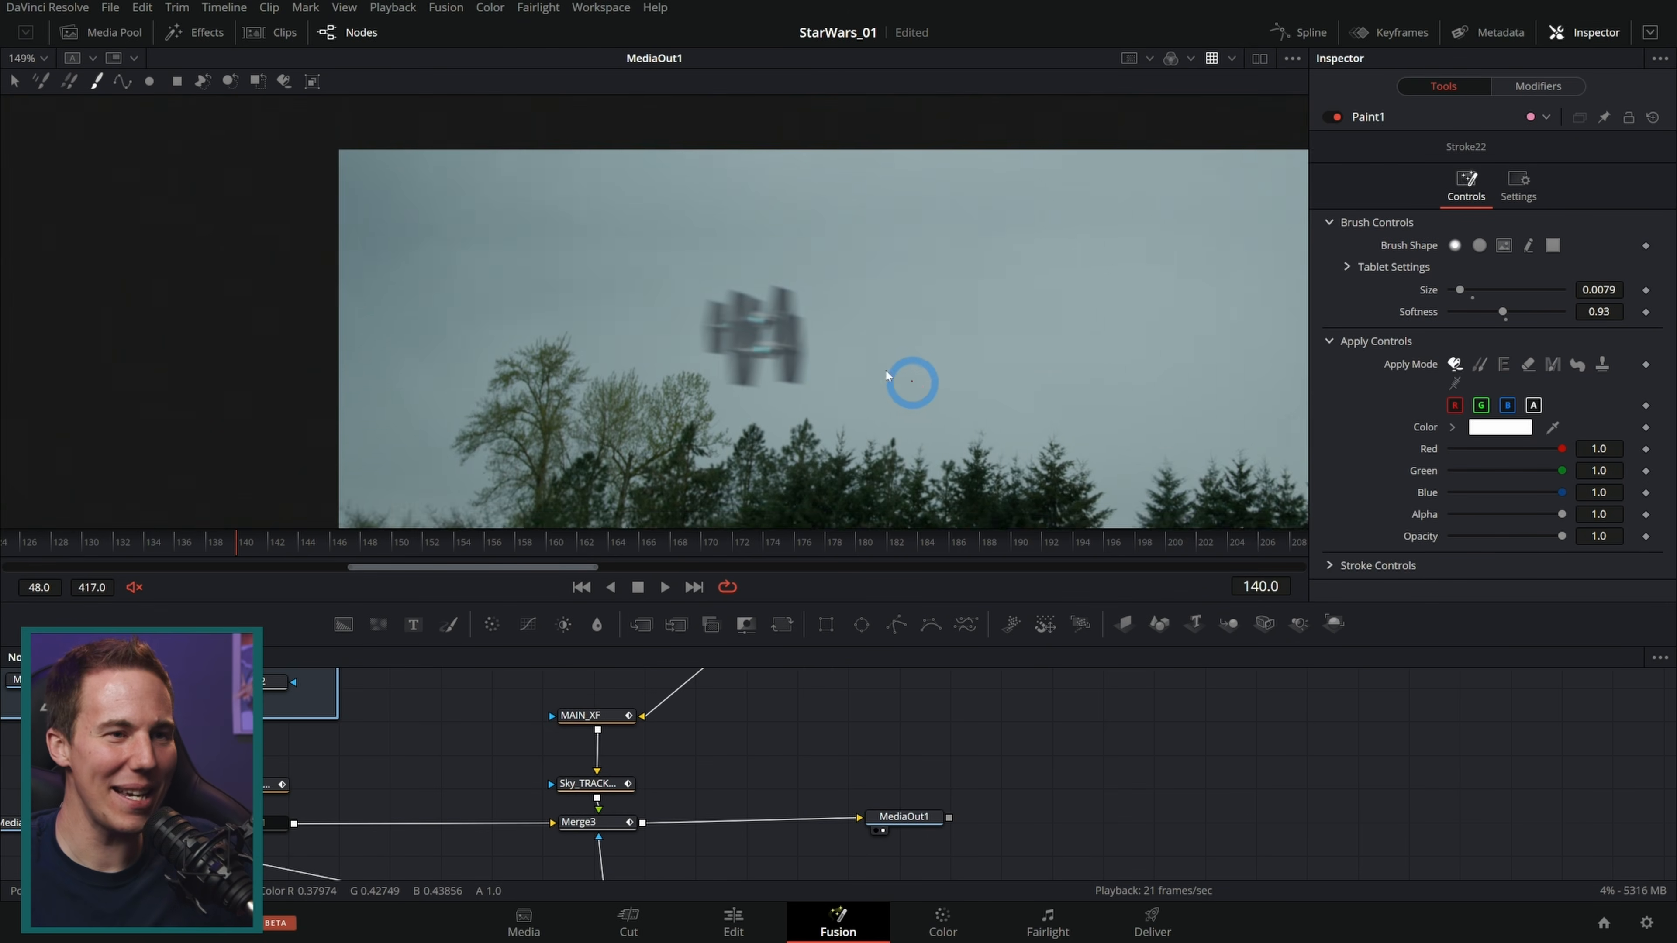
{"action": "key", "text": "space"}
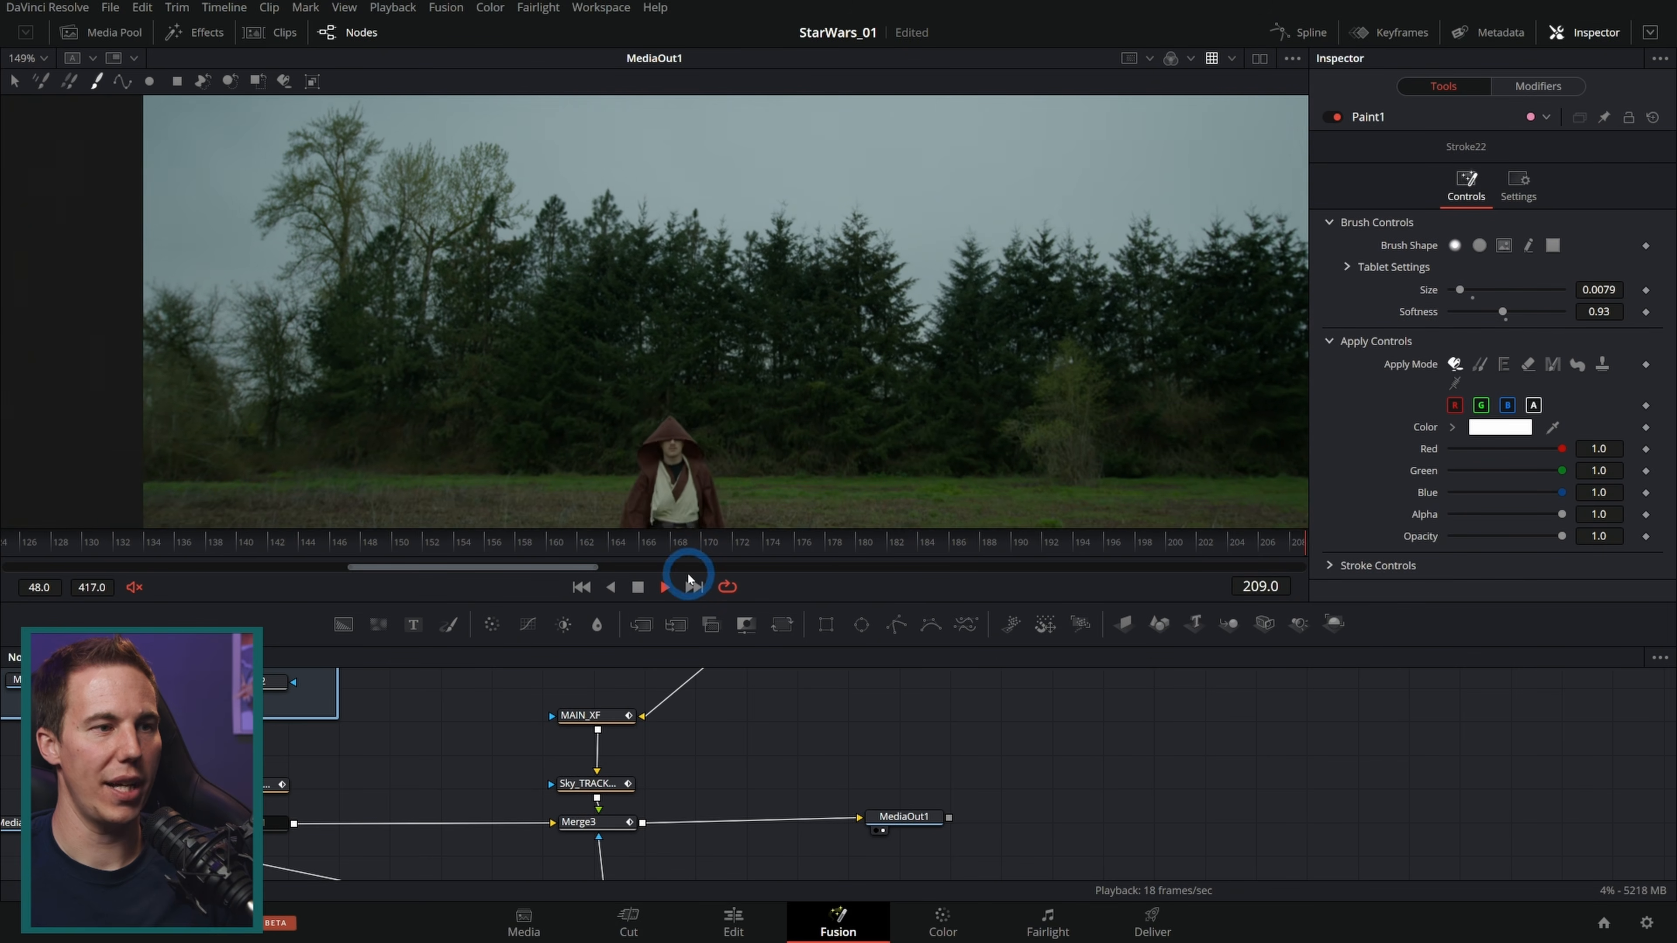
{"action": "left_click", "coordinate": [637, 587]}
{"action": "left_click_drag", "start_coordinate": [284, 549], "coordinate": [257, 549]}
{"action": "left_click", "coordinate": [682, 800]}
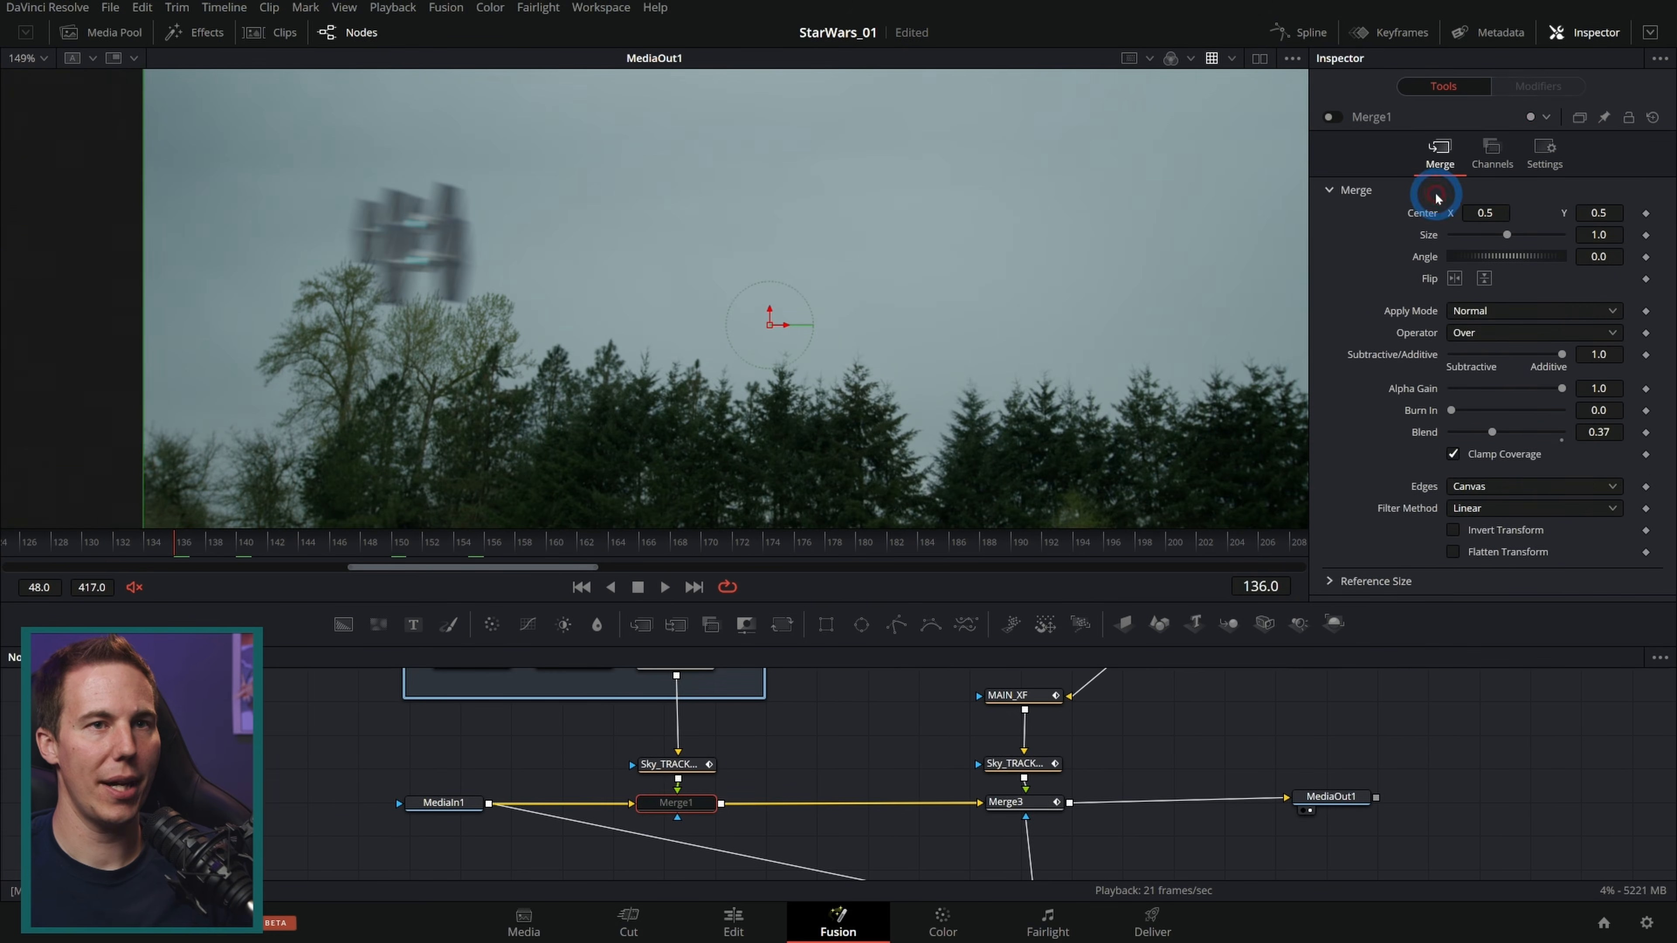
{"action": "left_click", "coordinate": [1336, 119]}
{"action": "left_click", "coordinate": [664, 587]}
{"action": "left_click", "coordinate": [850, 718]}
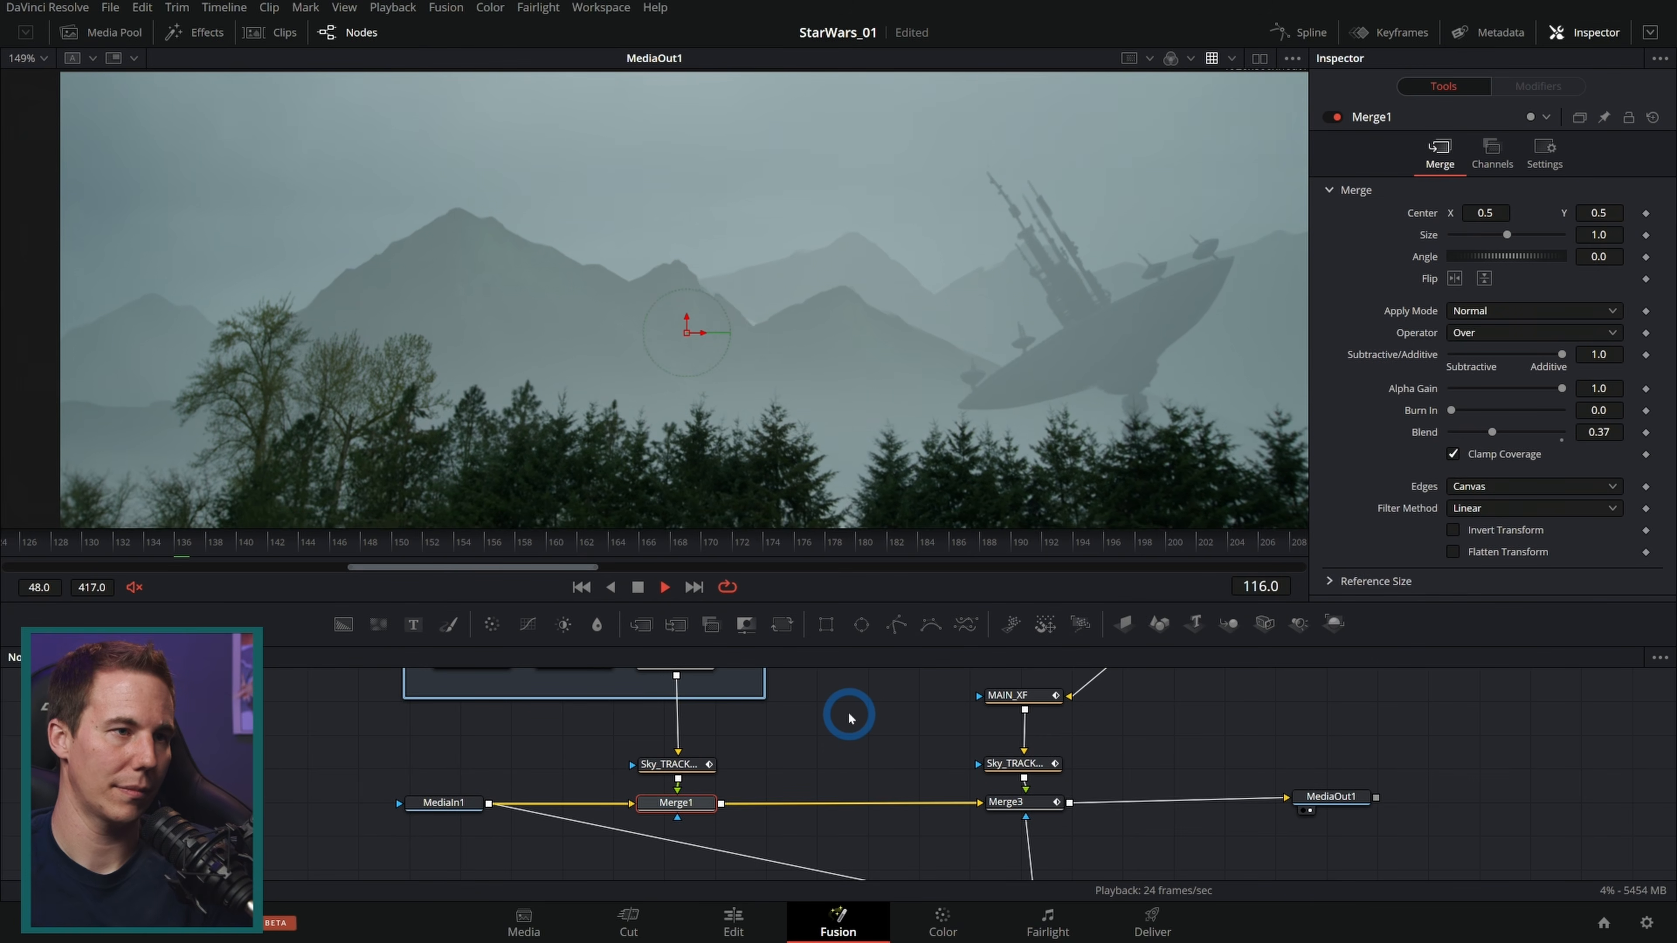
{"action": "left_click", "coordinate": [850, 718]}
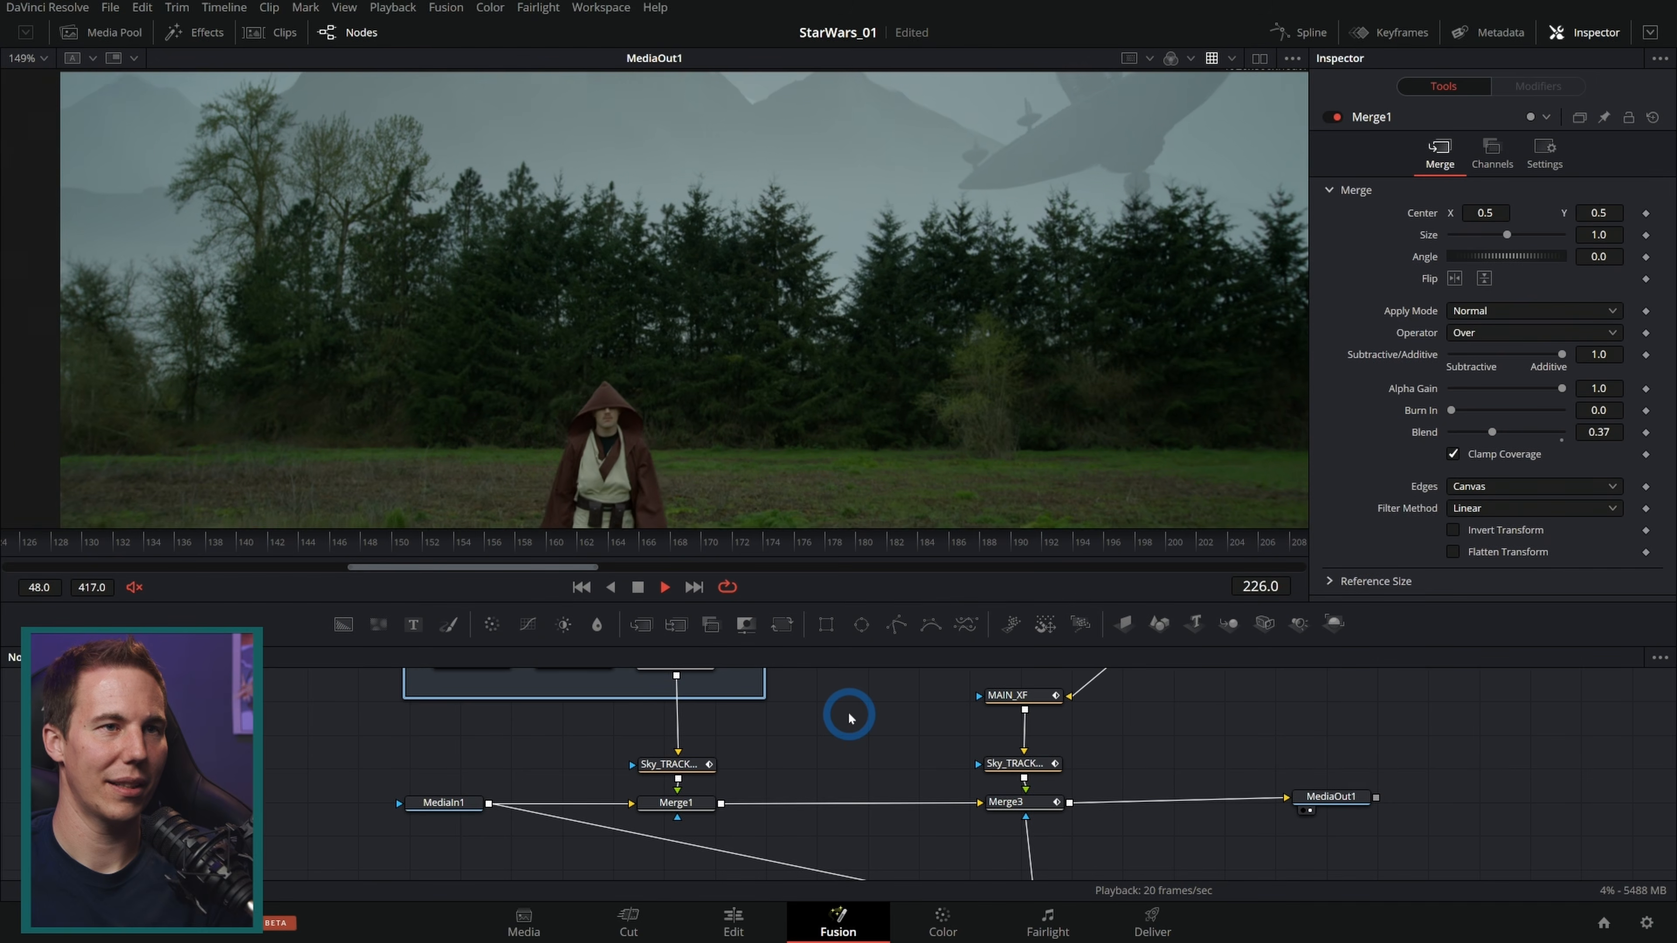
{"action": "left_click", "coordinate": [642, 588]}
{"action": "left_click_drag", "start_coordinate": [1030, 554], "coordinate": [996, 572]}
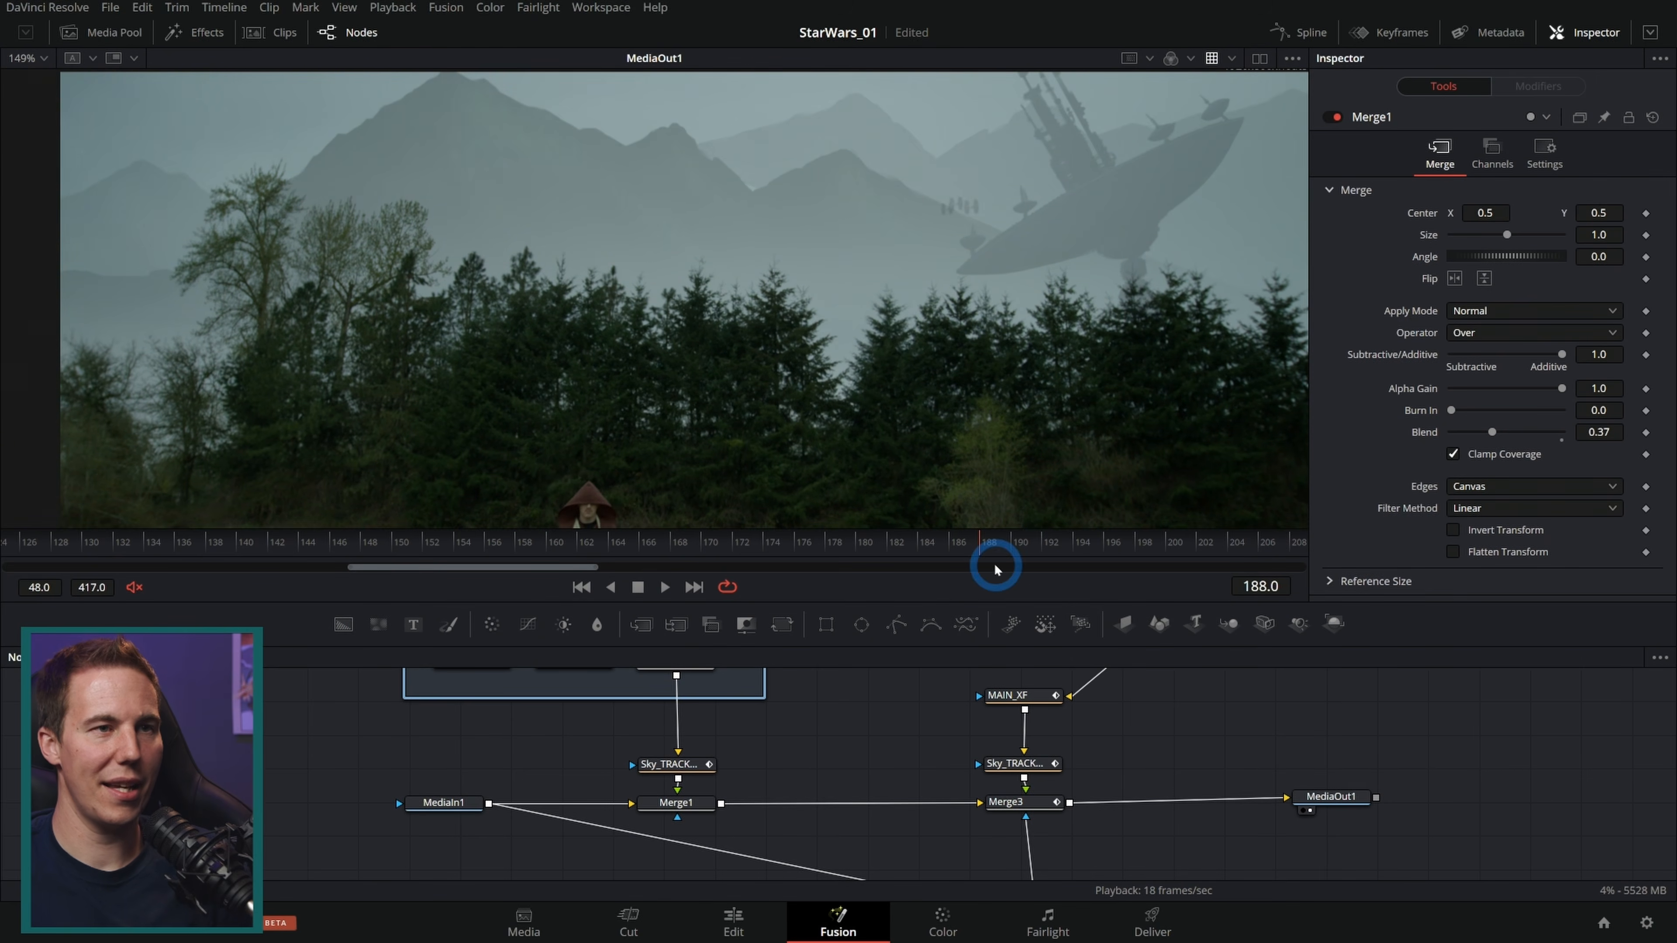
{"action": "left_click_drag", "start_coordinate": [990, 314], "coordinate": [977, 363]}
{"action": "scroll", "coordinate": [938, 271], "scroll_direction": "up", "scroll_amount": 2}
{"action": "scroll", "coordinate": [938, 271], "scroll_direction": "up", "scroll_amount": 1}
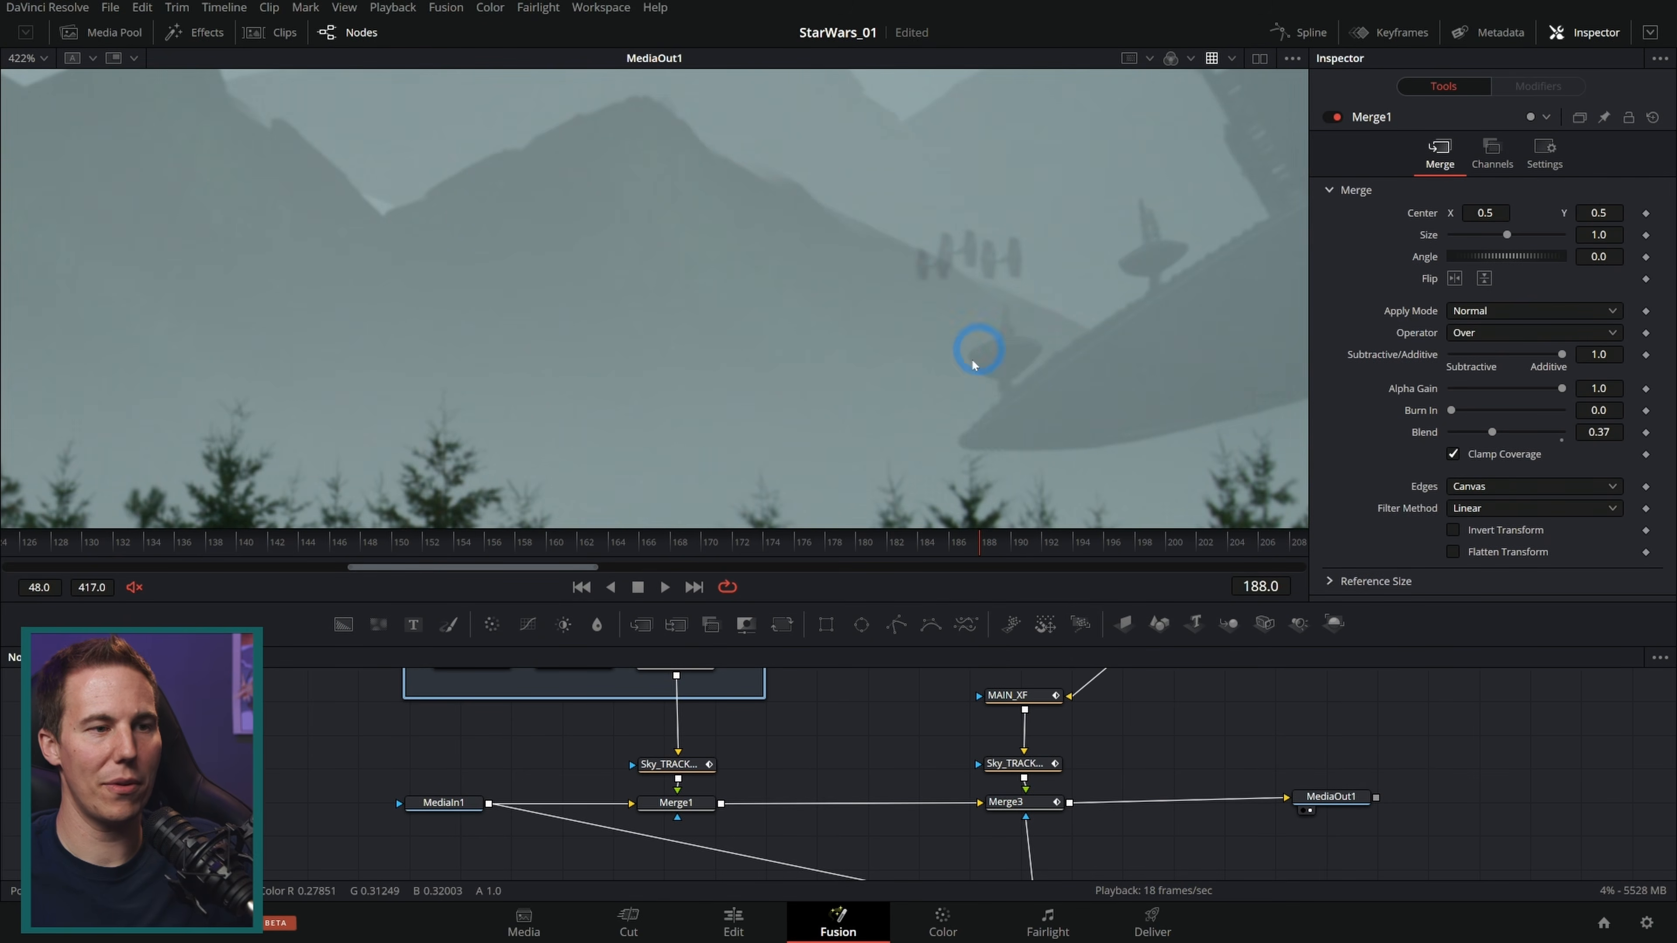
{"action": "key", "text": "ctrl+f"}
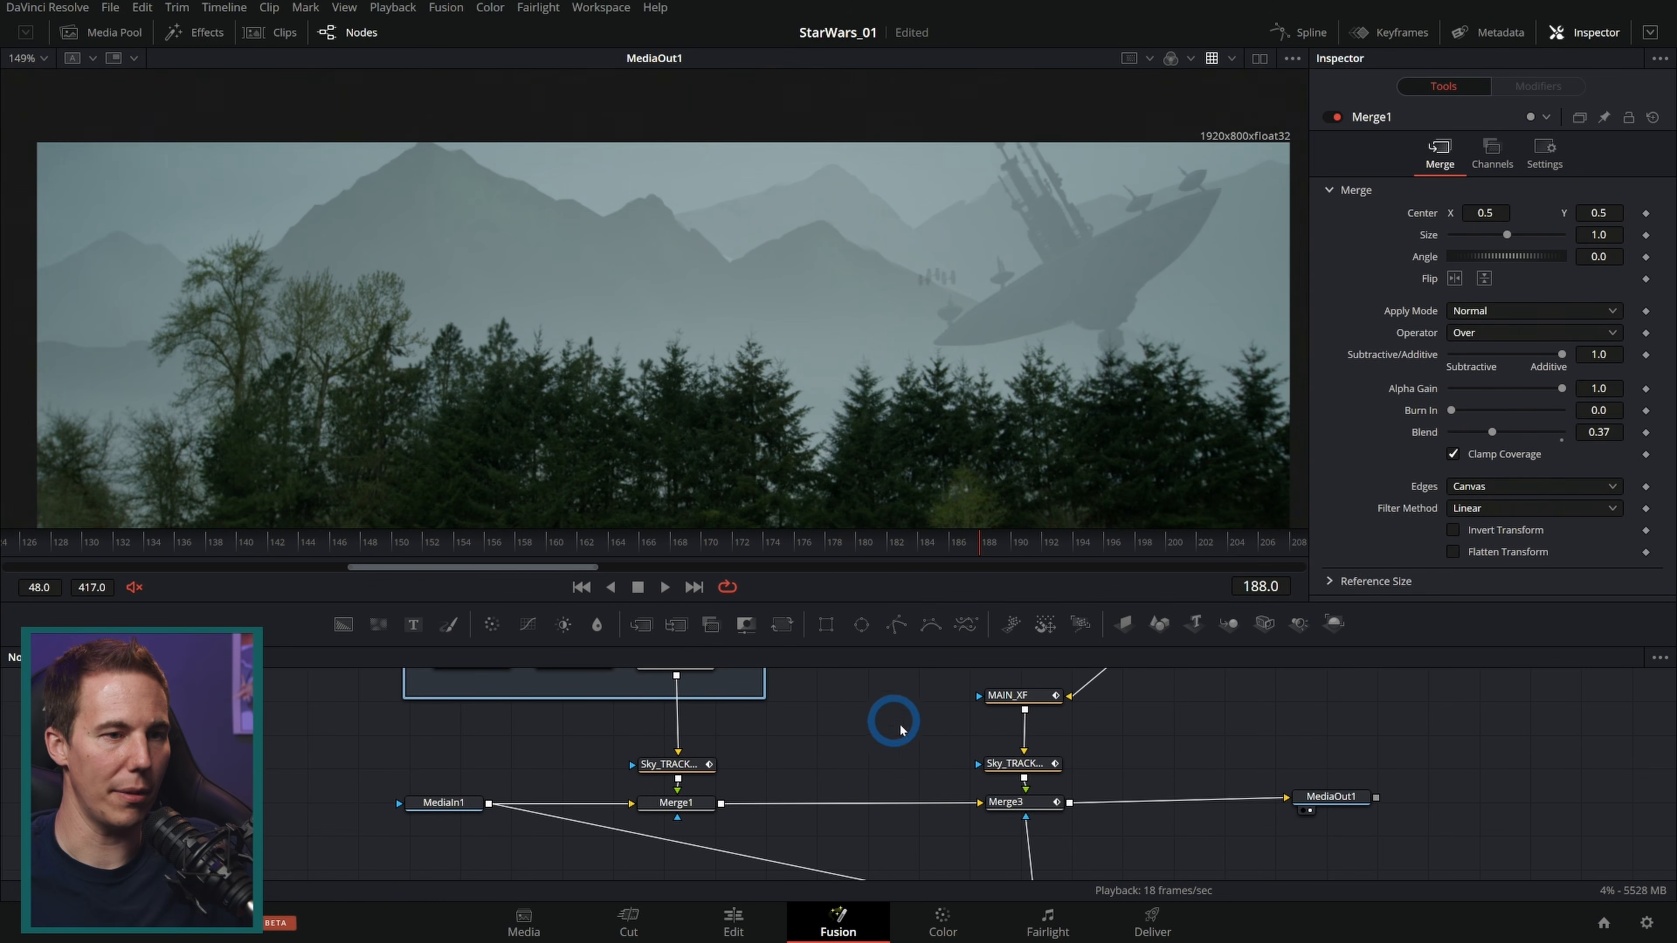
Step: Select the mountains layer's Transform1 and increase its size slightly to about 0.556, scrubbing to check
{"action": "mouse_move", "coordinate": [852, 708]}
{"action": "left_mouse_down"}
{"action": "mouse_move", "coordinate": [883, 850]}
{"action": "mouse_move", "coordinate": [858, 787]}
{"action": "mouse_move", "coordinate": [865, 730]}
{"action": "left_mouse_up"}
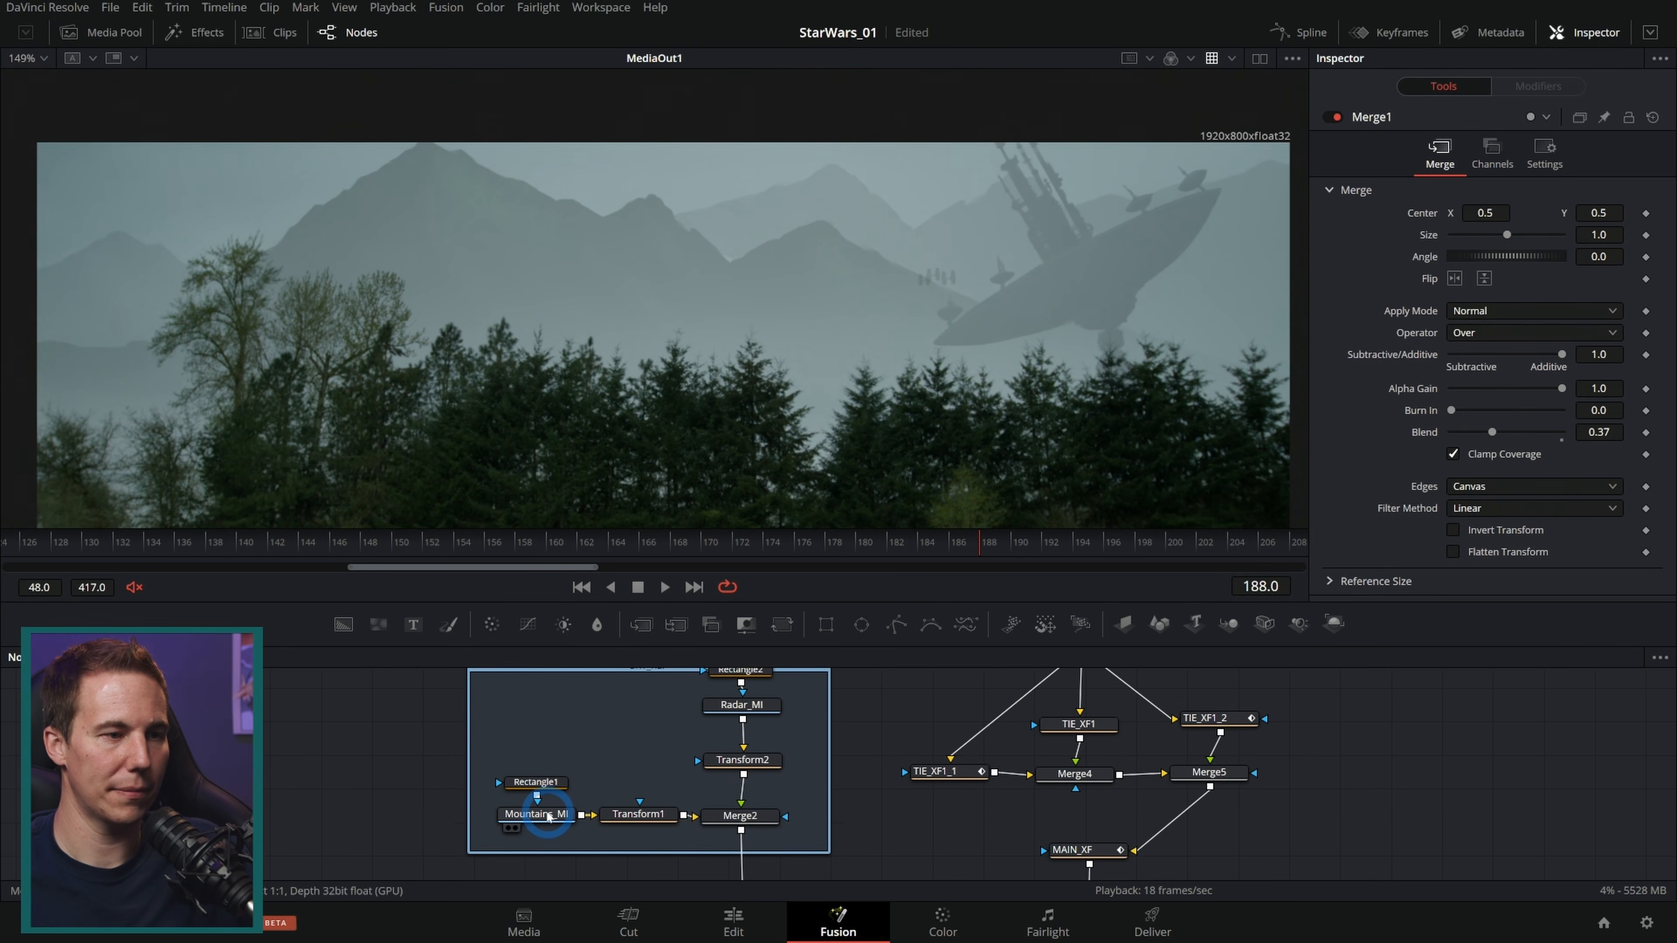
{"action": "left_click", "coordinate": [643, 816]}
{"action": "mouse_move", "coordinate": [631, 198]}
{"action": "left_mouse_down"}
{"action": "mouse_move", "coordinate": [616, 189]}
{"action": "mouse_move", "coordinate": [610, 213]}
{"action": "left_mouse_up"}
{"action": "left_click_drag", "start_coordinate": [1001, 539], "coordinate": [657, 546]}
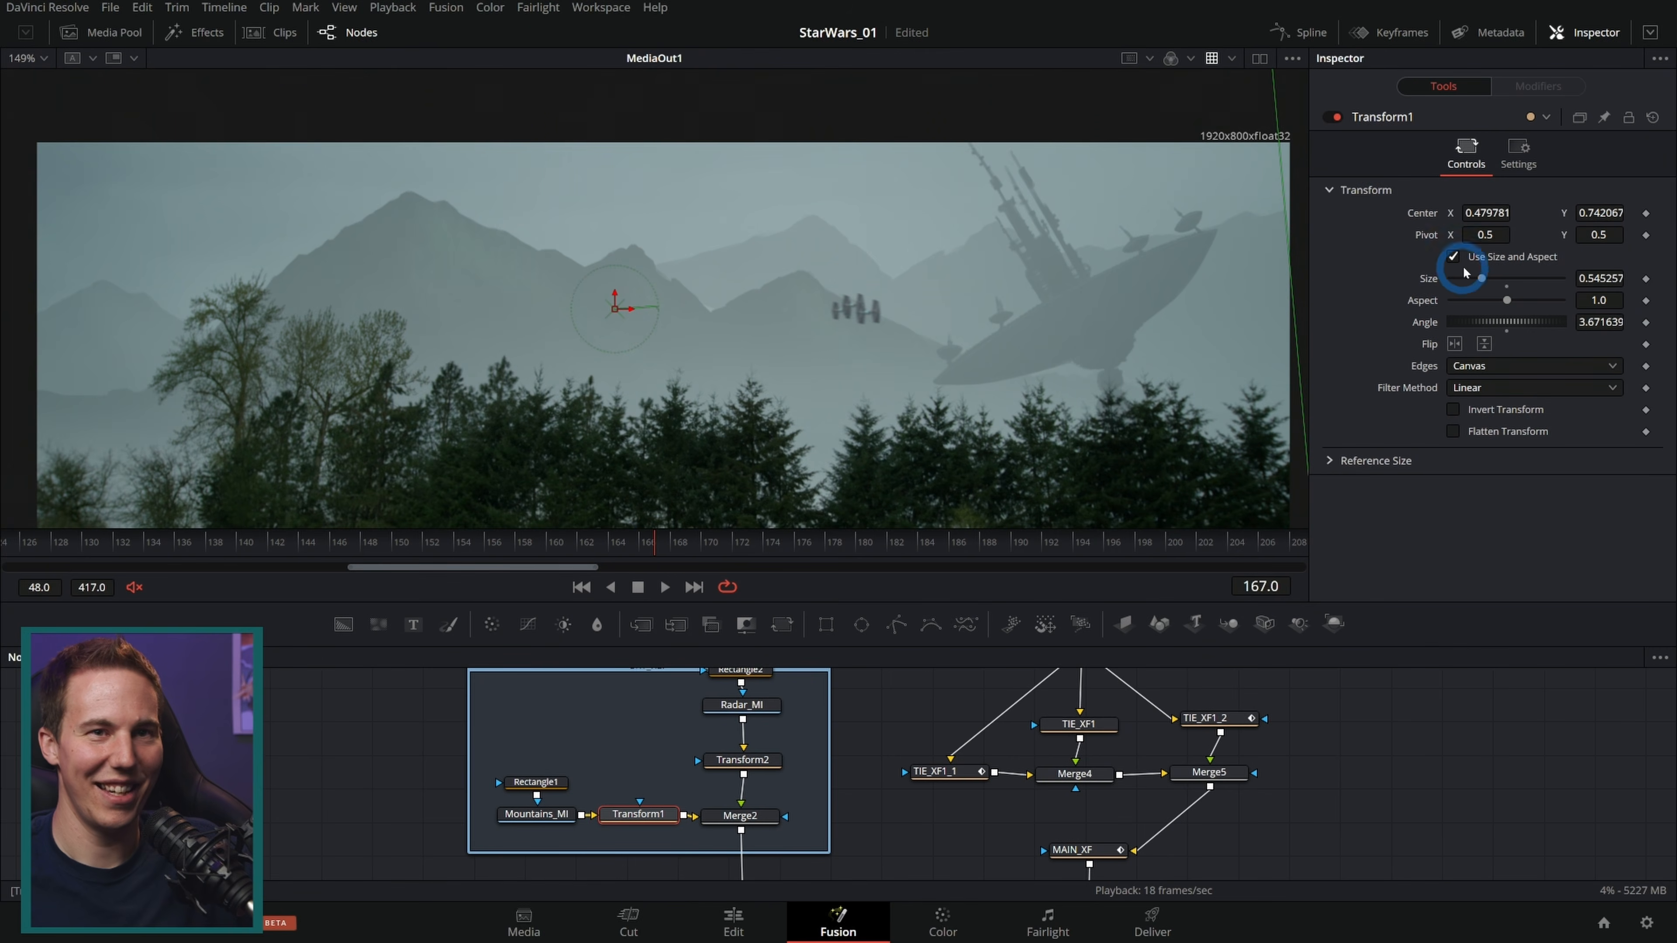
{"action": "left_click", "coordinate": [1595, 276]}
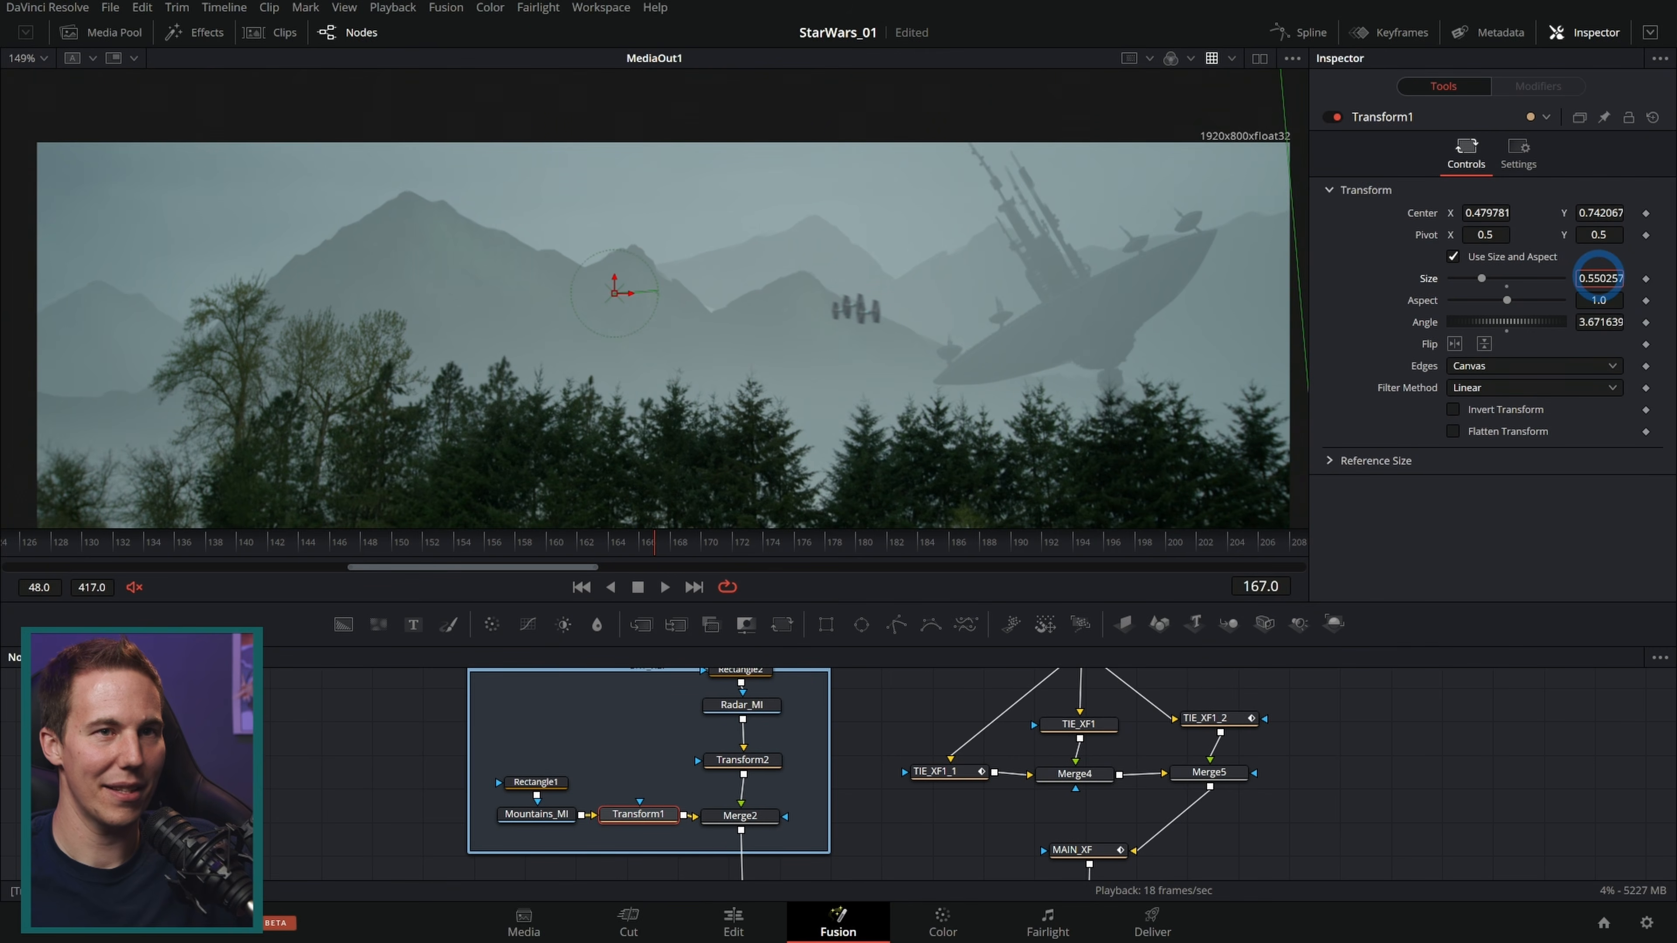
{"action": "left_click_drag", "start_coordinate": [636, 542], "coordinate": [50, 540]}
{"action": "left_click_drag", "start_coordinate": [180, 547], "coordinate": [481, 551]}
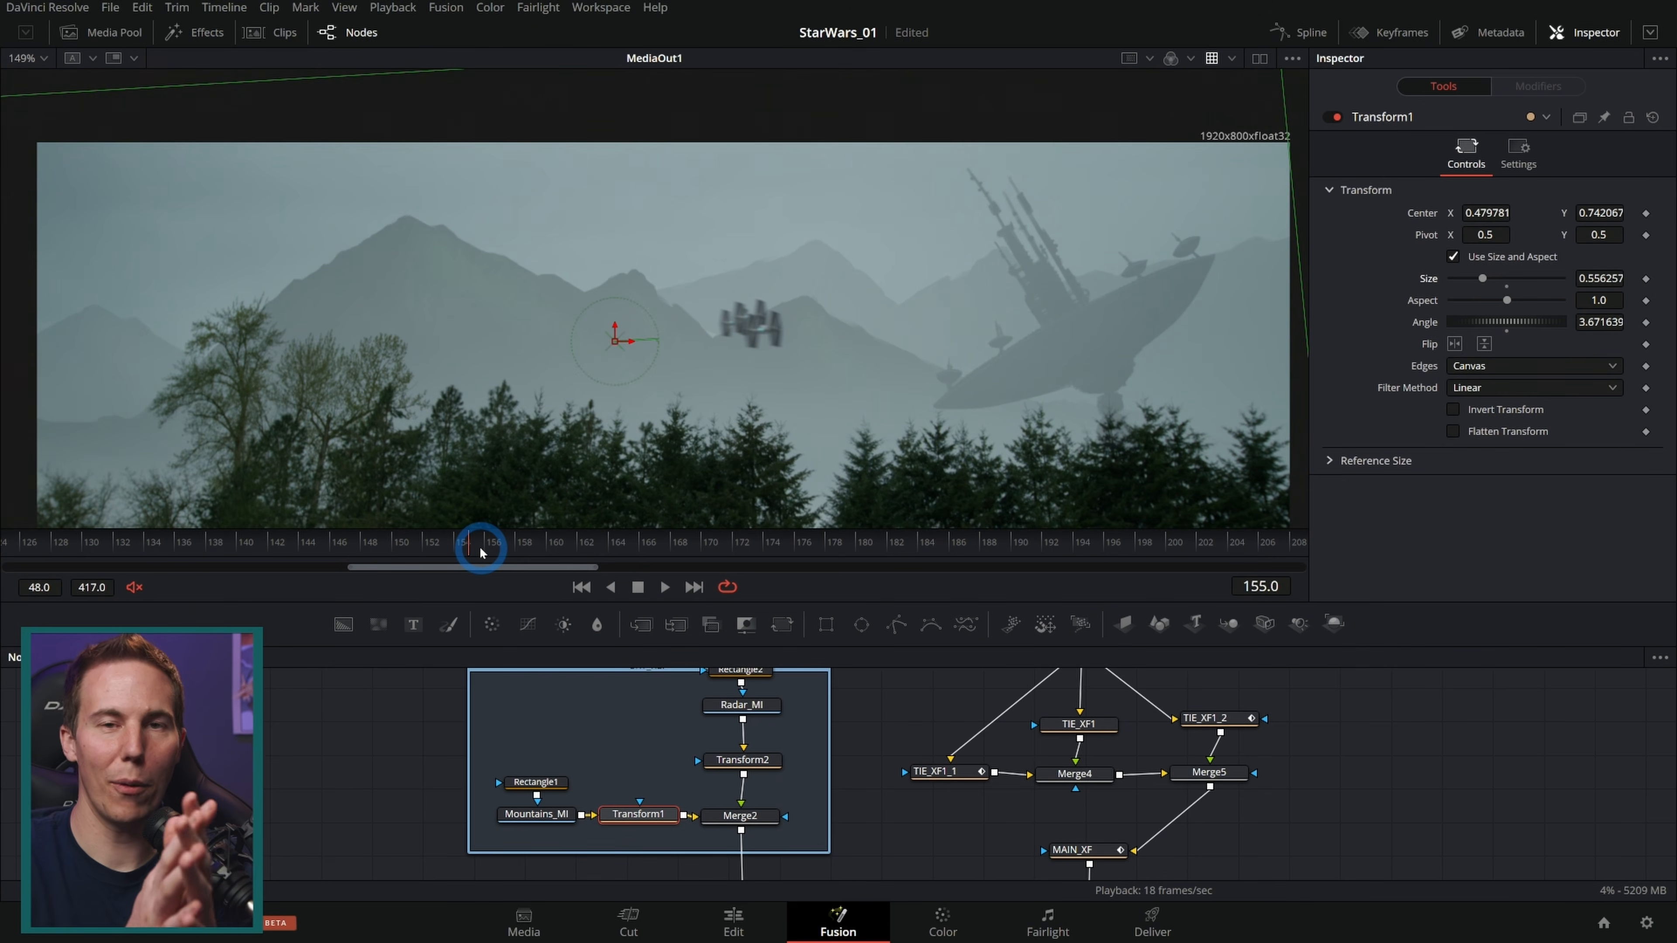
Step: Save the project and preview the composite in full-screen playback
{"action": "key", "text": "ctrl+s"}
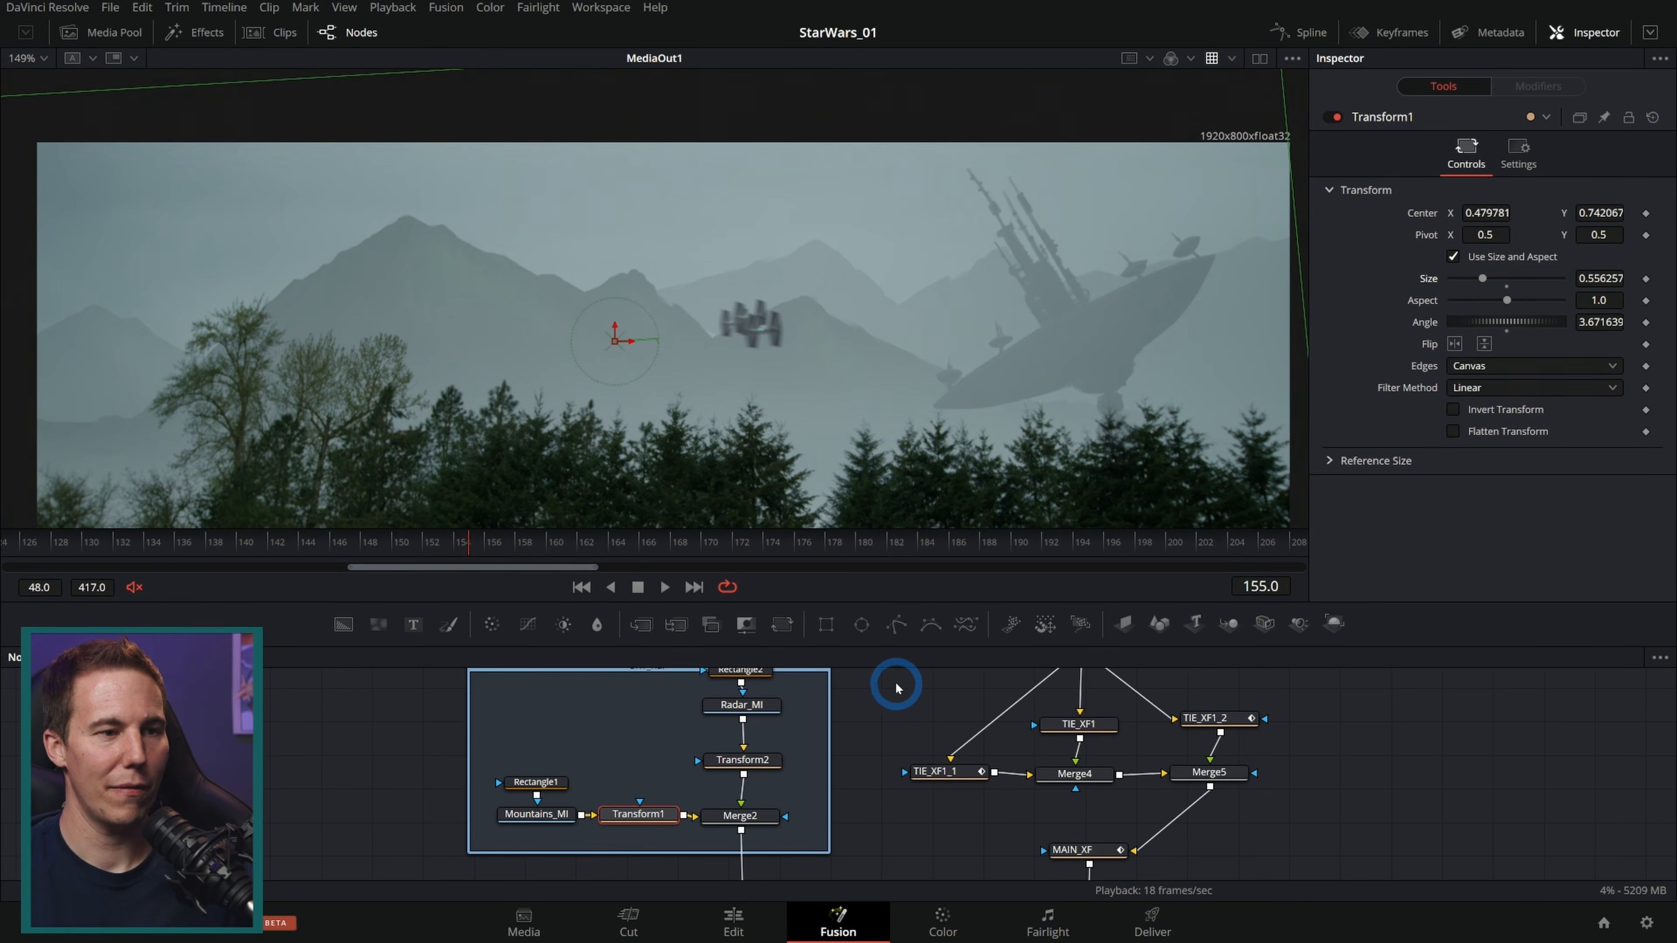
{"action": "key", "text": "shift+4"}
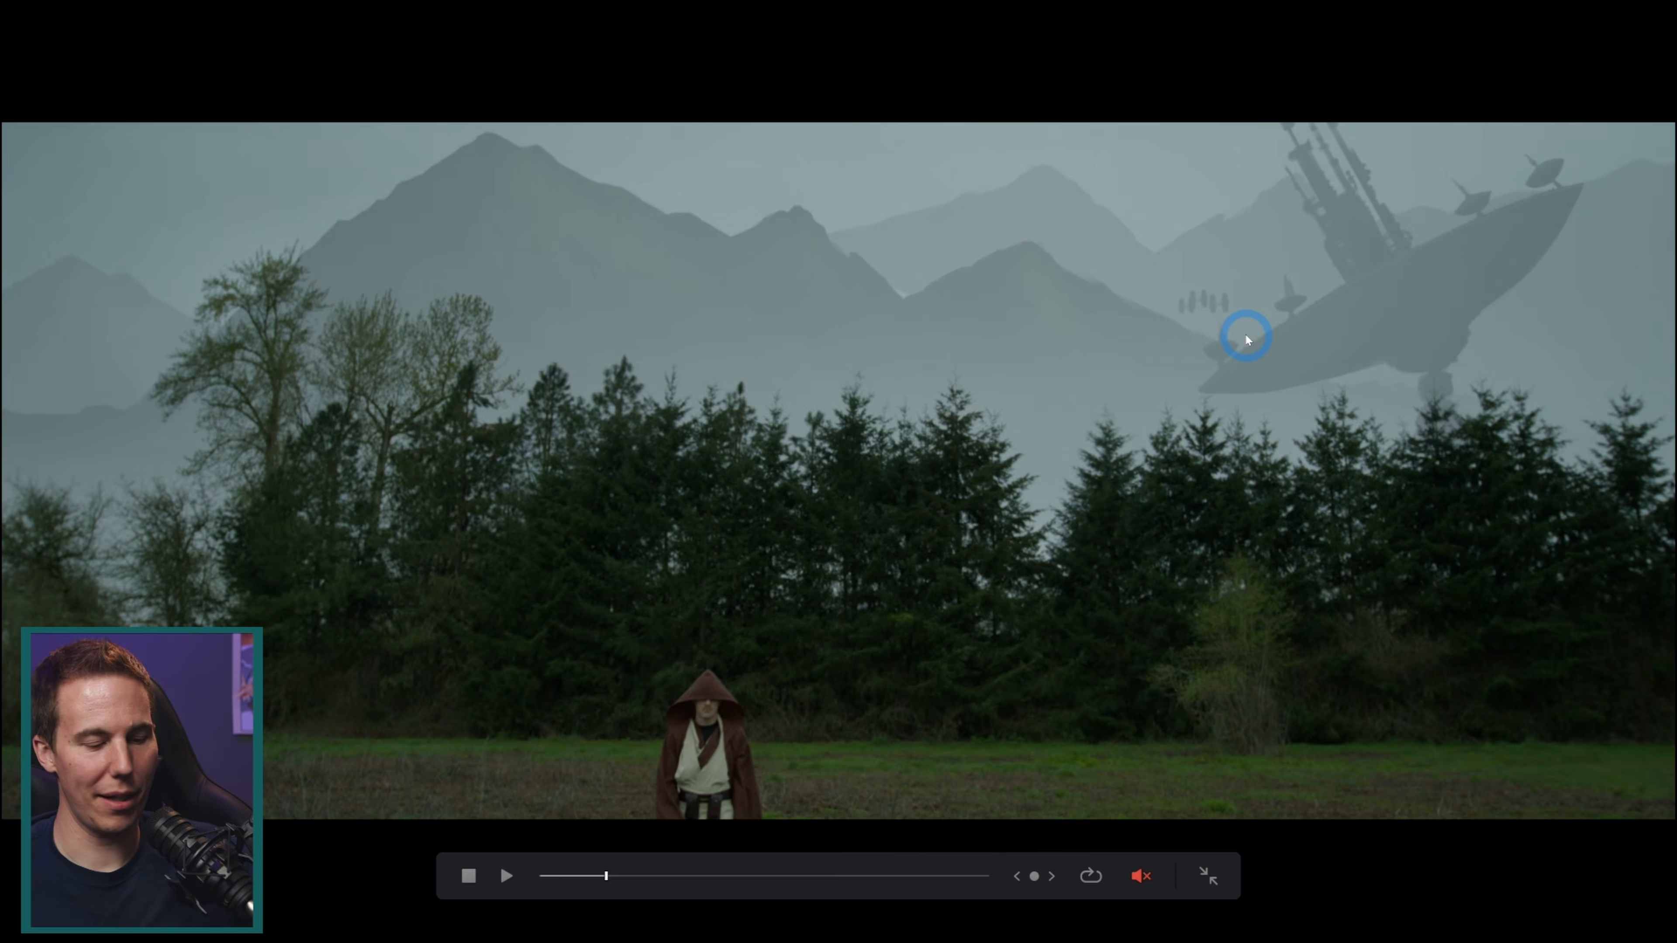
{"action": "key", "text": "Escape"}
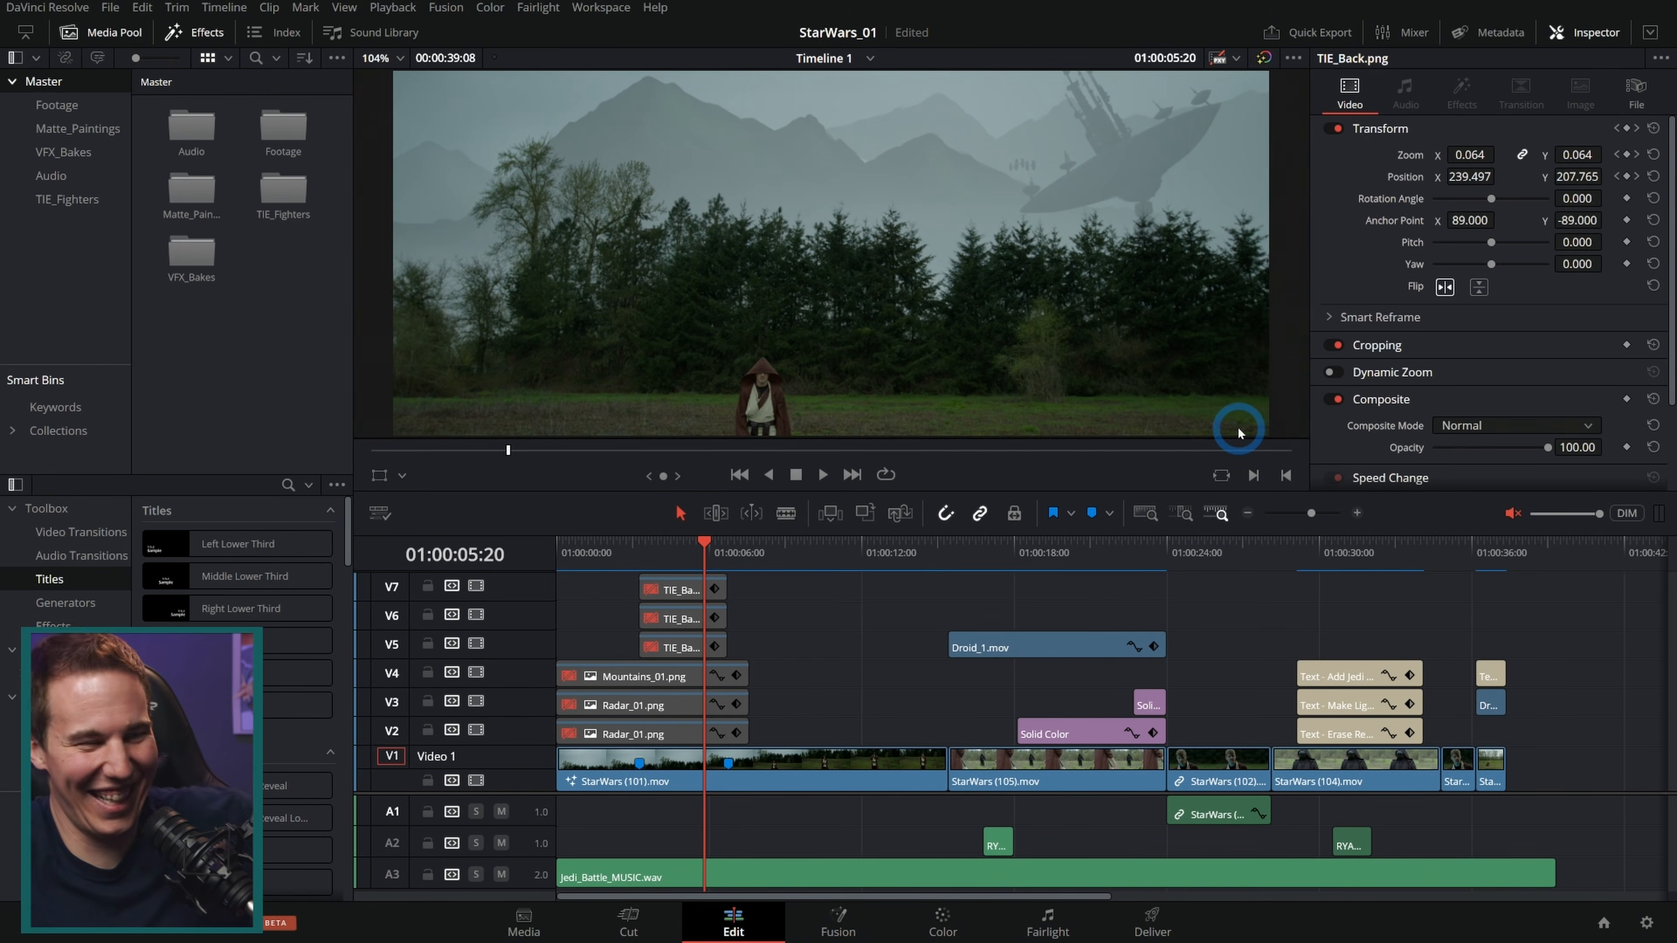
Step: Delete the stacked reference text title clips above the hooded figure's shot on the Edit timeline
{"action": "left_click", "coordinate": [995, 555]}
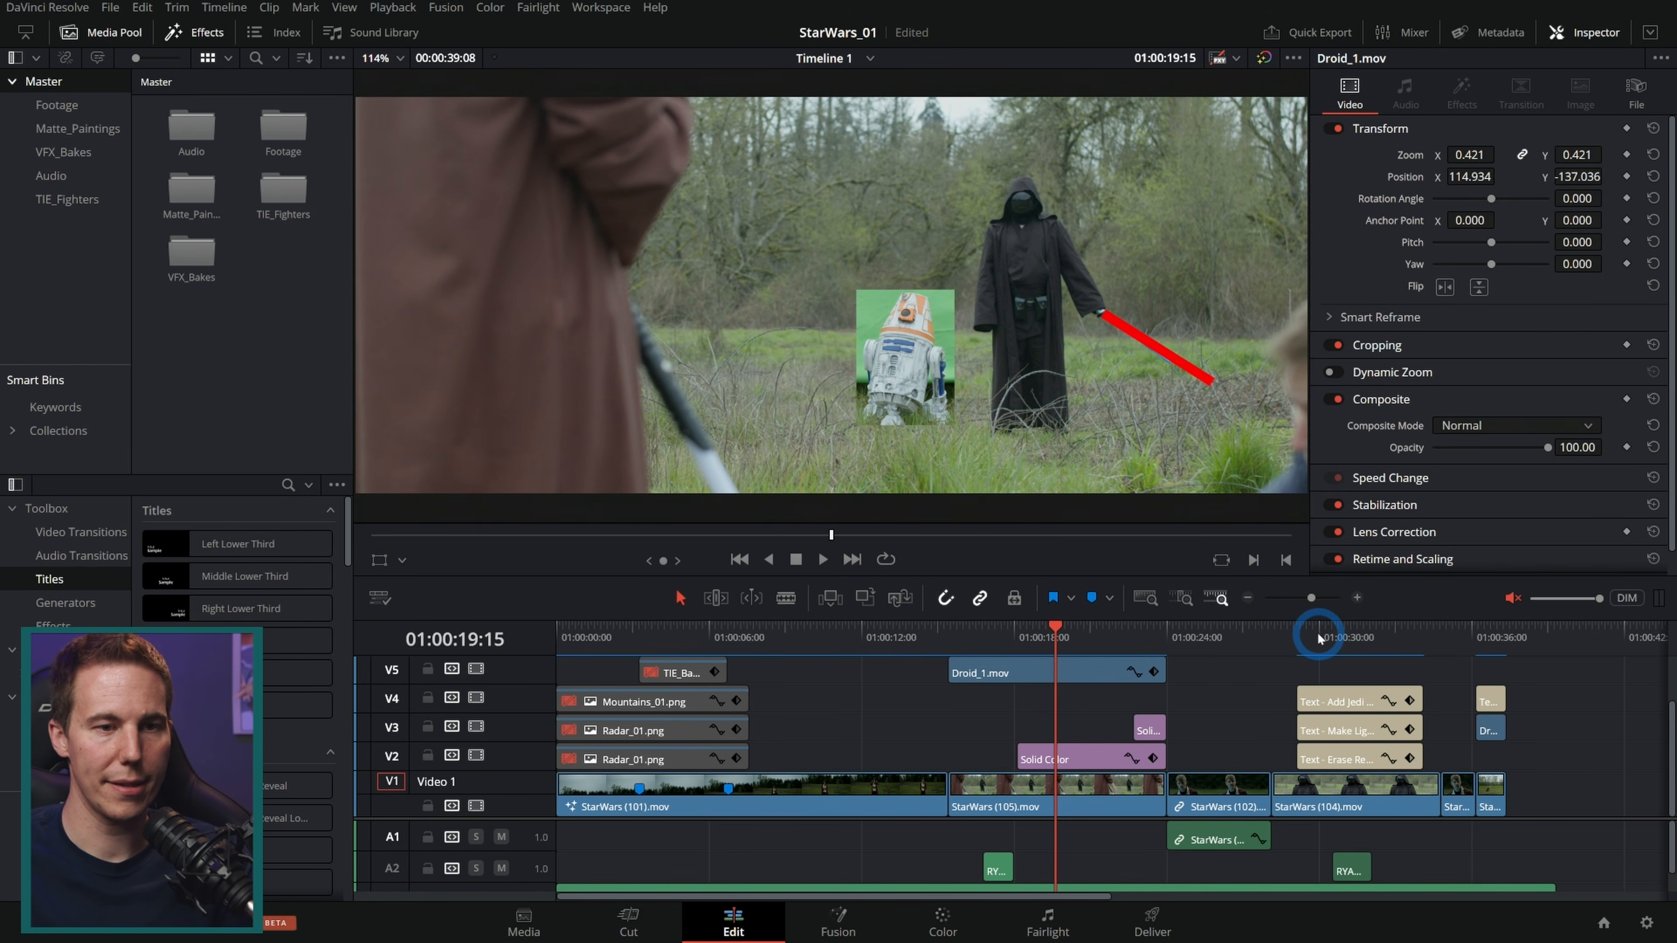
{"action": "left_click", "coordinate": [1332, 637]}
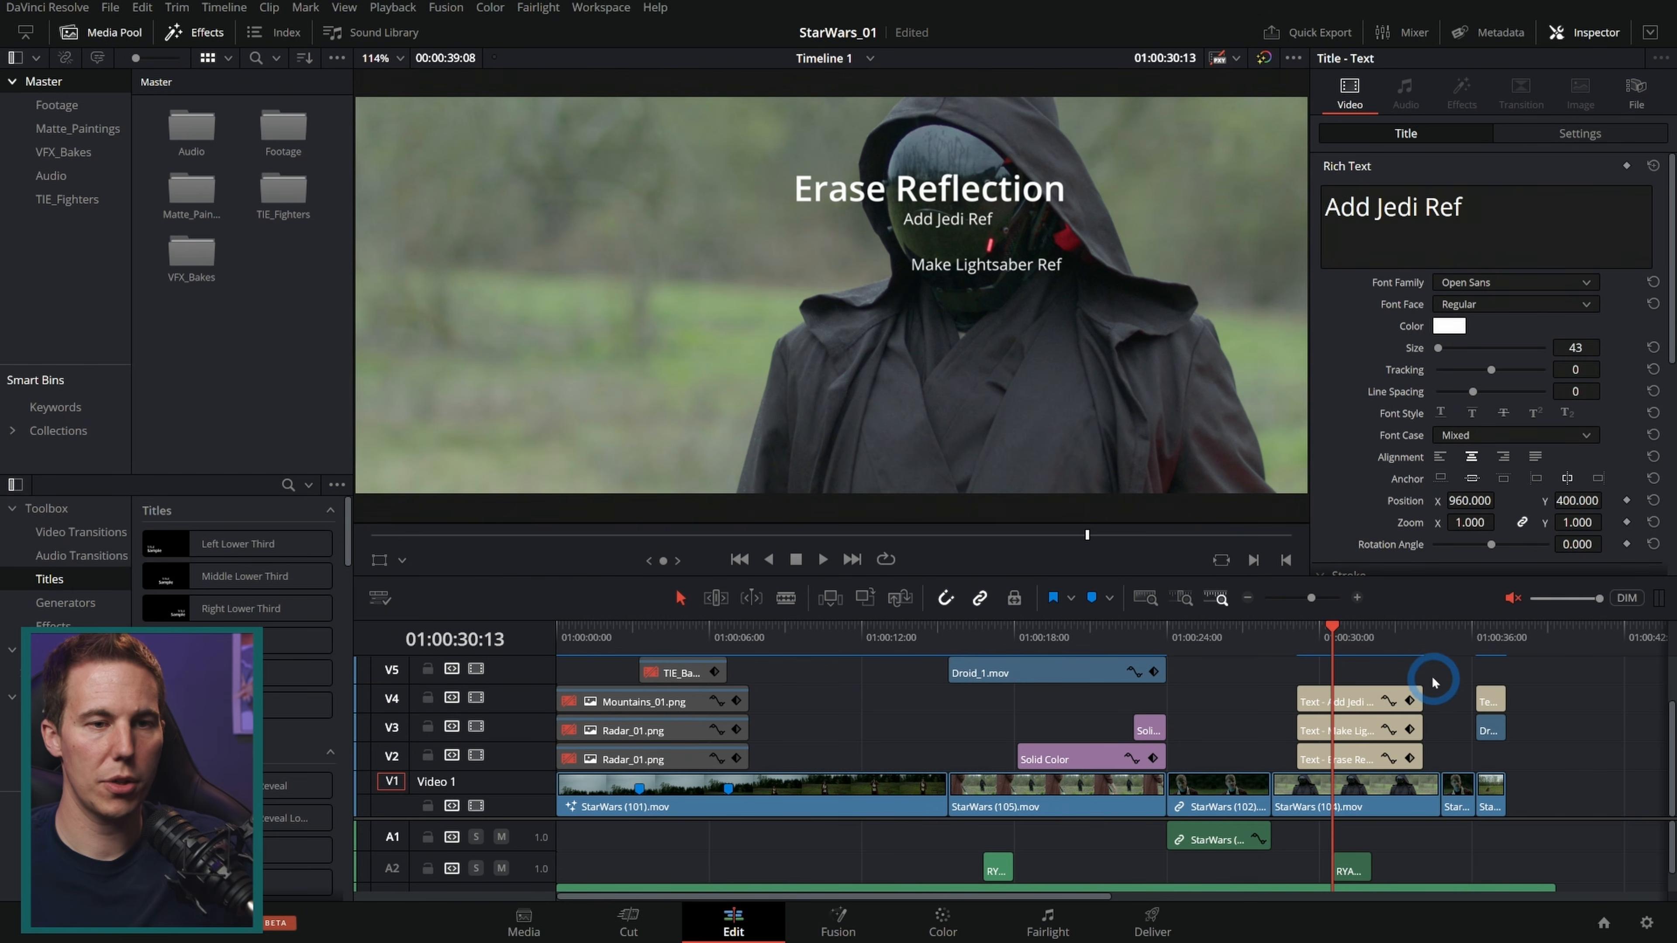
{"action": "left_click_drag", "start_coordinate": [1433, 673], "coordinate": [1341, 742]}
{"action": "key", "text": "Delete"}
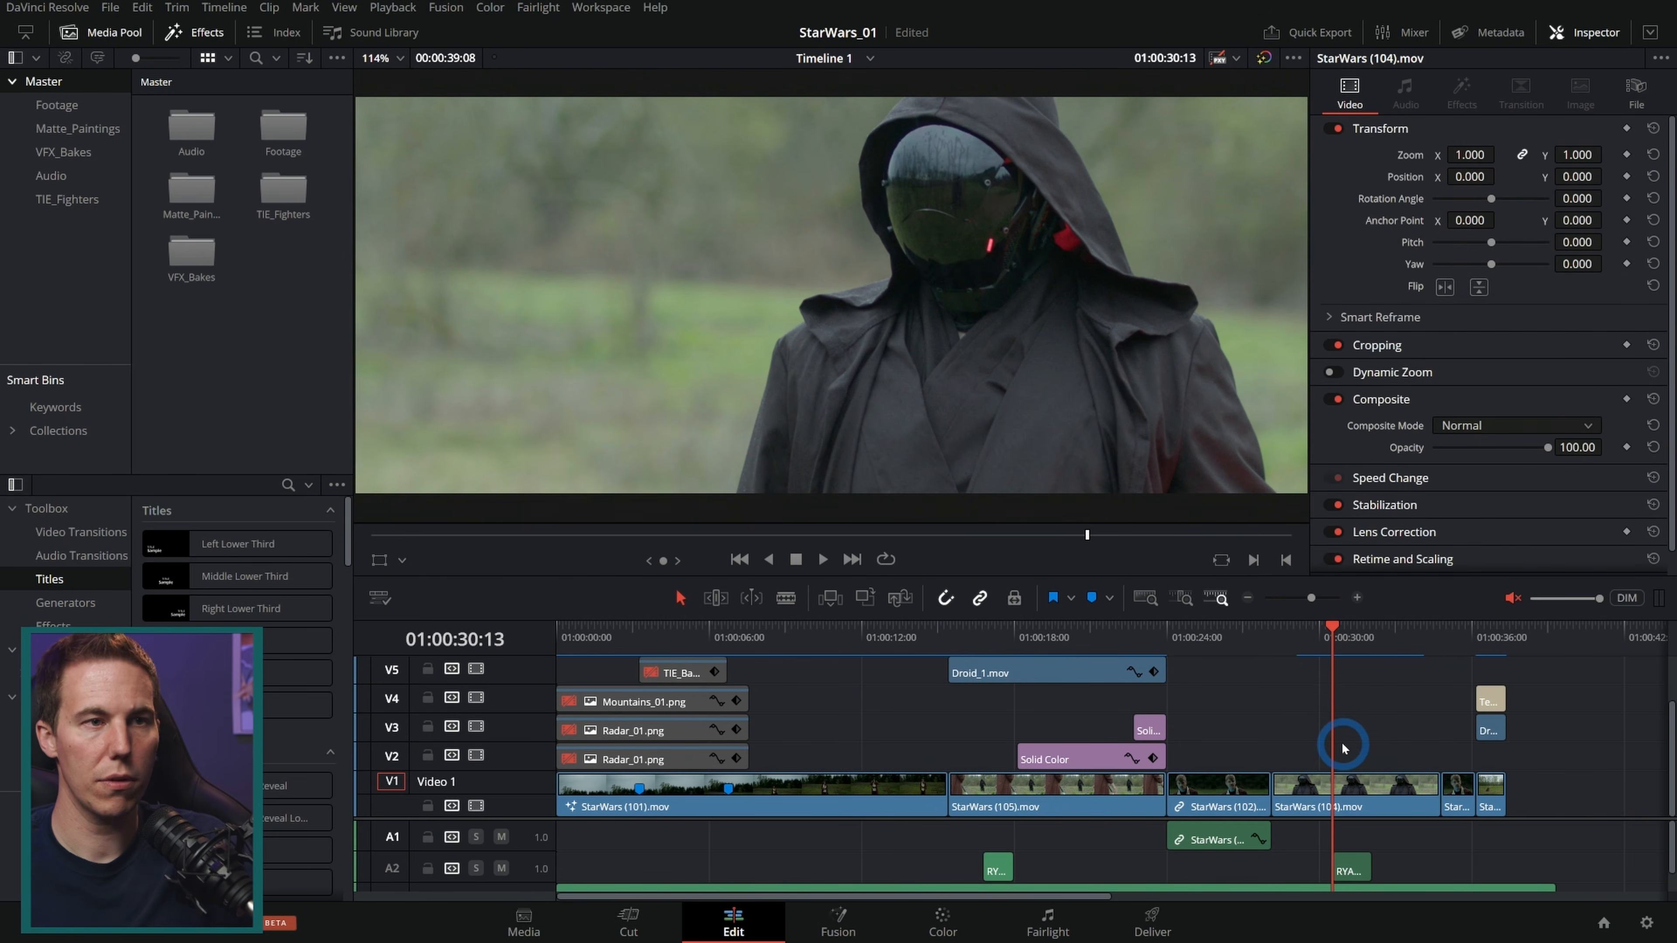
Step: Open the masked figure's shot in Fusion and inspect the helmet visor closely while playing it back
{"action": "left_click", "coordinate": [859, 921]}
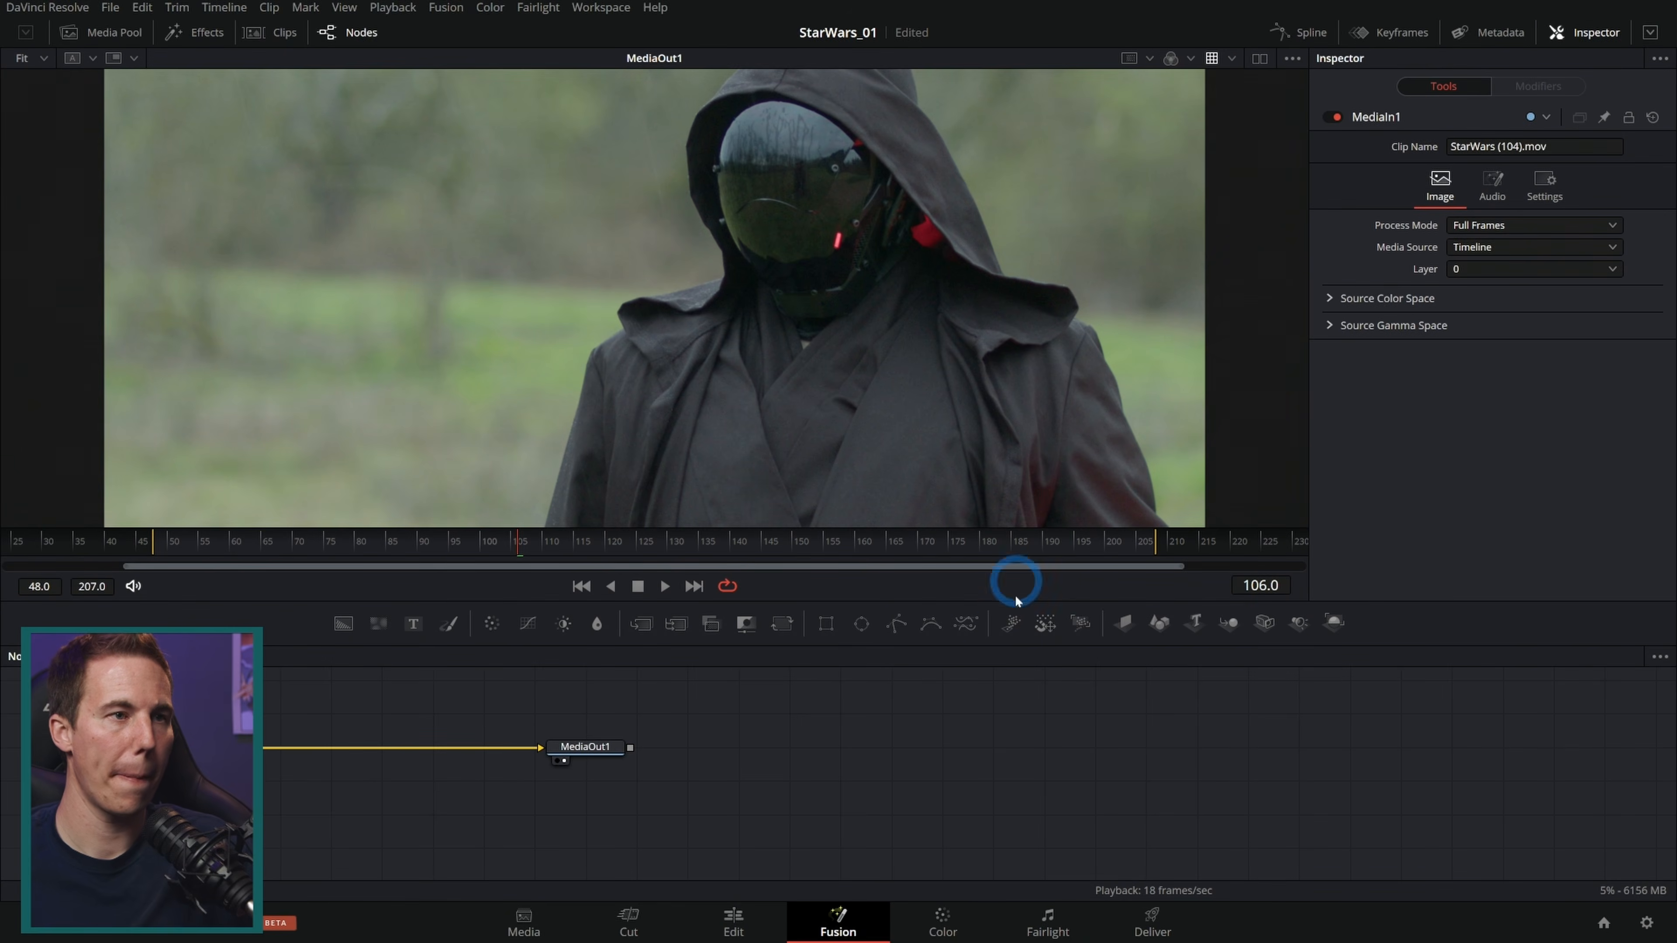
{"action": "left_click_drag", "start_coordinate": [785, 727], "coordinate": [1092, 745]}
{"action": "left_click_drag", "start_coordinate": [1056, 601], "coordinate": [1057, 691]}
{"action": "left_click_drag", "start_coordinate": [1066, 352], "coordinate": [1070, 415]}
{"action": "scroll", "coordinate": [832, 284], "scroll_direction": "up", "scroll_amount": 5}
{"action": "scroll", "coordinate": [895, 282], "scroll_direction": "up", "scroll_amount": 2}
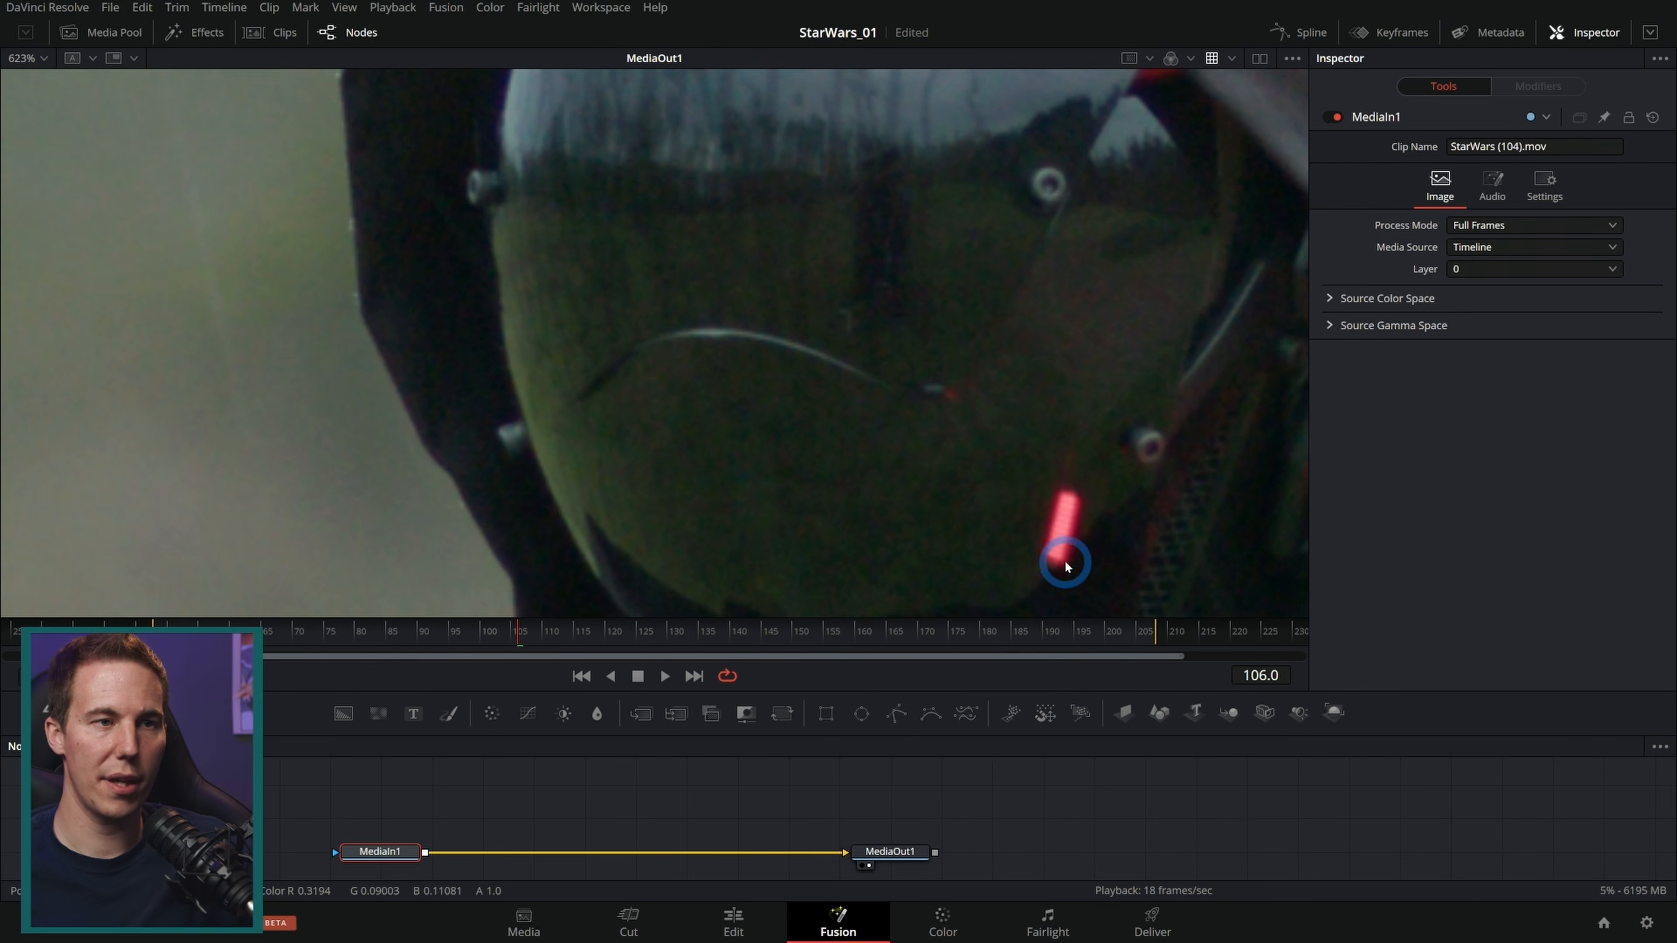
{"action": "left_click_drag", "start_coordinate": [970, 689], "coordinate": [970, 632]}
{"action": "scroll", "coordinate": [1002, 375], "scroll_direction": "down", "scroll_amount": 2}
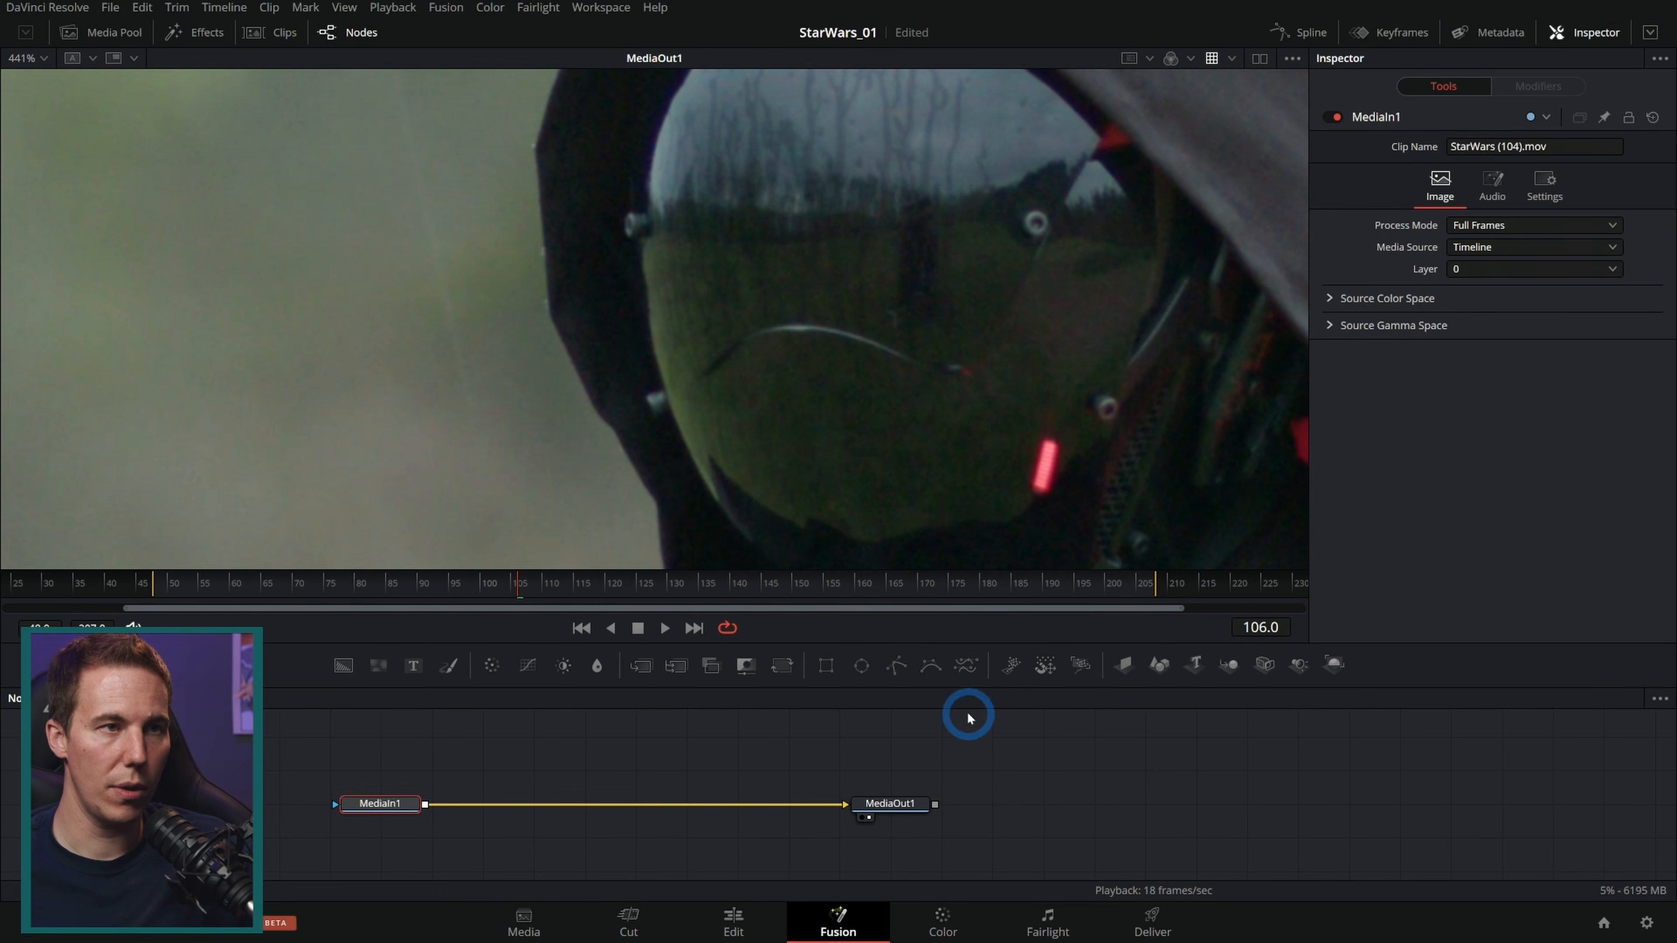
{"action": "scroll", "coordinate": [892, 388], "scroll_direction": "up", "scroll_amount": 4}
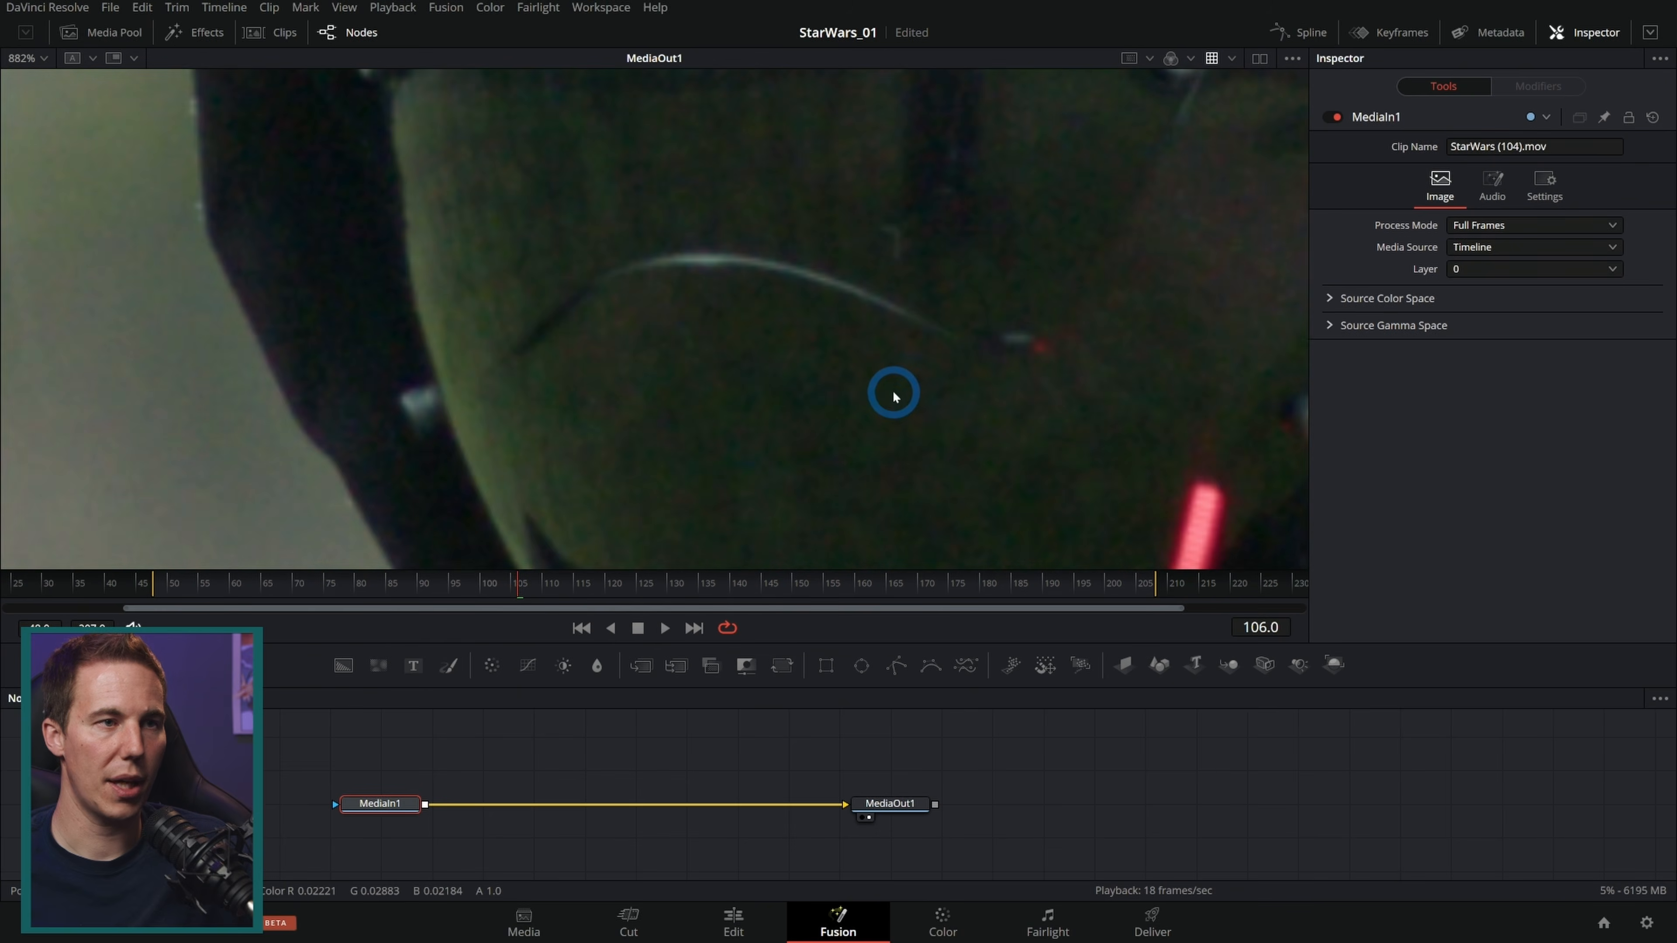
{"action": "key", "text": "space"}
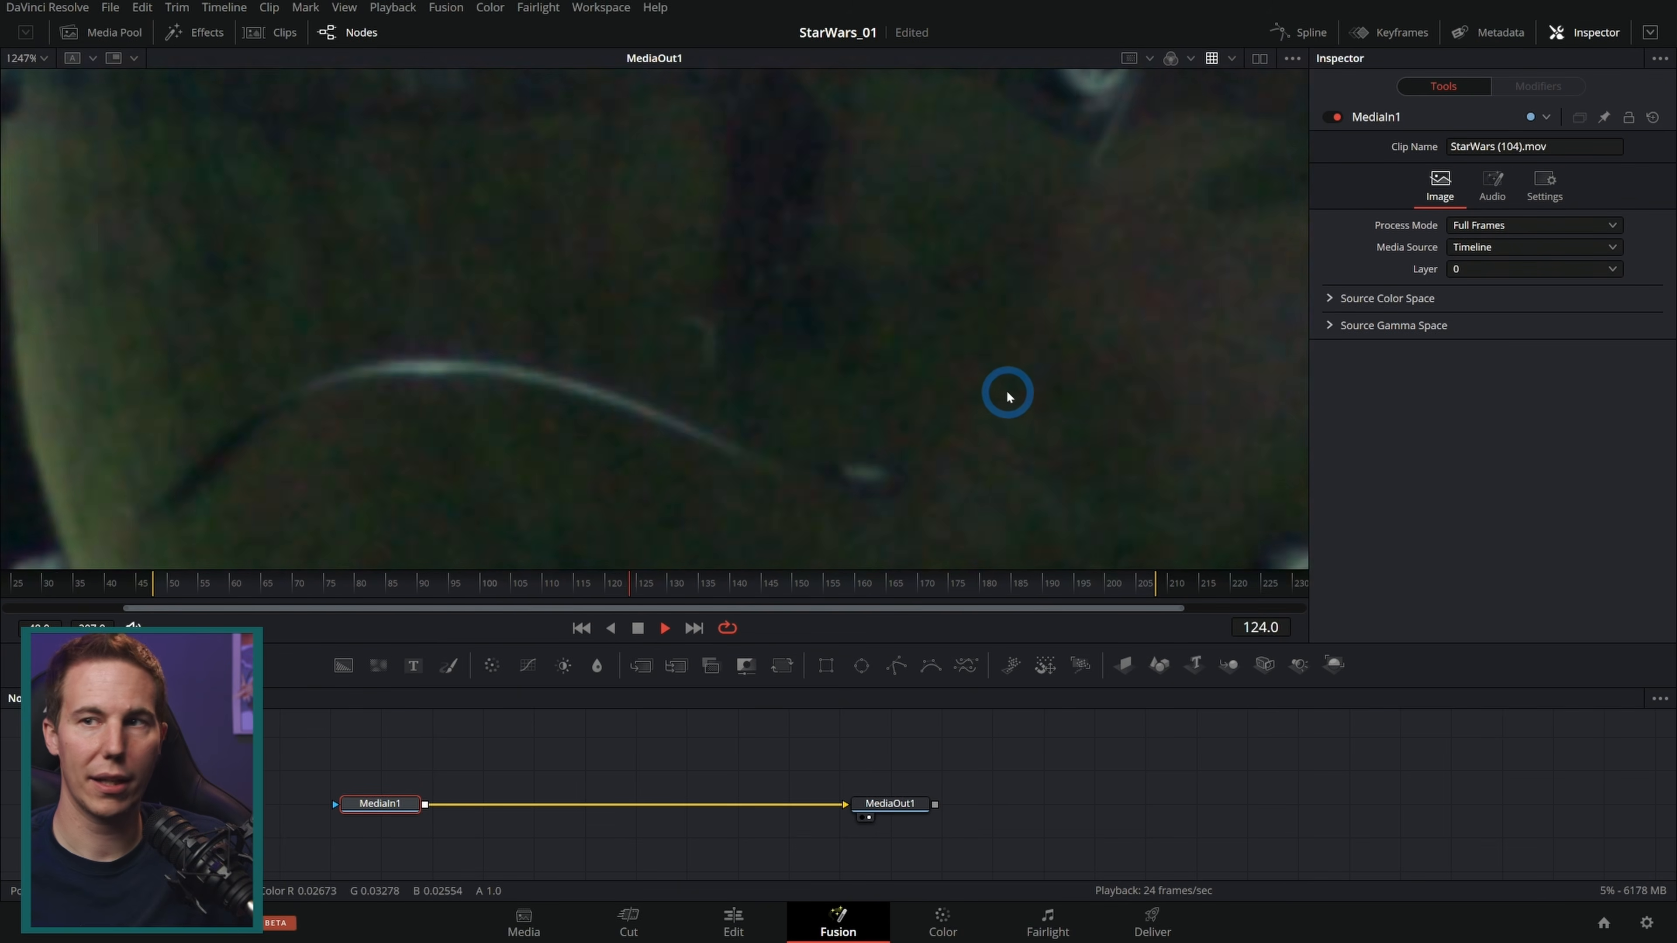
{"action": "key", "text": "space"}
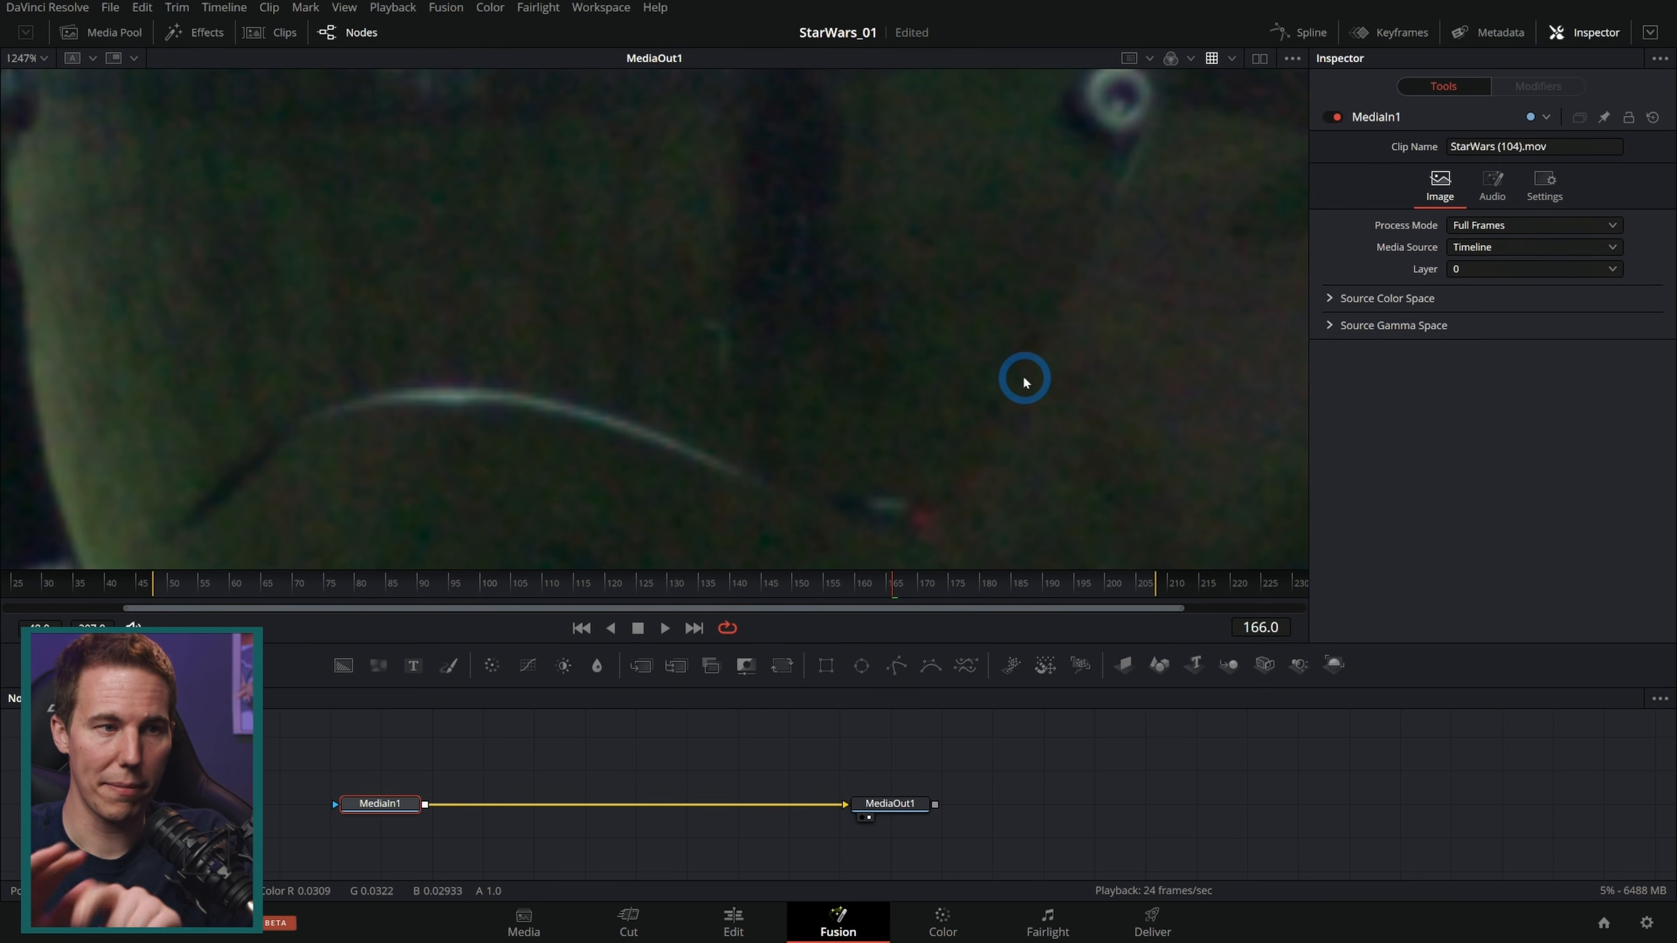
{"action": "left_click_drag", "start_coordinate": [1183, 611], "coordinate": [898, 615]}
{"action": "left_click", "coordinate": [137, 615]}
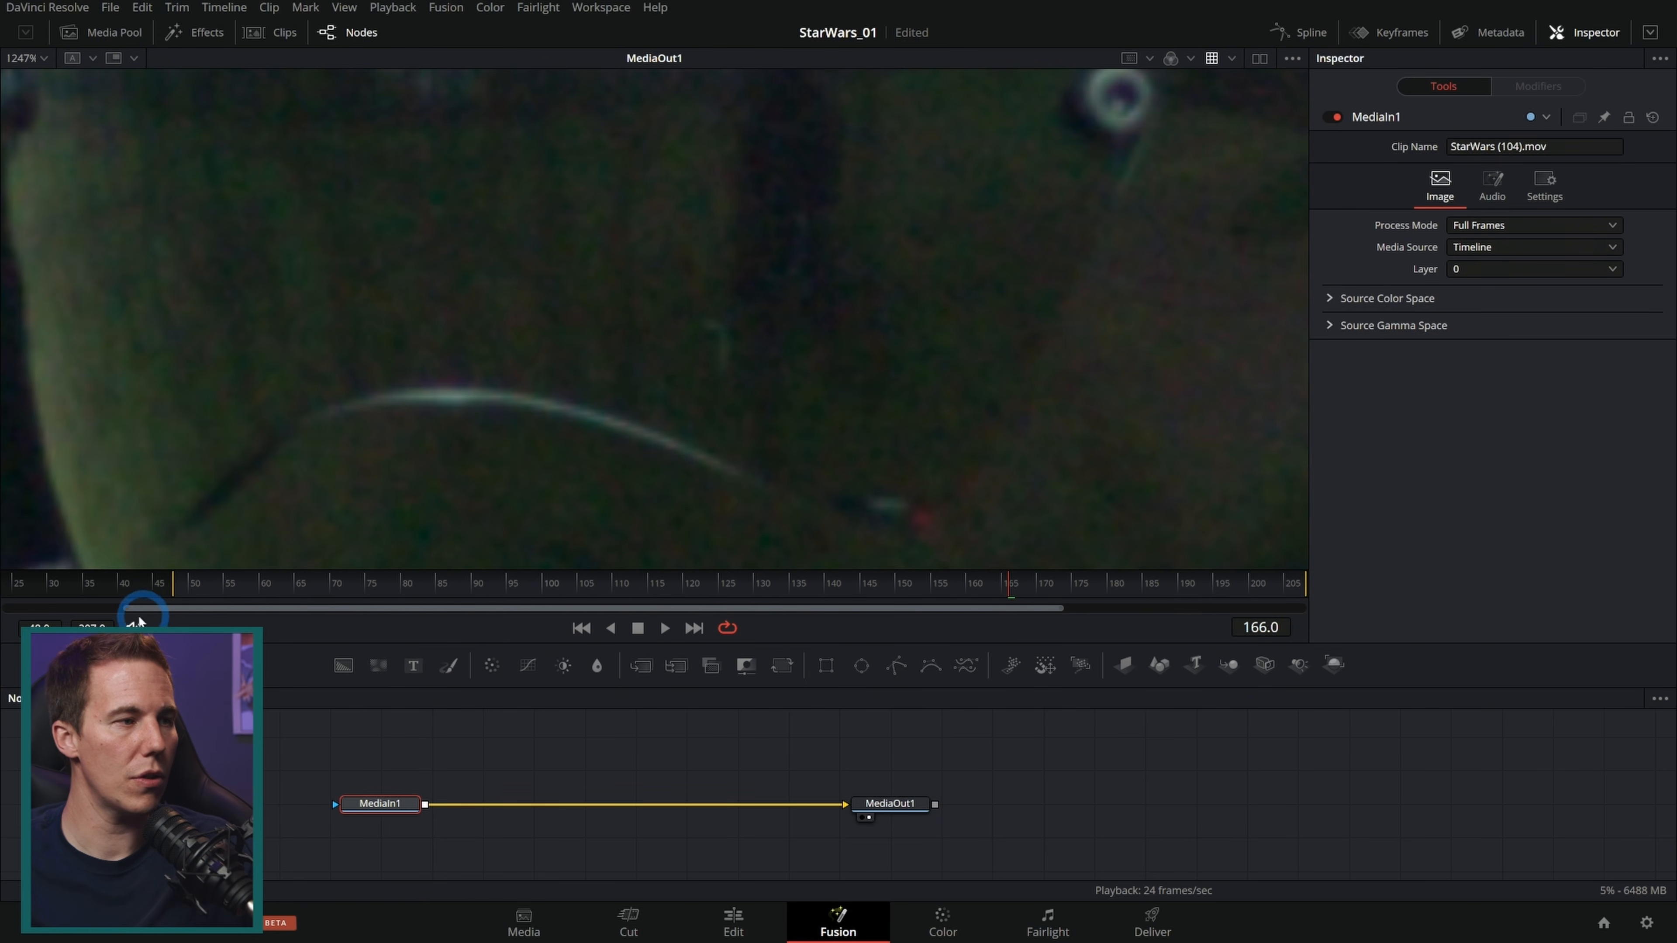
{"action": "left_click_drag", "start_coordinate": [122, 611], "coordinate": [245, 611]}
{"action": "left_click_drag", "start_coordinate": [510, 588], "coordinate": [498, 587]}
{"action": "left_click", "coordinate": [636, 770]}
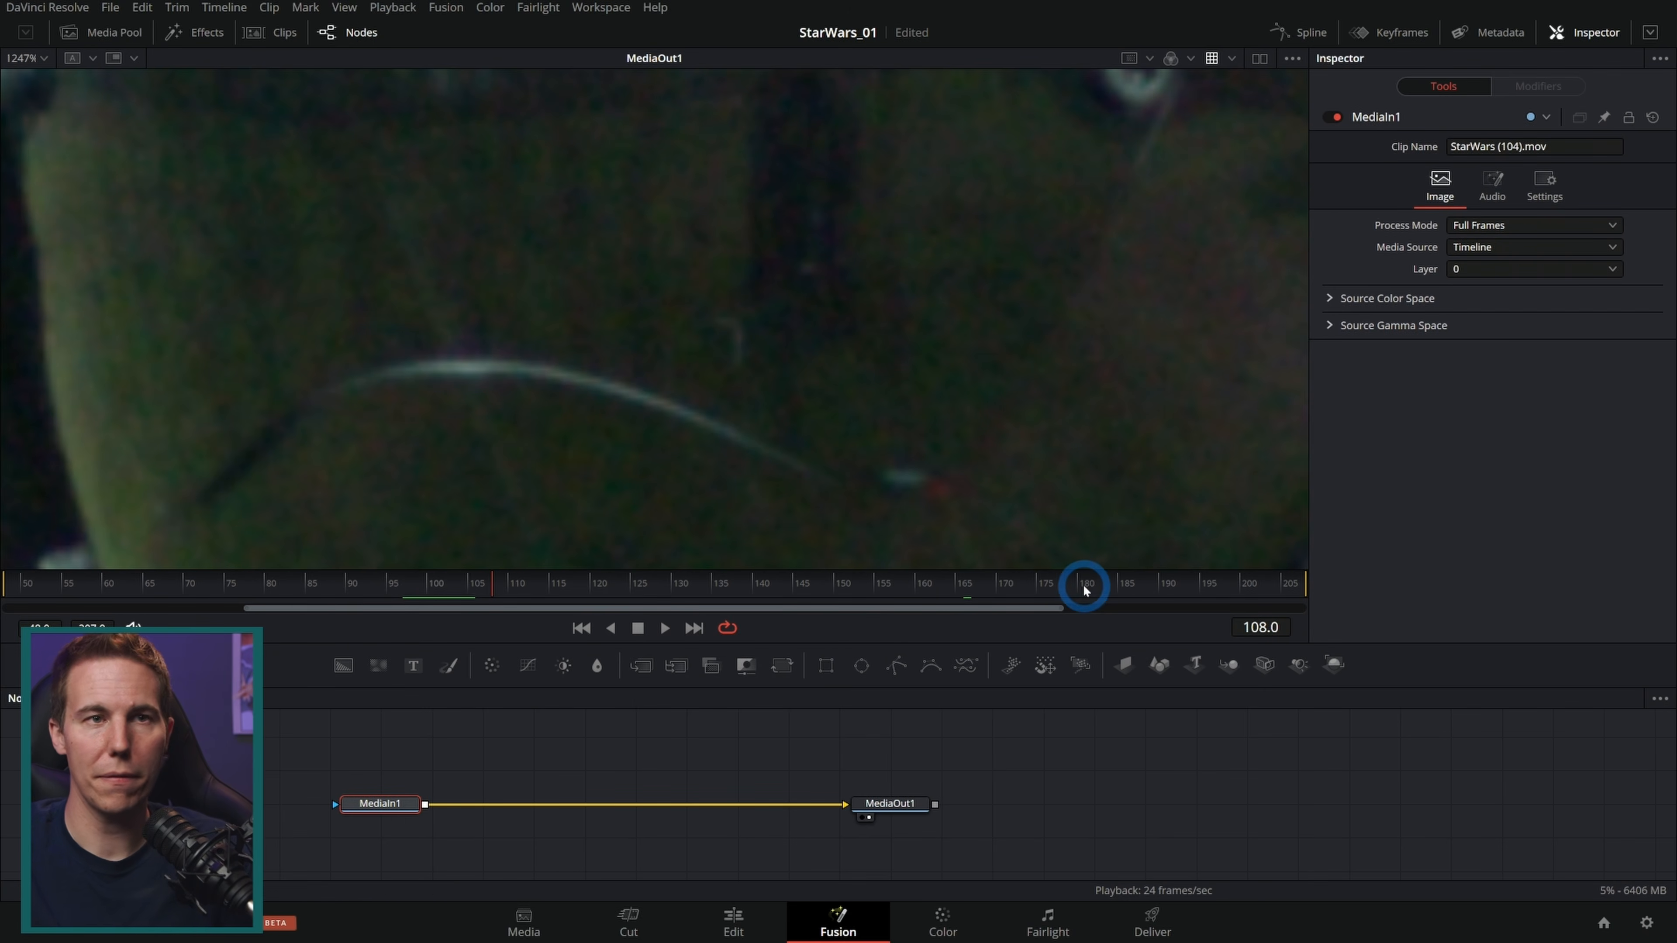
Step: Add a Noise Reduction node between MediaIn1 and MediaOut1
{"action": "key", "text": "shift+space"}
{"action": "type", "text": "noise"}
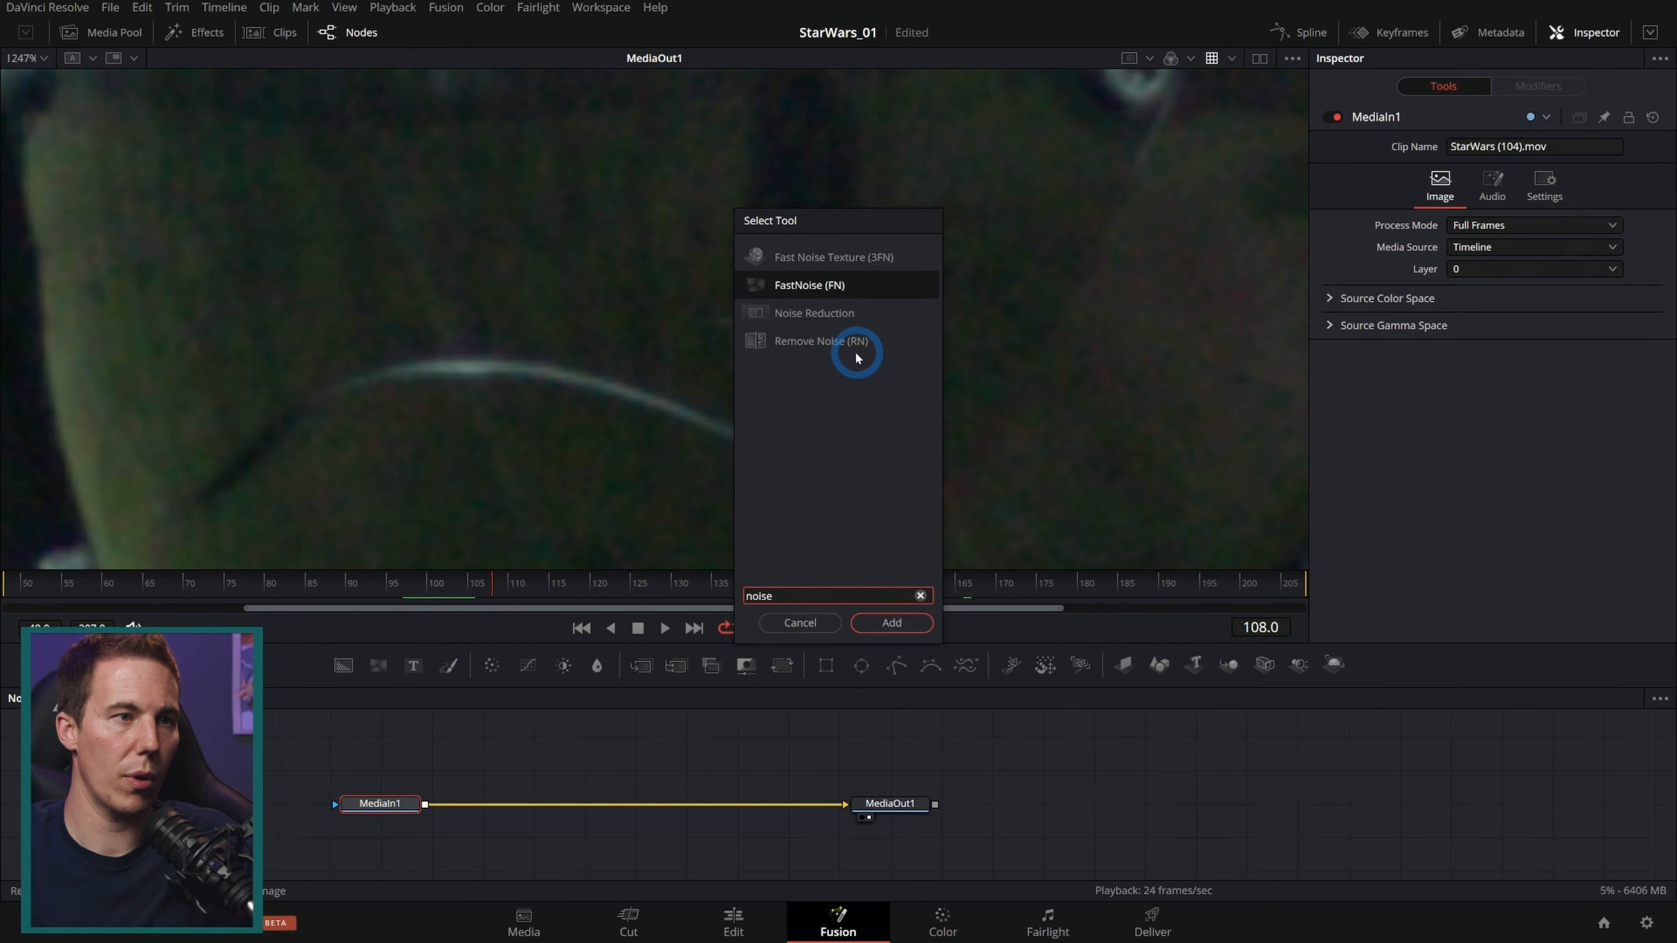
{"action": "left_click", "coordinate": [831, 313]}
{"action": "left_click", "coordinate": [893, 623]}
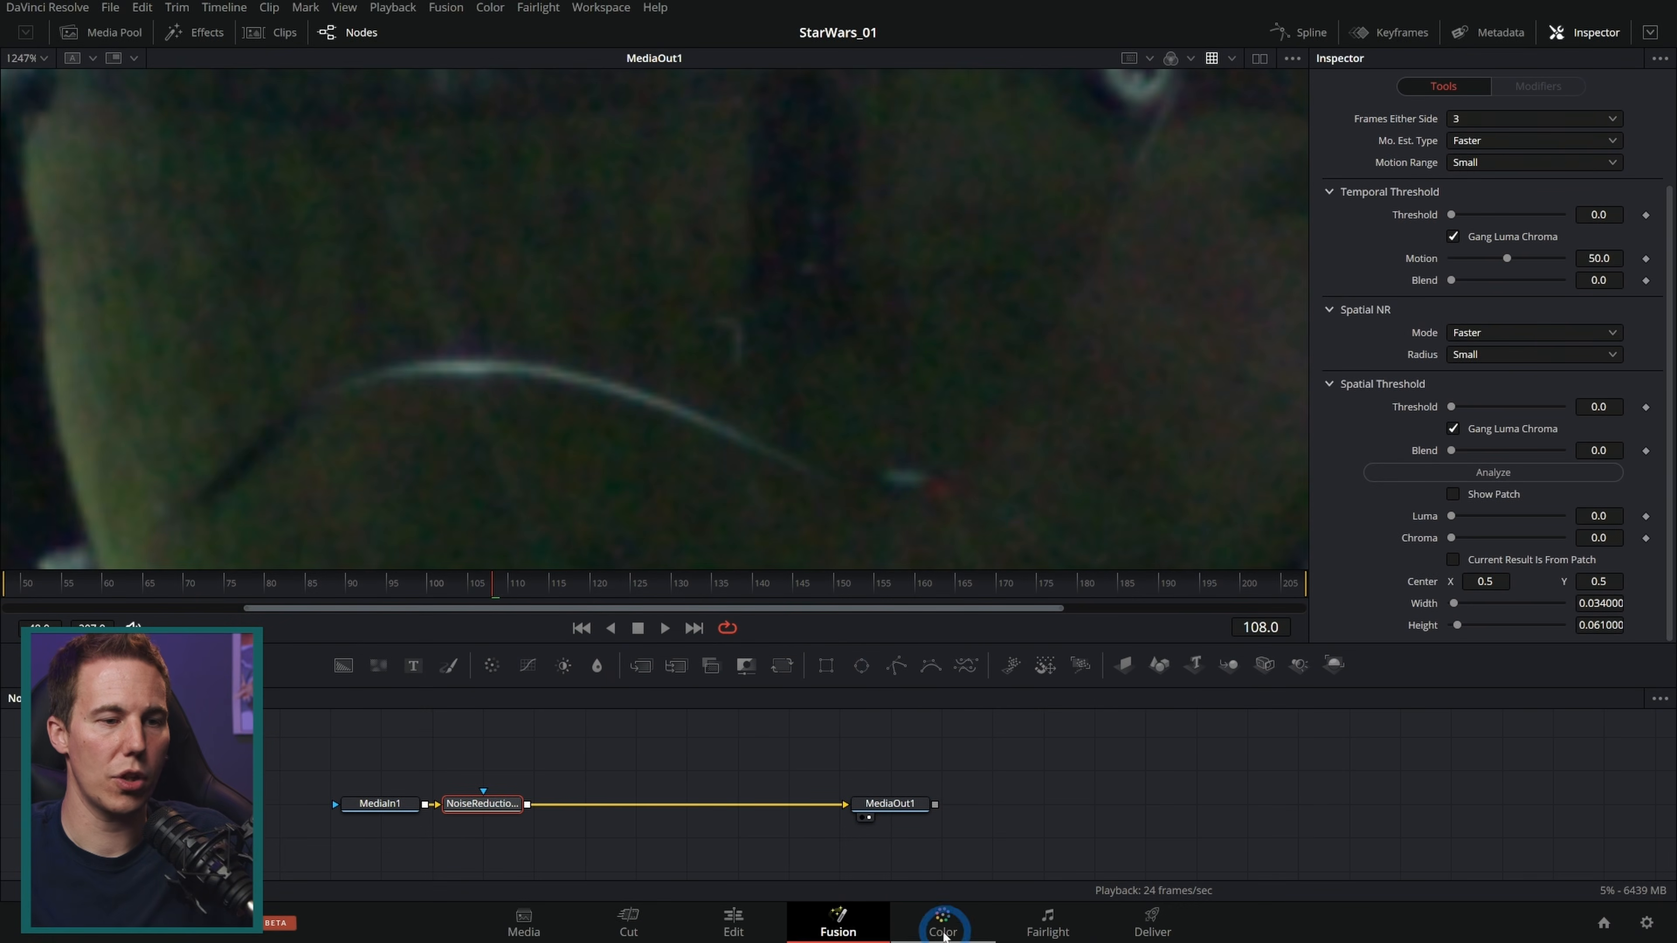
Step: Compare the Color page's Motion Effects noise reduction controls, then return to the Fusion node
{"action": "left_click", "coordinate": [943, 924]}
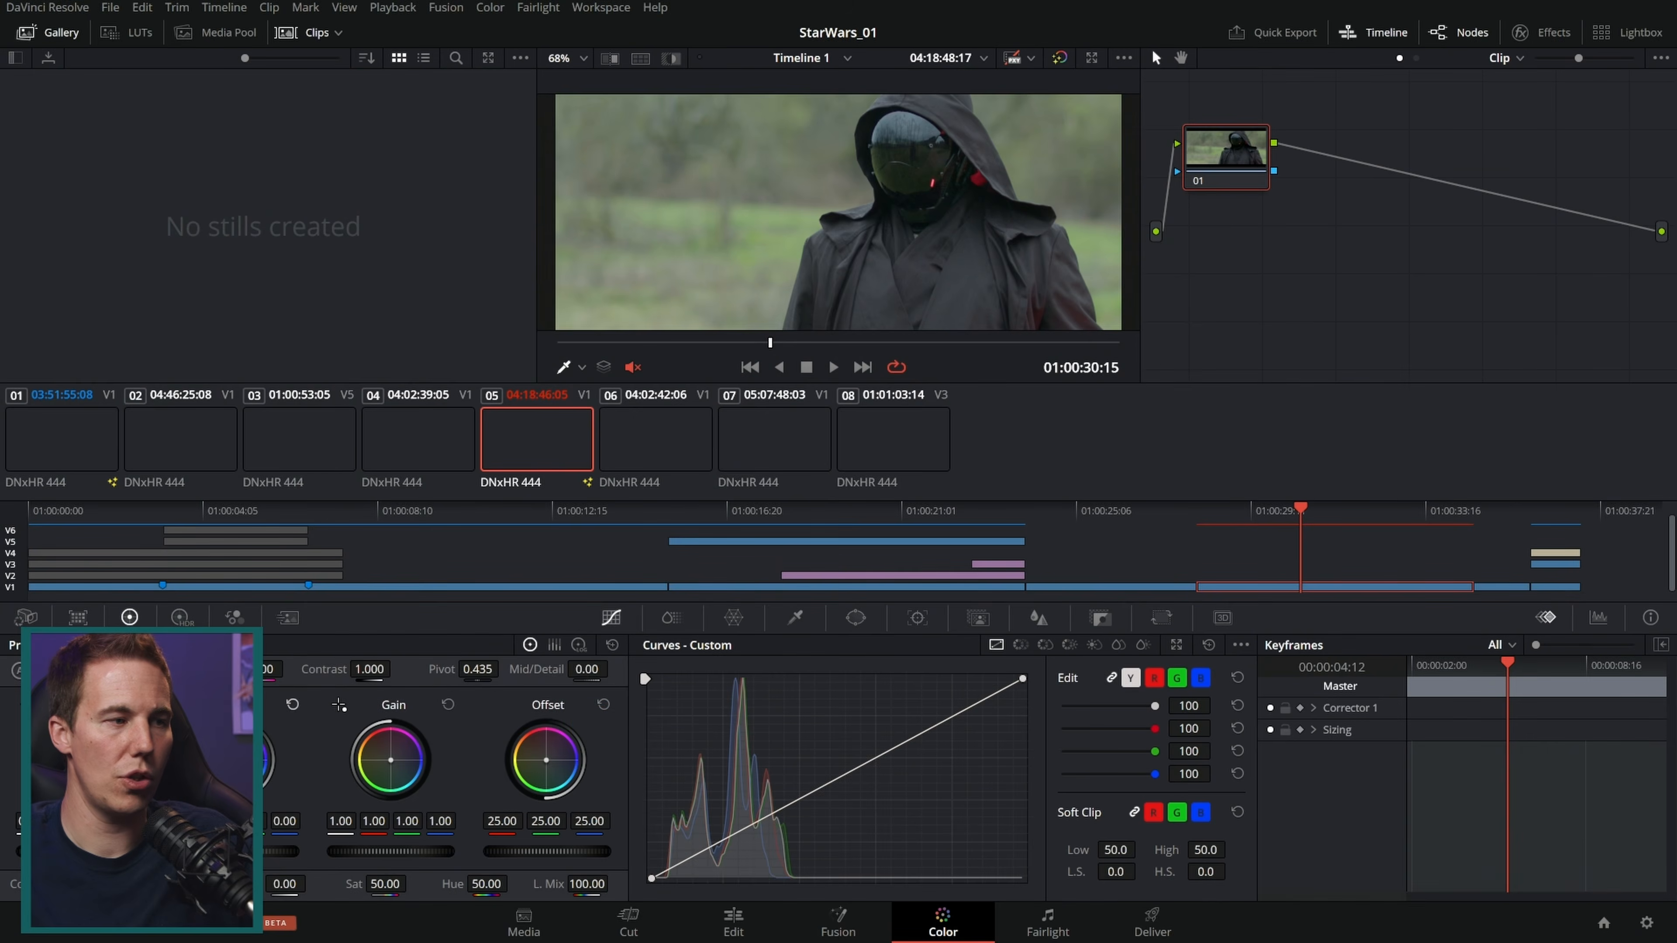
{"action": "left_click", "coordinate": [288, 619]}
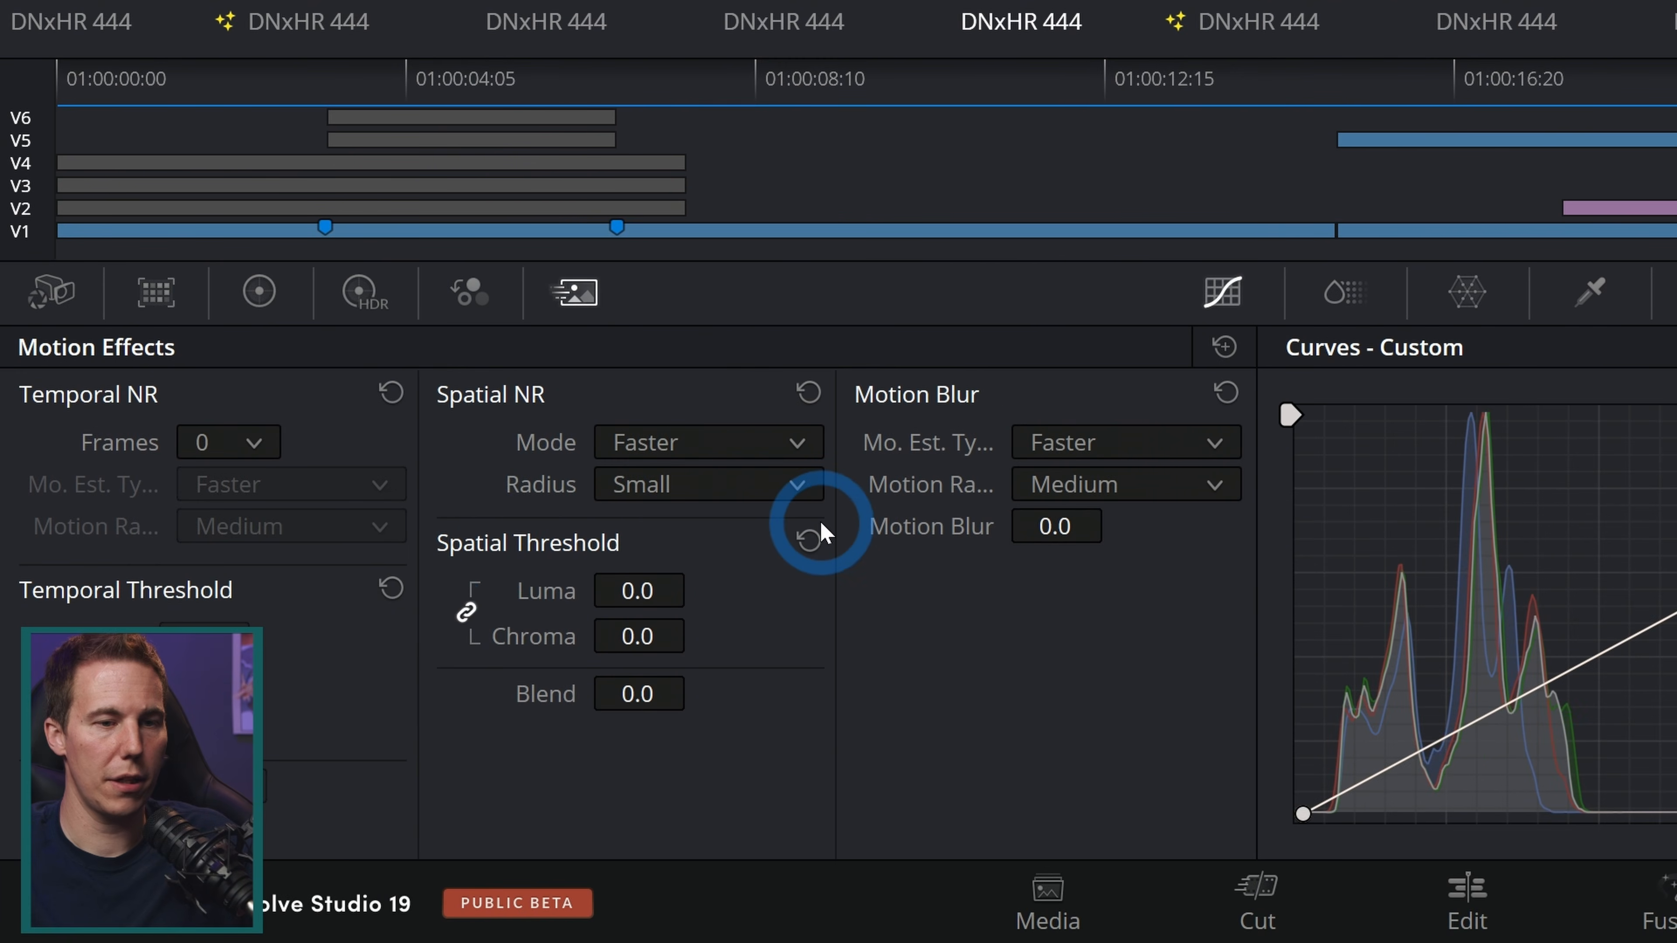
{"action": "left_click", "coordinate": [832, 925]}
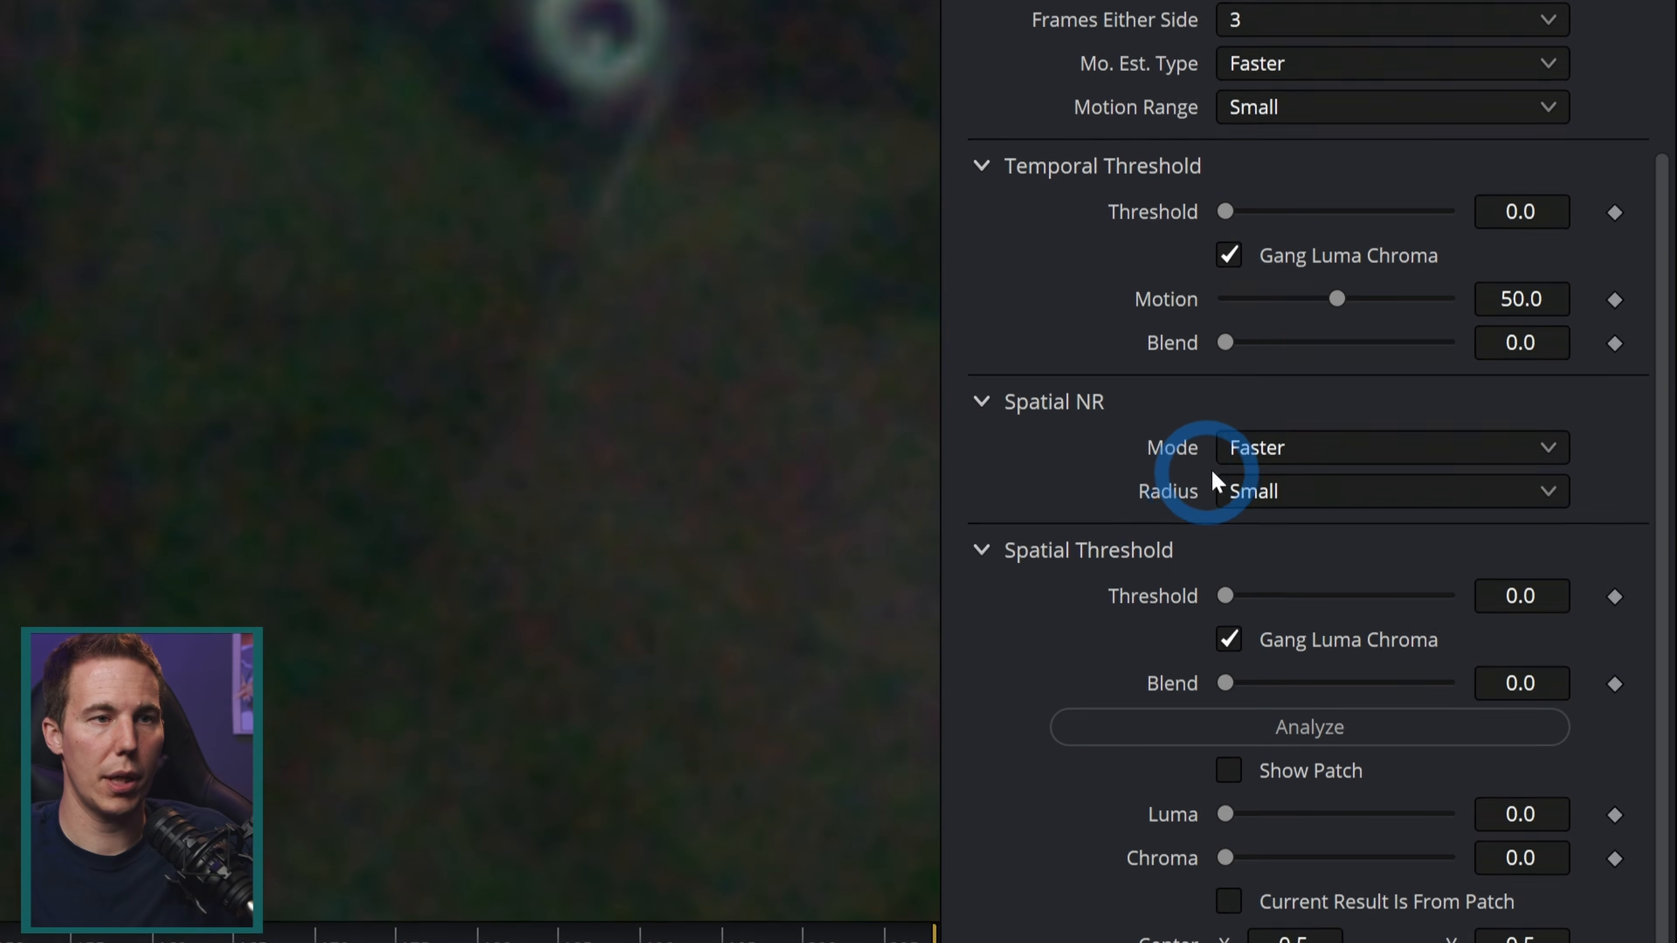
Step: Switch the Noise Reduction node's Spatial NR mode to UltraNR and analyze the noise profile
{"action": "left_click", "coordinate": [1479, 336]}
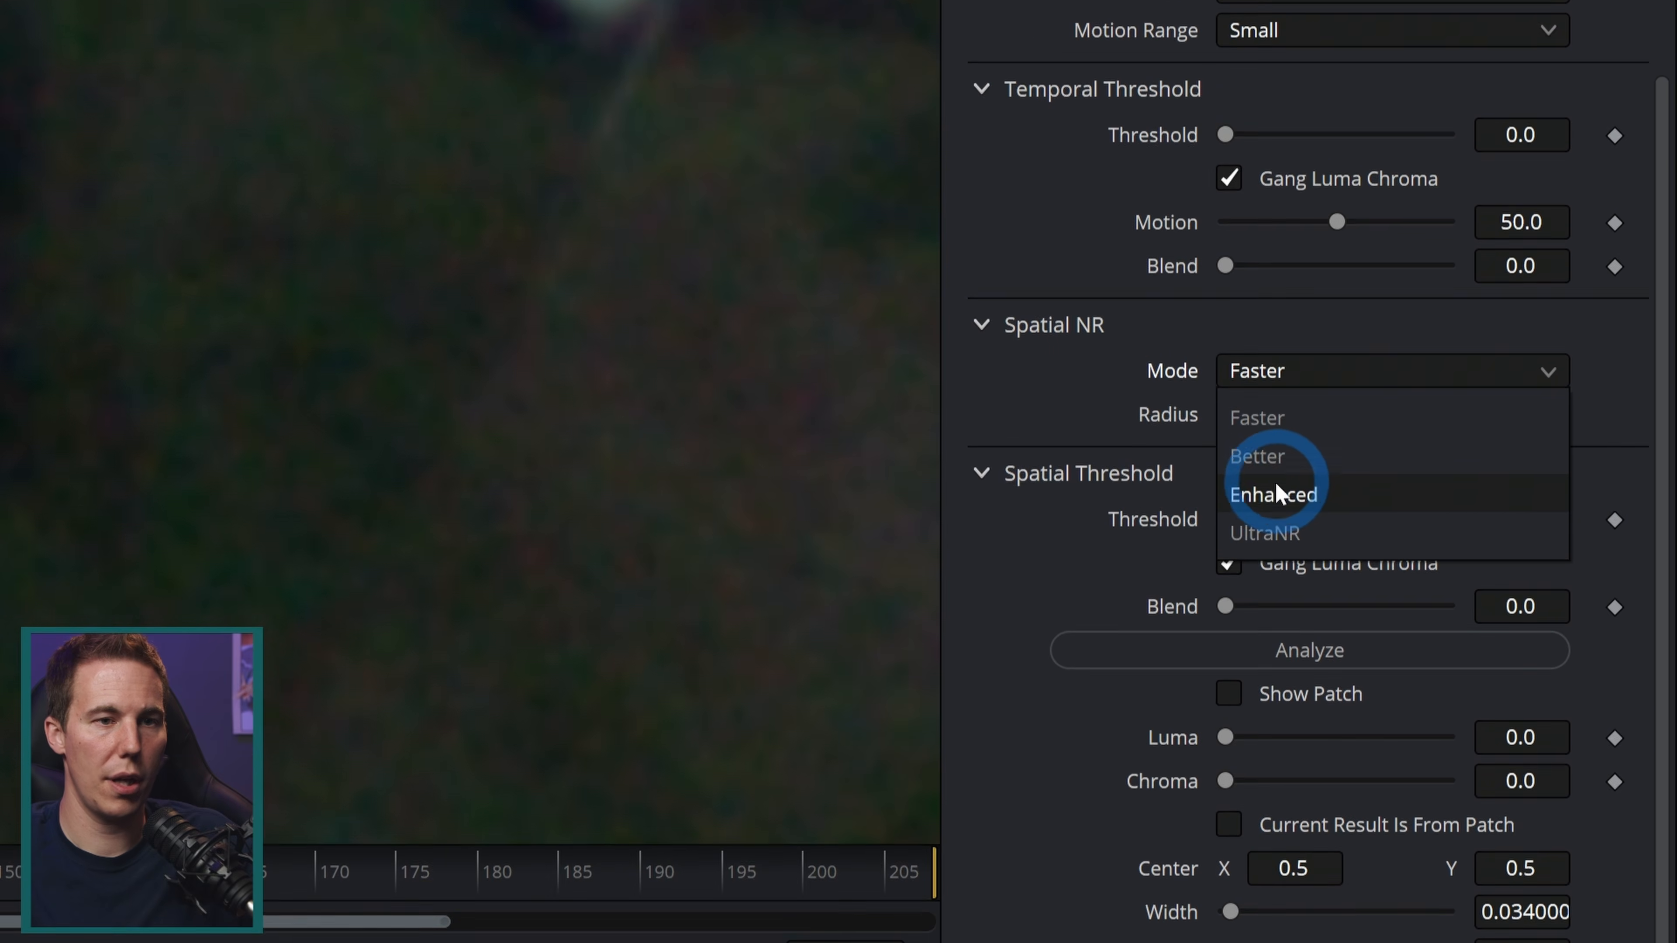
{"action": "left_click", "coordinate": [1275, 625]}
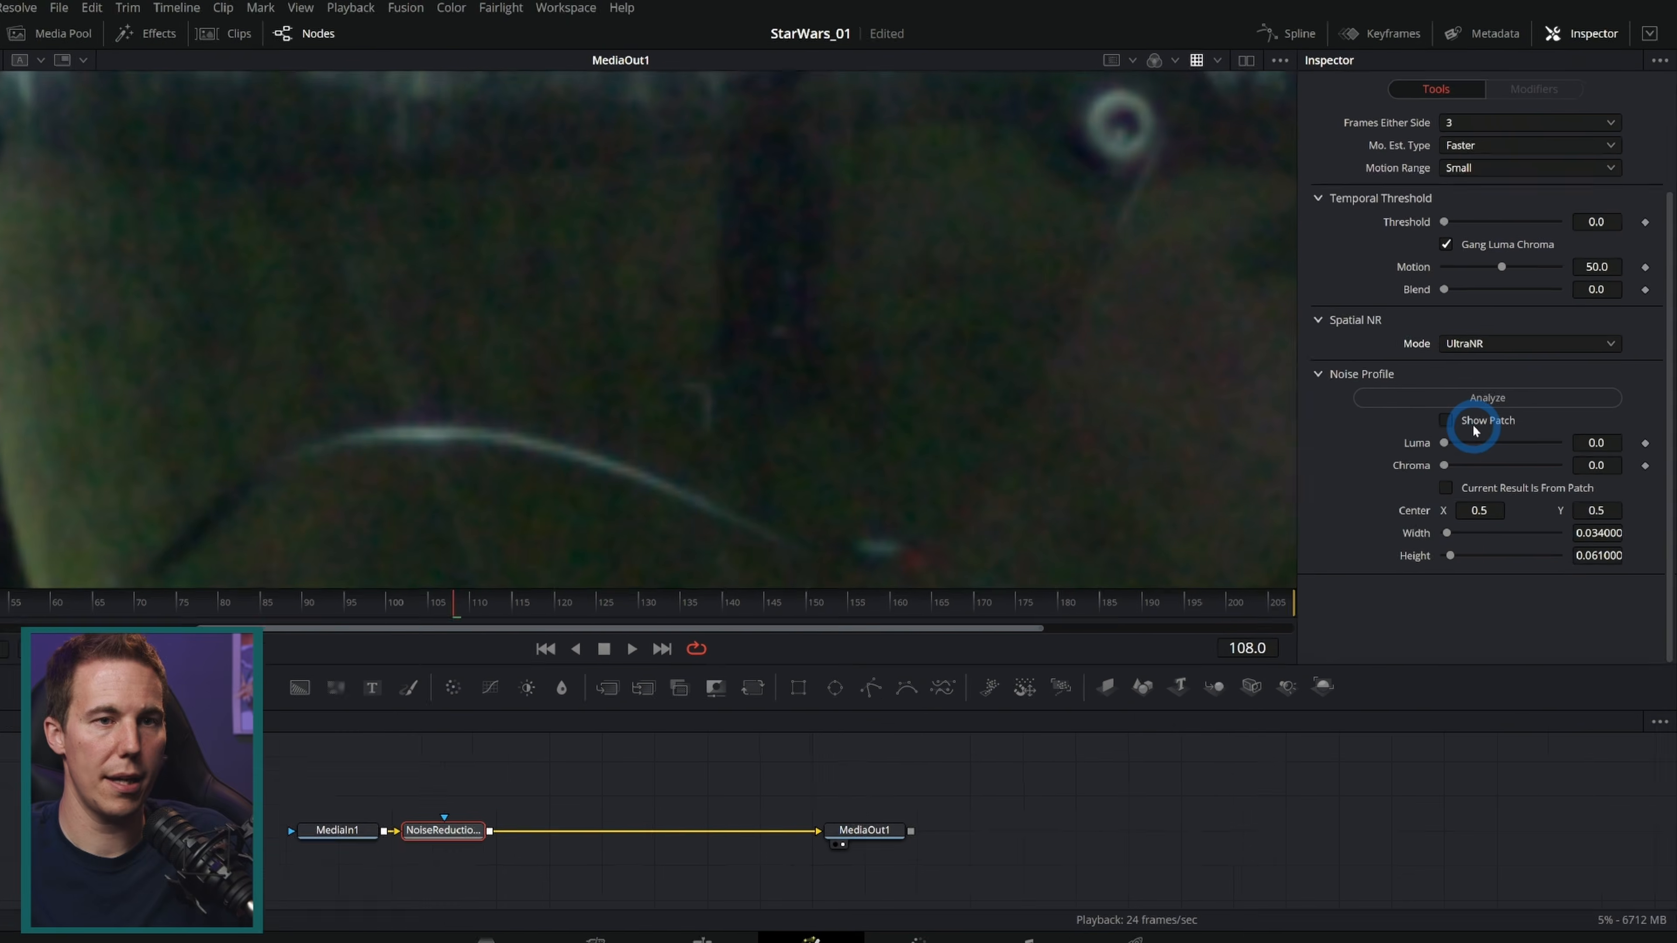
{"action": "scroll", "coordinate": [1160, 382], "scroll_direction": "down", "scroll_amount": 10}
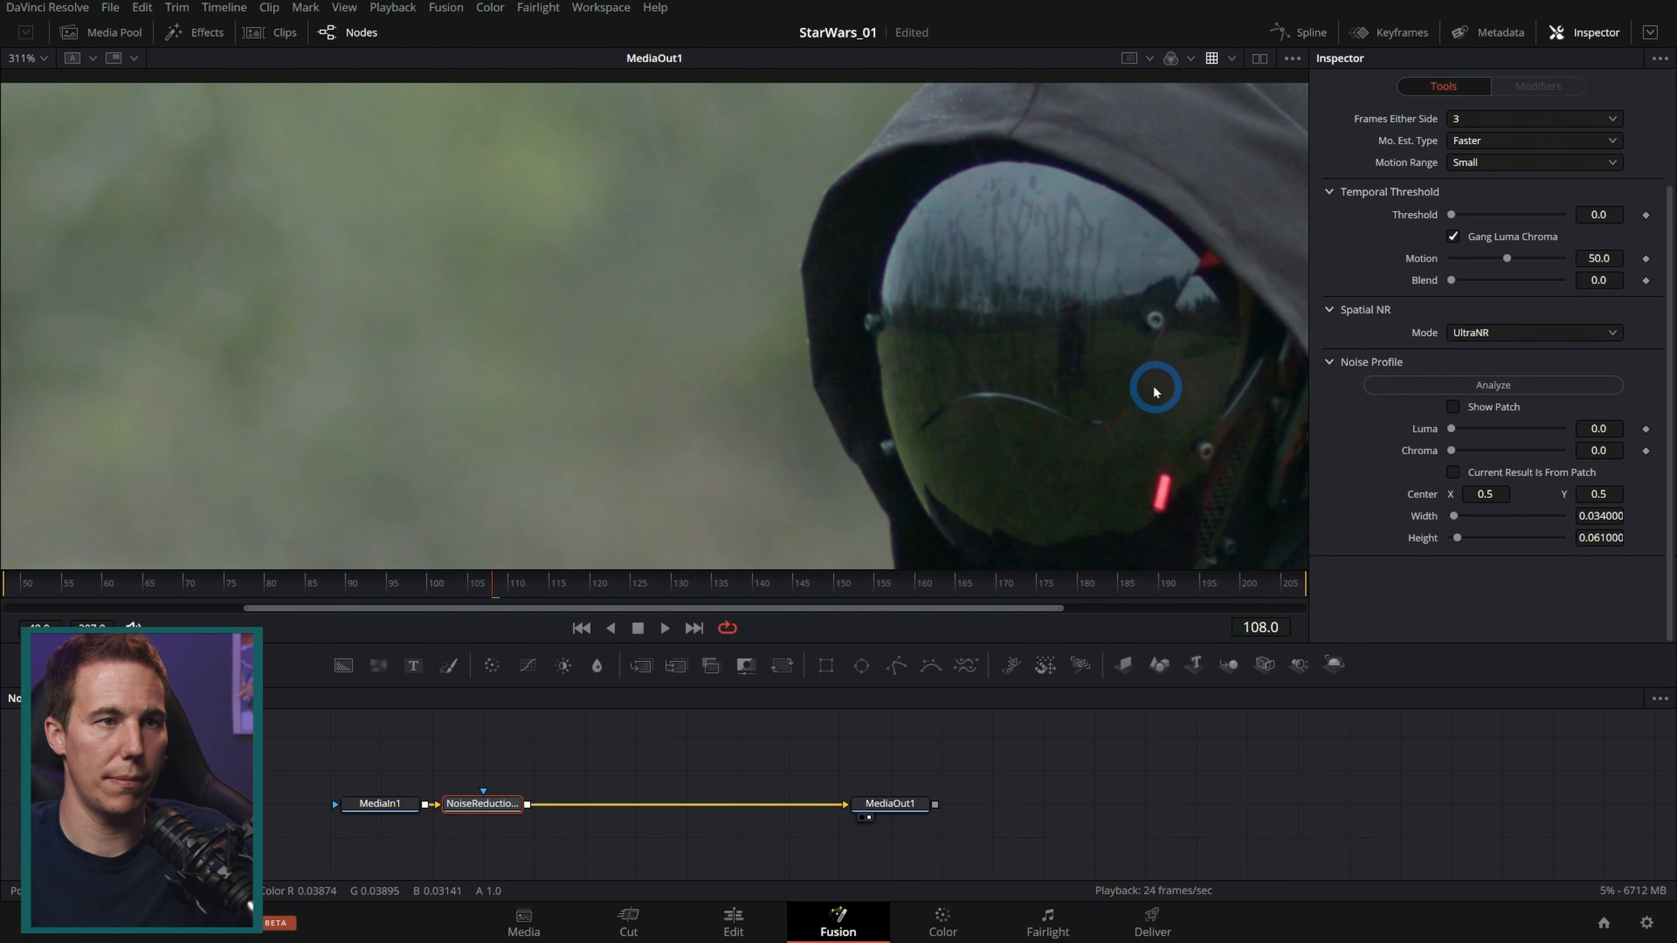
{"action": "left_click", "coordinate": [1481, 385]}
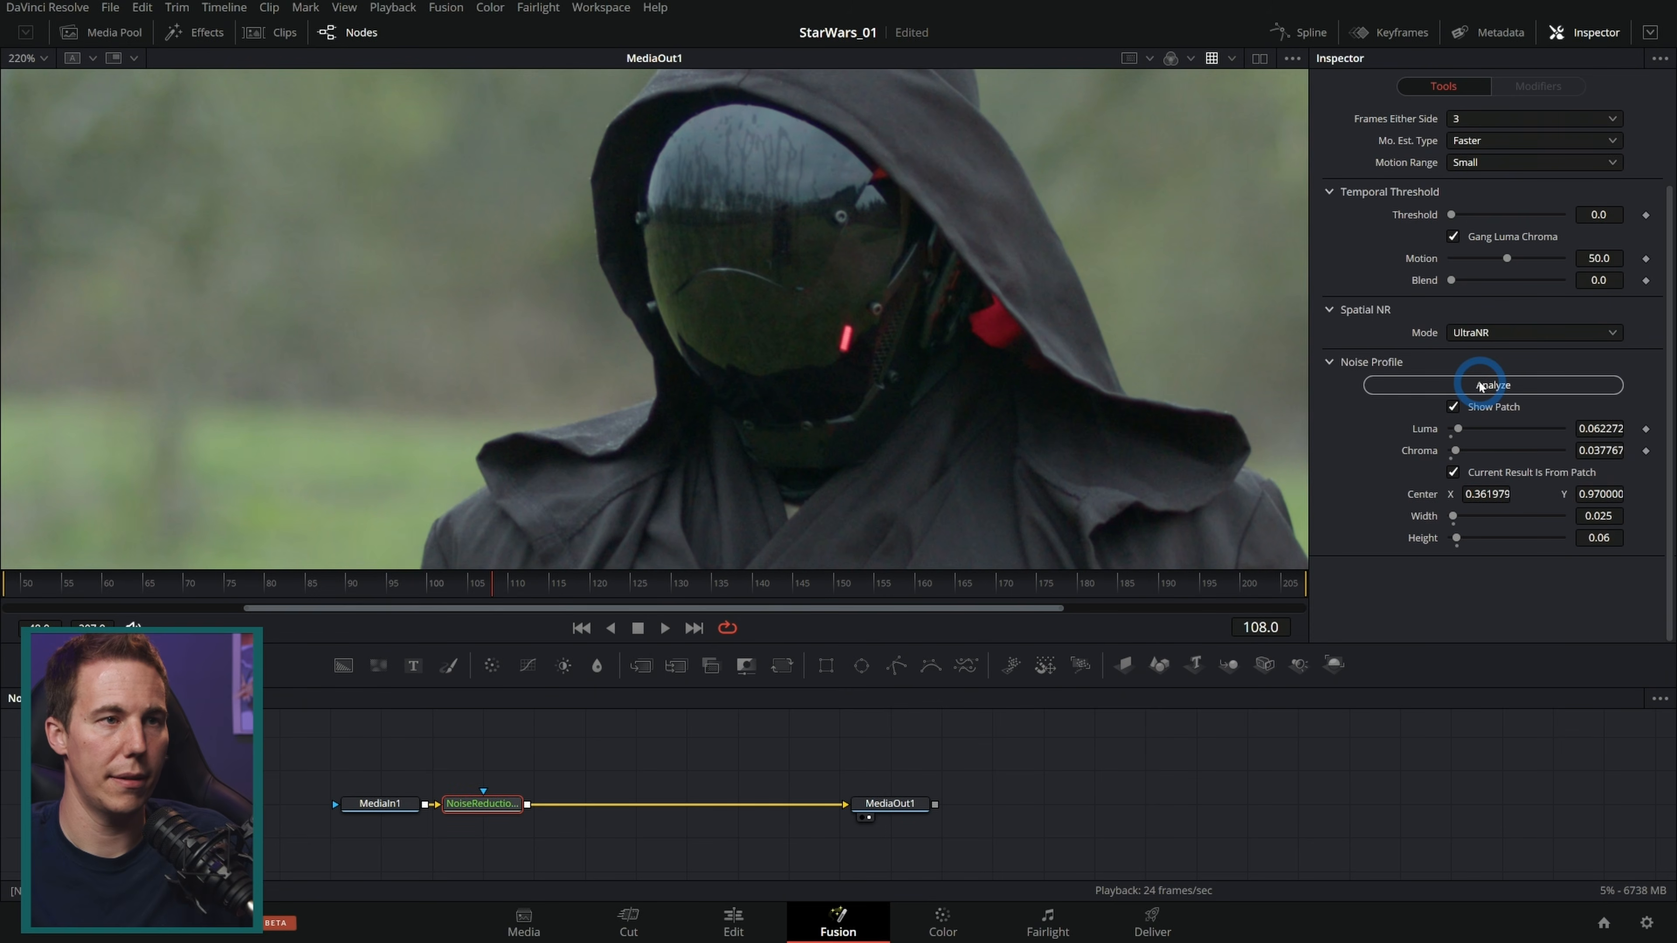
Step: Move the noise analysis patch onto a flat dark area of the helmet visor
{"action": "scroll", "coordinate": [869, 361], "scroll_direction": "down", "scroll_amount": 8}
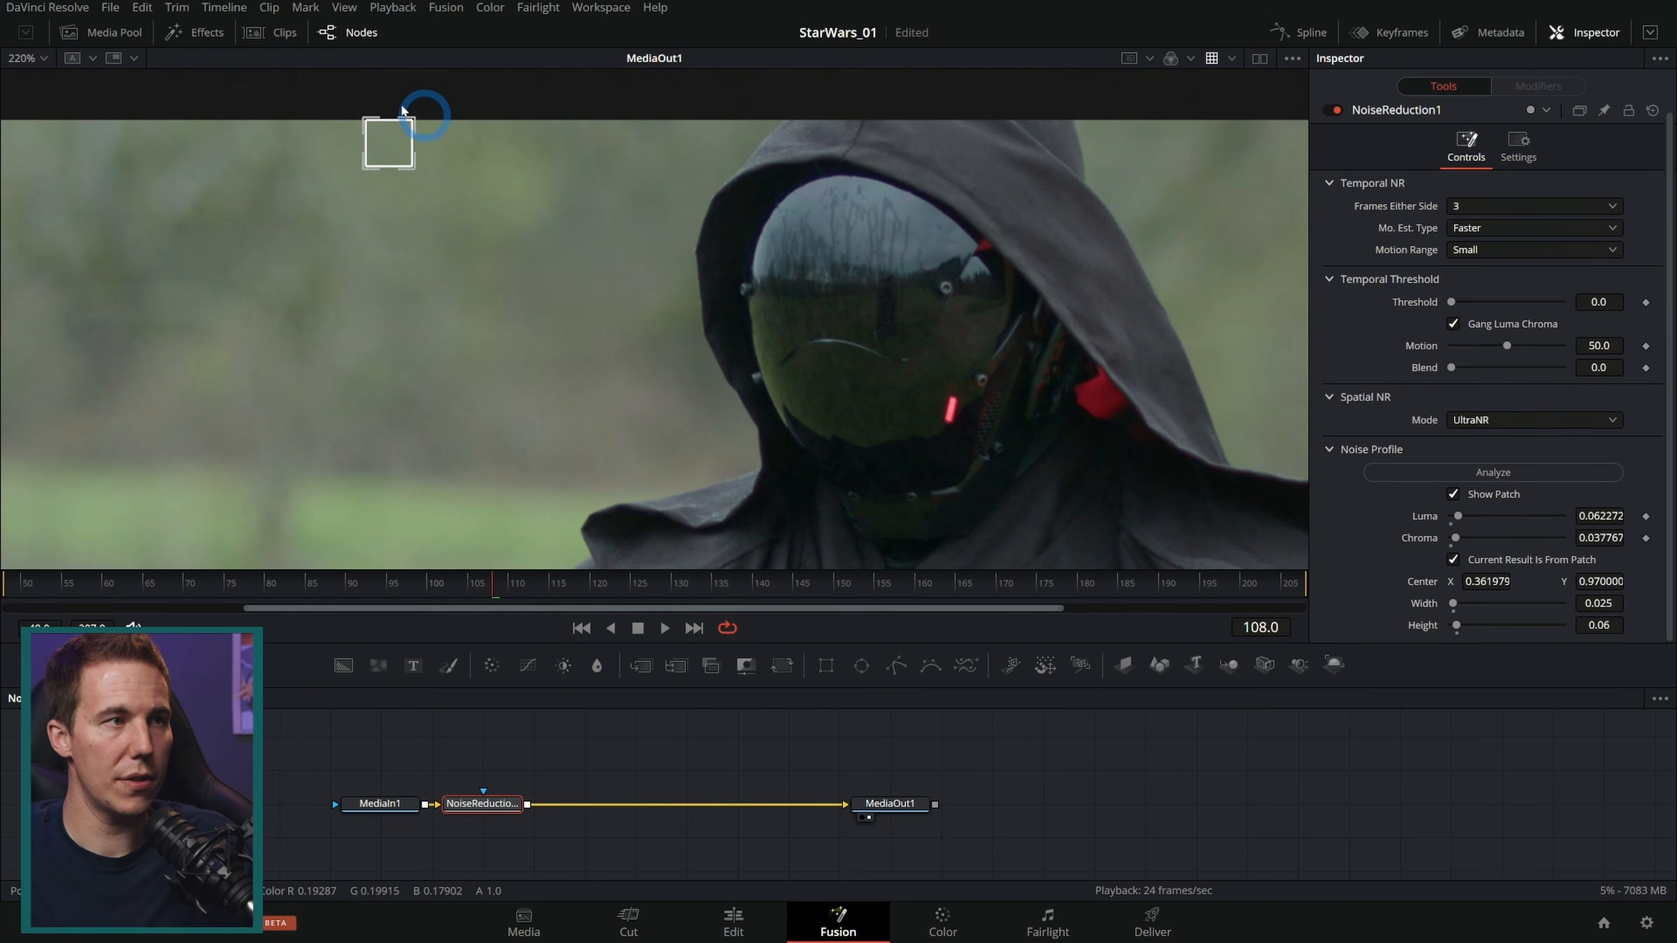
{"action": "left_click_drag", "start_coordinate": [376, 132], "coordinate": [882, 377]}
{"action": "scroll", "coordinate": [882, 377], "scroll_direction": "up", "scroll_amount": 8}
{"action": "mouse_move", "coordinate": [947, 339]}
{"action": "left_mouse_down"}
{"action": "mouse_move", "coordinate": [900, 338]}
{"action": "mouse_move", "coordinate": [917, 344]}
{"action": "left_mouse_up"}
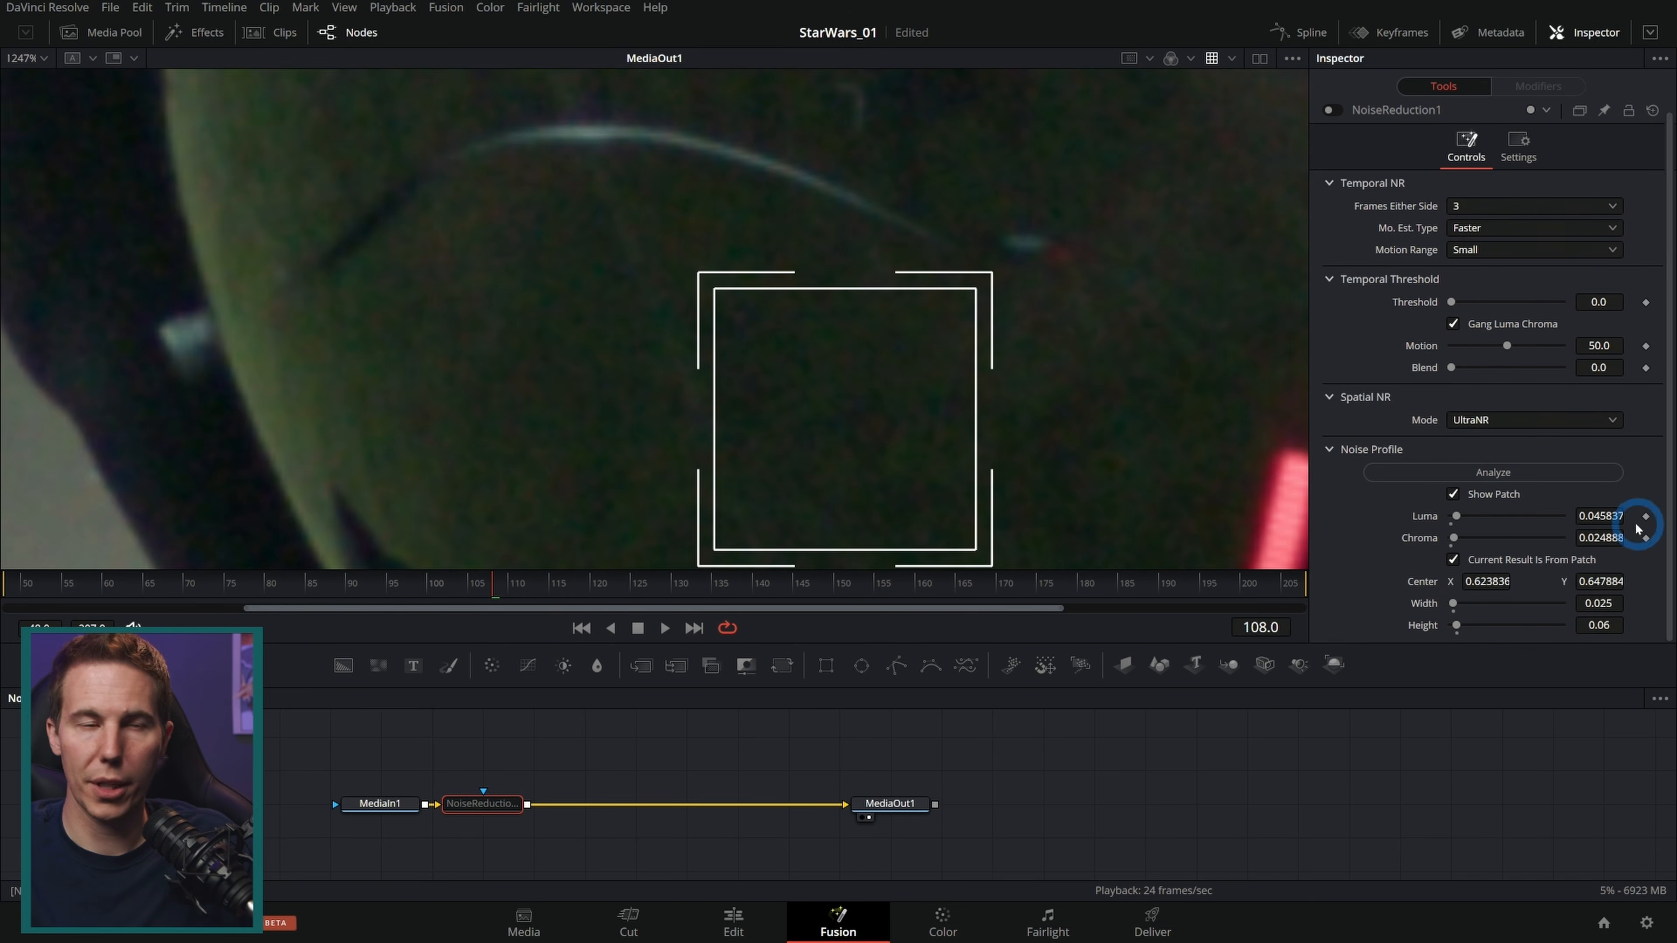
Step: Set the Temporal Threshold to 1.6 and toggle the Noise Reduction node off and on to compare
{"action": "left_click_drag", "start_coordinate": [1104, 280], "coordinate": [1029, 400]}
{"action": "left_click_drag", "start_coordinate": [1097, 344], "coordinate": [1055, 334]}
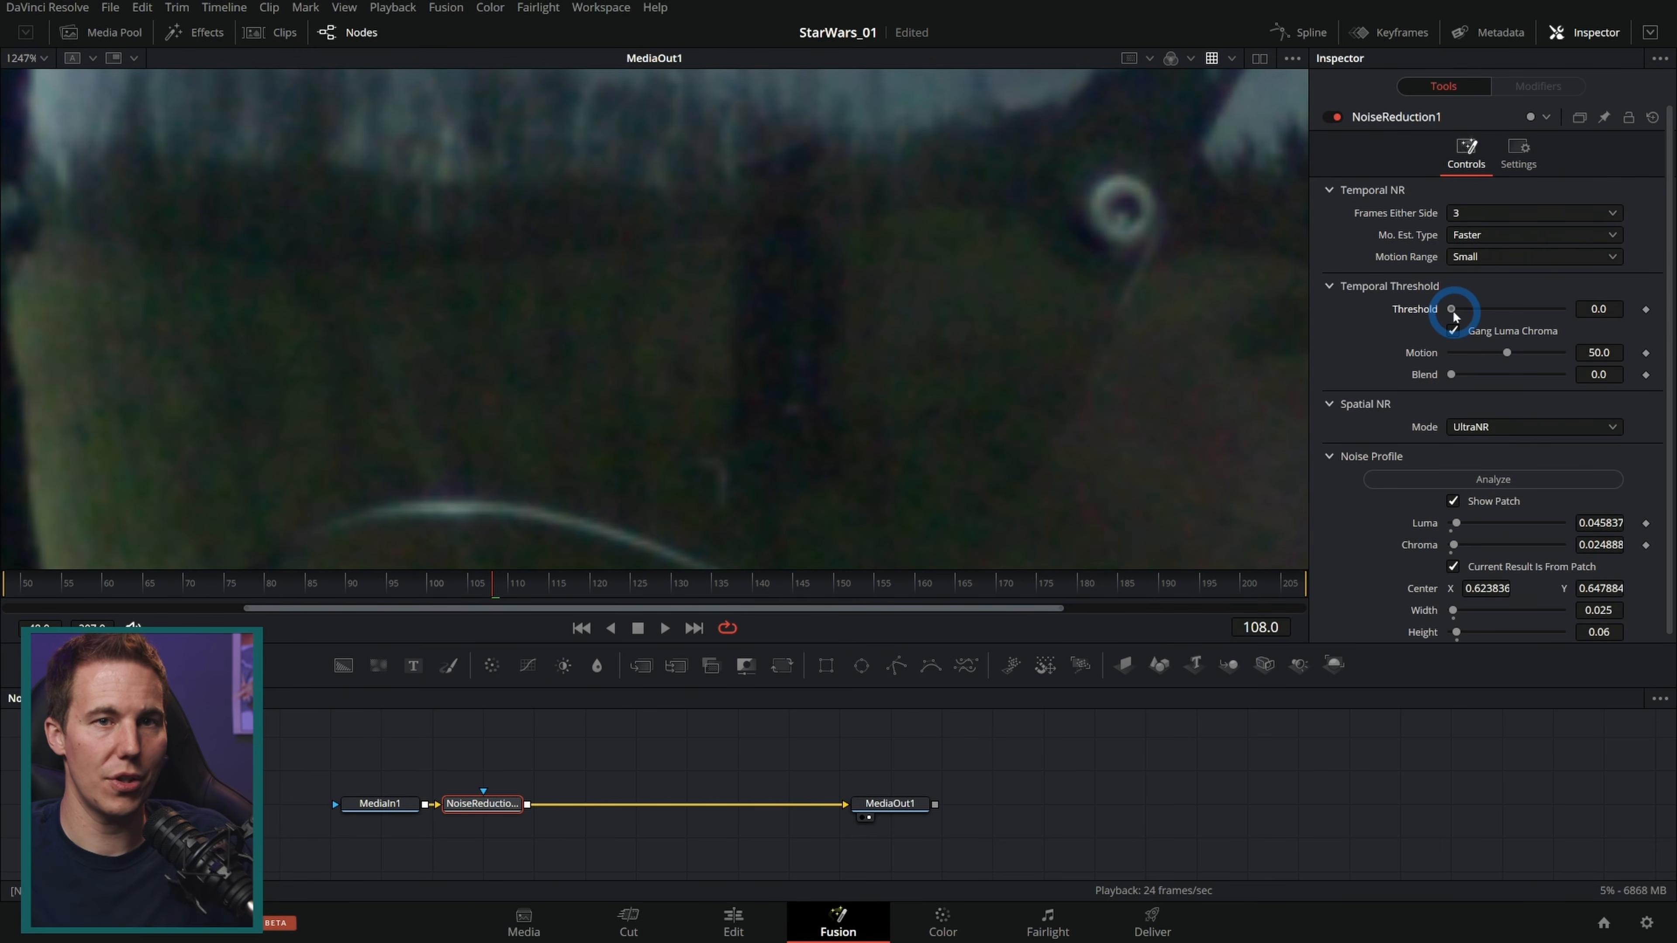
{"action": "left_click", "coordinate": [1334, 120]}
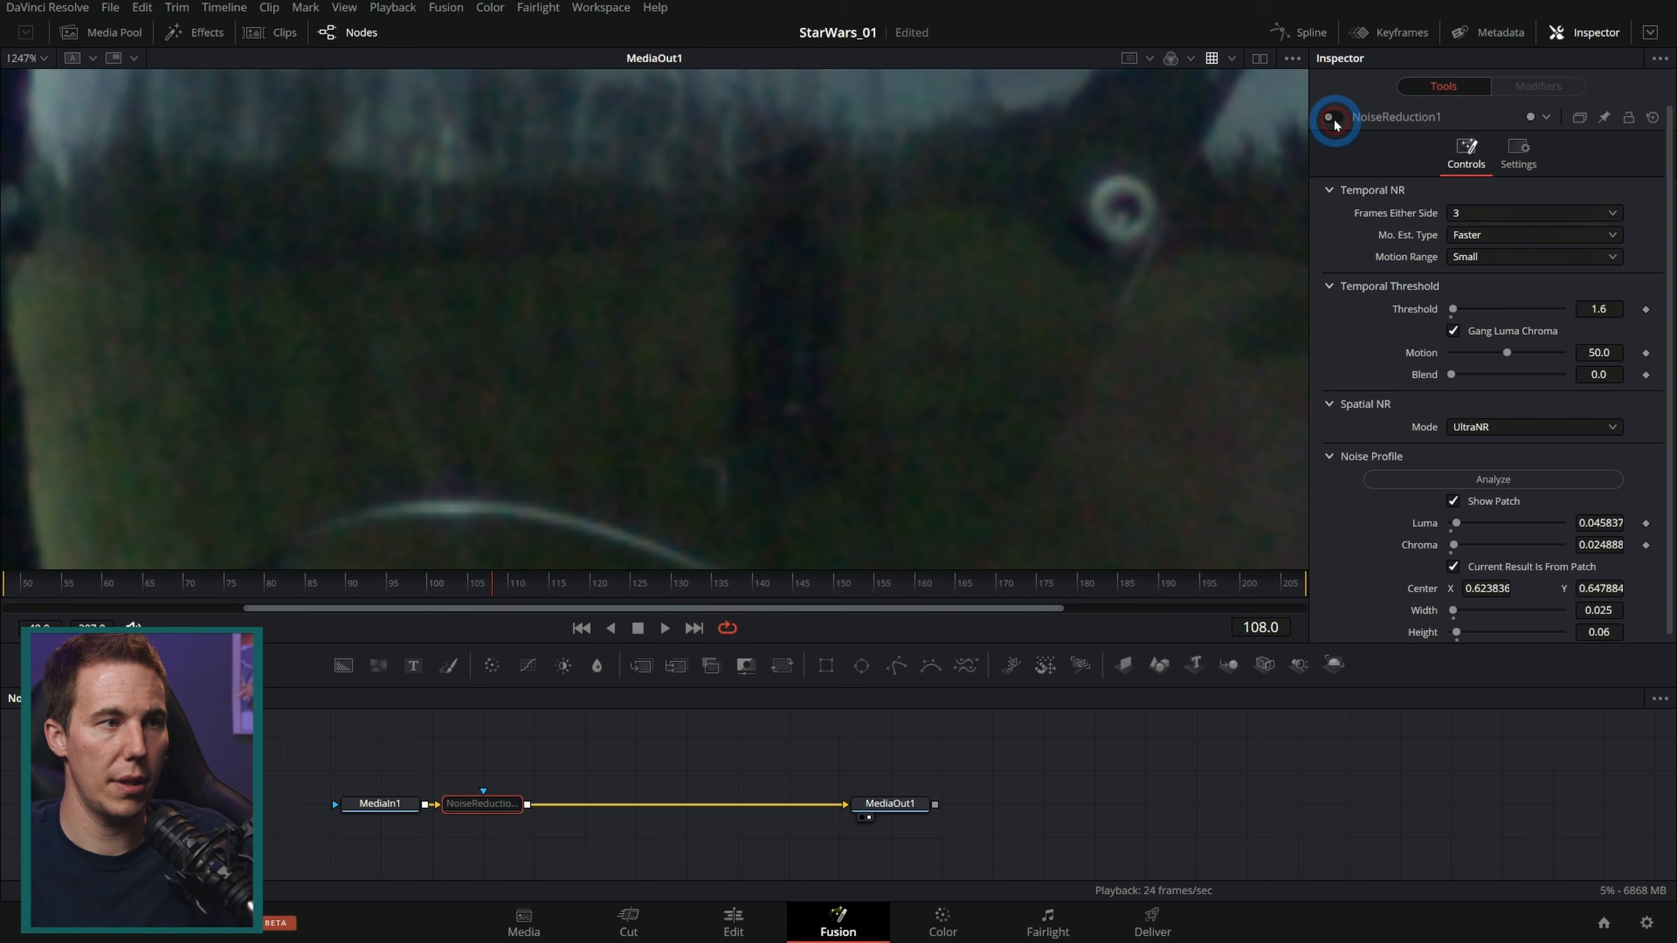
{"action": "left_click", "coordinate": [1334, 120]}
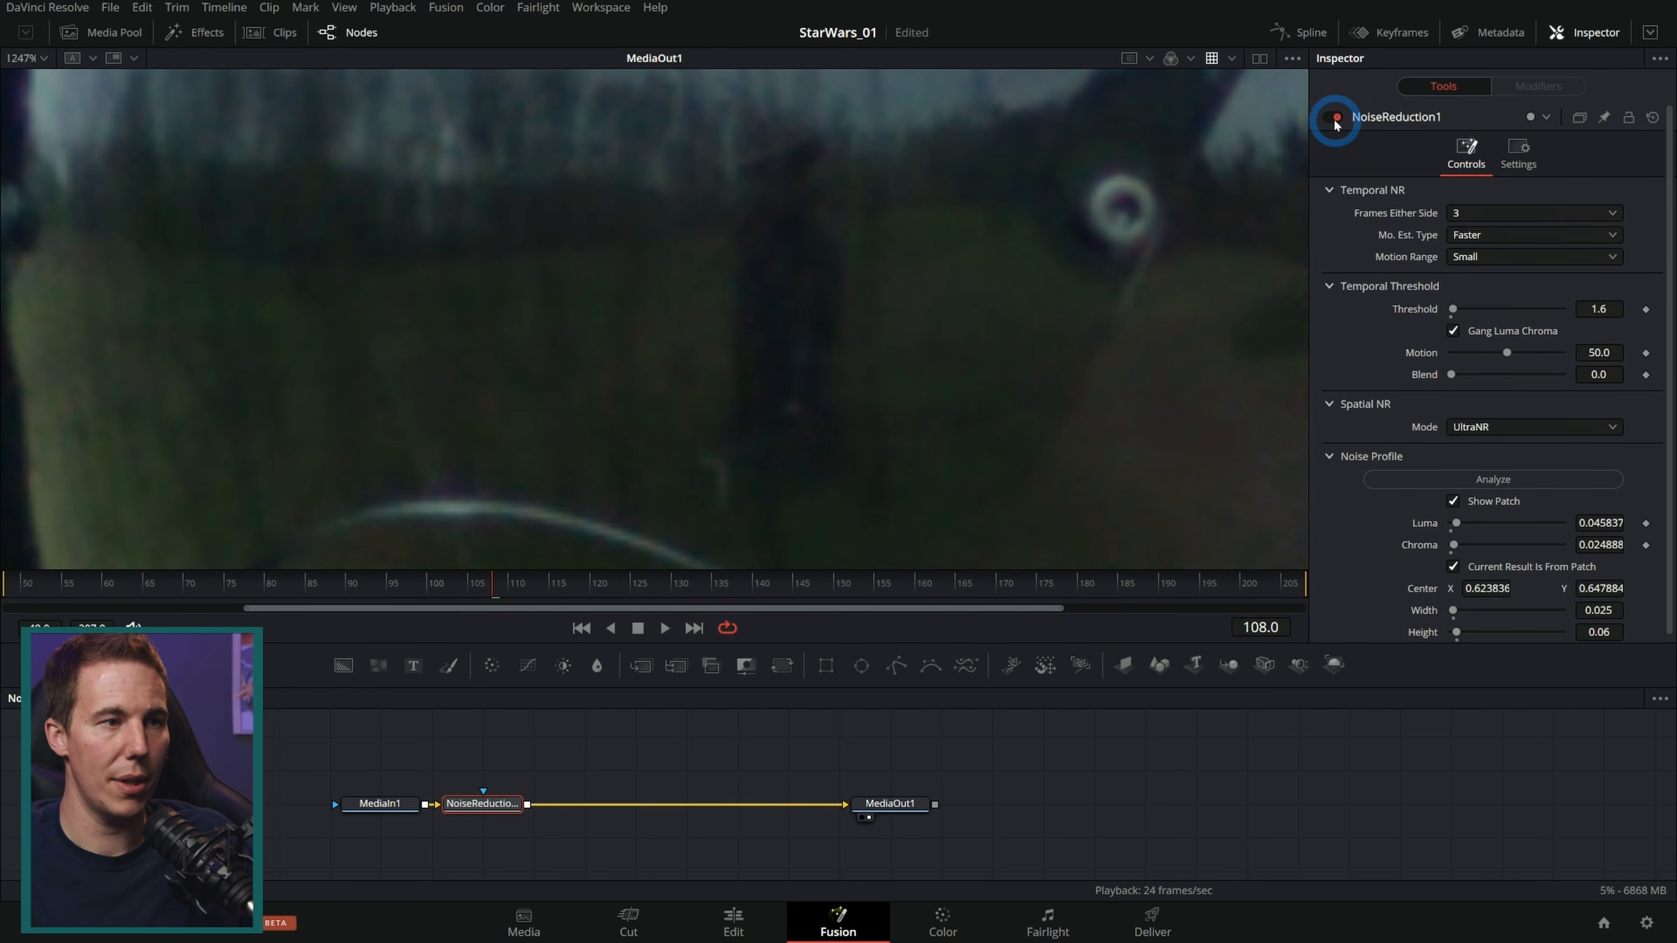
Step: Compare the visor with noise reduction enabled and bypassed while scrubbing and playing the shot
{"action": "left_click_drag", "start_coordinate": [1066, 427], "coordinate": [1037, 323]}
{"action": "scroll", "coordinate": [1034, 337], "scroll_direction": "down", "scroll_amount": 2}
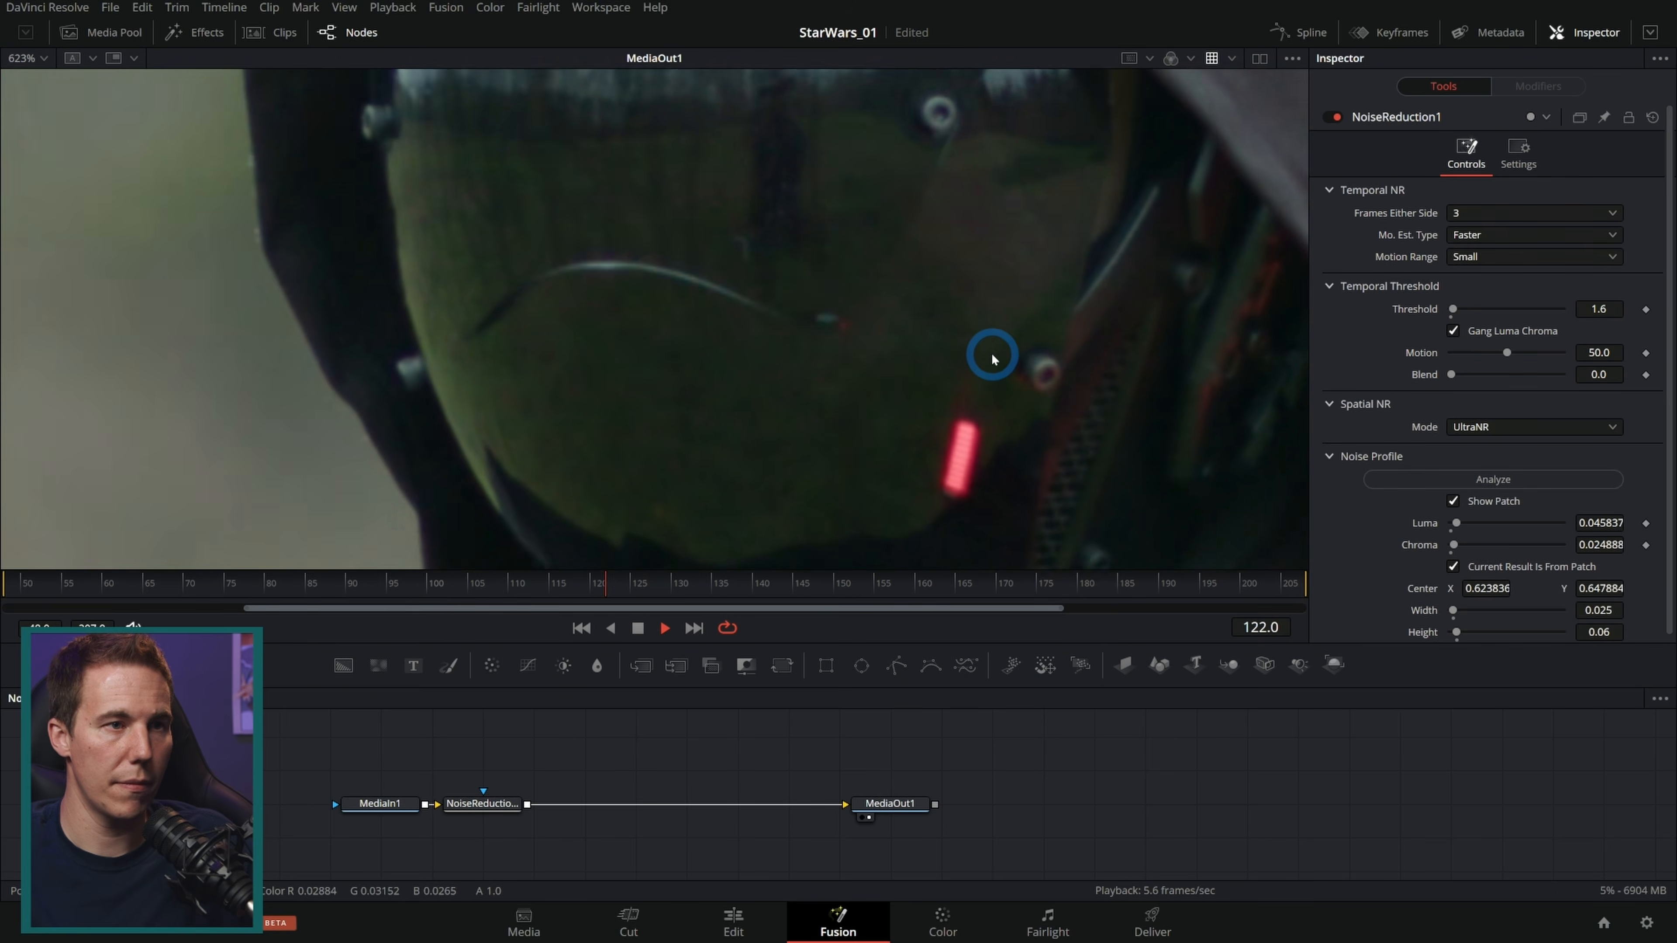
{"action": "scroll", "coordinate": [646, 358], "scroll_direction": "up", "scroll_amount": 2}
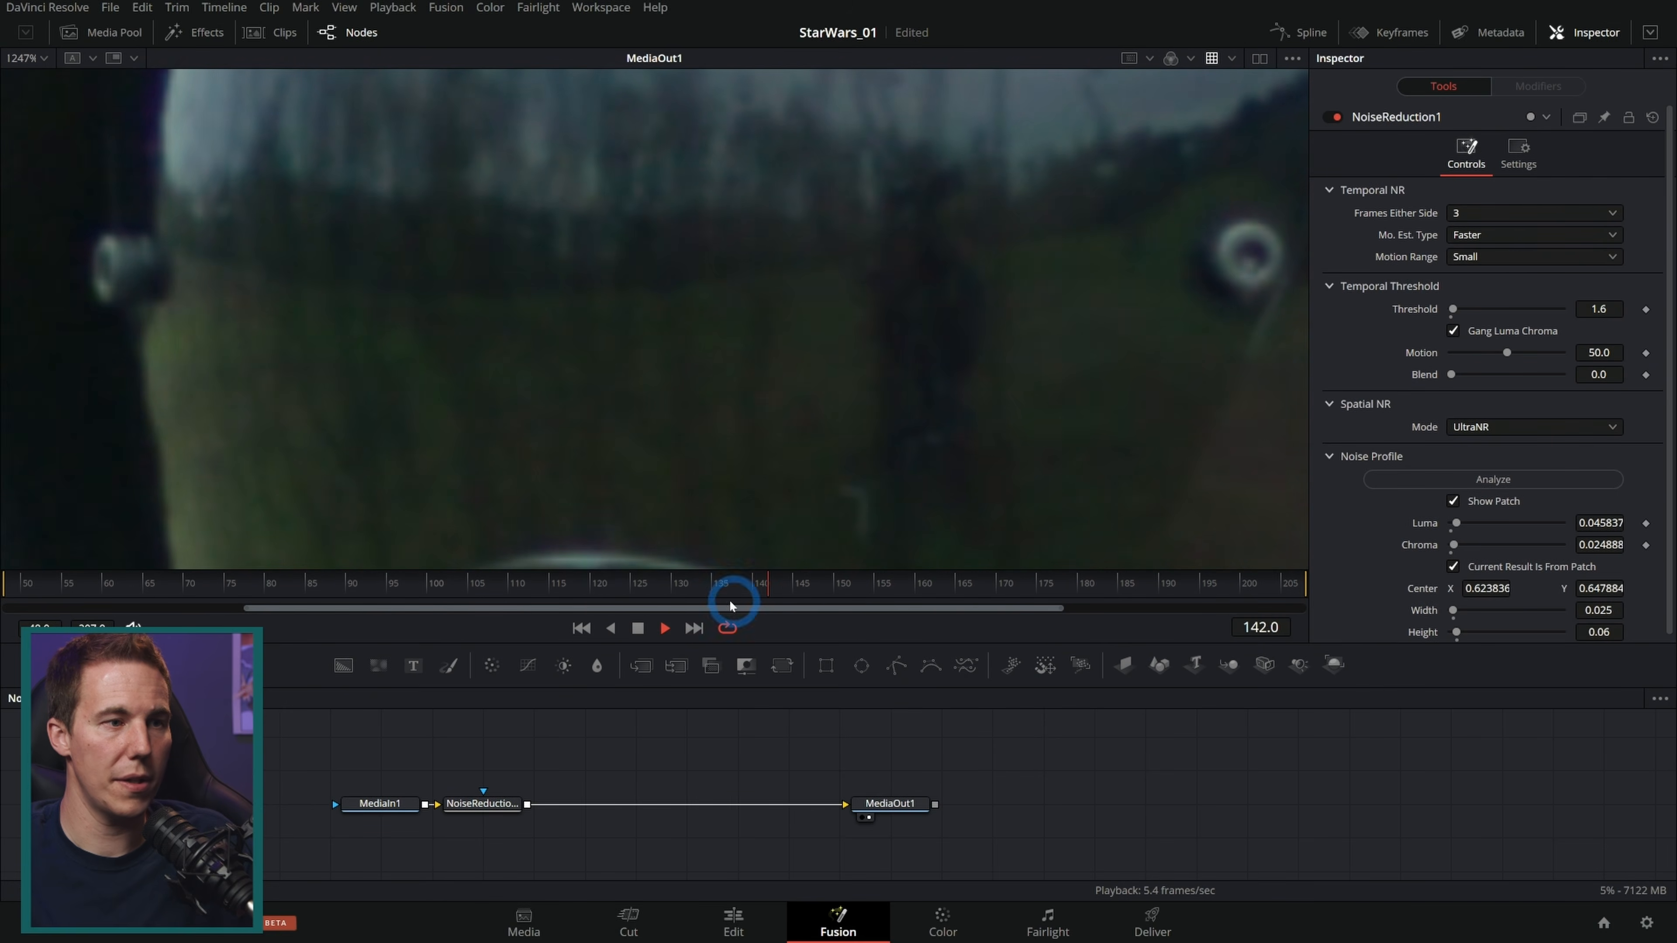
{"action": "left_click", "coordinate": [611, 629]}
{"action": "left_click", "coordinate": [635, 629]}
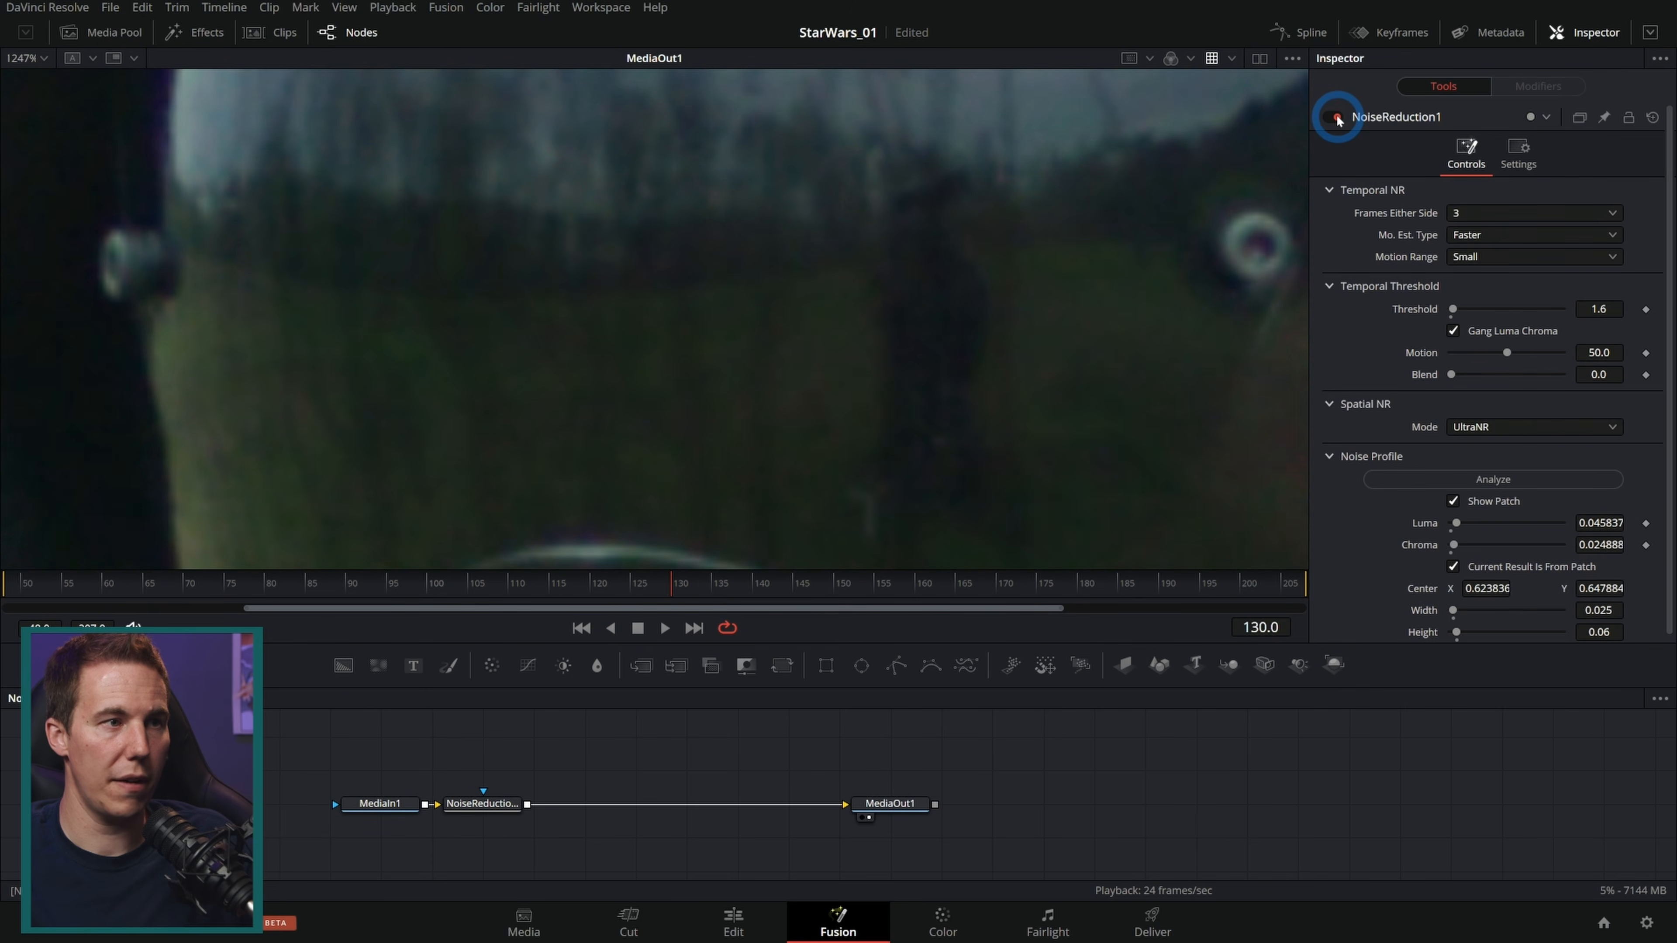
{"action": "left_click_drag", "start_coordinate": [705, 590], "coordinate": [623, 606]}
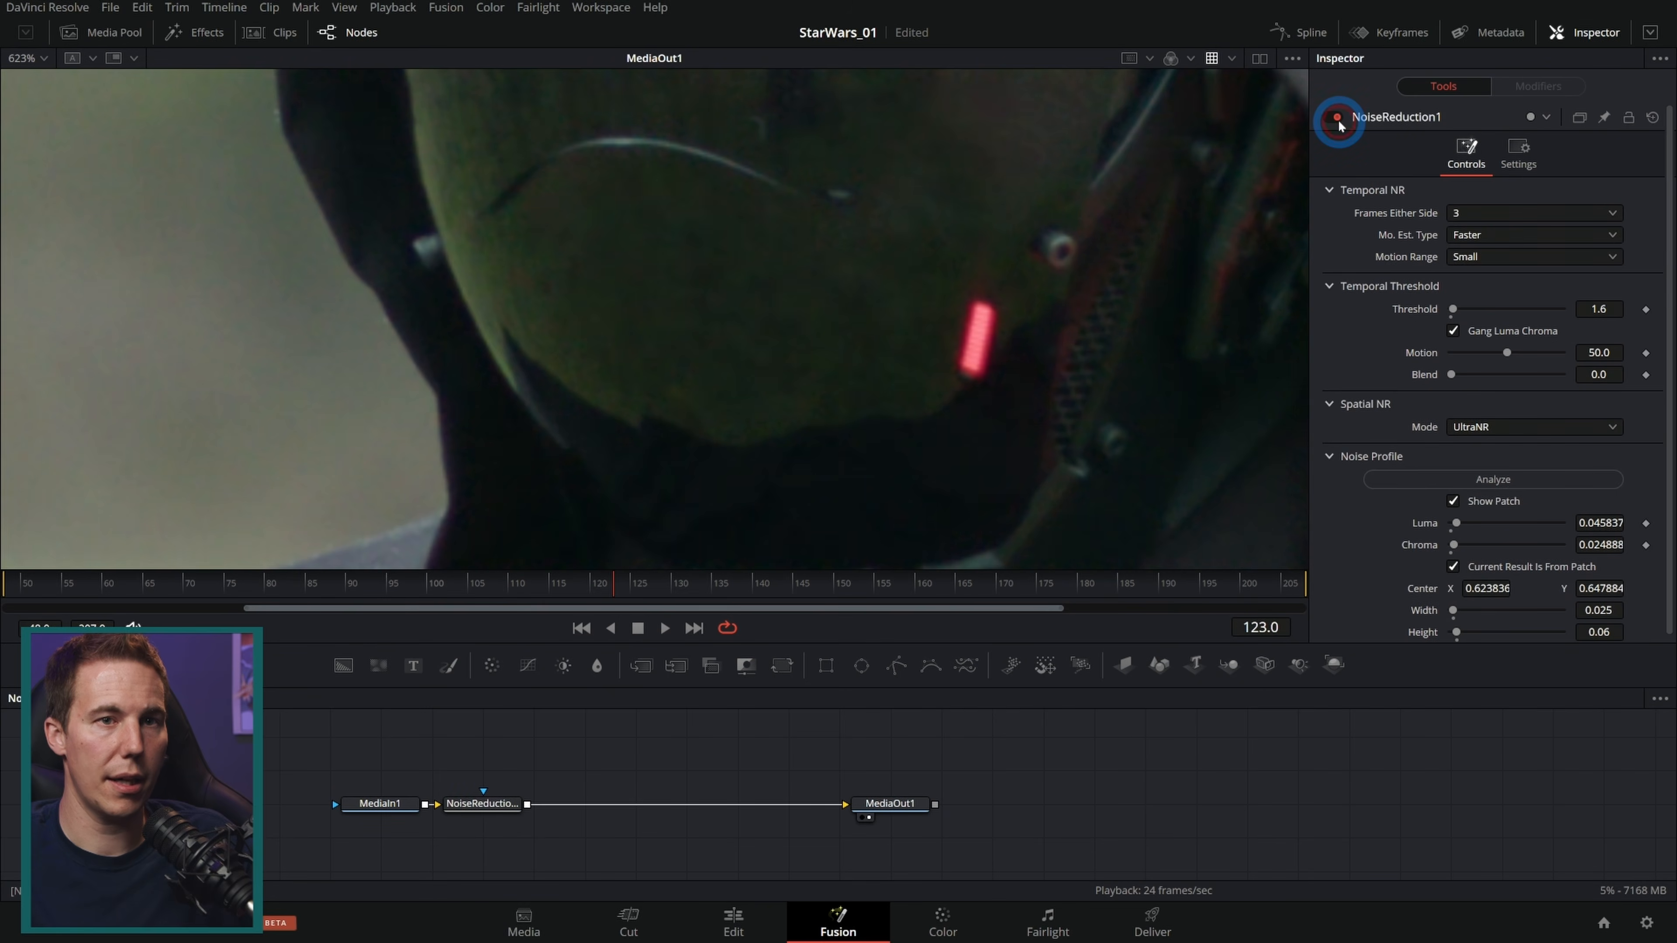
{"action": "left_click", "coordinate": [1337, 120]}
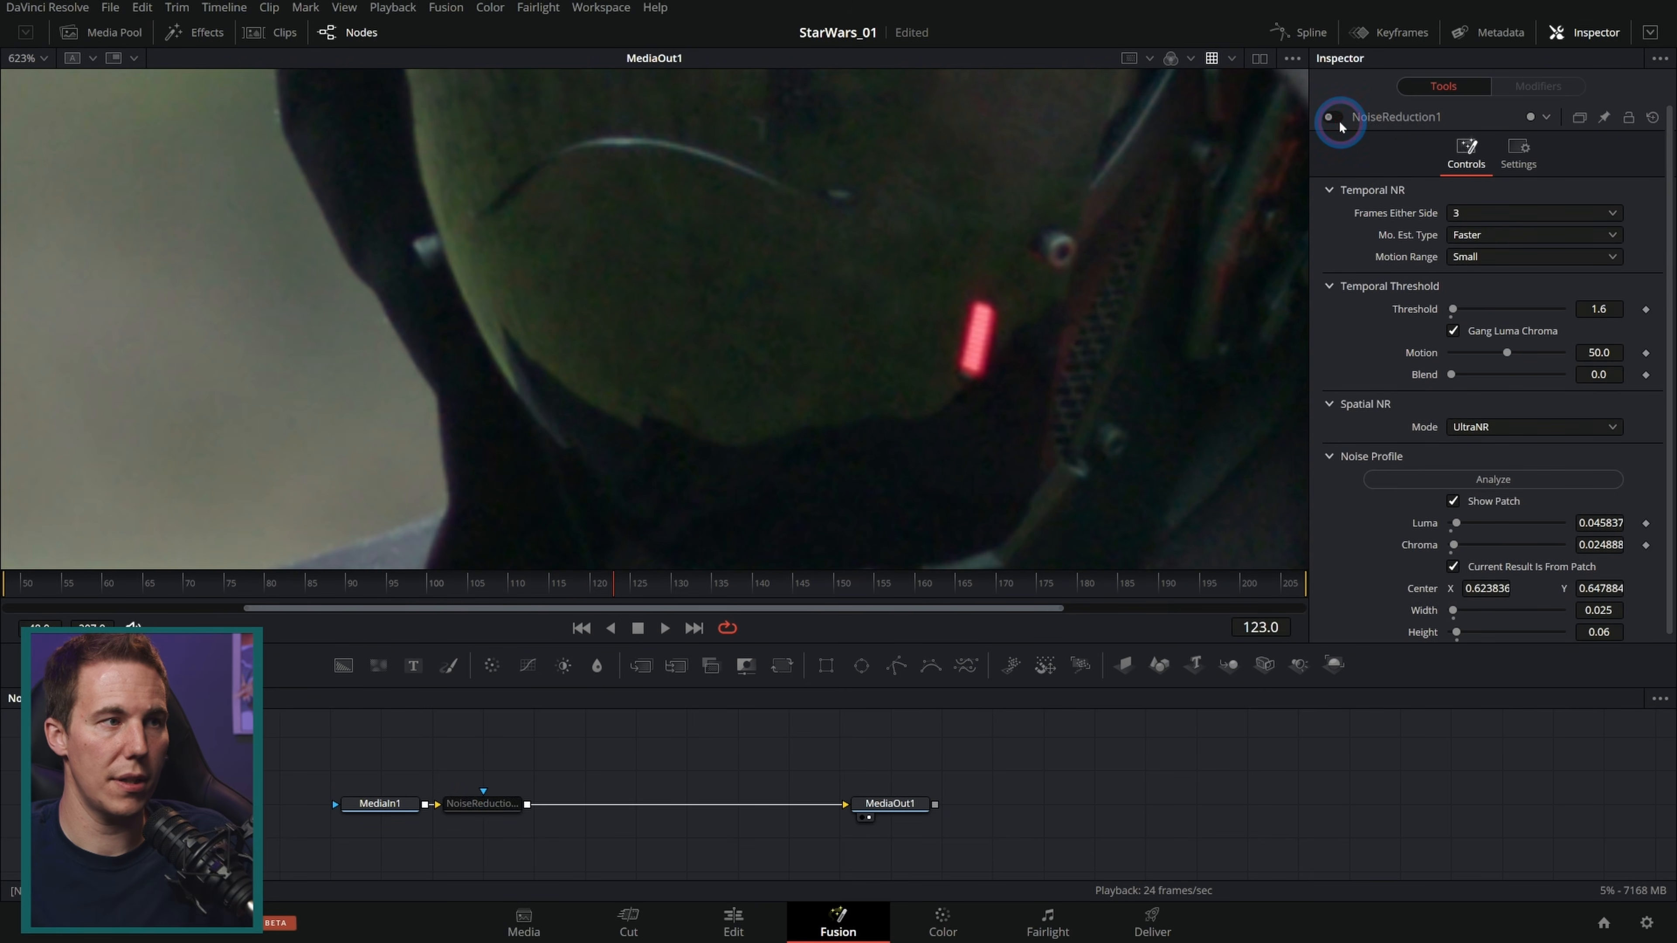
{"action": "left_click_drag", "start_coordinate": [1155, 313], "coordinate": [1023, 448]}
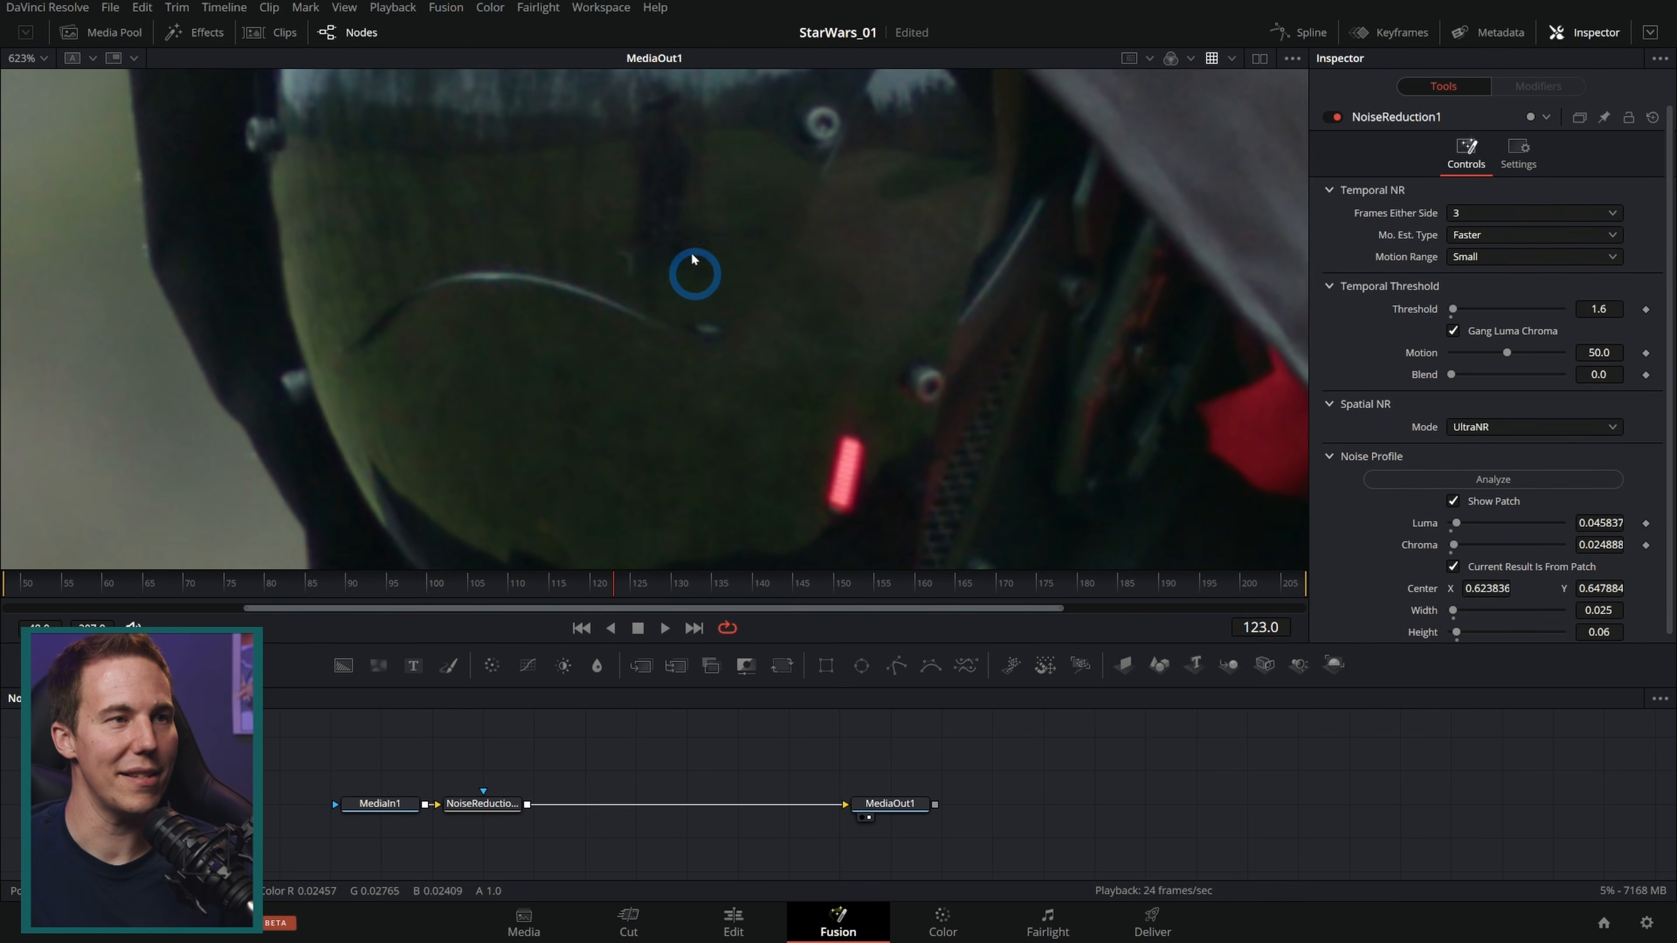
{"action": "left_click_drag", "start_coordinate": [422, 584], "coordinate": [460, 584]}
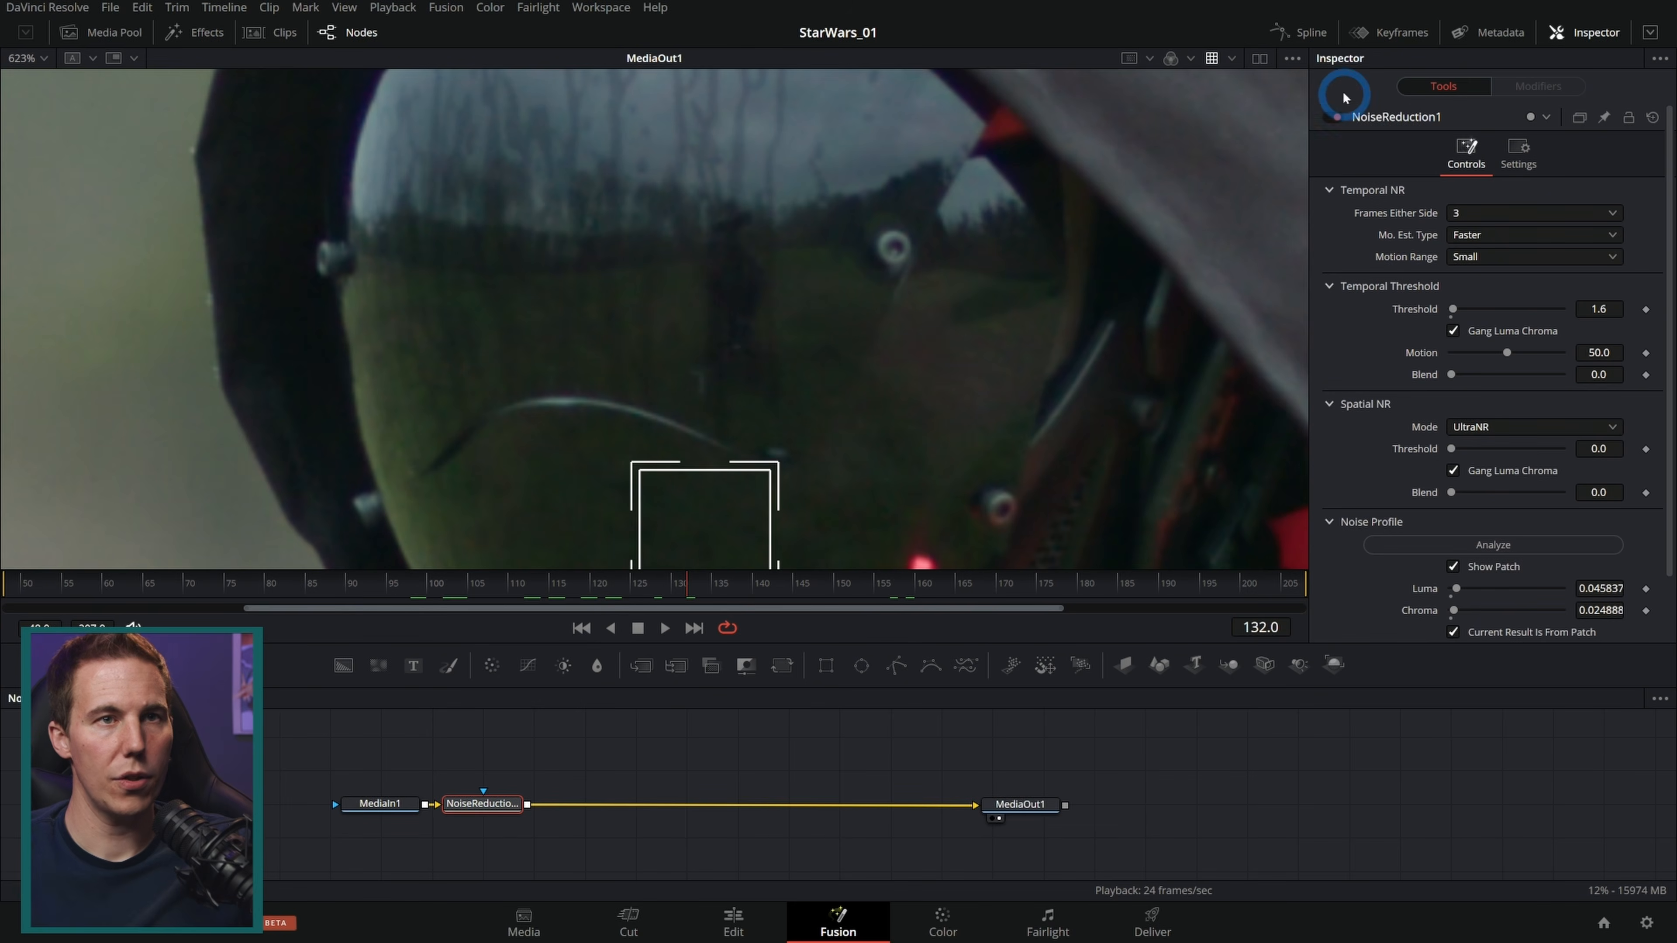
{"action": "left_click", "coordinate": [1333, 119]}
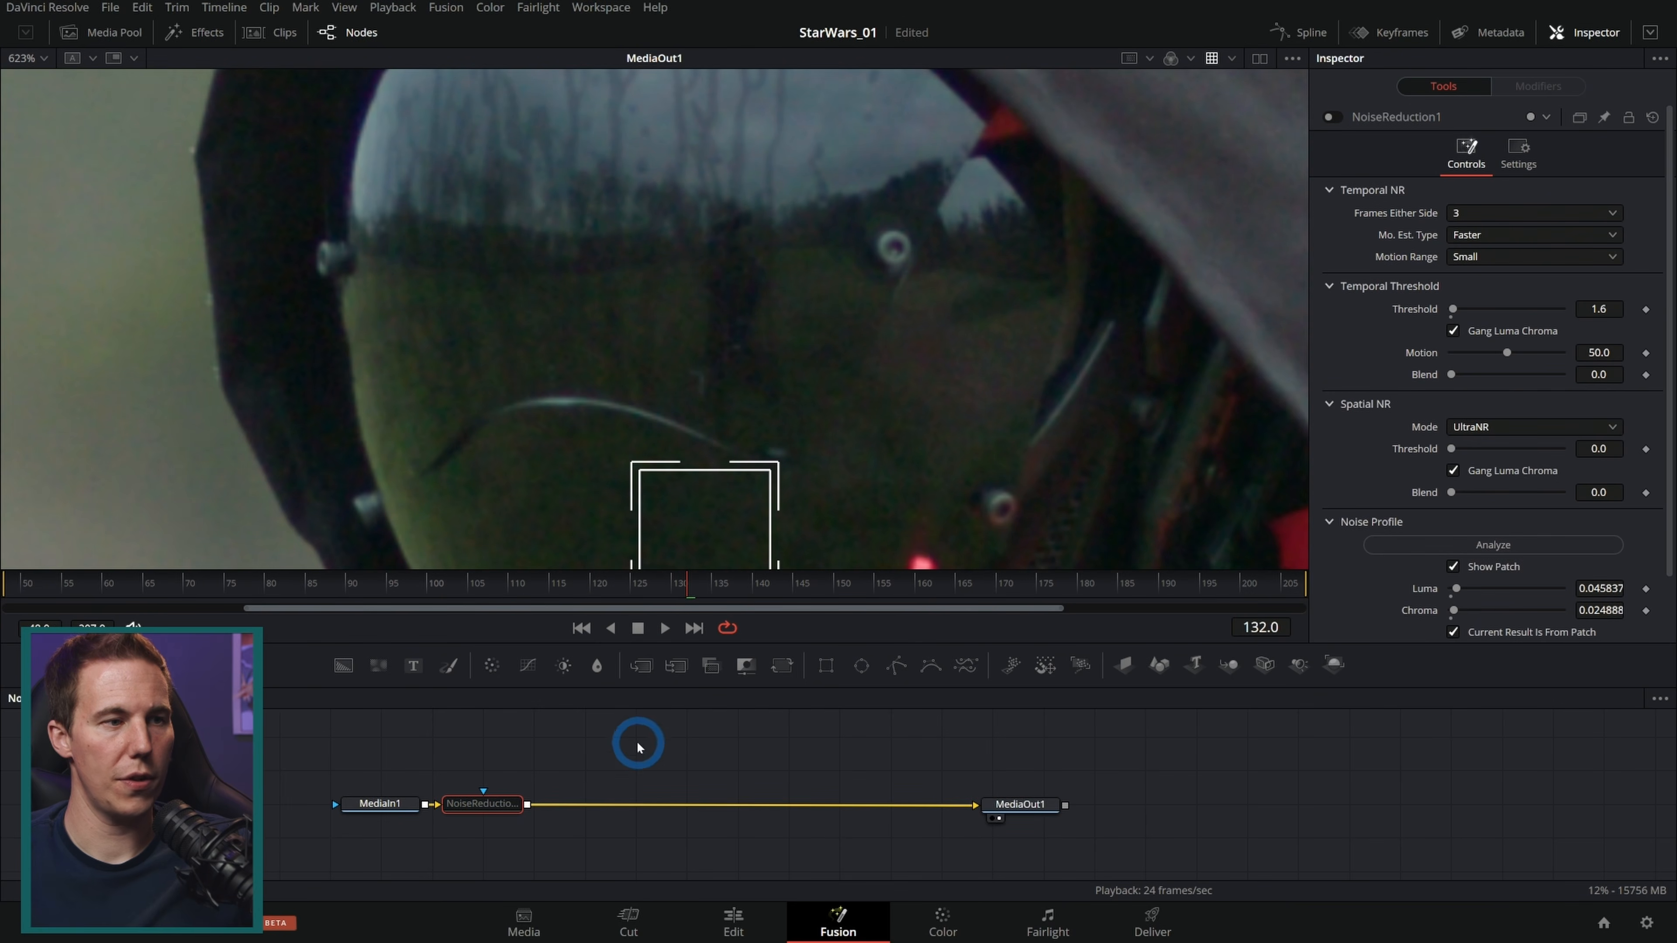
{"action": "left_click", "coordinate": [1019, 804]}
{"action": "left_click_drag", "start_coordinate": [363, 584], "coordinate": [685, 585]}
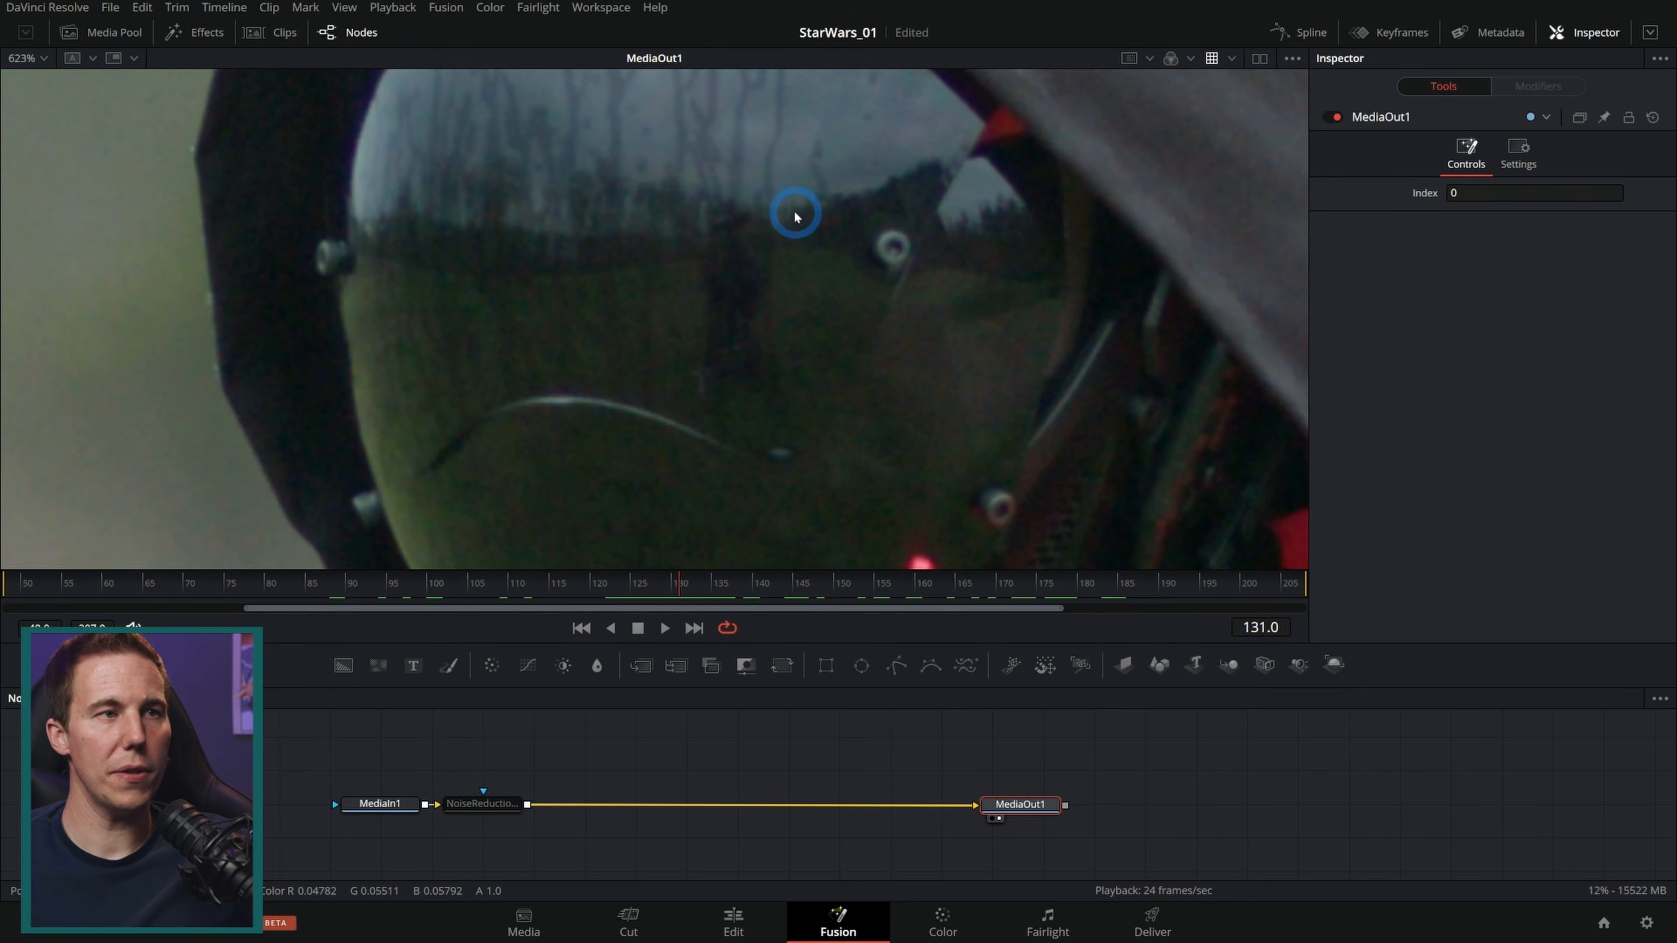
{"action": "left_click_drag", "start_coordinate": [804, 222], "coordinate": [821, 263]}
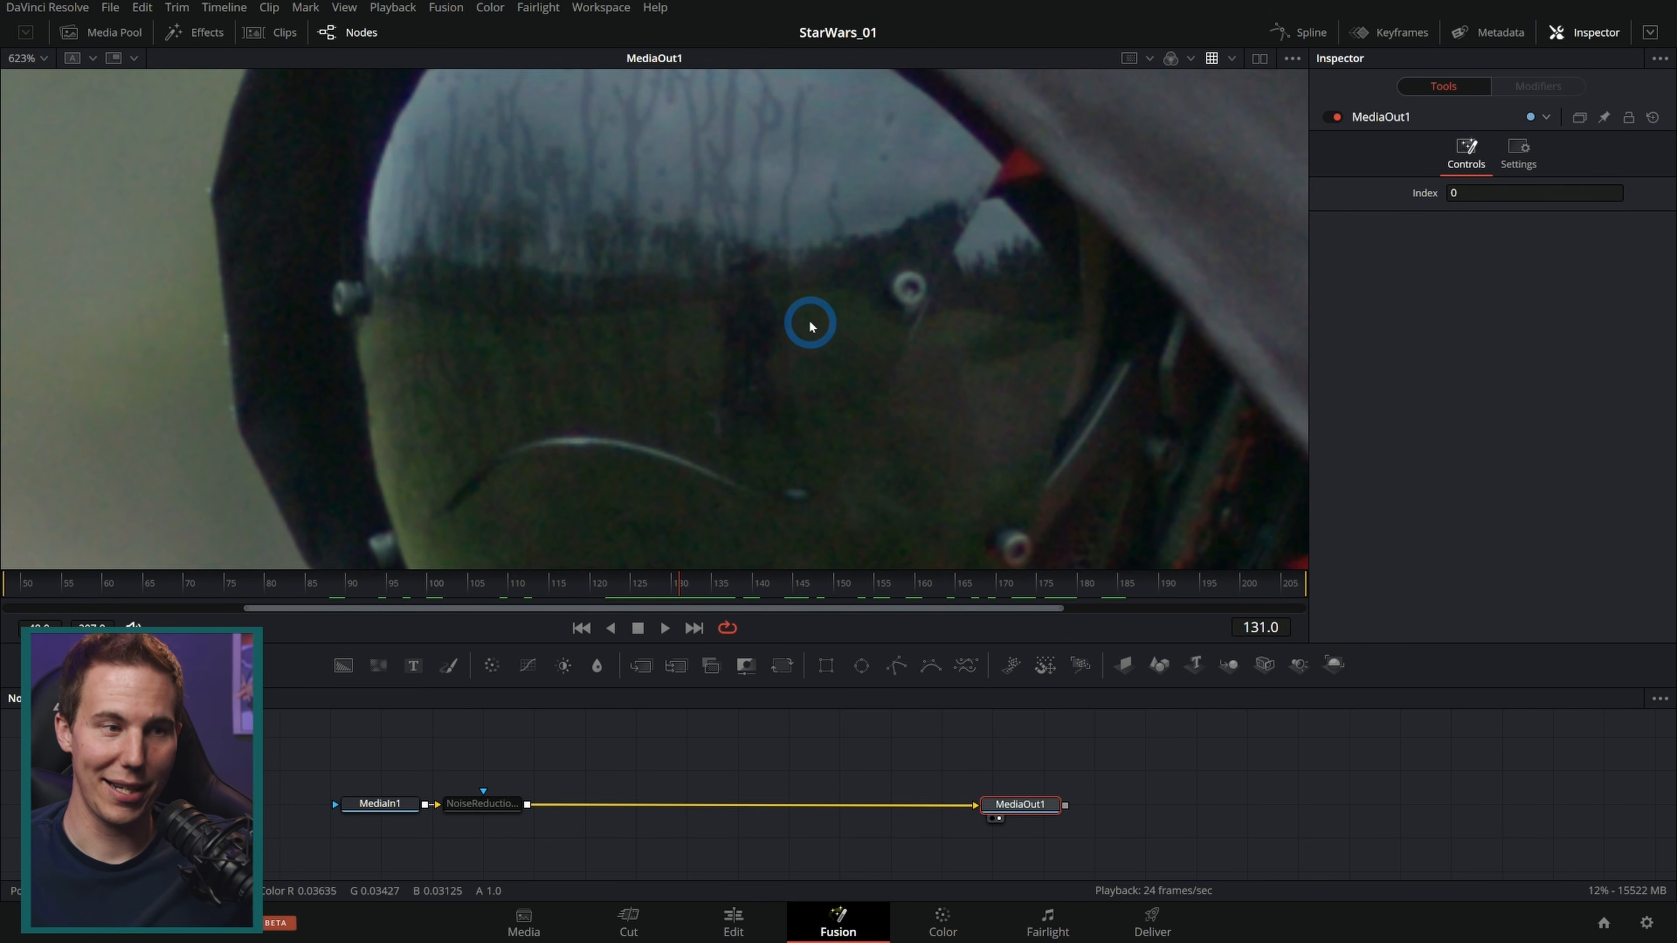
Step: Add a Tracker node after the Noise Reduction node
{"action": "left_click", "coordinate": [502, 803]}
{"action": "key", "text": "shift+space"}
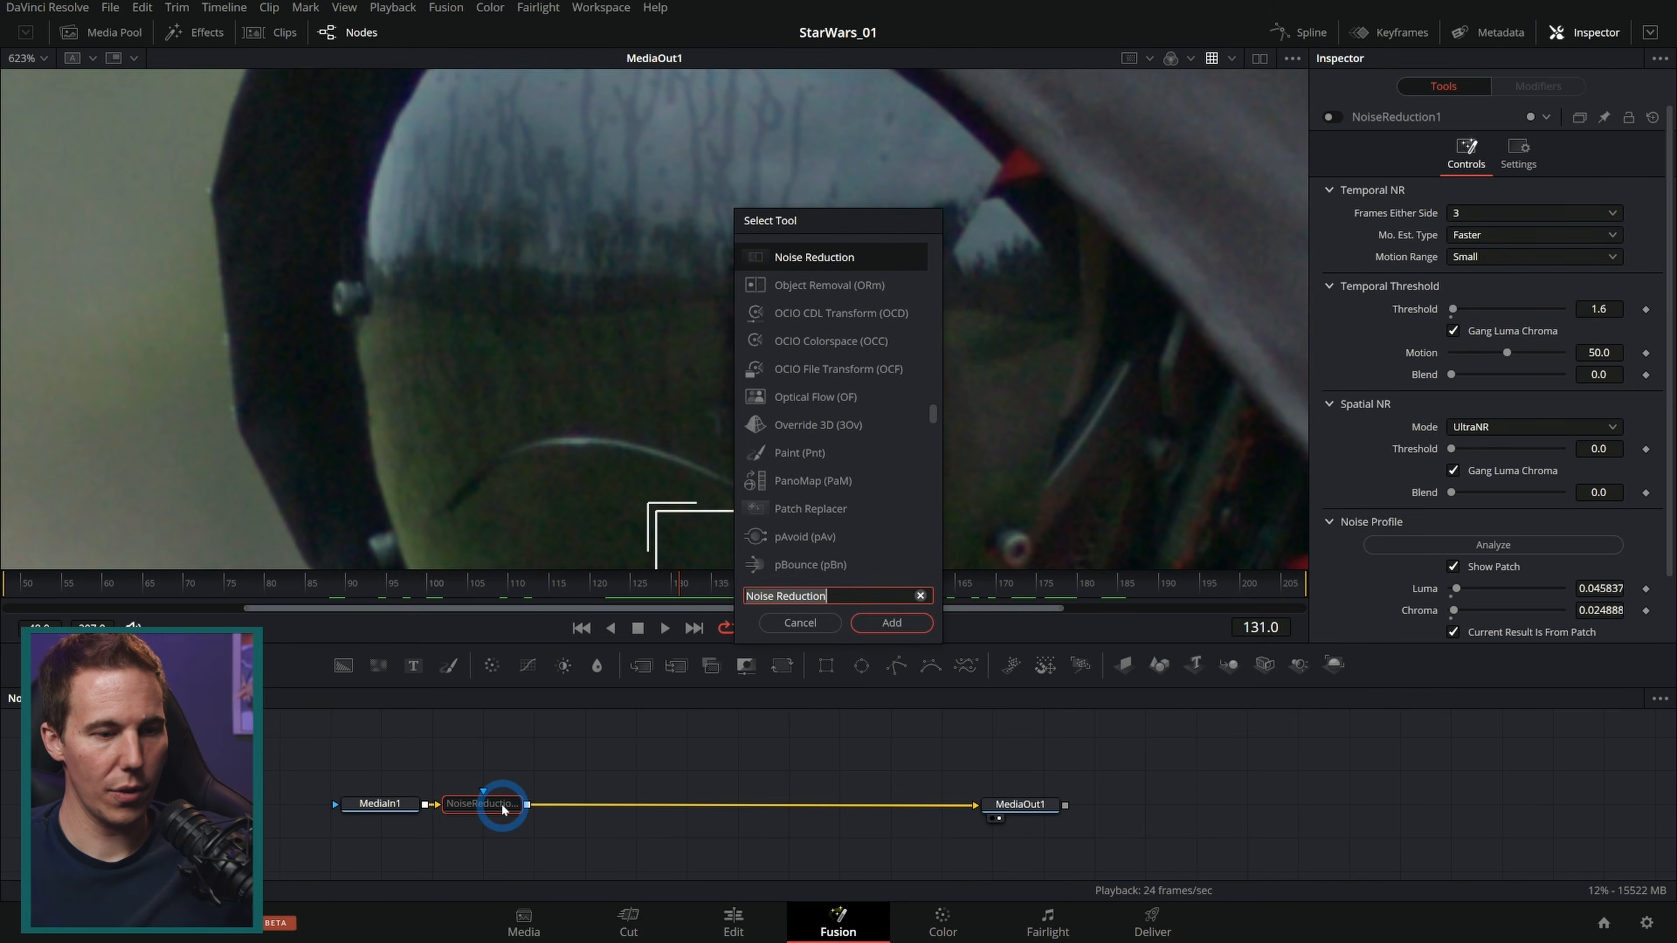
{"action": "type", "text": "tracker"}
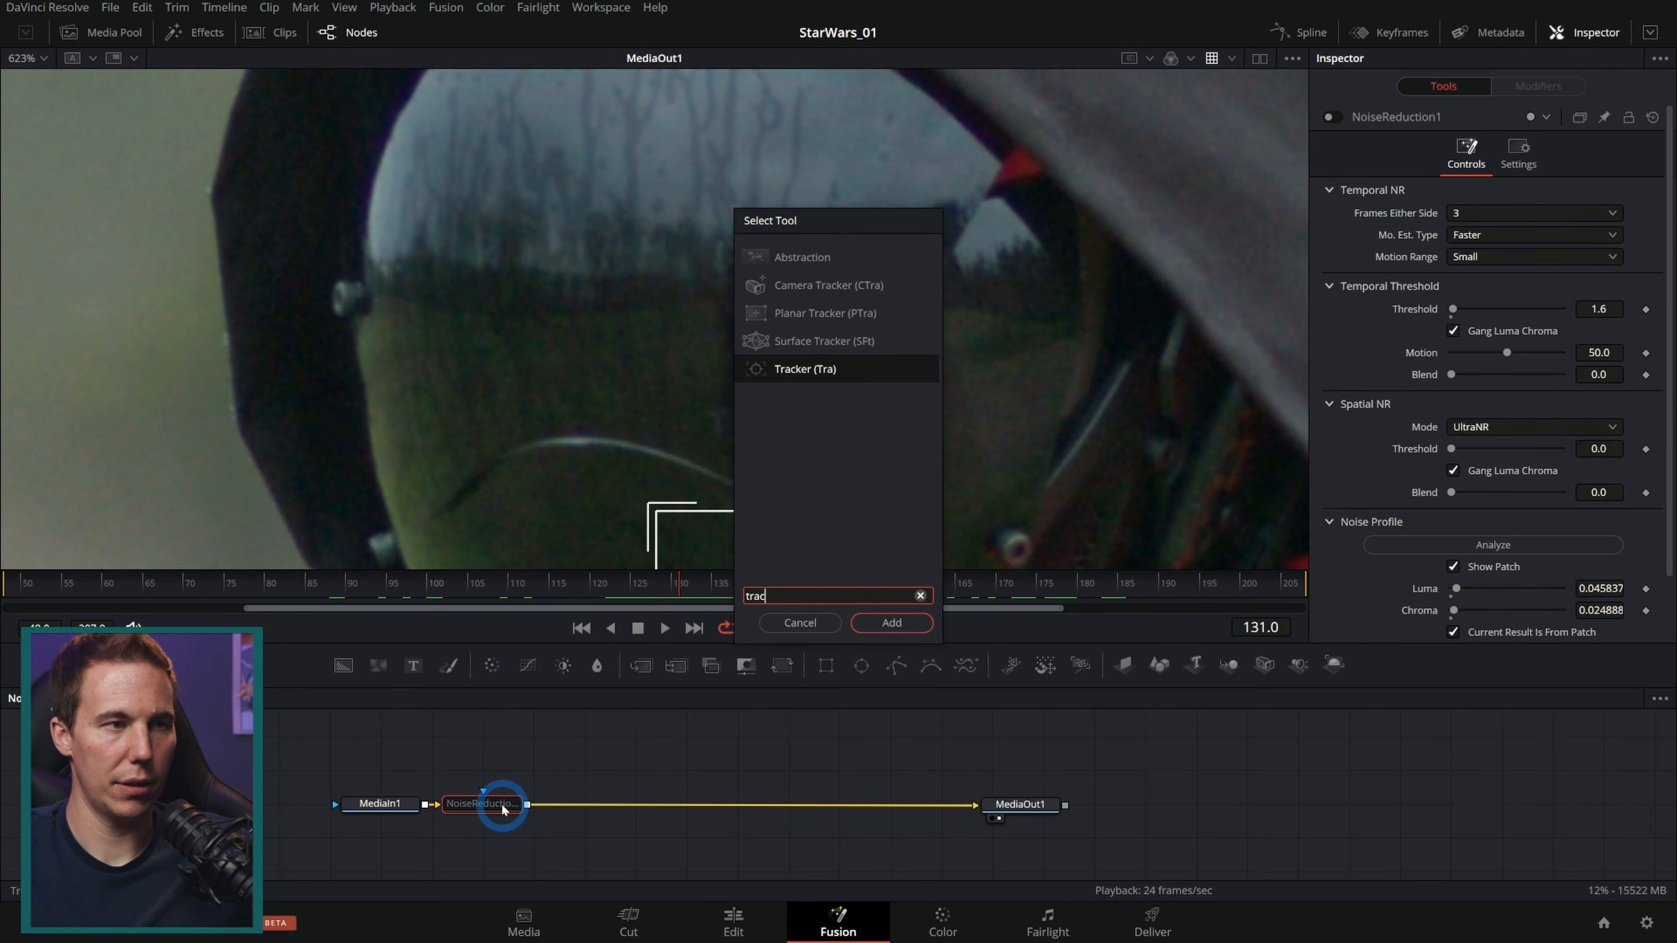
{"action": "key", "text": "Return"}
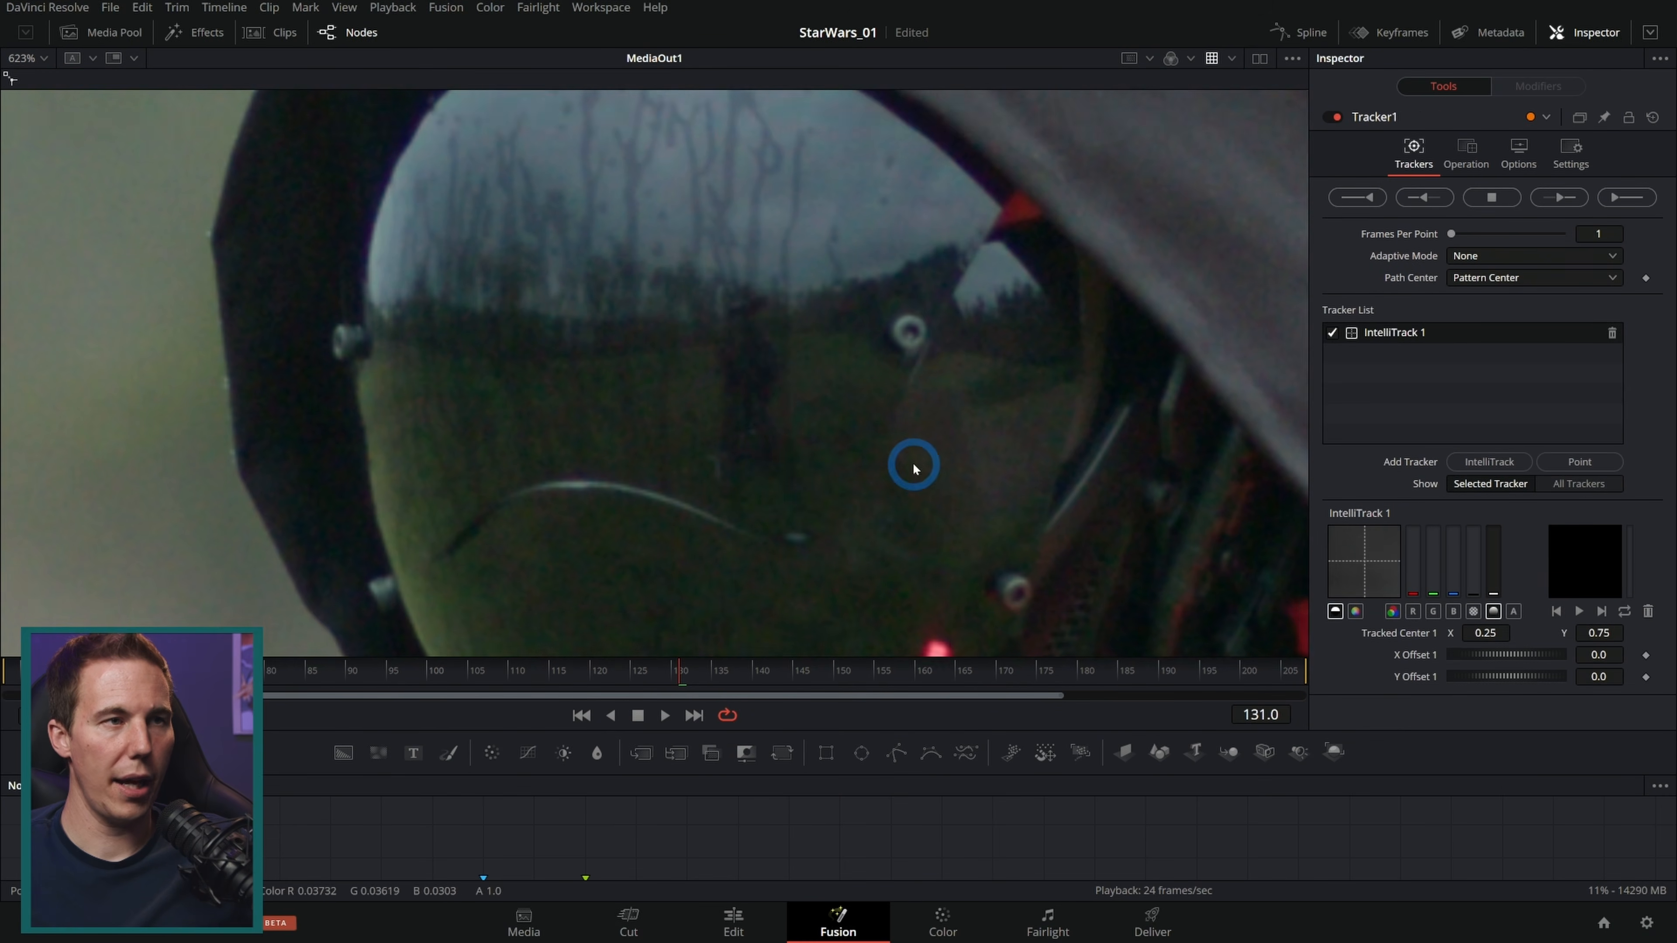
Step: Place and enlarge the IntelliTrack 1 pattern box over a detail in the centre of the helmet visor
{"action": "left_click_drag", "start_coordinate": [681, 678], "coordinate": [744, 675]}
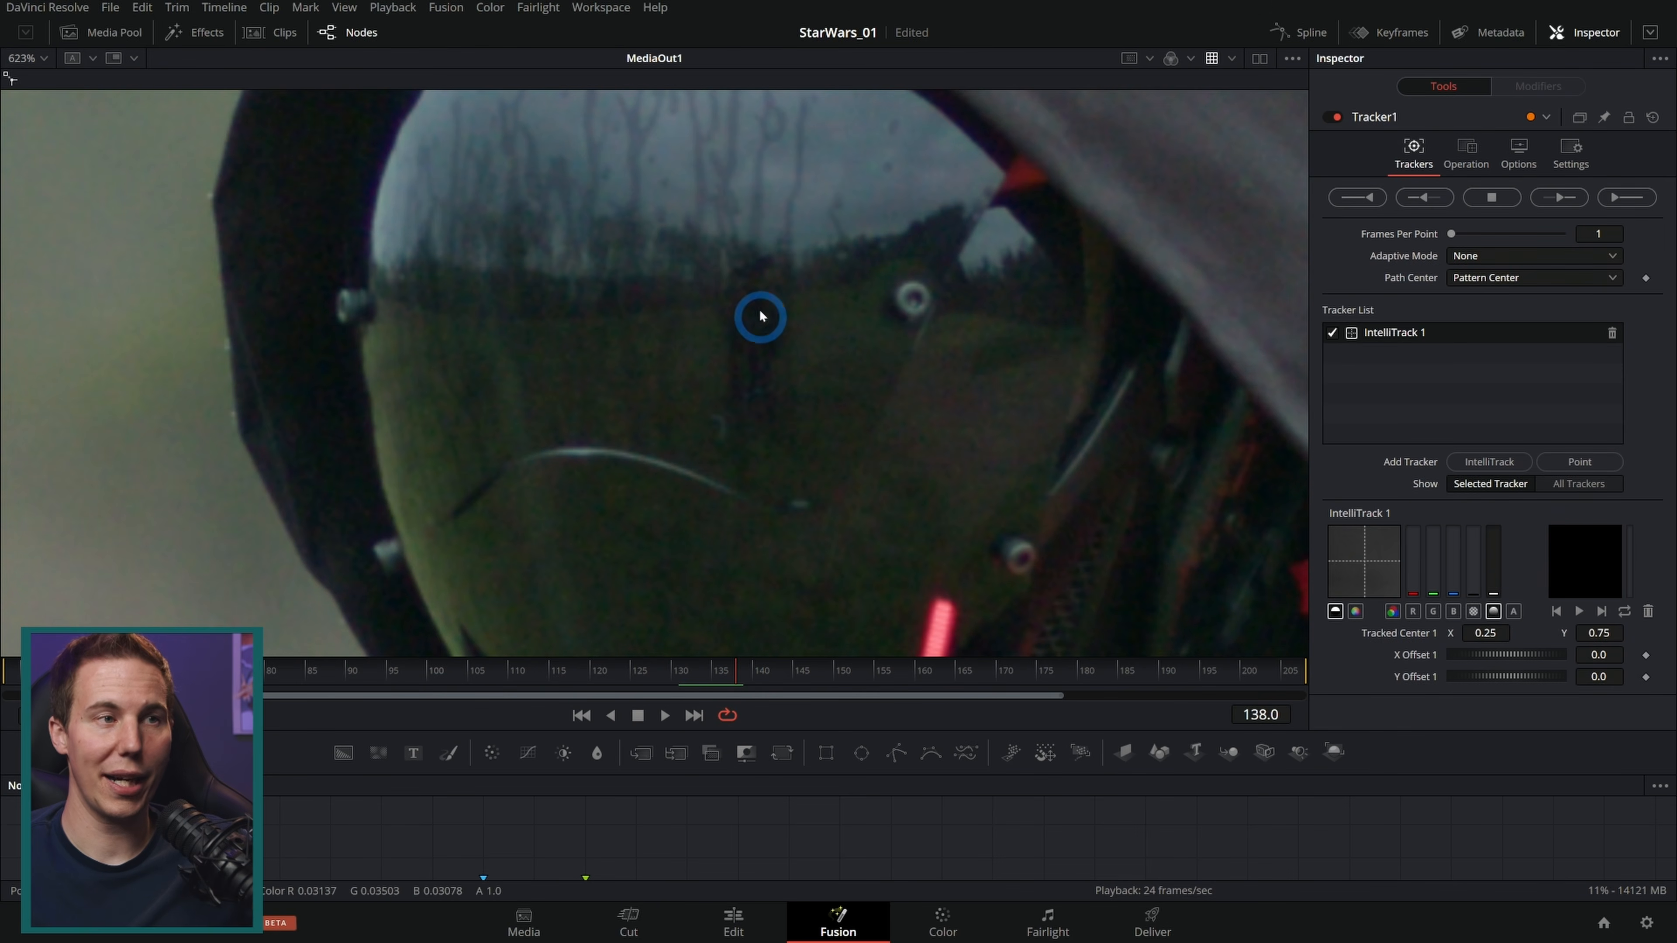
{"action": "left_click_drag", "start_coordinate": [735, 675], "coordinate": [654, 680]}
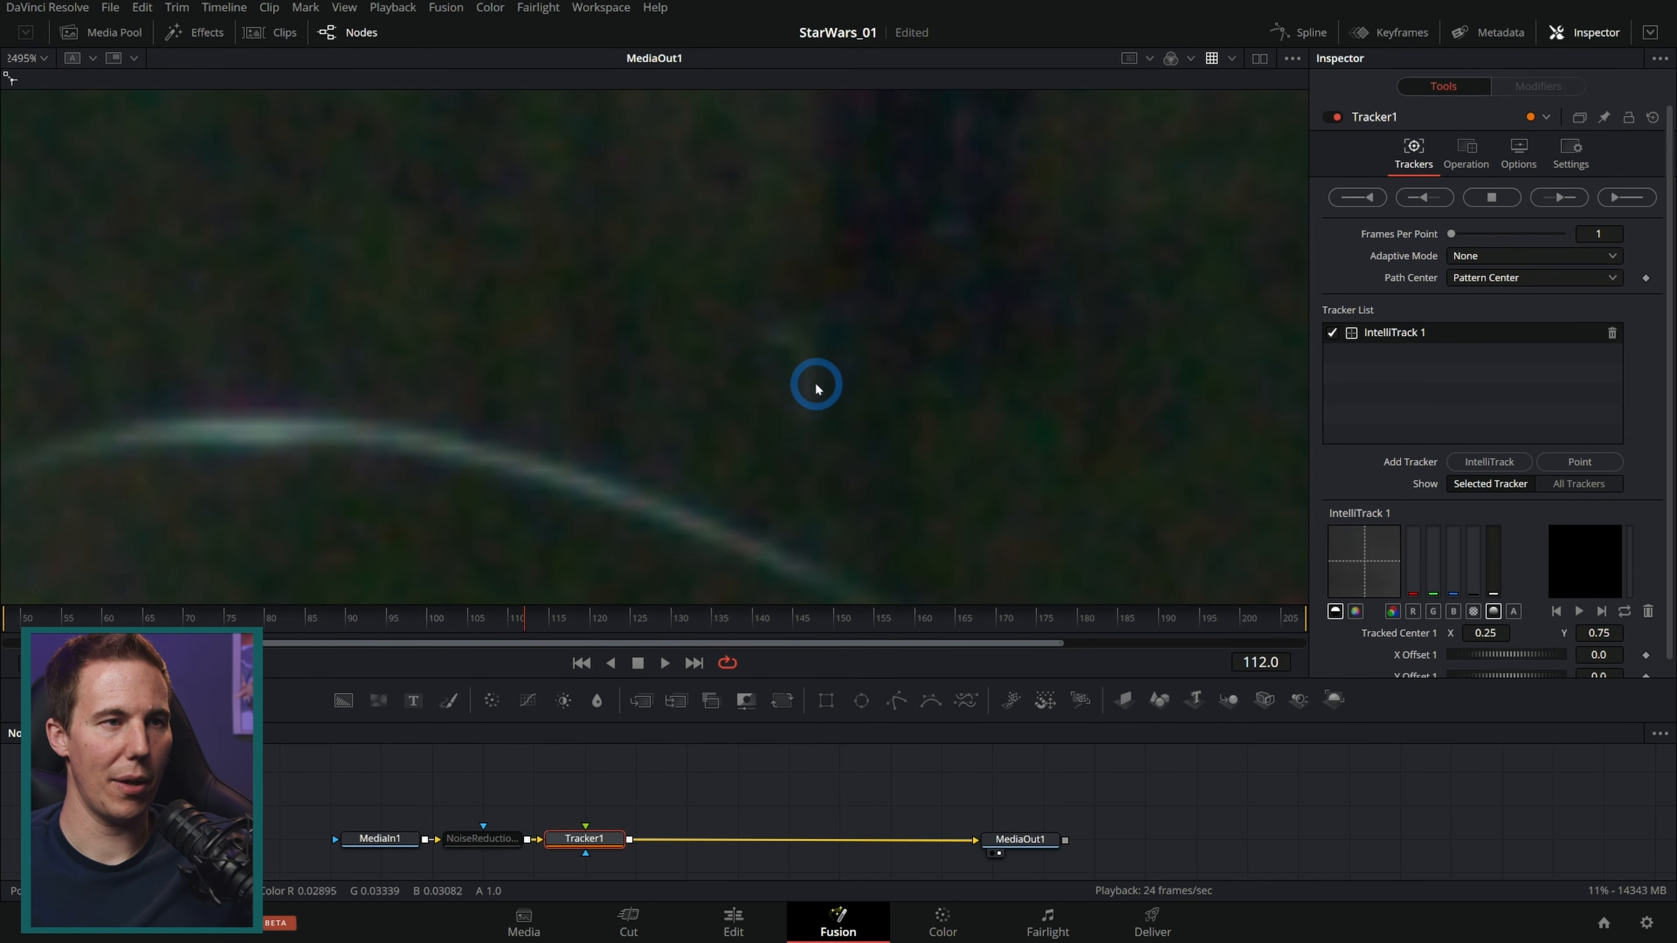
{"action": "key", "text": "space"}
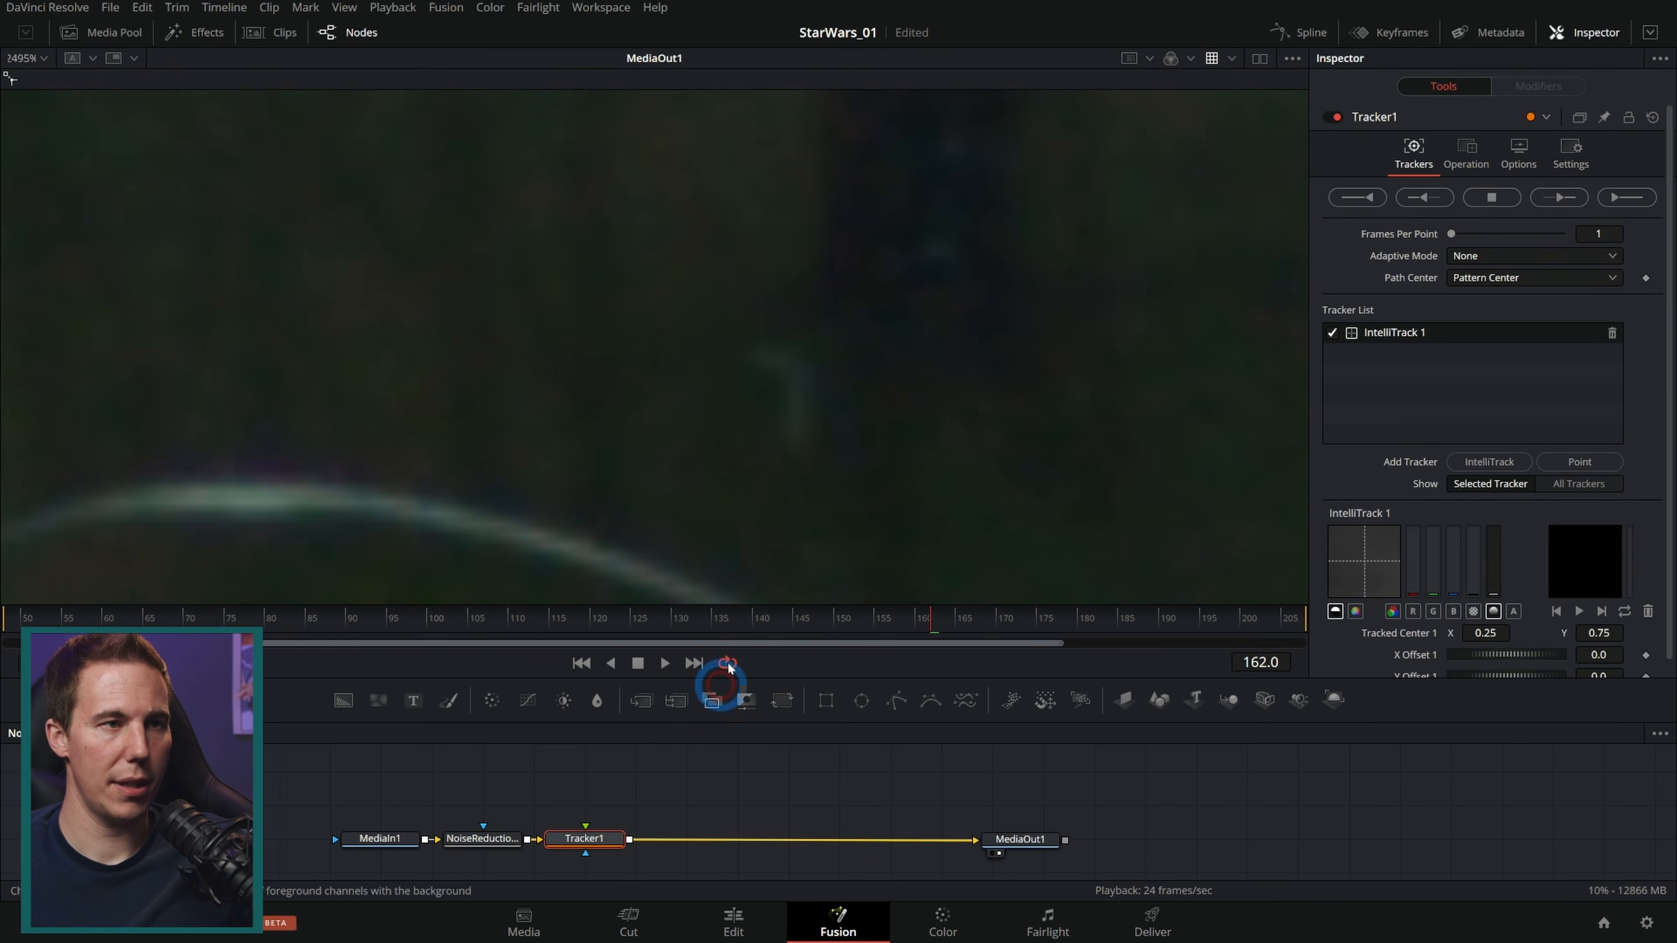
{"action": "scroll", "coordinate": [855, 473], "scroll_direction": "down", "scroll_amount": 10}
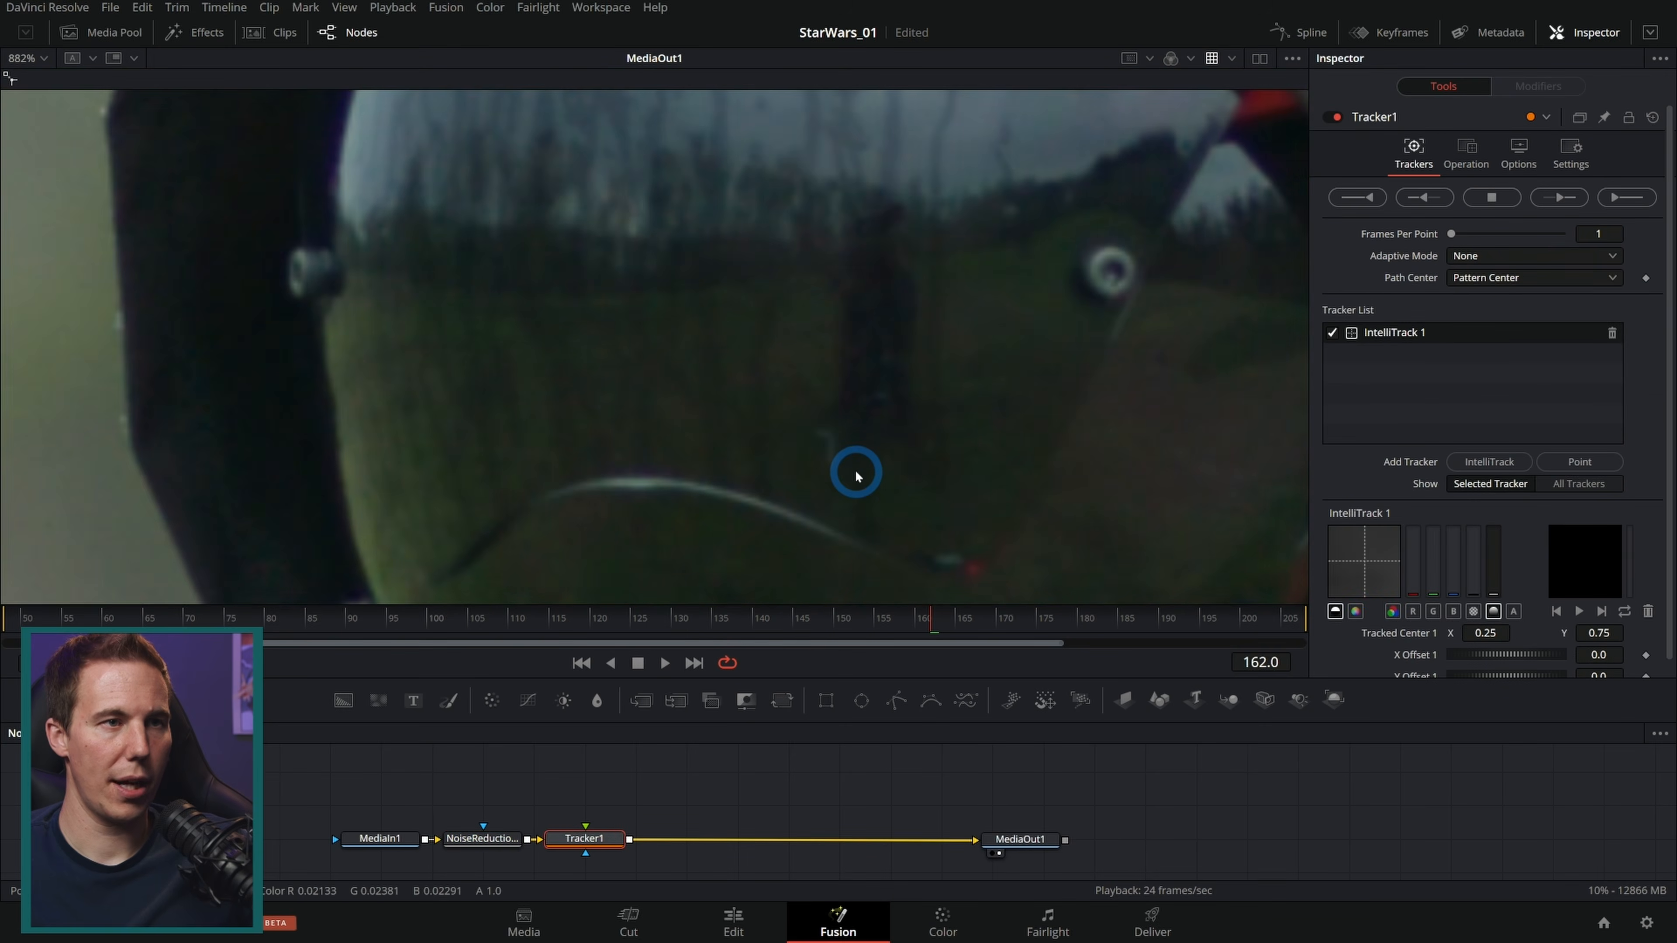
{"action": "scroll", "coordinate": [856, 474], "scroll_direction": "down", "scroll_amount": 2}
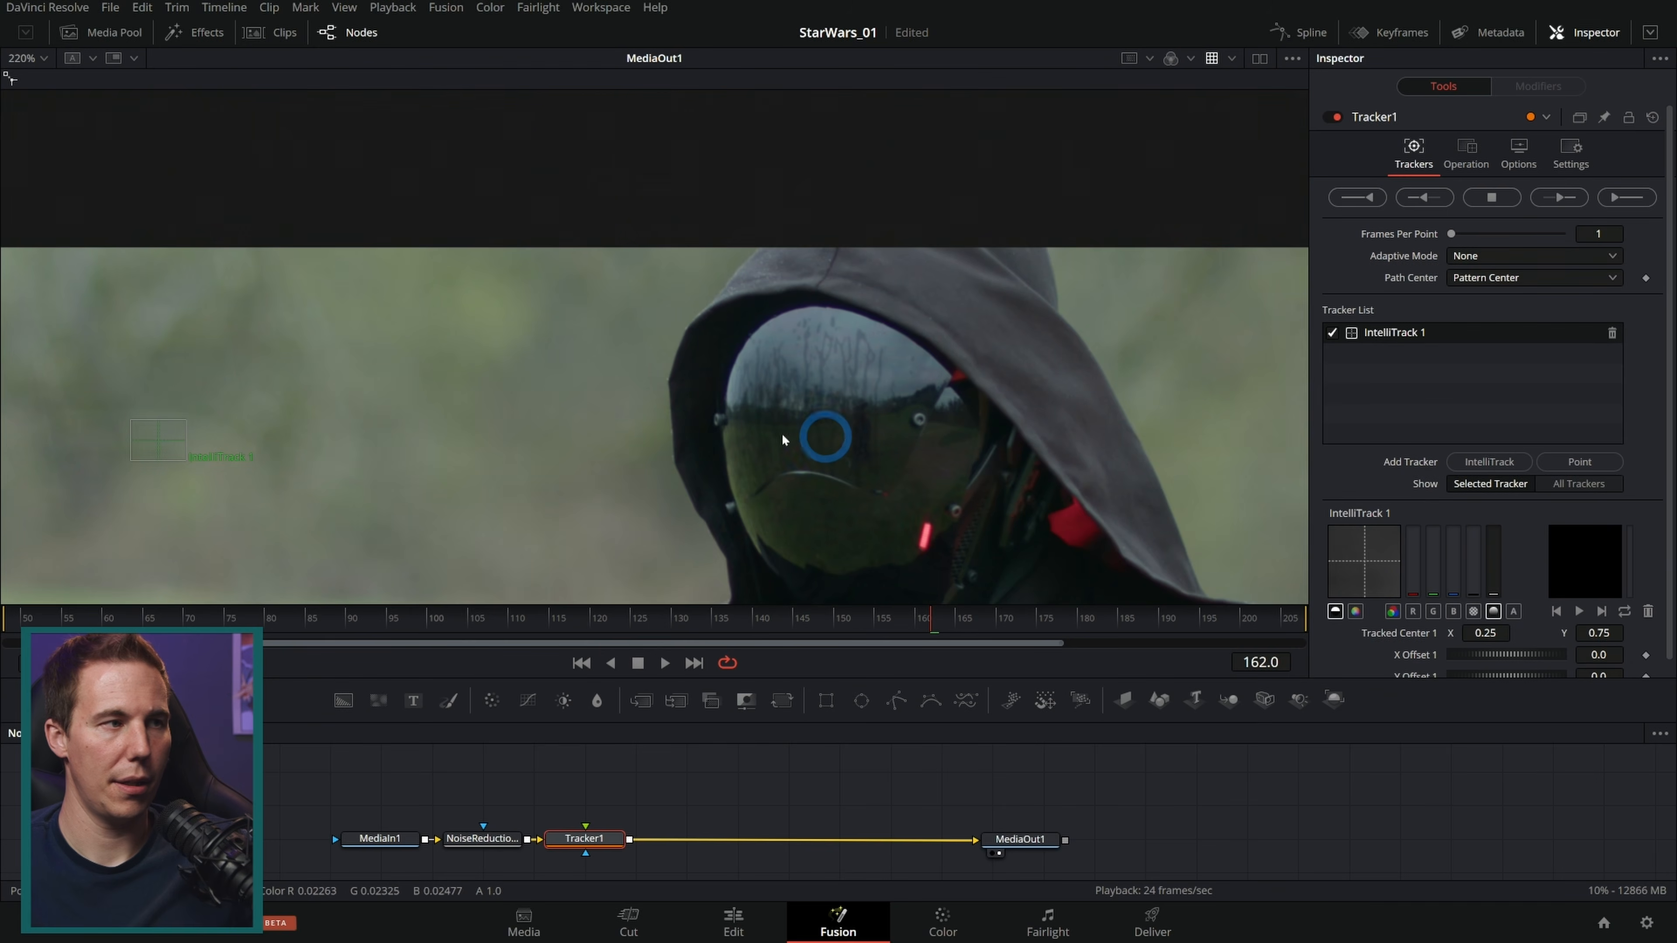
{"action": "left_click_drag", "start_coordinate": [161, 431], "coordinate": [879, 456]}
{"action": "scroll", "coordinate": [917, 474], "scroll_direction": "up", "scroll_amount": 10}
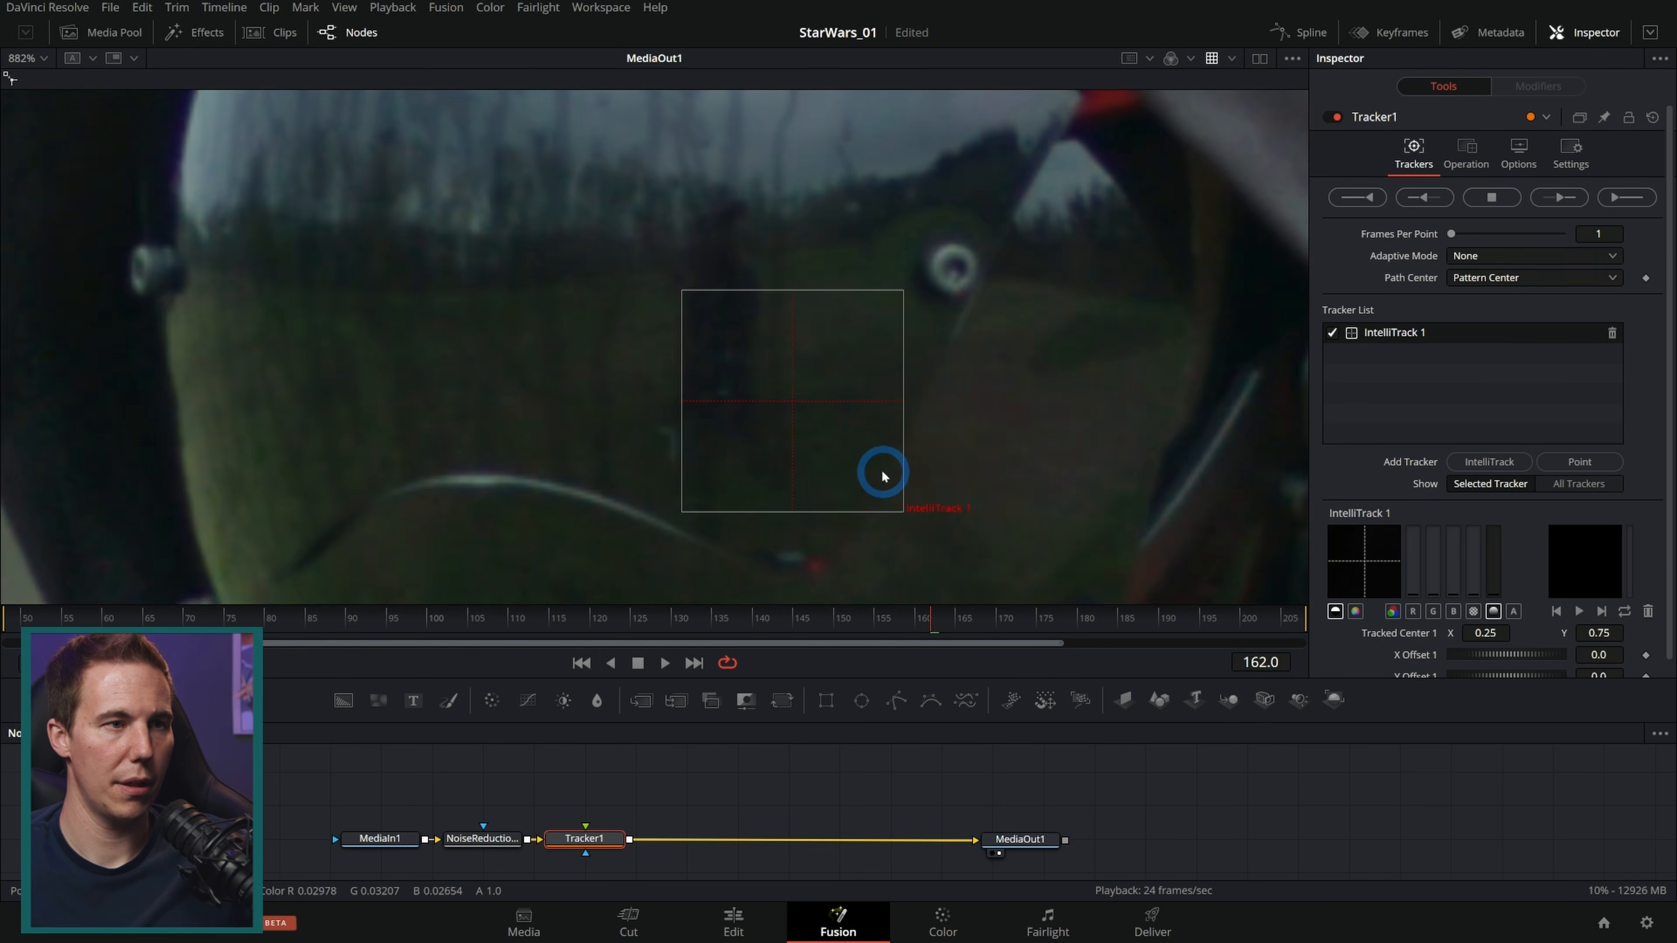
{"action": "left_click_drag", "start_coordinate": [760, 378], "coordinate": [593, 428]}
{"action": "left_click_drag", "start_coordinate": [747, 317], "coordinate": [884, 297]}
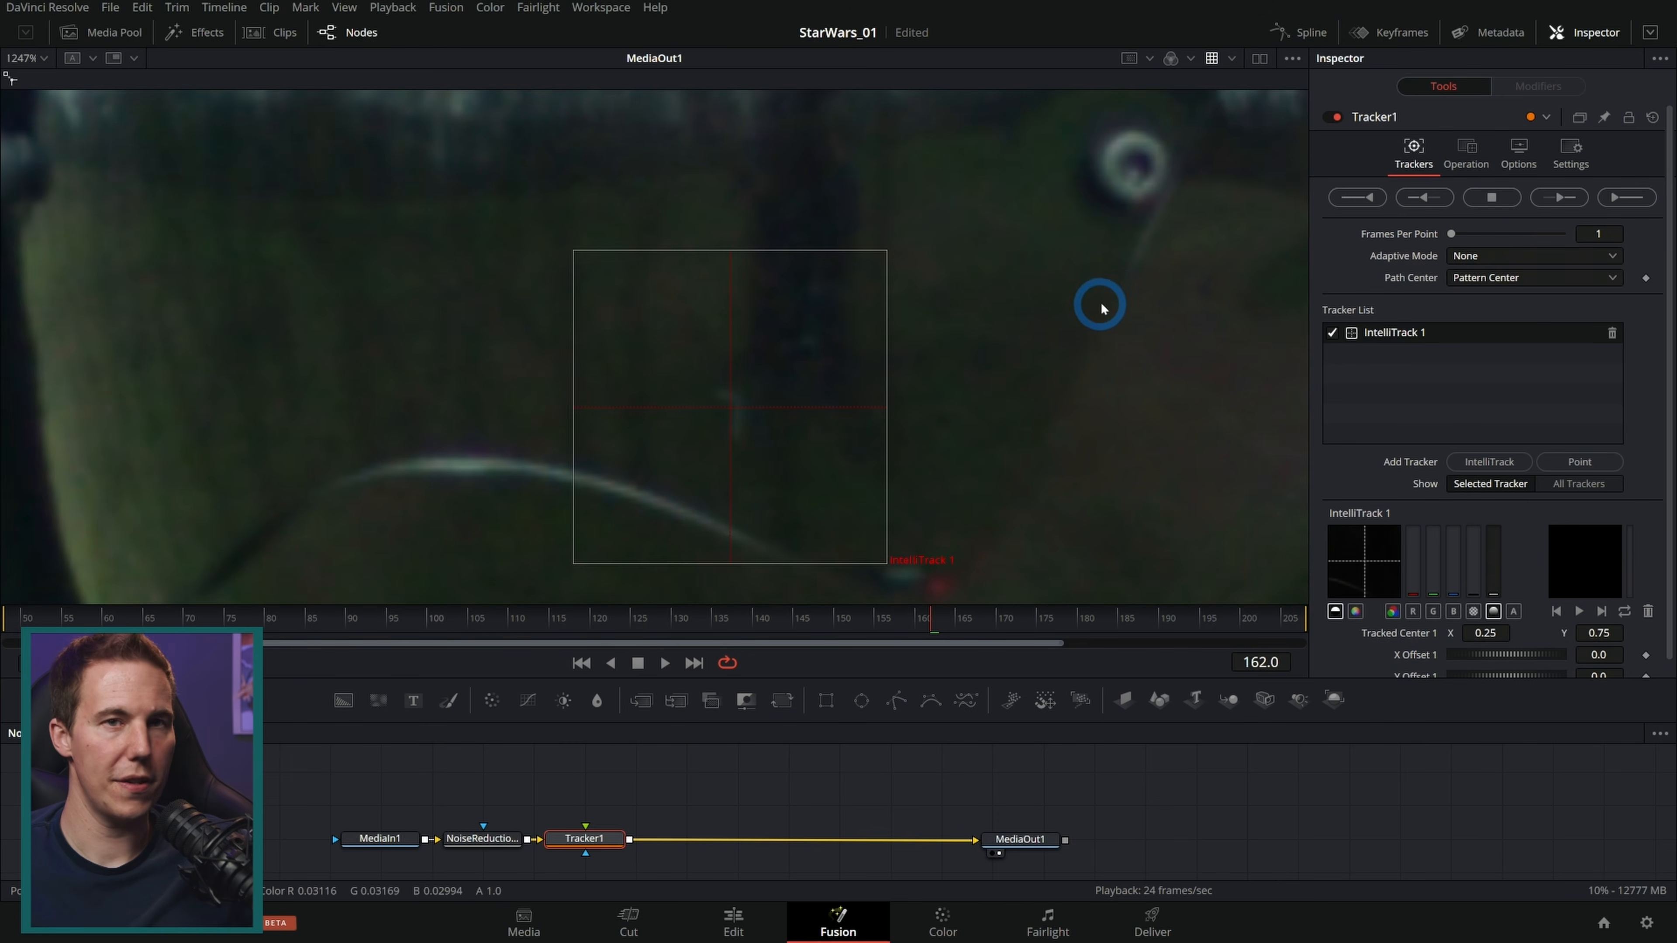
Step: Track IntelliTrack 1 forward from frame 162 to the end of the clip
{"action": "left_click", "coordinate": [1628, 197]}
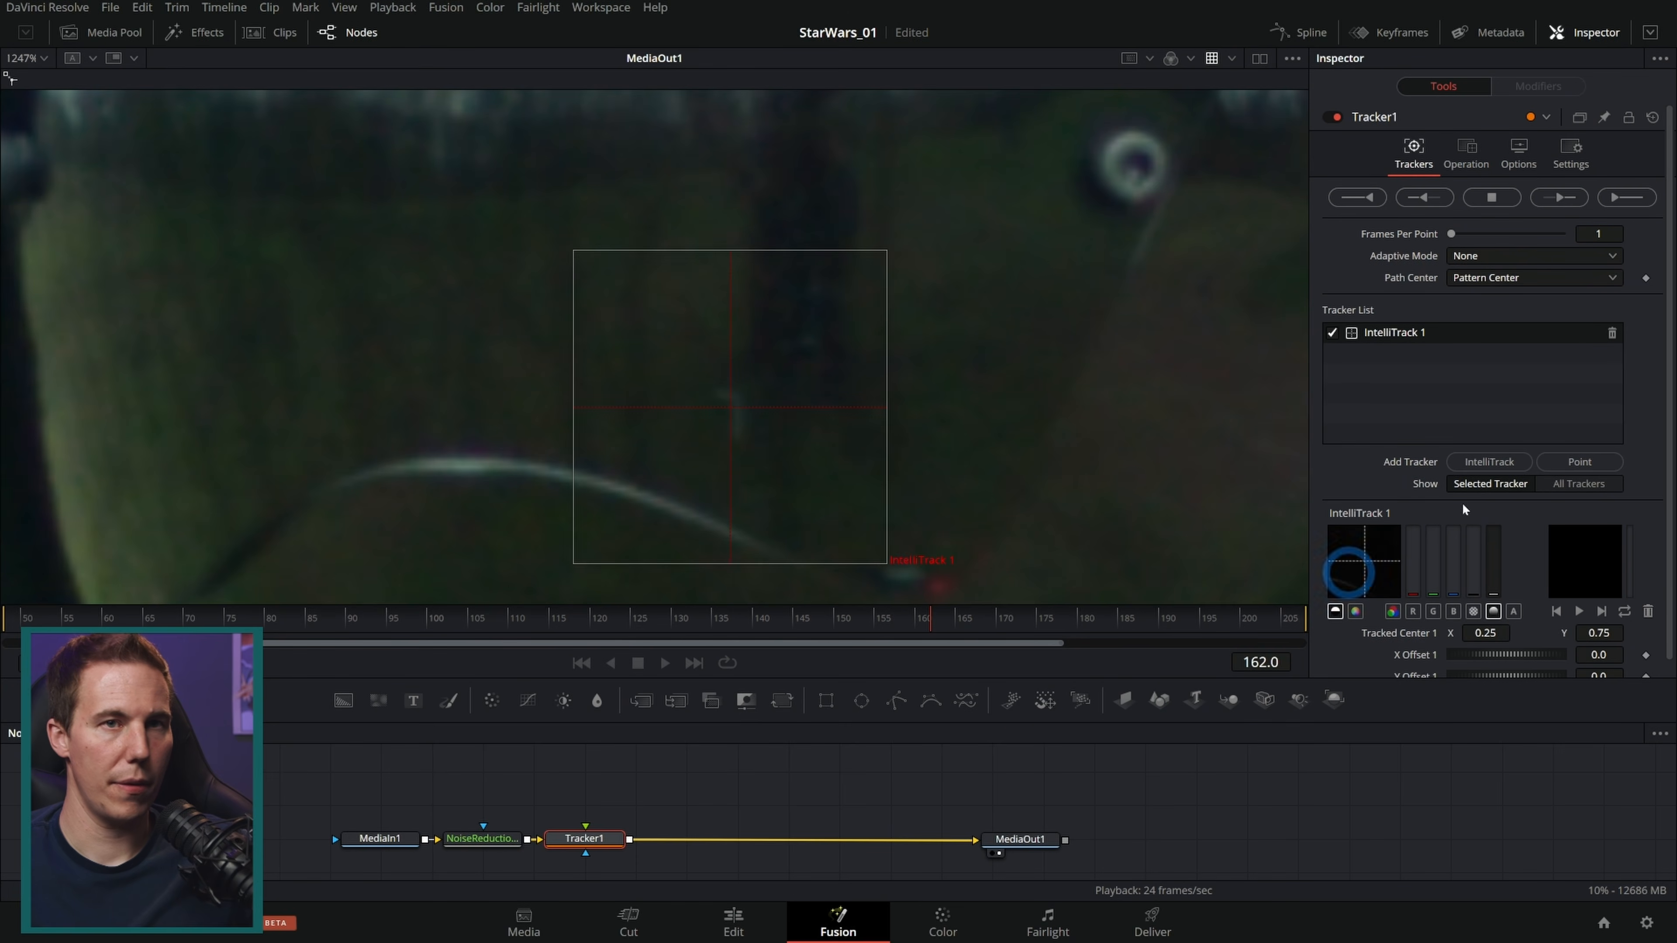
{"action": "left_click", "coordinate": [1491, 197]}
{"action": "left_click", "coordinate": [988, 483]}
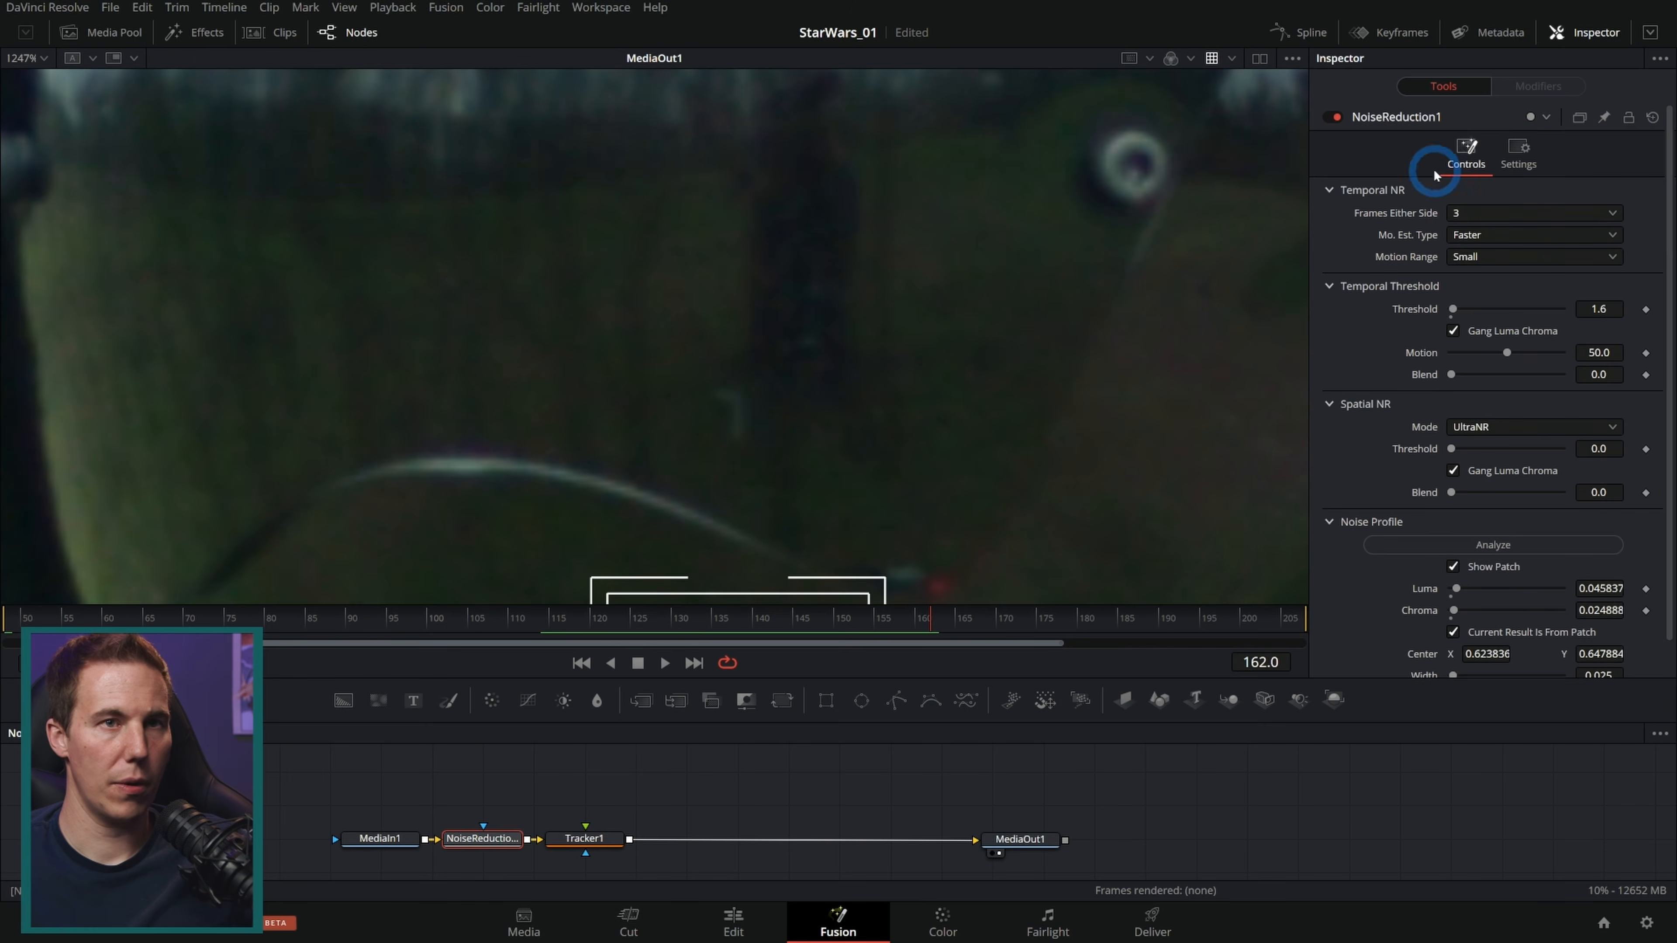
{"action": "left_click", "coordinate": [585, 838]}
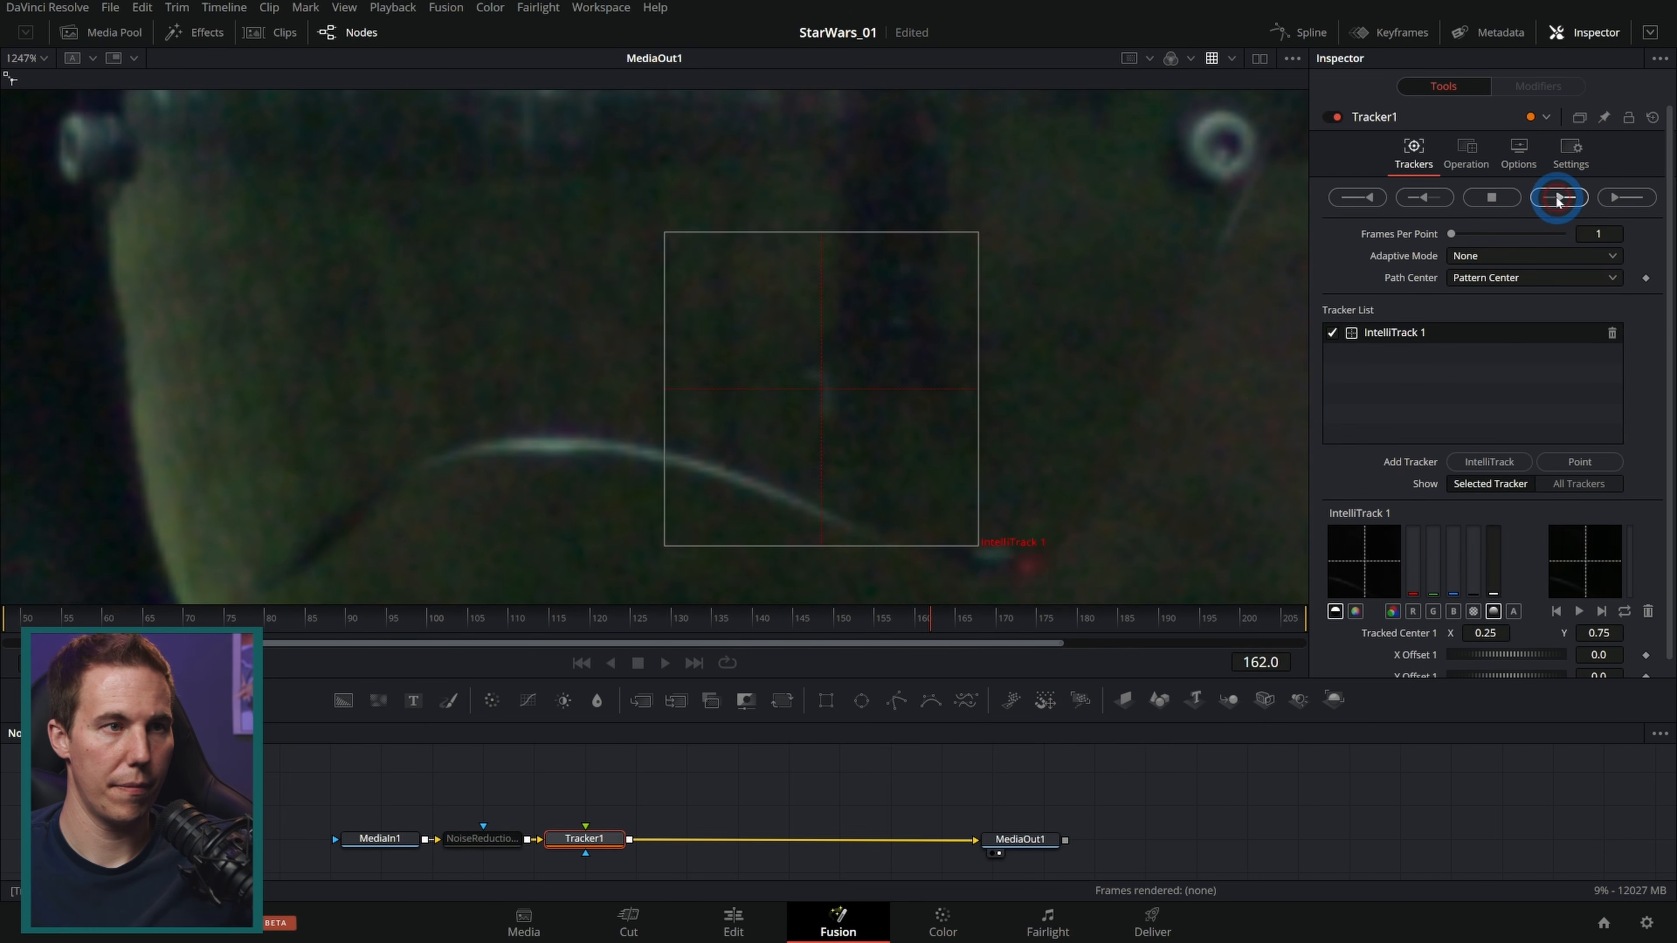
{"action": "left_click", "coordinate": [1557, 198]}
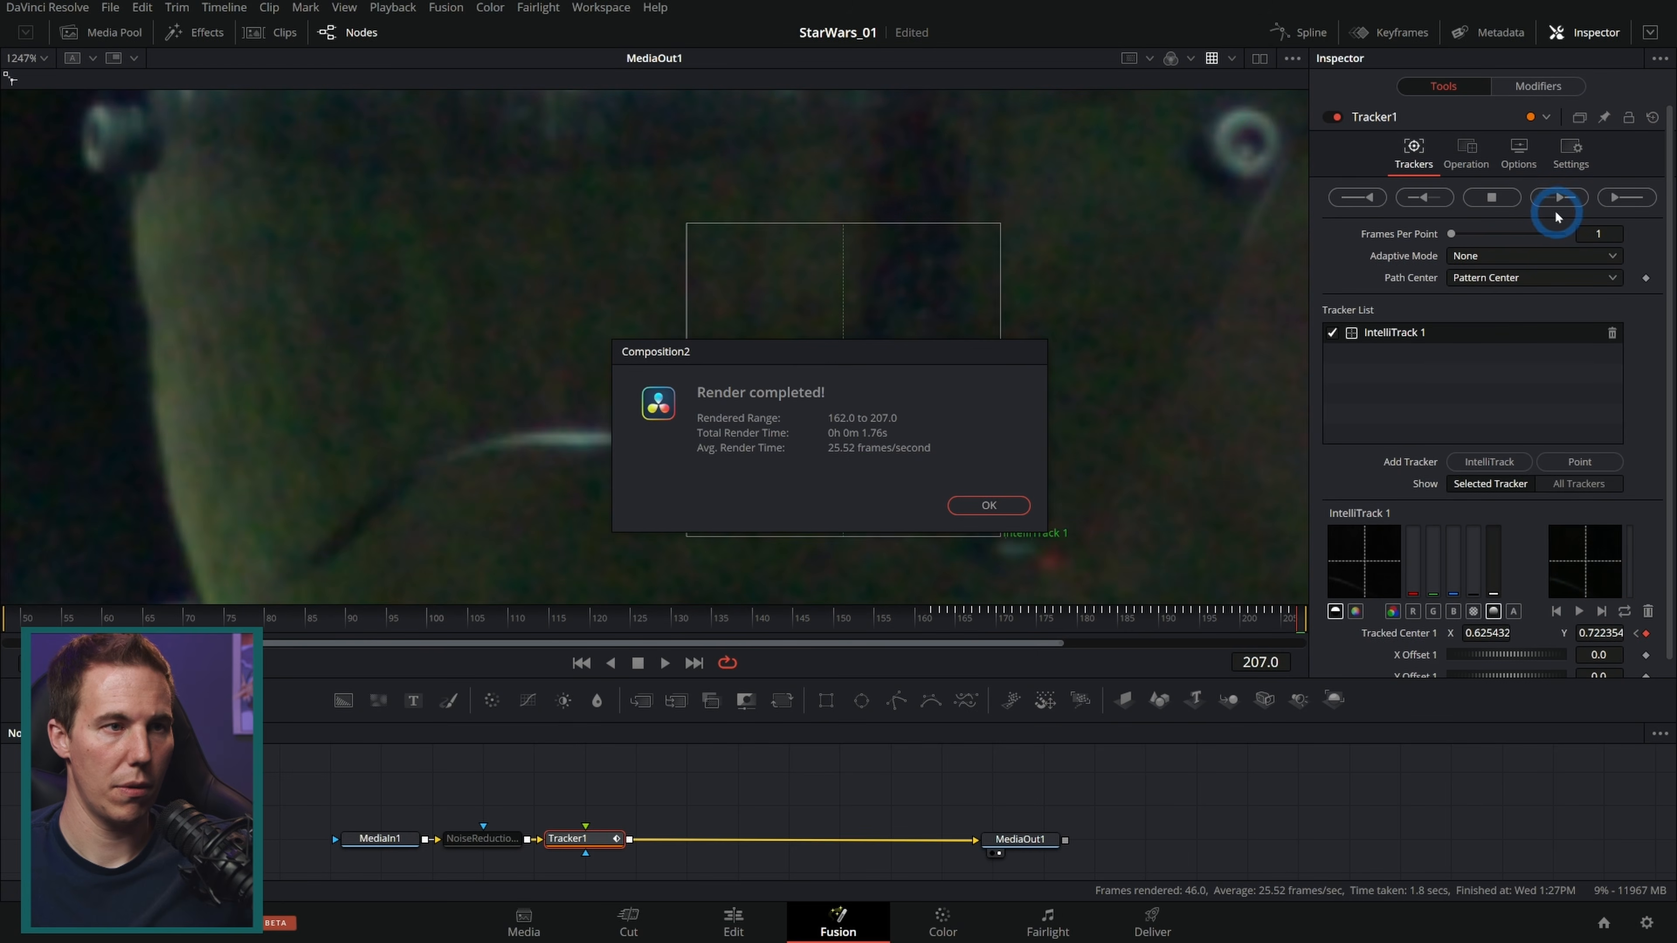
Step: Track IntelliTrack 1 backward from frame 163 to the start of the clip
{"action": "left_click", "coordinate": [988, 505]}
{"action": "left_click", "coordinate": [943, 621]}
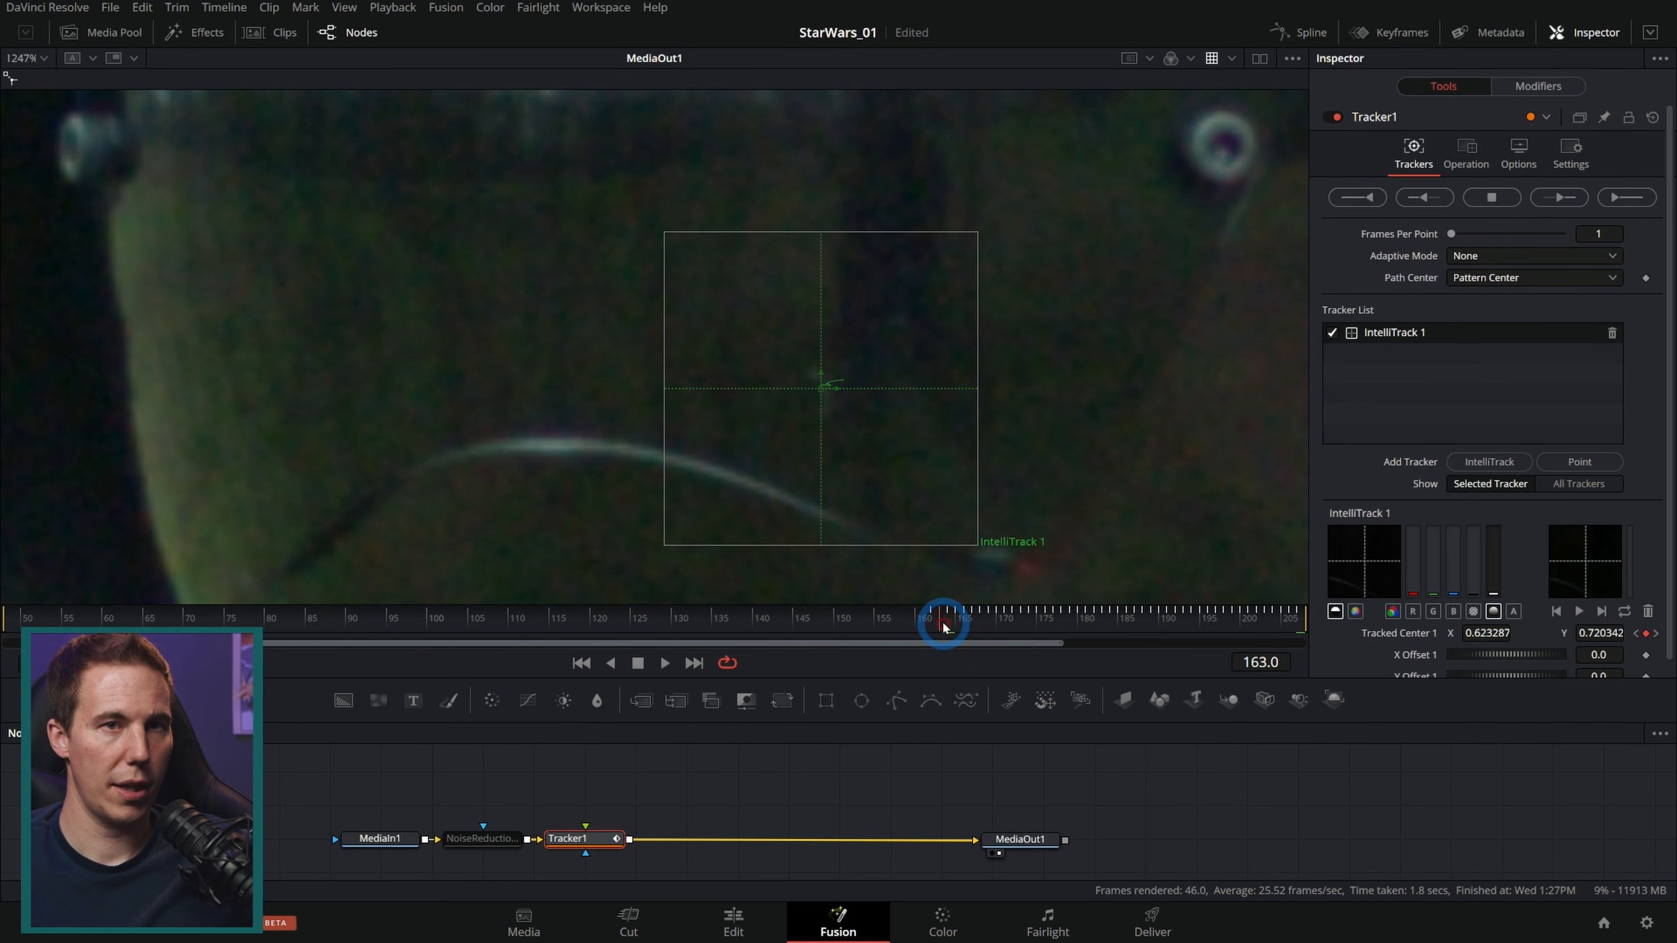
{"action": "left_click", "coordinate": [1427, 198]}
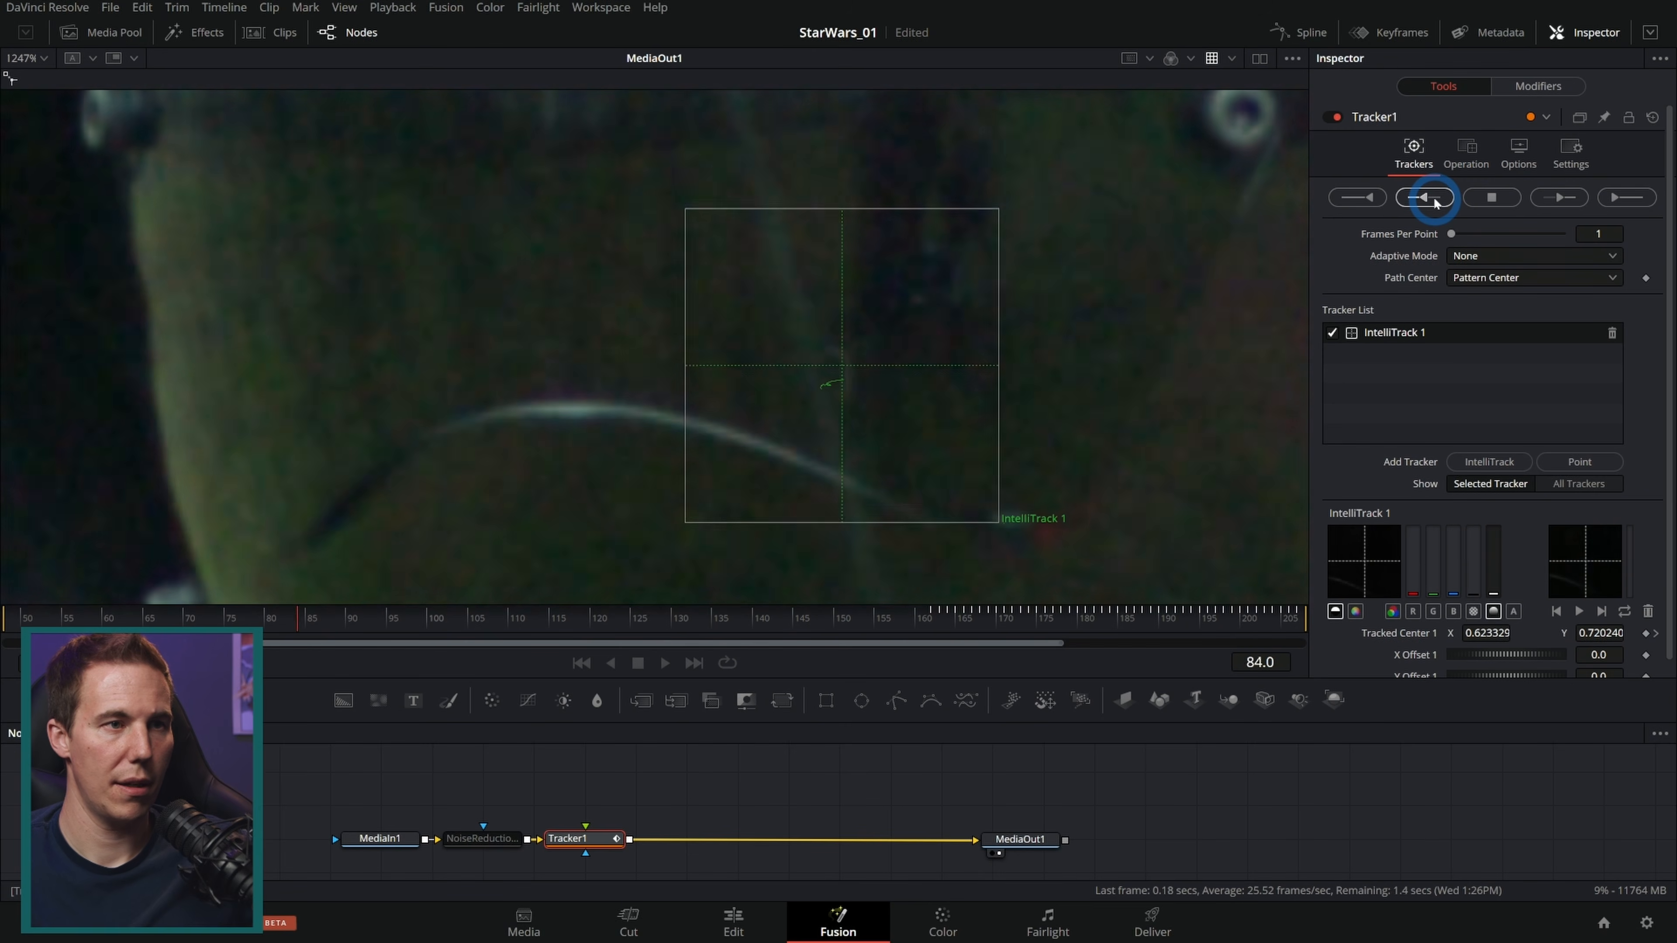
{"action": "left_click", "coordinate": [981, 499]}
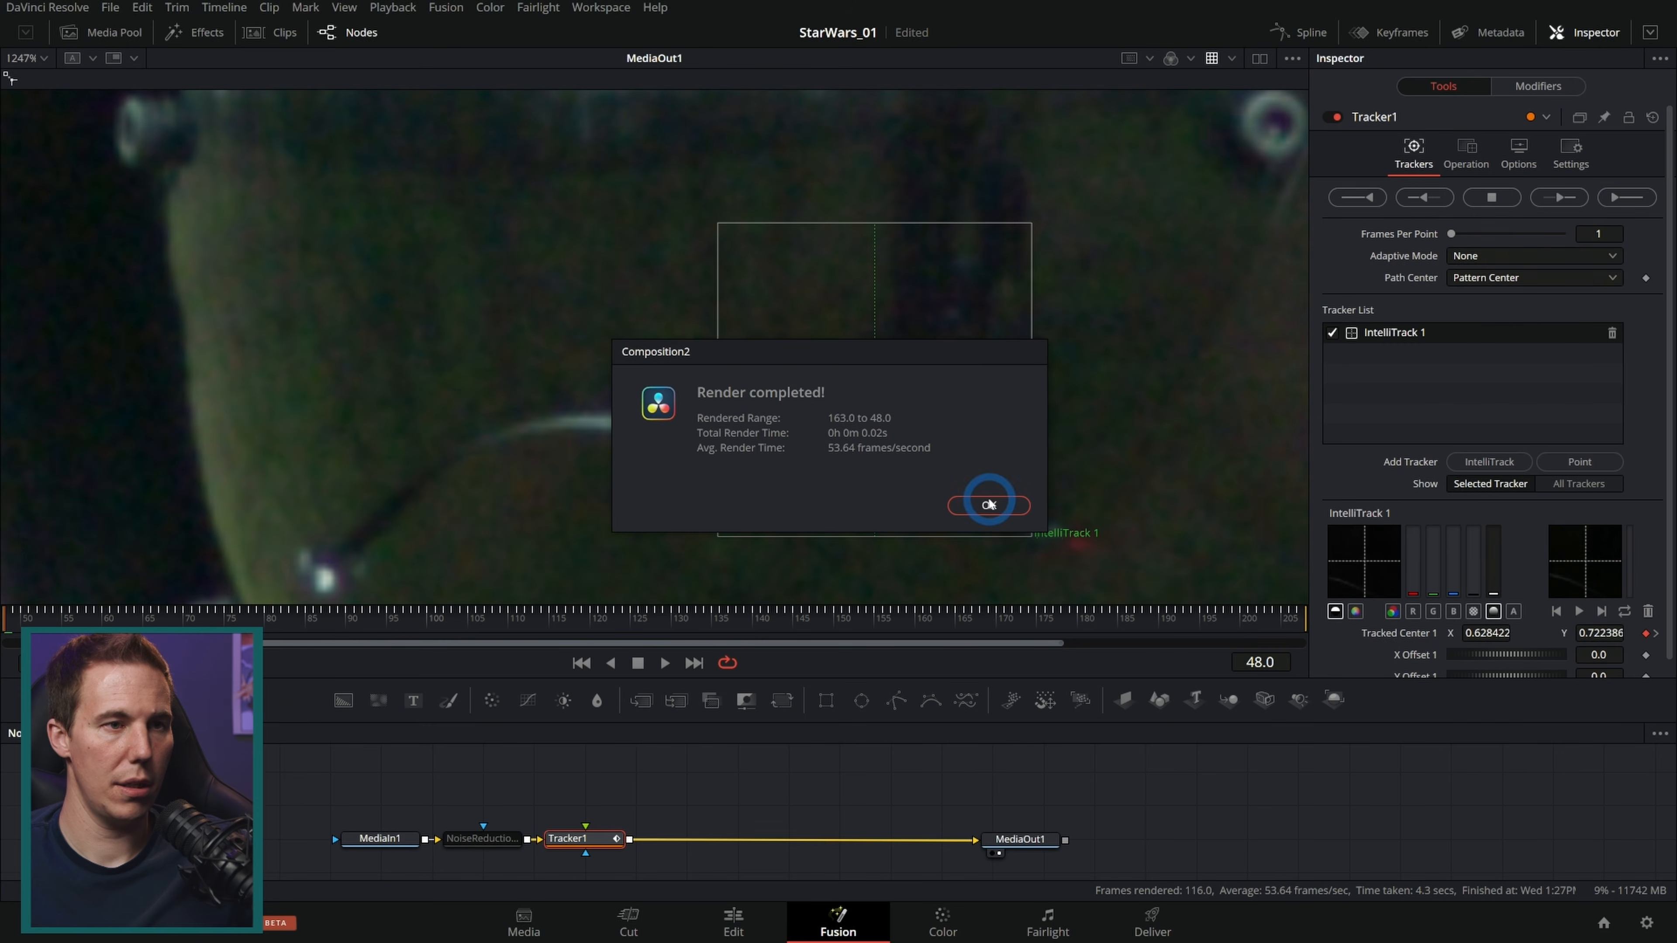
Step: Add a second IntelliTrack at frame 142 and place and enlarge its pattern box on the visor above IntelliTrack 1
{"action": "left_click", "coordinate": [73, 613]}
{"action": "left_click_drag", "start_coordinate": [70, 621], "coordinate": [322, 608]}
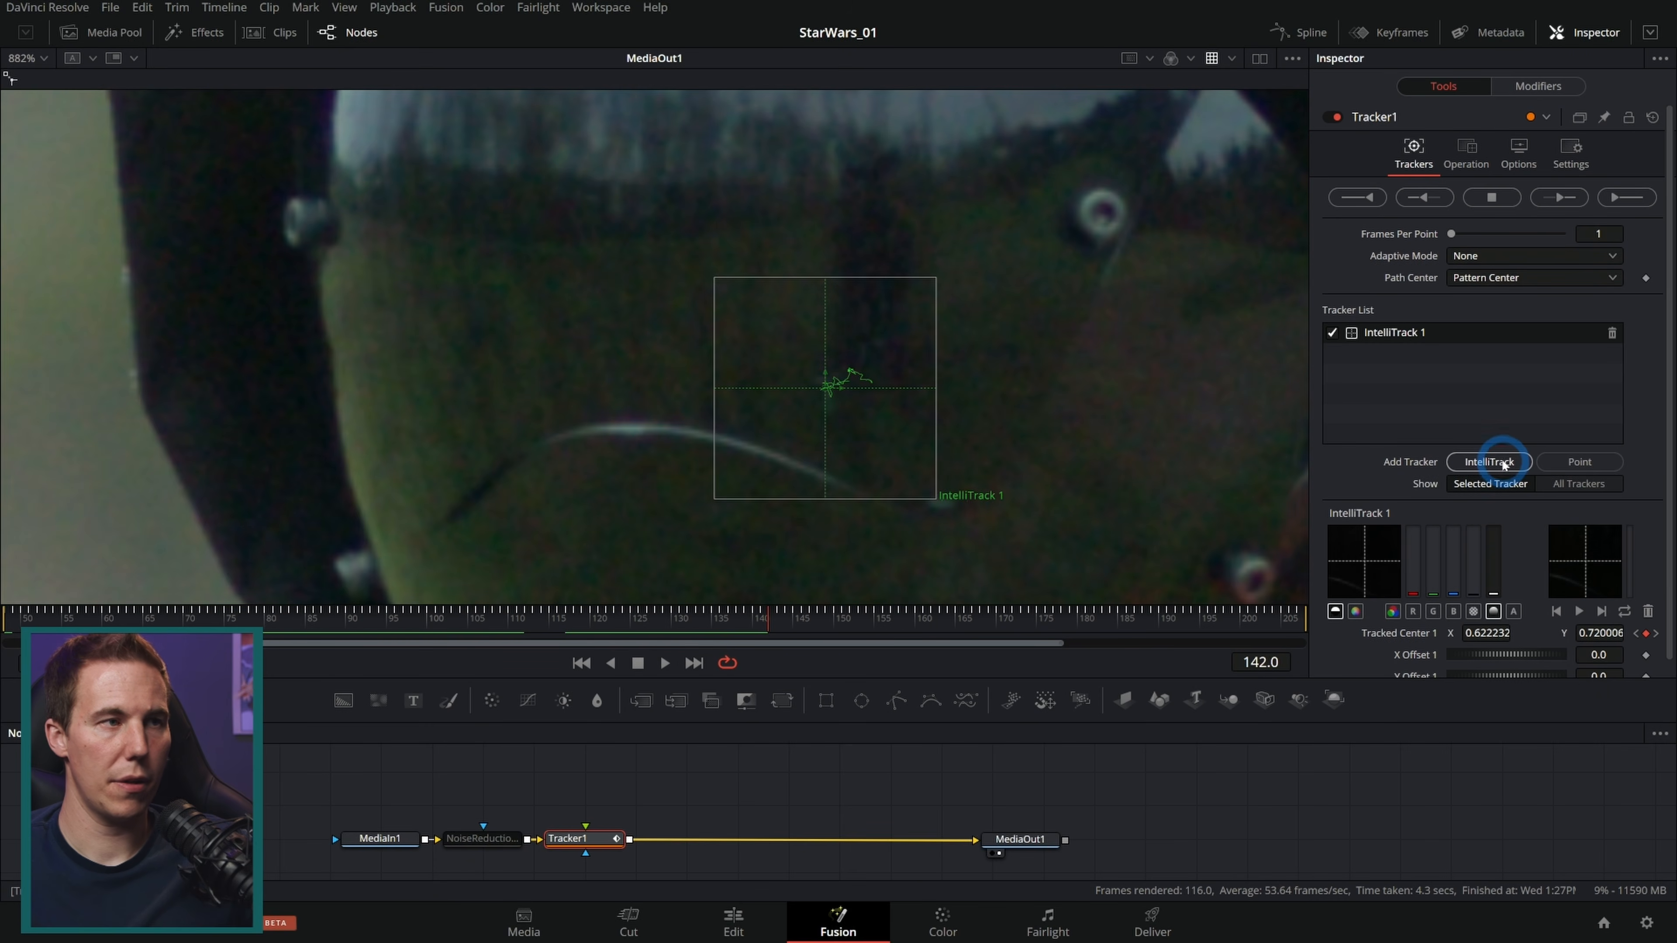
{"action": "left_click", "coordinate": [1490, 461]}
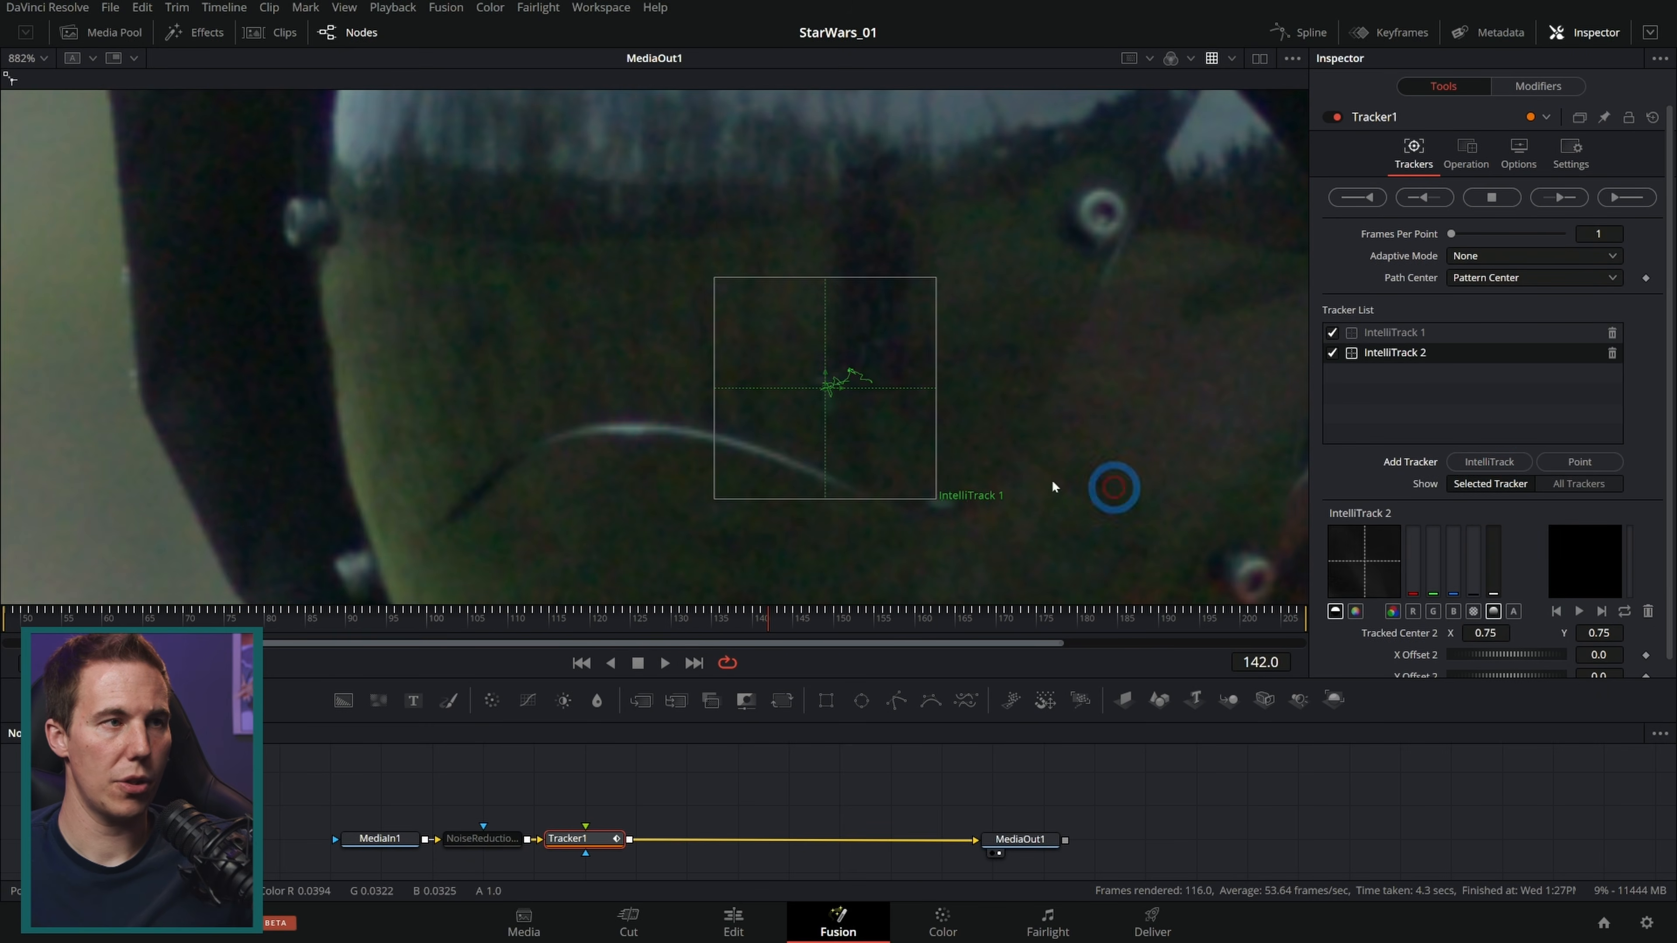
{"action": "scroll", "coordinate": [748, 460], "scroll_direction": "down", "scroll_amount": 2}
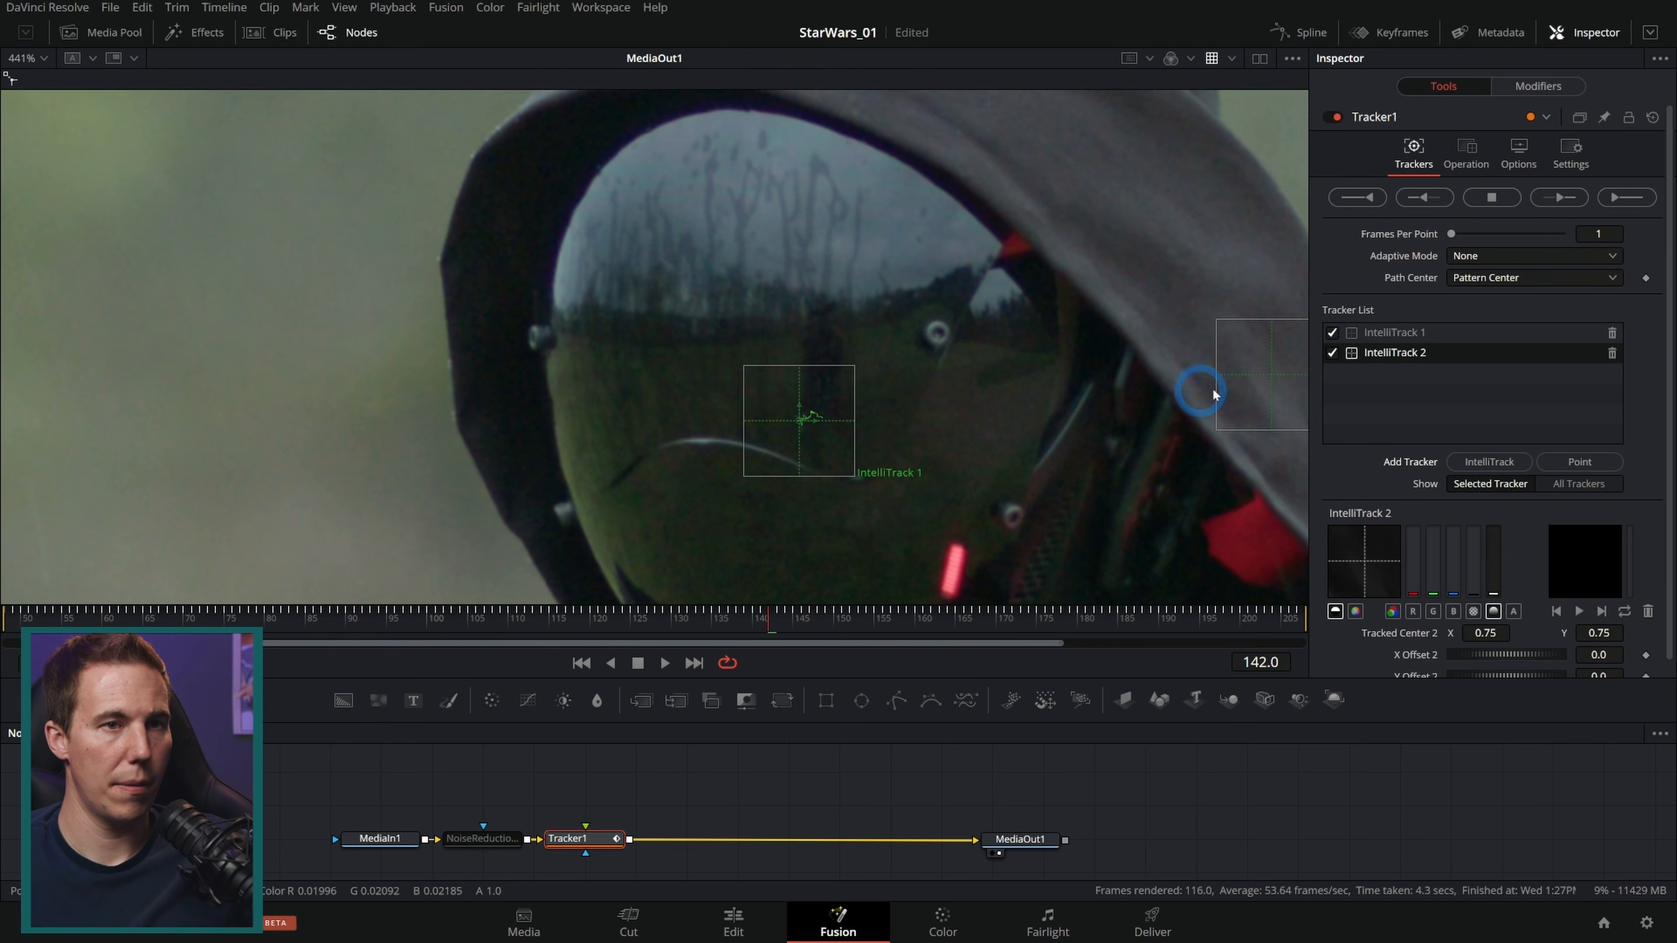
{"action": "left_click_drag", "start_coordinate": [1265, 379], "coordinate": [803, 328]}
{"action": "scroll", "coordinate": [803, 328], "scroll_direction": "up", "scroll_amount": 3}
{"action": "left_click_drag", "start_coordinate": [715, 205], "coordinate": [762, 297]}
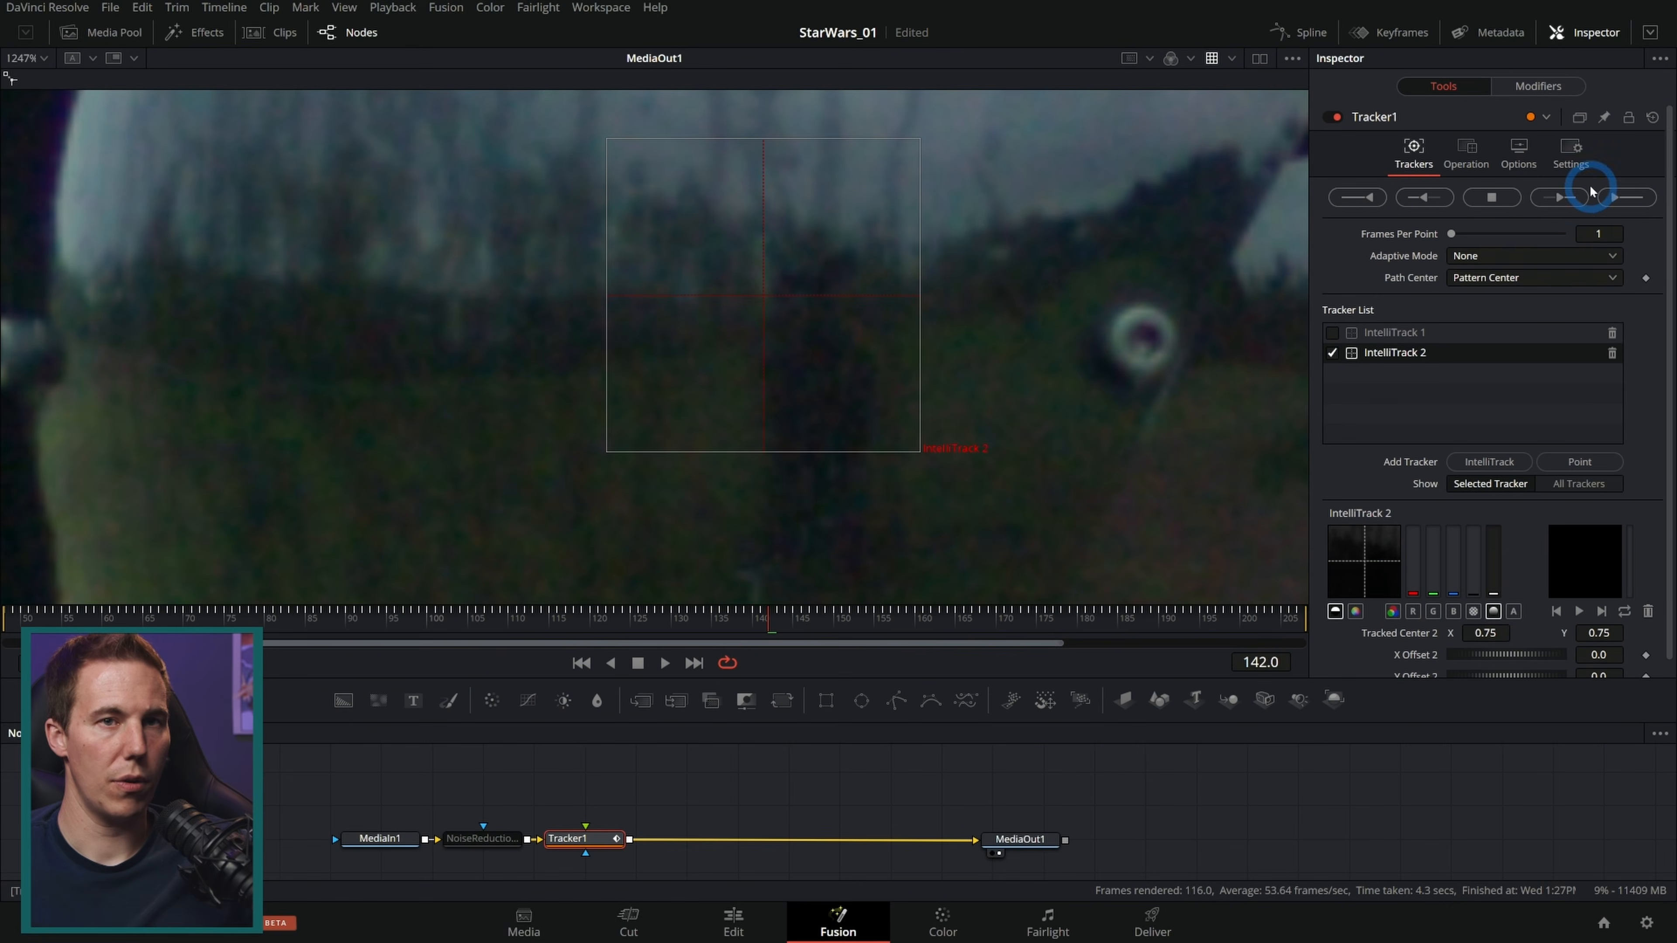
Step: Track IntelliTrack 2 forward to the end of the clip and backward from frame 149 to the start
{"action": "left_click", "coordinate": [1562, 197]}
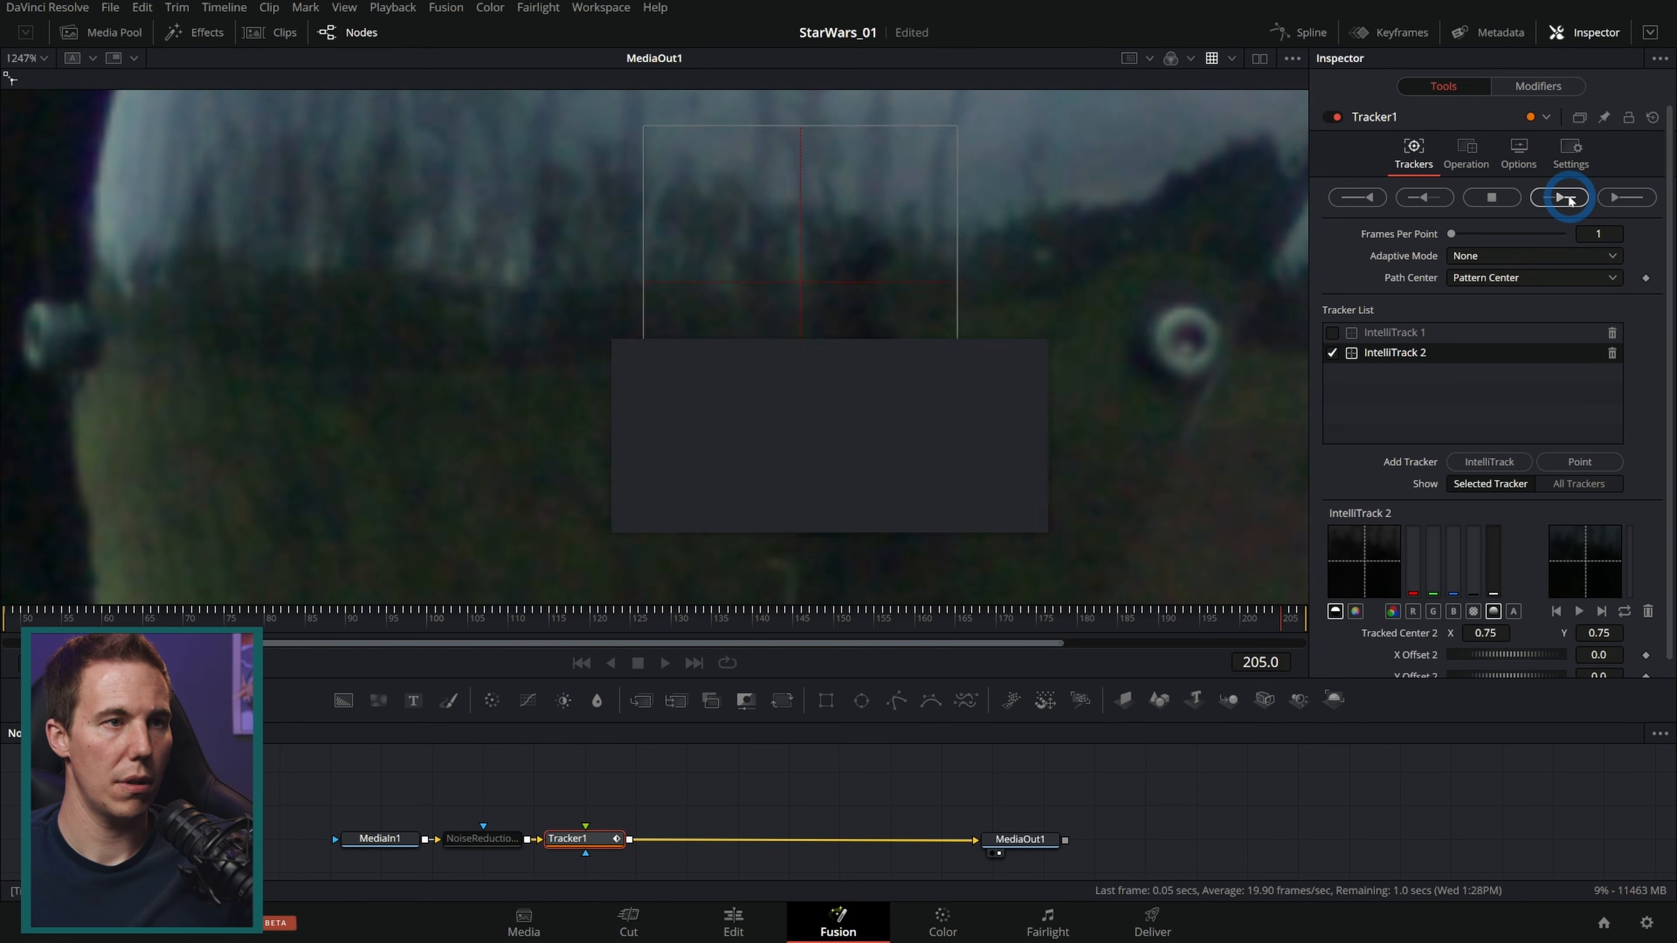
{"action": "left_click", "coordinate": [990, 503]}
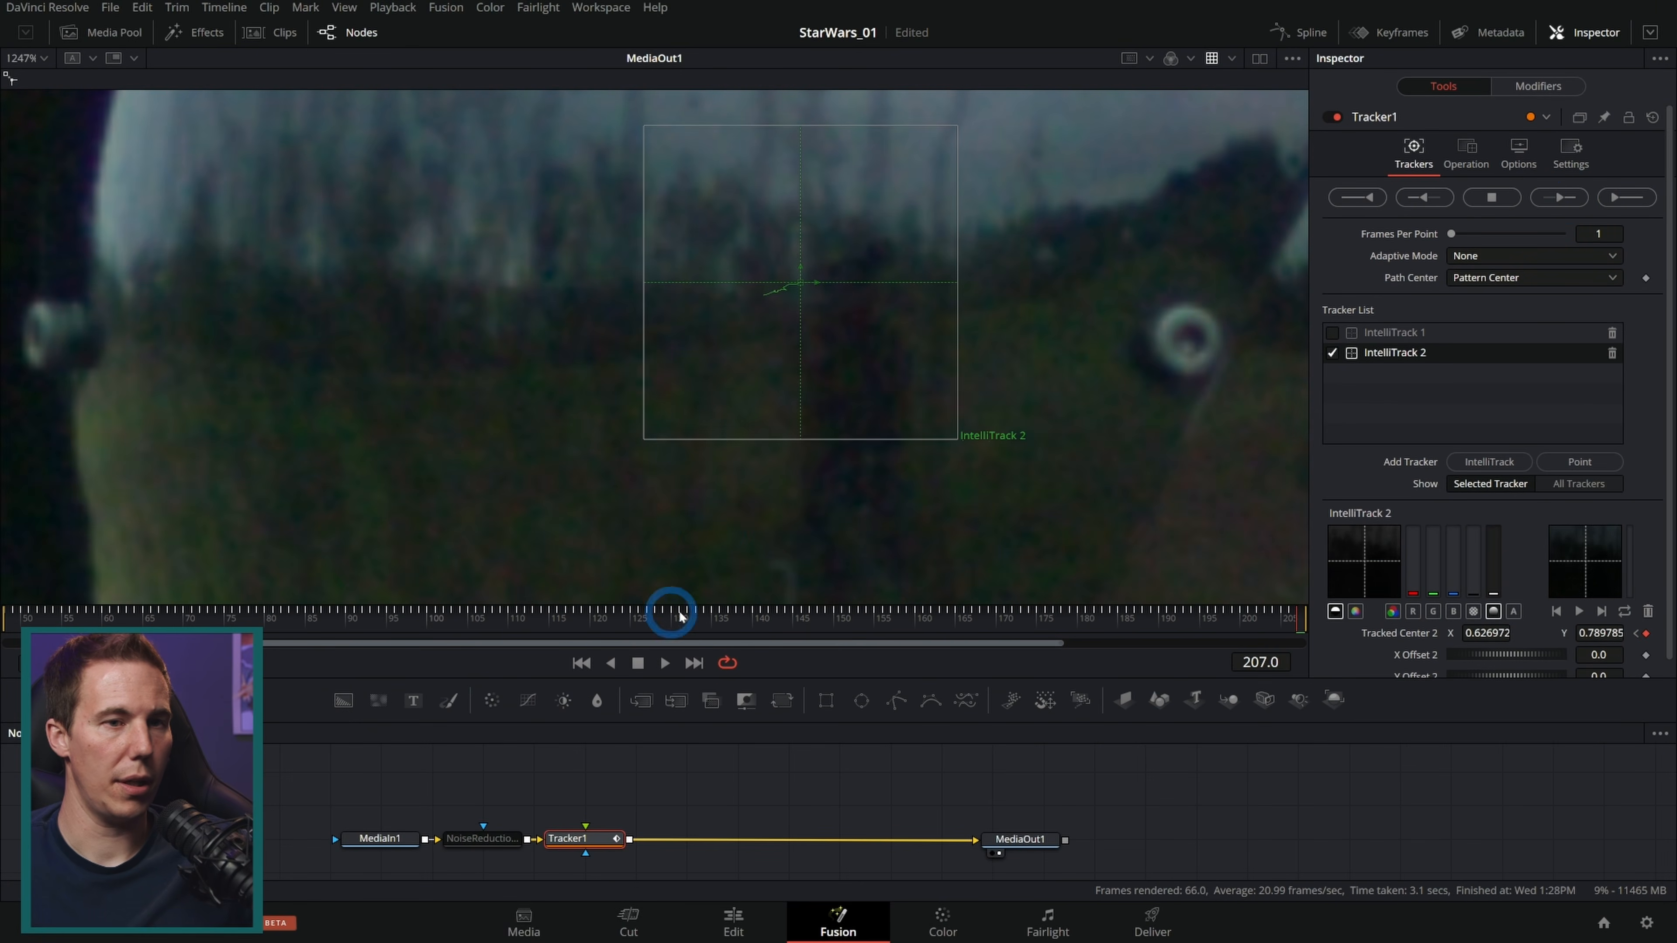
{"action": "left_click", "coordinate": [826, 621]}
{"action": "left_click", "coordinate": [1419, 208]}
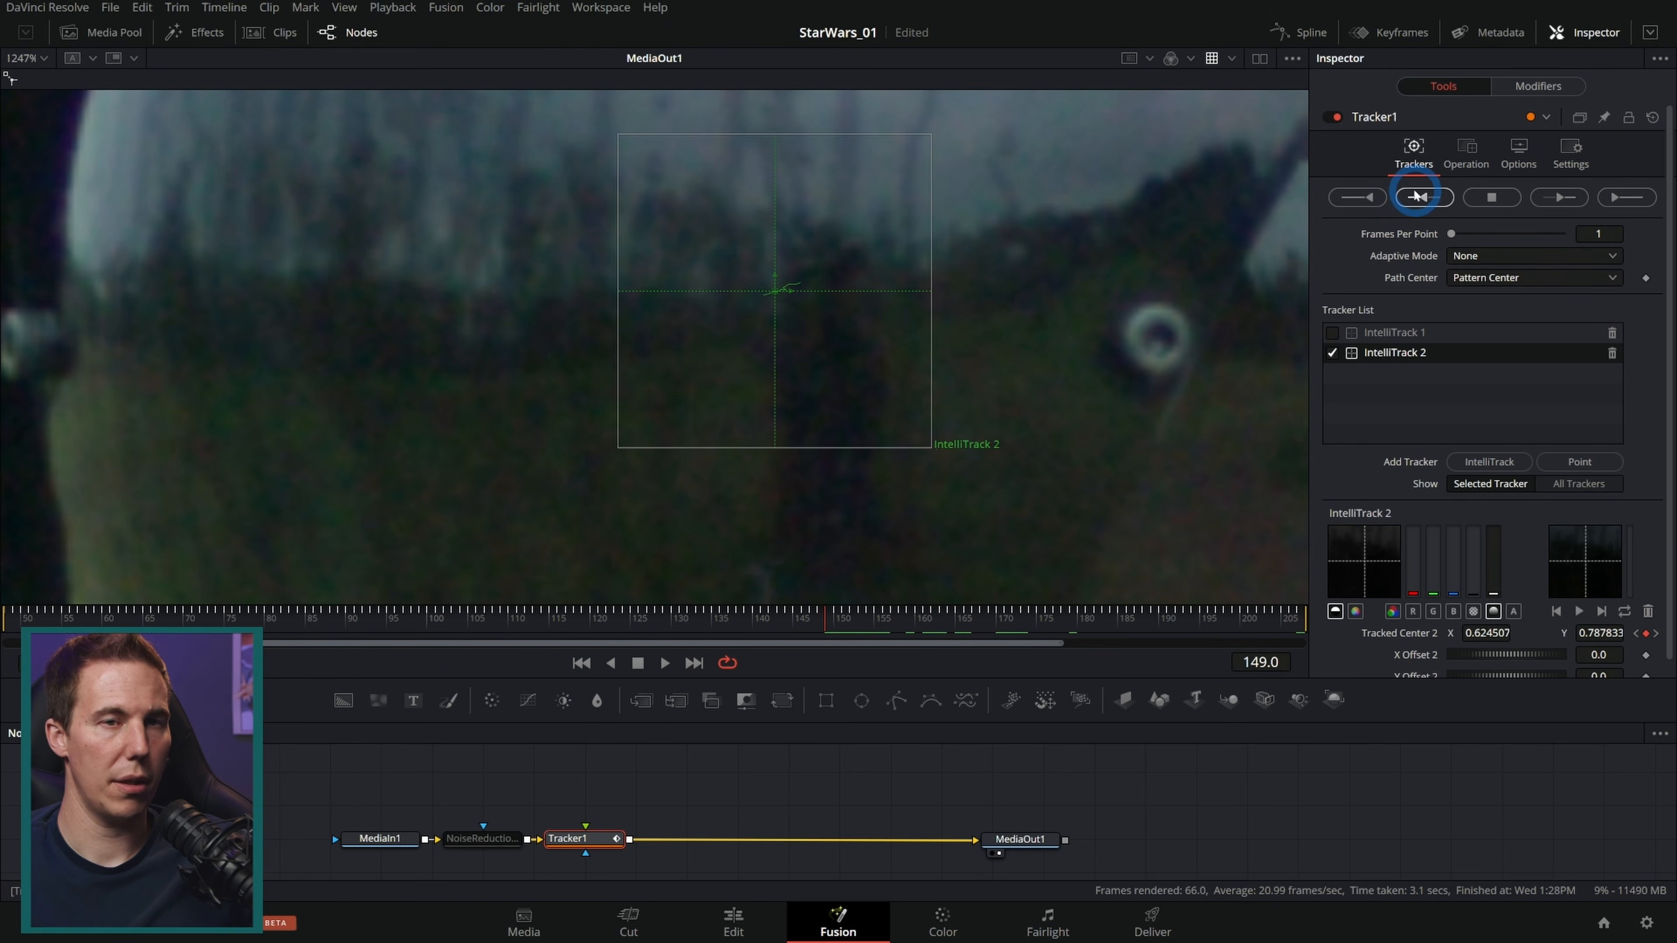
{"action": "left_click", "coordinate": [1420, 198]}
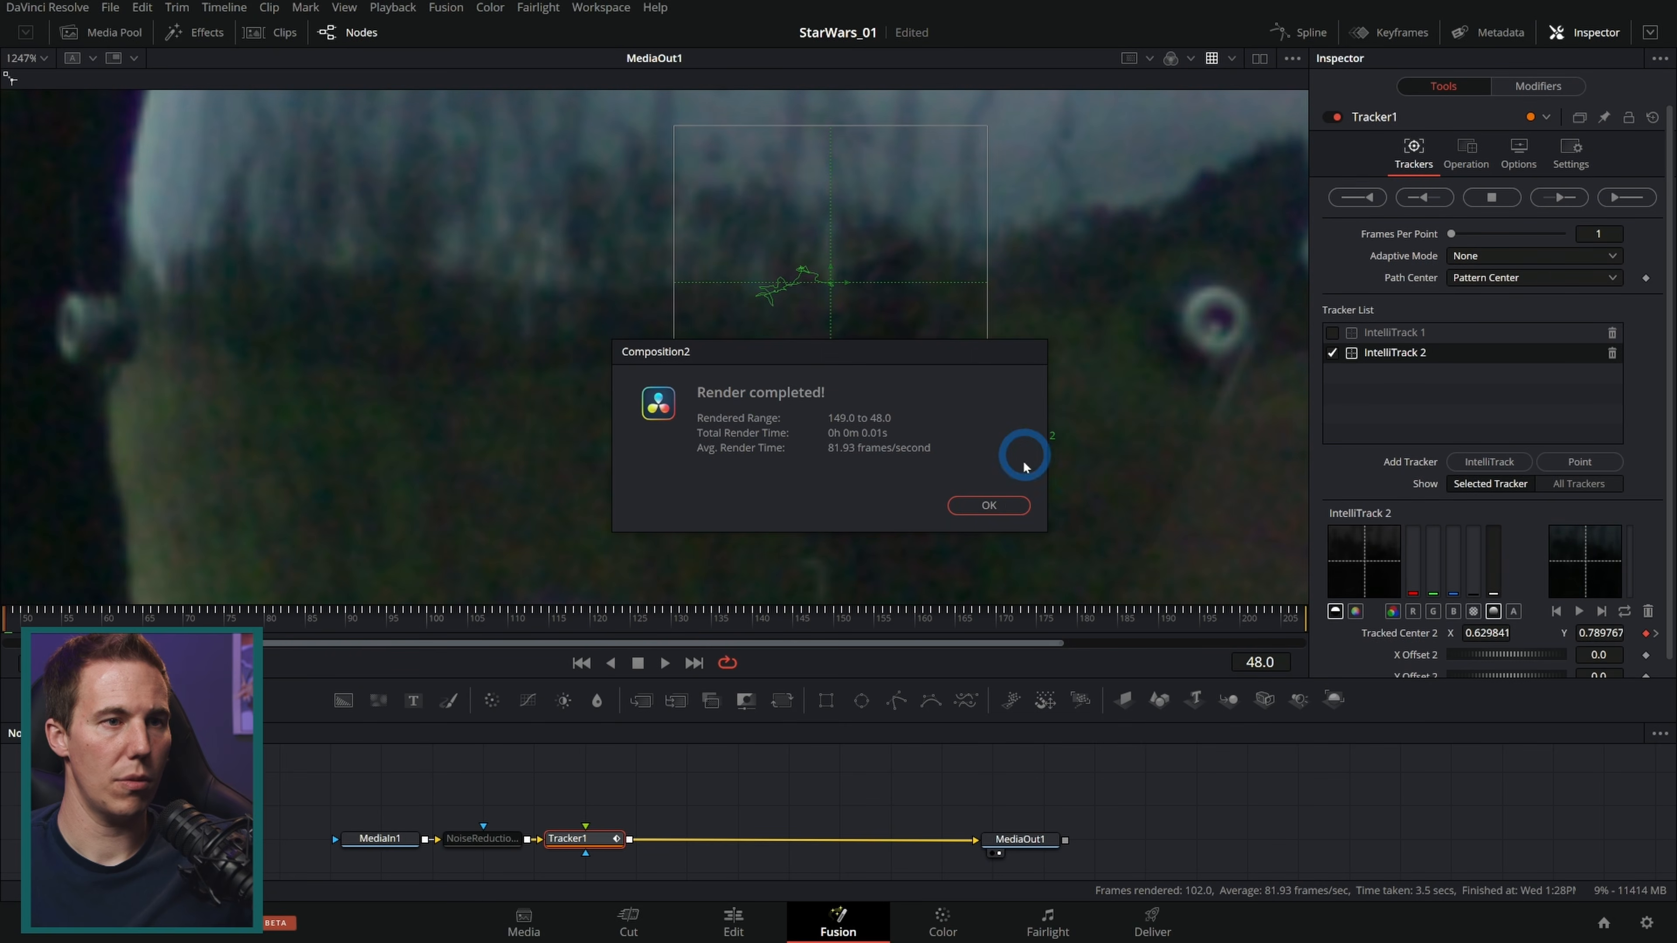
{"action": "left_click", "coordinate": [988, 504]}
Step: Enable IntelliTrack 1 again and pull Tracker1 out of the main node chain
{"action": "left_click_drag", "start_coordinate": [26, 618], "coordinate": [444, 621]}
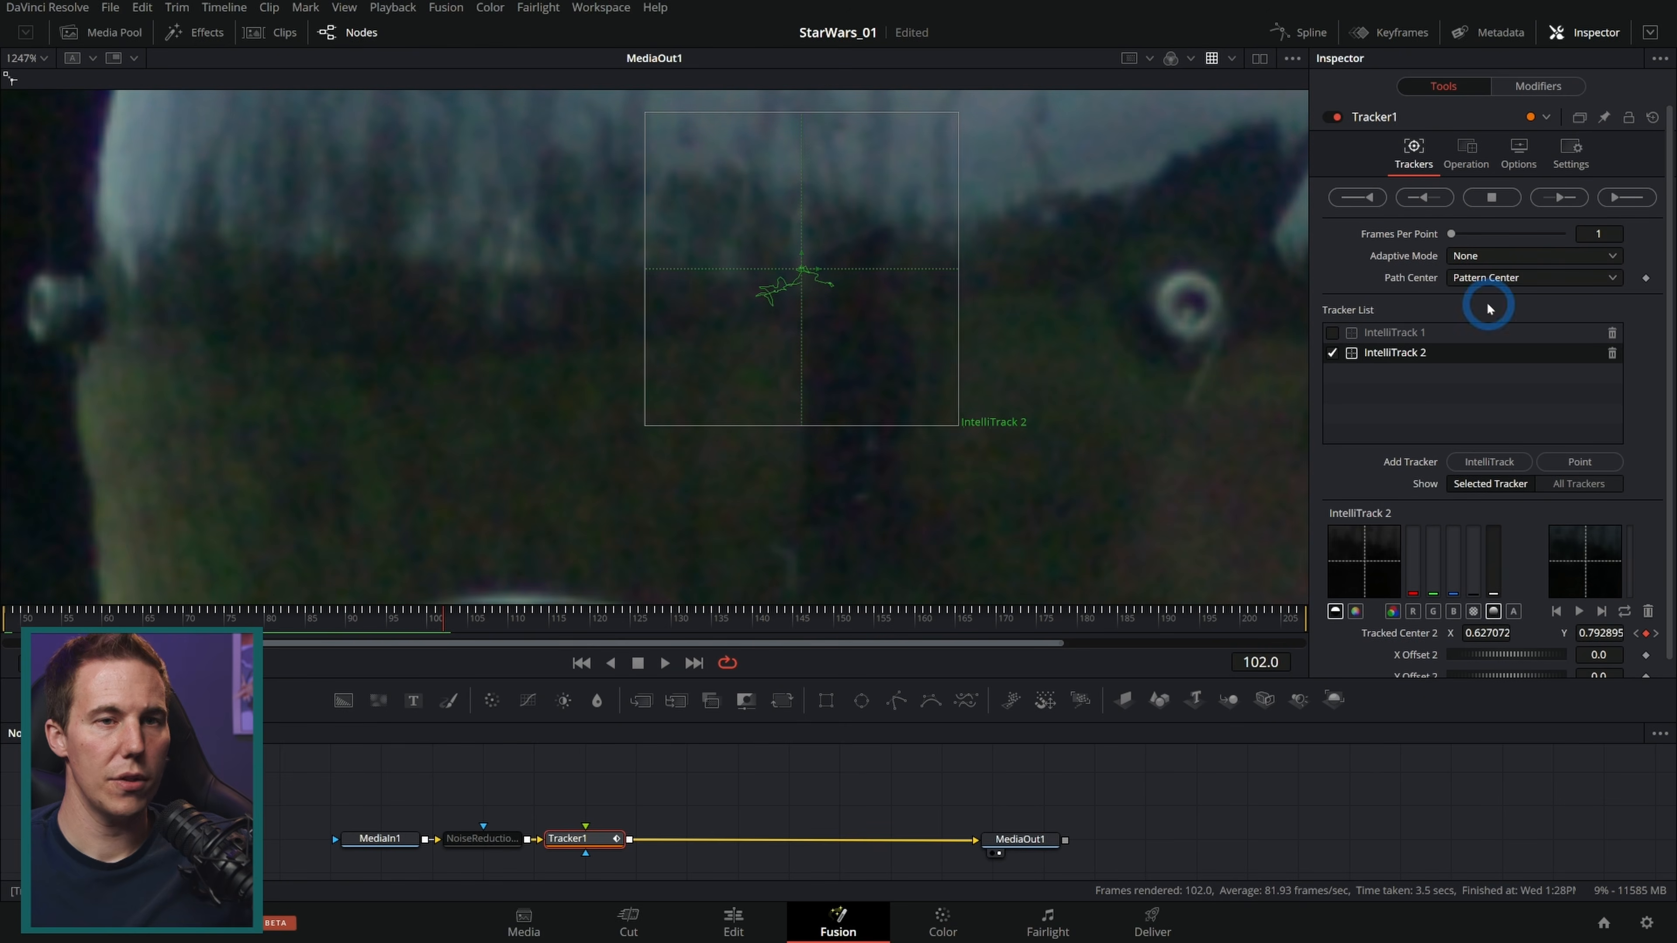
{"action": "left_click", "coordinate": [1332, 332]}
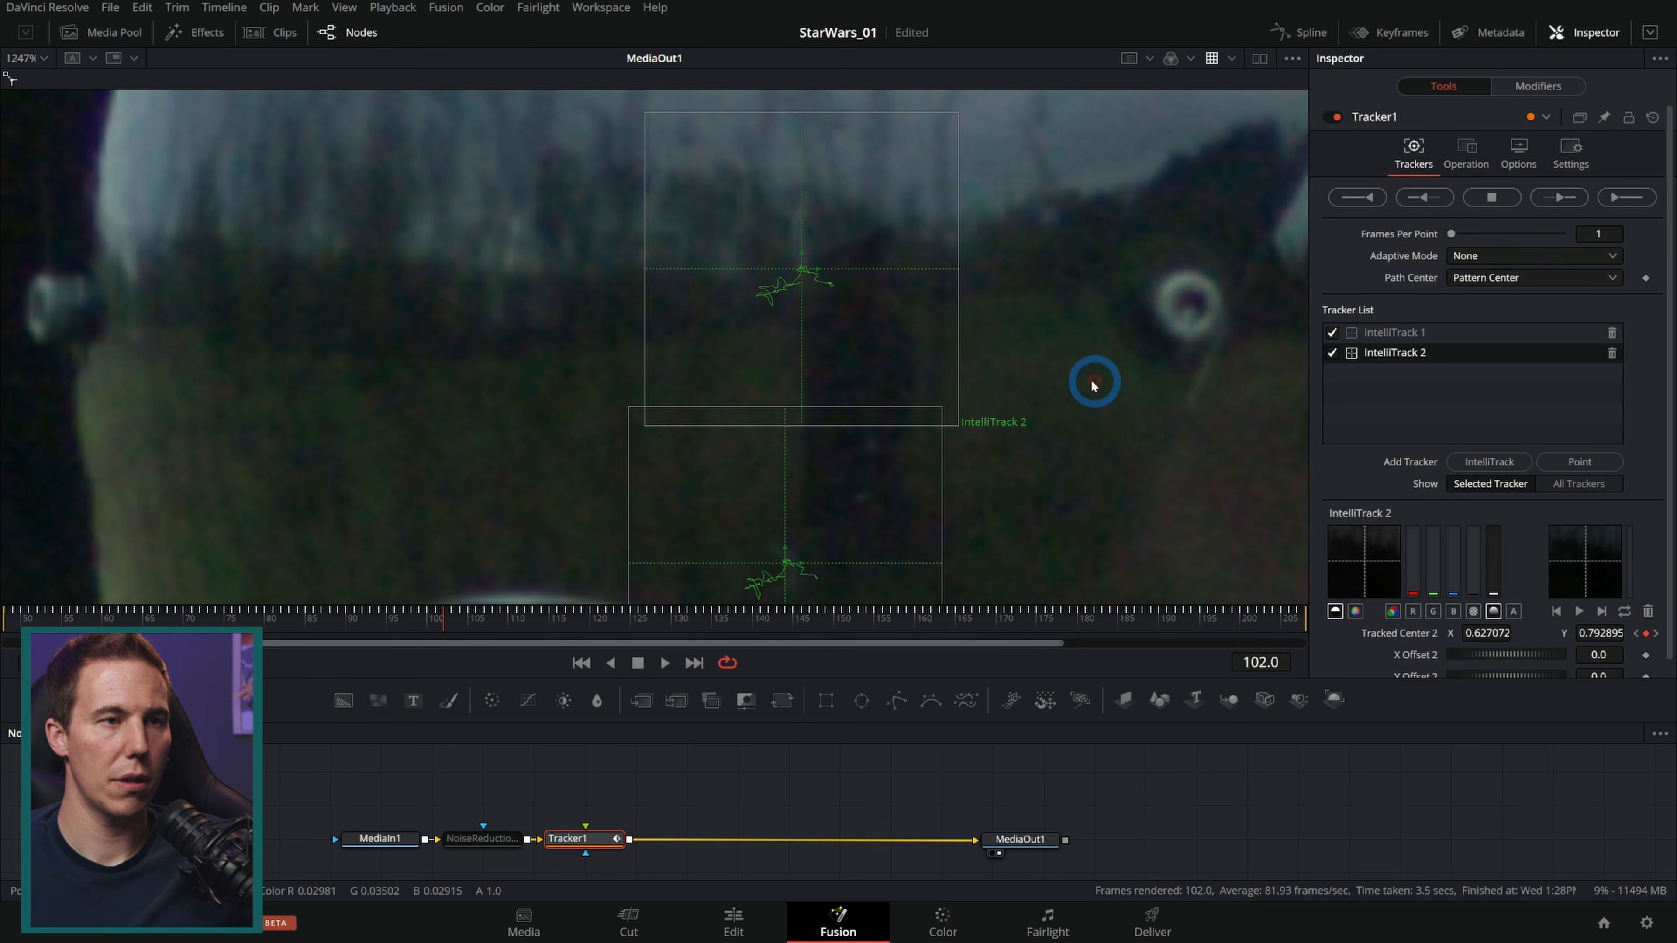
{"action": "left_click_drag", "start_coordinate": [716, 742], "coordinate": [730, 667]}
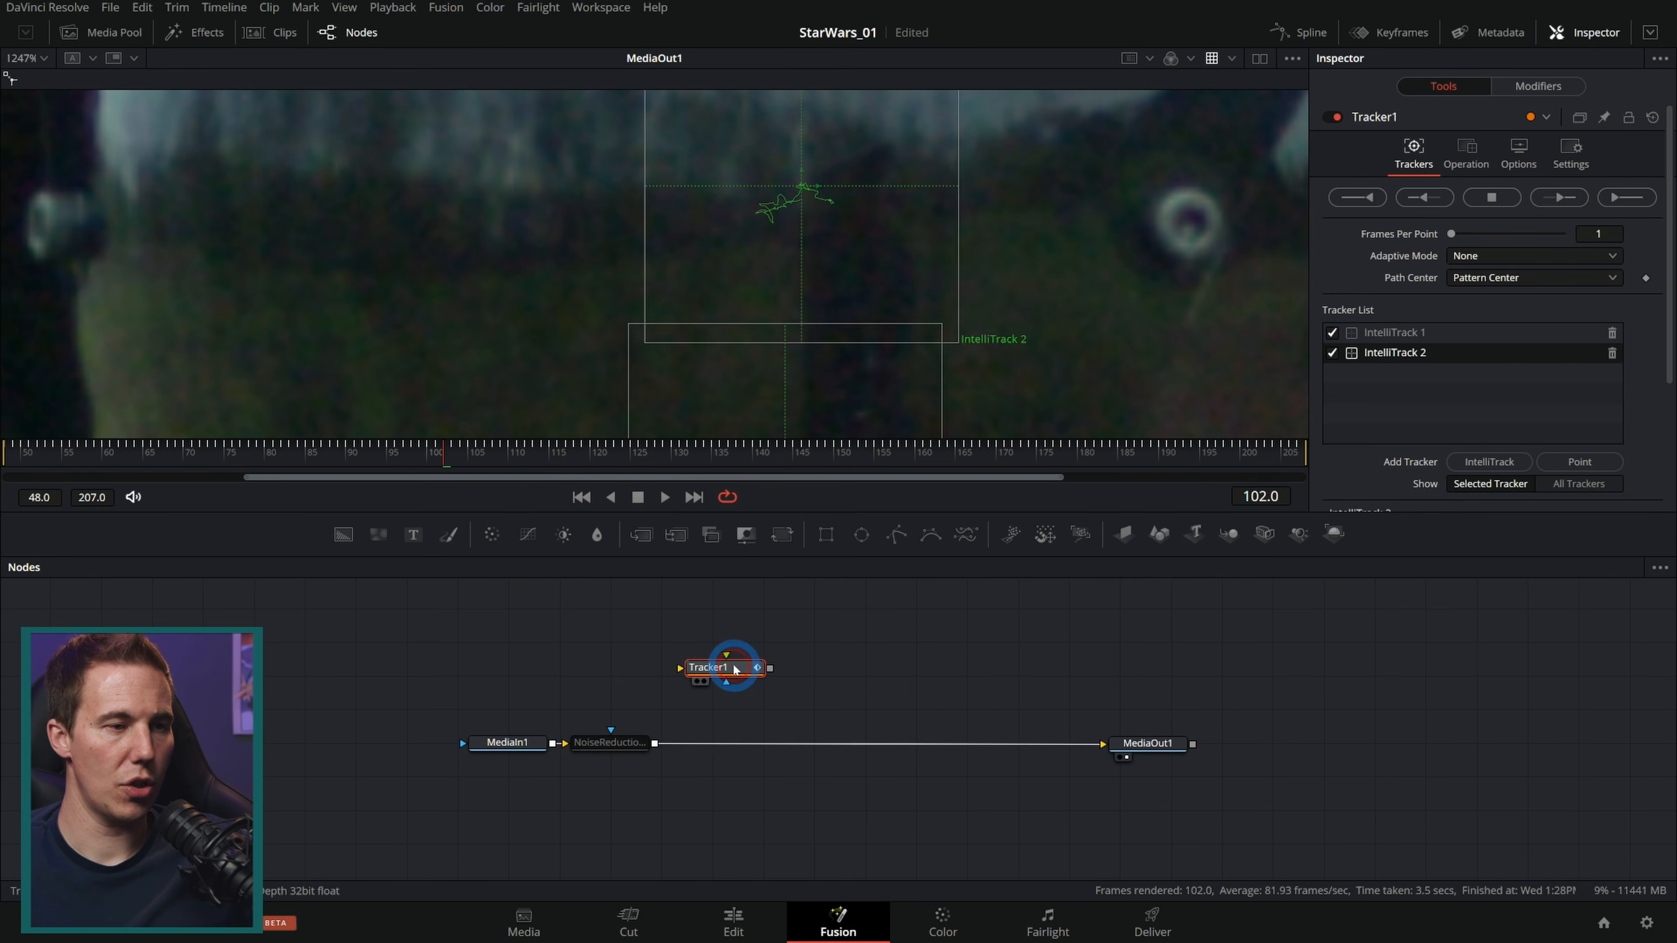
{"action": "left_click_drag", "start_coordinate": [662, 742], "coordinate": [685, 684]}
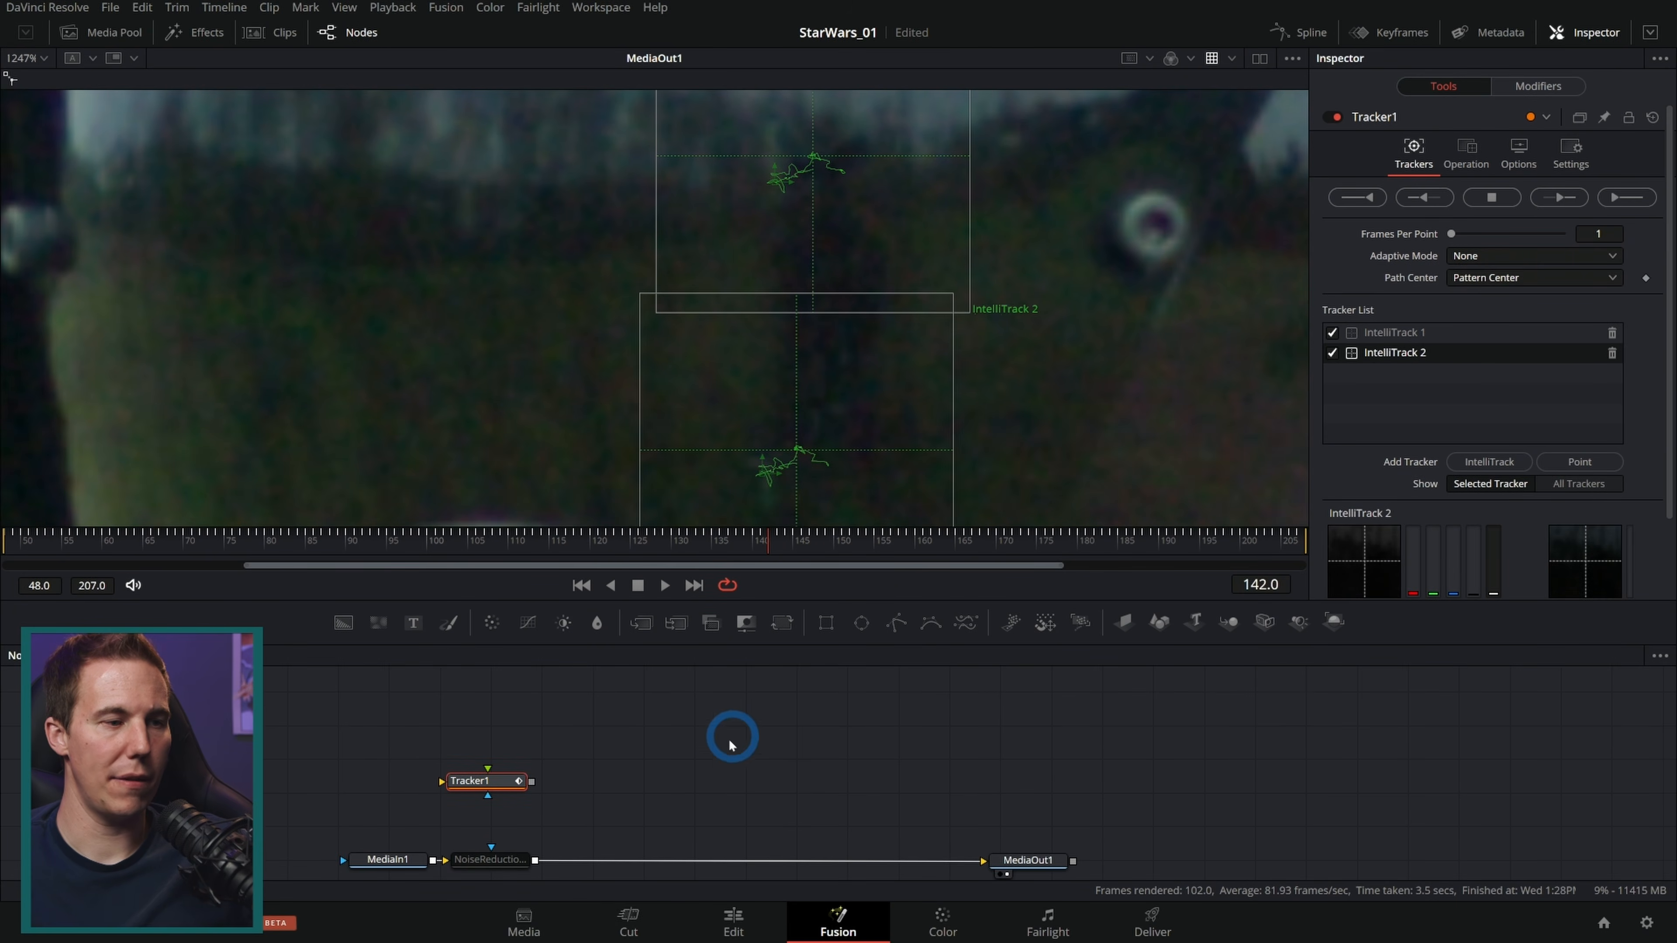
Step: Re-enable the NoiseReduction1 node
{"action": "left_click", "coordinate": [549, 807]}
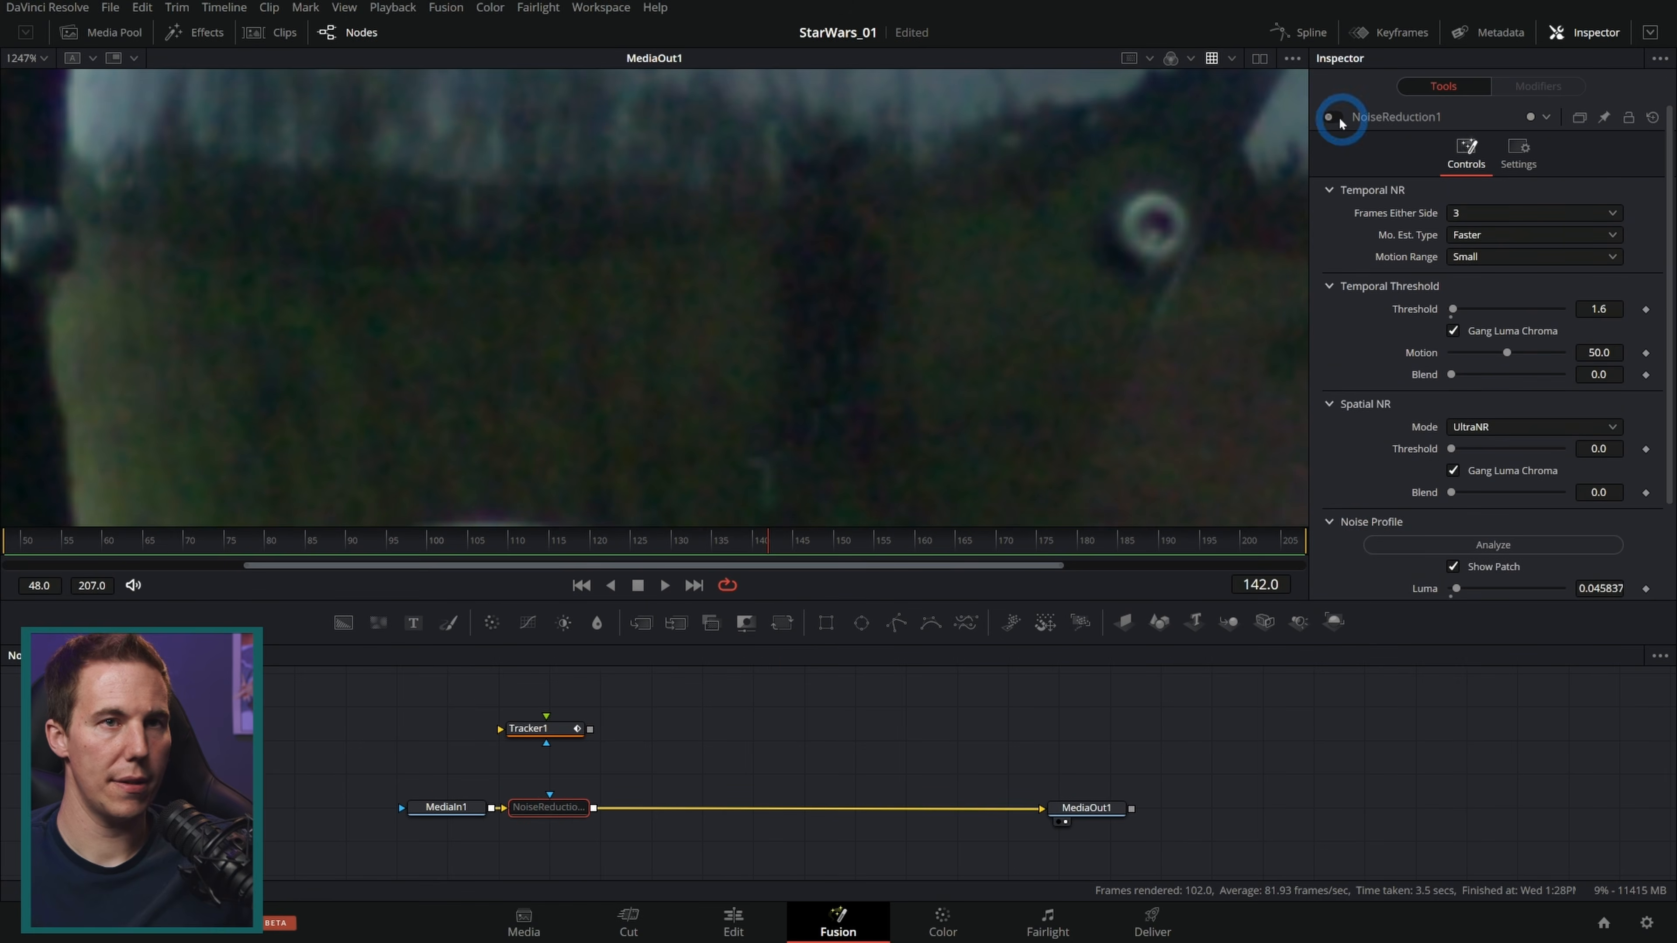
{"action": "left_click", "coordinate": [1339, 120]}
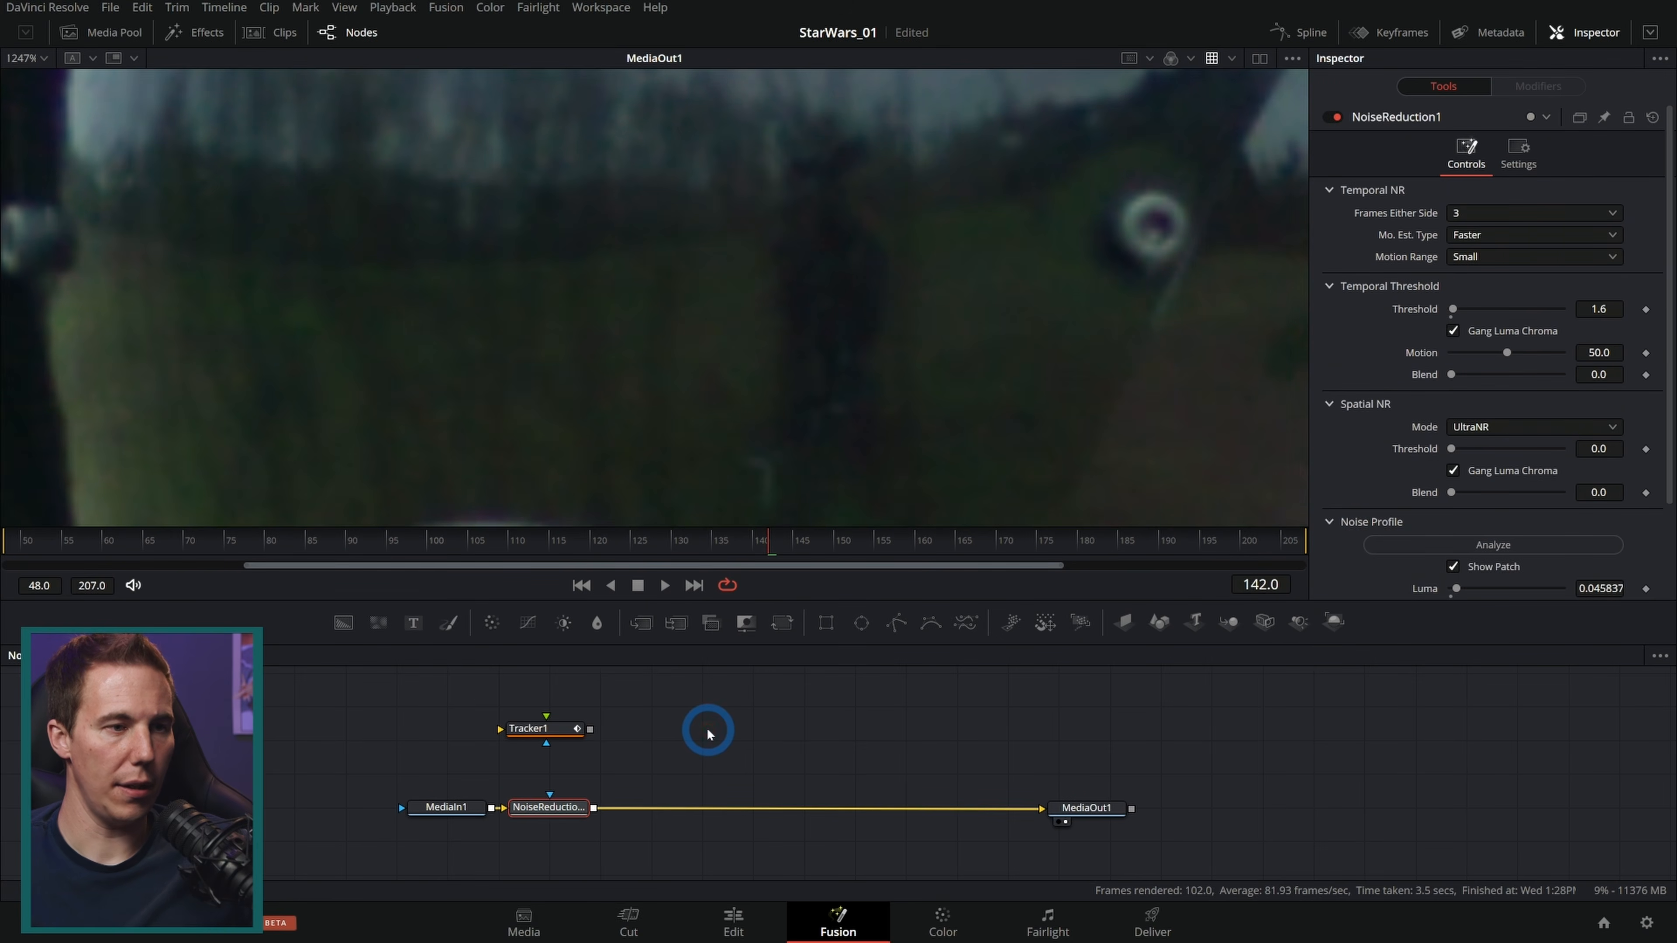
Step: Add a Time Speed node and connect NoiseReduction1's output to it
{"action": "key", "text": "shift+space"}
{"action": "type", "text": "trac"}
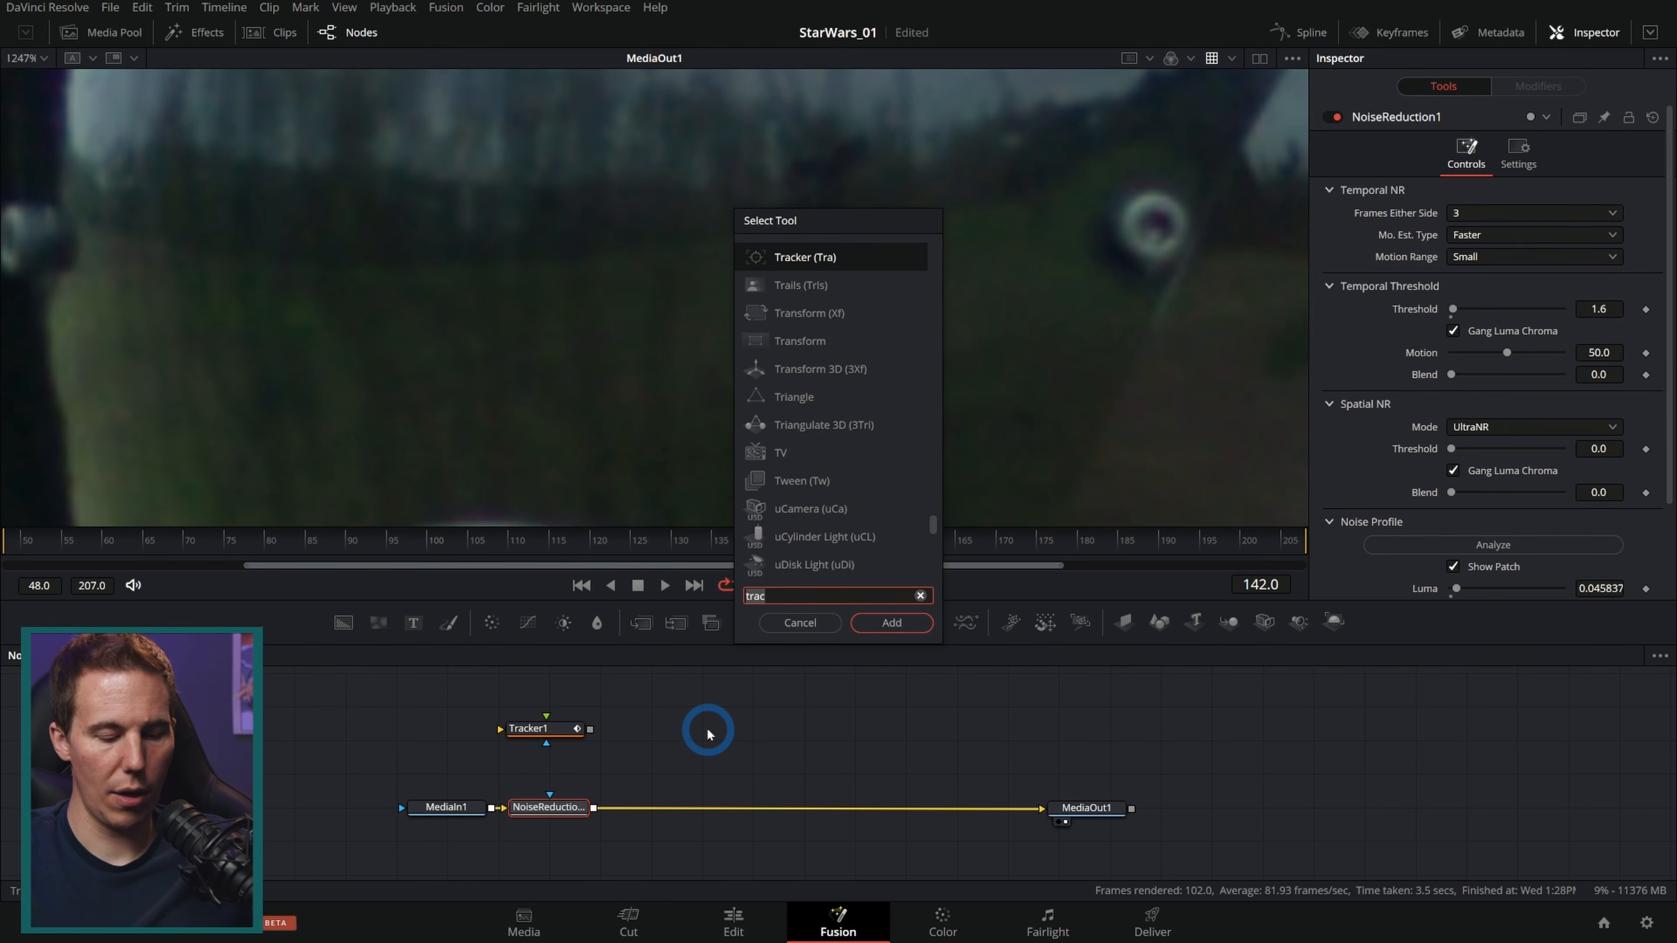
{"action": "key", "text": "BackSpace"}
{"action": "key", "text": "BackSpace"}
{"action": "key", "text": "BackSpace"}
{"action": "key", "text": "BackSpace"}
{"action": "type", "text": "time"}
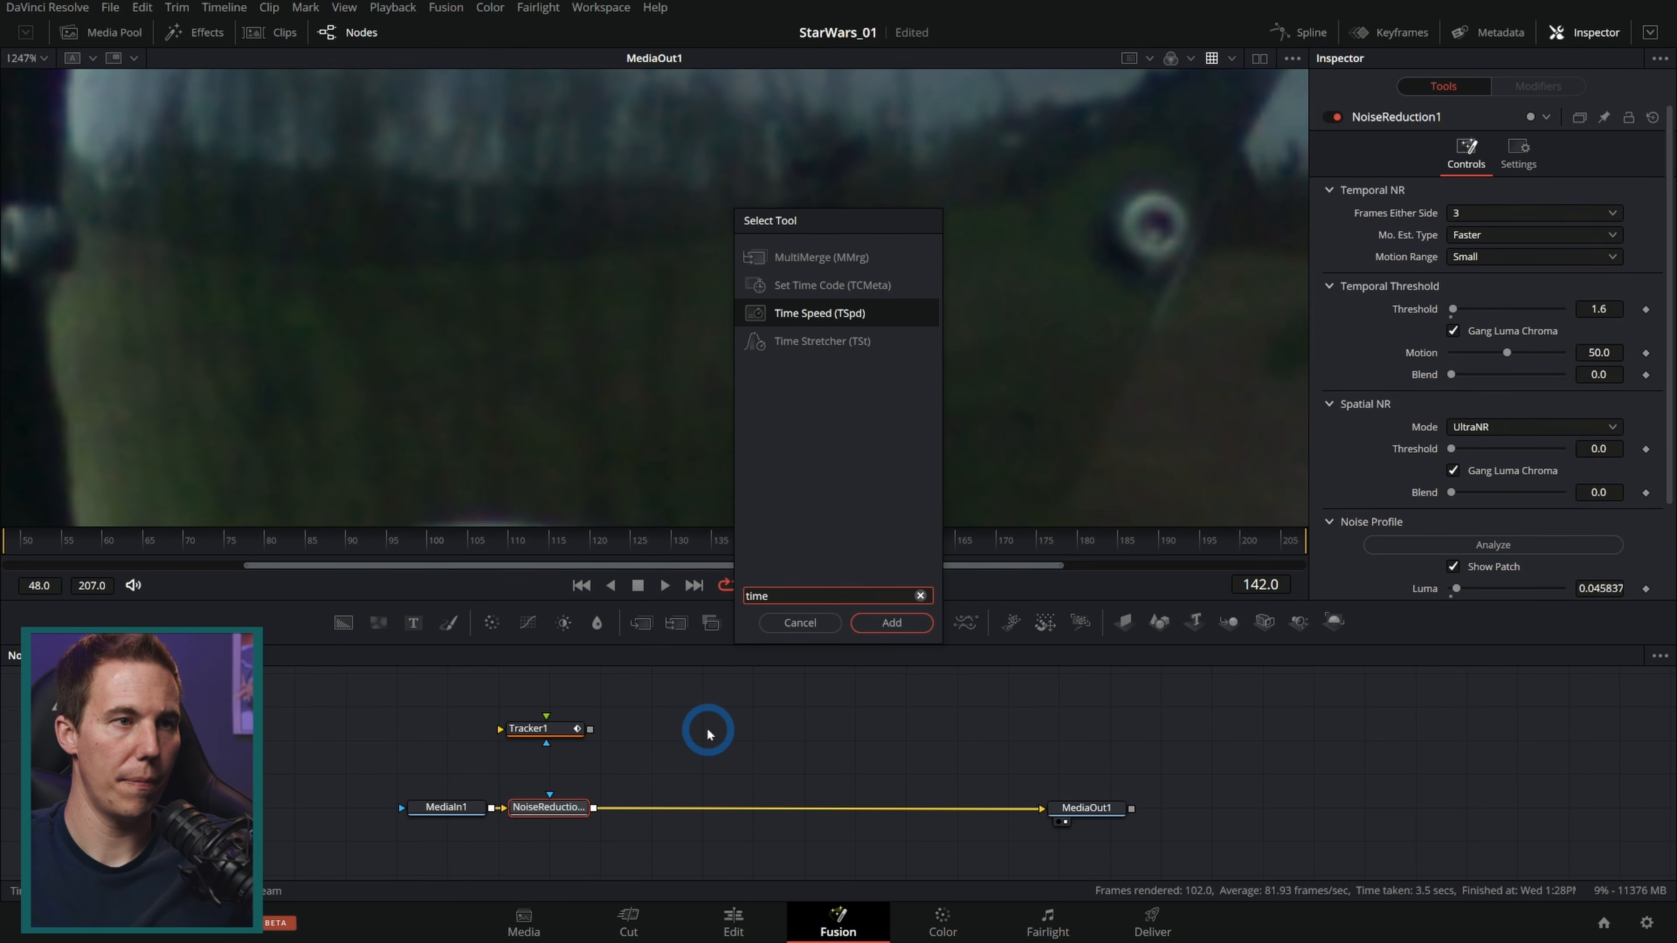
{"action": "key", "text": "Return"}
{"action": "left_click_drag", "start_coordinate": [673, 799], "coordinate": [727, 727]}
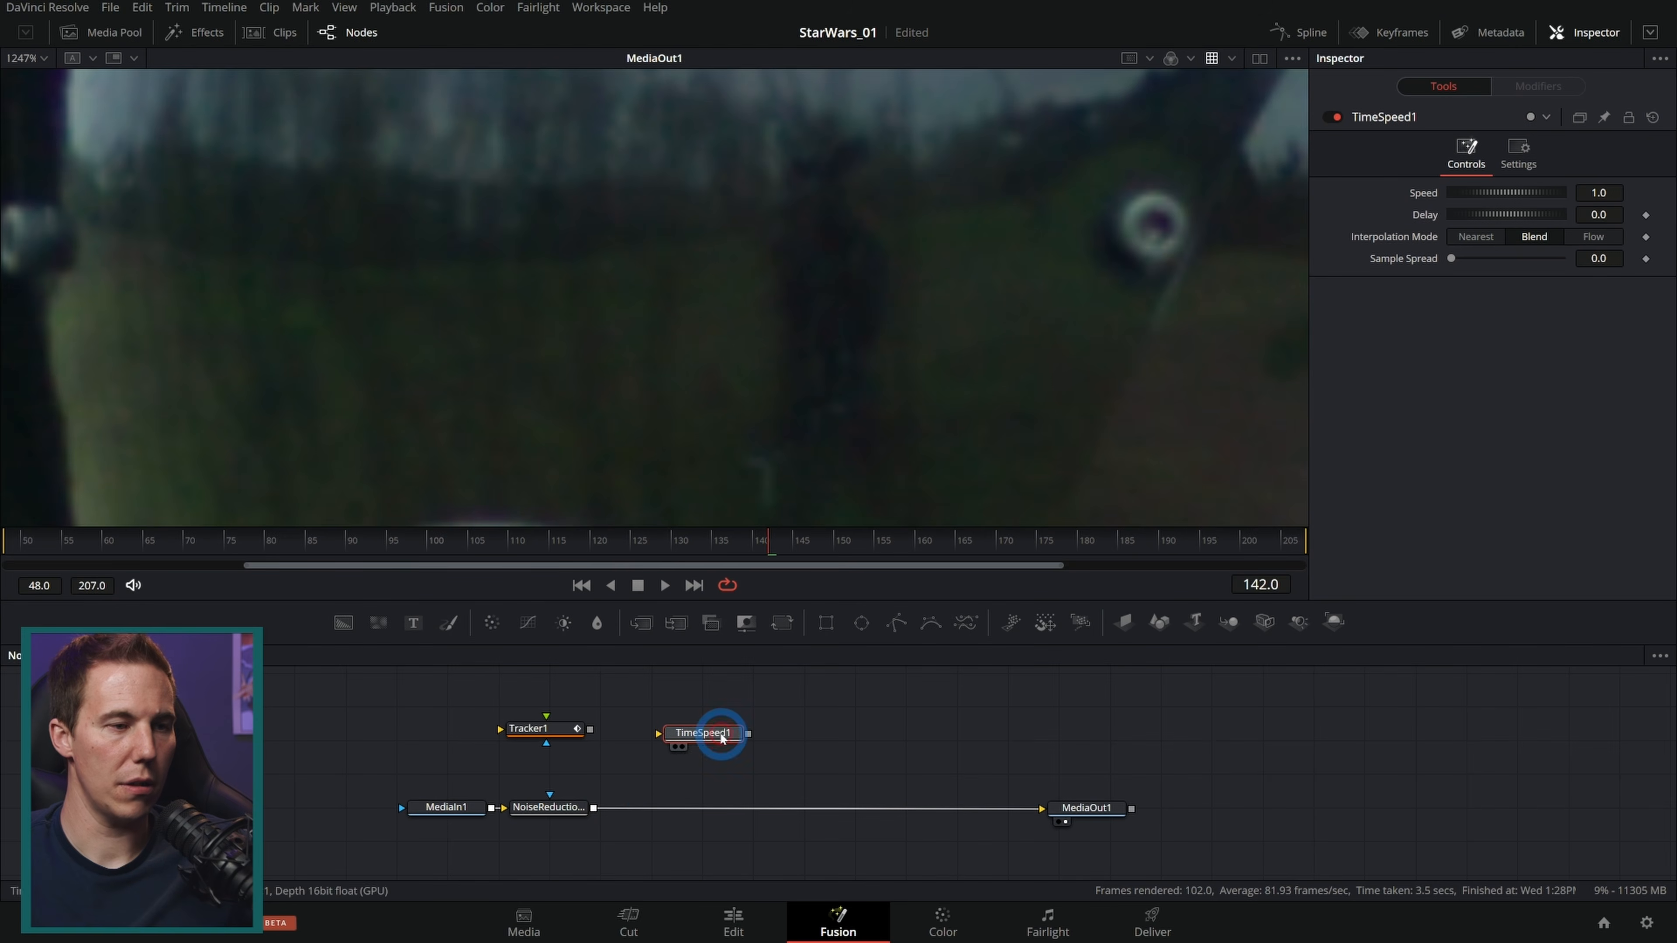
{"action": "left_click_drag", "start_coordinate": [594, 807], "coordinate": [674, 735]}
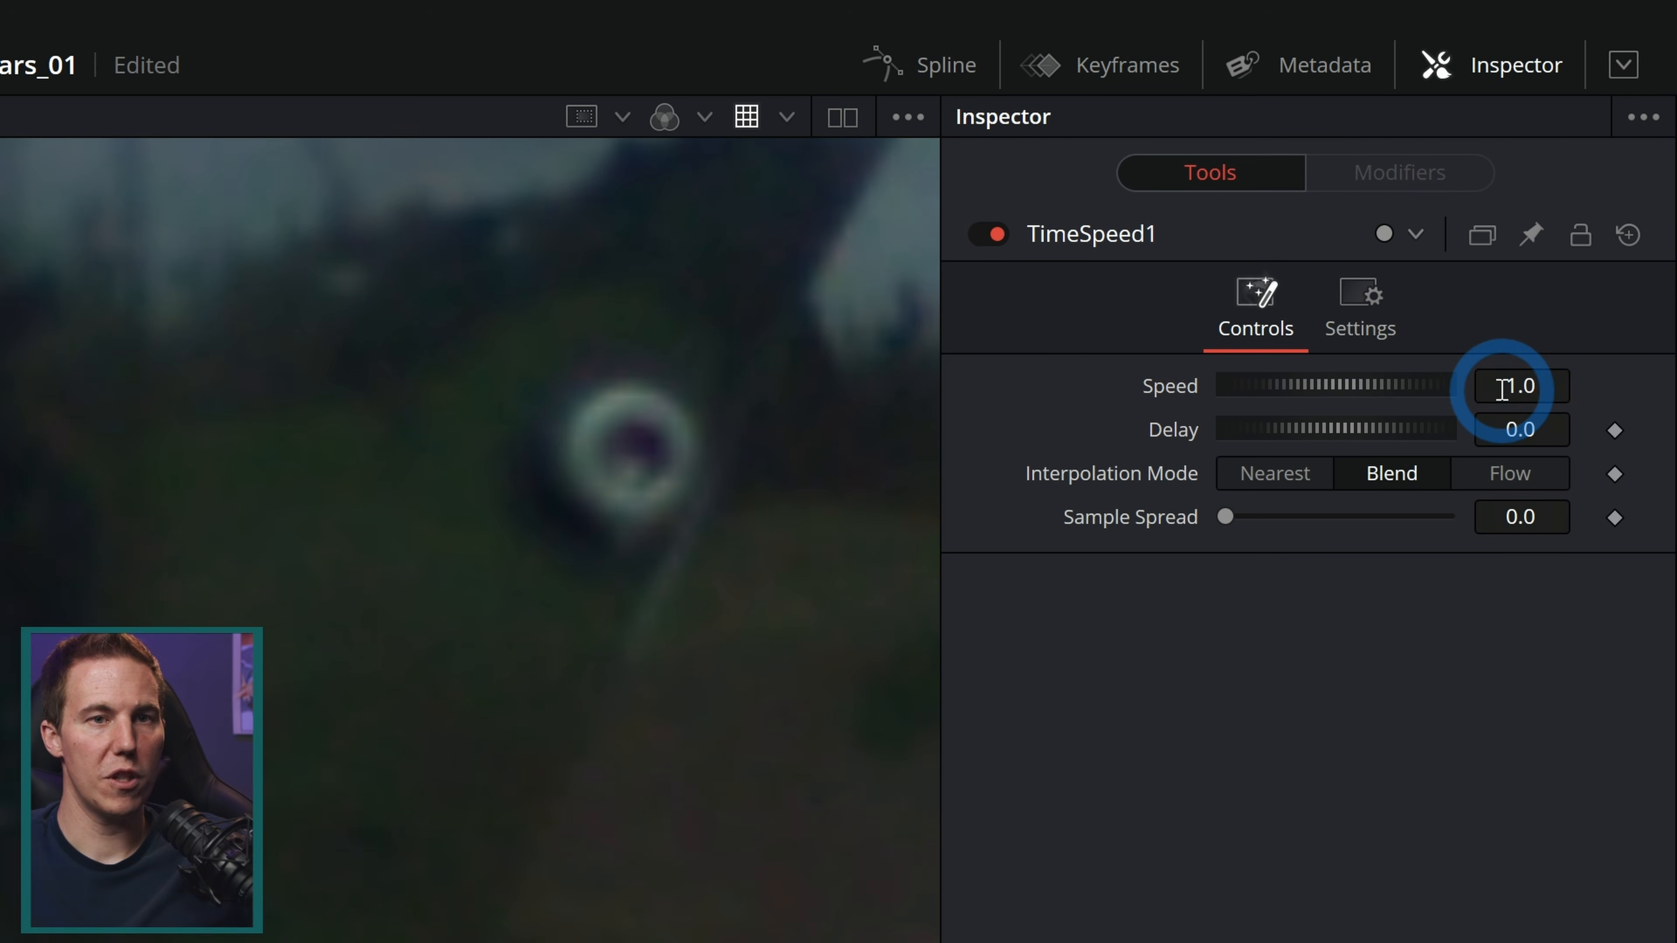
Step: Set TimeSpeed1's Speed to 0 and its Delay to 120 to freeze a single frame
{"action": "left_click", "coordinate": [1502, 389]}
{"action": "type", "text": "0"}
{"action": "key", "text": "Tab"}
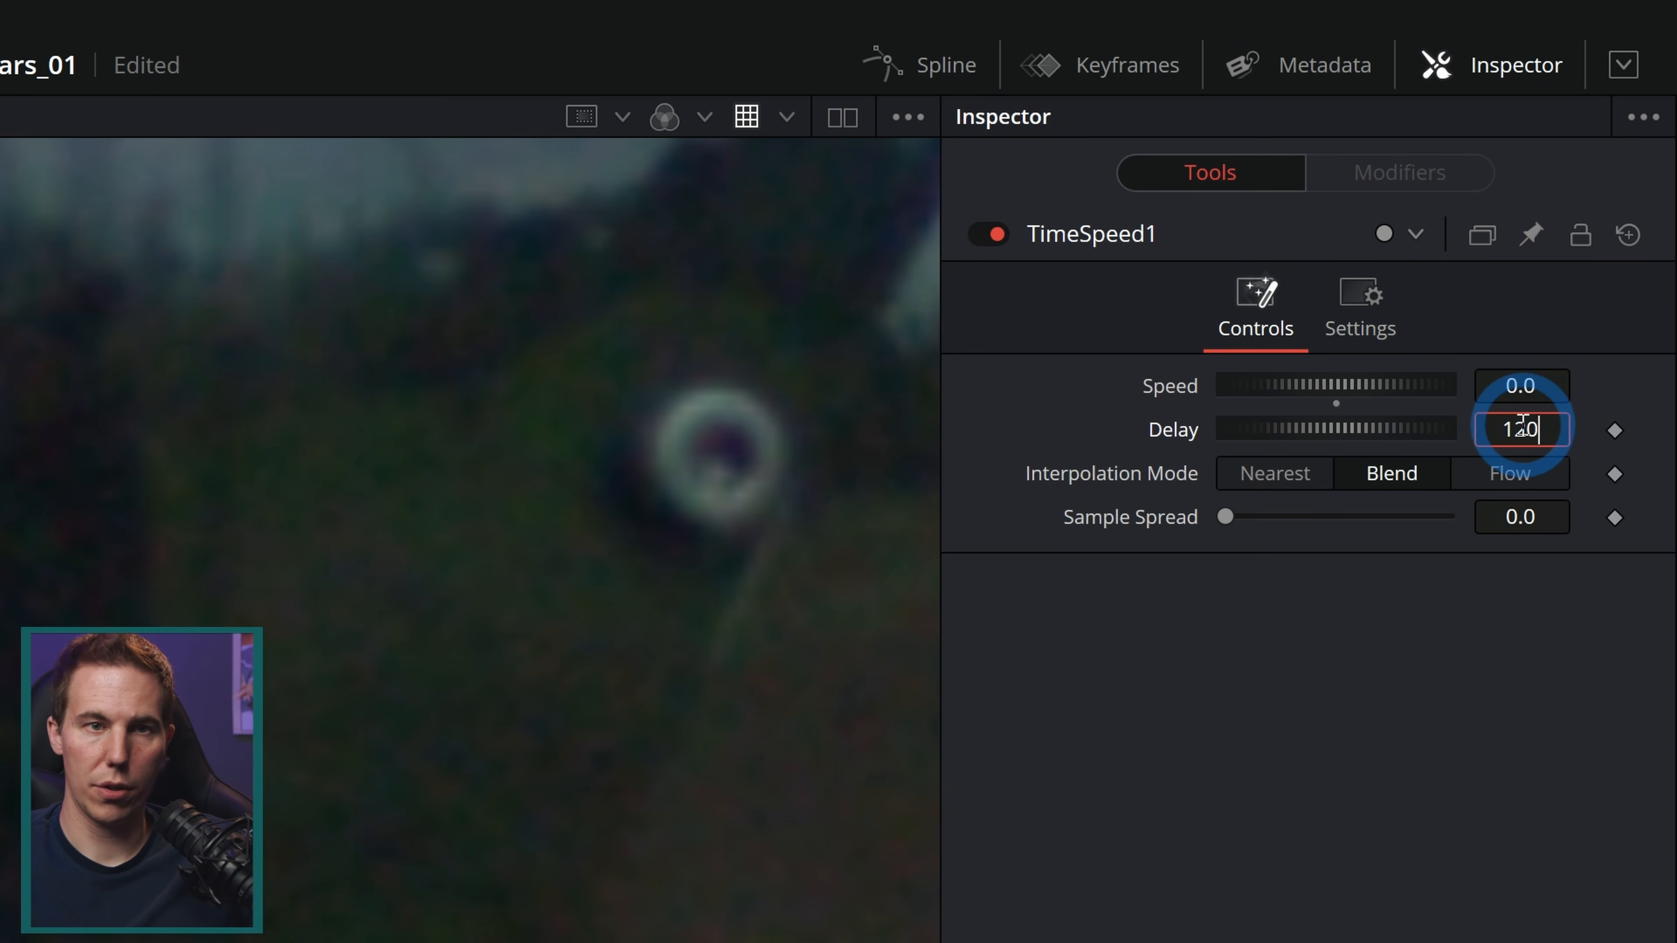
{"action": "key", "text": "Tab"}
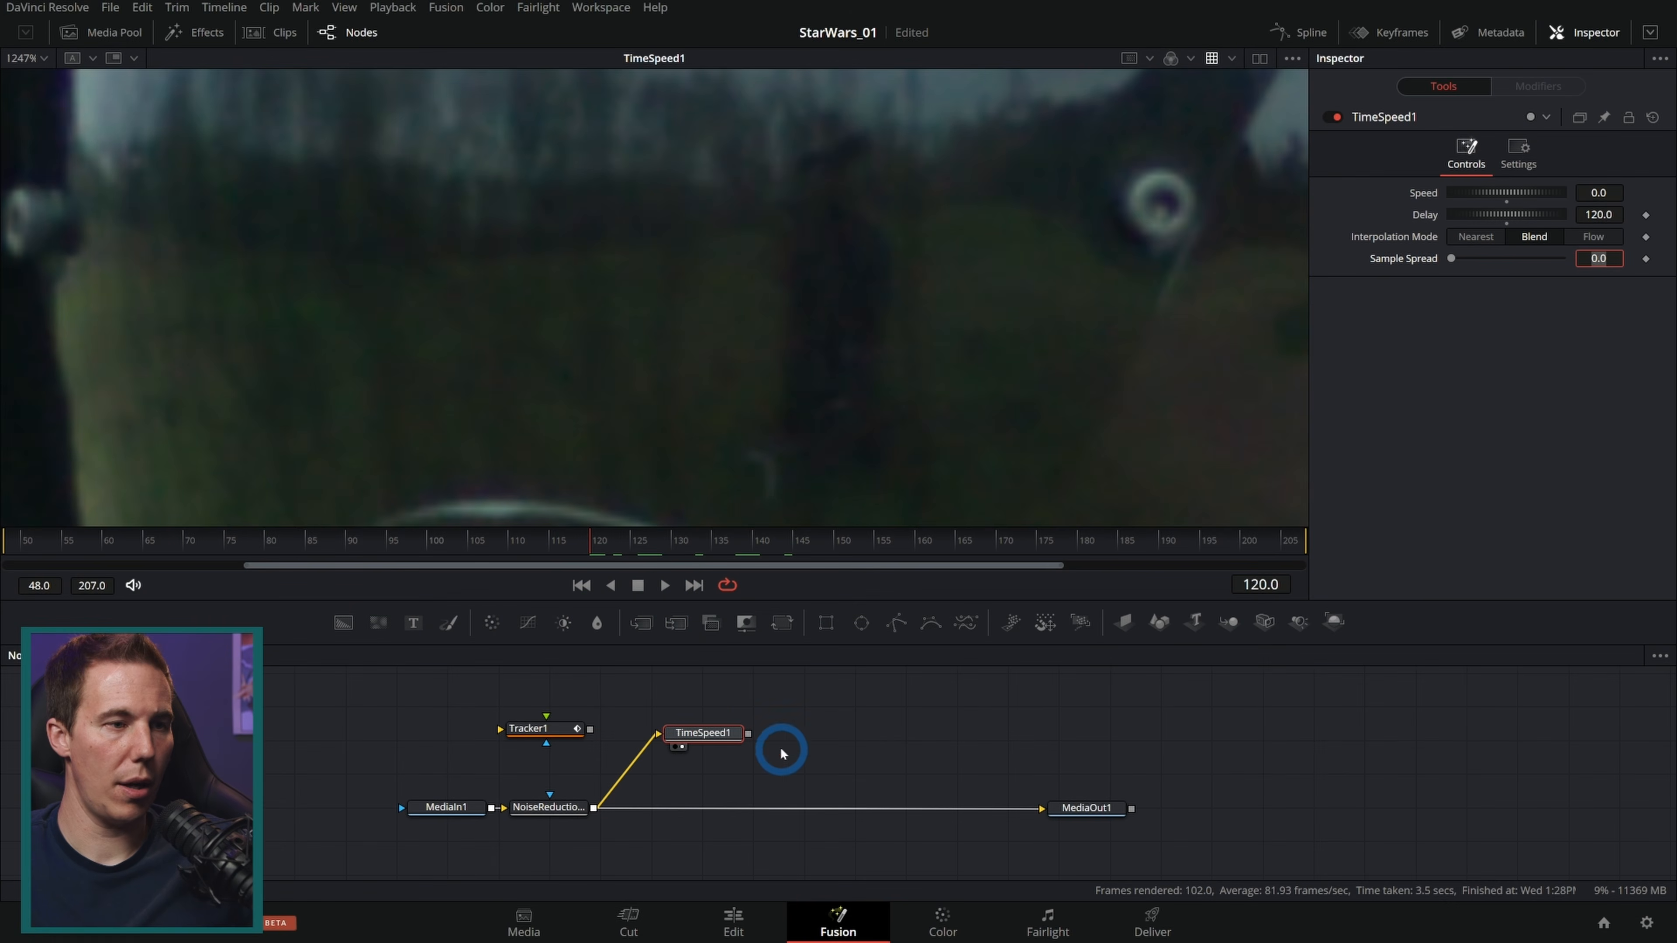
Step: Insert a Merge node into the main chain with TimeSpeed1 as its foreground
{"action": "left_click", "coordinate": [621, 676]}
{"action": "left_click_drag", "start_coordinate": [520, 624], "coordinate": [792, 807]}
{"action": "left_click_drag", "start_coordinate": [754, 747], "coordinate": [783, 817]}
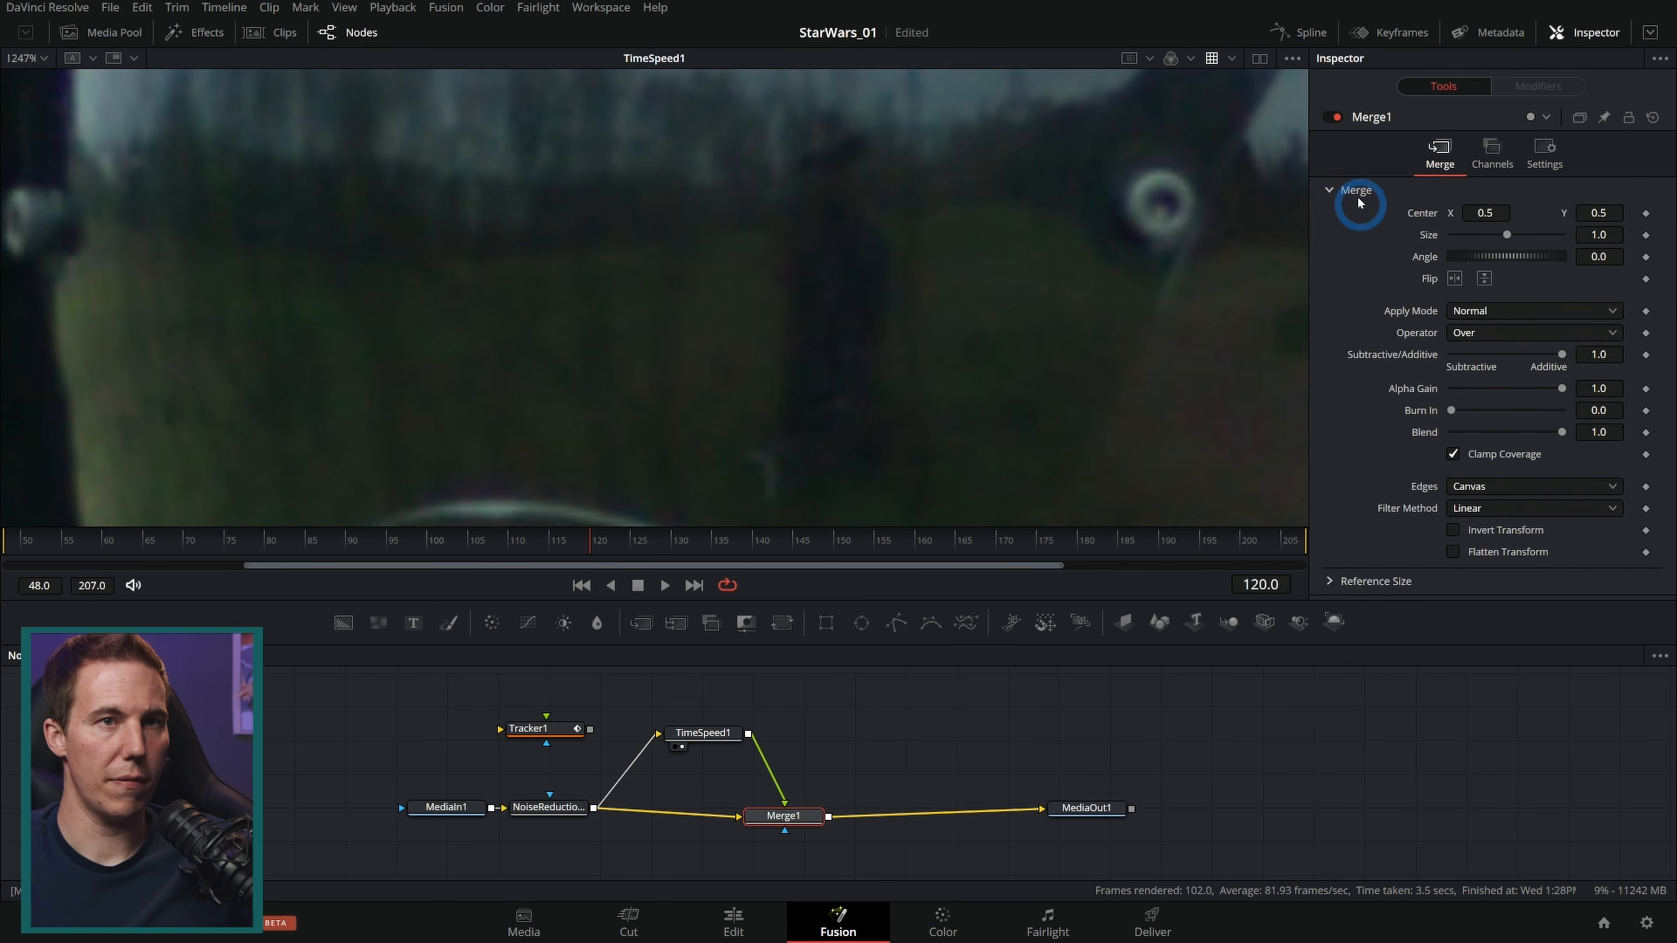
Step: Compare the output with Merge1 enabled and bypassed in the viewer
{"action": "left_click_drag", "start_coordinate": [1107, 809], "coordinate": [1103, 365]}
{"action": "left_click", "coordinate": [1338, 119]}
{"action": "left_click", "coordinate": [939, 537]}
{"action": "left_click", "coordinate": [1328, 119]}
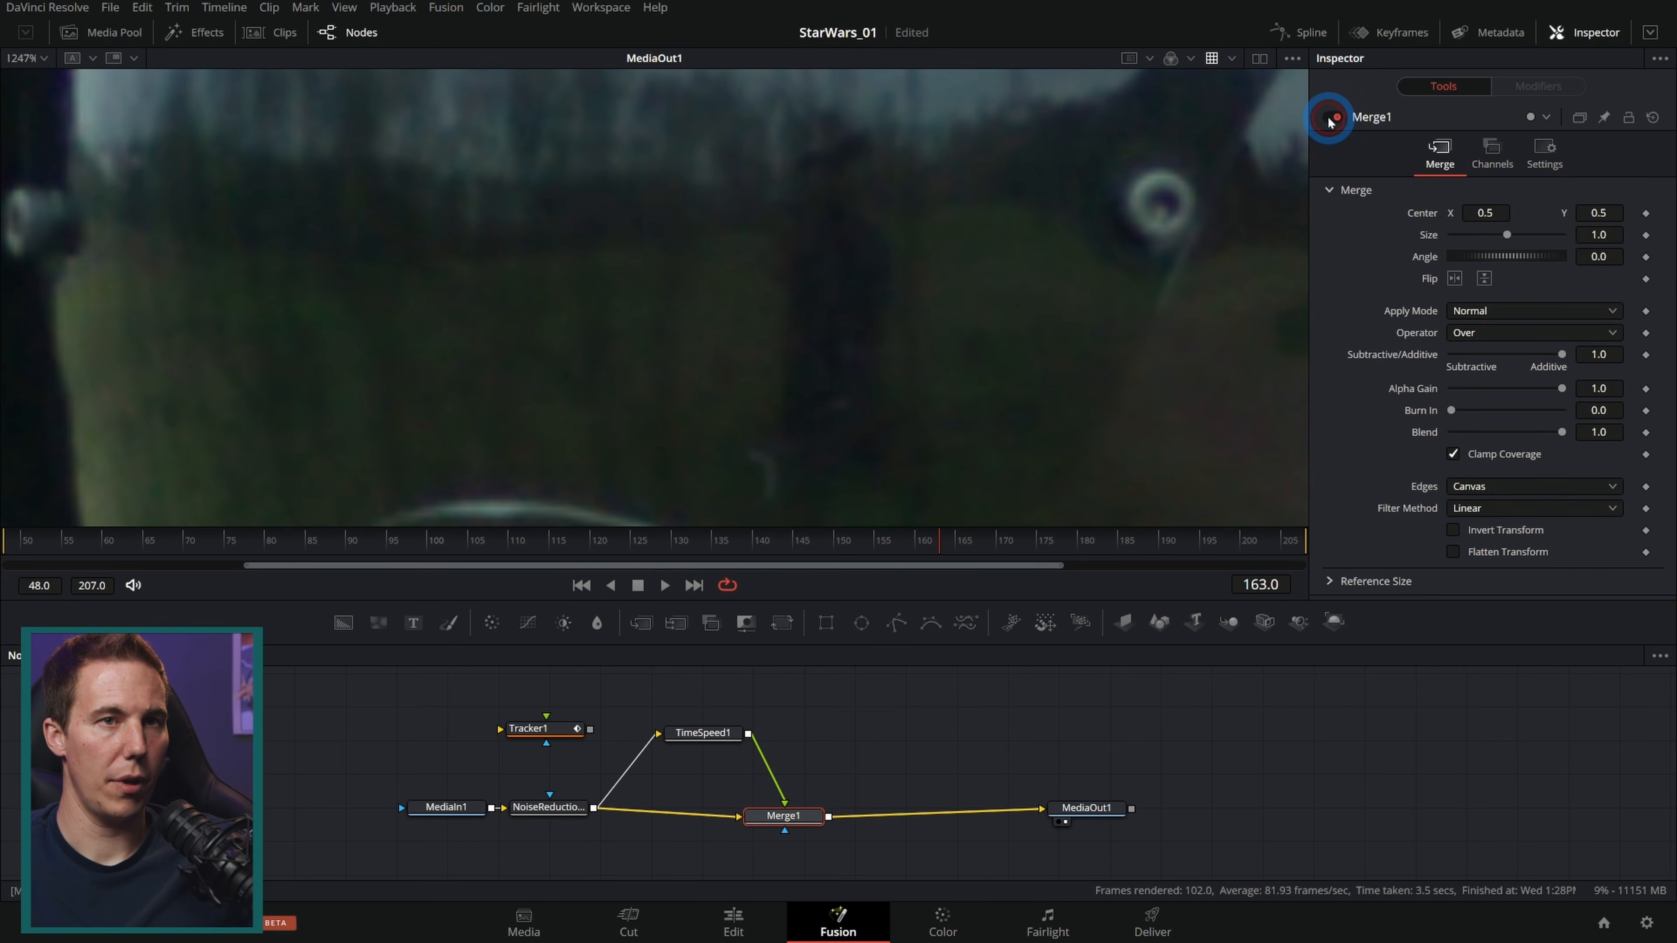
{"action": "left_click_drag", "start_coordinate": [791, 817], "coordinate": [789, 806]}
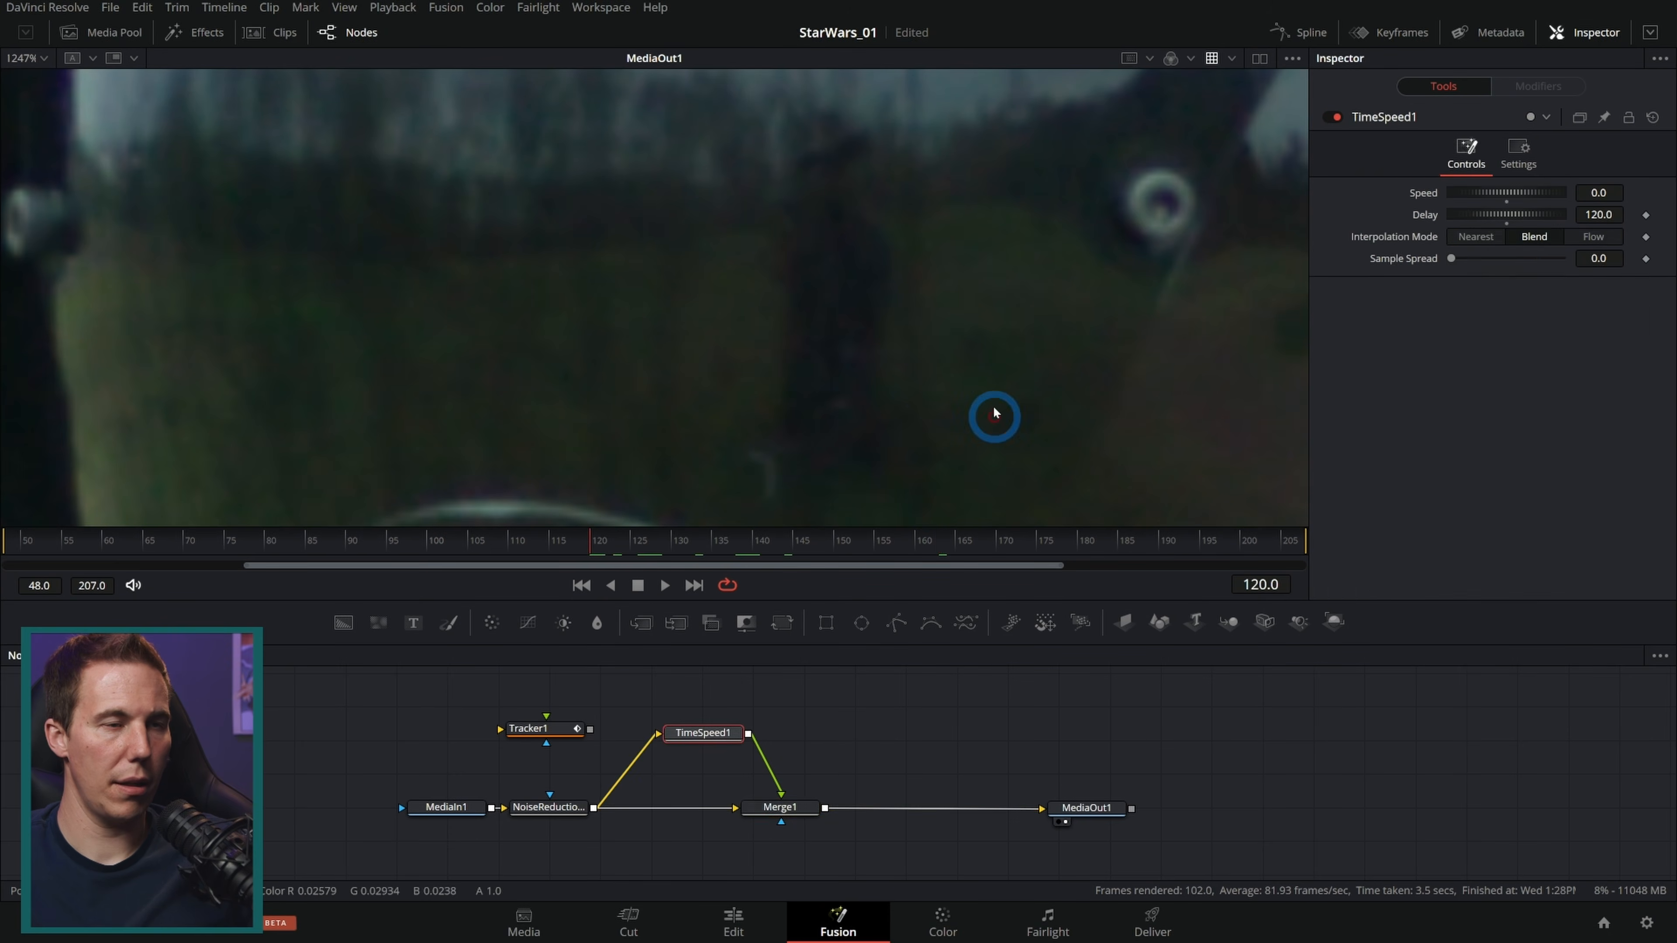
{"action": "scroll", "coordinate": [950, 348], "scroll_direction": "down", "scroll_amount": 2}
{"action": "scroll", "coordinate": [921, 352], "scroll_direction": "down", "scroll_amount": 2}
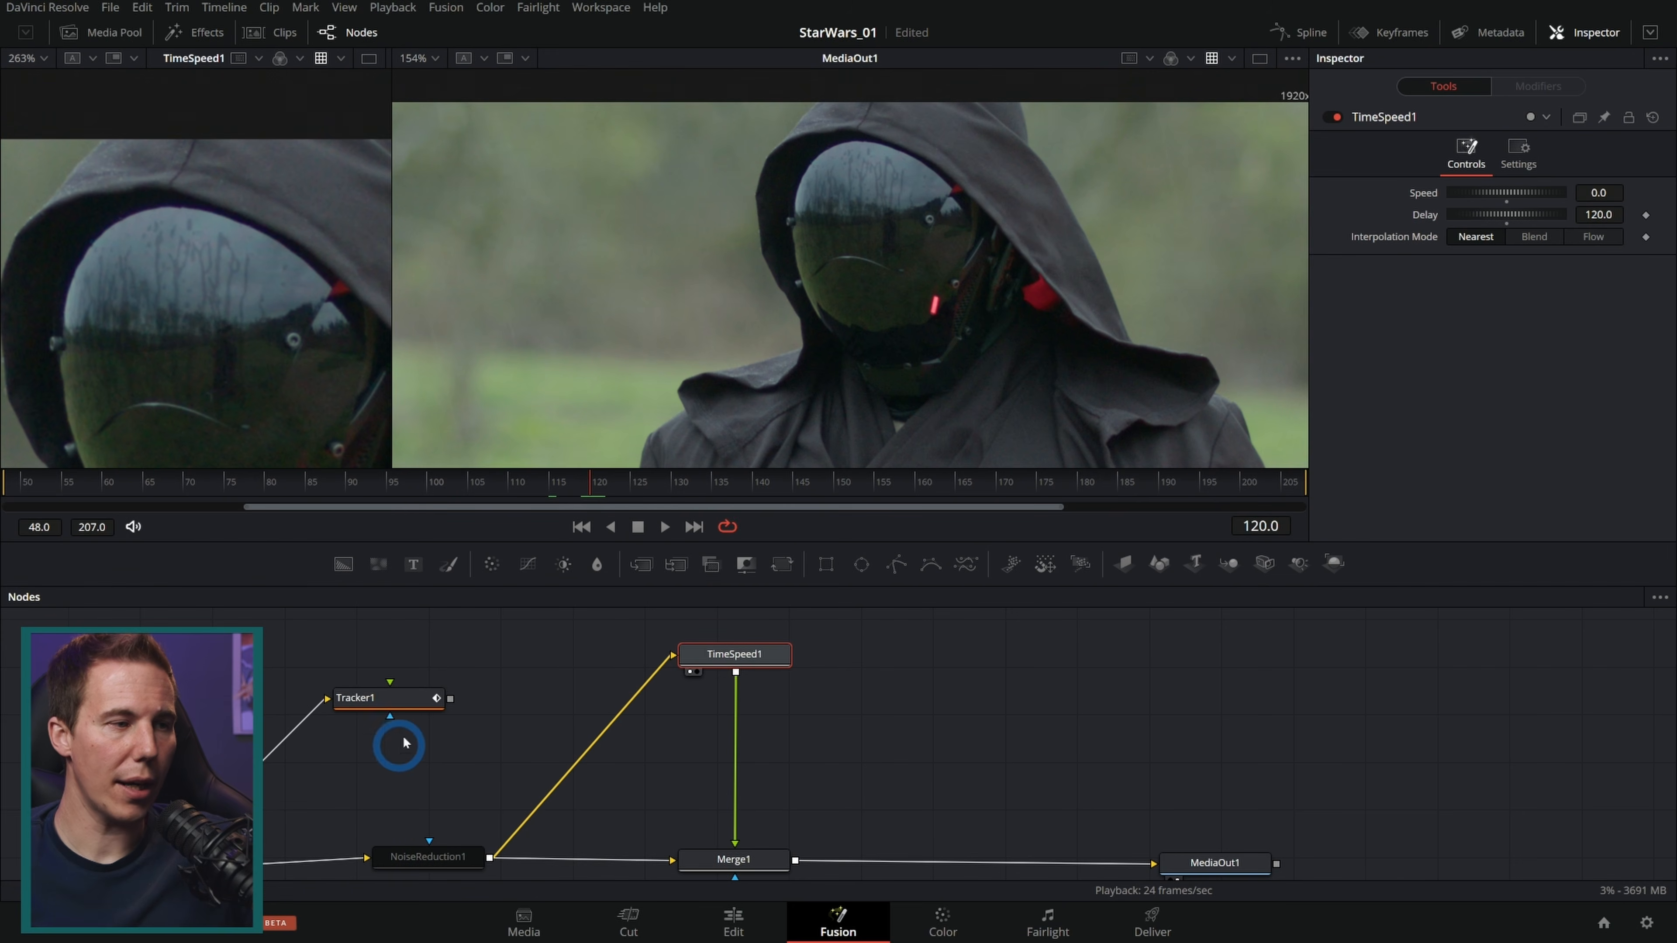
Step: Insert Tracker1 between NoiseReduction1 and MediaOut1, taking Merge1 out of the chain
{"action": "left_click_drag", "start_coordinate": [401, 702], "coordinate": [679, 782]}
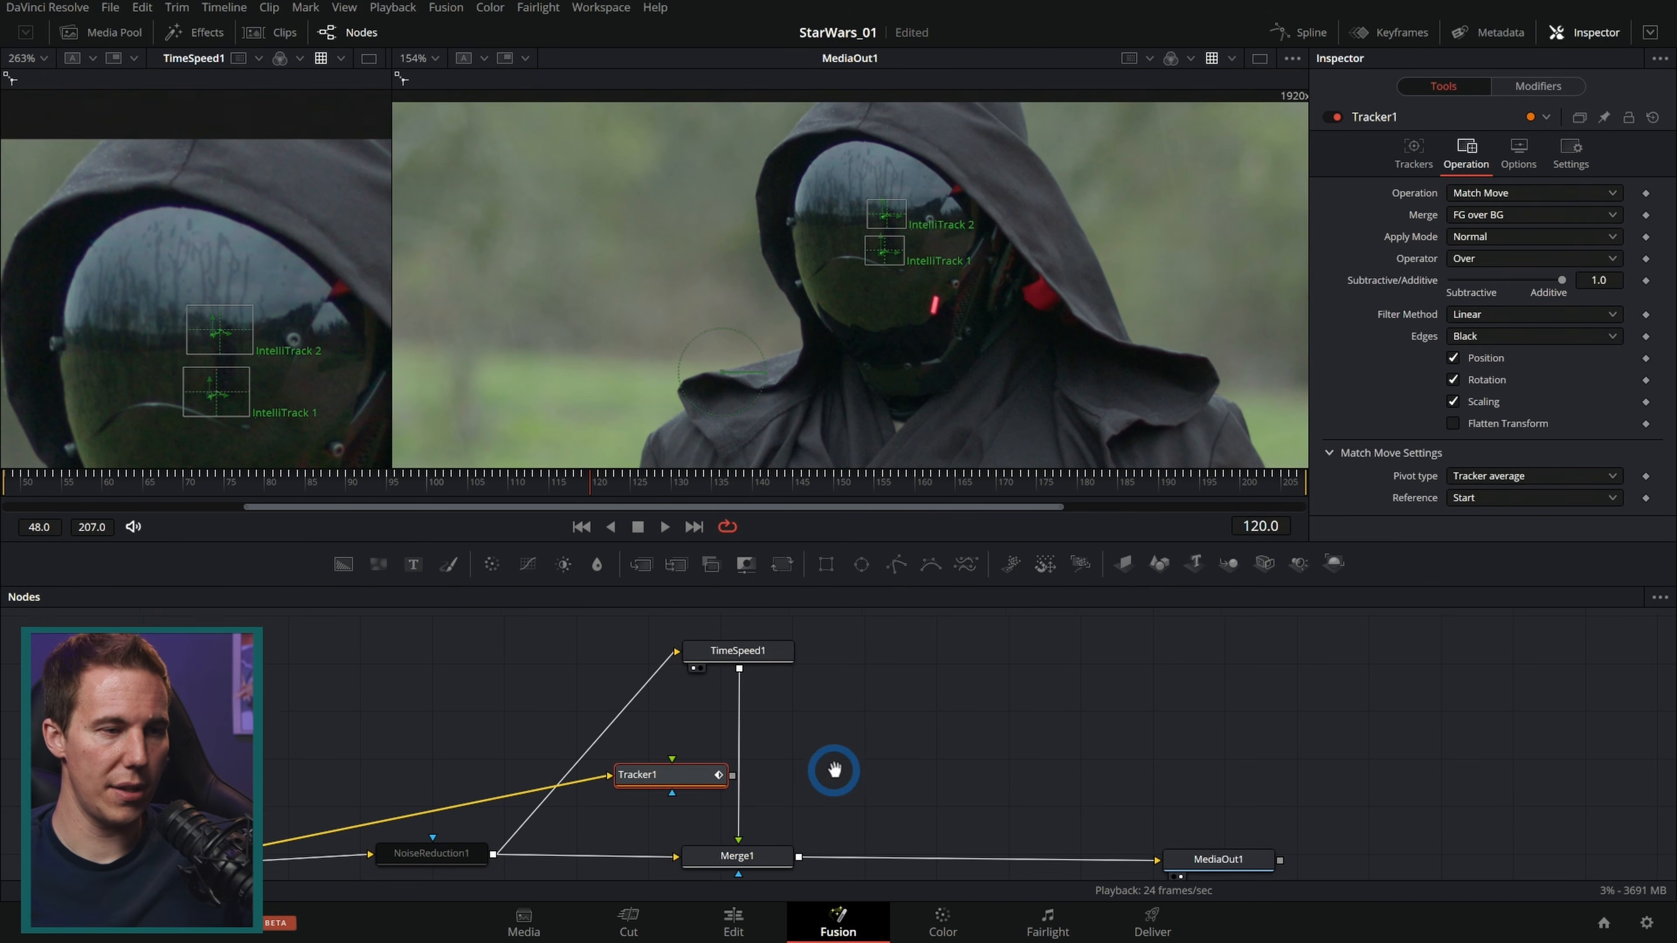
{"action": "left_click_drag", "start_coordinate": [825, 780], "coordinate": [848, 700]}
{"action": "left_click_drag", "start_coordinate": [776, 775], "coordinate": [1057, 700]}
{"action": "left_click_drag", "start_coordinate": [700, 706], "coordinate": [763, 772]}
Step: Rename the tracker Ref_Track and connect TimeSpeed1 to its foreground input
{"action": "key", "text": "F2"}
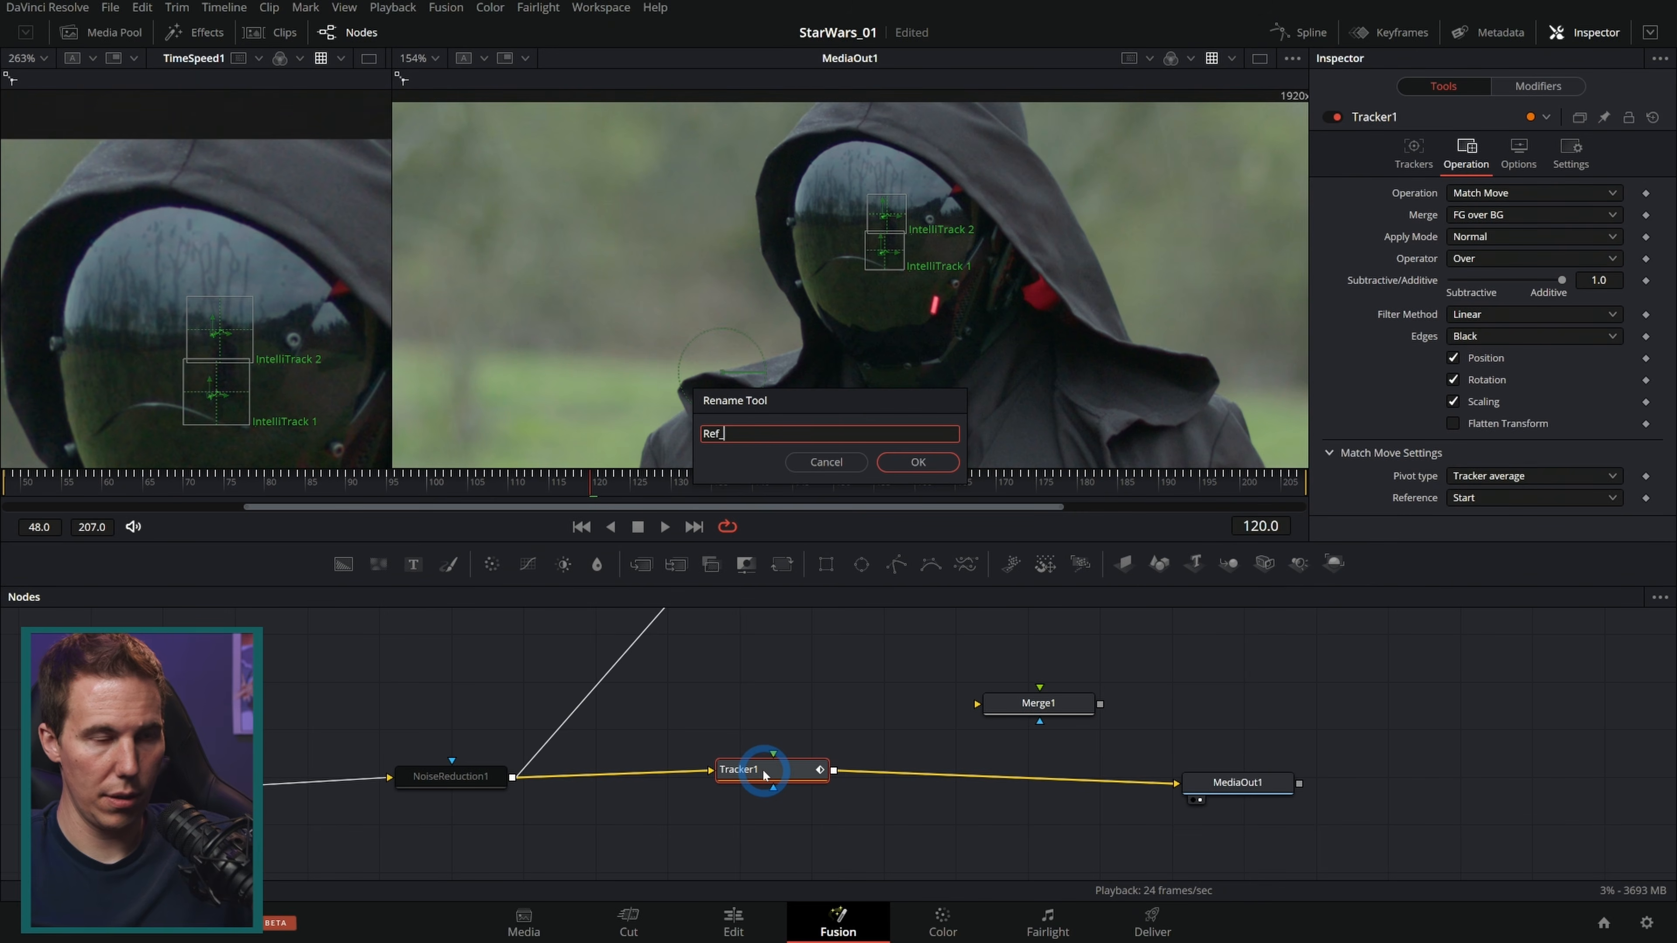
{"action": "key", "text": "Return"}
{"action": "scroll", "coordinate": [760, 774], "scroll_direction": "up", "scroll_amount": 2}
{"action": "left_click_drag", "start_coordinate": [836, 650], "coordinate": [800, 845]}
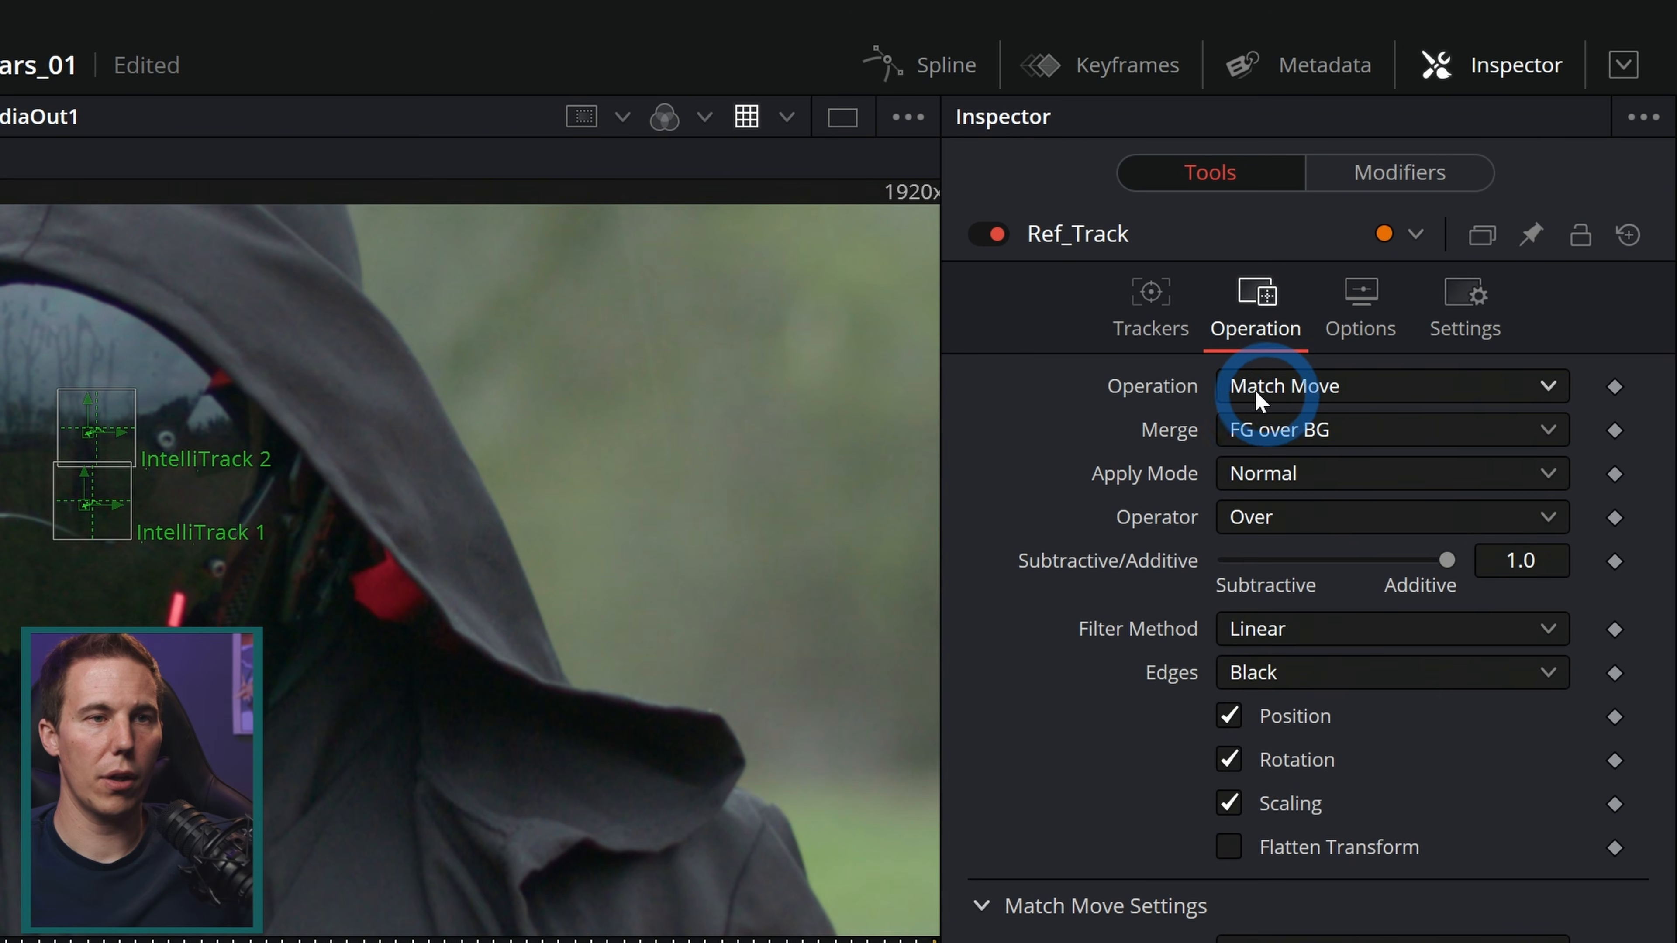
Step: Switch the tracker operation to None and back to Match Move
{"action": "left_click", "coordinate": [1318, 400]}
{"action": "left_click", "coordinate": [1312, 432]}
{"action": "left_click", "coordinate": [1316, 383]}
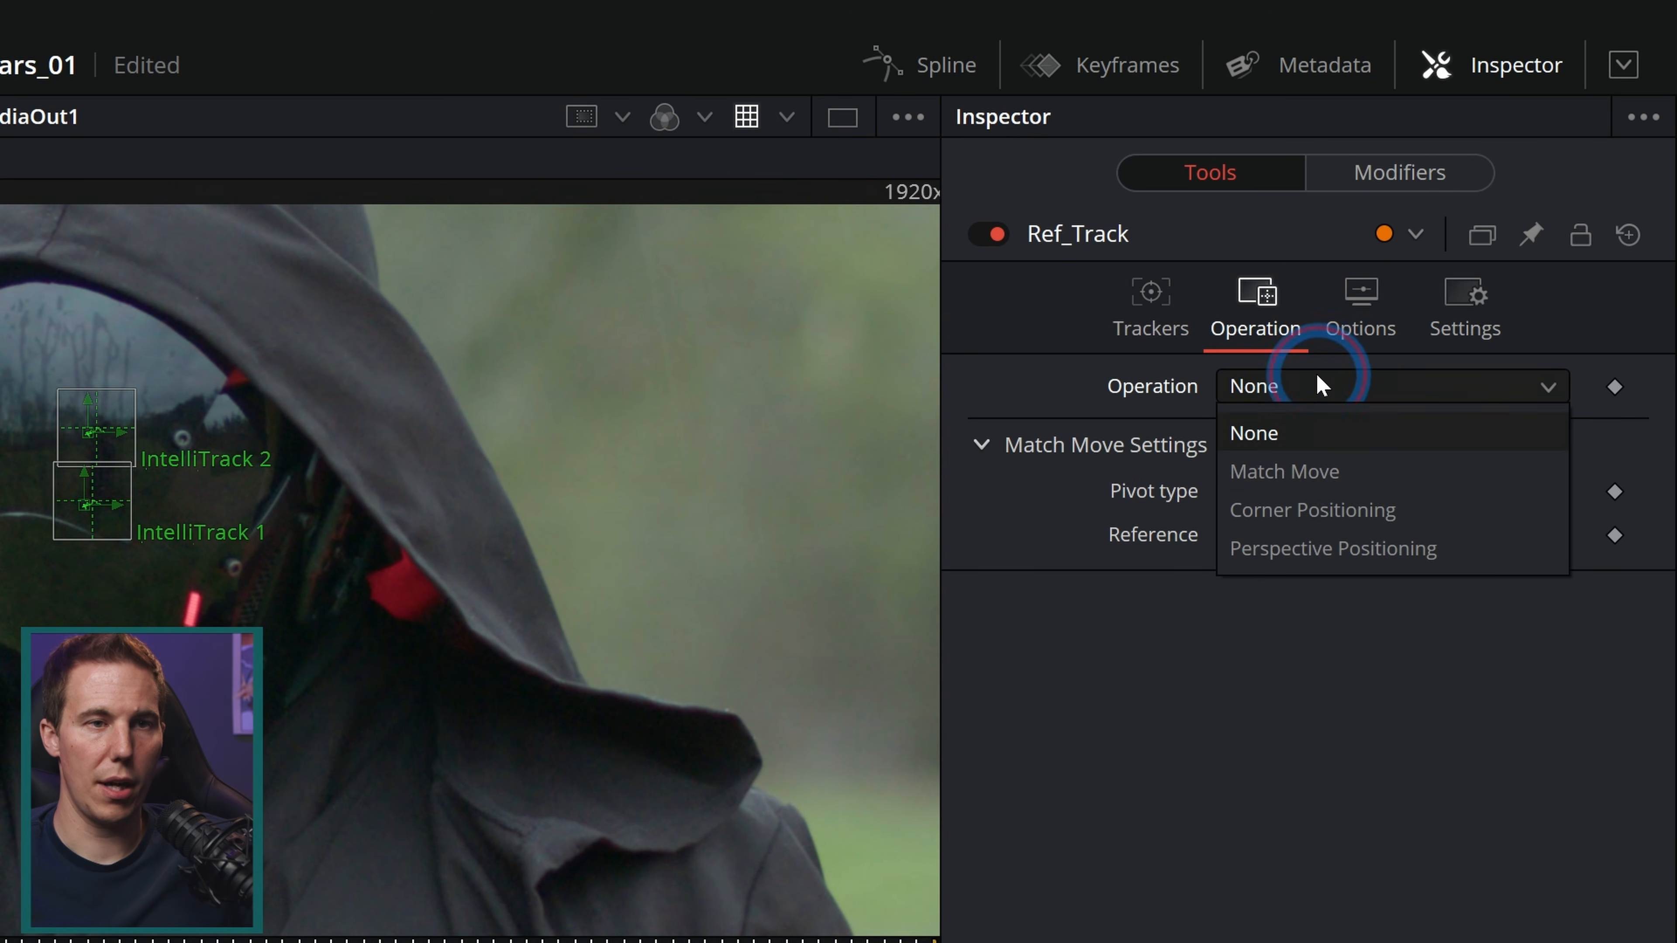
{"action": "left_click", "coordinate": [1323, 477]}
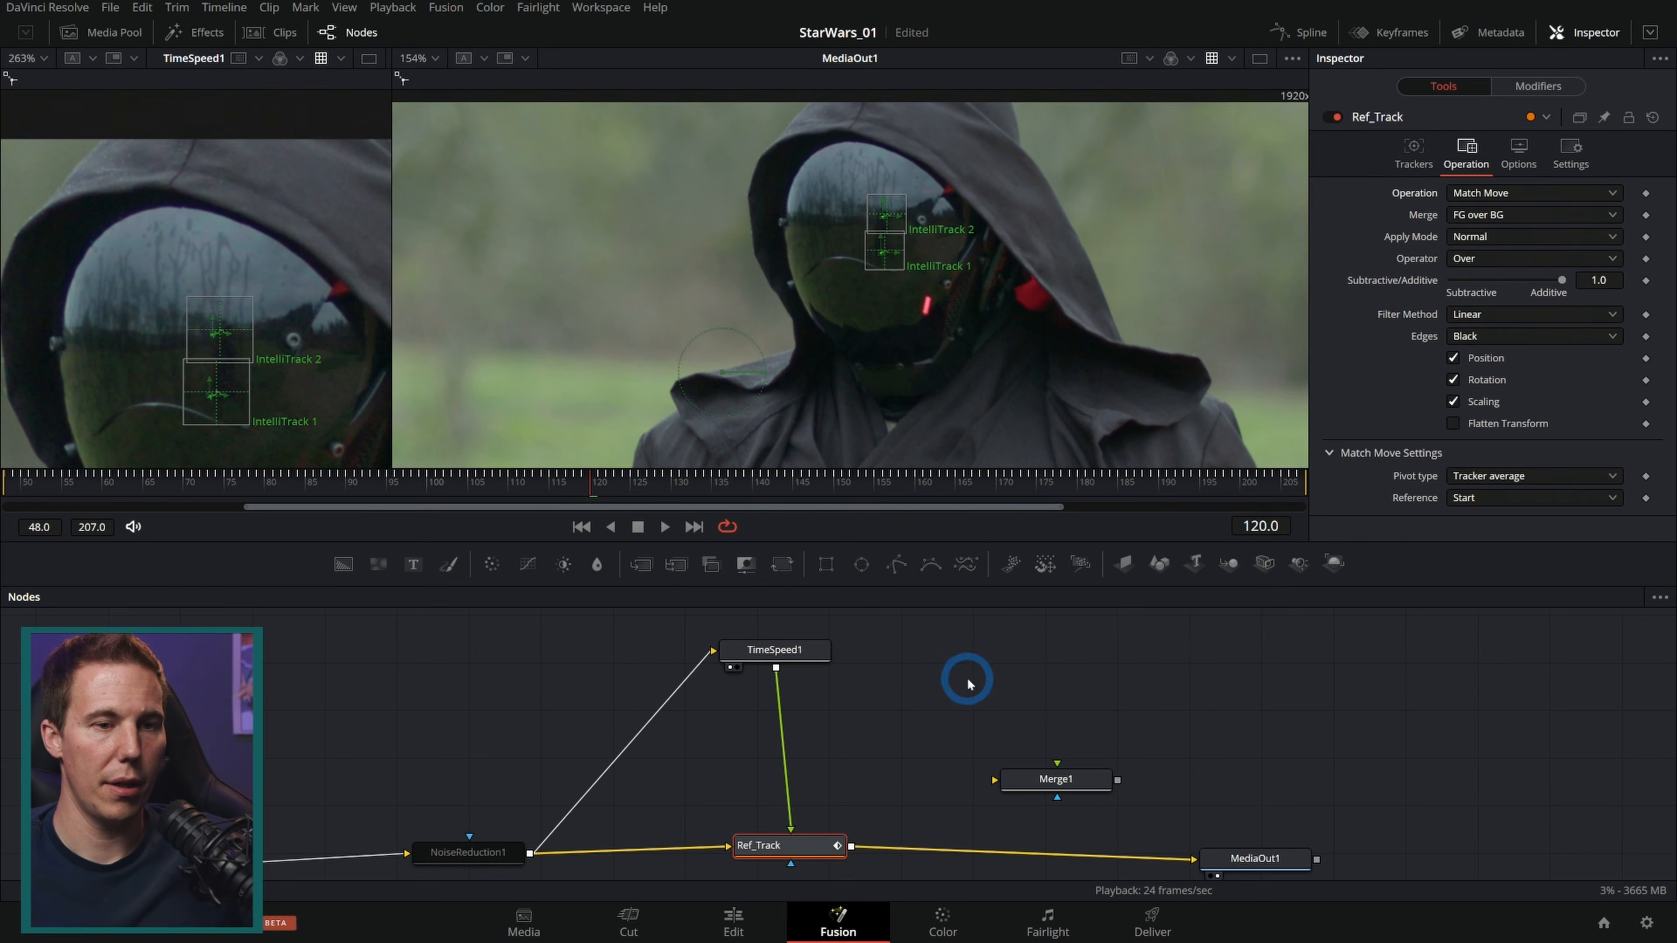
Step: Play back the final output and inspect the stabilized helmet visor
{"action": "left_click_drag", "start_coordinate": [1239, 848], "coordinate": [1248, 817]}
{"action": "scroll", "coordinate": [973, 281], "scroll_direction": "down", "scroll_amount": 5}
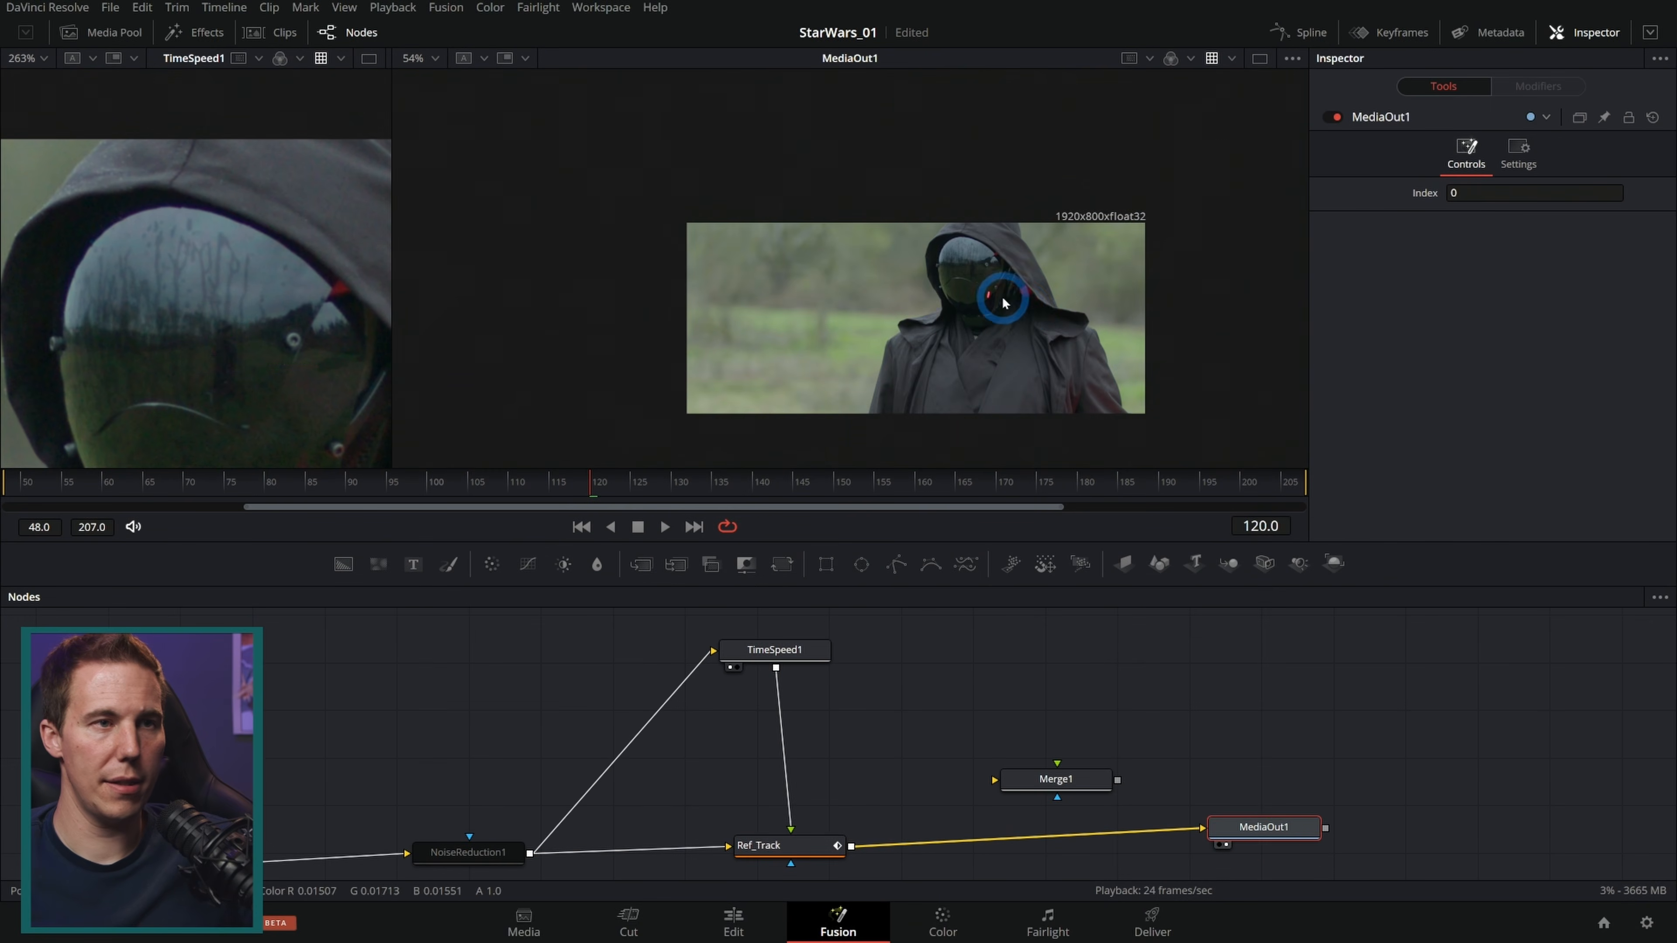
{"action": "scroll", "coordinate": [991, 317], "scroll_direction": "up", "scroll_amount": 2}
{"action": "left_click", "coordinate": [667, 527]}
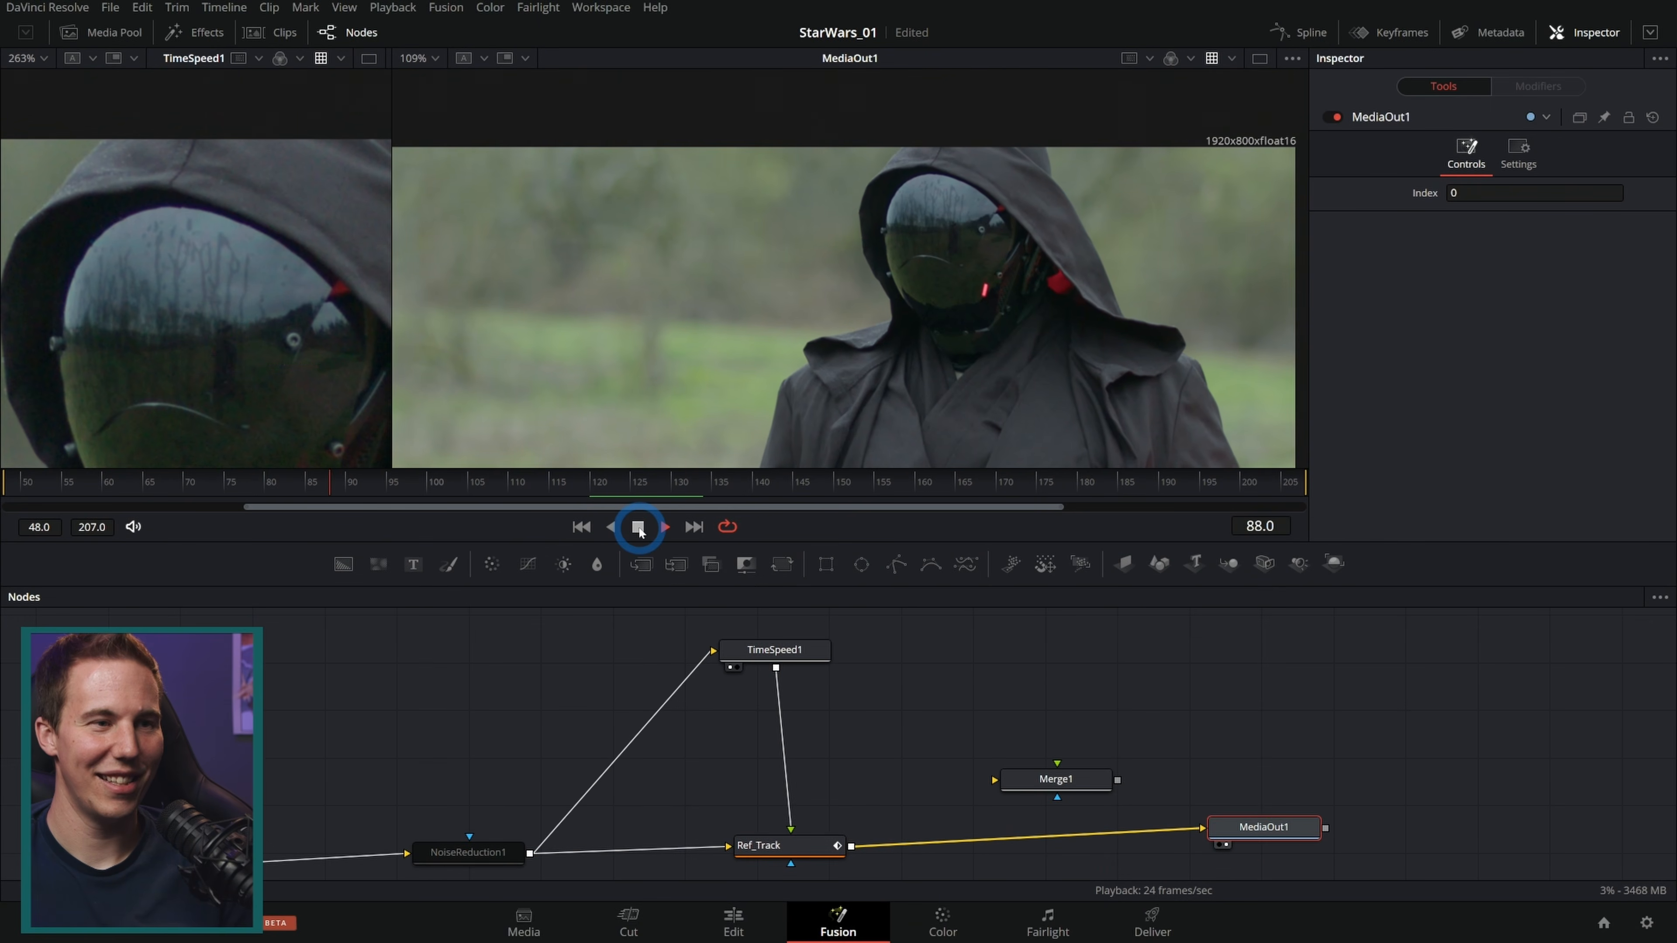
{"action": "left_click", "coordinate": [639, 529]}
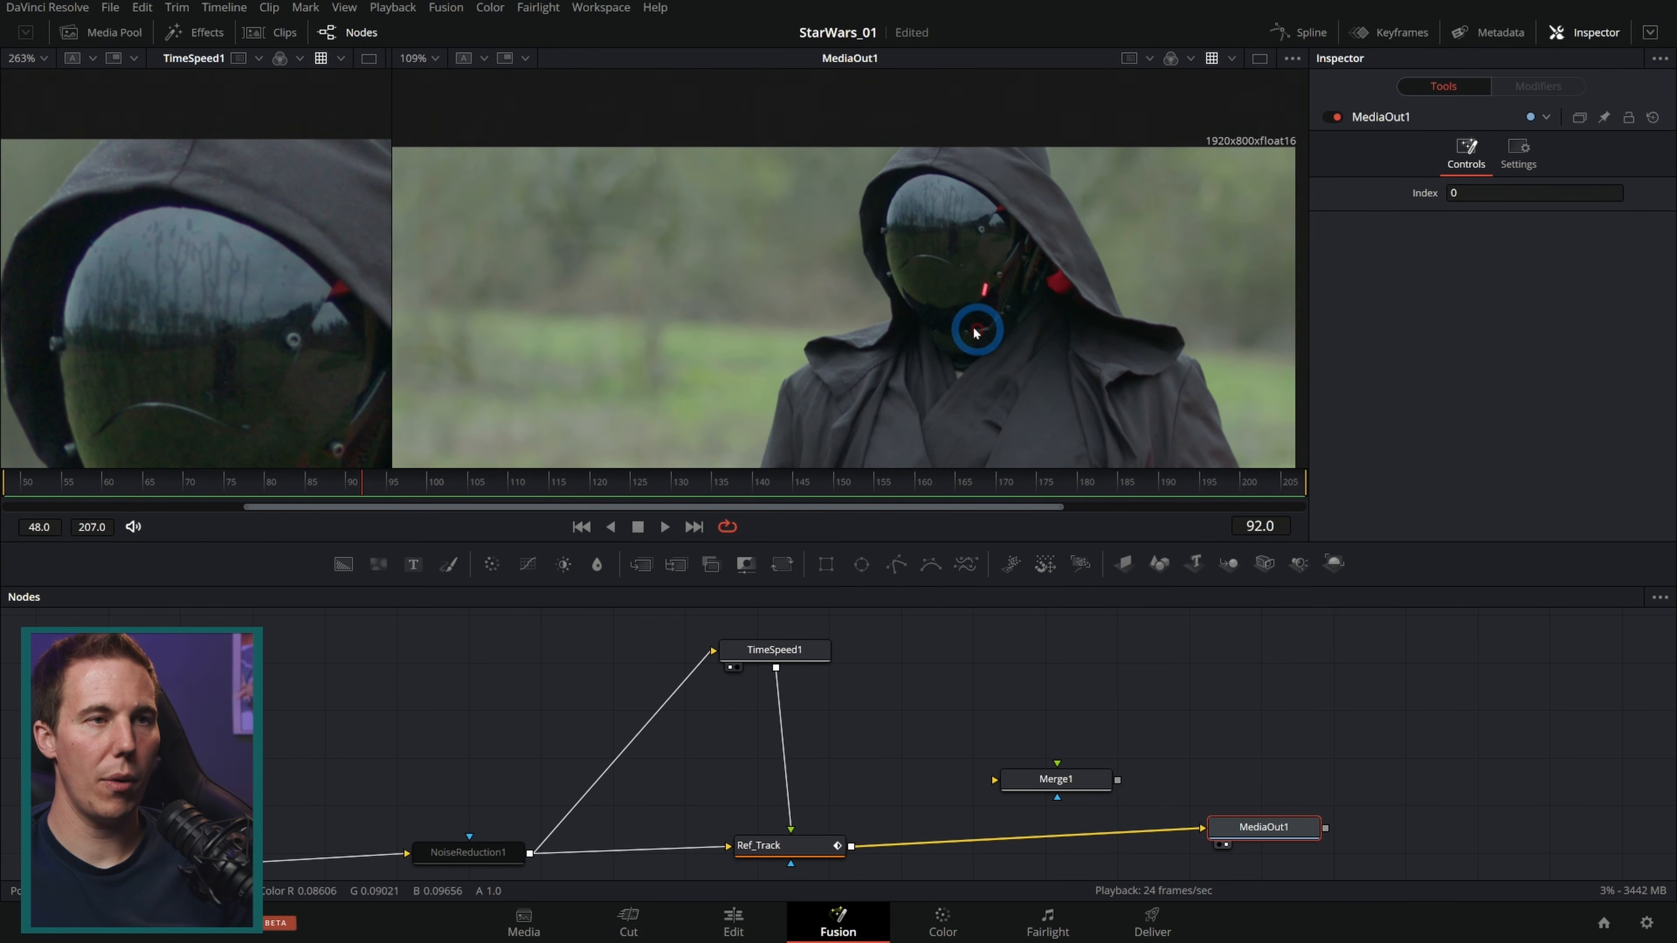
{"action": "scroll", "coordinate": [961, 244], "scroll_direction": "up", "scroll_amount": 5}
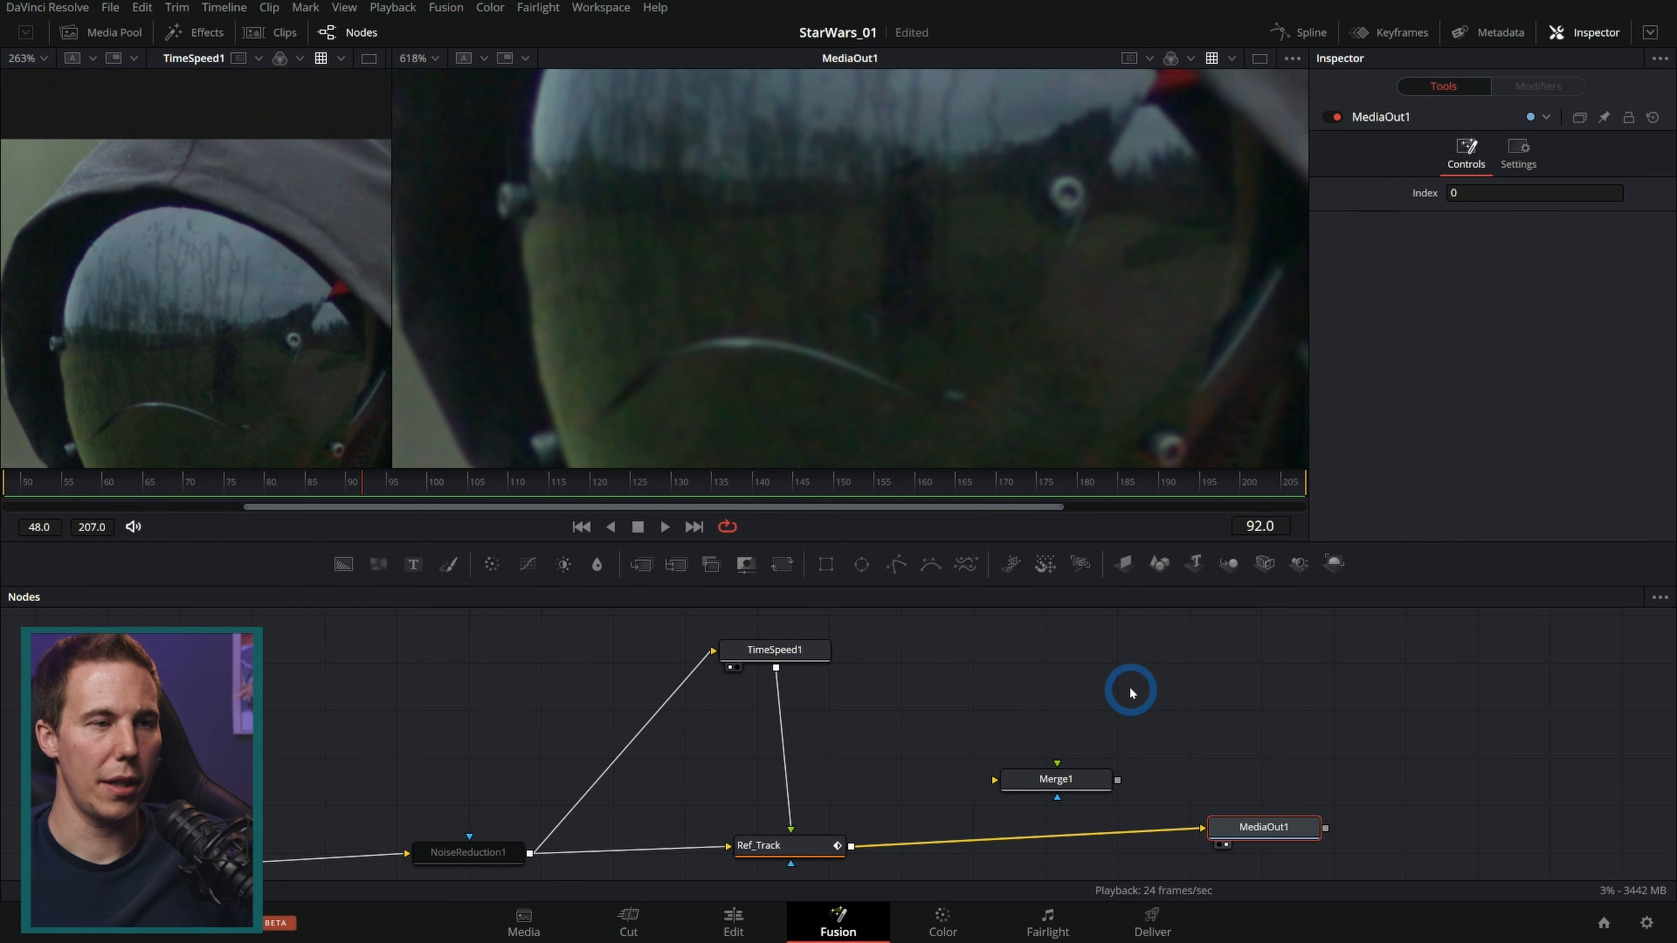
Step: Delete the Merge1 node and tidy the node layout by repositioning MediaIn1
{"action": "left_click", "coordinate": [1071, 767]}
{"action": "key", "text": "Delete"}
{"action": "left_click", "coordinate": [791, 650]}
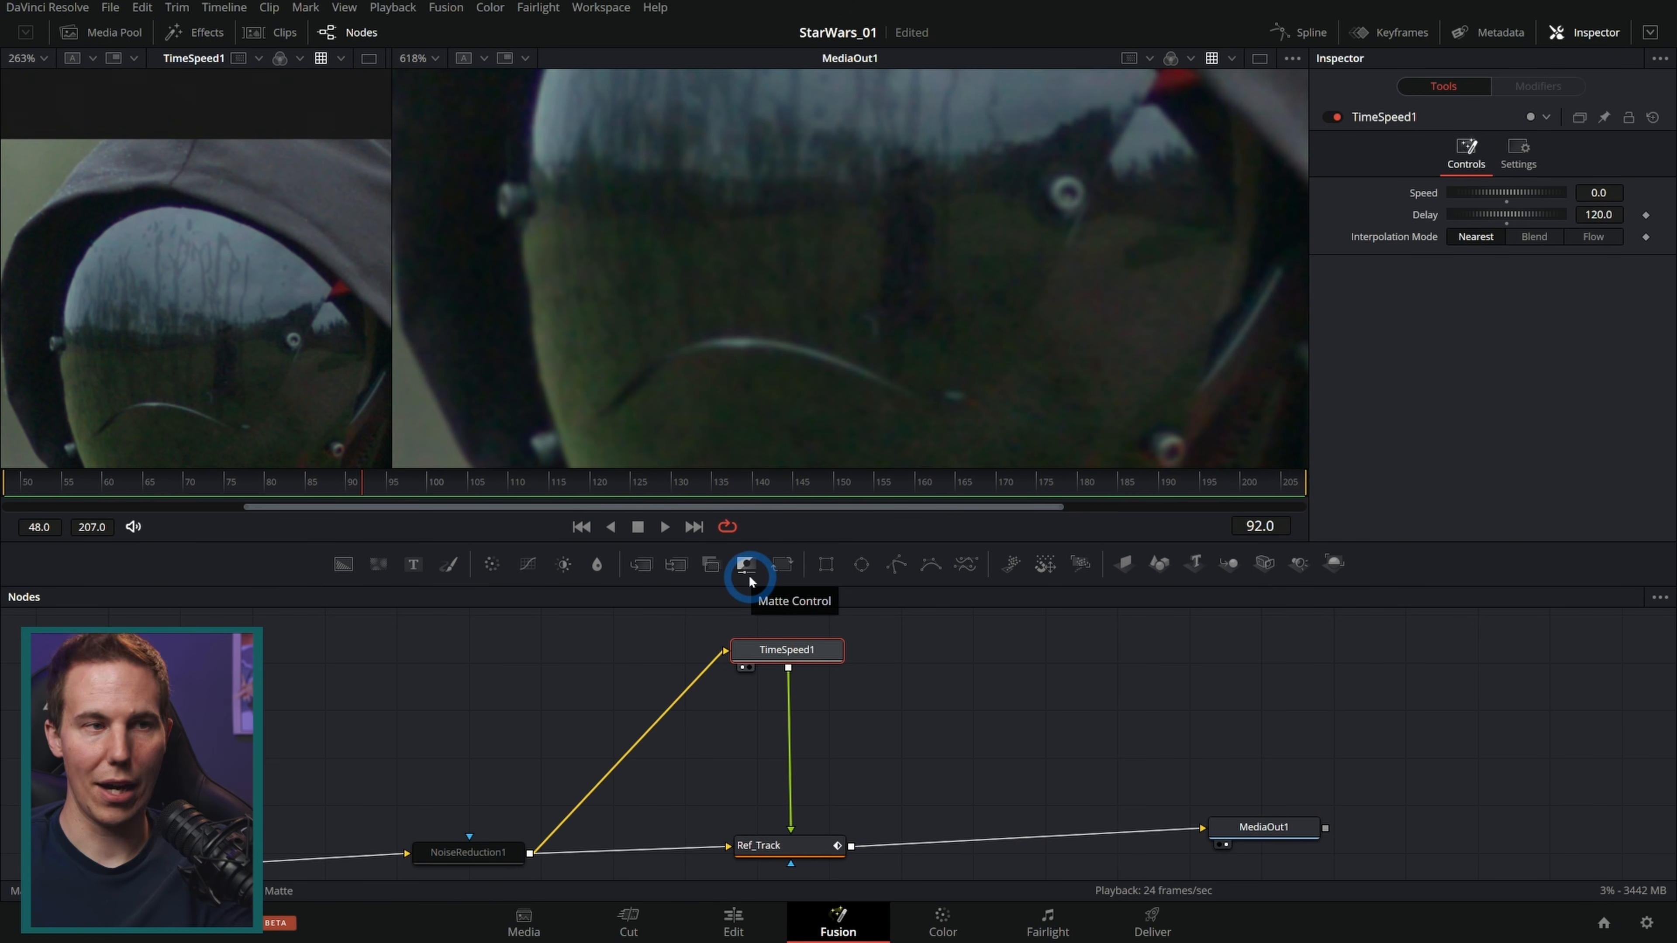
{"action": "left_click", "coordinate": [345, 826]}
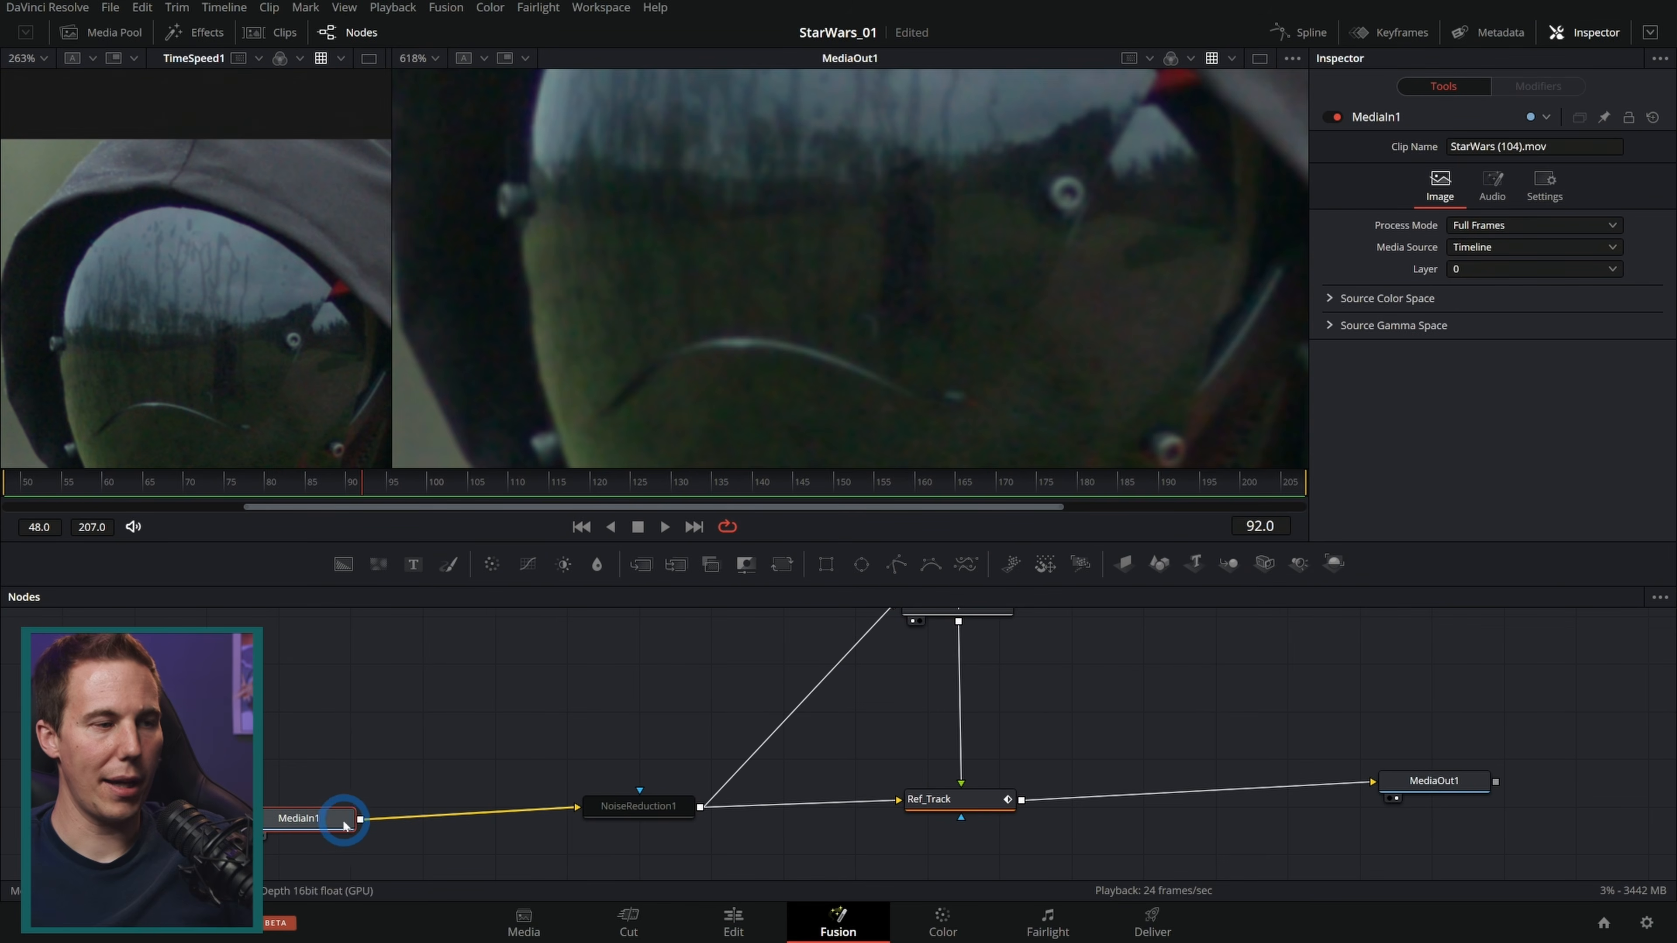
{"action": "left_click_drag", "start_coordinate": [318, 829], "coordinate": [393, 818]}
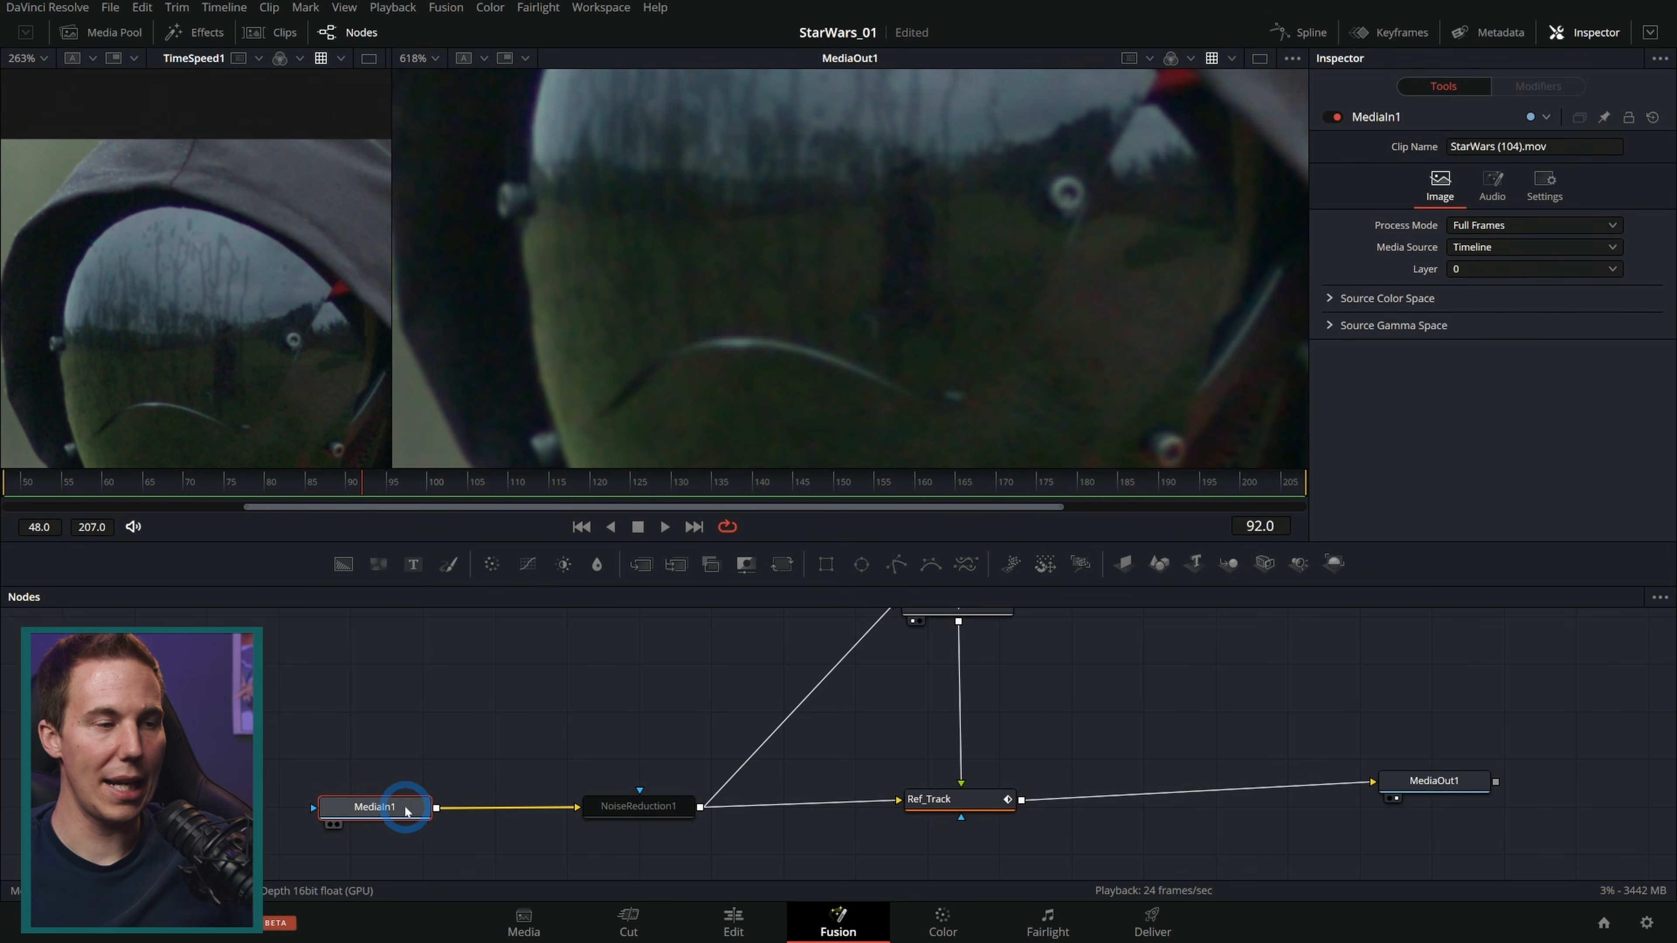
{"action": "left_click", "coordinate": [1282, 838]}
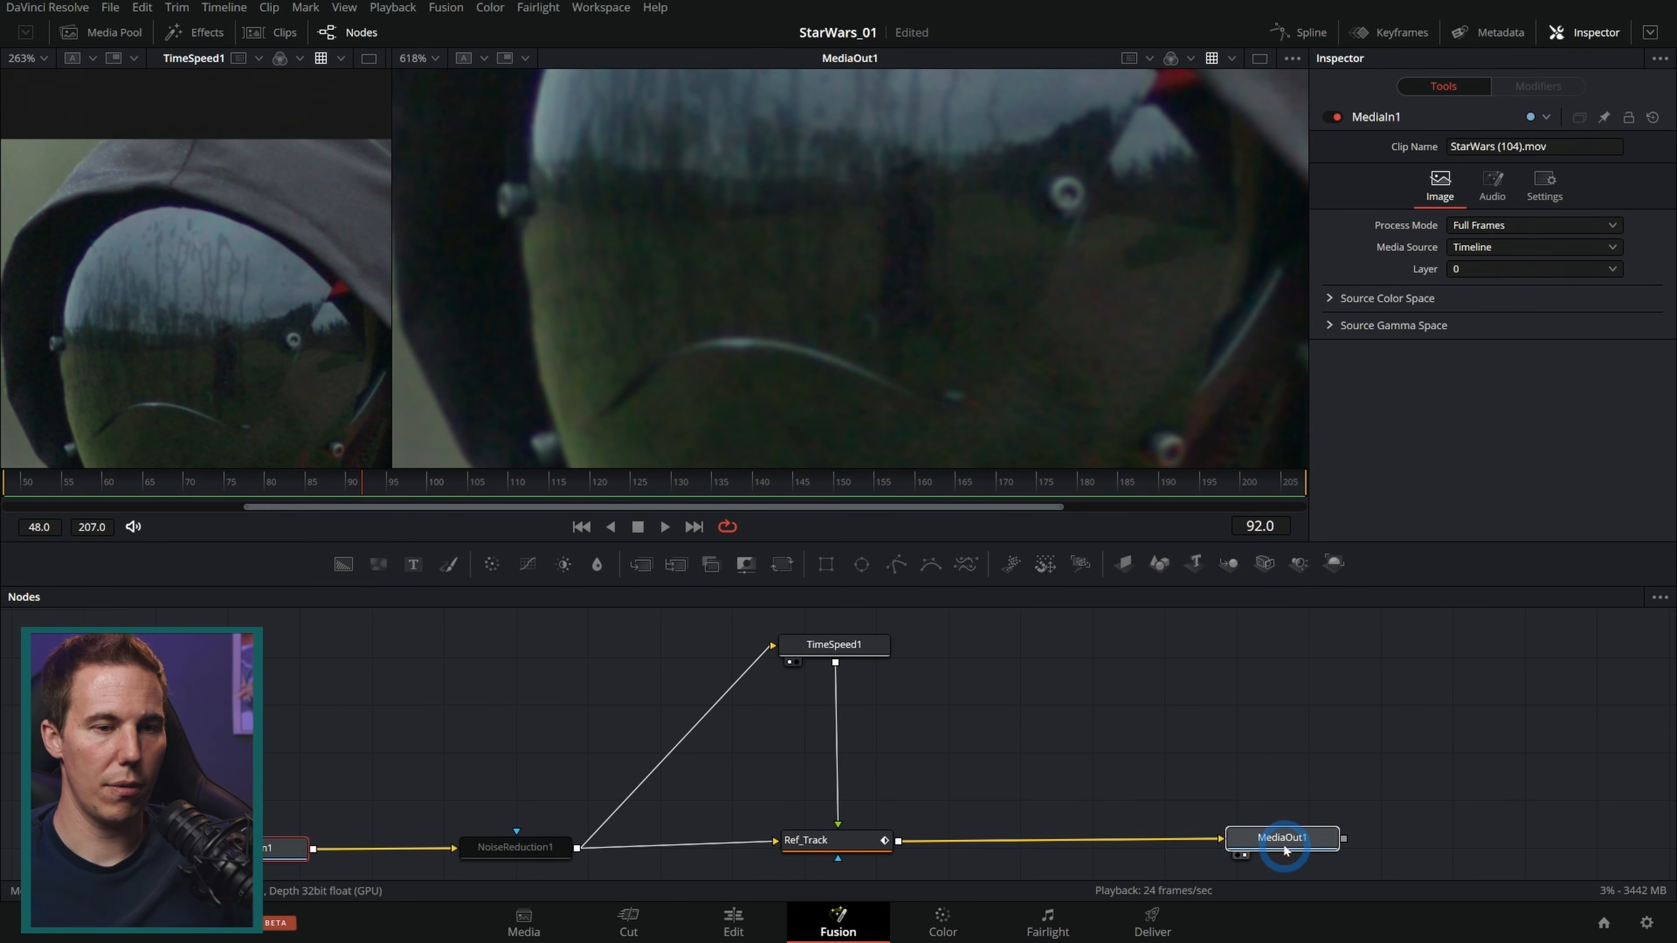
Step: Insert a Matte Control node between TimeSpeed1 and Ref_Track and attach a polygon mask to it
{"action": "left_click_drag", "start_coordinate": [745, 565], "coordinate": [840, 714]}
{"action": "left_click", "coordinate": [859, 563]}
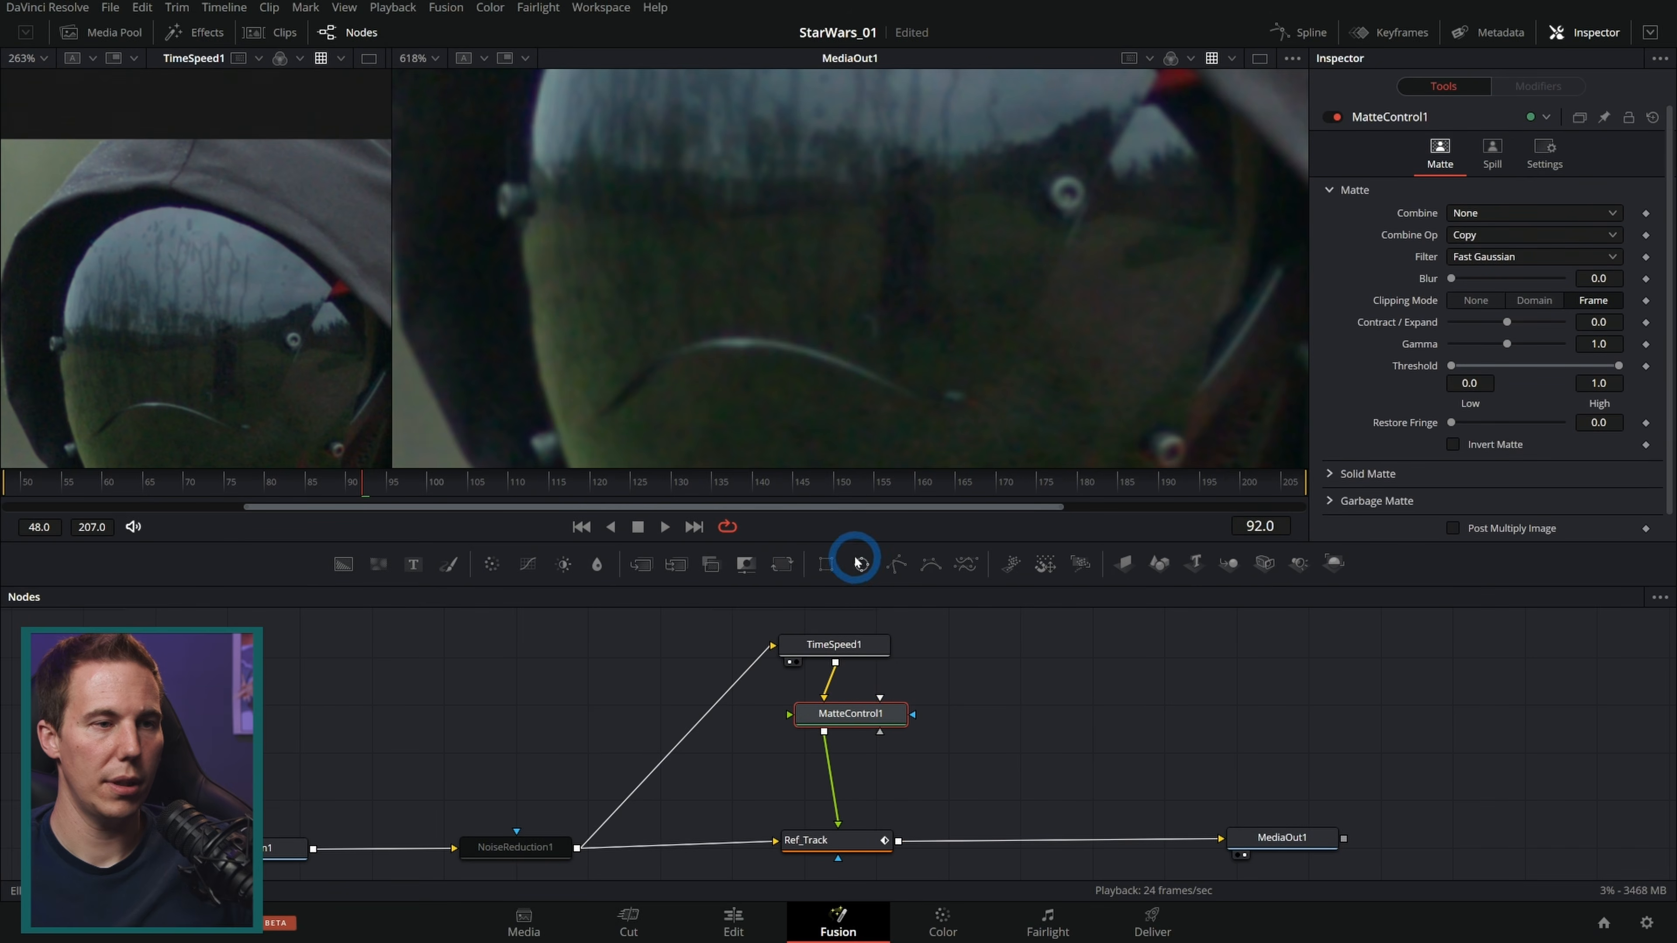
{"action": "left_click_drag", "start_coordinate": [1008, 691], "coordinate": [883, 733]}
{"action": "left_click", "coordinate": [990, 711]}
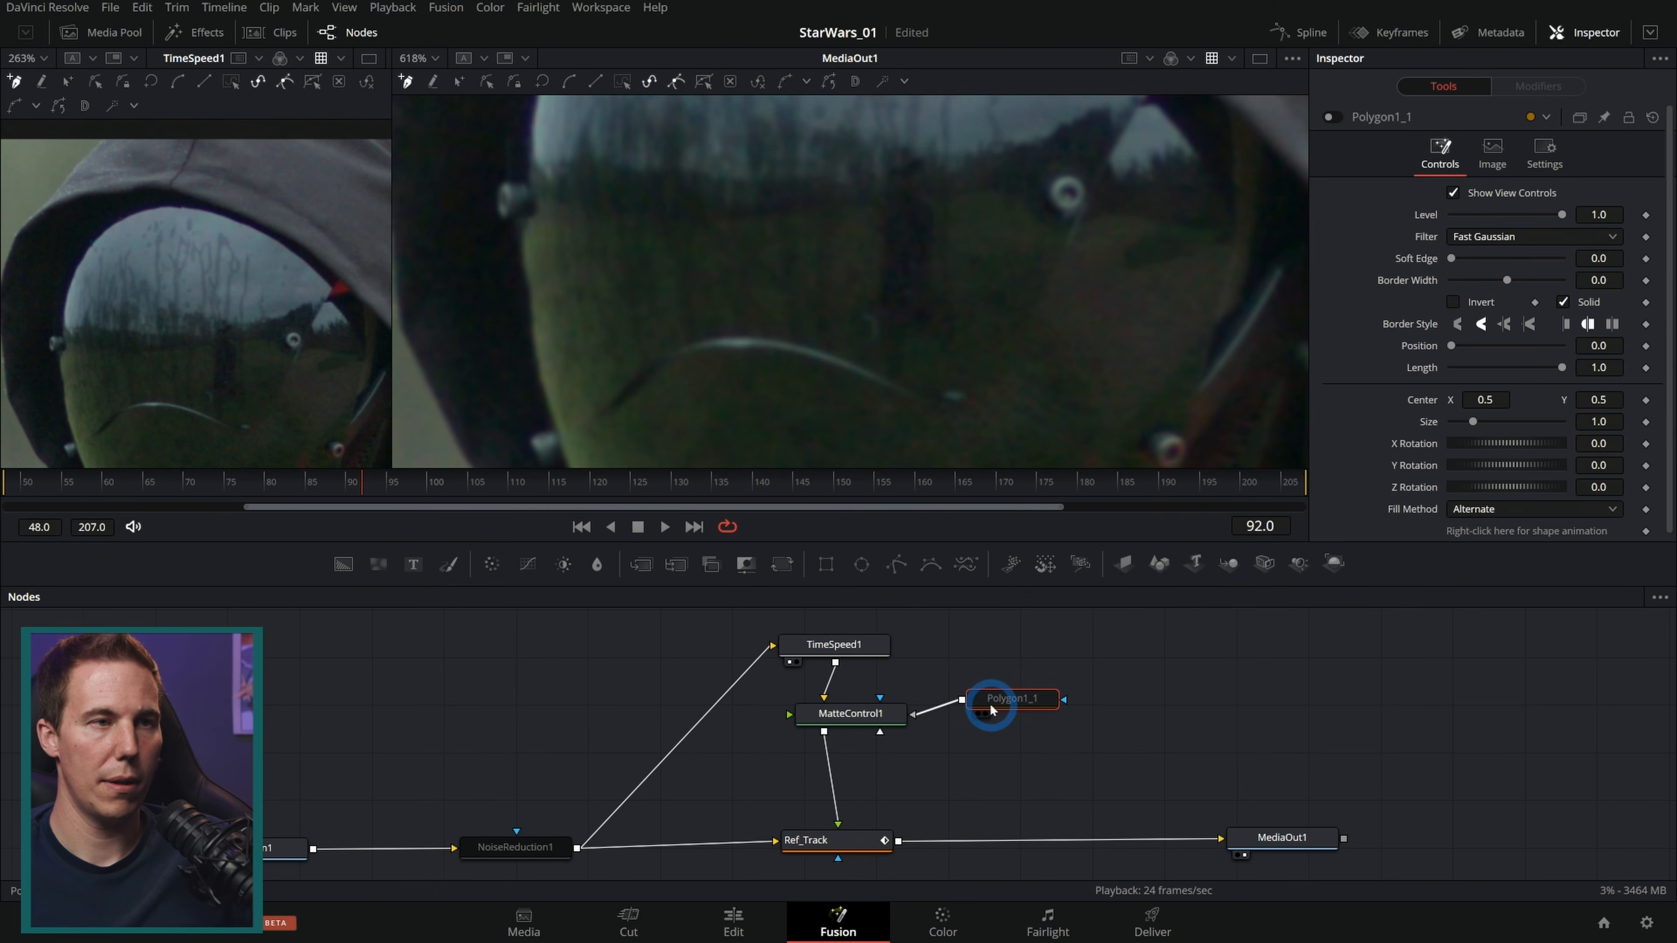
Step: Draw a polygon around the figure reflected in the visor and invert the mask
{"action": "left_click", "coordinate": [889, 113]}
{"action": "left_click", "coordinate": [960, 154]}
{"action": "left_click", "coordinate": [973, 361]}
{"action": "left_click", "coordinate": [885, 363]}
{"action": "left_click", "coordinate": [835, 203]}
{"action": "left_click", "coordinate": [888, 116]}
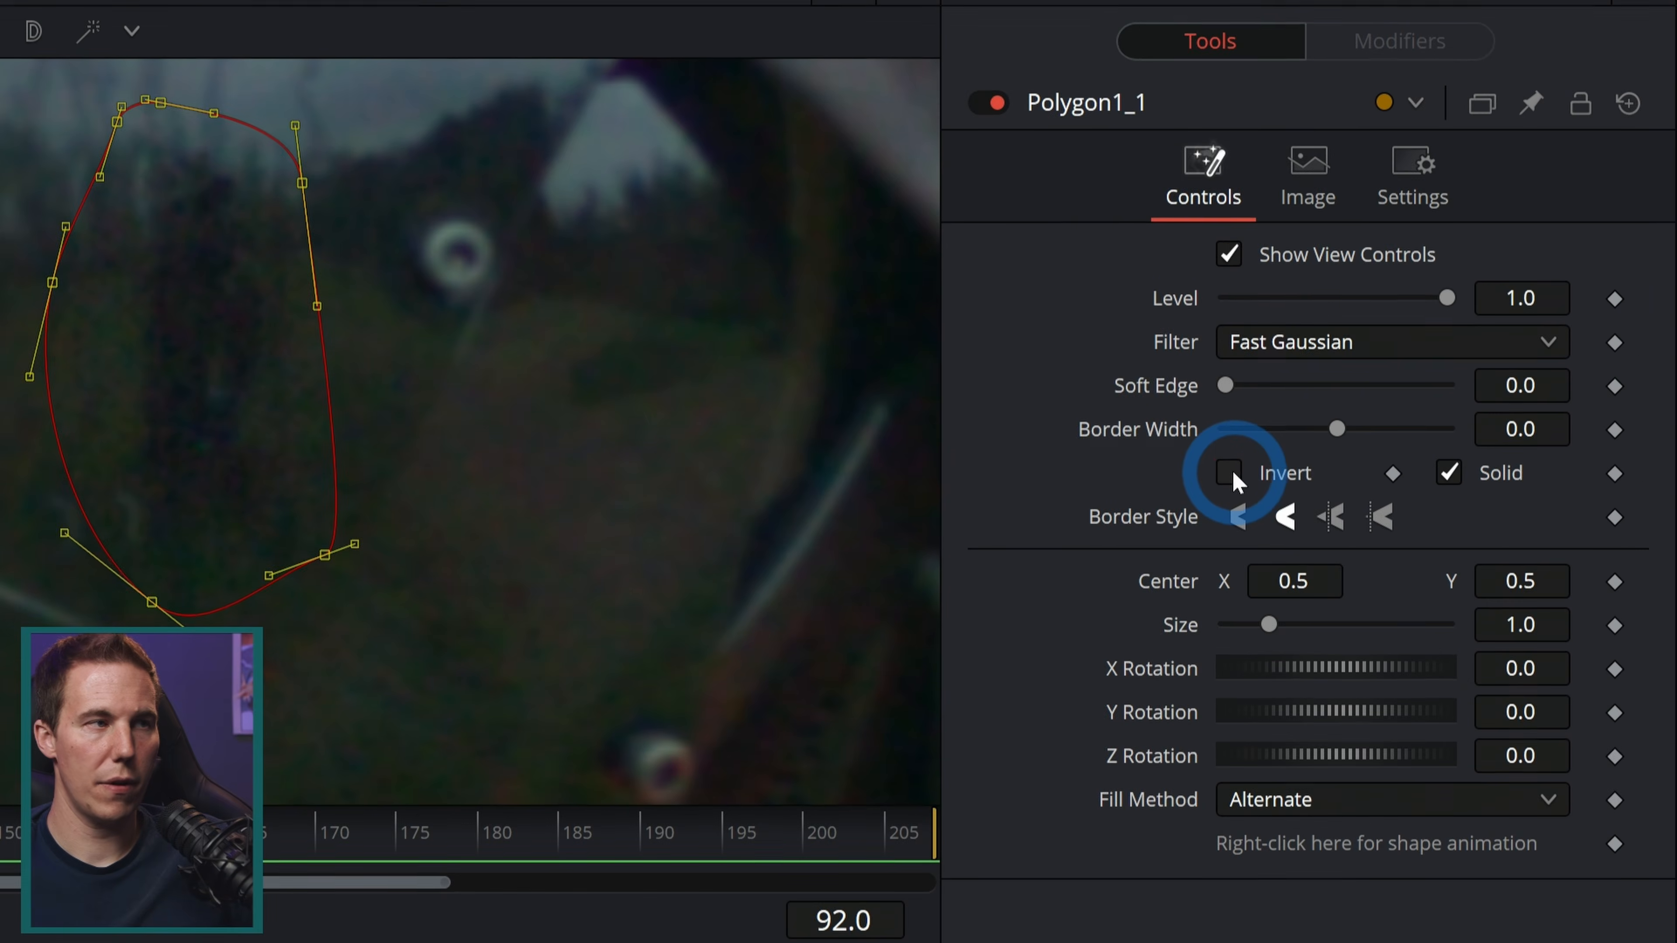
{"action": "left_click", "coordinate": [1230, 456]}
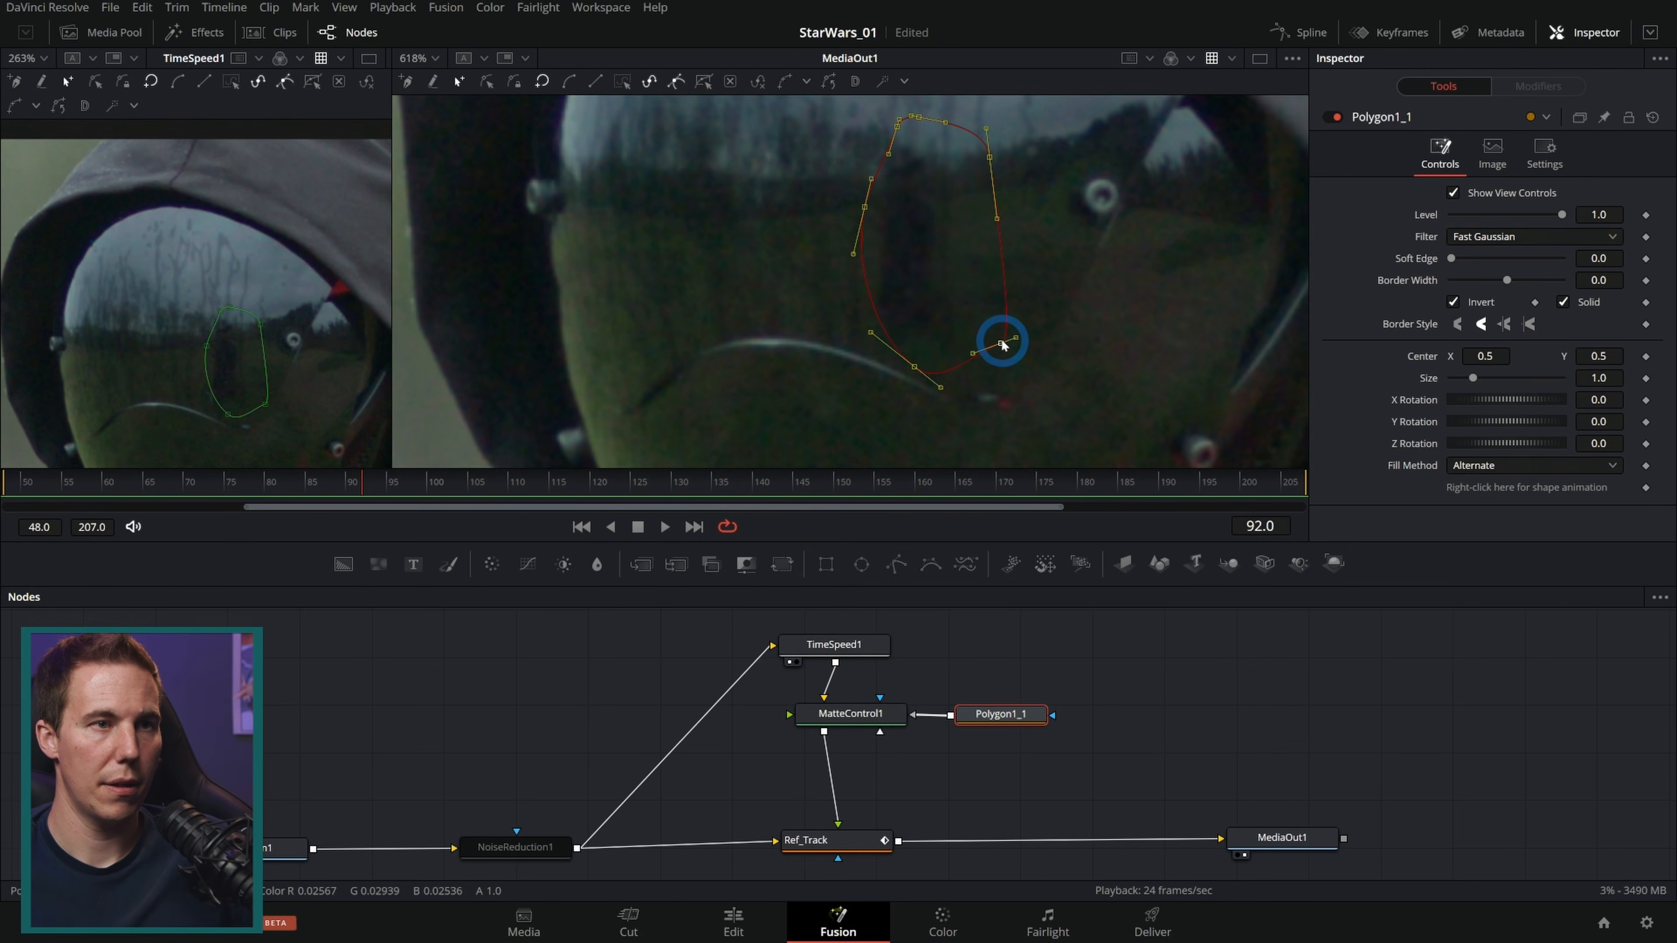
Step: View MatteControl1's output and adjust the polygon's Soft Edge
{"action": "left_click", "coordinate": [864, 713]}
{"action": "key", "text": "2"}
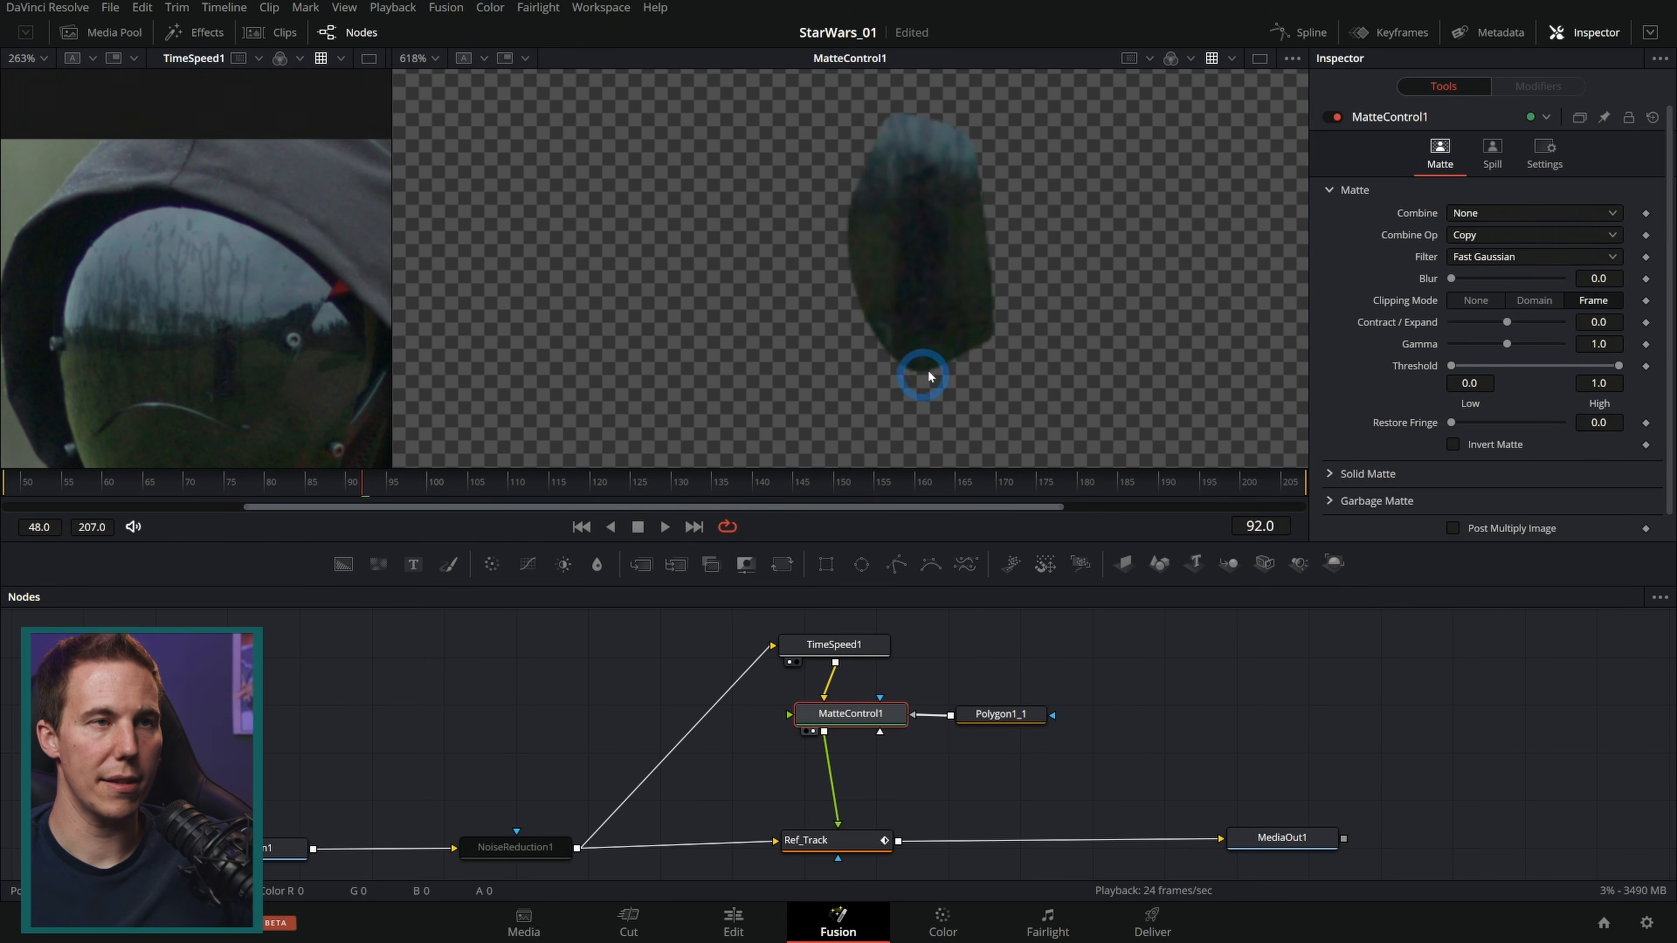
{"action": "left_click", "coordinate": [1001, 713]}
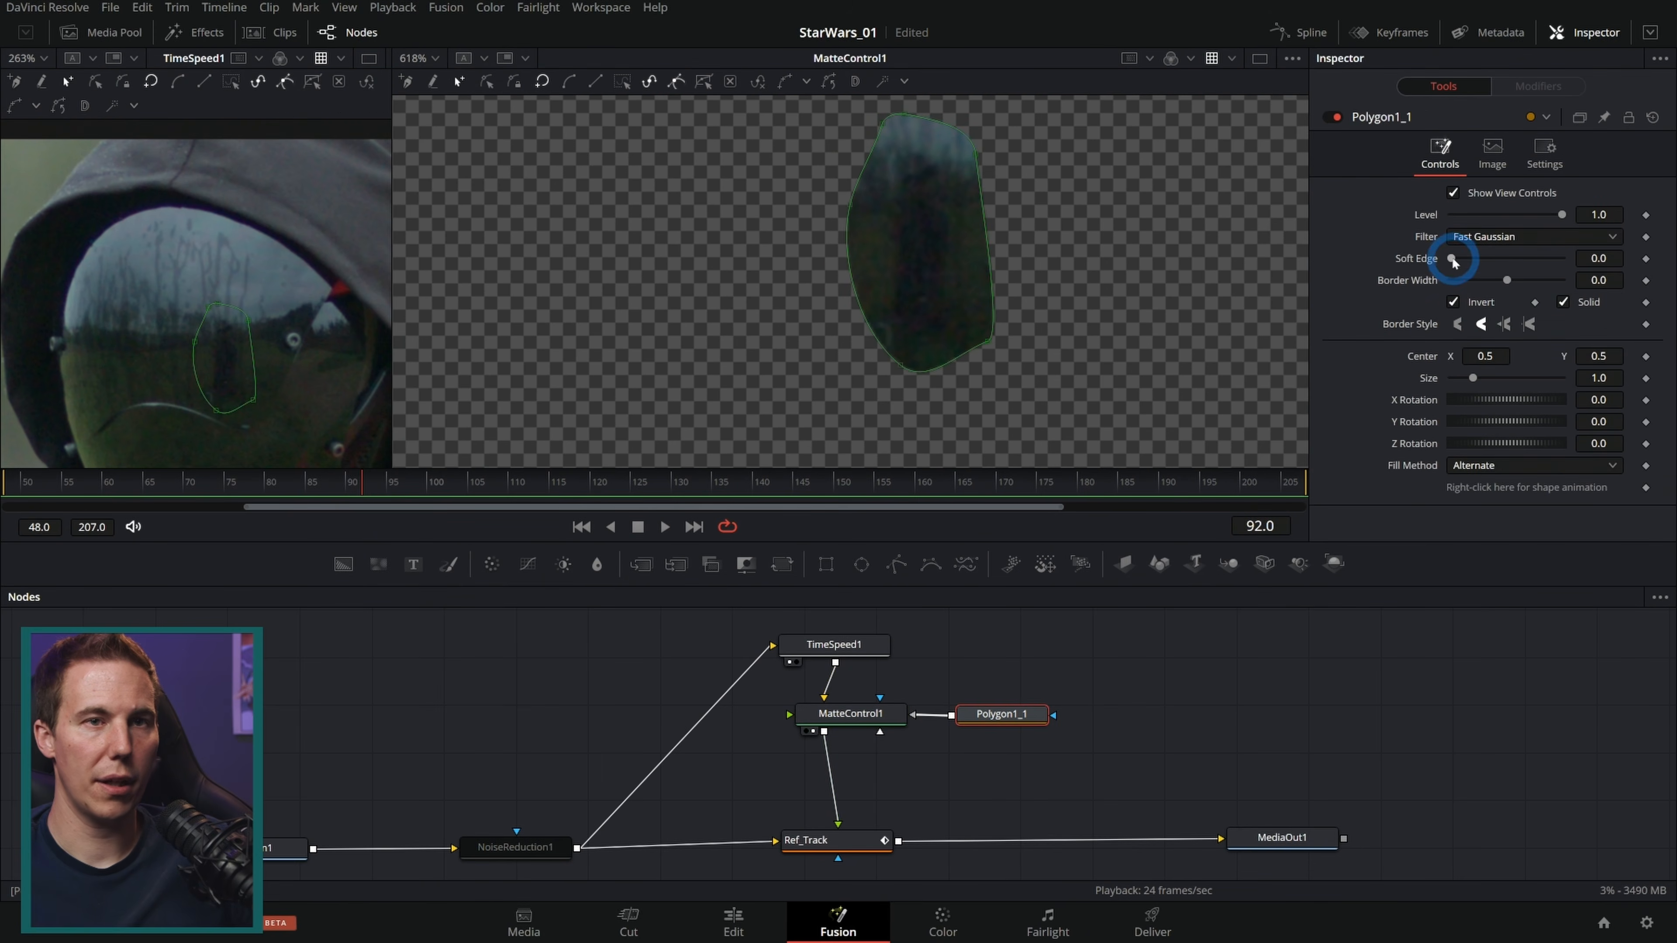
{"action": "left_click_drag", "start_coordinate": [1453, 259], "coordinate": [1460, 260]}
{"action": "left_click_drag", "start_coordinate": [1593, 258], "coordinate": [1600, 260]}
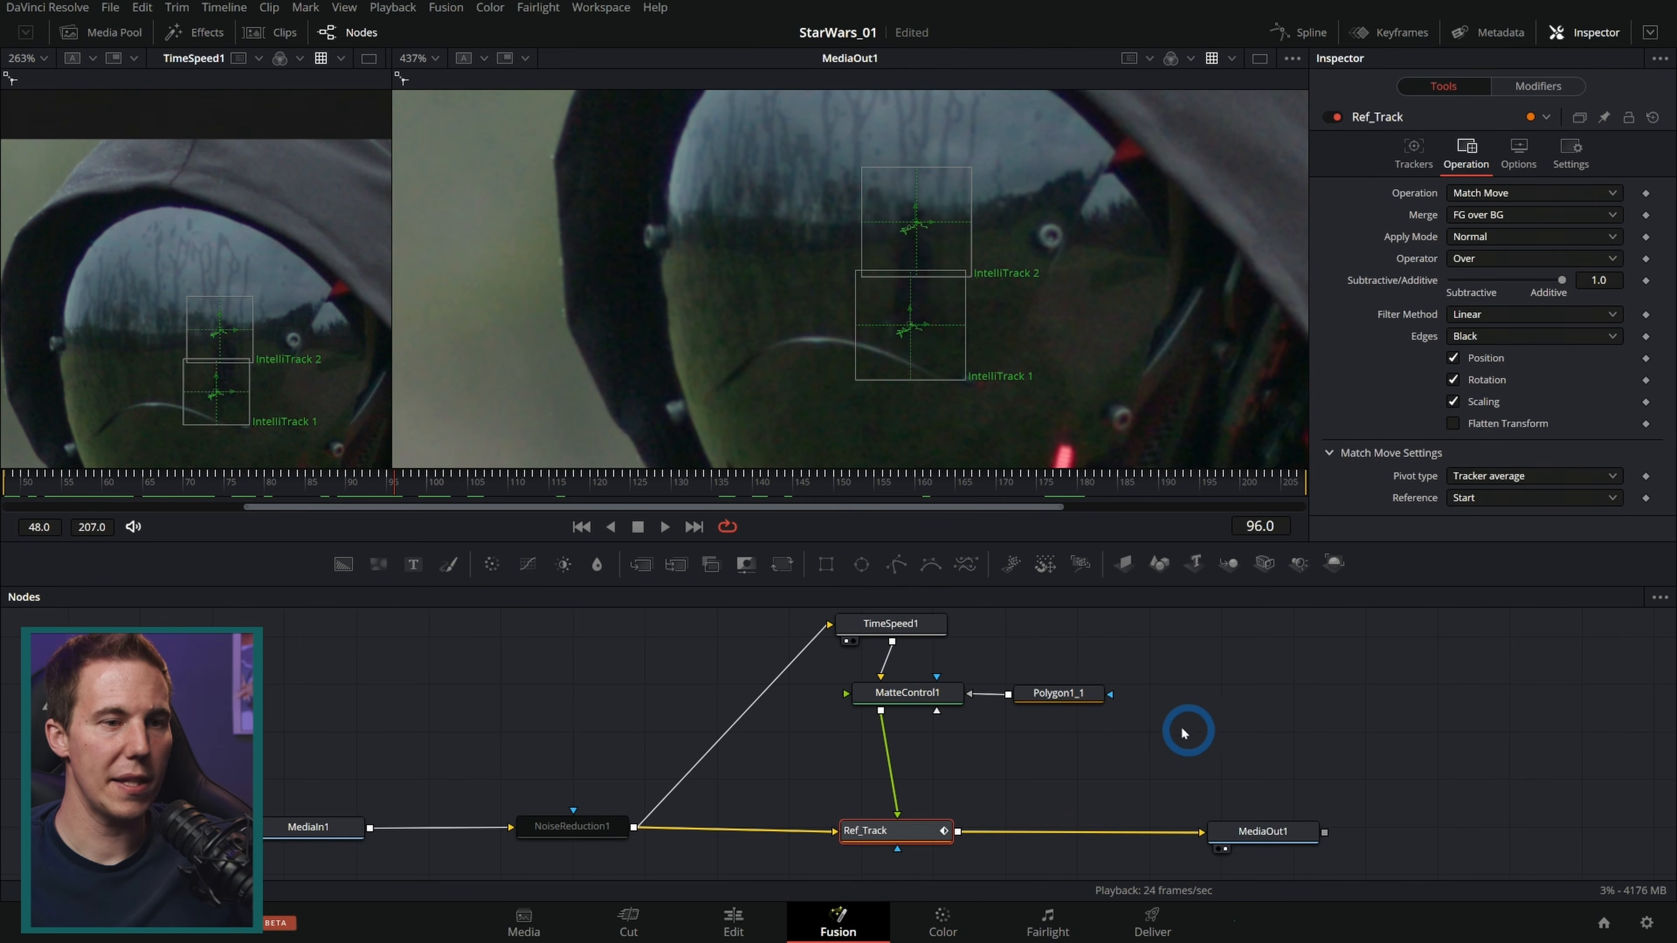
Step: Play back the final output zoomed in on the visor reflection
{"action": "left_click", "coordinate": [1263, 831]}
{"action": "left_click", "coordinate": [665, 527]}
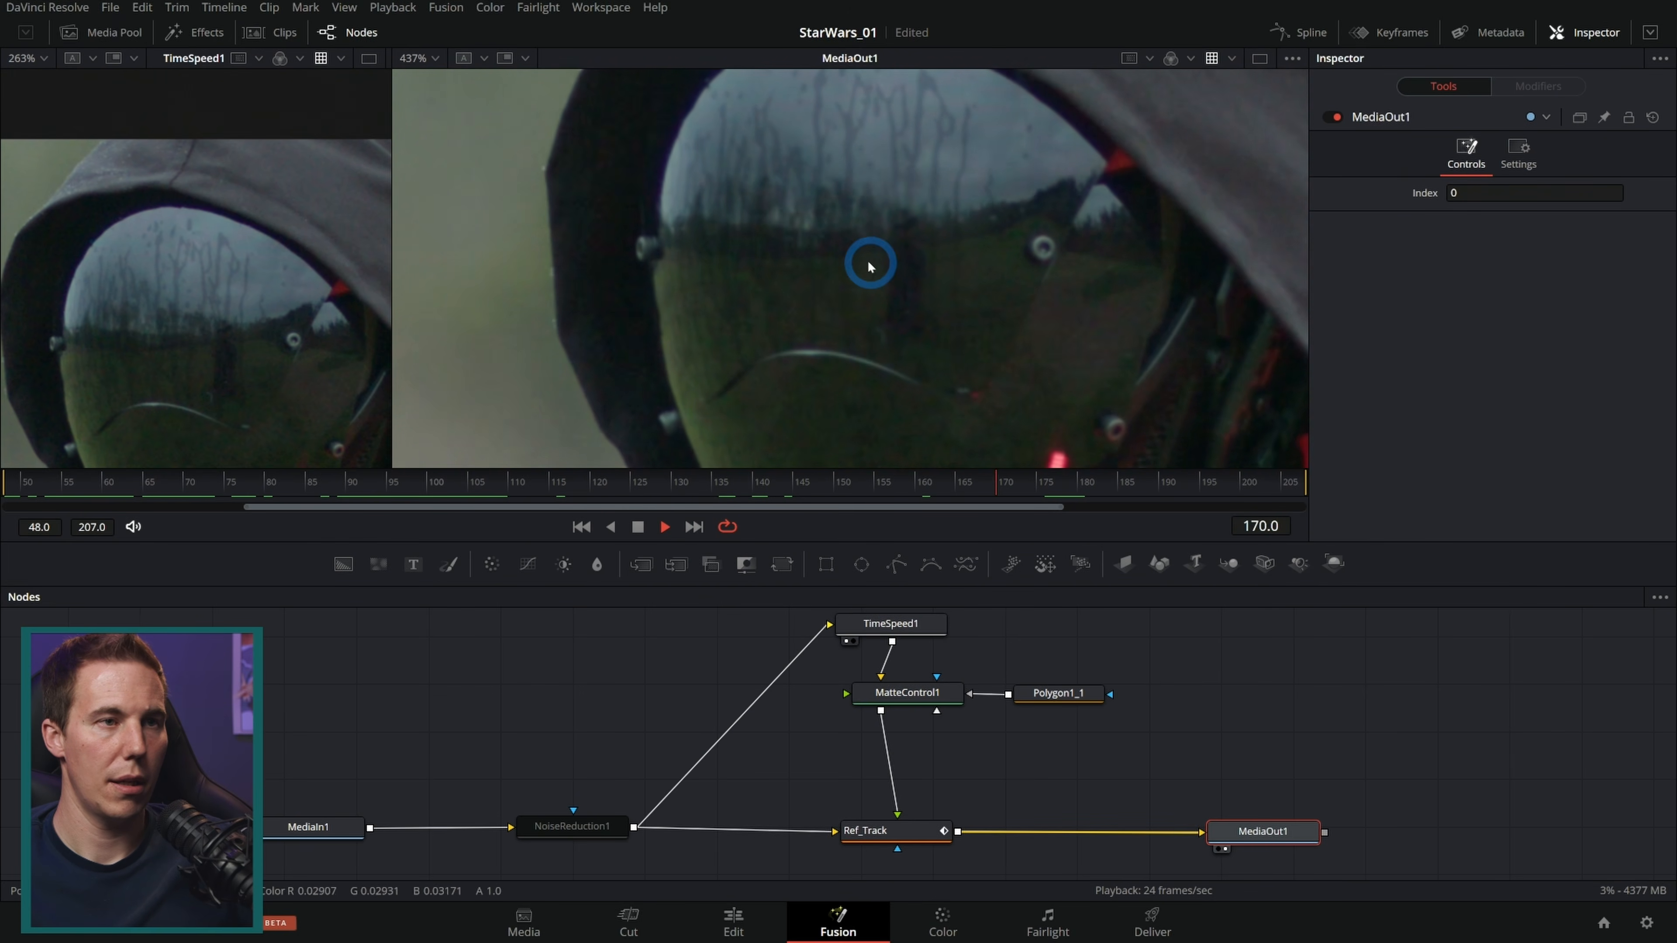
{"action": "scroll", "coordinate": [883, 267], "scroll_direction": "up", "scroll_amount": 5}
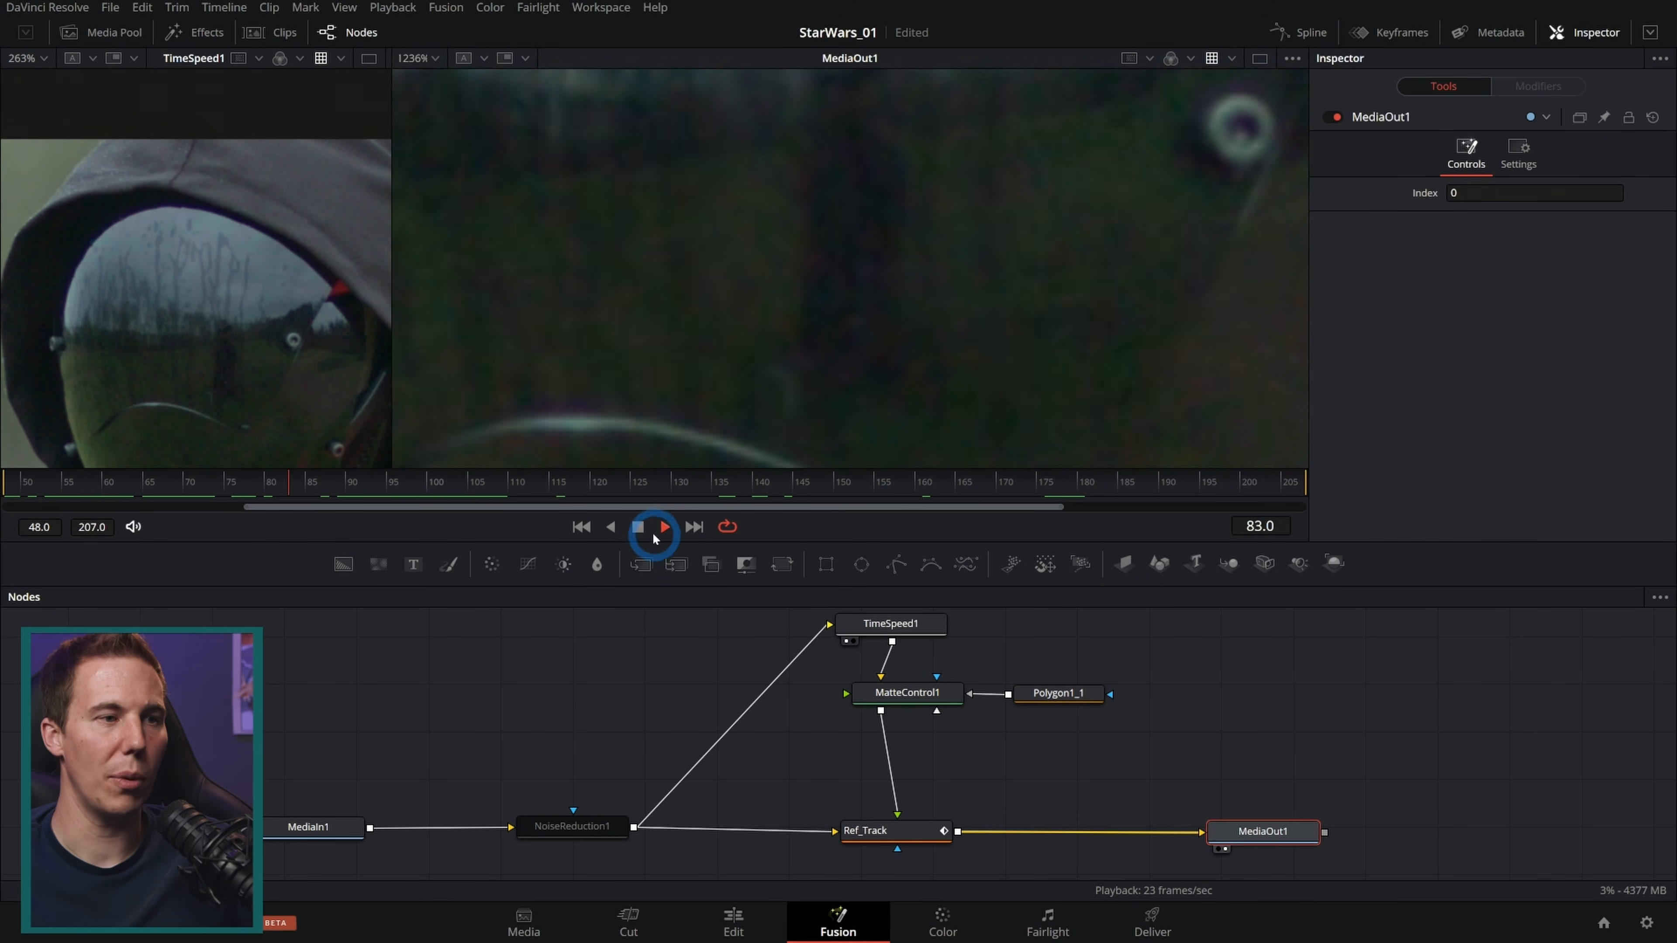
{"action": "left_click", "coordinate": [637, 527]}
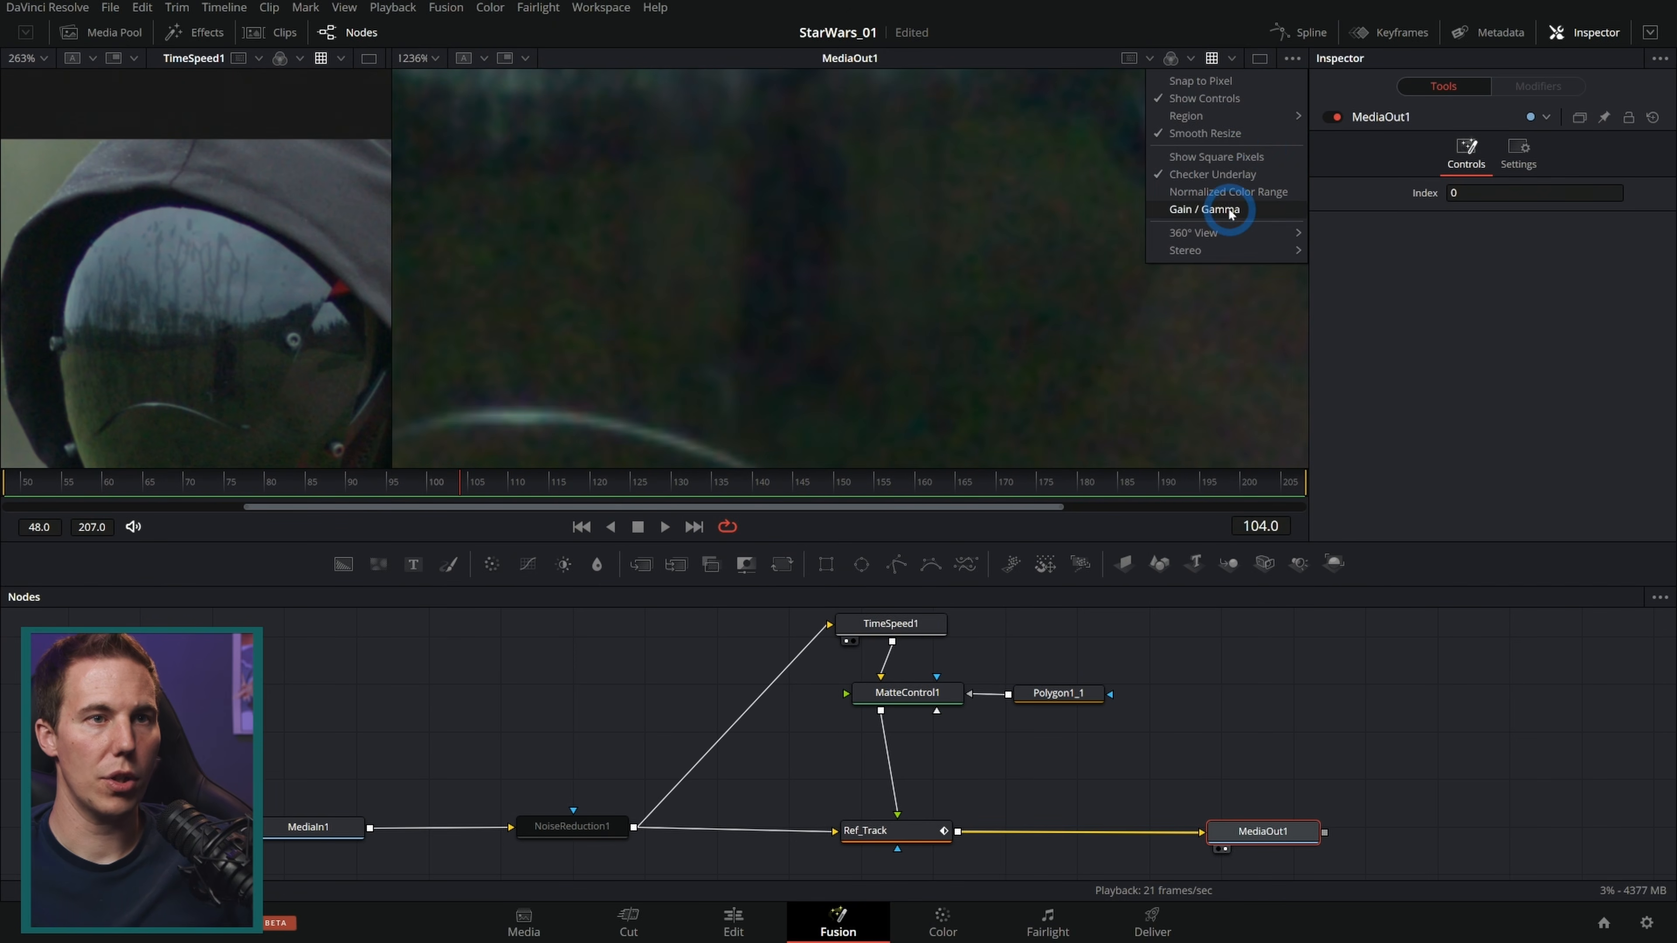
Step: Turn on the viewer's Gain/Gamma control and boost gamma to inspect the patched visor area during playback
{"action": "left_click", "coordinate": [1232, 210]}
{"action": "left_click_drag", "start_coordinate": [1220, 420], "coordinate": [1206, 452]}
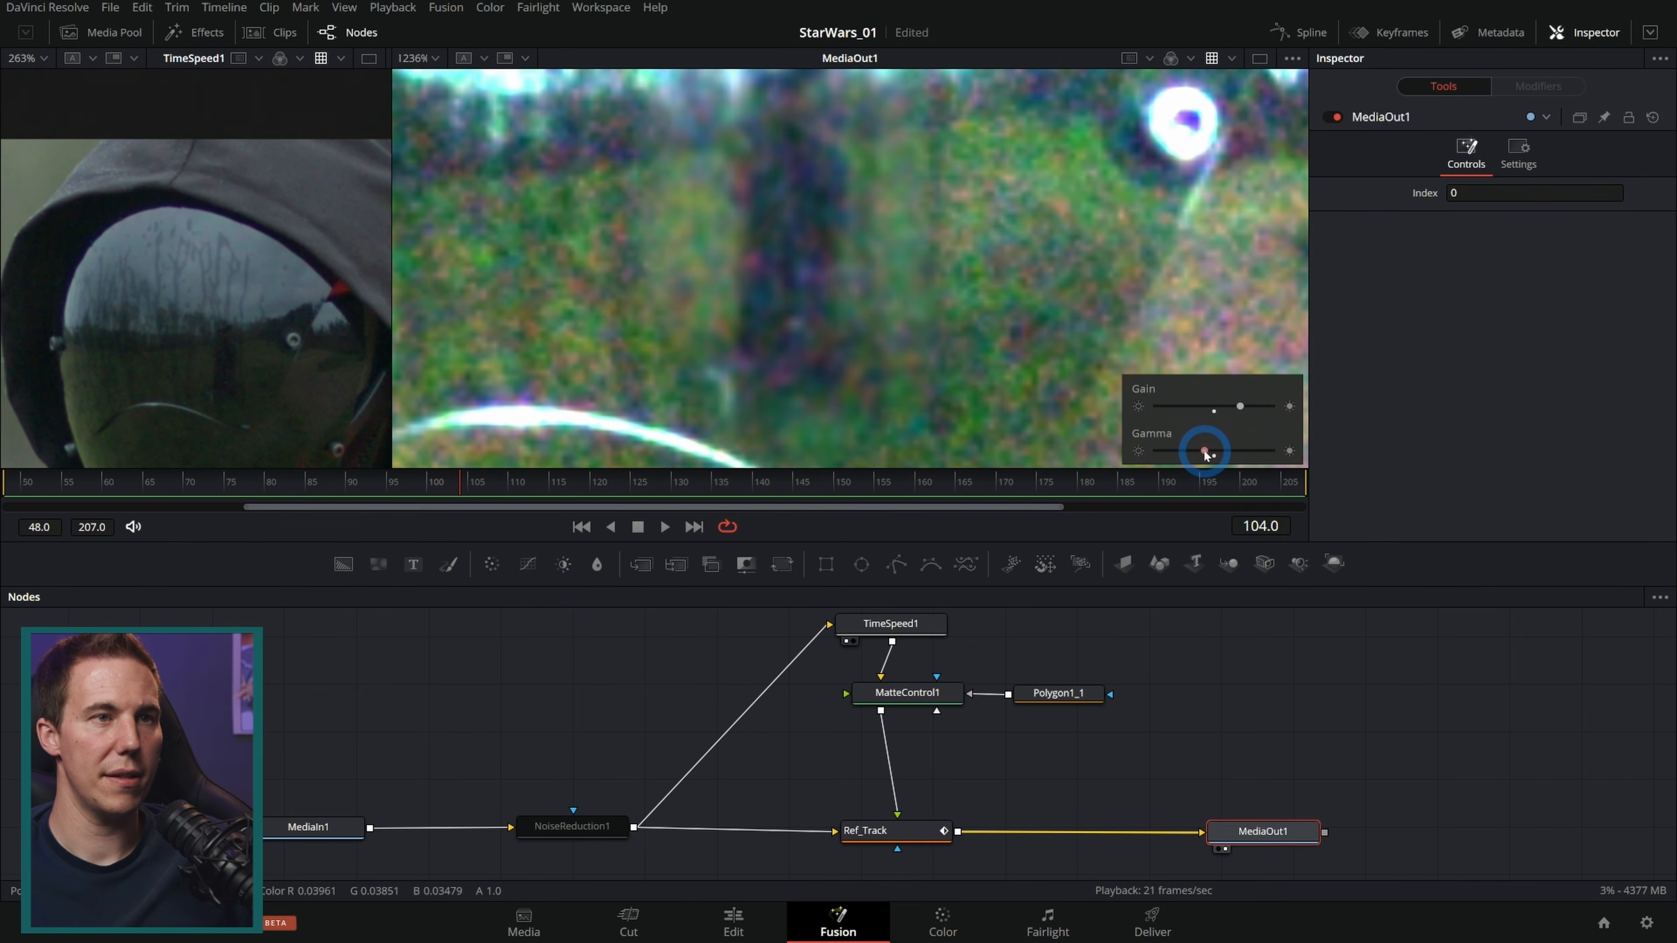
{"action": "left_click", "coordinate": [662, 528]}
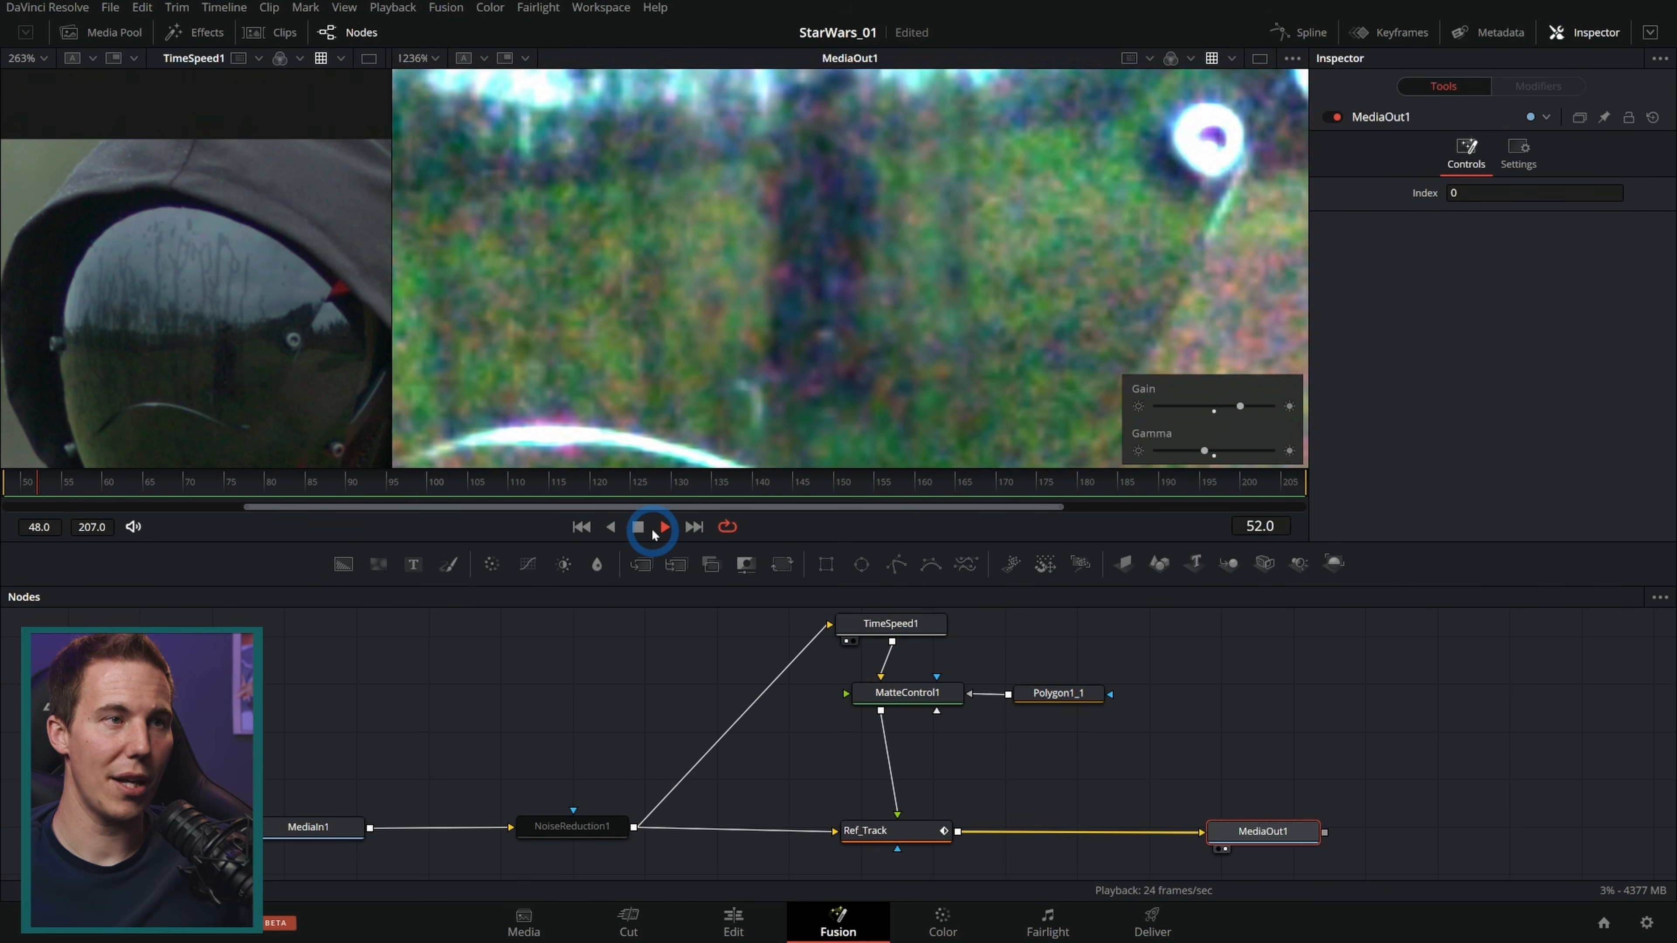
{"action": "left_click", "coordinate": [634, 529]}
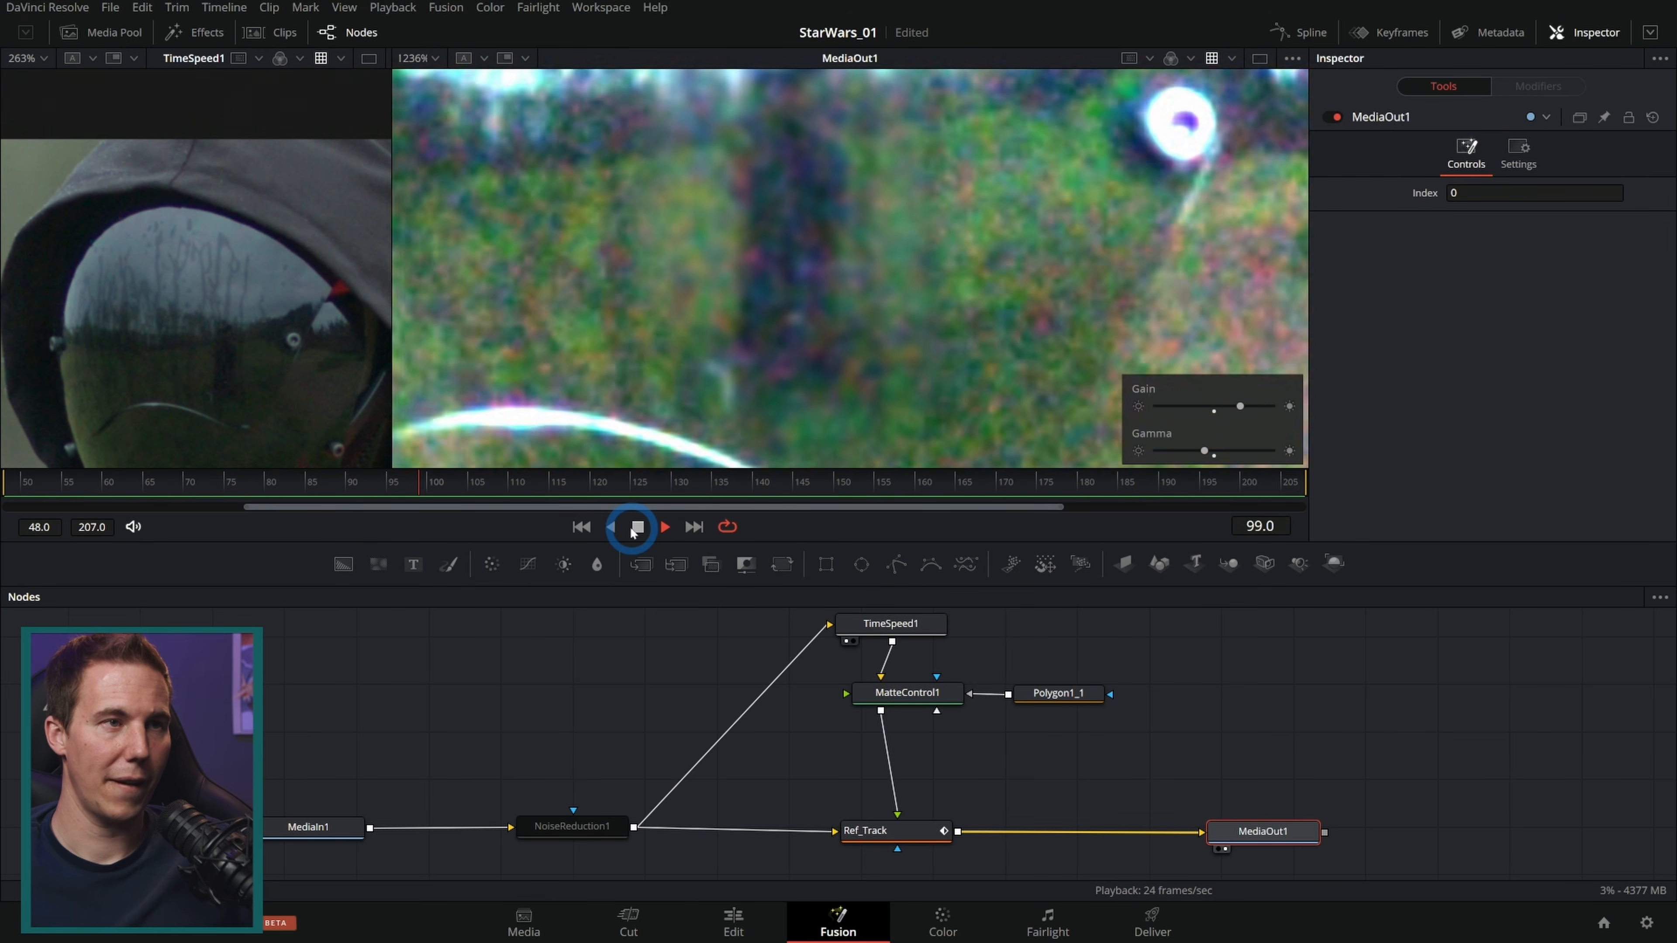
{"action": "left_click", "coordinate": [634, 533]}
Step: Toggle NoiseReduction1 off and on during playback to compare the noise in the visor
{"action": "left_click", "coordinate": [601, 826]}
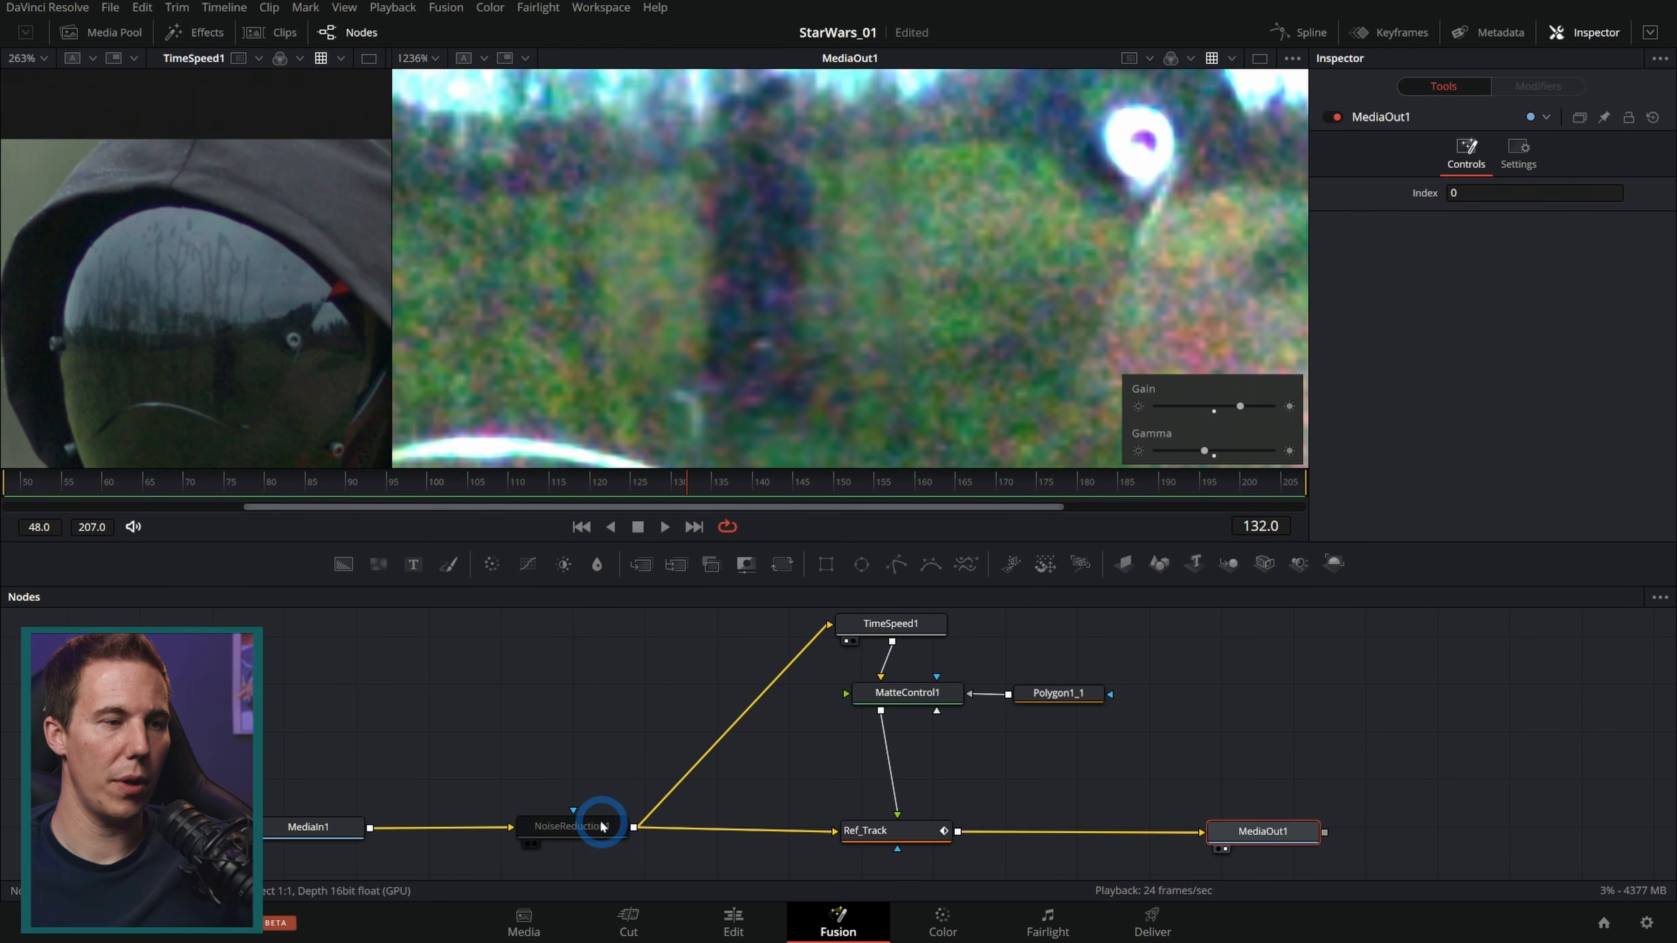
{"action": "left_click", "coordinate": [1329, 118]}
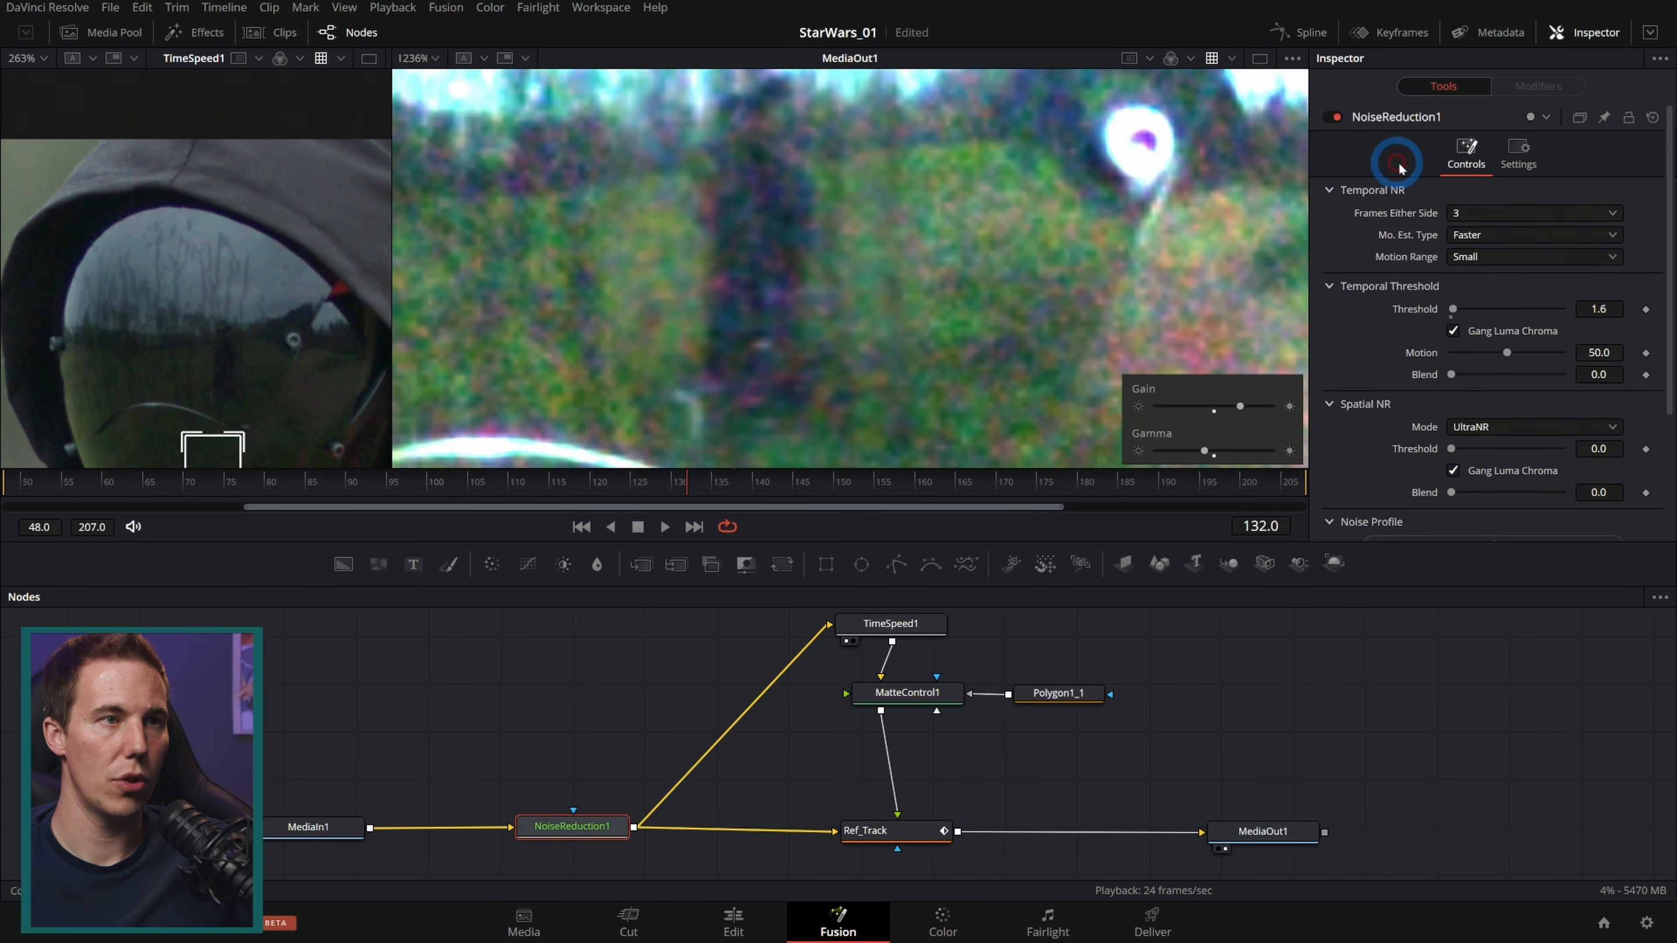
{"action": "left_click", "coordinate": [637, 528]}
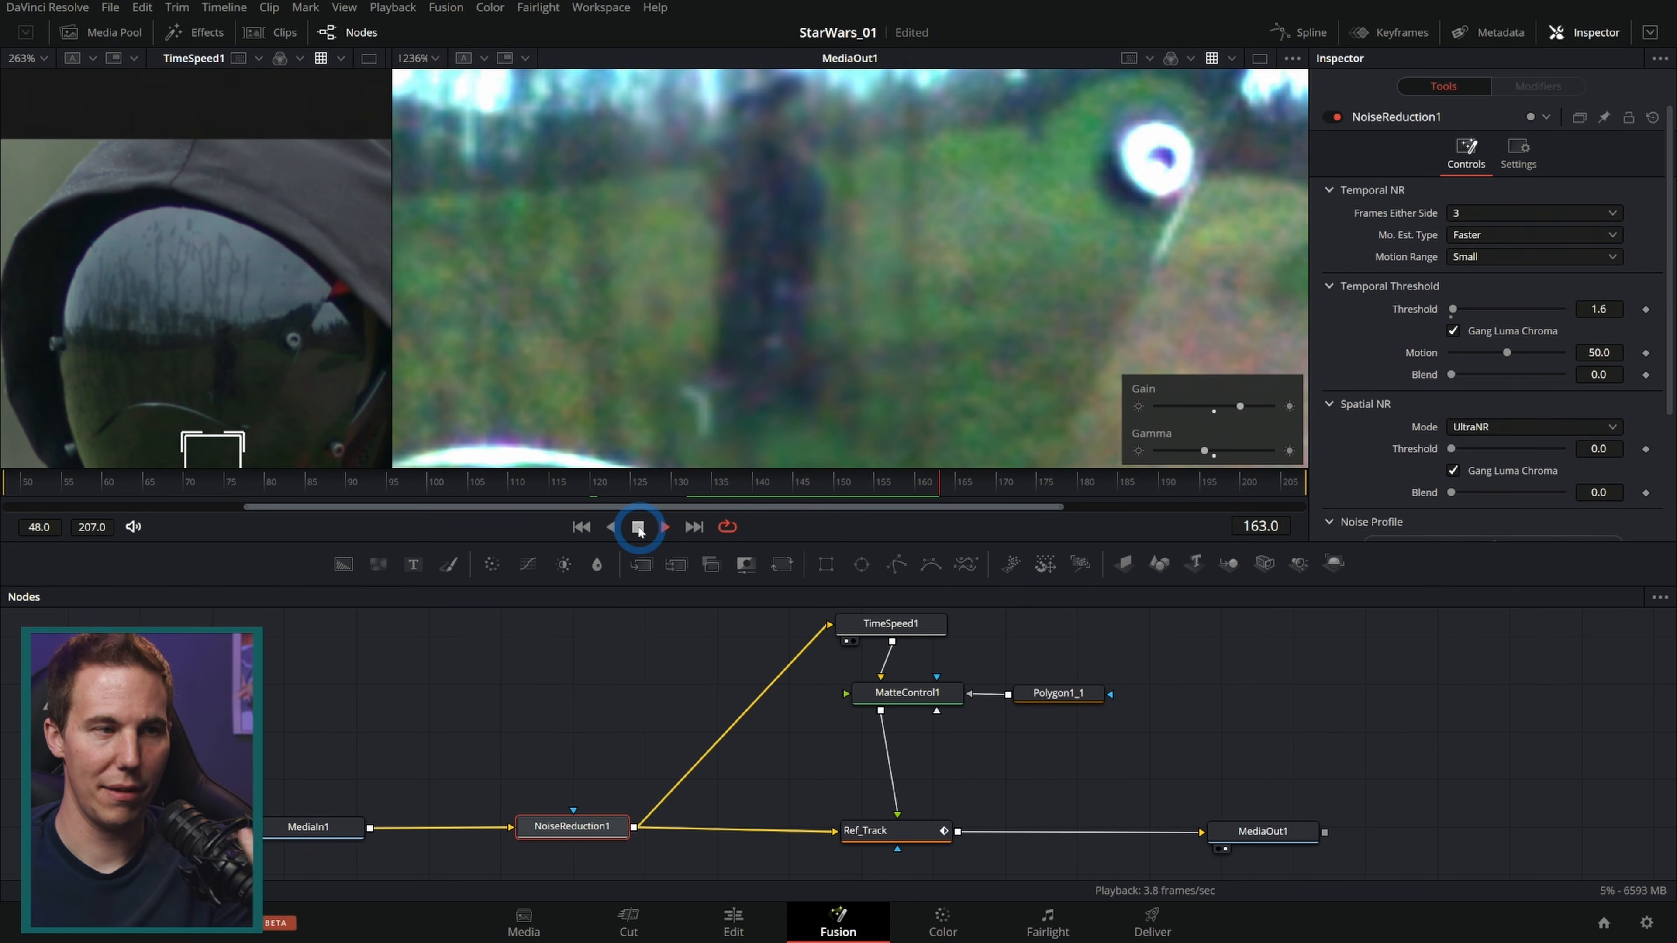
{"action": "left_click", "coordinate": [637, 527]}
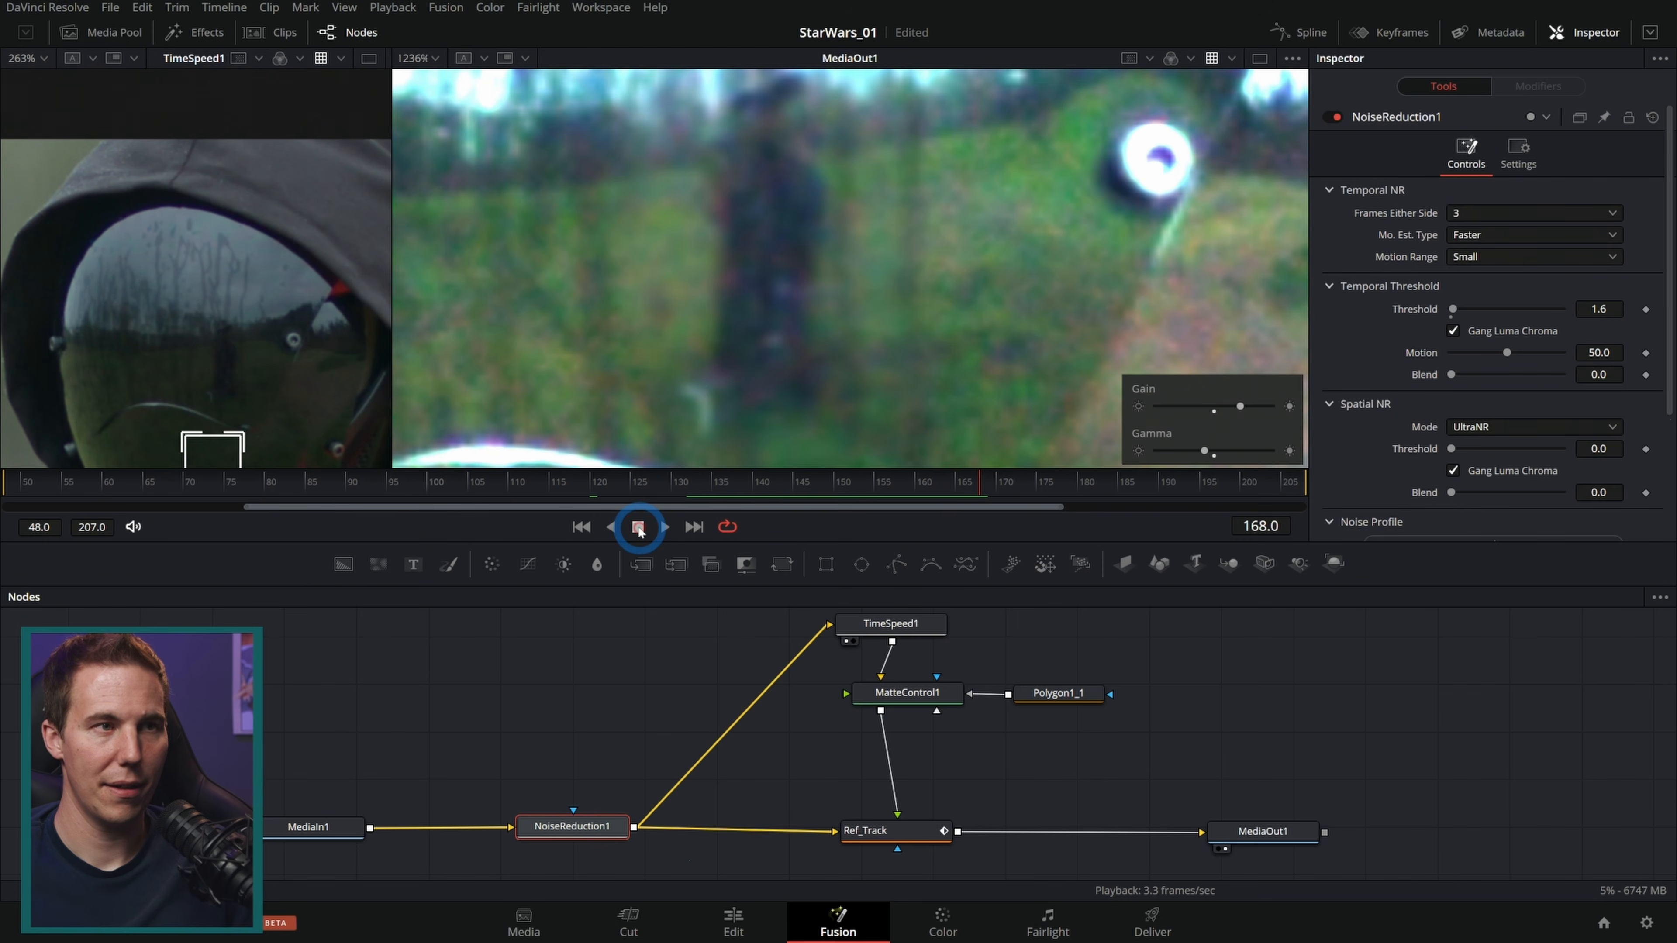
{"action": "key", "text": "ctrl+p"}
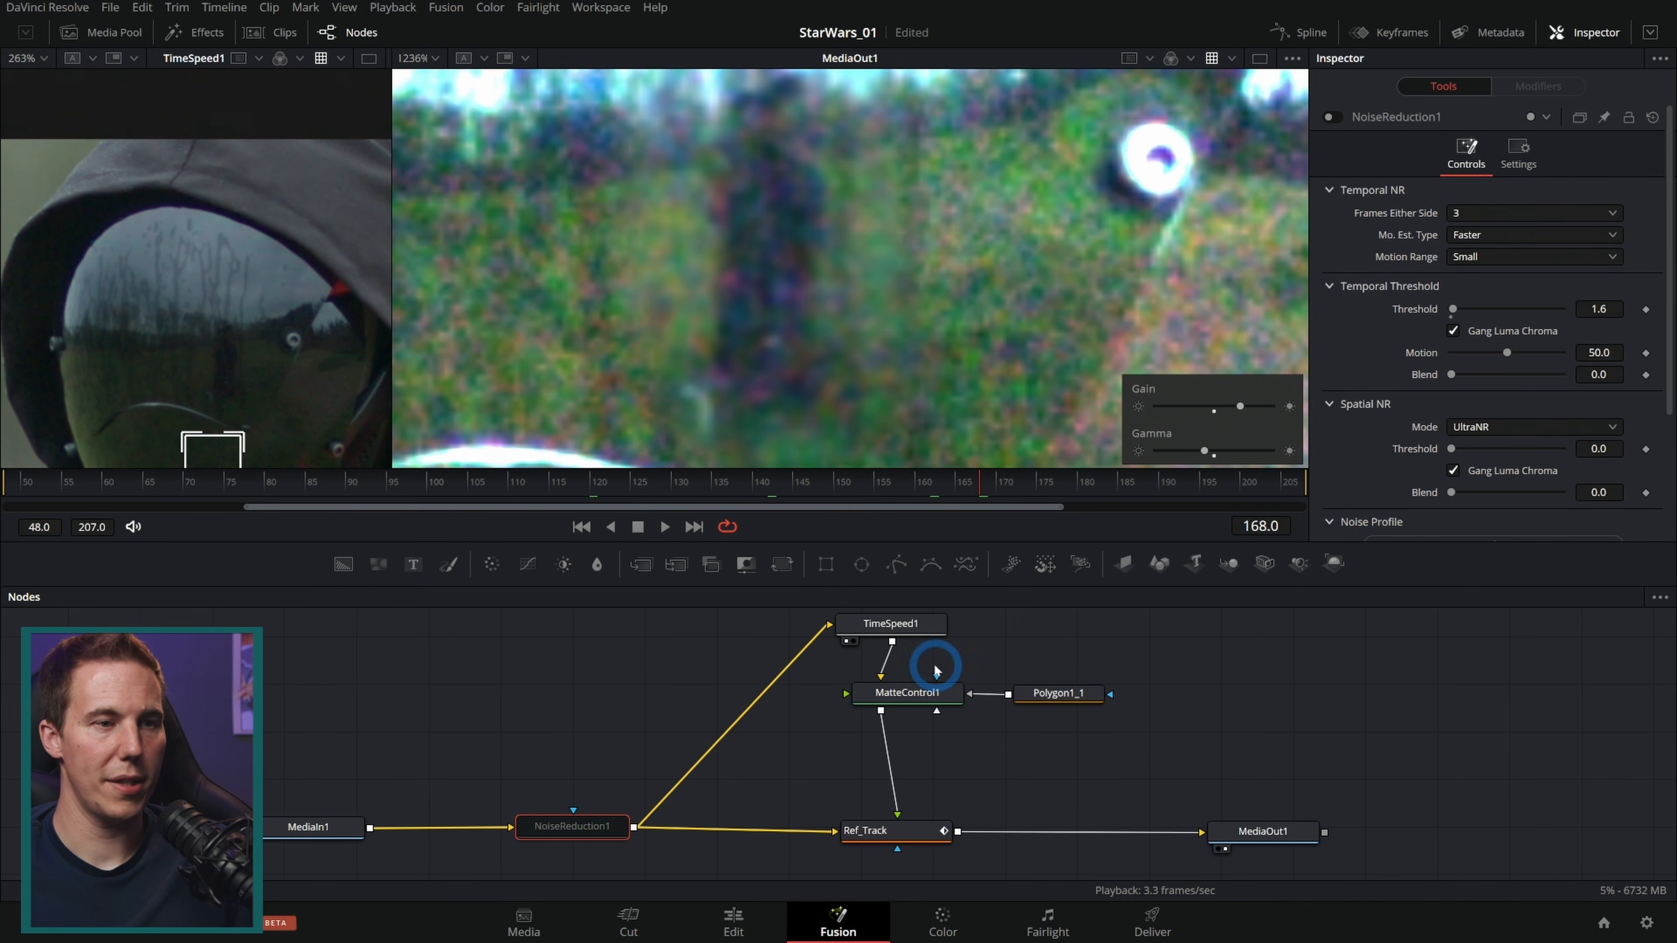
{"action": "left_click_drag", "start_coordinate": [1076, 645], "coordinate": [1094, 755]}
{"action": "left_click_drag", "start_coordinate": [925, 758], "coordinate": [934, 669]}
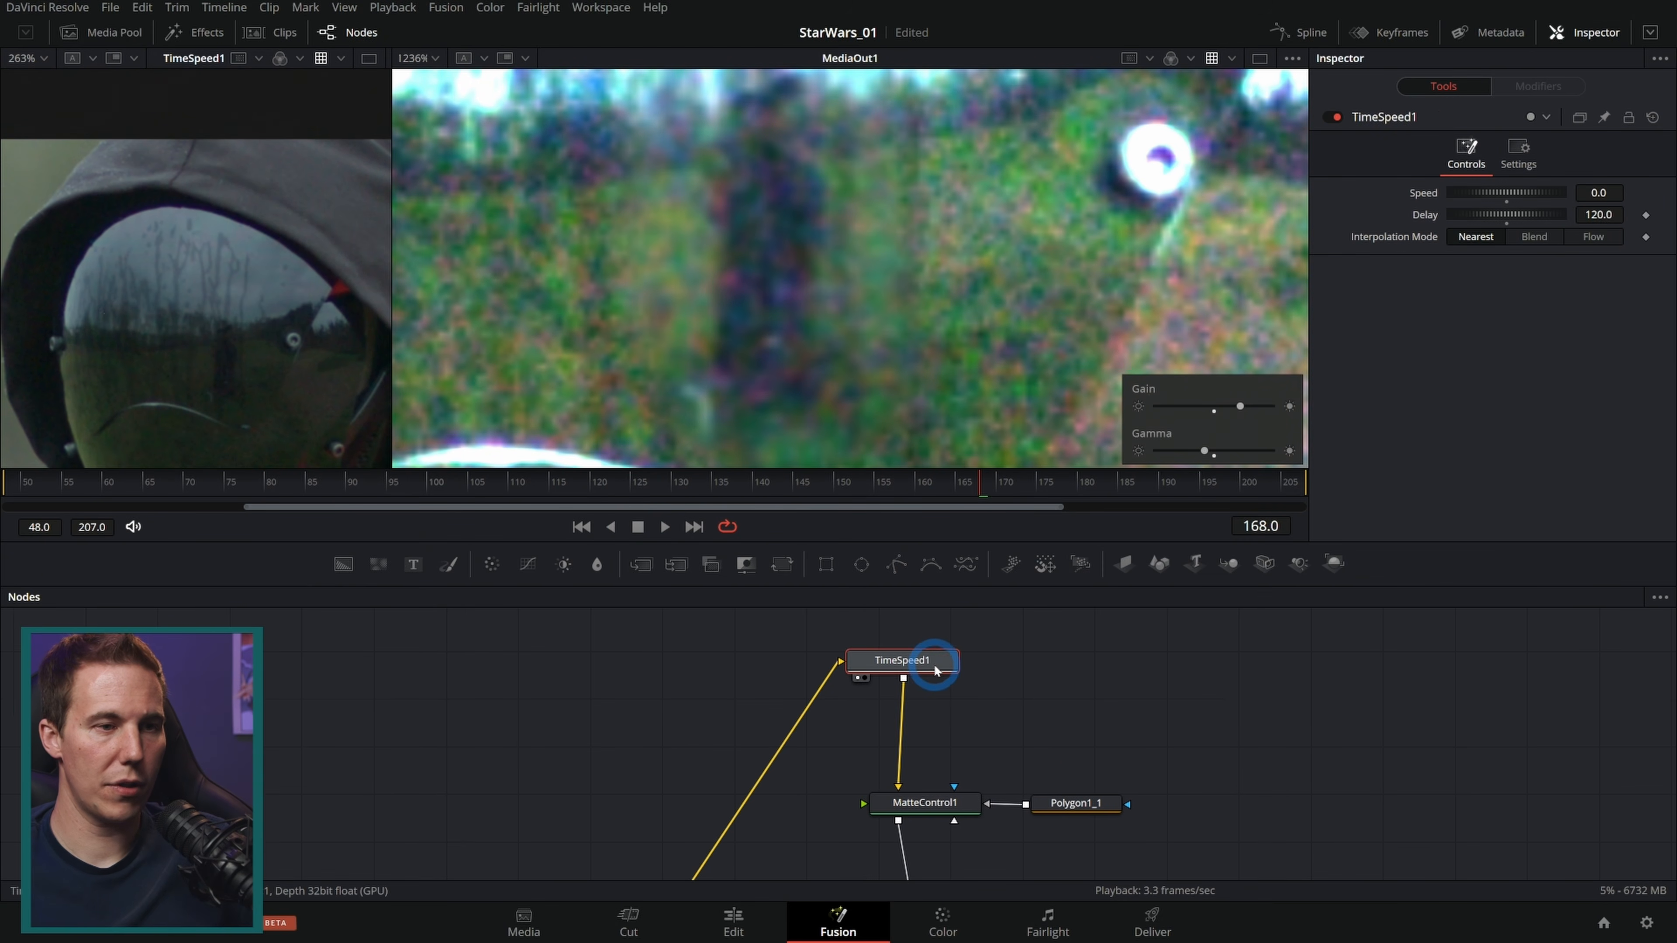
Step: Display TimeSpeed1 in the viewer, turn off Gain/Gamma, and enlarge the viewer area
{"action": "key", "text": "2"}
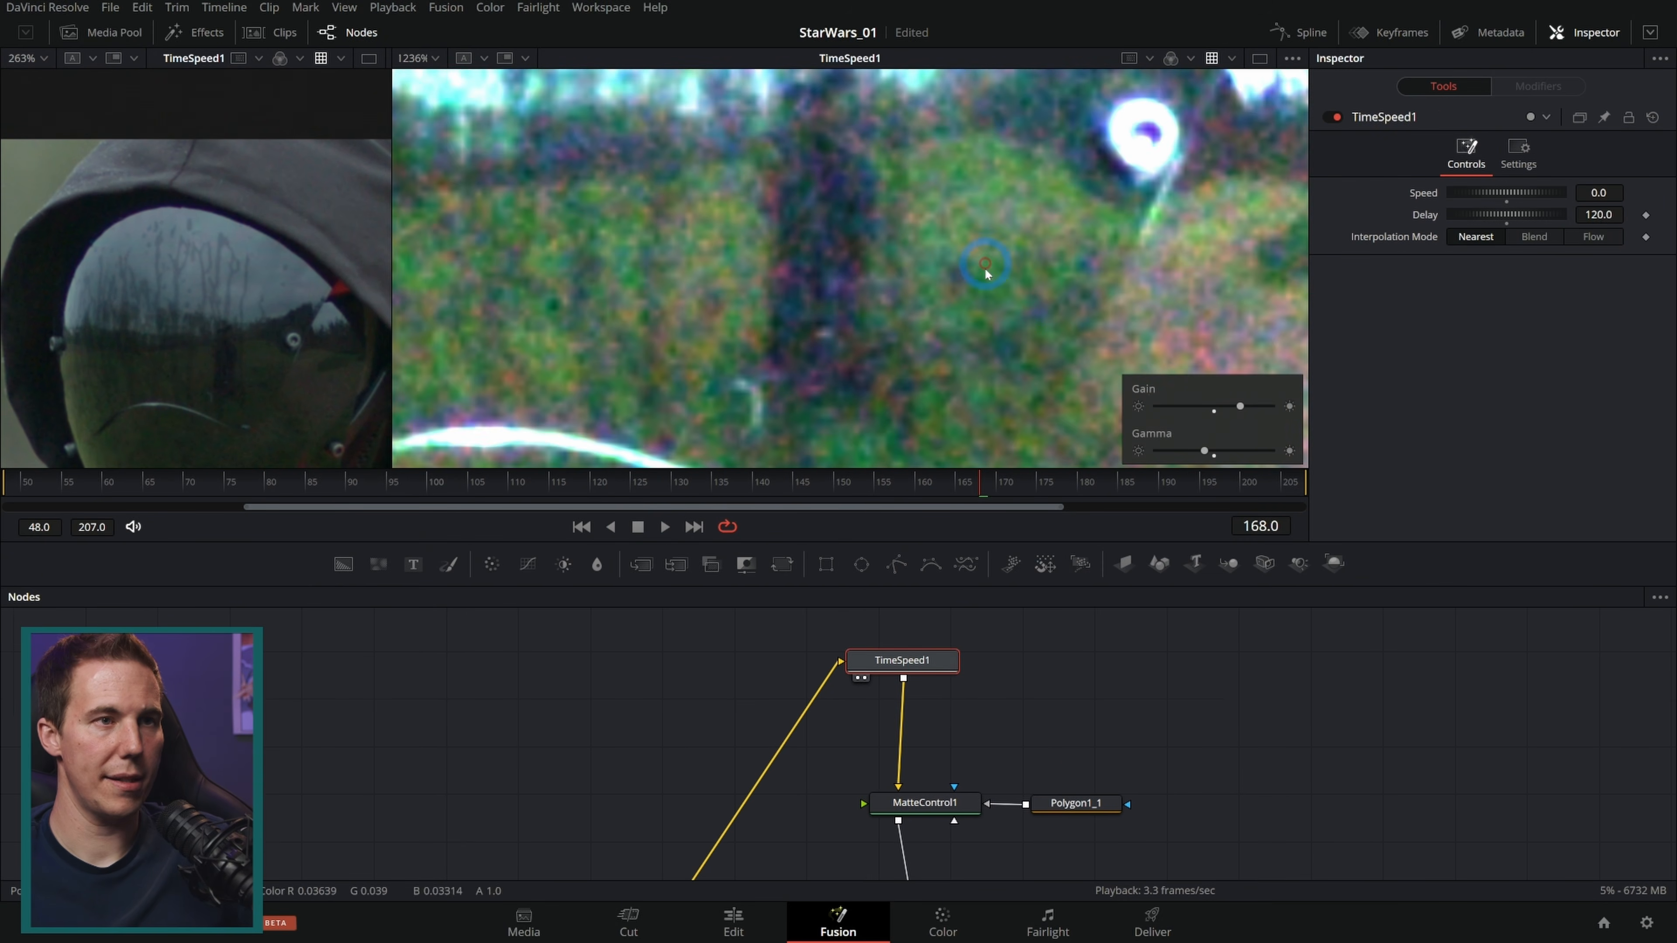
{"action": "left_click", "coordinate": [1292, 58]}
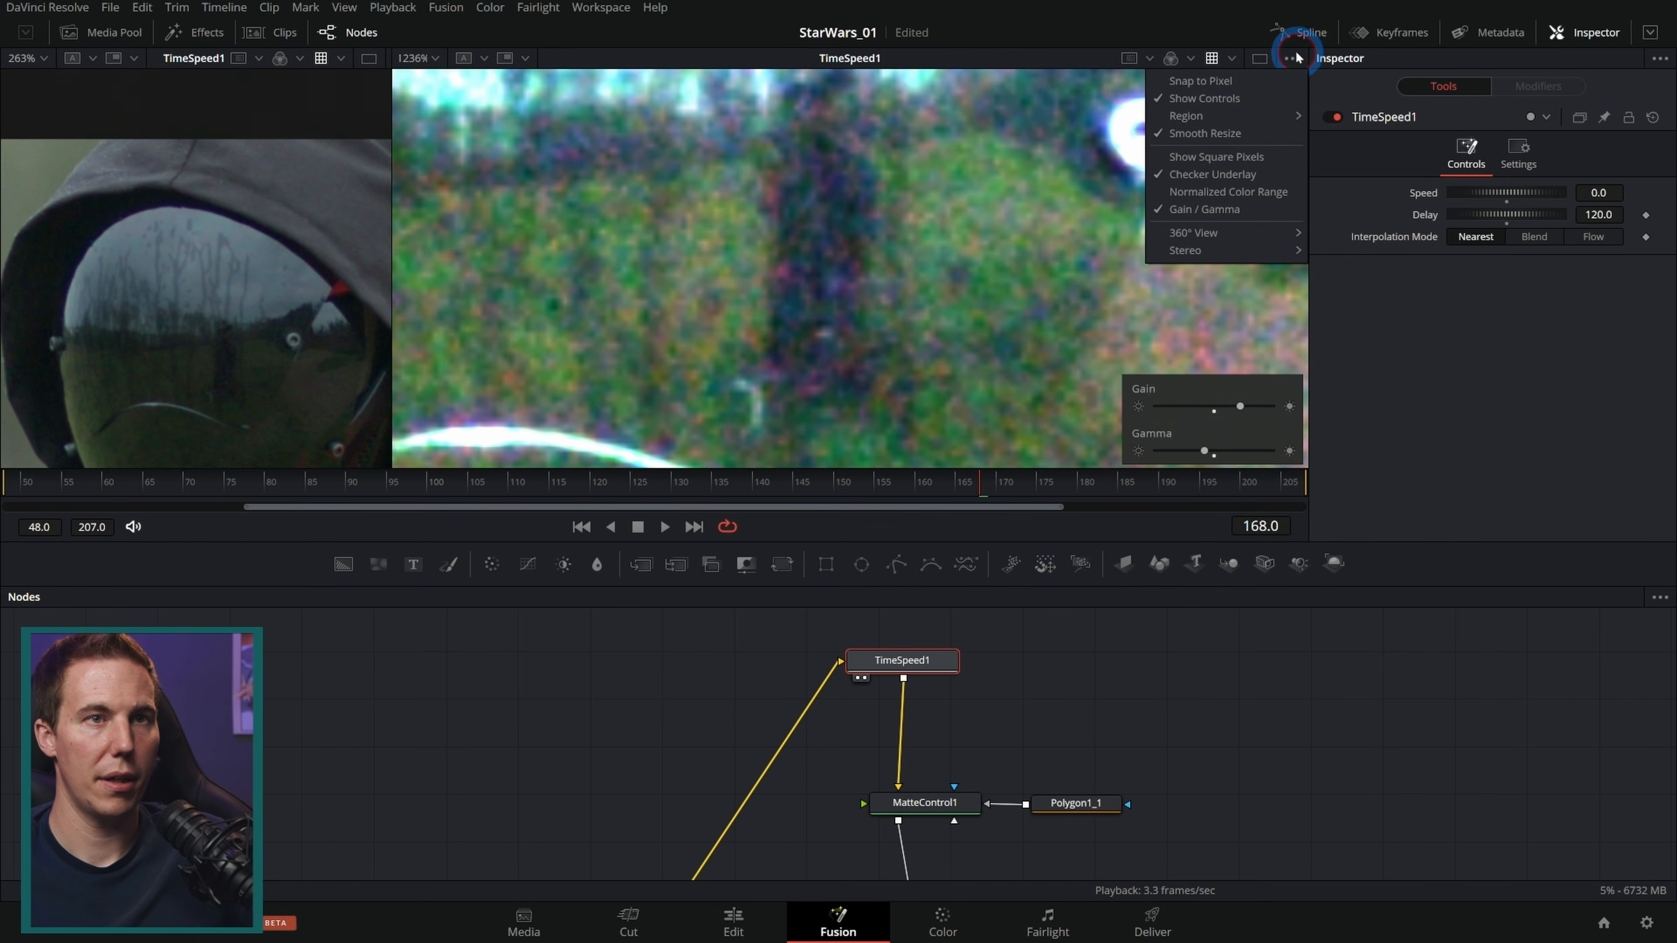
{"action": "left_click", "coordinate": [1221, 210]}
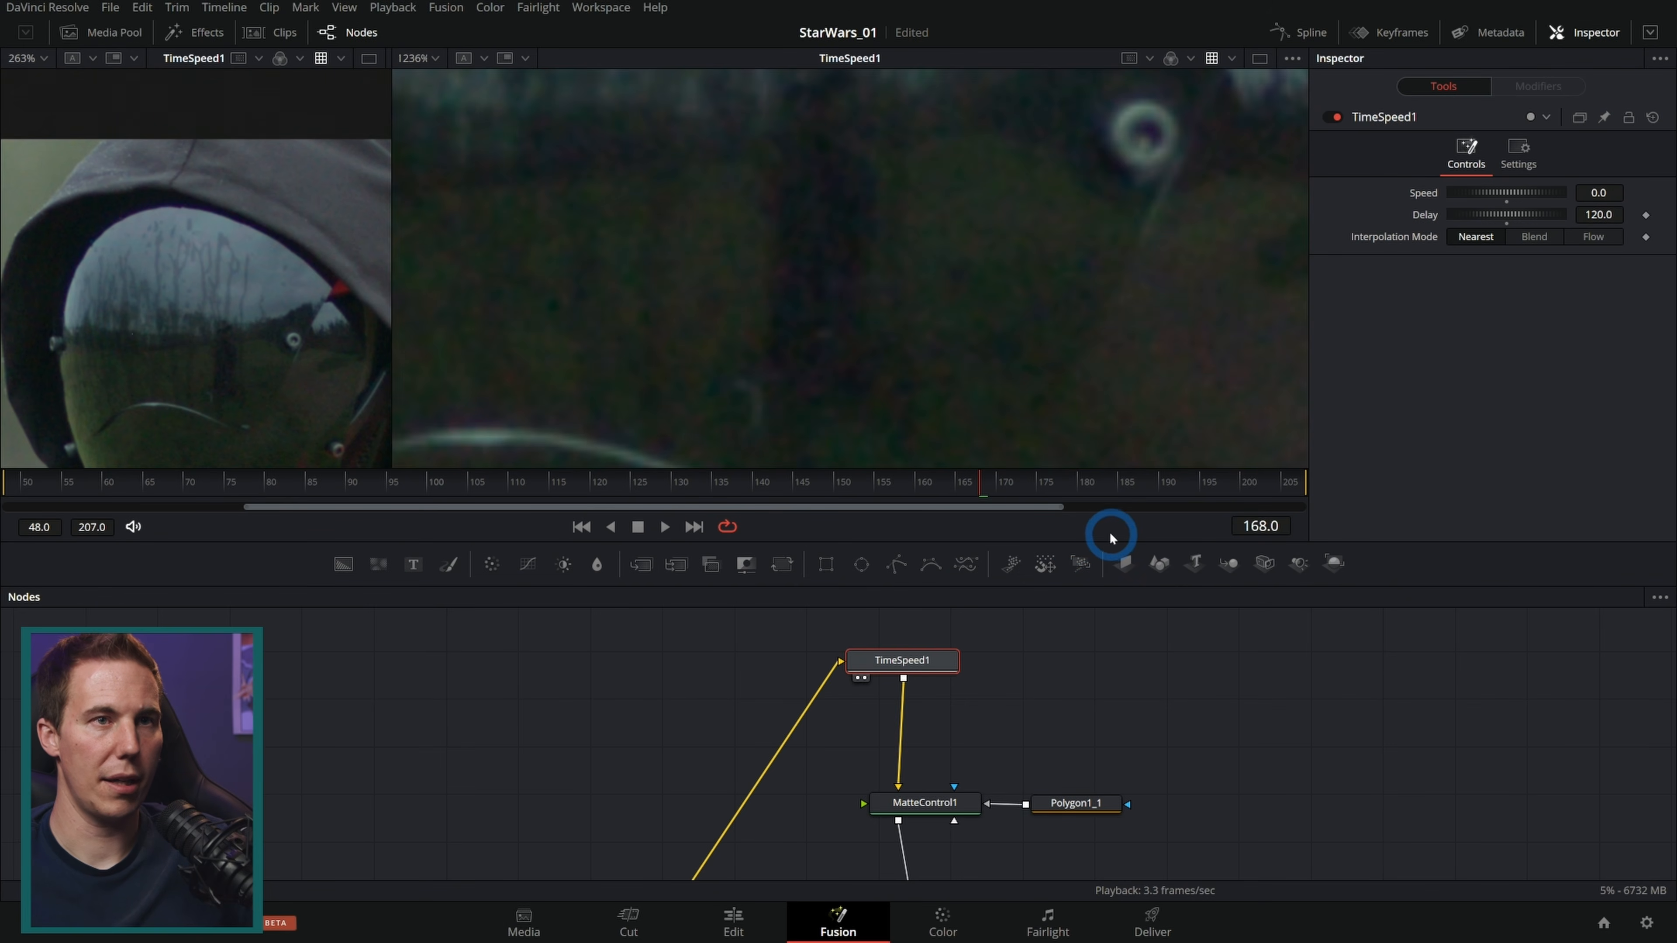
{"action": "left_click_drag", "start_coordinate": [1124, 585], "coordinate": [1085, 582]}
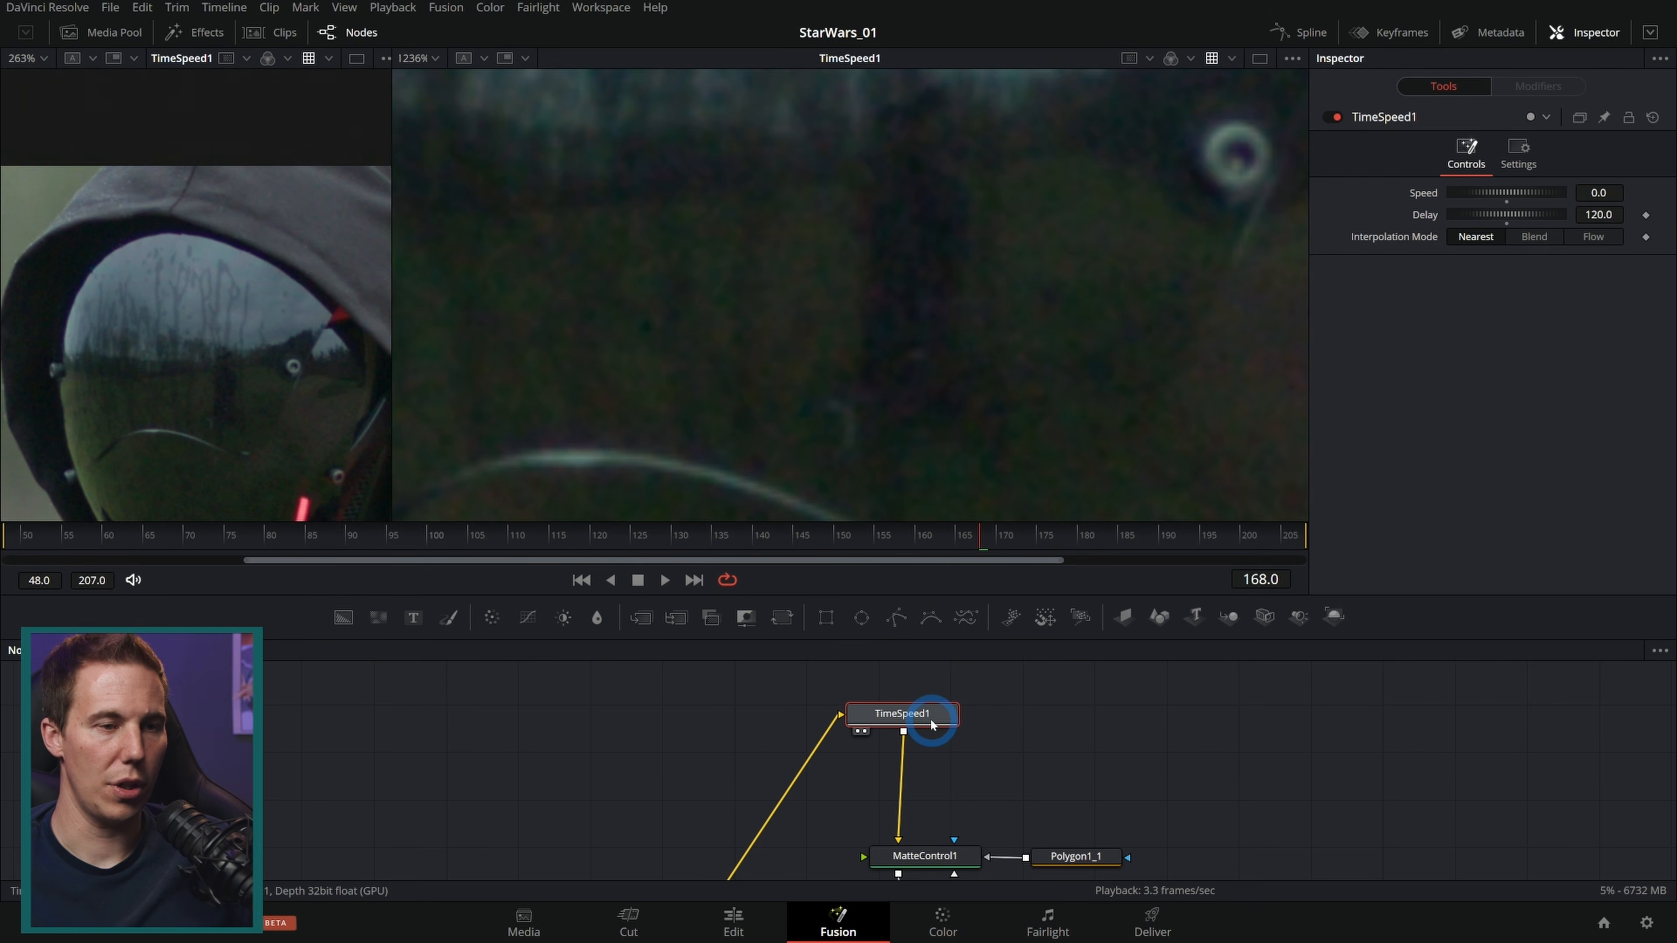
Step: Add a Paint node after TimeSpeed1 and set its apply mode to Clone
{"action": "key", "text": "shift+space"}
{"action": "type", "text": "paint"}
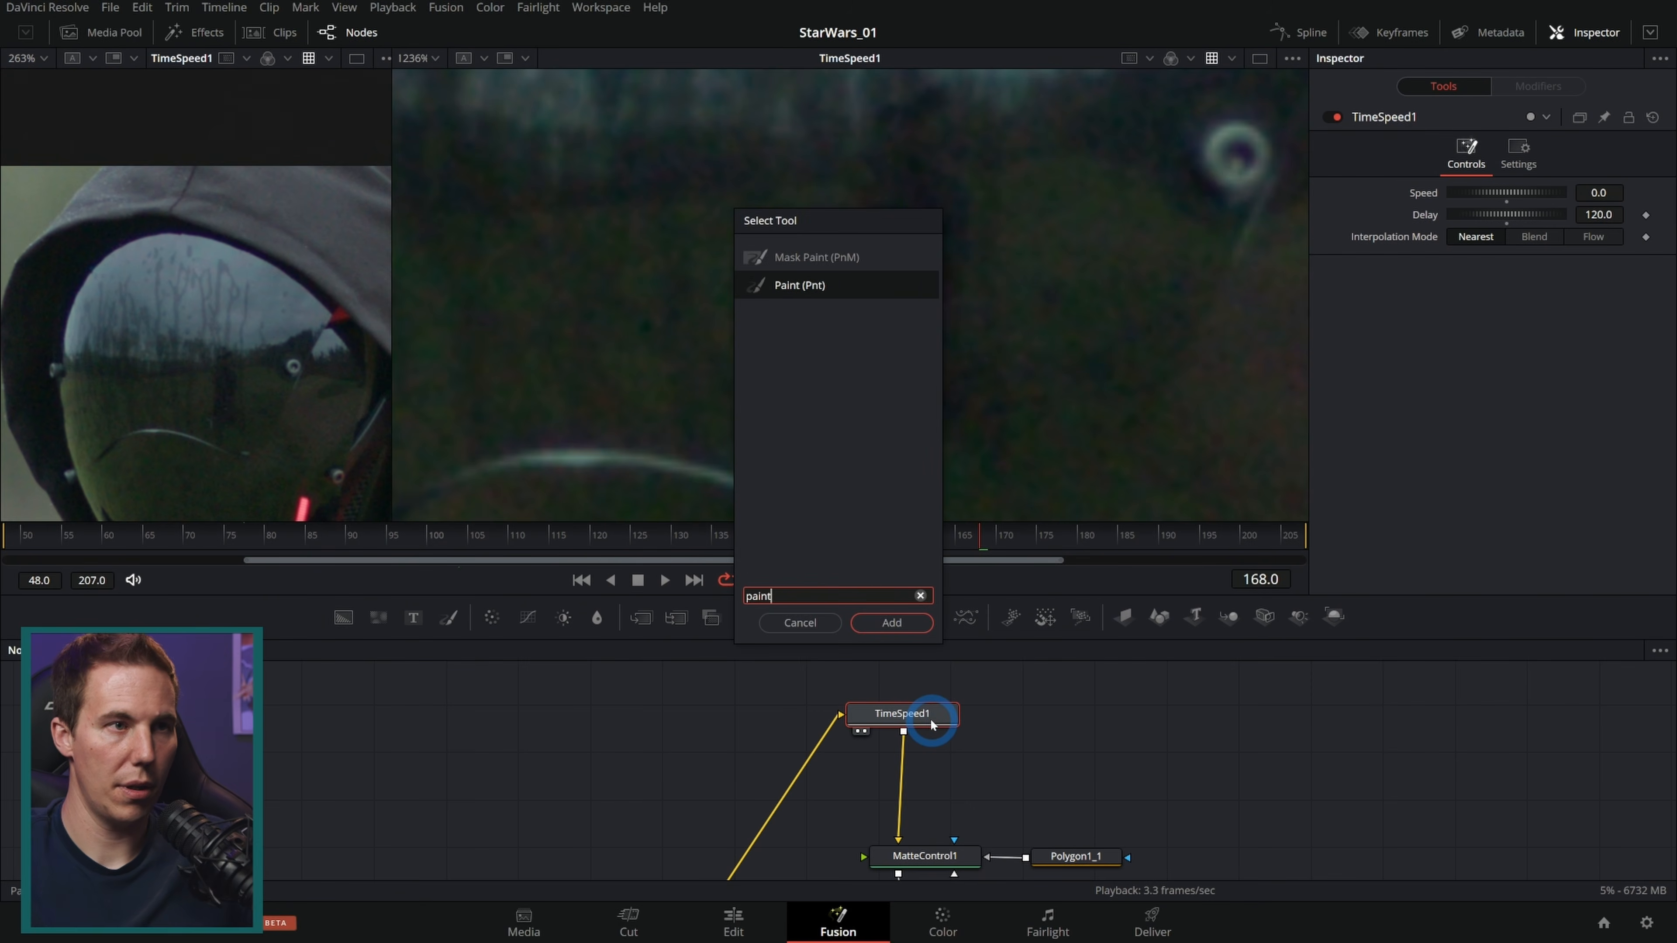
{"action": "key", "text": "Return"}
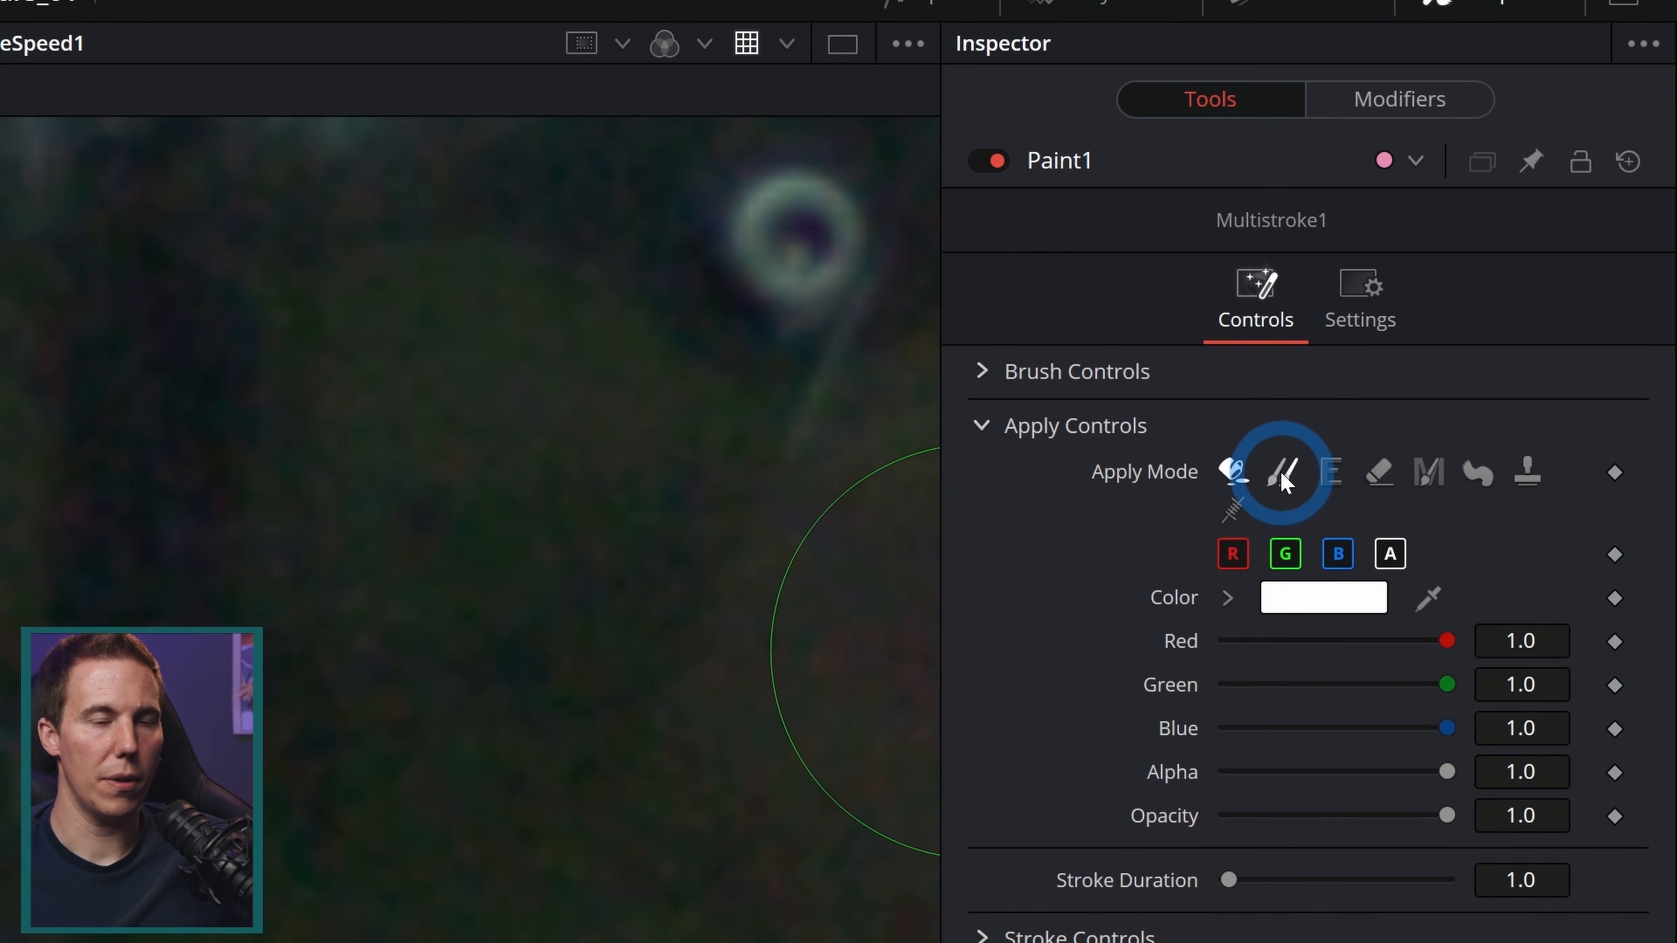
{"action": "left_click", "coordinate": [1282, 471]}
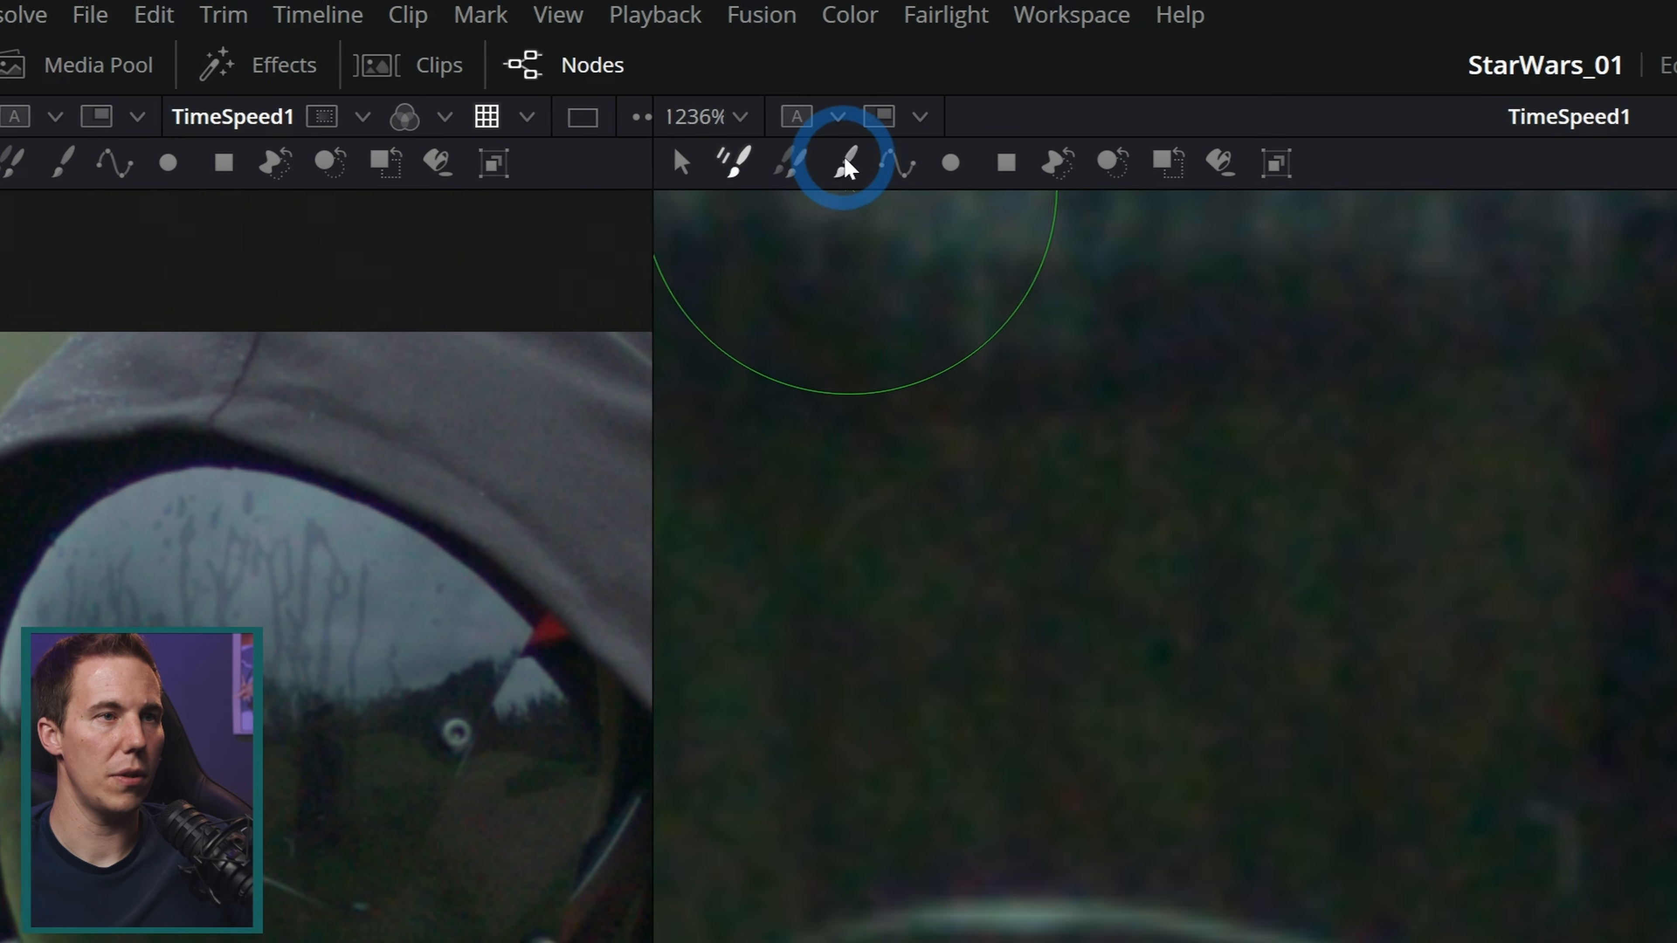
{"action": "left_click", "coordinate": [846, 164]}
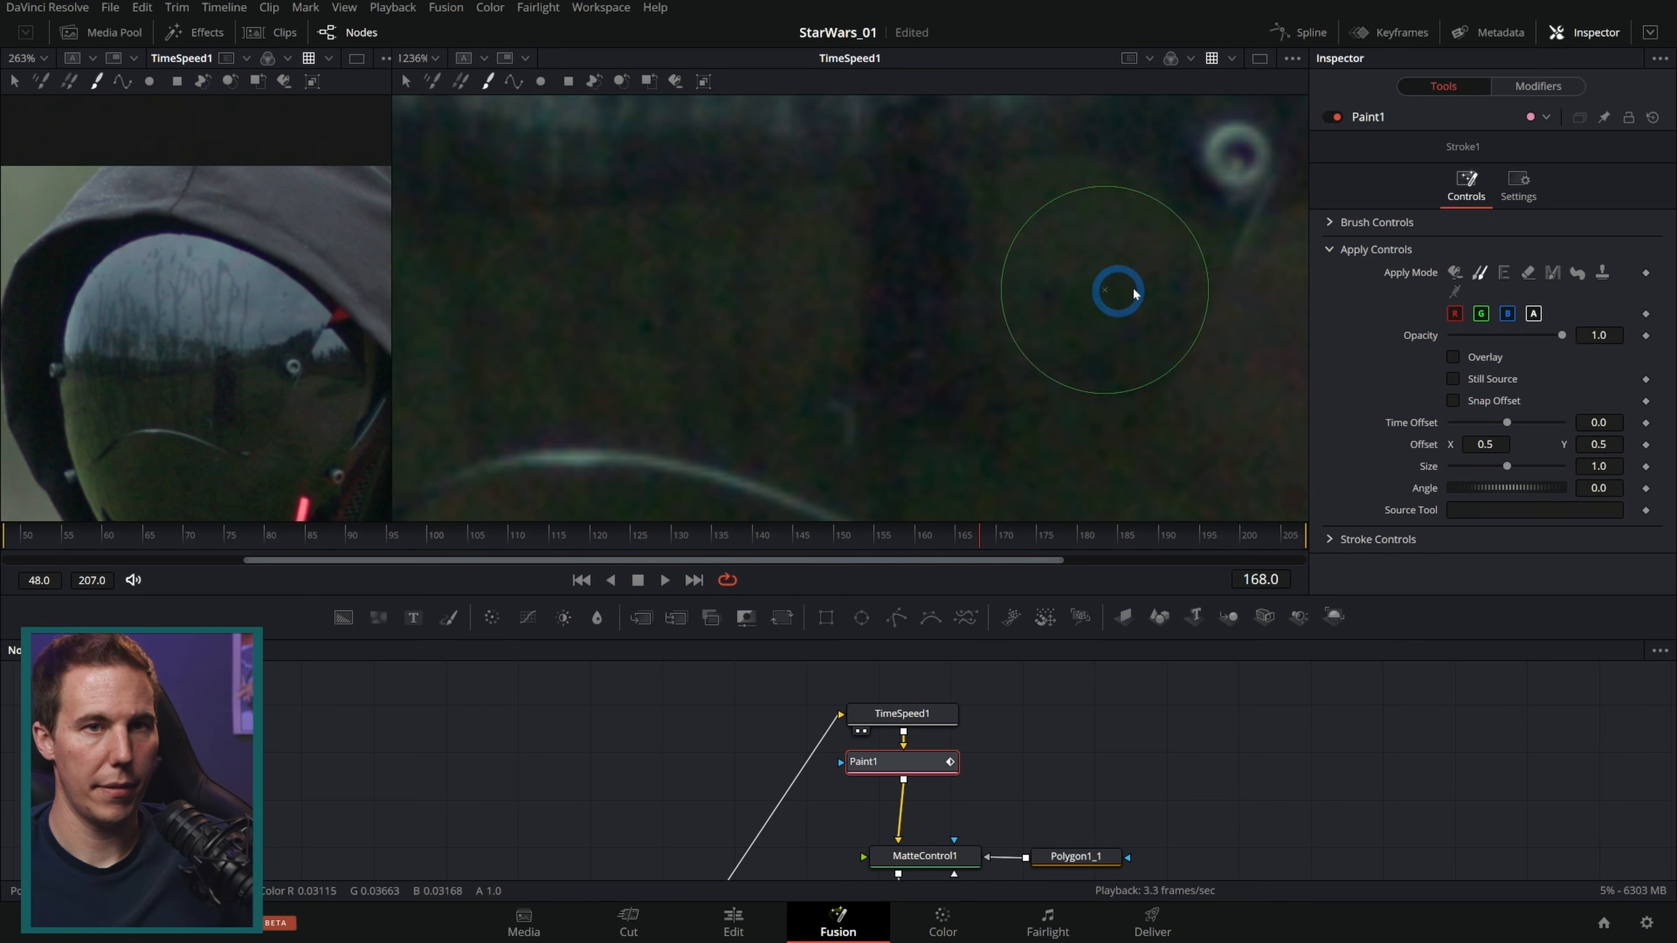
Step: Set the brush size to 0.0071 and softness to 0.835, and view Paint1
{"action": "left_click", "coordinate": [1330, 223]}
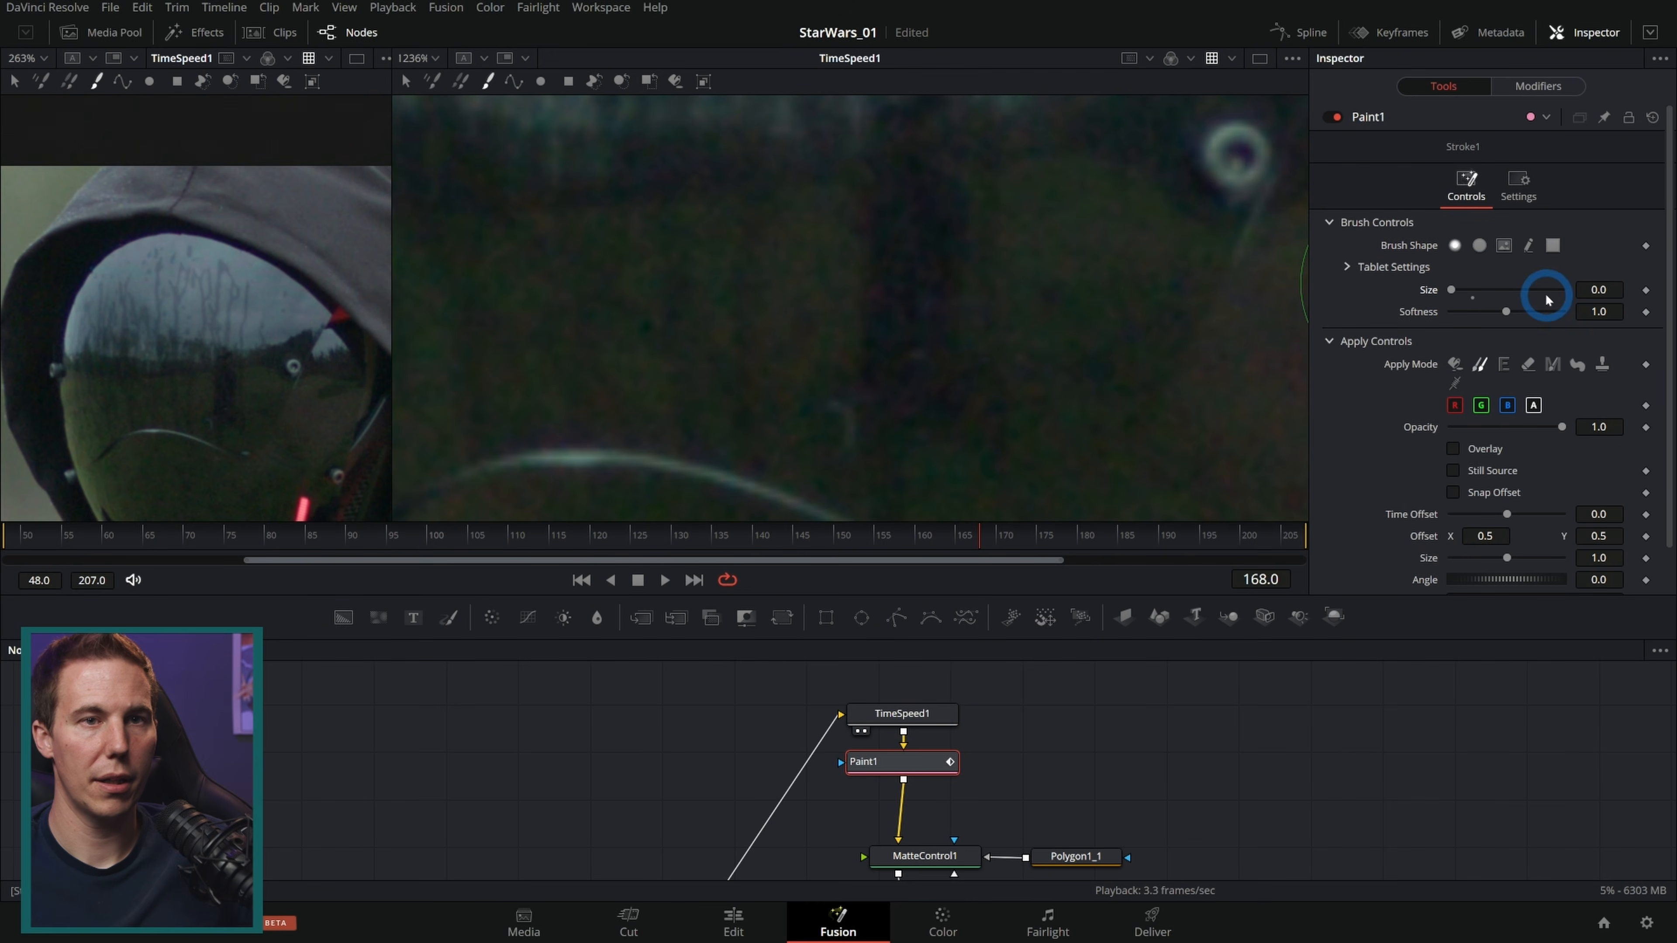
{"action": "left_click_drag", "start_coordinate": [1507, 310], "coordinate": [1498, 310]}
{"action": "key", "text": "2"}
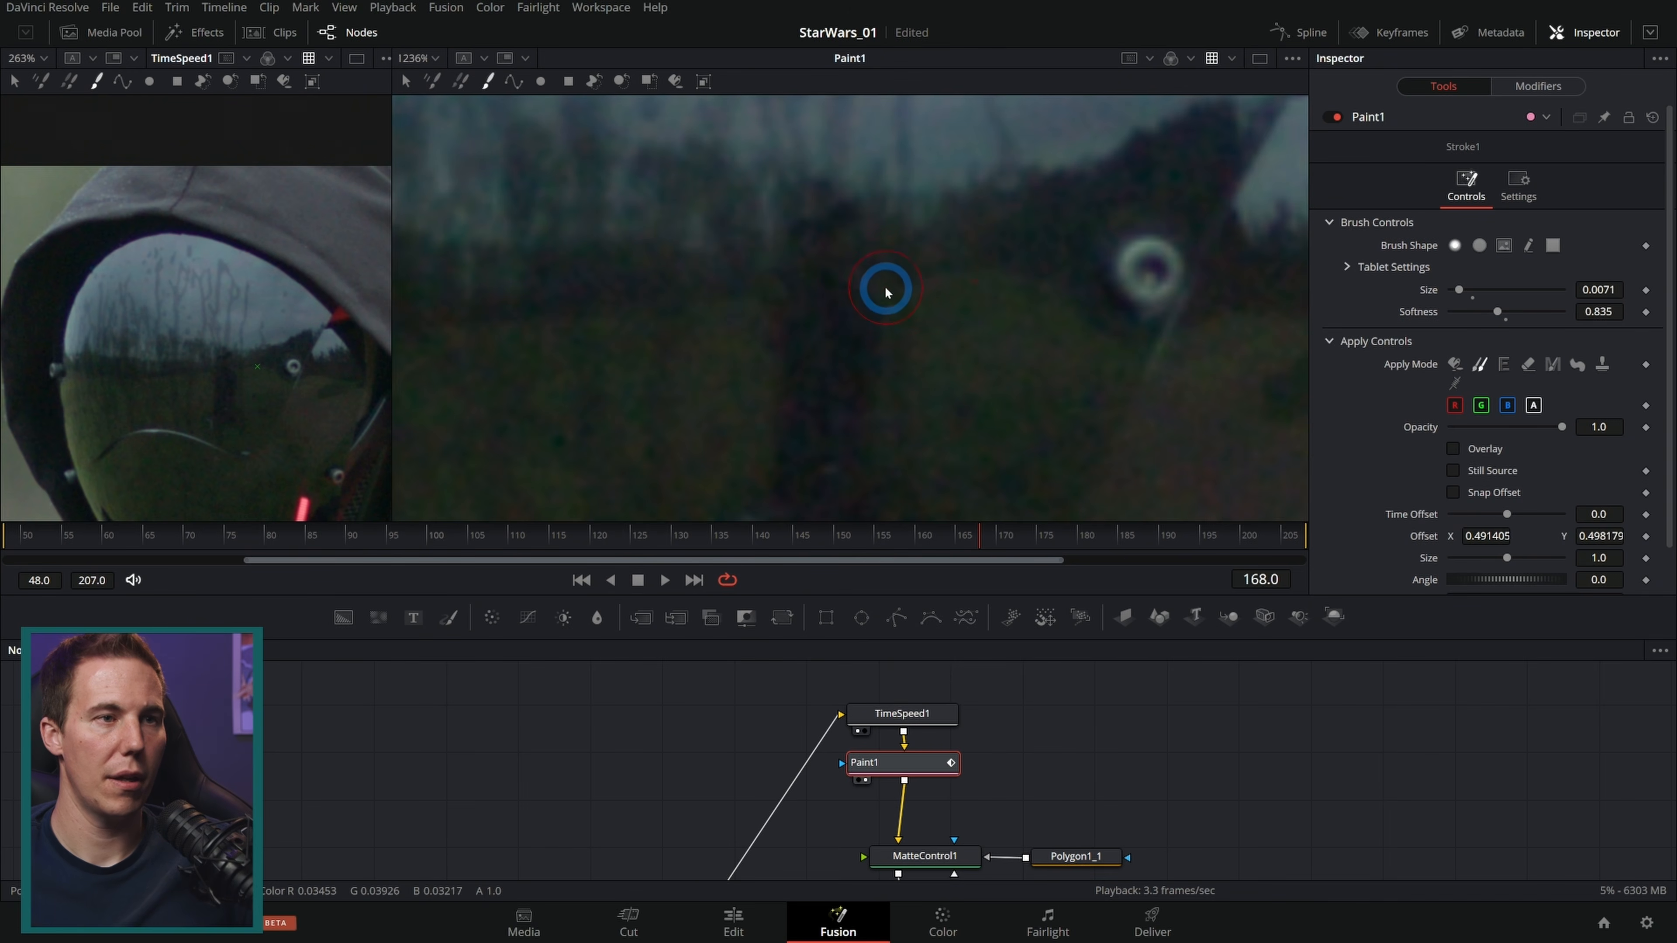
Step: Clone-paint strokes over the reflected figure in the visor and enable Still Source for the last stroke
{"action": "mouse_move", "coordinate": [887, 329]}
{"action": "left_mouse_down"}
{"action": "mouse_move", "coordinate": [861, 374]}
{"action": "mouse_move", "coordinate": [840, 341]}
{"action": "left_mouse_up"}
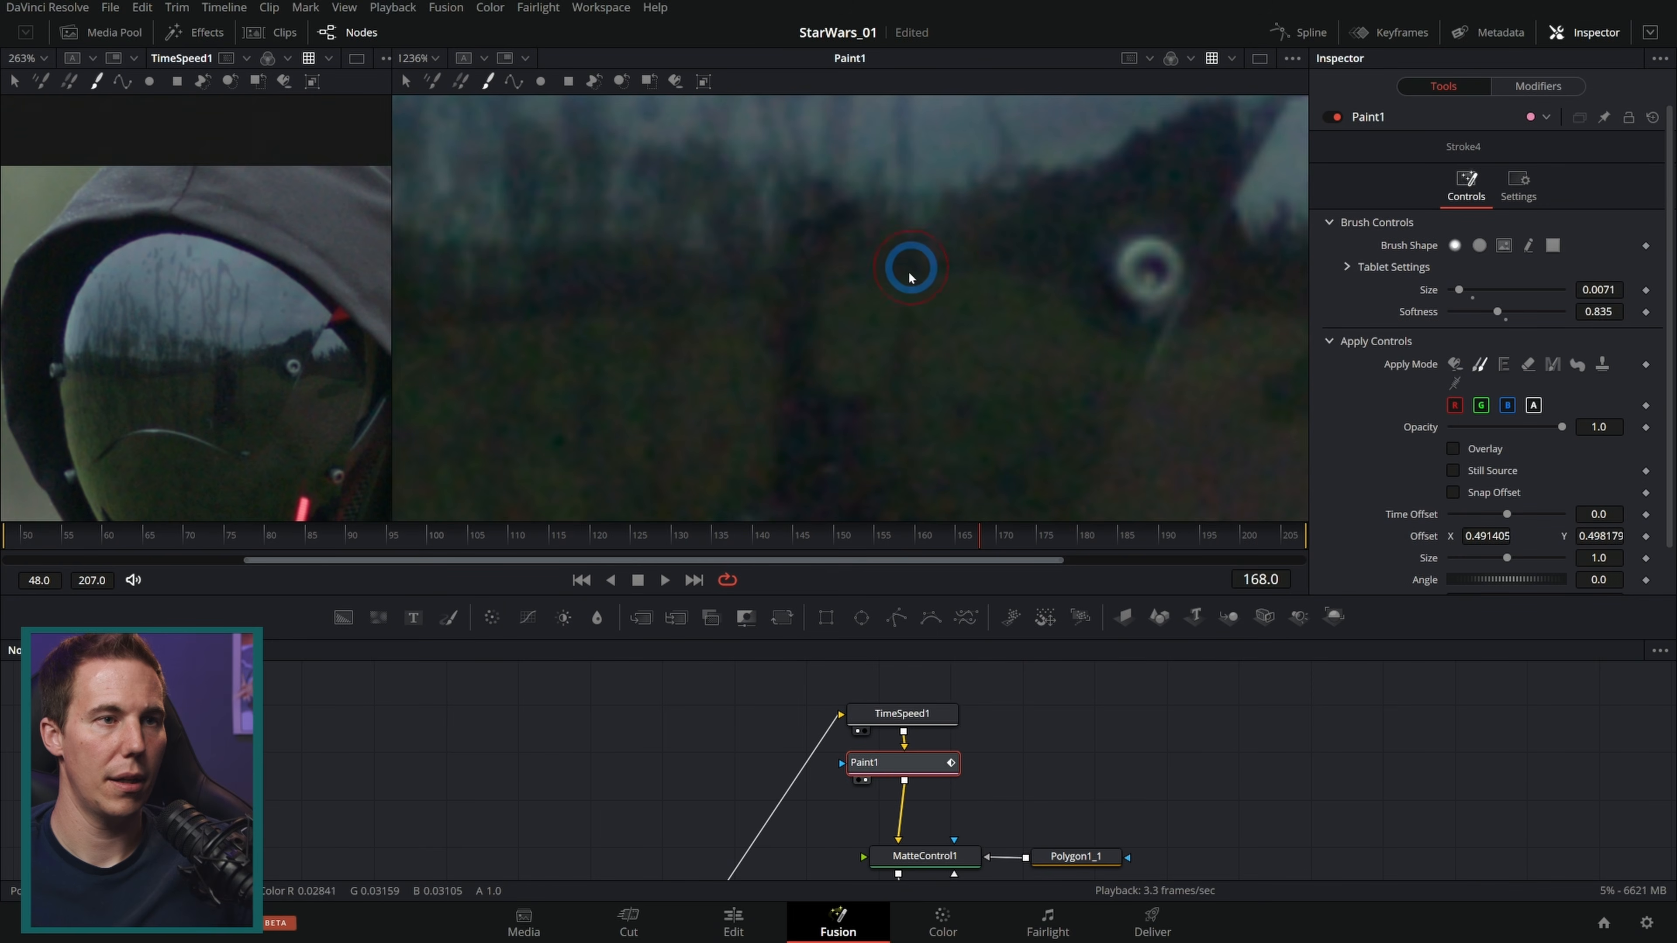
{"action": "left_click_drag", "start_coordinate": [909, 517], "coordinate": [957, 371]}
{"action": "left_click", "coordinate": [957, 371]}
{"action": "left_click_drag", "start_coordinate": [888, 265], "coordinate": [859, 309]}
{"action": "mouse_move", "coordinate": [827, 247]}
{"action": "left_mouse_down"}
{"action": "mouse_move", "coordinate": [825, 331]}
{"action": "mouse_move", "coordinate": [804, 331]}
{"action": "mouse_move", "coordinate": [831, 399]}
{"action": "left_mouse_up"}
{"action": "left_click", "coordinate": [822, 313]}
{"action": "left_click", "coordinate": [908, 280]}
{"action": "left_click_drag", "start_coordinate": [1015, 269], "coordinate": [1015, 304]}
{"action": "left_click_drag", "start_coordinate": [996, 228], "coordinate": [1046, 423]}
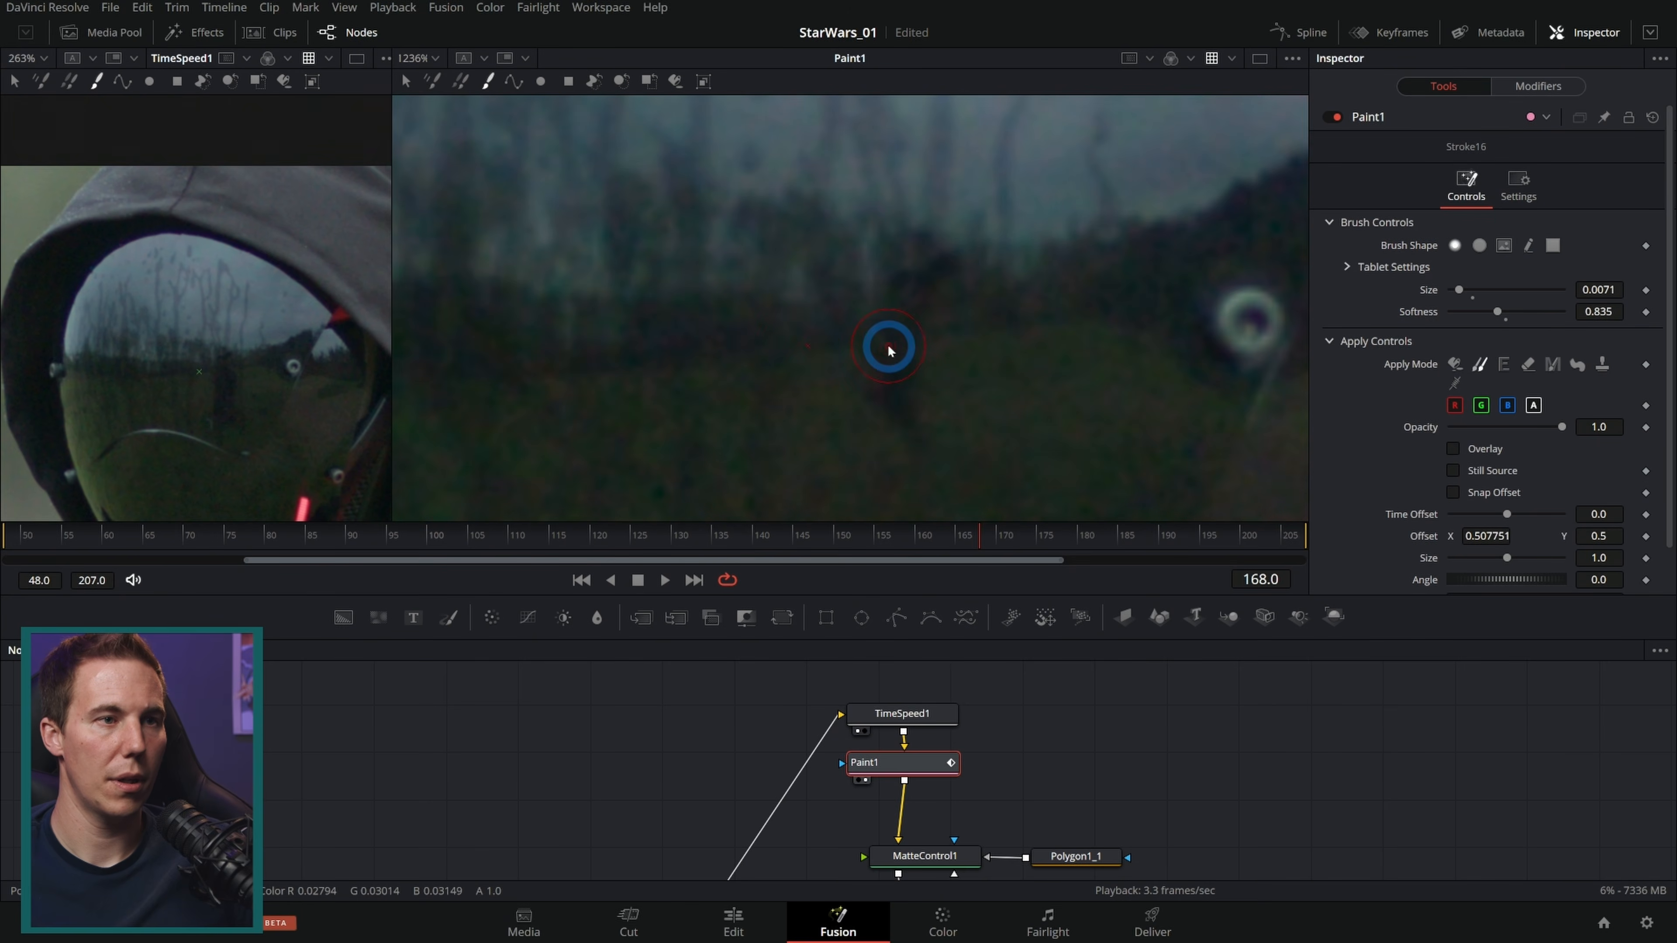
{"action": "left_click_drag", "start_coordinate": [894, 344], "coordinate": [901, 406]}
{"action": "left_click", "coordinate": [747, 309], "text": "alt"}
{"action": "left_click", "coordinate": [919, 267]}
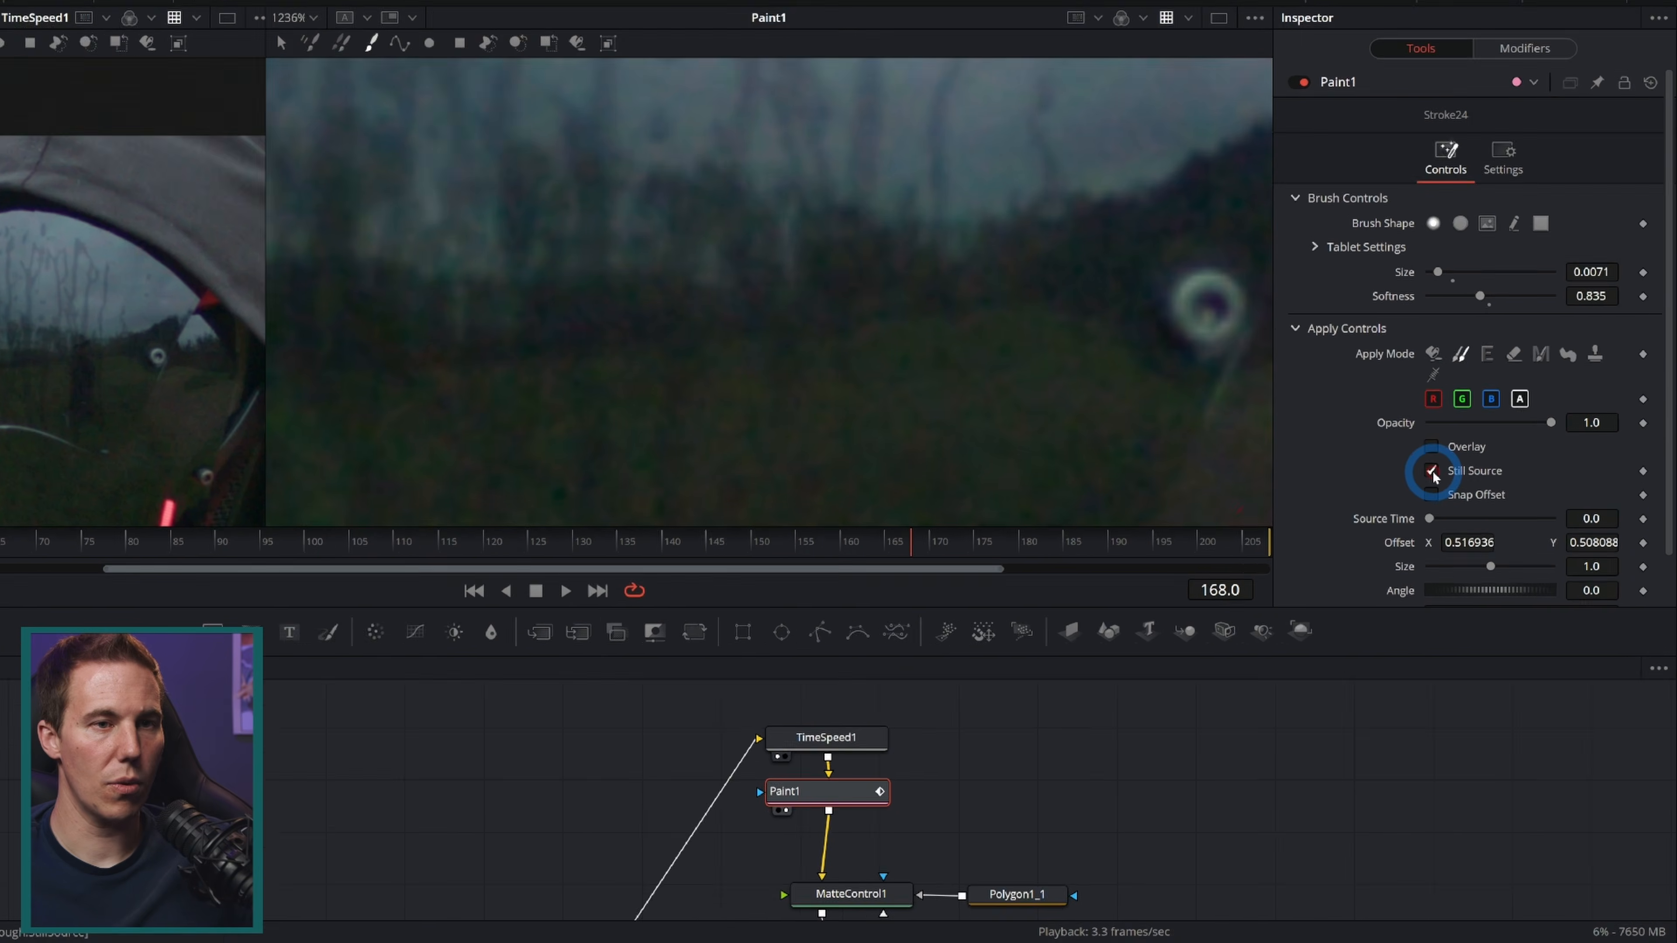
{"action": "left_click", "coordinate": [1453, 470]}
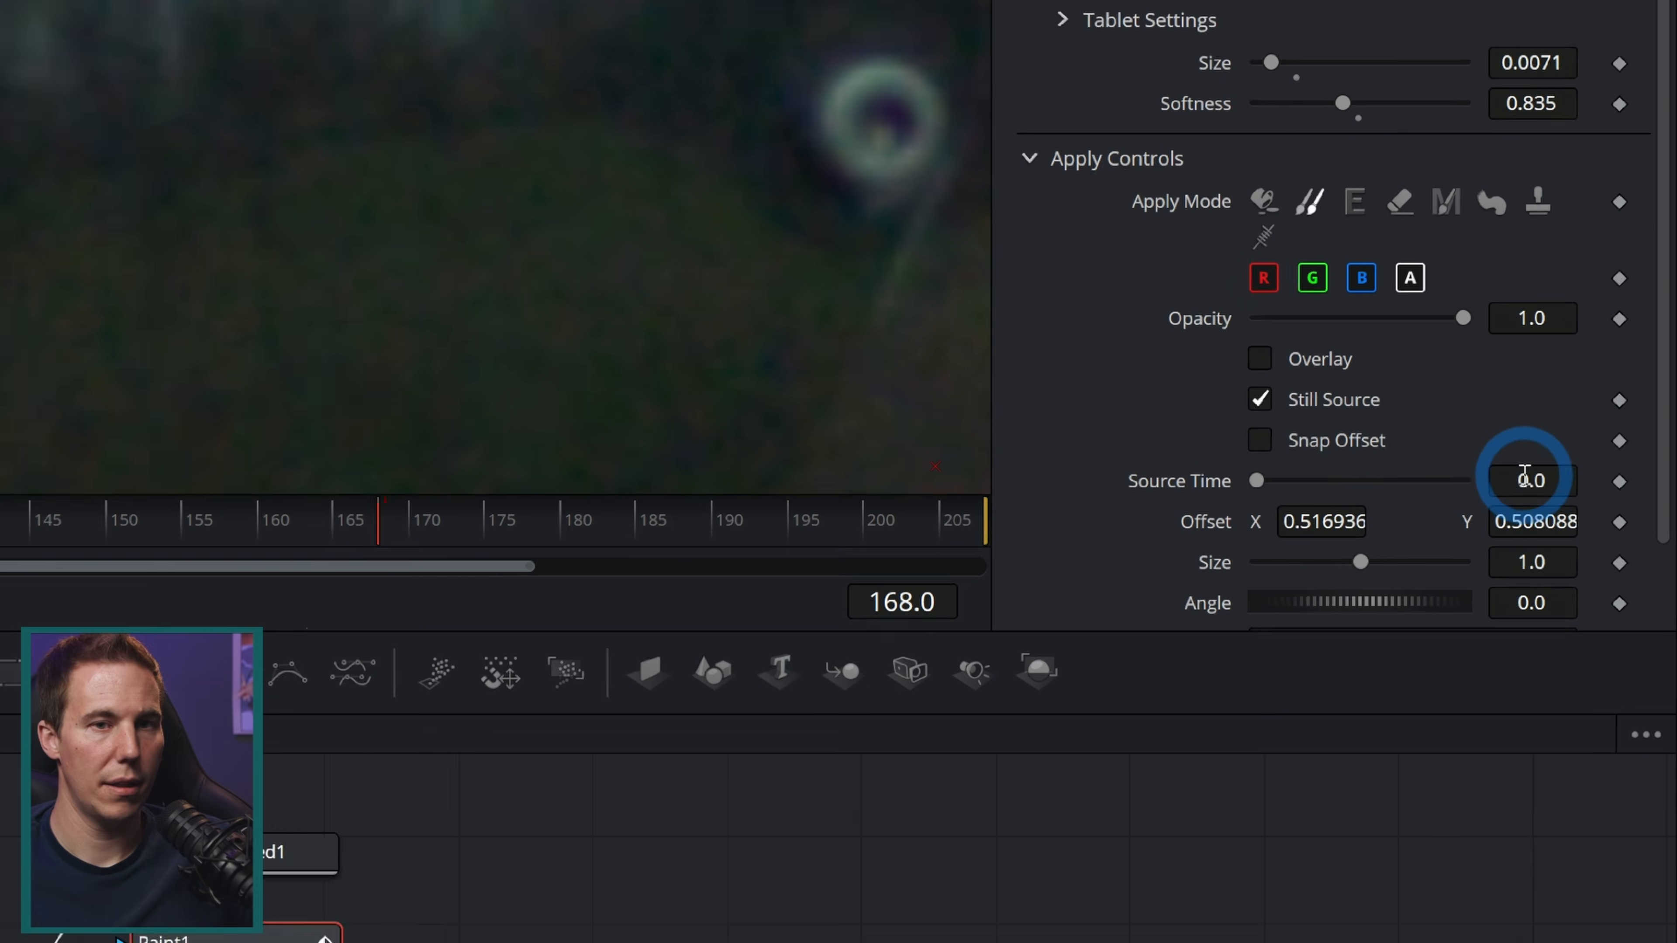
Step: Set the clone stroke's Source Time to 120 and then to 168
{"action": "left_click", "coordinate": [1598, 514]}
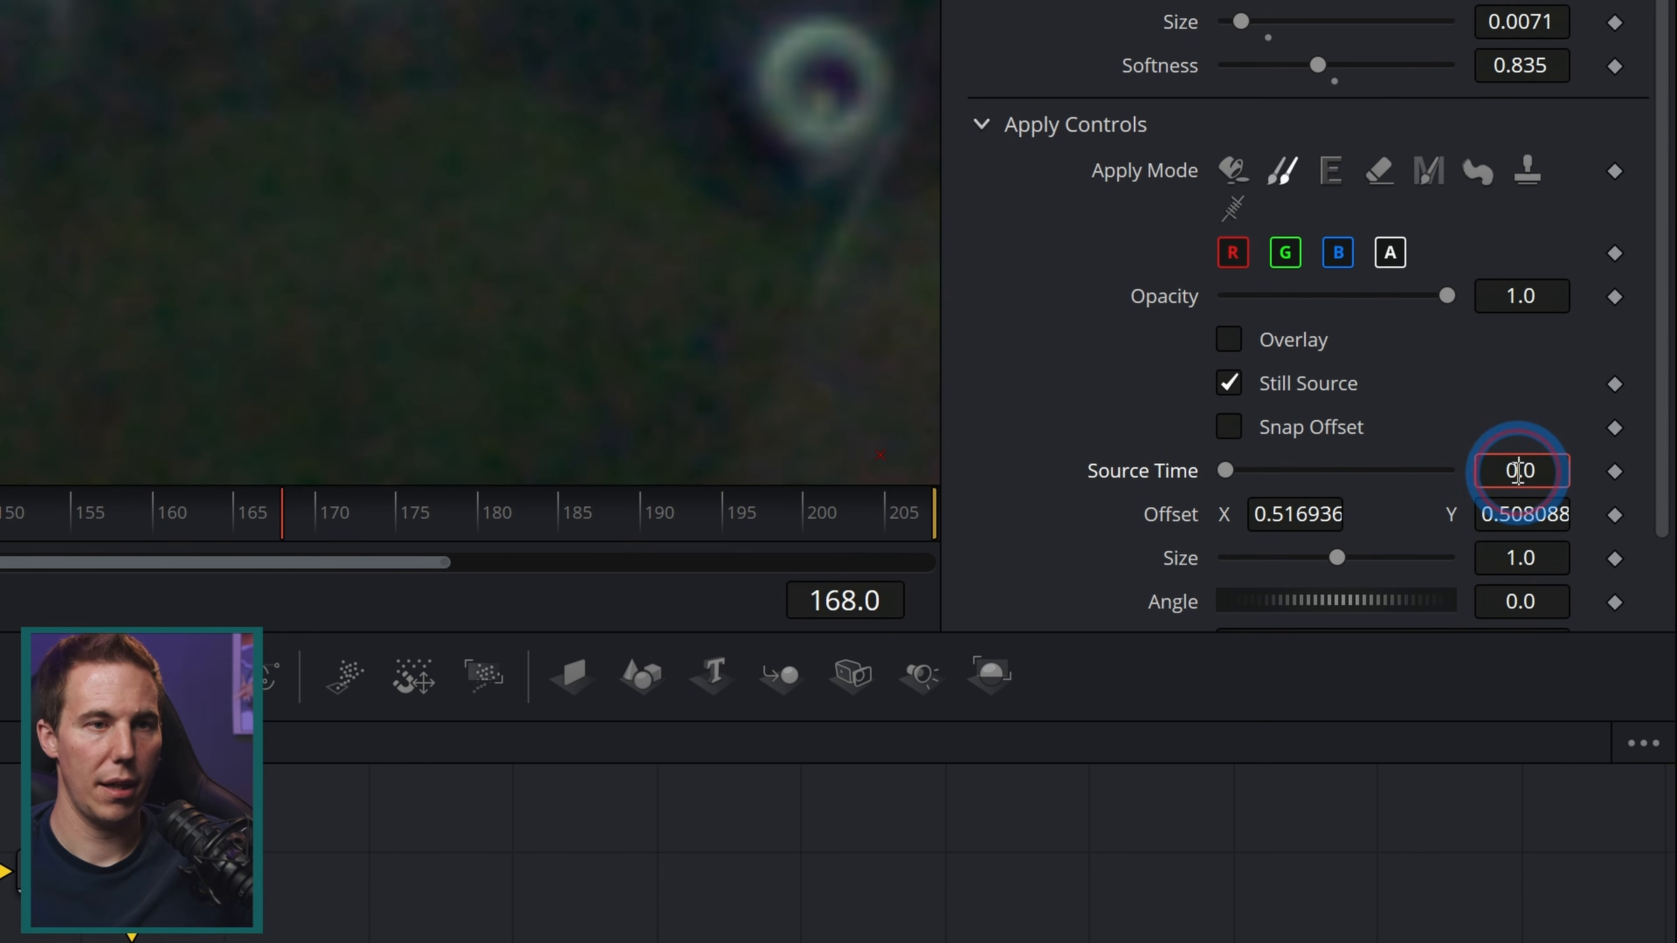
{"action": "type", "text": "120"}
{"action": "key", "text": "Tab"}
{"action": "left_click", "coordinate": [1496, 474]}
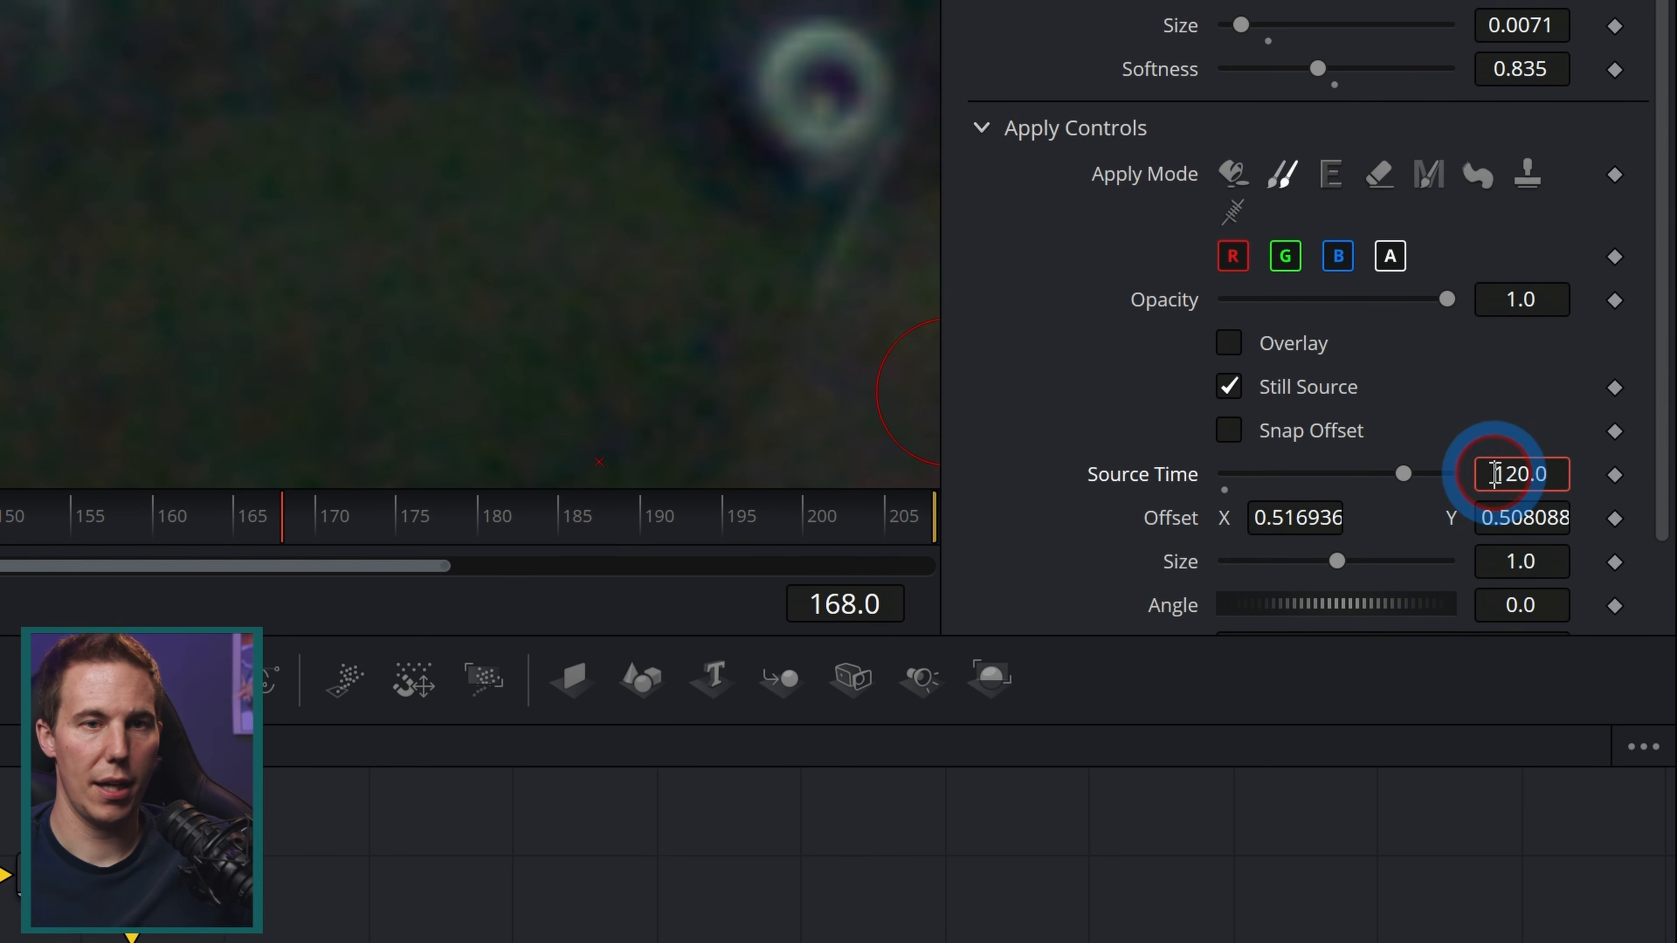
{"action": "key", "text": "Tab"}
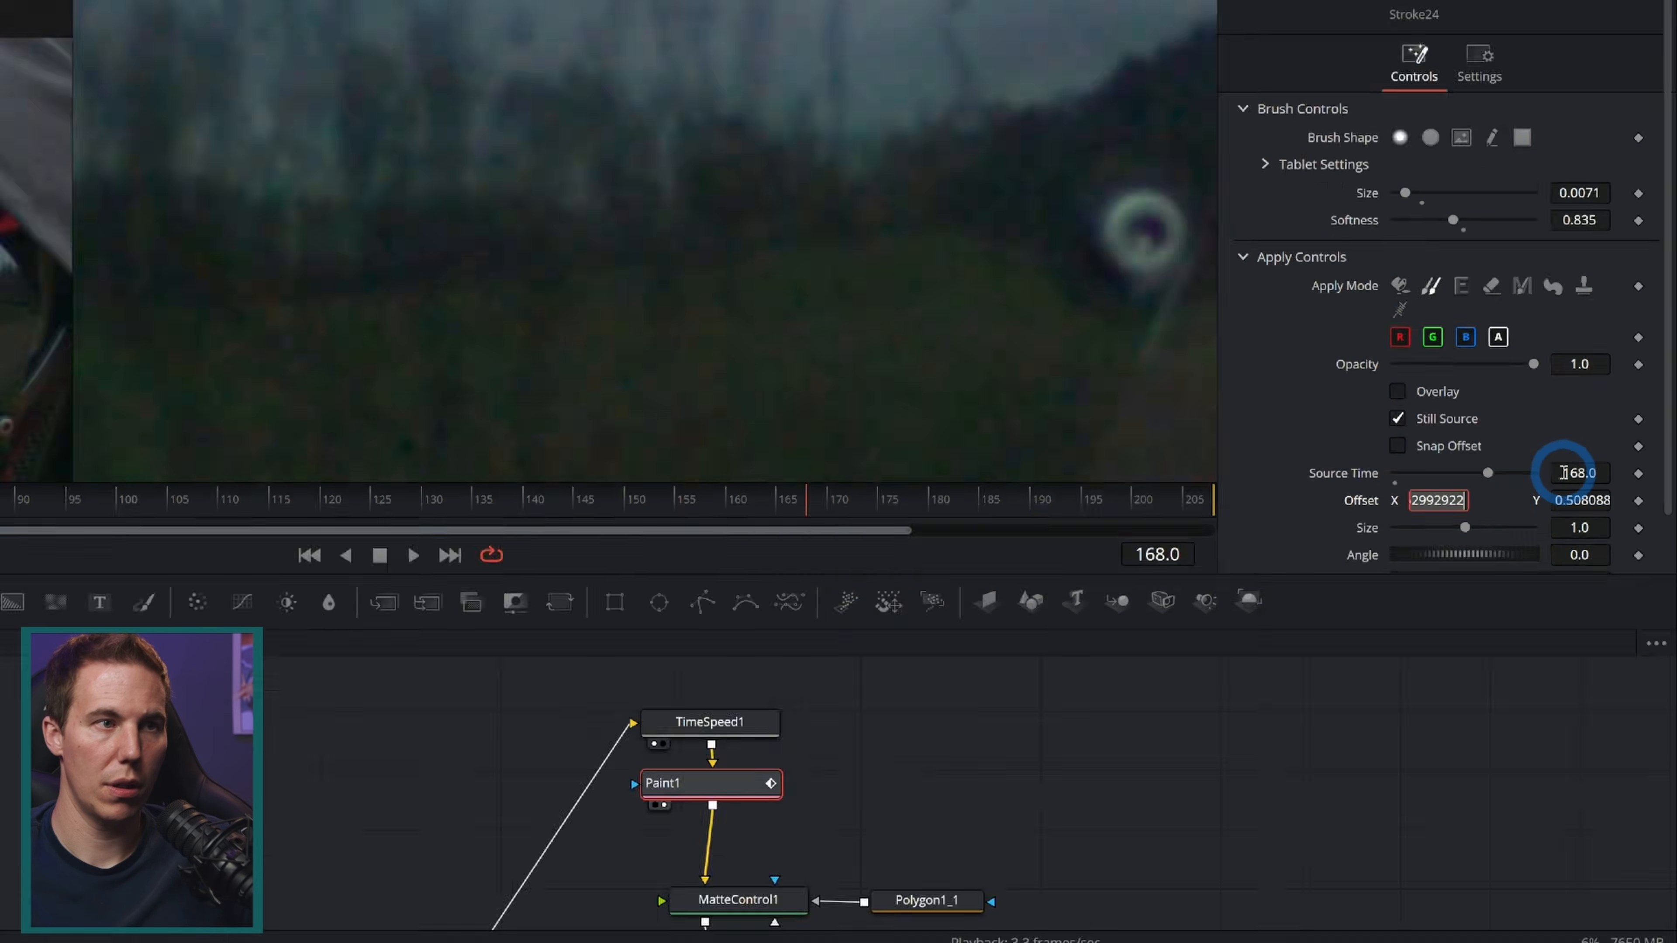
Step: Scrub through the shot to check the cloned visor area
{"action": "scroll", "coordinate": [176, 276], "scroll_direction": "down", "scroll_amount": 3}
{"action": "left_click_drag", "start_coordinate": [284, 511], "coordinate": [691, 495]}
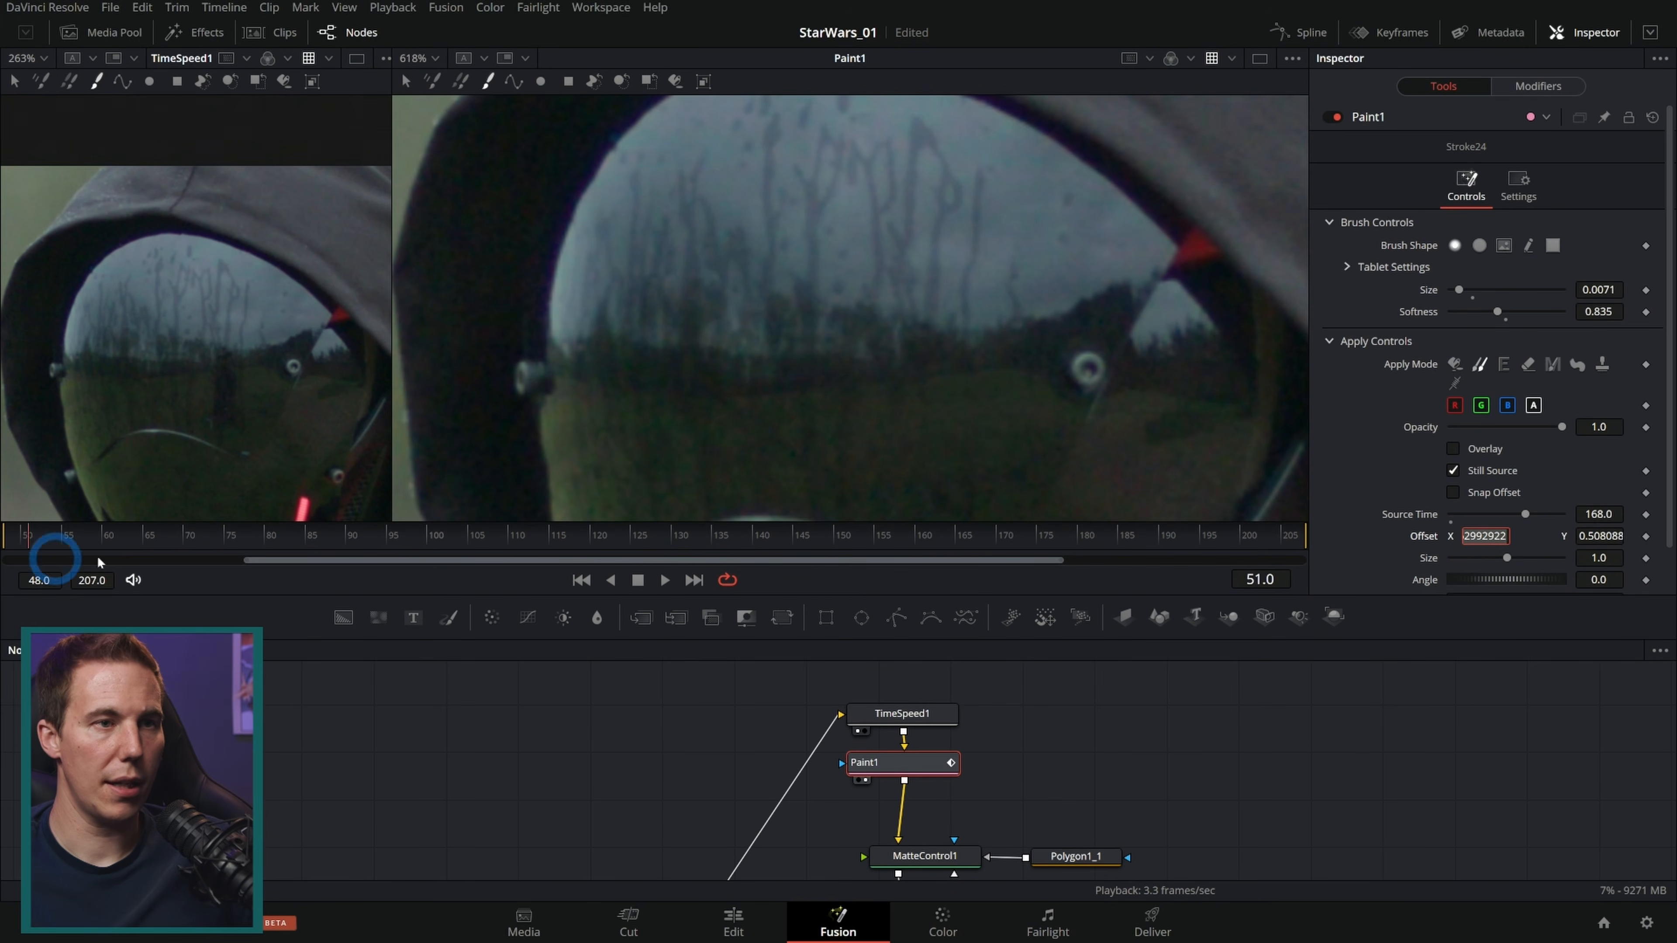
{"action": "left_click_drag", "start_coordinate": [99, 562], "coordinate": [1261, 527]}
{"action": "left_click_drag", "start_coordinate": [543, 554], "coordinate": [621, 570]}
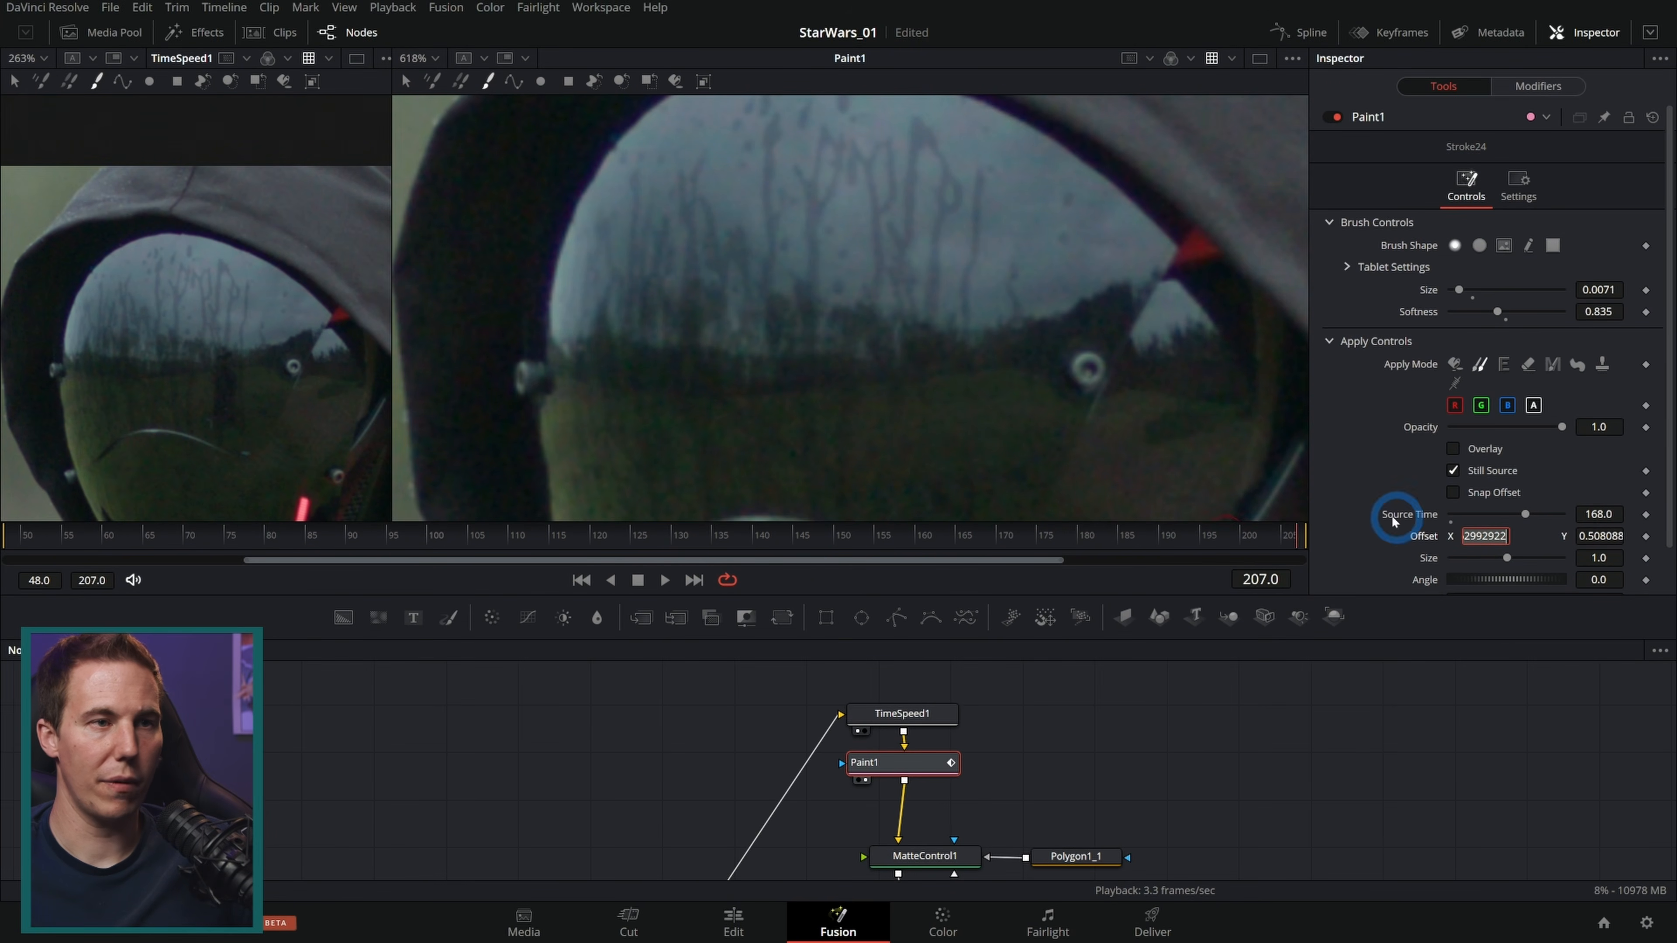
Step: Review the MatteControl1 and Ref_Track outputs in the viewer while playing back the shot
{"action": "left_click", "coordinate": [929, 858]}
{"action": "key", "text": "2"}
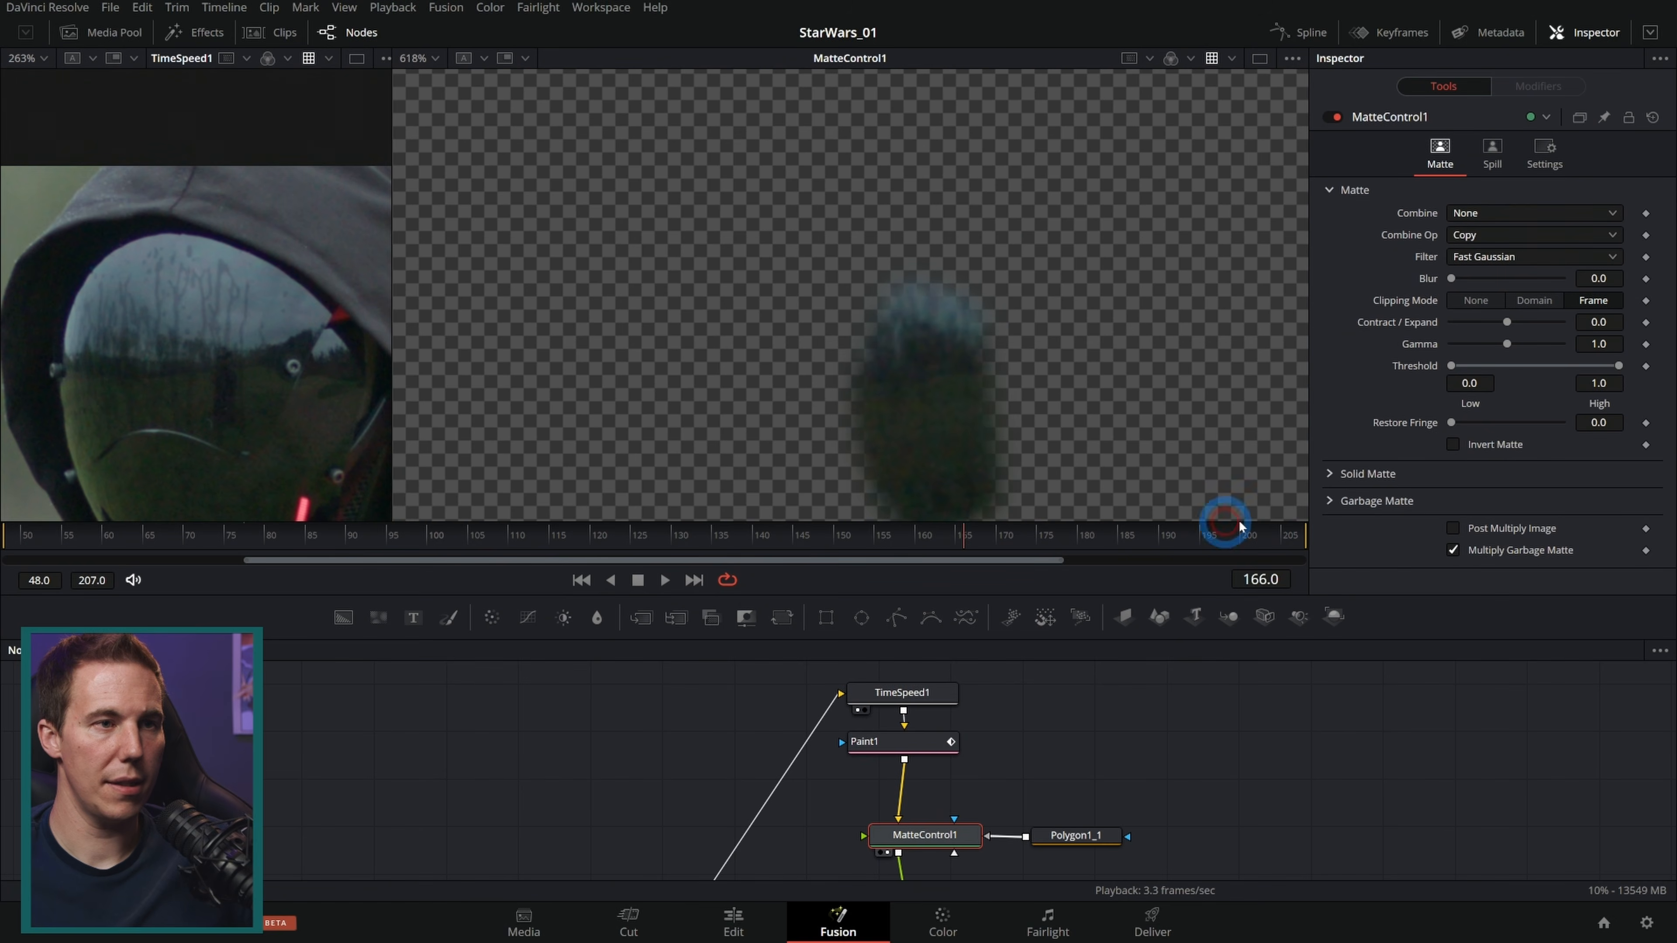
{"action": "left_click_drag", "start_coordinate": [474, 534], "coordinate": [875, 509]}
{"action": "left_click_drag", "start_coordinate": [1071, 765], "coordinate": [998, 598]}
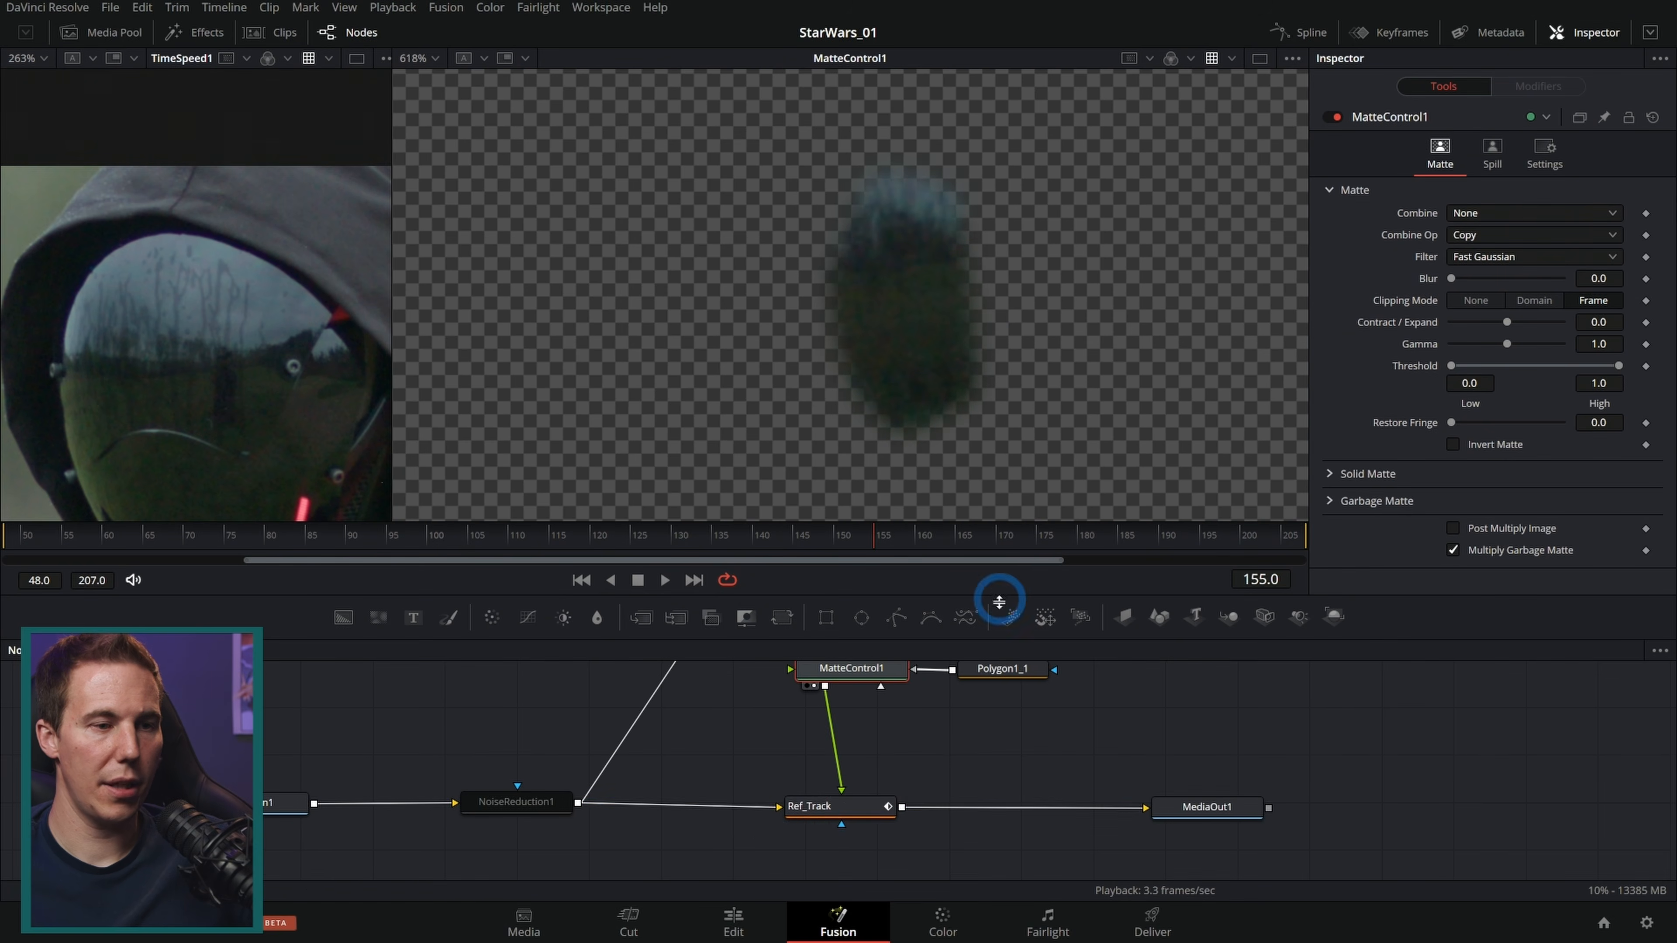
{"action": "left_click", "coordinate": [844, 804]}
{"action": "key", "text": "2"}
{"action": "left_click", "coordinate": [1207, 807]}
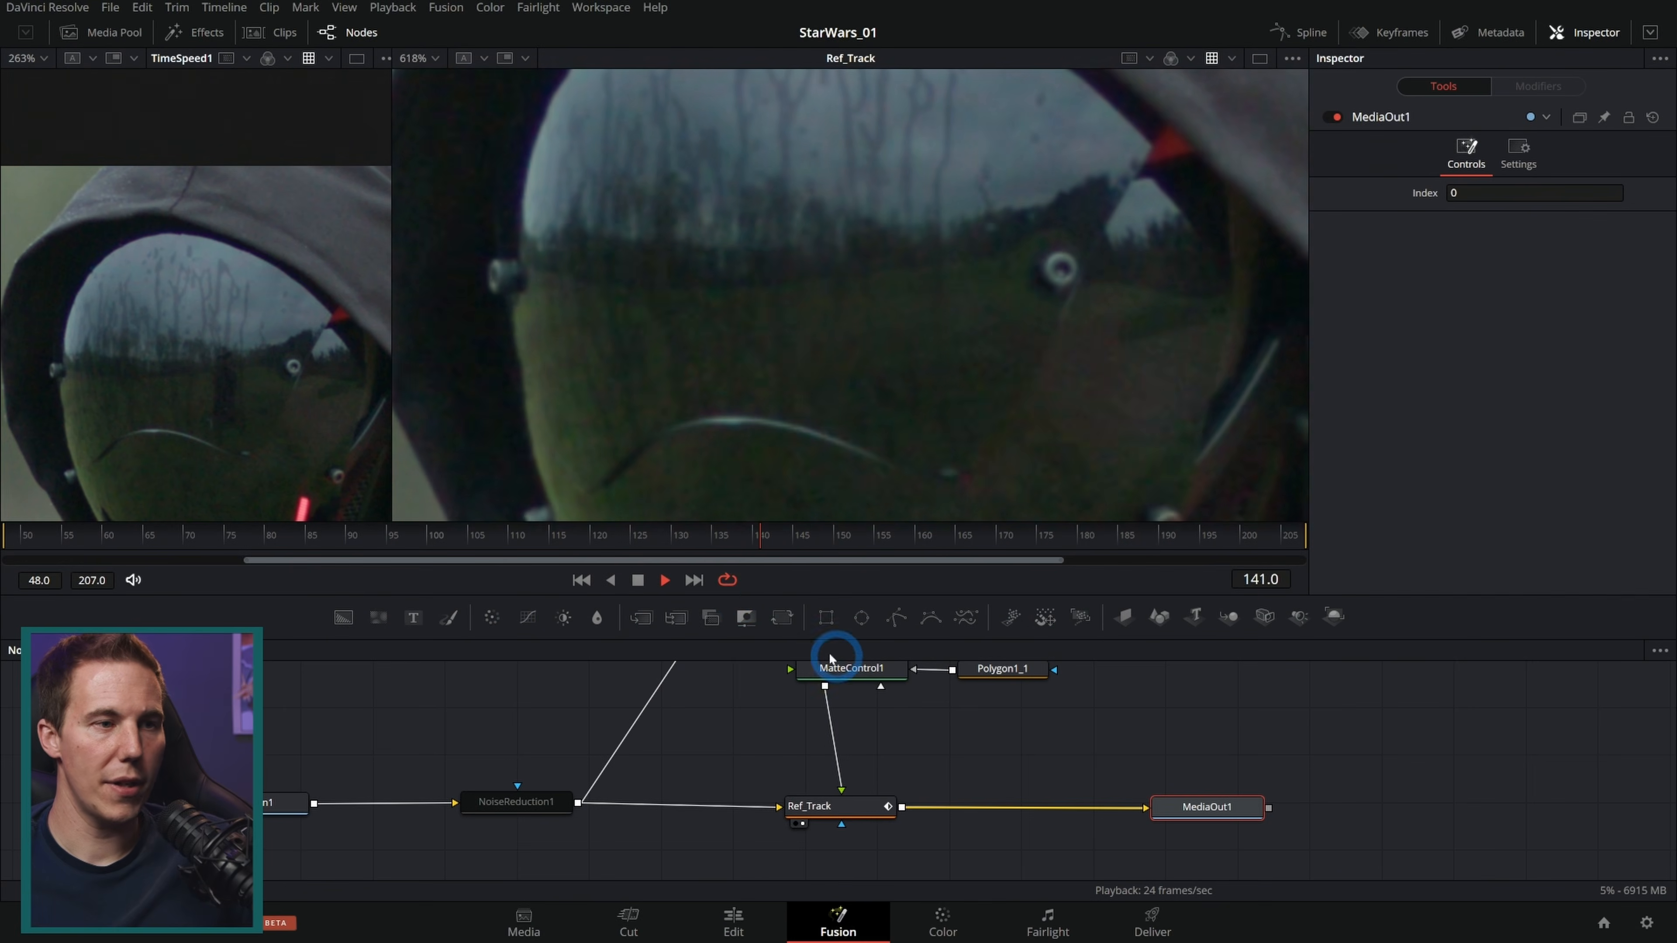
{"action": "left_click", "coordinate": [638, 580]}
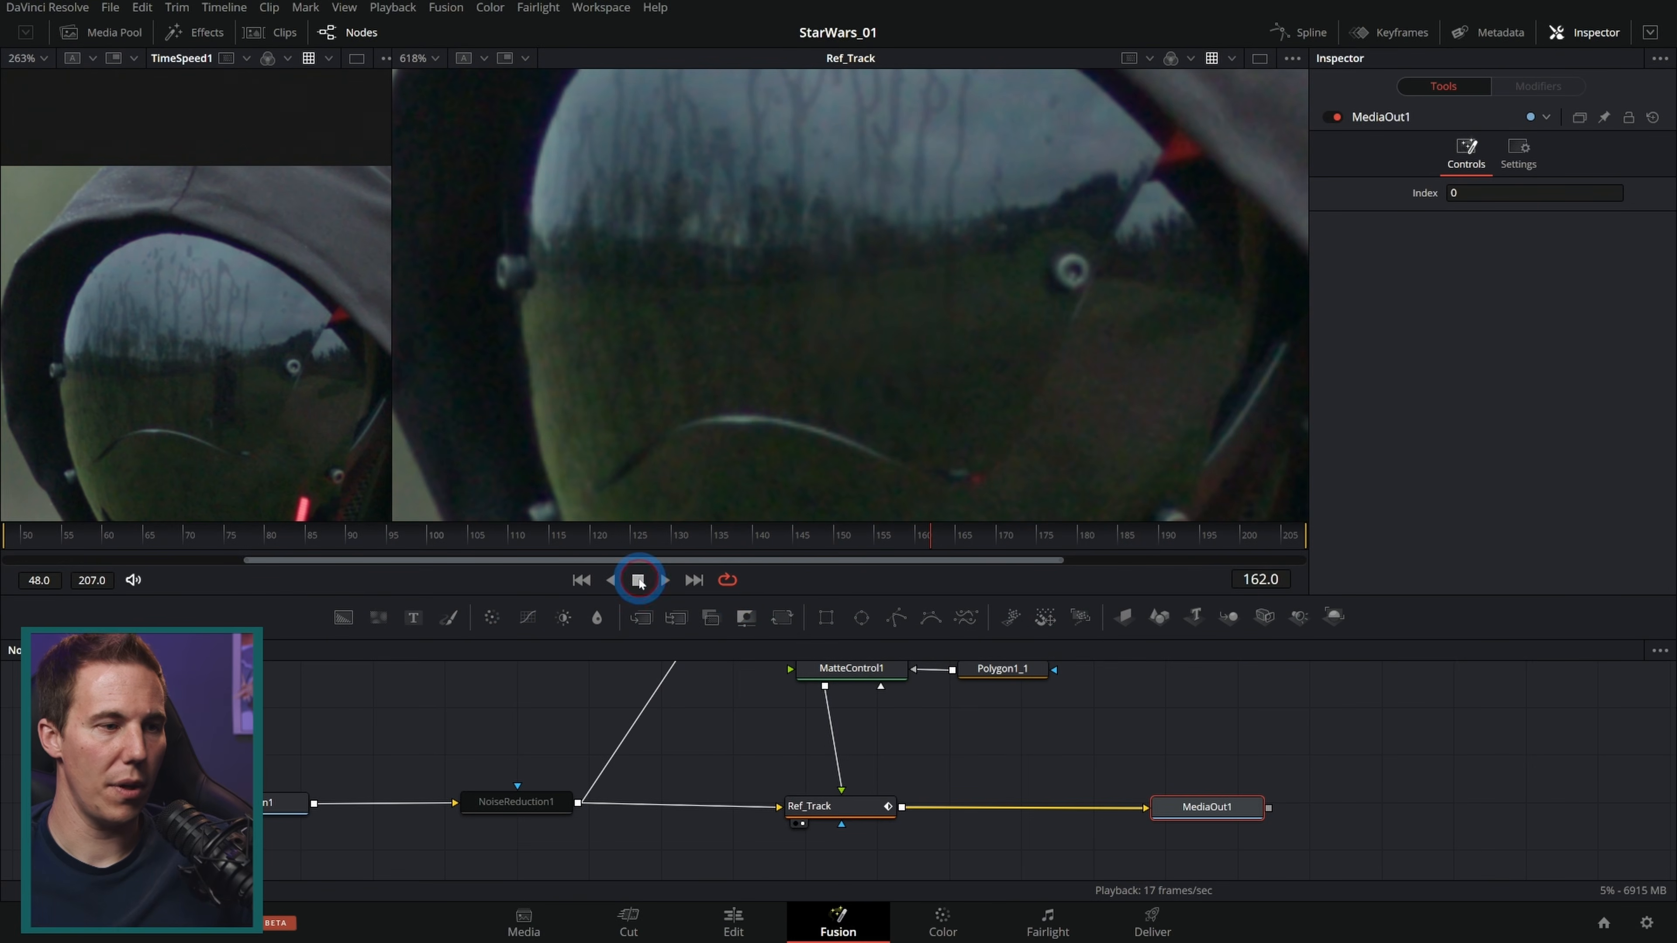
{"action": "left_click", "coordinate": [1054, 454]}
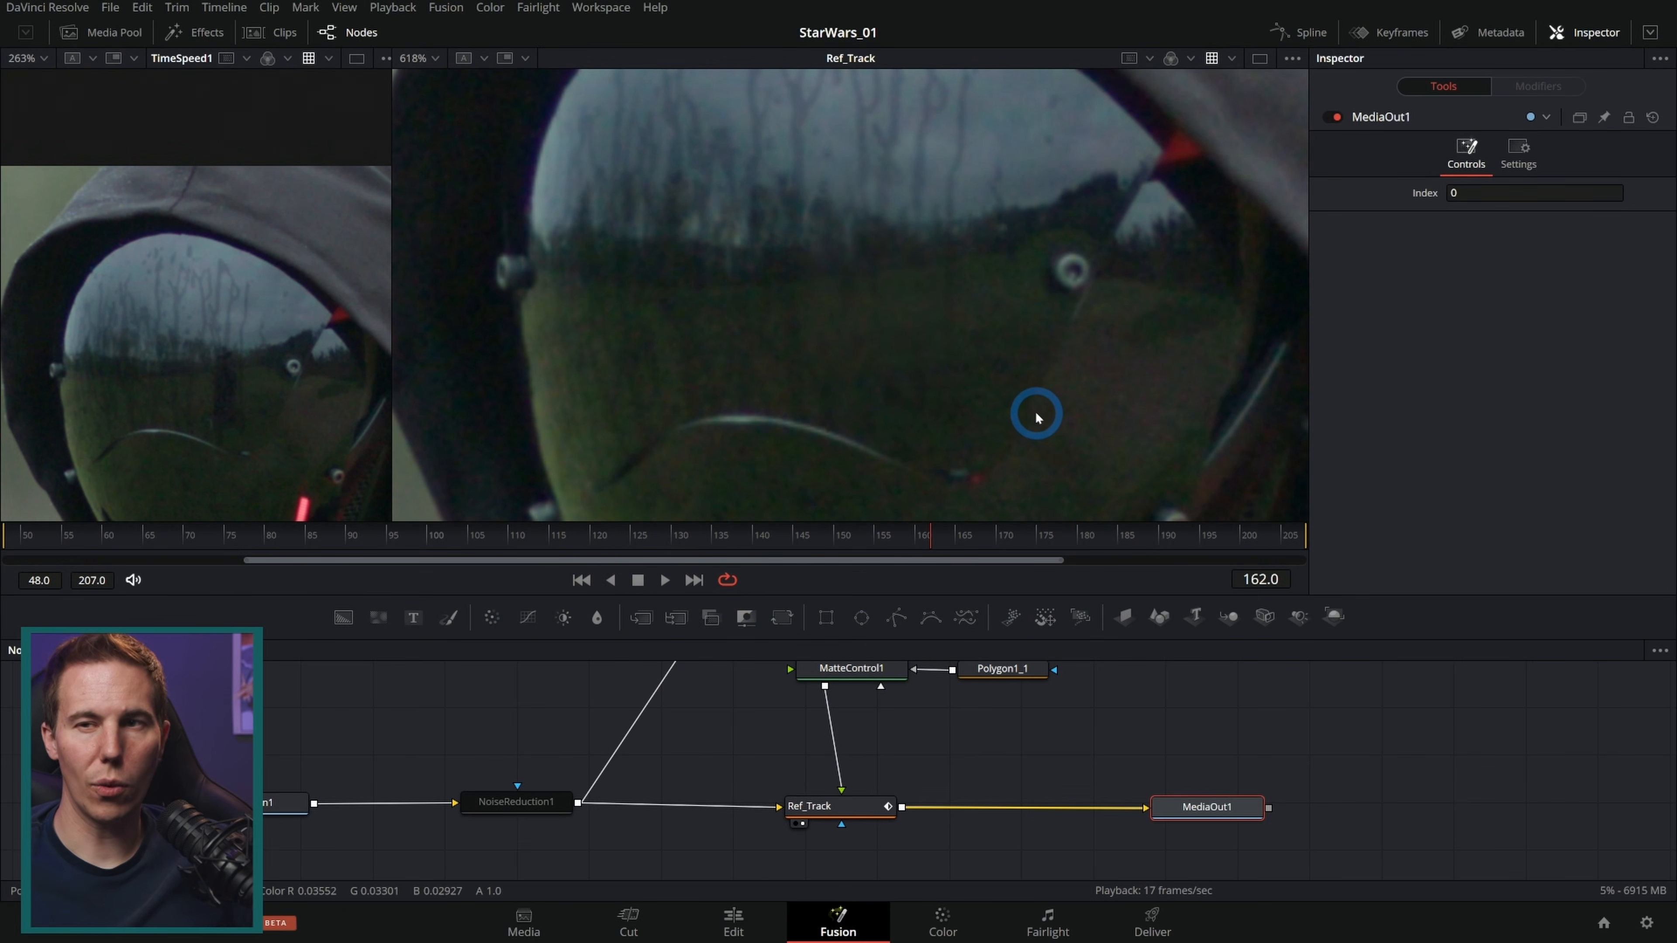
{"action": "left_click_drag", "start_coordinate": [1093, 731], "coordinate": [918, 770]}
{"action": "left_click_drag", "start_coordinate": [1018, 850], "coordinate": [1275, 848]}
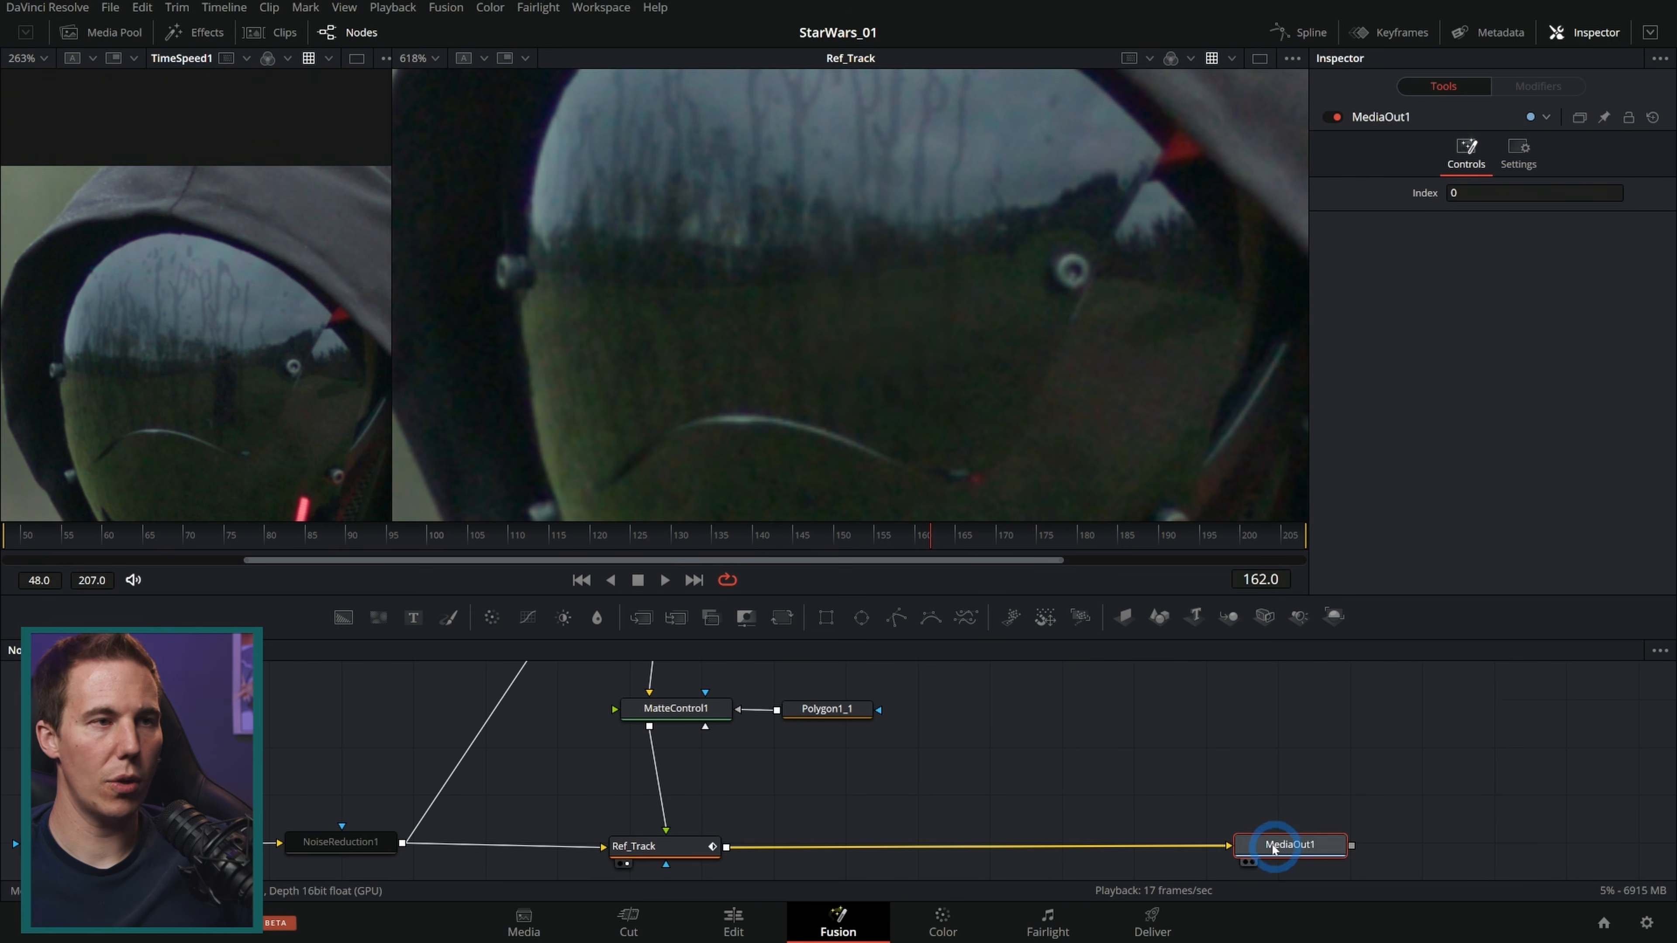
Step: Bring Jedi_Standing.png from the VFX_Bakes bin into the node graph and view it
{"action": "left_click", "coordinate": [110, 35]}
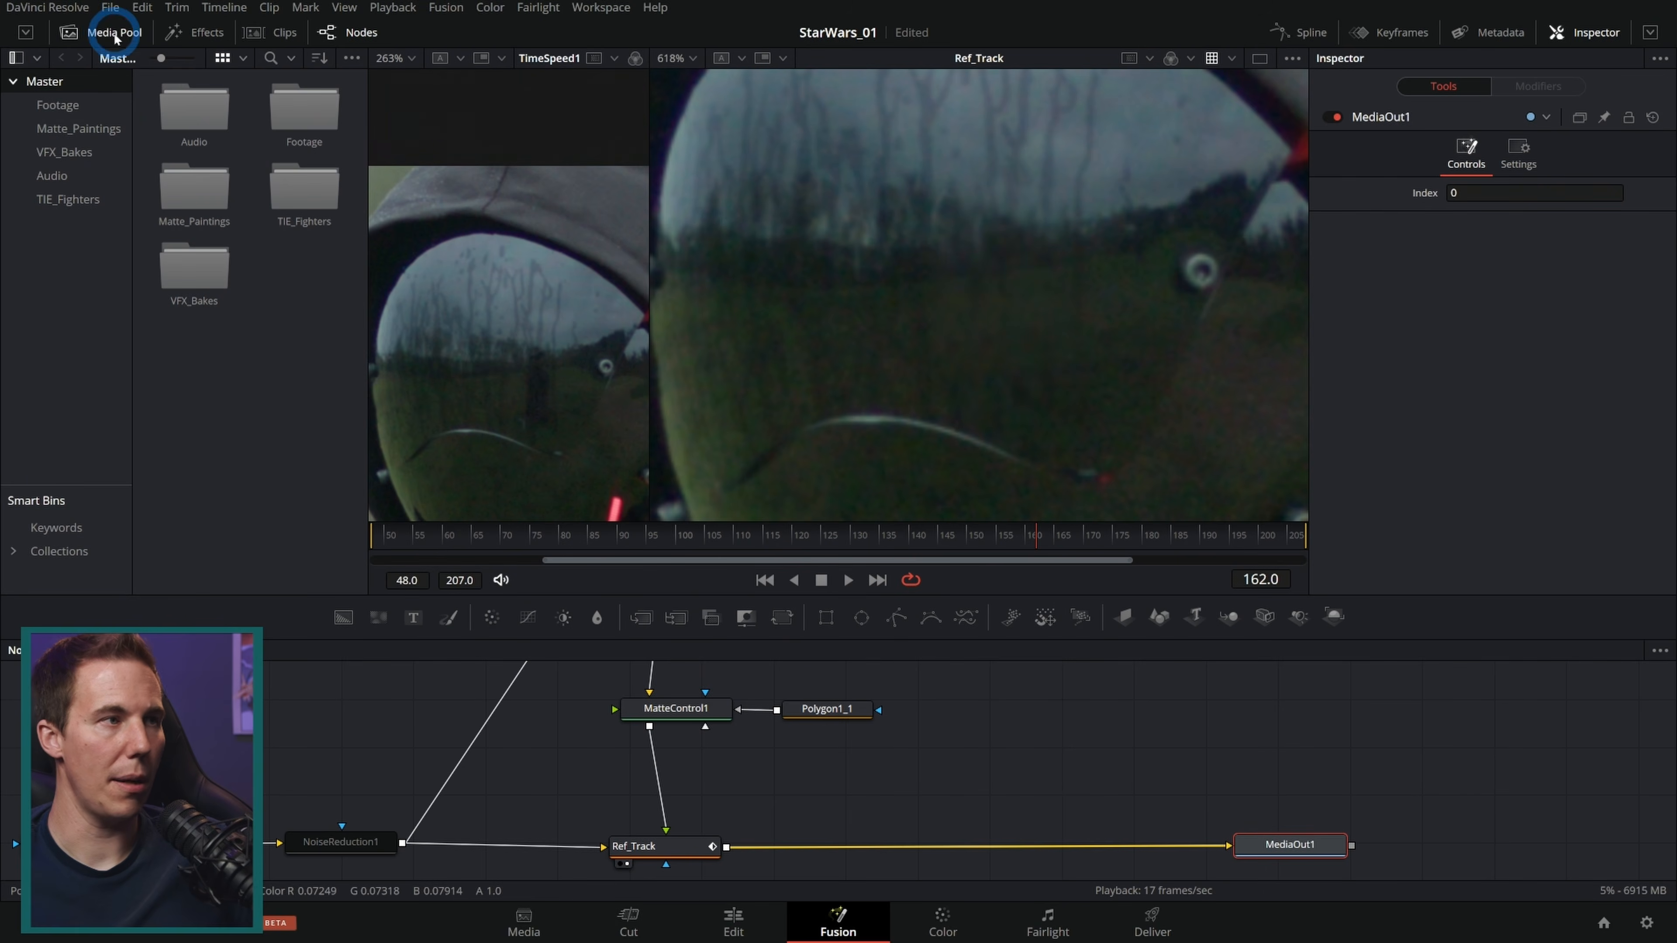
{"action": "left_click", "coordinate": [77, 152]}
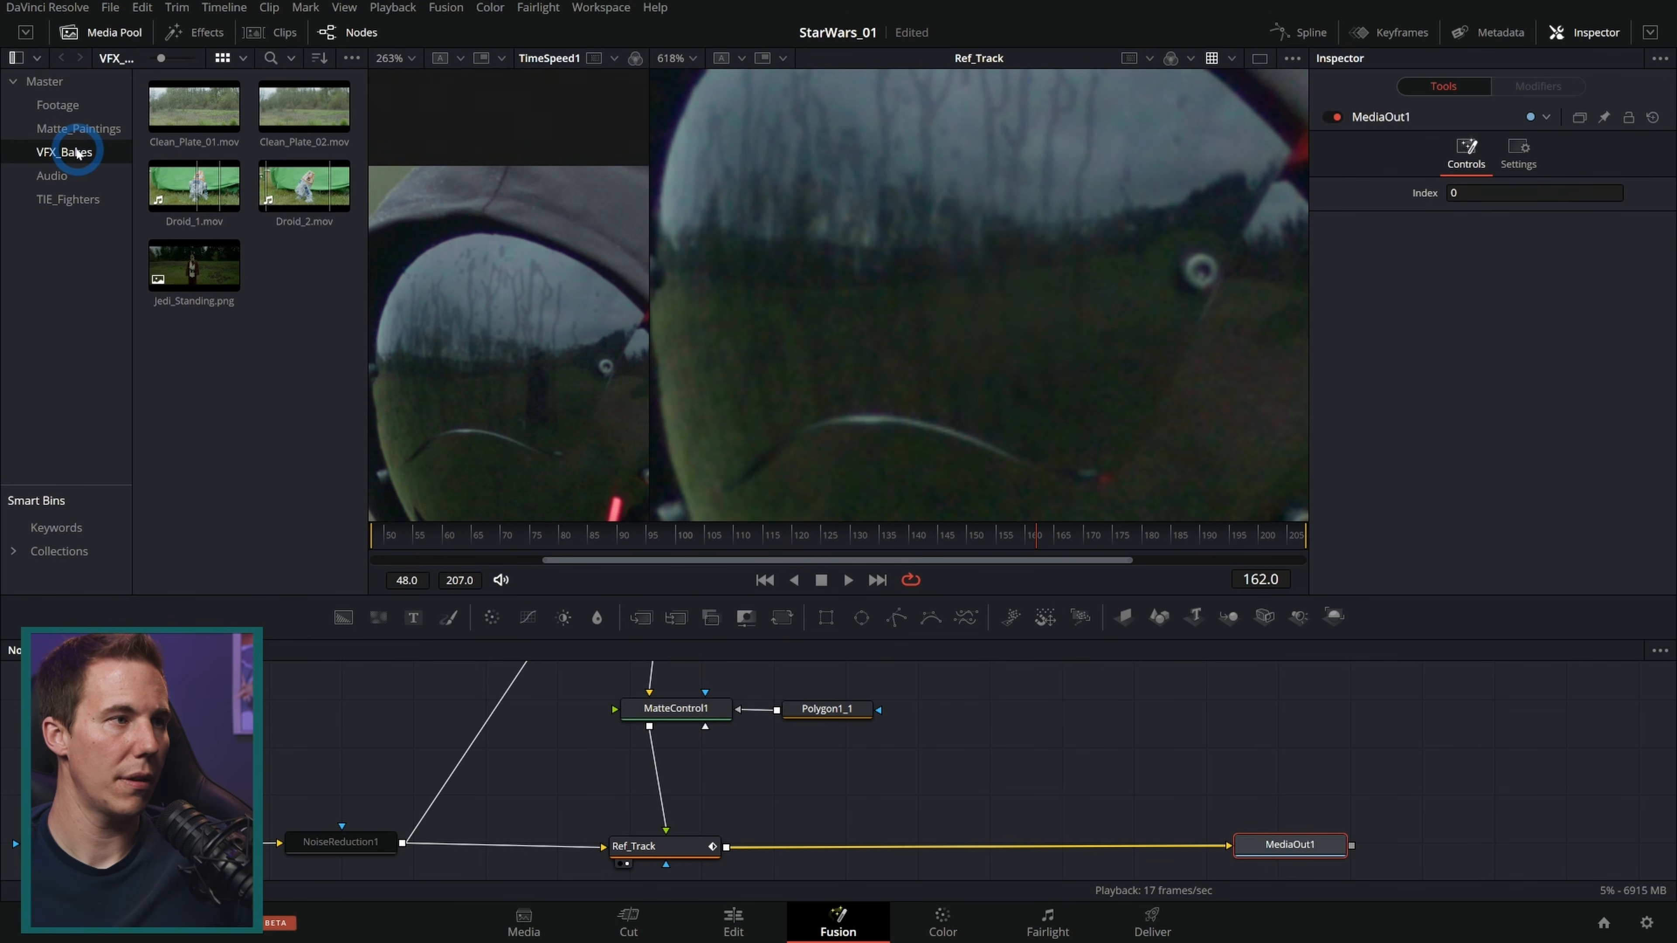
{"action": "left_click", "coordinate": [199, 269]}
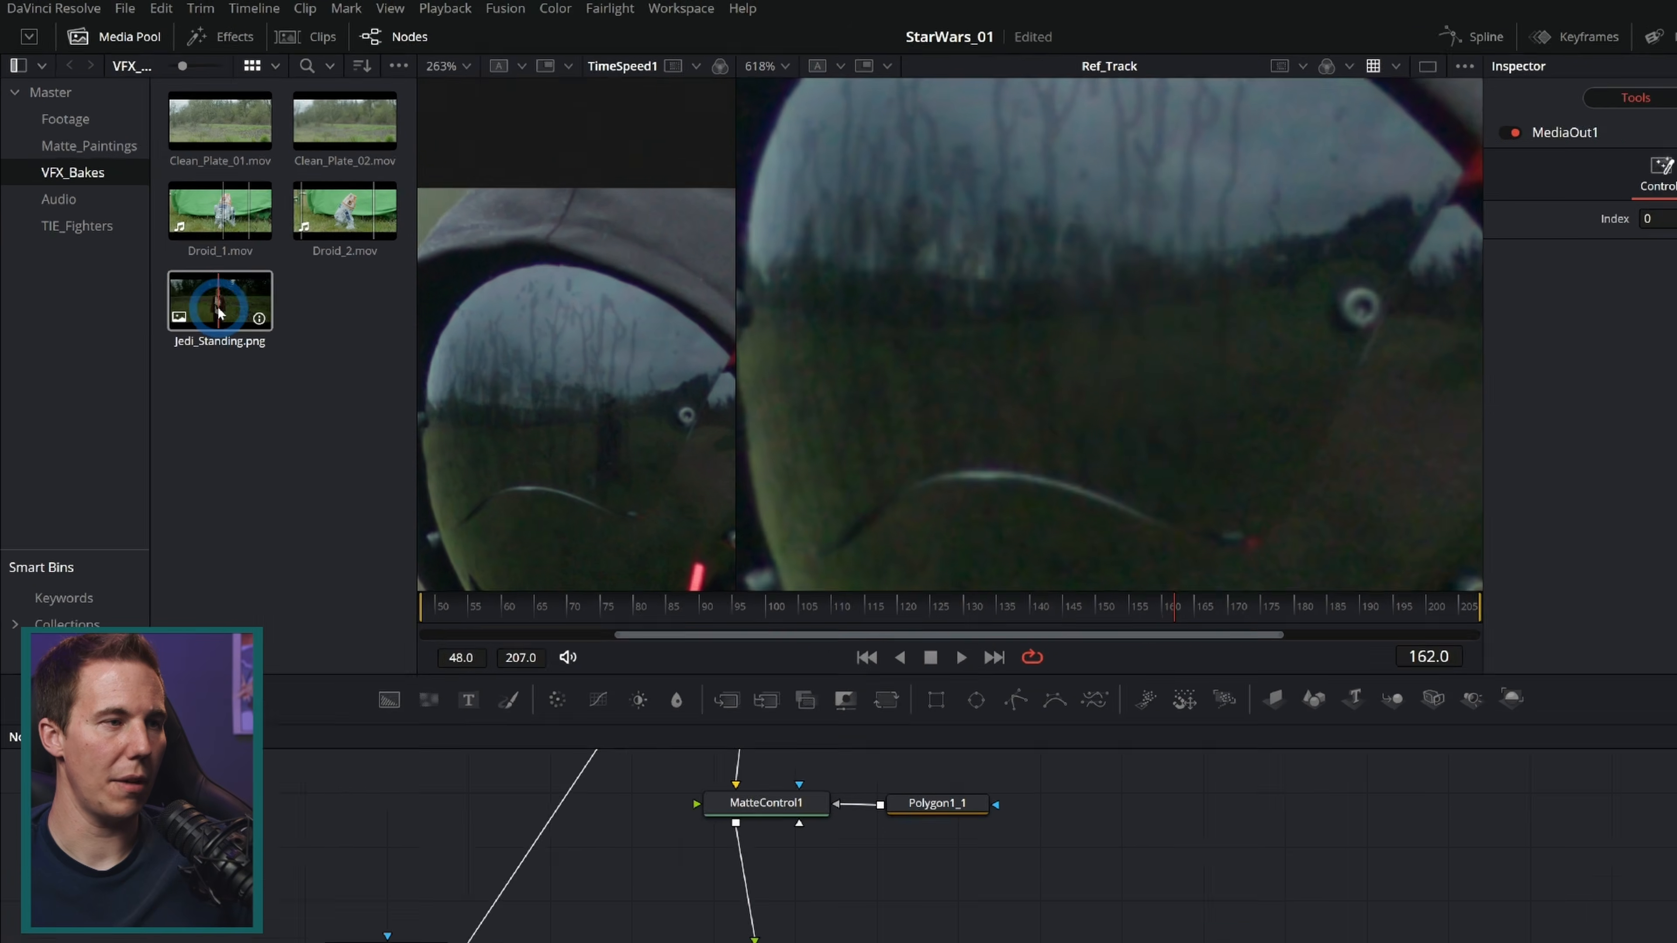
{"action": "left_click_drag", "start_coordinate": [219, 313], "coordinate": [1215, 821]}
{"action": "key", "text": "2"}
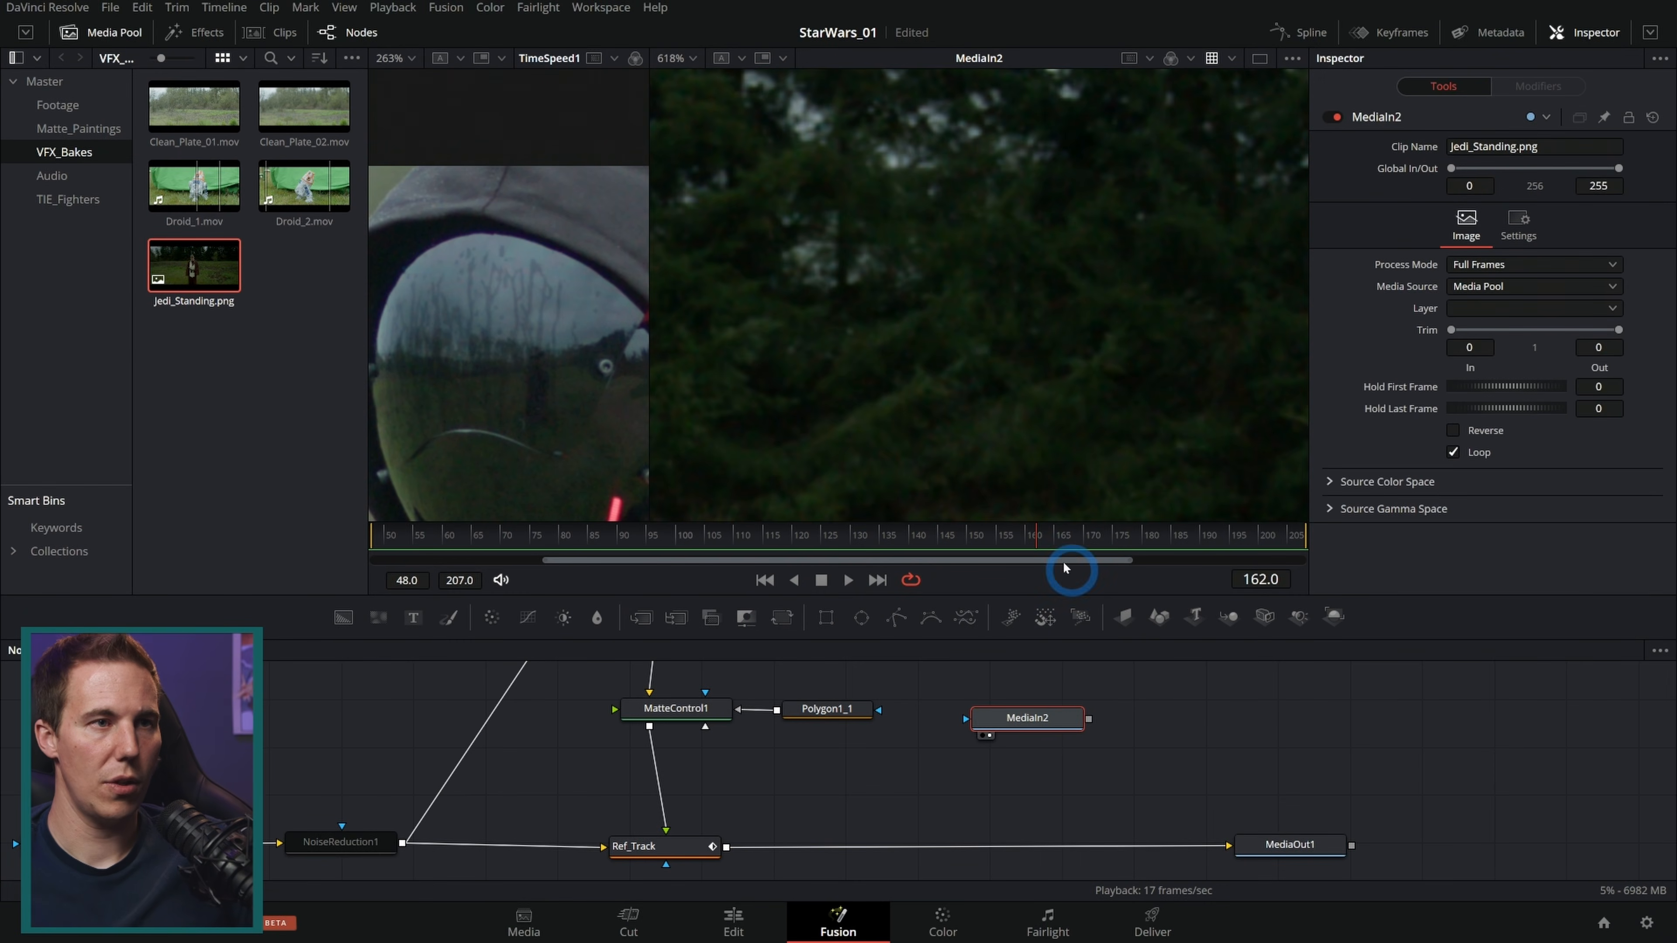
Step: Add a Polygon mask node connected to the Jedi image
{"action": "key", "text": "ctrl+f"}
{"action": "scroll", "coordinate": [963, 376], "scroll_direction": "up", "scroll_amount": 3}
{"action": "mouse_move", "coordinate": [1057, 721]}
{"action": "left_mouse_down"}
{"action": "mouse_move", "coordinate": [1067, 738]}
{"action": "mouse_move", "coordinate": [1085, 705]}
{"action": "mouse_move", "coordinate": [1073, 744]}
{"action": "left_mouse_up"}
{"action": "left_click", "coordinate": [897, 619]}
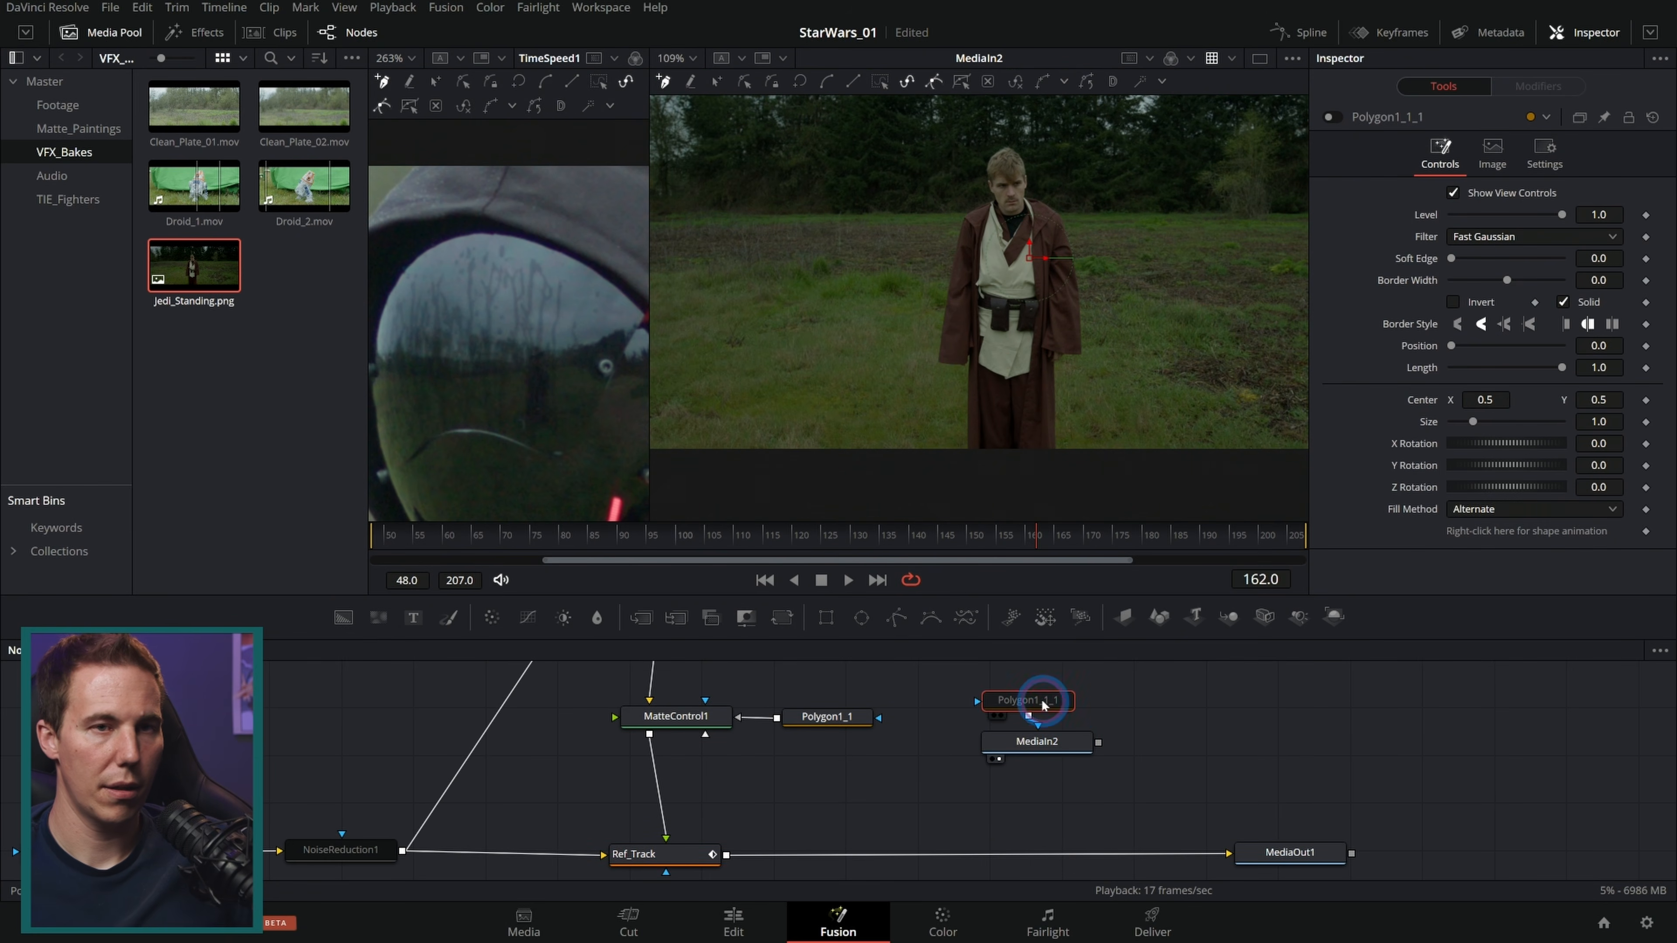
{"action": "left_click", "coordinate": [1332, 117]}
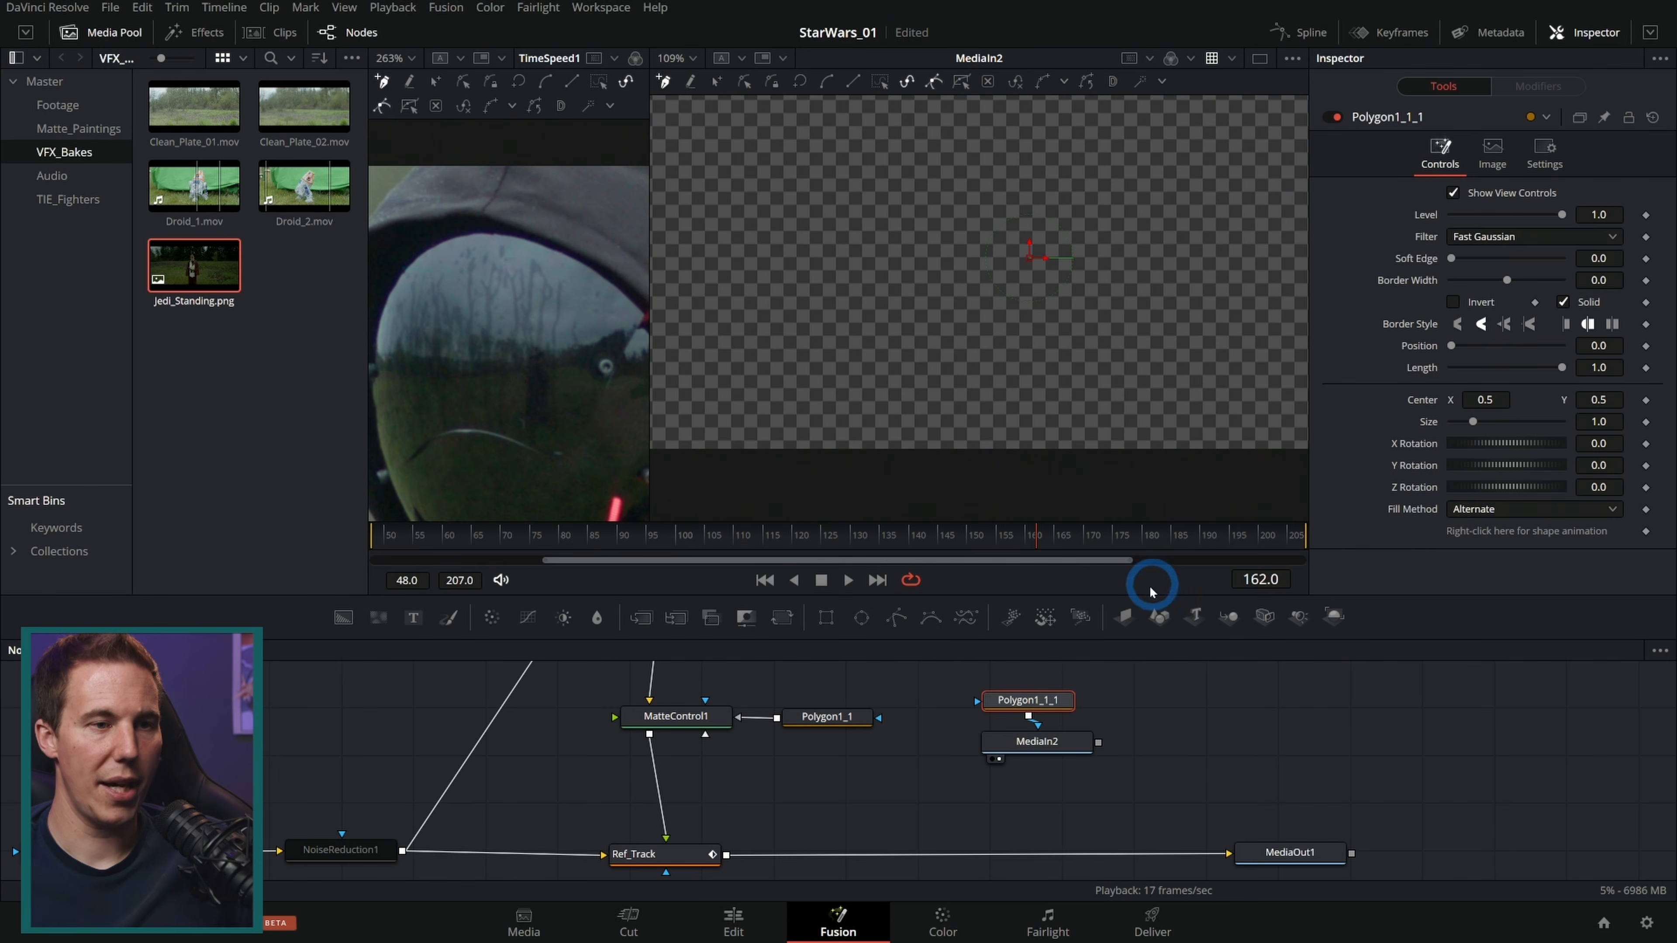
{"action": "left_click", "coordinate": [1333, 117]}
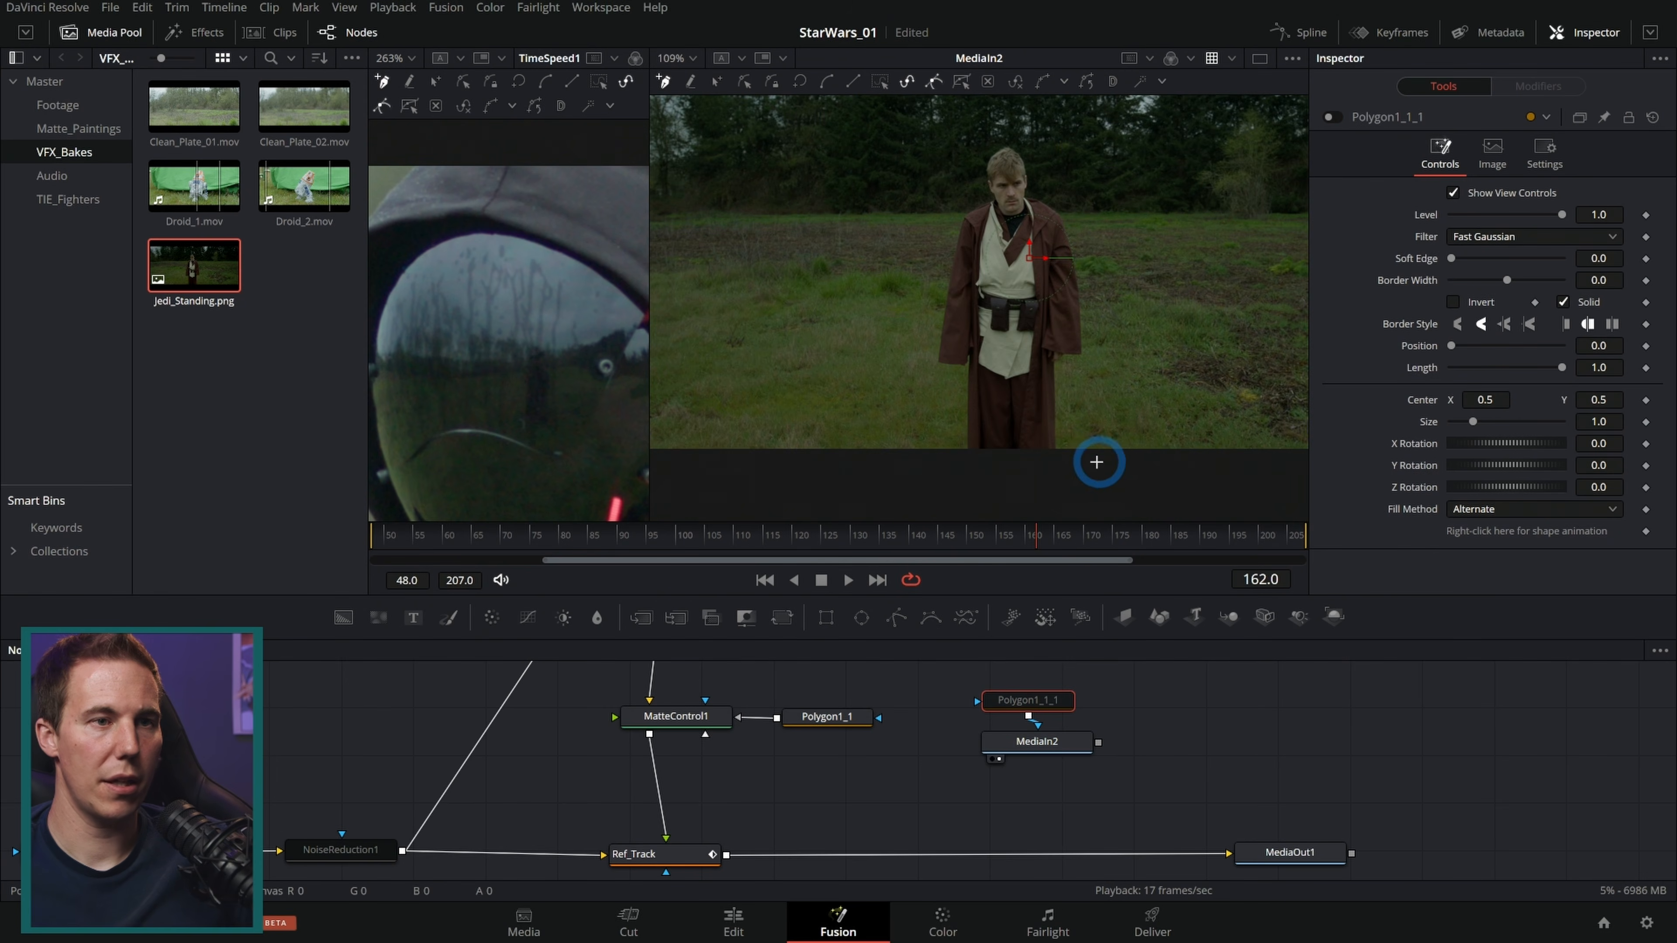
Step: Draw a polygon mask outlining the standing Jedi figure
{"action": "left_click", "coordinate": [1099, 316]}
{"action": "left_click", "coordinate": [1077, 173]}
{"action": "left_click", "coordinate": [980, 127]}
{"action": "left_click", "coordinate": [909, 263]}
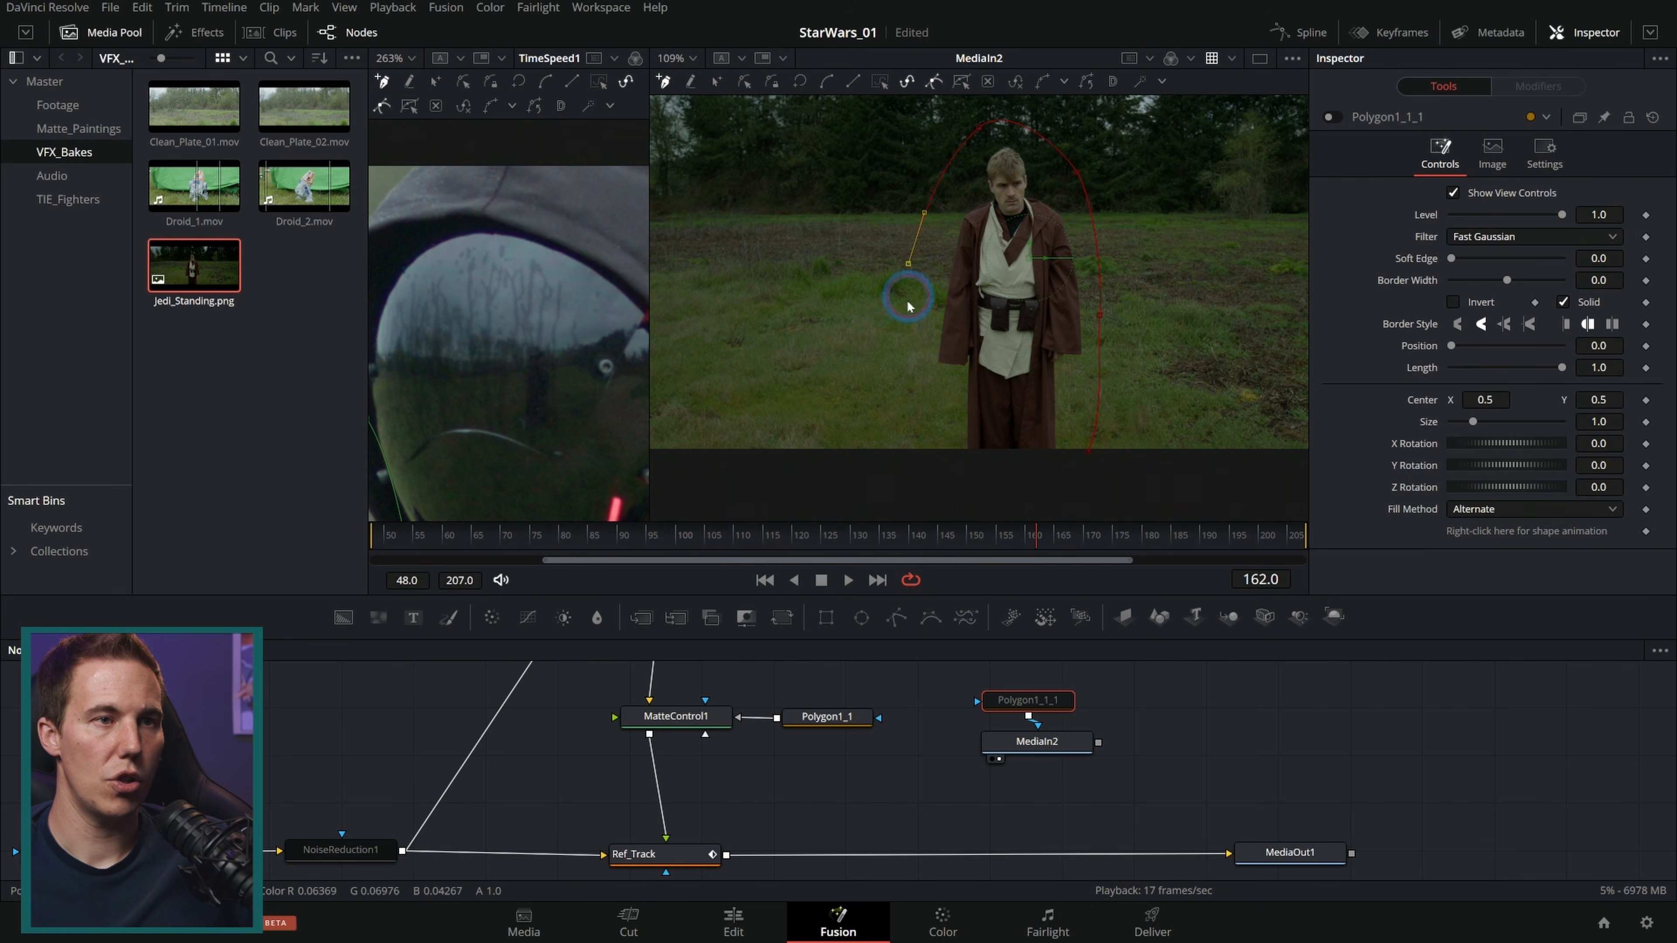
{"action": "left_click", "coordinate": [1054, 445]}
{"action": "left_click", "coordinate": [1083, 450]}
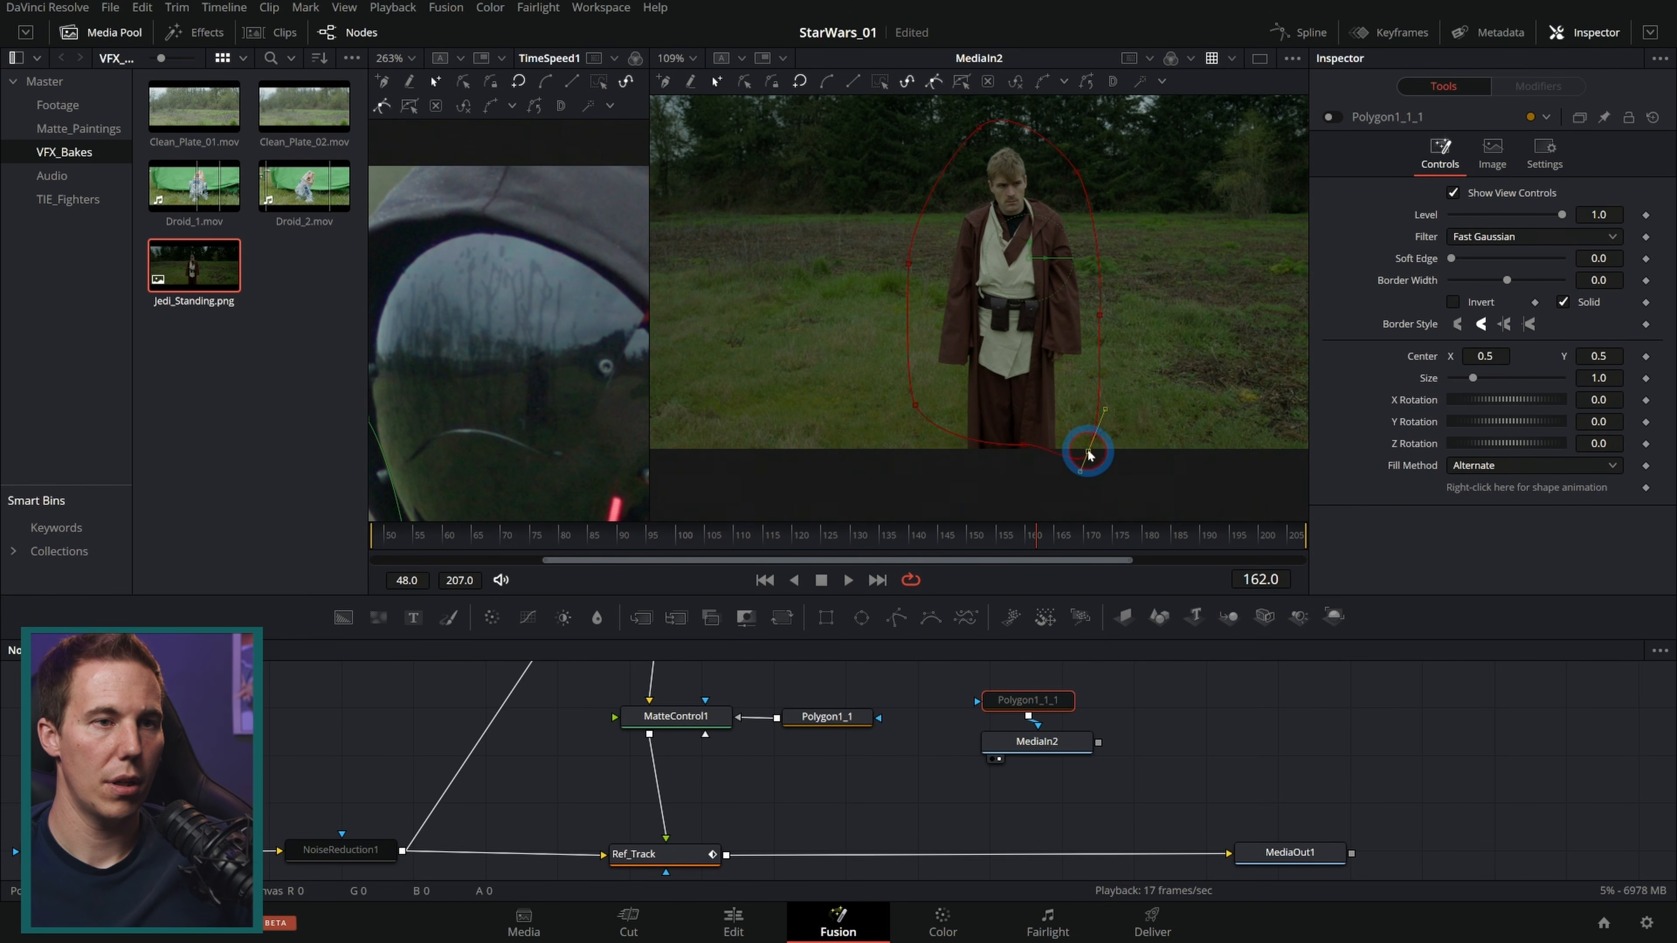
{"action": "left_click_drag", "start_coordinate": [1089, 455], "coordinate": [1085, 398]}
{"action": "left_click_drag", "start_coordinate": [1136, 469], "coordinate": [818, 369]}
Step: Raise the mask's bottom point and set its Soft Edge to 0.0693
{"action": "left_click", "coordinate": [1330, 120]}
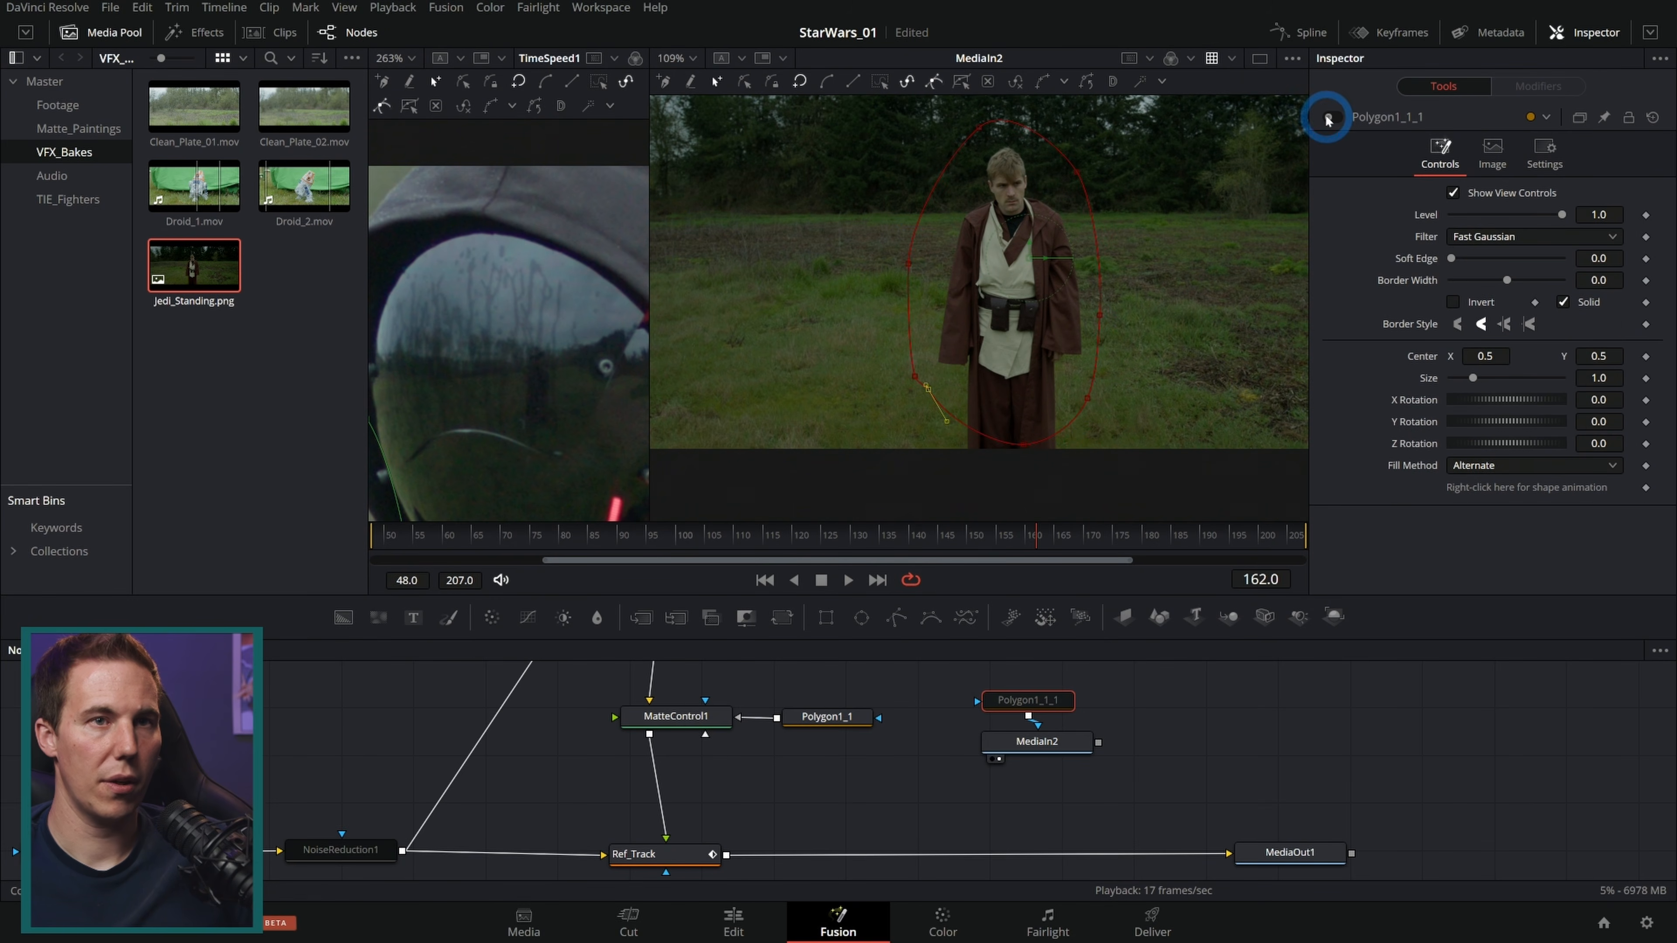
{"action": "left_click", "coordinate": [1328, 117]}
{"action": "left_click_drag", "start_coordinate": [1024, 445], "coordinate": [1026, 400]}
{"action": "left_click_drag", "start_coordinate": [1453, 258], "coordinate": [1479, 267]}
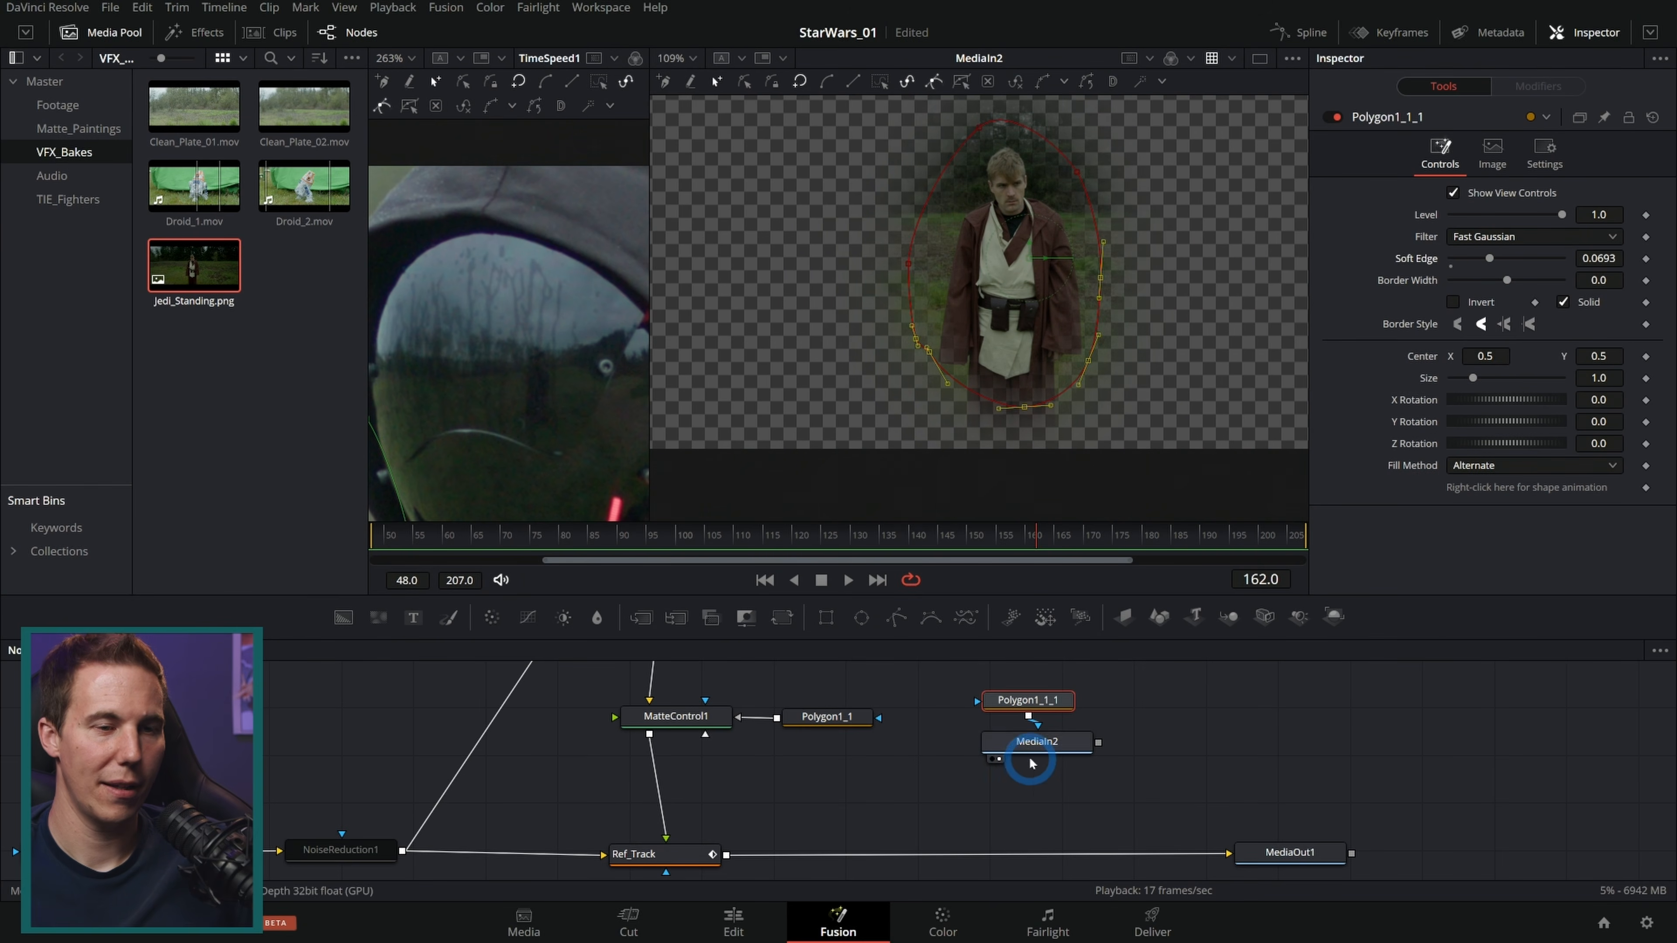
Step: Add a Merge node above Ref_Track and connect the masked Jedi image as its foreground
{"action": "left_click_drag", "start_coordinate": [1156, 783], "coordinate": [1020, 687]}
{"action": "left_click_drag", "start_coordinate": [1069, 748], "coordinate": [935, 763]}
{"action": "left_click_drag", "start_coordinate": [994, 821], "coordinate": [1104, 803]}
{"action": "scroll", "coordinate": [944, 783], "scroll_direction": "down", "scroll_amount": 4}
{"action": "left_click_drag", "start_coordinate": [1051, 704], "coordinate": [761, 813]}
{"action": "left_click_drag", "start_coordinate": [882, 794], "coordinate": [874, 726]}
{"action": "left_click_drag", "start_coordinate": [972, 698], "coordinate": [1074, 743]}
{"action": "left_click_drag", "start_coordinate": [638, 618], "coordinate": [880, 807]}
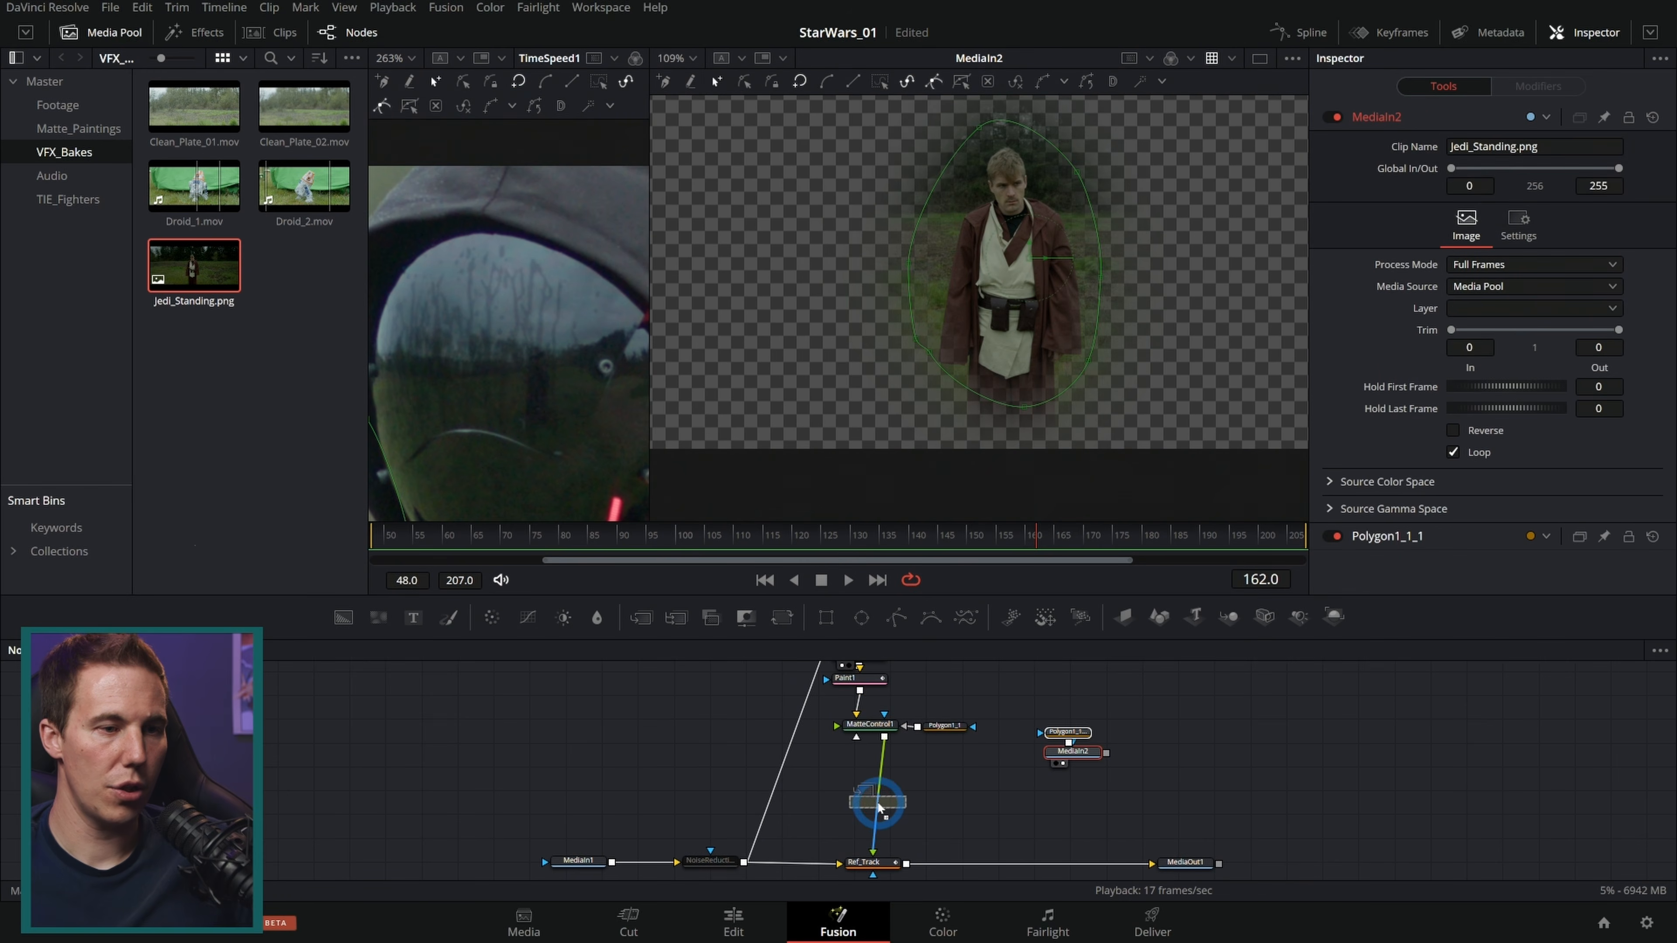
{"action": "left_click_drag", "start_coordinate": [1107, 752], "coordinate": [879, 802]}
{"action": "left_click_drag", "start_coordinate": [1114, 785], "coordinate": [1054, 696]}
{"action": "mouse_move", "coordinate": [1073, 752]}
{"action": "left_mouse_down"}
{"action": "mouse_move", "coordinate": [992, 798]}
{"action": "mouse_move", "coordinate": [1064, 790]}
{"action": "left_mouse_up"}
Step: Insert a Transform node between the Jedi image and the Merge node
{"action": "left_click", "coordinate": [1110, 851]}
{"action": "left_click", "coordinate": [1067, 834]}
{"action": "key", "text": "shift+space"}
{"action": "type", "text": "paintxf"}
{"action": "key", "text": "Return"}
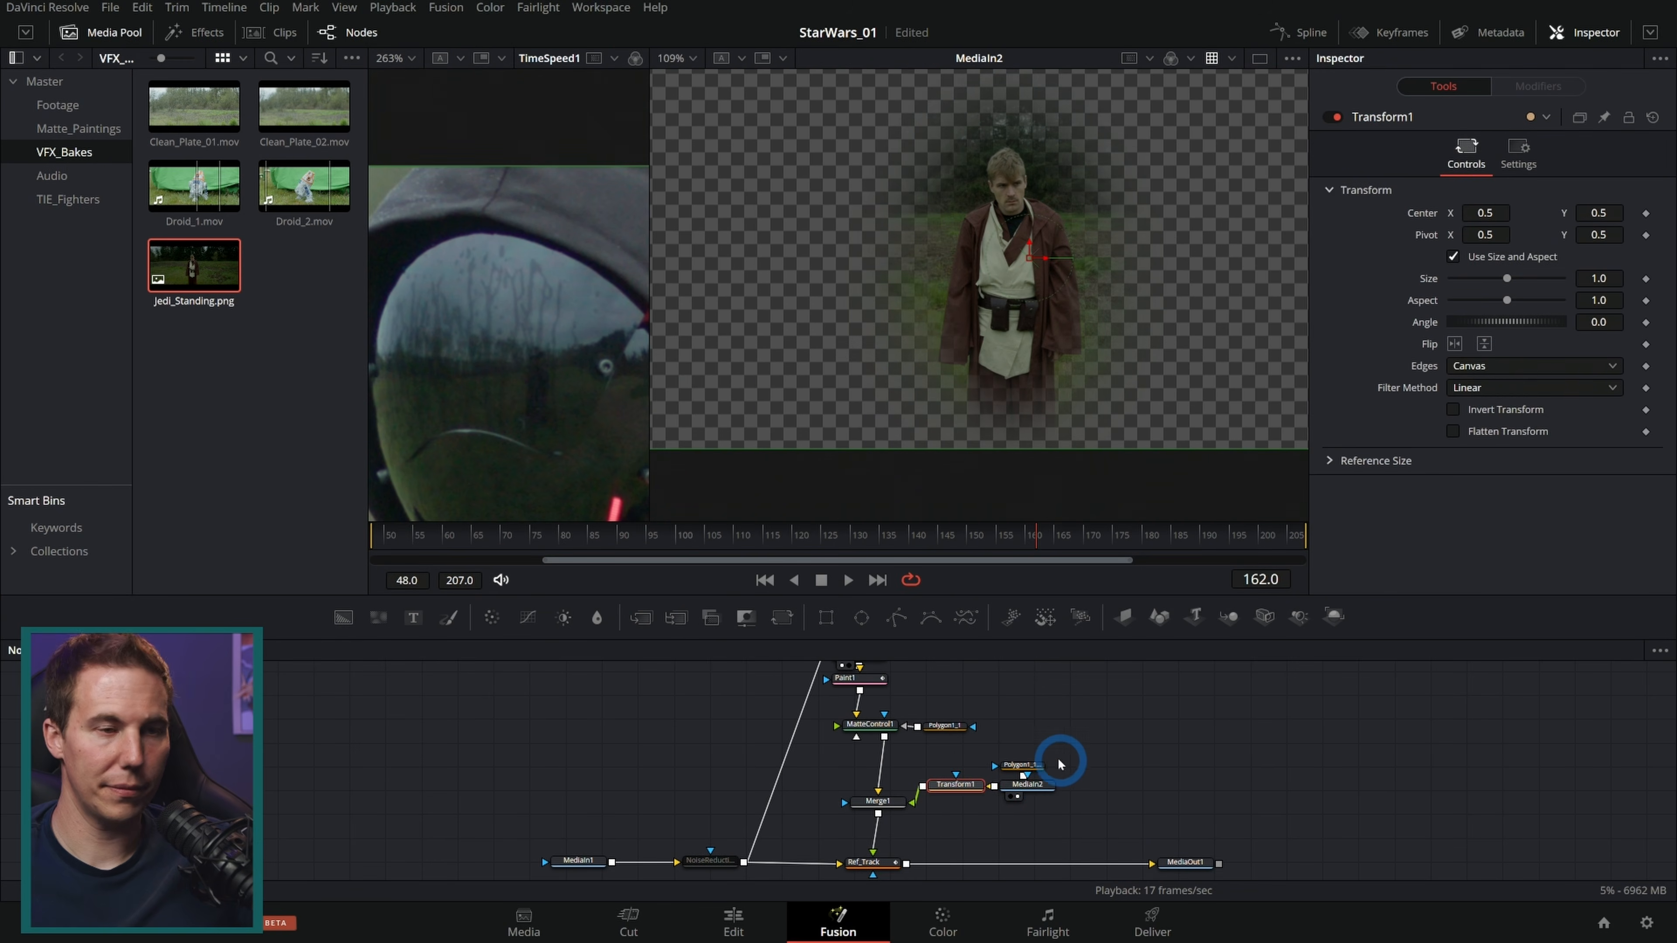
Step: View the merge result and shrink the Jedi image to size 0.08, moving it toward the upper right
{"action": "scroll", "coordinate": [961, 788], "scroll_direction": "up", "scroll_amount": 5}
{"action": "left_click_drag", "start_coordinate": [983, 792], "coordinate": [1003, 838]}
{"action": "left_click_drag", "start_coordinate": [1241, 812], "coordinate": [1116, 723]}
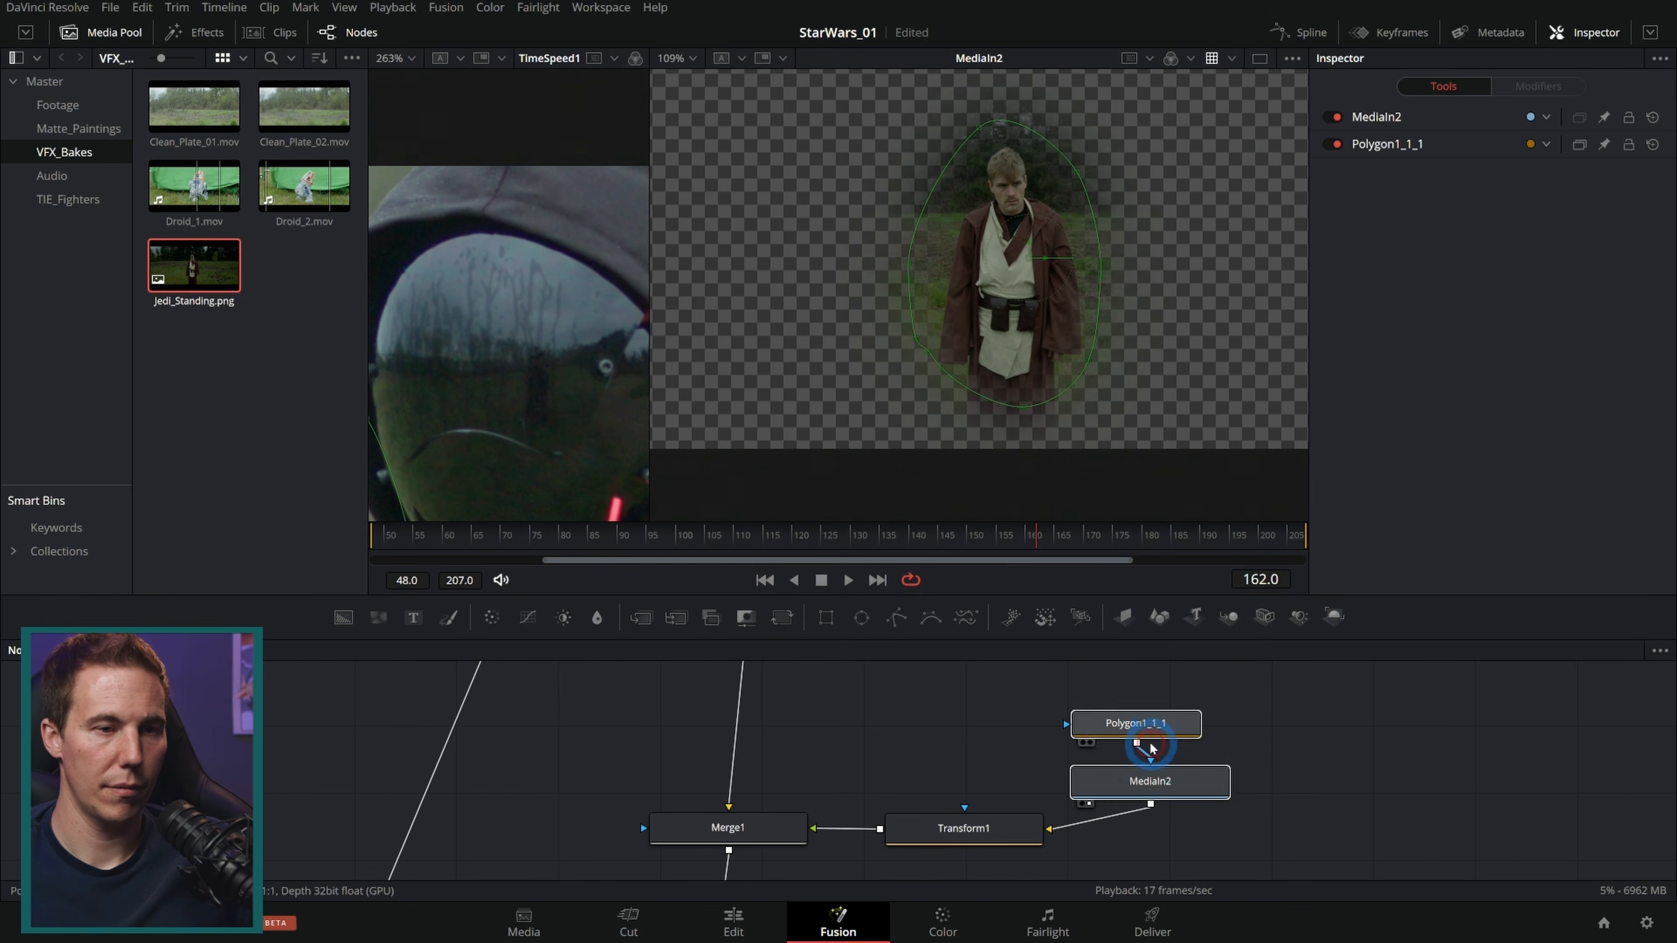
{"action": "left_click_drag", "start_coordinate": [1190, 786], "coordinate": [1001, 738]}
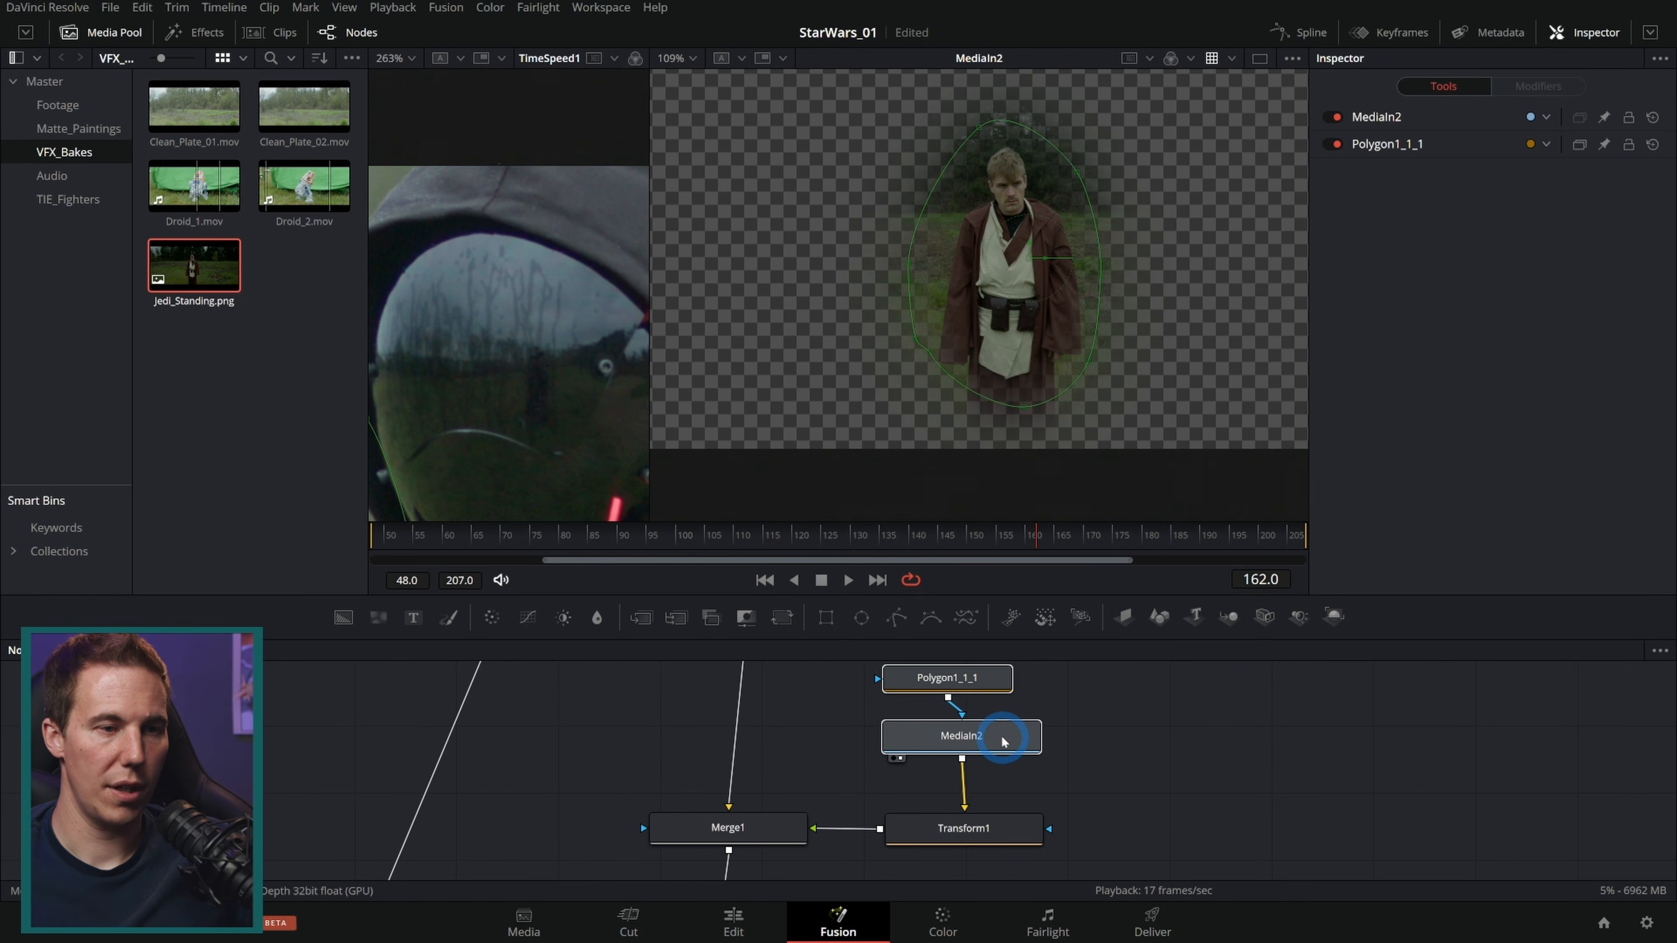
{"action": "scroll", "coordinate": [1044, 753], "scroll_direction": "down", "scroll_amount": 2}
{"action": "left_click", "coordinate": [1026, 824]}
{"action": "left_click_drag", "start_coordinate": [813, 811], "coordinate": [1069, 247]}
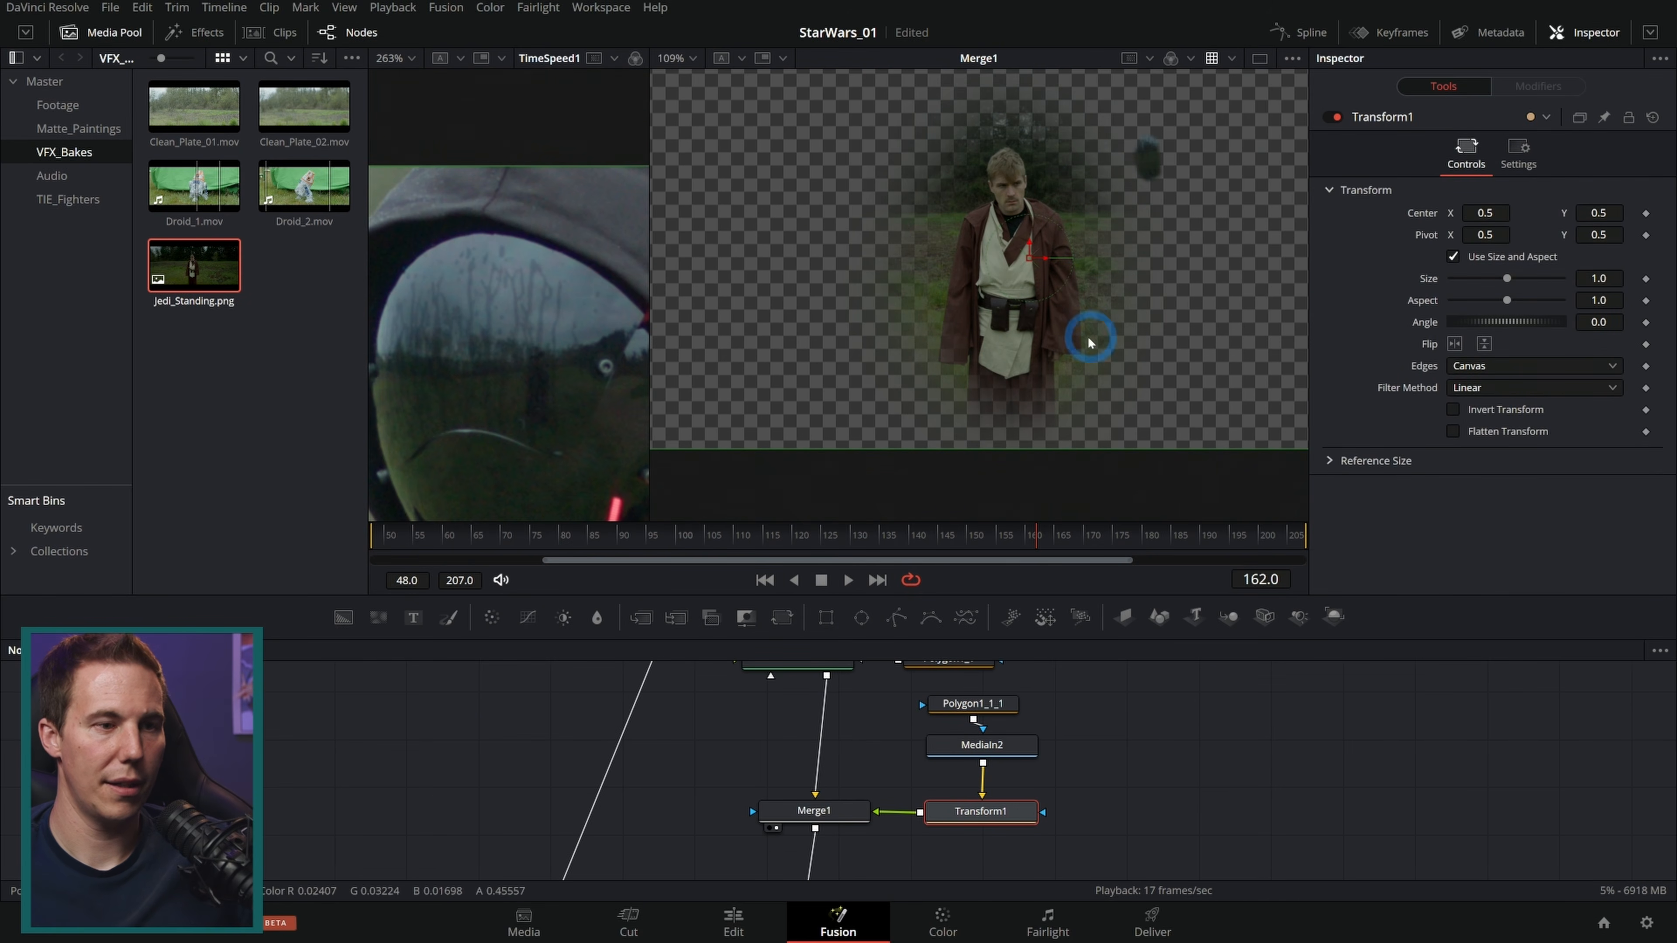
{"action": "left_click_drag", "start_coordinate": [1510, 288], "coordinate": [1459, 295]}
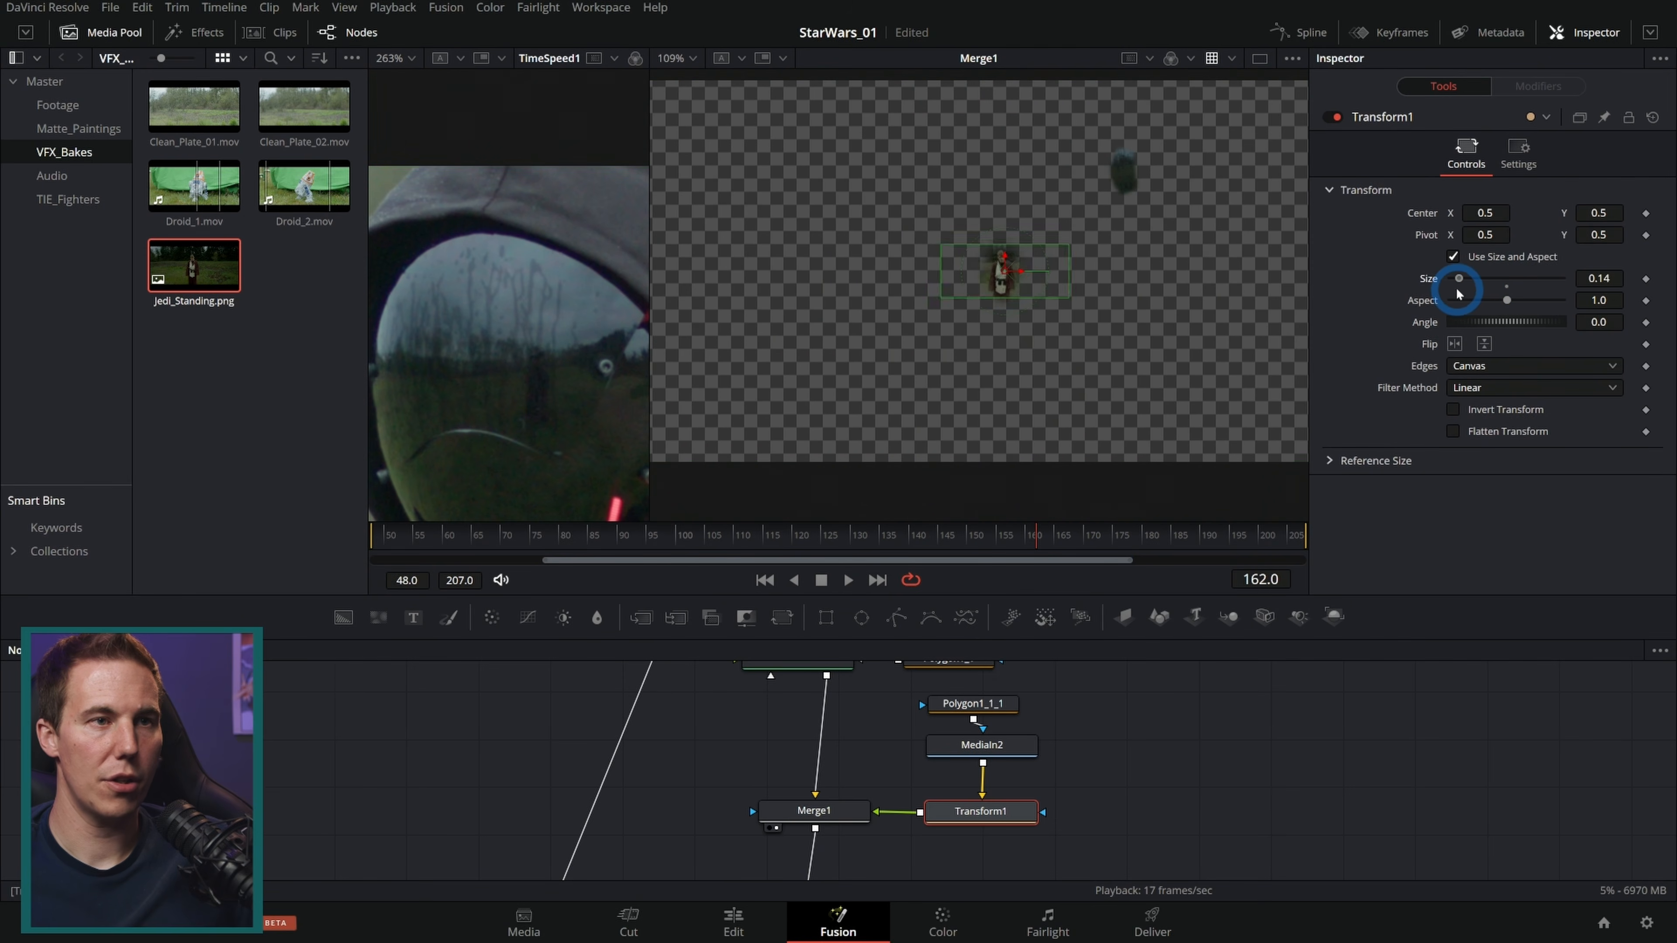
{"action": "left_click_drag", "start_coordinate": [1002, 271], "coordinate": [1126, 176]}
{"action": "scroll", "coordinate": [1126, 176], "scroll_direction": "up", "scroll_amount": 5}
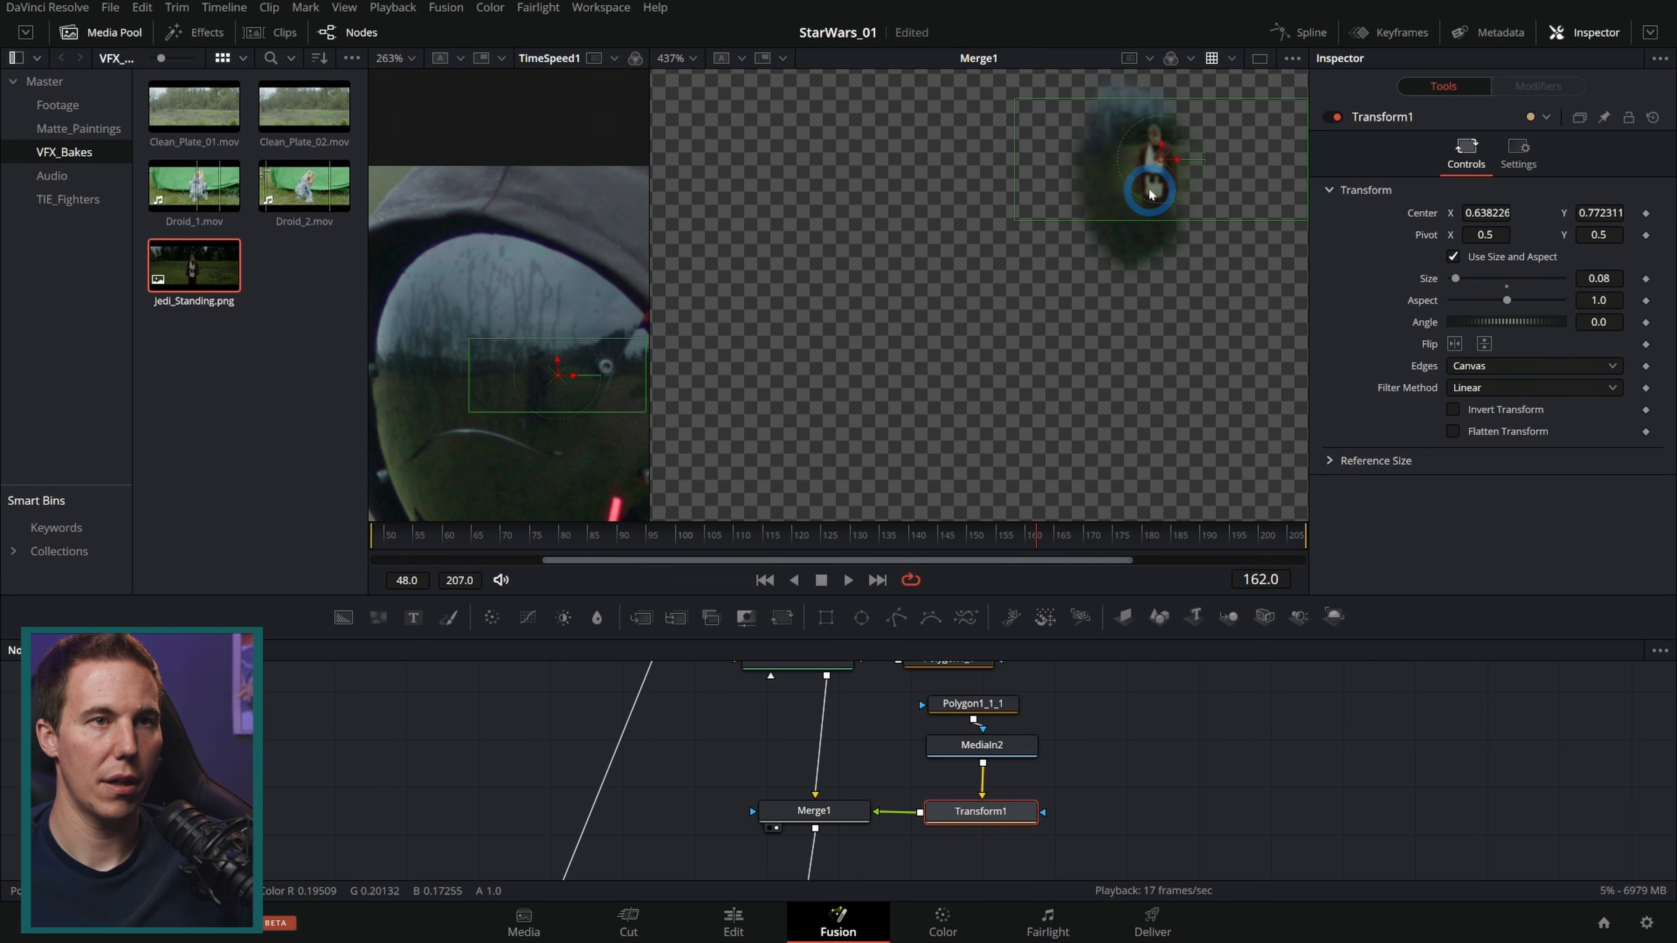
Step: Display the final output and position the Jedi figure inside the visor reflection
{"action": "left_click_drag", "start_coordinate": [1179, 818], "coordinate": [1093, 692]}
{"action": "left_click_drag", "start_coordinate": [1319, 811], "coordinate": [1063, 330]}
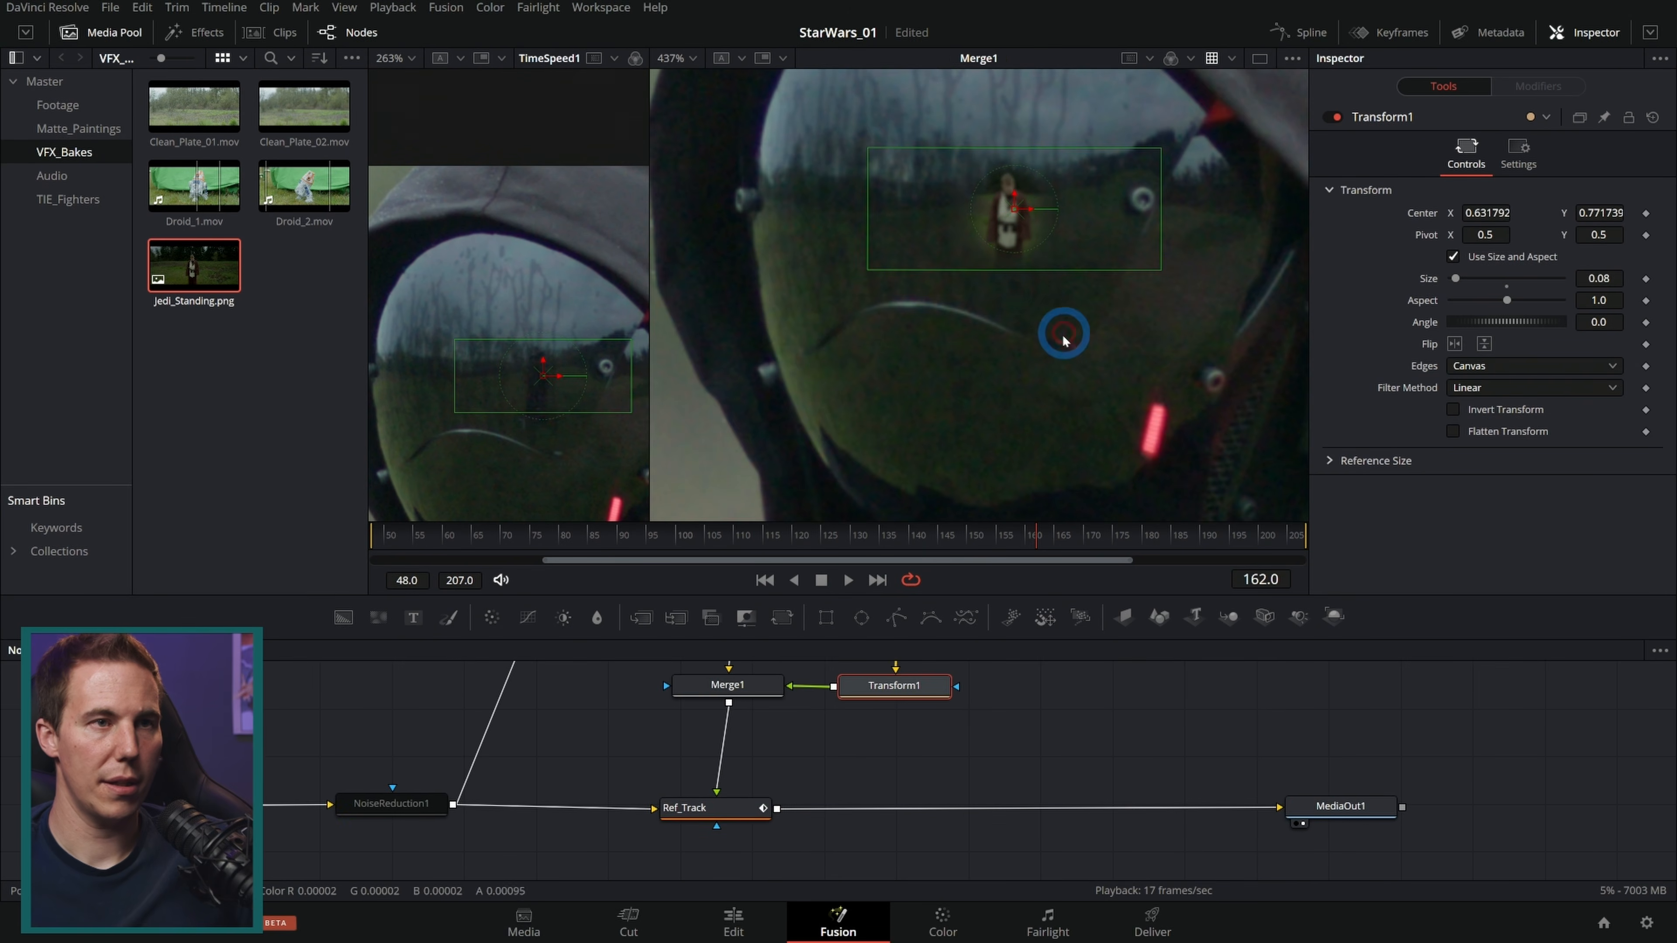
{"action": "scroll", "coordinate": [1083, 420], "scroll_direction": "up", "scroll_amount": 2}
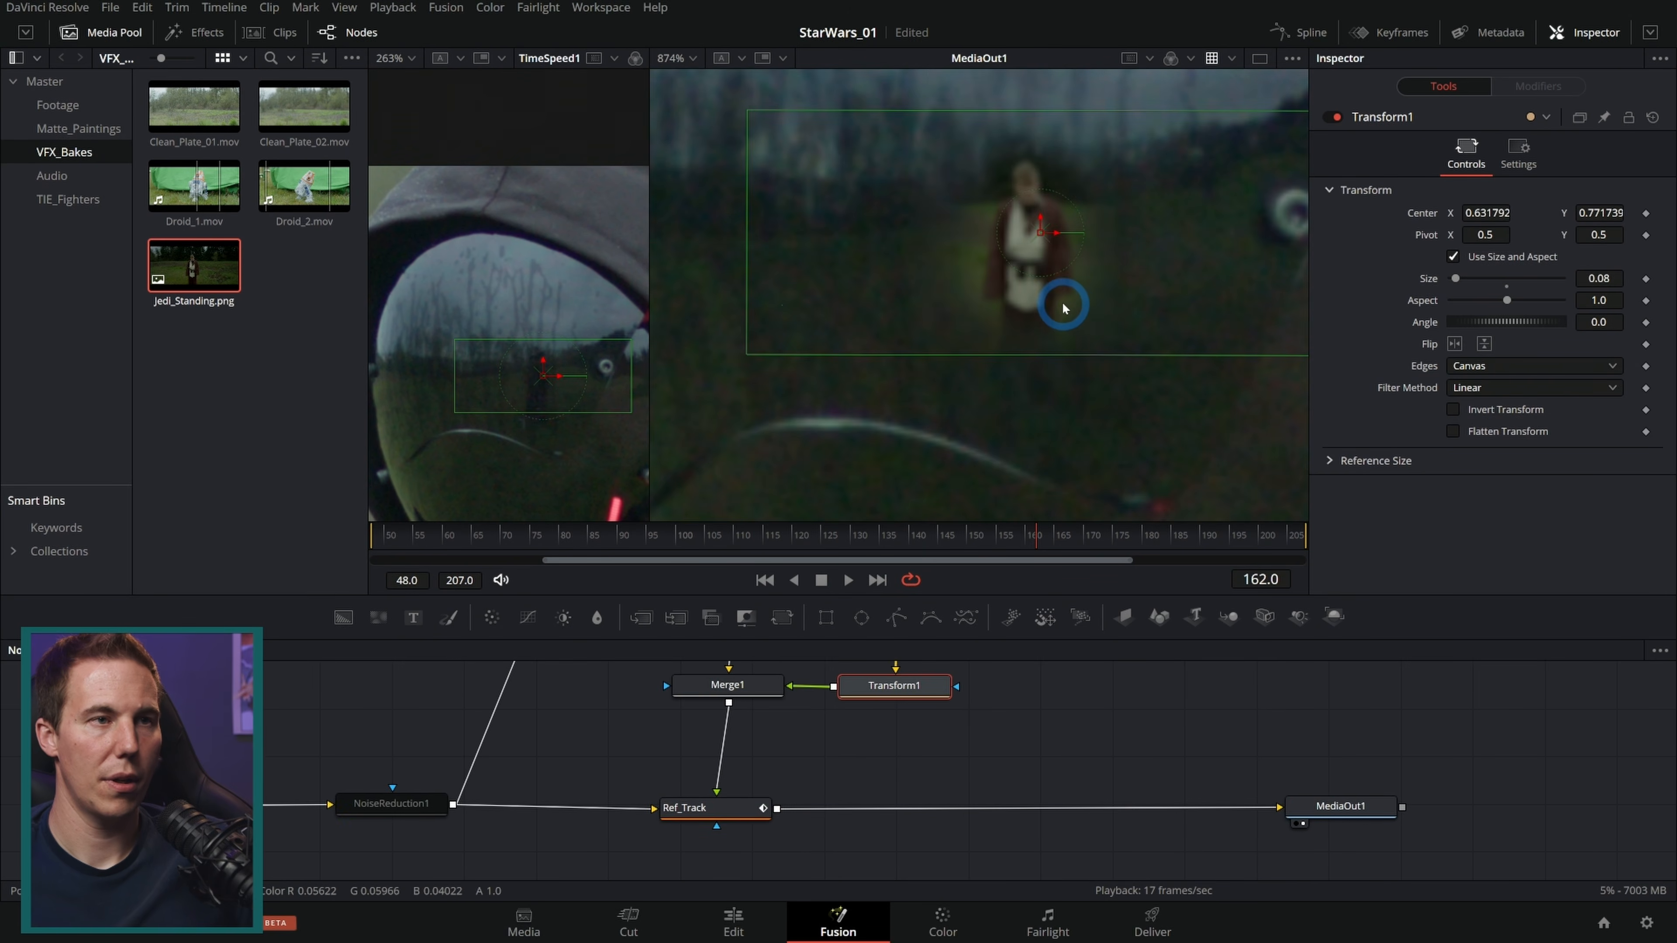
{"action": "left_click_drag", "start_coordinate": [1062, 304], "coordinate": [1038, 335]}
{"action": "left_click", "coordinate": [102, 32]}
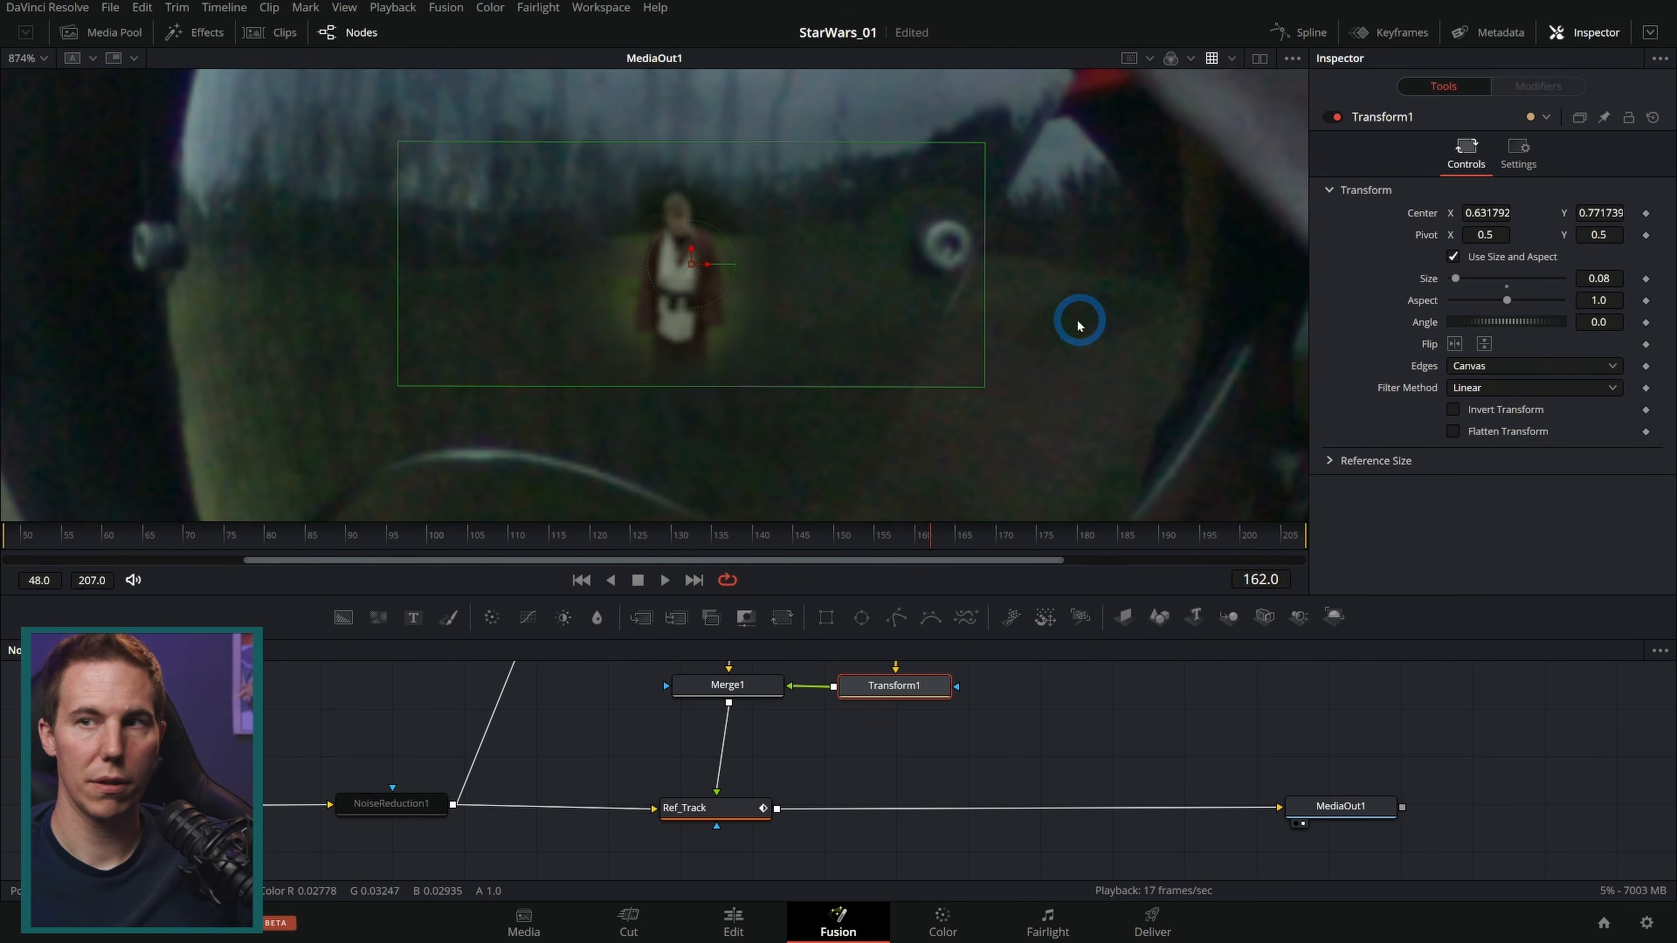
Step: Shrink the Jedi figure to a size of about 0.036 and fine-tune its position on the visor
{"action": "left_click_drag", "start_coordinate": [1079, 318], "coordinate": [1116, 336]}
{"action": "left_click_drag", "start_coordinate": [1031, 152], "coordinate": [896, 218]}
{"action": "left_click_drag", "start_coordinate": [741, 276], "coordinate": [705, 280]}
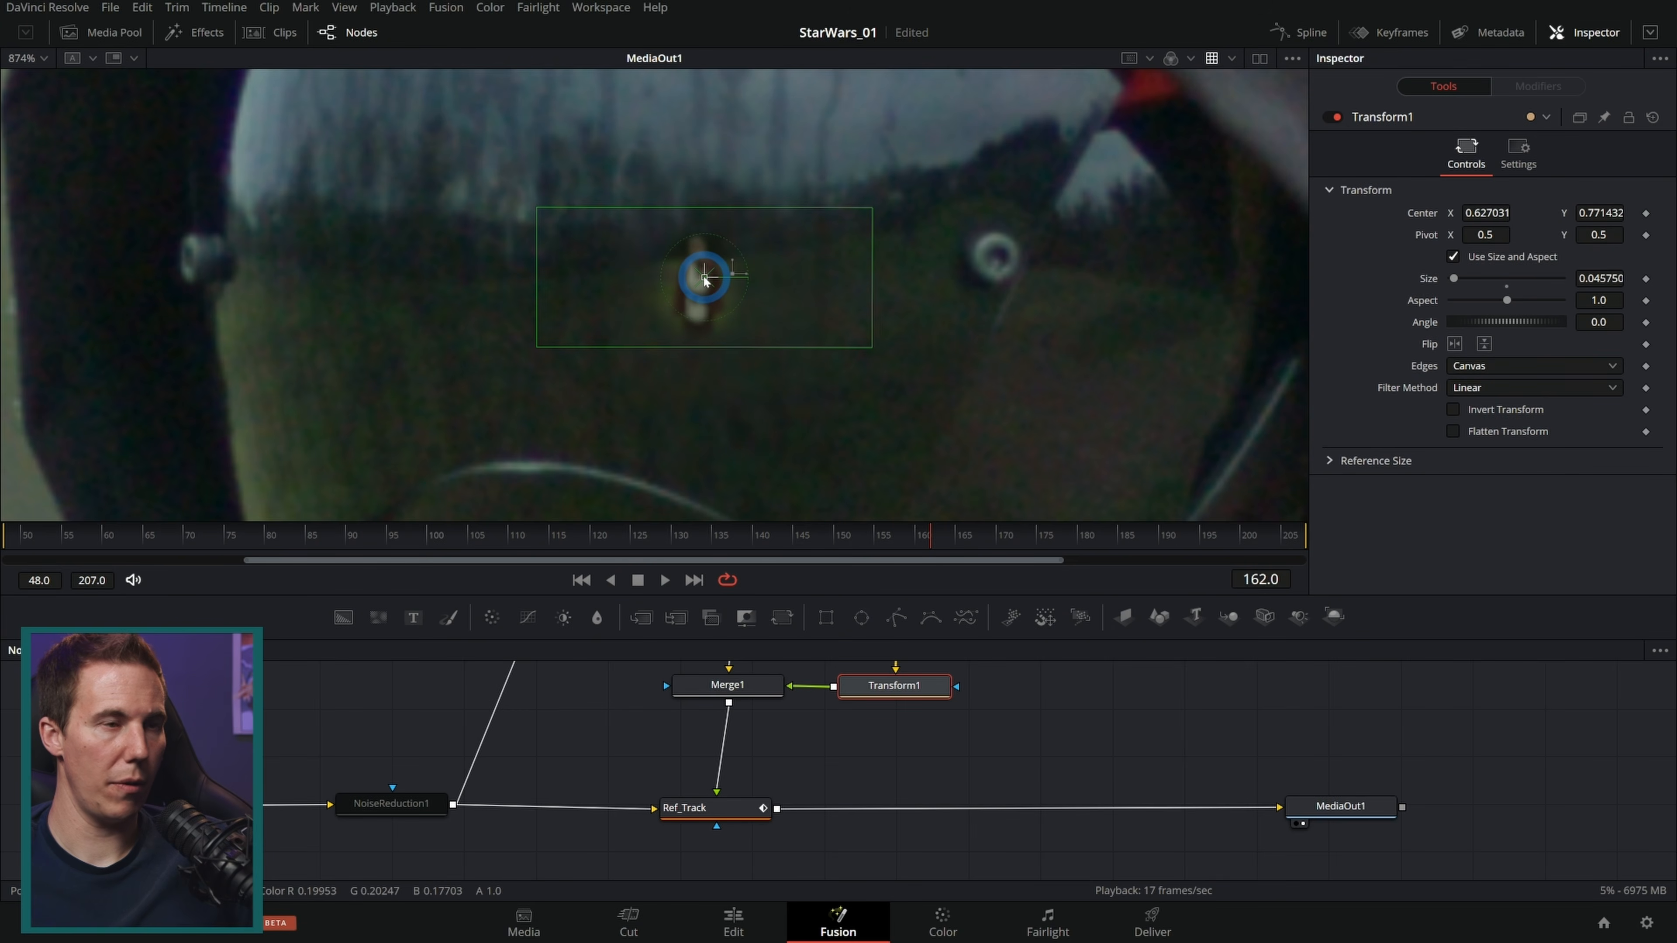
{"action": "left_click_drag", "start_coordinate": [872, 348], "coordinate": [835, 334]}
{"action": "scroll", "coordinate": [845, 348], "scroll_direction": "down", "scroll_amount": 2}
{"action": "left_click", "coordinate": [1097, 731]}
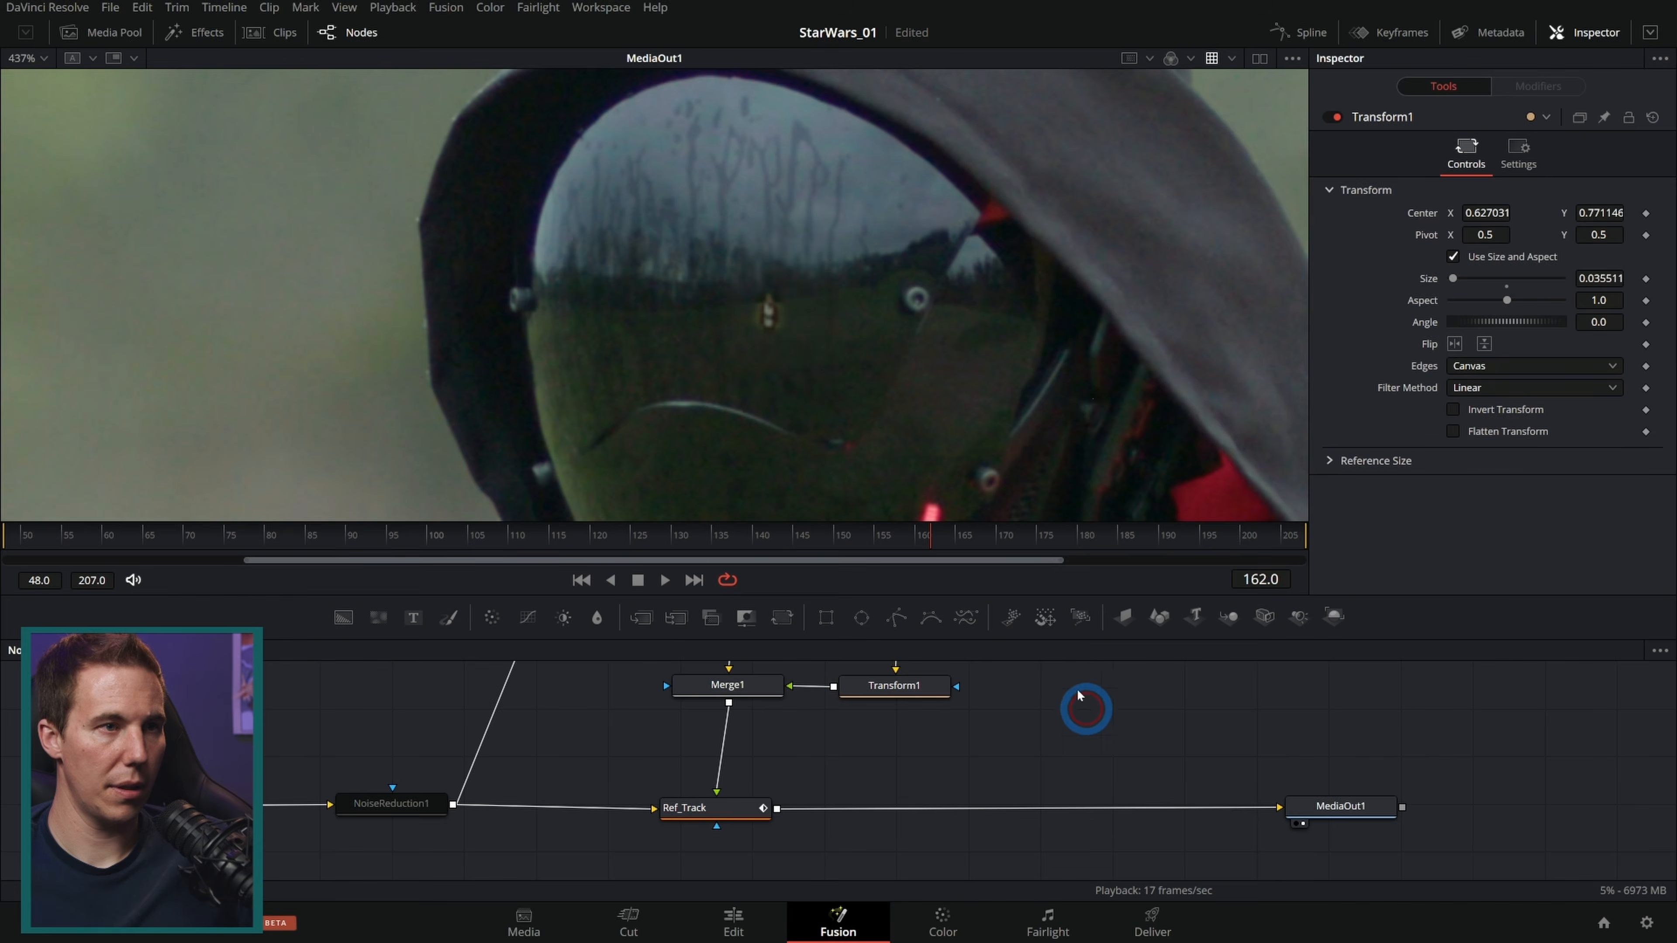
Step: Tilt the Jedi figure to an angle of about 6.7 degrees
{"action": "scroll", "coordinate": [879, 365], "scroll_direction": "down", "scroll_amount": 2}
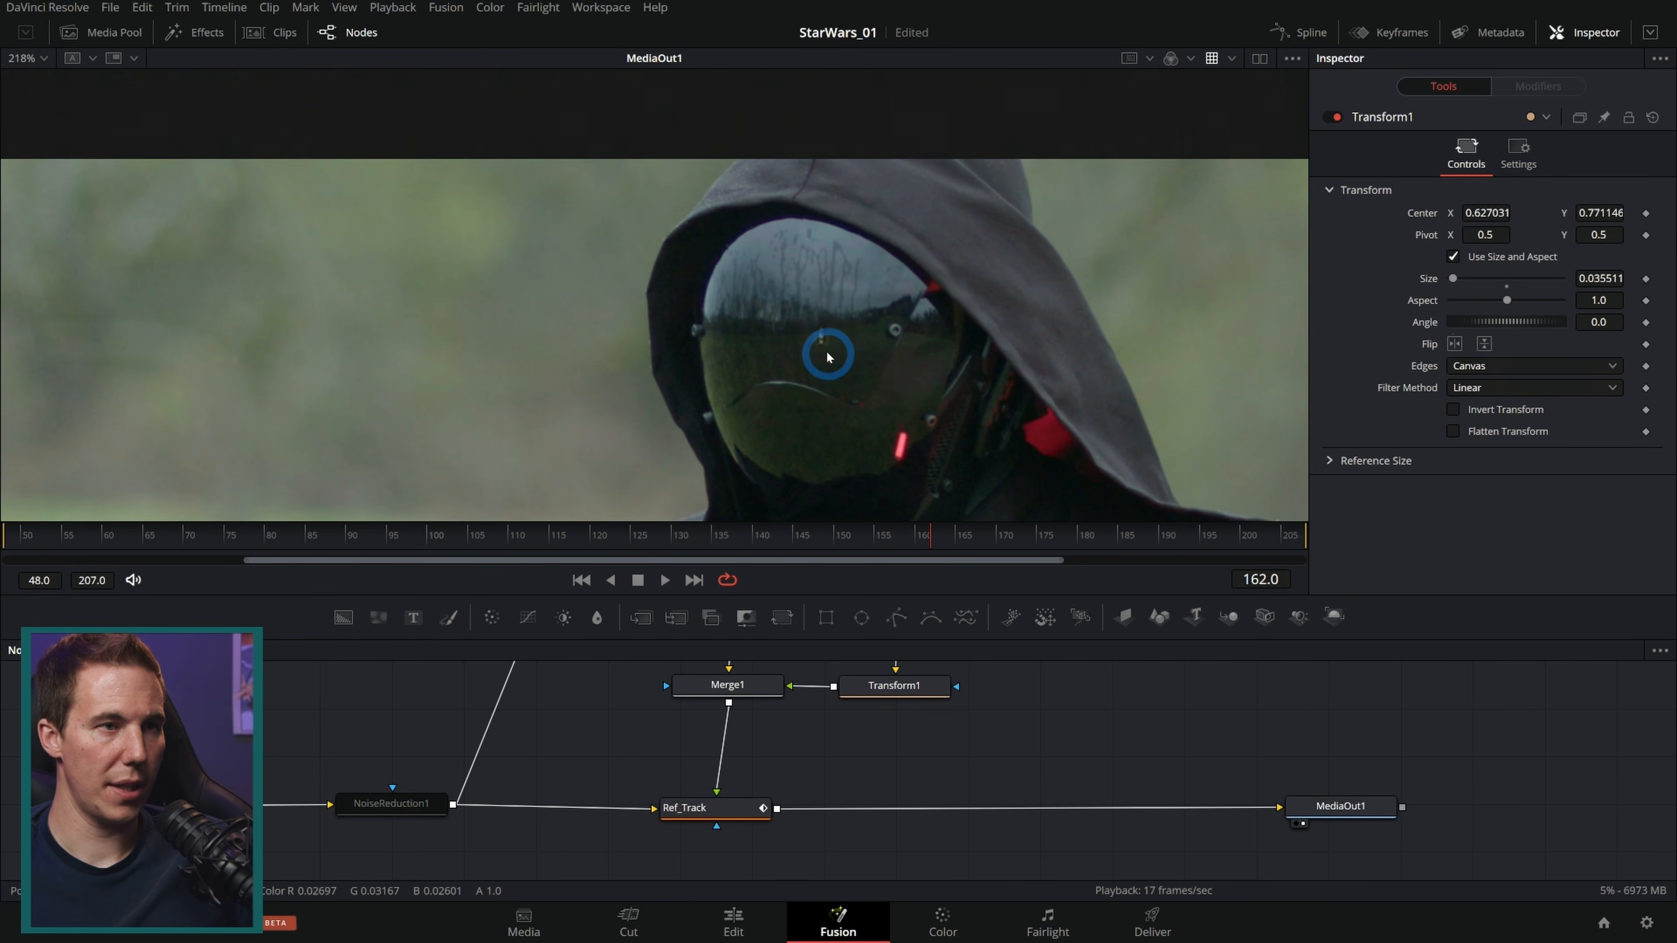
{"action": "scroll", "coordinate": [826, 354], "scroll_direction": "up", "scroll_amount": 1}
{"action": "scroll", "coordinate": [830, 363], "scroll_direction": "down", "scroll_amount": 1}
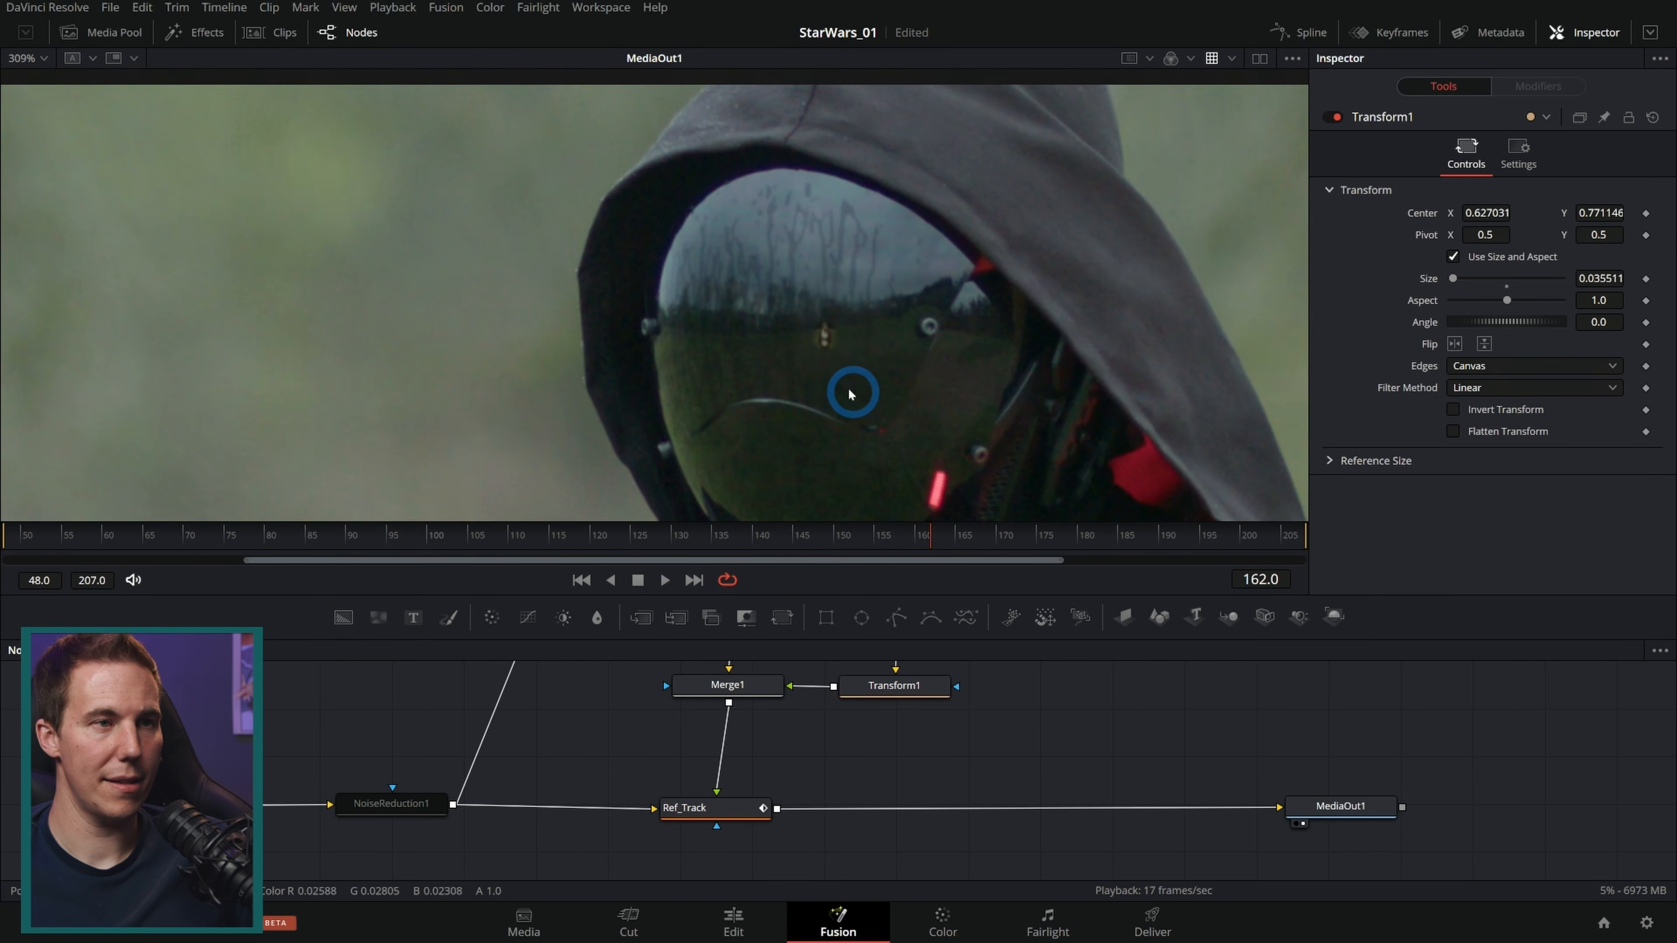
{"action": "scroll", "coordinate": [841, 368], "scroll_direction": "up", "scroll_amount": 6}
{"action": "left_click", "coordinate": [924, 685]}
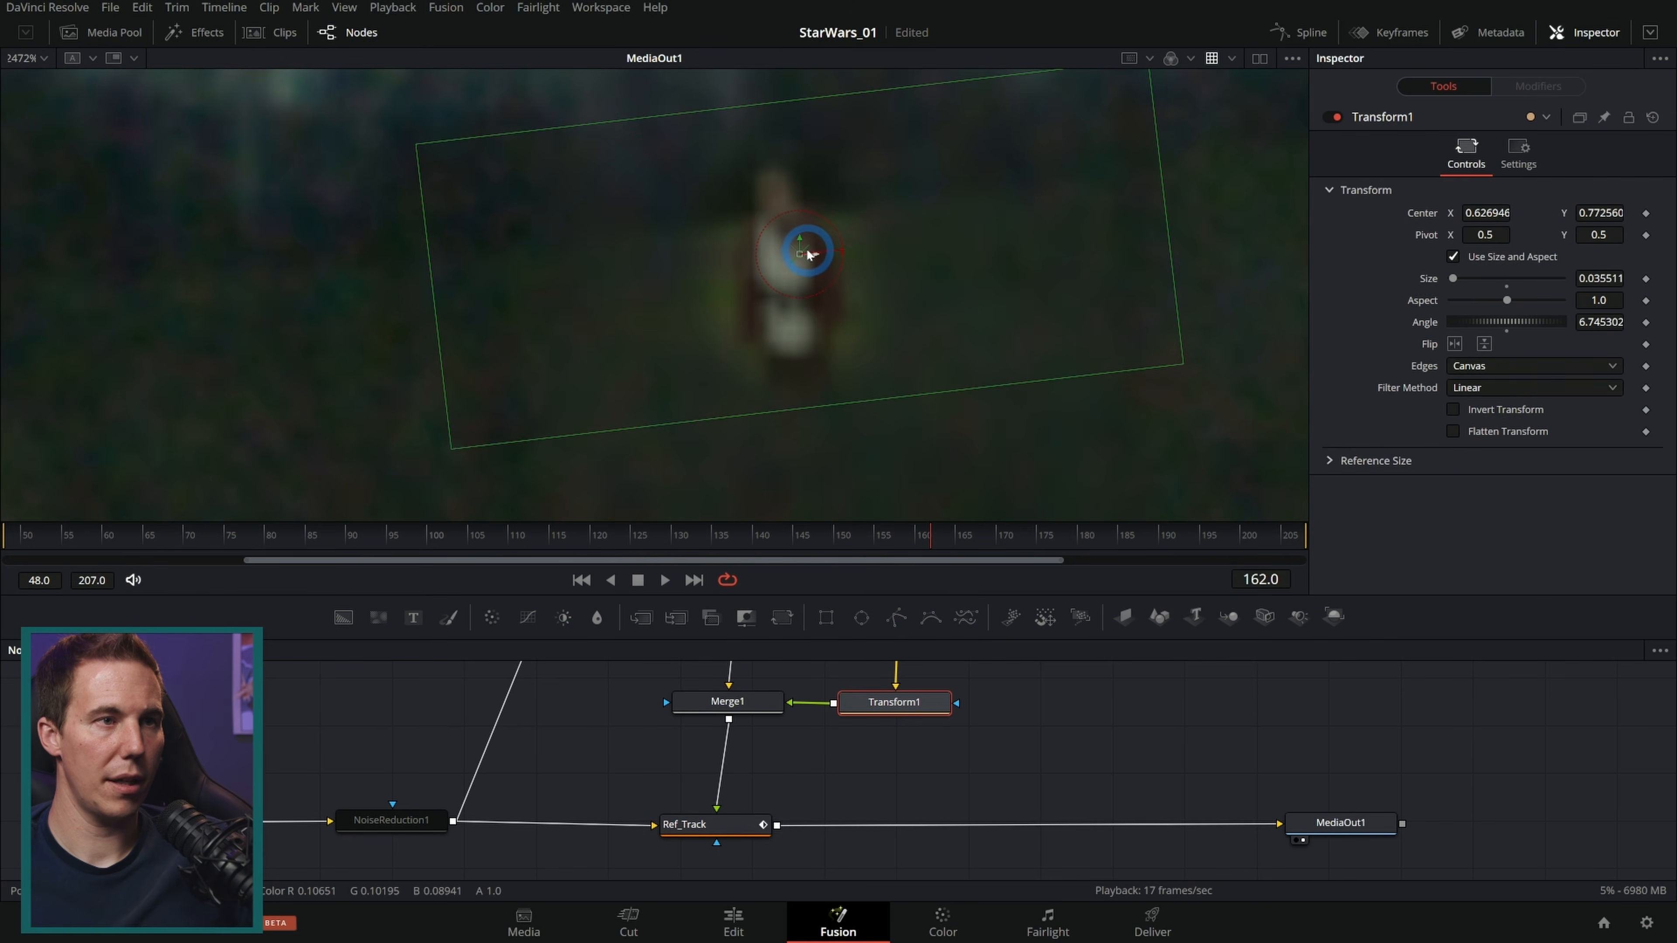
{"action": "left_click_drag", "start_coordinate": [809, 256], "coordinate": [804, 251]}
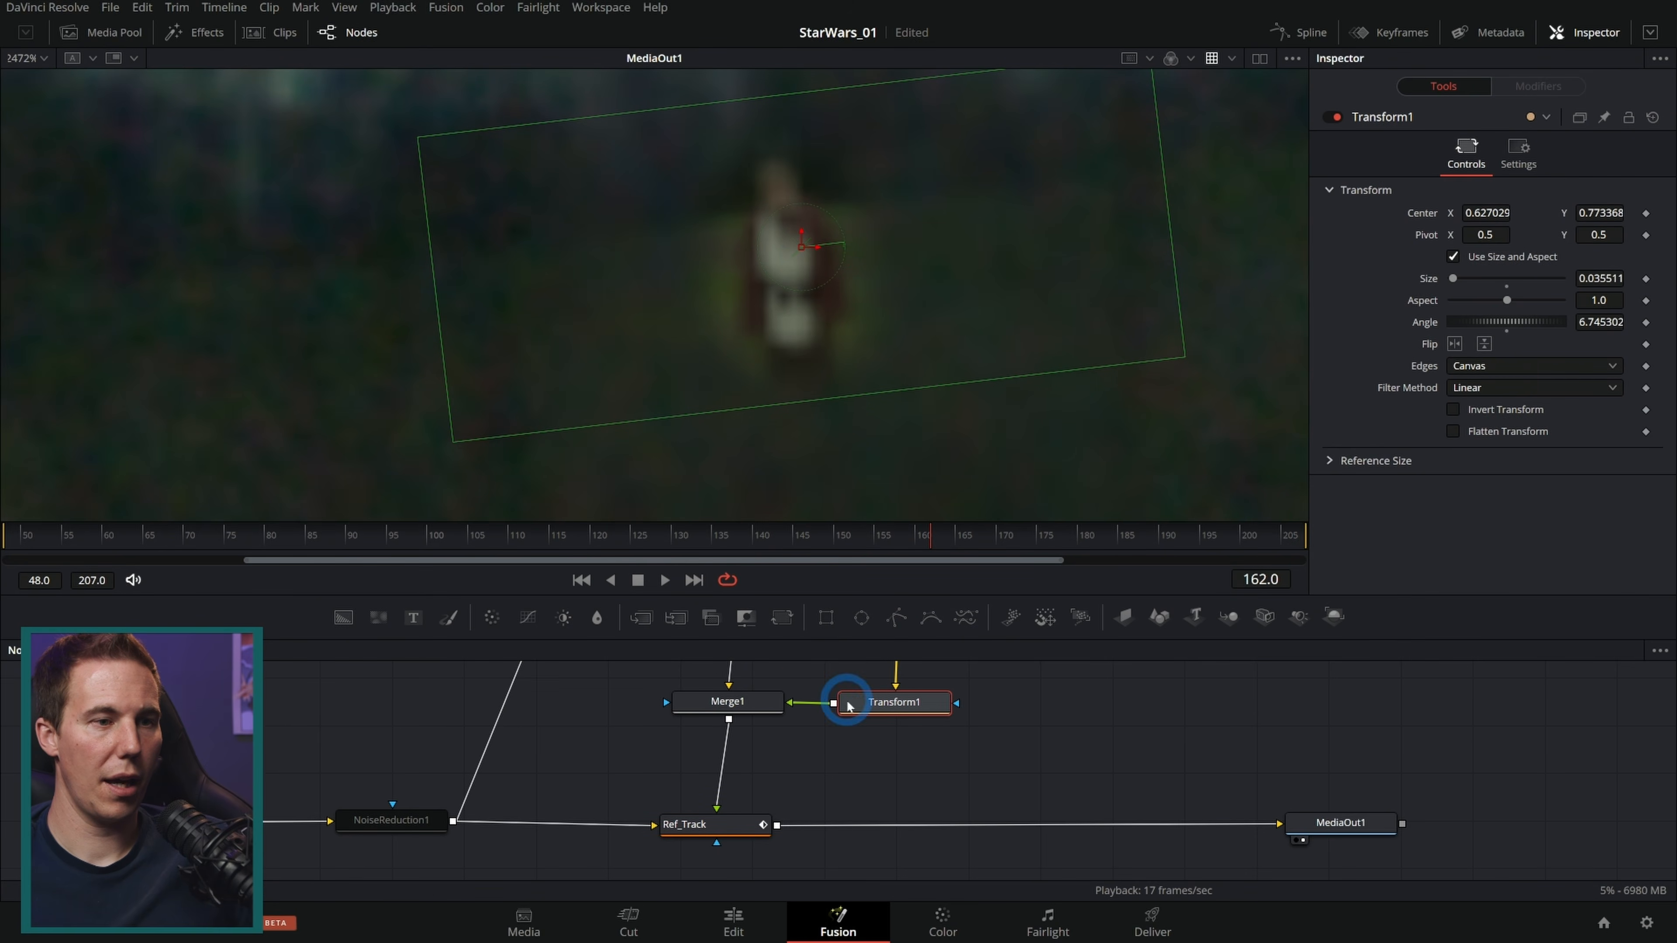
Step: Move the Jedi image node and its polygon mask aside in the node graph to make room
{"action": "left_click_drag", "start_coordinate": [1014, 686], "coordinate": [966, 806]}
{"action": "left_click", "coordinate": [917, 756]}
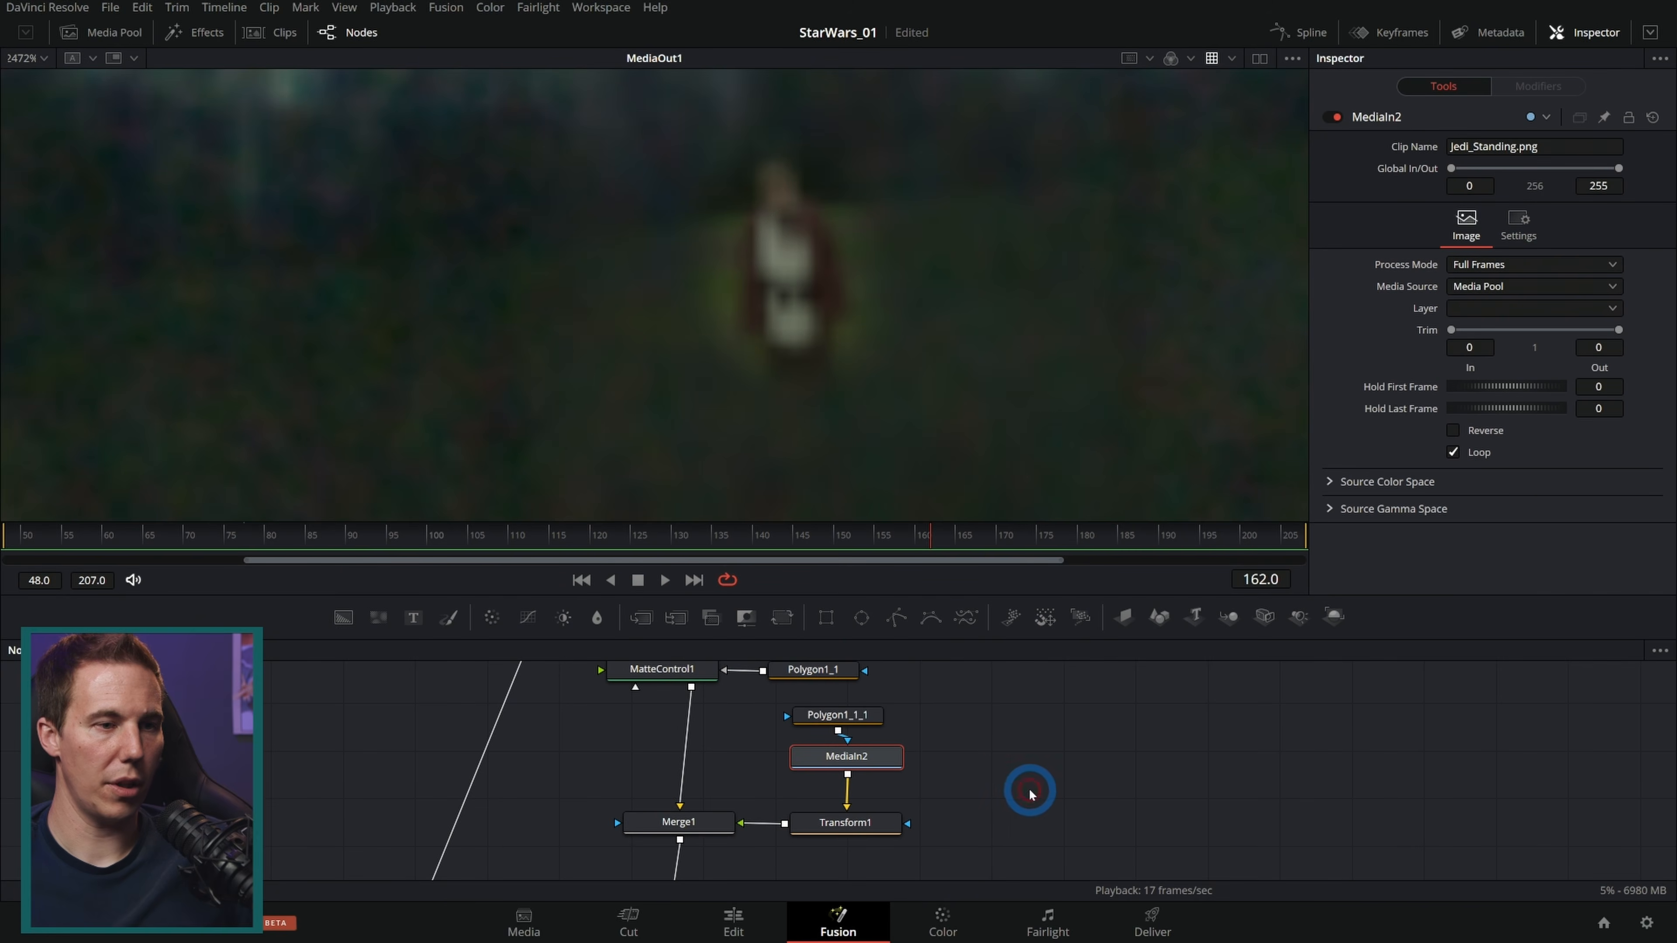
{"action": "left_click_drag", "start_coordinate": [937, 734], "coordinate": [900, 749]}
{"action": "left_click_drag", "start_coordinate": [910, 712], "coordinate": [836, 775]}
{"action": "left_click_drag", "start_coordinate": [838, 777], "coordinate": [1069, 752]}
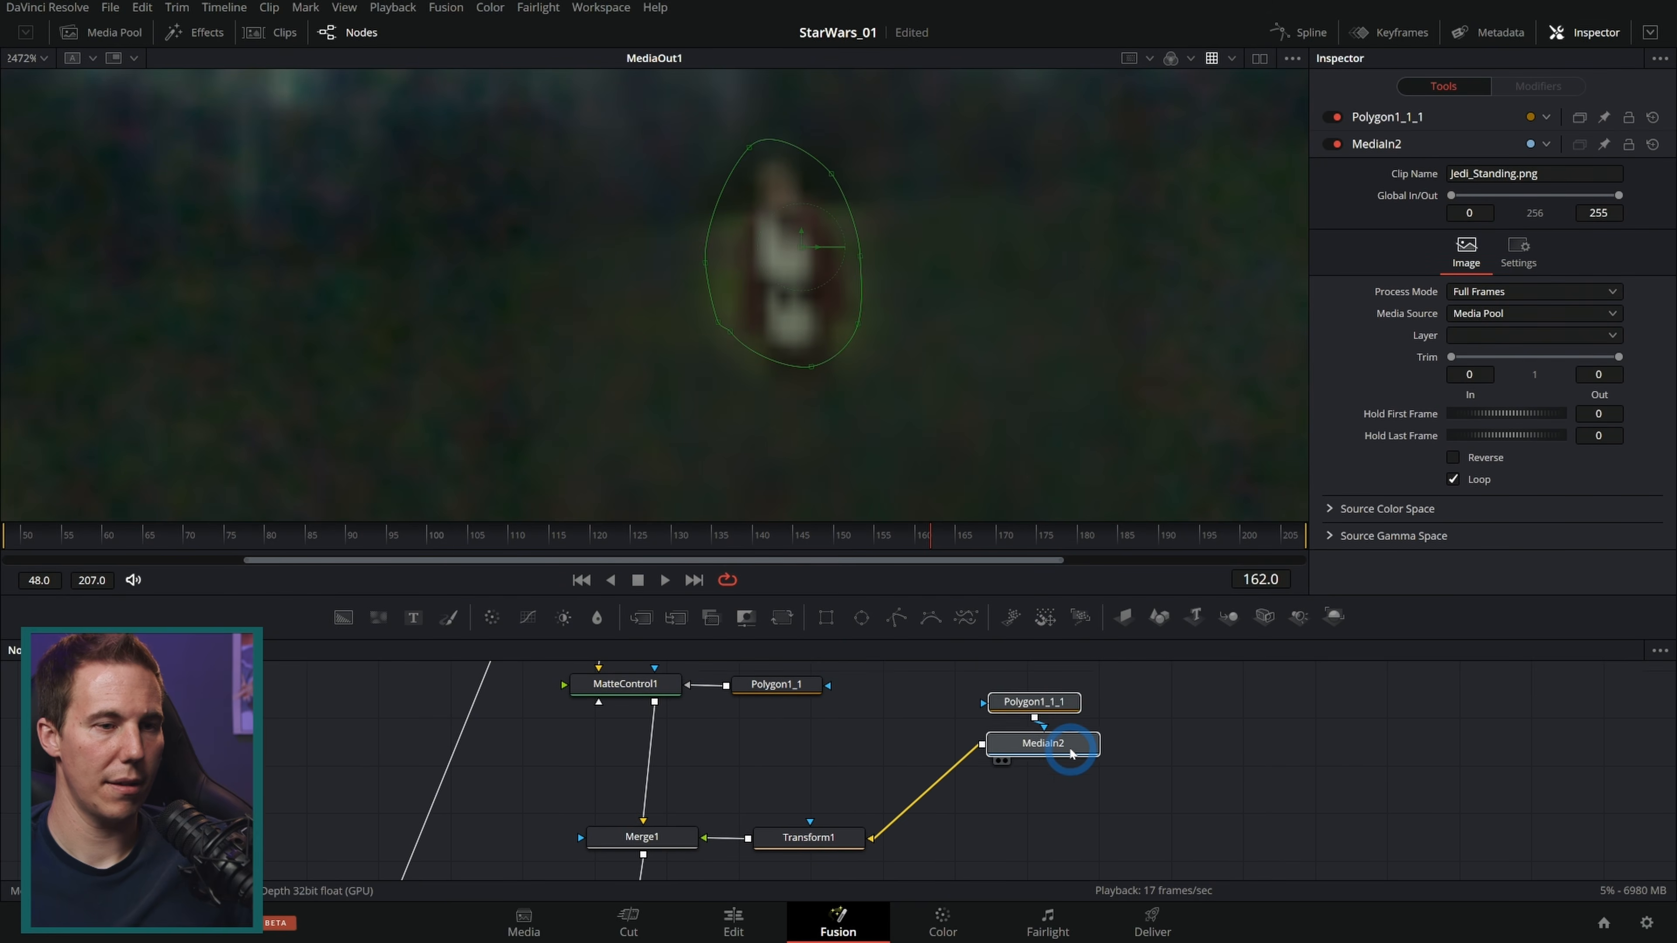
{"action": "left_click", "coordinate": [1060, 750]}
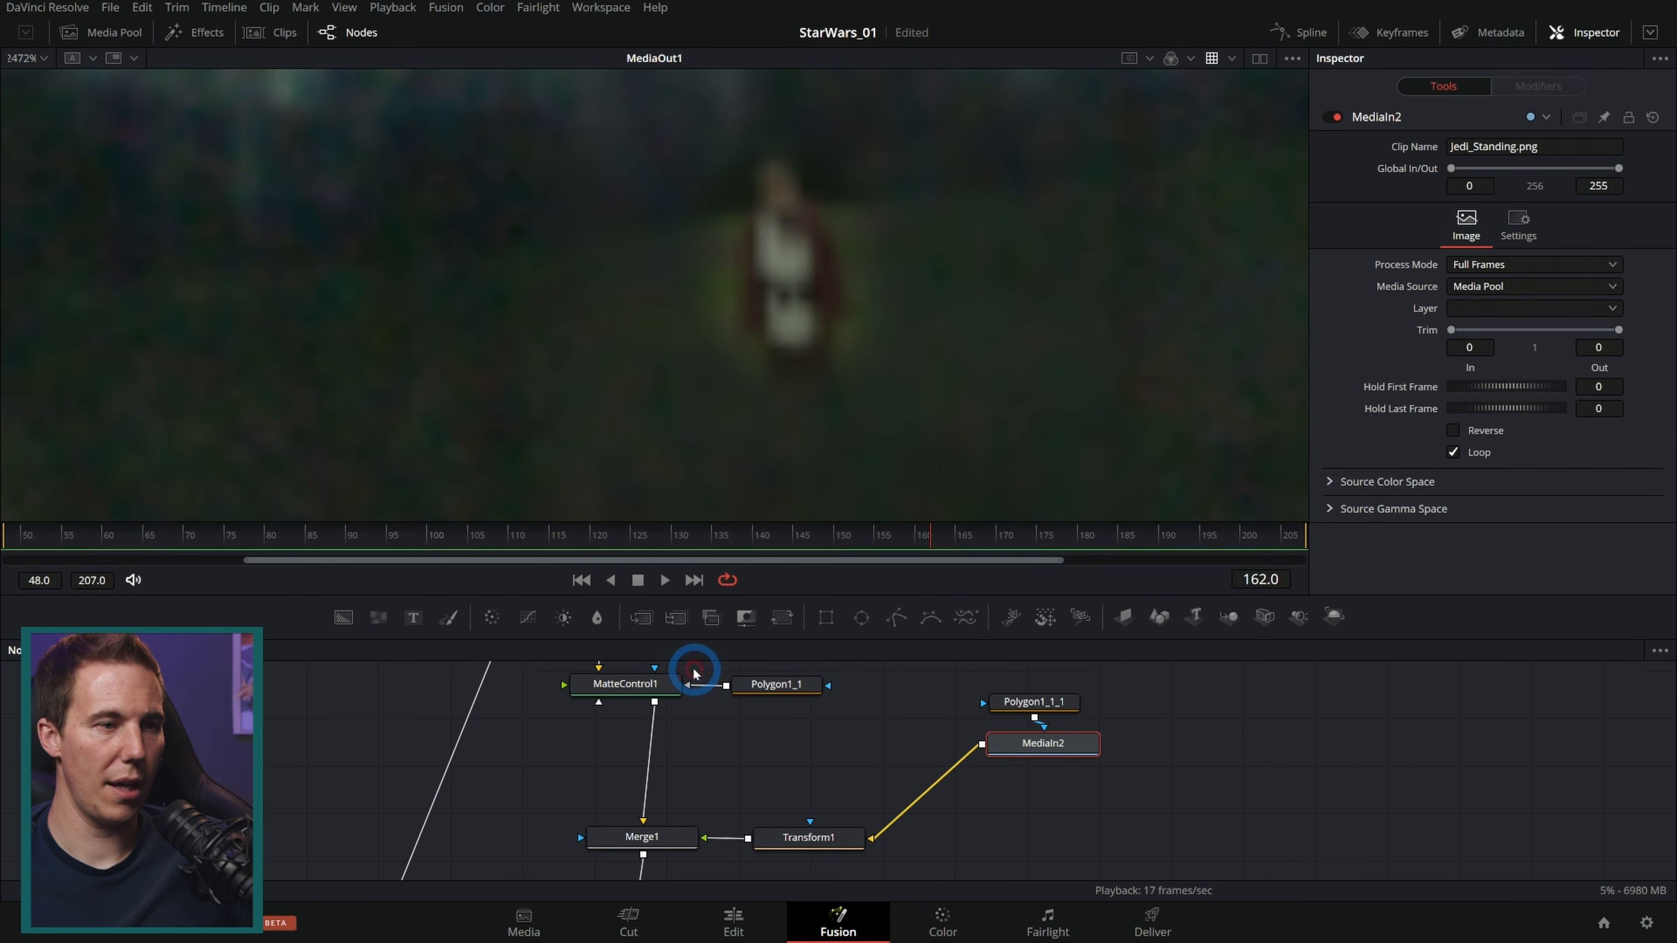
Step: Insert a Color Corrector after the Jedi image node and lower its gain to about 0.55
{"action": "left_click", "coordinate": [493, 619]}
{"action": "left_click_drag", "start_coordinate": [931, 771], "coordinate": [1093, 830]}
{"action": "scroll", "coordinate": [1390, 504], "scroll_direction": "down", "scroll_amount": 2}
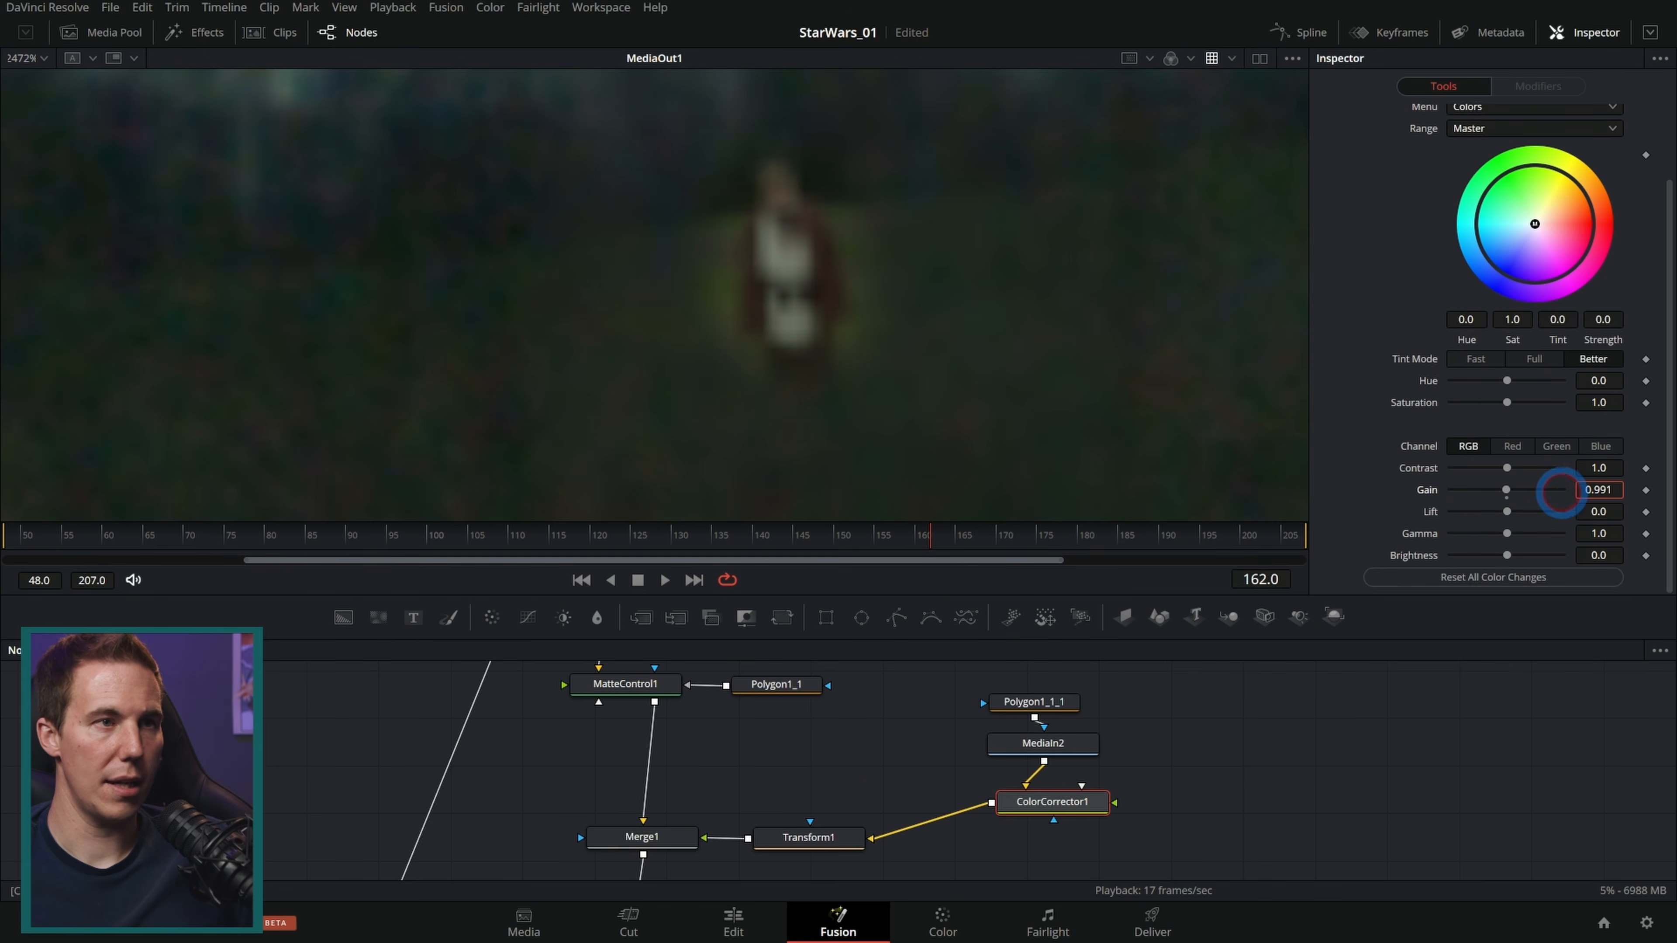
{"action": "left_click_drag", "start_coordinate": [1507, 490], "coordinate": [1165, 503]}
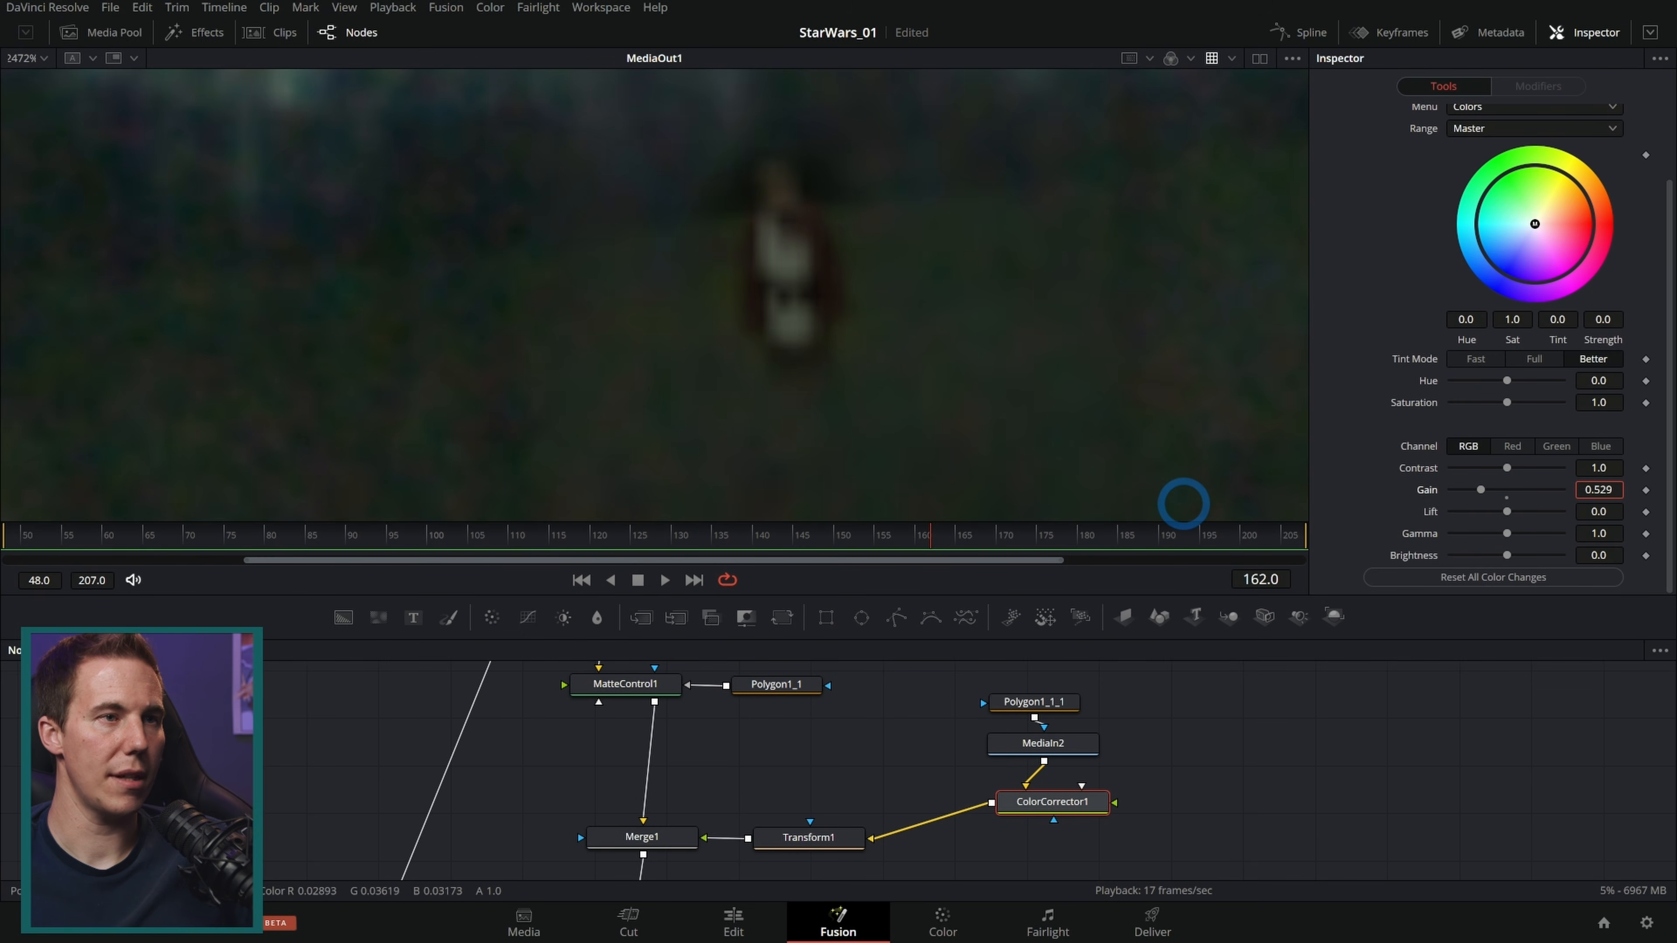
Step: In the Color Corrector, set lift to 0.013 and gamma to 0.966 to darken the Jedi figure
{"action": "scroll", "coordinate": [1395, 487], "scroll_direction": "up", "scroll_amount": 2}
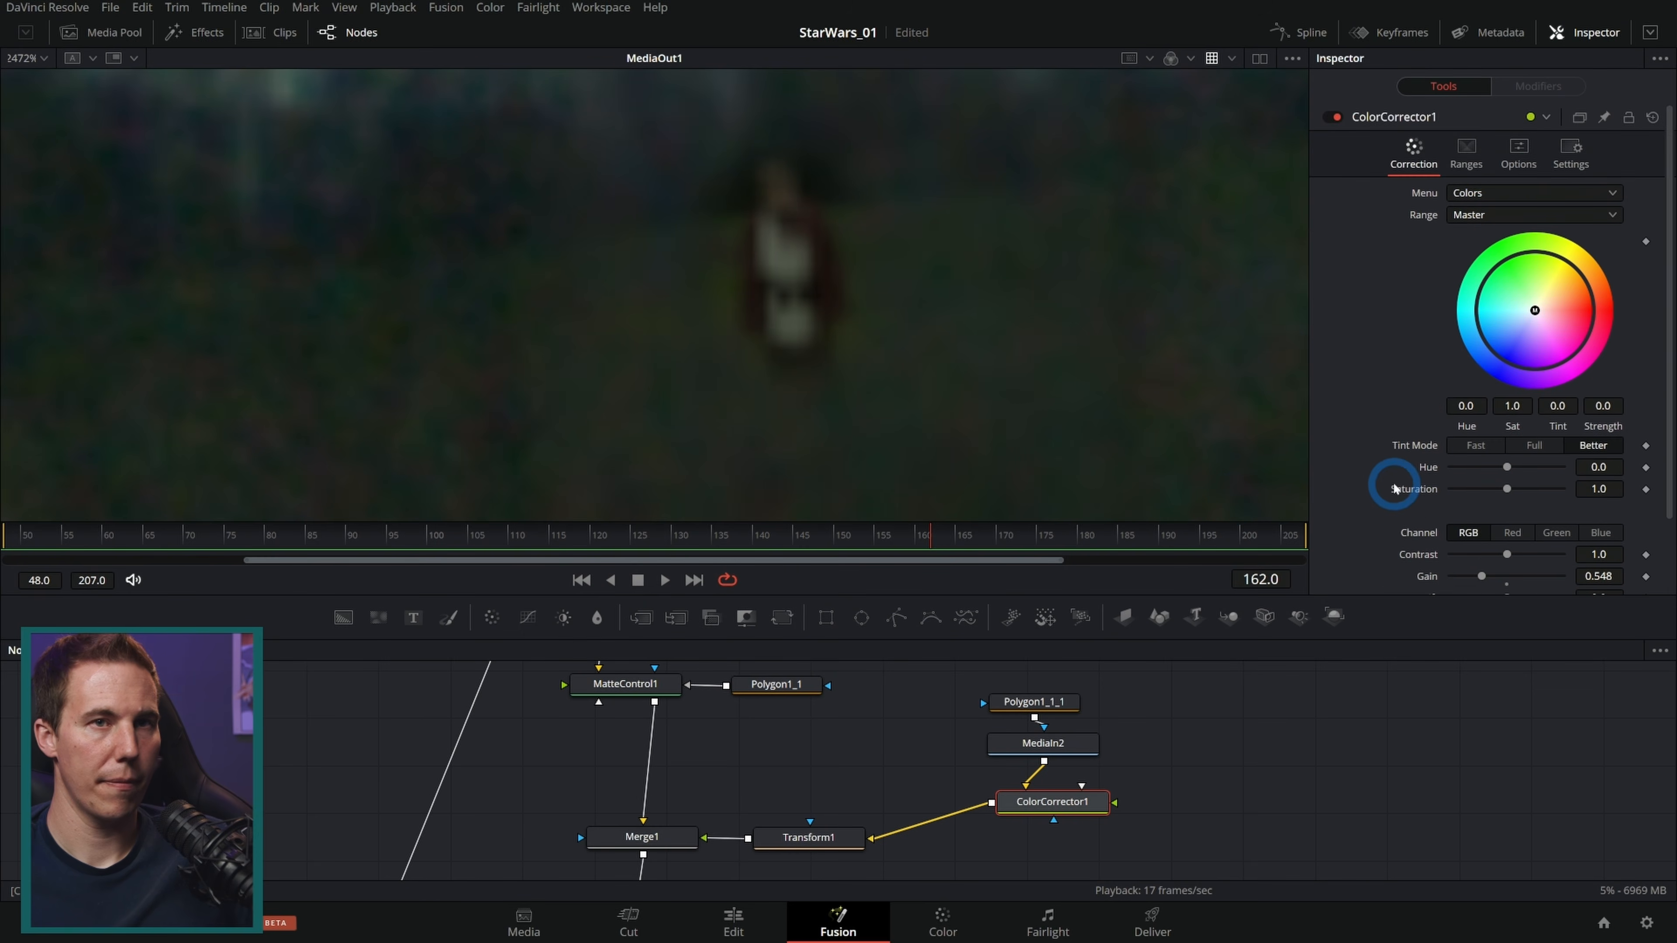
{"action": "left_click", "coordinate": [1518, 154]}
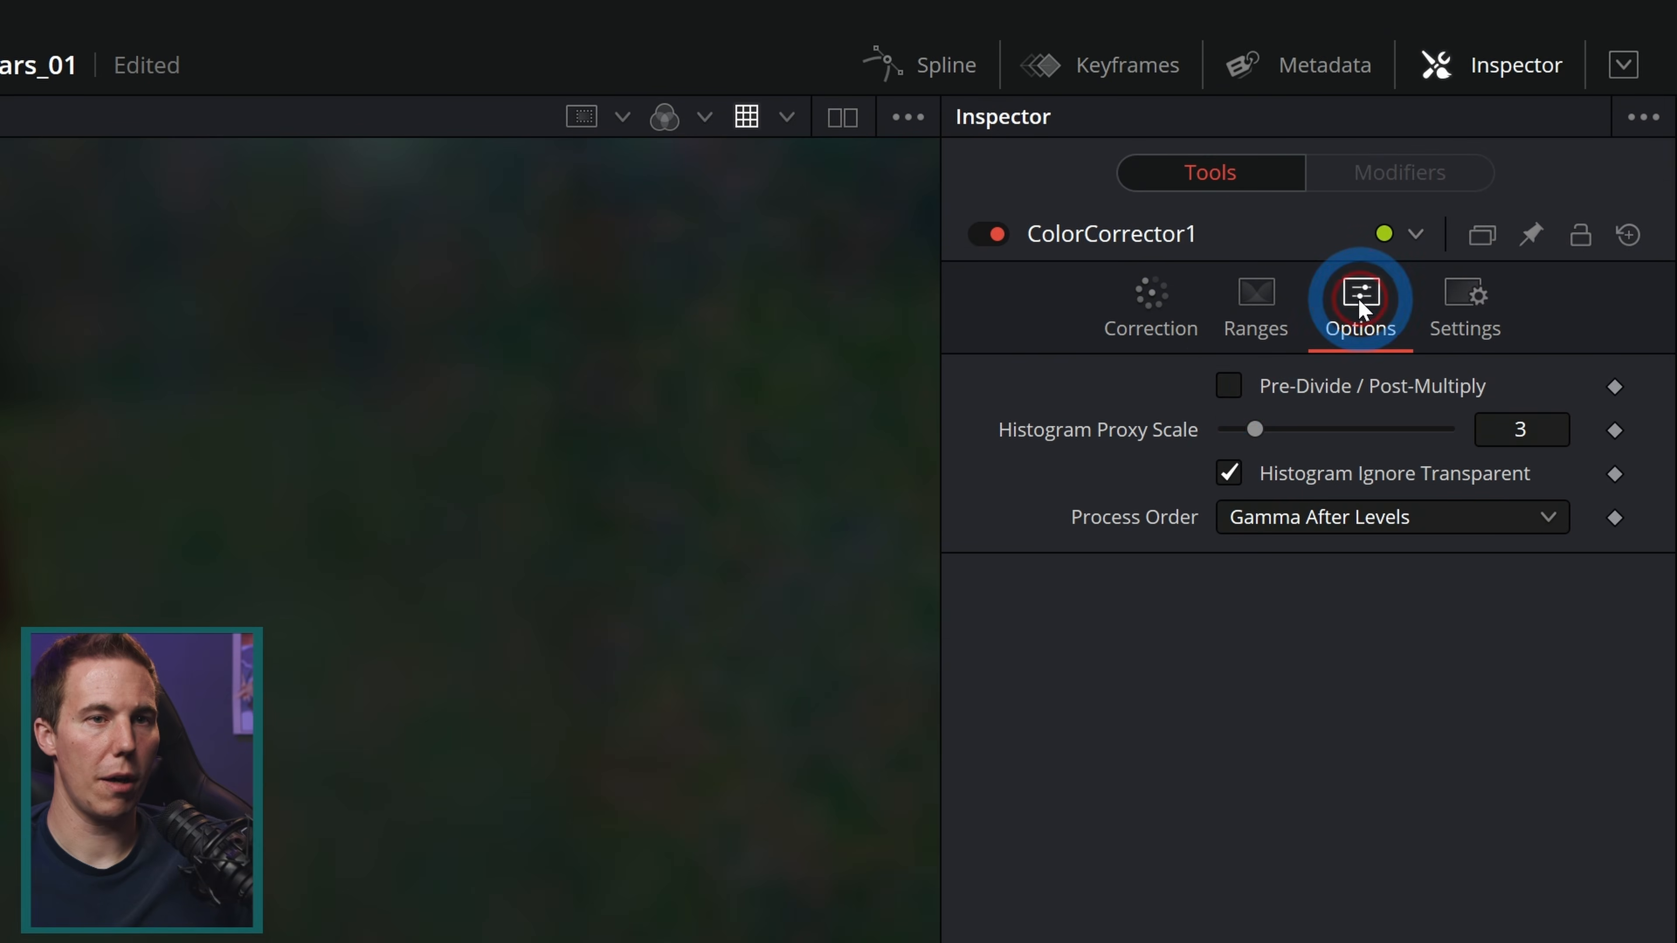
{"action": "left_click", "coordinate": [1152, 297]}
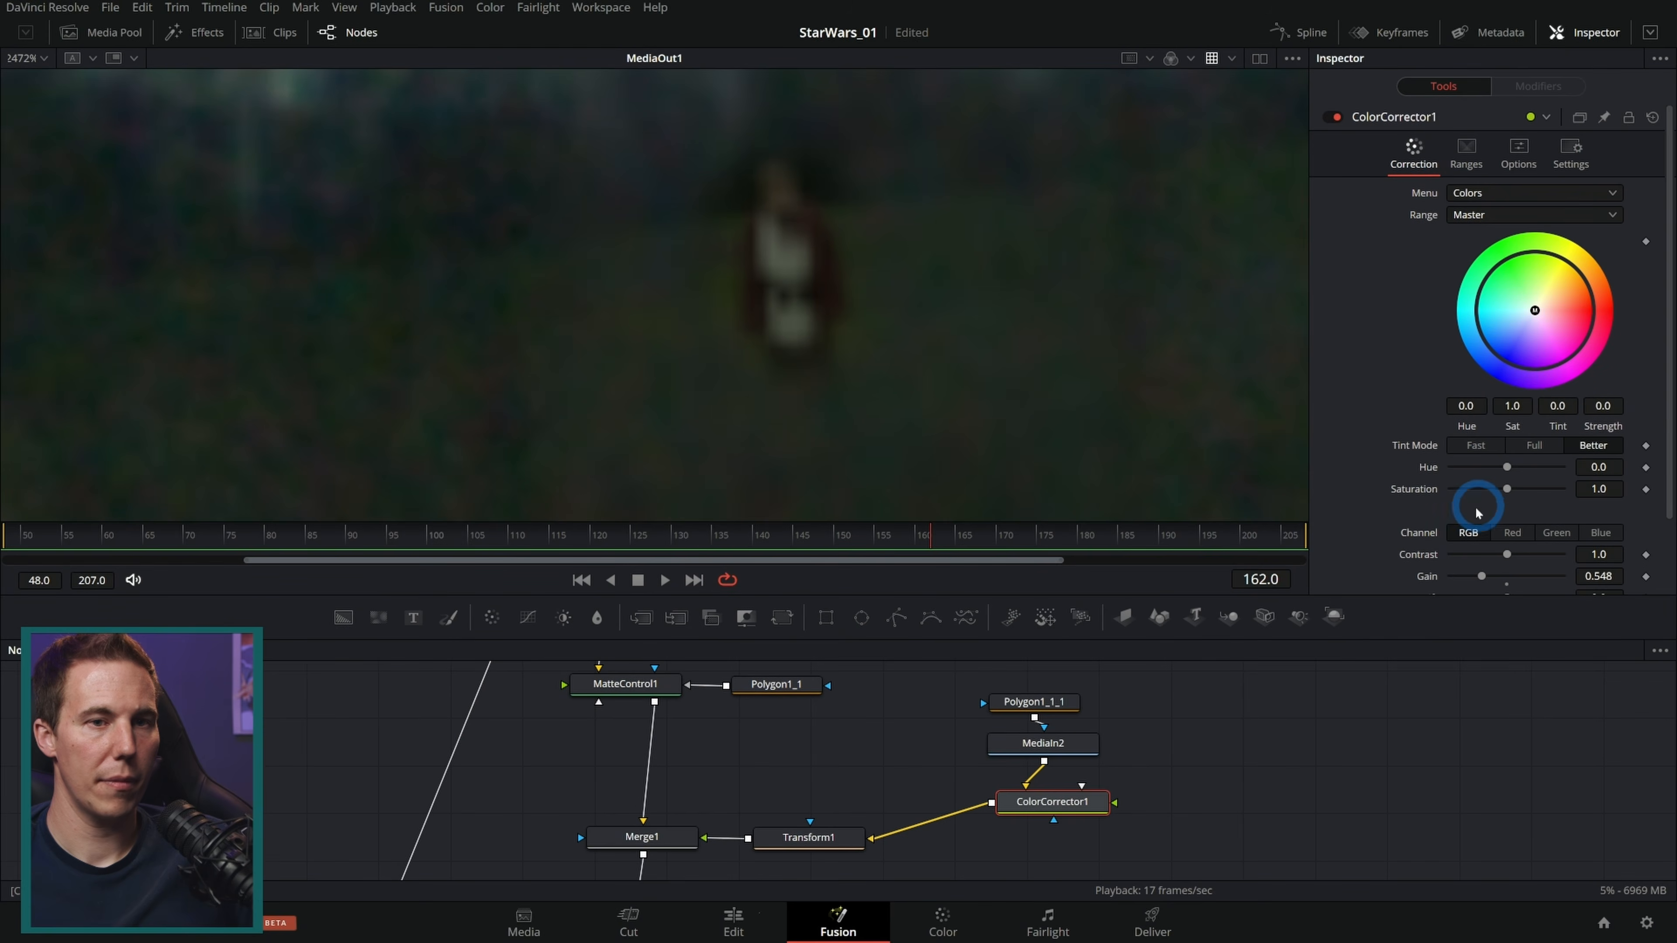
{"action": "scroll", "coordinate": [1453, 502], "scroll_direction": "down", "scroll_amount": 2}
{"action": "left_click_drag", "start_coordinate": [1586, 513], "coordinate": [1597, 513]}
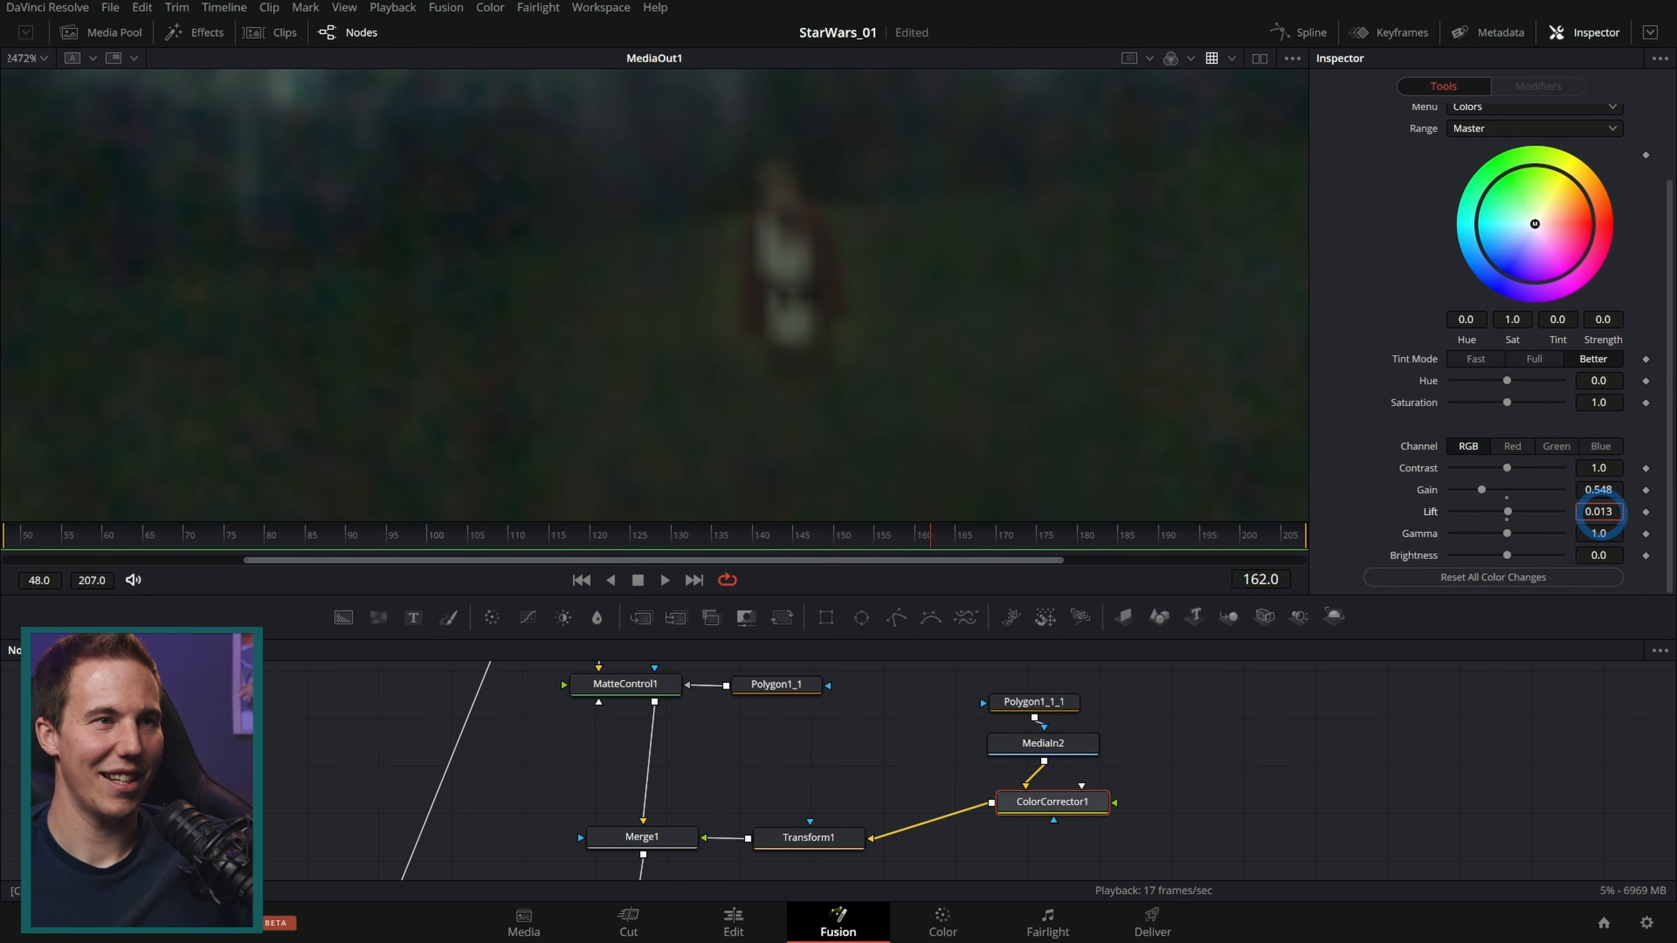
{"action": "left_click_drag", "start_coordinate": [1598, 537], "coordinate": [1576, 529]}
Step: Play back the composite to review the Jedi figure in the visor reflection
{"action": "scroll", "coordinate": [931, 416], "scroll_direction": "down", "scroll_amount": 3}
{"action": "left_click_drag", "start_coordinate": [973, 457], "coordinate": [986, 387]}
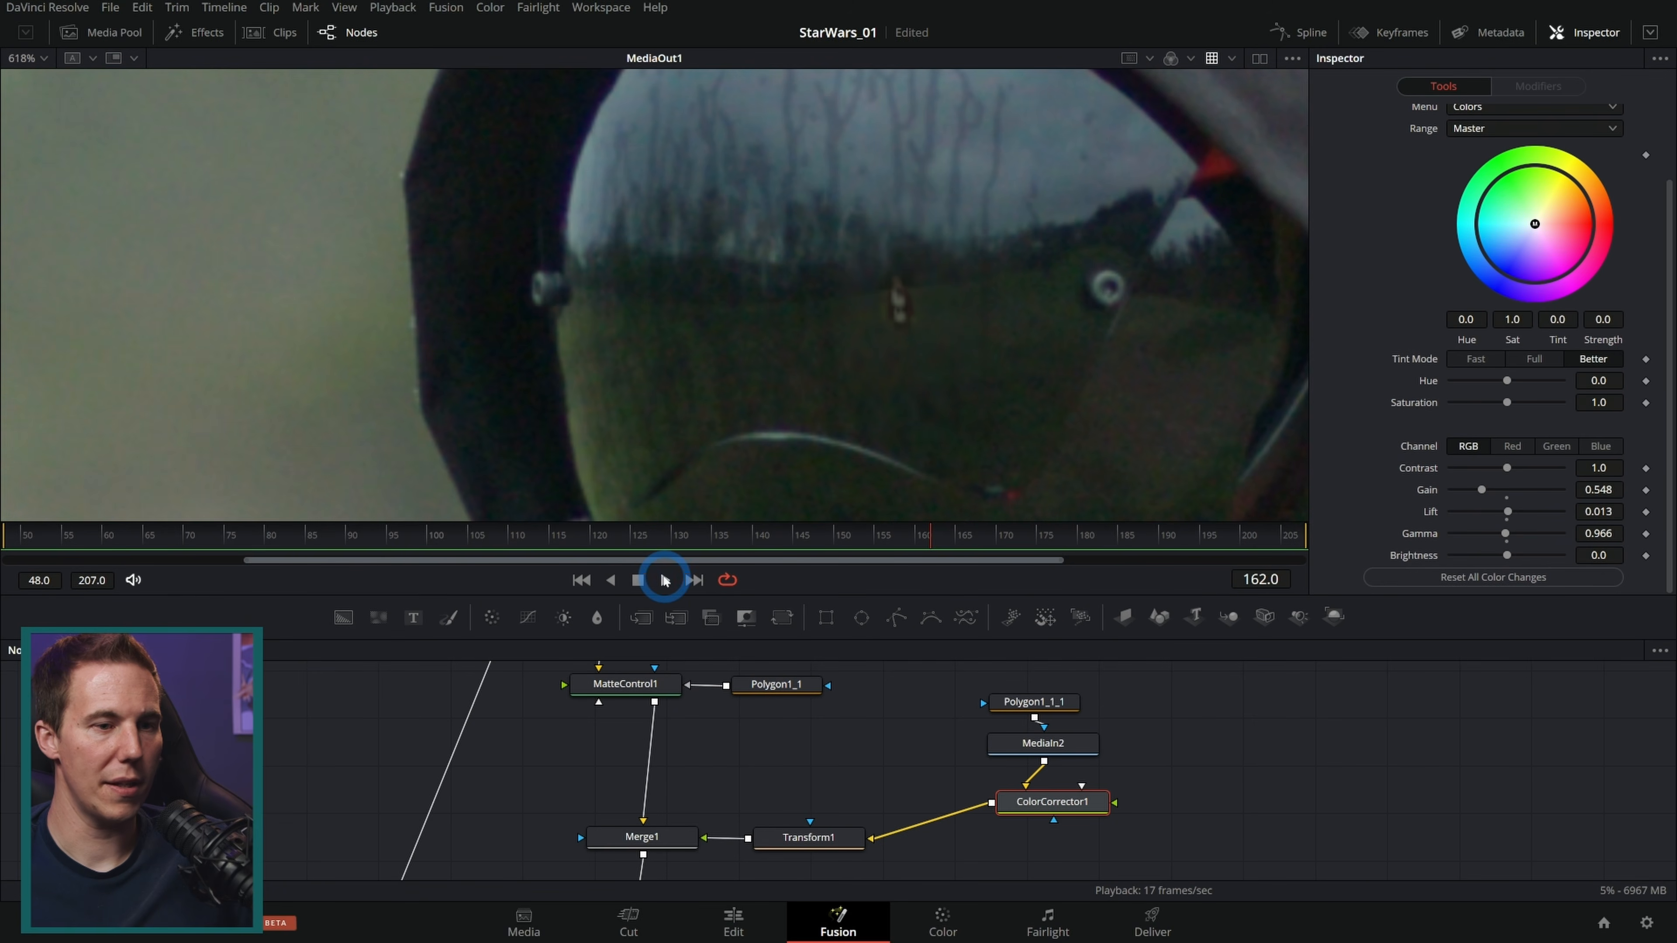
{"action": "left_click_drag", "start_coordinate": [1230, 819], "coordinate": [1043, 654]}
{"action": "key", "text": "space"}
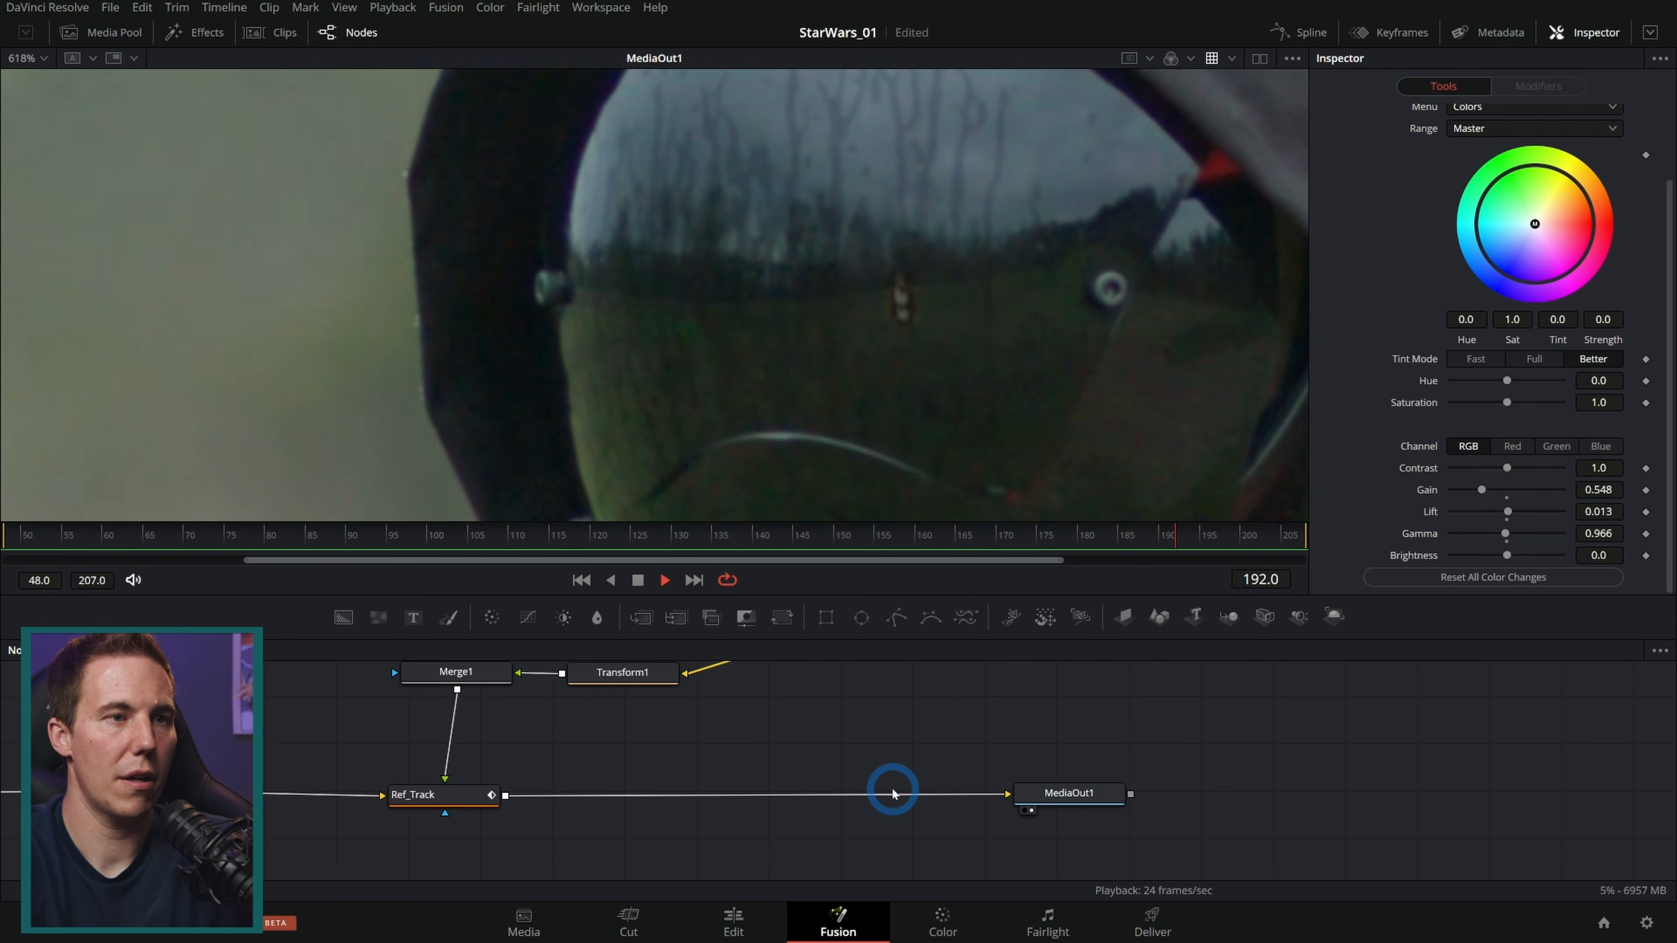
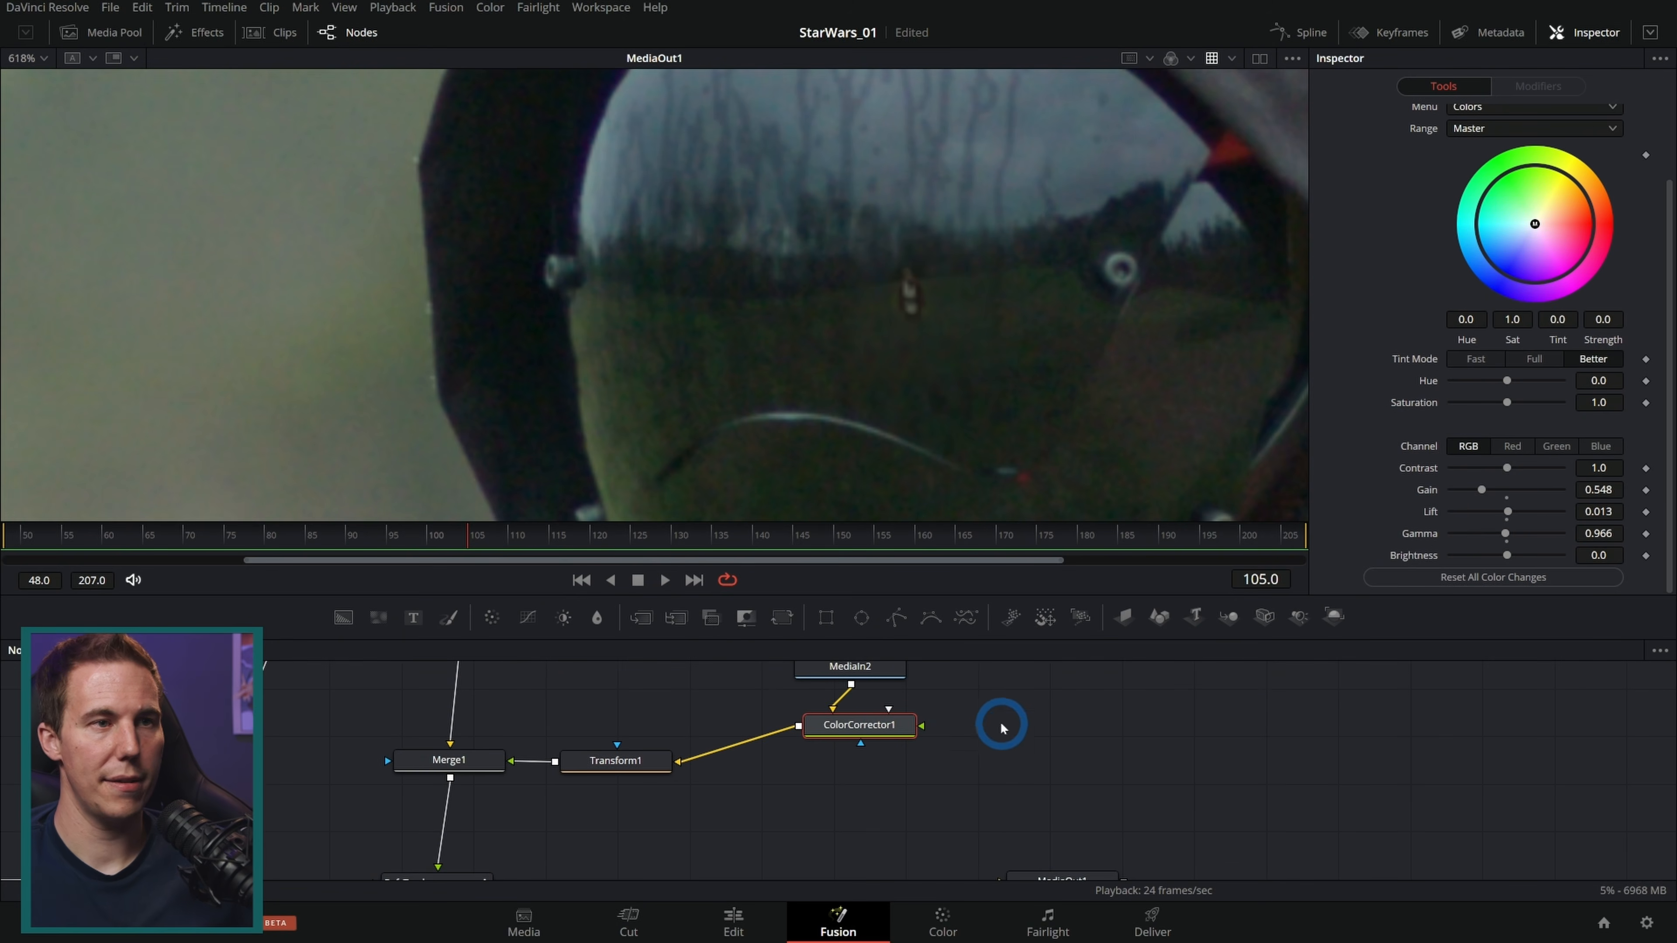
Step: Add a Background node to the node graph and set its color to cyan with green and blue at 1.0
{"action": "left_click_drag", "start_coordinate": [1041, 726], "coordinate": [1126, 803]}
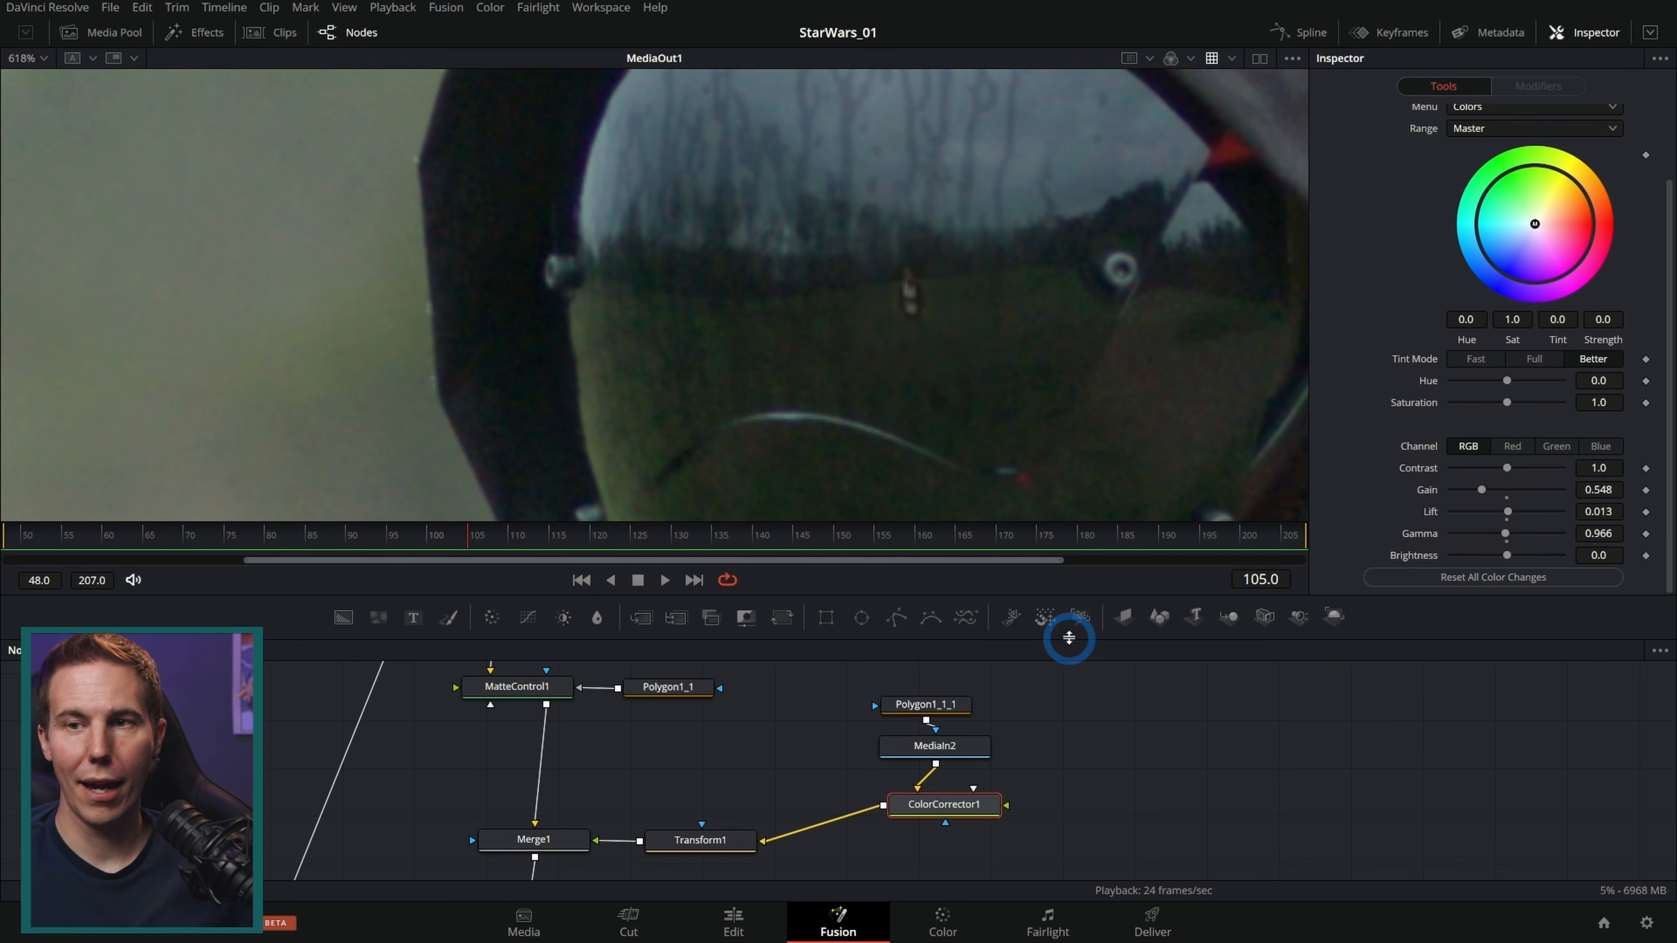
{"action": "left_click_drag", "start_coordinate": [1075, 622], "coordinate": [1068, 493]}
{"action": "left_click", "coordinate": [1092, 682]}
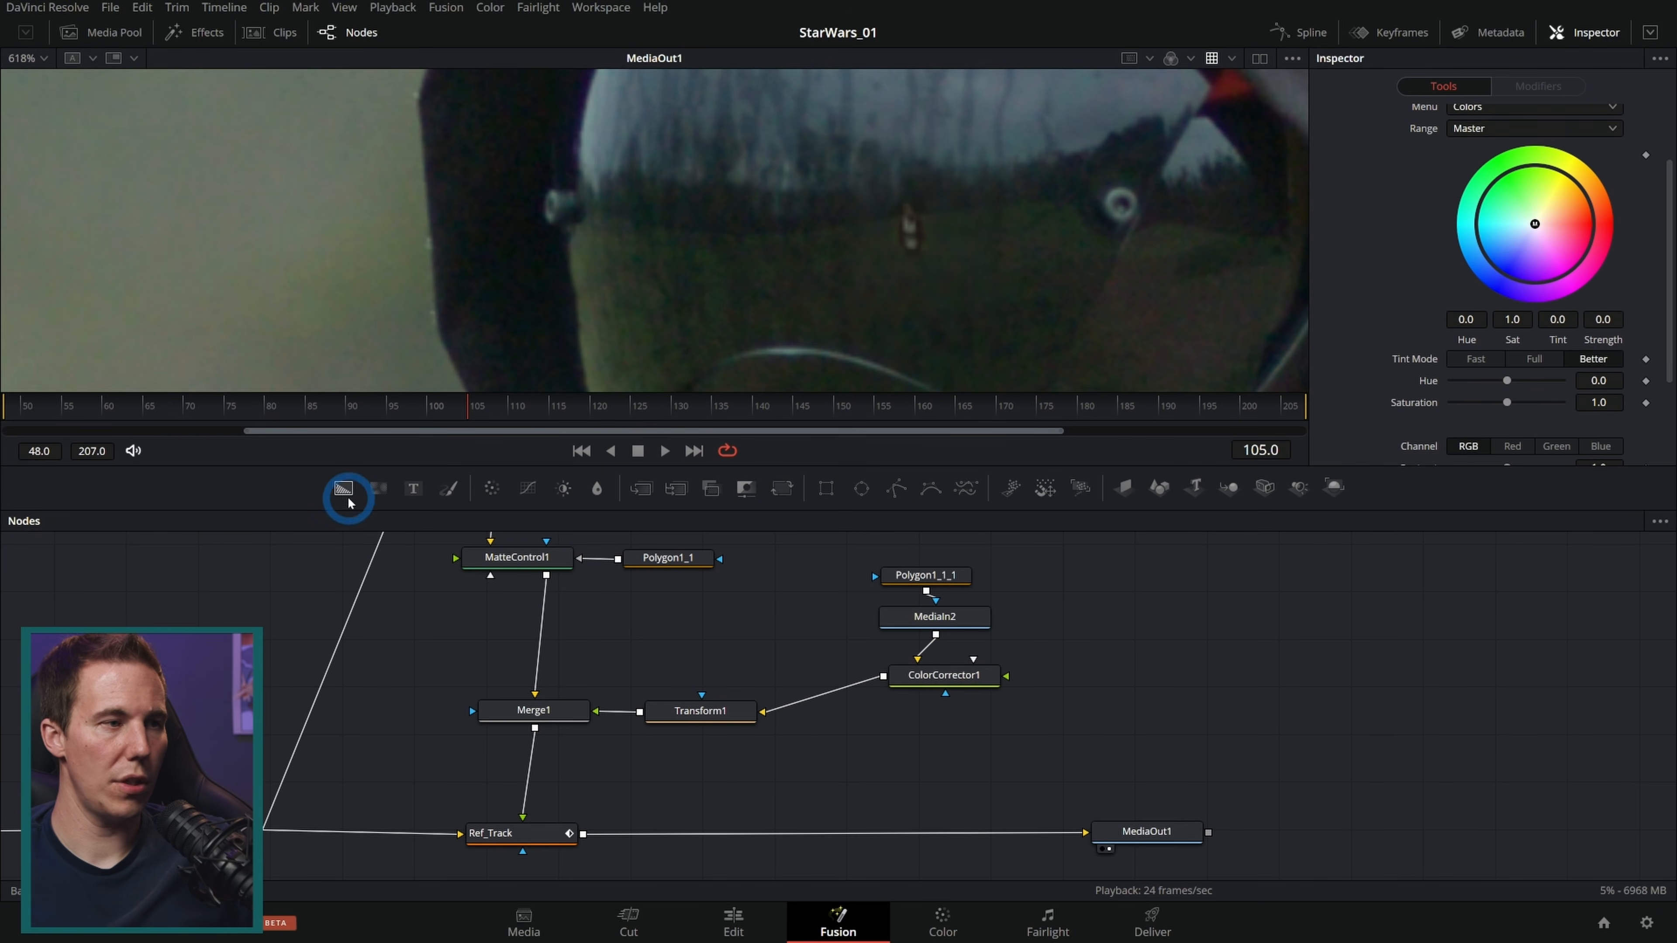
{"action": "left_click_drag", "start_coordinate": [343, 492], "coordinate": [892, 748]}
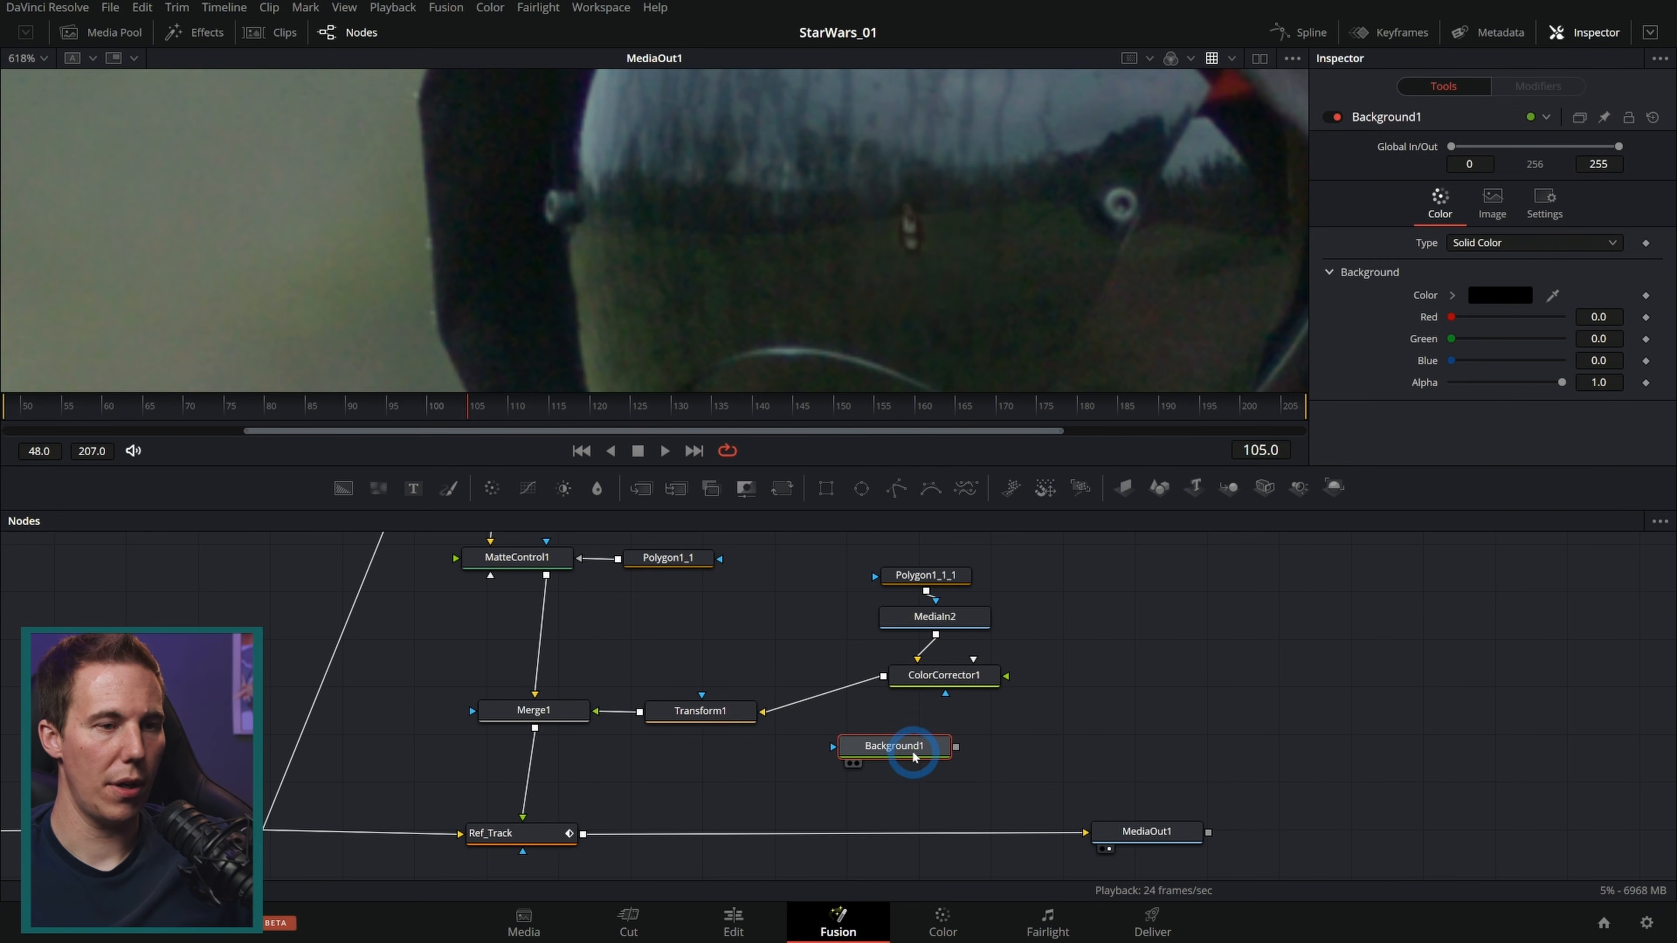
{"action": "left_click_drag", "start_coordinate": [1452, 361], "coordinate": [1632, 364]}
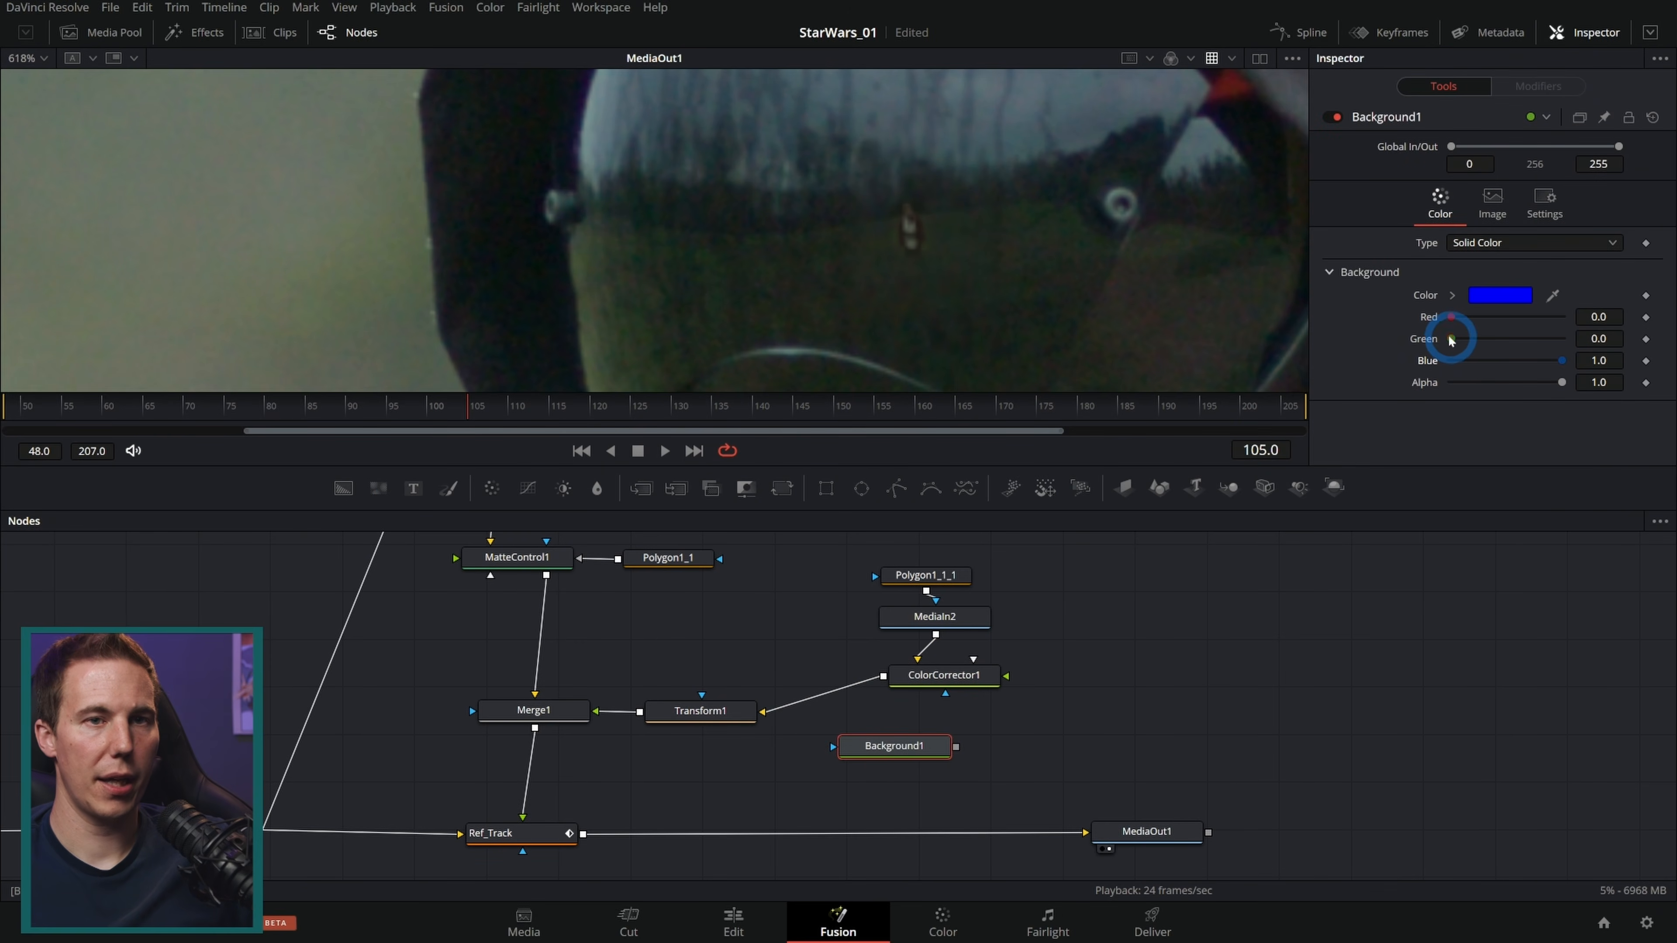
{"action": "left_click_drag", "start_coordinate": [1468, 341], "coordinate": [1566, 339]}
Step: Merge the cyan Background over Merge1 with a new Merge node feeding into Ref_Track
{"action": "left_click_drag", "start_coordinate": [912, 750], "coordinate": [535, 720]}
{"action": "left_click_drag", "start_coordinate": [949, 744], "coordinate": [1222, 674]}
{"action": "left_click_drag", "start_coordinate": [1122, 739], "coordinate": [869, 756]}
{"action": "scroll", "coordinate": [889, 723], "scroll_direction": "down", "scroll_amount": 5}
{"action": "left_click_drag", "start_coordinate": [924, 639], "coordinate": [1119, 700]}
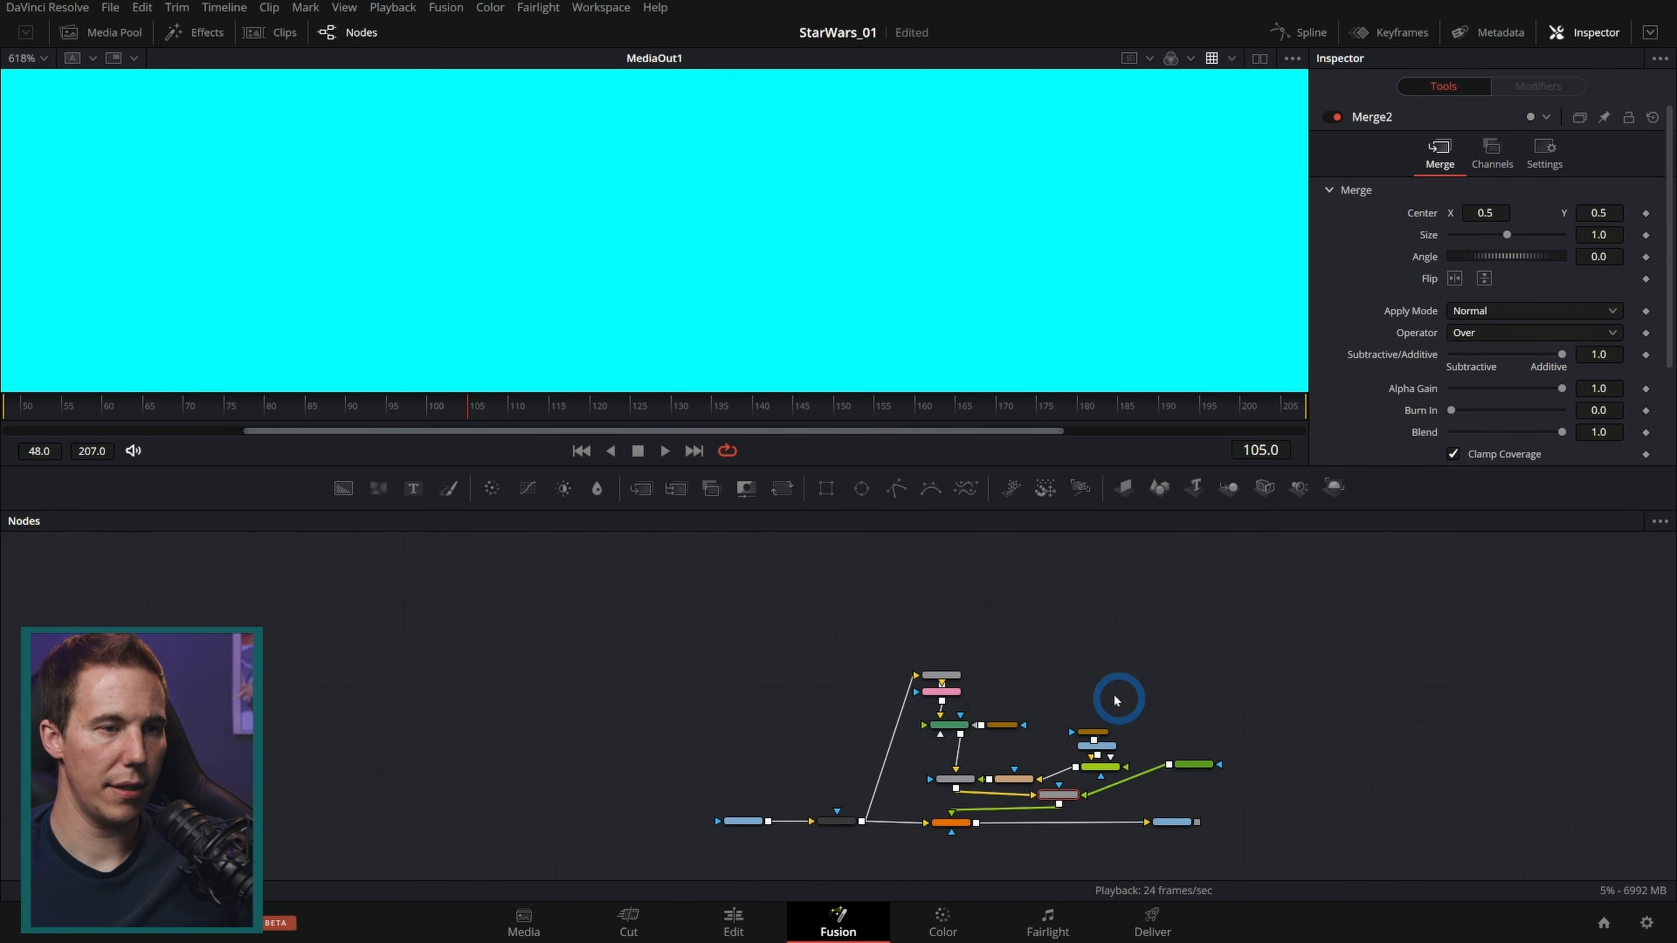
{"action": "scroll", "coordinate": [965, 700], "scroll_direction": "up", "scroll_amount": 5}
{"action": "left_click_drag", "start_coordinate": [983, 612], "coordinate": [871, 682]}
{"action": "left_click_drag", "start_coordinate": [1119, 687], "coordinate": [1004, 565]}
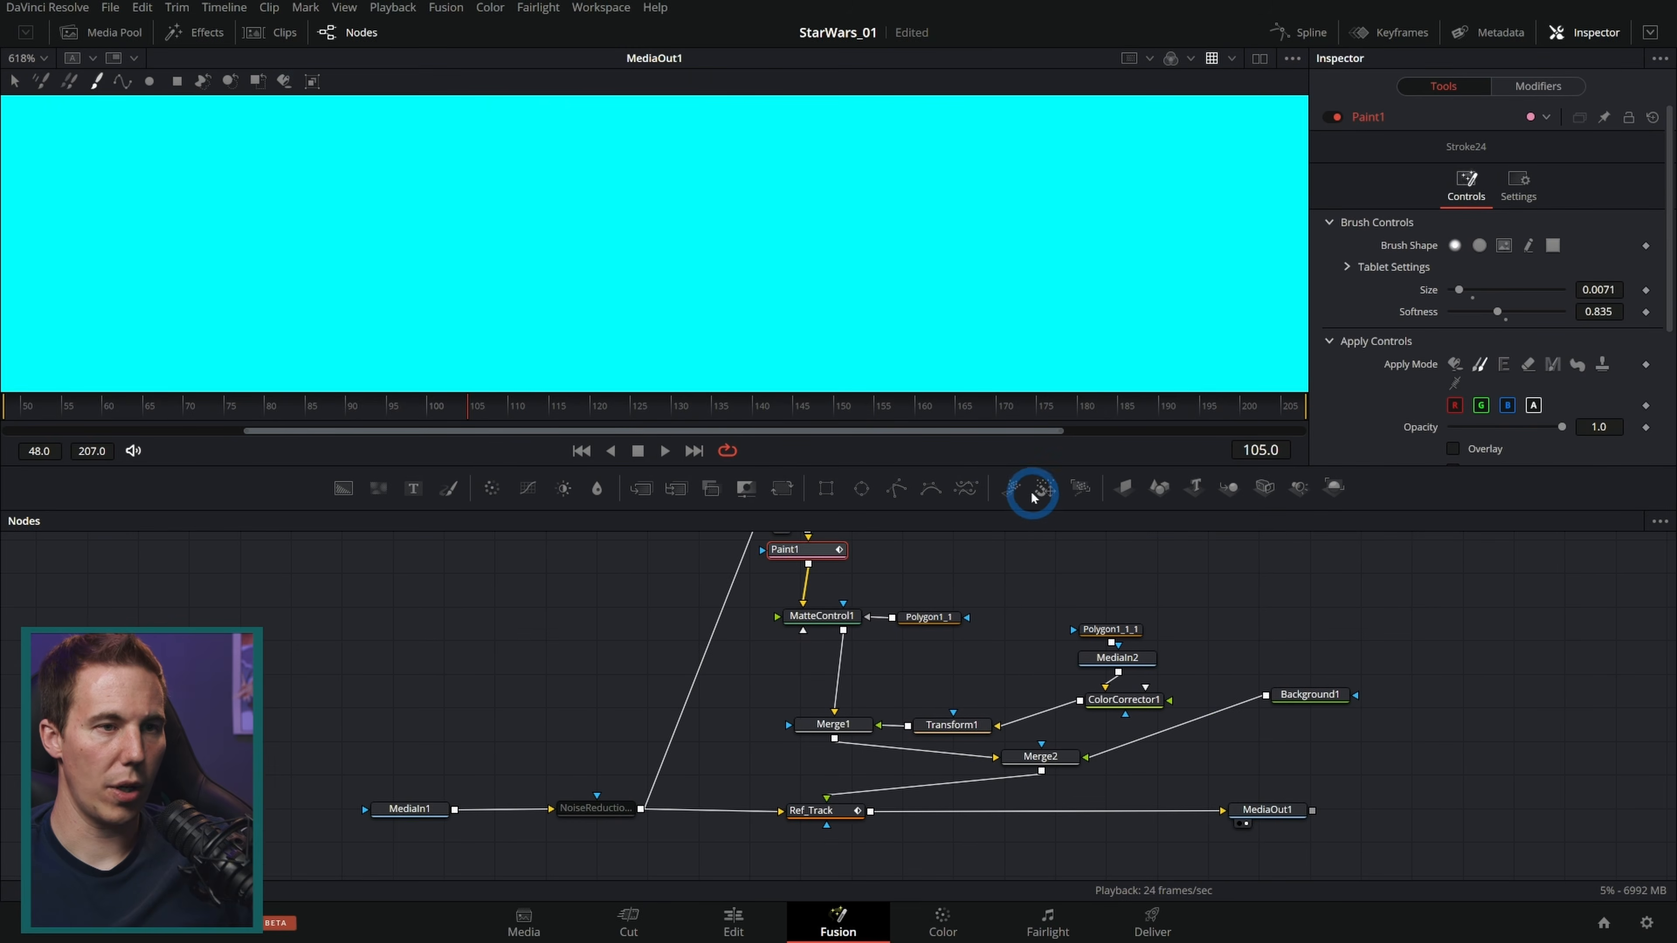
{"action": "left_click_drag", "start_coordinate": [1032, 509], "coordinate": [1017, 357]}
{"action": "left_click_drag", "start_coordinate": [1018, 357], "coordinate": [1014, 205]}
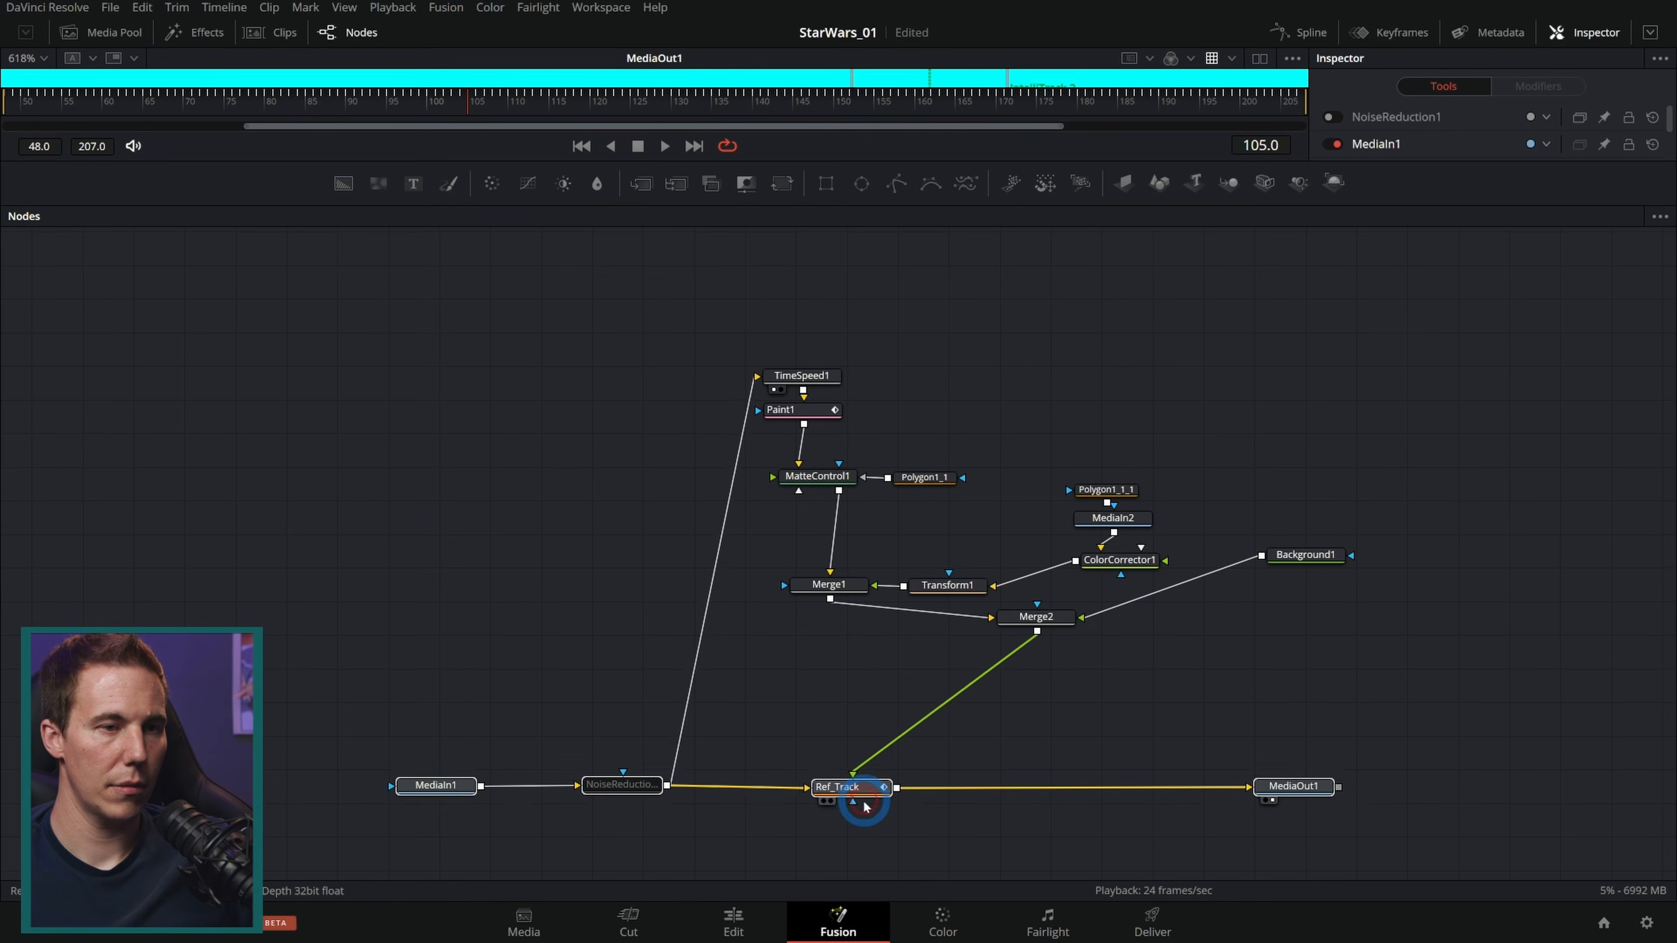
{"action": "left_click_drag", "start_coordinate": [864, 803], "coordinate": [863, 826]}
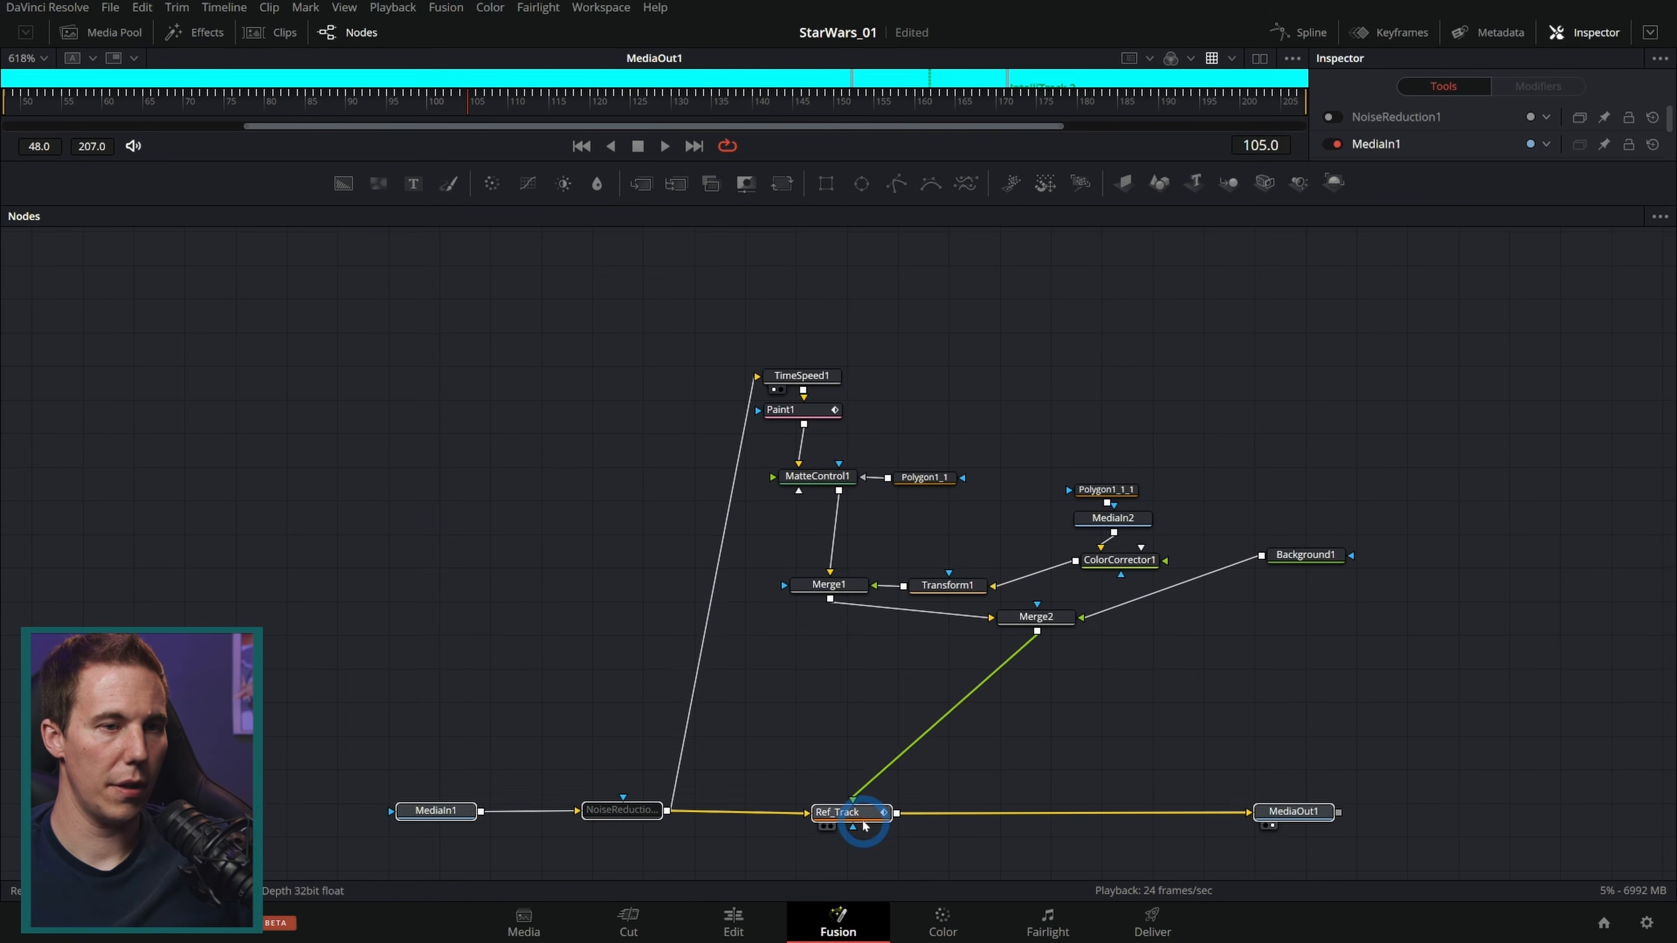
Step: Rearrange the nodes into a tidy layout, stacking the MediaIn2 chain above Merge1 and the background above Merge2
{"action": "left_click", "coordinate": [1086, 637]}
{"action": "left_click", "coordinate": [1050, 619]}
{"action": "left_click_drag", "start_coordinate": [1171, 823], "coordinate": [414, 352]}
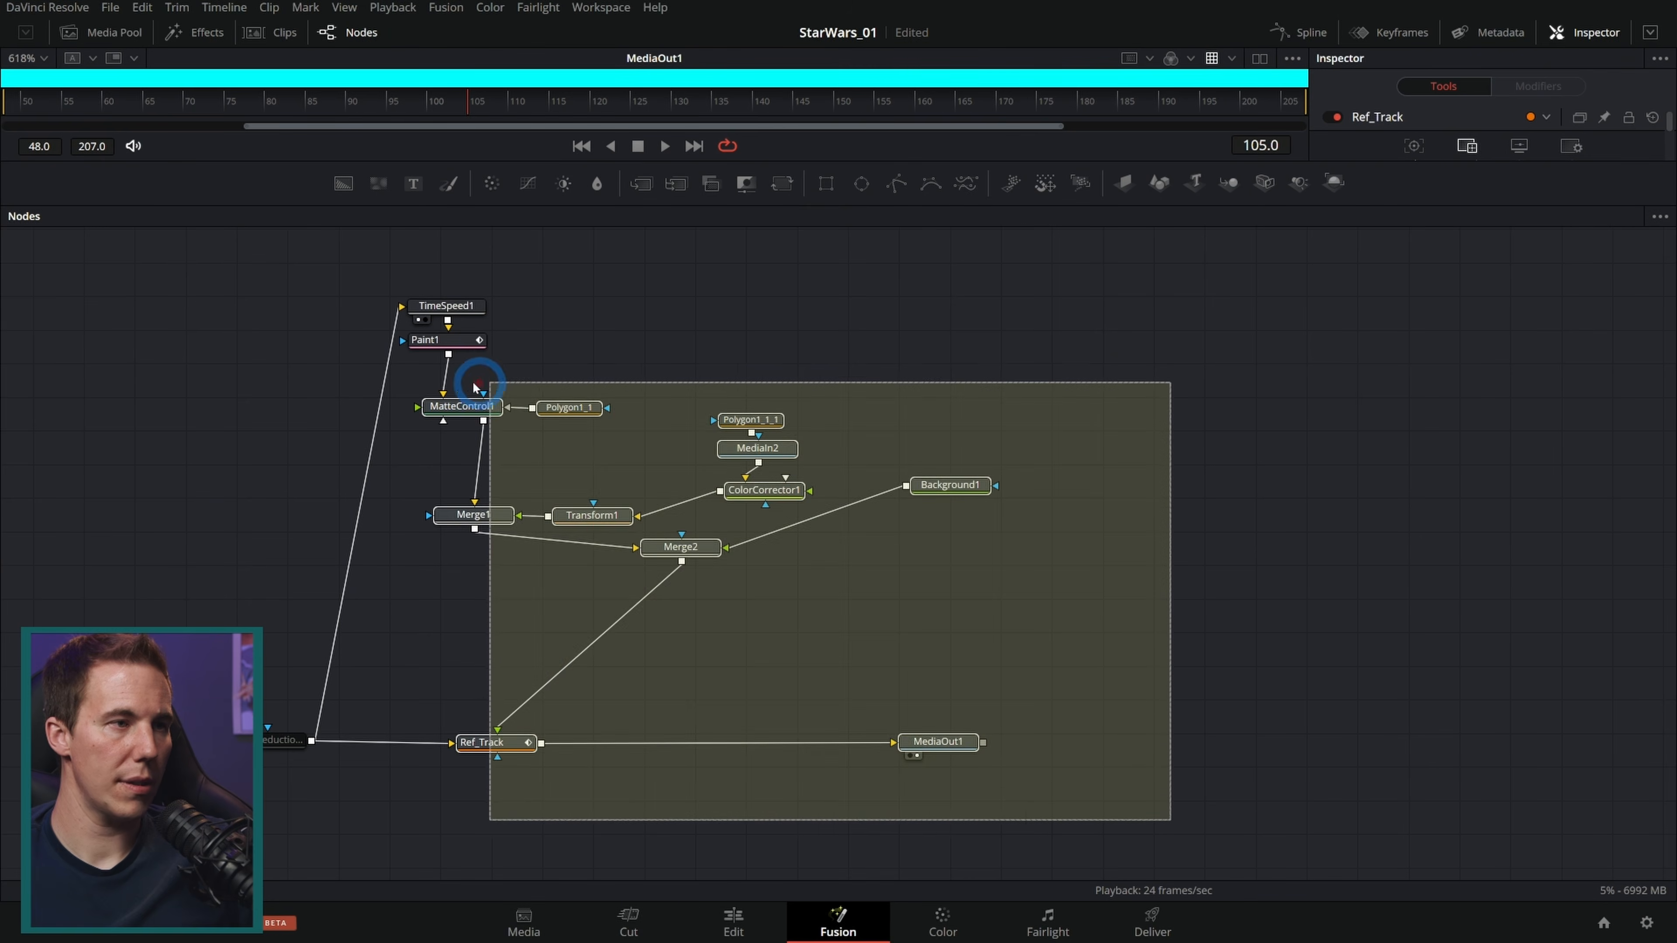
{"action": "left_click_drag", "start_coordinate": [512, 744], "coordinate": [988, 738]}
{"action": "left_click", "coordinate": [1083, 651]}
{"action": "left_click", "coordinate": [933, 405]}
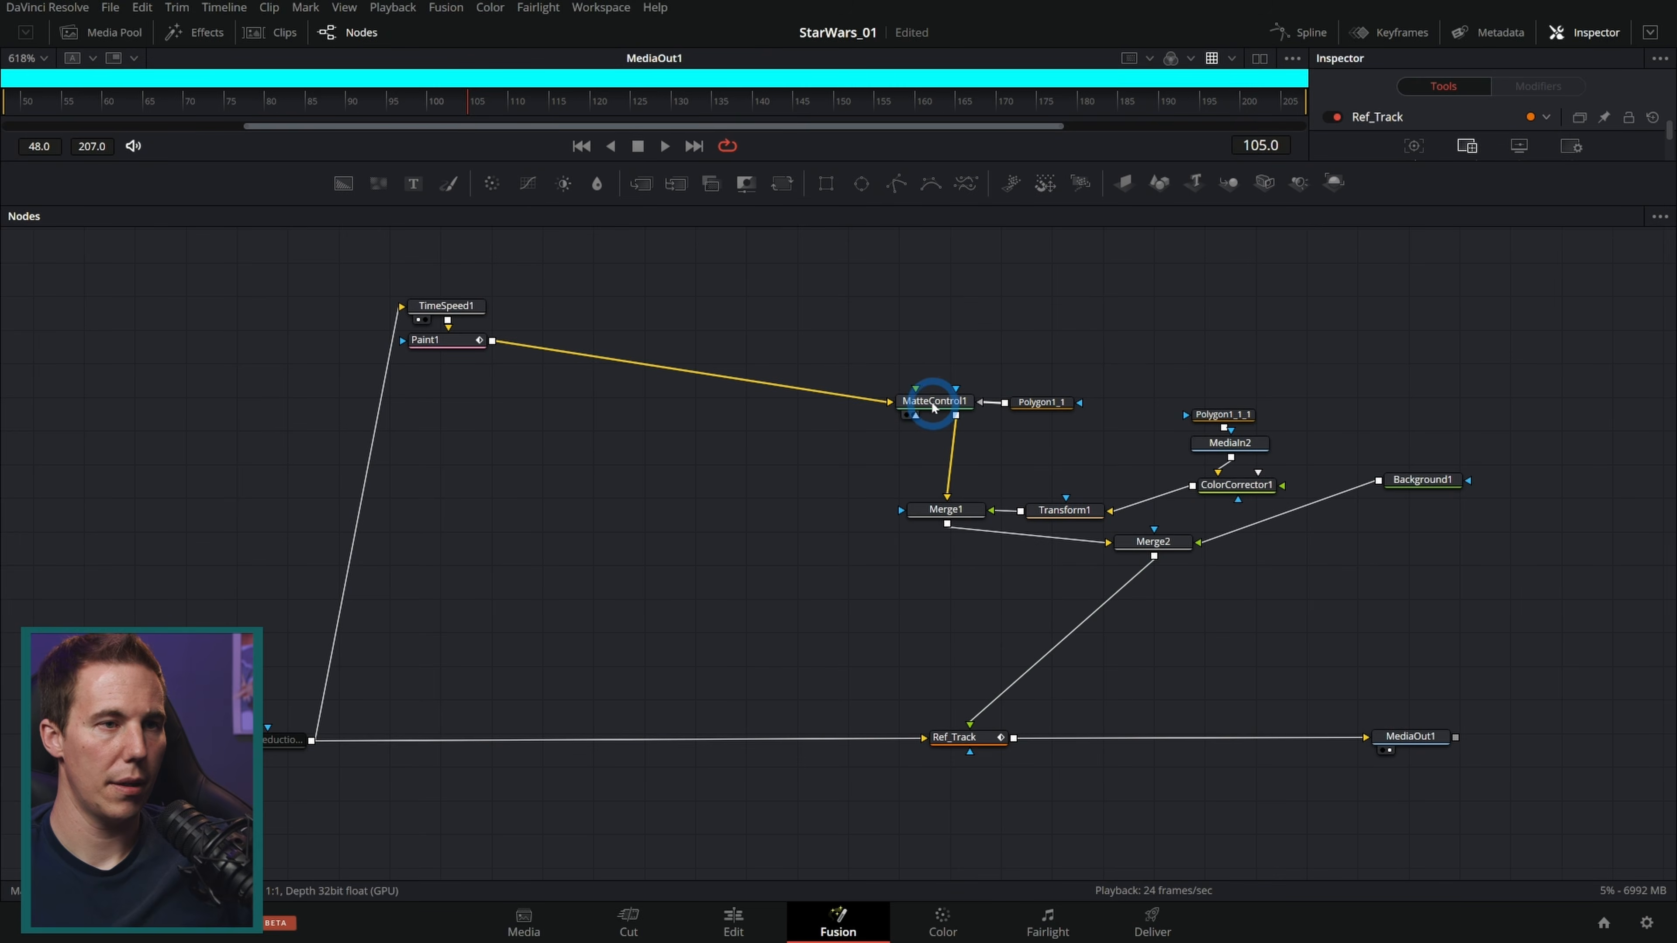
{"action": "mouse_move", "coordinate": [933, 408]}
{"action": "left_mouse_down"}
{"action": "mouse_move", "coordinate": [543, 517]}
{"action": "mouse_move", "coordinate": [536, 489]}
{"action": "mouse_move", "coordinate": [476, 495]}
{"action": "left_mouse_up"}
{"action": "left_click_drag", "start_coordinate": [1025, 405], "coordinate": [472, 547]}
{"action": "left_click_drag", "start_coordinate": [957, 515], "coordinate": [666, 514]}
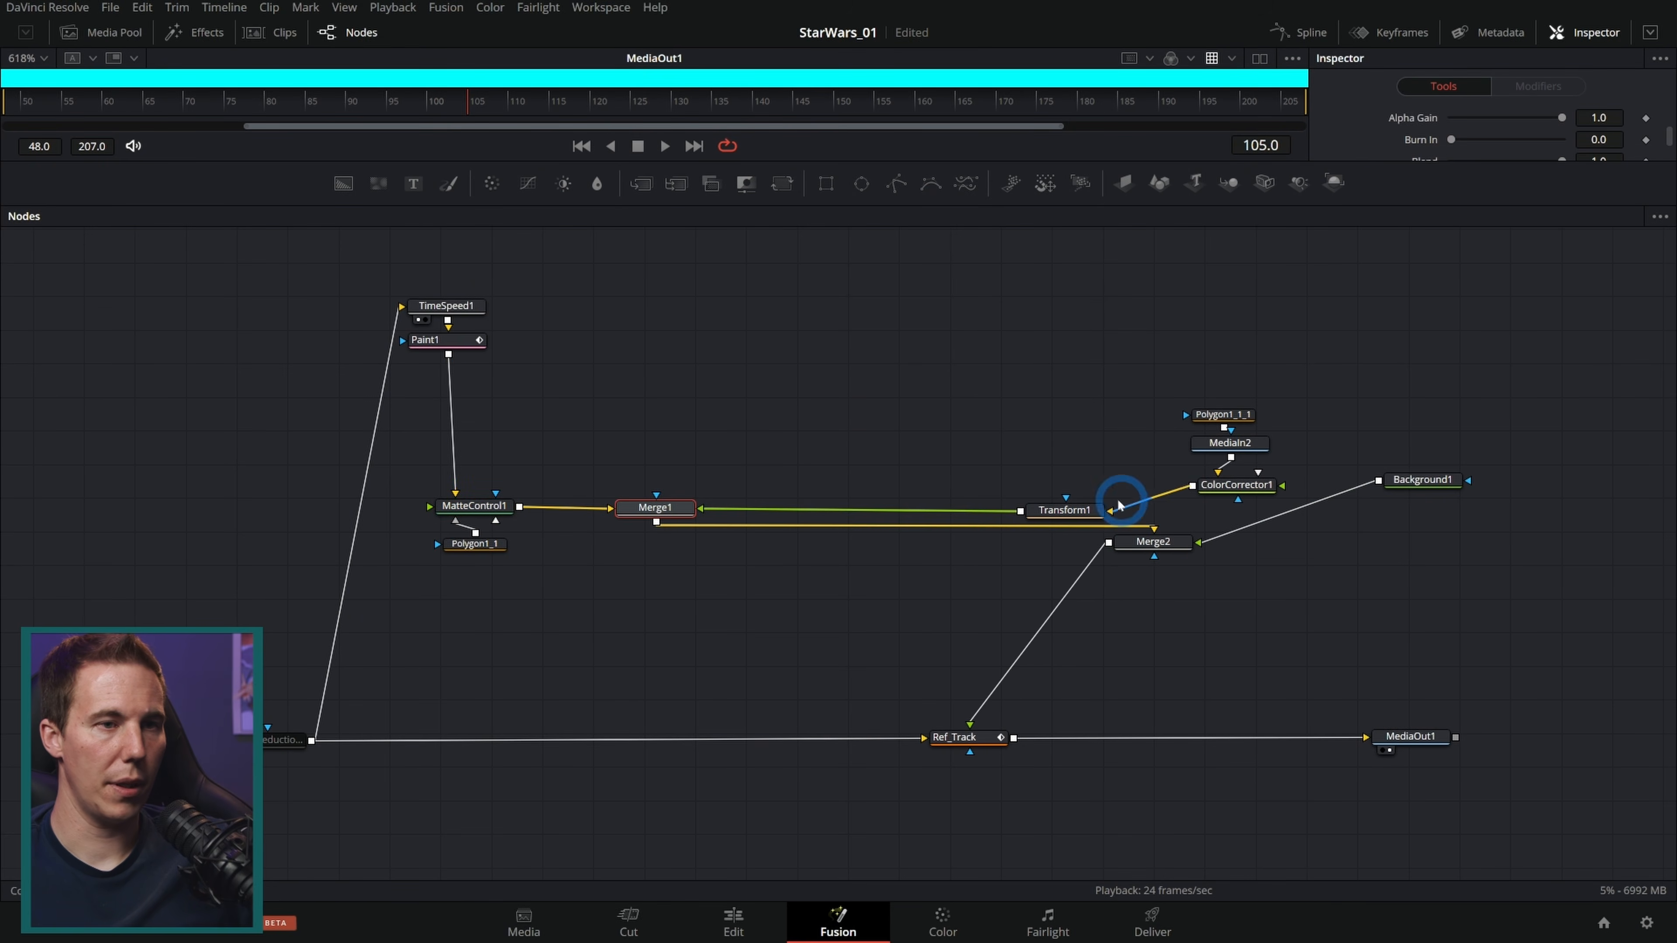
{"action": "left_click_drag", "start_coordinate": [1038, 507], "coordinate": [802, 499]}
{"action": "left_click_drag", "start_coordinate": [1170, 547], "coordinate": [652, 460]}
{"action": "left_click", "coordinate": [1253, 488], "text": "alt"}
{"action": "left_click_drag", "start_coordinate": [1251, 487], "coordinate": [658, 403]}
{"action": "left_click_drag", "start_coordinate": [908, 569], "coordinate": [887, 508]}
{"action": "left_click_drag", "start_coordinate": [1419, 480], "coordinate": [882, 464]}
{"action": "left_click_drag", "start_coordinate": [959, 282], "coordinate": [422, 582]}
{"action": "left_click_drag", "start_coordinate": [887, 517], "coordinate": [981, 525]}
{"action": "left_click", "coordinate": [982, 526]}
{"action": "left_click", "coordinate": [1134, 532]}
Step: Rename the MediaIn2 node to JEDI_MI
{"action": "left_click_drag", "start_coordinate": [755, 374], "coordinate": [771, 381]}
{"action": "key", "text": "F2"}
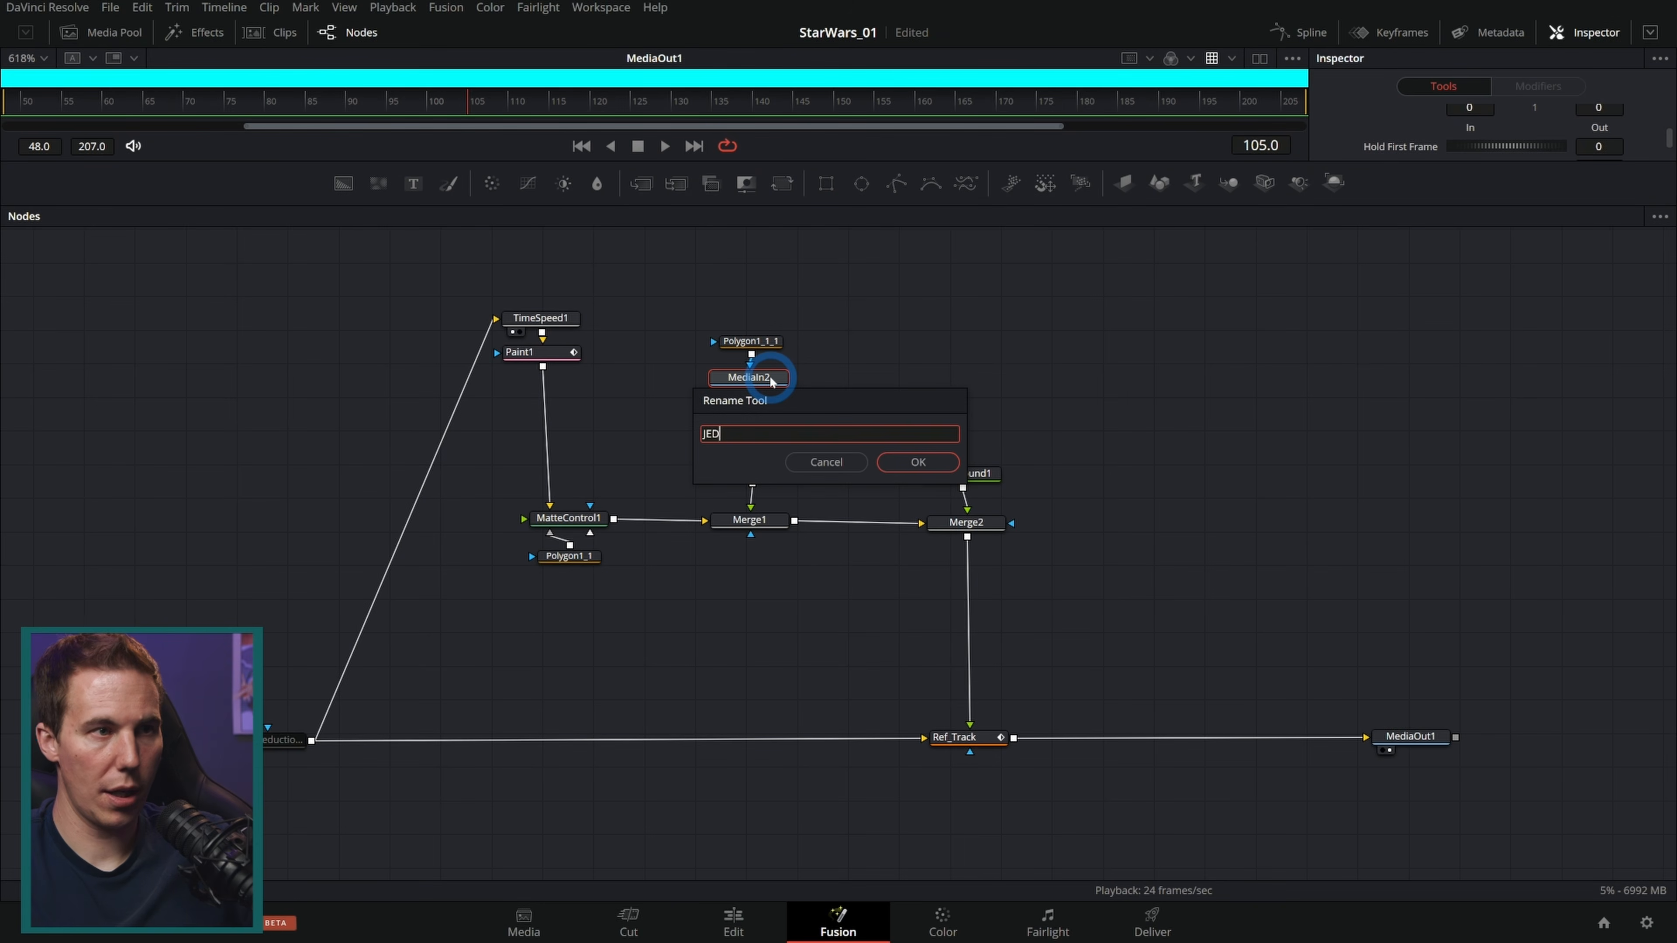
{"action": "key", "text": "Return"}
Step: Rename the polygon above JEDI_MI to Jedi_Mask
{"action": "left_click", "coordinate": [766, 344]}
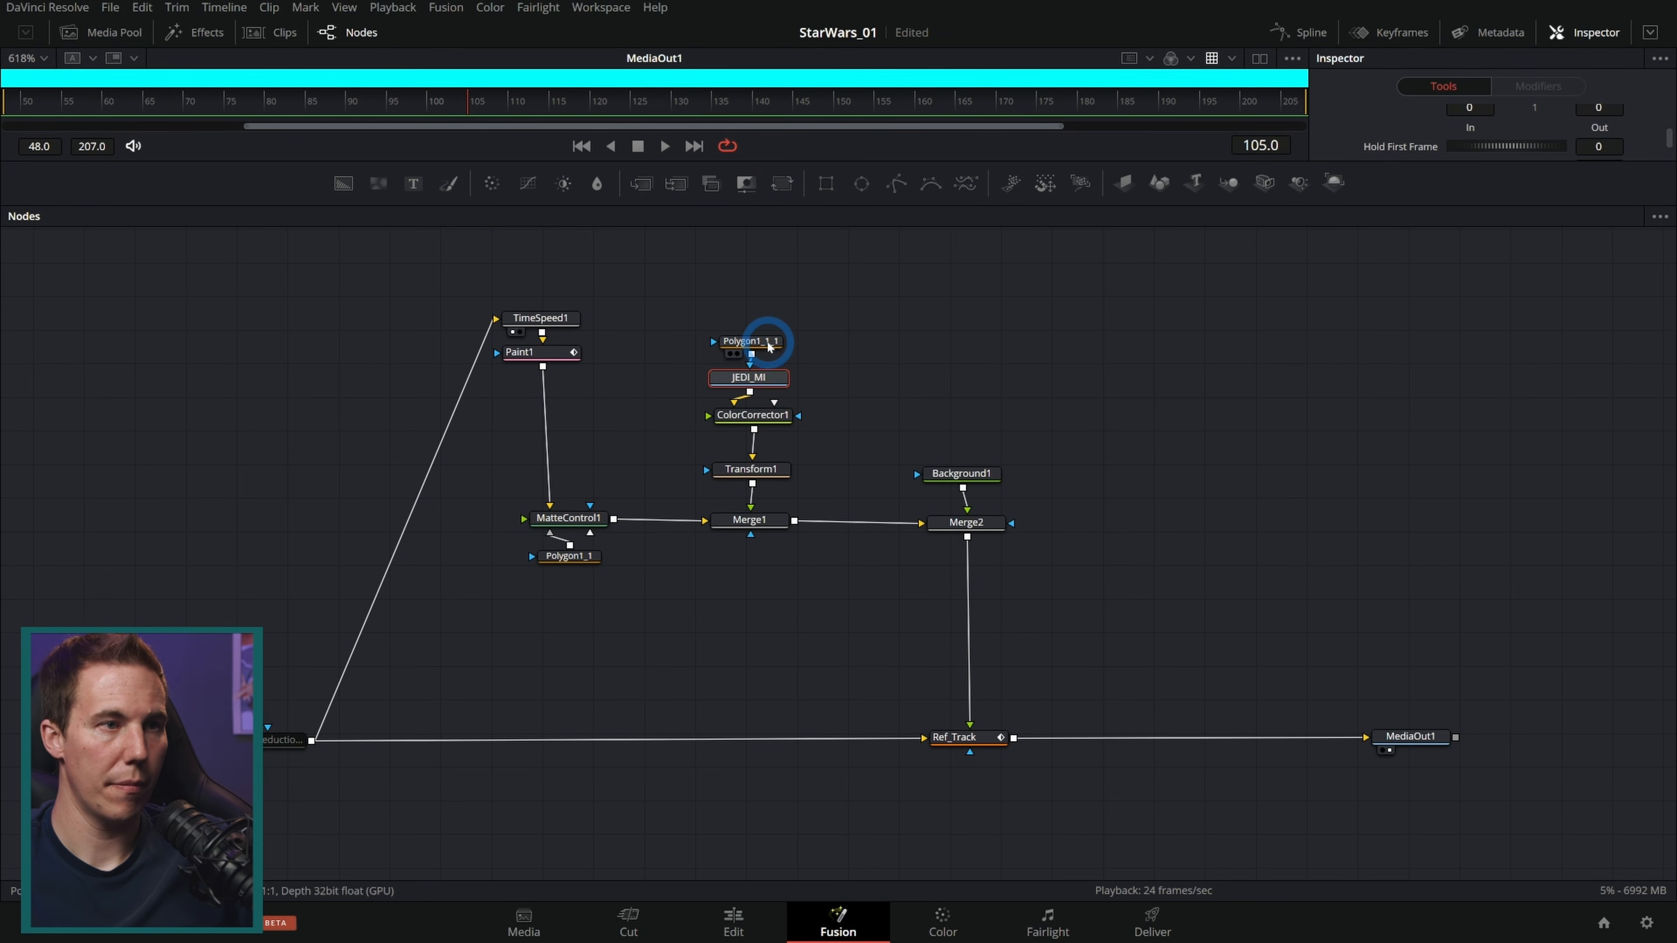
{"action": "key", "text": "F2"}
{"action": "type", "text": "Jedi_Mas"}
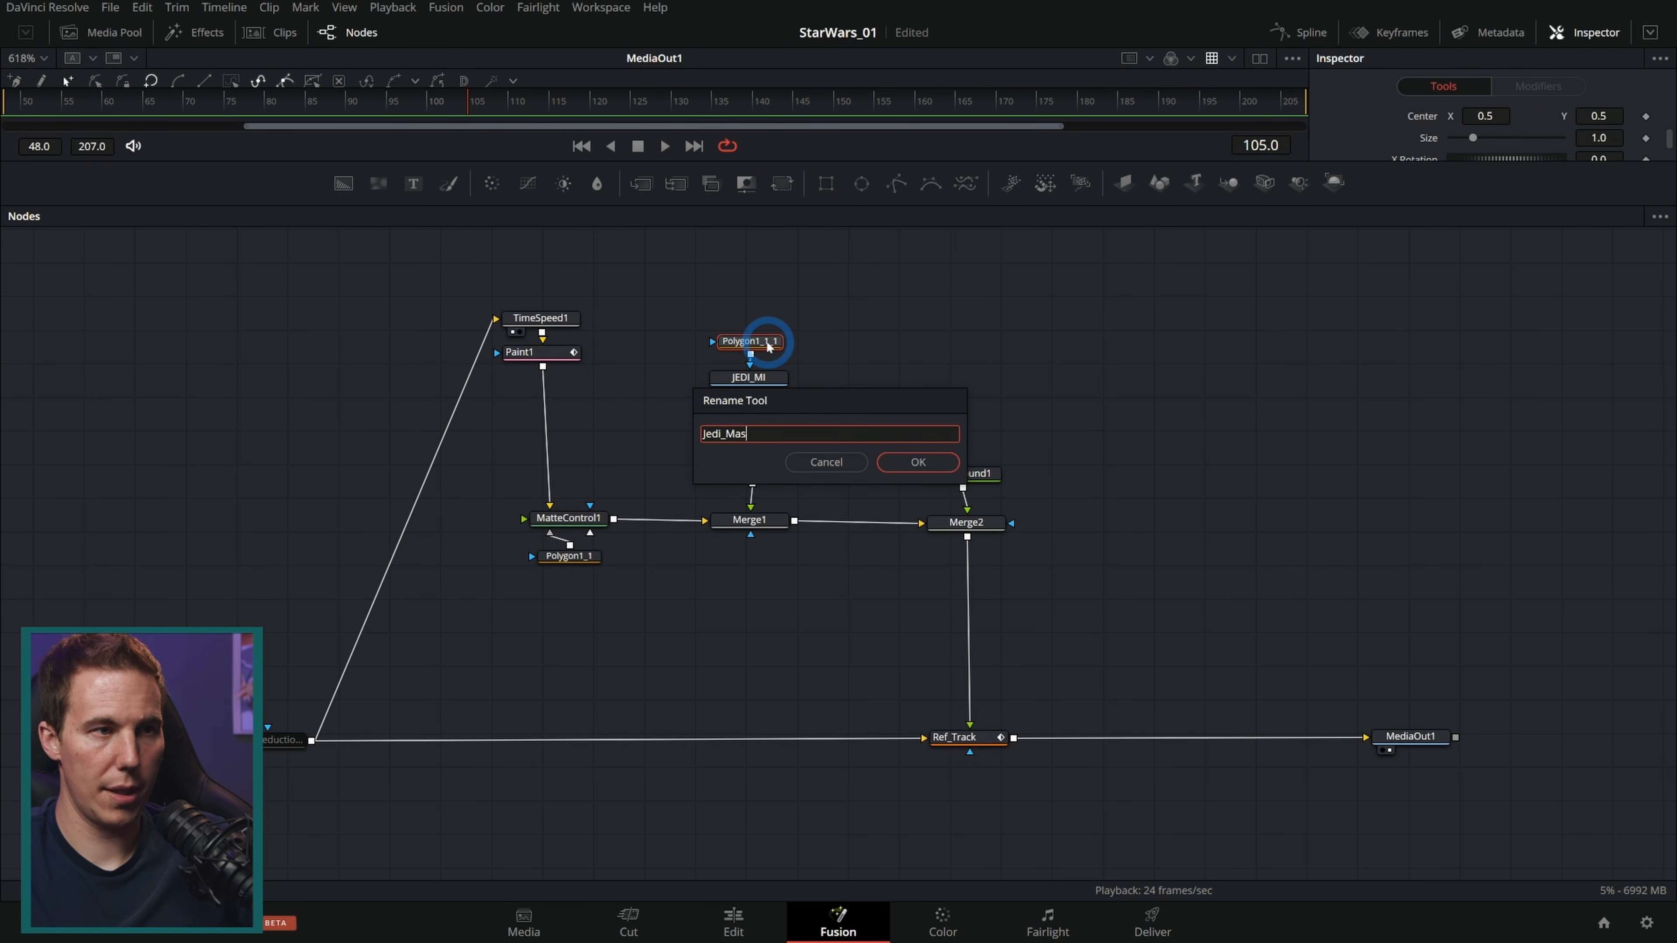
{"action": "key", "text": "Escape"}
Step: Rename the Background node to CYAN_BG
{"action": "left_click", "coordinate": [969, 477]}
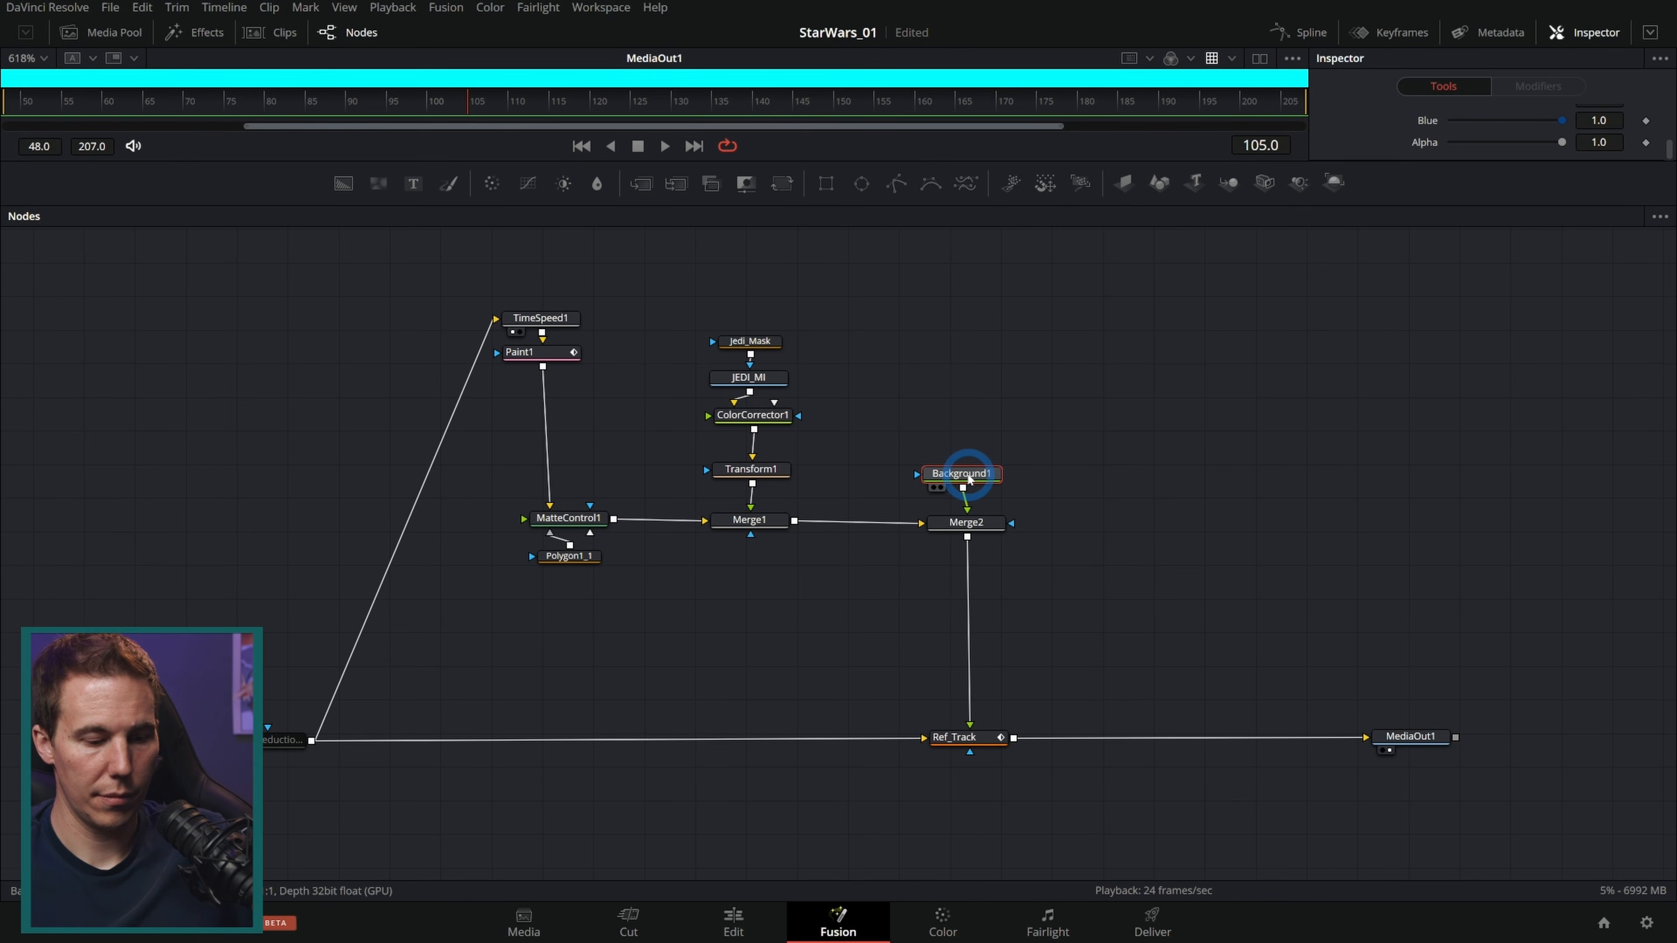
{"action": "key", "text": "F2"}
{"action": "type", "text": "CYAN"}
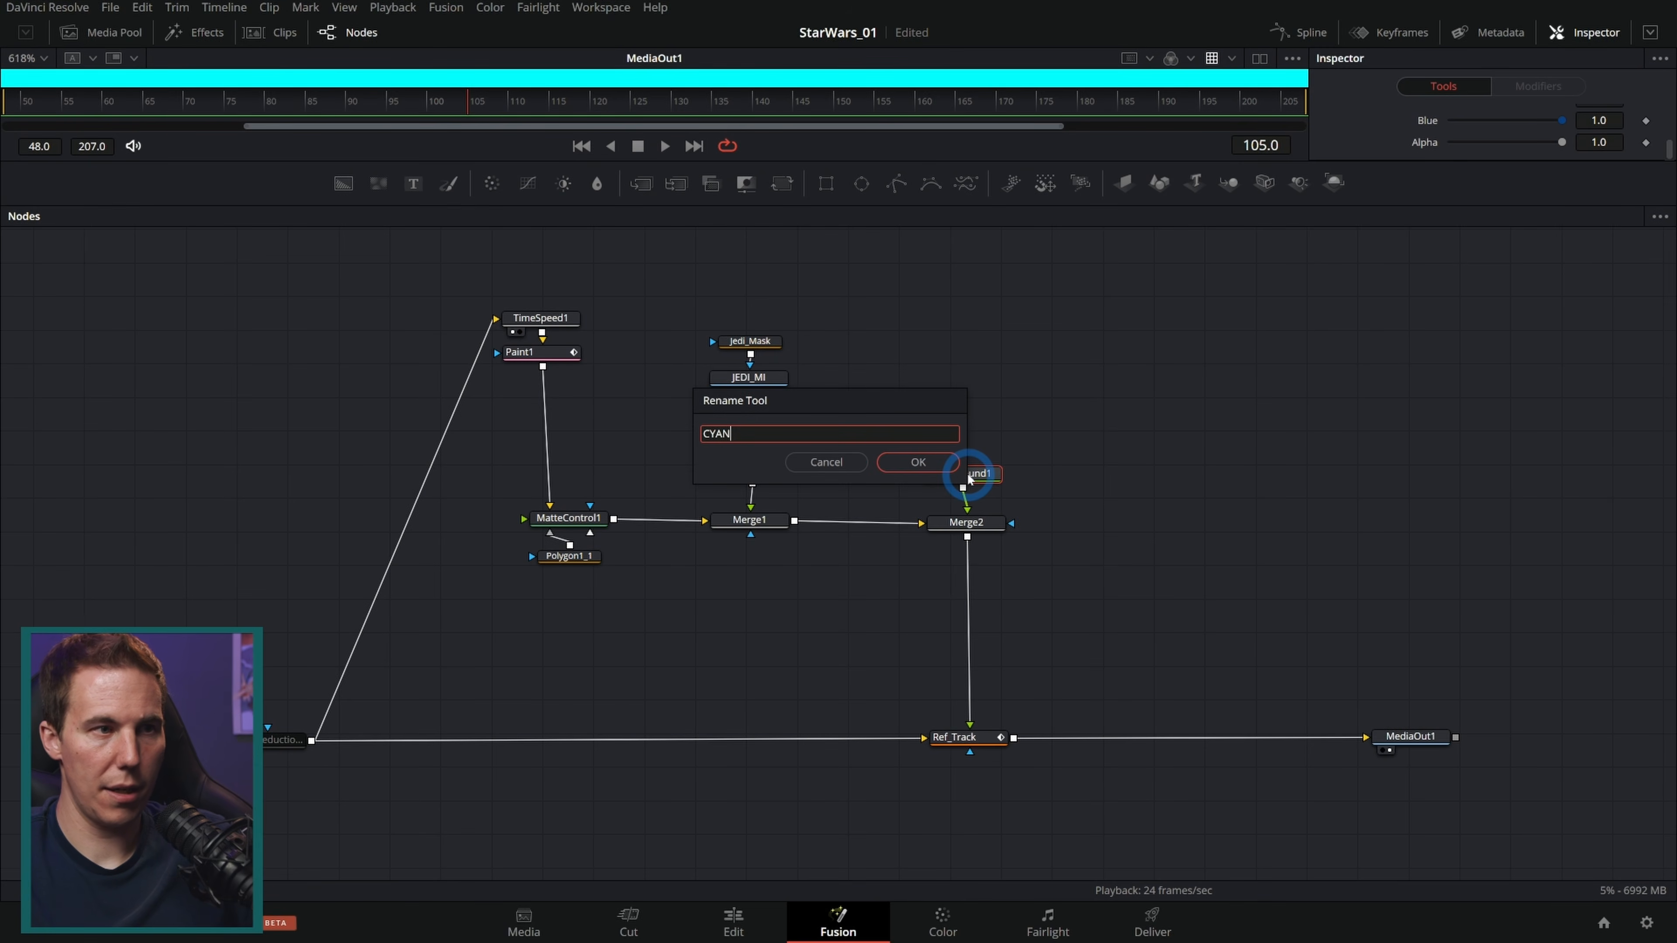
{"action": "type", "text": "_BG"}
{"action": "key", "text": "Return"}
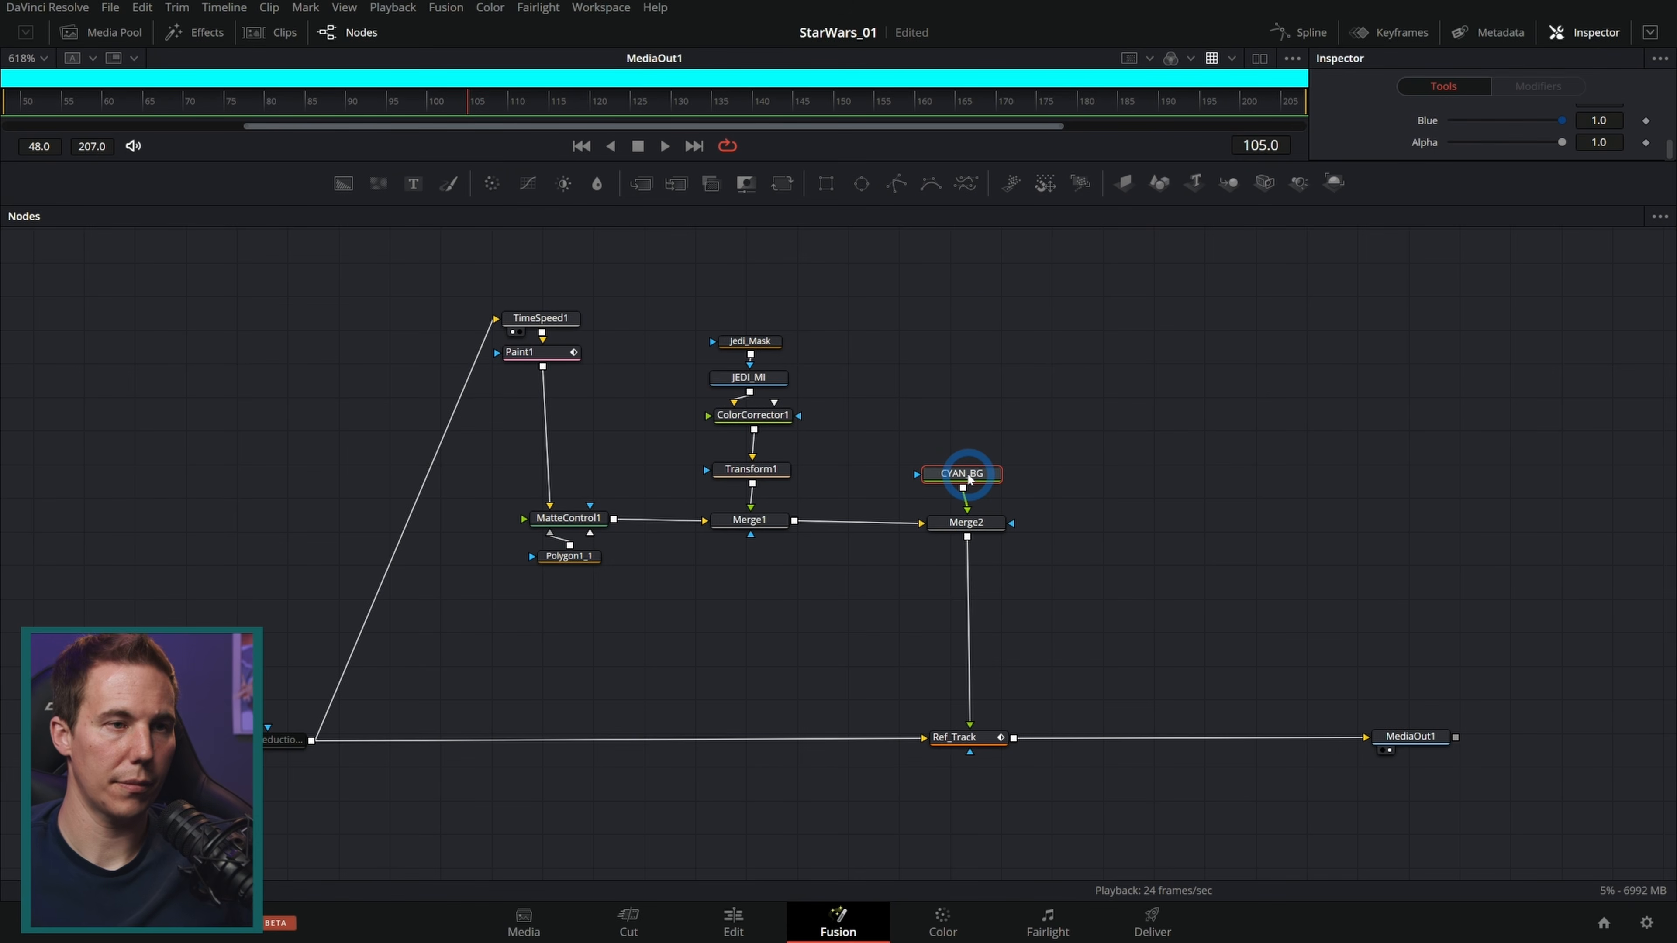
Step: Add a Polygon mask node connected to the CYAN_BG background
{"action": "left_click_drag", "start_coordinate": [896, 183], "coordinate": [969, 433]}
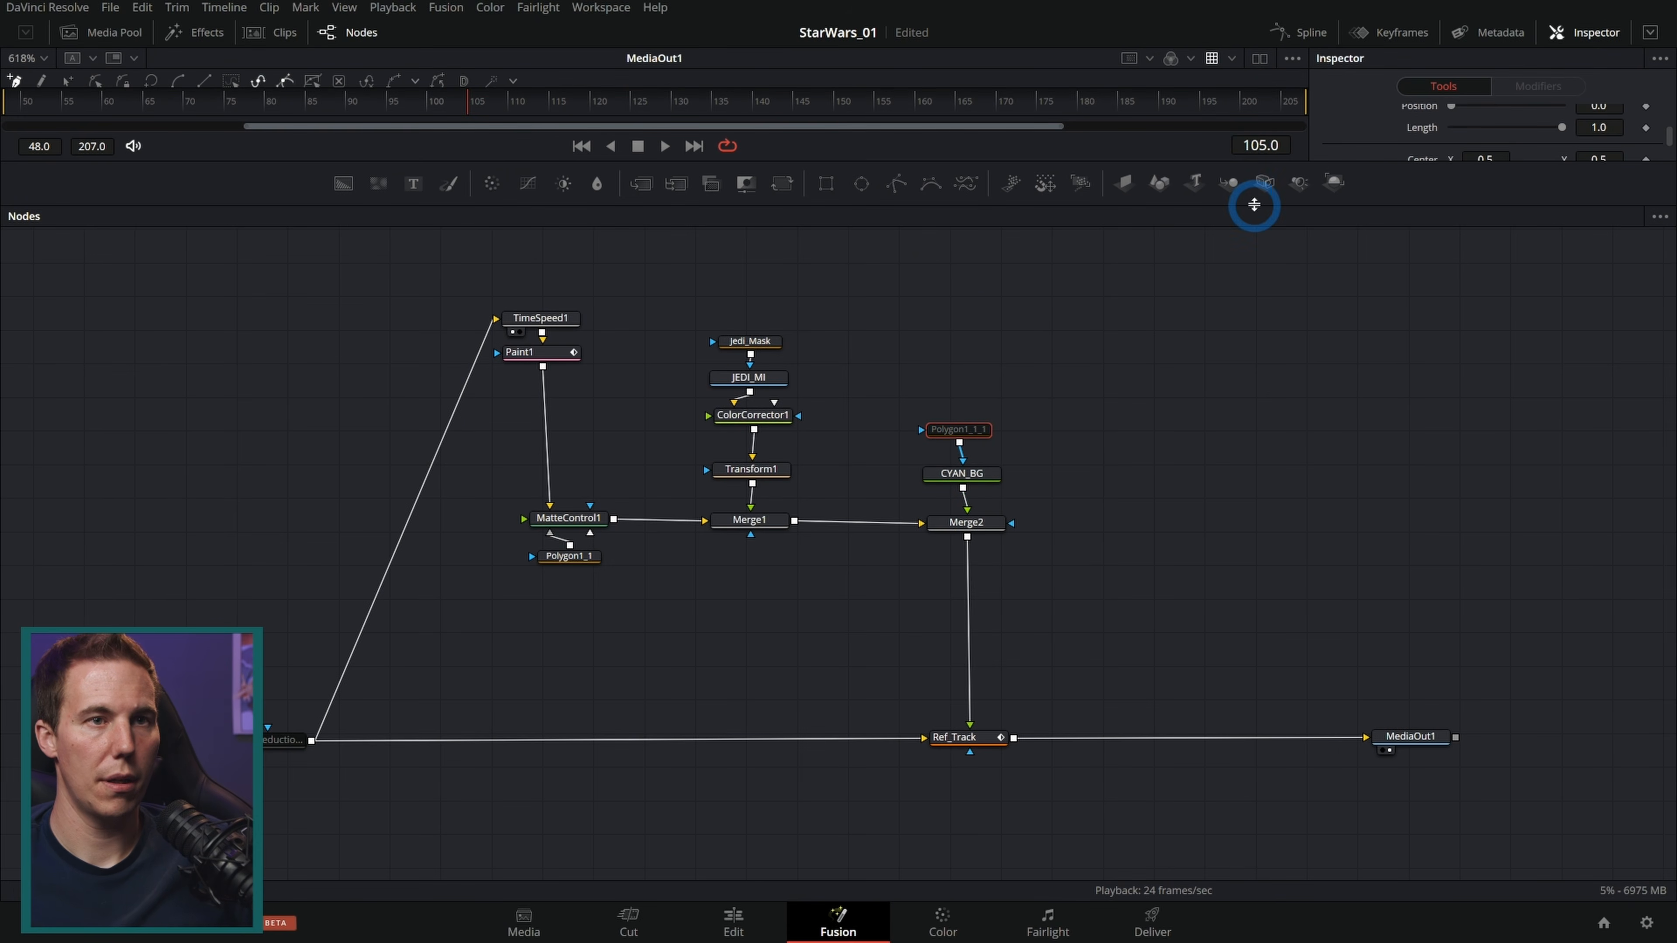
{"action": "left_click_drag", "start_coordinate": [1254, 204], "coordinate": [1254, 496]}
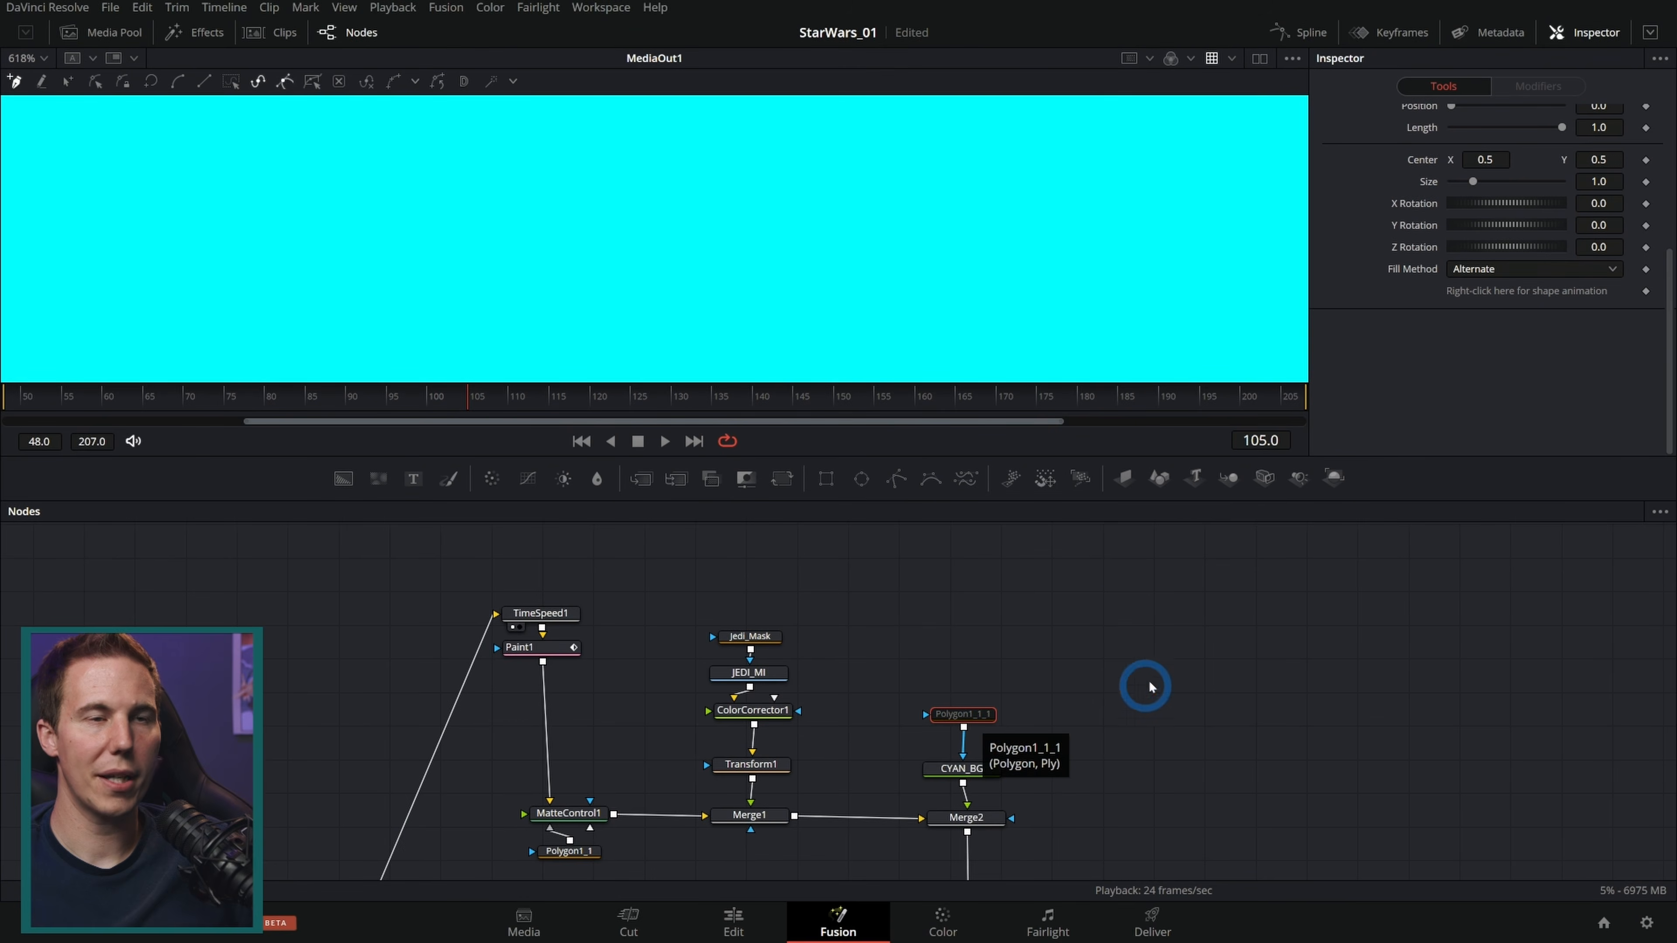
{"action": "scroll", "coordinate": [1377, 364], "scroll_direction": "up", "scroll_amount": 3}
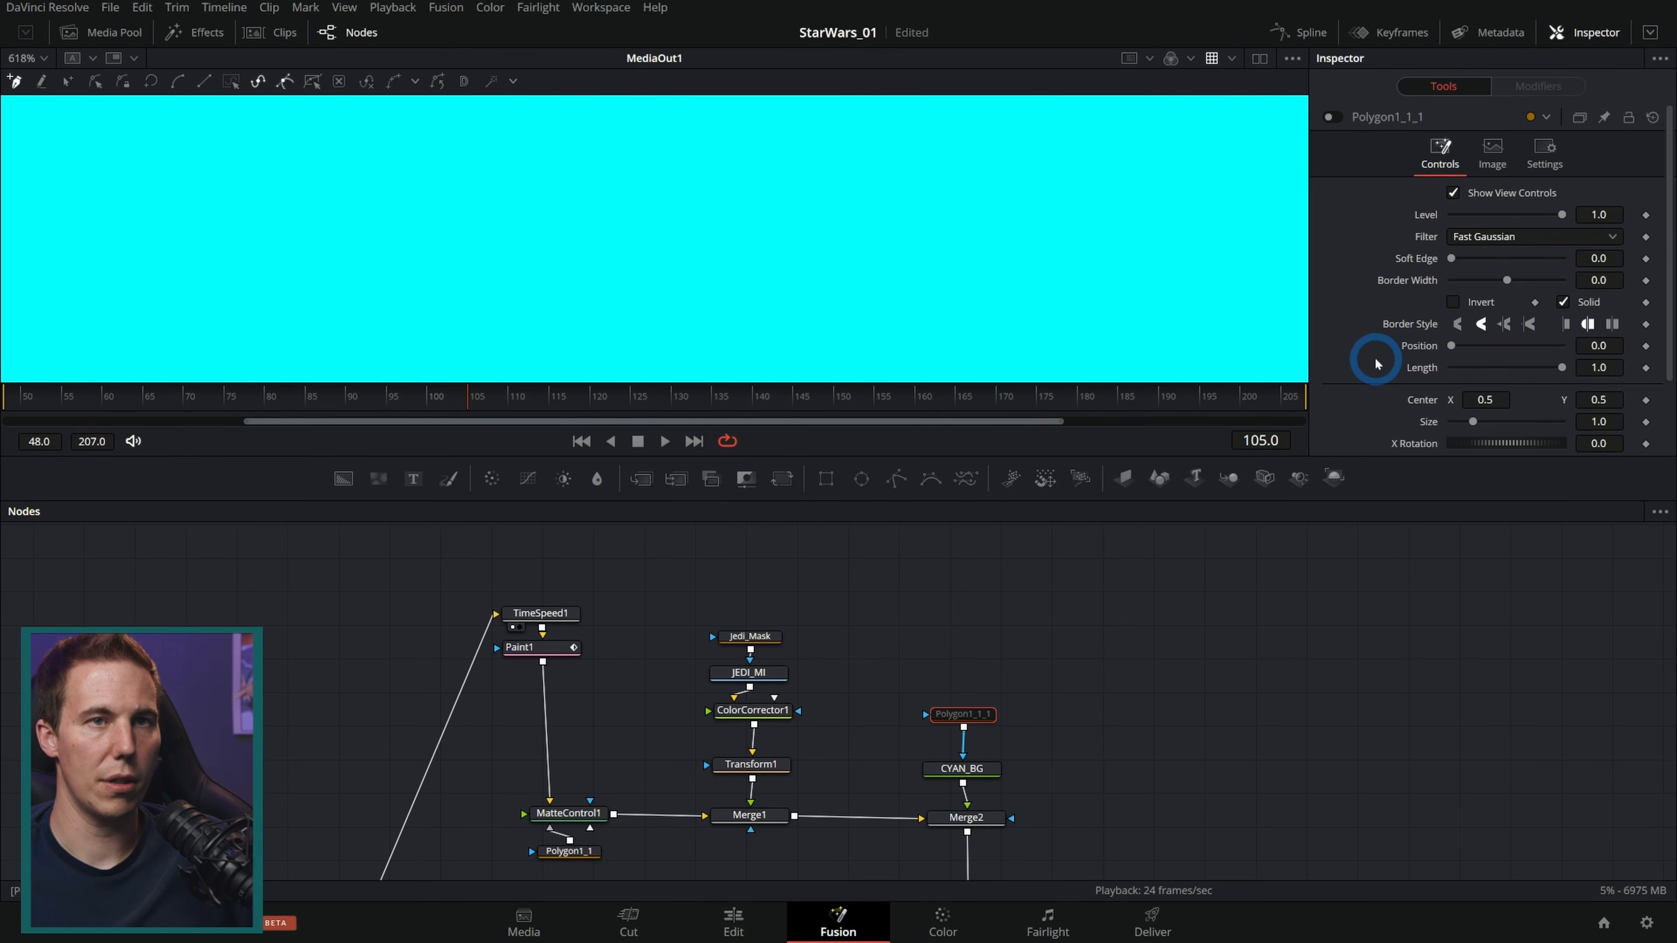
{"action": "left_click", "coordinate": [1331, 116]}
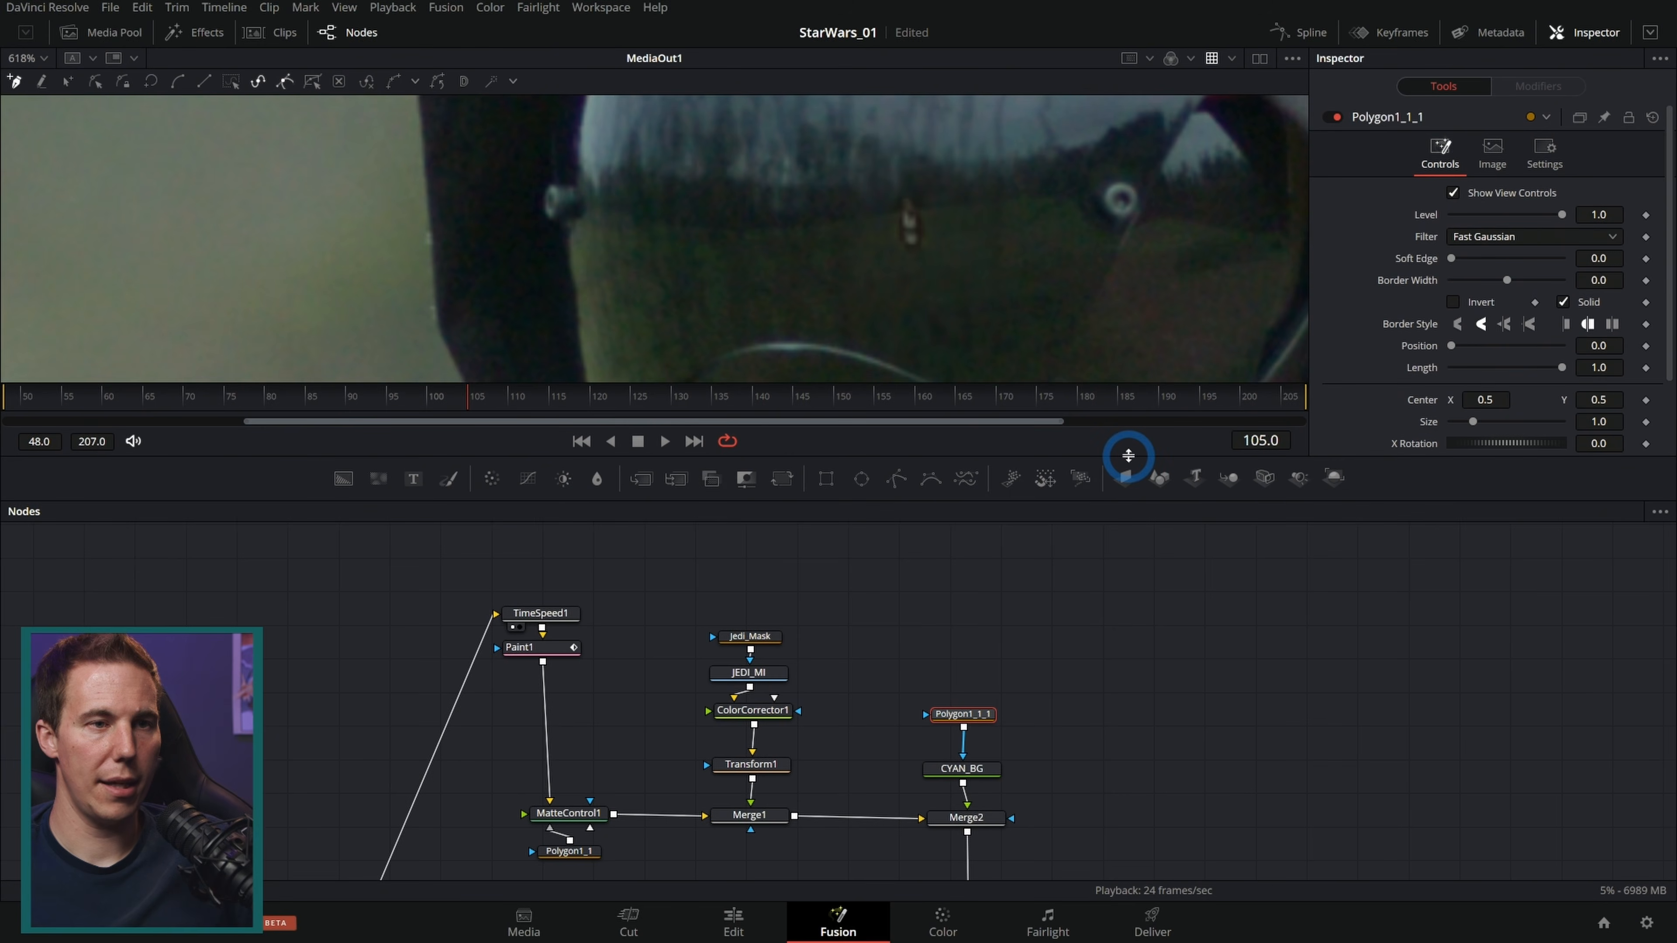
{"action": "left_click_drag", "start_coordinate": [1129, 456], "coordinate": [1116, 553]}
{"action": "left_click_drag", "start_coordinate": [1166, 776], "coordinate": [1168, 644]}
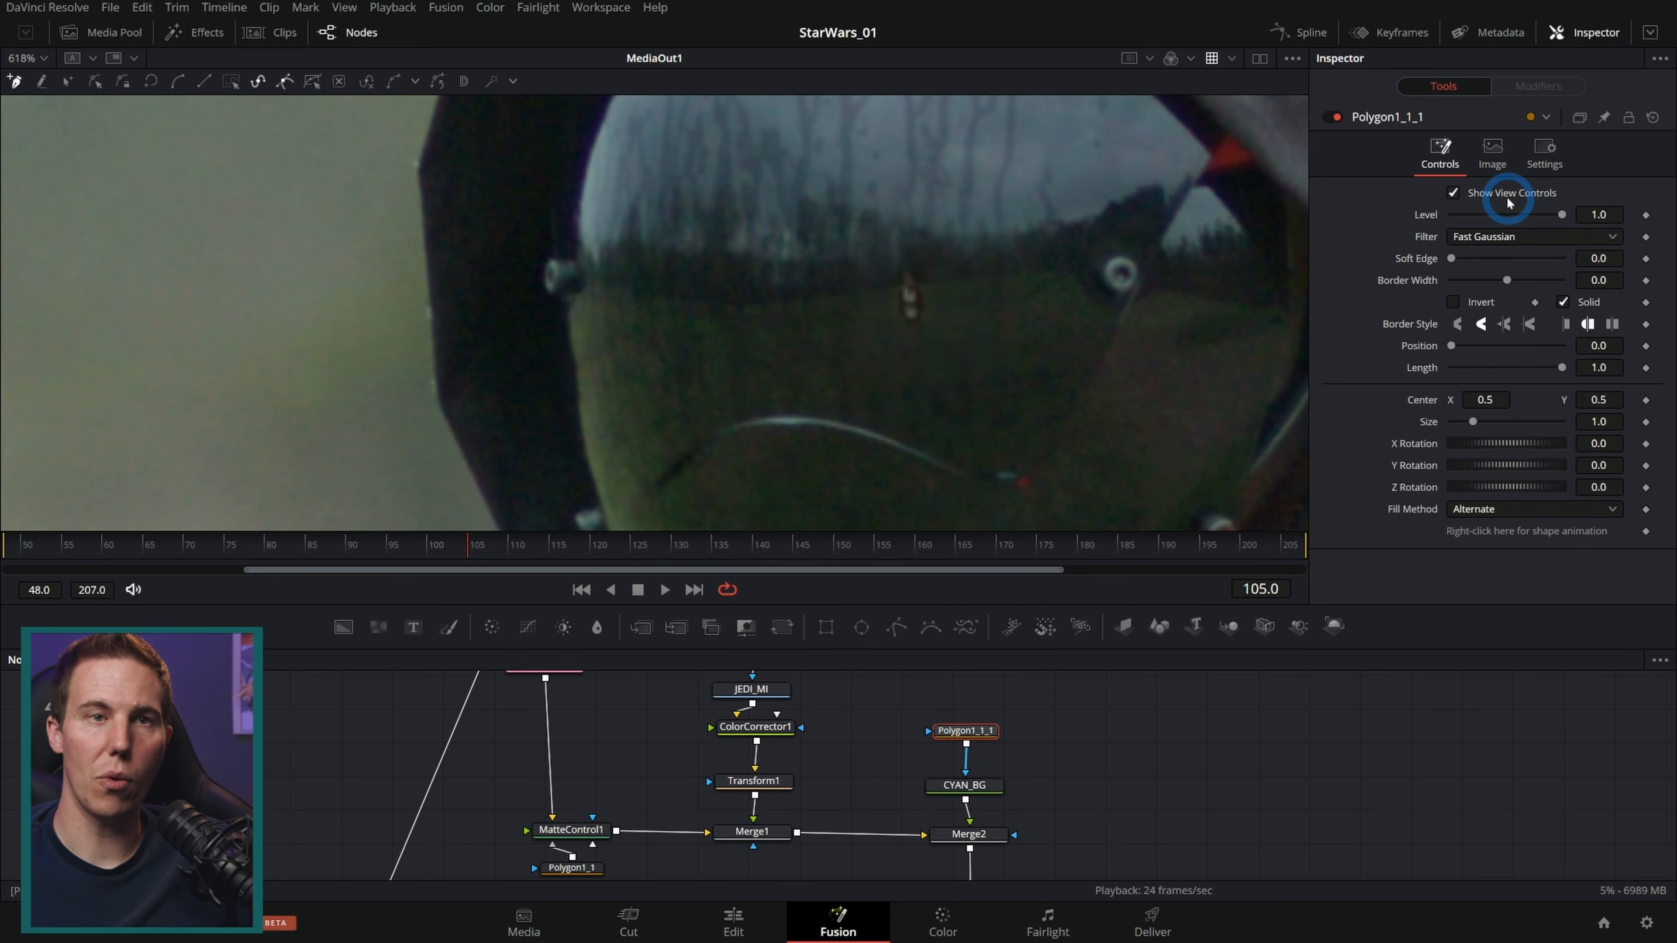
Step: Reset the new polygon's settings to default and toggle the polygon off and back on
{"action": "right_click", "coordinate": [1386, 119]}
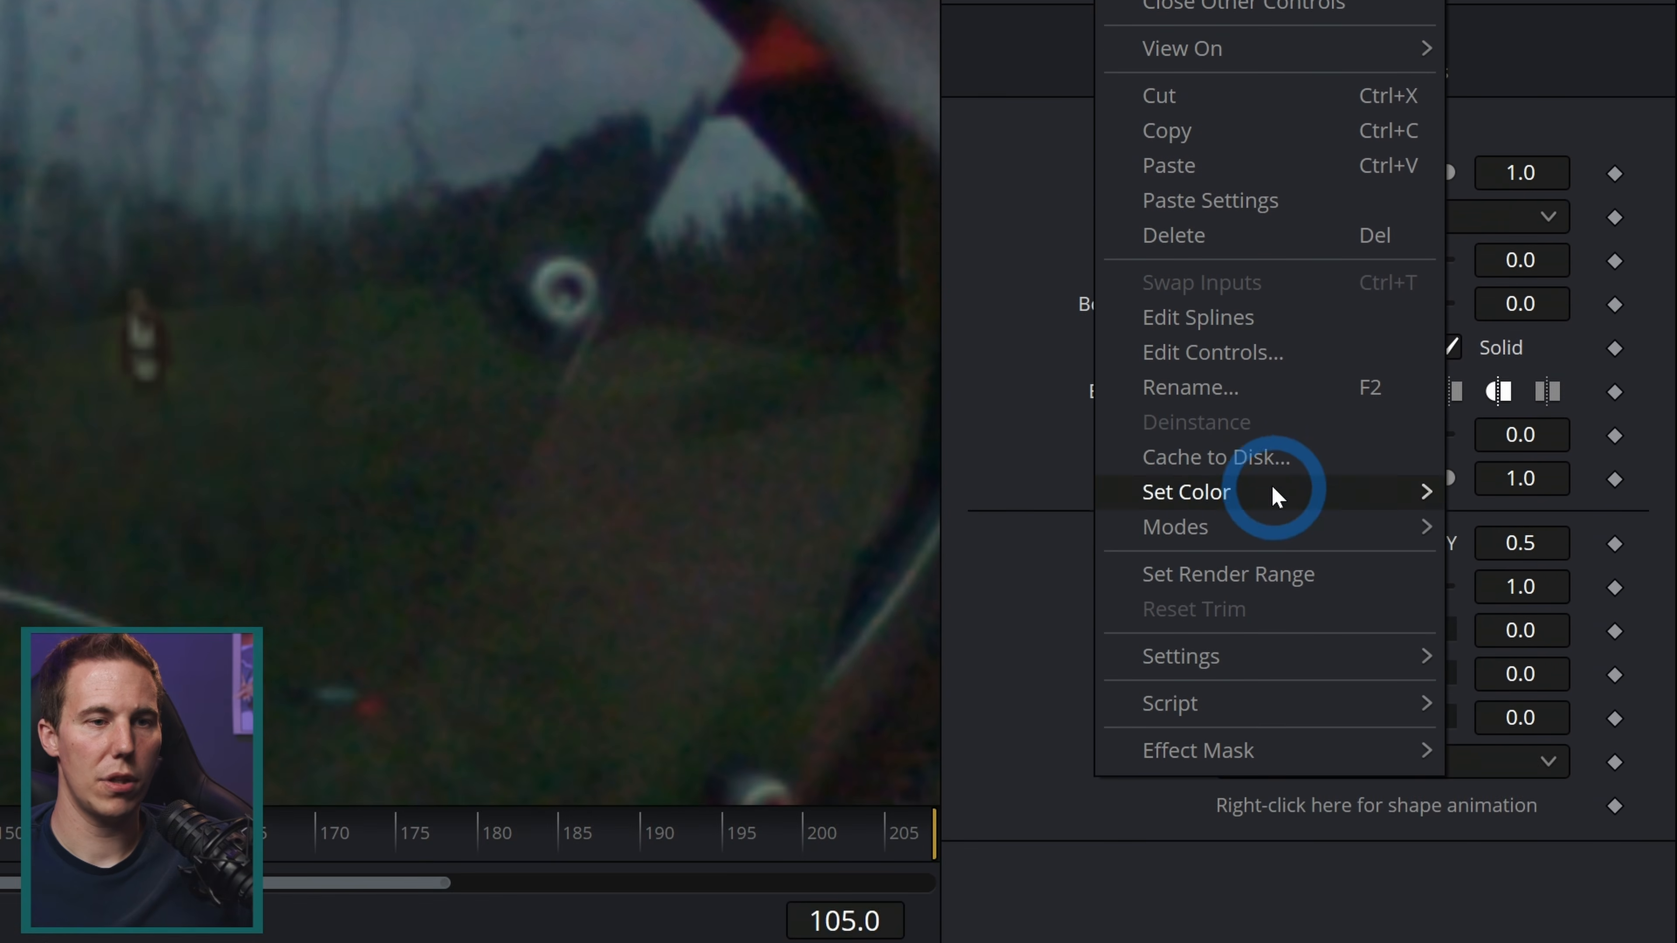
{"action": "mouse_move", "coordinate": [1305, 656]}
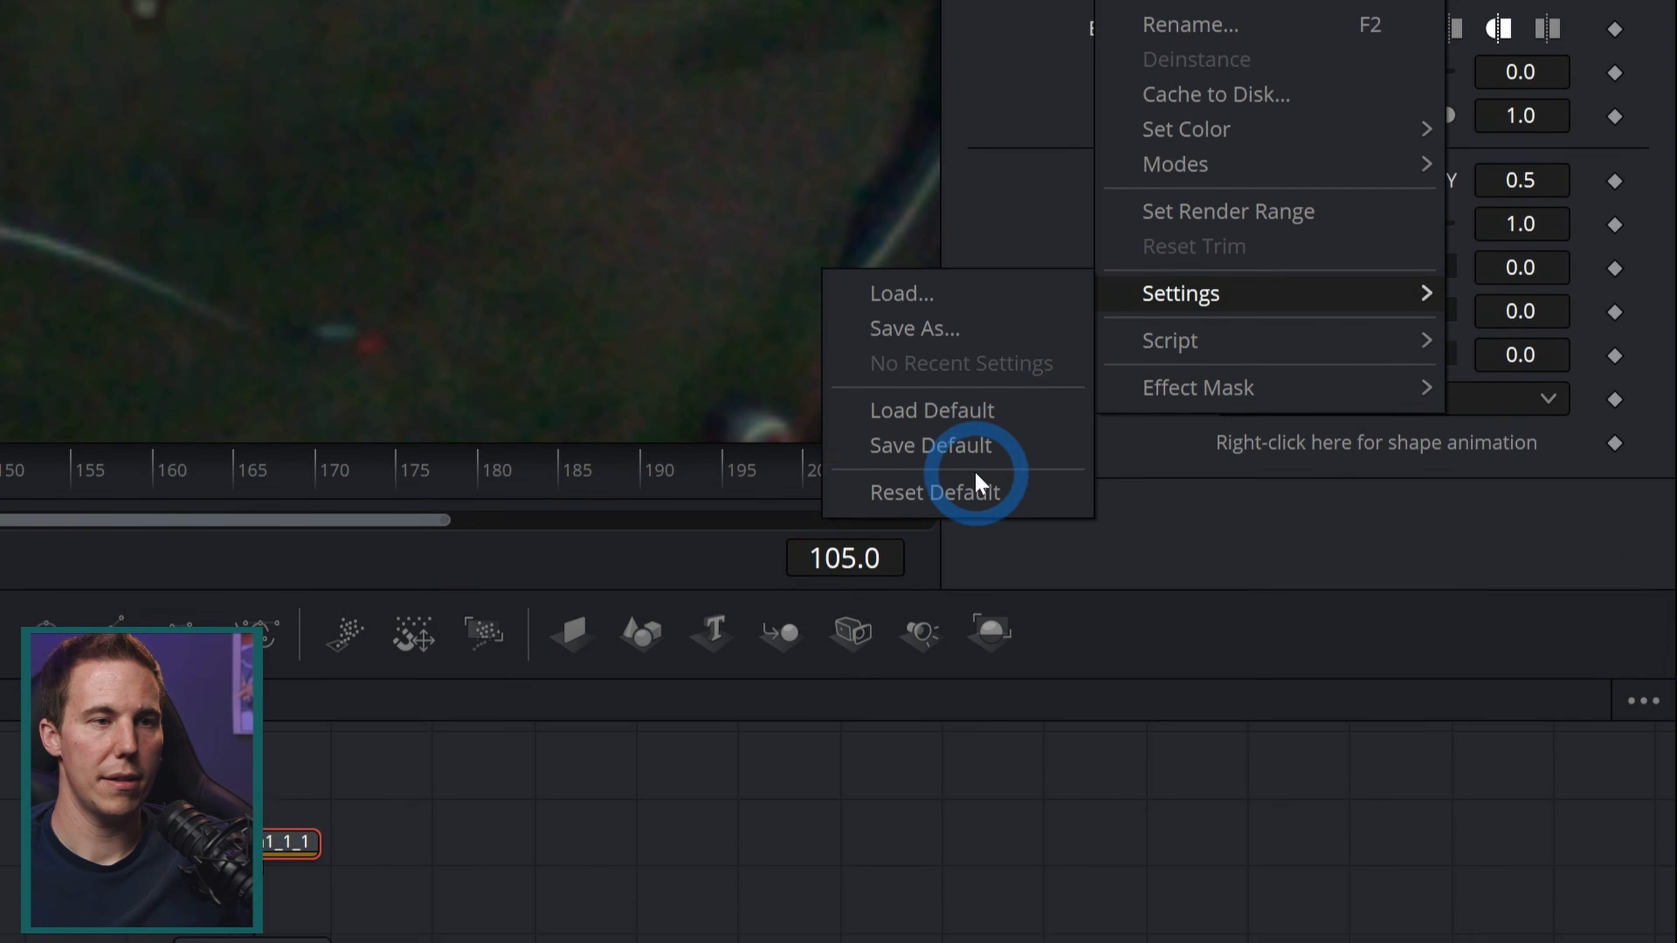
{"action": "left_click", "coordinate": [992, 469]}
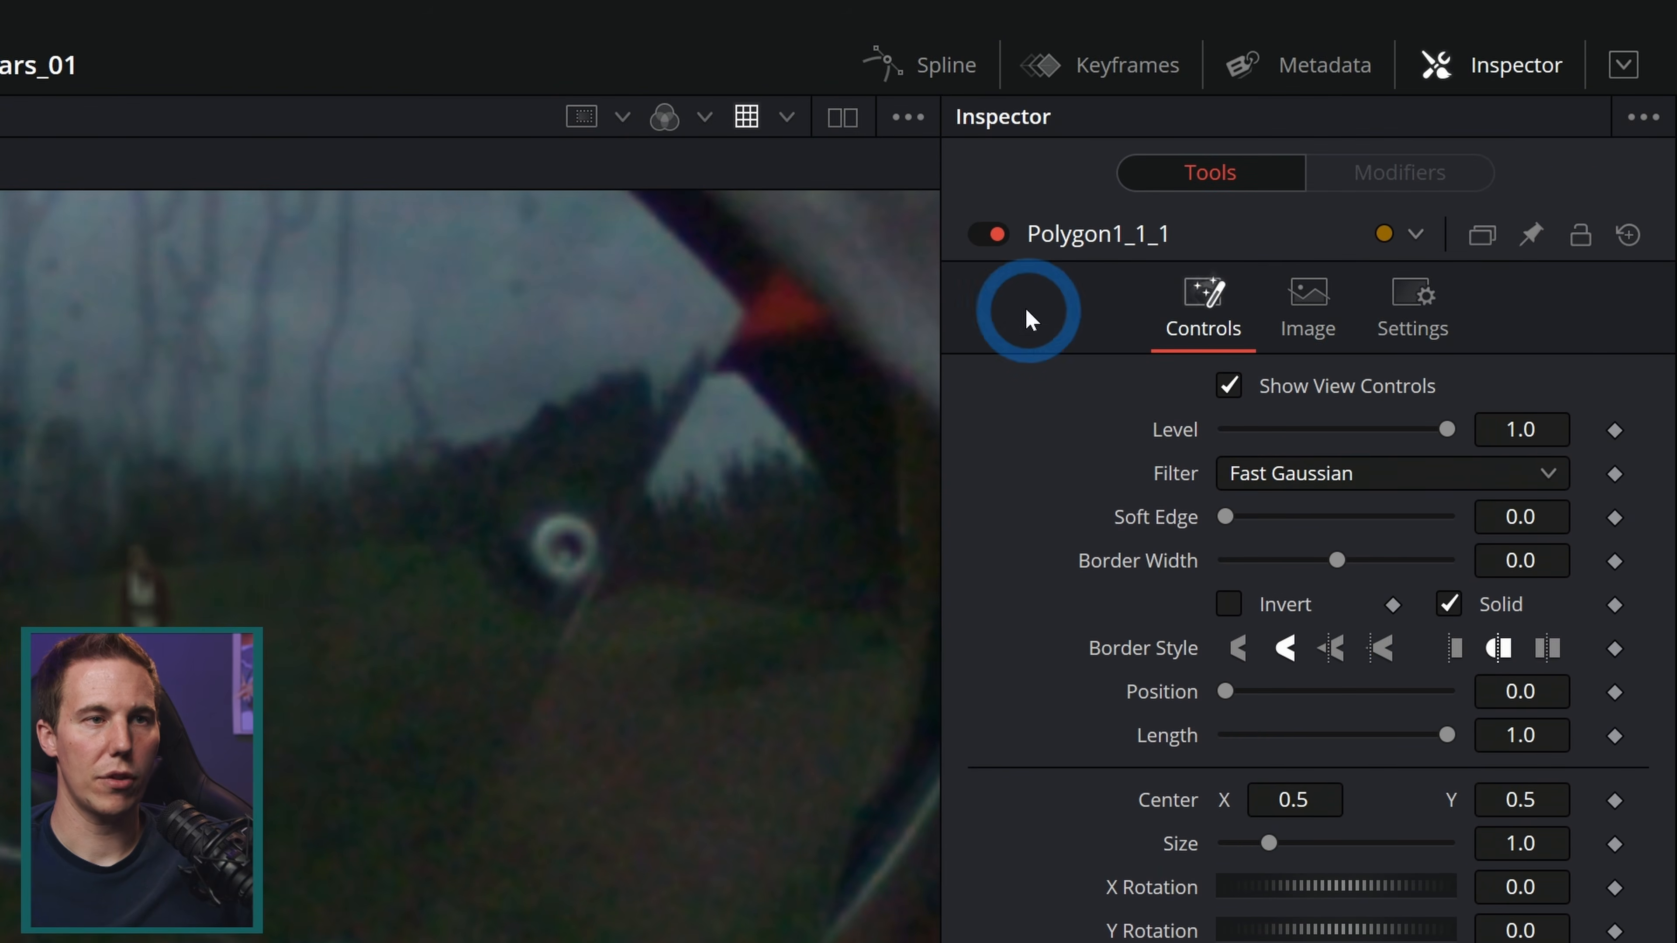
{"action": "left_click", "coordinate": [989, 233]}
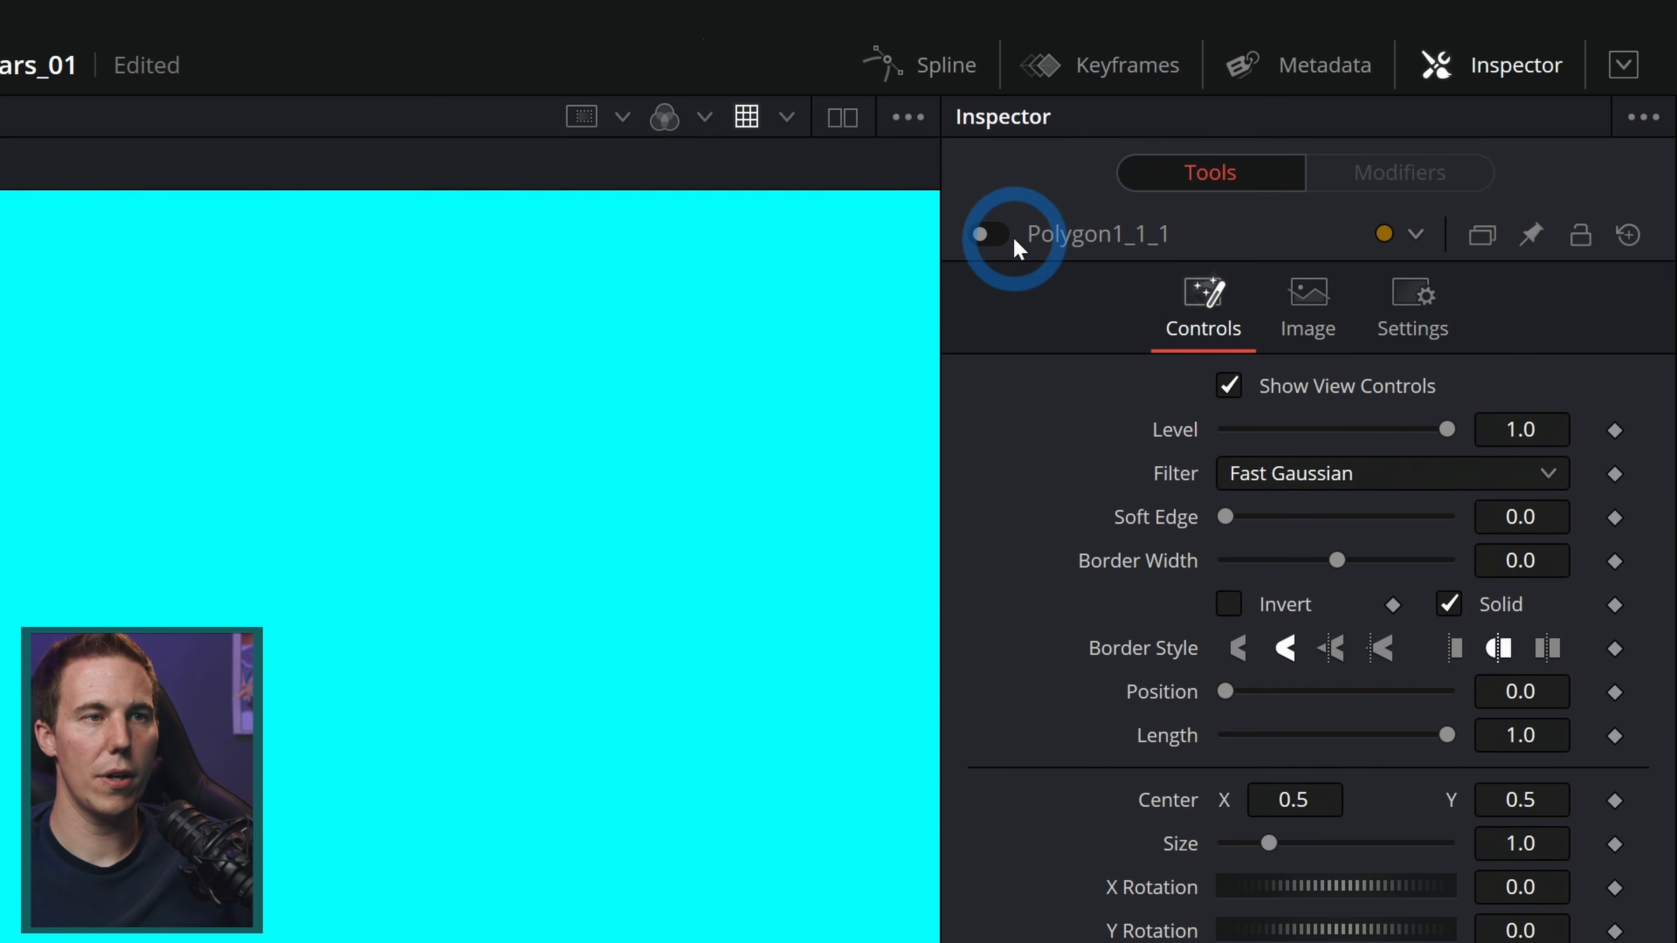
{"action": "left_click", "coordinate": [996, 237]}
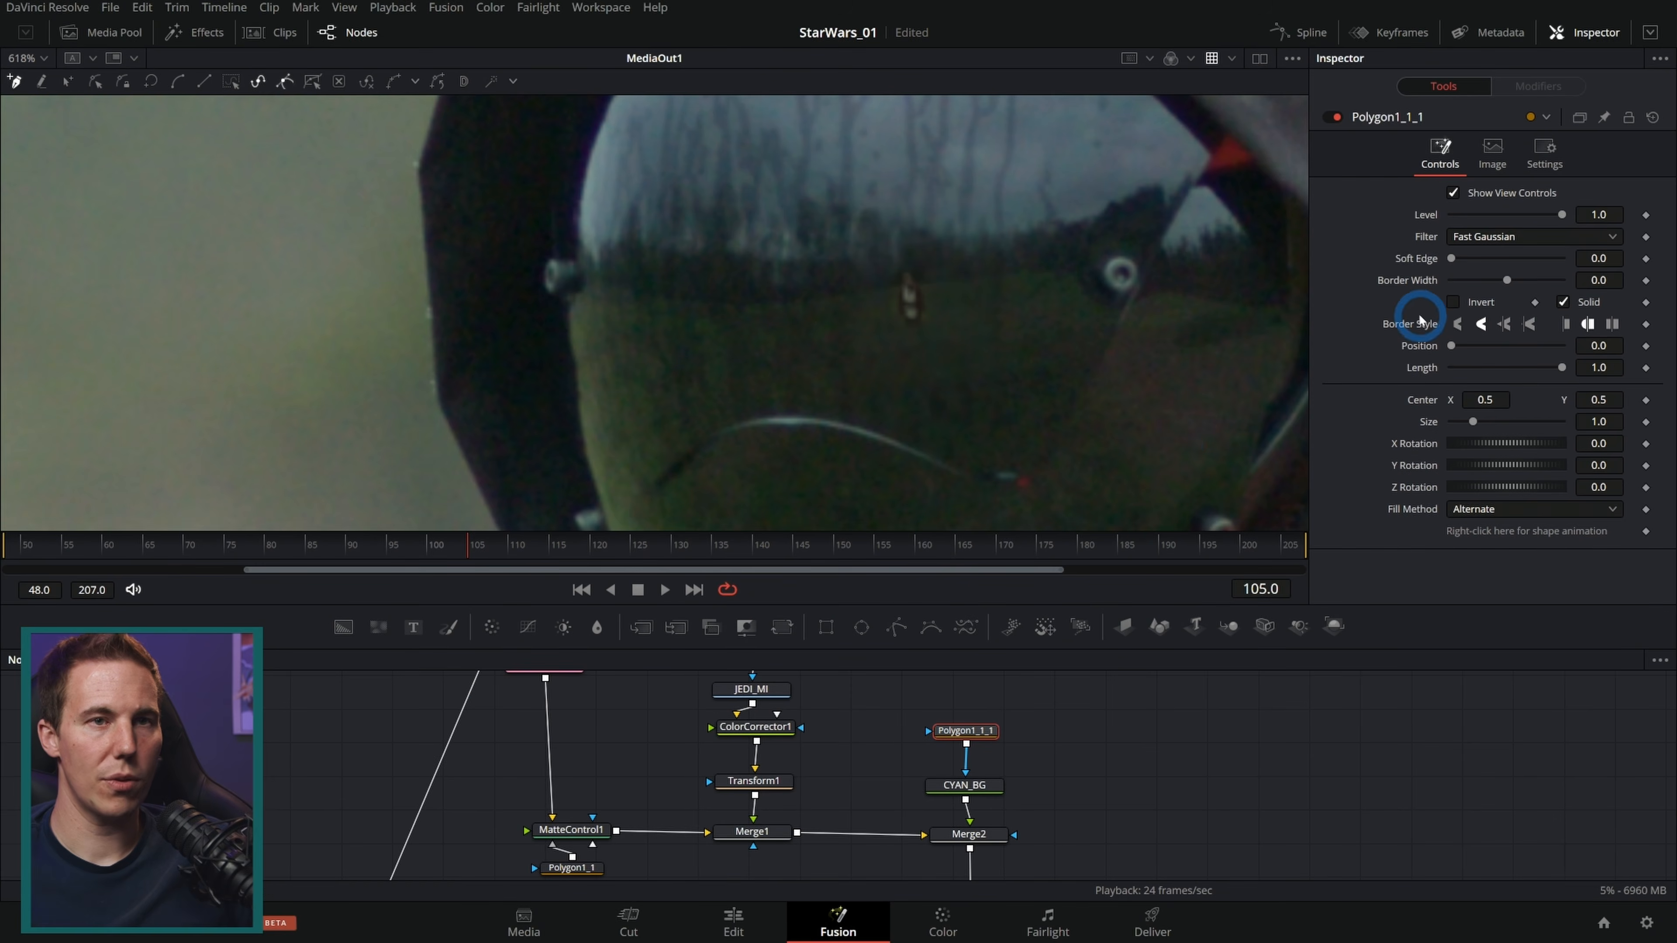
Step: Zoom in on the actor and draw a two-point polygon line along the lightsaber blade
{"action": "scroll", "coordinate": [908, 347], "scroll_direction": "up", "scroll_amount": 5}
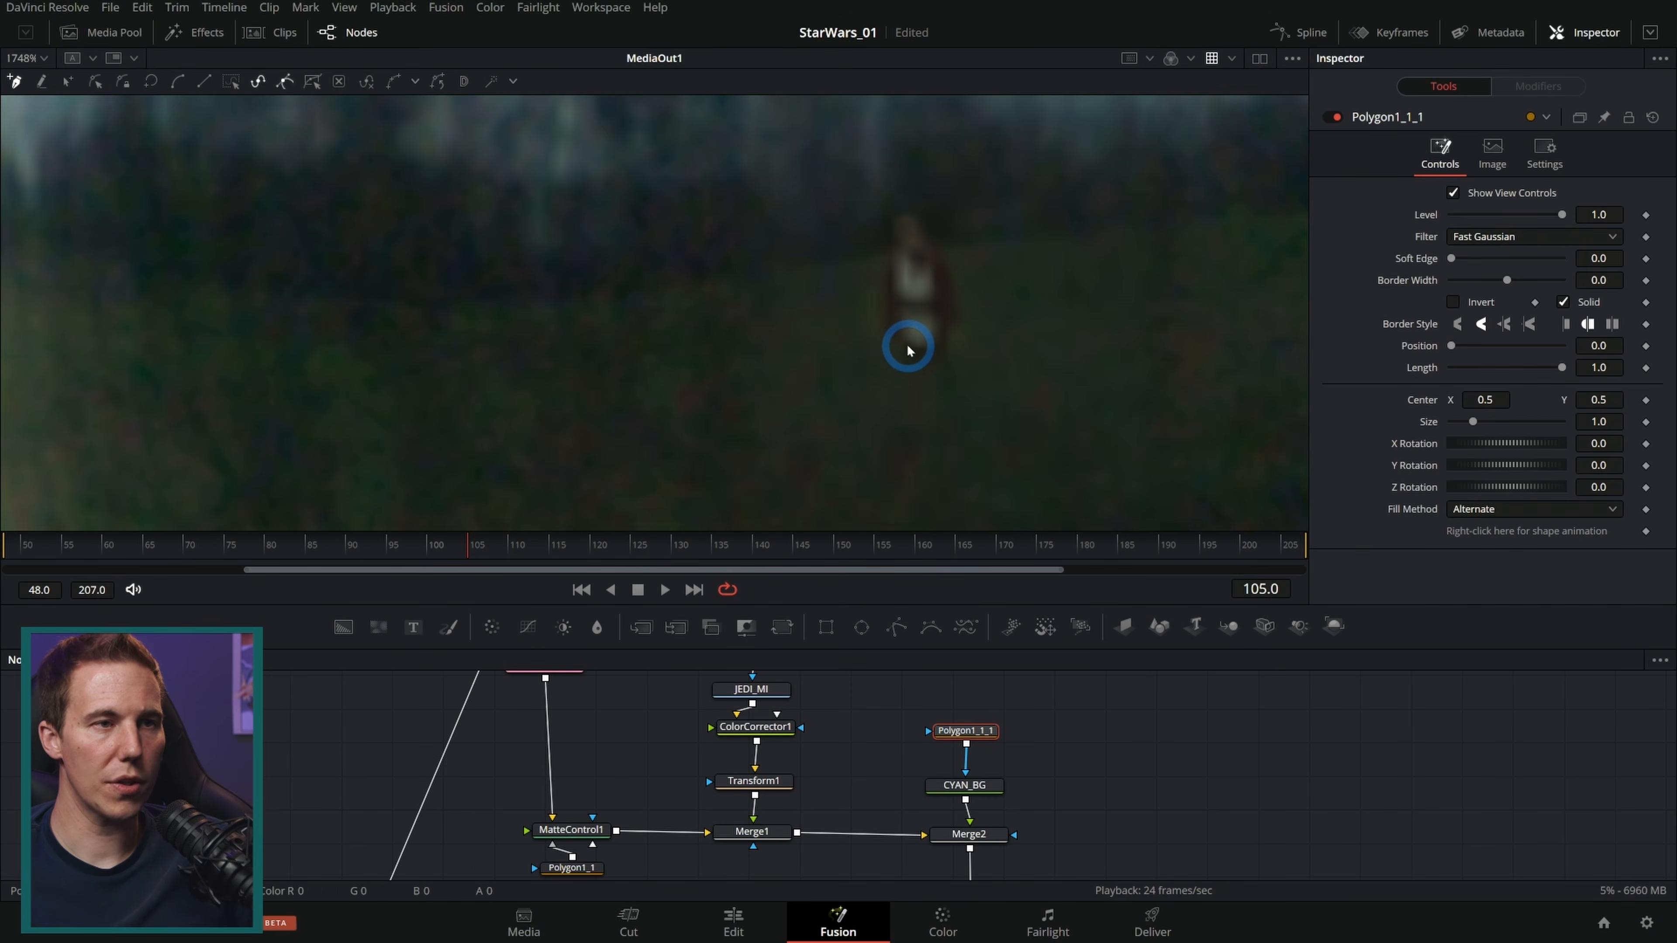
{"action": "left_click", "coordinate": [887, 343]}
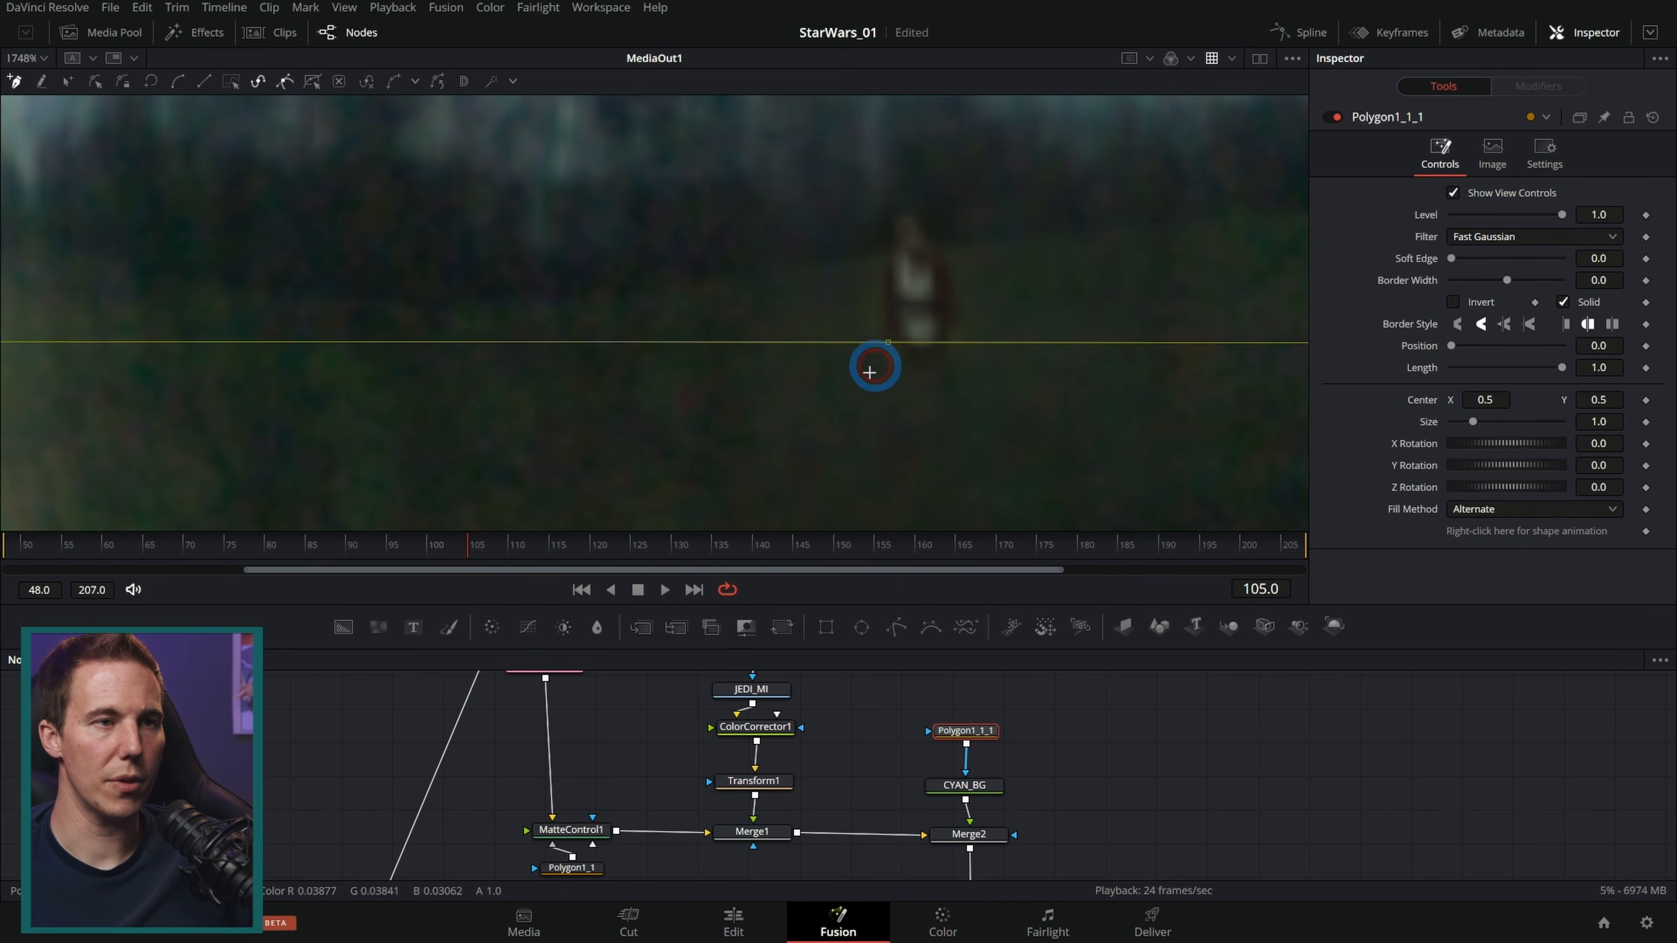
{"action": "left_click", "coordinate": [821, 403]}
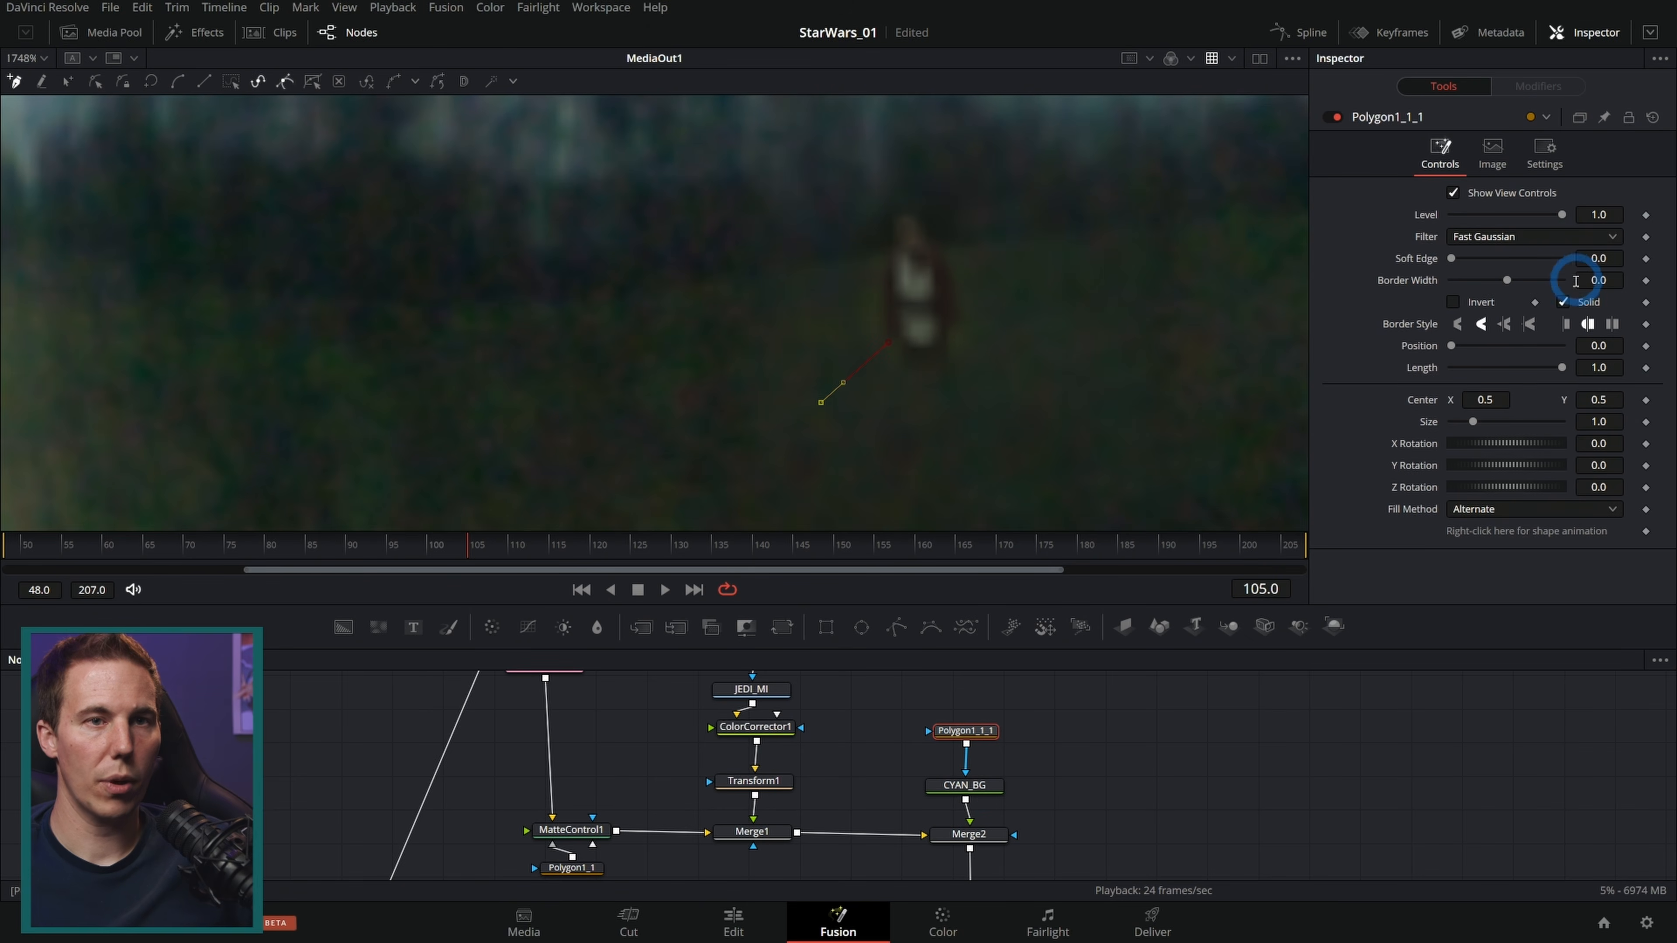
Step: Set the polygon's border width to 0.0002 and soft edge to 0.001
{"action": "left_click_drag", "start_coordinate": [1597, 280], "coordinate": [1599, 281]}
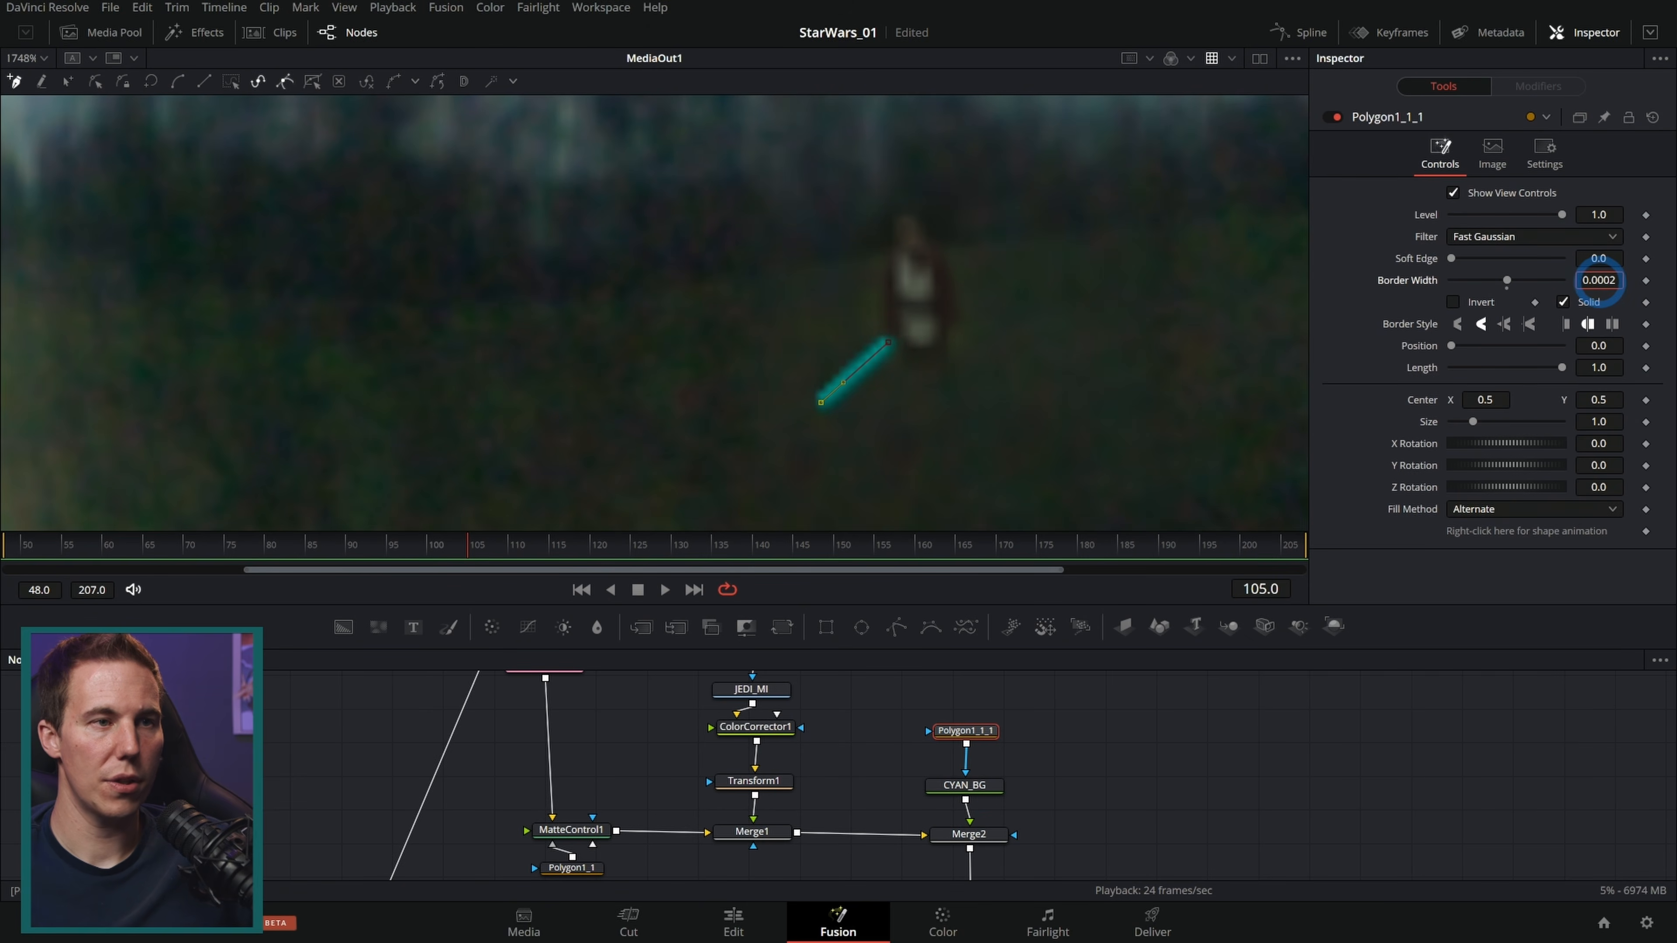
{"action": "left_click", "coordinate": [1089, 723]}
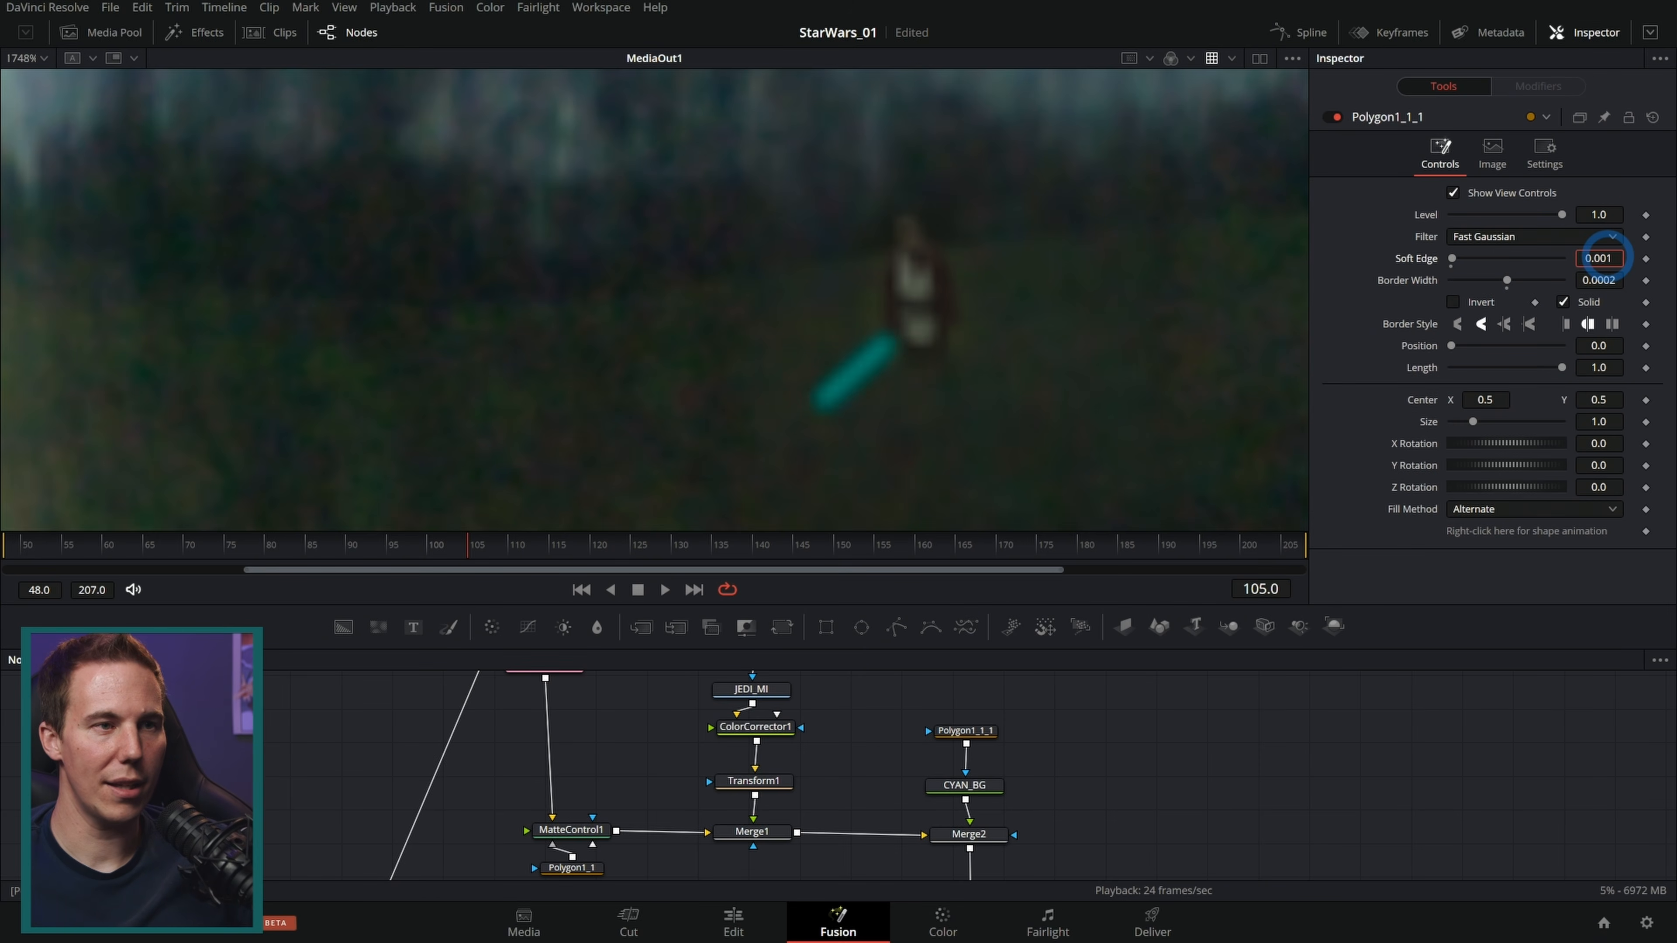
Step: Duplicate the blade polygon and CYAN_BG nodes, then set the copied background's color to white
{"action": "left_click_drag", "start_coordinate": [1065, 778], "coordinate": [890, 764]}
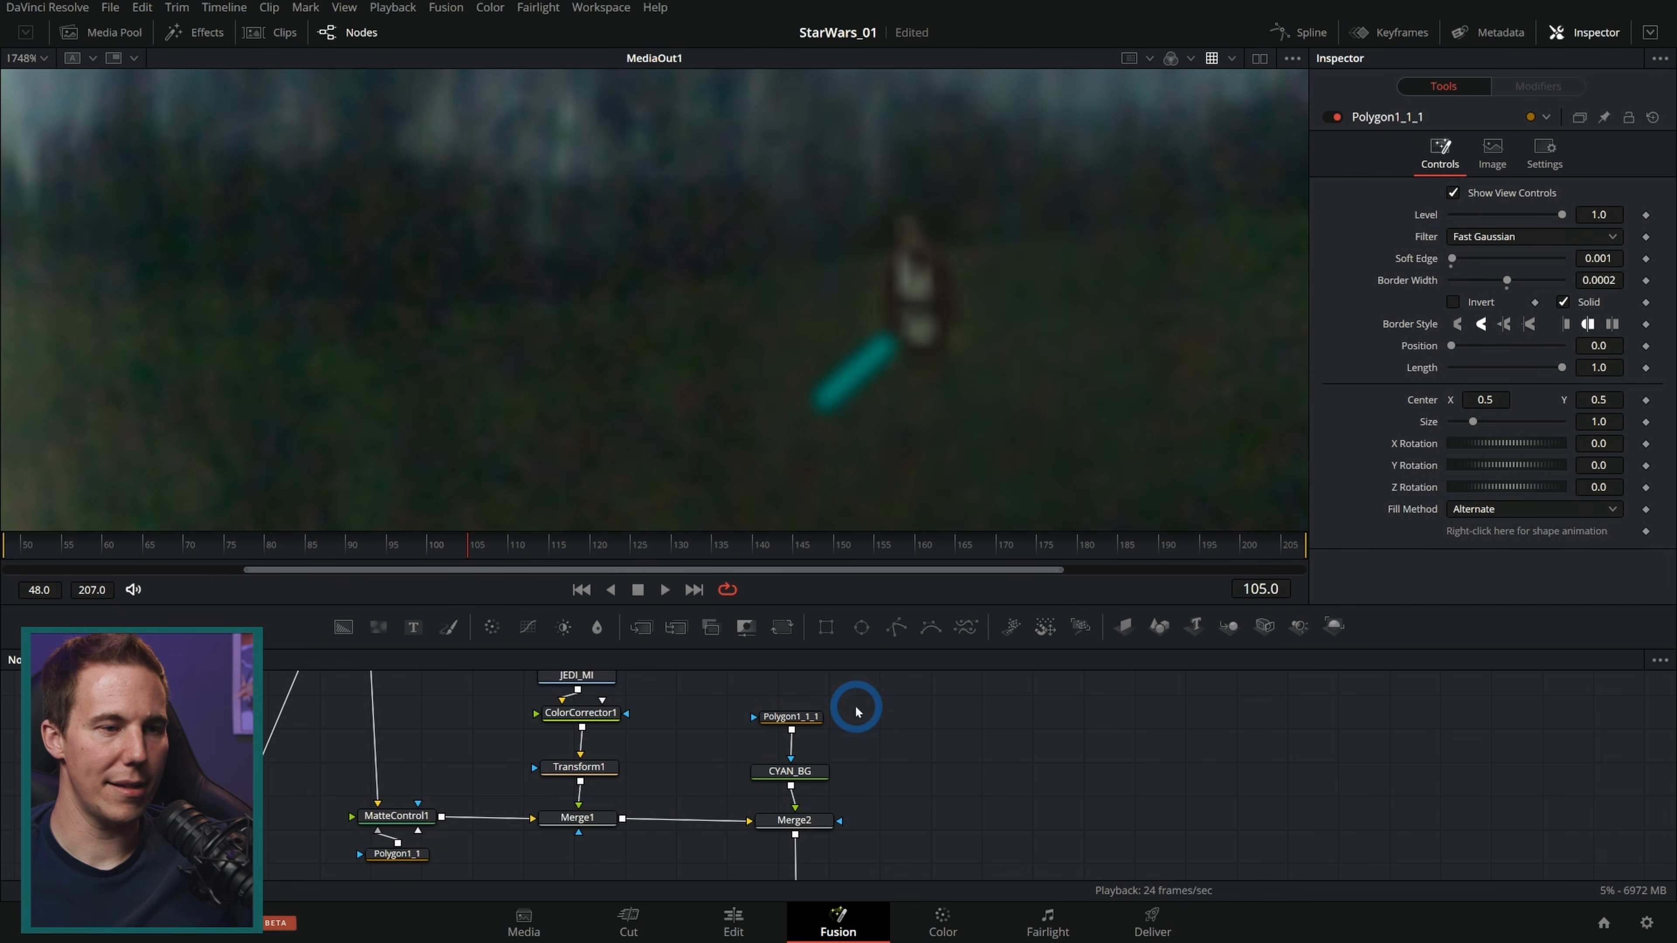
{"action": "left_click_drag", "start_coordinate": [866, 691], "coordinate": [795, 784]}
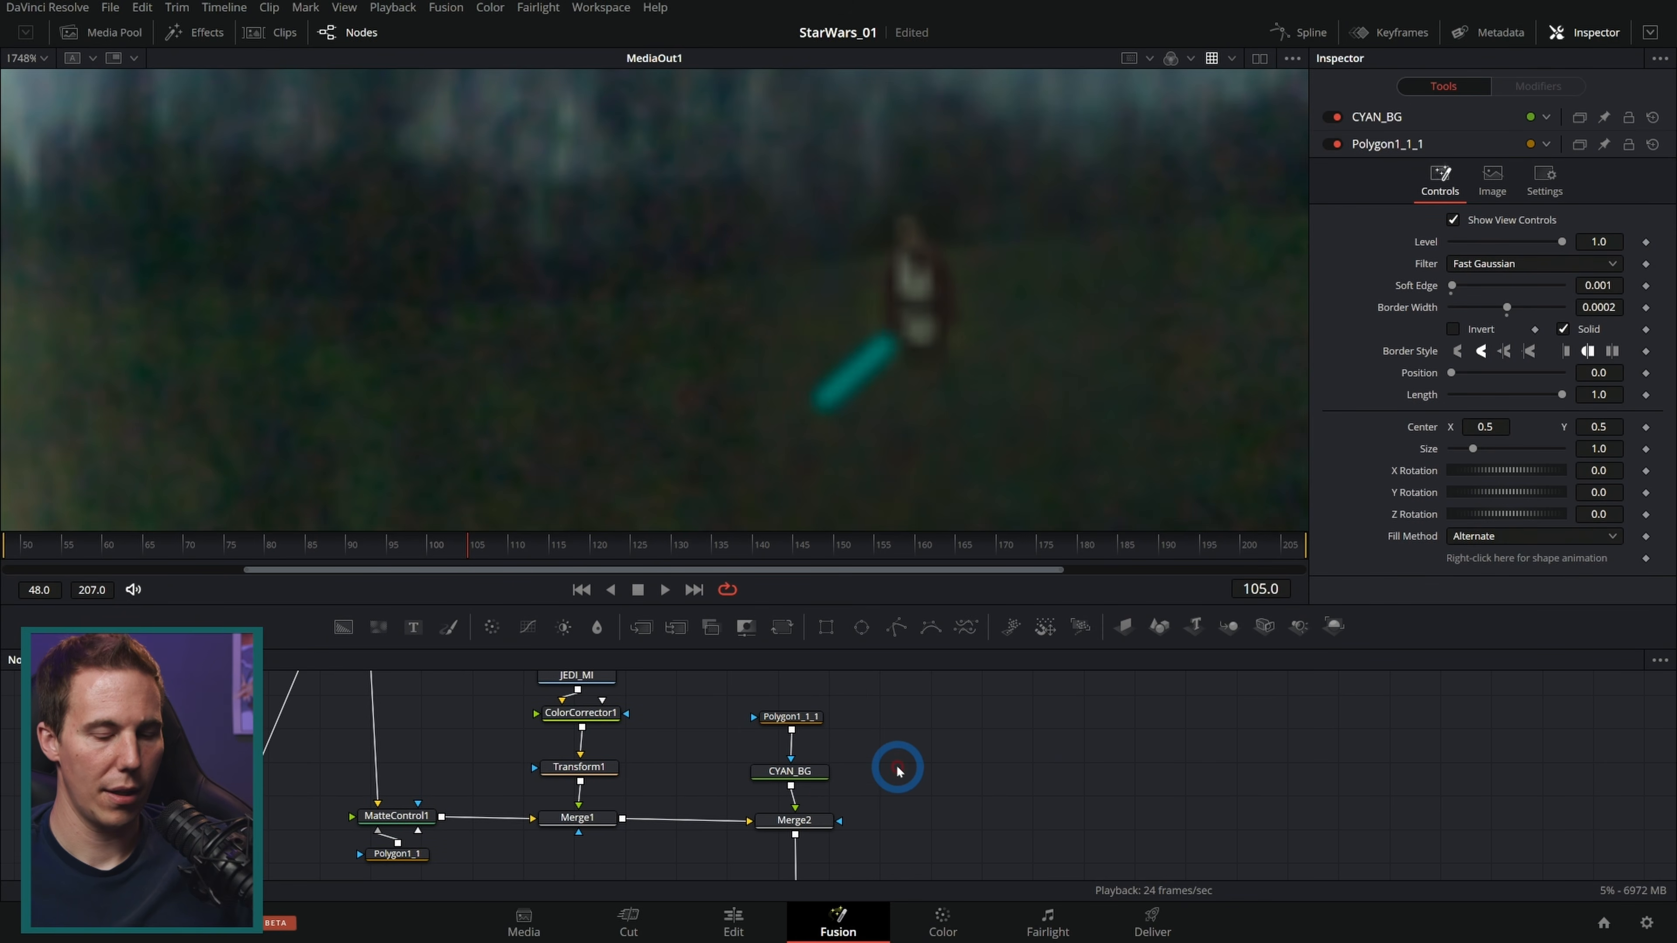
{"action": "key", "text": "ctrl+v"}
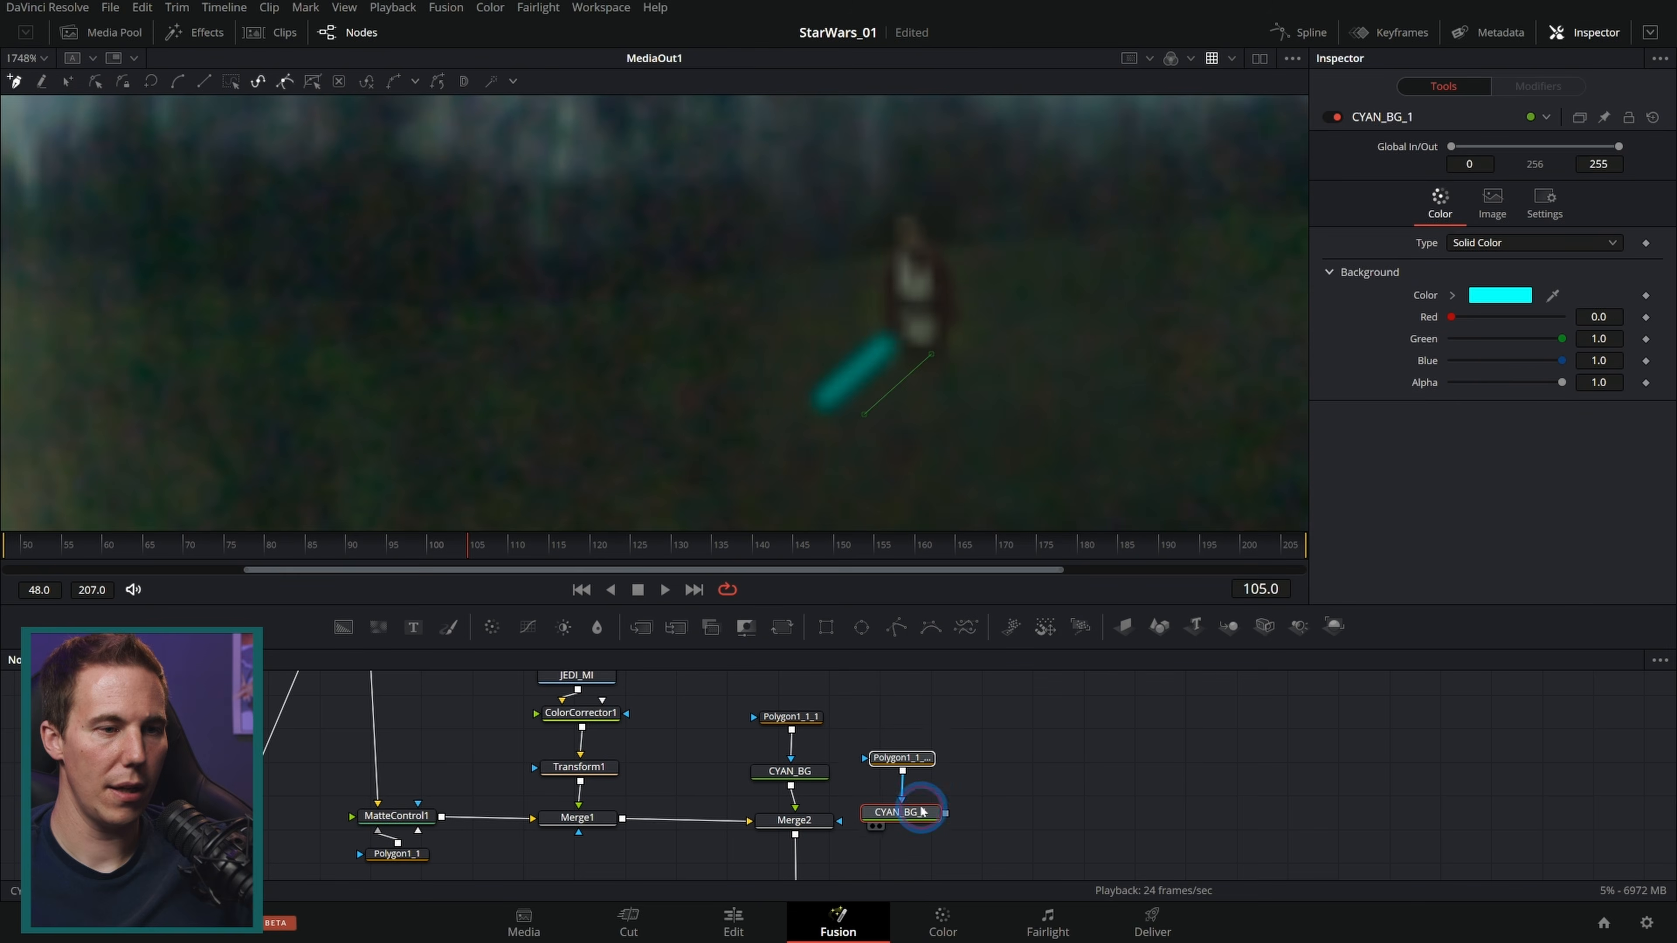
{"action": "left_click", "coordinate": [917, 783]}
{"action": "left_click_drag", "start_coordinate": [1451, 317], "coordinate": [1670, 350]}
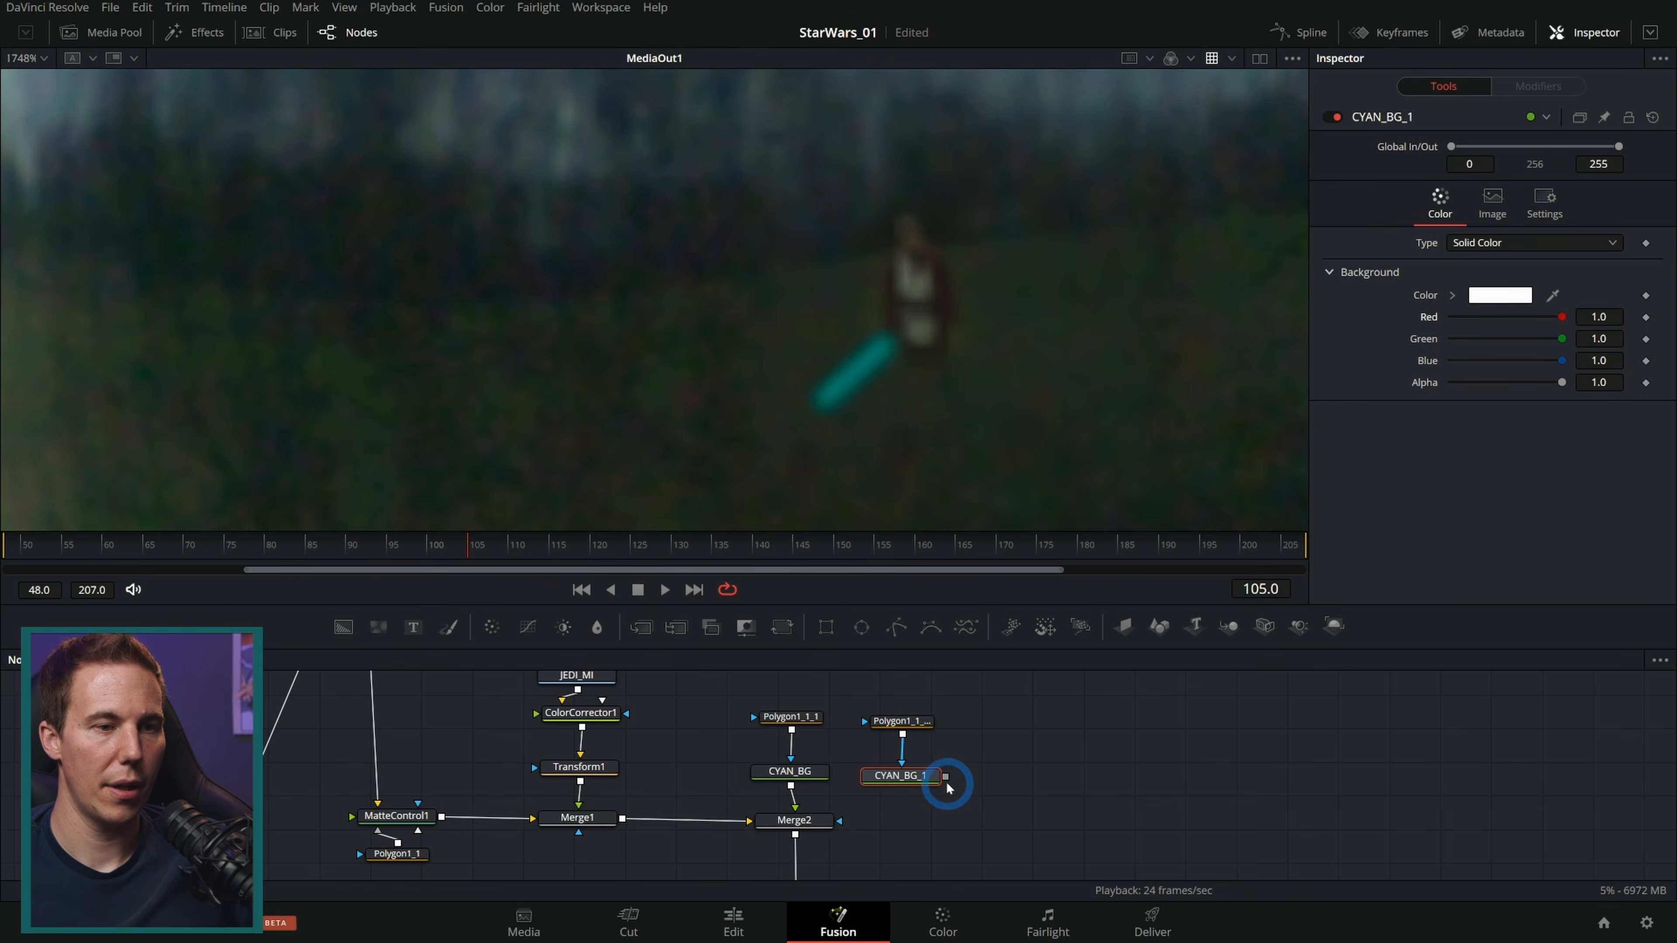
Step: Merge the white background copy over Merge2 with a new Merge node
{"action": "left_click_drag", "start_coordinate": [946, 777], "coordinate": [796, 849]}
{"action": "left_click_drag", "start_coordinate": [797, 839], "coordinate": [795, 835]}
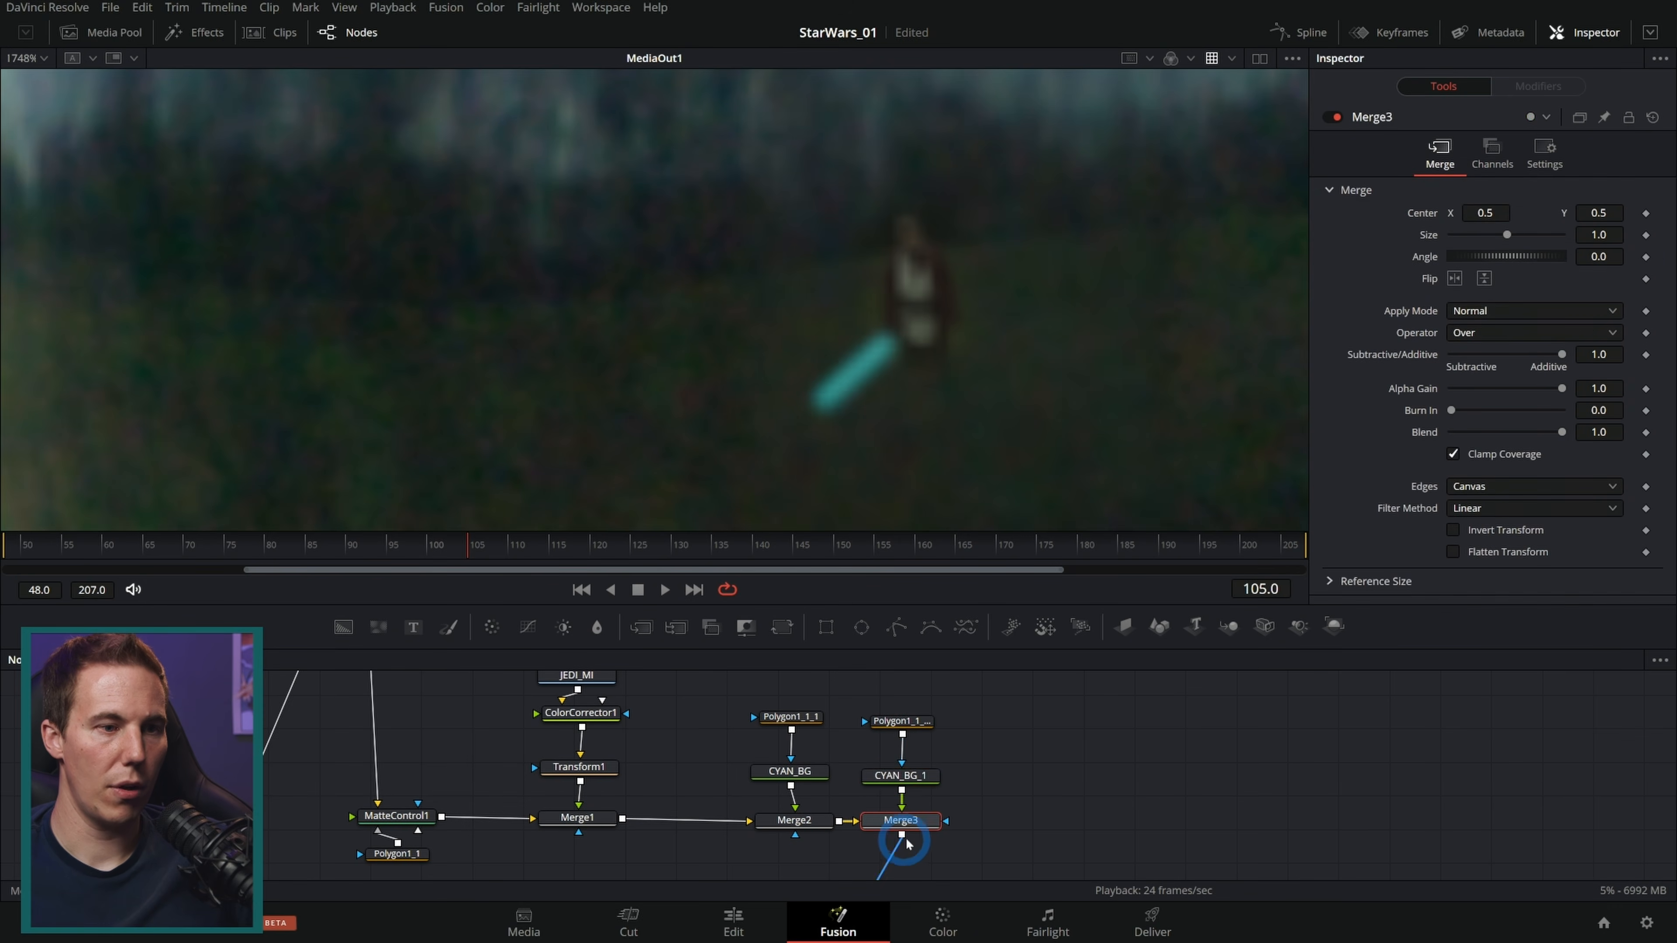
{"action": "left_click", "coordinate": [915, 780]}
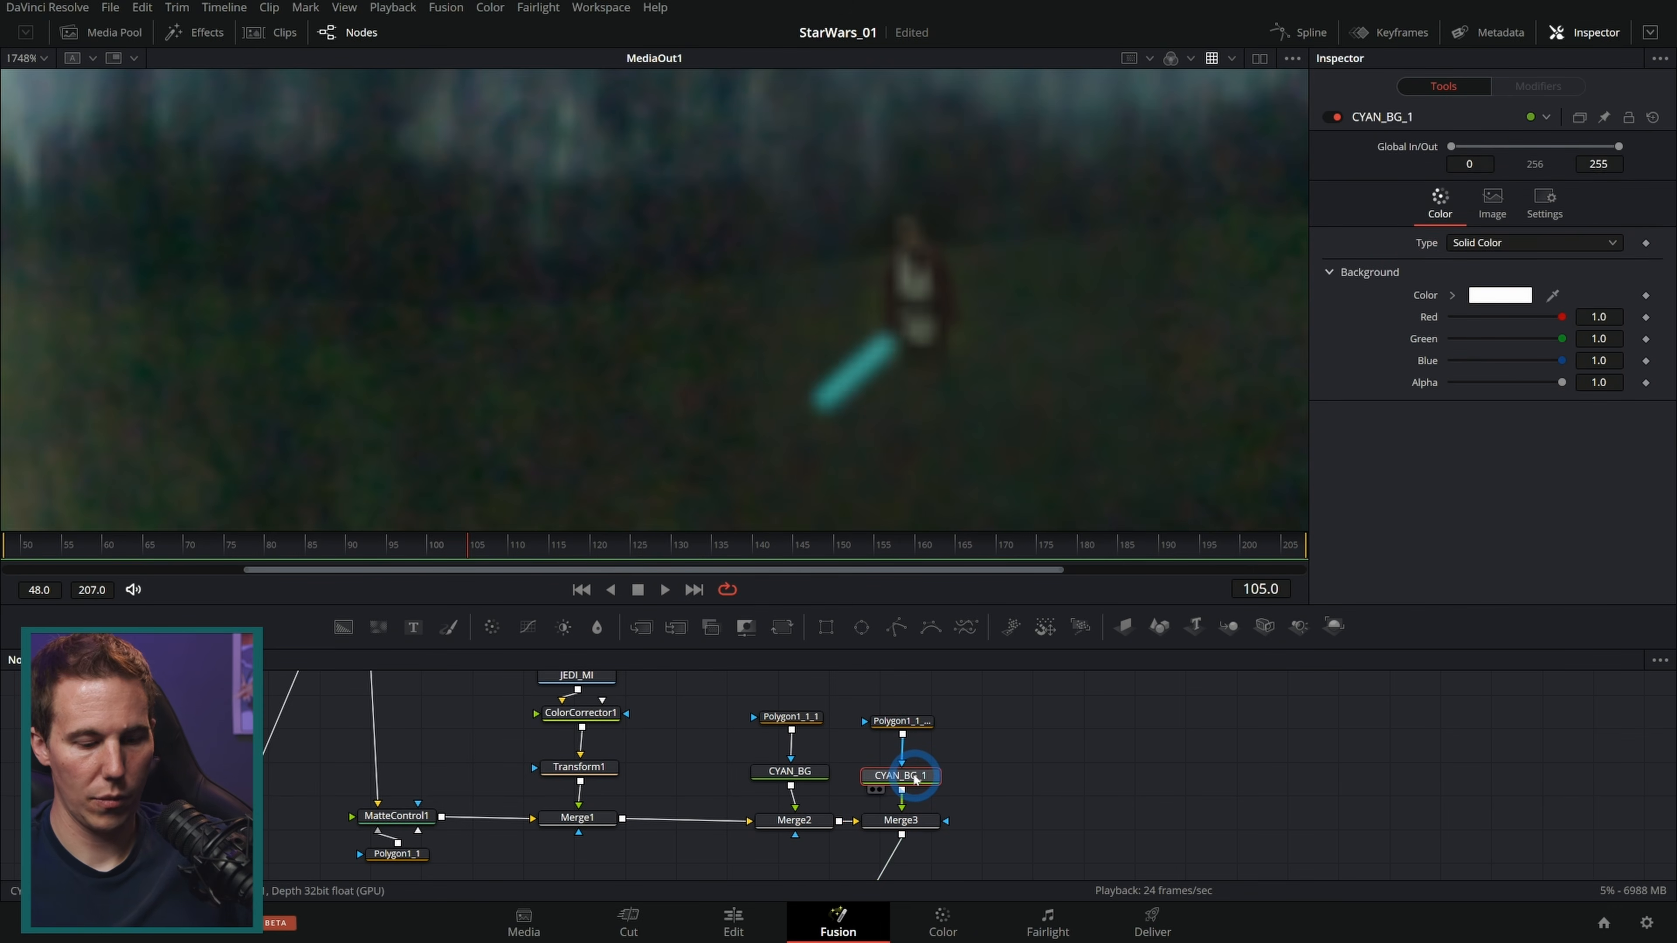
Step: Rename the copied background node to White_BG
{"action": "key", "text": "F2"}
{"action": "type", "text": "White_BG"}
{"action": "key", "text": "Return"}
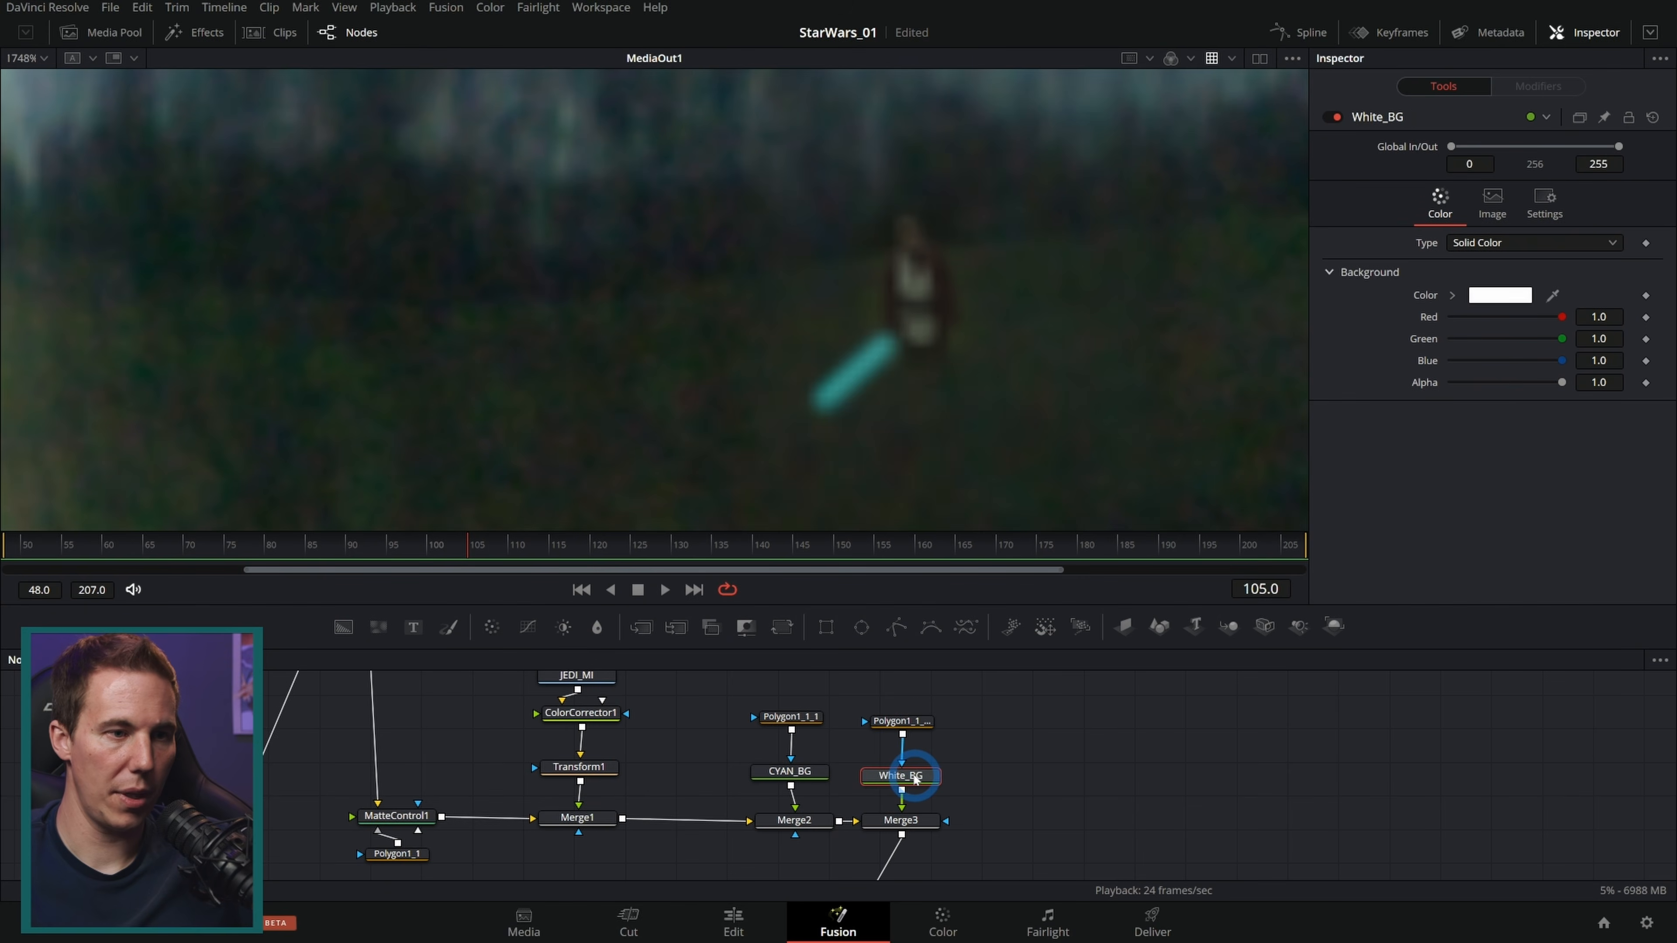
Step: Set the white layer's polygon soft edge to 0 and its border width to 0.0003
{"action": "left_click", "coordinate": [902, 720]}
{"action": "left_click_drag", "start_coordinate": [1451, 258], "coordinate": [1267, 293]}
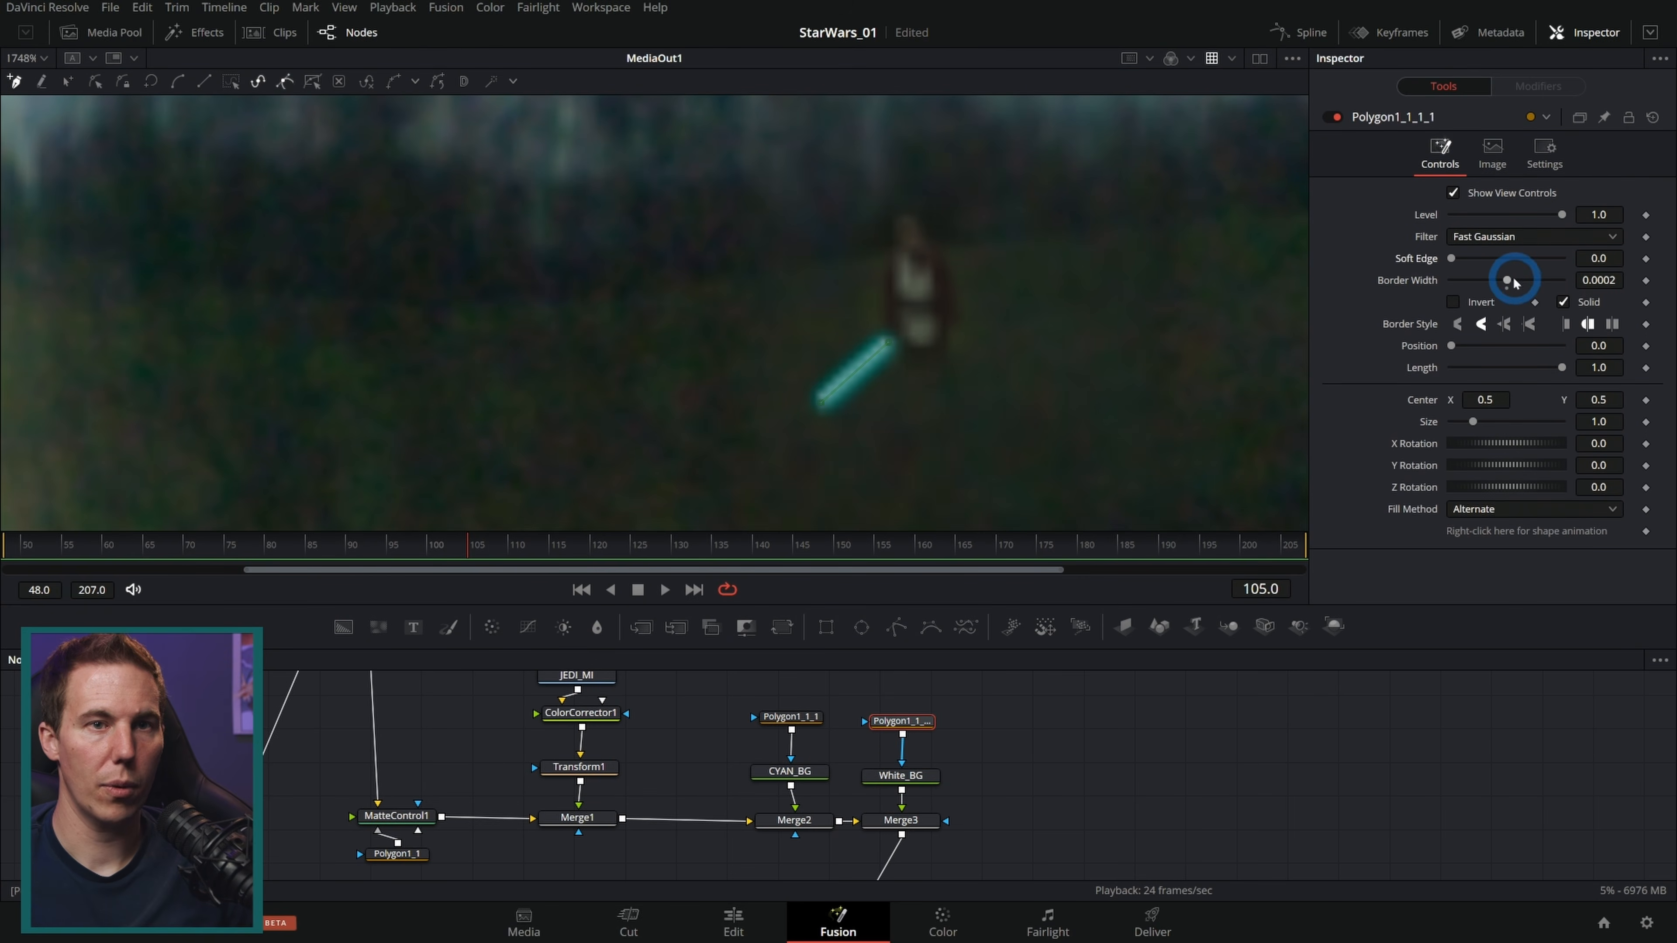
{"action": "left_click_drag", "start_coordinate": [1517, 283], "coordinate": [1564, 285]}
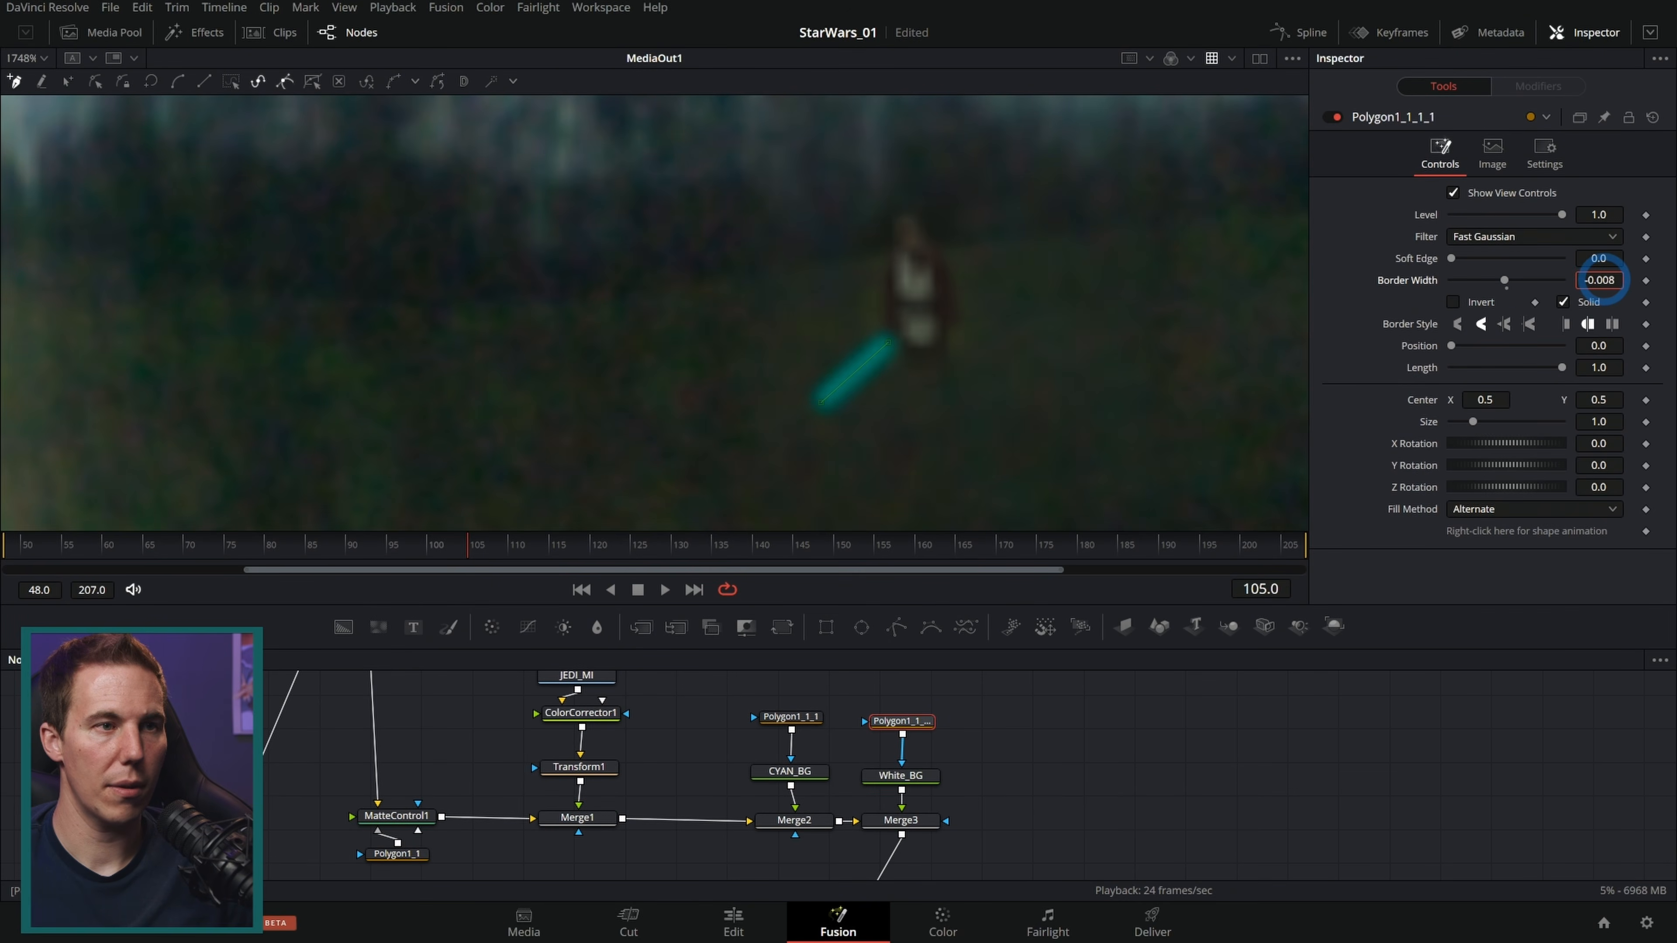
{"action": "left_click_drag", "start_coordinate": [1632, 285], "coordinate": [853, 290]}
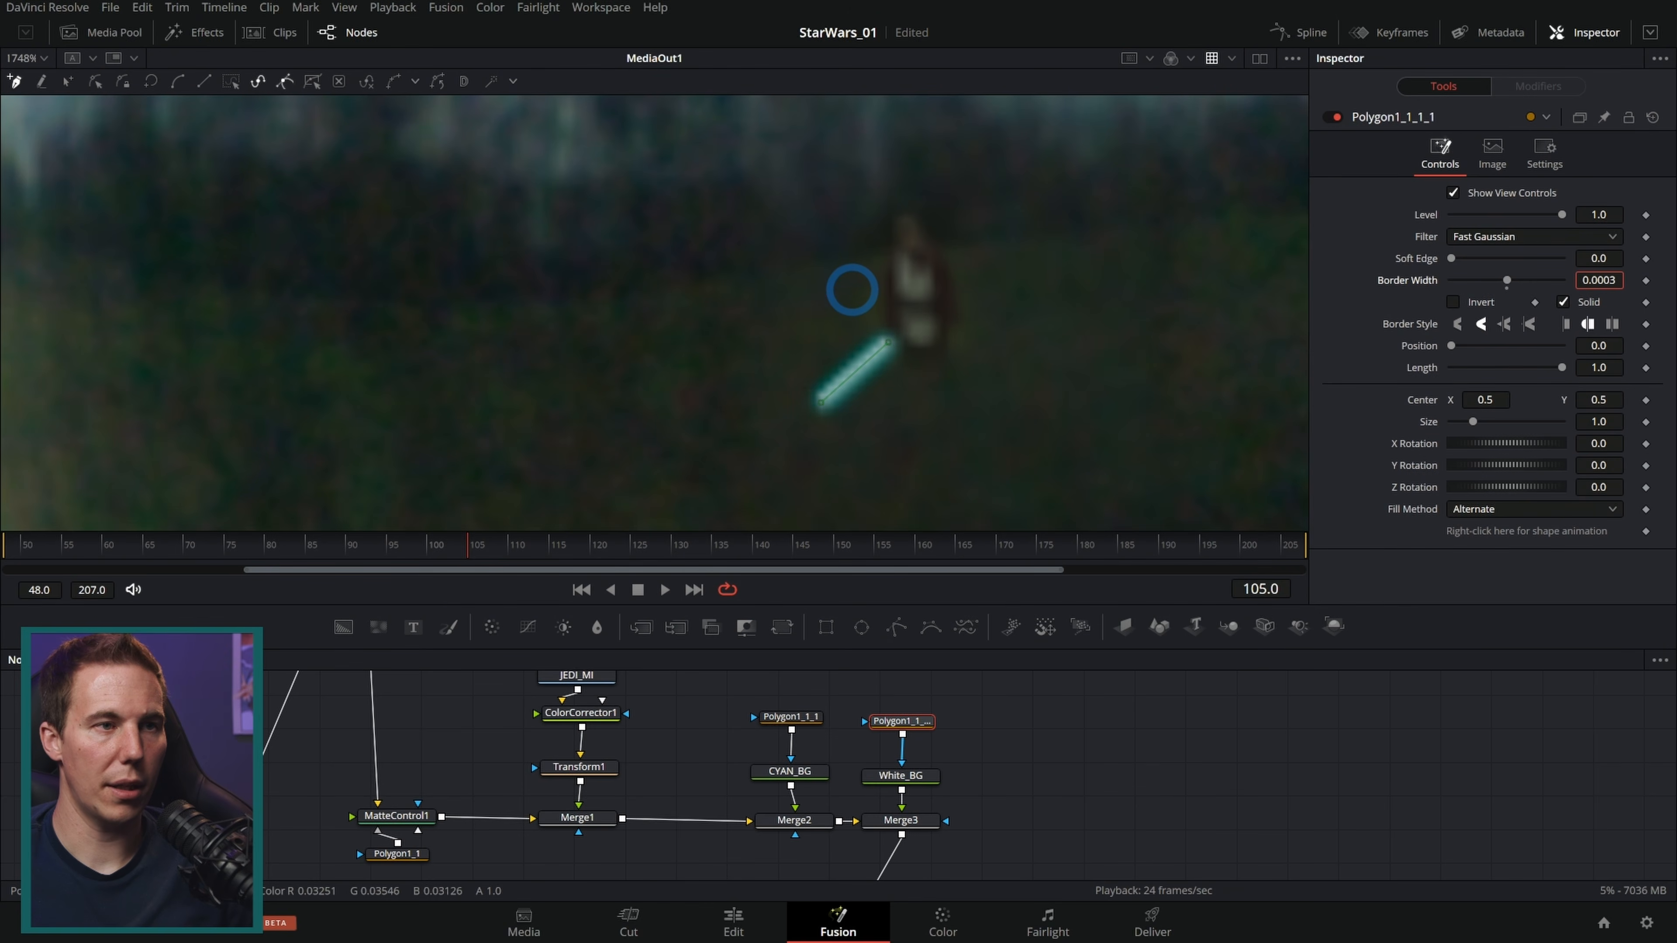
Step: Play back the comp and zoom into the helmet visor reflection to inspect the lightsaber
{"action": "left_click", "coordinate": [1138, 737]}
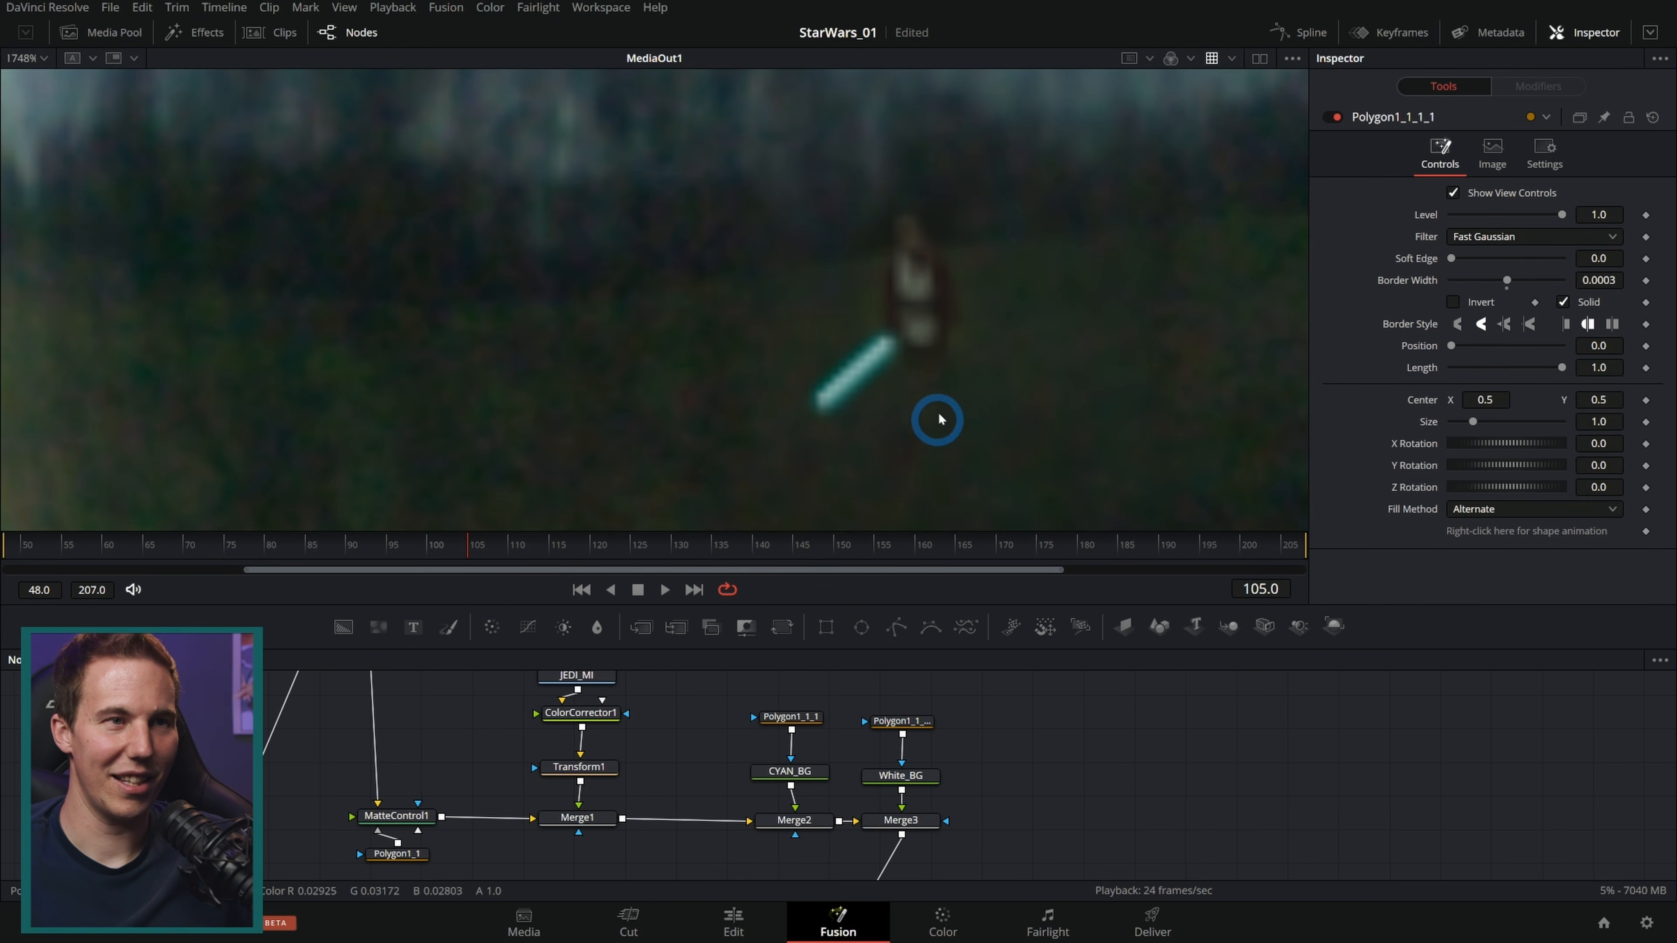
{"action": "scroll", "coordinate": [935, 431], "scroll_direction": "down", "scroll_amount": 10}
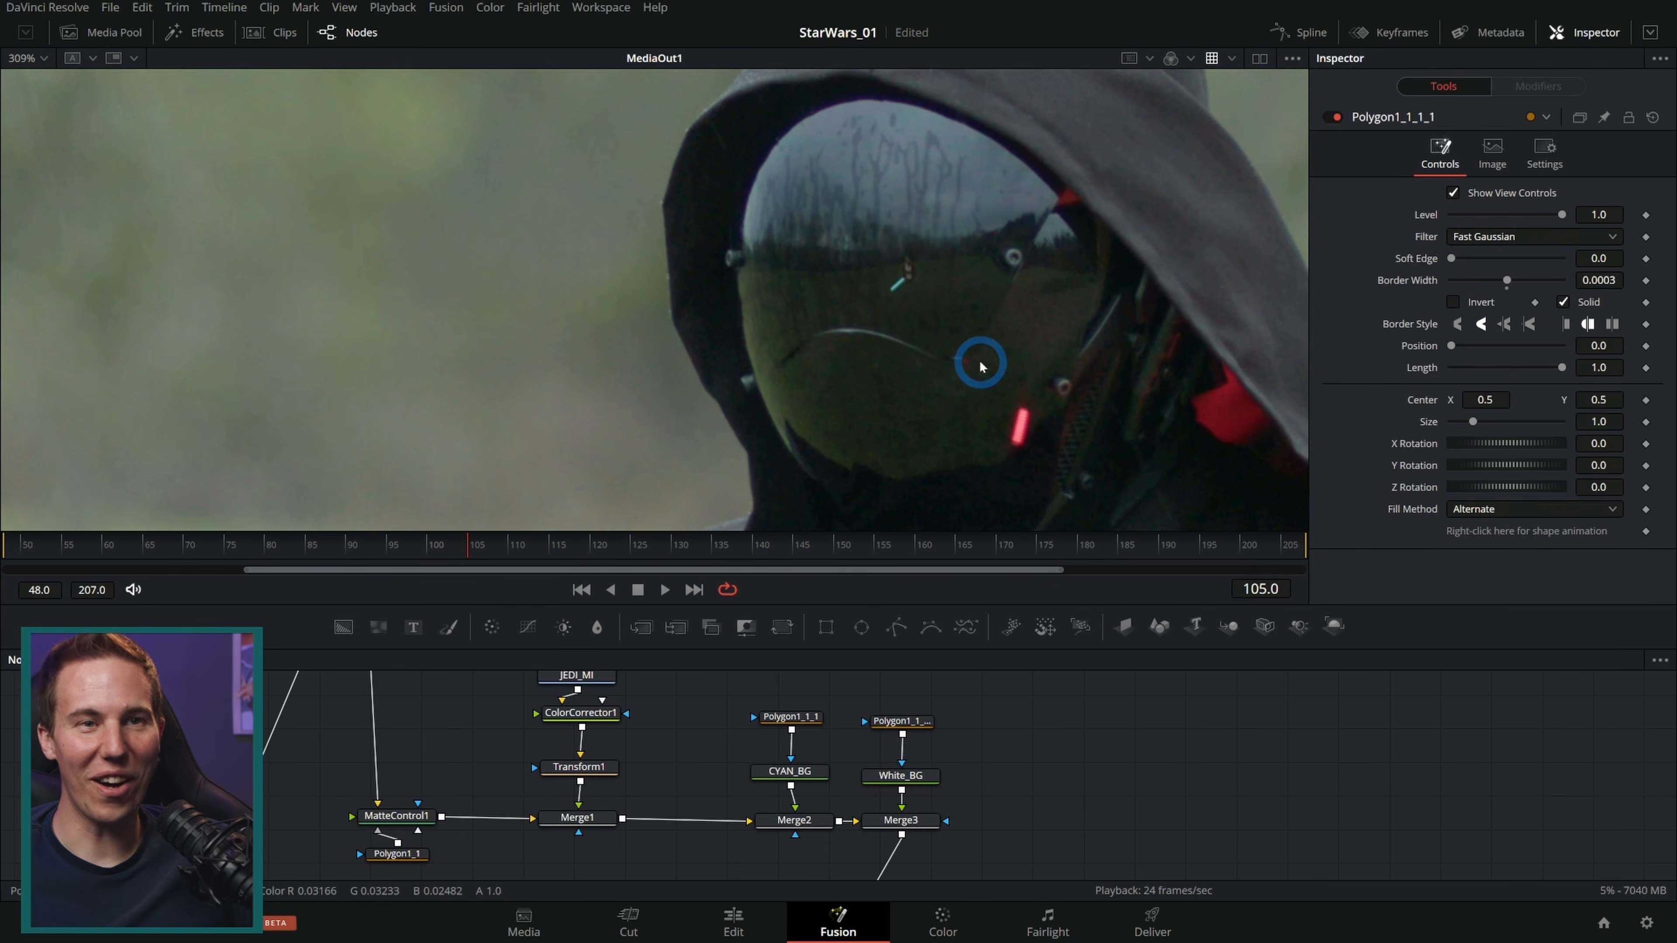
{"action": "scroll", "coordinate": [1003, 734], "scroll_direction": "down", "scroll_amount": 5}
{"action": "scroll", "coordinate": [885, 826], "scroll_direction": "down", "scroll_amount": 2}
{"action": "key", "text": "space"}
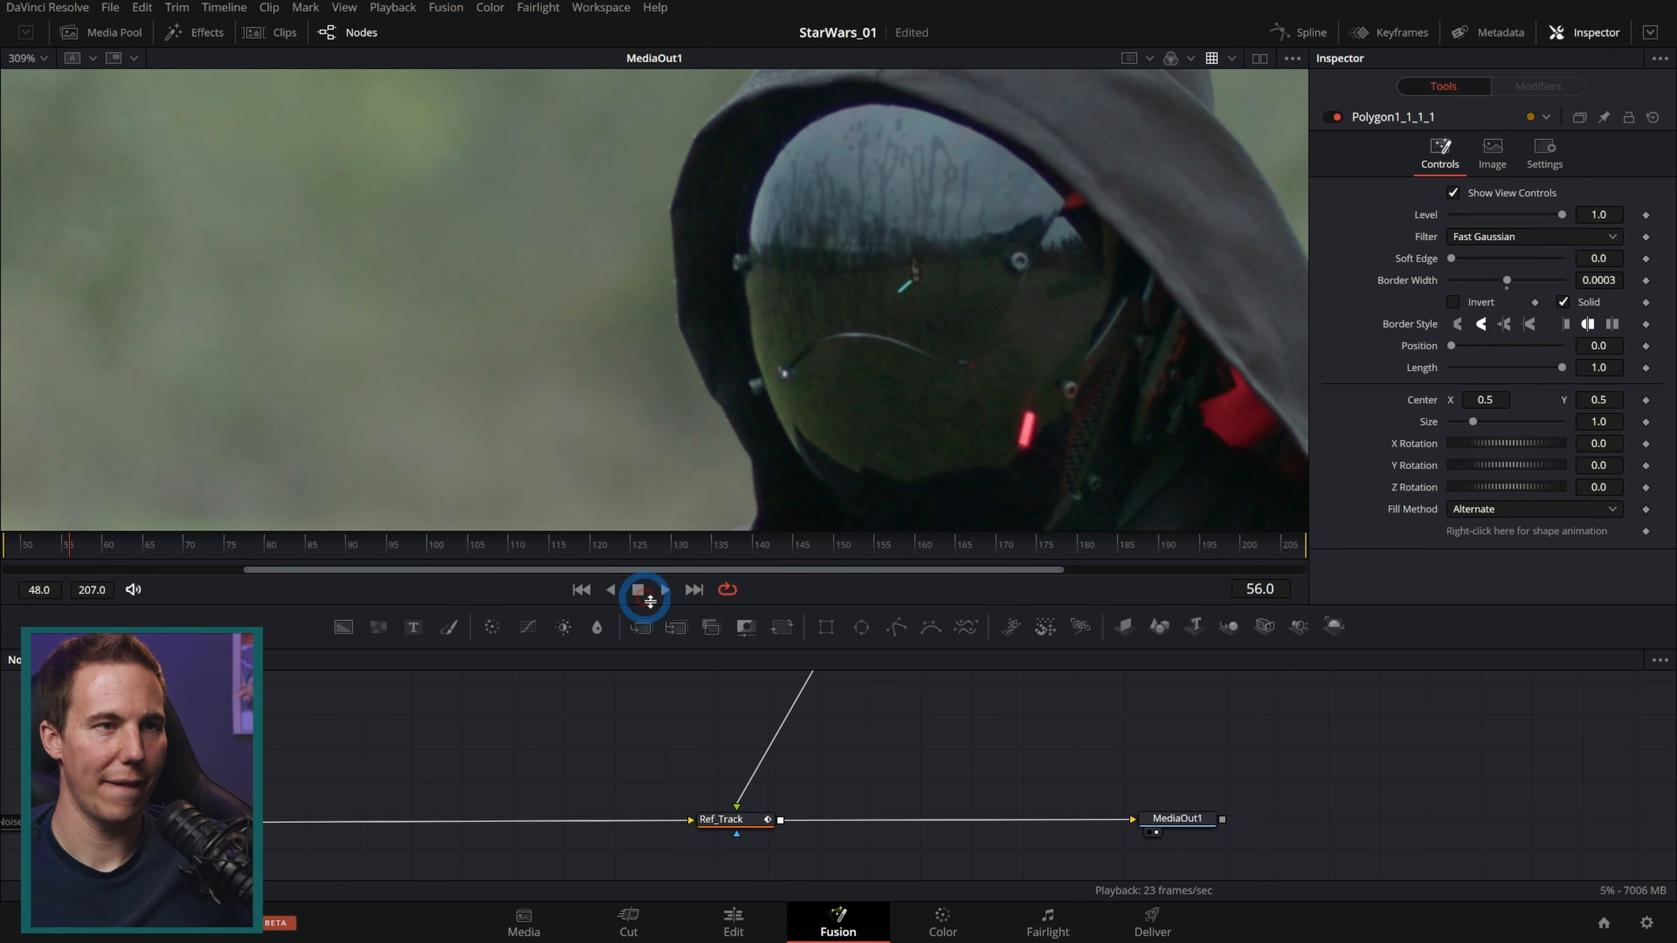
{"action": "left_click_drag", "start_coordinate": [970, 731], "coordinate": [972, 750]}
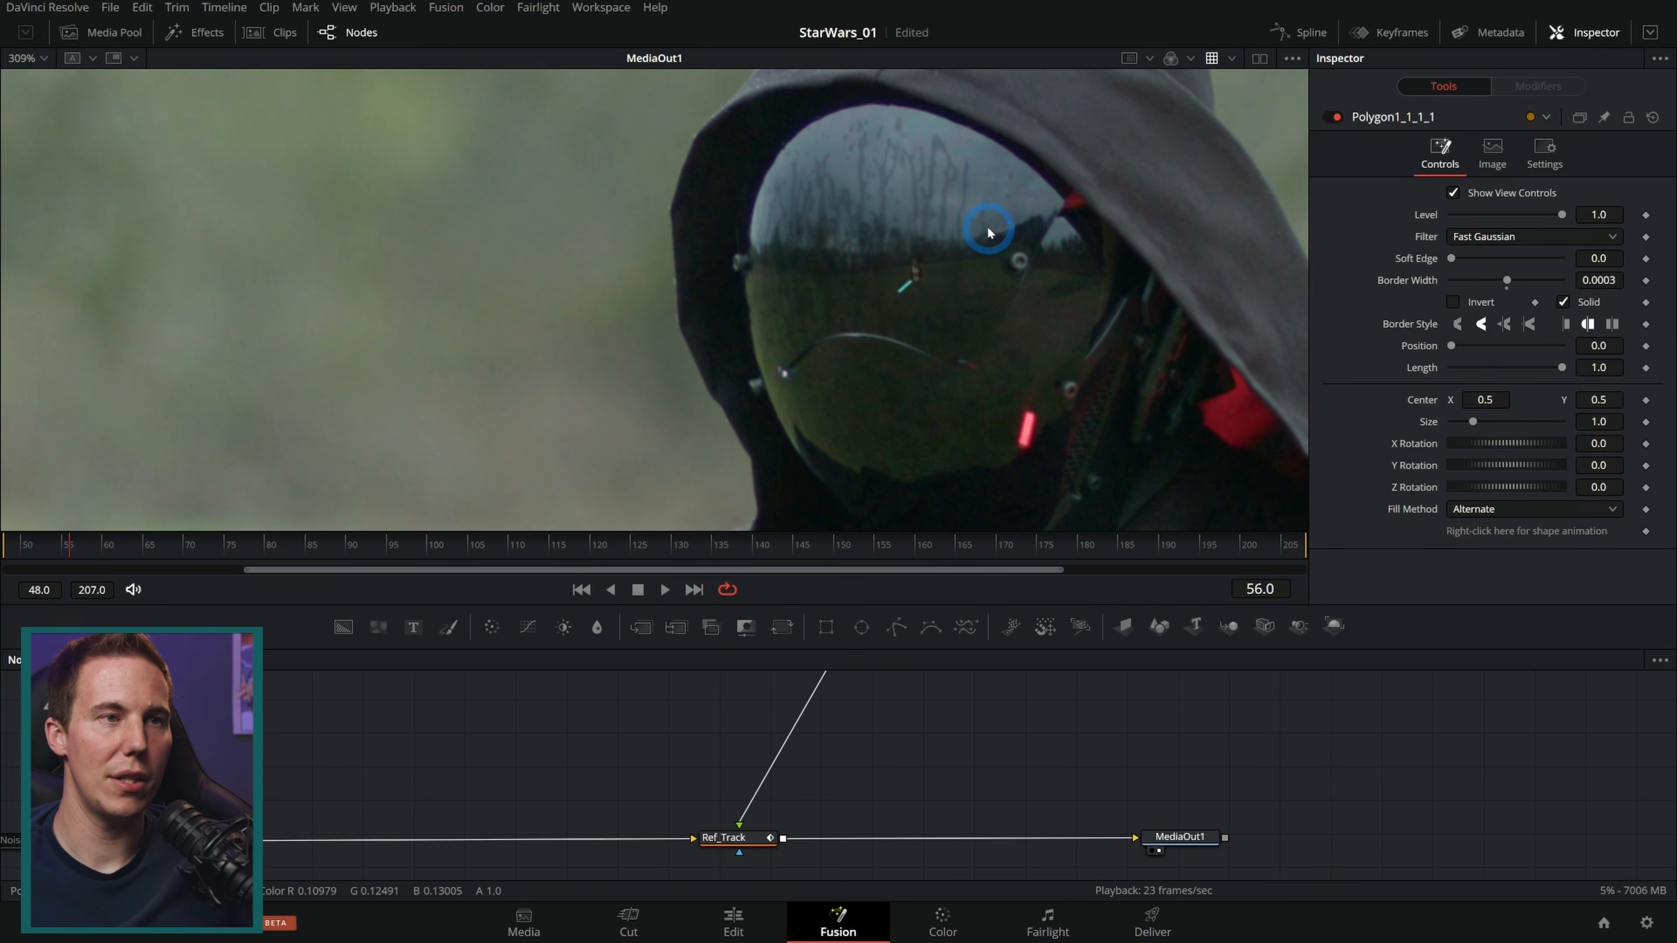
{"action": "scroll", "coordinate": [938, 285], "scroll_direction": "up", "scroll_amount": 4}
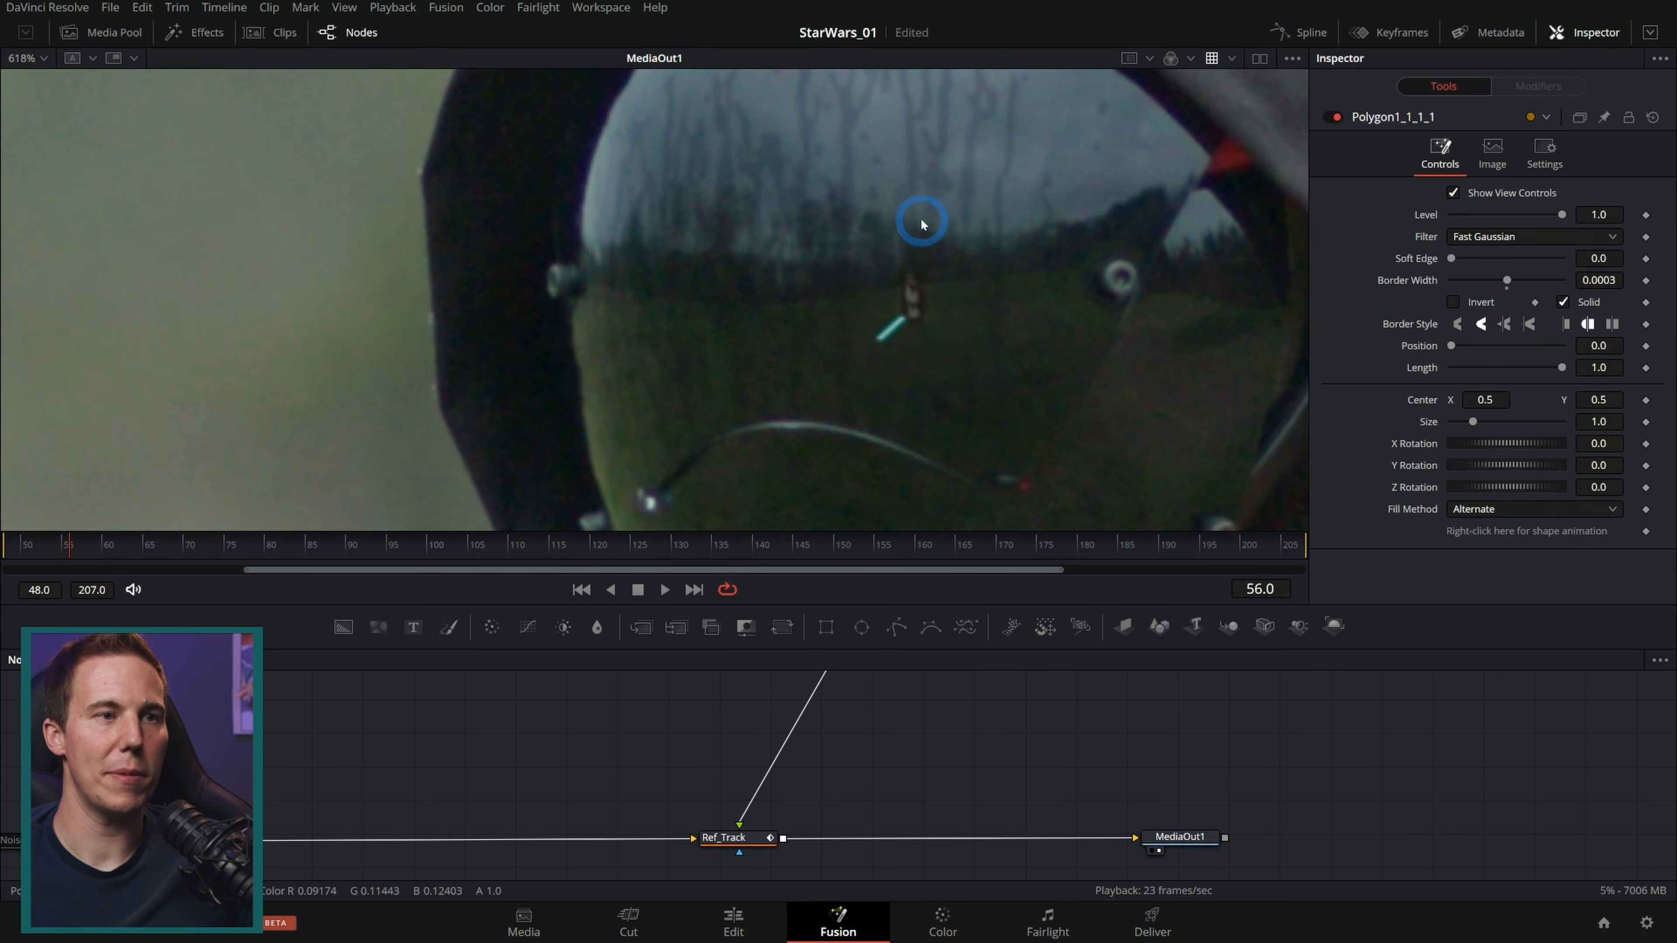
{"action": "scroll", "coordinate": [947, 278], "scroll_direction": "up", "scroll_amount": 2}
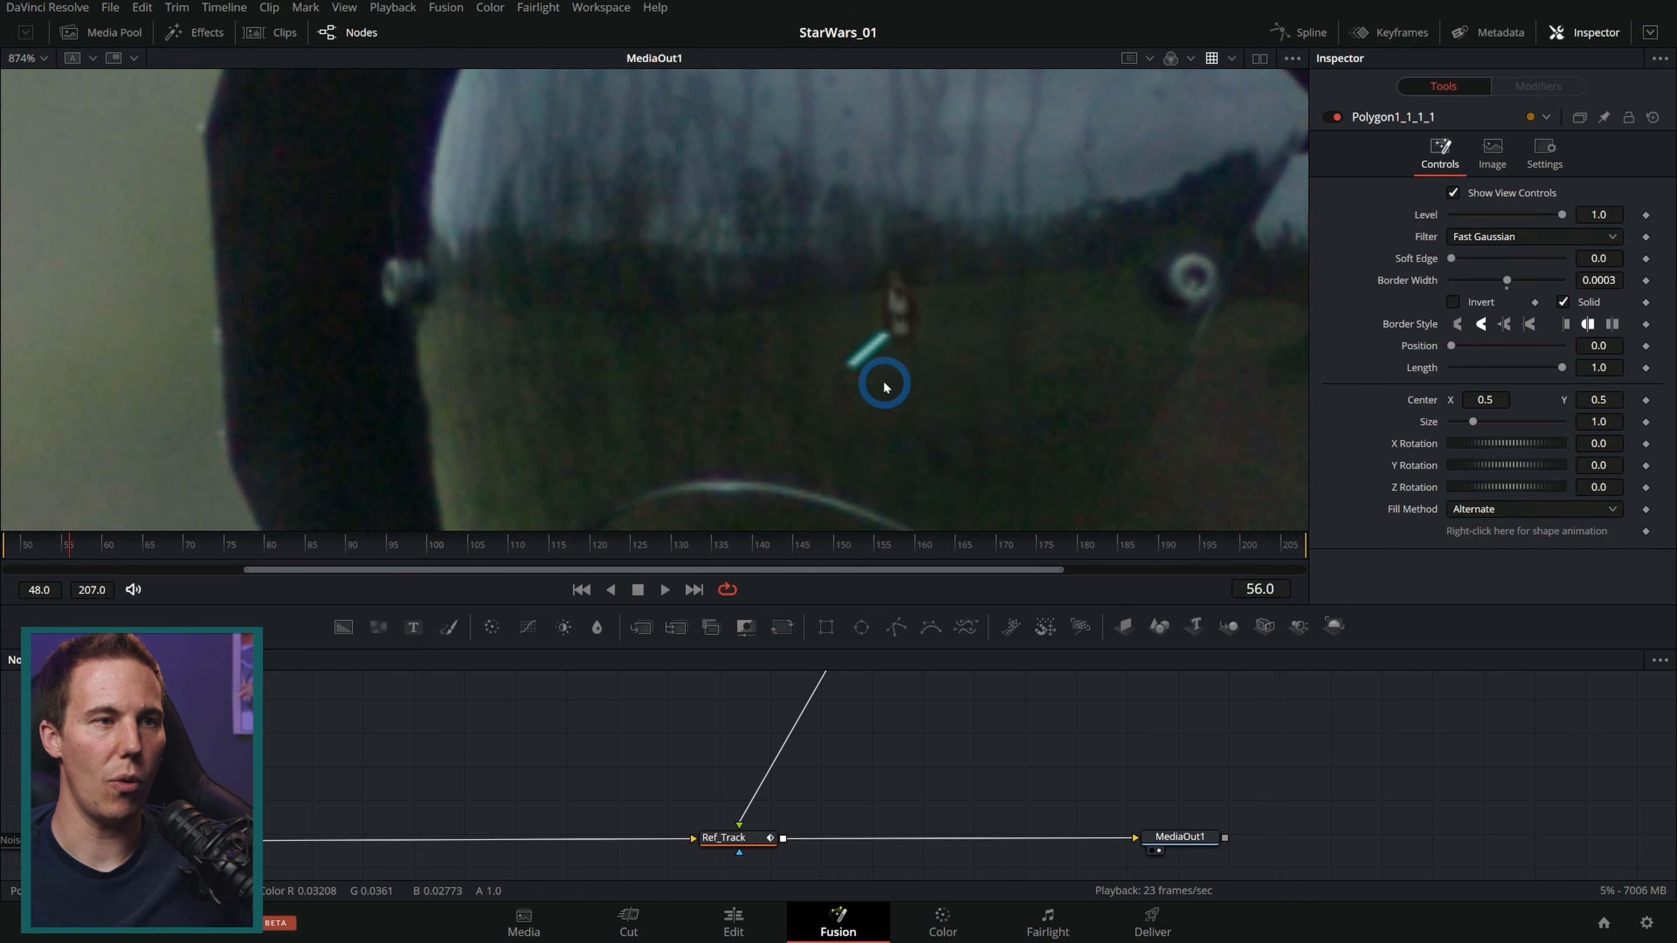
{"action": "left_click_drag", "start_coordinate": [975, 312], "coordinate": [982, 324]}
{"action": "left_click_drag", "start_coordinate": [980, 750], "coordinate": [953, 759]}
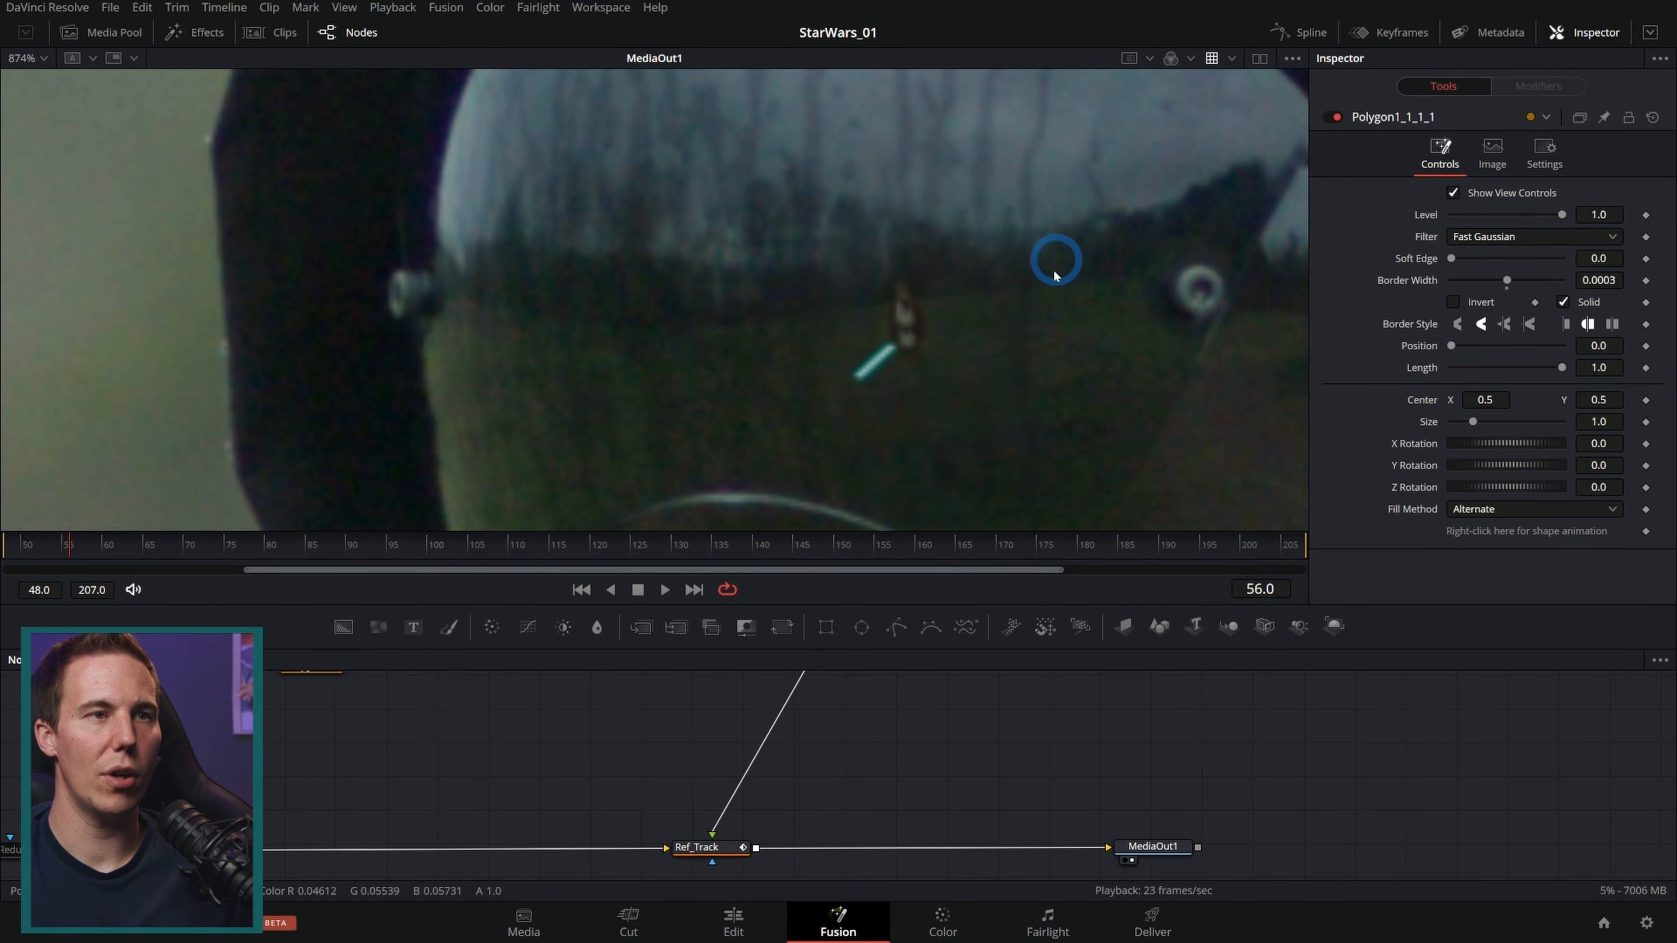
{"action": "left_click_drag", "start_coordinate": [1056, 247], "coordinate": [986, 368]}
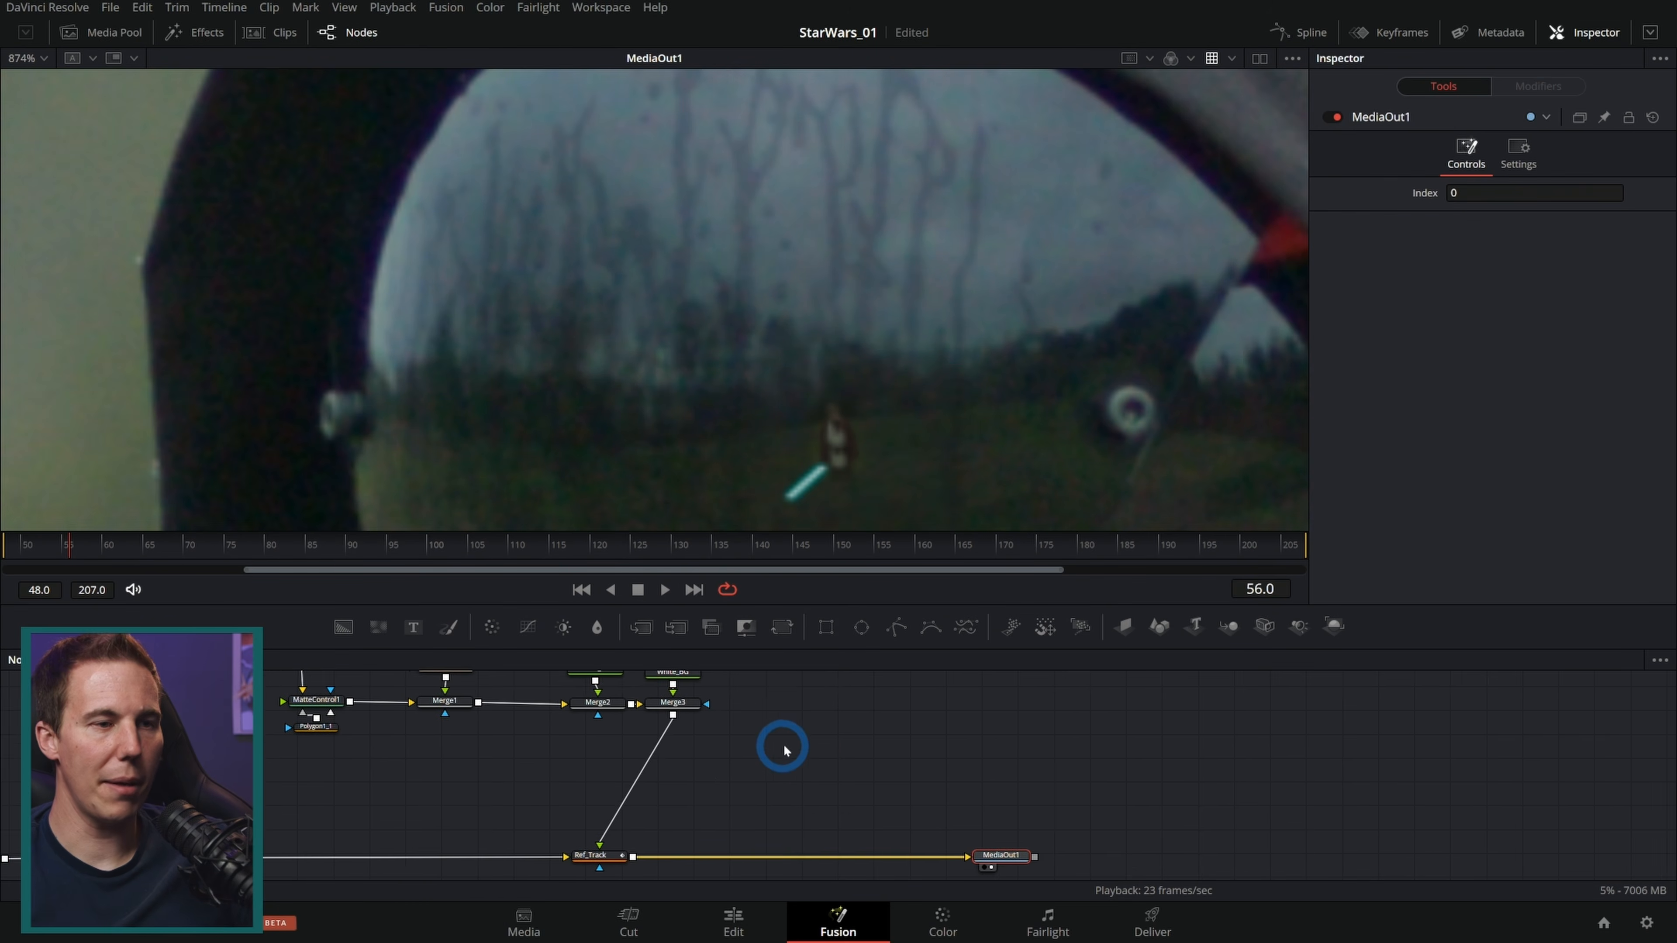
{"action": "scroll", "coordinate": [782, 738], "scroll_direction": "down", "scroll_amount": 3}
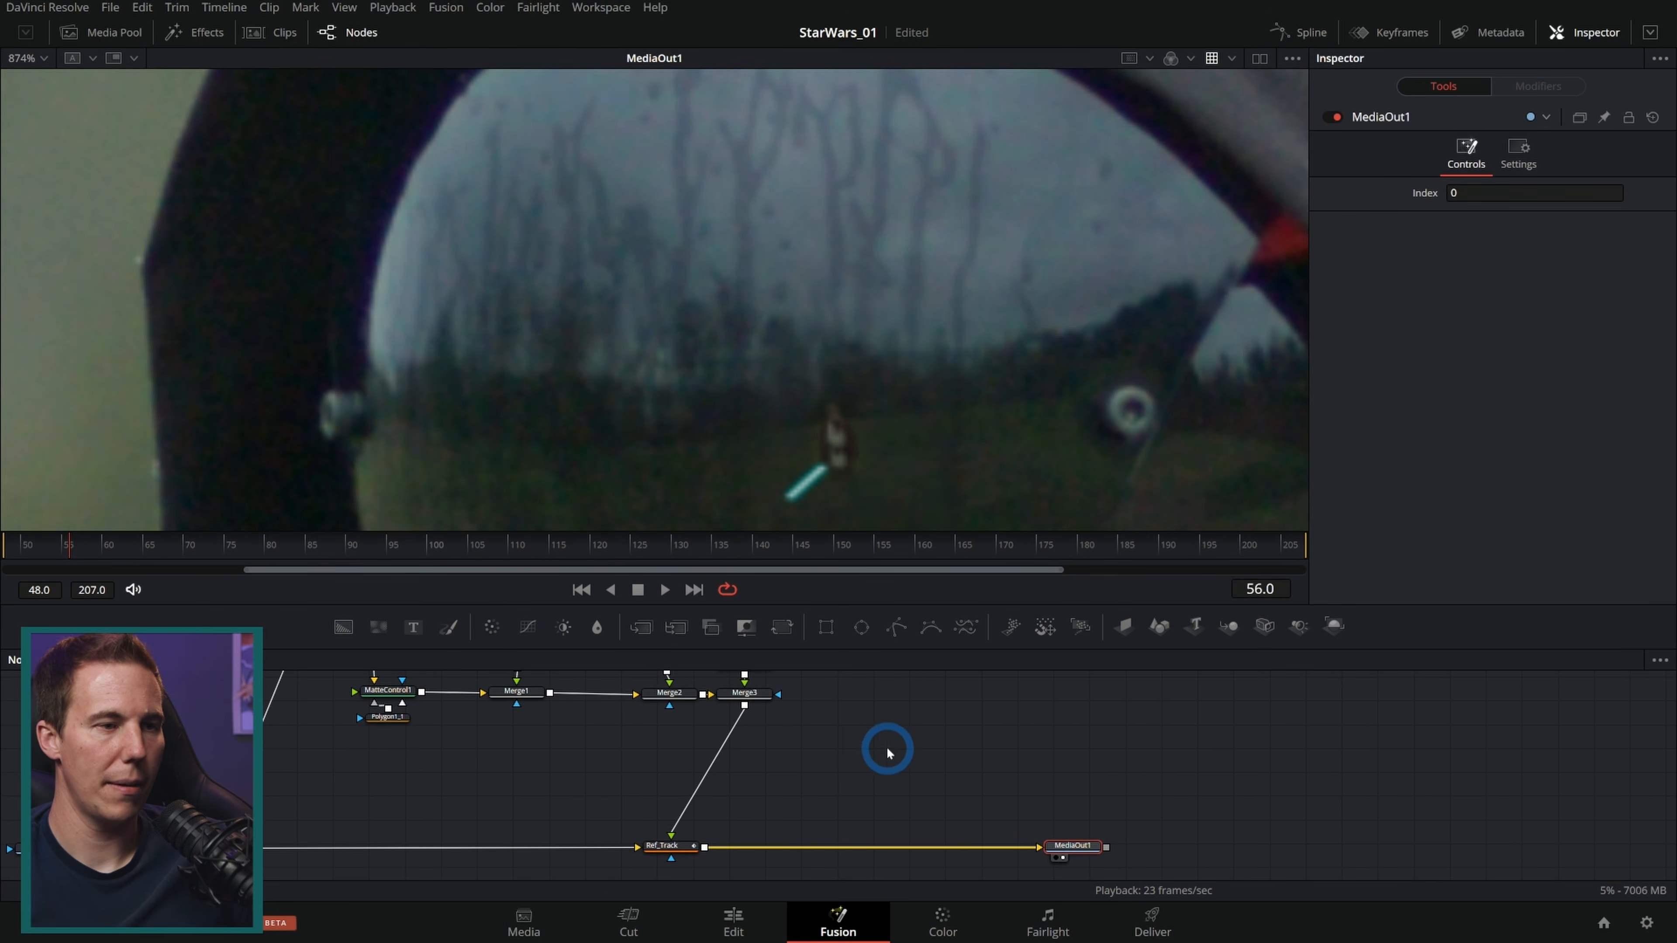
Step: Merge a Transform of the lightsaber comp over the Ref_Track reflection plate with a new Merge node
{"action": "left_click", "coordinate": [781, 627]}
{"action": "left_click_drag", "start_coordinate": [206, 848], "coordinate": [705, 848]}
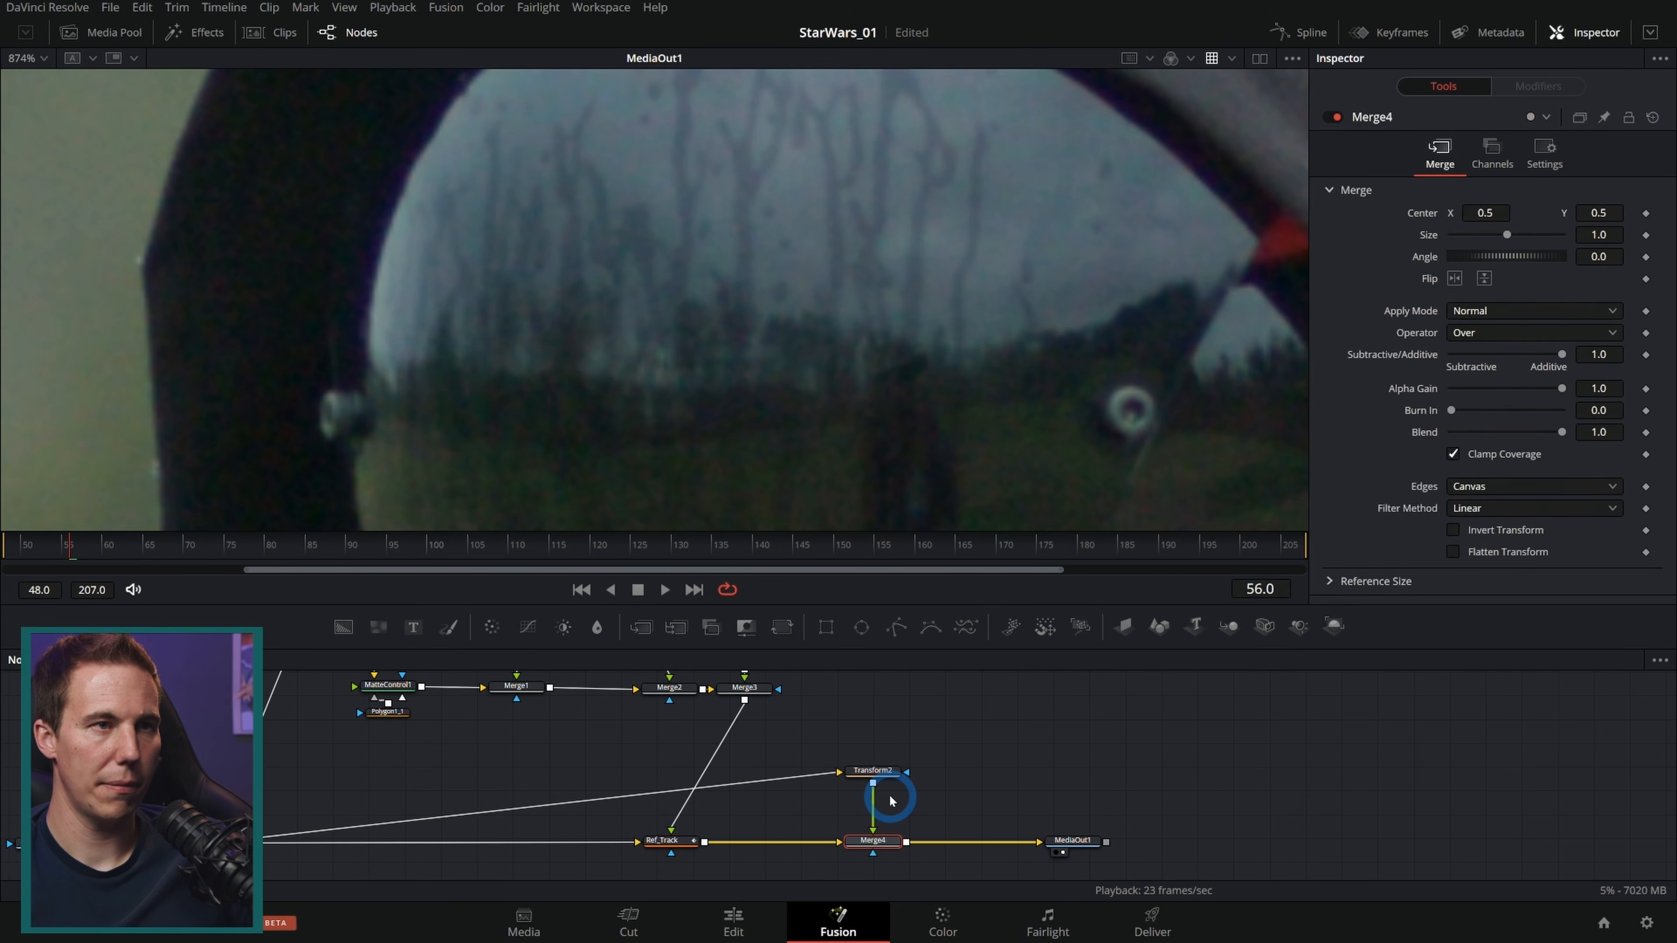
{"action": "left_click", "coordinate": [873, 772]}
{"action": "scroll", "coordinate": [955, 363], "scroll_direction": "down", "scroll_amount": 8}
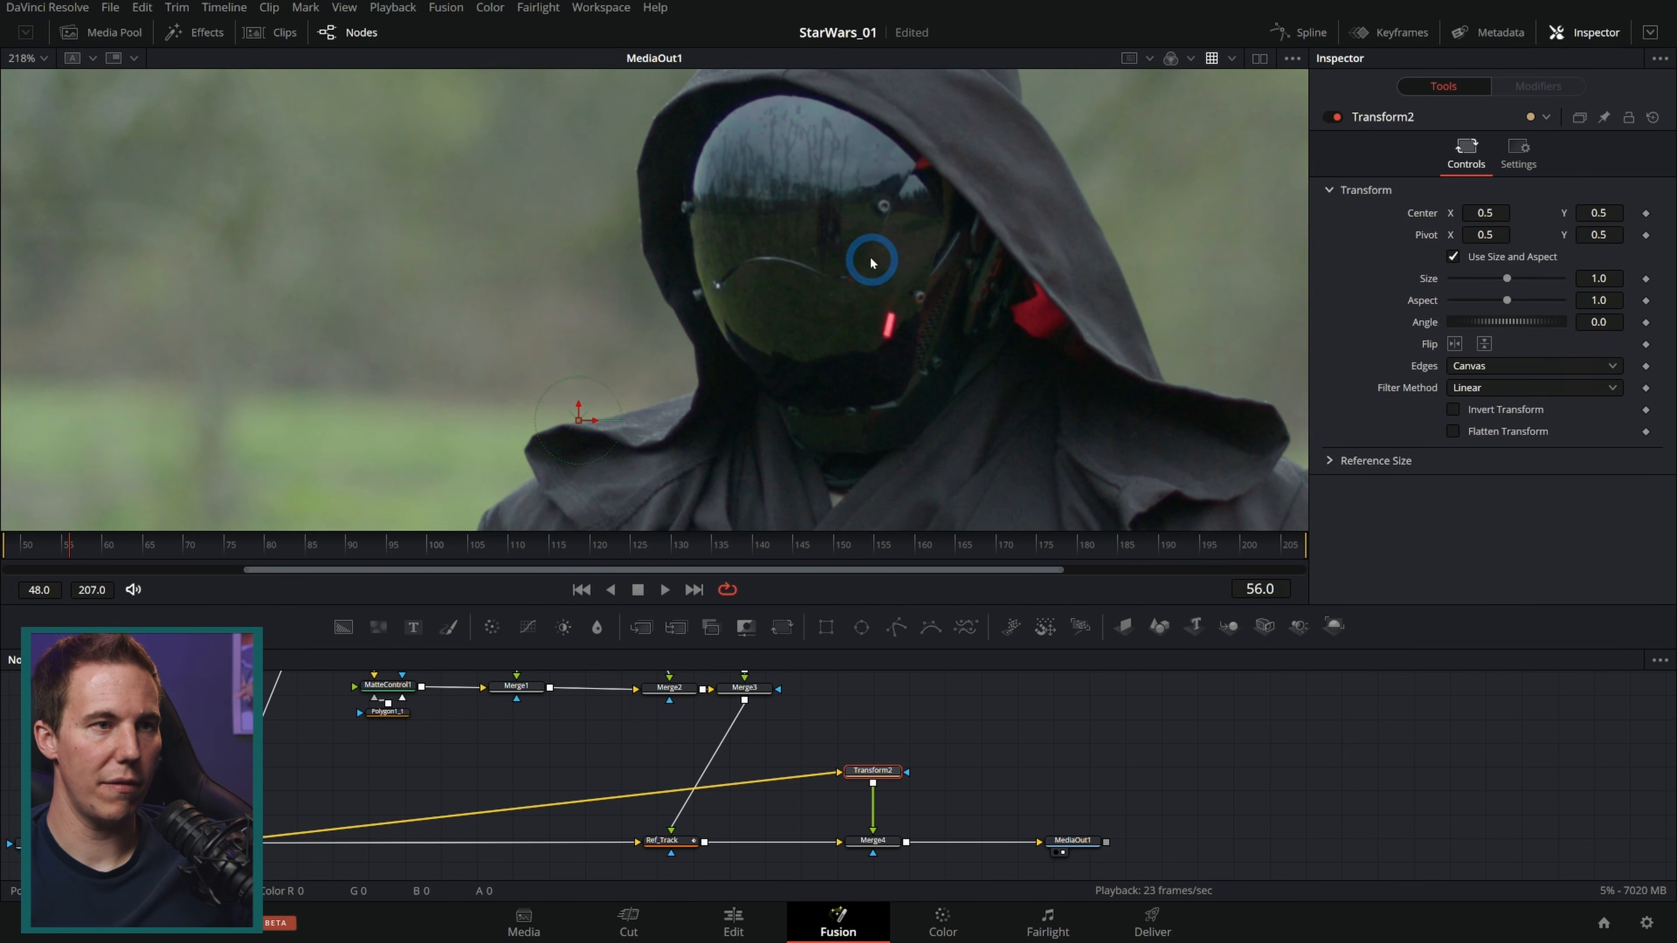
Step: Draw an ellipse mask for the merge, covering the helmet visor
{"action": "left_click_drag", "start_coordinate": [579, 405], "coordinate": [582, 436]}
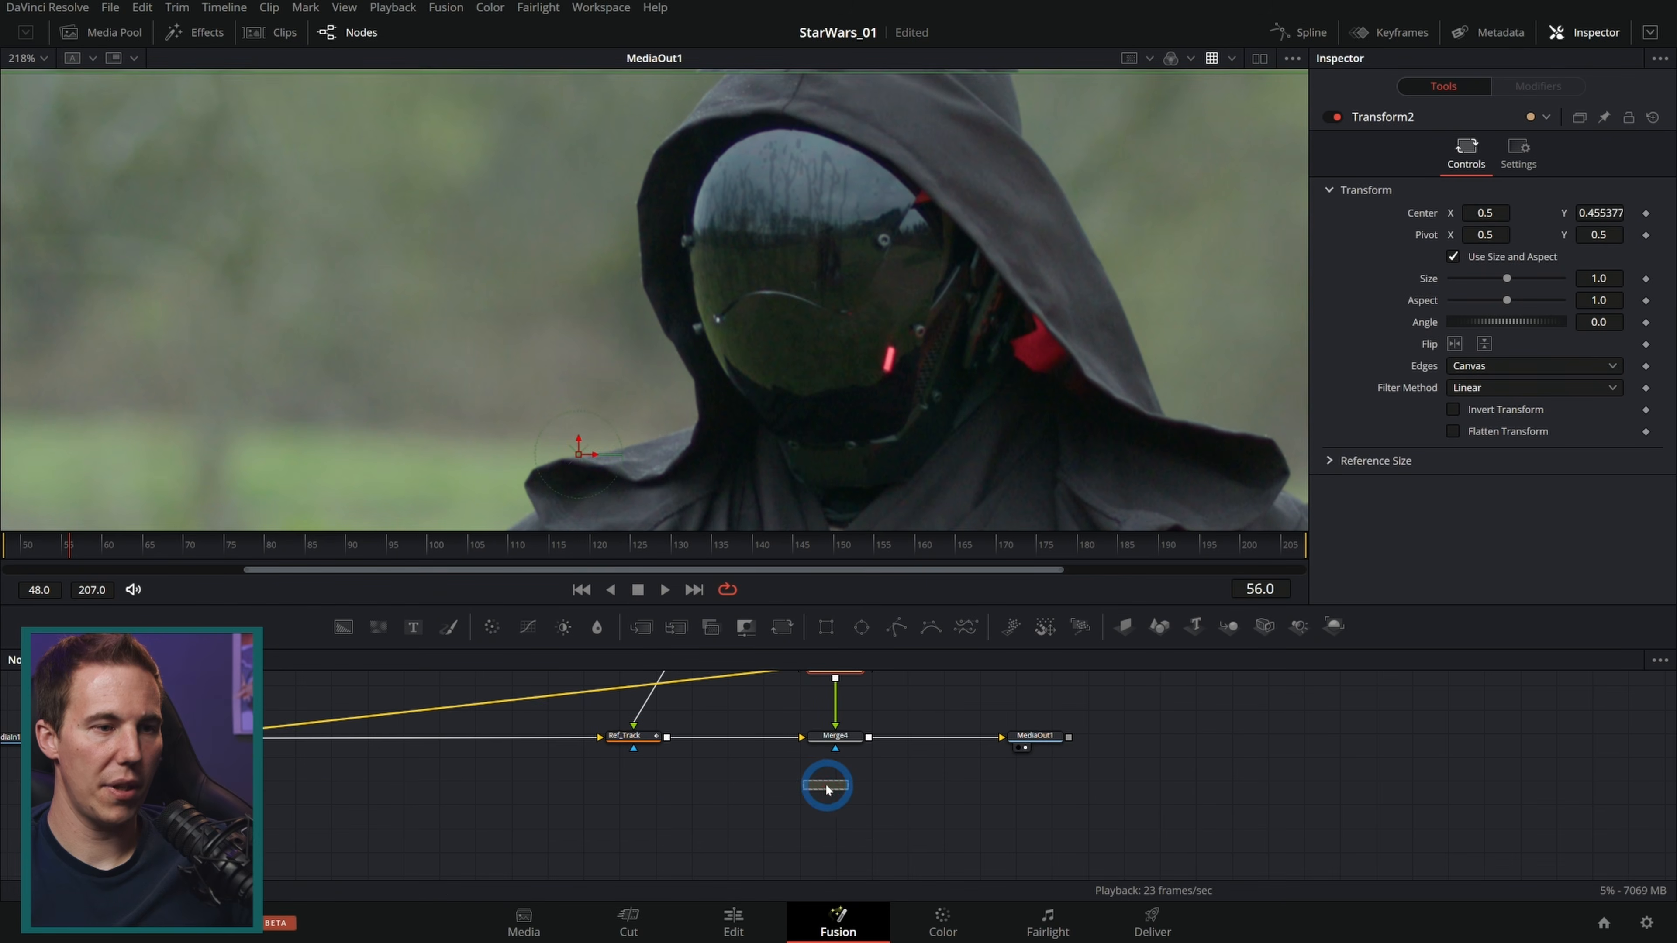
{"action": "left_click_drag", "start_coordinate": [823, 786], "coordinate": [835, 749]}
{"action": "left_click_drag", "start_coordinate": [944, 136], "coordinate": [623, 361]}
{"action": "left_click_drag", "start_coordinate": [598, 422], "coordinate": [817, 225]}
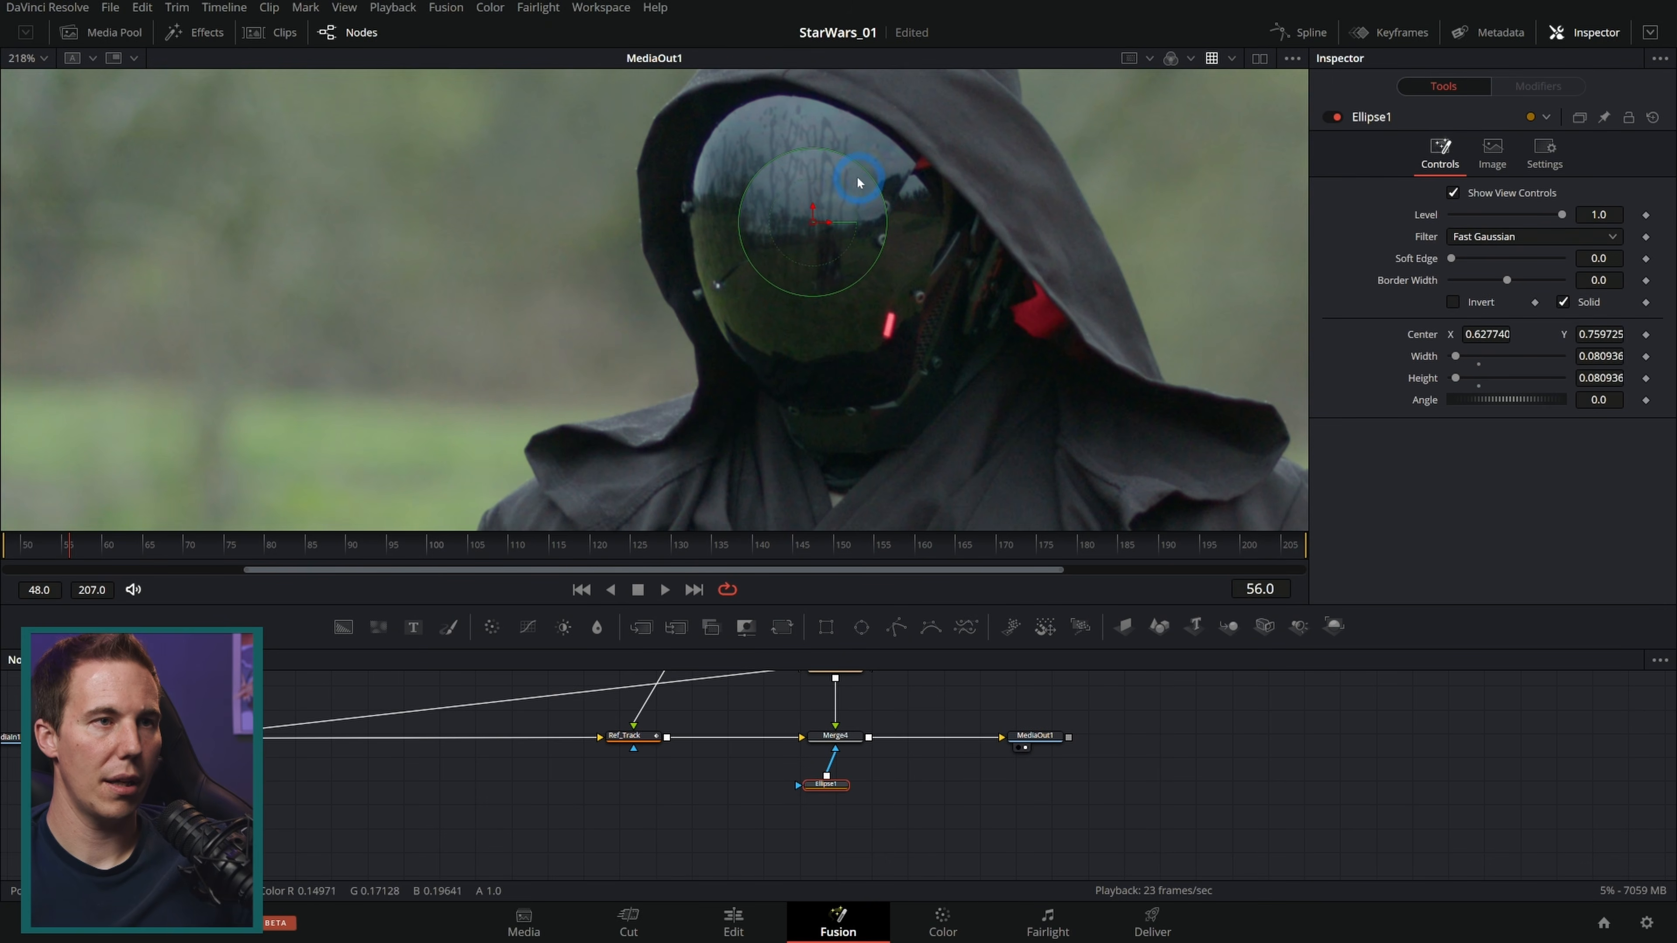
{"action": "left_click_drag", "start_coordinate": [870, 177], "coordinate": [771, 210]}
Step: Position the transformed lightsaber layer at center X 0.507 and Y 0.405378 inside the visor
{"action": "scroll", "coordinate": [830, 226], "scroll_direction": "up", "scroll_amount": 4}
{"action": "scroll", "coordinate": [830, 228], "scroll_direction": "up", "scroll_amount": 2}
{"action": "scroll", "coordinate": [748, 172], "scroll_direction": "up", "scroll_amount": 2}
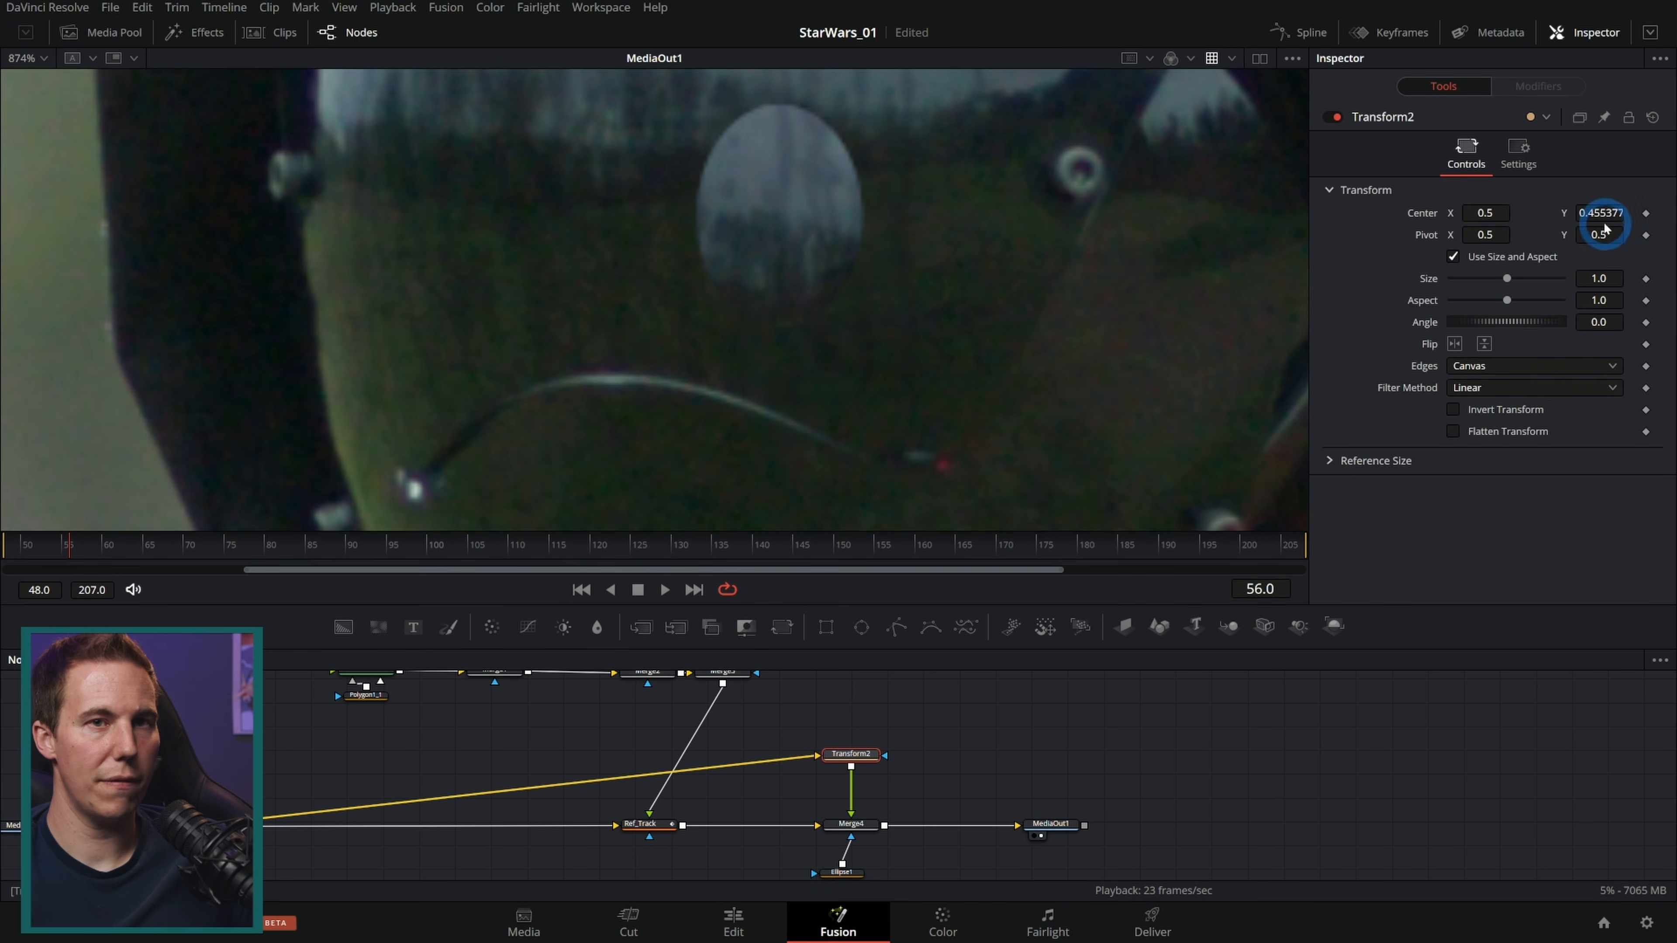
{"action": "left_click_drag", "start_coordinate": [1613, 211], "coordinate": [1555, 222]}
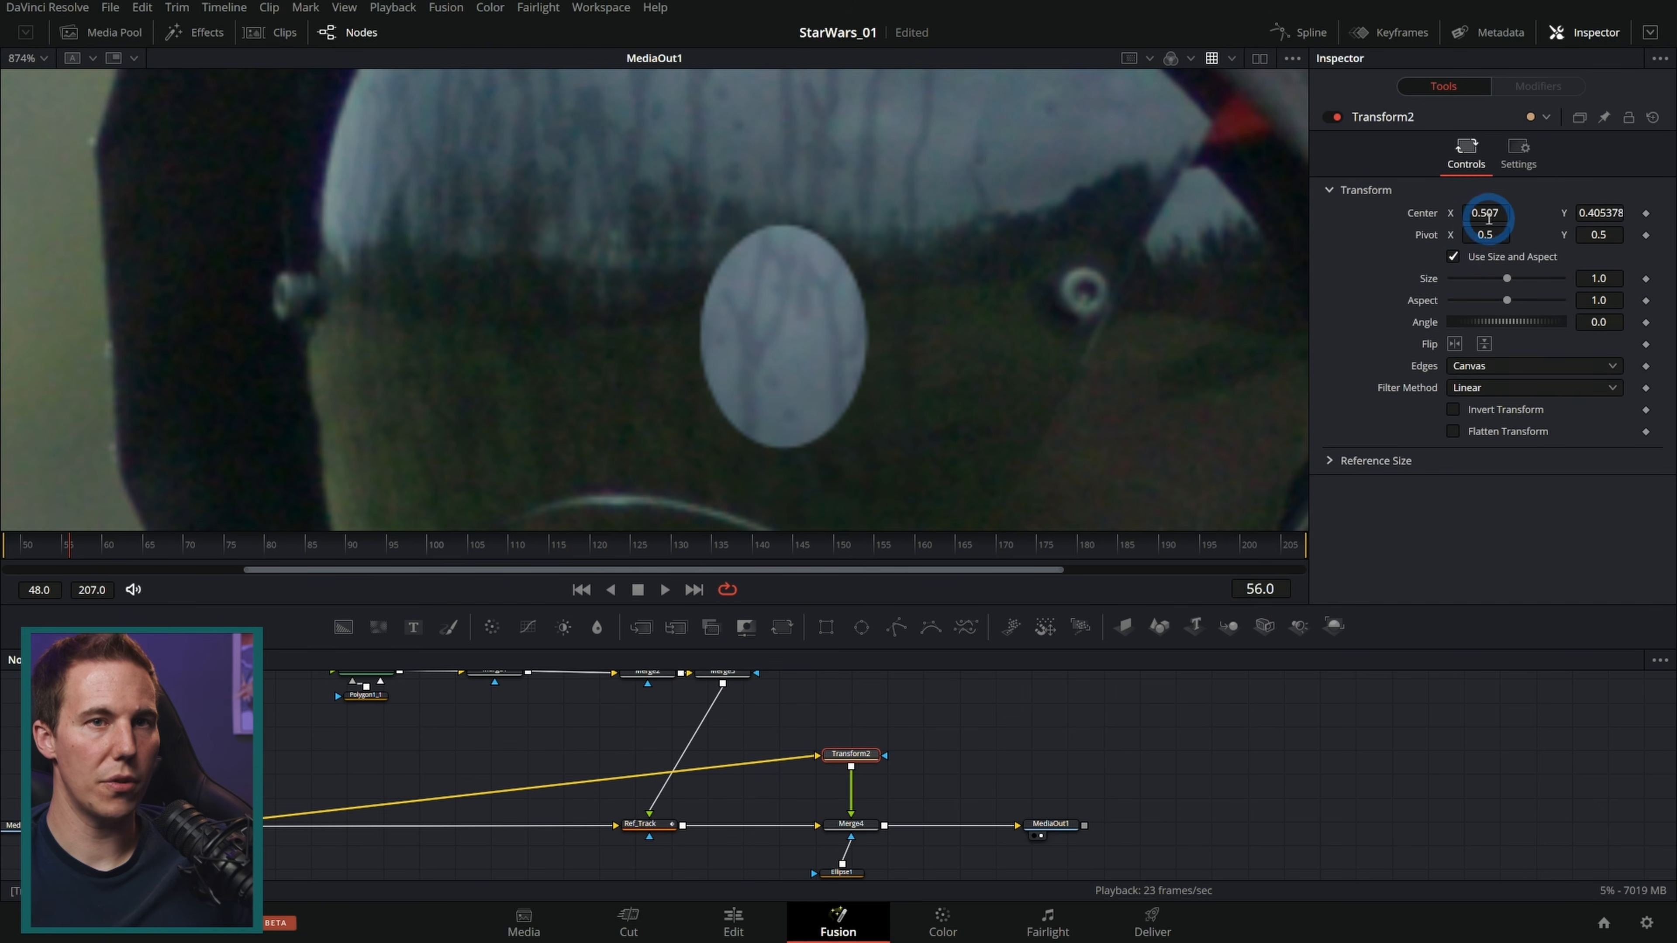
{"action": "left_click_drag", "start_coordinate": [1498, 208], "coordinate": [1492, 210]}
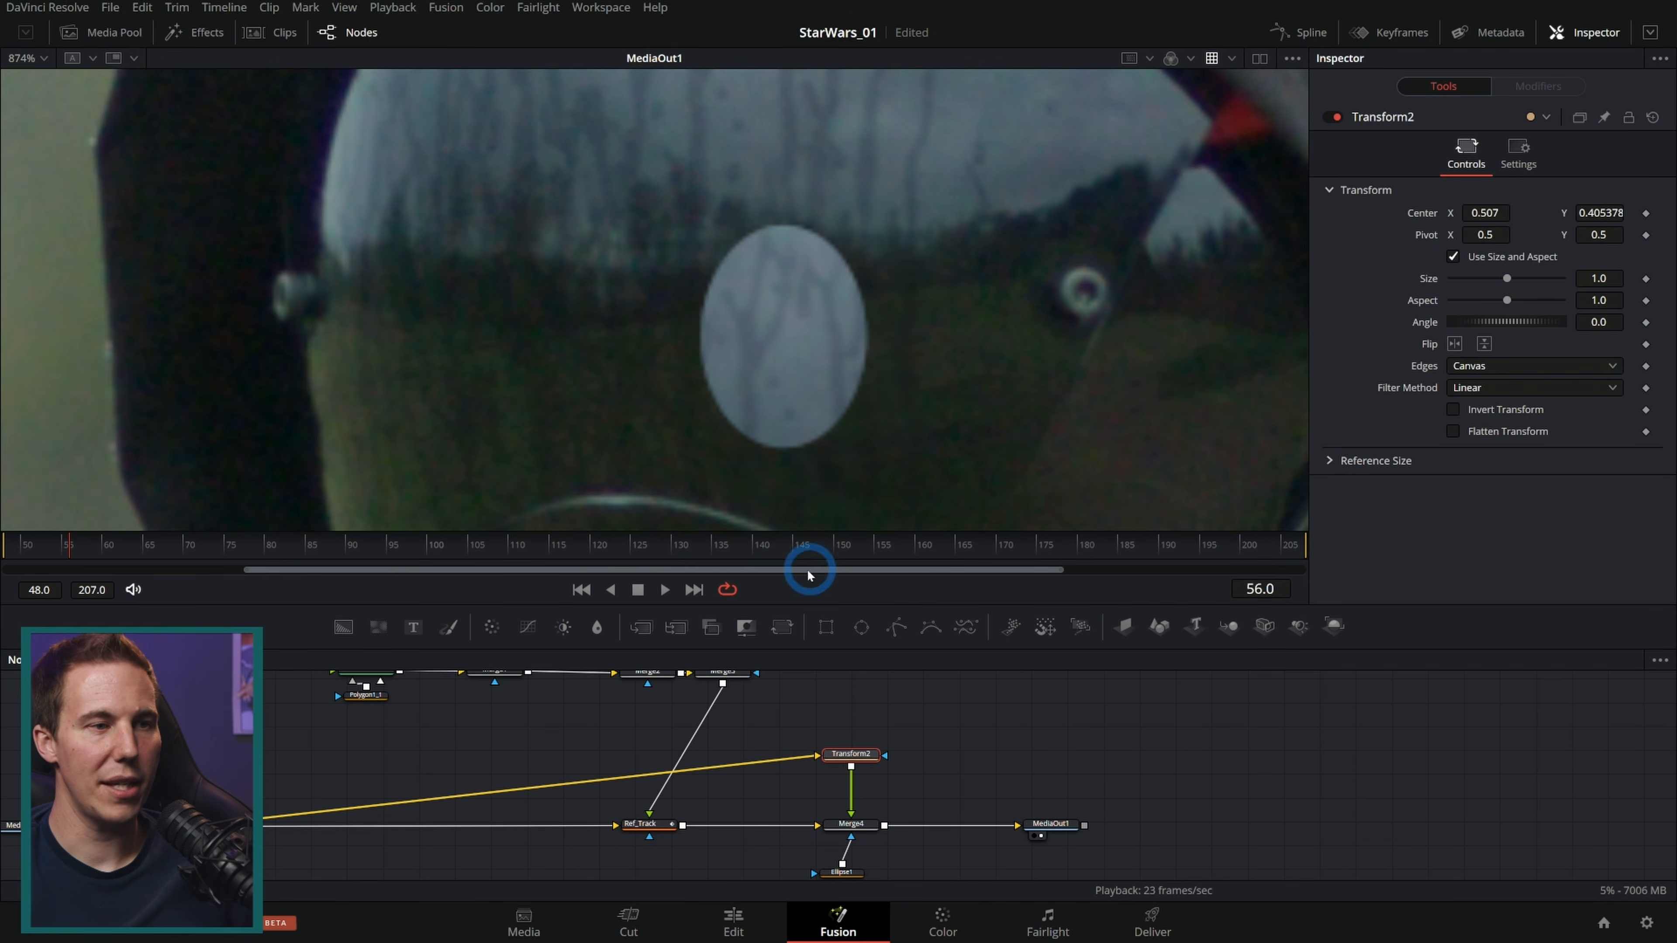
Step: Paste a copy of Ref_Track between Ellipse1 and Merge4's mask so the ellipse follows the track
{"action": "left_click", "coordinate": [639, 591]}
{"action": "left_click_drag", "start_coordinate": [893, 606], "coordinate": [890, 425]}
{"action": "left_click_drag", "start_coordinate": [843, 693], "coordinate": [852, 759]}
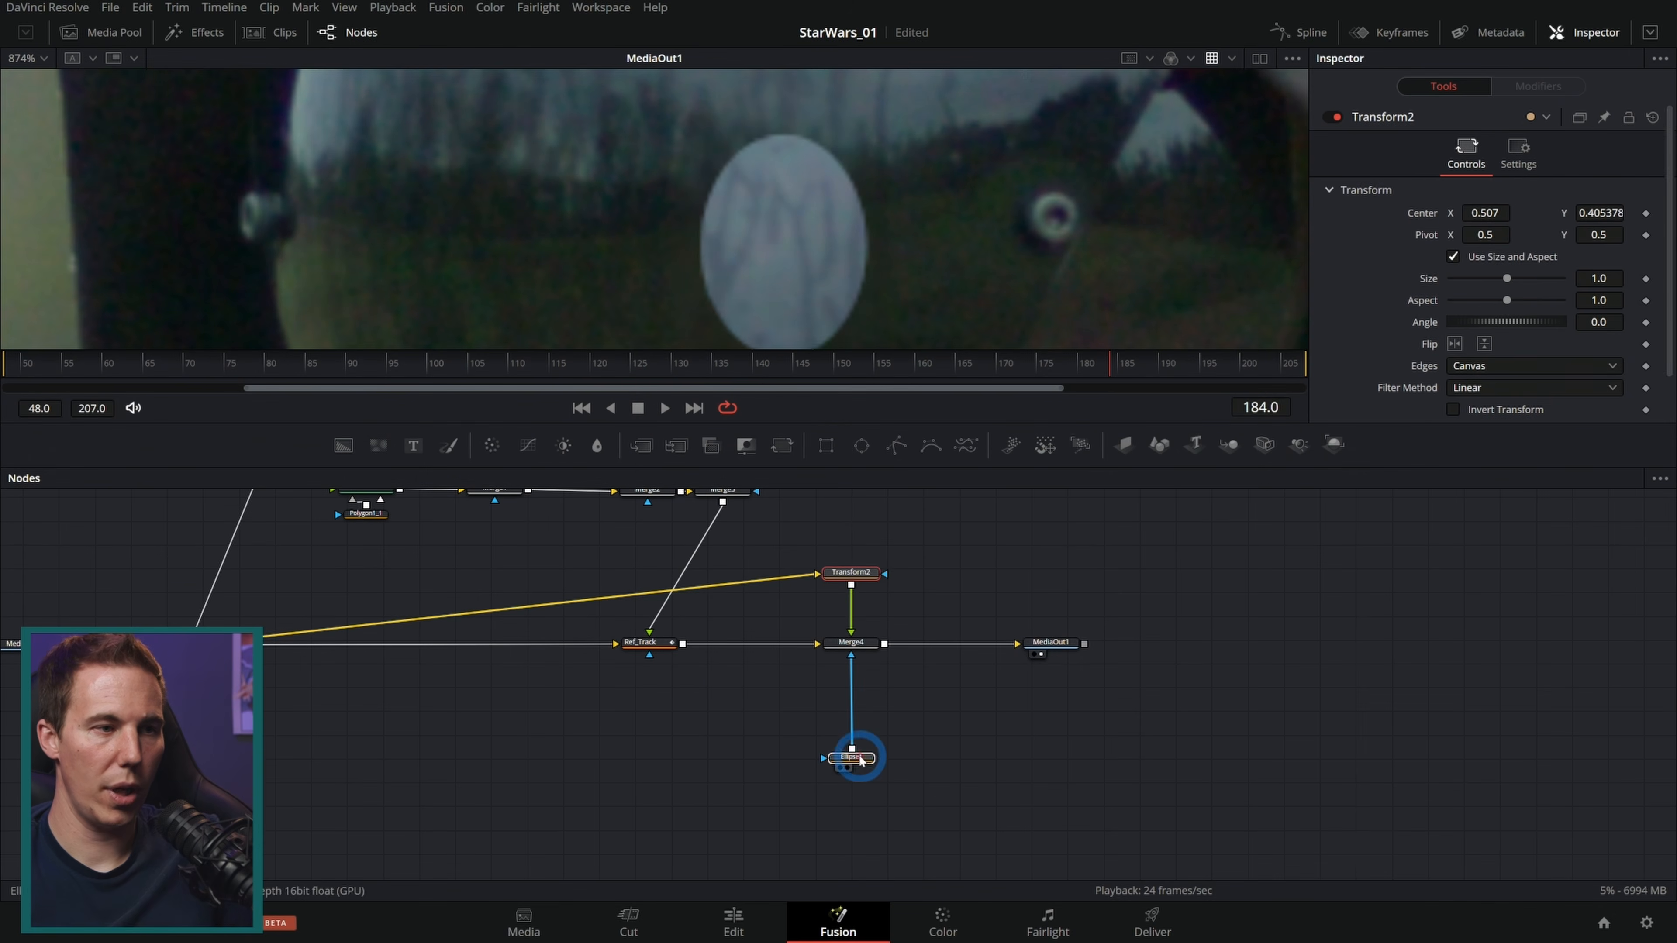
{"action": "left_click", "coordinate": [646, 644]}
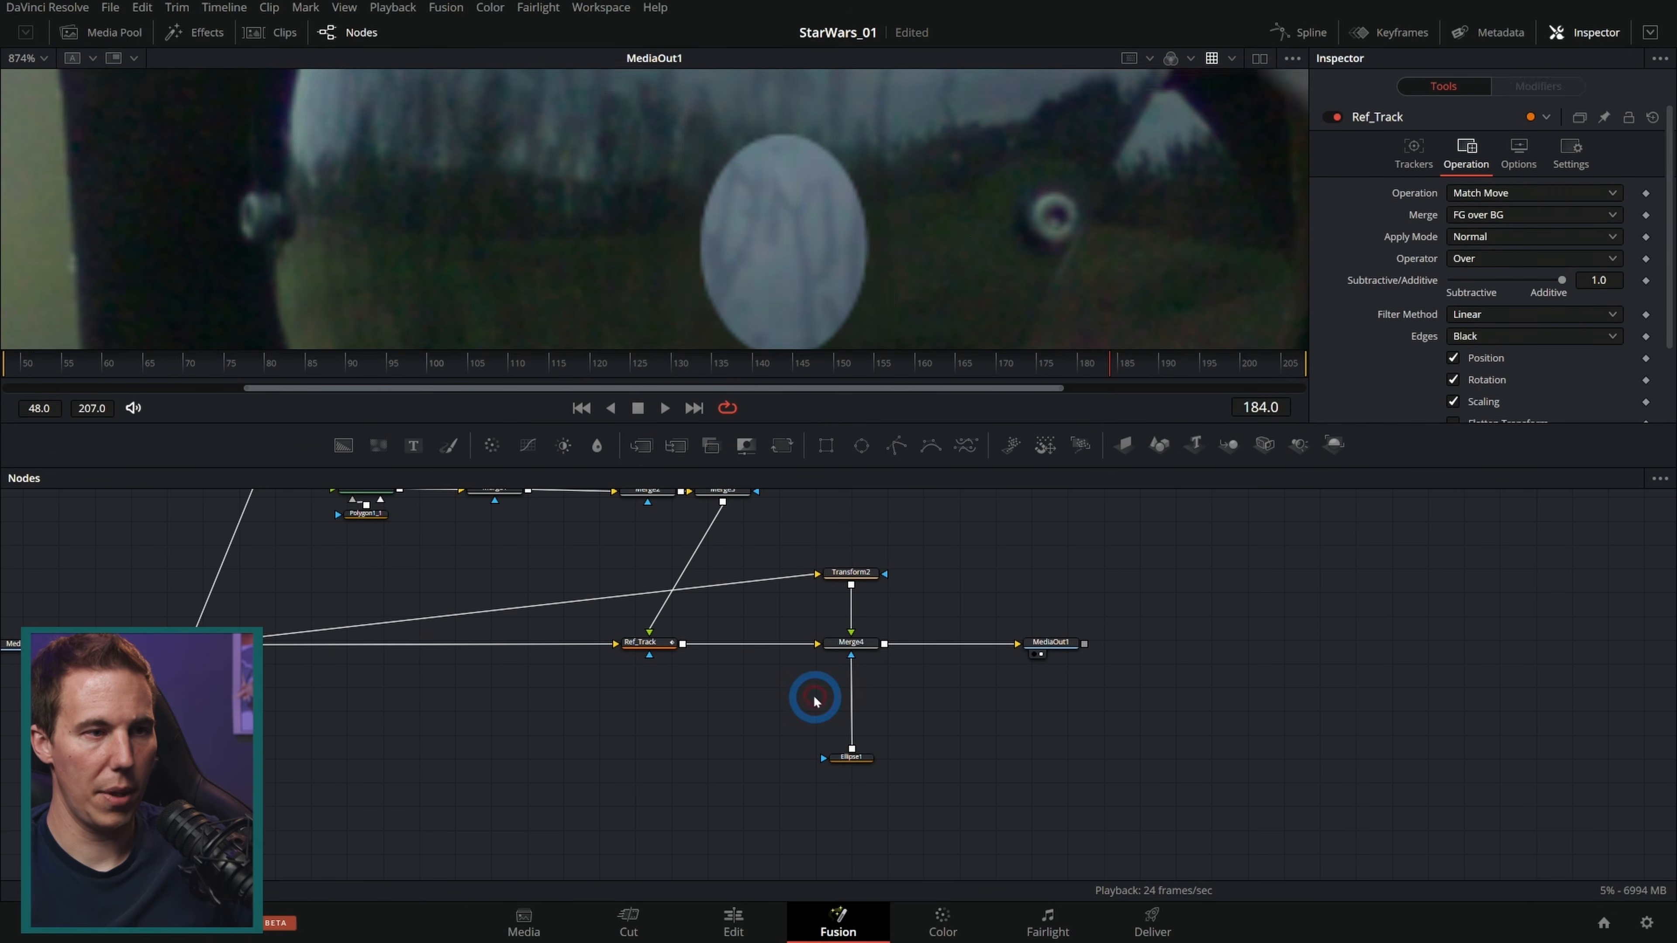
{"action": "key", "text": "ctrl+v"}
{"action": "left_click_drag", "start_coordinate": [187, 644], "coordinate": [835, 700]}
{"action": "scroll", "coordinate": [845, 710], "scroll_direction": "up", "scroll_amount": 3}
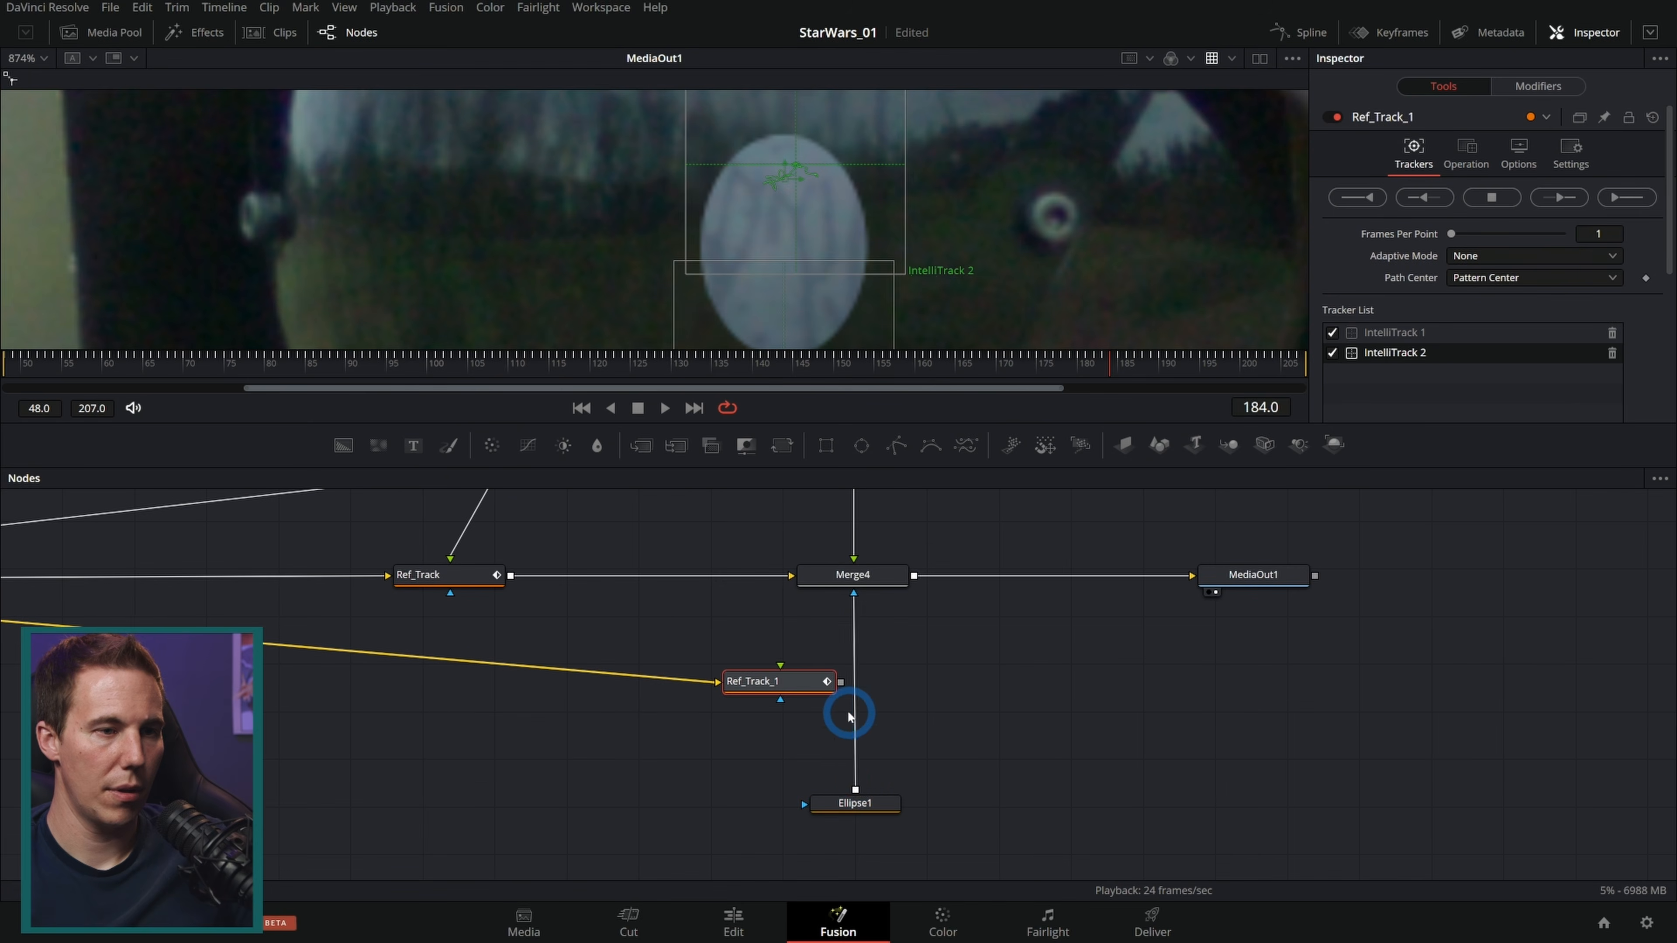
{"action": "left_click_drag", "start_coordinate": [862, 776], "coordinate": [804, 692]}
{"action": "left_click", "coordinate": [851, 629]}
{"action": "mouse_move", "coordinate": [855, 613]}
{"action": "left_mouse_down"}
{"action": "mouse_move", "coordinate": [885, 665]}
{"action": "mouse_move", "coordinate": [852, 684]}
{"action": "mouse_move", "coordinate": [854, 582]}
{"action": "left_mouse_up"}
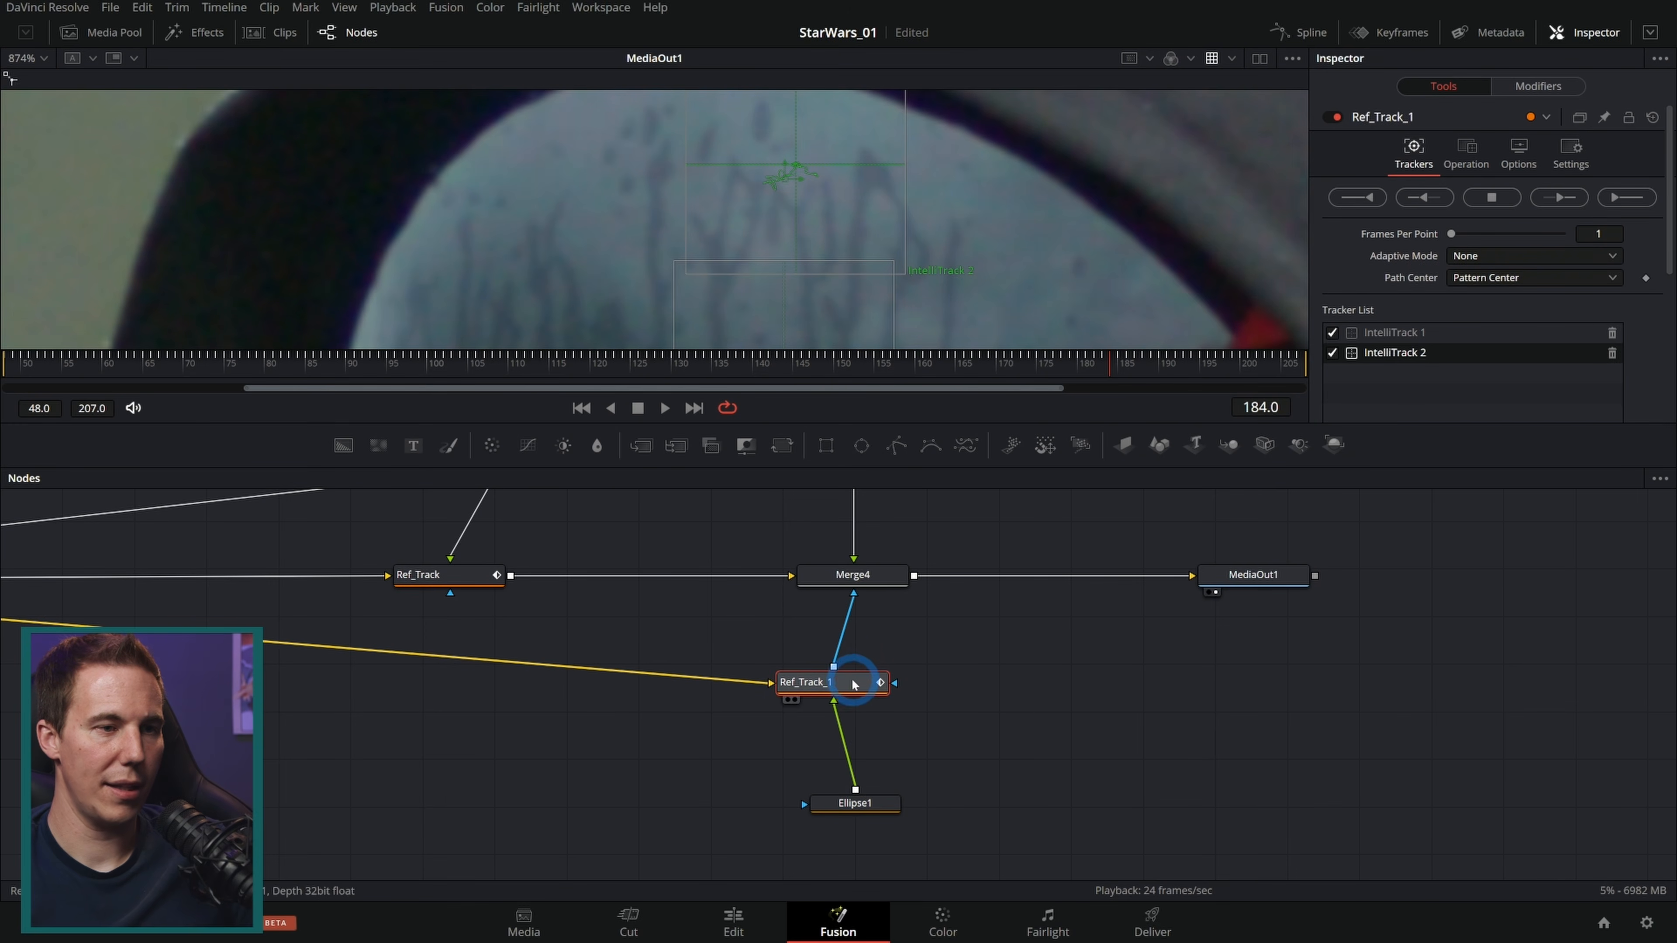
Step: Set the copied tracker's Merge option to FG only and play back the merged result
{"action": "left_click", "coordinate": [1465, 165]}
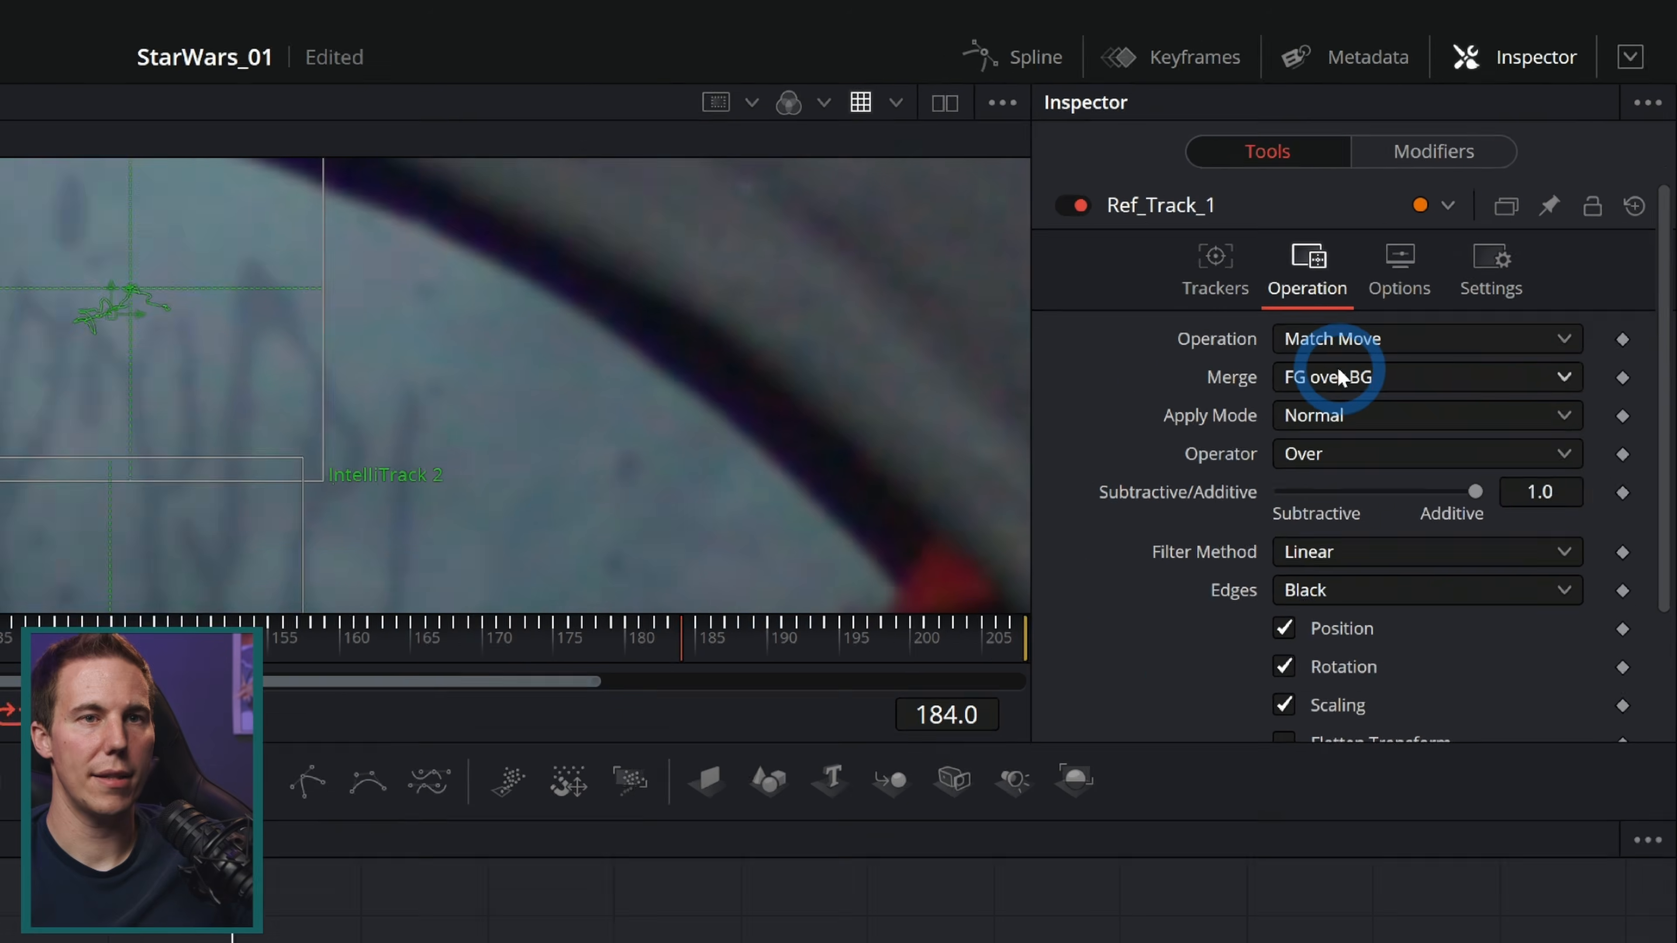
{"action": "left_click", "coordinate": [1509, 215]}
{"action": "left_click", "coordinate": [1499, 258]}
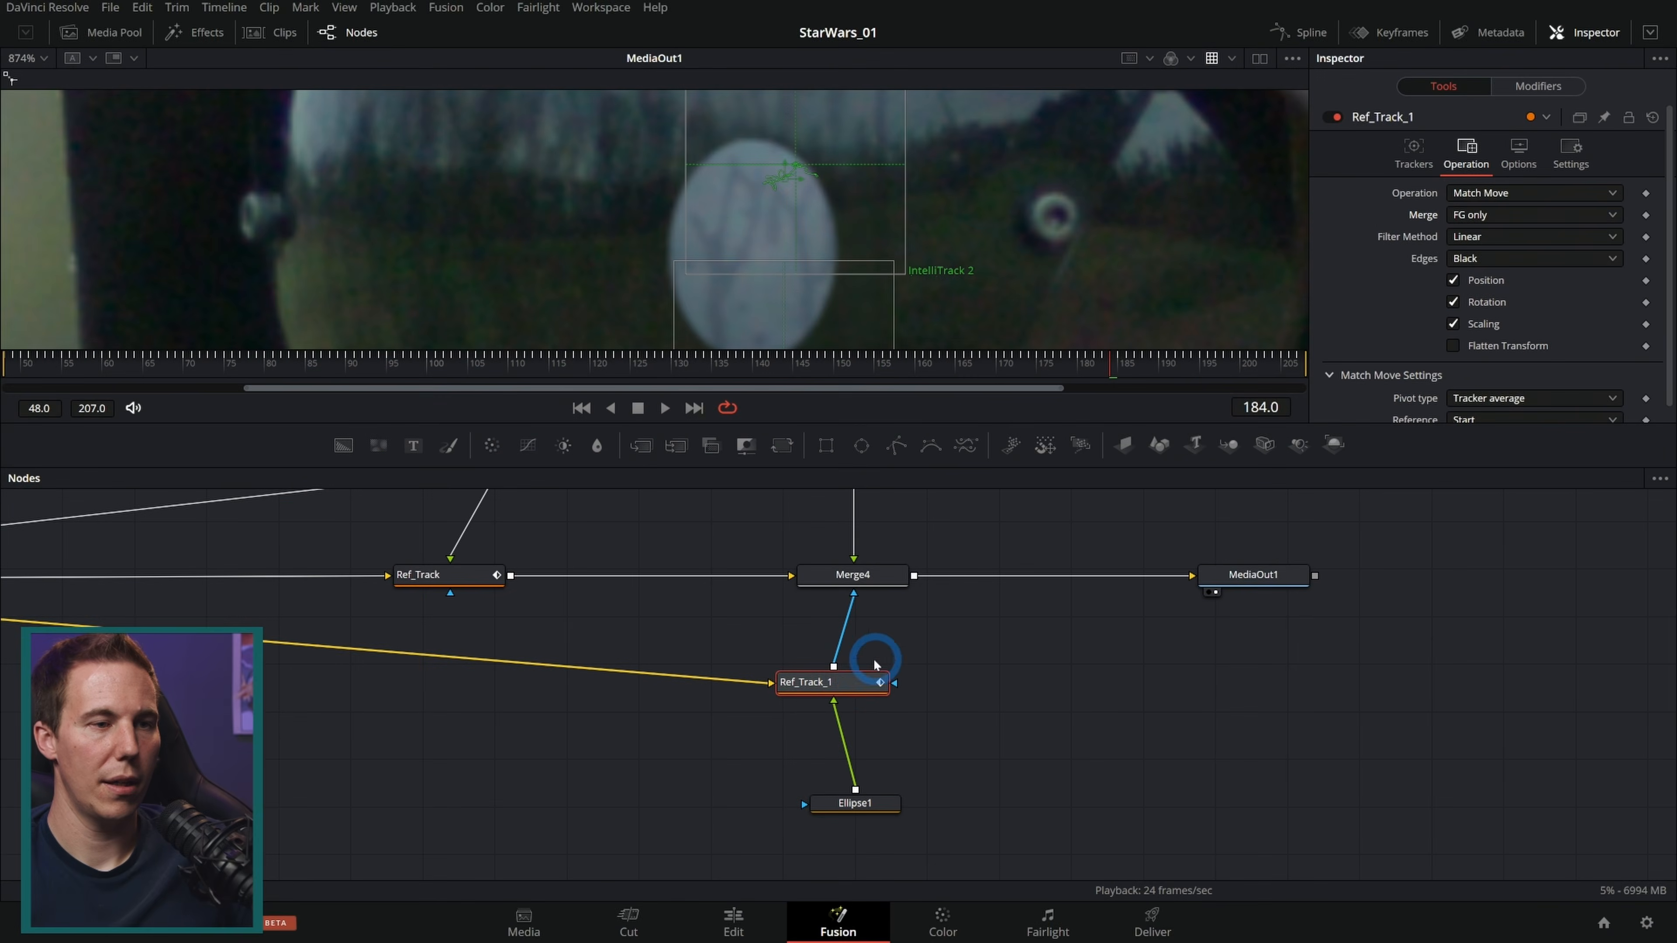
{"action": "left_click_drag", "start_coordinate": [984, 428], "coordinate": [991, 583]}
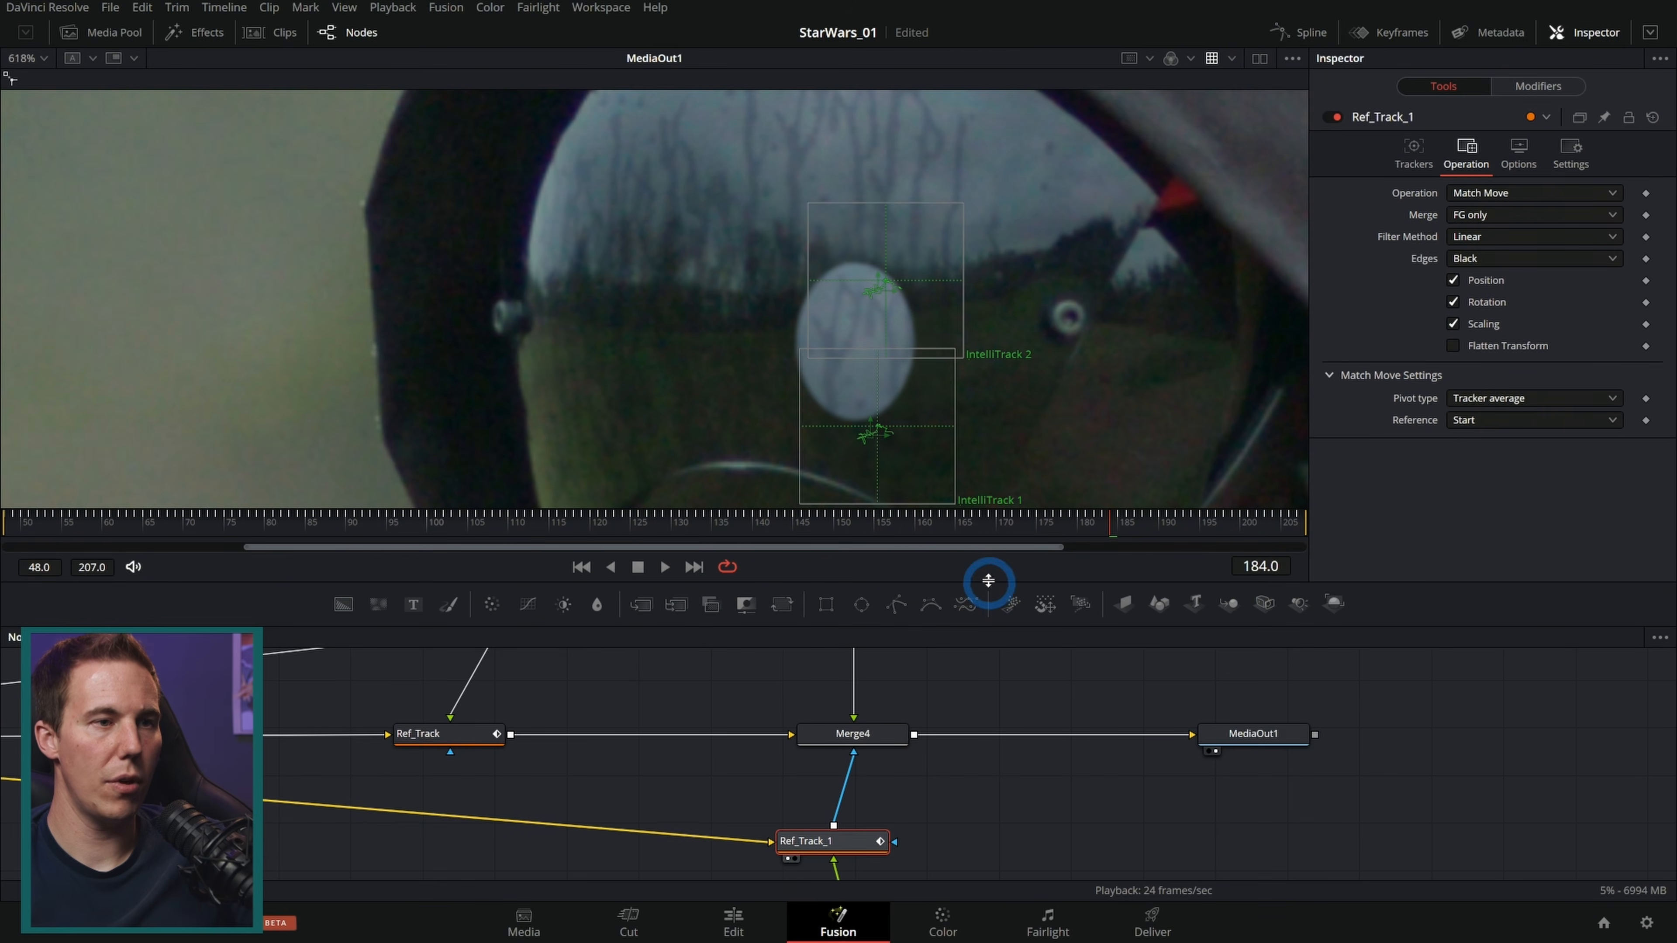
{"action": "left_click", "coordinate": [885, 734]}
{"action": "left_click", "coordinate": [637, 567]}
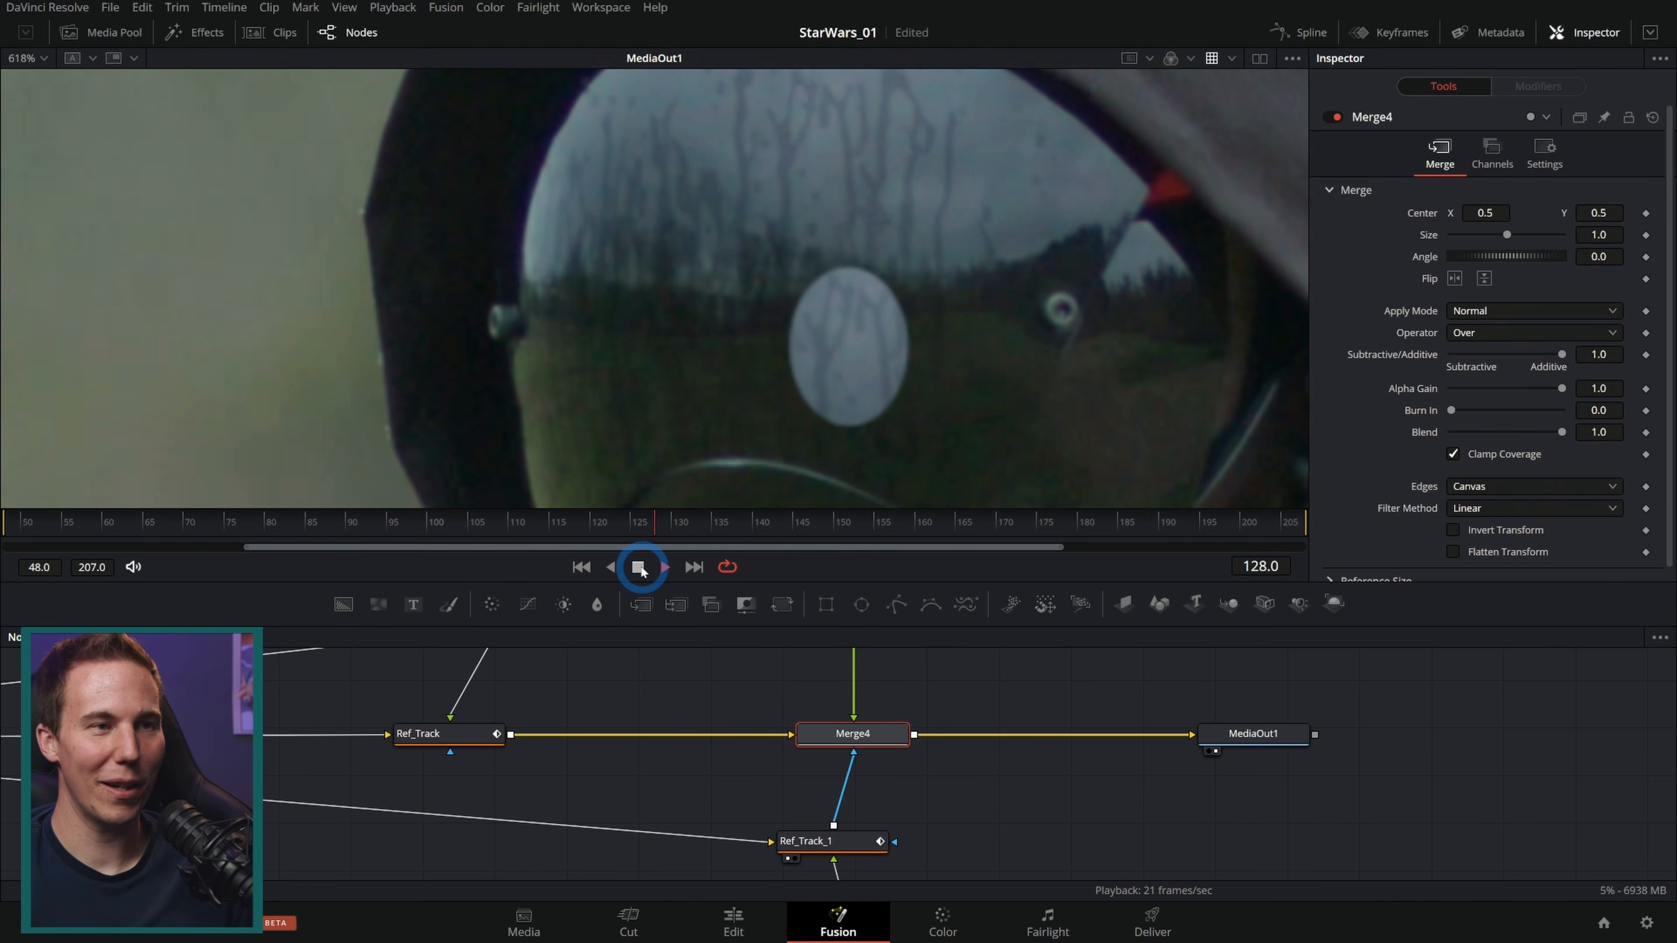
Step: Set the ellipse mask's soft edge to 0.0079
{"action": "left_click", "coordinate": [827, 748]}
{"action": "left_click_drag", "start_coordinate": [895, 835], "coordinate": [876, 710]}
{"action": "left_click", "coordinate": [849, 836]}
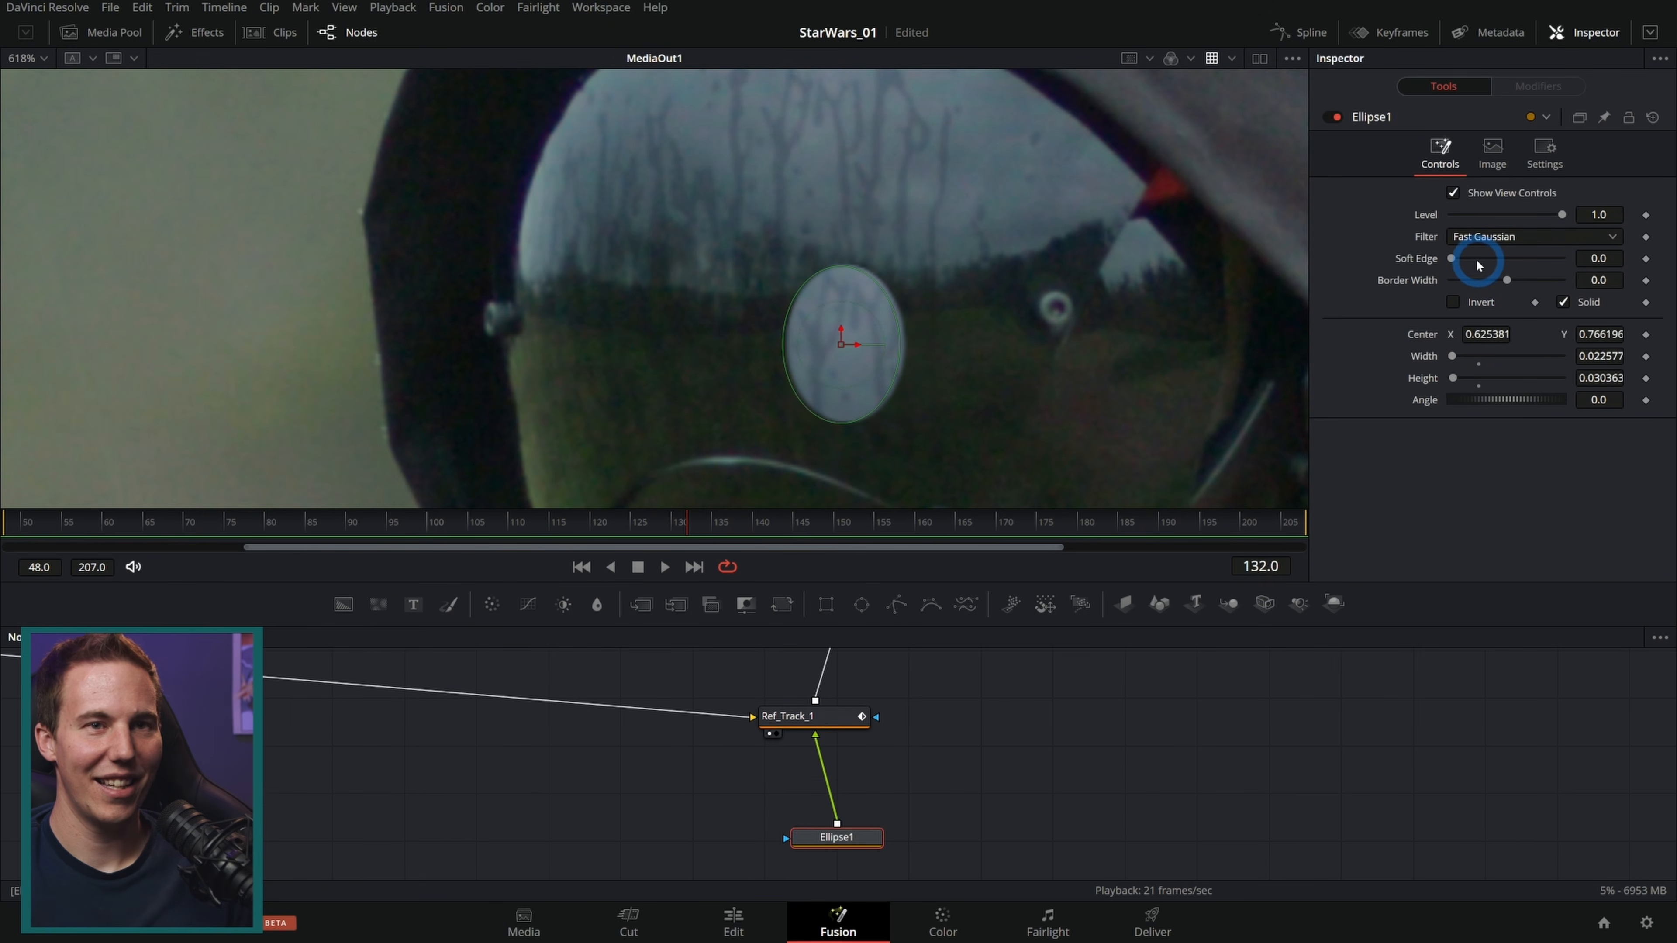
{"action": "left_click_drag", "start_coordinate": [1457, 261], "coordinate": [1459, 262]}
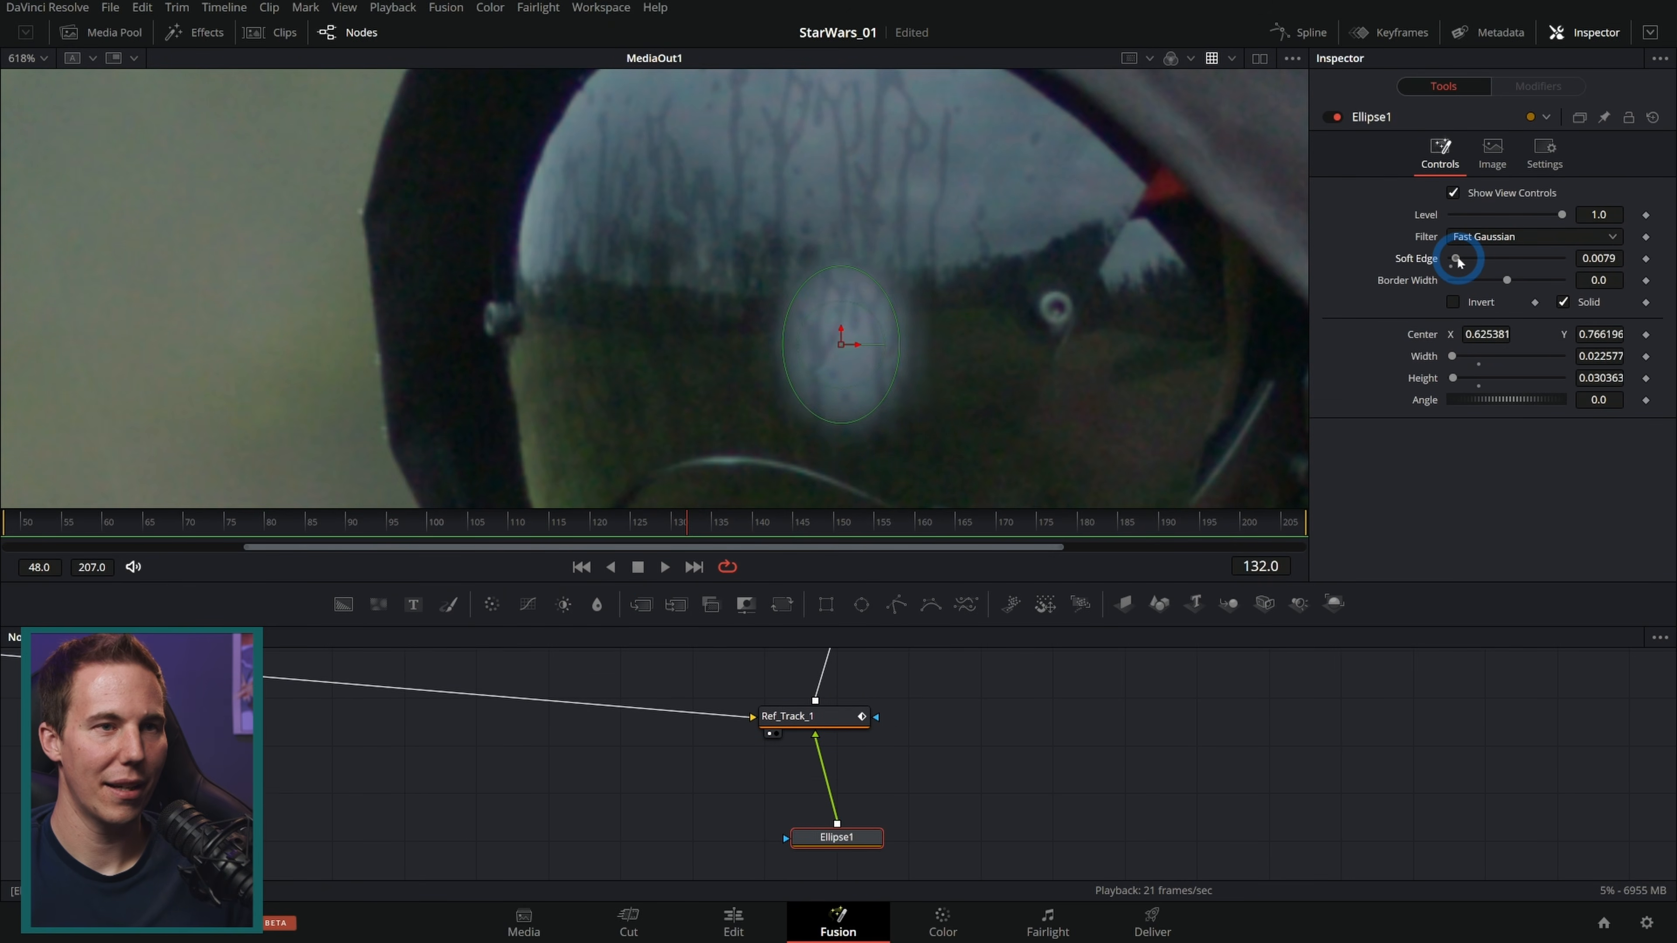
Step: Insert a Brightness Contrast node after Transform2
{"action": "left_click_drag", "start_coordinate": [949, 721], "coordinate": [1027, 902]}
{"action": "left_click_drag", "start_coordinate": [1006, 713], "coordinate": [1006, 753]}
{"action": "left_click", "coordinate": [943, 694]}
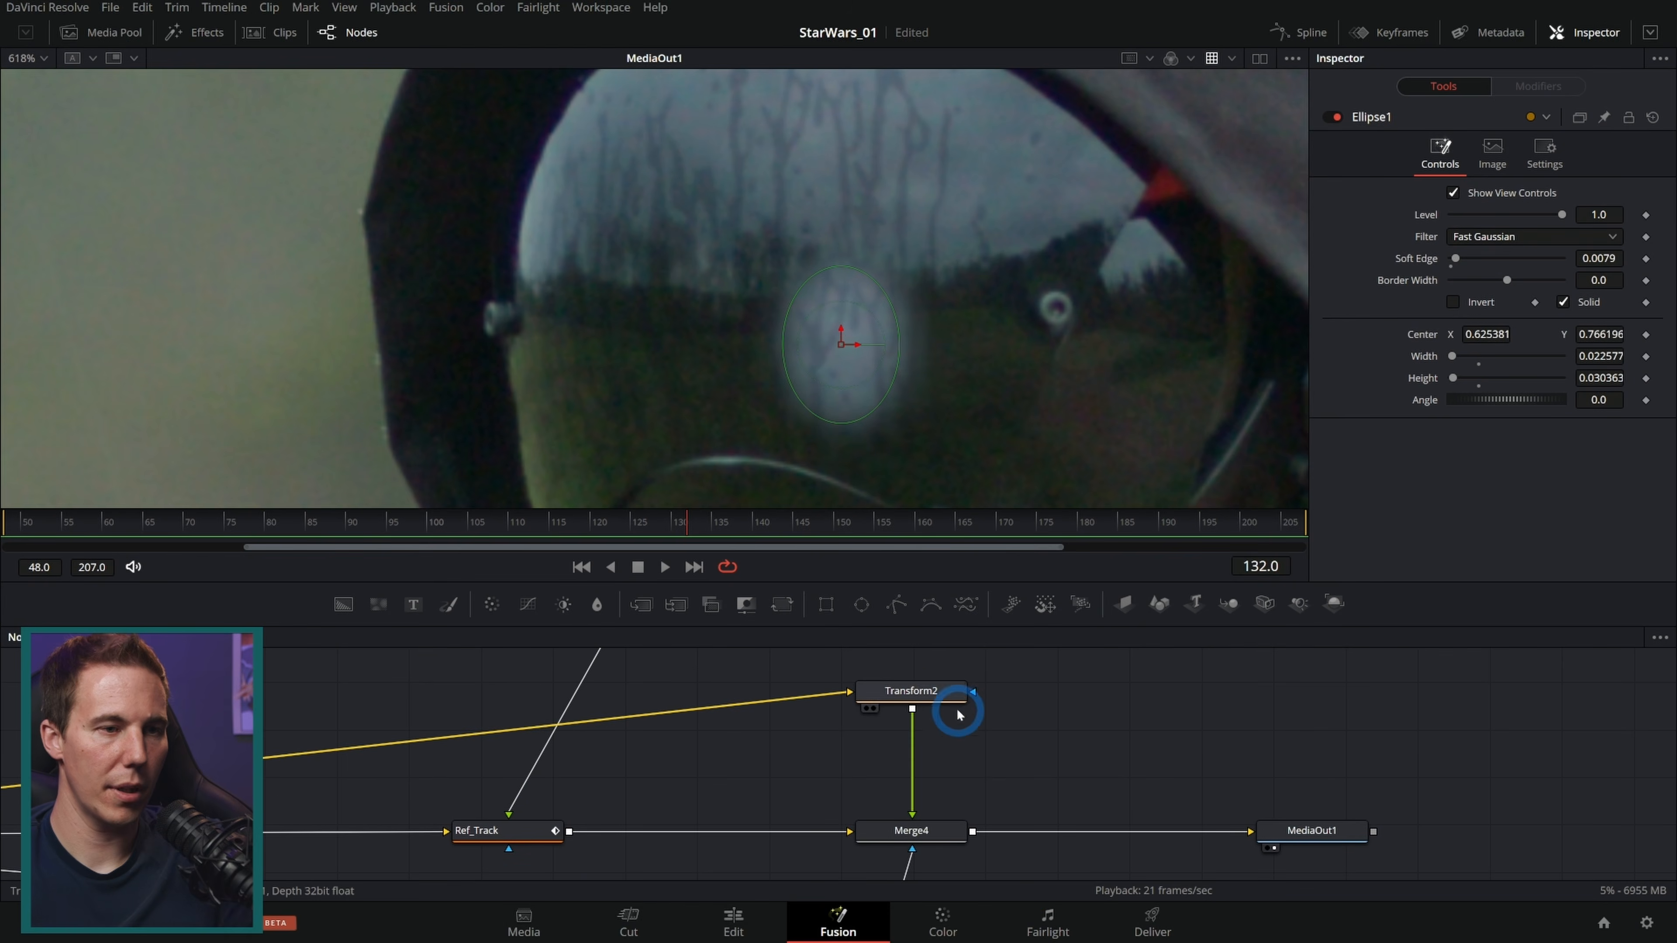
{"action": "key", "text": "shift+space"}
{"action": "type", "text": "xf"}
{"action": "key", "text": "Escape"}
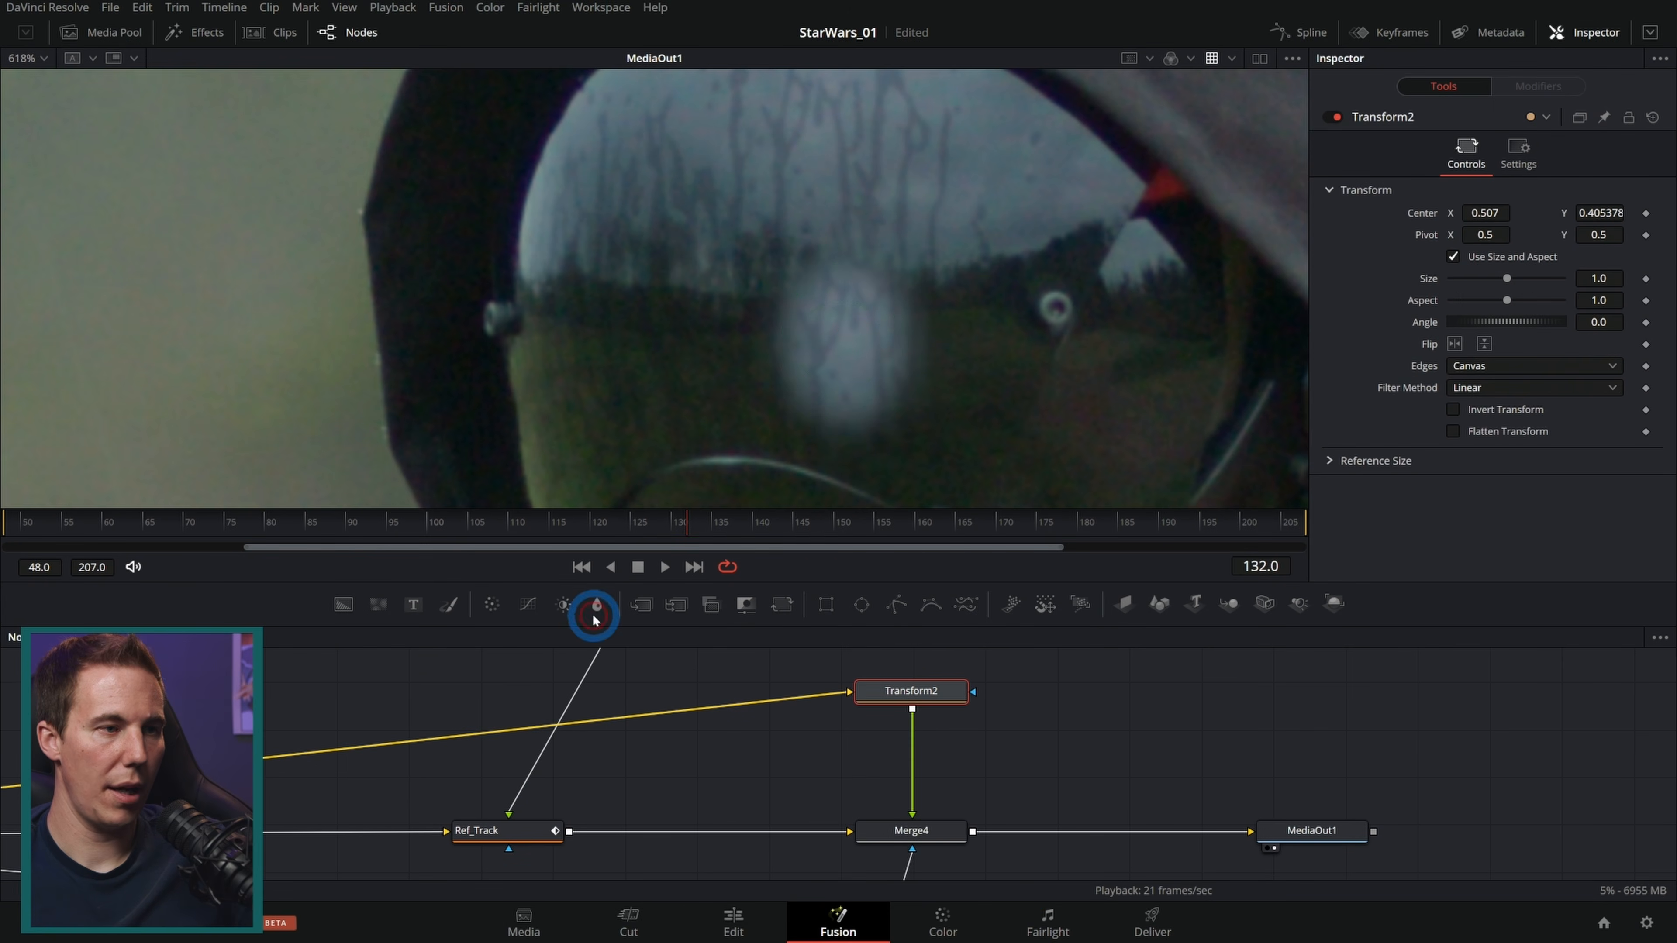
{"action": "left_click", "coordinate": [565, 605]}
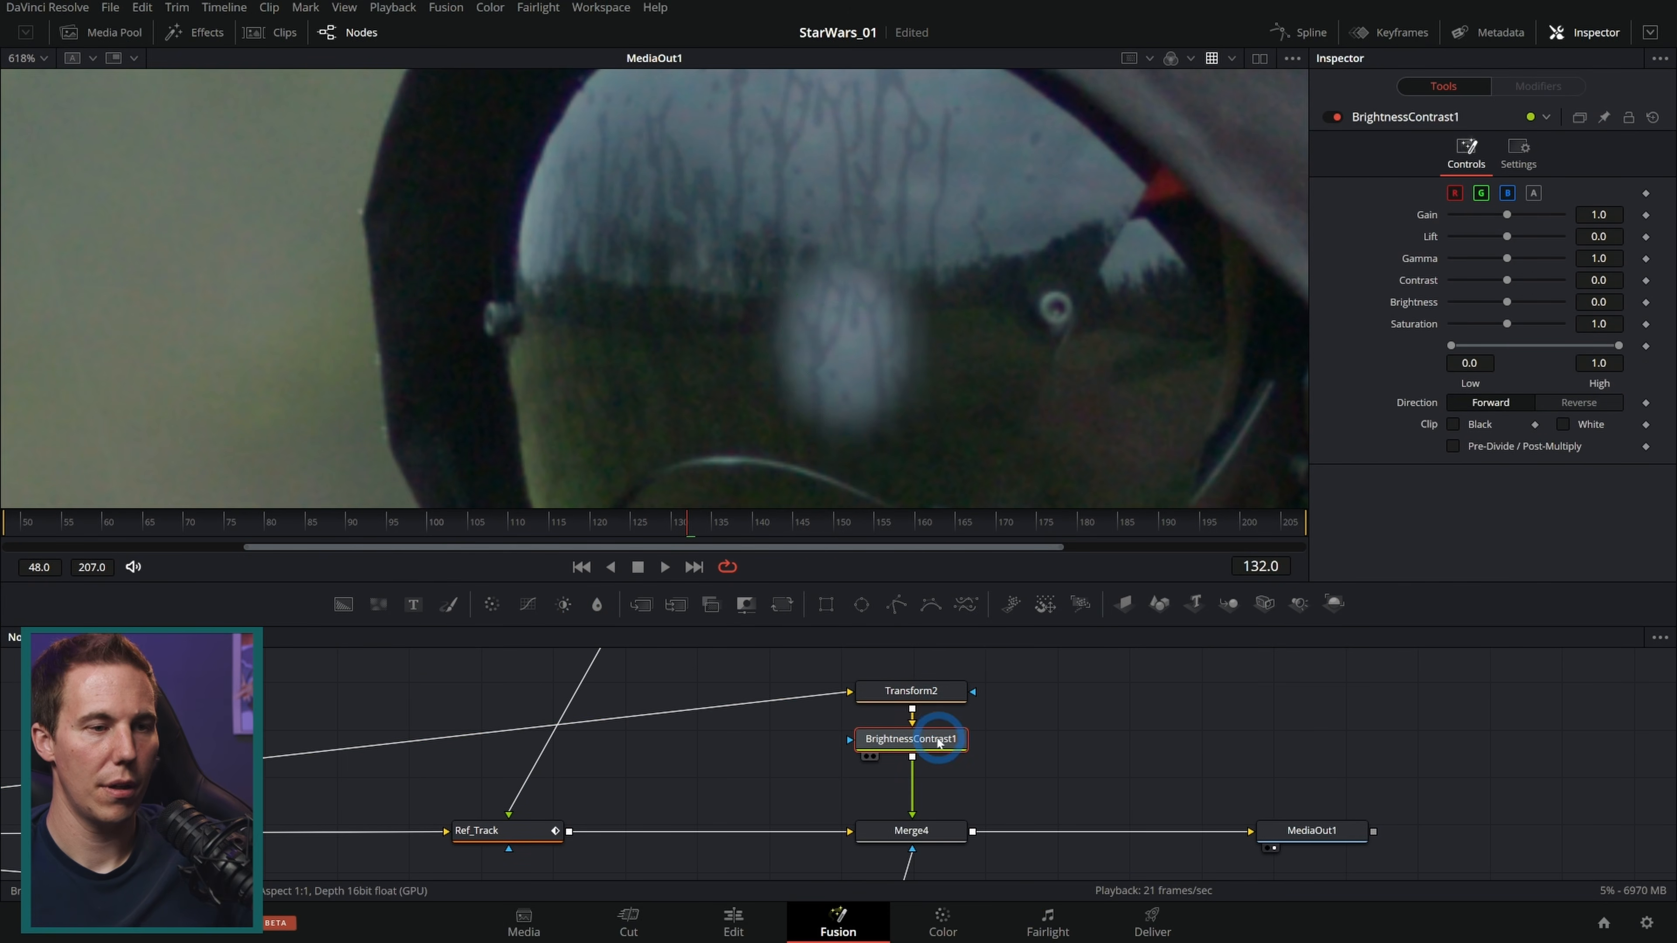
Step: Set the Brightness Contrast low and high levels to 0.056 and 0.161, then view the final output
{"action": "key", "text": "1"}
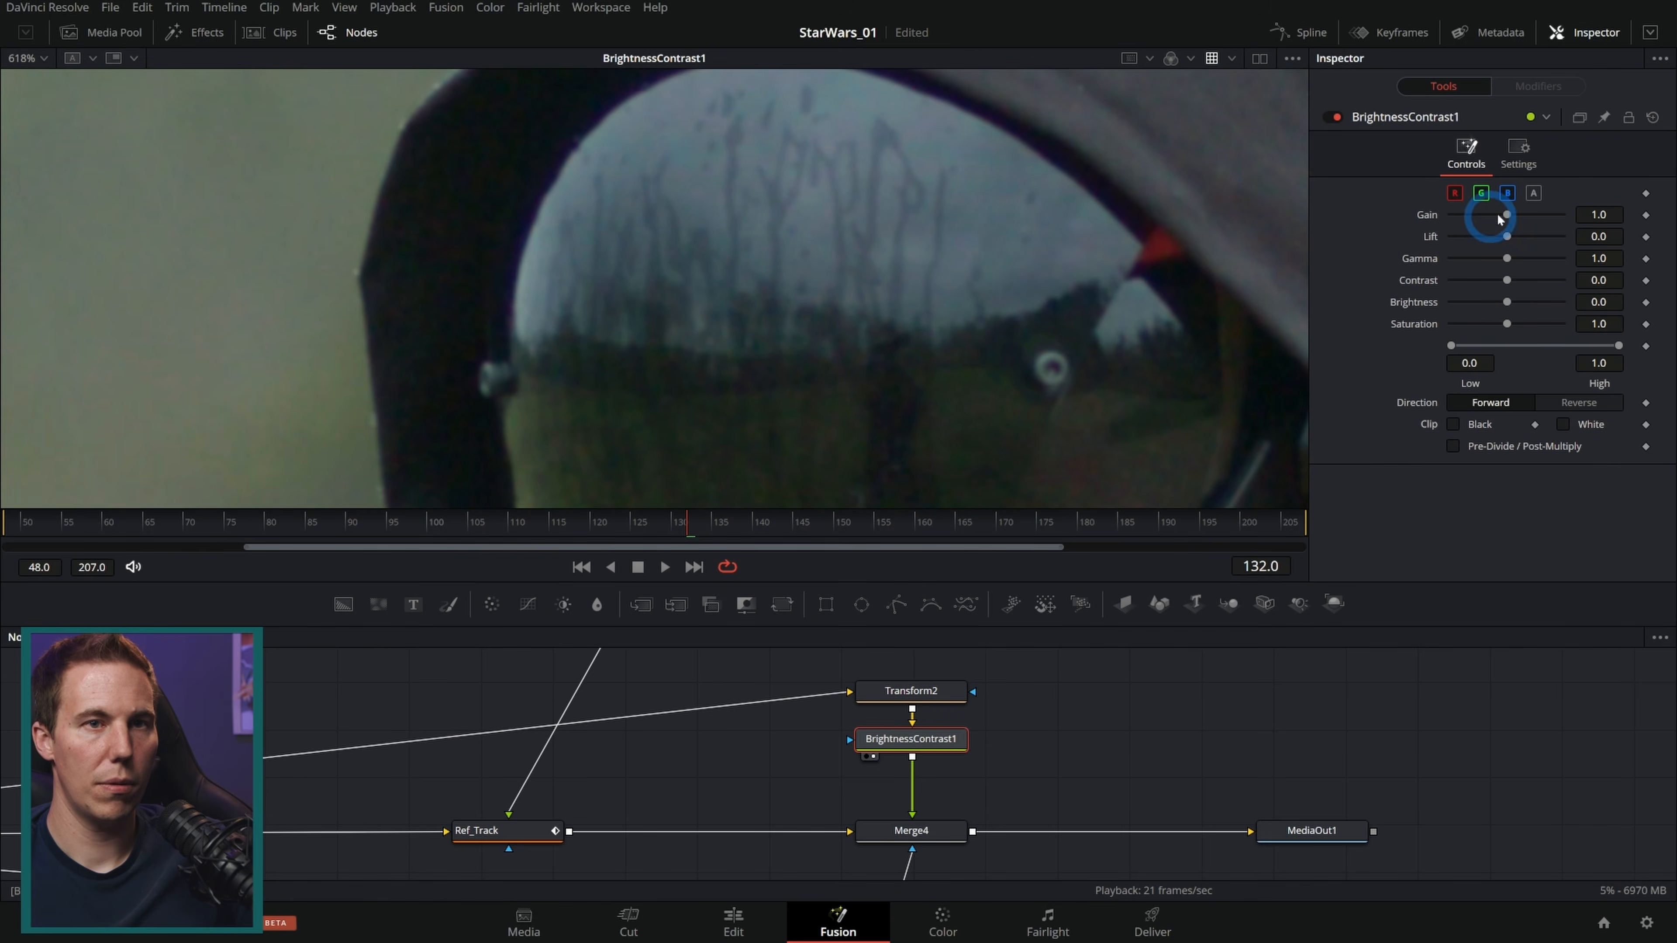
{"action": "left_click_drag", "start_coordinate": [1451, 345], "coordinate": [1460, 345]}
{"action": "left_click_drag", "start_coordinate": [1578, 350], "coordinate": [1487, 357]}
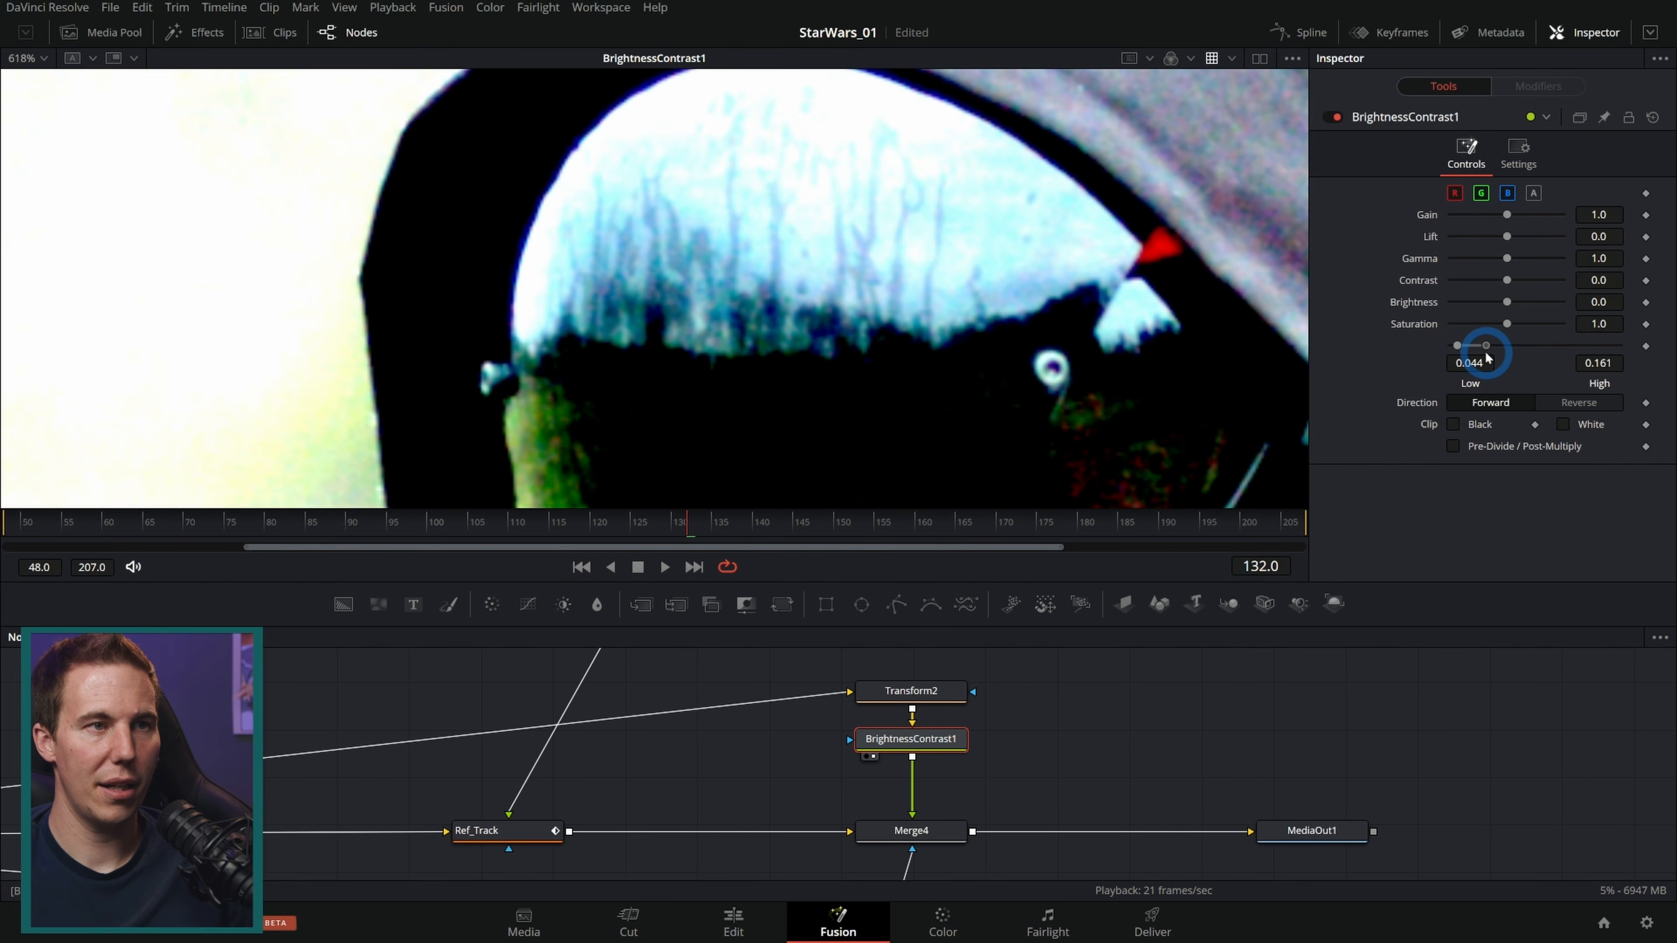
{"action": "left_click_drag", "start_coordinate": [1309, 827], "coordinate": [1015, 333]}
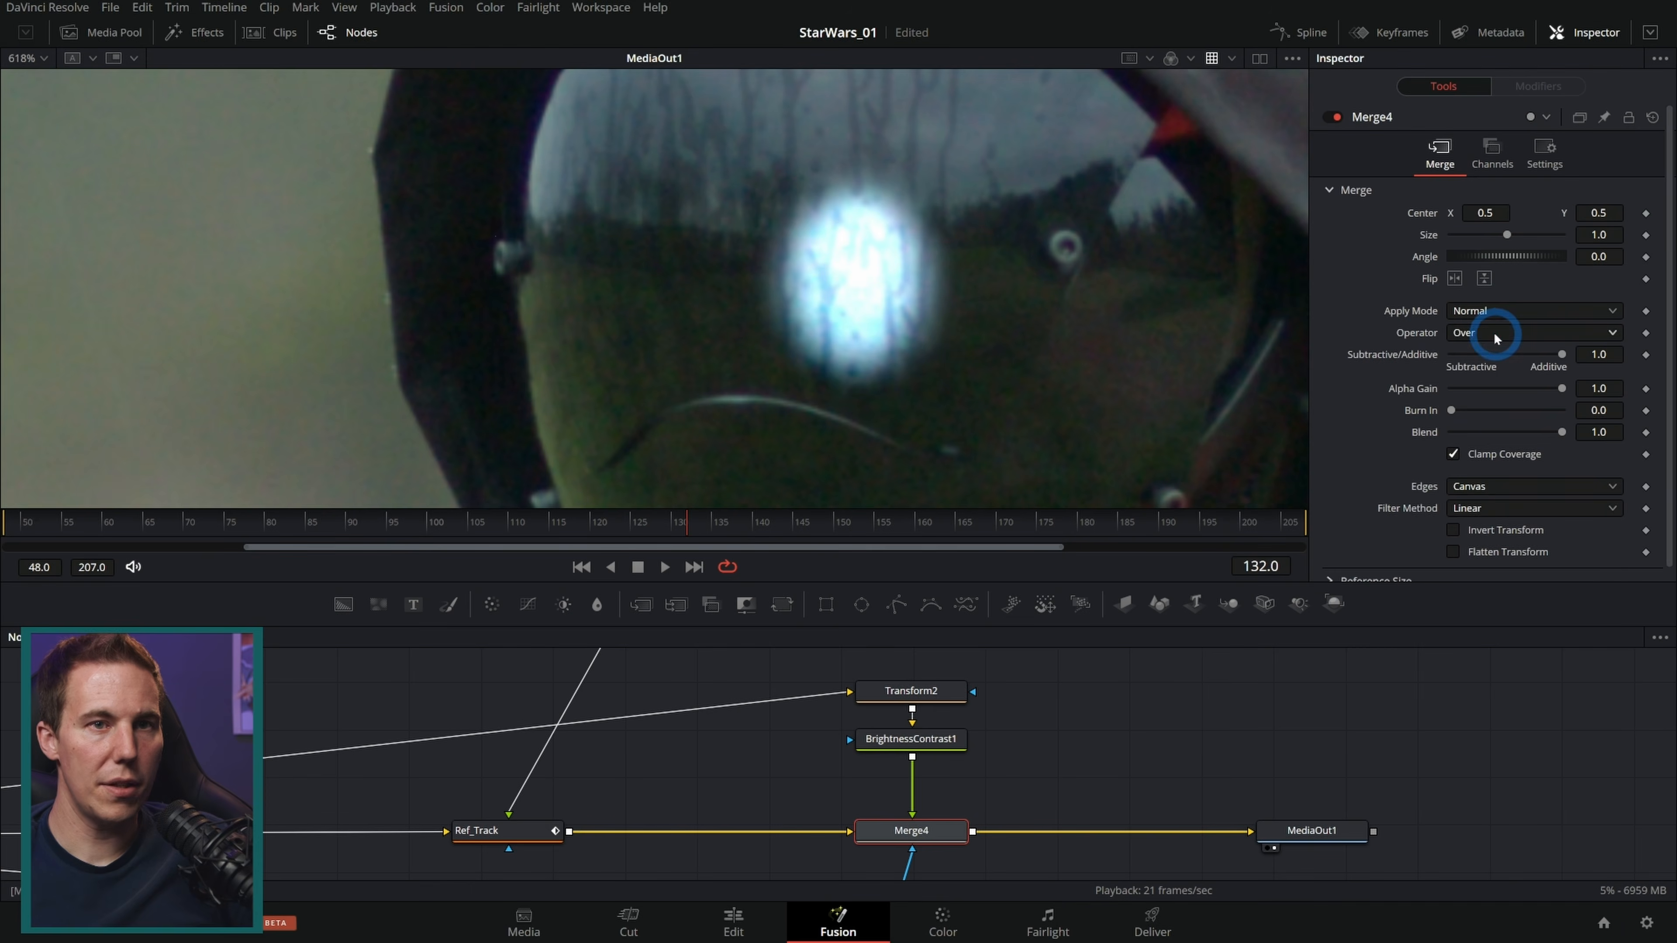
Step: Set the Brightness Contrast node's saturation to 0
{"action": "left_click", "coordinate": [1493, 312]}
{"action": "left_click", "coordinate": [1486, 420]}
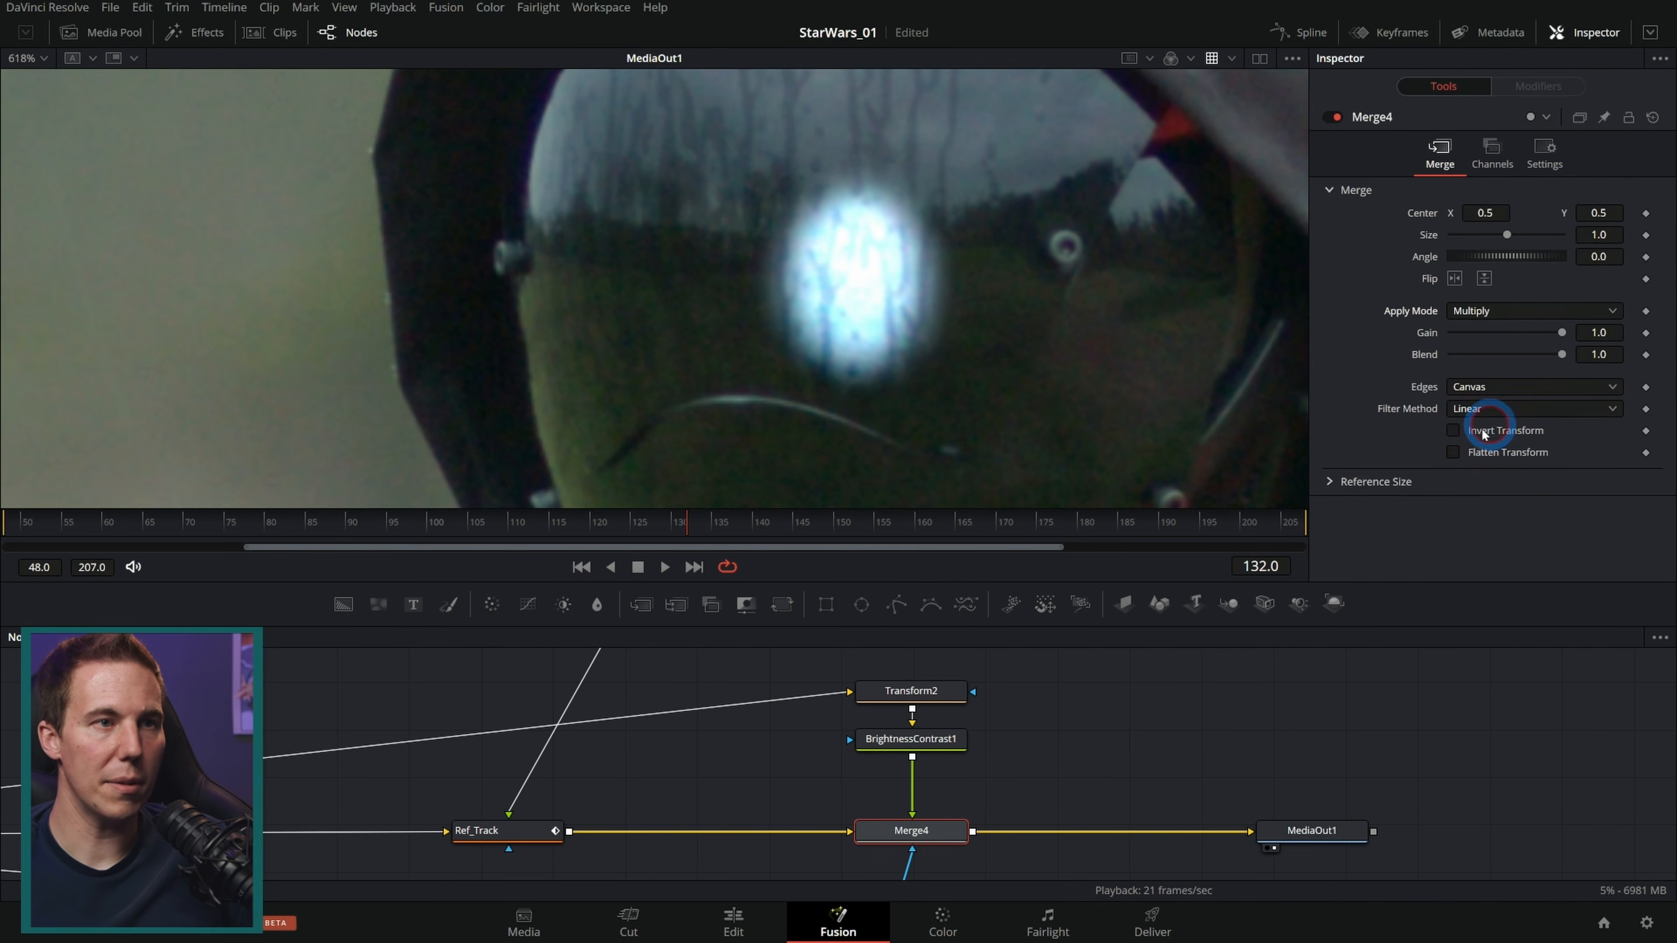
{"action": "scroll", "coordinate": [890, 274], "scroll_direction": "up", "scroll_amount": 5}
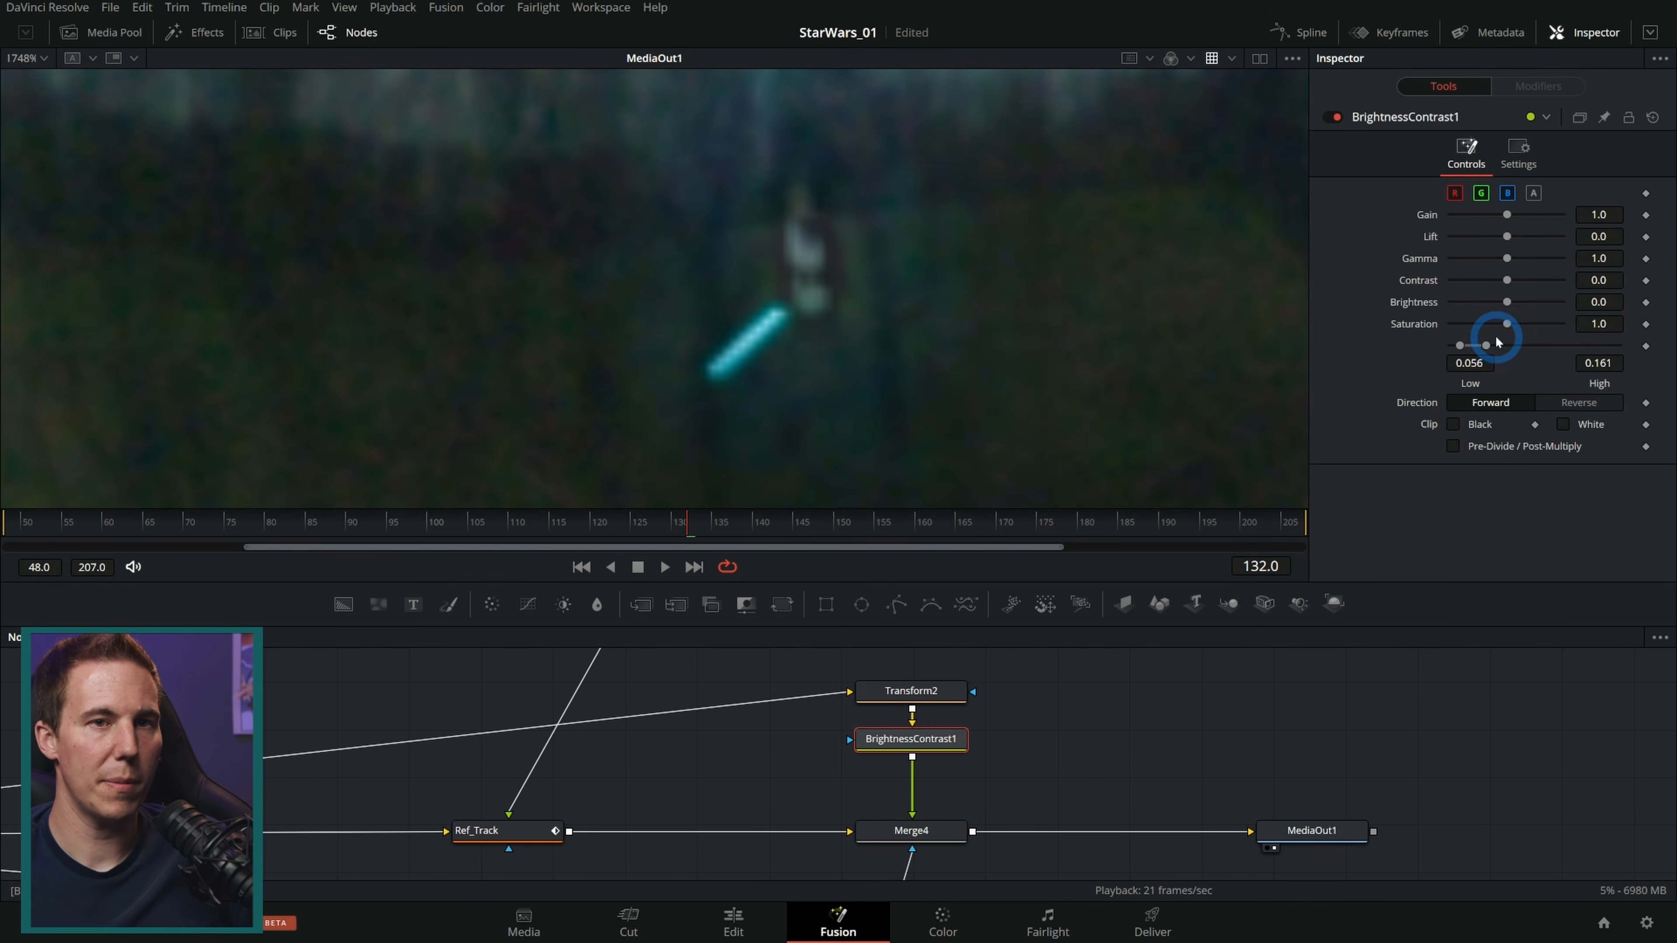
{"action": "left_click_drag", "start_coordinate": [1507, 325], "coordinate": [1450, 323]}
{"action": "scroll", "coordinate": [887, 370], "scroll_direction": "down", "scroll_amount": 2}
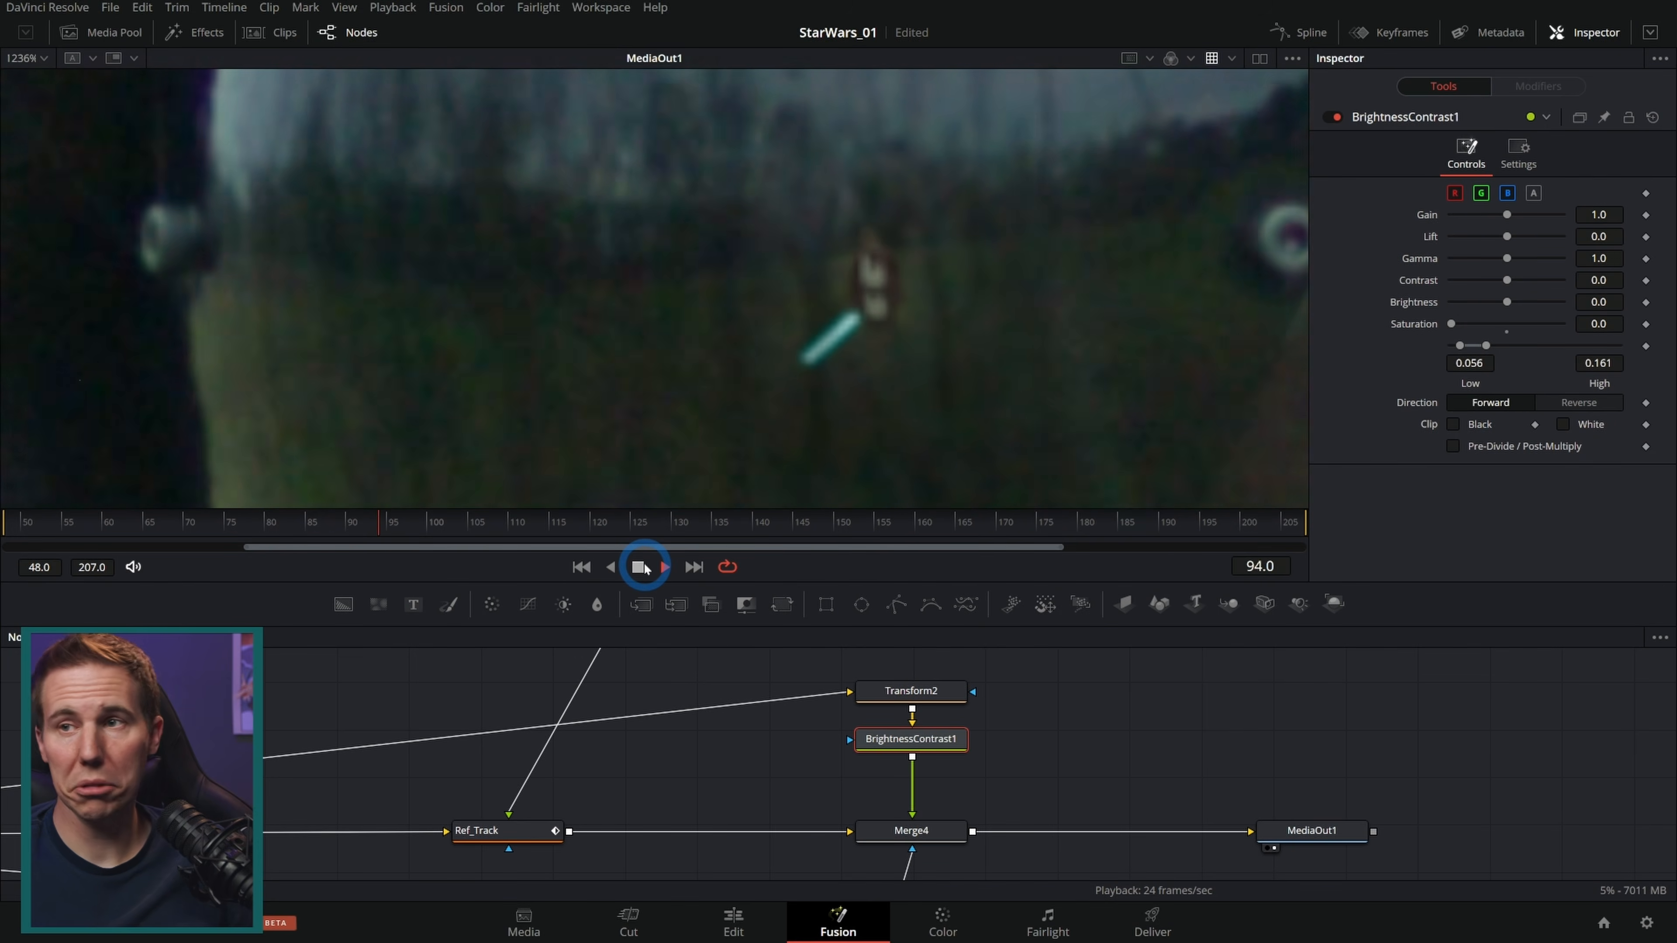
Step: Toggle the Merge4 node on and off to compare the composite
{"action": "left_click", "coordinate": [1332, 118]}
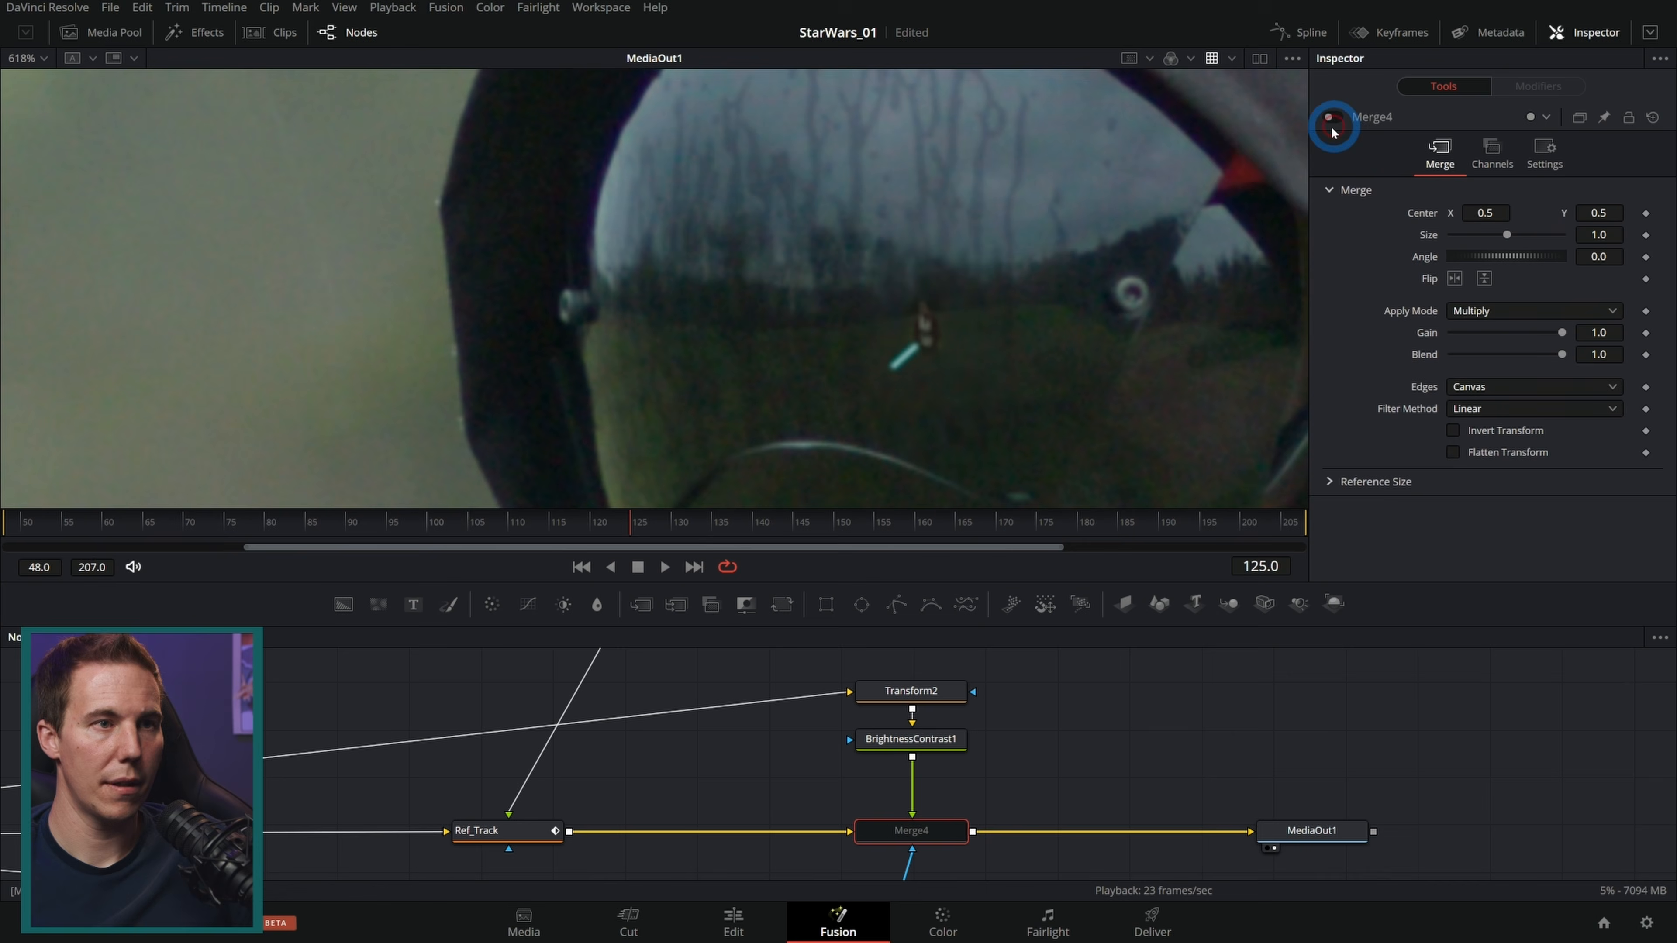
{"action": "scroll", "coordinate": [964, 323], "scroll_direction": "up", "scroll_amount": 2}
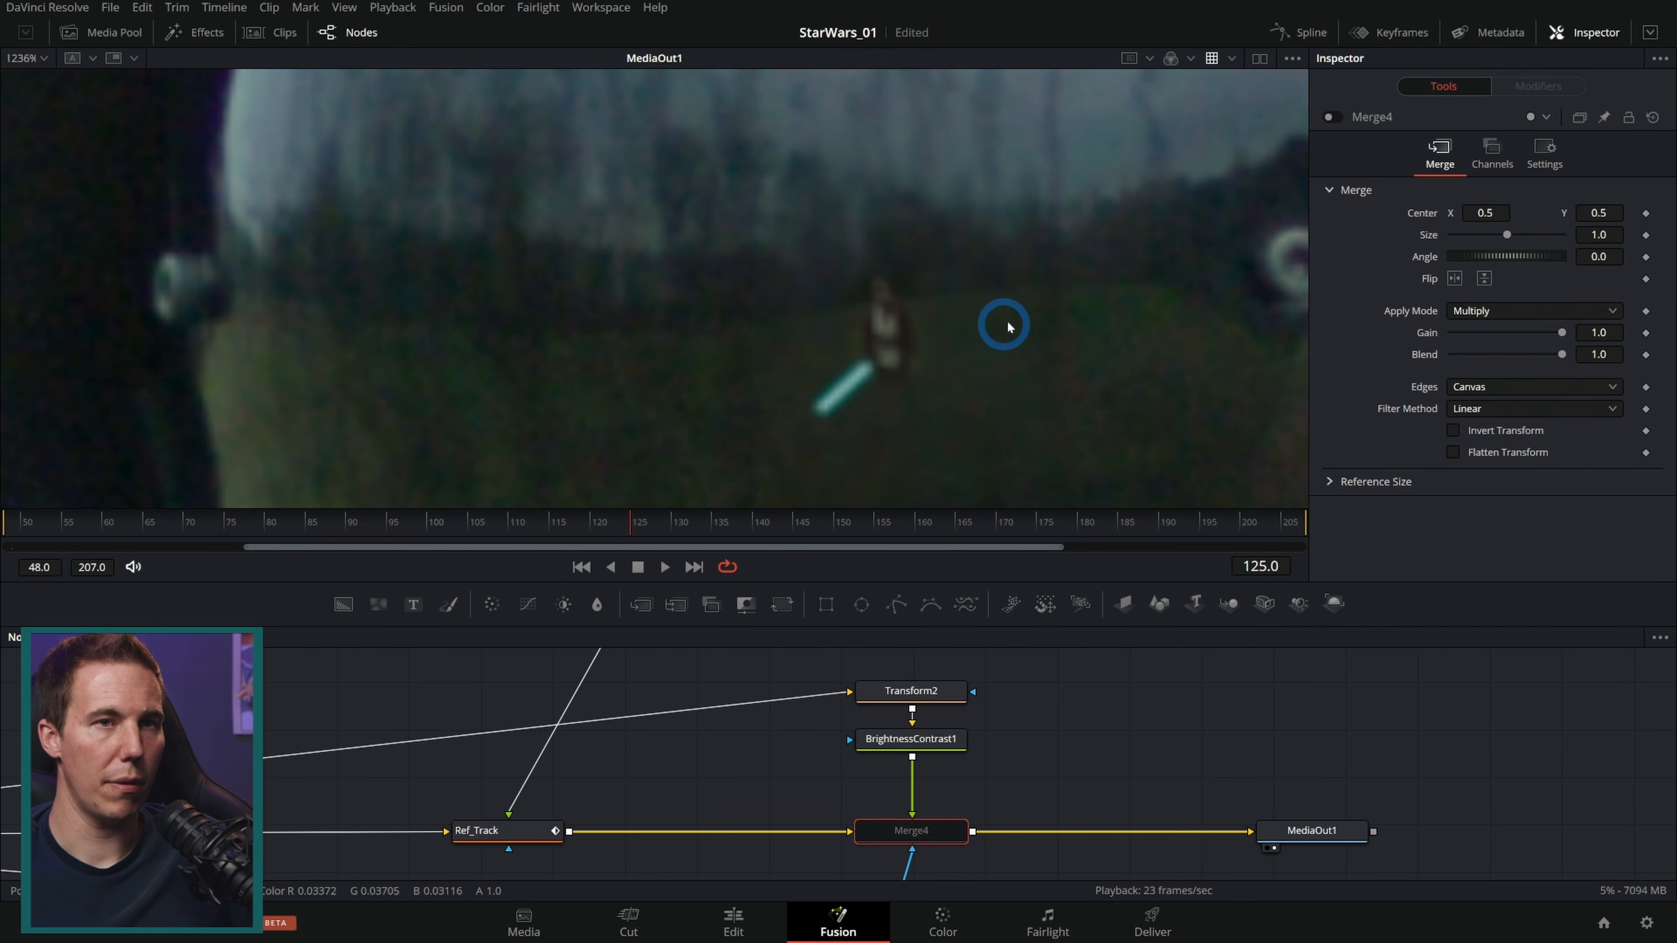
{"action": "left_click", "coordinate": [1335, 117]}
{"action": "left_click", "coordinate": [1335, 118]}
{"action": "left_click", "coordinate": [1335, 118]}
{"action": "left_click", "coordinate": [1336, 117]}
{"action": "left_click", "coordinate": [1337, 117]}
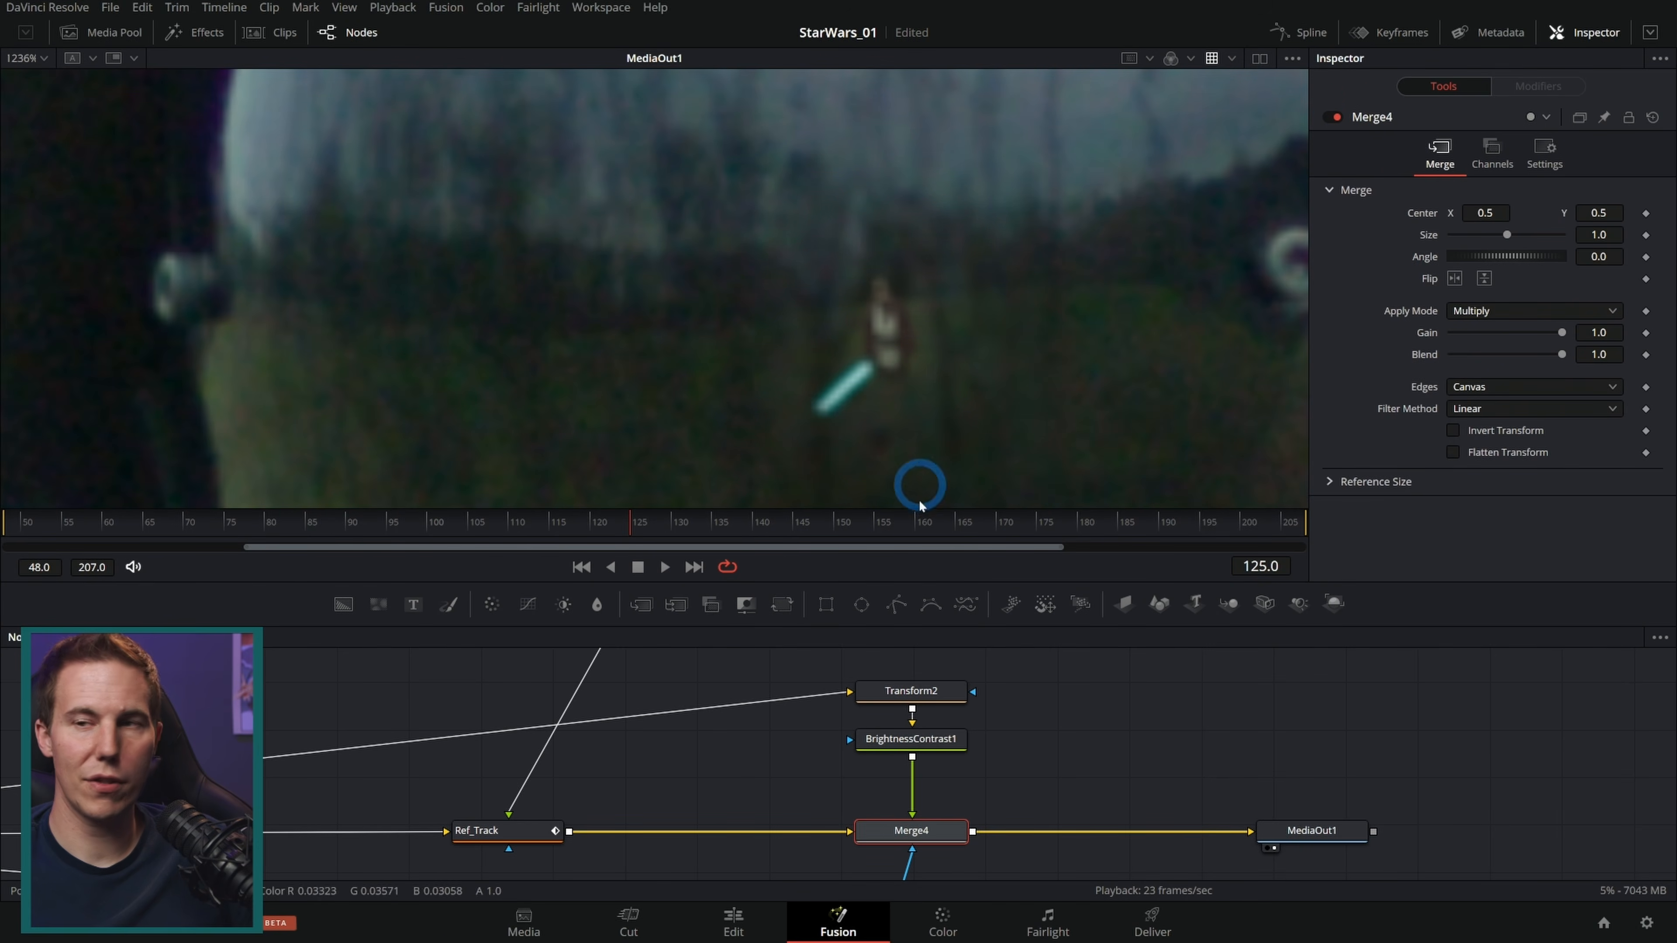
Step: Delete the Transform2, BrightnessContrast1 and Merge4 nodes from the glow branch
{"action": "left_click_drag", "start_coordinate": [1016, 556], "coordinate": [1030, 399]}
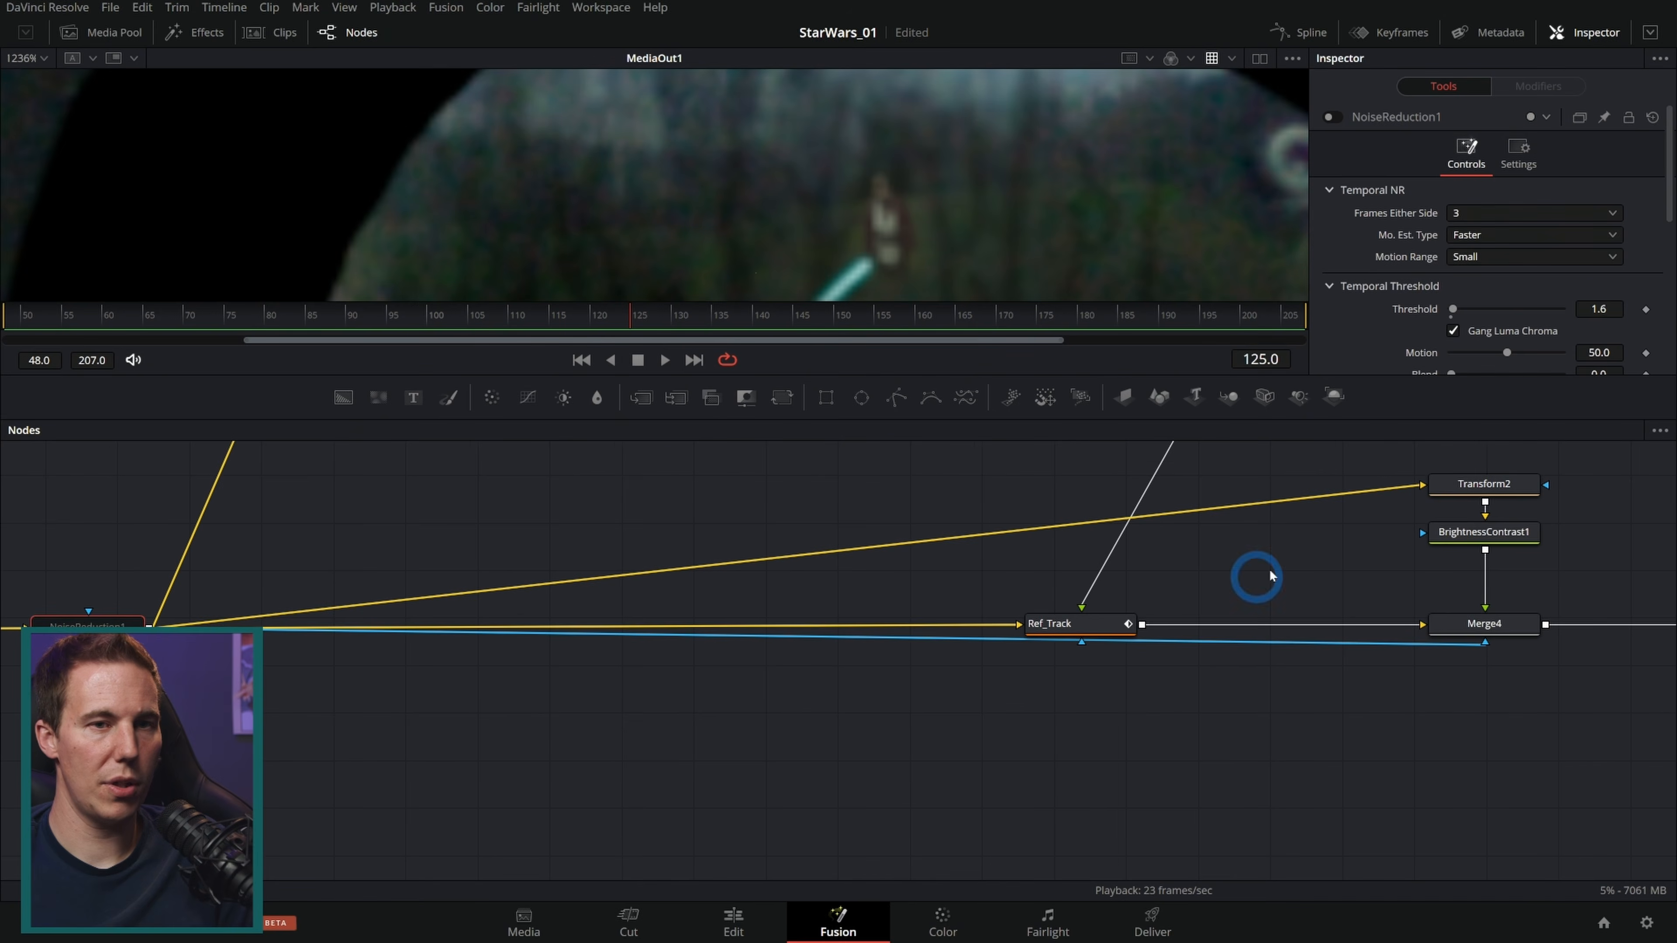
{"action": "left_click_drag", "start_coordinate": [1254, 572], "coordinate": [562, 704]}
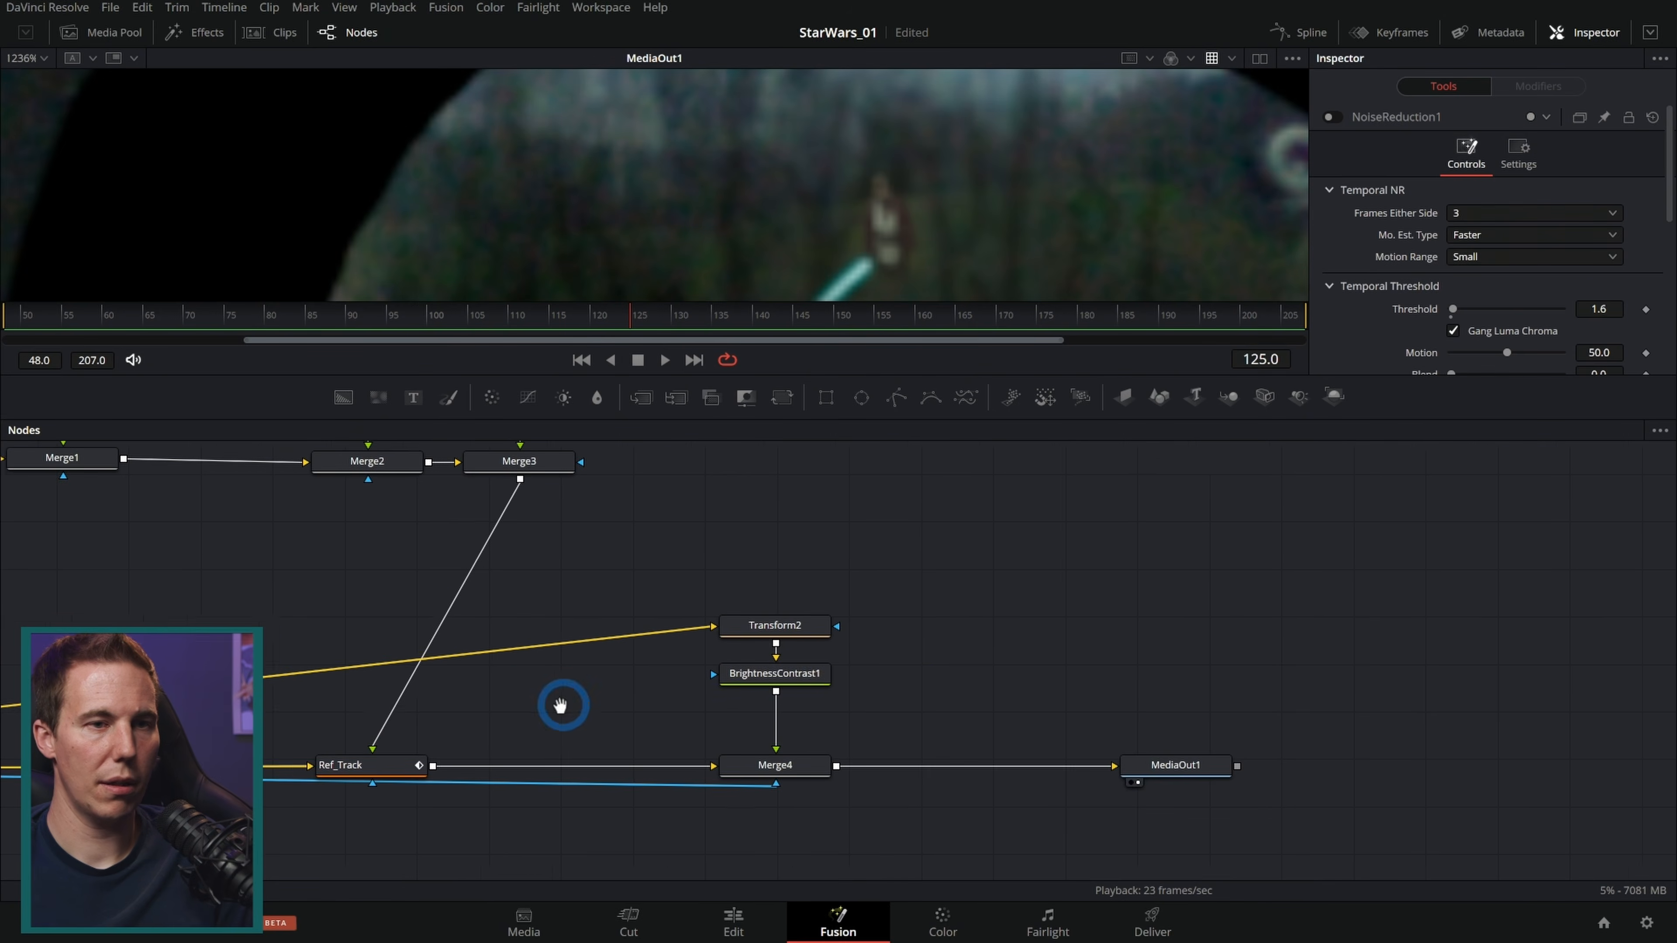
{"action": "left_click_drag", "start_coordinate": [888, 700], "coordinate": [704, 576]}
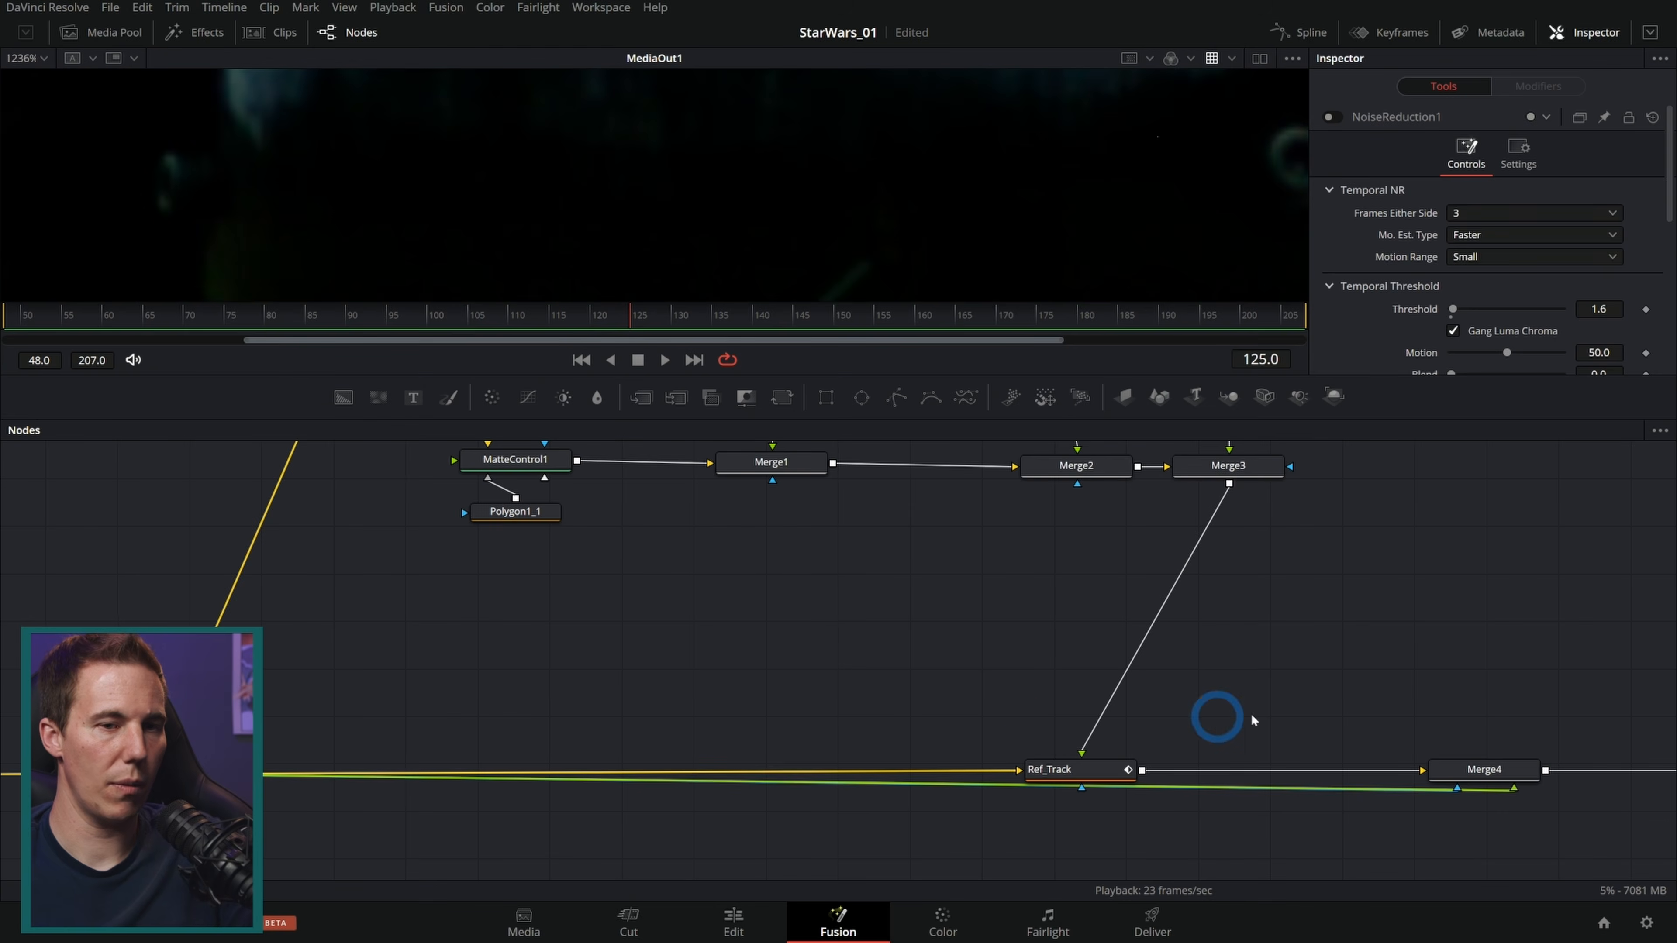
{"action": "left_click", "coordinate": [1489, 770]}
{"action": "key", "text": "Delete"}
{"action": "left_click_drag", "start_coordinate": [1243, 463], "coordinate": [622, 532]}
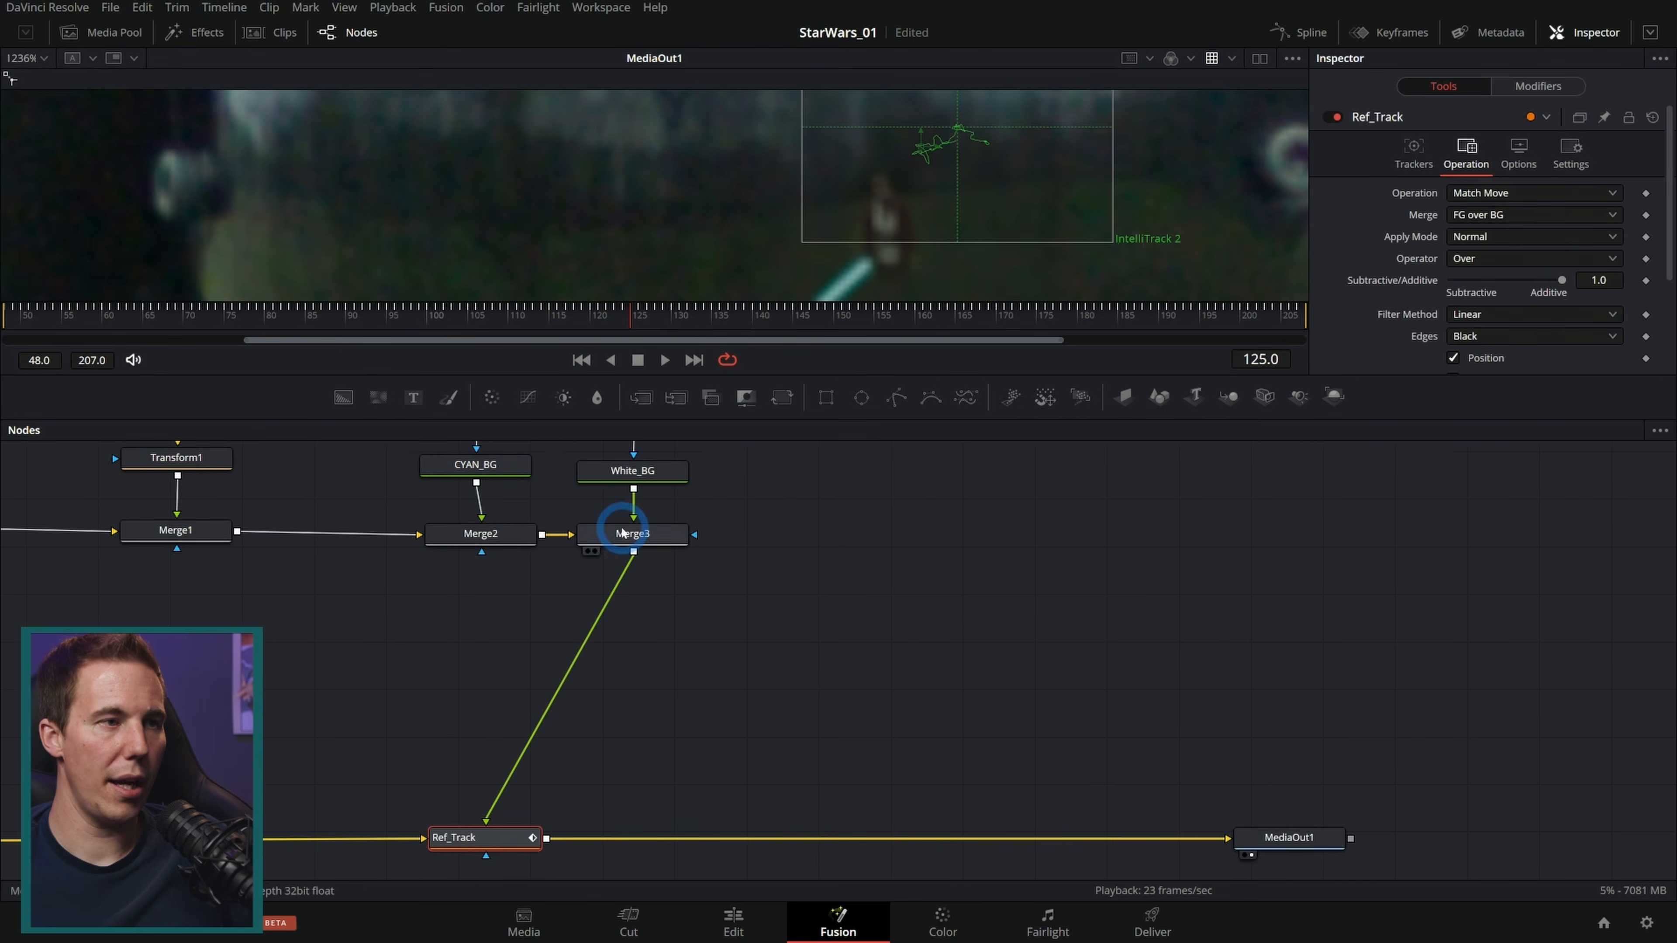
Step: Add a Background node merged over the Ref_Track output, masked by a polygon shape
{"action": "left_click_drag", "start_coordinate": [344, 397], "coordinate": [548, 838]}
{"action": "scroll", "coordinate": [1369, 335], "scroll_direction": "down", "scroll_amount": 1}
{"action": "left_click", "coordinate": [1561, 357]}
{"action": "left_click_drag", "start_coordinate": [896, 397], "coordinate": [773, 686]}
{"action": "scroll", "coordinate": [1403, 213], "scroll_direction": "up", "scroll_amount": 1}
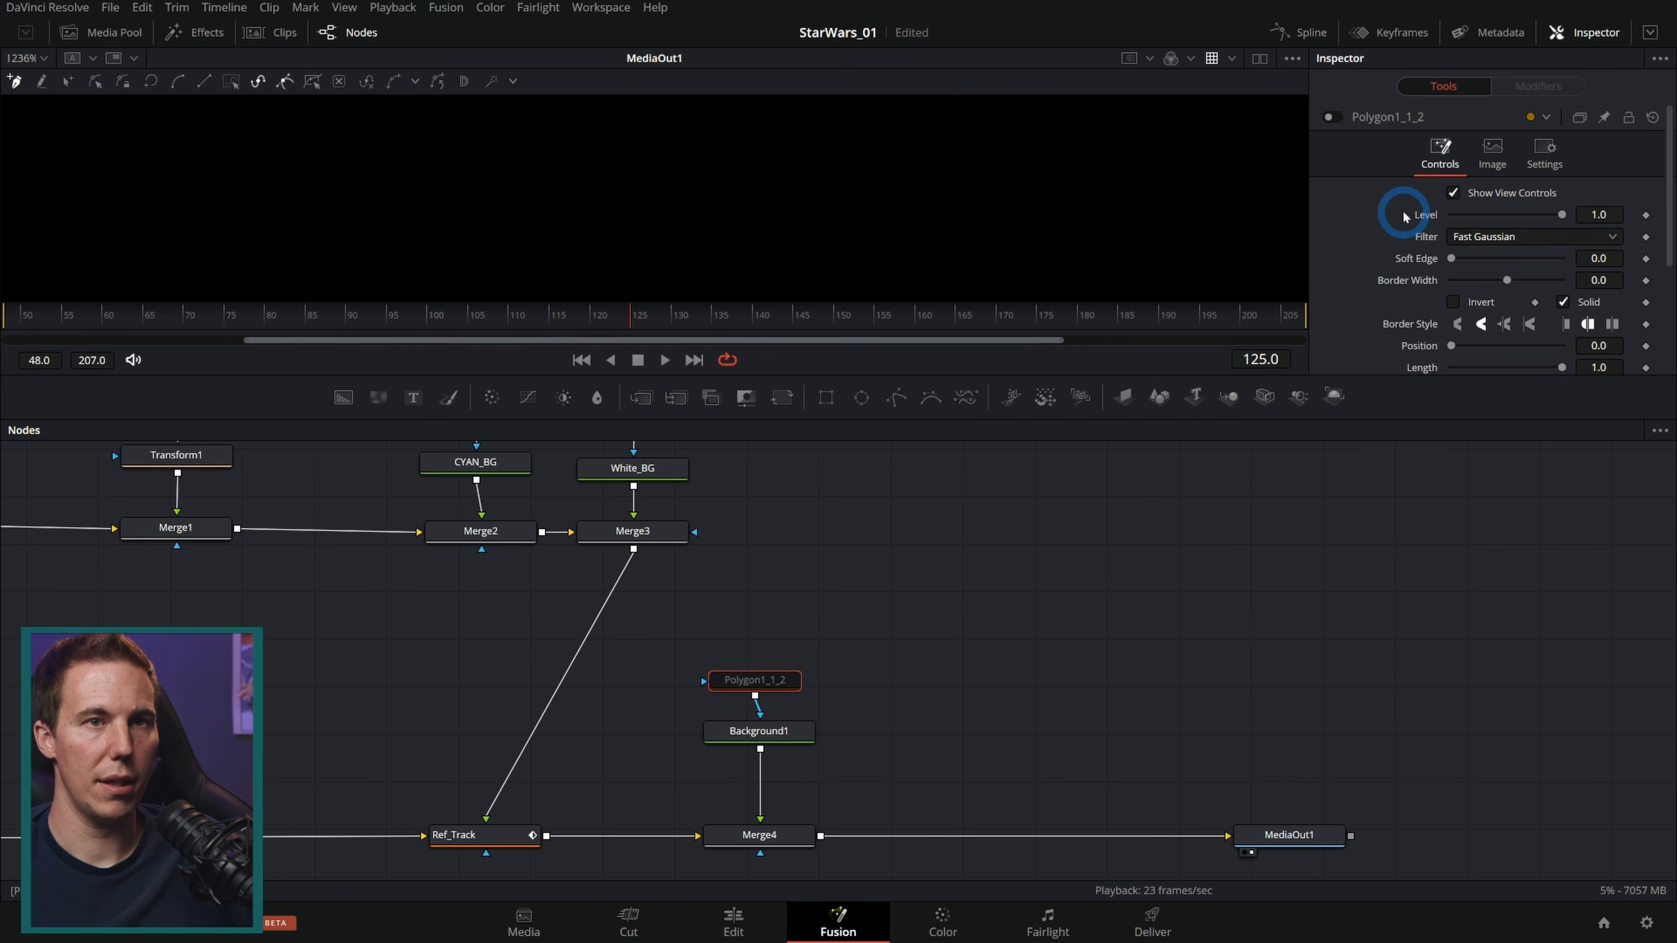
Step: Enable the polygon and draw an open line along the figure's side with border width 0.0009
{"action": "left_click", "coordinate": [1328, 117]}
{"action": "left_click_drag", "start_coordinate": [1049, 375], "coordinate": [1052, 667]}
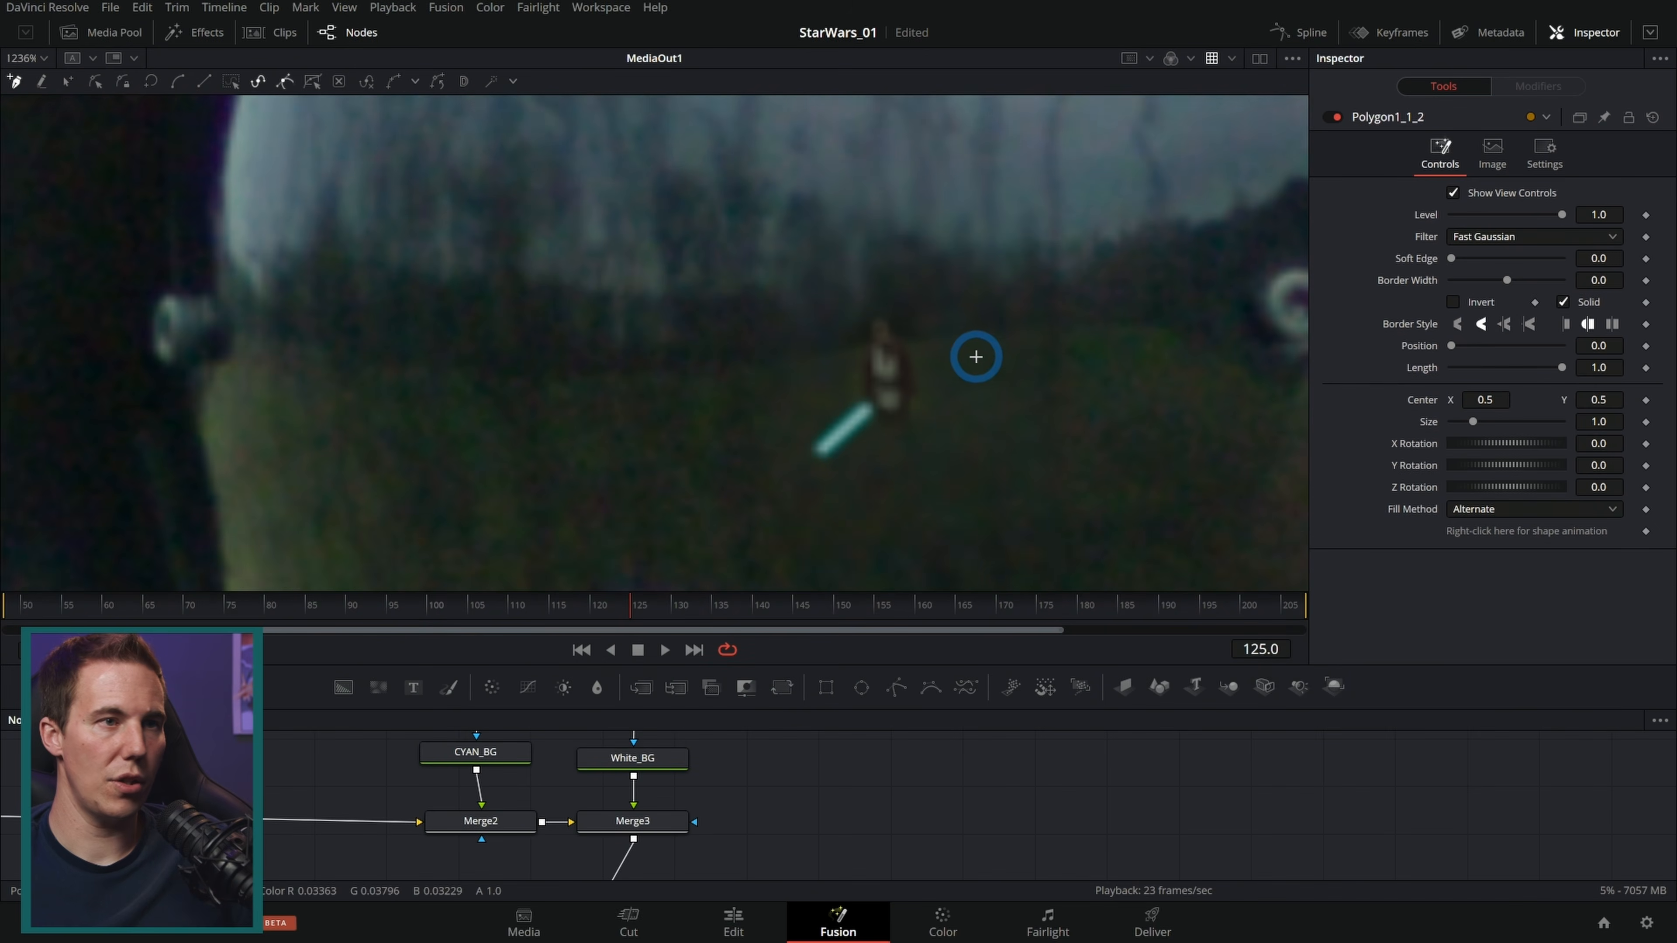
{"action": "scroll", "coordinate": [972, 356], "scroll_direction": "down", "scroll_amount": 2}
{"action": "left_click", "coordinate": [943, 301]}
{"action": "left_click", "coordinate": [868, 534]}
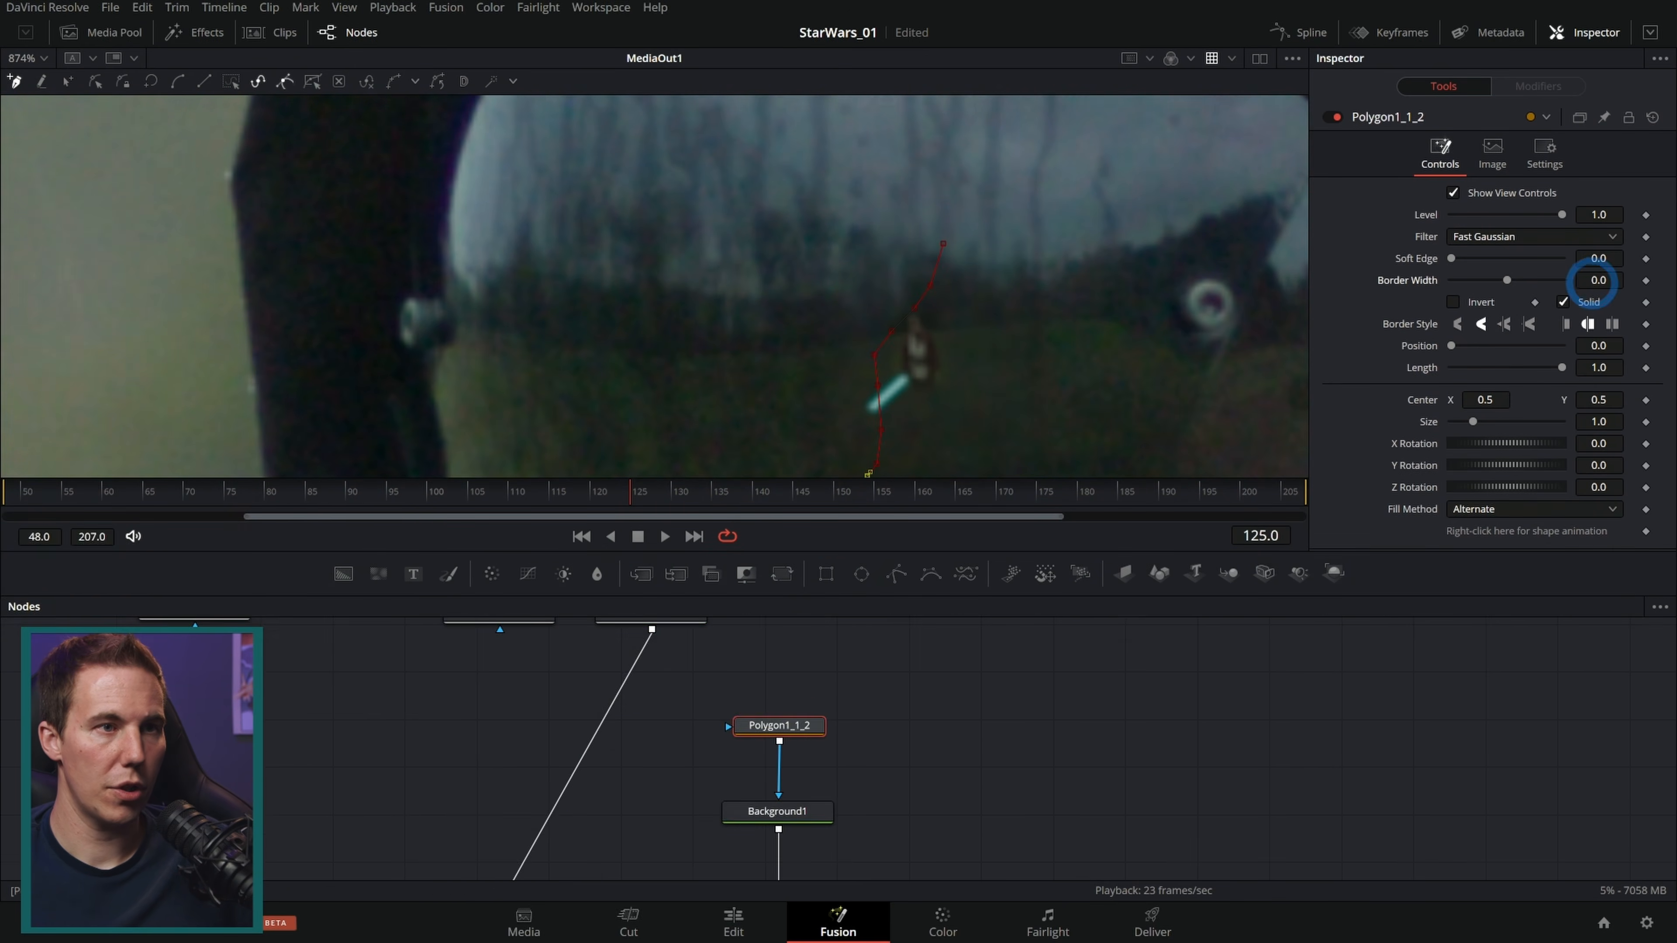
{"action": "left_click_drag", "start_coordinate": [1592, 282], "coordinate": [1597, 286]}
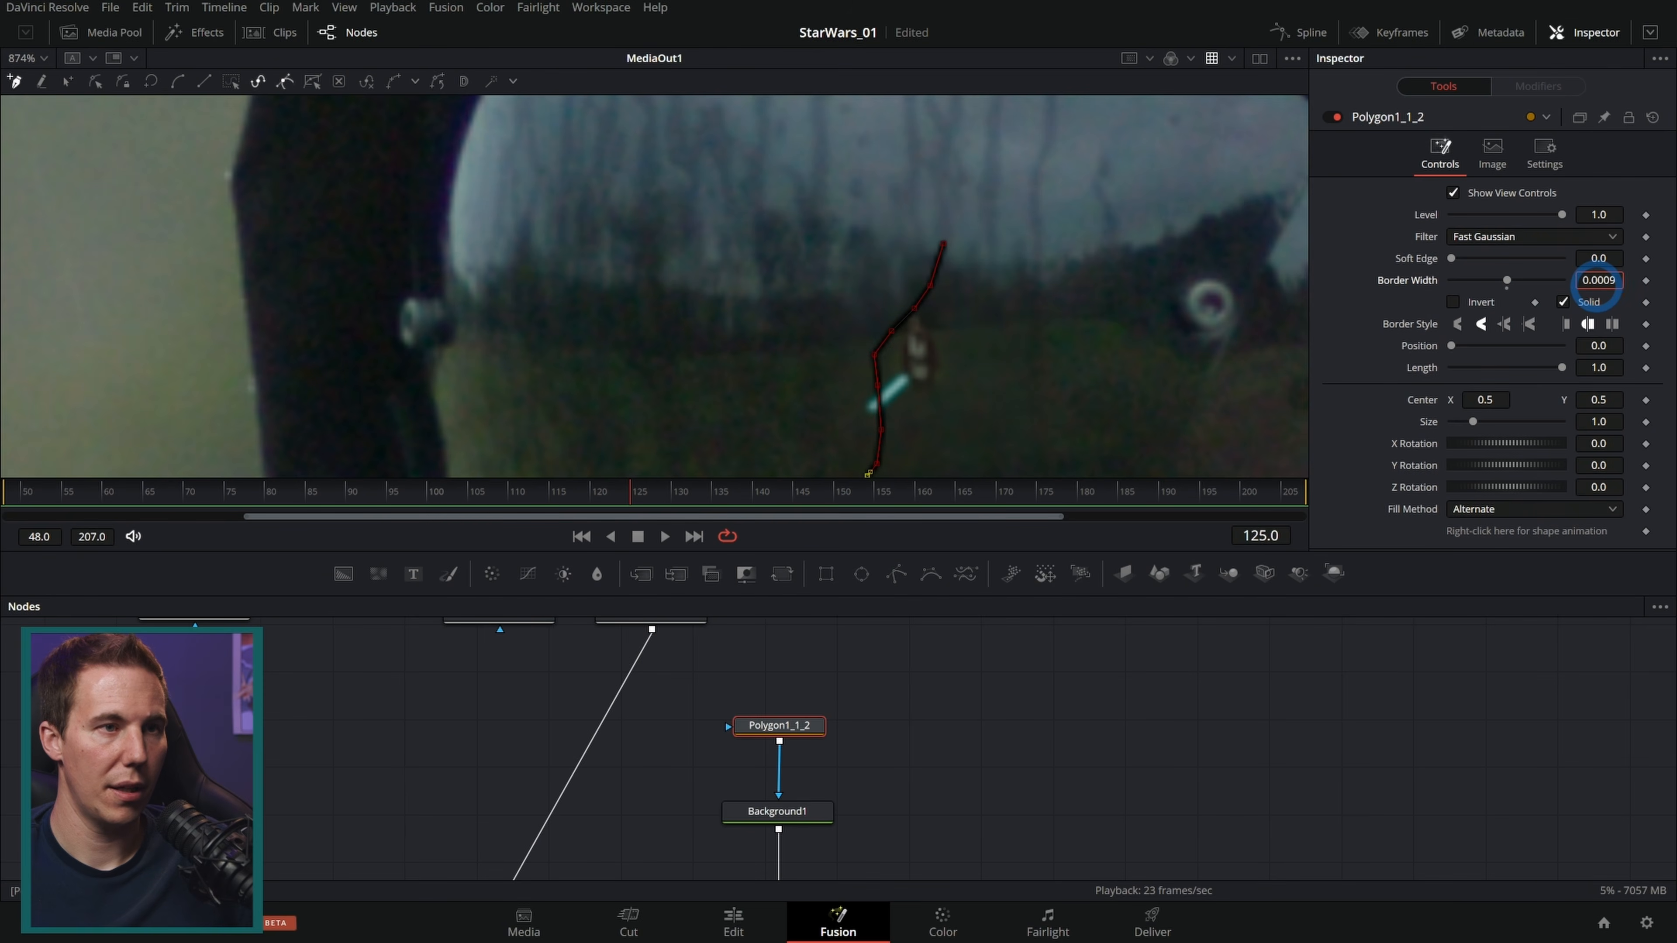
{"action": "scroll", "coordinate": [922, 355], "scroll_direction": "up", "scroll_amount": 2}
{"action": "left_click_drag", "start_coordinate": [918, 364], "coordinate": [906, 288]}
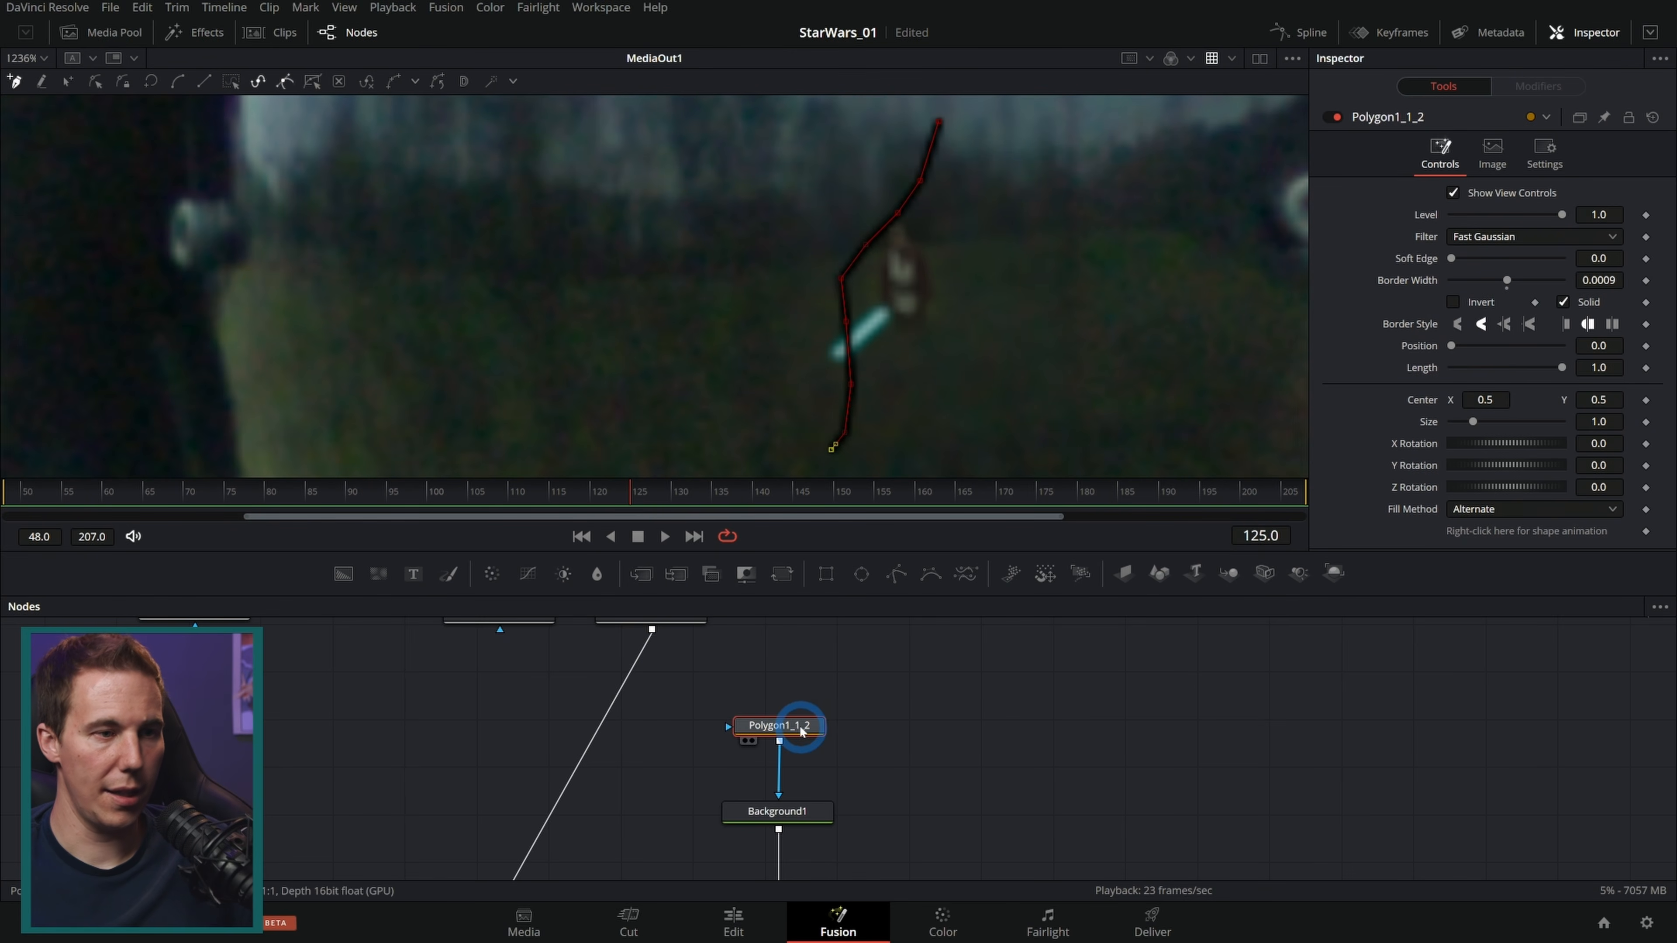
Step: Paste a copy of the polygon chained into the first and draw a second line along the figure
{"action": "key", "text": "ctrl+v"}
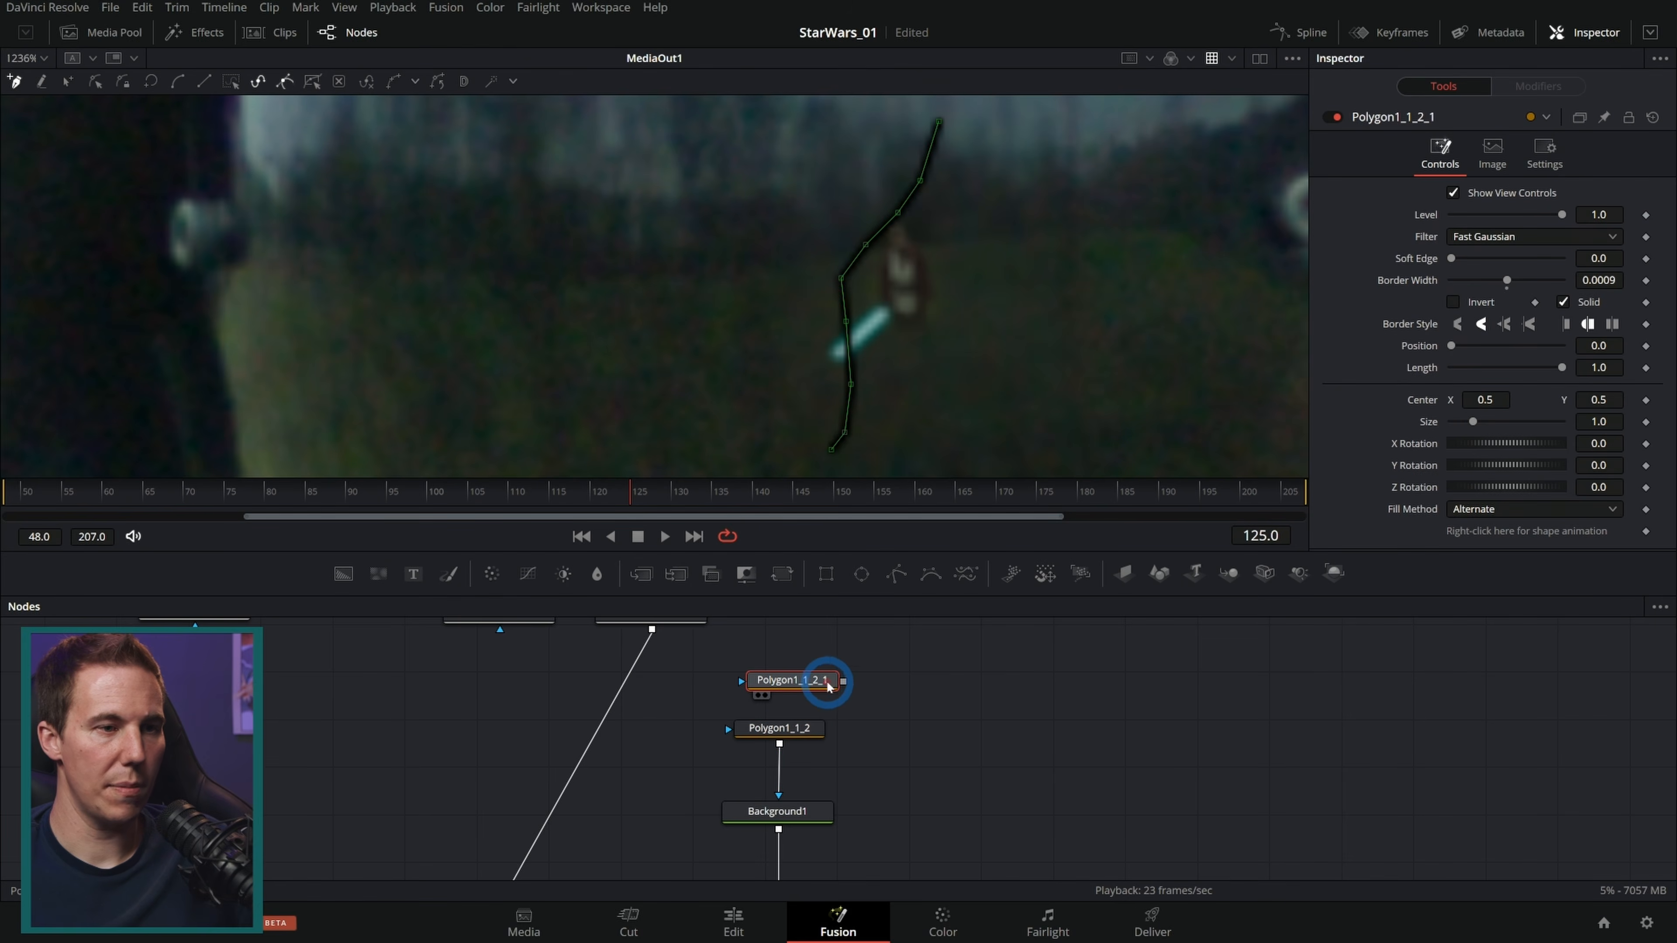
{"action": "left_click_drag", "start_coordinate": [844, 681], "coordinate": [779, 727]}
{"action": "key", "text": "Delete"}
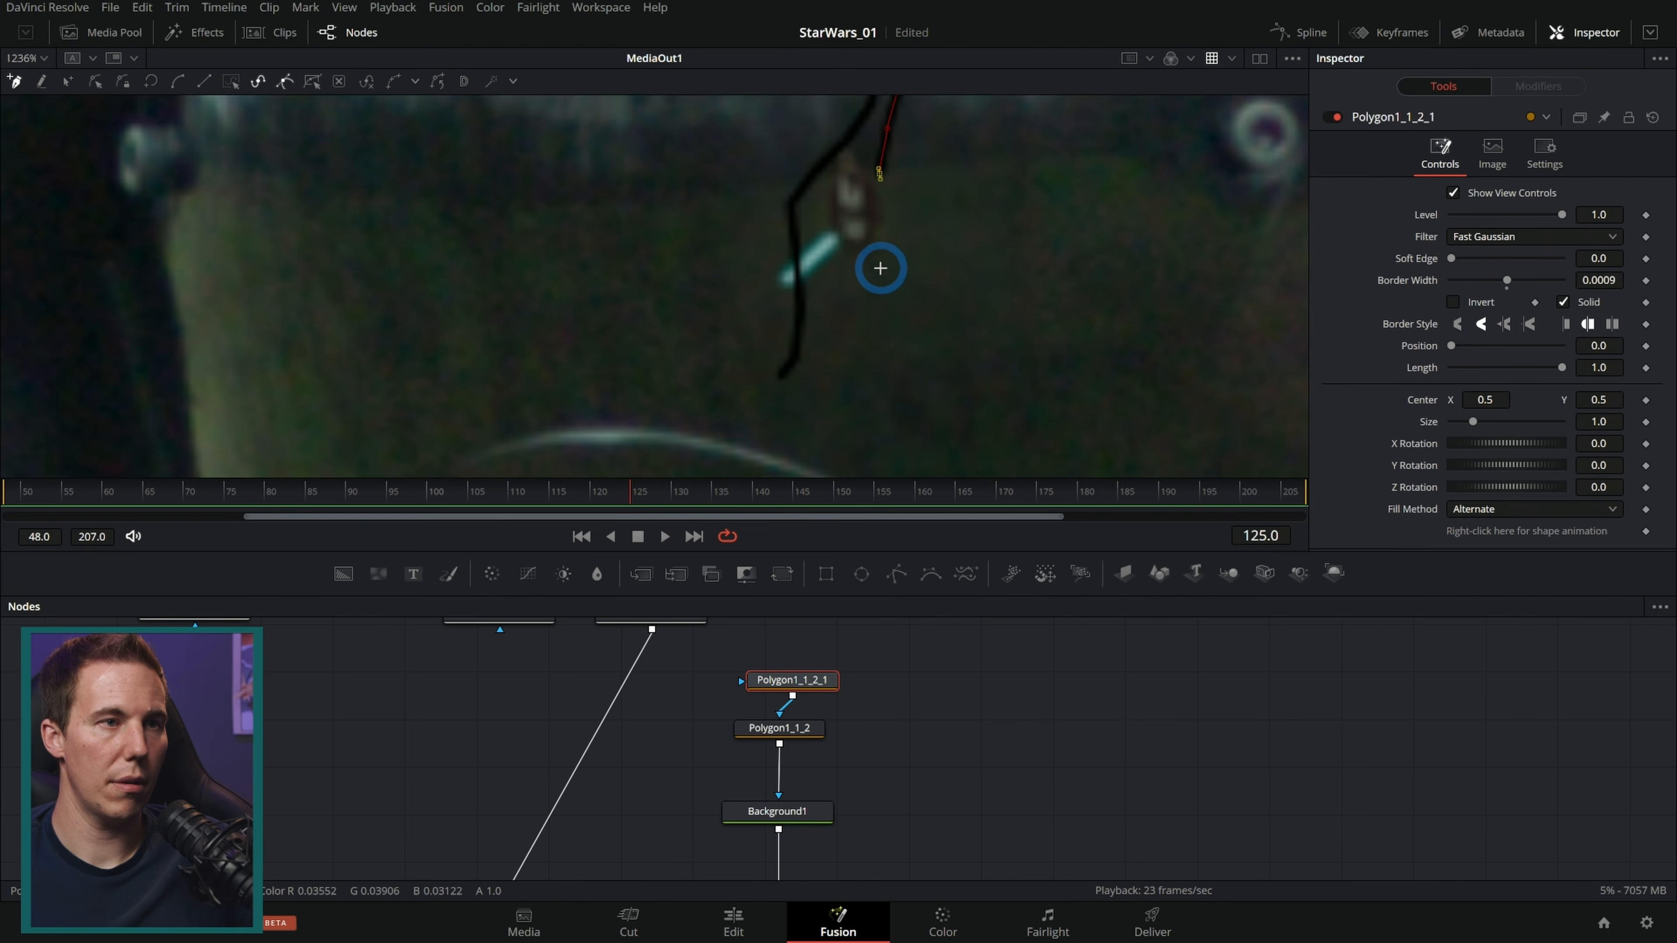
{"action": "left_click", "coordinate": [880, 274]}
{"action": "left_click", "coordinate": [872, 326]}
{"action": "left_click", "coordinate": [860, 358]}
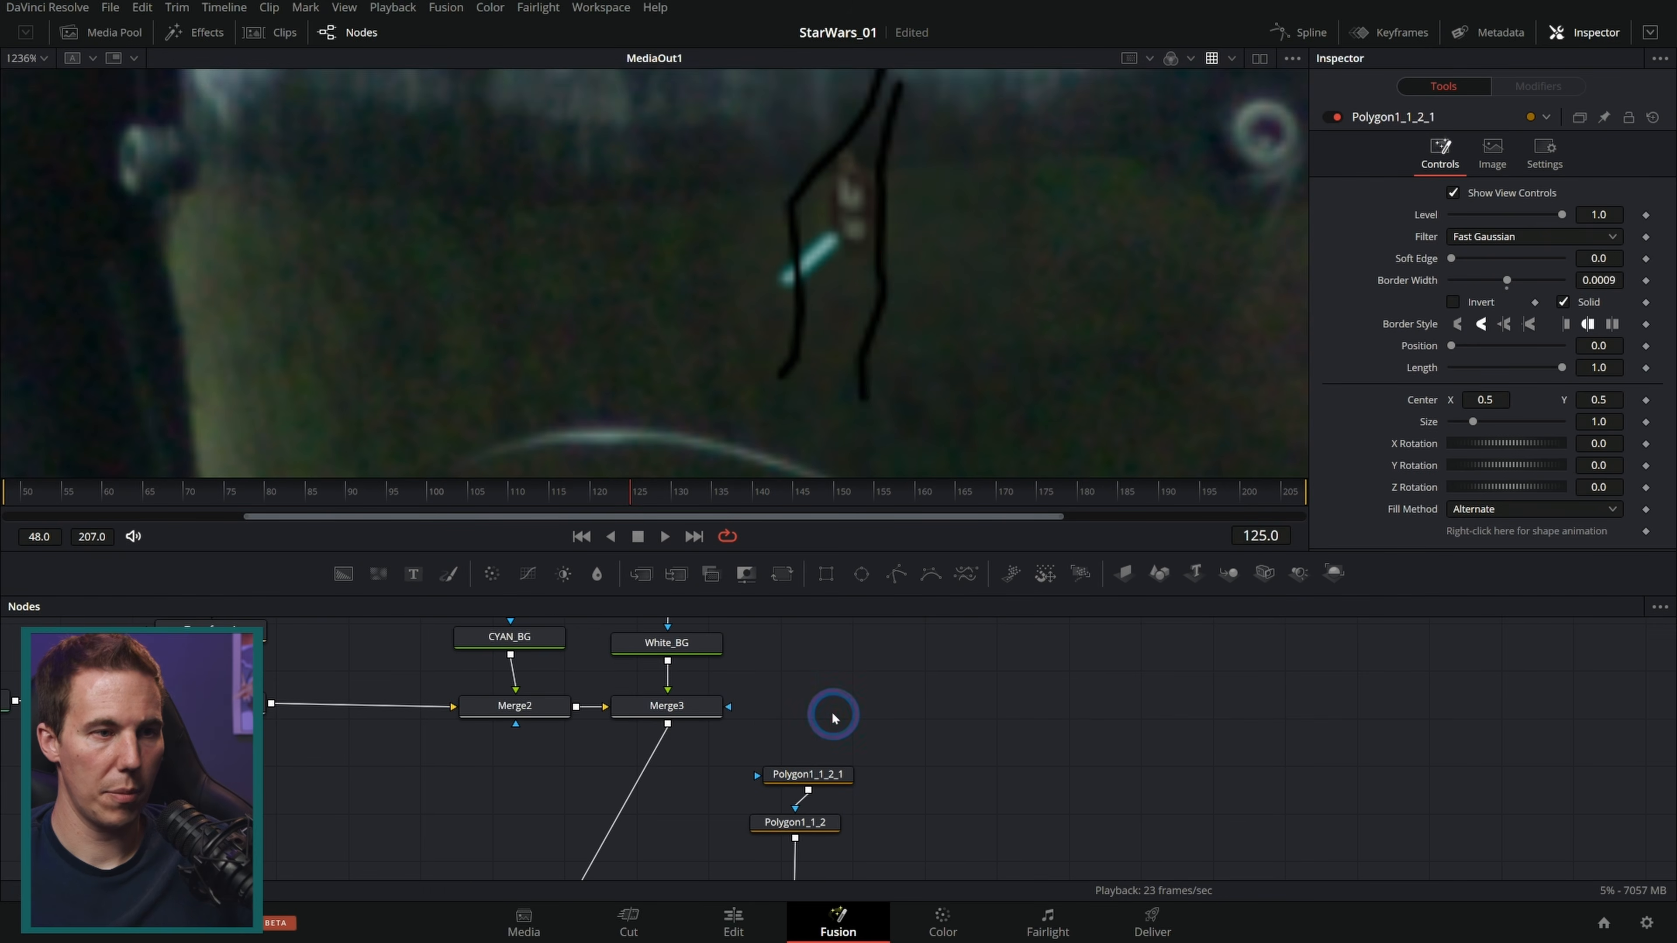
Step: Paste another polygon copy chained into the second and draw a third line over the figure
{"action": "key", "text": "ctrl+v"}
{"action": "left_click_drag", "start_coordinate": [854, 708], "coordinate": [869, 711]}
{"action": "key", "text": "Delete"}
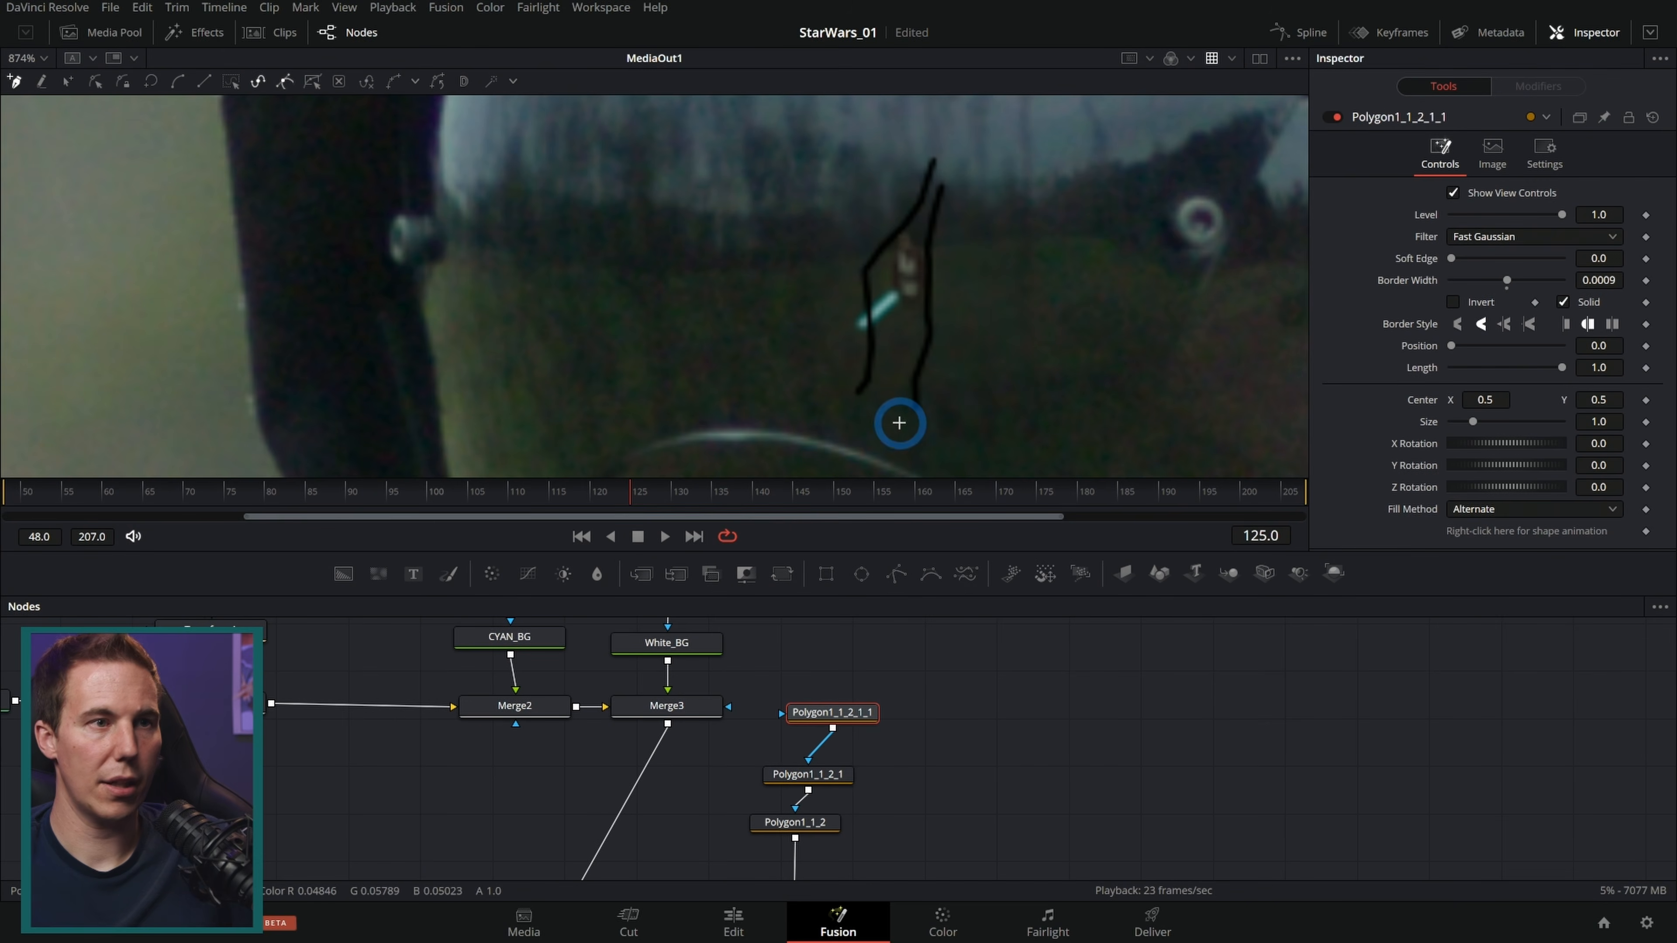
{"action": "scroll", "coordinate": [914, 273], "scroll_direction": "up", "scroll_amount": 1}
{"action": "left_click", "coordinate": [913, 185]}
{"action": "left_click", "coordinate": [893, 241]}
{"action": "left_click", "coordinate": [894, 276]}
{"action": "left_click", "coordinate": [906, 319]}
{"action": "left_click", "coordinate": [907, 354]}
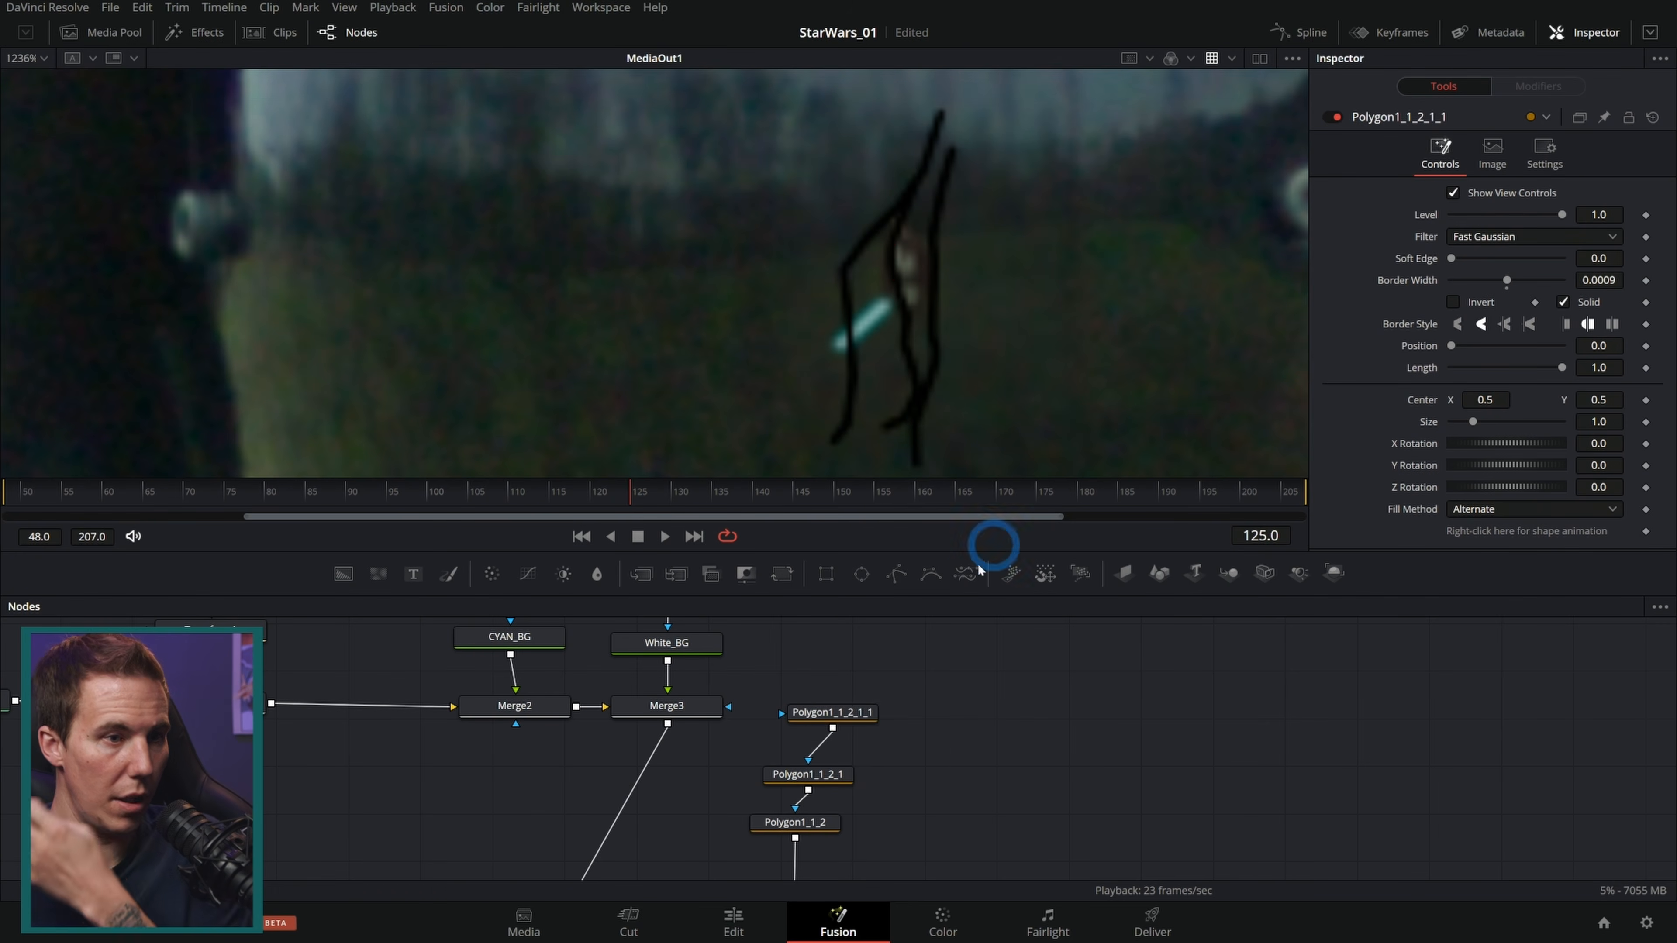
Step: Set the Merge4 apply mode to Multiply and its blend to 0.197
{"action": "left_click_drag", "start_coordinate": [1005, 754], "coordinate": [991, 620]}
{"action": "left_click_drag", "start_coordinate": [909, 796], "coordinate": [925, 737]}
{"action": "left_click", "coordinate": [805, 800]}
{"action": "left_click", "coordinate": [1518, 311]}
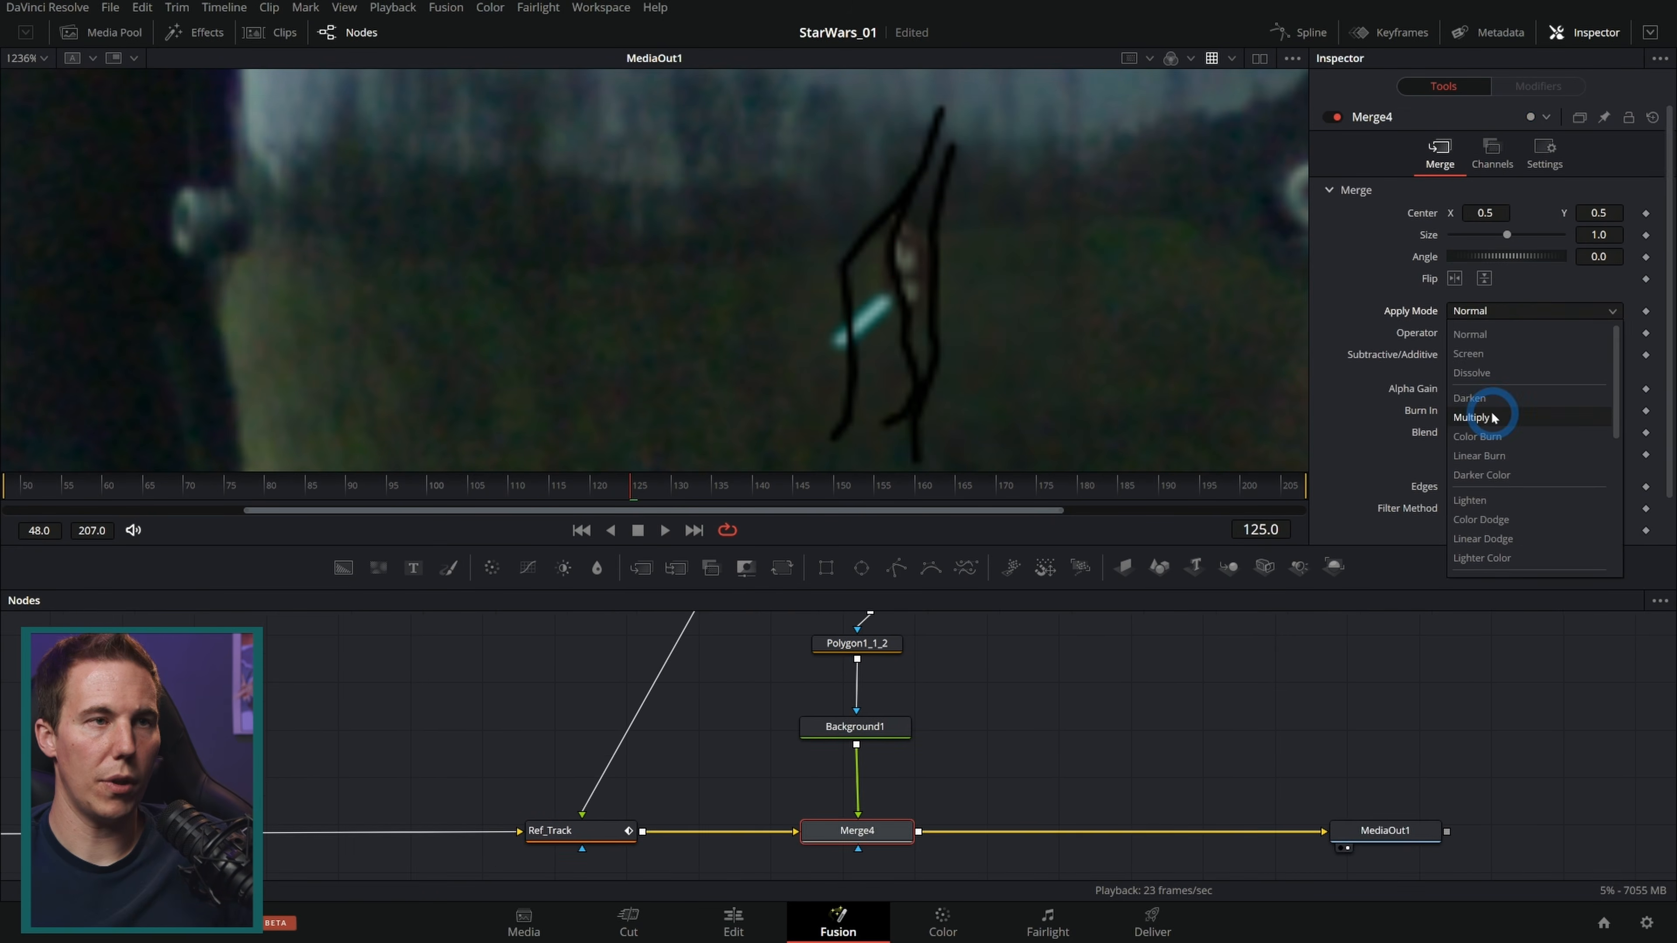
{"action": "left_click", "coordinate": [1488, 417]}
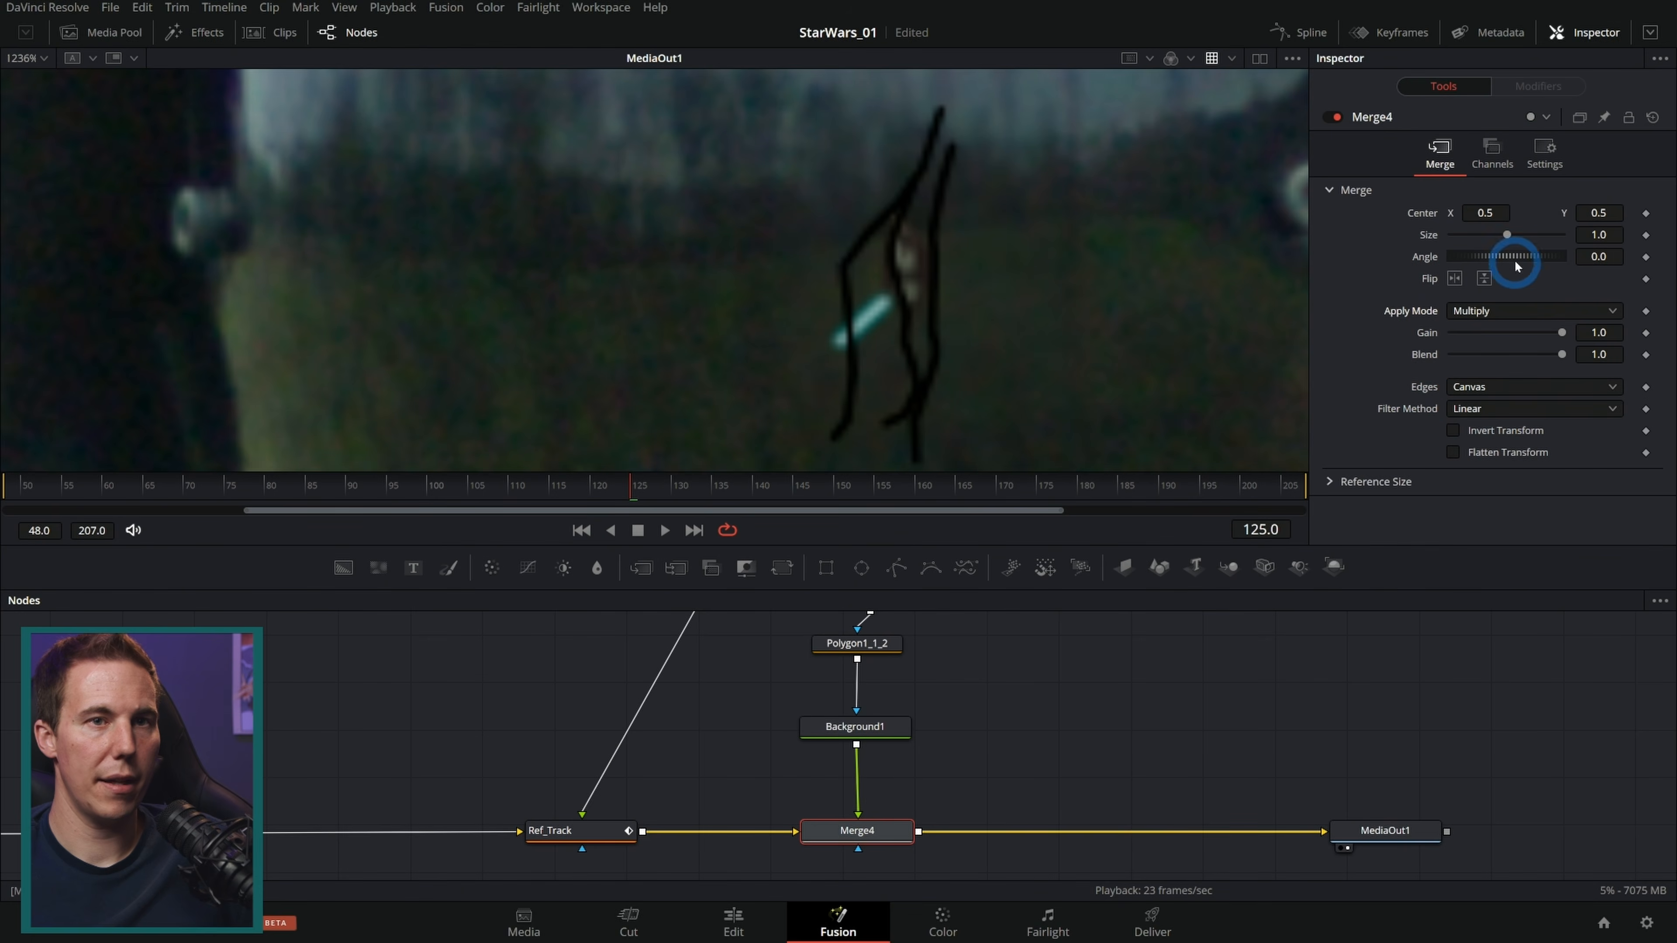
{"action": "left_click_drag", "start_coordinate": [1562, 356], "coordinate": [1465, 372]}
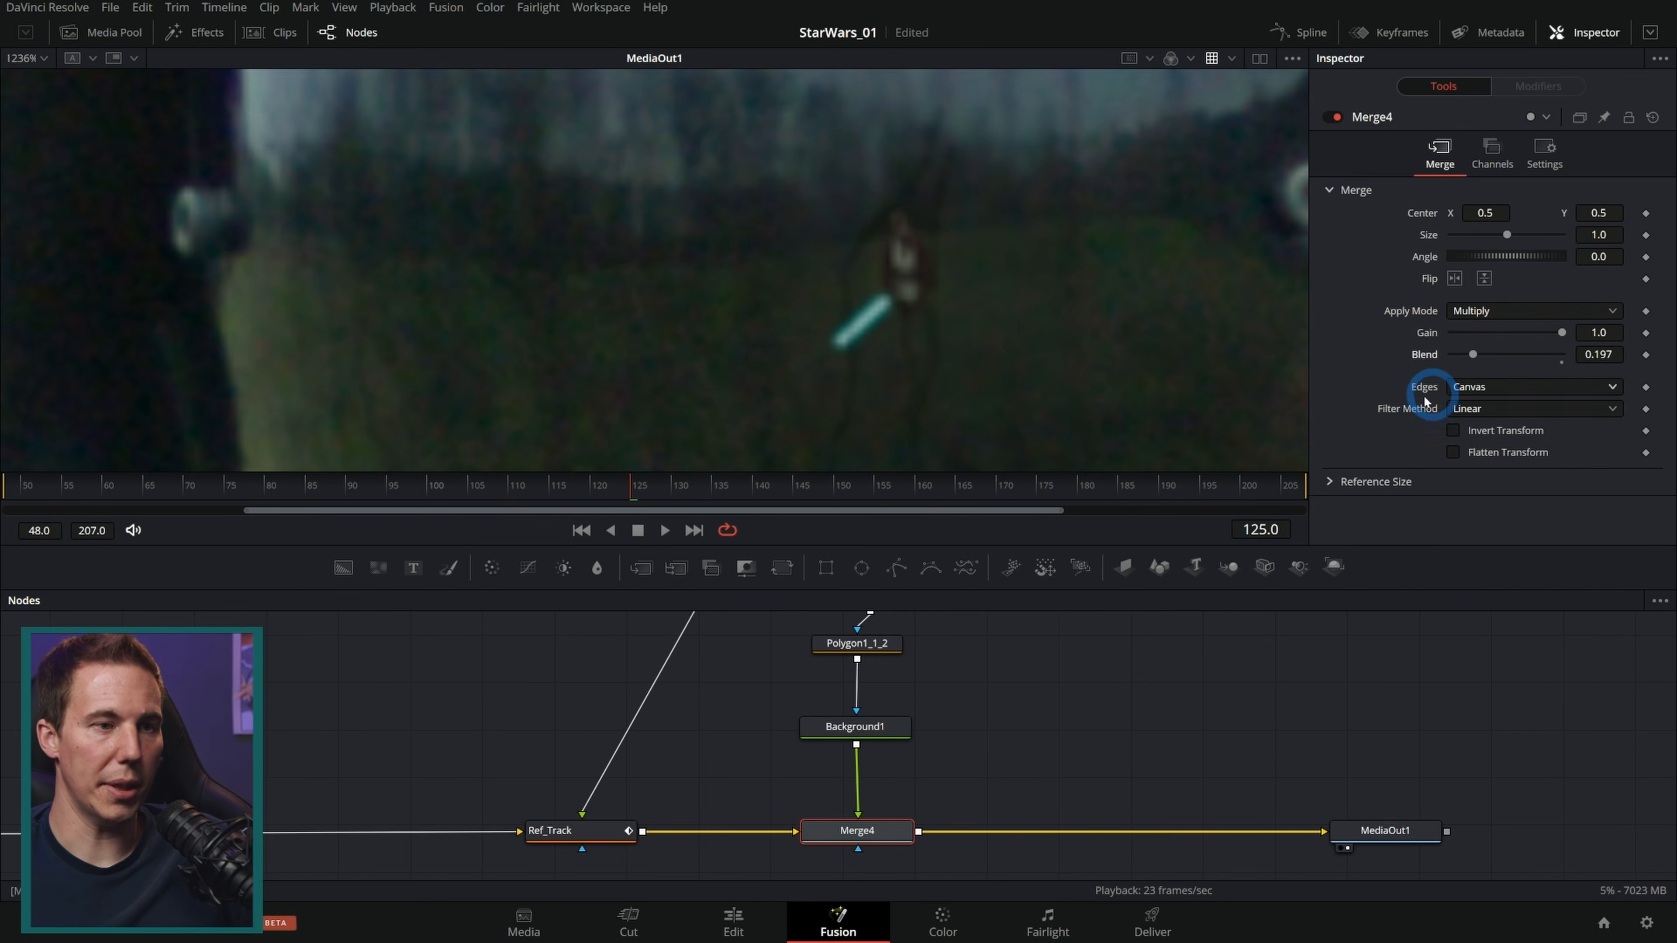
Step: Set the polygon masks' soft edge to 0.0012
{"action": "left_click_drag", "start_coordinate": [965, 699], "coordinate": [957, 732]}
{"action": "left_click", "coordinate": [885, 655]}
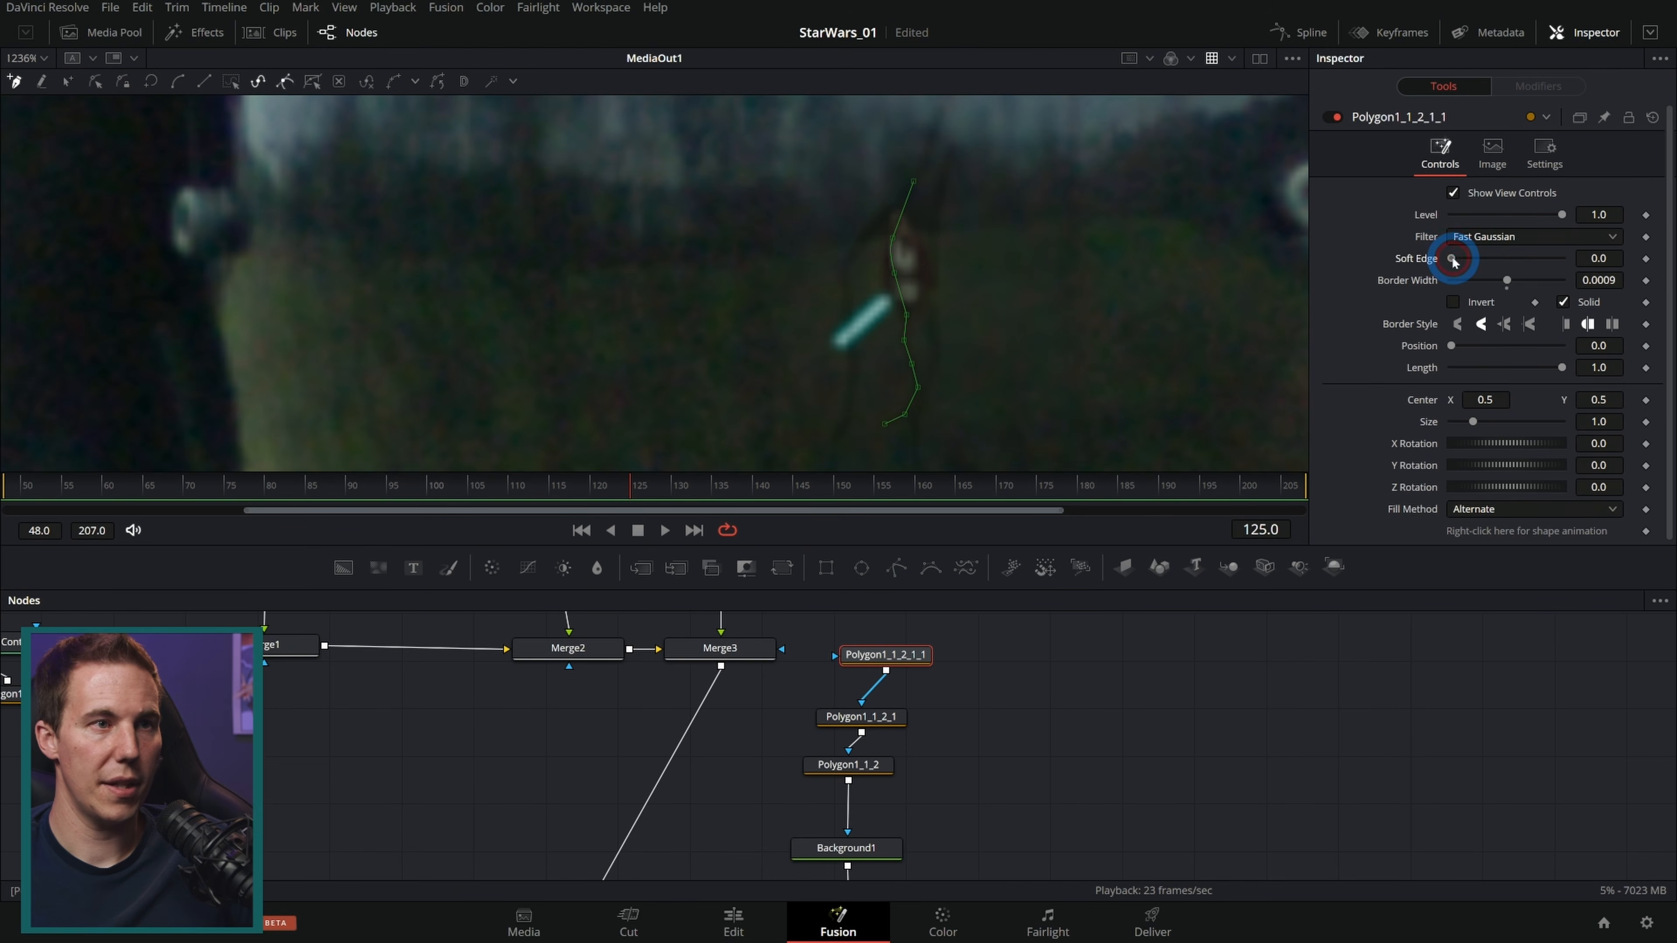
{"action": "left_click", "coordinate": [865, 716]}
{"action": "left_click_drag", "start_coordinate": [1568, 261], "coordinate": [1607, 258]}
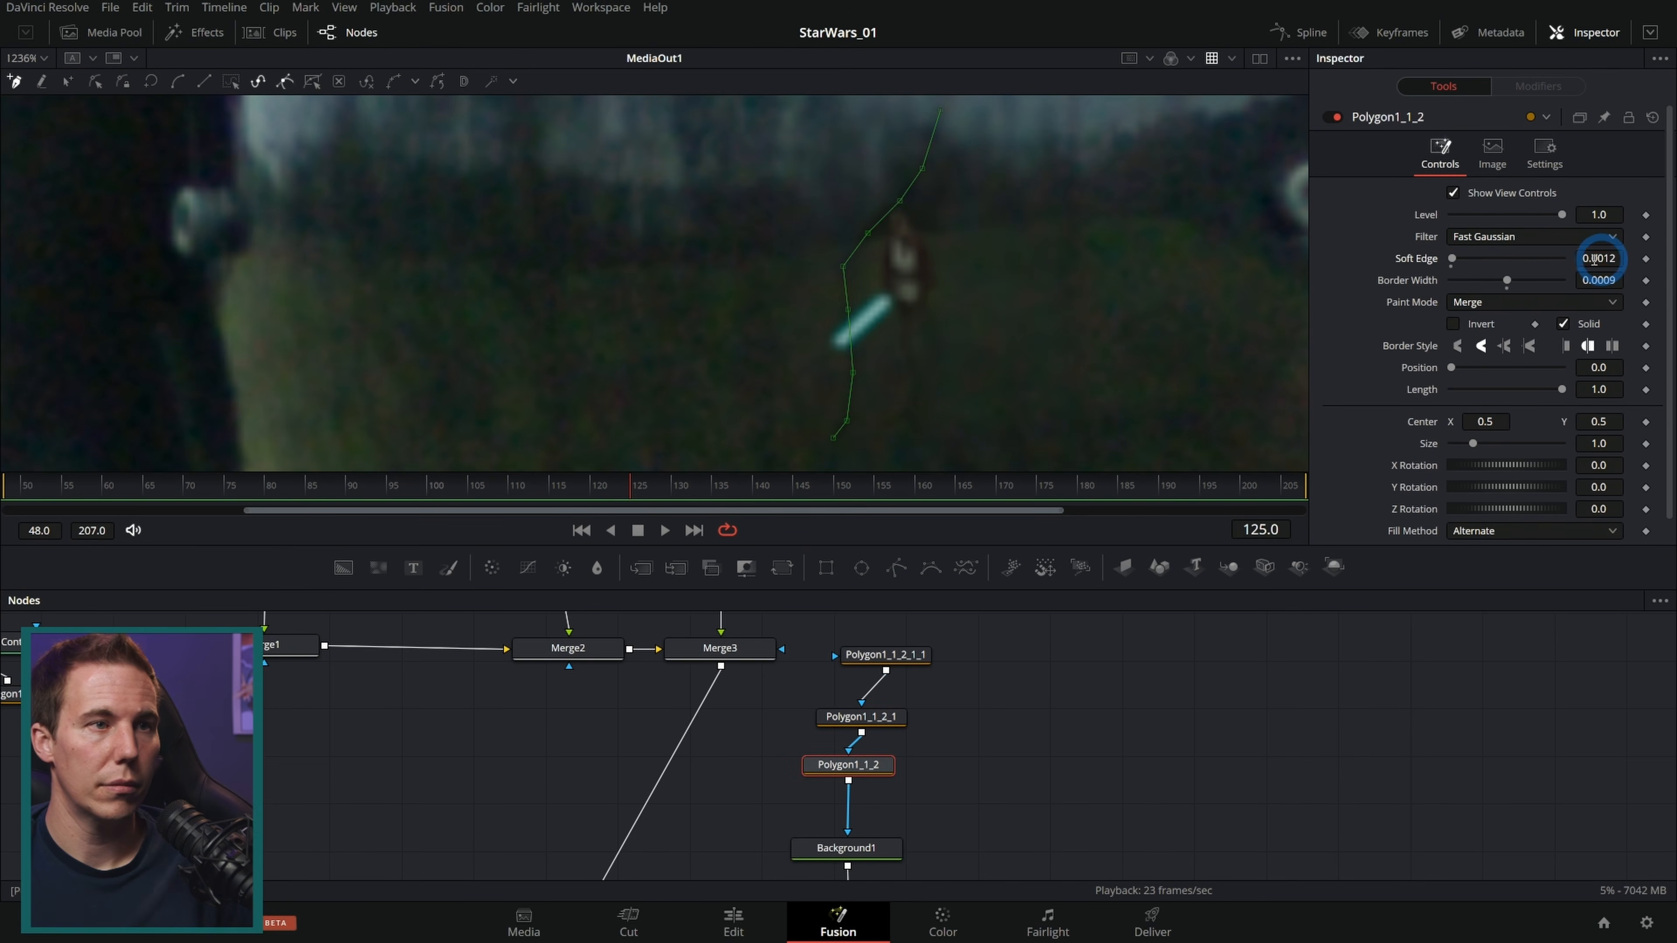
{"action": "left_click", "coordinate": [952, 759]}
{"action": "left_click_drag", "start_coordinate": [921, 311], "coordinate": [886, 313]}
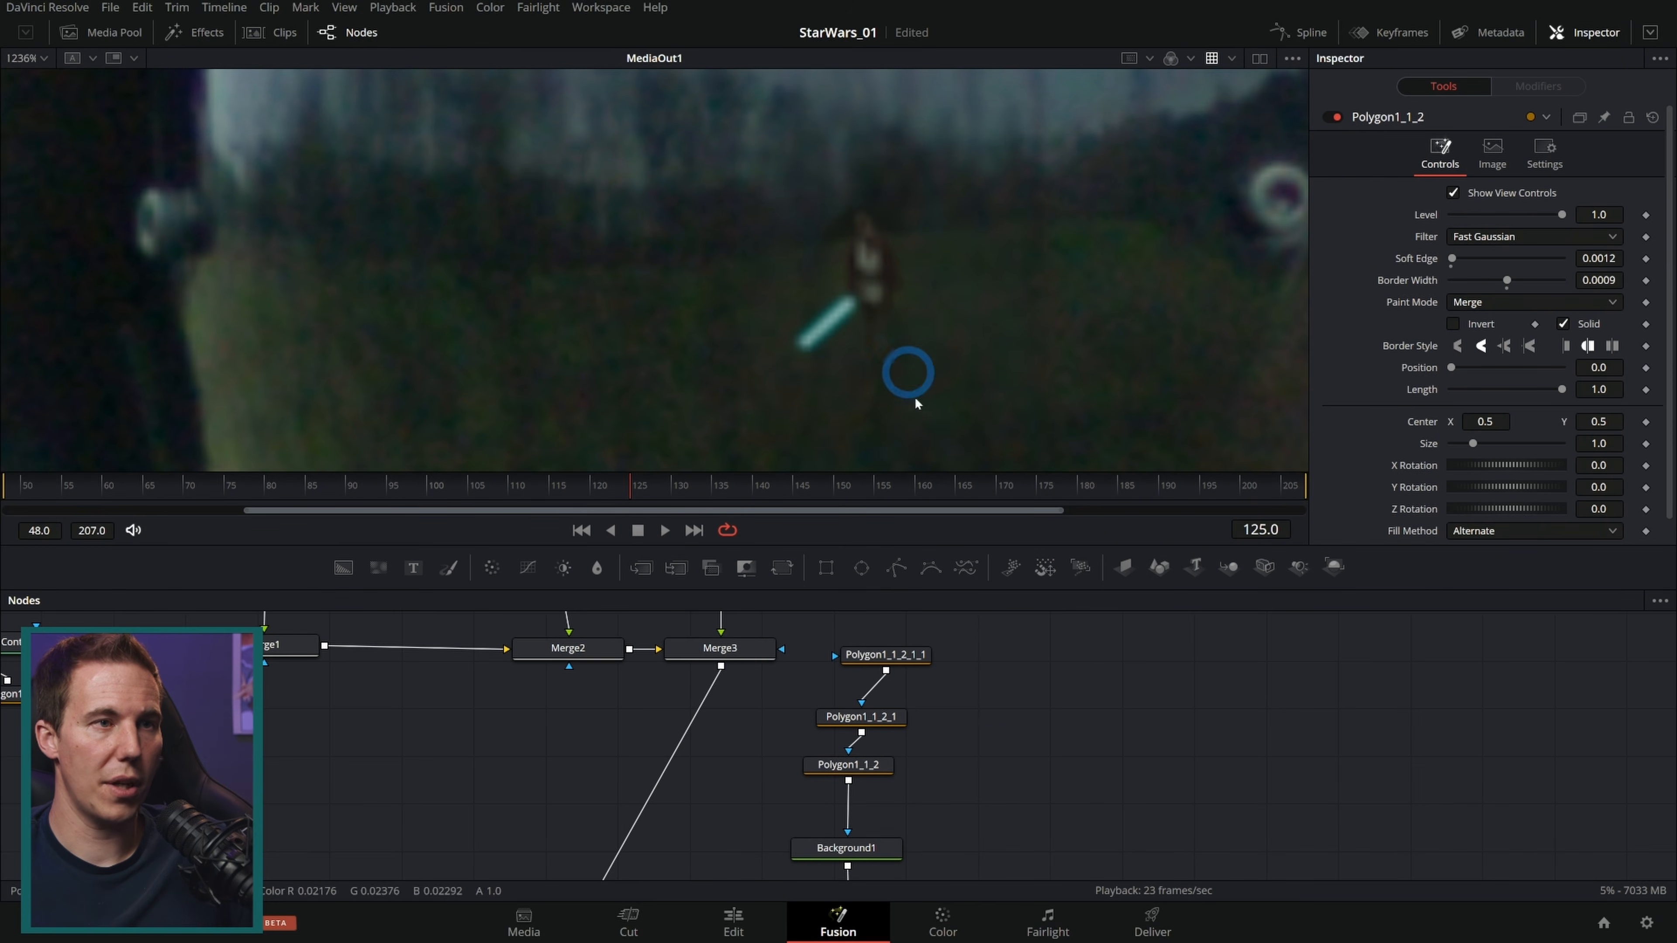
Step: Toggle the Merge4 node on and off to compare the darkened figure
{"action": "left_click", "coordinate": [880, 850]}
{"action": "left_click_drag", "start_coordinate": [988, 813], "coordinate": [991, 642]}
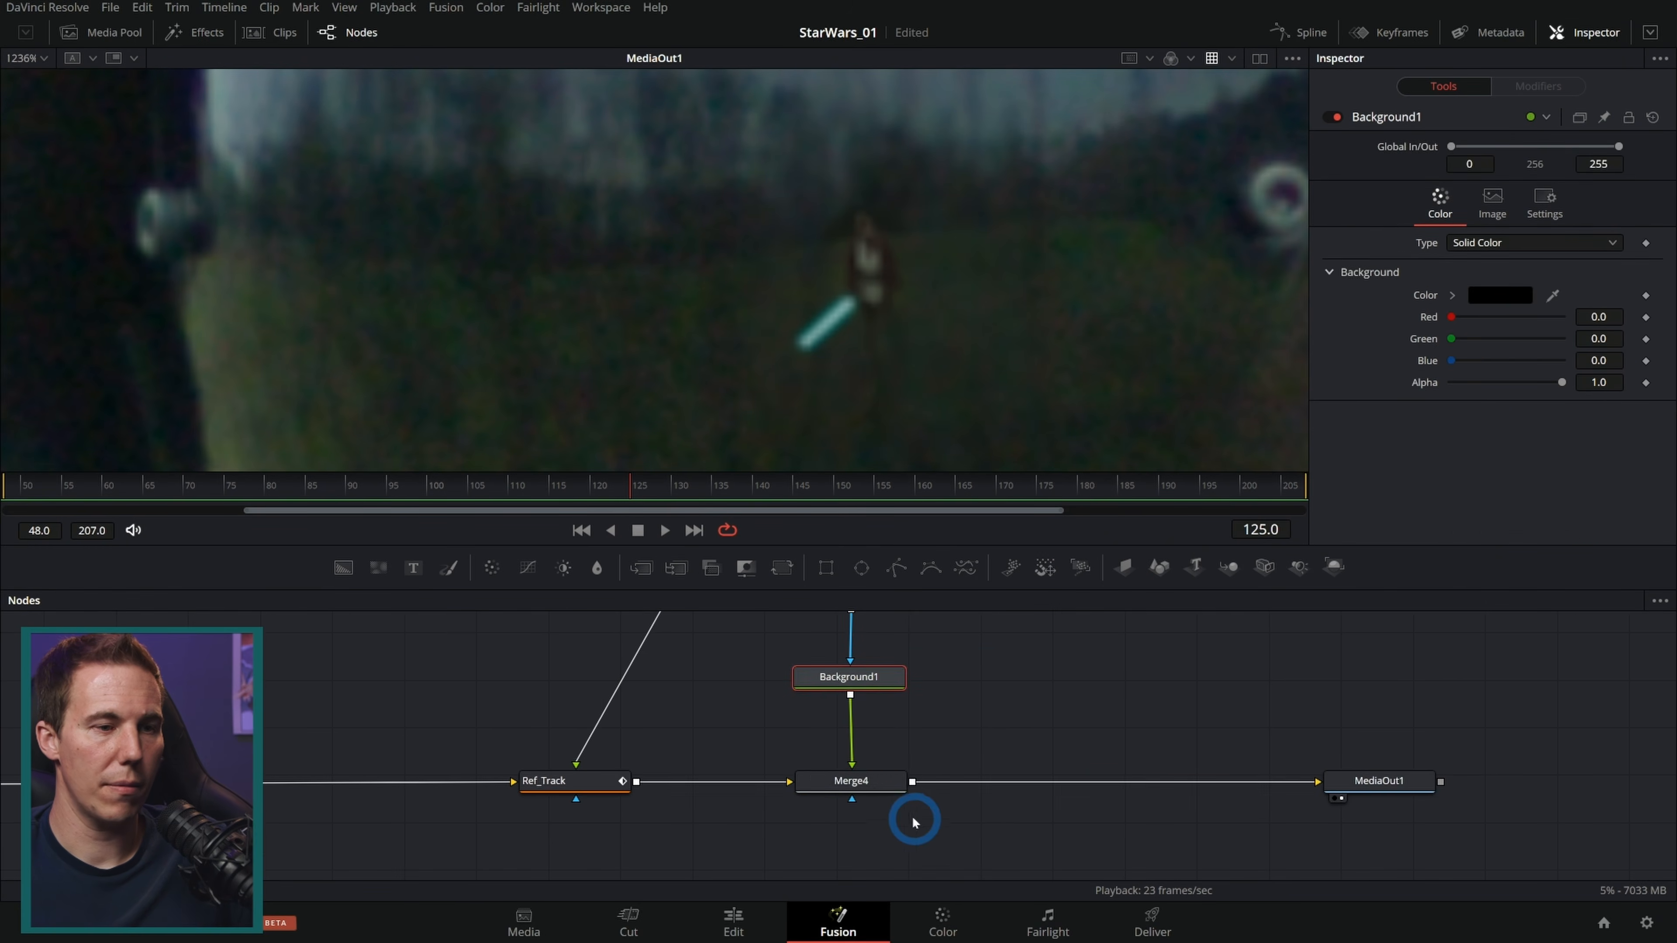
{"action": "left_click", "coordinate": [882, 785]}
{"action": "left_click", "coordinate": [1335, 117]}
{"action": "left_click", "coordinate": [1335, 118]}
{"action": "left_click", "coordinate": [1335, 118]}
{"action": "left_click", "coordinate": [1335, 117]}
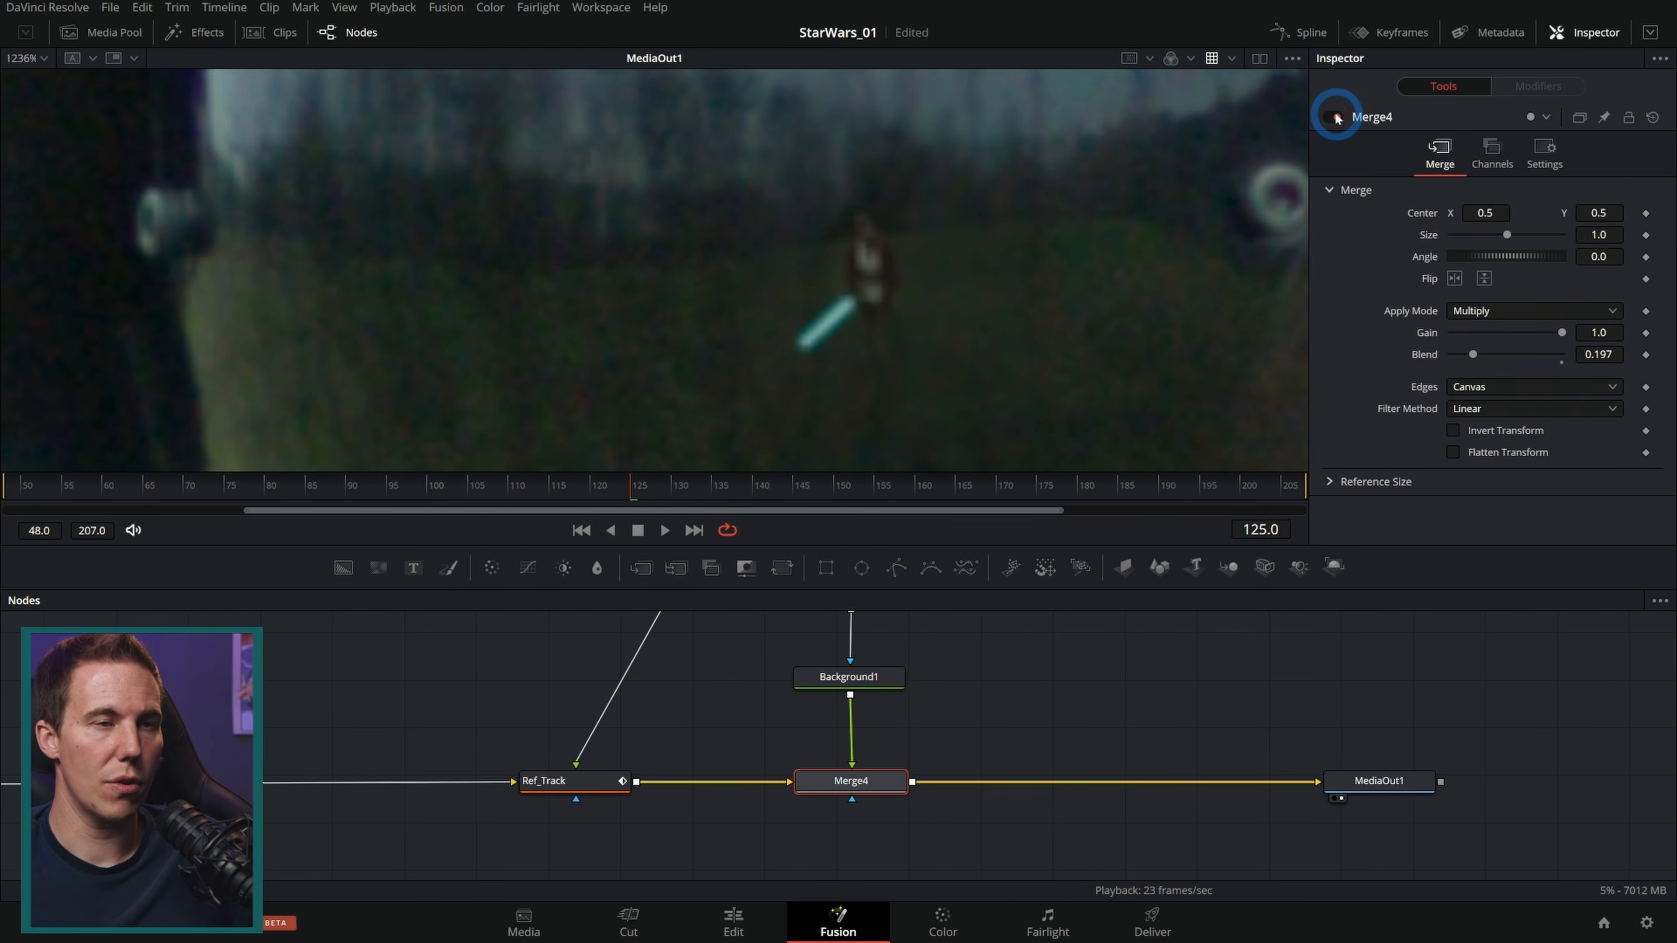
{"action": "left_click", "coordinate": [1335, 118]}
{"action": "left_click", "coordinate": [1335, 118]}
{"action": "left_click", "coordinate": [1335, 117]}
{"action": "left_click", "coordinate": [1335, 118]}
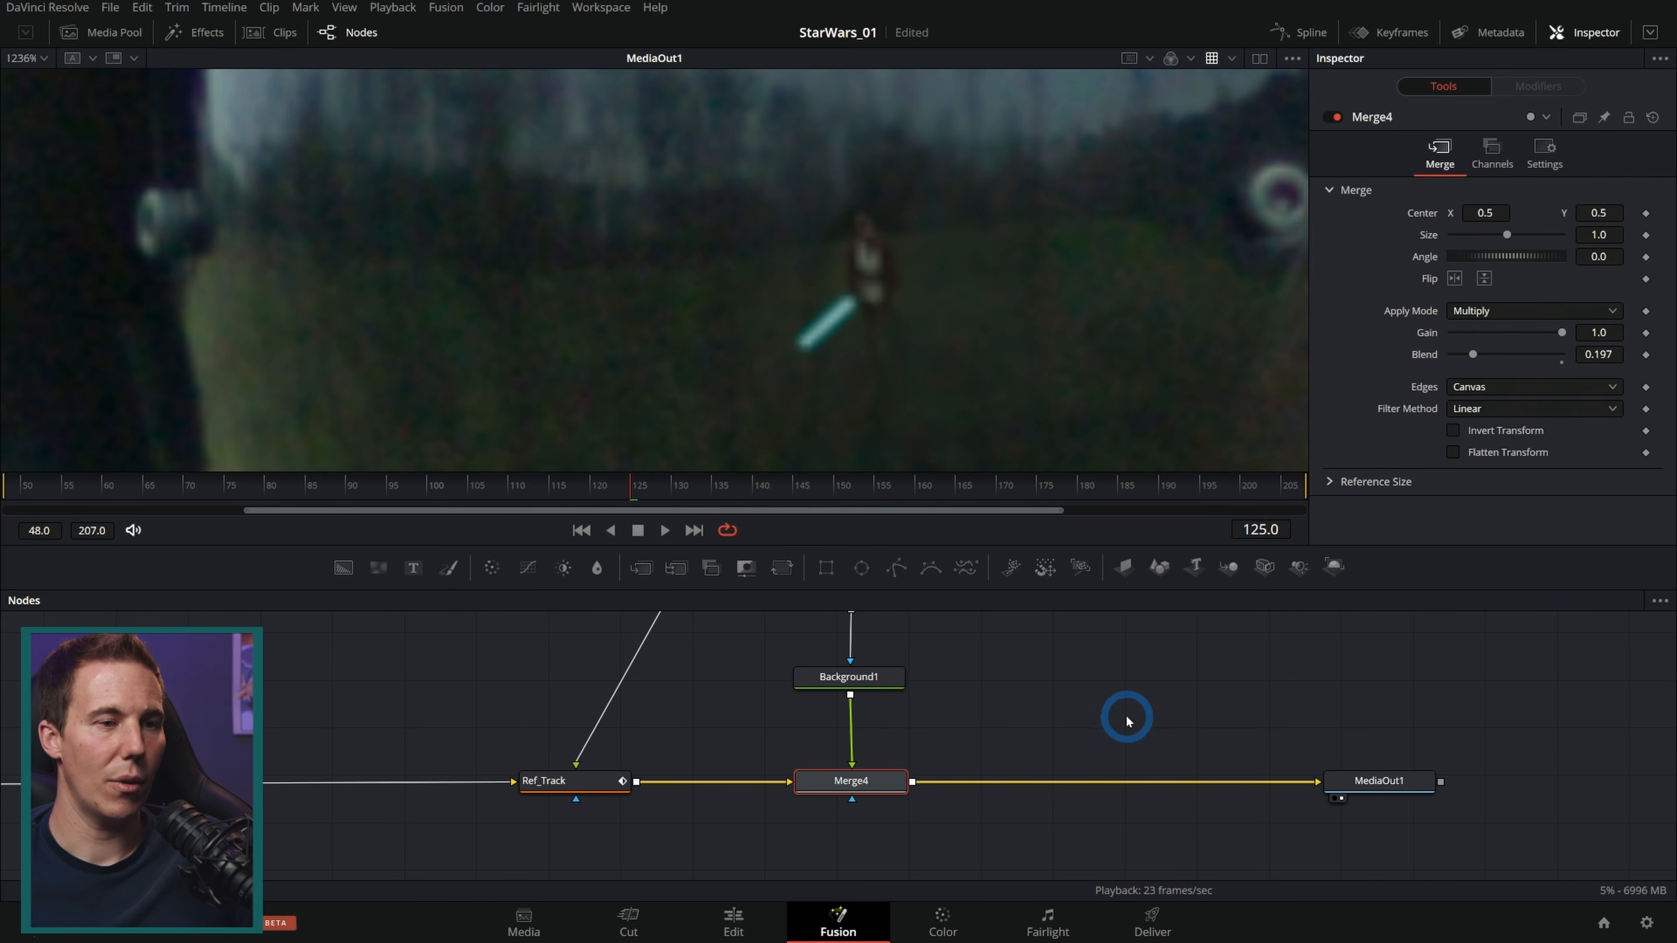
Step: Add a Tracker node fed by the source footage and view its output
{"action": "left_click_drag", "start_coordinate": [1015, 678], "coordinate": [793, 723]}
{"action": "scroll", "coordinate": [1089, 239], "scroll_direction": "down", "scroll_amount": 2}
{"action": "left_click_drag", "start_coordinate": [1089, 240], "coordinate": [925, 234]}
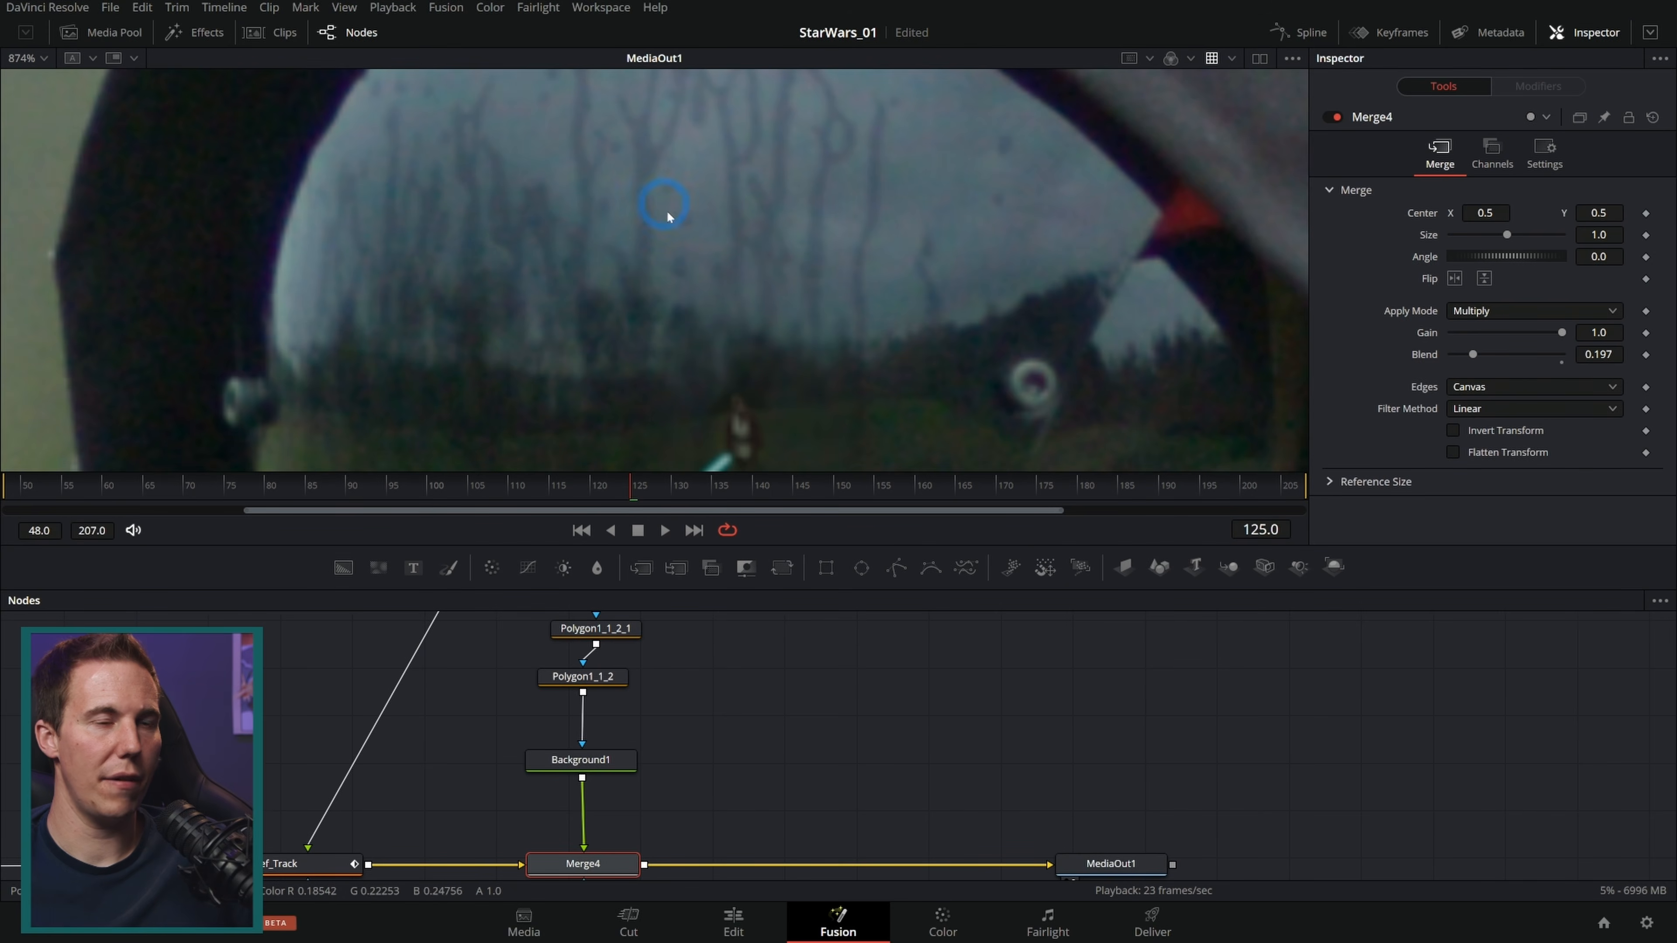
{"action": "key", "text": "shift+space"}
{"action": "type", "text": "xf"}
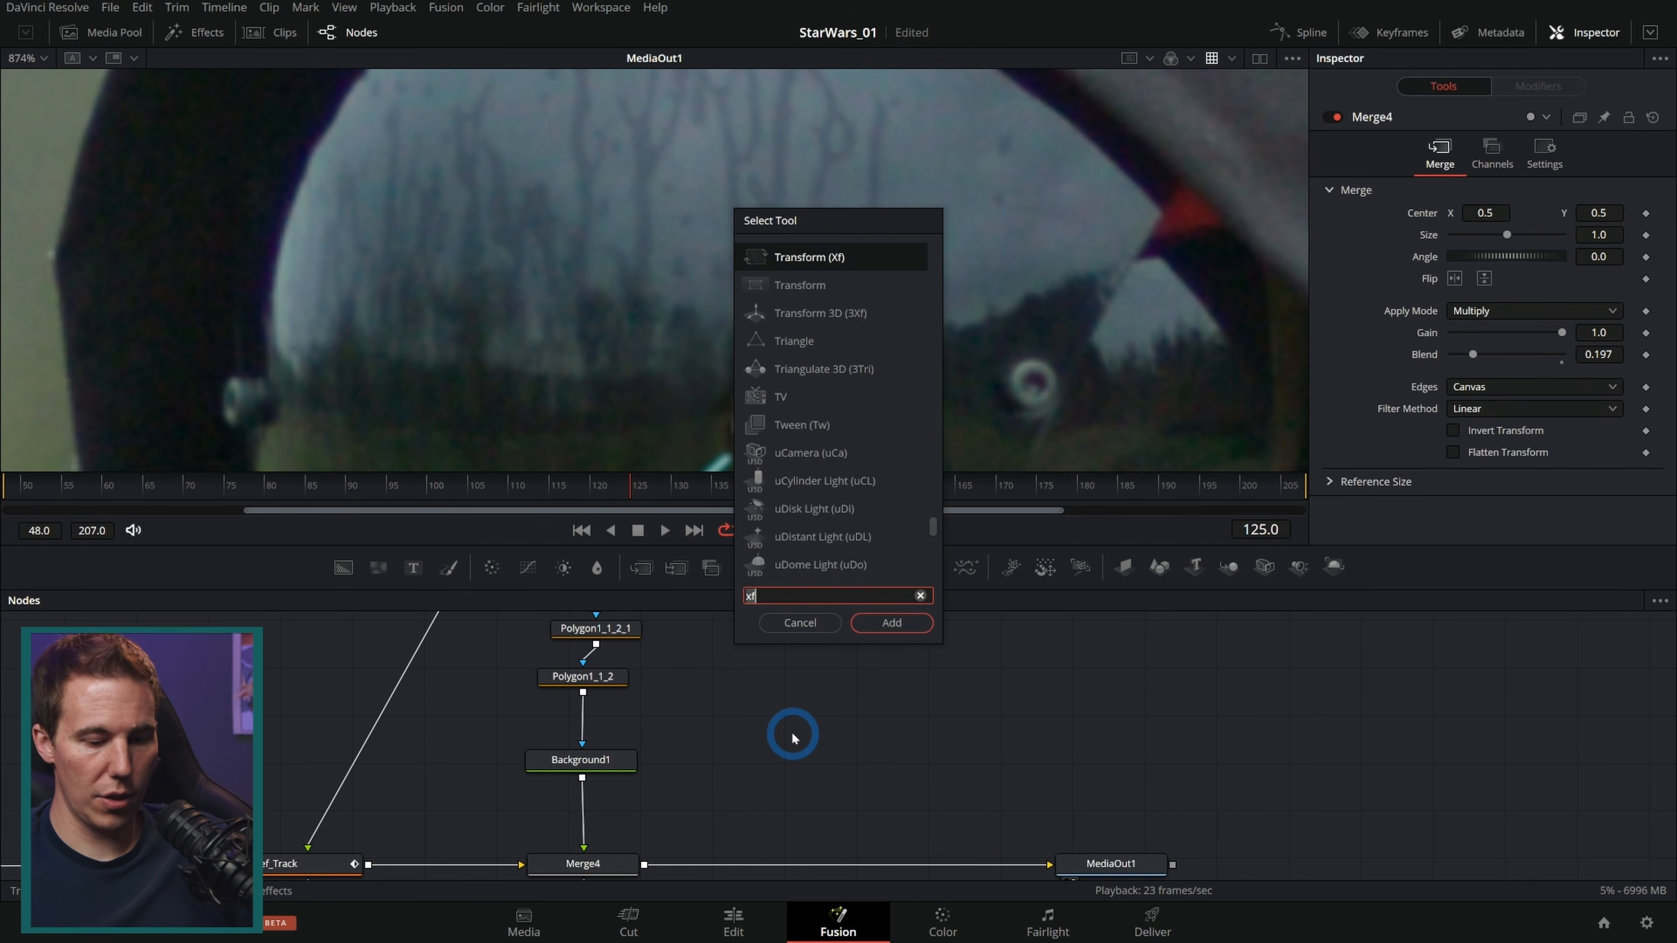
{"action": "key", "text": "BackSpace"}
{"action": "key", "text": "BackSpace"}
{"action": "type", "text": "tracker"}
{"action": "key", "text": "Return"}
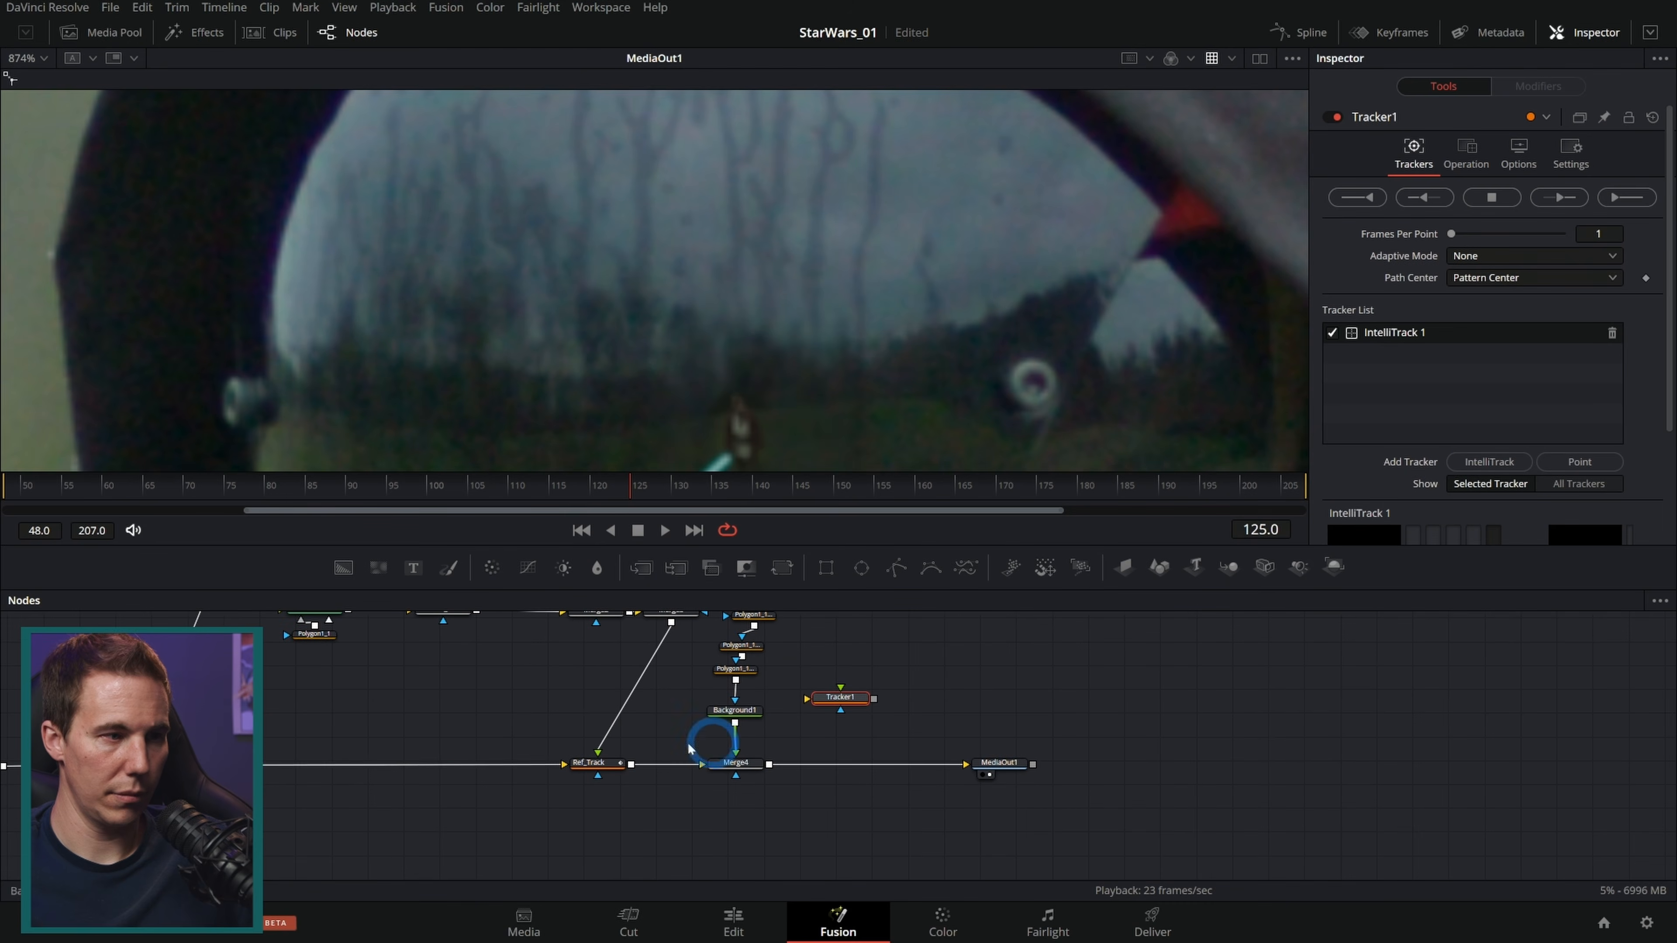
{"action": "left_click_drag", "start_coordinate": [343, 764], "coordinate": [763, 813]}
{"action": "scroll", "coordinate": [741, 797], "scroll_direction": "up", "scroll_amount": 3}
{"action": "key", "text": "1"}
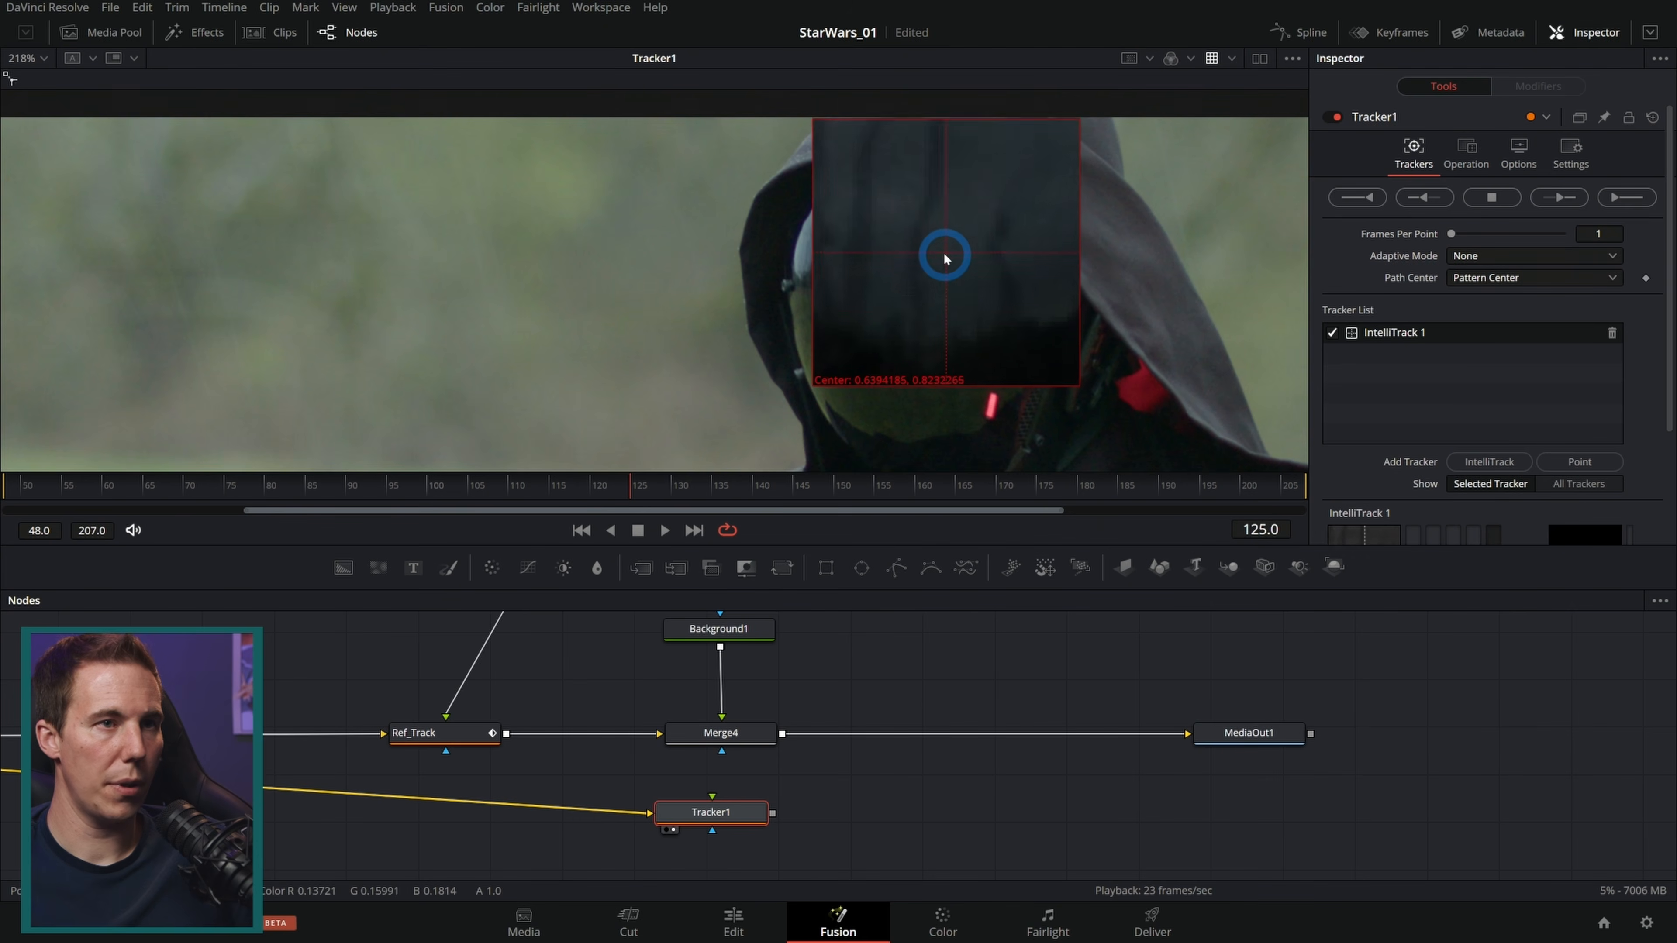
Step: Add a second IntelliTrack point and place it on a feature in the visor reflection
{"action": "left_click_drag", "start_coordinate": [971, 233], "coordinate": [935, 221]}
{"action": "scroll", "coordinate": [982, 263], "scroll_direction": "up", "scroll_amount": 5}
{"action": "left_click", "coordinate": [1488, 463]}
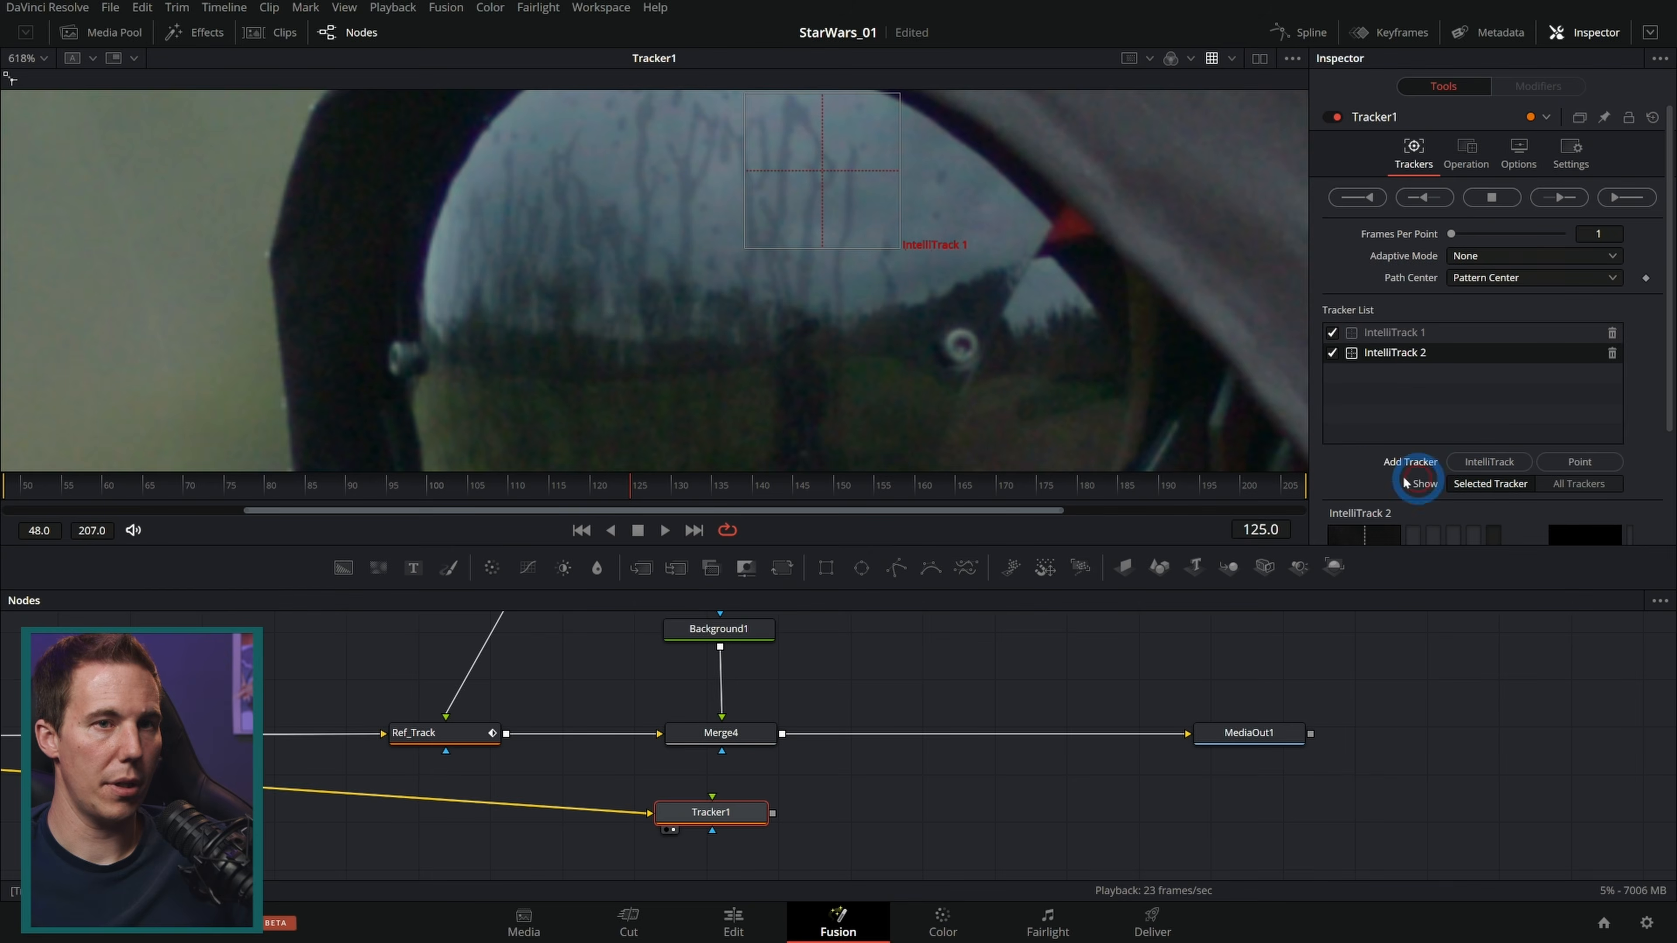
{"action": "scroll", "coordinate": [630, 338], "scroll_direction": "down", "scroll_amount": 5}
{"action": "left_click_drag", "start_coordinate": [468, 338], "coordinate": [556, 343]}
{"action": "scroll", "coordinate": [984, 389], "scroll_direction": "up", "scroll_amount": 2}
{"action": "left_click_drag", "start_coordinate": [1003, 357], "coordinate": [807, 290]}
{"action": "scroll", "coordinate": [688, 277], "scroll_direction": "up", "scroll_amount": 2}
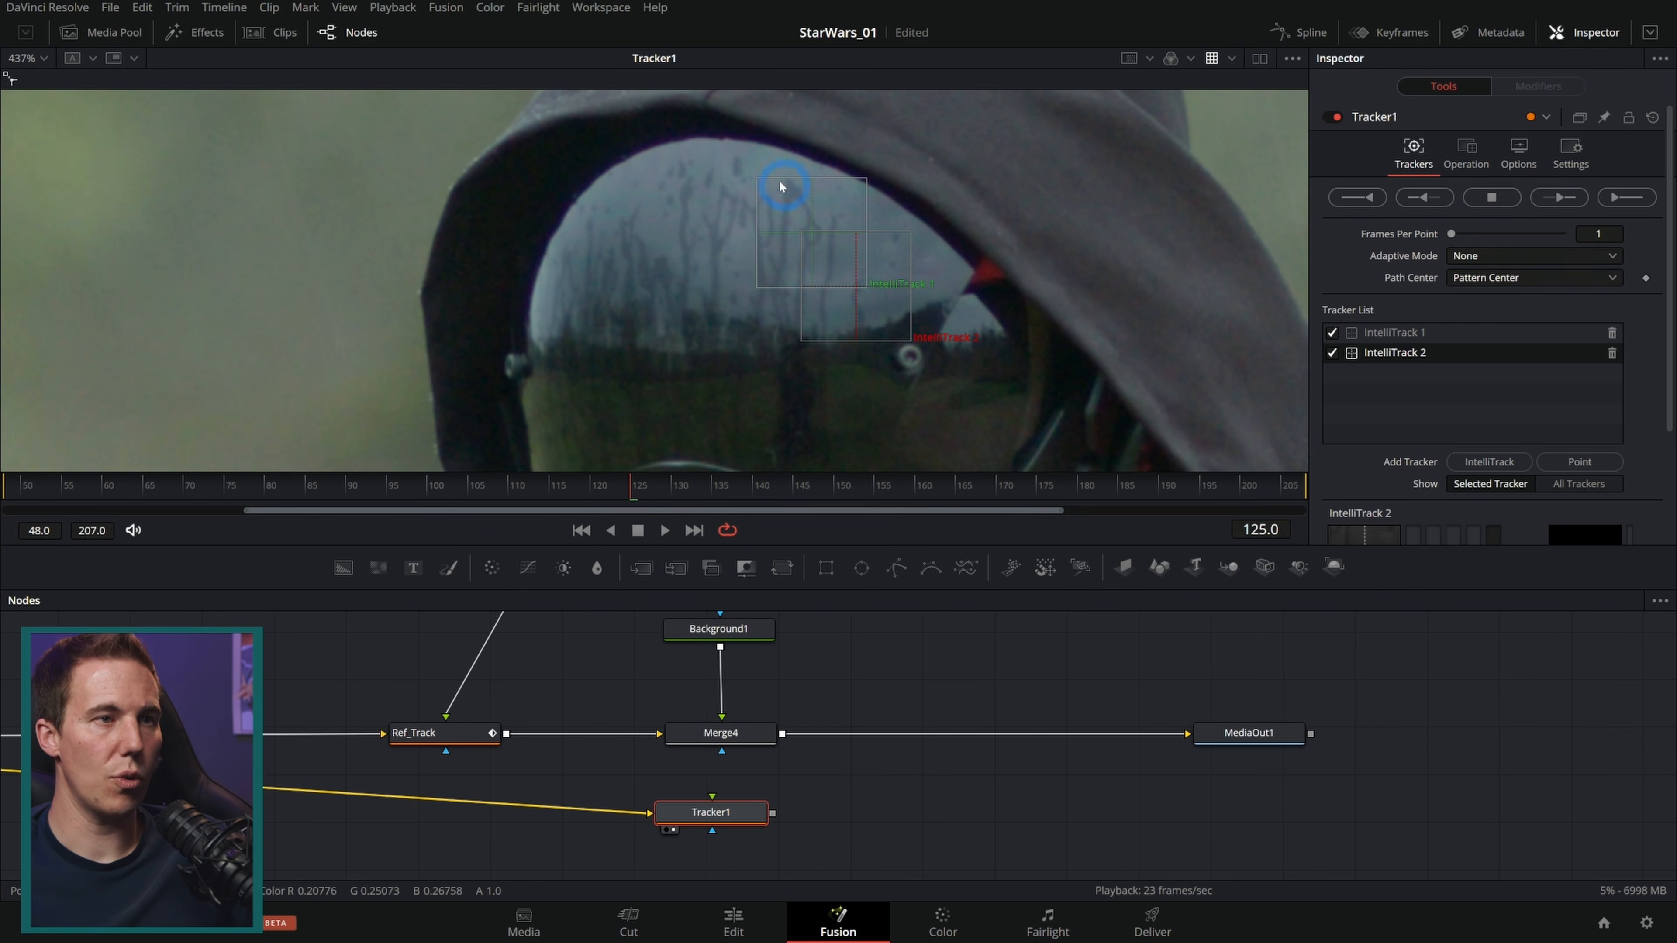
{"action": "left_click_drag", "start_coordinate": [878, 362], "coordinate": [910, 360]}
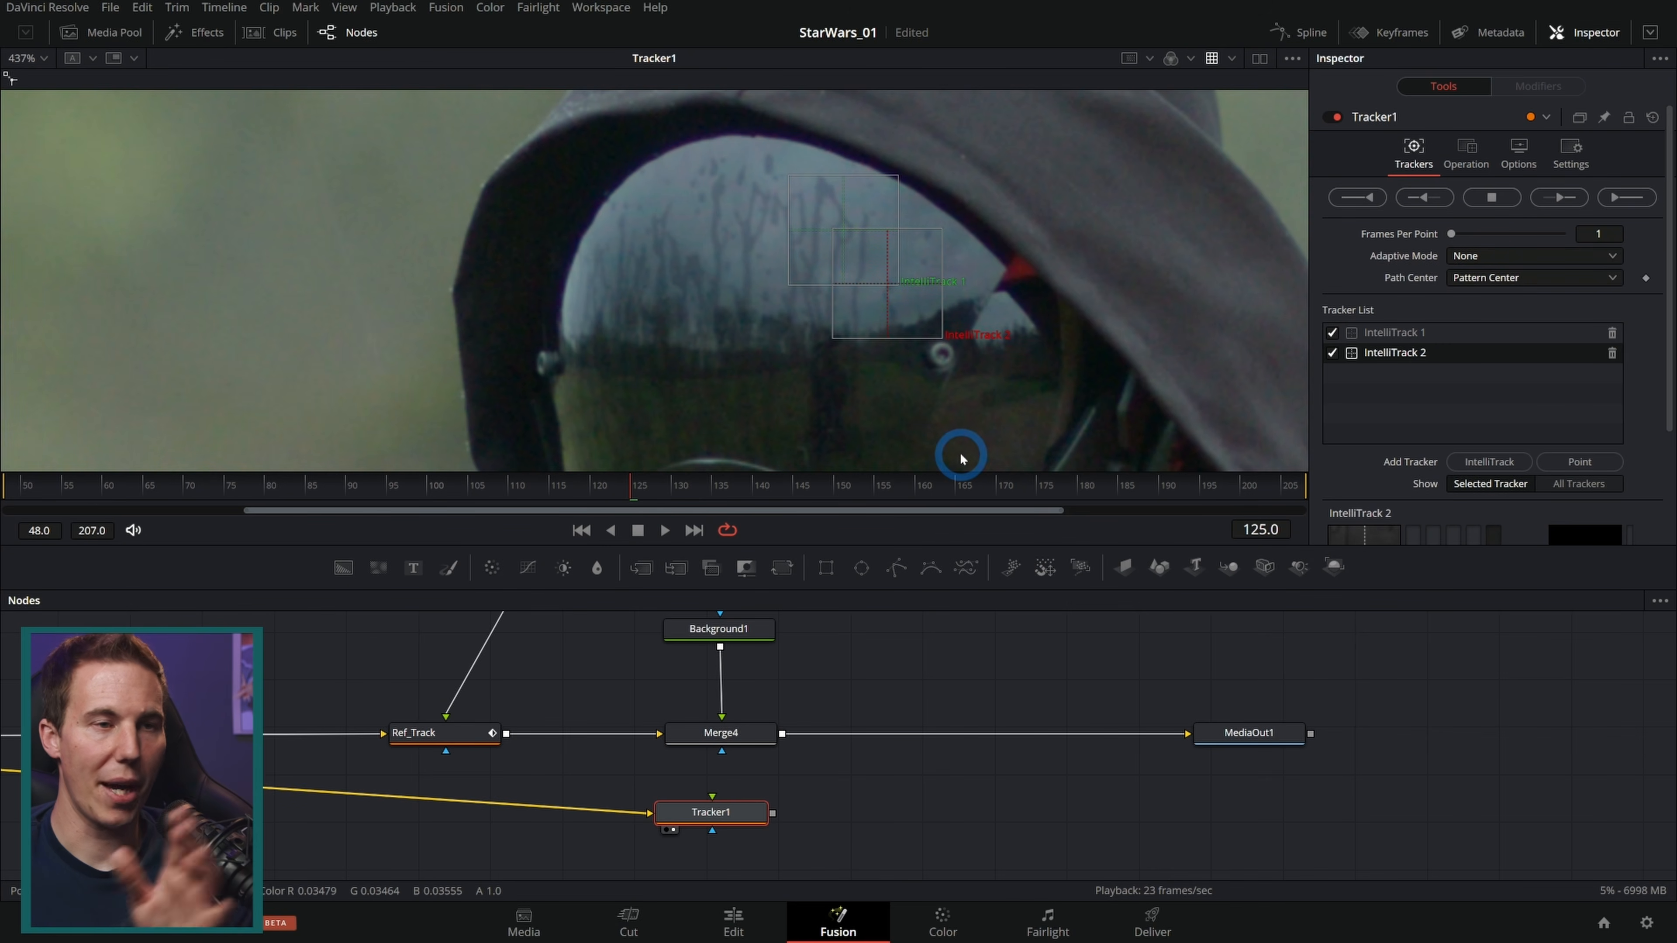
Step: Track the IntelliTrack 2 point forward, and backward from frame 126
{"action": "left_click", "coordinate": [1559, 197]}
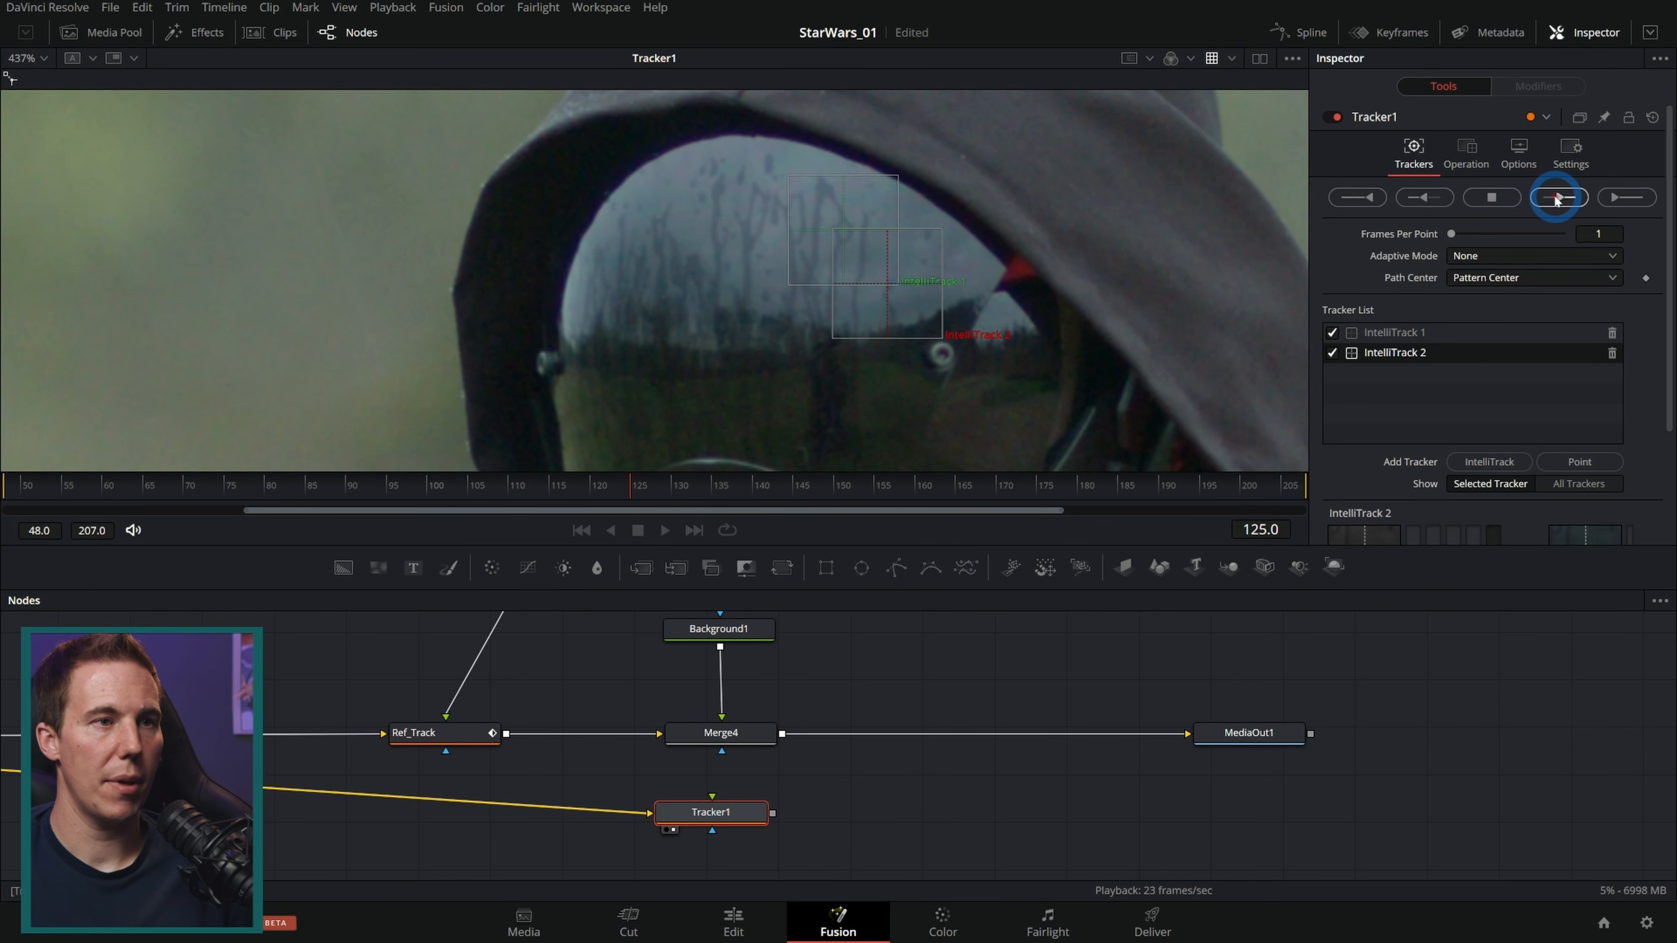
{"action": "left_click_drag", "start_coordinate": [980, 498], "coordinate": [652, 494]}
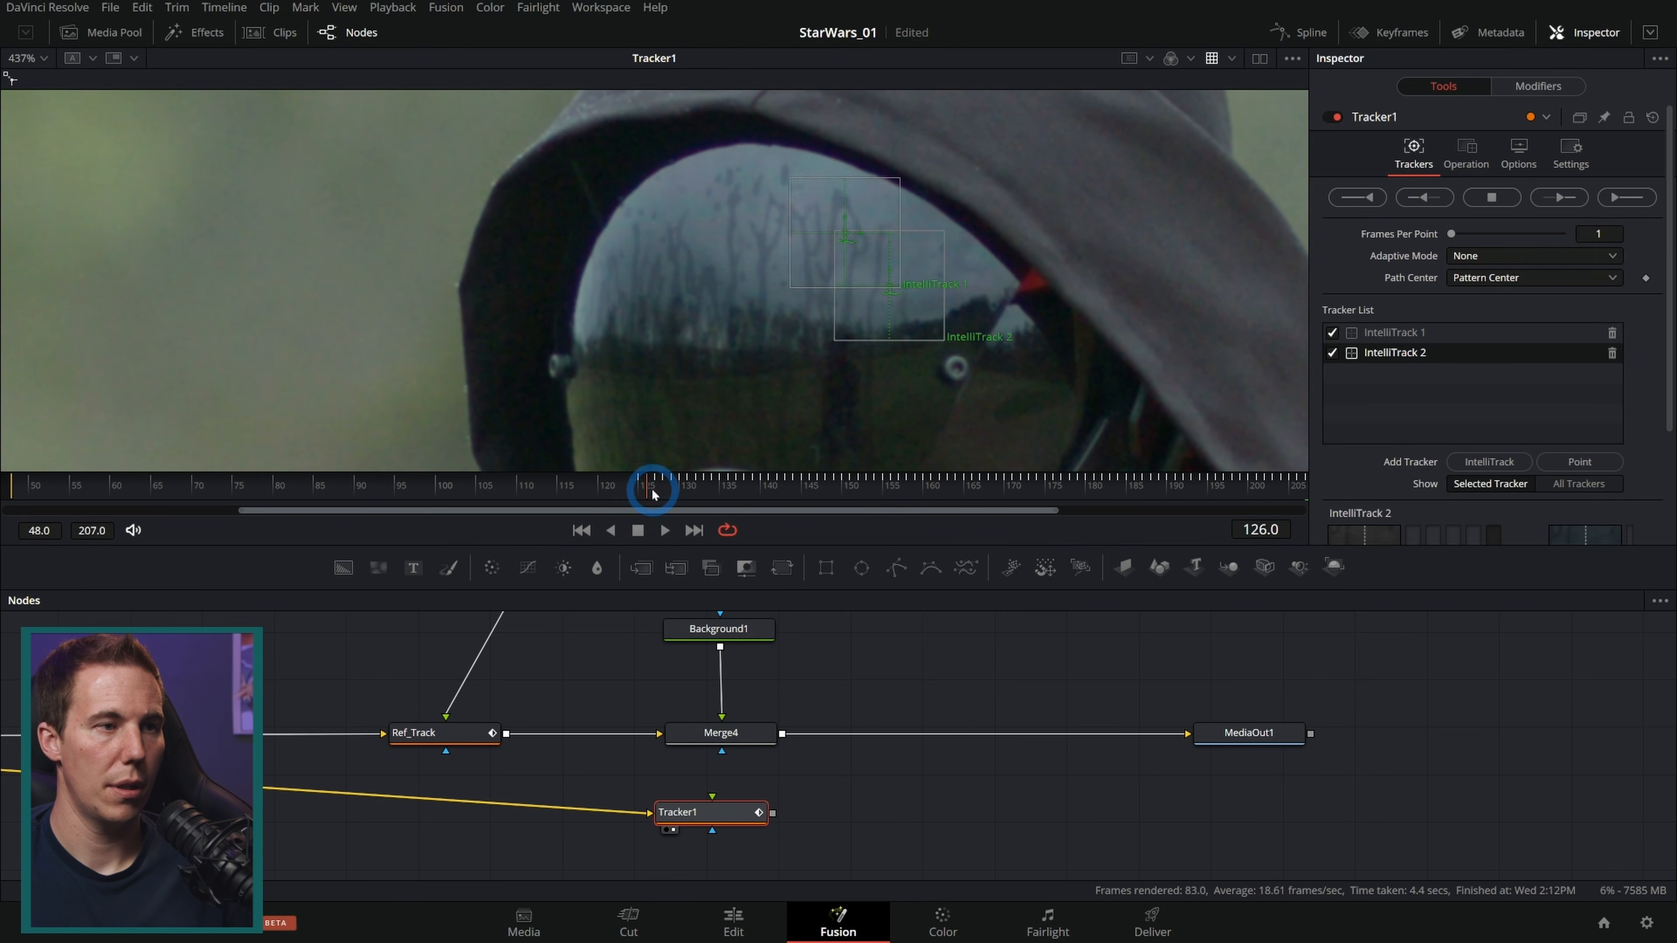
{"action": "left_click", "coordinate": [1424, 197]}
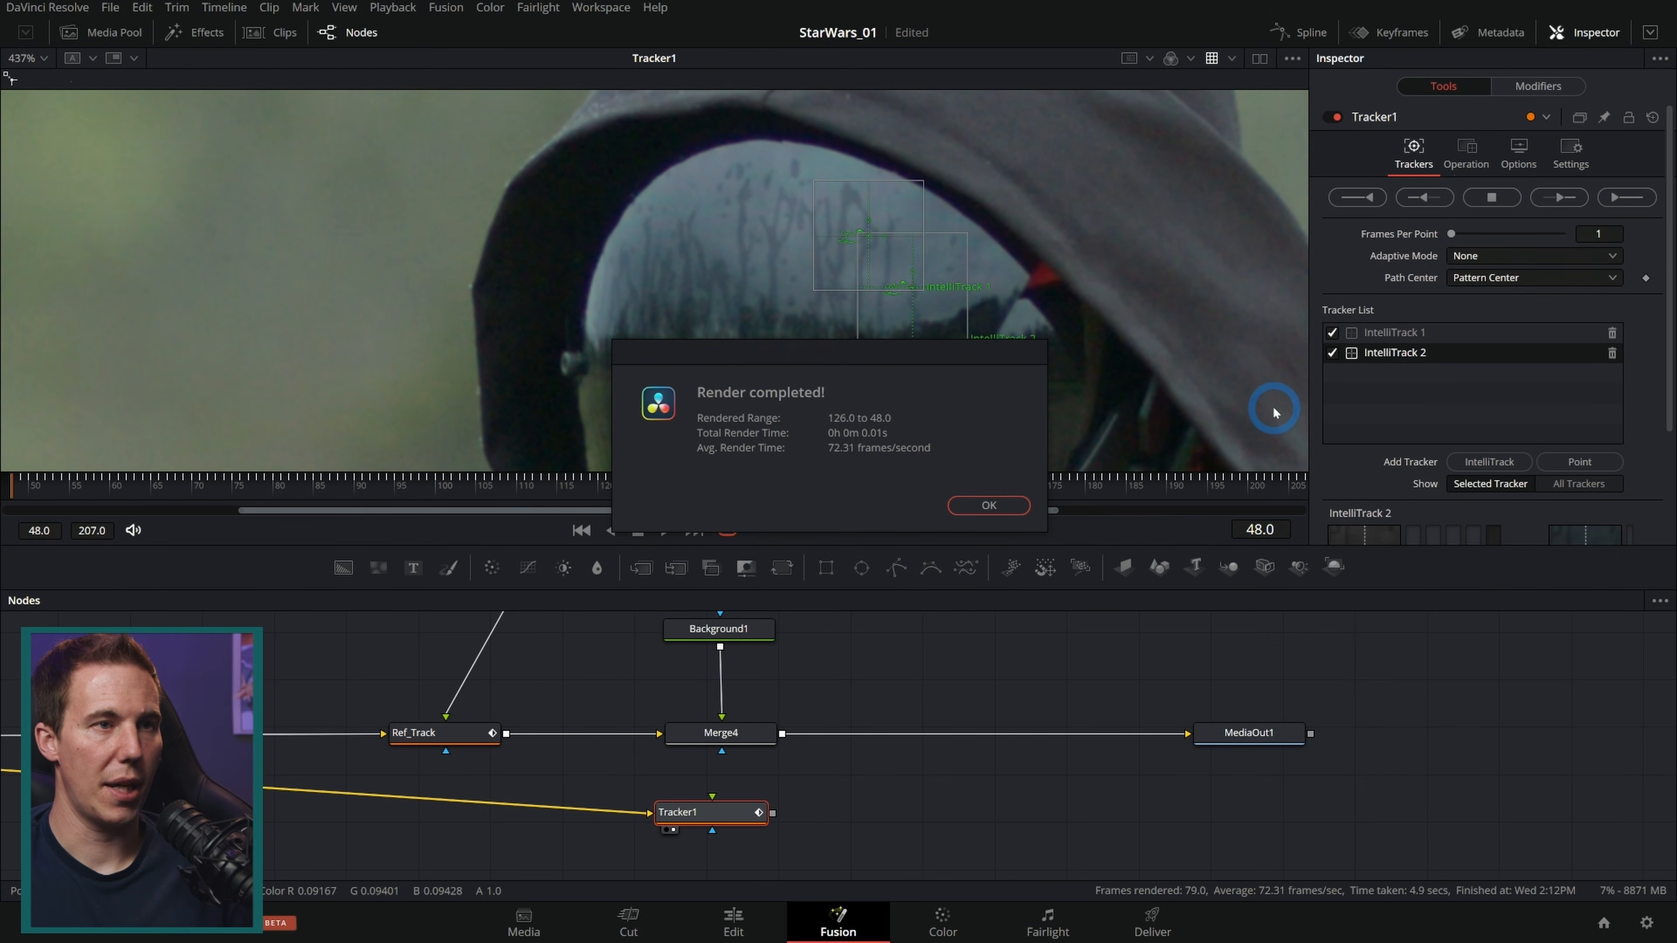
Step: Insert Tracker1 into the main branch between Ref_Track and MediaOut1 and connect Background1 to it as foreground
{"action": "left_click", "coordinate": [993, 509]}
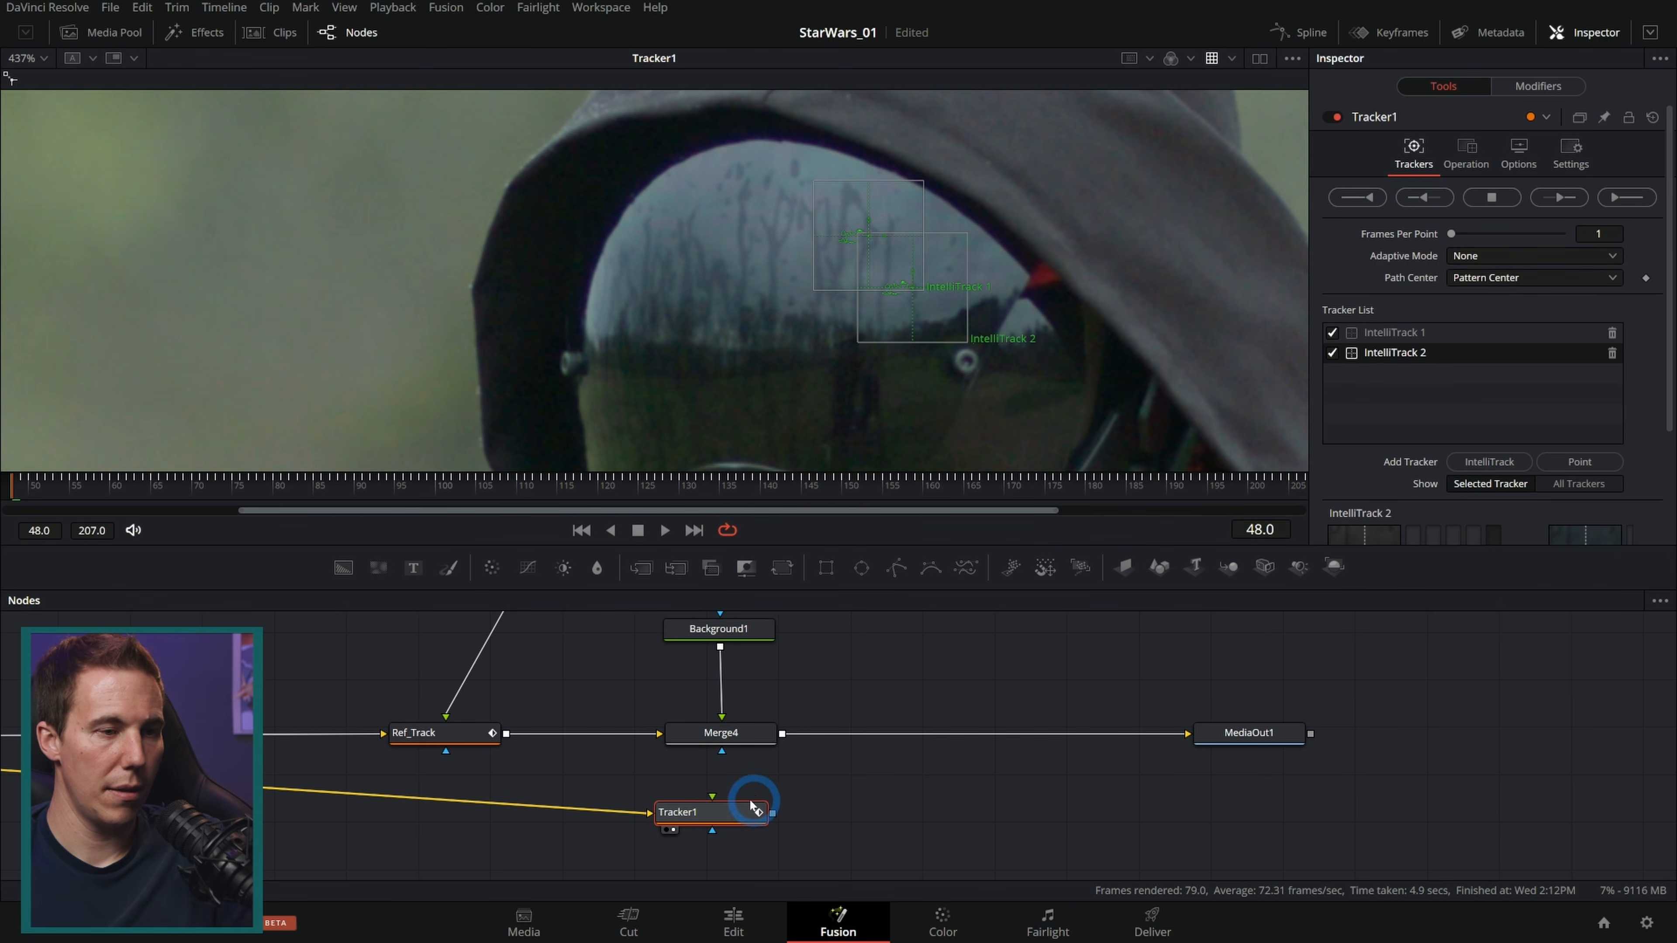
{"action": "left_click", "coordinate": [772, 748]}
{"action": "left_click_drag", "start_coordinate": [737, 816], "coordinate": [764, 741]}
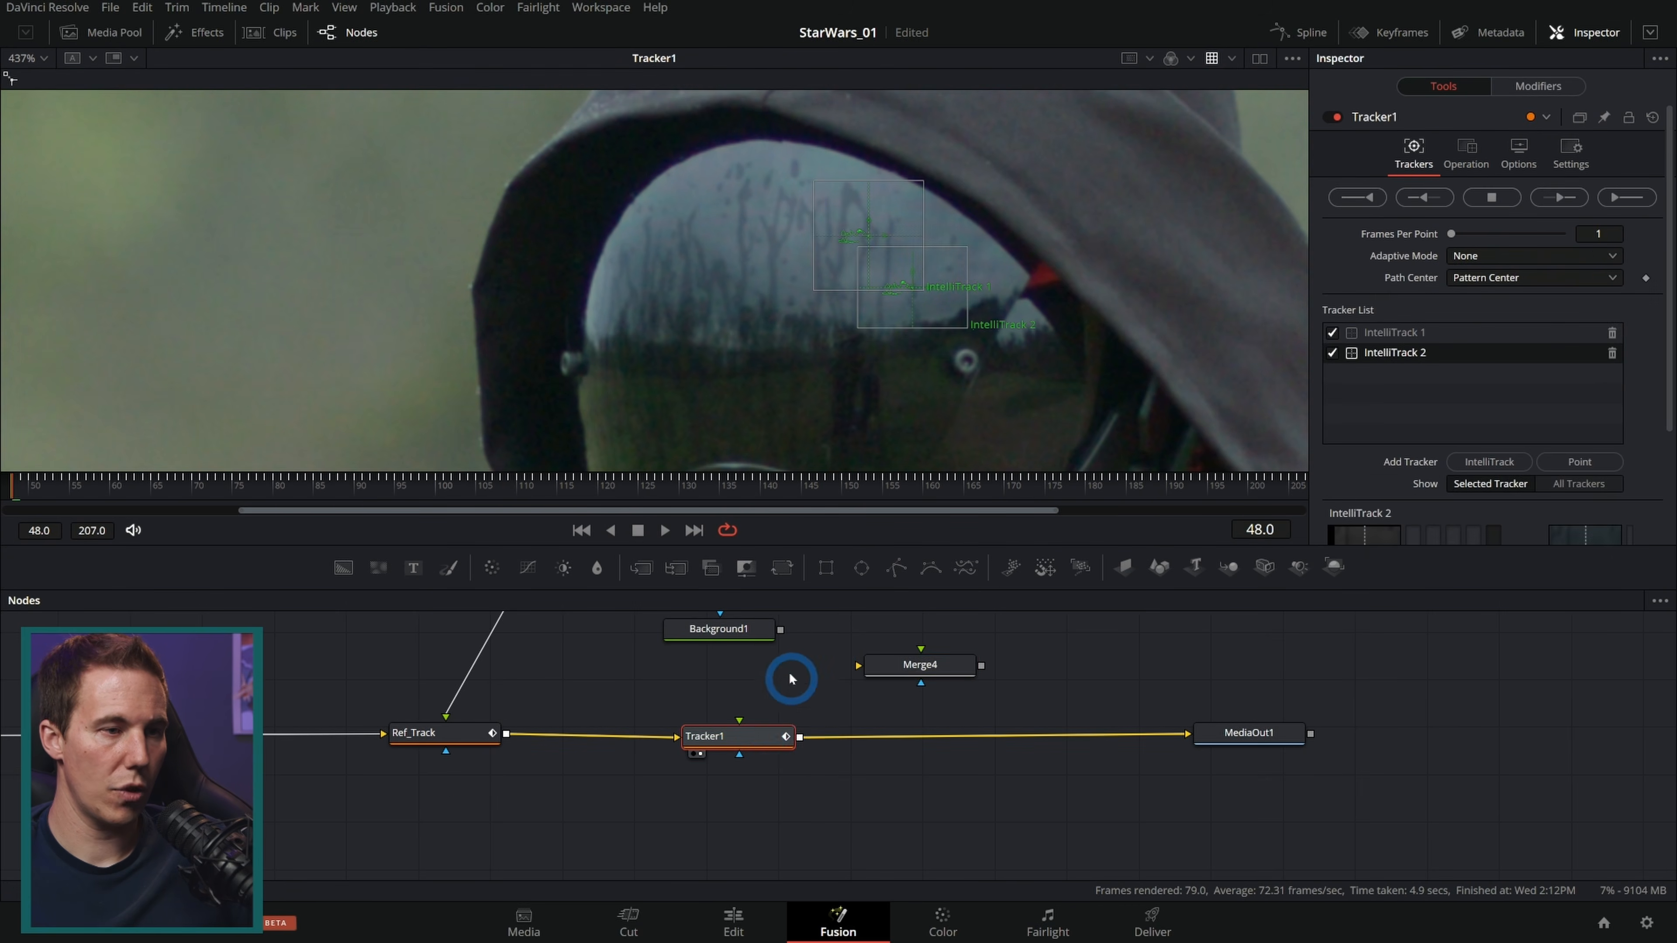
{"action": "left_click_drag", "start_coordinate": [720, 646], "coordinate": [739, 733]}
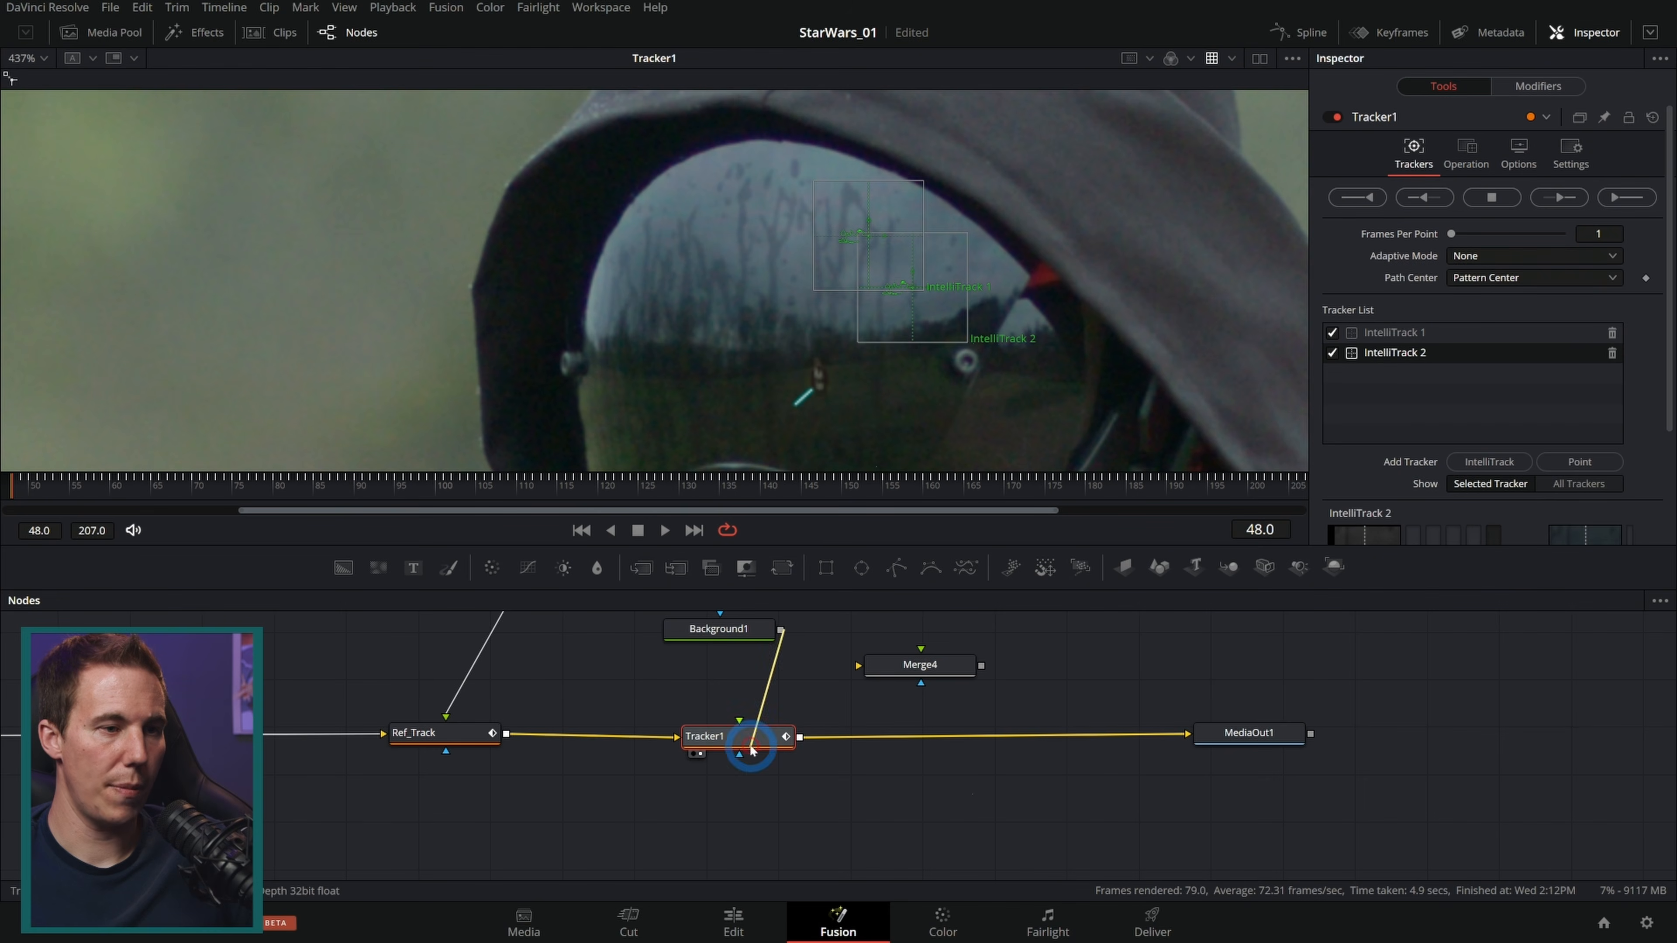
Step: Set Tracker1's operation to Match Move with the Multiply apply mode
{"action": "left_click", "coordinate": [1466, 157]}
{"action": "left_click", "coordinate": [1475, 194]}
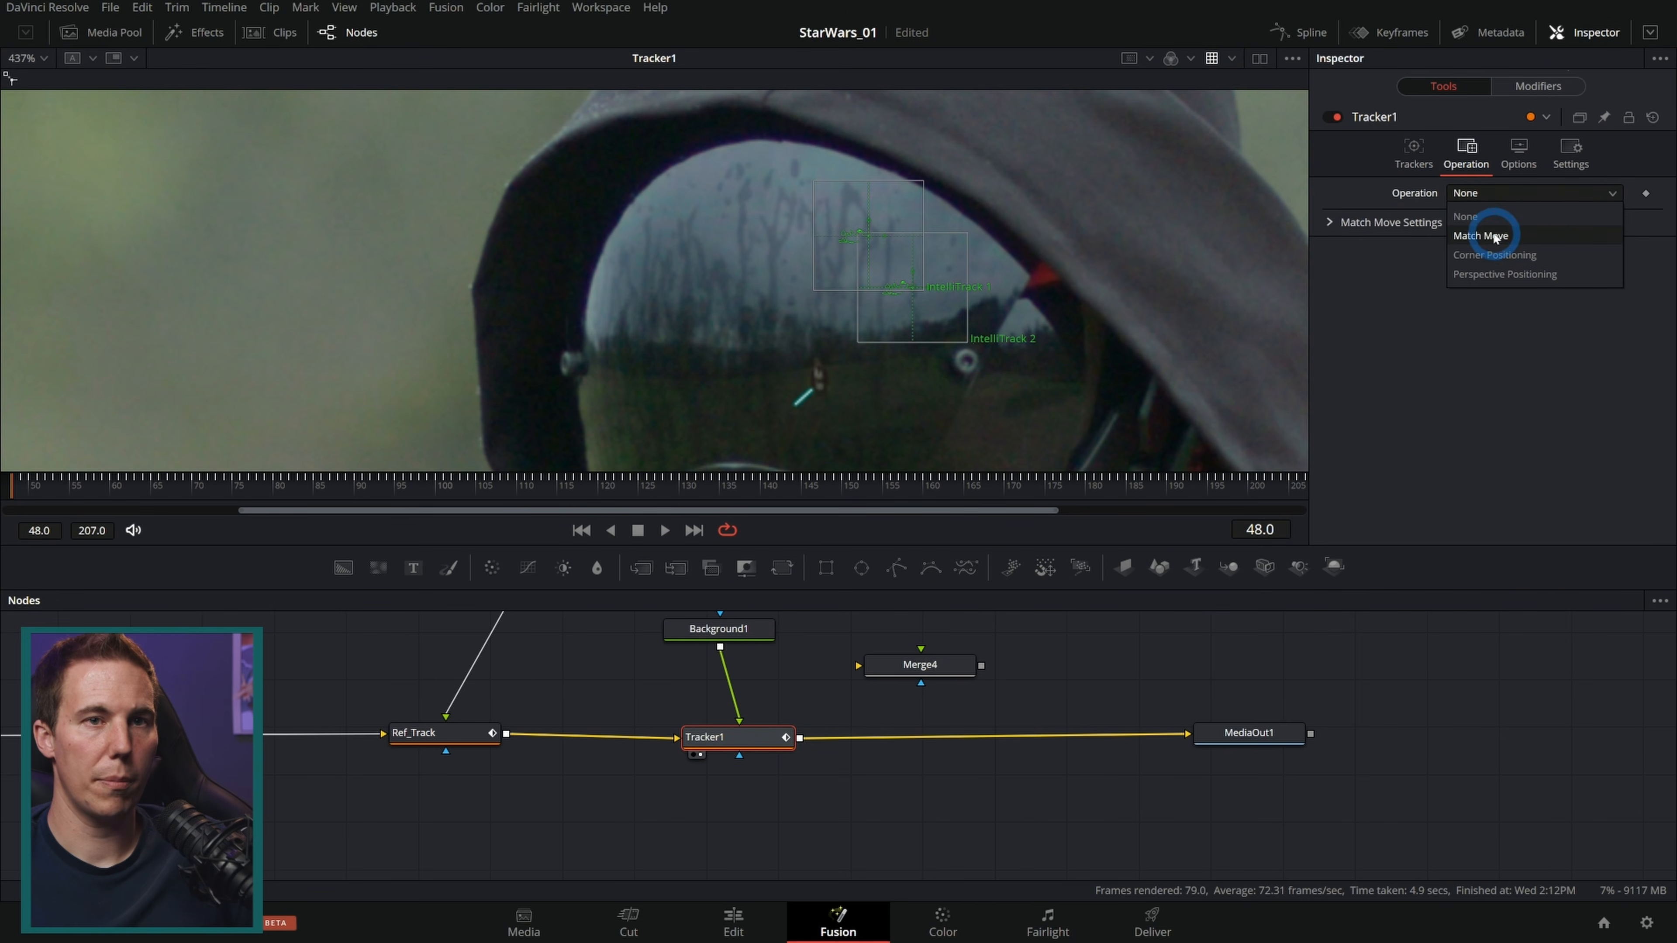
{"action": "left_click", "coordinate": [1521, 295]}
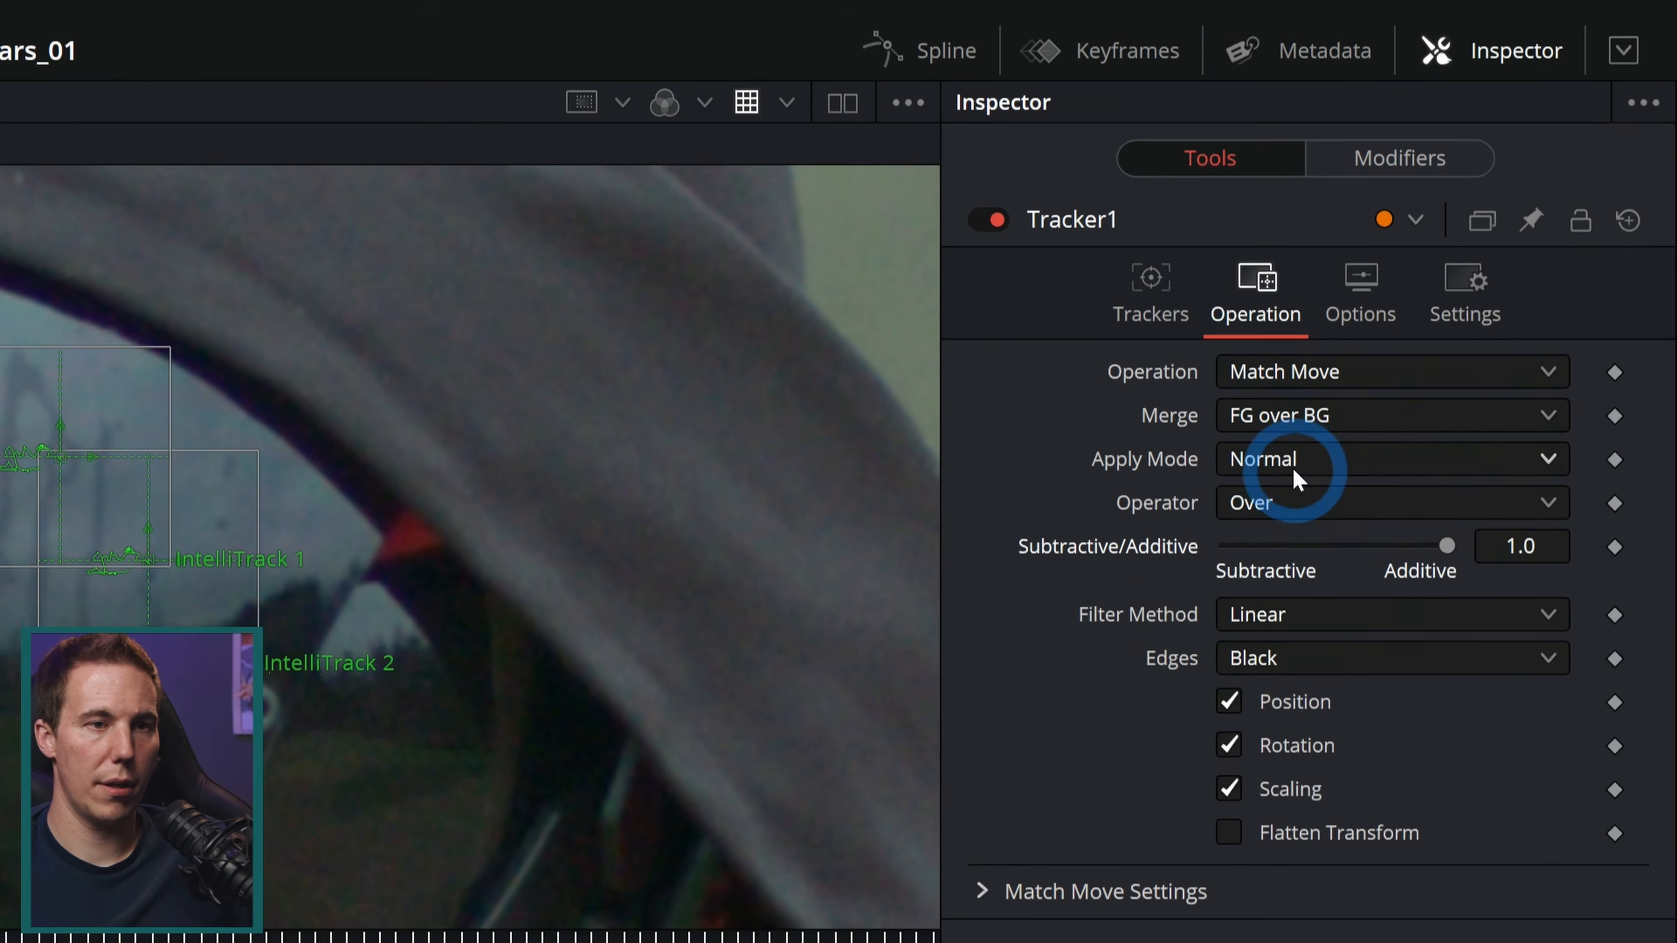
{"action": "left_click", "coordinate": [1482, 239]}
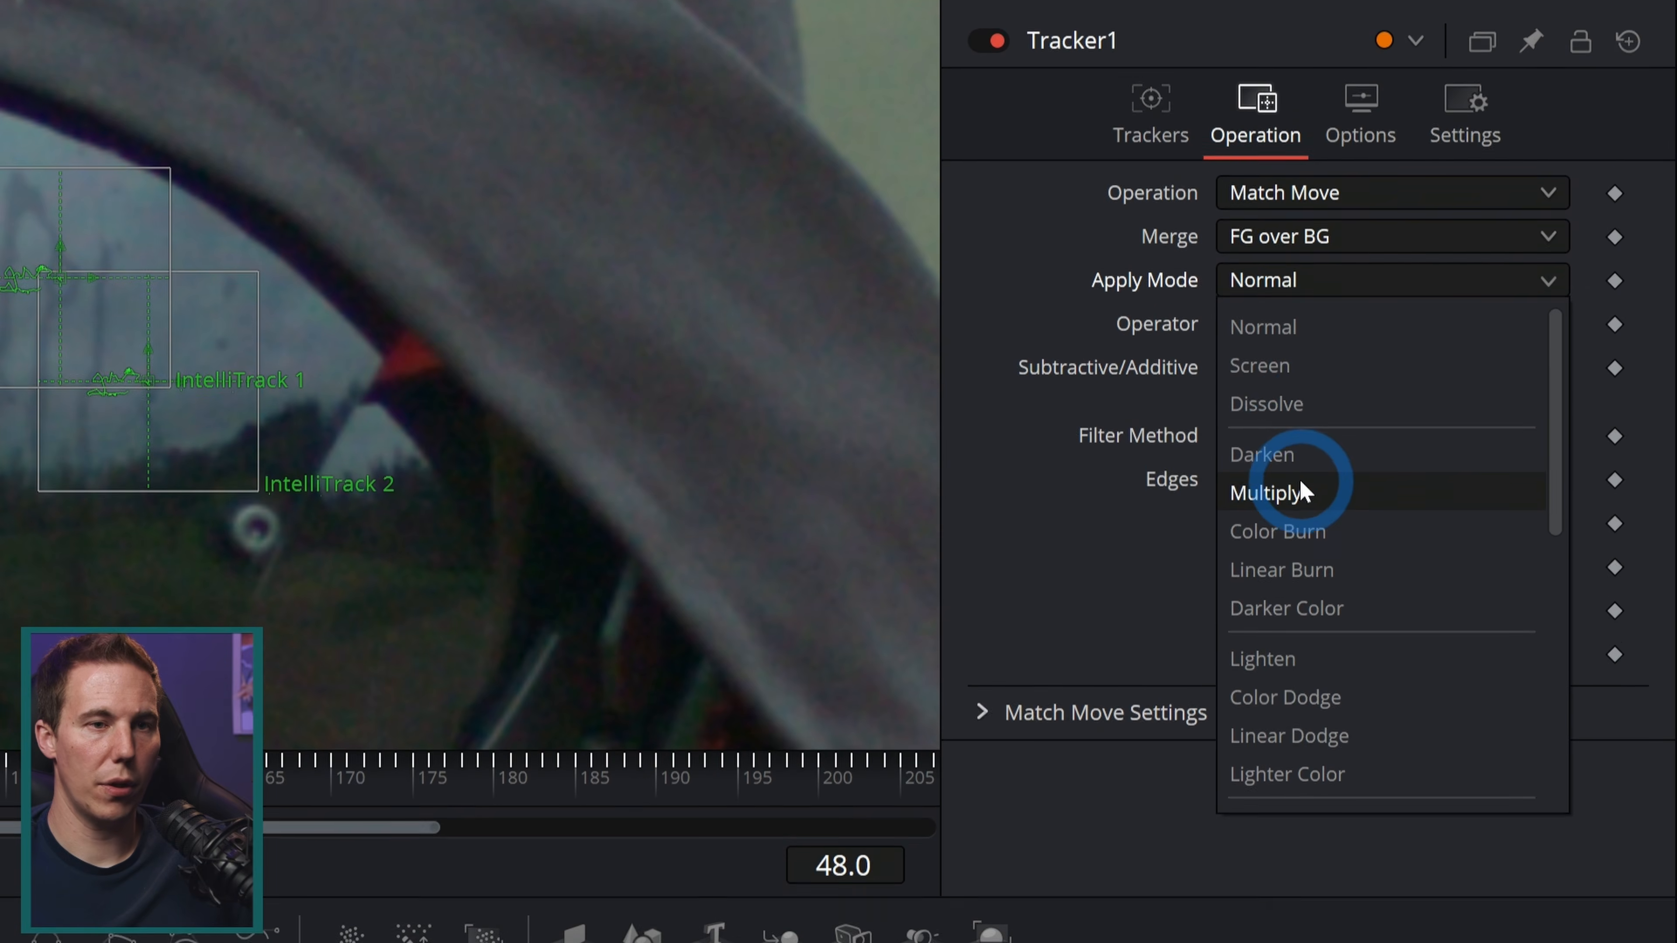
{"action": "left_click", "coordinate": [1299, 489]}
Step: Select the Polygon1_1_2_1_1 mask and set its soft edge to 0.0015
{"action": "left_click", "coordinate": [1449, 115]}
{"action": "left_click_drag", "start_coordinate": [1455, 450], "coordinate": [1290, 429]}
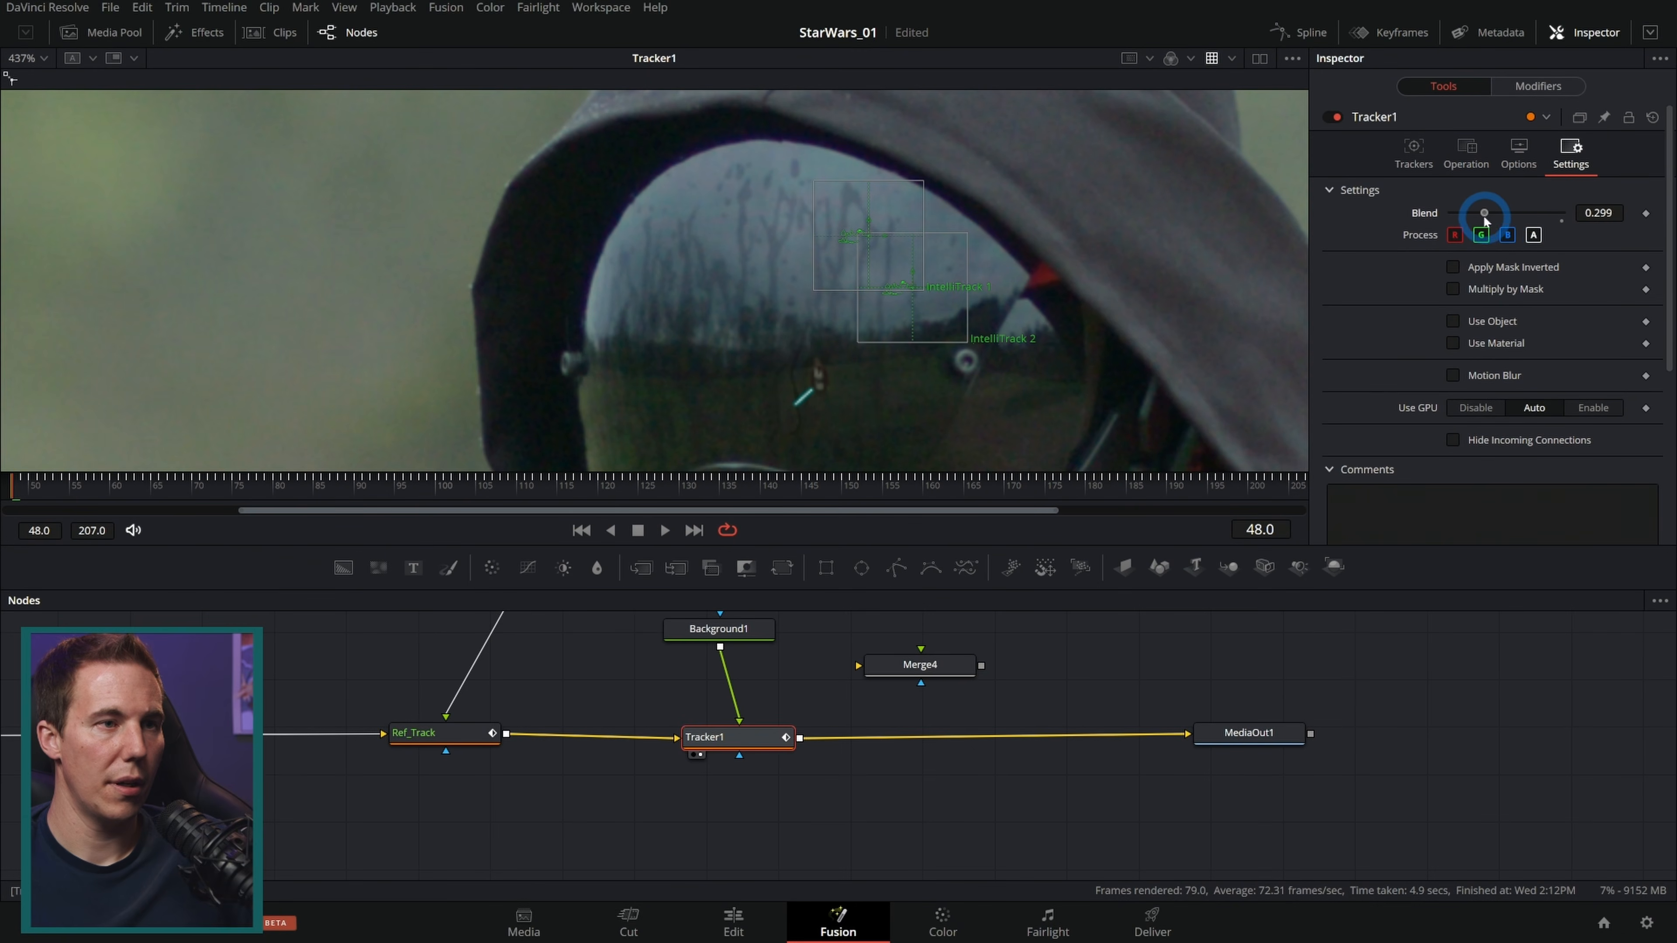
{"action": "left_click_drag", "start_coordinate": [1483, 215], "coordinate": [1532, 234]}
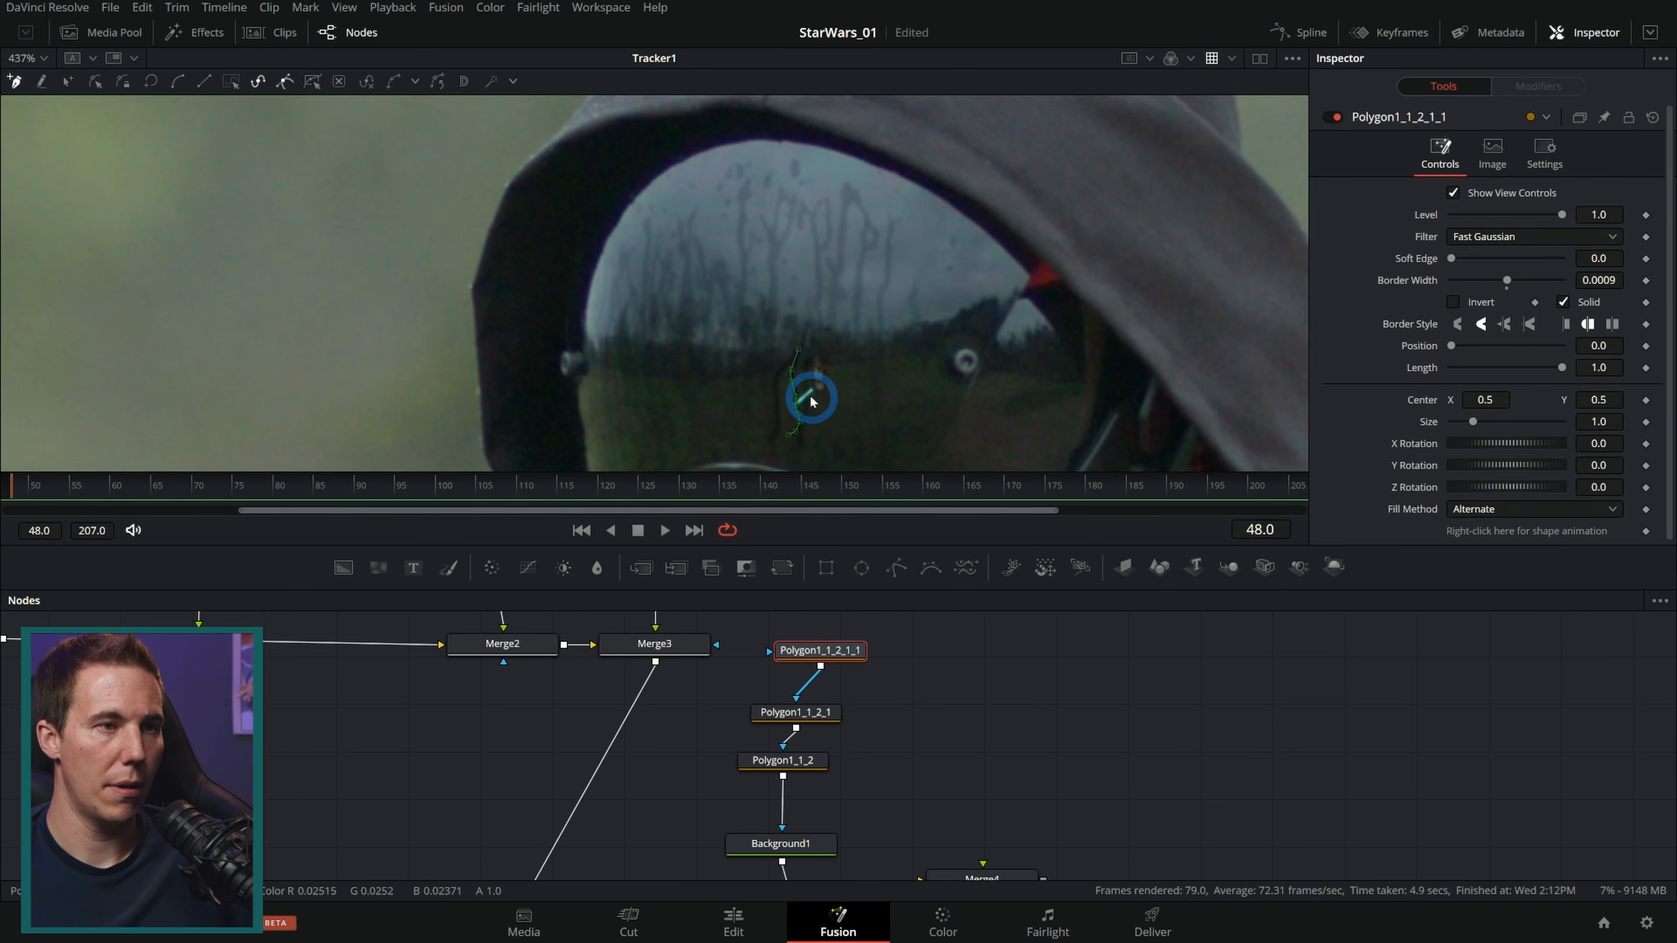
{"action": "scroll", "coordinate": [805, 393], "scroll_direction": "up", "scroll_amount": 4}
{"action": "left_click_drag", "start_coordinate": [1592, 257], "coordinate": [1612, 259]}
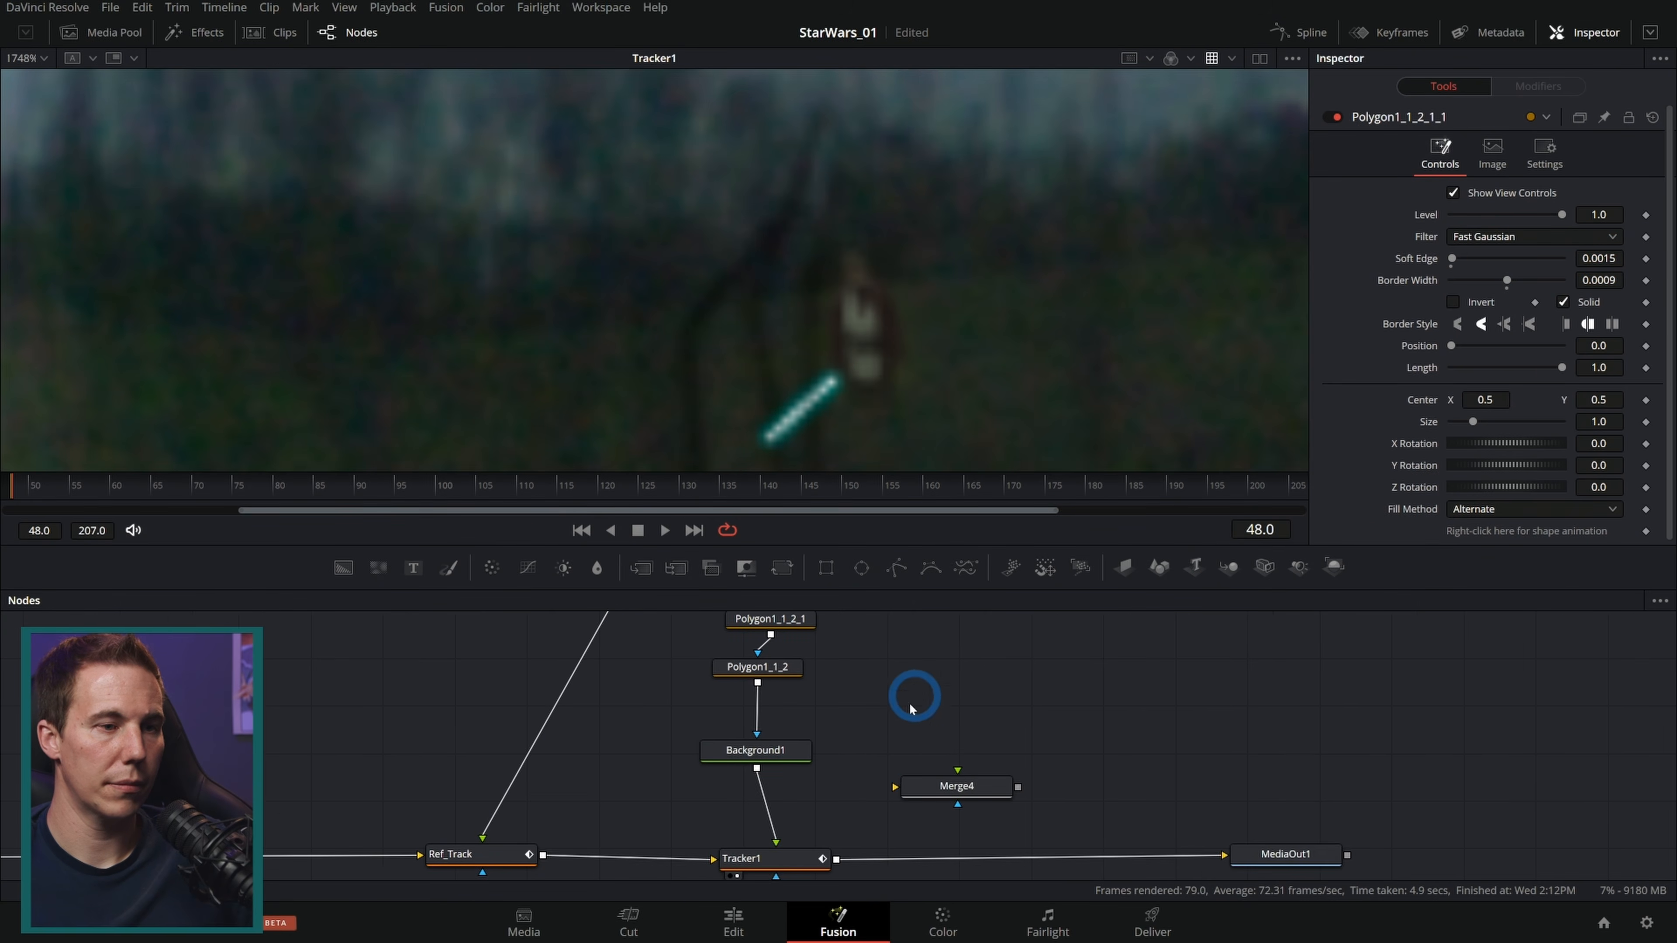
Step: Set Tracker1's blend to 0.409 and play back the composite in the visor
{"action": "left_click", "coordinate": [819, 845]}
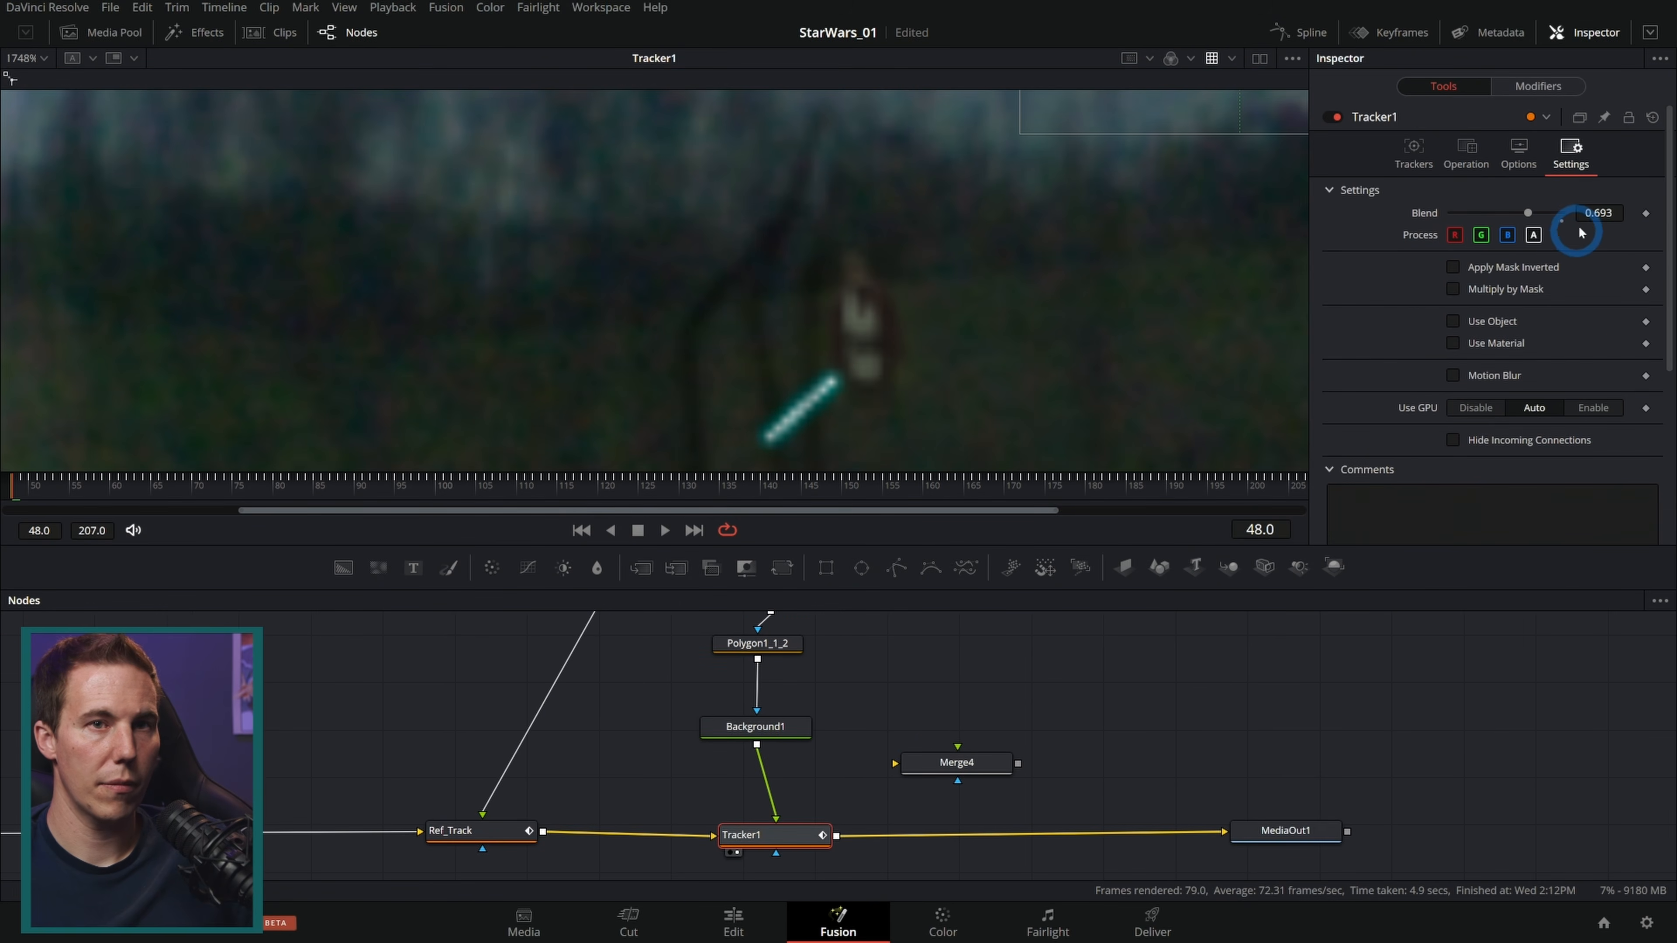
{"action": "left_click_drag", "start_coordinate": [1512, 212], "coordinate": [1496, 213]}
{"action": "scroll", "coordinate": [889, 372], "scroll_direction": "down", "scroll_amount": 1}
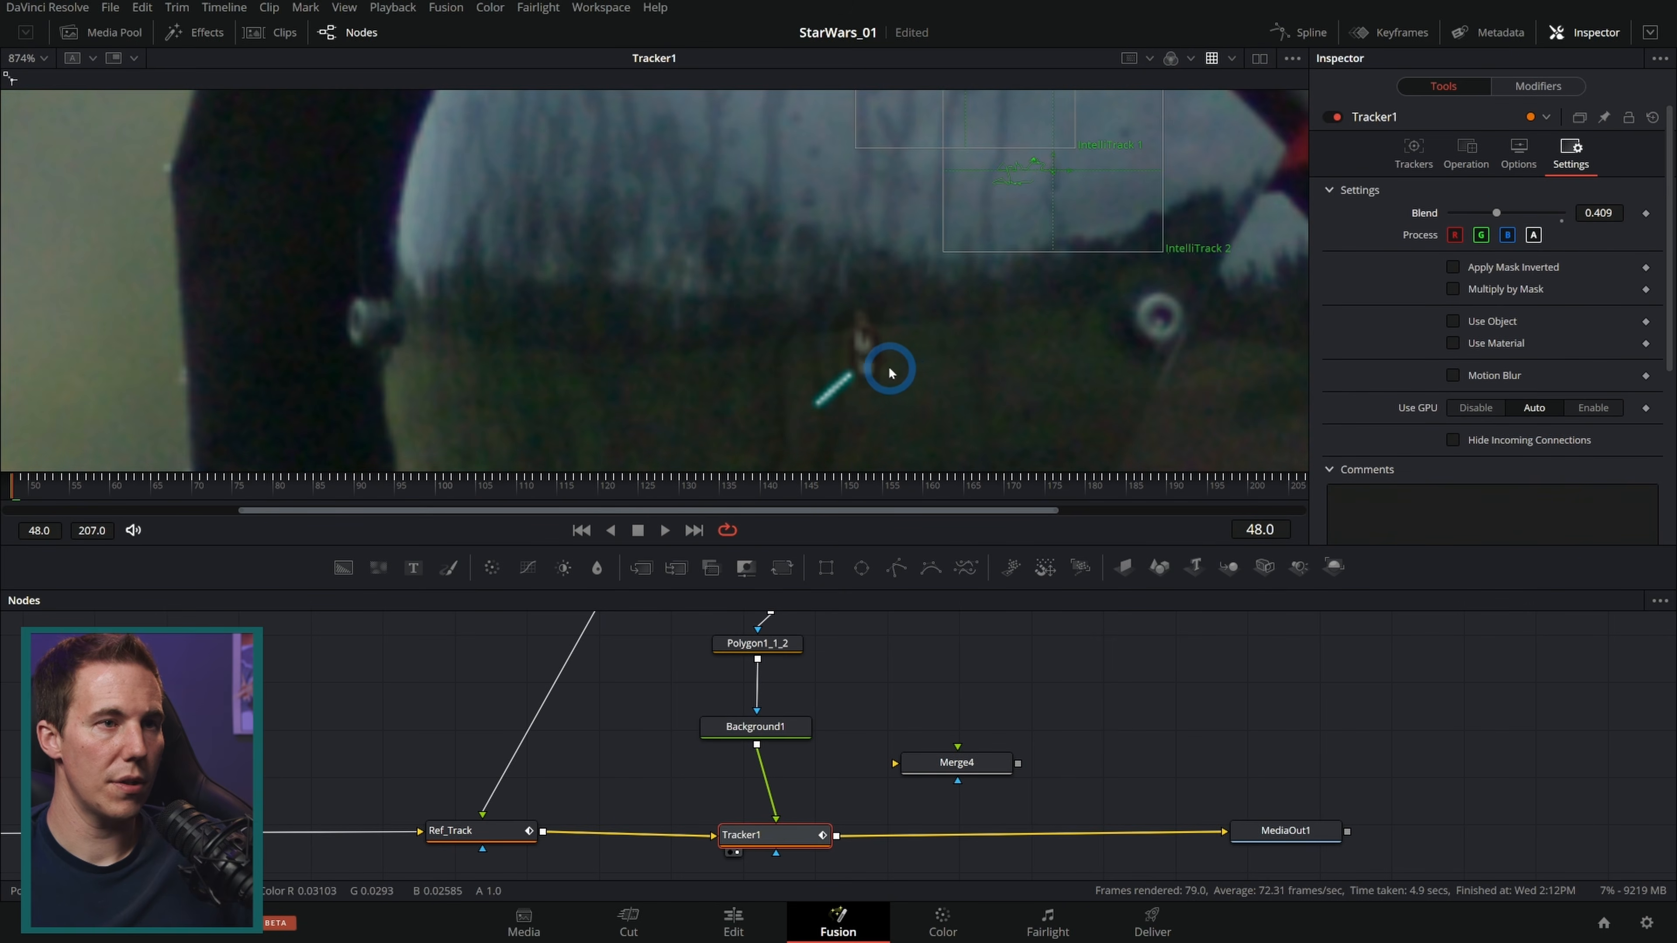
{"action": "left_click_drag", "start_coordinate": [914, 399], "coordinate": [921, 314]}
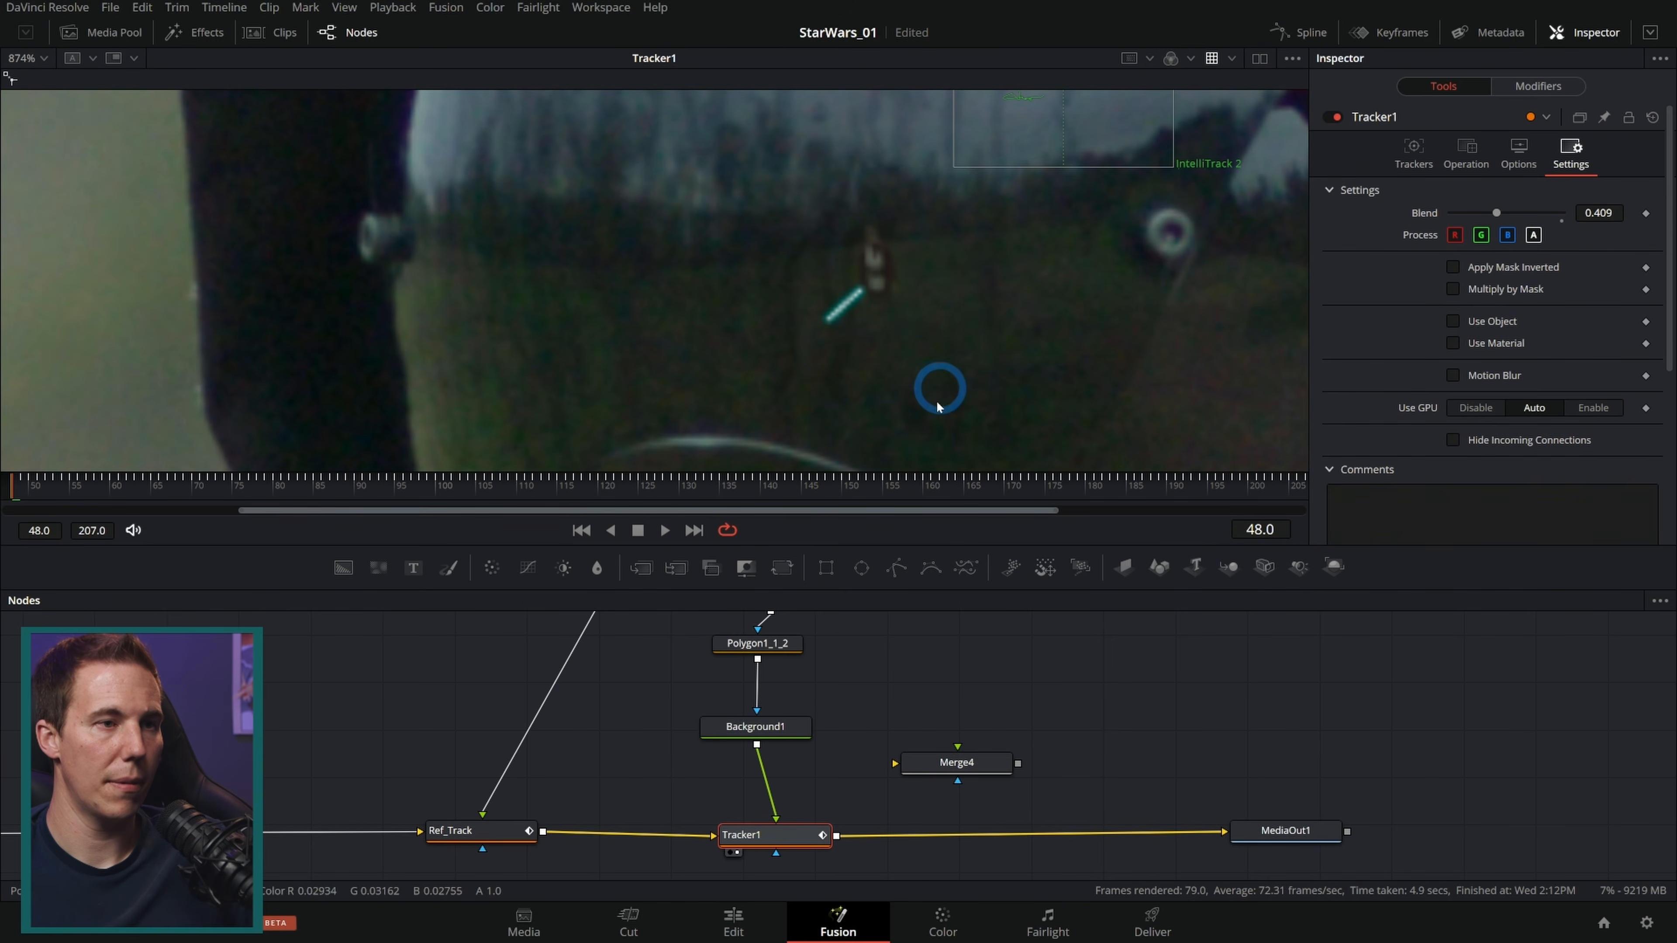
{"action": "left_click", "coordinate": [663, 532]}
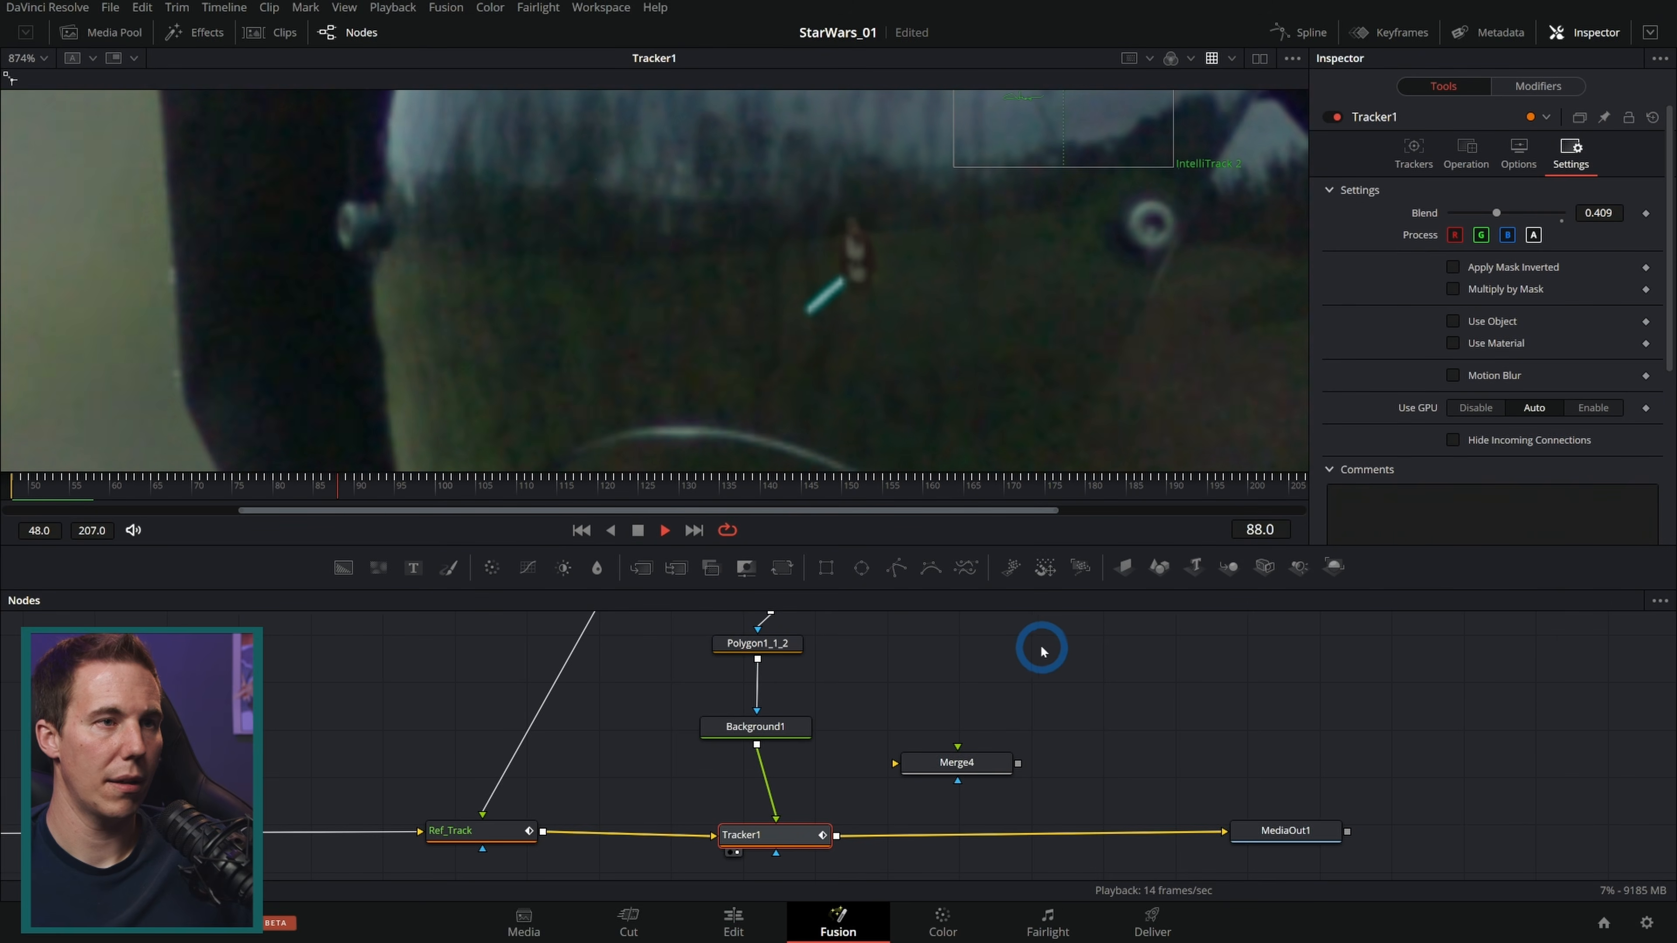
{"action": "left_click", "coordinate": [637, 530]}
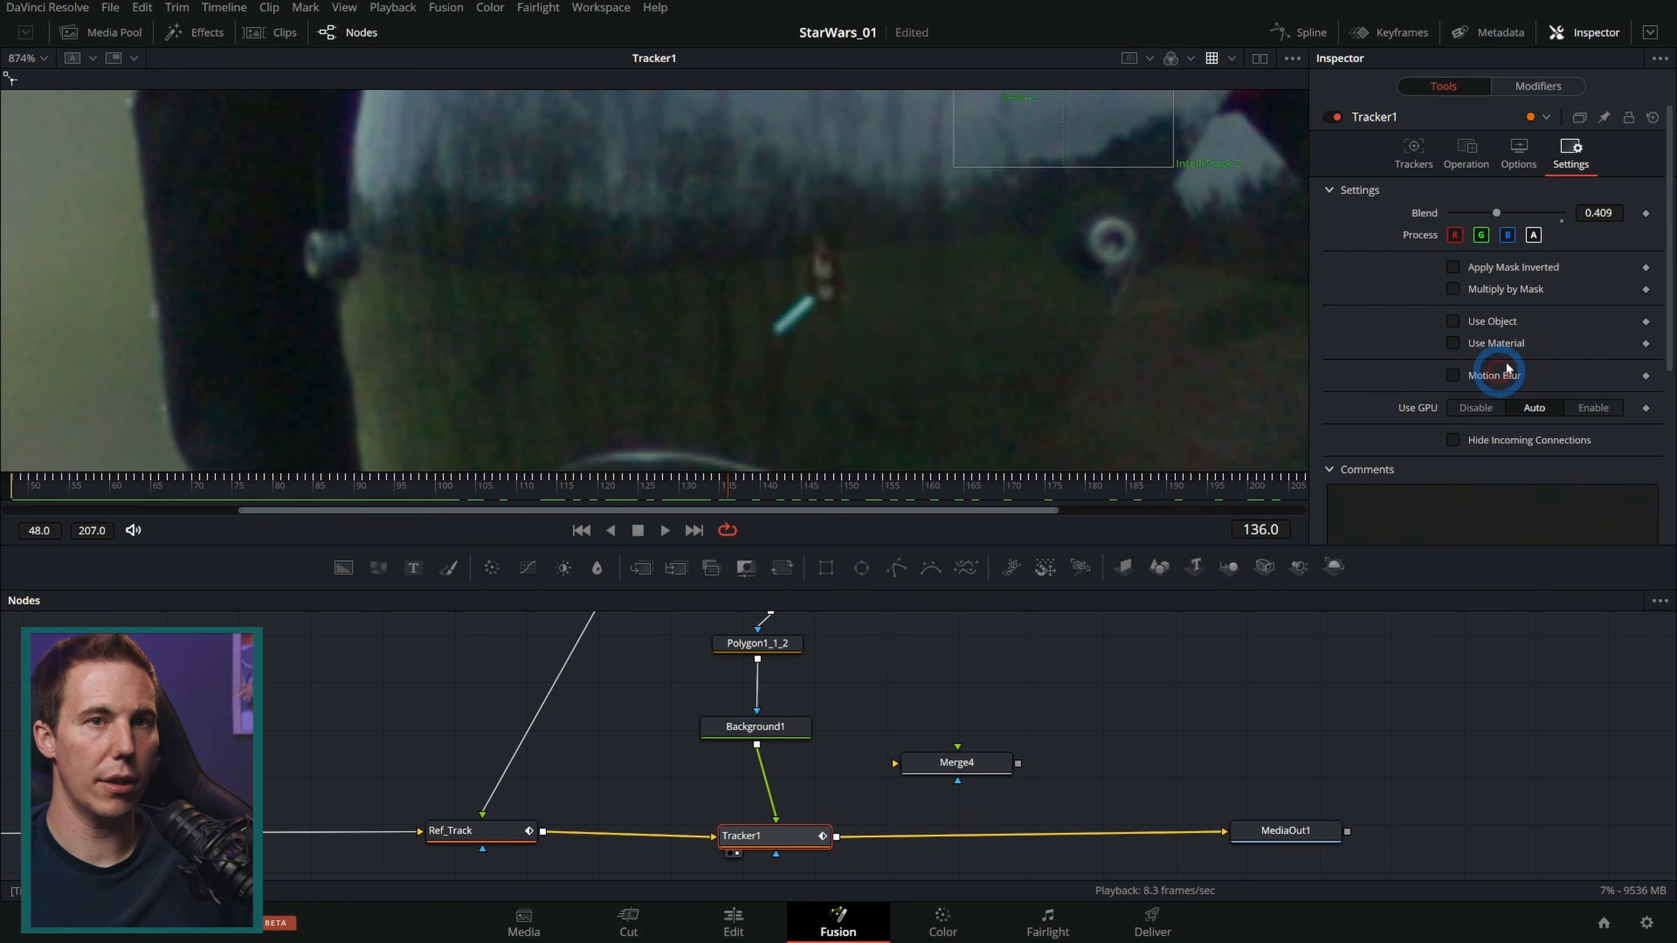
Step: Delete the IntelliTrack 2 tracker from Tracker1, keeping IntelliTrack 1 selected
{"action": "left_click", "coordinate": [1412, 151]}
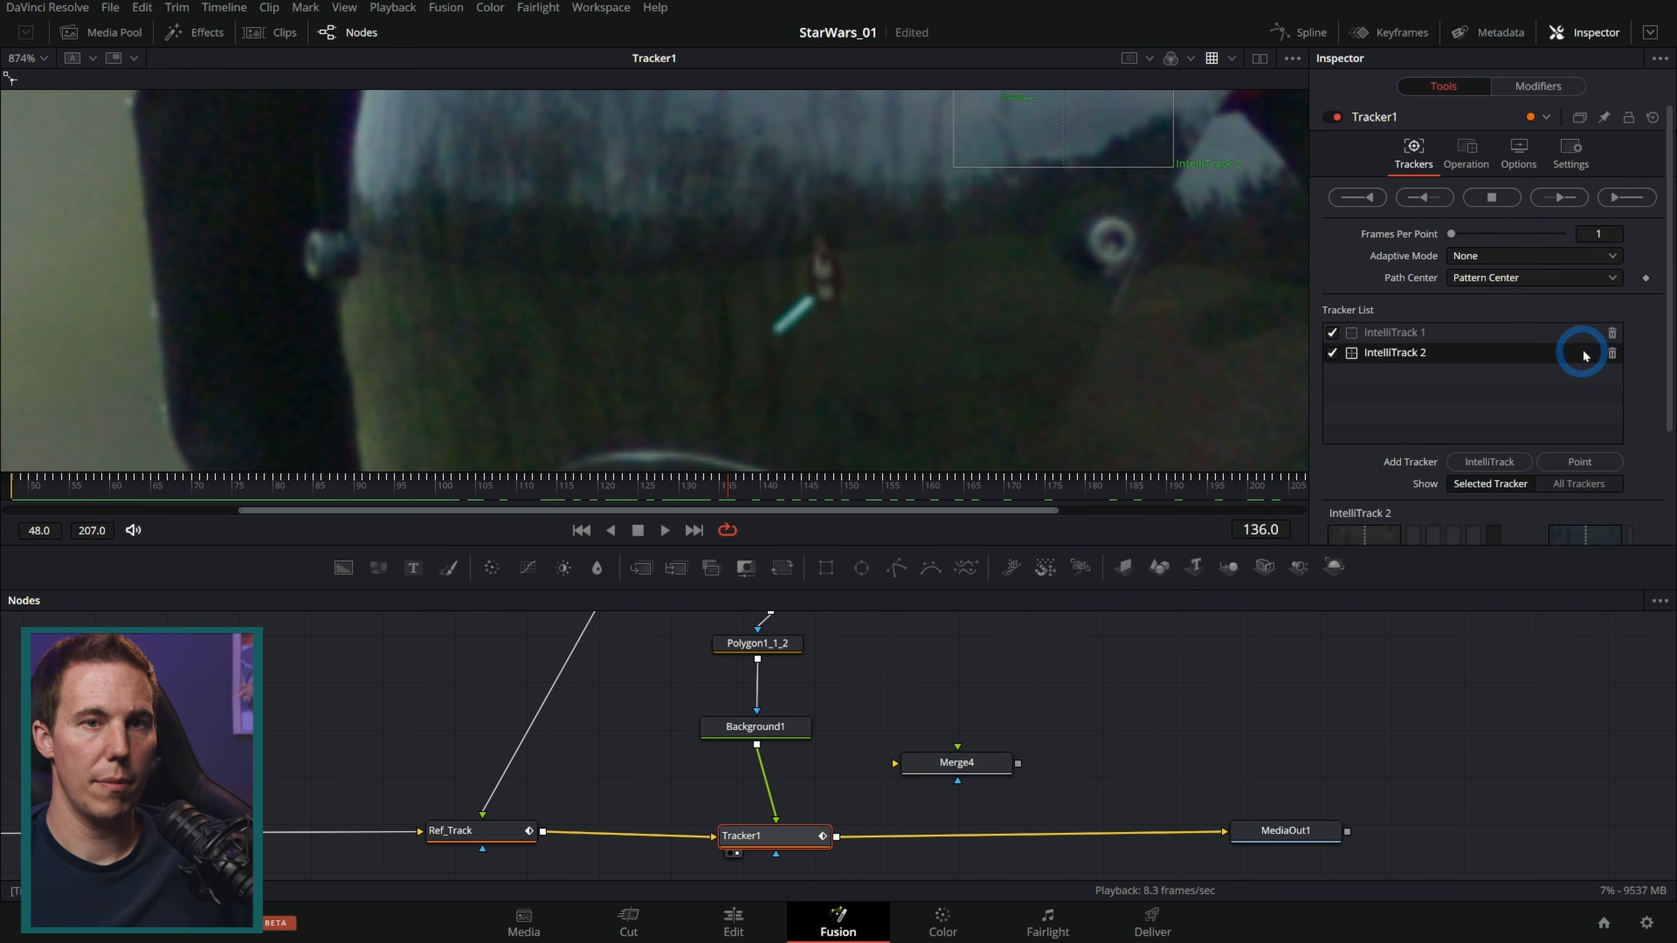
{"action": "left_click", "coordinate": [1613, 355]}
{"action": "left_click", "coordinate": [1532, 348]}
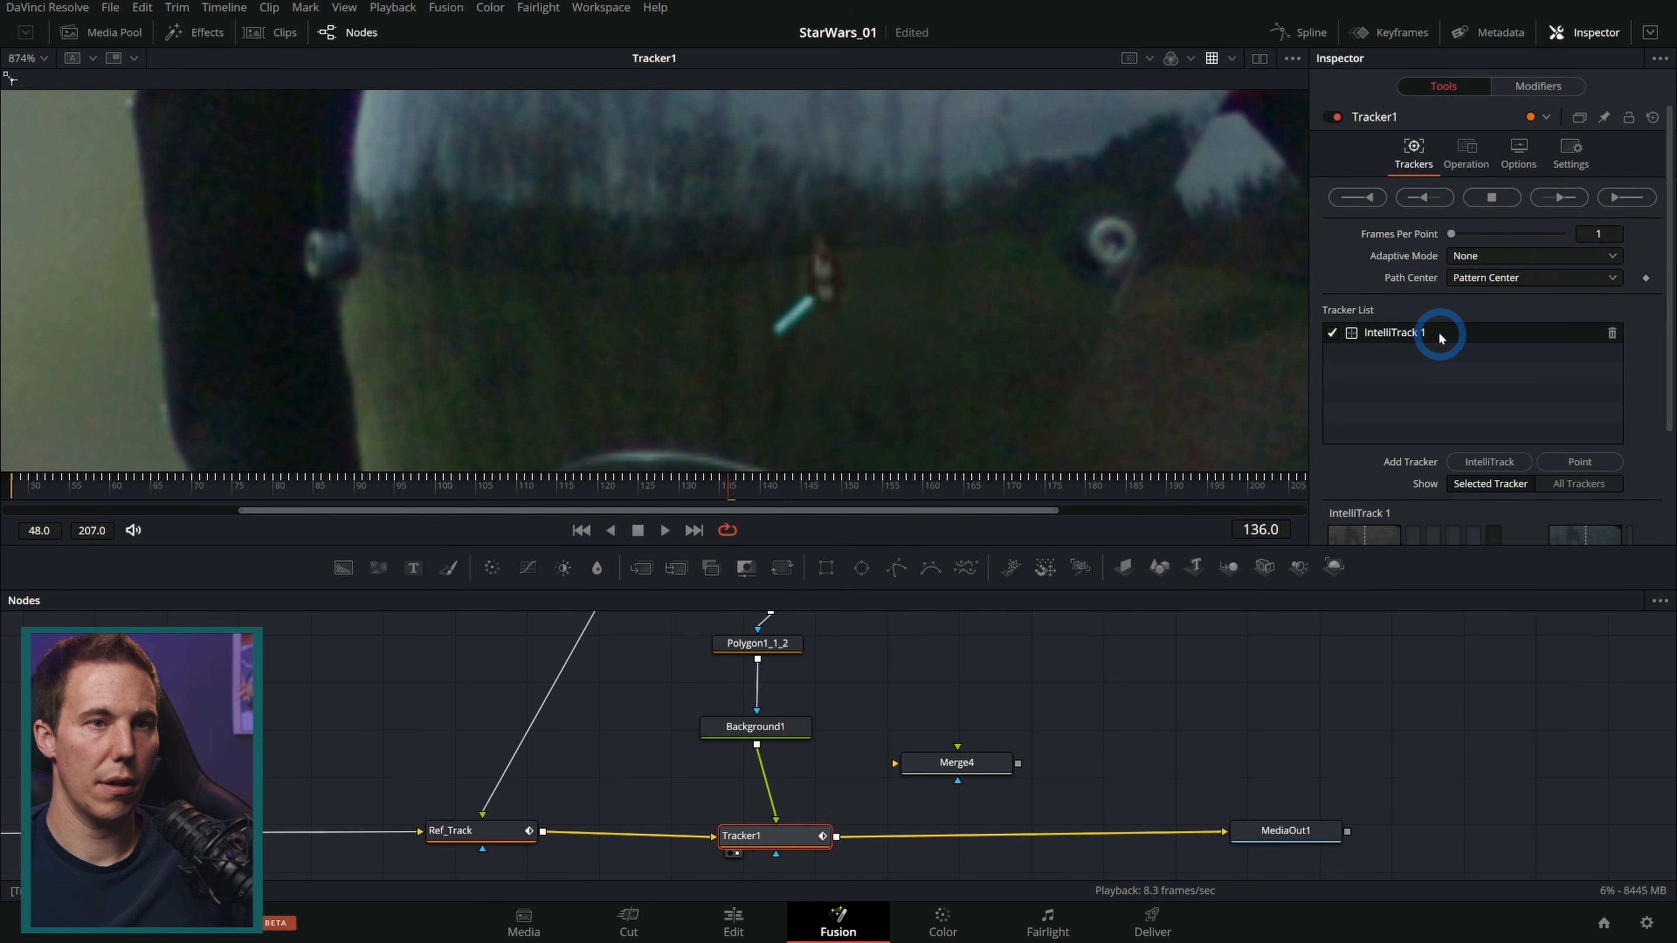
Step: Reset Tracker1 and retrack IntelliTrack 1 forward to the end, then backward from about frame 137
{"action": "left_click", "coordinate": [1652, 119]}
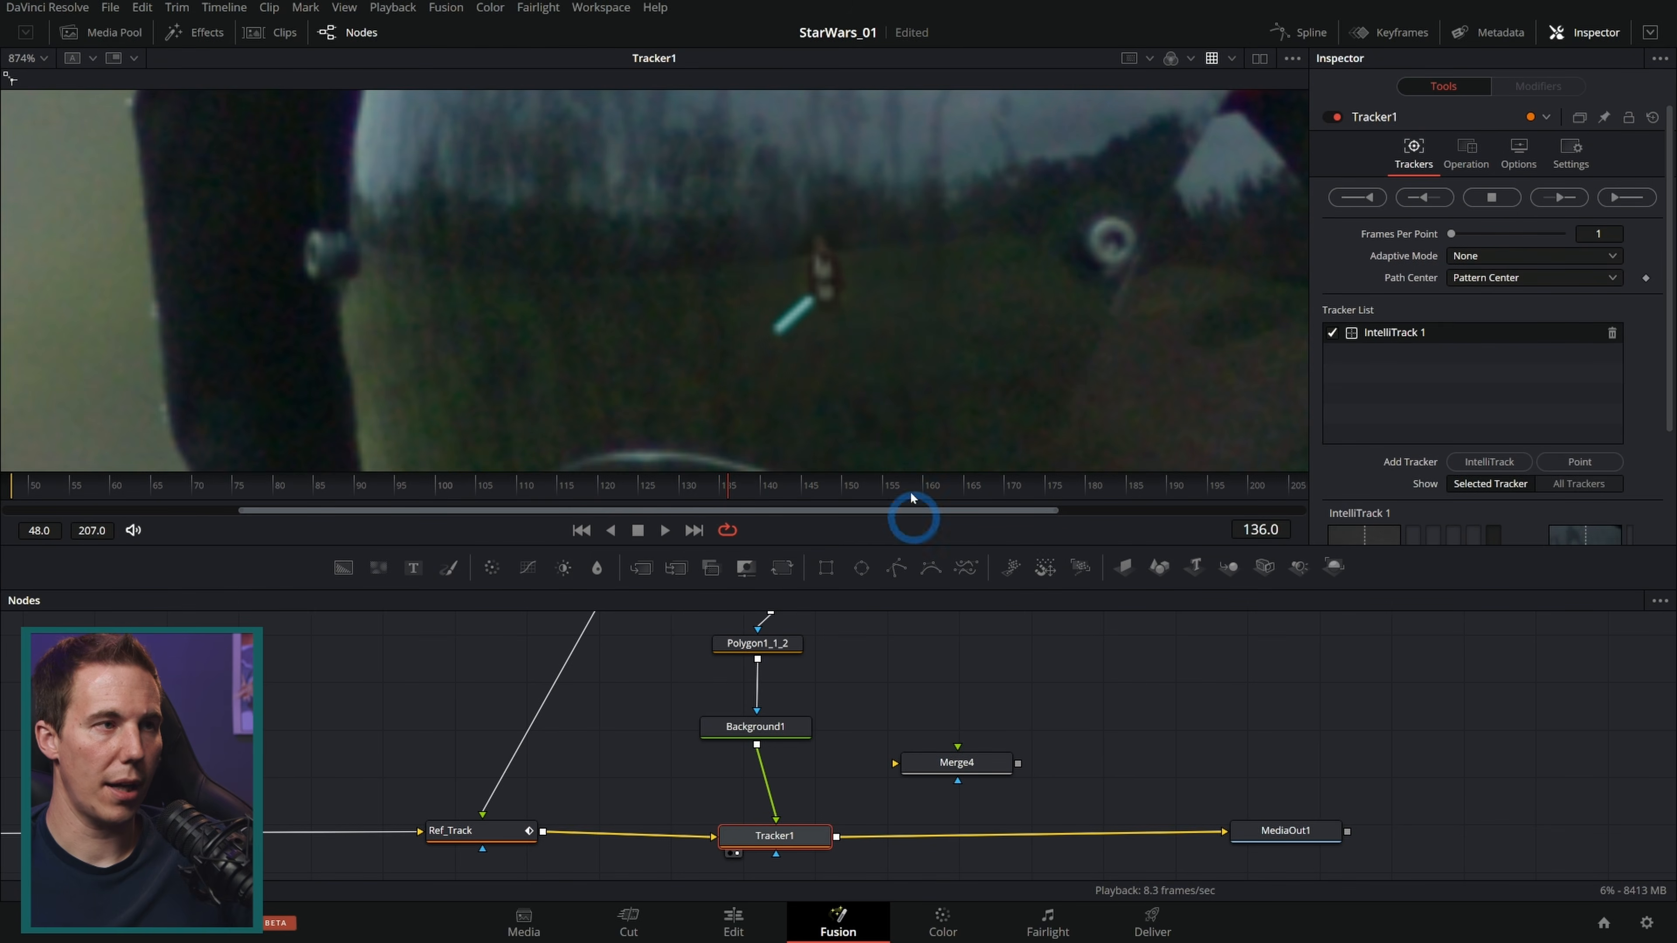
{"action": "key", "text": "ctrl+f"}
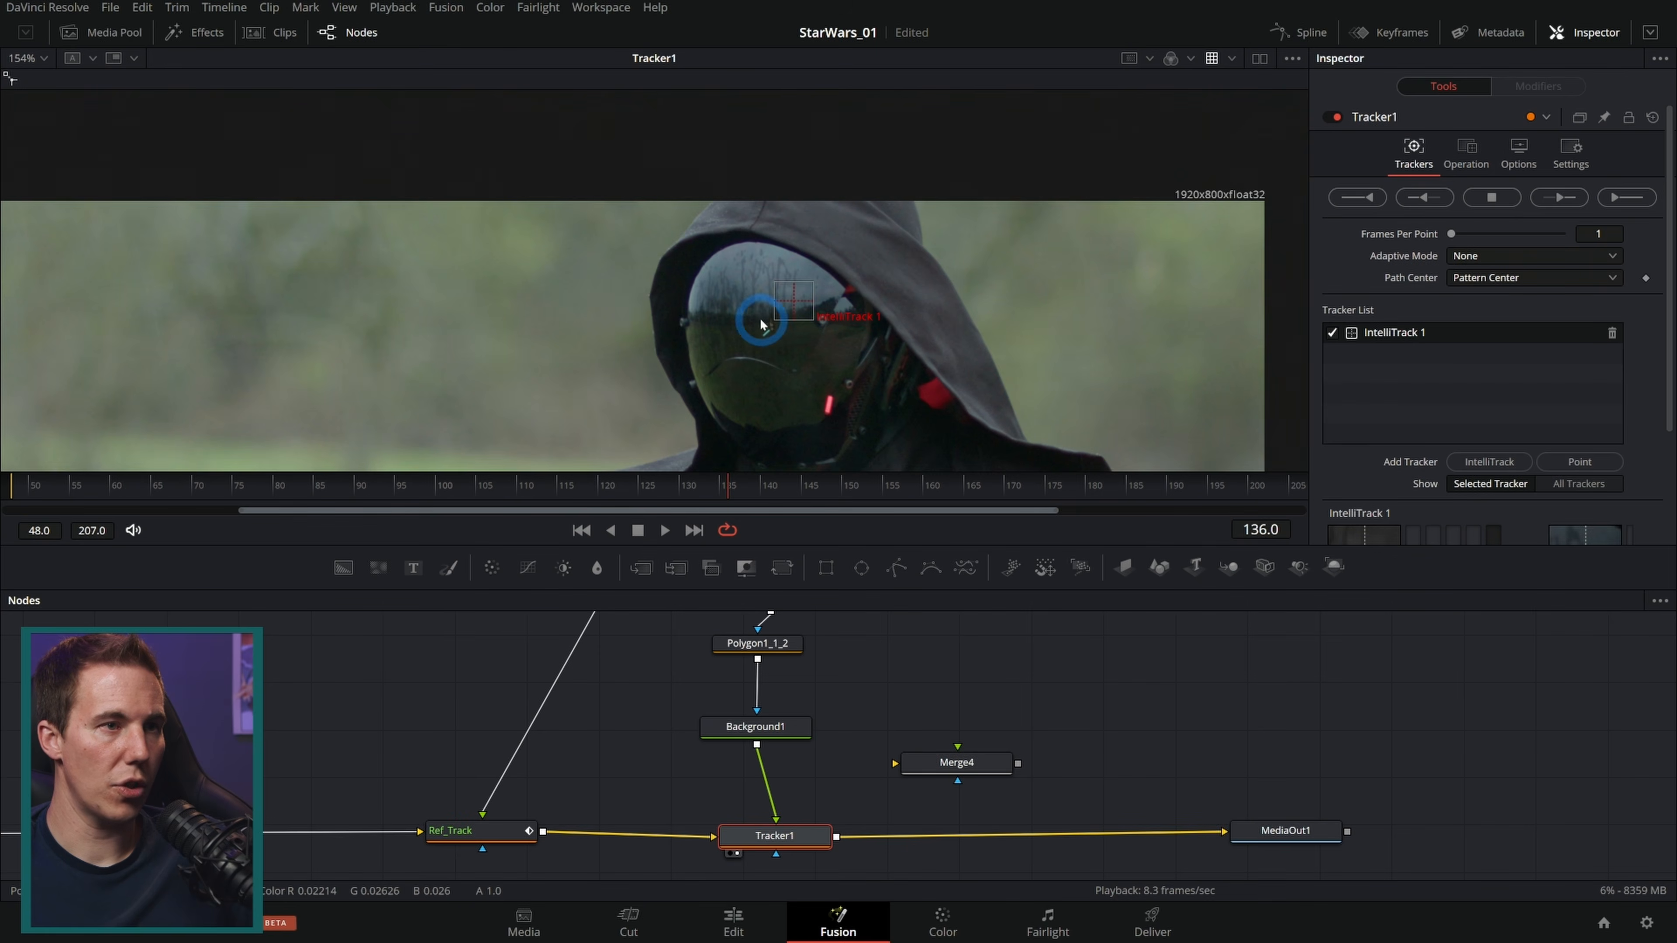
{"action": "scroll", "coordinate": [800, 293], "scroll_direction": "up", "scroll_amount": 6}
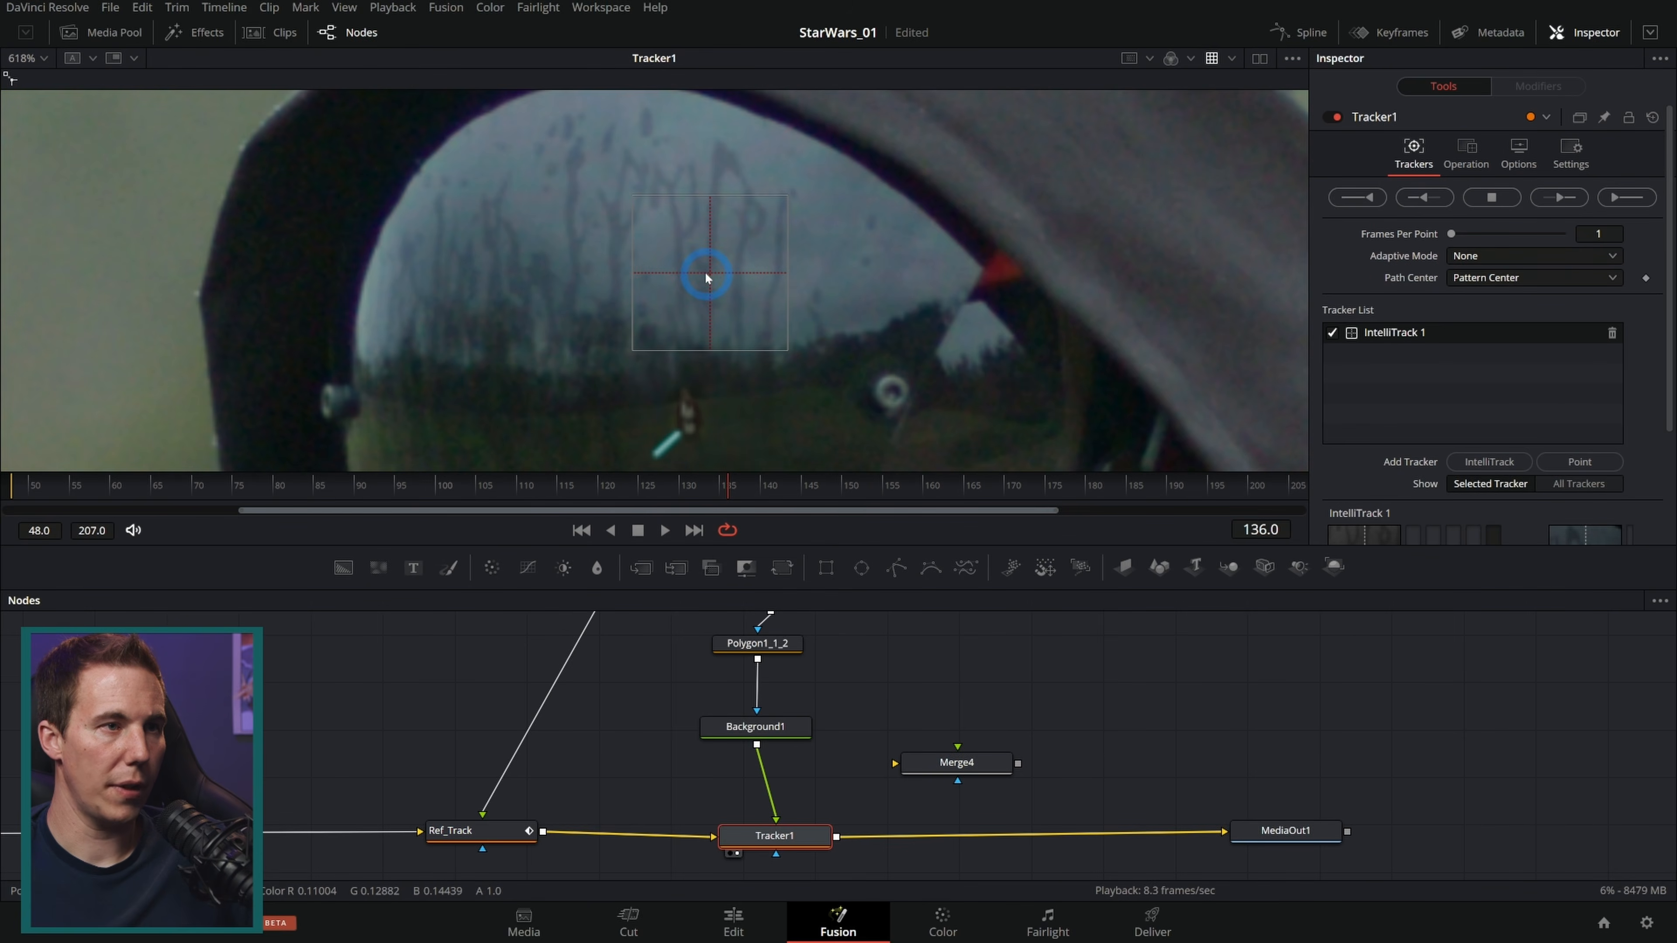
{"action": "left_click", "coordinate": [1559, 197]}
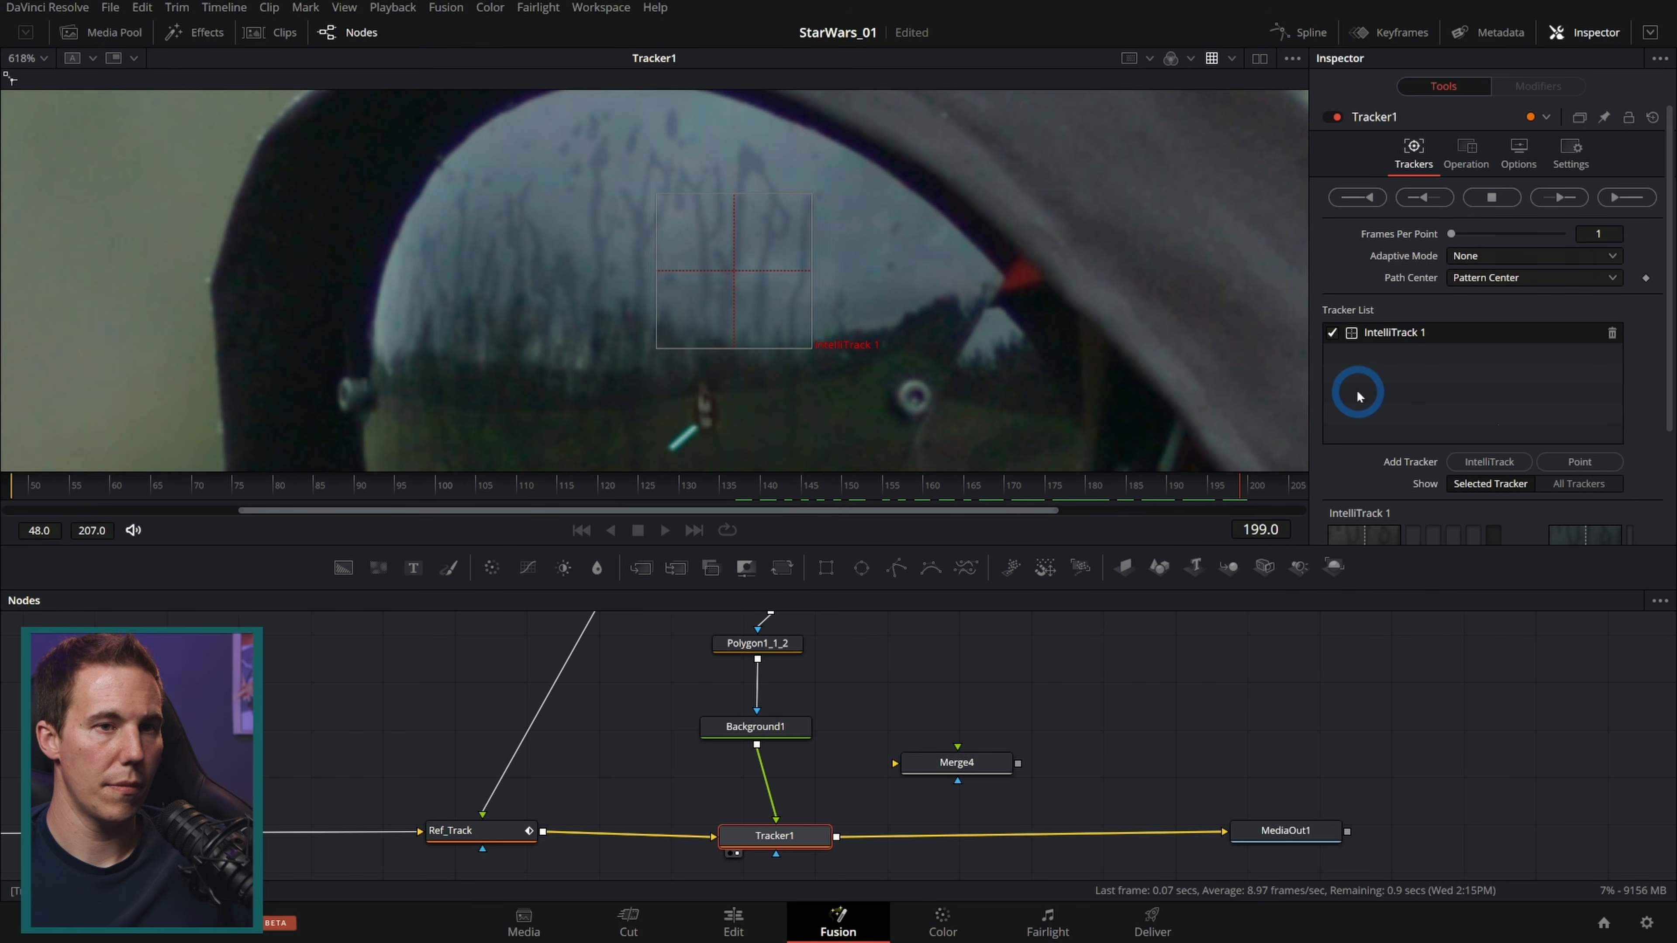
{"action": "left_click", "coordinate": [1000, 504]}
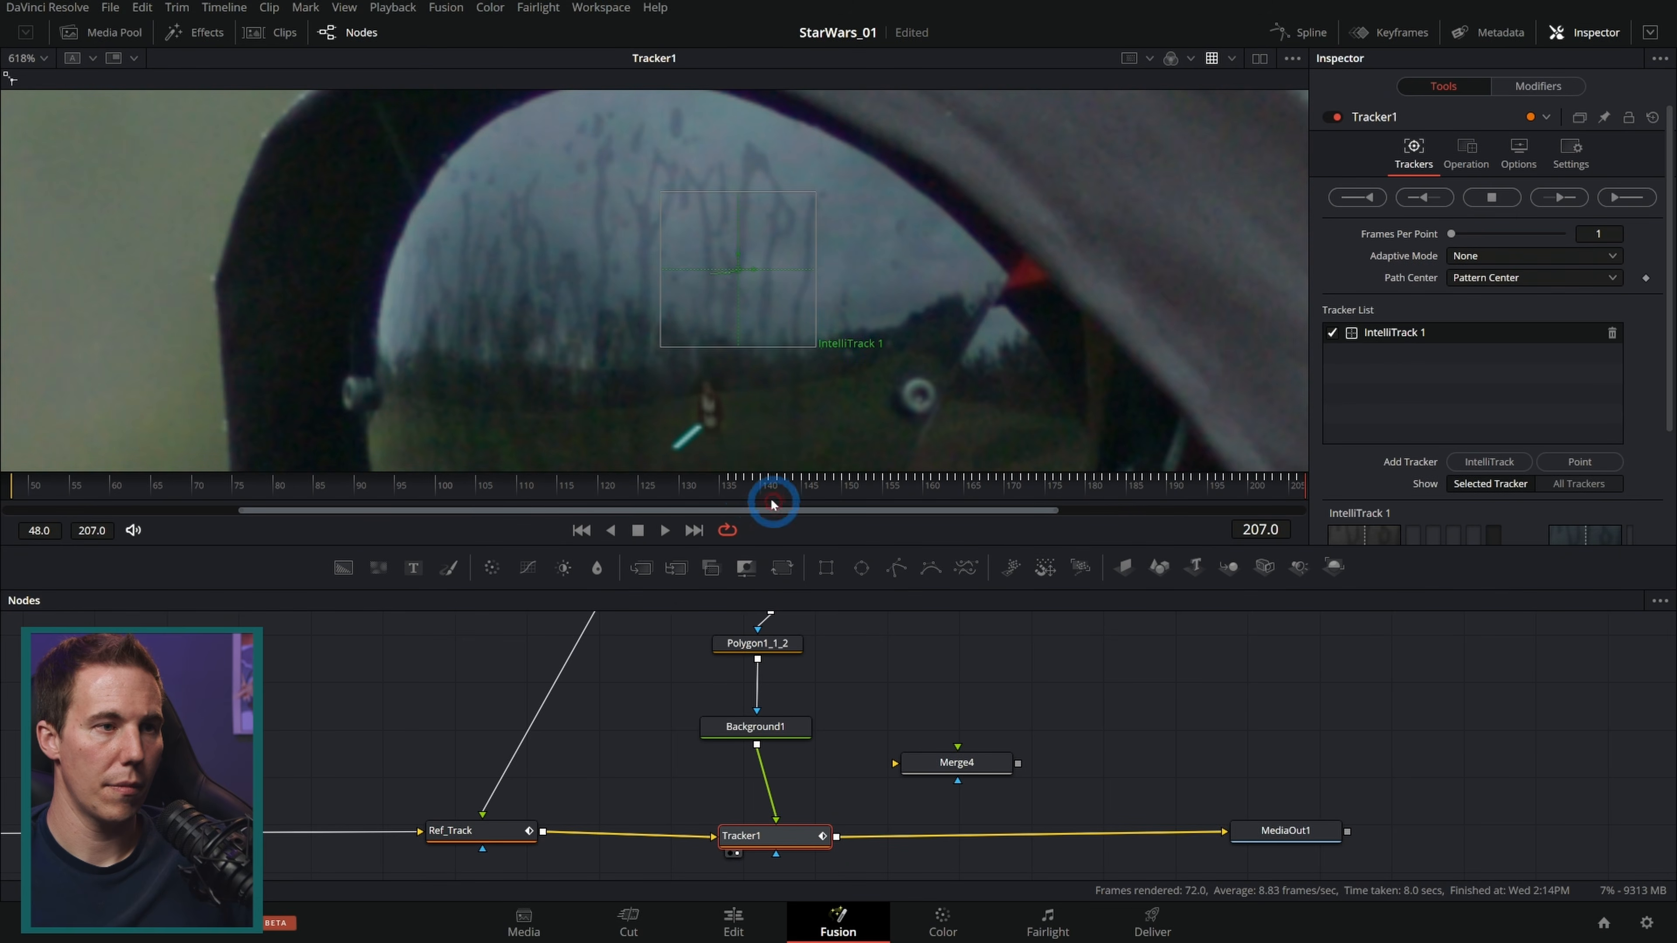
{"action": "left_click_drag", "start_coordinate": [774, 505], "coordinate": [737, 487]}
{"action": "left_click", "coordinate": [1418, 198]}
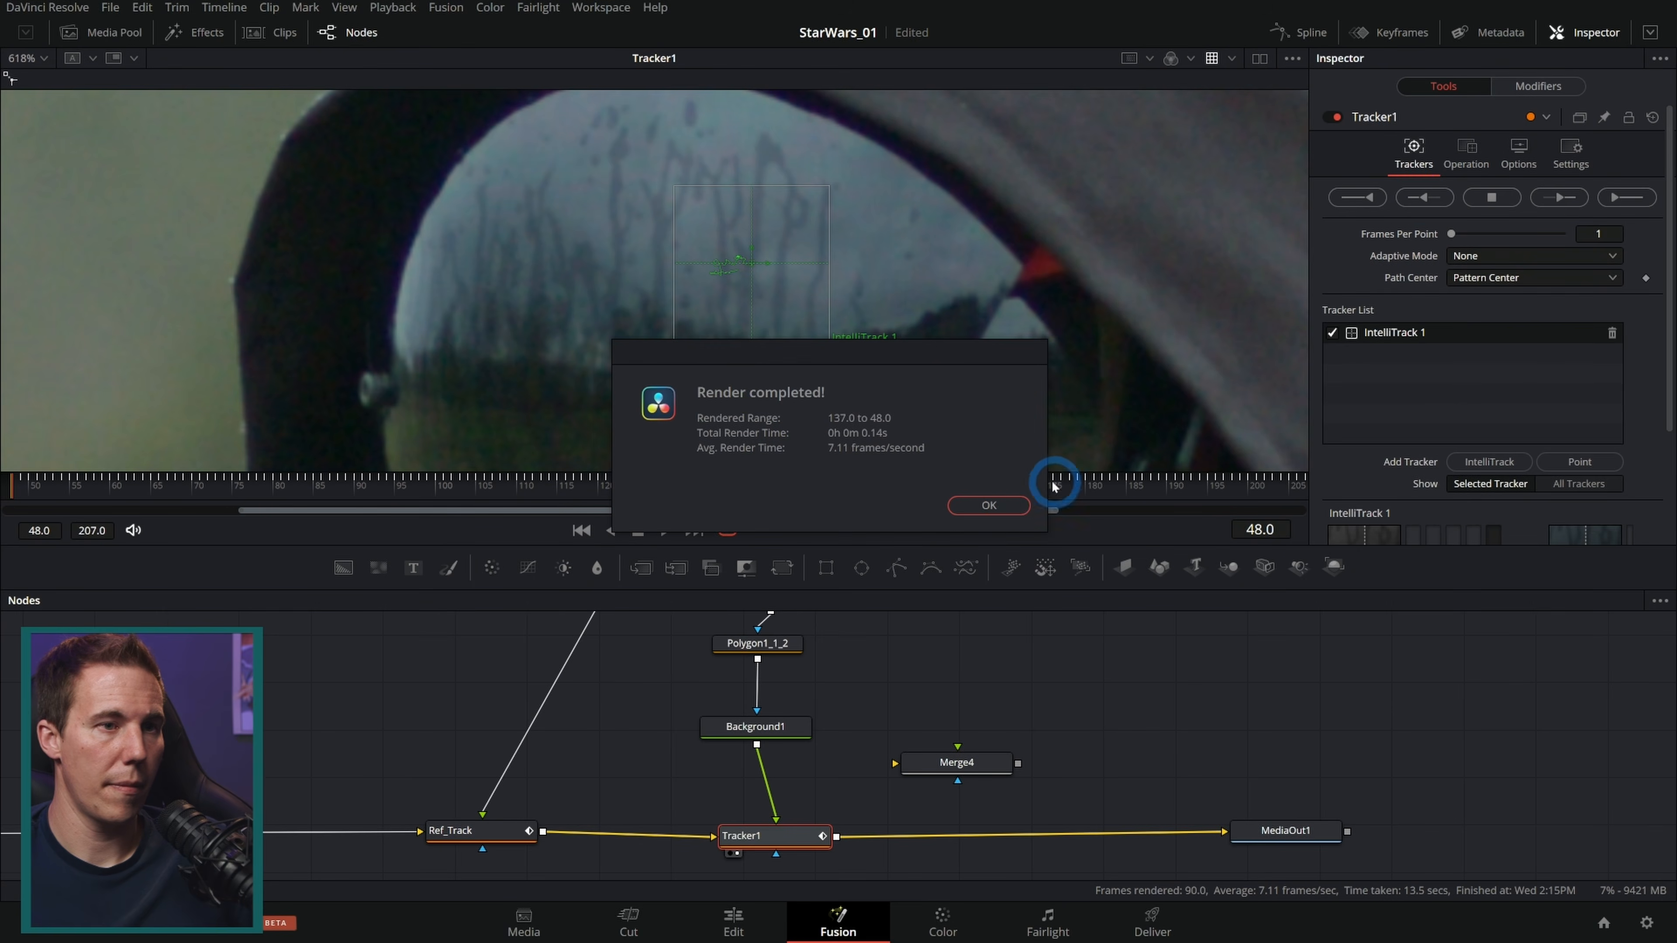
{"action": "left_click", "coordinate": [988, 505]}
Step: Set Tracker1's operation to Match Move with Multiply as the apply mode
{"action": "left_click", "coordinate": [1465, 154]}
{"action": "left_click", "coordinate": [1525, 193]}
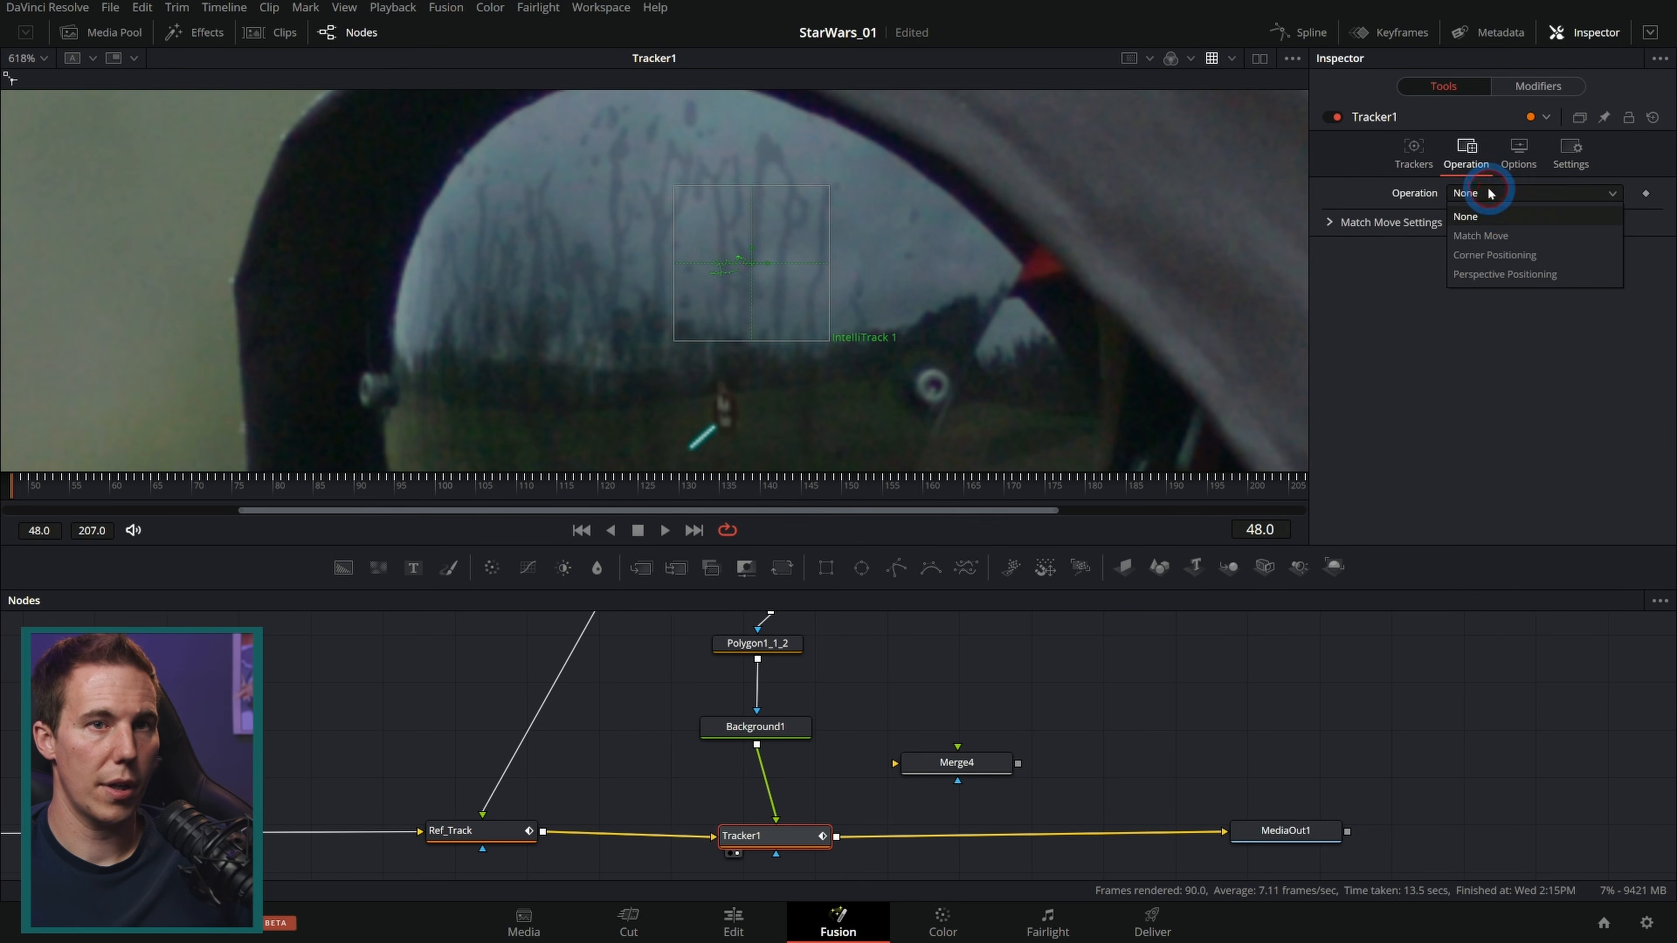
{"action": "left_click", "coordinate": [1517, 240]}
{"action": "left_click", "coordinate": [1498, 235]}
{"action": "left_click", "coordinate": [1488, 342]}
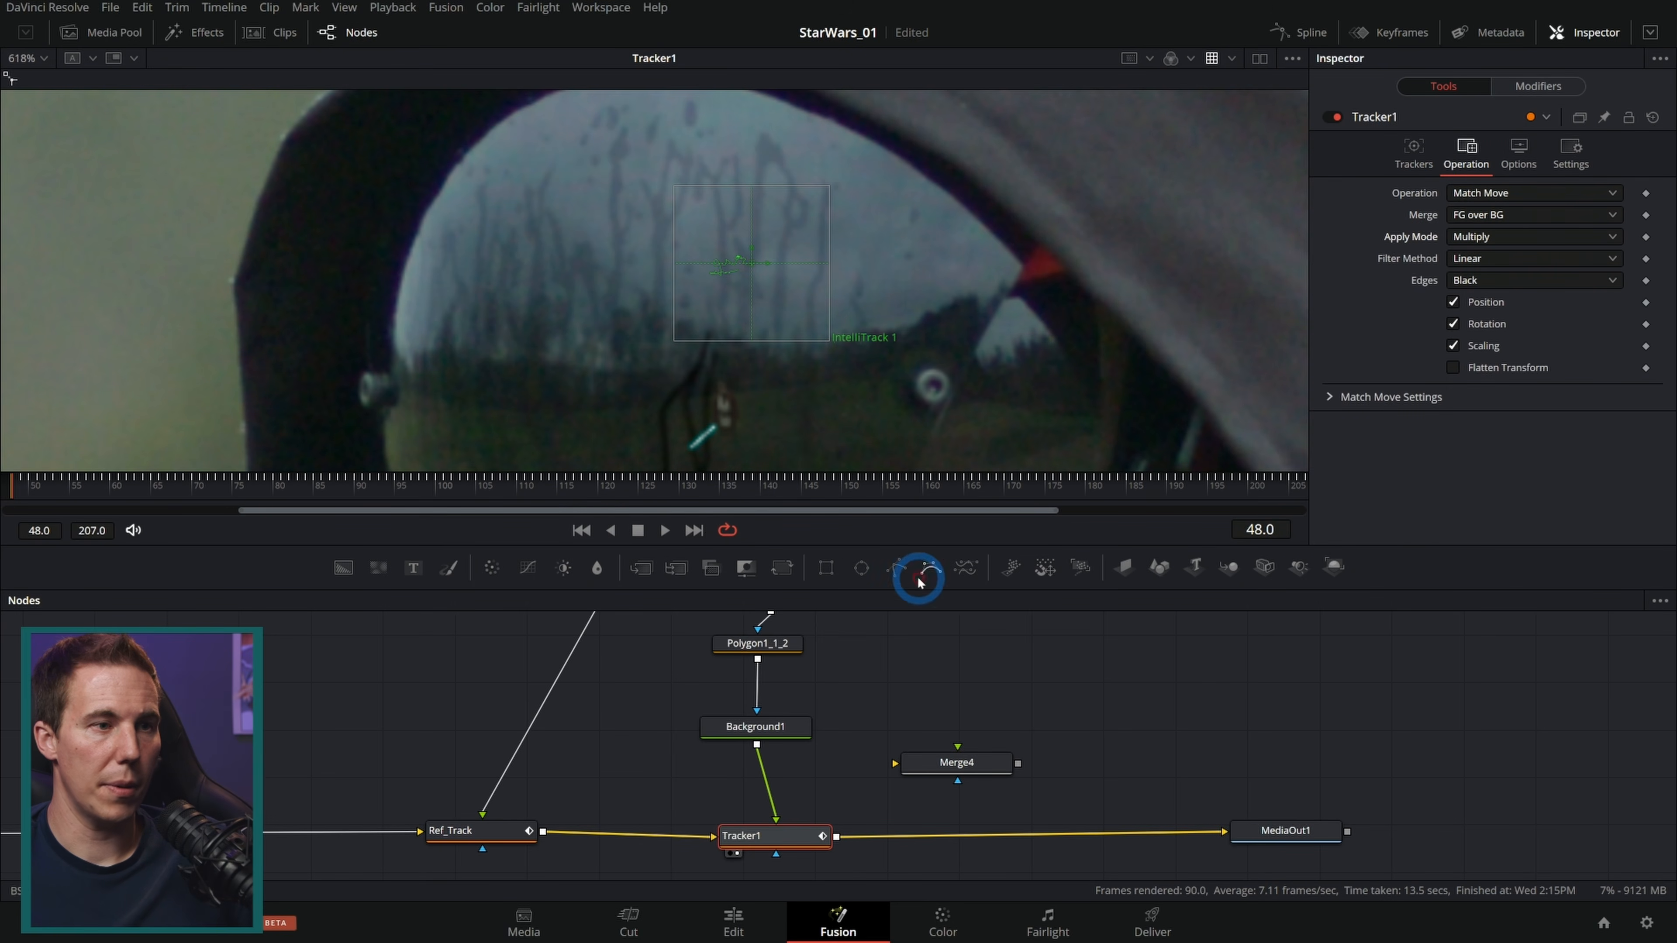
Step: Play back the match-moved figure and set Tracker1's blend to 0.512
{"action": "left_click_drag", "start_coordinate": [911, 406], "coordinate": [918, 311]}
{"action": "left_click", "coordinate": [663, 531]}
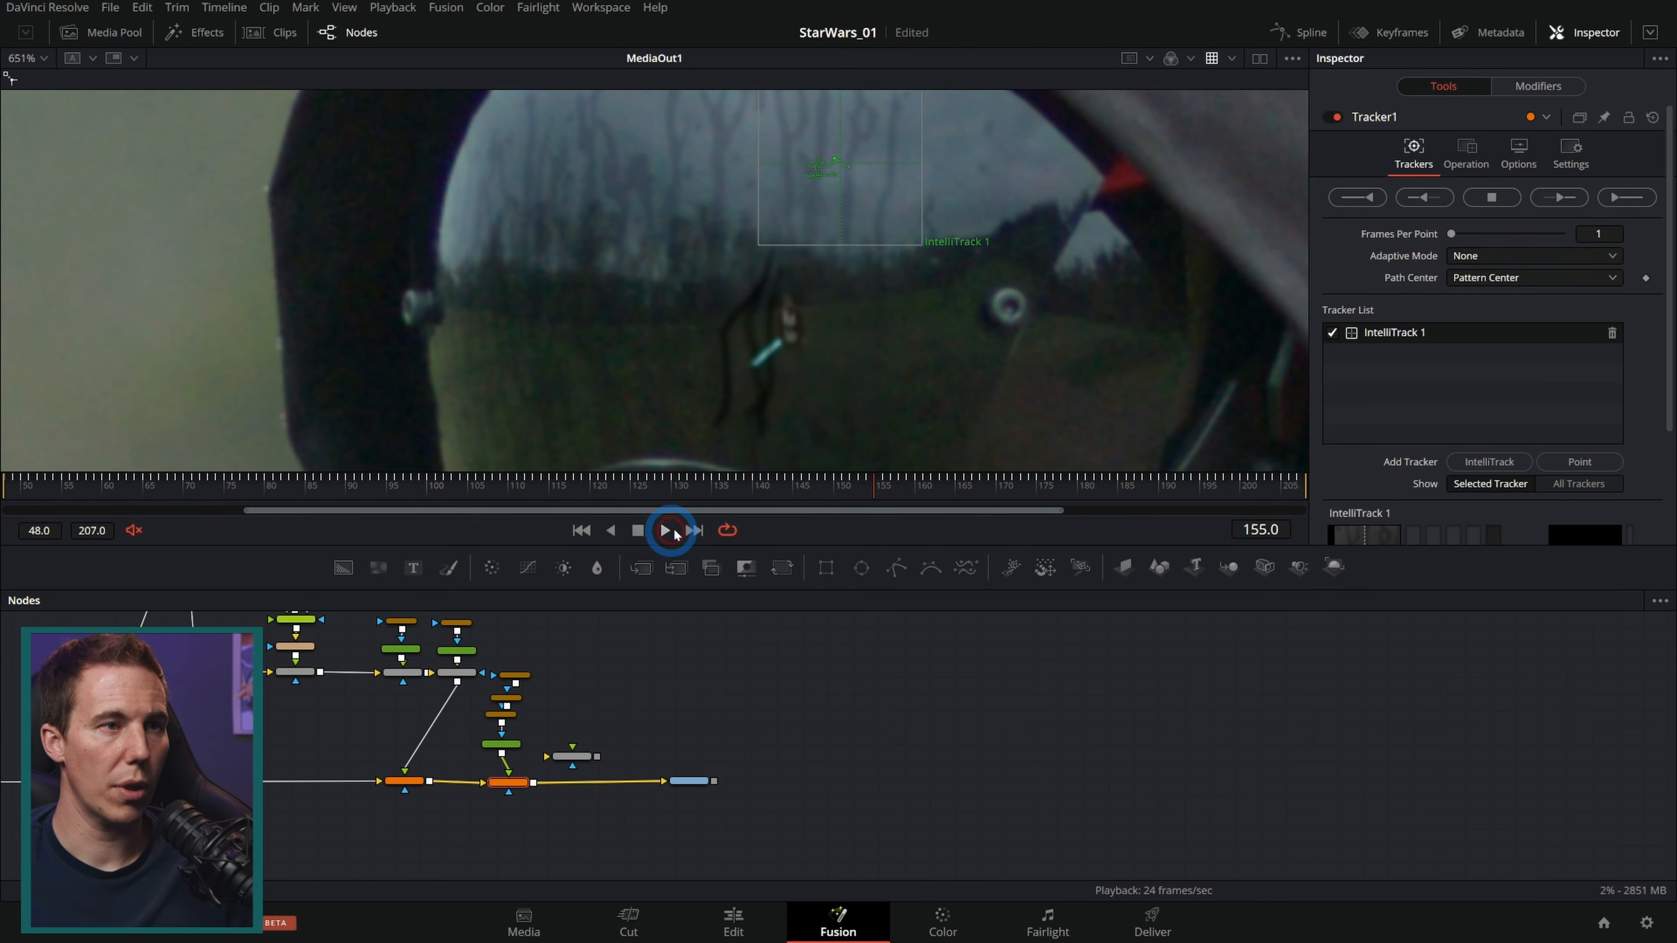
{"action": "left_click", "coordinate": [1531, 182]}
{"action": "left_click", "coordinate": [1569, 148]}
{"action": "left_click_drag", "start_coordinate": [1562, 216], "coordinate": [1520, 223]}
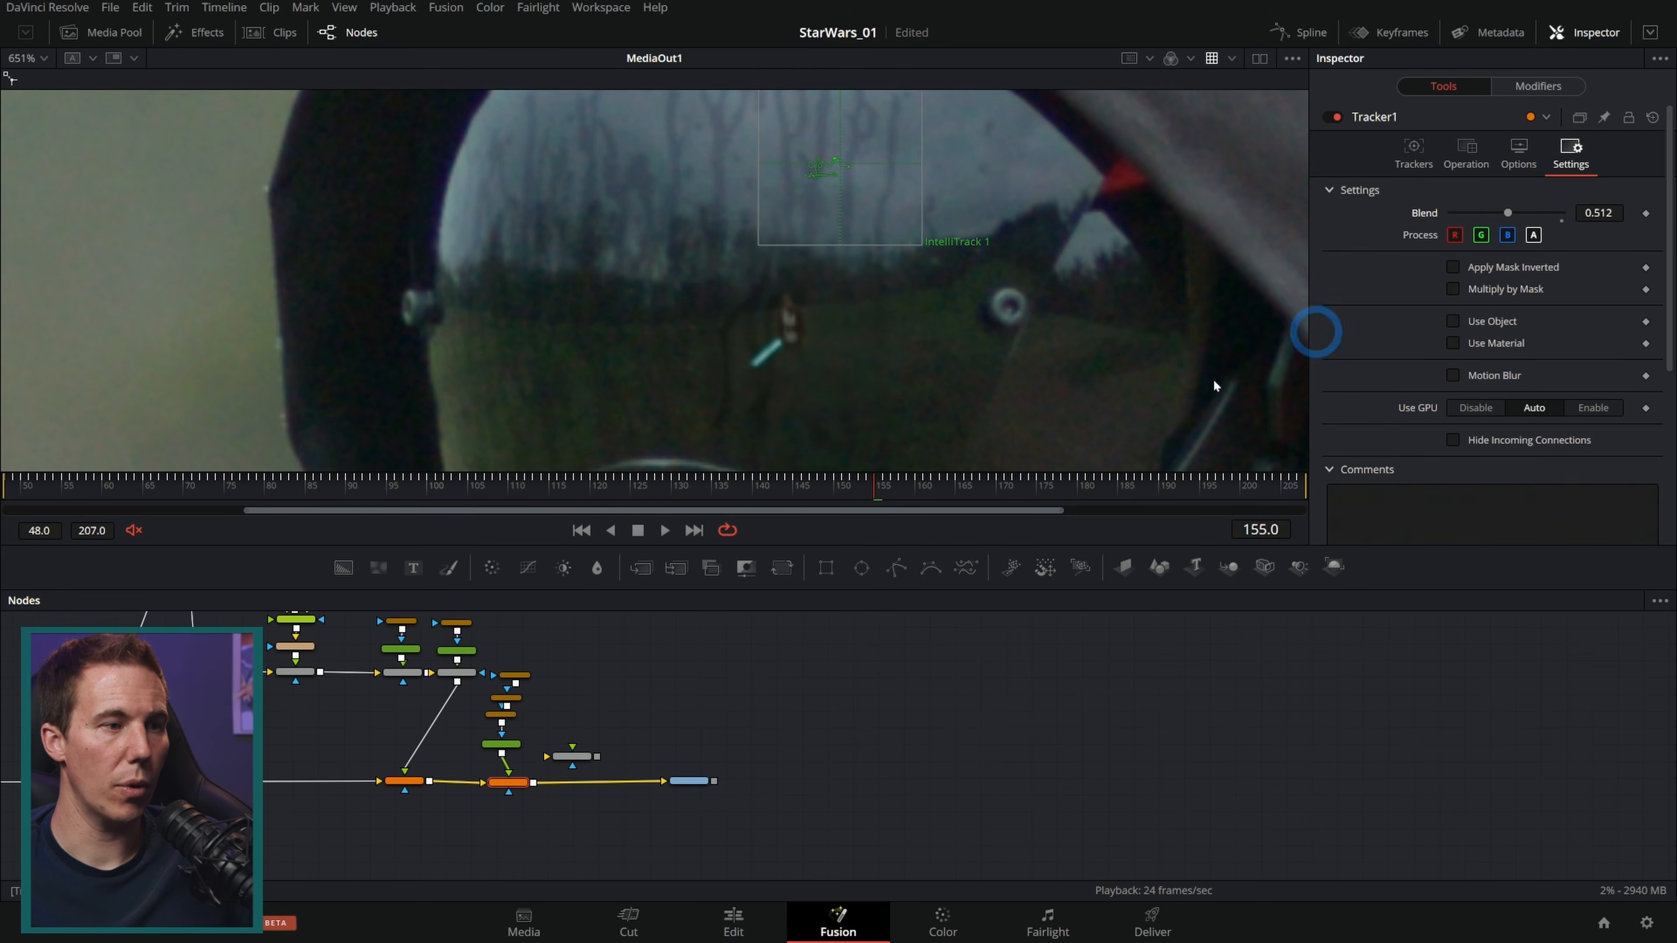
Step: Select the three polygon mask nodes and nudge their points slightly right in the viewer
{"action": "scroll", "coordinate": [517, 750], "scroll_direction": "up", "scroll_amount": 3}
{"action": "left_click_drag", "start_coordinate": [569, 688], "coordinate": [598, 773]}
{"action": "left_click_drag", "start_coordinate": [597, 200], "coordinate": [888, 426]}
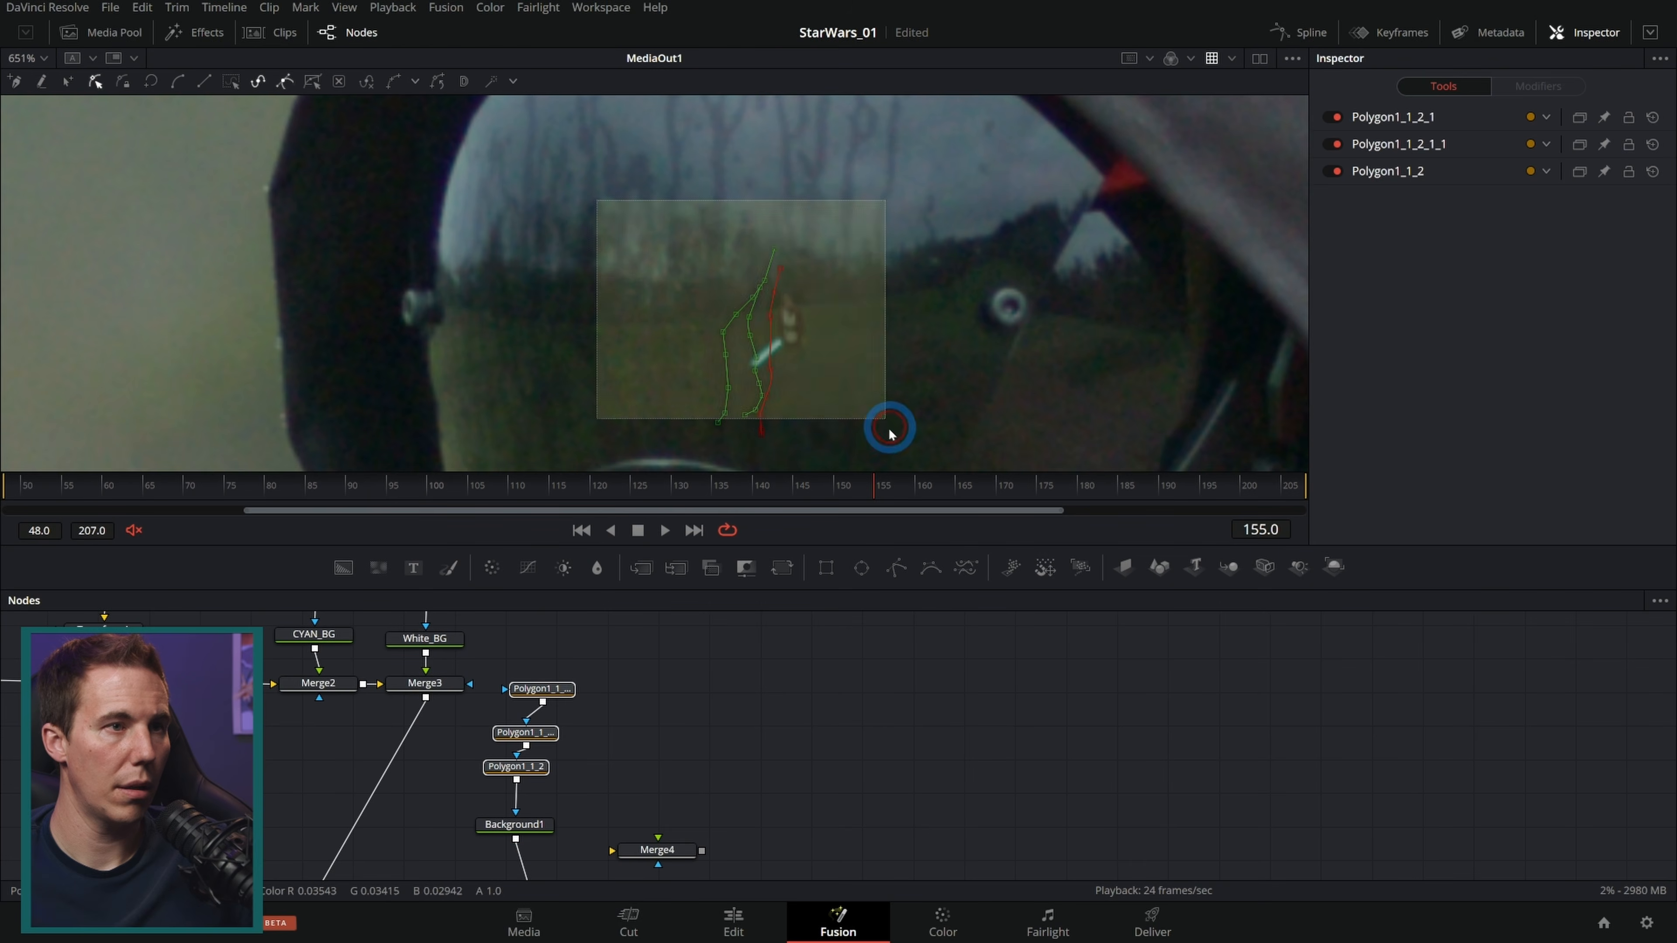
{"action": "left_click_drag", "start_coordinate": [771, 317], "coordinate": [803, 304]}
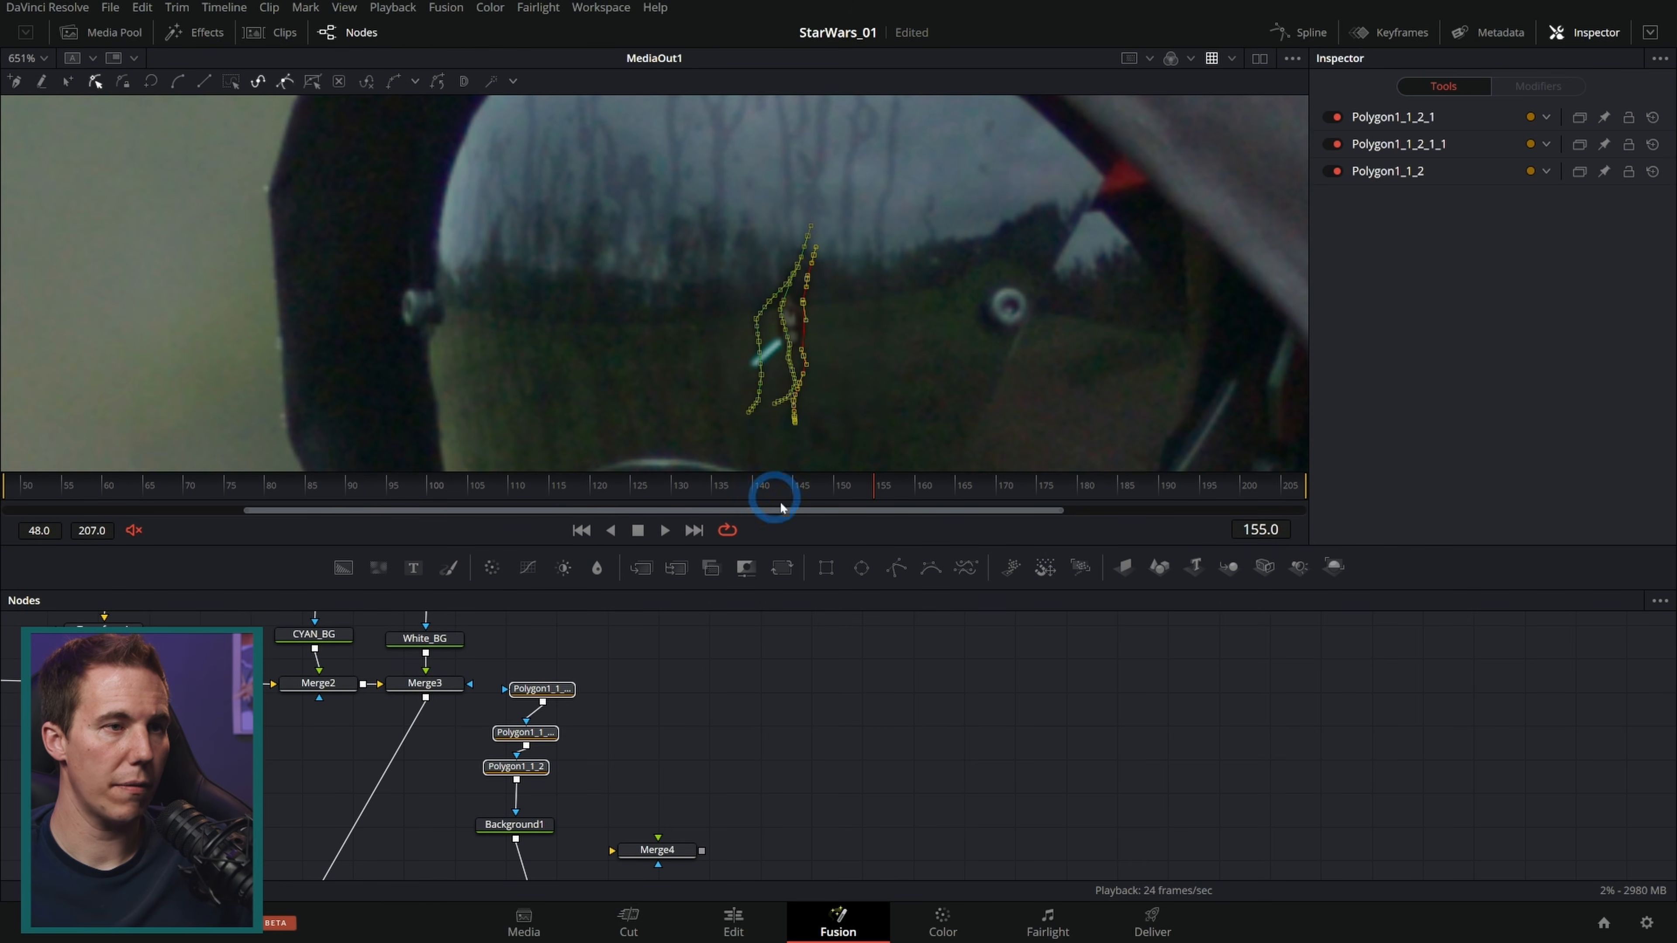
Step: Set Tracker1's blend to 0.268
{"action": "left_click", "coordinate": [786, 666]}
{"action": "scroll", "coordinate": [726, 674], "scroll_direction": "down", "scroll_amount": 3}
{"action": "left_click", "coordinate": [522, 716]}
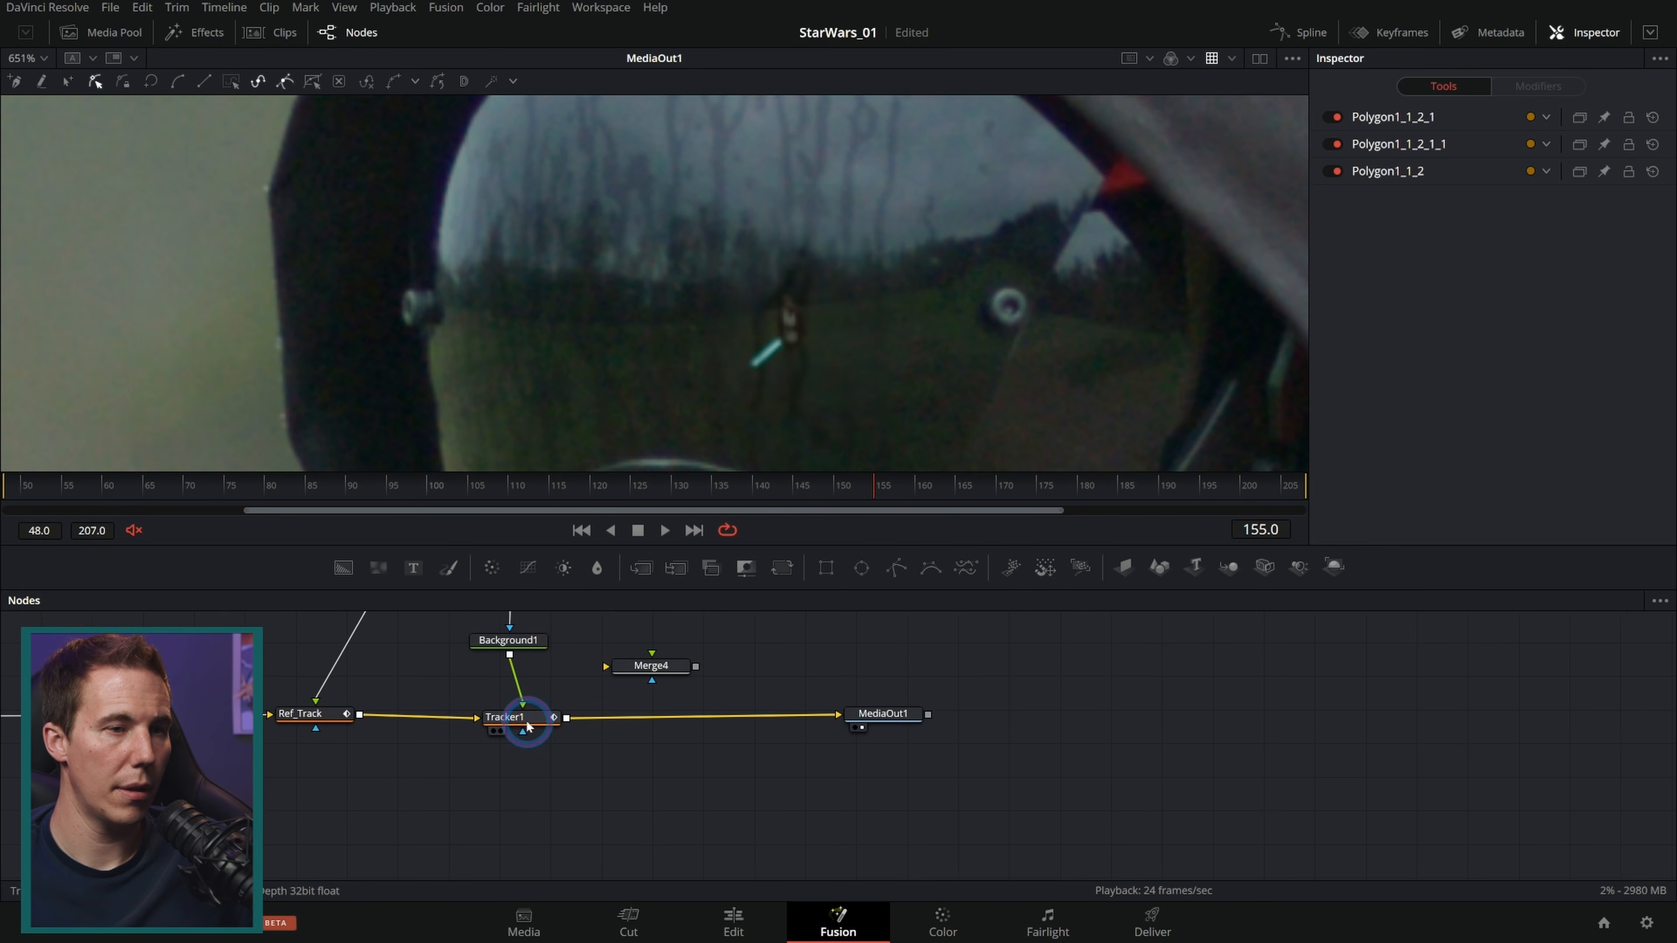
{"action": "left_click_drag", "start_coordinate": [1521, 214], "coordinate": [1483, 210]}
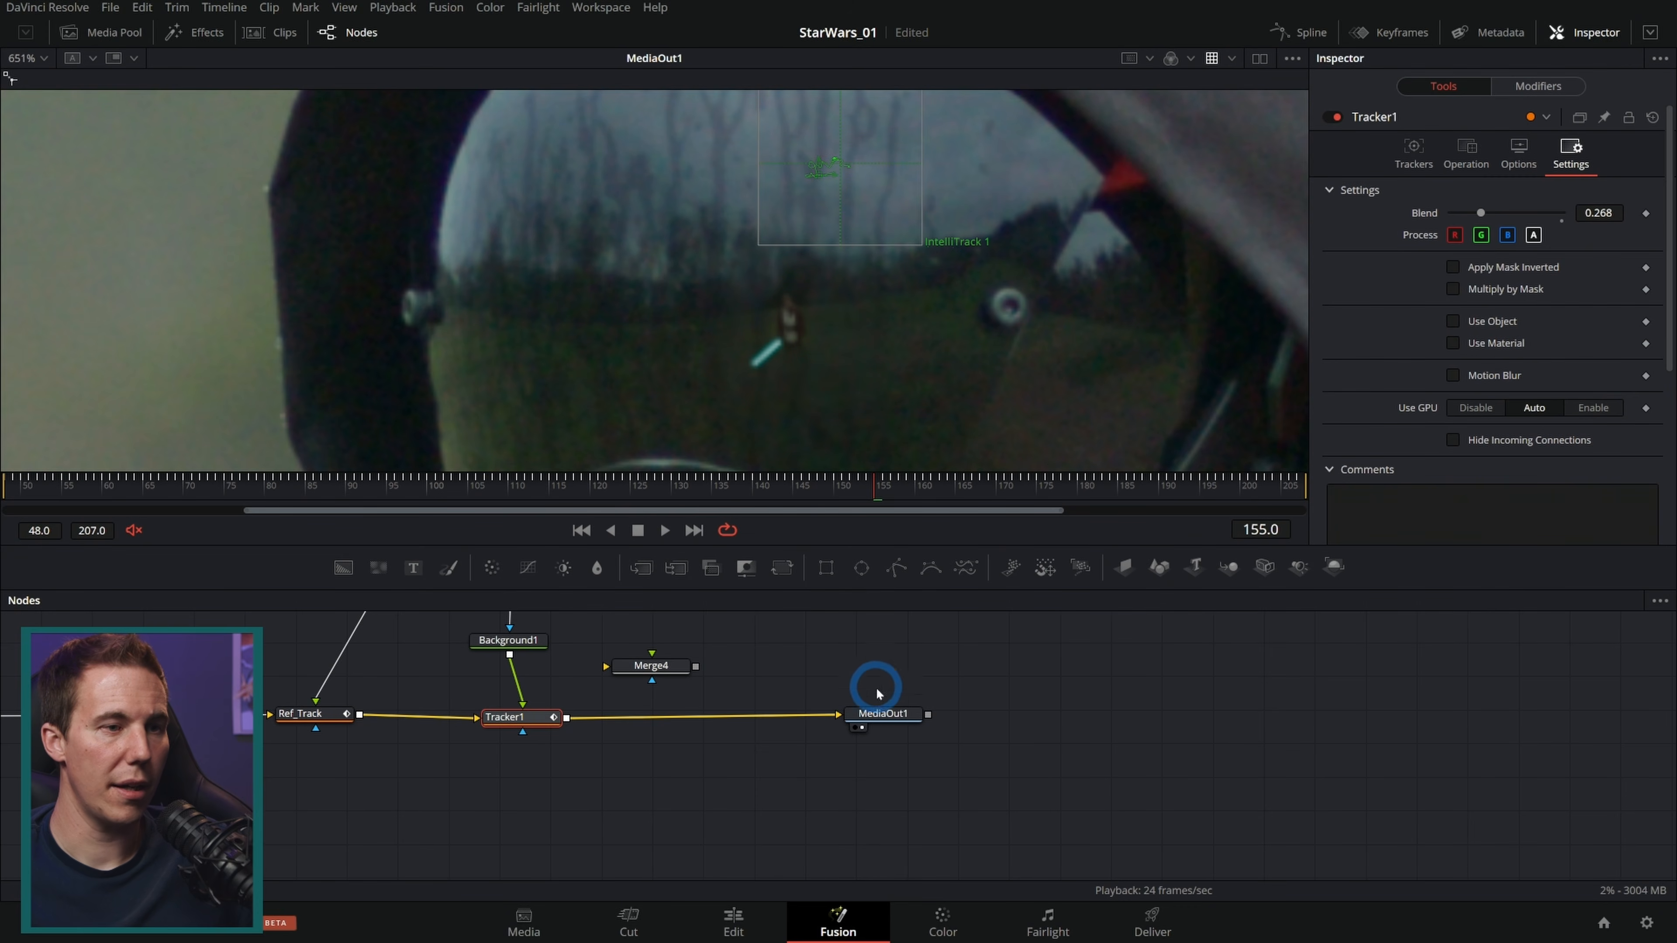
Step: View MediaOut1 zoomed in on the visor and play back the result
{"action": "left_click", "coordinate": [884, 713]}
{"action": "scroll", "coordinate": [805, 314], "scroll_direction": "up", "scroll_amount": 2}
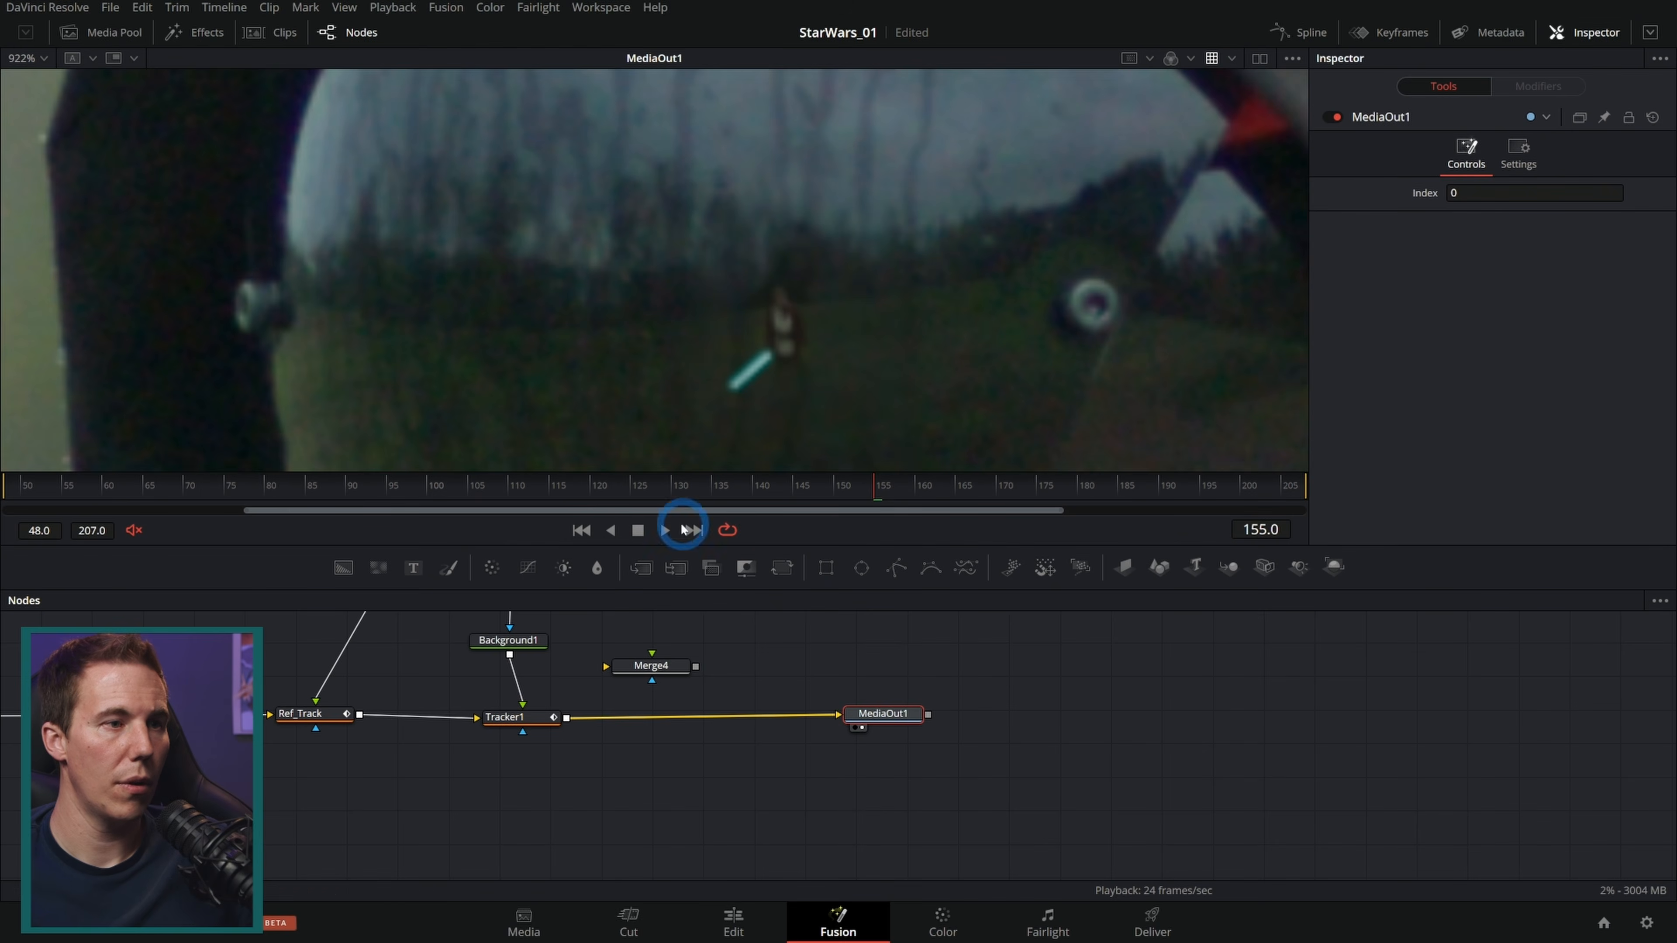
{"action": "left_click", "coordinate": [665, 531]}
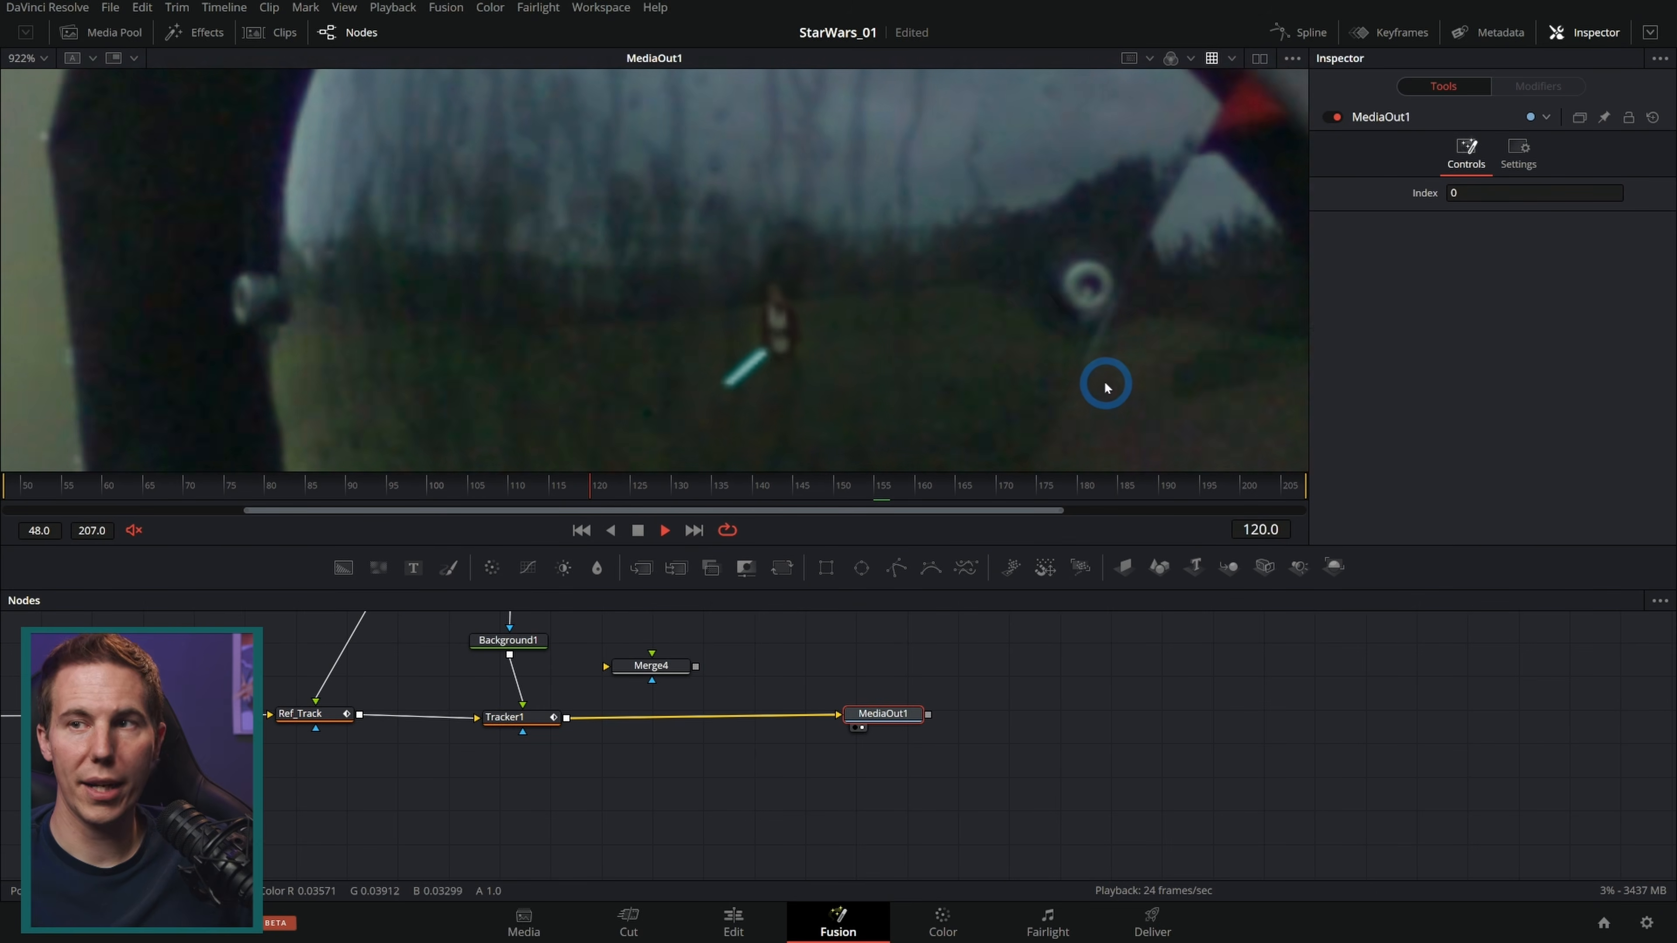
{"action": "left_click", "coordinate": [638, 531]}
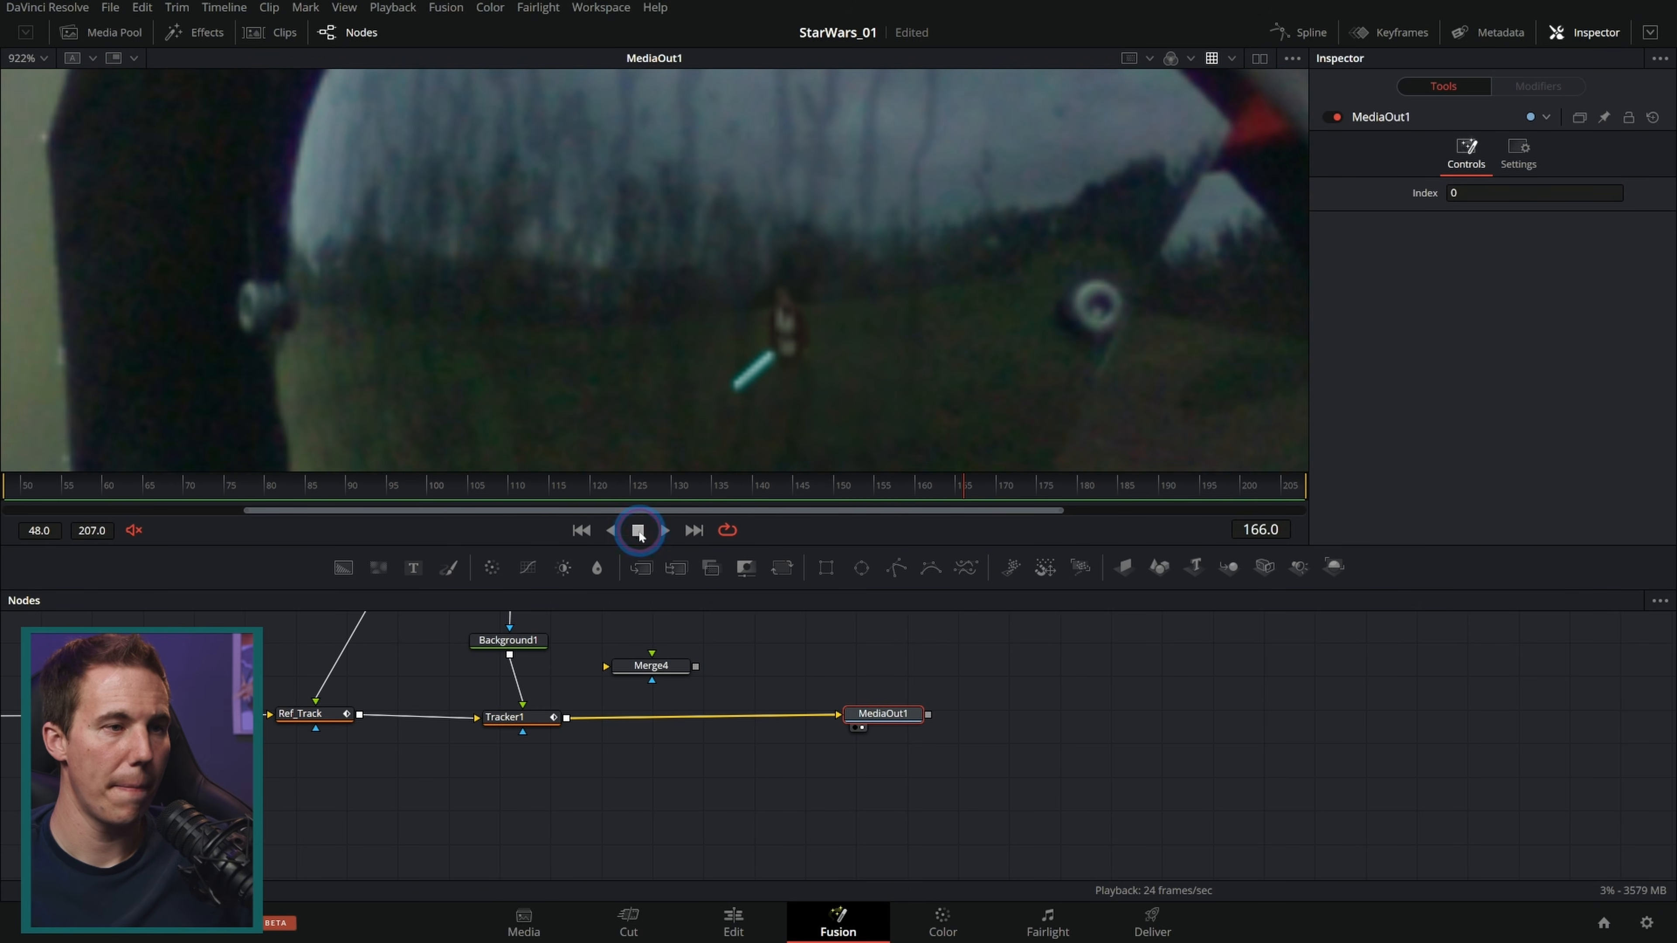
Step: Enable the NoiseReduction1 node at the start of the chain
{"action": "left_click_drag", "start_coordinate": [488, 687], "coordinate": [1194, 696]}
{"action": "left_click", "coordinate": [336, 730]}
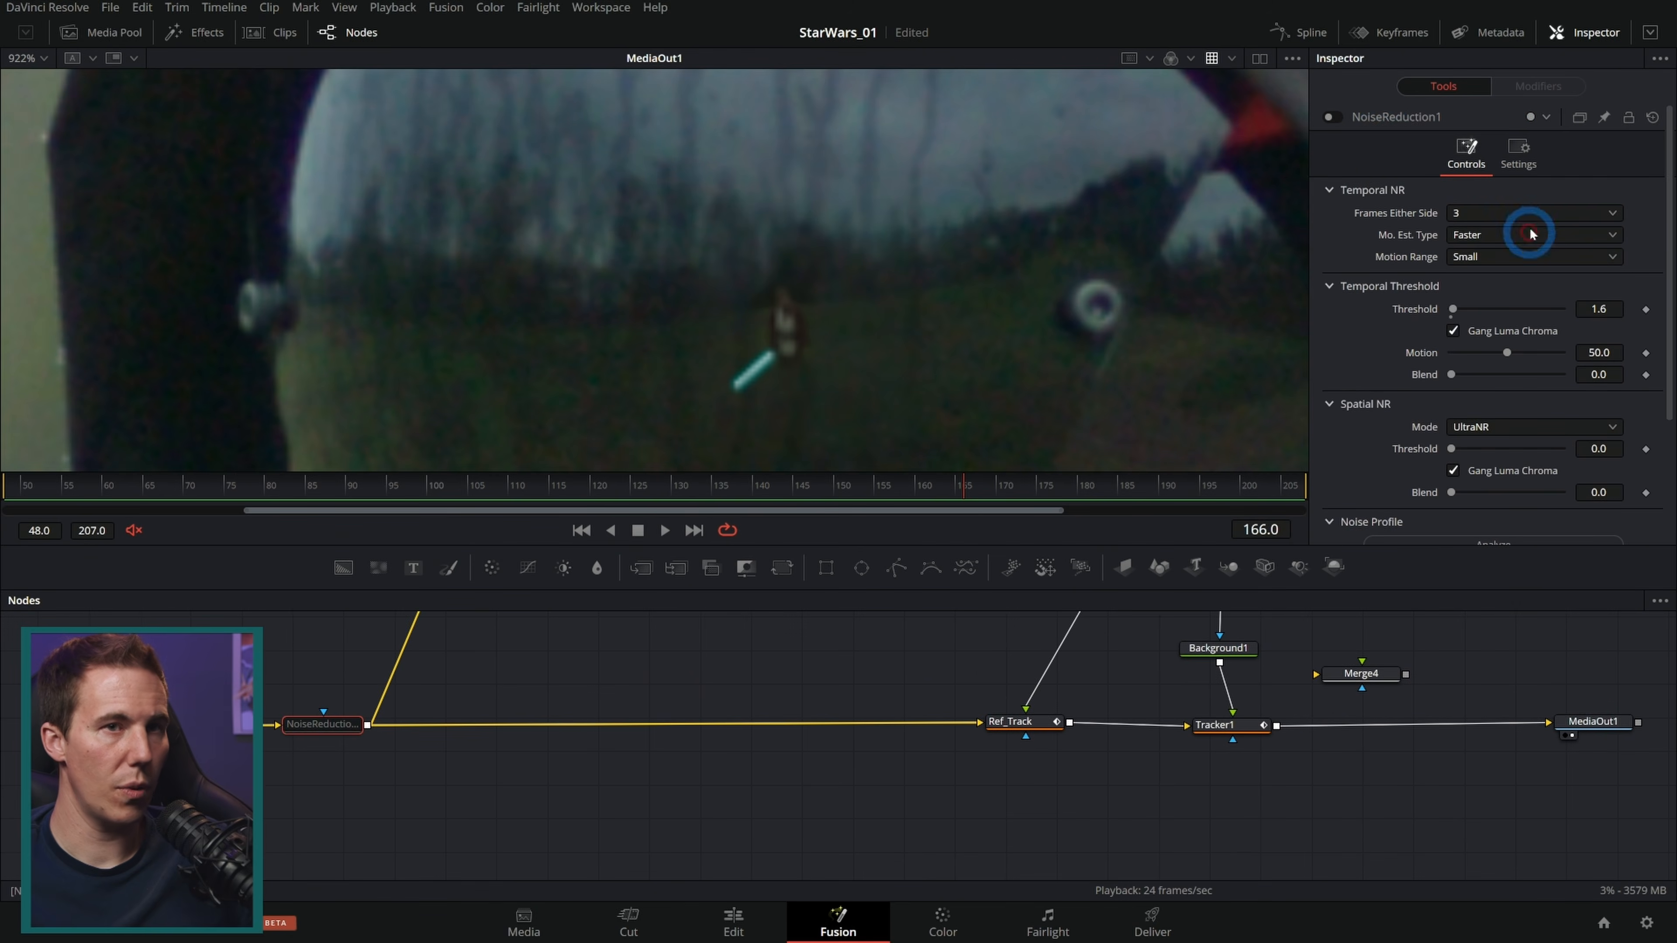
{"action": "left_click", "coordinate": [1337, 118]}
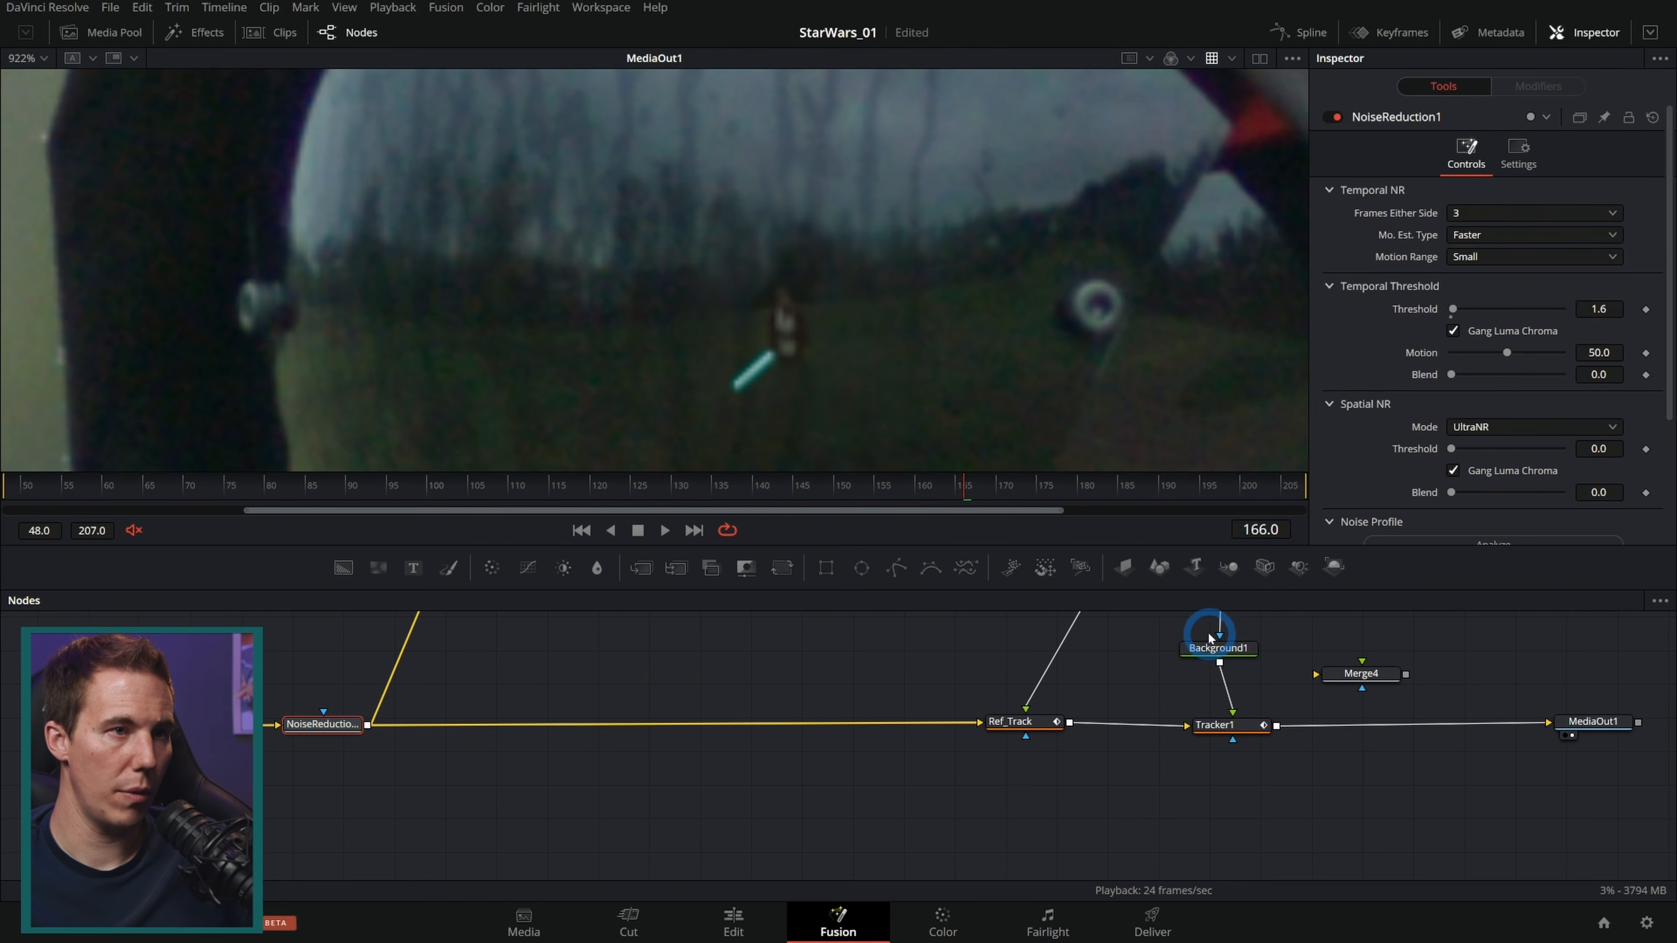
Step: Add a Grain node after Tracker1 and switch the viewer to a split layout
{"action": "left_click_drag", "start_coordinate": [1610, 666], "coordinate": [936, 692]}
{"action": "left_click_drag", "start_coordinate": [927, 746], "coordinate": [978, 754]}
{"action": "key", "text": "shift+space"}
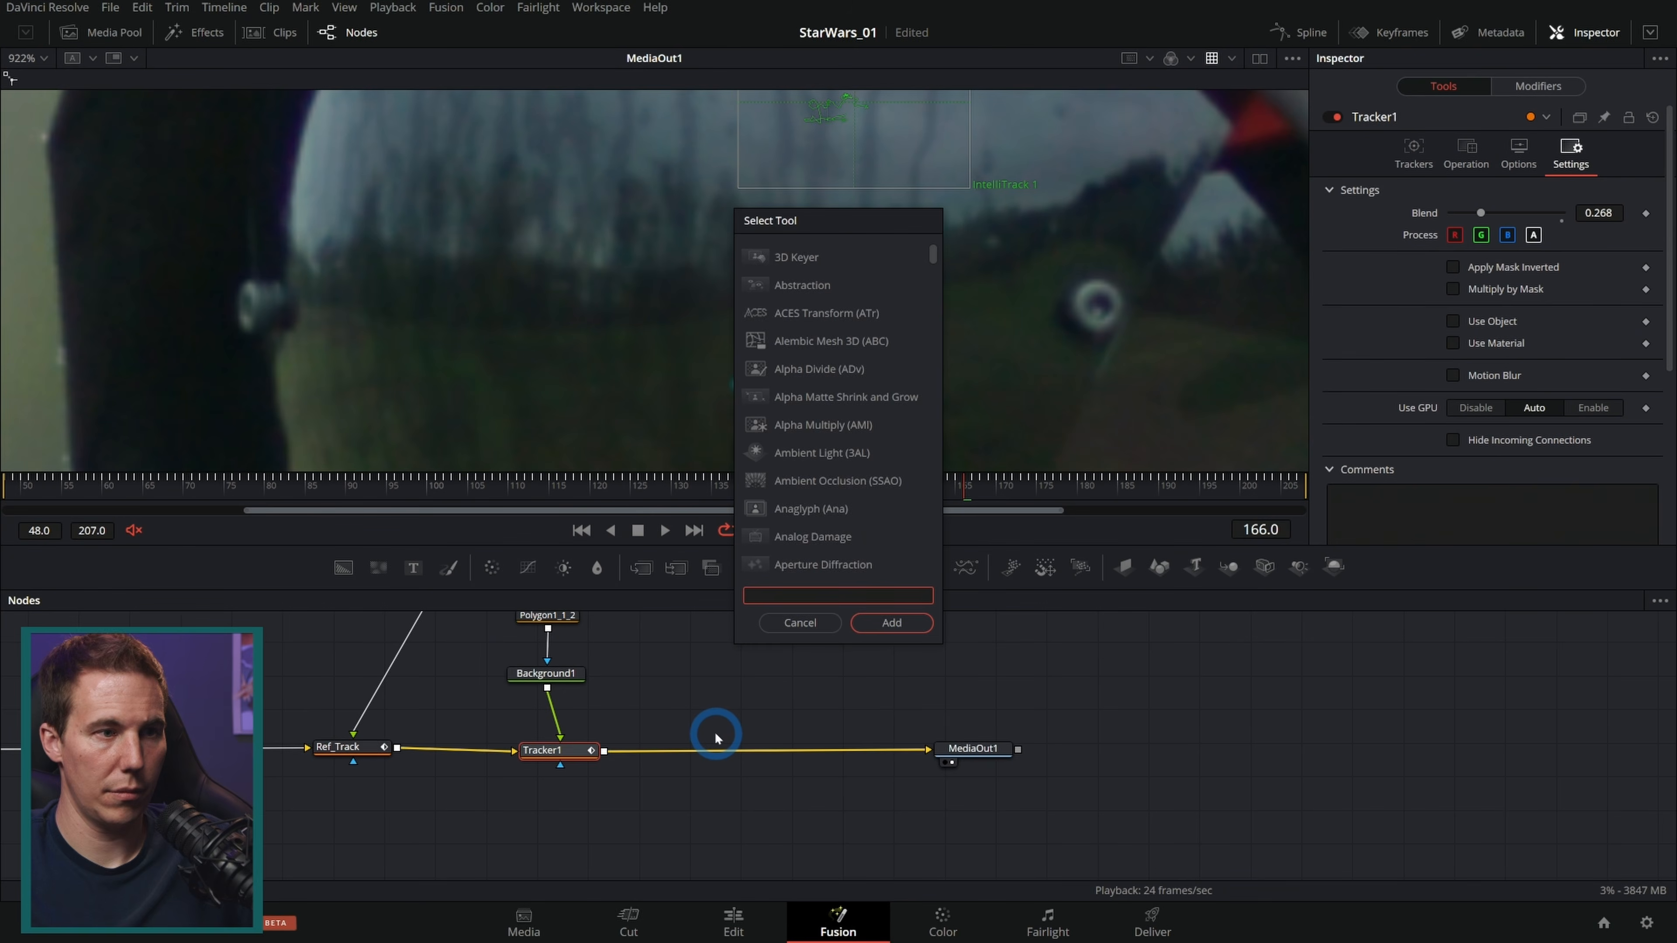
{"action": "type", "text": "grain"}
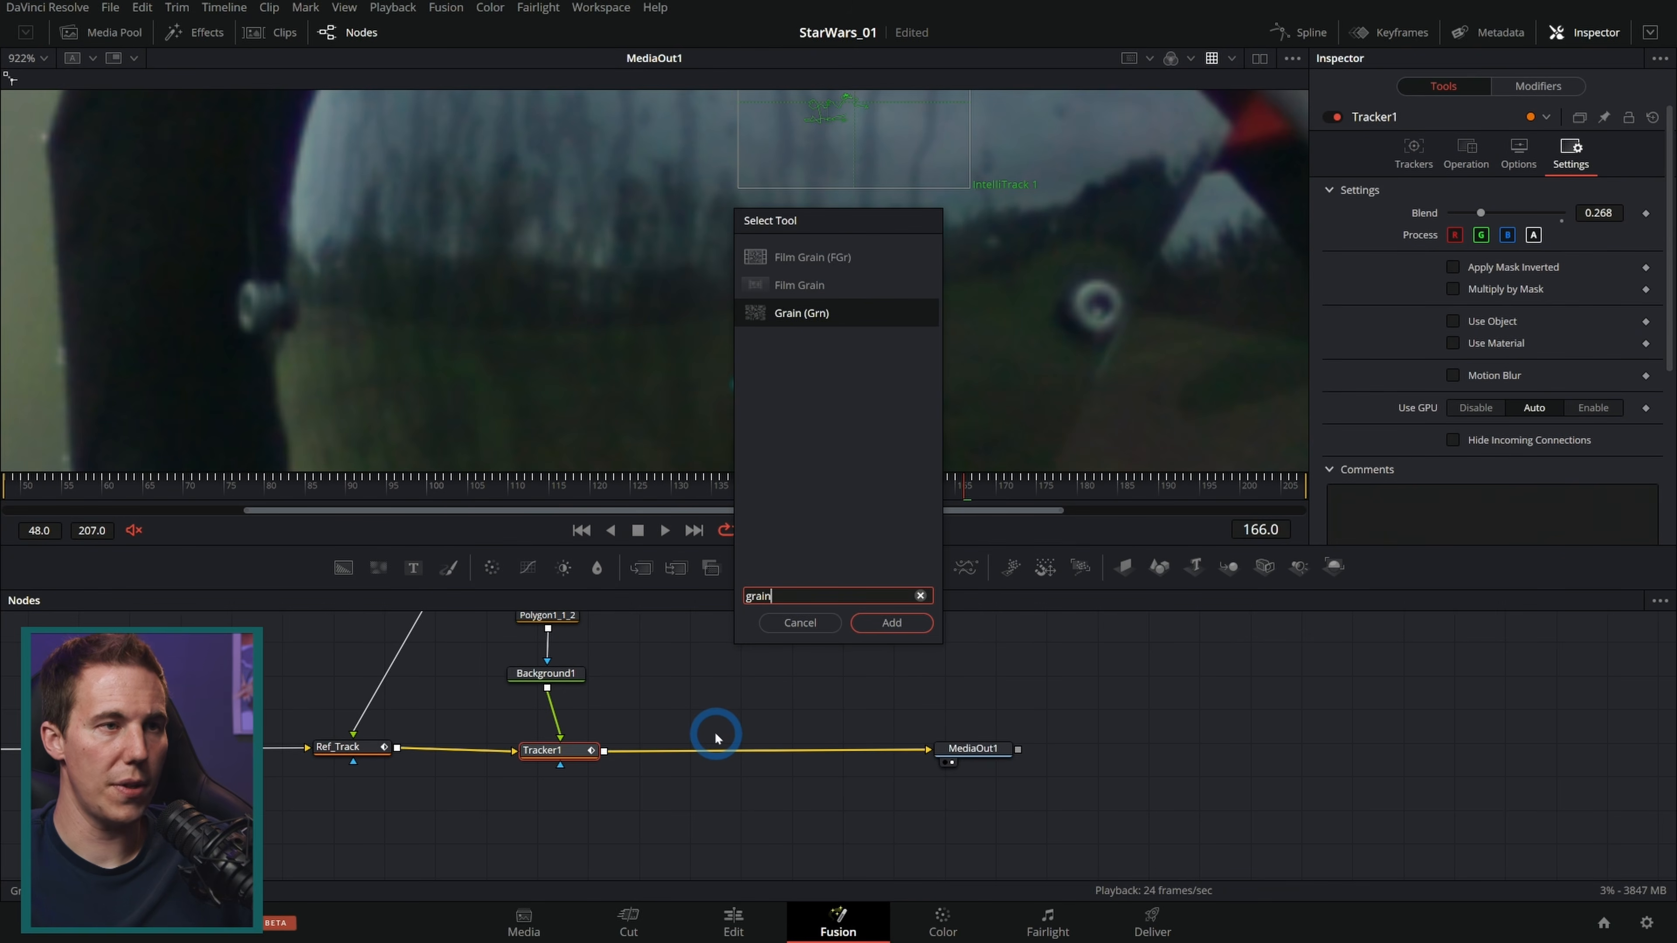
{"action": "key", "text": "Return"}
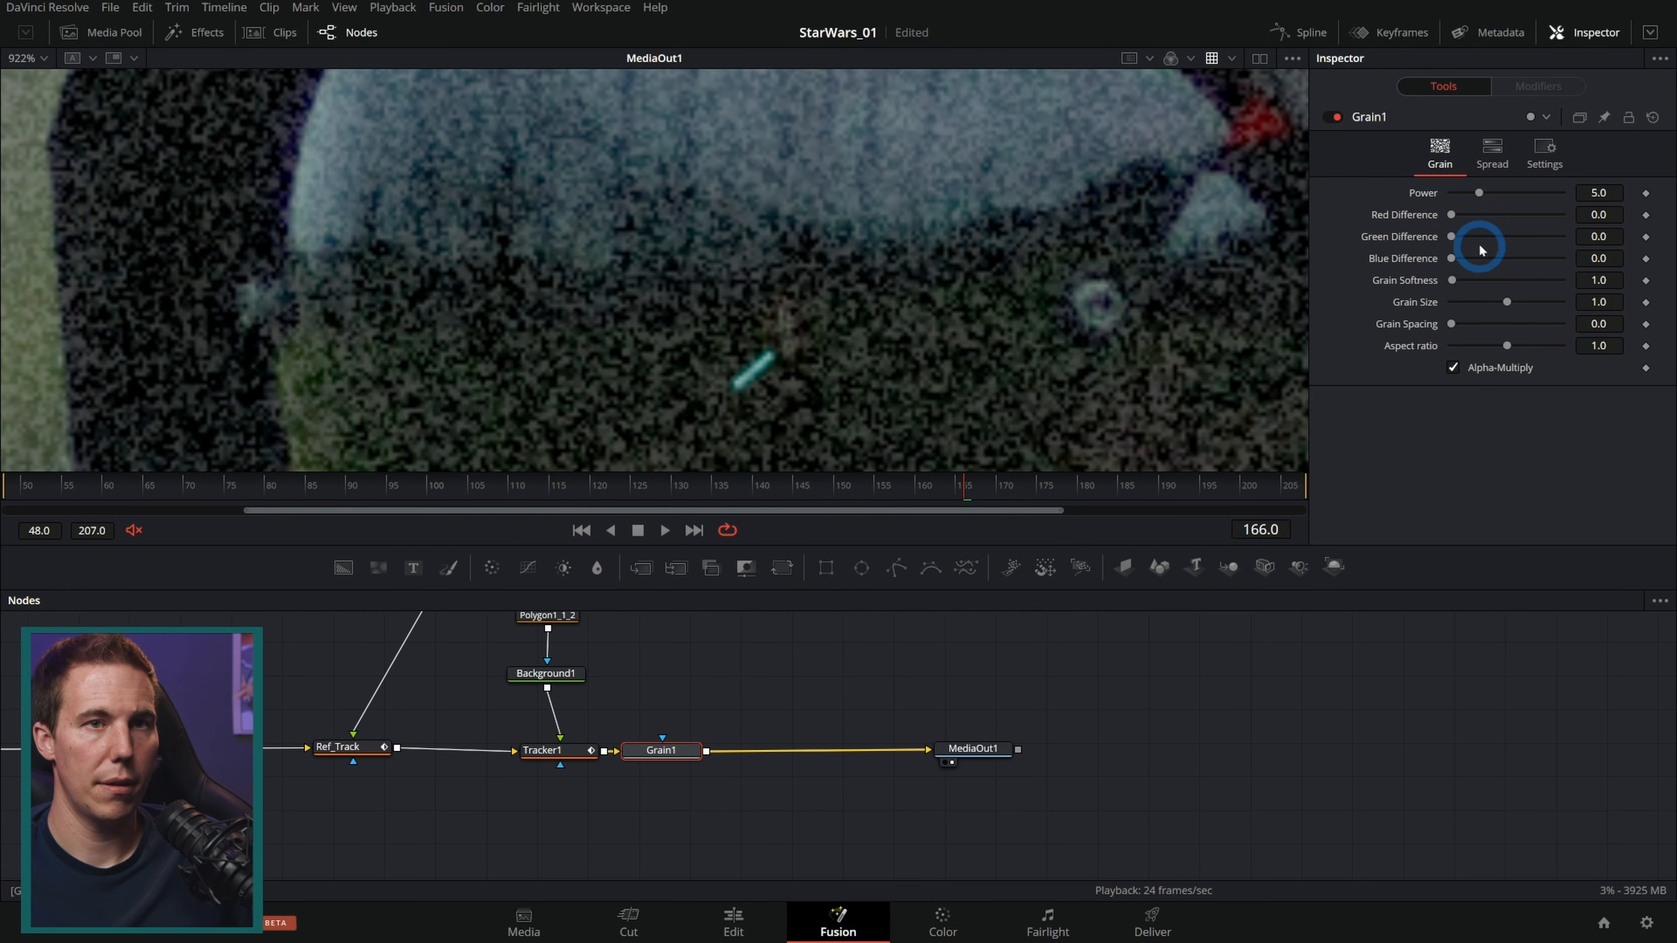
{"action": "left_click_drag", "start_coordinate": [730, 680], "coordinate": [1017, 685]}
{"action": "left_click", "coordinate": [1260, 58]}
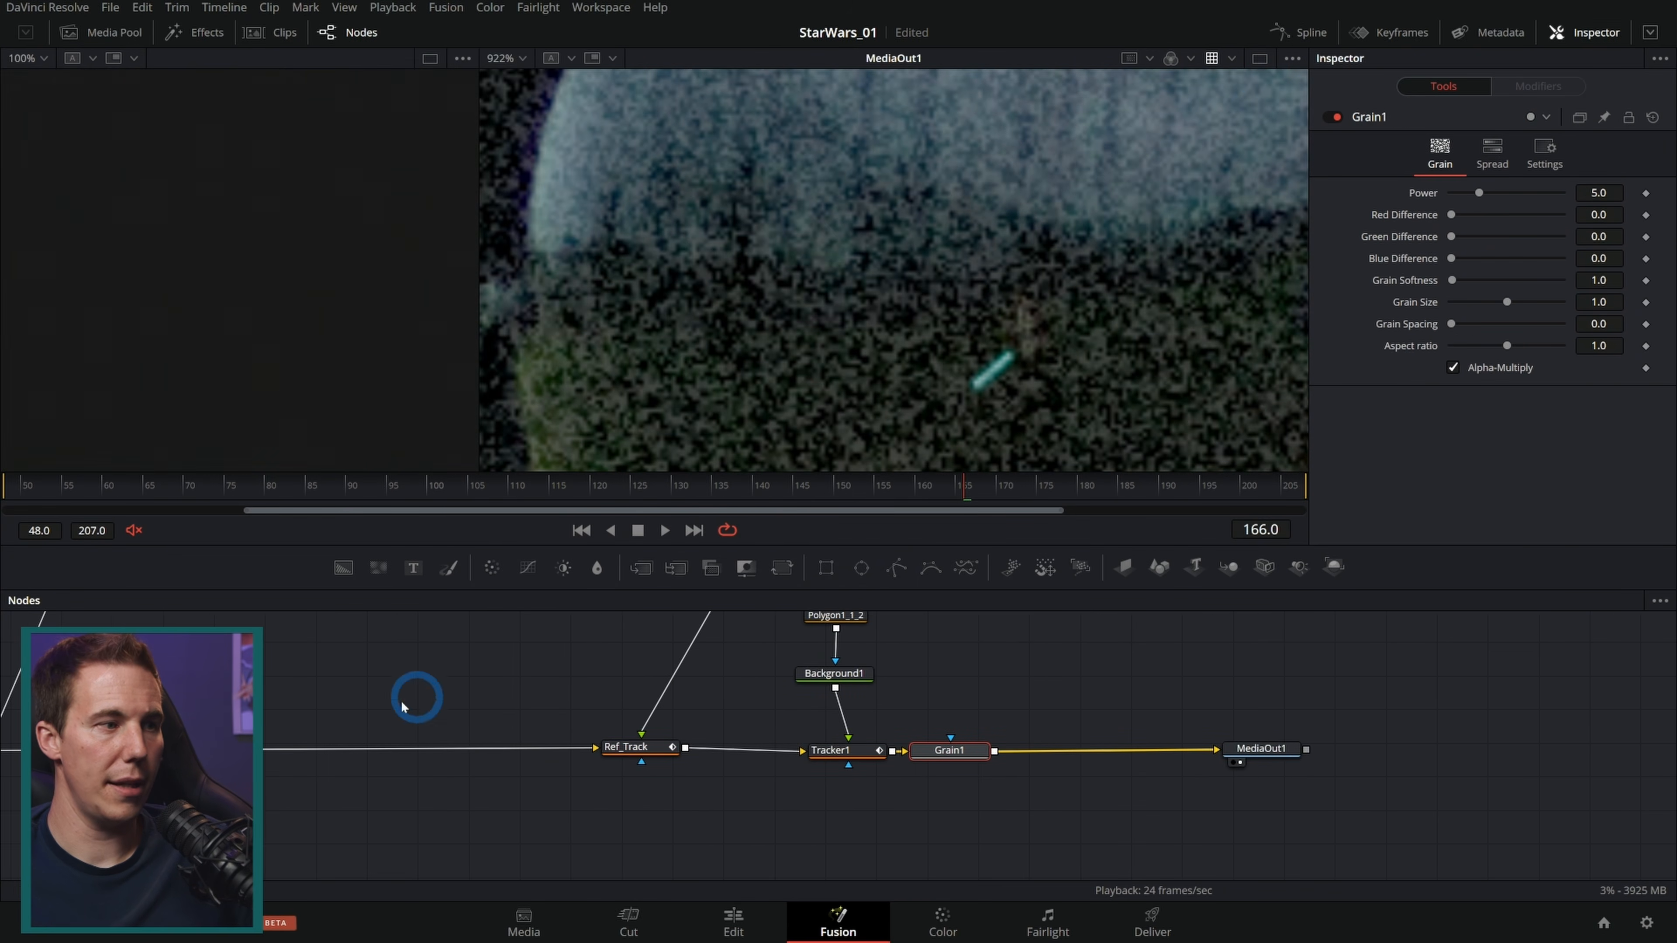
Step: Load MediaIn1 into the left viewer and zoom in on the visor to compare it with the output
{"action": "left_click_drag", "start_coordinate": [444, 690], "coordinate": [950, 711]}
{"action": "left_click_drag", "start_coordinate": [449, 749], "coordinate": [383, 328]}
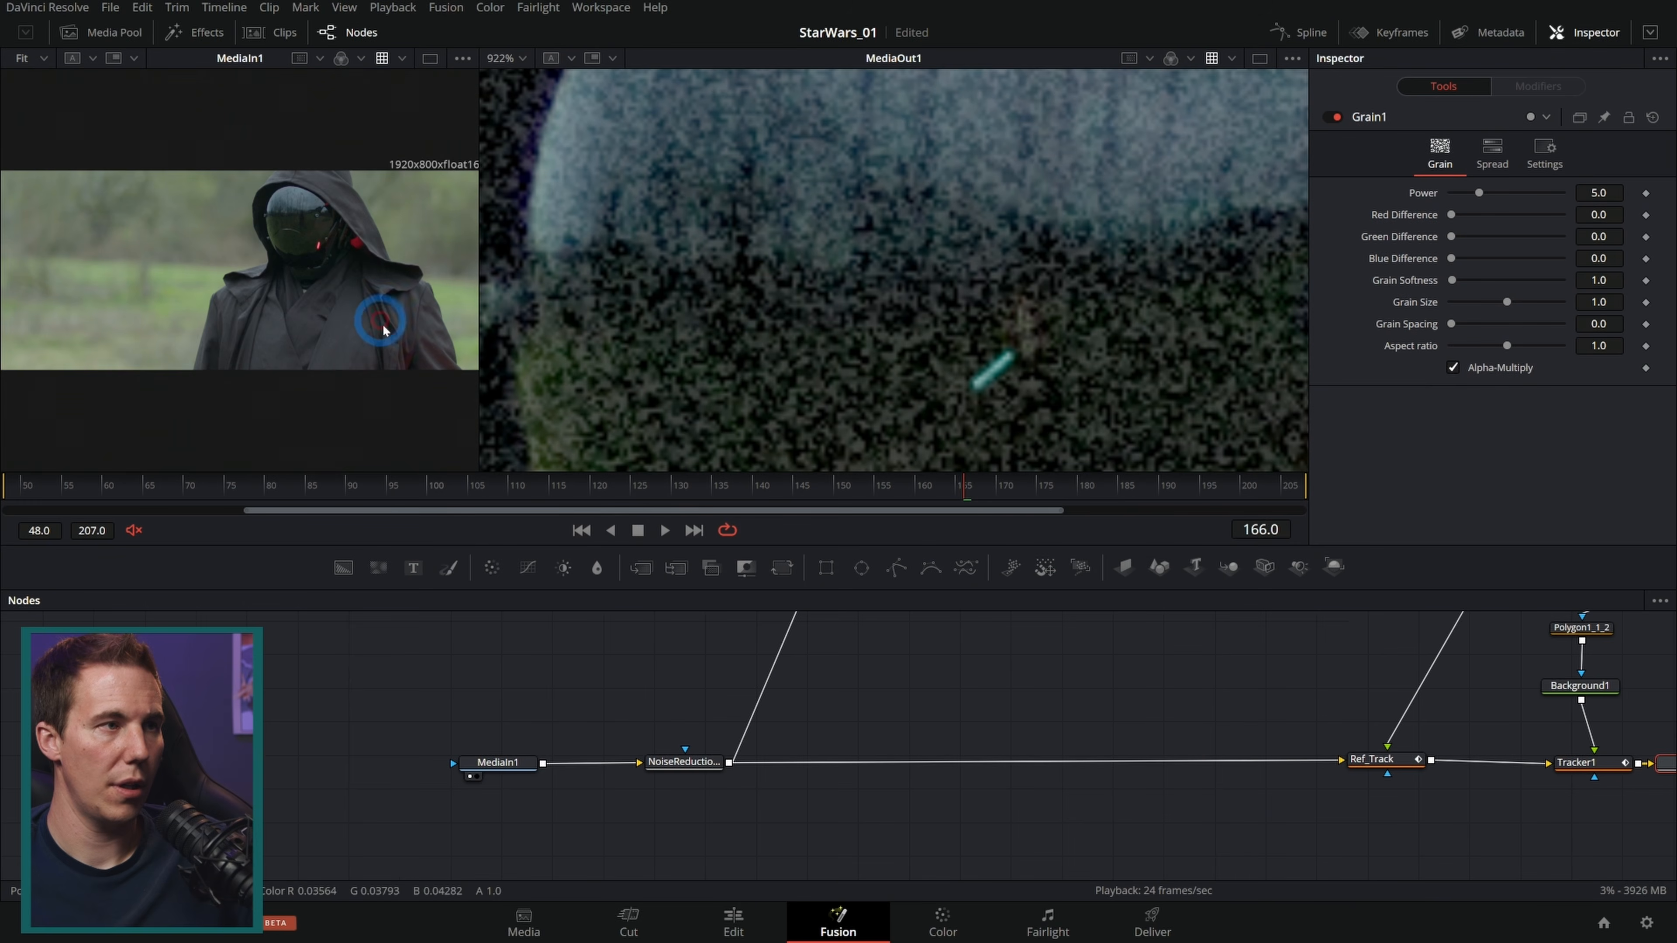
{"action": "scroll", "coordinate": [372, 261], "scroll_direction": "up", "scroll_amount": 15}
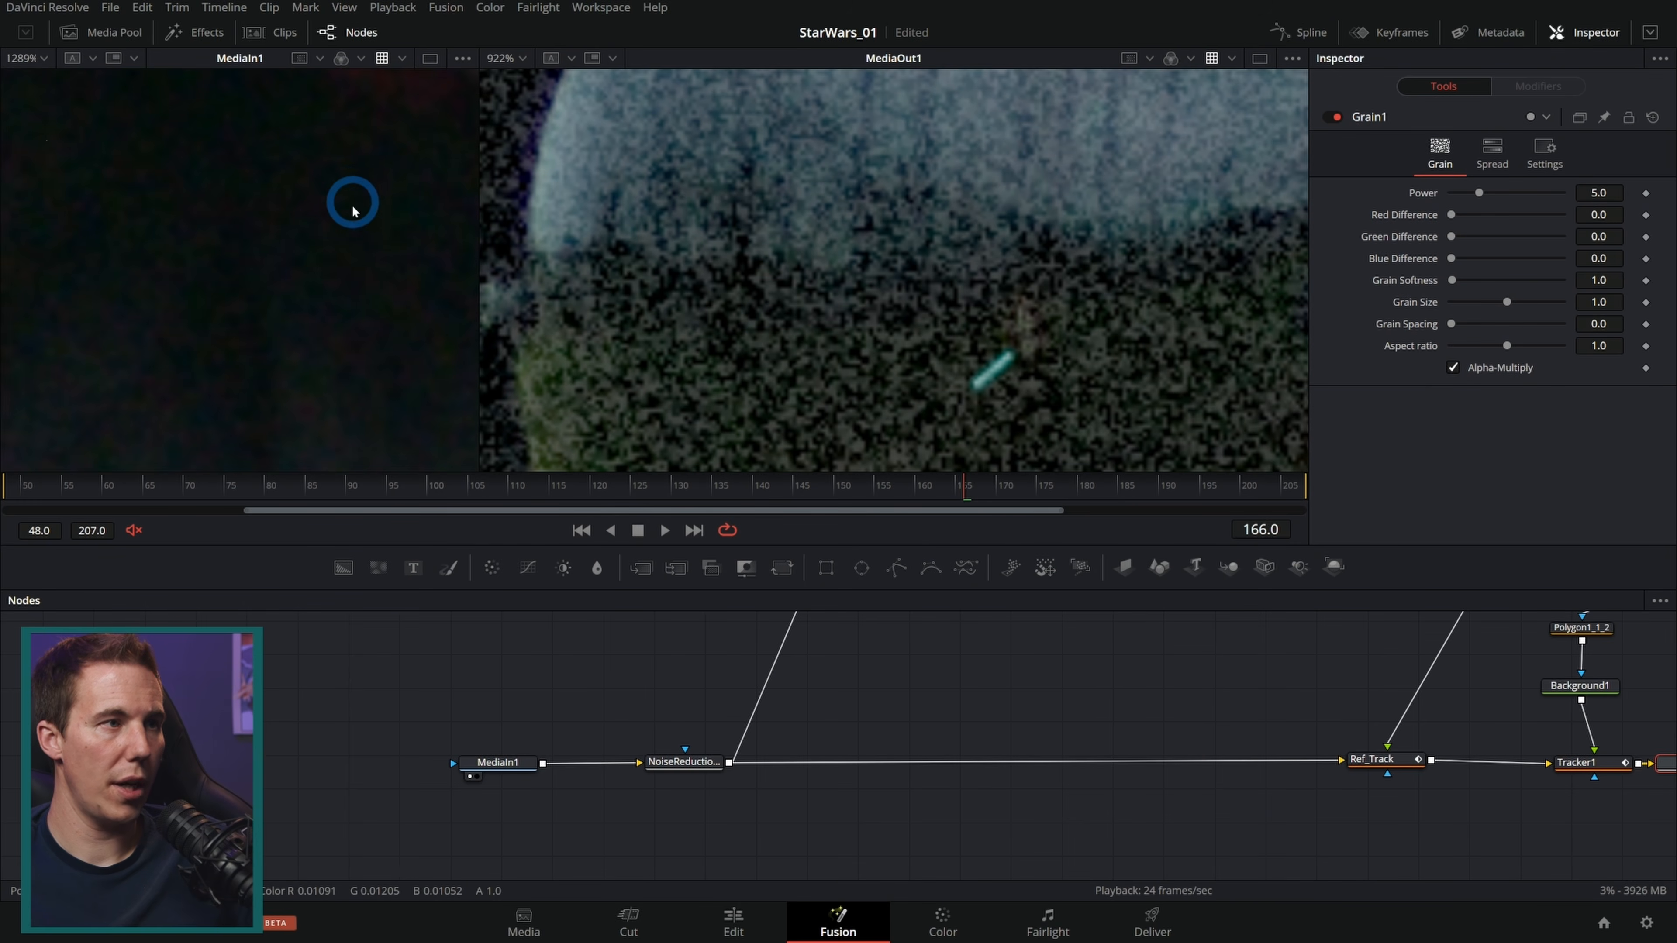
{"action": "scroll", "coordinate": [405, 326], "scroll_direction": "down", "scroll_amount": 5}
{"action": "left_click_drag", "start_coordinate": [494, 368], "coordinate": [296, 315]}
{"action": "scroll", "coordinate": [378, 303], "scroll_direction": "up", "scroll_amount": 6}
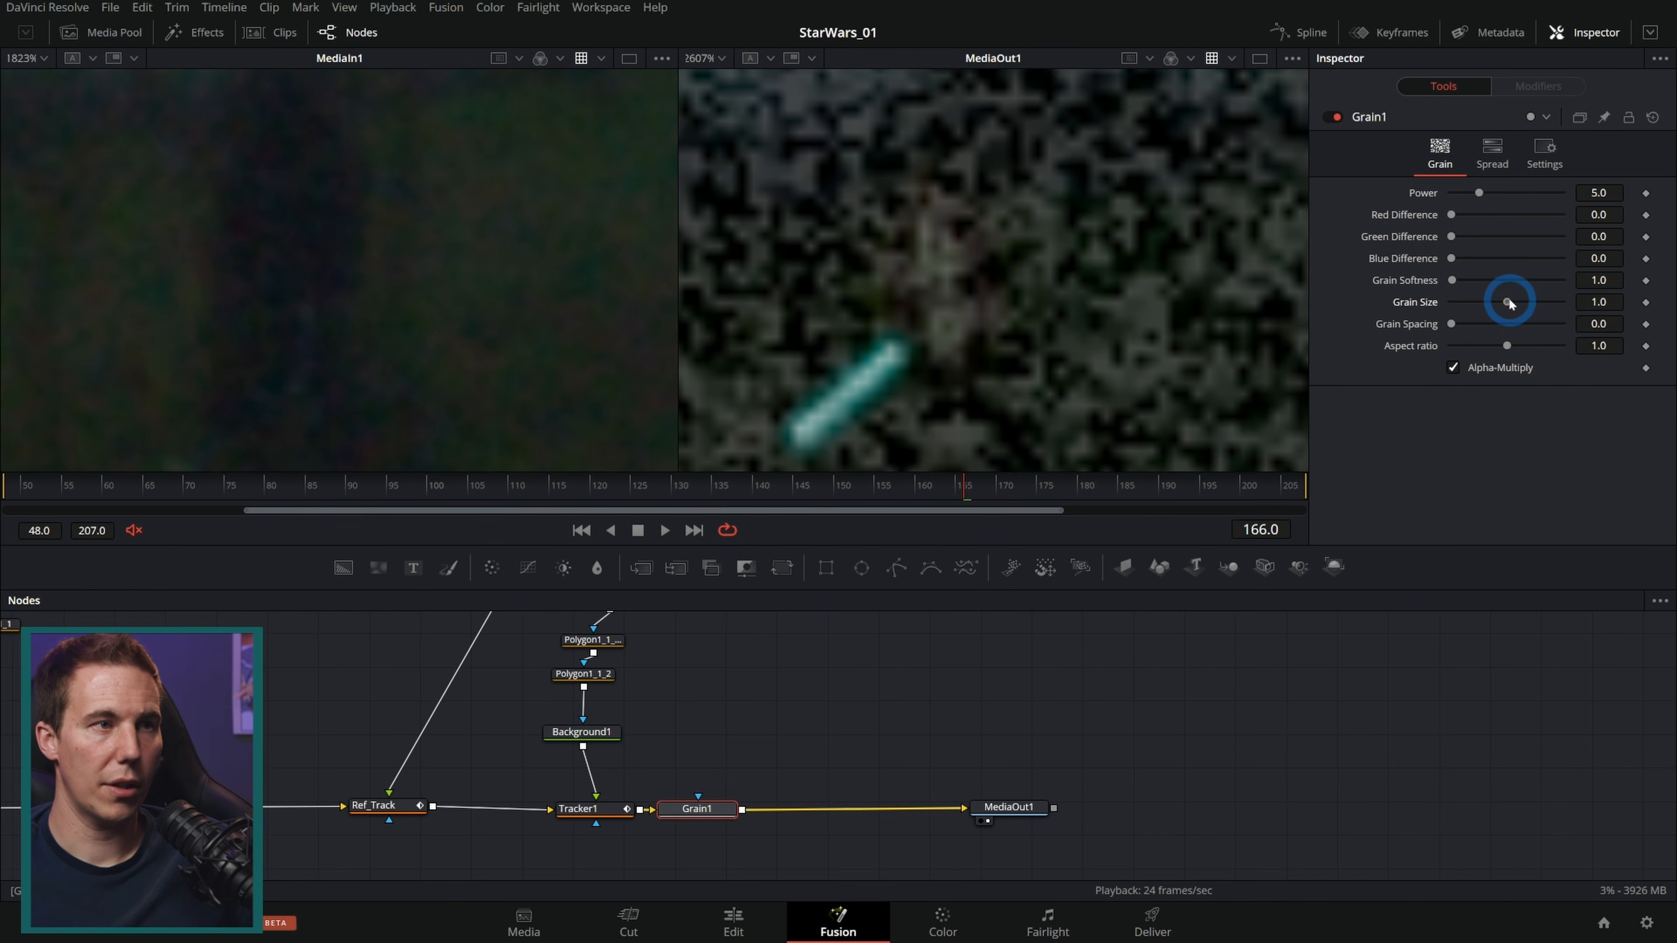
Step: Set Grain1's power to 0.63, red difference 1.26, blue difference 0.39, grain softness 1.6 and grain size 0.434
{"action": "left_click_drag", "start_coordinate": [1511, 303], "coordinate": [1475, 297]}
{"action": "left_click_drag", "start_coordinate": [1476, 189], "coordinate": [1457, 200]}
{"action": "left_click_drag", "start_coordinate": [1454, 215], "coordinate": [1474, 222]}
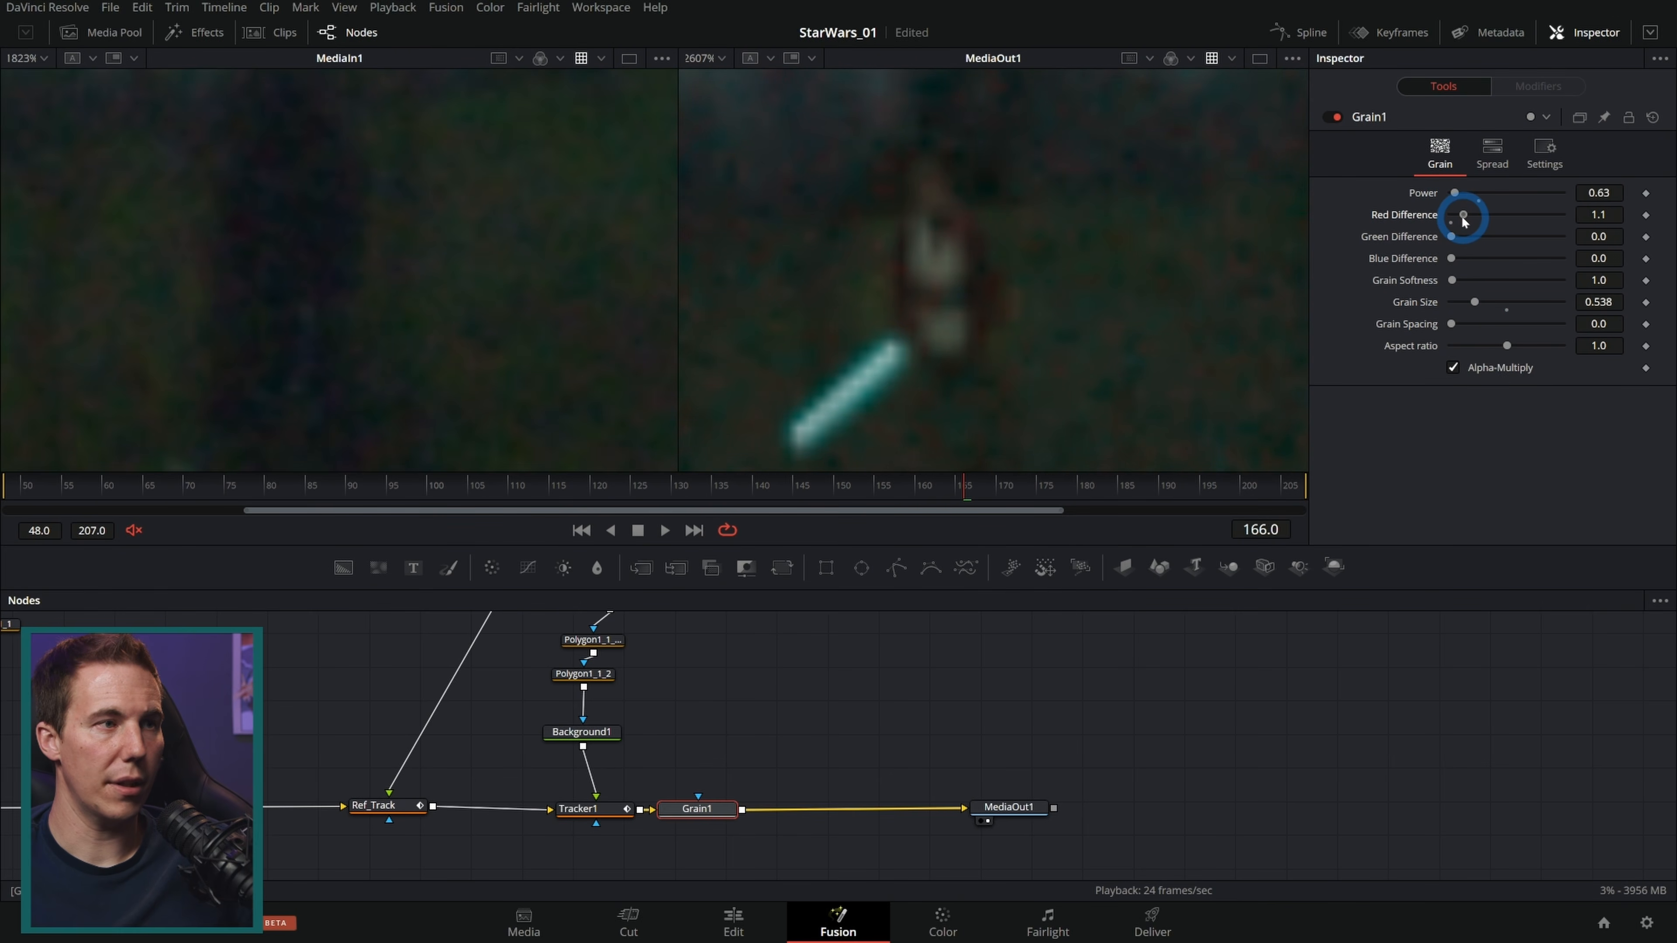
{"action": "left_click_drag", "start_coordinate": [1451, 258], "coordinate": [1459, 260]}
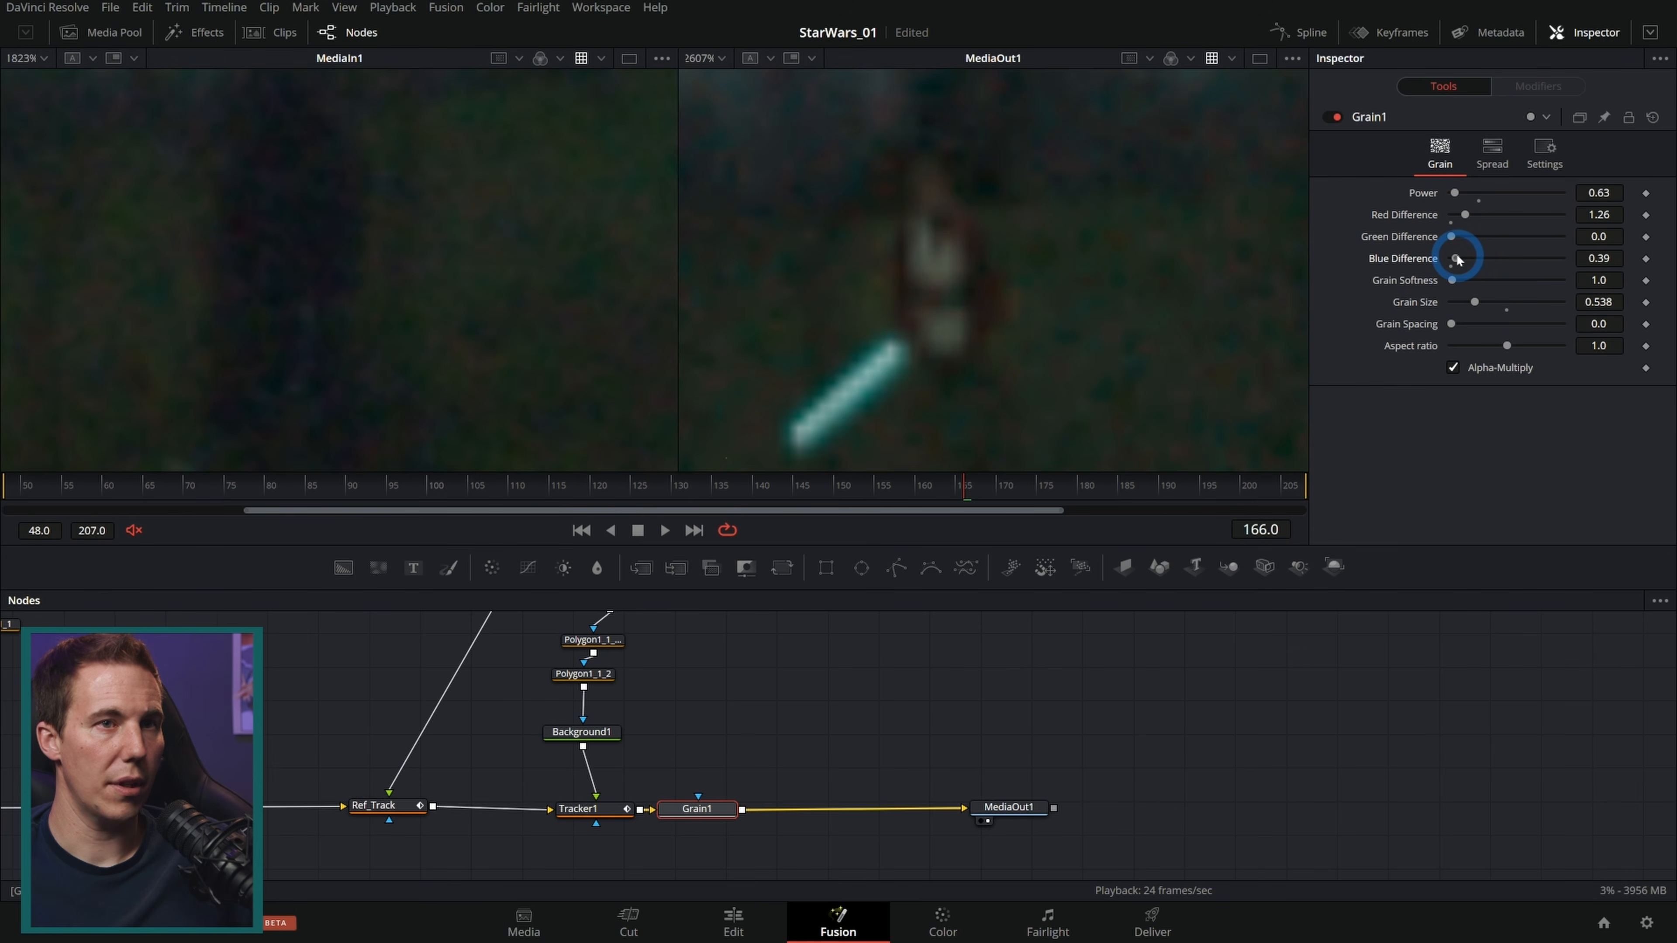
{"action": "left_click_drag", "start_coordinate": [1540, 299], "coordinate": [1534, 299]}
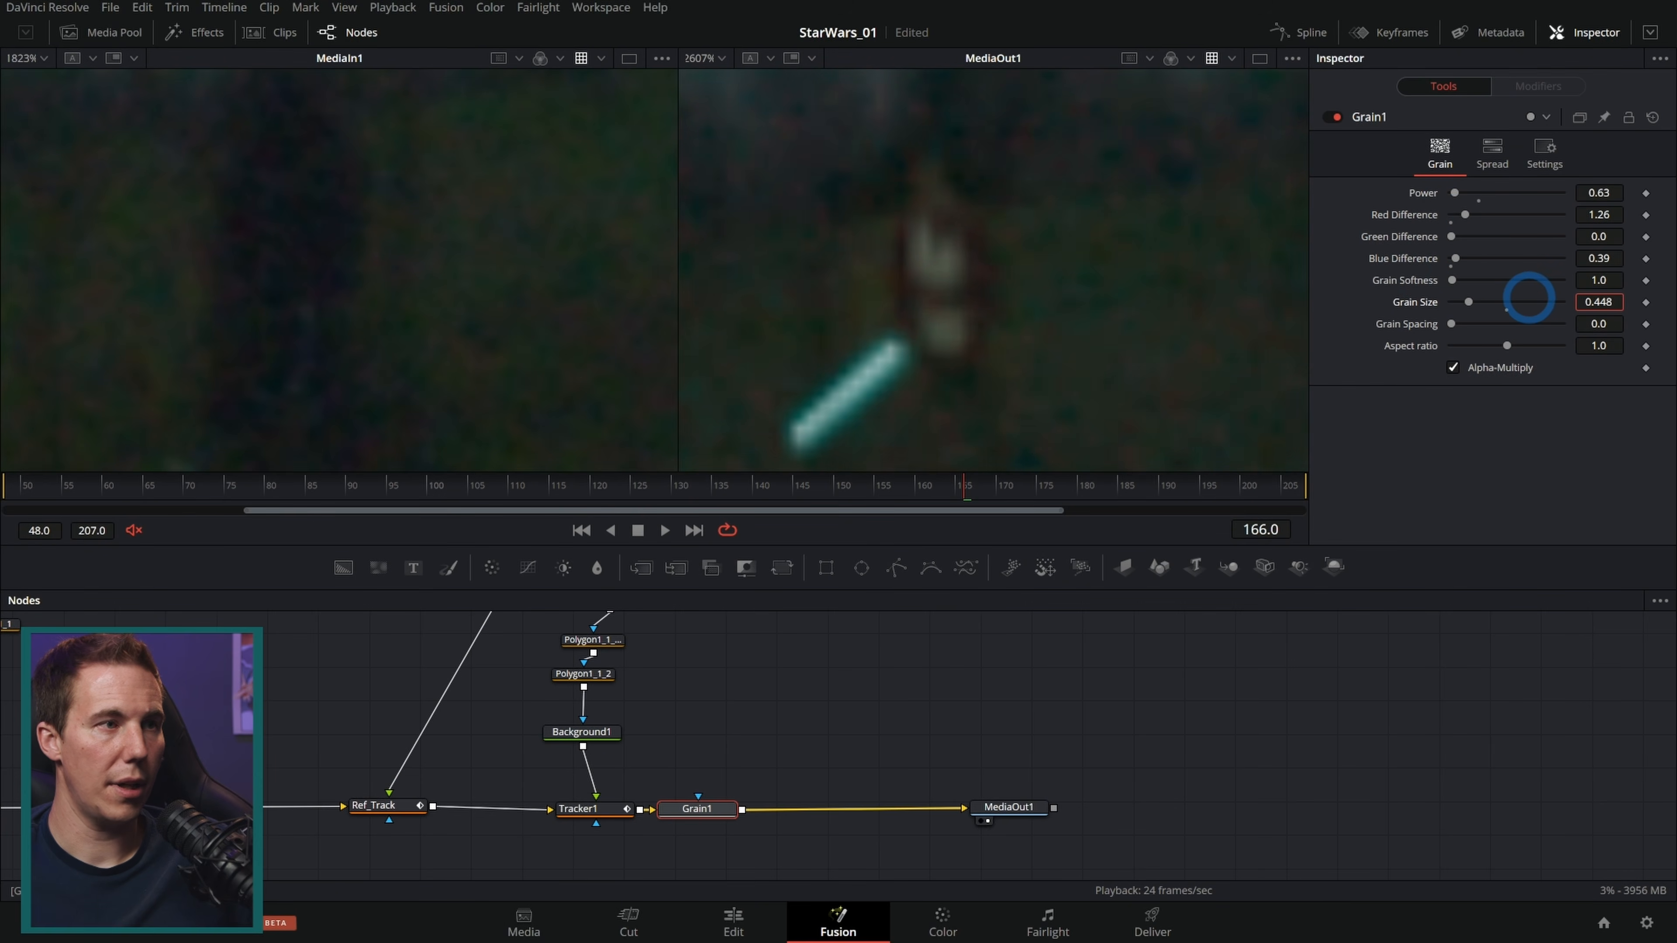
{"action": "left_click", "coordinate": [638, 531]}
Step: Set both viewers to 400% and play back the original against the grained result
{"action": "left_click", "coordinate": [26, 58]}
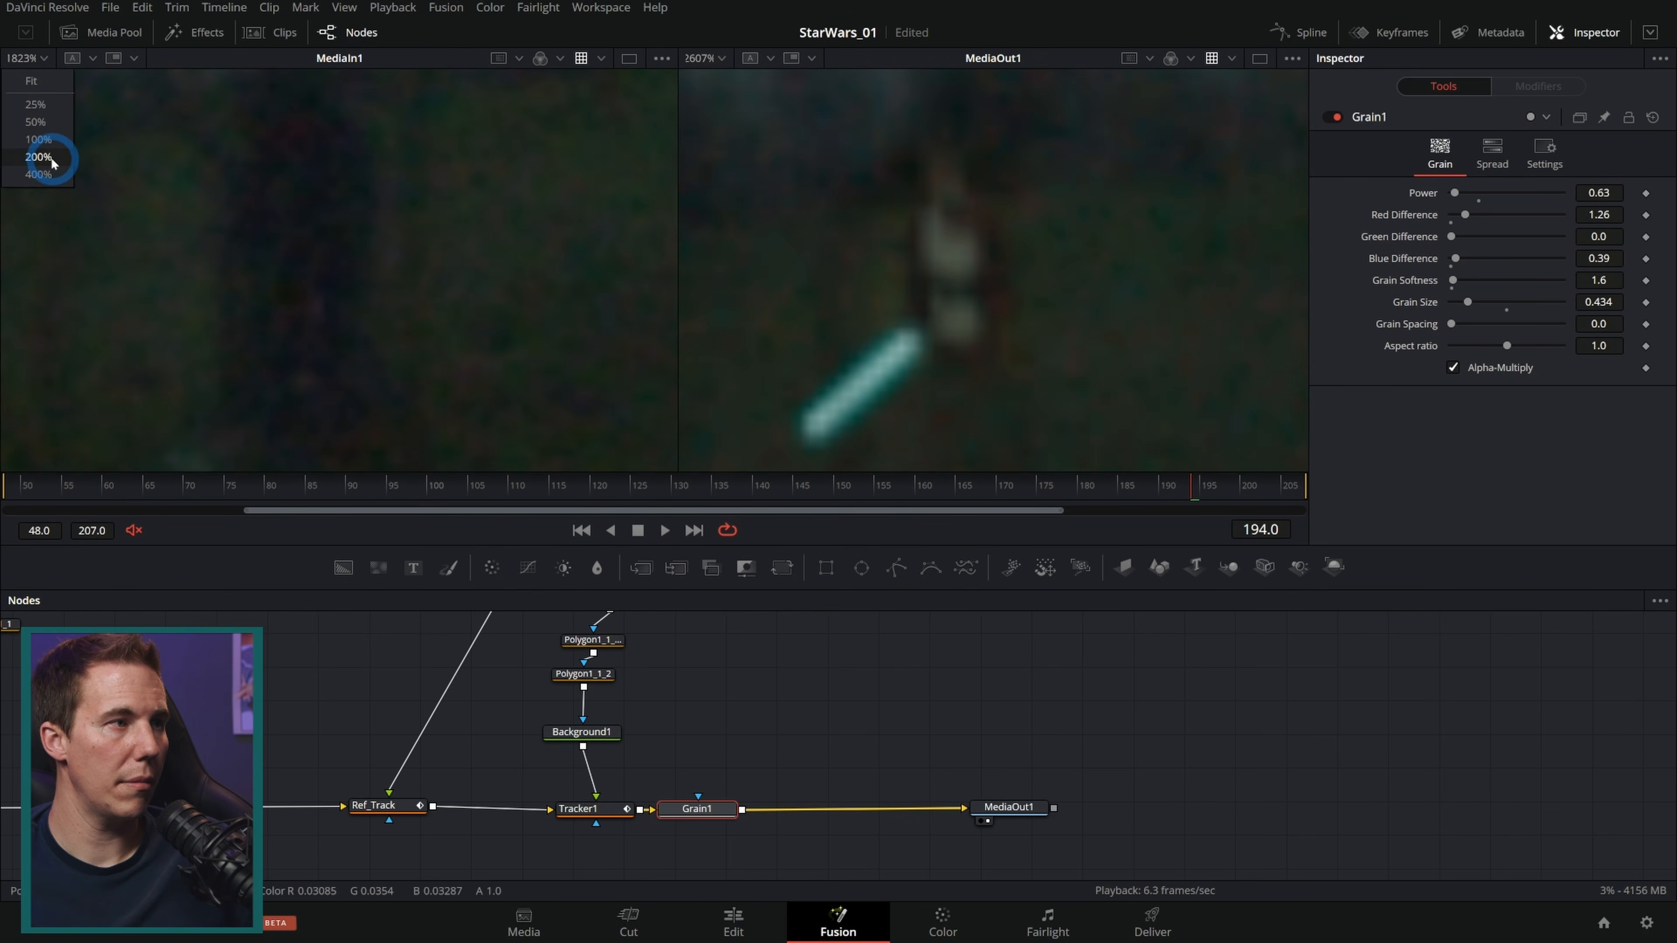
{"action": "left_click", "coordinate": [41, 173]}
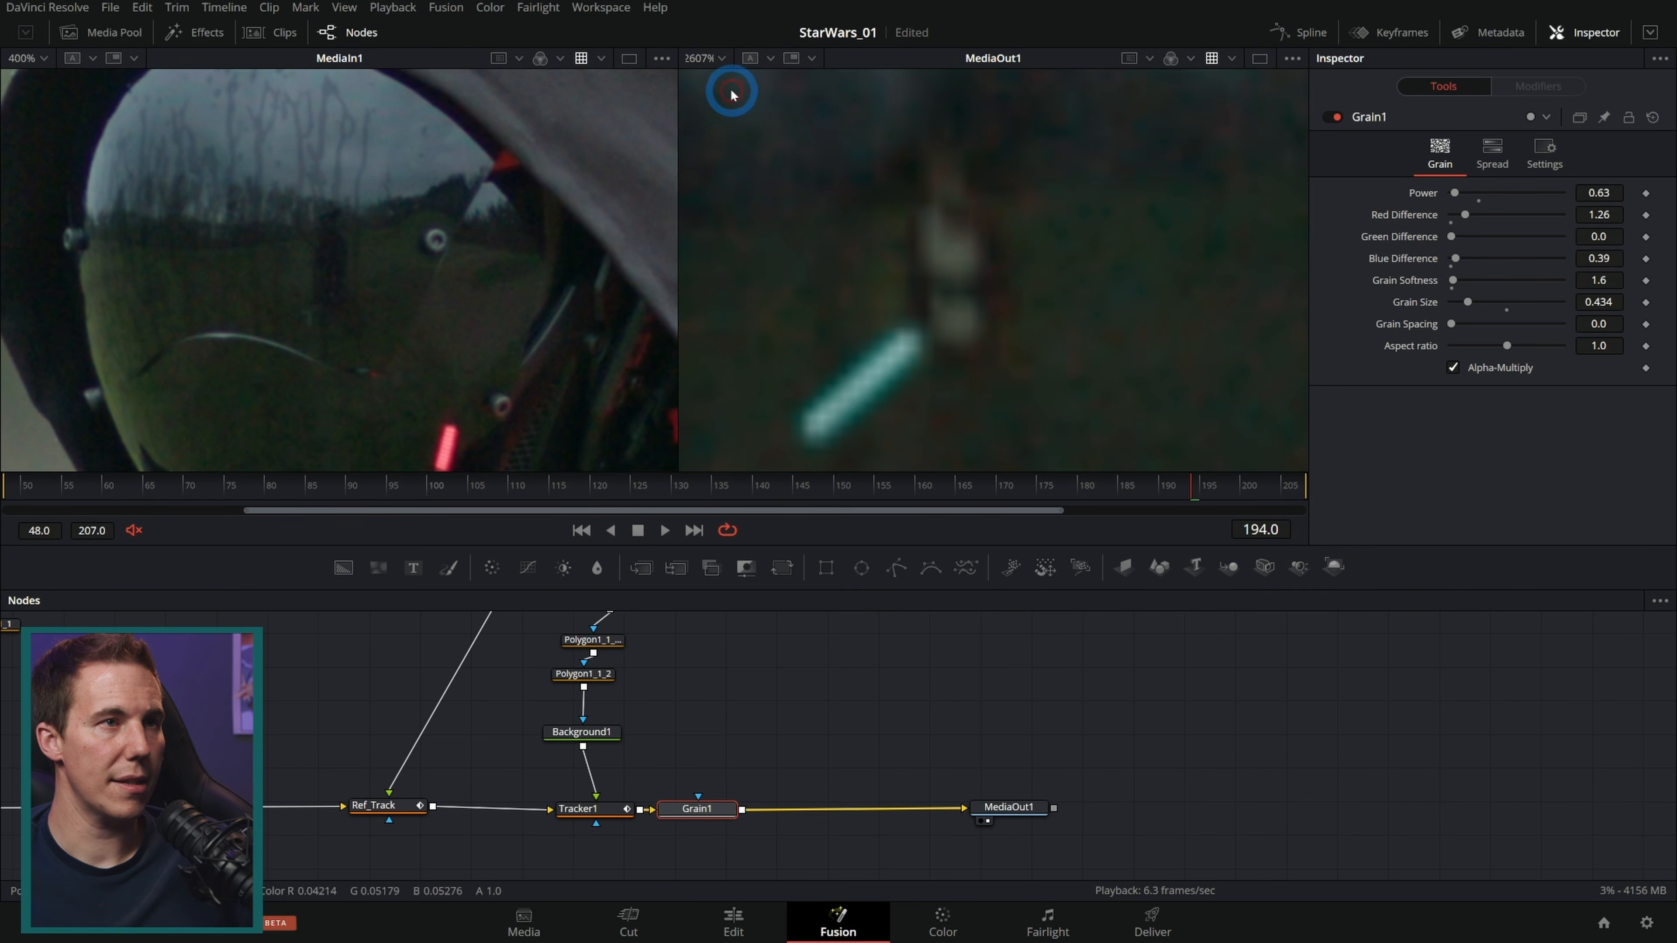
{"action": "left_click", "coordinate": [723, 58]}
{"action": "left_click", "coordinate": [719, 173]}
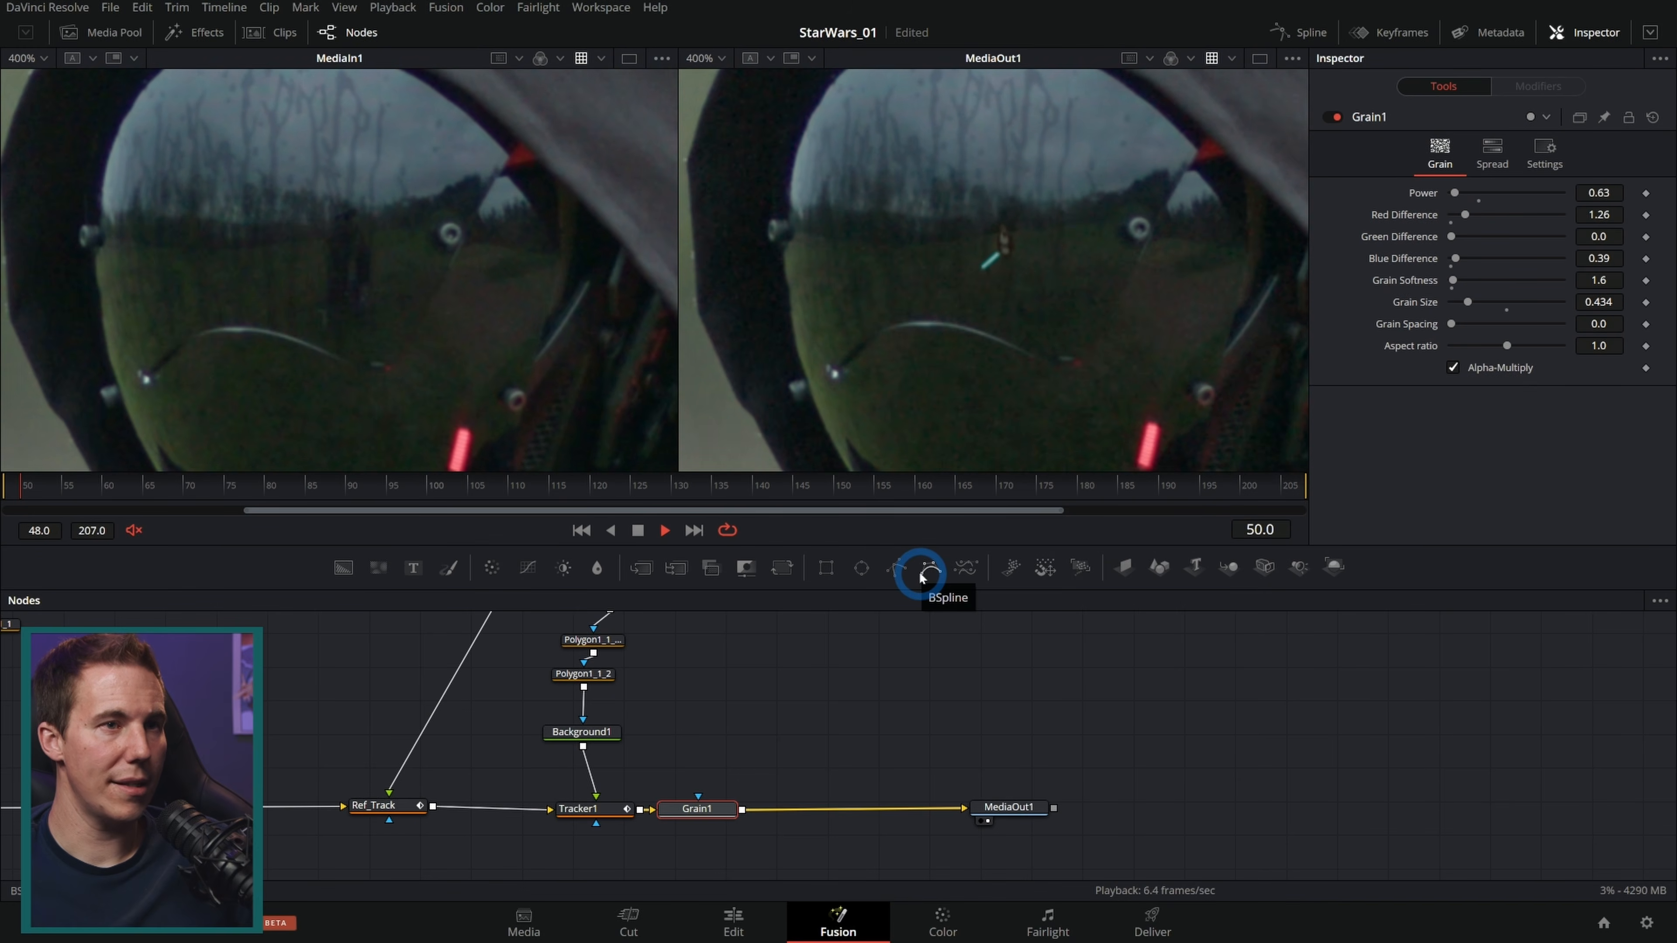
{"action": "key", "text": "space"}
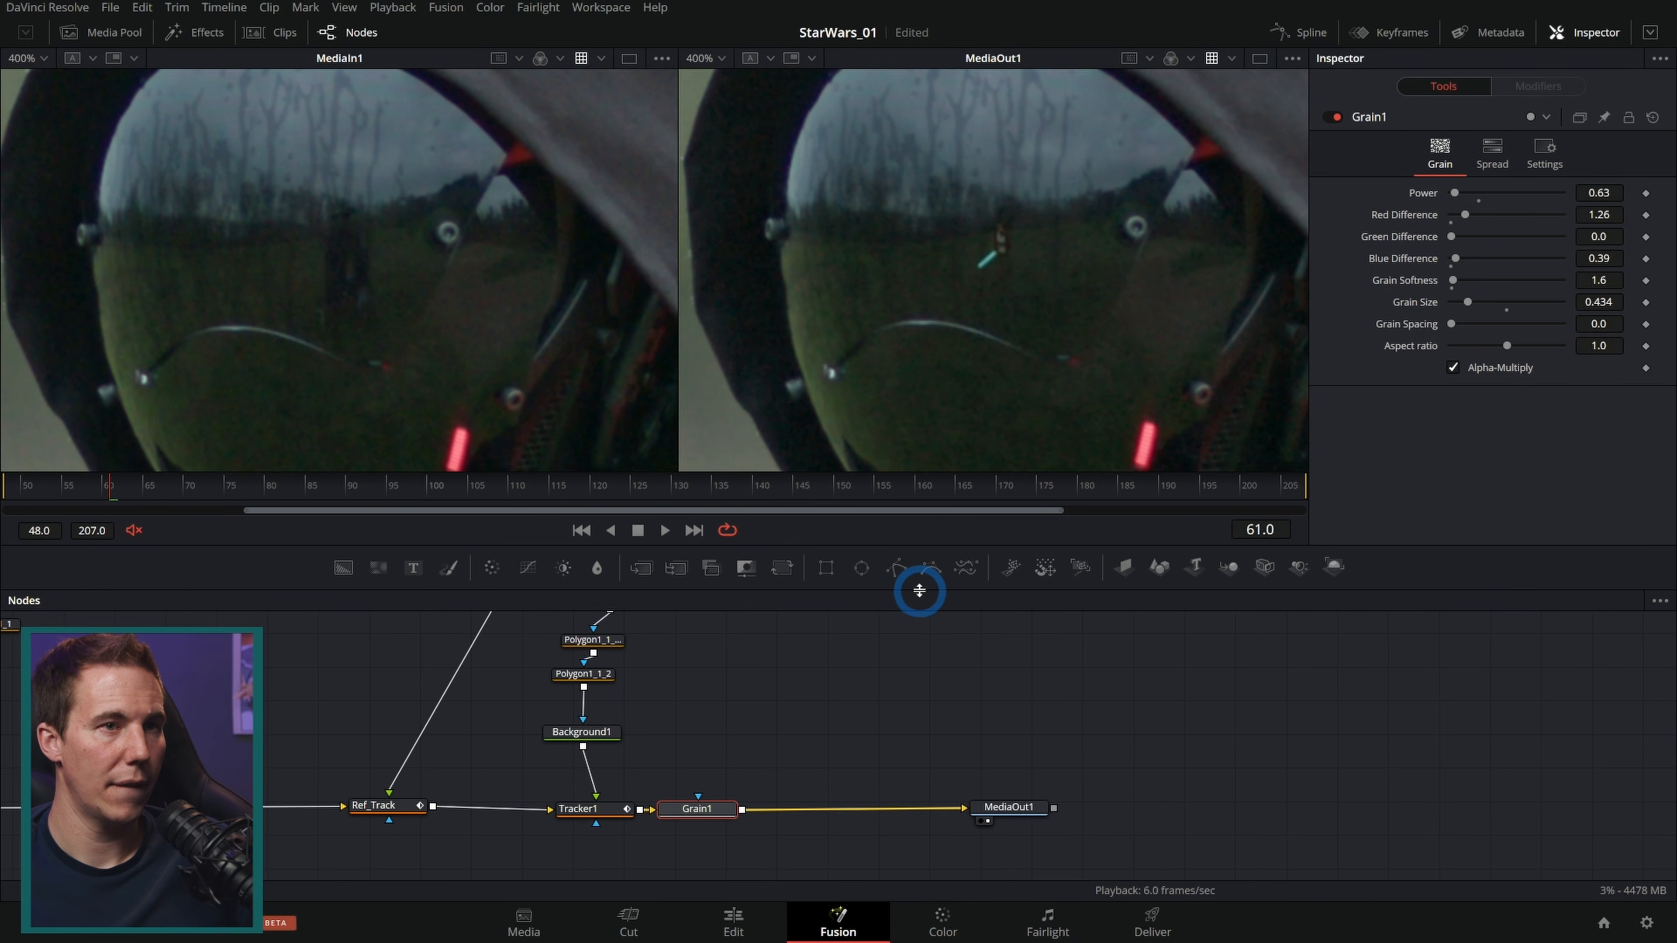
{"action": "left_click_drag", "start_coordinate": [778, 543], "coordinate": [788, 584]}
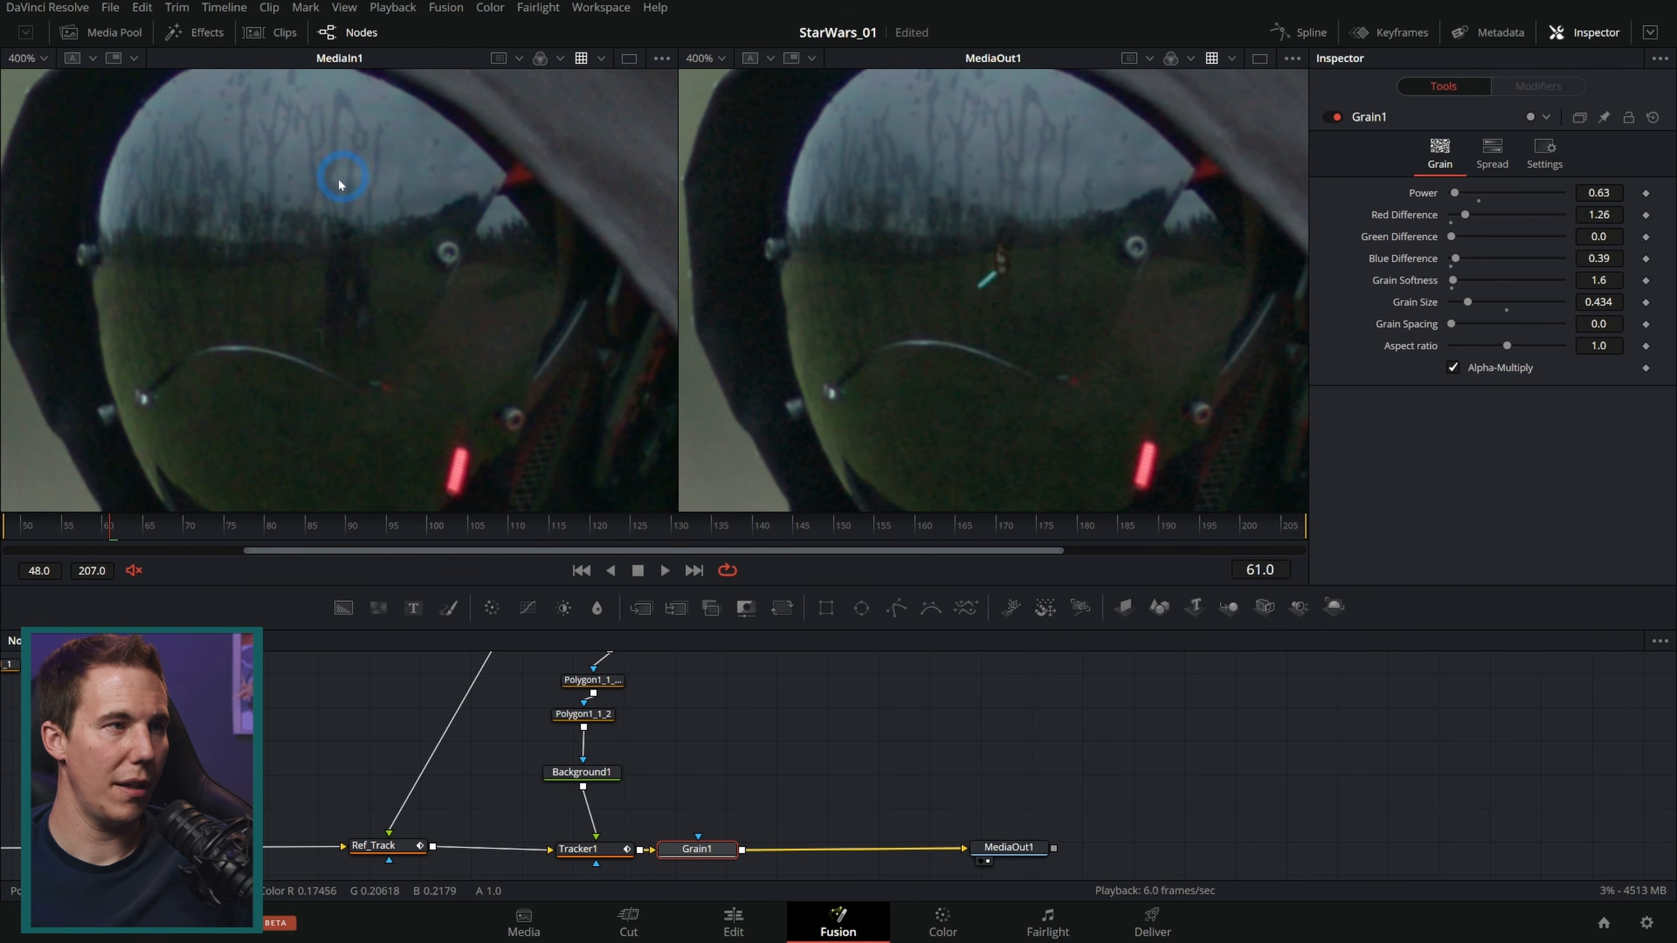
{"action": "left_click", "coordinate": [662, 571]}
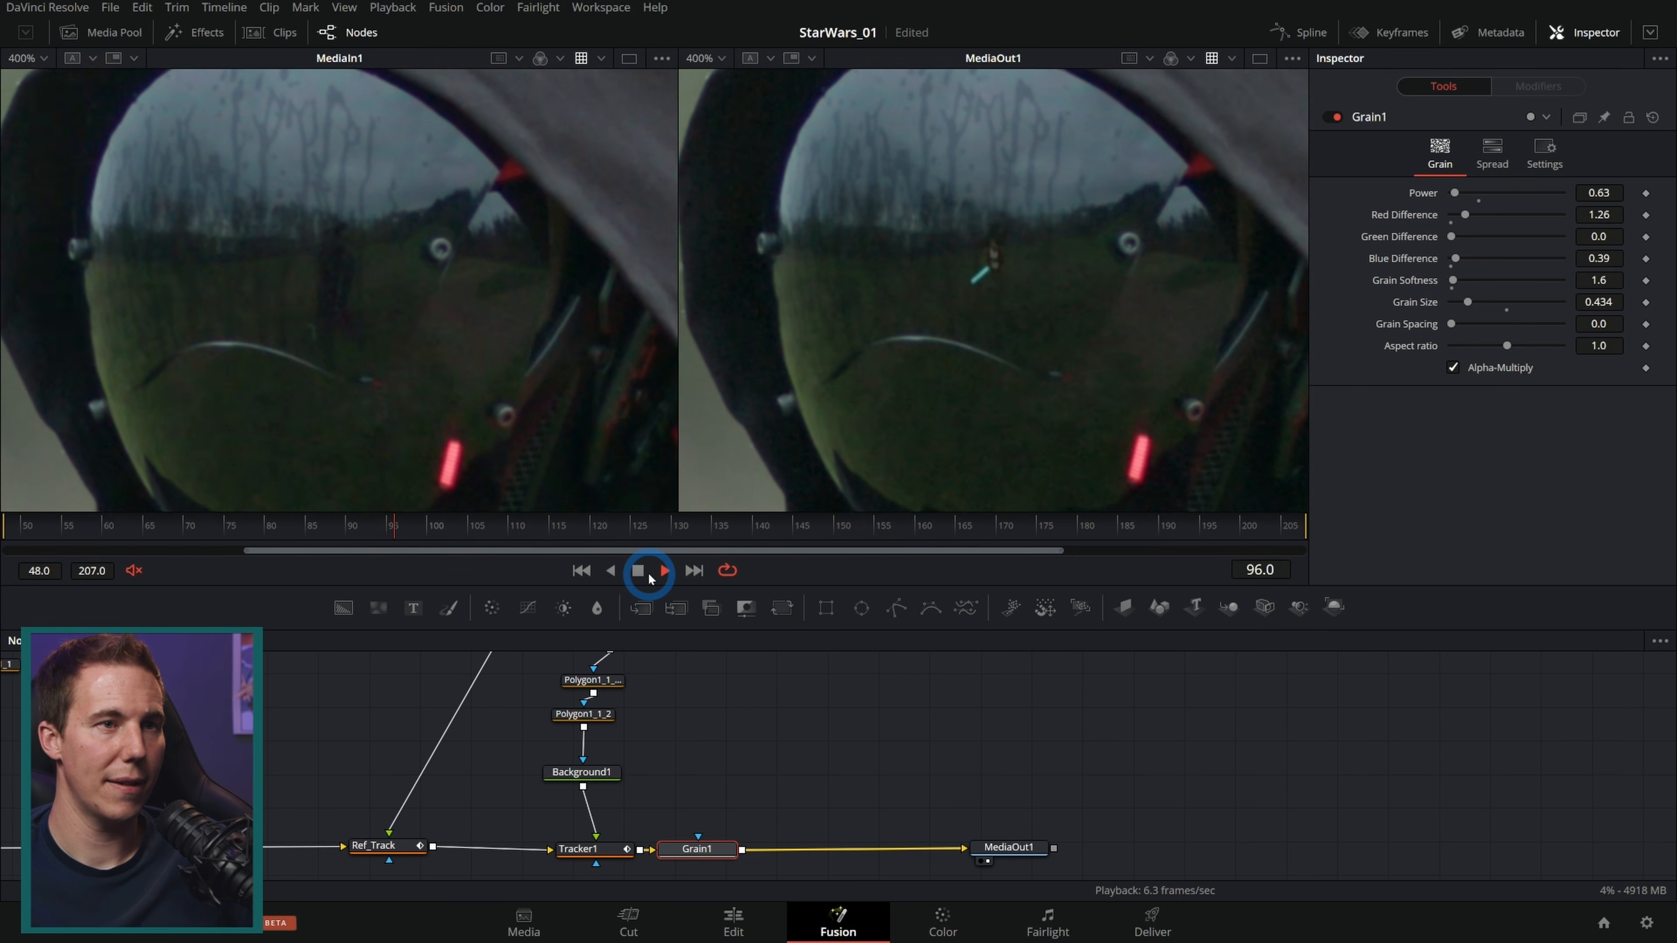
{"action": "left_click", "coordinate": [1166, 452]}
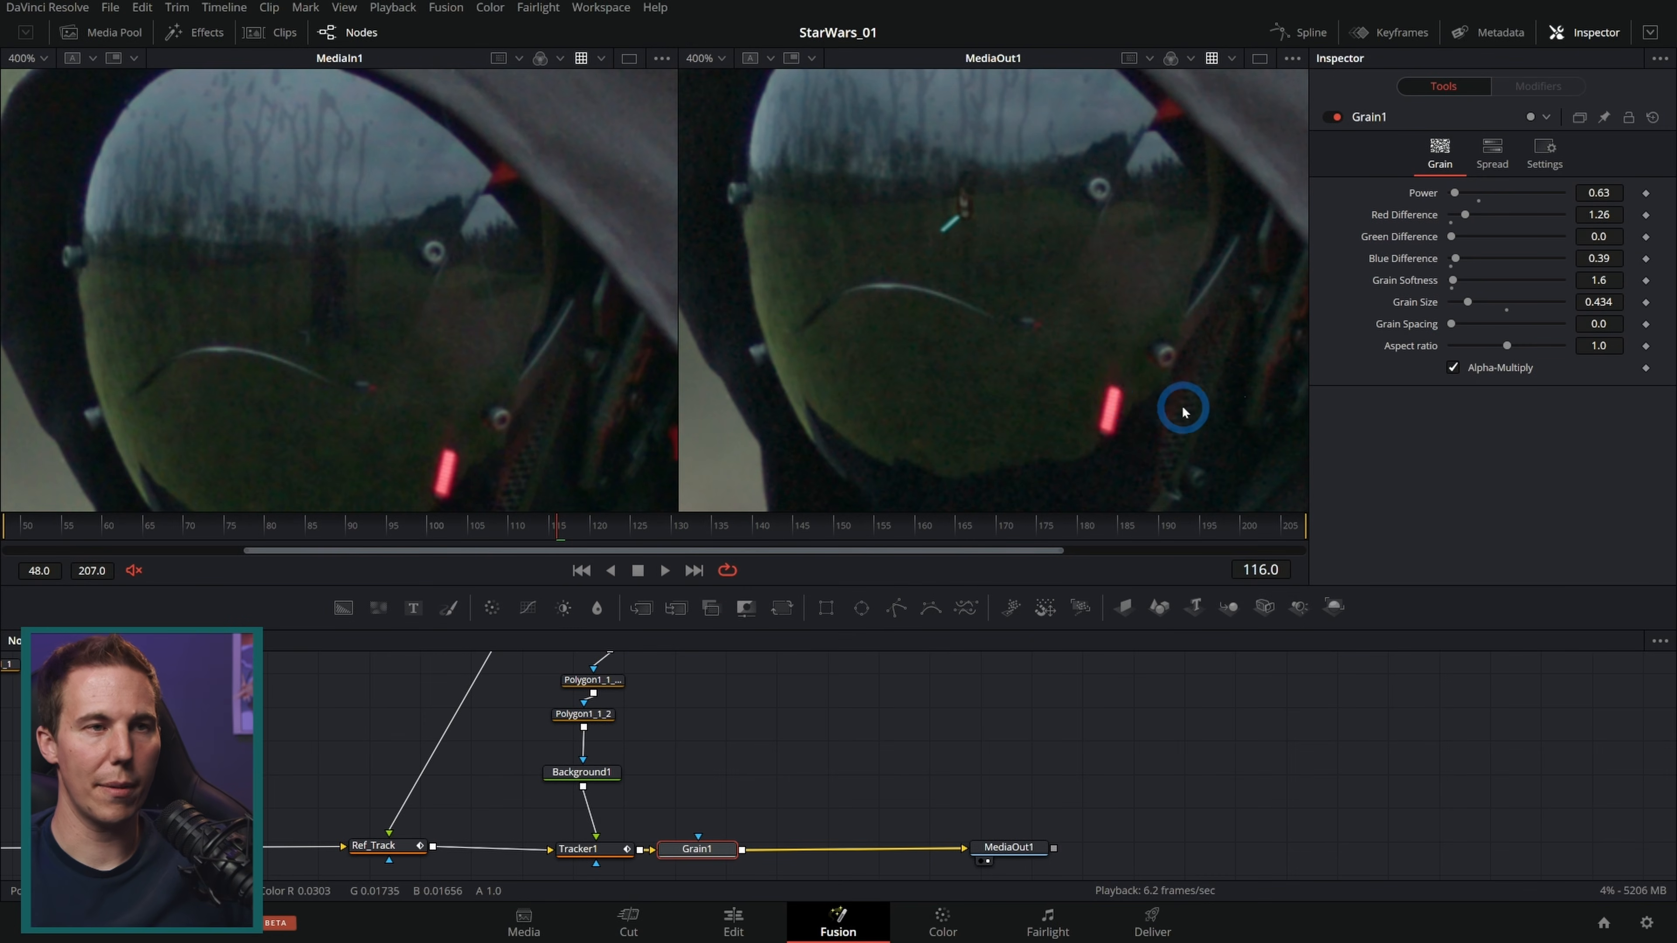
{"action": "scroll", "coordinate": [1082, 367], "scroll_direction": "down", "scroll_amount": 2}
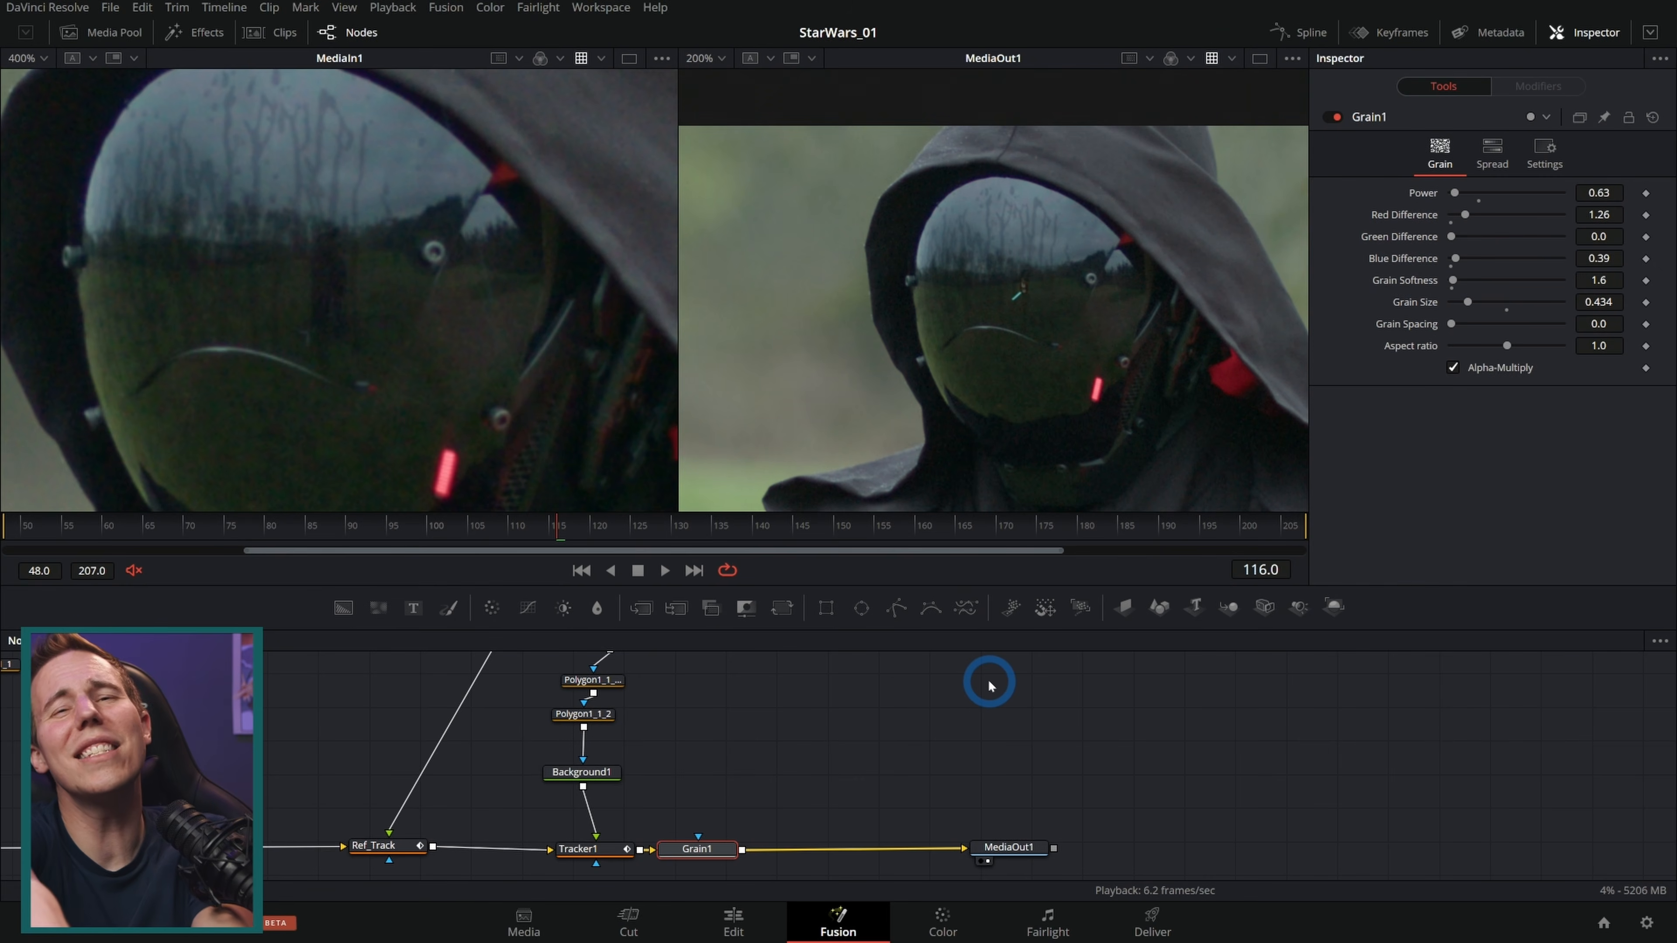
Step: On the Edit page, delete the title clips stacked at the end of the timeline
{"action": "left_click", "coordinate": [732, 920]}
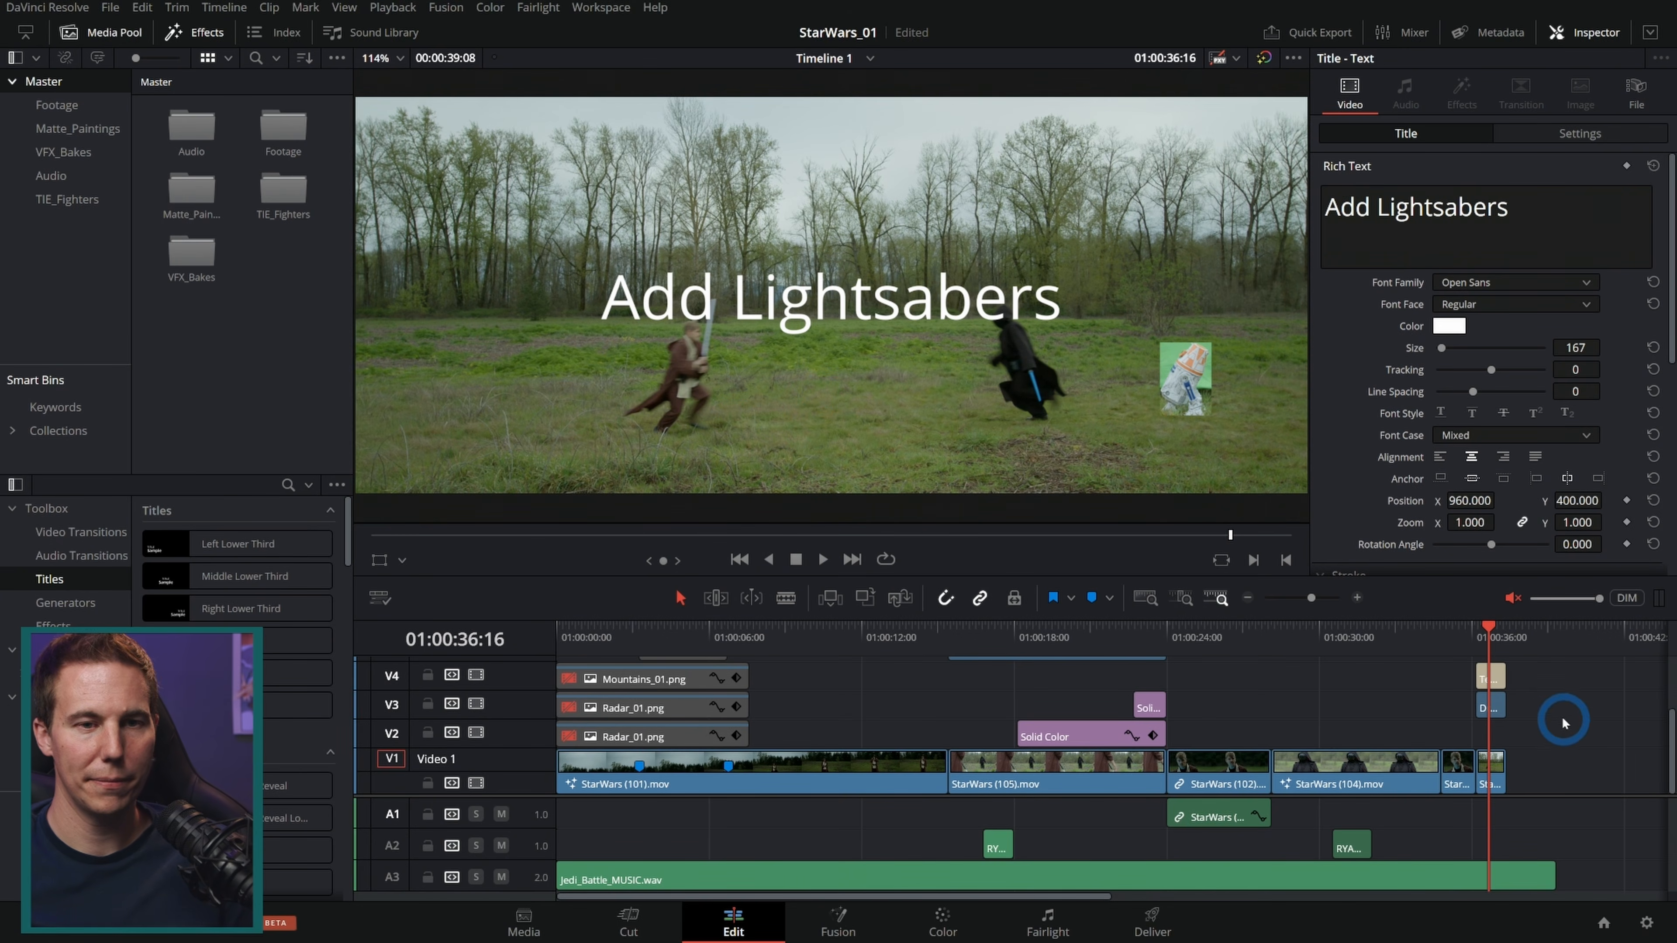
{"action": "scroll", "coordinate": [1564, 721], "scroll_direction": "up", "scroll_amount": 1}
{"action": "left_click_drag", "start_coordinate": [1558, 724], "coordinate": [1492, 694]}
{"action": "key", "text": "Delete"}
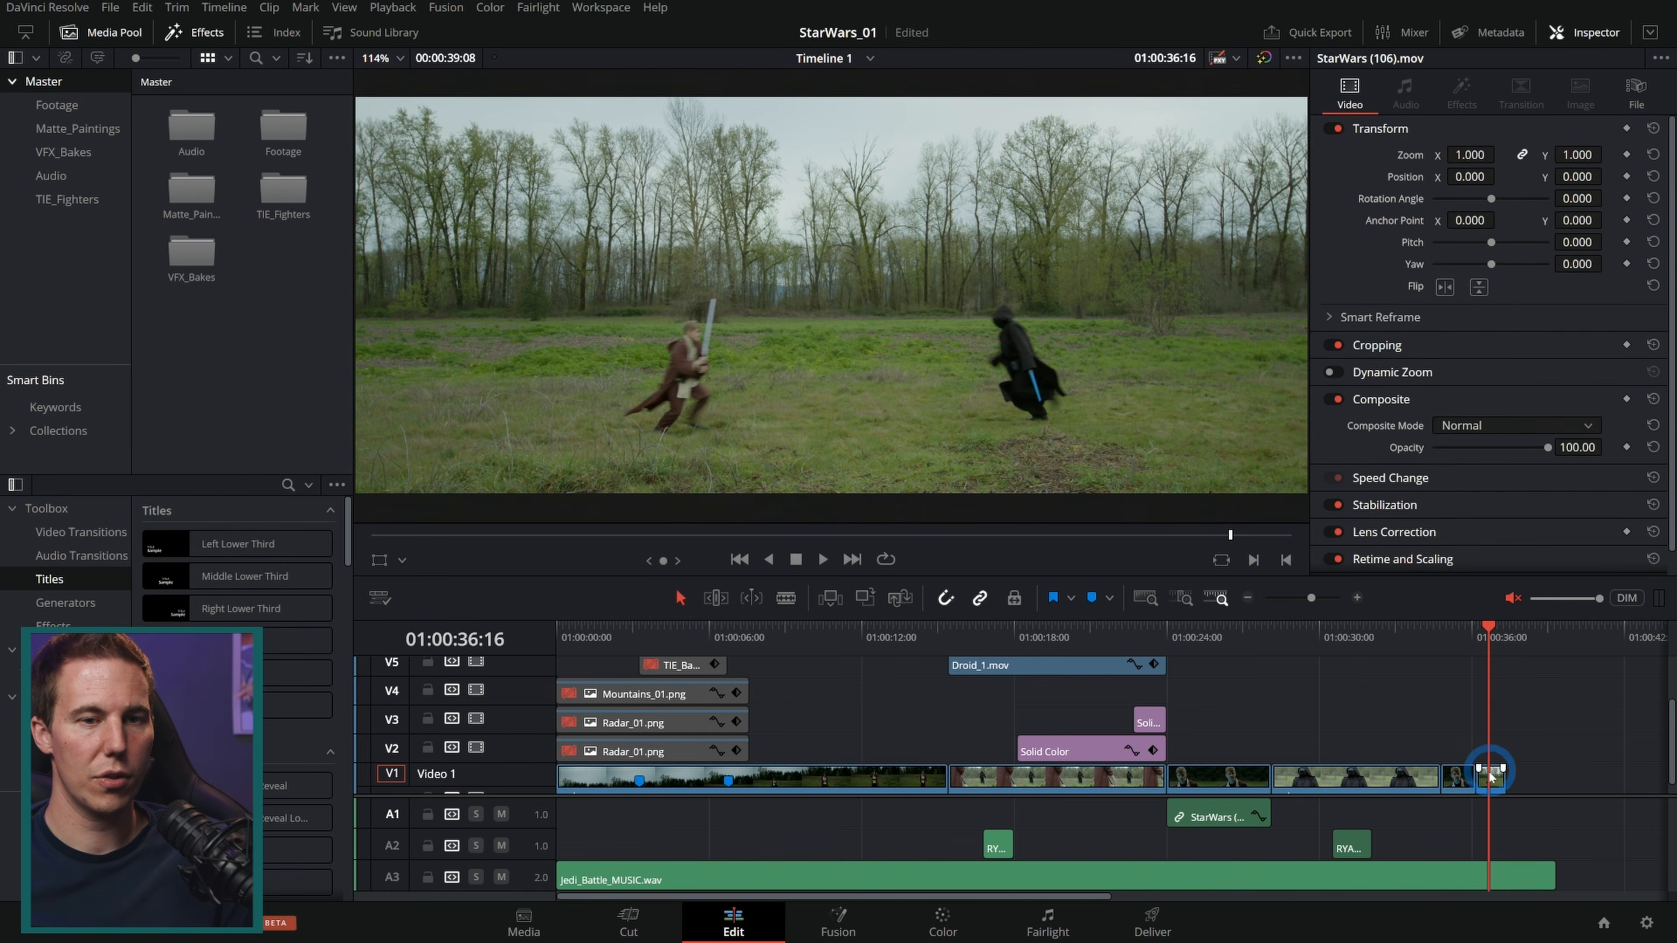
Step: Open the StarWars (106).mov clip in Fusion with a single viewer and scrub through frames 48 to 76
{"action": "left_click", "coordinate": [842, 922]}
{"action": "left_click", "coordinate": [951, 695]}
{"action": "left_click_drag", "start_coordinate": [727, 724], "coordinate": [1139, 755]}
{"action": "left_click", "coordinate": [1256, 58]}
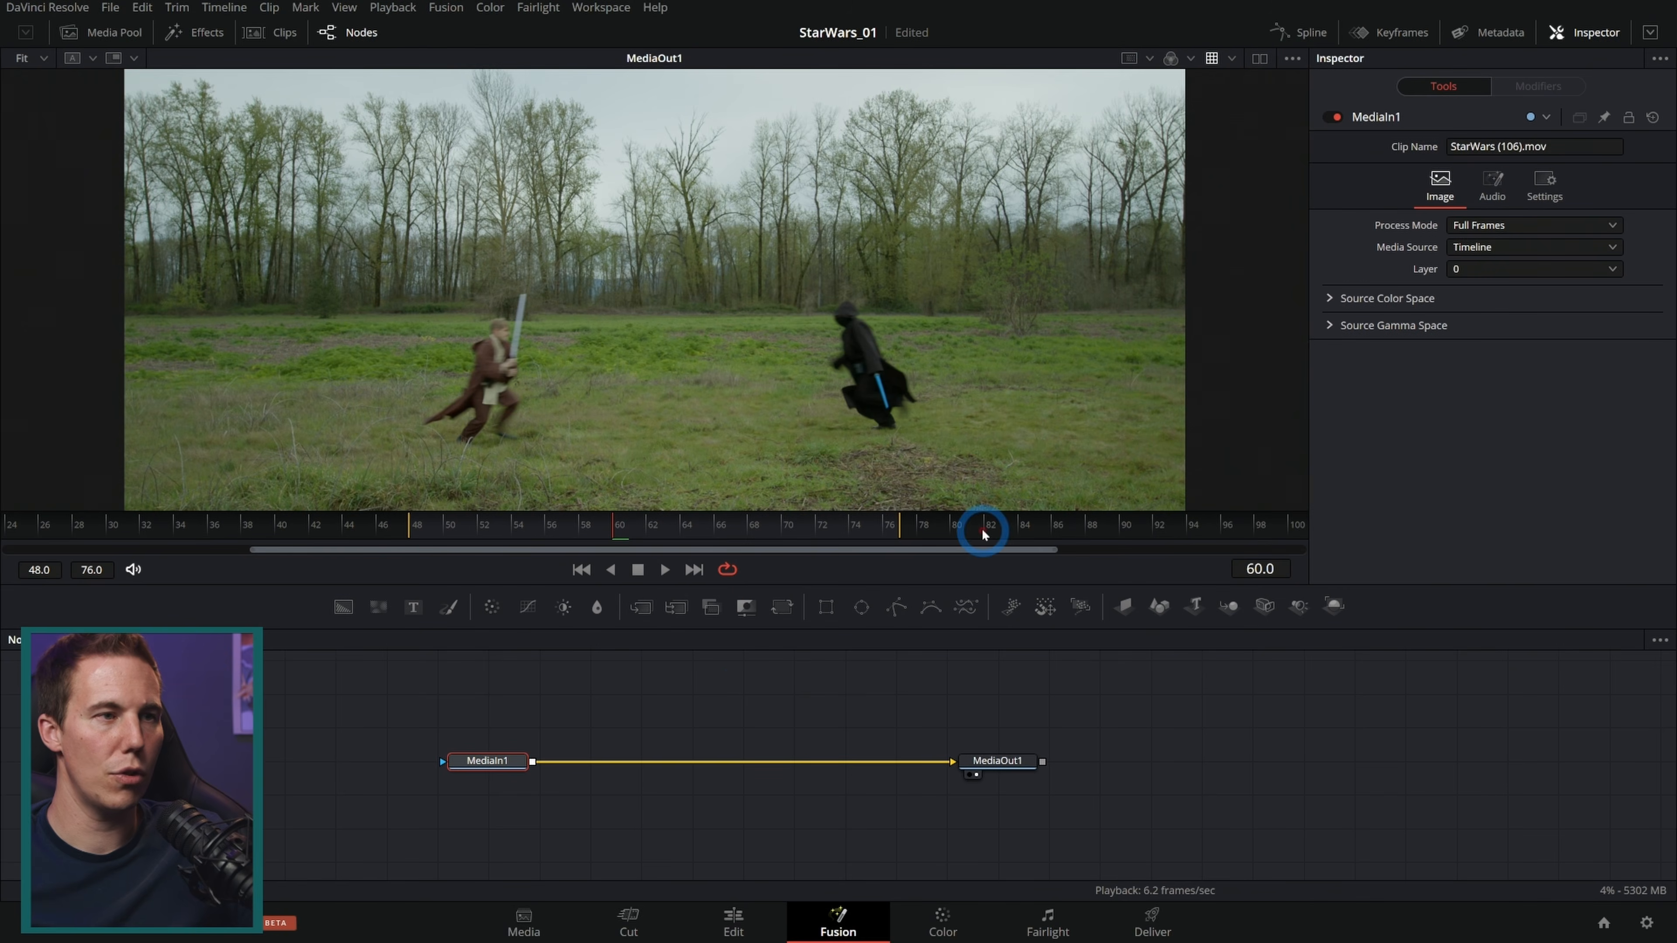
{"action": "left_click", "coordinate": [581, 569]}
{"action": "left_click_drag", "start_coordinate": [531, 509], "coordinate": [440, 531]}
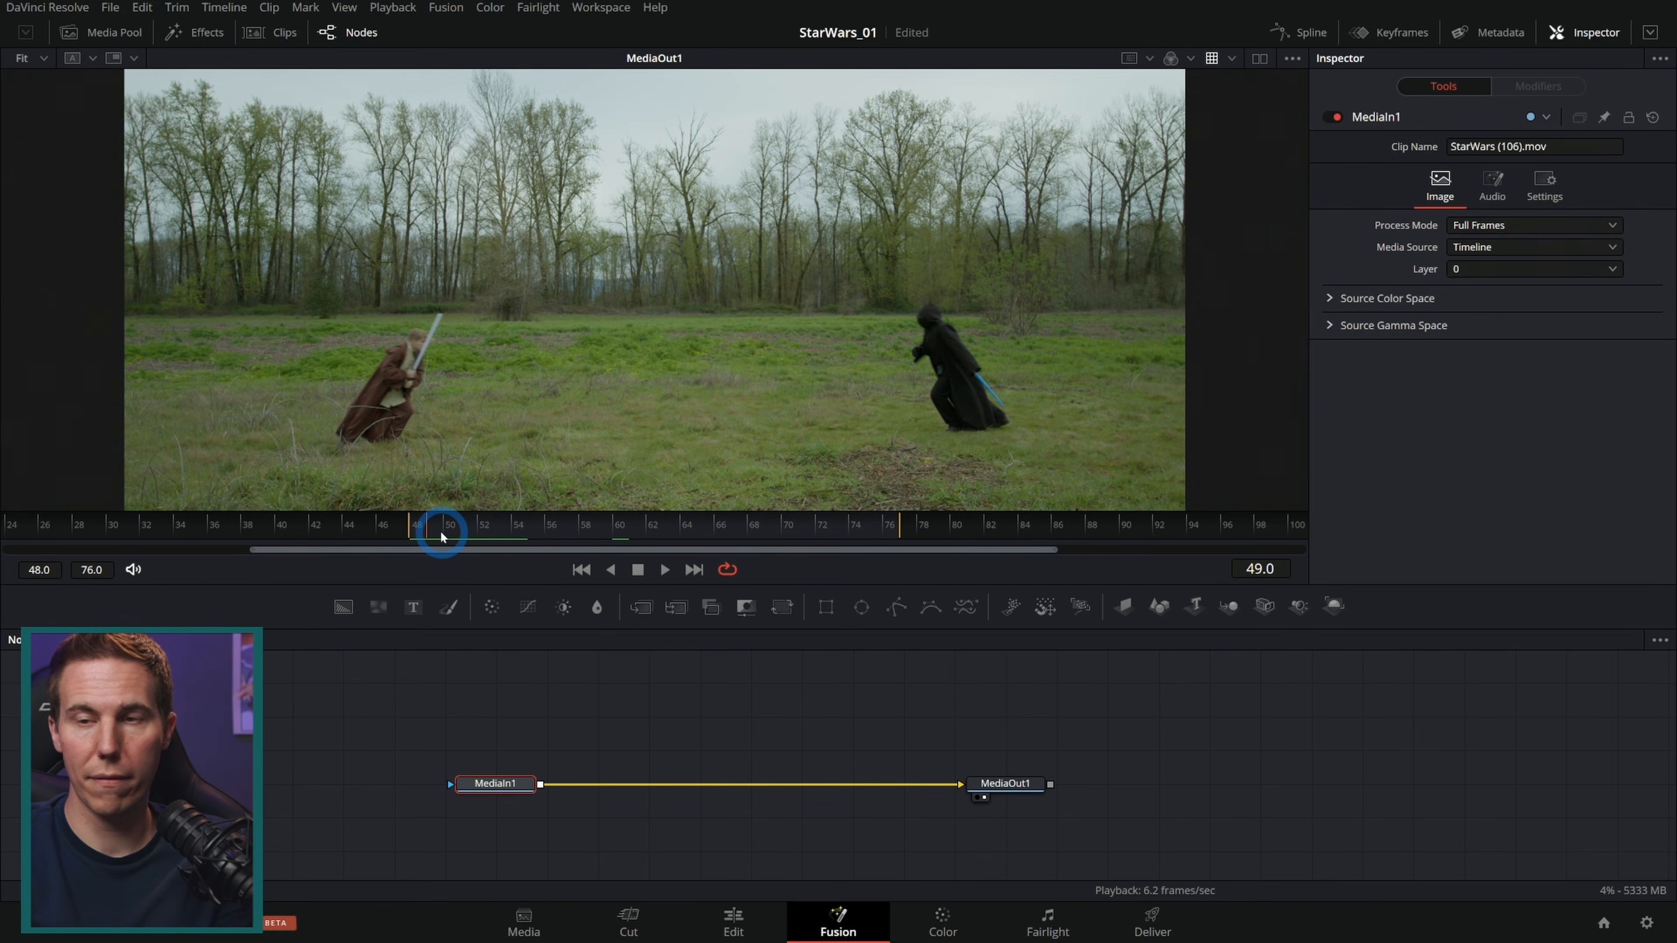
{"action": "left_click_drag", "start_coordinate": [440, 531], "coordinate": [562, 525]}
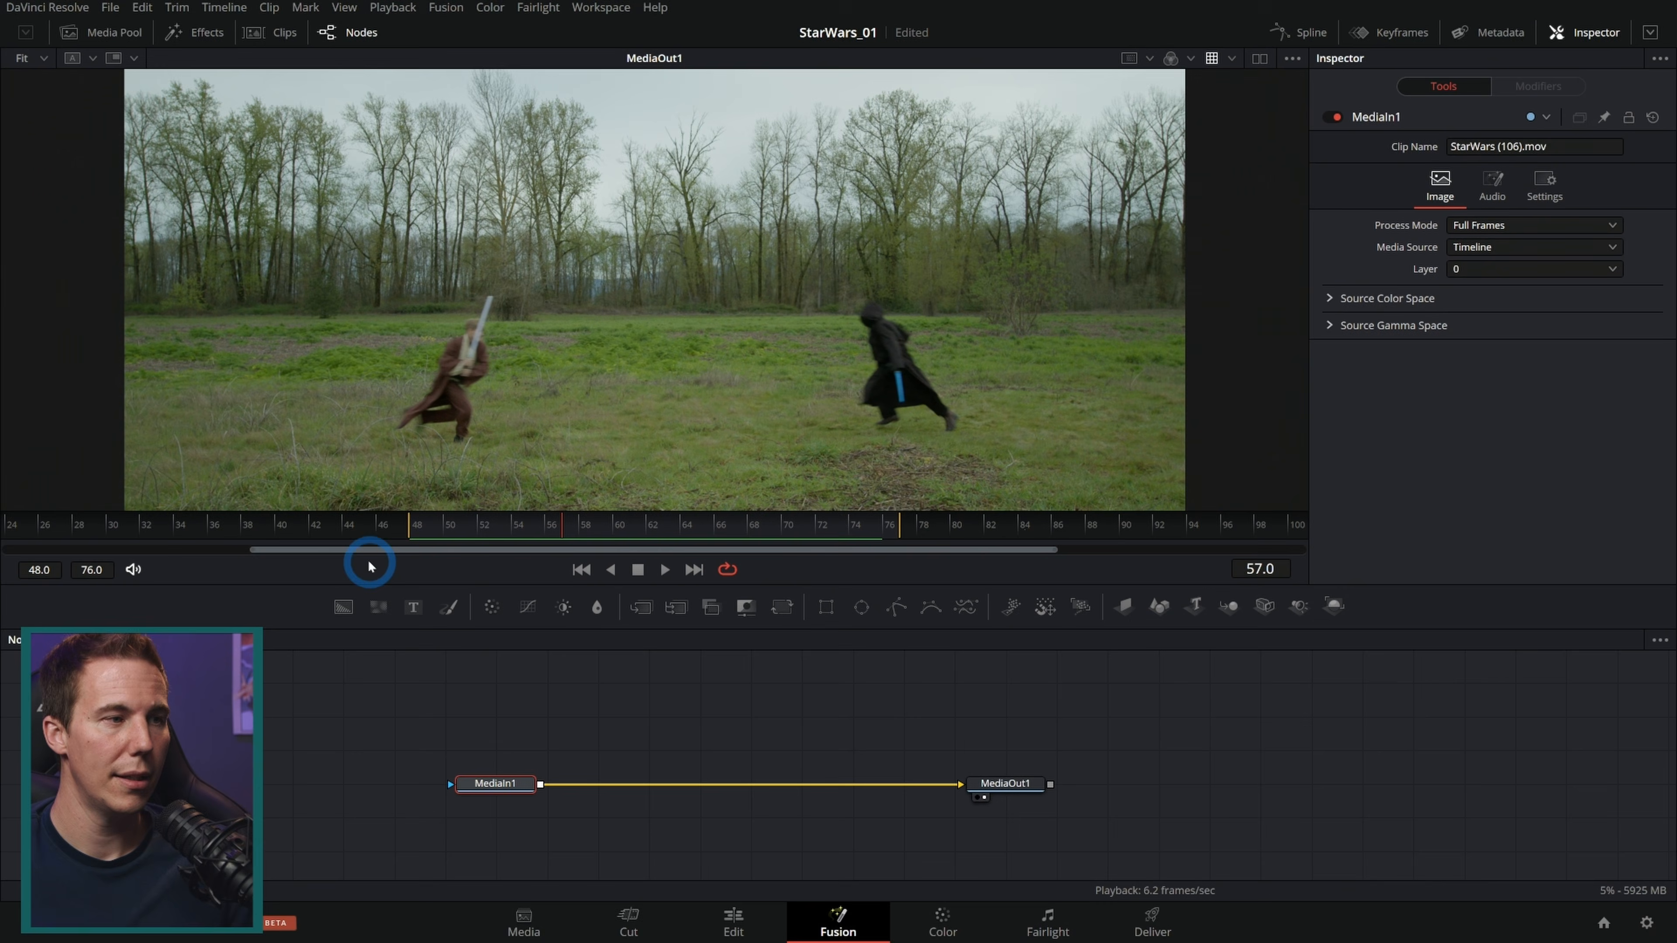
{"action": "left_click_drag", "start_coordinate": [254, 549], "coordinate": [498, 554]}
{"action": "left_click_drag", "start_coordinate": [1057, 549], "coordinate": [809, 561]}
{"action": "left_click", "coordinate": [1046, 527]}
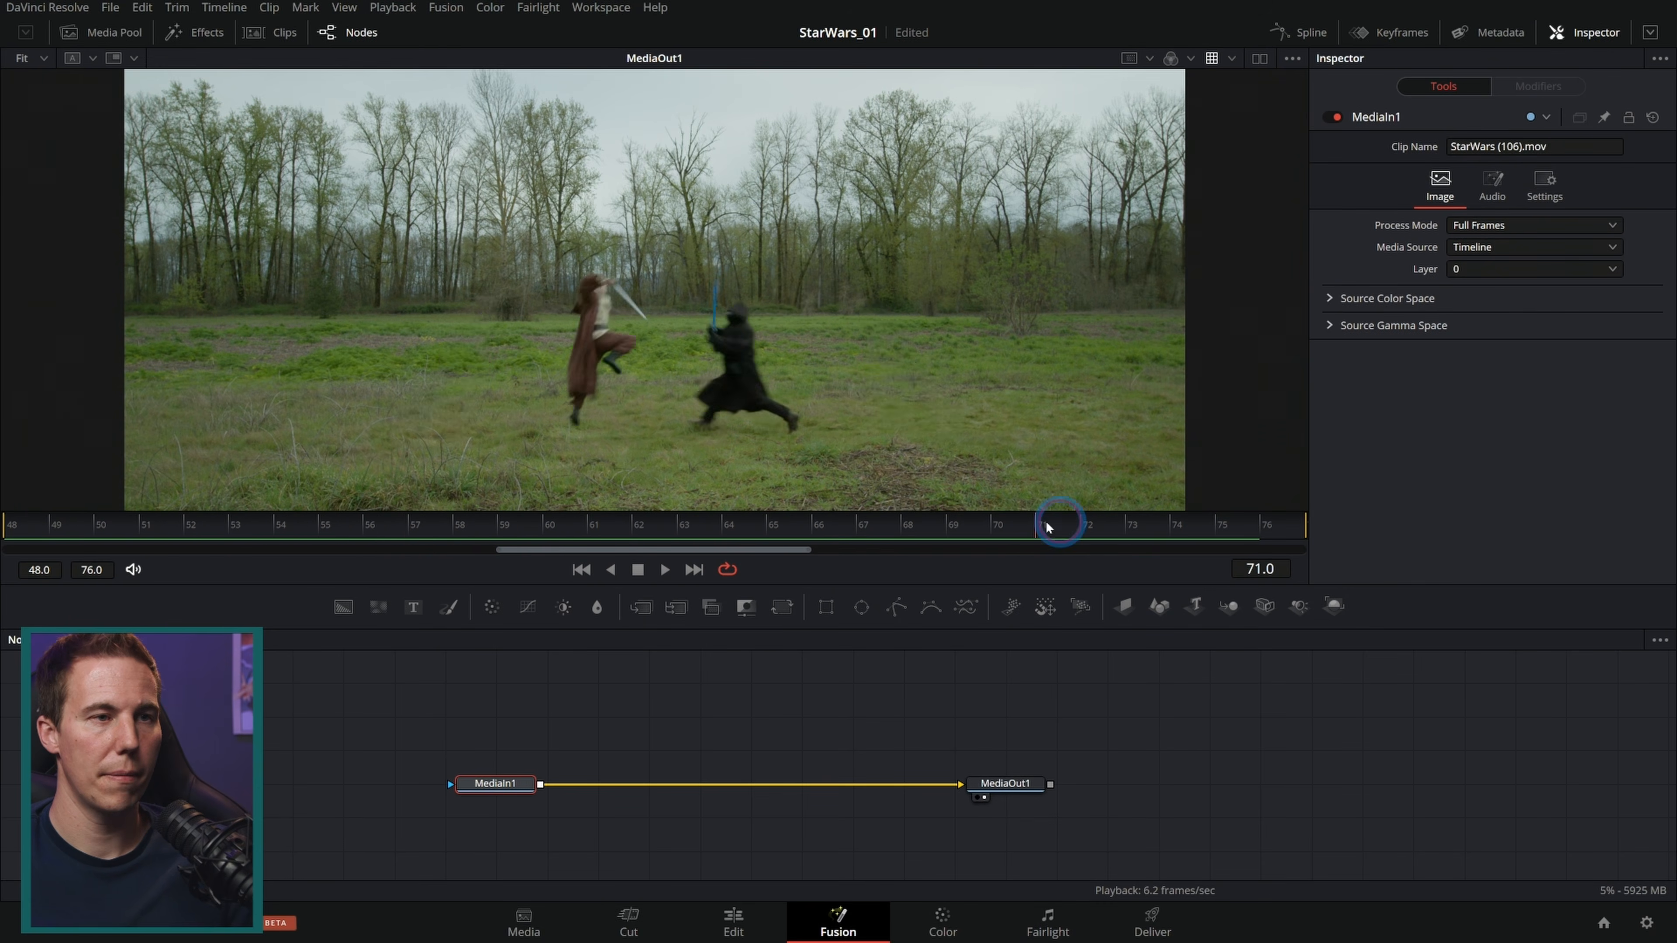
Step: Add a Background node set to cyan and merge it over MediaIn1
{"action": "left_click", "coordinate": [344, 607]}
{"action": "left_click_drag", "start_coordinate": [589, 699], "coordinate": [543, 791]}
{"action": "mouse_move", "coordinate": [583, 704]}
{"action": "left_mouse_down"}
{"action": "mouse_move", "coordinate": [535, 786]}
{"action": "mouse_move", "coordinate": [610, 711]}
{"action": "left_mouse_up"}
{"action": "left_click", "coordinate": [611, 712]}
{"action": "left_click_drag", "start_coordinate": [1453, 360], "coordinate": [1565, 338]}
{"action": "left_click", "coordinate": [873, 681]}
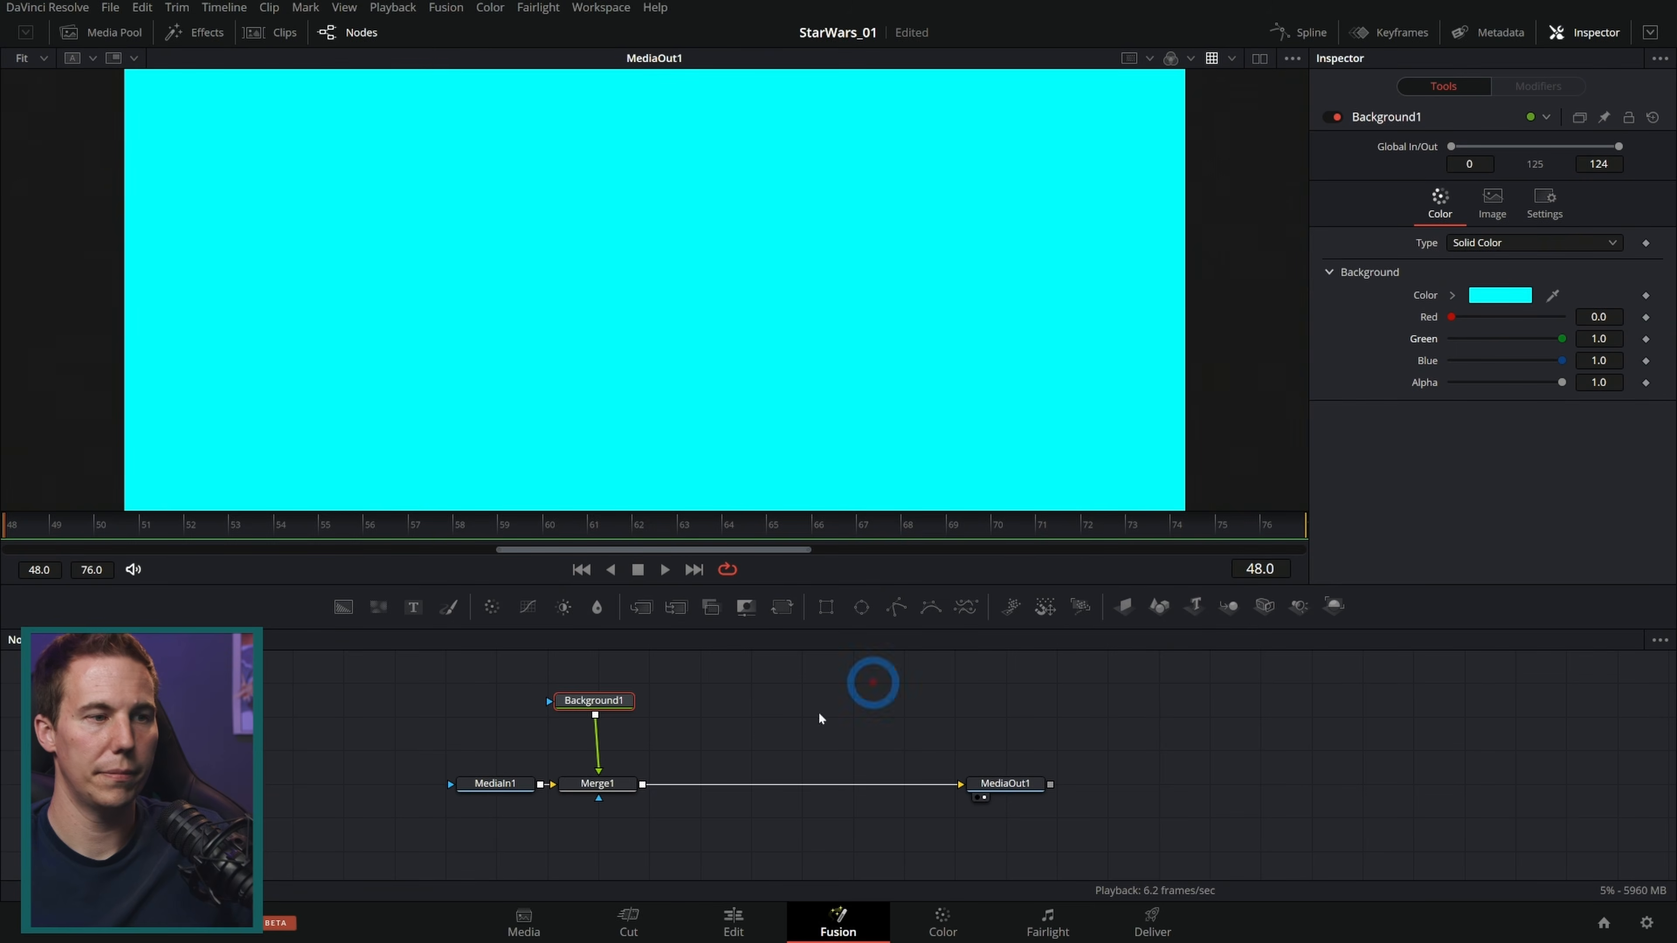
Step: Rename the background node to CYAN_BG
{"action": "left_click", "coordinate": [610, 702]}
{"action": "key", "text": "F2"}
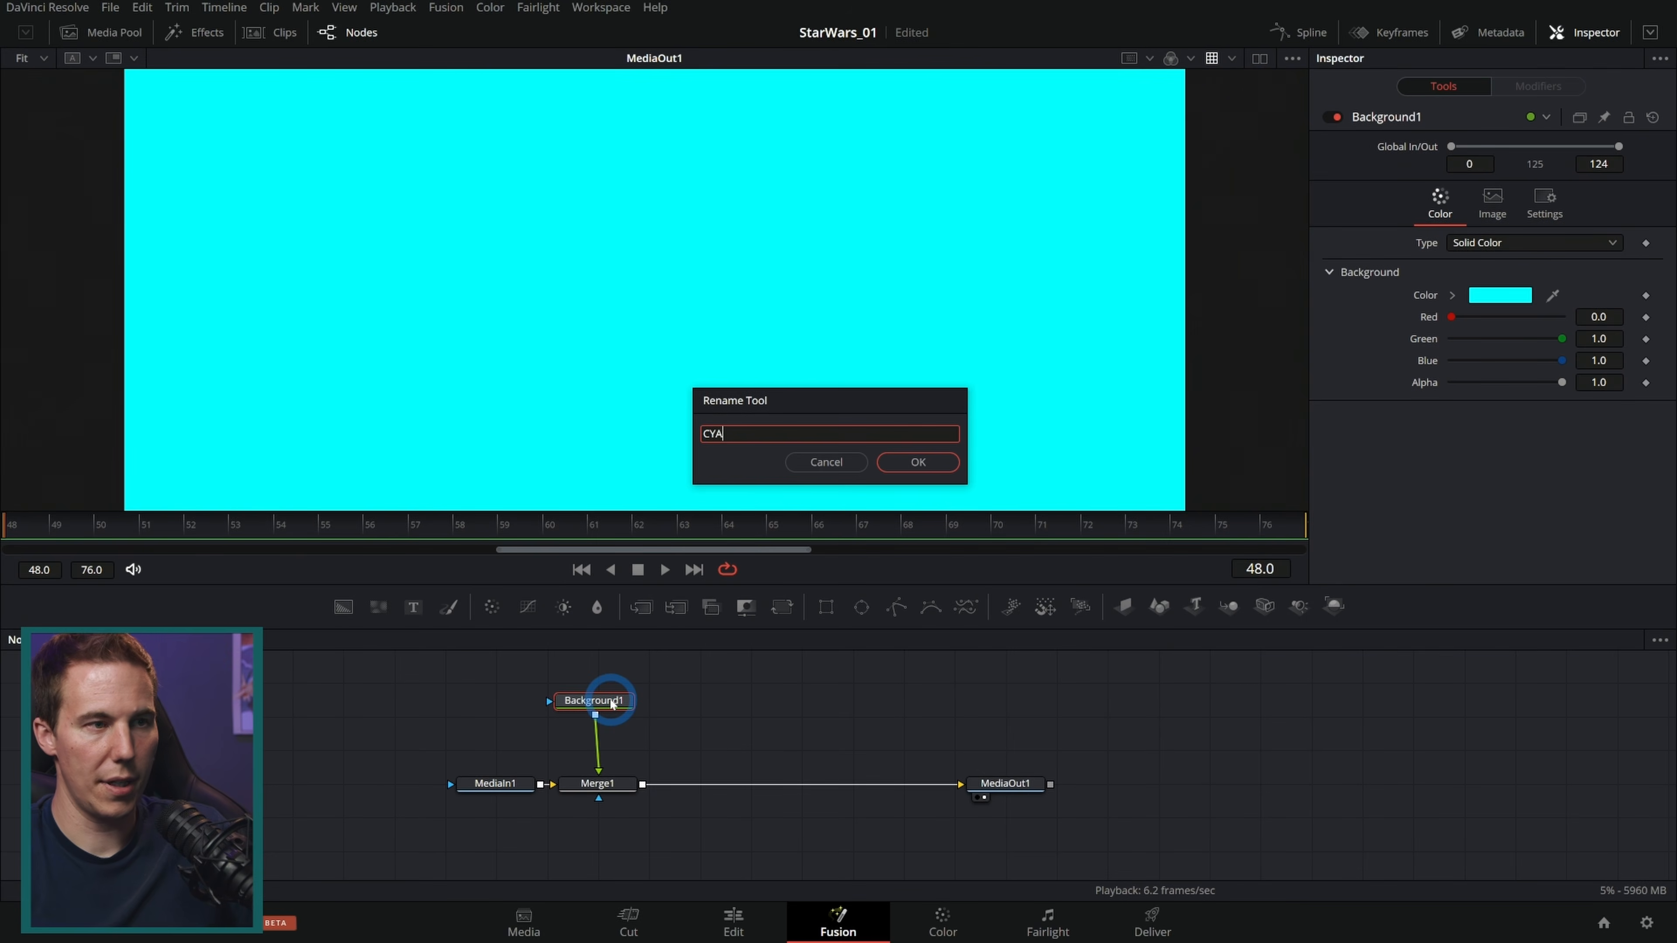
{"action": "key", "text": "Return"}
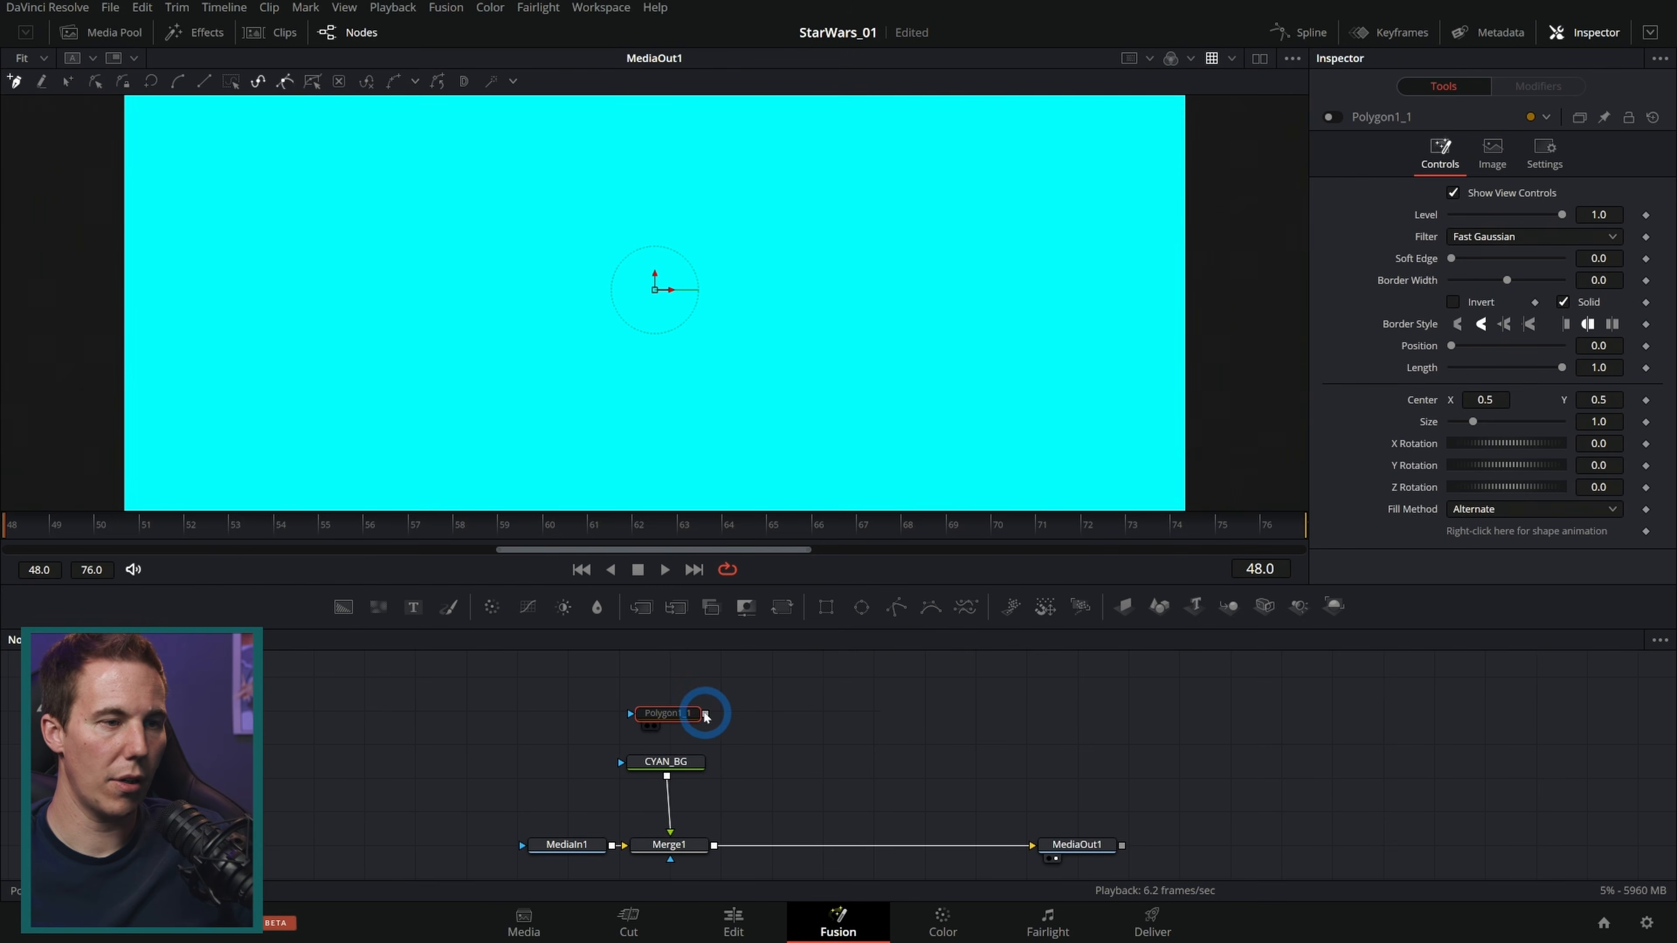
Step: Add a polygon mask to CYAN_BG, turn off its shape animation, and draw an open line along the Jedi's blade
{"action": "left_click_drag", "start_coordinate": [705, 714], "coordinate": [717, 775]}
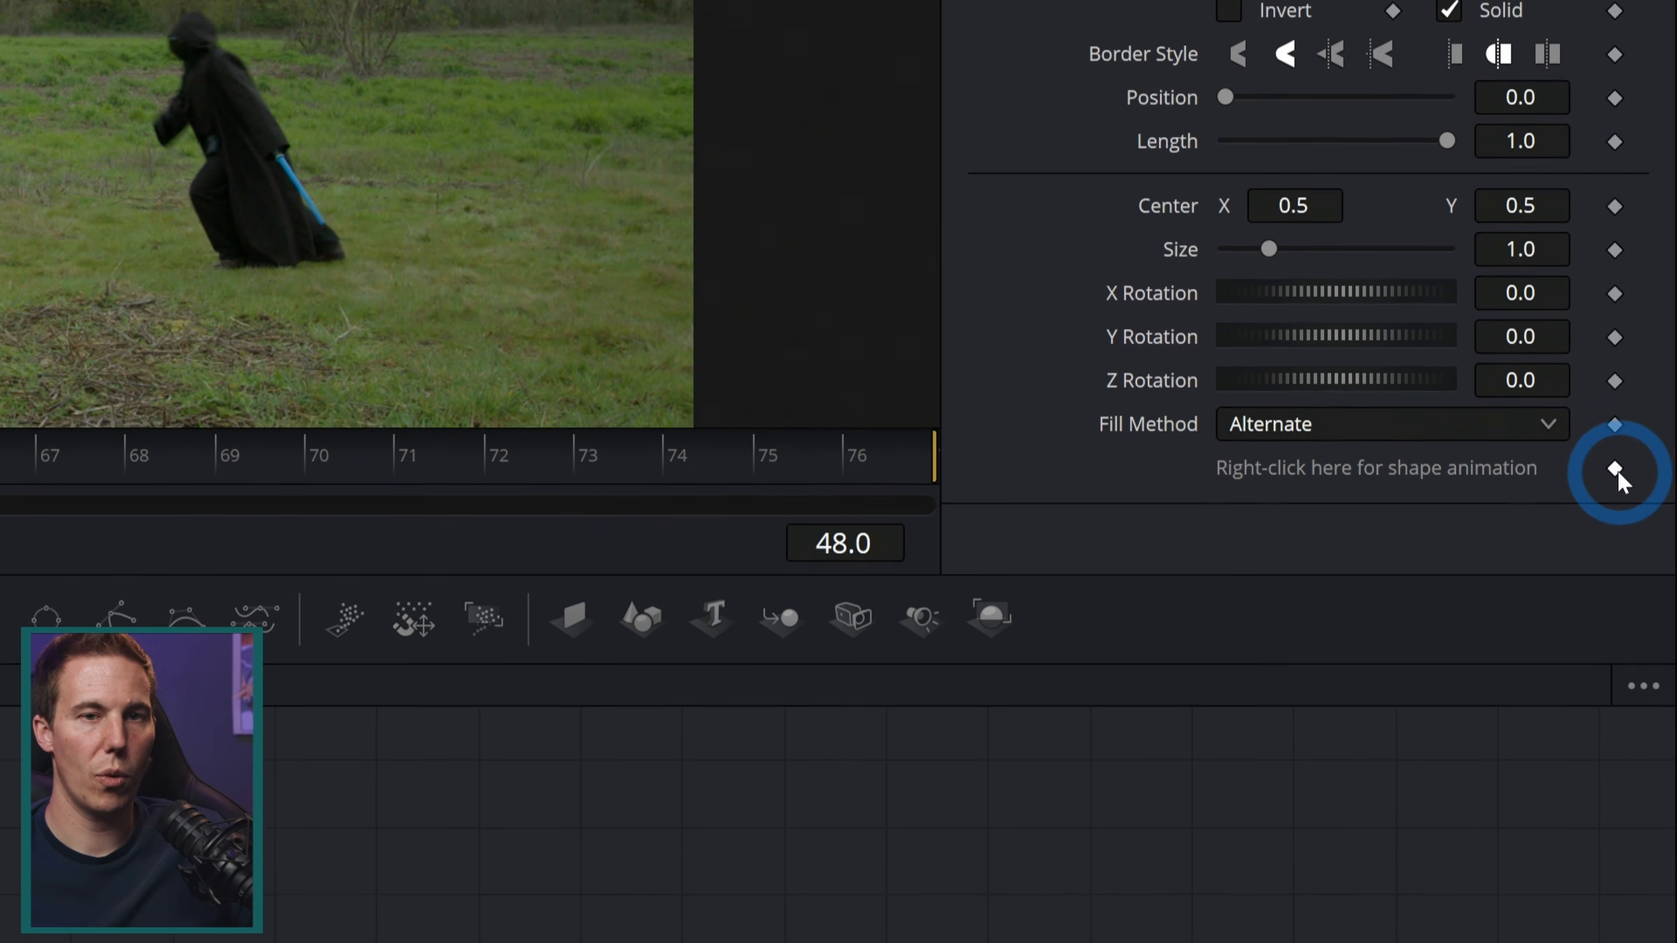
{"action": "left_click", "coordinate": [1646, 538]}
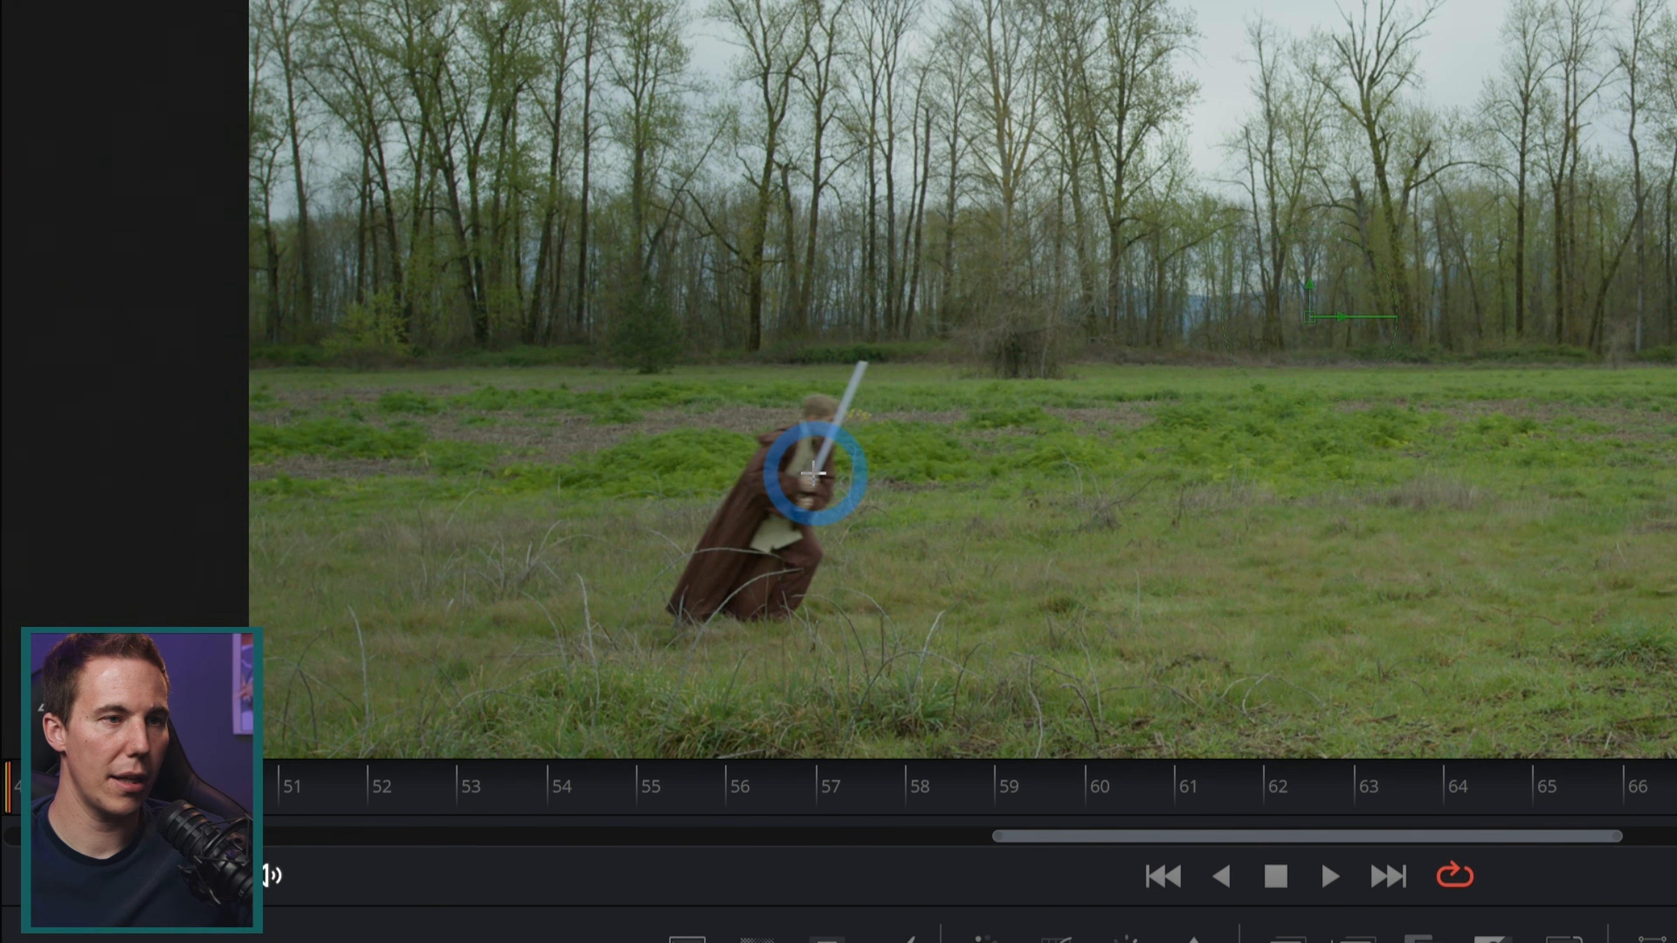
{"action": "left_click", "coordinate": [813, 475]}
{"action": "left_click", "coordinate": [862, 362]}
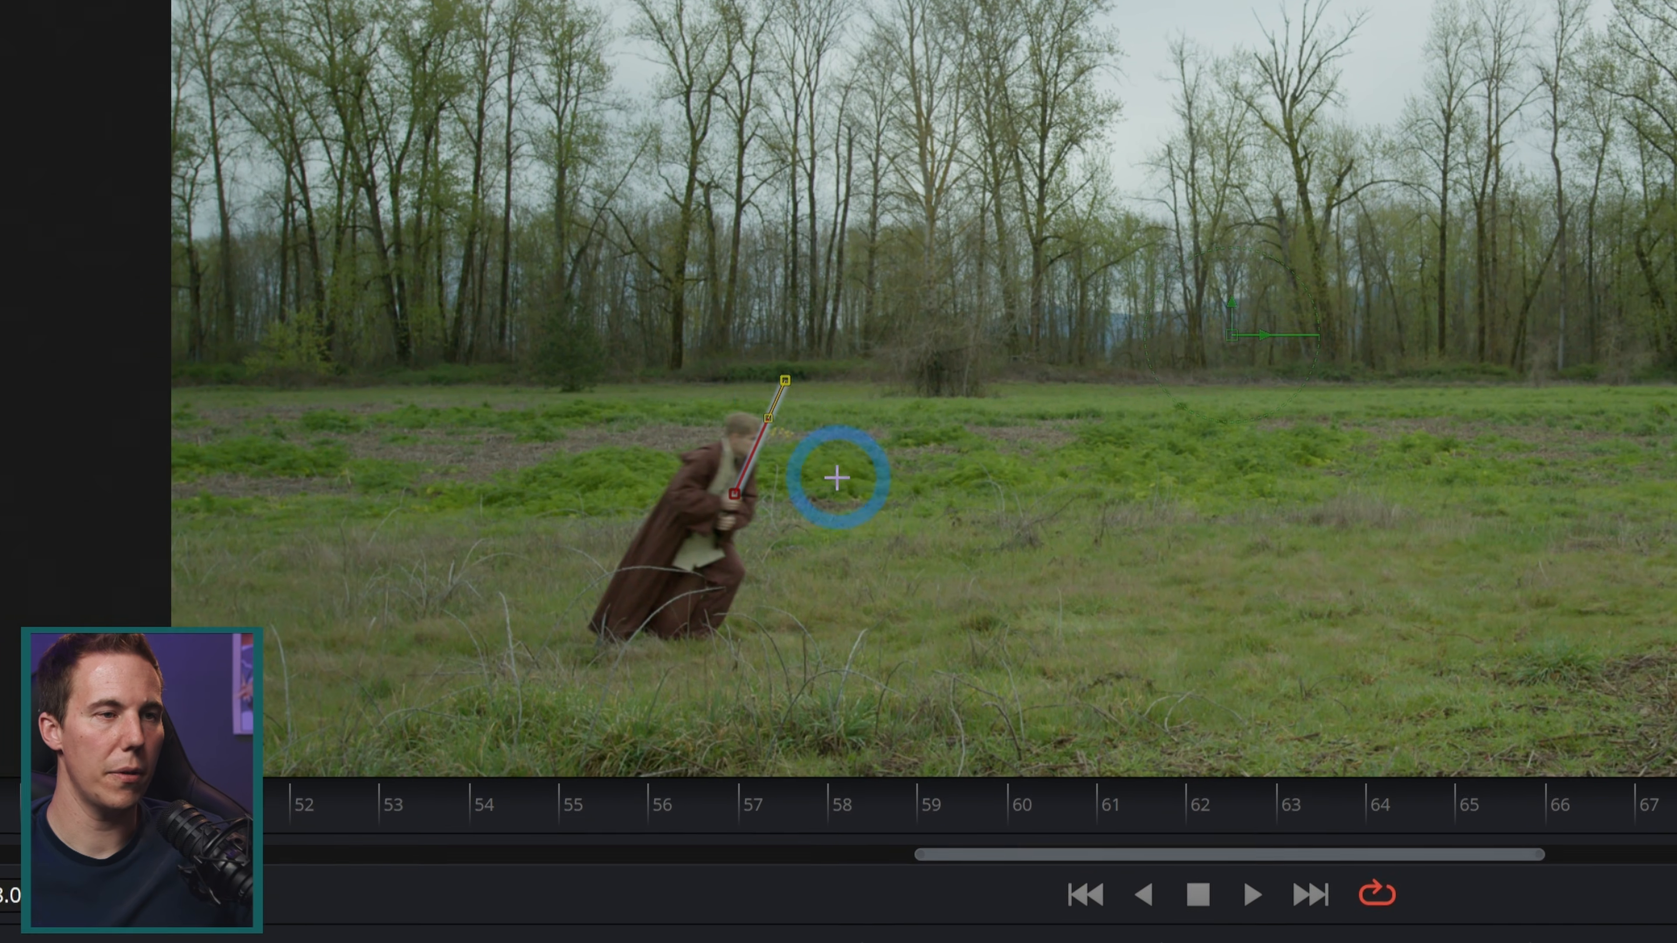
{"action": "left_click_drag", "start_coordinate": [908, 508], "coordinate": [906, 540]}
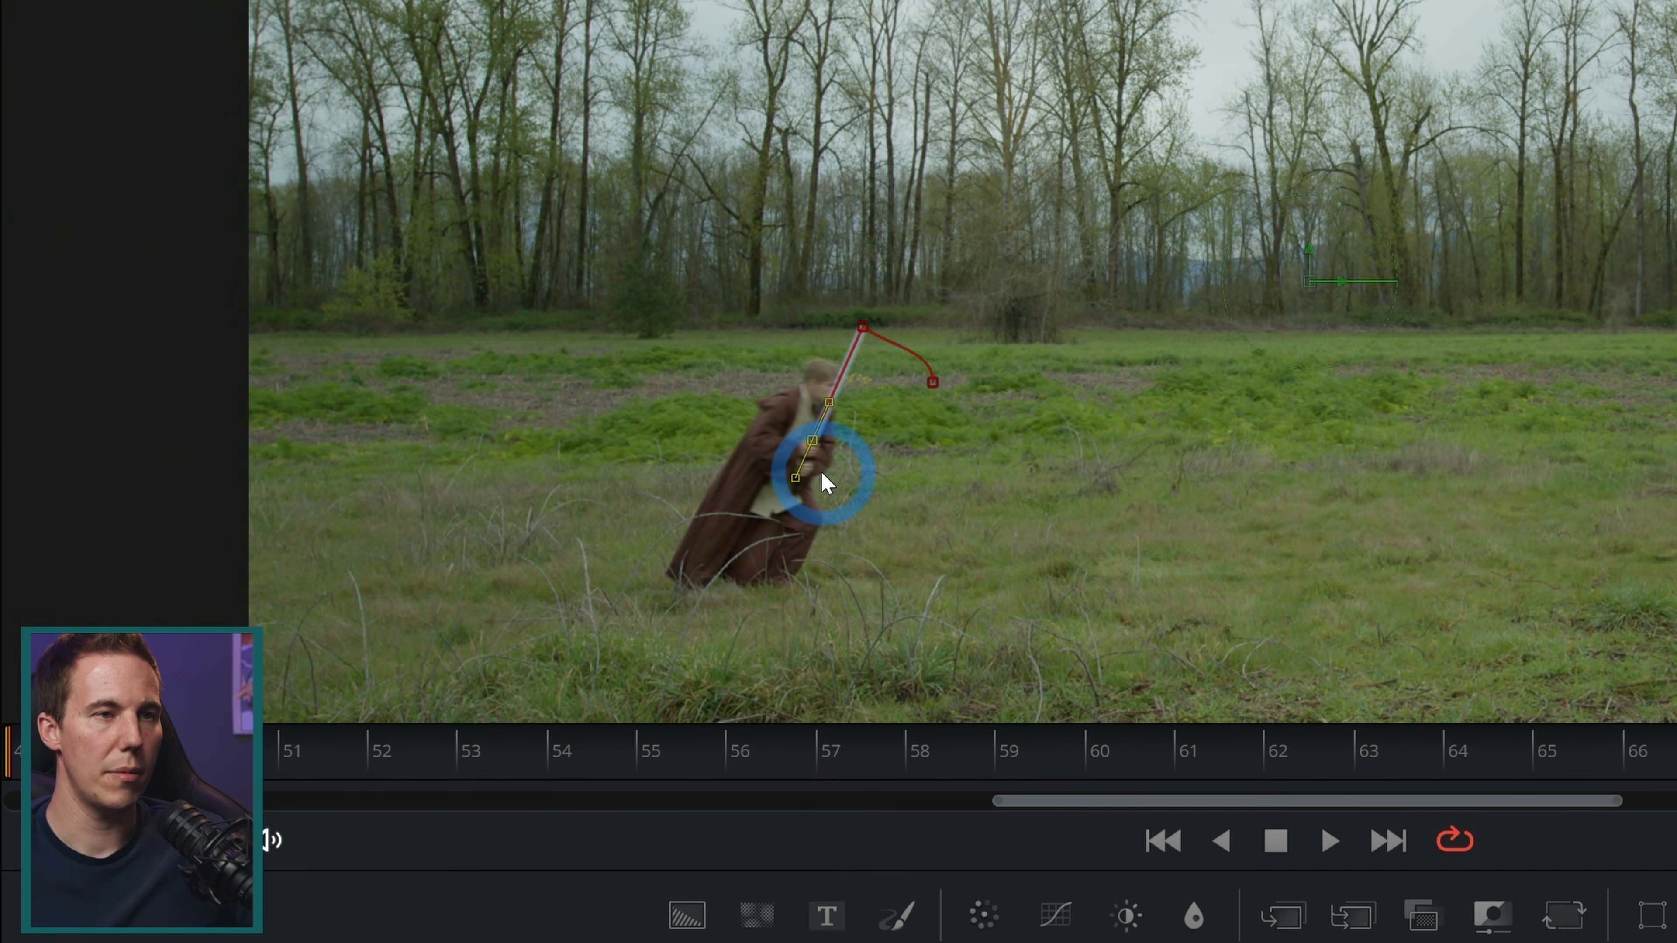
{"action": "key", "text": "ctrl+z"}
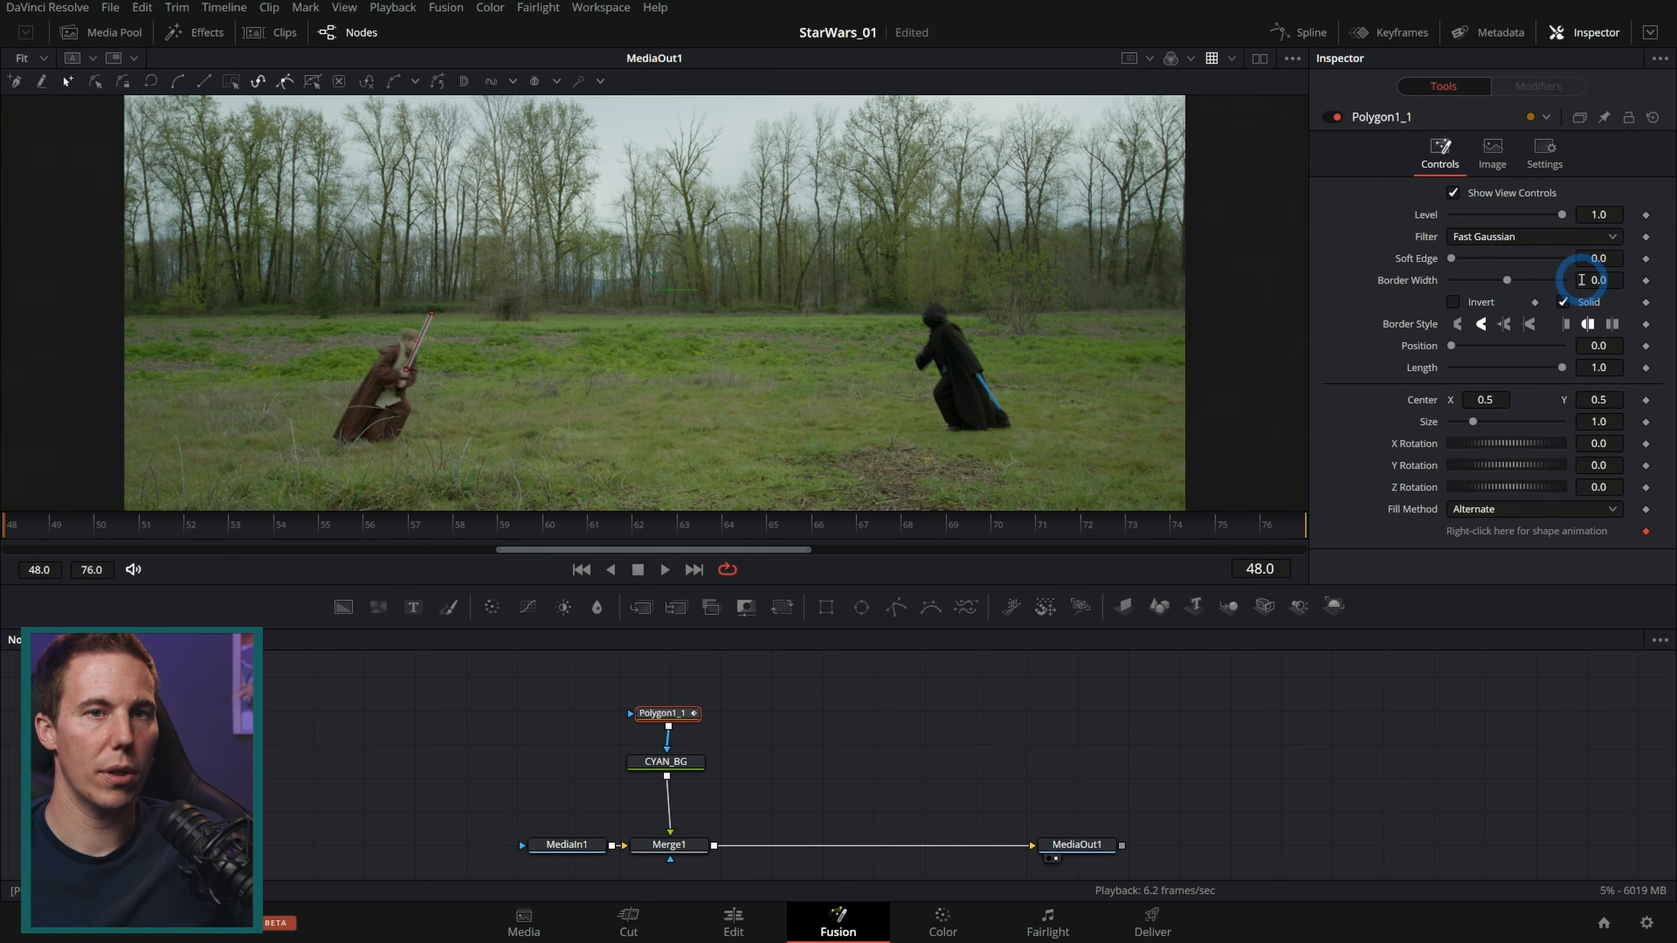
Step: Set the polygon's border width to 0.0051
{"action": "left_click", "coordinate": [1581, 280]}
{"action": "type", "text": "0.001"}
{"action": "left_click_drag", "start_coordinate": [1611, 284], "coordinate": [1626, 292]}
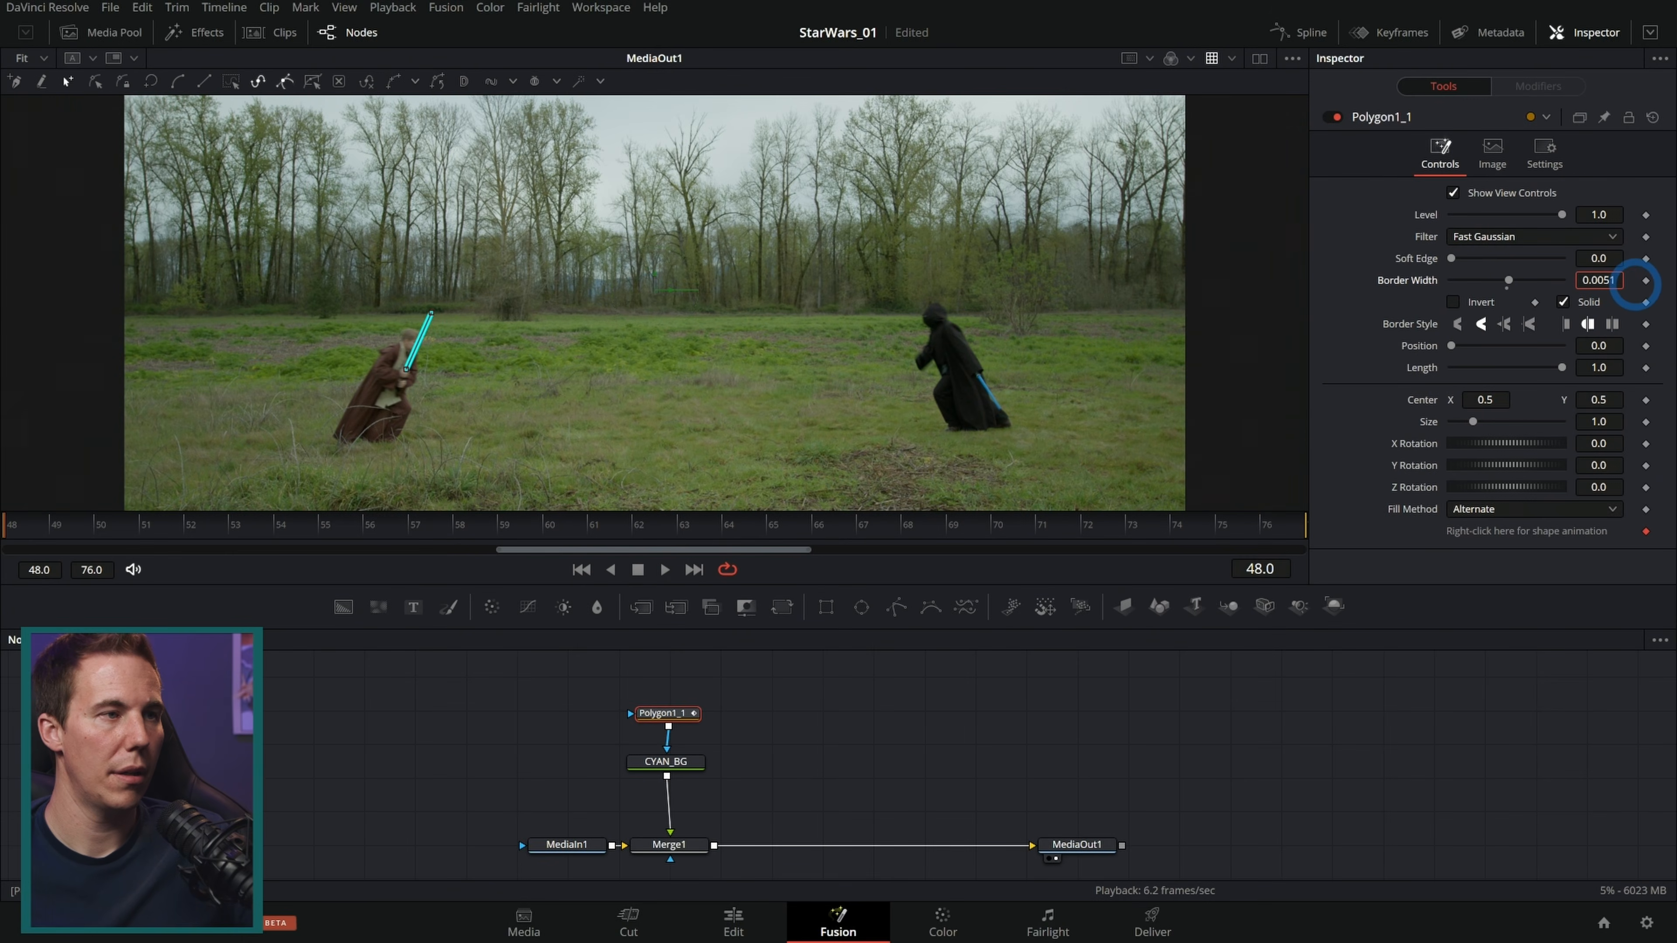
Step: Switch the polygon to Modify Only and move the line's top point along the blade
{"action": "scroll", "coordinate": [403, 361], "scroll_direction": "up", "scroll_amount": 10}
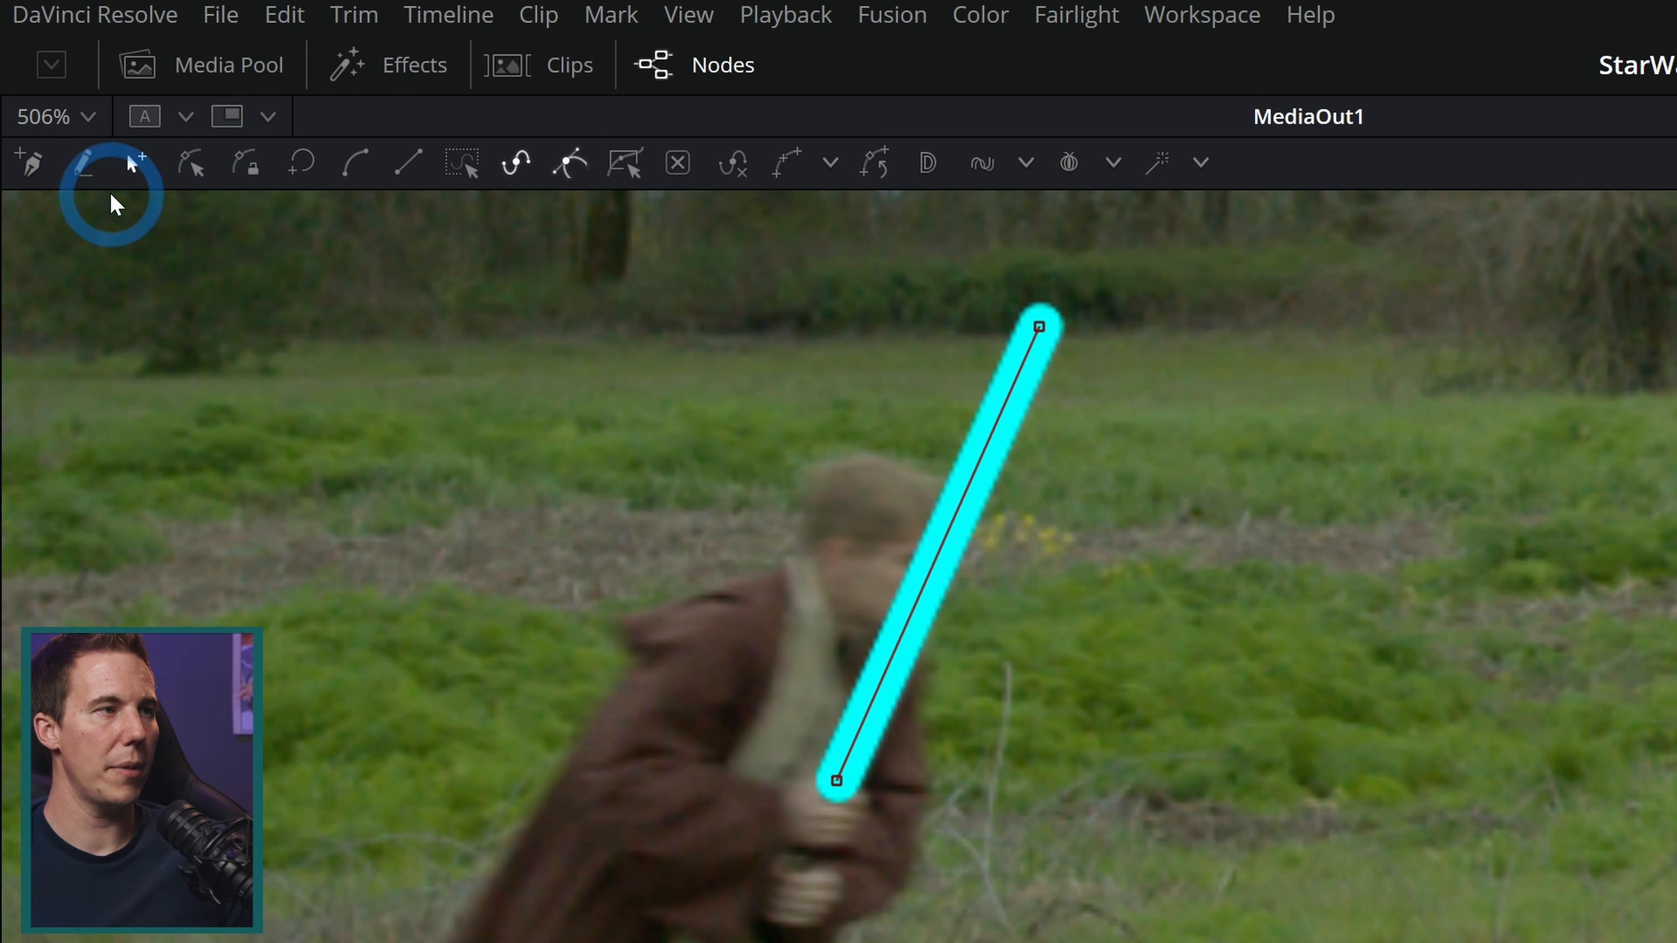
{"action": "left_click", "coordinate": [195, 163]}
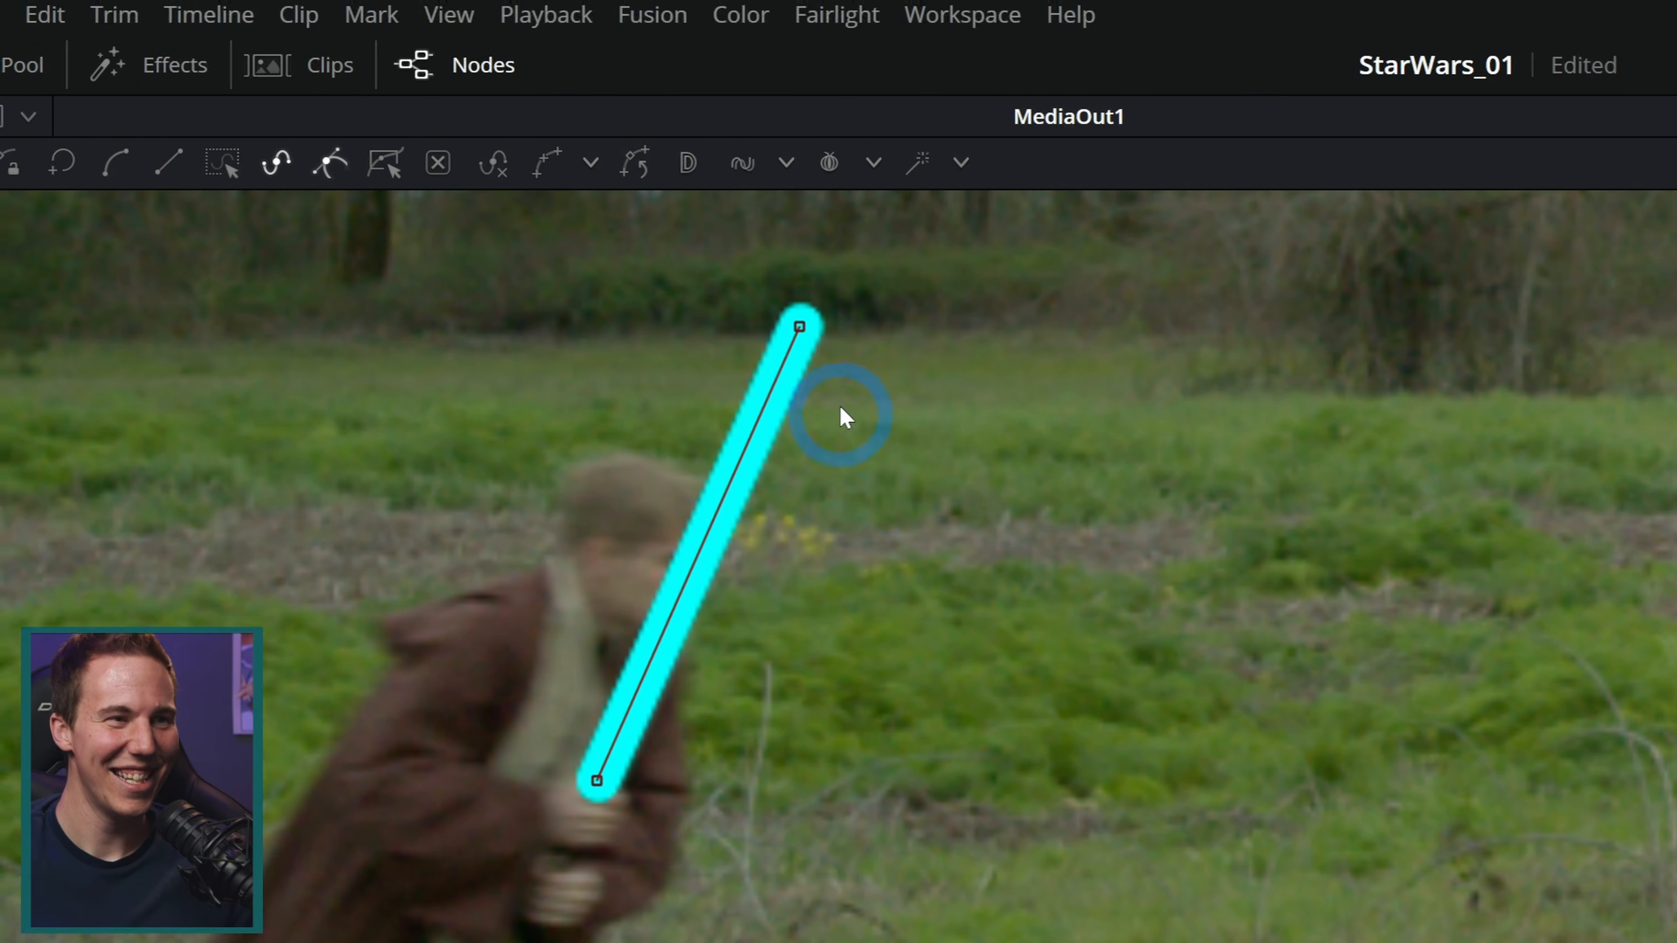
{"action": "left_click_drag", "start_coordinate": [793, 290], "coordinate": [808, 331]}
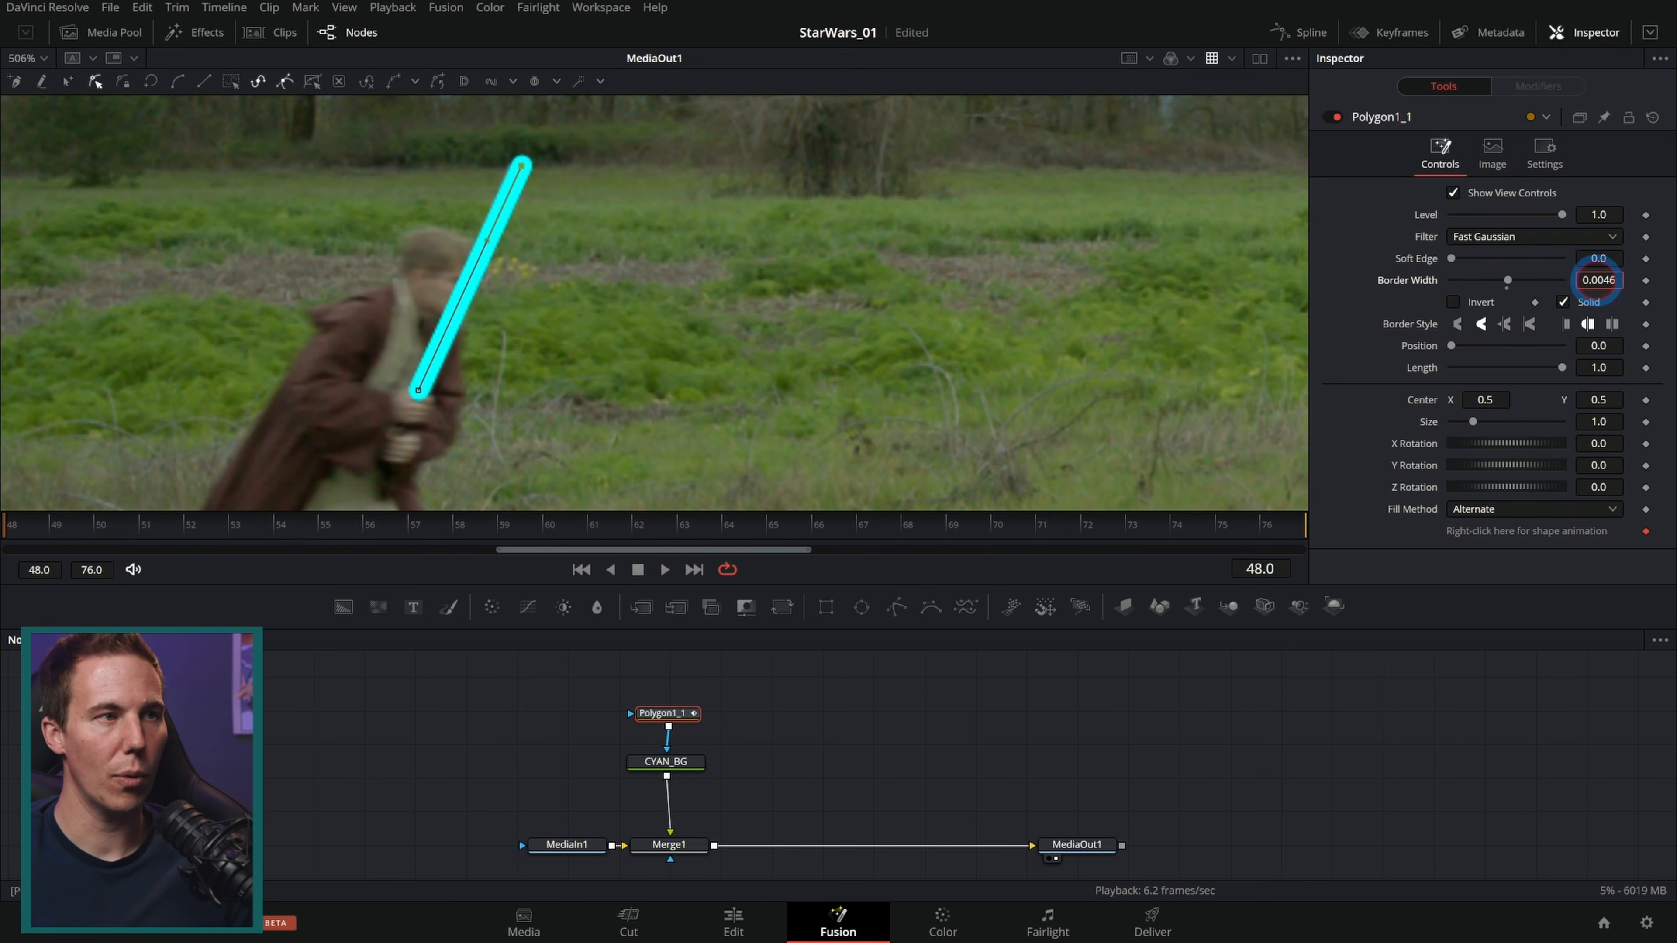
Step: Set the polygon's border width to 0.0025 and align both endpoints with the blade's tip and hilt
{"action": "left_click_drag", "start_coordinate": [1598, 280], "coordinate": [1580, 283]}
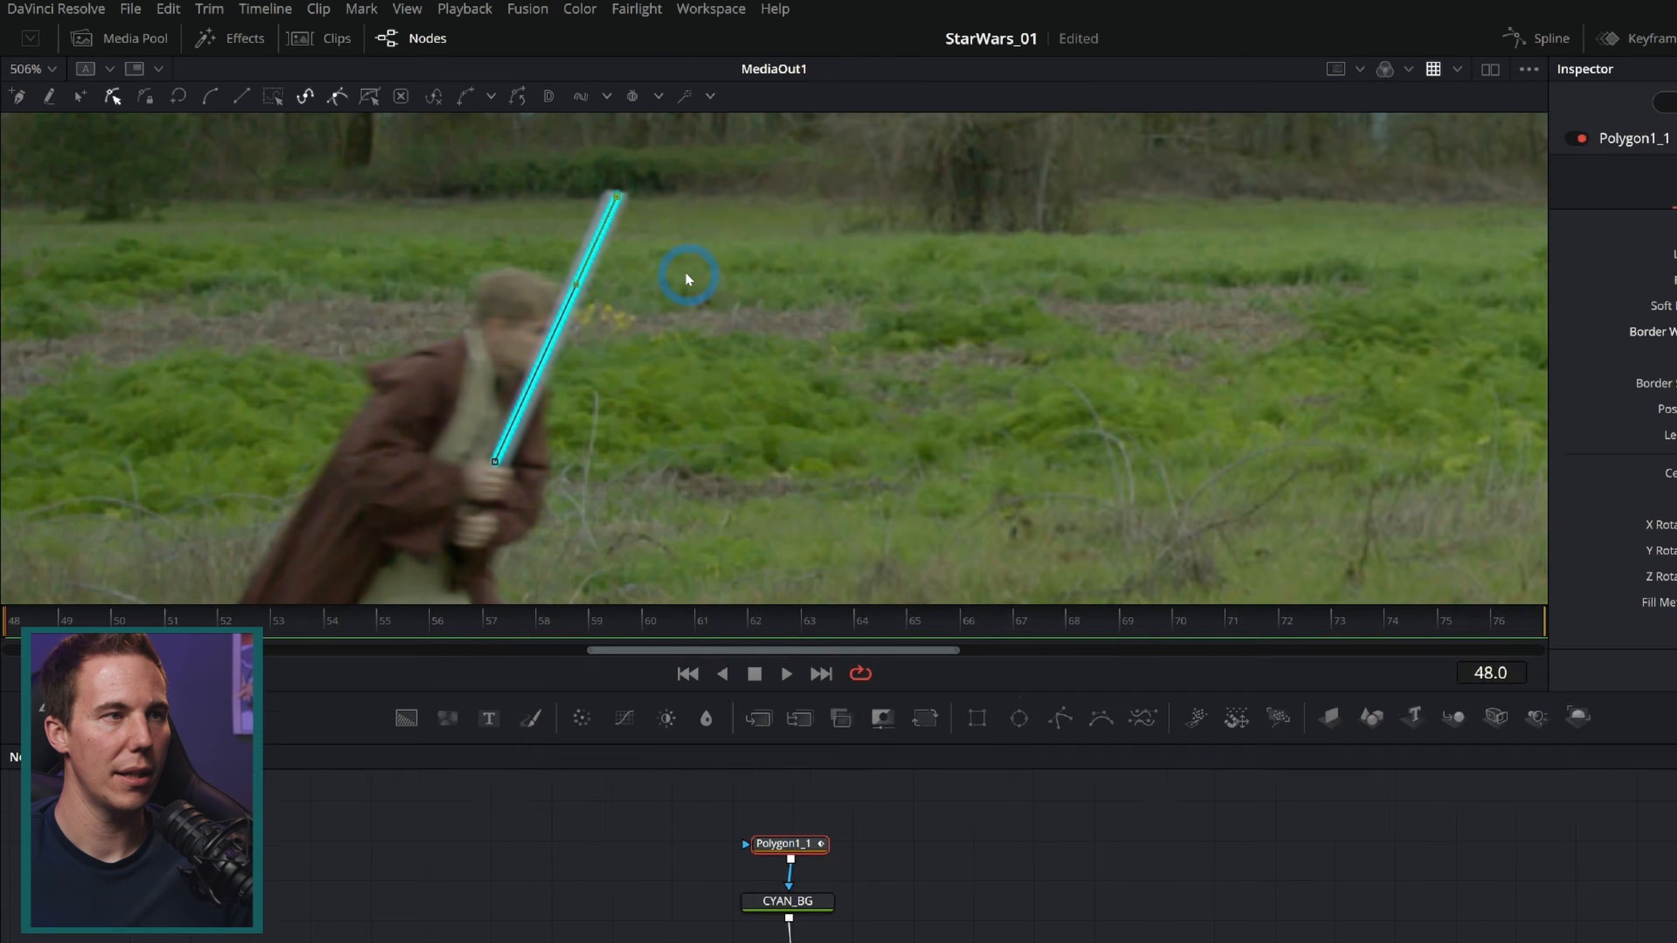
{"action": "left_click_drag", "start_coordinate": [520, 164], "coordinate": [515, 182]}
{"action": "scroll", "coordinate": [518, 174], "scroll_direction": "up", "scroll_amount": 3}
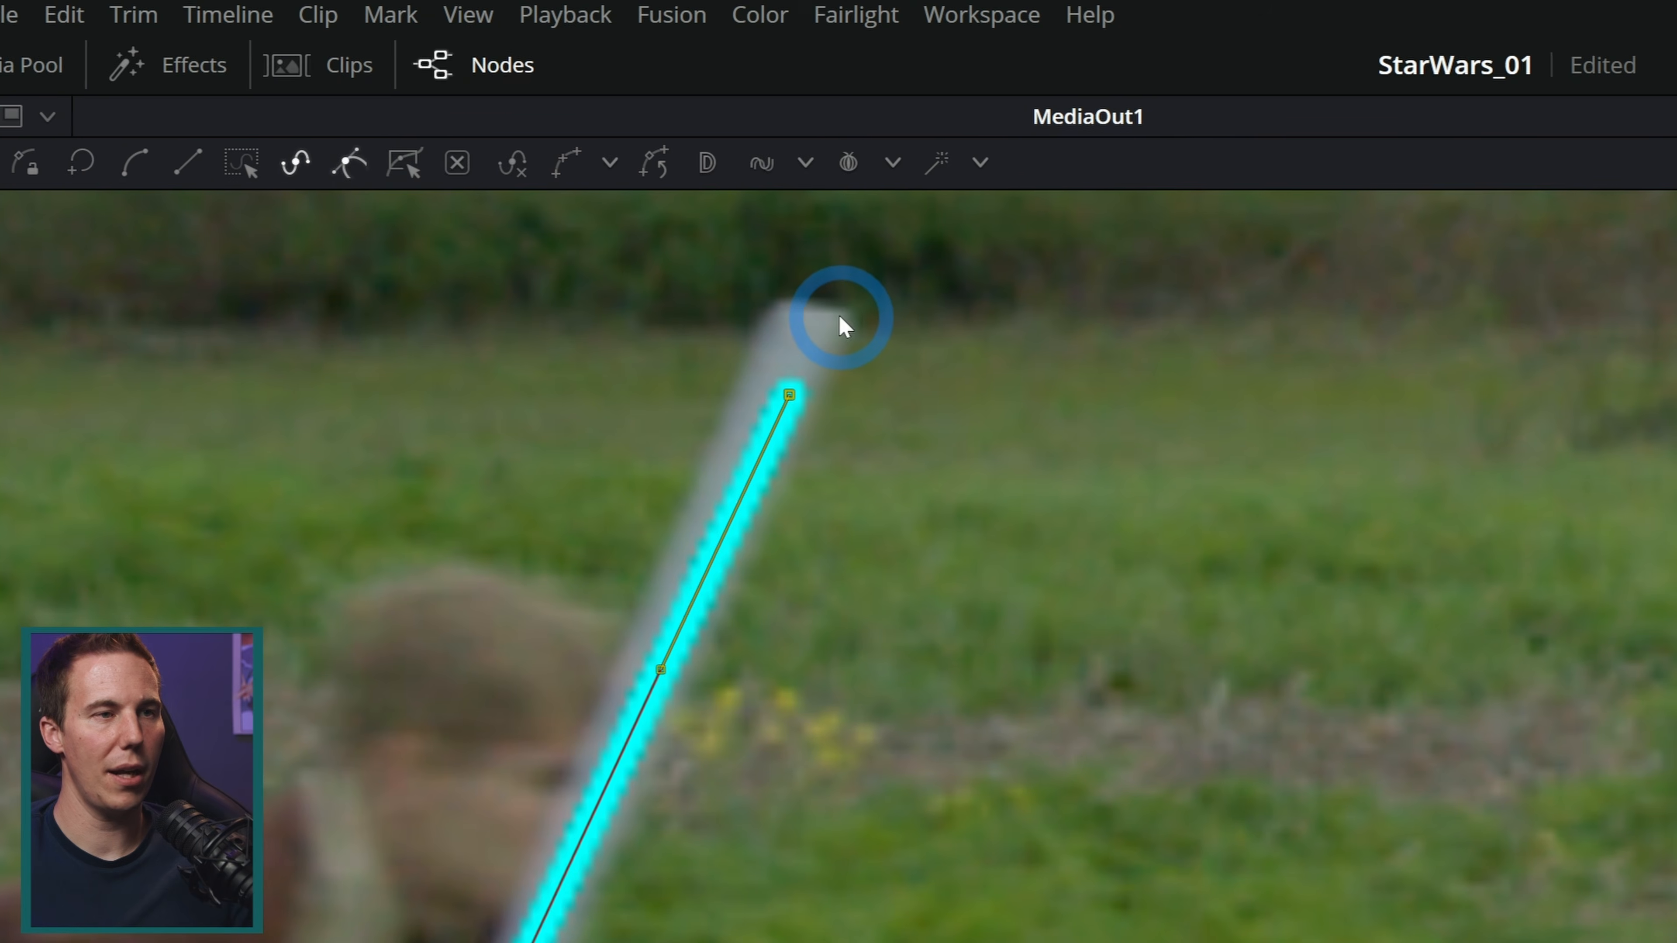
{"action": "left_click_drag", "start_coordinate": [839, 394], "coordinate": [840, 308]}
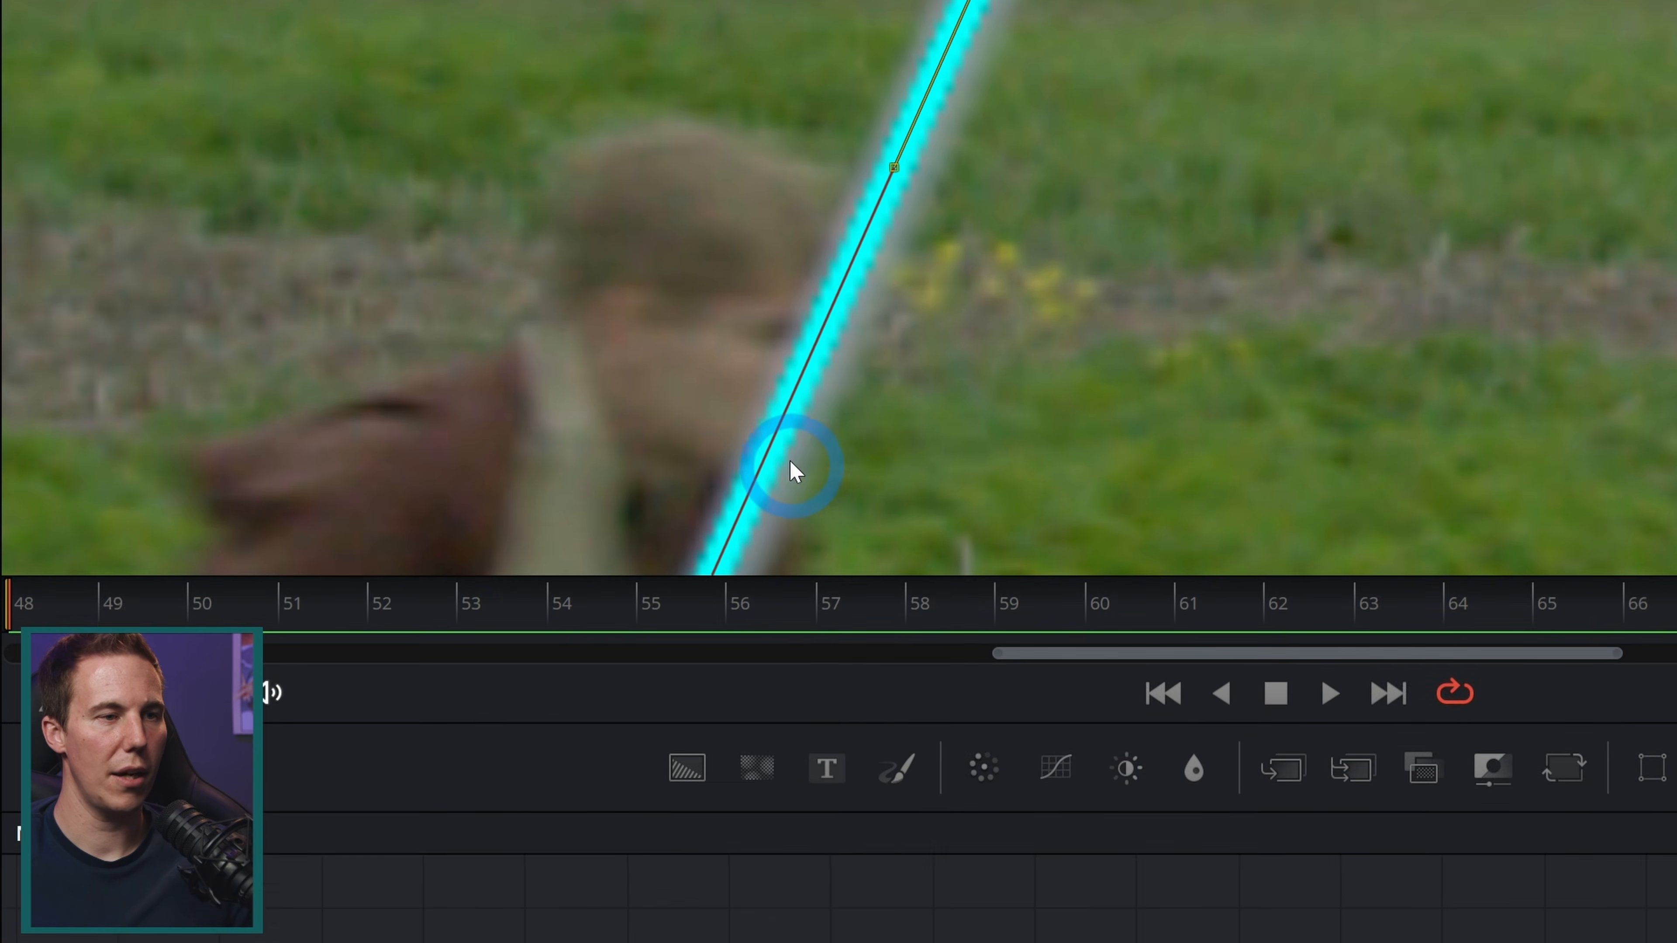
{"action": "left_click_drag", "start_coordinate": [611, 891], "coordinate": [787, 484]}
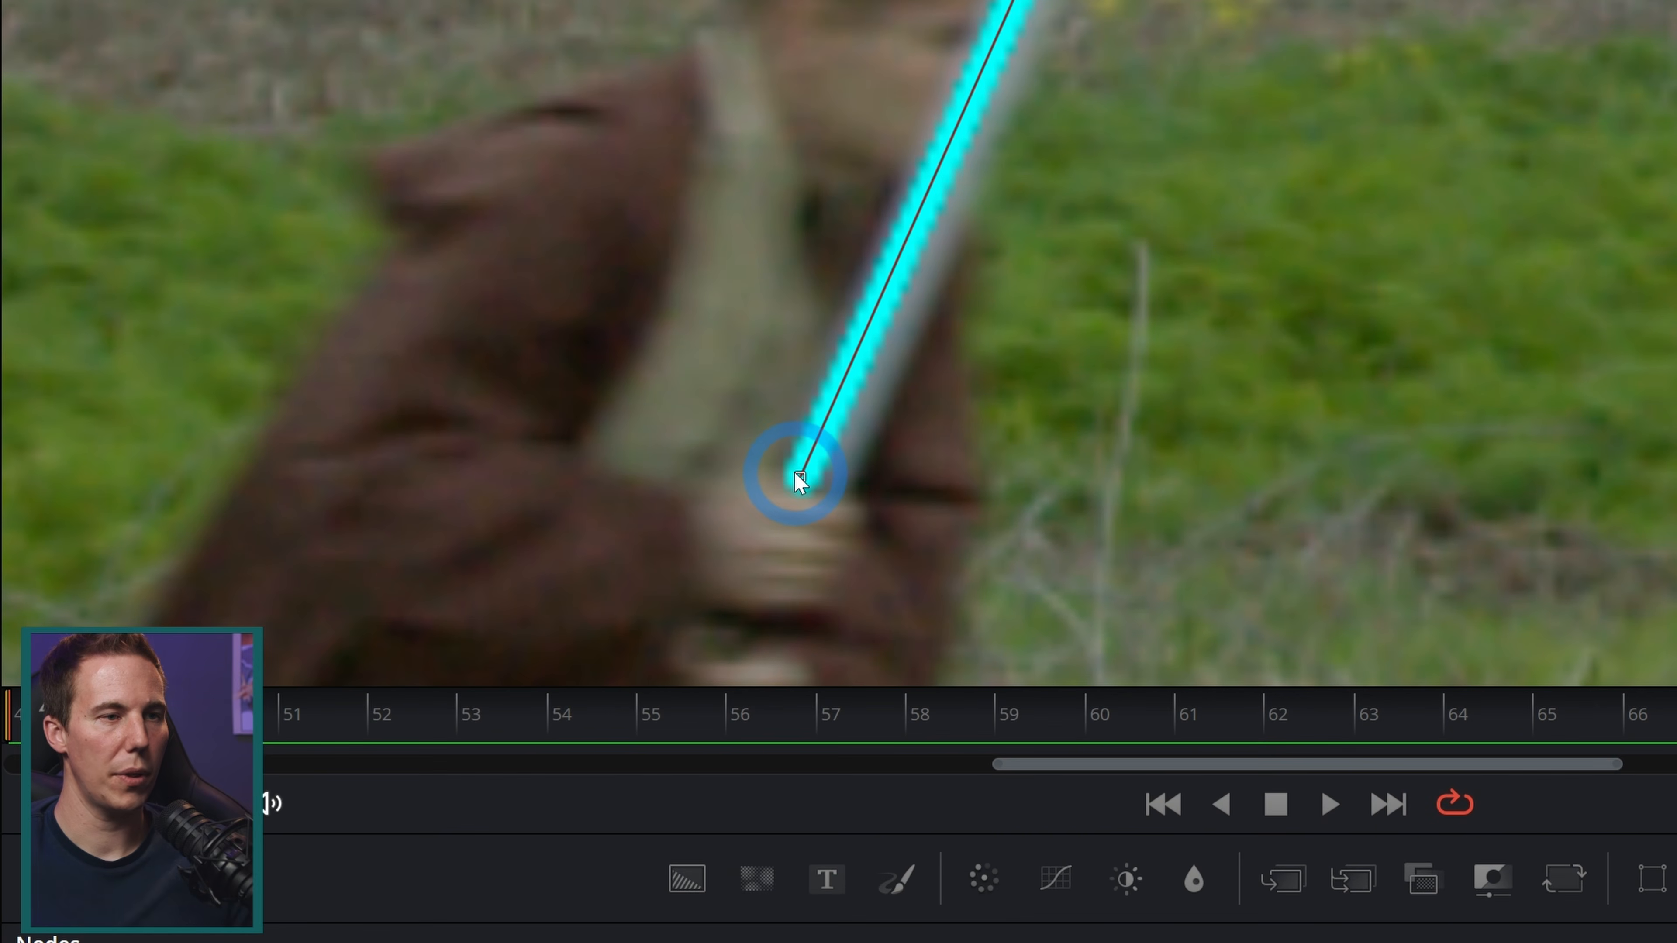
Step: Move the polygon line's middle point onto the Jedi's blade
{"action": "left_click_drag", "start_coordinate": [663, 798], "coordinate": [707, 800]}
{"action": "left_click_drag", "start_coordinate": [839, 474], "coordinate": [815, 470]}
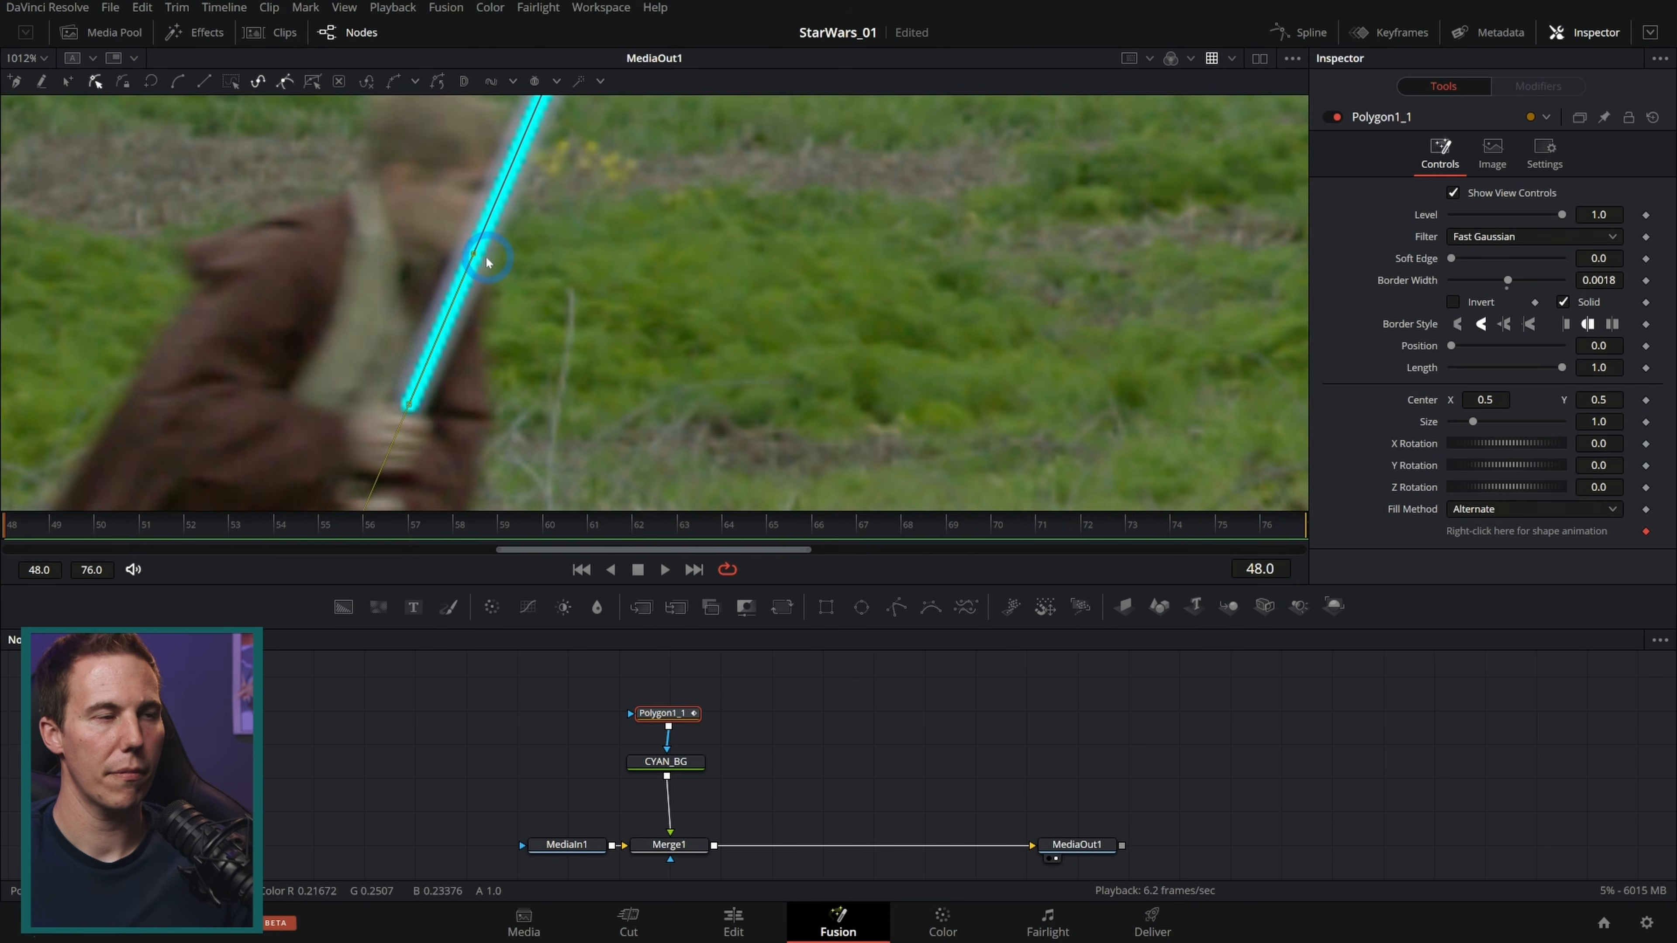
Step: At frame 65, reposition the polygon line so its endpoints sit on the blade's tip and hilt
{"action": "scroll", "coordinate": [931, 302], "scroll_direction": "down", "scroll_amount": 5}
{"action": "left_click_drag", "start_coordinate": [548, 255], "coordinate": [659, 349]}
{"action": "left_click_drag", "start_coordinate": [32, 525], "coordinate": [813, 516]}
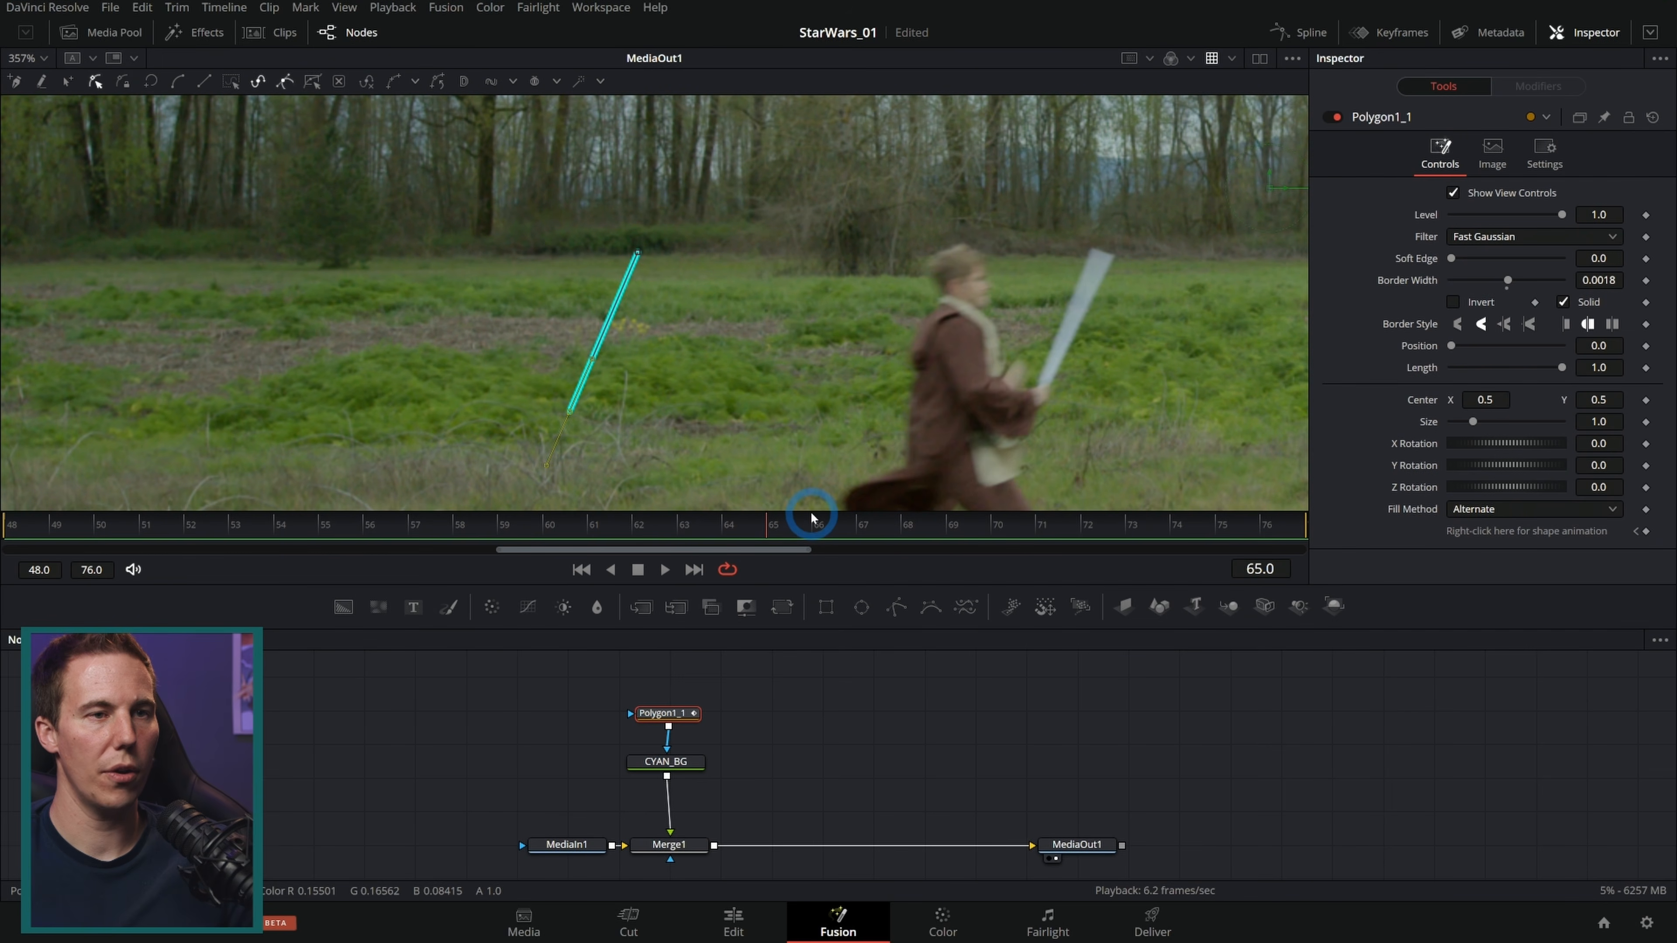
{"action": "left_click", "coordinate": [615, 305]}
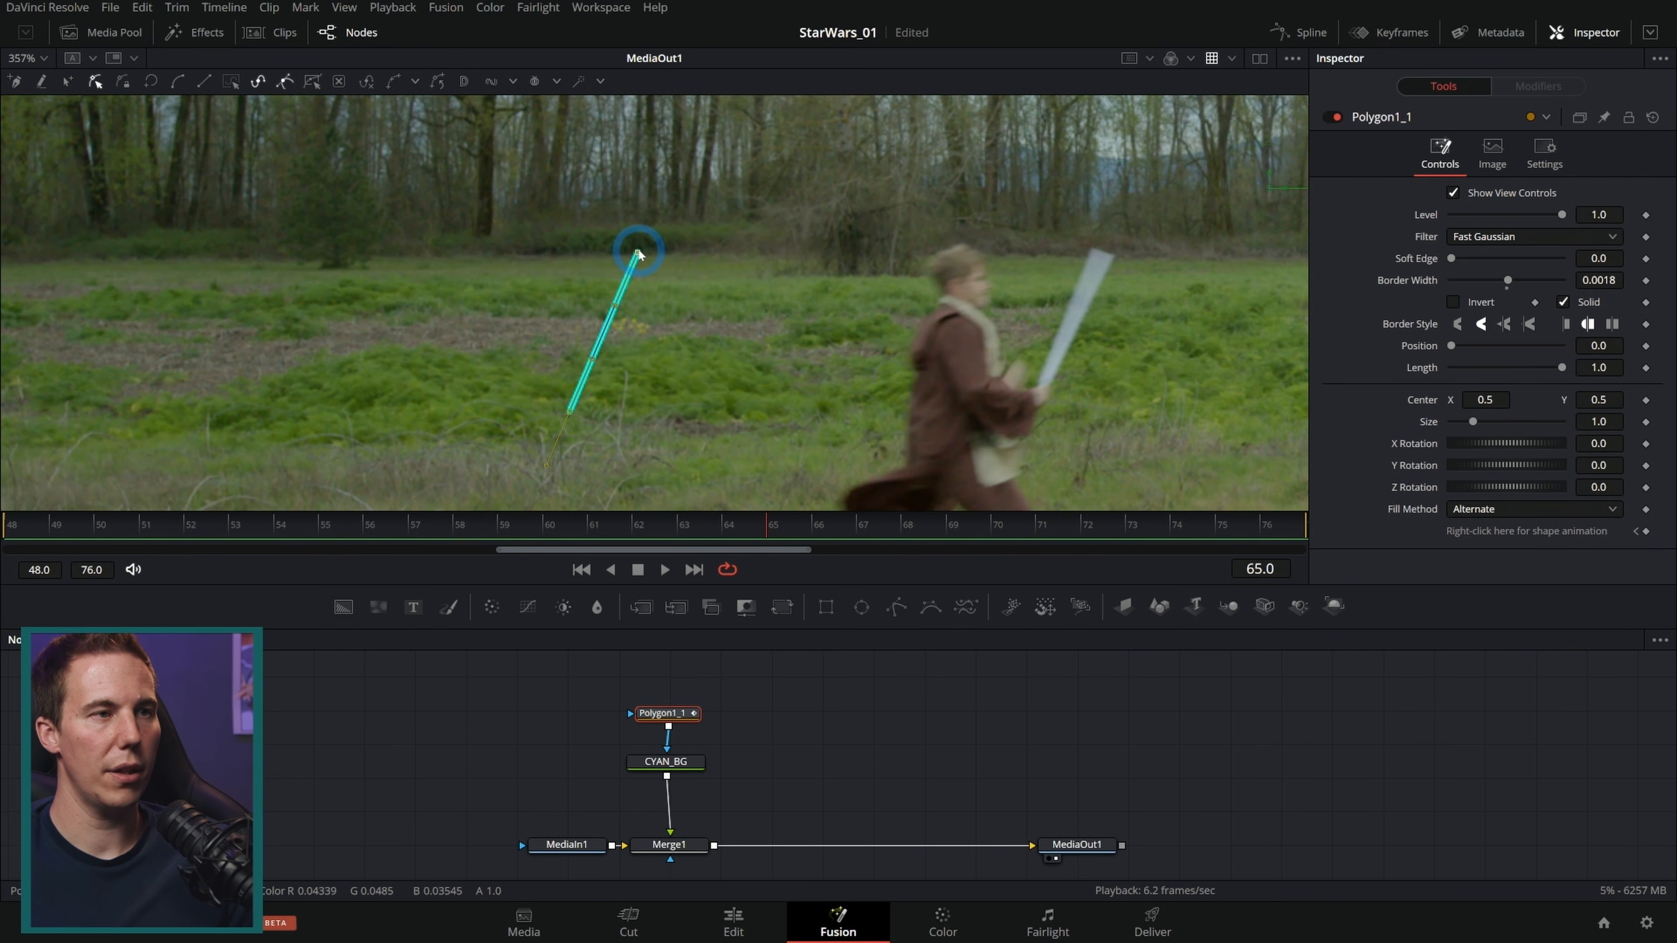
{"action": "left_click_drag", "start_coordinate": [638, 252], "coordinate": [1105, 254]}
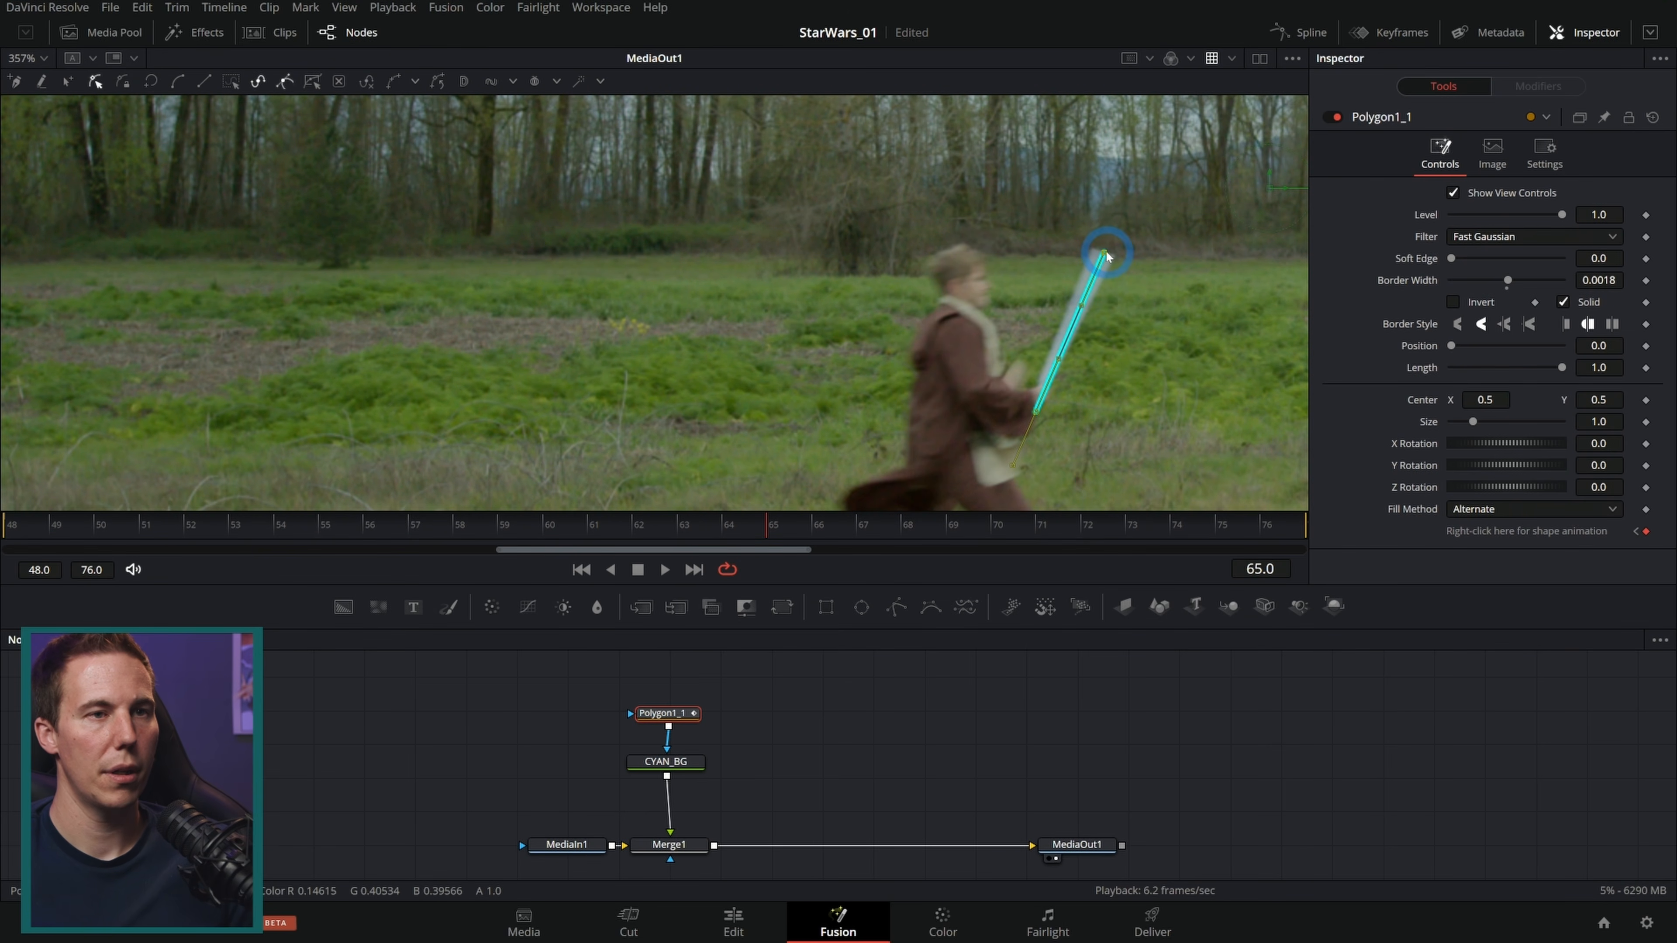
{"action": "scroll", "coordinate": [1114, 317], "scroll_direction": "up", "scroll_amount": 3}
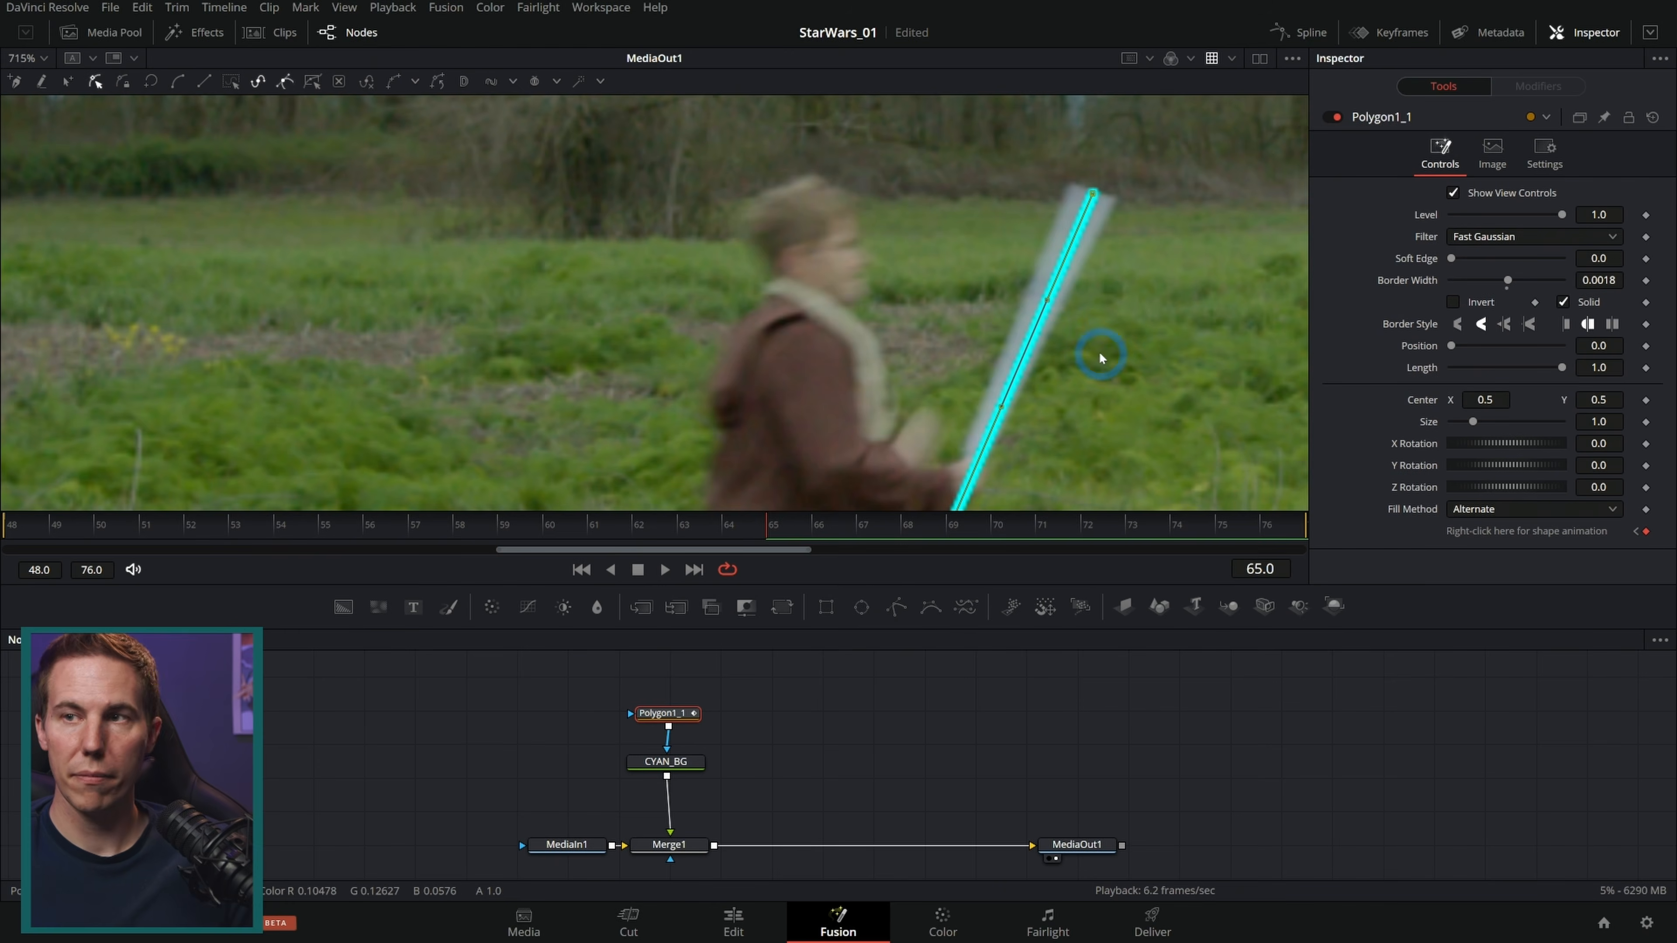
{"action": "left_click_drag", "start_coordinate": [1101, 355], "coordinate": [990, 283]}
{"action": "left_click_drag", "start_coordinate": [845, 442], "coordinate": [868, 383]}
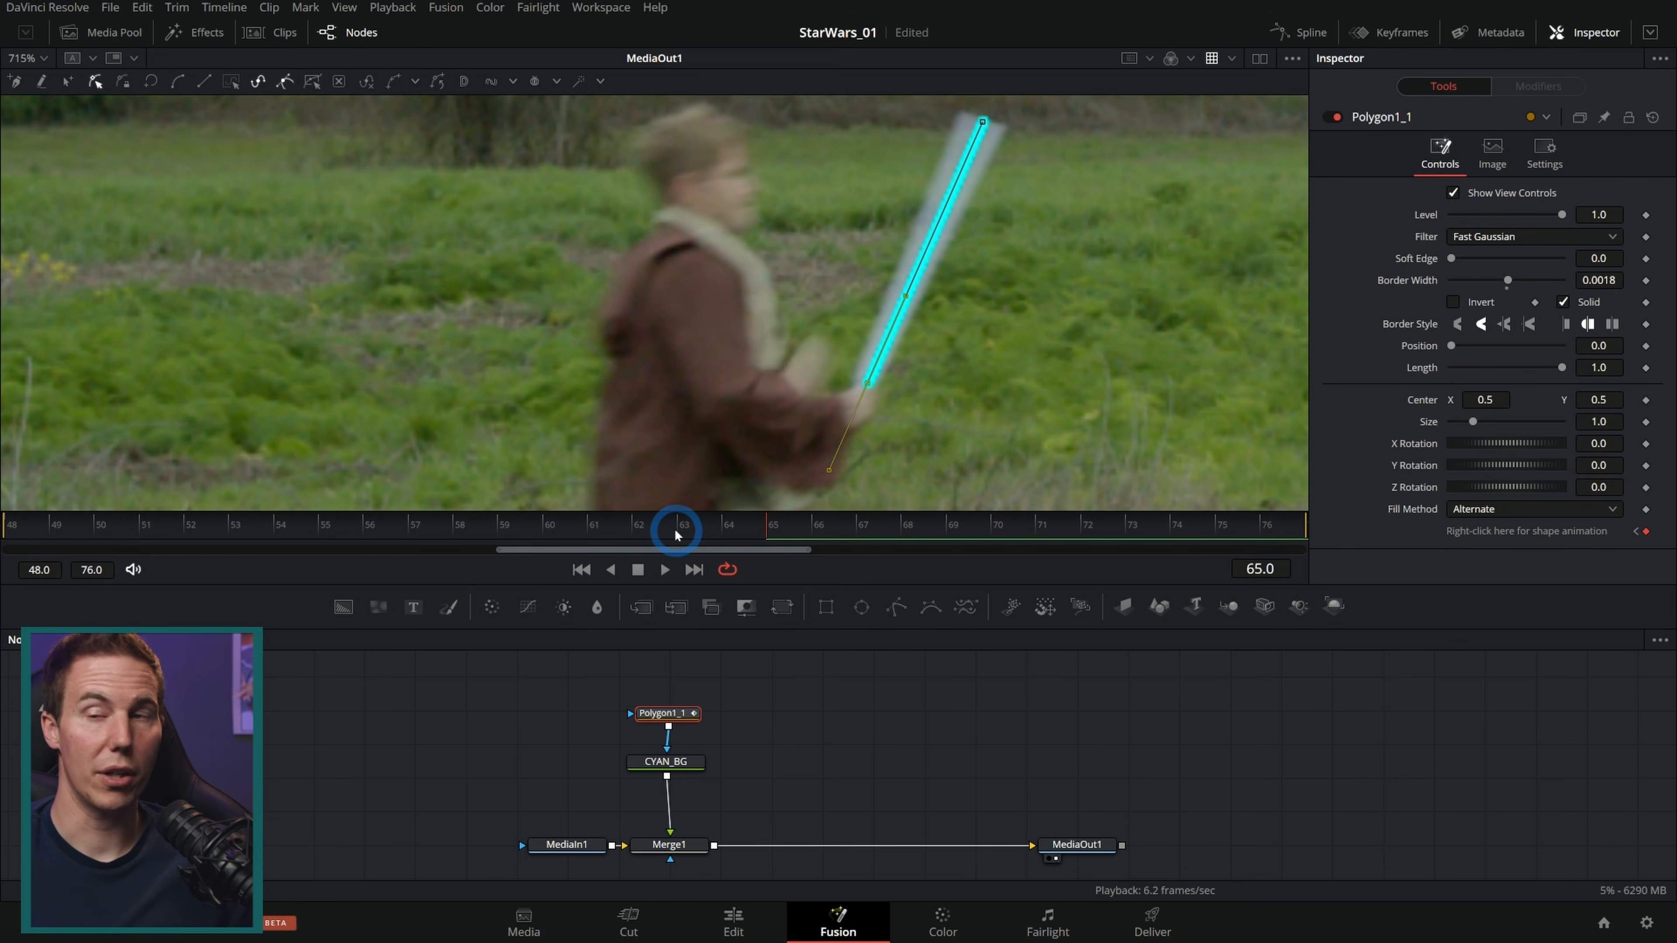
Step: At frame 56, move the line's endpoints onto the blade's tip and hilt
{"action": "left_click_drag", "start_coordinate": [695, 533], "coordinate": [407, 540]}
{"action": "left_click_drag", "start_coordinate": [492, 350], "coordinate": [717, 382]}
{"action": "left_click_drag", "start_coordinate": [682, 240], "coordinate": [749, 278]}
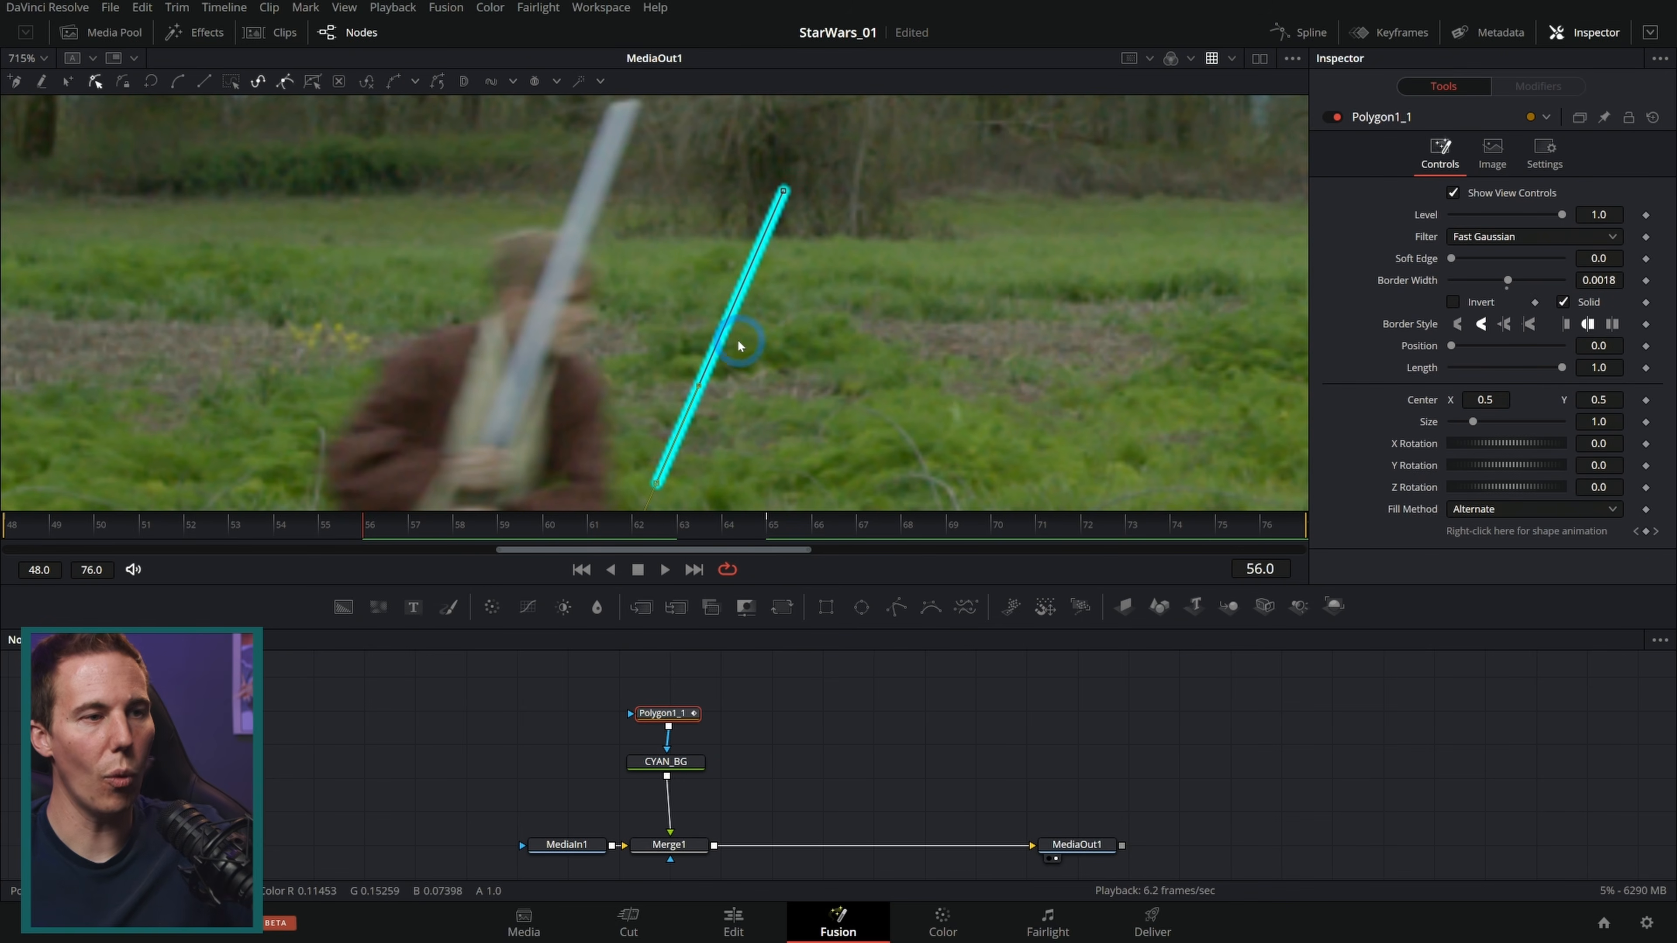
{"action": "left_click_drag", "start_coordinate": [772, 580], "coordinate": [749, 680]}
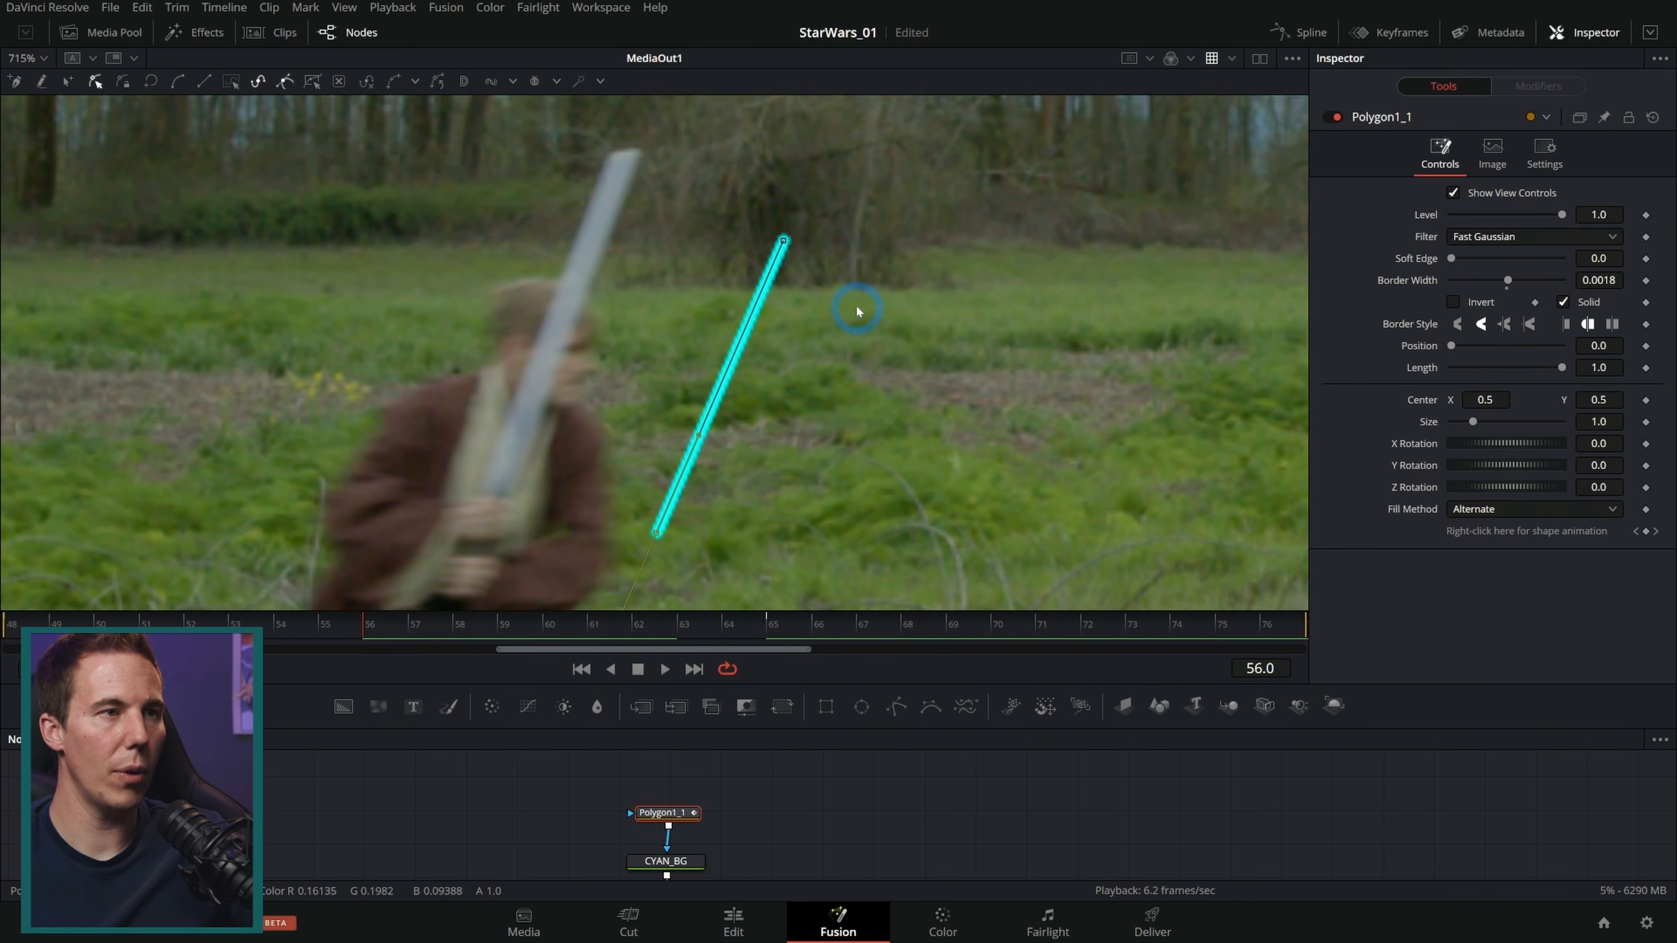
{"action": "left_click_drag", "start_coordinate": [784, 241], "coordinate": [623, 156]}
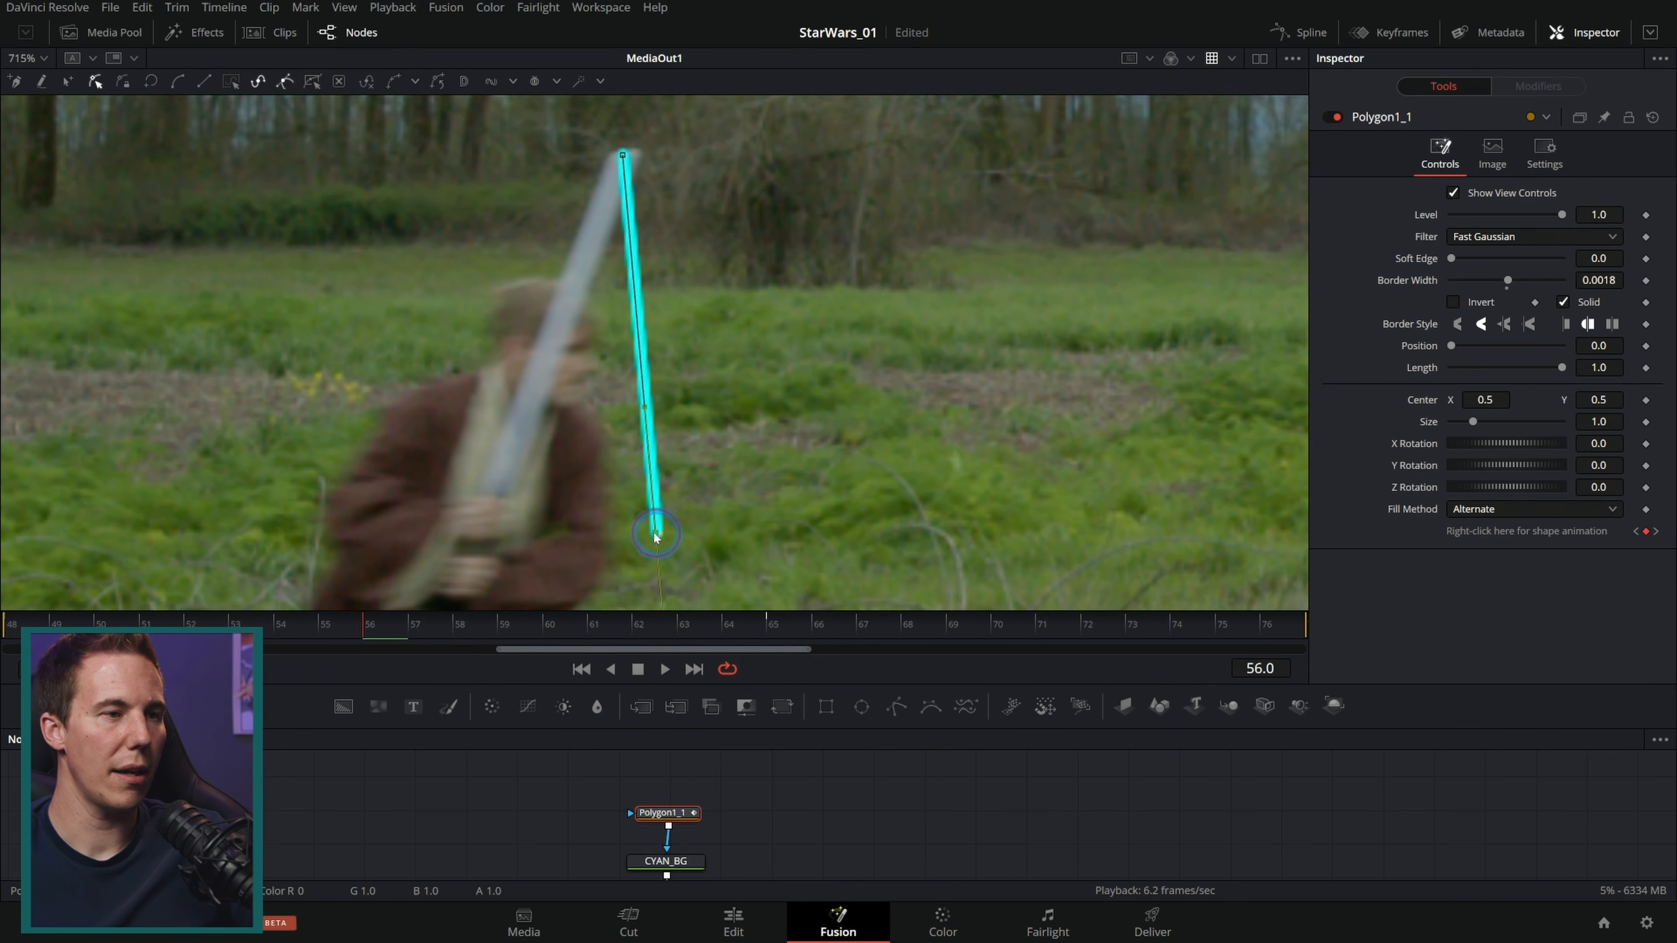
{"action": "left_click_drag", "start_coordinate": [658, 536], "coordinate": [442, 565]}
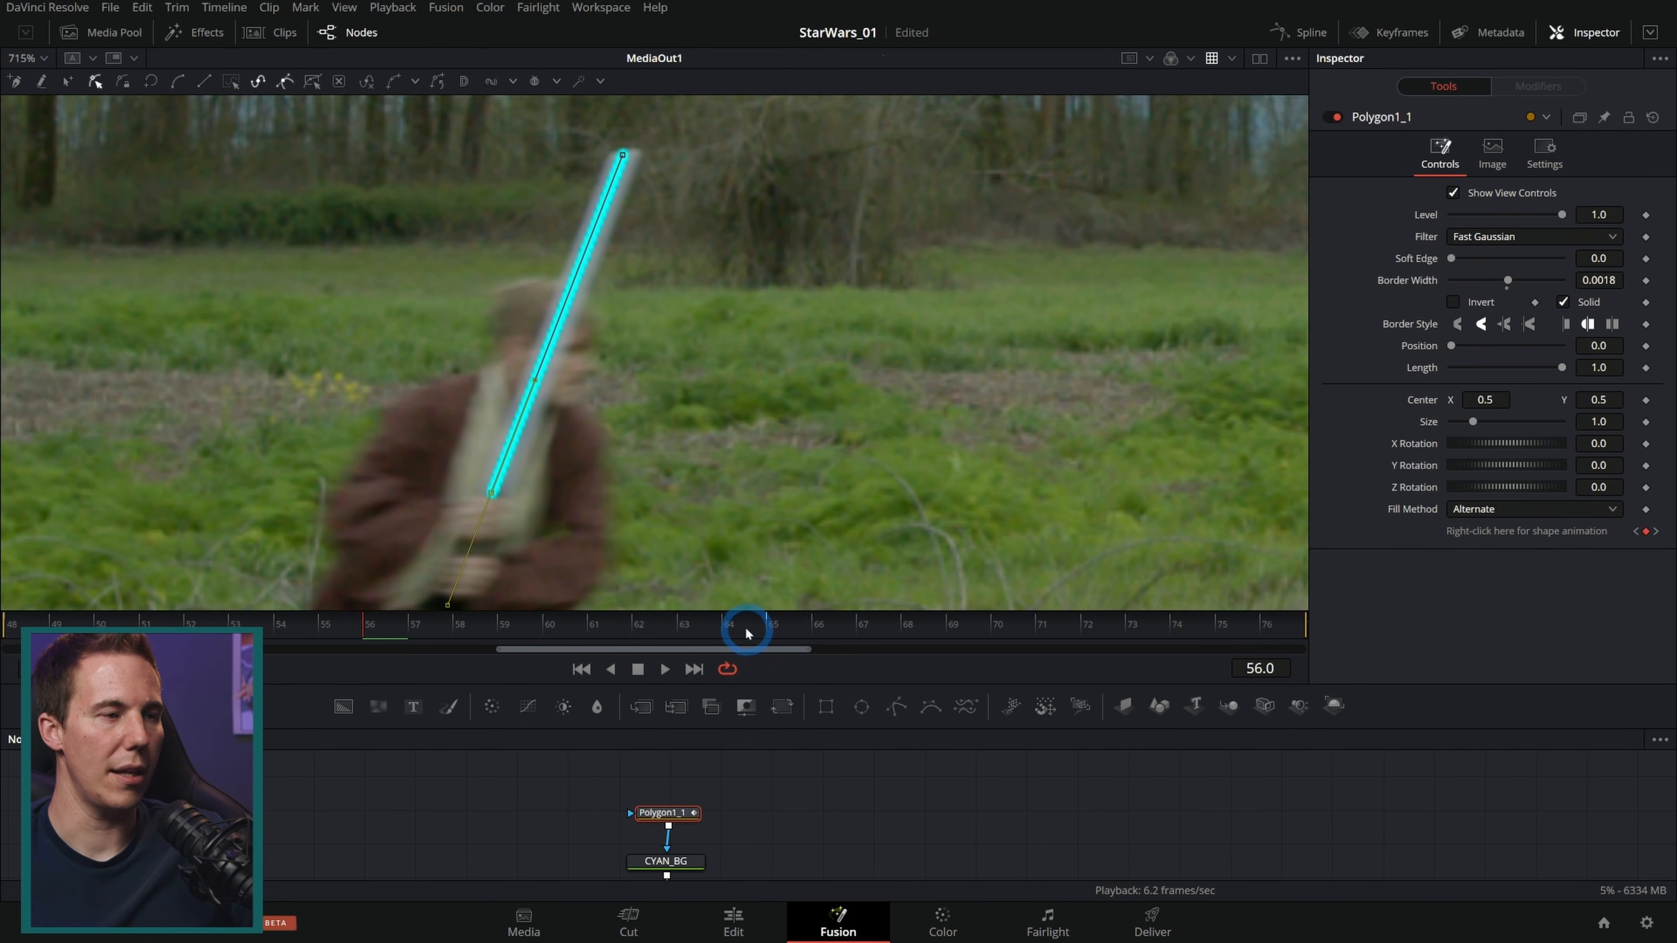
{"action": "left_click_drag", "start_coordinate": [491, 494], "coordinate": [496, 495]}
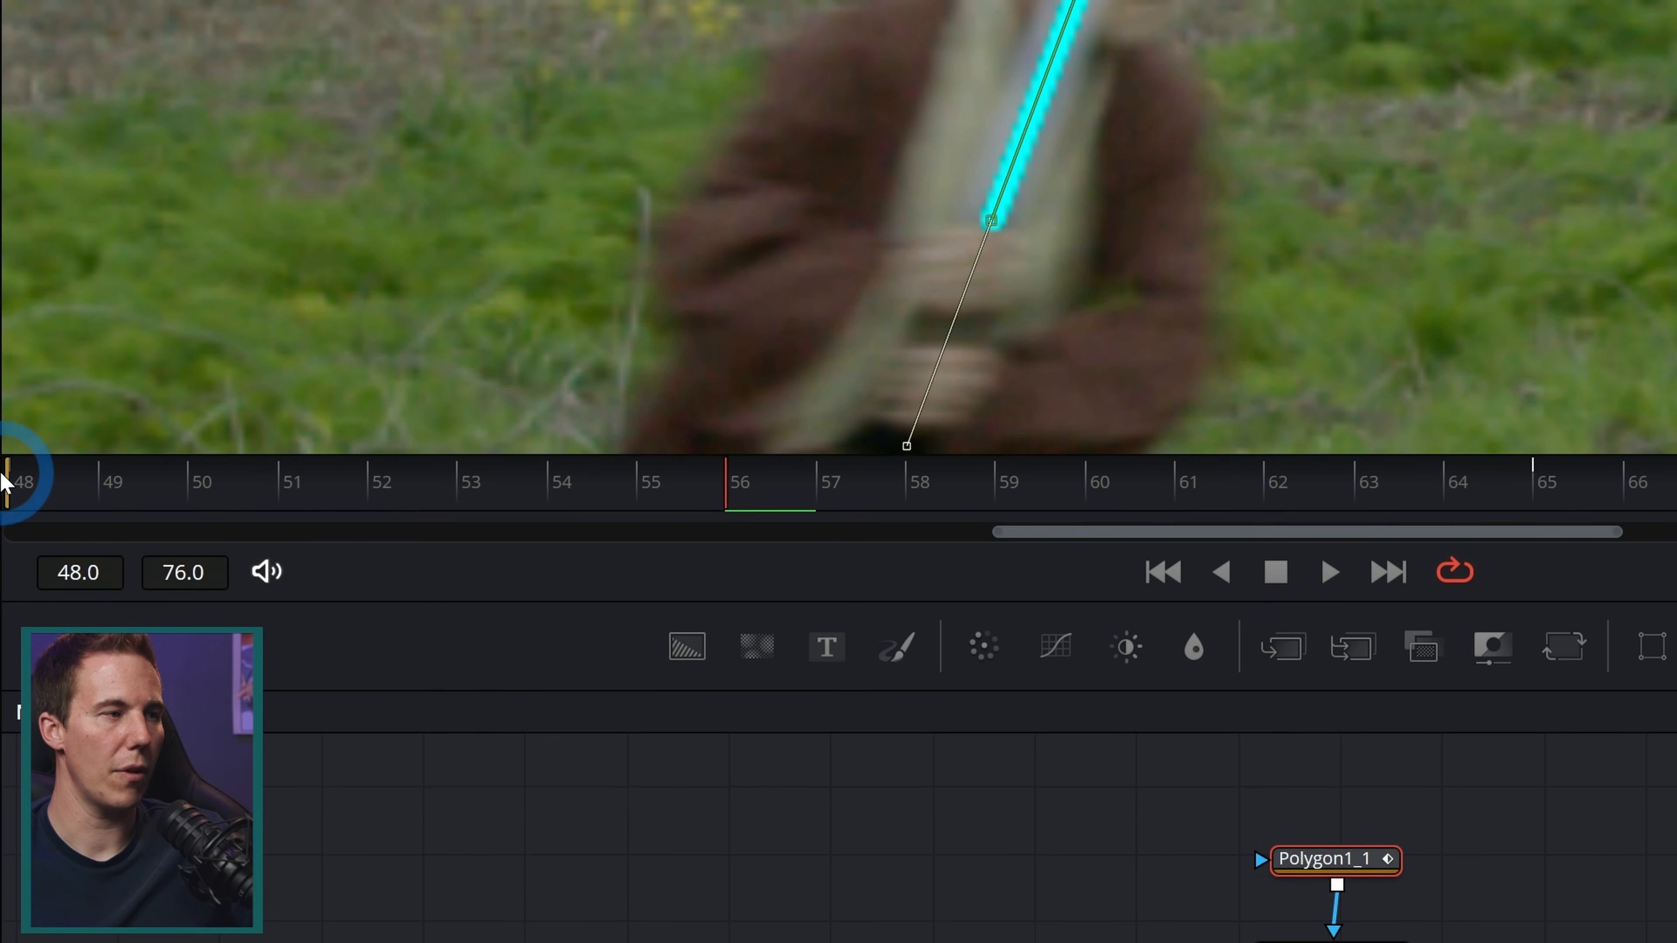
Step: At frame 52, realign the line's points with the blade
{"action": "left_click", "coordinate": [367, 465]}
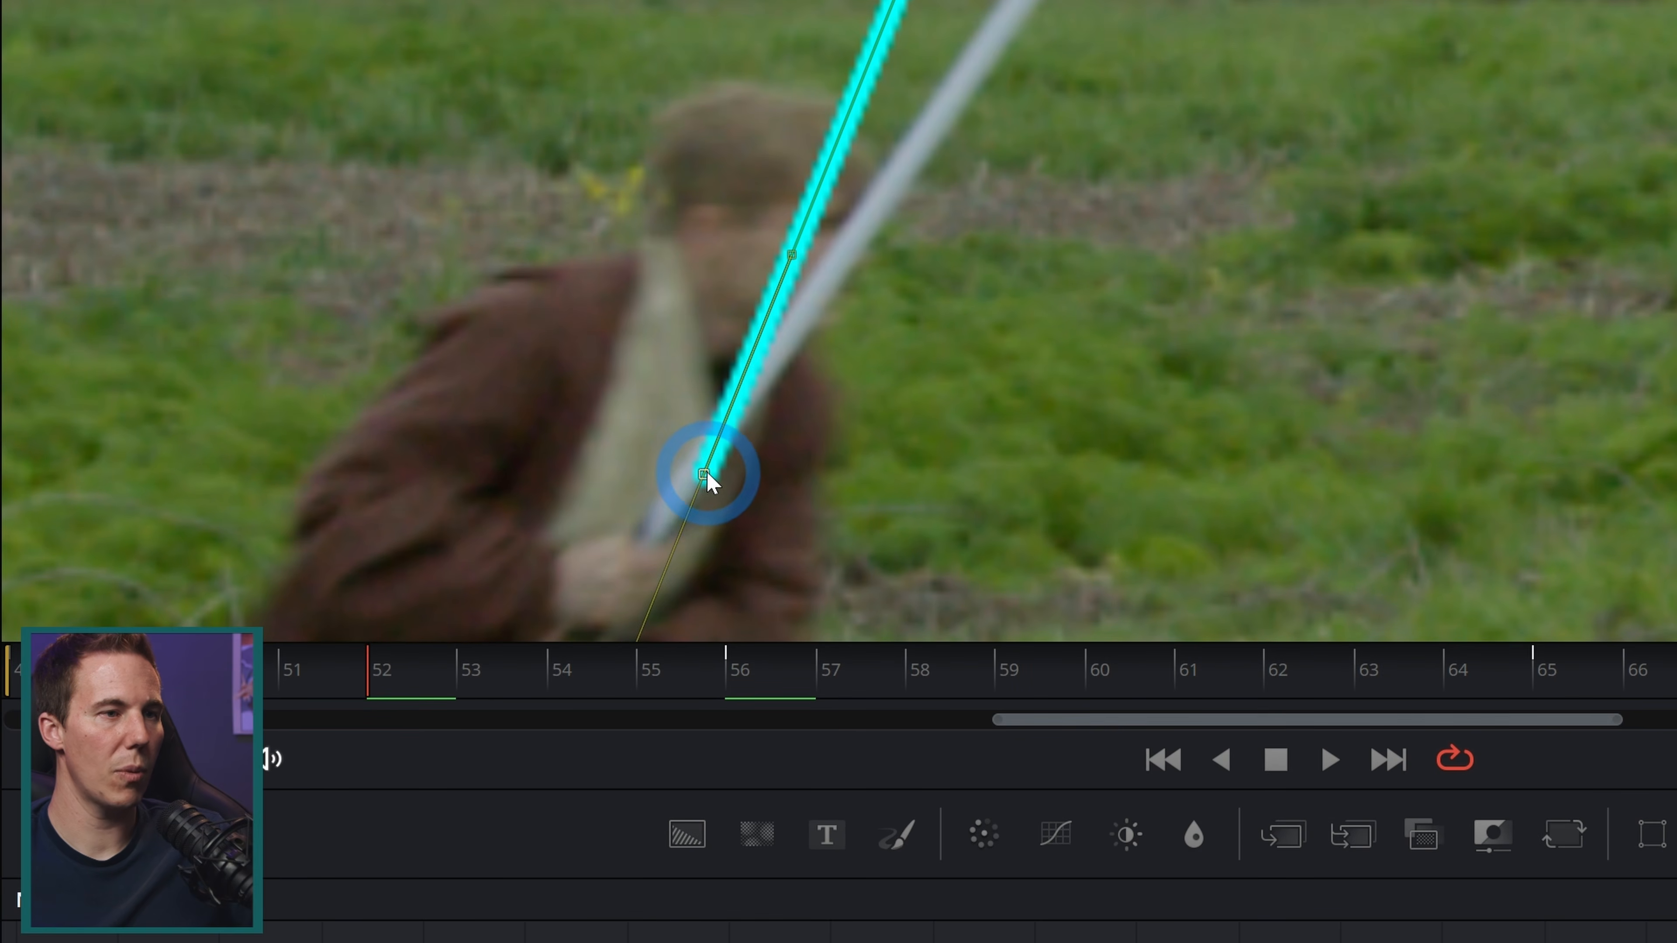
{"action": "left_click_drag", "start_coordinate": [704, 286], "coordinate": [688, 298]}
{"action": "left_click_drag", "start_coordinate": [687, 482], "coordinate": [660, 521]}
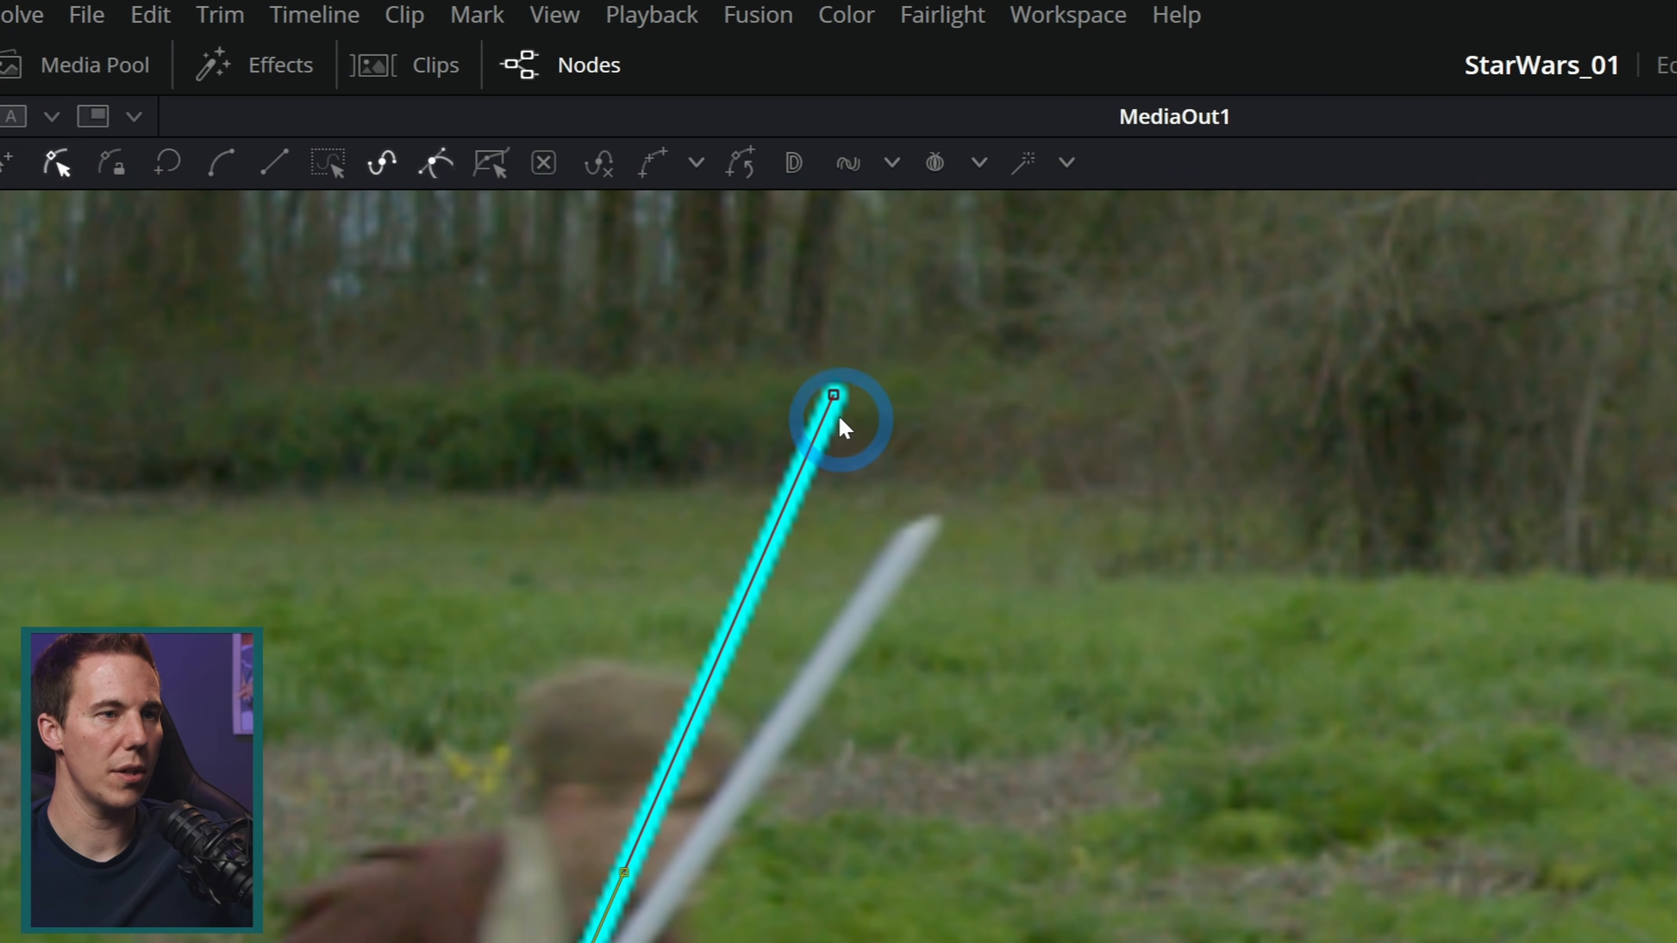
{"action": "left_click_drag", "start_coordinate": [836, 396], "coordinate": [930, 525]}
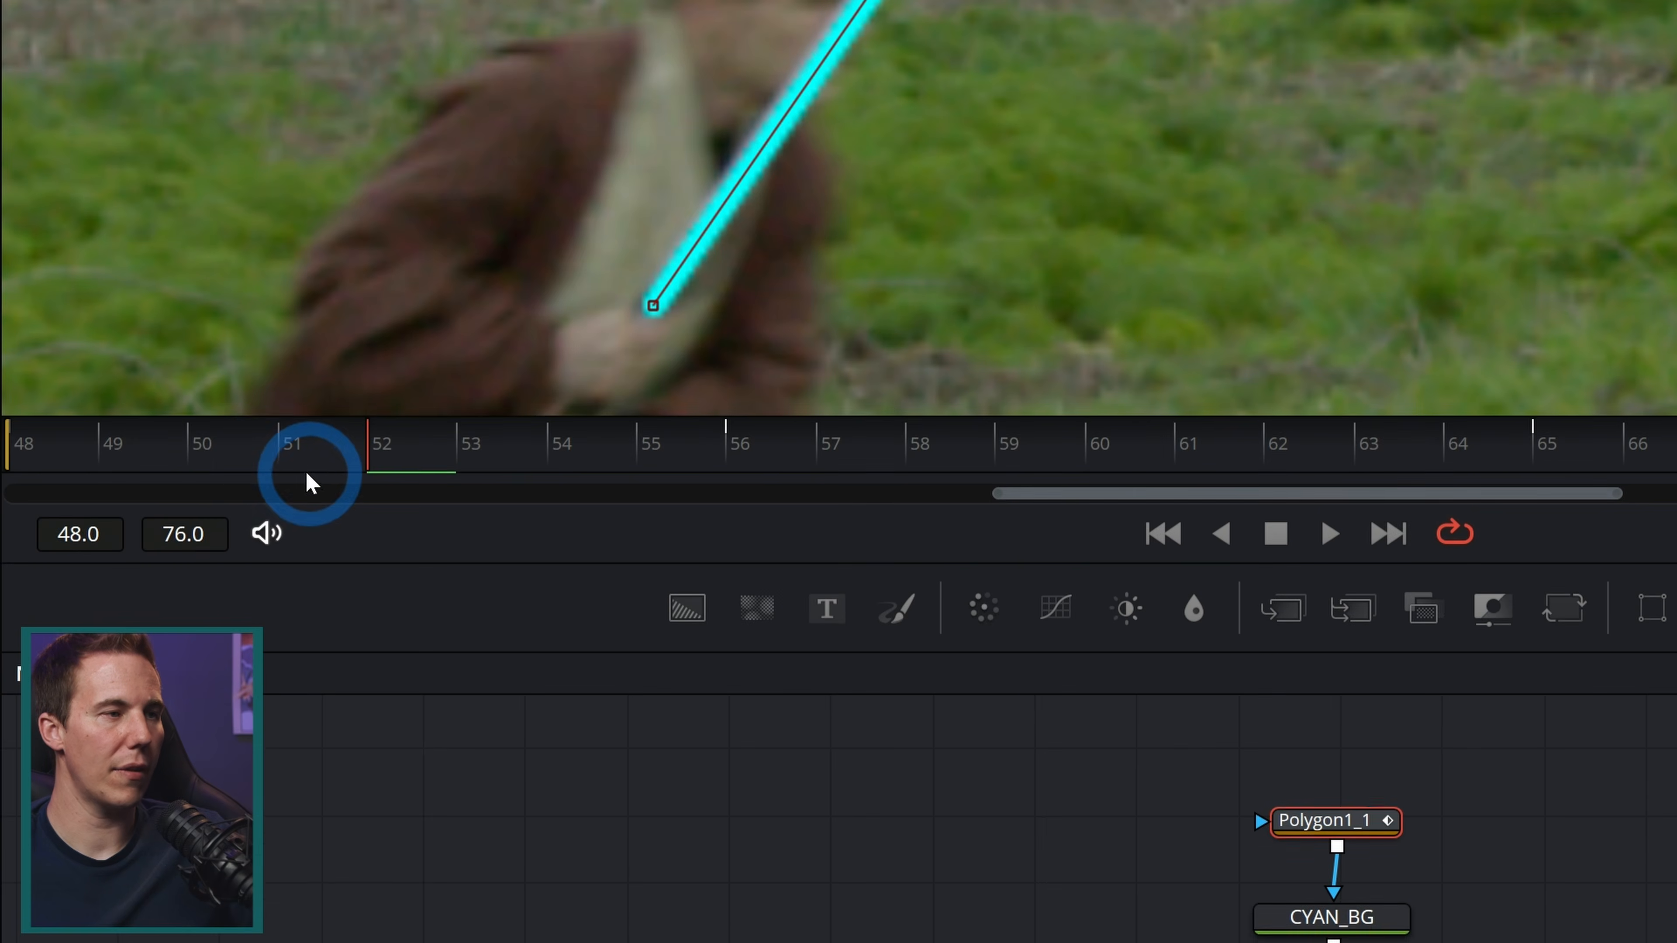
Step: At frames 50 and 54, adjust the line's tip and hilt points to match the blade
{"action": "left_click", "coordinate": [130, 629]}
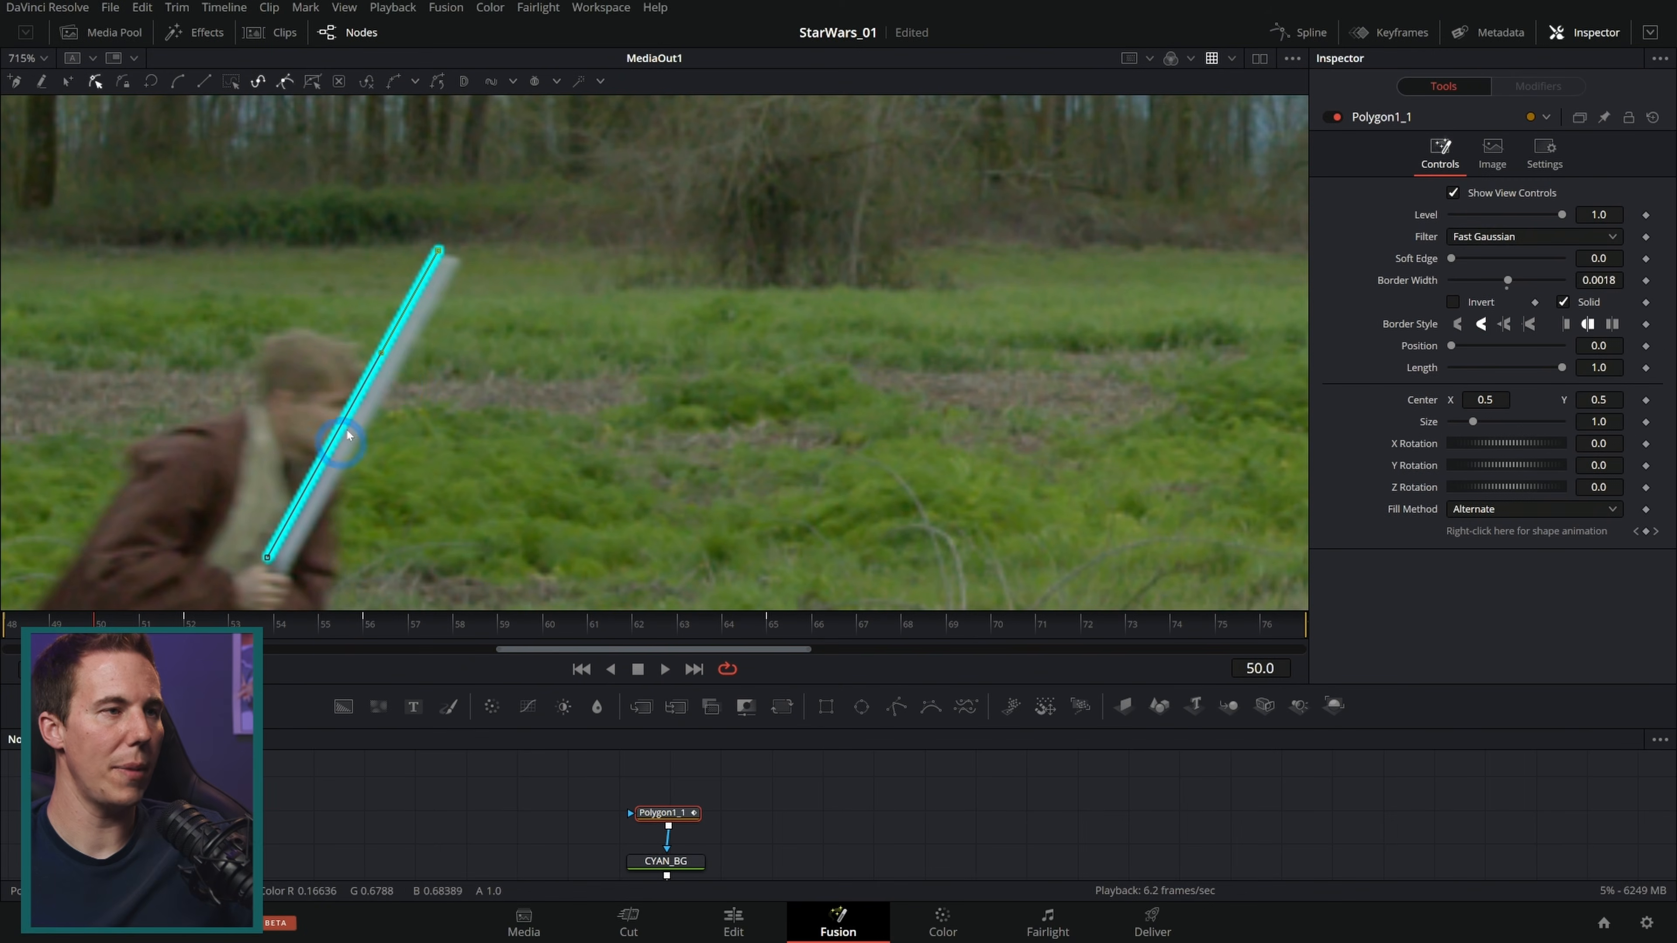
{"action": "left_click_drag", "start_coordinate": [438, 252], "coordinate": [447, 264]}
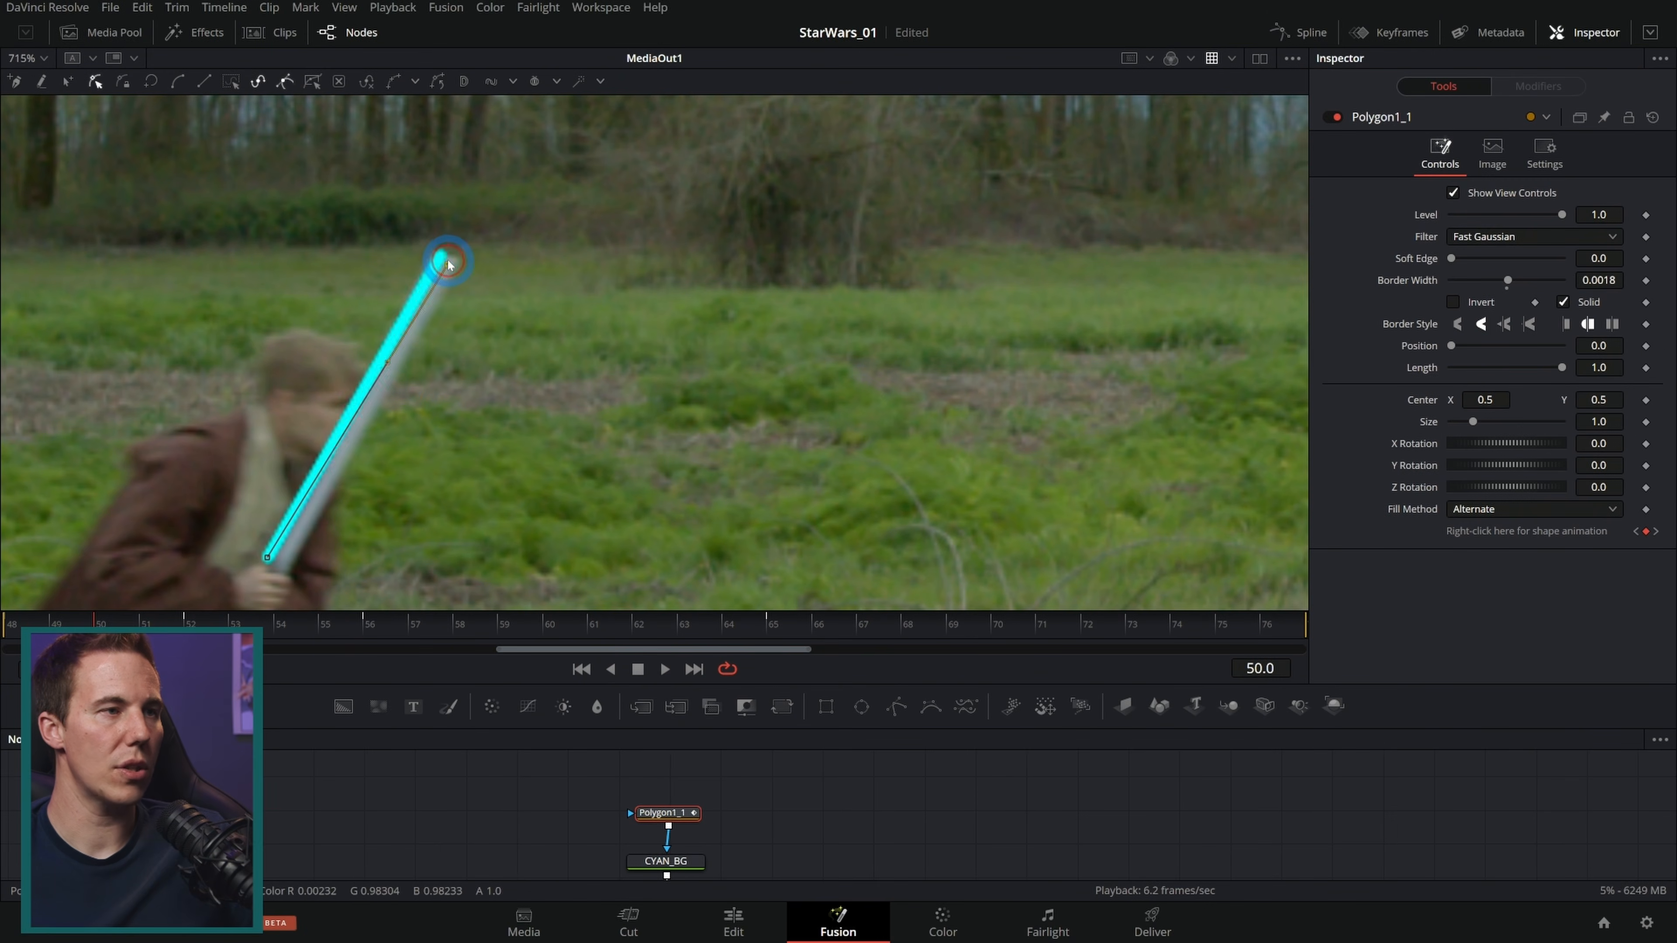
{"action": "left_click_drag", "start_coordinate": [266, 556], "coordinate": [277, 572]}
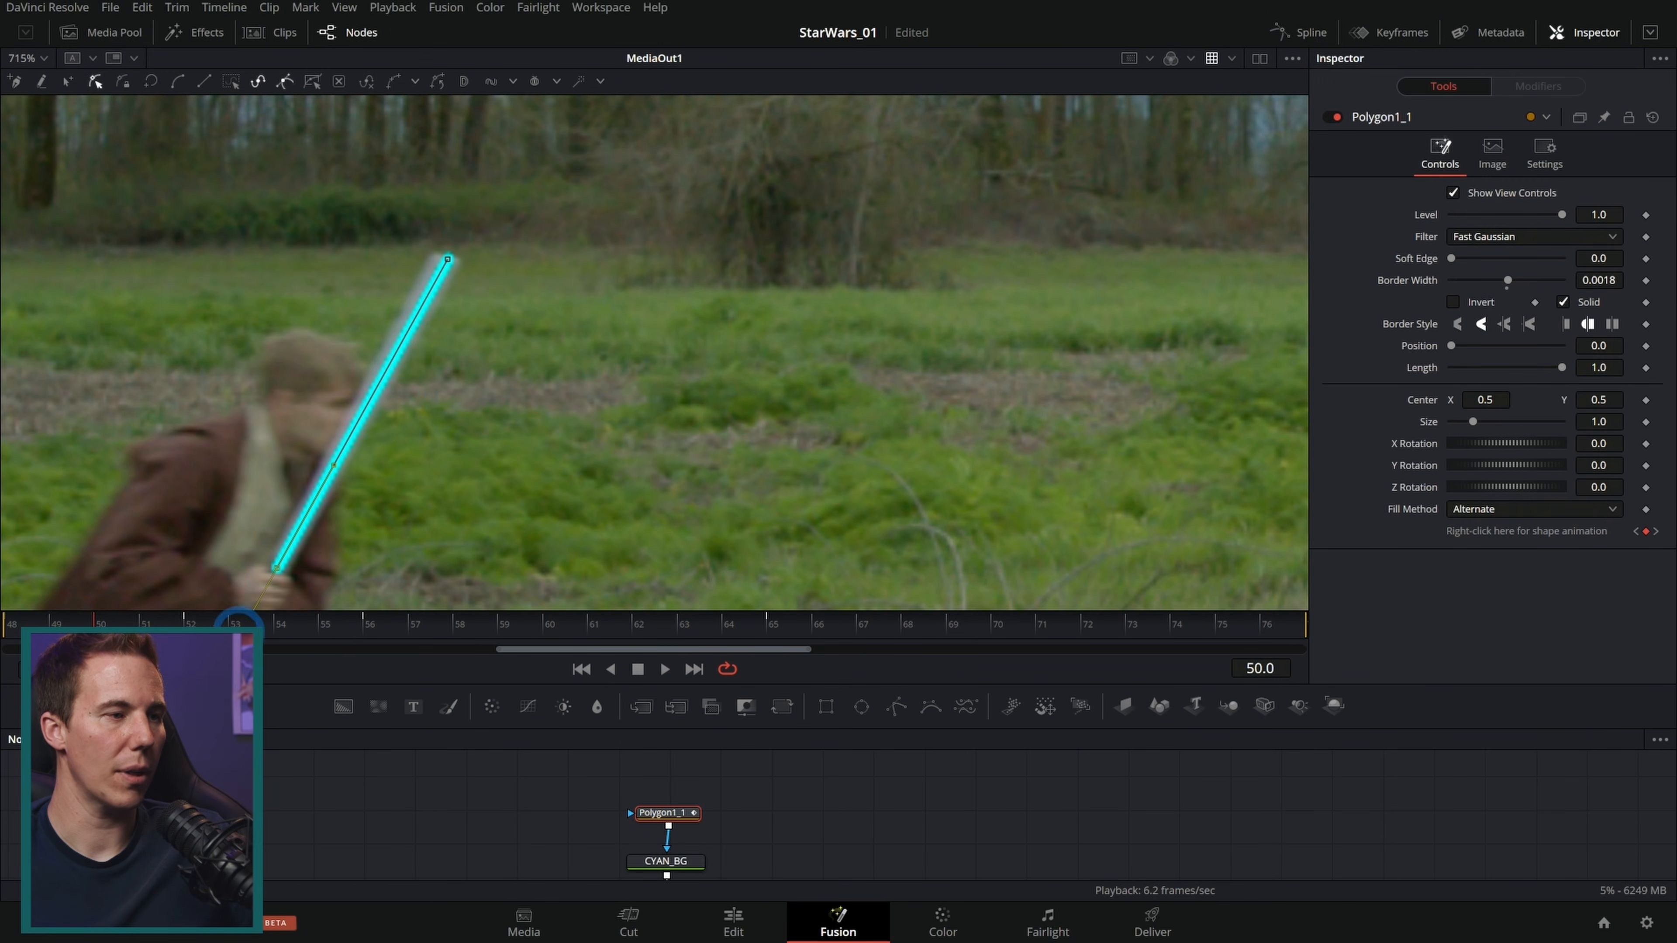
{"action": "left_click", "coordinate": [267, 627]}
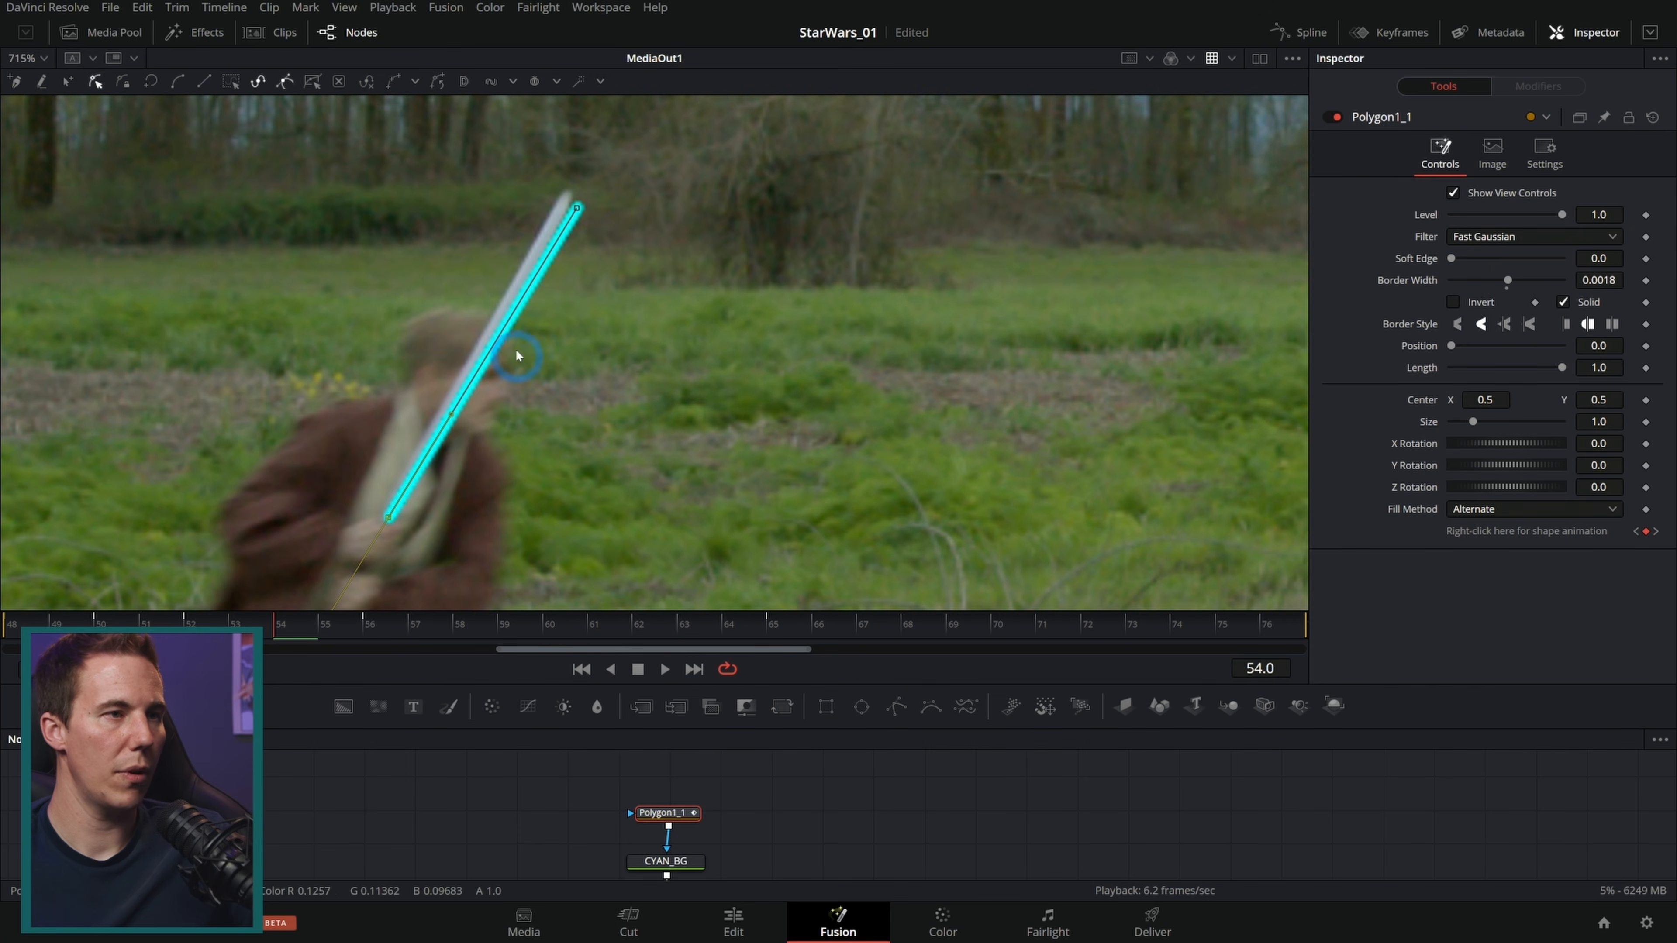
{"action": "left_click_drag", "start_coordinate": [576, 209], "coordinate": [568, 196]}
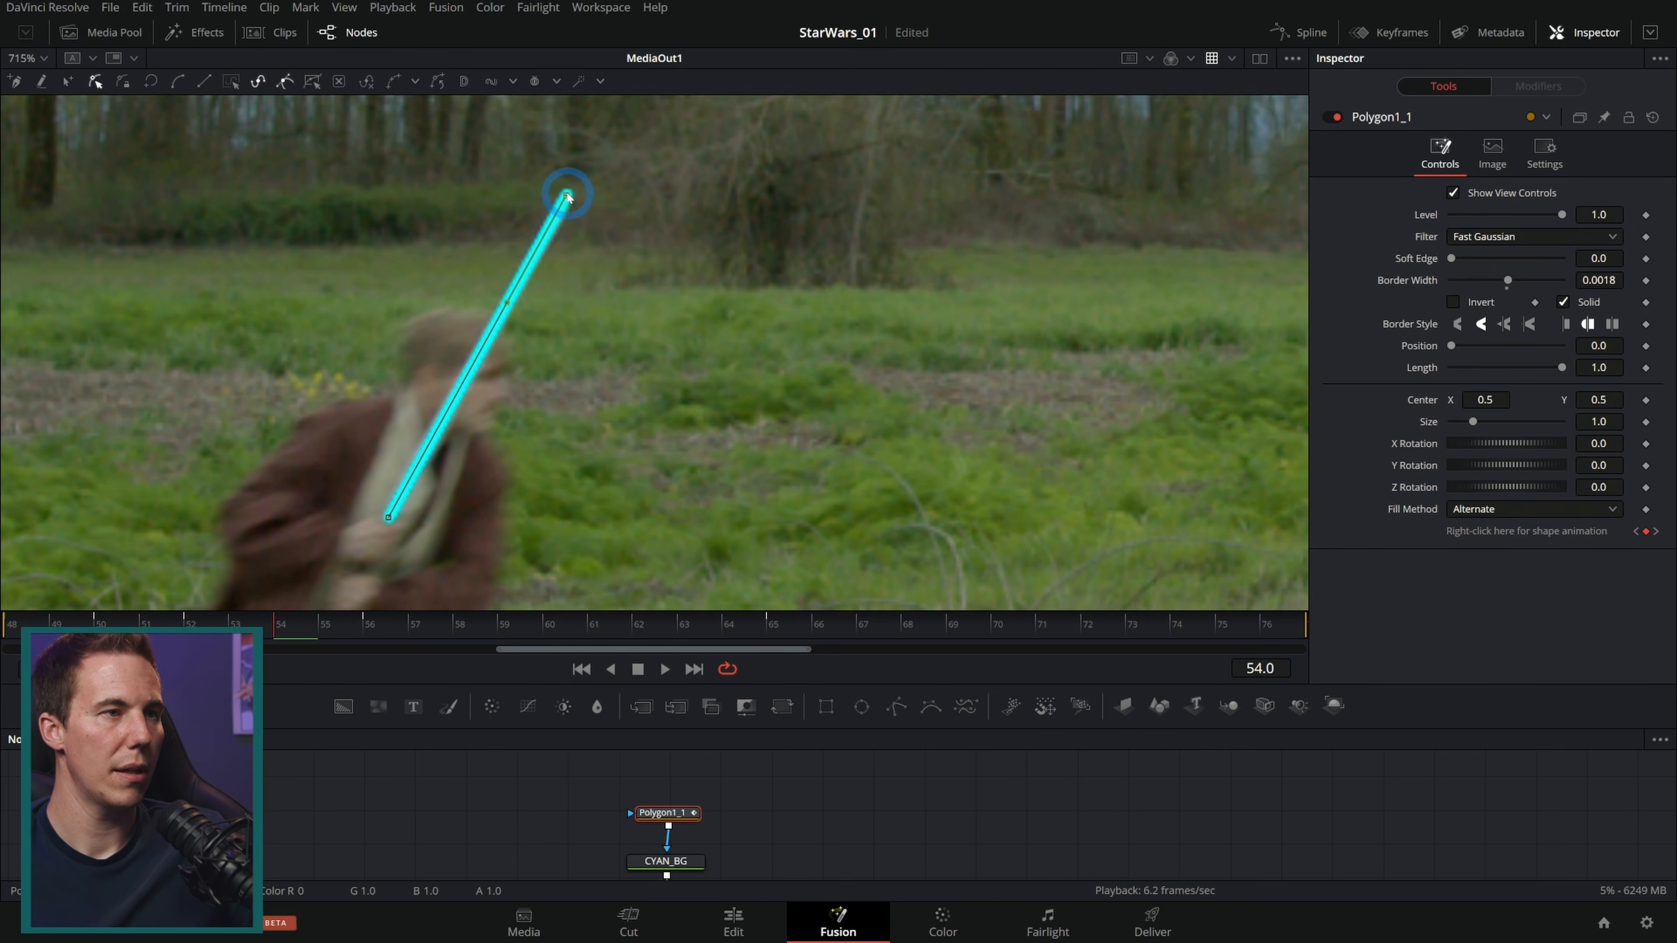
Step: Step back to frame 49 and move the line's tip point onto the blade's end
{"action": "key", "text": "Left"}
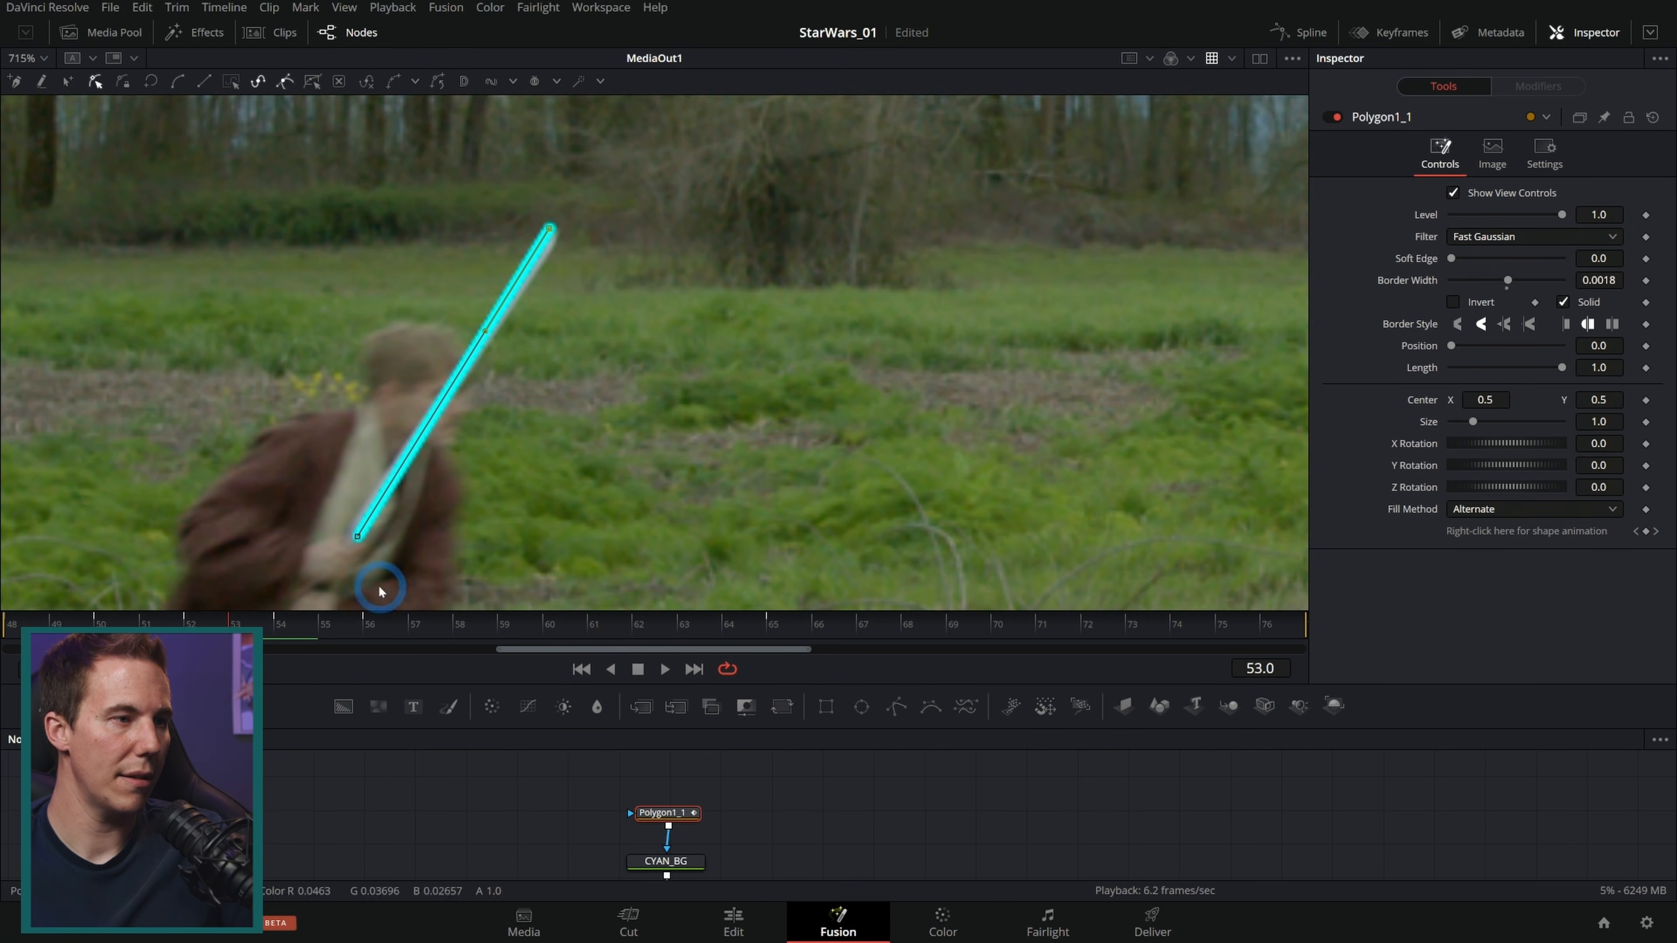
{"action": "key", "text": "Left"}
{"action": "key", "text": "Left"}
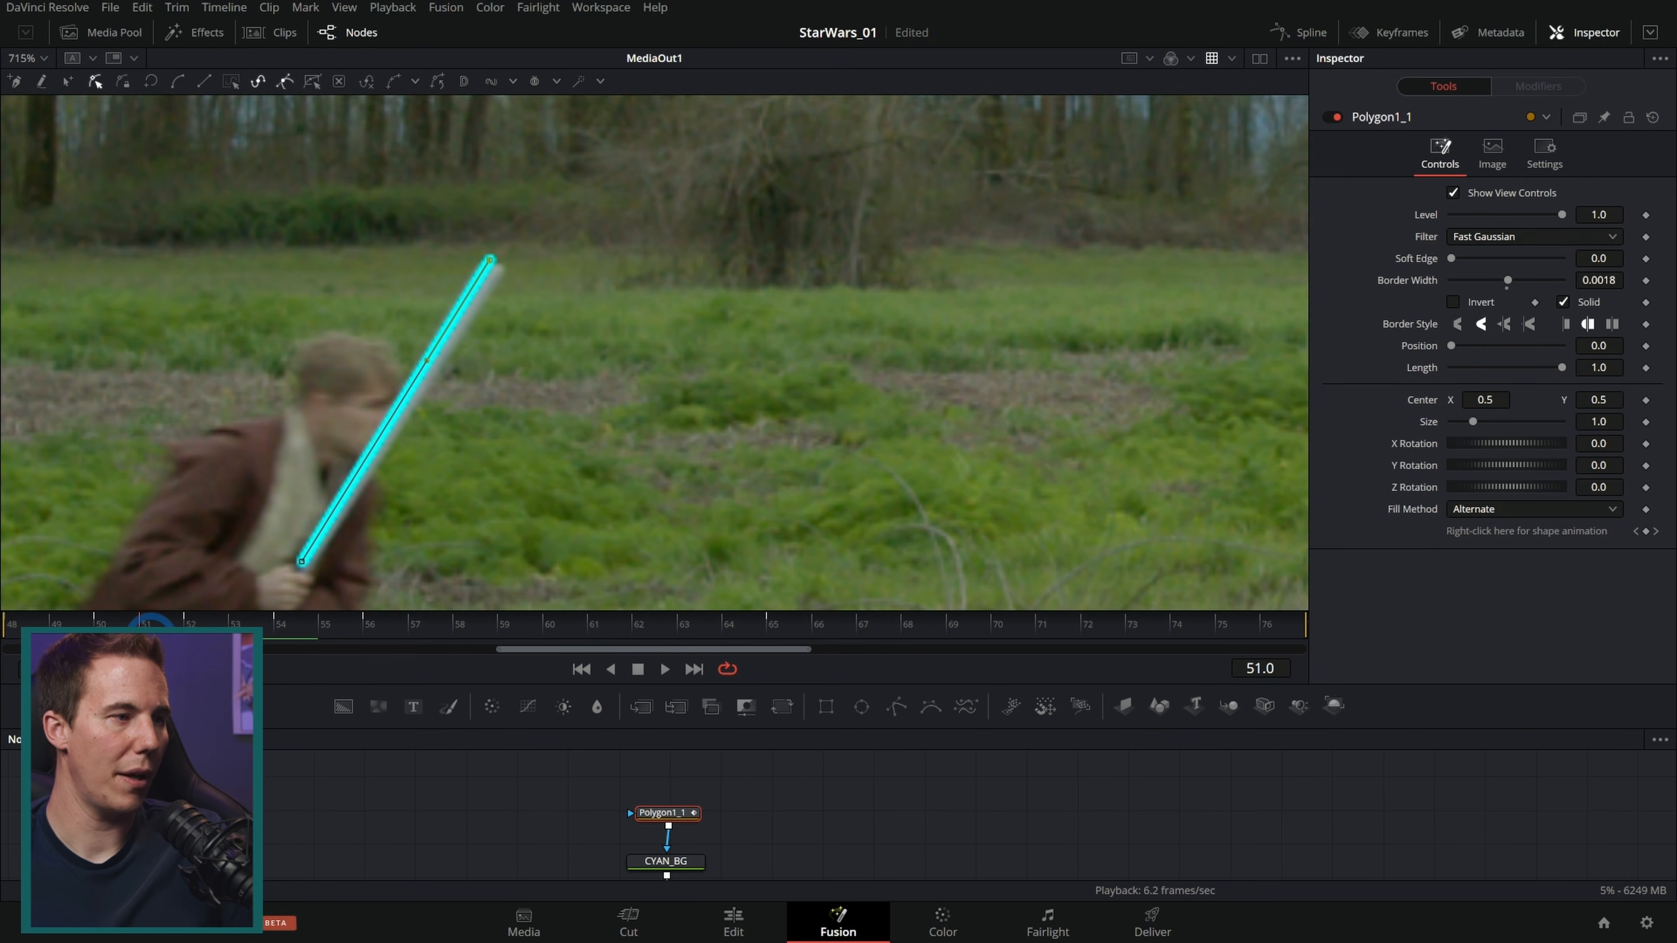
{"action": "key", "text": "Left"}
{"action": "key", "text": "Left"}
{"action": "key", "text": "Left"}
{"action": "key", "text": "Right"}
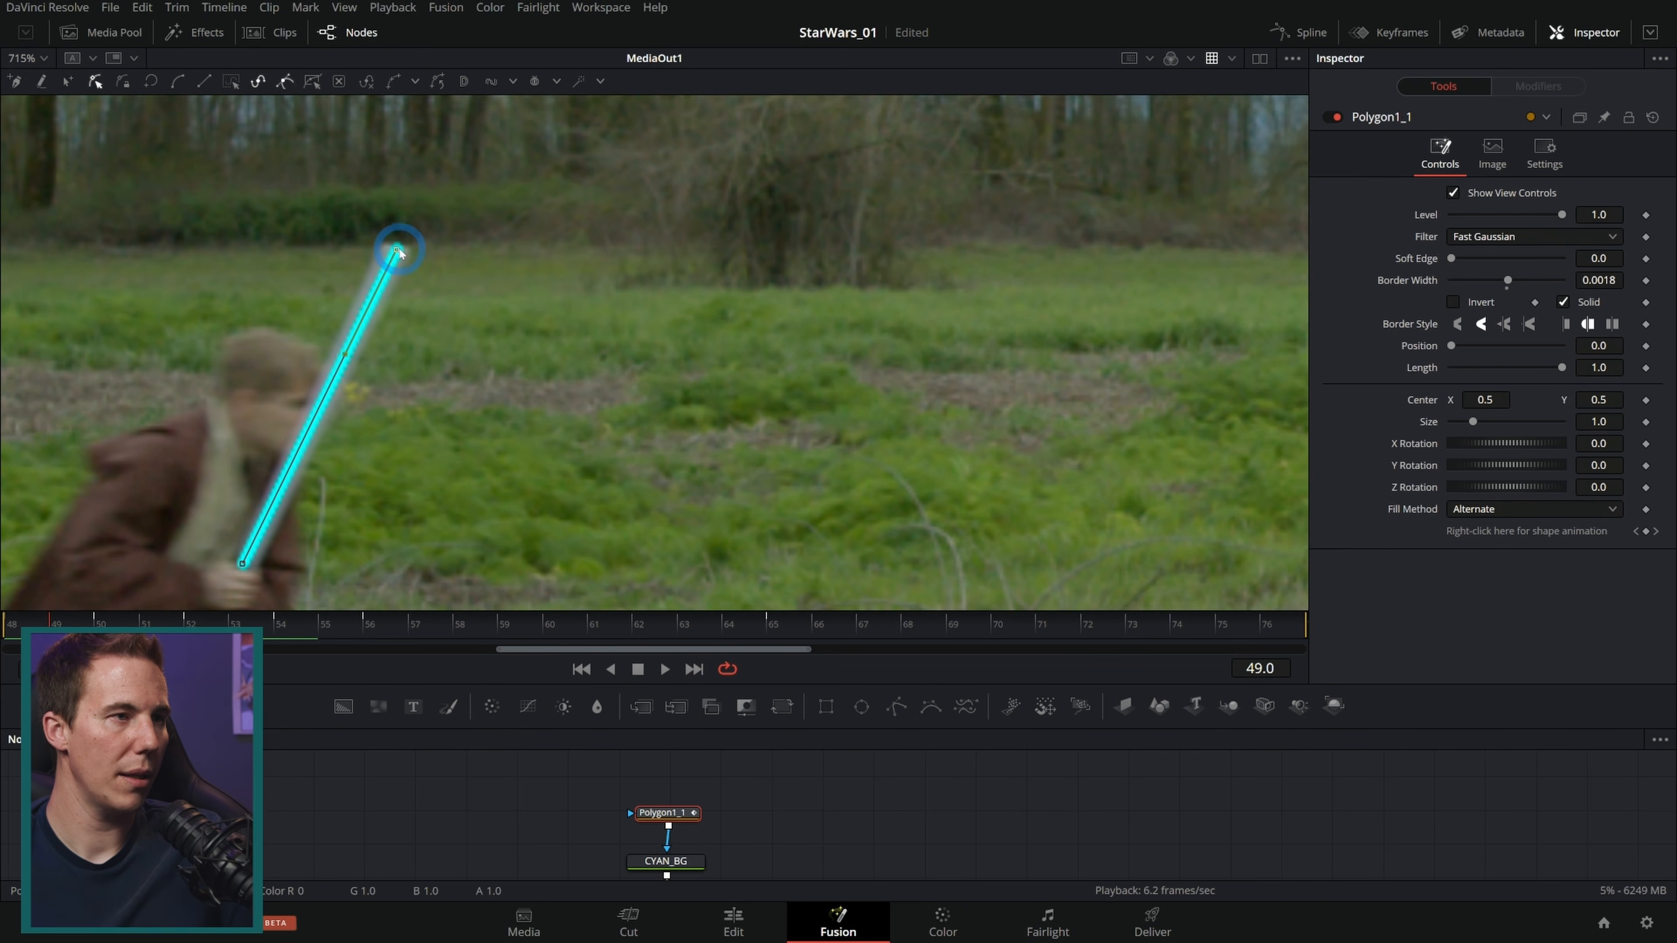
{"action": "left_click_drag", "start_coordinate": [396, 250], "coordinate": [395, 246]}
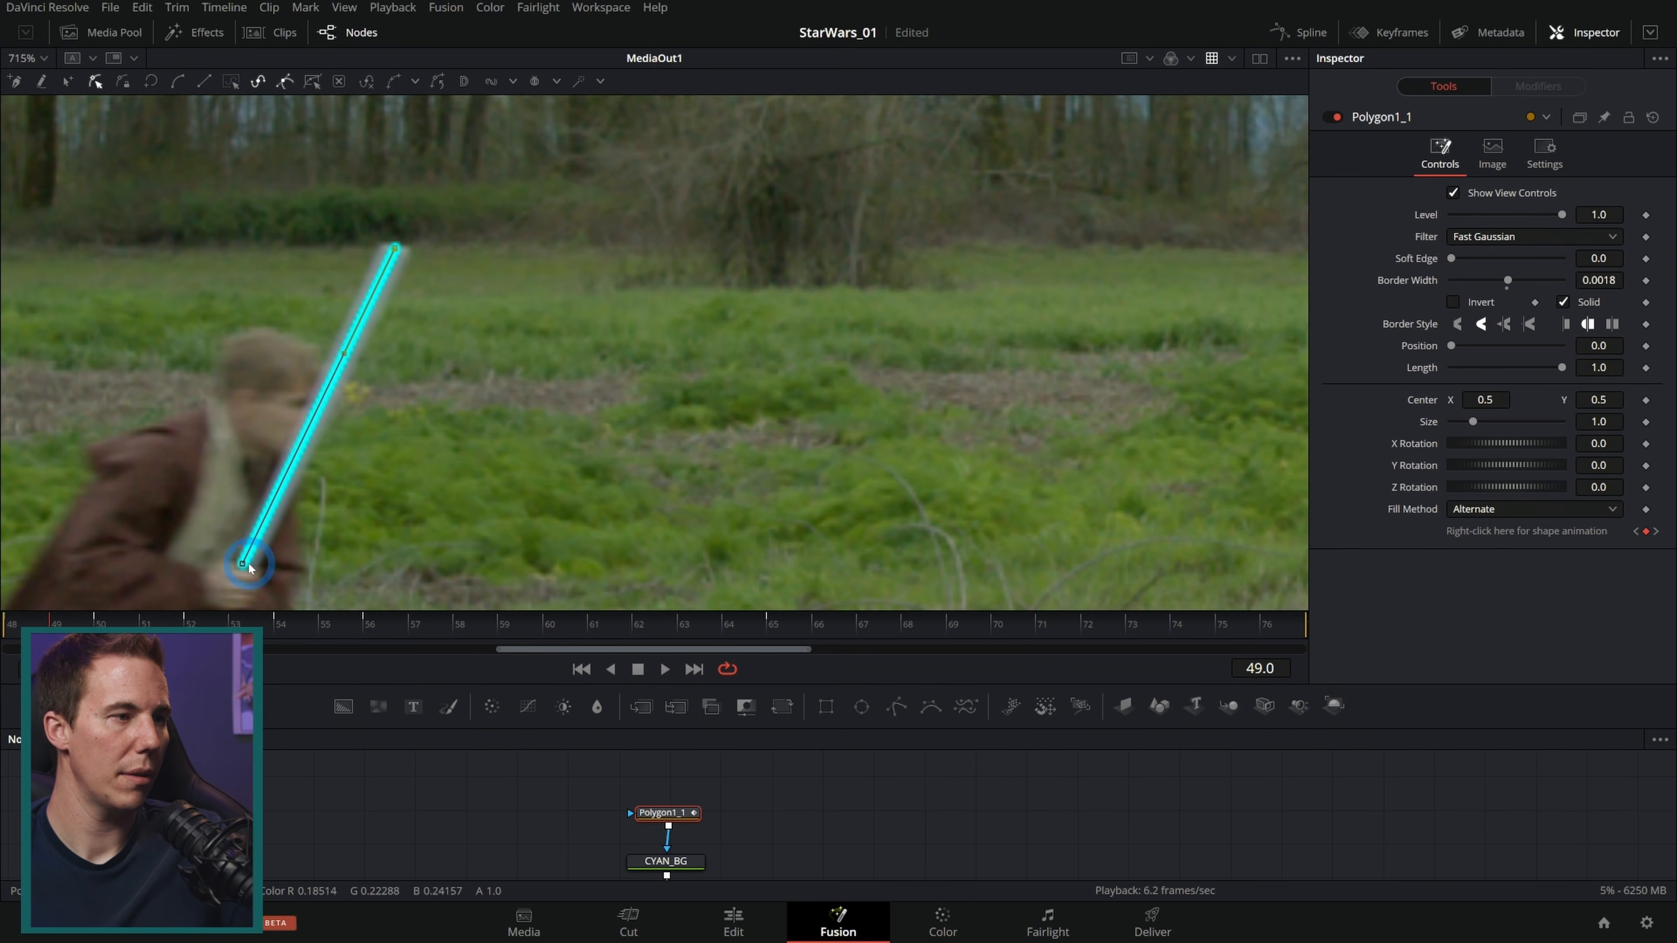
Step: At frames 50 and 51, nudge the line's tip and hilt points onto the blade
{"action": "key", "text": "Right"}
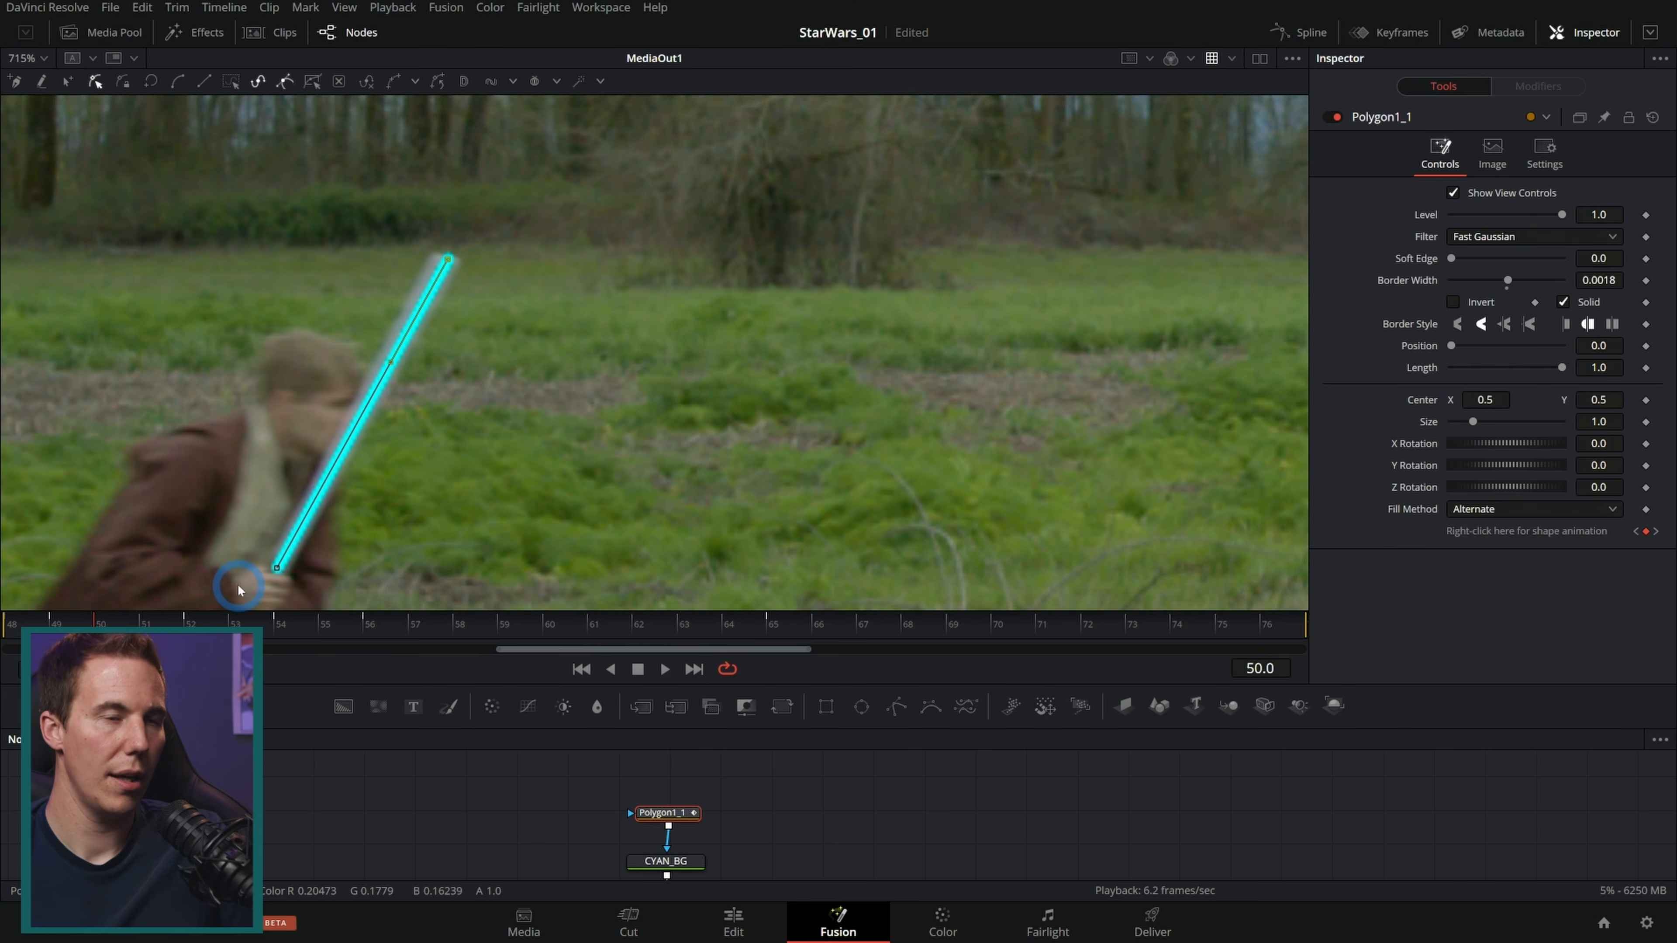
{"action": "left_click_drag", "start_coordinate": [448, 259], "coordinate": [445, 258]}
{"action": "key", "text": "Right"}
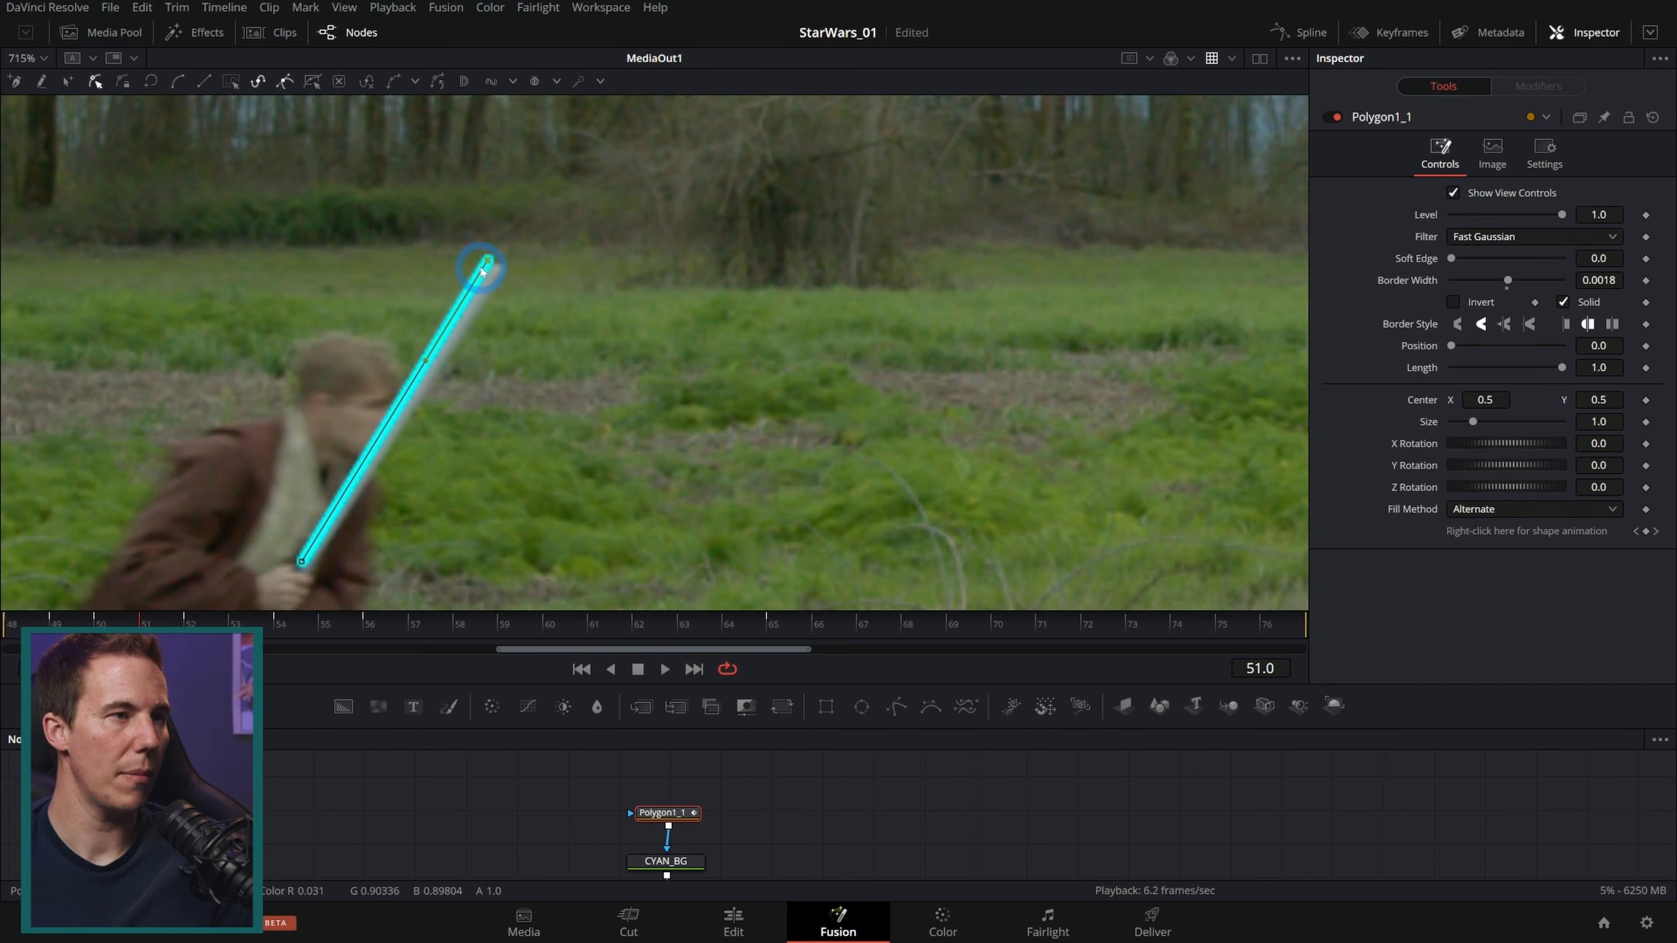
{"action": "left_click_drag", "start_coordinate": [496, 272], "coordinate": [494, 267]}
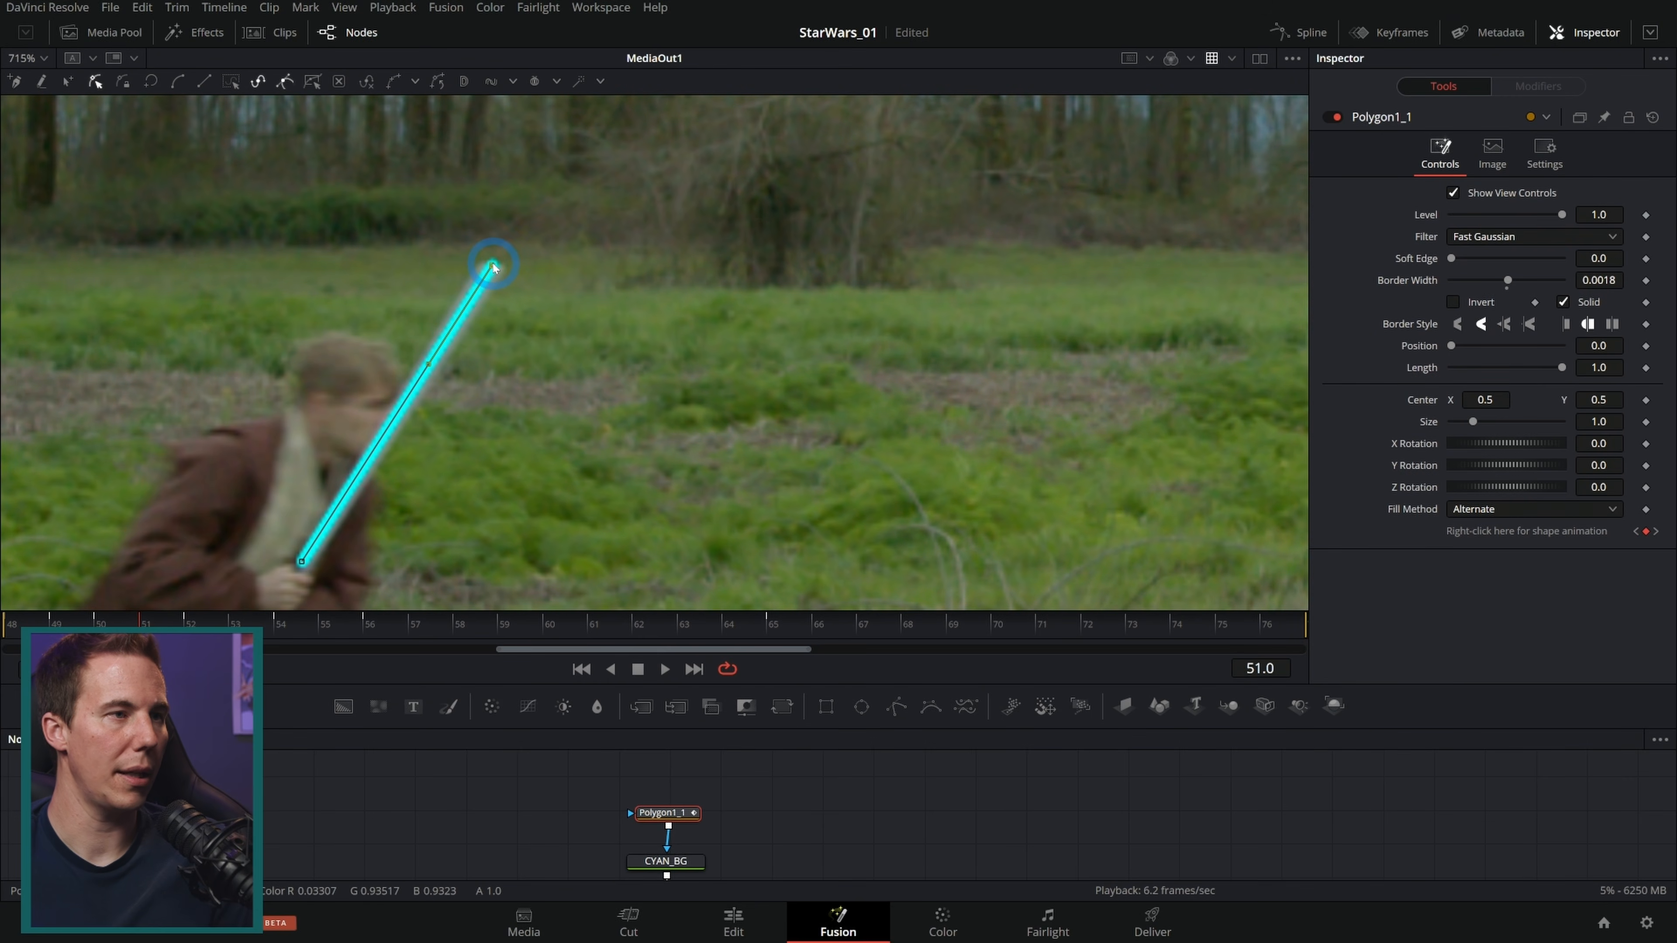
{"action": "key", "text": "Right"}
{"action": "key", "text": "Left"}
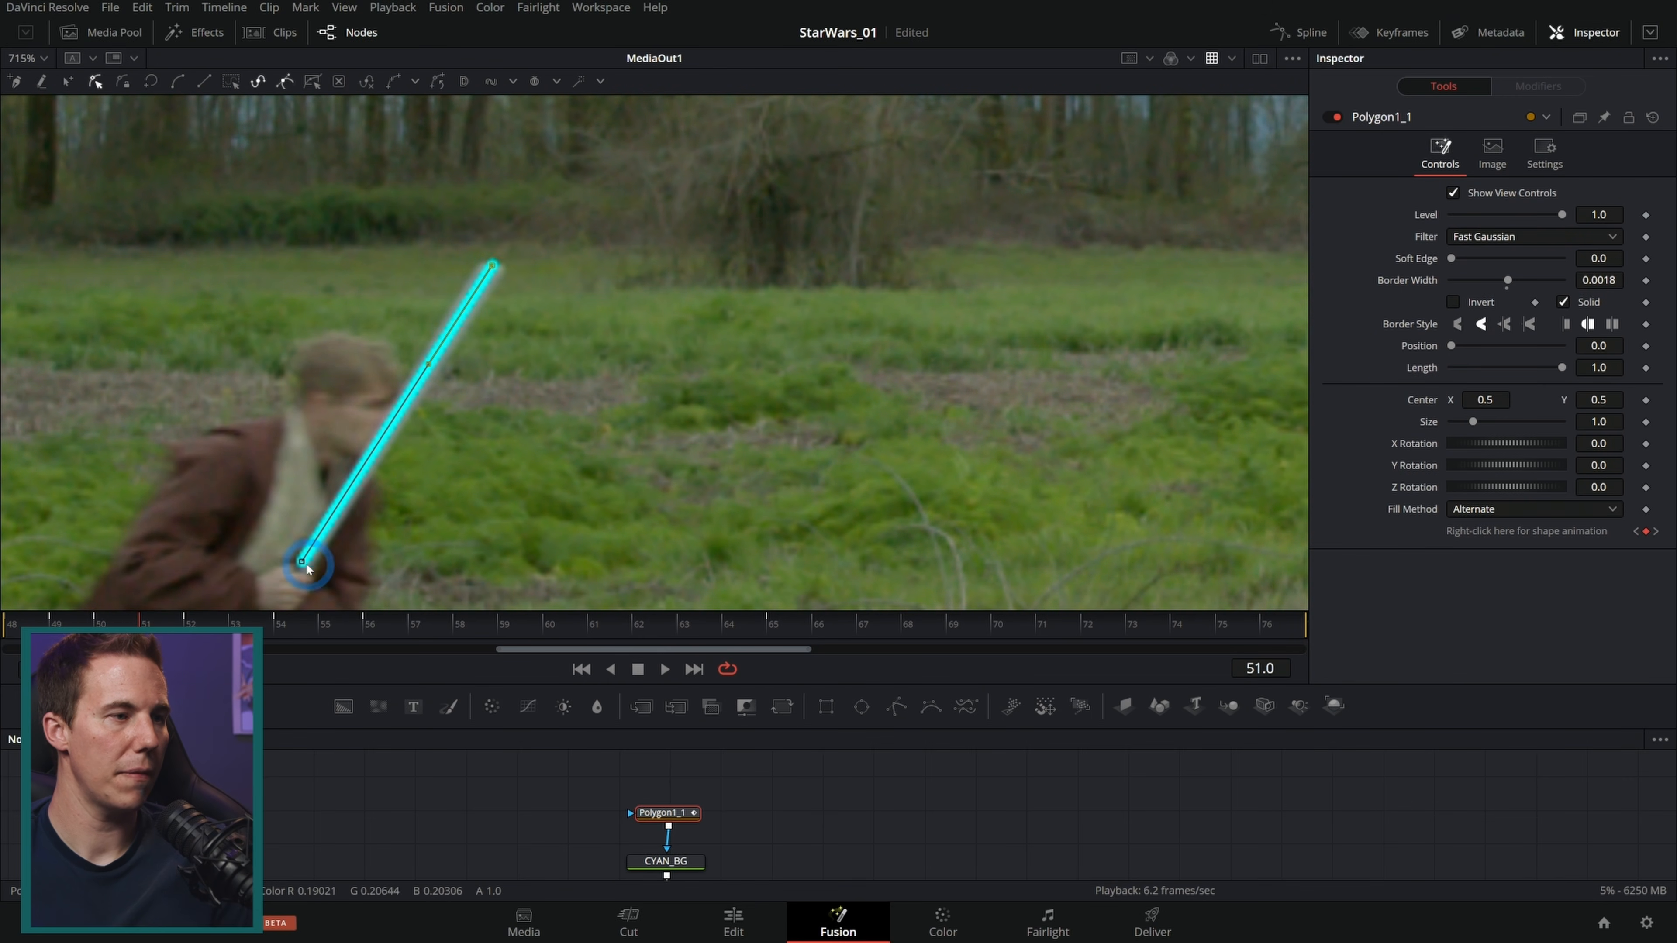
{"action": "left_click_drag", "start_coordinate": [301, 563], "coordinate": [306, 567]}
Step: At frames 53 and 55, realign the line's tip and hilt points with the blade
{"action": "key", "text": "Right"}
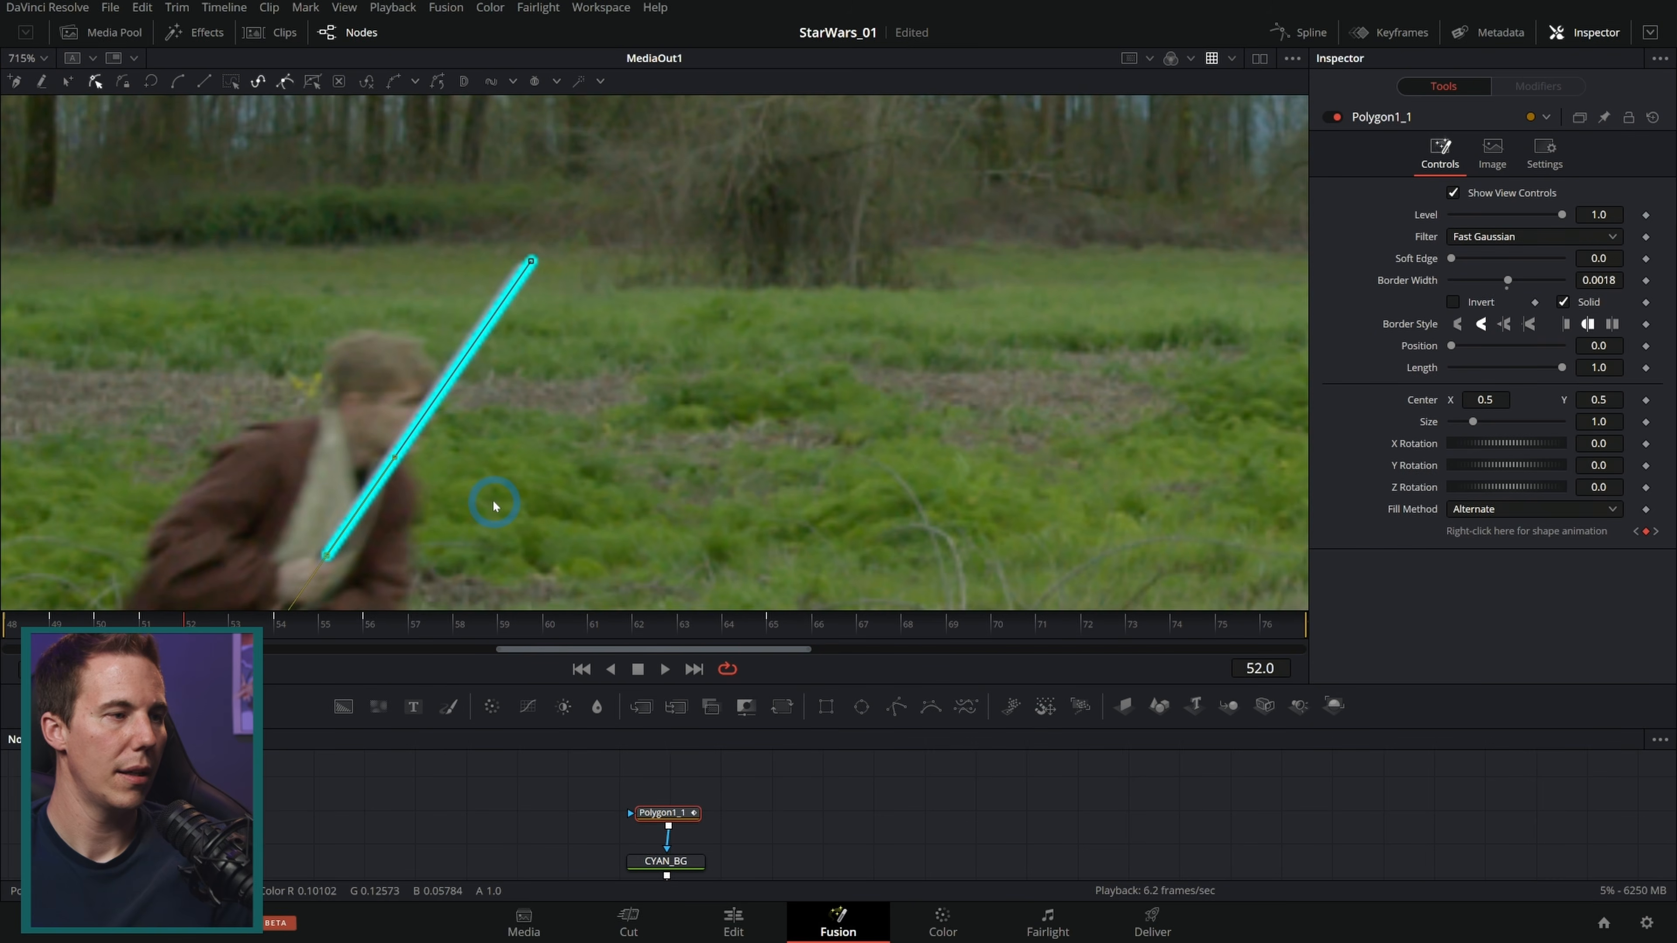
{"action": "key", "text": "Right"}
{"action": "left_click_drag", "start_coordinate": [552, 238], "coordinate": [554, 246]}
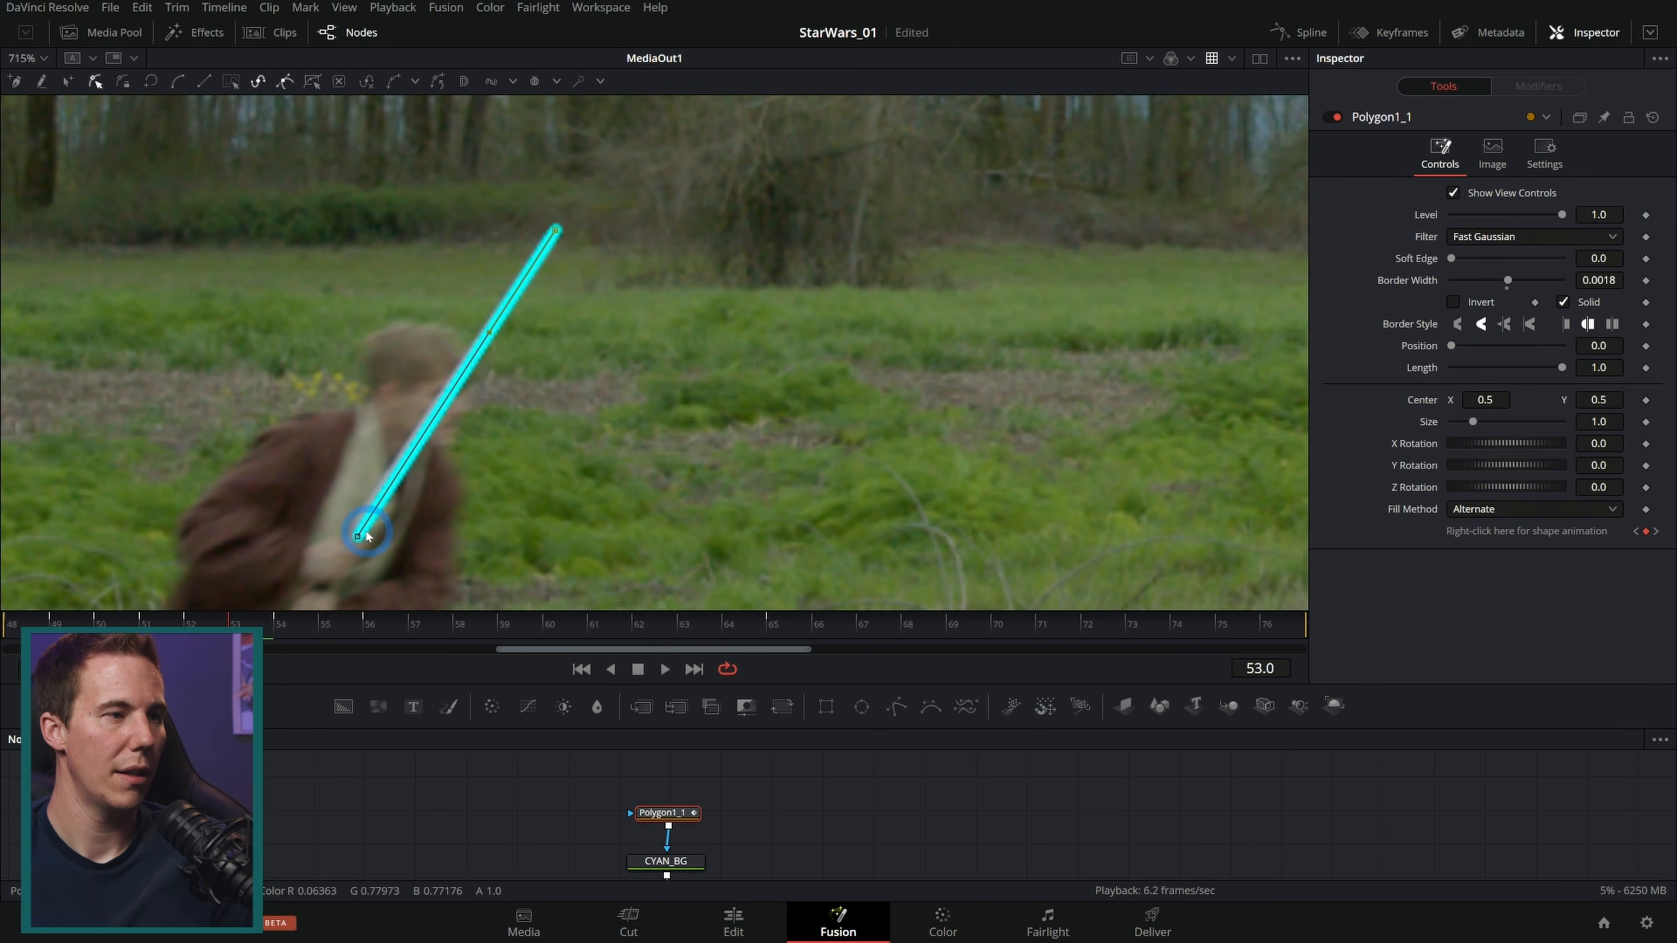
{"action": "left_click_drag", "start_coordinate": [358, 538], "coordinate": [354, 537]}
{"action": "key", "text": "Right"}
{"action": "key", "text": "Right"}
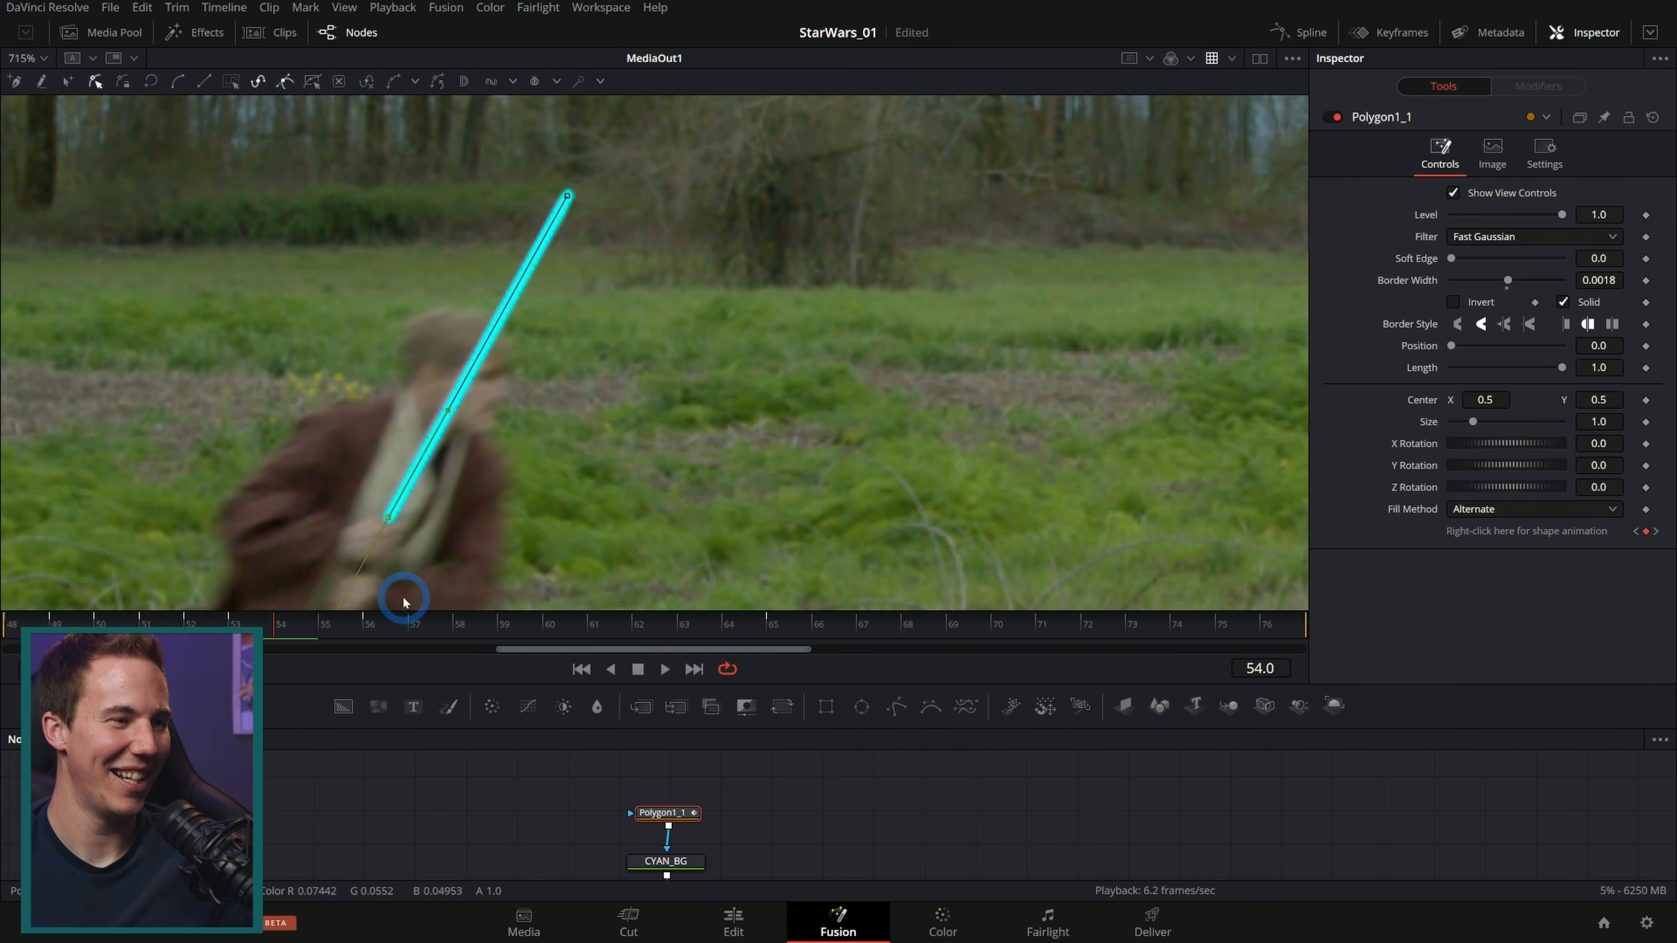
{"action": "left_click_drag", "start_coordinate": [594, 177], "coordinate": [585, 170]}
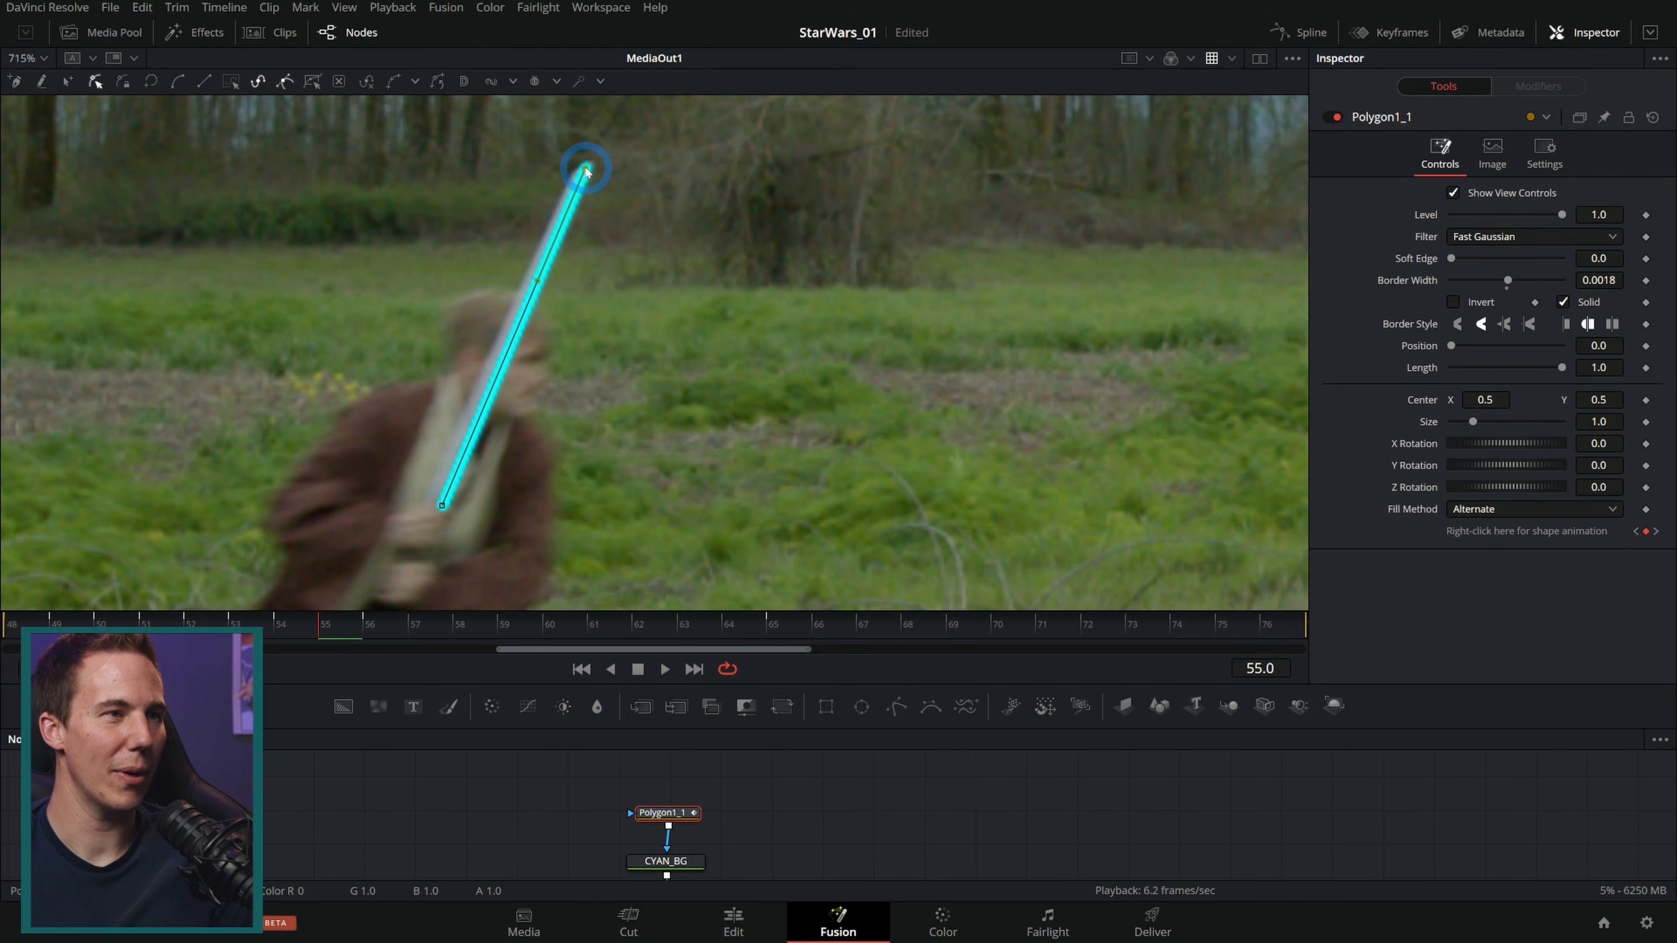
{"action": "mouse_move", "coordinate": [442, 506]}
{"action": "left_mouse_down"}
{"action": "mouse_move", "coordinate": [468, 454]}
{"action": "mouse_move", "coordinate": [441, 487]}
{"action": "left_mouse_up"}
Step: At frames 61 and 63, move the line's tip point up to the blade's end
{"action": "key", "text": "Right"}
{"action": "key", "text": "Right"}
{"action": "key", "text": "Right"}
{"action": "key", "text": "Right"}
{"action": "key", "text": "Right"}
{"action": "key", "text": "Right"}
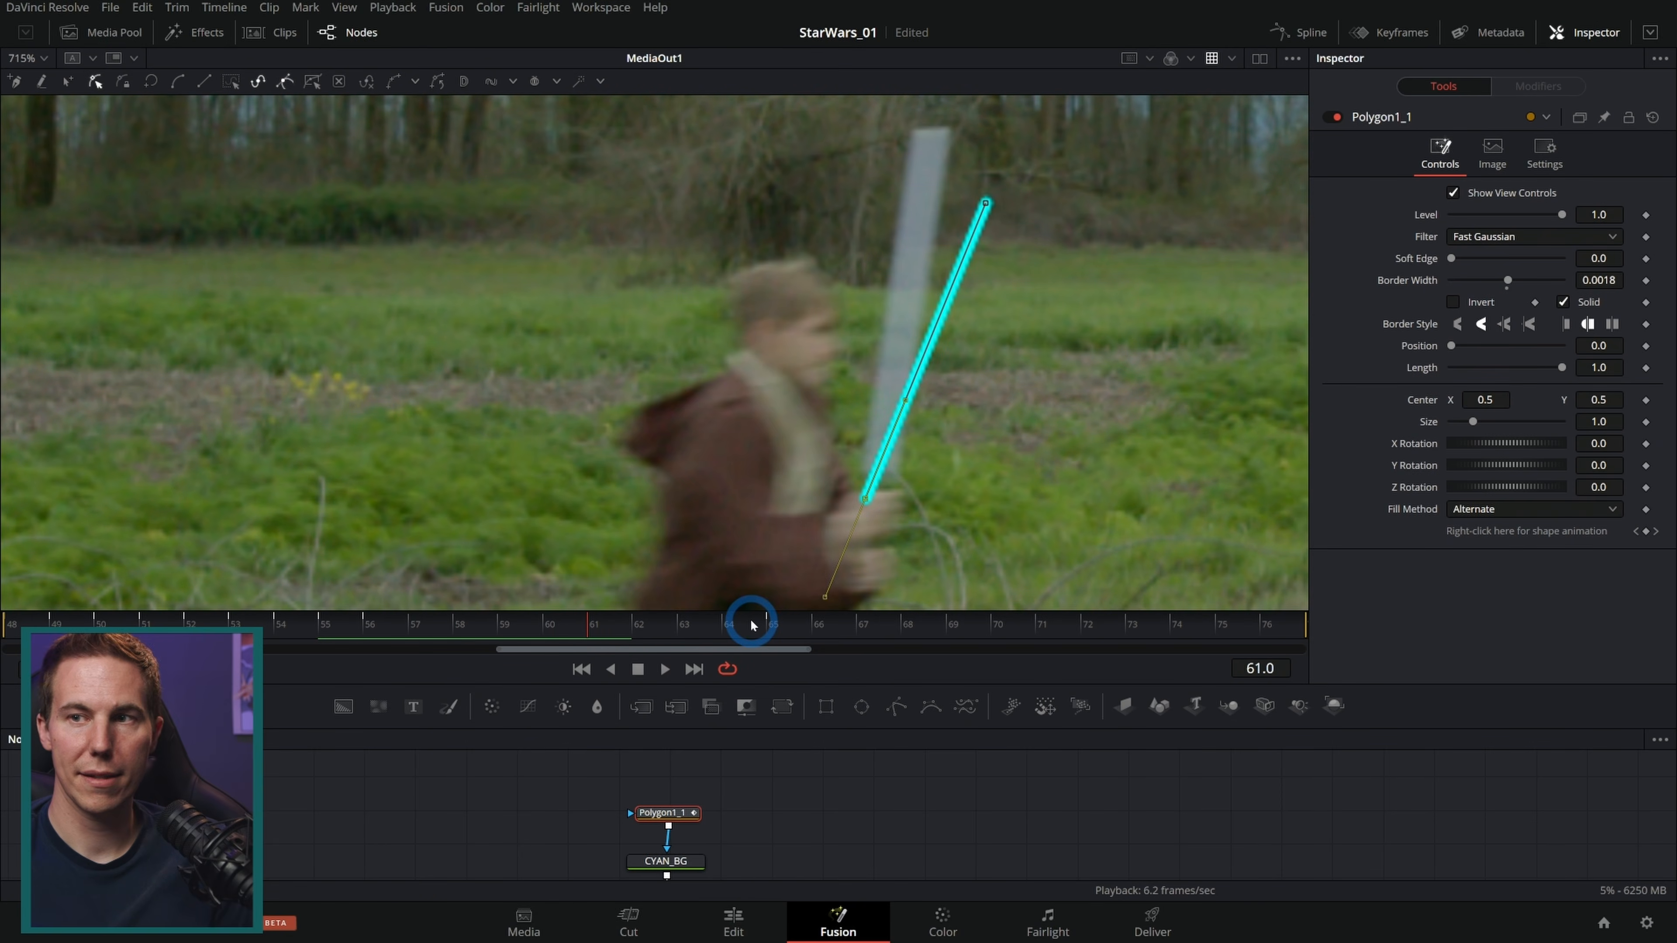
{"action": "left_click_drag", "start_coordinate": [986, 203], "coordinate": [933, 131]}
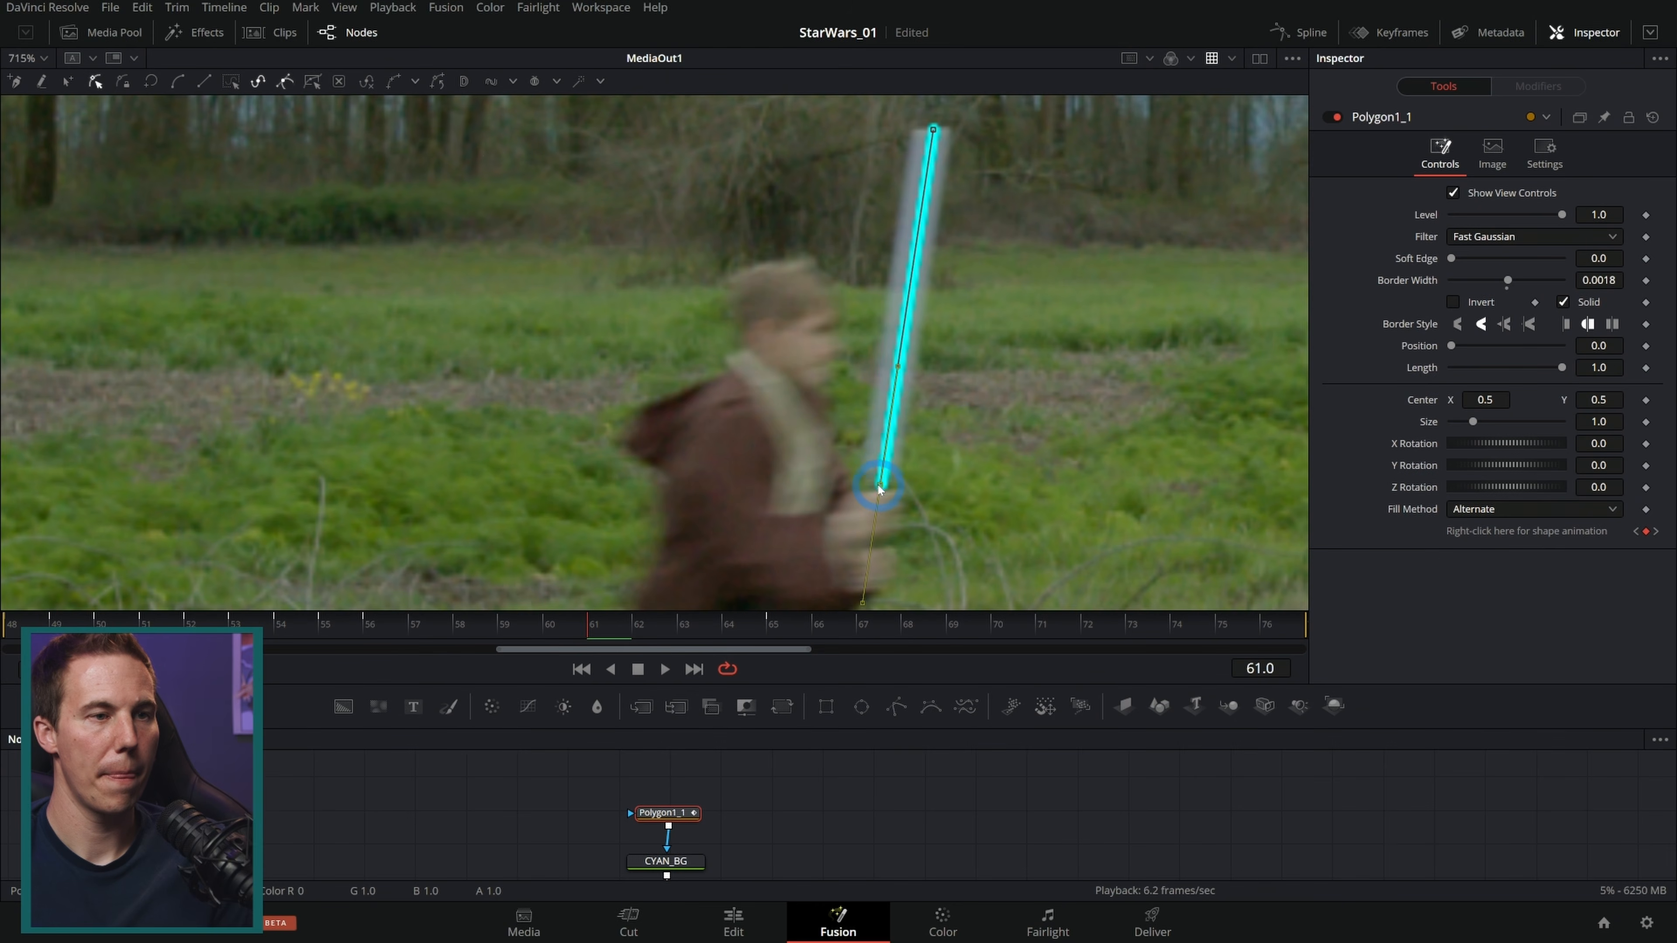
{"action": "key", "text": "Right"}
{"action": "key", "text": "Right"}
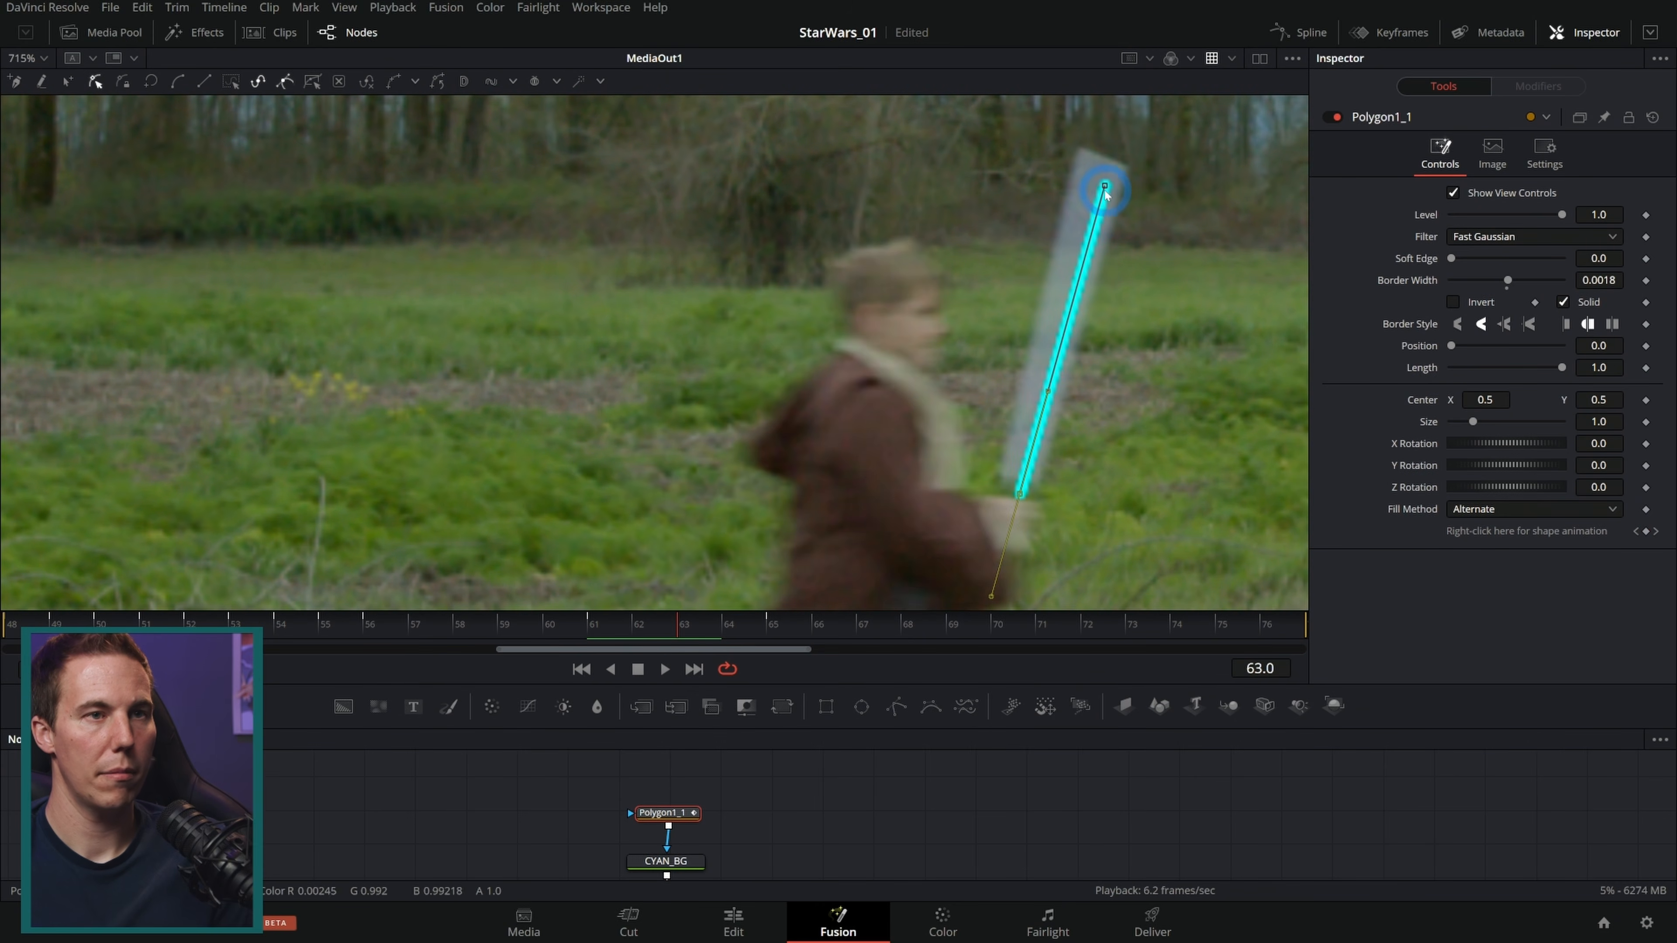
{"action": "left_click_drag", "start_coordinate": [1120, 162], "coordinate": [1104, 158]}
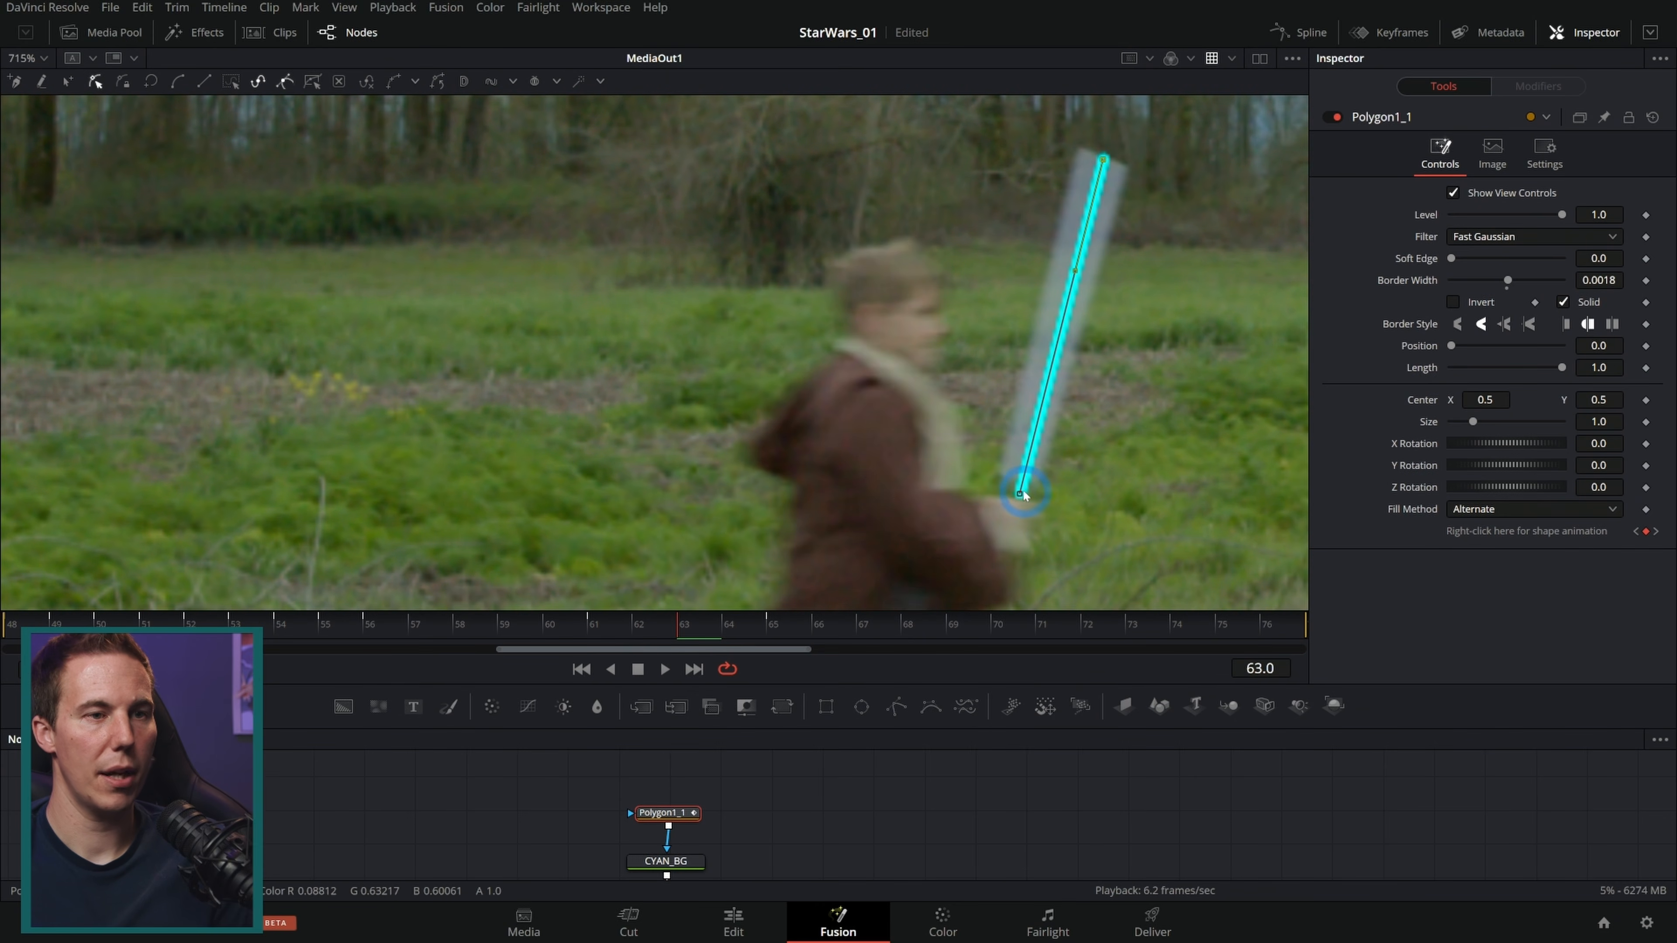
Step: Jump to frame 58 and move the line's hilt and tip points onto the blade
{"action": "left_click", "coordinate": [477, 623]}
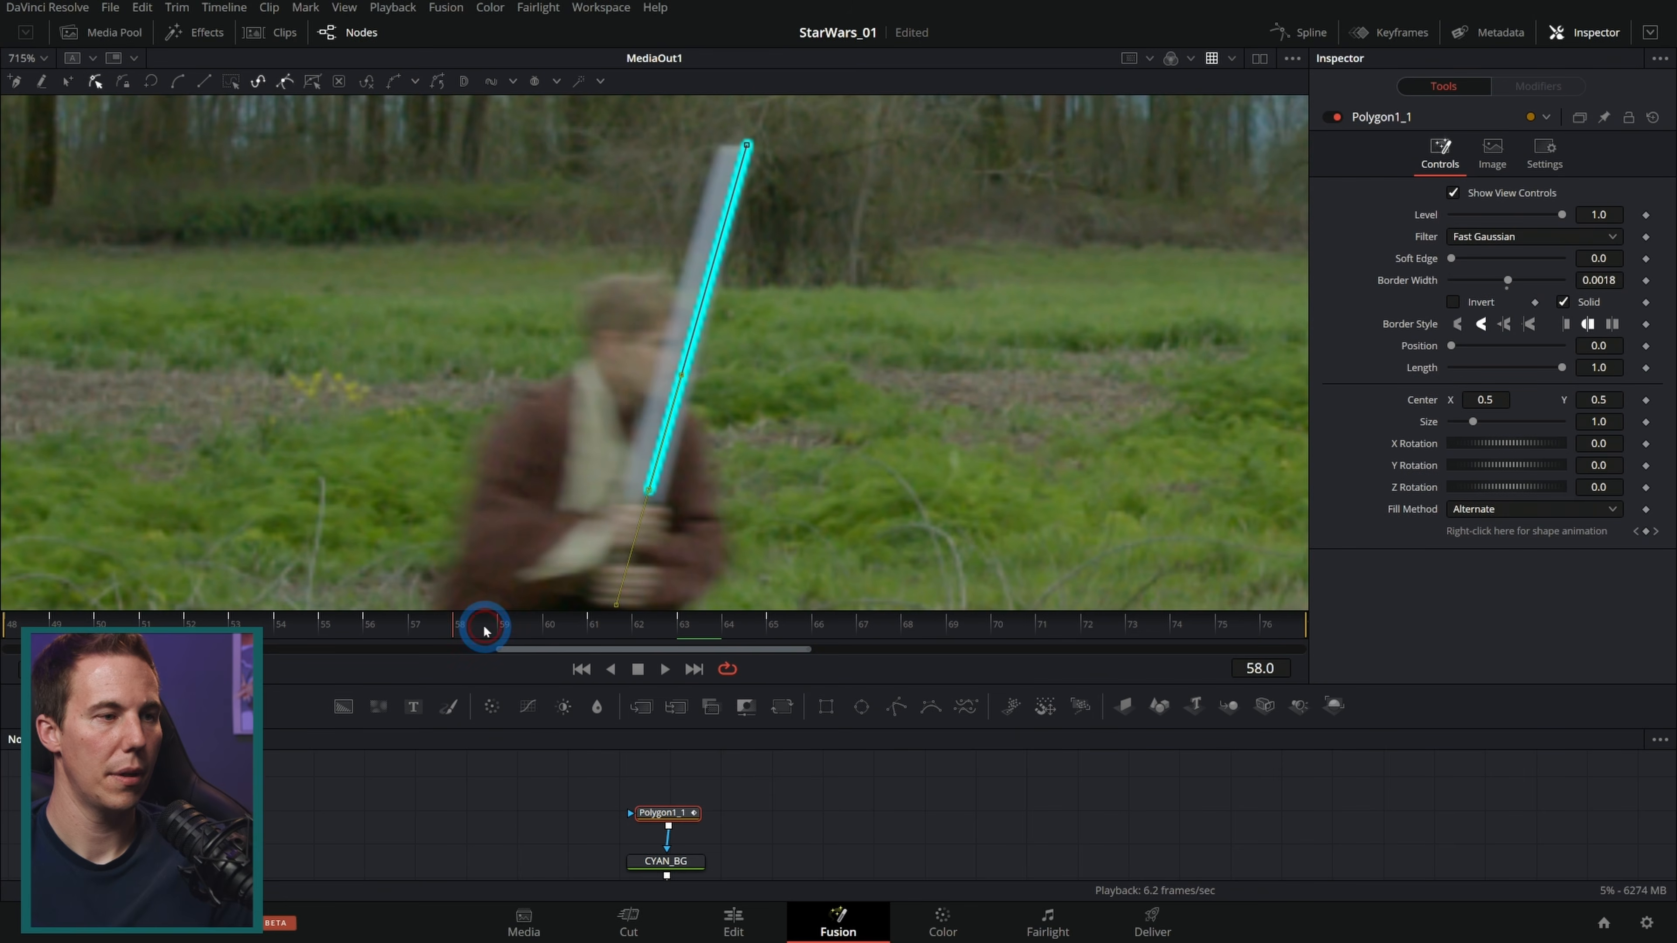
{"action": "left_click_drag", "start_coordinate": [650, 493], "coordinate": [645, 504]}
{"action": "left_click_drag", "start_coordinate": [749, 148], "coordinate": [731, 149]}
Step: Step ahead to frames 63 and 64 and realign the line's hilt and tip points with the blade
{"action": "key", "text": "Left"}
{"action": "key", "text": "Right"}
{"action": "key", "text": "Right"}
{"action": "key", "text": "Right"}
{"action": "key", "text": "Right"}
{"action": "key", "text": "Right"}
{"action": "key", "text": "Right"}
{"action": "key", "text": "Right"}
{"action": "key", "text": "Right"}
{"action": "left_click_drag", "start_coordinate": [1254, 416], "coordinate": [832, 438]}
{"action": "key", "text": "Right"}
{"action": "key", "text": "Left"}
Step: Advance to frame 74 and move the line's hilt and tip points onto the raised blade
{"action": "key", "text": "Right"}
{"action": "left_click_drag", "start_coordinate": [566, 517], "coordinate": [601, 483]}
{"action": "left_click_drag", "start_coordinate": [682, 258], "coordinate": [749, 266]}
{"action": "key", "text": "Right"}
{"action": "key", "text": "Right"}
{"action": "key", "text": "Right"}
{"action": "key", "text": "Right"}
{"action": "key", "text": "Right"}
{"action": "key", "text": "Right"}
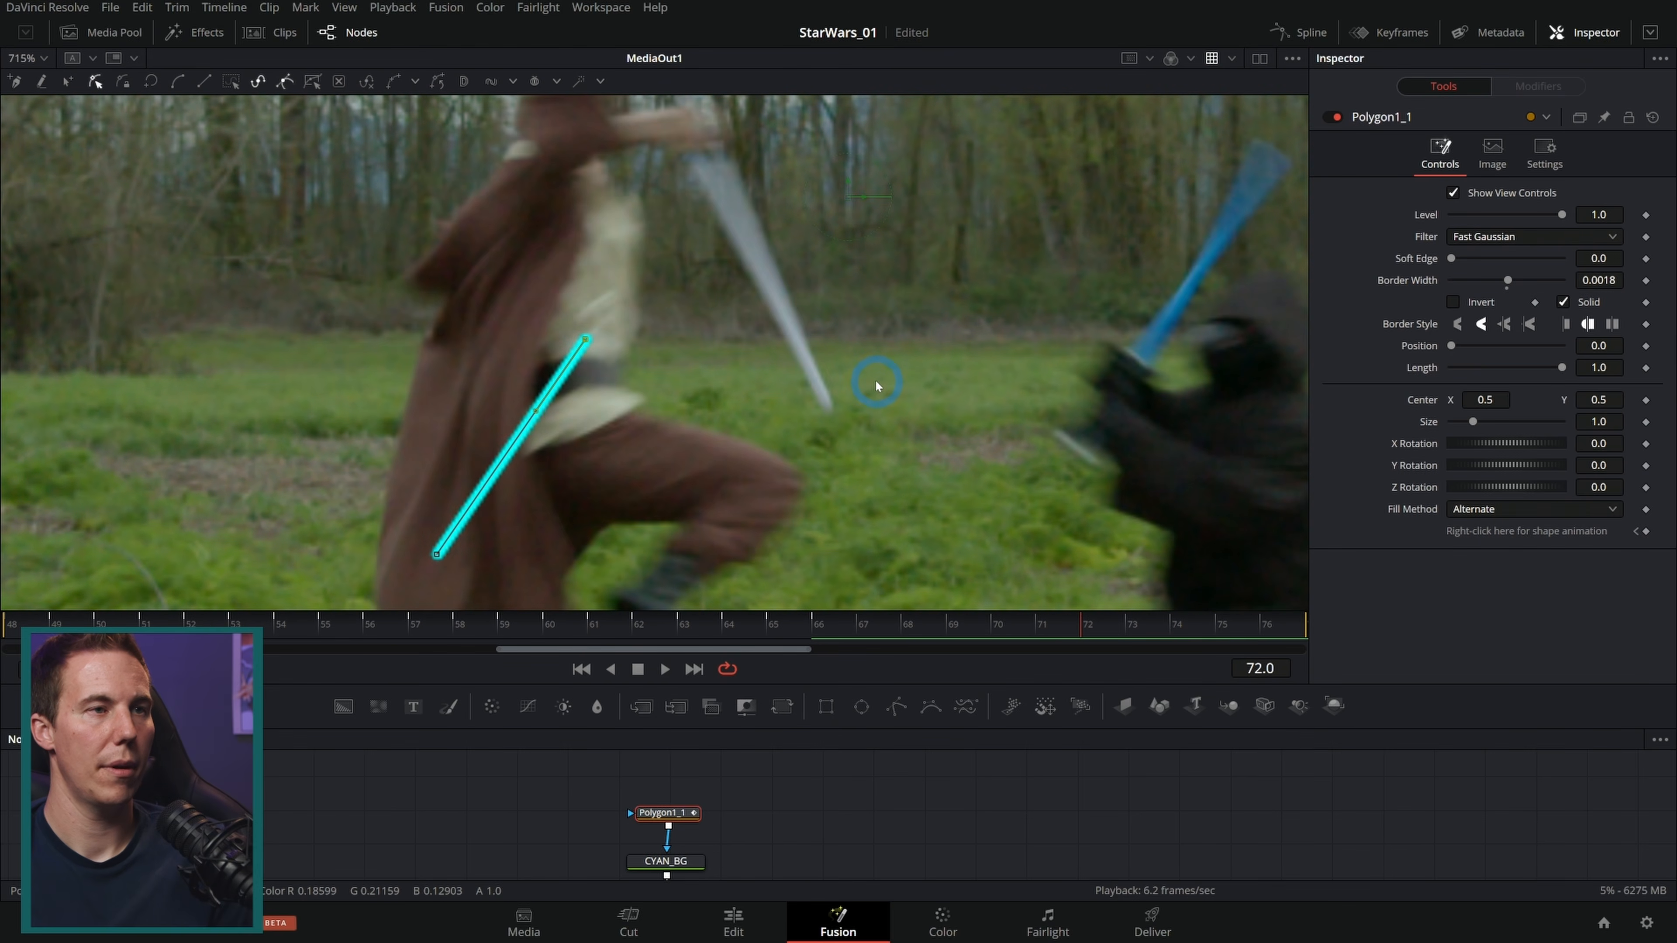
{"action": "key", "text": "Right"}
{"action": "key", "text": "Right"}
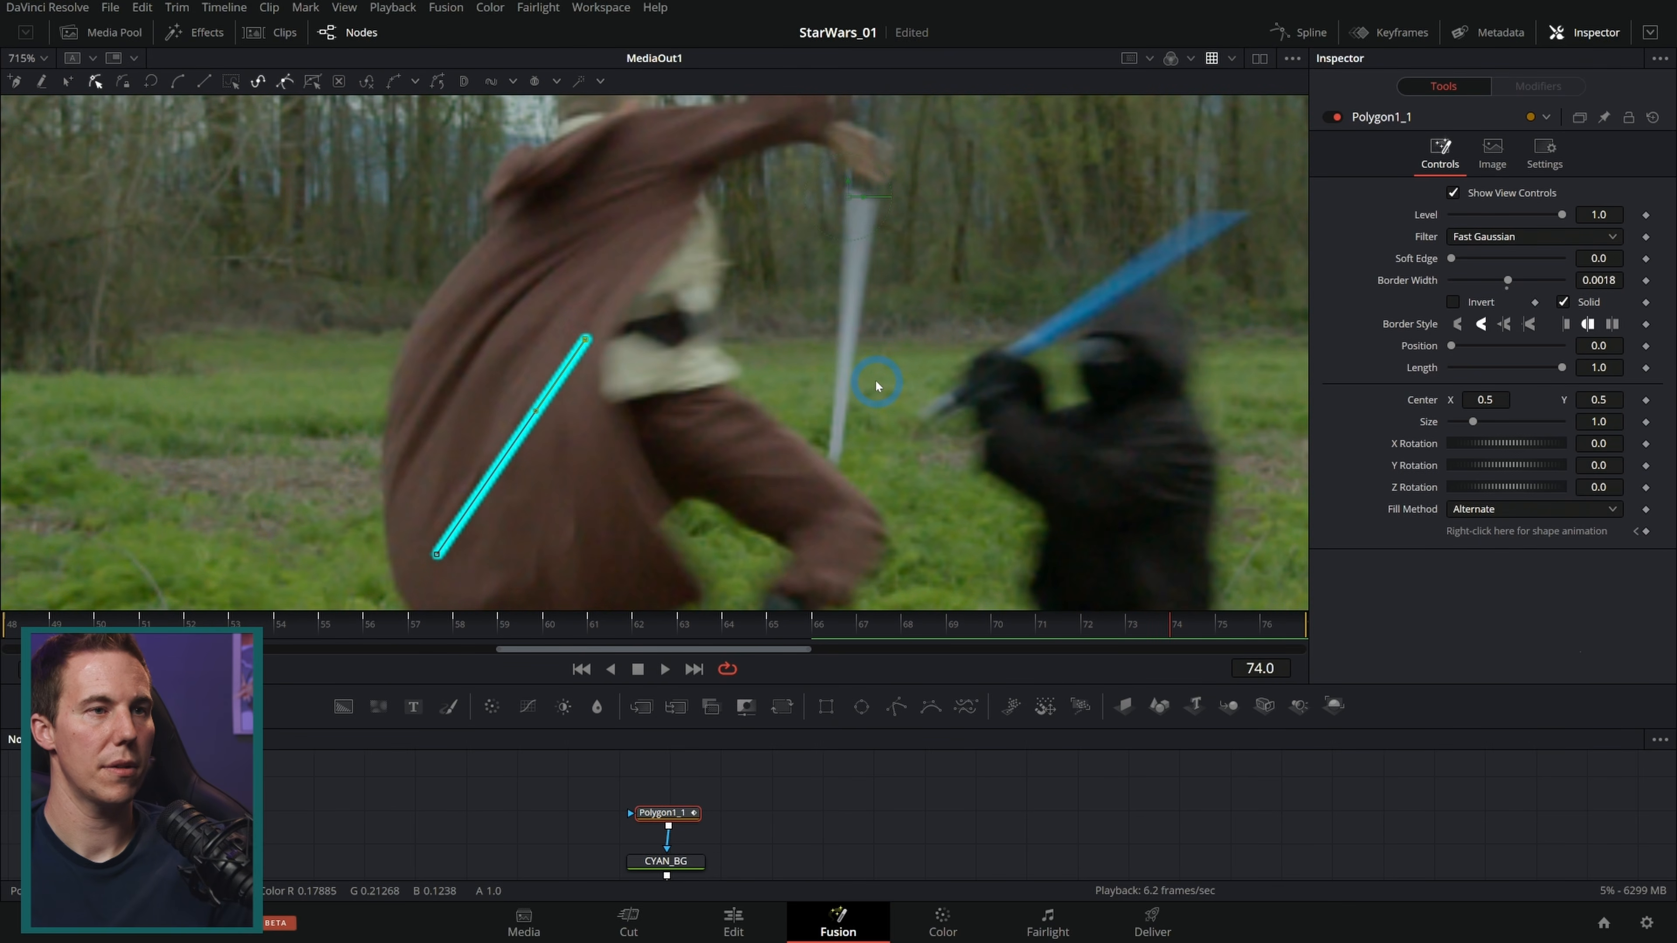
{"action": "left_click_drag", "start_coordinate": [586, 339], "coordinate": [834, 465]}
{"action": "left_click_drag", "start_coordinate": [435, 555], "coordinate": [862, 207]}
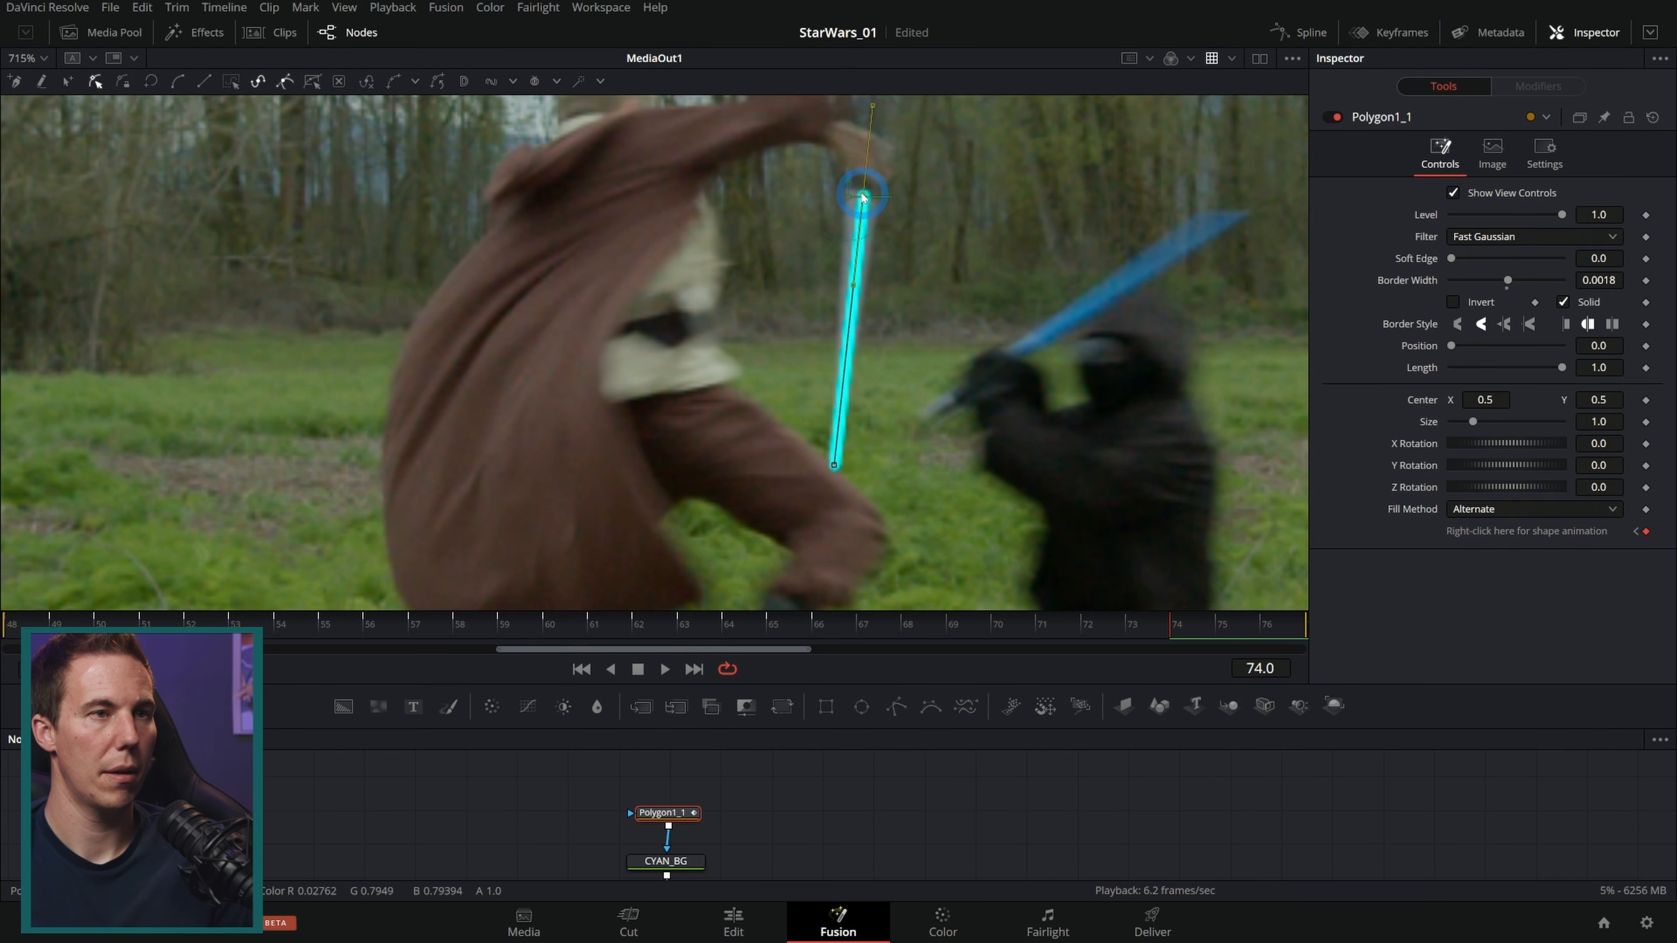
Step: Step back to frame 70 and move the line's hilt and tip points along the swinging blade
{"action": "key", "text": "Left"}
{"action": "key", "text": "Left"}
{"action": "key", "text": "Left"}
{"action": "key", "text": "Left"}
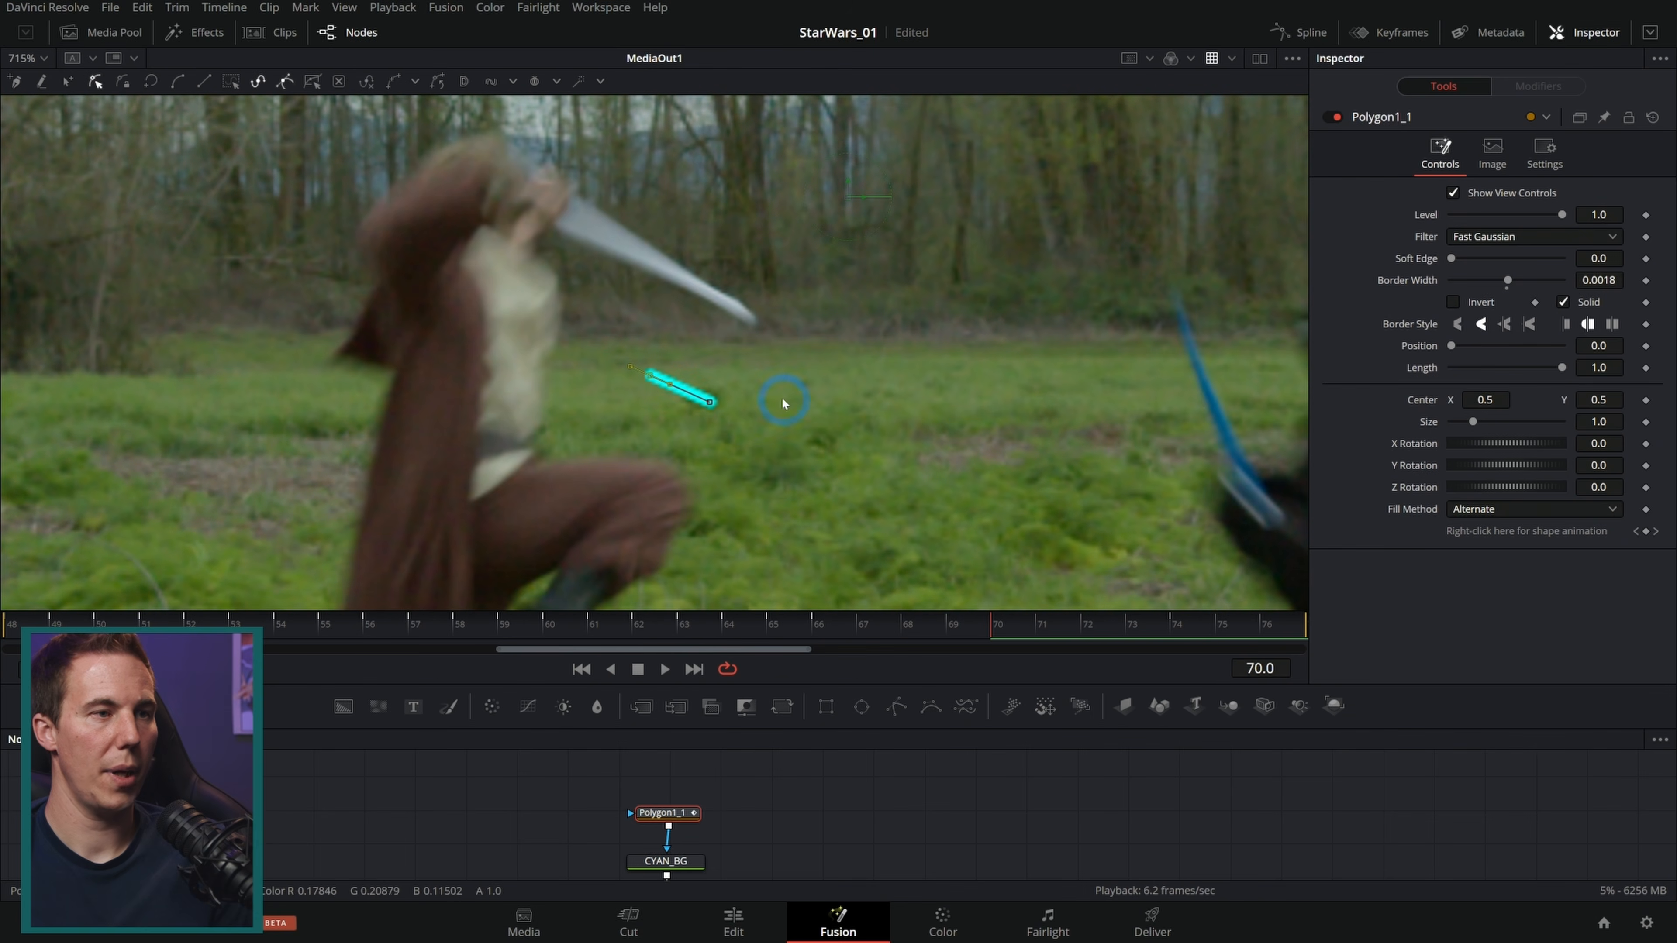
{"action": "left_click_drag", "start_coordinate": [724, 384], "coordinate": [750, 318]}
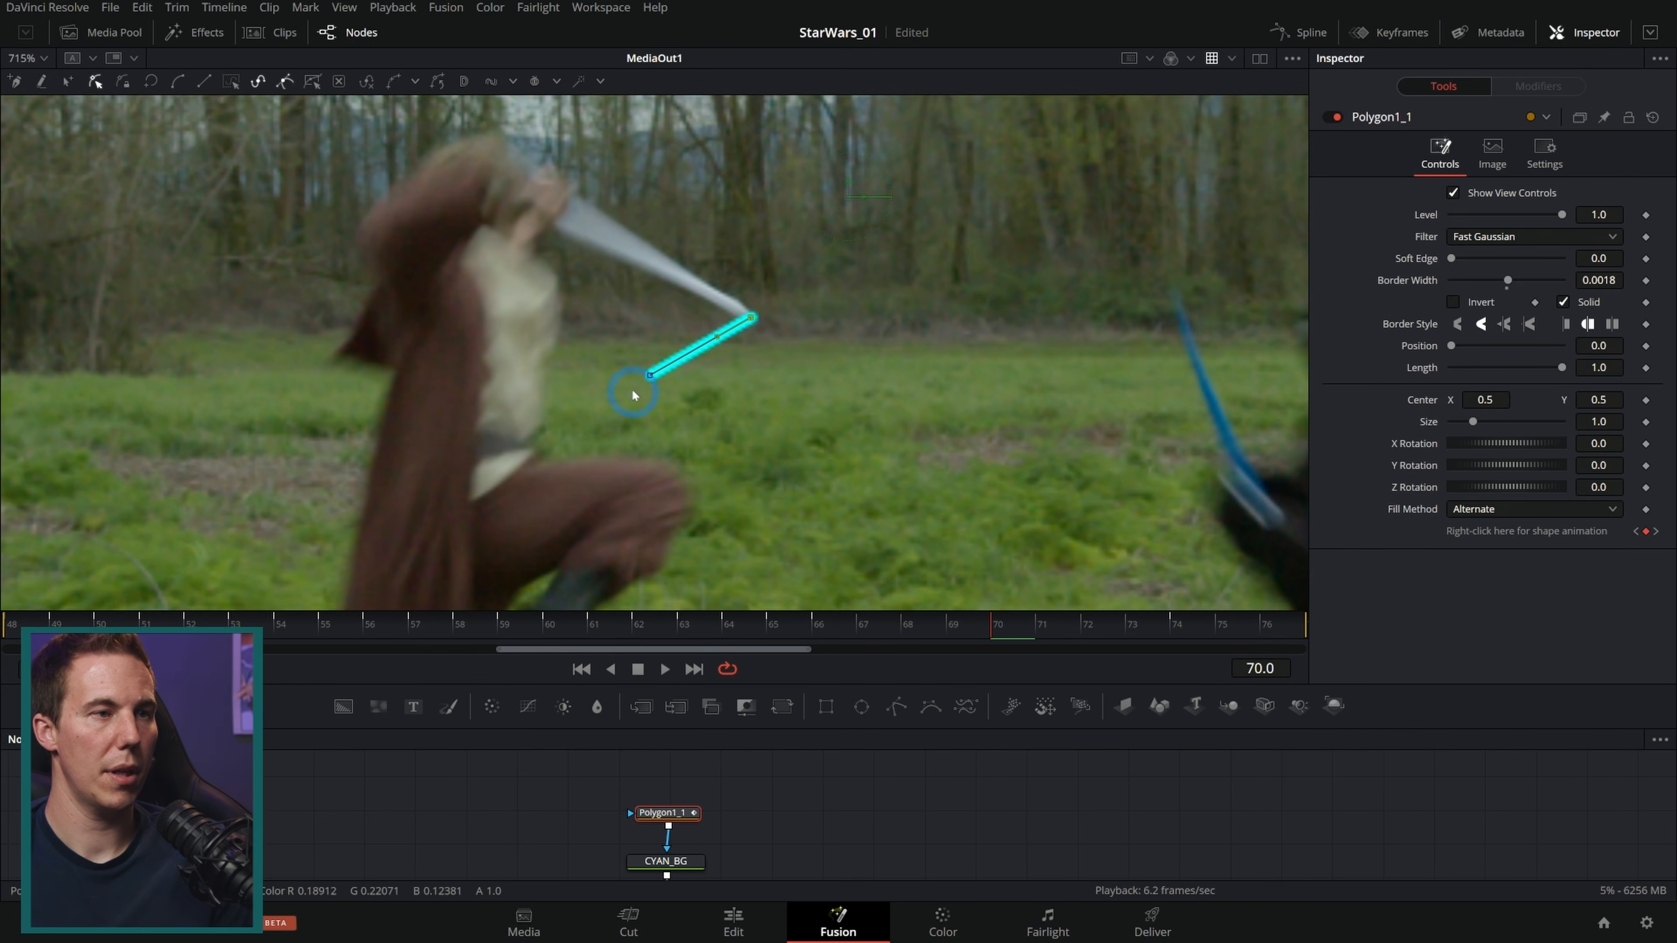
{"action": "left_click_drag", "start_coordinate": [651, 375], "coordinate": [560, 207]}
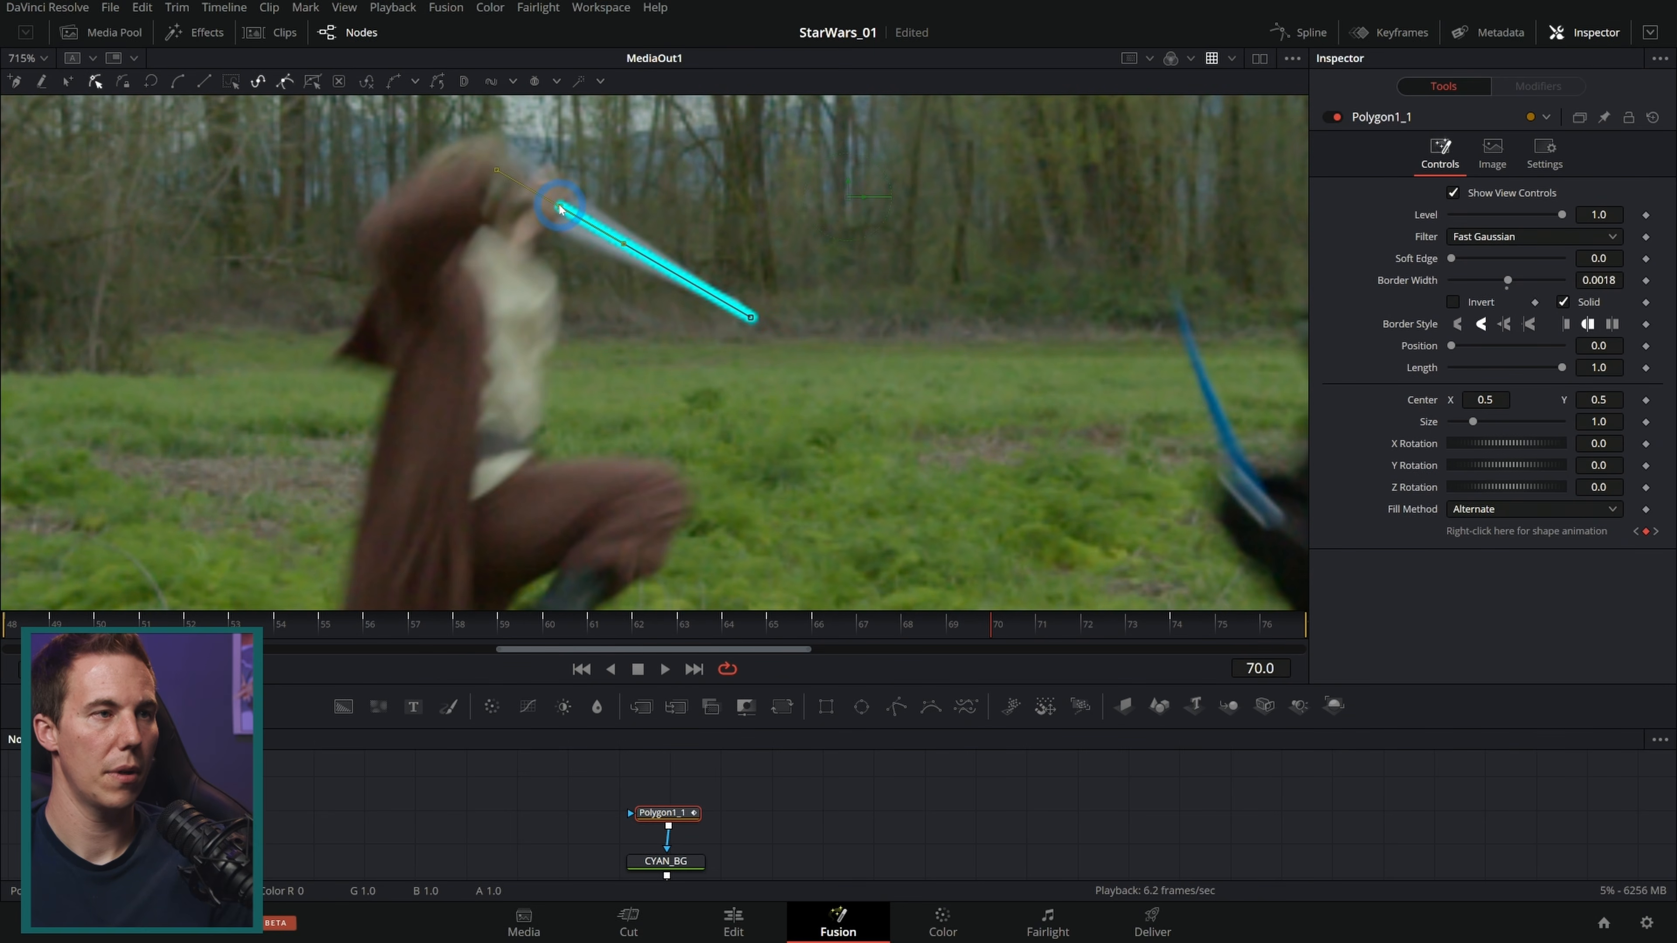
Step: At frames 68 and 67, reposition the line's hilt and tip points onto the blade
{"action": "key", "text": "Left"}
{"action": "key", "text": "Left"}
{"action": "left_click_drag", "start_coordinate": [503, 381], "coordinate": [501, 357]}
{"action": "left_click_drag", "start_coordinate": [668, 328], "coordinate": [689, 300]}
{"action": "key", "text": "Left"}
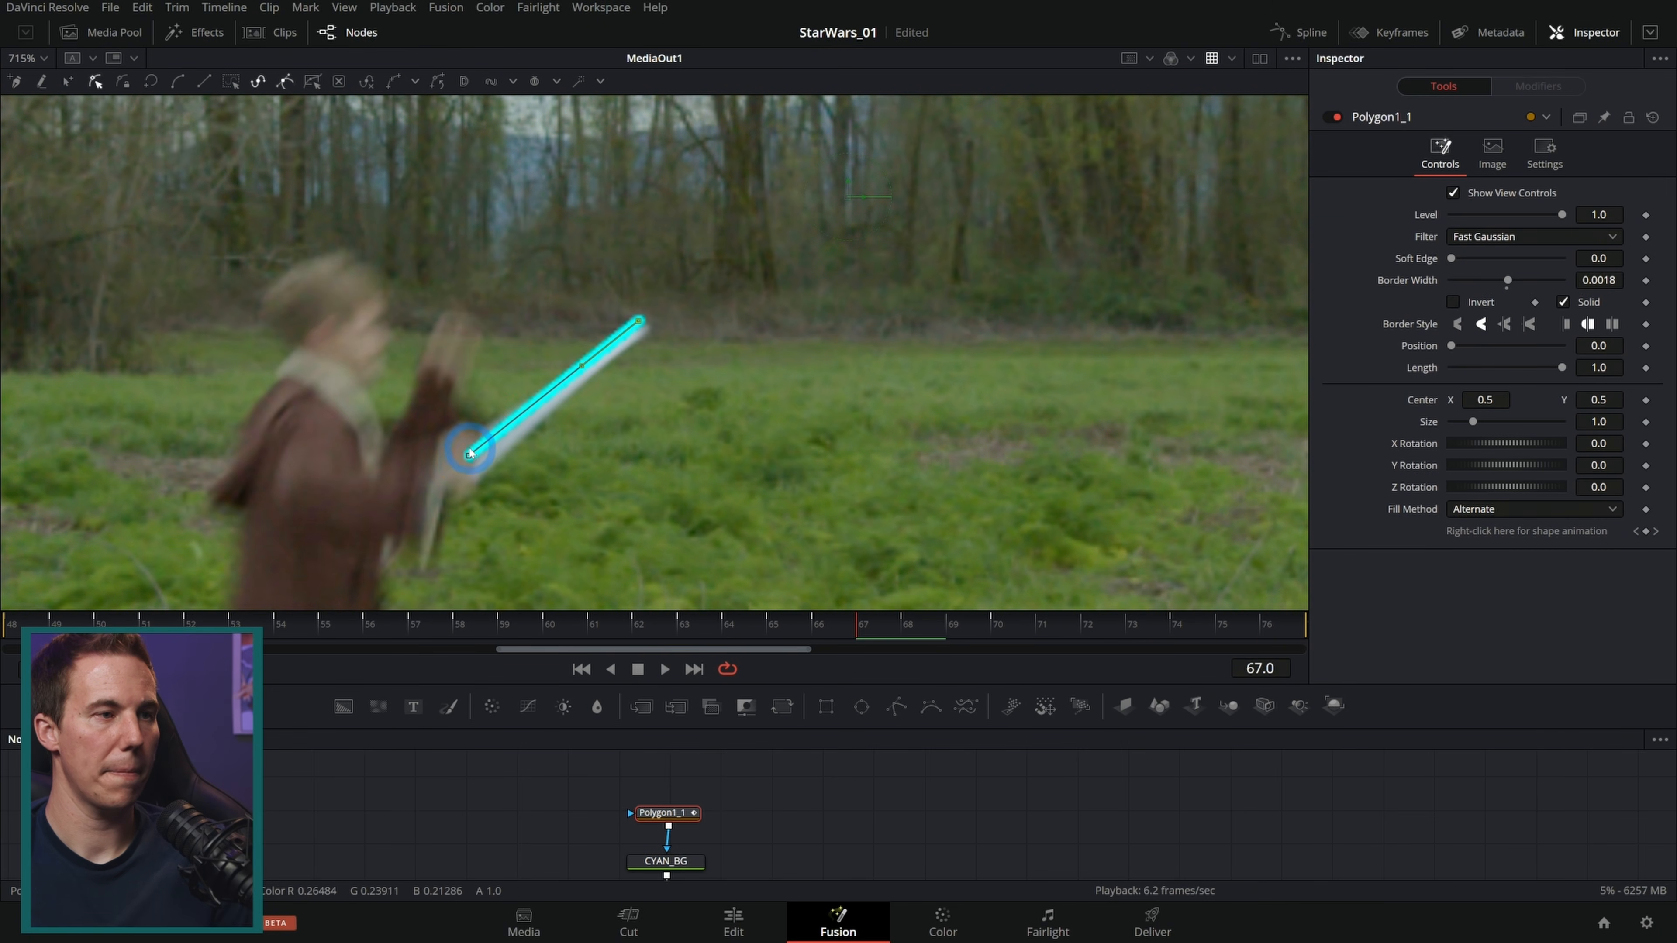
{"action": "left_click_drag", "start_coordinate": [468, 458], "coordinate": [468, 466]}
{"action": "left_click_drag", "start_coordinate": [640, 323], "coordinate": [645, 330]}
Step: At frames 69 and 72, move the line's tip and hilt points onto the blade
{"action": "key", "text": "Right"}
{"action": "key", "text": "Right"}
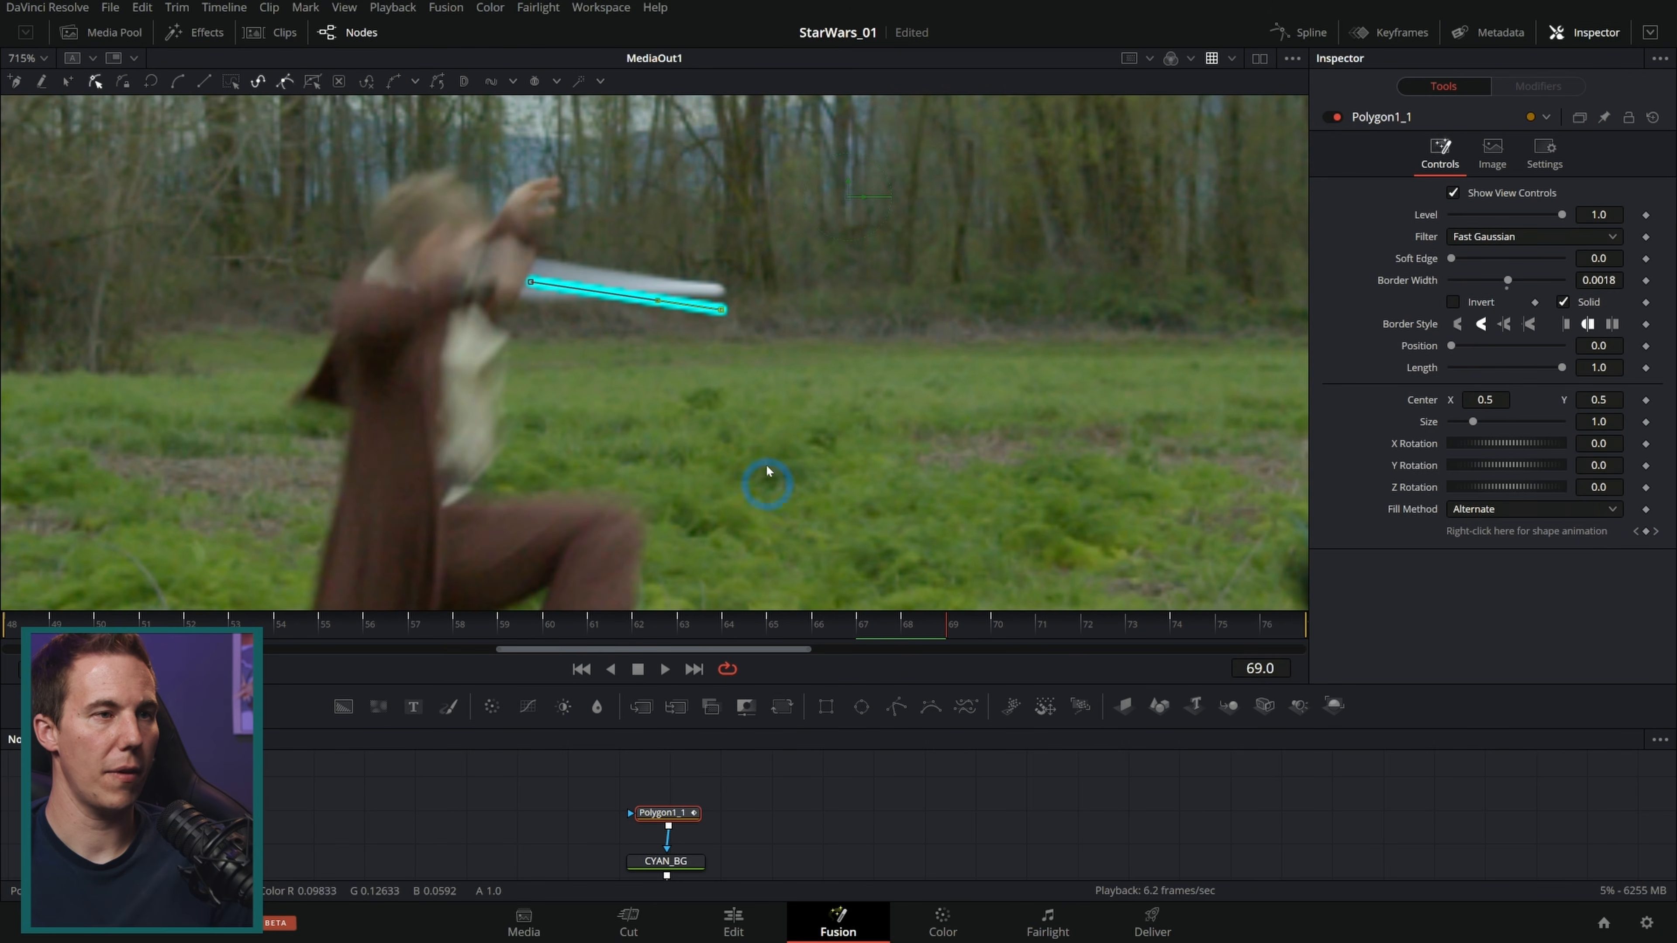
{"action": "left_click_drag", "start_coordinate": [721, 311], "coordinate": [720, 290]}
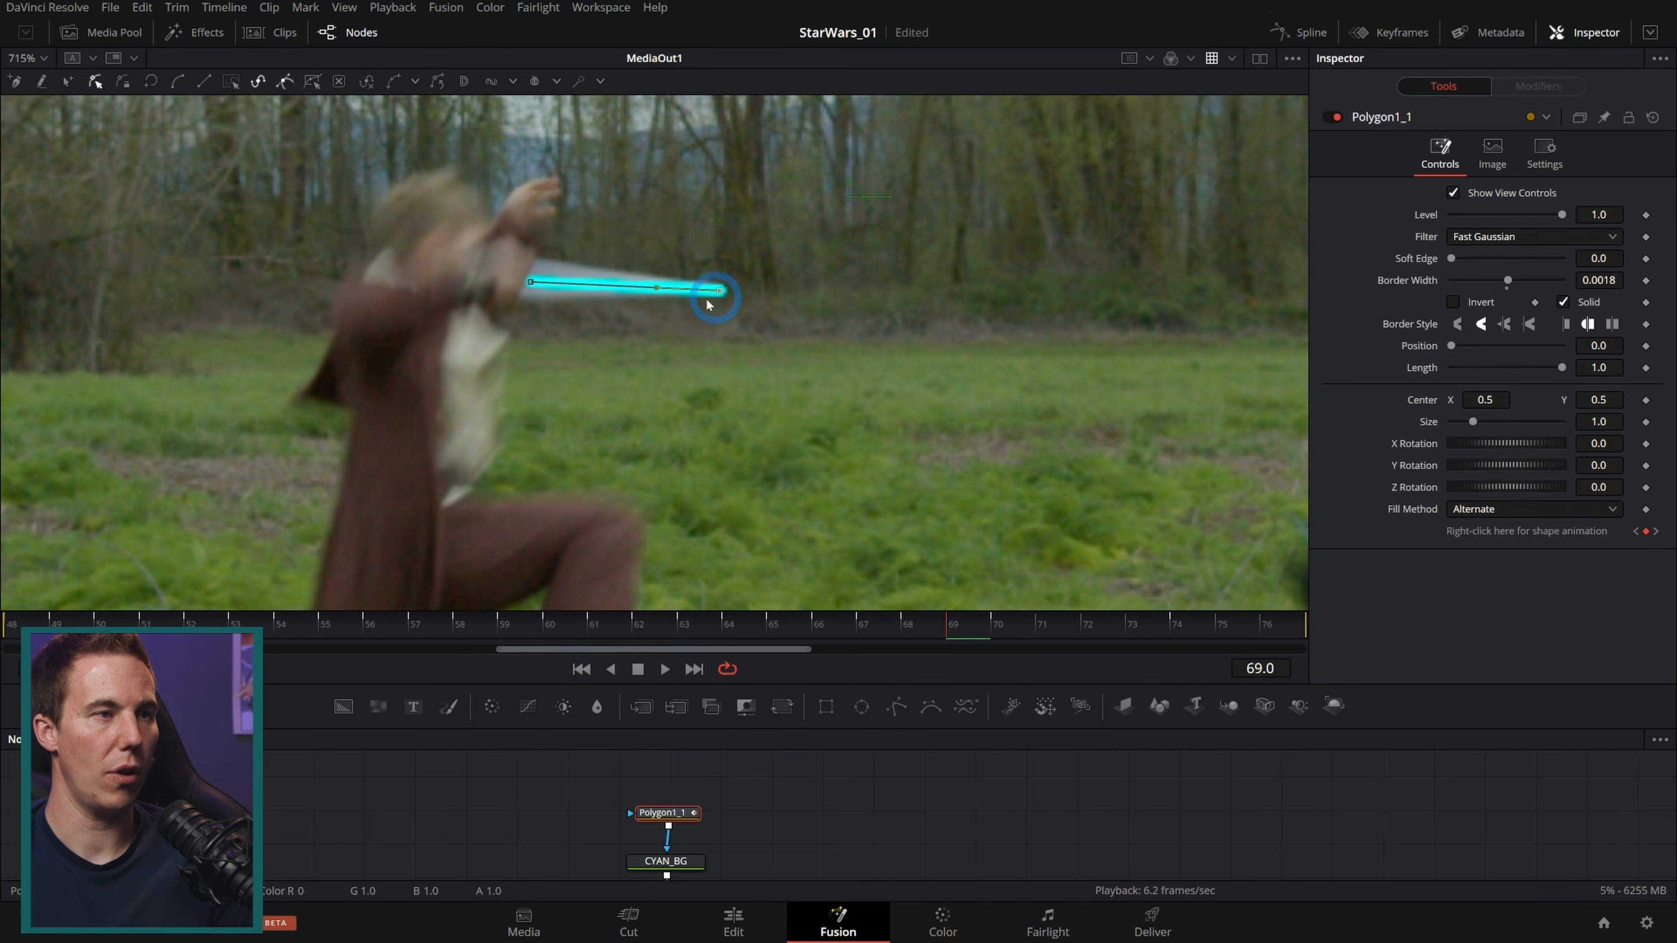
{"action": "key", "text": "Right"}
{"action": "key", "text": "Right"}
{"action": "key", "text": "Right"}
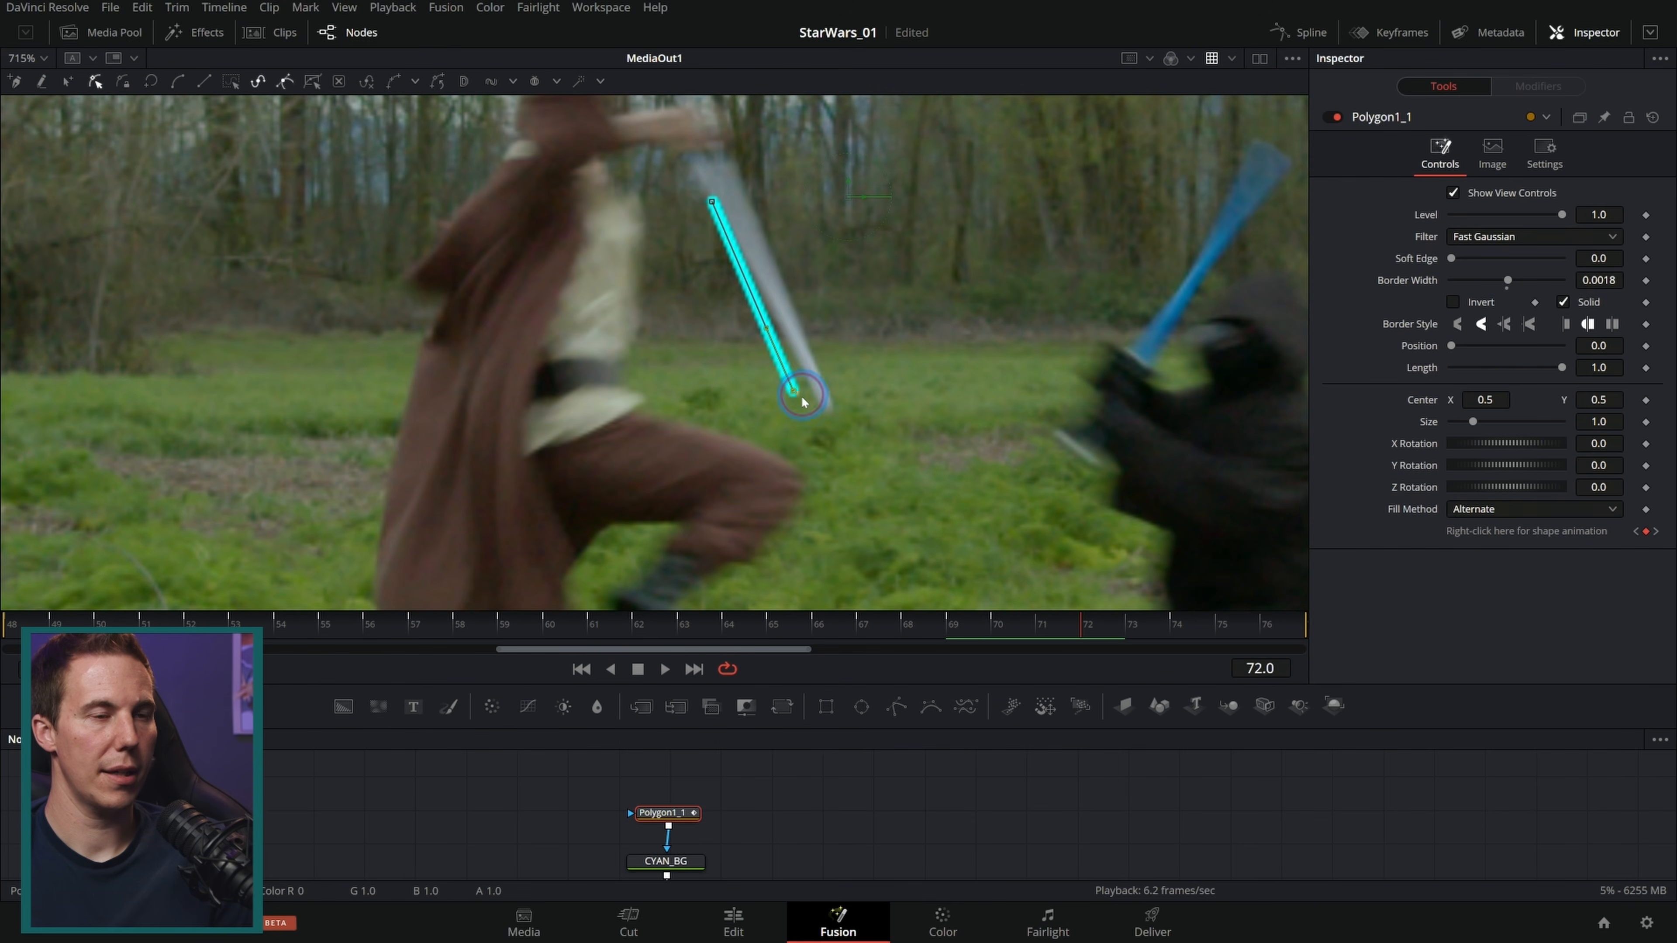
{"action": "left_click_drag", "start_coordinate": [801, 399], "coordinate": [828, 407]}
{"action": "left_click_drag", "start_coordinate": [713, 198], "coordinate": [715, 162]}
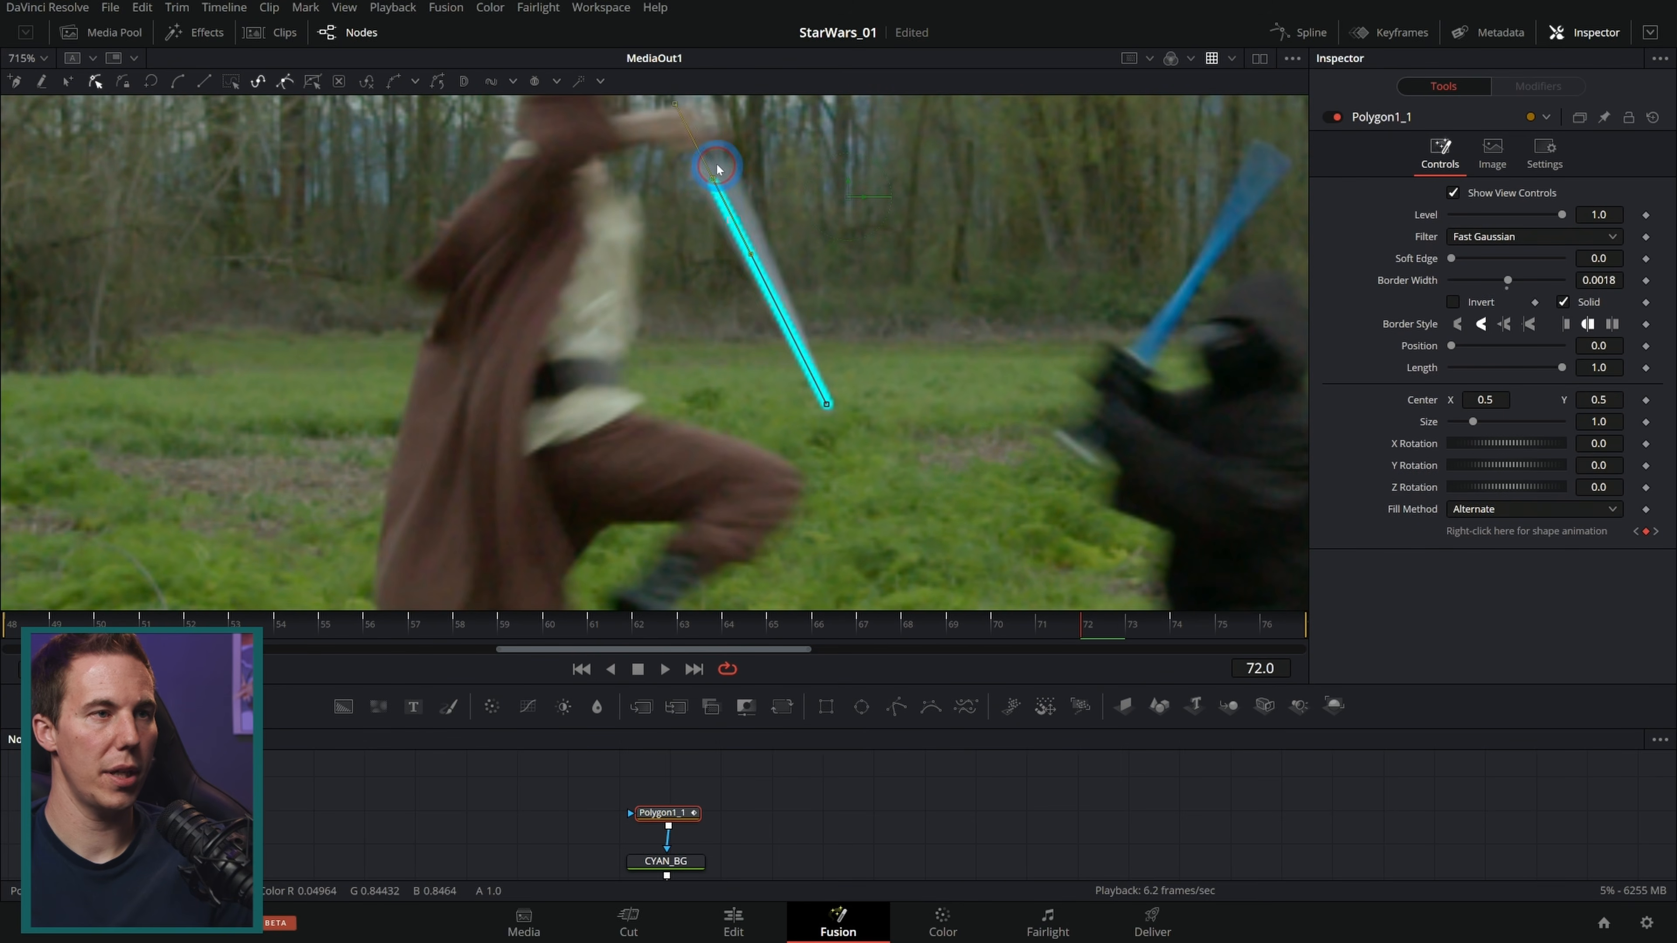
Step: At frame 71, nudge the line's hilt and tip points onto the blade
{"action": "key", "text": "Left"}
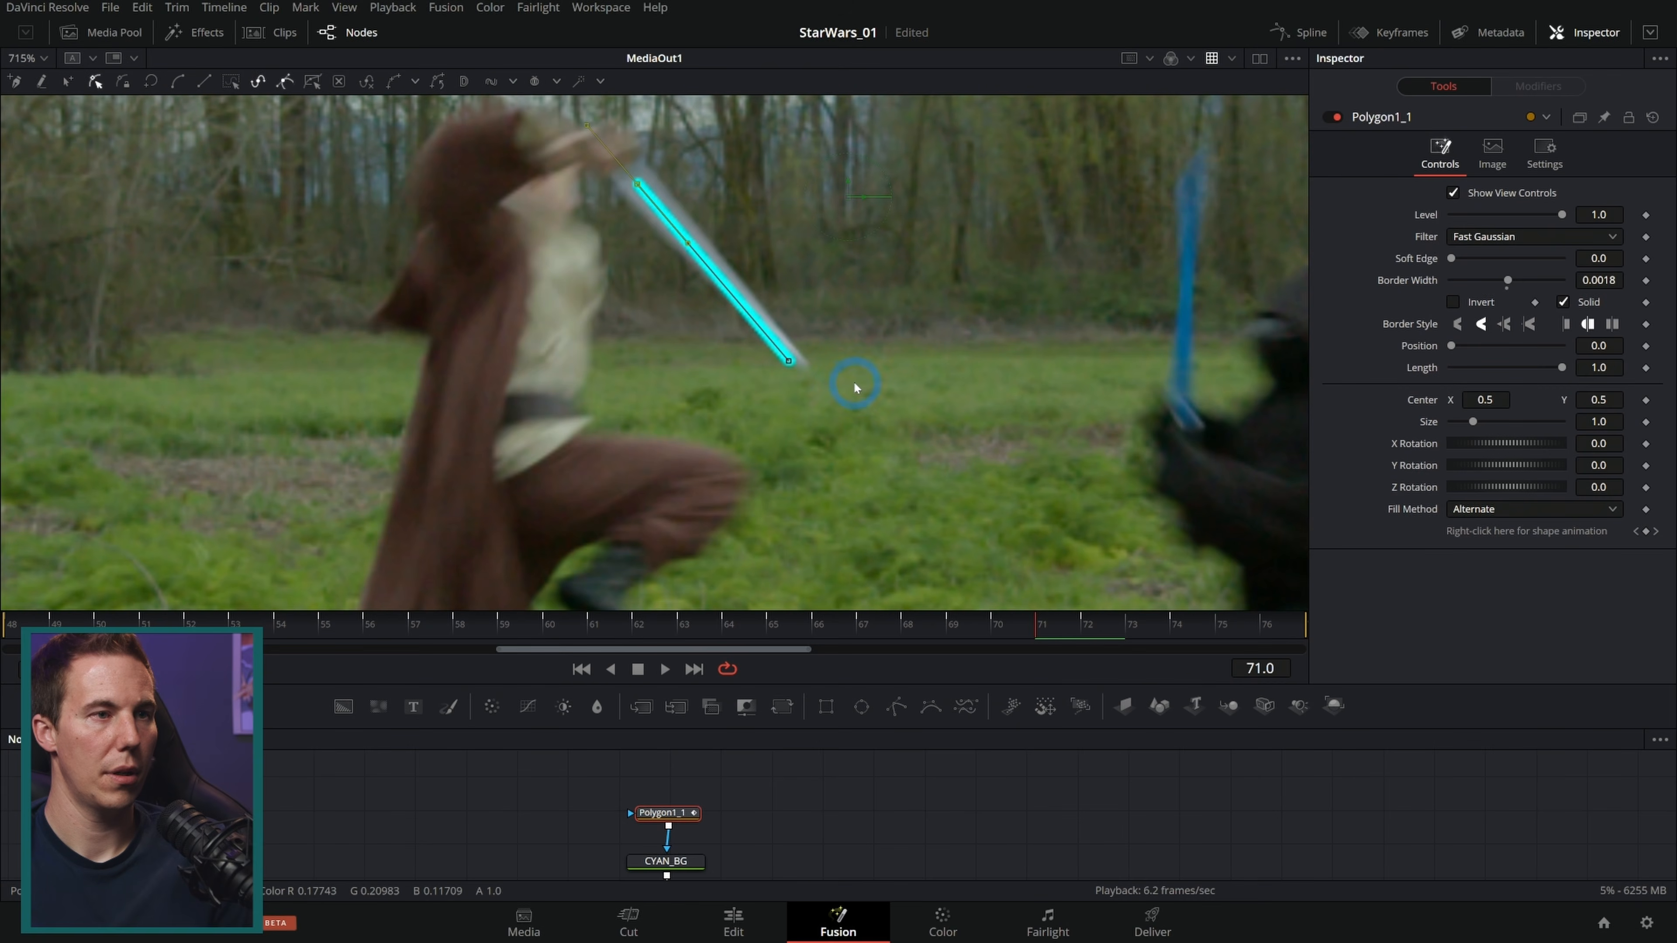
{"action": "left_click_drag", "start_coordinate": [790, 362], "coordinate": [800, 365]}
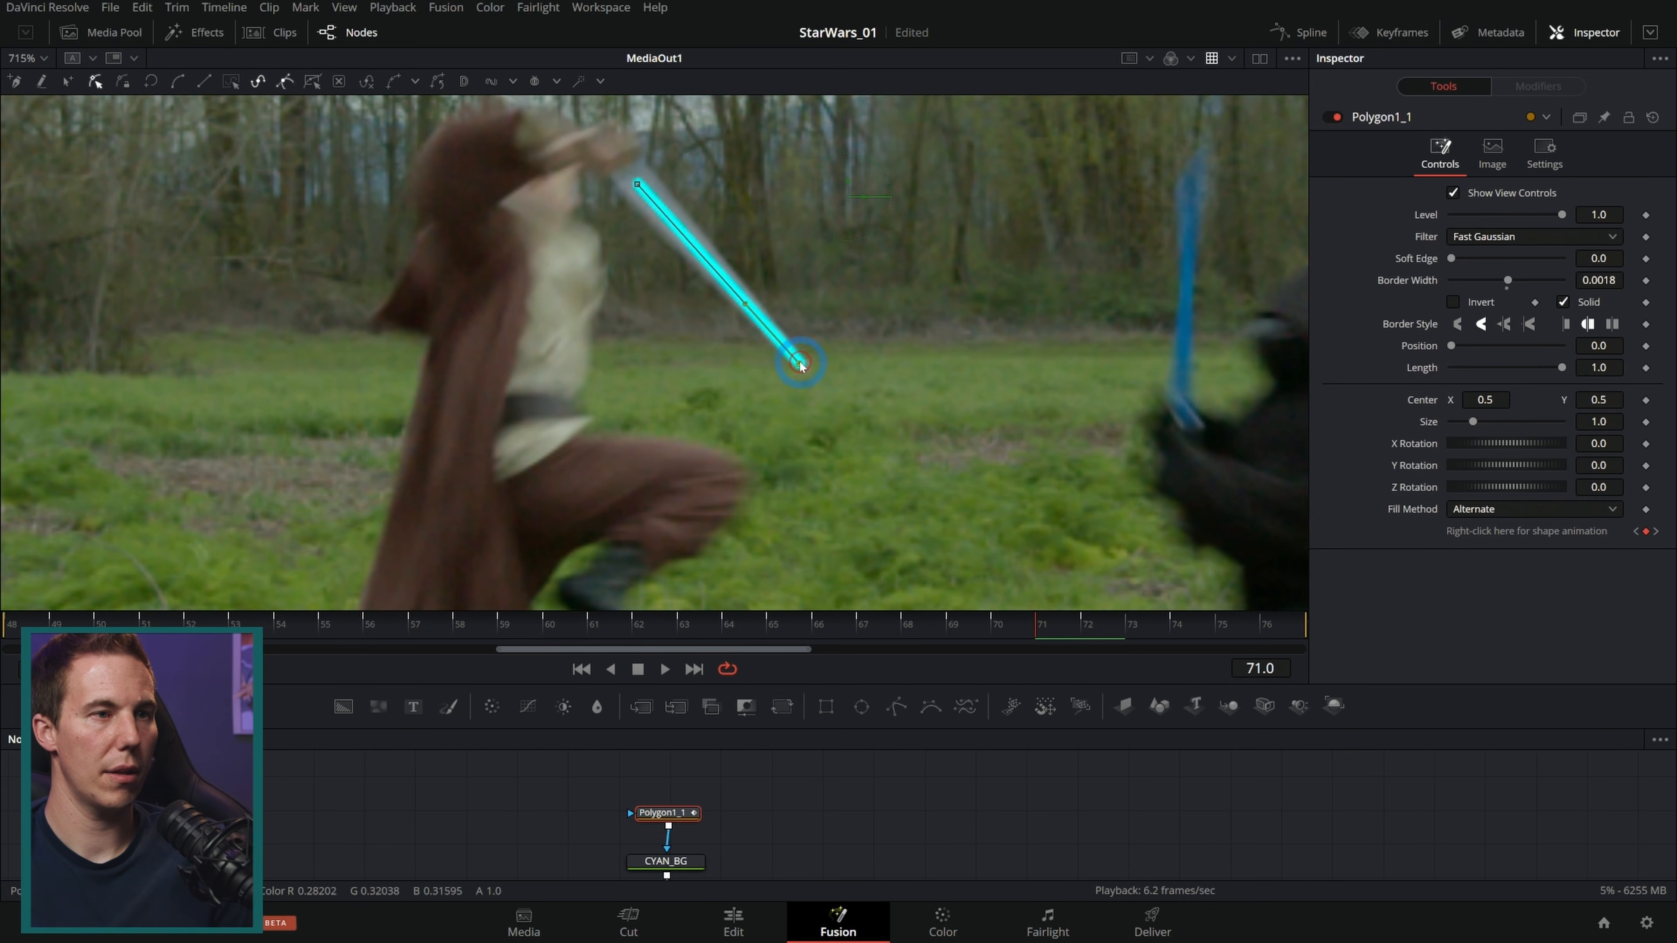
{"action": "left_click_drag", "start_coordinate": [636, 183], "coordinate": [631, 171]}
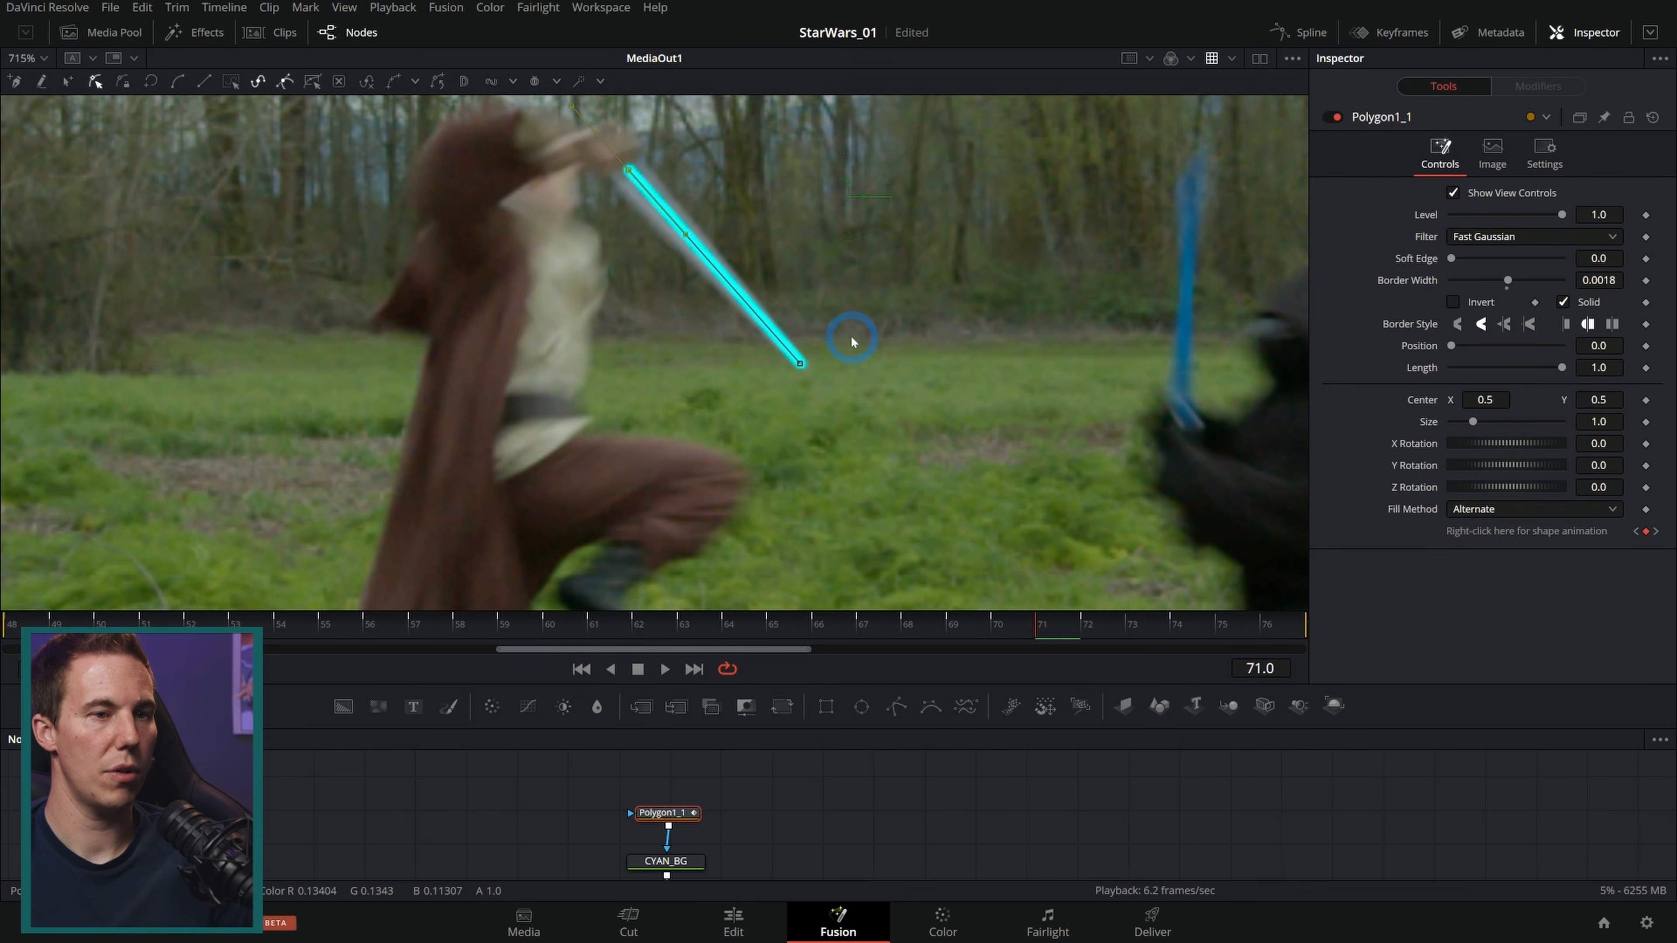
Step: Advance to frame 76 and move the line's tip and hilt points onto the blade
{"action": "key", "text": "Right"}
{"action": "key", "text": "Right"}
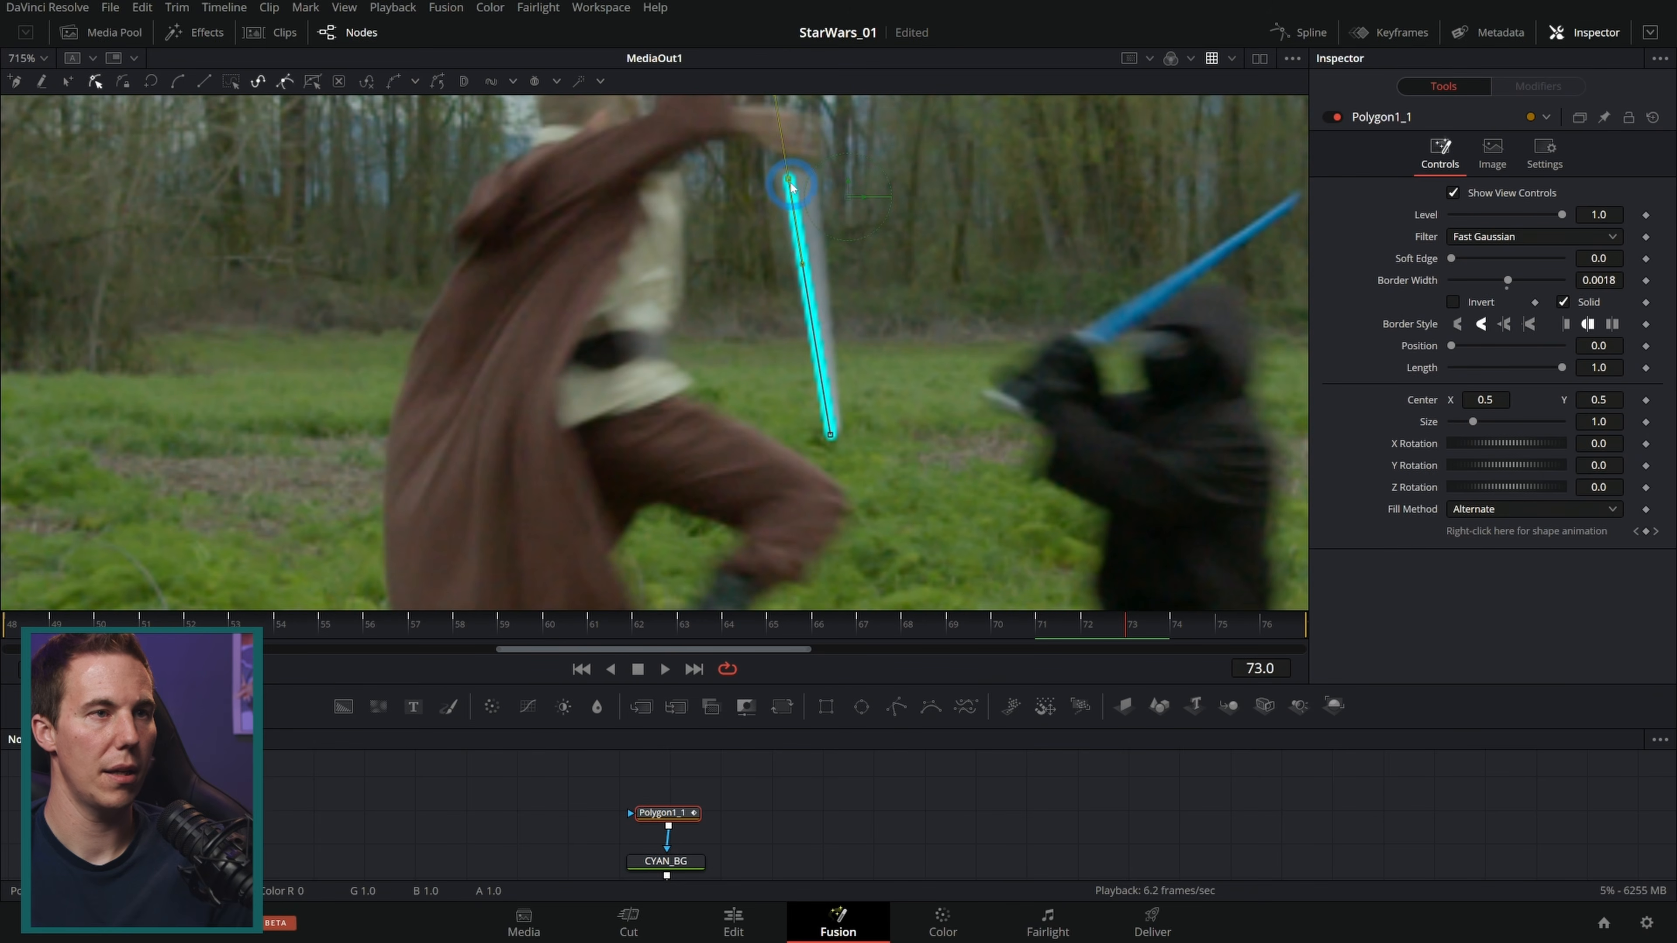
{"action": "key", "text": "Right"}
{"action": "key", "text": "Right"}
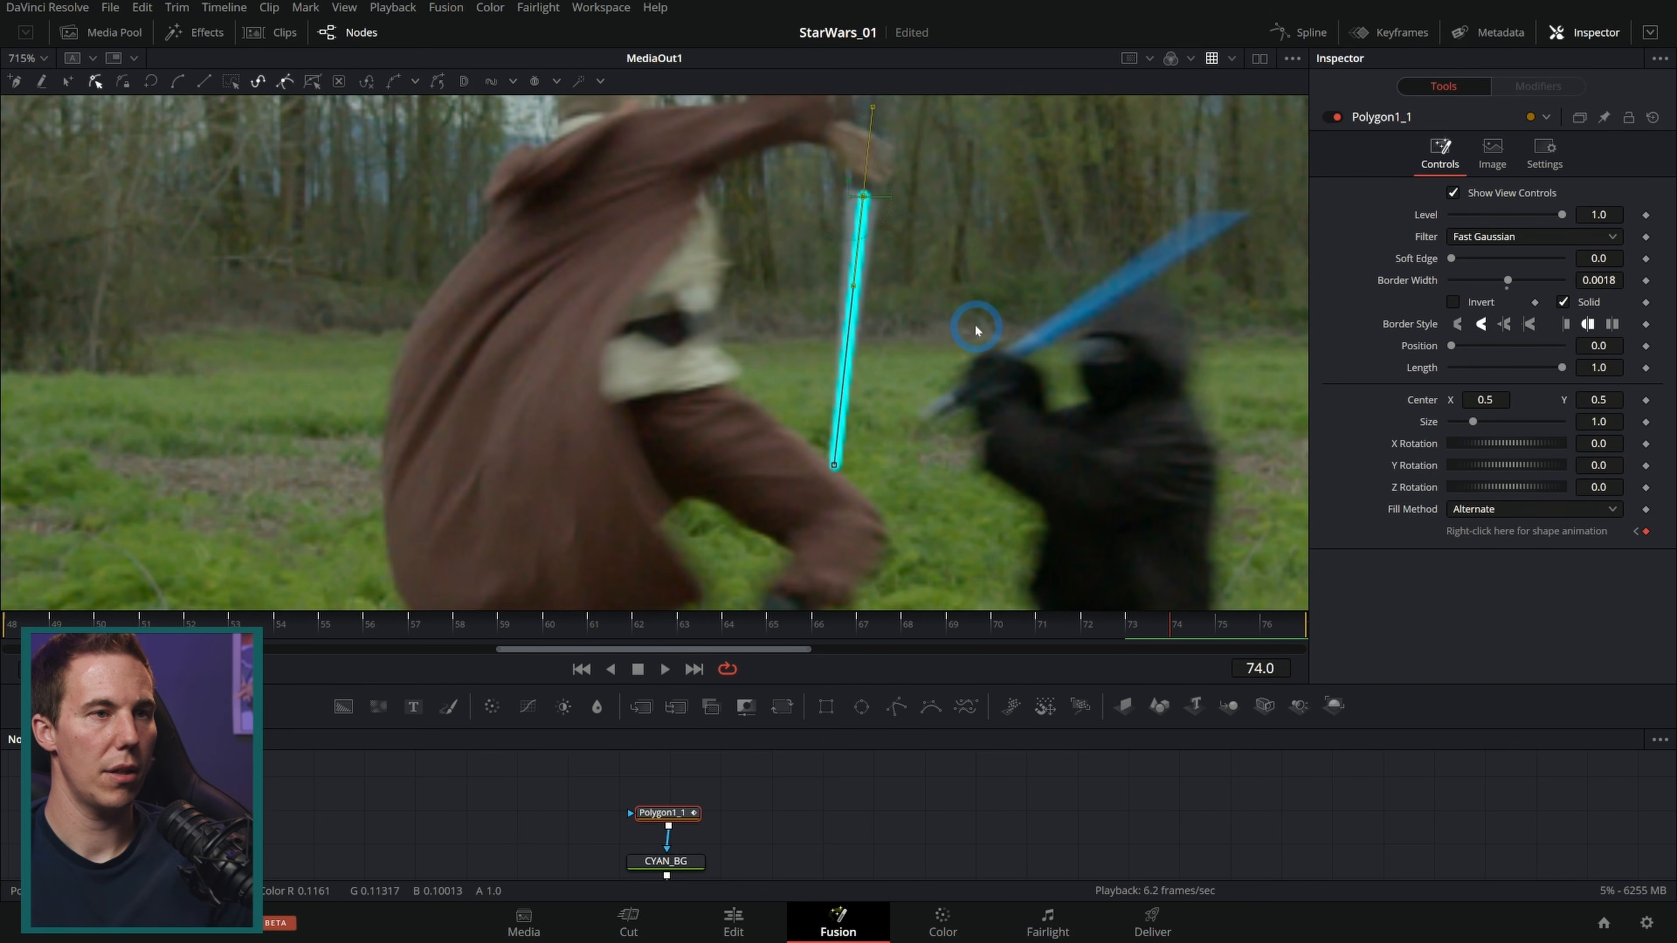
{"action": "key", "text": "Right"}
{"action": "key", "text": "Right"}
{"action": "key", "text": "Left"}
{"action": "left_click_drag", "start_coordinate": [863, 196], "coordinate": [894, 252]}
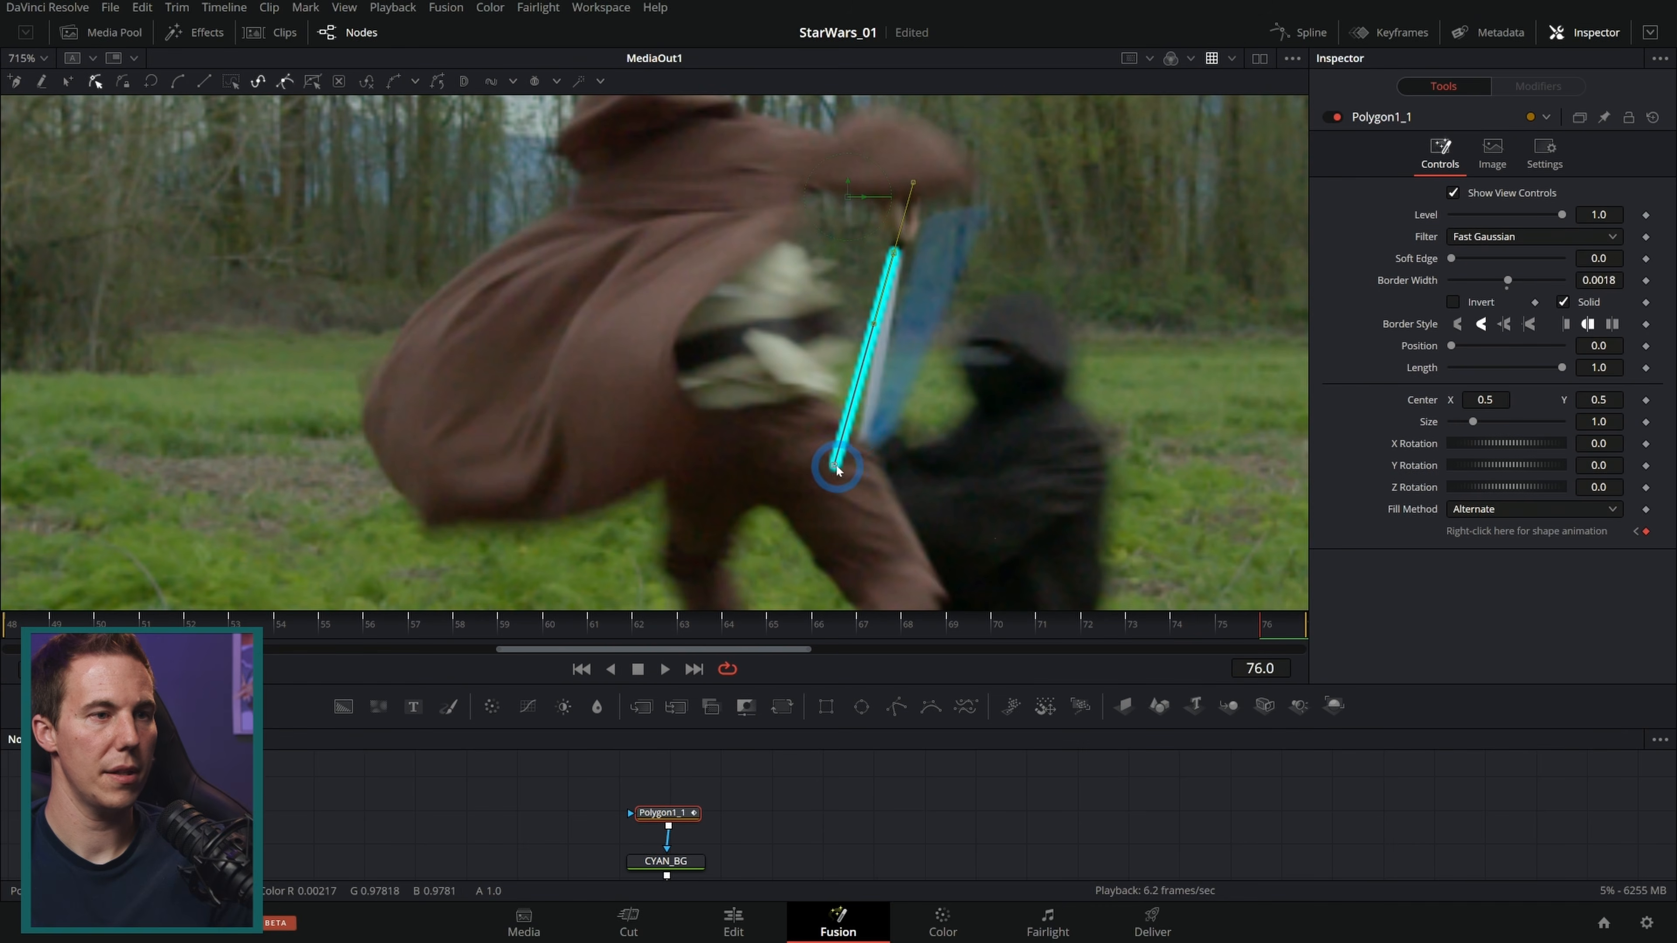
{"action": "left_click_drag", "start_coordinate": [835, 466], "coordinate": [864, 447]}
Step: At frame 75, pull the line's tip point down onto the blade's end and check neighbouring frames
{"action": "key", "text": "Right"}
{"action": "key", "text": "Left"}
{"action": "key", "text": "Left"}
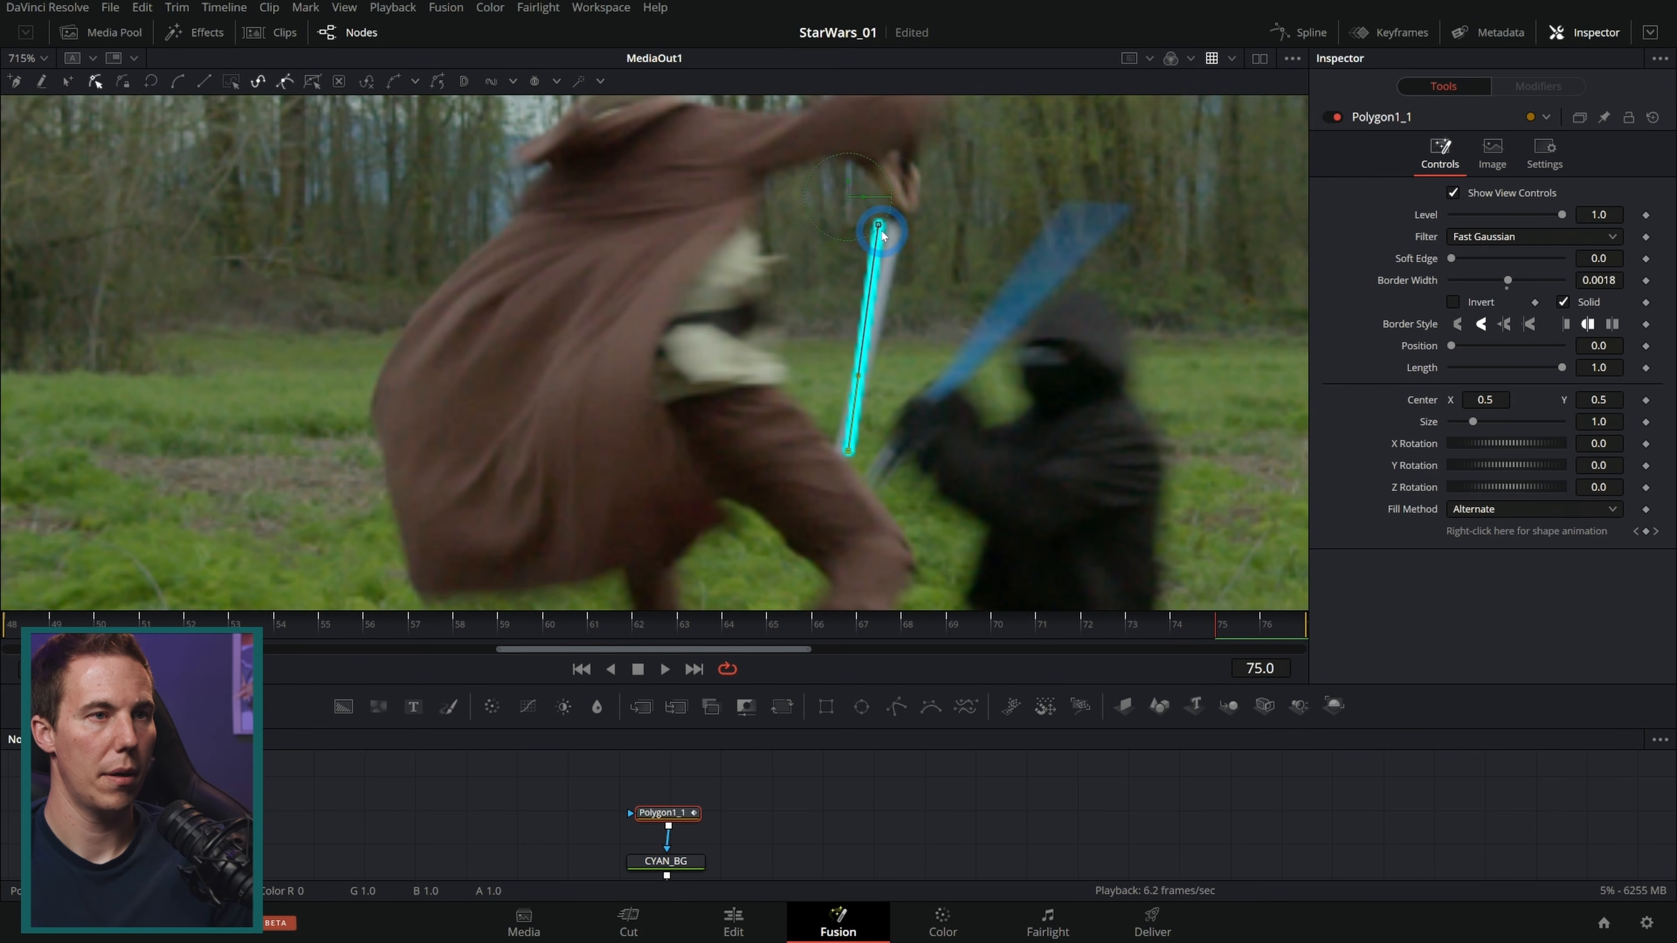
{"action": "left_click_drag", "start_coordinate": [882, 227], "coordinate": [898, 312]}
{"action": "key", "text": "Right"}
{"action": "key", "text": "Right"}
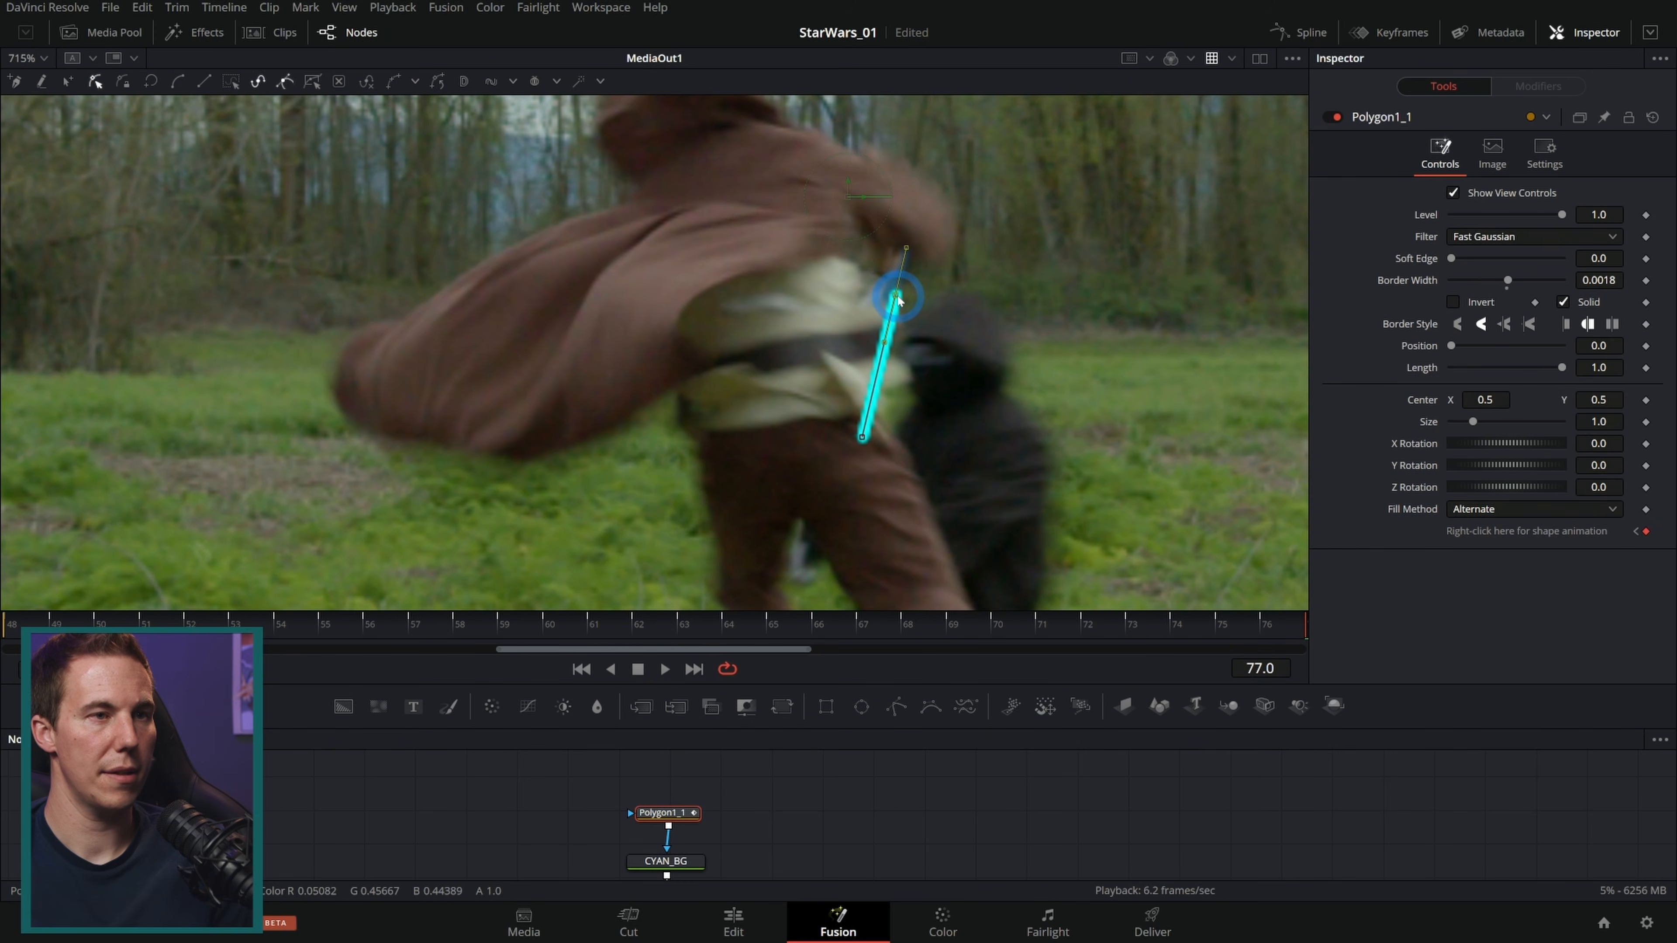
{"action": "key", "text": "Left"}
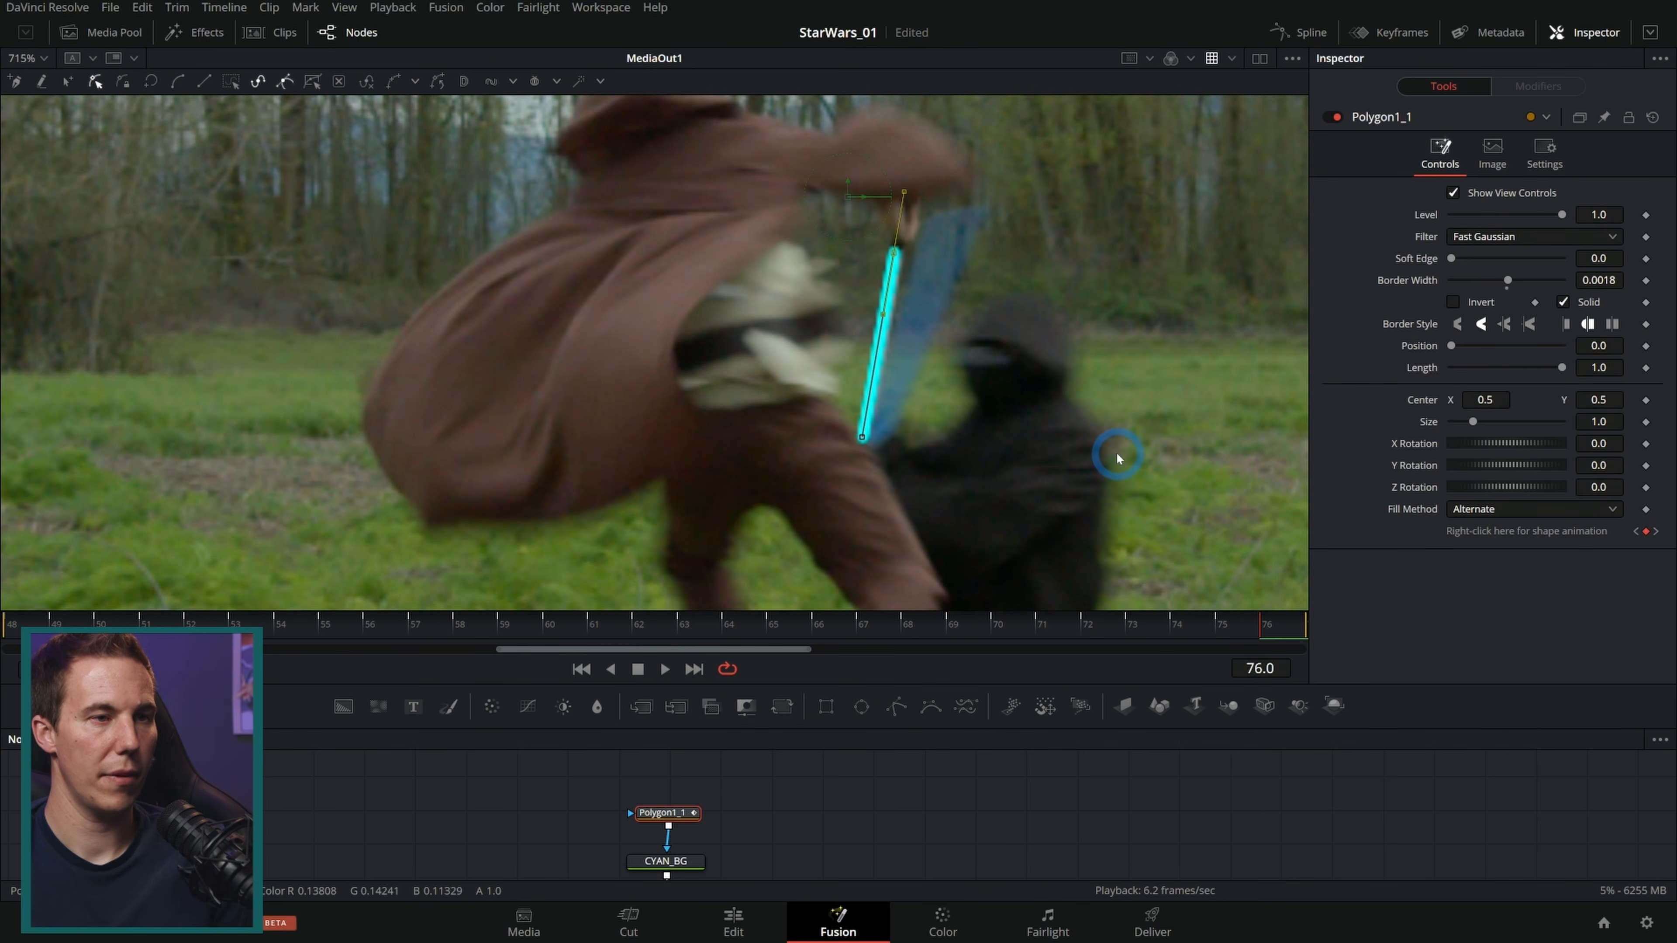
Step: Return to frame 63 and rename the polygon node to Jedi_Saber_Mask
{"action": "left_click", "coordinate": [1221, 628]}
{"action": "left_click_drag", "start_coordinate": [1220, 627], "coordinate": [680, 624]}
{"action": "left_click_drag", "start_coordinate": [852, 566], "coordinate": [836, 403]}
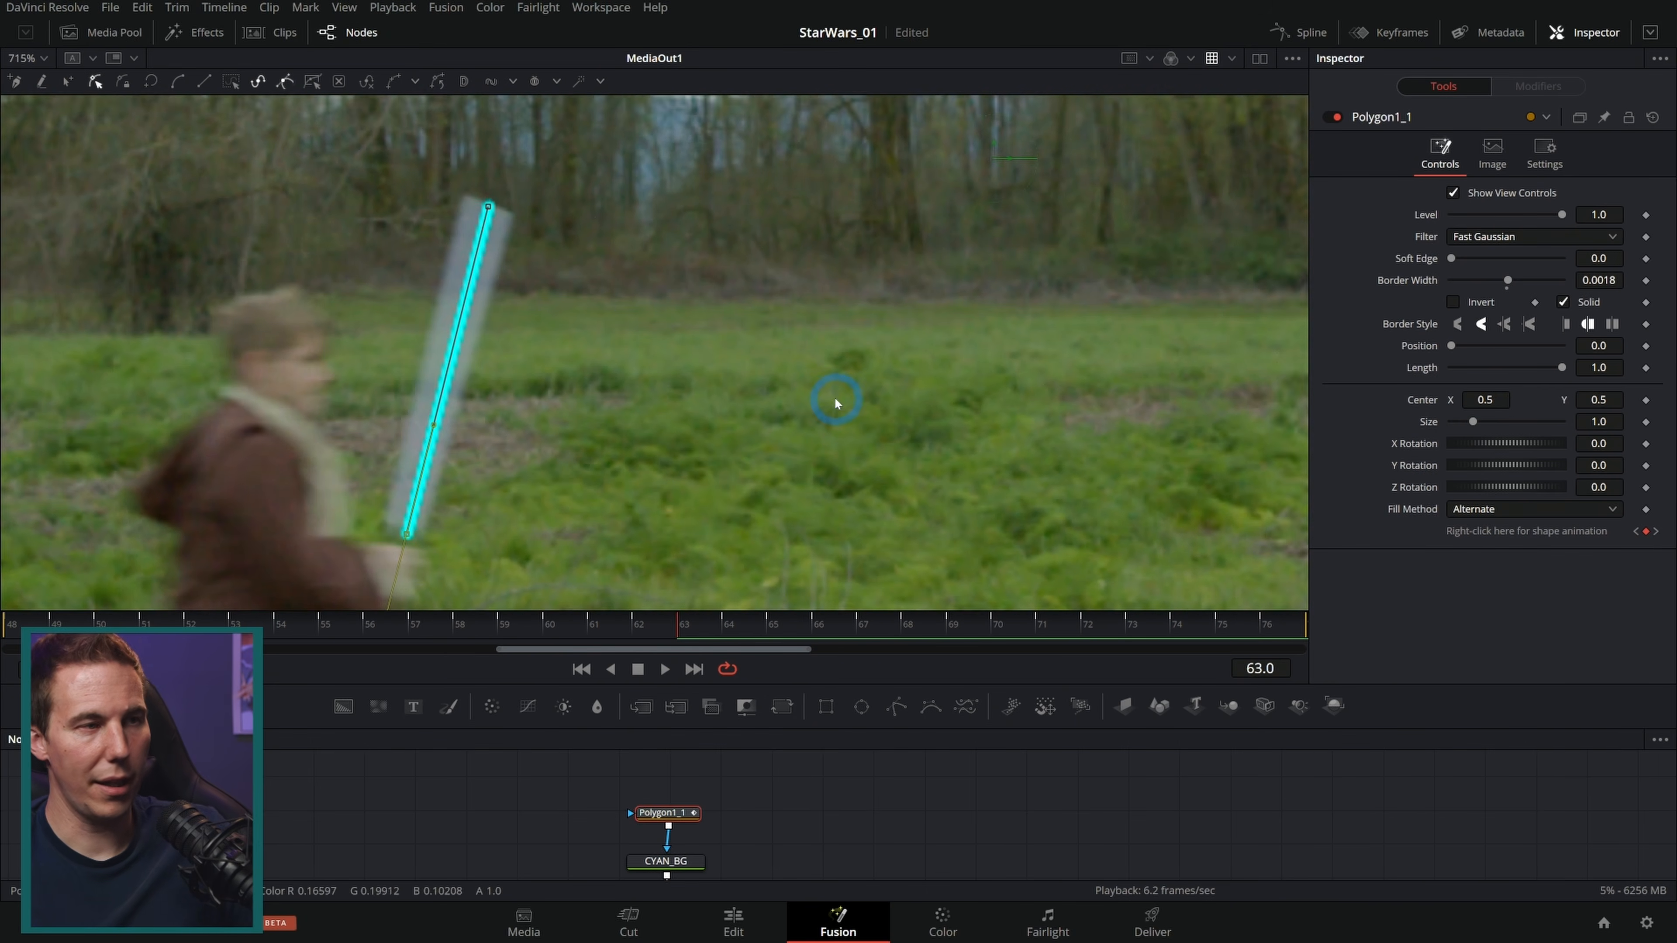
{"action": "scroll", "coordinate": [823, 417], "scroll_direction": "down", "scroll_amount": 2}
{"action": "key", "text": "F2"}
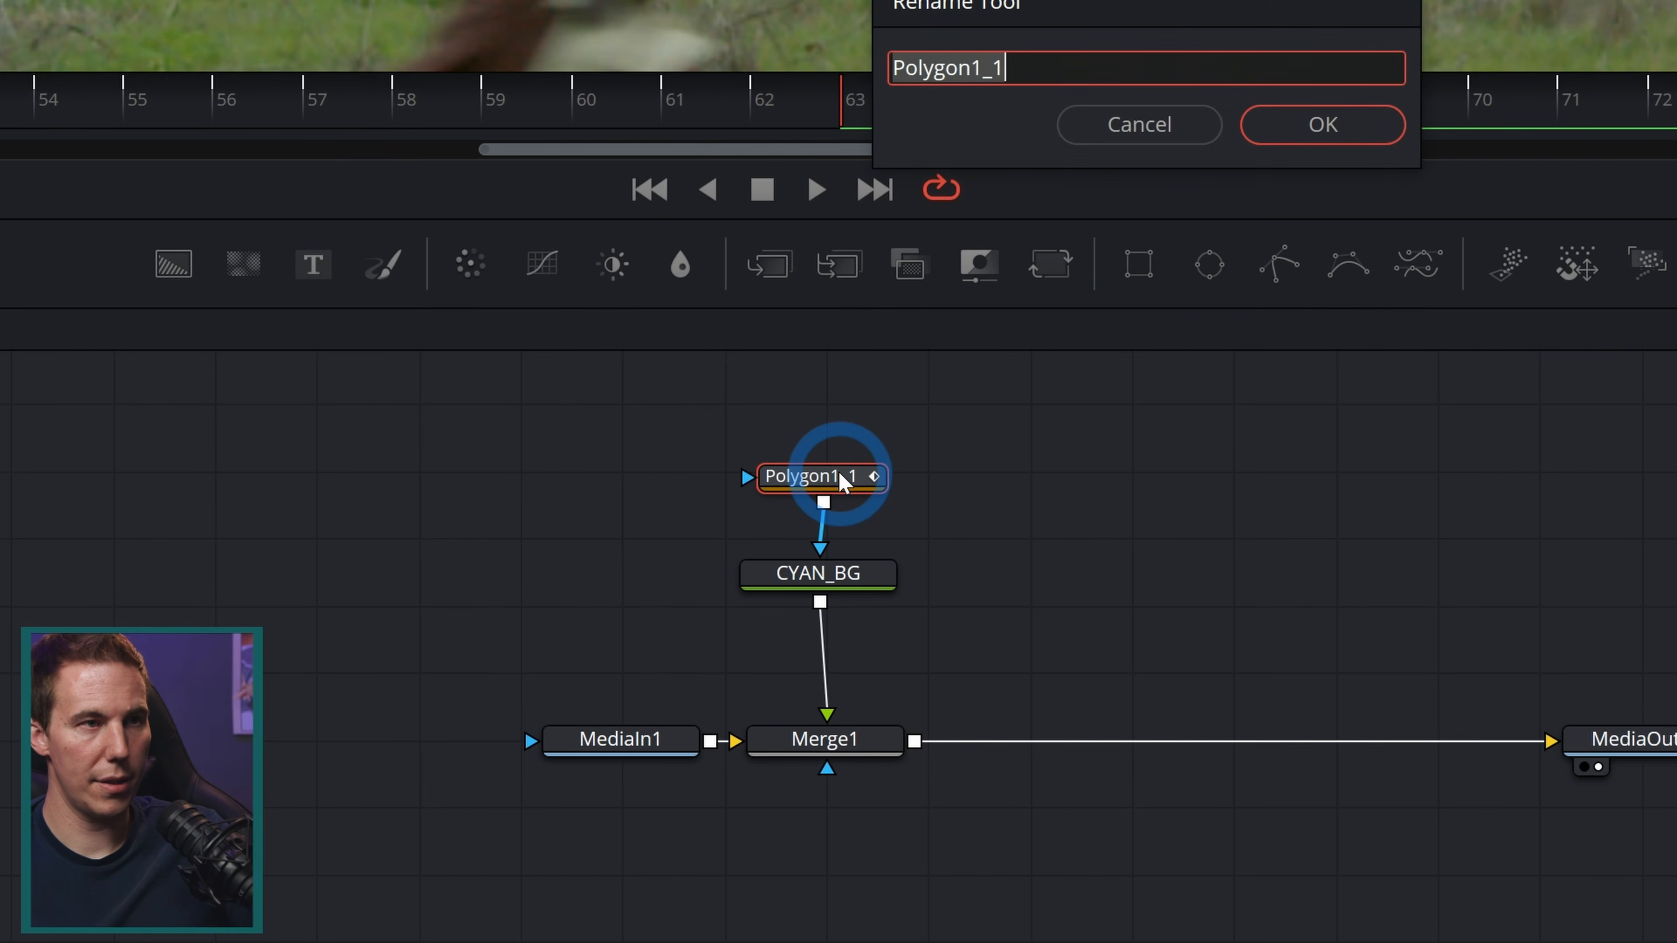
{"action": "type", "text": "Jedi_Sab"}
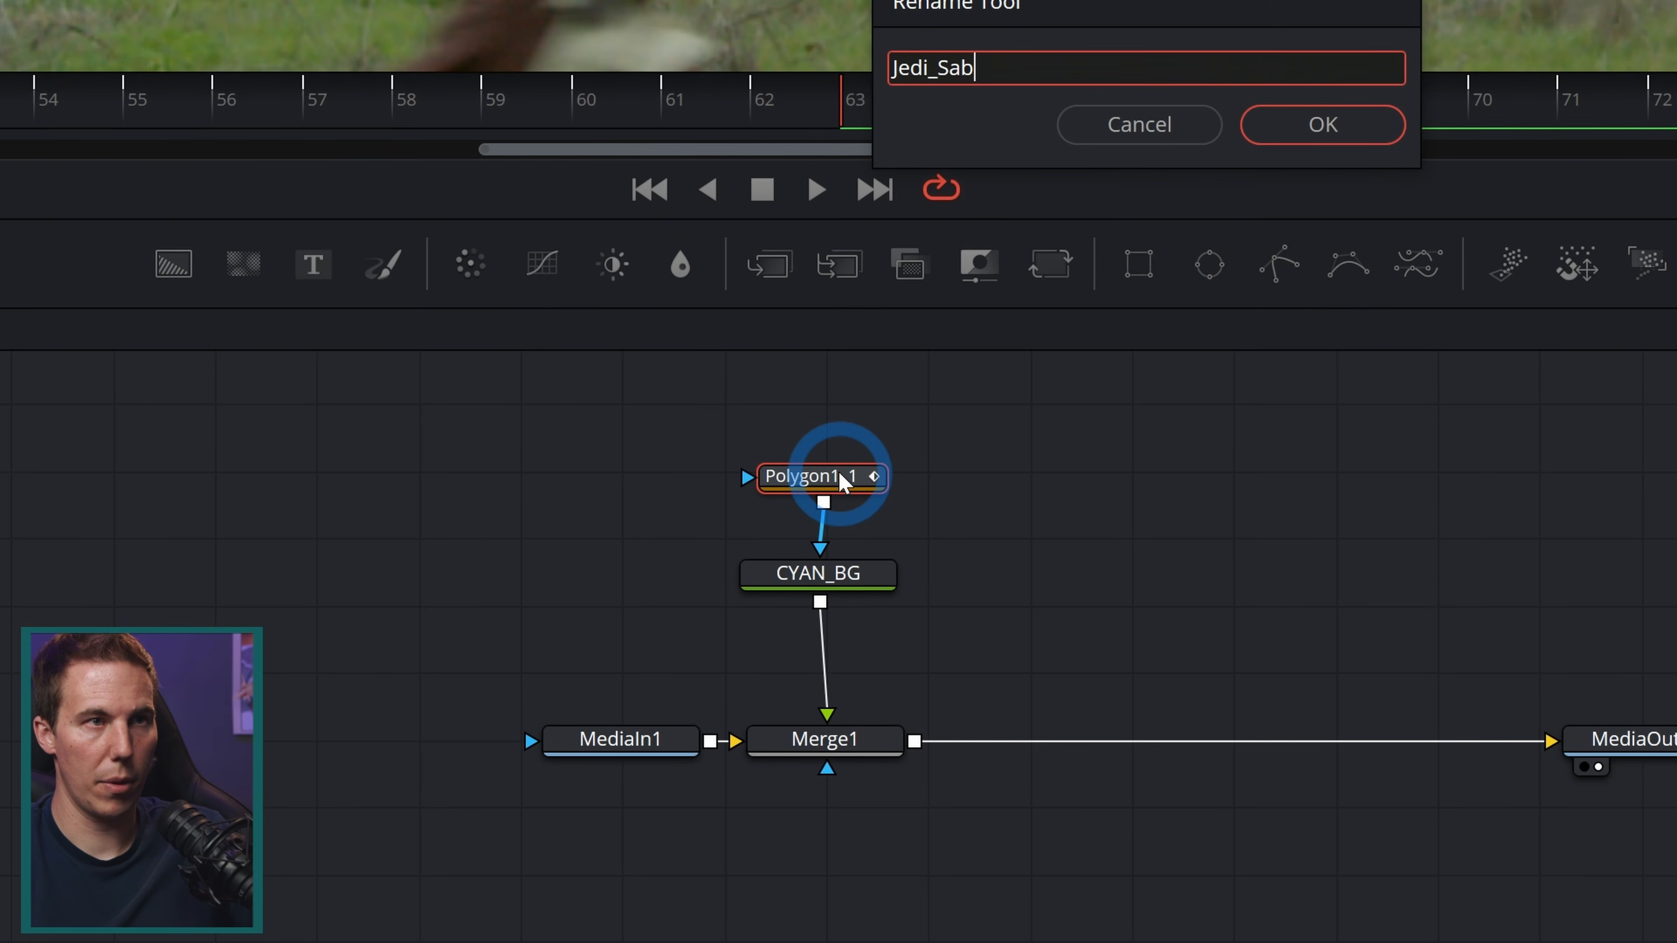
{"action": "type", "text": "er_Mask"}
{"action": "key", "text": "Return"}
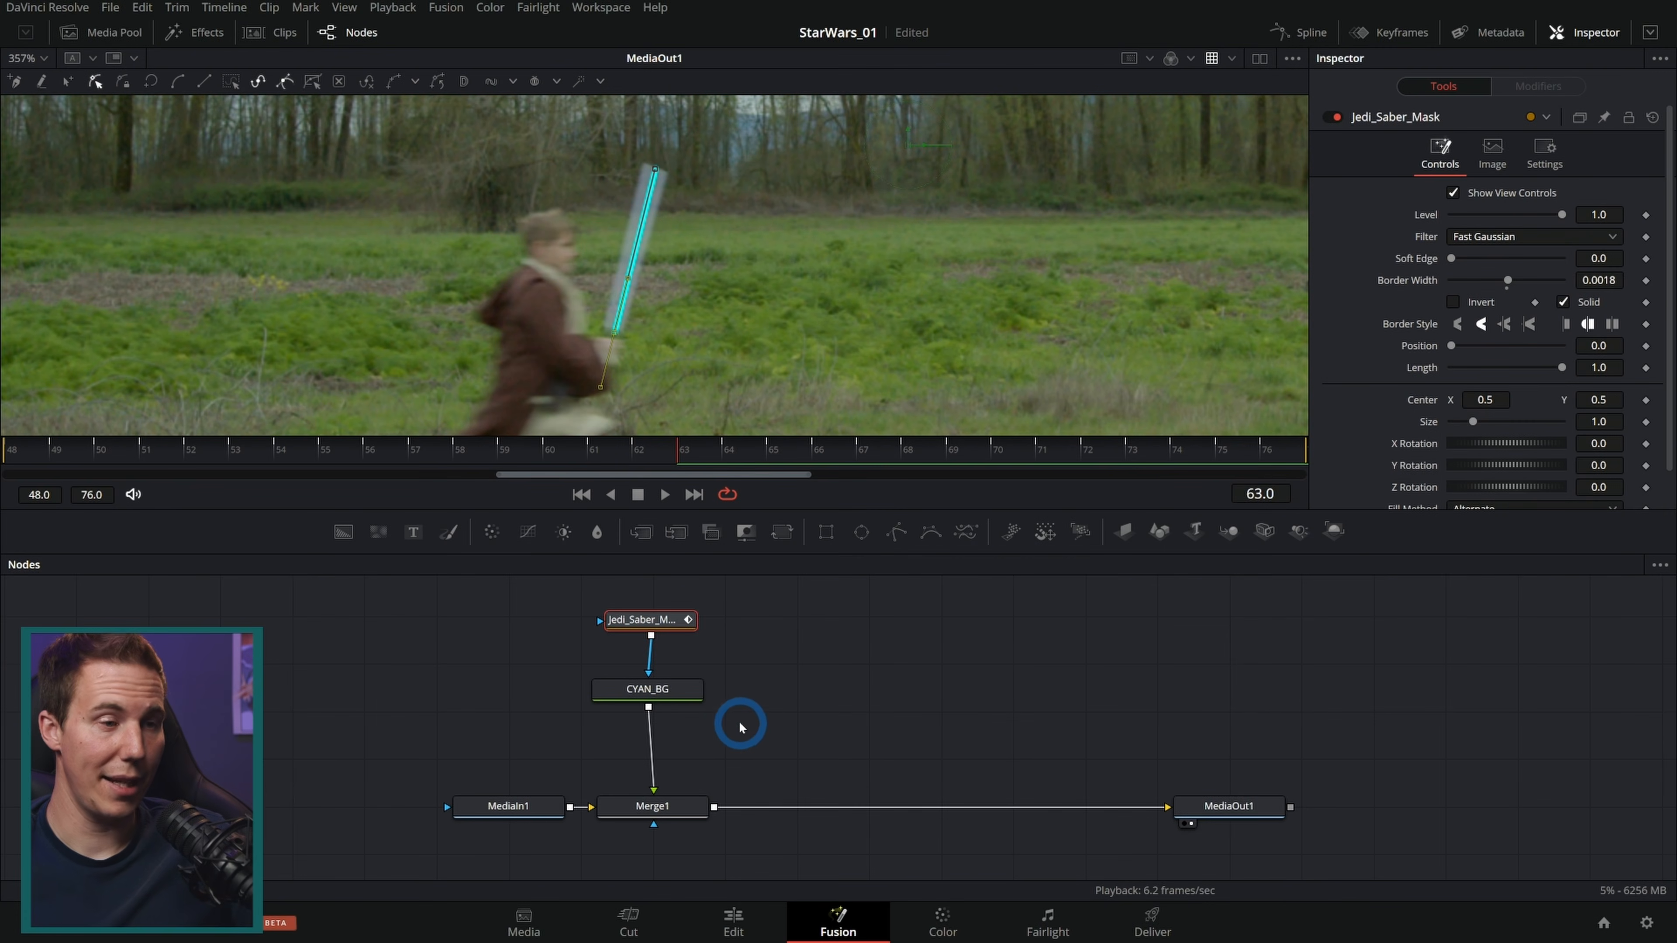
Step: Duplicate the CYAN_BG node and set the copy's color to white by raising Red to 1.0
{"action": "left_click", "coordinate": [685, 689]}
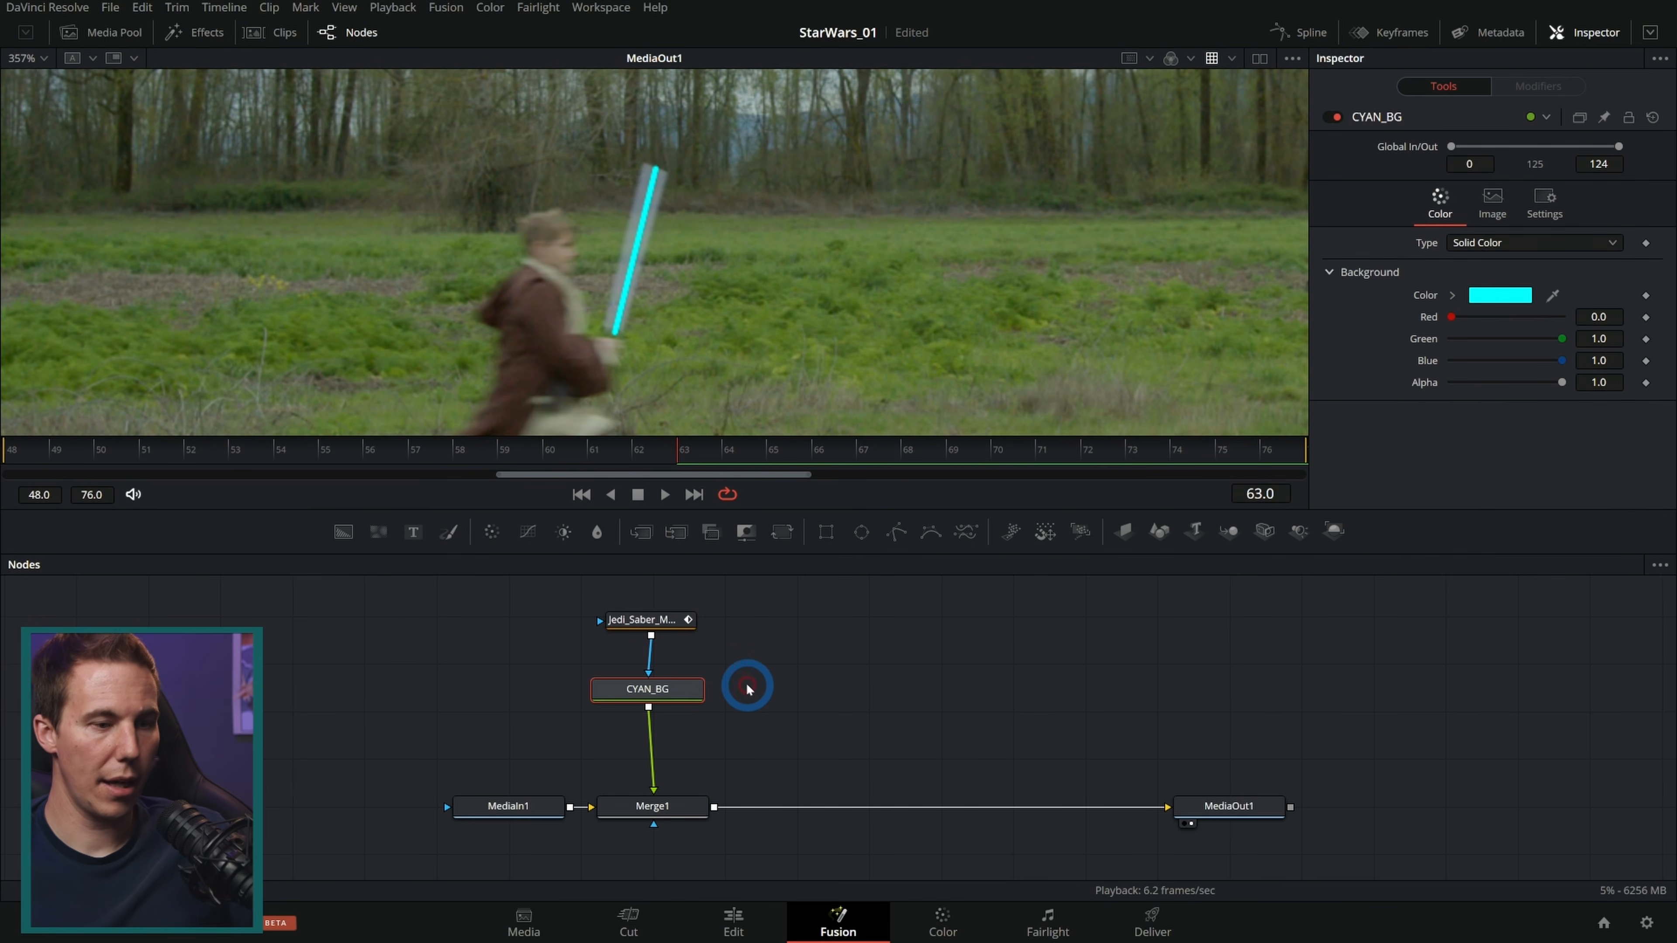
{"action": "key", "text": "ctrl+c"}
{"action": "left_click", "coordinate": [771, 667]}
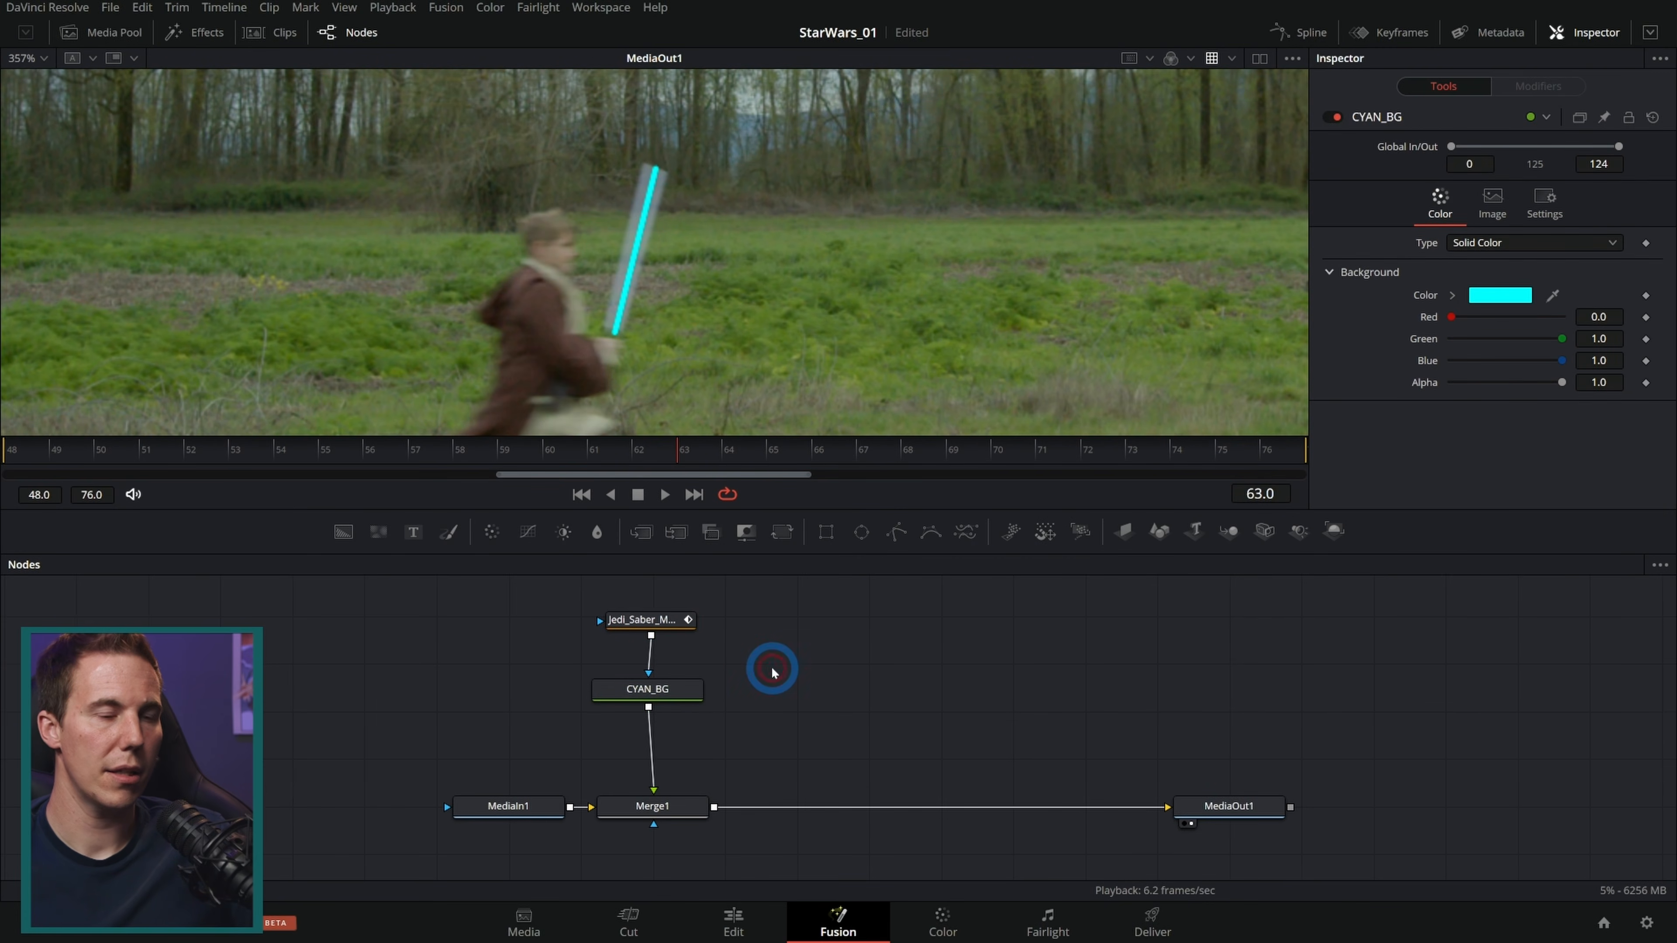
{"action": "key", "text": "ctrl+v"}
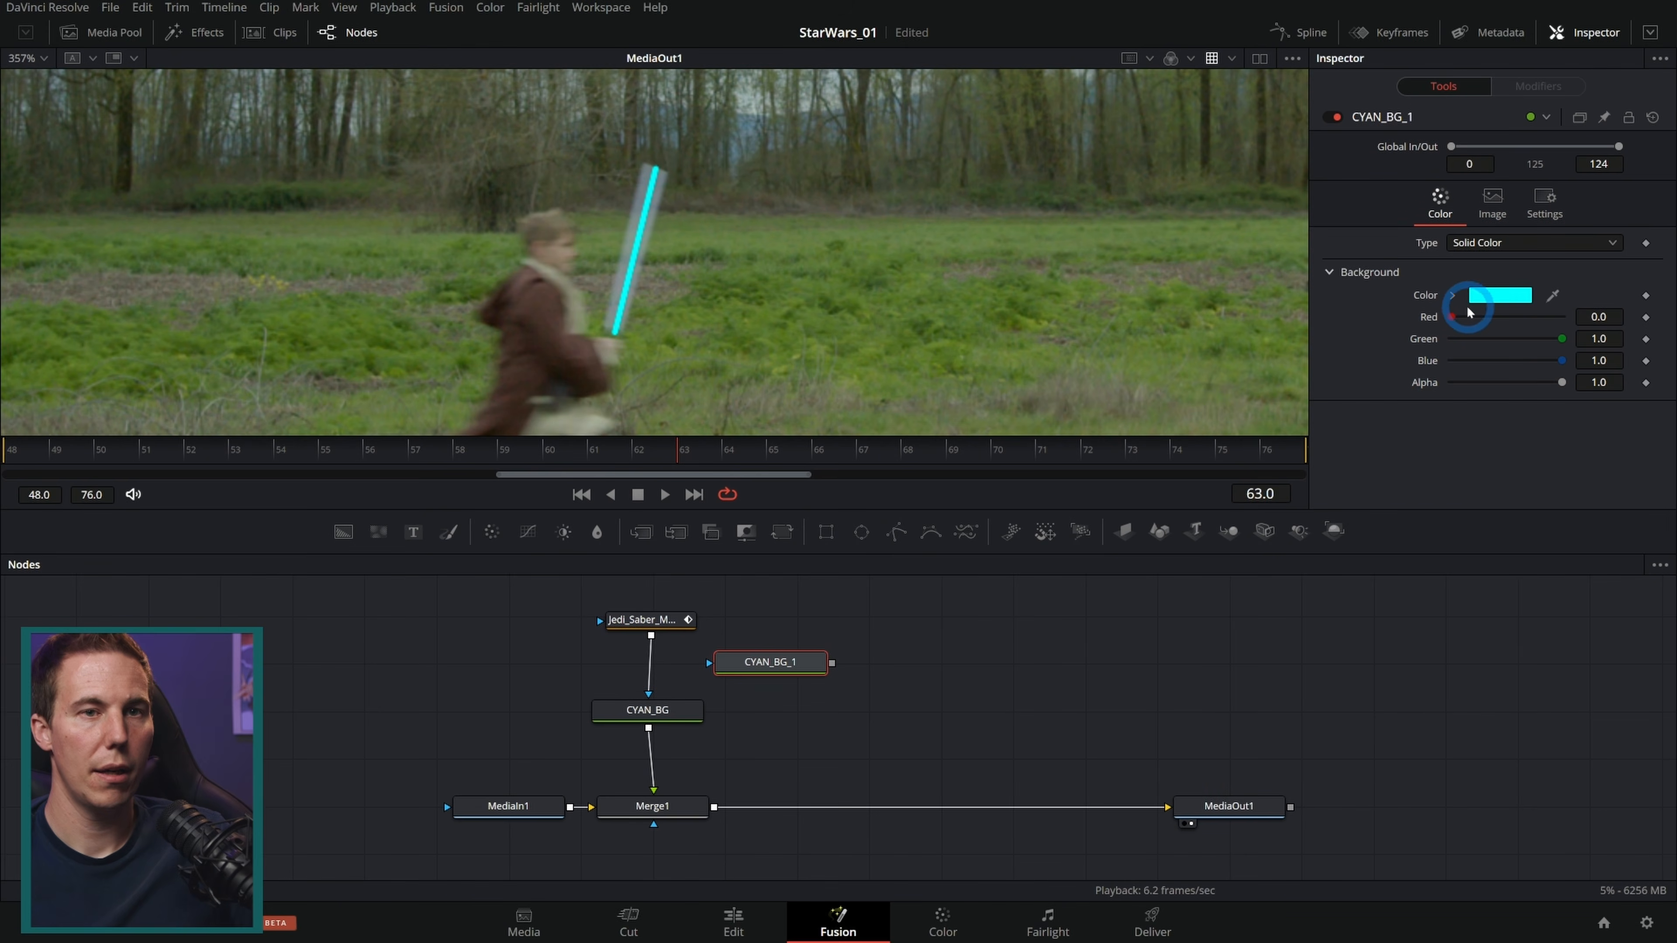
{"action": "left_click_drag", "start_coordinate": [1453, 318], "coordinate": [1558, 320]}
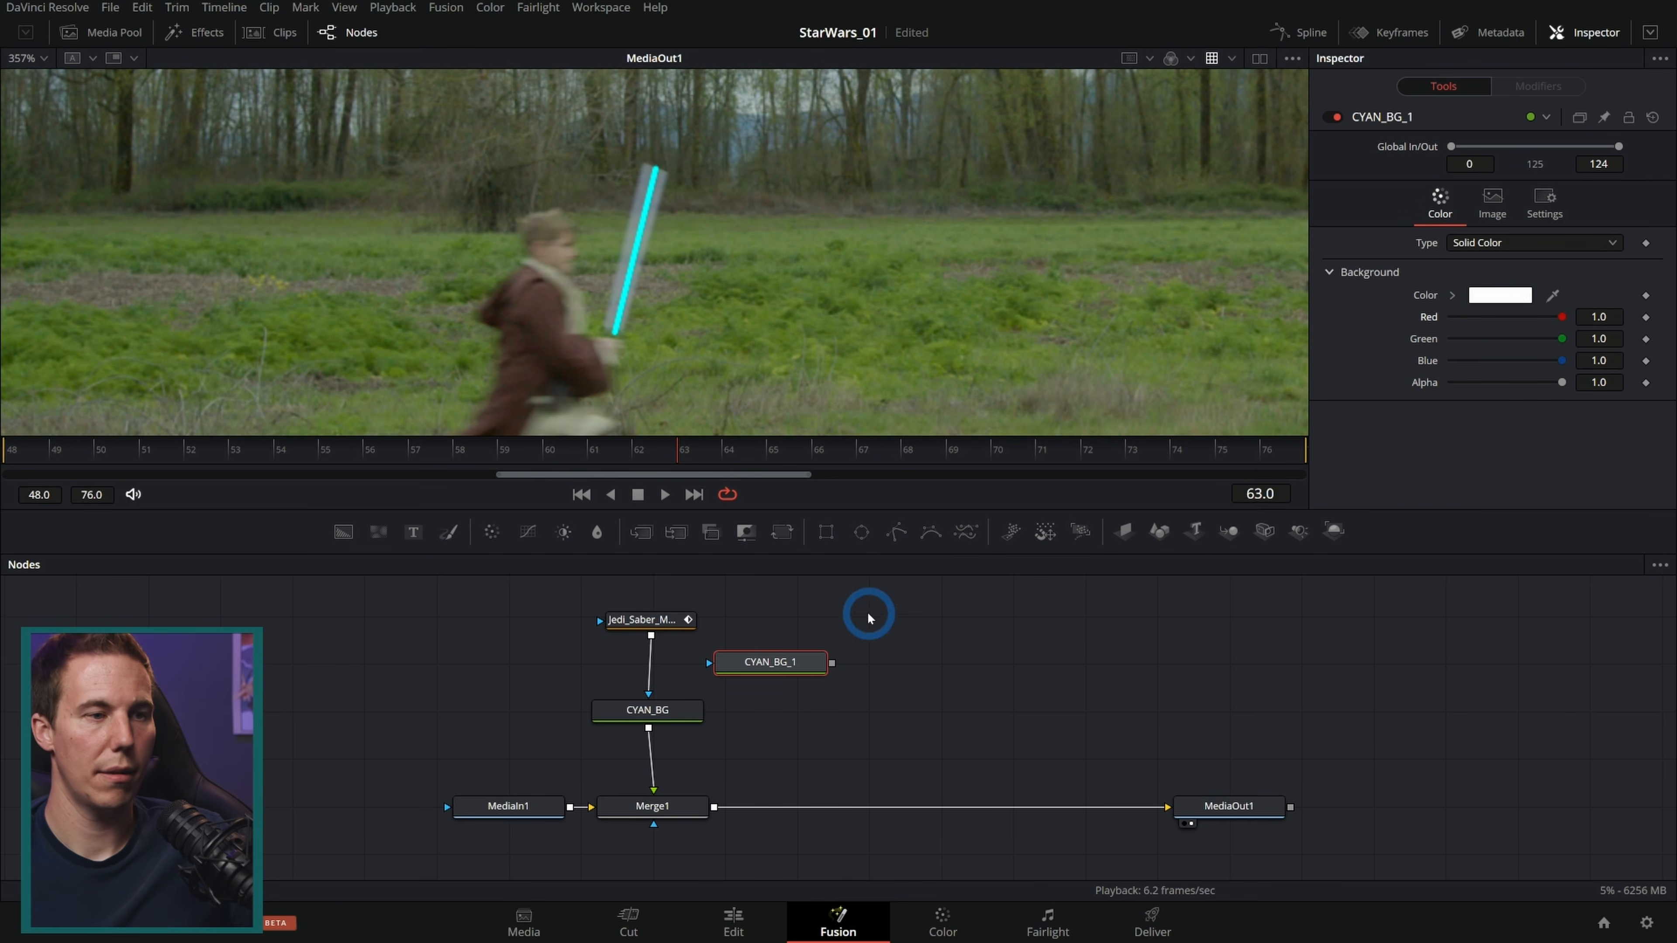
Step: Rename the duplicated background node to WHITE_BG
{"action": "left_click", "coordinate": [802, 665]}
{"action": "key", "text": "F2"}
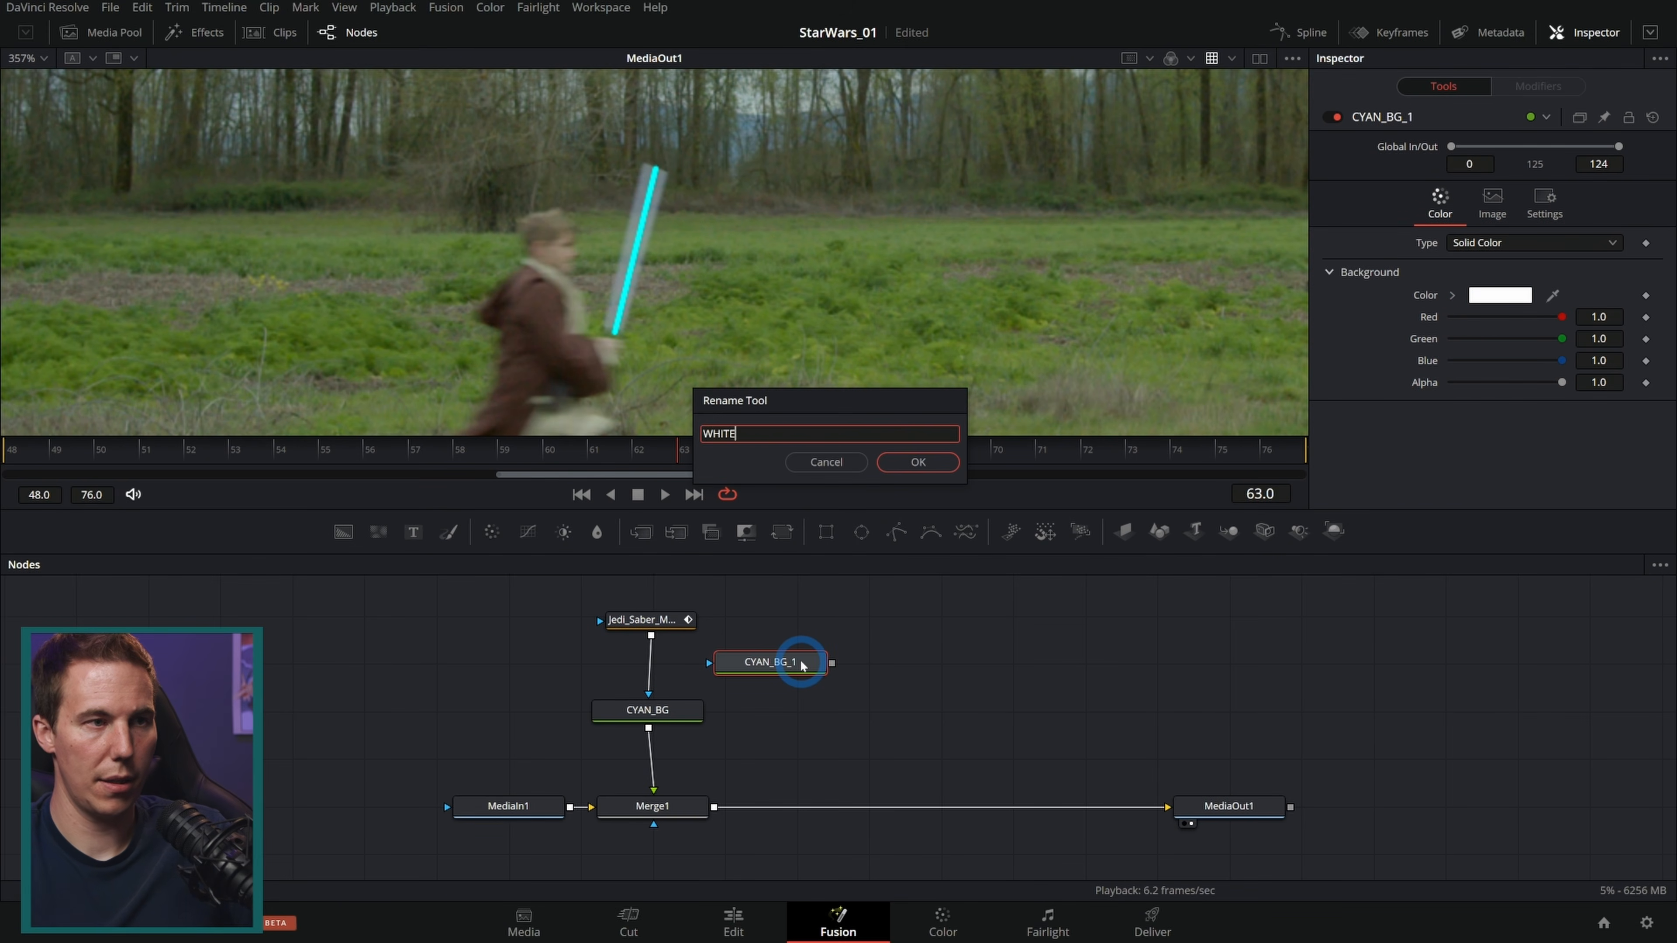
{"action": "type", "text": "WHITE_BG"}
{"action": "key", "text": "Return"}
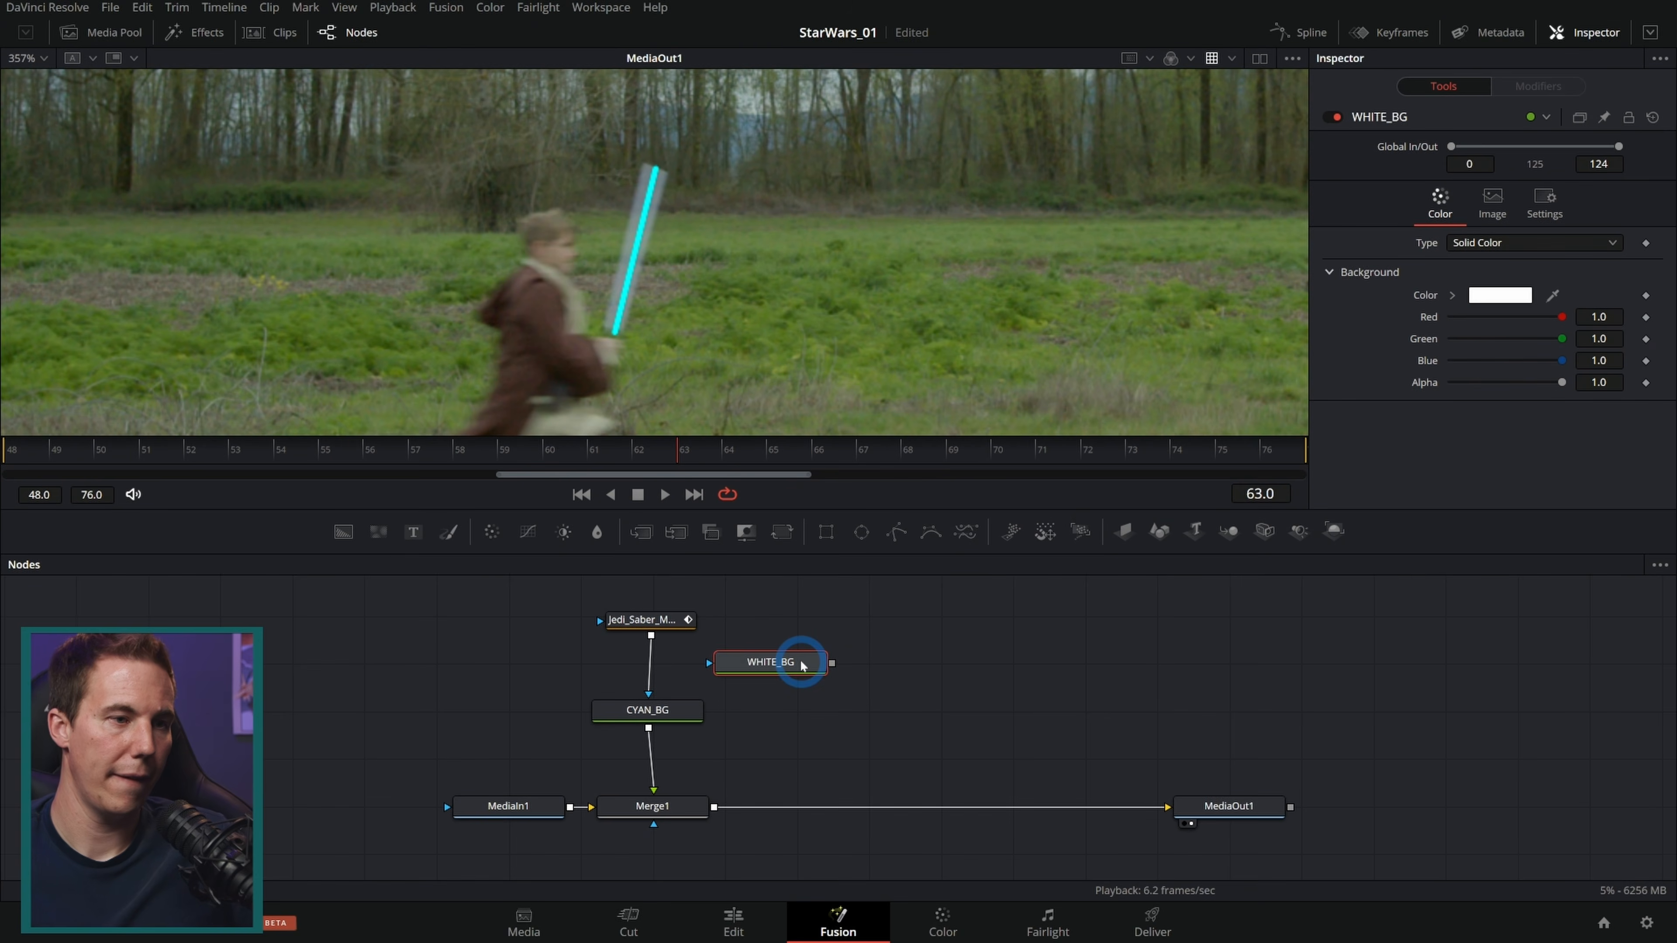
Step: Merge WHITE_BG over CYAN_BG with a new Merge node and rearrange the mask node above
{"action": "left_click_drag", "start_coordinate": [832, 662], "coordinate": [650, 729]}
{"action": "left_click_drag", "start_coordinate": [658, 621], "coordinate": [709, 662]}
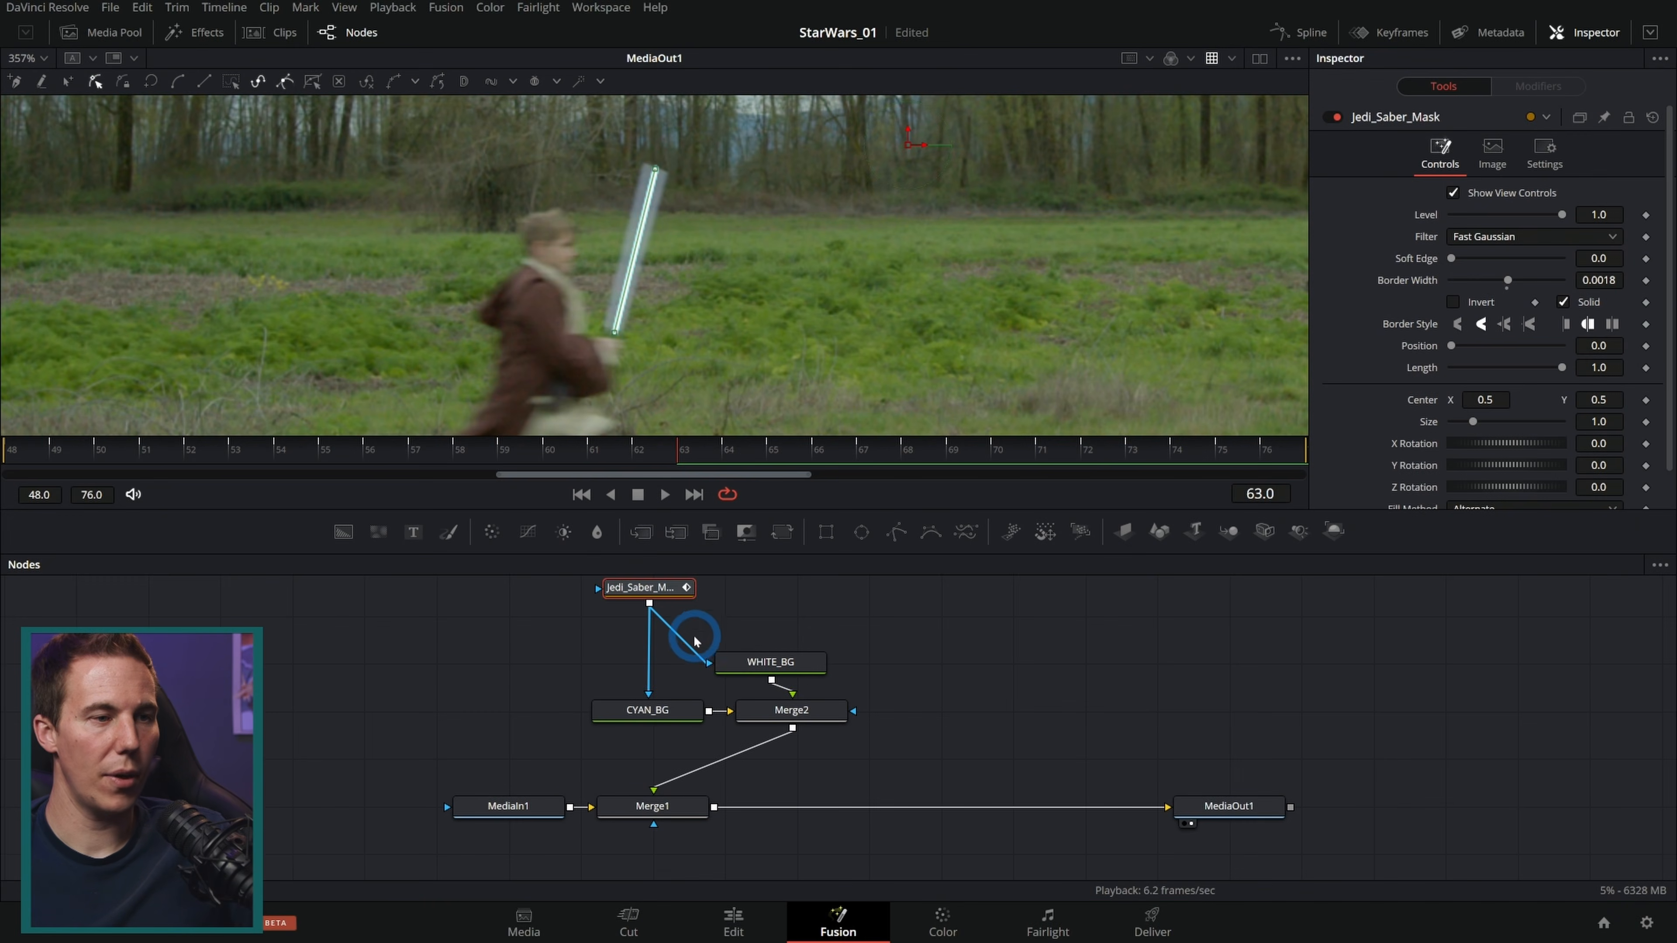
{"action": "left_click_drag", "start_coordinate": [701, 654], "coordinate": [692, 644]}
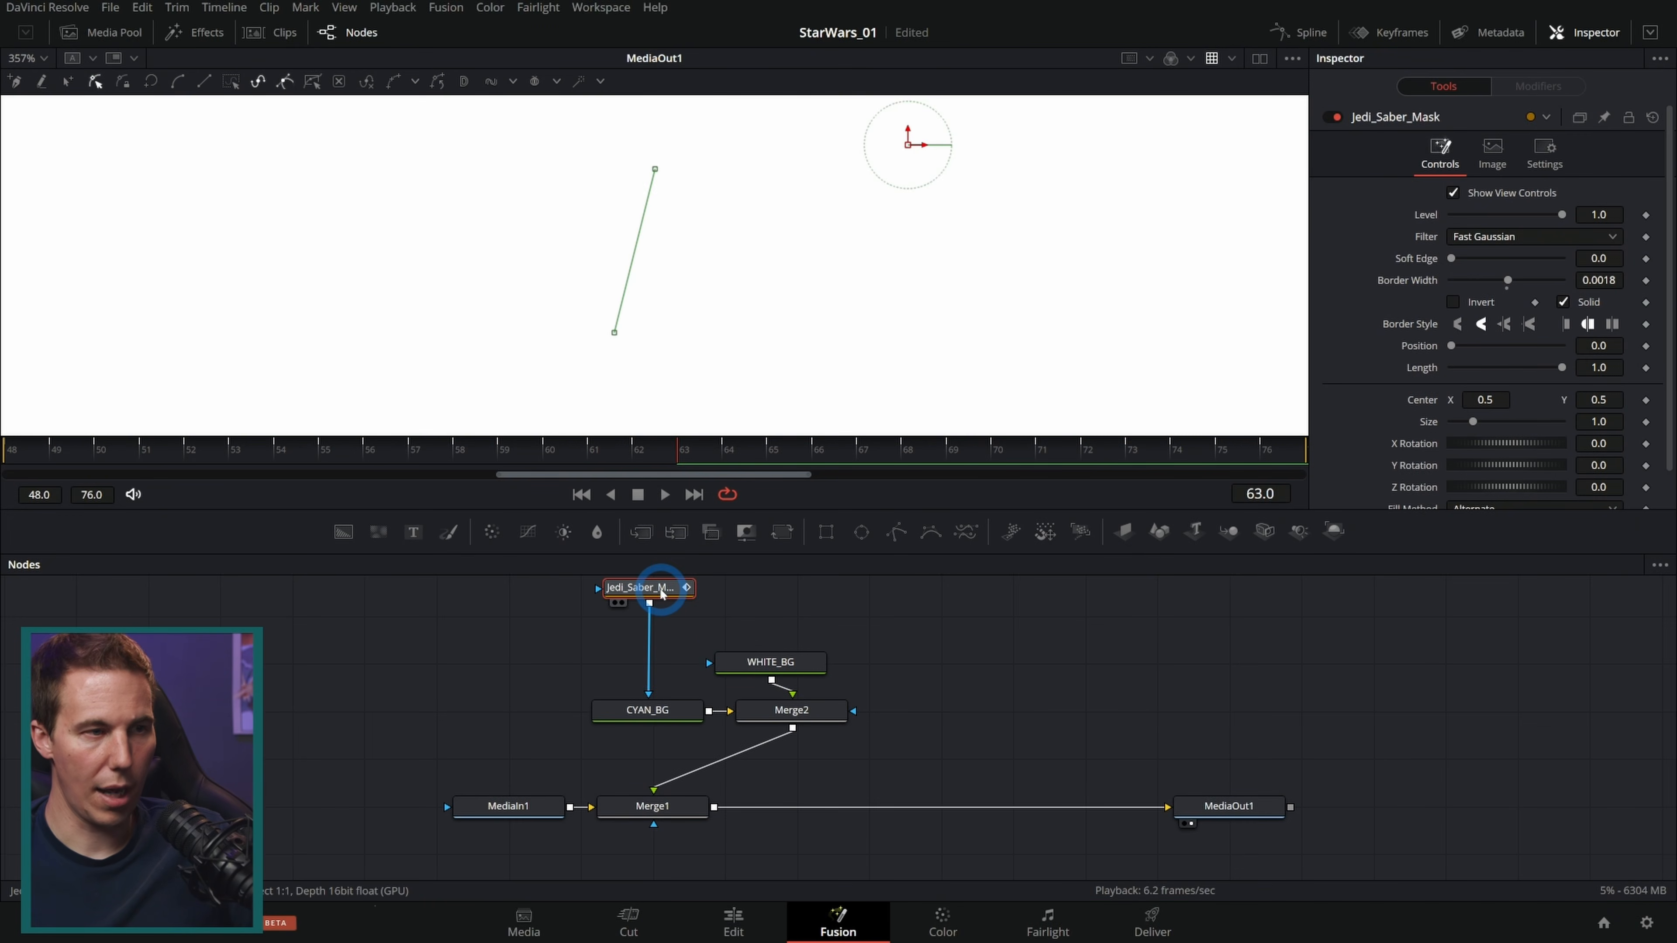
Step: Paste an instance of Jedi_Saber_Mask and connect it as the mask input of WHITE_BG
{"action": "left_click", "coordinate": [770, 598]}
{"action": "key", "text": "ctrl+shift+v"}
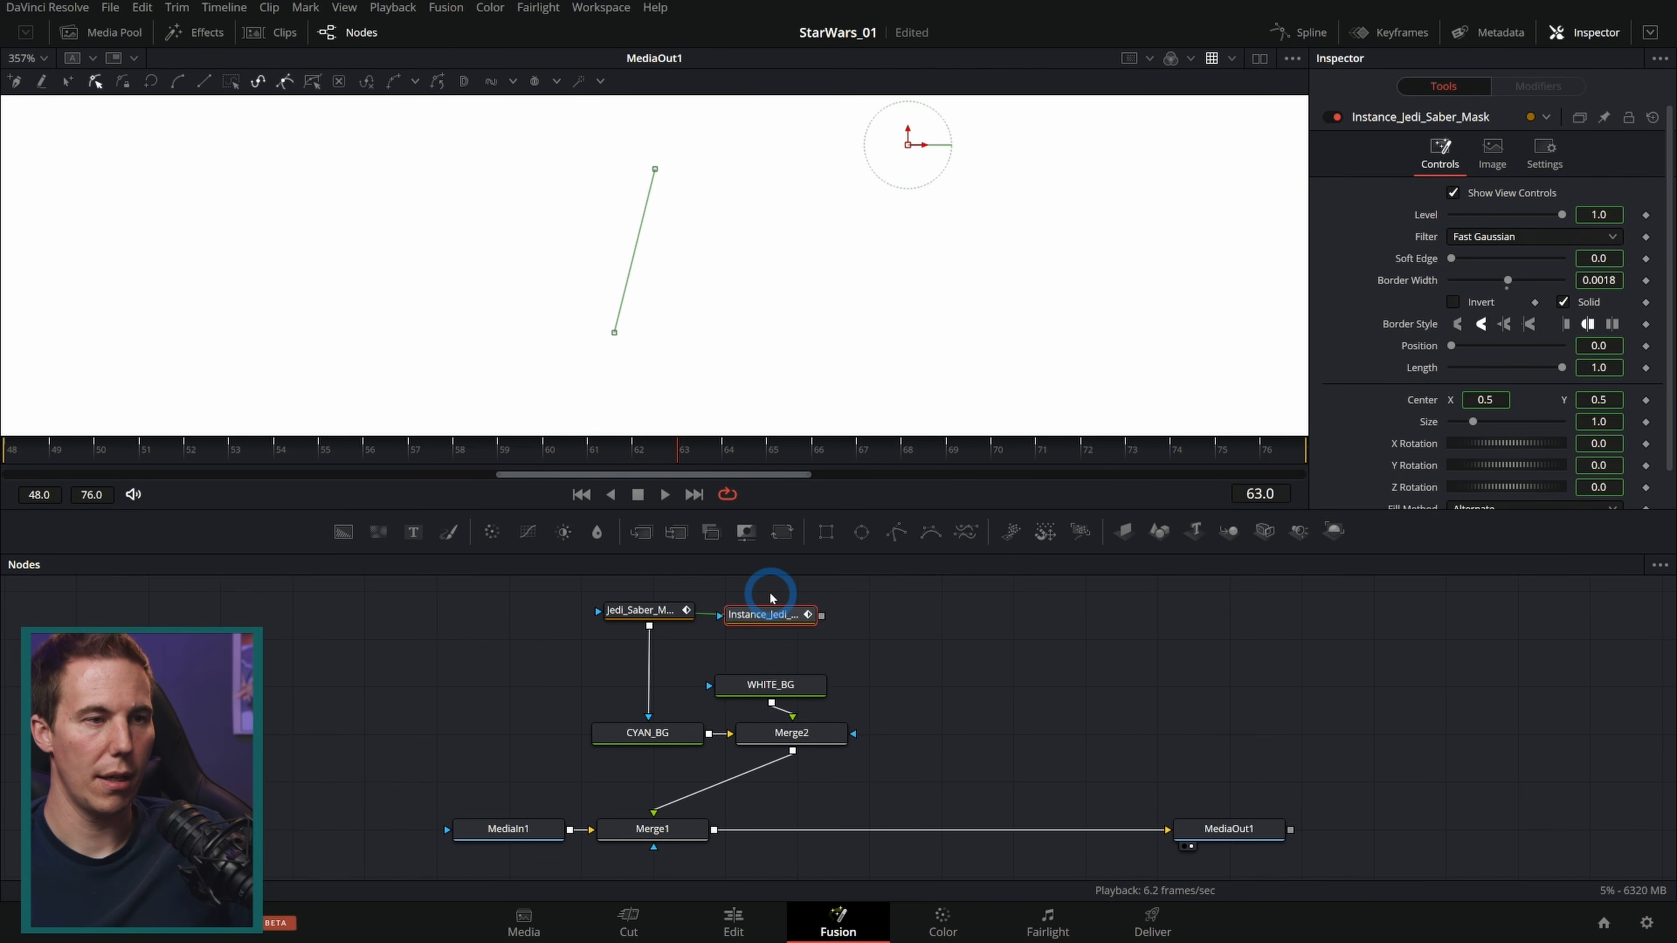
{"action": "left_click_drag", "start_coordinate": [822, 615], "coordinate": [797, 687]}
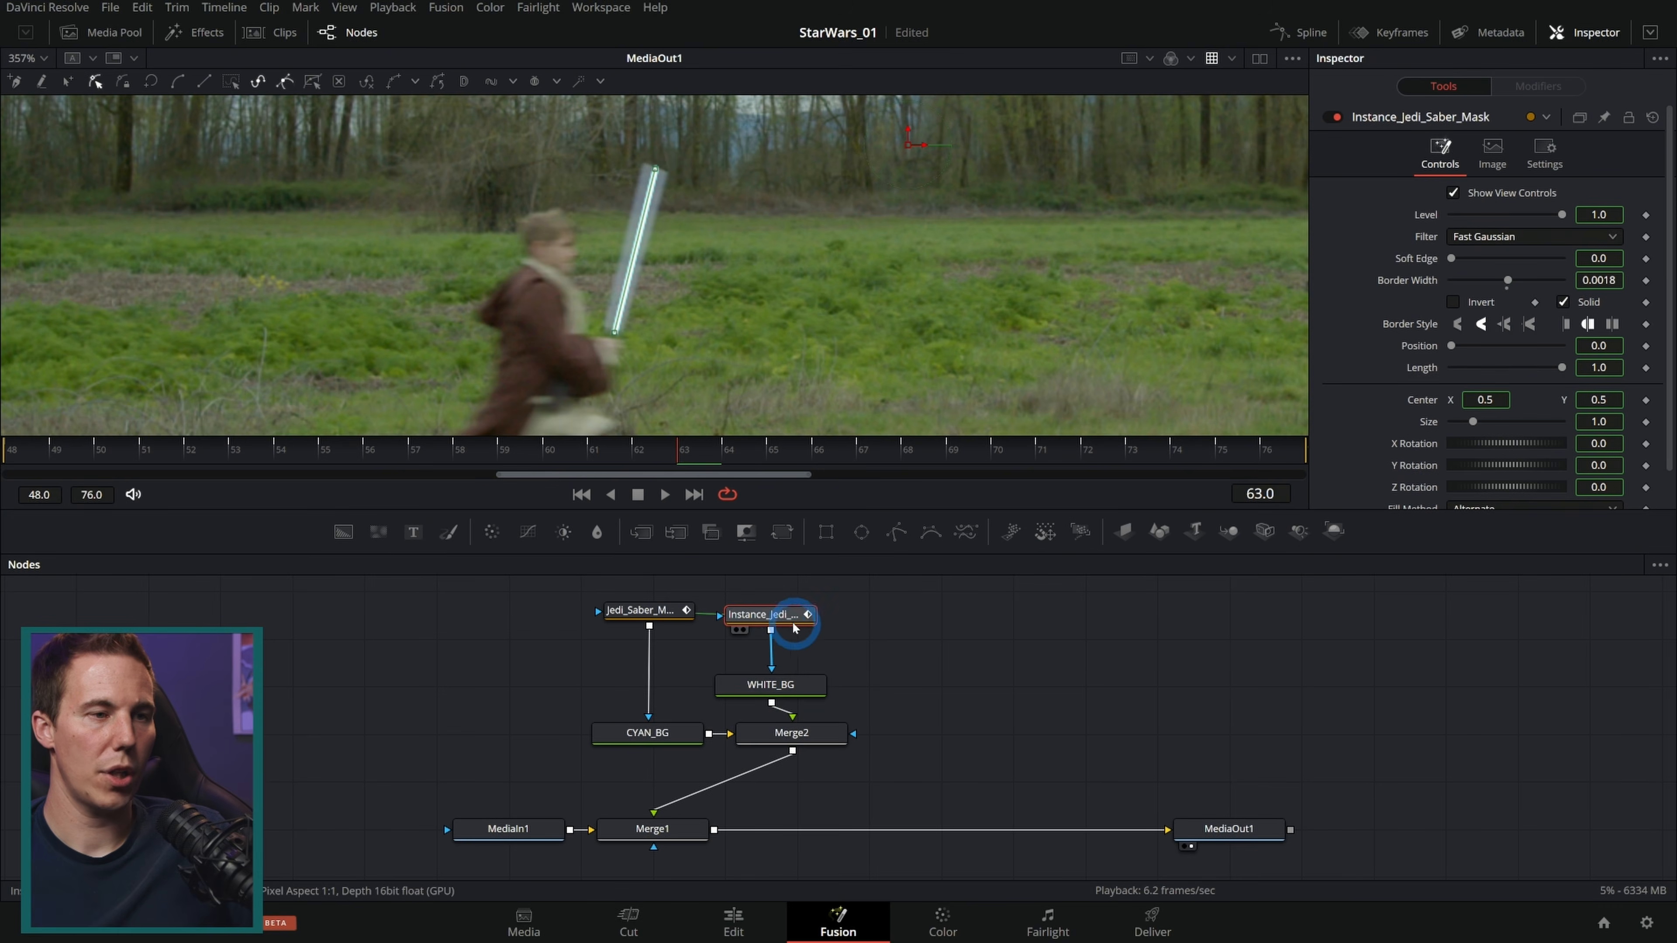
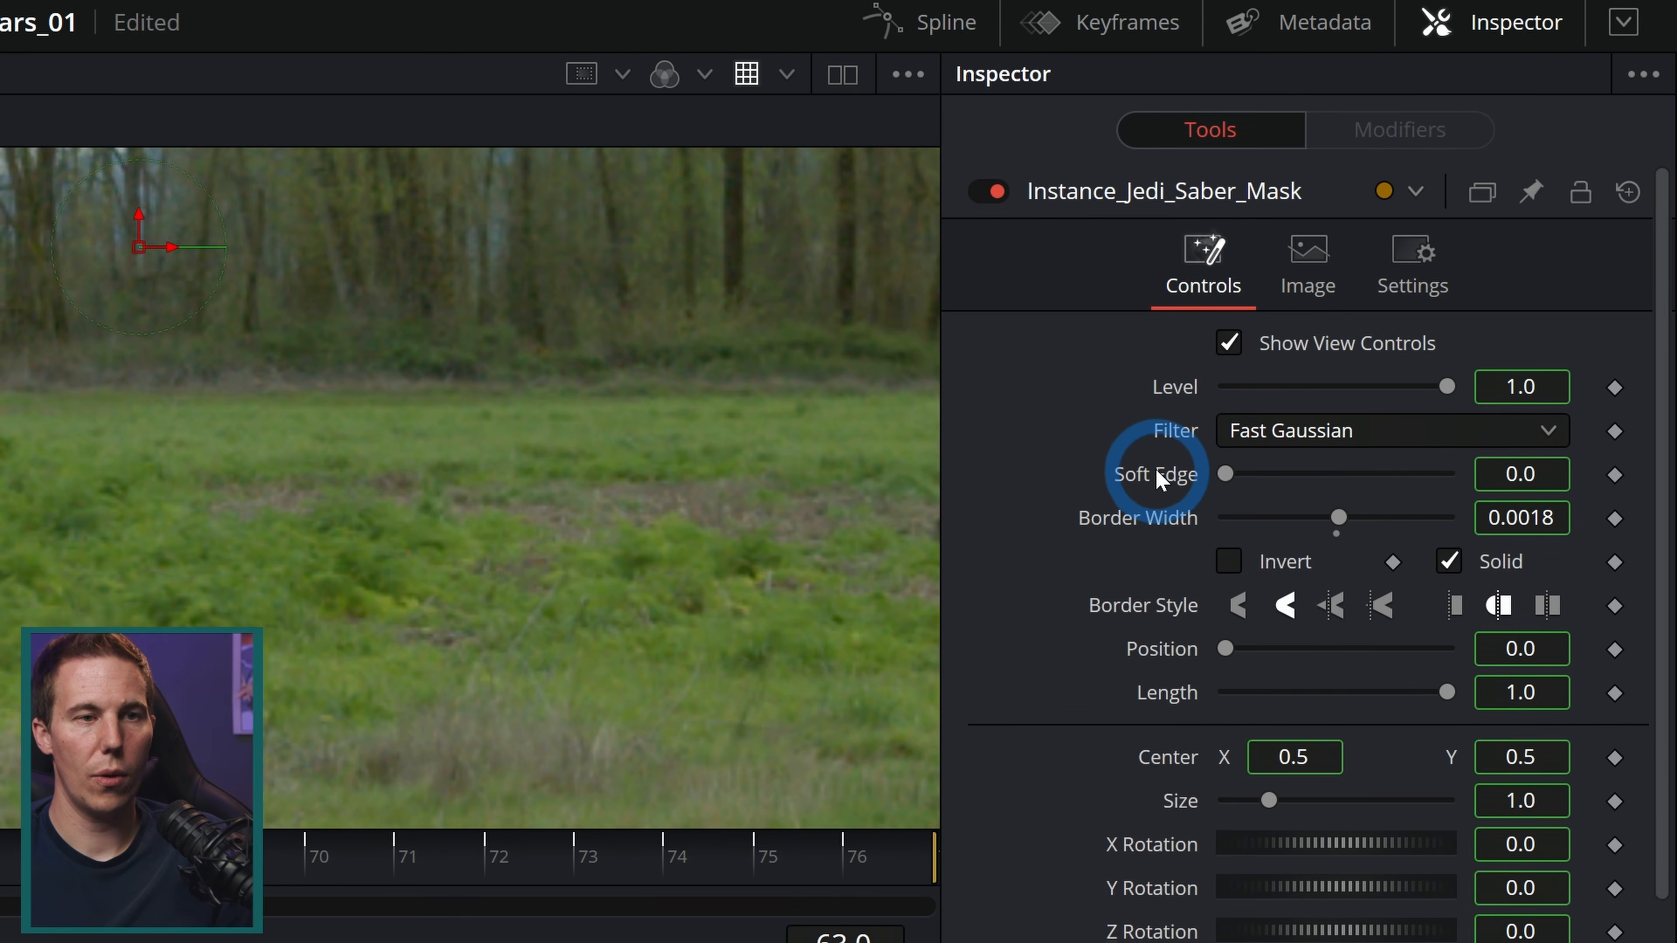
Step: Deinstance the Soft Edge and Border Width controls of the Instance_Jedi_Saber_Mask node
{"action": "right_click", "coordinate": [1154, 482]}
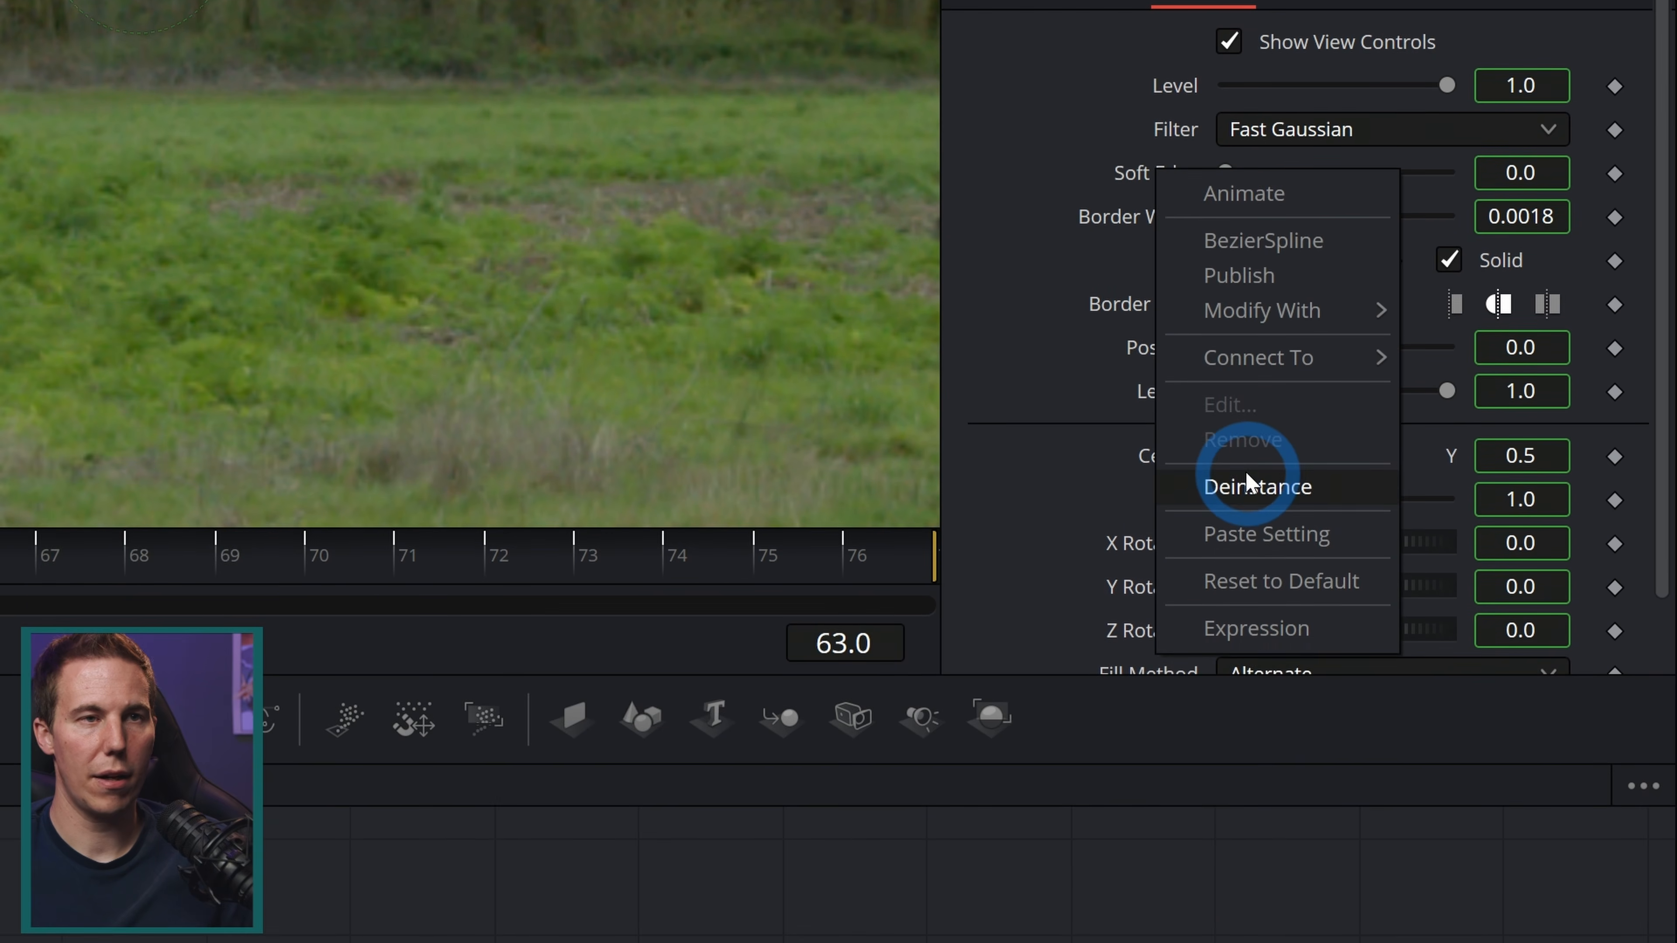
{"action": "left_click", "coordinate": [1248, 483]}
{"action": "right_click", "coordinate": [1172, 218]}
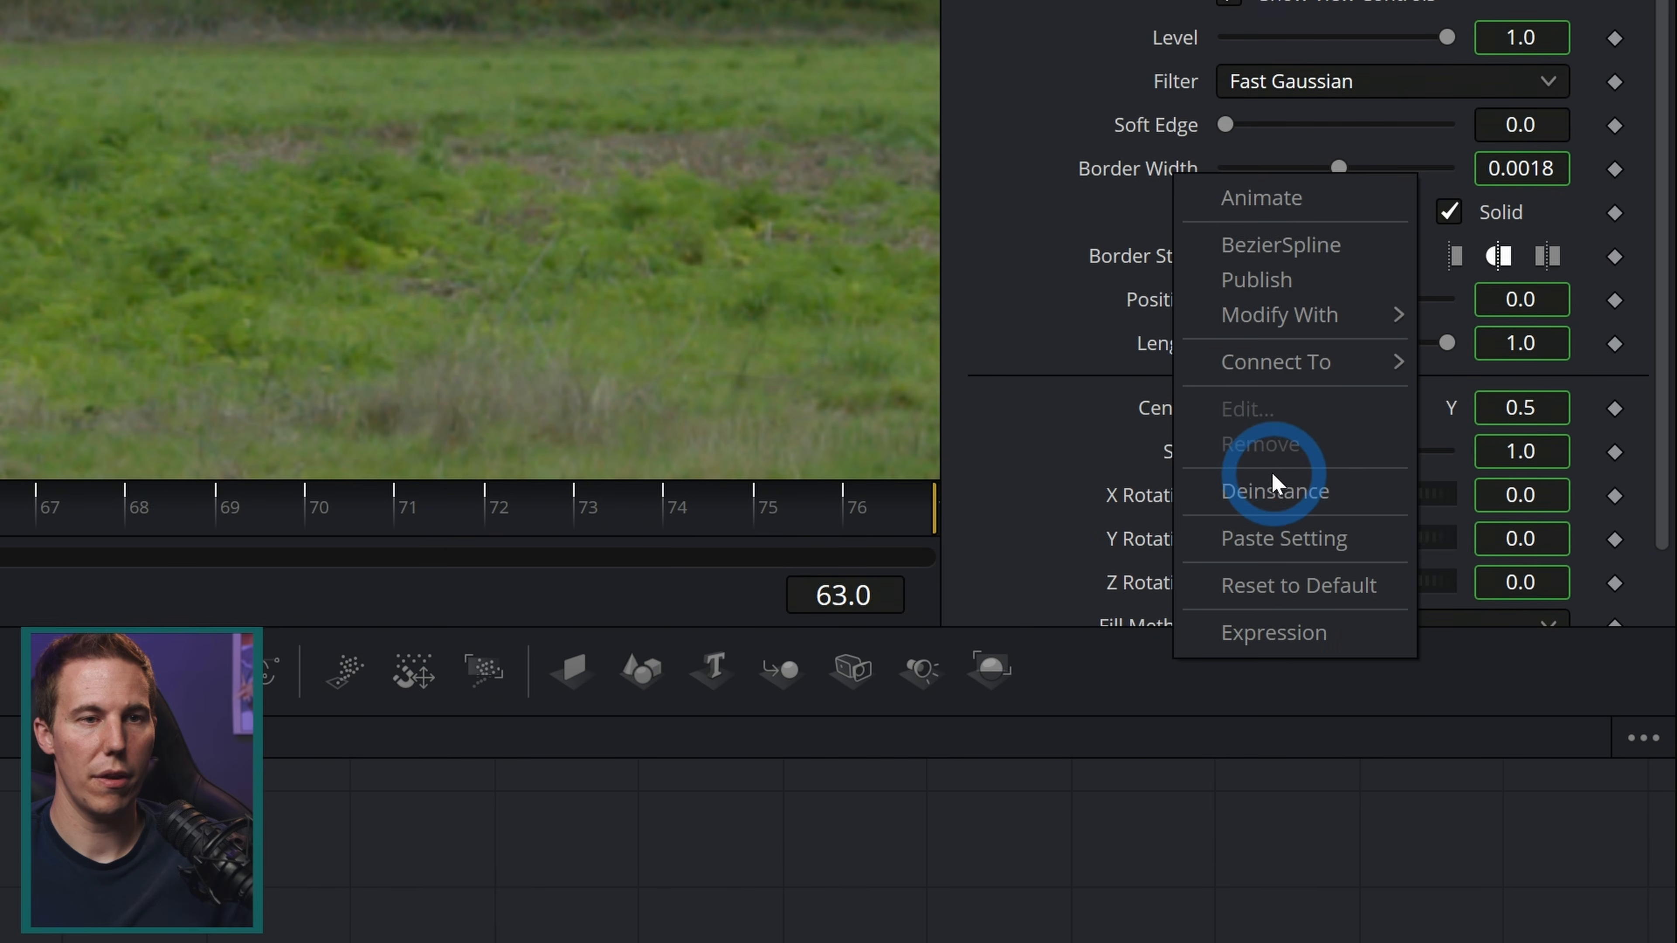
{"action": "left_click", "coordinate": [1272, 604]}
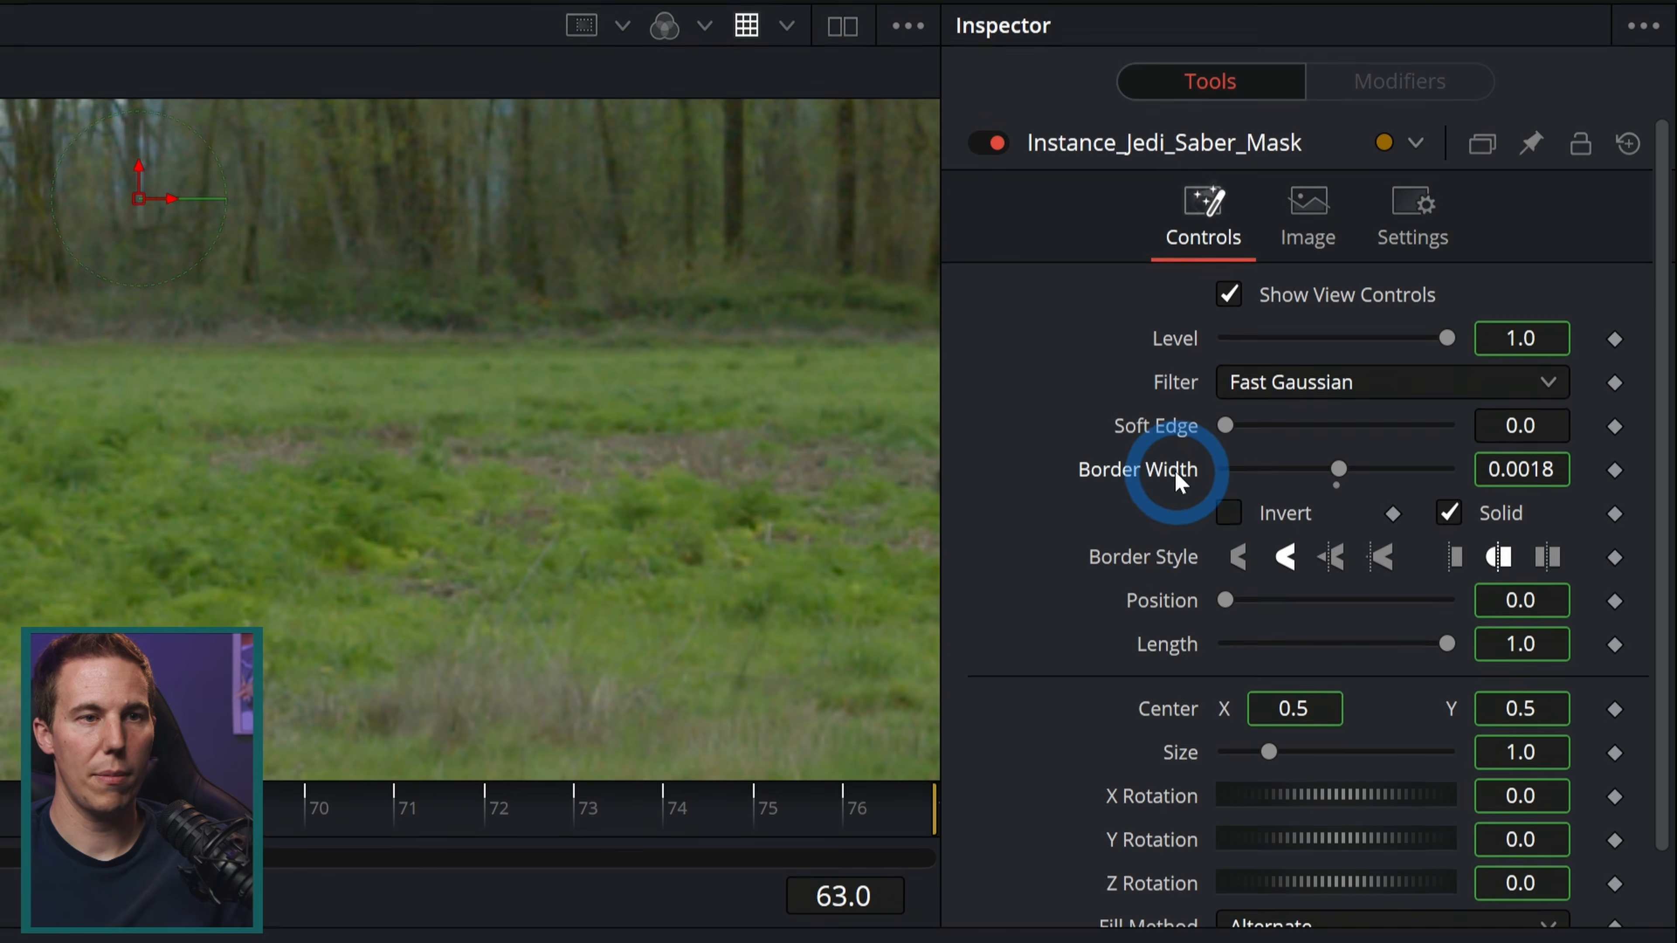
{"action": "right_click", "coordinate": [1179, 482]}
{"action": "left_click", "coordinate": [1262, 788]}
{"action": "left_click", "coordinate": [1237, 566]}
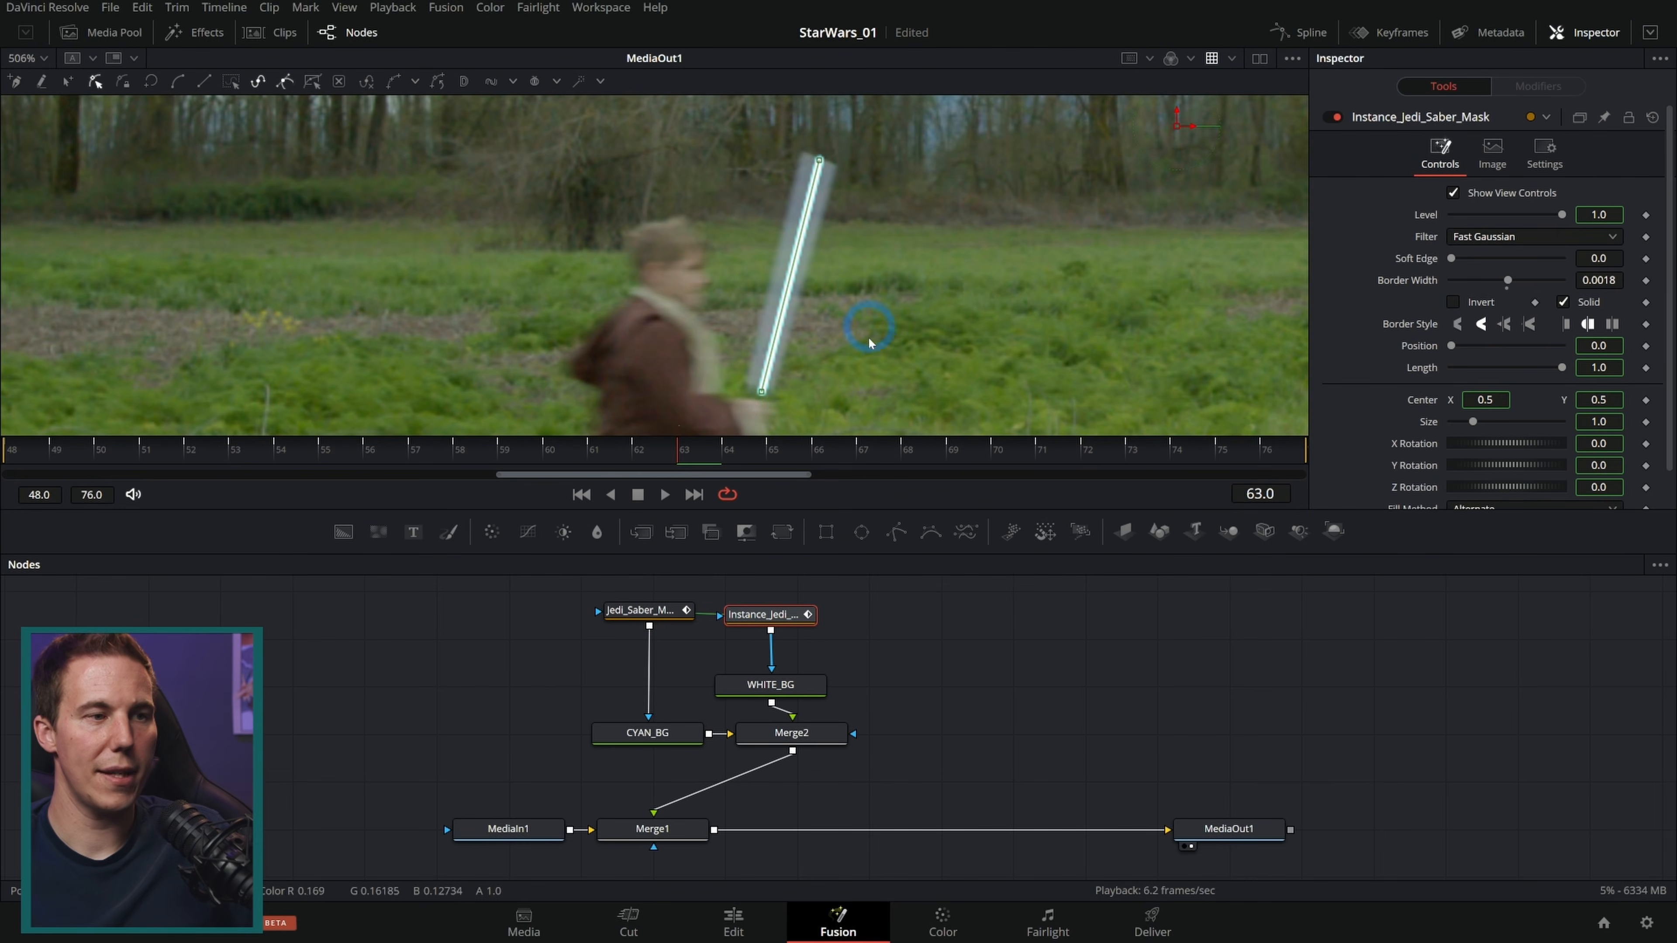
Step: Select Jedi_Saber_Mask and raise its Soft Edge to about 0.0031
{"action": "left_click", "coordinate": [654, 614]}
{"action": "left_click", "coordinate": [1453, 304]}
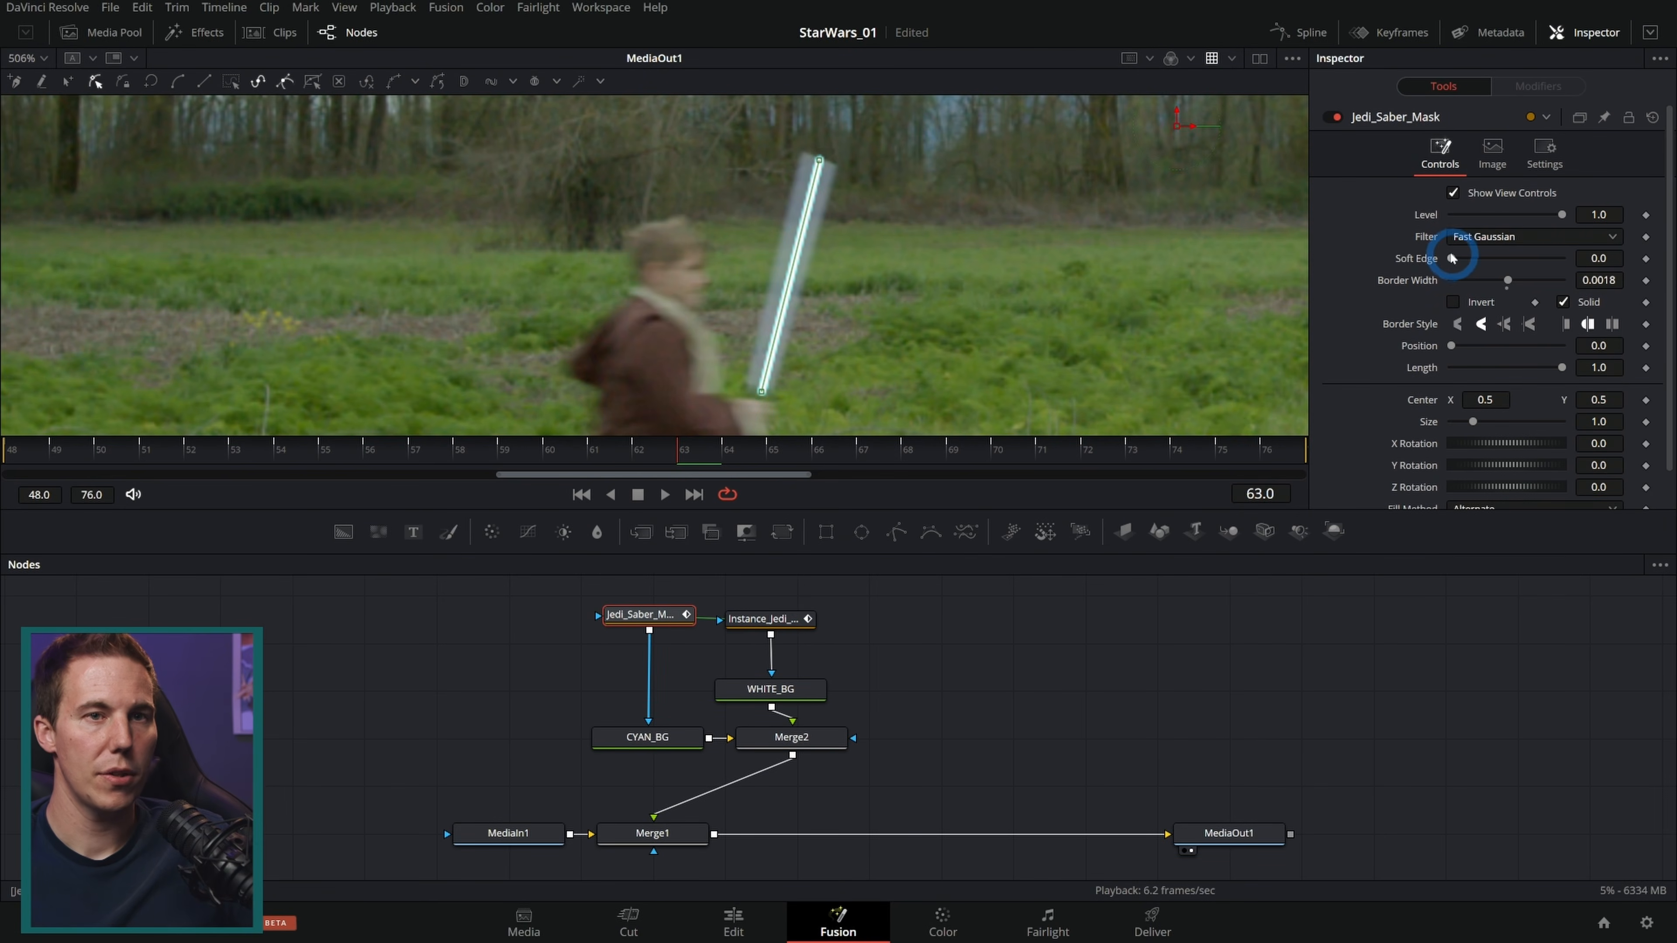
{"action": "left_click_drag", "start_coordinate": [1449, 262], "coordinate": [1453, 265]}
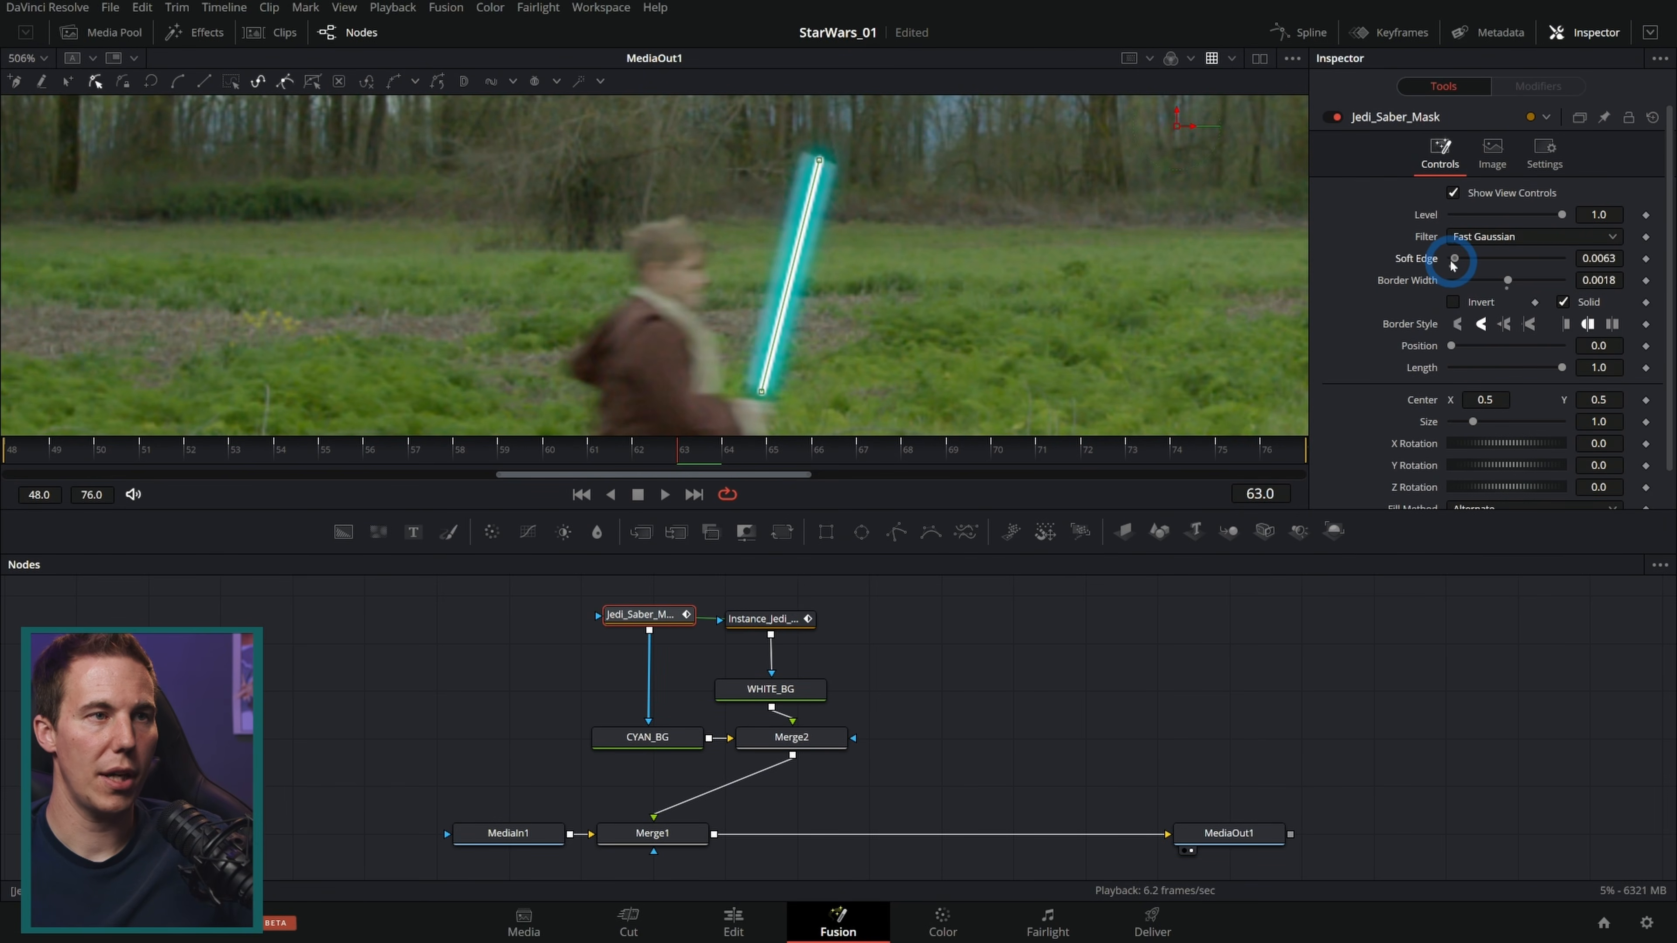
Step: Set the instance mask's Soft Edge to about 0.0011
{"action": "left_click", "coordinate": [766, 619]}
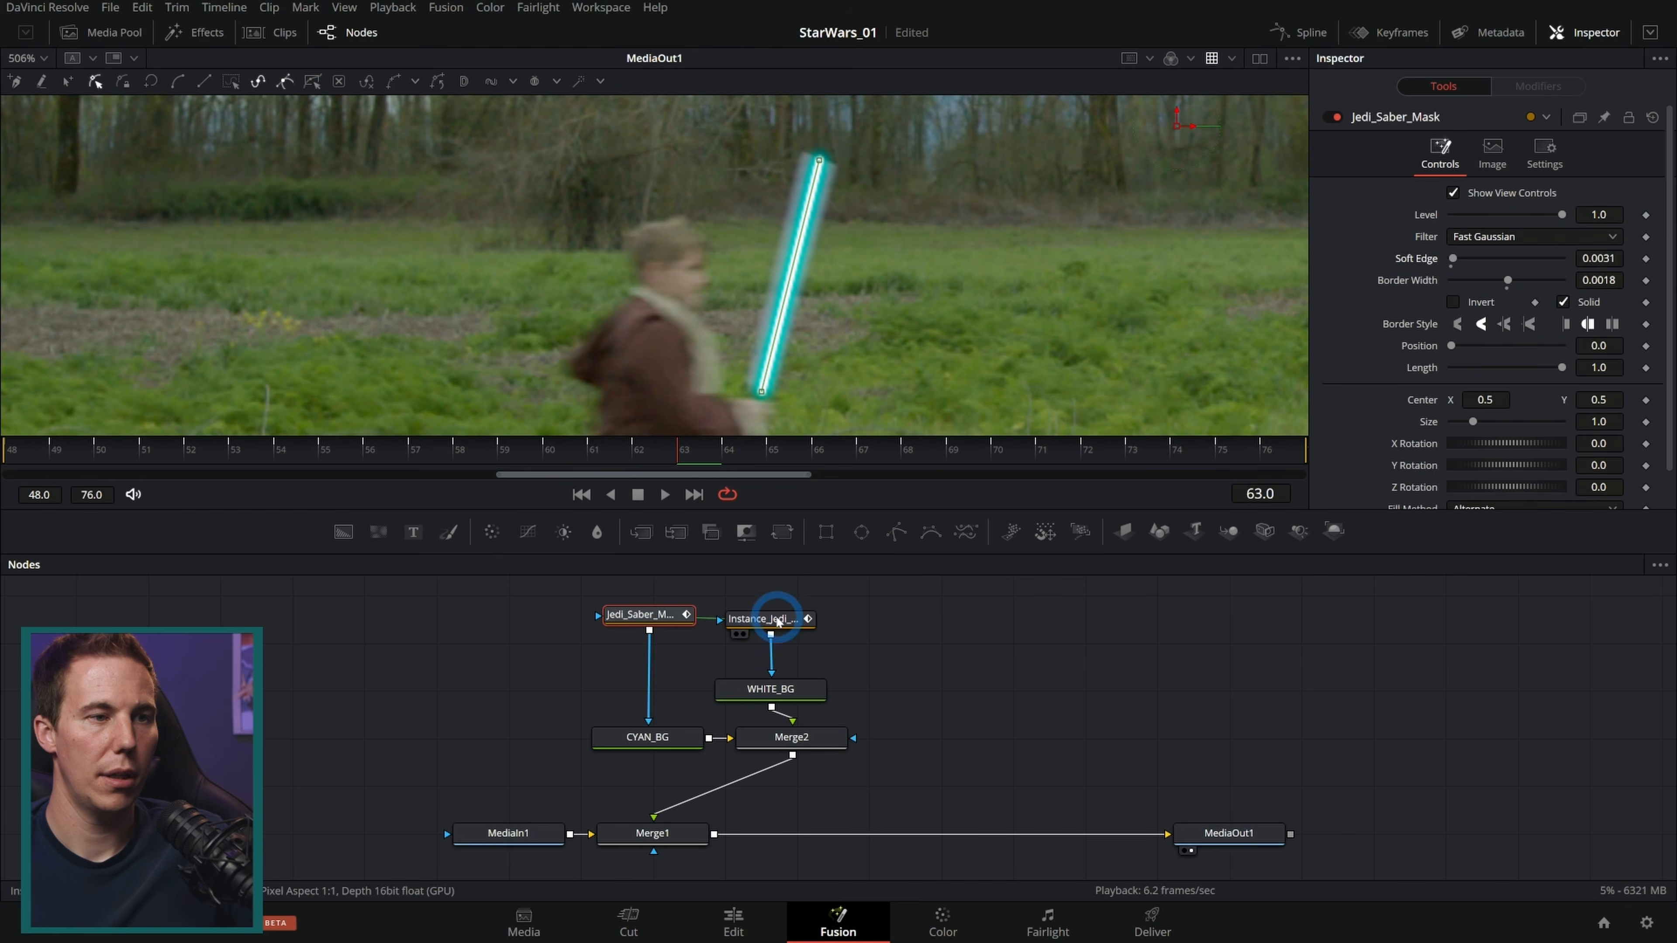
{"action": "left_click", "coordinate": [1599, 258]}
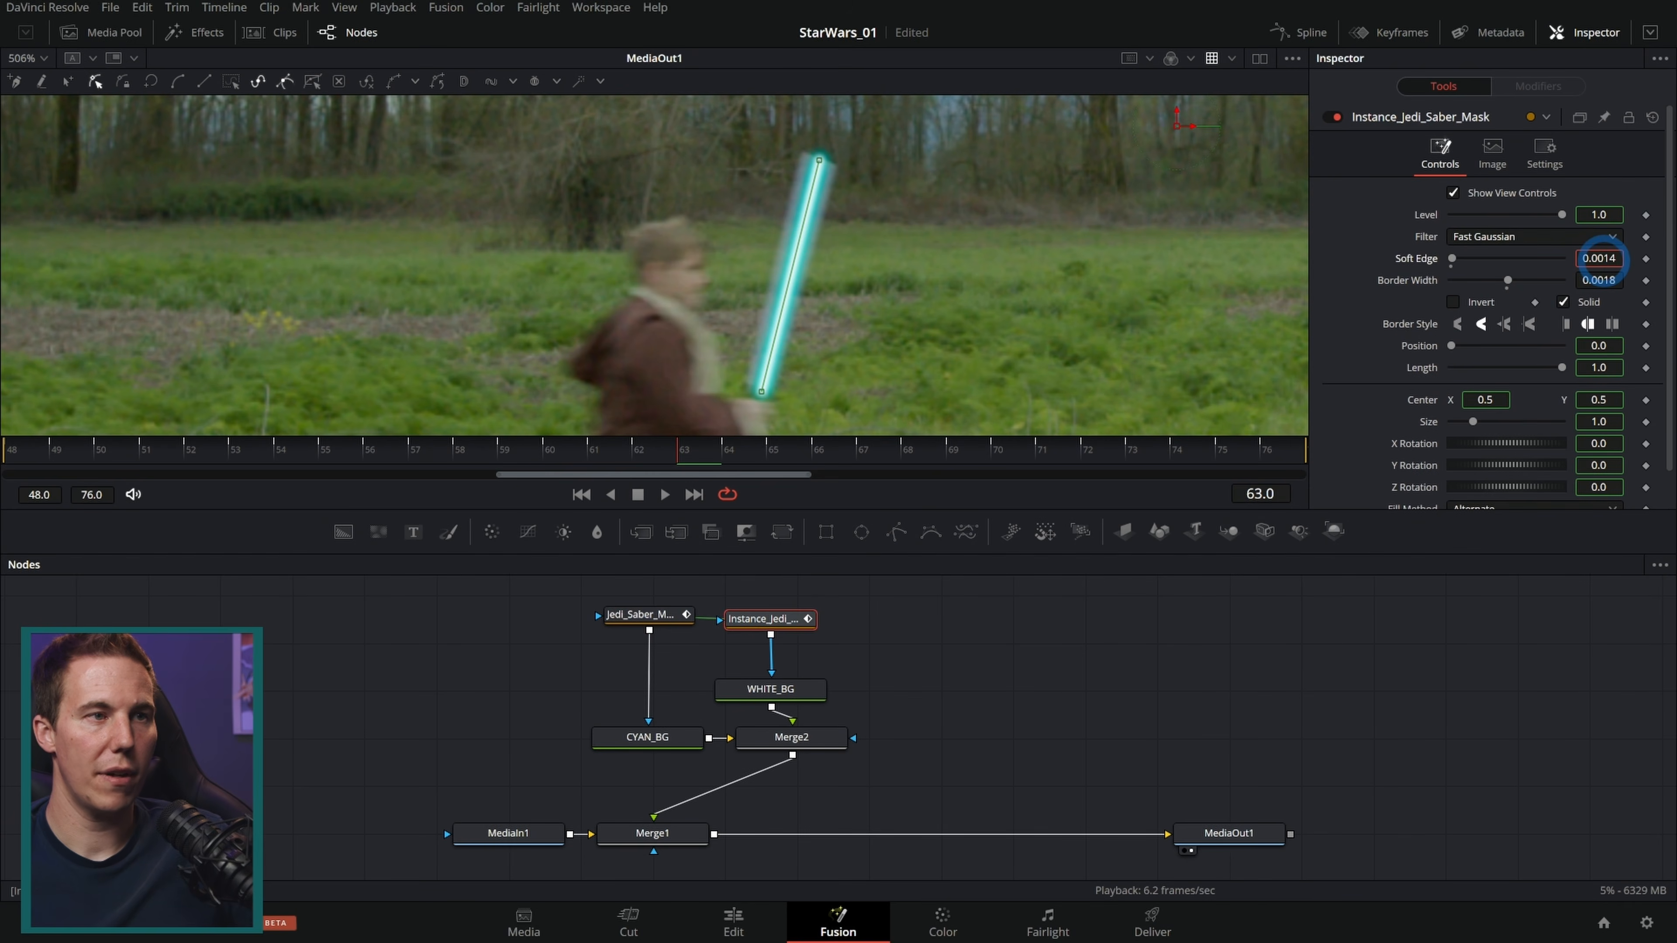
{"action": "left_click", "coordinate": [1003, 614]}
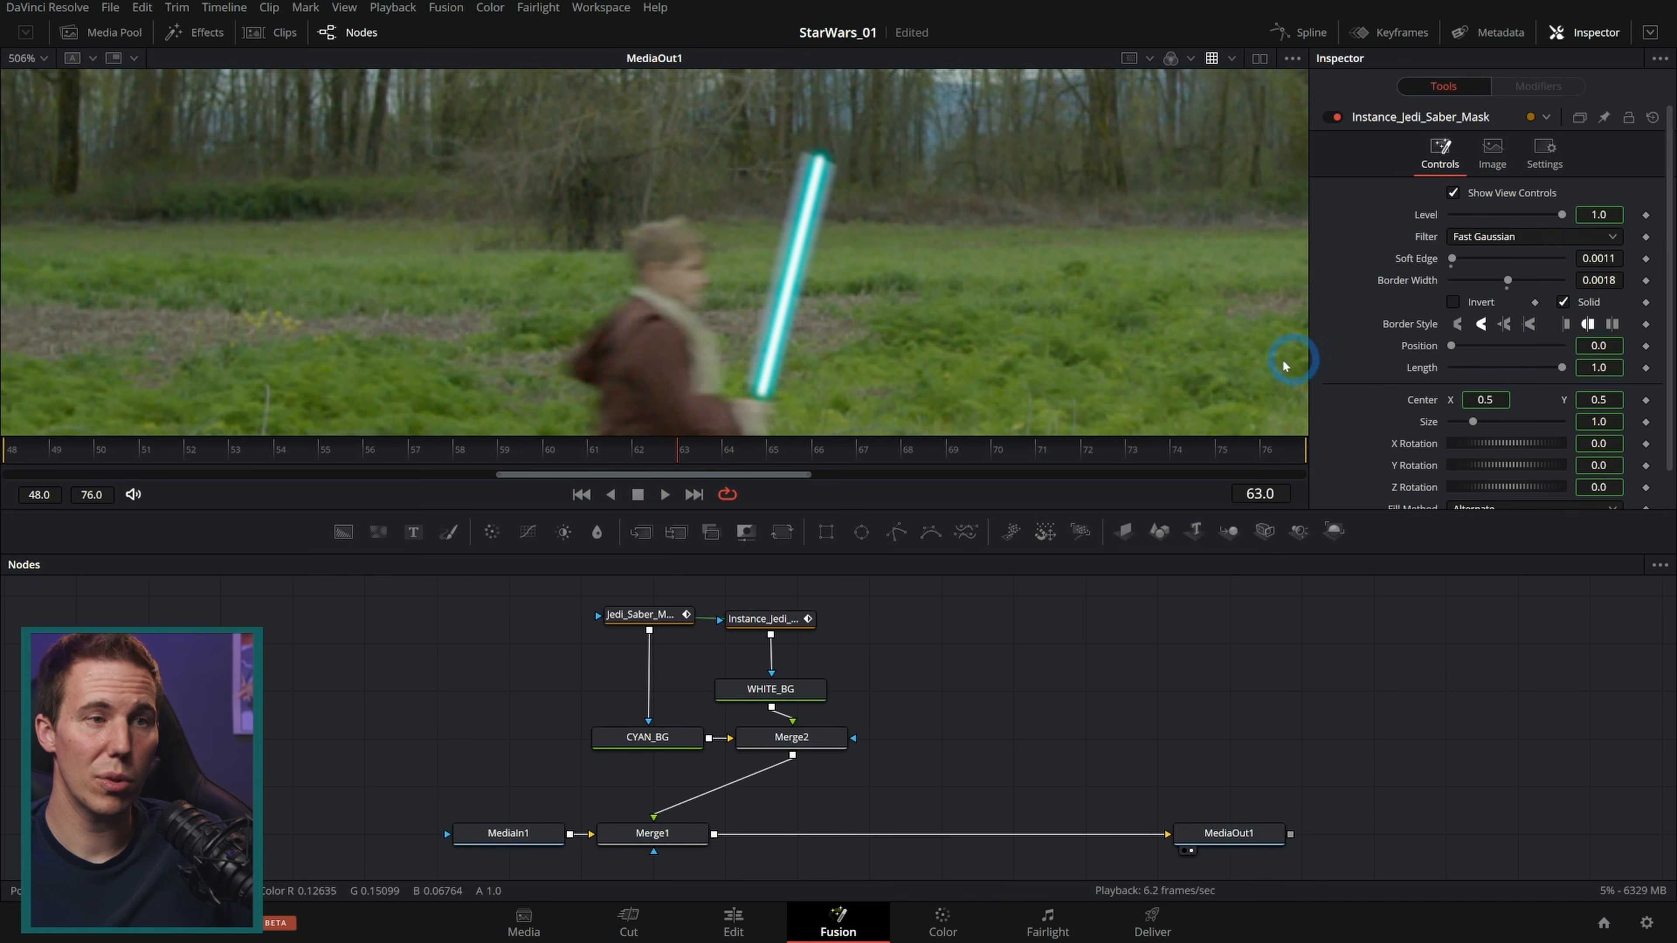
Step: Raise Jedi_Saber_Mask's Border Width to about 0.0038
{"action": "left_click", "coordinate": [661, 614]}
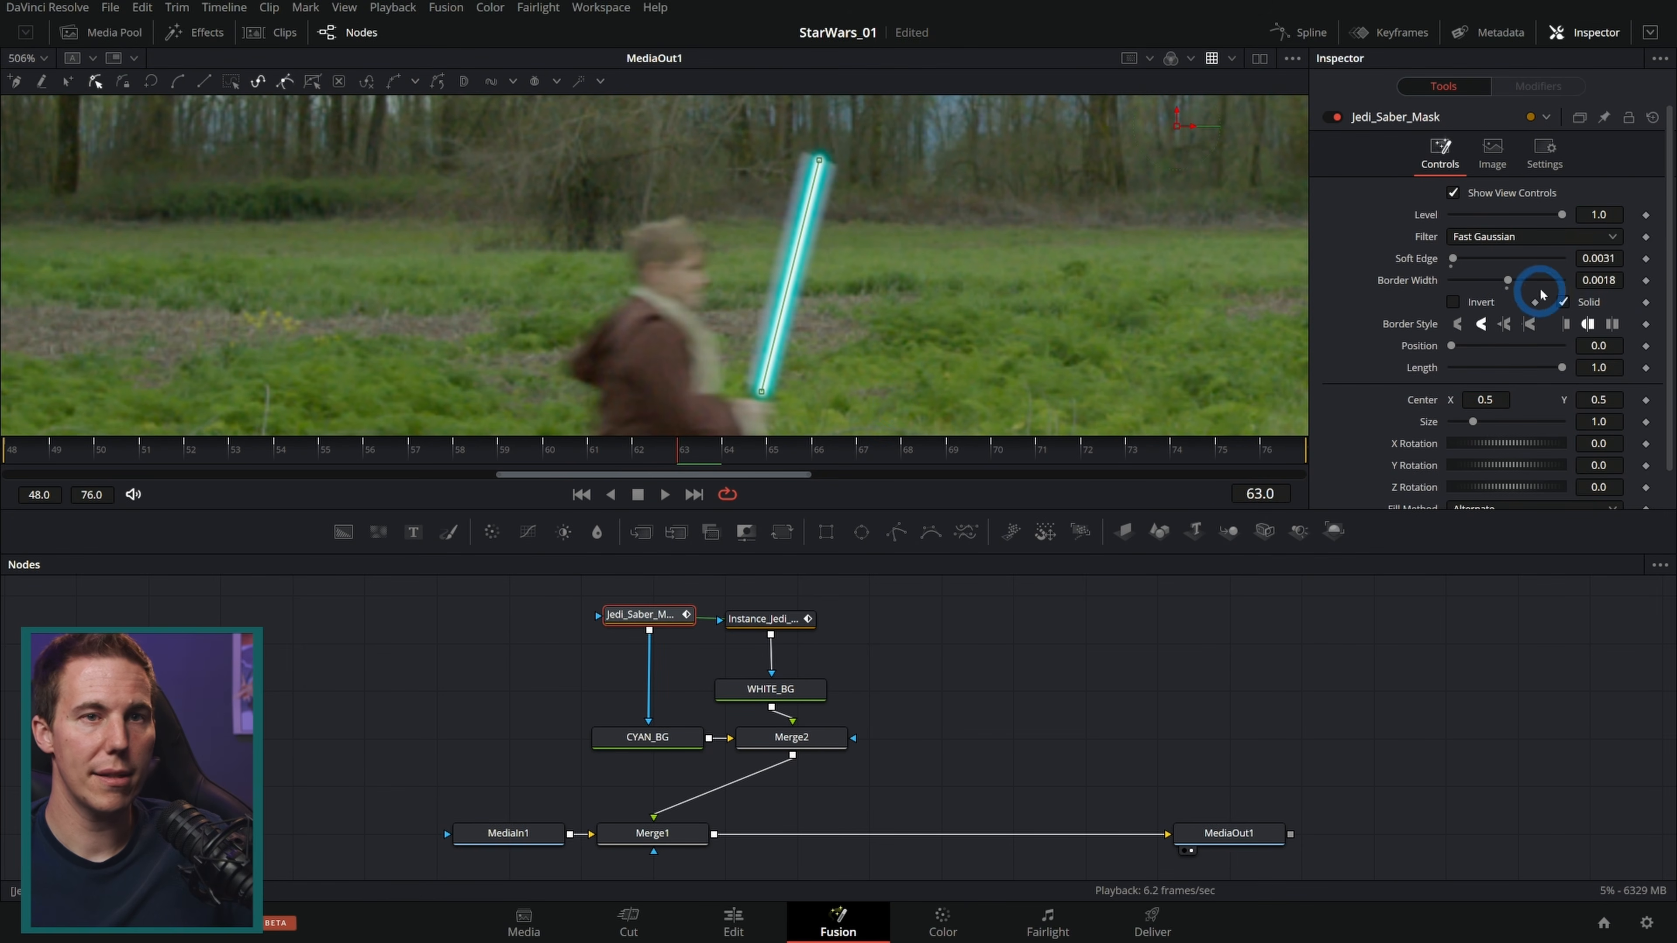
{"action": "left_click_drag", "start_coordinate": [1596, 280], "coordinate": [1612, 288]}
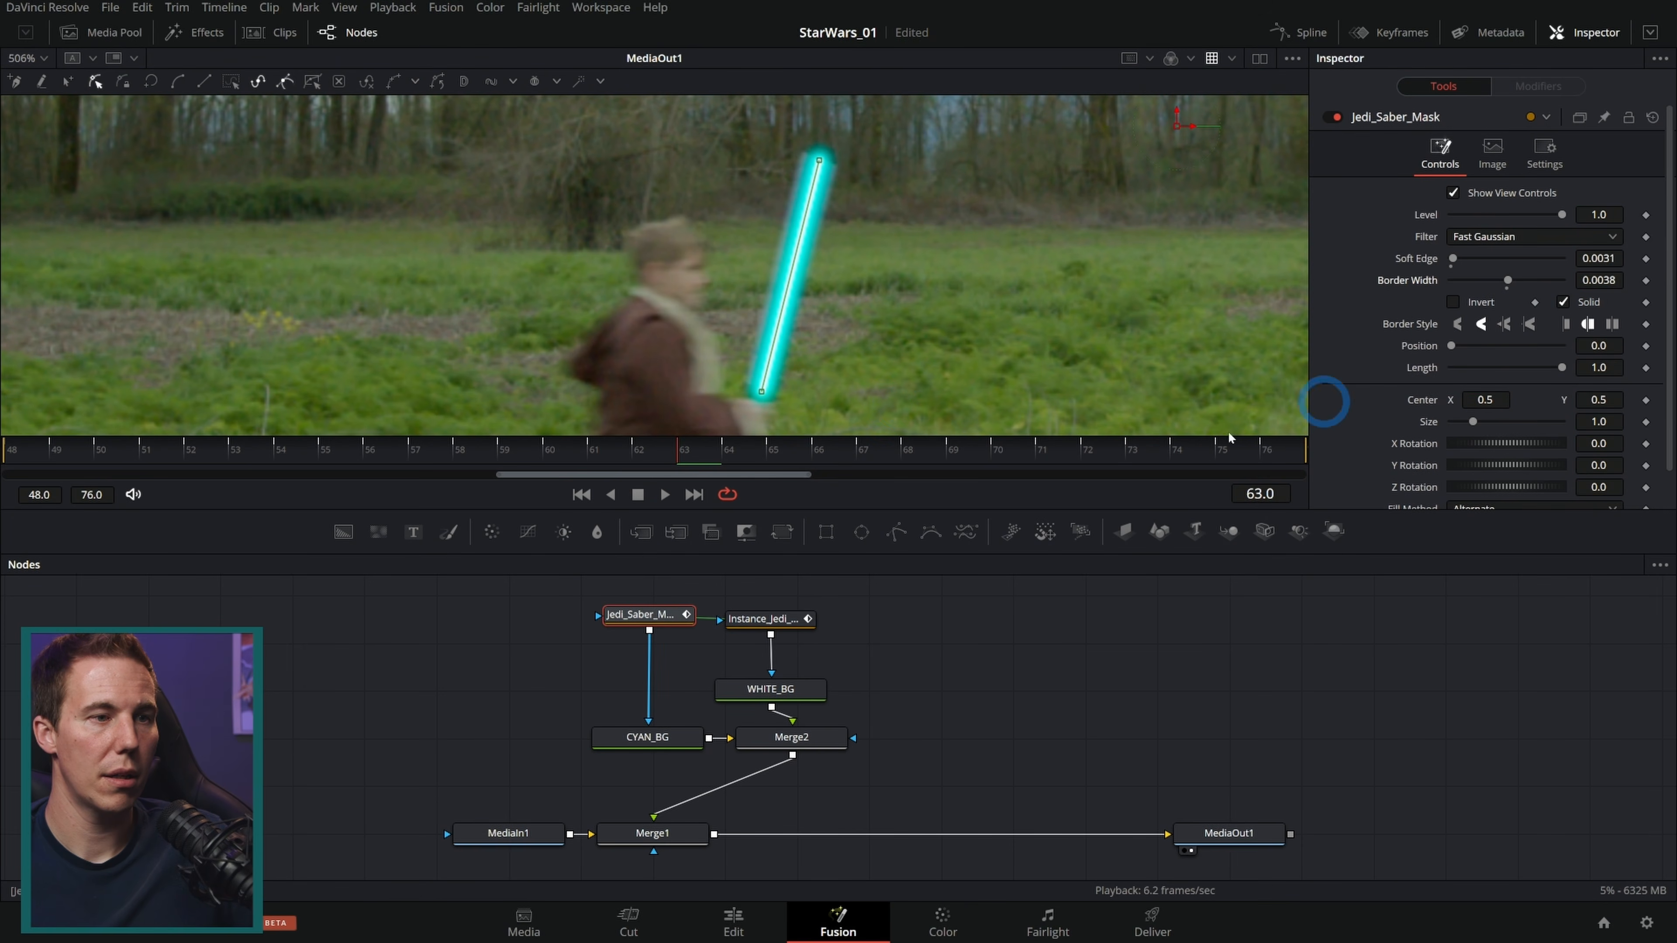
Step: Set the instance mask's Border Width to about 0.0031
{"action": "left_click", "coordinate": [793, 619]}
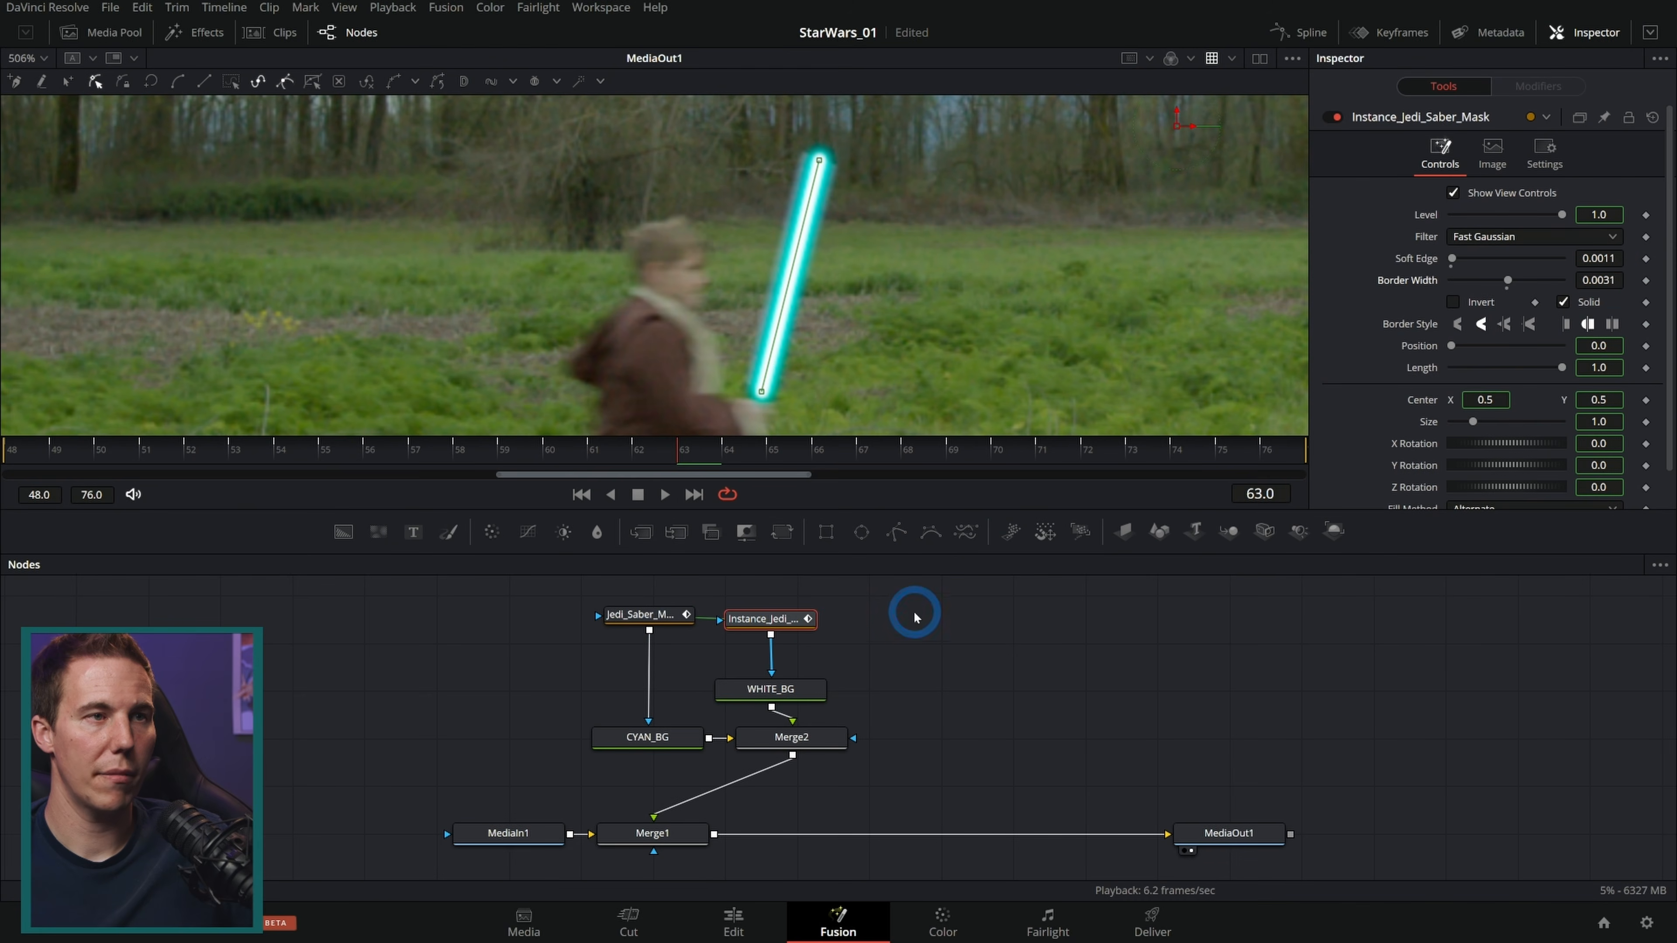
{"action": "left_click", "coordinate": [876, 243]}
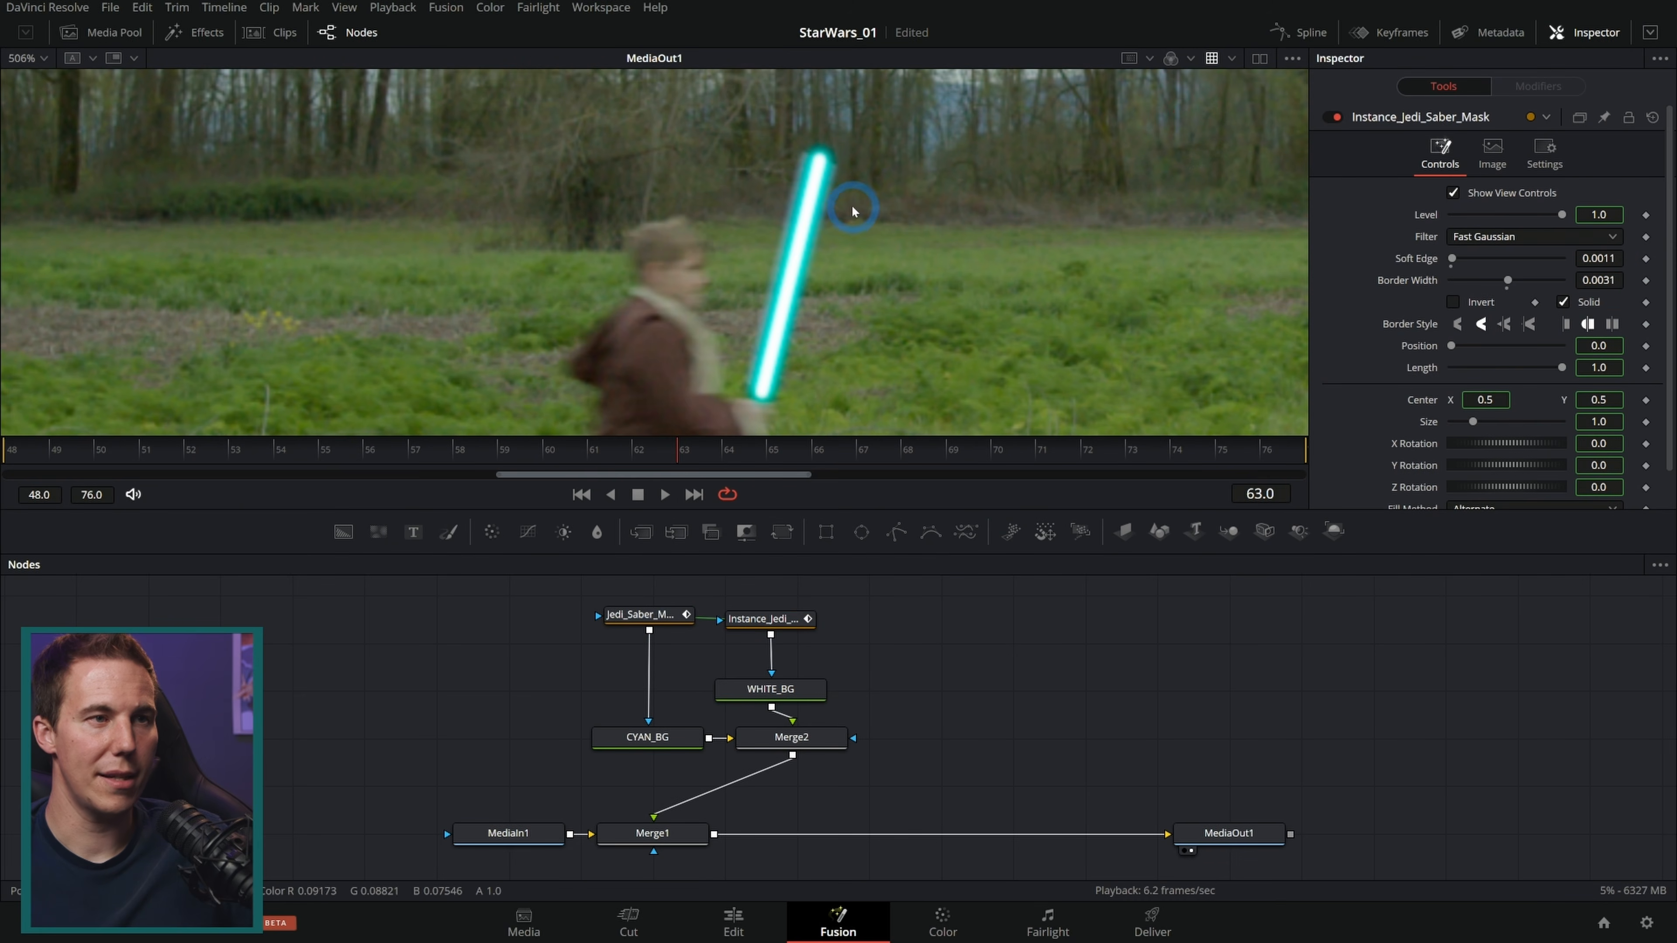
Step: Step back and forth through the frames around 59 to 63 to check the saber glow
{"action": "key", "text": "Left"}
{"action": "key", "text": "Left"}
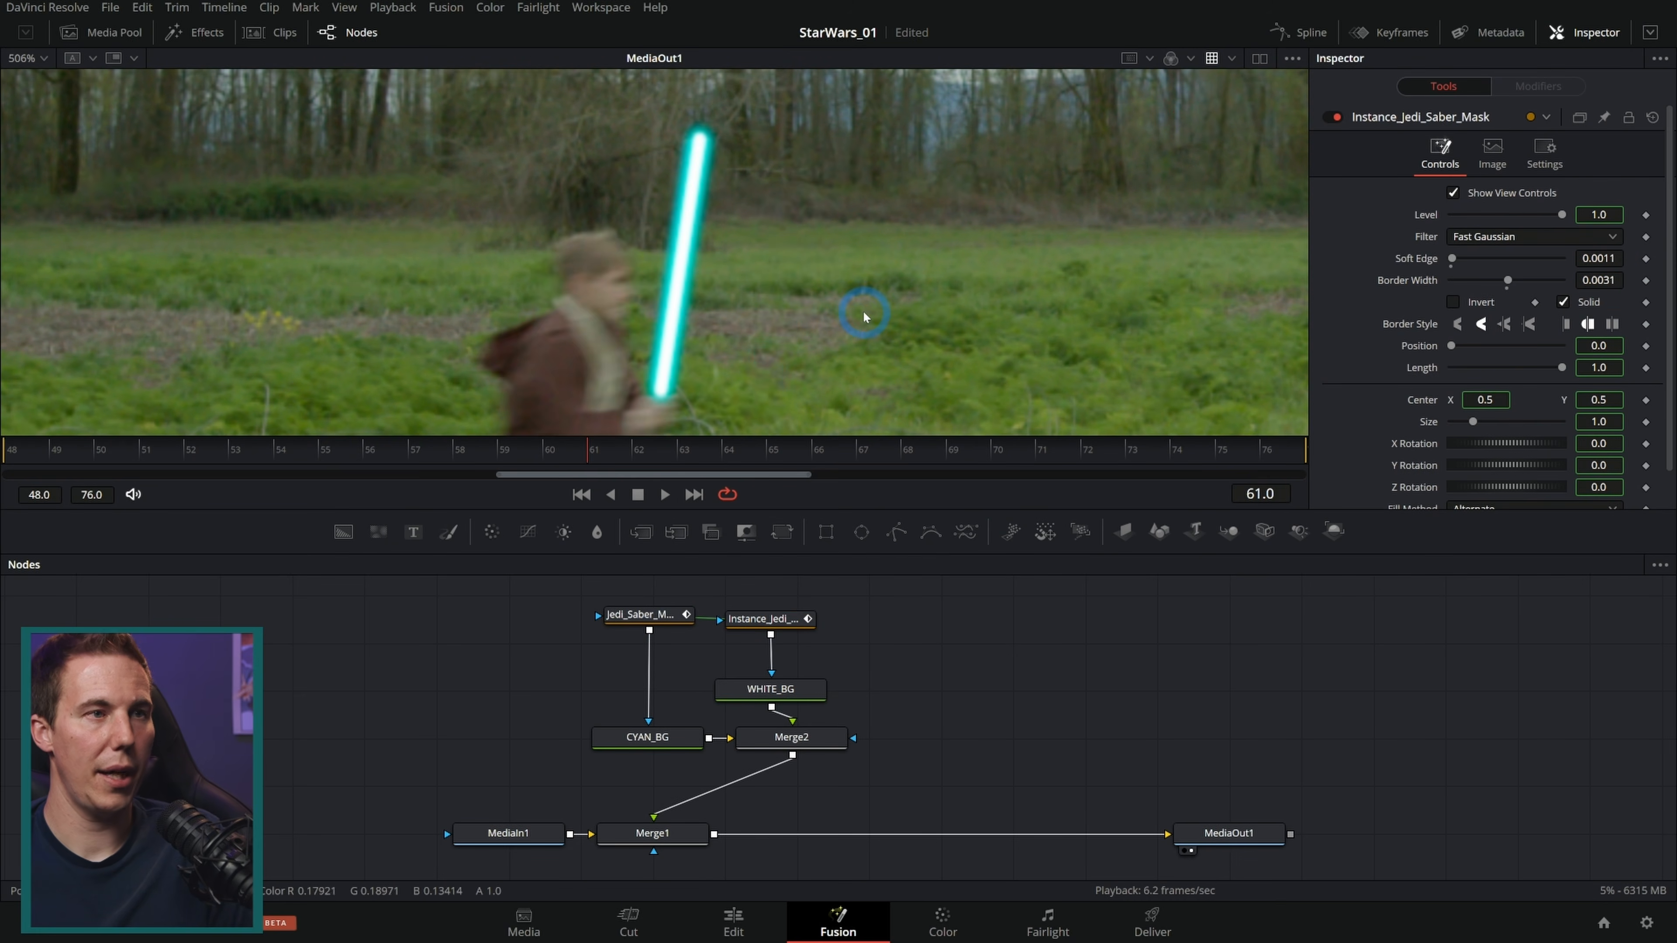
{"action": "key", "text": "Left"}
{"action": "key", "text": "Left"}
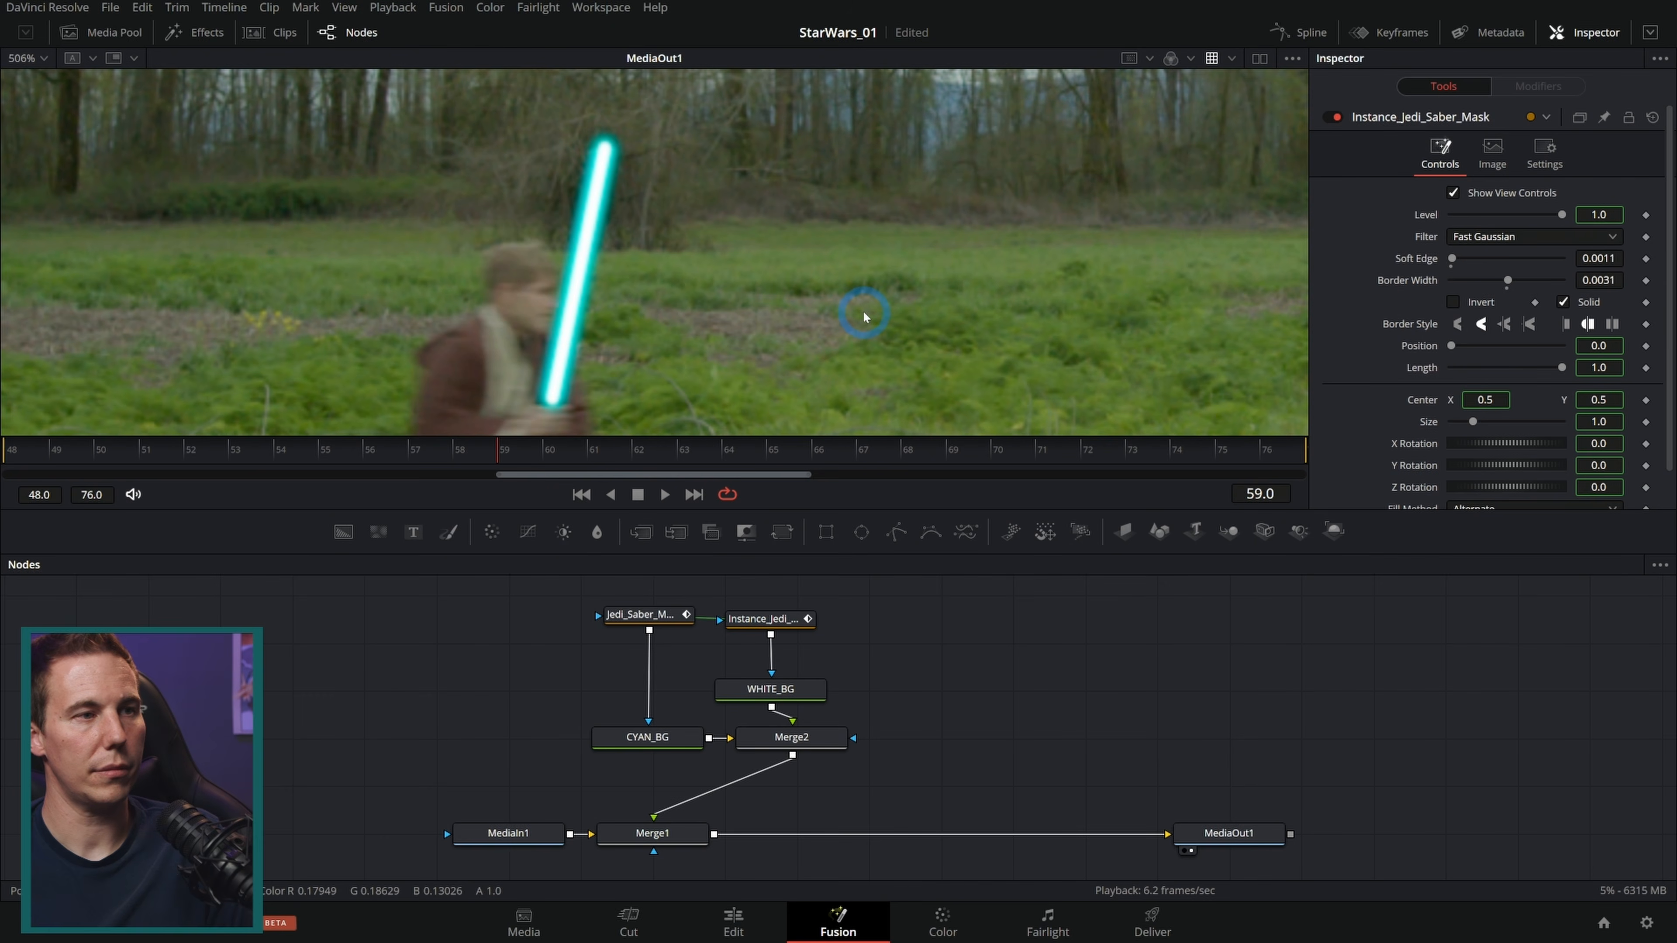
{"action": "key", "text": "Right"}
{"action": "key", "text": "Right"}
{"action": "key", "text": "Right"}
{"action": "key", "text": "Right"}
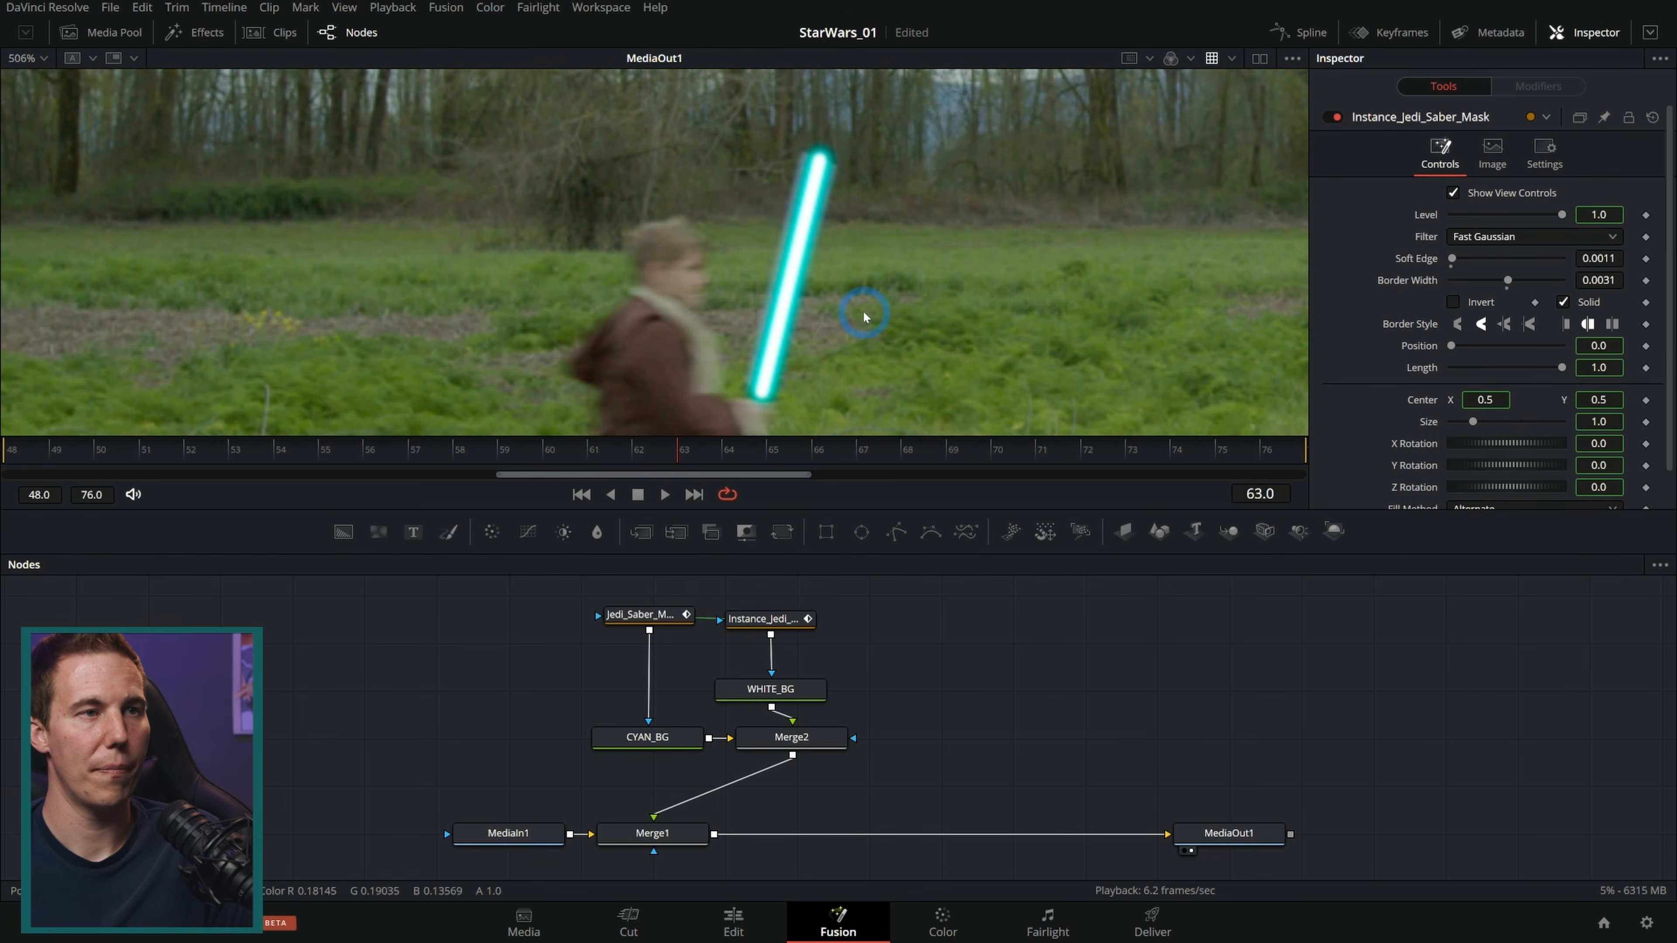
{"action": "key", "text": "Left"}
{"action": "key", "text": "Right"}
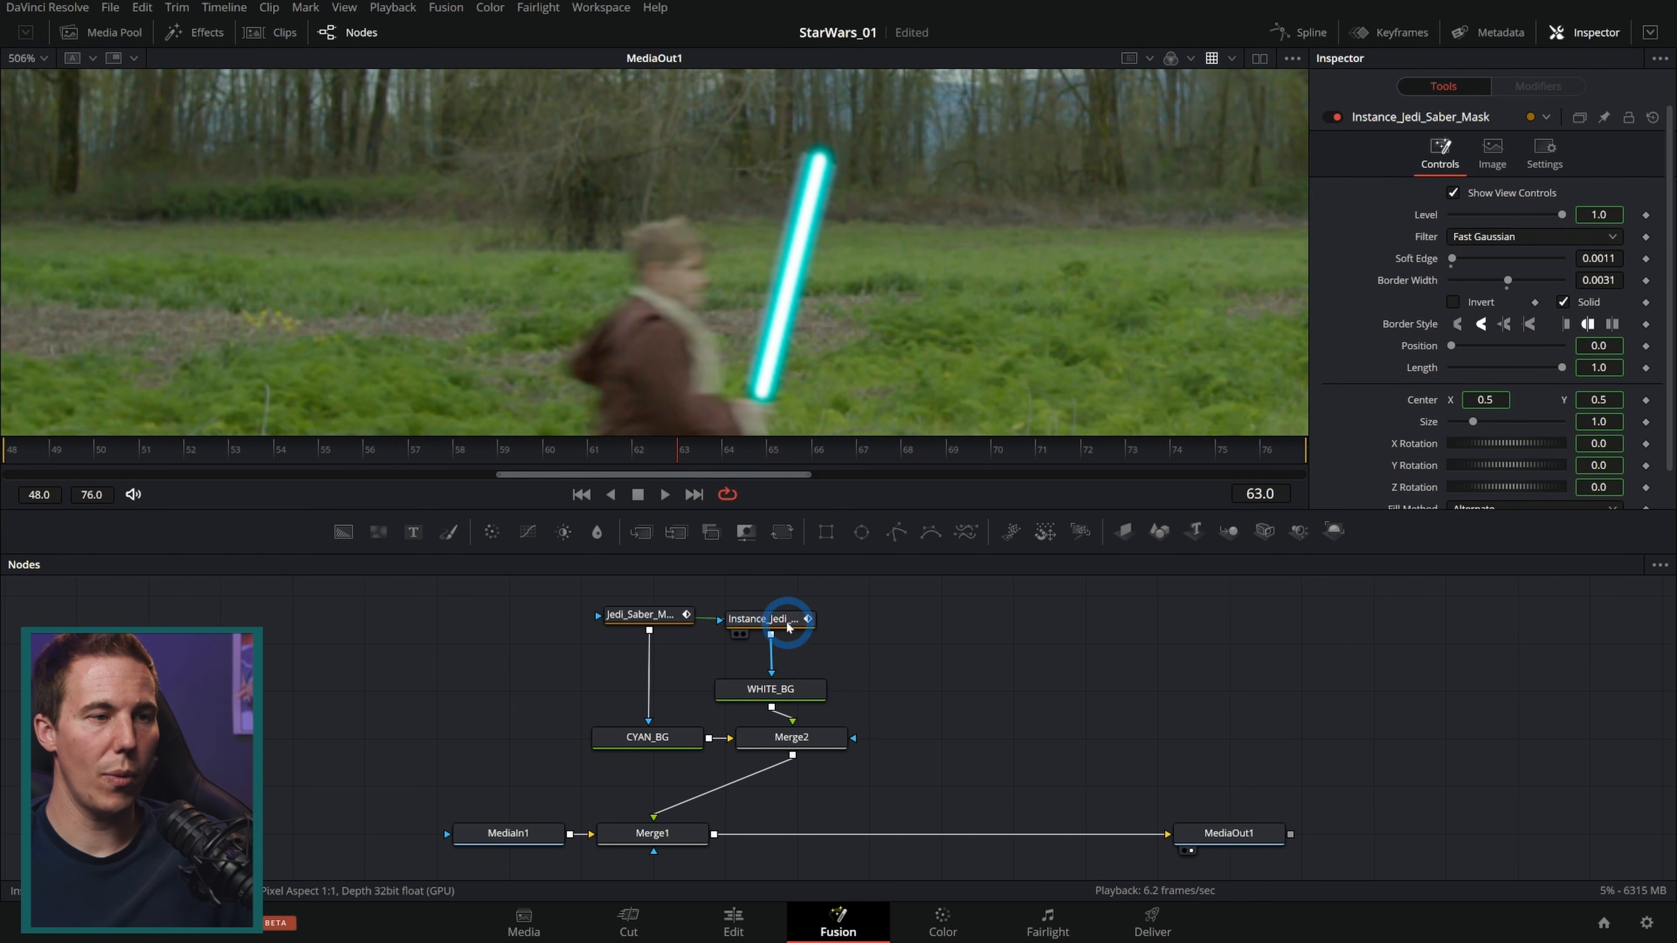
Step: Enable Motion Blur on Jedi_Saber_Mask with Quality 10 and Shutter Angle about 136
{"action": "left_click", "coordinate": [665, 616]}
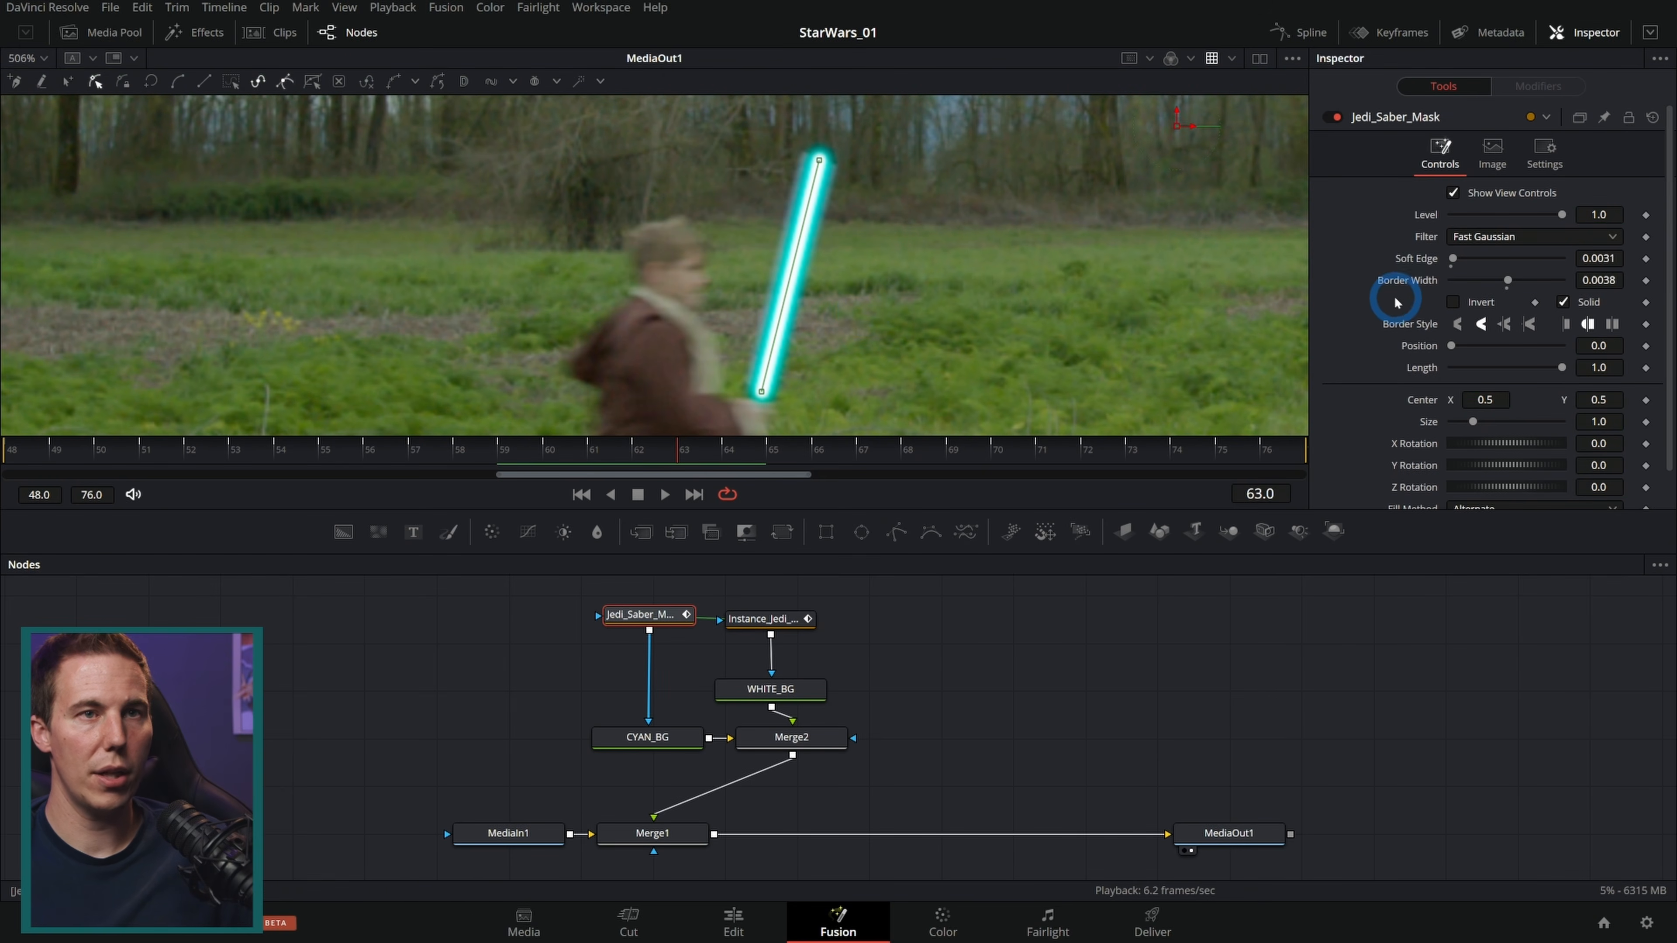
{"action": "left_click", "coordinate": [1540, 152]}
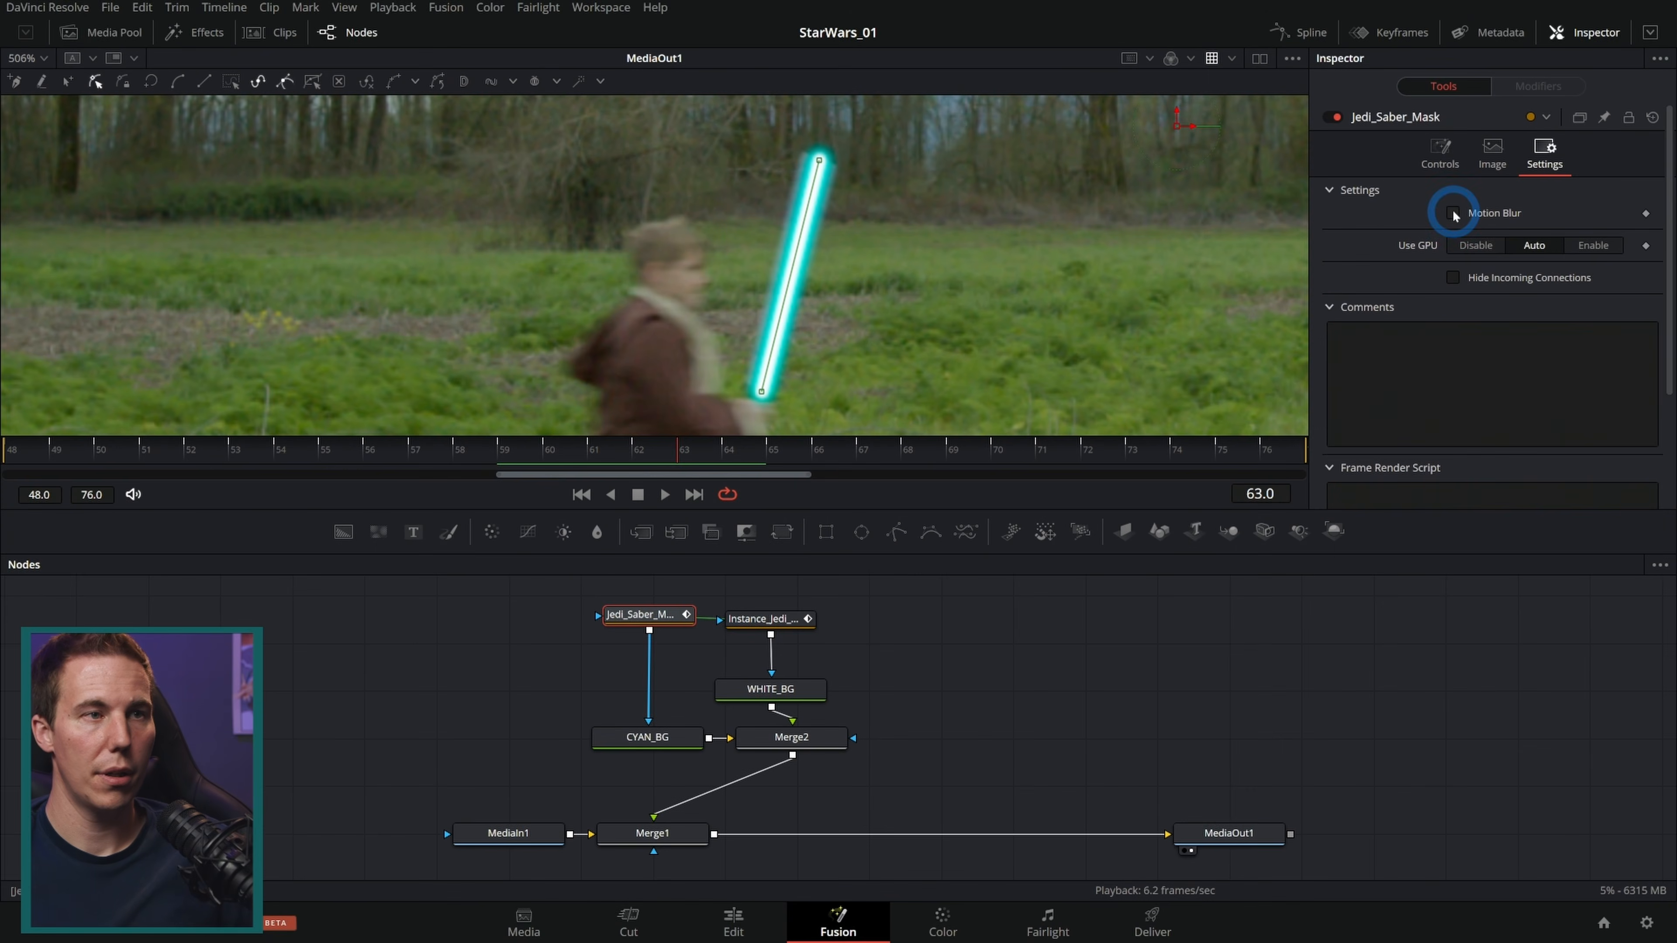
{"action": "left_click", "coordinate": [1452, 213]}
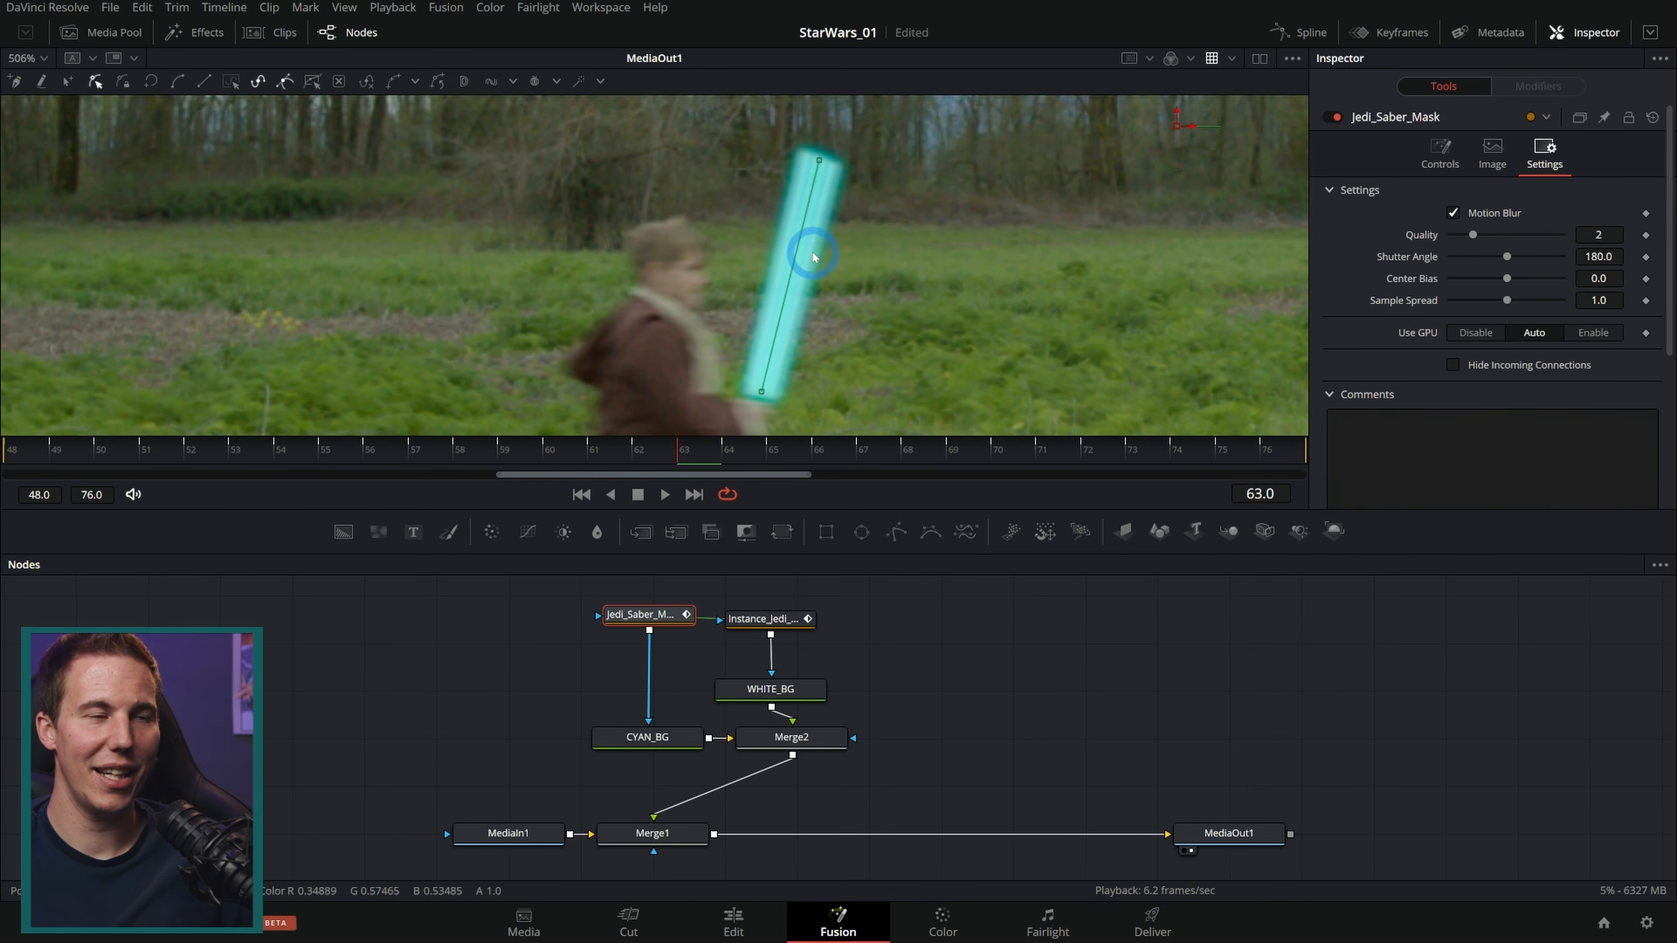
{"action": "scroll", "coordinate": [779, 253], "scroll_direction": "up", "scroll_amount": 4}
{"action": "left_click_drag", "start_coordinate": [1473, 235], "coordinate": [1643, 238]}
{"action": "mouse_move", "coordinate": [1506, 257]}
{"action": "left_mouse_down"}
{"action": "mouse_move", "coordinate": [1451, 257]}
{"action": "mouse_move", "coordinate": [1495, 271]}
{"action": "left_mouse_up"}
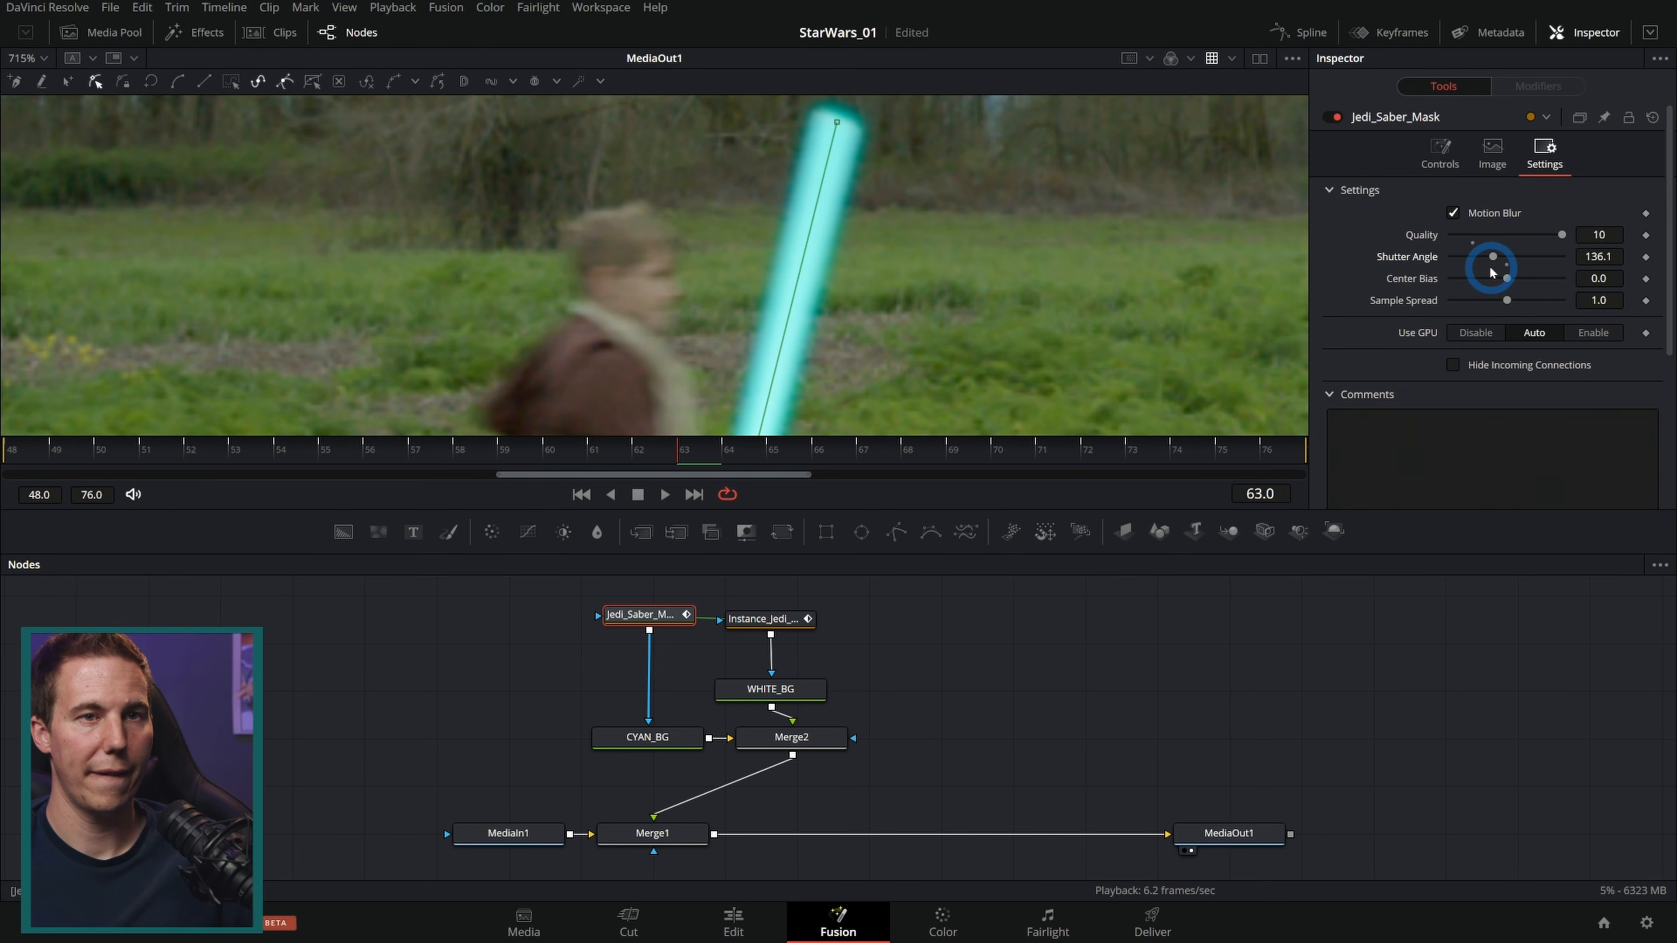
Step: At frame 51, reduce Jedi_Saber_Mask's Border Width to about 0.0012
{"action": "left_click_drag", "start_coordinate": [737, 454], "coordinate": [141, 468]}
{"action": "scroll", "coordinate": [390, 376], "scroll_direction": "down", "scroll_amount": 5}
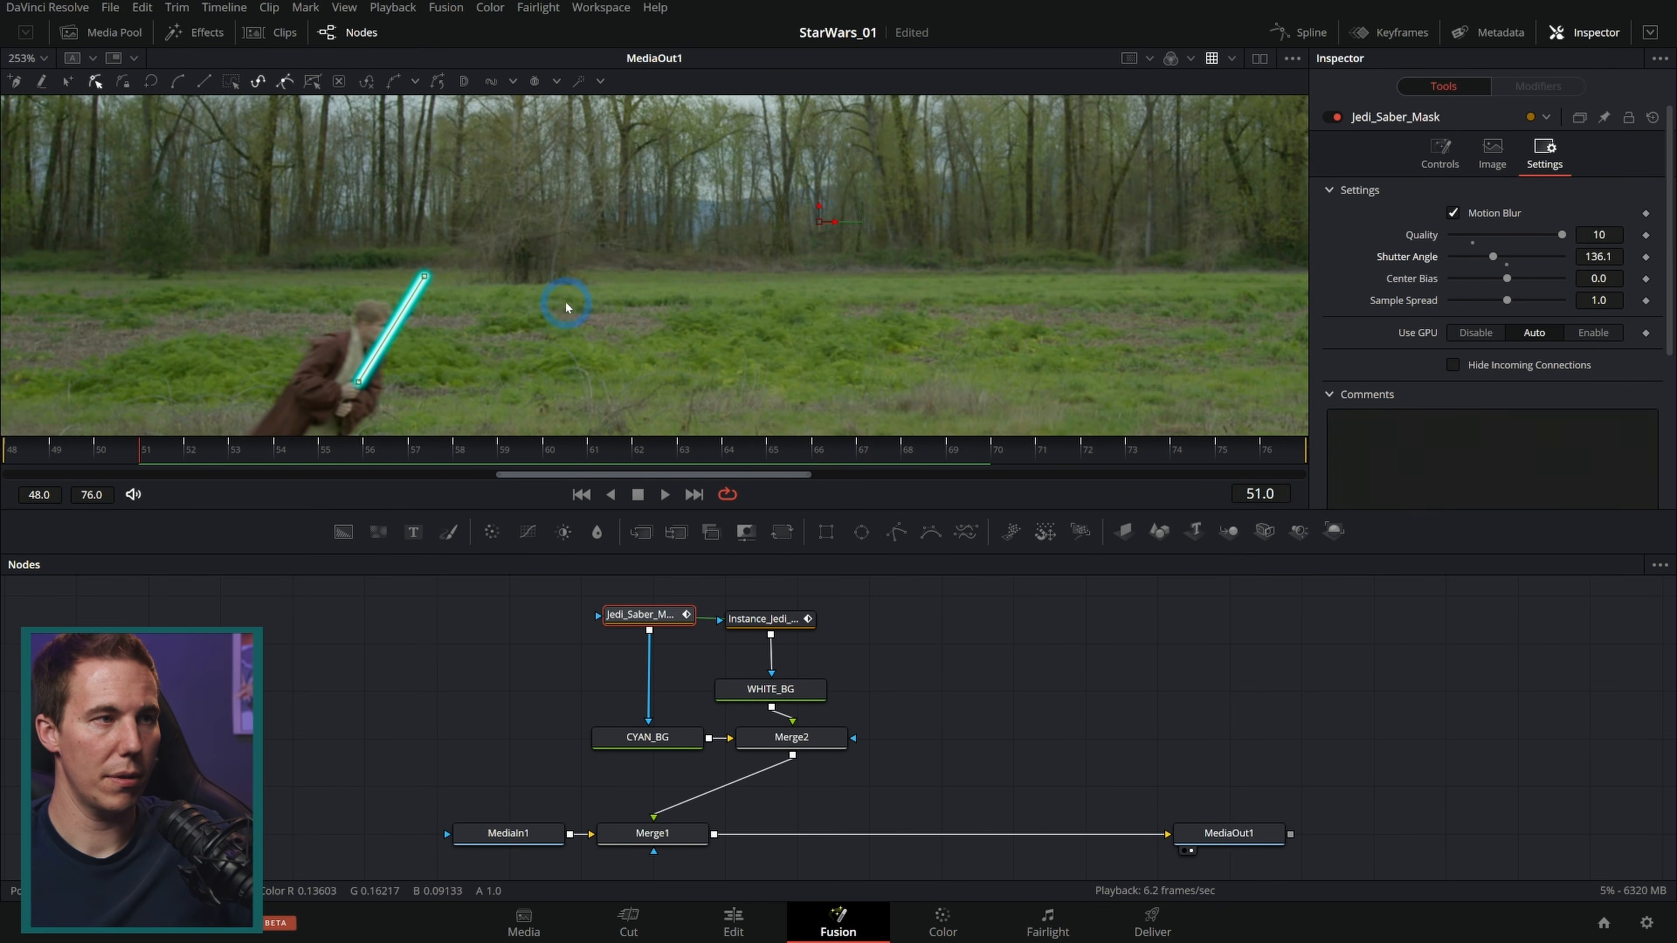
{"action": "scroll", "coordinate": [697, 251], "scroll_direction": "up", "scroll_amount": 4}
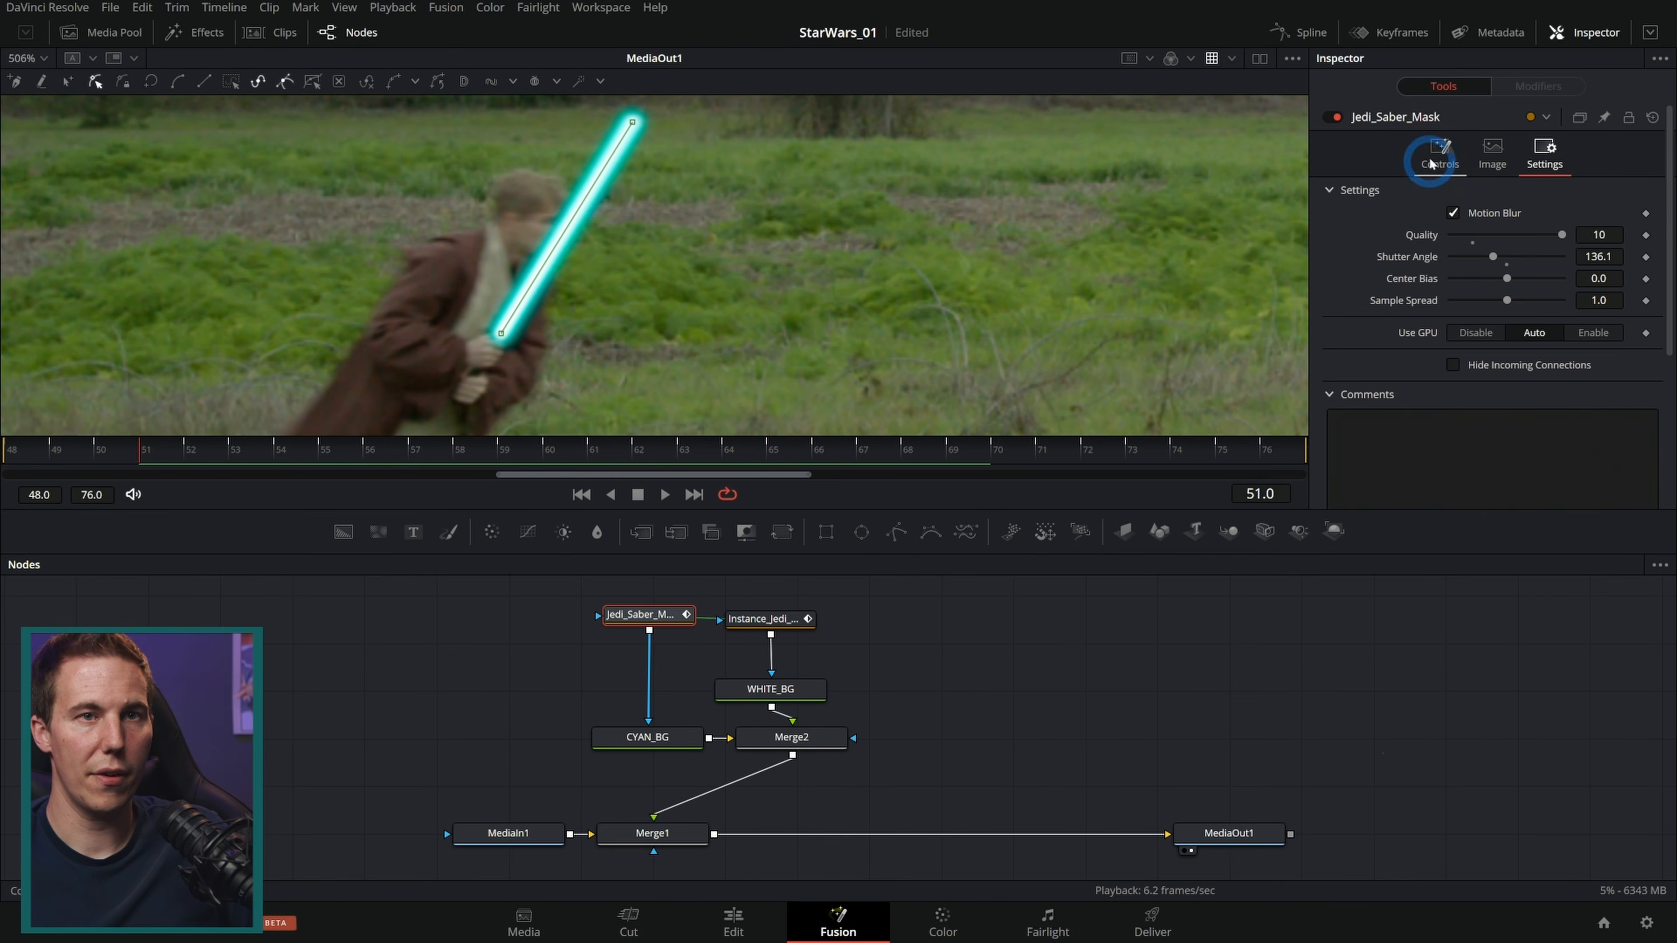
{"action": "left_click", "coordinate": [1439, 153]}
{"action": "scroll", "coordinate": [516, 303], "scroll_direction": "up", "scroll_amount": 3}
{"action": "left_click_drag", "start_coordinate": [1603, 280], "coordinate": [1598, 282]}
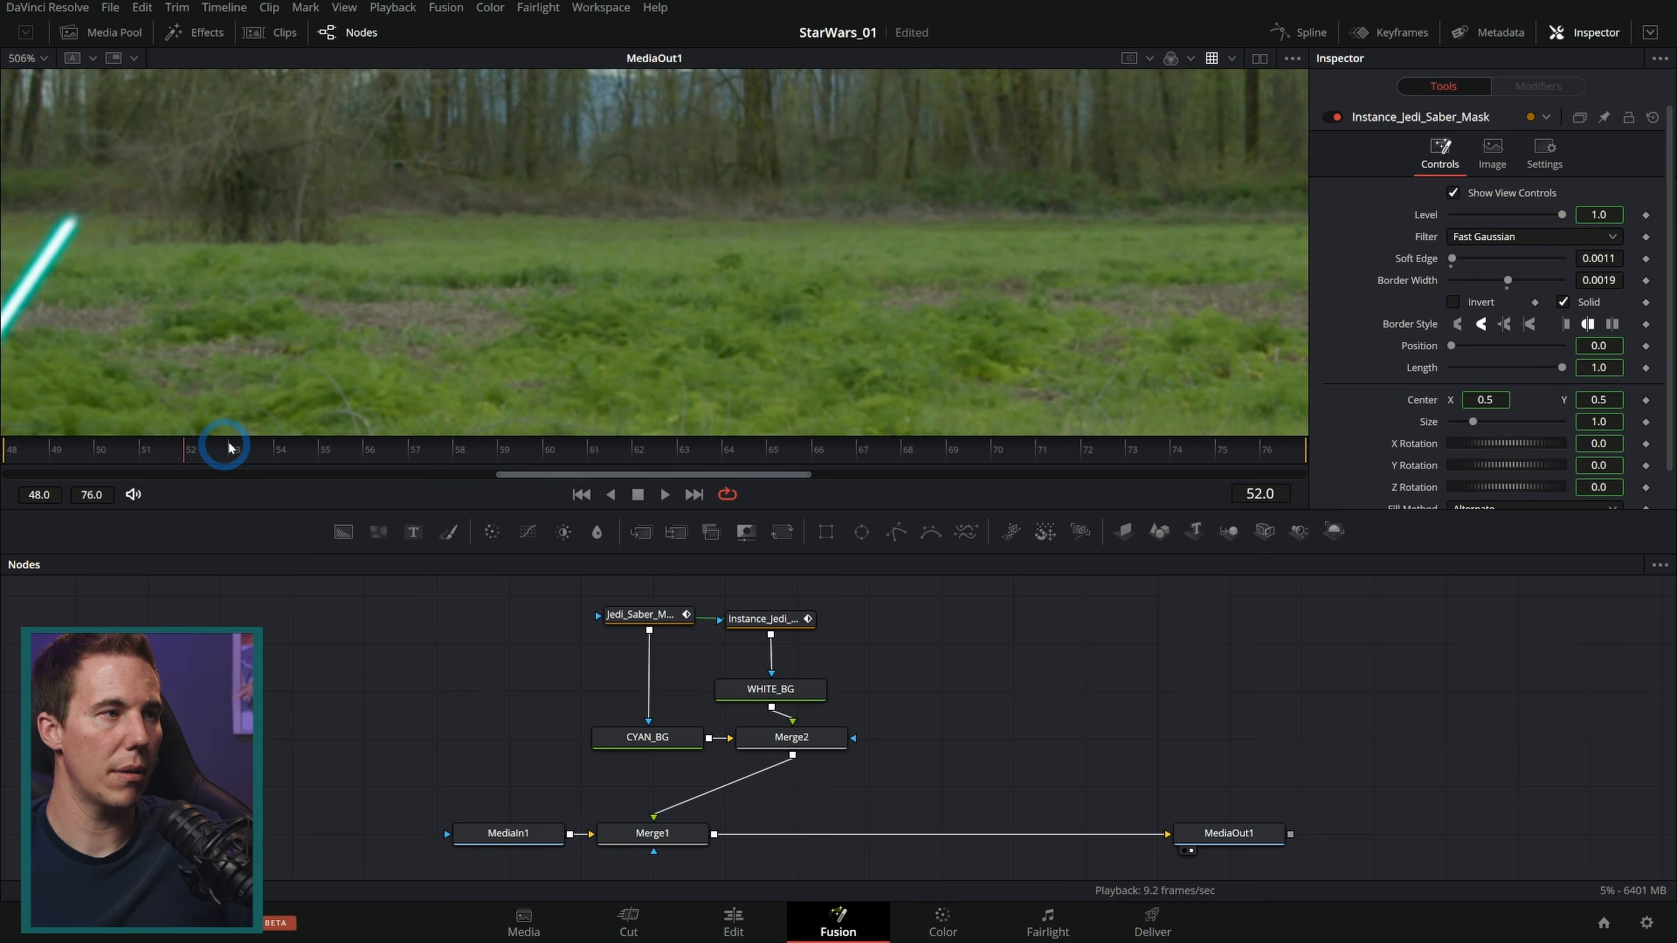
Step: At frame 71, set WHITE_BG's Red, Green and Blue to 3.0
{"action": "left_click_drag", "start_coordinate": [224, 442], "coordinate": [1076, 389]}
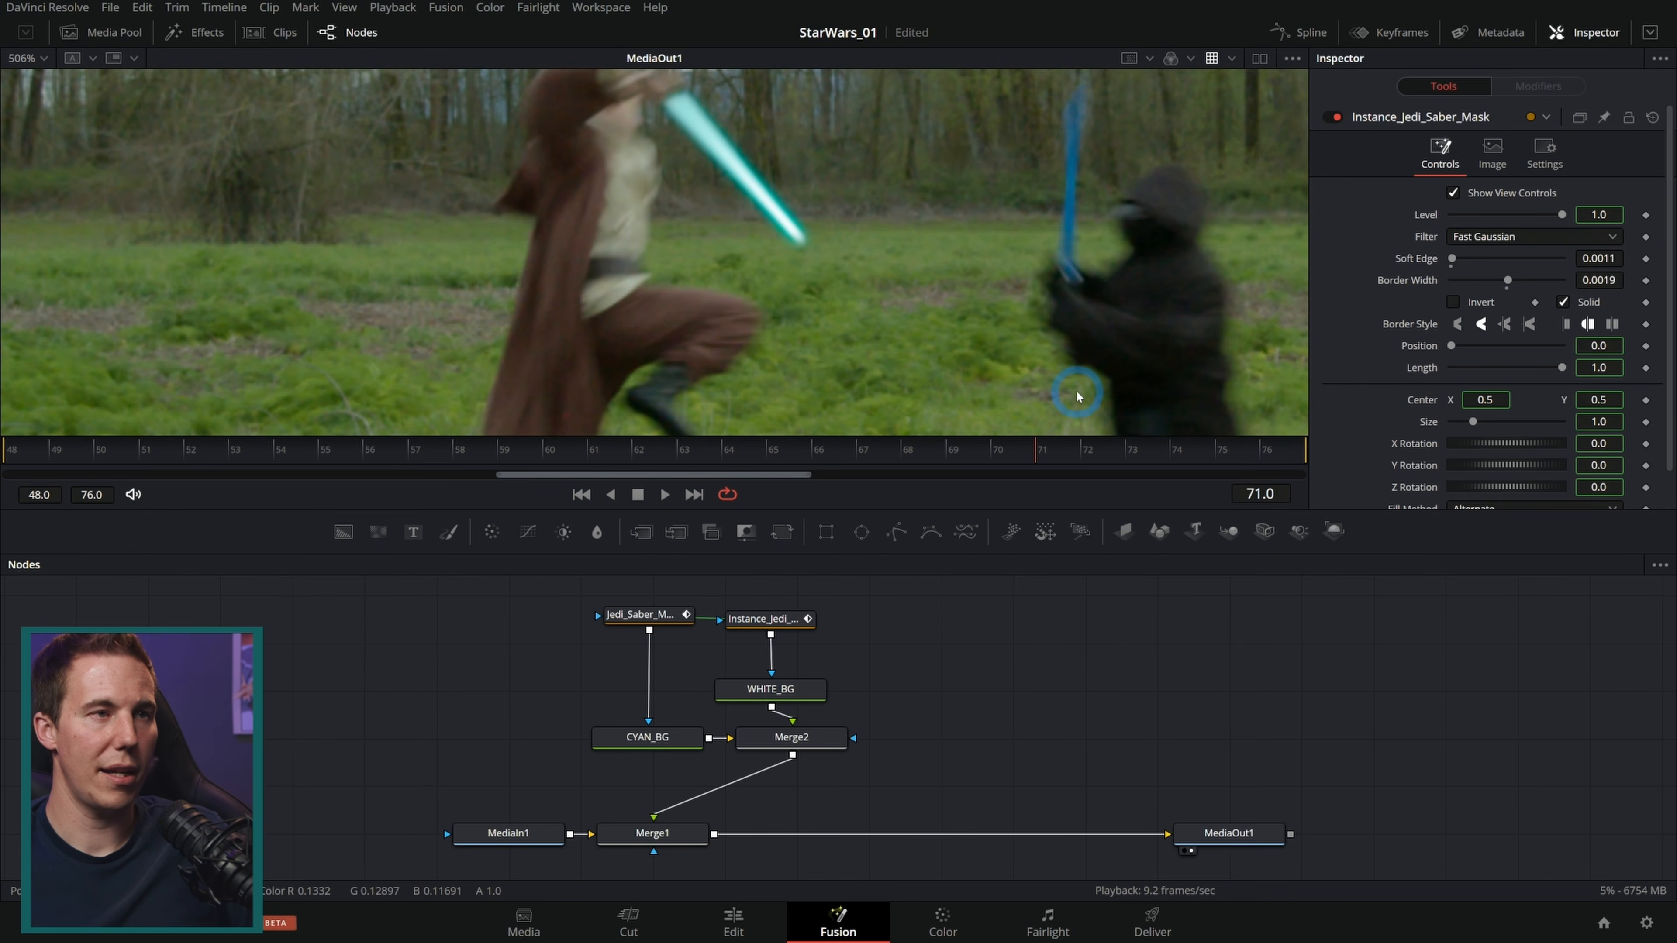
{"action": "scroll", "coordinate": [692, 124], "scroll_direction": "up", "scroll_amount": 2}
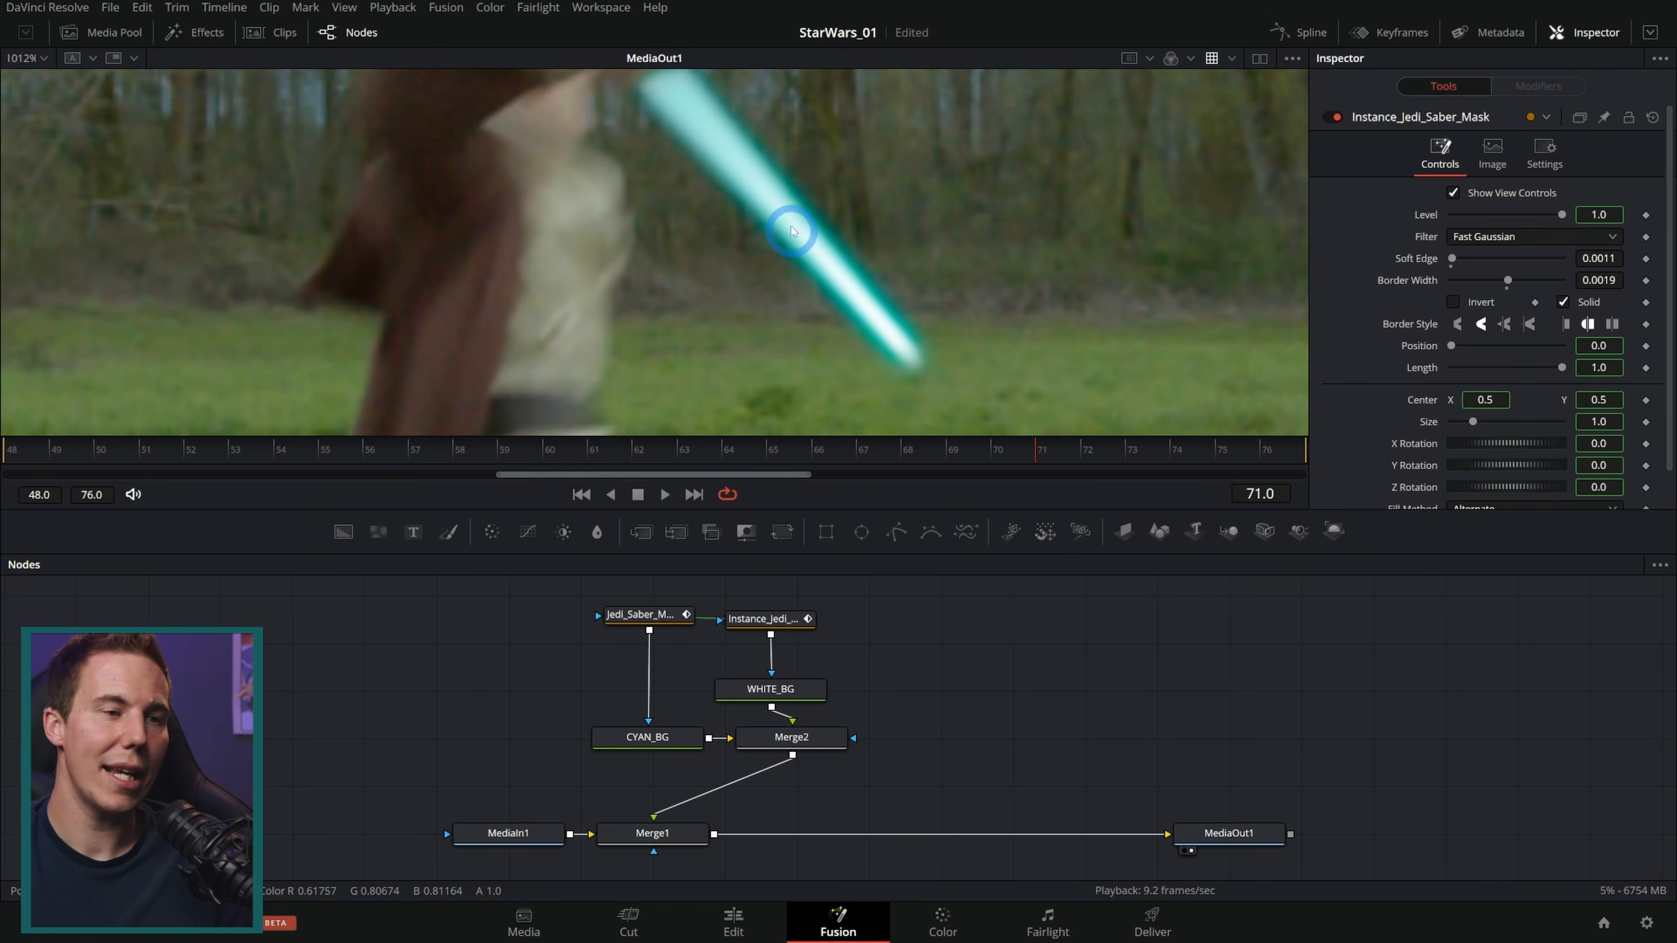
{"action": "left_click", "coordinate": [770, 688]}
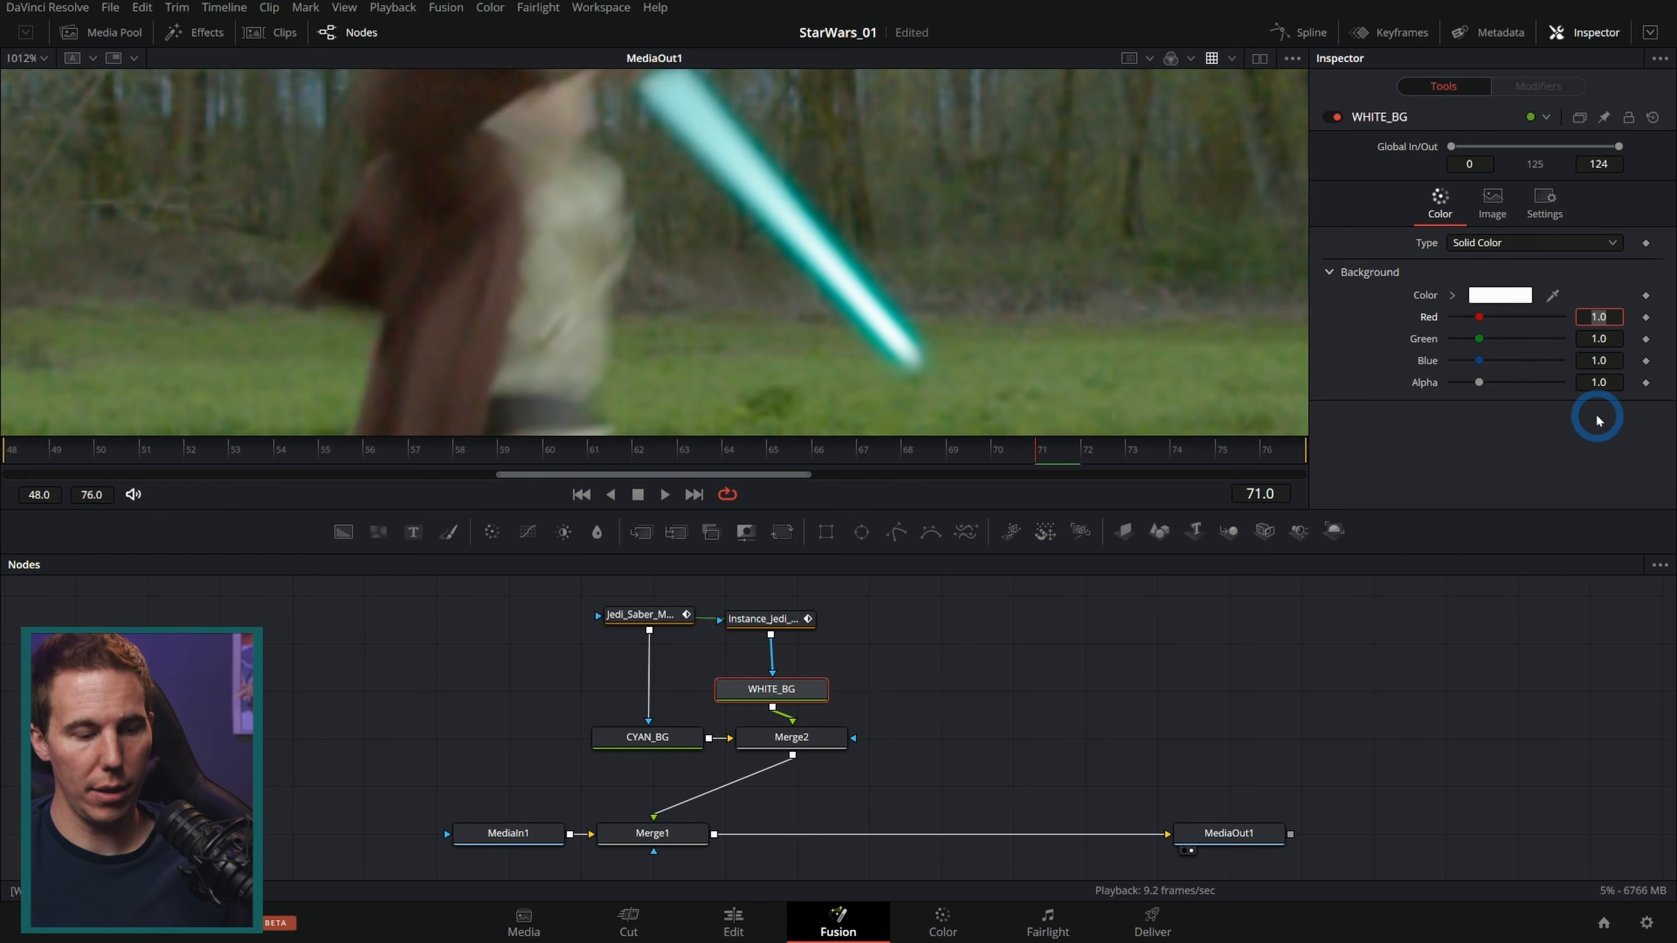
{"action": "type", "text": "3"}
{"action": "key", "text": "Tab"}
{"action": "type", "text": "3"}
{"action": "key", "text": "Return"}
Step: Scrub and play through the shot to review the saber glow
{"action": "left_click_drag", "start_coordinate": [834, 425], "coordinate": [526, 447]}
{"action": "left_click", "coordinate": [725, 306]}
{"action": "left_click_drag", "start_coordinate": [725, 306], "coordinate": [827, 212]}
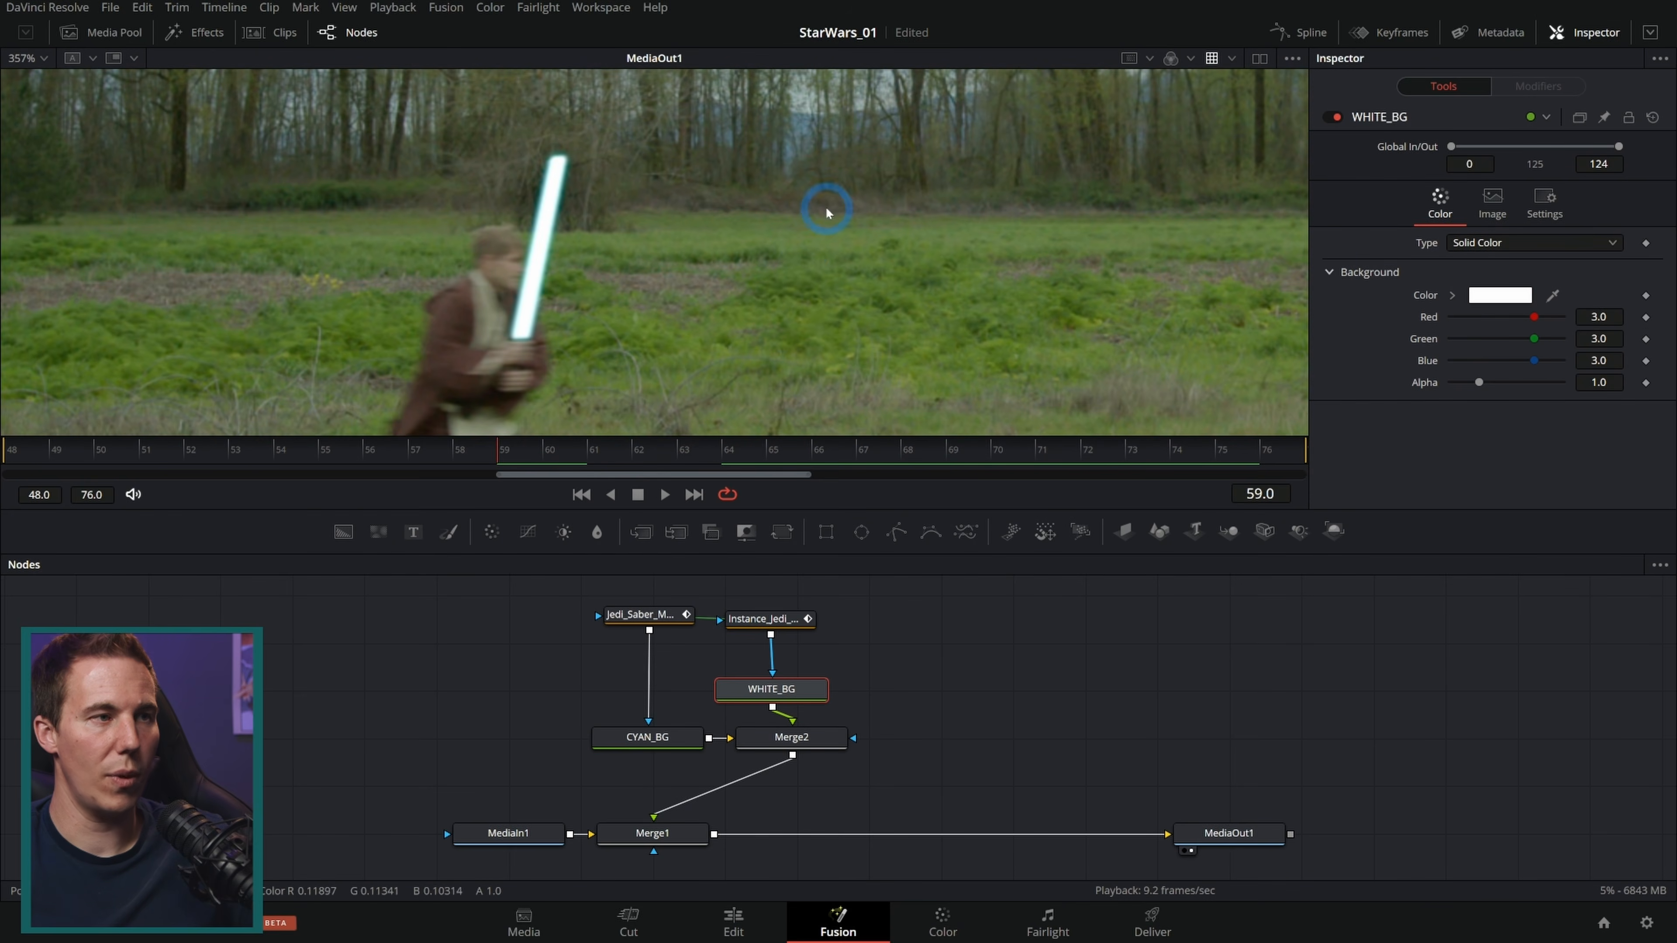
{"action": "left_click_drag", "start_coordinate": [492, 454], "coordinate": [341, 457]}
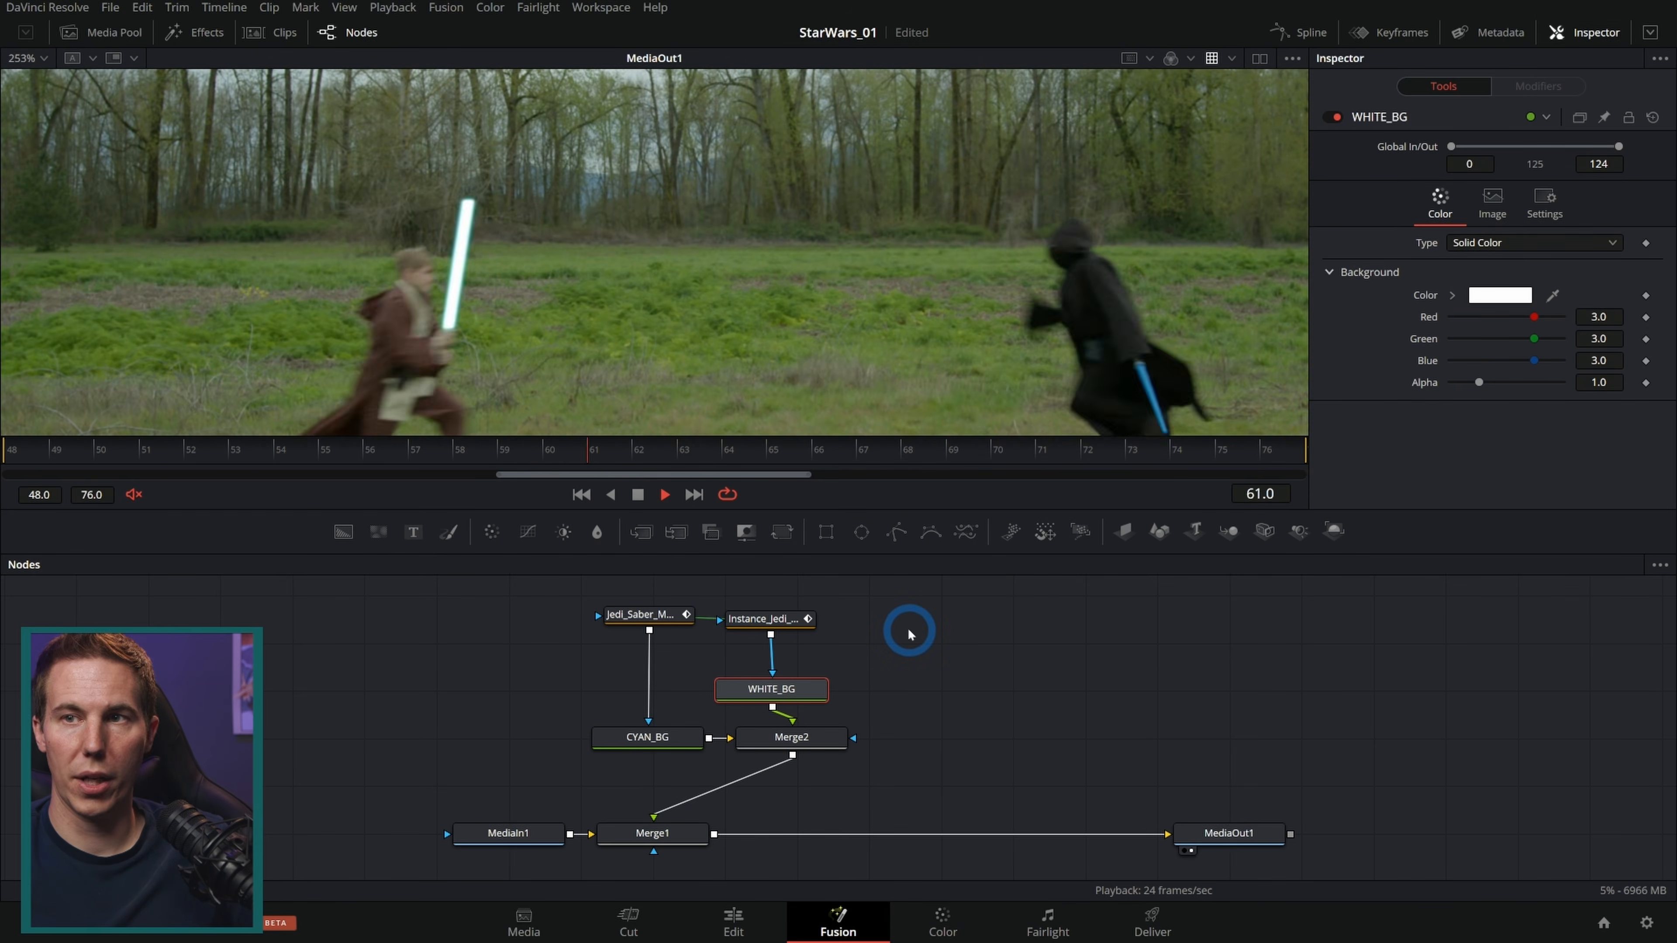
{"action": "left_click", "coordinate": [638, 494]}
{"action": "left_click_drag", "start_coordinate": [420, 455], "coordinate": [1172, 451]}
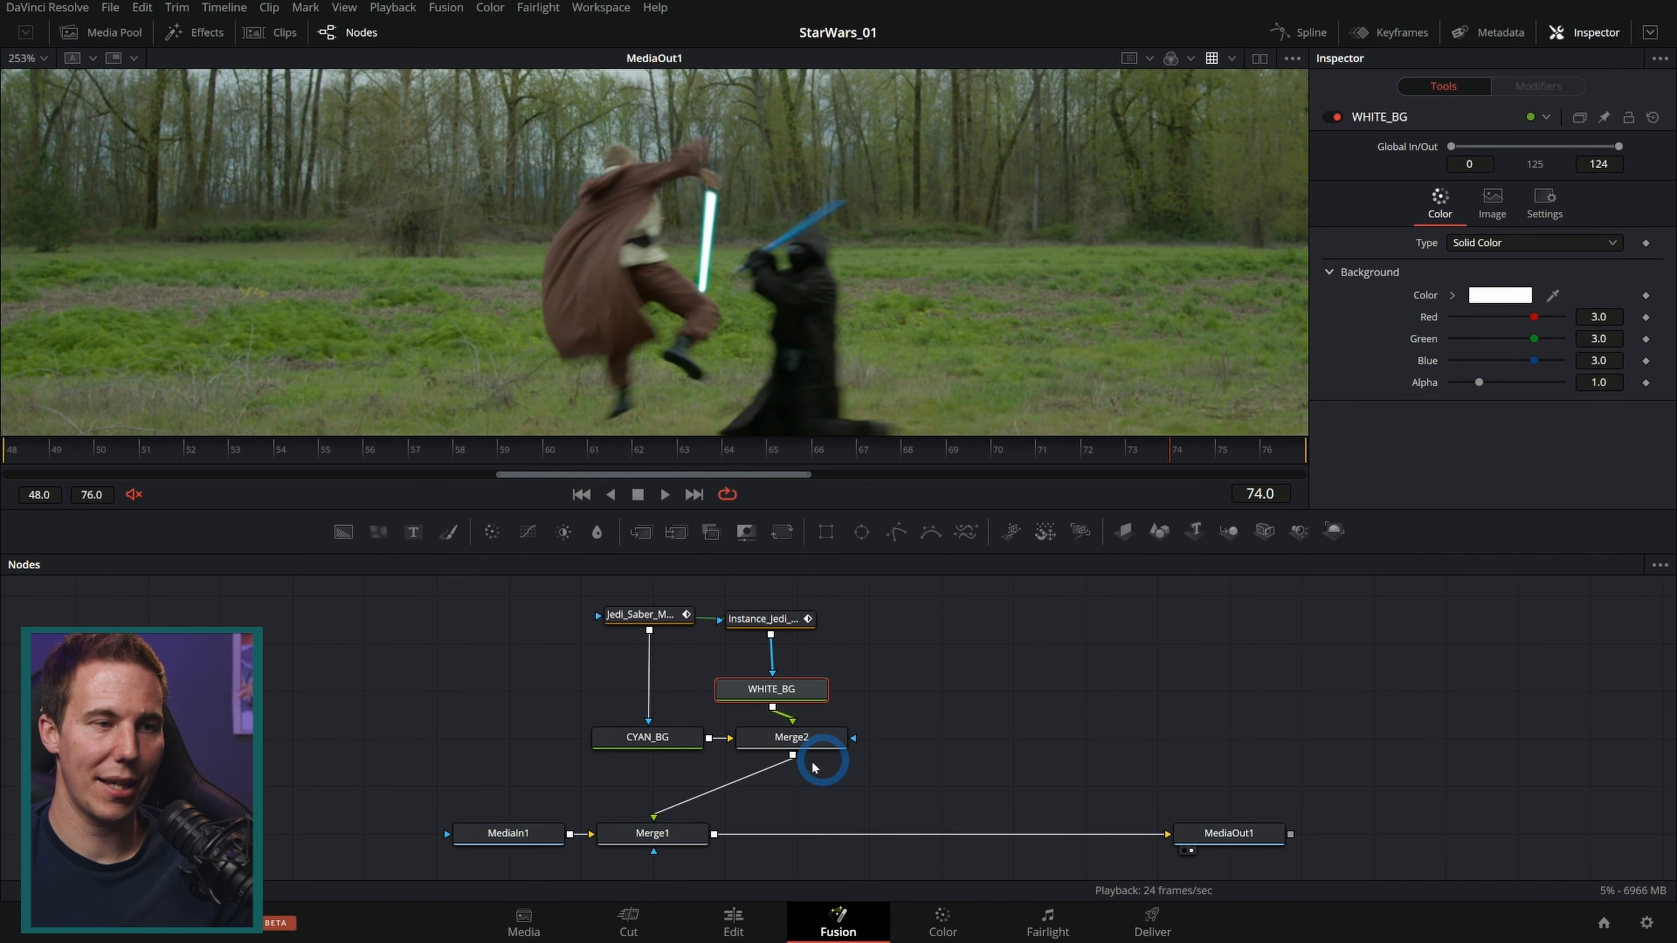
Step: Rearrange Merge1 and Merge2 so they line up vertically in the node graph
{"action": "left_click_drag", "start_coordinate": [683, 837], "coordinate": [834, 847]}
{"action": "left_click", "coordinate": [833, 744], "text": "alt"}
{"action": "left_click_drag", "start_coordinate": [833, 744], "coordinate": [832, 679]}
{"action": "scroll", "coordinate": [794, 202], "scroll_direction": "up", "scroll_amount": 5}
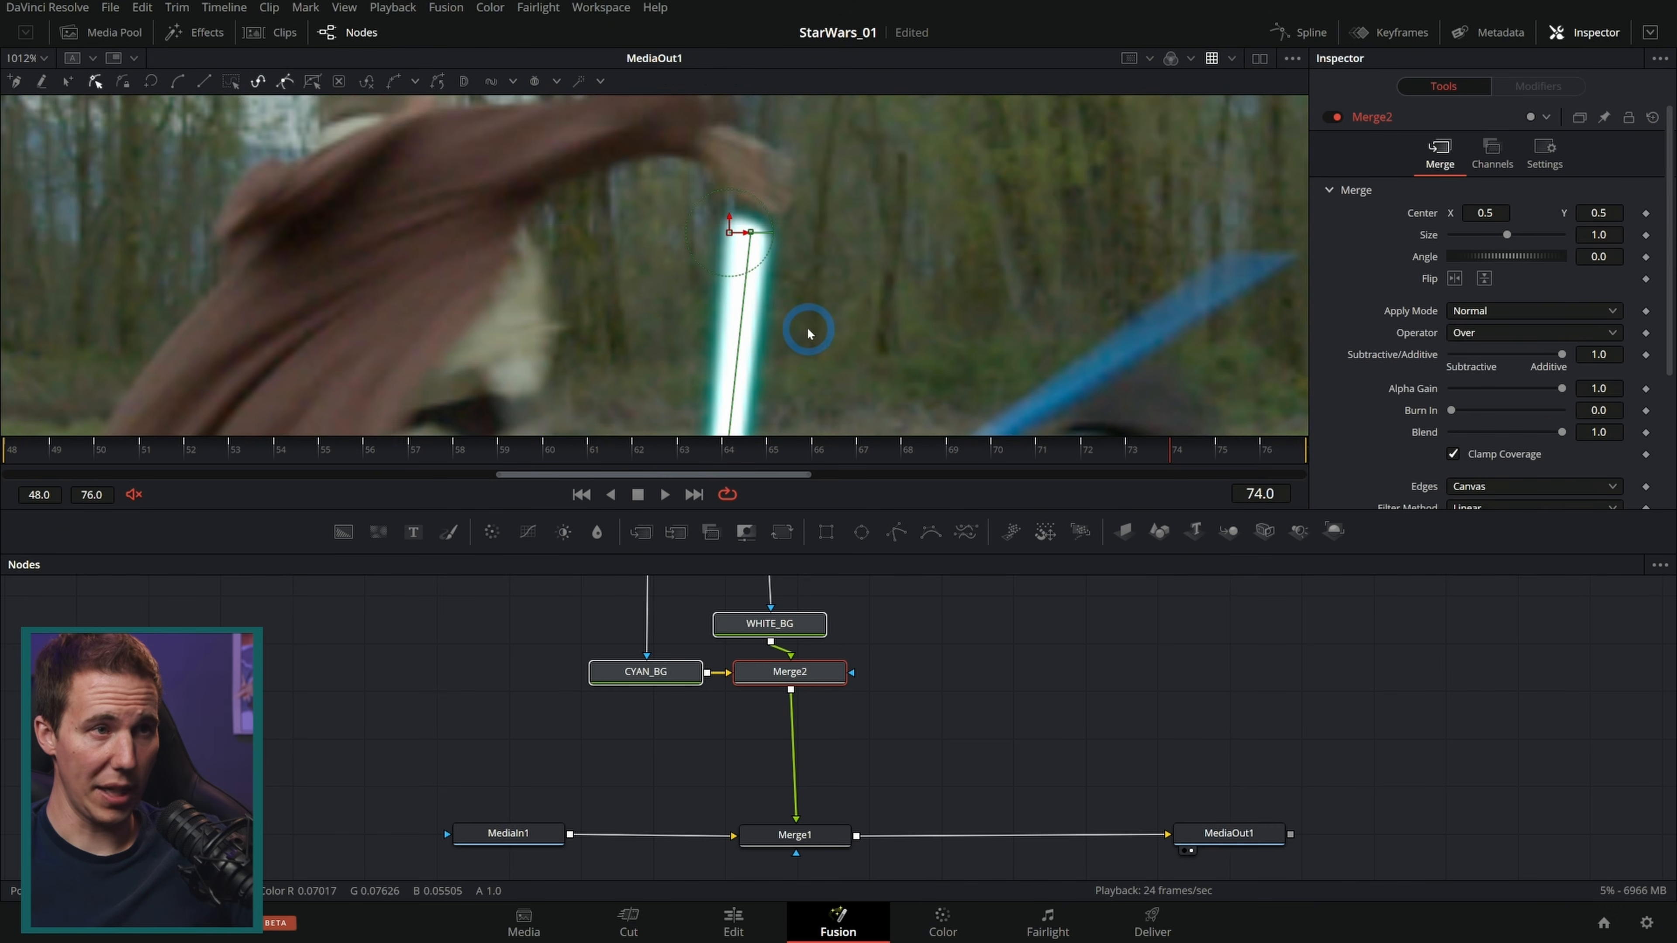
Step: Insert a Displace node below Merge2 using the tool search
{"action": "left_click", "coordinate": [940, 700]}
{"action": "key", "text": "shift+space"}
{"action": "type", "text": "grain"}
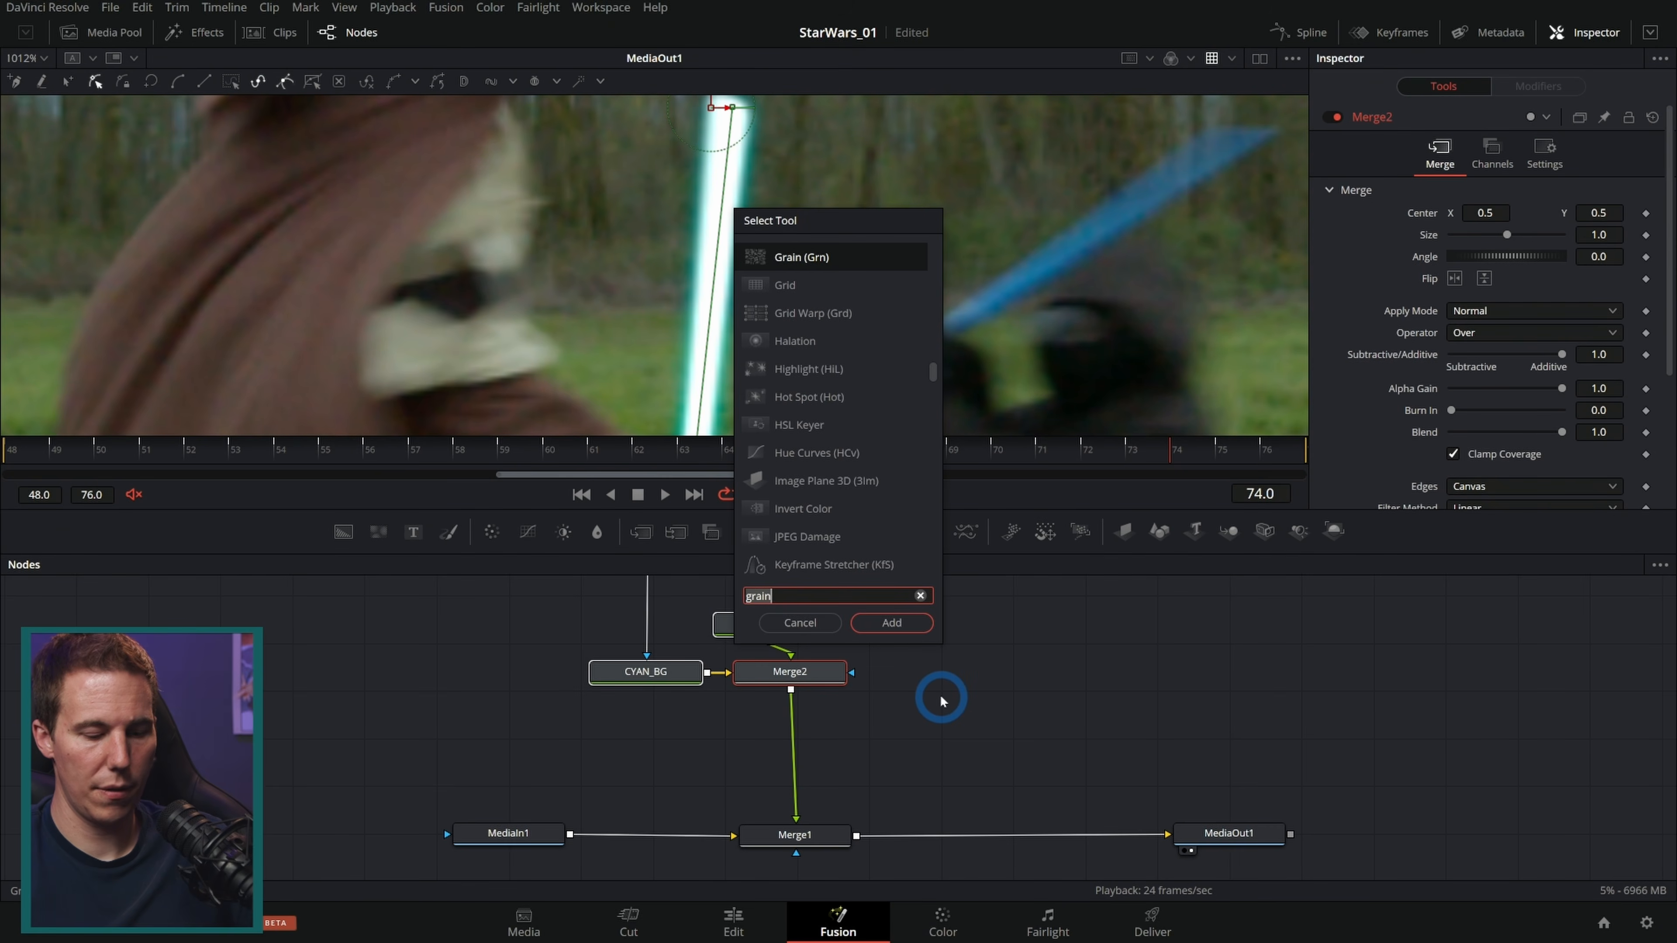
{"action": "type", "text": "disp"}
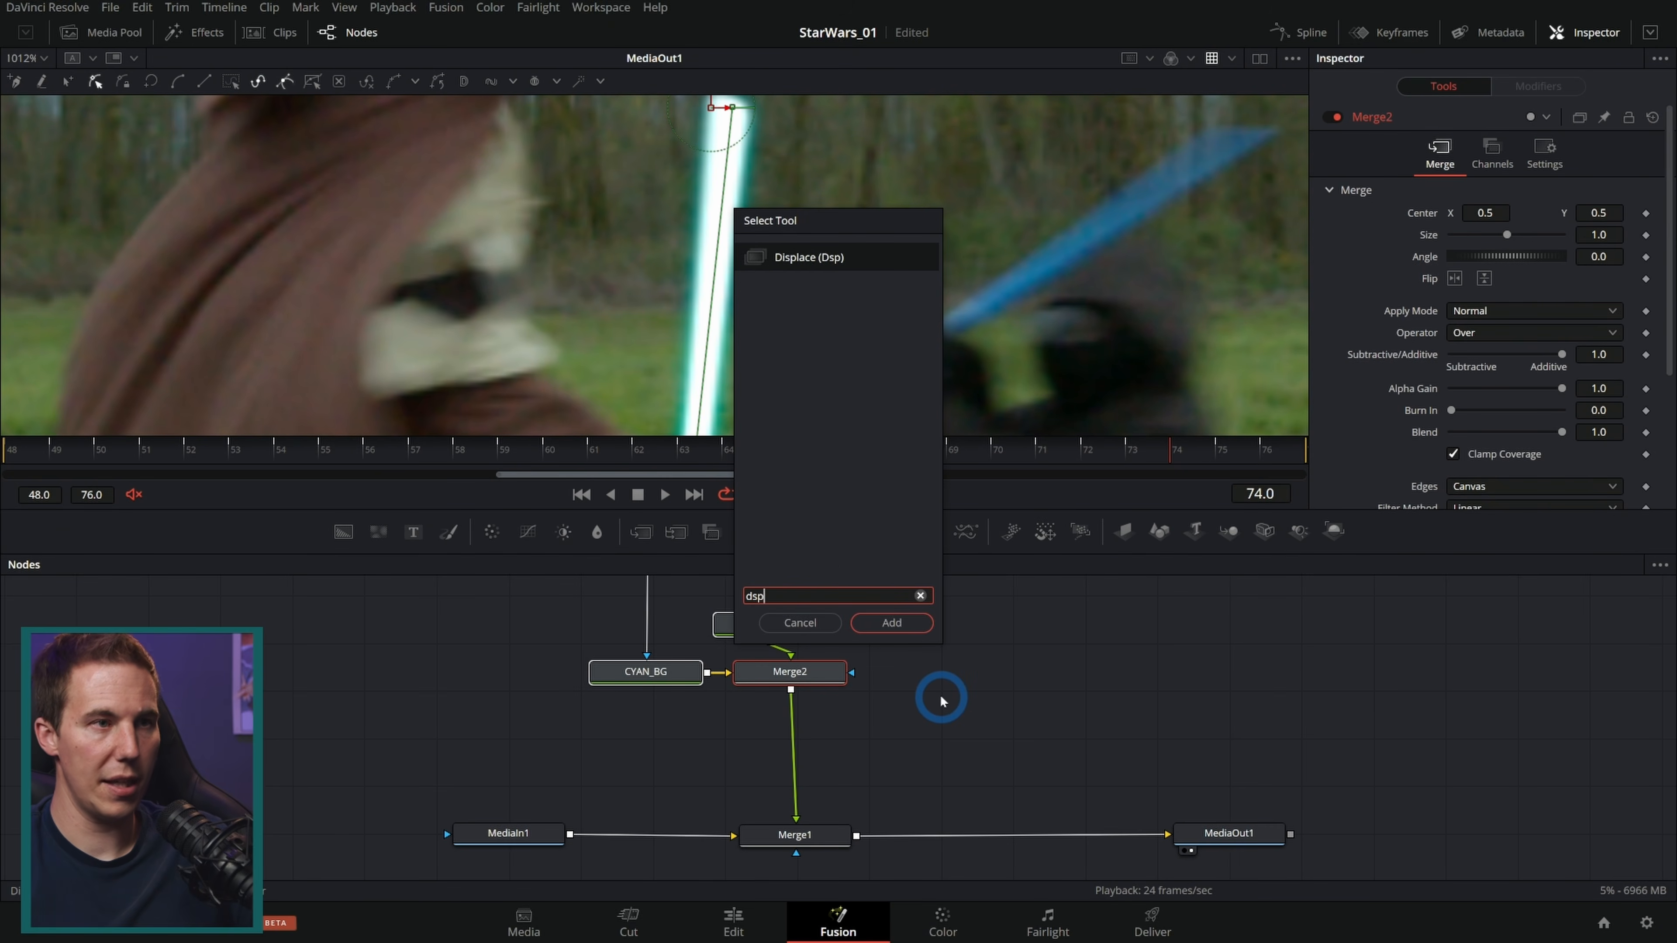
{"action": "key", "text": "Return"}
Step: Add a Fast Noise node connected to Displace1 and show it in a second viewer
{"action": "left_click_drag", "start_coordinate": [378, 532], "coordinate": [793, 720]}
{"action": "left_click_drag", "start_coordinate": [938, 711], "coordinate": [932, 719]}
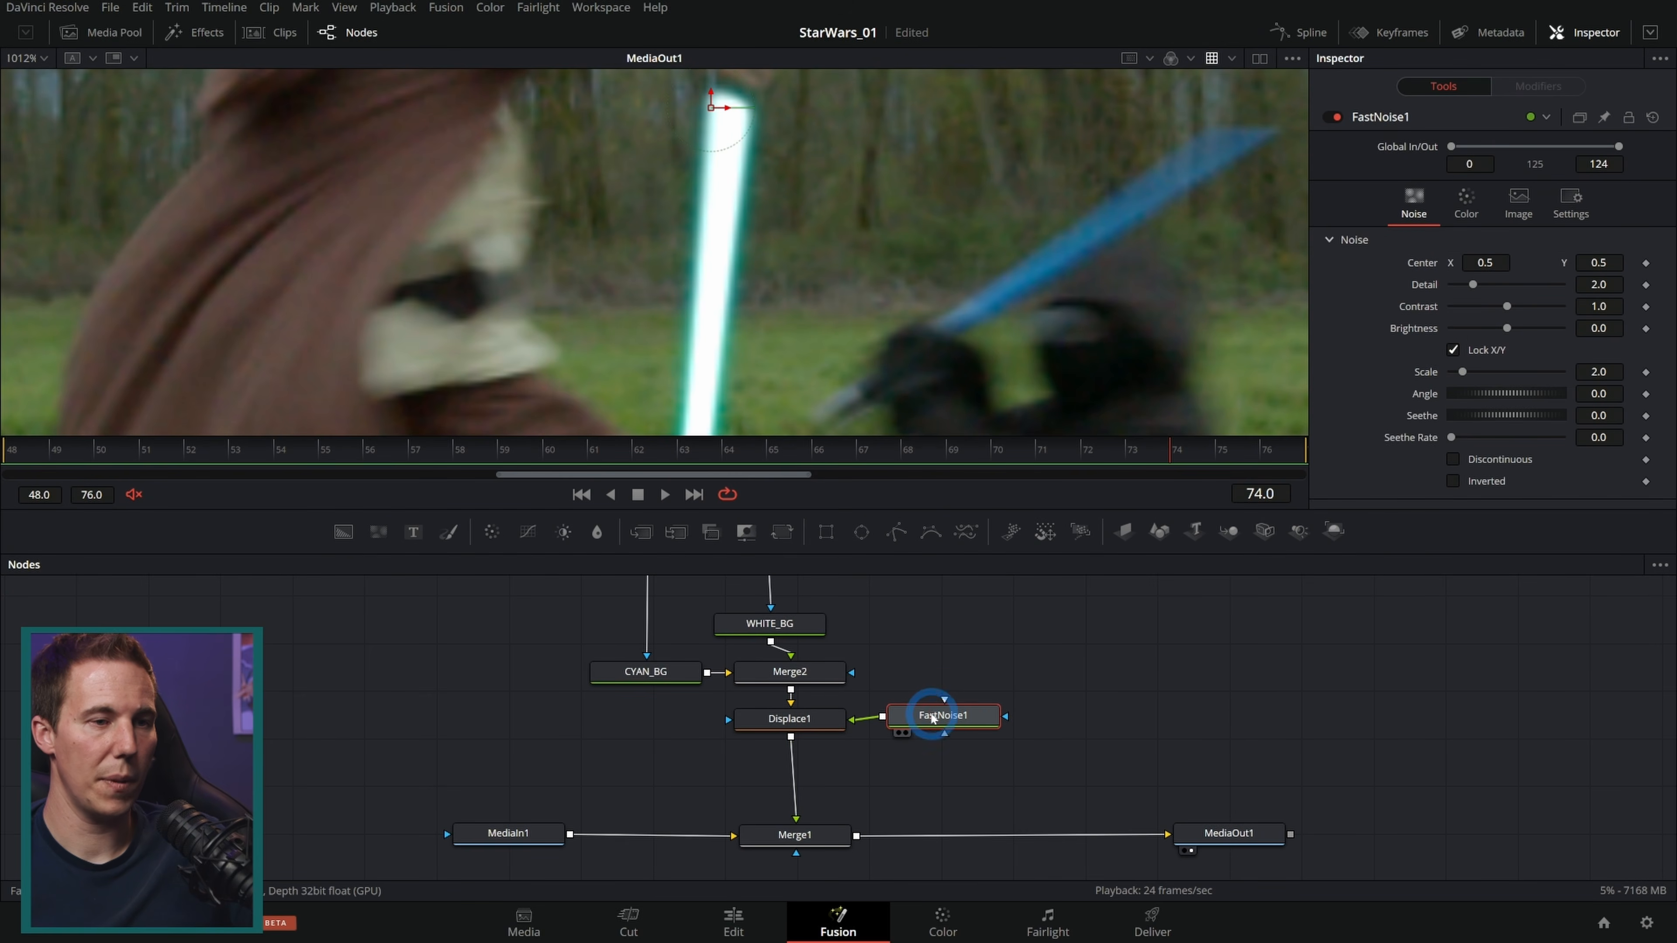
{"action": "left_click", "coordinate": [1260, 58]}
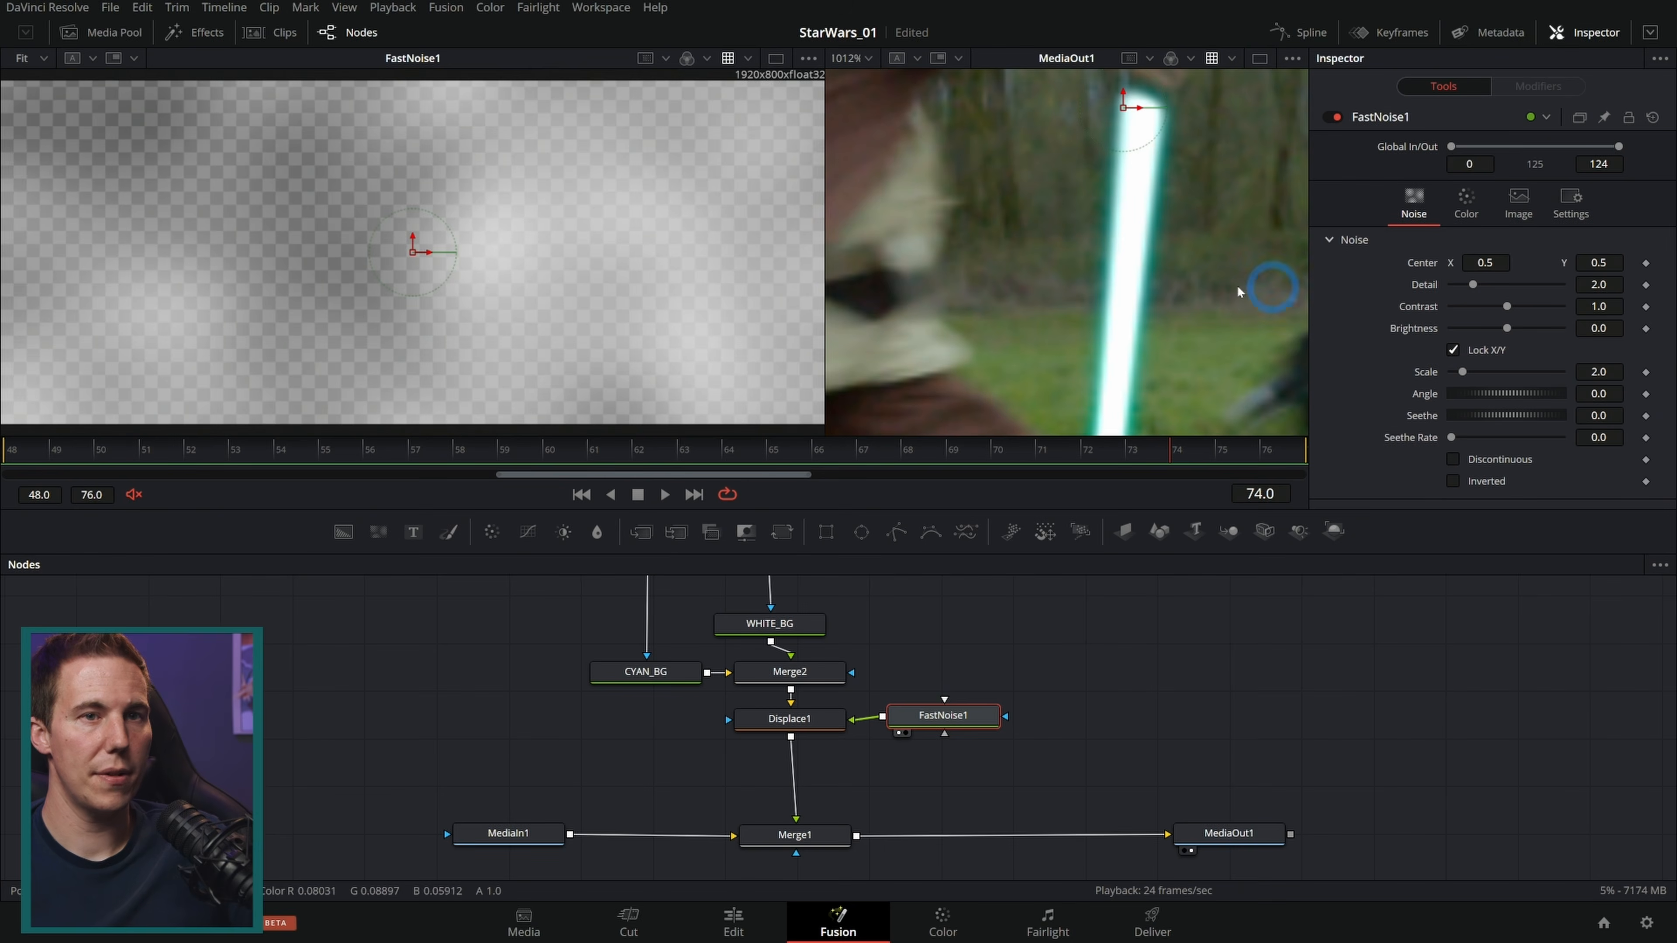
Step: Set the Fast Noise detail to 10 and its scale to 20
{"action": "left_click_drag", "start_coordinate": [675, 279], "coordinate": [566, 309]}
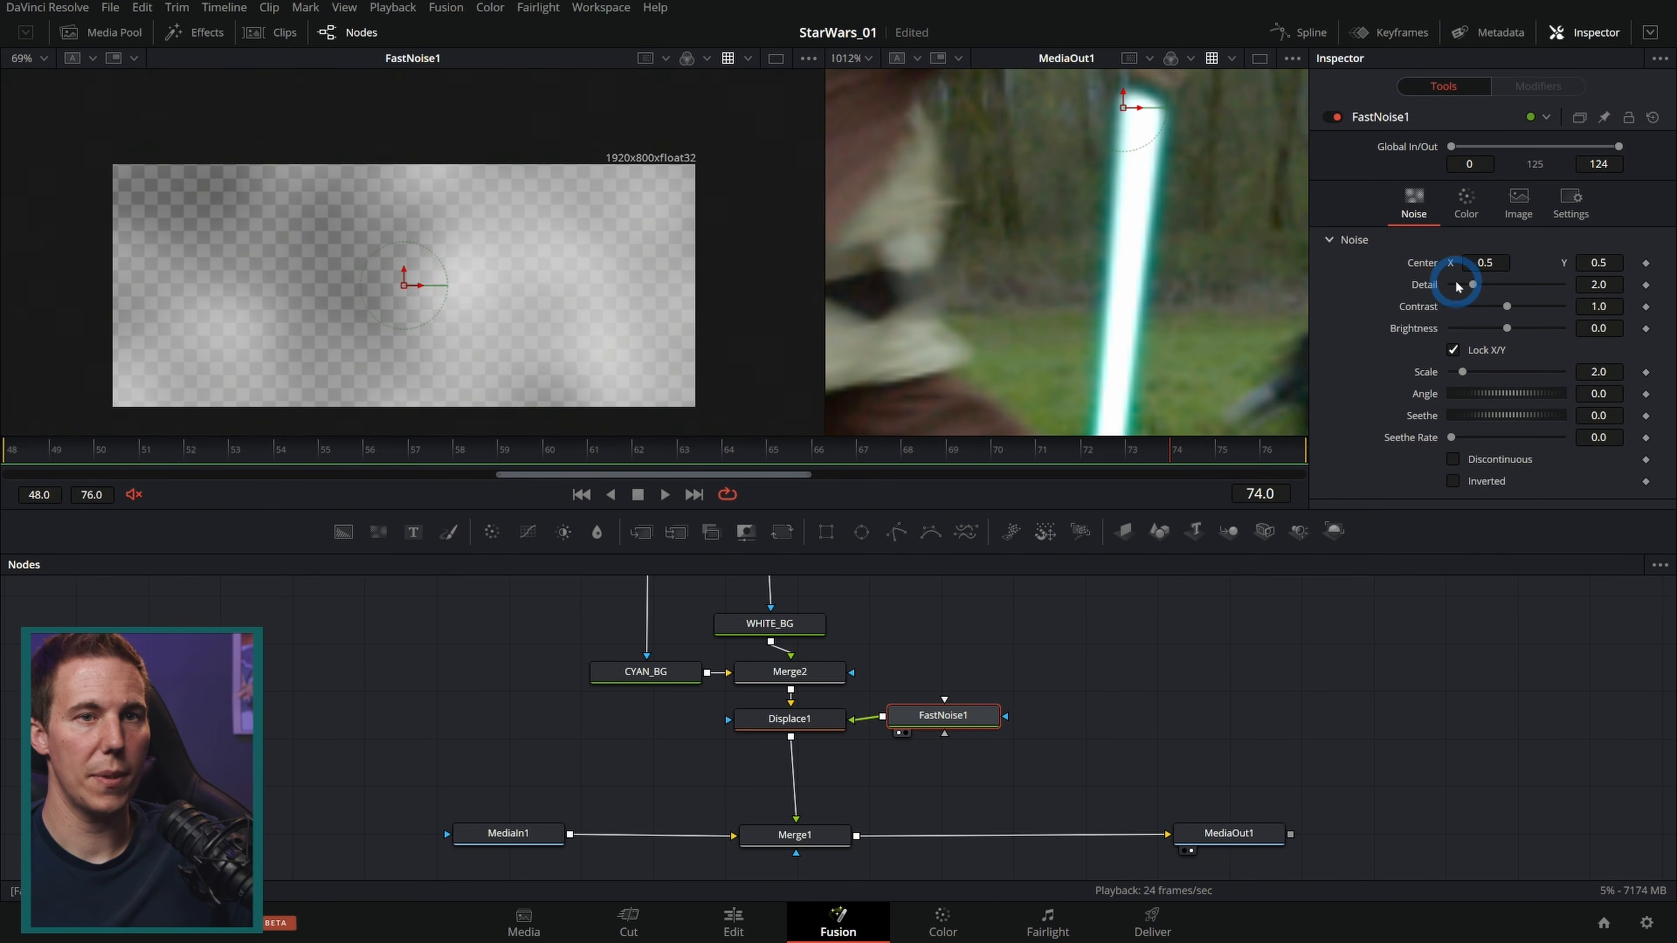
{"action": "left_click_drag", "start_coordinate": [1475, 285], "coordinate": [1640, 294]}
{"action": "left_click_drag", "start_coordinate": [1471, 374], "coordinate": [1669, 381]}
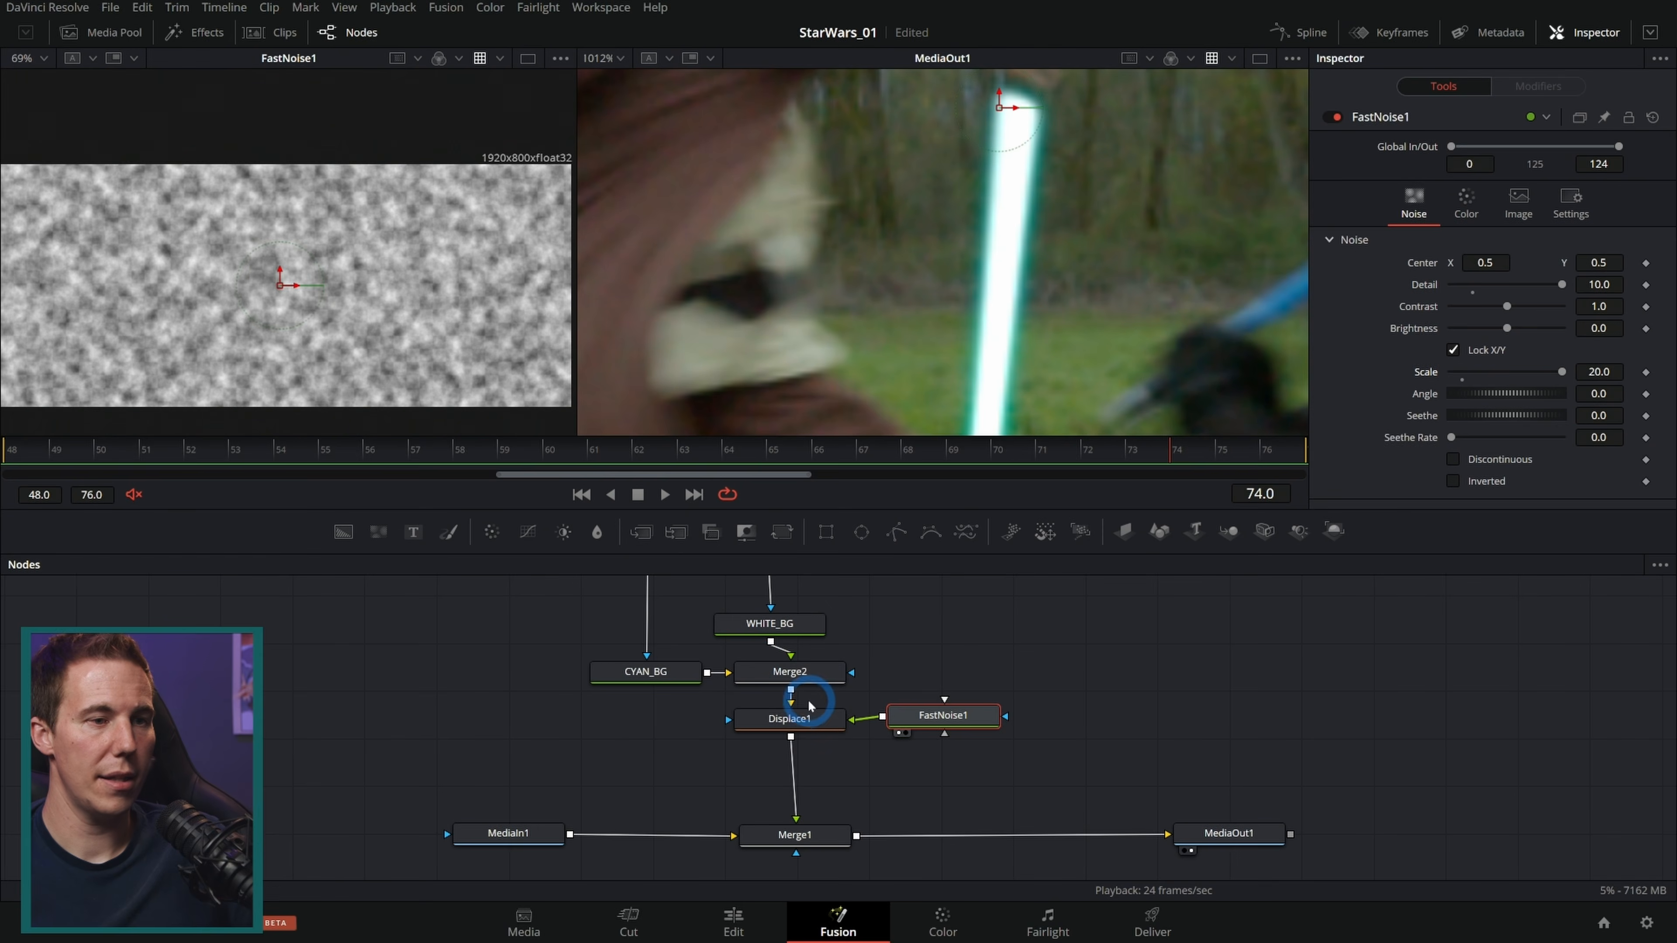
Step: Switch Displace1 to XY type and set X Offset to -0.5 and X Refraction to -0.003
{"action": "left_click", "coordinate": [811, 719]}
{"action": "left_click_drag", "start_coordinate": [1510, 280], "coordinate": [1227, 316]}
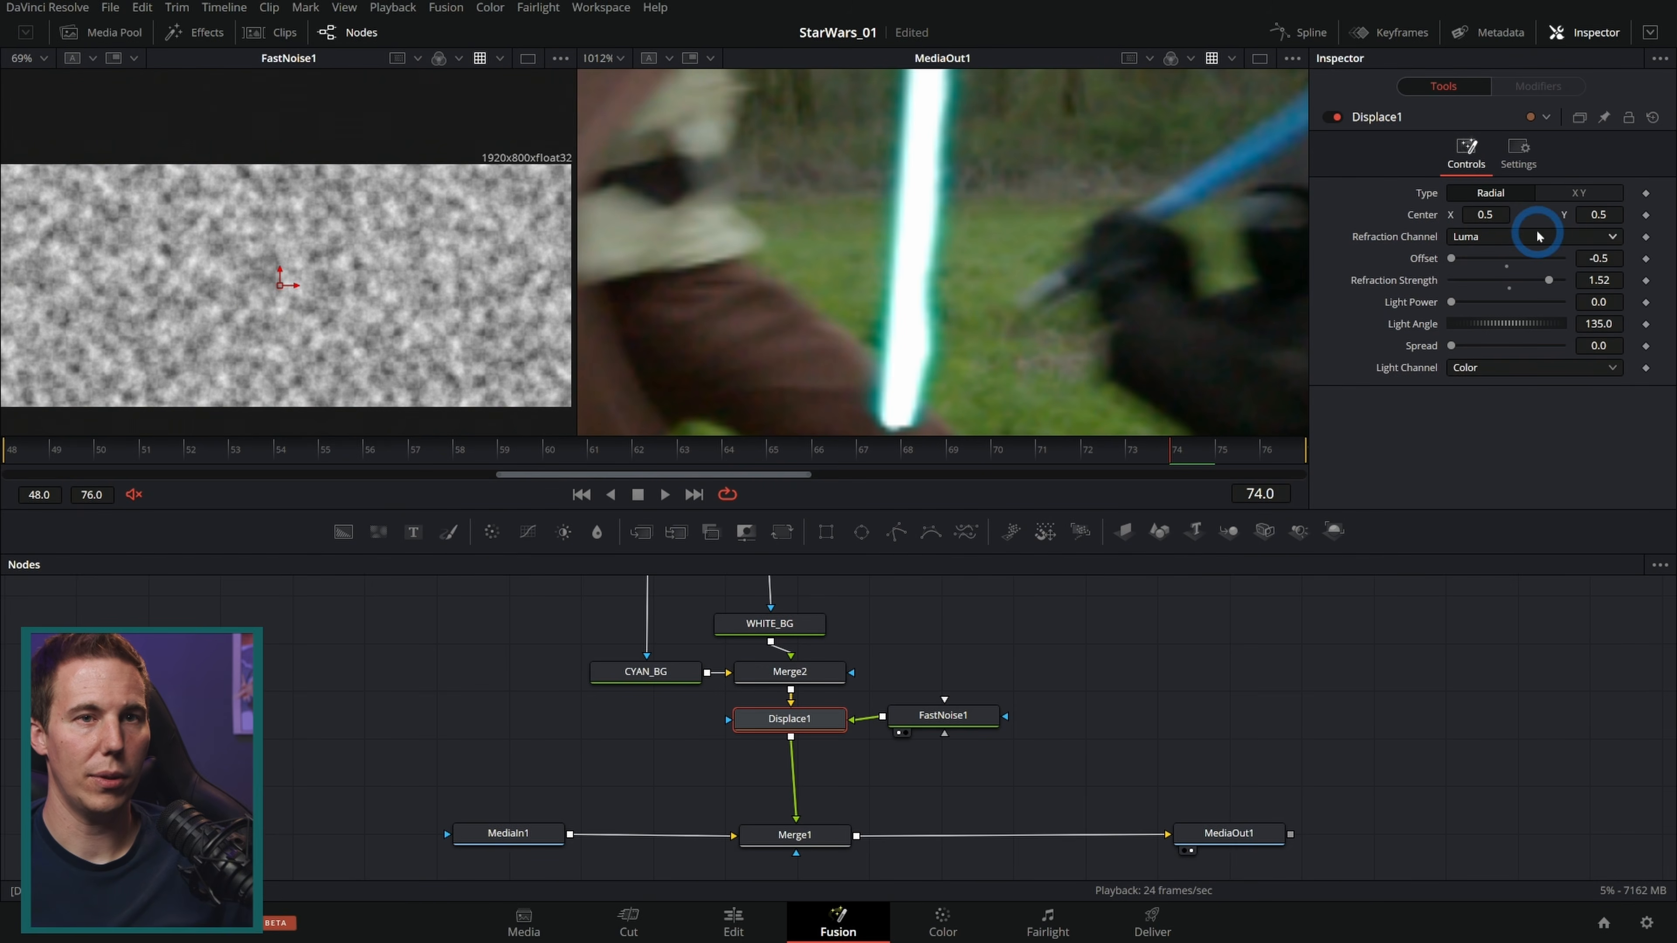
{"action": "mouse_move", "coordinate": [1504, 280]}
{"action": "left_mouse_down"}
{"action": "mouse_move", "coordinate": [1535, 281]}
{"action": "mouse_move", "coordinate": [1486, 281]}
{"action": "mouse_move", "coordinate": [1518, 282]}
{"action": "left_mouse_up"}
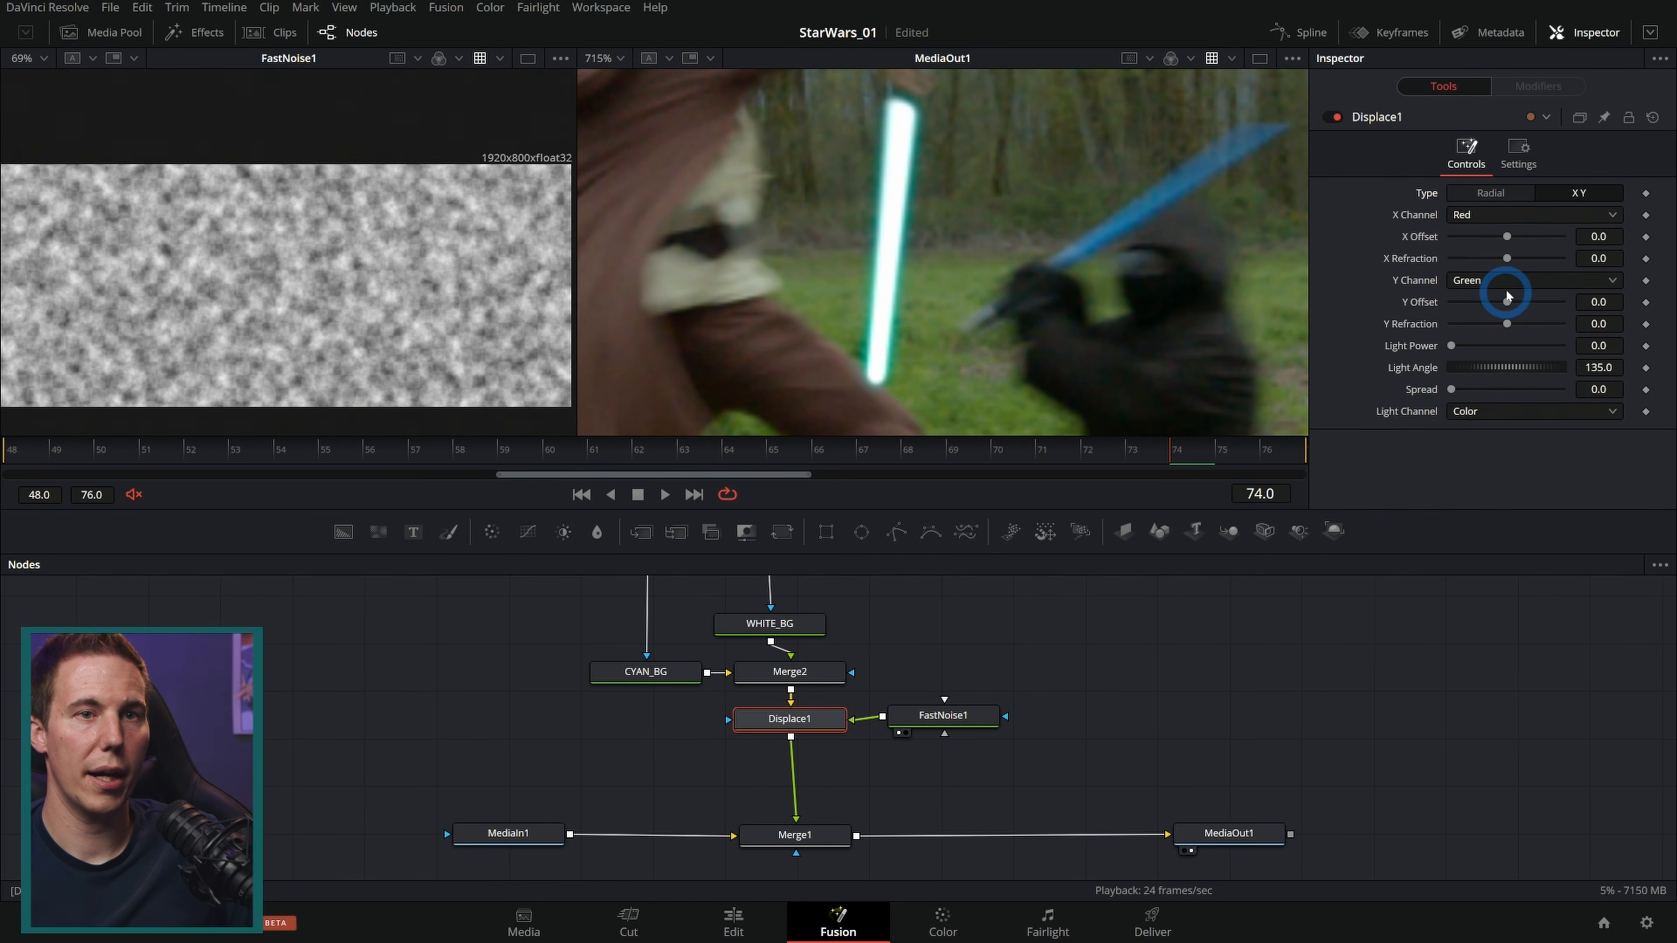
{"action": "left_click_drag", "start_coordinate": [1511, 262], "coordinate": [1222, 291]}
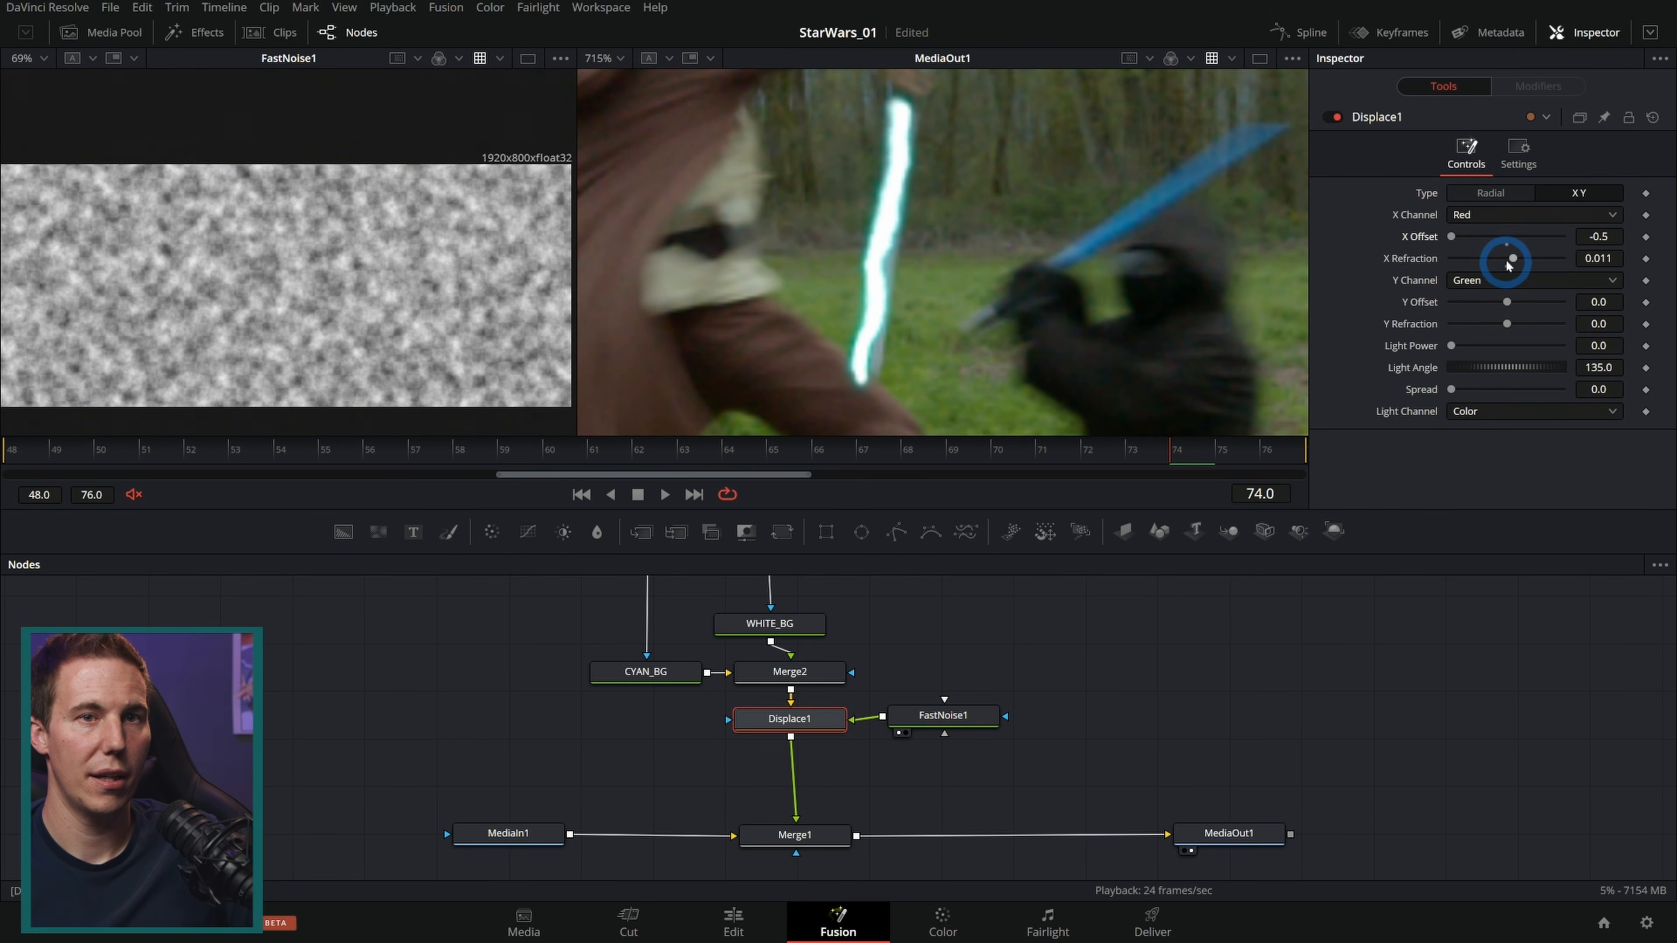
{"action": "left_click_drag", "start_coordinate": [1514, 260], "coordinate": [1506, 260]}
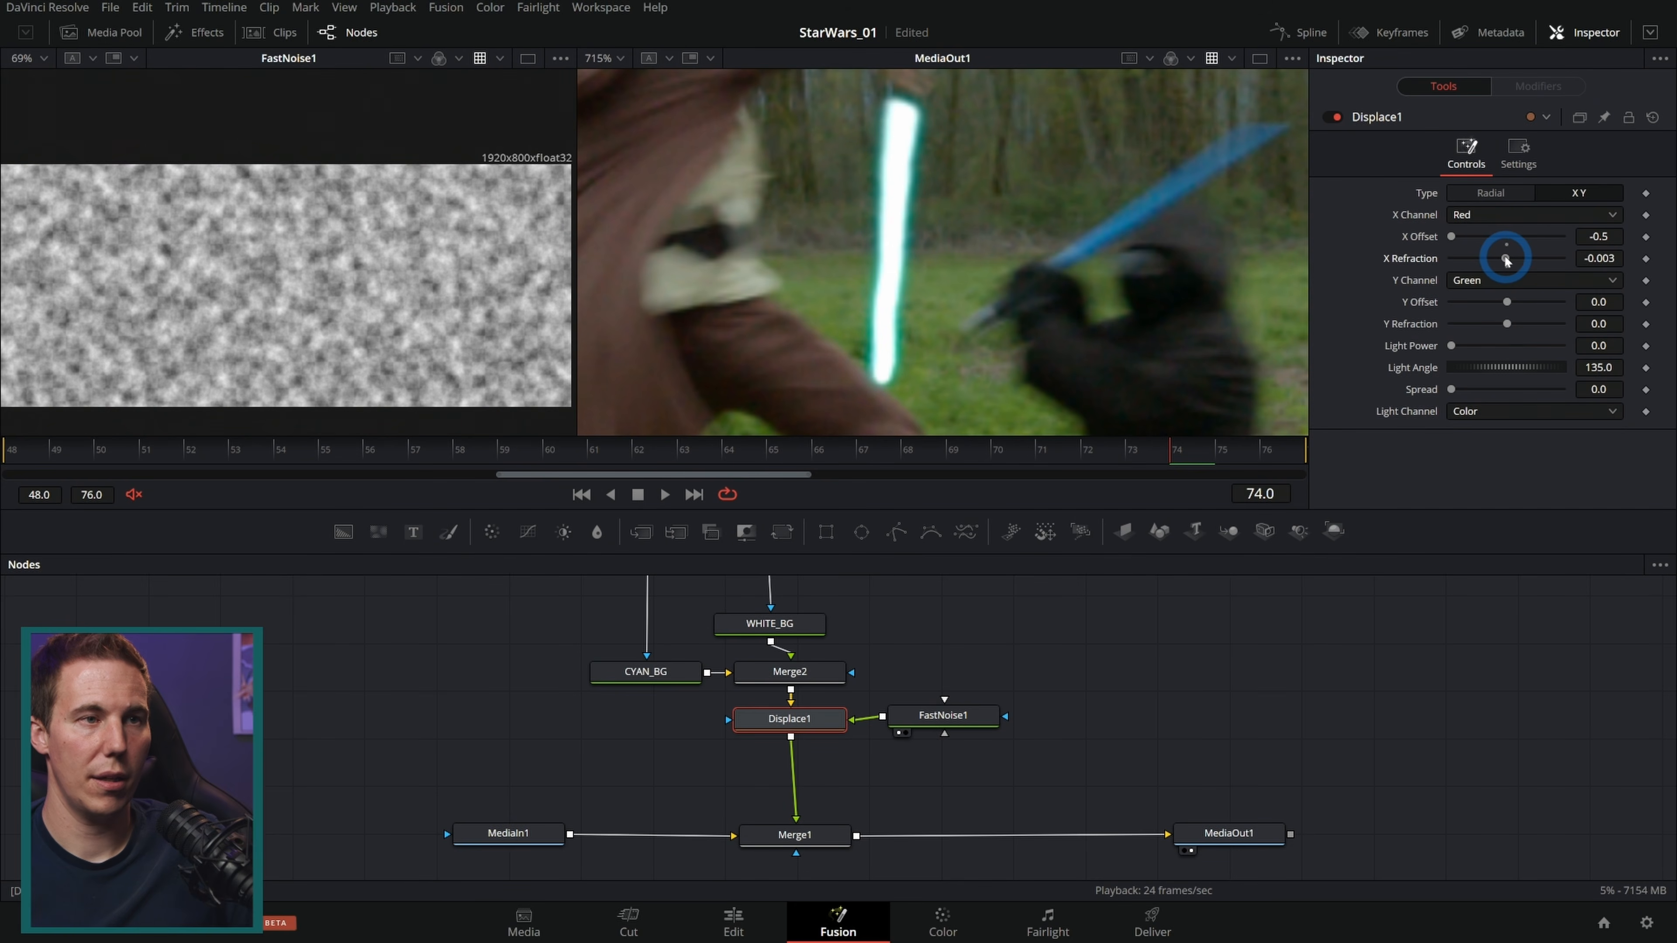
Step: Toggle Displace1 to compare the cyan blade with and without displacement at frame 64
{"action": "left_click", "coordinate": [690, 453]}
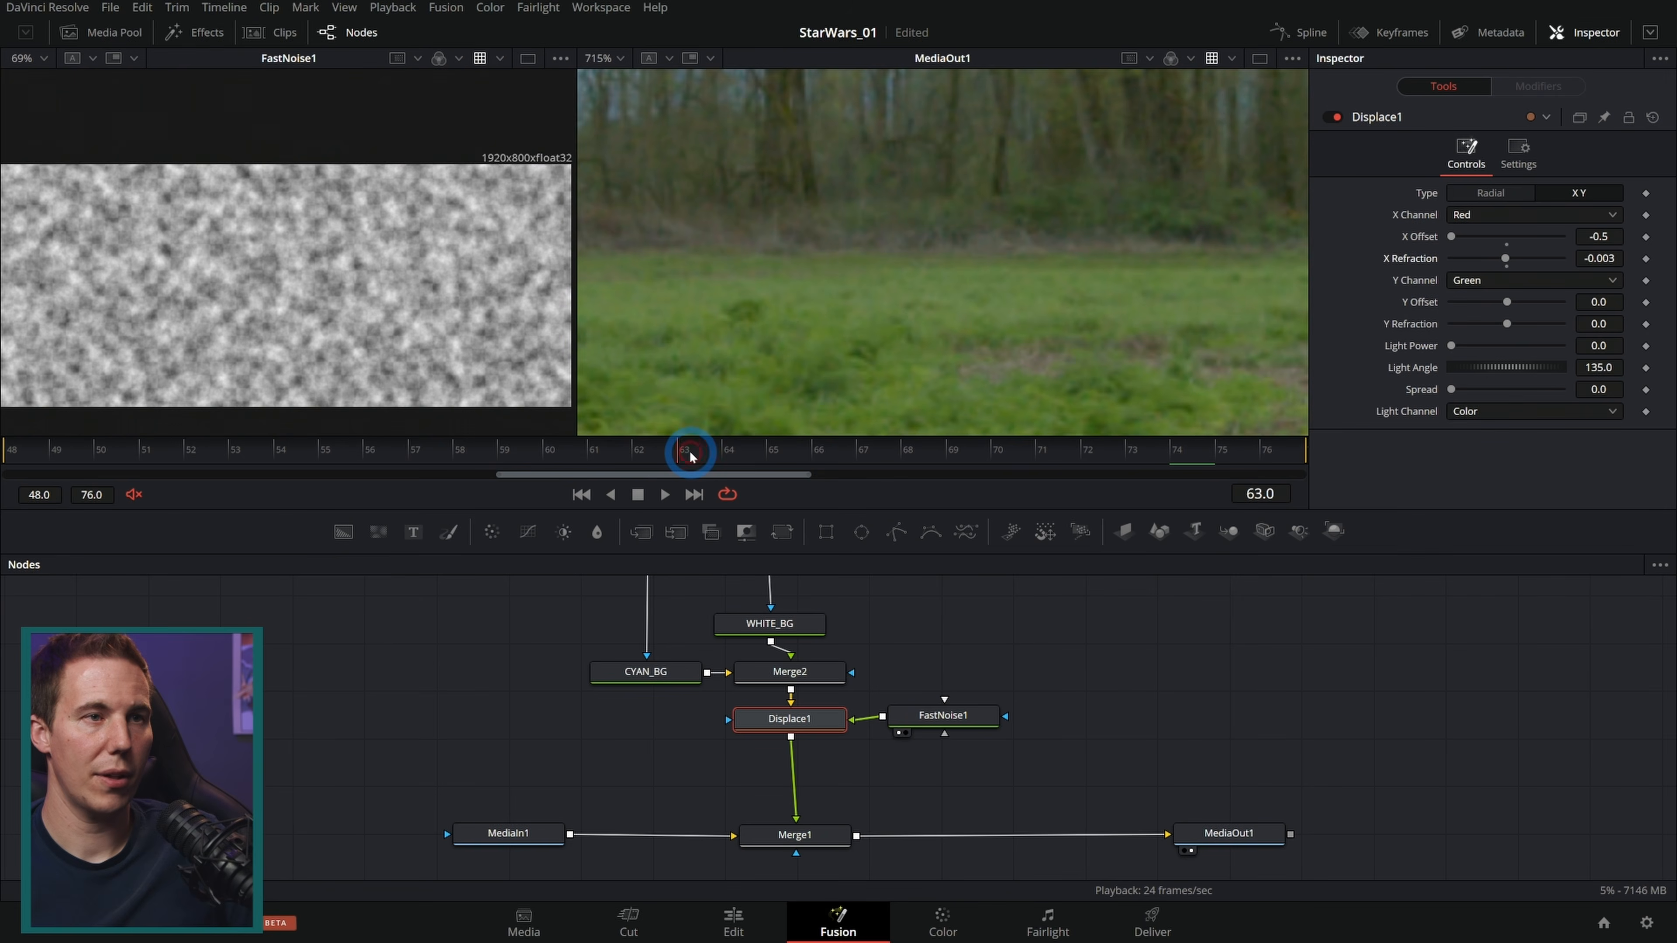
{"action": "scroll", "coordinate": [928, 281], "scroll_direction": "down", "scroll_amount": 4}
{"action": "scroll", "coordinate": [739, 330], "scroll_direction": "up", "scroll_amount": 4}
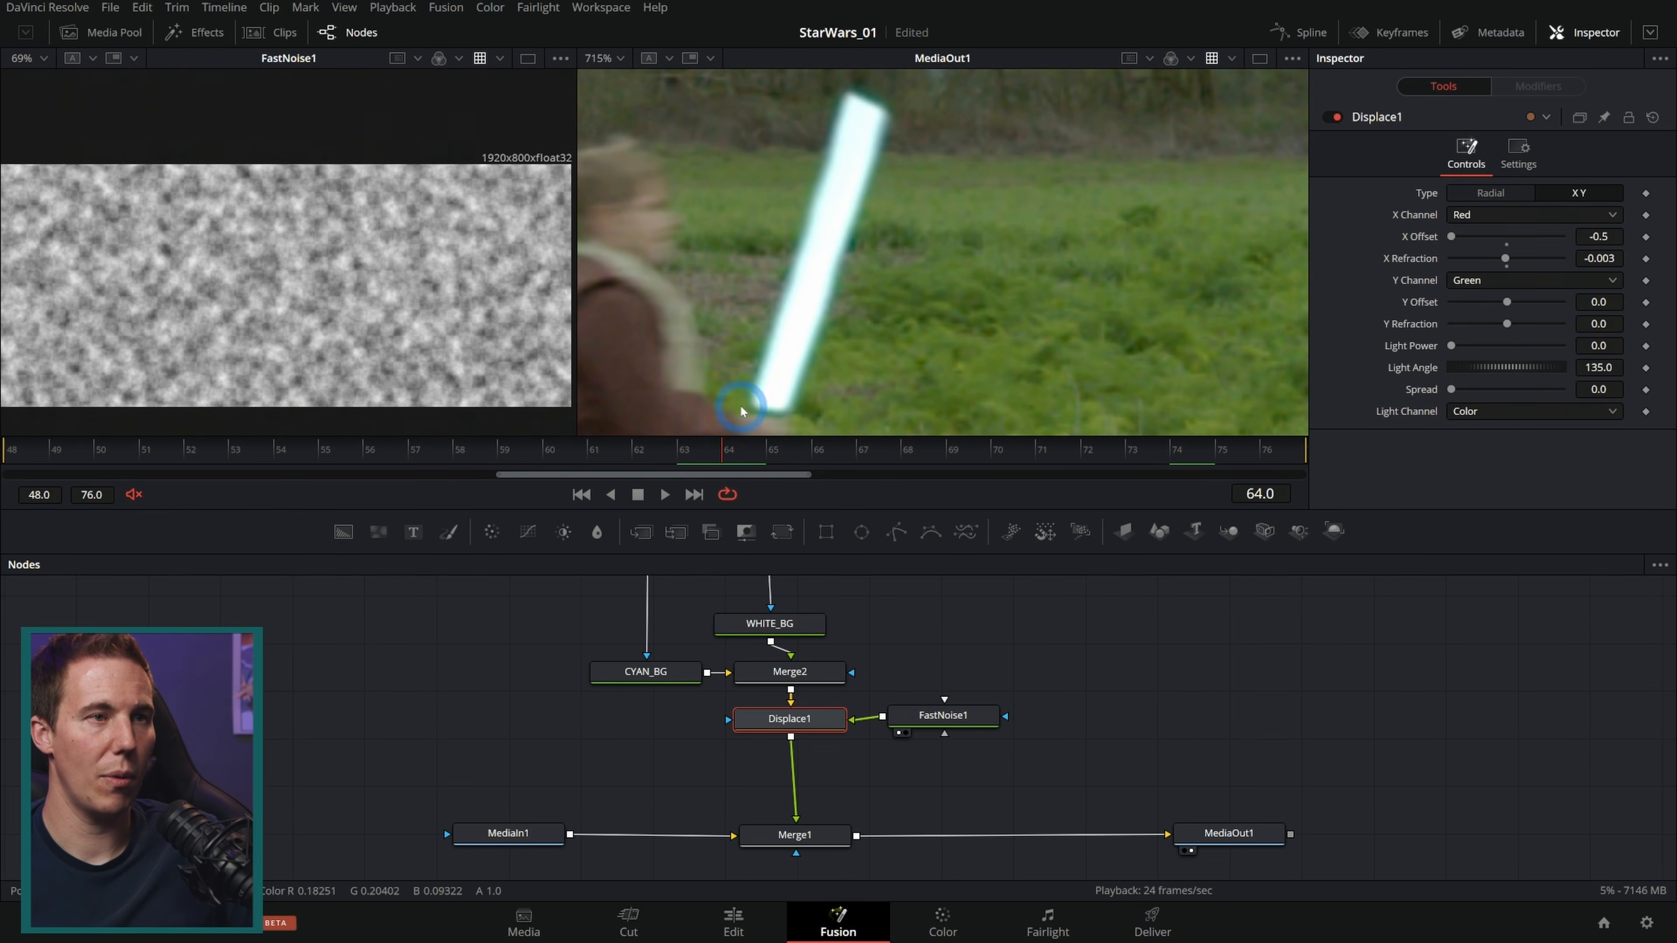
{"action": "left_click", "coordinate": [1337, 117]}
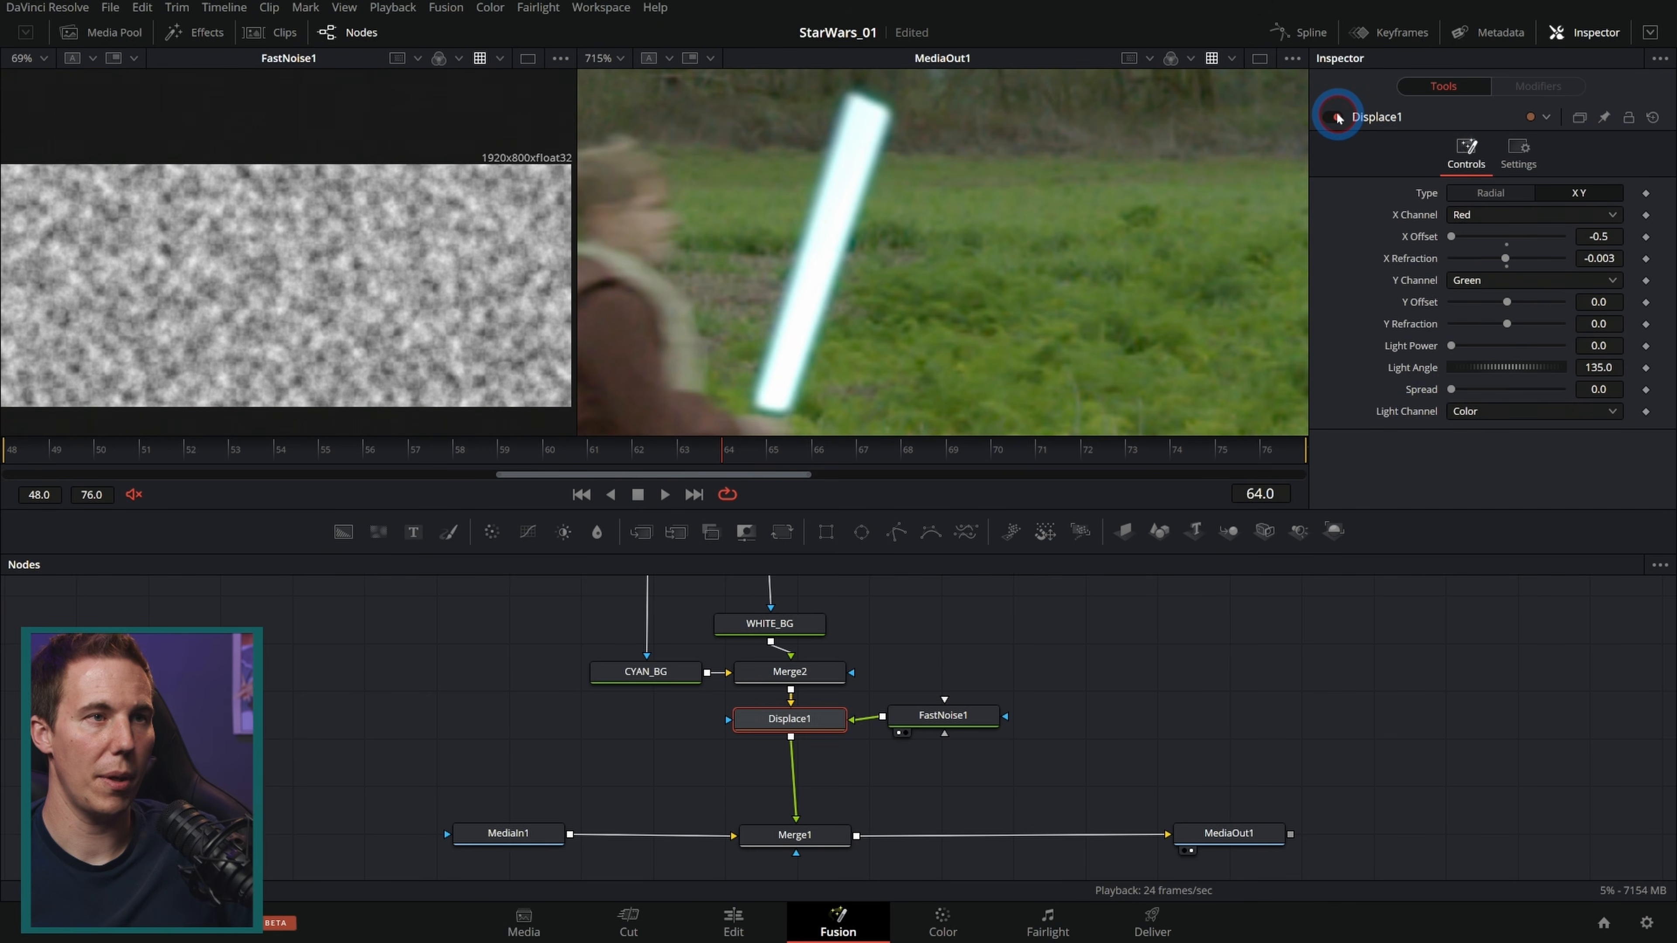
Step: Scrub and play through the shot to review the displaced blade and the Sith's saber
{"action": "left_click", "coordinate": [242, 451]}
{"action": "left_click_drag", "start_coordinate": [242, 452], "coordinate": [585, 441]}
{"action": "scroll", "coordinate": [877, 290], "scroll_direction": "down", "scroll_amount": 4}
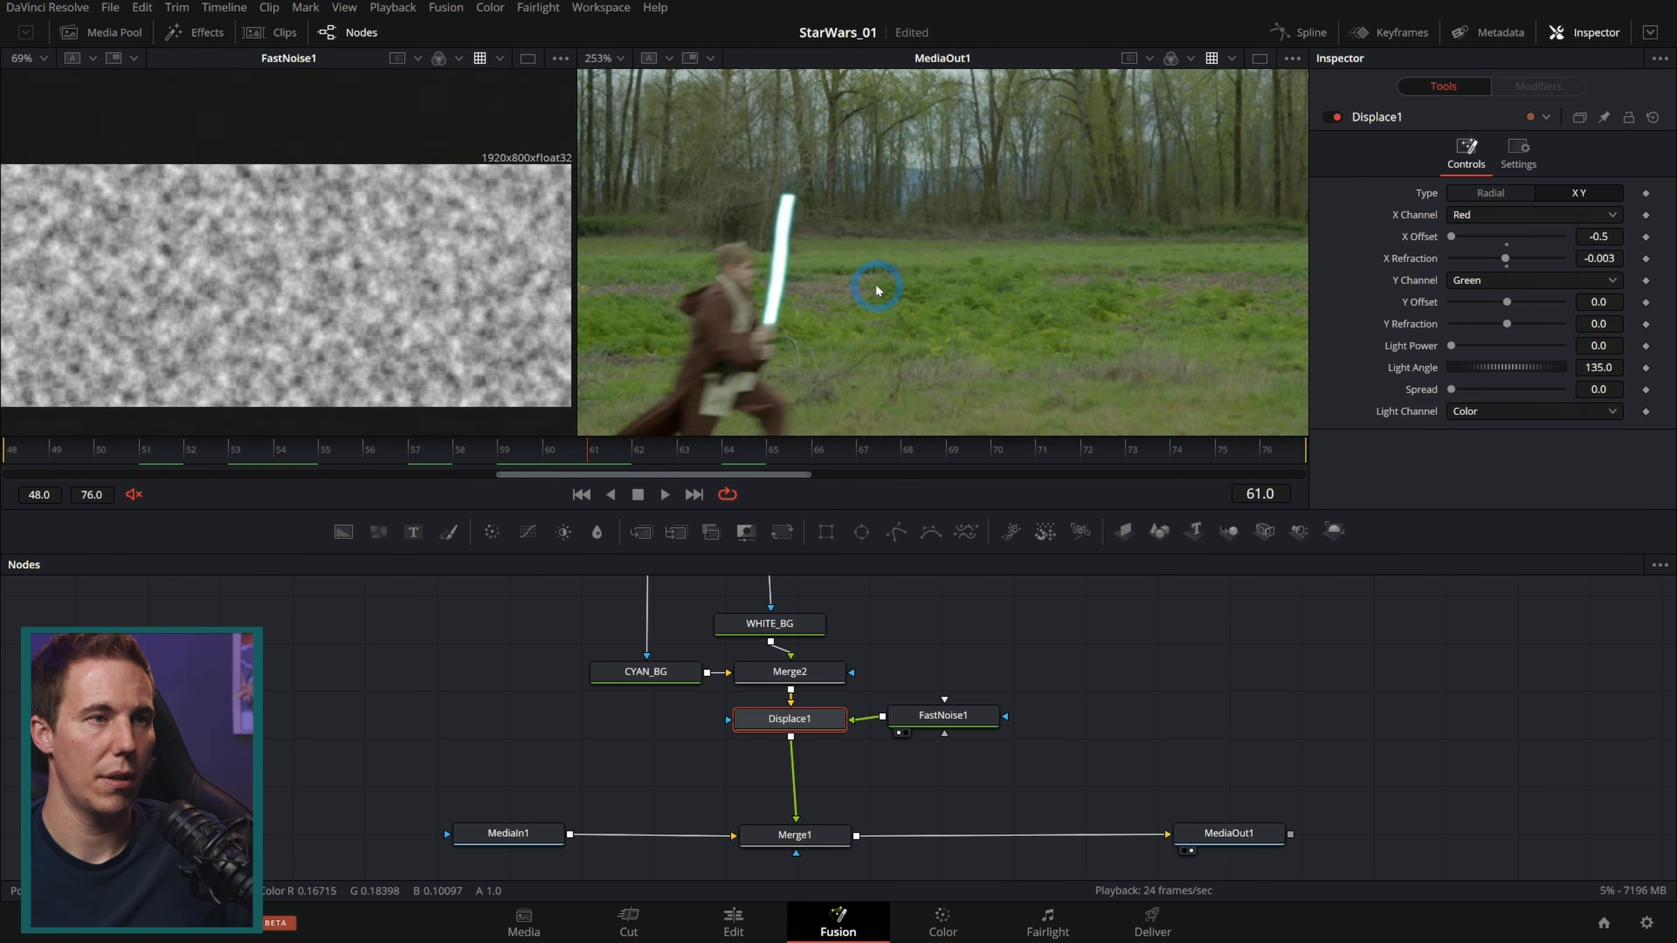
{"action": "key", "text": "space"}
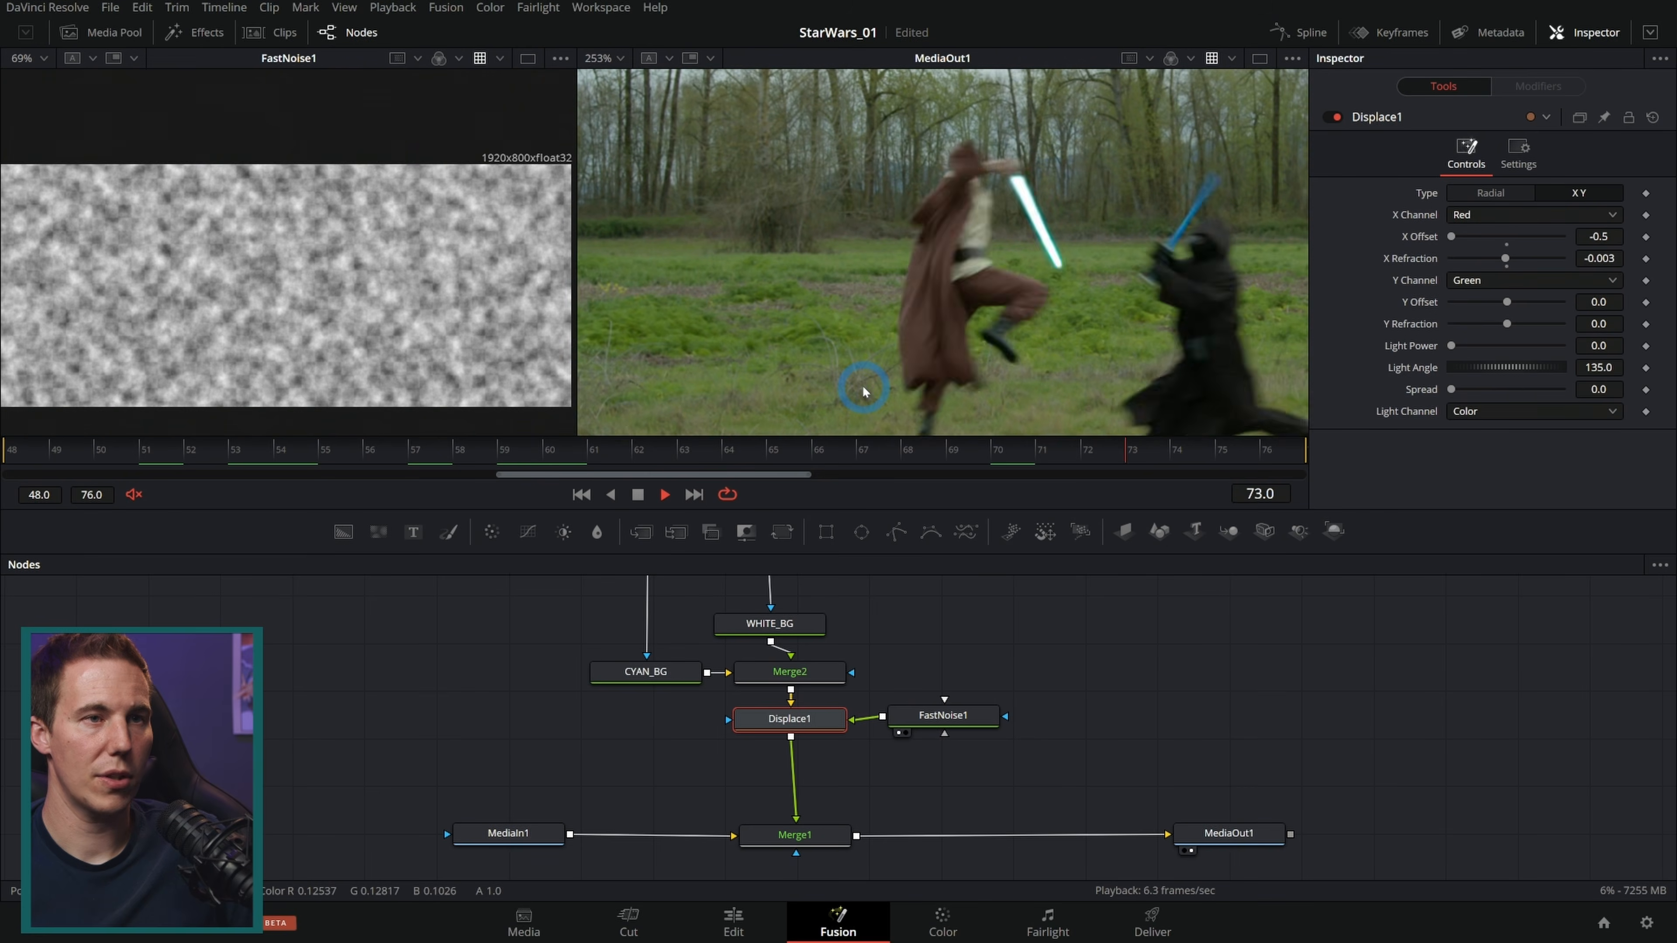
{"action": "key", "text": "space"}
{"action": "left_click_drag", "start_coordinate": [454, 453], "coordinate": [1268, 452]}
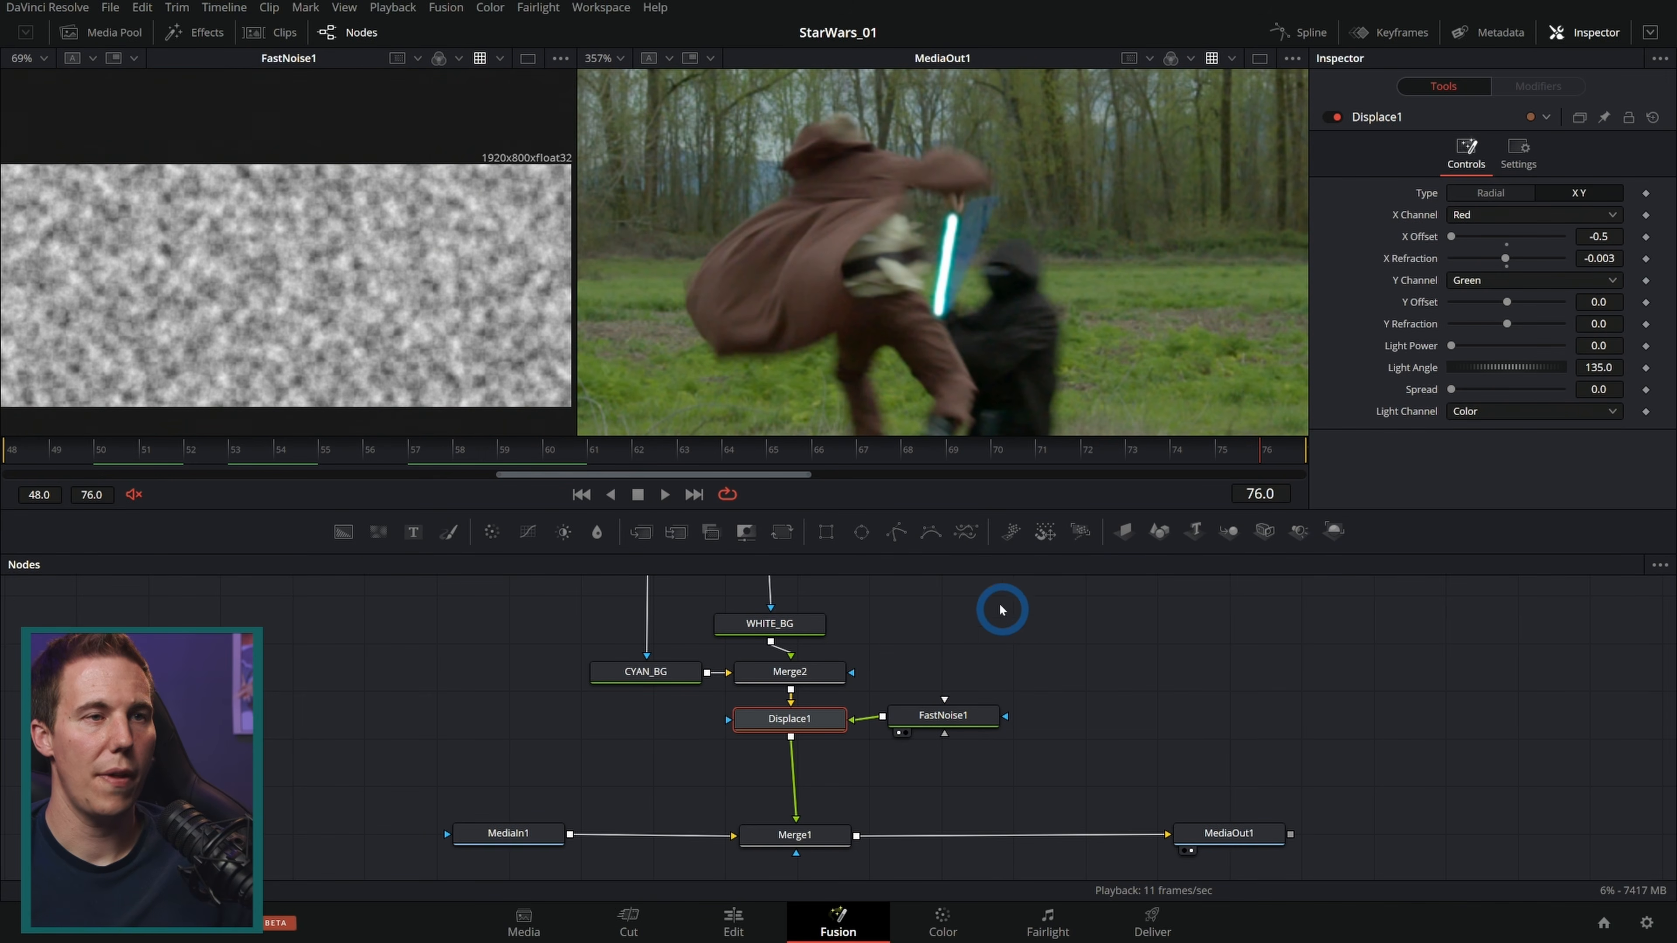
{"action": "left_click_drag", "start_coordinate": [690, 456], "coordinate": [533, 459]}
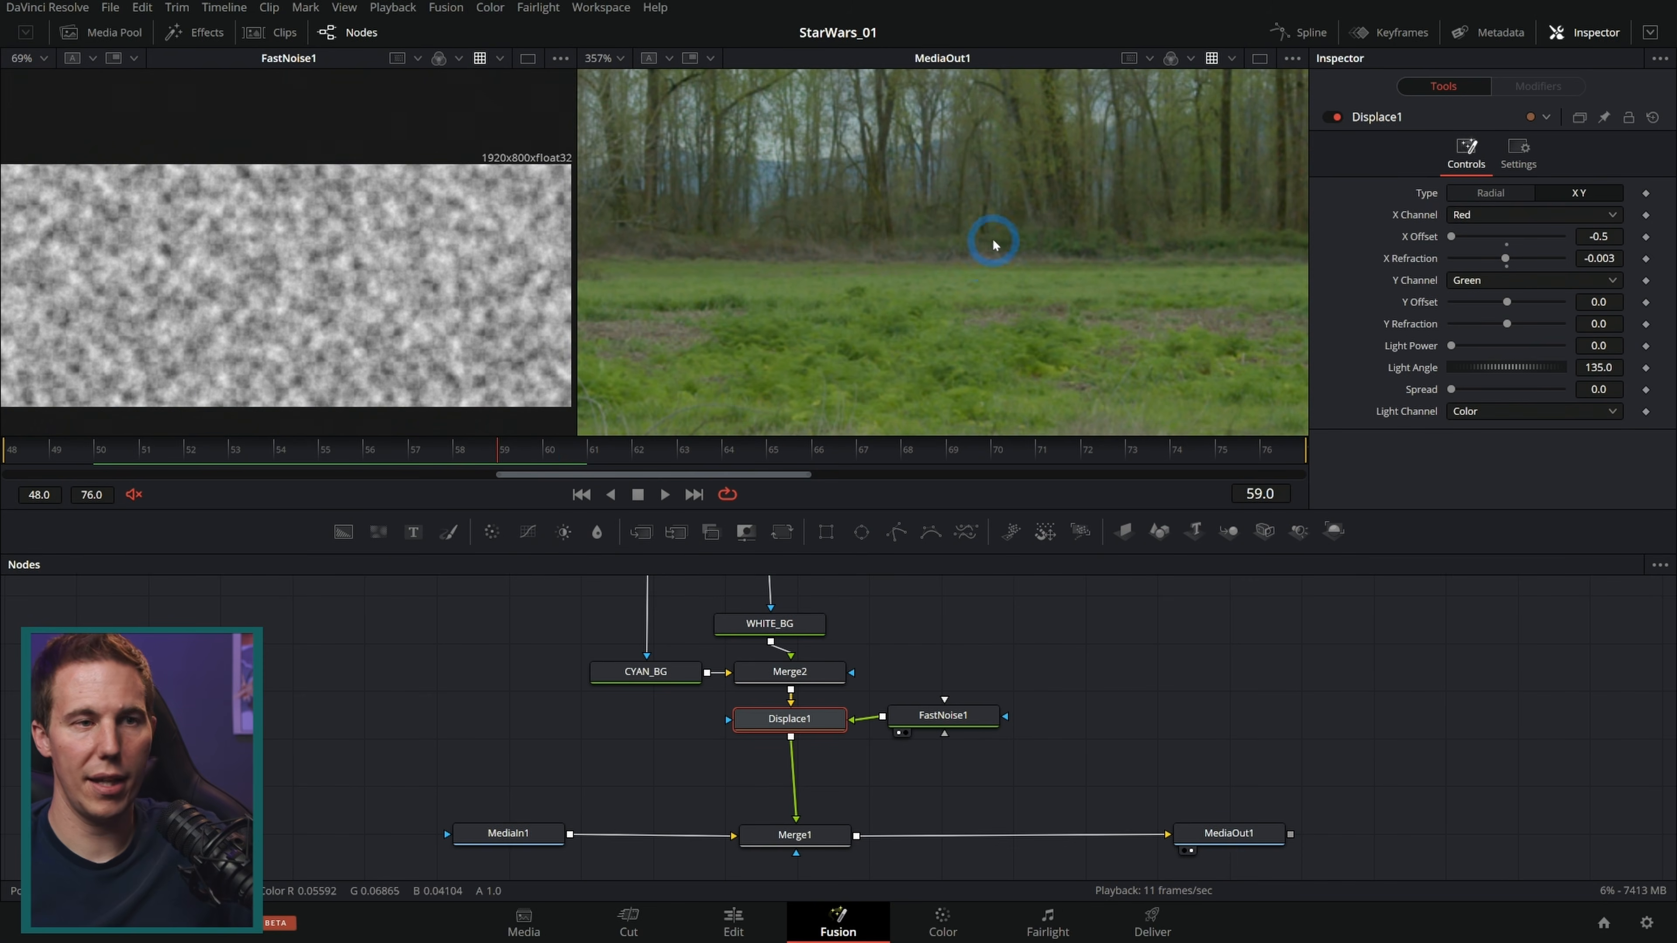
{"action": "scroll", "coordinate": [992, 245], "scroll_direction": "down", "scroll_amount": 3}
{"action": "left_click_drag", "start_coordinate": [1164, 287], "coordinate": [837, 250]}
{"action": "scroll", "coordinate": [908, 278], "scroll_direction": "up", "scroll_amount": 1}
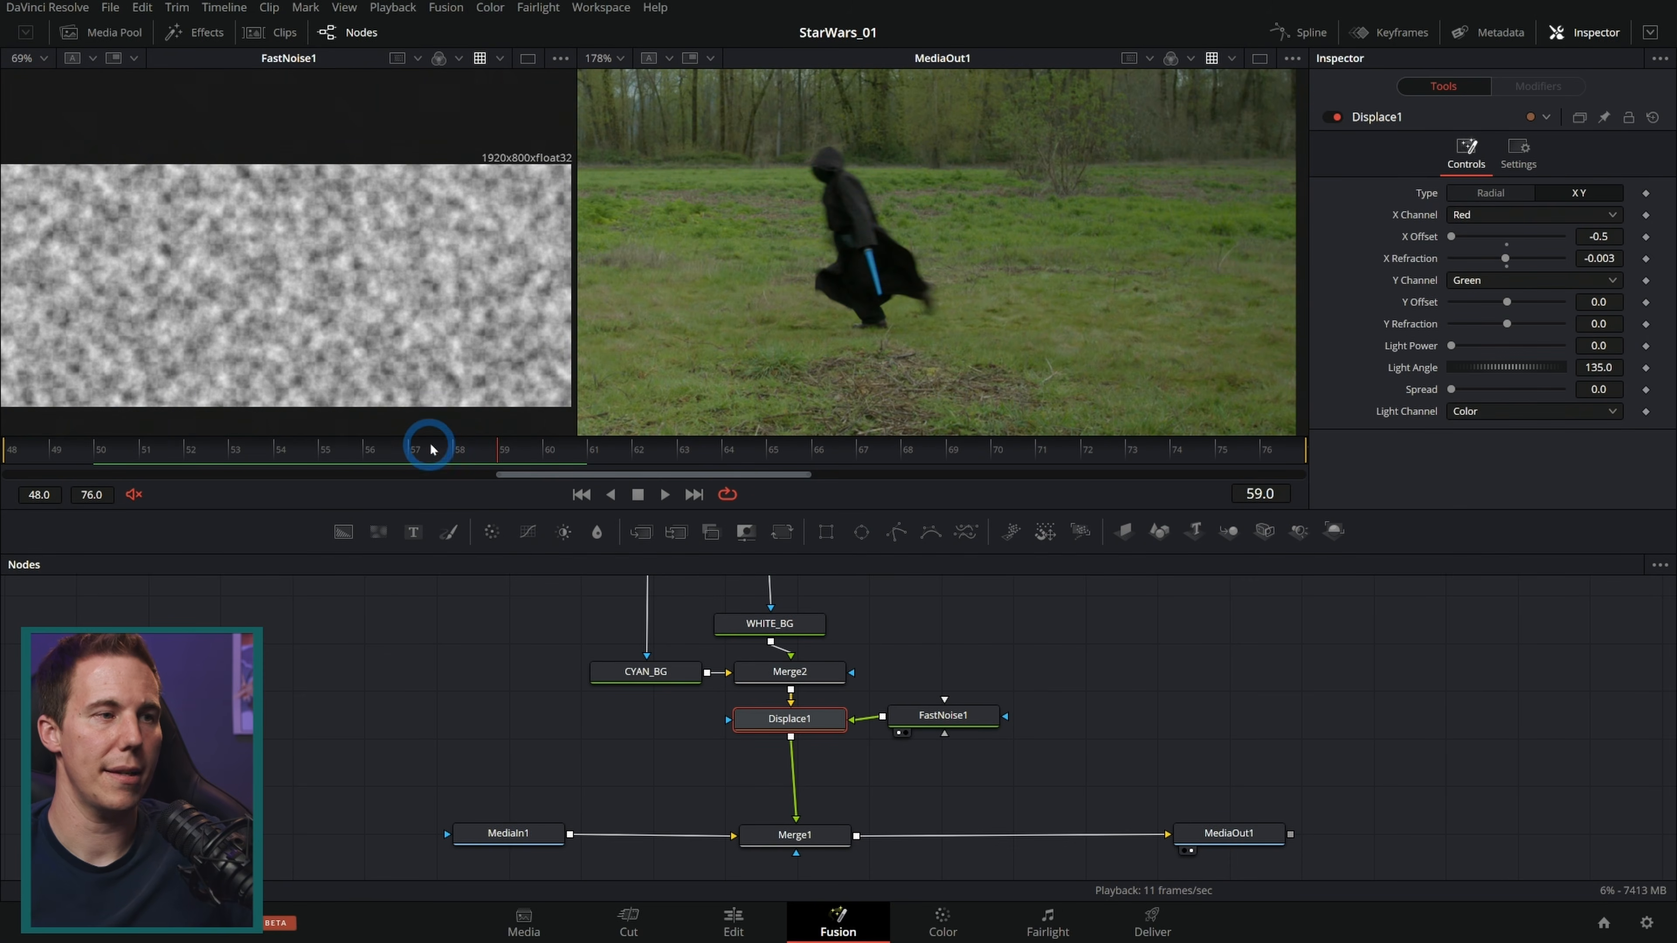
{"action": "left_click_drag", "start_coordinate": [541, 454], "coordinate": [487, 450]}
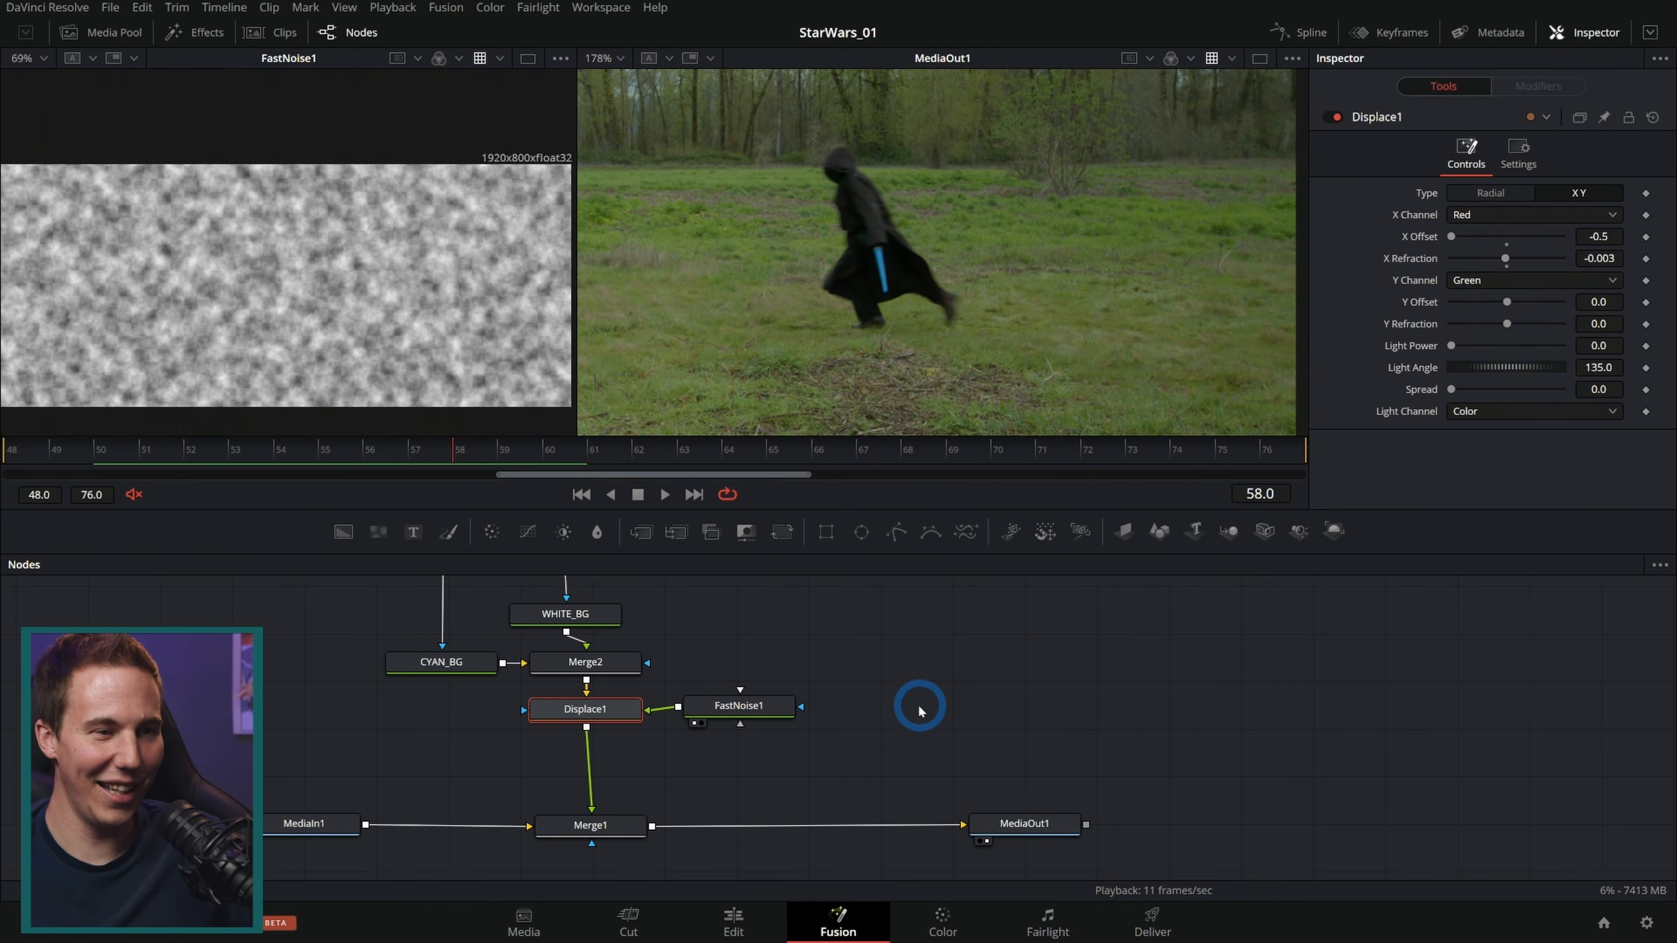
{"action": "left_click_drag", "start_coordinate": [930, 744], "coordinate": [854, 746]}
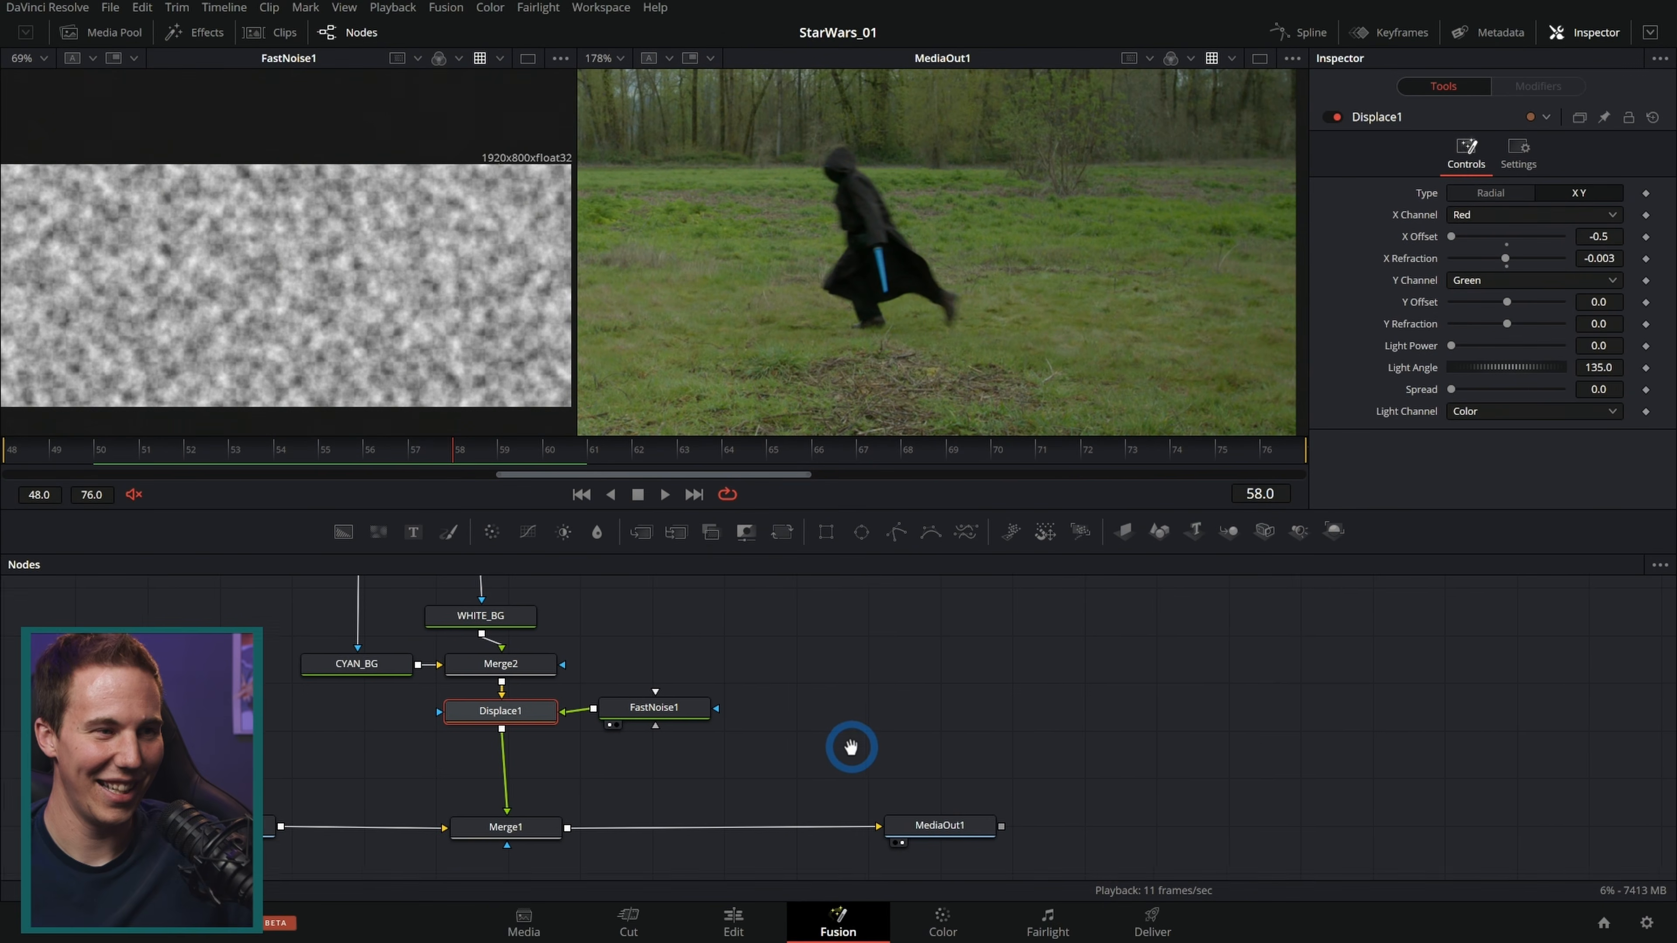
Step: Duplicate the WHITE_BG and CYAN_BG nodes by copying and pasting them into the node graph
{"action": "left_click_drag", "start_coordinate": [802, 719], "coordinate": [767, 706]}
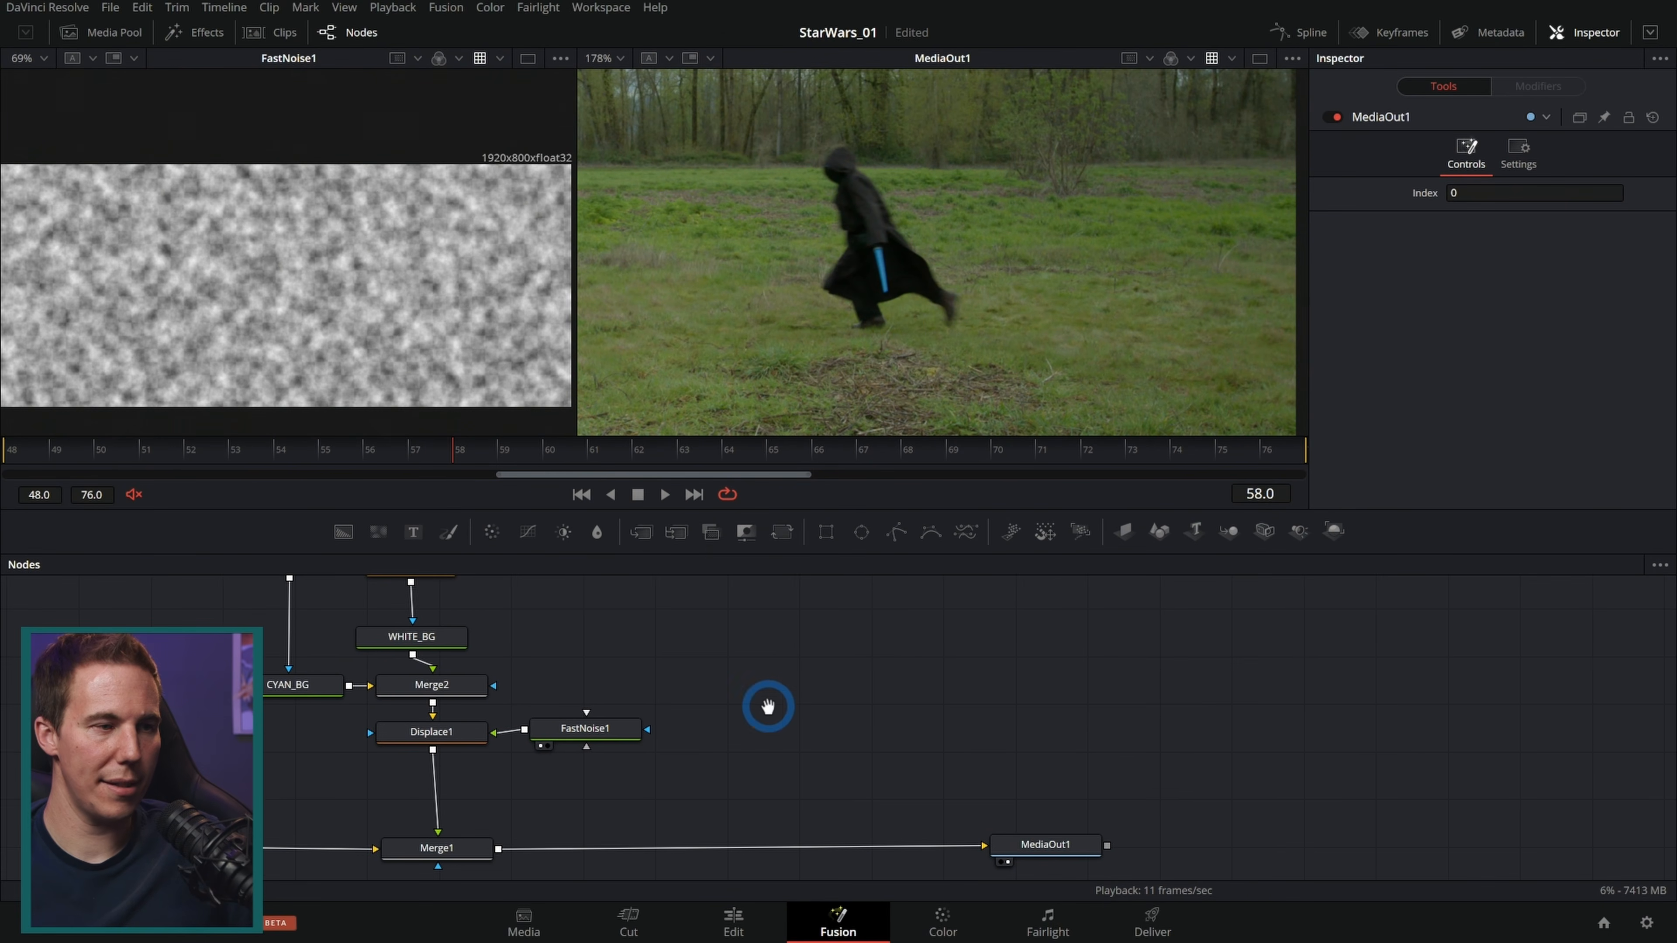
{"action": "left_click", "coordinate": [449, 637]}
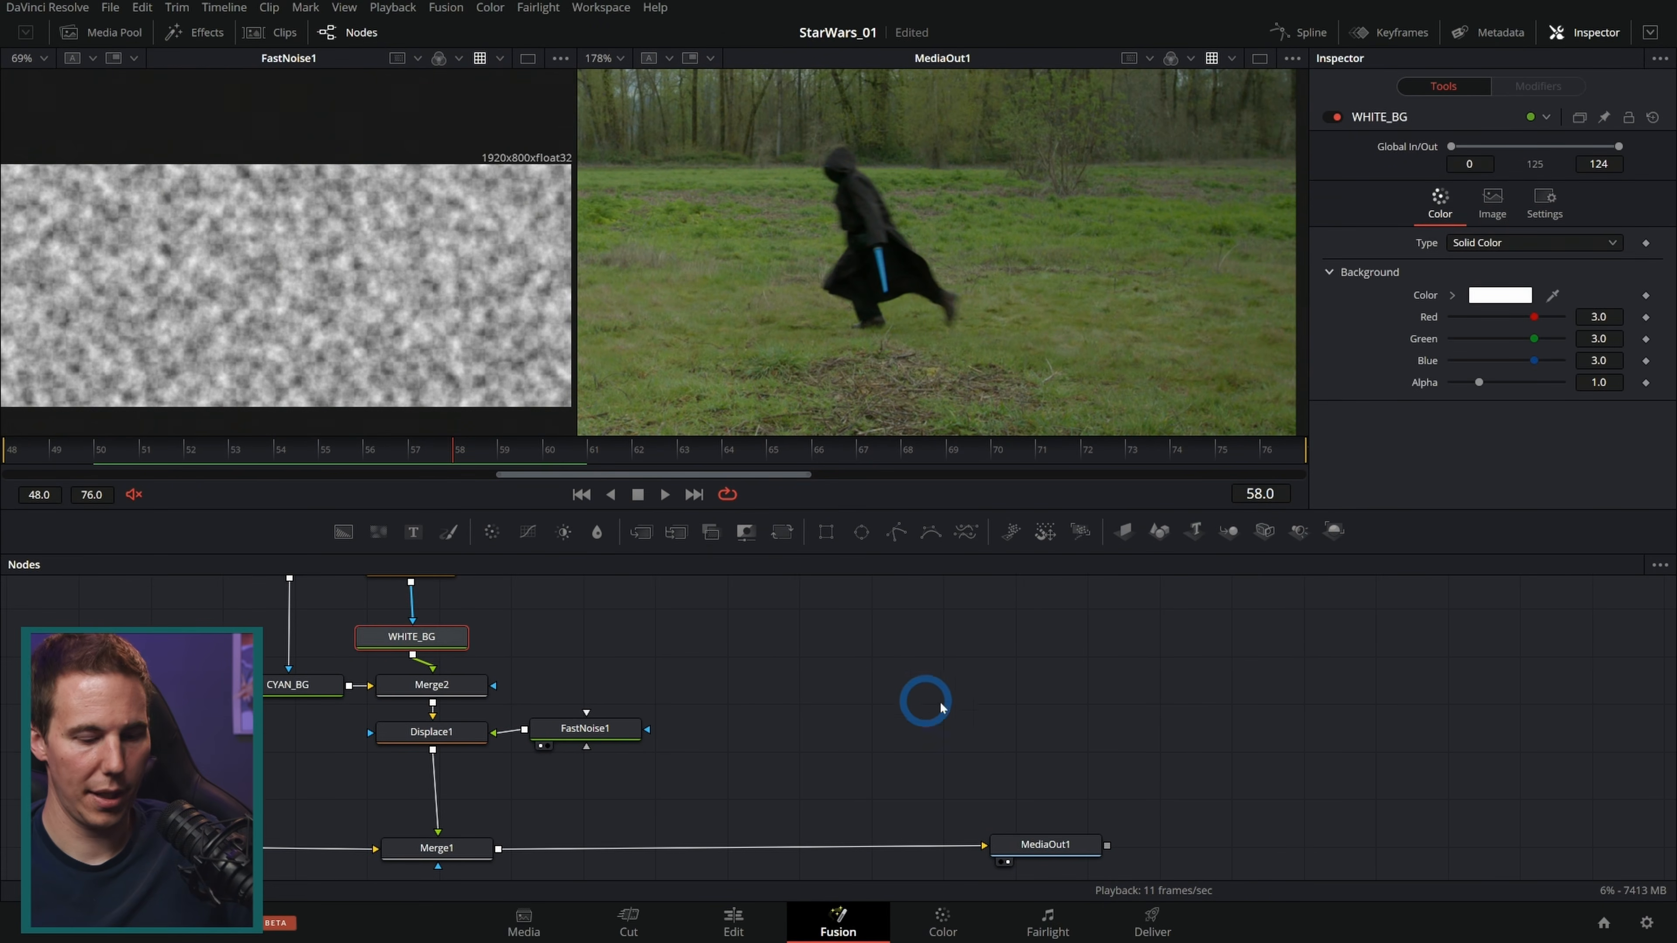
{"action": "key", "text": "ctrl+c"}
{"action": "key", "text": "ctrl+v"}
{"action": "left_click", "coordinate": [330, 691]}
{"action": "key", "text": "ctrl+c"}
{"action": "key", "text": "ctrl+v"}
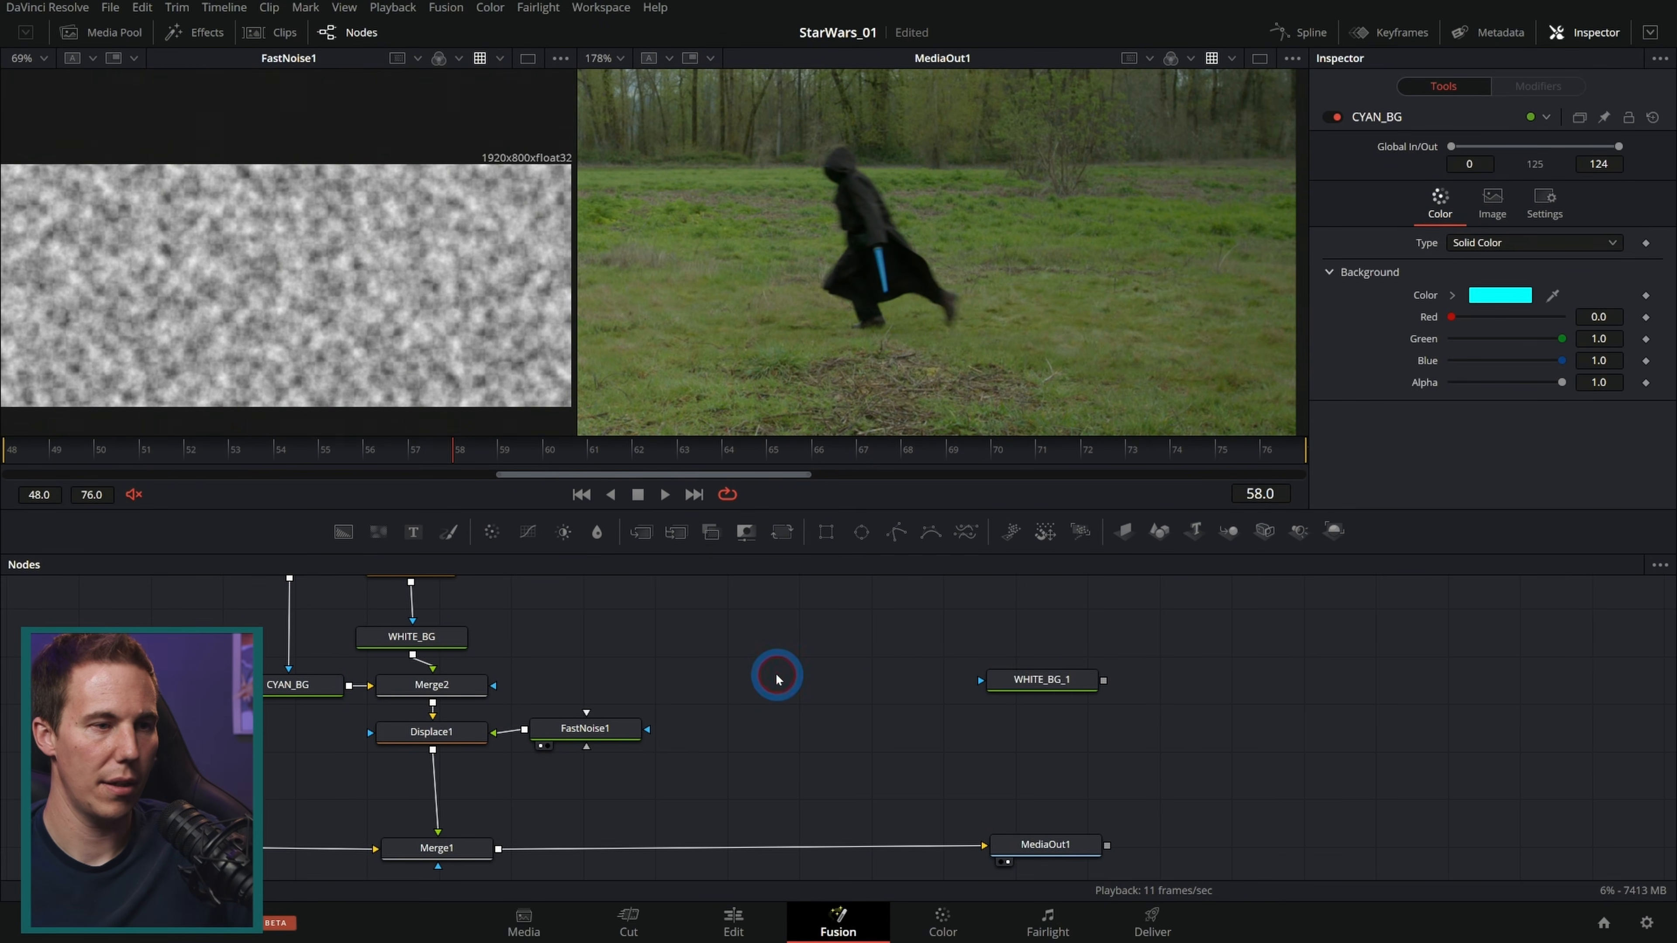
Step: Set the copied cyan background's color to pure red and merge it into the output chain
{"action": "left_click_drag", "start_coordinate": [1462, 325], "coordinate": [1153, 367]}
{"action": "left_click", "coordinate": [1573, 363]}
{"action": "left_click_drag", "start_coordinate": [1562, 363], "coordinate": [1426, 365]}
{"action": "left_click_drag", "start_coordinate": [836, 674], "coordinate": [498, 854]}
{"action": "left_click", "coordinate": [793, 659]}
{"action": "left_click", "coordinate": [902, 528]}
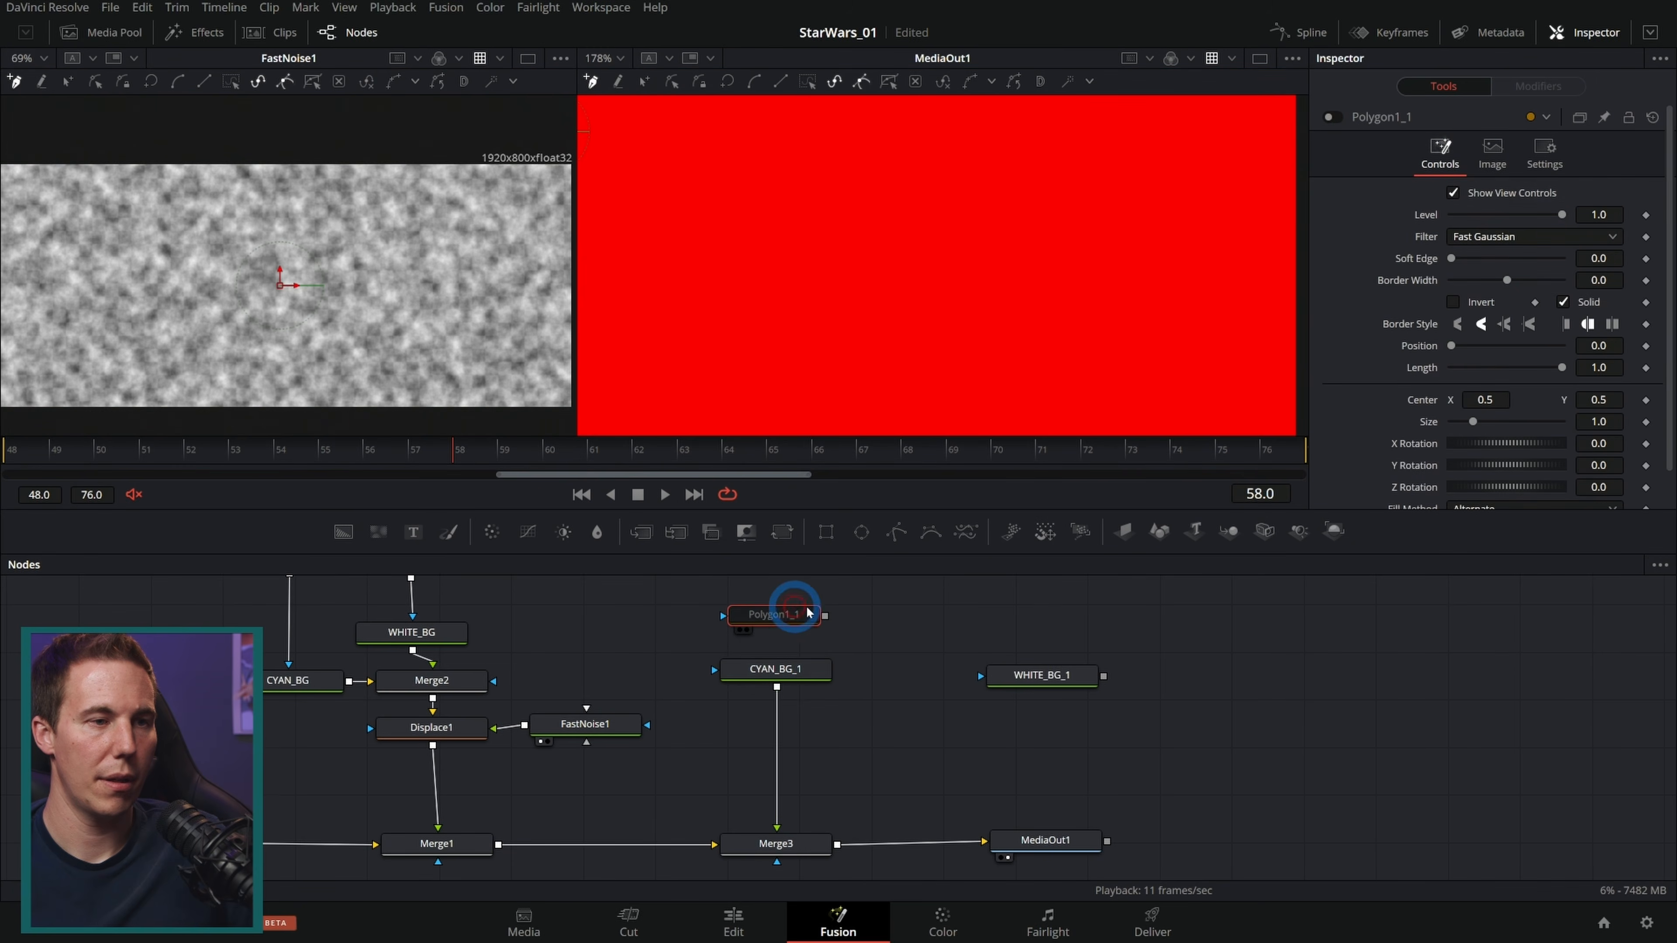
Step: Reshape the copied polygon mask along the Sith's saber blade at frame 48 with border width 0.0011
{"action": "left_click", "coordinate": [1330, 118]}
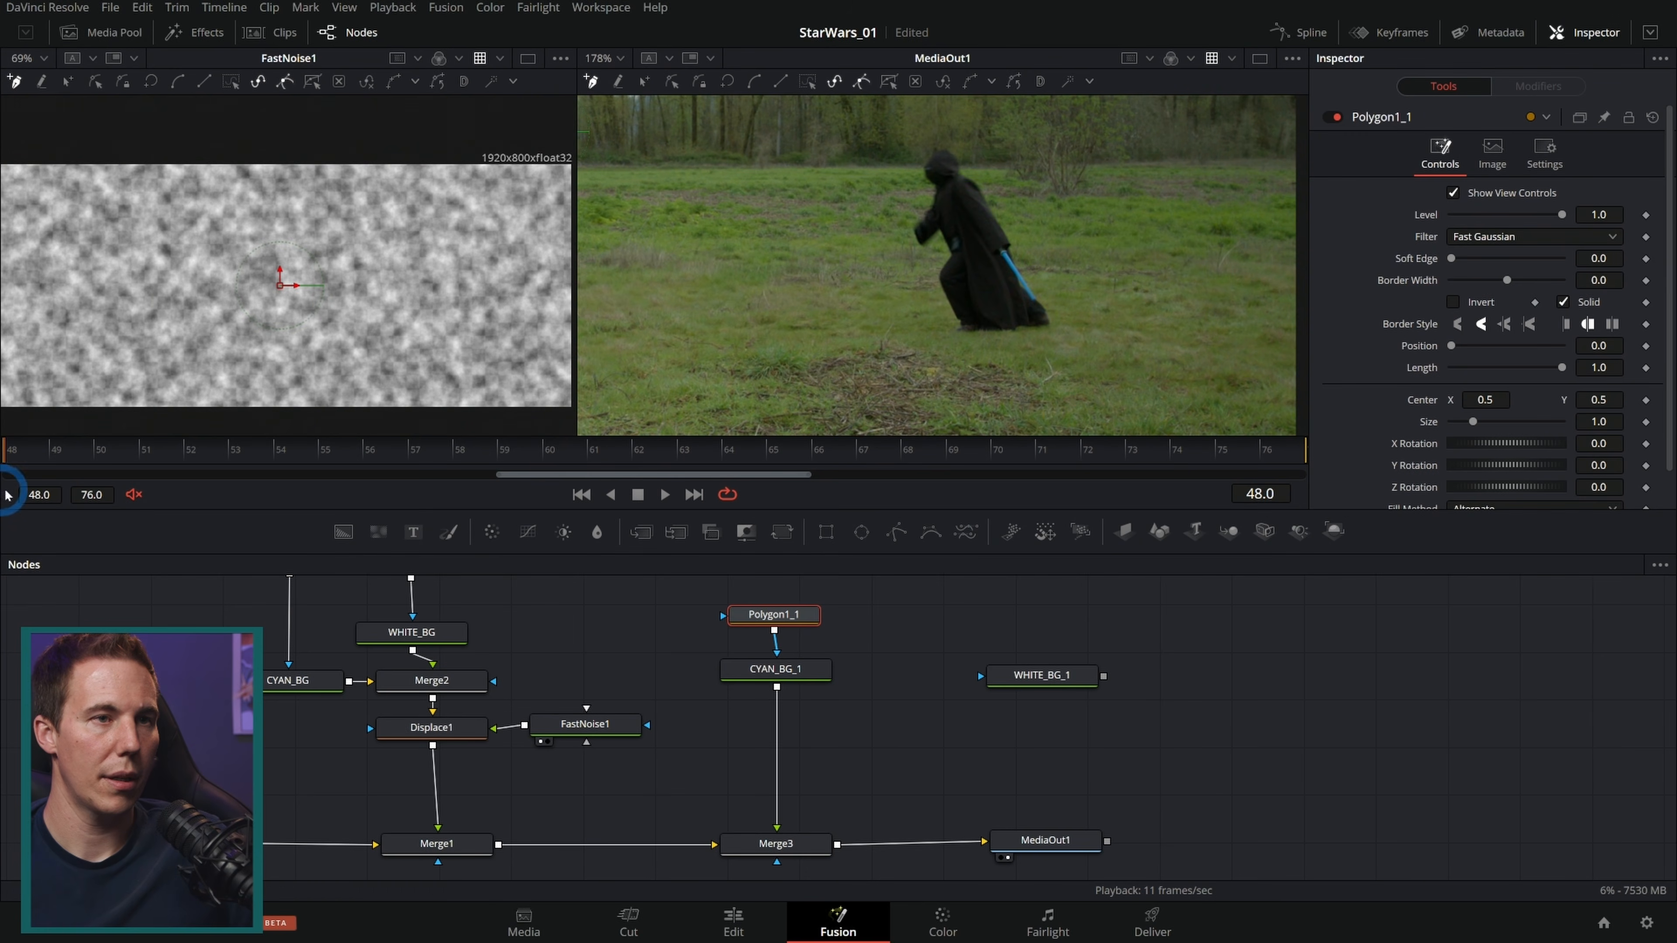
{"action": "scroll", "coordinate": [976, 264], "scroll_direction": "up", "scroll_amount": 2}
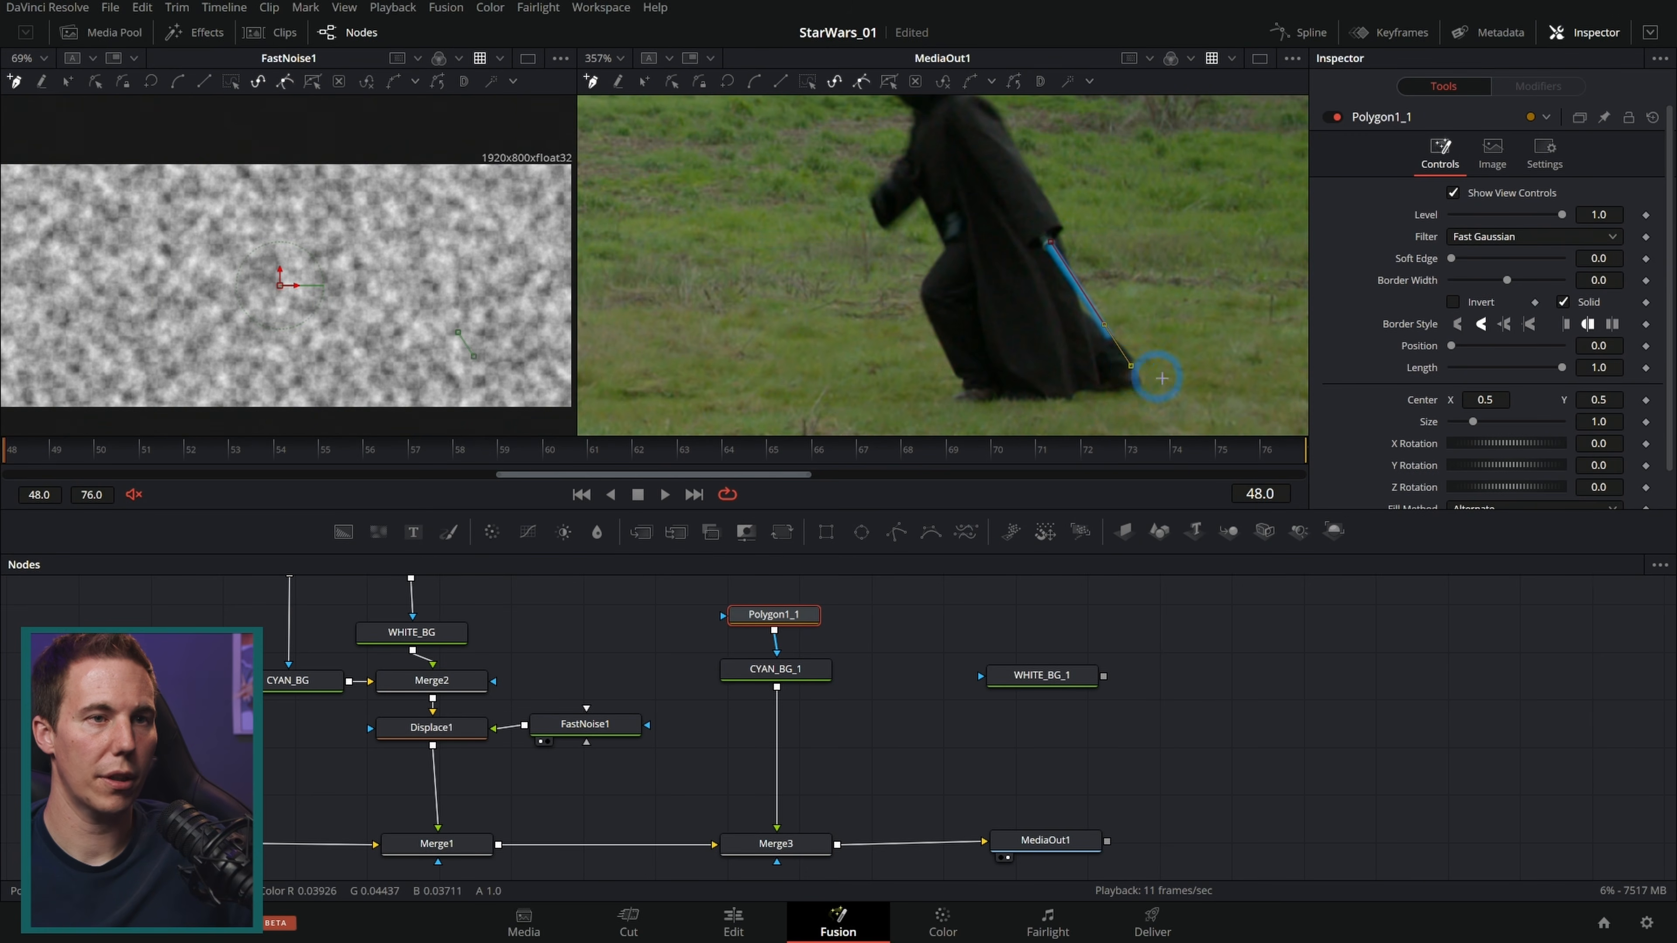
{"action": "scroll", "coordinate": [1409, 425], "scroll_direction": "down", "scroll_amount": 1}
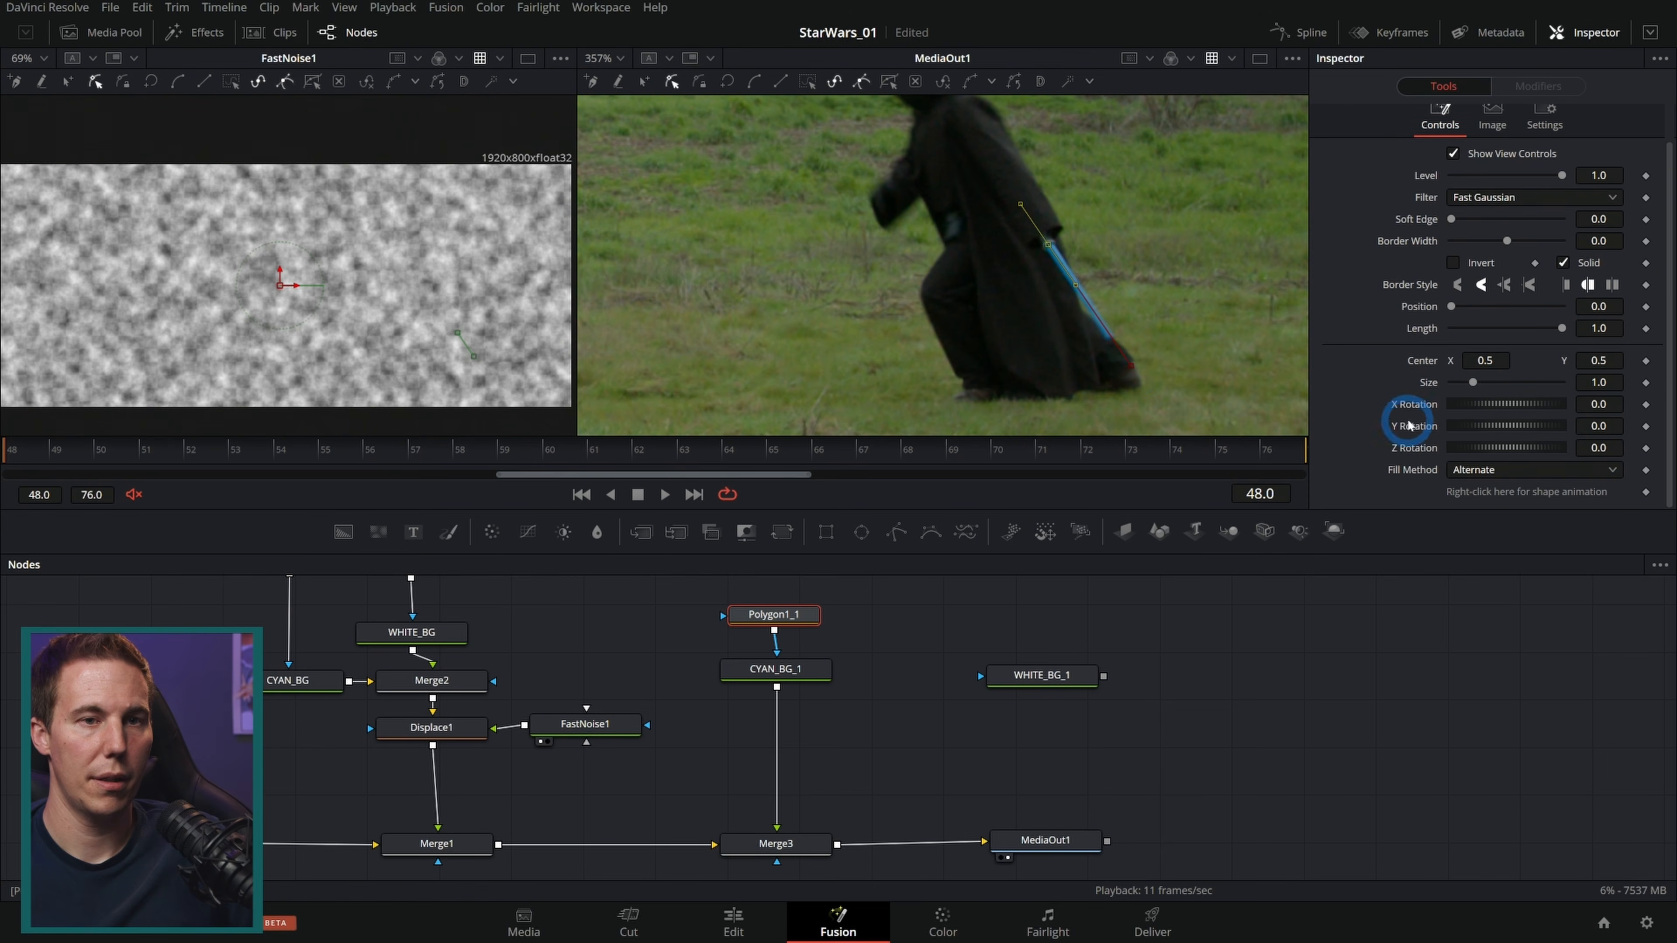
{"action": "left_click", "coordinate": [1630, 496]}
{"action": "left_click", "coordinate": [1406, 362]}
{"action": "left_click", "coordinate": [1253, 433]}
{"action": "left_click_drag", "start_coordinate": [1600, 281], "coordinate": [1602, 281]}
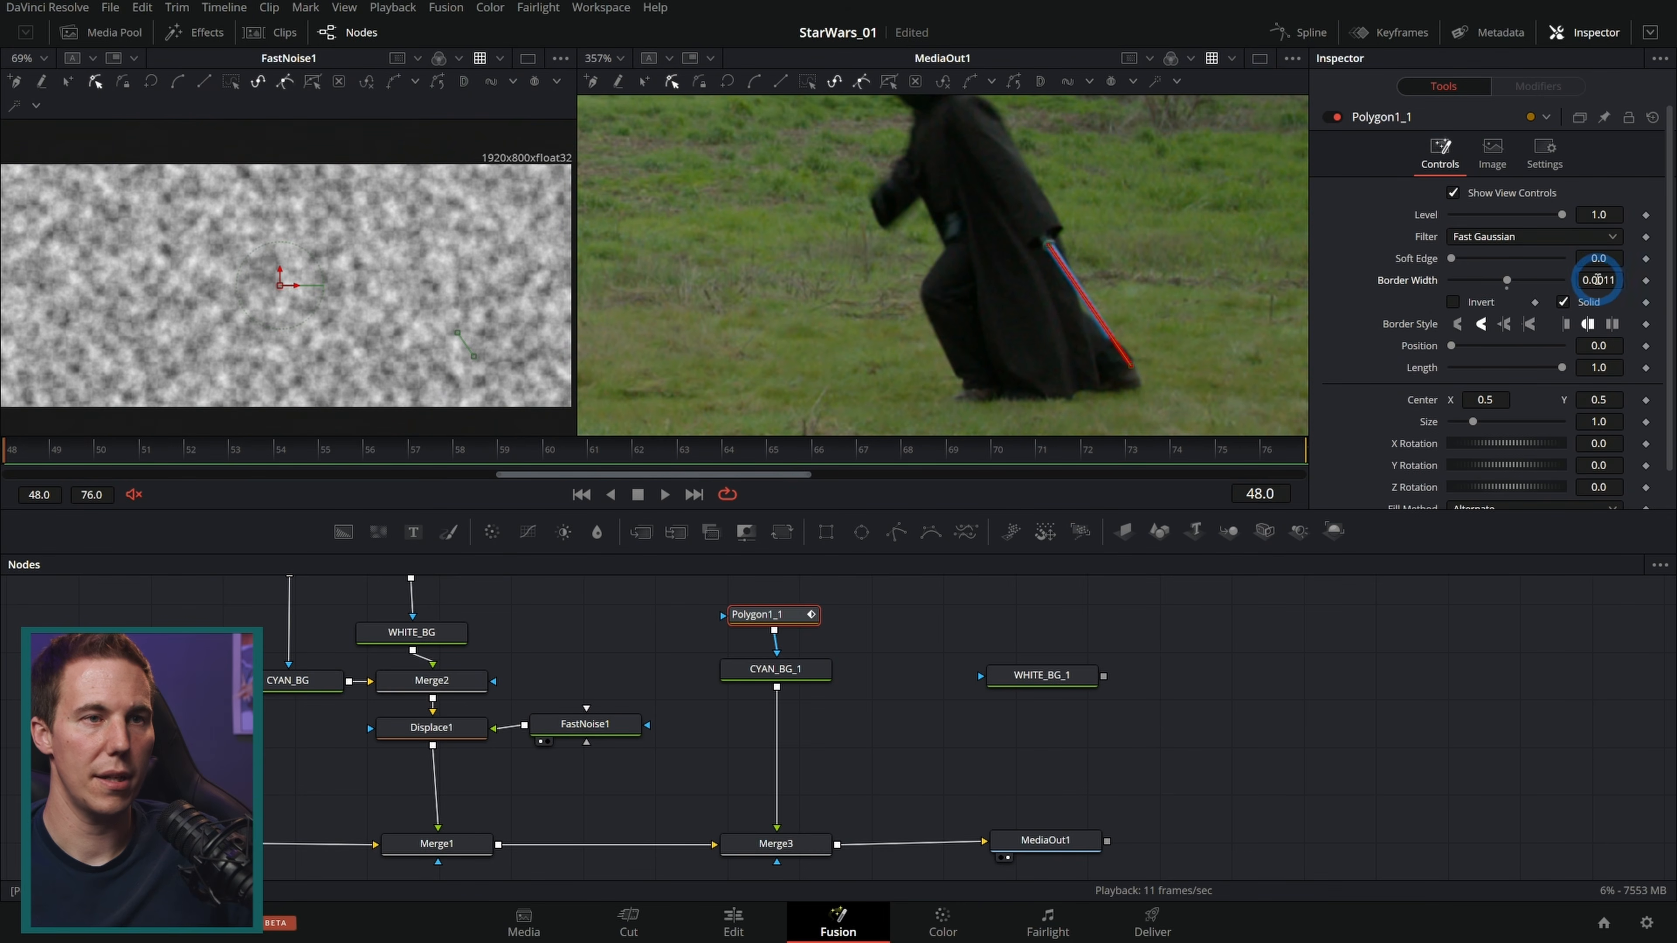
Step: Rename the copied cyan background node to RED_BG
{"action": "left_click", "coordinate": [786, 681]}
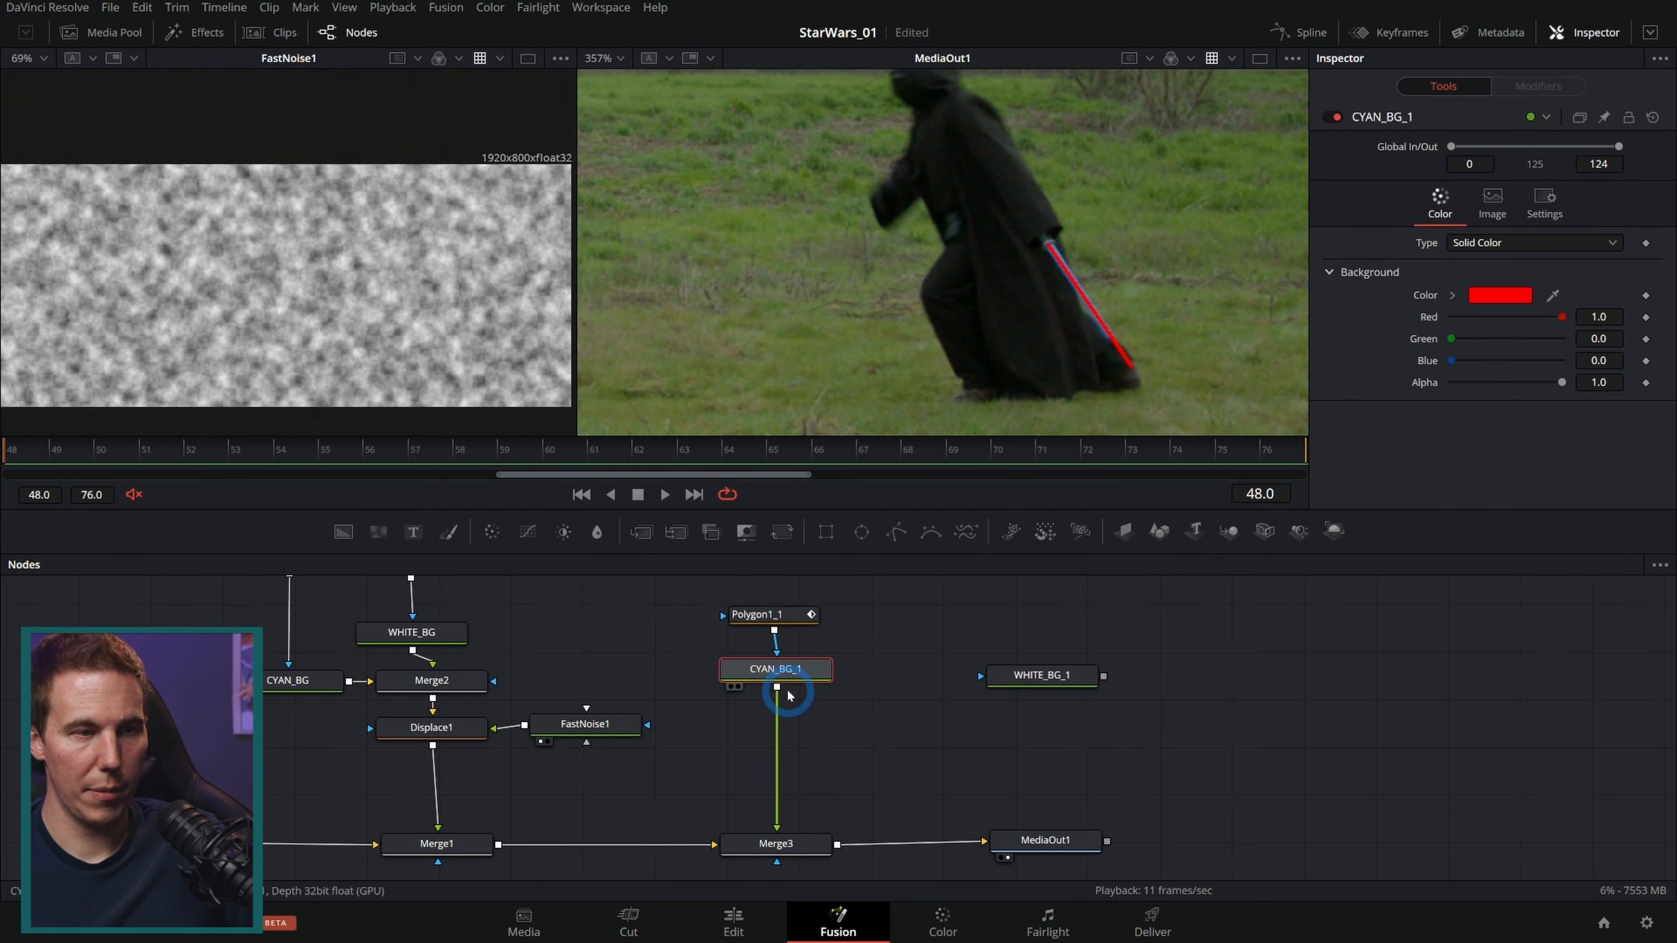
{"action": "key", "text": "F2"}
{"action": "type", "text": "RED_BG"}
{"action": "key", "text": "Return"}
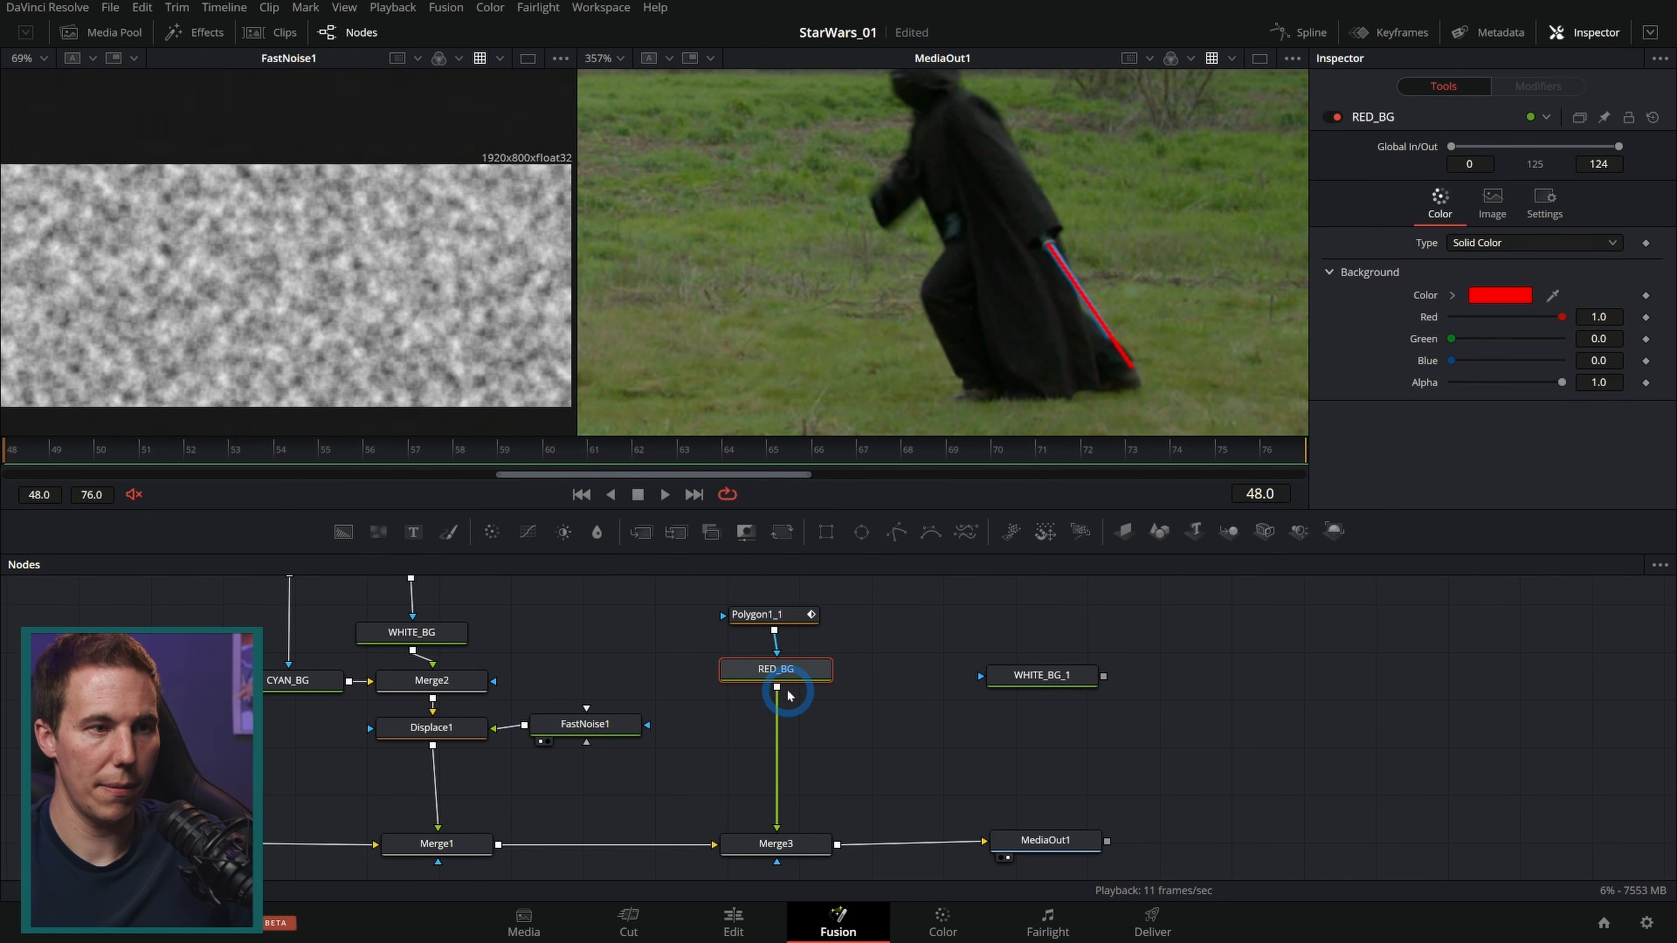
Step: Animate the copied polygon mask to follow the Sith's saber blade through the shot's frames
{"action": "left_click", "coordinate": [757, 614]}
{"action": "left_click_drag", "start_coordinate": [112, 457], "coordinate": [442, 479]}
{"action": "left_click_drag", "start_coordinate": [591, 715], "coordinate": [881, 728]}
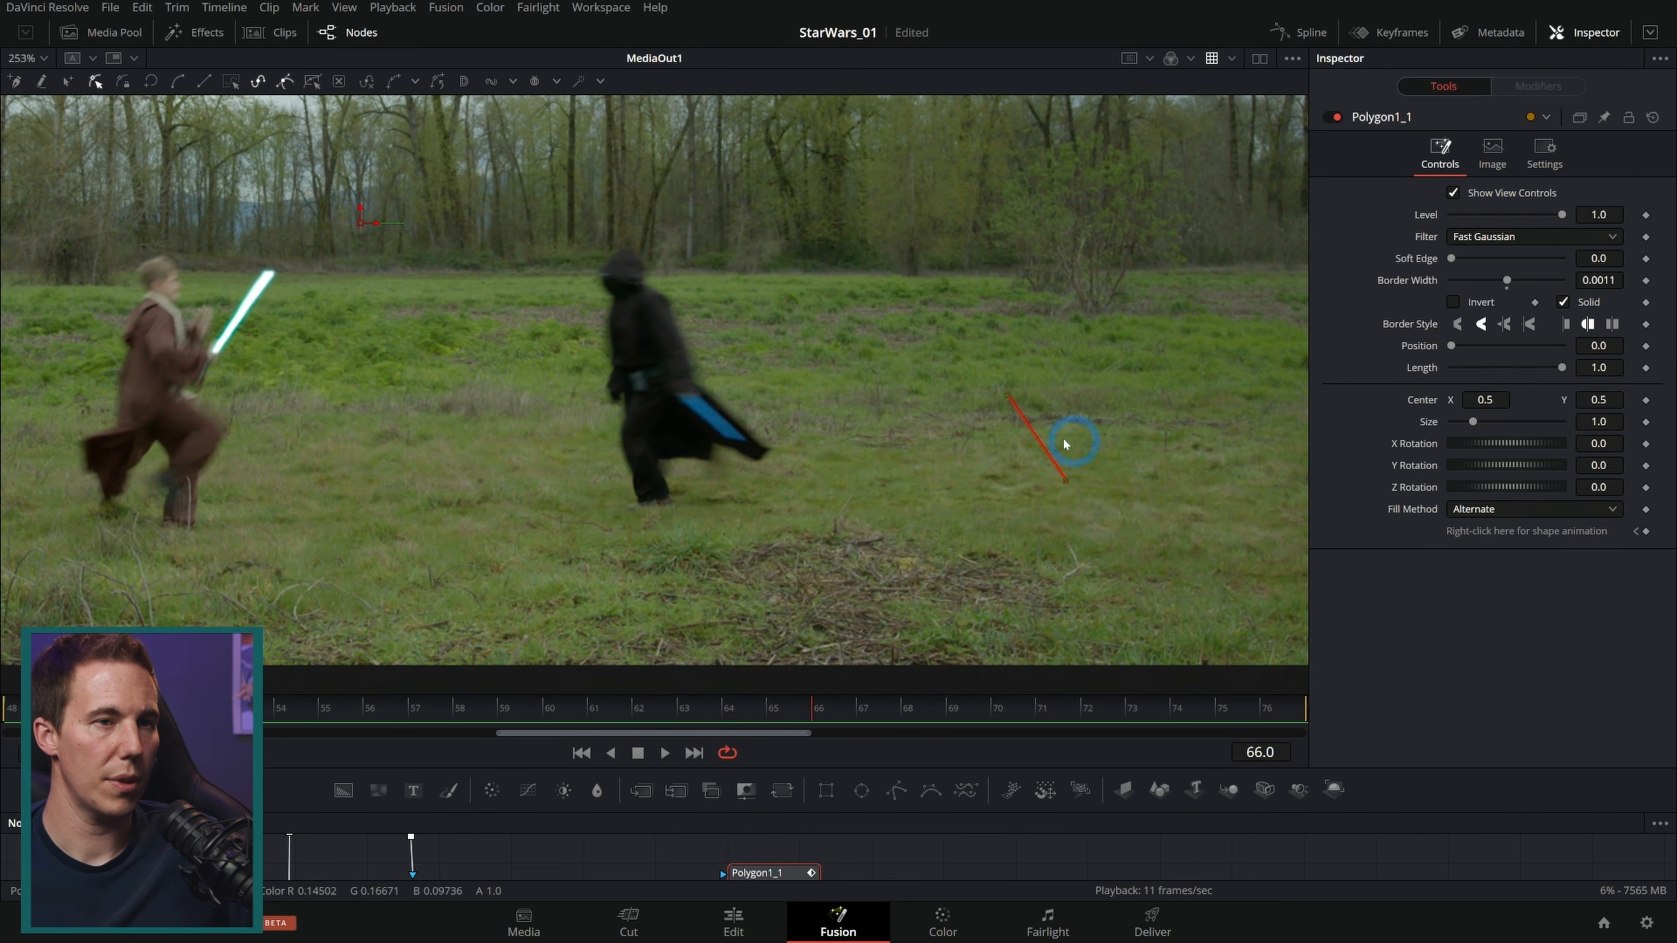
{"action": "left_click_drag", "start_coordinate": [840, 399], "coordinate": [693, 397]}
{"action": "left_click_drag", "start_coordinate": [1058, 487], "coordinate": [781, 461]}
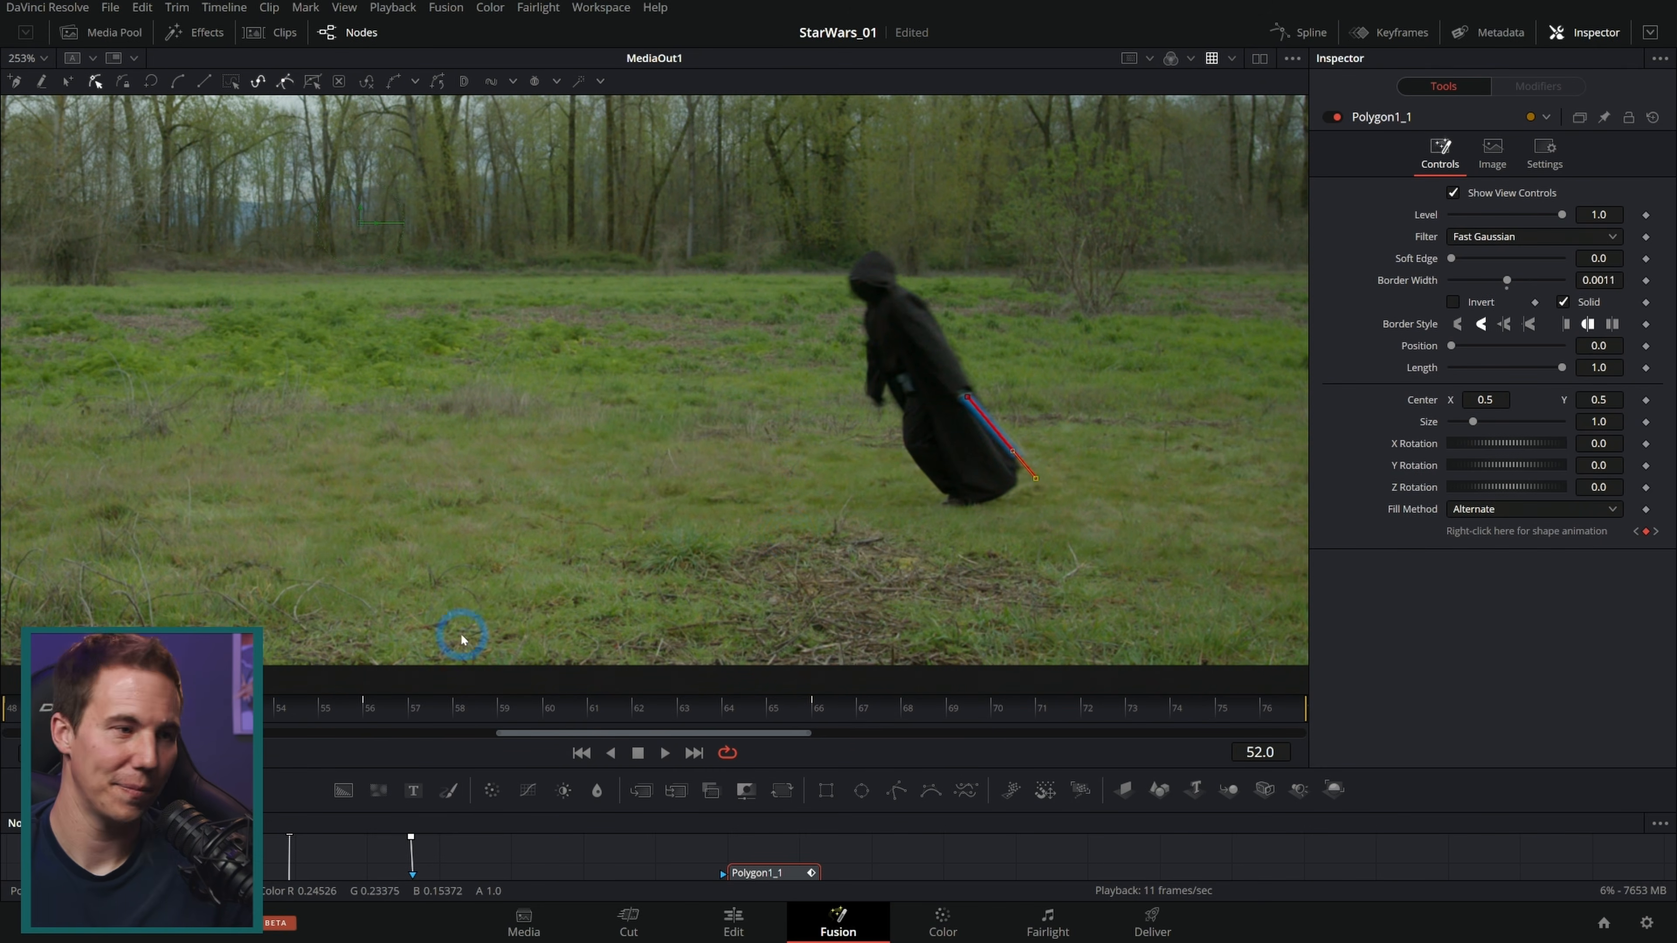
{"action": "scroll", "coordinate": [1069, 492], "scroll_direction": "up", "scroll_amount": 3}
{"action": "key", "text": "Right"}
{"action": "key", "text": "Right"}
{"action": "key", "text": "Right"}
{"action": "key", "text": "Right"}
{"action": "key", "text": "Right"}
{"action": "key", "text": "Right"}
{"action": "key", "text": "Right"}
{"action": "key", "text": "Right"}
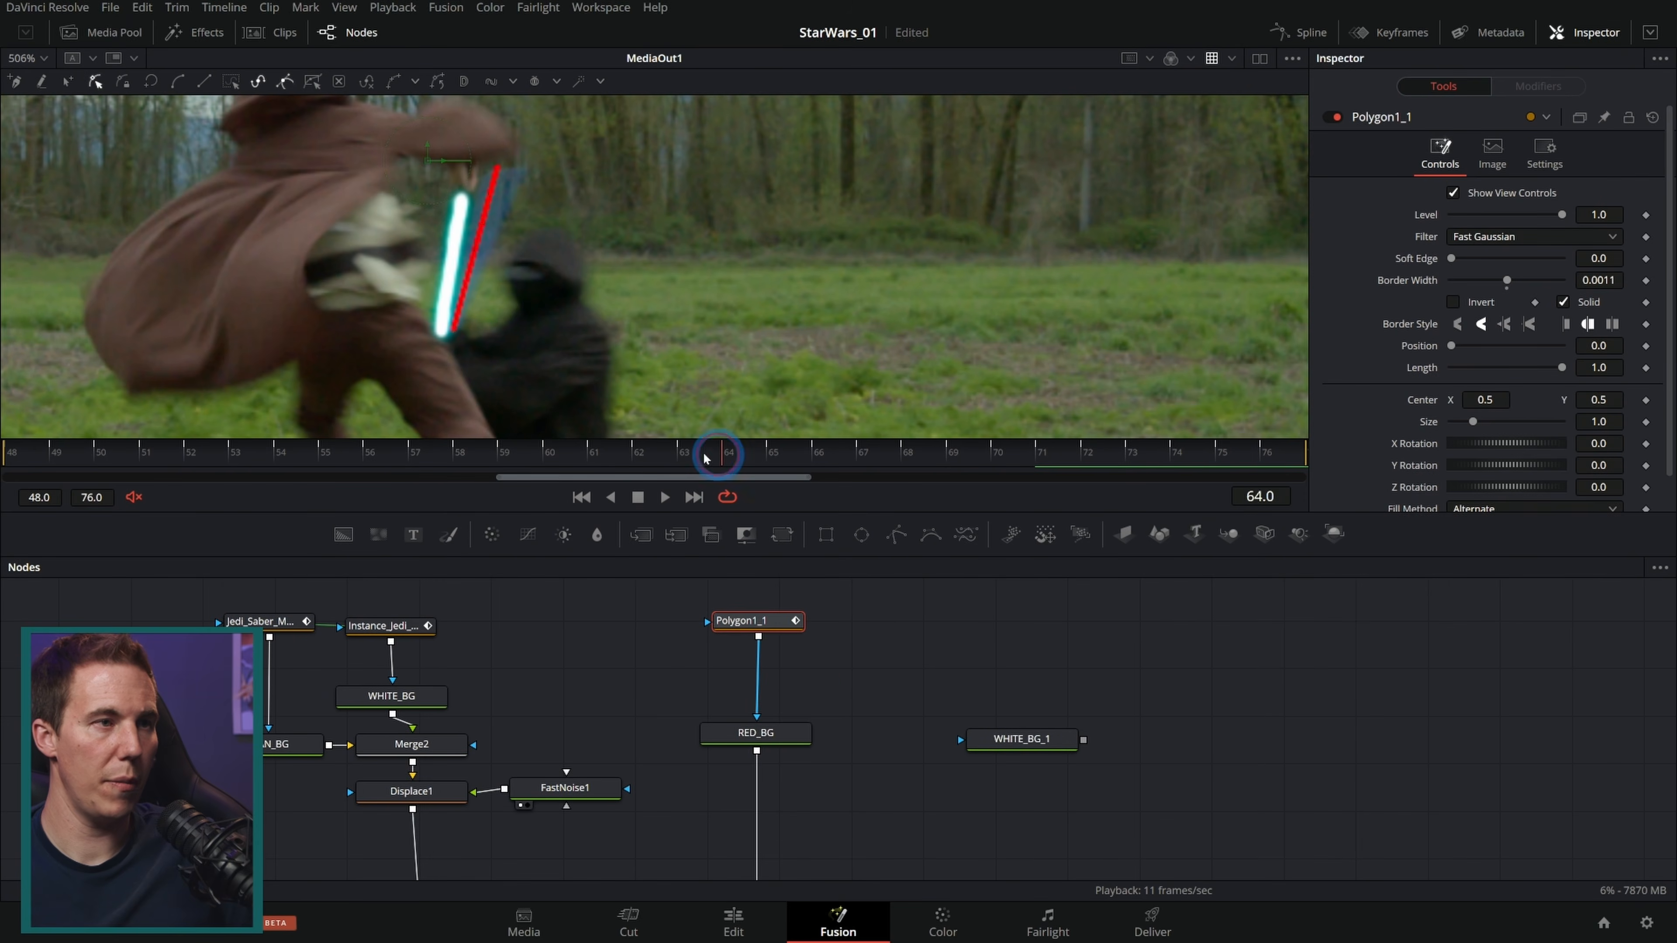
{"action": "left_click_drag", "start_coordinate": [706, 458], "coordinate": [1042, 461]}
Step: Paste an instance of the polygon mask, connect it to WHITE_BG_1, and merge that over RED_BG
{"action": "key", "text": "ctrl+shift+v"}
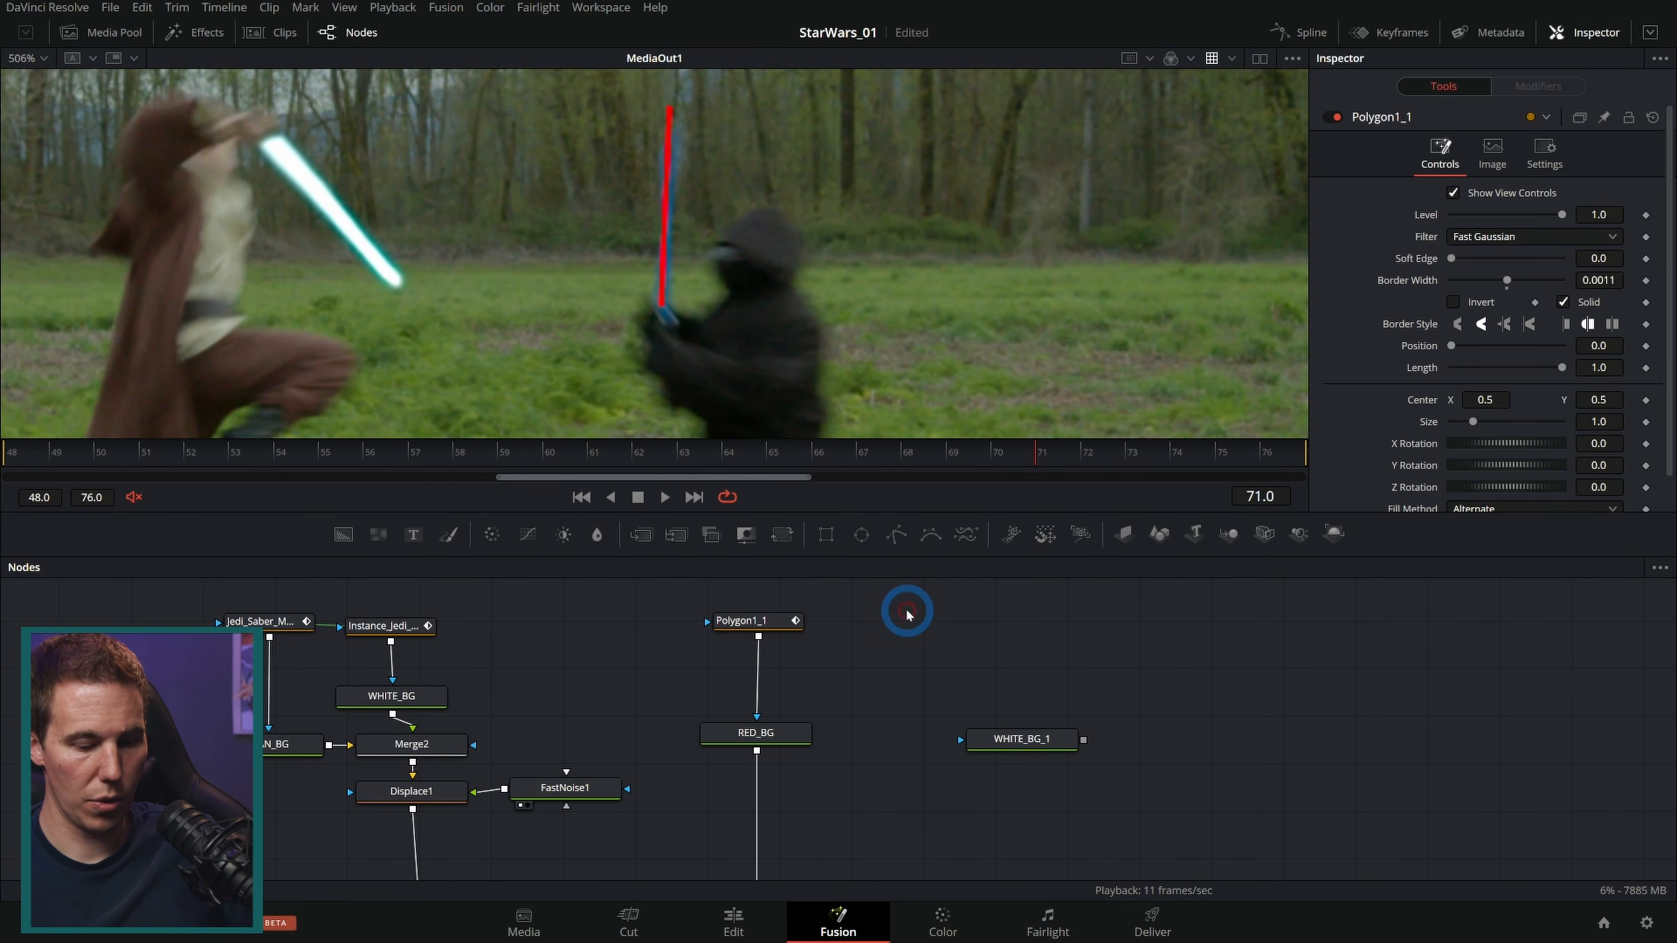
{"action": "left_click_drag", "start_coordinate": [927, 618], "coordinate": [930, 633]}
{"action": "left_click_drag", "start_coordinate": [960, 634], "coordinate": [757, 759]}
{"action": "left_click_drag", "start_coordinate": [892, 700], "coordinate": [903, 694]}
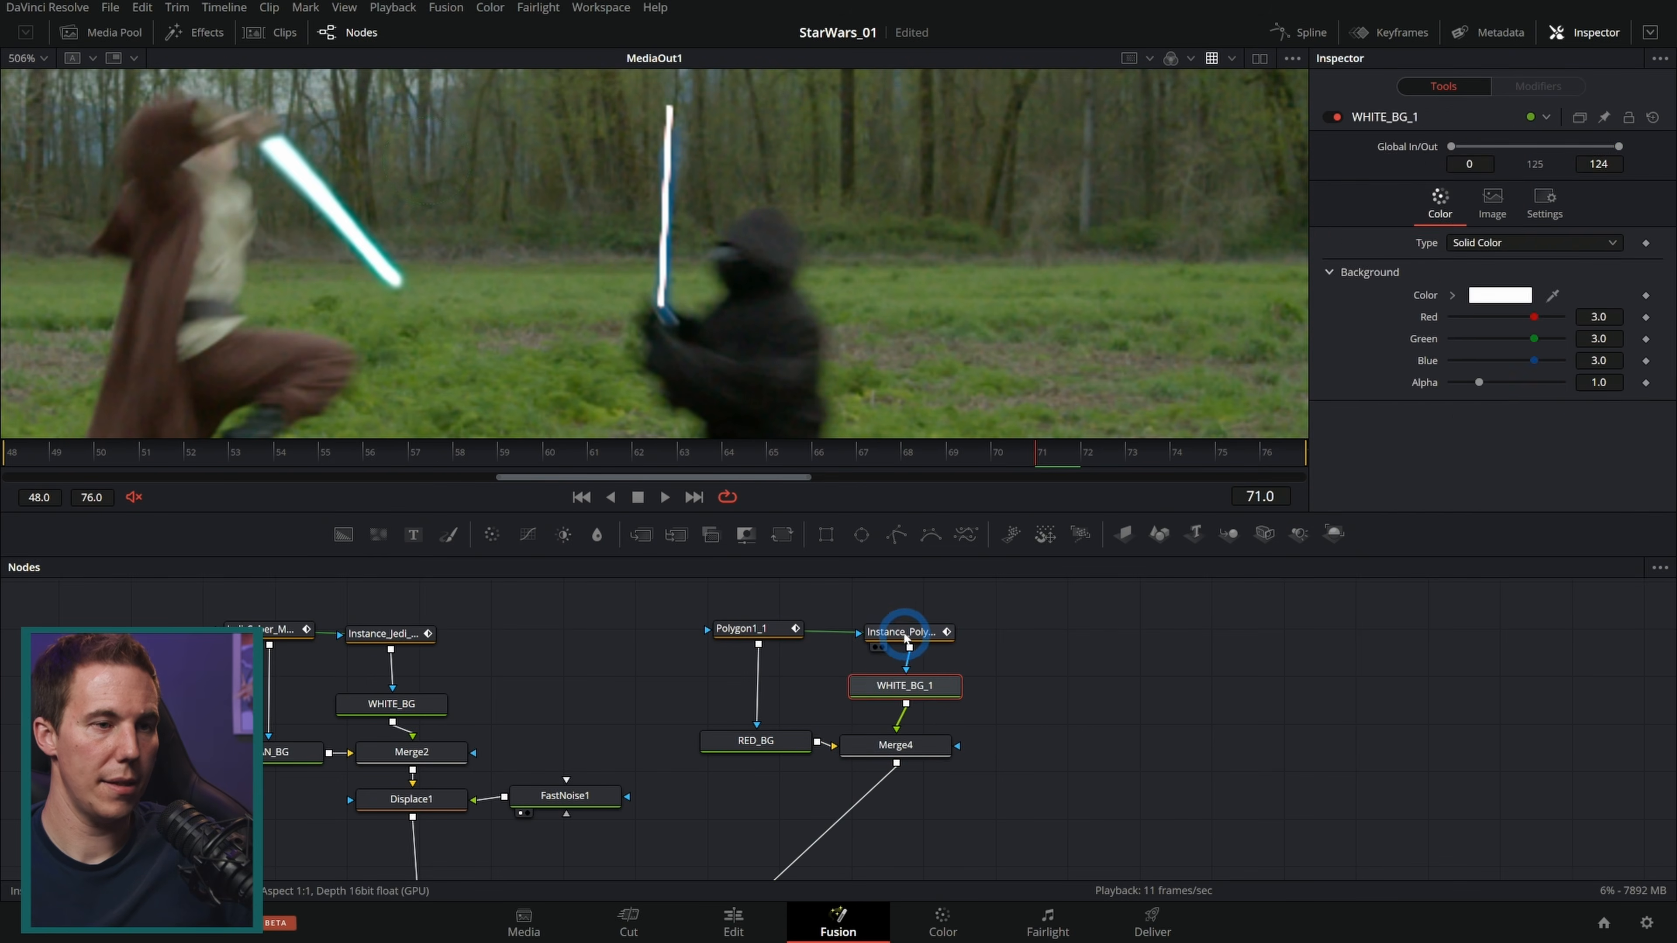
{"action": "left_click", "coordinate": [906, 635]}
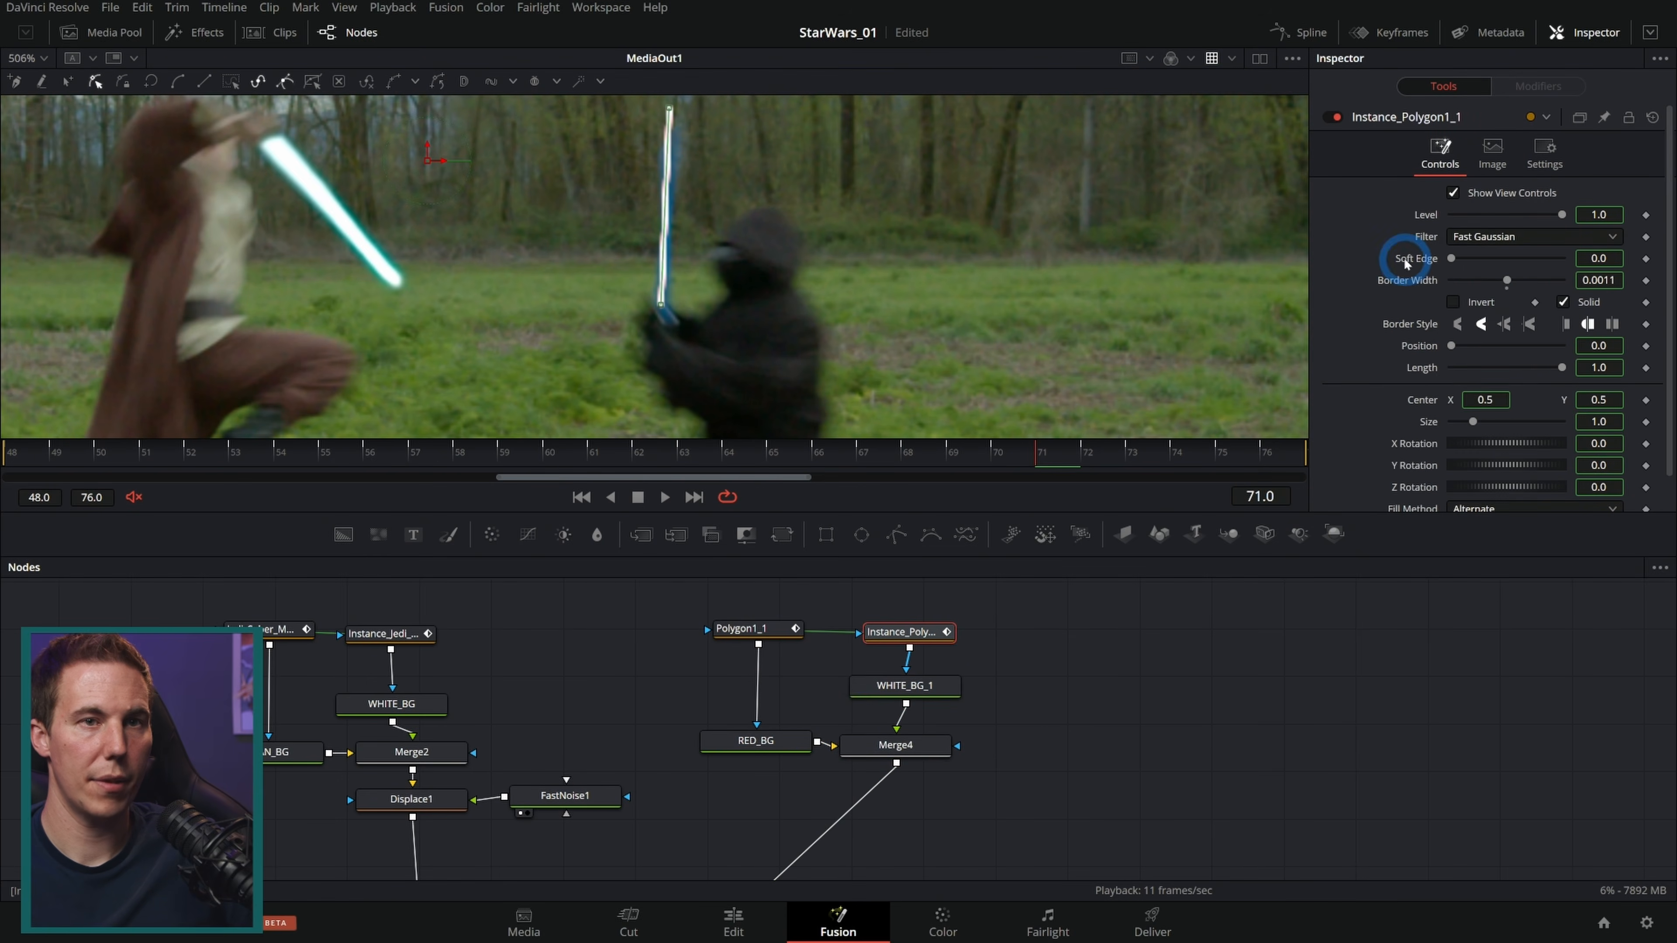
Step: De-instance the soft edge and border width settings of the instanced polygon mask
{"action": "right_click", "coordinate": [1406, 263]}
{"action": "left_click", "coordinate": [1460, 423]}
{"action": "right_click", "coordinate": [1413, 269]}
{"action": "right_click", "coordinate": [1390, 280]}
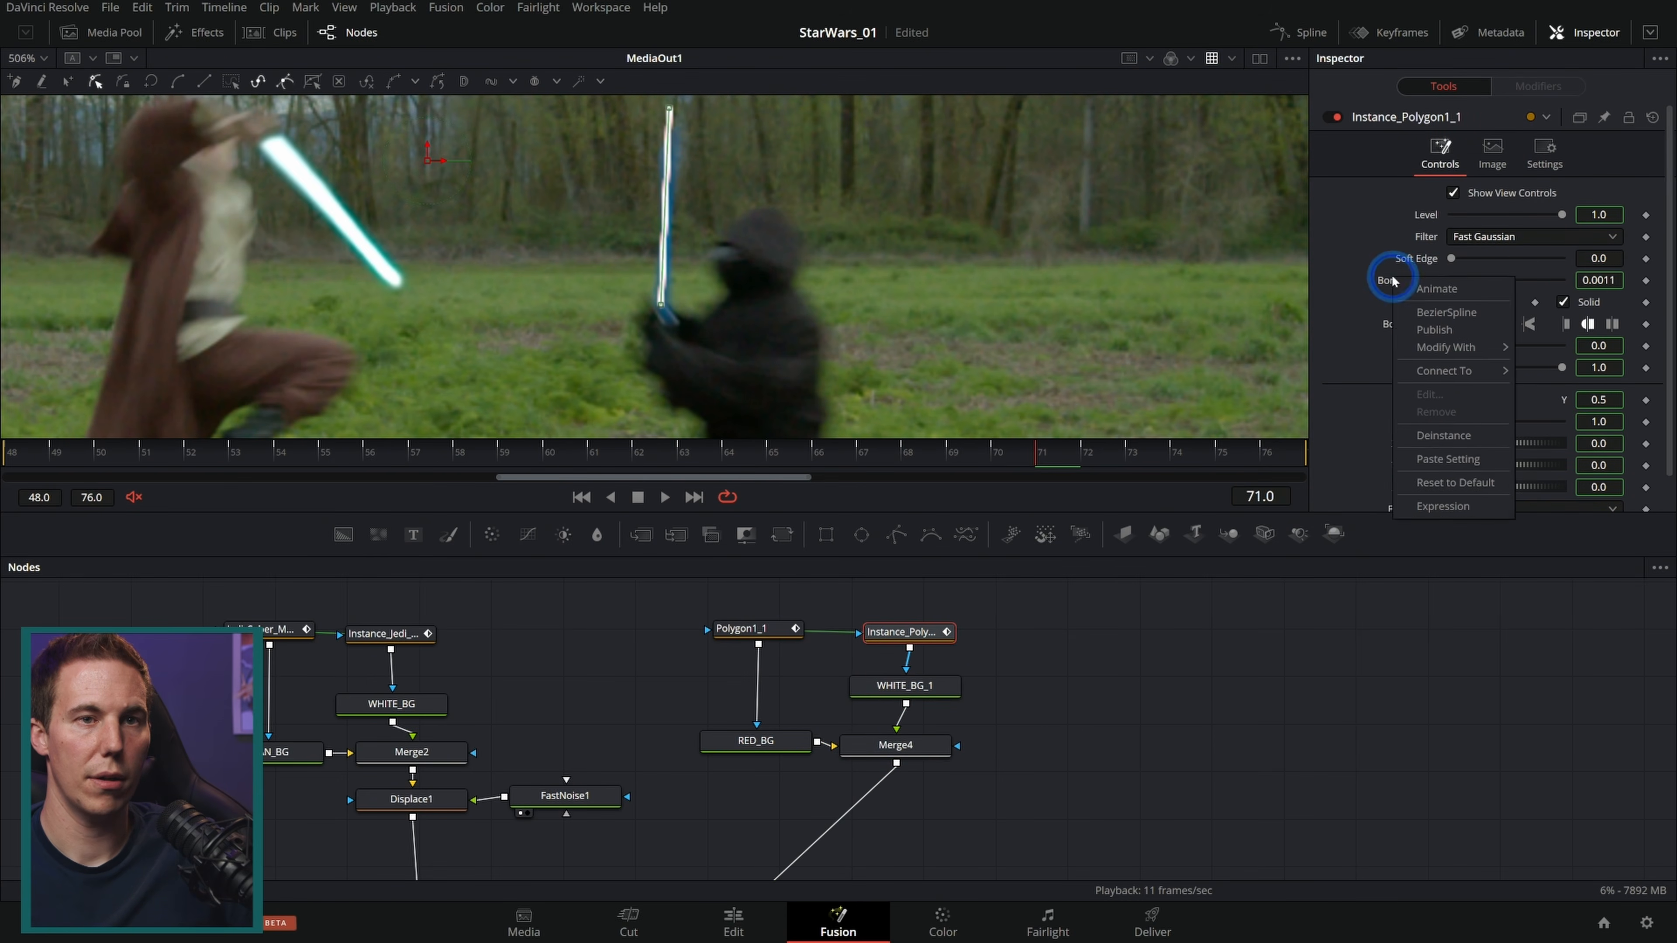
{"action": "left_click", "coordinate": [1446, 435]}
Step: Set the red mask's soft edge to 0.0031 and border width to 0.0033, and the instanced mask's to 0.0008 and 0.0016
{"action": "left_click", "coordinate": [1598, 280]}
{"action": "left_click", "coordinate": [1463, 260]}
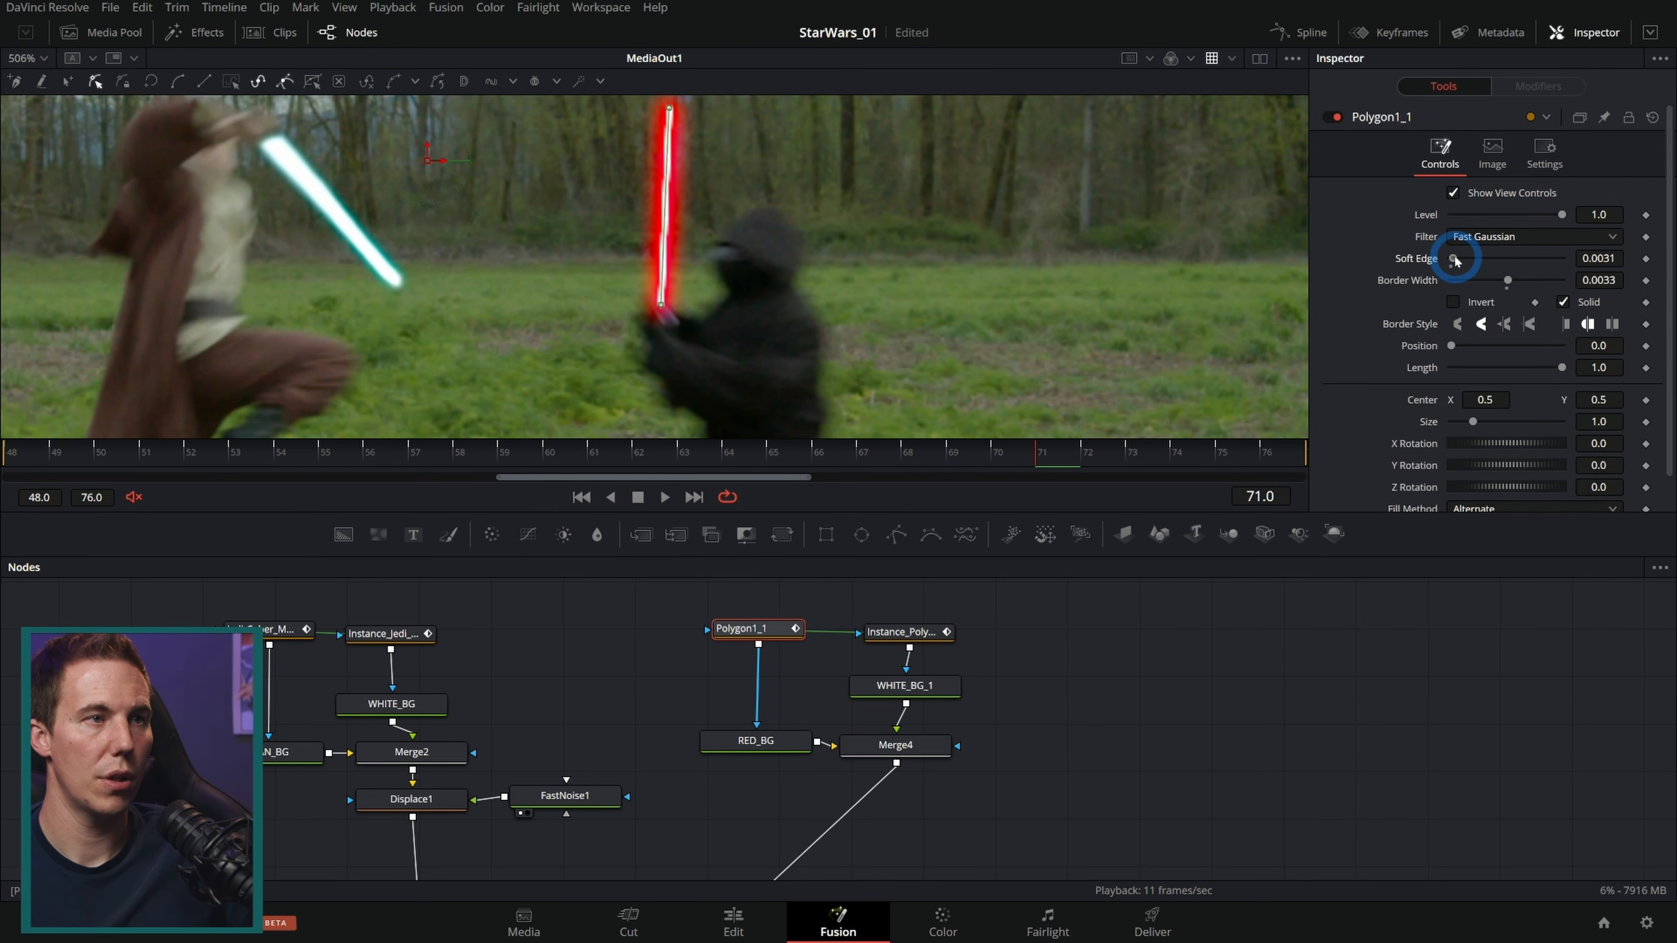
{"action": "left_click", "coordinate": [1601, 255]}
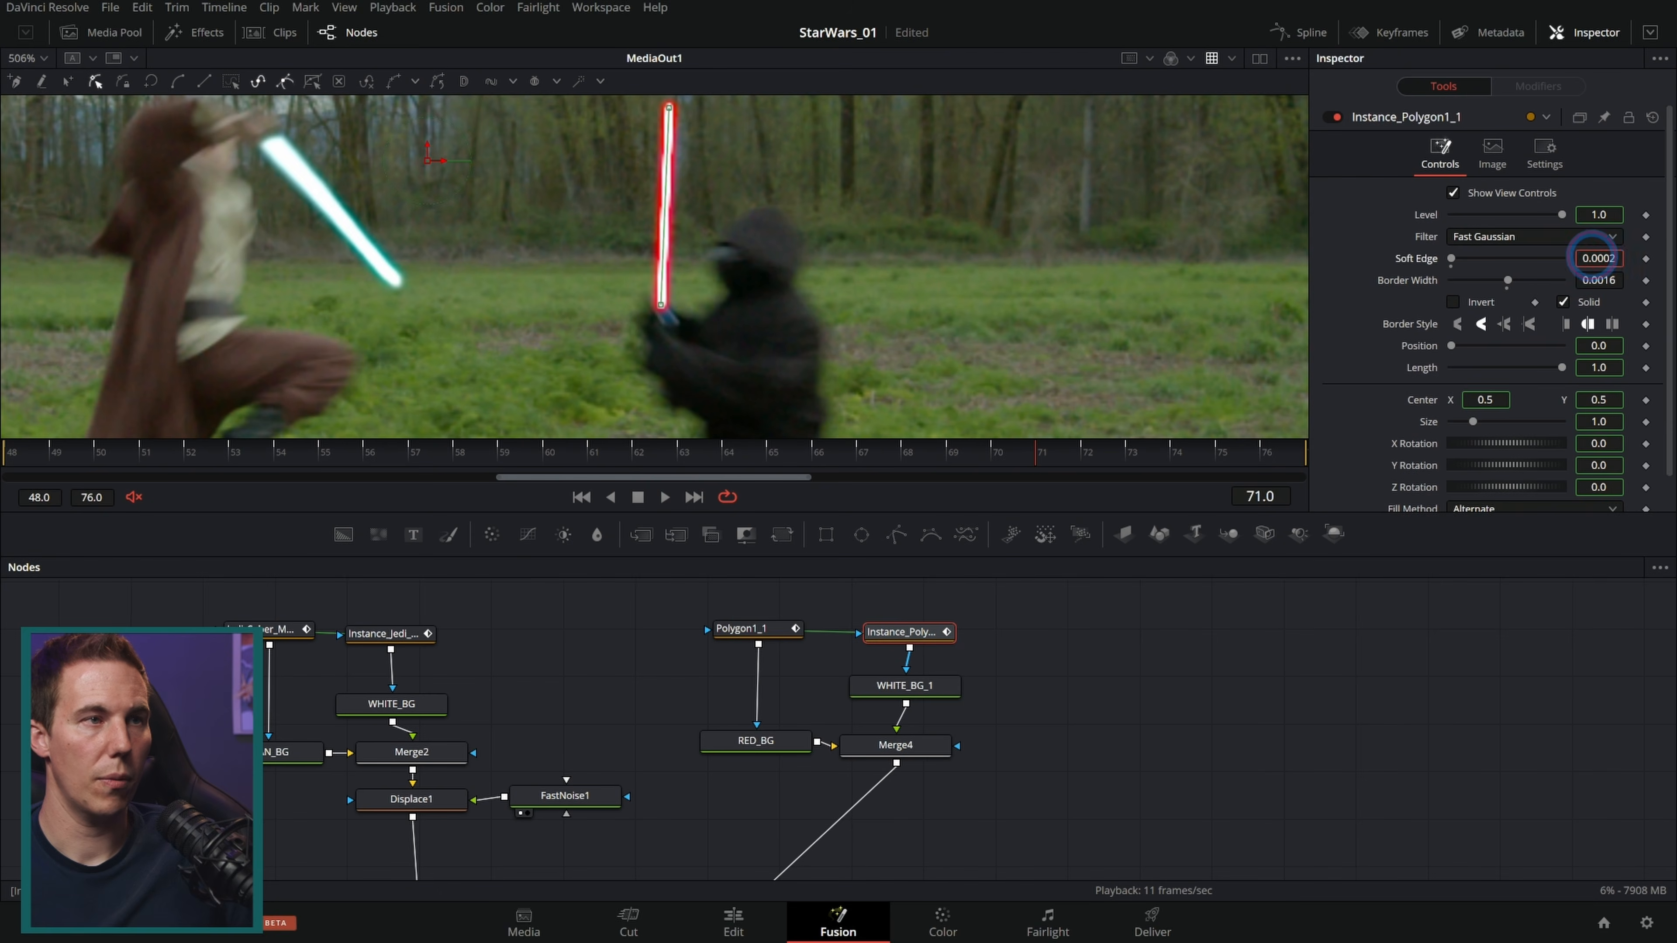
{"action": "left_click_drag", "start_coordinate": [1592, 255], "coordinate": [1597, 257]}
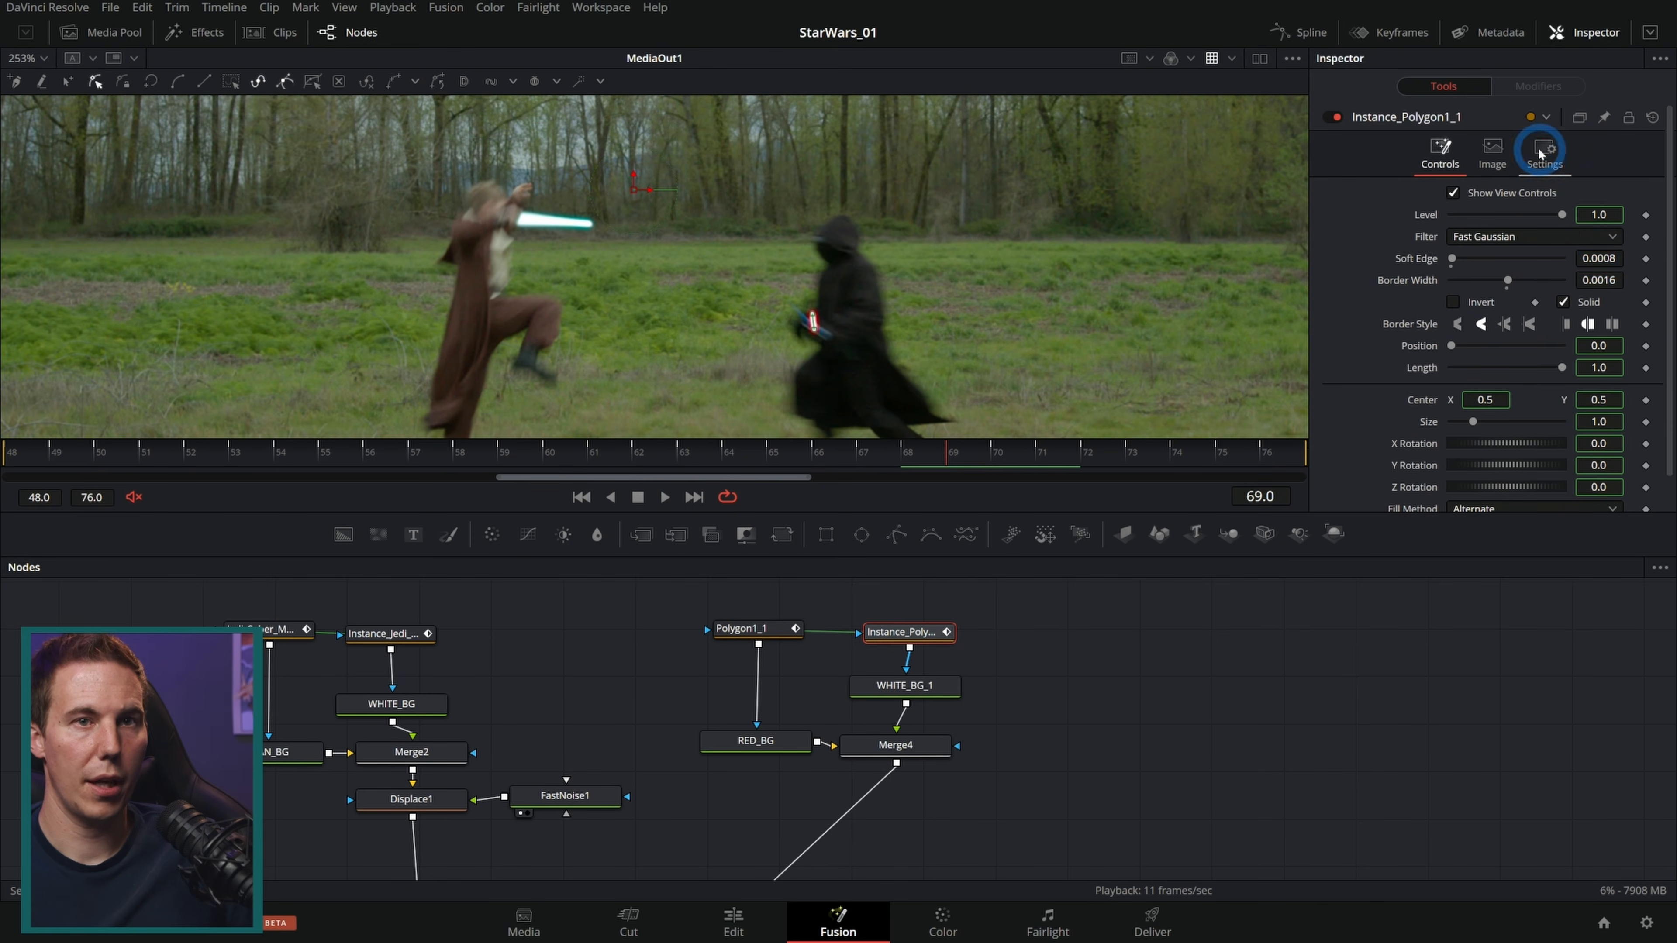
Step: Enable motion blur on the instanced polygon mask with quality 10
{"action": "left_click", "coordinate": [1544, 153]}
{"action": "left_click", "coordinate": [1485, 212]}
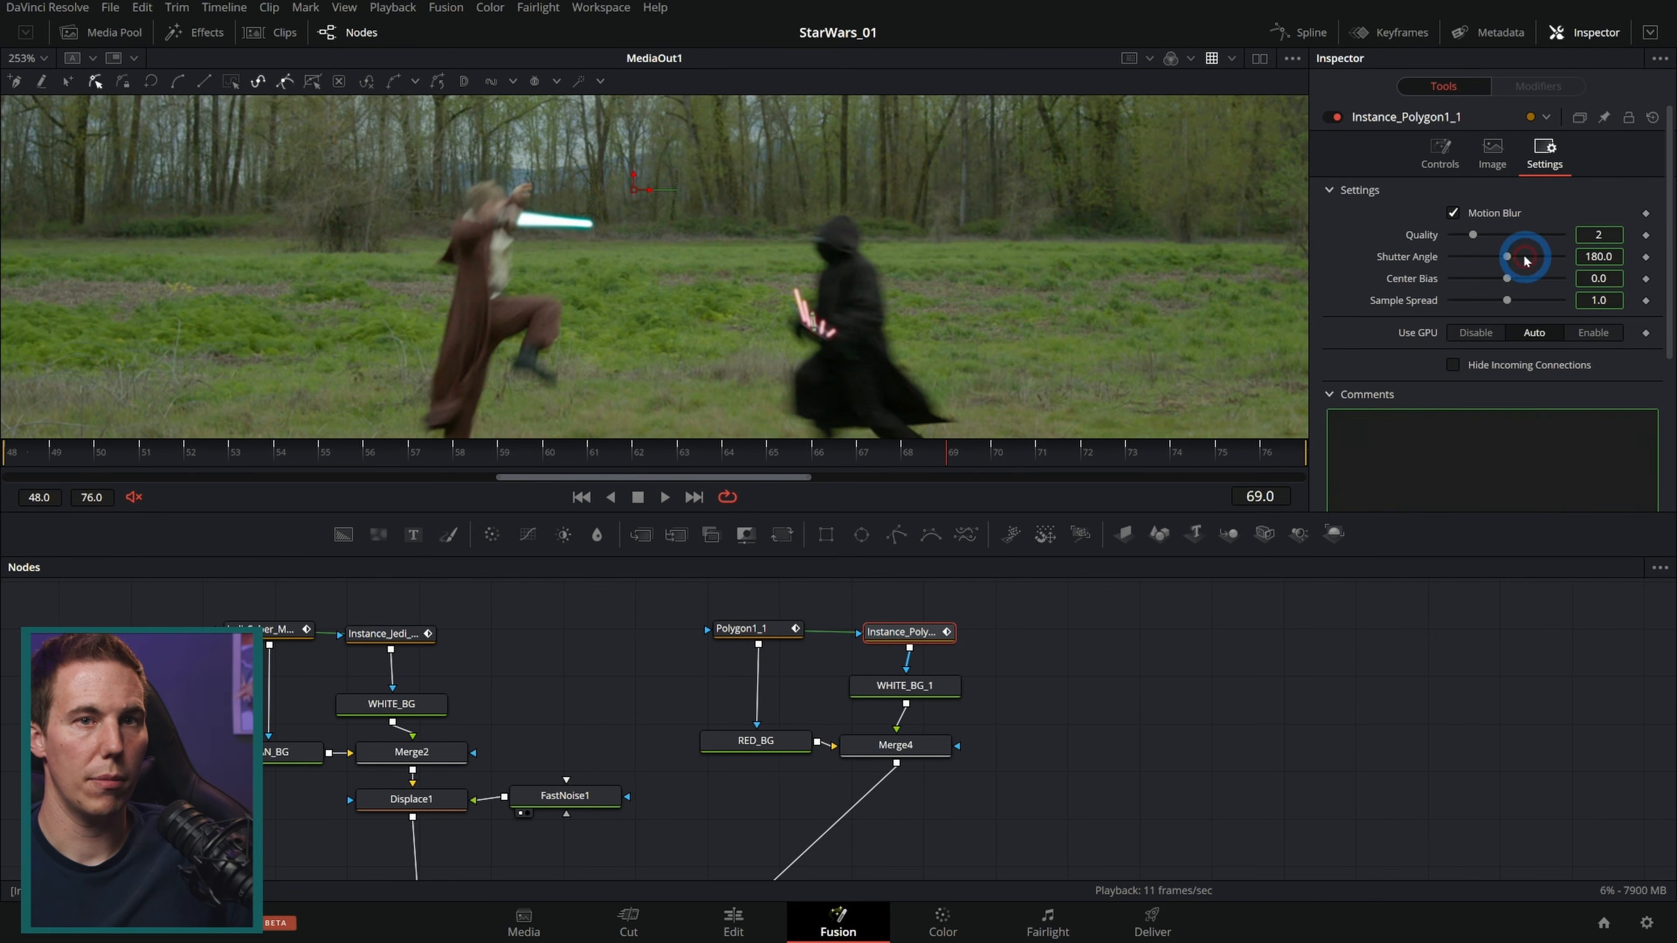
{"action": "left_click_drag", "start_coordinate": [1493, 237], "coordinate": [1582, 249]}
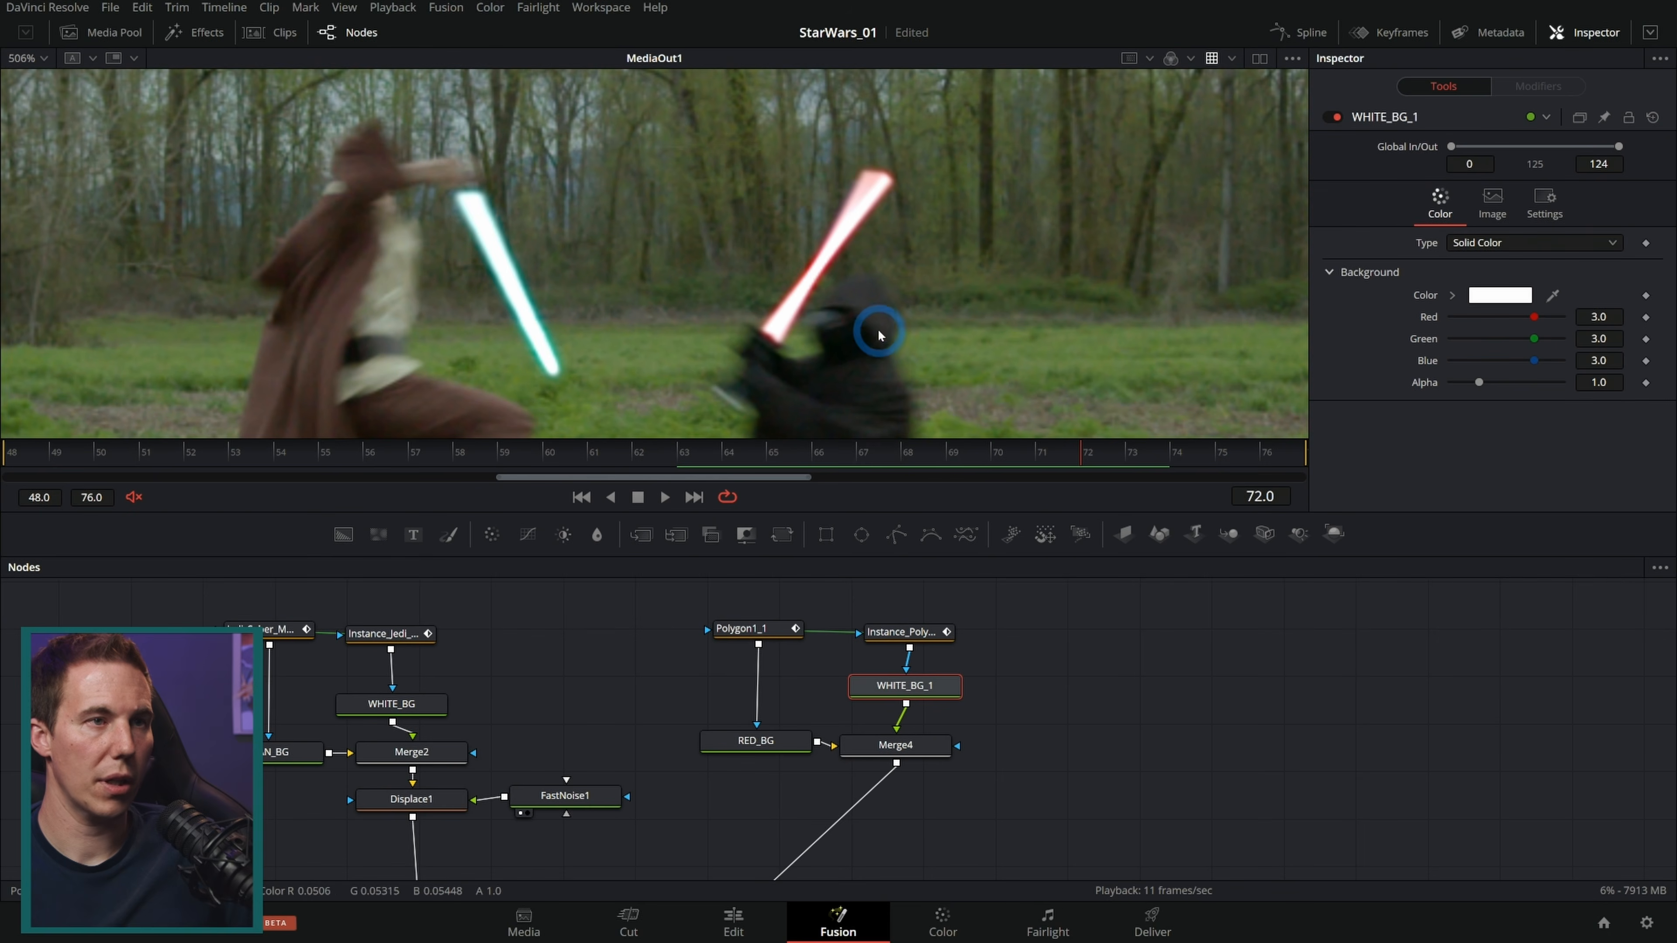
Step: Scrub through and play back the shot to review both saber glows
{"action": "left_click", "coordinate": [861, 615]}
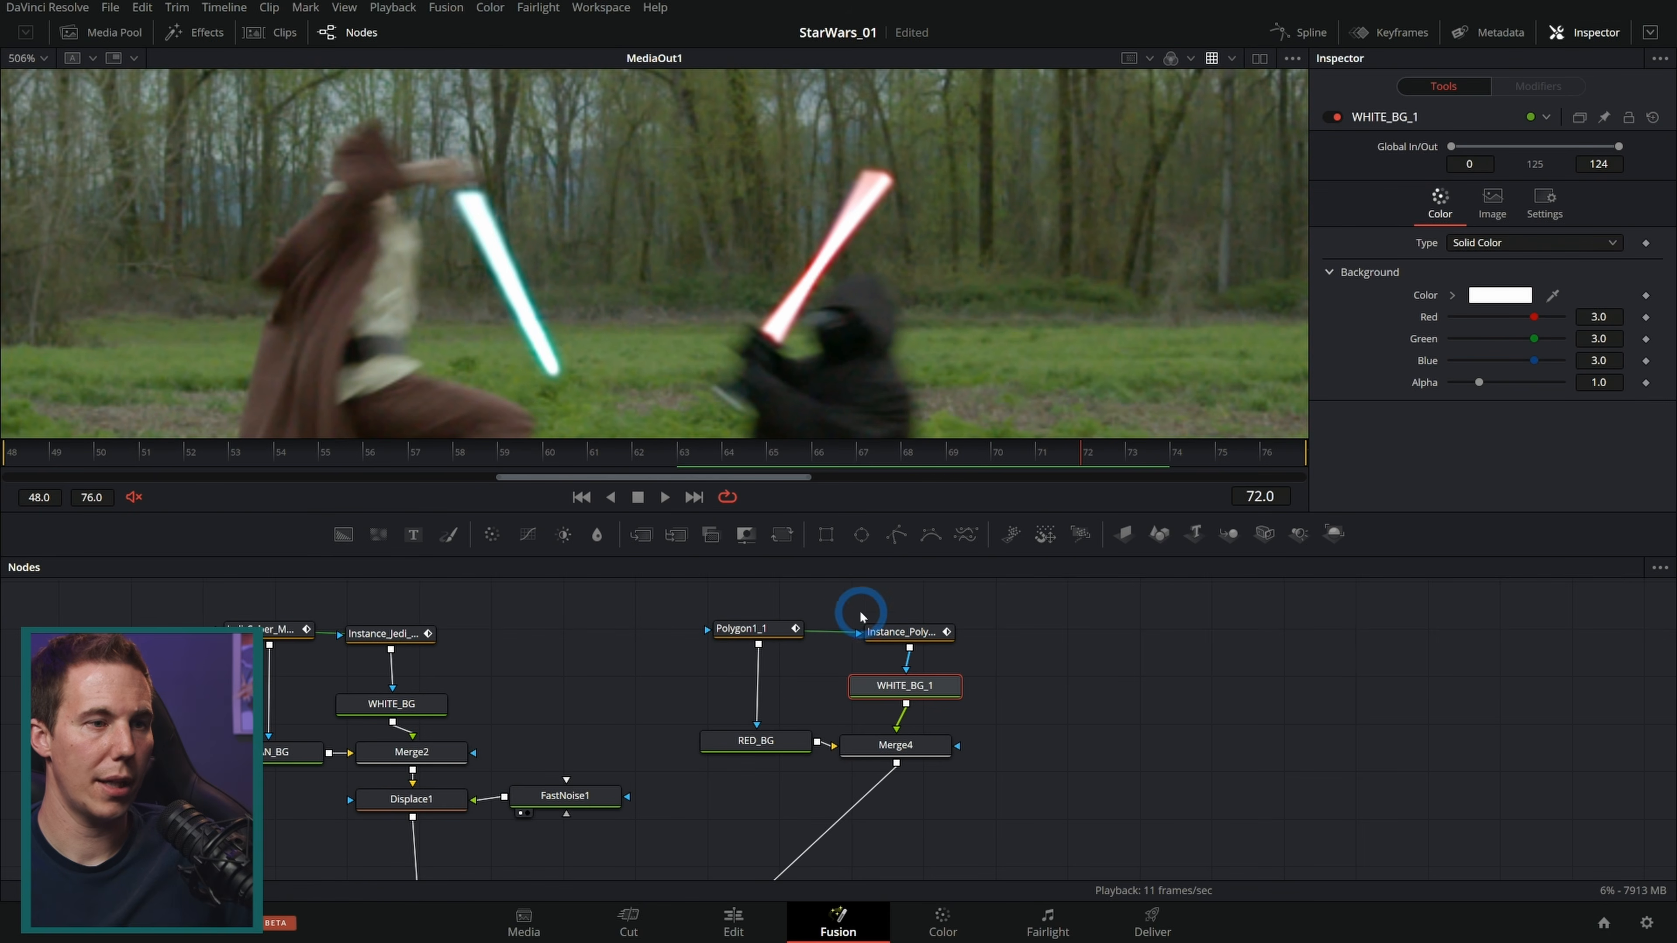
{"action": "left_click_drag", "start_coordinate": [718, 457], "coordinate": [1310, 420]}
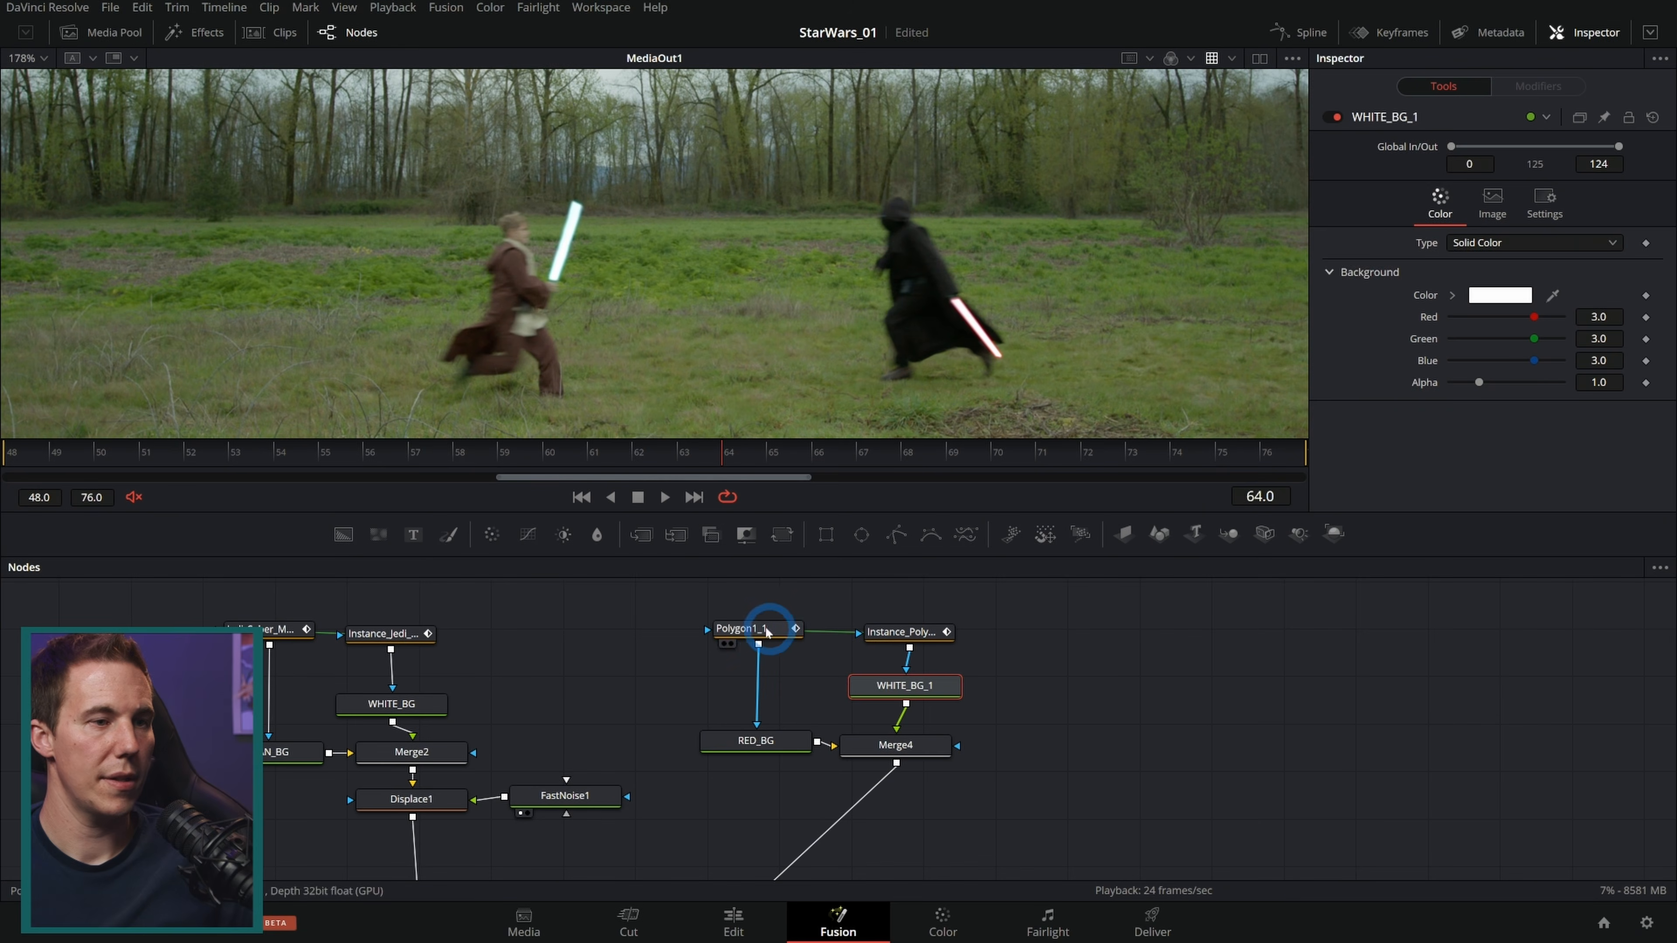
{"action": "left_click", "coordinate": [766, 629]}
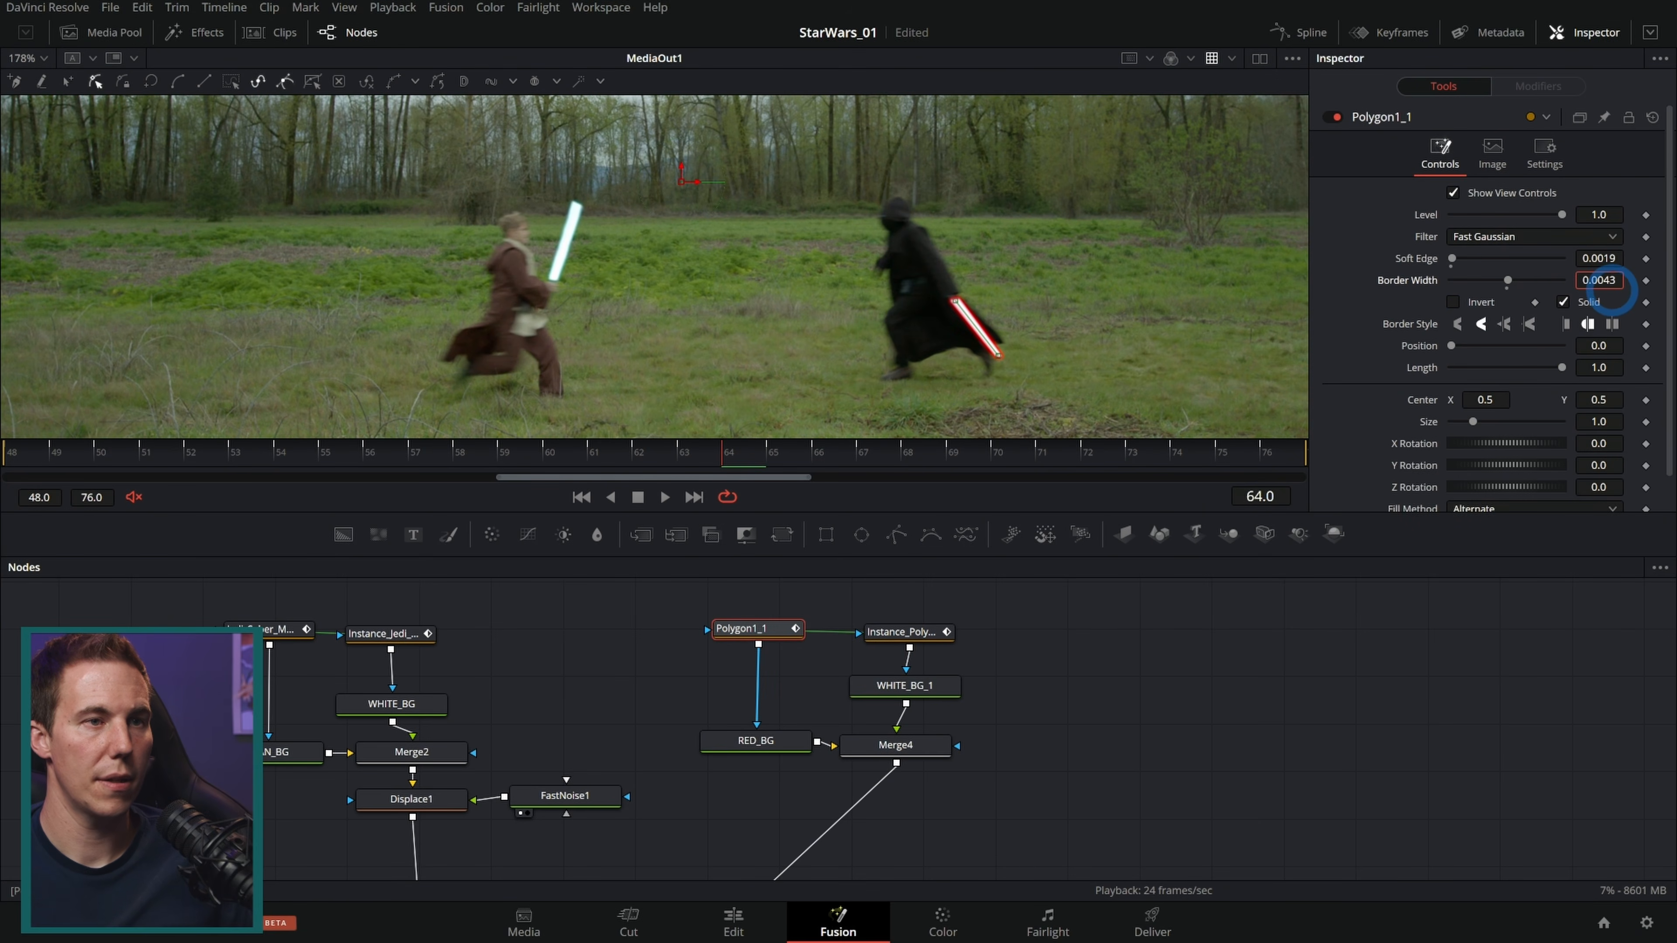
{"action": "left_click", "coordinate": [1056, 647]}
{"action": "left_click", "coordinate": [664, 496]}
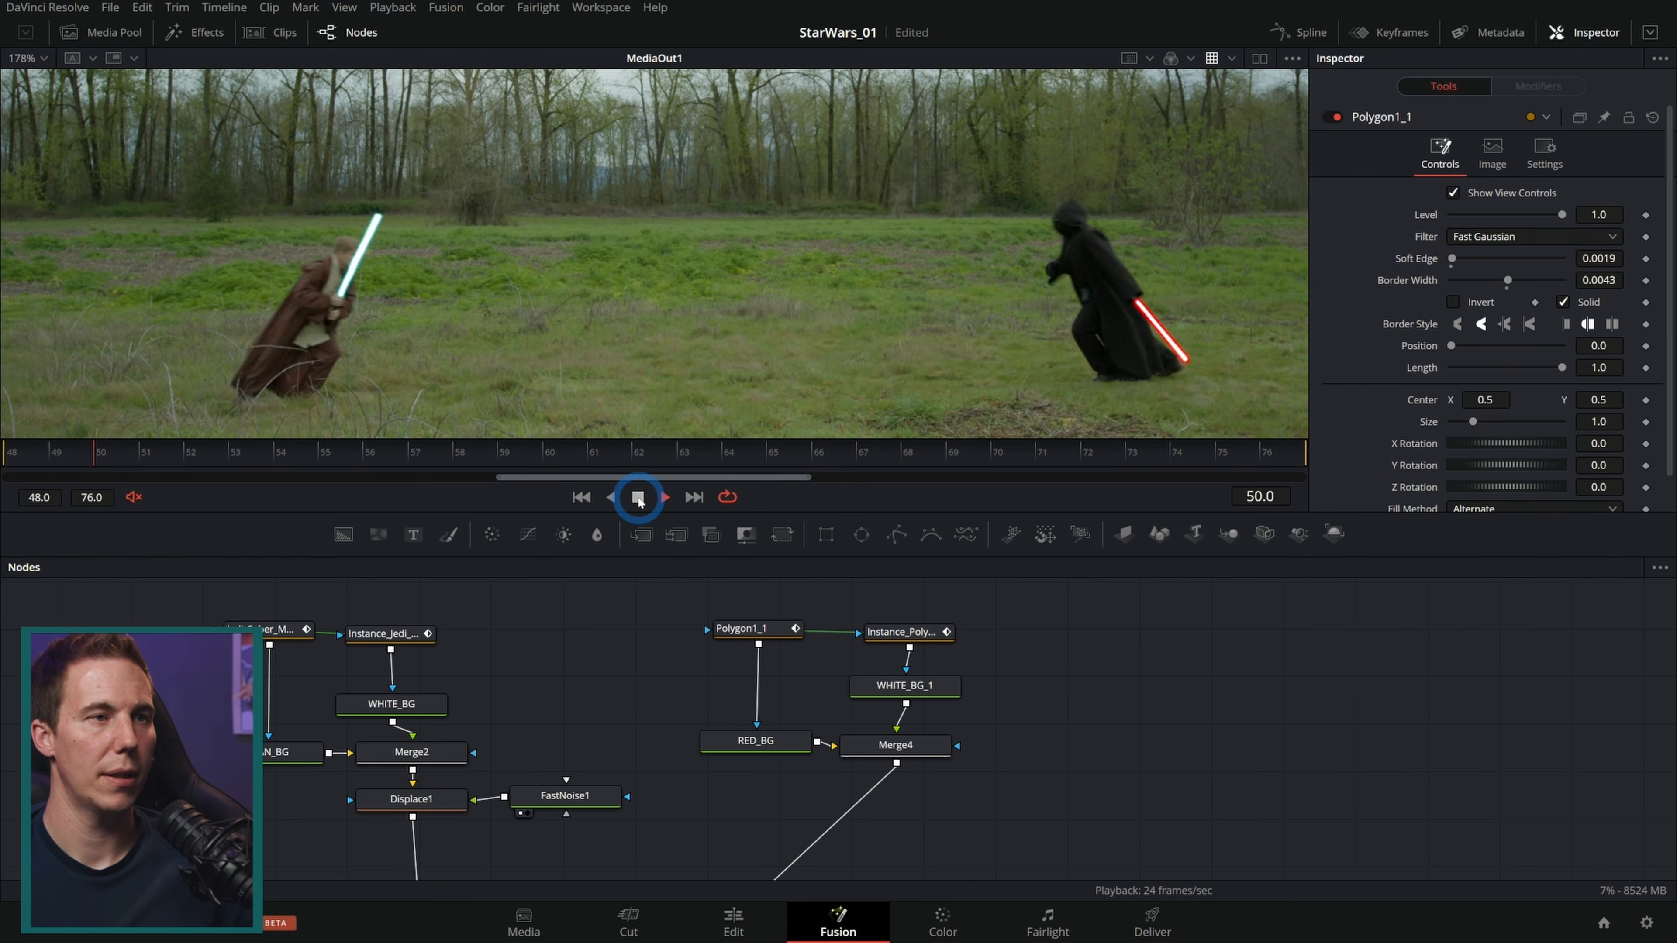
{"action": "left_click", "coordinate": [638, 498]}
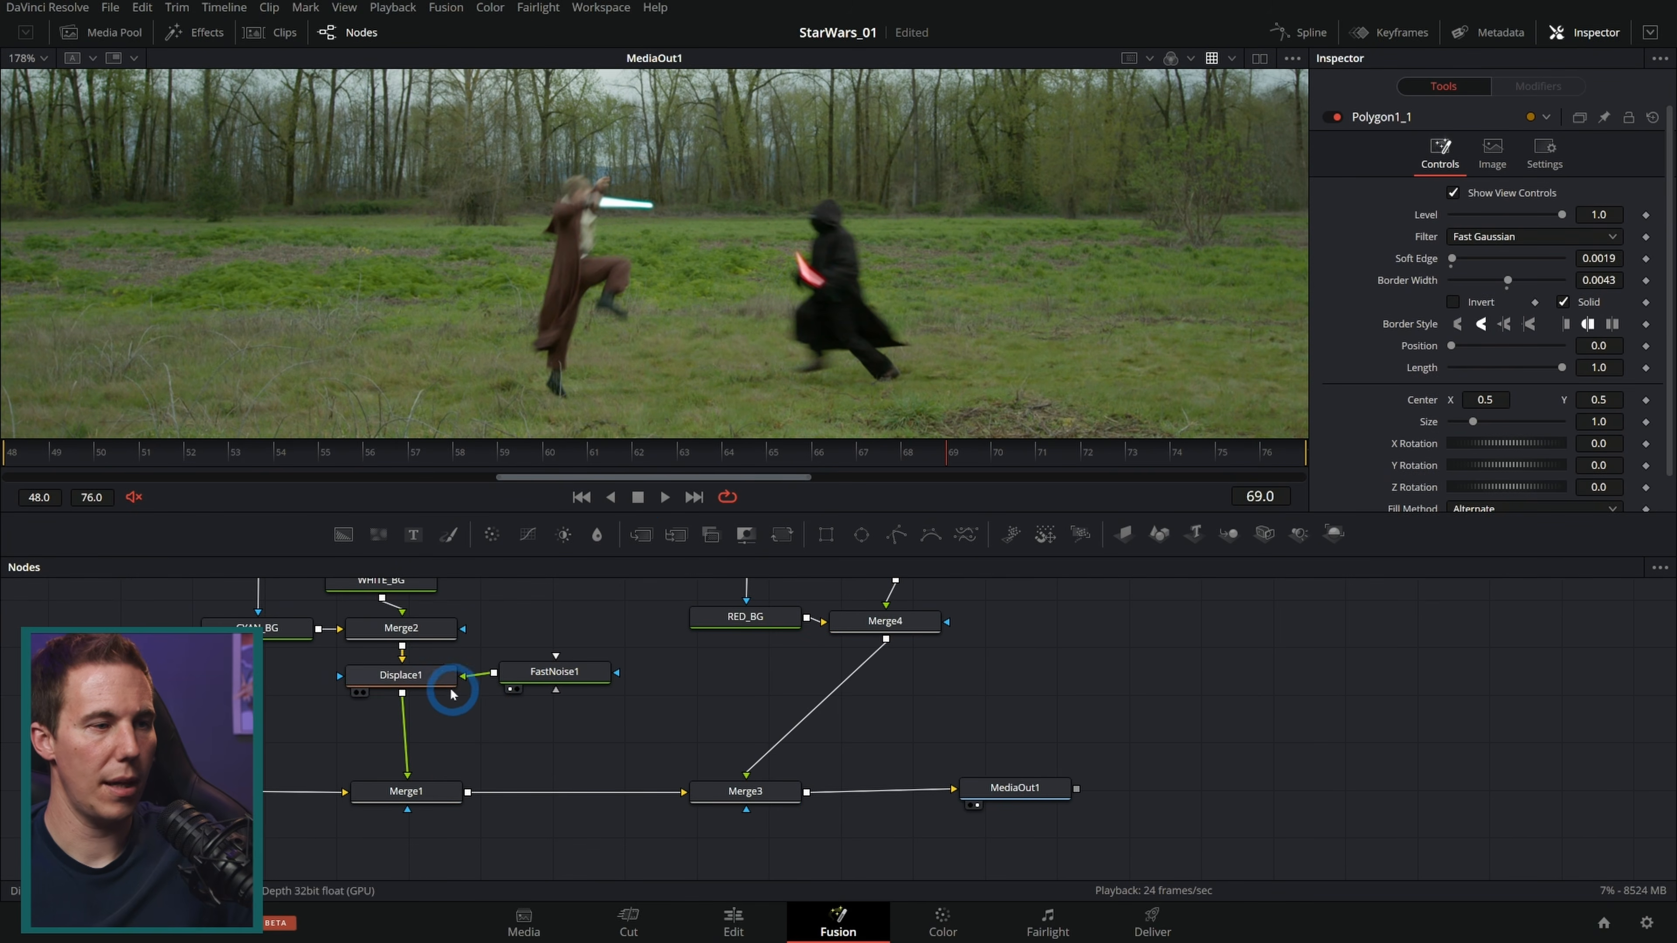
Step: Duplicate the Displace node between Merge4 and Merge3 and feed FastNoise1 into the copy
{"action": "left_click", "coordinate": [422, 684]}
{"action": "key", "text": "ctrl+c"}
{"action": "left_click", "coordinate": [824, 693]}
{"action": "key", "text": "ctrl+v"}
{"action": "left_click_drag", "start_coordinate": [827, 698], "coordinate": [833, 698]}
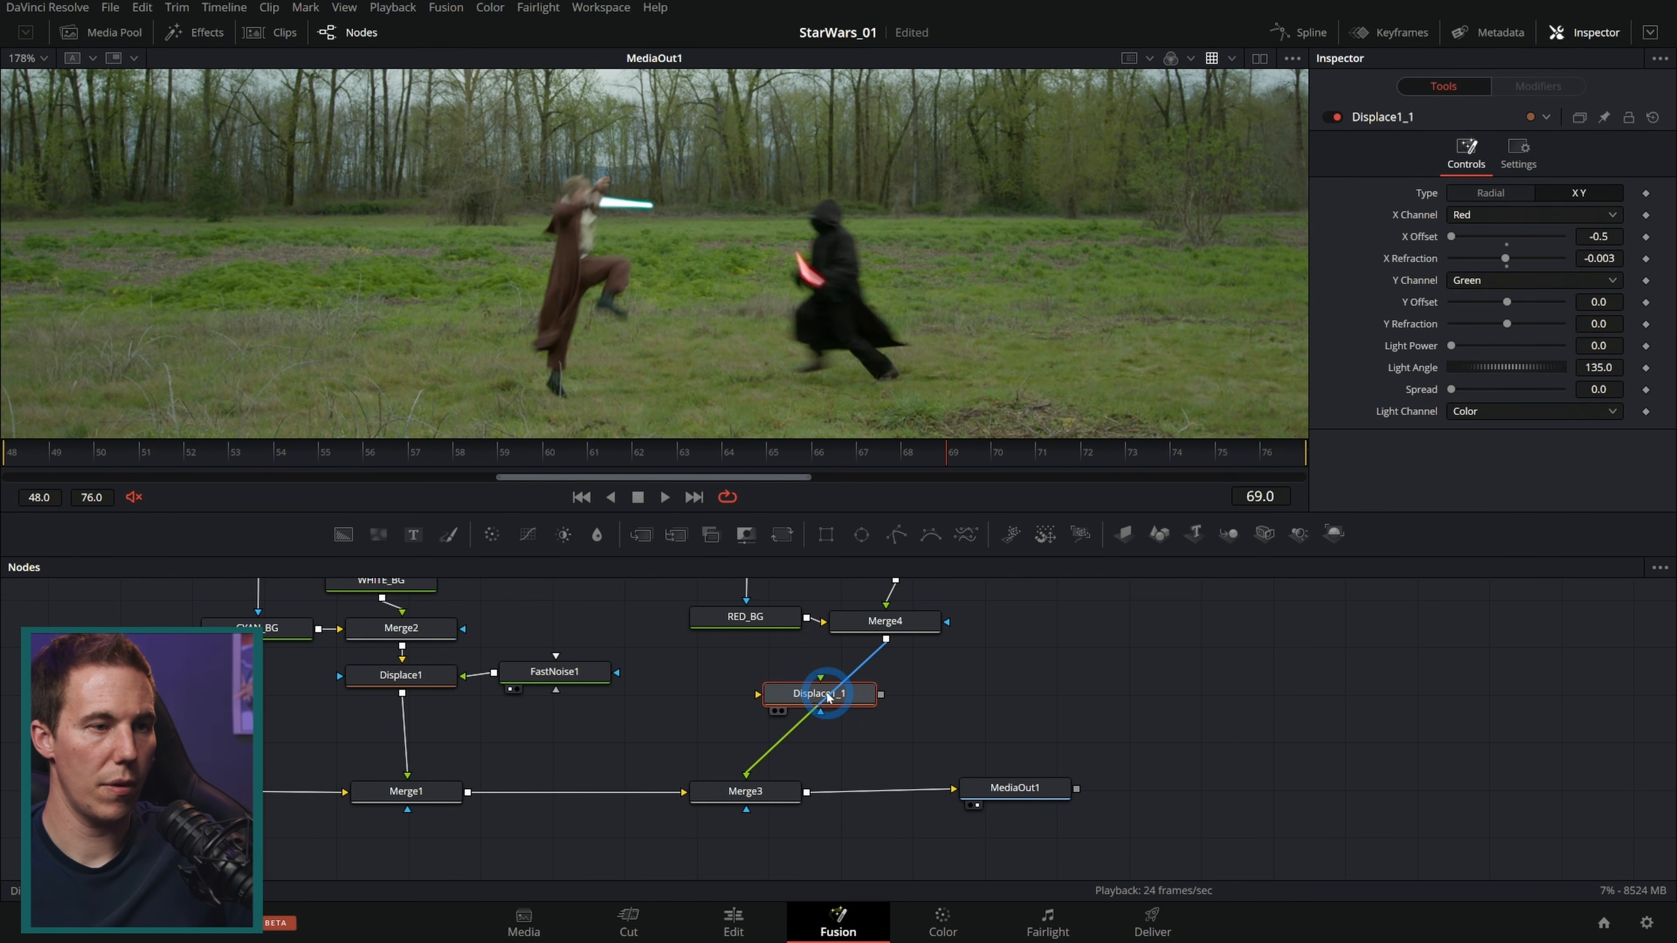
{"action": "left_click_drag", "start_coordinate": [494, 673], "coordinate": [785, 706]}
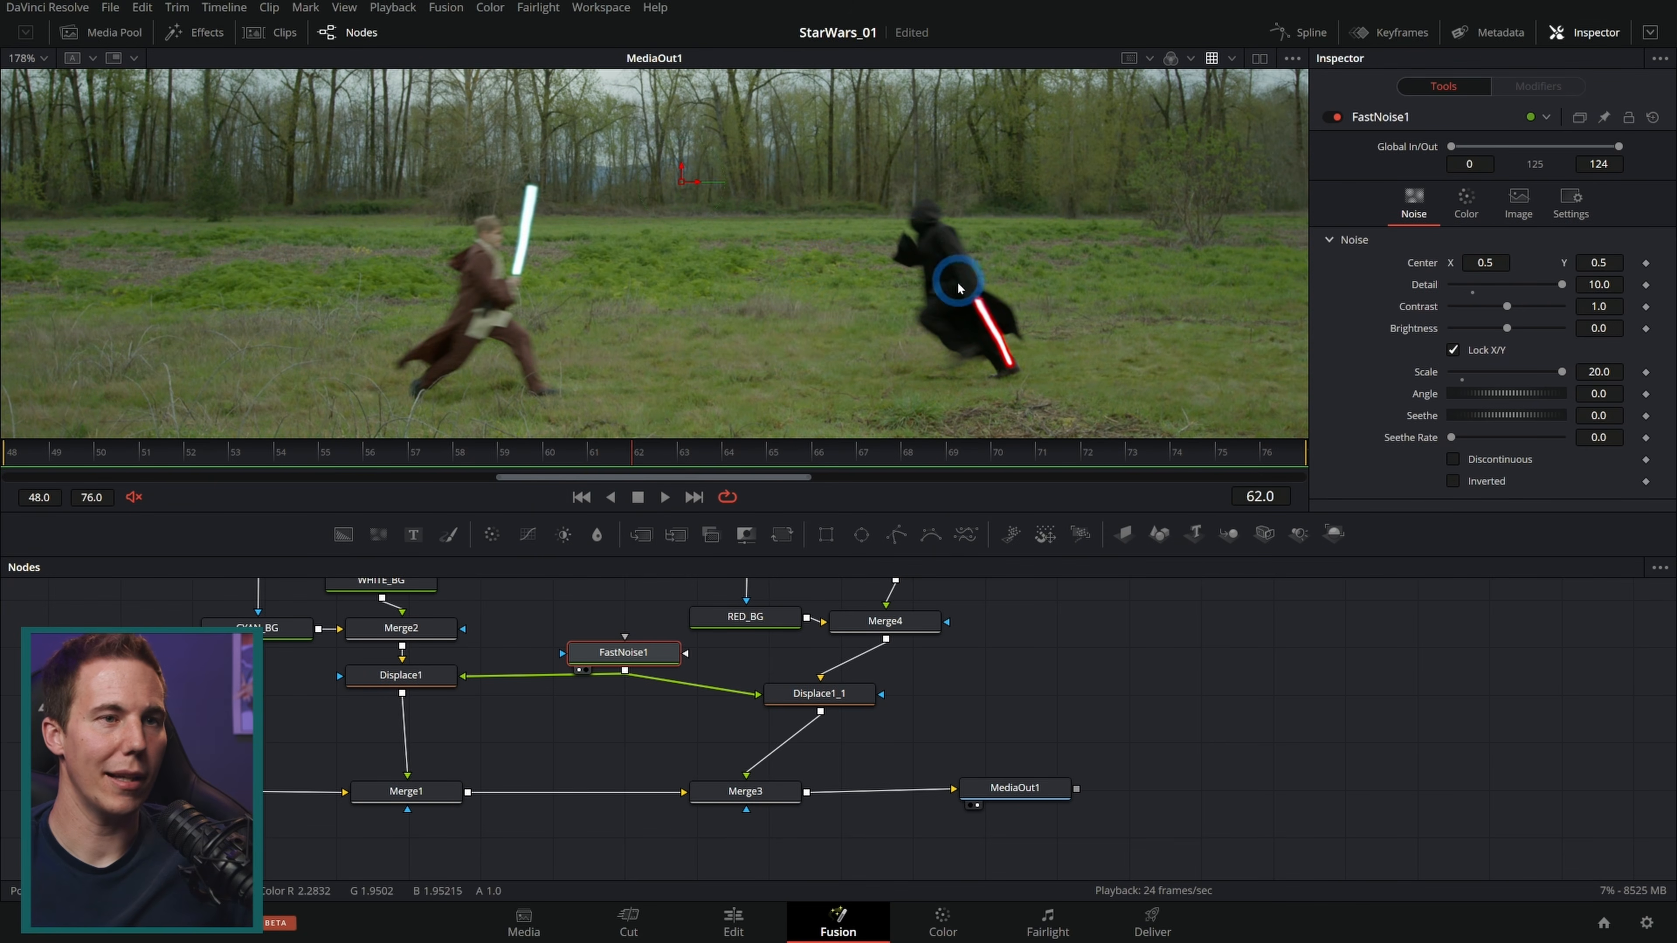
Step: Insert a Lens Flare node between Merge3 and MediaOut1 at the last frame
{"action": "left_click_drag", "start_coordinate": [711, 456], "coordinate": [1298, 423]}
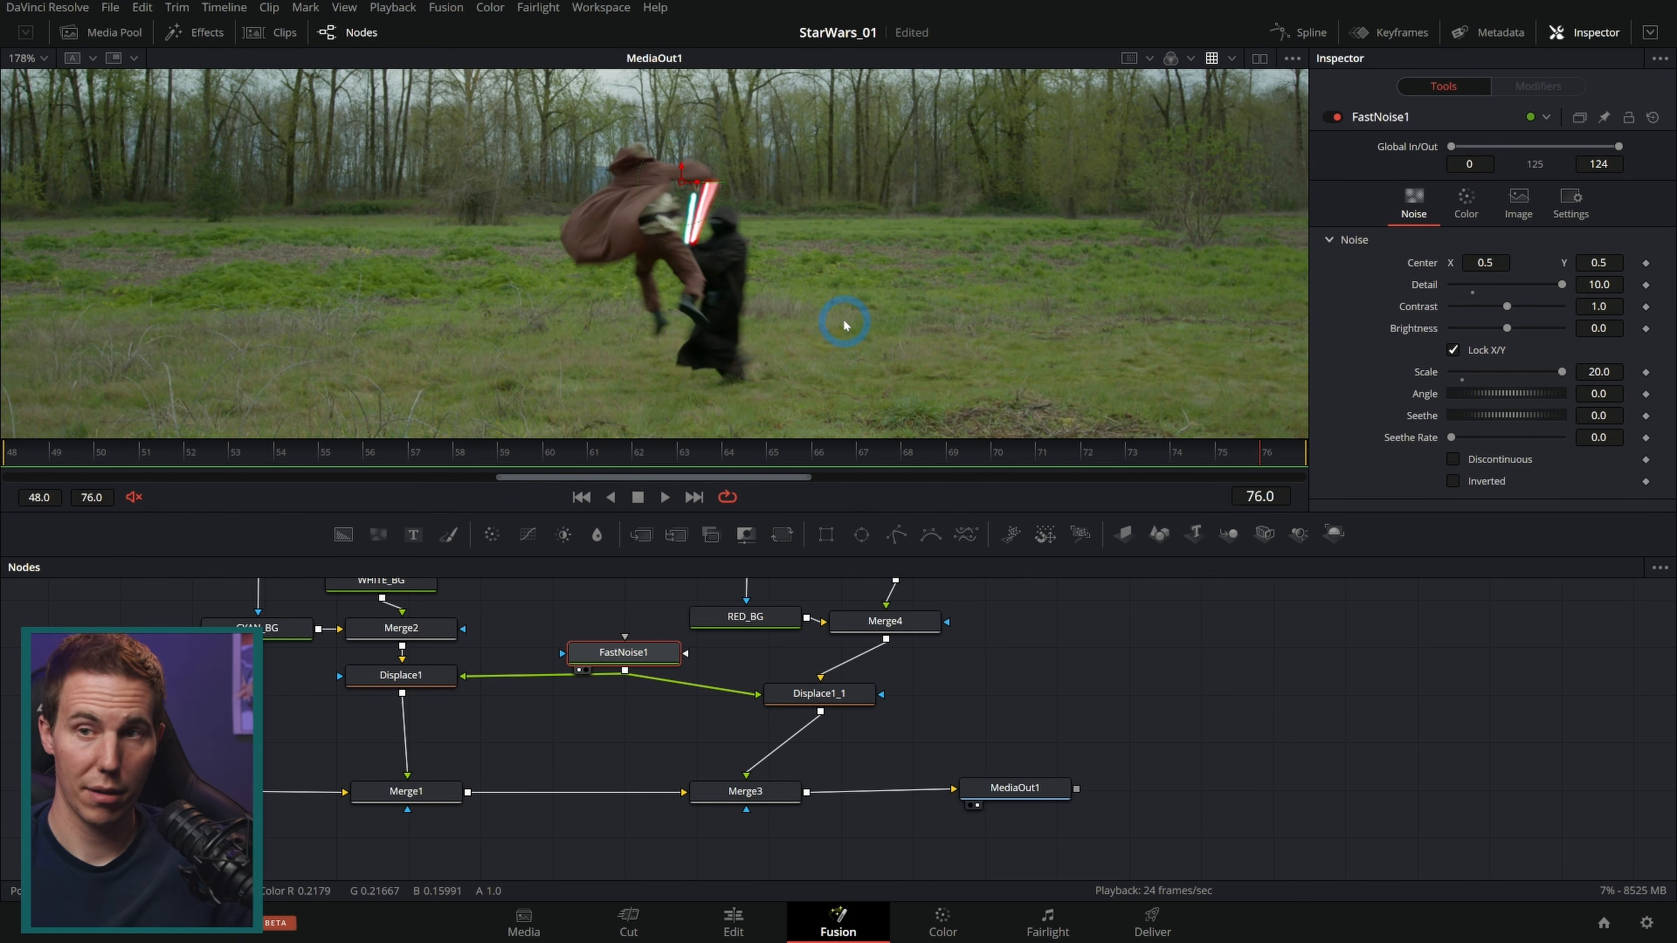
{"action": "left_click_drag", "start_coordinate": [1016, 789], "coordinate": [1230, 795]}
{"action": "key", "text": "shift+space"}
{"action": "type", "text": "dsp"}
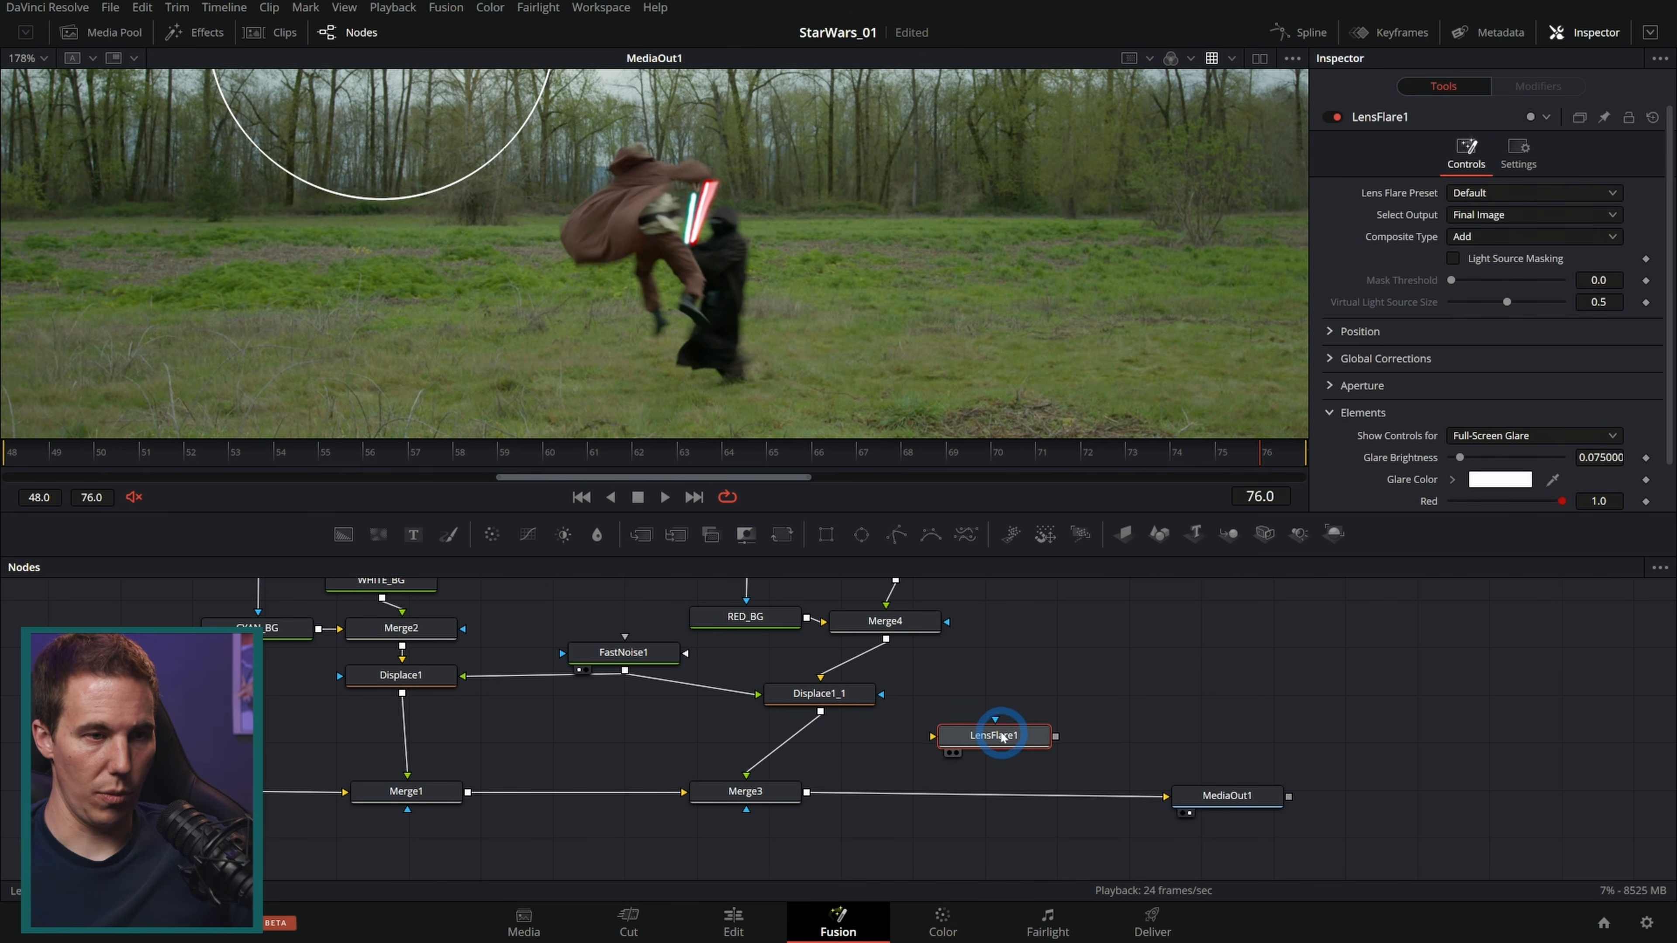
{"action": "left_click_drag", "start_coordinate": [1003, 730], "coordinate": [1038, 796]}
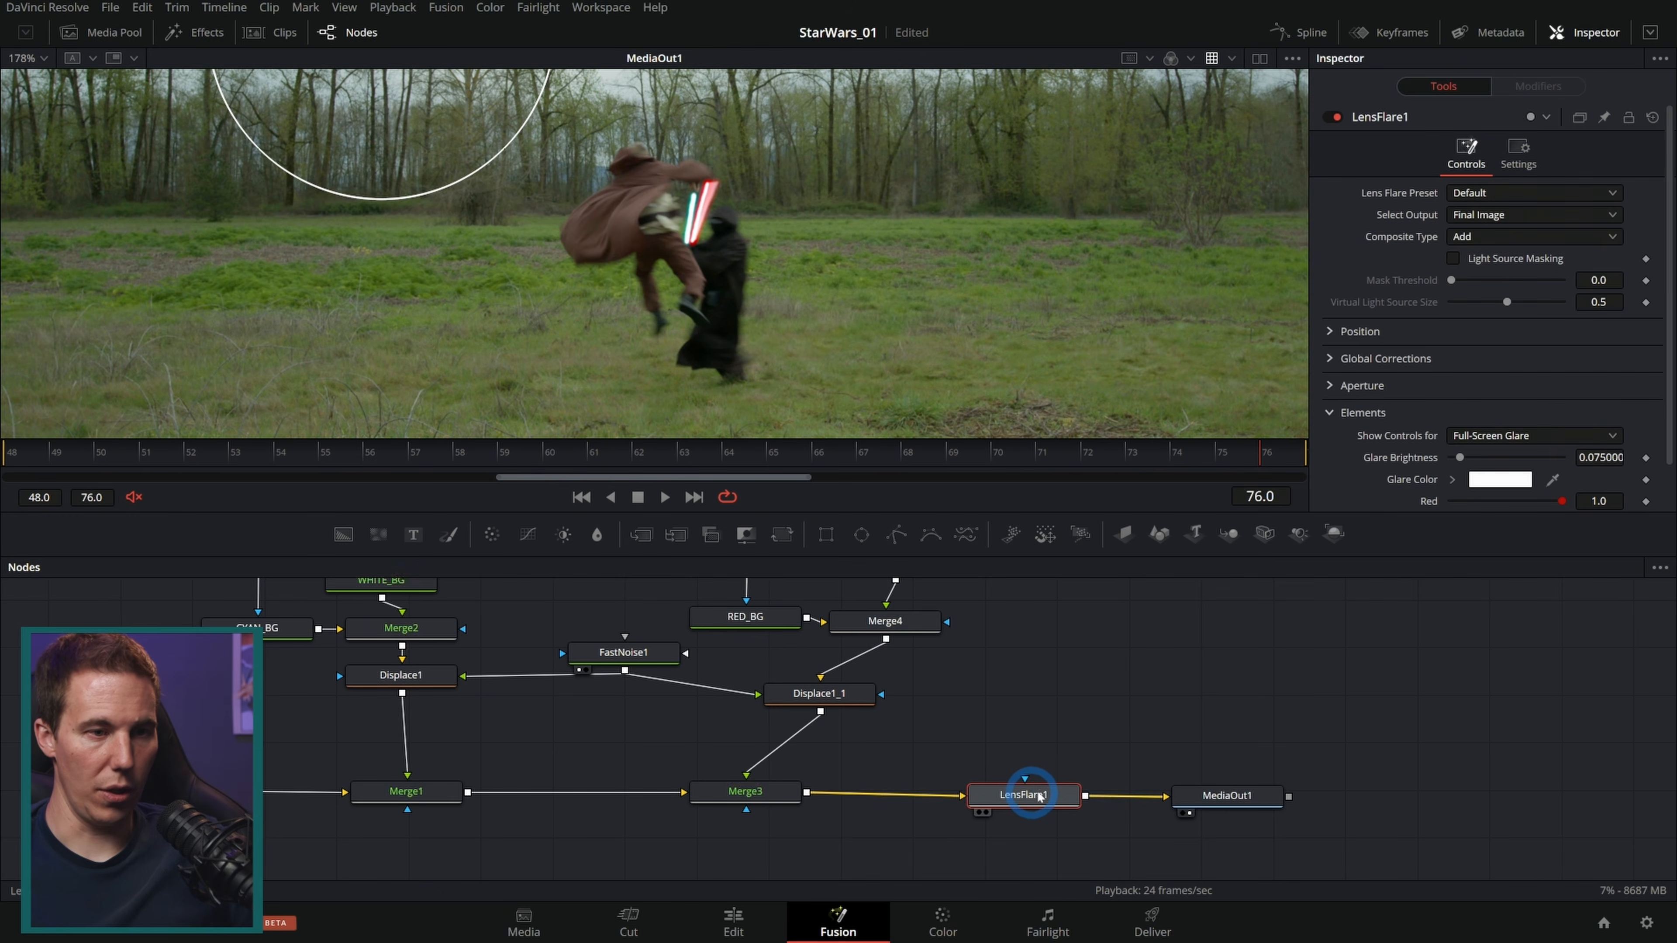
Step: Place the flare's center on the clashing sabers and apply the MK-II 2.8/37 preset
{"action": "scroll", "coordinate": [543, 131], "scroll_direction": "down", "scroll_amount": 2}
{"action": "left_click_drag", "start_coordinate": [543, 130], "coordinate": [707, 209]}
{"action": "left_click", "coordinate": [1485, 193]}
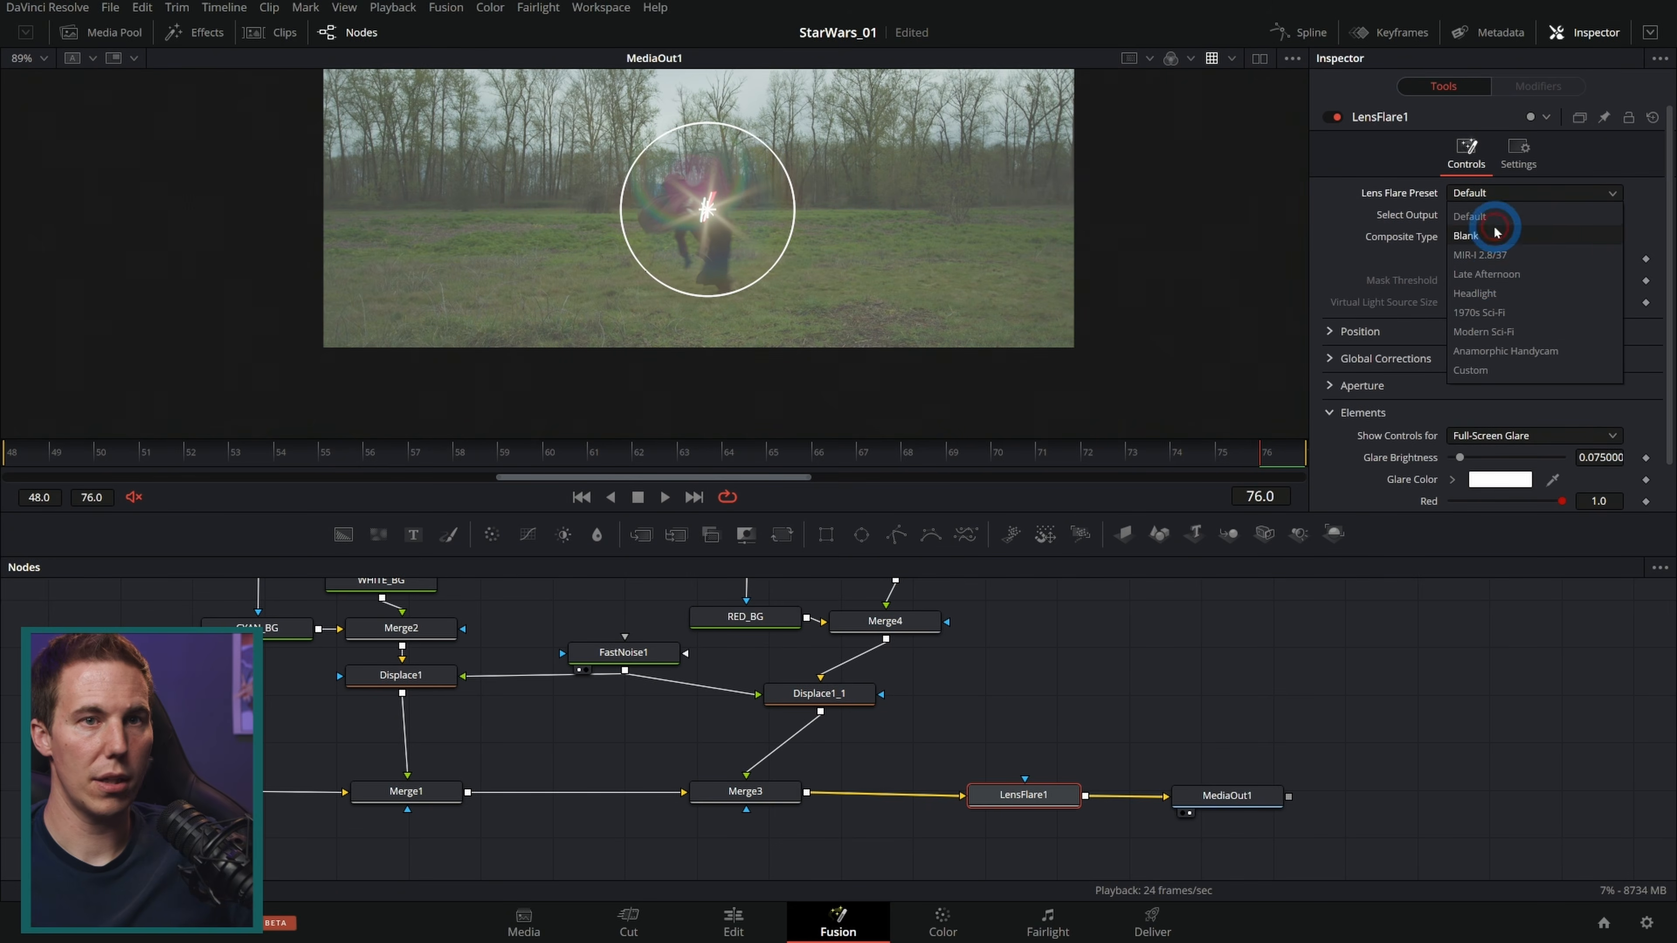
{"action": "left_click", "coordinate": [1512, 254]}
{"action": "scroll", "coordinate": [663, 222], "scroll_direction": "up", "scroll_amount": 3}
{"action": "left_click_drag", "start_coordinate": [1013, 116], "coordinate": [806, 193]}
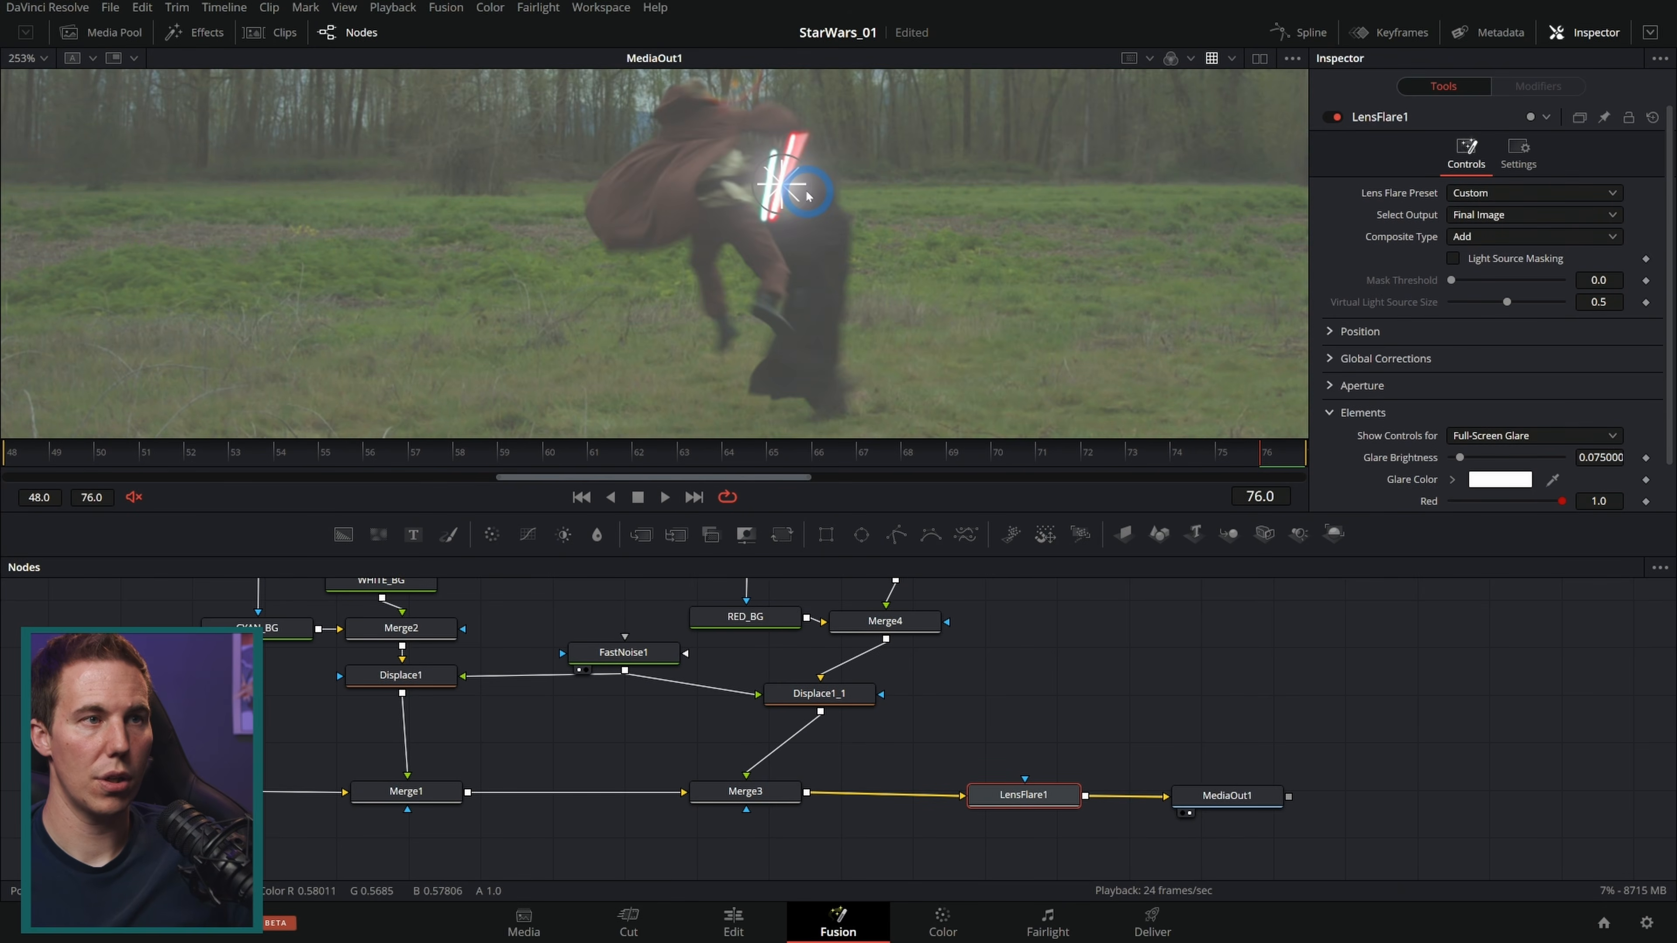
Step: Set the flare's anamorphism to 1.836, global brightness to 3.0 and glare brightness to 0.003
{"action": "scroll", "coordinate": [1387, 312], "scroll_direction": "down", "scroll_amount": 1}
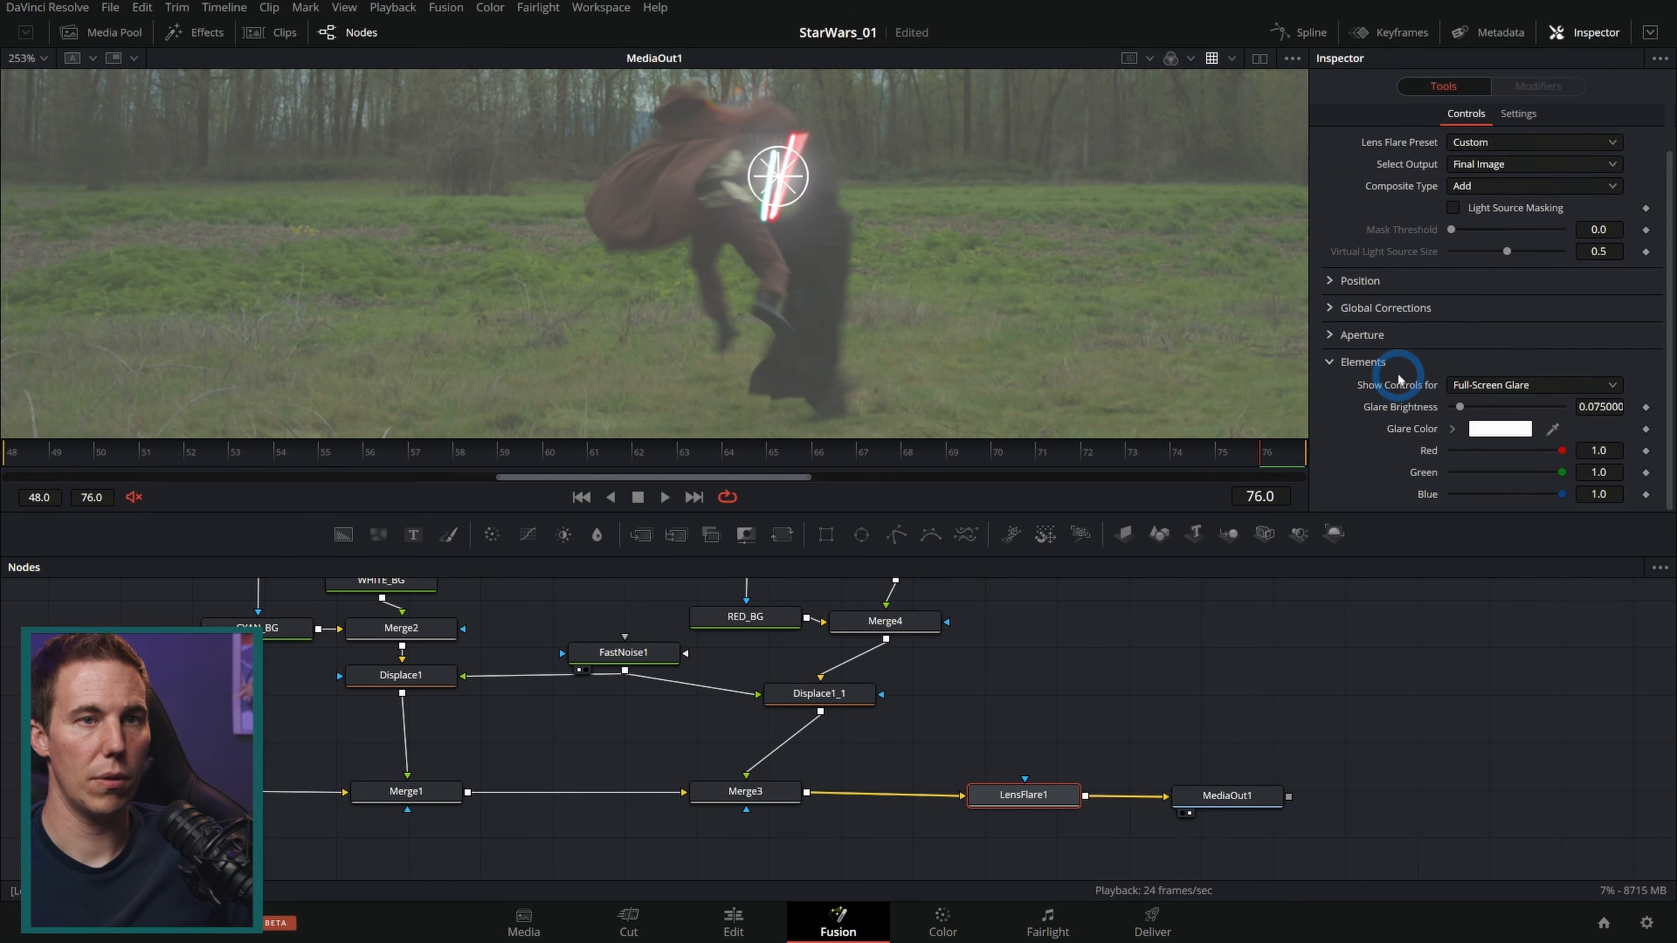
{"action": "scroll", "coordinate": [1394, 378], "scroll_direction": "up", "scroll_amount": 1}
{"action": "left_click", "coordinate": [1348, 363]}
{"action": "scroll", "coordinate": [1420, 351], "scroll_direction": "down", "scroll_amount": 4}
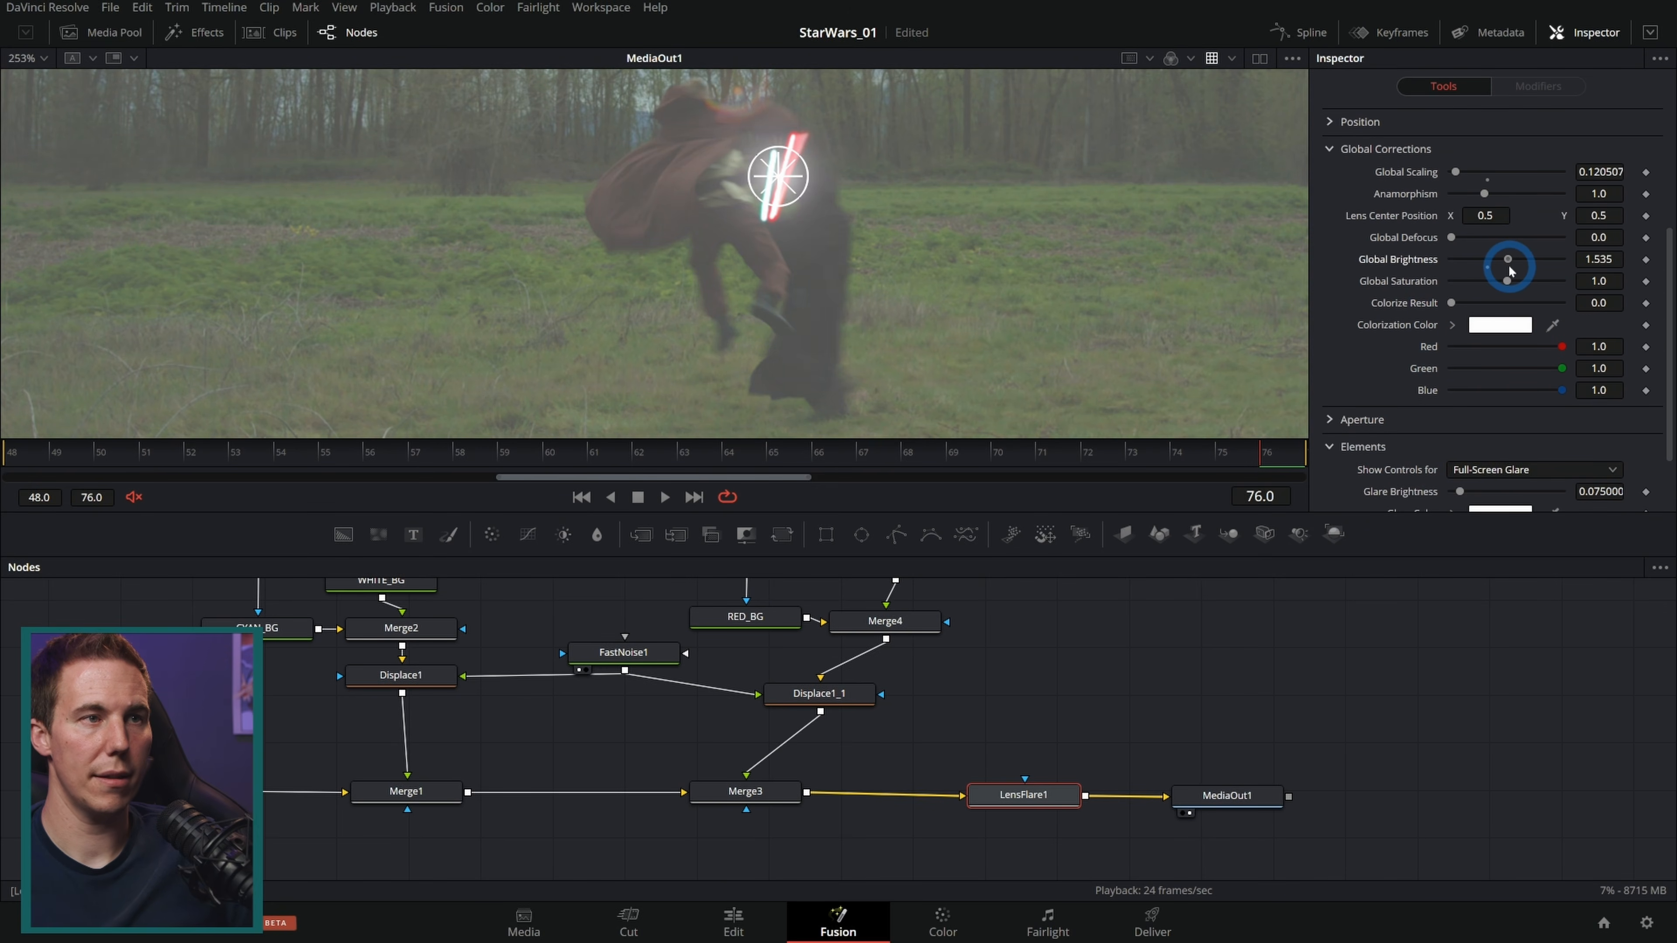
{"action": "left_click_drag", "start_coordinate": [1520, 276], "coordinate": [1518, 275]}
{"action": "scroll", "coordinate": [1380, 357], "scroll_direction": "down", "scroll_amount": 2}
{"action": "left_click_drag", "start_coordinate": [1592, 405], "coordinate": [1533, 412]}
{"action": "scroll", "coordinate": [1486, 397], "scroll_direction": "up", "scroll_amount": 7}
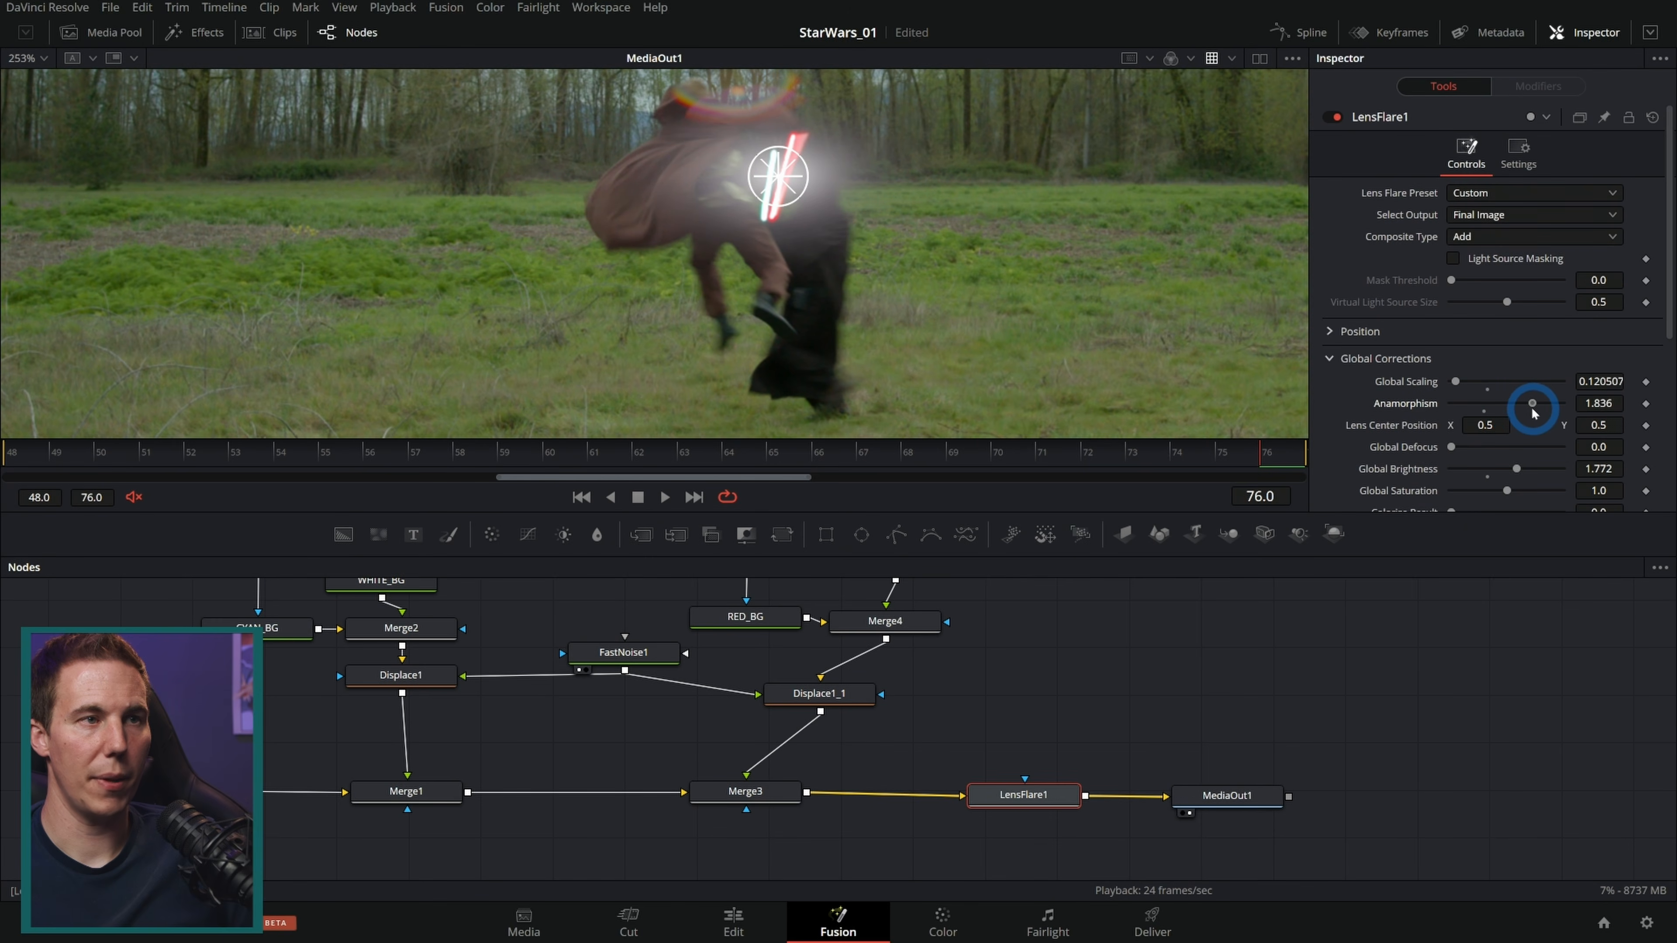
{"action": "left_click_drag", "start_coordinate": [1577, 260], "coordinate": [1614, 264]}
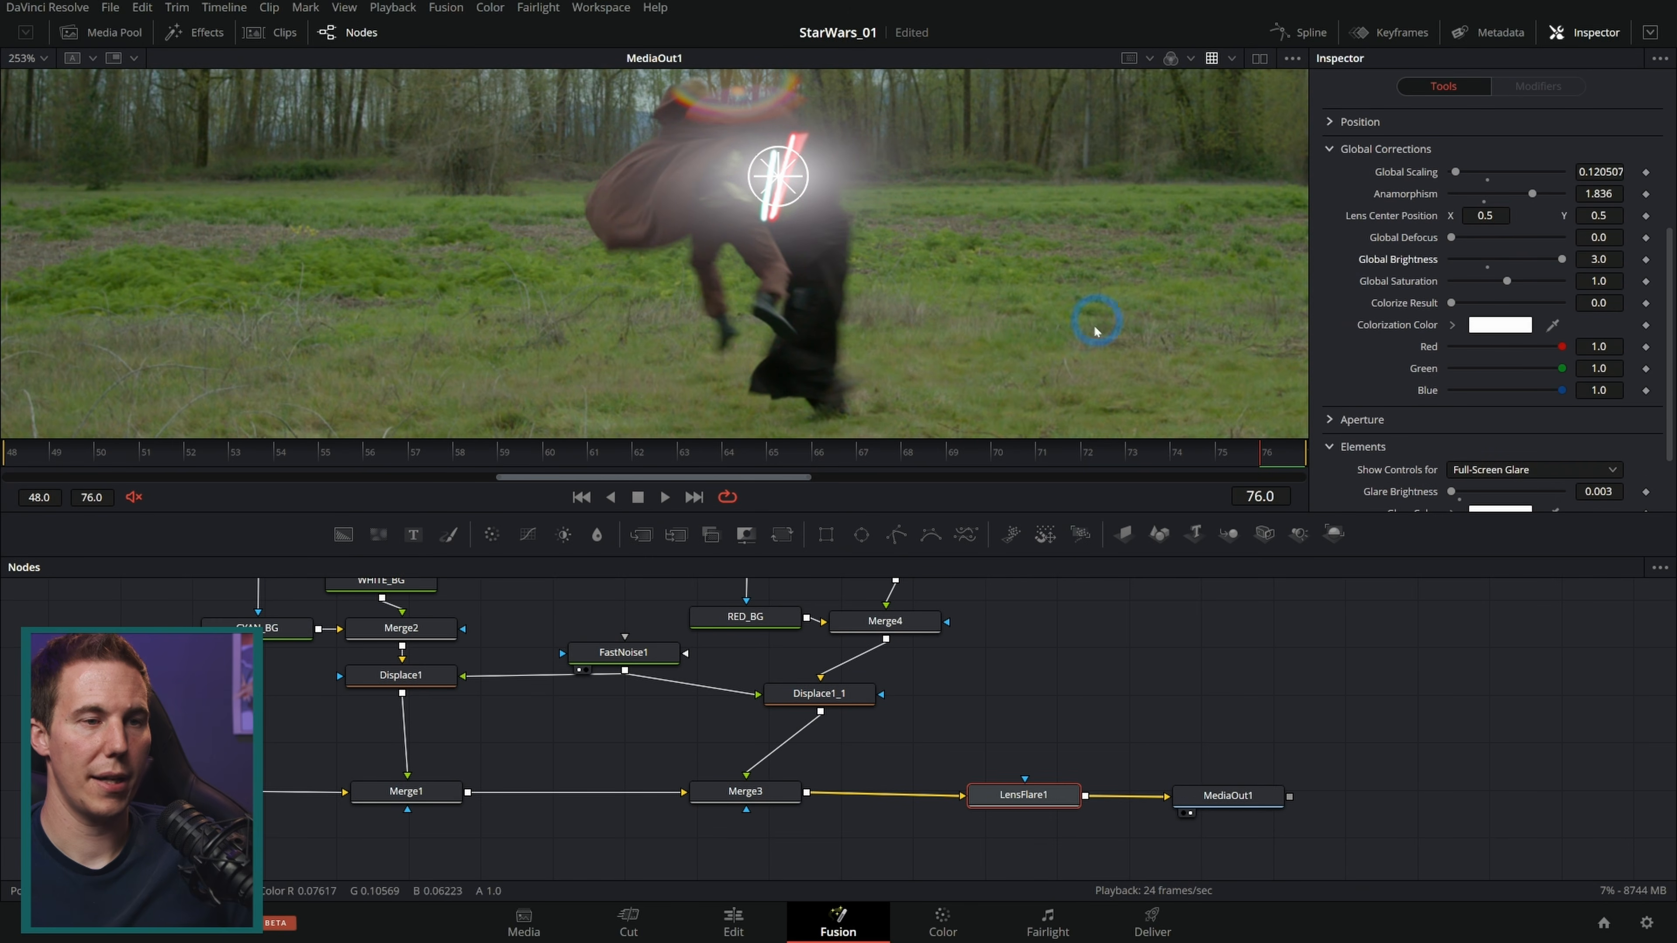
Step: Set the flare's global scaling to 0.165
{"action": "left_click", "coordinate": [1045, 662]}
{"action": "scroll", "coordinate": [878, 281], "scroll_direction": "down", "scroll_amount": 2}
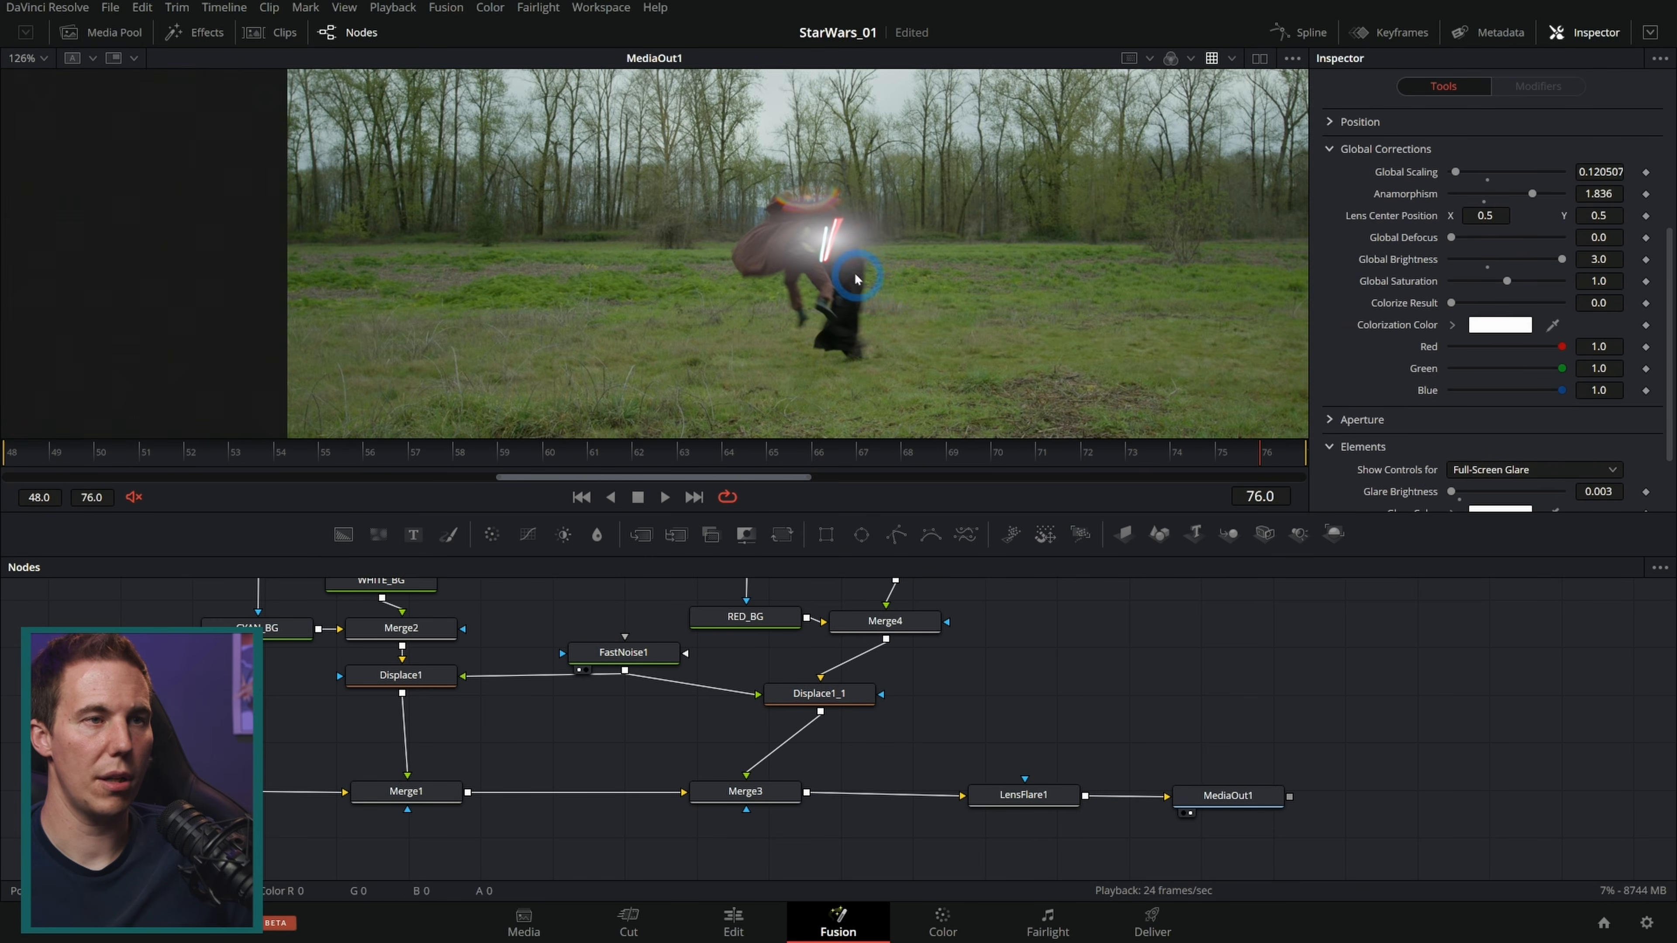
{"action": "scroll", "coordinate": [870, 285], "scroll_direction": "up", "scroll_amount": 3}
{"action": "left_click_drag", "start_coordinate": [1455, 172], "coordinate": [1458, 174]}
Step: Inspect the flare in the final output around the last frames
{"action": "left_click", "coordinate": [1245, 763]}
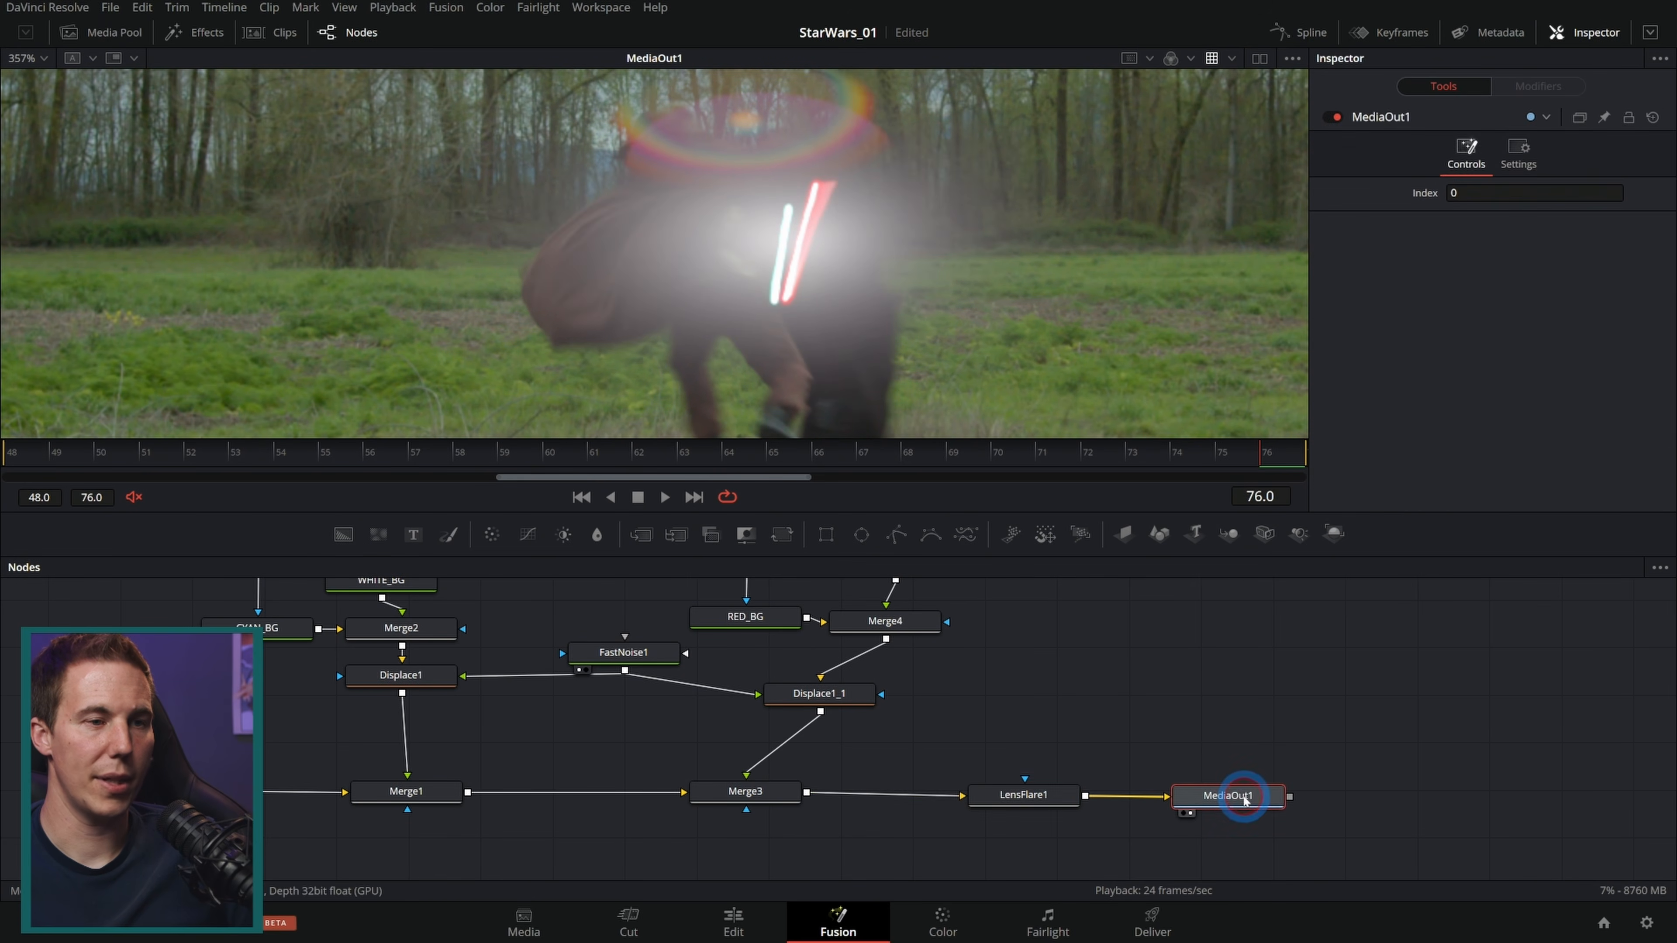
{"action": "scroll", "coordinate": [1029, 344], "scroll_direction": "down", "scroll_amount": 3}
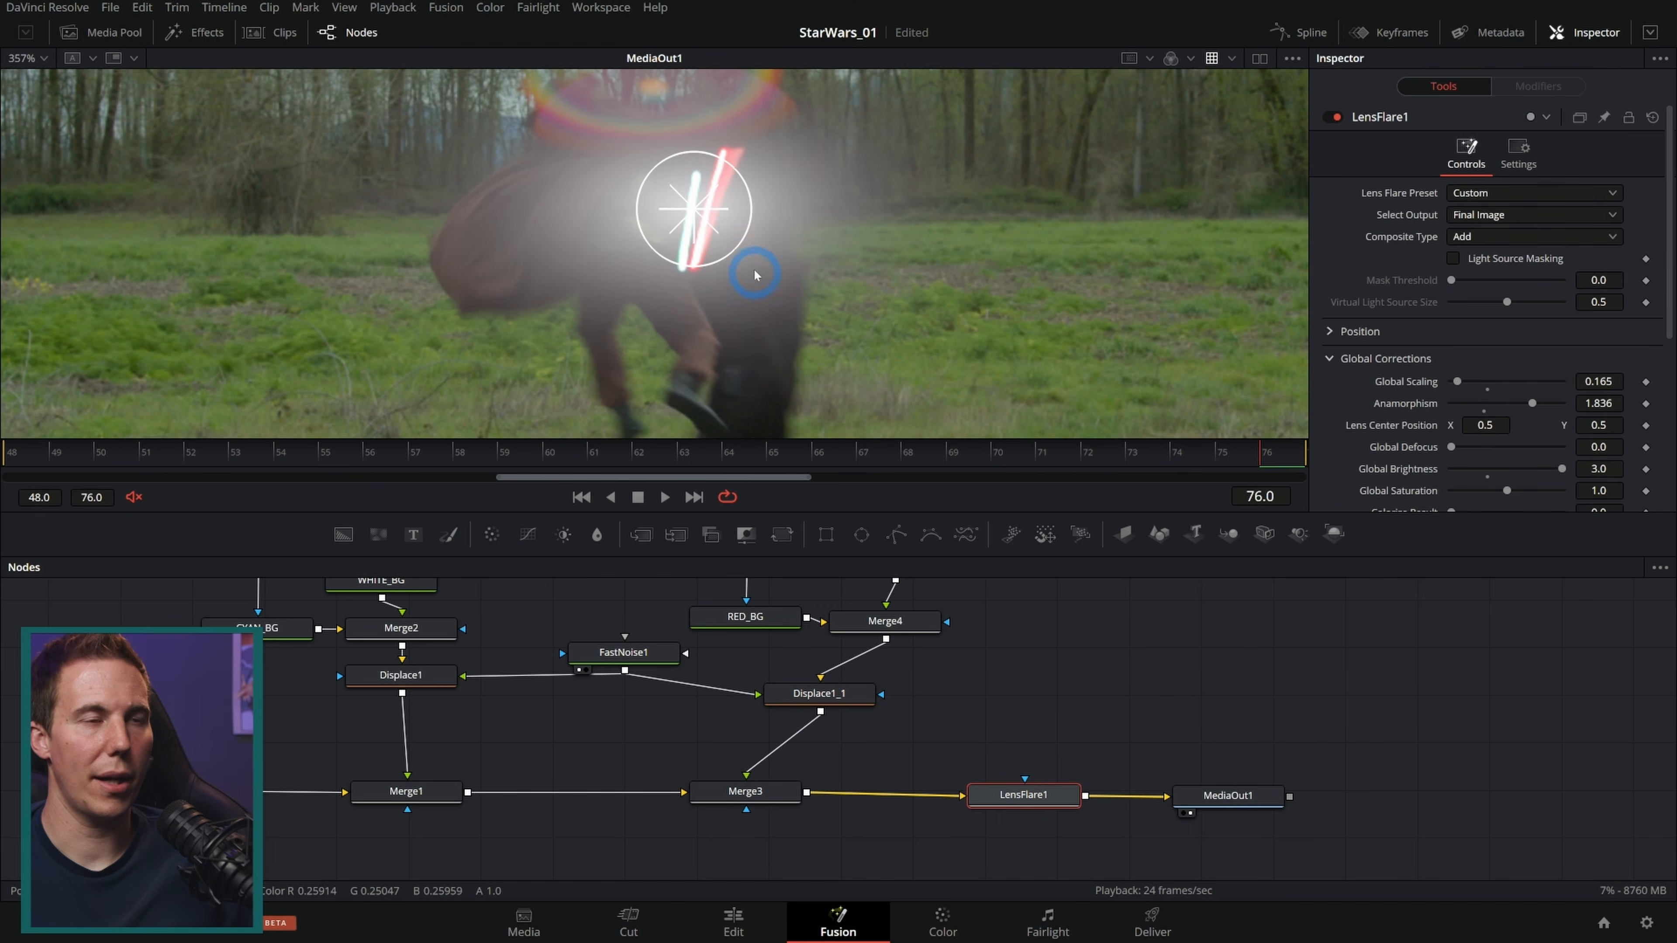
{"action": "scroll", "coordinate": [1415, 303], "scroll_direction": "down", "scroll_amount": 5}
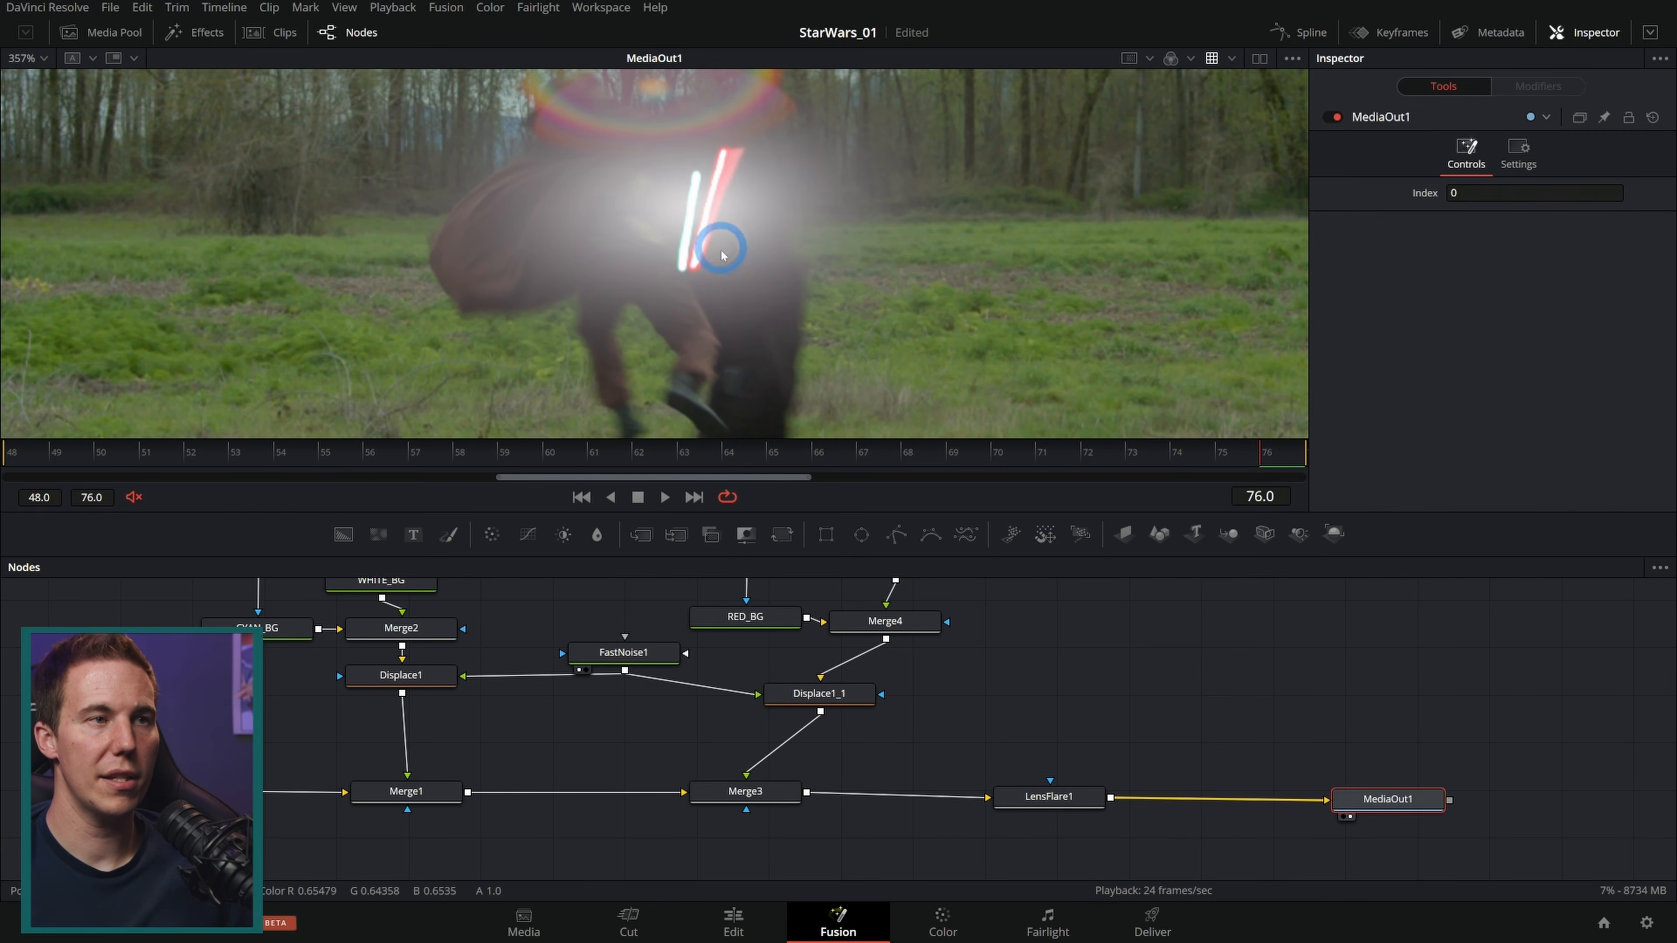
{"action": "left_click", "coordinate": [740, 220]}
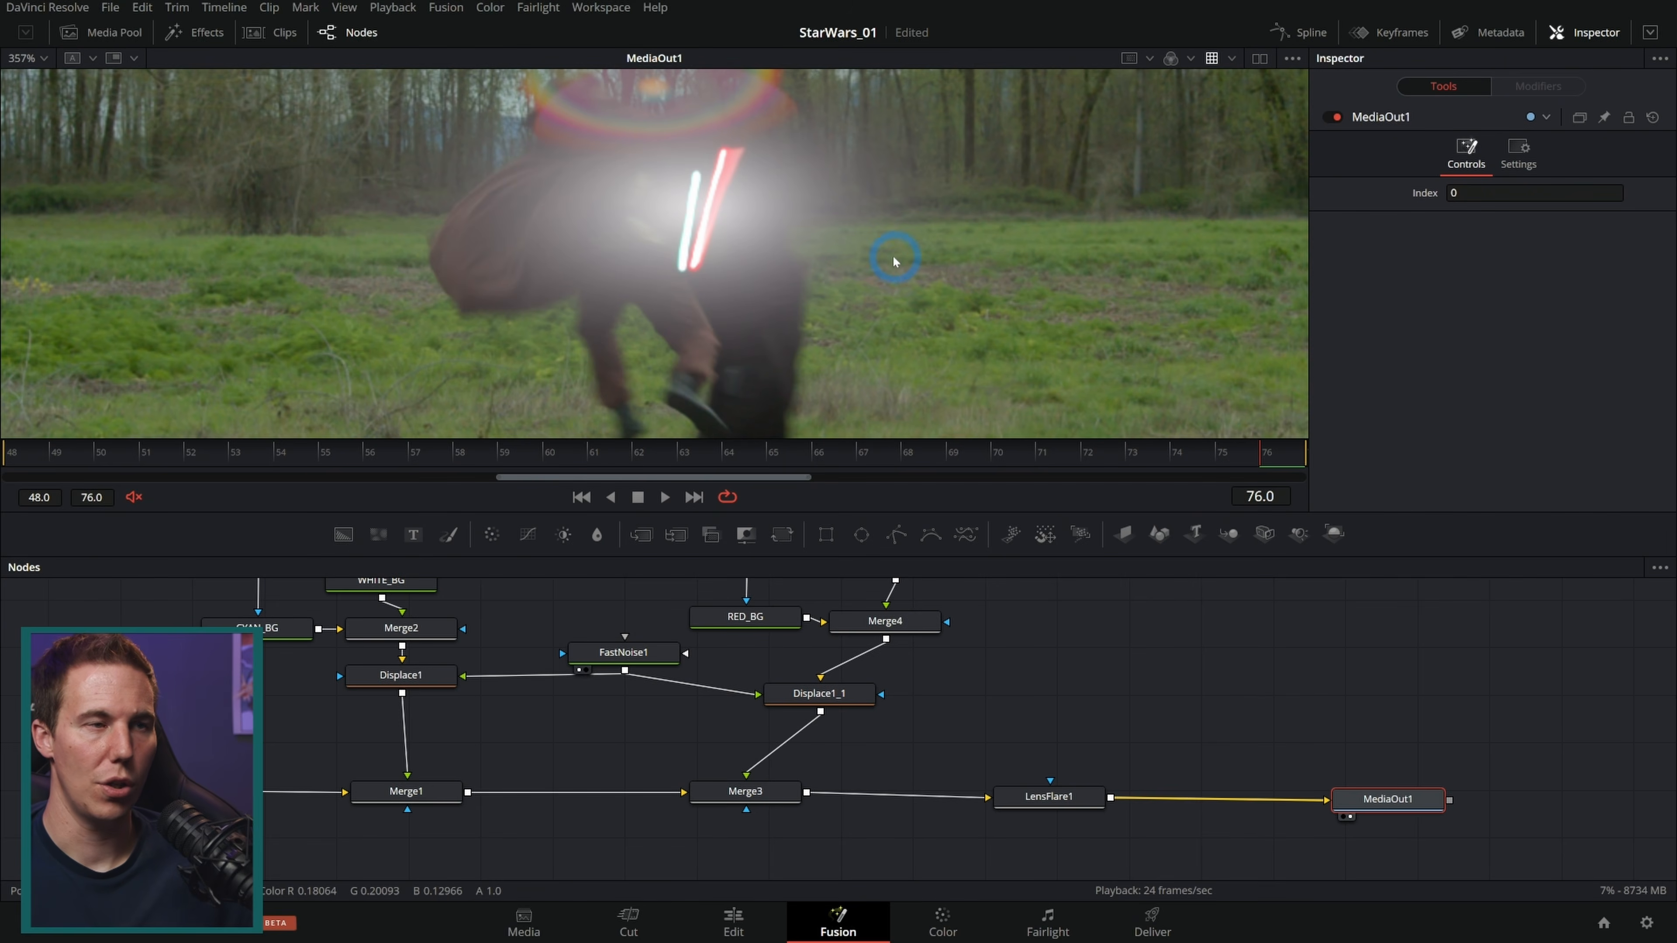
{"action": "scroll", "coordinate": [892, 254], "scroll_direction": "down", "scroll_amount": 3}
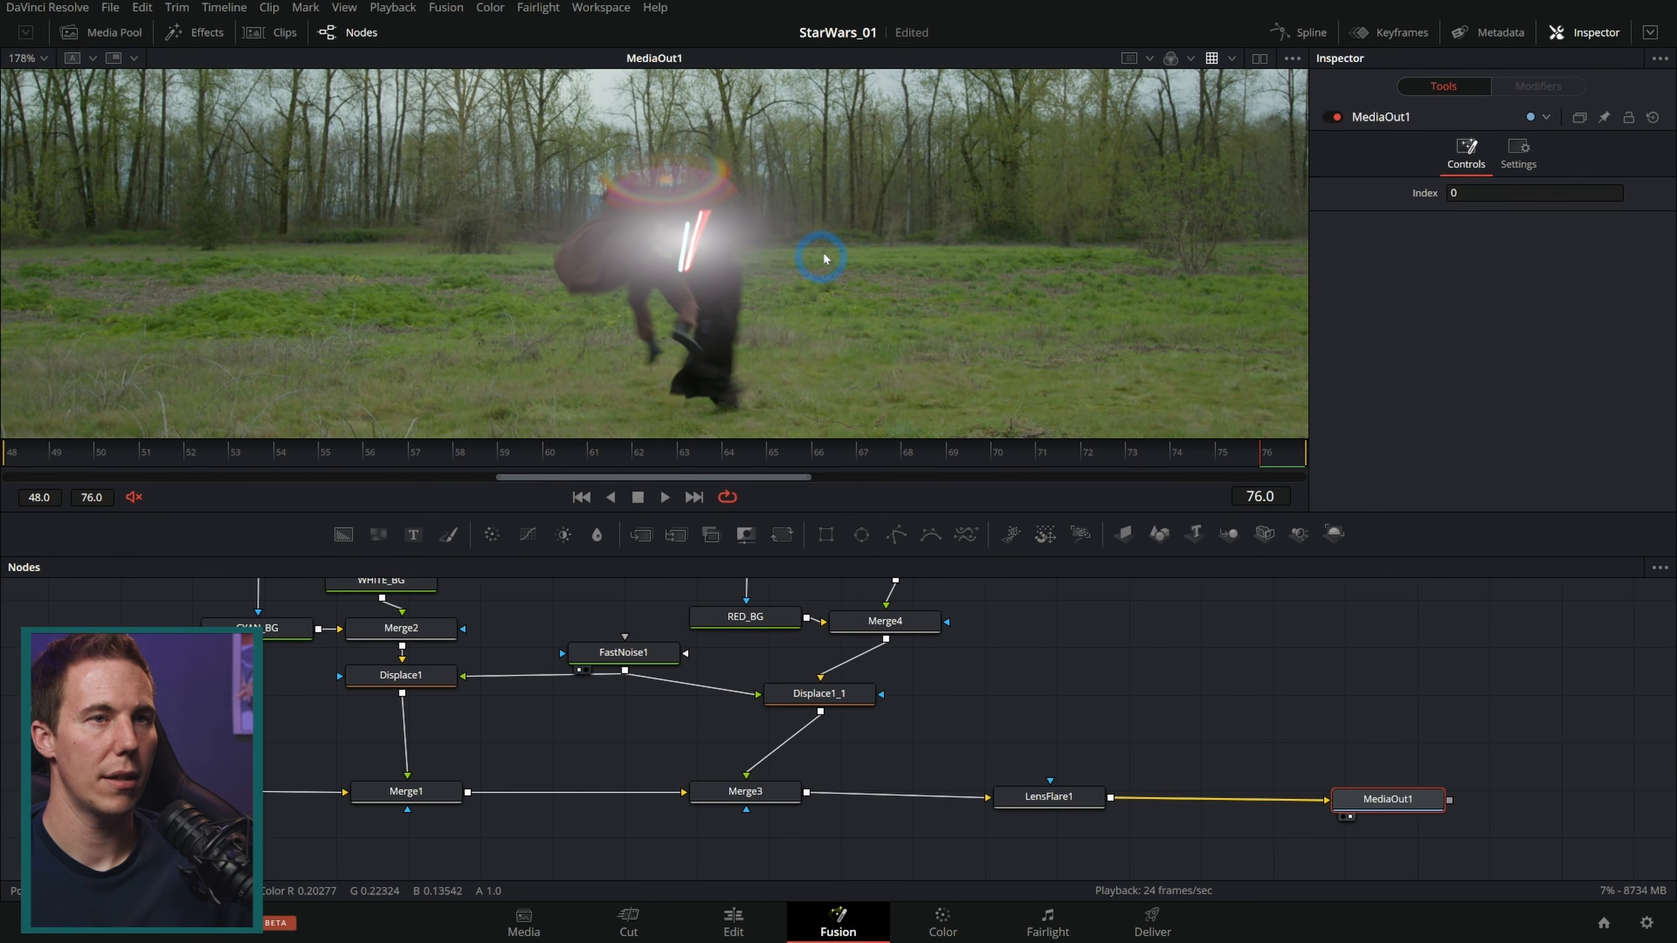
{"action": "mouse_move", "coordinate": [1263, 462]}
{"action": "left_mouse_down"}
{"action": "mouse_move", "coordinate": [1220, 460]}
{"action": "mouse_move", "coordinate": [1265, 456]}
{"action": "left_mouse_up"}
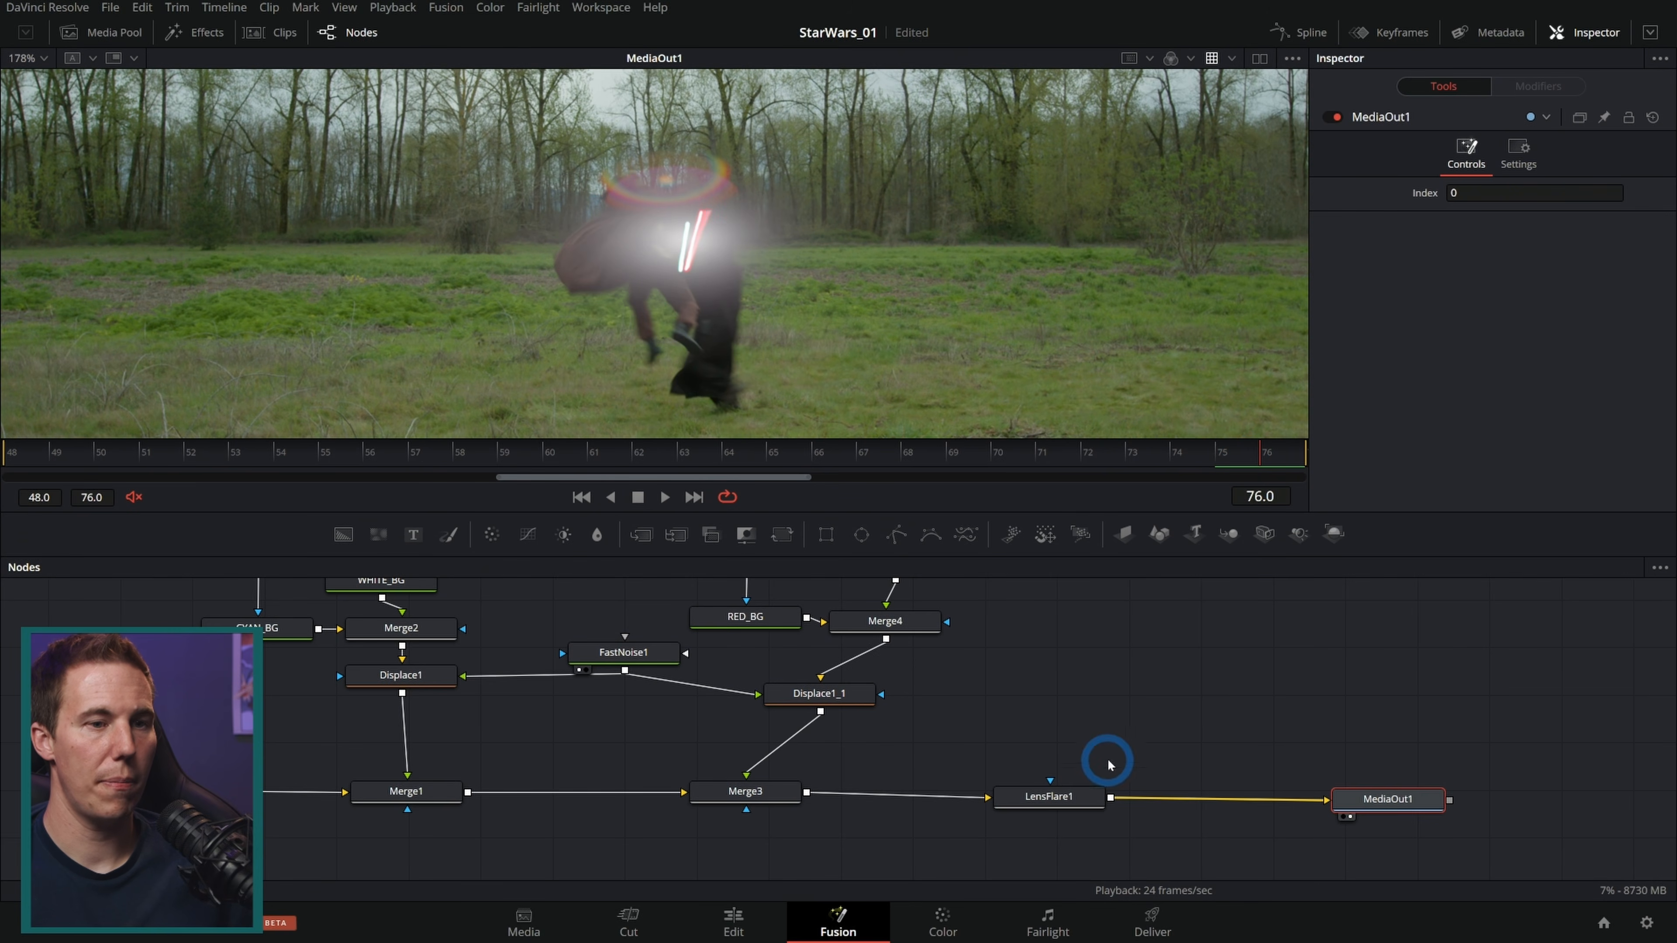
Step: Keyframe the flare's global brightness at 3.0 on frame 76 and 0 on frame 75
{"action": "left_click", "coordinate": [1076, 796]}
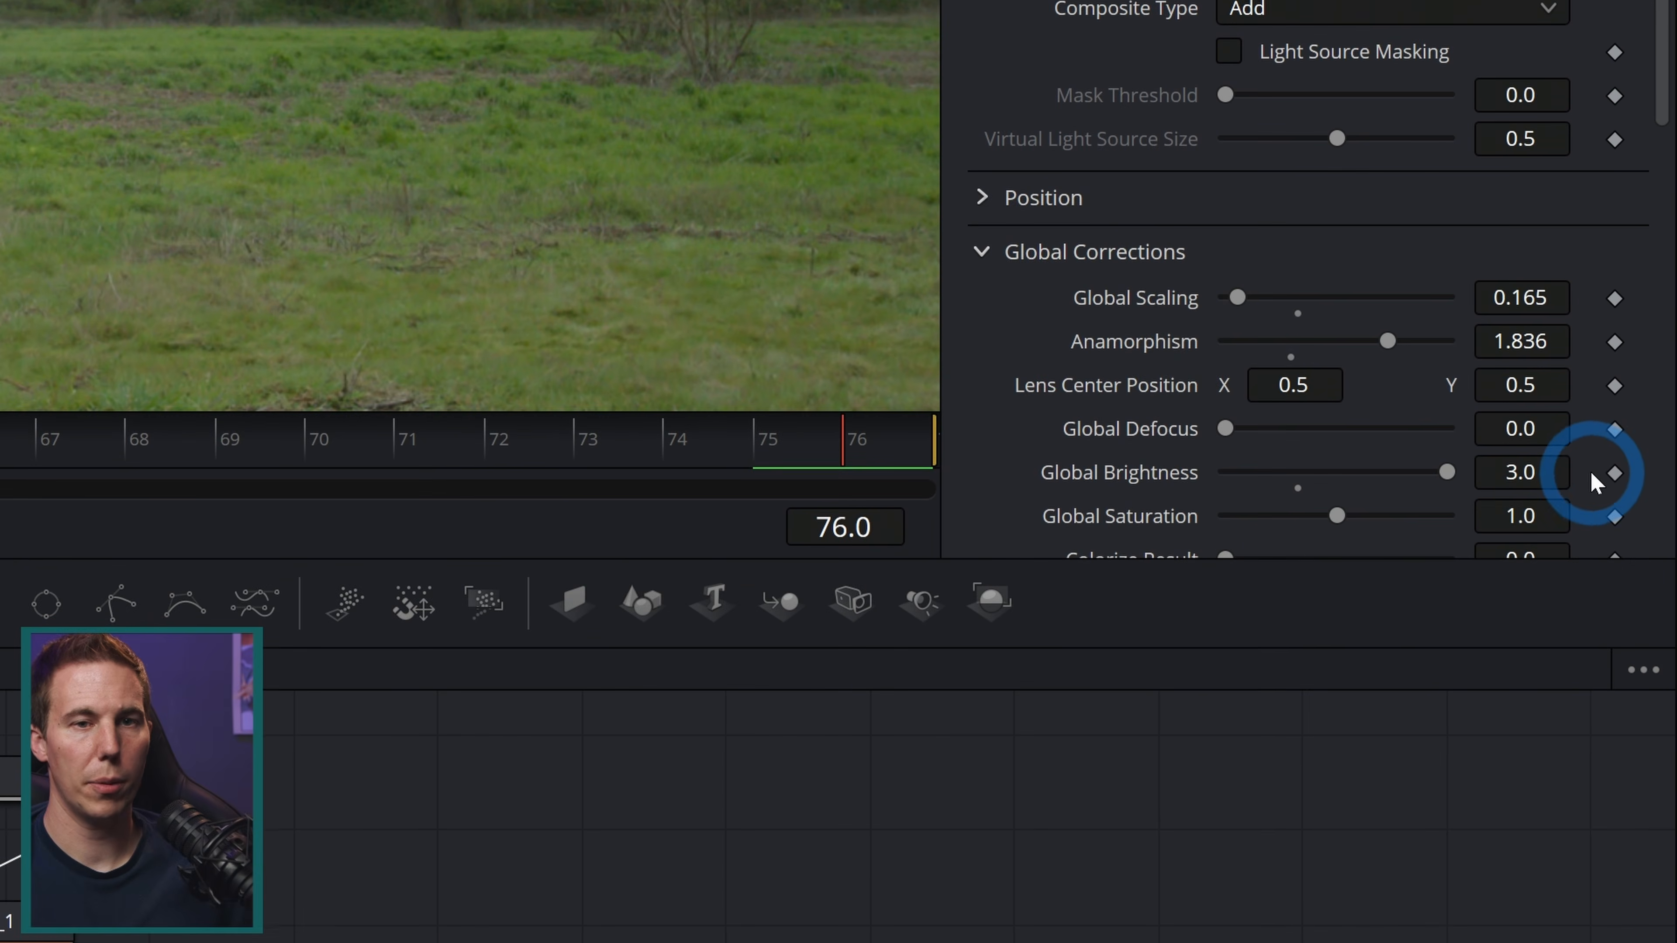
{"action": "left_click", "coordinate": [1646, 468]}
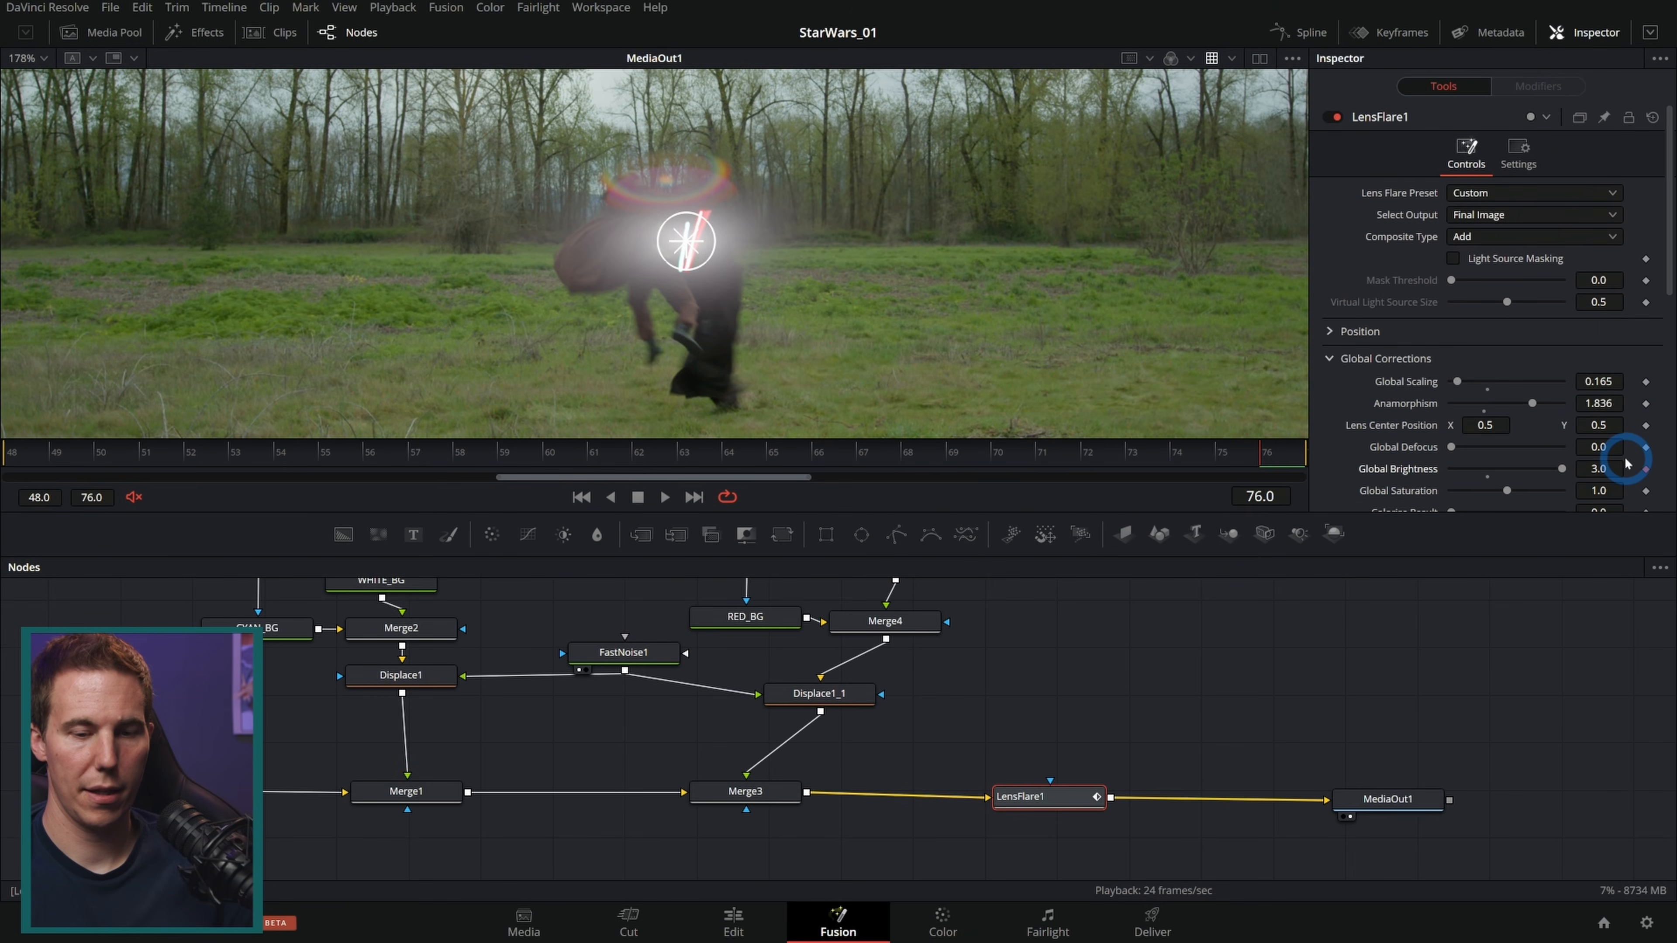
{"action": "key", "text": "Left"}
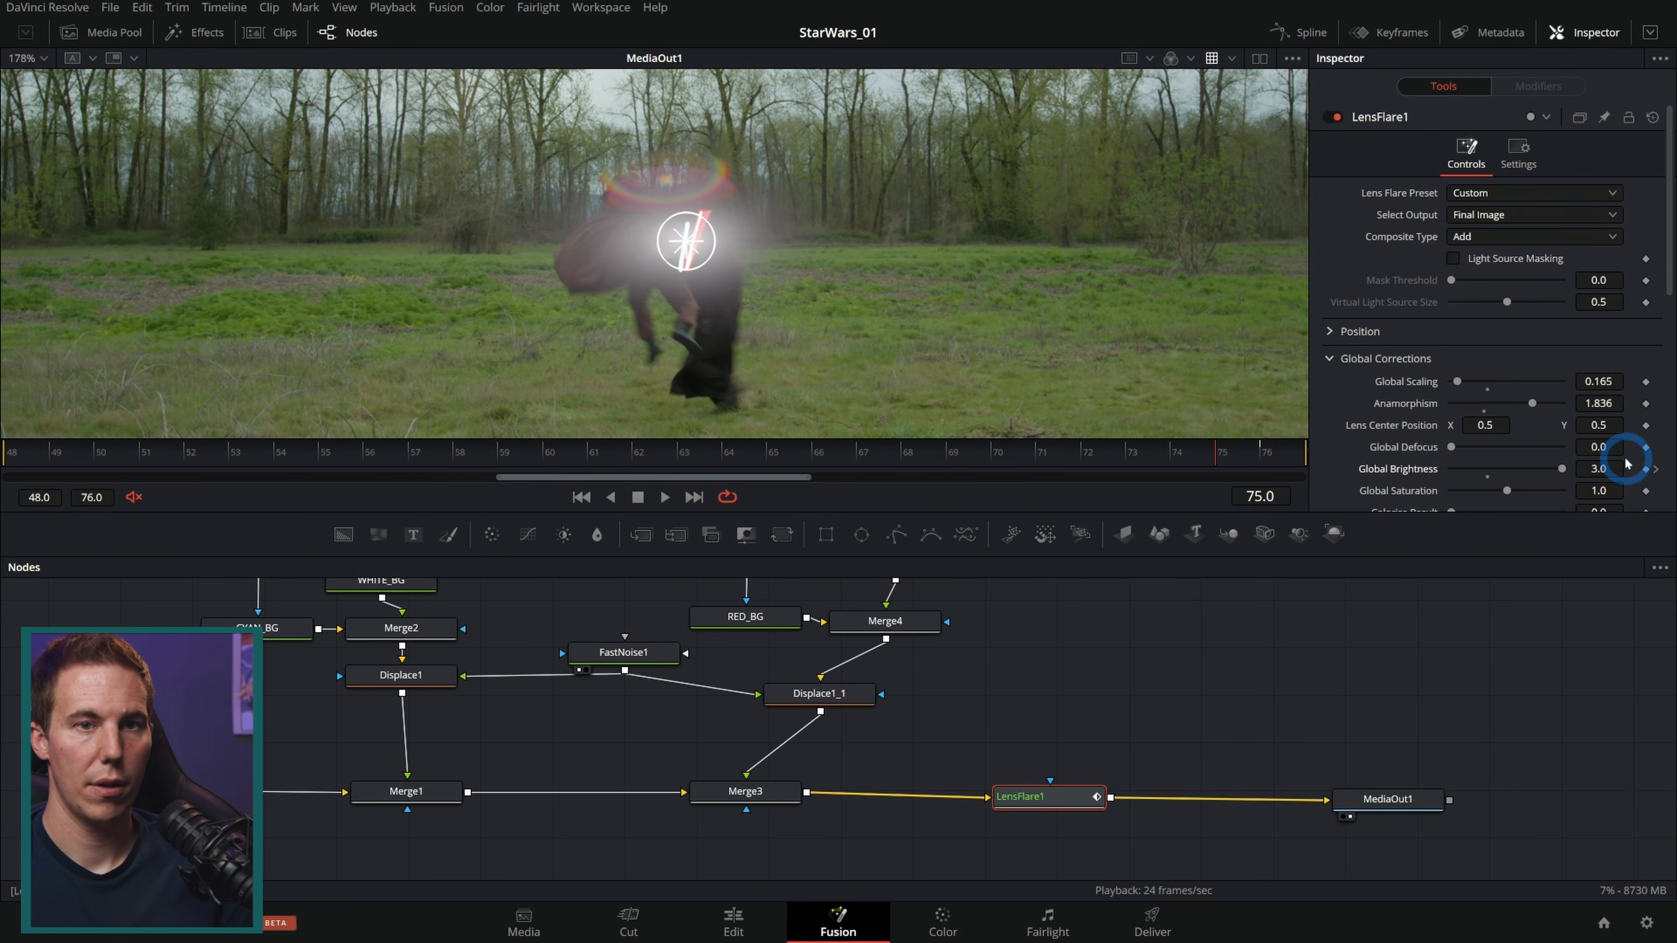
{"action": "left_click_drag", "start_coordinate": [1560, 475], "coordinate": [895, 543]}
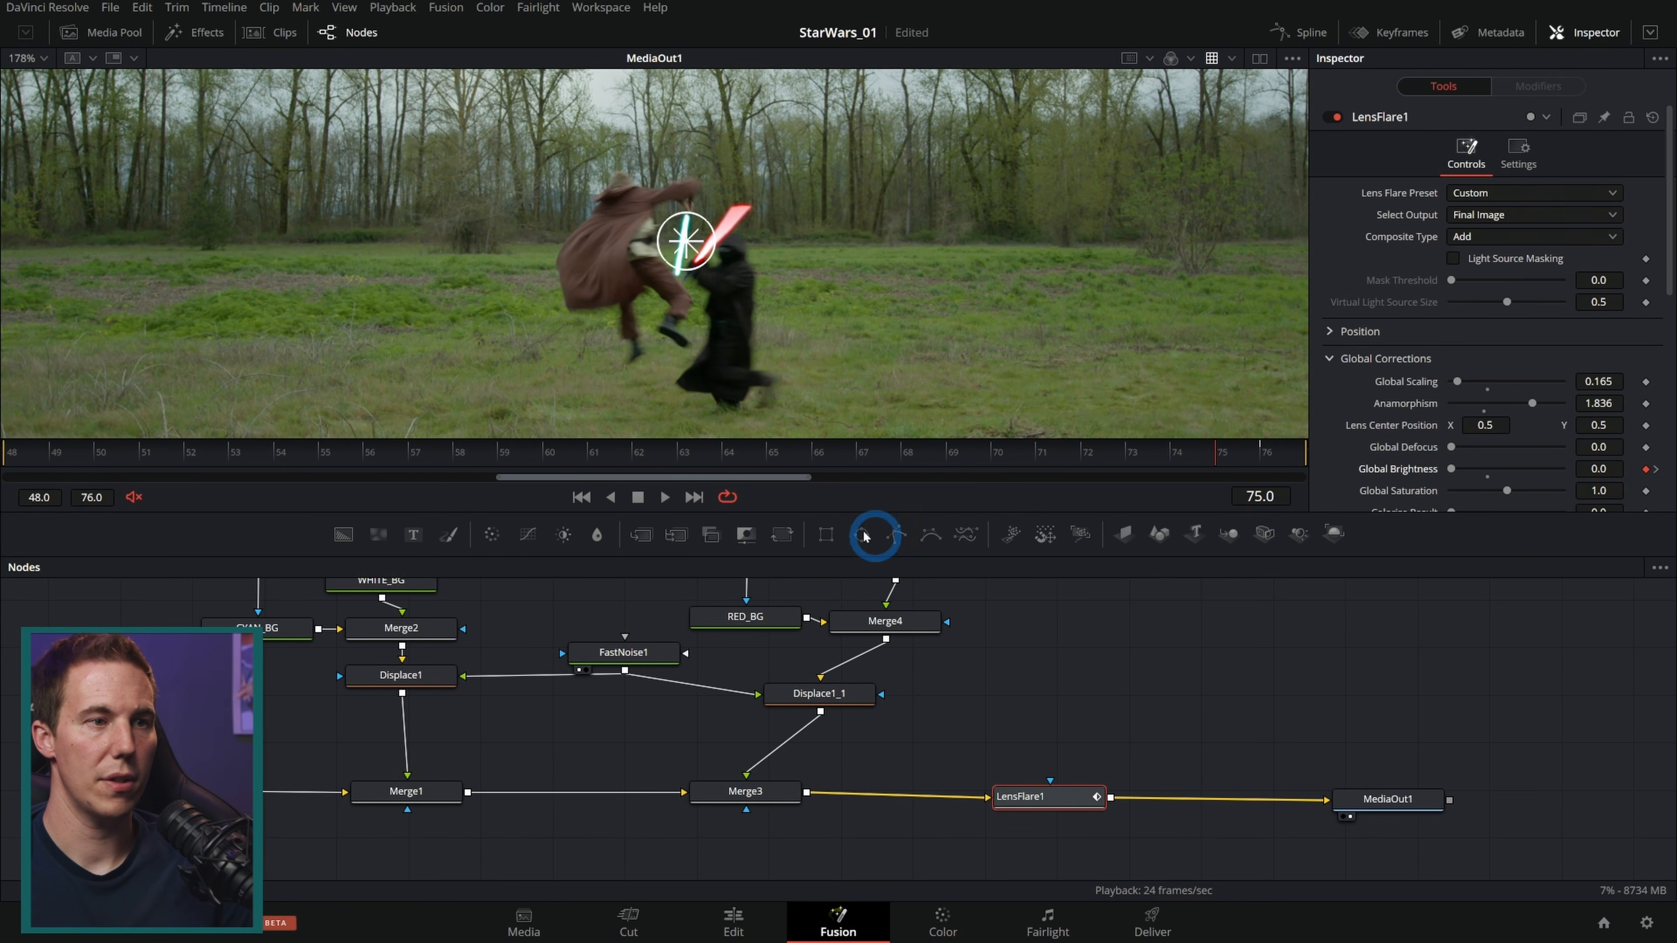
Step: Play back the composite to check the flare timing
{"action": "left_click", "coordinate": [682, 507]}
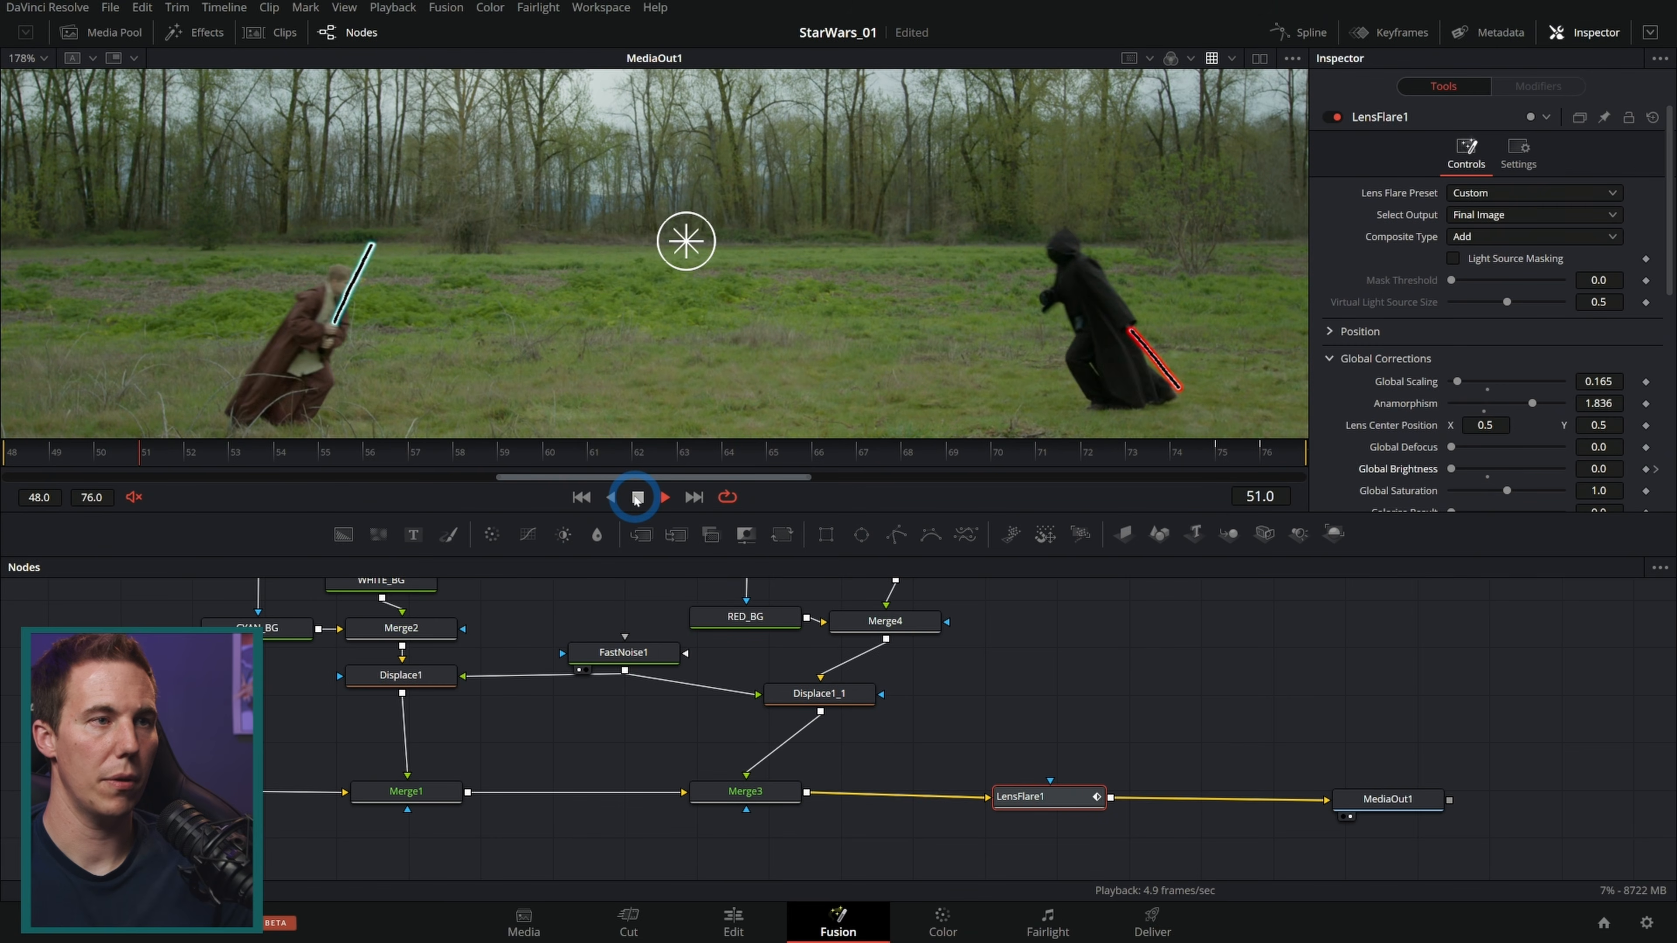
{"action": "left_click_drag", "start_coordinate": [1114, 461], "coordinate": [1272, 463]}
{"action": "left_click", "coordinate": [1144, 664]}
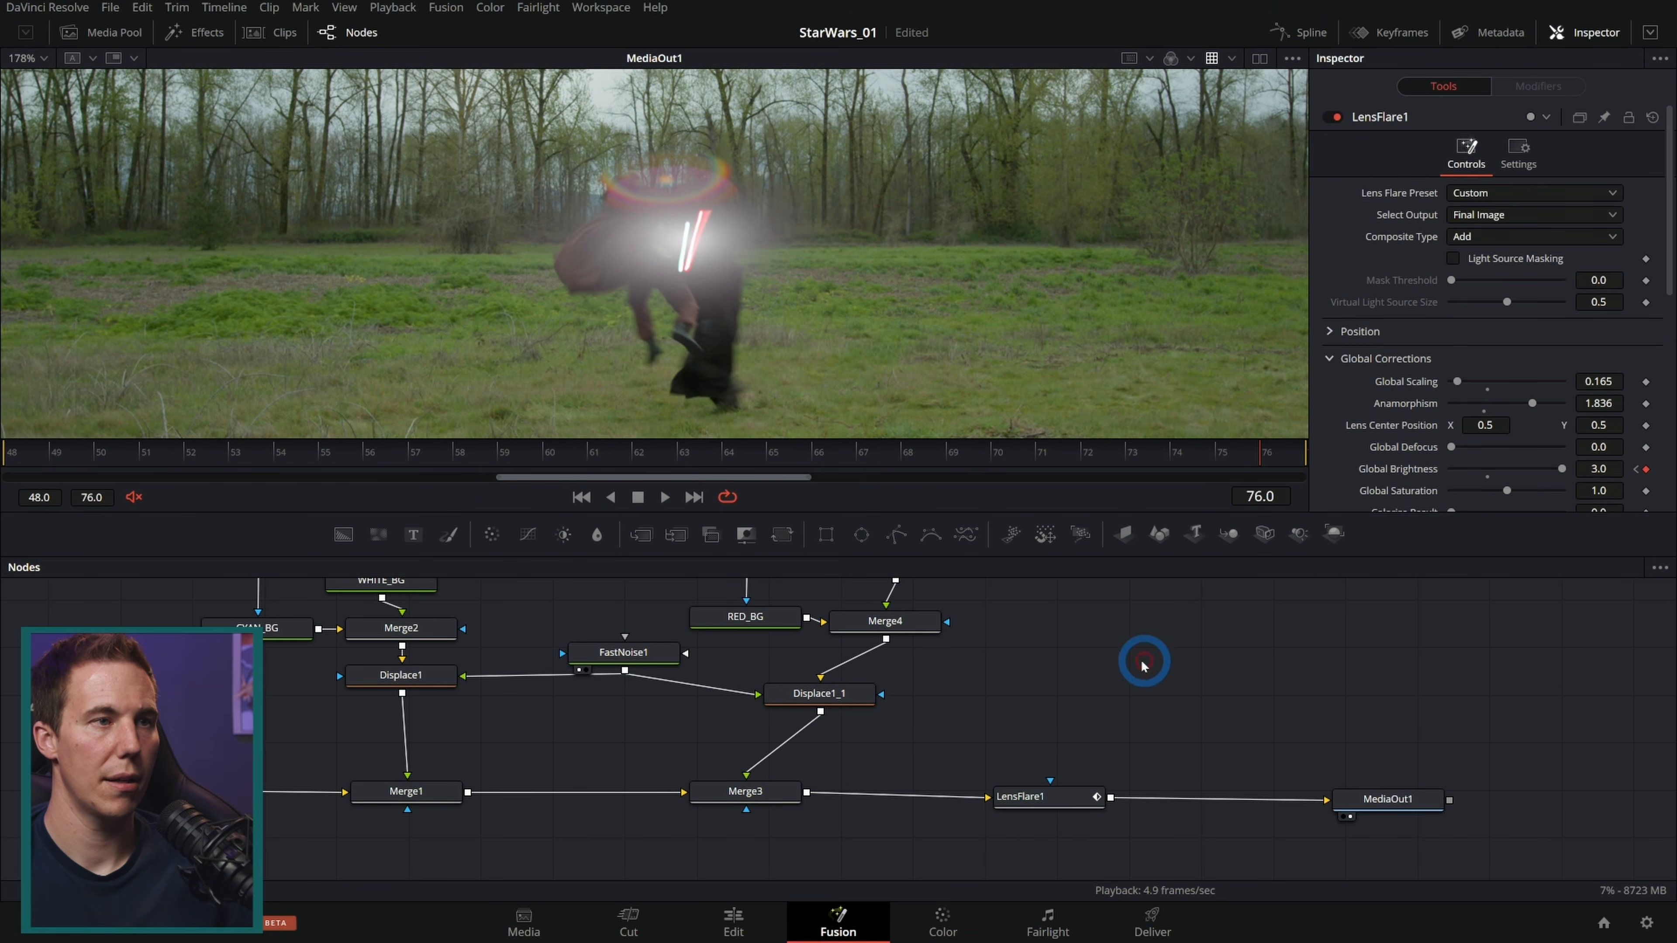
Step: Switch to the Edit page and play the shot in the timeline
{"action": "left_click", "coordinate": [734, 922]}
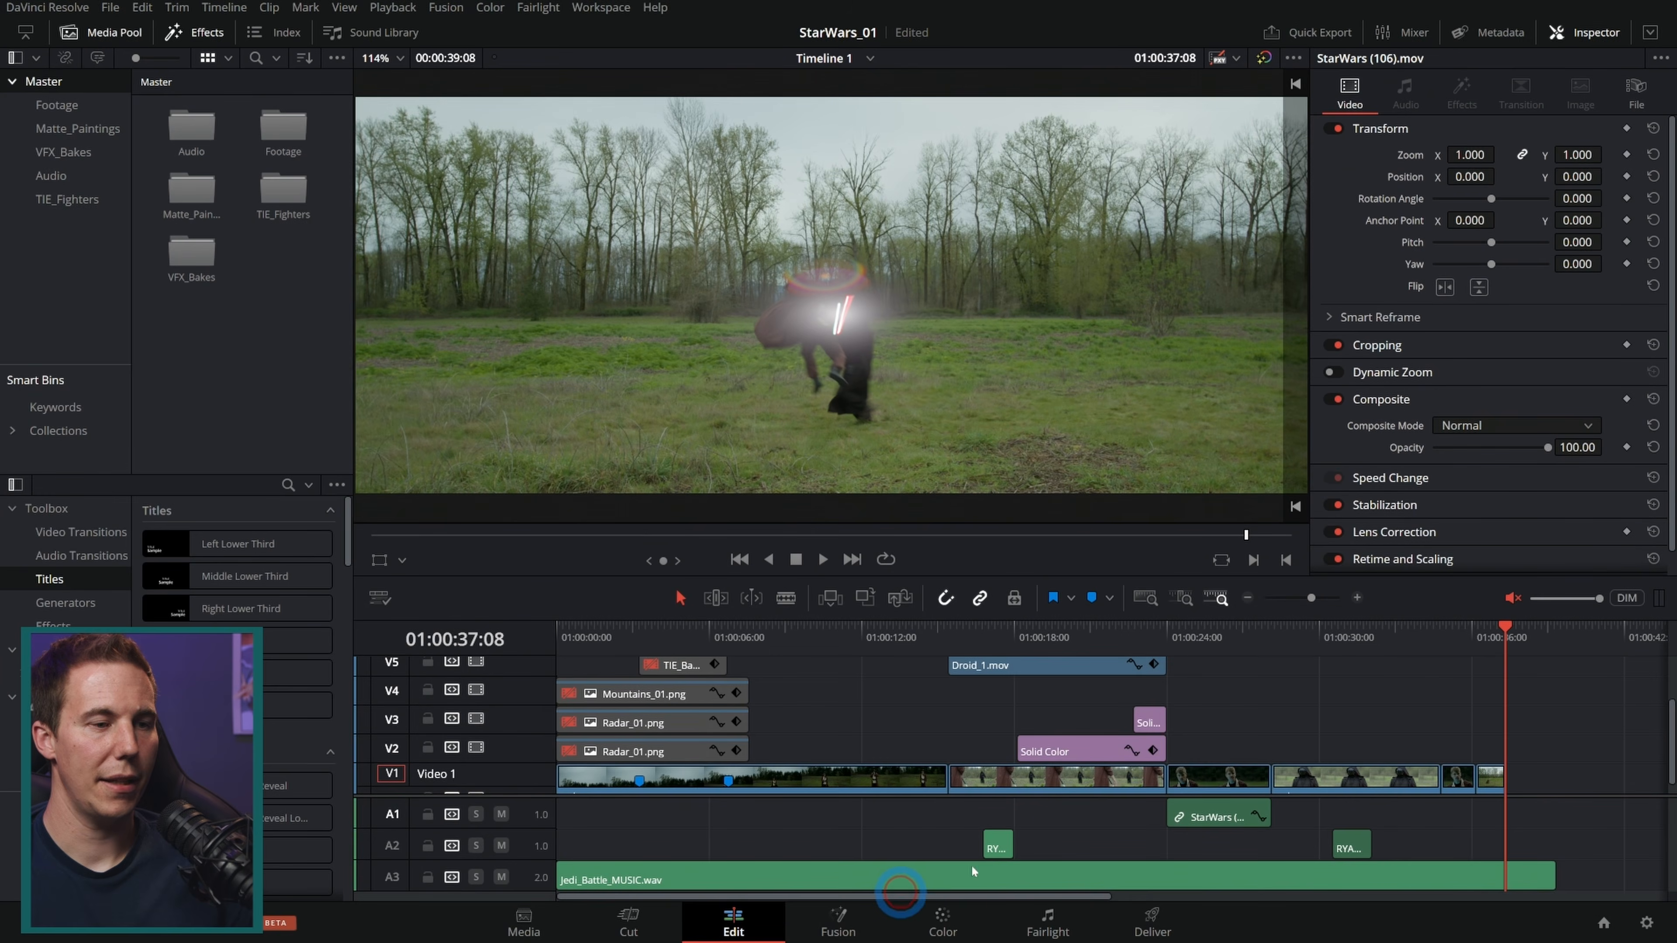
{"action": "left_click_drag", "start_coordinate": [1478, 644], "coordinate": [1472, 644]}
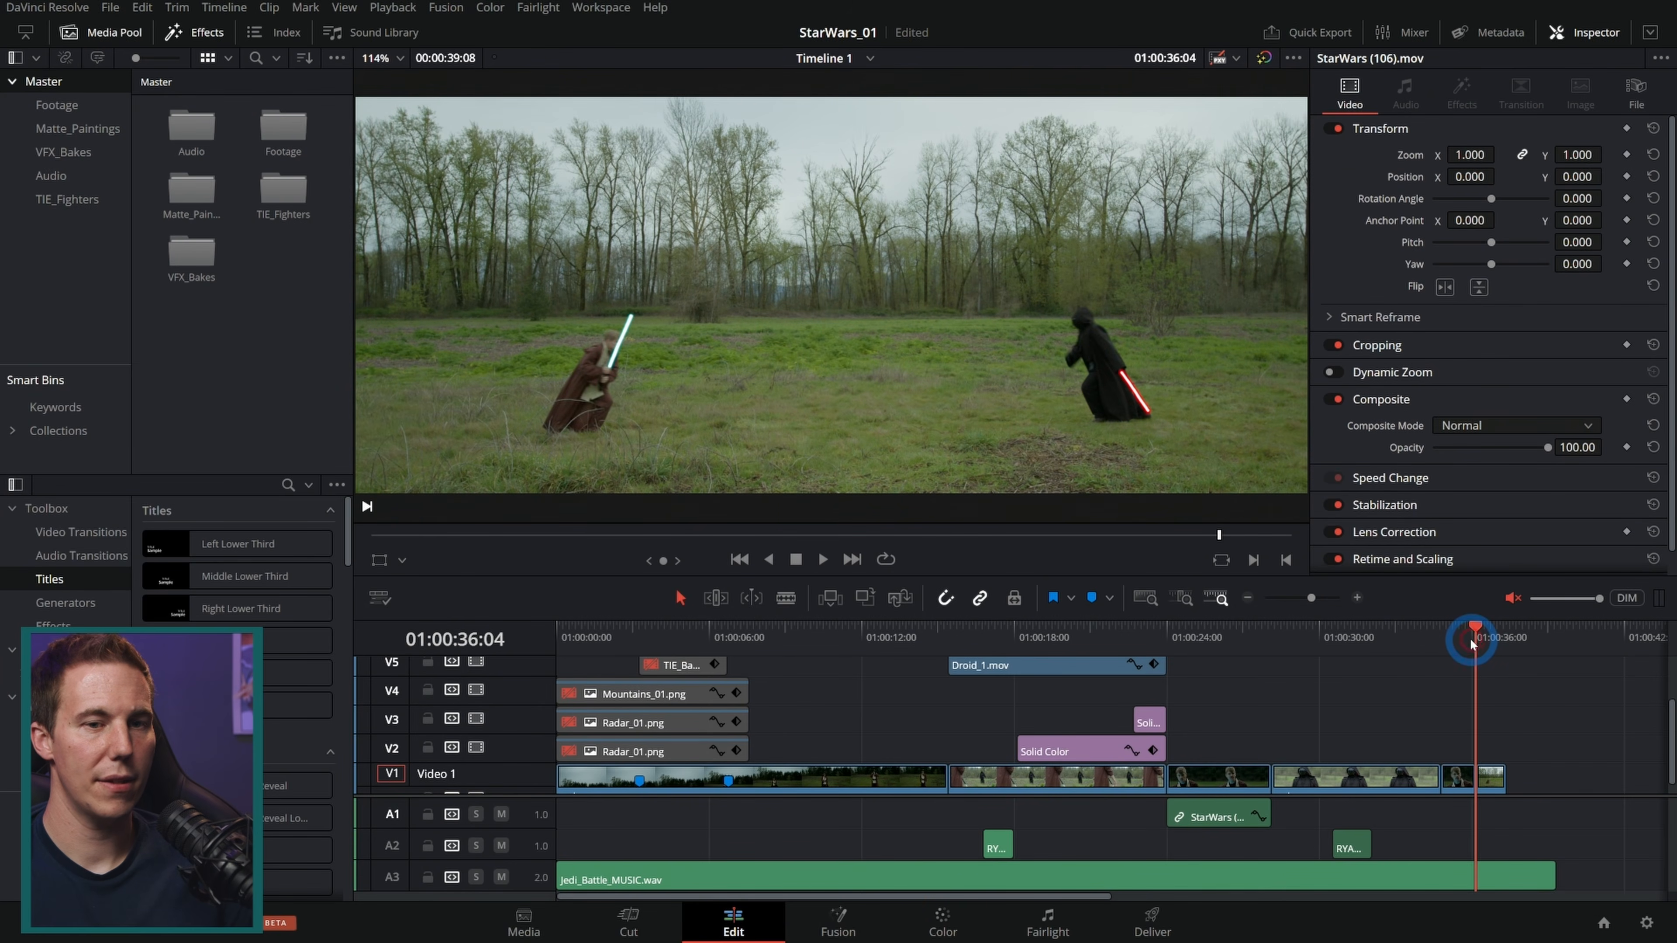
{"action": "key", "text": "space"}
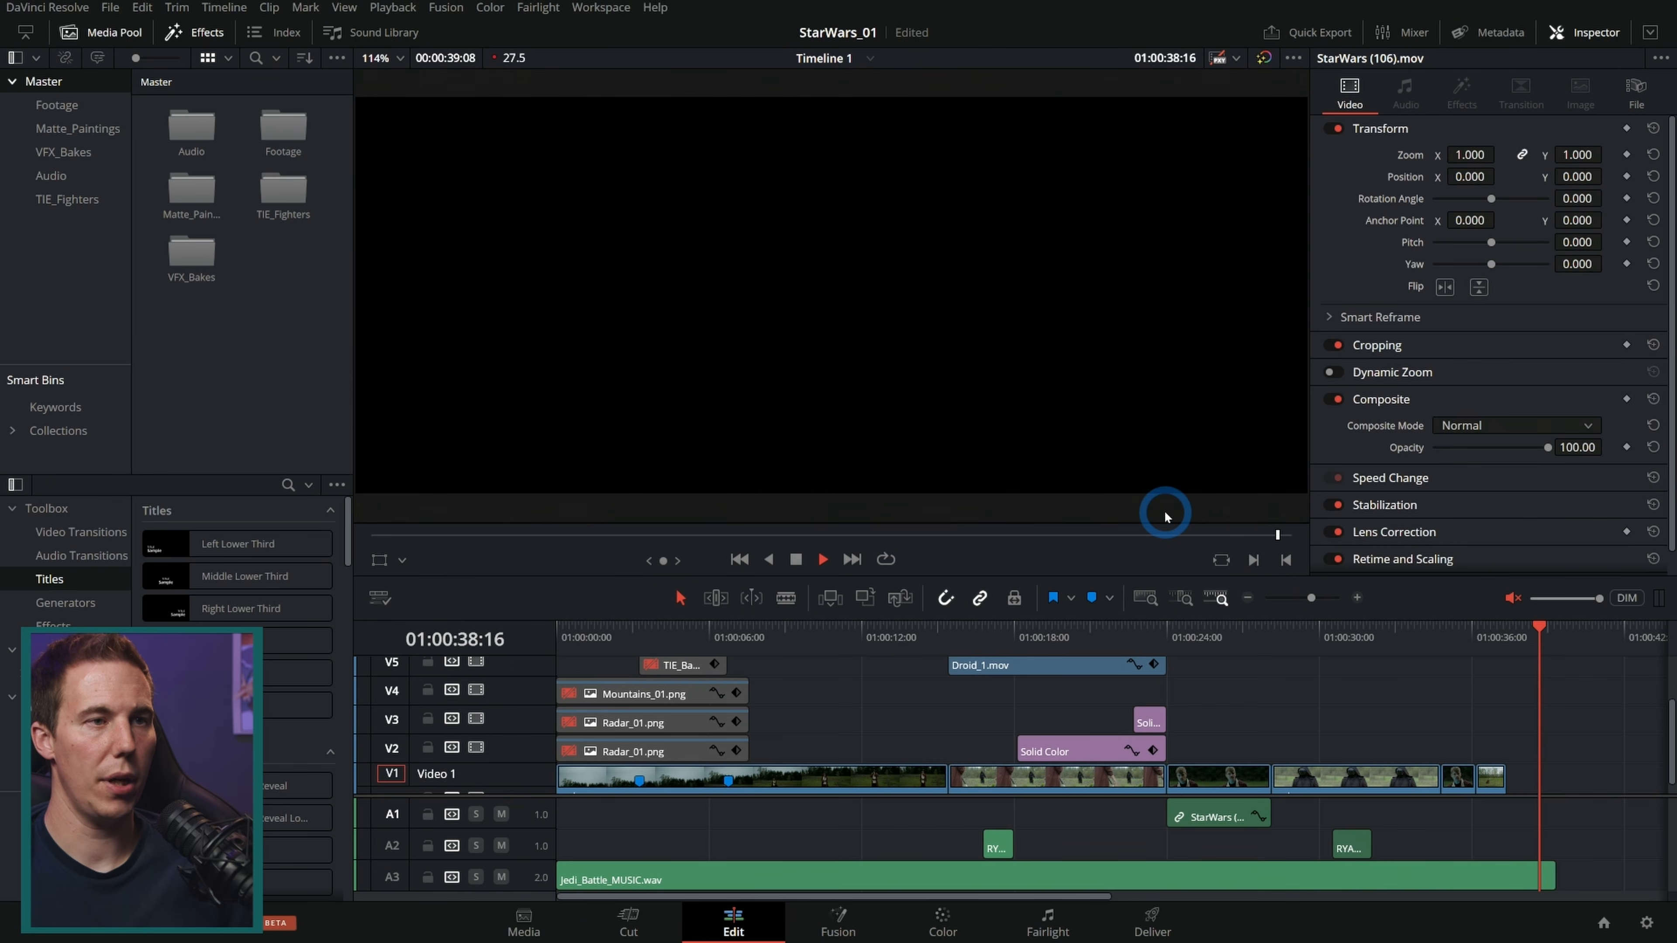
{"action": "left_click", "coordinate": [1475, 644]}
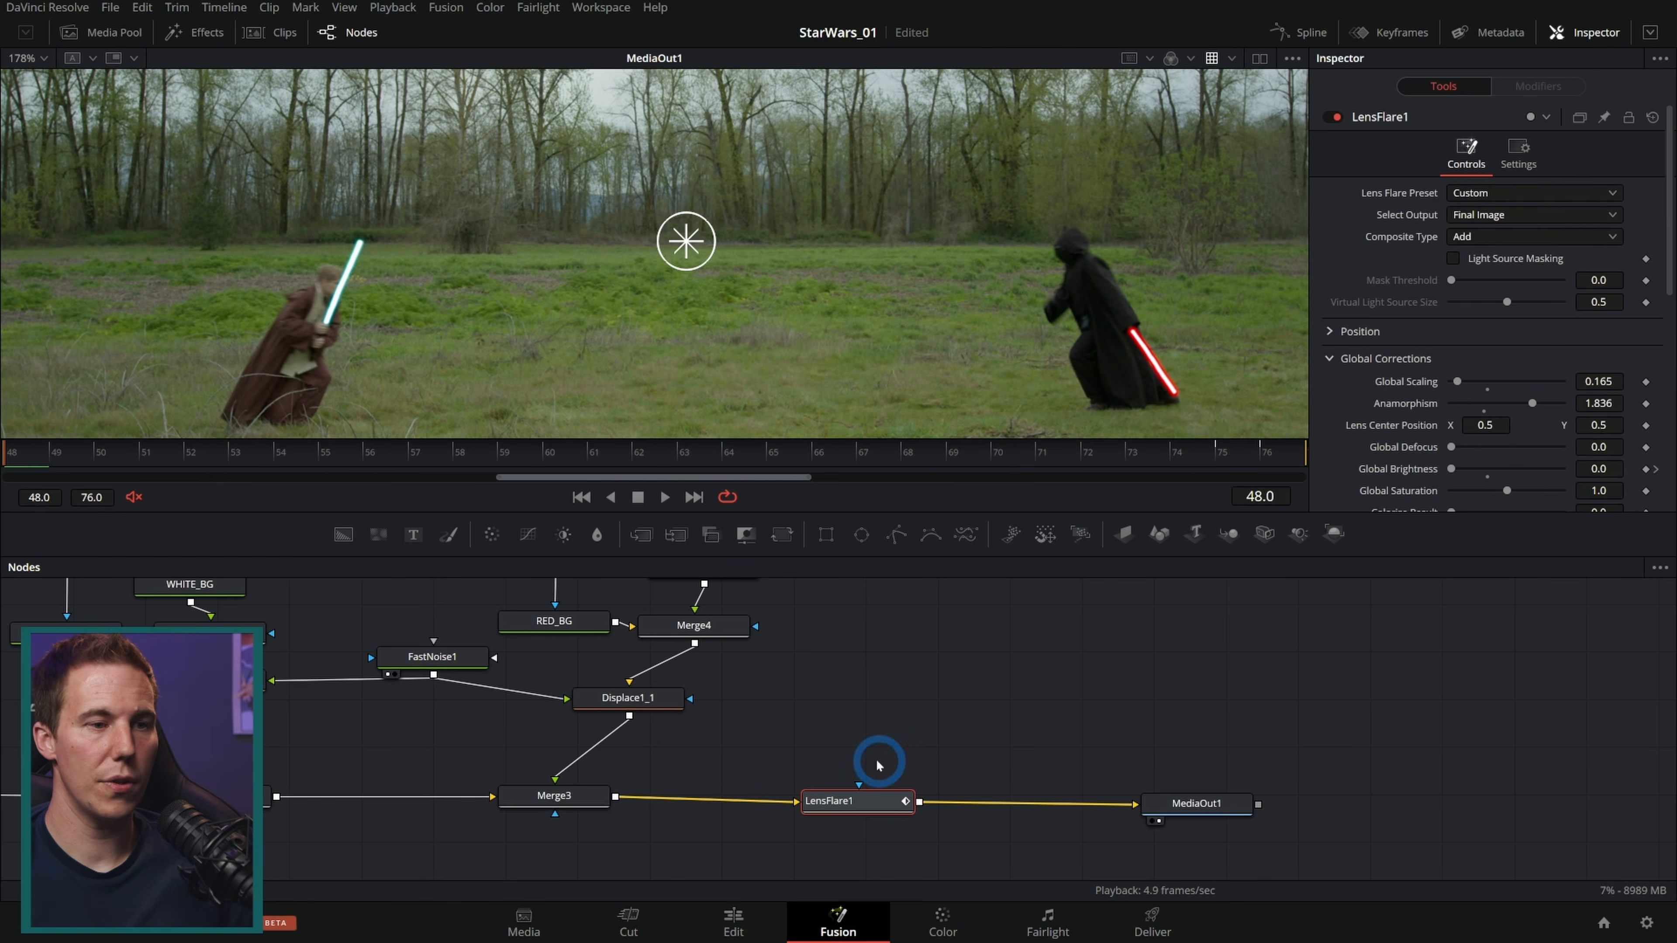
{"action": "left_click_drag", "start_coordinate": [879, 766], "coordinate": [1172, 831]}
{"action": "left_click_drag", "start_coordinate": [899, 810], "coordinate": [1239, 776]}
{"action": "left_click", "coordinate": [1077, 710]}
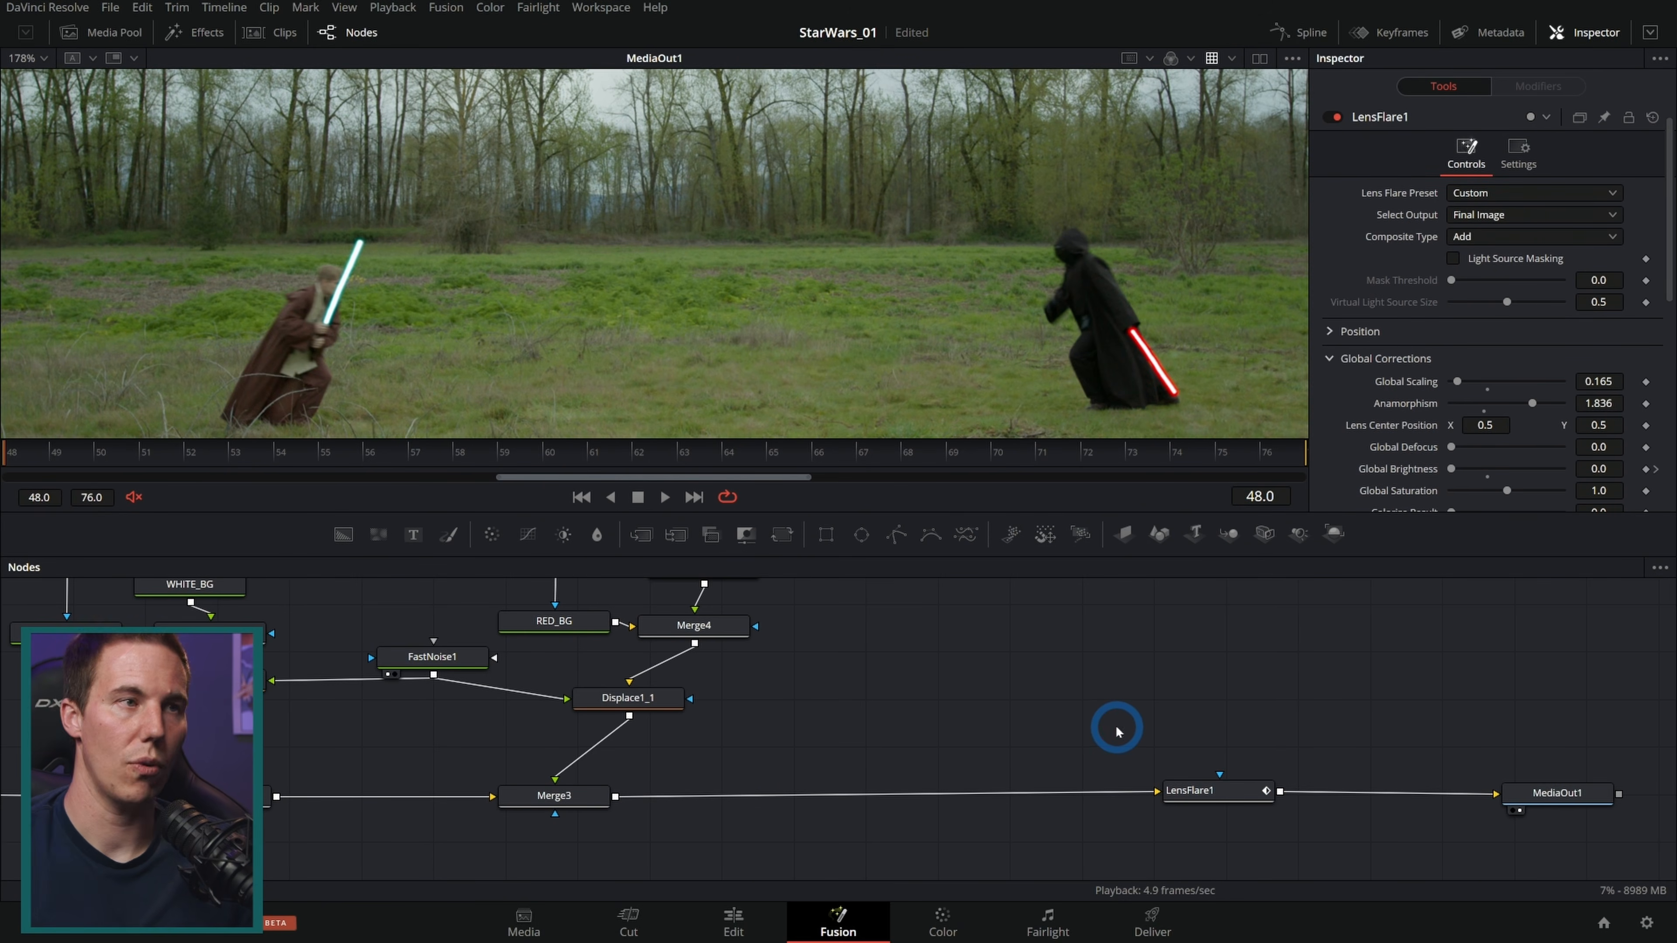
Step: Open the media pool's VFX_Bakes bin and pick the Droid_2.mov clip
{"action": "left_click", "coordinate": [101, 36]}
{"action": "left_click", "coordinate": [76, 154]}
{"action": "left_click", "coordinate": [281, 217]}
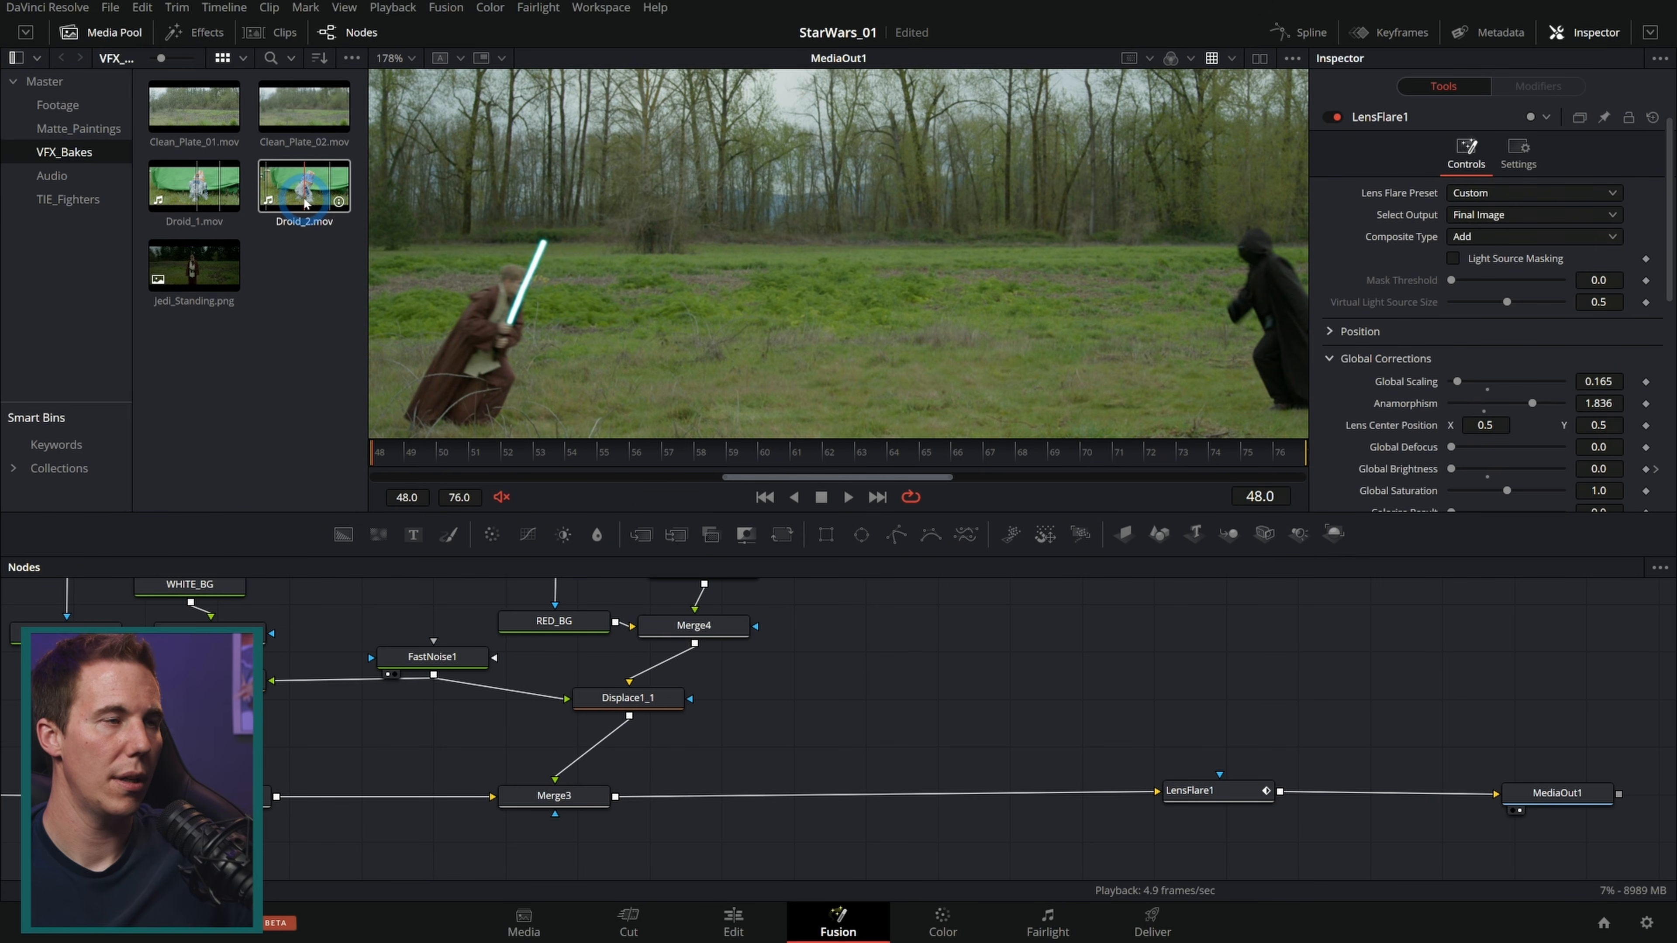
Step: Insert the Droid_2.mov clip into the comp, merged between Merge3 and the lens flare, and rename its node Droid
{"action": "left_click_drag", "start_coordinate": [295, 198], "coordinate": [617, 798]}
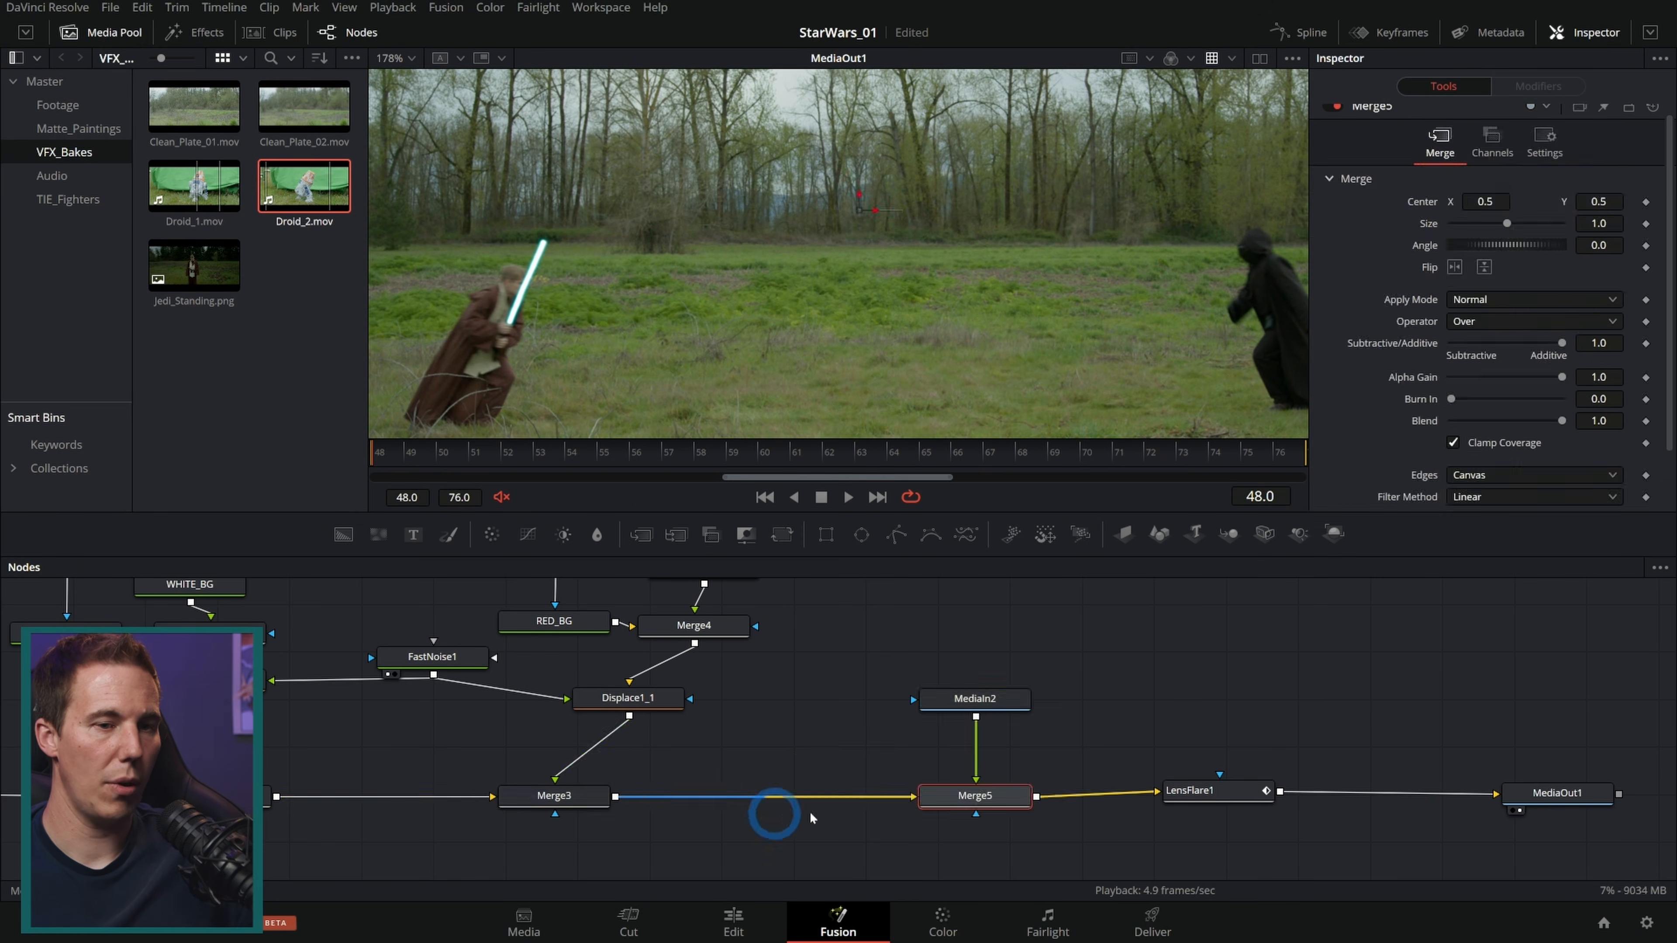
{"action": "left_click_drag", "start_coordinate": [1249, 785], "coordinate": [1343, 792]}
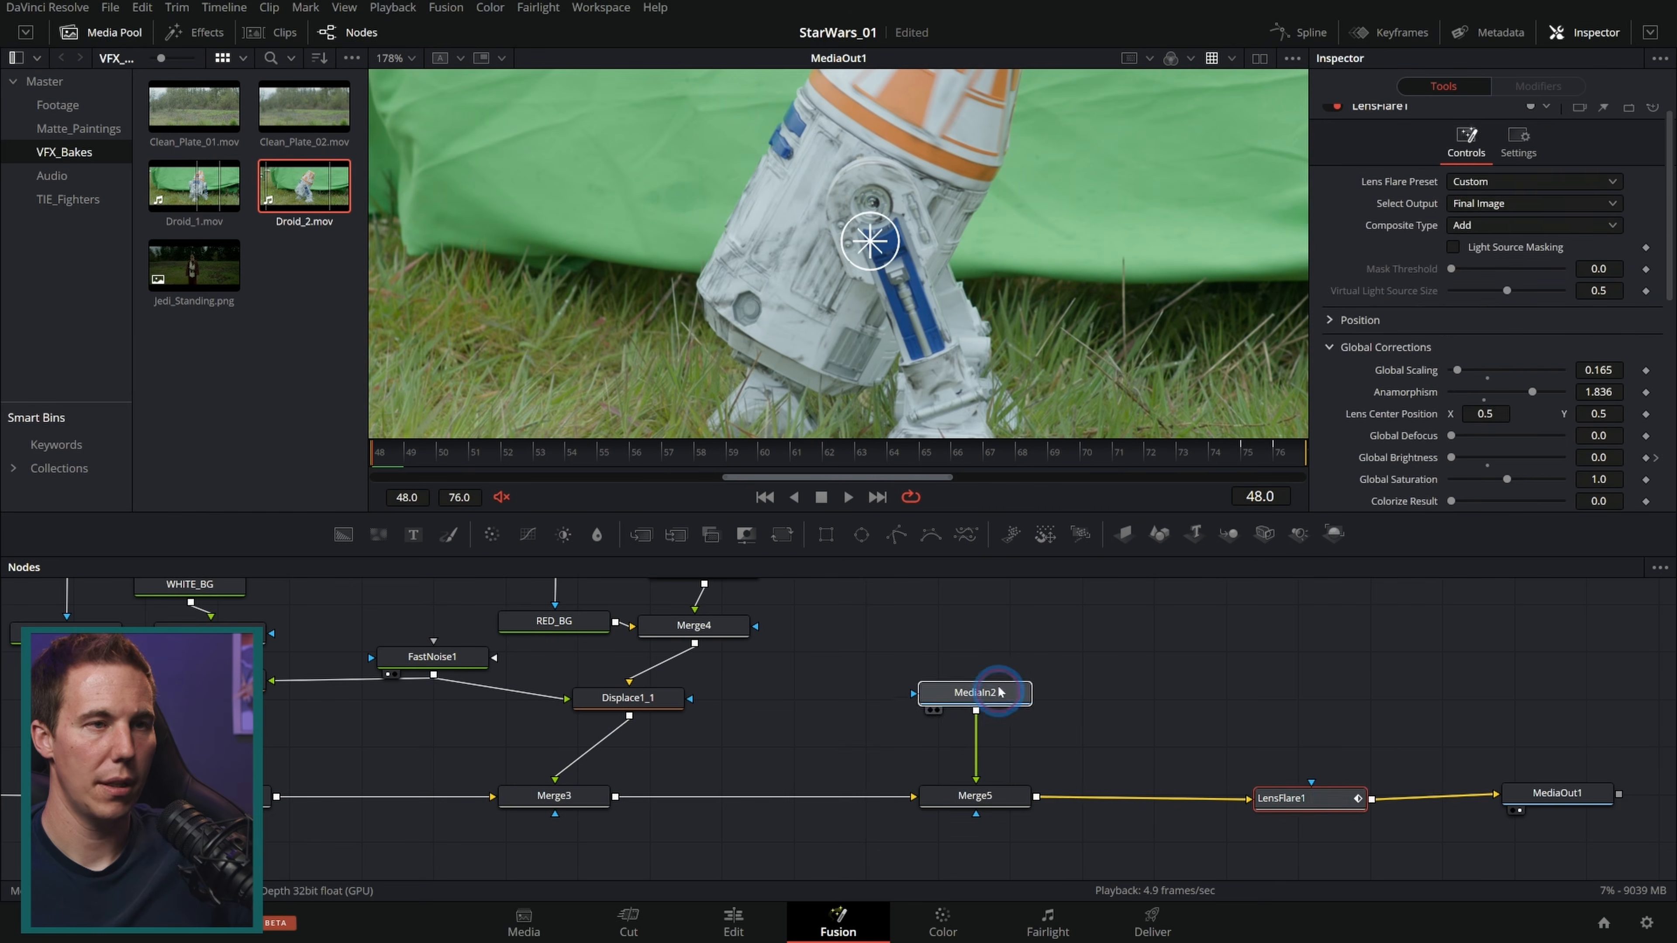
{"action": "left_click_drag", "start_coordinate": [978, 705], "coordinate": [984, 667]}
{"action": "key", "text": "F2"}
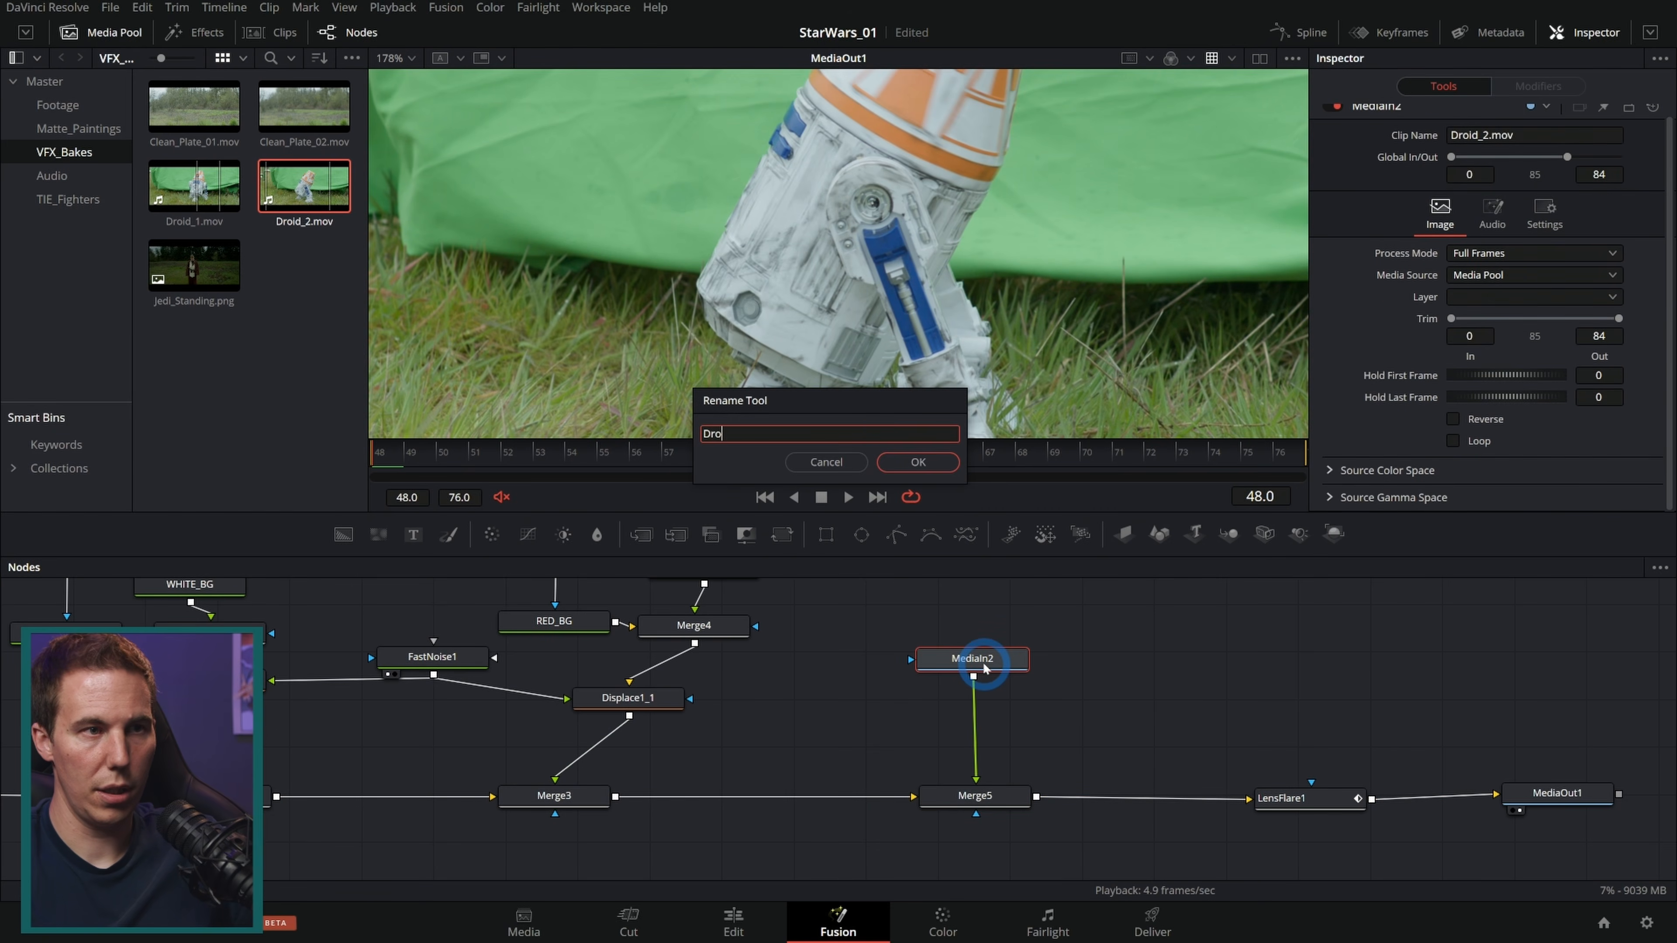
{"action": "type", "text": "Dro"}
{"action": "key", "text": "Escape"}
Step: Add a Transform node after the Droid clip and scale it down to 0.22
{"action": "key", "text": "shift+space"}
{"action": "type", "text": "len"}
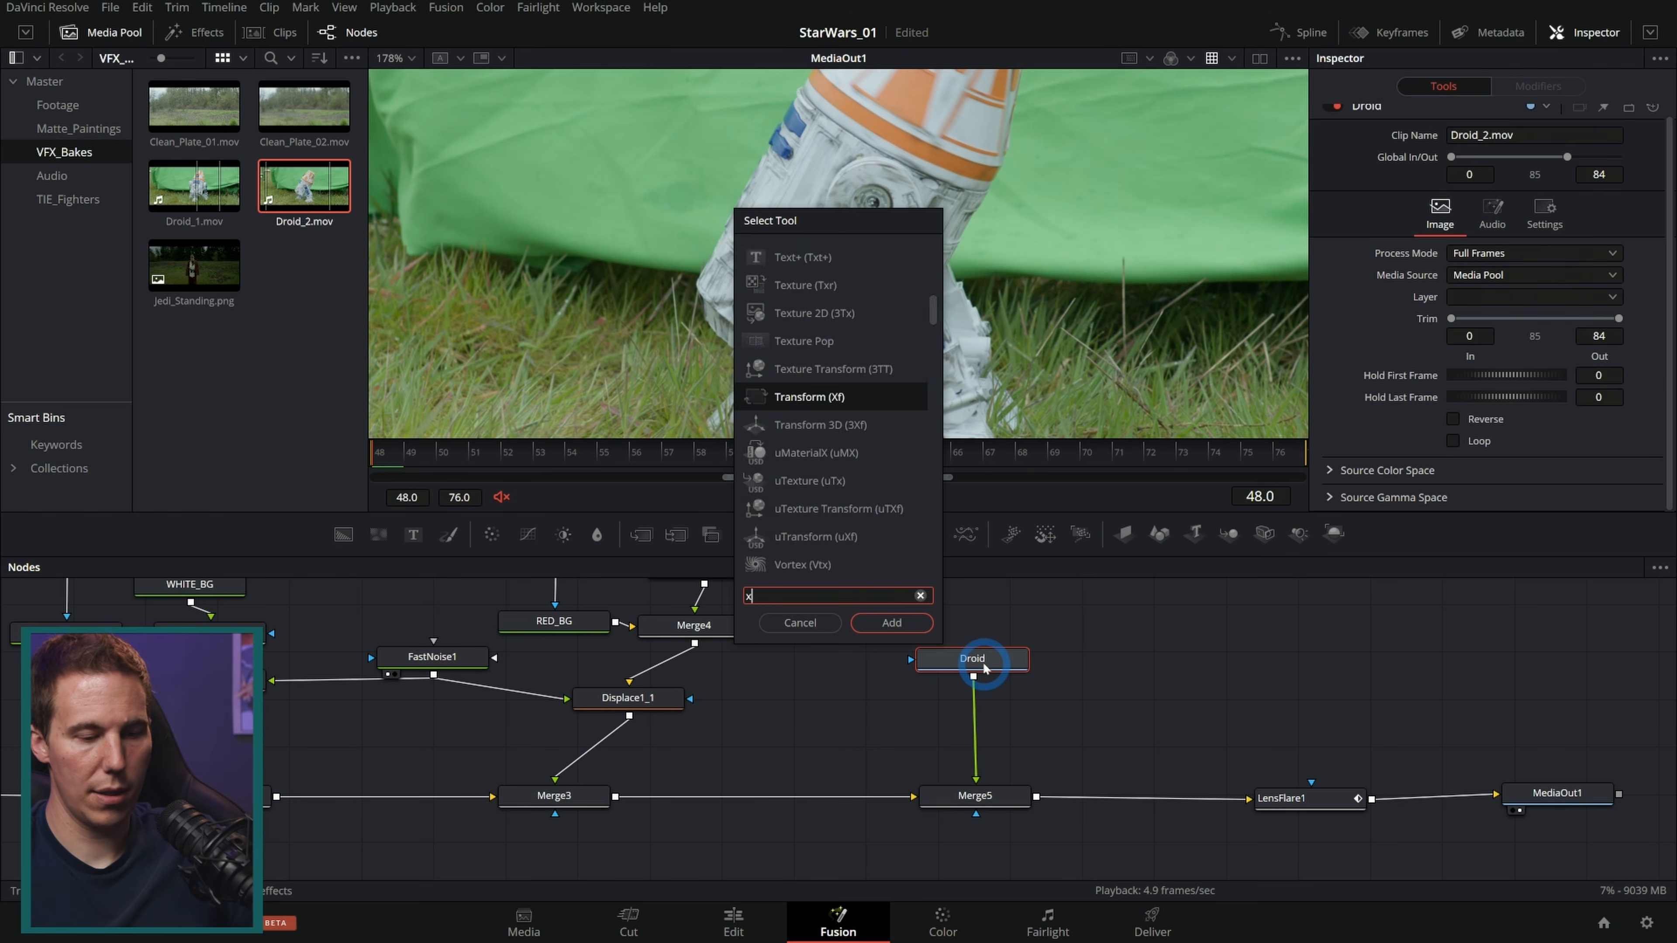
{"action": "type", "text": "xf"}
{"action": "key", "text": "Return"}
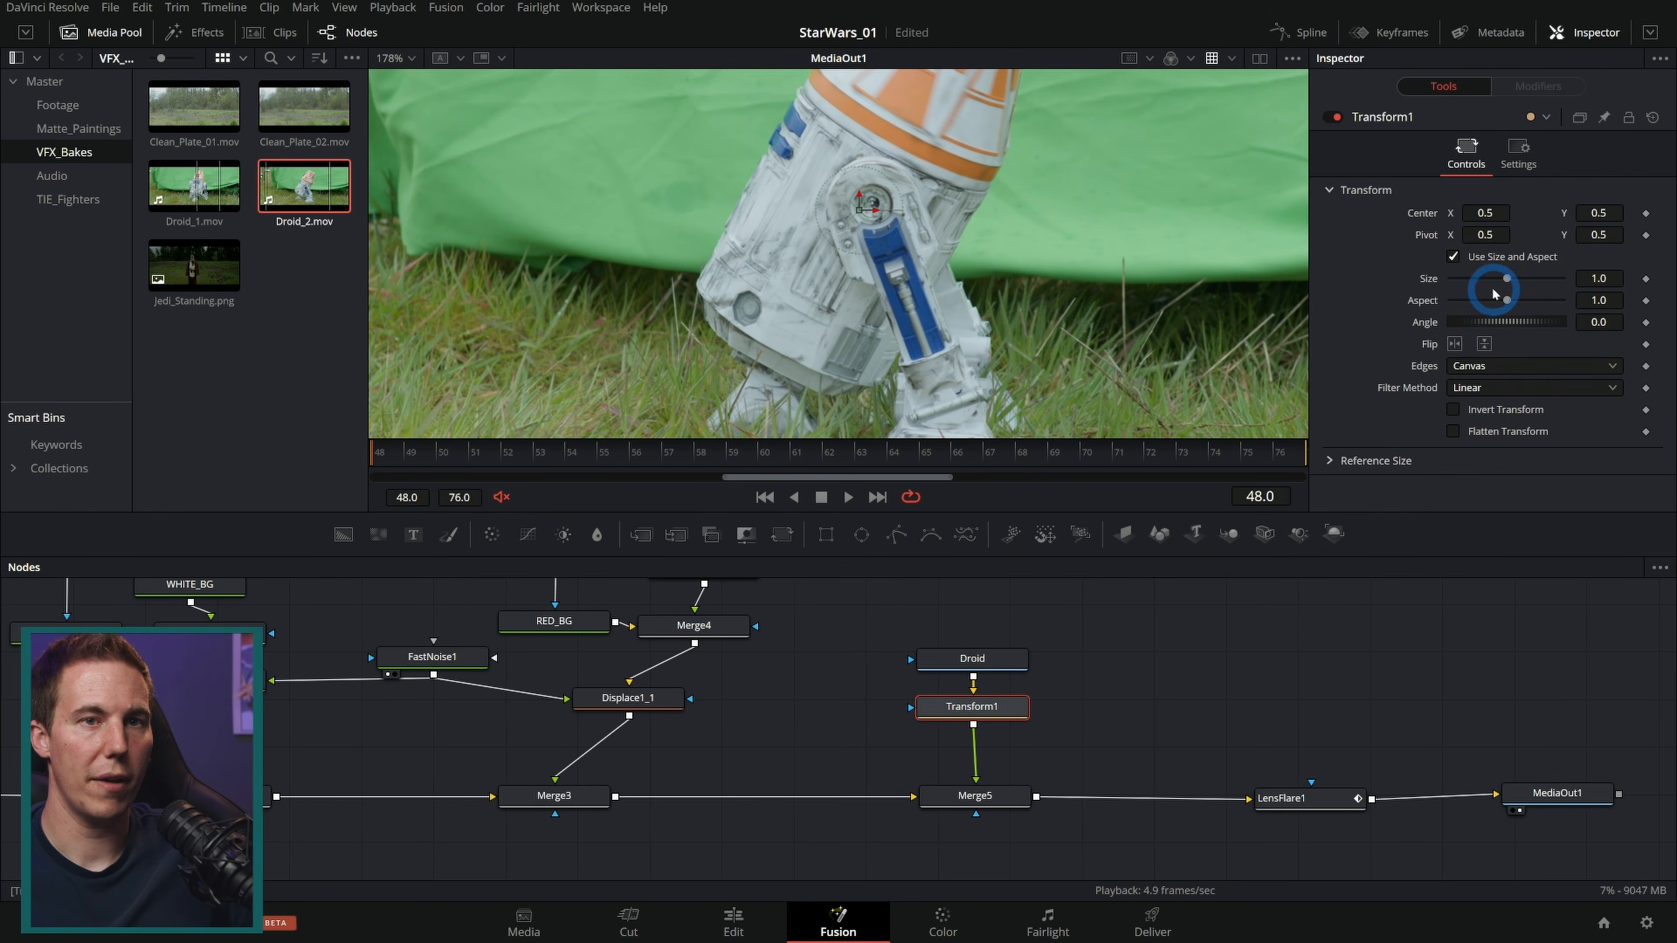
{"action": "left_click_drag", "start_coordinate": [1494, 282], "coordinate": [1463, 278]}
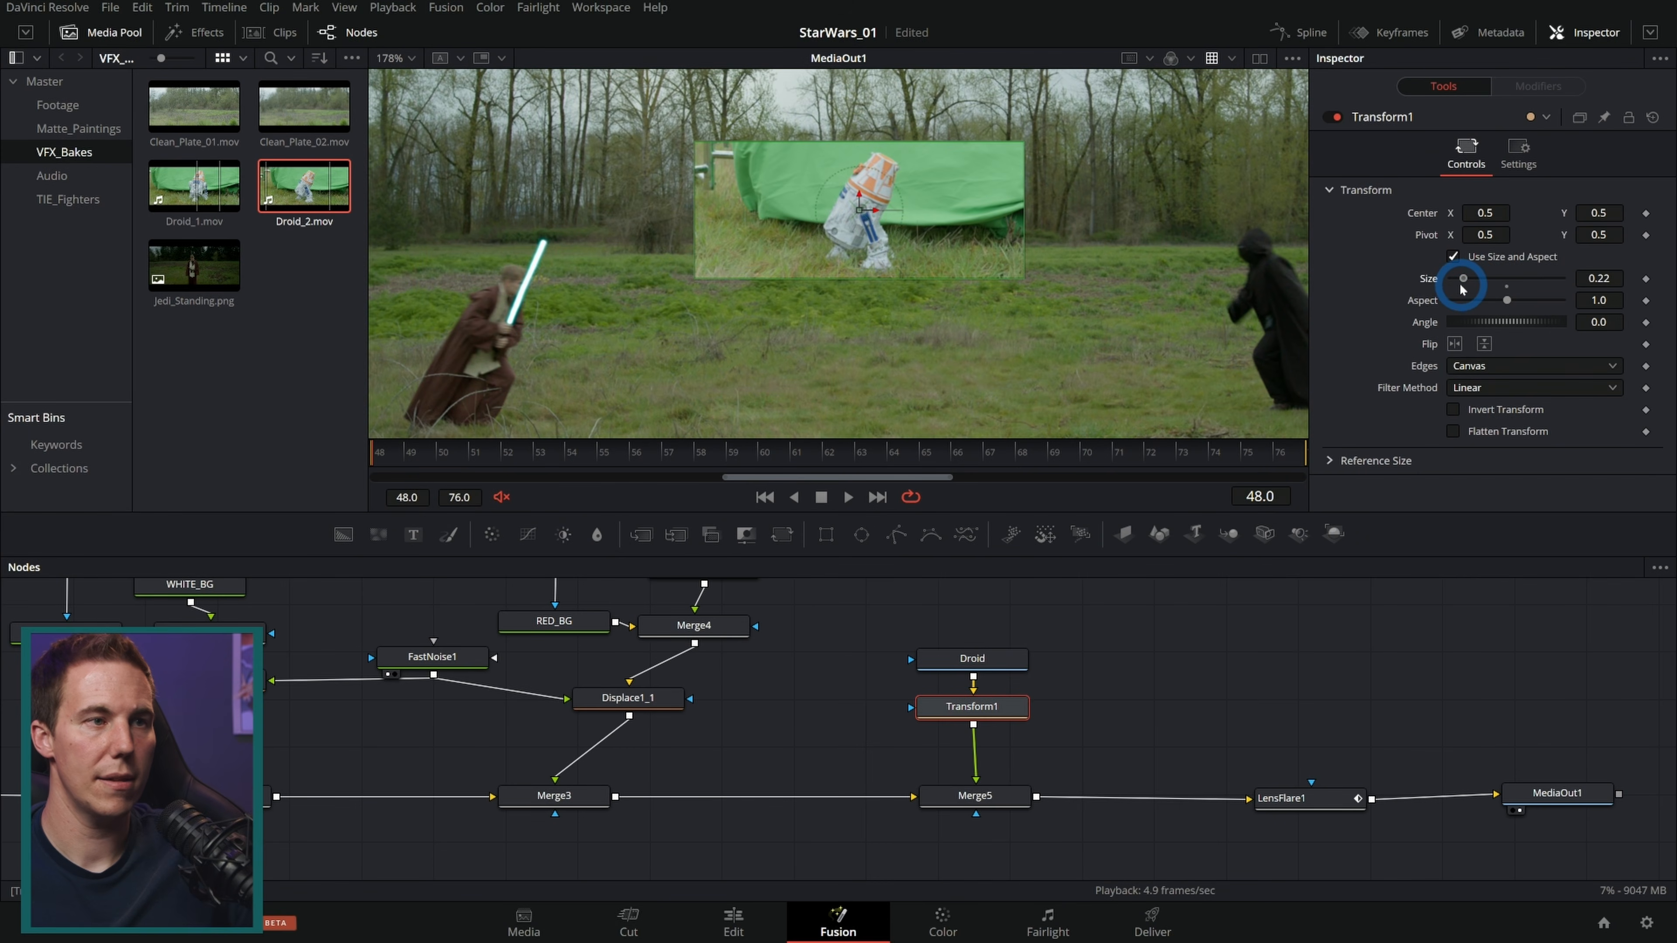
{"action": "left_click", "coordinate": [1232, 460]}
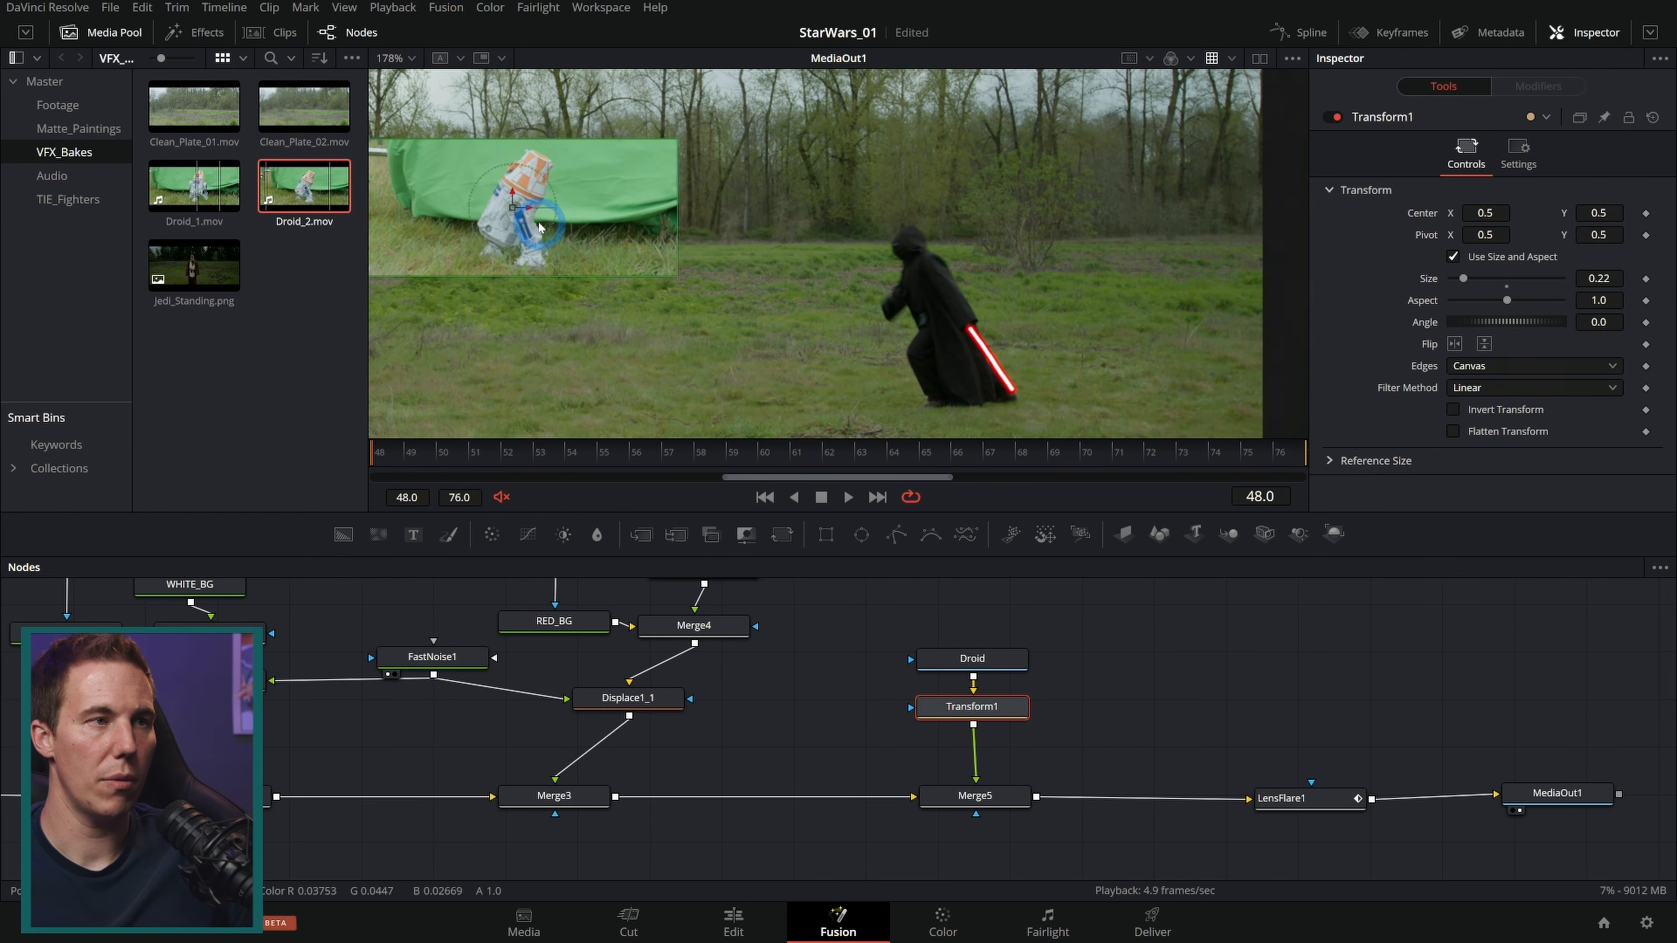
Step: Move the droid toward the lower right of the frame and shrink it to about 0.18
{"action": "left_click_drag", "start_coordinate": [516, 213], "coordinate": [1074, 347]}
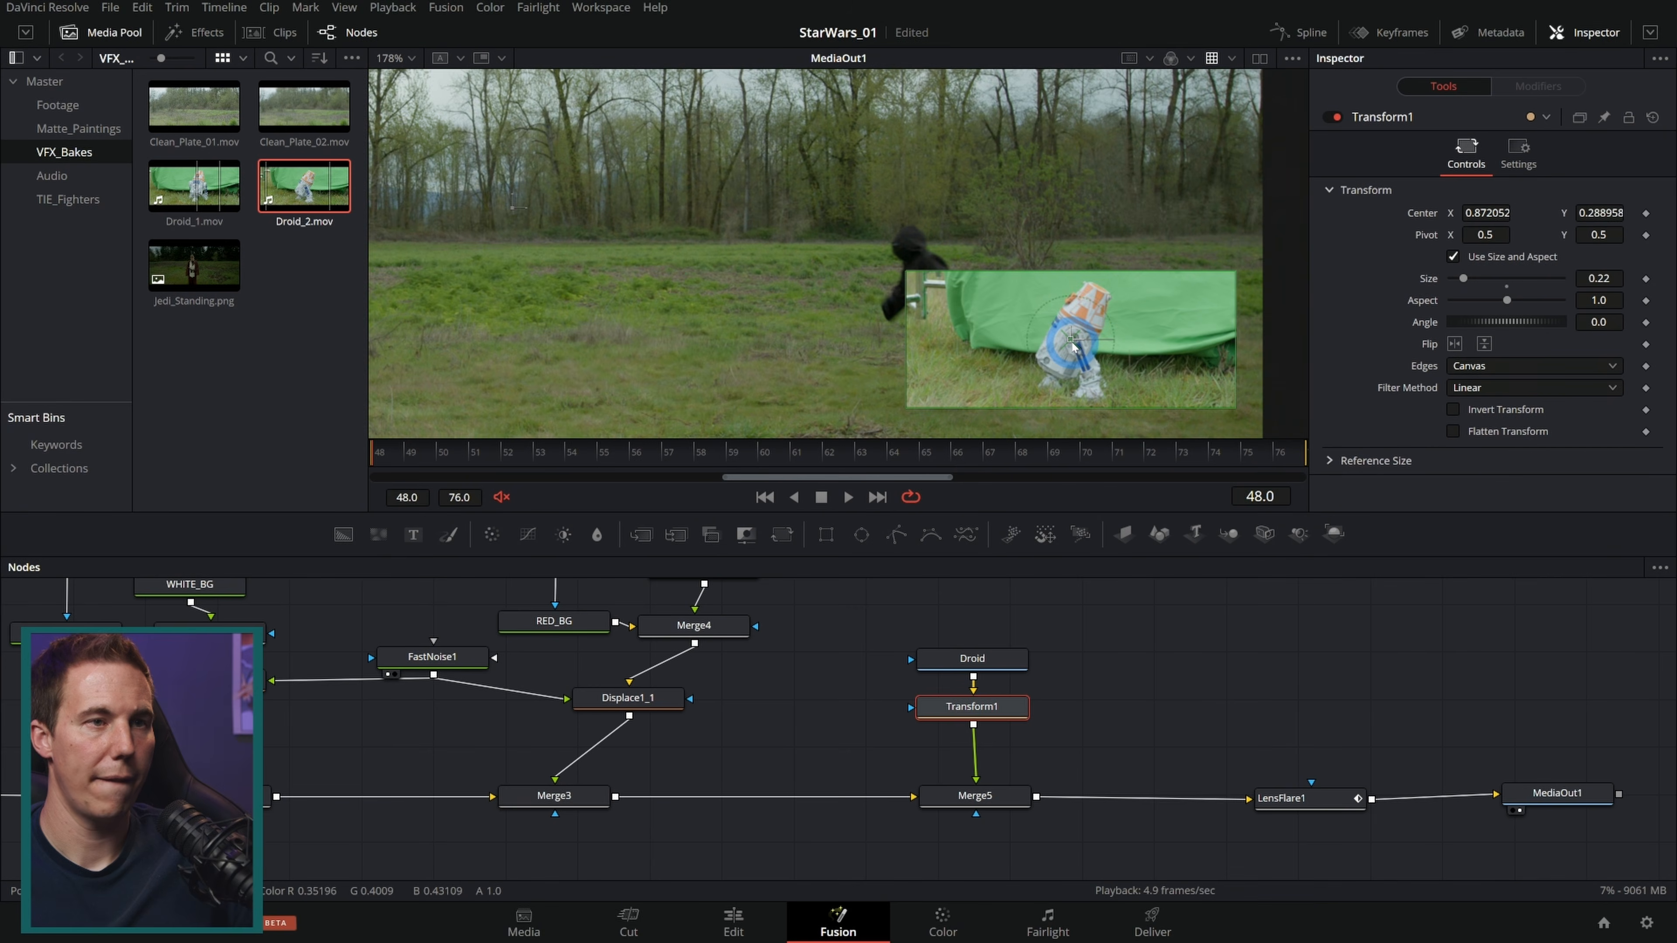
{"action": "scroll", "coordinate": [1145, 322], "scroll_direction": "up", "scroll_amount": 2}
{"action": "left_click_drag", "start_coordinate": [1273, 259], "coordinate": [1234, 278]}
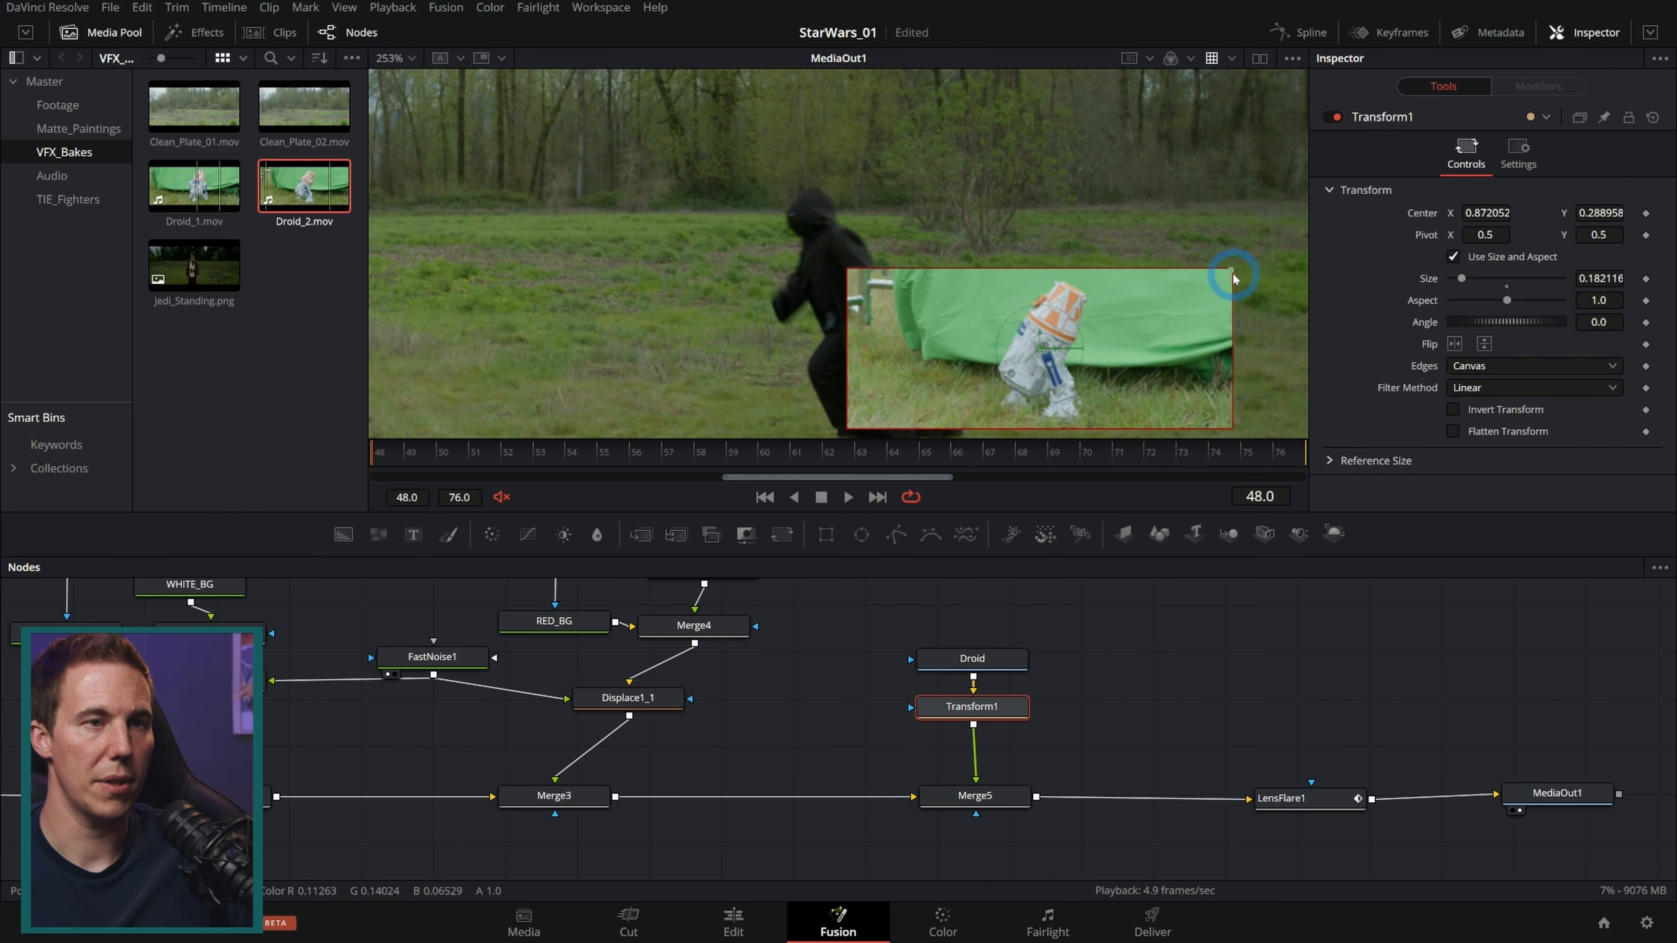
{"action": "left_click_drag", "start_coordinate": [1115, 341], "coordinate": [932, 291]}
{"action": "scroll", "coordinate": [1025, 708], "scroll_direction": "up", "scroll_amount": 2}
{"action": "left_click_drag", "start_coordinate": [1025, 708], "coordinate": [1023, 619]}
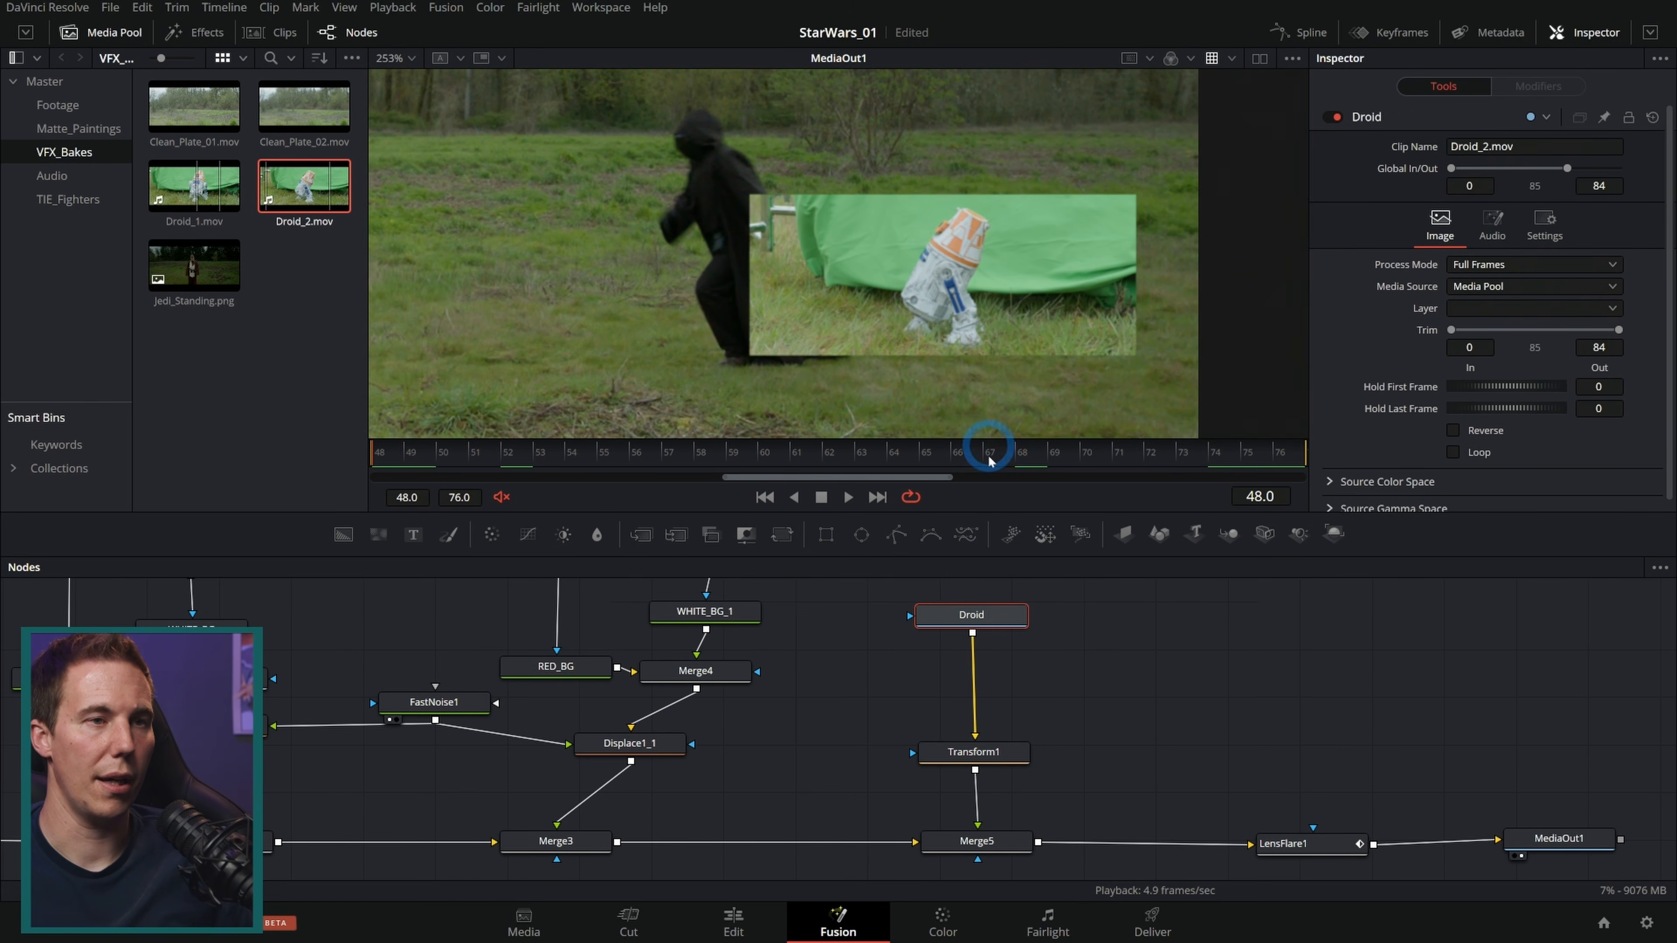
Step: Insert a Delta Keyer after the Droid clip and sample the green screen as its background color
{"action": "key", "text": "1"}
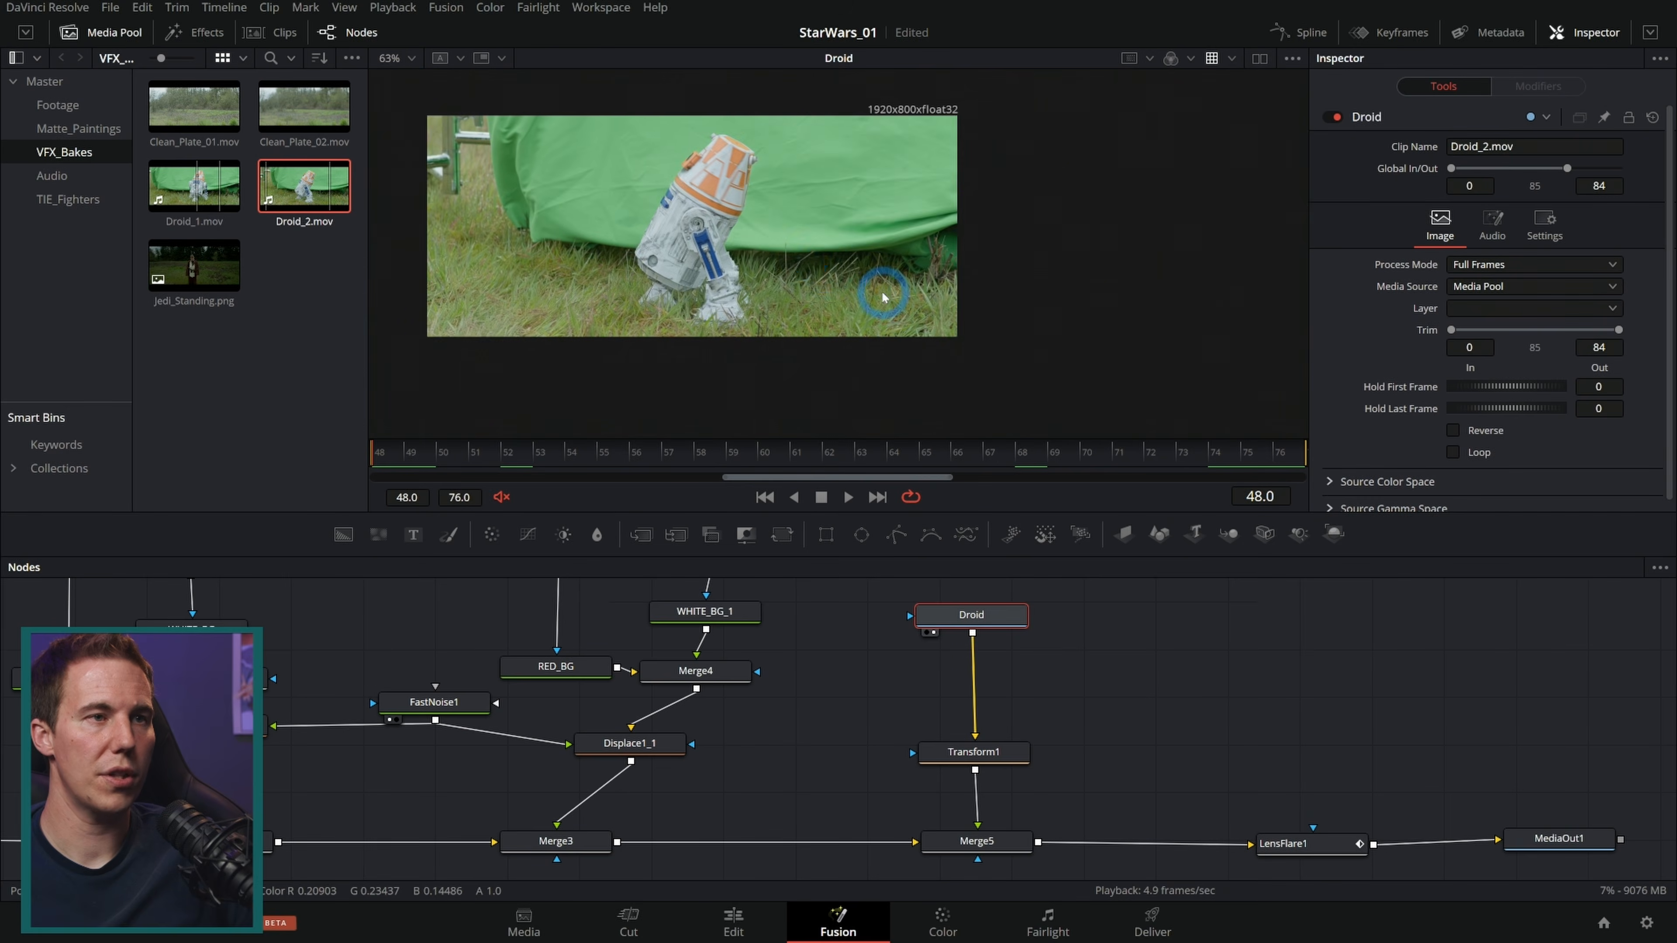
{"action": "scroll", "coordinate": [884, 296], "scroll_direction": "up", "scroll_amount": 3}
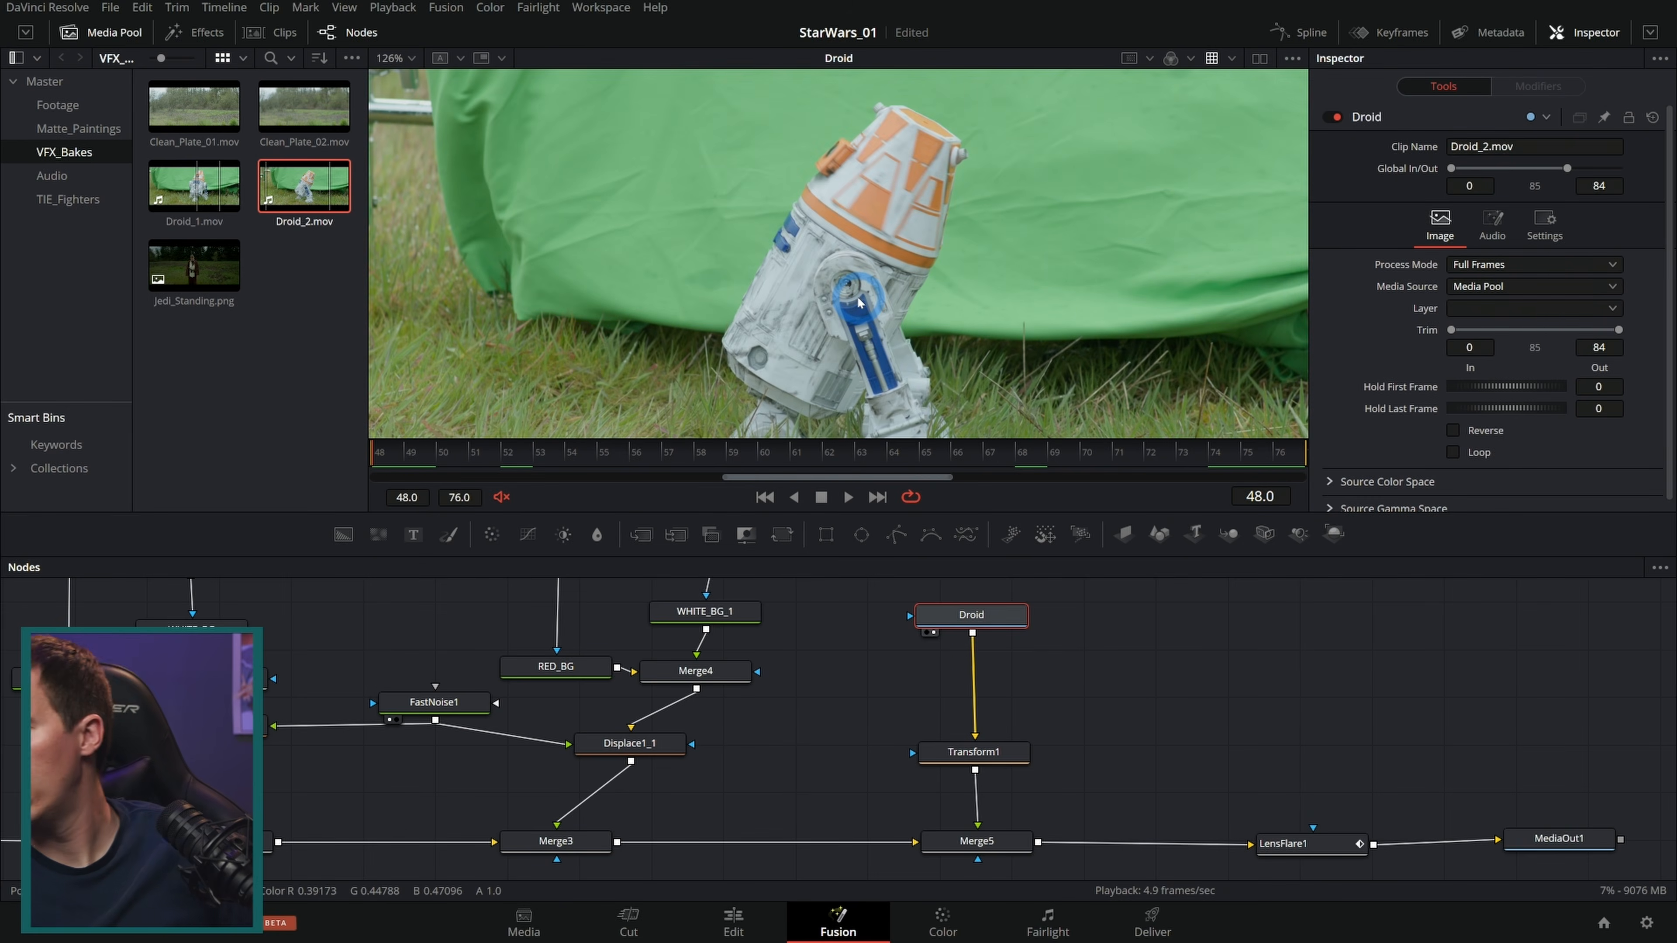
{"action": "key", "text": "shift+space"}
{"action": "type", "text": "del"}
{"action": "key", "text": "Return"}
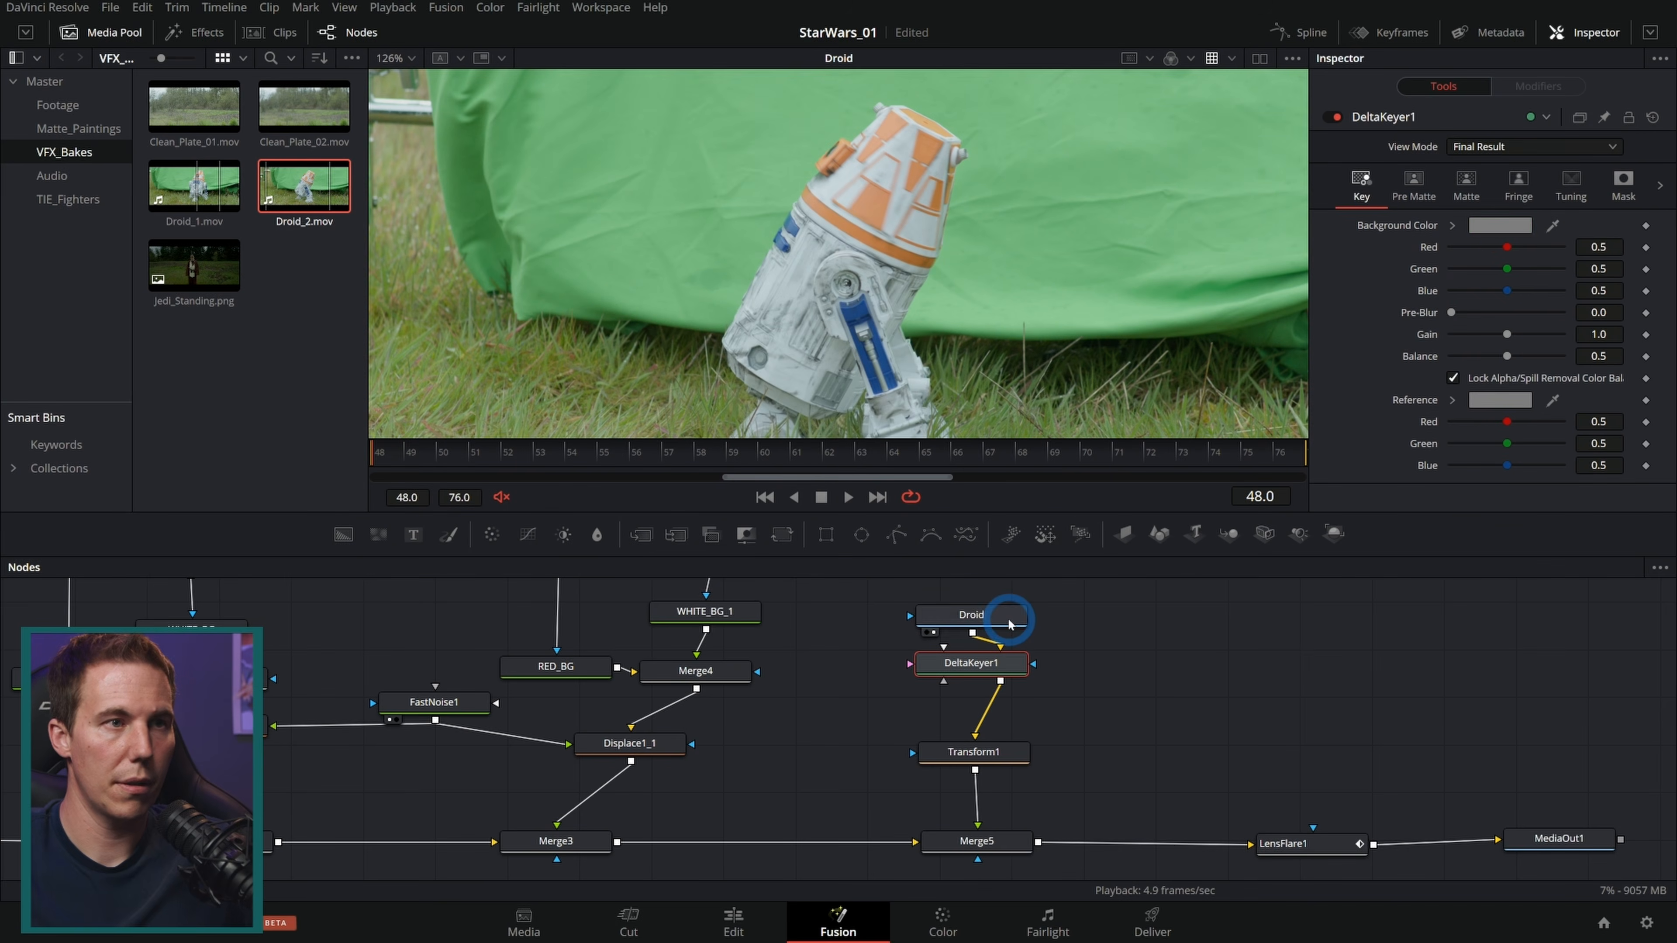
{"action": "left_click_drag", "start_coordinate": [1552, 226], "coordinate": [1015, 280]}
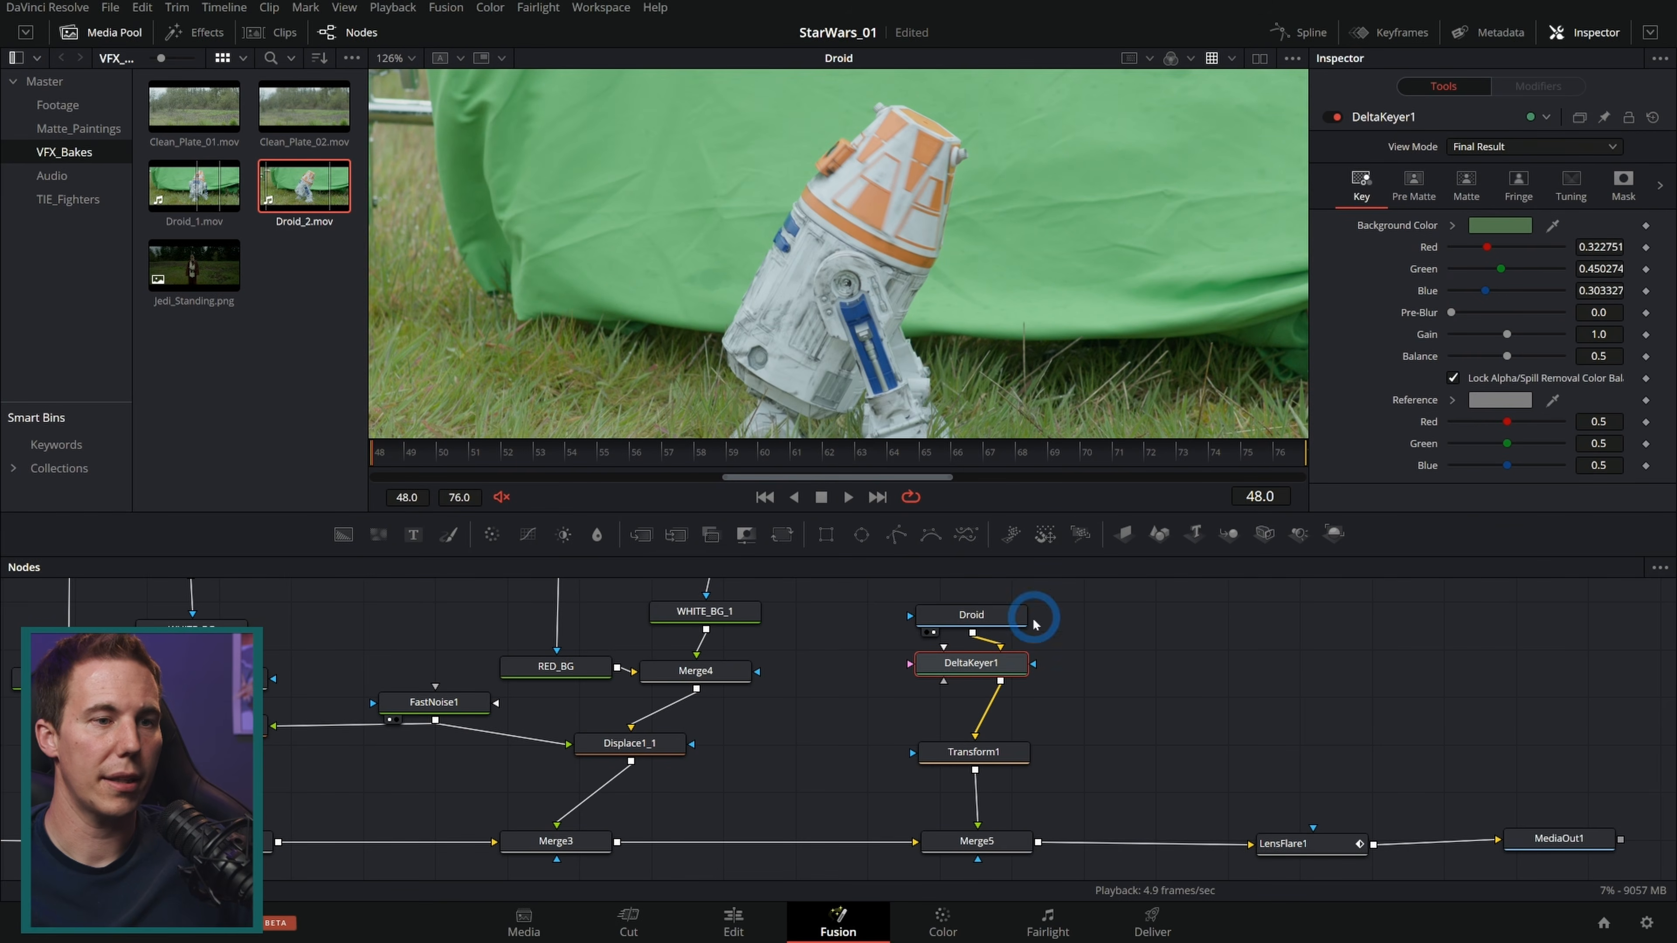
Step: Set the Delta Keyer's matte threshold to 0.178 low and 0.661 high while checking the alpha
{"action": "key", "text": "1"}
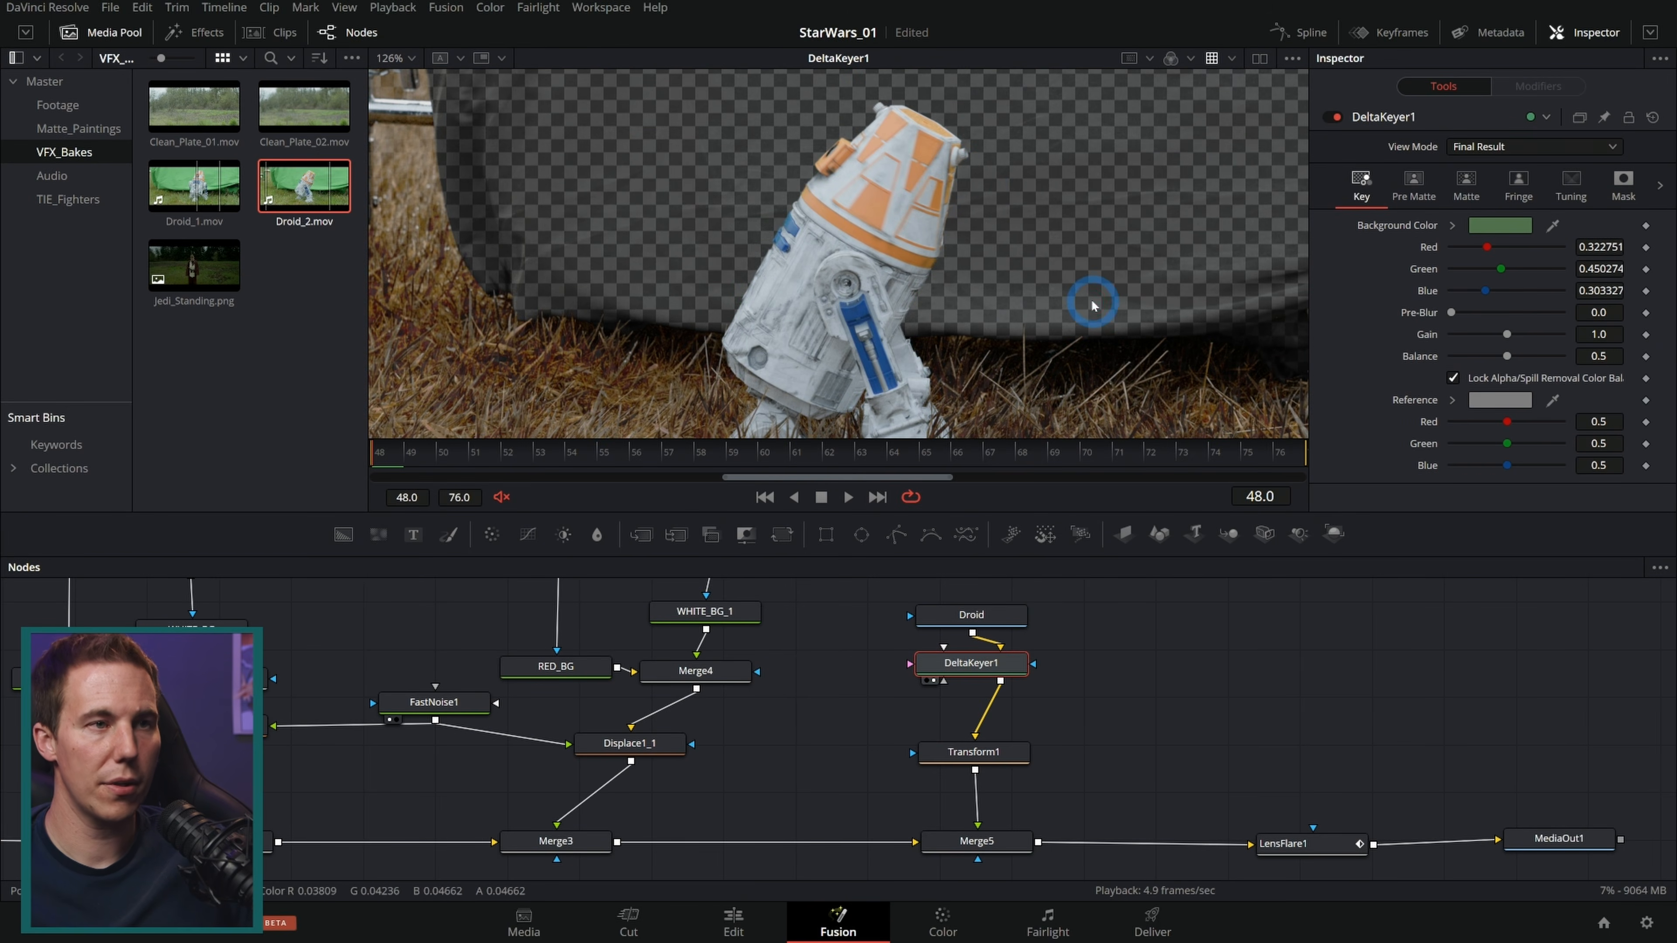
{"action": "key", "text": "a"}
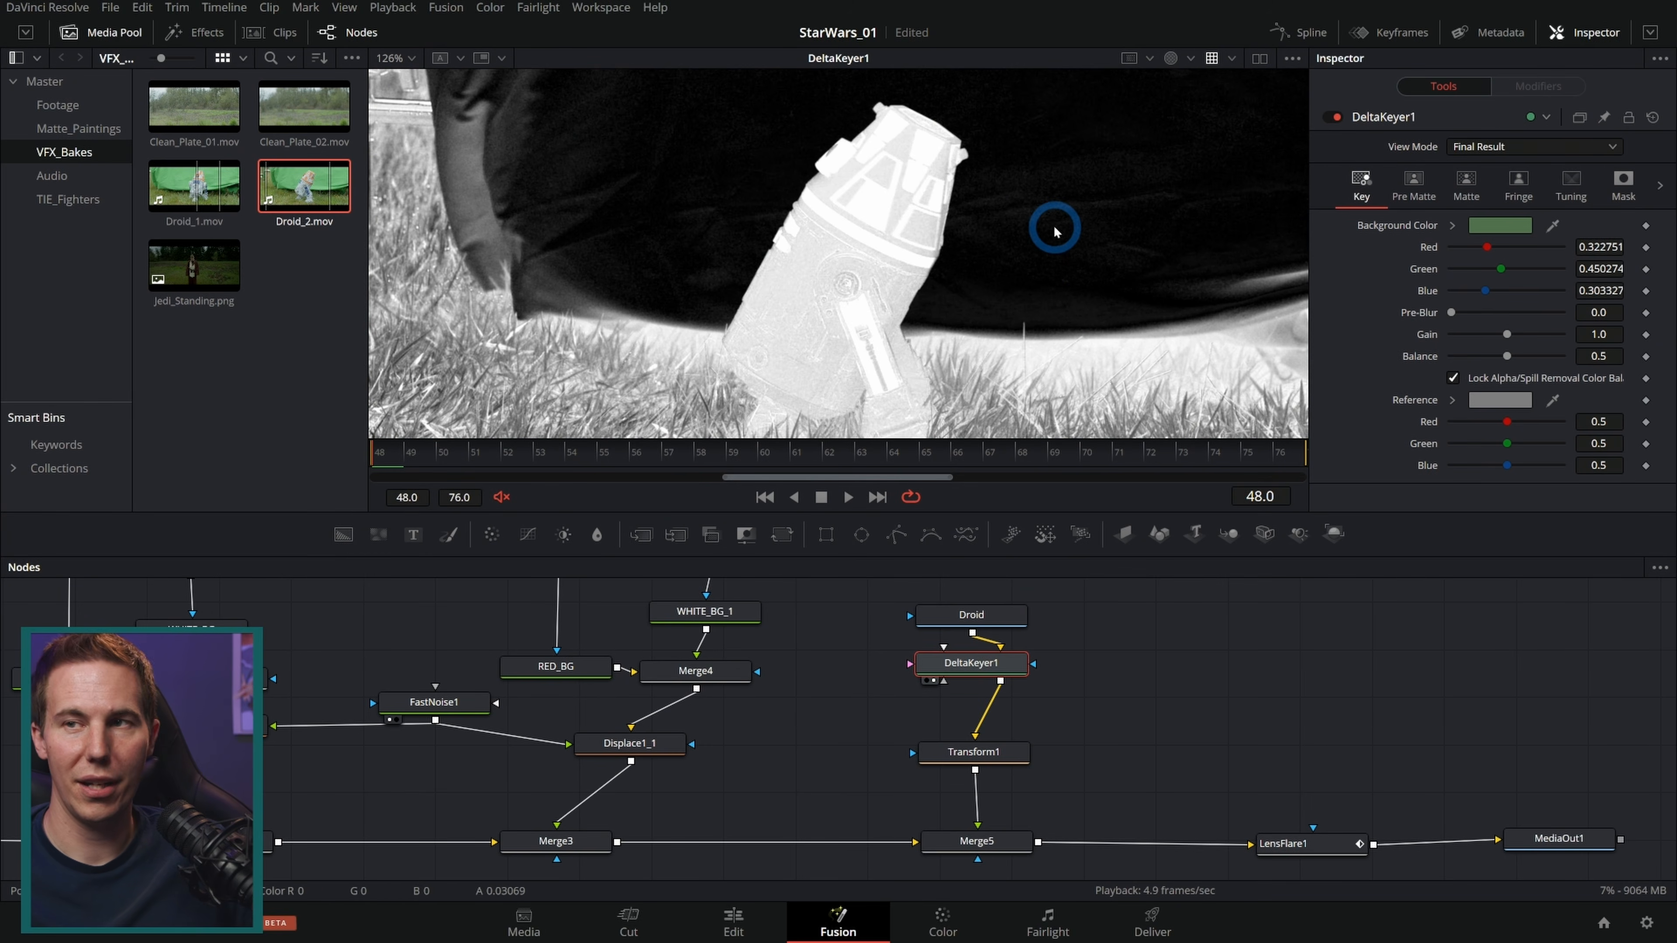
{"action": "scroll", "coordinate": [1054, 229], "scroll_direction": "up", "scroll_amount": 2}
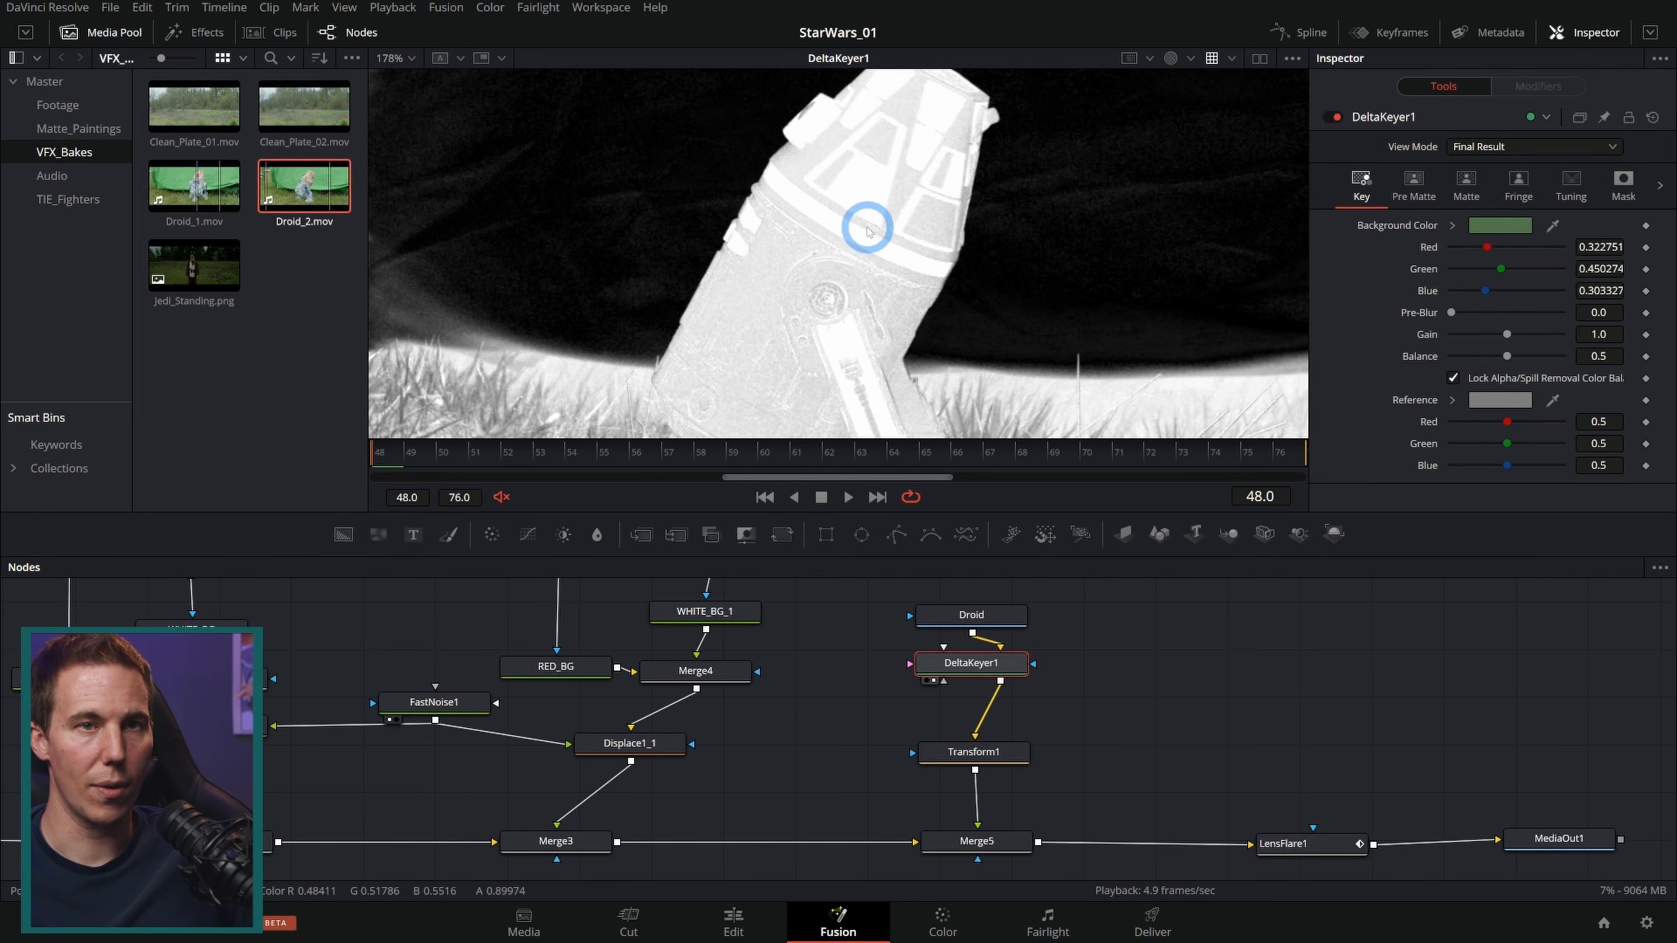
{"action": "left_click", "coordinate": [1467, 185]}
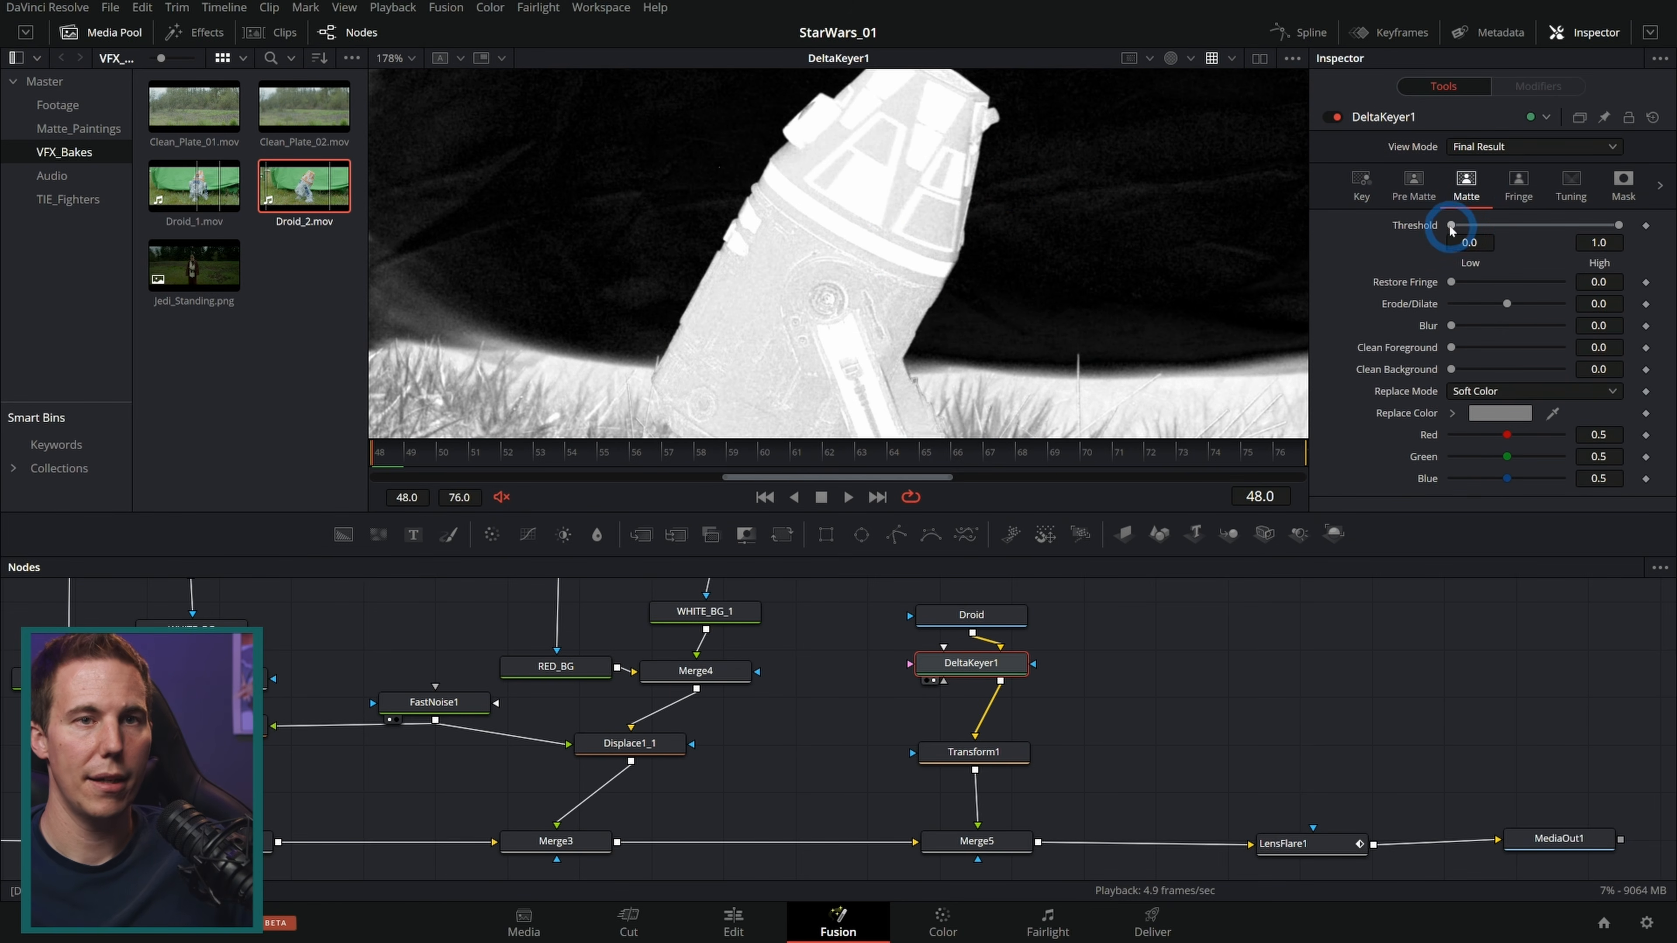
{"action": "left_click_drag", "start_coordinate": [1471, 226], "coordinate": [1478, 227]}
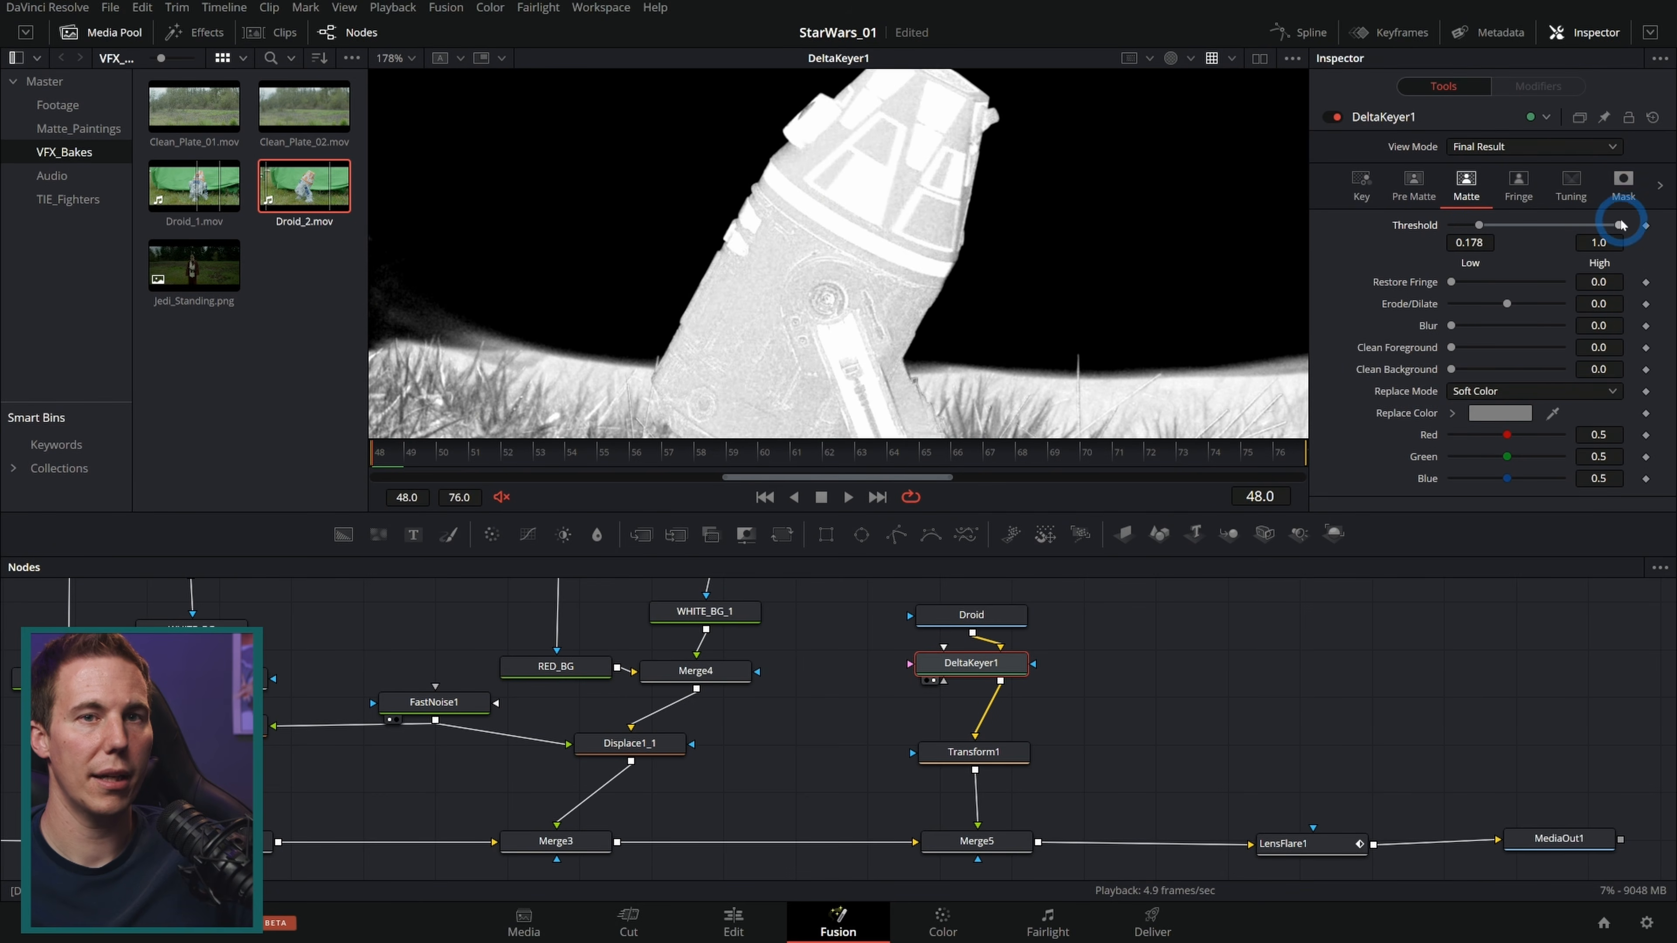
{"action": "left_click_drag", "start_coordinate": [1577, 230], "coordinate": [1565, 228]}
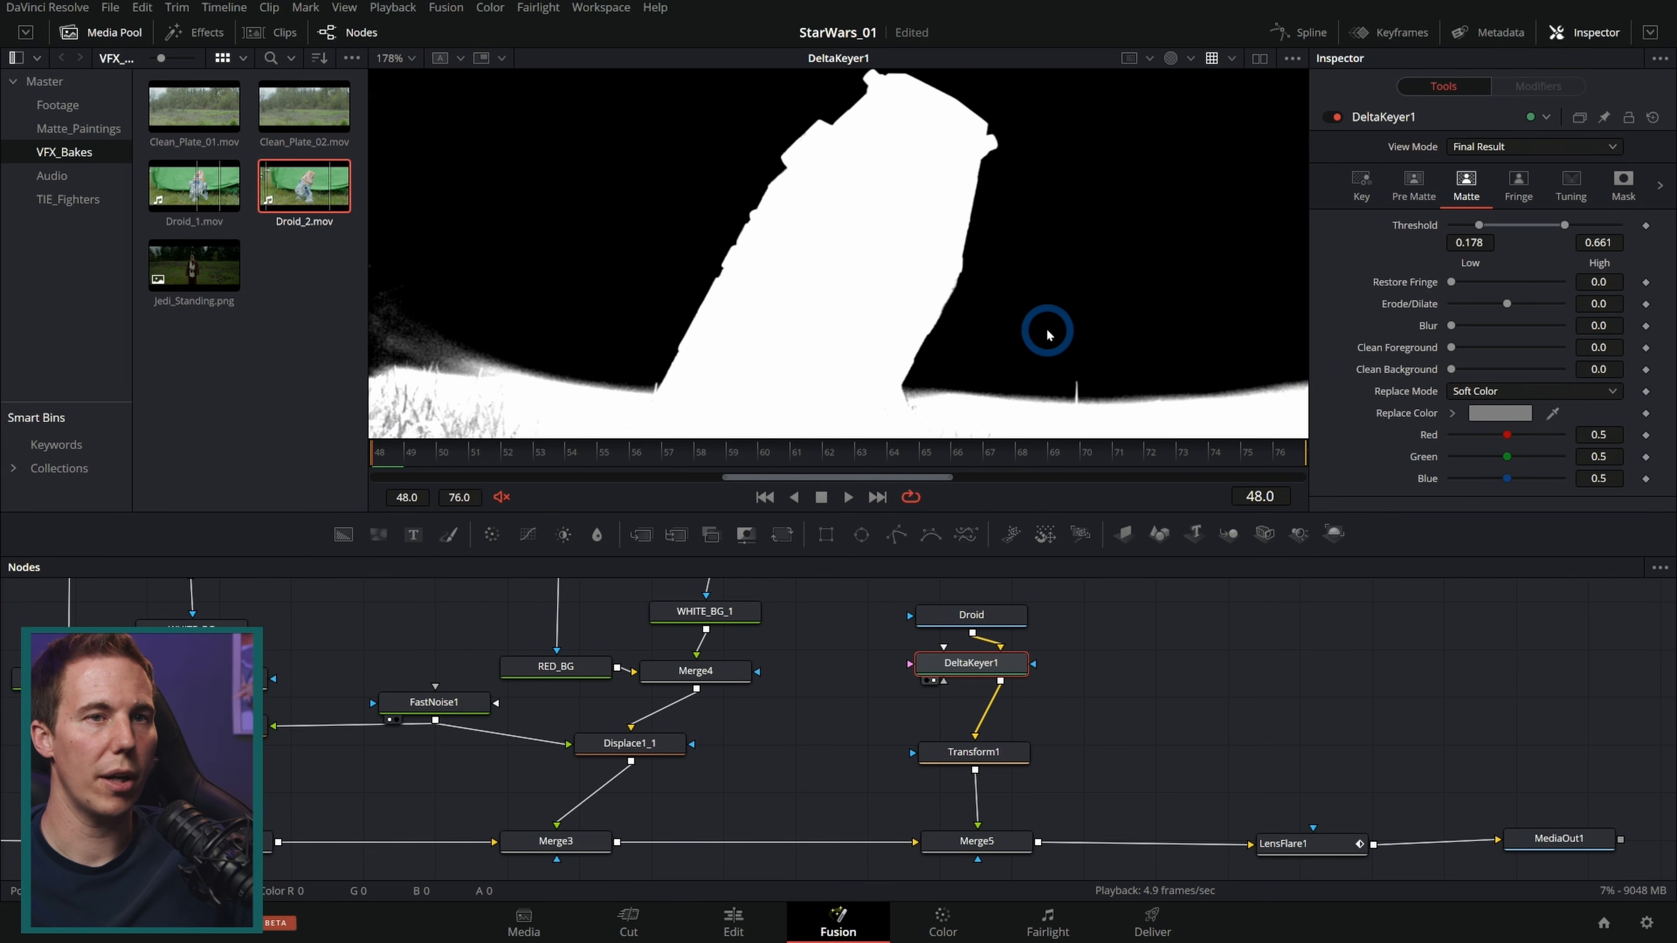
{"action": "key", "text": "c"}
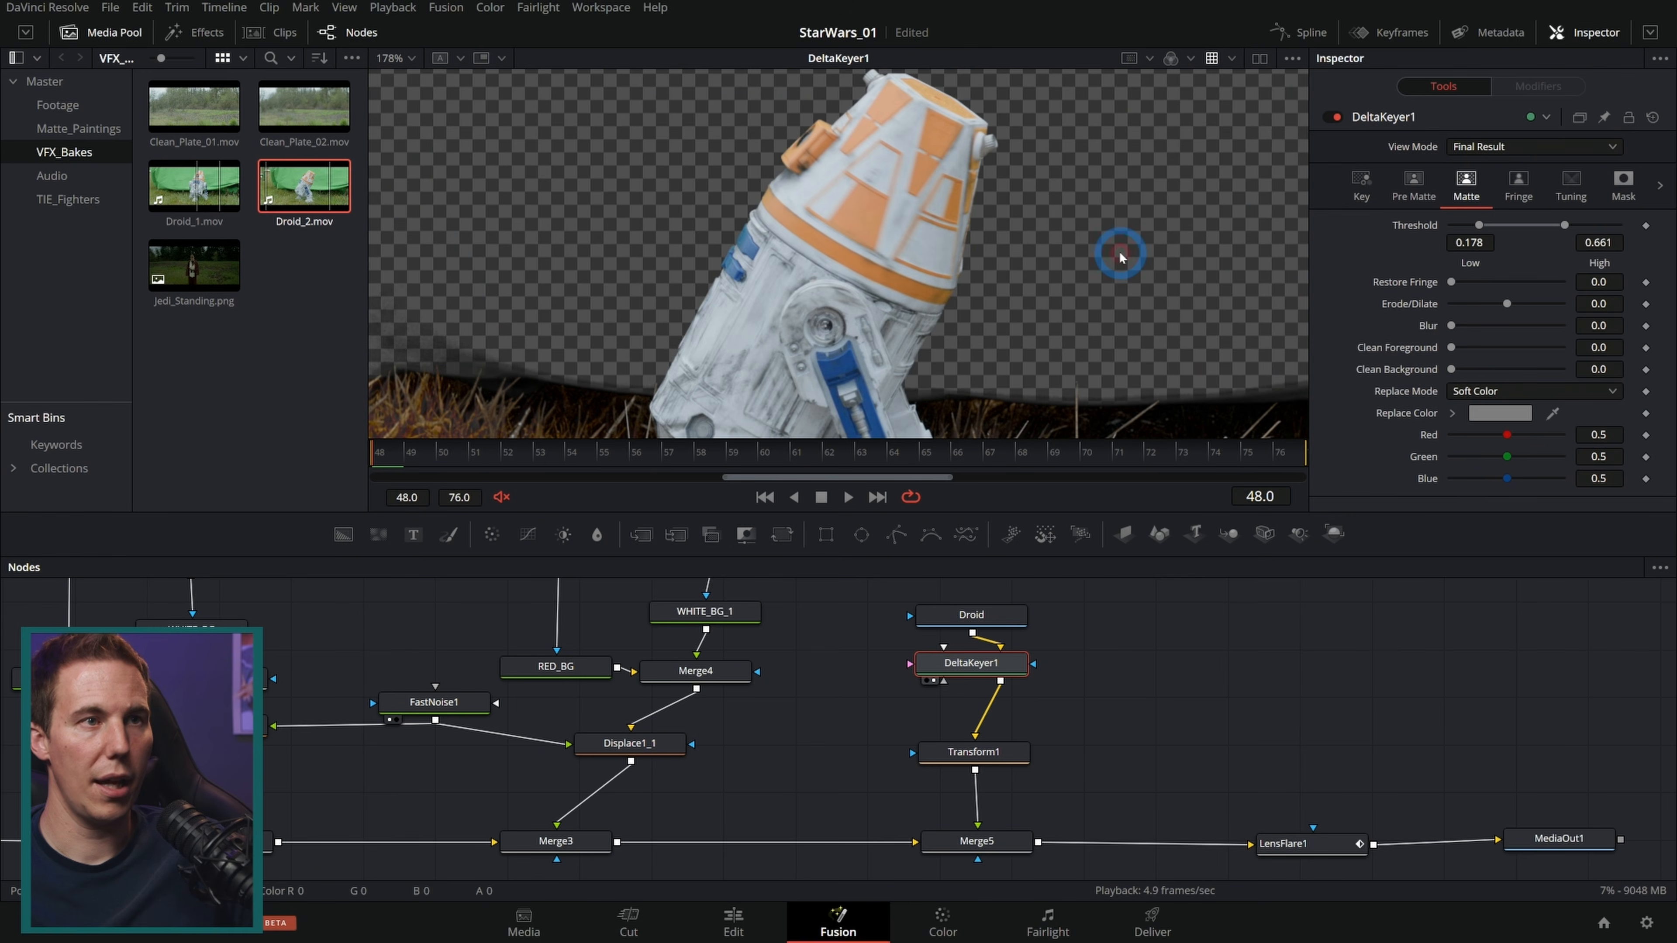
Step: Set the Delta Keyer's Replace Mode to Source after inspecting the droid's edges in the composite
{"action": "left_click", "coordinate": [1532, 839]}
{"action": "key", "text": "1"}
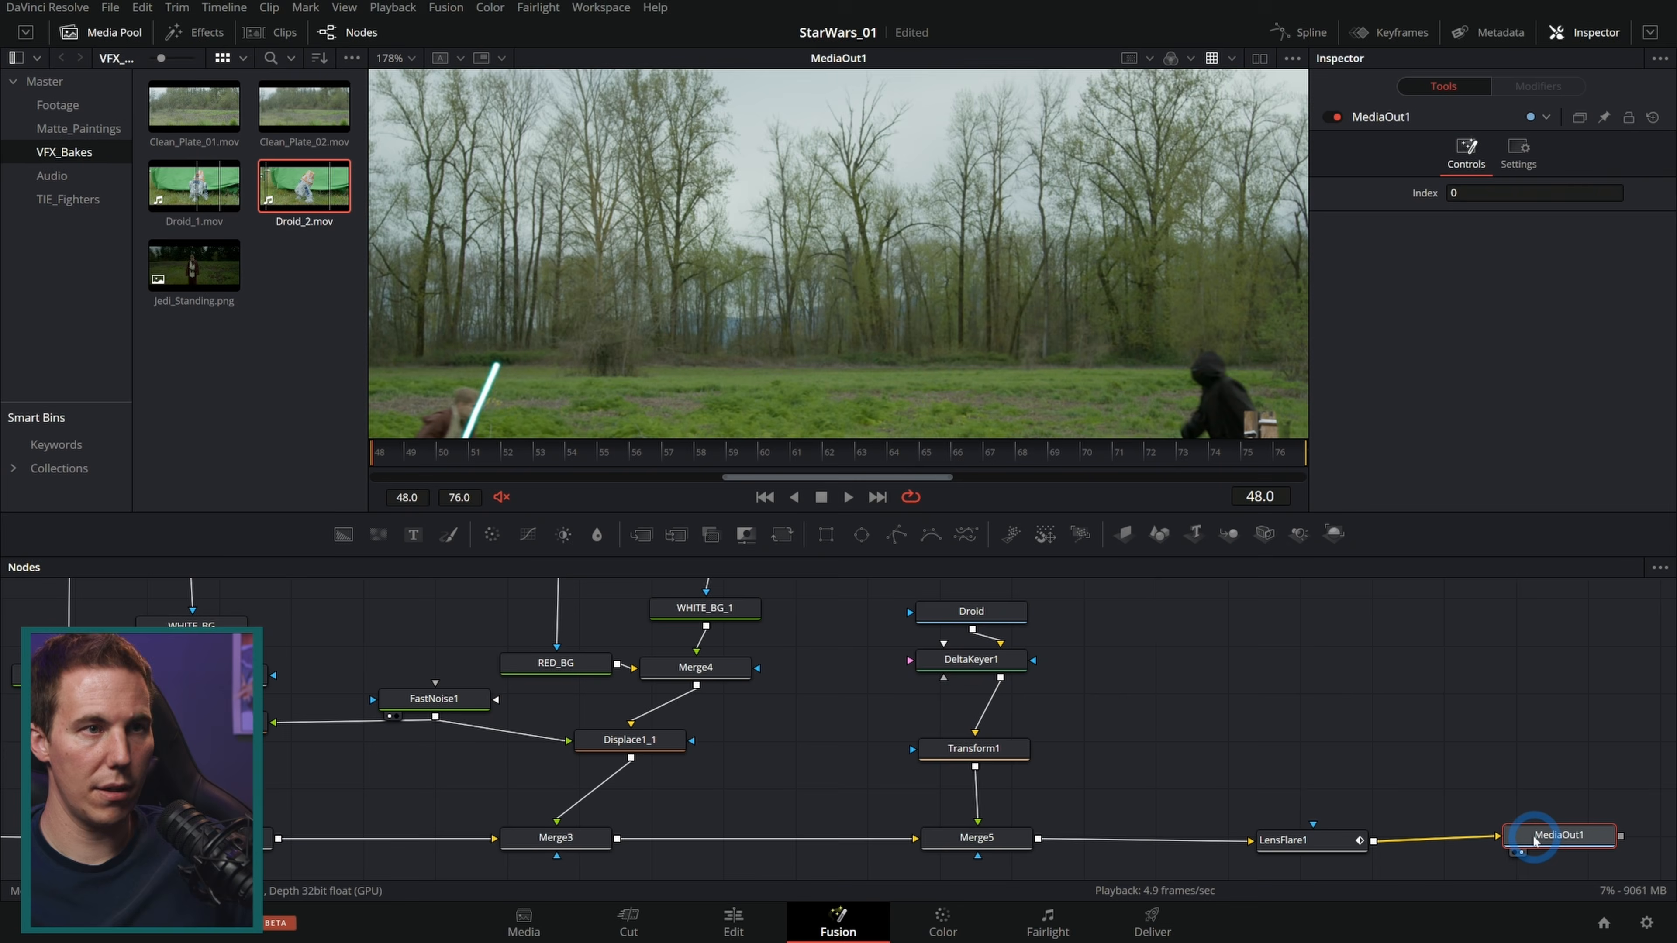
{"action": "scroll", "coordinate": [918, 322], "scroll_direction": "up", "scroll_amount": 3}
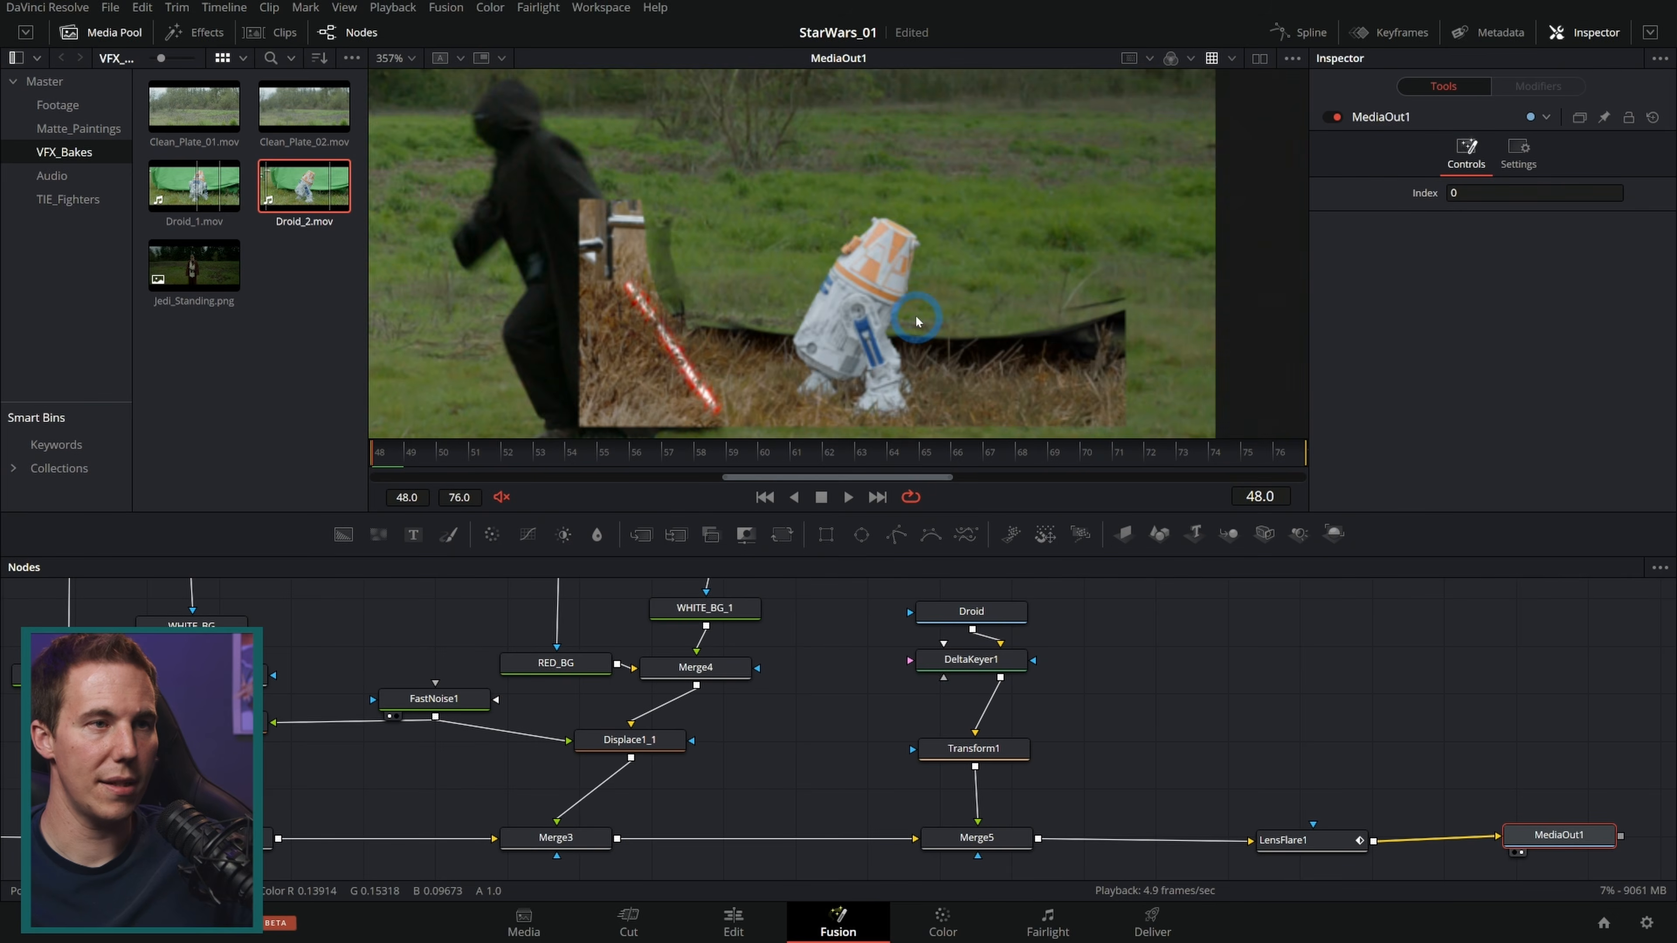
{"action": "scroll", "coordinate": [918, 322], "scroll_direction": "up", "scroll_amount": 4}
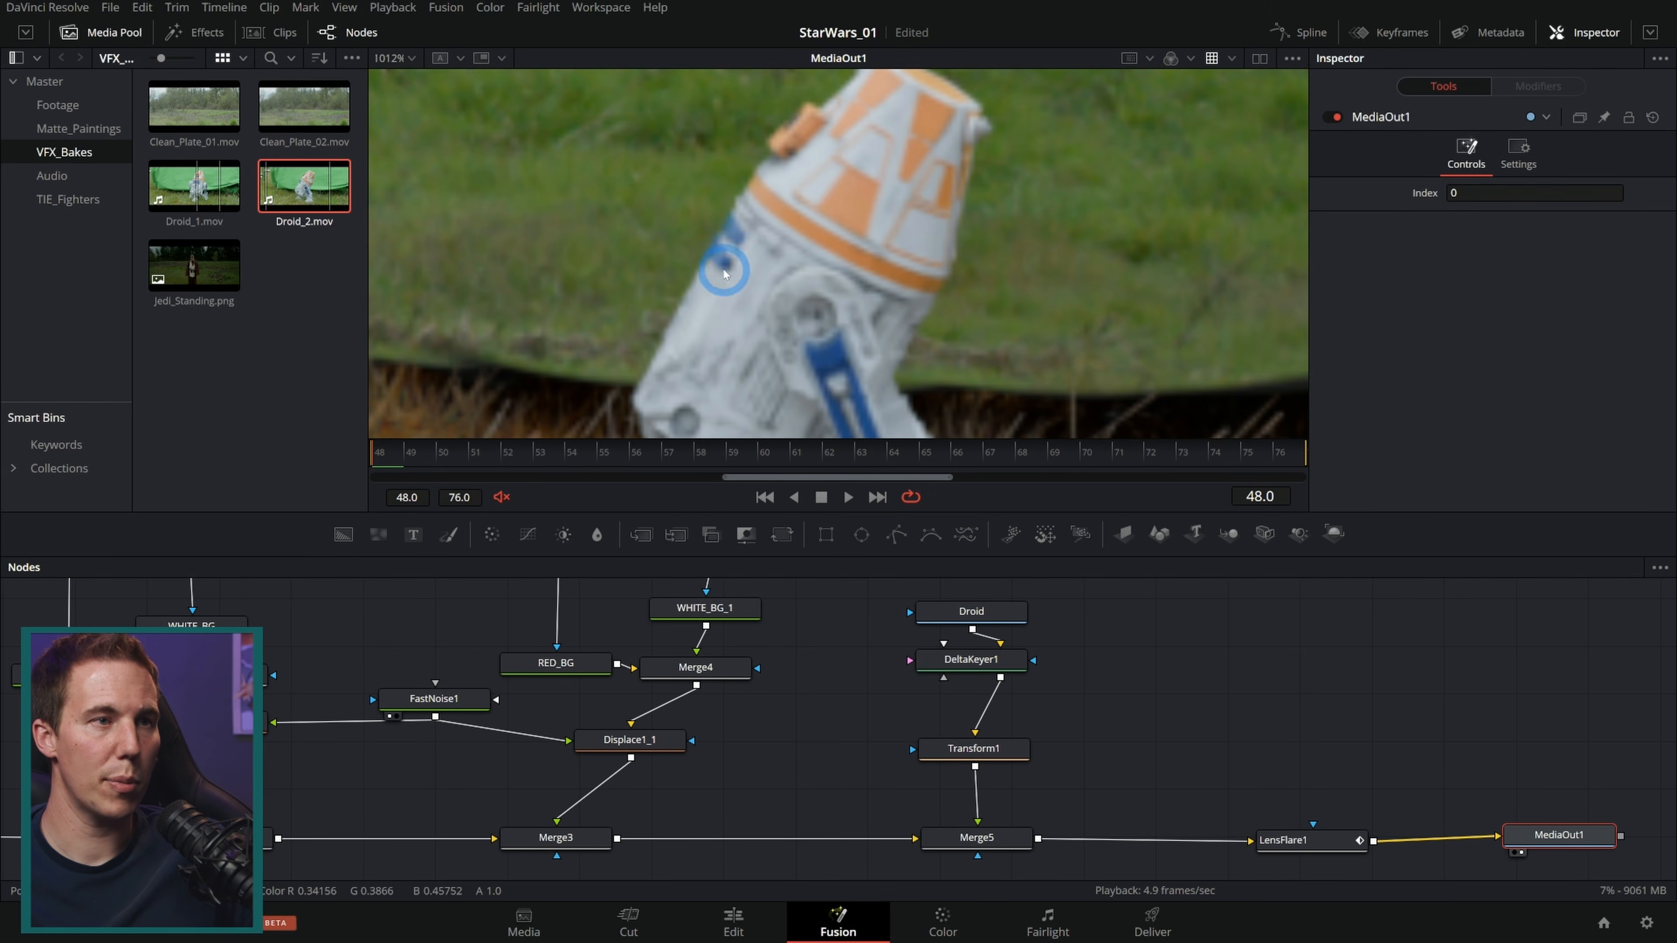
{"action": "left_click_drag", "start_coordinate": [882, 256], "coordinate": [911, 291]}
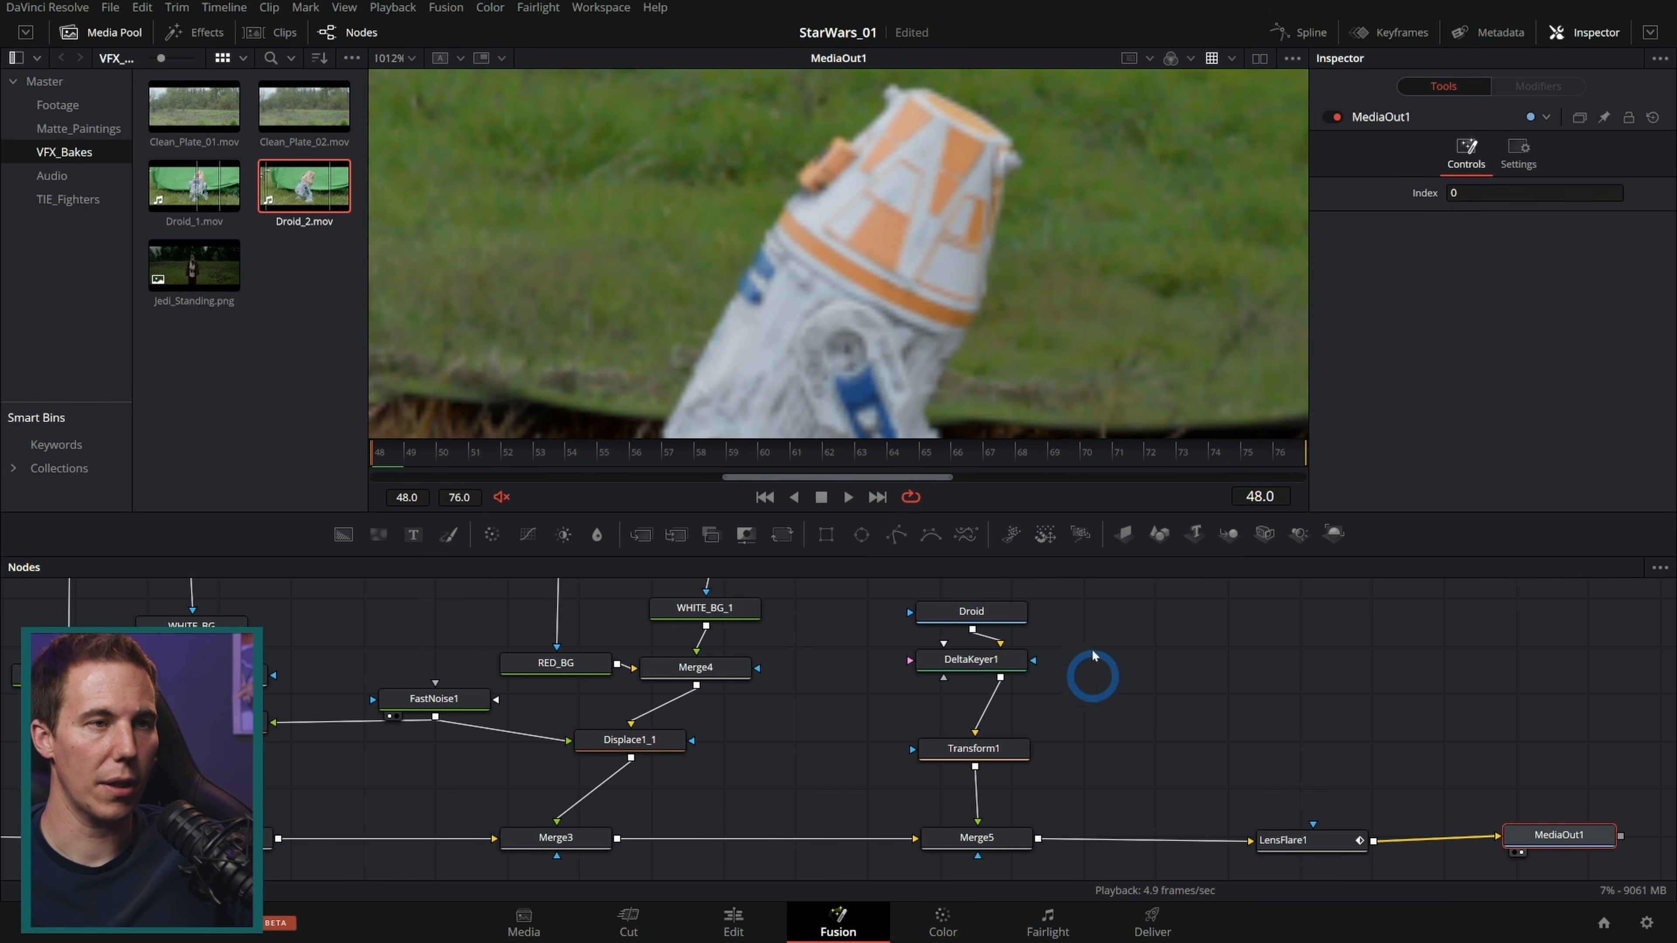
{"action": "left_click", "coordinate": [997, 663]}
{"action": "key", "text": "2"}
{"action": "scroll", "coordinate": [977, 297], "scroll_direction": "down", "scroll_amount": 7}
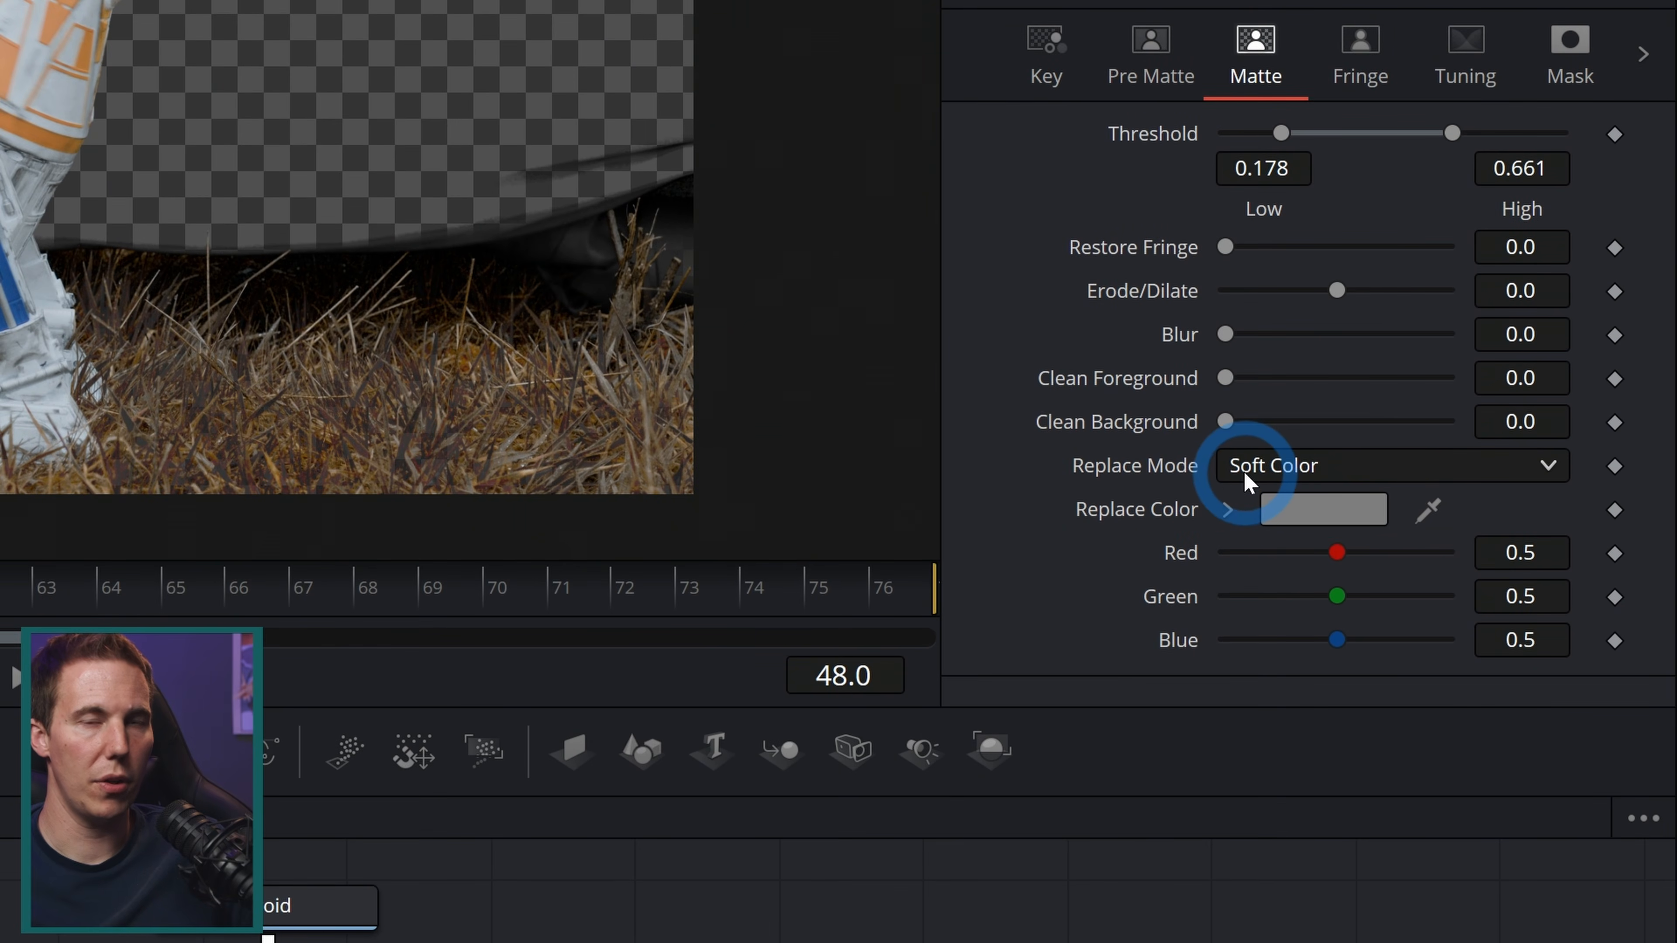
{"action": "left_click", "coordinate": [1257, 469]}
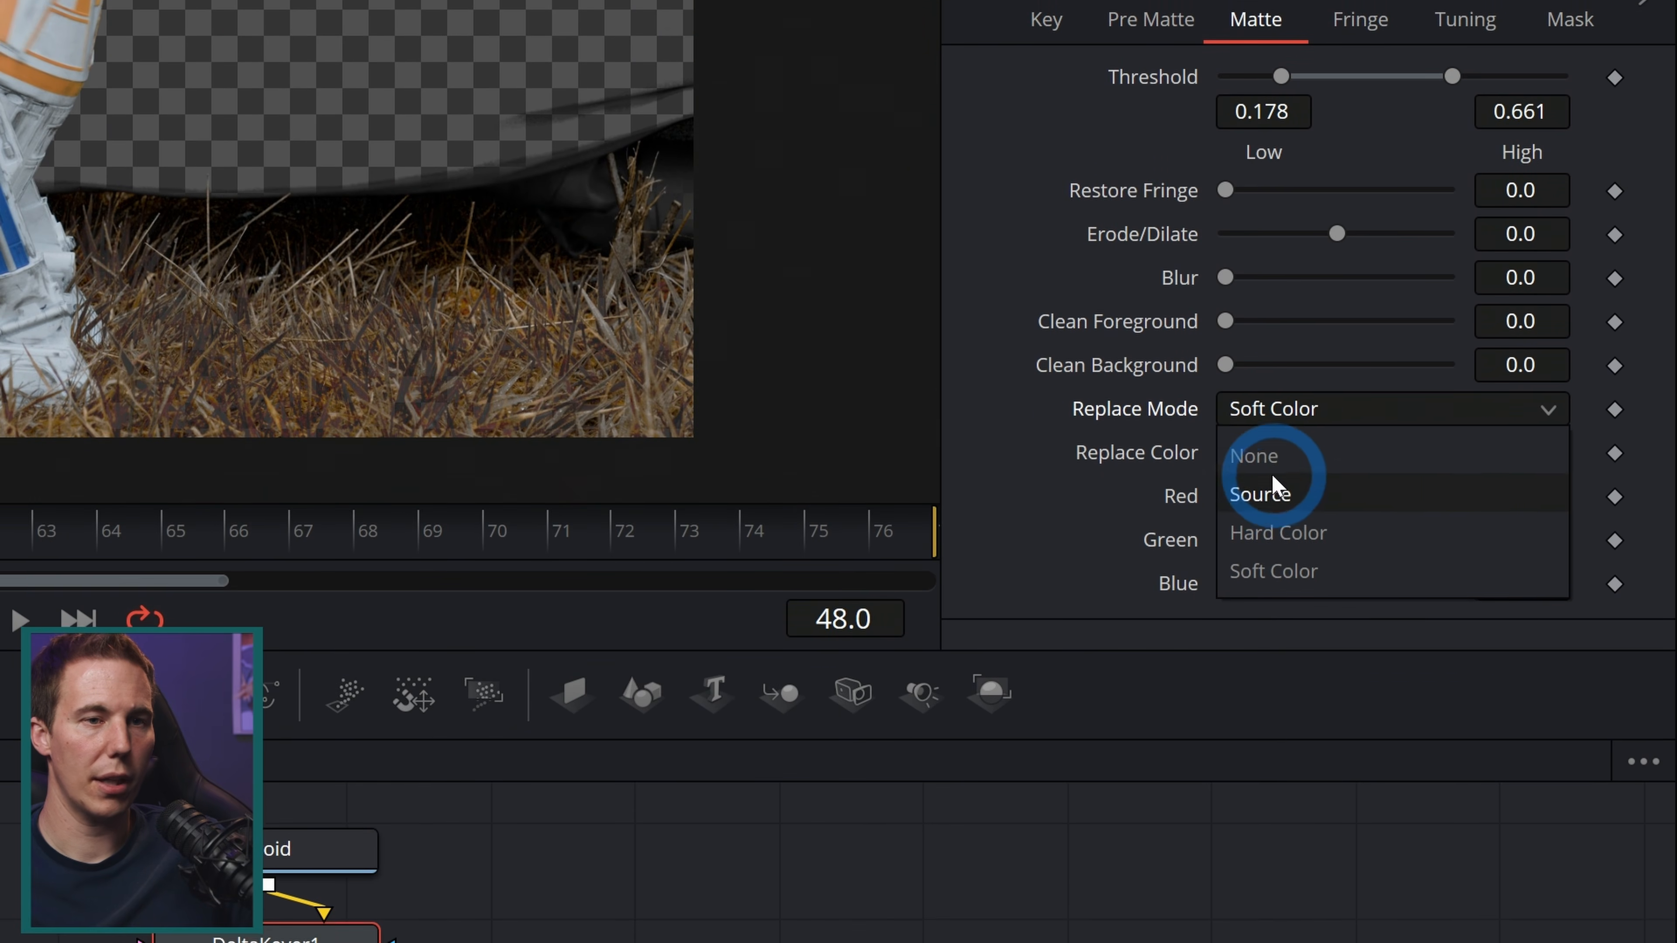
{"action": "left_click", "coordinate": [1274, 481]}
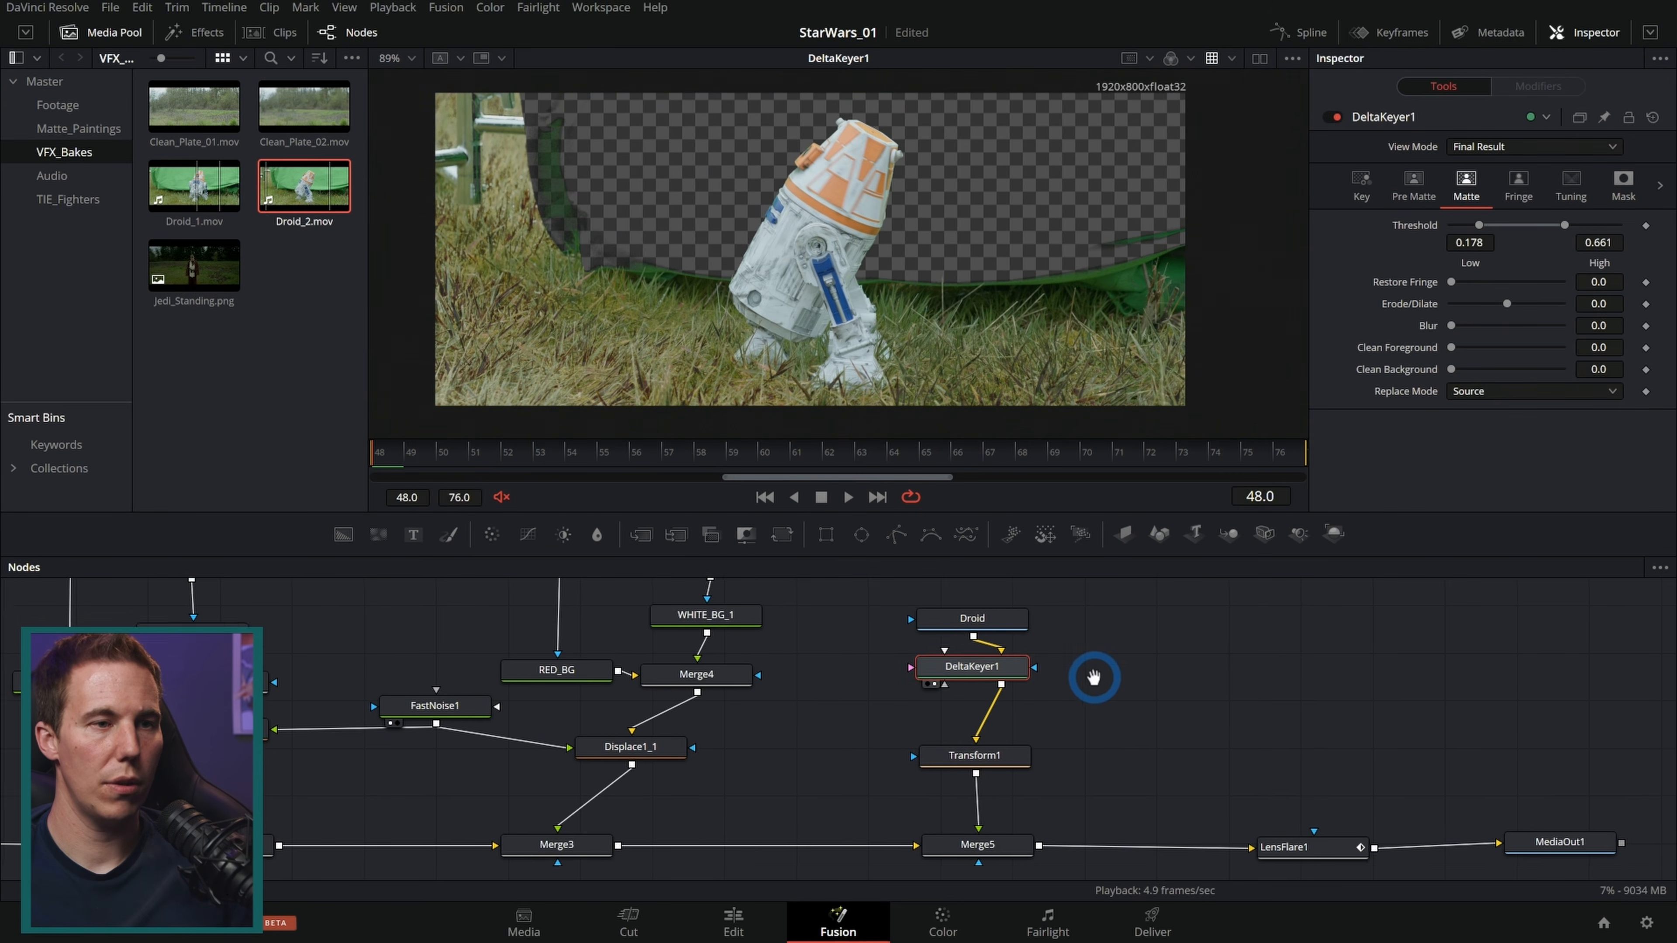
Step: Paste a polygon mask and connect it to the Delta Keyer as a matte input
{"action": "key", "text": "ctrl+v"}
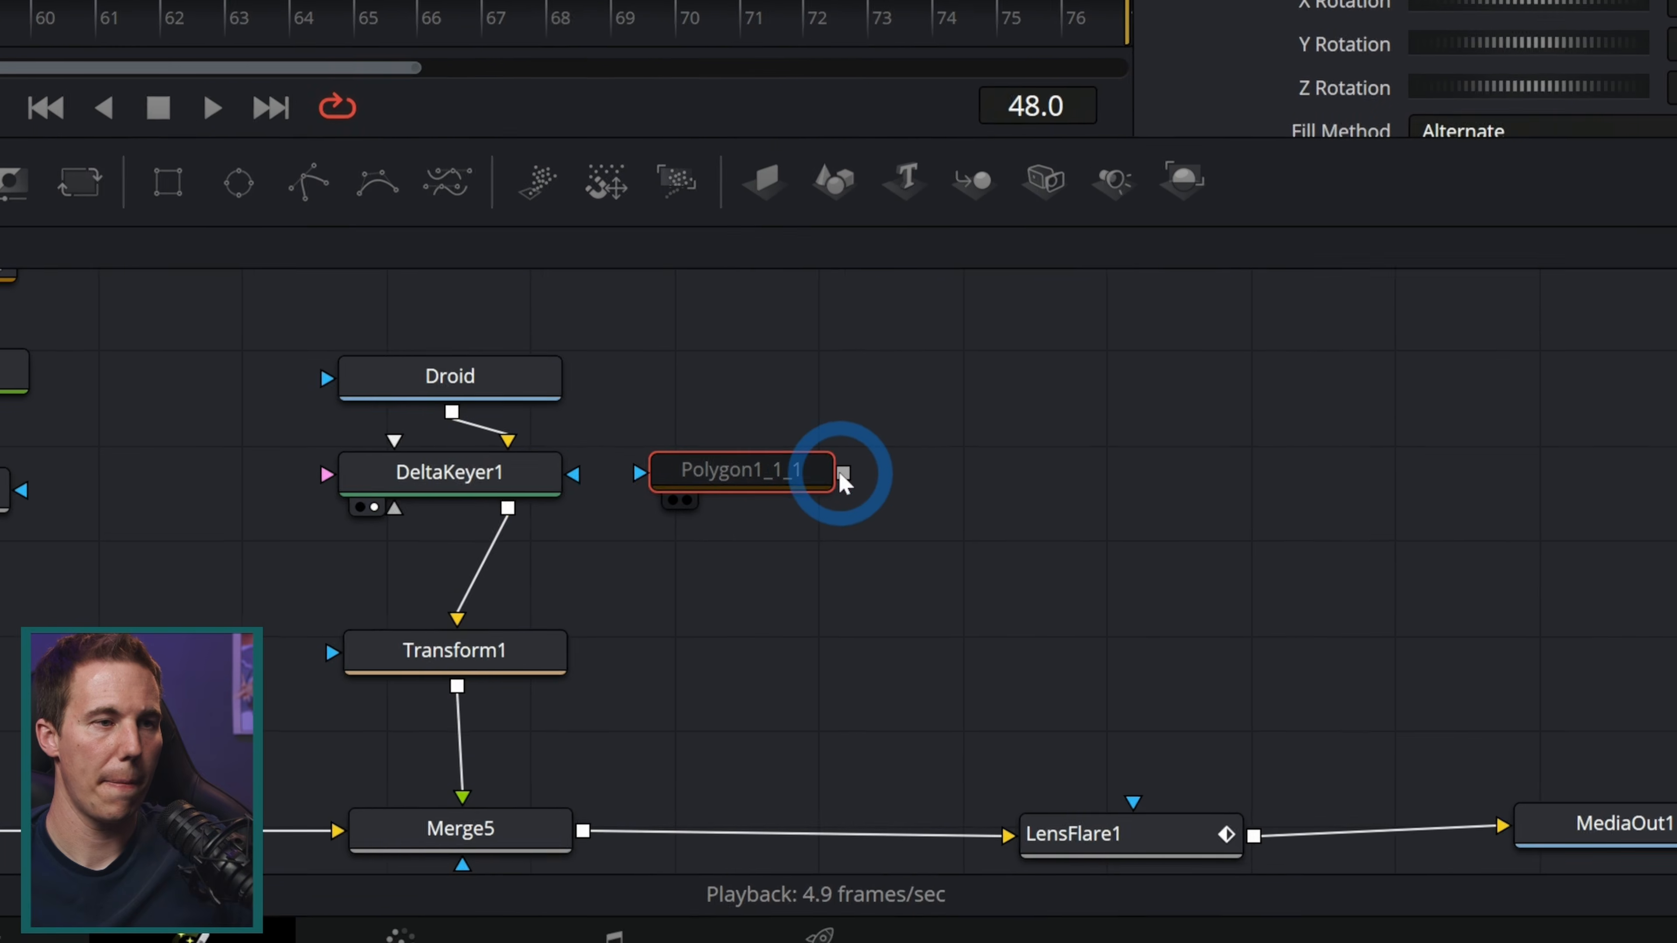
{"action": "left_click_drag", "start_coordinate": [841, 474], "coordinate": [475, 479]}
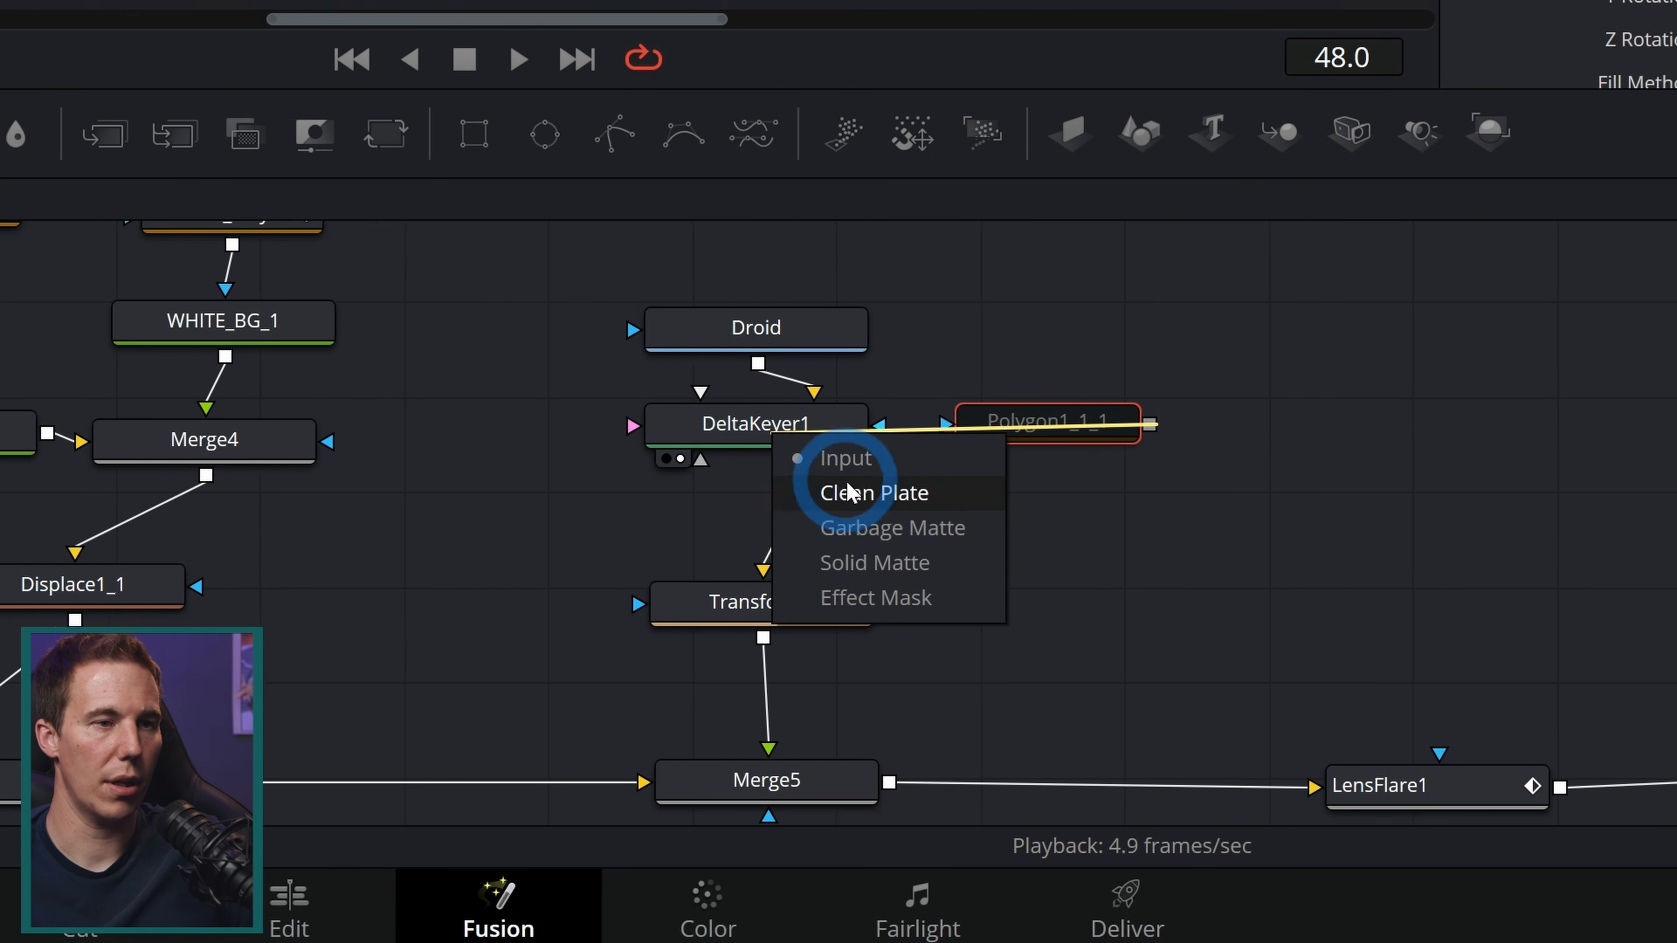
{"action": "left_click", "coordinate": [938, 568]}
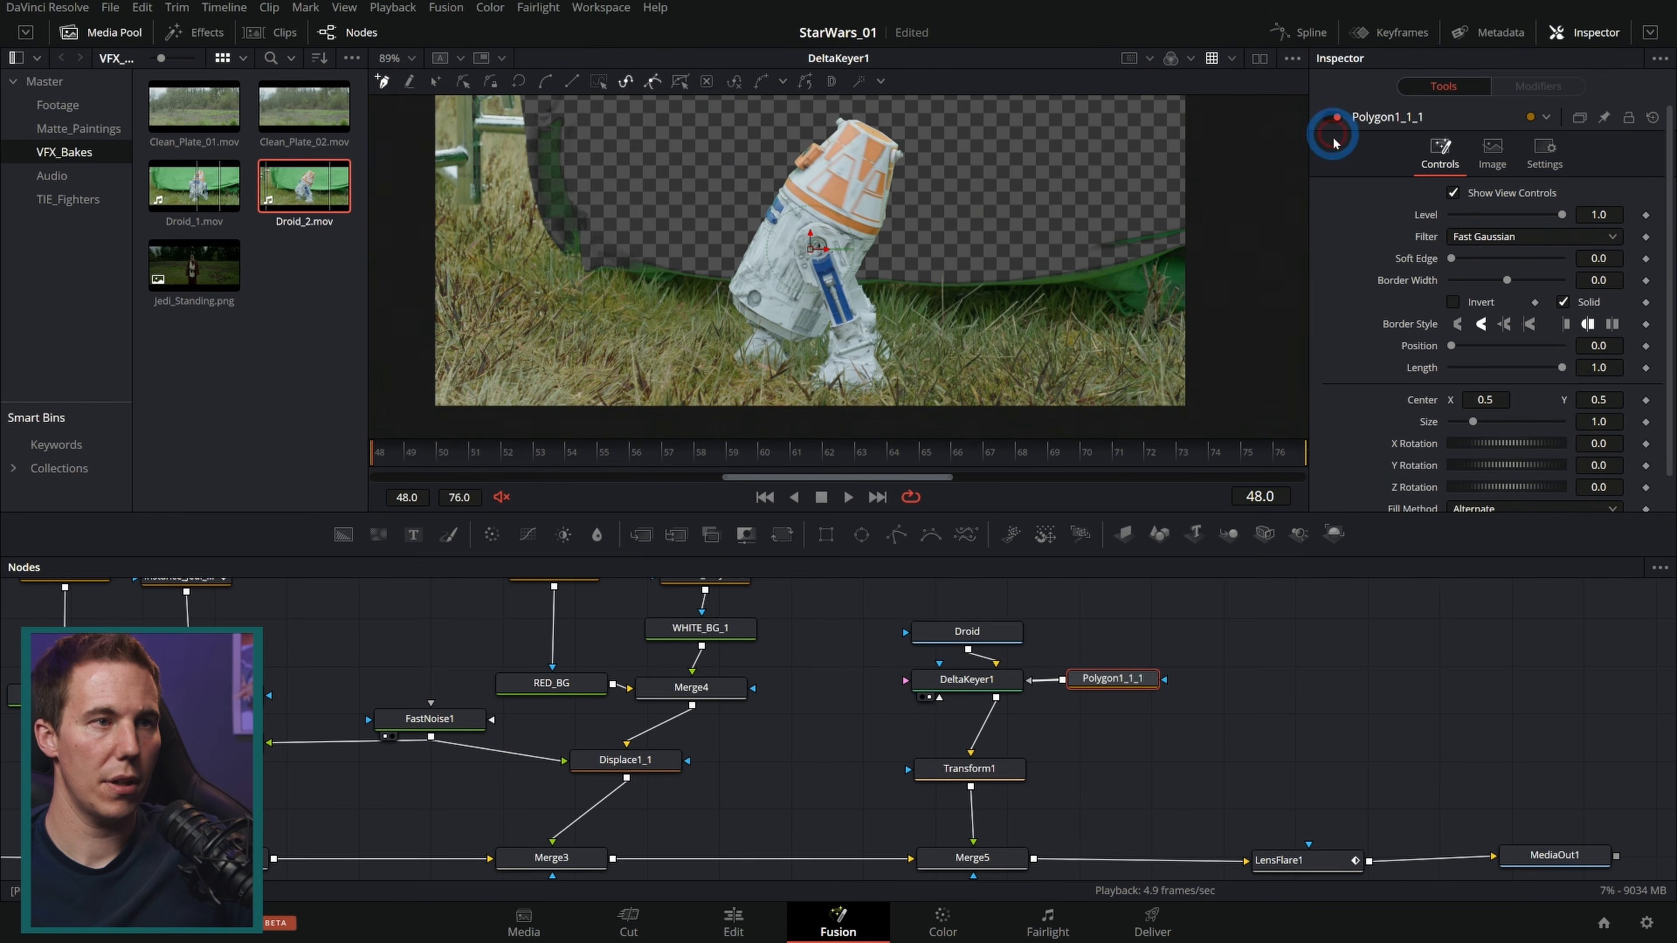
Step: Reshape the polygon's points to enclose the droid and the grass beneath it, cutting out the backdrop
{"action": "scroll", "coordinate": [937, 317], "scroll_direction": "up", "scroll_amount": 3}
{"action": "scroll", "coordinate": [734, 231], "scroll_direction": "down", "scroll_amount": 3}
{"action": "left_click_drag", "start_coordinate": [745, 227], "coordinate": [799, 292]}
{"action": "left_click", "coordinate": [755, 144]}
{"action": "left_click_drag", "start_coordinate": [702, 273], "coordinate": [692, 208]}
{"action": "left_click", "coordinate": [720, 333]}
{"action": "left_click", "coordinate": [931, 249]}
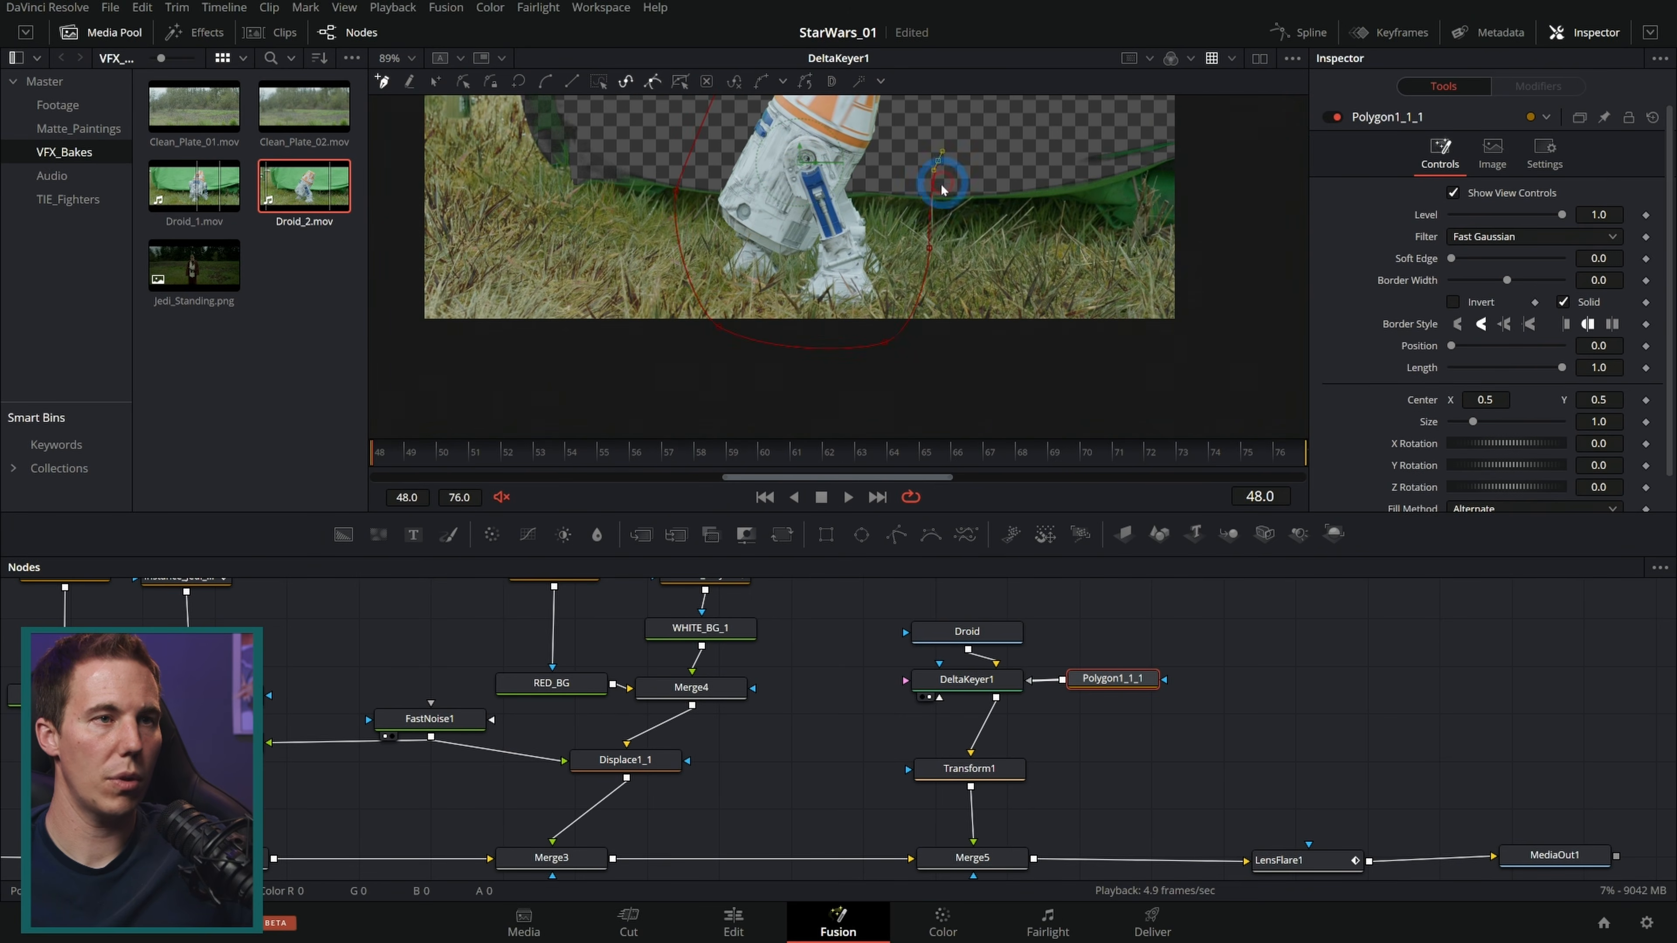
{"action": "left_click", "coordinate": [939, 162]}
{"action": "scroll", "coordinate": [940, 193], "scroll_direction": "down", "scroll_amount": 3}
{"action": "left_click_drag", "start_coordinate": [946, 185], "coordinate": [945, 242]}
{"action": "left_click", "coordinate": [924, 165]}
{"action": "left_click", "coordinate": [1134, 151]}
{"action": "left_click", "coordinate": [1118, 350]}
{"action": "left_click", "coordinate": [520, 311]}
{"action": "left_click", "coordinate": [681, 101]}
{"action": "left_click", "coordinate": [834, 185]}
{"action": "scroll", "coordinate": [880, 233], "scroll_direction": "up", "scroll_amount": 2}
{"action": "scroll", "coordinate": [880, 238], "scroll_direction": "up", "scroll_amount": 2}
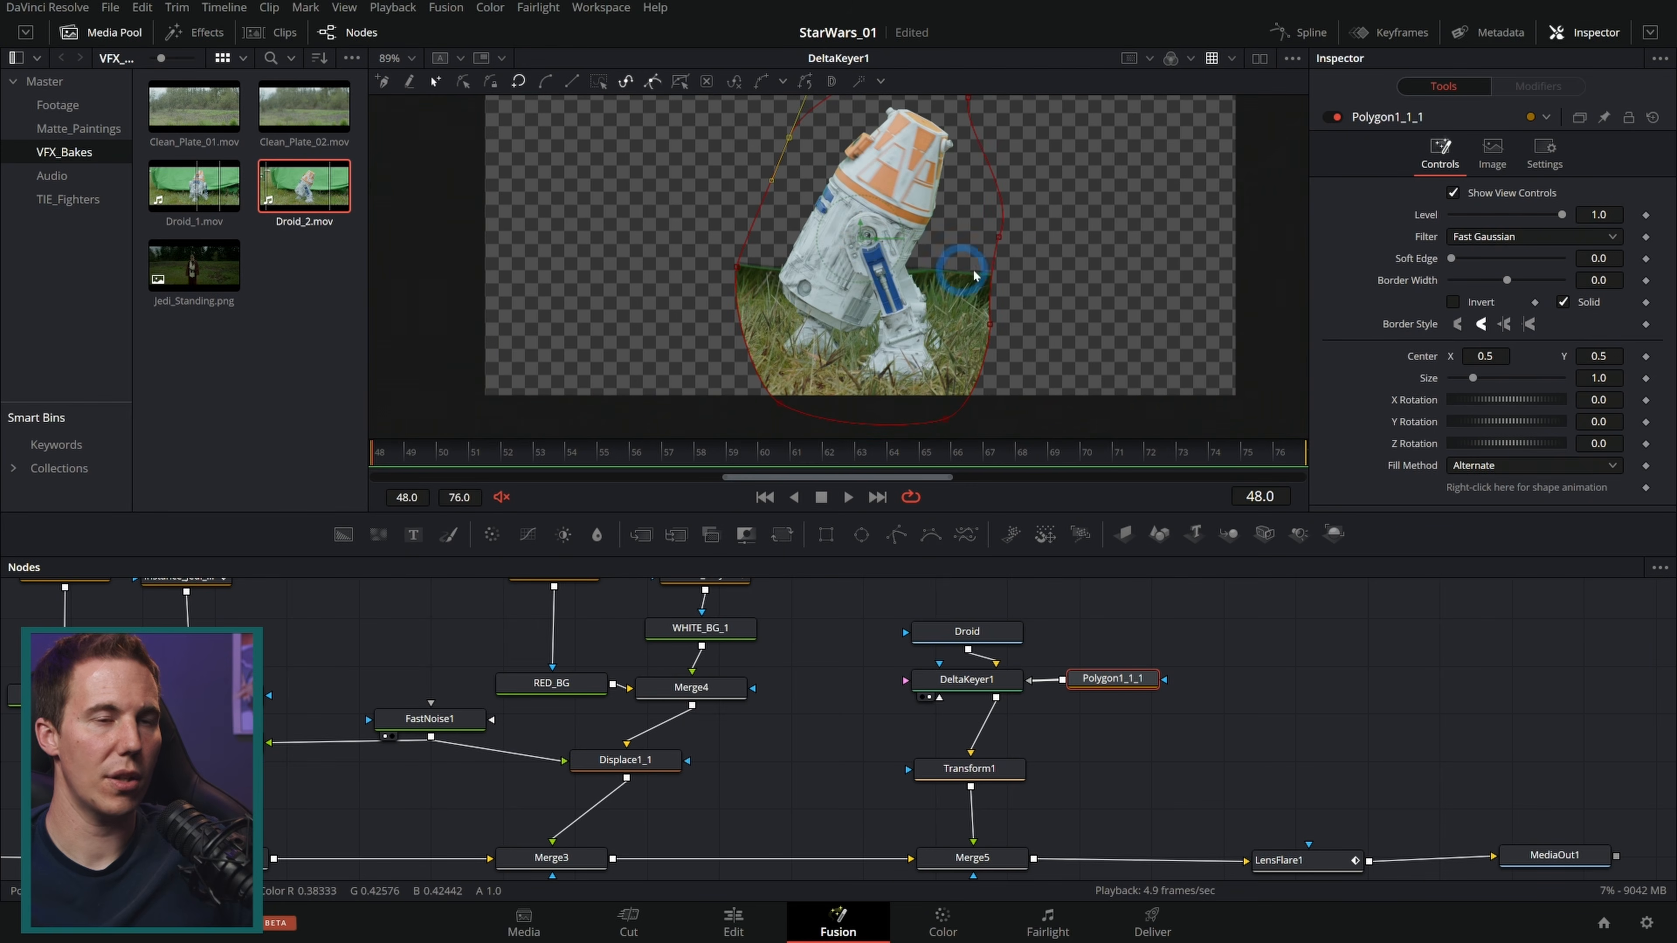
Step: Set the polygon's soft edge to about 0.068
{"action": "left_click", "coordinate": [1450, 266]}
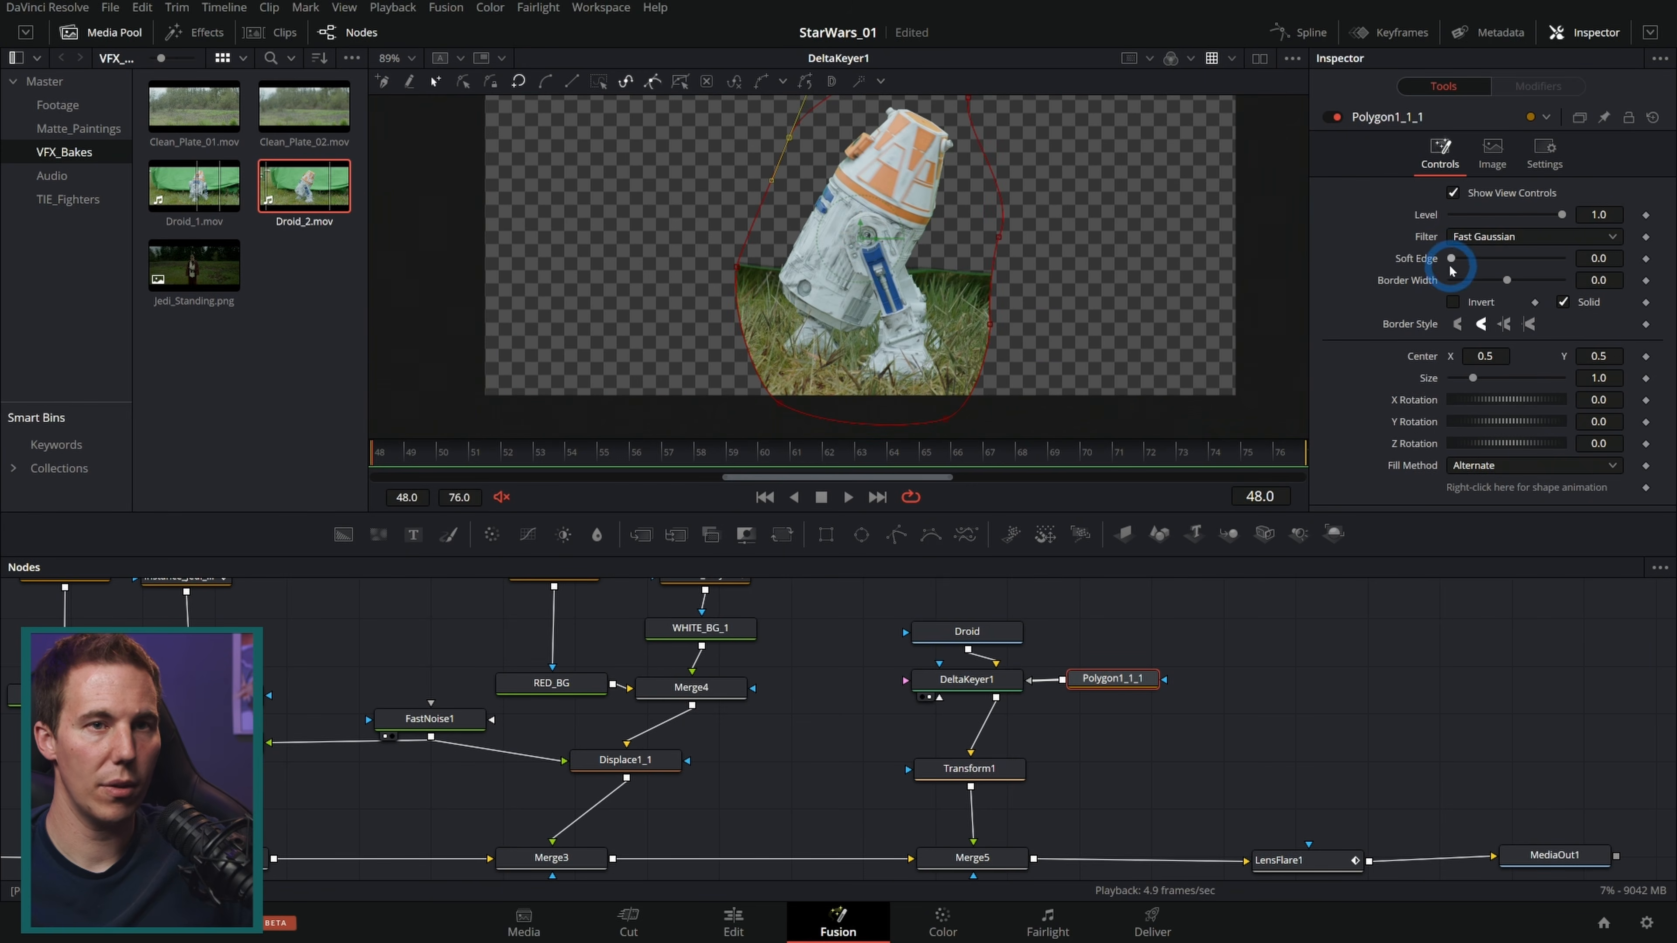
{"action": "left_click_drag", "start_coordinate": [1452, 263], "coordinate": [1475, 266]}
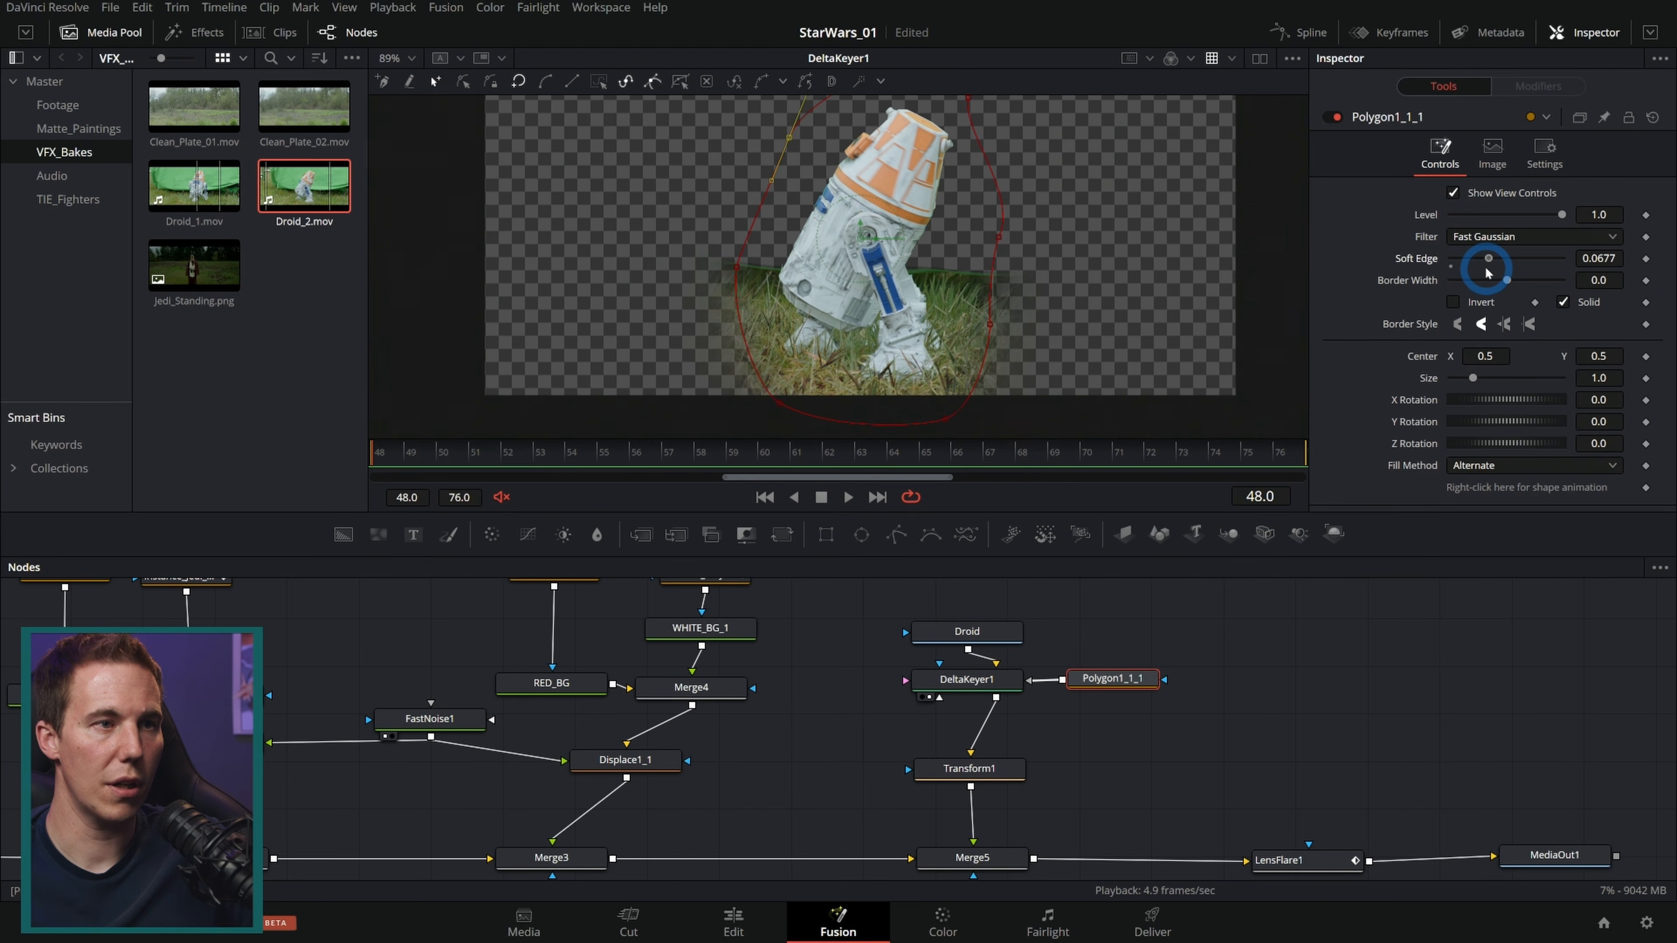
{"action": "scroll", "coordinate": [1073, 200], "scroll_direction": "up", "scroll_amount": 2}
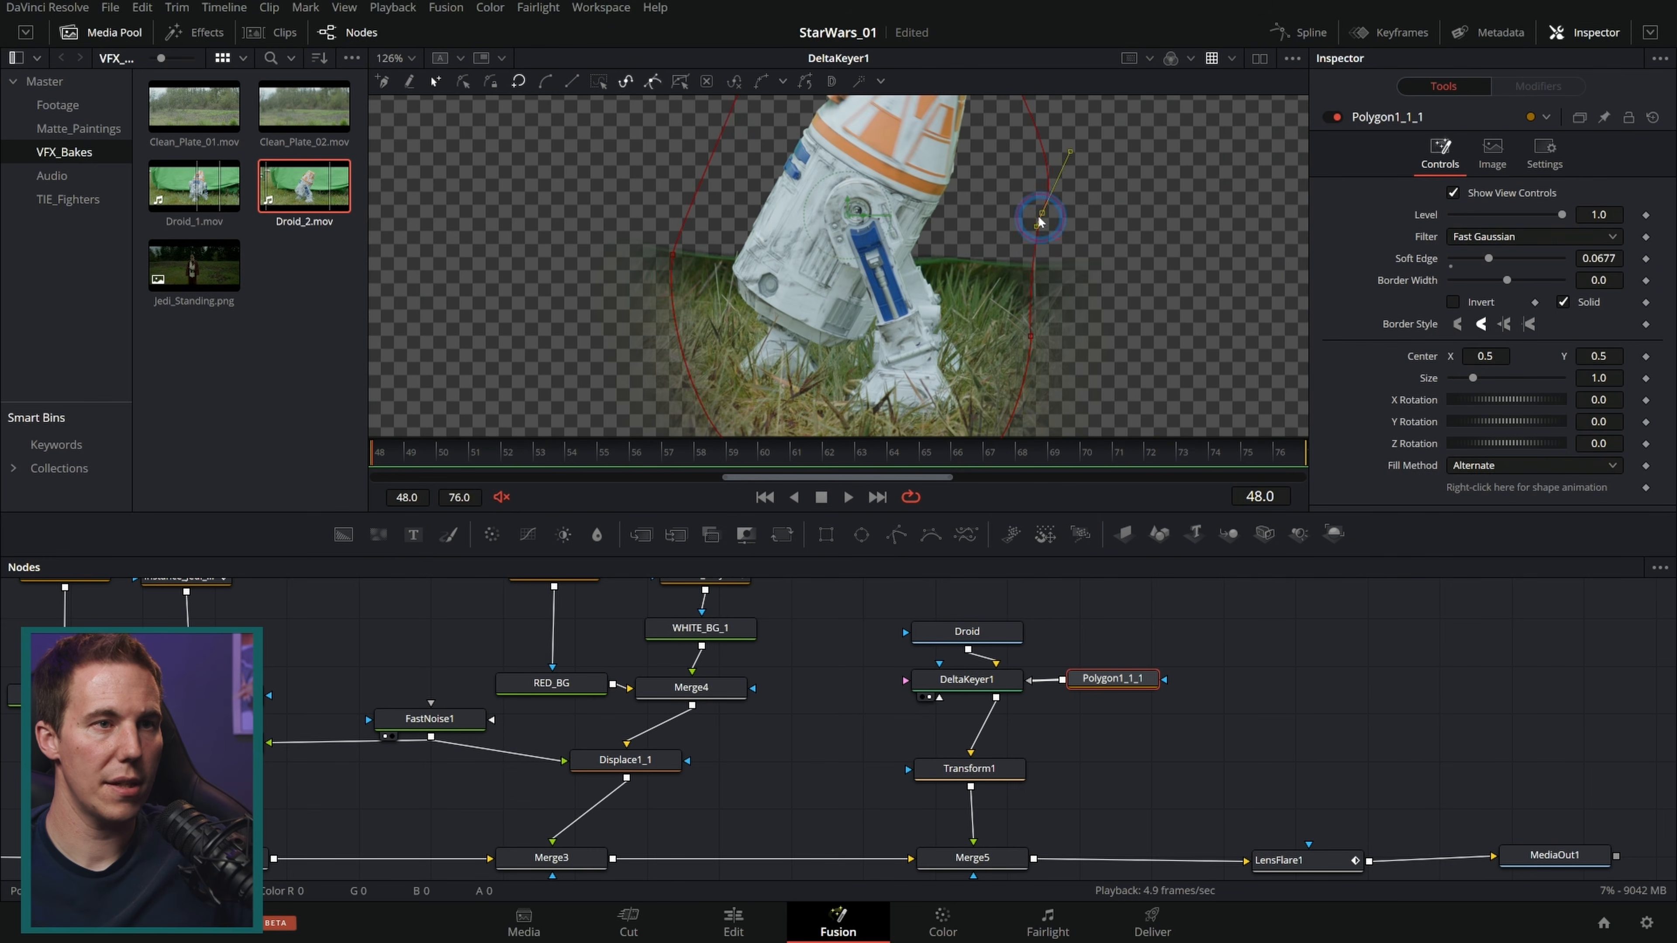
Step: Refine the polygon's points around the droid's feet and the grass edge to tighten the matte
{"action": "left_click_drag", "start_coordinate": [1036, 223], "coordinate": [1039, 226]}
{"action": "left_click_drag", "start_coordinate": [1001, 350], "coordinate": [1017, 296]}
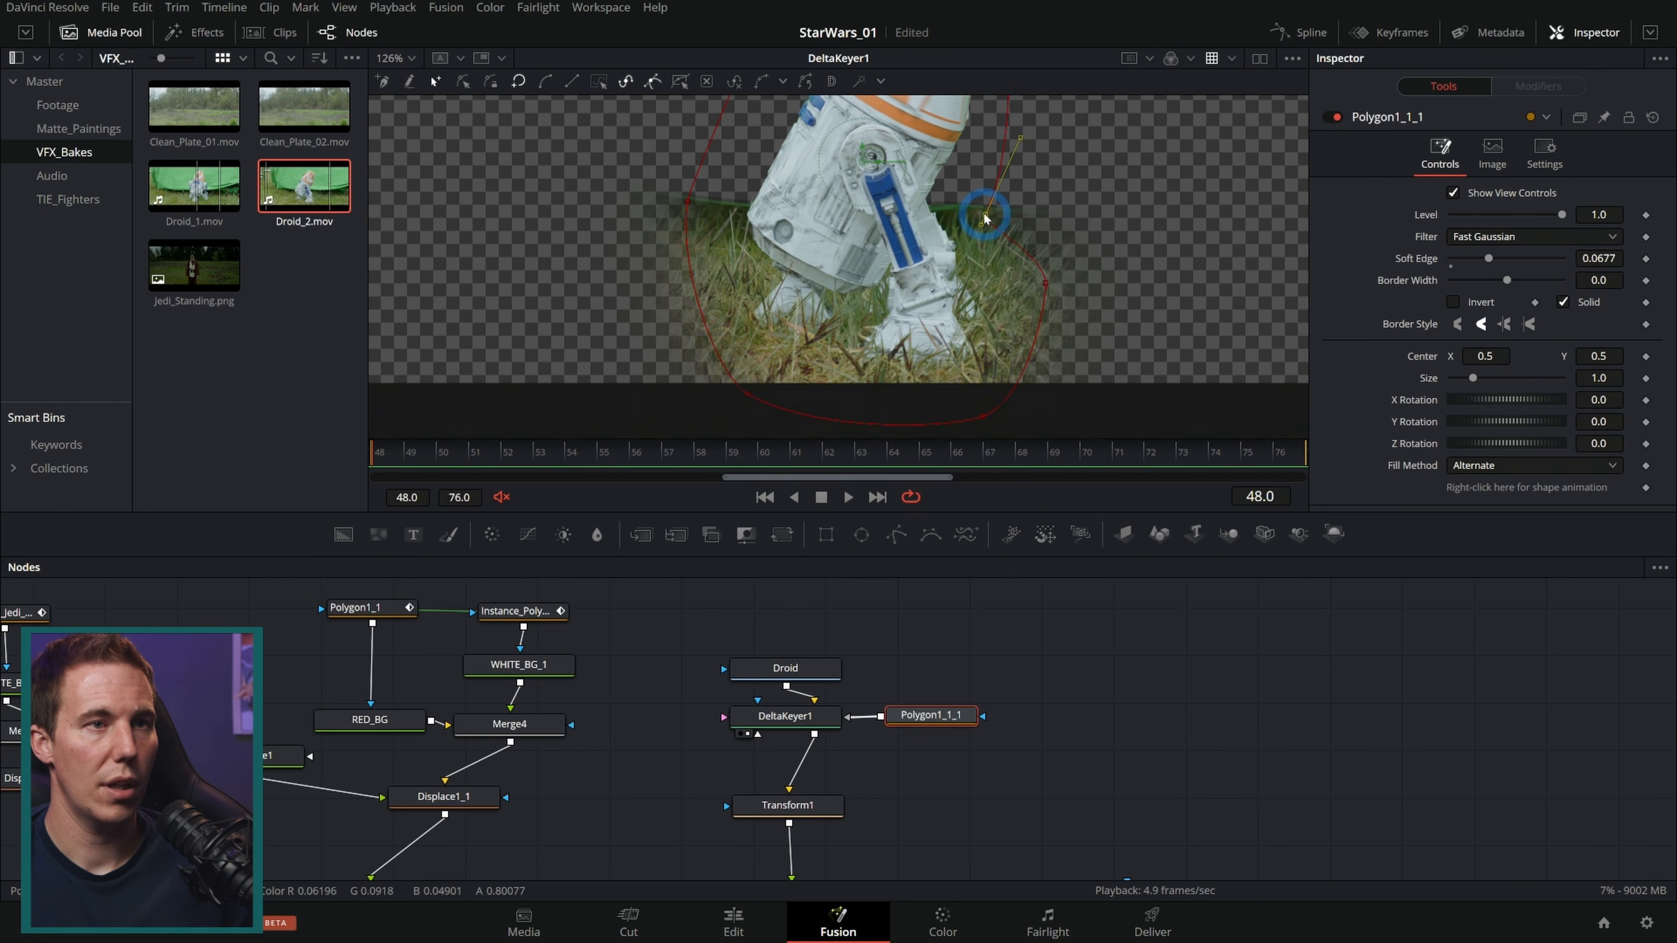
{"action": "left_click_drag", "start_coordinate": [980, 213], "coordinate": [960, 226]}
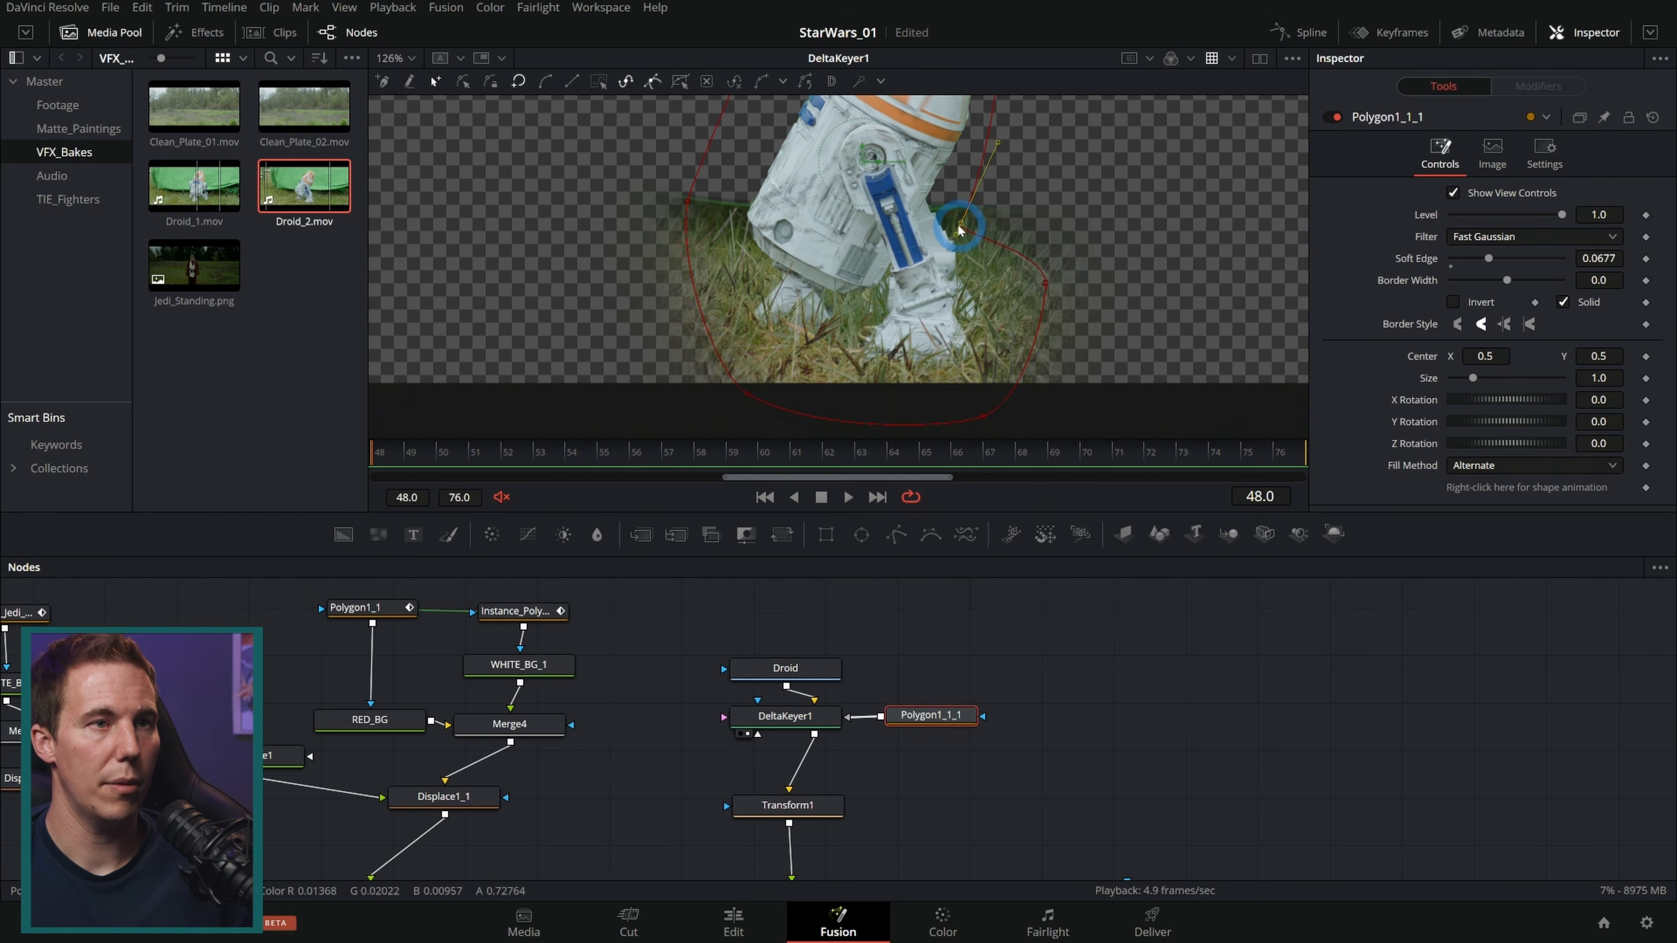
Step: Add a second polygon mask chained into the first, draw it over the backdrop beside the droid's leg, and set its soft edge to about 0.027
{"action": "scroll", "coordinate": [1148, 195], "scroll_direction": "up", "scroll_amount": 5}
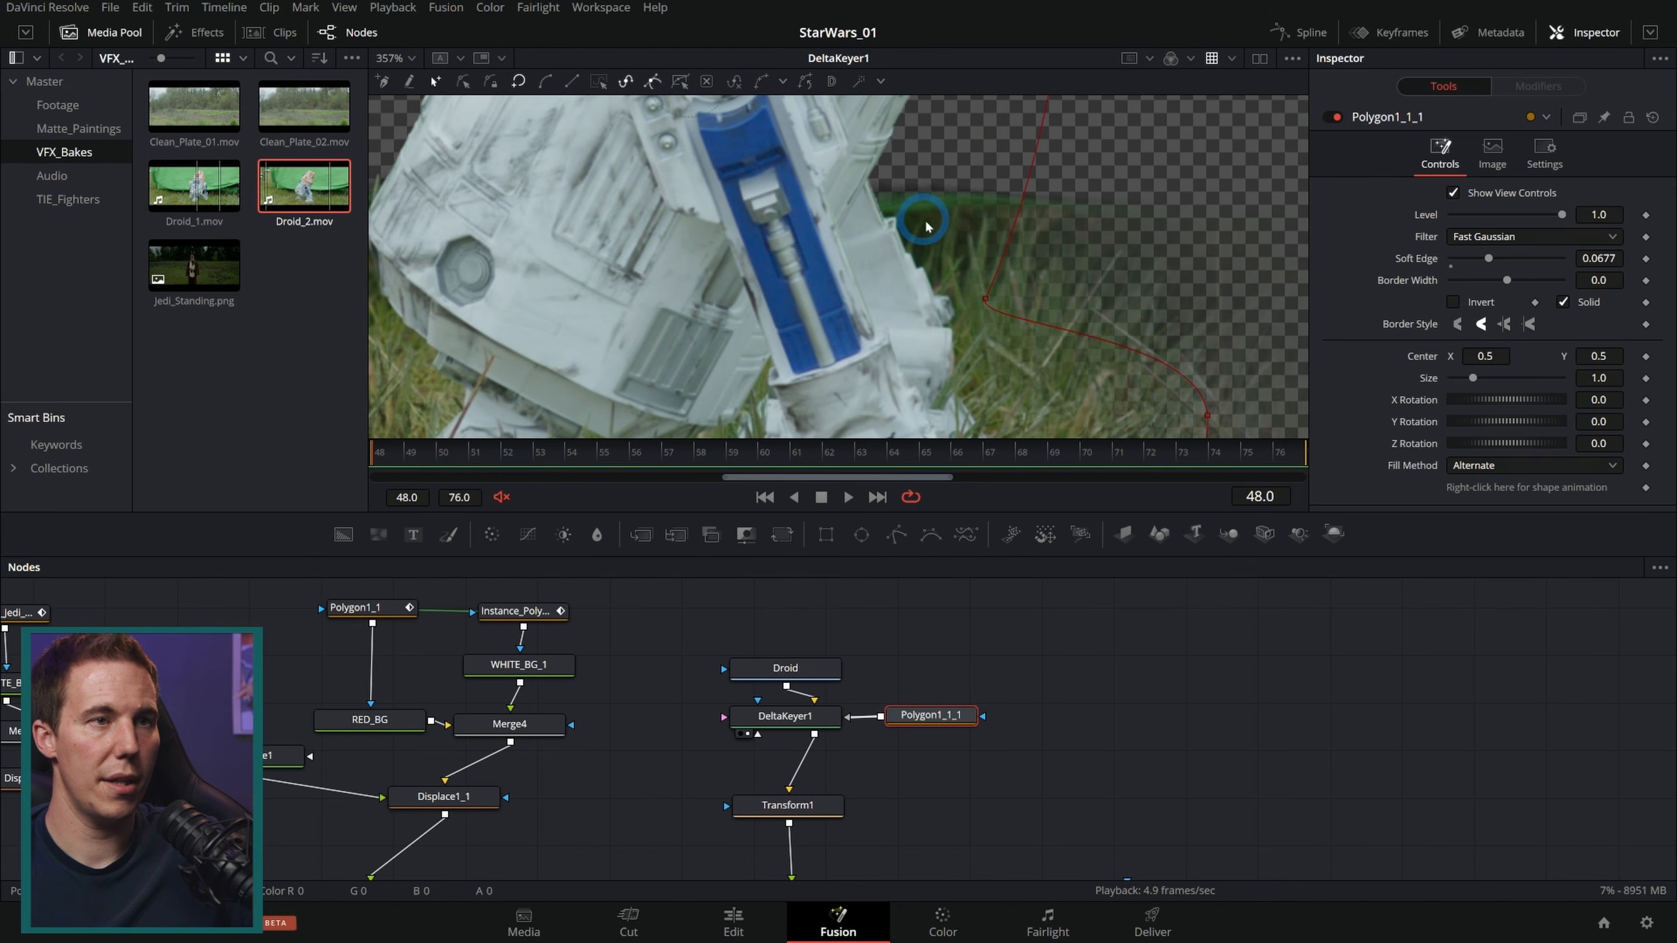
{"action": "left_click_drag", "start_coordinate": [896, 535], "coordinate": [957, 723]}
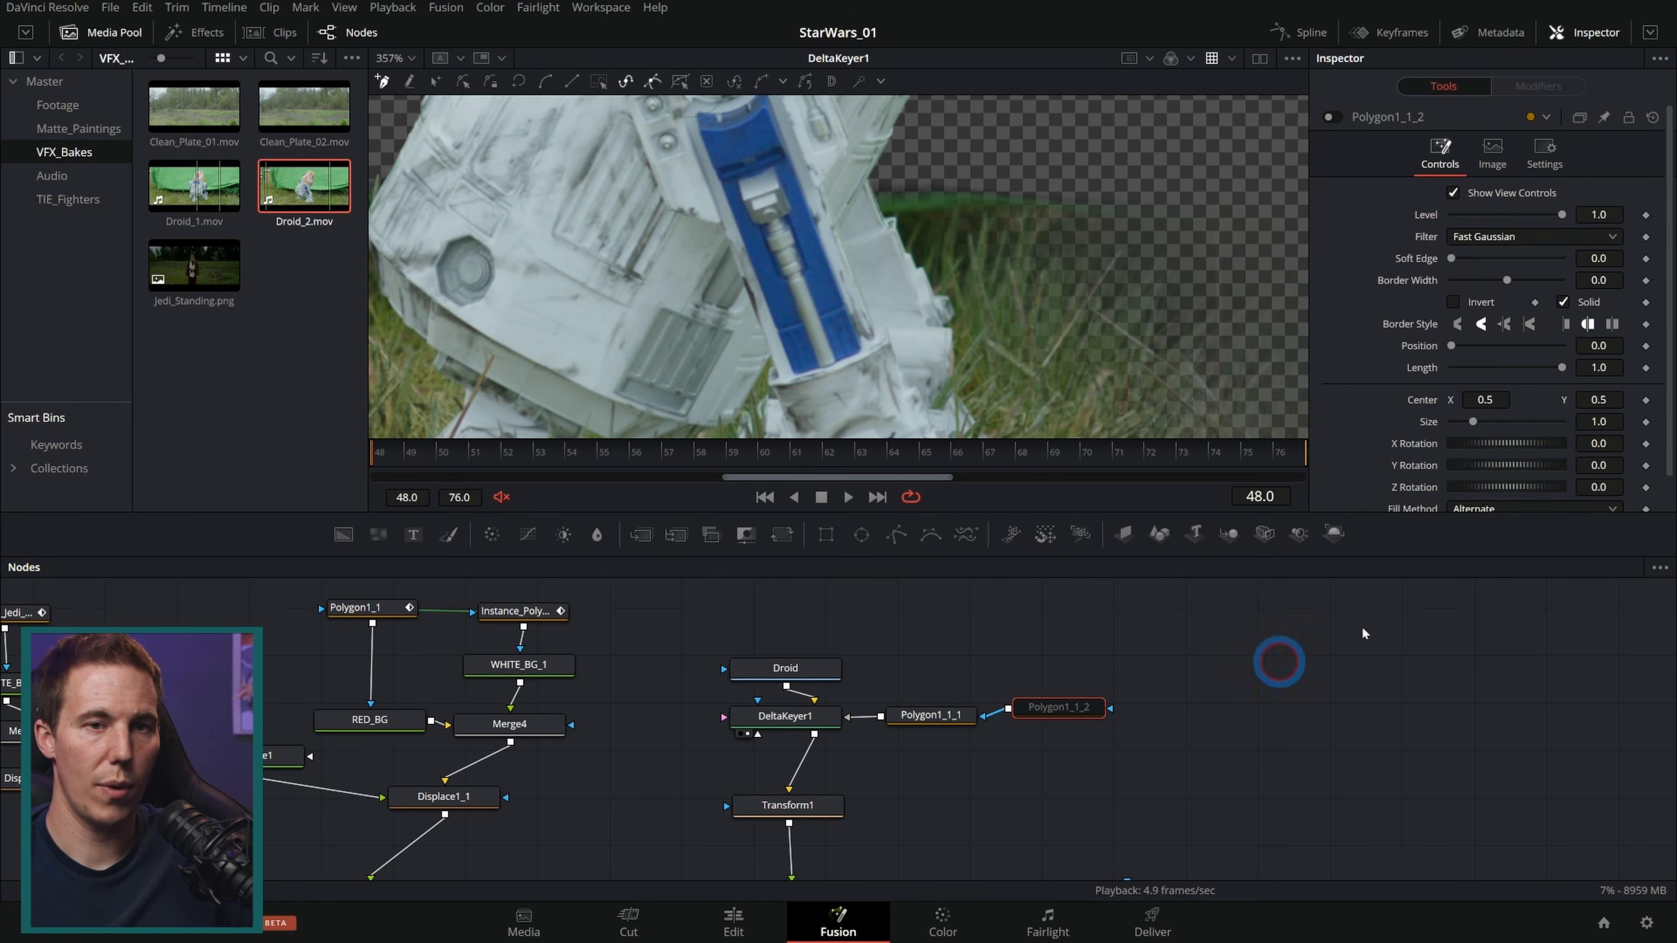
{"action": "scroll", "coordinate": [1458, 429], "scroll_direction": "down", "scroll_amount": 2}
{"action": "scroll", "coordinate": [1407, 222], "scroll_direction": "up", "scroll_amount": 2}
{"action": "left_click", "coordinate": [1330, 116]}
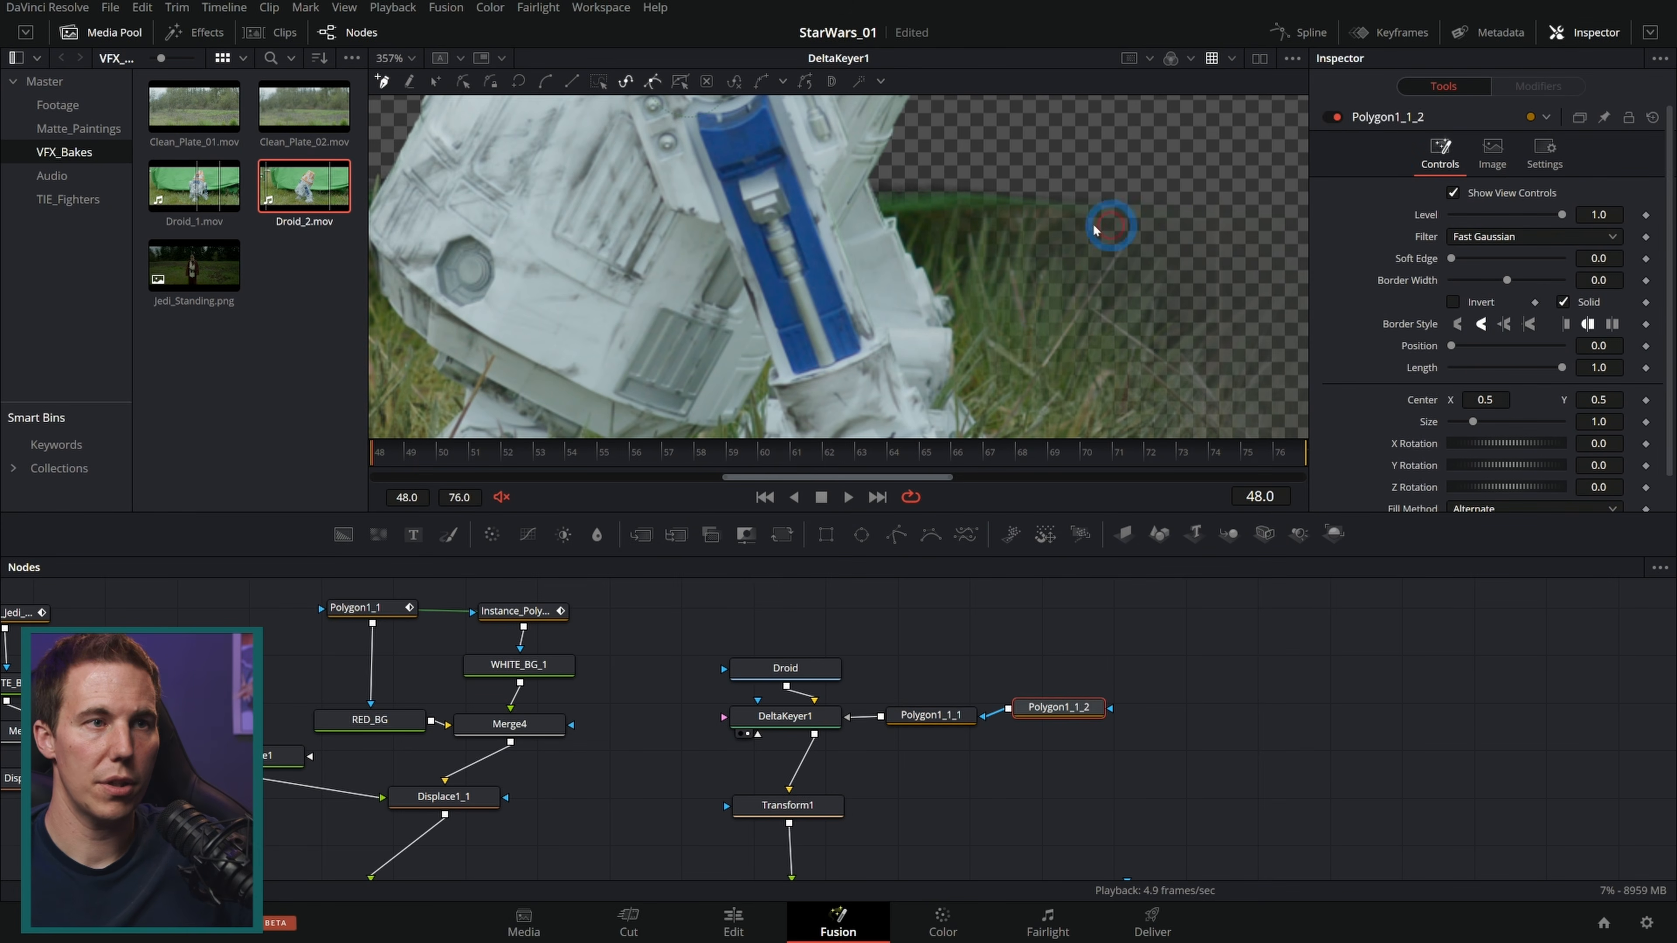
{"action": "left_click_drag", "start_coordinate": [1052, 142], "coordinate": [1011, 154]}
{"action": "left_click_drag", "start_coordinate": [878, 192], "coordinate": [885, 212]}
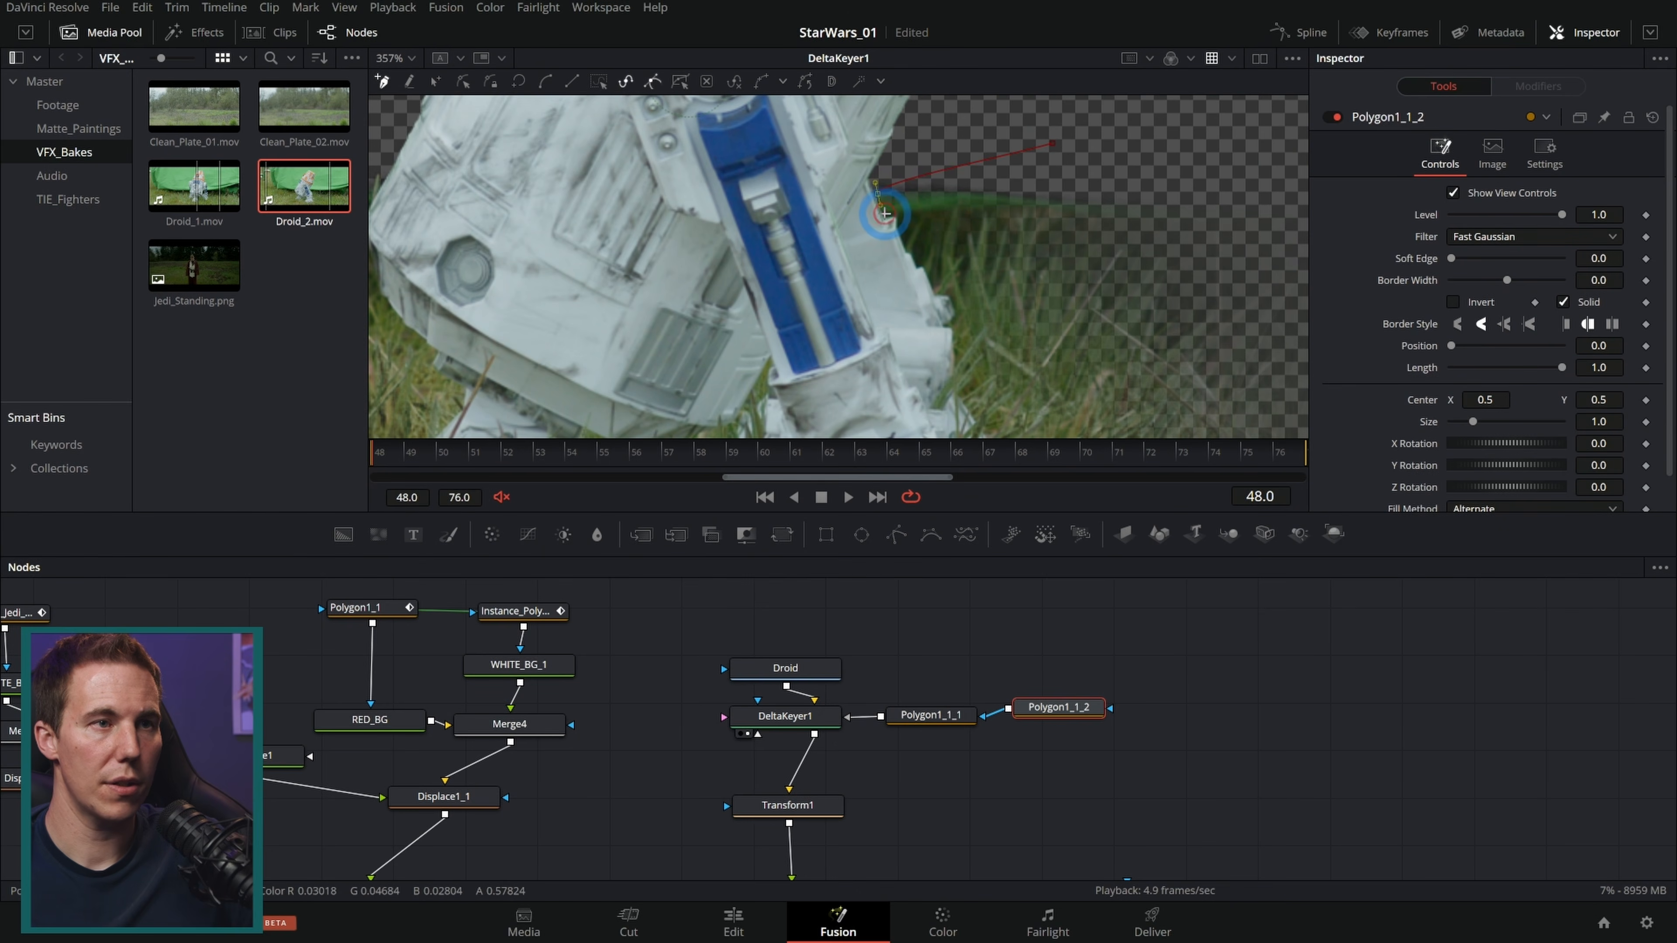
{"action": "left_click", "coordinate": [1052, 142]}
{"action": "left_click_drag", "start_coordinate": [1452, 258], "coordinate": [1470, 266]}
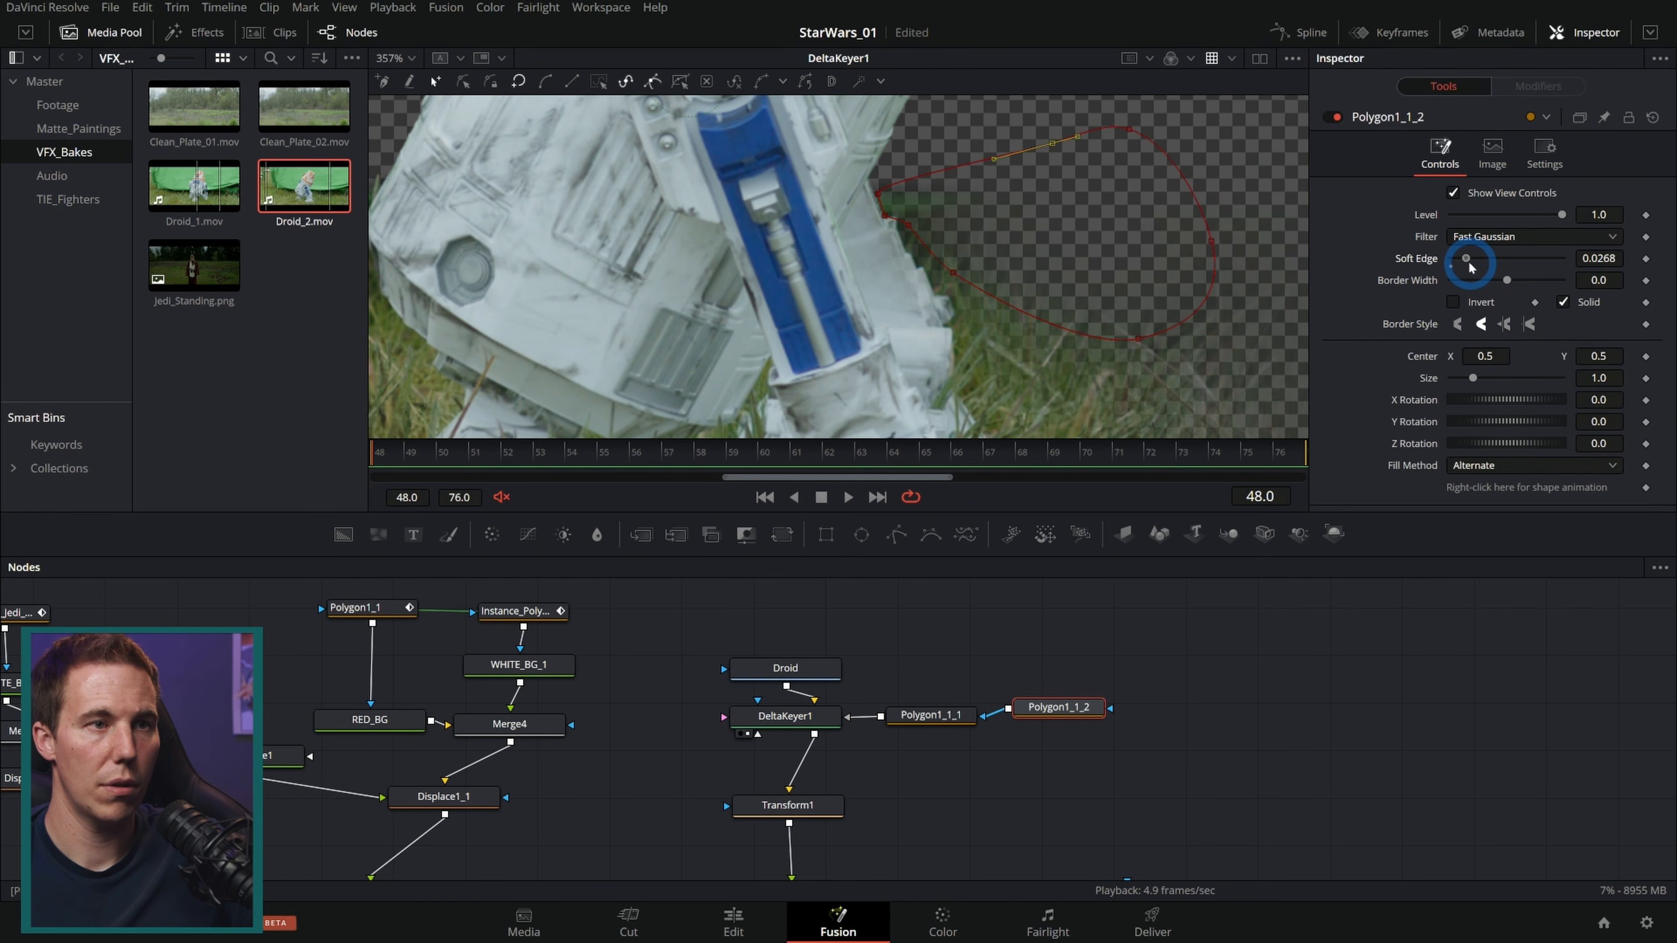
Step: Add a third polygon mask chained into the second and draw it around the backdrop to the left of the droid's body
{"action": "scroll", "coordinate": [800, 350], "scroll_direction": "down", "scroll_amount": 4}
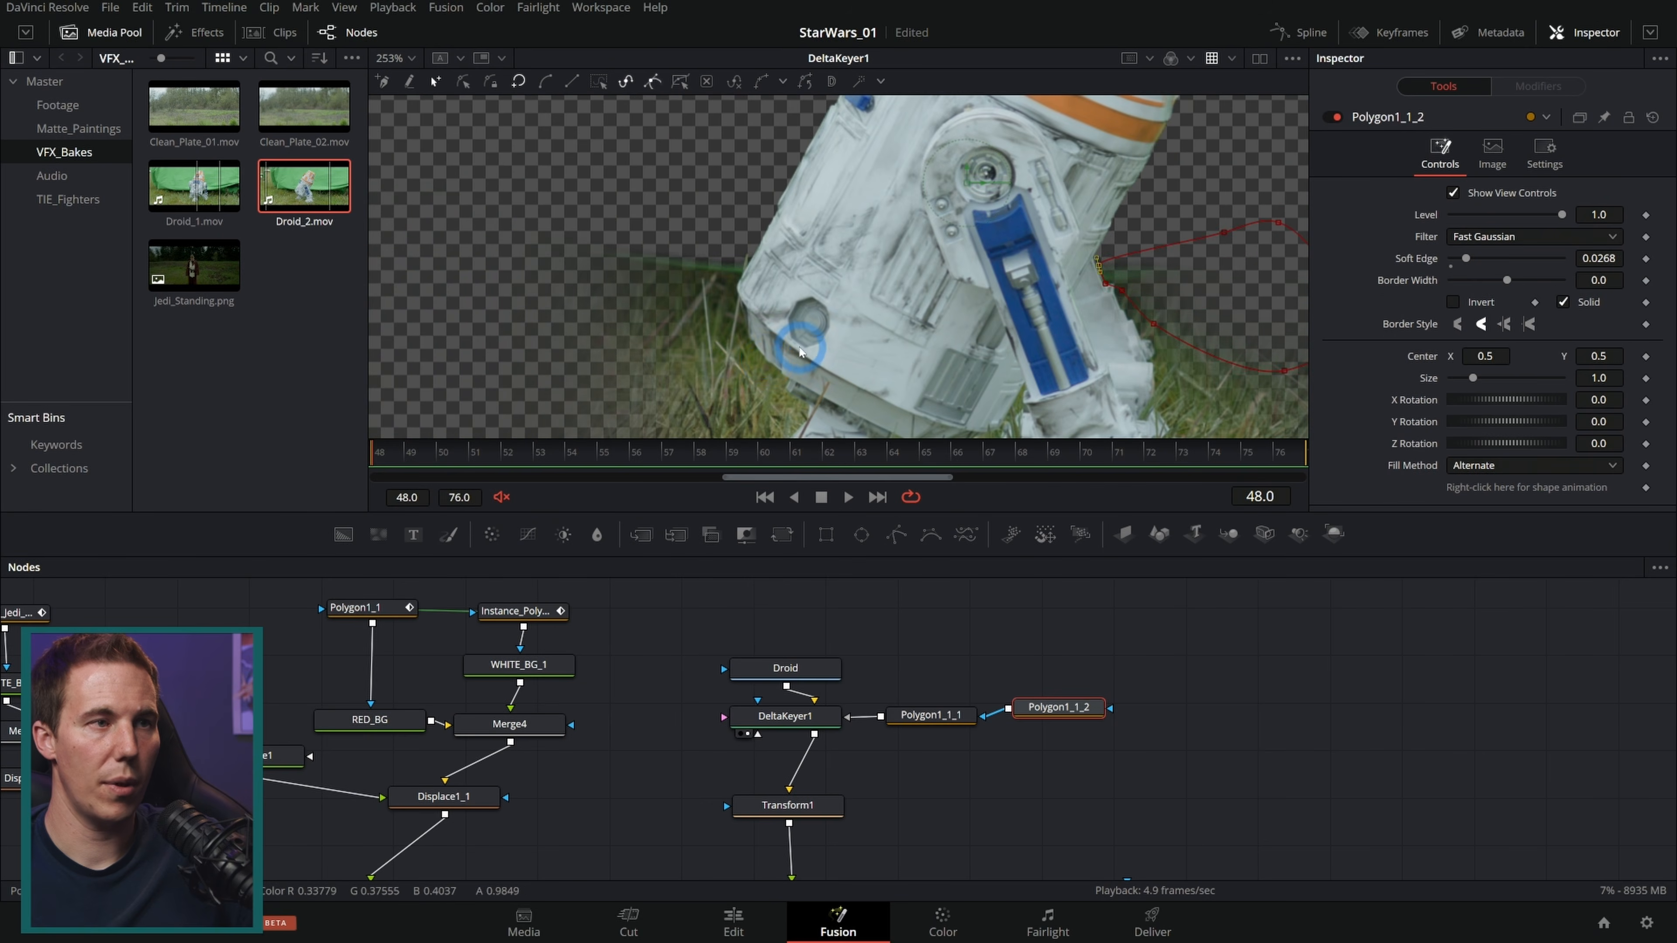
{"action": "left_click_drag", "start_coordinate": [930, 536], "coordinate": [1130, 661]}
{"action": "left_click_drag", "start_coordinate": [900, 536], "coordinate": [1044, 639]}
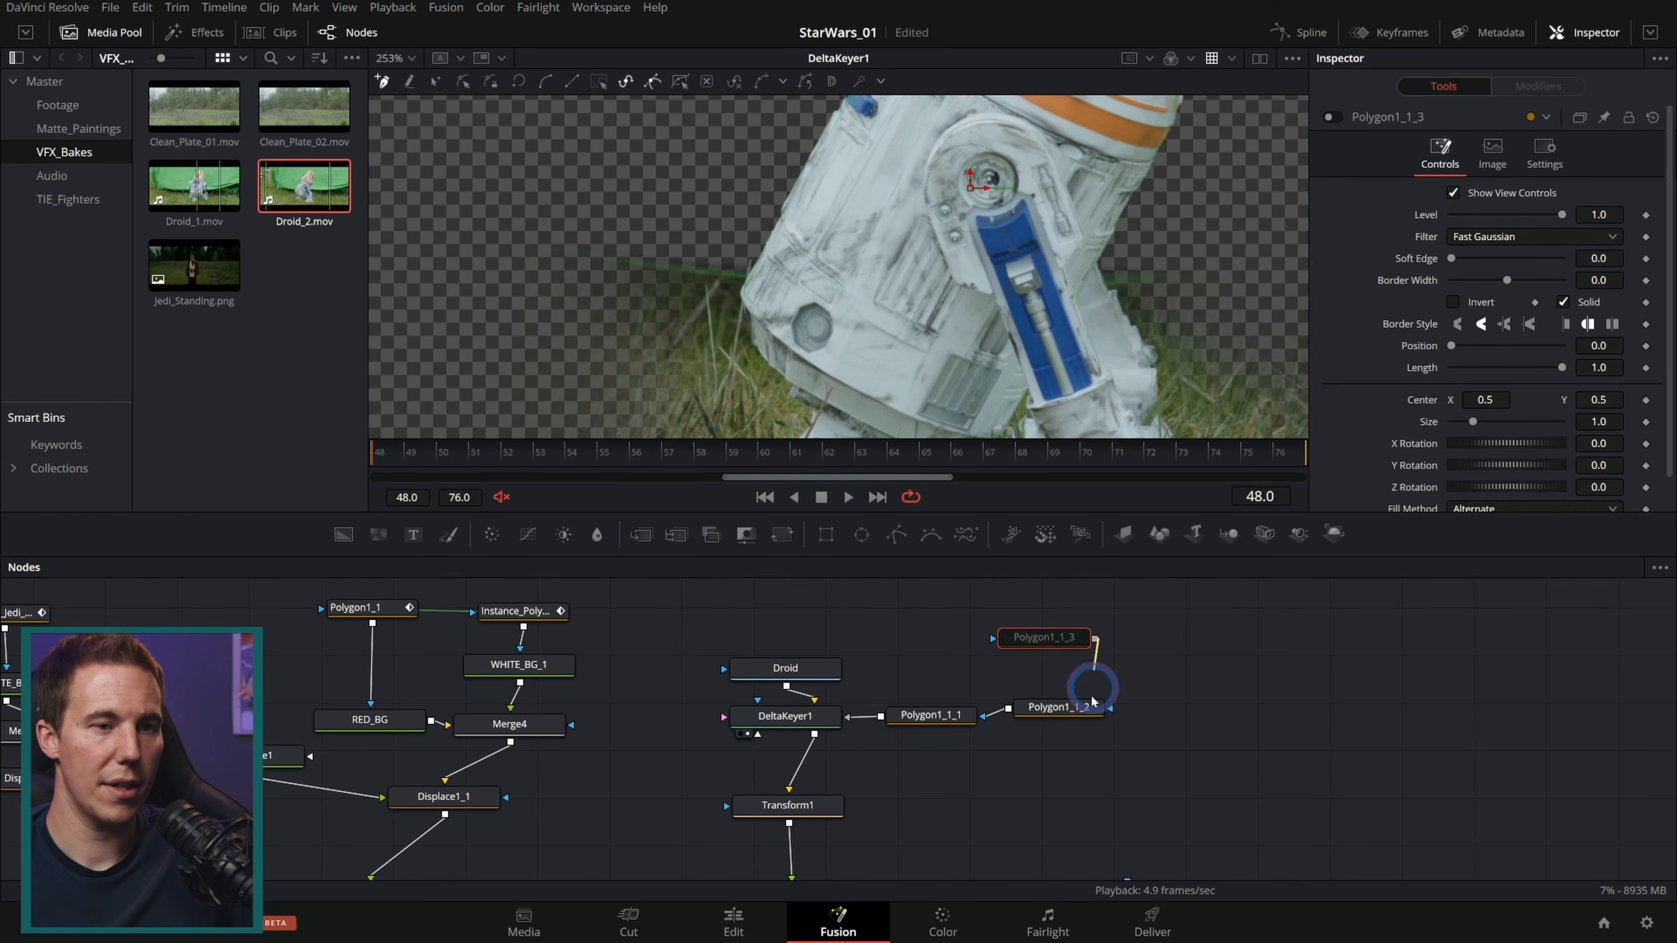
{"action": "left_click_drag", "start_coordinate": [1093, 701], "coordinate": [1090, 706]}
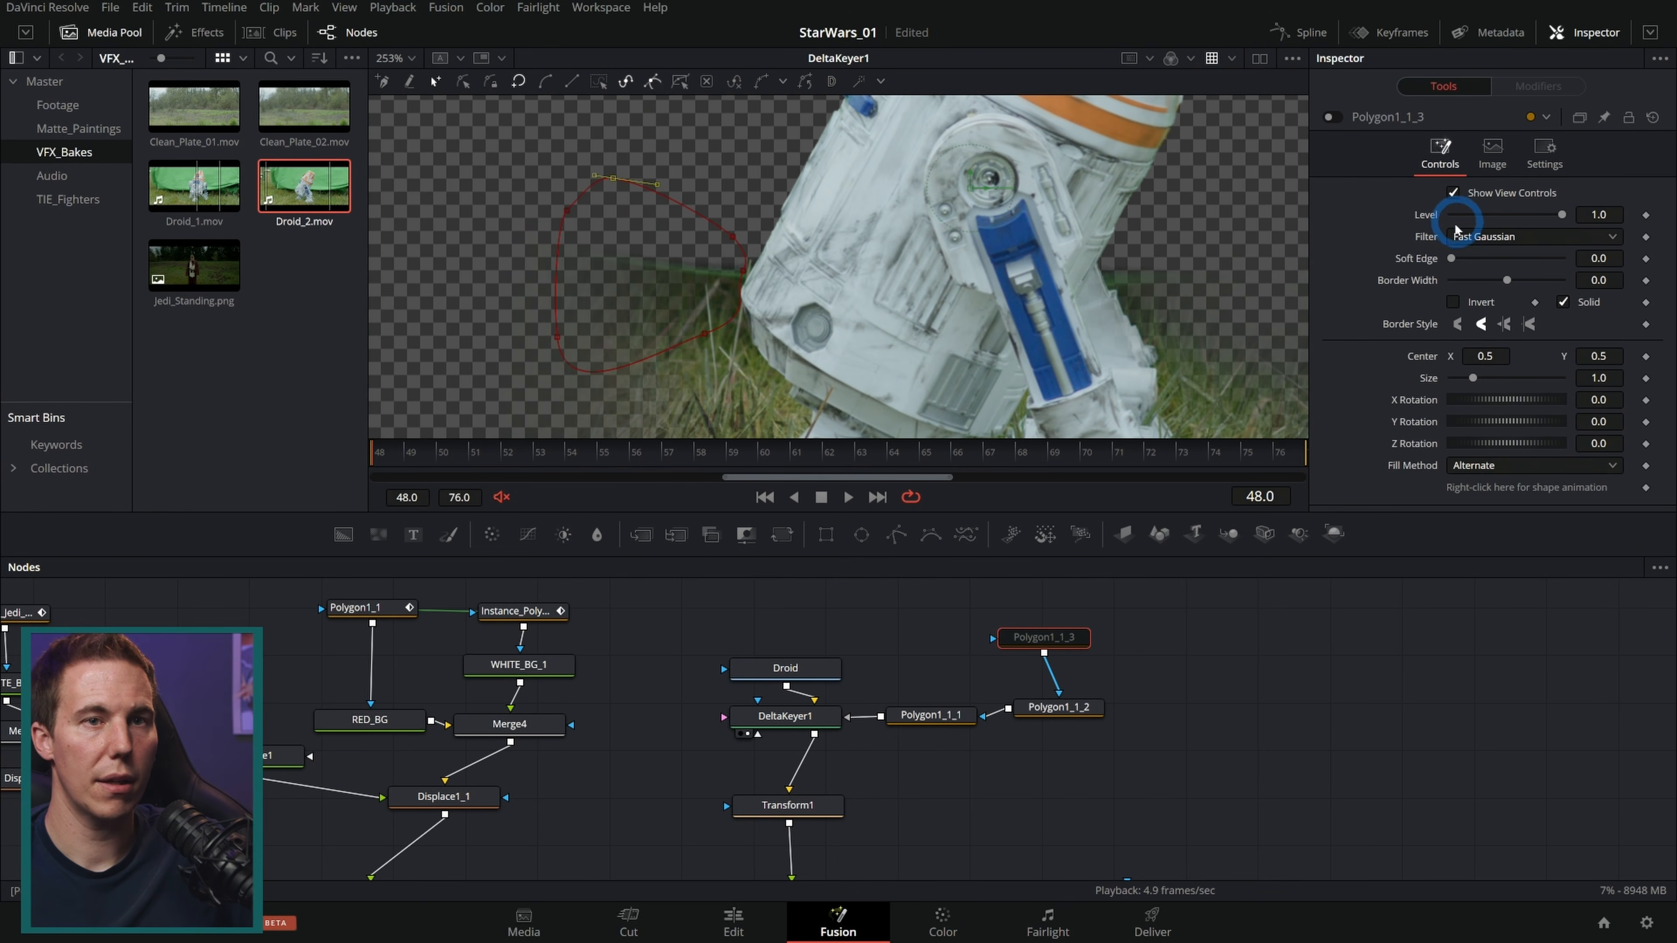
{"action": "left_click", "coordinate": [1333, 117]}
{"action": "scroll", "coordinate": [728, 279], "scroll_direction": "up", "scroll_amount": 3}
{"action": "left_click_drag", "start_coordinate": [794, 393], "coordinate": [722, 185]}
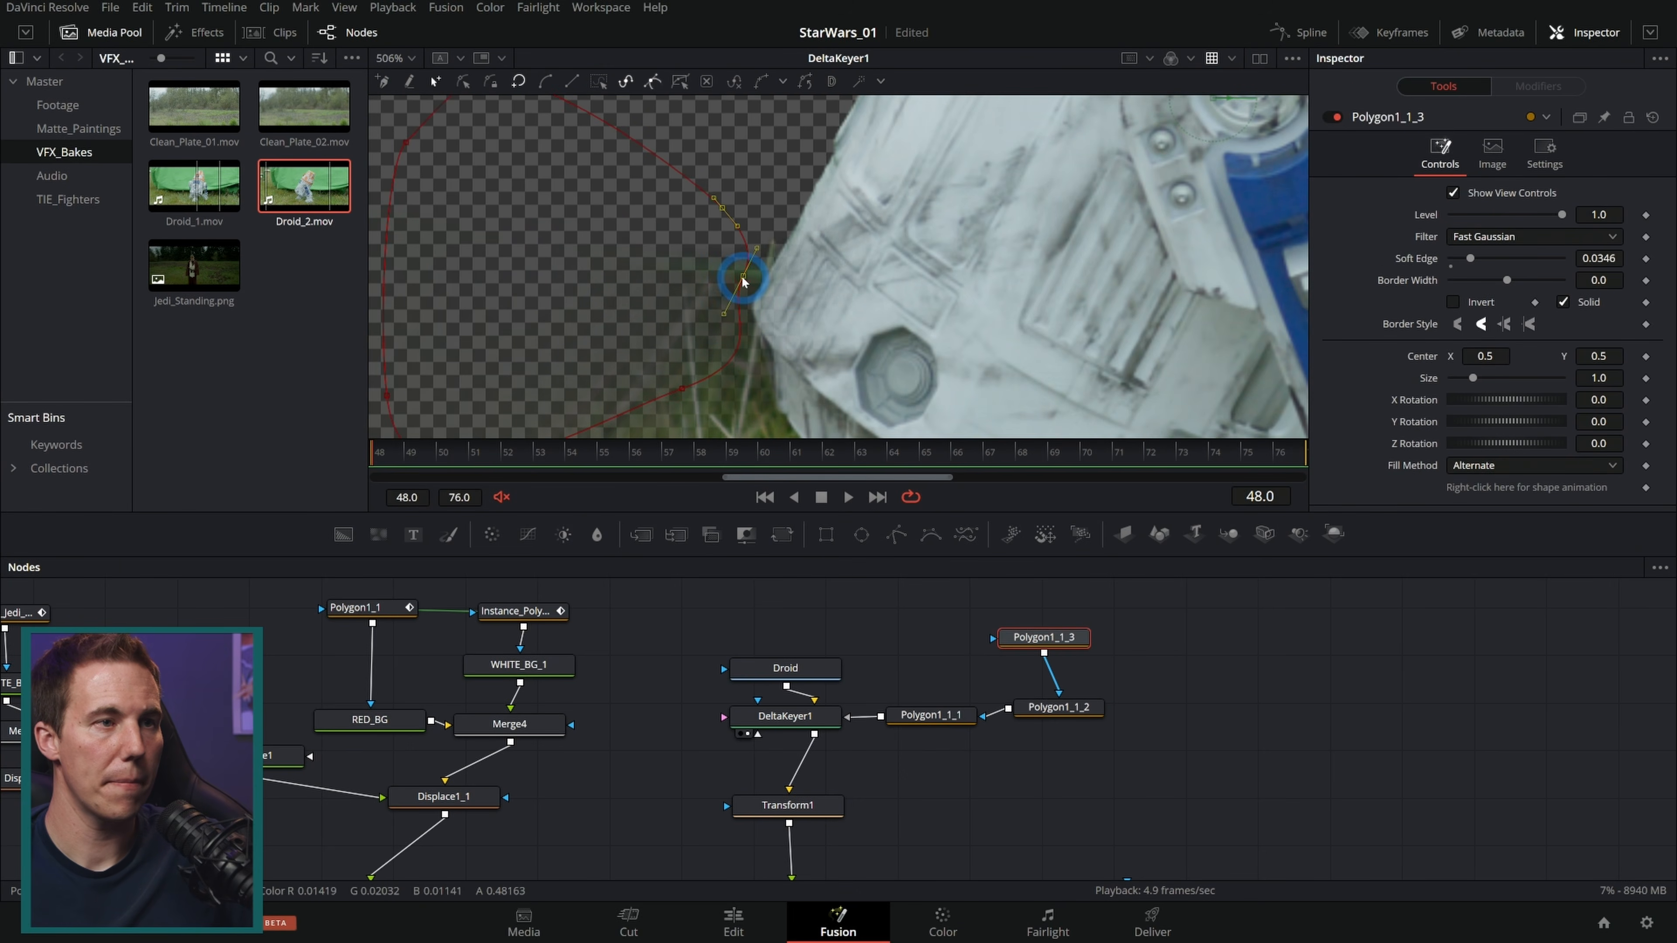
{"action": "scroll", "coordinate": [755, 275], "scroll_direction": "down", "scroll_amount": 5}
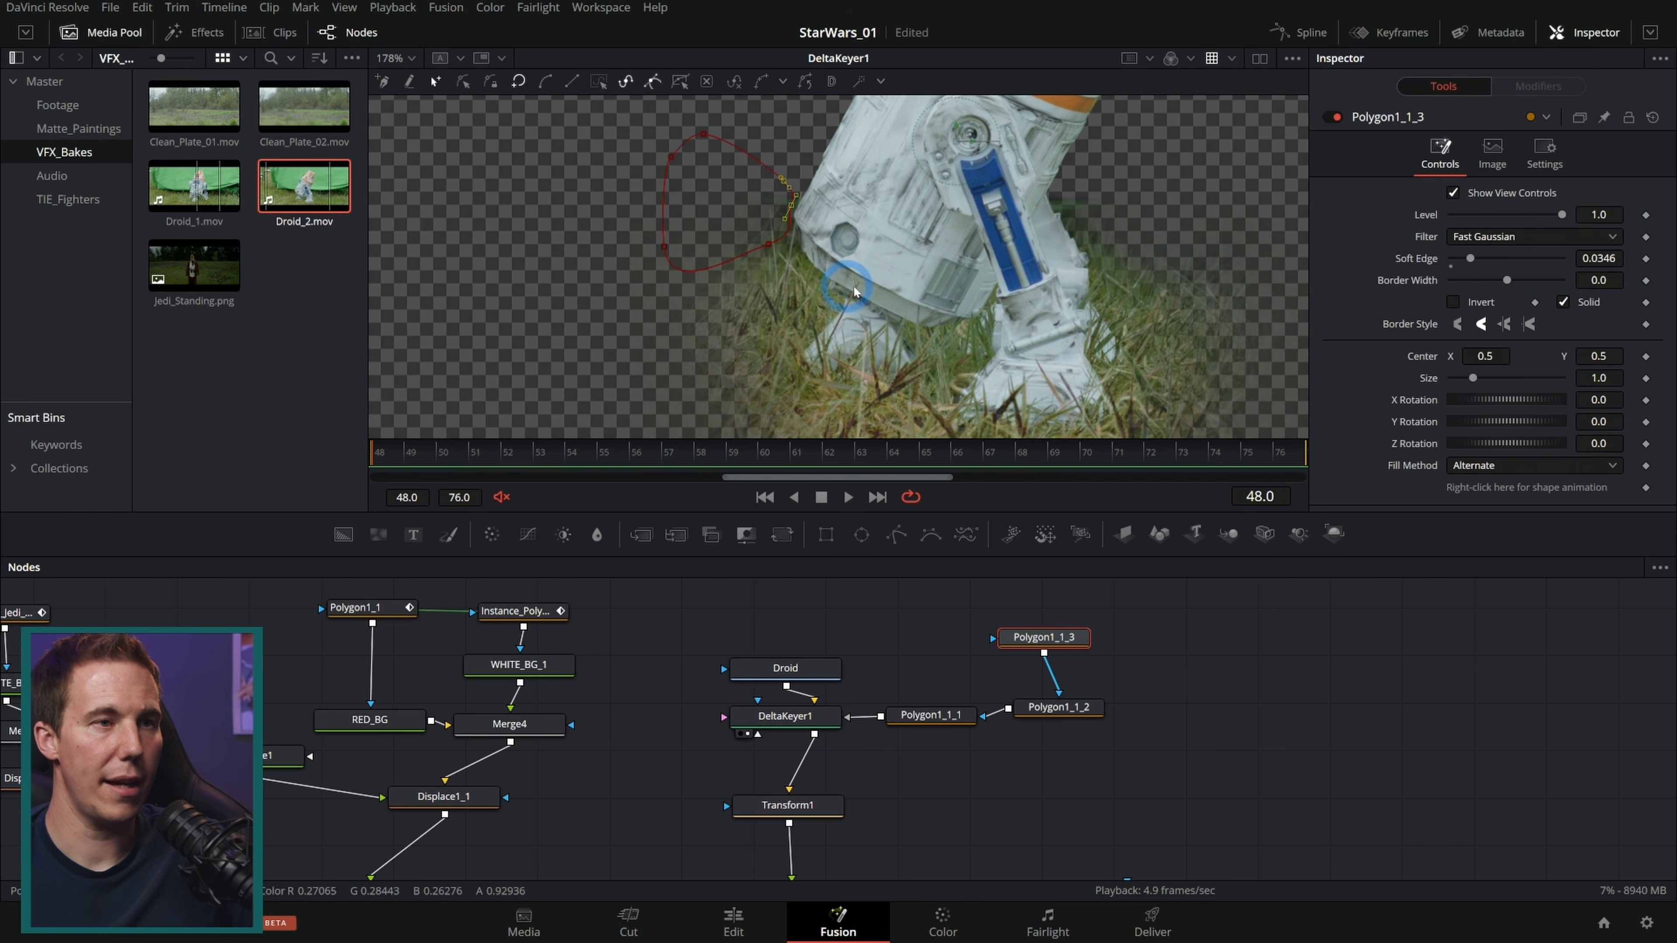
{"action": "left_click_drag", "start_coordinate": [1070, 230], "coordinate": [1004, 268]}
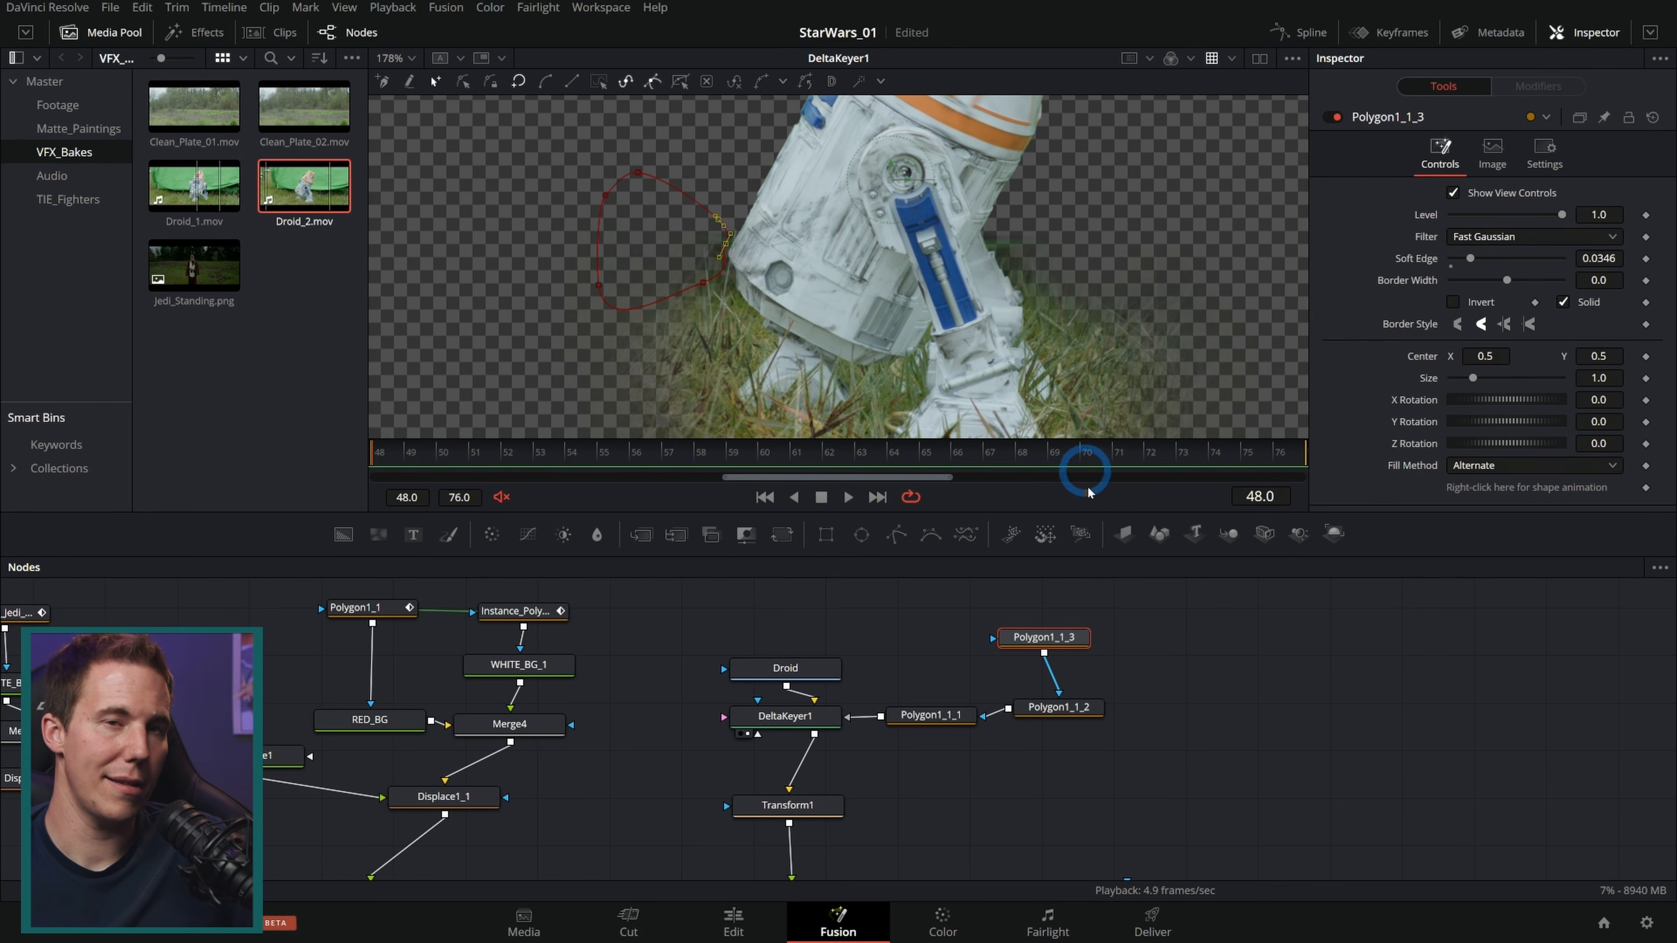
Step: View the final output and nudge a lower point of the first polygon to tighten the mask around the droid's feet
{"action": "left_click_drag", "start_coordinate": [1077, 835], "coordinate": [932, 671]}
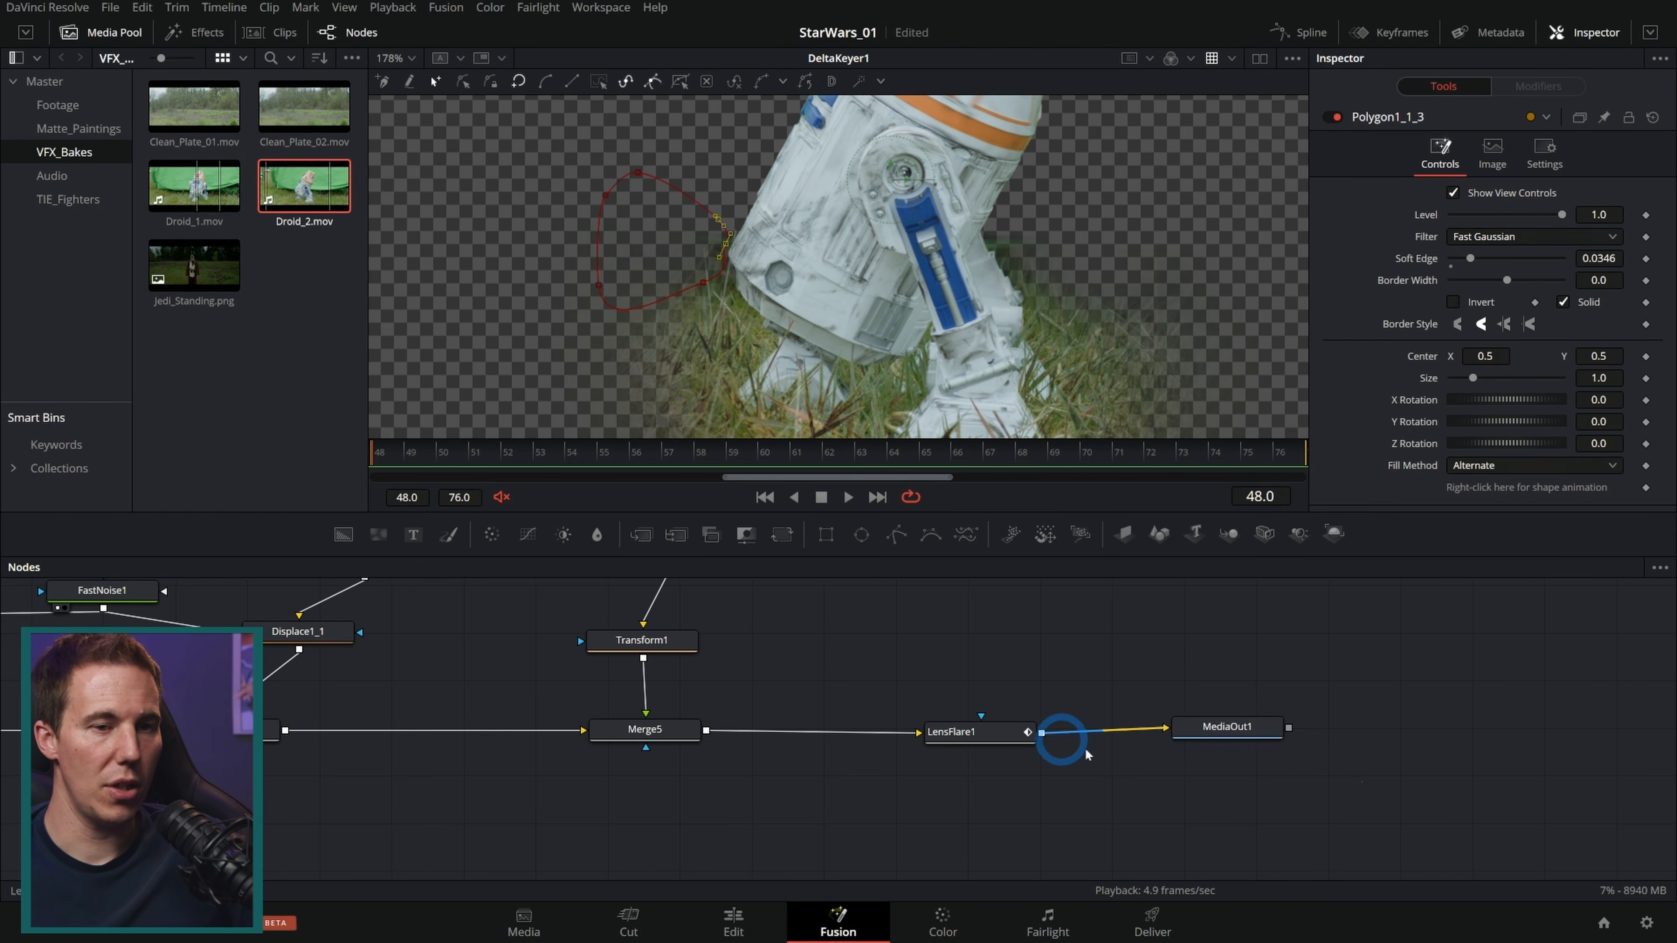
{"action": "left_click_drag", "start_coordinate": [1236, 732], "coordinate": [1003, 291]}
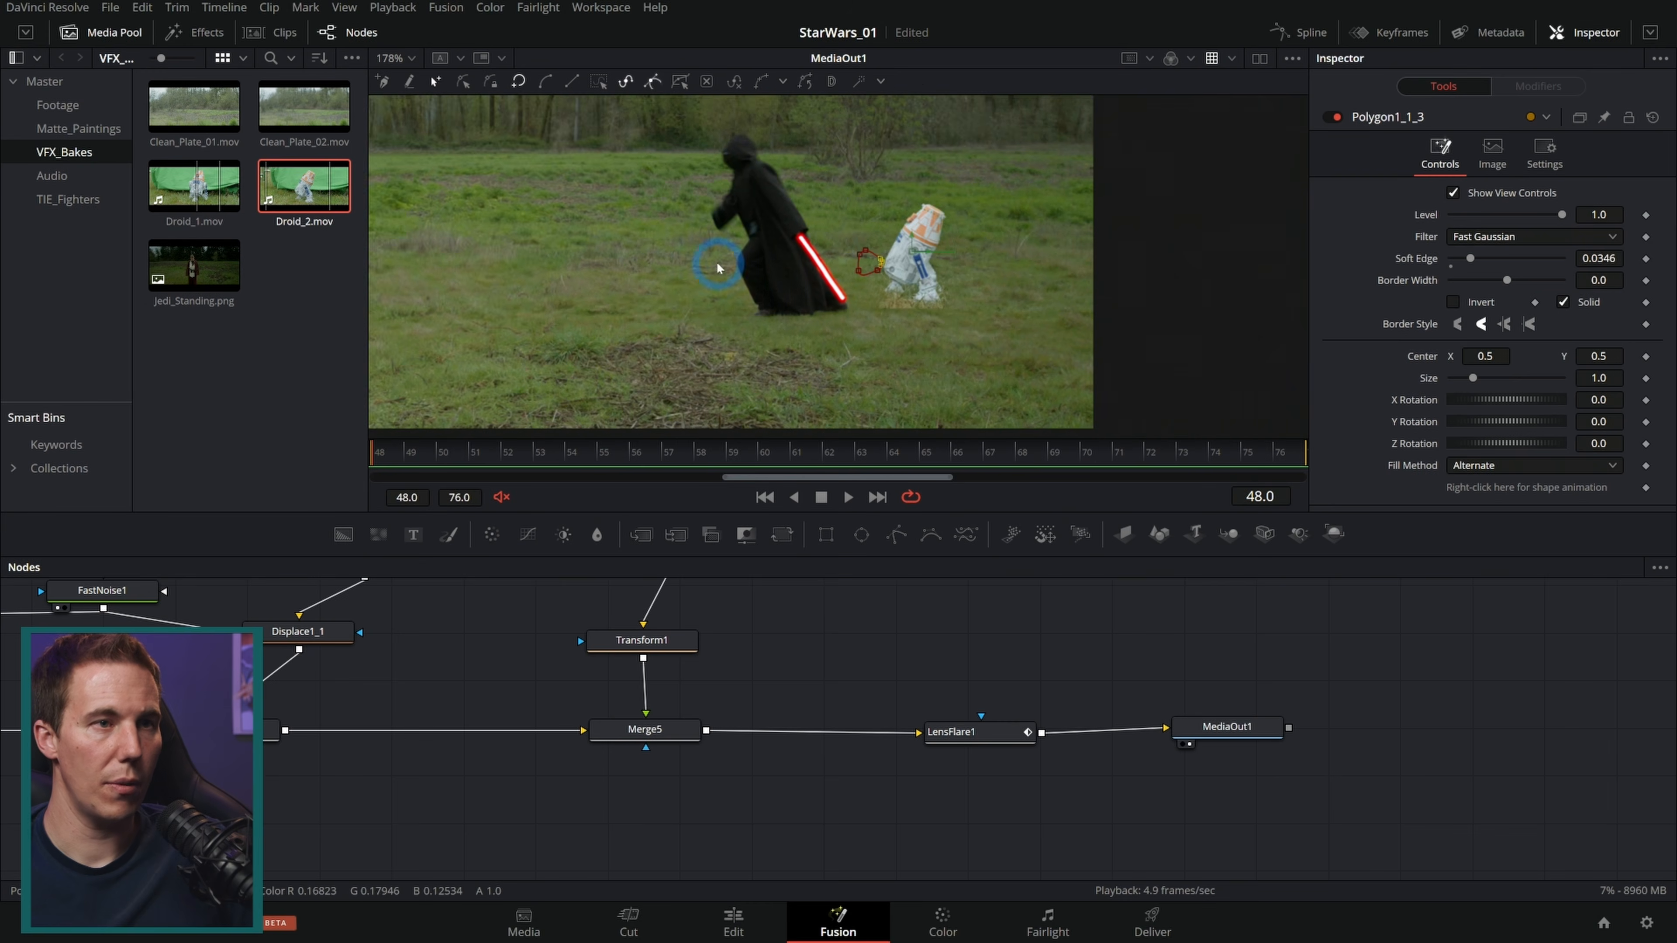
{"action": "scroll", "coordinate": [937, 343], "scroll_direction": "up", "scroll_amount": 5}
{"action": "left_click_drag", "start_coordinate": [941, 350], "coordinate": [899, 347]}
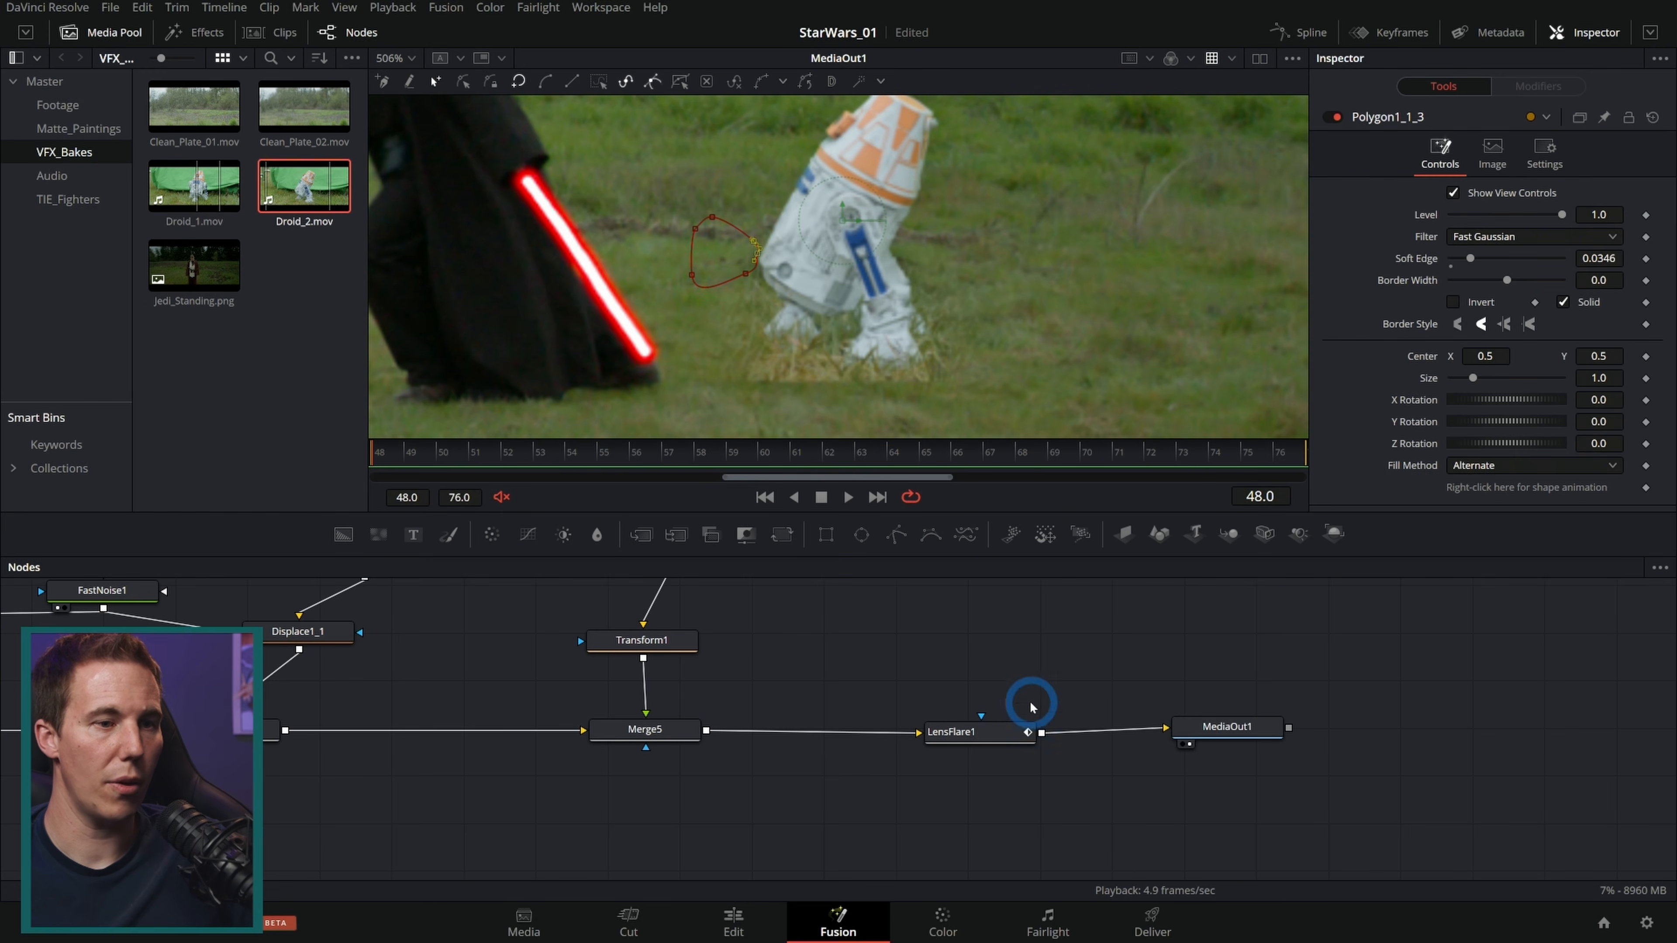
{"action": "left_click_drag", "start_coordinate": [832, 635], "coordinate": [901, 702]}
{"action": "left_click", "coordinate": [758, 372]}
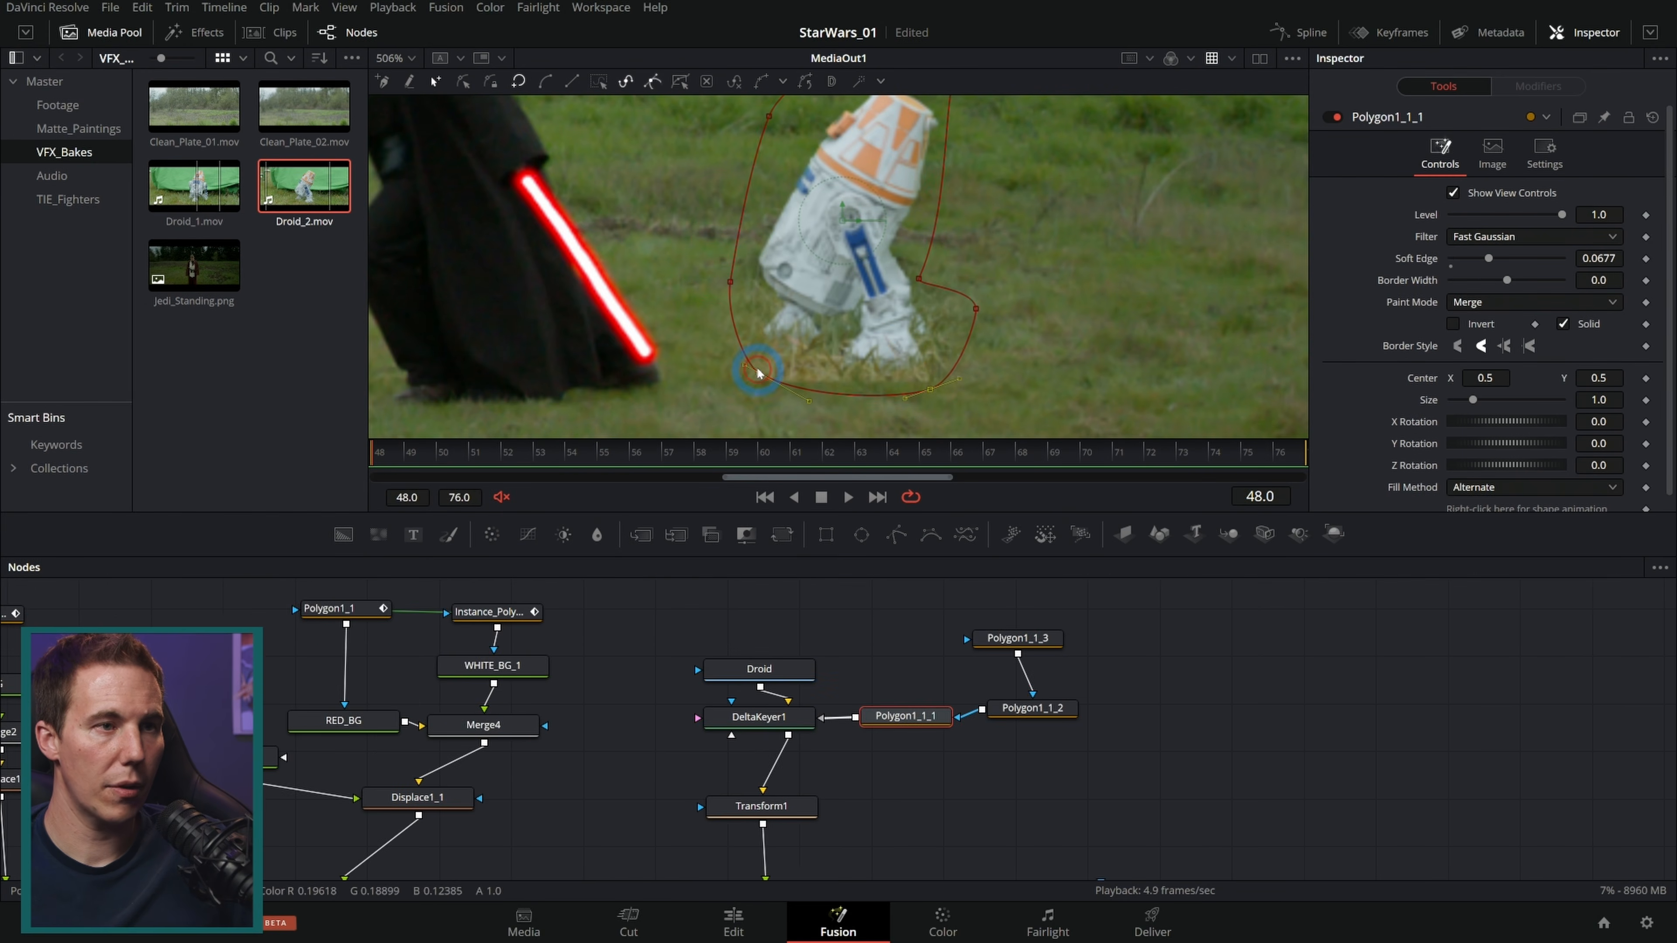
{"action": "left_click_drag", "start_coordinate": [757, 348], "coordinate": [759, 332]}
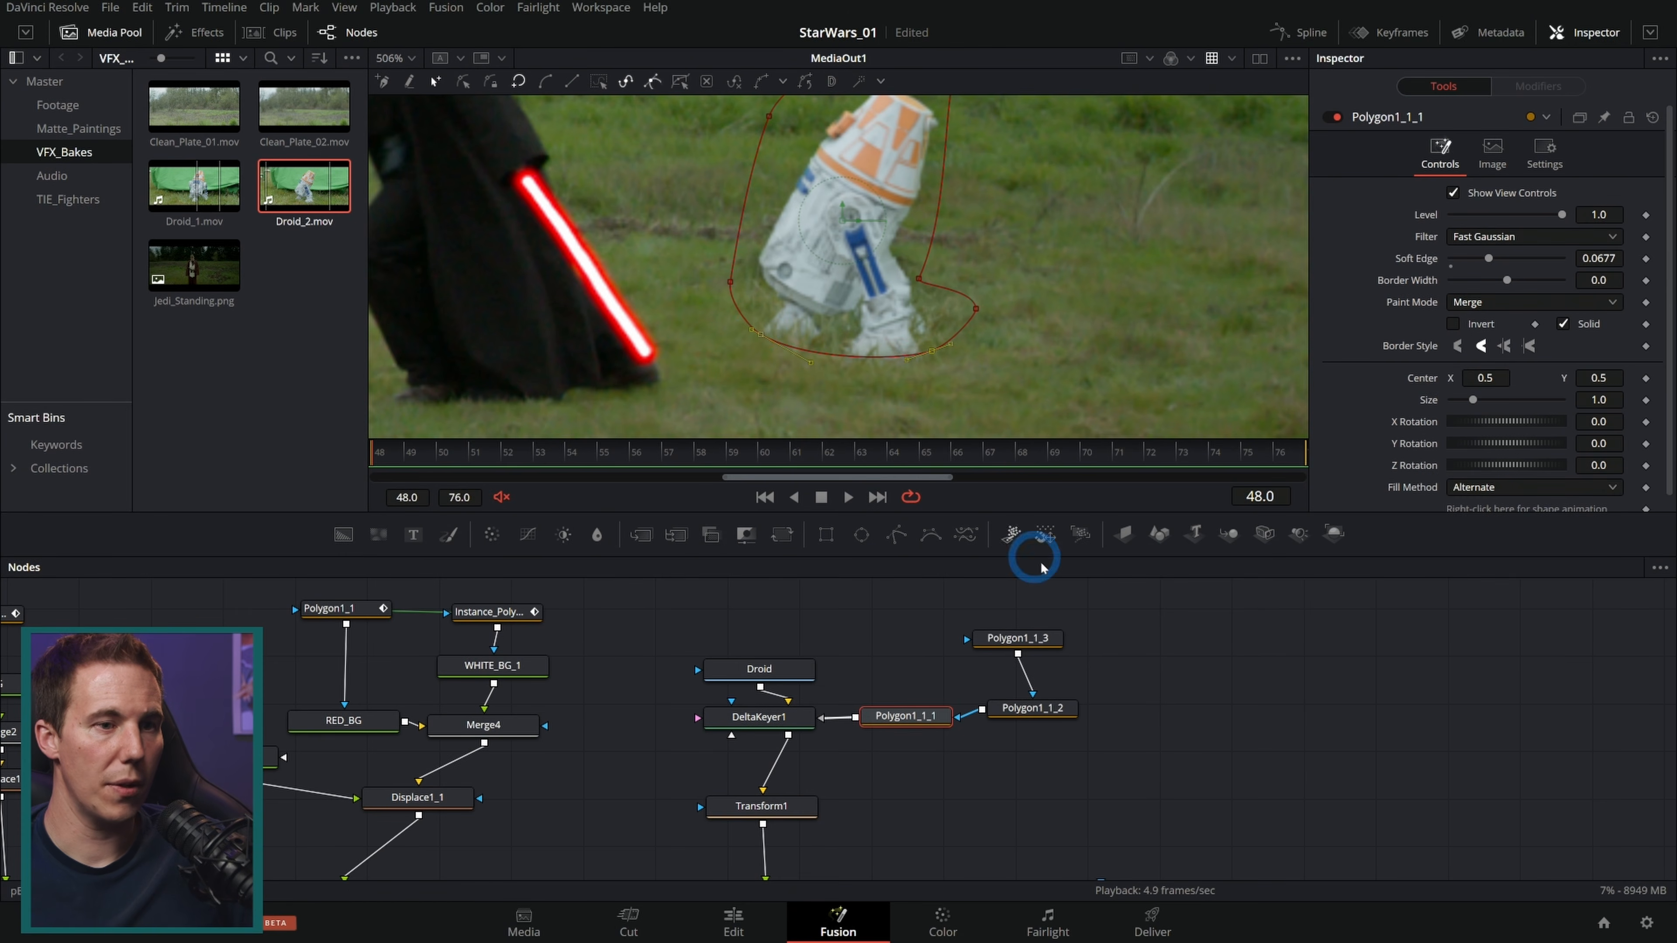
{"action": "left_click", "coordinate": [1166, 693]}
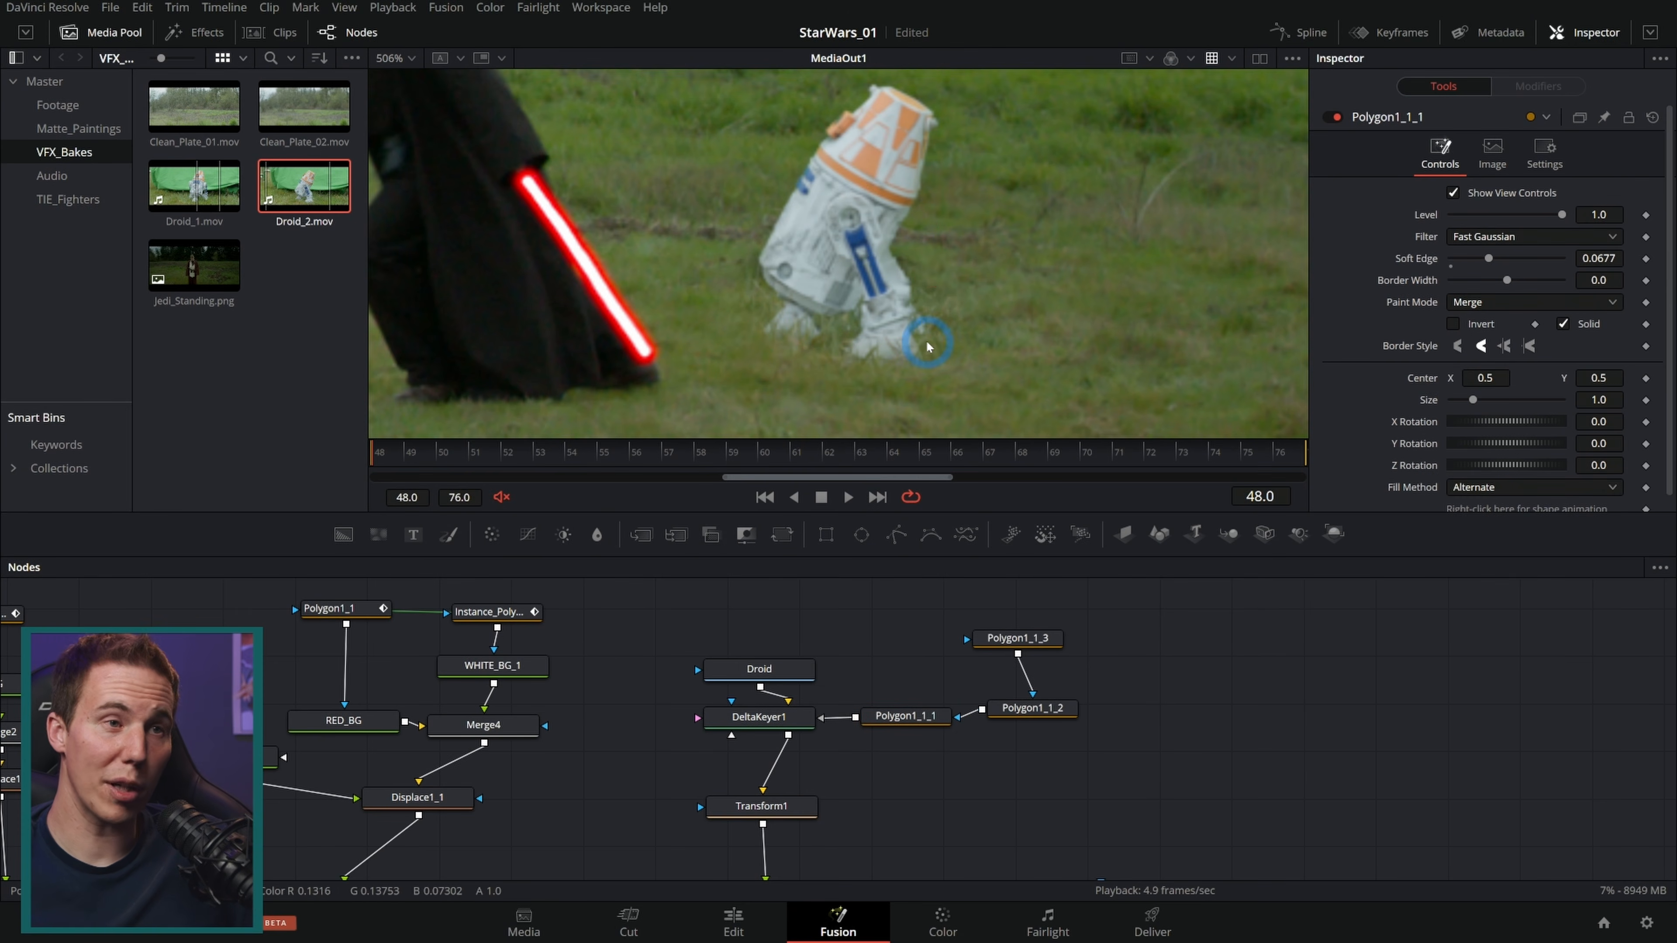
Step: Play back the final composite and inspect the droid's edges up close across several frames
{"action": "scroll", "coordinate": [954, 317], "scroll_direction": "down", "scroll_amount": 2}
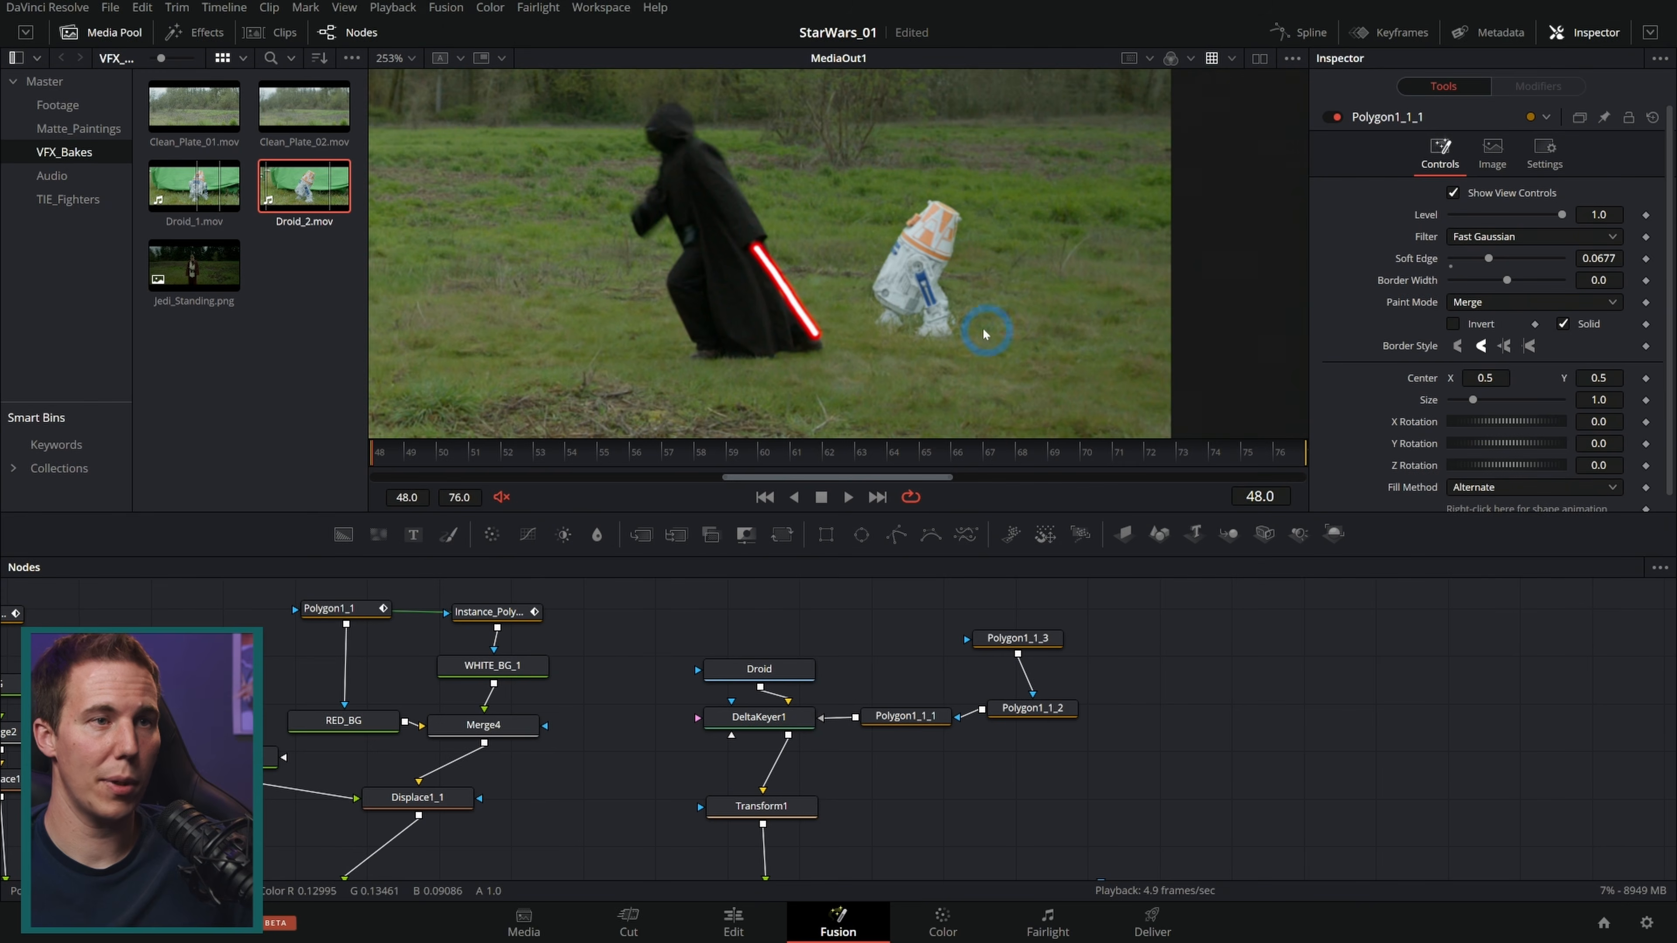
{"action": "left_click_drag", "start_coordinate": [954, 356], "coordinate": [1052, 345]}
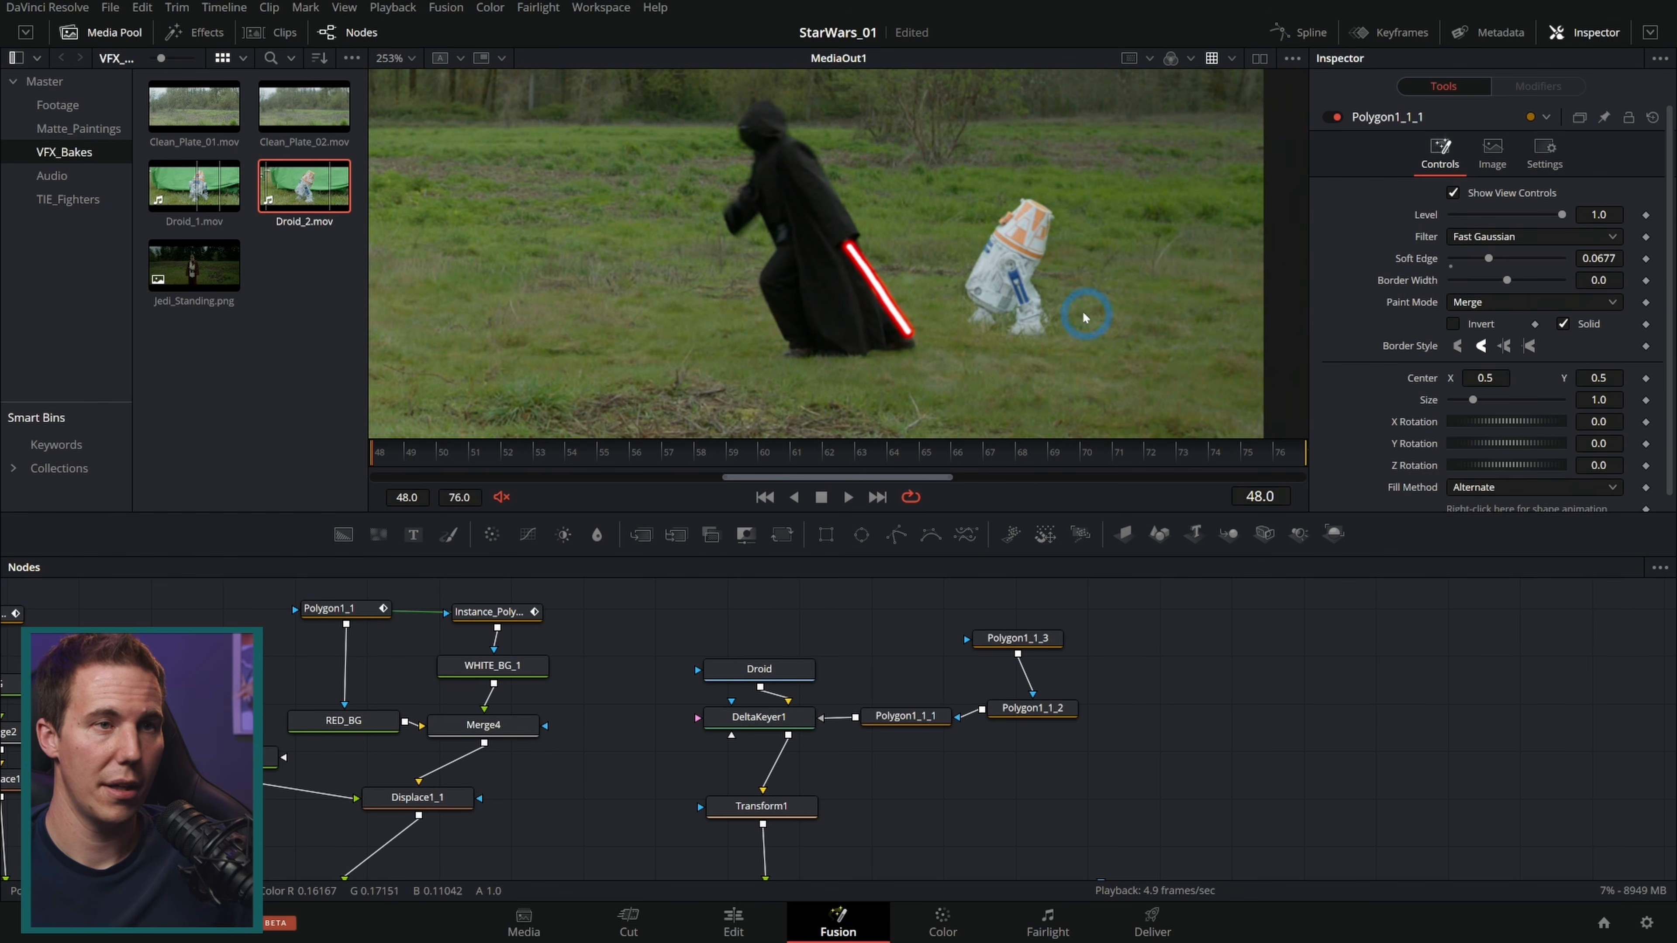
{"action": "scroll", "coordinate": [1068, 323], "scroll_direction": "up", "scroll_amount": 2}
{"action": "left_click", "coordinate": [848, 497]}
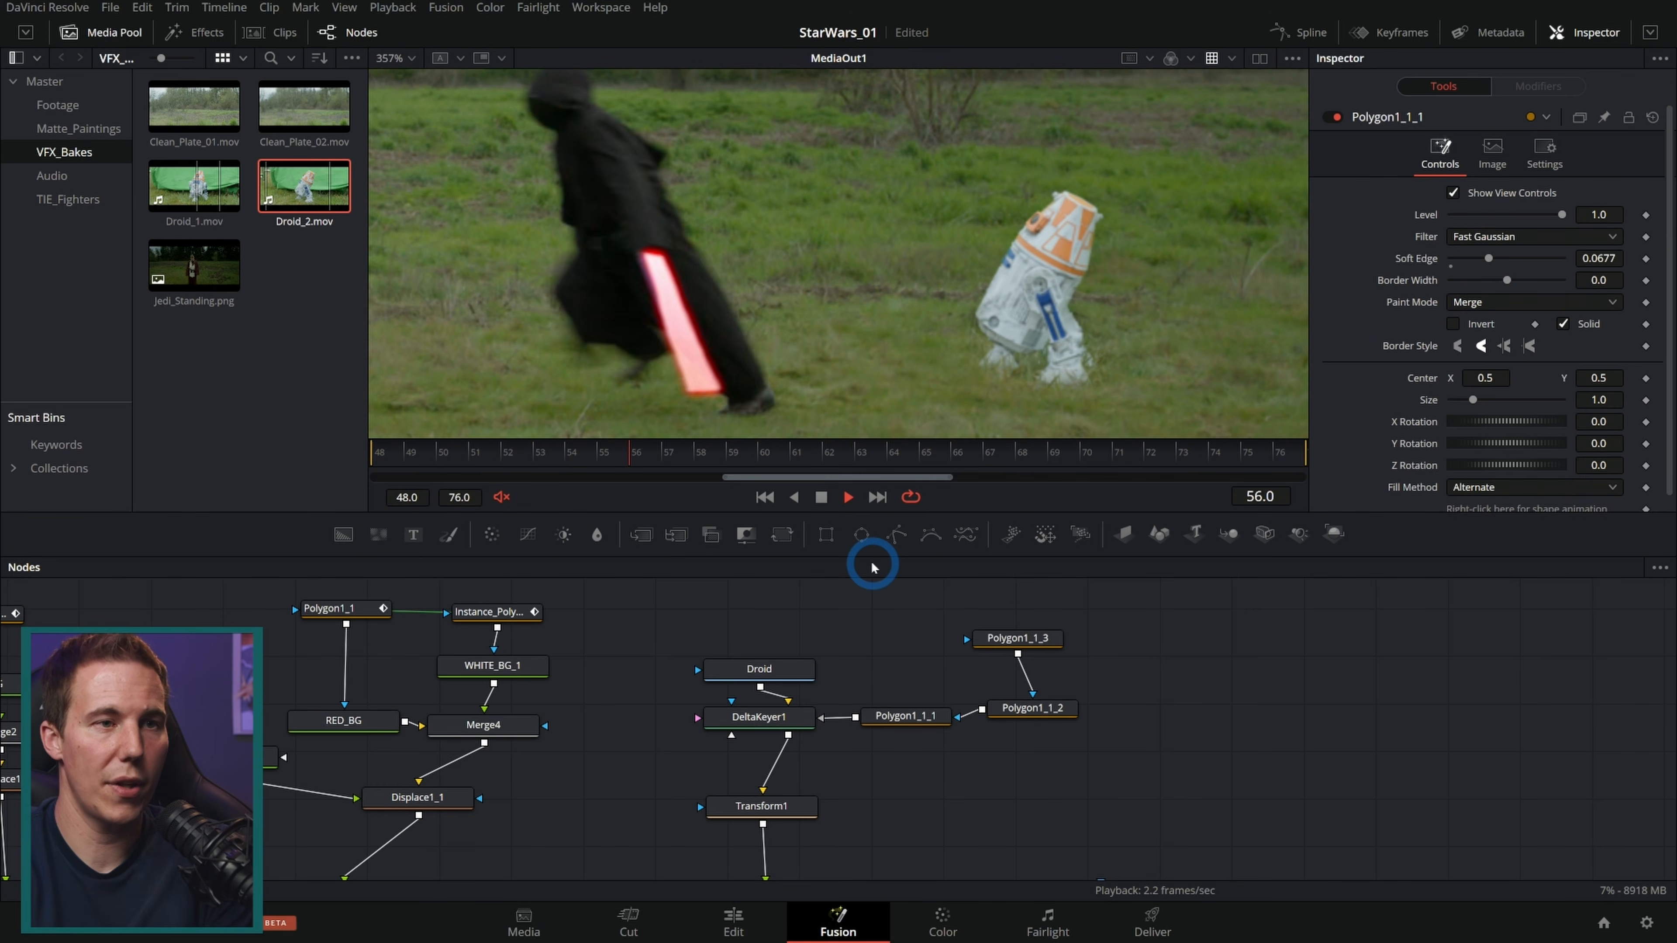
{"action": "scroll", "coordinate": [1096, 380], "scroll_direction": "up", "scroll_amount": 5}
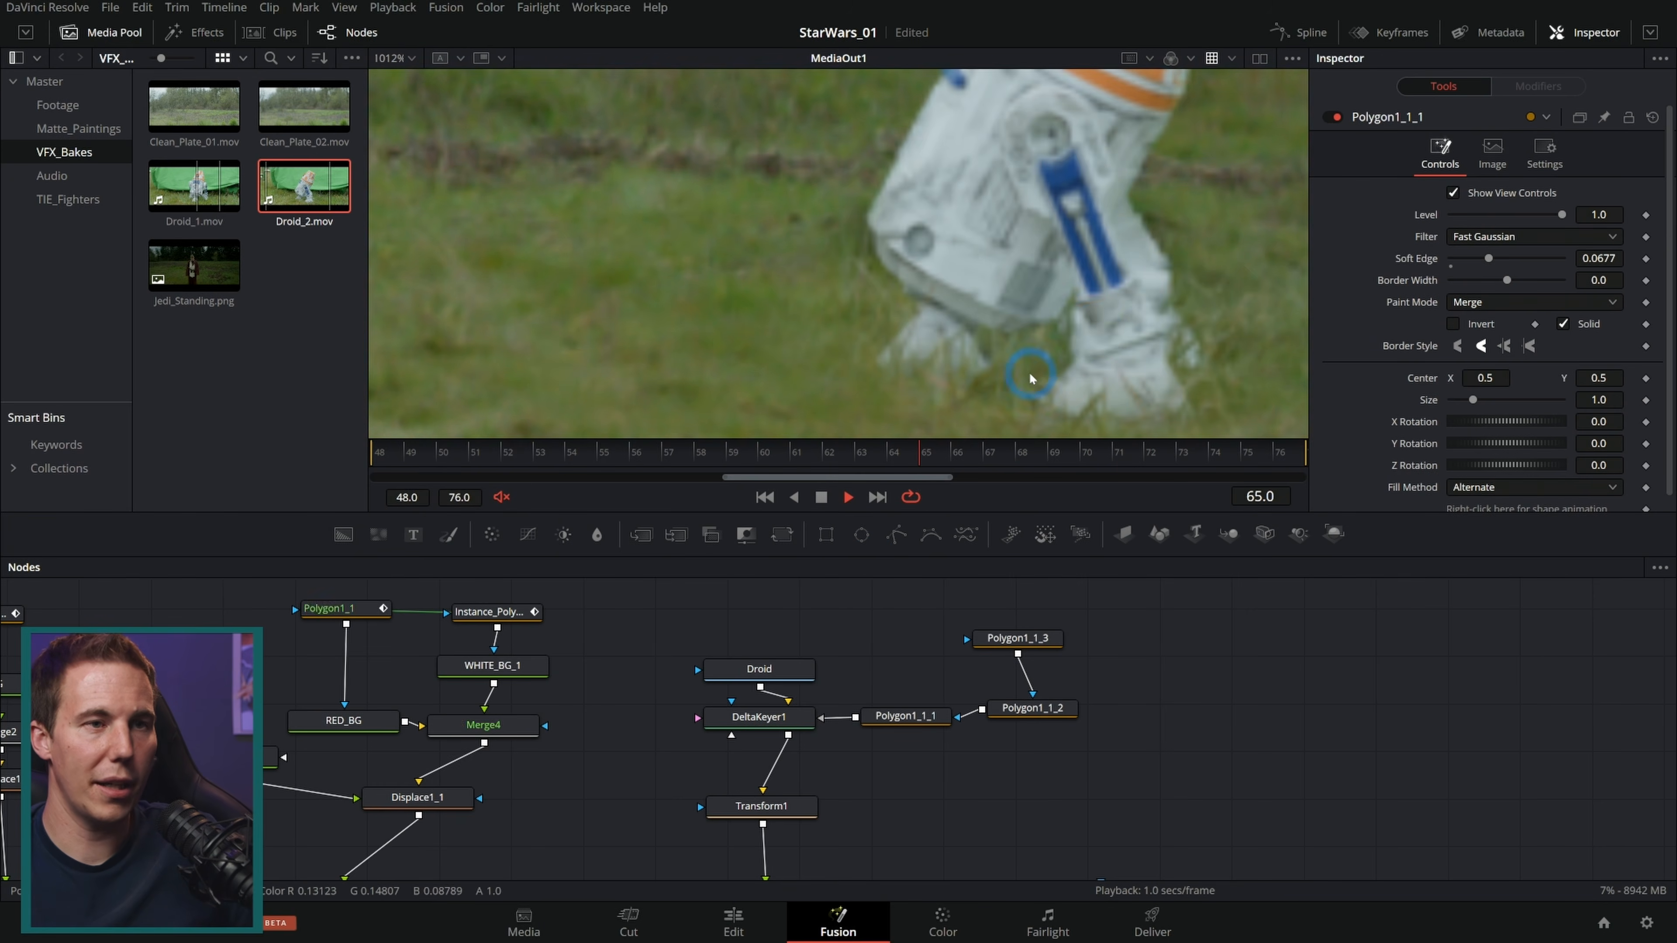
{"action": "left_click", "coordinate": [820, 496]}
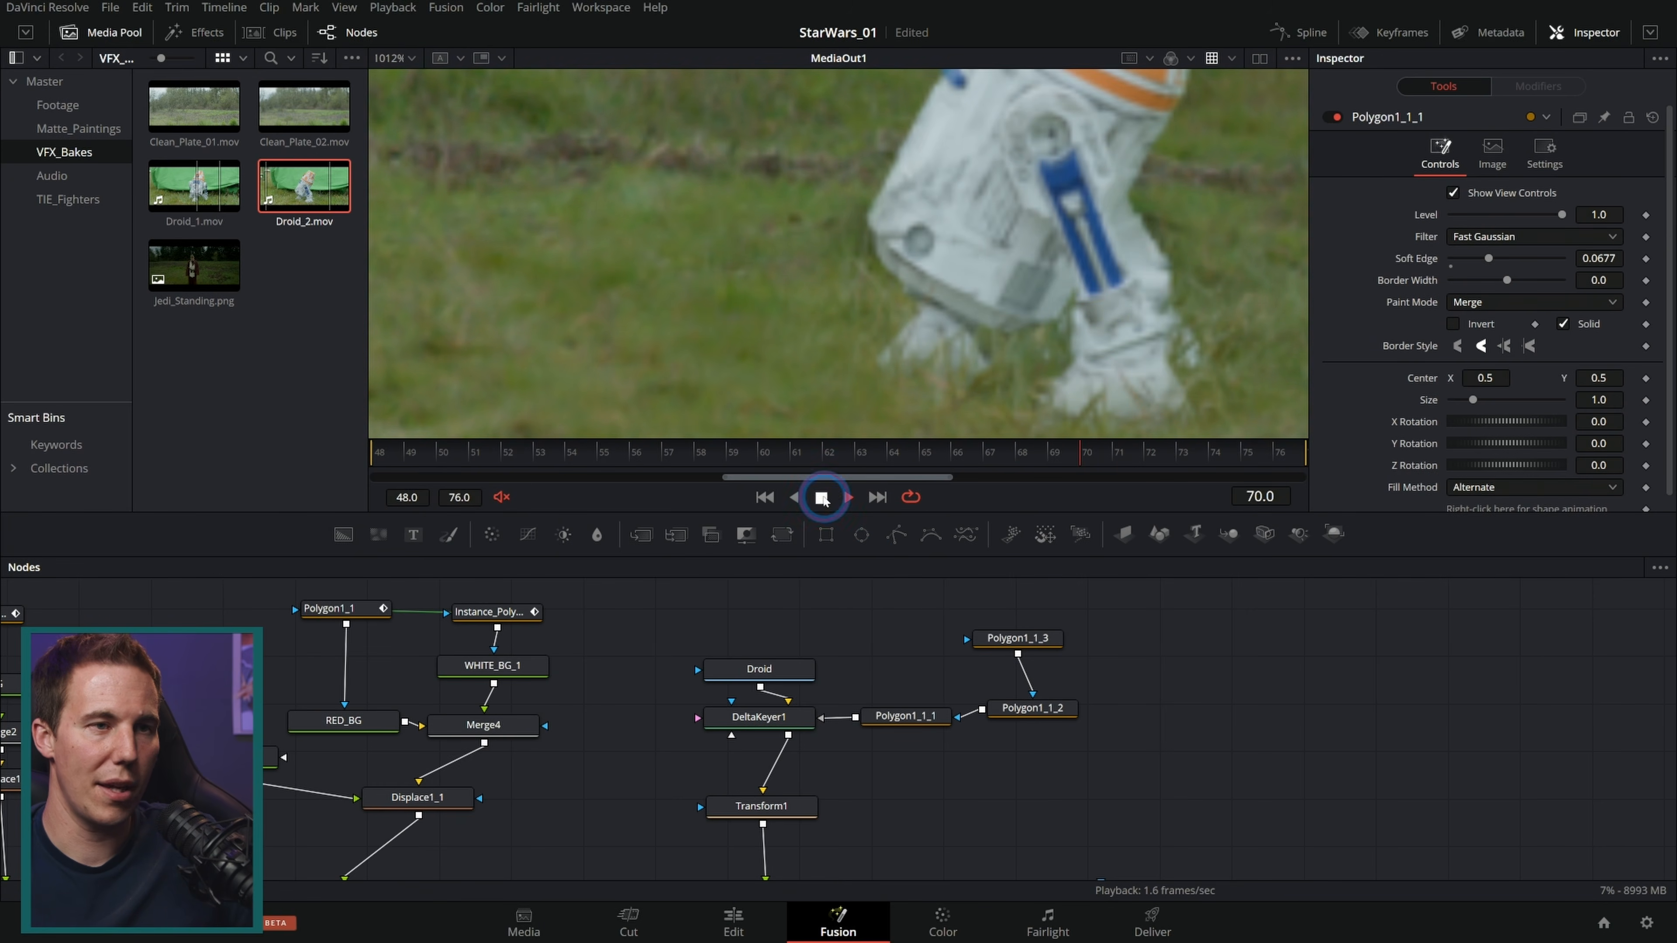
{"action": "scroll", "coordinate": [1129, 300], "scroll_direction": "down", "scroll_amount": 5}
{"action": "left_click", "coordinate": [837, 497]}
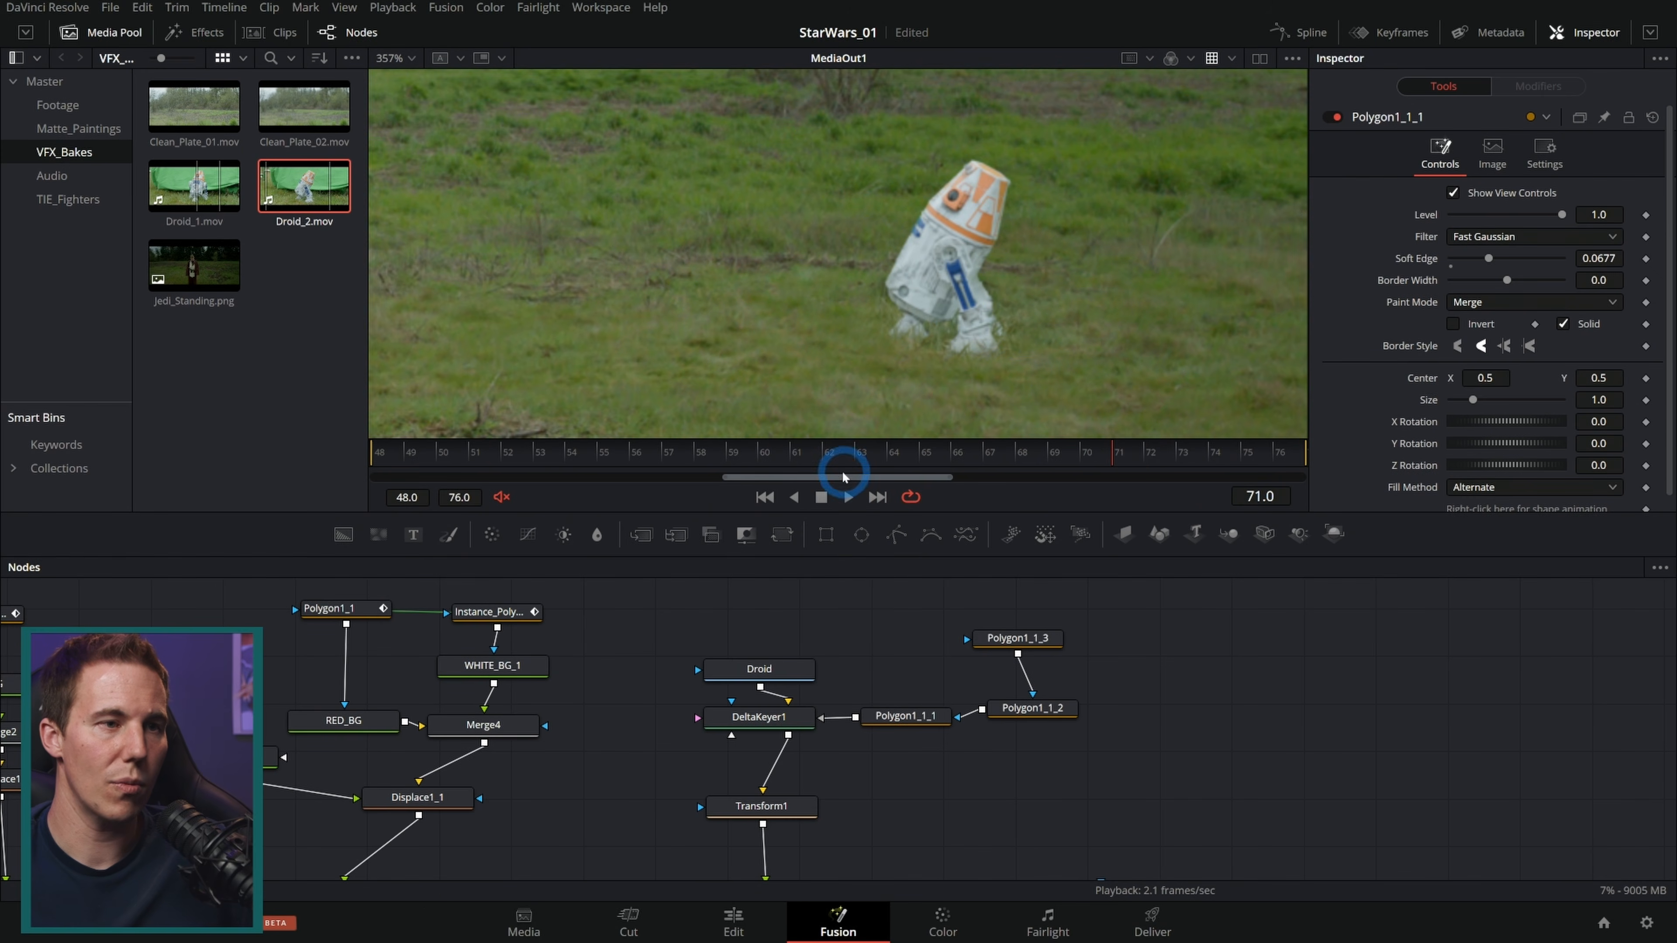
{"action": "scroll", "coordinate": [933, 305], "scroll_direction": "up", "scroll_amount": 5}
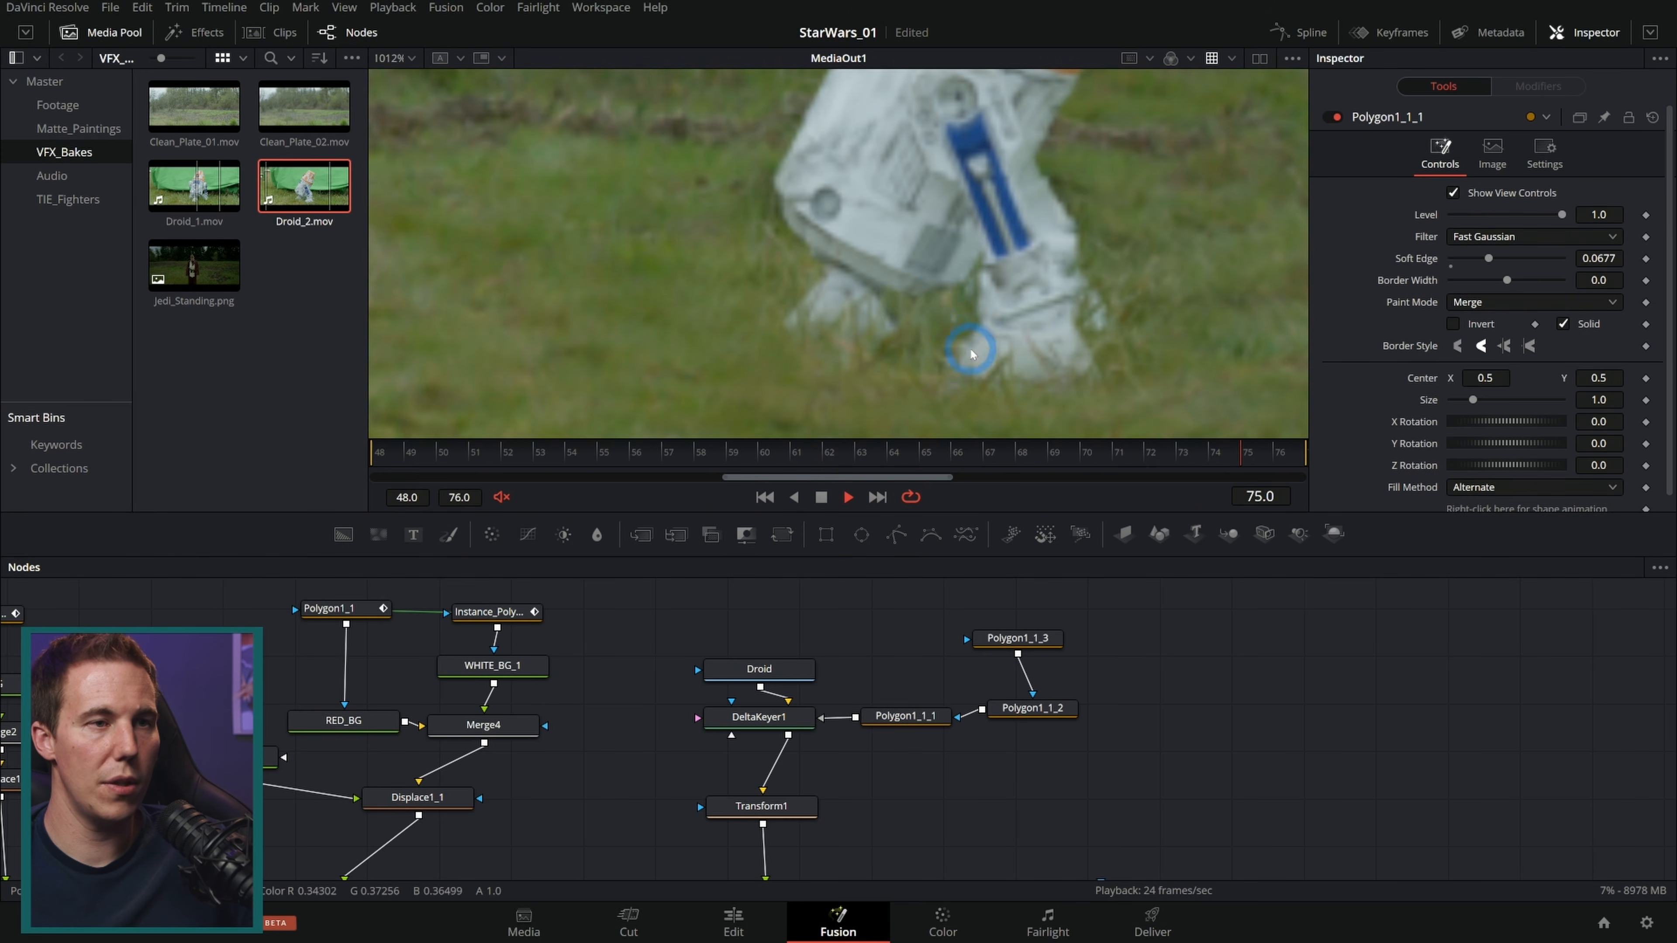
{"action": "scroll", "coordinate": [858, 291], "scroll_direction": "down", "scroll_amount": 6}
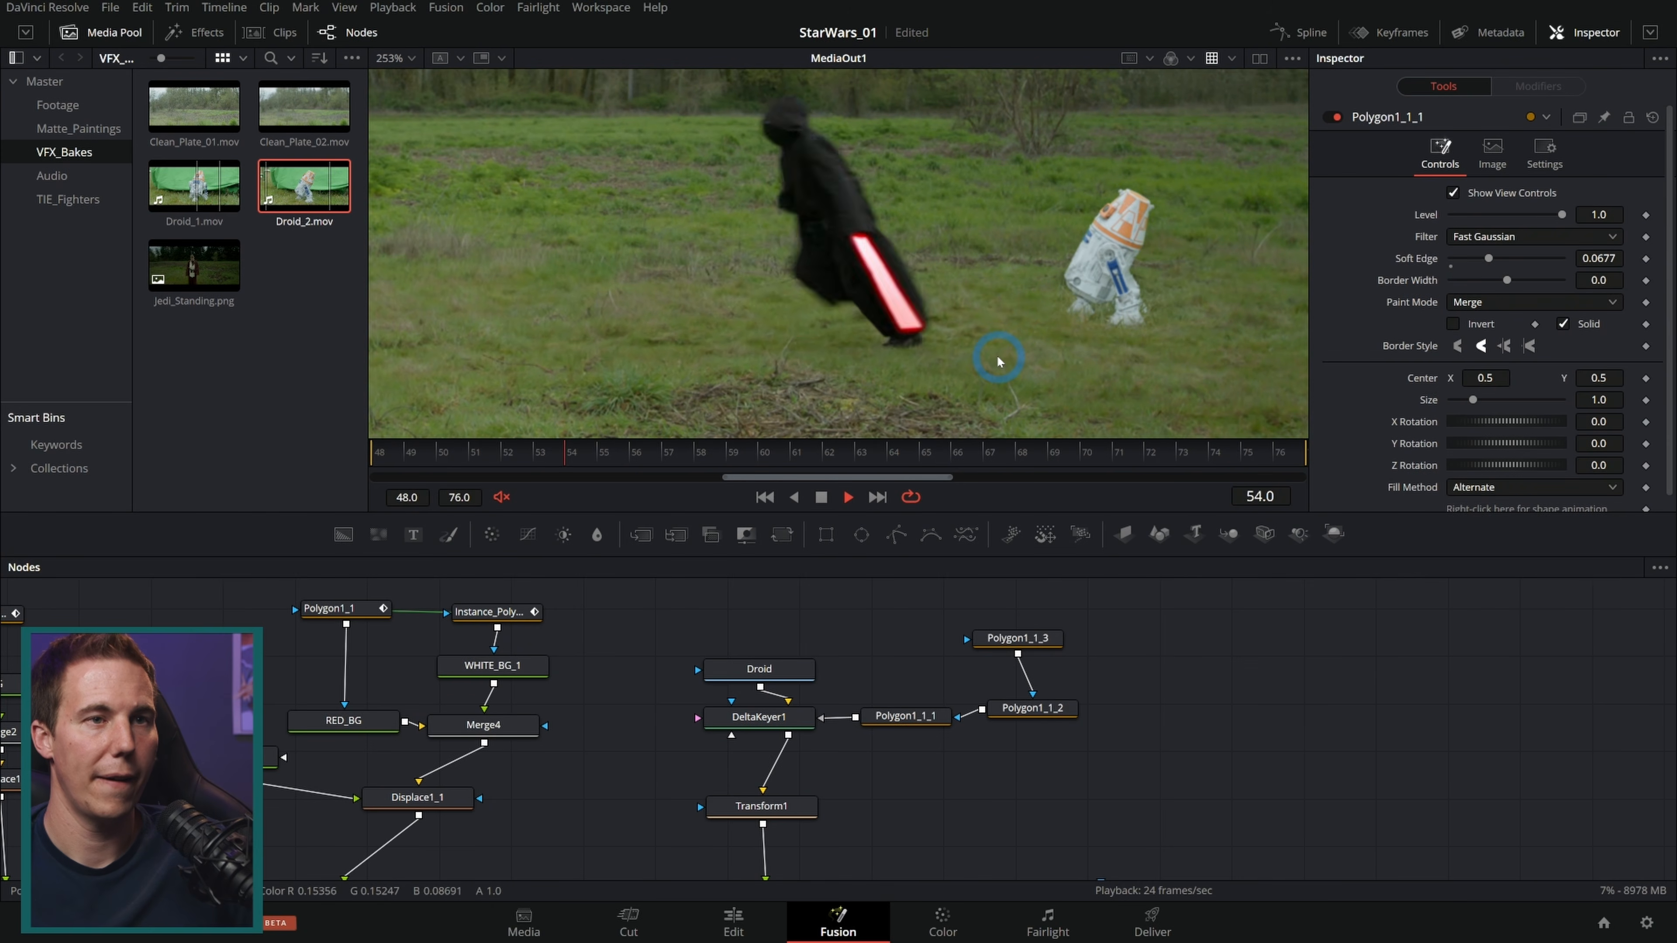
{"action": "left_click", "coordinate": [822, 495]}
{"action": "scroll", "coordinate": [966, 345], "scroll_direction": "down", "scroll_amount": 3}
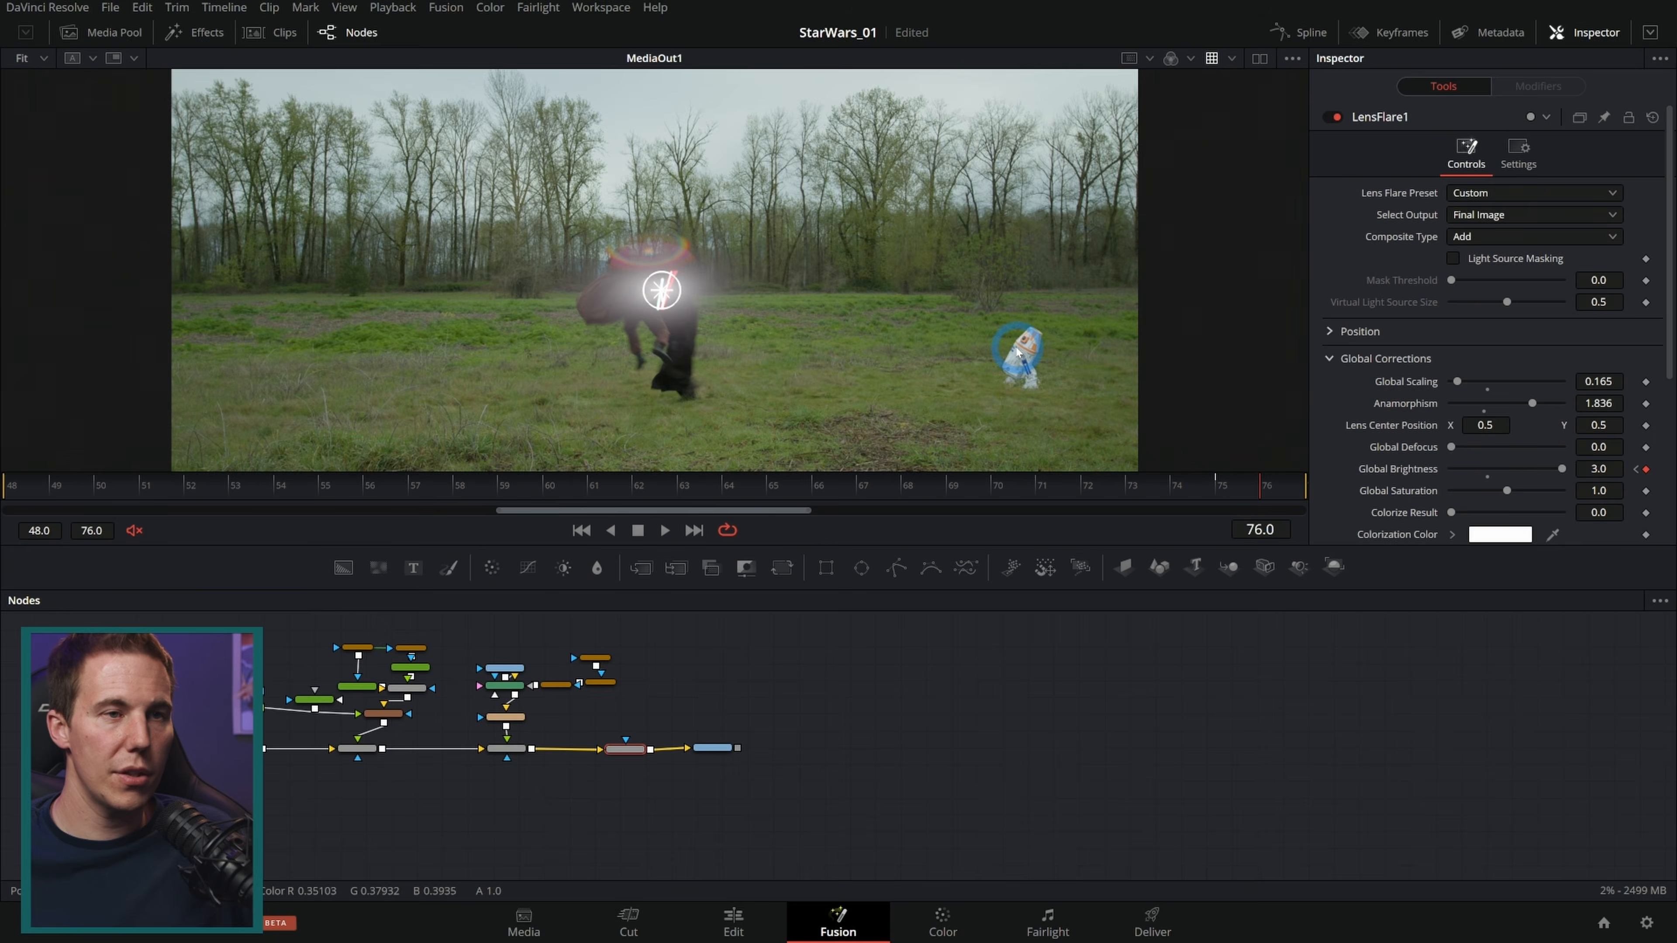
{"action": "scroll", "coordinate": [1013, 362], "scroll_direction": "up", "scroll_amount": 3}
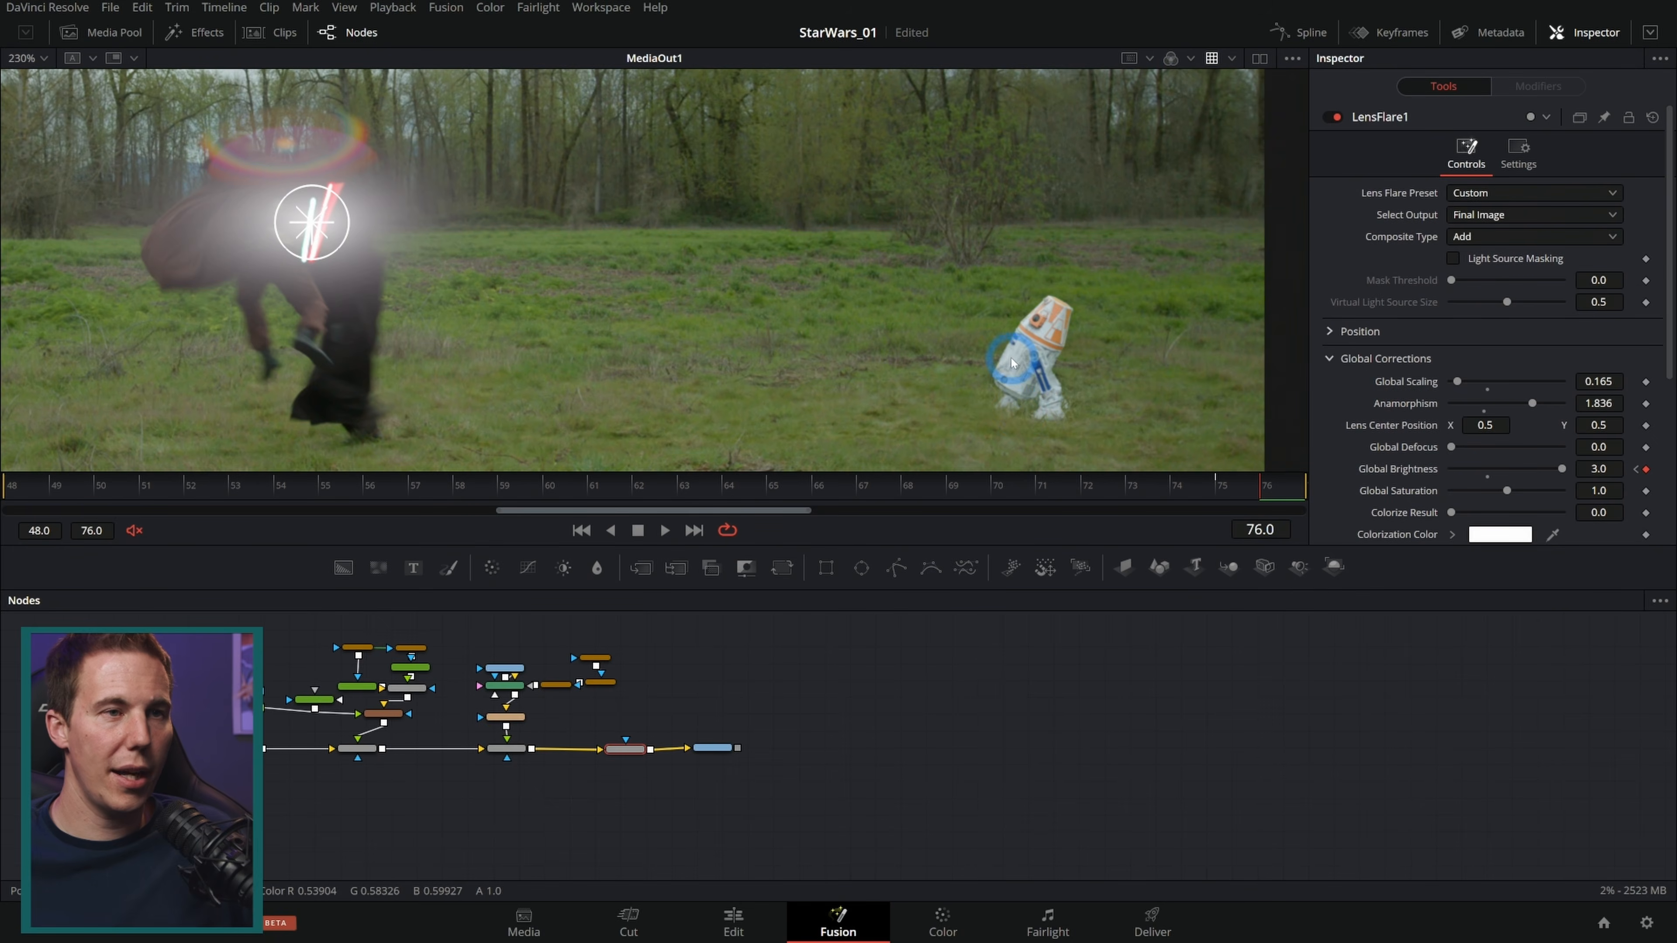
{"action": "scroll", "coordinate": [858, 348], "scroll_direction": "down", "scroll_amount": 3}
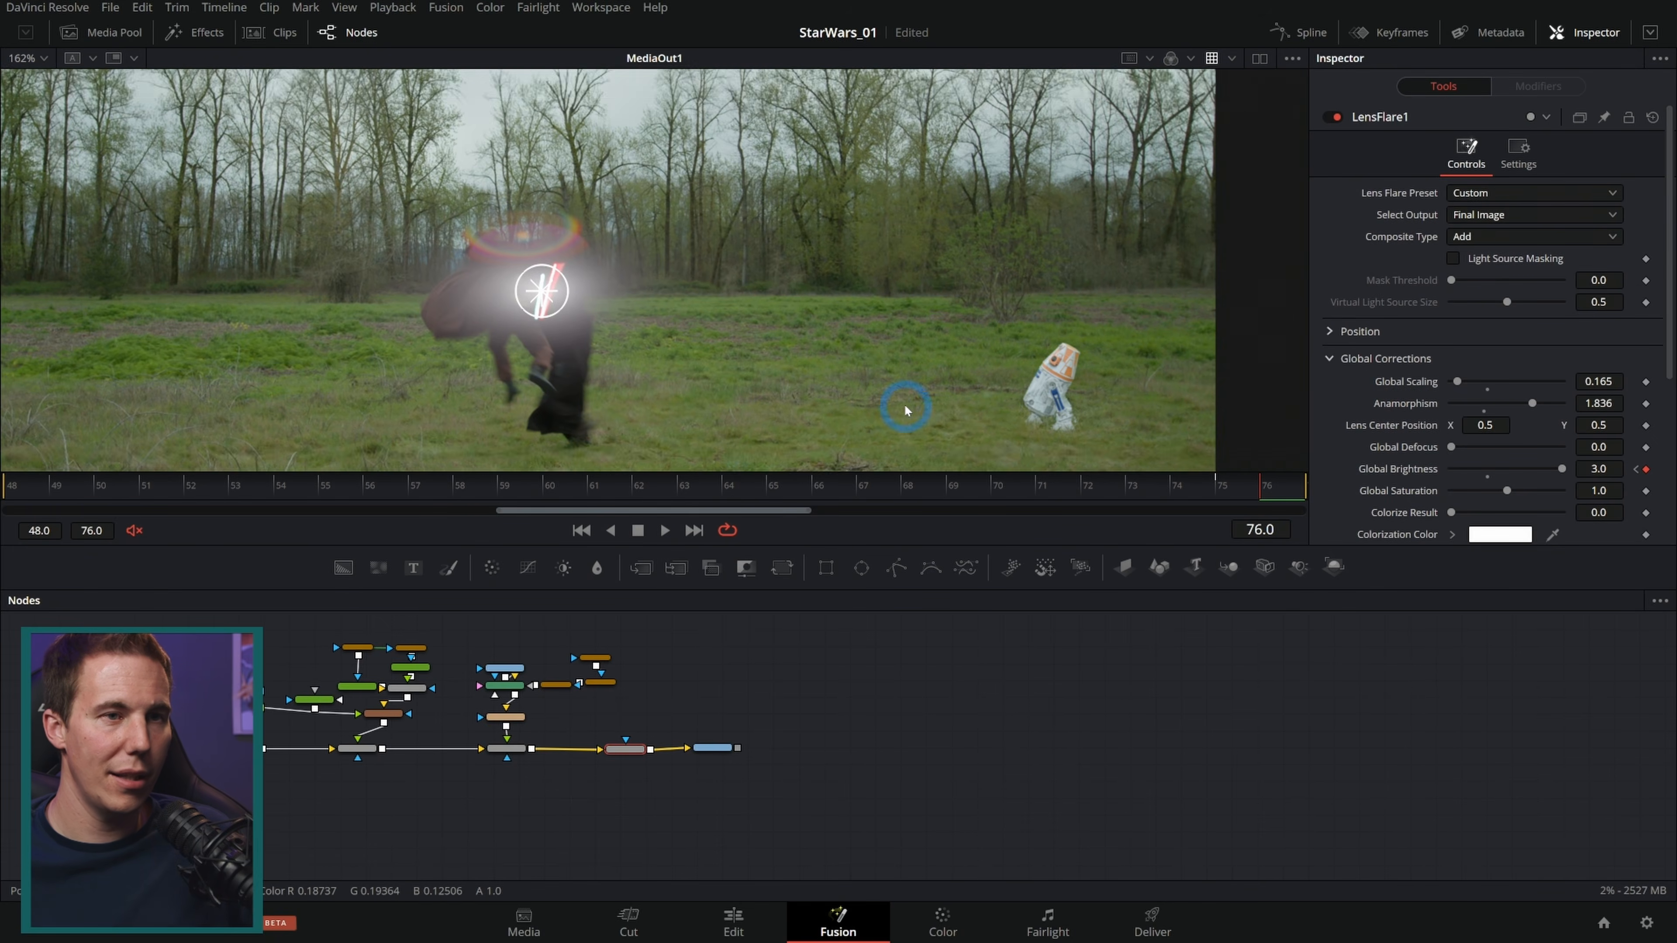
{"action": "left_click", "coordinate": [736, 919]}
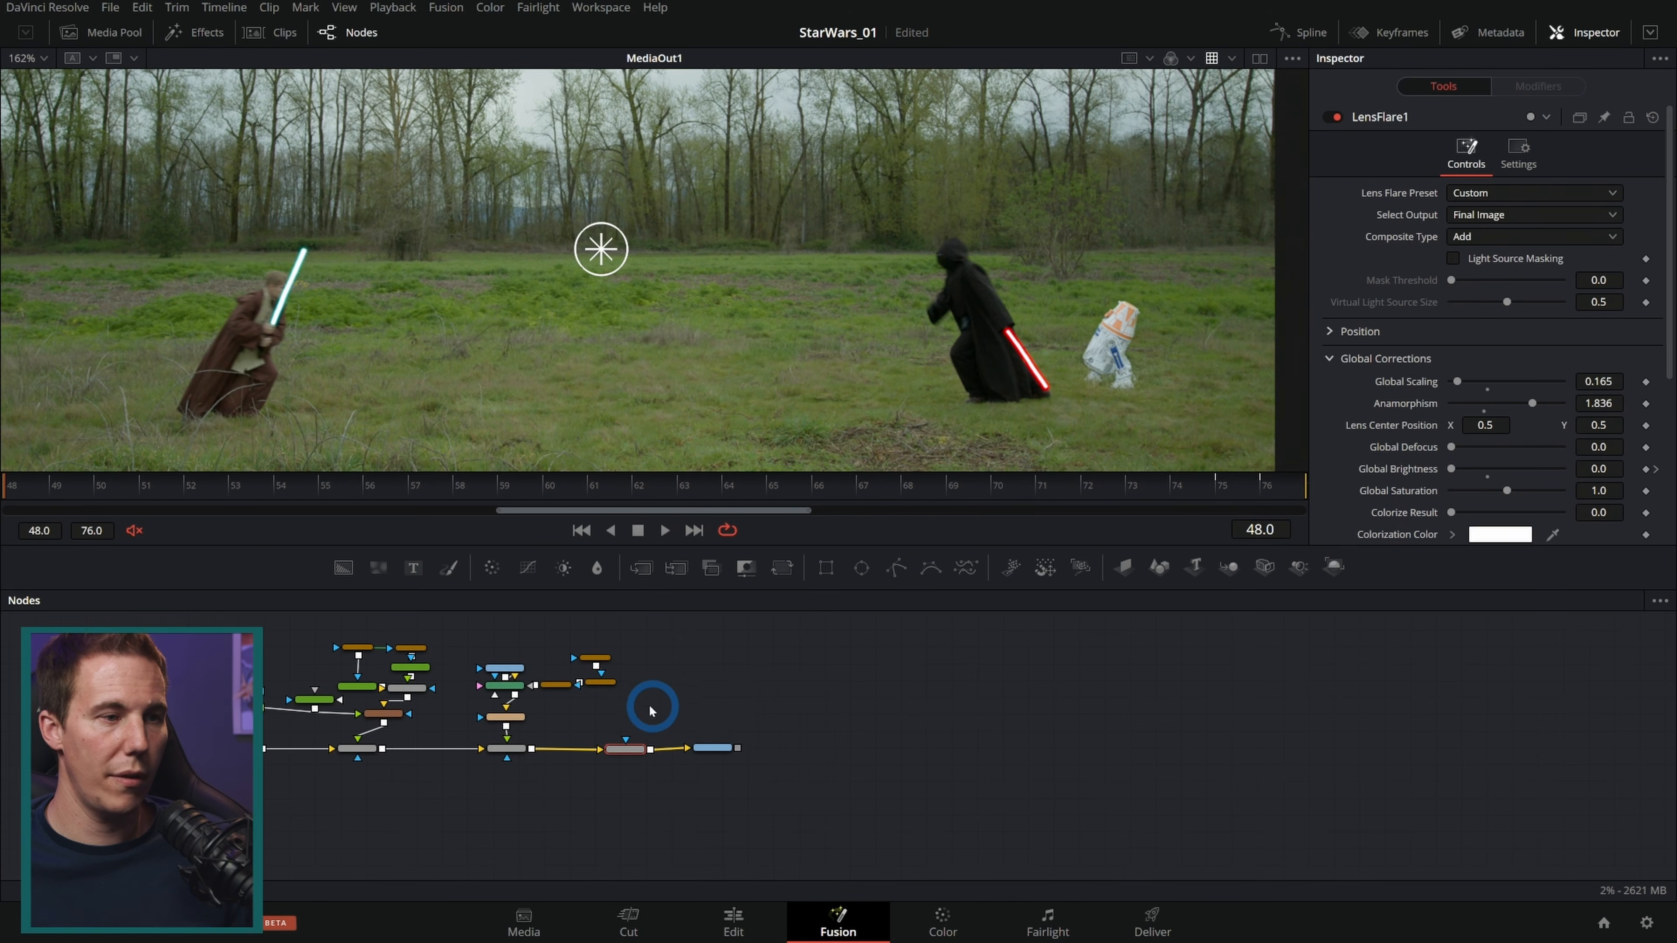
Step: Use the droid's Transform to shift it slightly left in the shot, then select the output node
{"action": "scroll", "coordinate": [538, 713], "scroll_direction": "up", "scroll_amount": 5}
{"action": "left_click", "coordinate": [462, 724]}
{"action": "left_click_drag", "start_coordinate": [1117, 347], "coordinate": [1089, 353]}
{"action": "left_click", "coordinate": [1057, 813]}
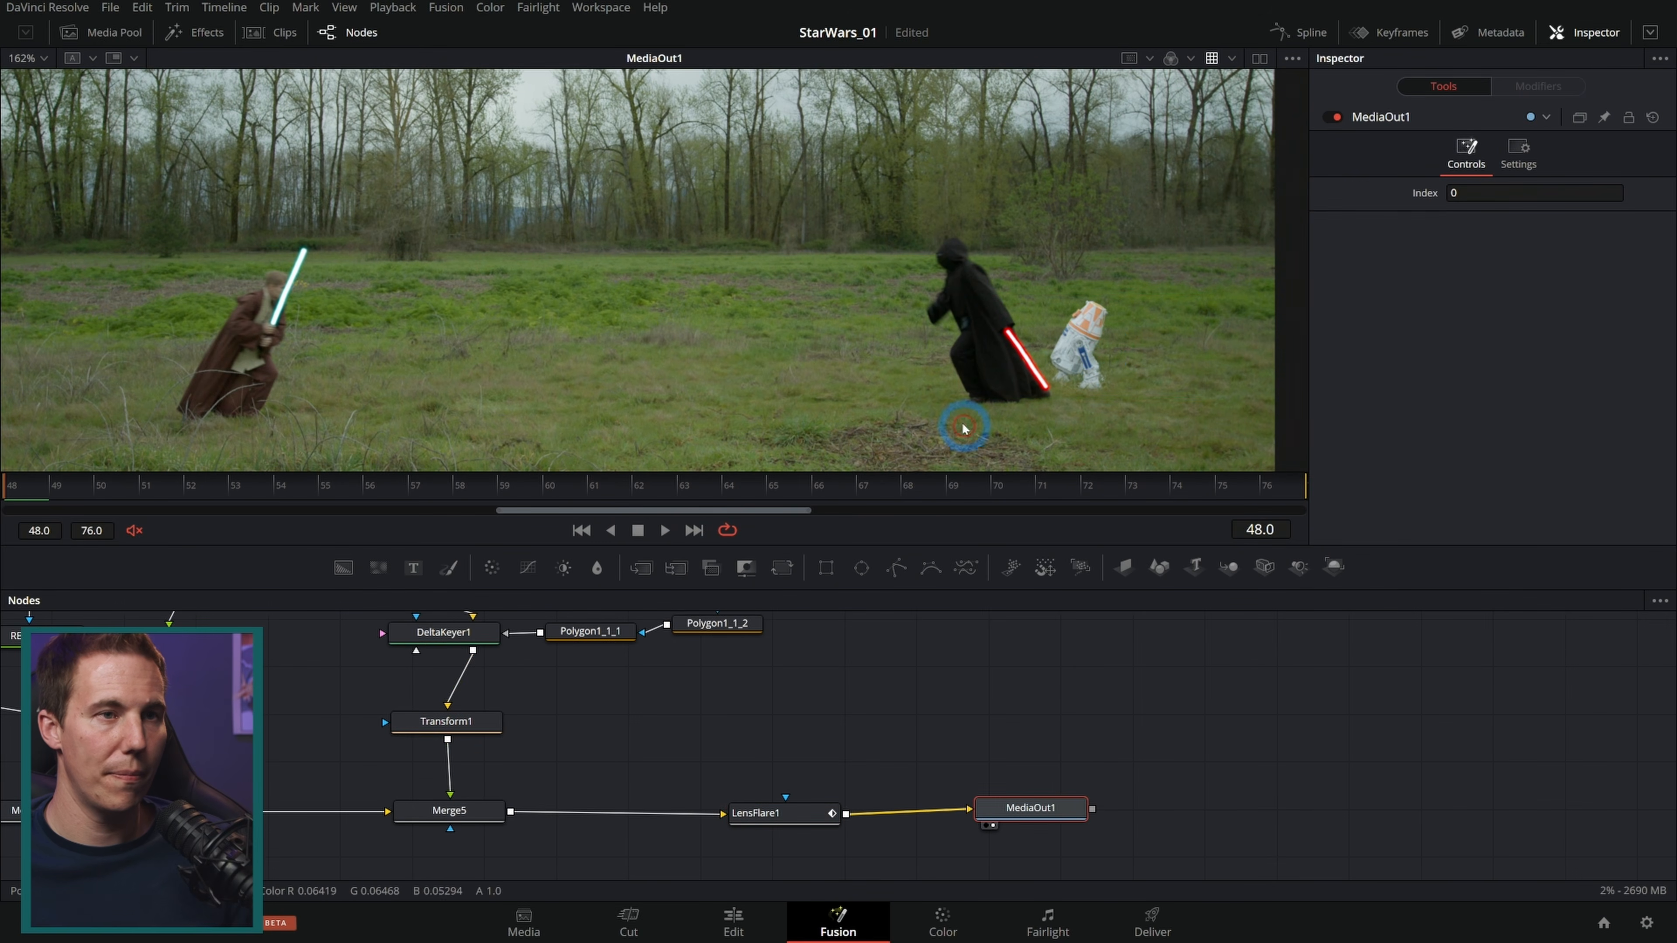
Step: Switch to the Edit page and scrub the timeline to review the shots
{"action": "scroll", "coordinate": [969, 437], "scroll_direction": "down", "scroll_amount": 2}
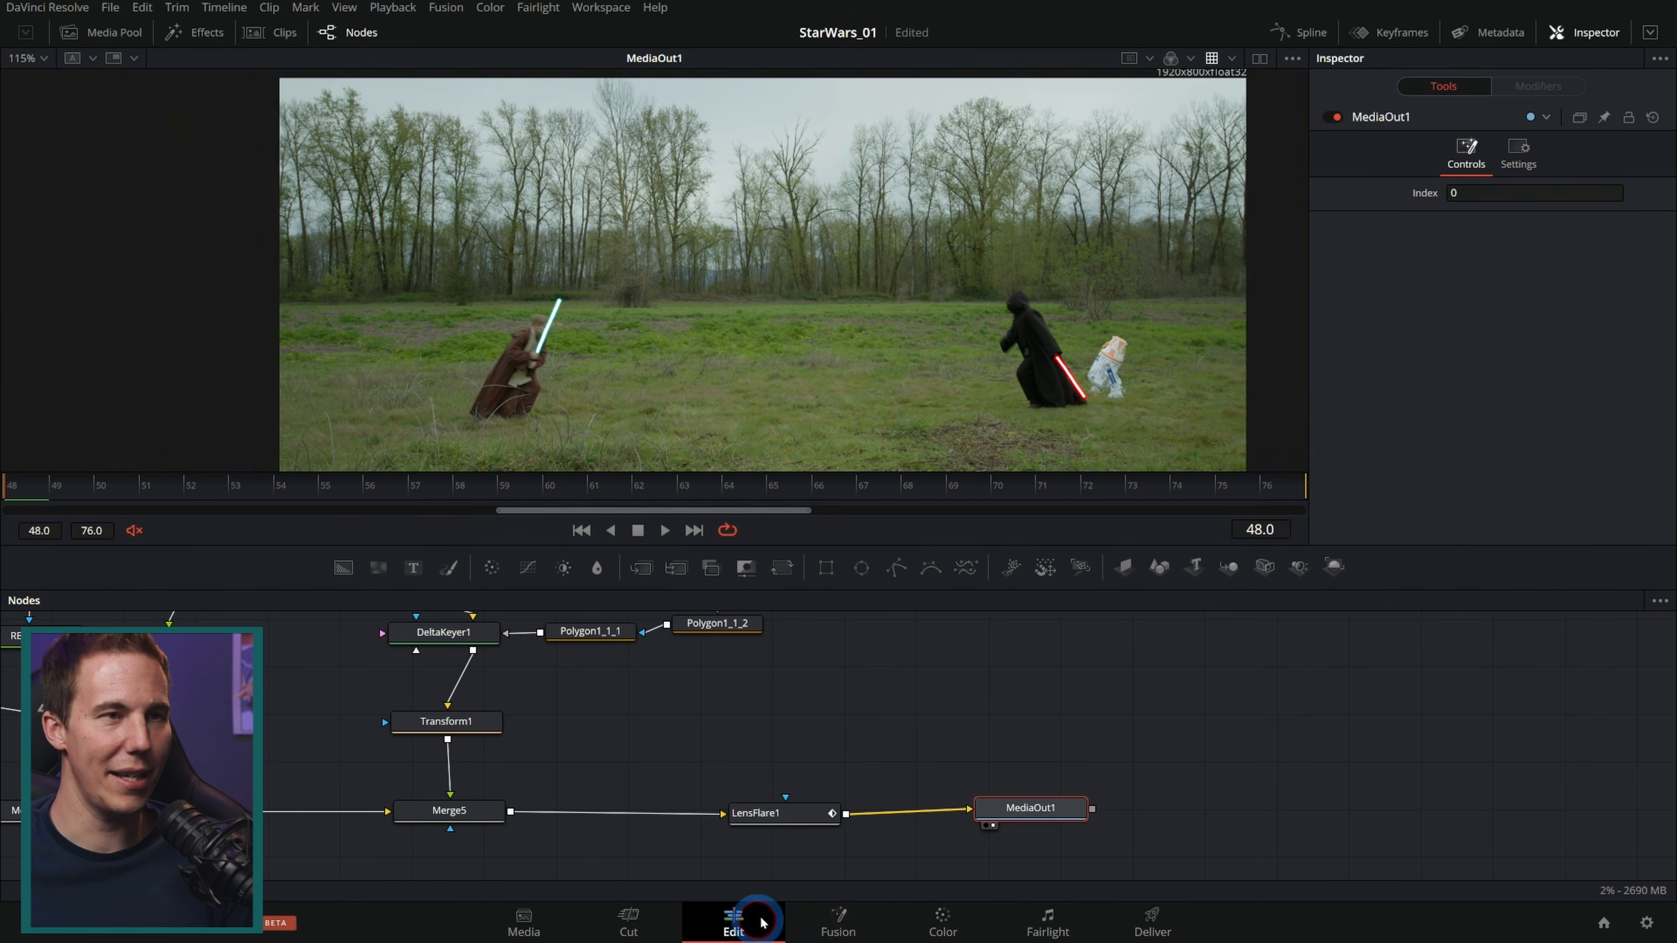
{"action": "left_click", "coordinate": [733, 919]}
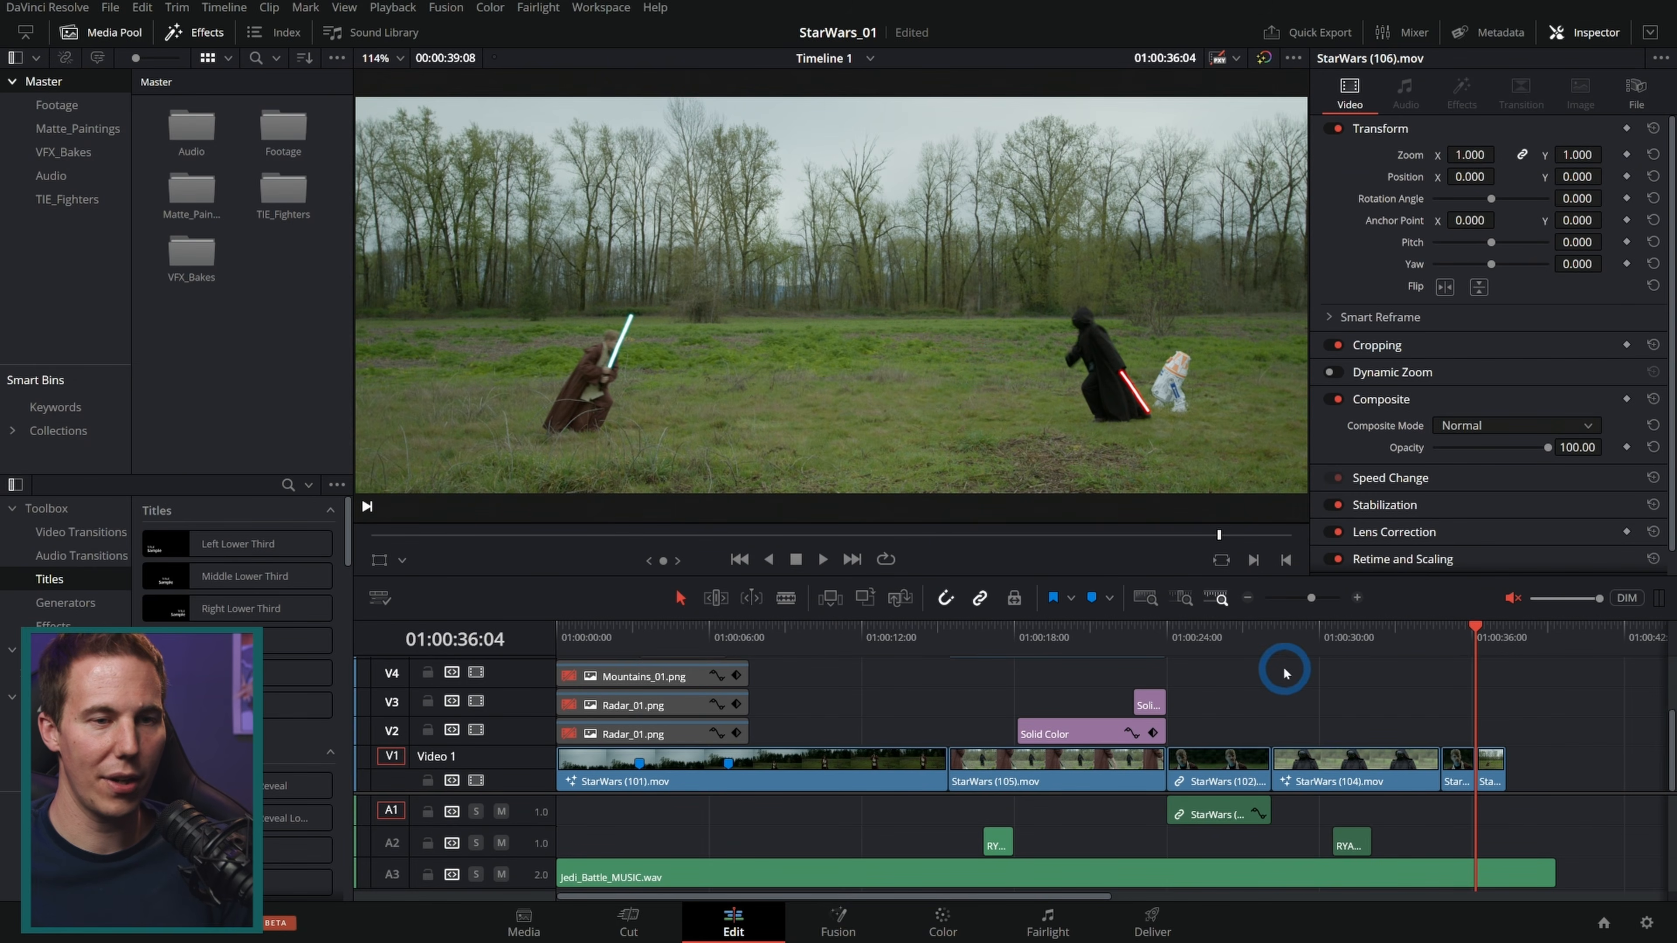
{"action": "left_click", "coordinate": [1133, 627]}
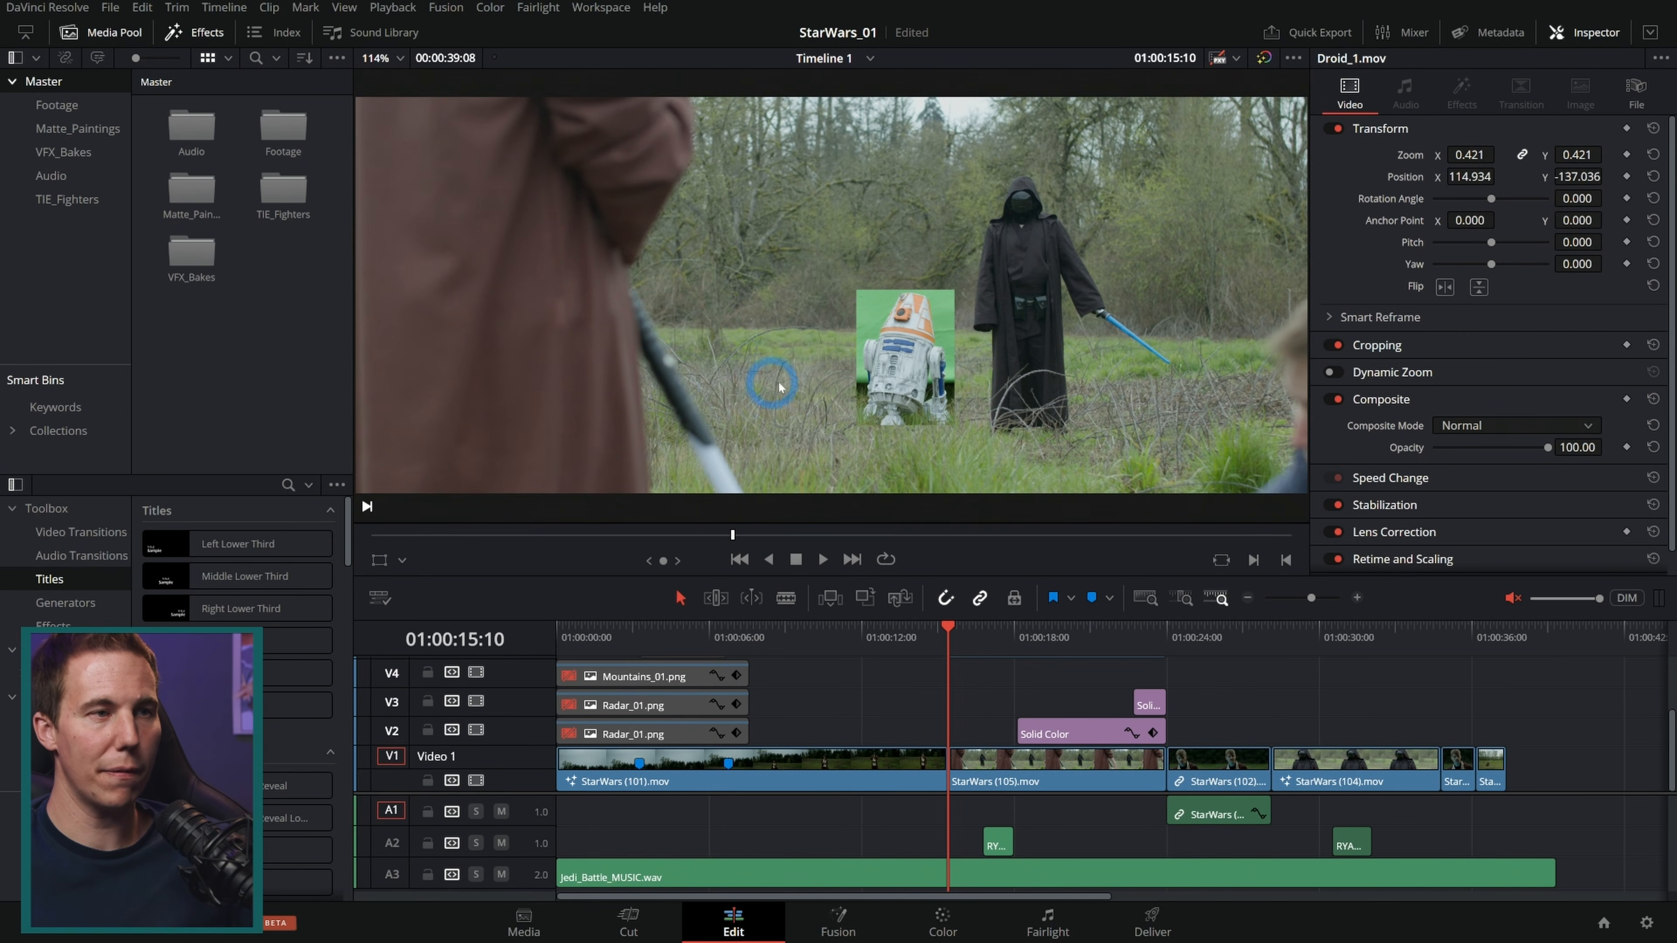
{"action": "left_click_drag", "start_coordinate": [785, 535], "coordinate": [834, 536]}
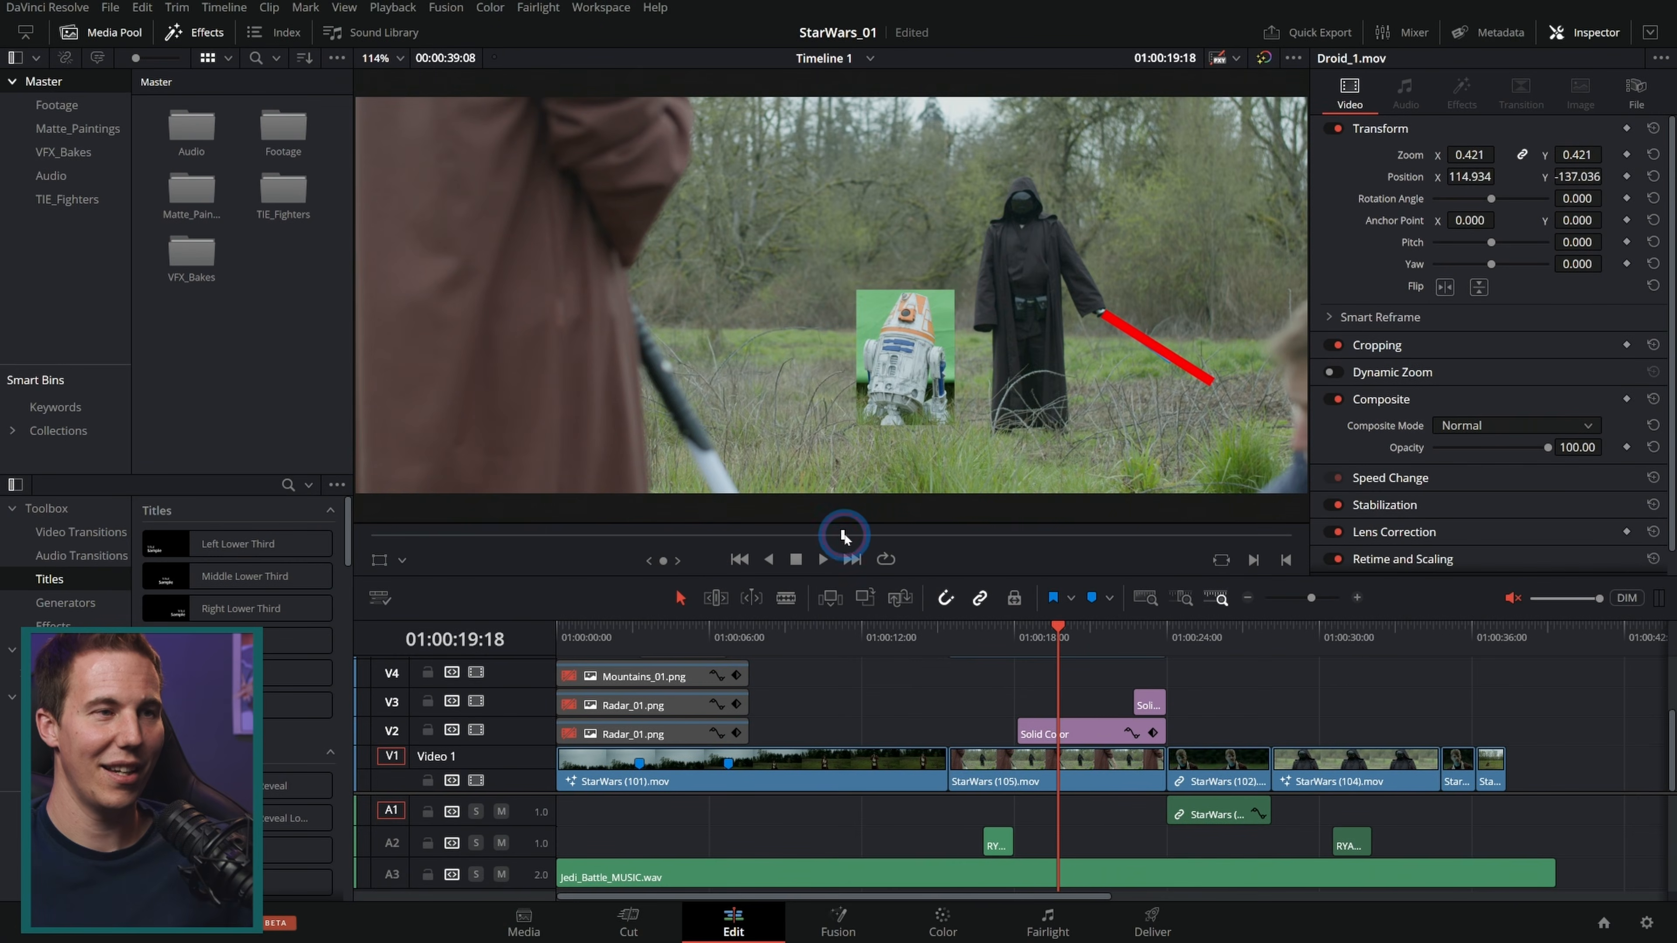
Step: Delete all the clips on the video tracks above V1
{"action": "left_click_drag", "start_coordinate": [843, 534], "coordinate": [886, 535]}
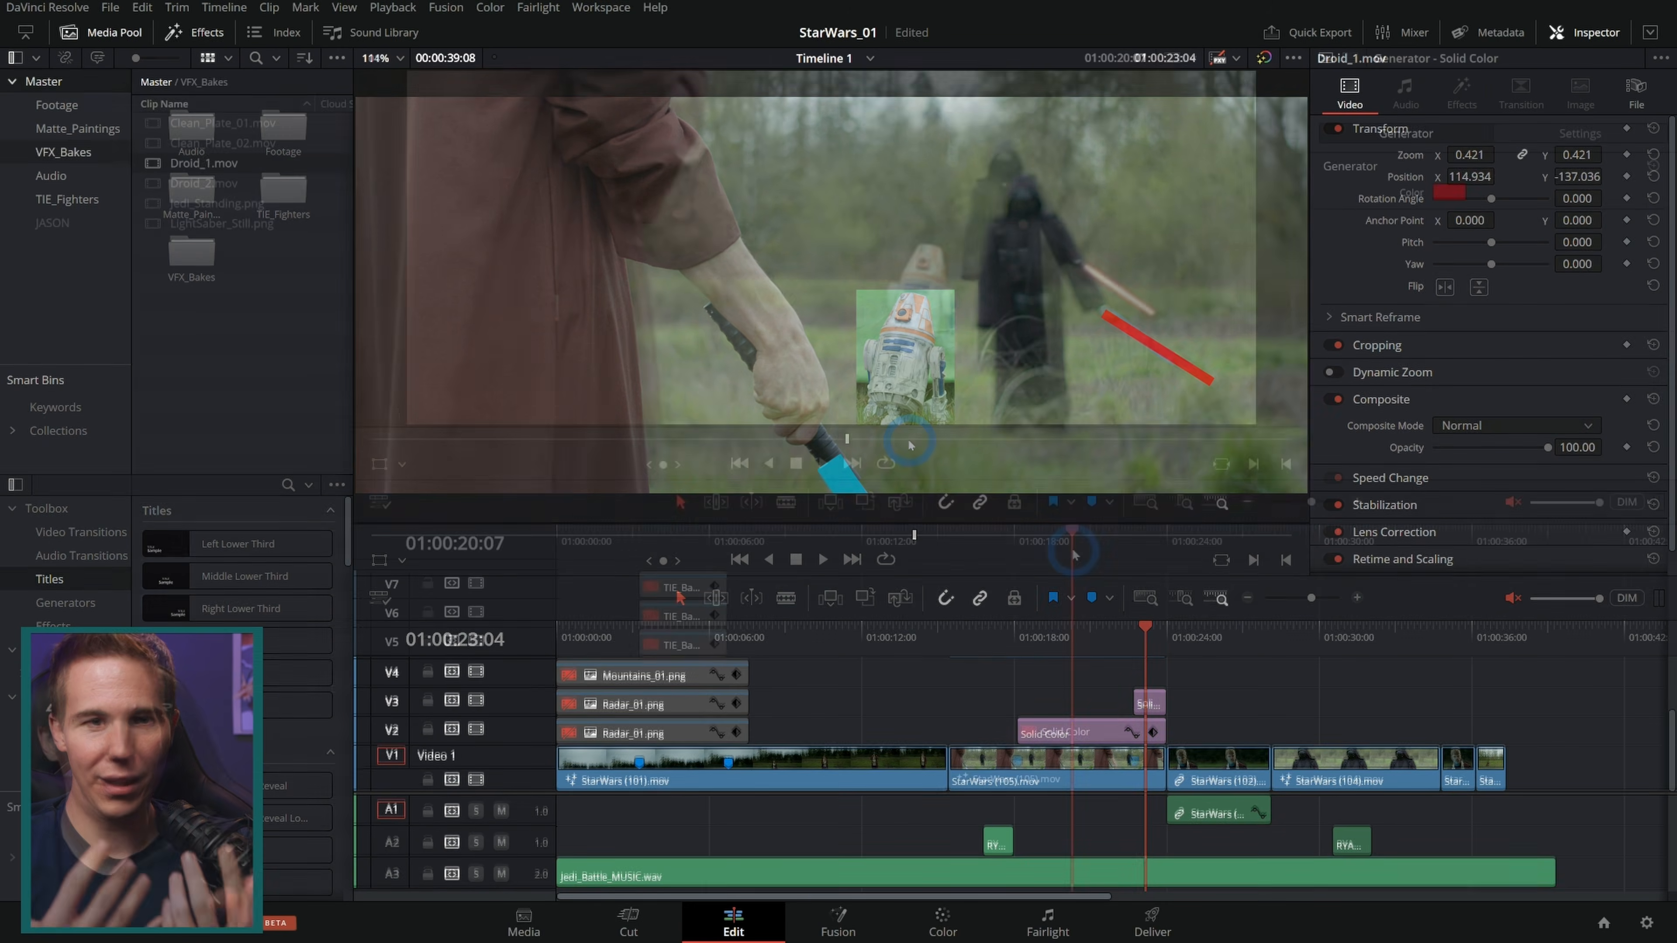
{"action": "left_click", "coordinate": [1071, 548]}
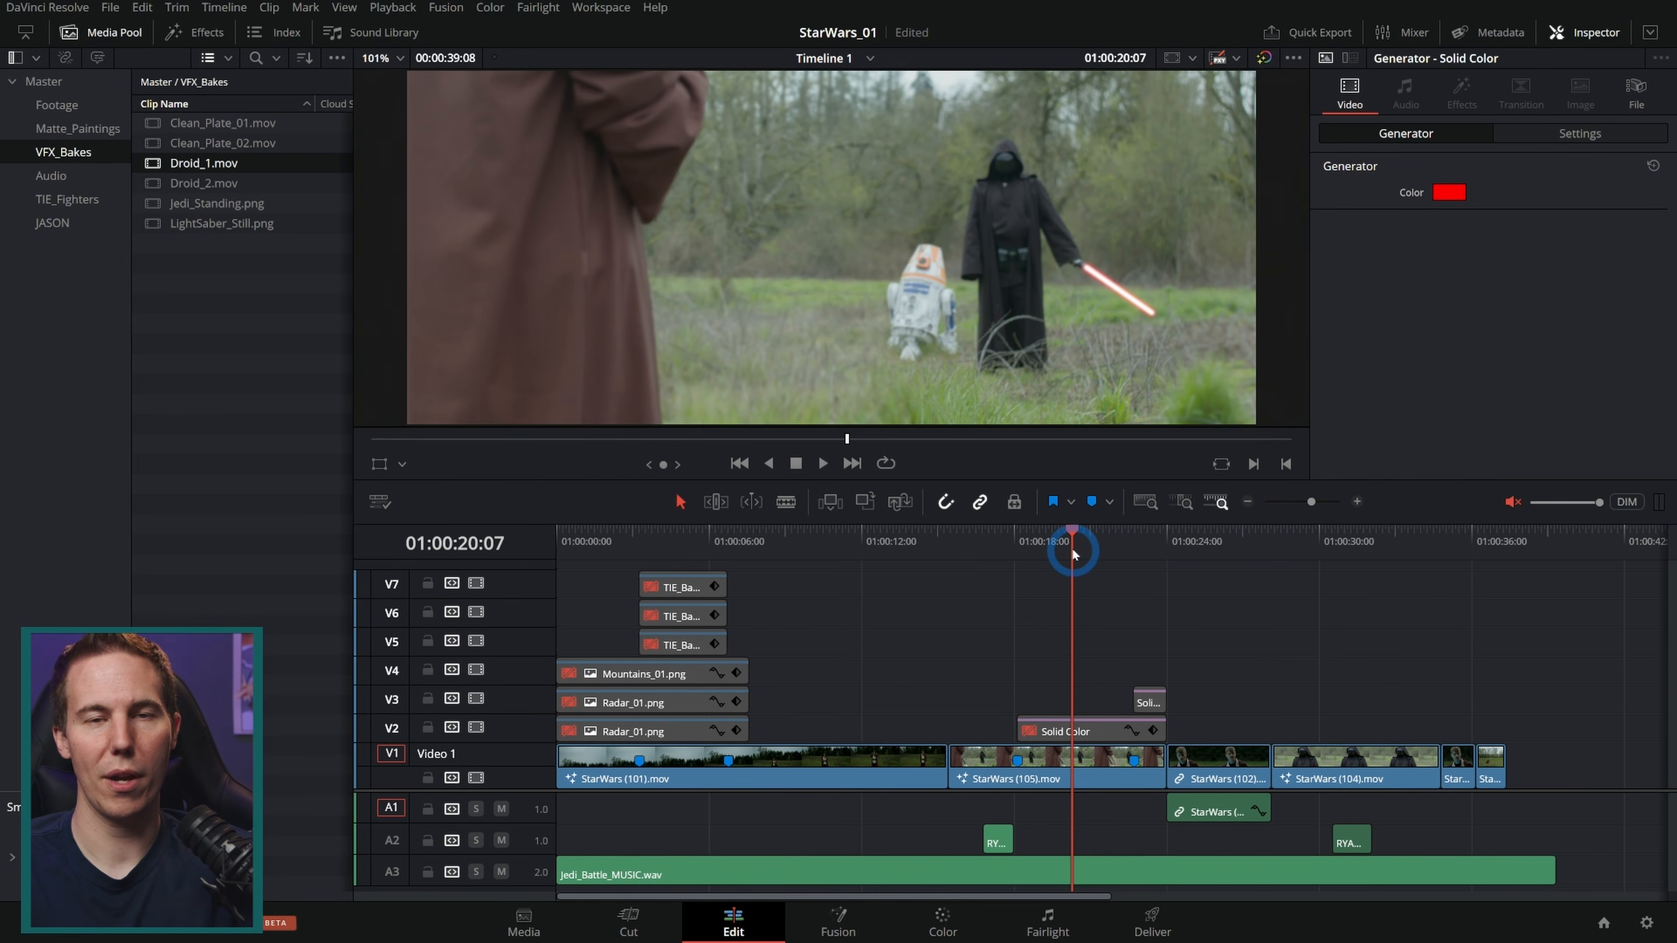
{"action": "left_click_drag", "start_coordinate": [1072, 548], "coordinate": [1134, 548]}
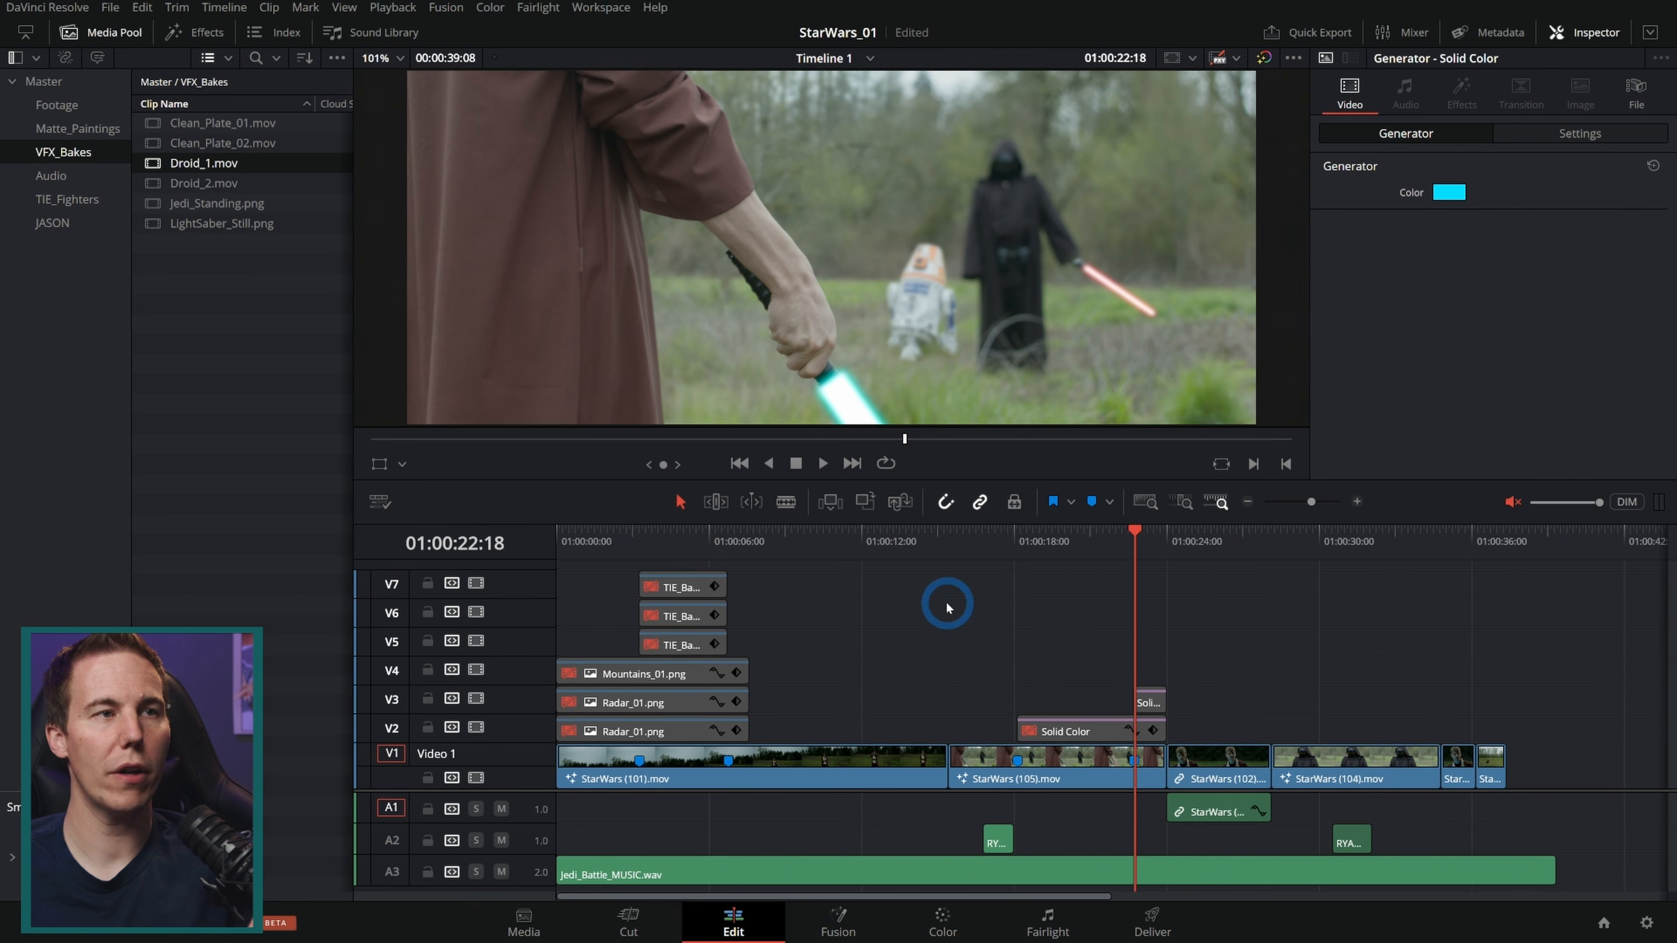
{"action": "left_click_drag", "start_coordinate": [1234, 724], "coordinate": [562, 555]}
{"action": "key", "text": "Delete"}
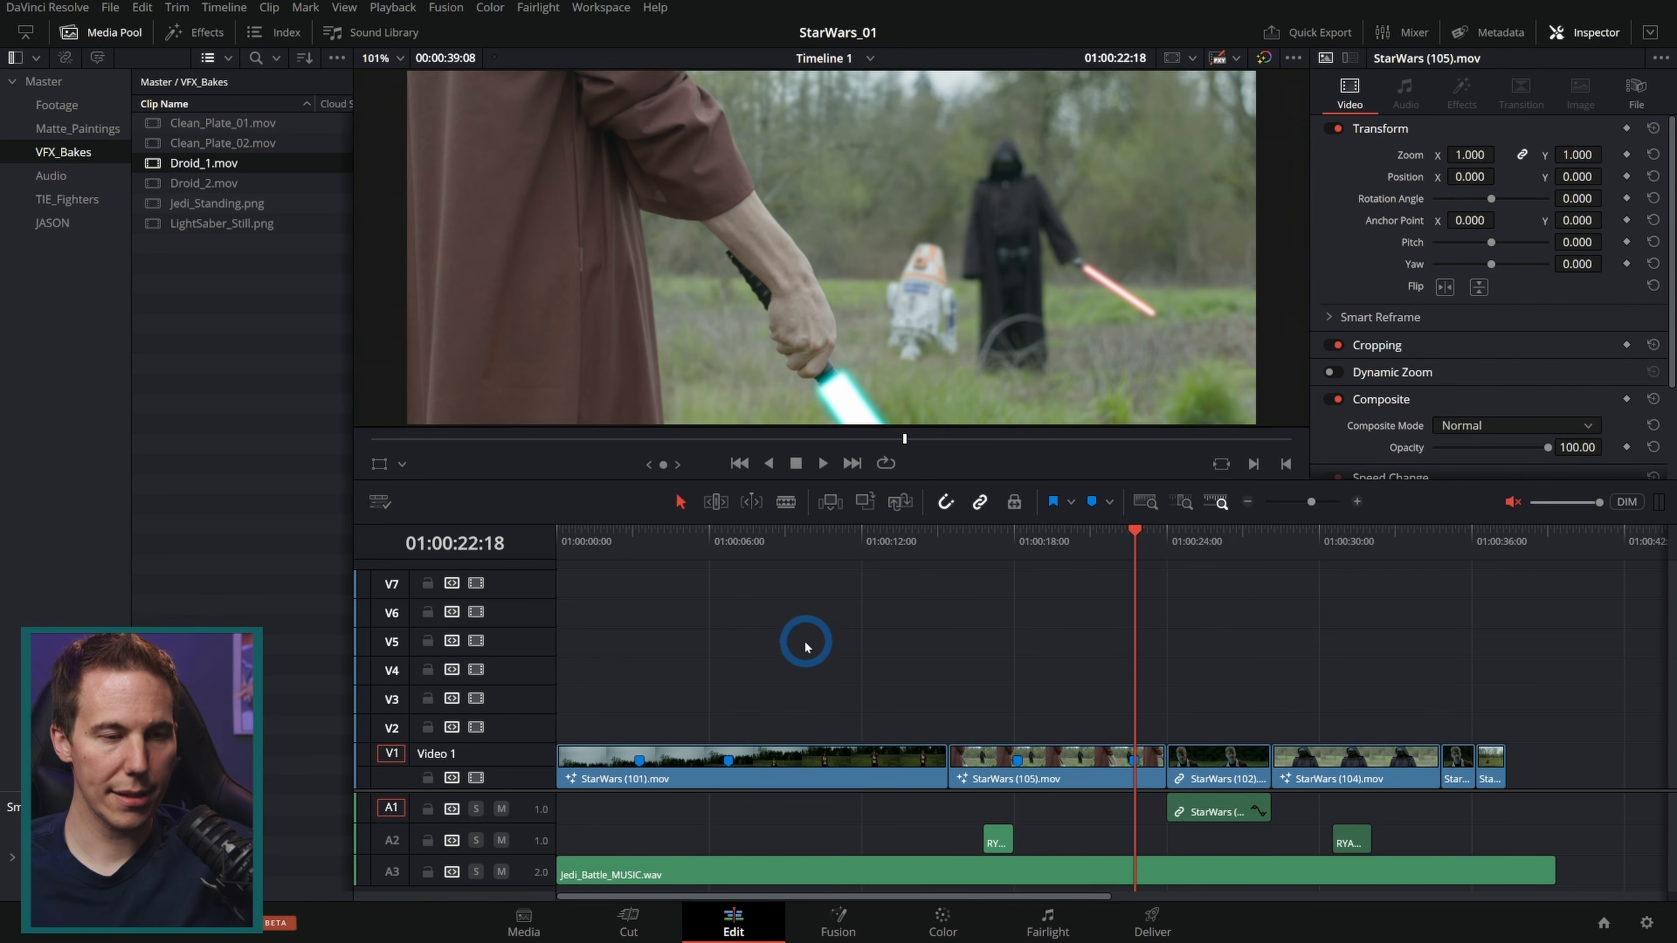
Step: Delete the empty tracks from the timeline and enlarge the remaining track area
{"action": "right_click", "coordinate": [561, 671]}
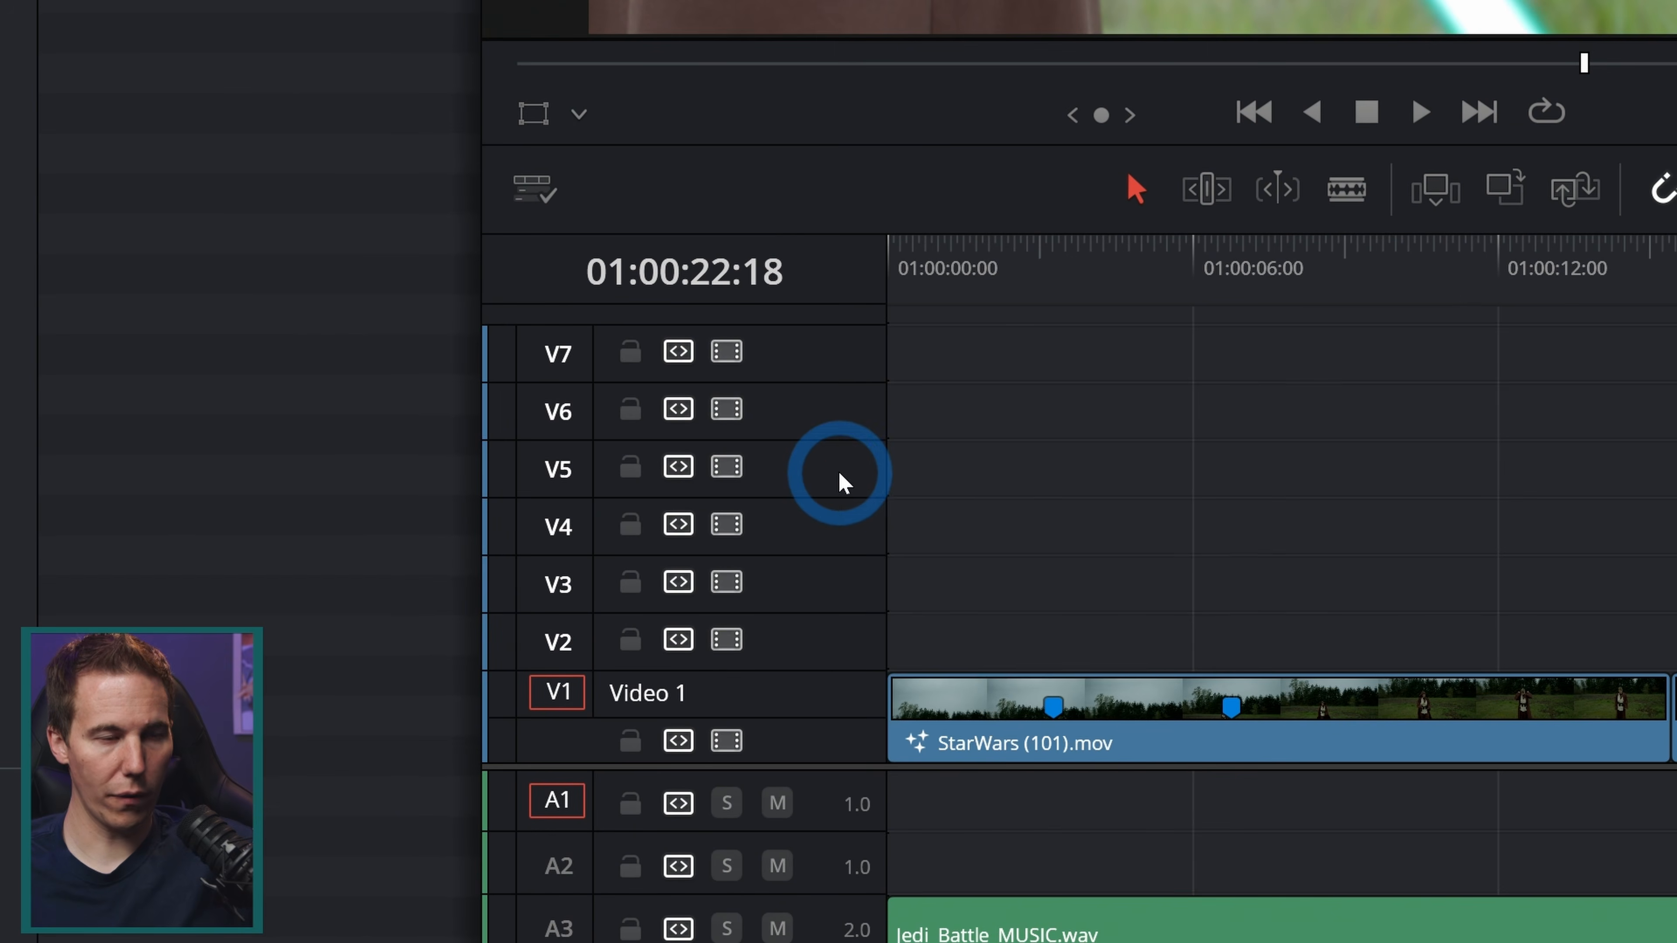
{"action": "right_click", "coordinate": [531, 640]}
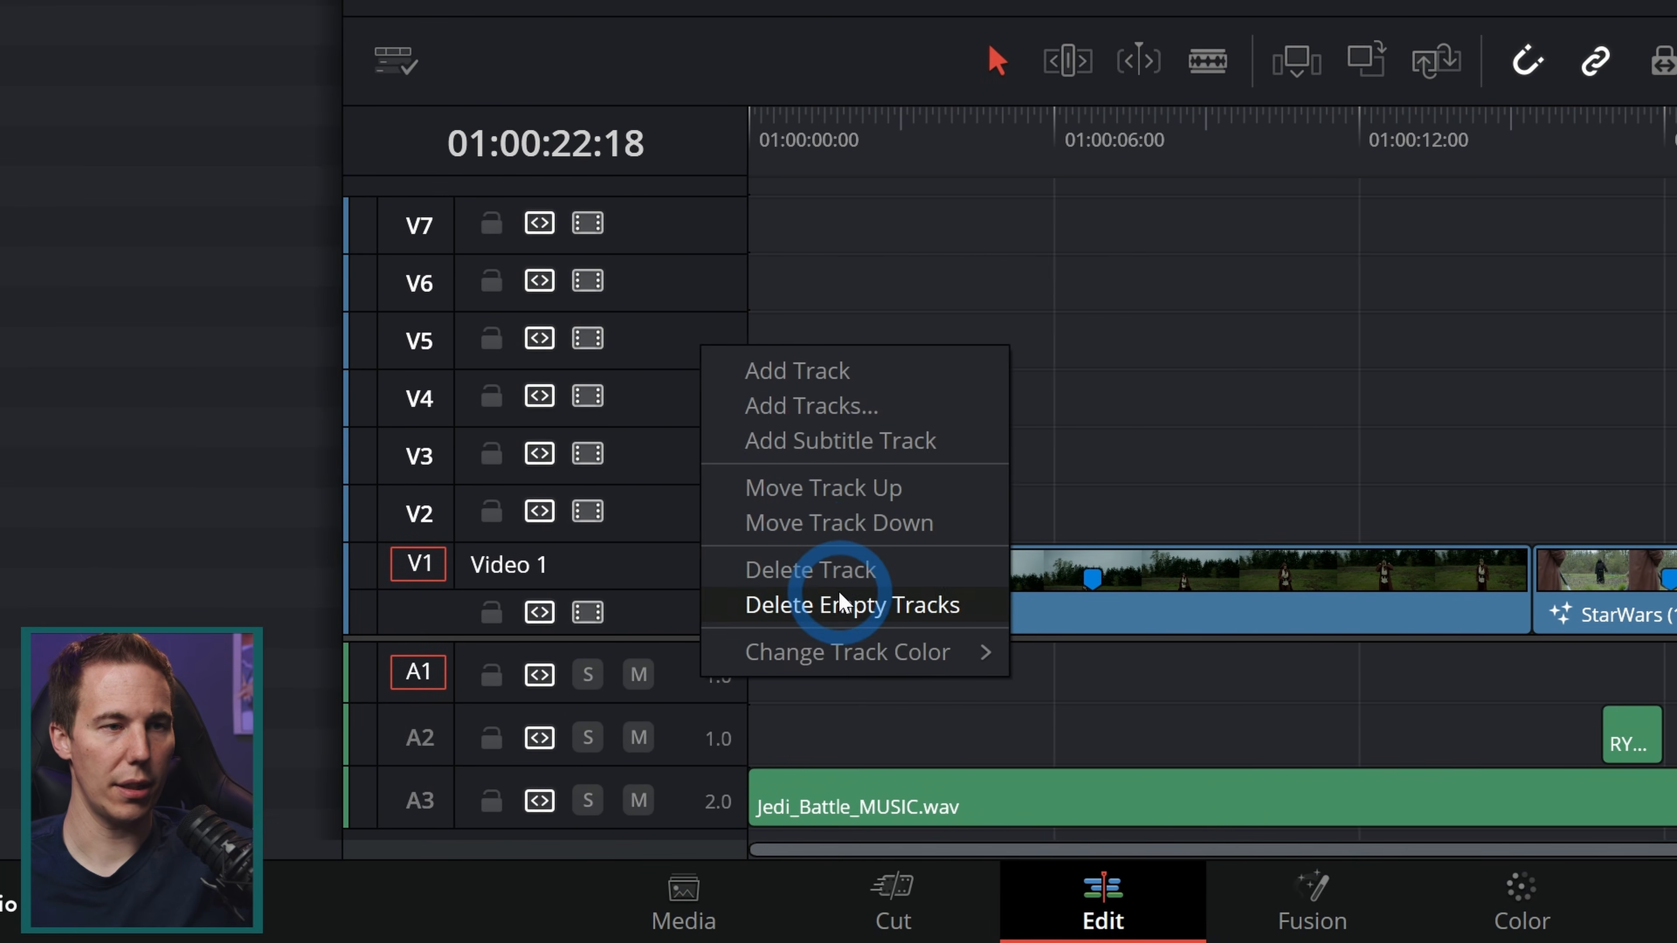
{"action": "left_click", "coordinate": [979, 734]}
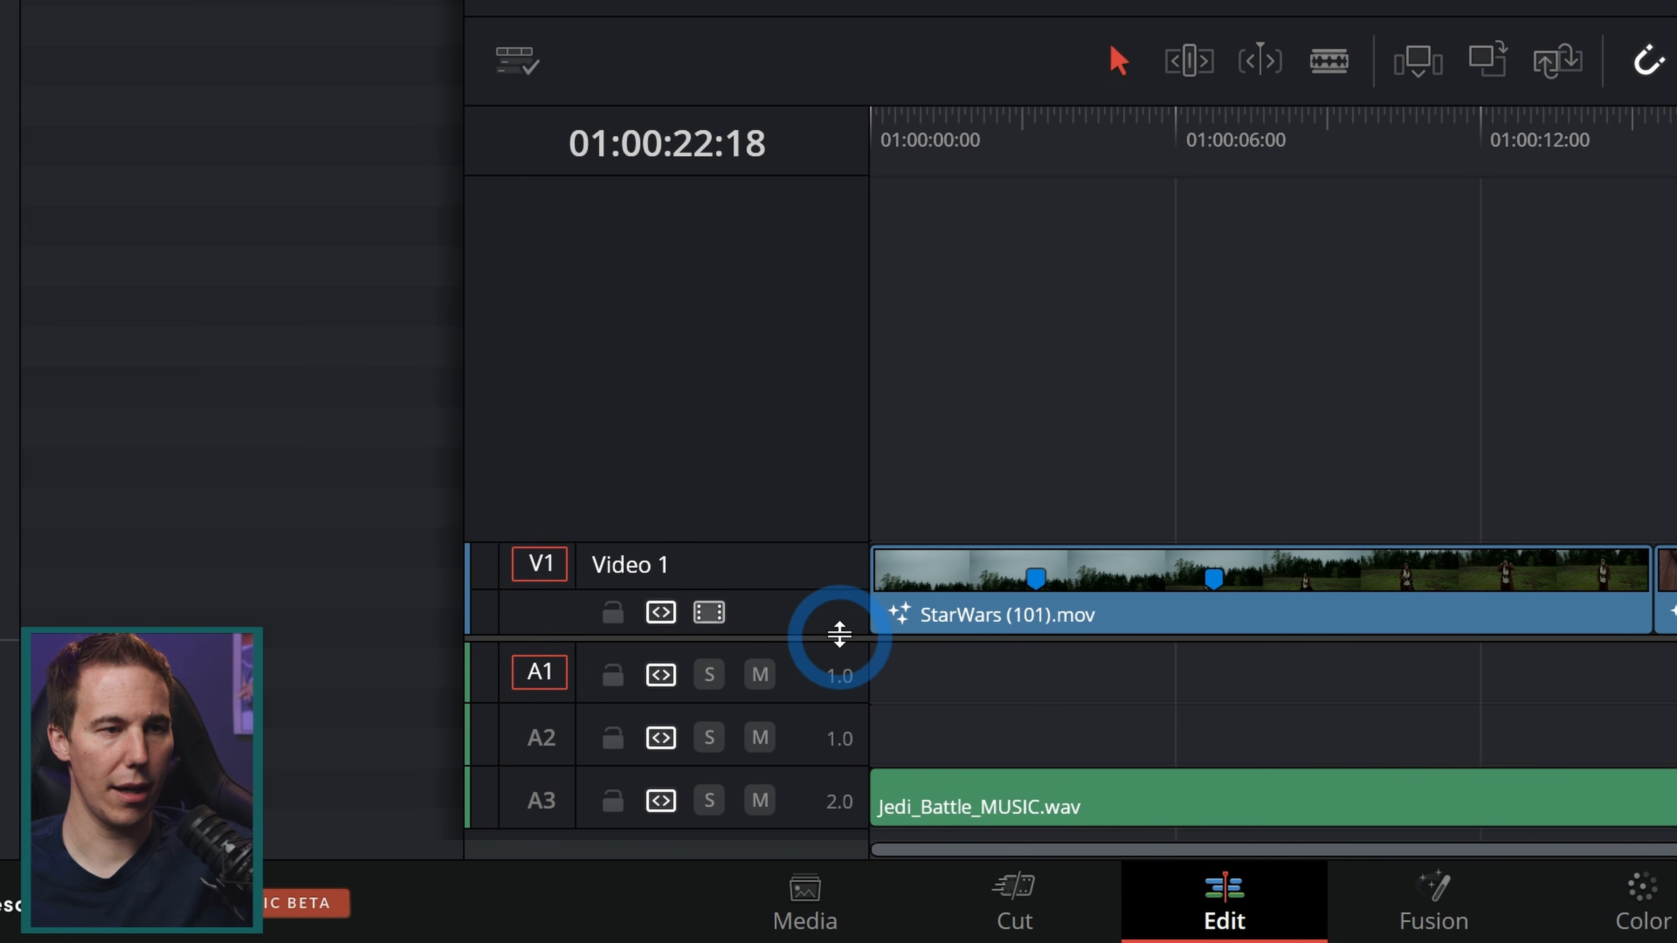
{"action": "left_click_drag", "start_coordinate": [719, 638], "coordinate": [729, 399]}
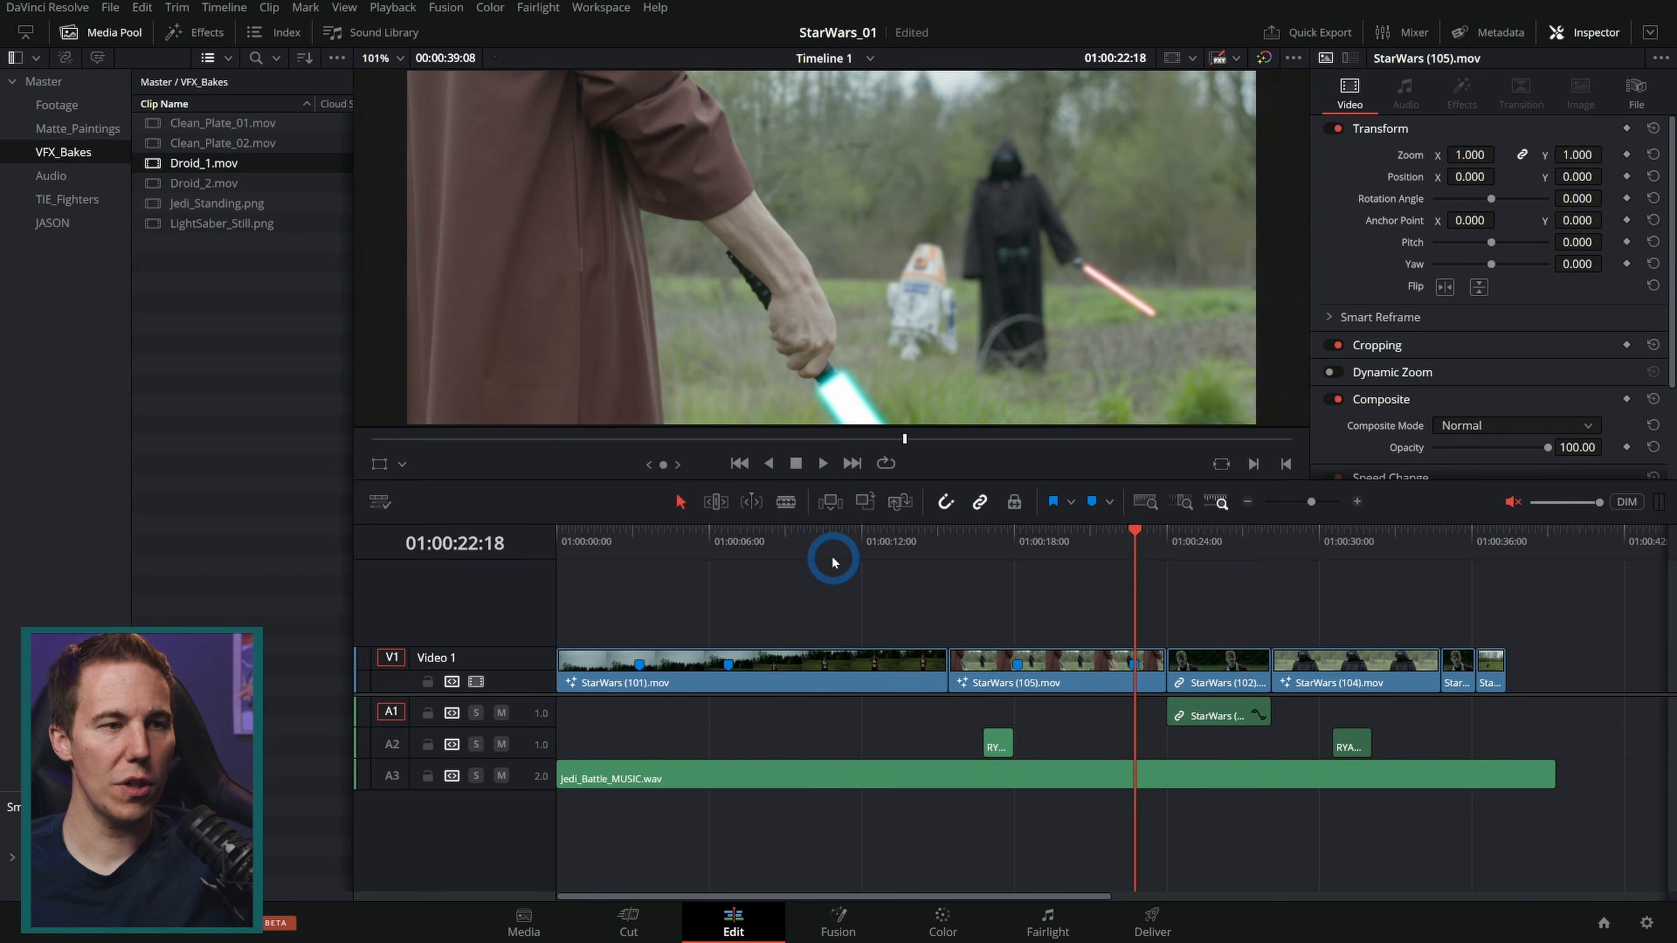
Step: Render the StarWars (101) clip in place as QuickTime DNxHR 444 12-bit, excluding color grading effects
{"action": "left_click", "coordinate": [831, 551]}
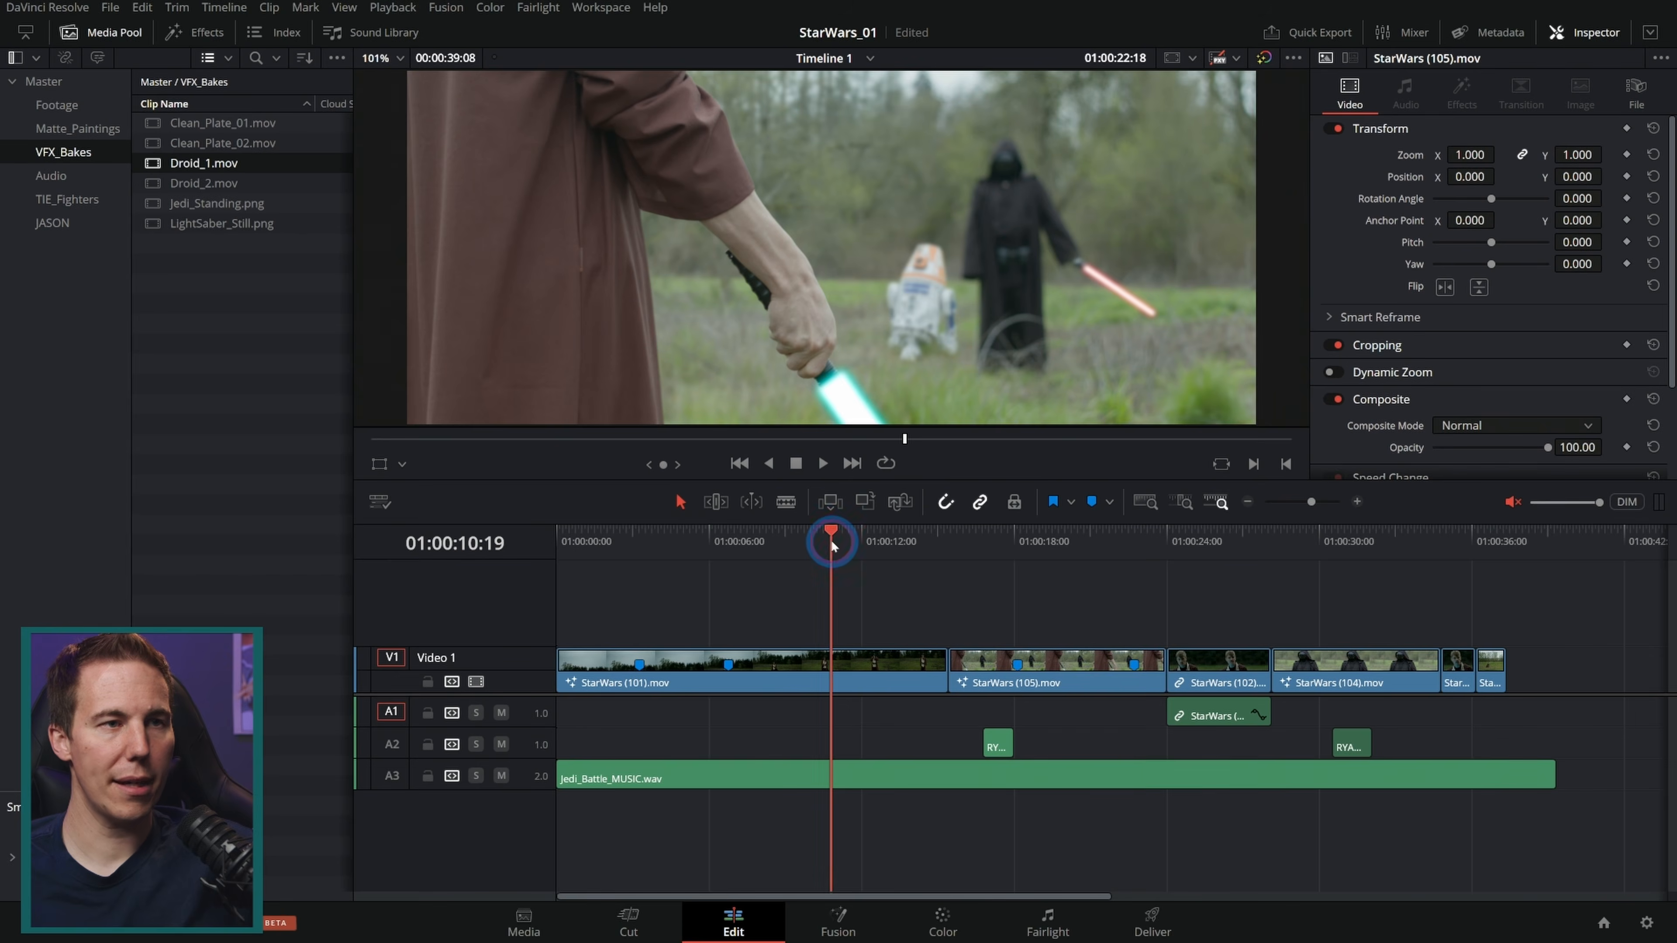
{"action": "left_click", "coordinate": [695, 548]}
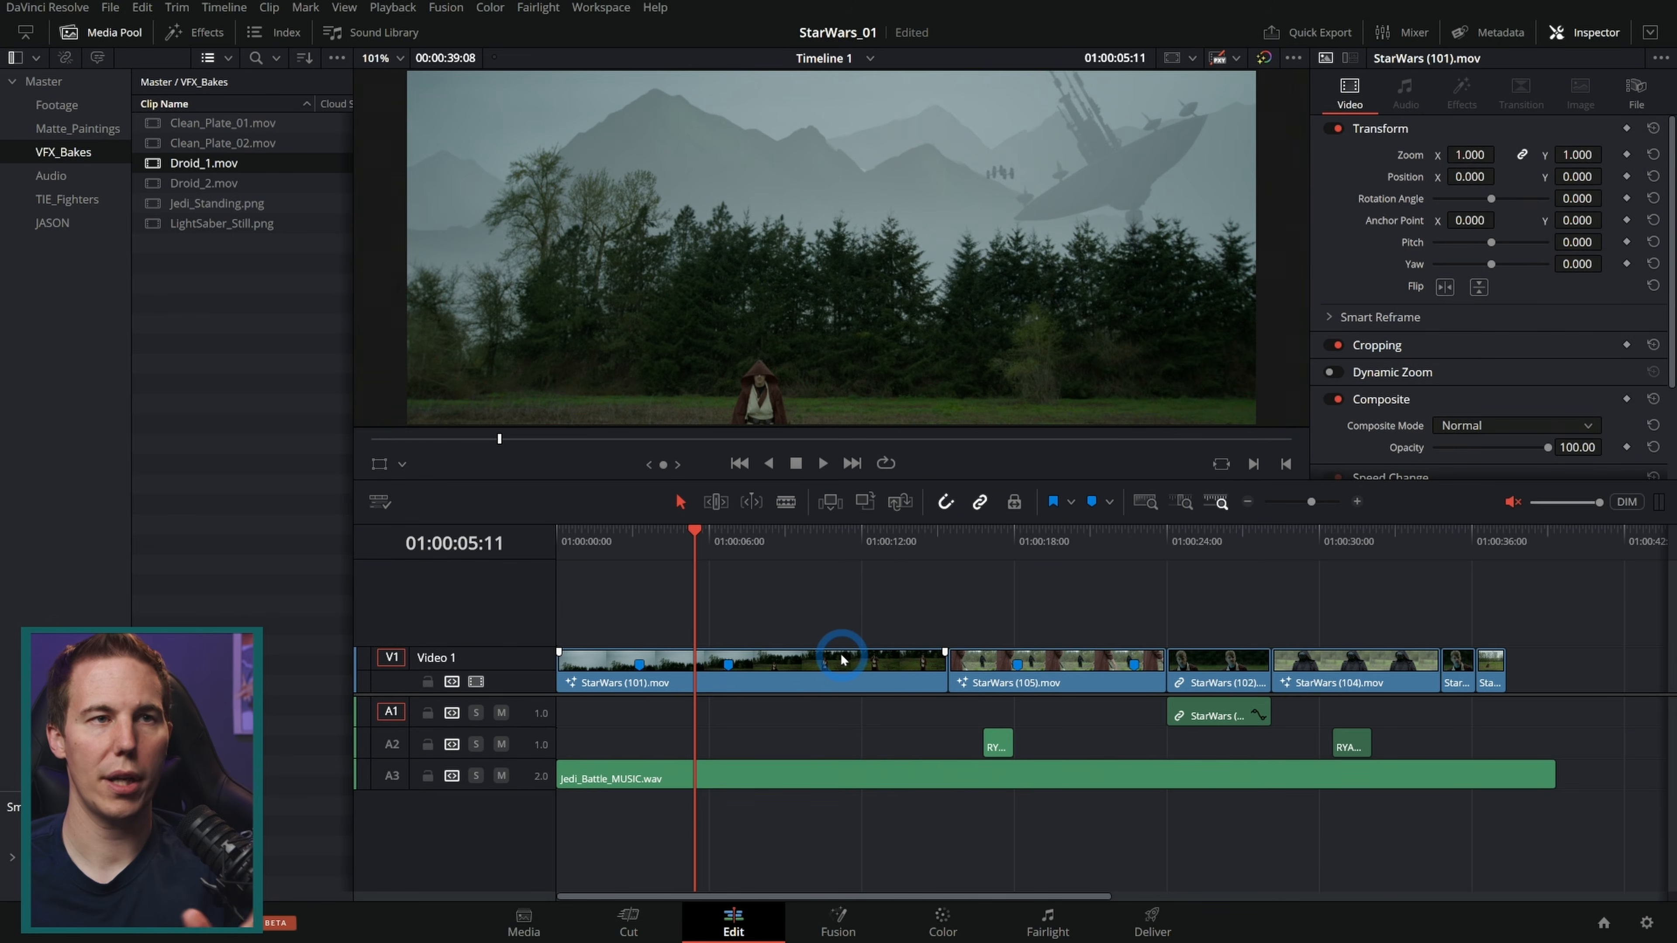
{"action": "left_click", "coordinate": [841, 673]}
{"action": "right_click", "coordinate": [798, 667]}
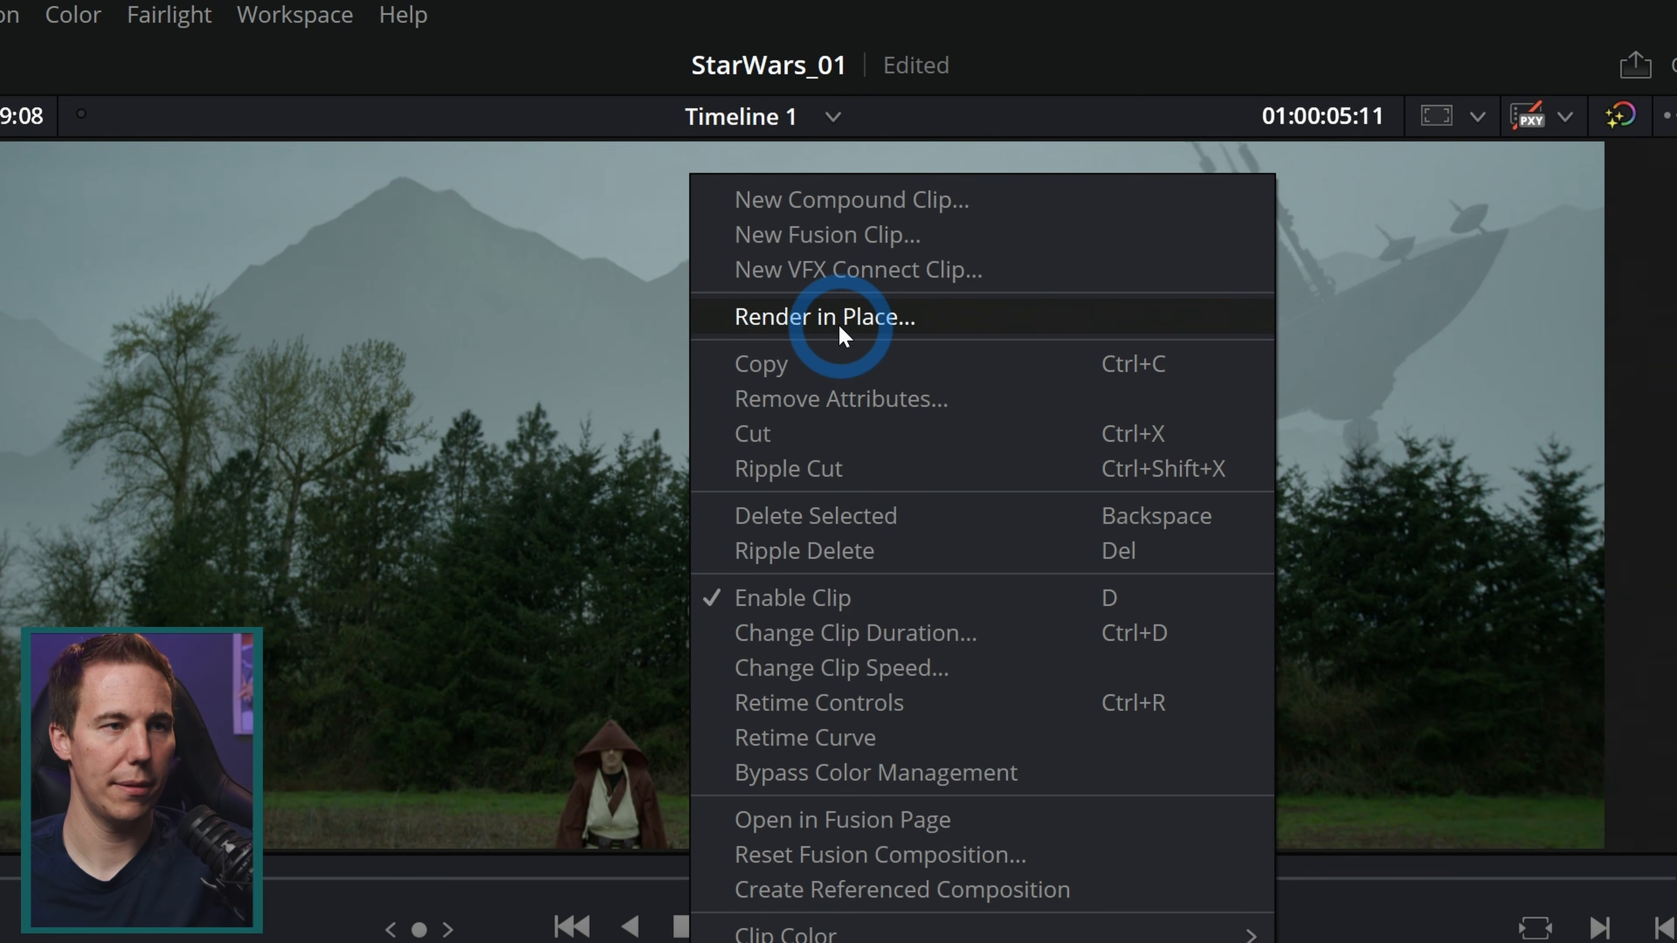
{"action": "left_click", "coordinate": [840, 323]}
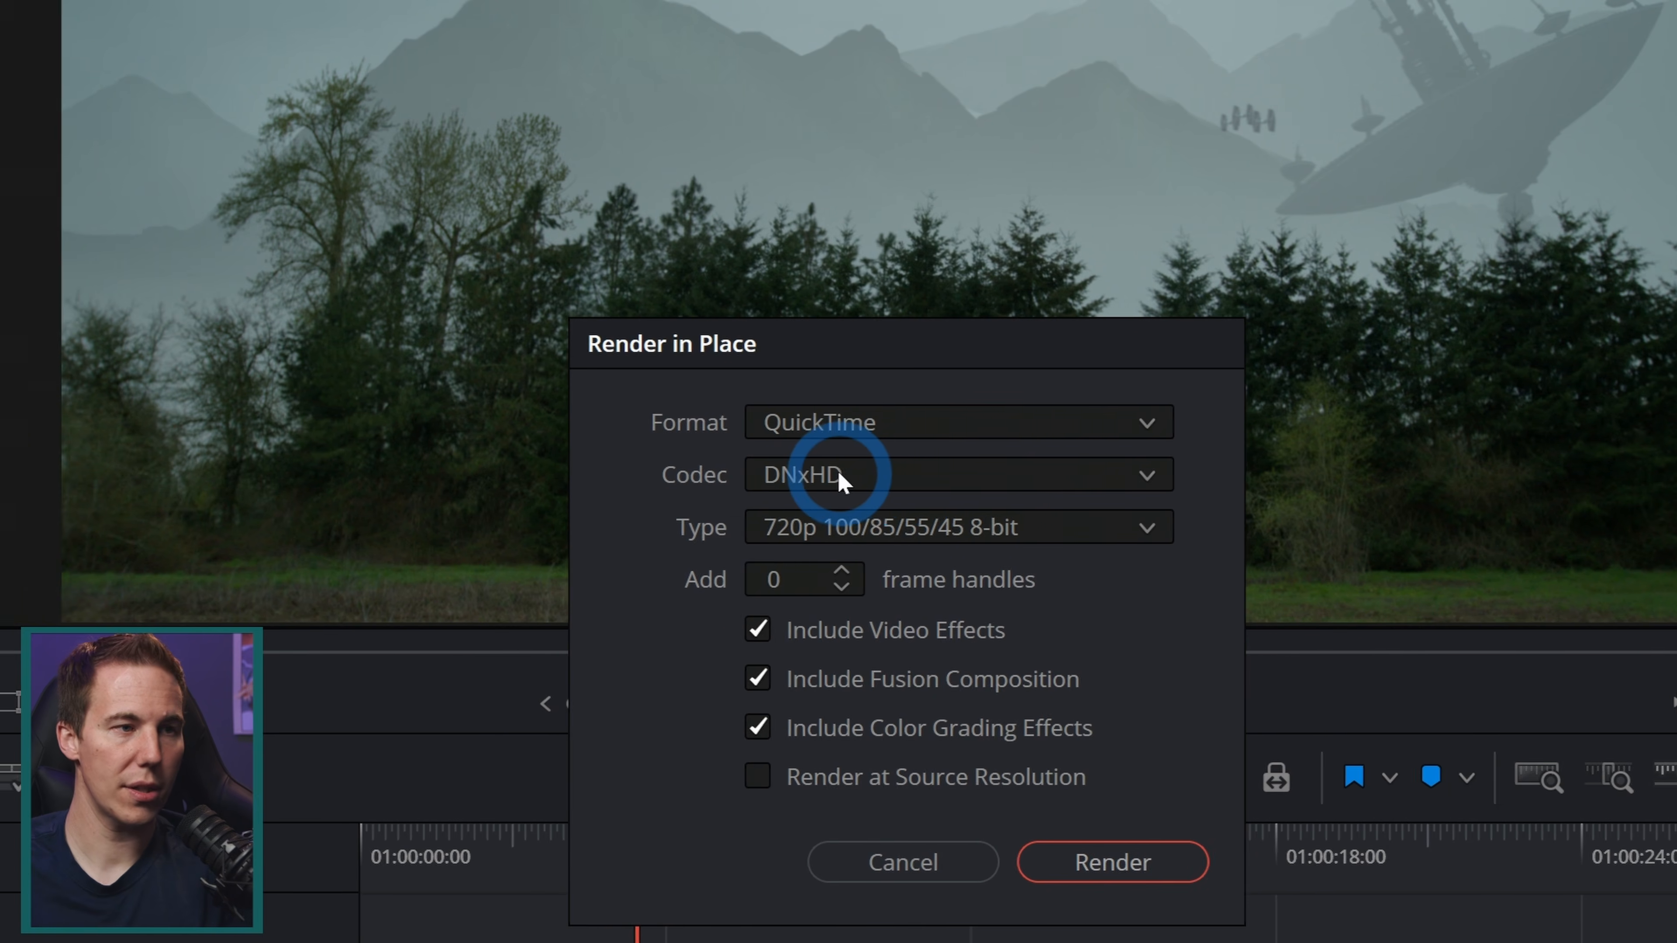
{"action": "left_click", "coordinate": [837, 473]}
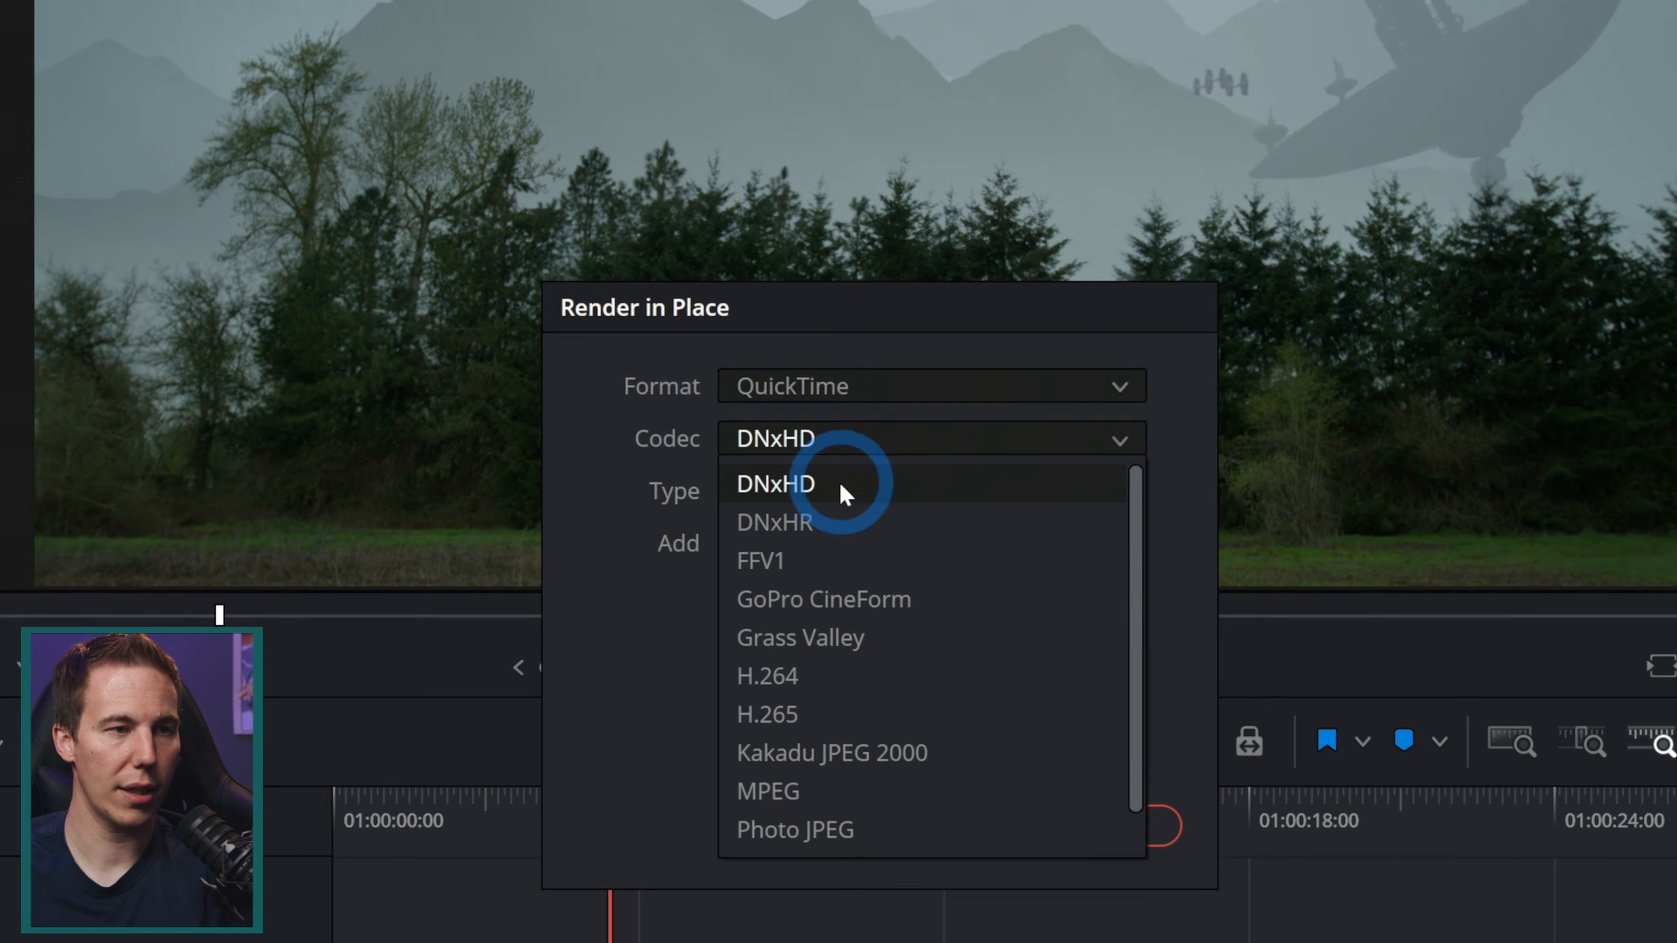
{"action": "left_click", "coordinate": [839, 522]}
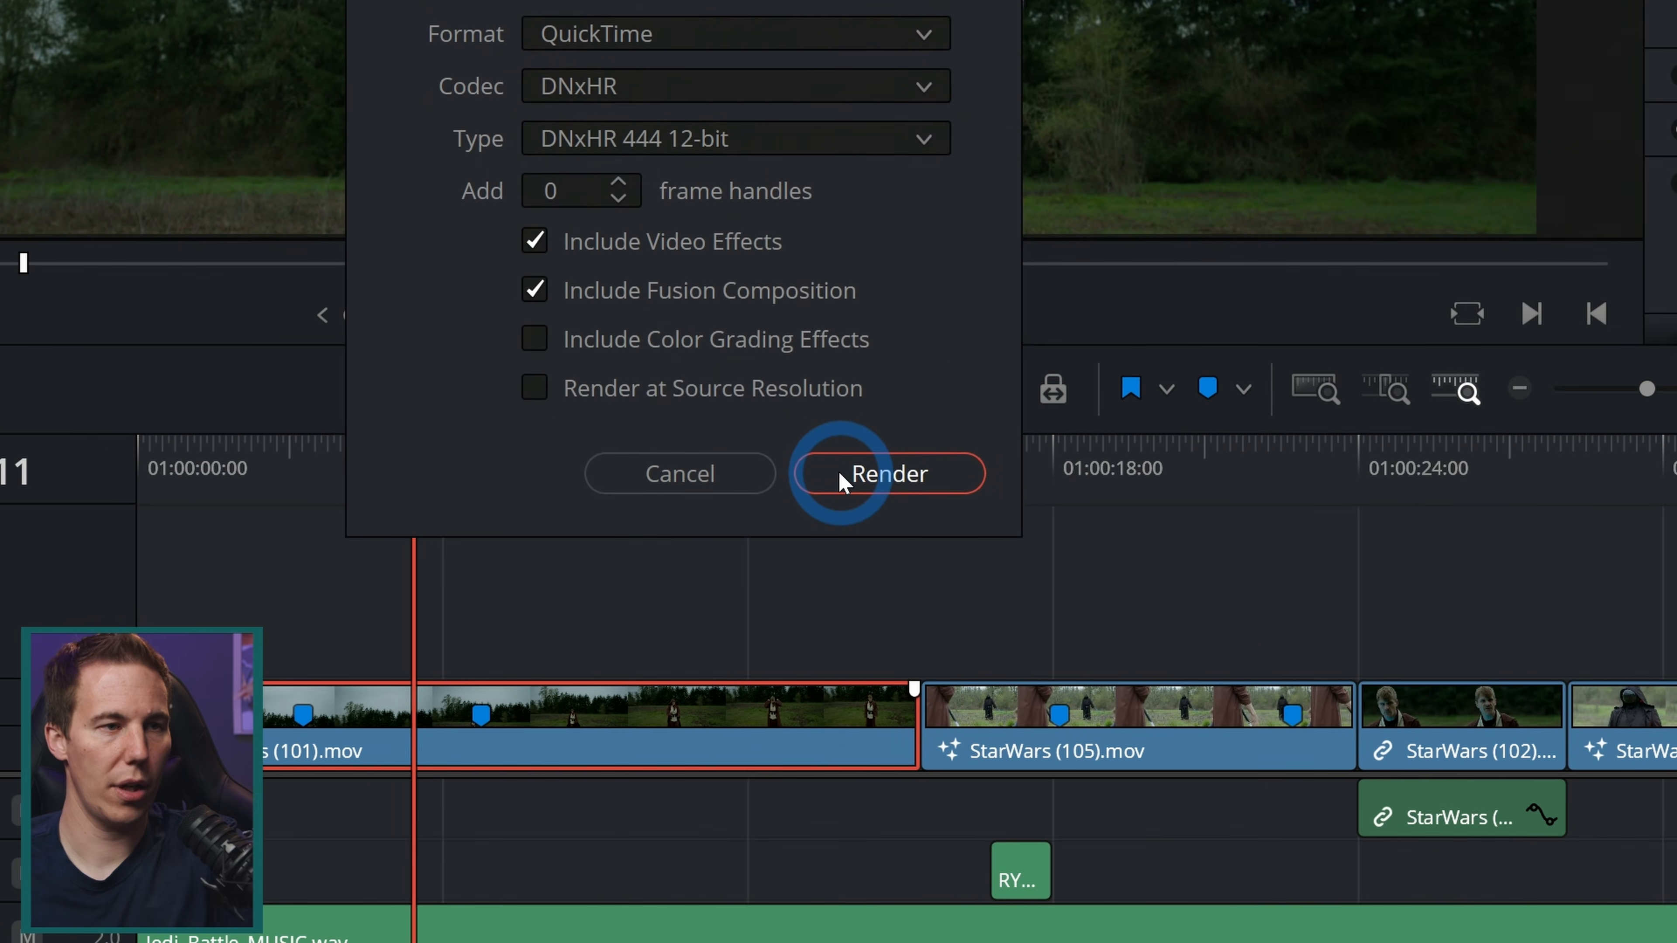
{"action": "left_click", "coordinate": [1173, 612]}
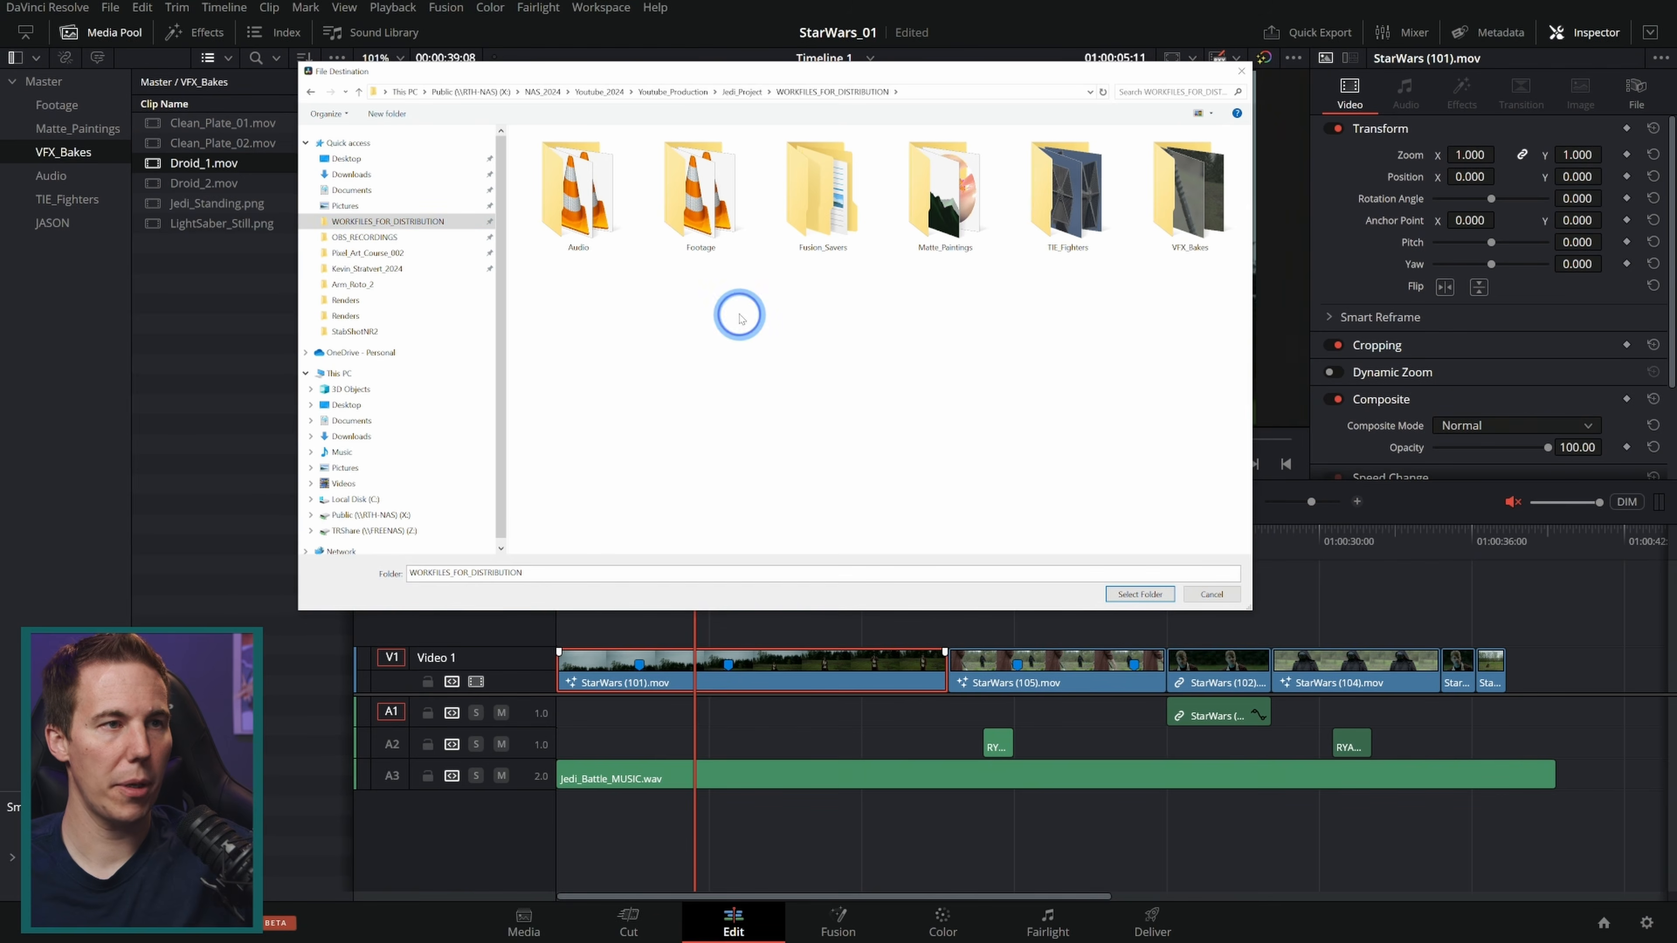
Step: Create a folder named RenderInPlace in WORKFILES_FOR_DISTRIBUTION and select it as the render destination
{"action": "right_click", "coordinate": [740, 317]}
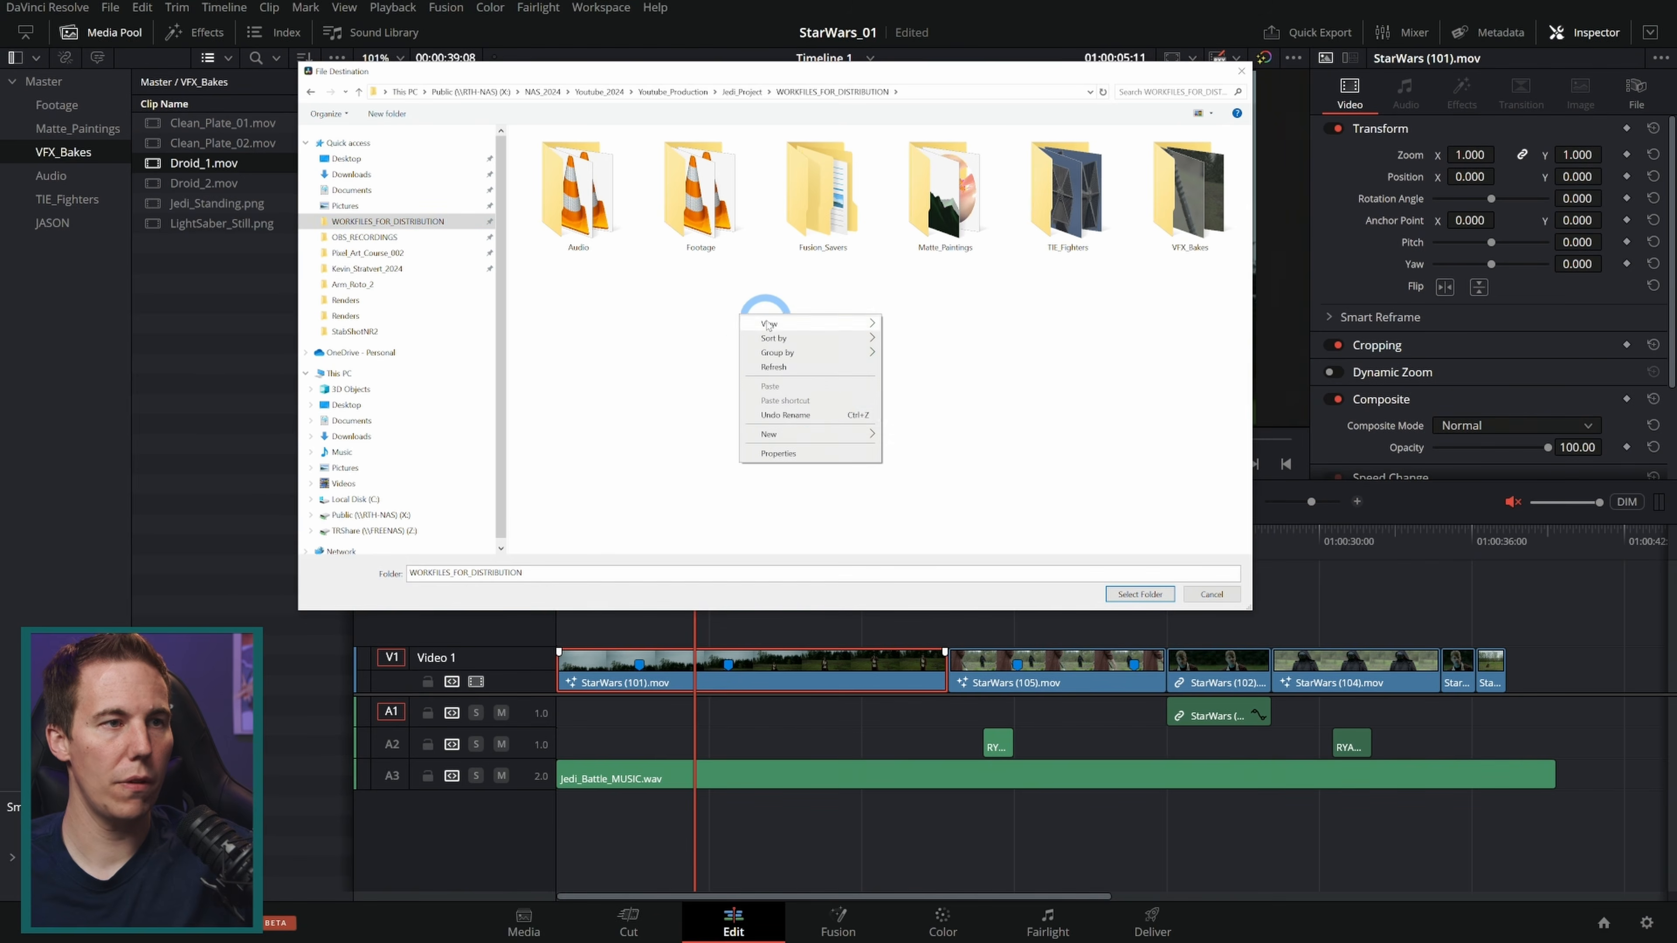
{"action": "left_click", "coordinate": [840, 435]}
{"action": "left_click", "coordinate": [925, 435]}
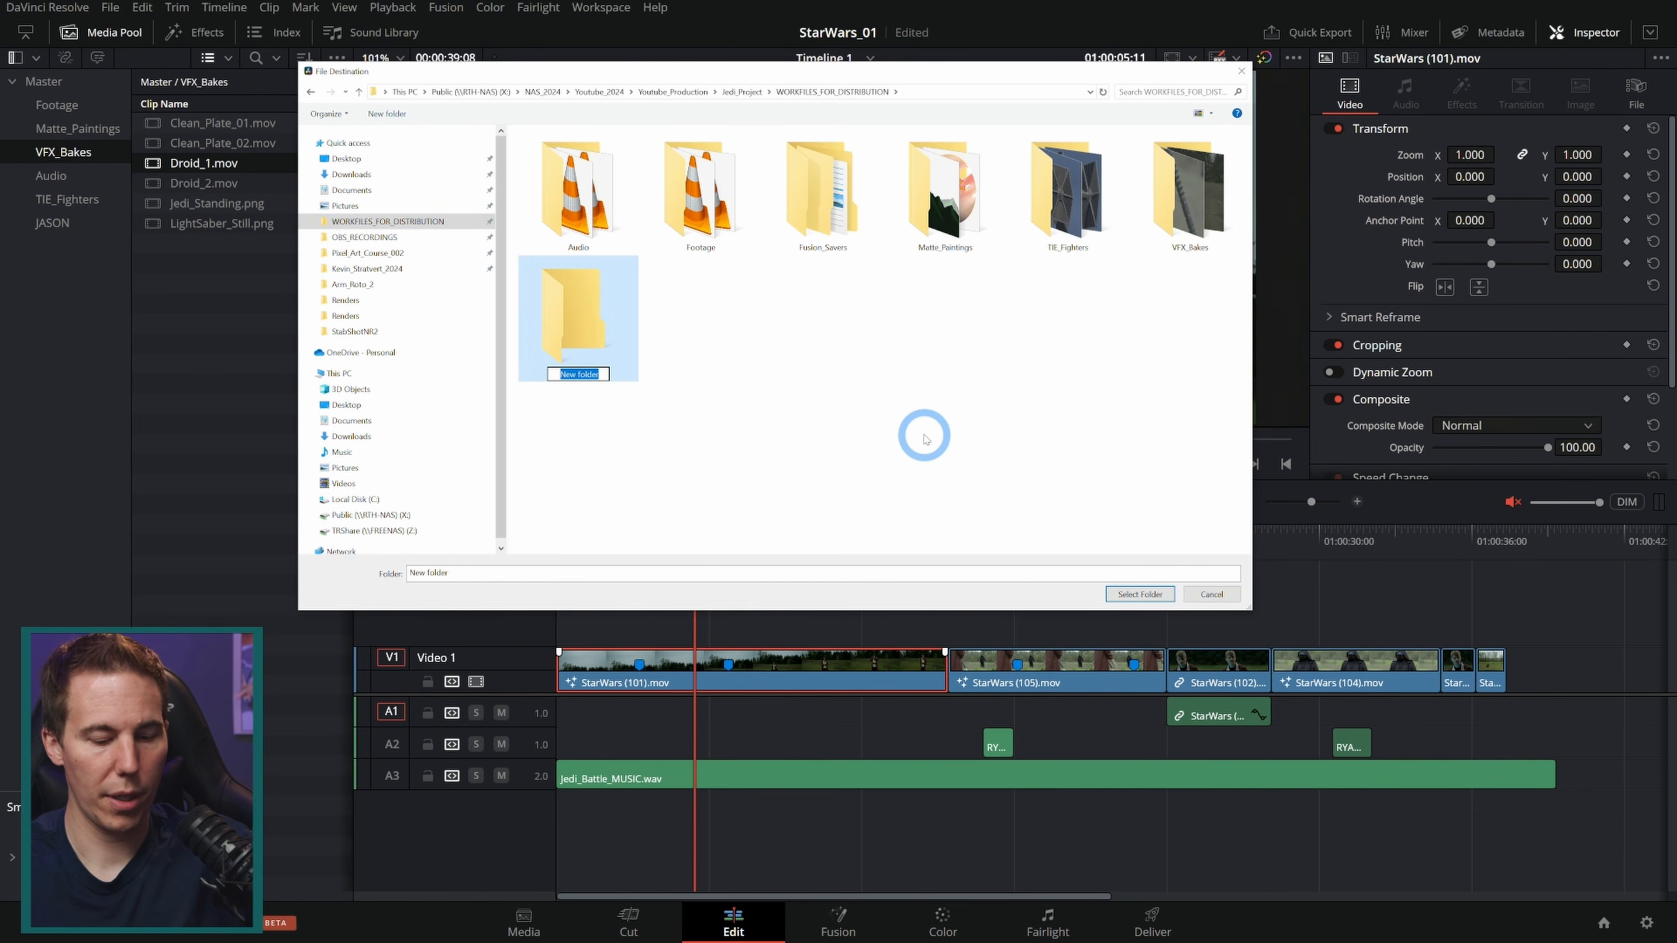
{"action": "type", "text": "Render"}
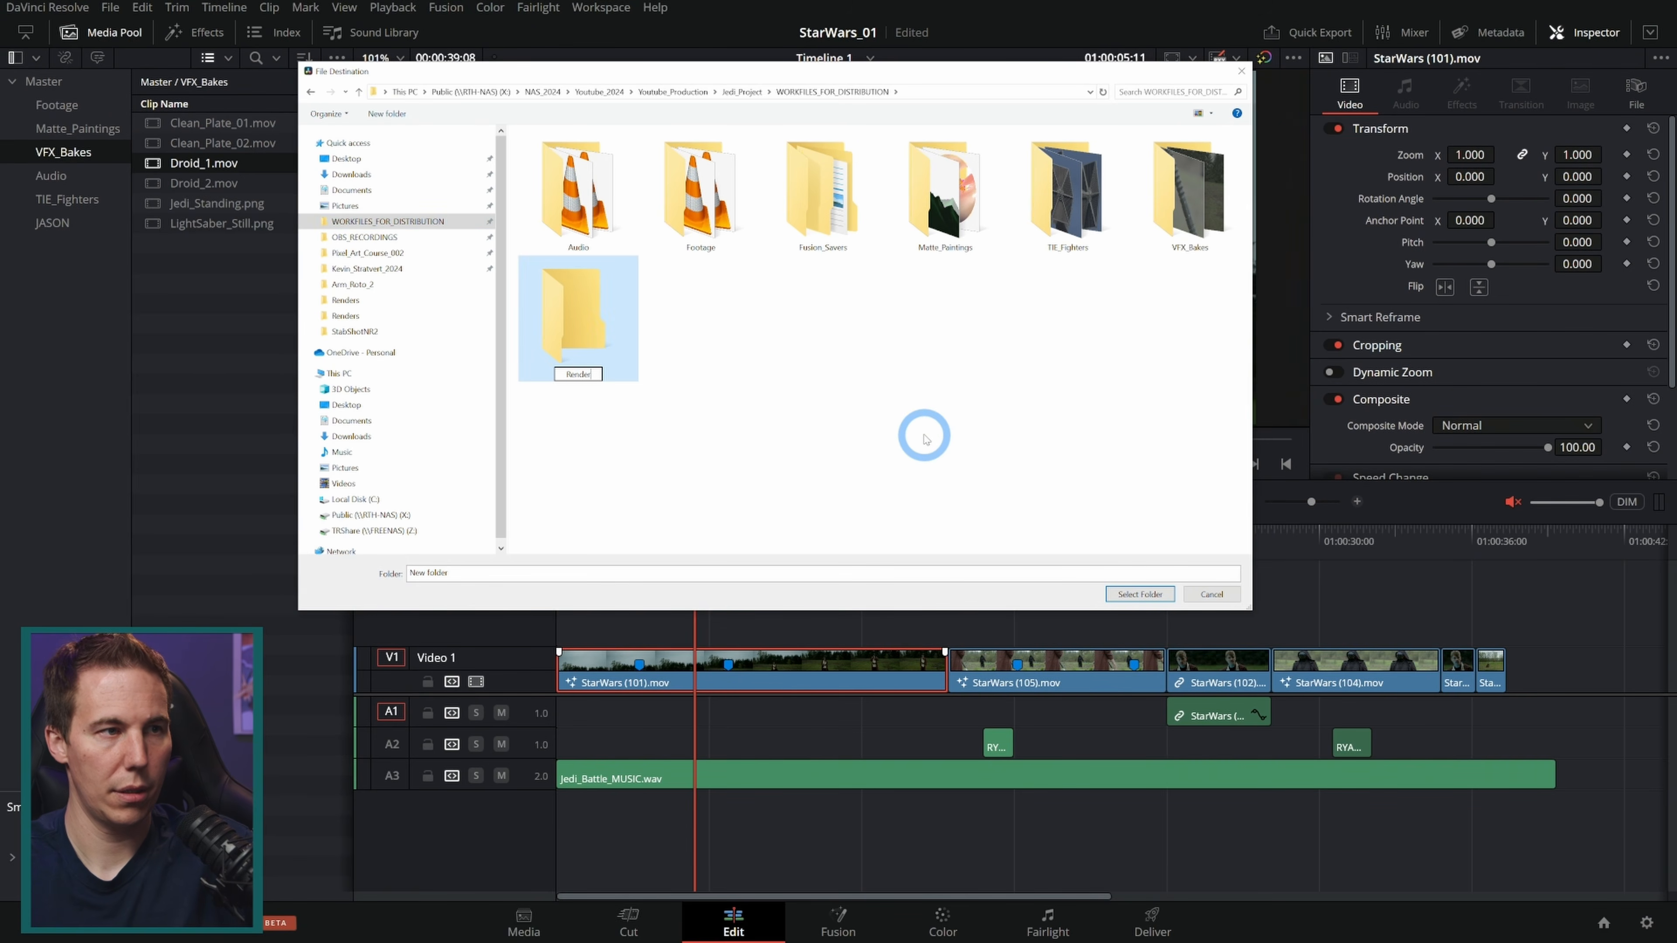
{"action": "type", "text": "InPlace"}
{"action": "key", "text": "Return"}
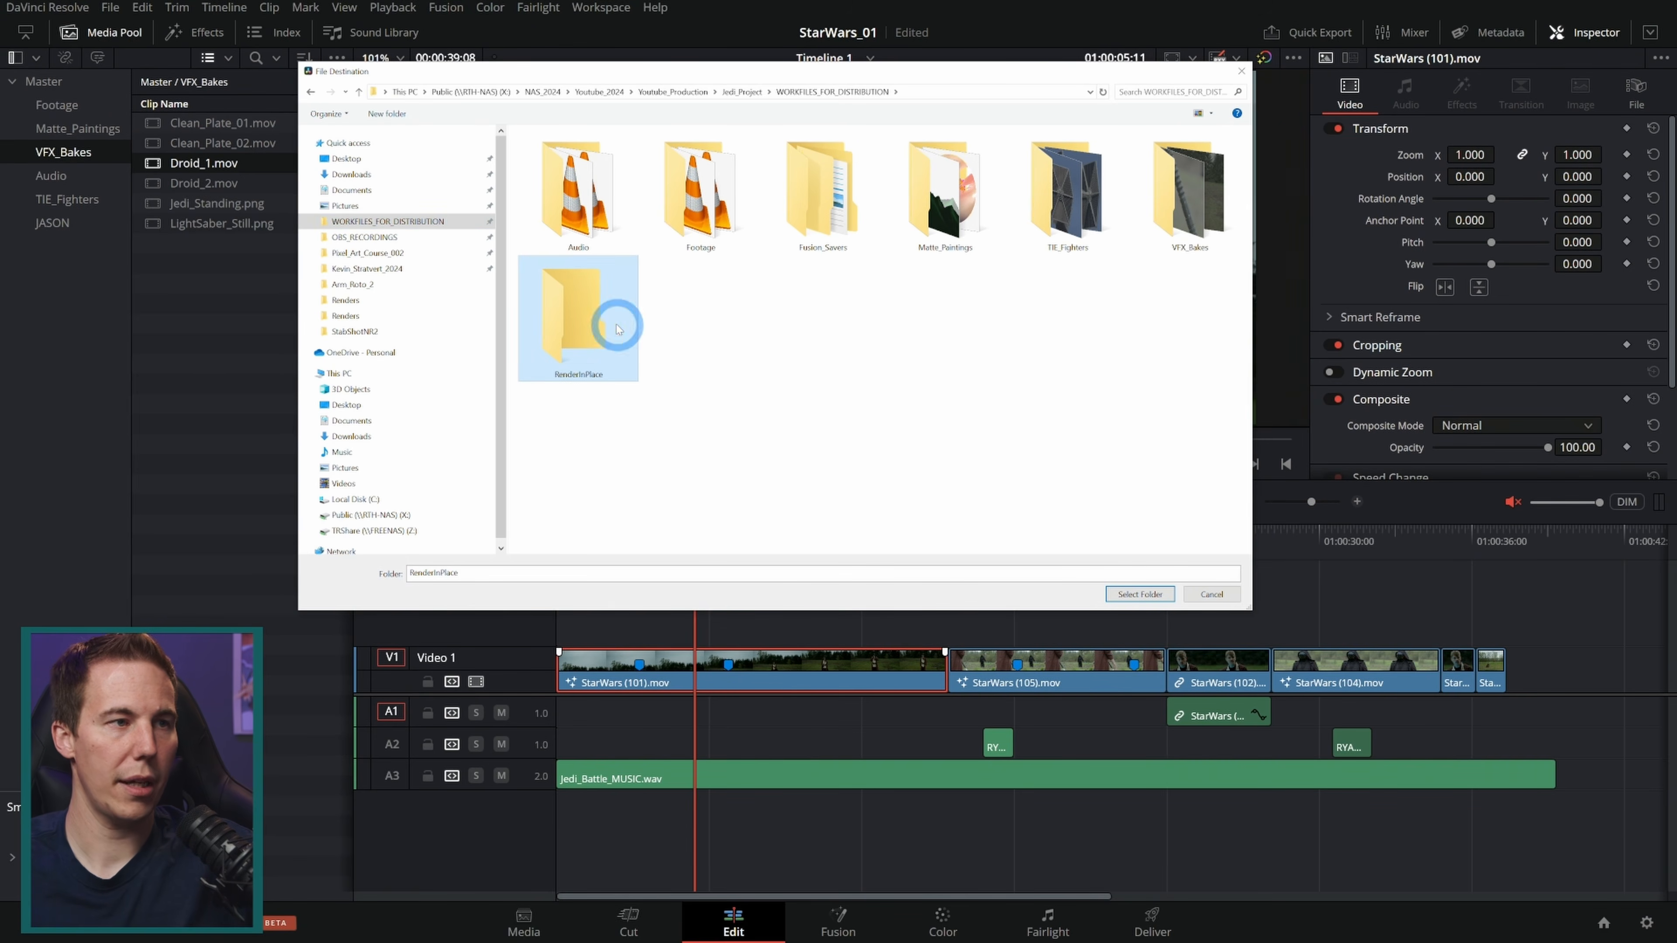
{"action": "double_click", "coordinate": [601, 319]}
{"action": "left_click", "coordinate": [1153, 594]}
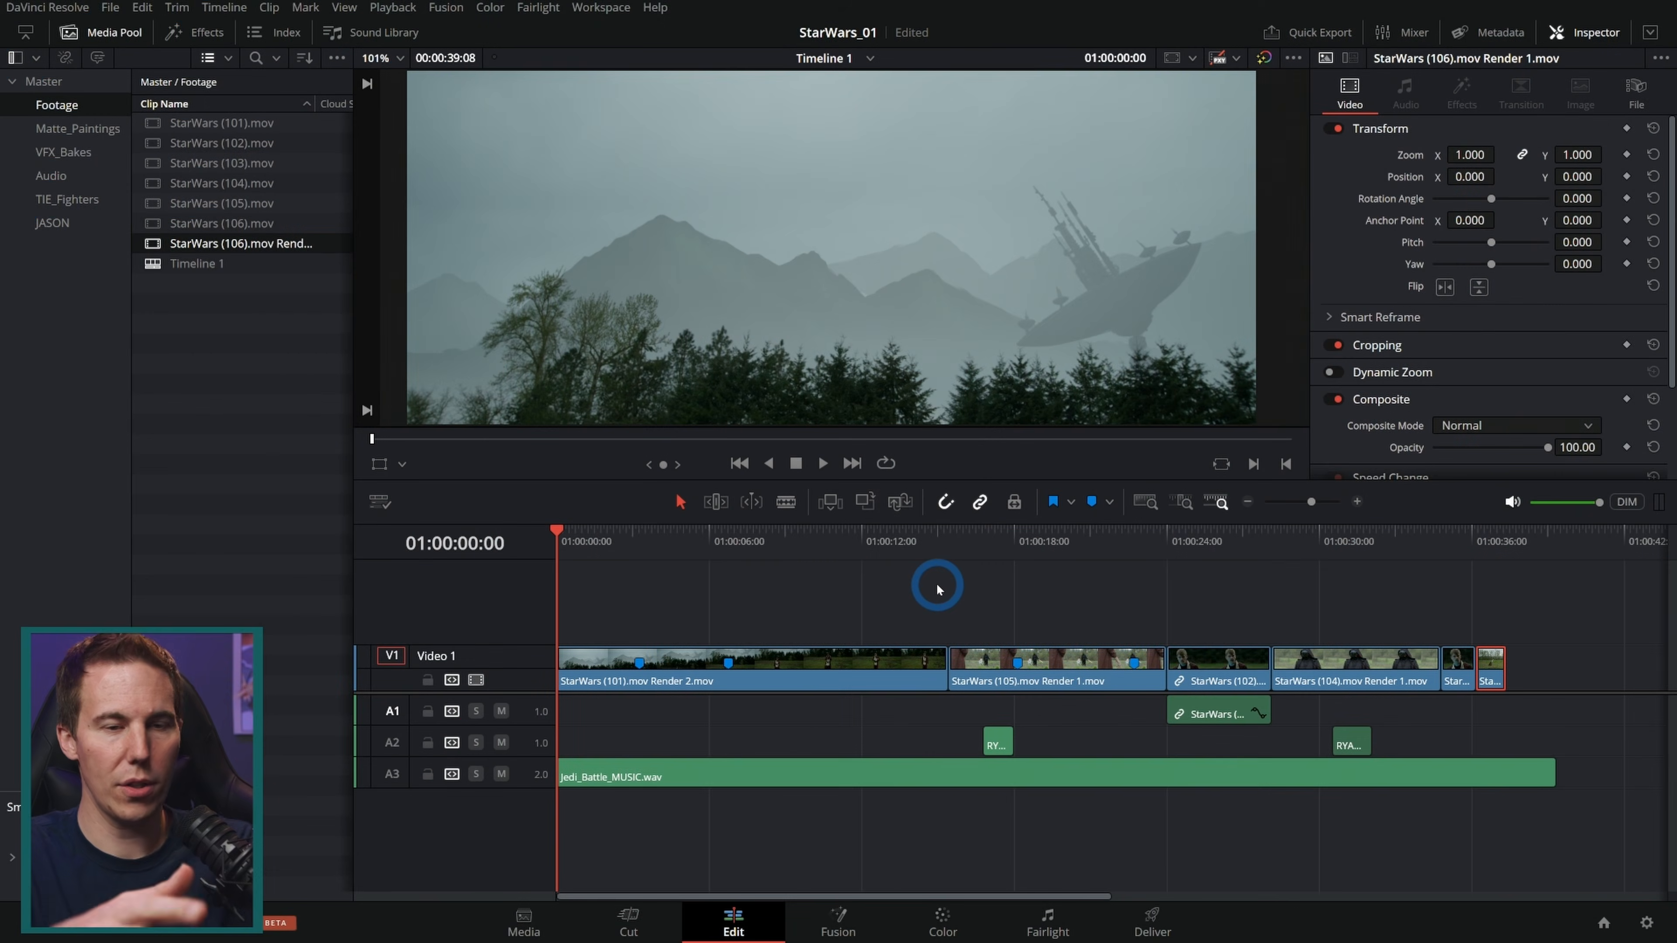
Step: Scrub through the rendered clips on the timeline to review them
{"action": "left_click_drag", "start_coordinate": [769, 535], "coordinate": [779, 540]}
{"action": "left_click_drag", "start_coordinate": [753, 606], "coordinate": [753, 654]}
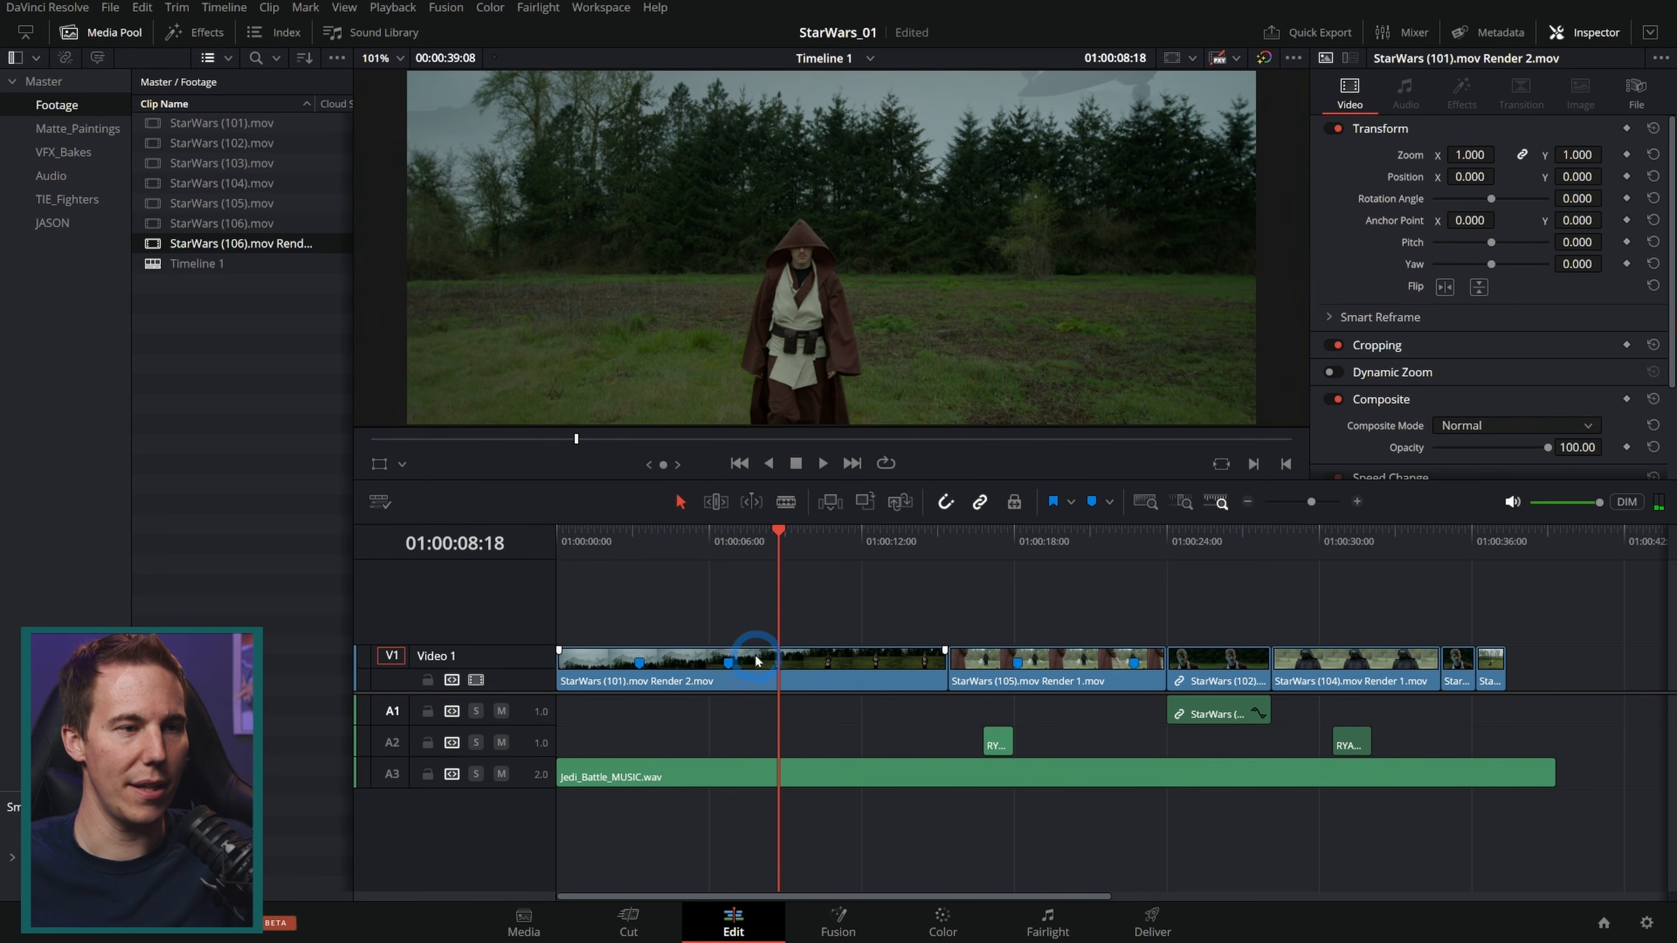
{"action": "key", "text": "Home"}
{"action": "left_click", "coordinate": [1131, 666]}
{"action": "left_click_drag", "start_coordinate": [588, 545], "coordinate": [1068, 570]}
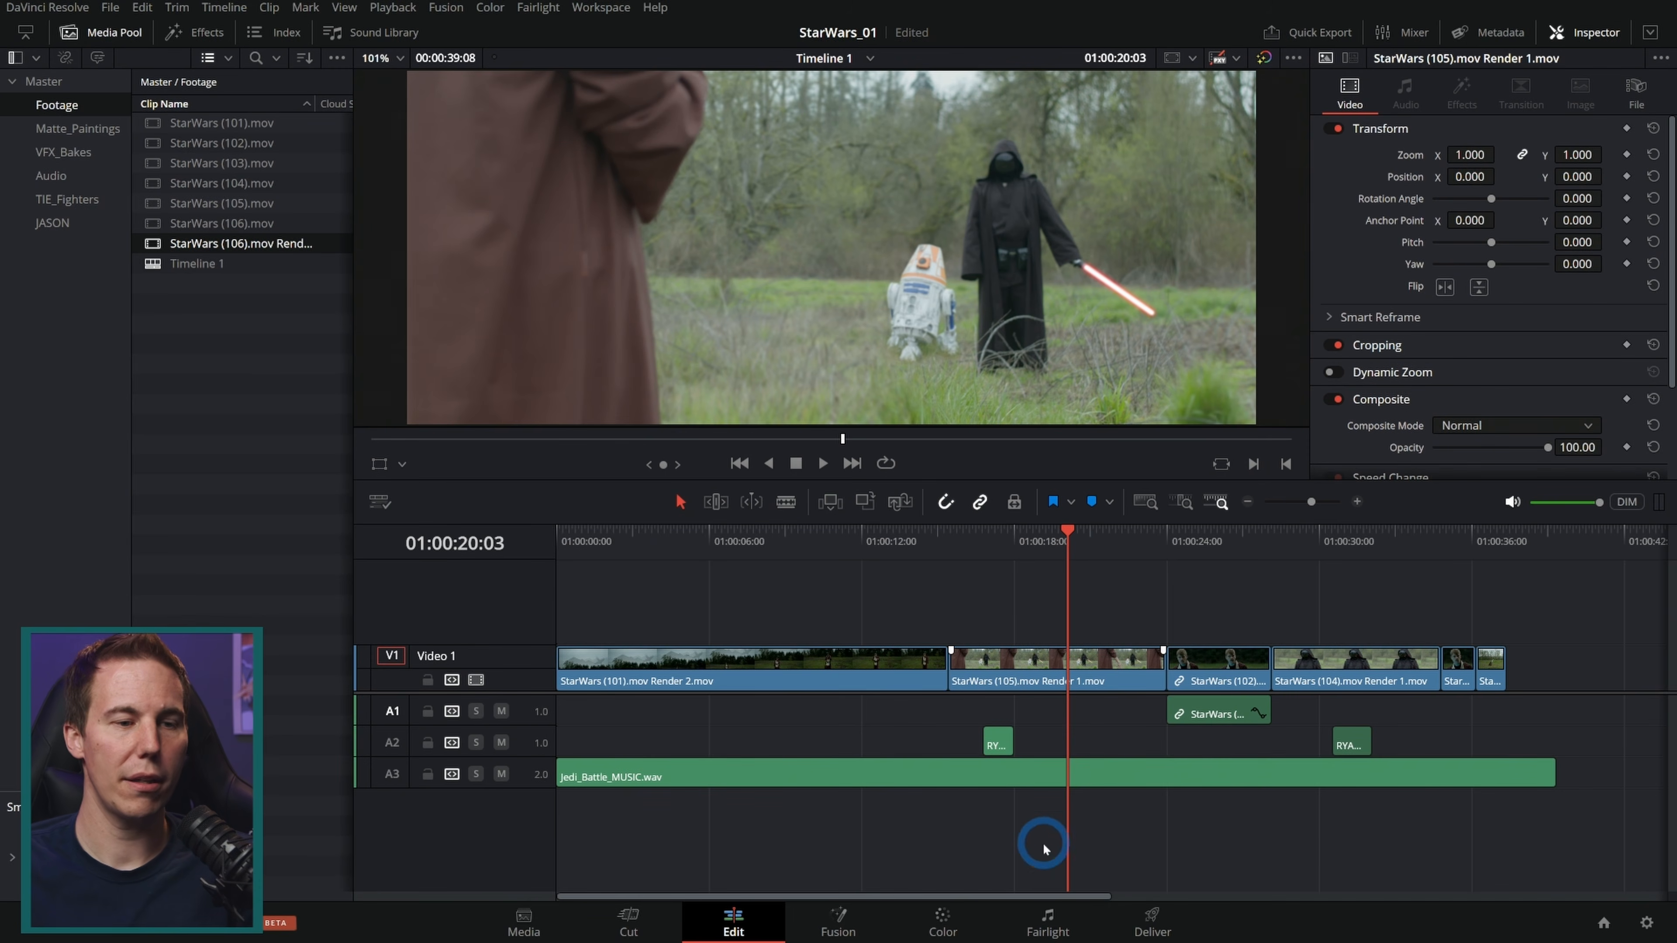
Step: Switch to the Fairlight page and open the Audio bin in the media pool
{"action": "left_click", "coordinate": [1045, 920]}
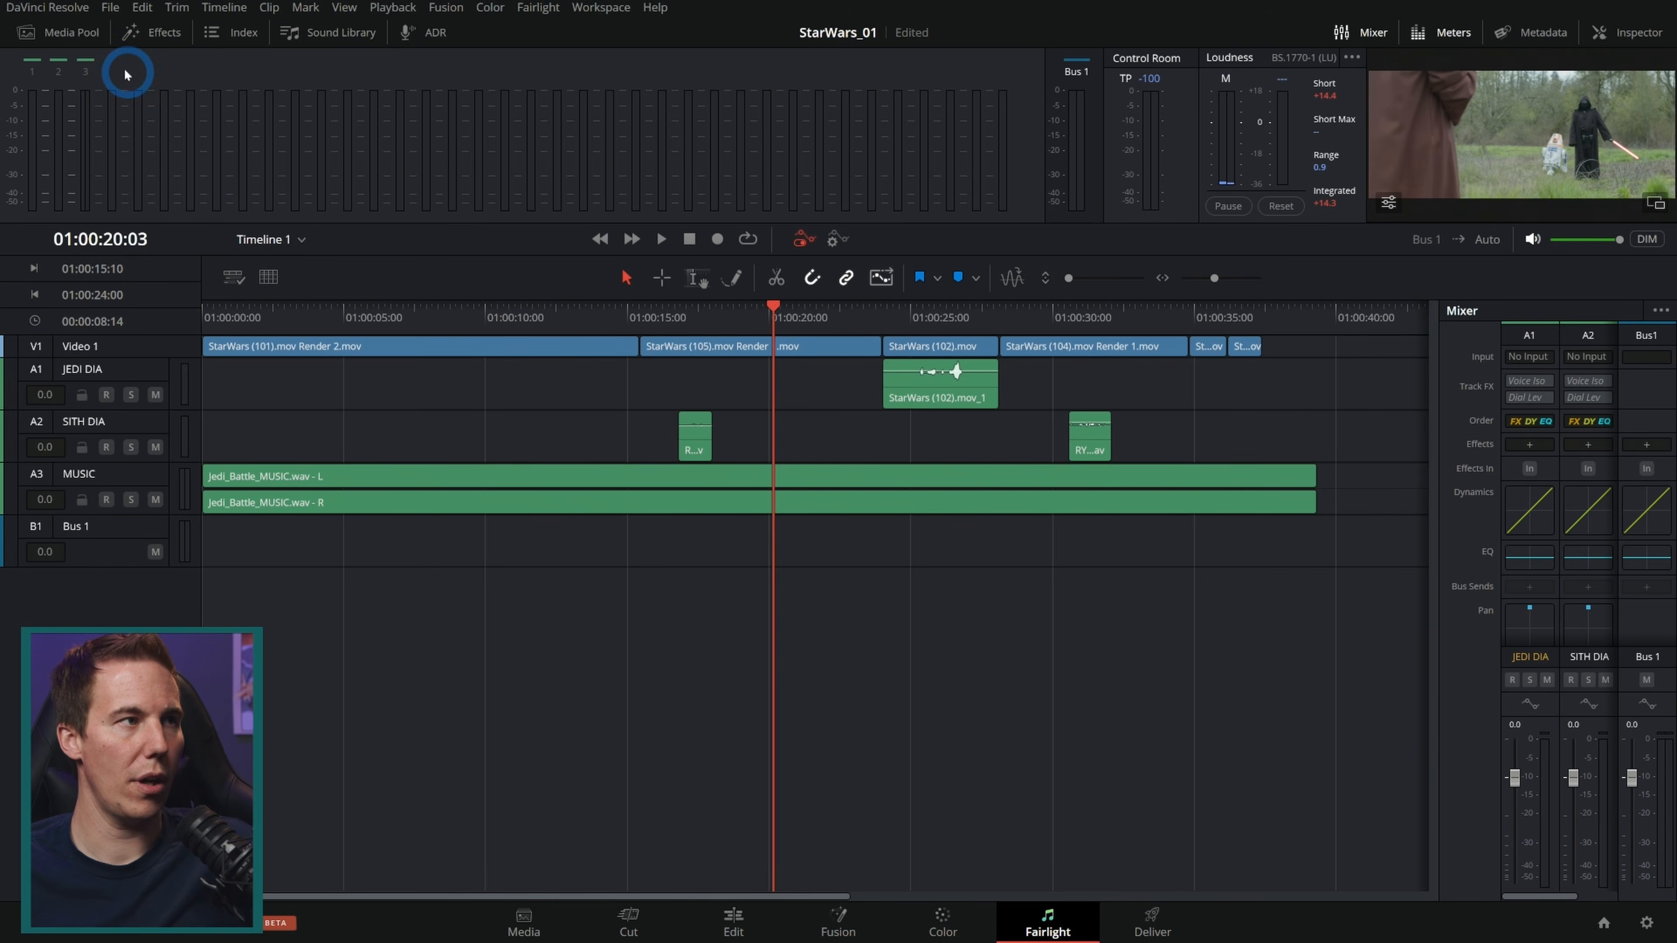
{"action": "left_click", "coordinate": [72, 33]}
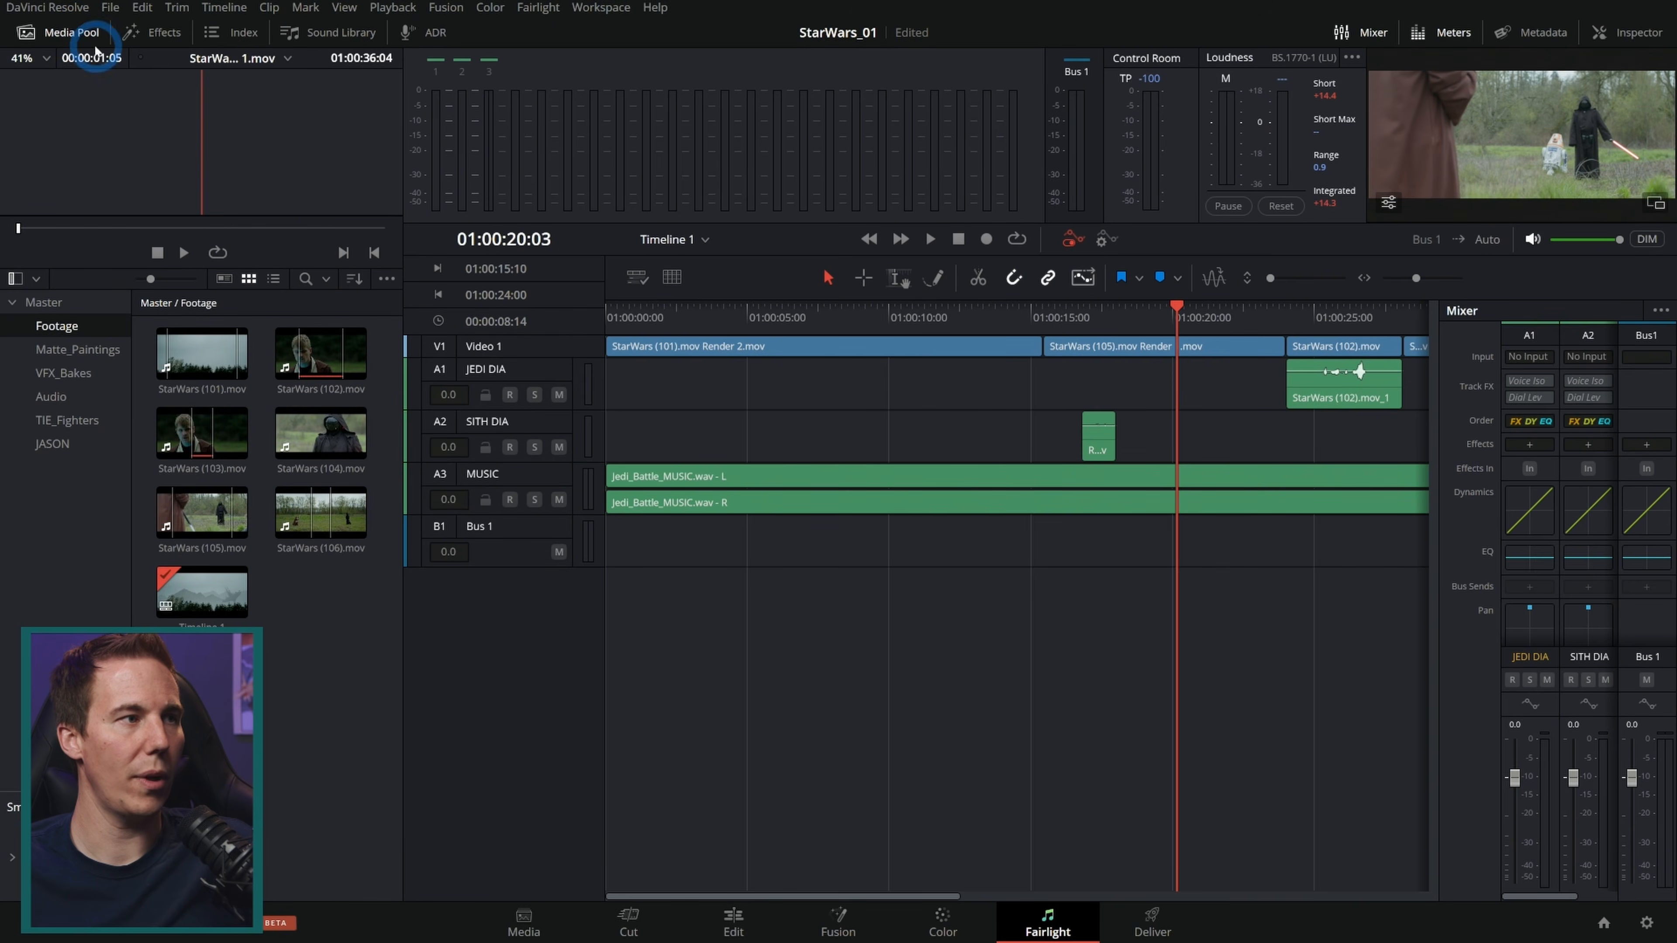
{"action": "left_click", "coordinate": [64, 393]}
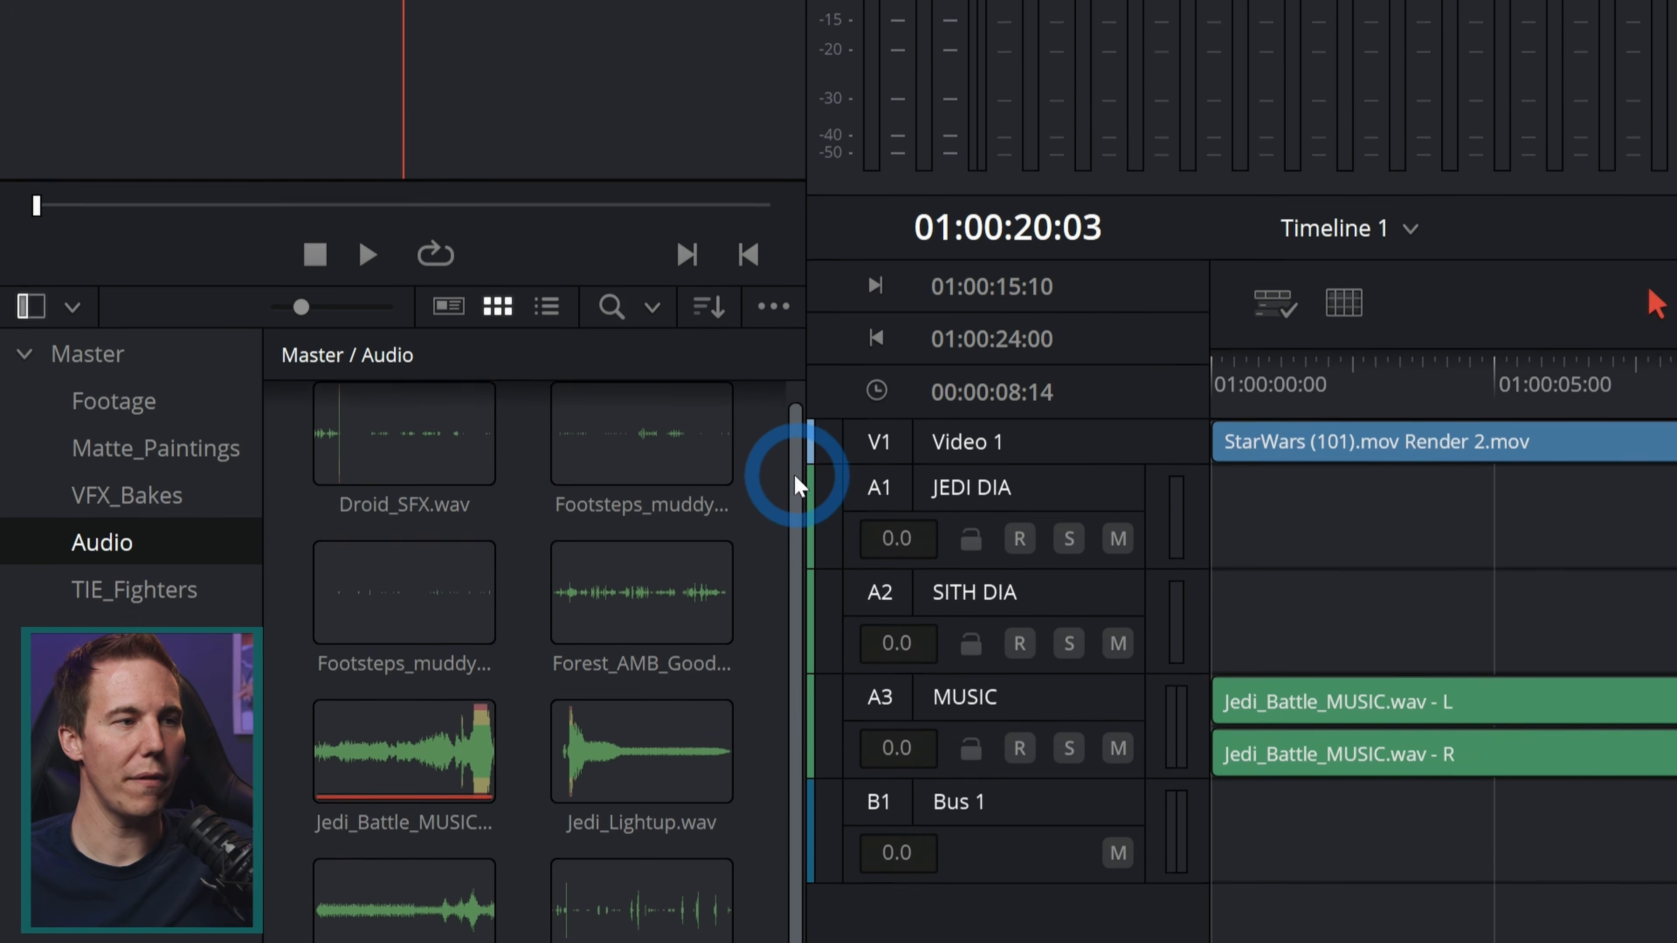
Step: Browse through a sound design tutorial video on YouTube
{"action": "left_click_drag", "start_coordinate": [794, 476], "coordinate": [789, 540]}
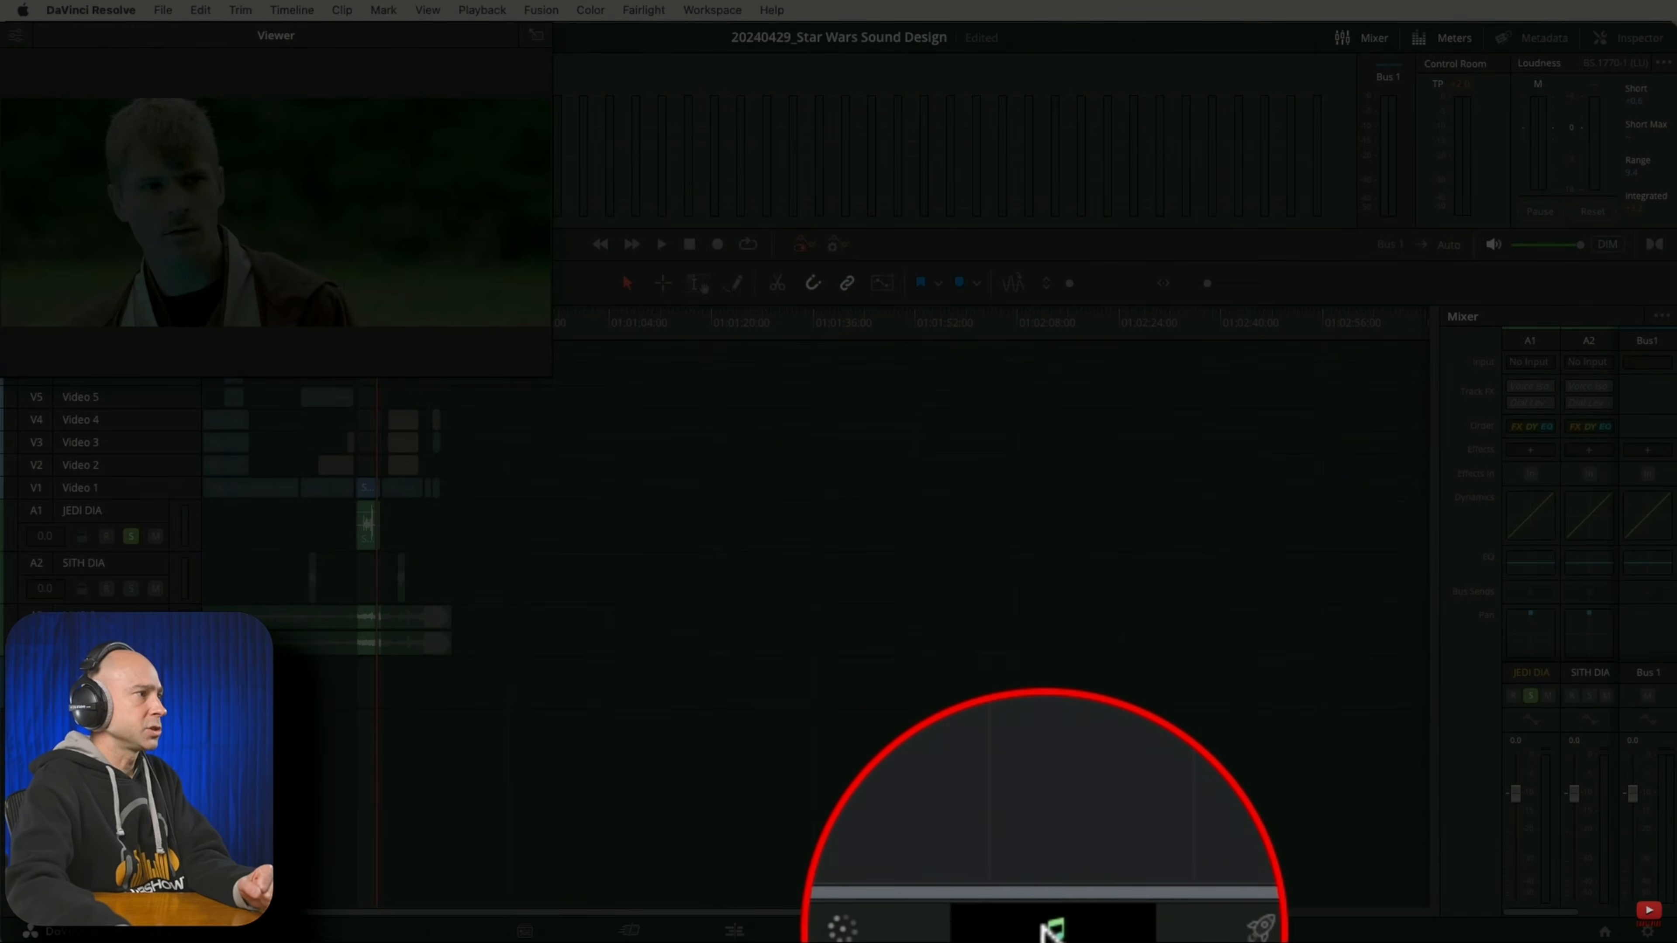
{"action": "left_click", "coordinate": [1048, 931]}
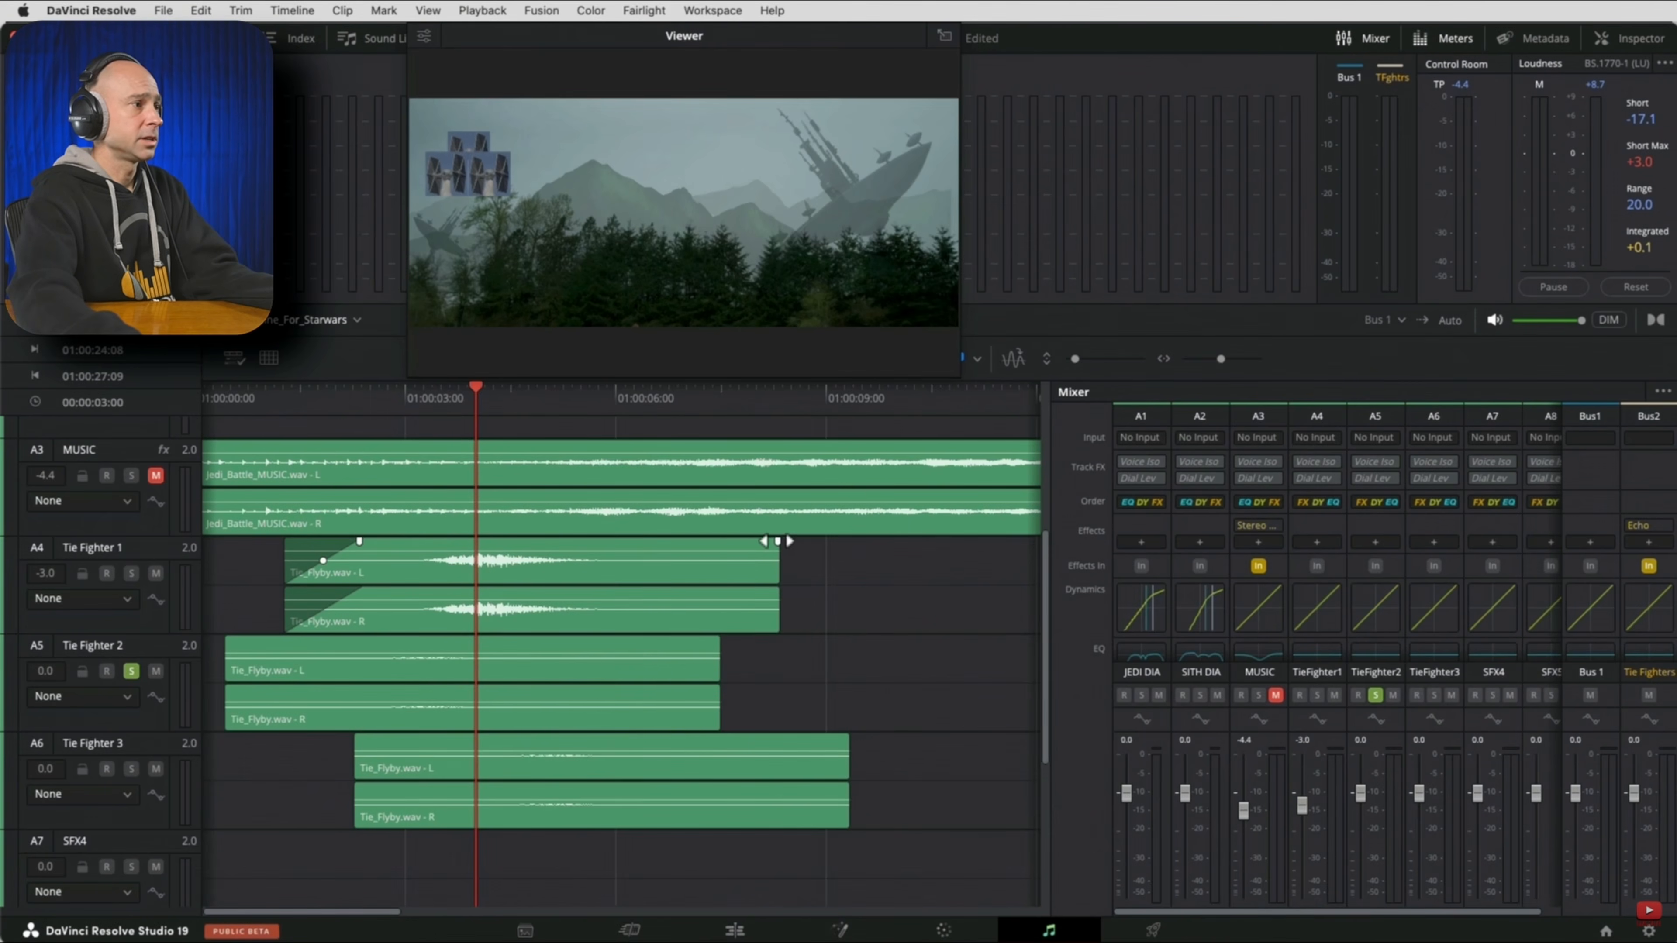
{"action": "left_click_drag", "start_coordinate": [777, 541], "coordinate": [685, 536]}
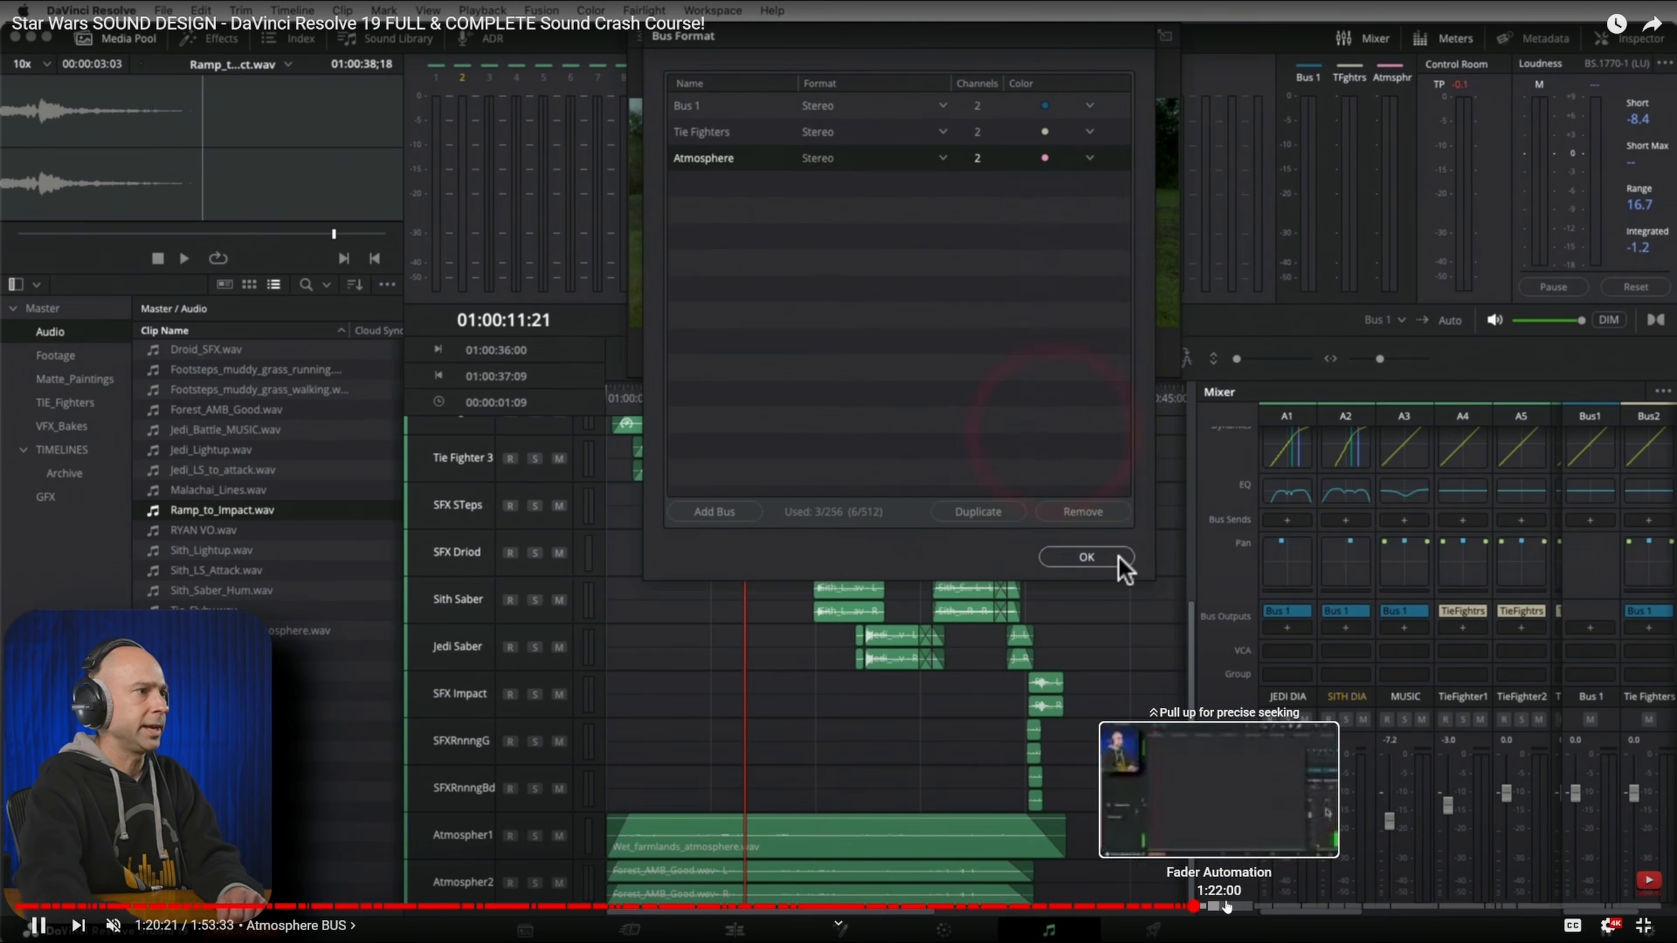
{"action": "left_click", "coordinate": [1296, 907]}
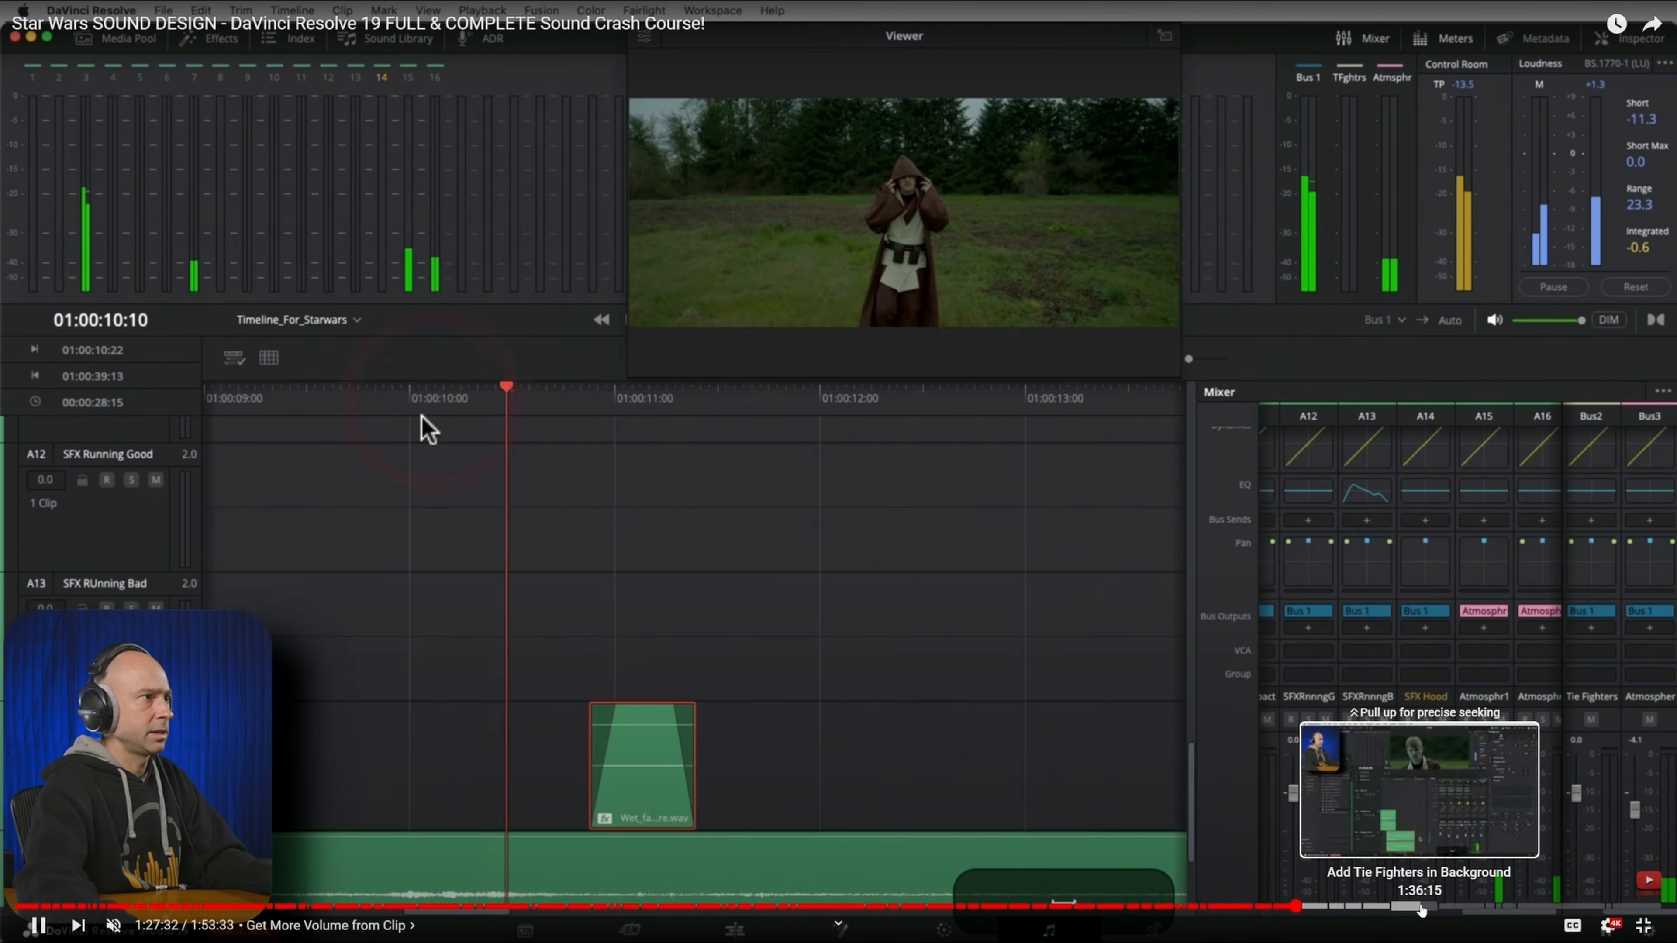
{"action": "left_click", "coordinate": [1557, 907]}
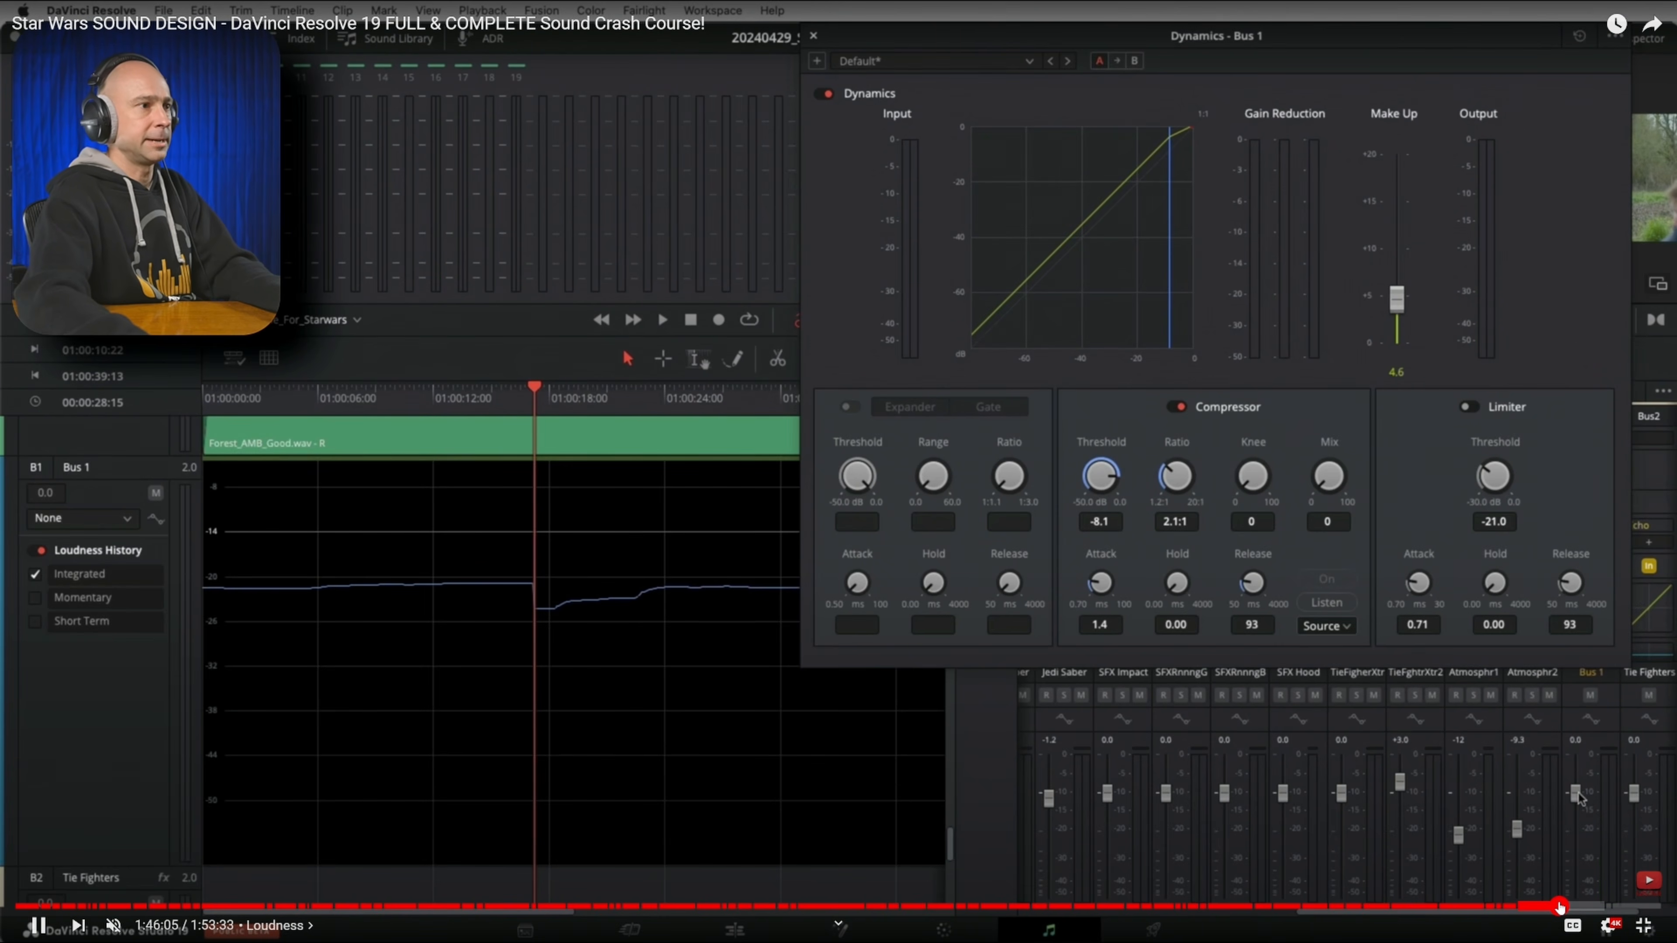
{"action": "left_click", "coordinate": [1635, 907]}
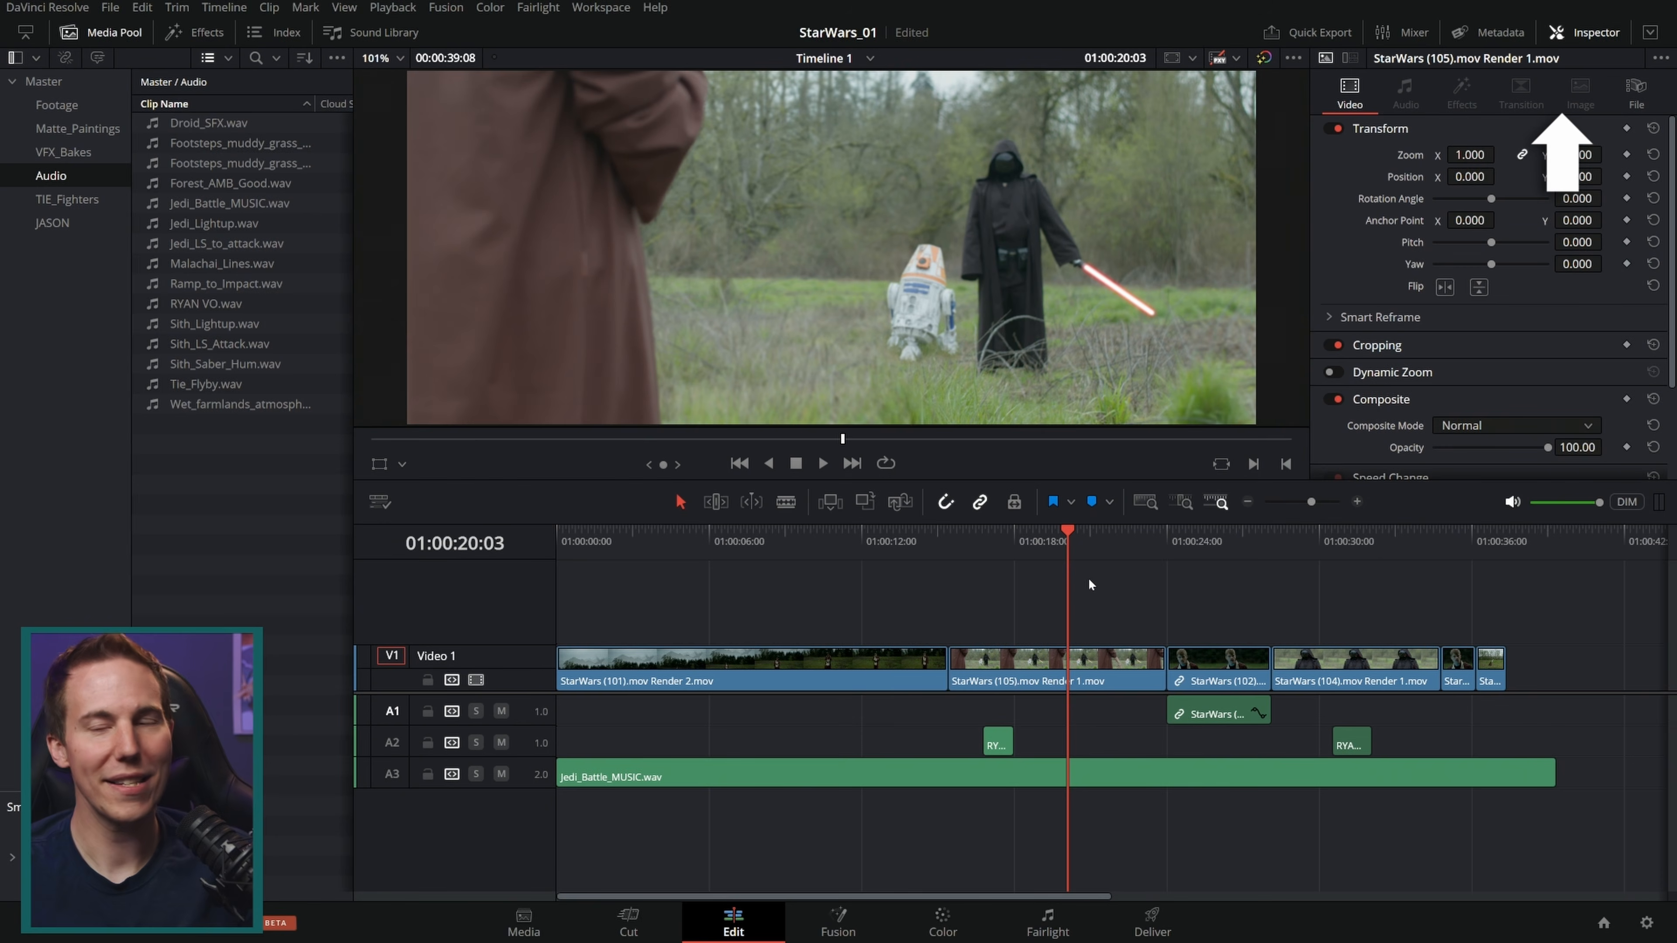
Step: Open the Final Sound Design timeline from the JASON bin and play it back
{"action": "left_click", "coordinate": [52, 223]}
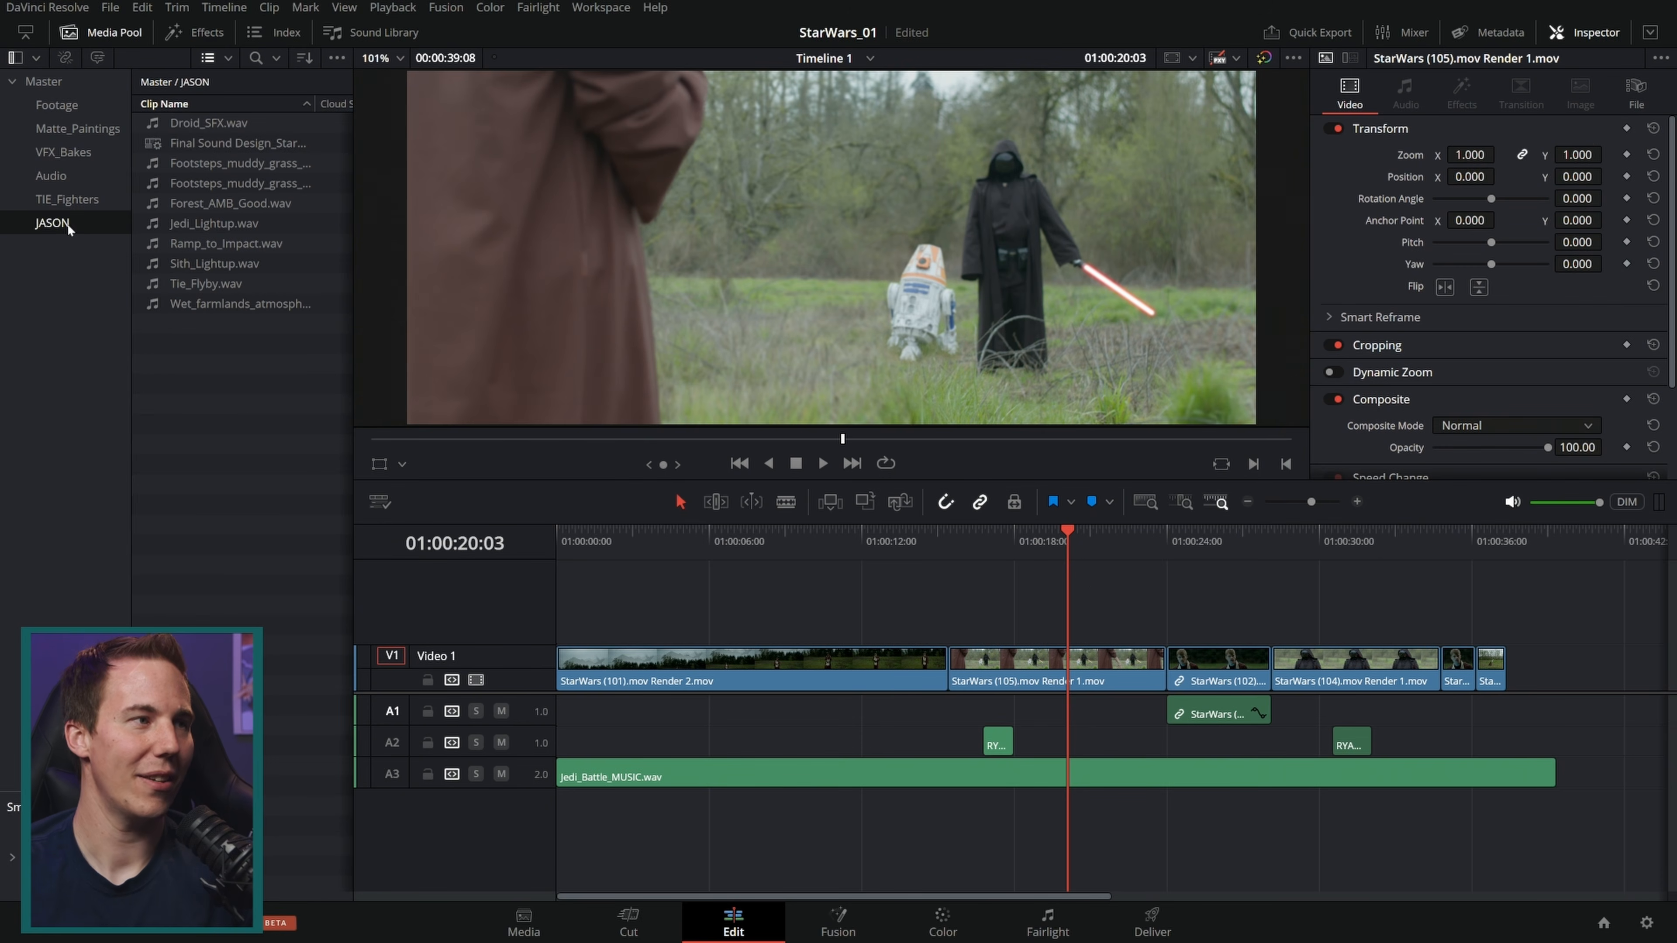
{"action": "double_click", "coordinate": [154, 142]}
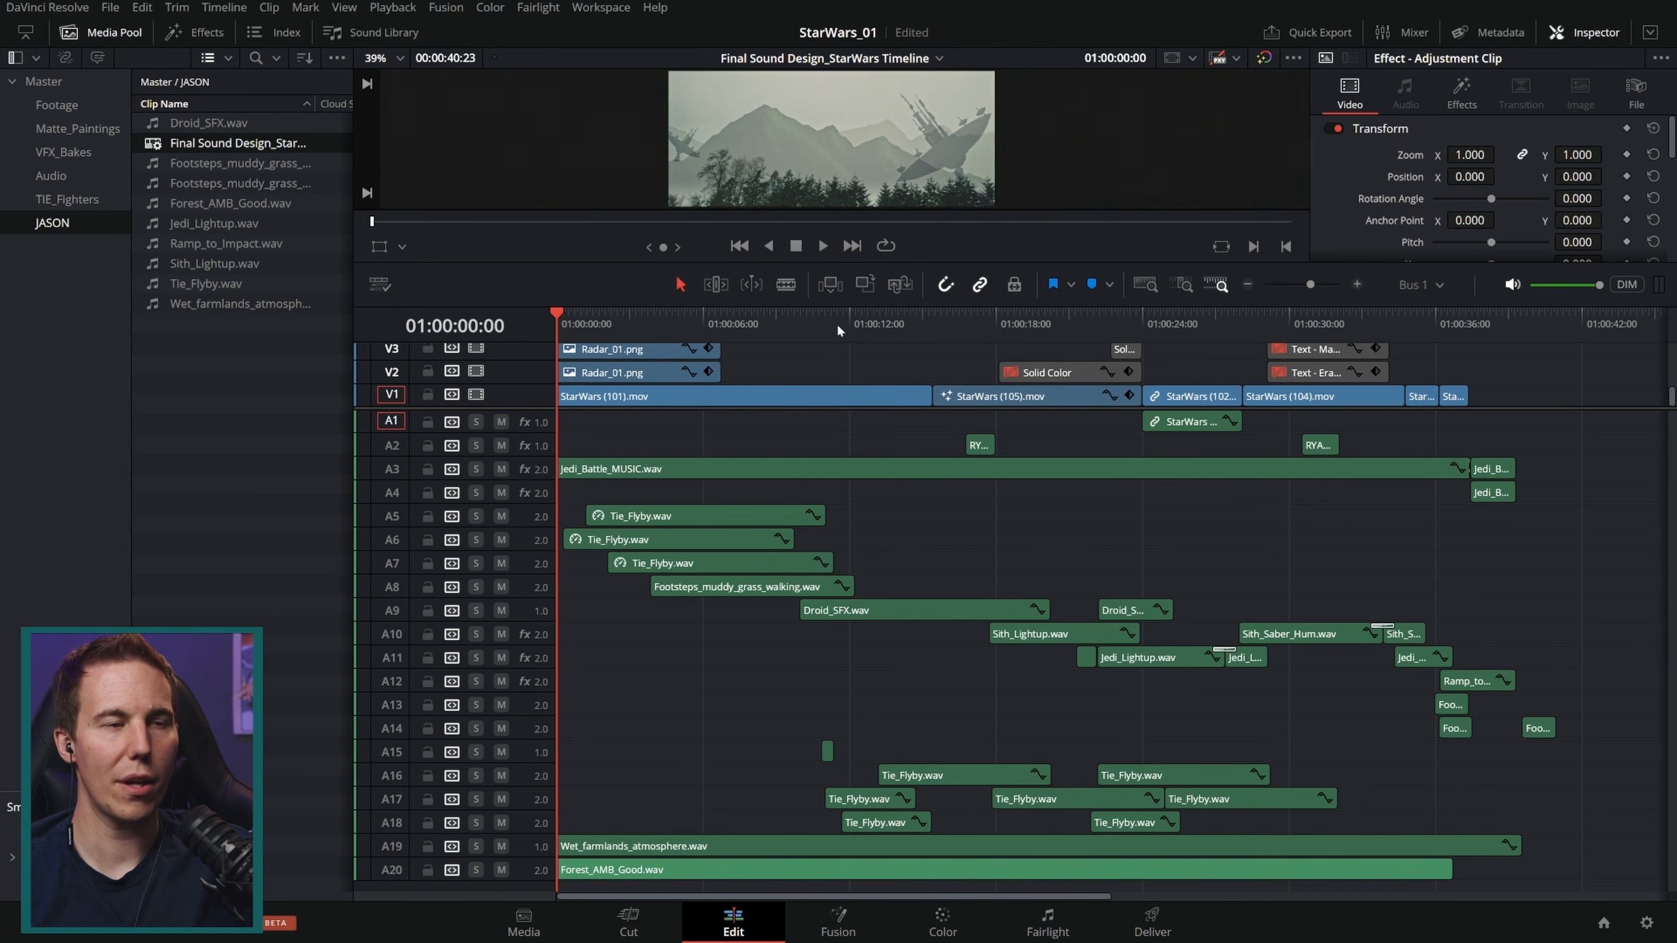
{"action": "key", "text": "space"}
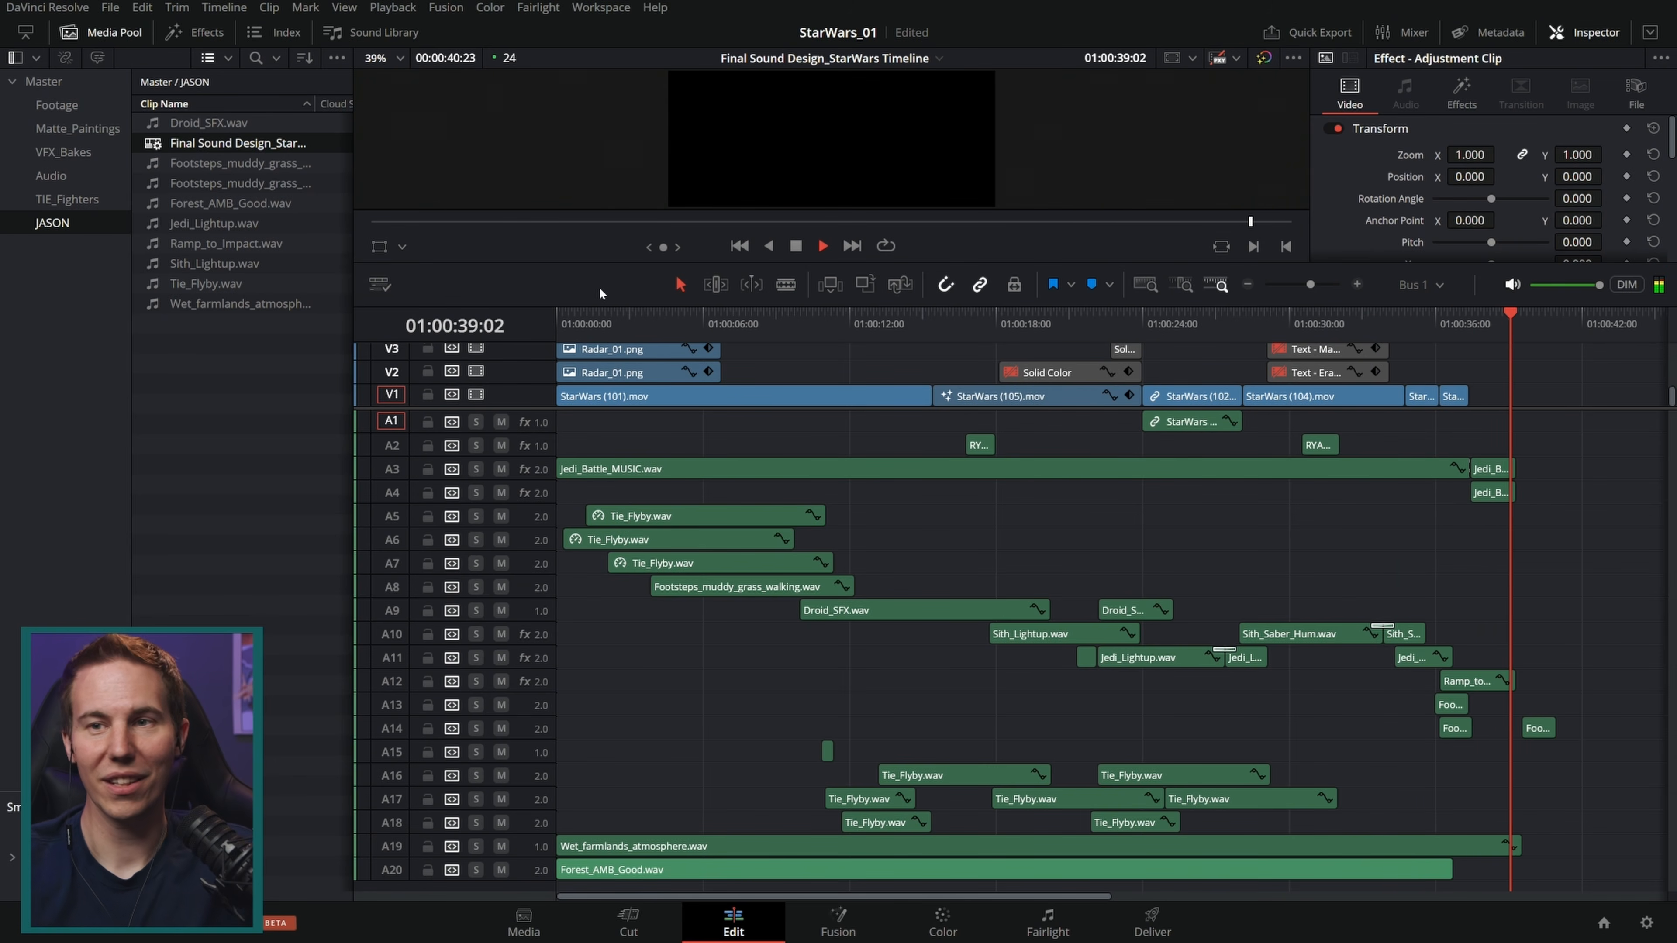
{"action": "key", "text": "space"}
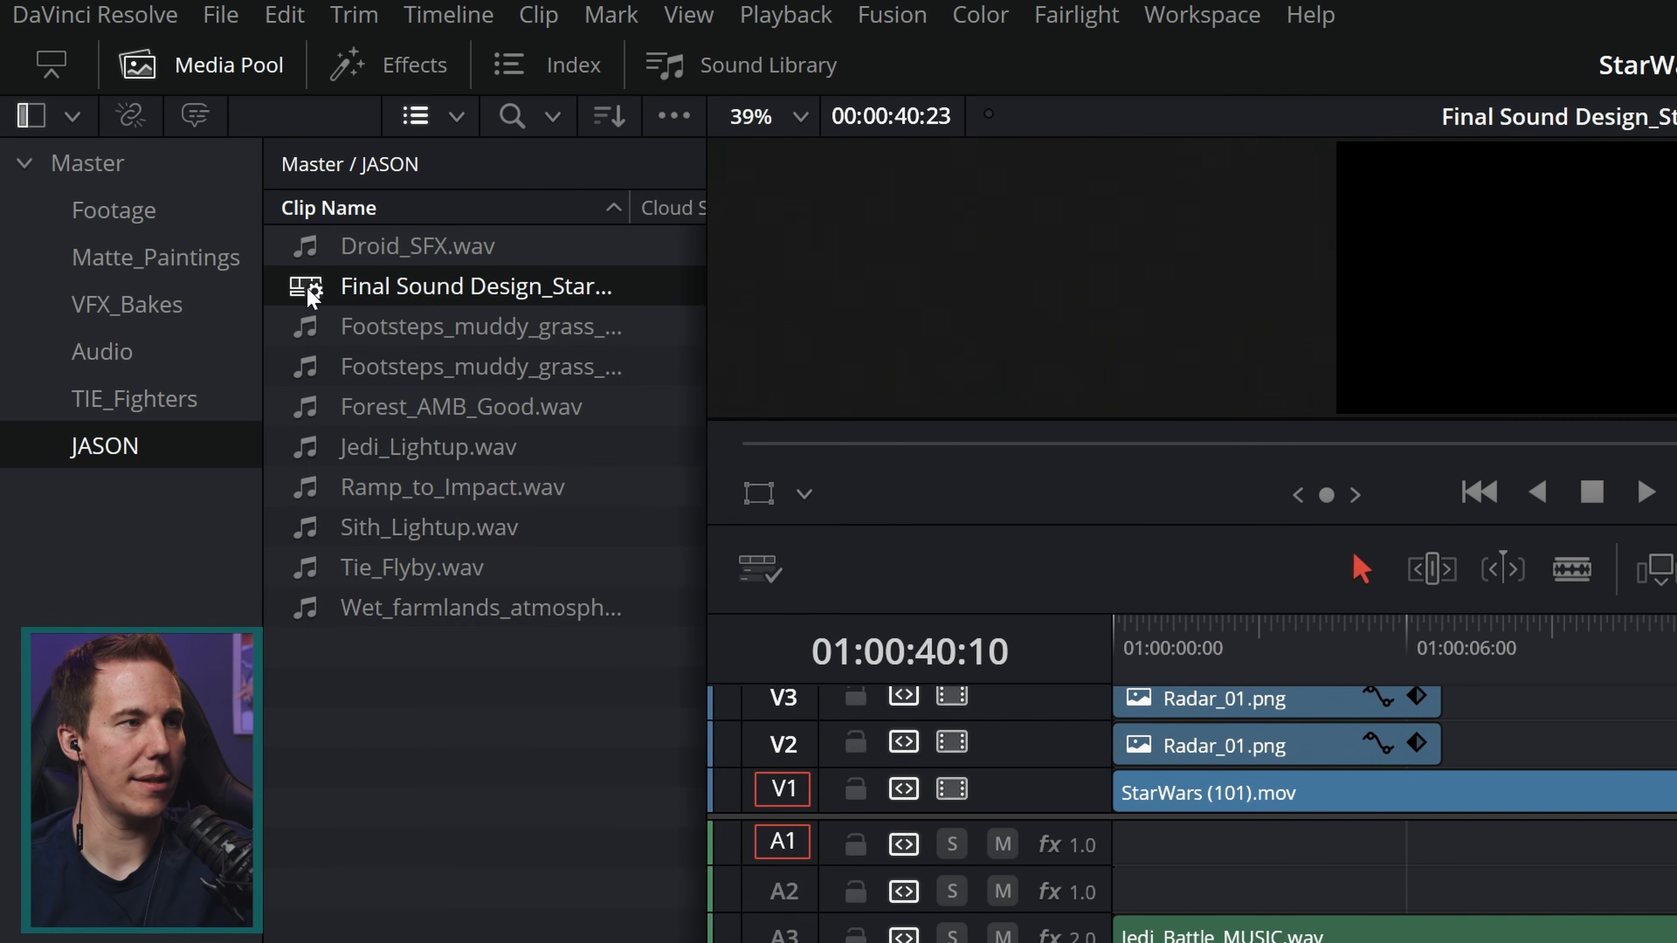
Step: Duplicate the Final Sound Design timeline, name the copy For_Render, and move it into the Master bin
{"action": "right_click", "coordinate": [154, 144]}
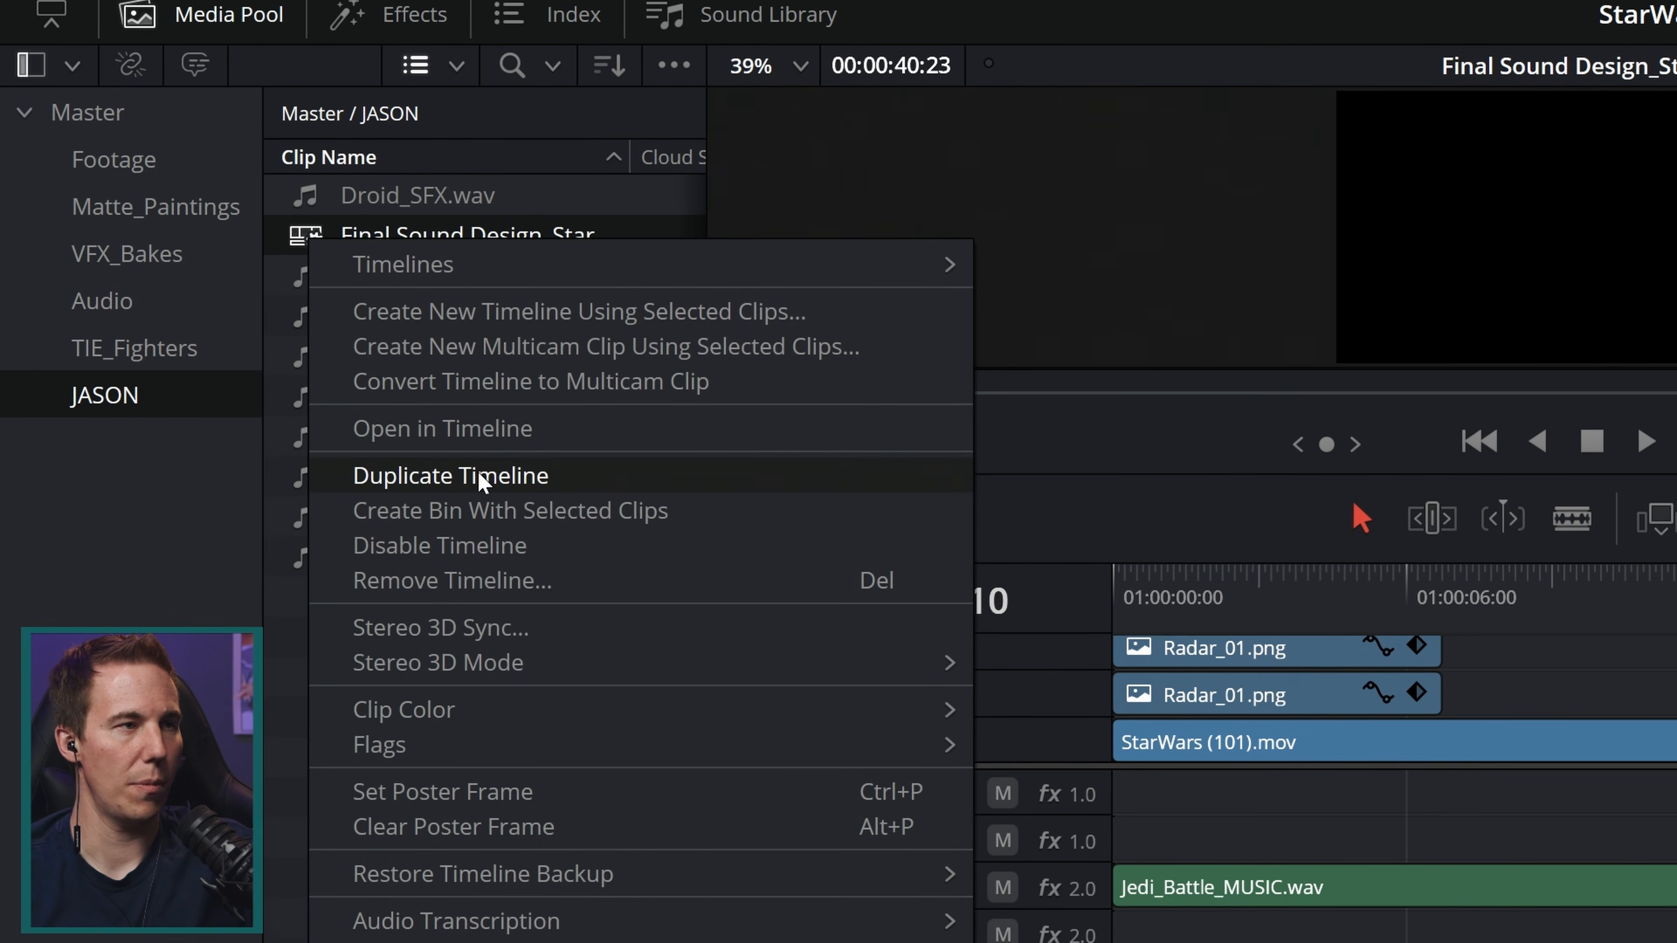
{"action": "left_click", "coordinate": [480, 525]}
{"action": "left_click", "coordinate": [454, 323]}
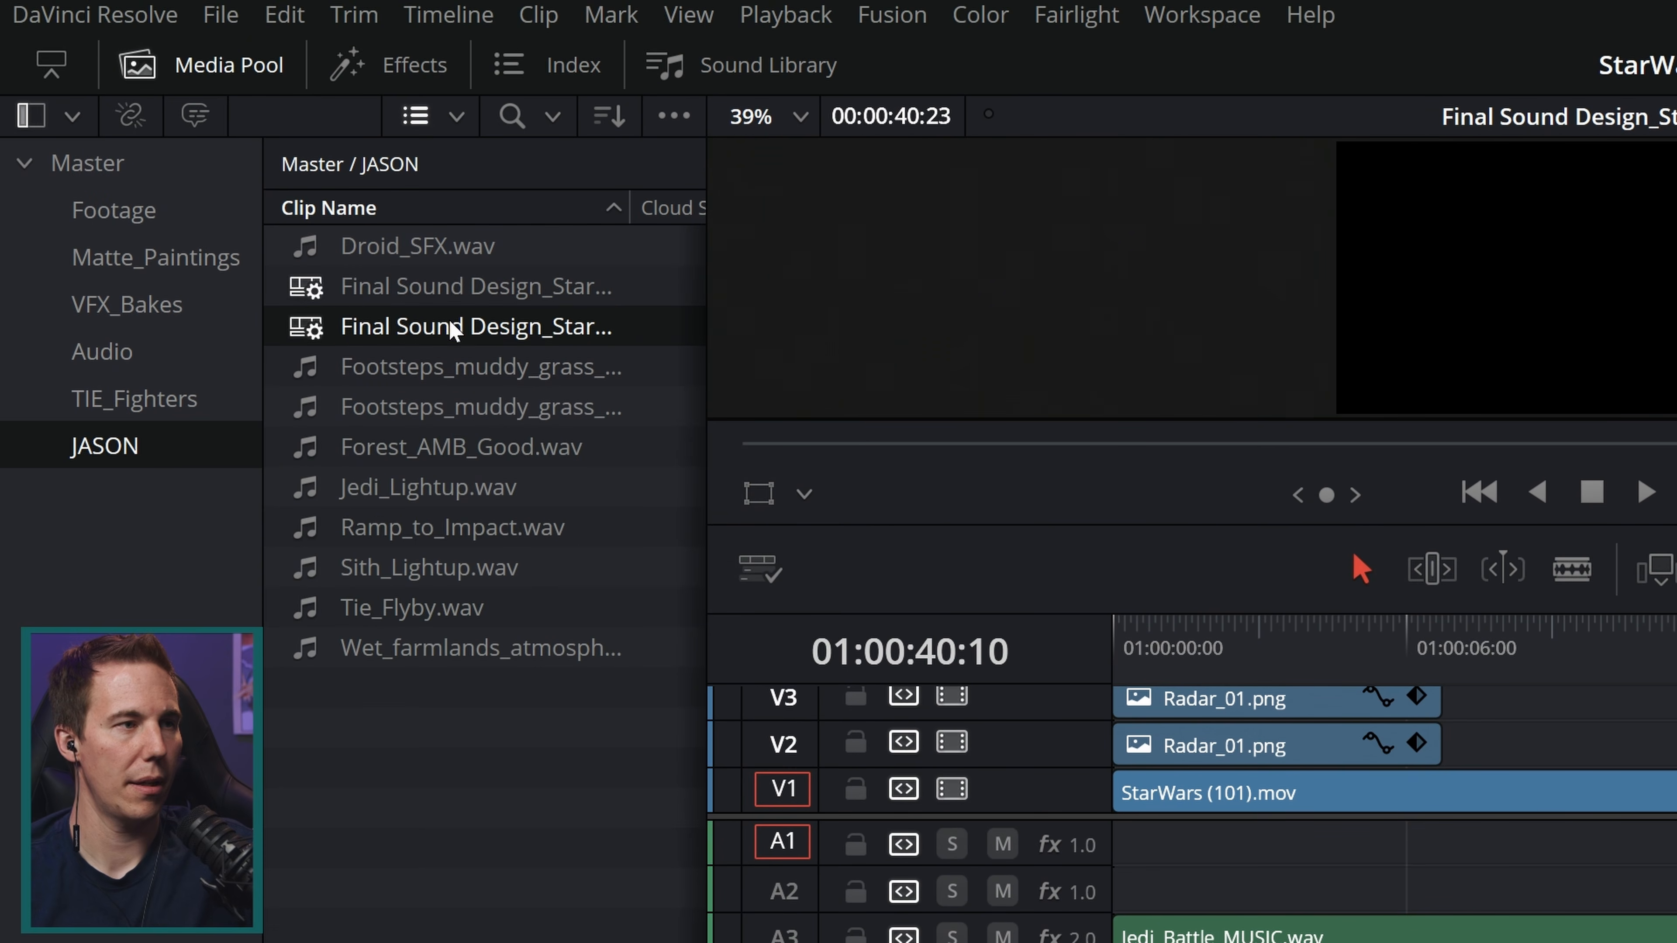
{"action": "left_click", "coordinate": [450, 322]}
{"action": "type", "text": "For_Render"}
{"action": "key", "text": "Return"}
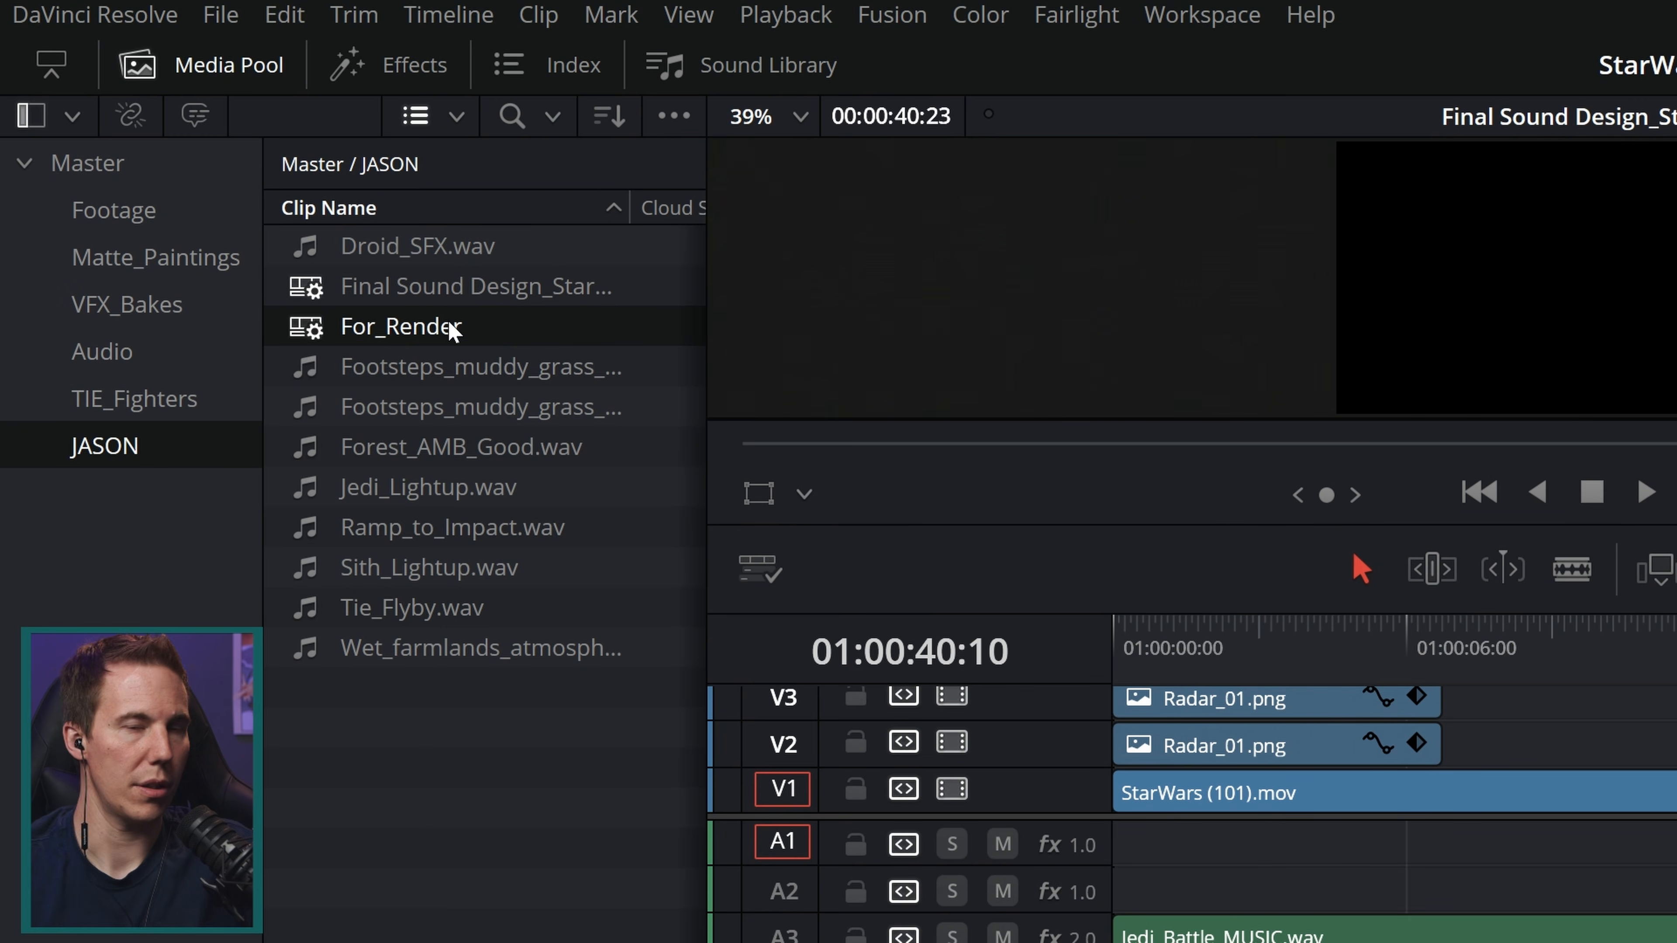
{"action": "left_click_drag", "start_coordinate": [78, 127], "coordinate": [112, 165]}
{"action": "left_click", "coordinate": [99, 163]}
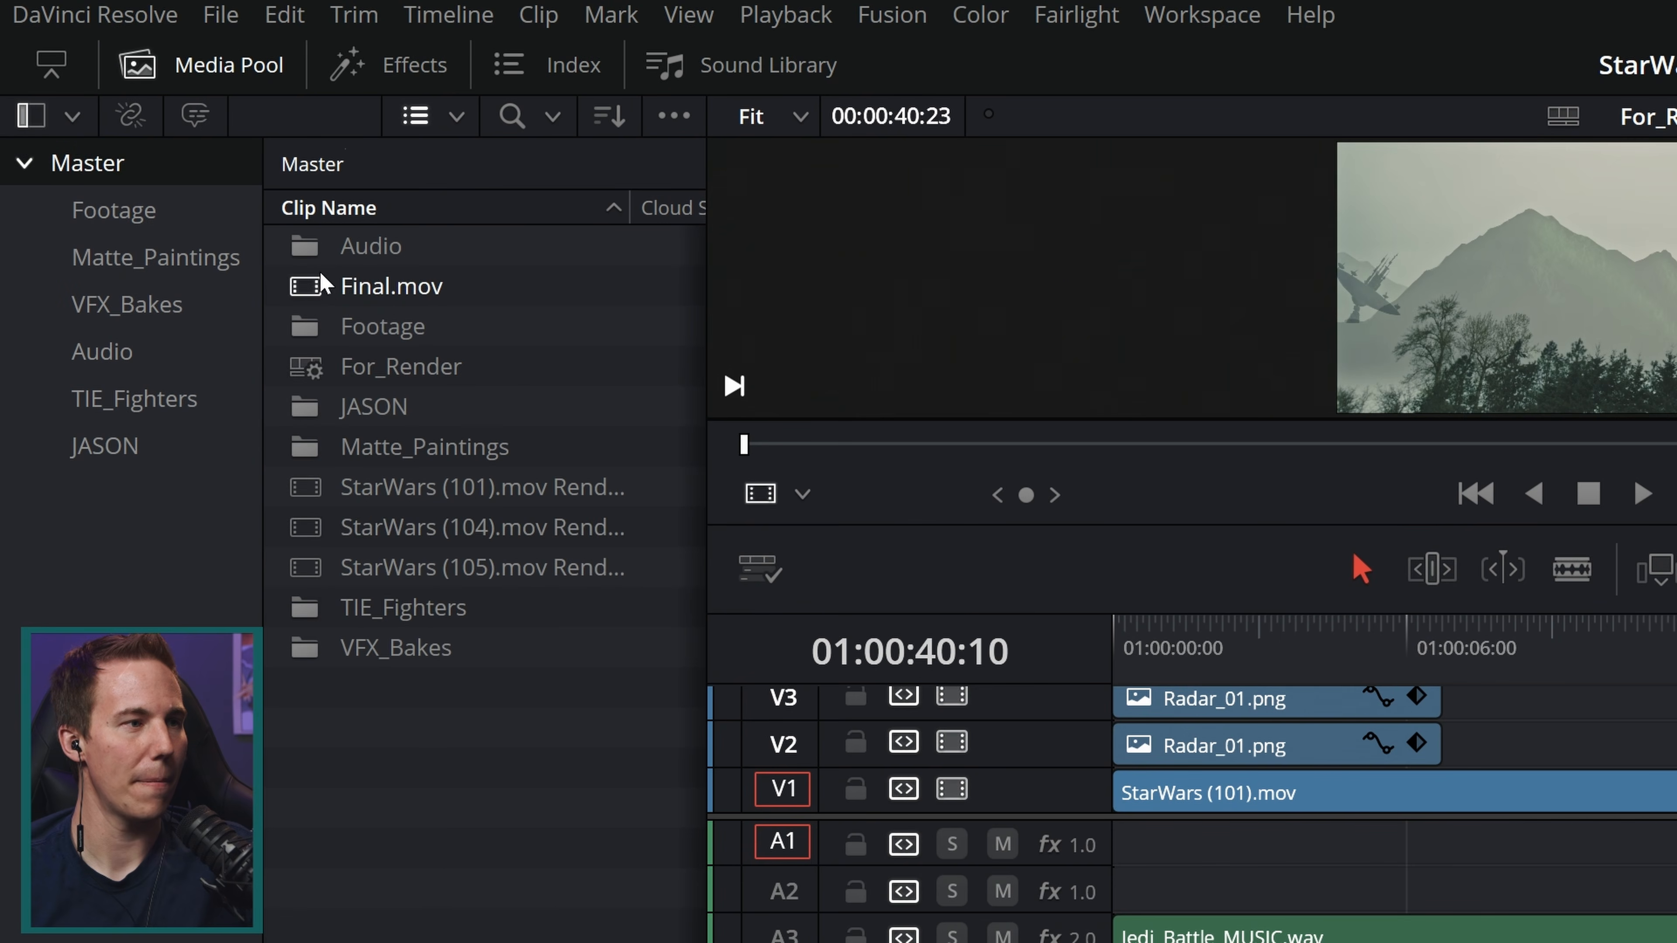
Step: Open the For_Render timeline and enlarge the timeline area
{"action": "left_click", "coordinate": [373, 365]}
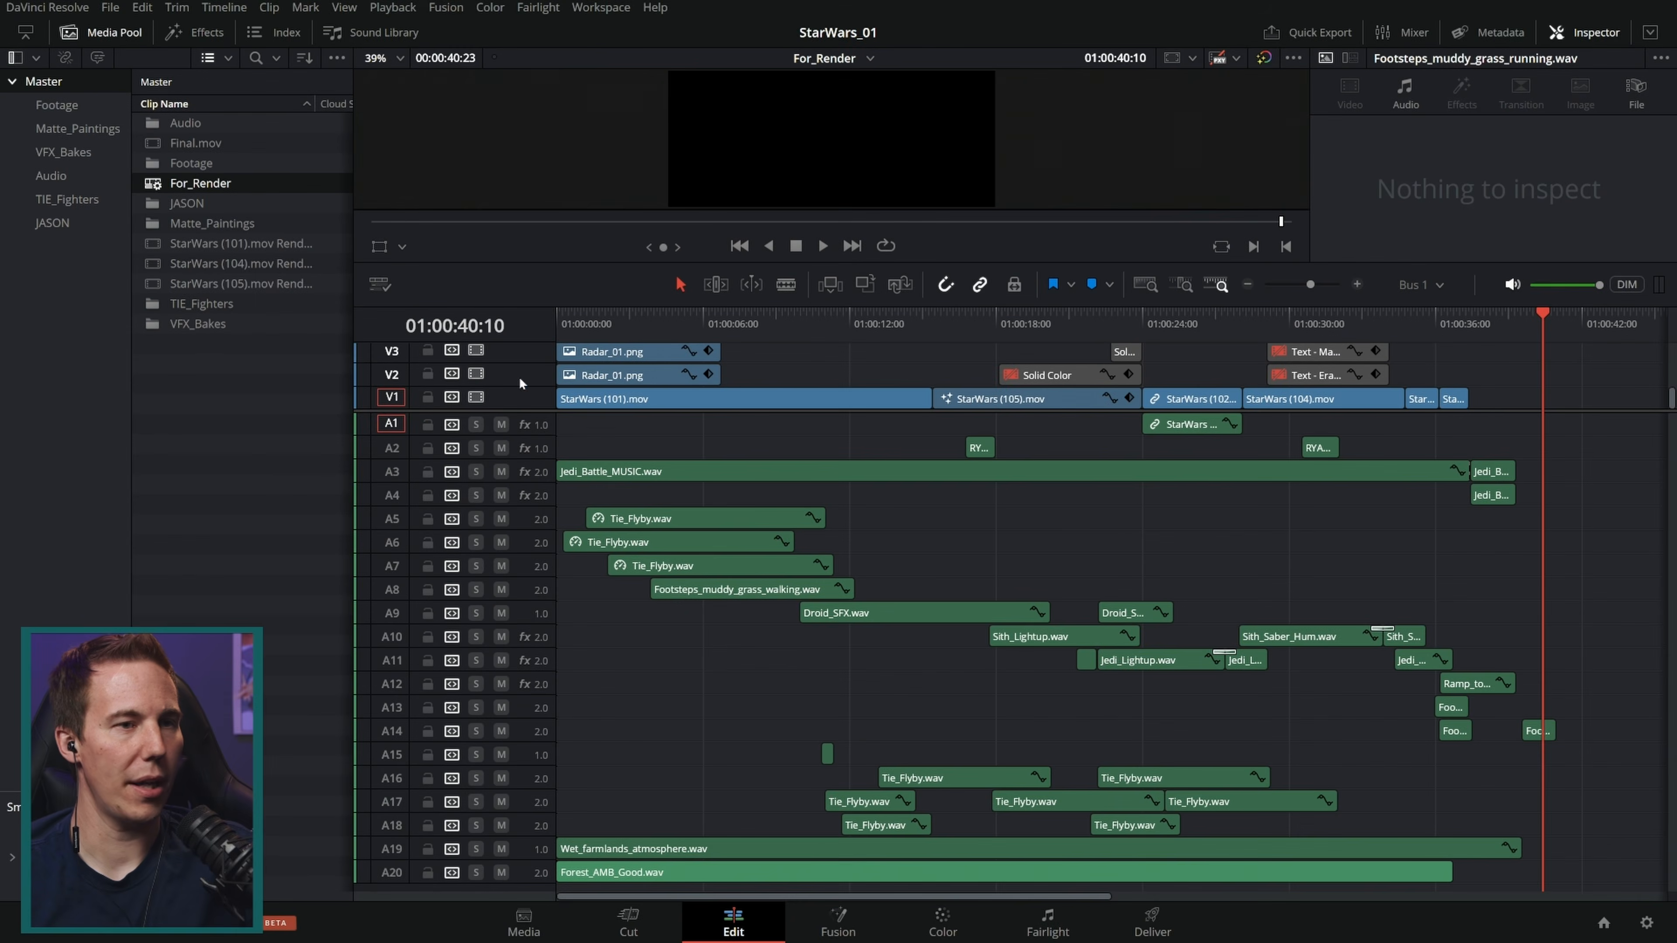
{"action": "left_click_drag", "start_coordinate": [506, 415], "coordinate": [506, 633]}
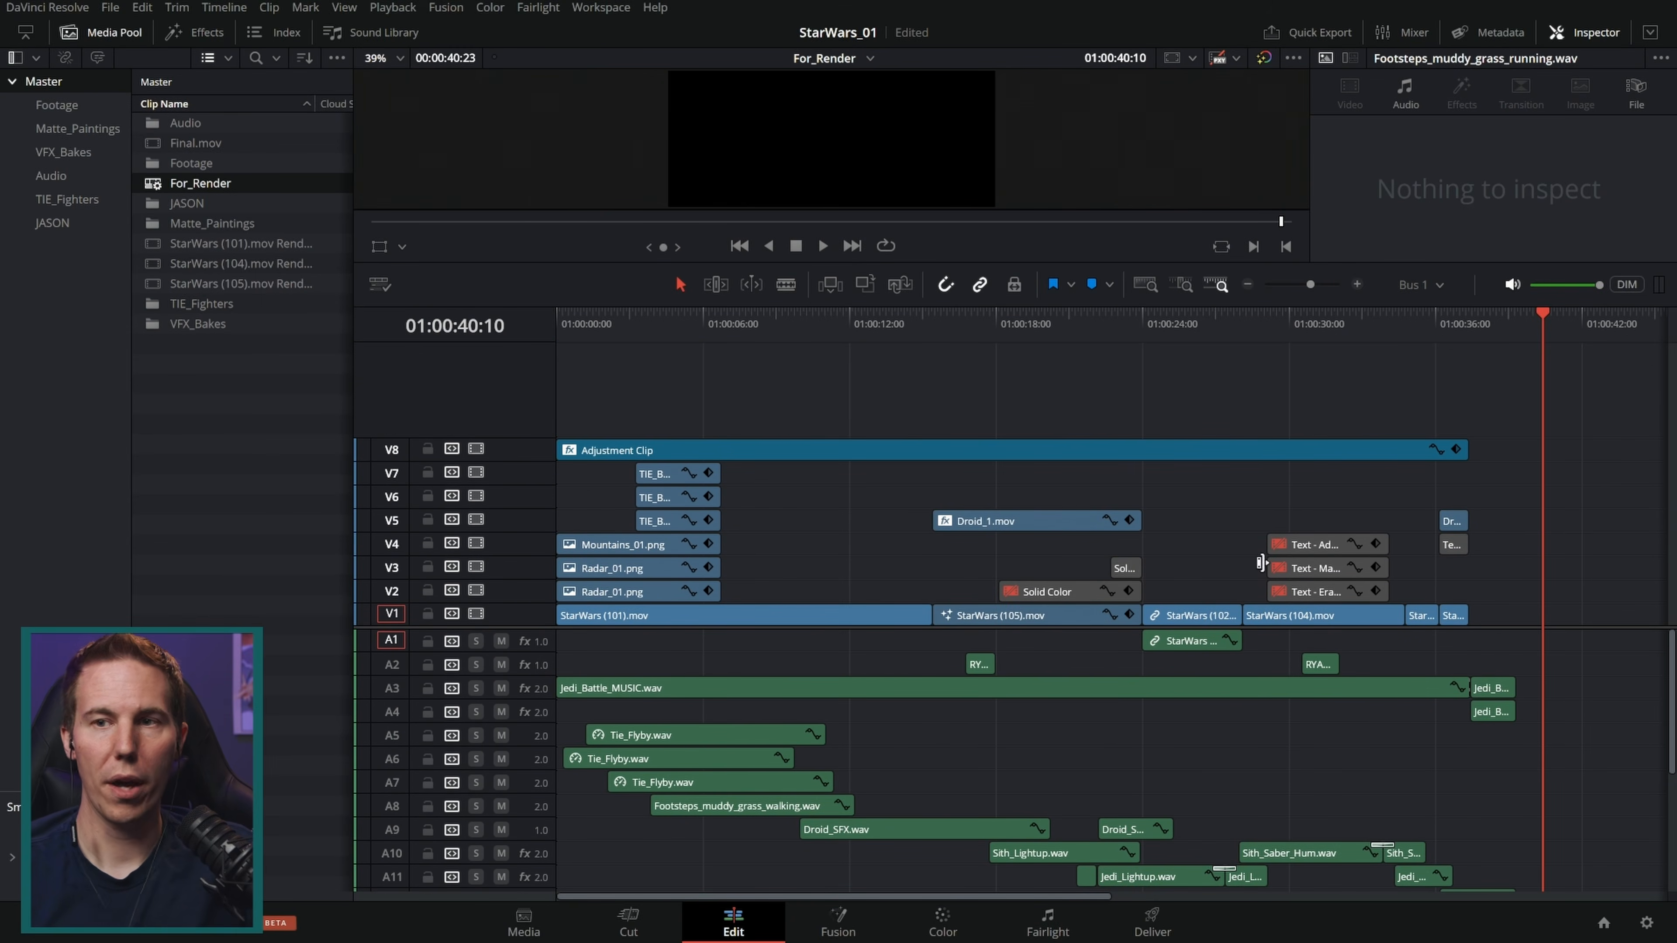
Step: Switch to Timeline 1, select all its rendered VFX clips, and return to the For_Render timeline
{"action": "left_click", "coordinate": [851, 60]}
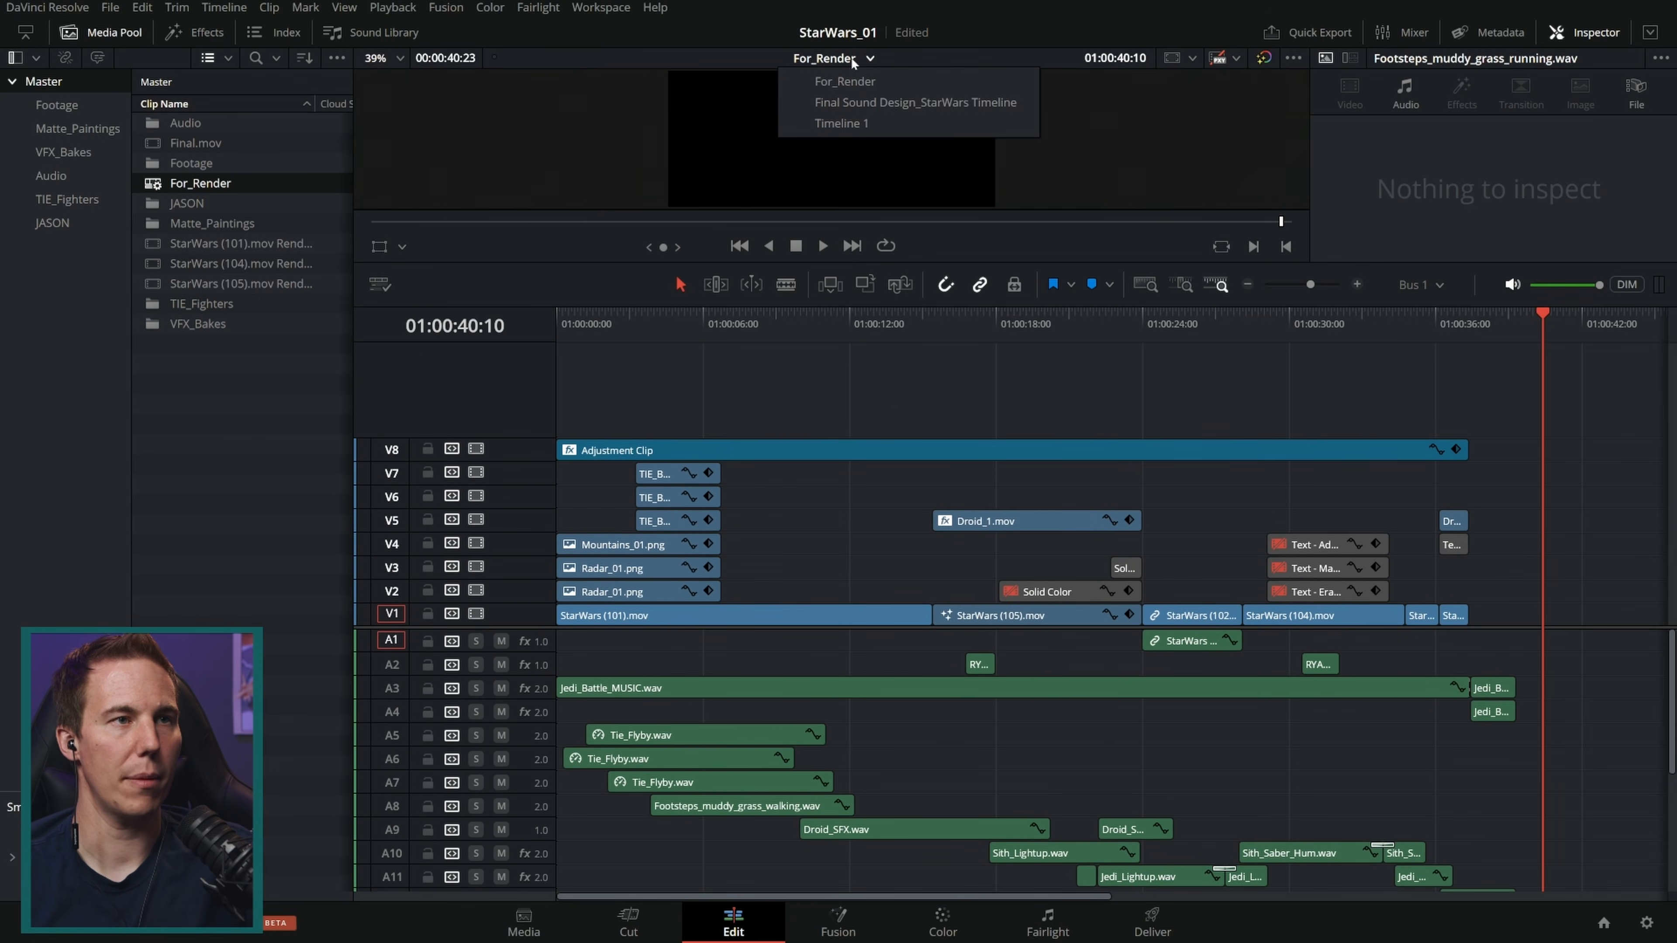
{"action": "left_click", "coordinate": [853, 89]}
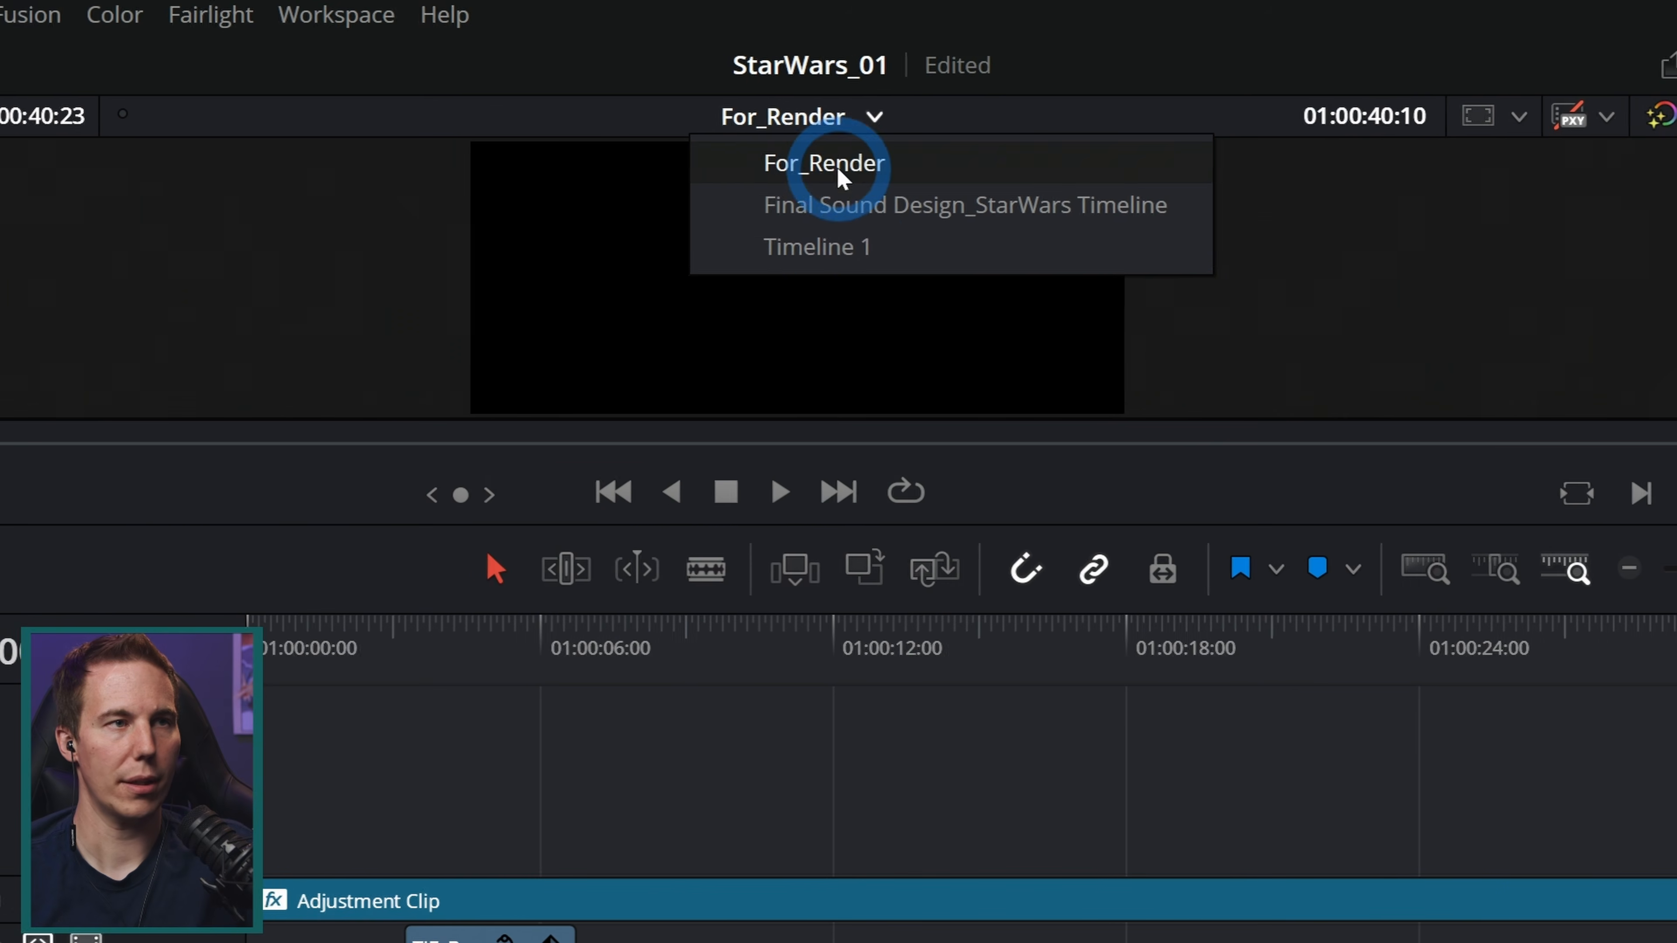
{"action": "left_click", "coordinate": [846, 248]}
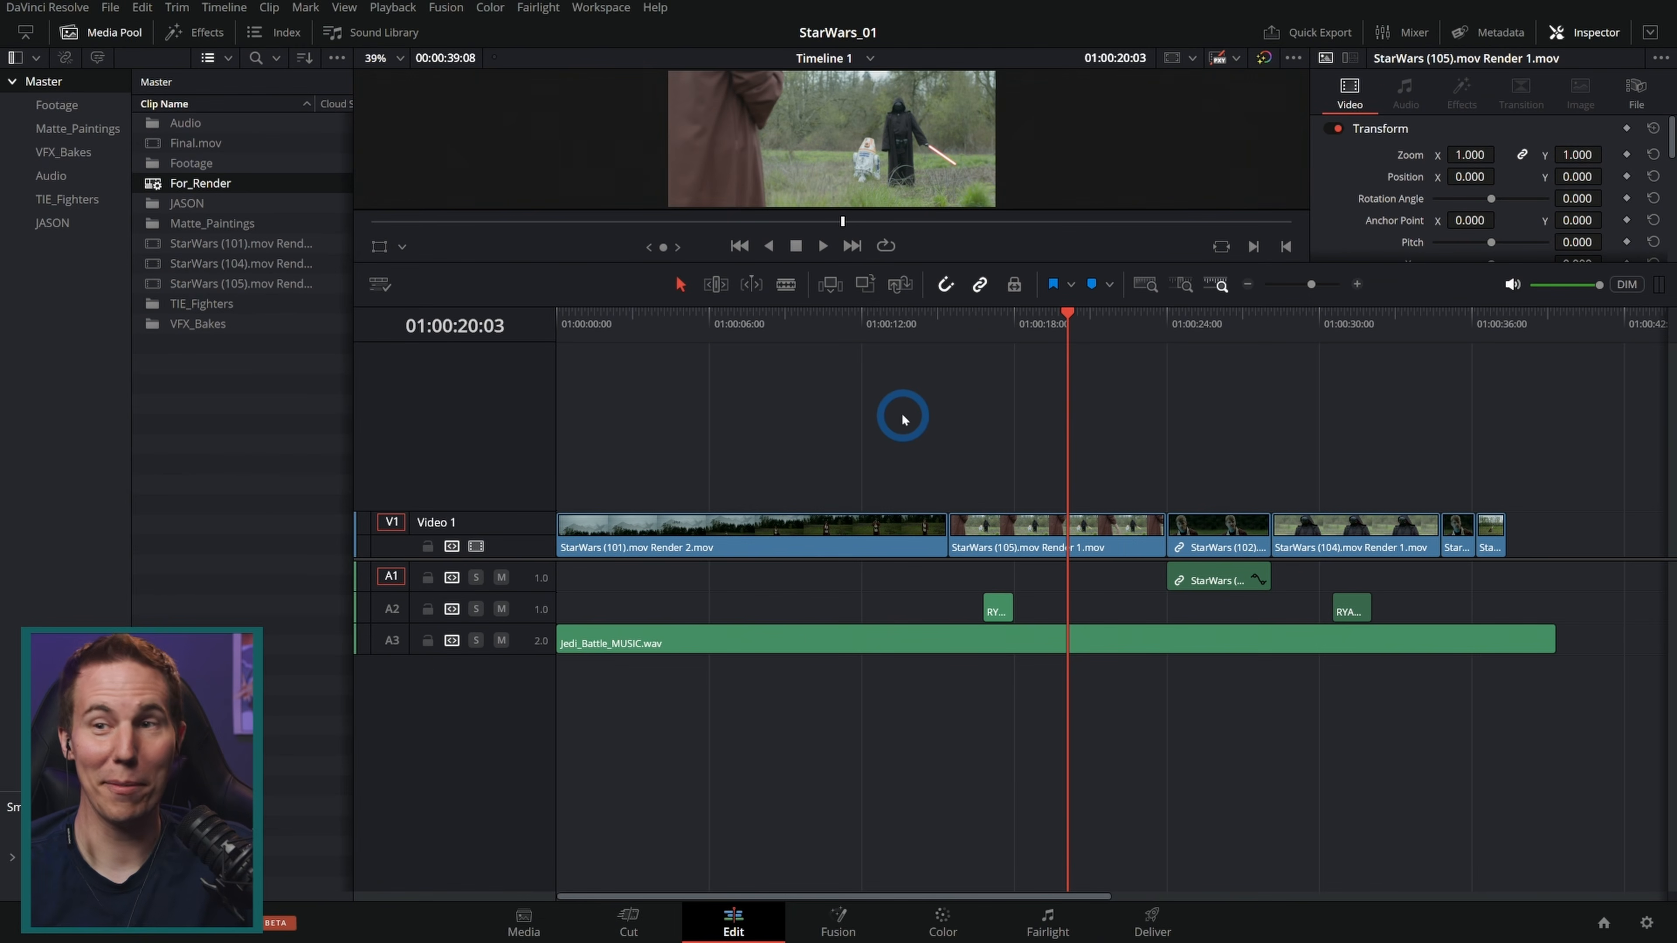
{"action": "left_click_drag", "start_coordinate": [1563, 441], "coordinate": [621, 555]}
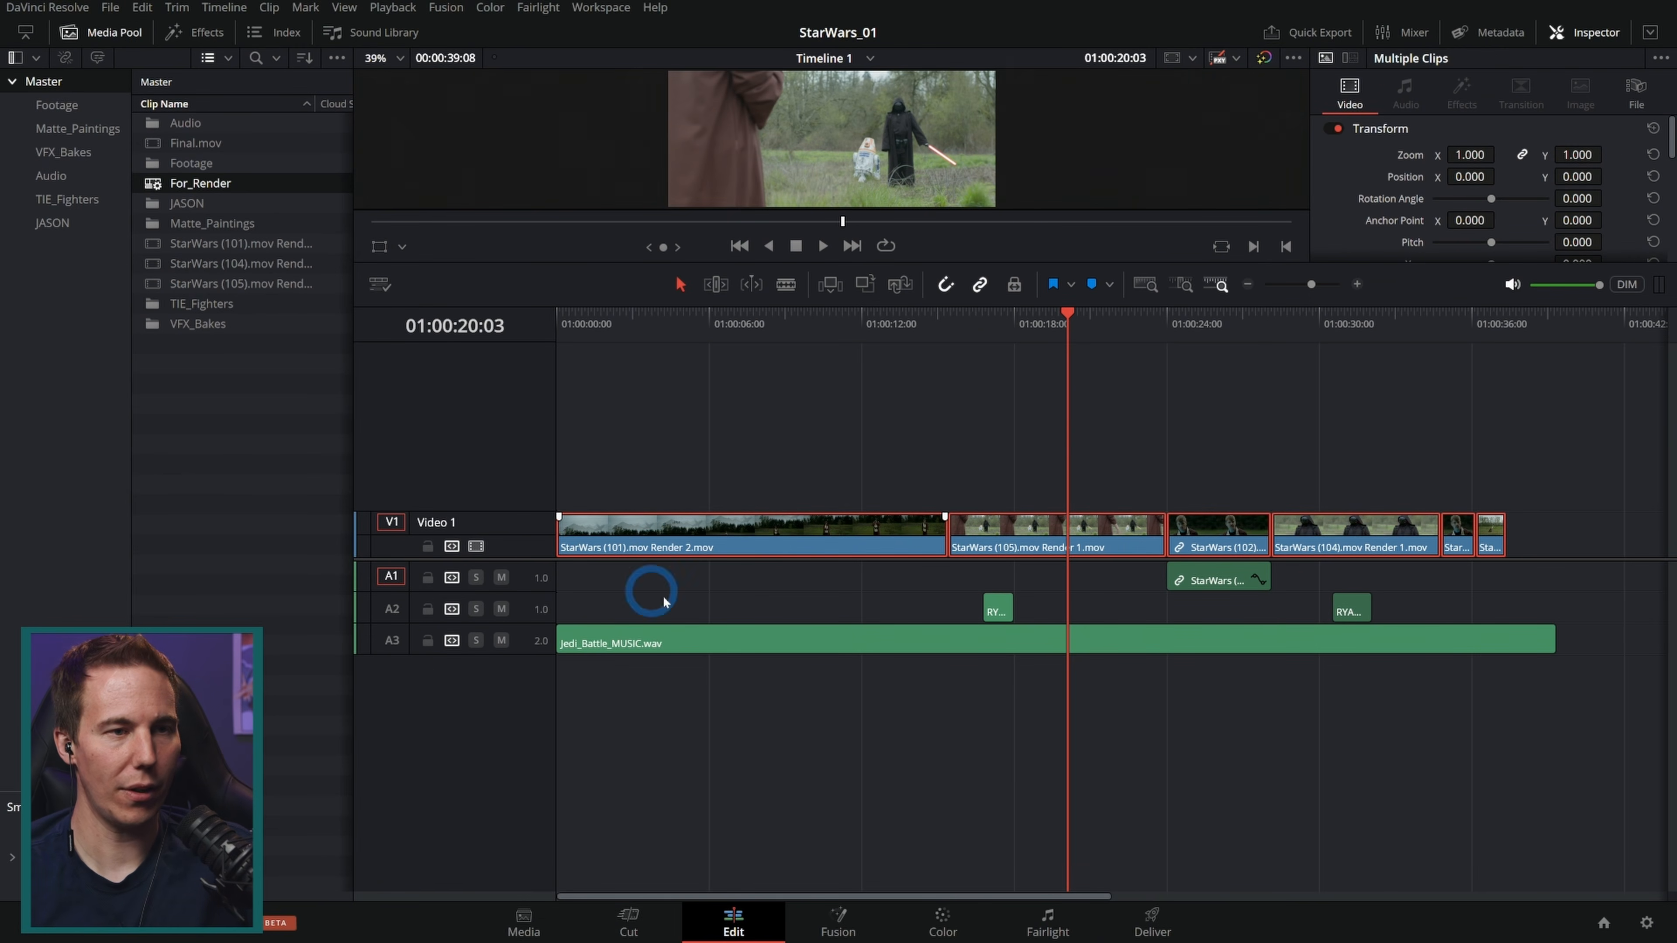
{"action": "left_click", "coordinate": [869, 59]}
{"action": "left_click", "coordinate": [851, 177]}
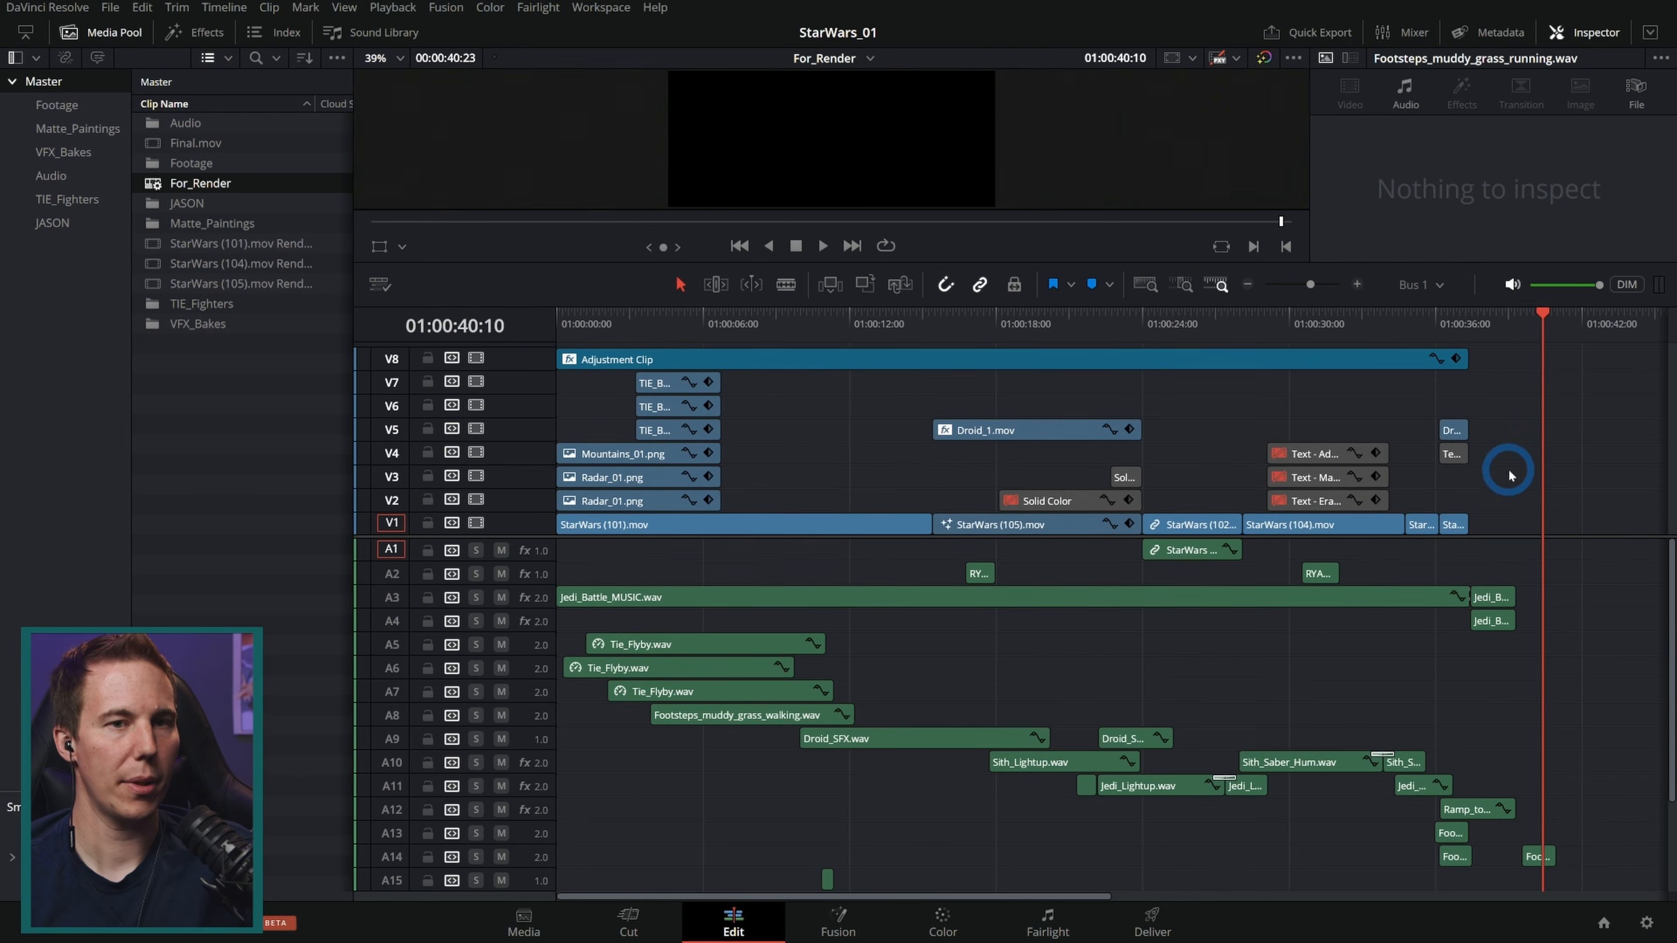
Step: Delete all clips on video tracks V2 through V8 in the For_Render timeline
{"action": "left_click_drag", "start_coordinate": [1508, 606], "coordinate": [553, 445]}
{"action": "key", "text": "Delete"}
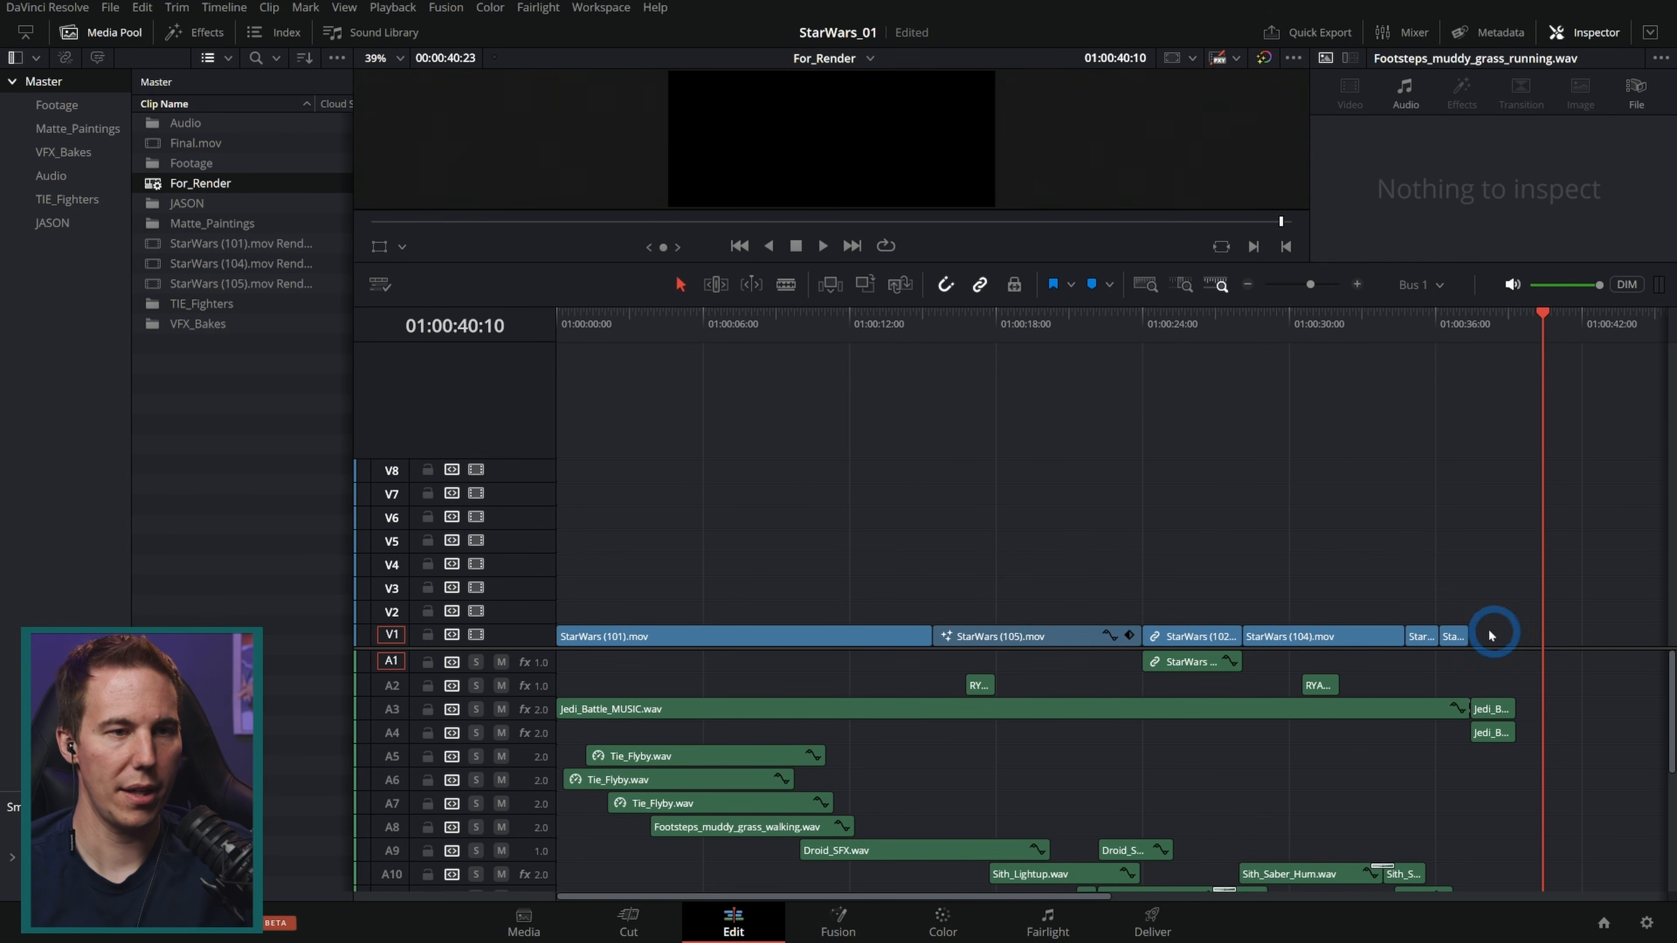
Step: Move the original V1 clips up to track V3 and paste the rendered clips onto V1
{"action": "key", "text": "Home"}
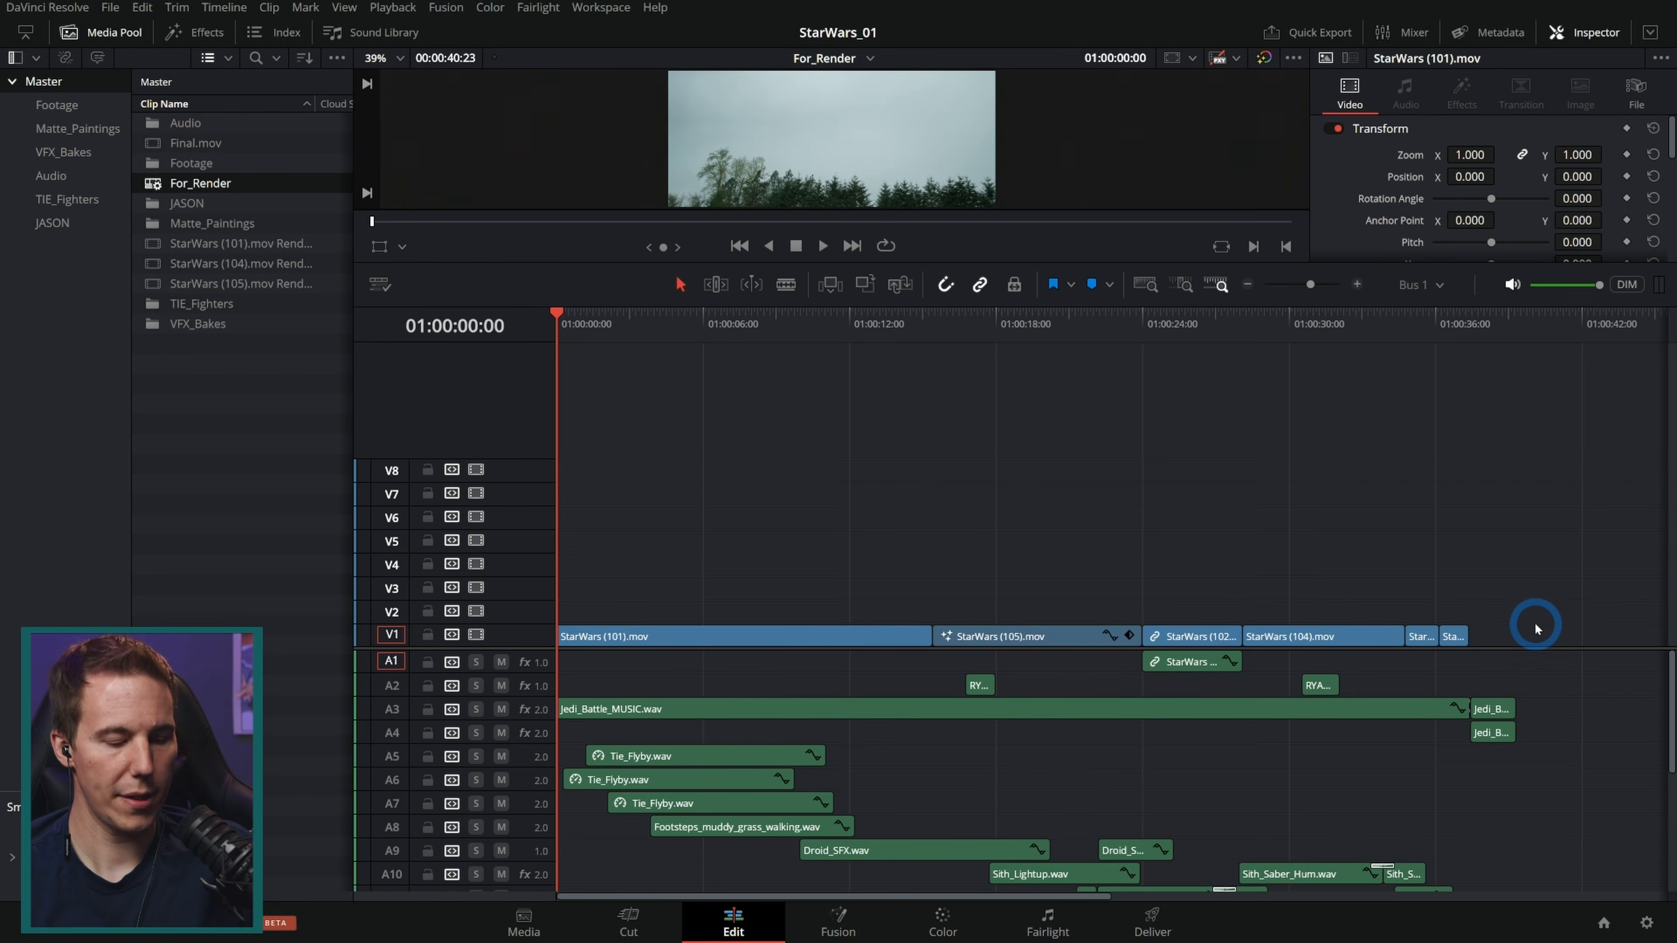
{"action": "left_click_drag", "start_coordinate": [1525, 634], "coordinate": [766, 613]}
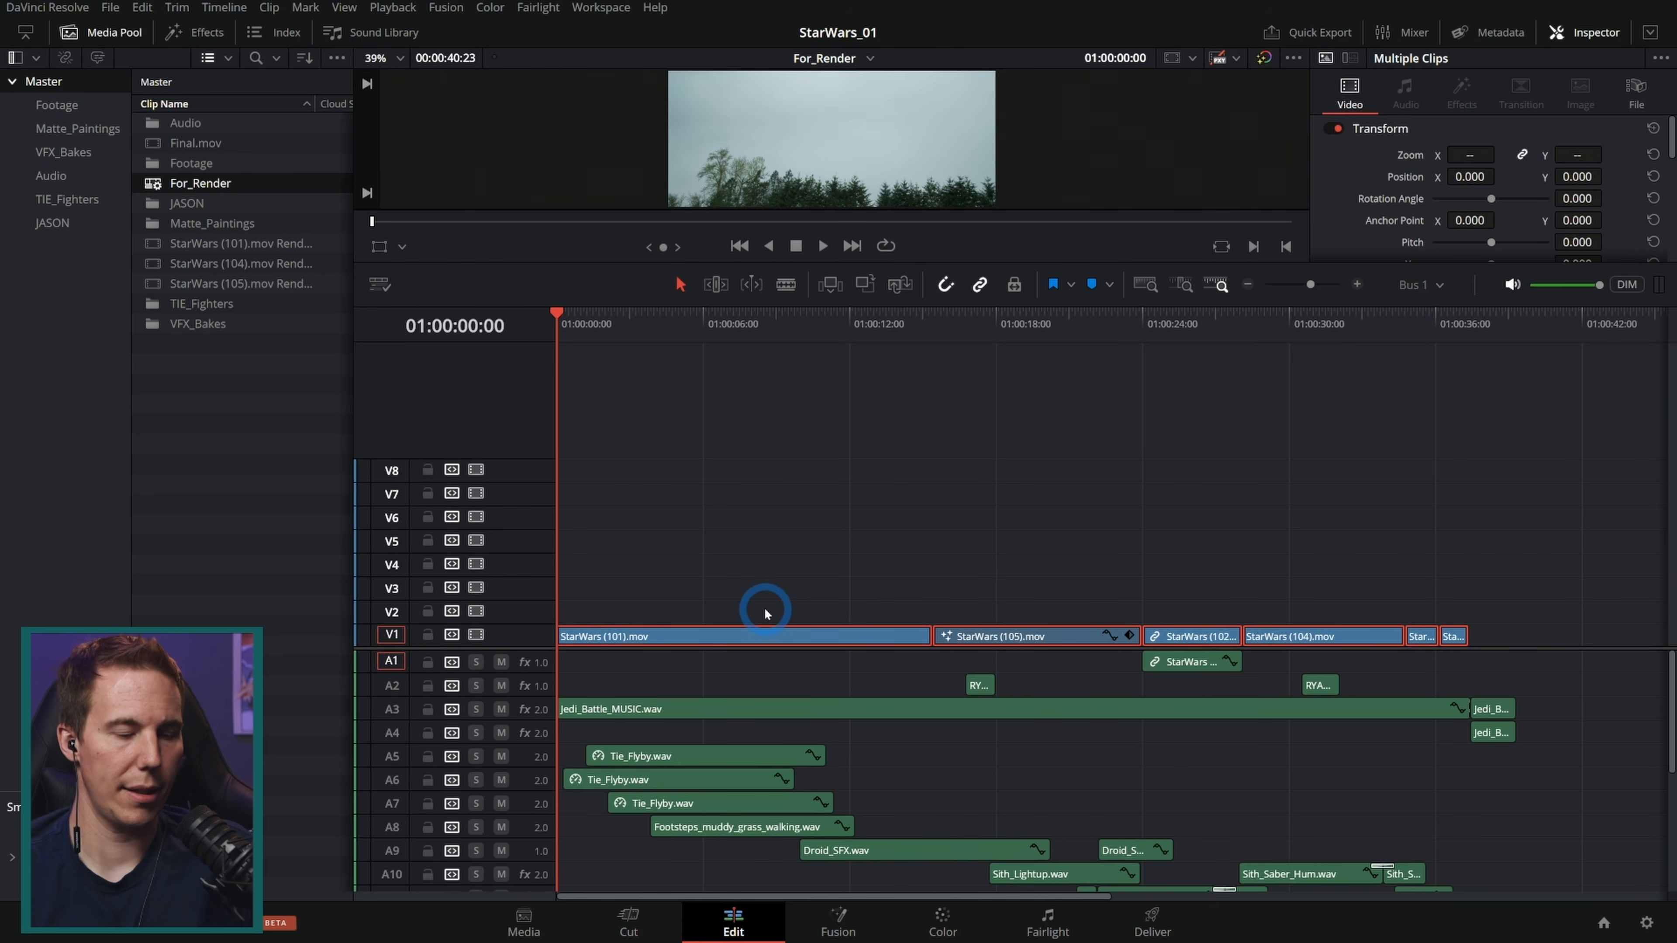
{"action": "key", "text": "alt+Up"}
{"action": "key", "text": "alt+Up"}
{"action": "left_click", "coordinate": [738, 447]}
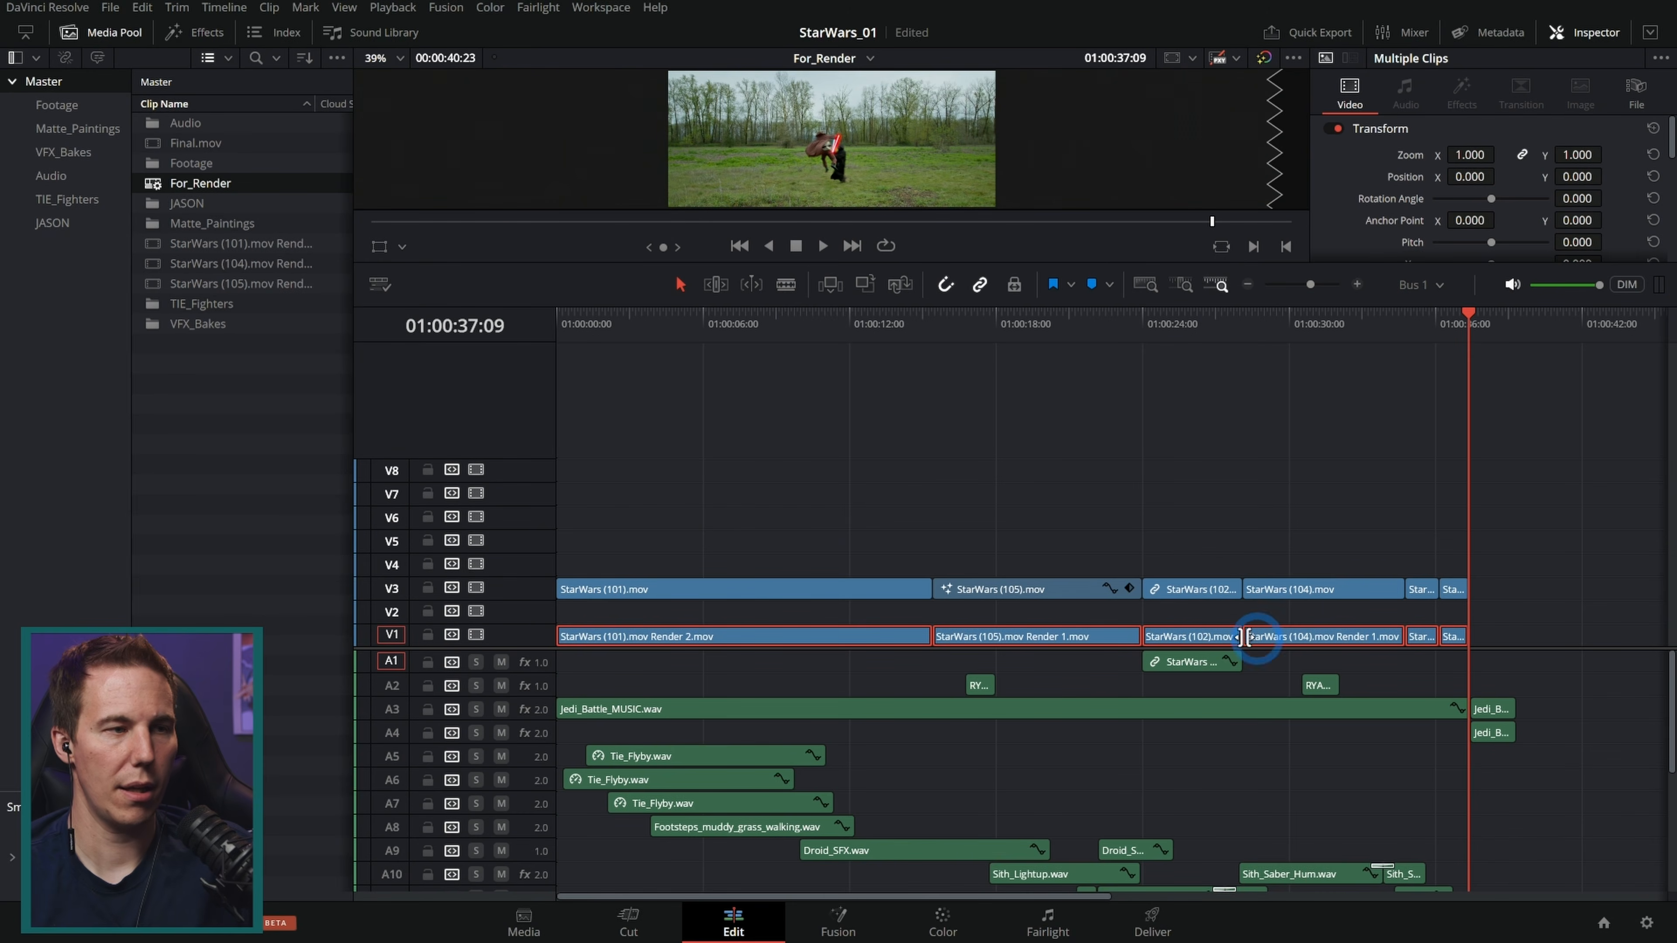
Step: Disable the original StarWars clips on track V3
{"action": "mouse_move", "coordinate": [685, 531]}
{"action": "left_mouse_down"}
{"action": "mouse_move", "coordinate": [1367, 588]}
{"action": "mouse_move", "coordinate": [1189, 456]}
{"action": "left_mouse_up"}
{"action": "left_click_drag", "start_coordinate": [757, 527], "coordinate": [1482, 592]}
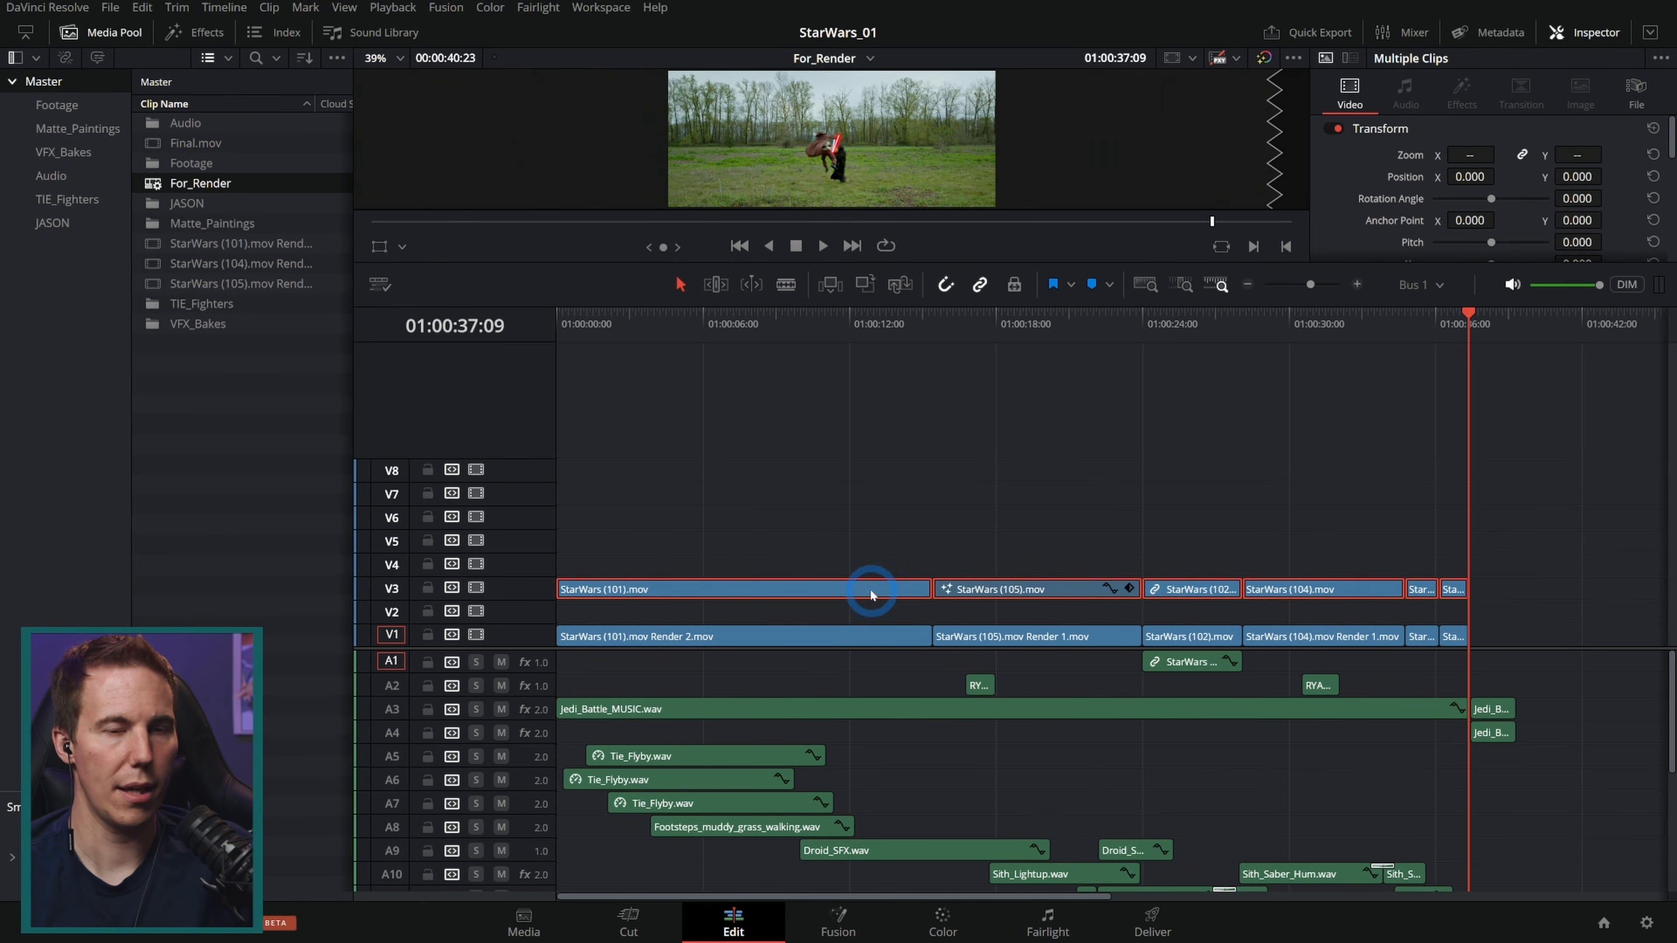
{"action": "key", "text": "d"}
Step: Delete the original StarWars clips from track V3
{"action": "left_click_drag", "start_coordinate": [833, 327], "coordinate": [502, 401]}
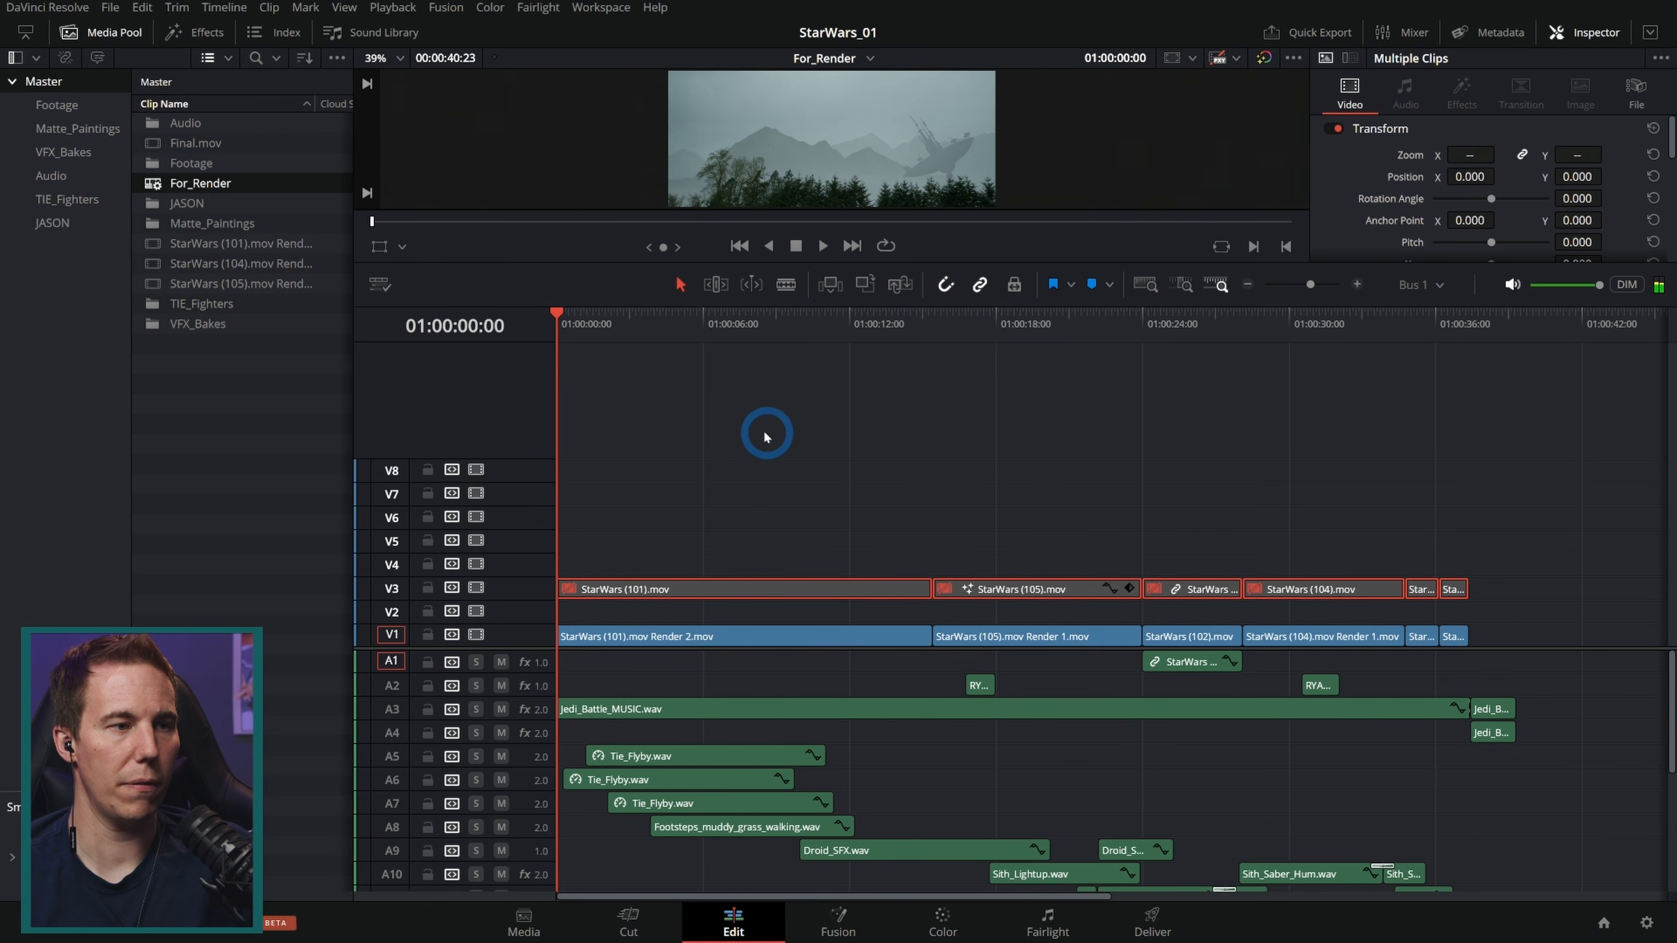
{"action": "left_click_drag", "start_coordinate": [1014, 263], "coordinate": [996, 551]}
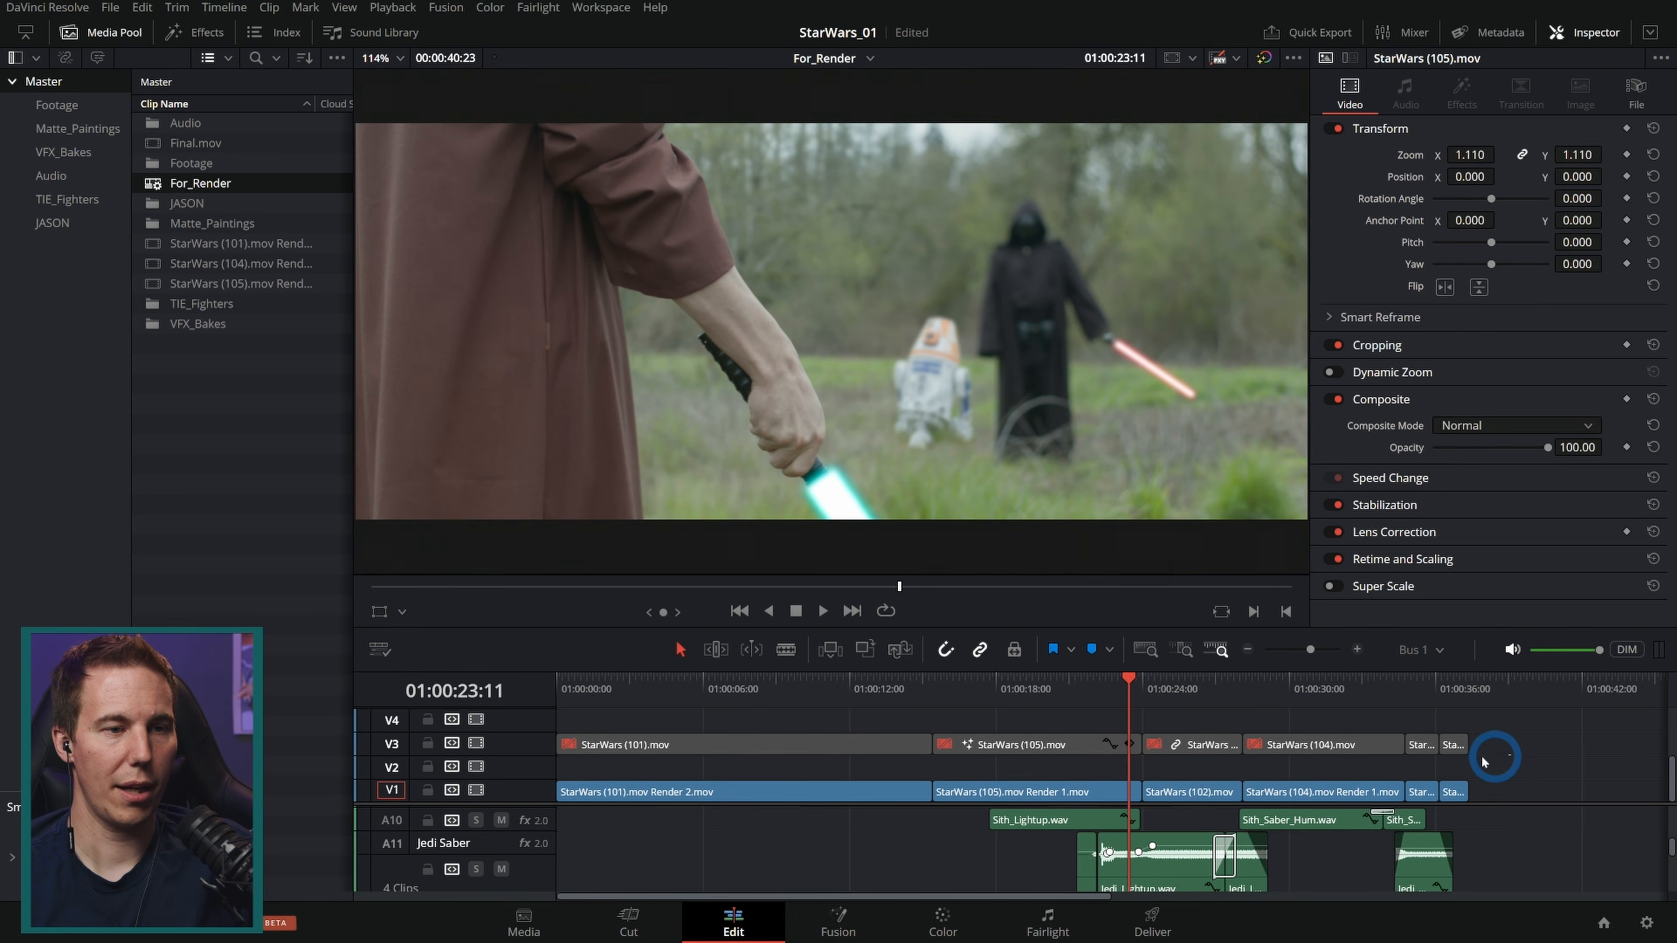
{"action": "left_click_drag", "start_coordinate": [1482, 761], "coordinate": [766, 712]}
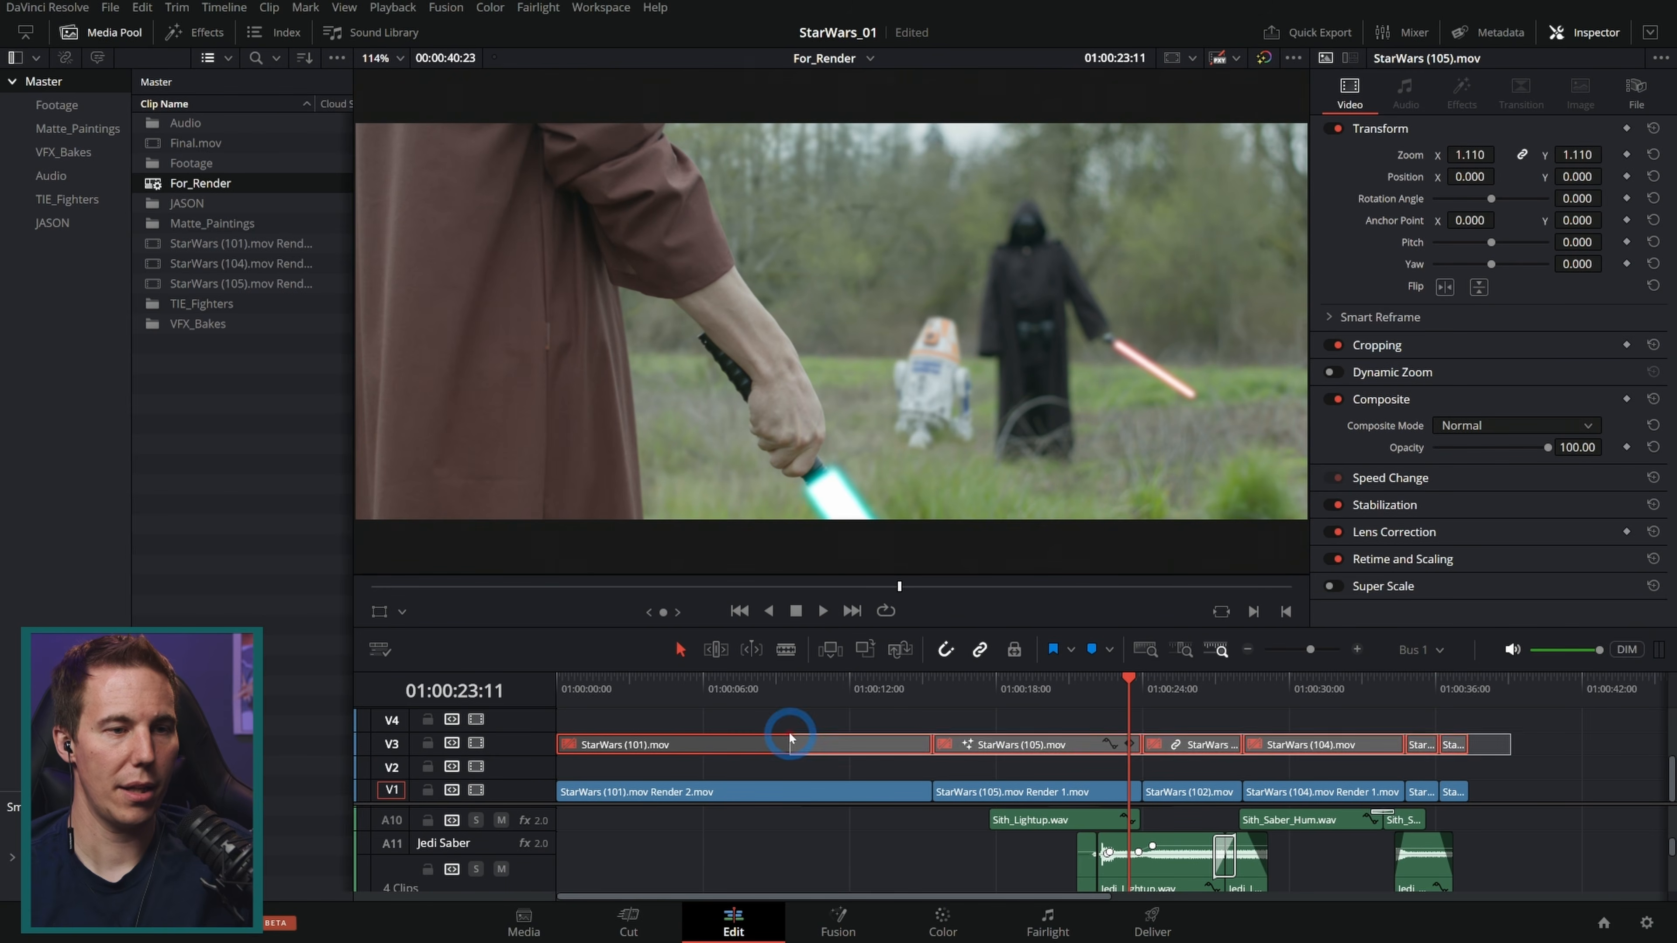
{"action": "scroll", "coordinate": [885, 856], "scroll_direction": "up", "scroll_amount": 5}
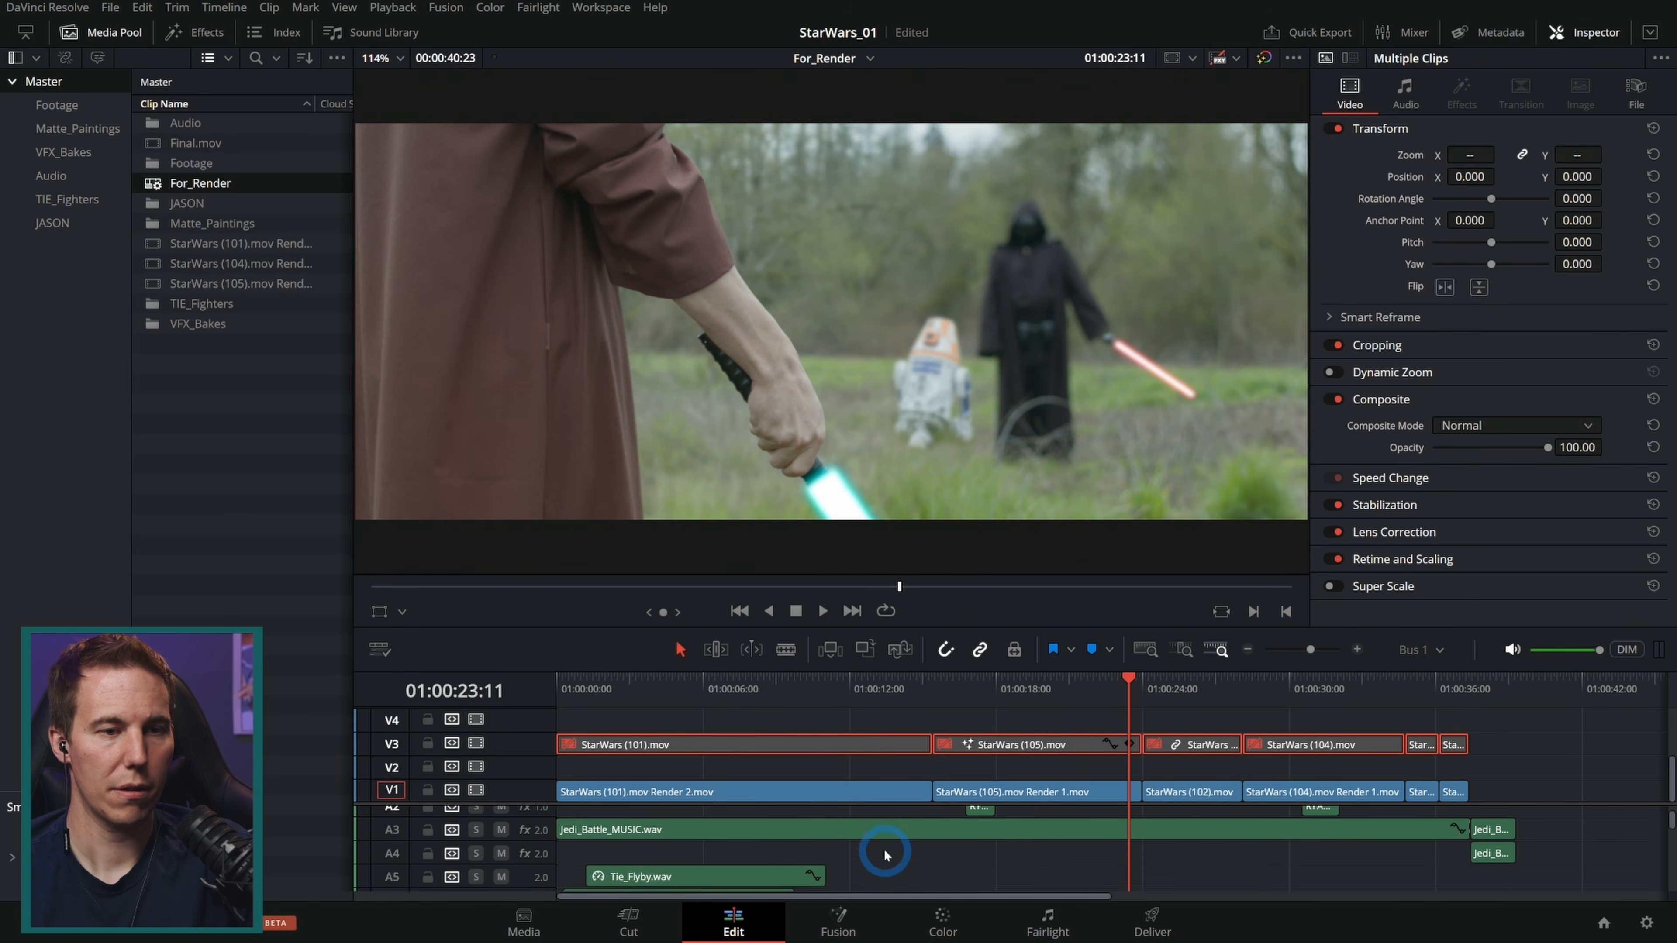
{"action": "left_click_drag", "start_coordinate": [1531, 712], "coordinate": [760, 756]}
{"action": "key", "text": "Delete"}
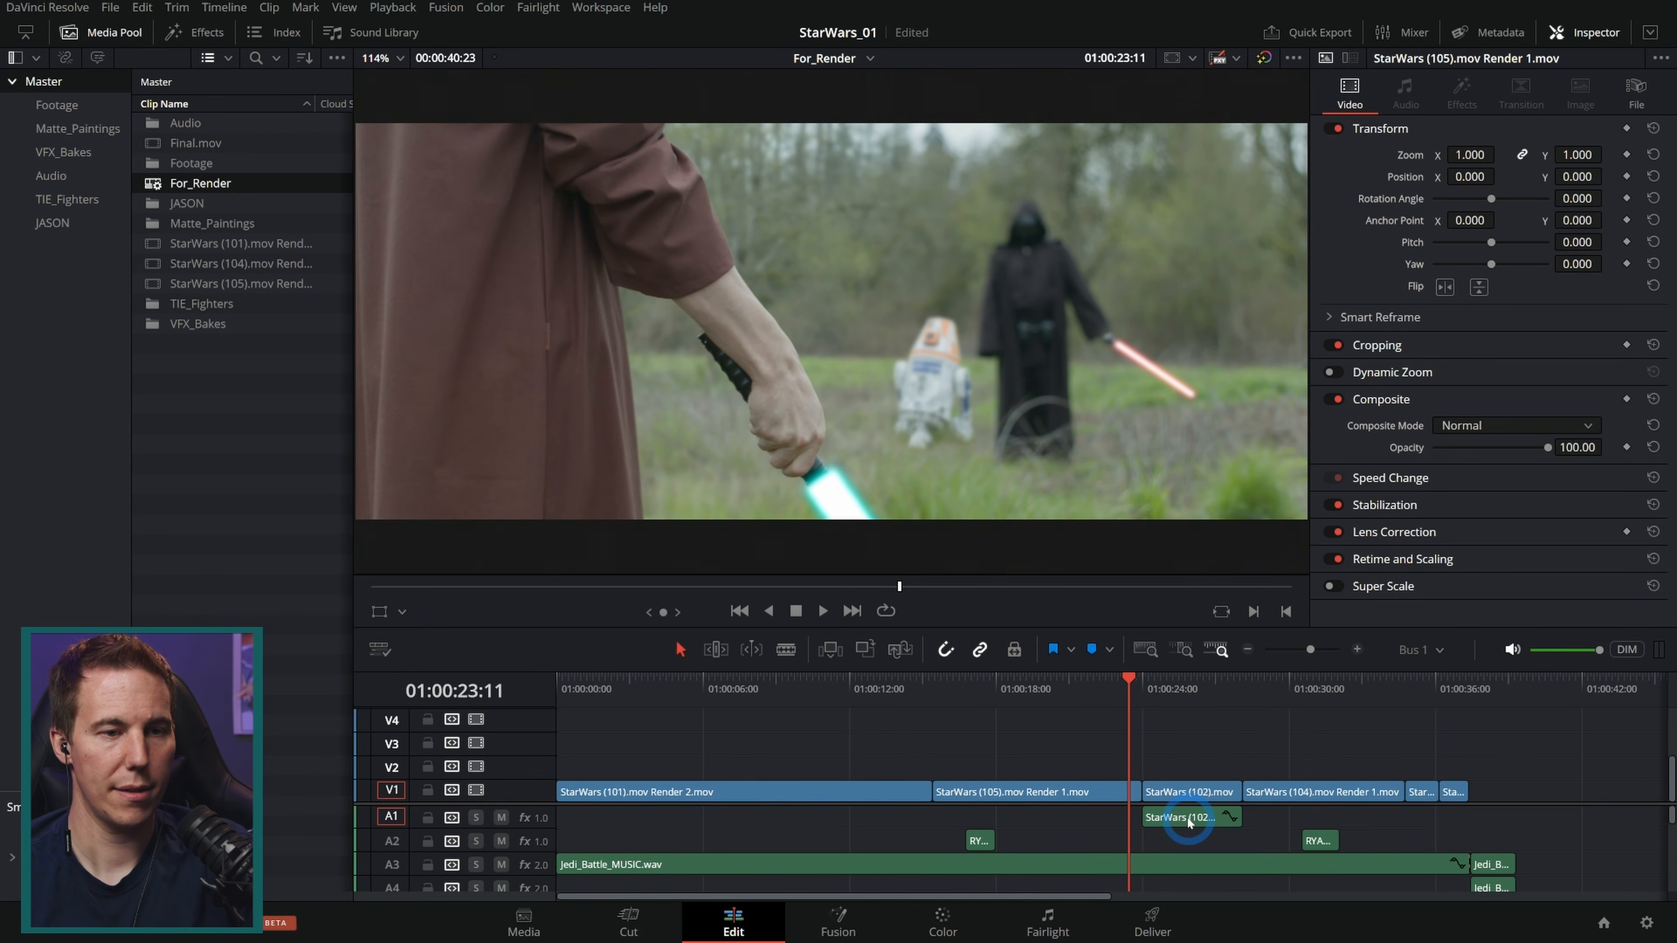
Step: Switch to the Color page and review the rendered clips in the clip strip
{"action": "left_click", "coordinate": [1187, 687]}
{"action": "left_click", "coordinate": [1272, 688]}
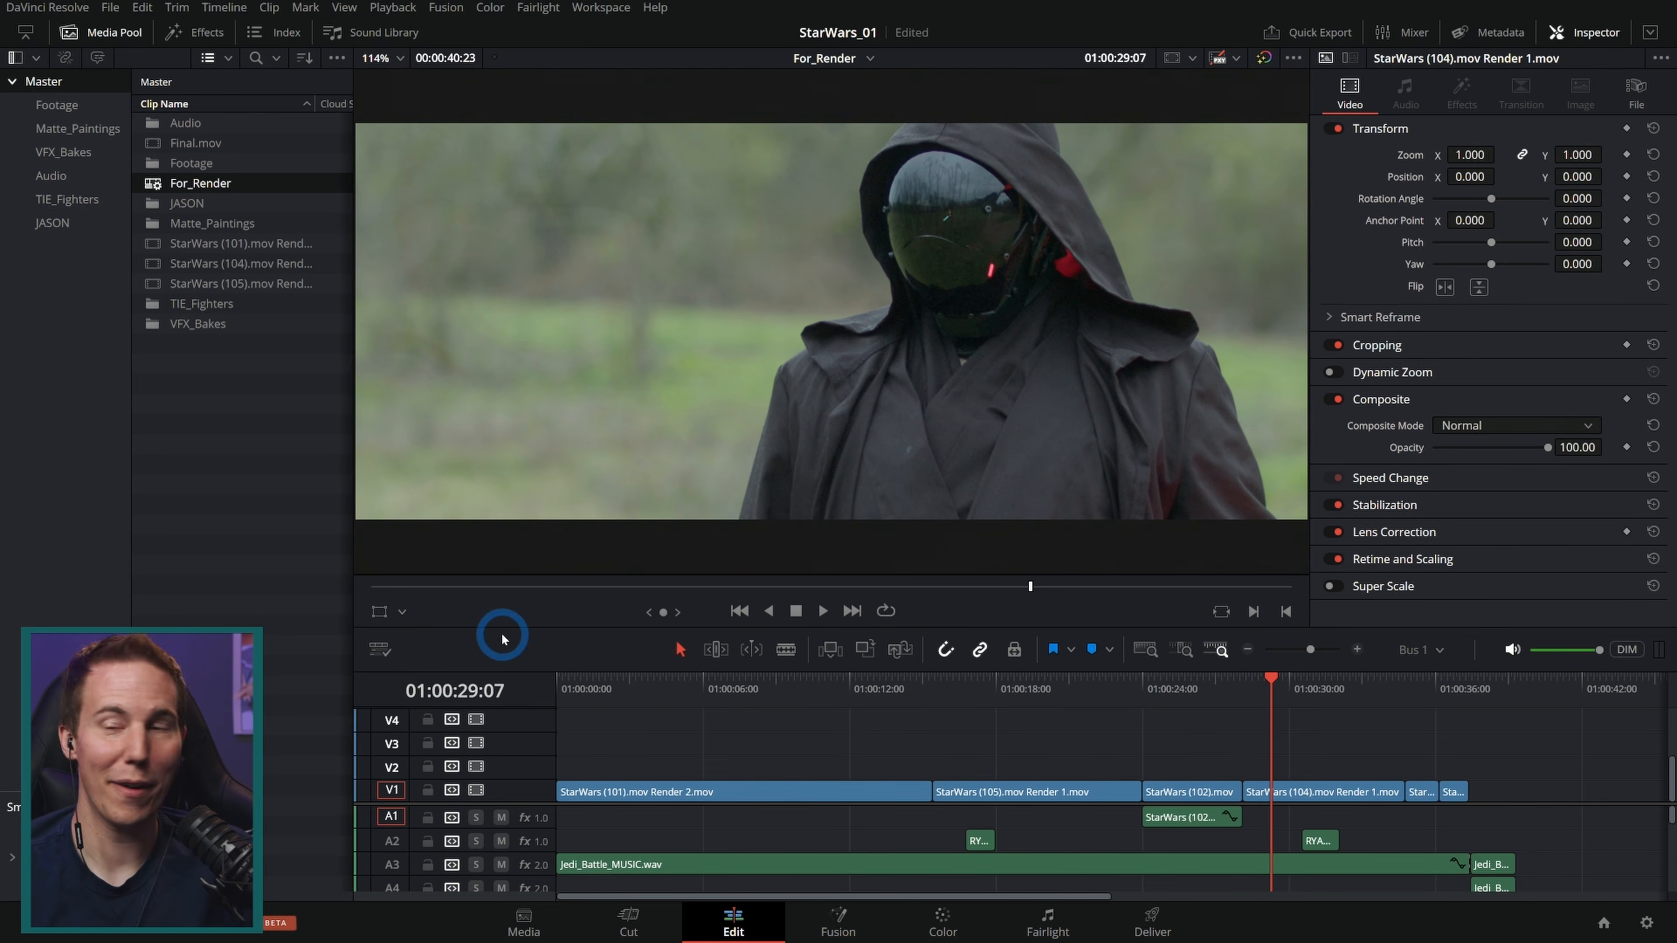
{"action": "left_click_drag", "start_coordinate": [457, 628], "coordinate": [456, 535]}
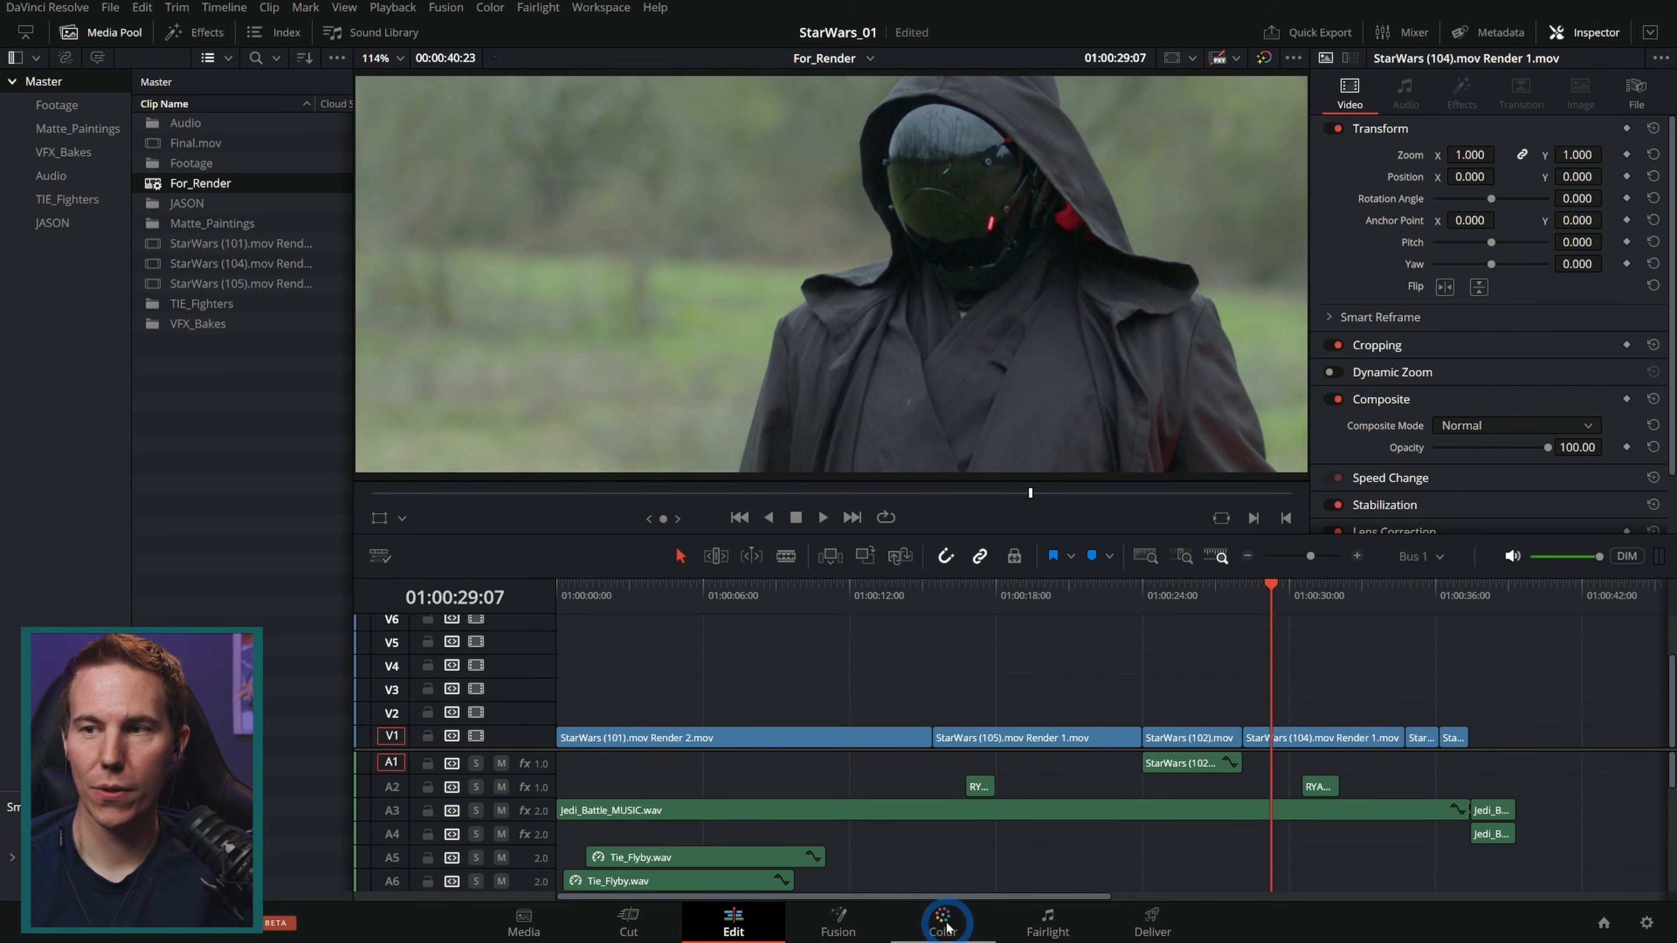
{"action": "left_click", "coordinate": [931, 932]}
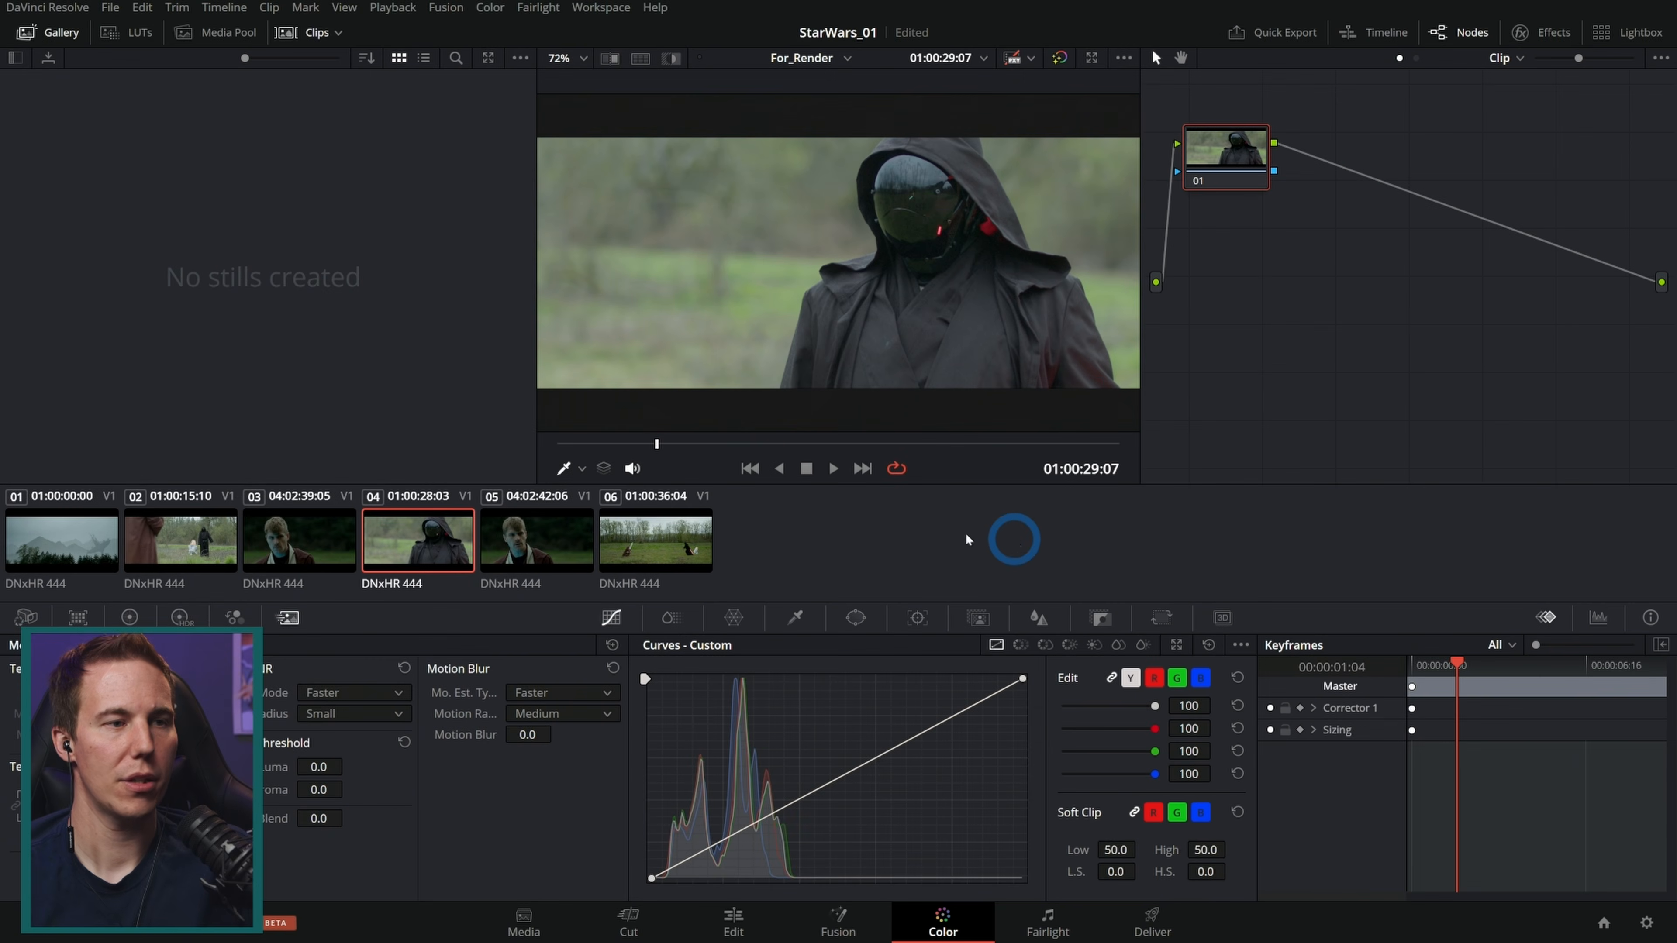
{"action": "left_click", "coordinate": [289, 543]}
{"action": "left_click", "coordinate": [191, 545]}
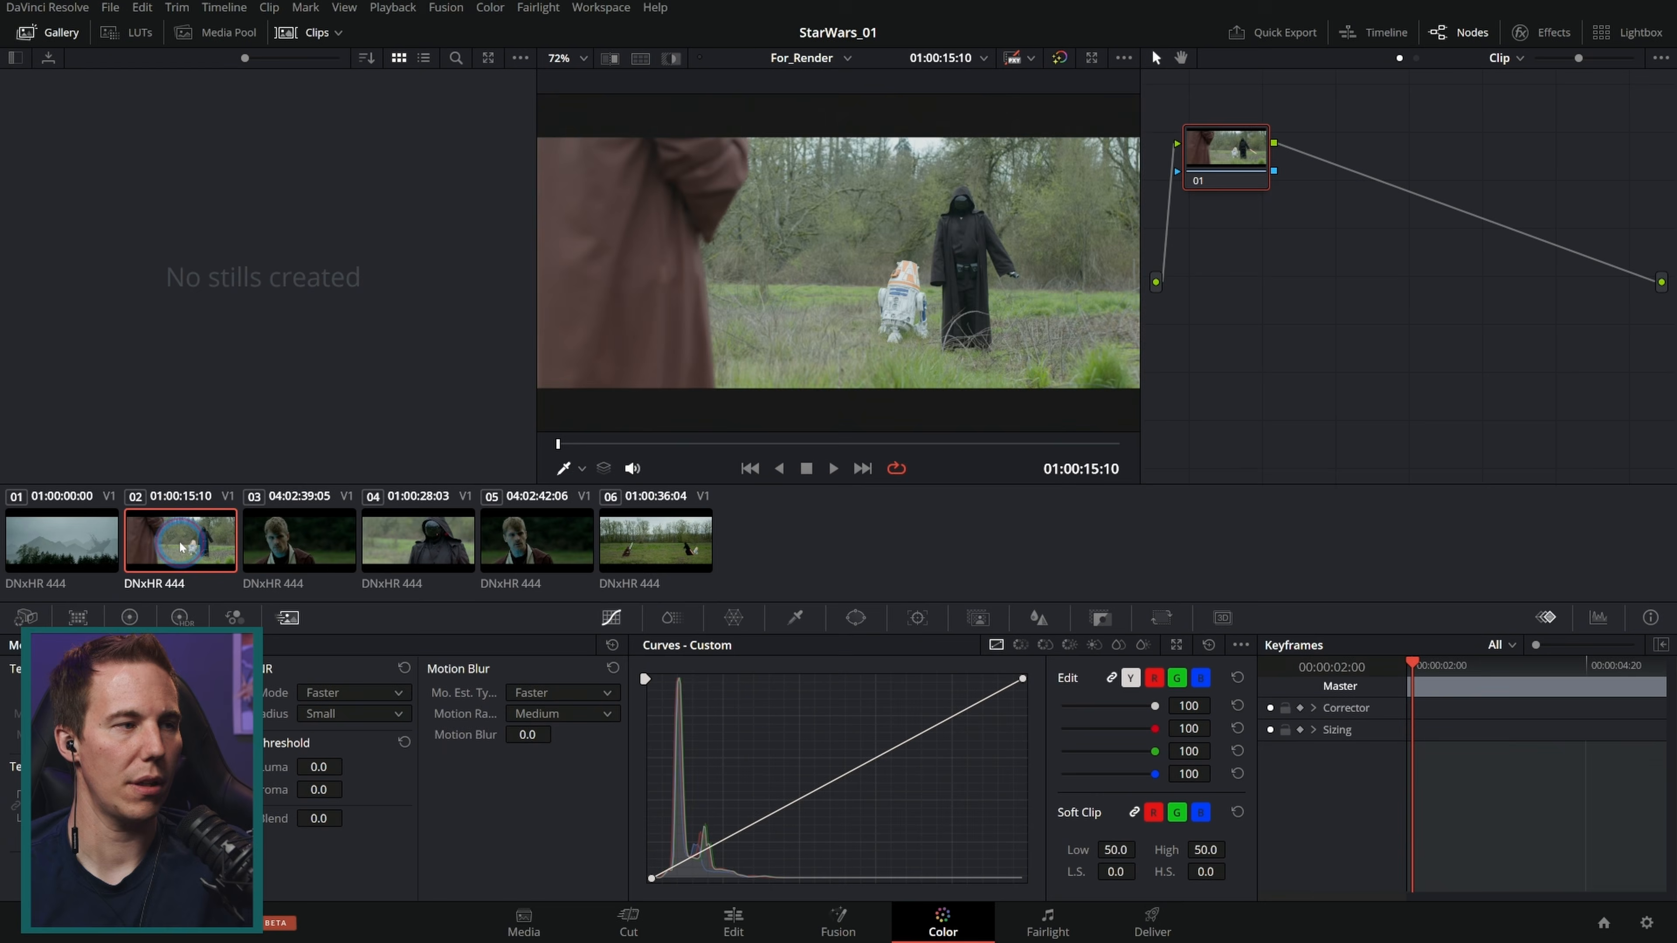
{"action": "left_click", "coordinate": [89, 545]}
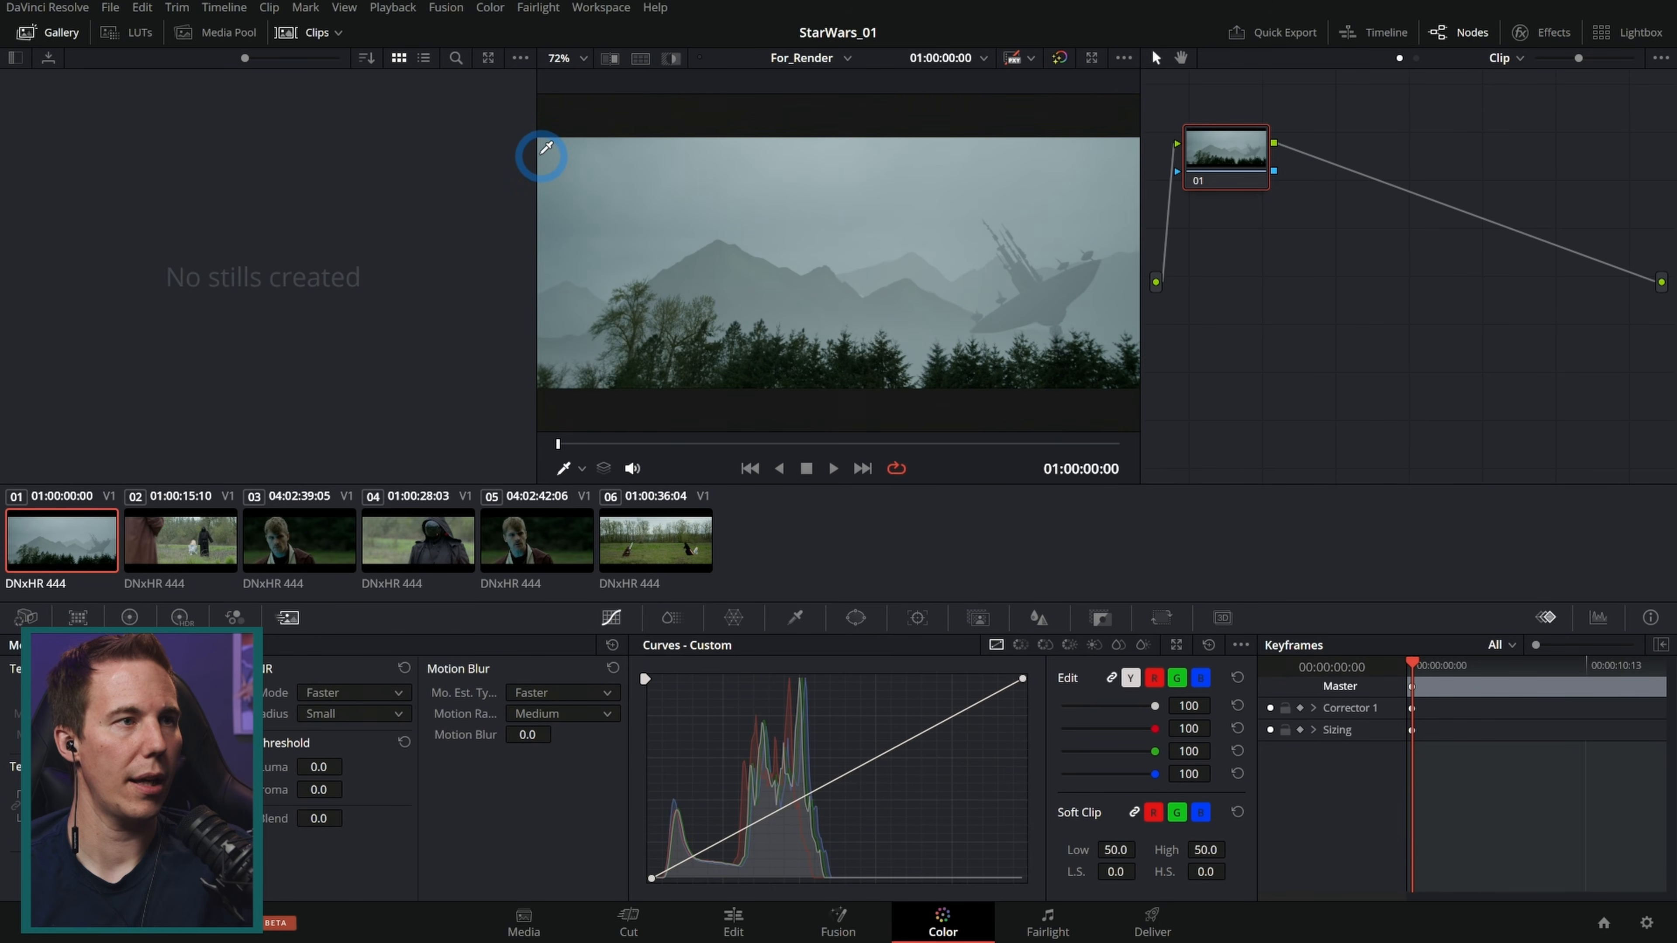
{"action": "left_click_drag", "start_coordinate": [540, 155], "coordinate": [281, 177]}
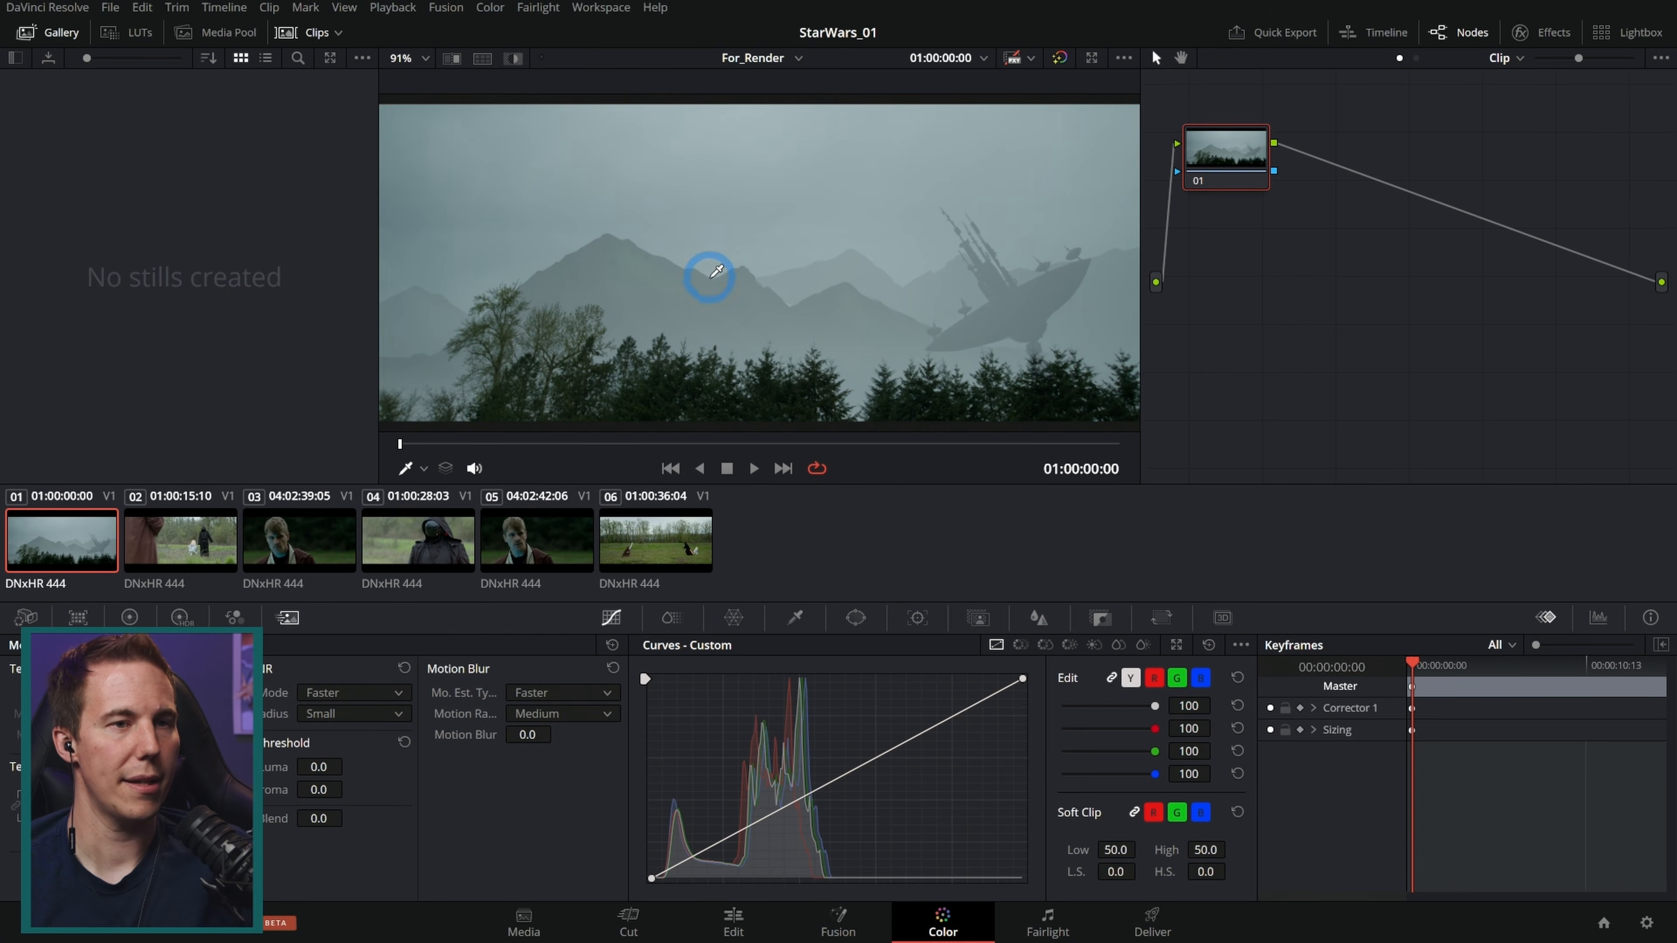
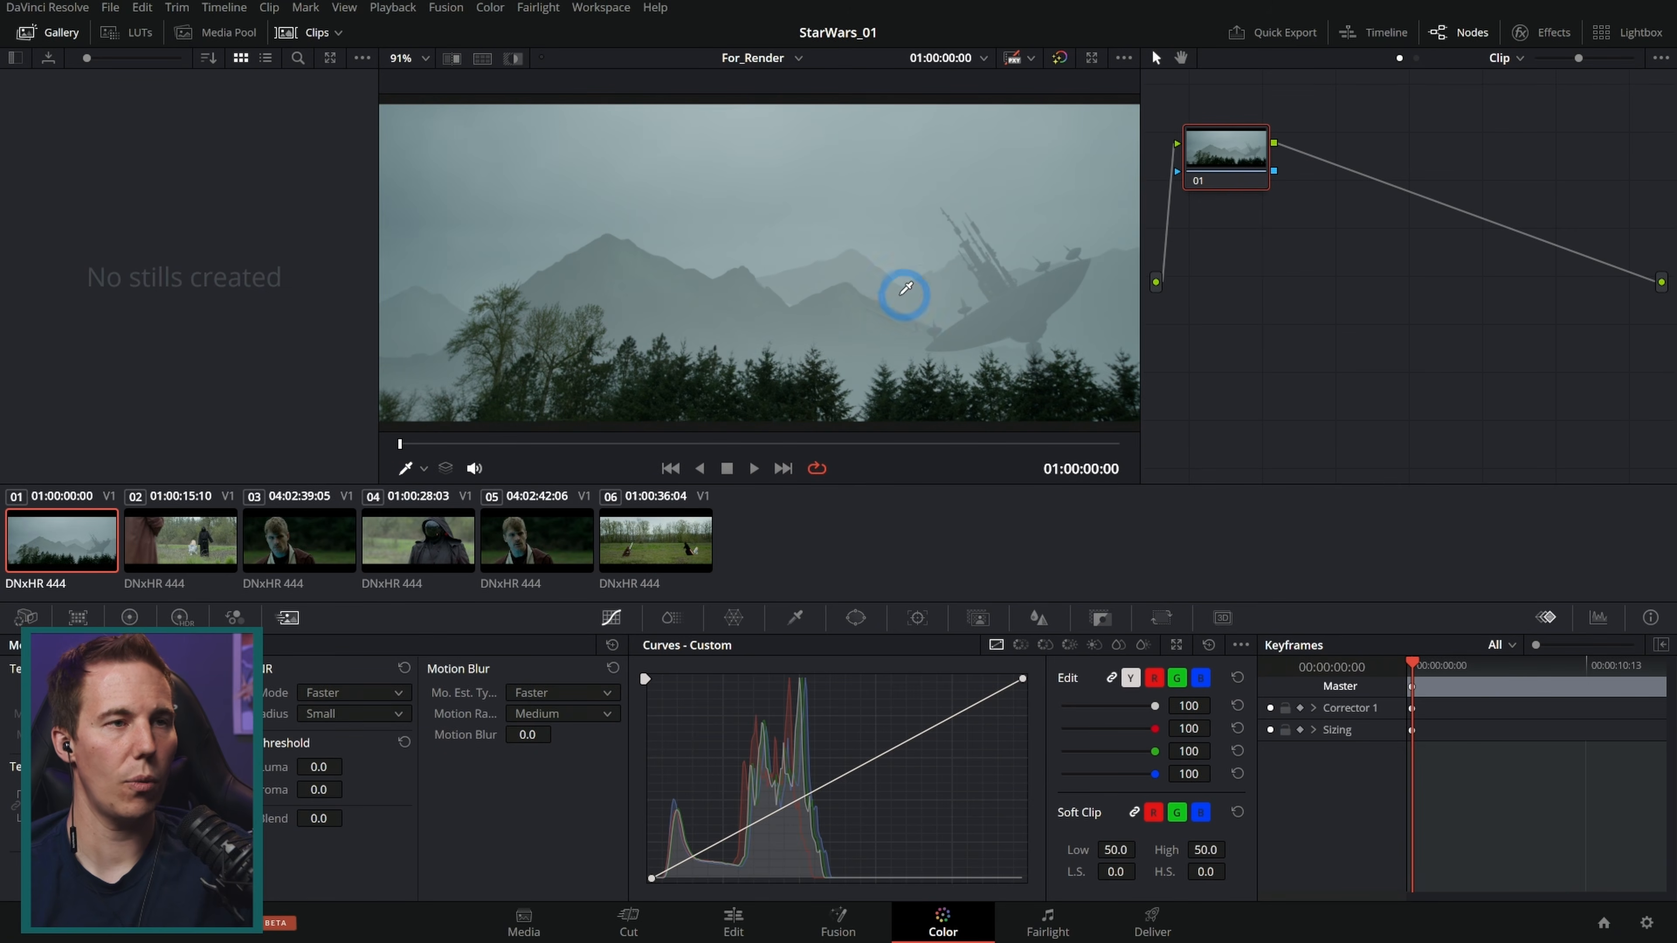
Step: Scrub through the first two rendered clips in the viewer
{"action": "left_click_drag", "start_coordinate": [638, 442], "coordinate": [724, 446]}
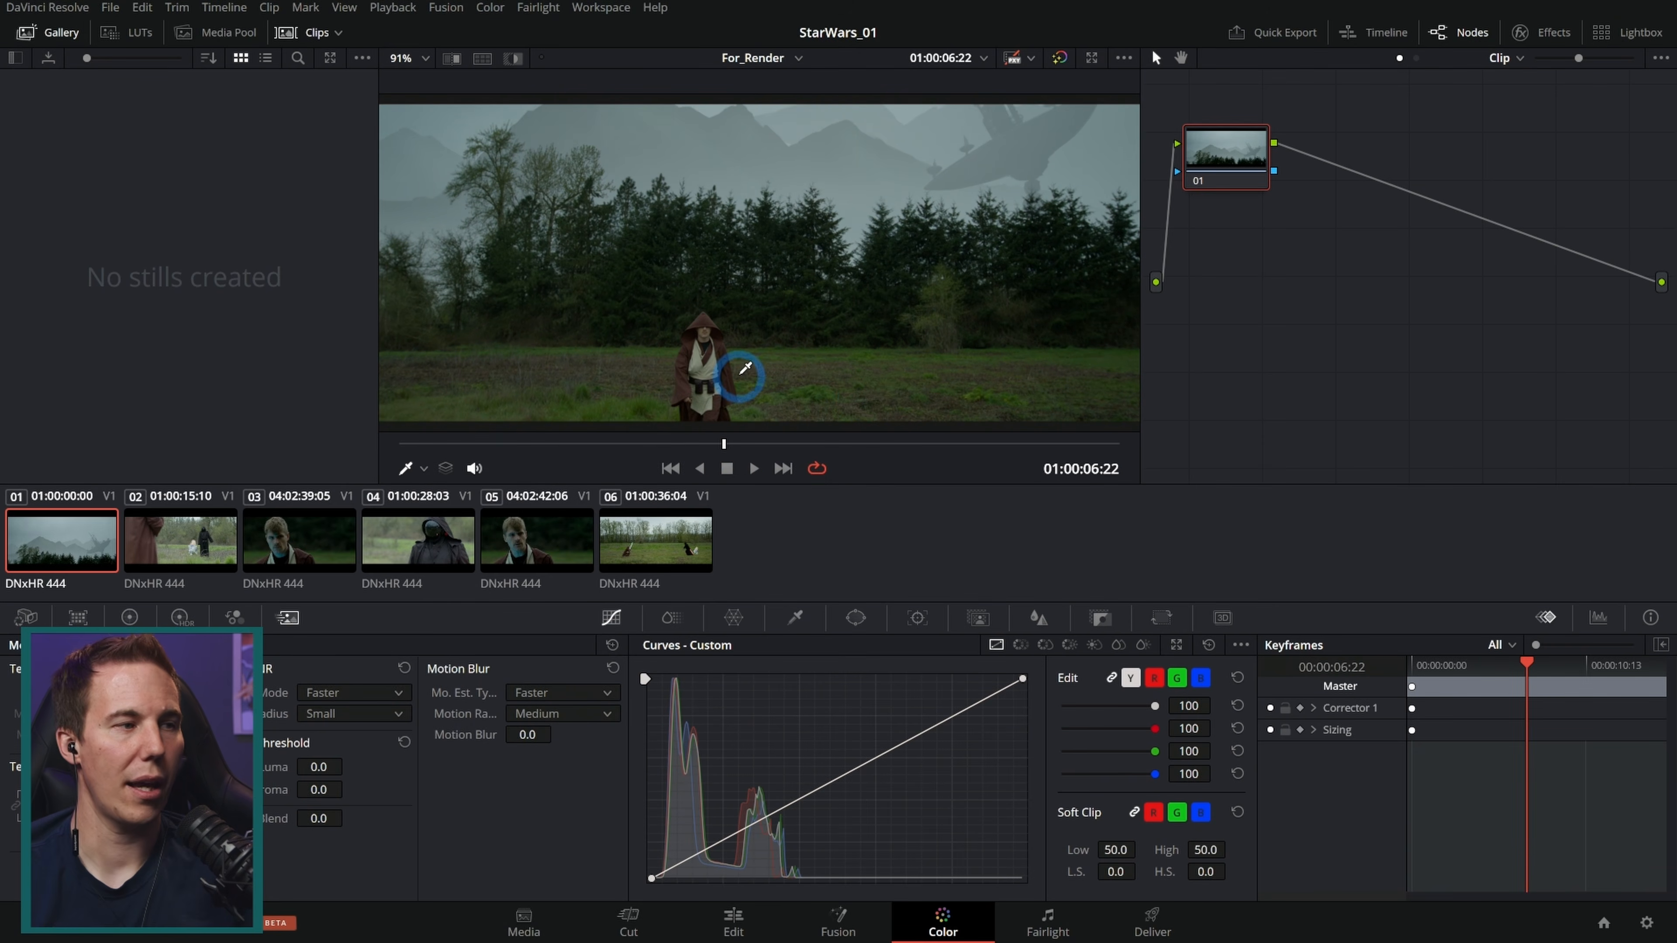
{"action": "left_click", "coordinate": [220, 525]}
{"action": "left_click_drag", "start_coordinate": [569, 443], "coordinate": [1005, 441]}
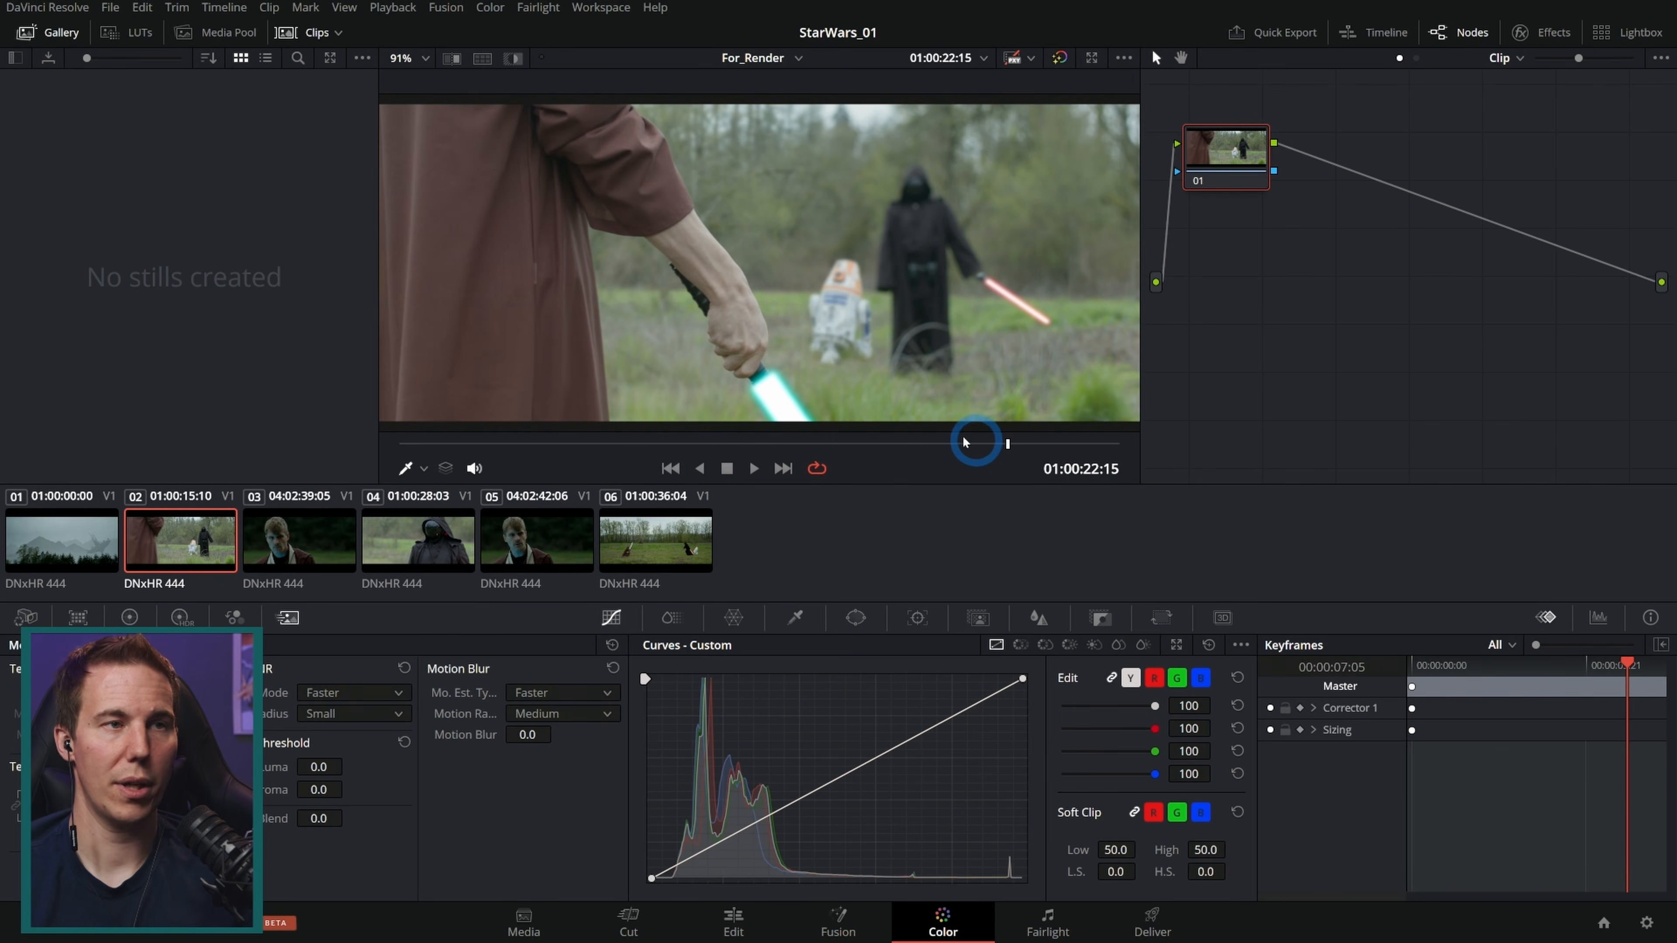
Step: Switch the node editor to timeline nodes and add a serial timeline node
{"action": "left_click", "coordinate": [1231, 175]}
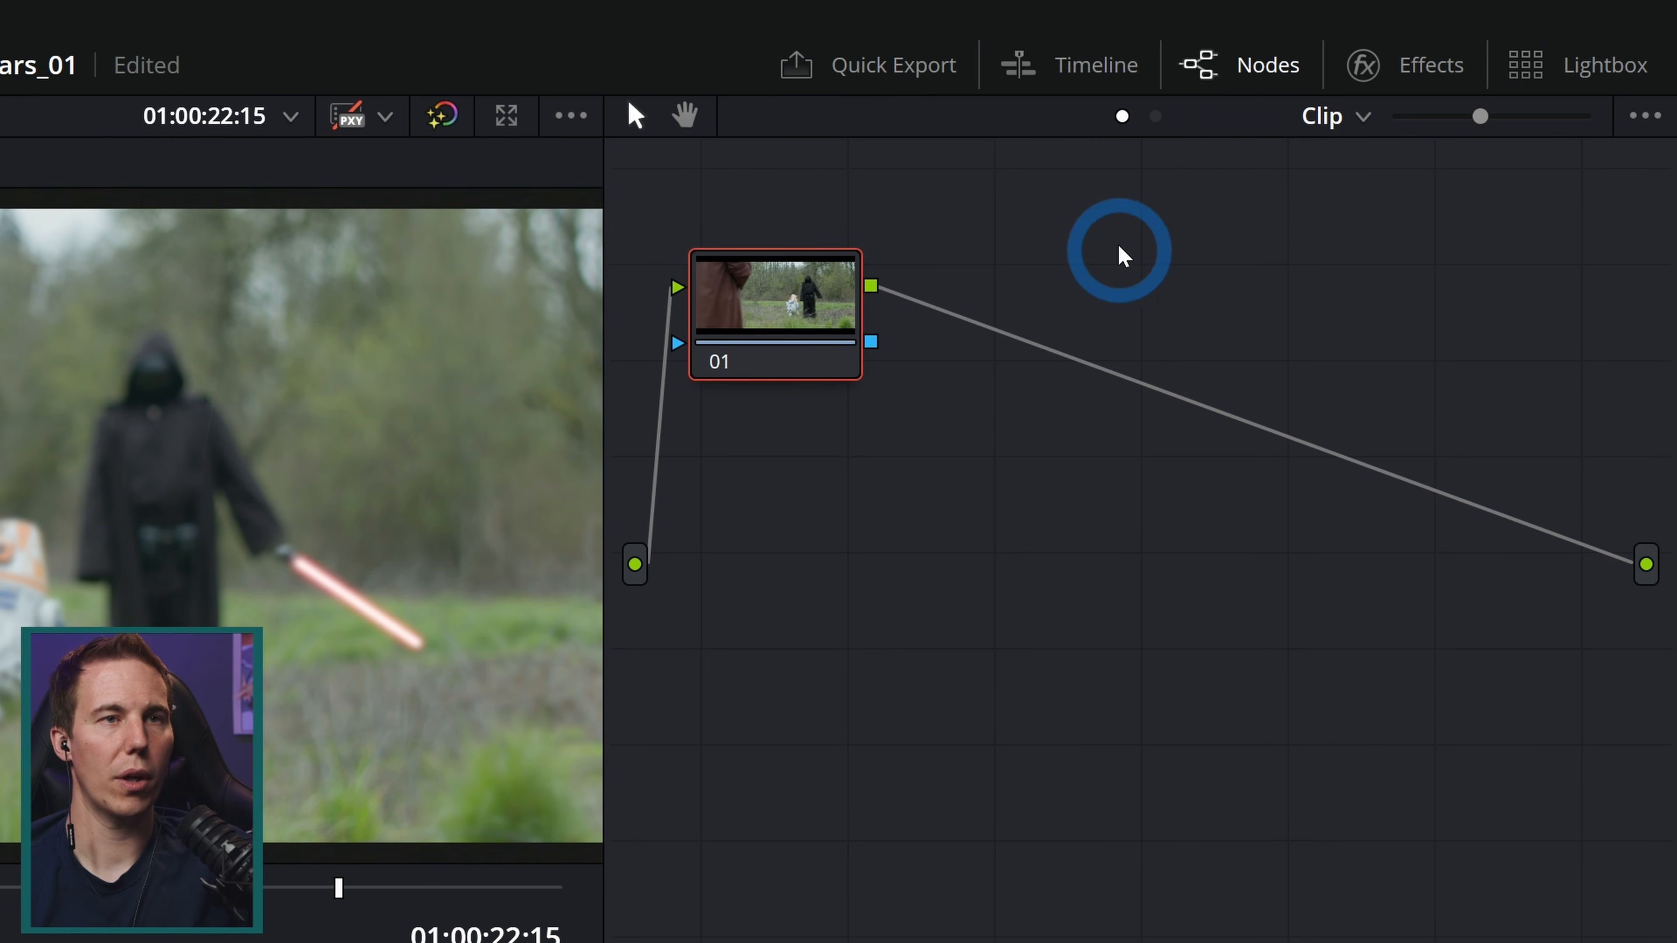
{"action": "left_click", "coordinate": [1156, 117]}
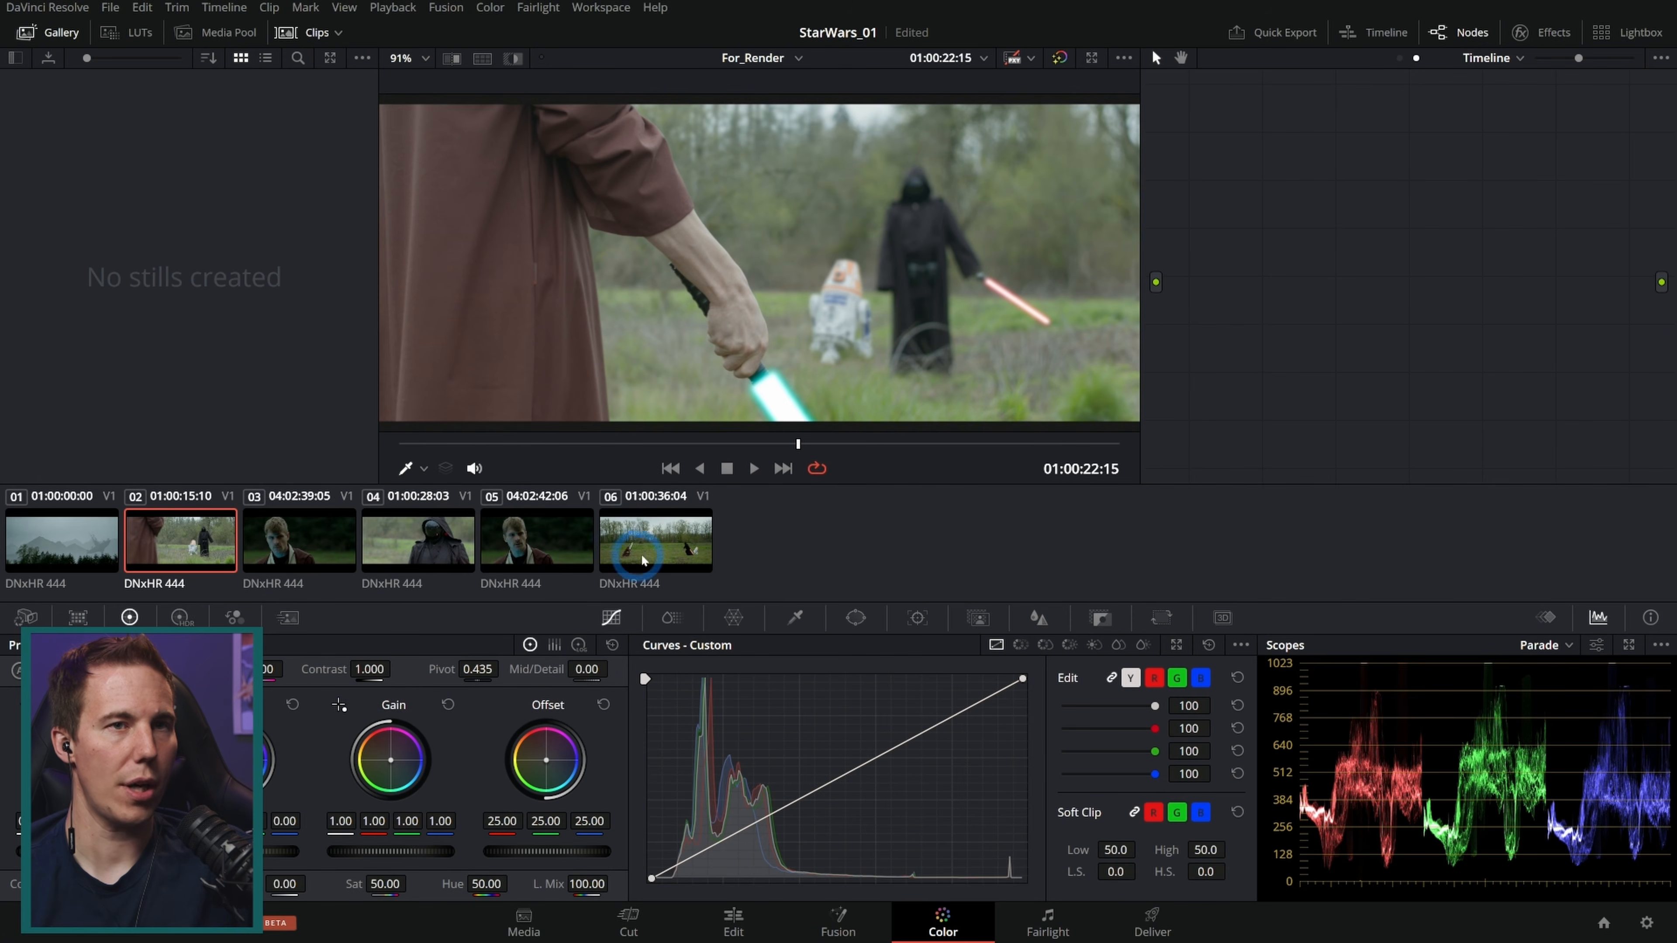
{"action": "key", "text": "alt+s"}
{"action": "left_click_drag", "start_coordinate": [1256, 172], "coordinate": [1320, 170]}
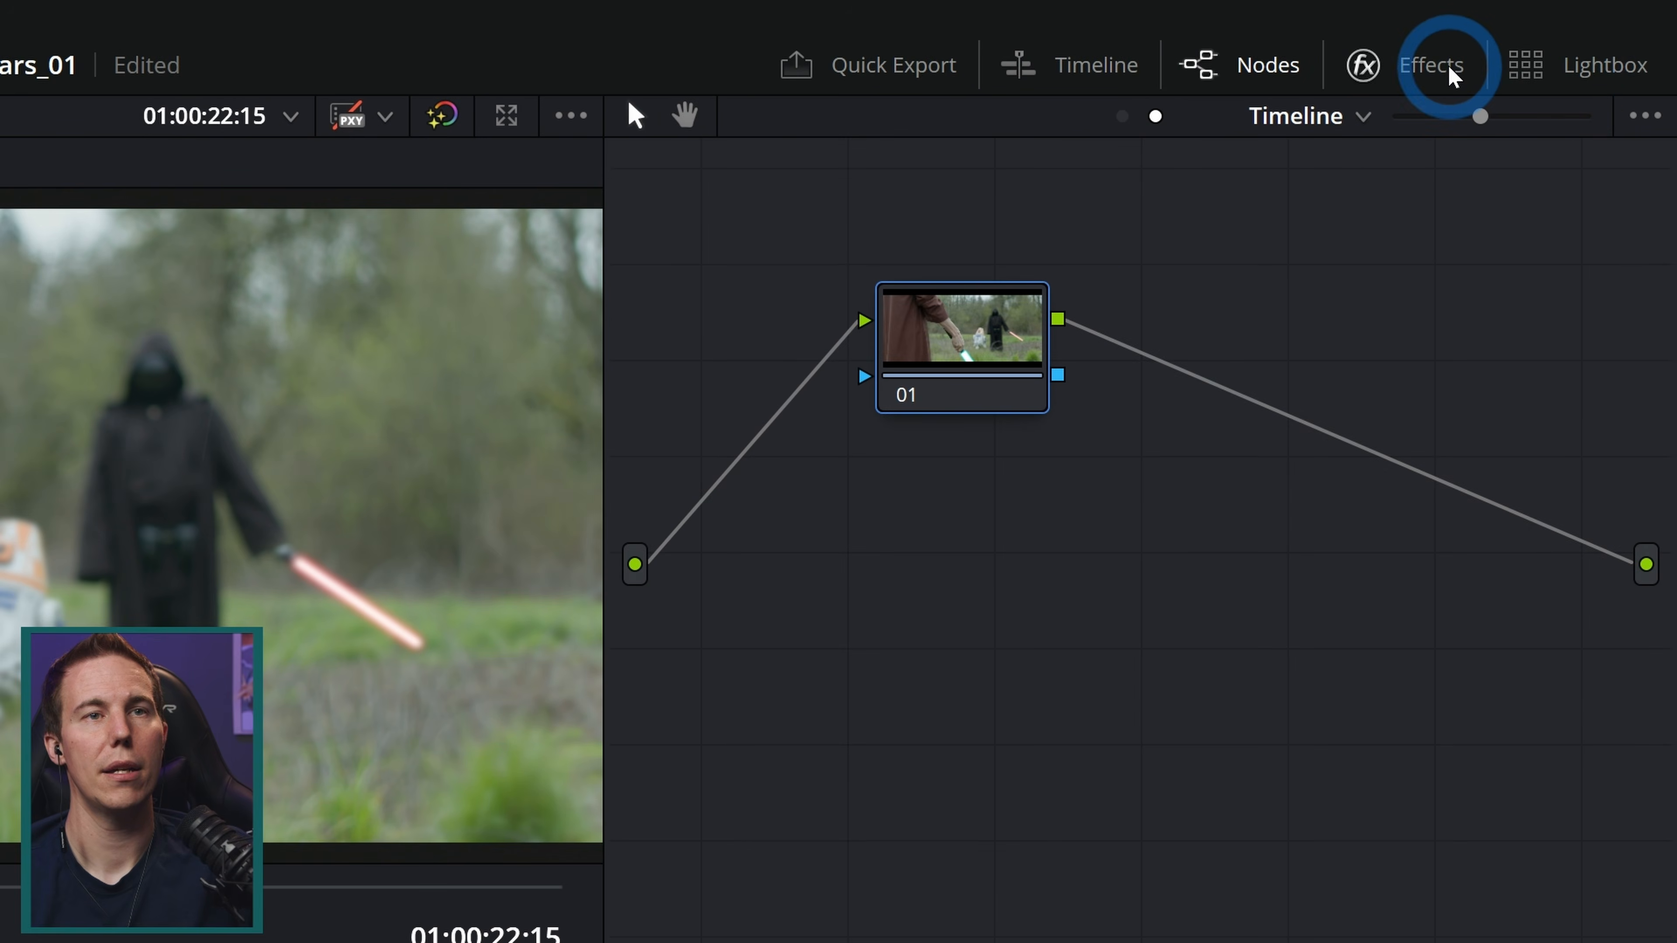
Step: Search the effects library for film and apply Film Look Creator to the timeline node
{"action": "left_click", "coordinate": [1452, 74]}
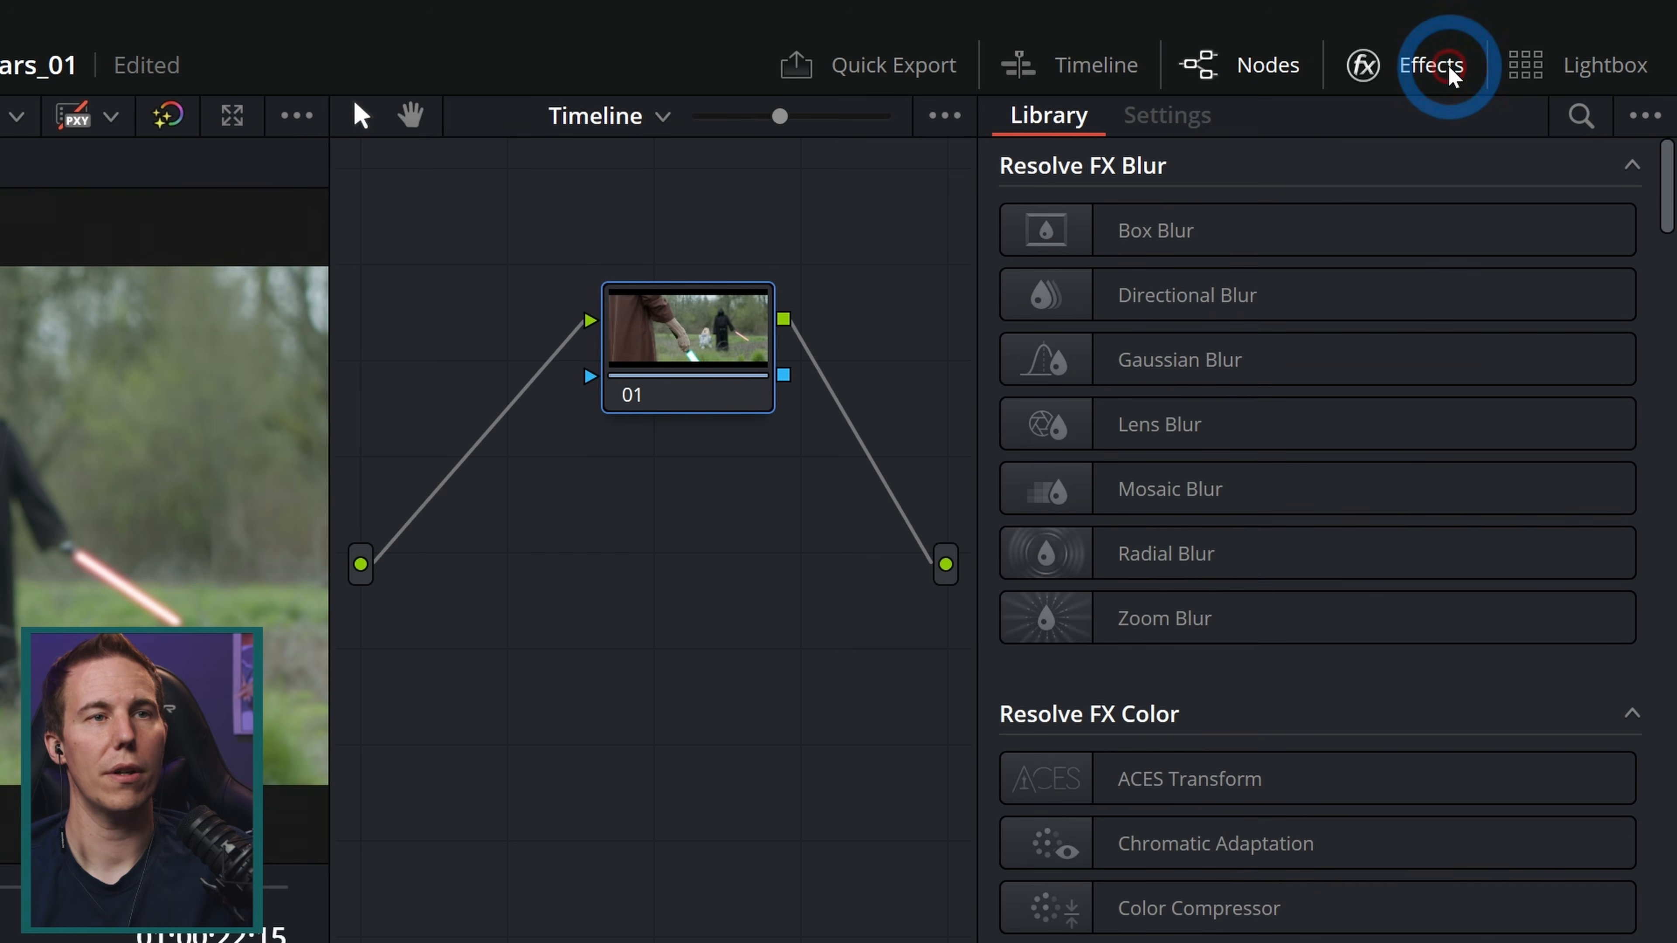
{"action": "left_click", "coordinate": [1582, 119]}
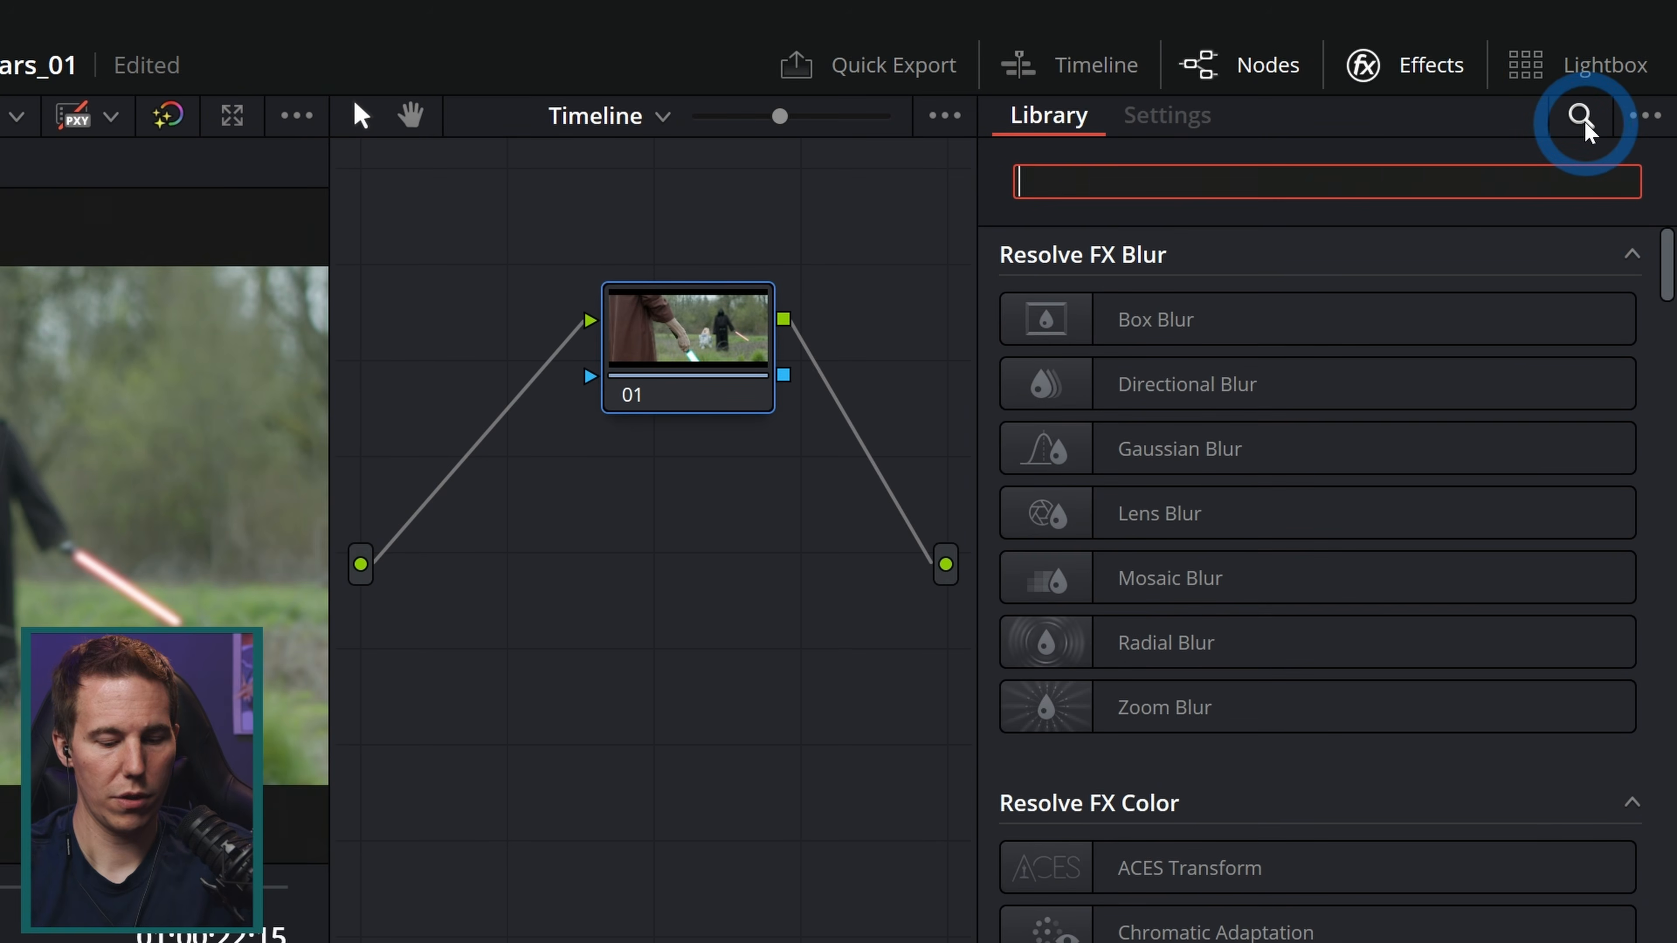
{"action": "type", "text": "film"}
{"action": "left_click", "coordinate": [1103, 465]}
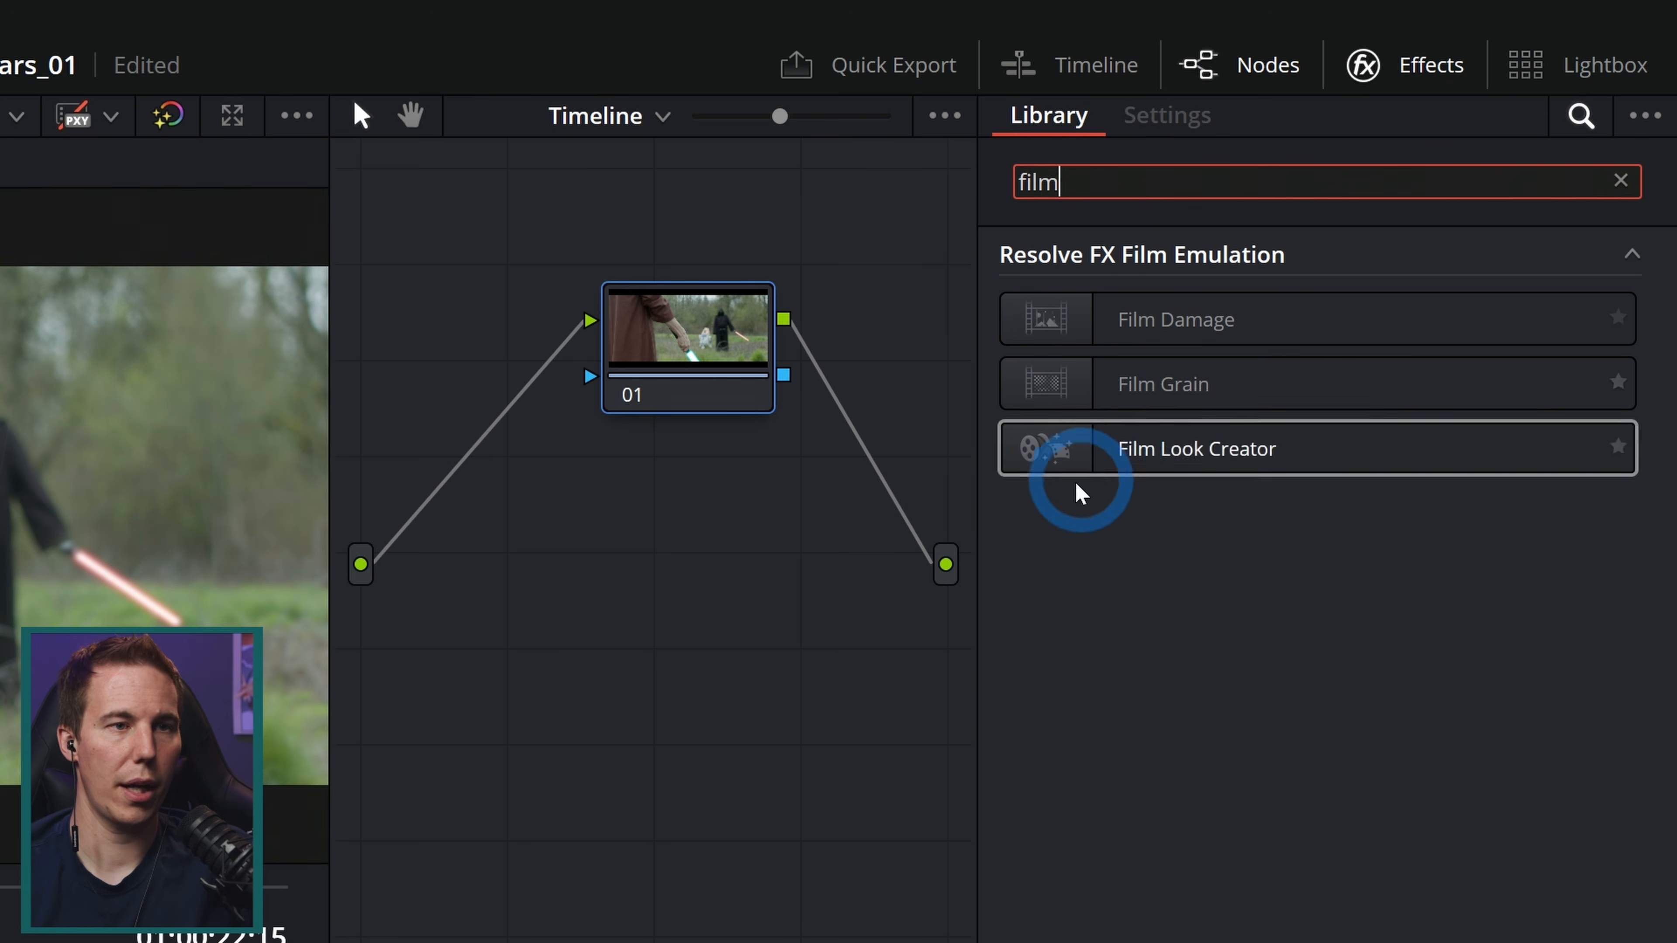
{"action": "left_click_drag", "start_coordinate": [1070, 462], "coordinate": [713, 353]}
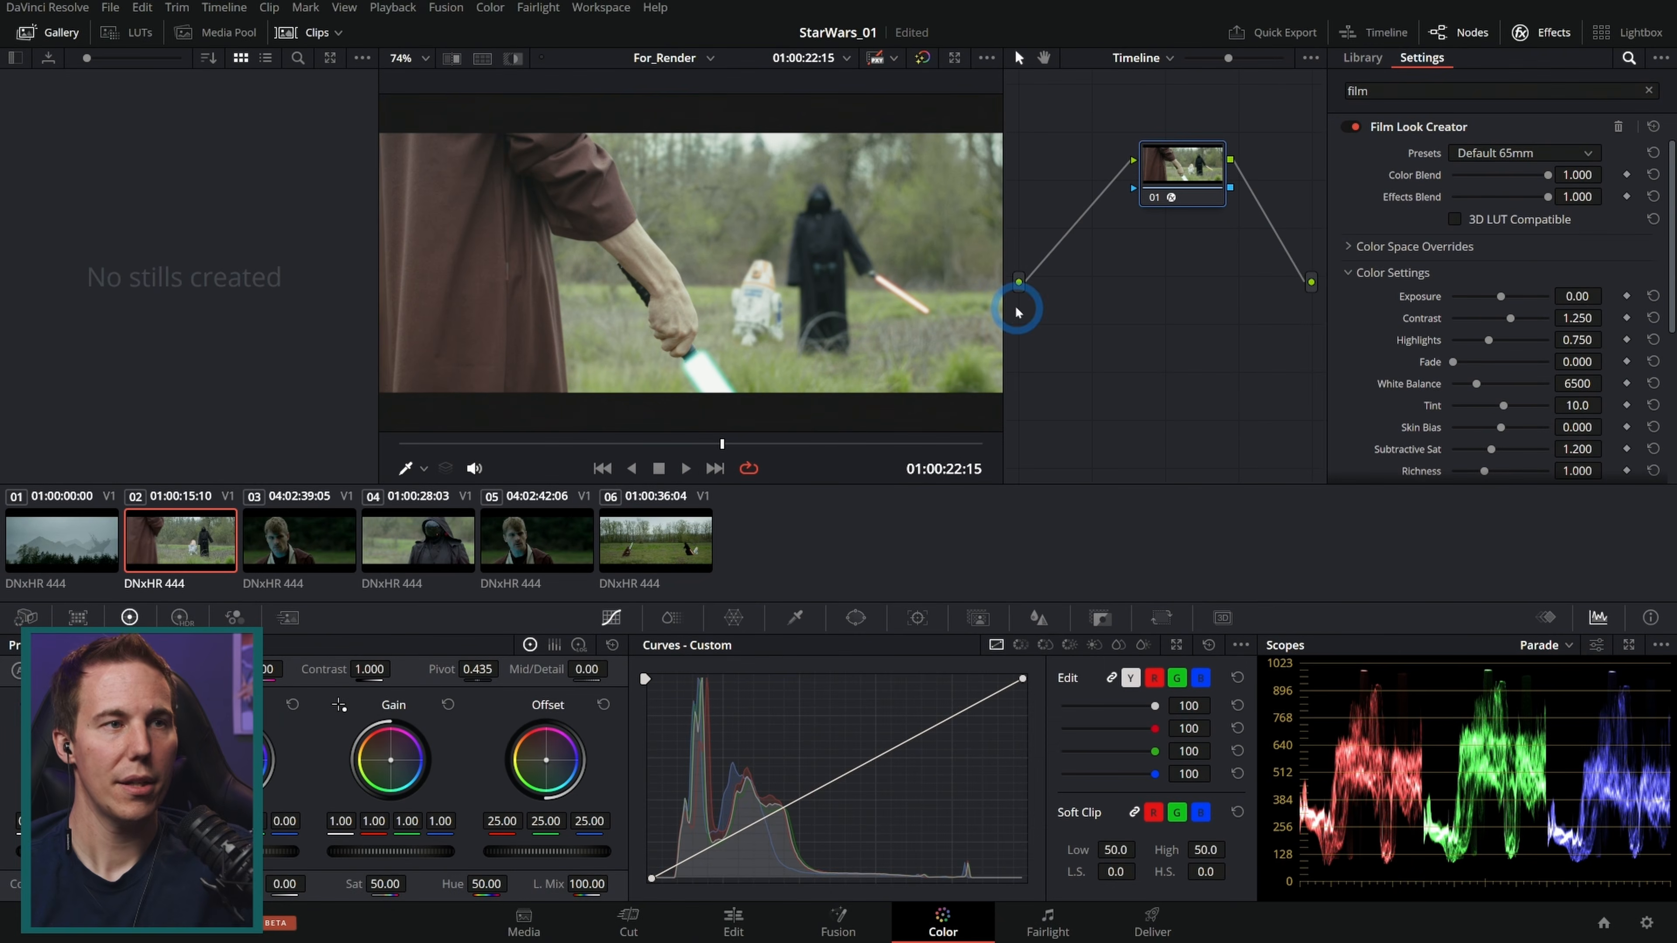
Step: Compare the look by temporarily setting Effects Blend and Color Blend to 0 and back to 1
{"action": "left_click", "coordinate": [63, 31]}
{"action": "scroll", "coordinate": [553, 237], "scroll_direction": "up", "scroll_amount": 4}
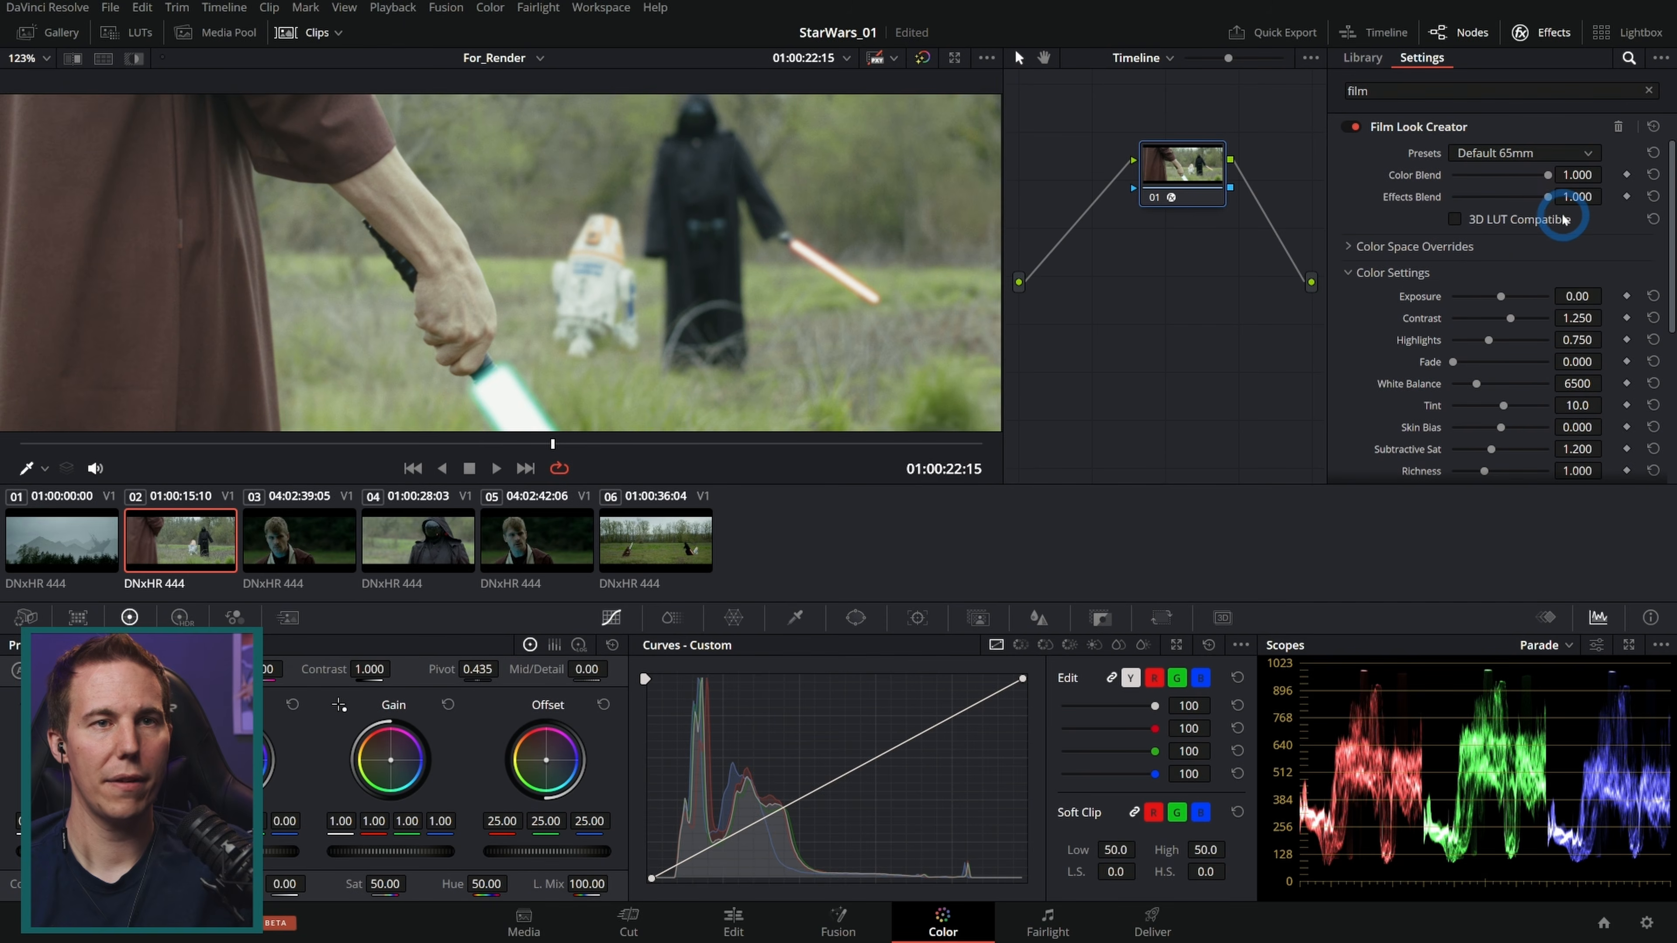
{"action": "left_click_drag", "start_coordinate": [1556, 193], "coordinate": [1505, 196]}
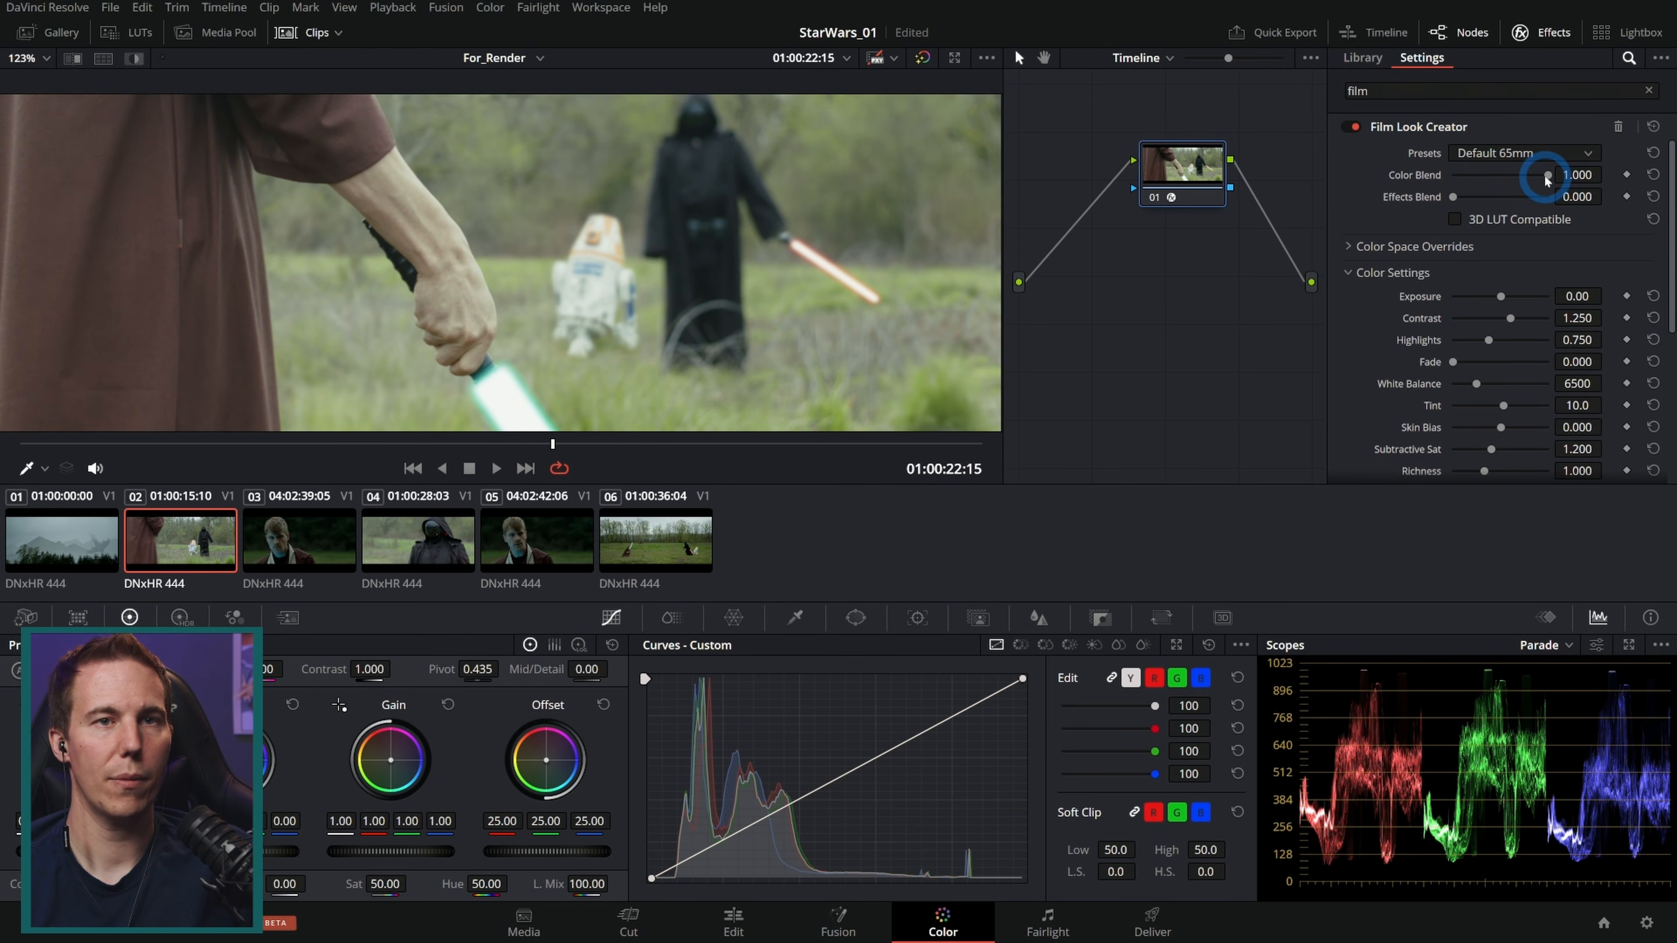
{"action": "left_click_drag", "start_coordinate": [1549, 176], "coordinate": [743, 206]}
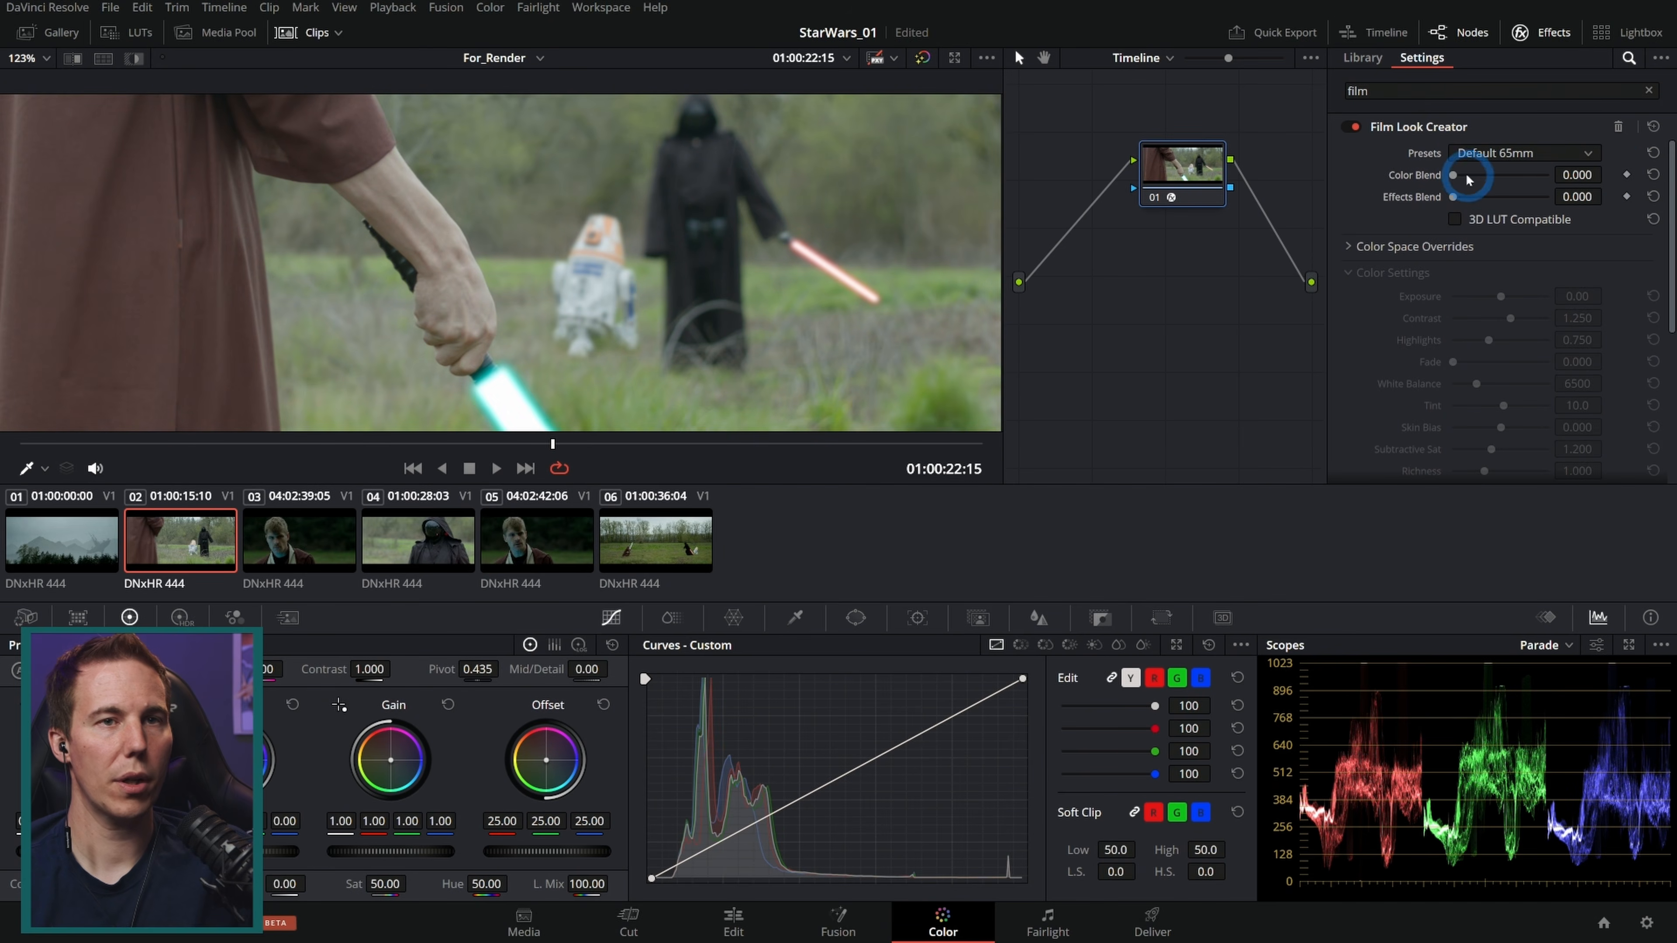
{"action": "left_click_drag", "start_coordinate": [1456, 176], "coordinate": [1636, 176]}
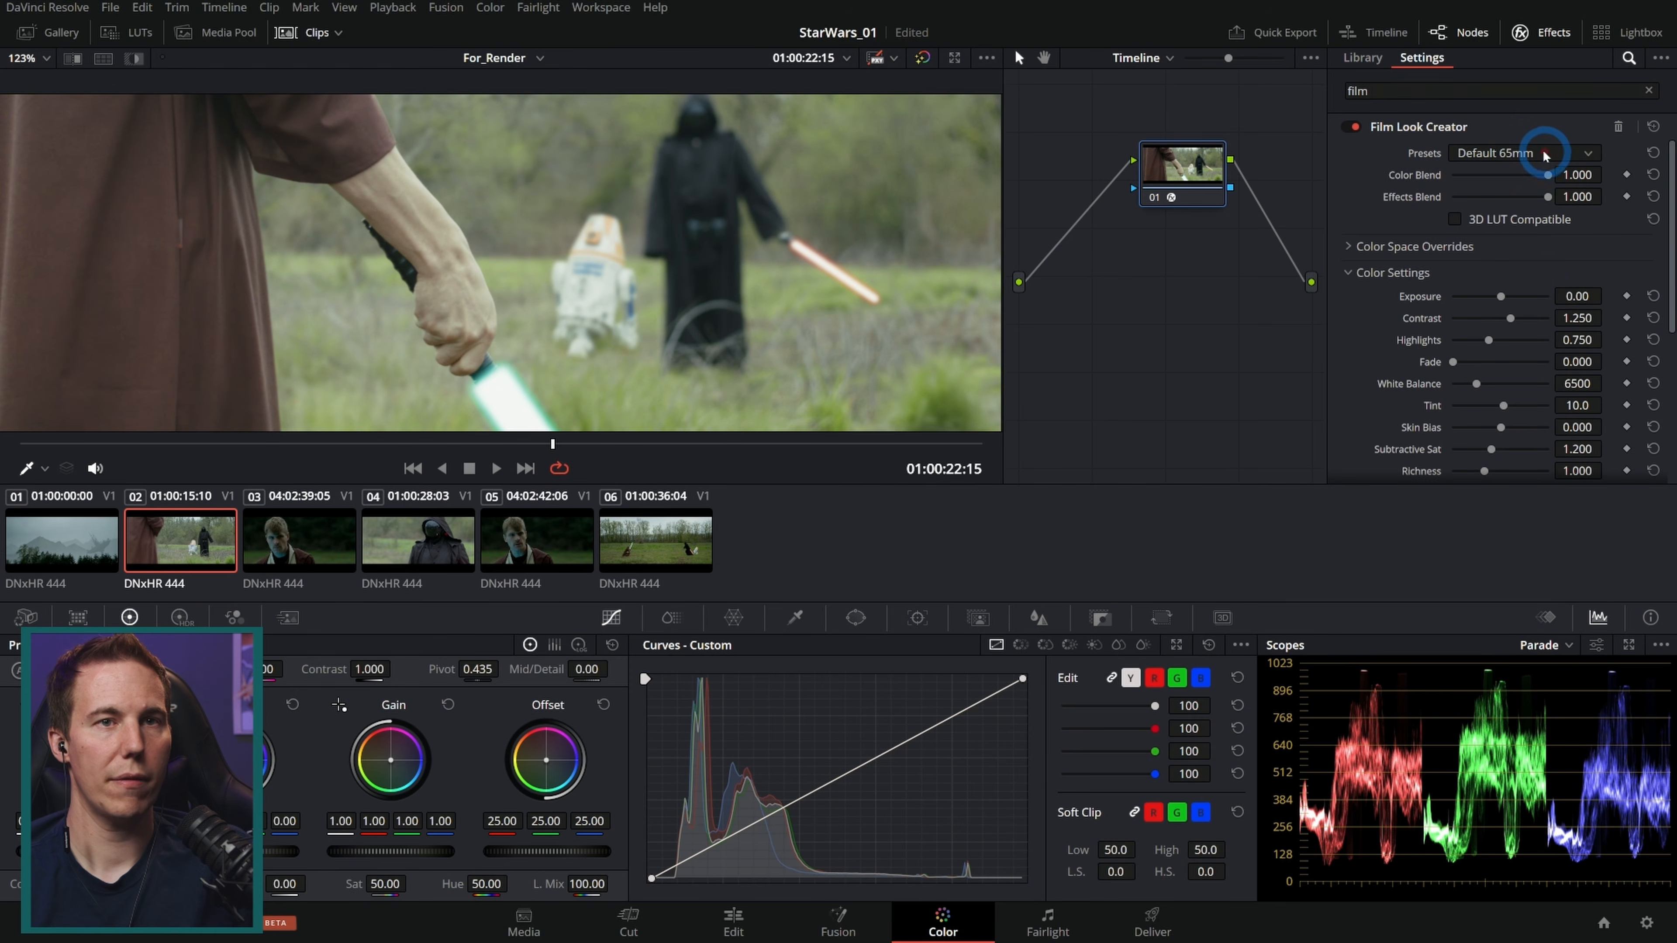
Step: Switch the Film Look Creator preset to Default No Effects and save the project
{"action": "left_click", "coordinate": [1581, 154]}
{"action": "left_click", "coordinate": [1504, 273]}
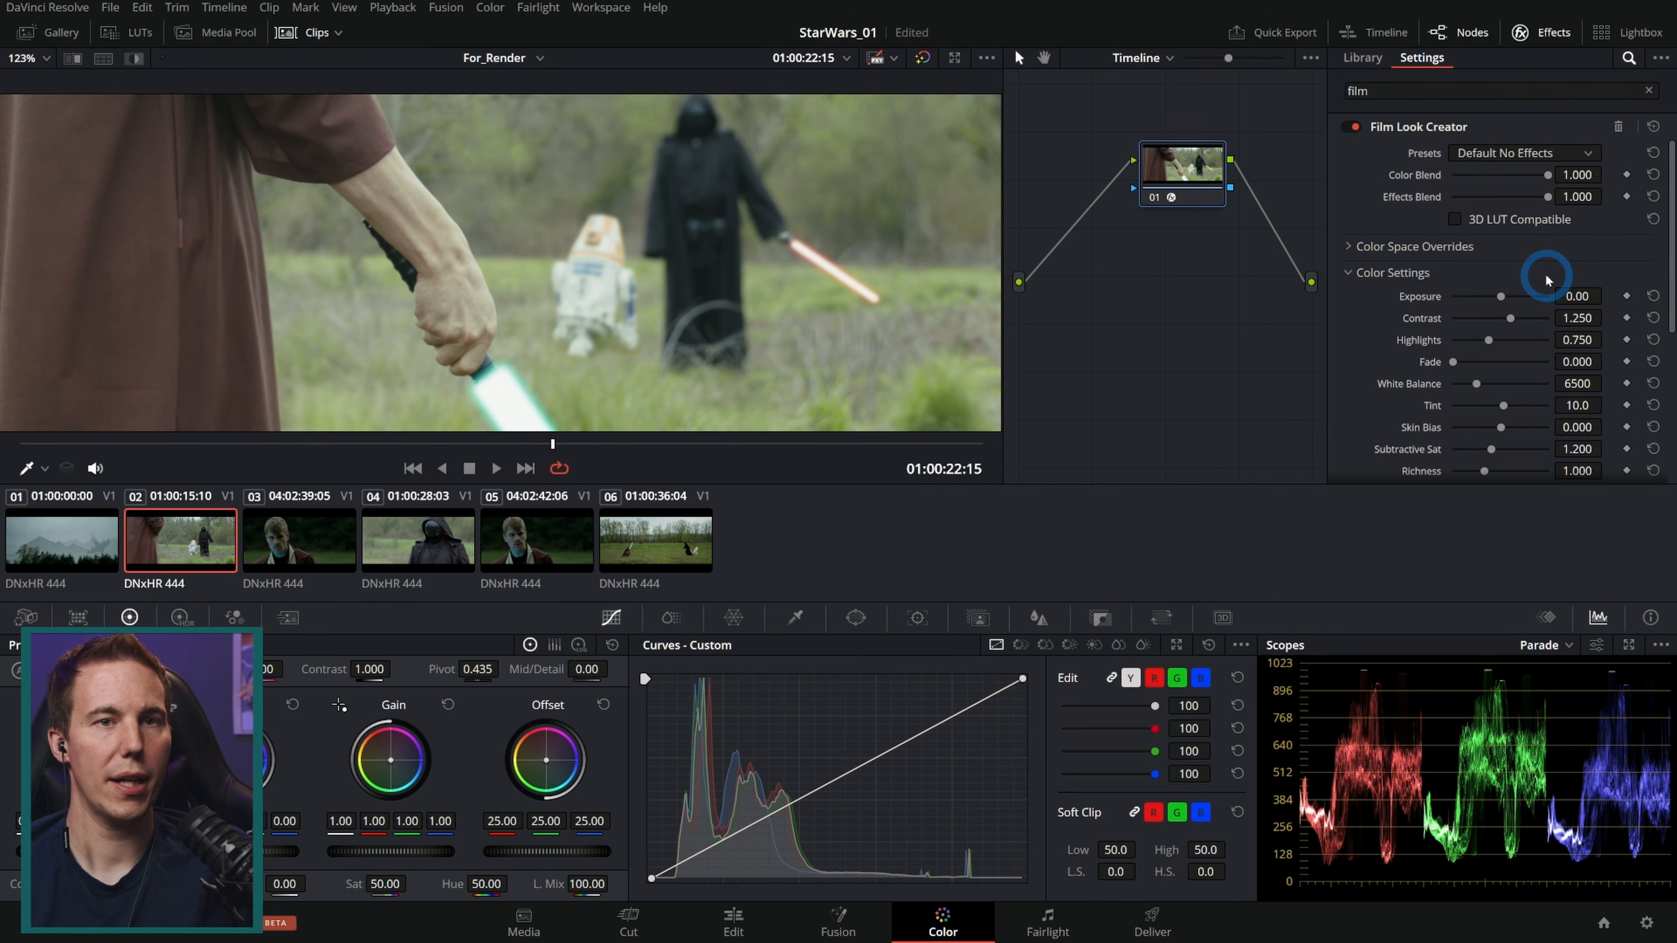
{"action": "left_click_drag", "start_coordinate": [1546, 174], "coordinate": [1643, 182]}
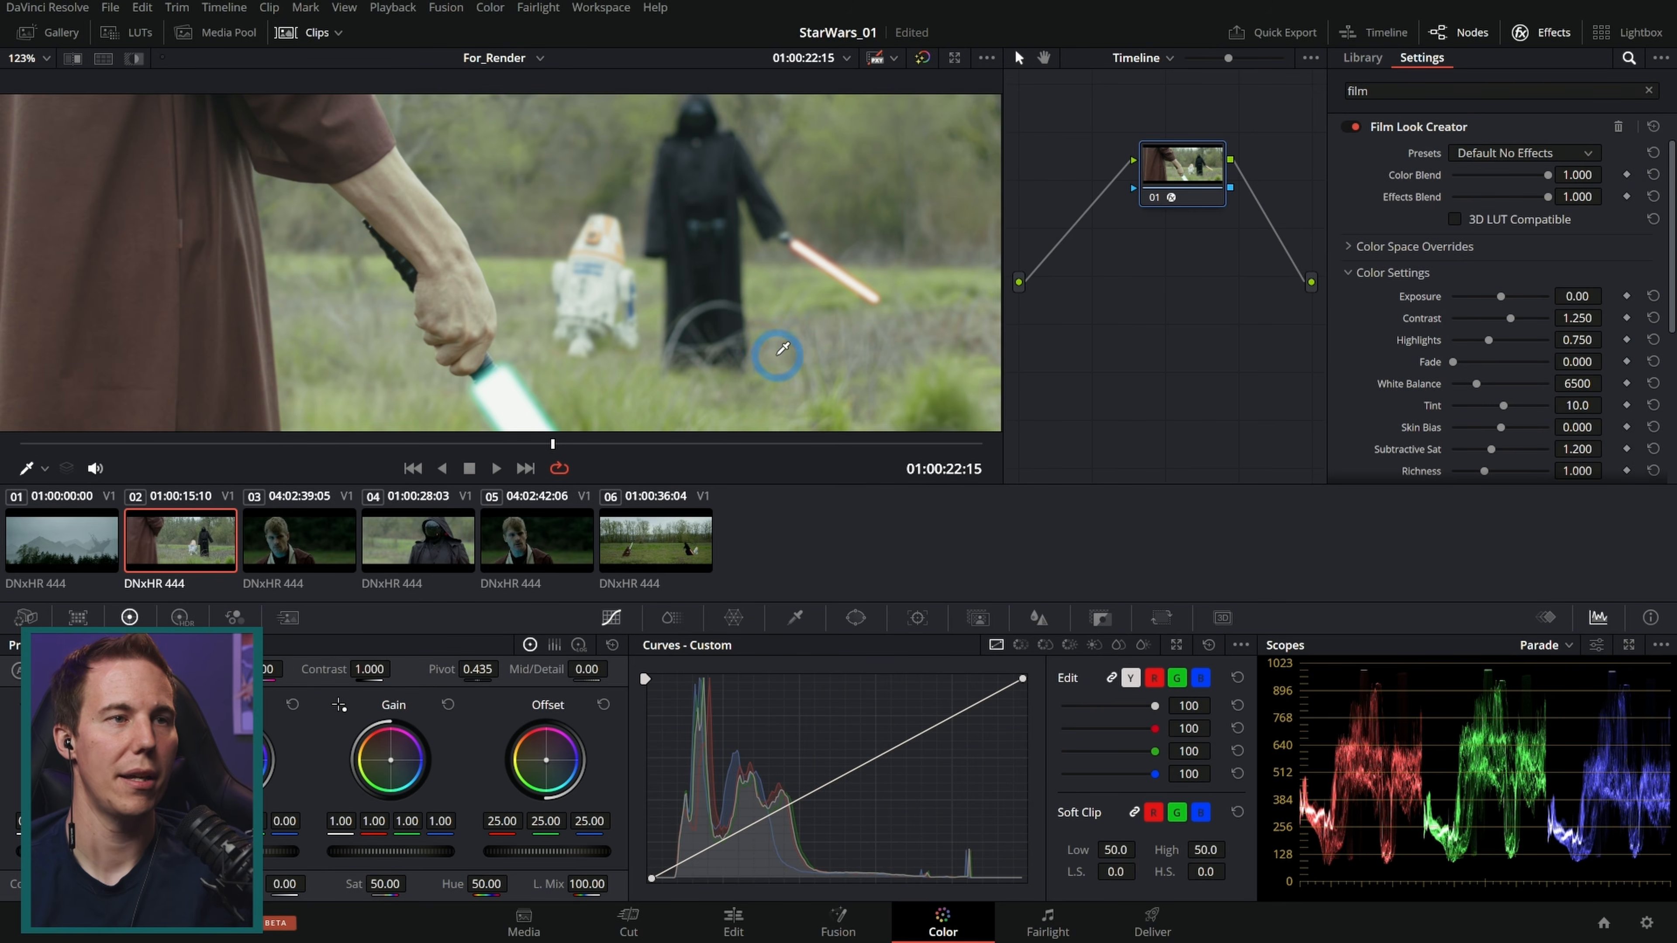
{"action": "key", "text": "ctrl+s"}
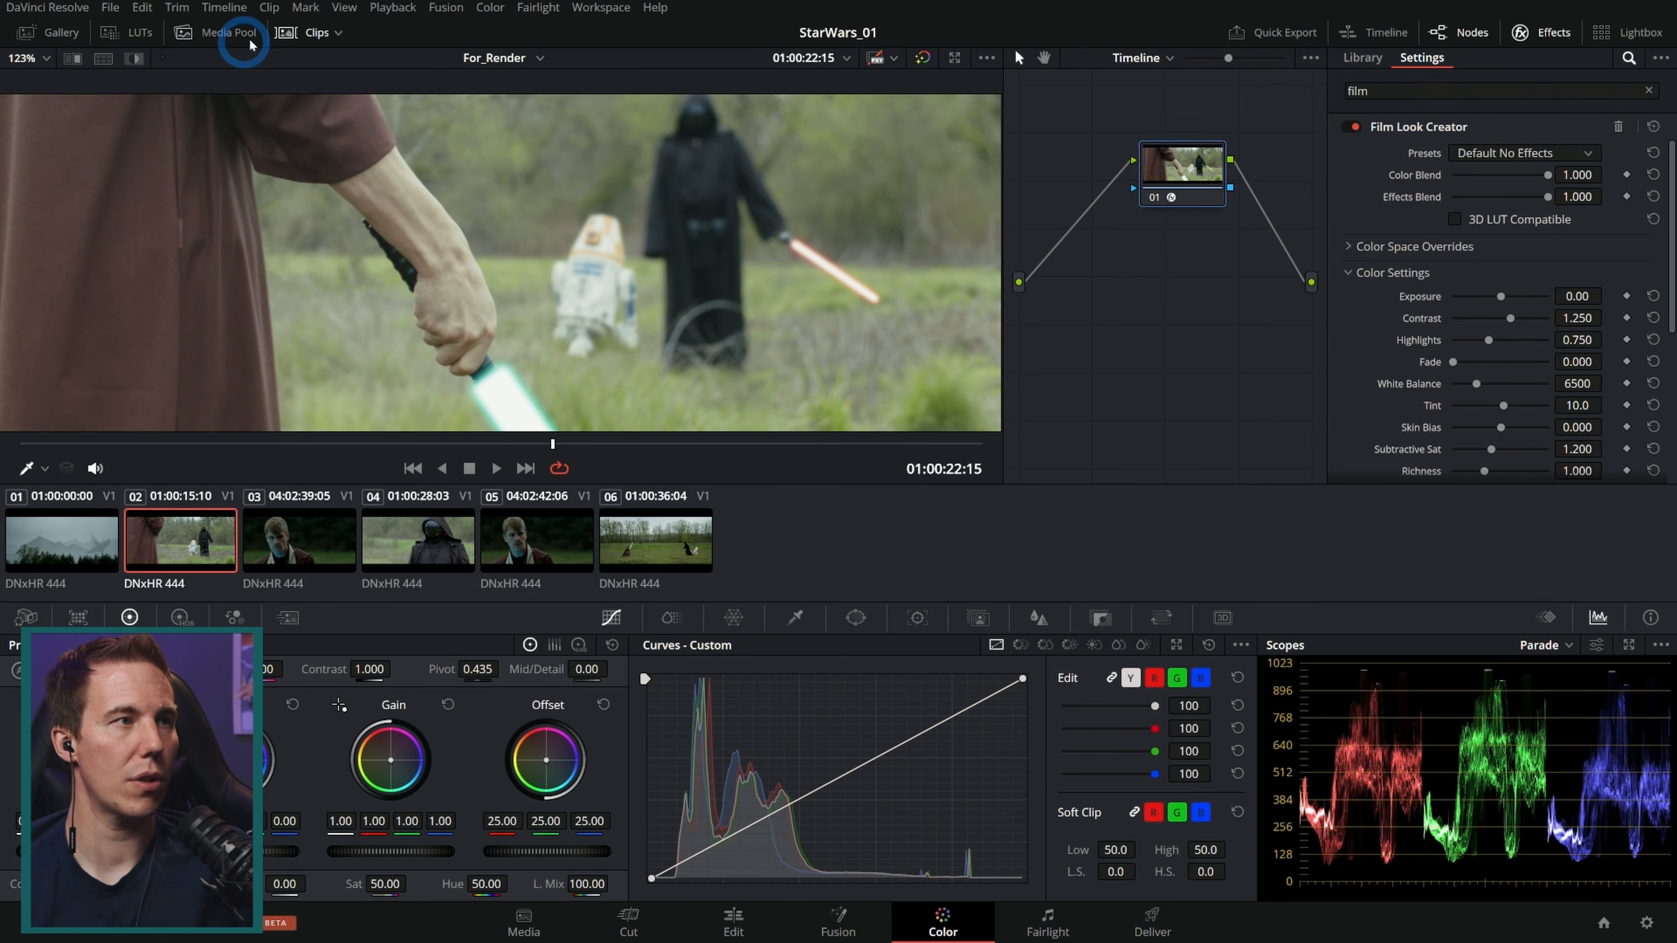
Step: Enlarge the viewer and zoom in on the shot to inspect the look
{"action": "left_click", "coordinate": [304, 32]}
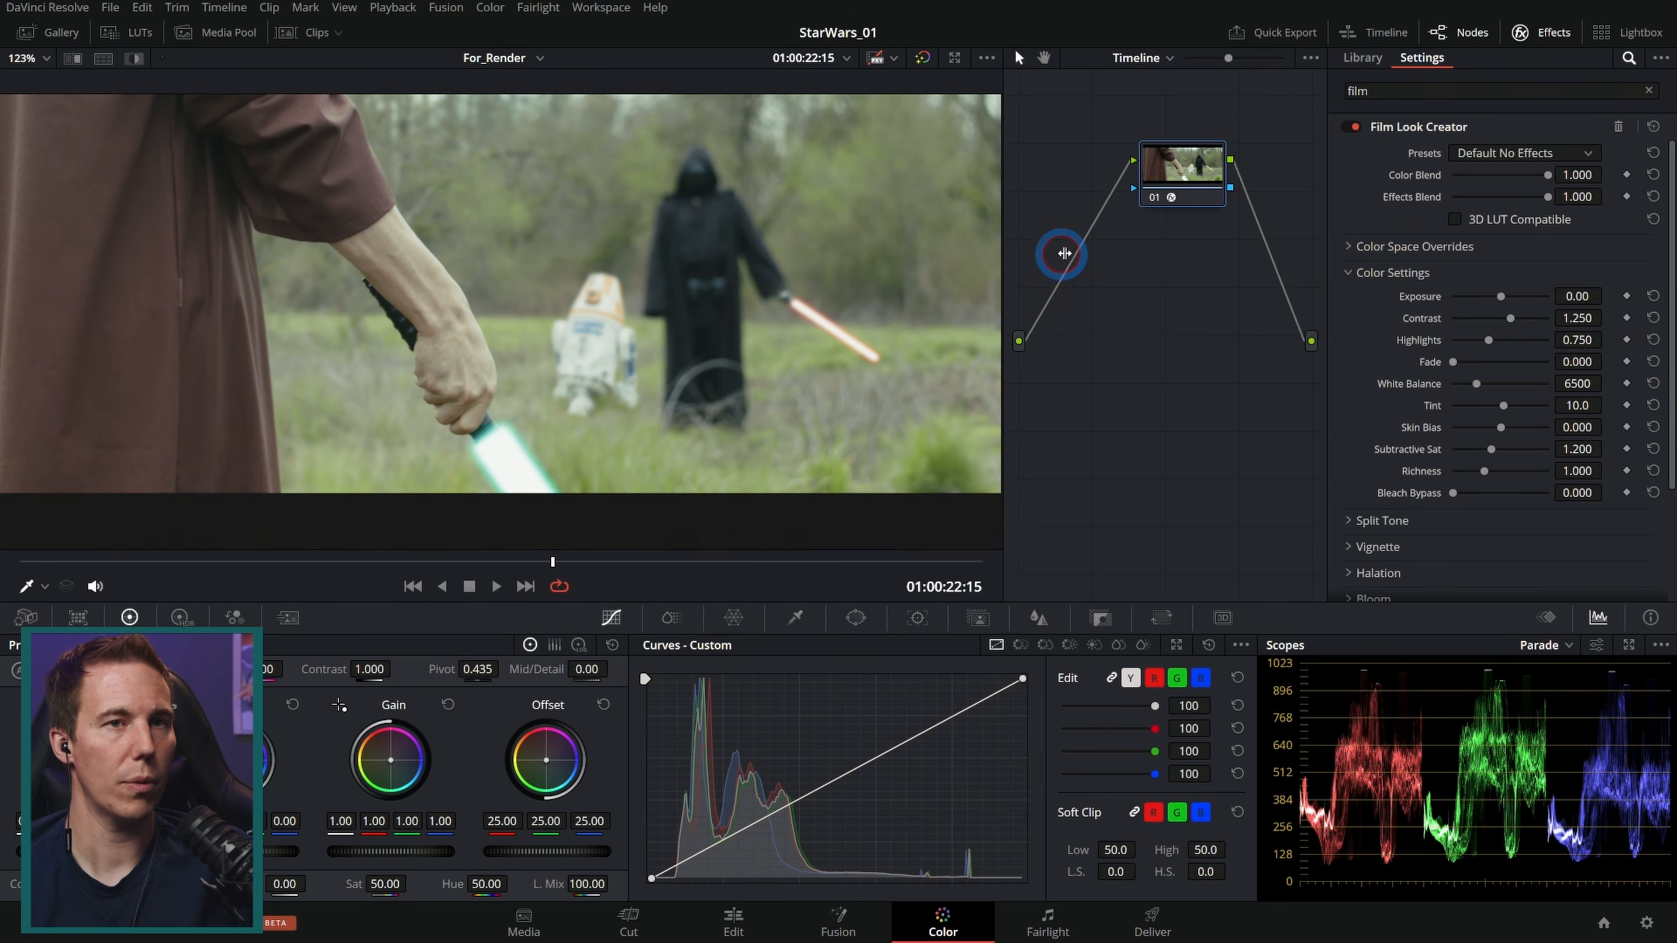
{"action": "left_click", "coordinate": [1459, 32]}
{"action": "left_click_drag", "start_coordinate": [870, 262], "coordinate": [874, 305]}
{"action": "scroll", "coordinate": [784, 298], "scroll_direction": "up", "scroll_amount": 1}
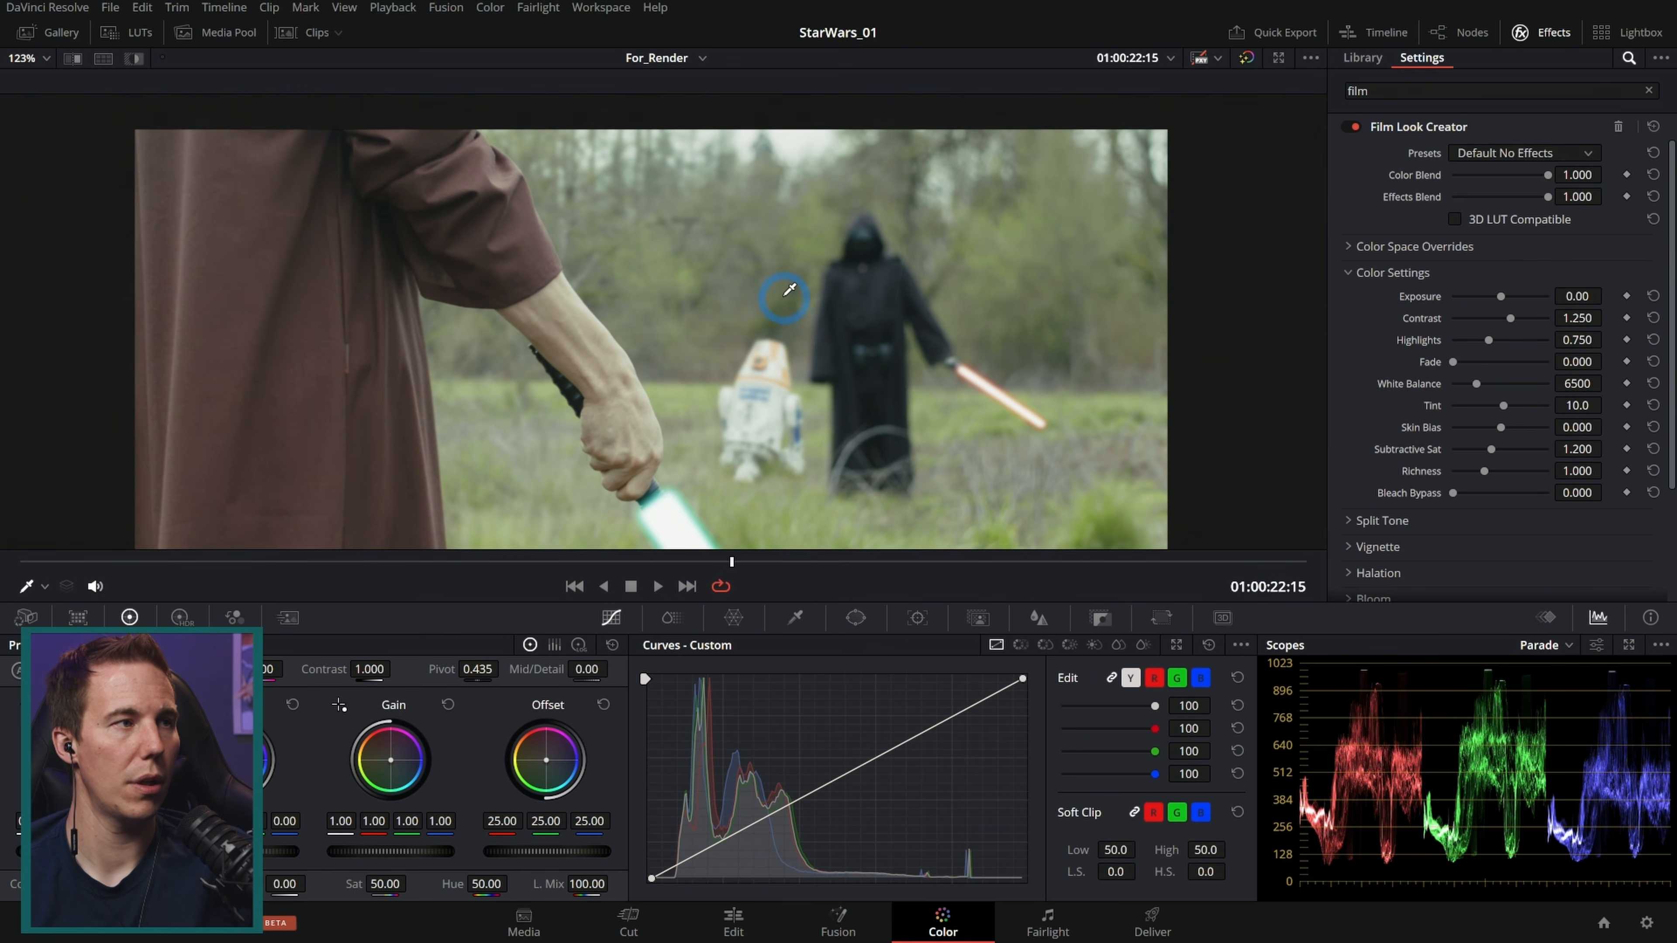
{"action": "scroll", "coordinate": [788, 296], "scroll_direction": "up", "scroll_amount": 1}
{"action": "scroll", "coordinate": [877, 315], "scroll_direction": "up", "scroll_amount": 1}
{"action": "left_click_drag", "start_coordinate": [879, 316], "coordinate": [931, 296]}
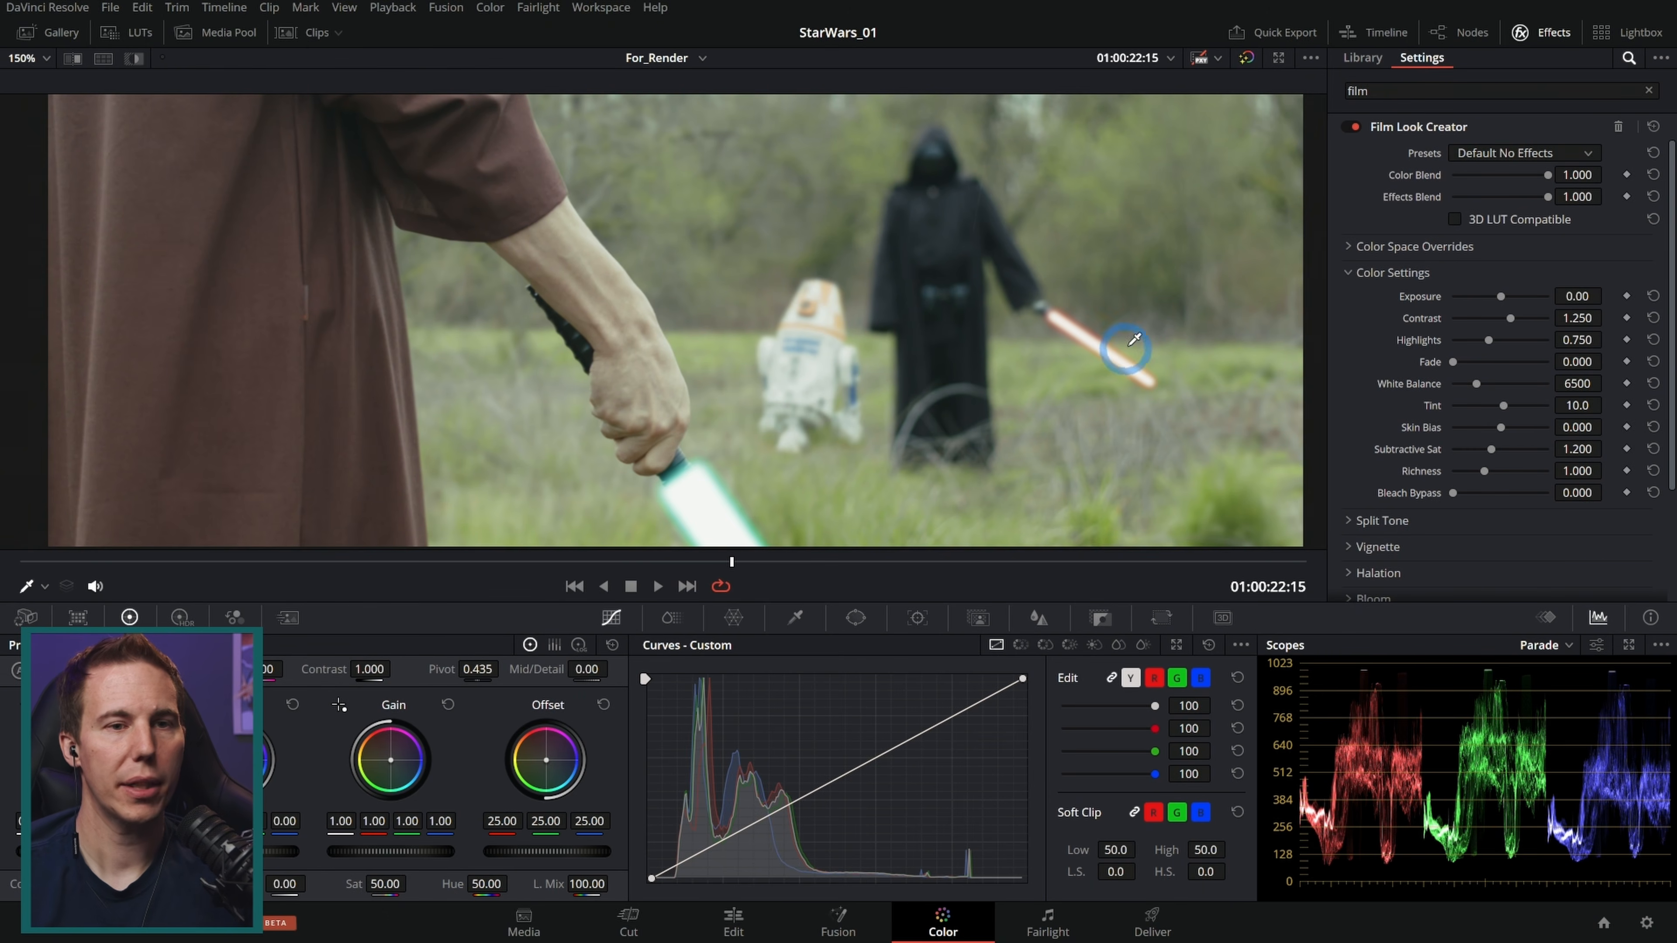
Step: Open the project settings to check the Color Management color spaces, then close without saving
{"action": "left_click", "coordinate": [1657, 923]}
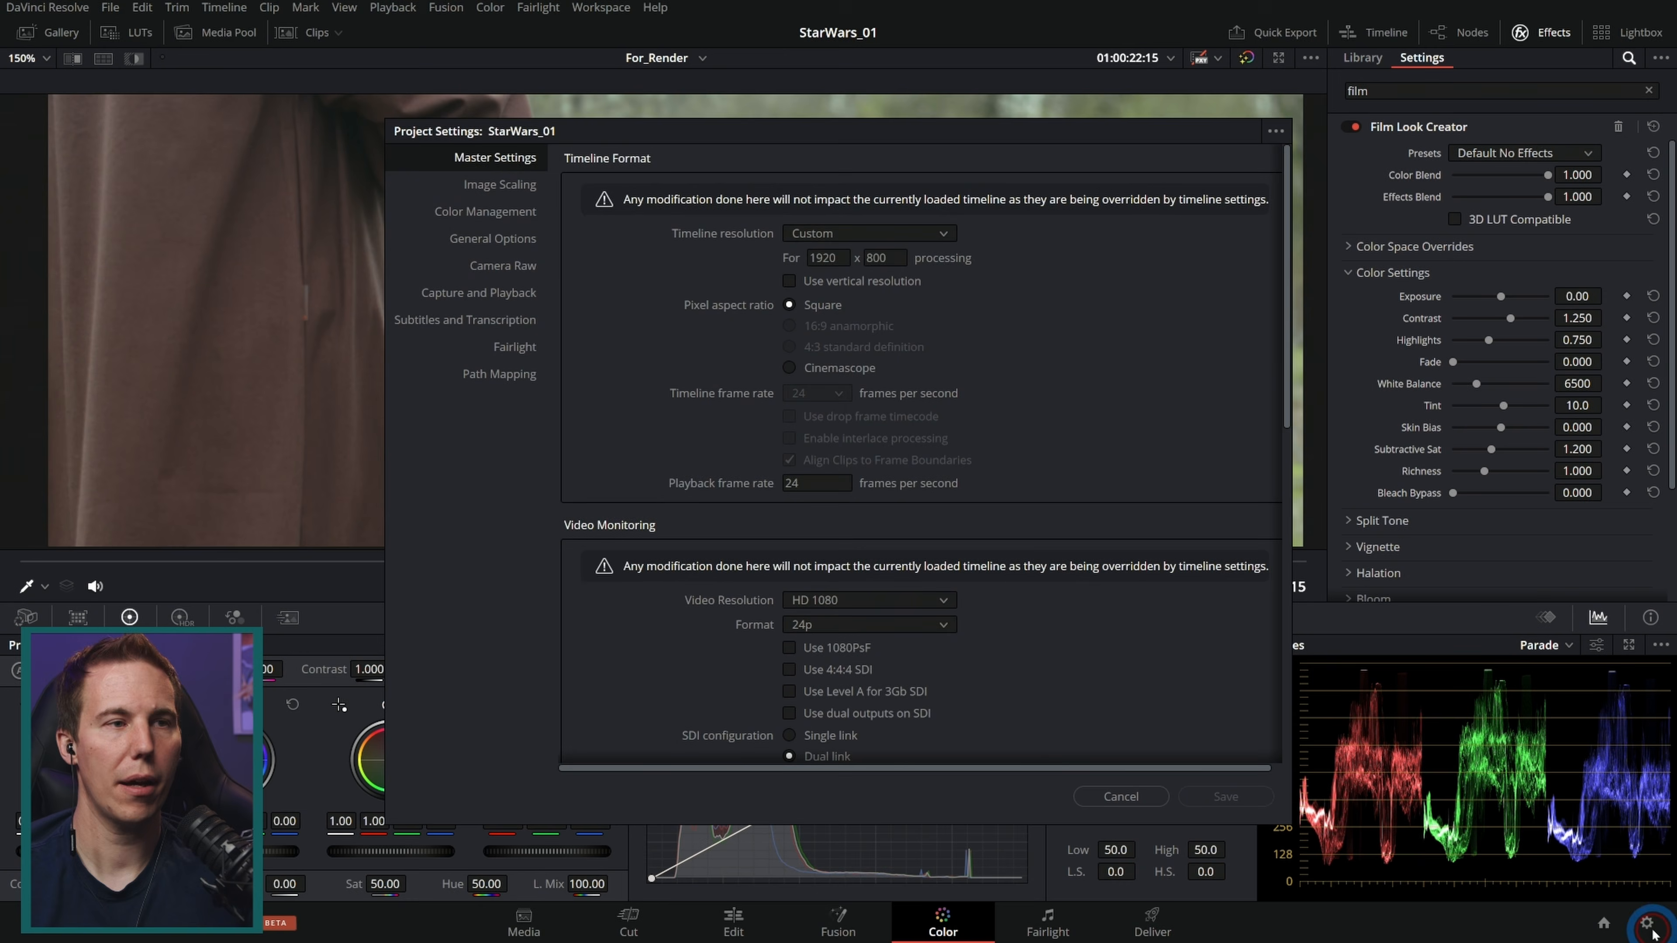
{"action": "left_click", "coordinate": [502, 215]}
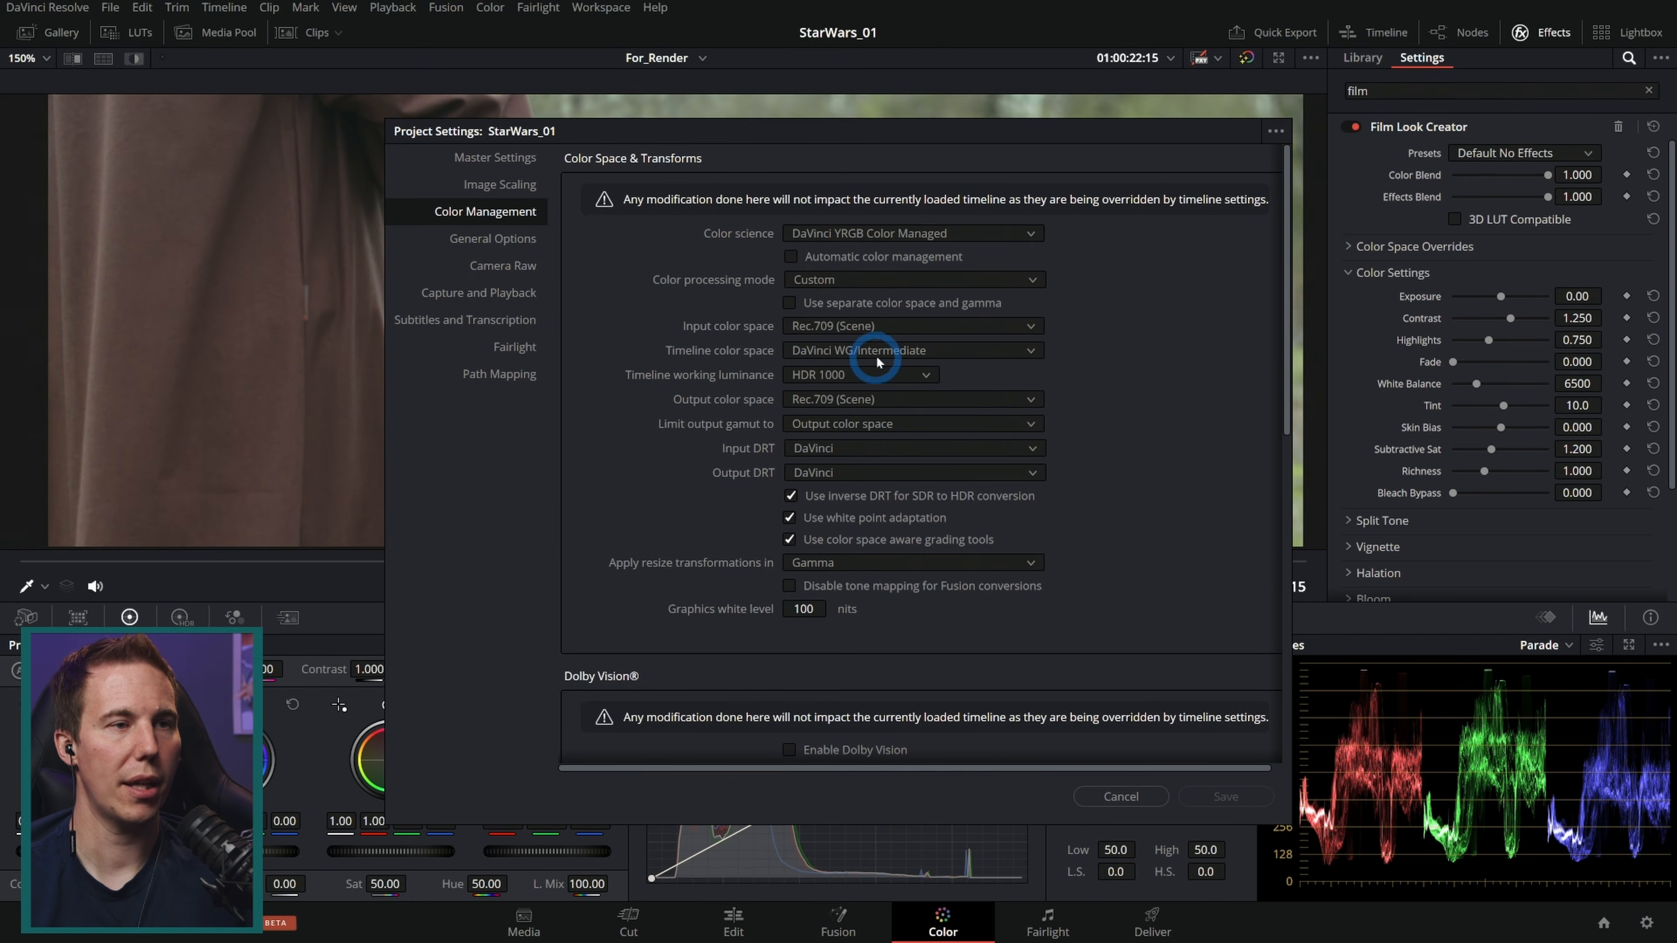
{"action": "left_click", "coordinate": [1149, 796]}
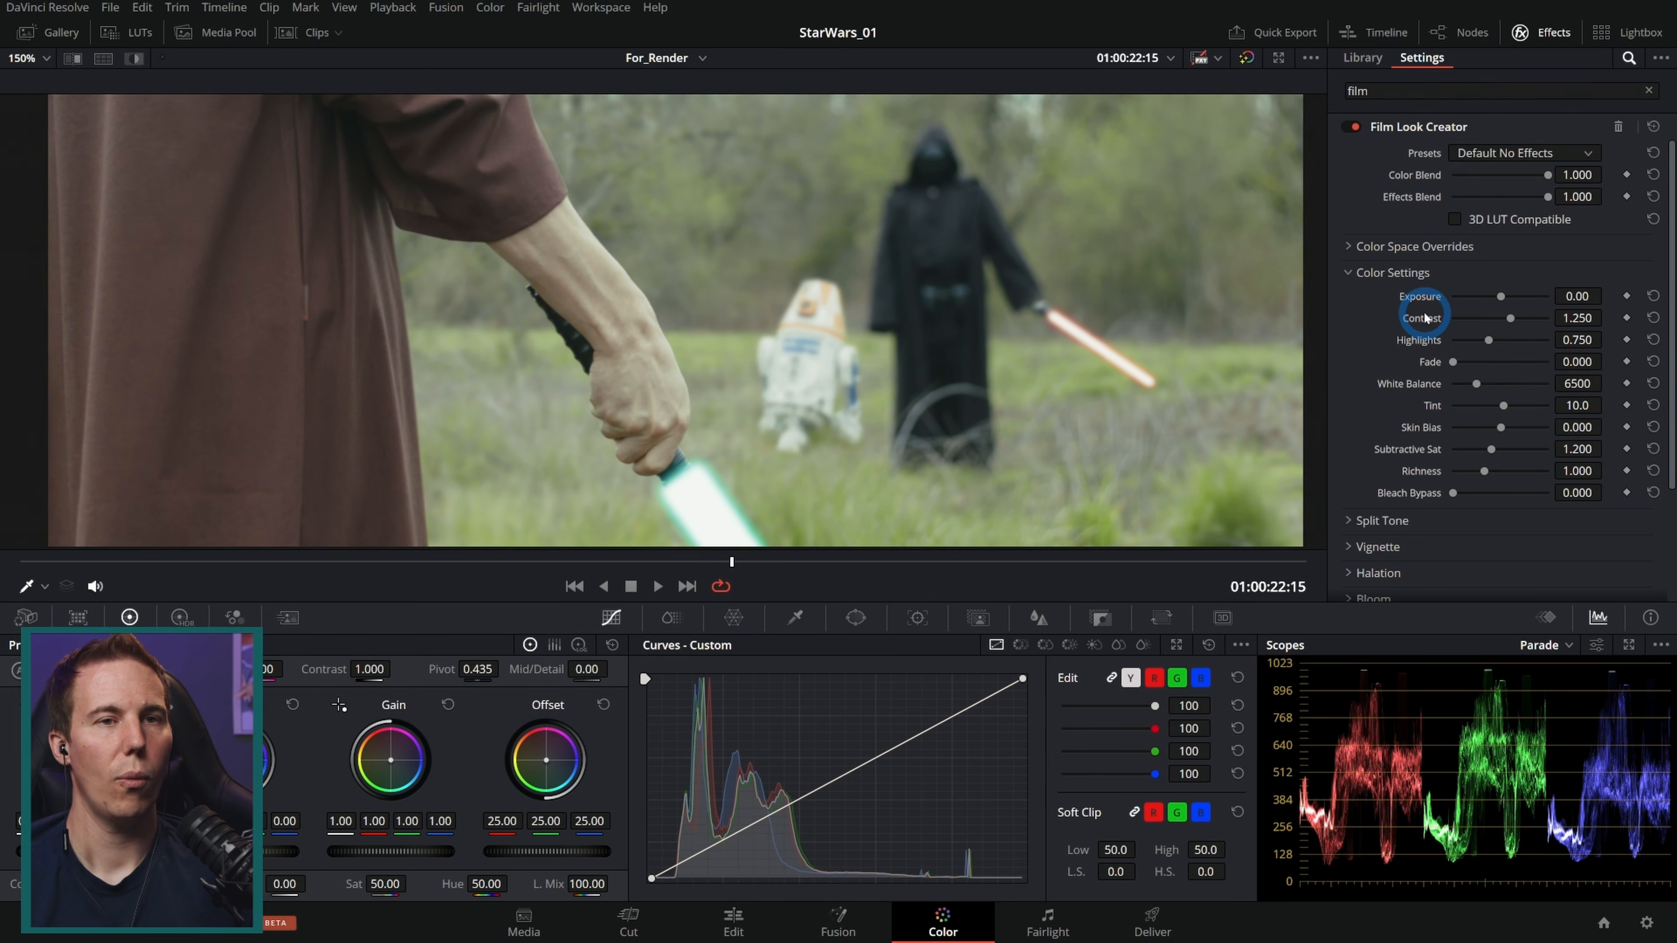
Step: Set the Film Look Creator Exposure to -1.06, Subtractive Sat to 1.596 and Contrast to 1.274
{"action": "left_click_drag", "start_coordinate": [1500, 295], "coordinate": [1490, 298]}
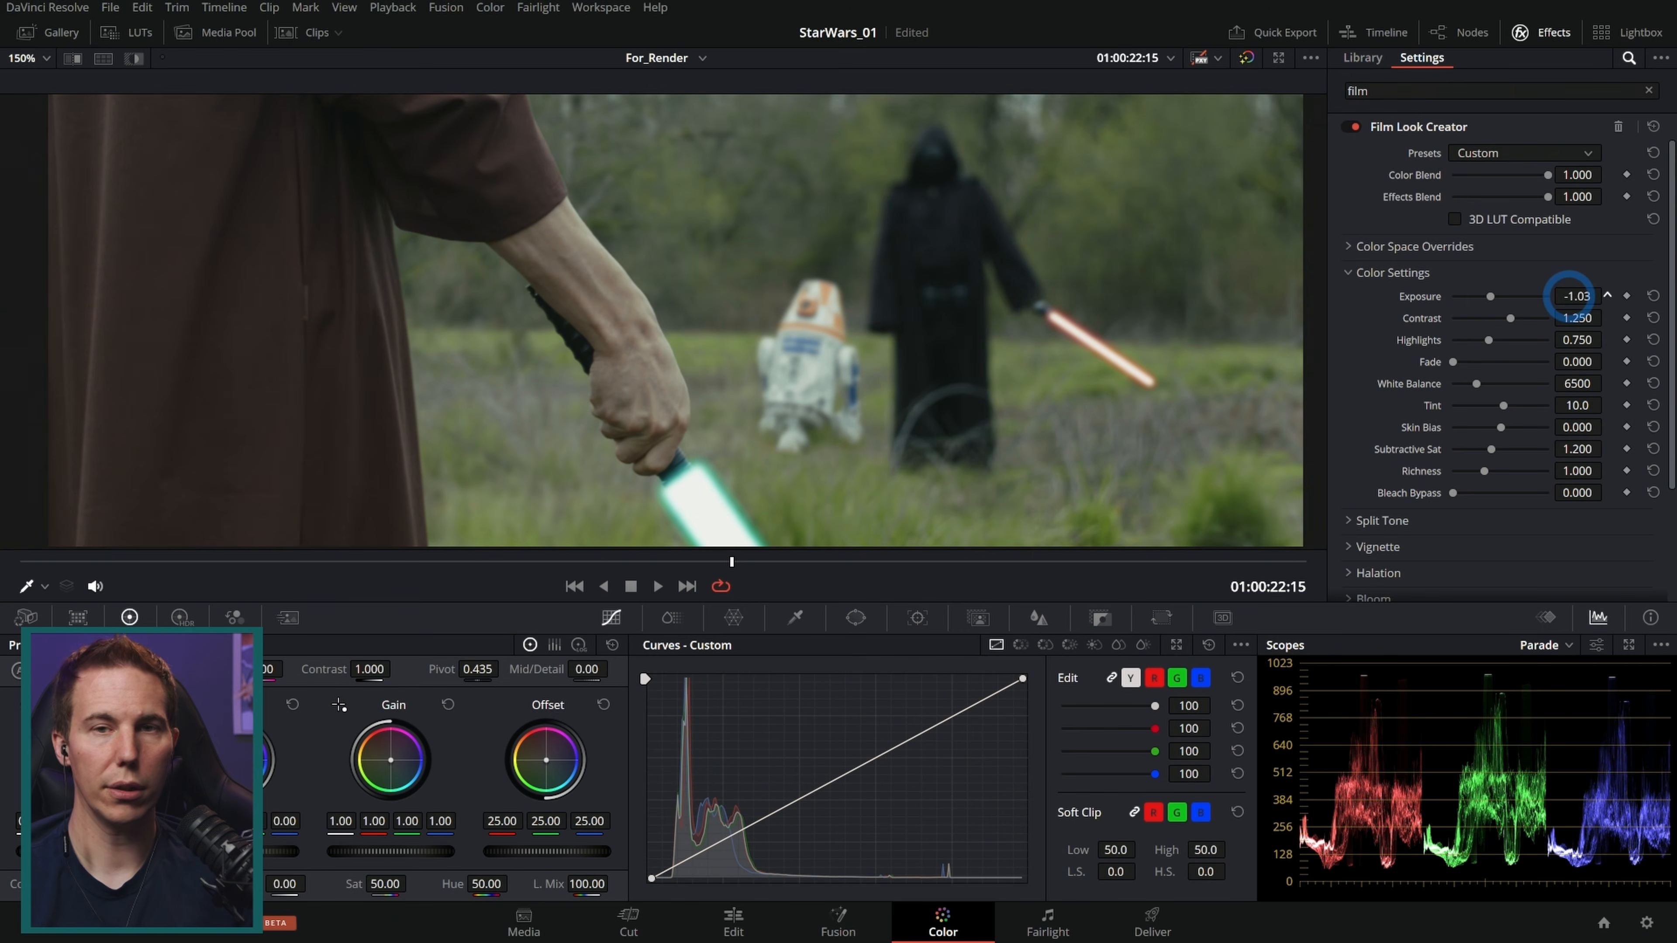
{"action": "left_click_drag", "start_coordinate": [1570, 296], "coordinate": [1567, 297]}
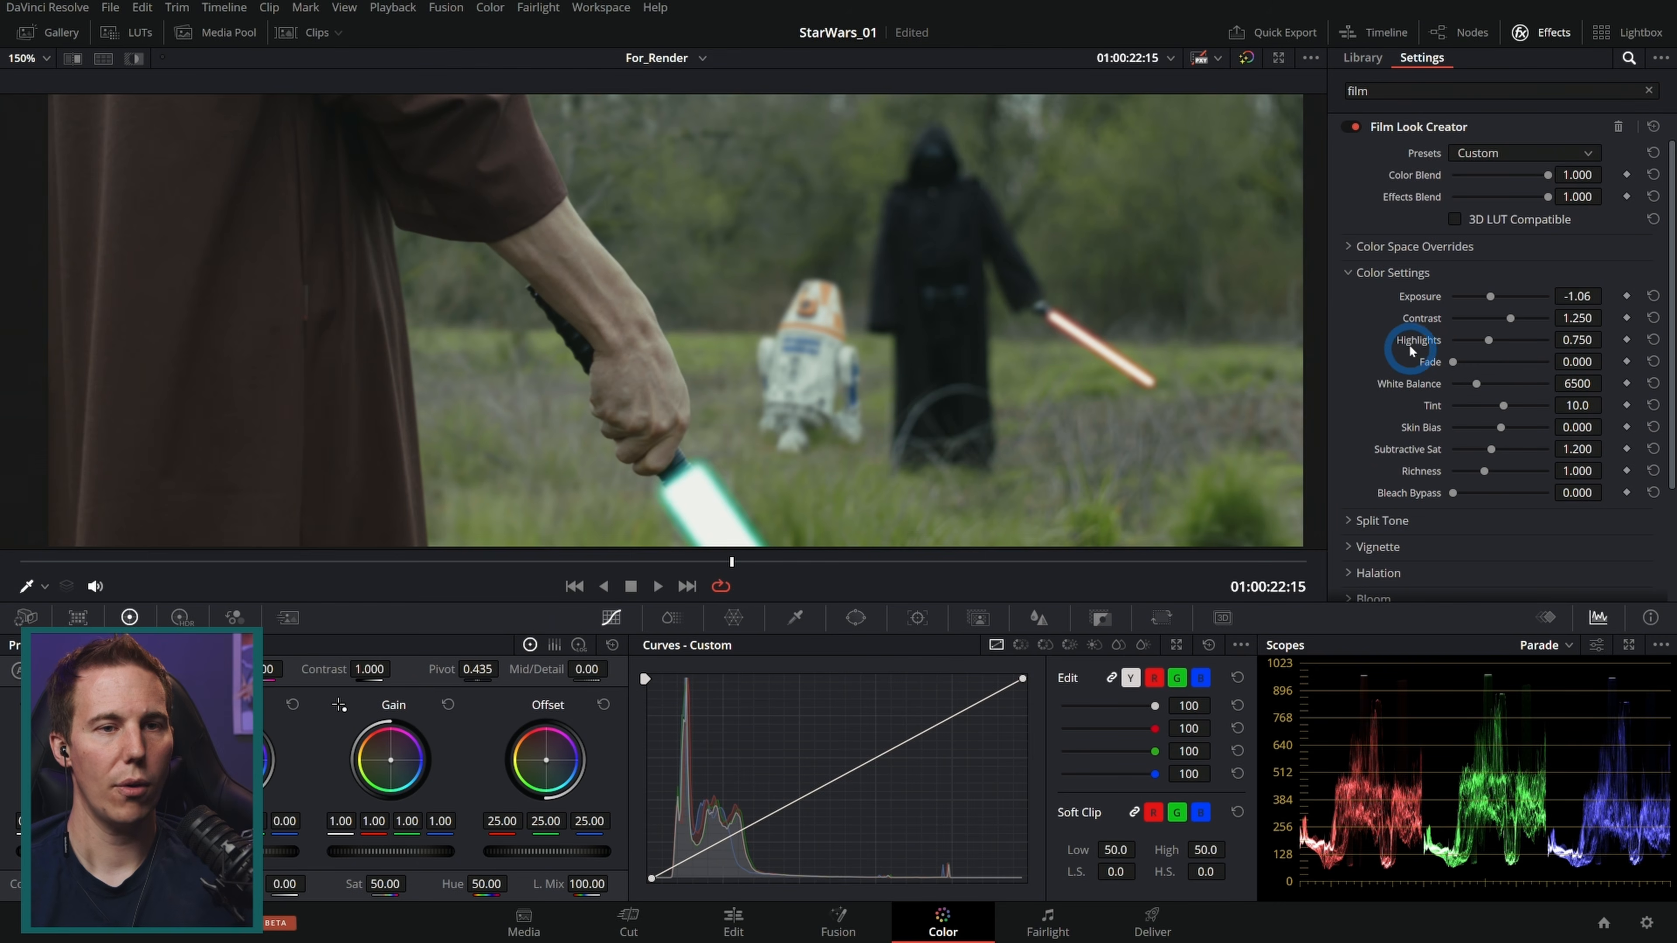
{"action": "scroll", "coordinate": [1403, 323], "scroll_direction": "down", "scroll_amount": 2}
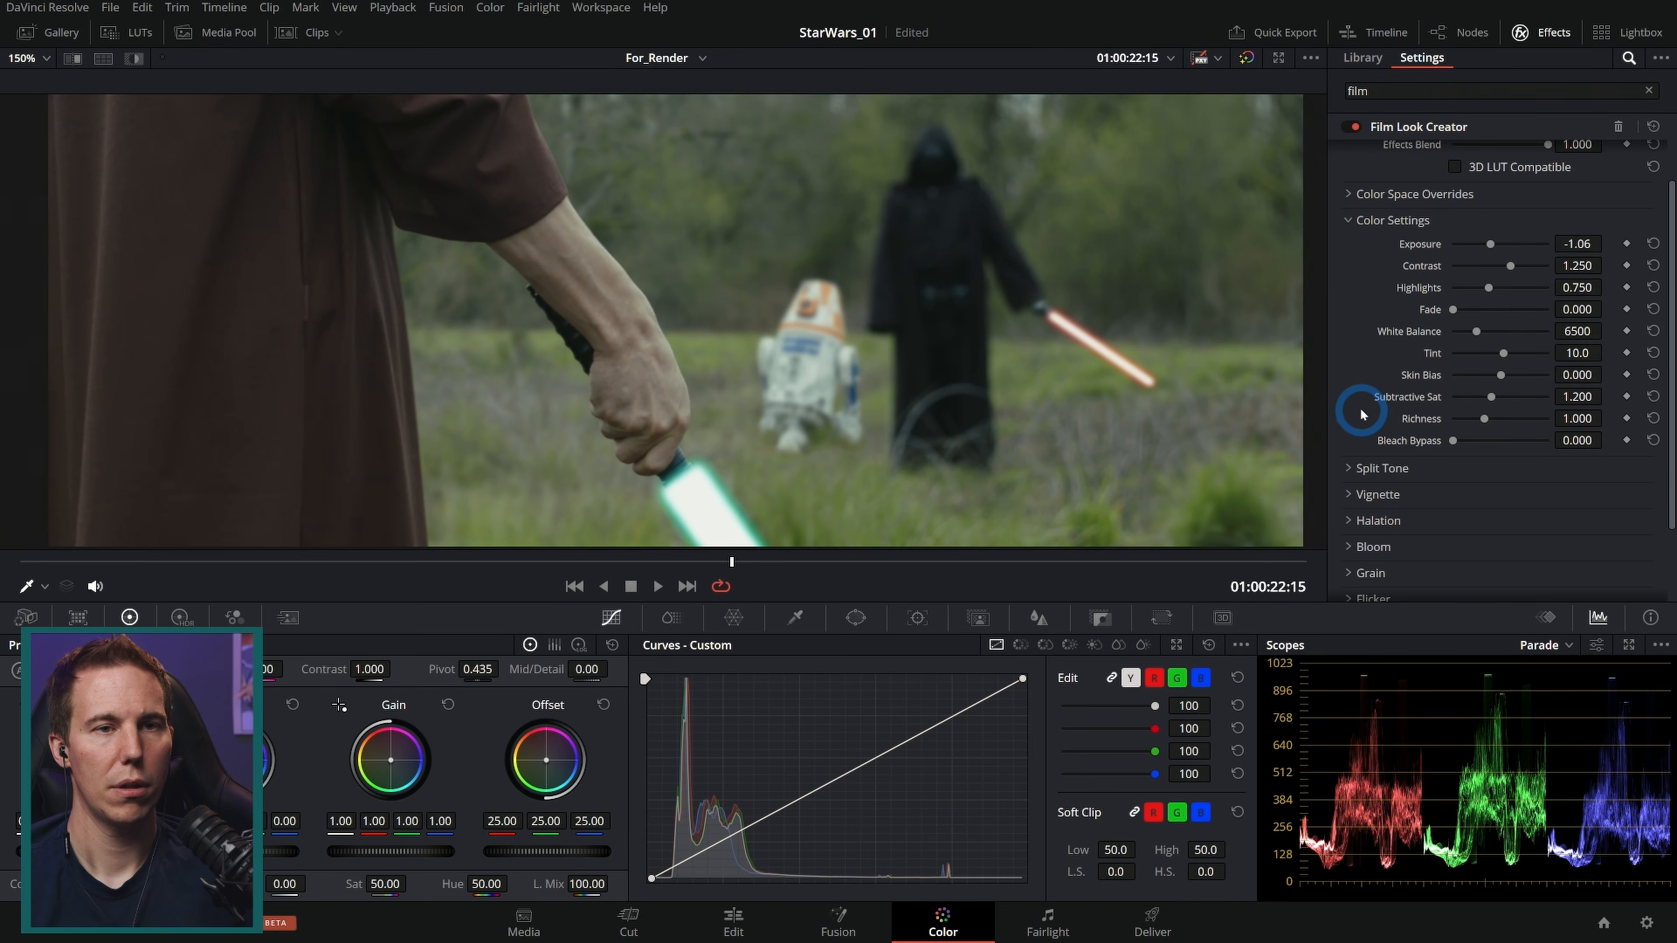
{"action": "left_click_drag", "start_coordinate": [1497, 402], "coordinate": [1503, 403]}
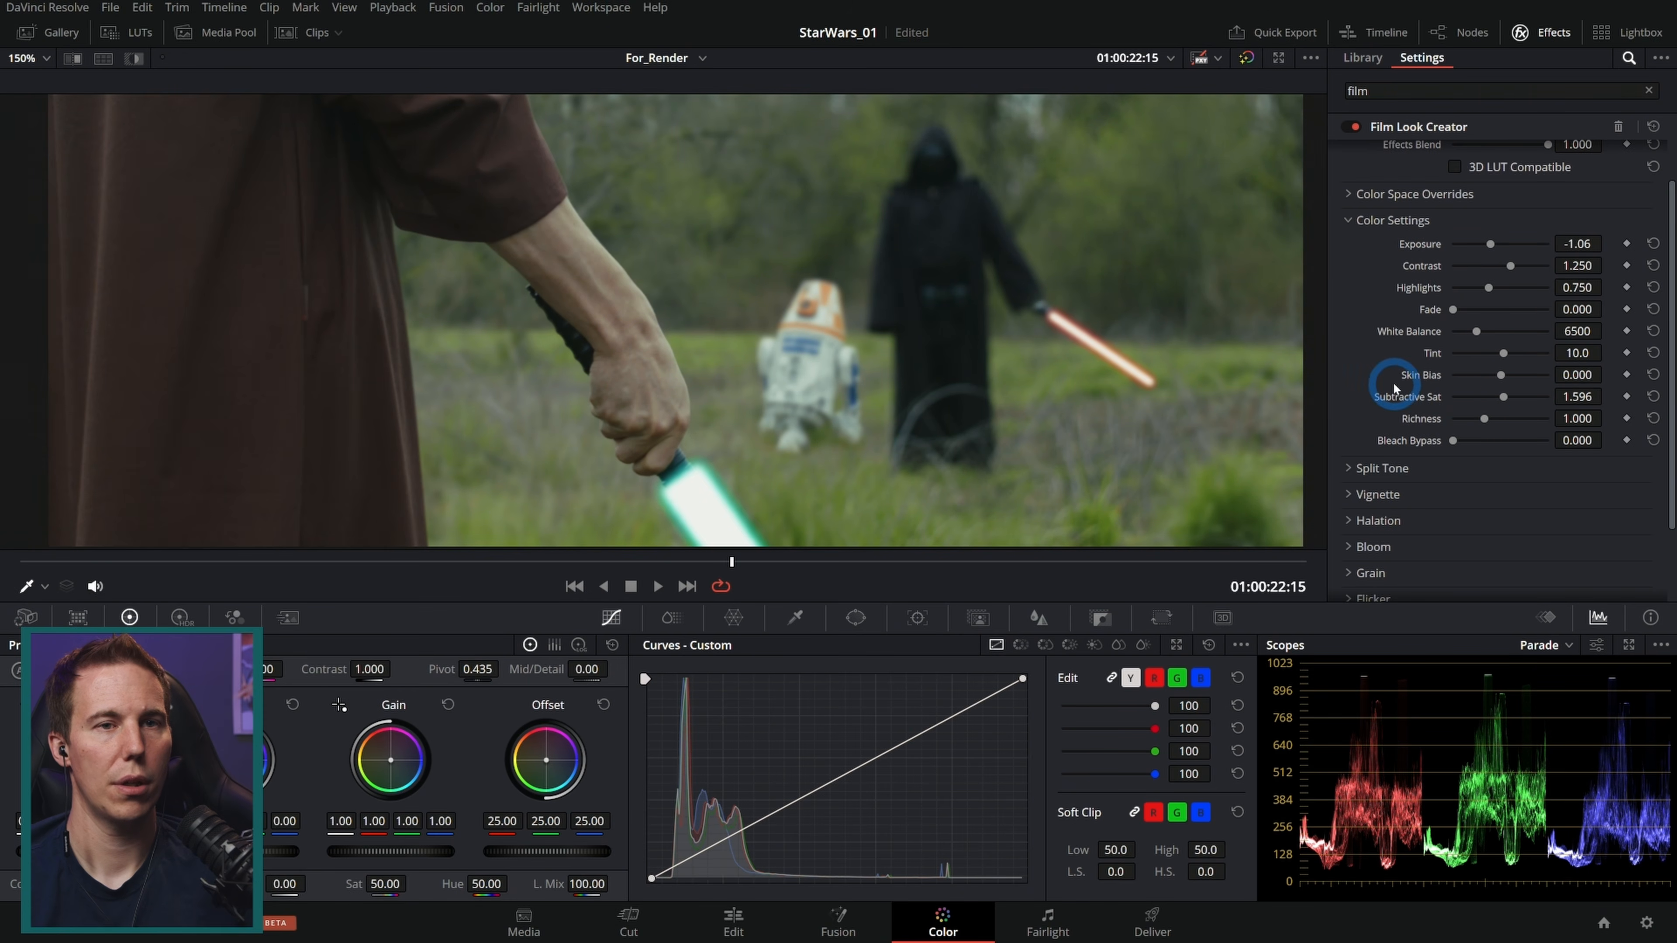
{"action": "left_click_drag", "start_coordinate": [1578, 265], "coordinate": [1587, 273]}
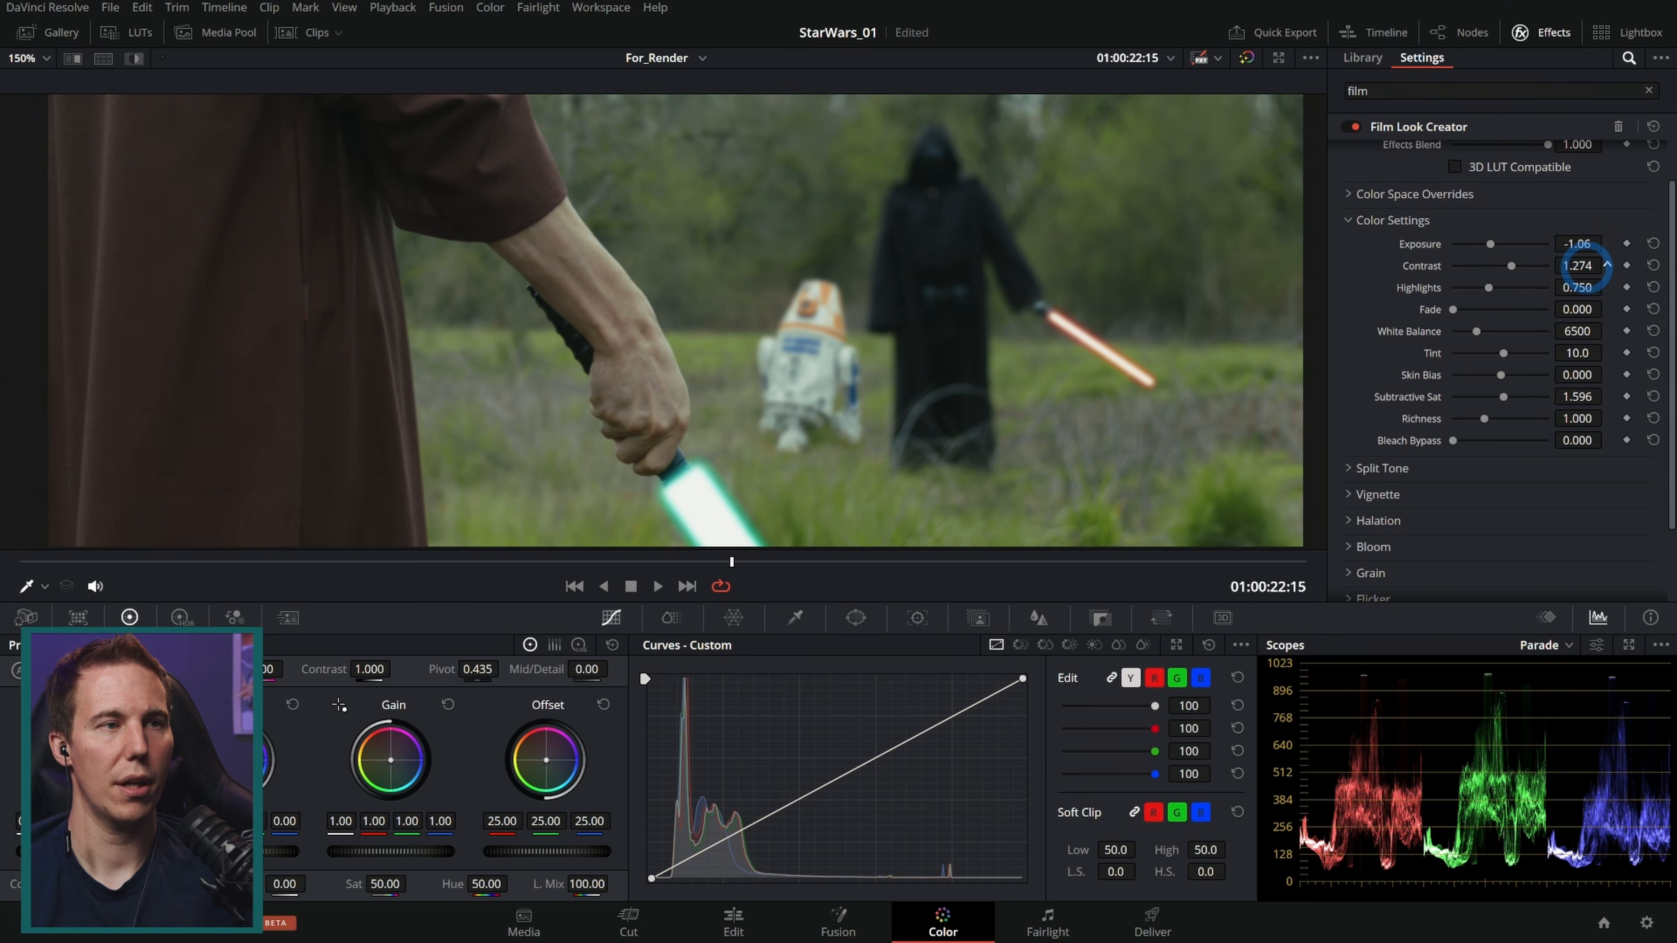
Step: Expand Split Tone, enable it and set its Amount to 0.220
{"action": "left_click", "coordinate": [1348, 467]}
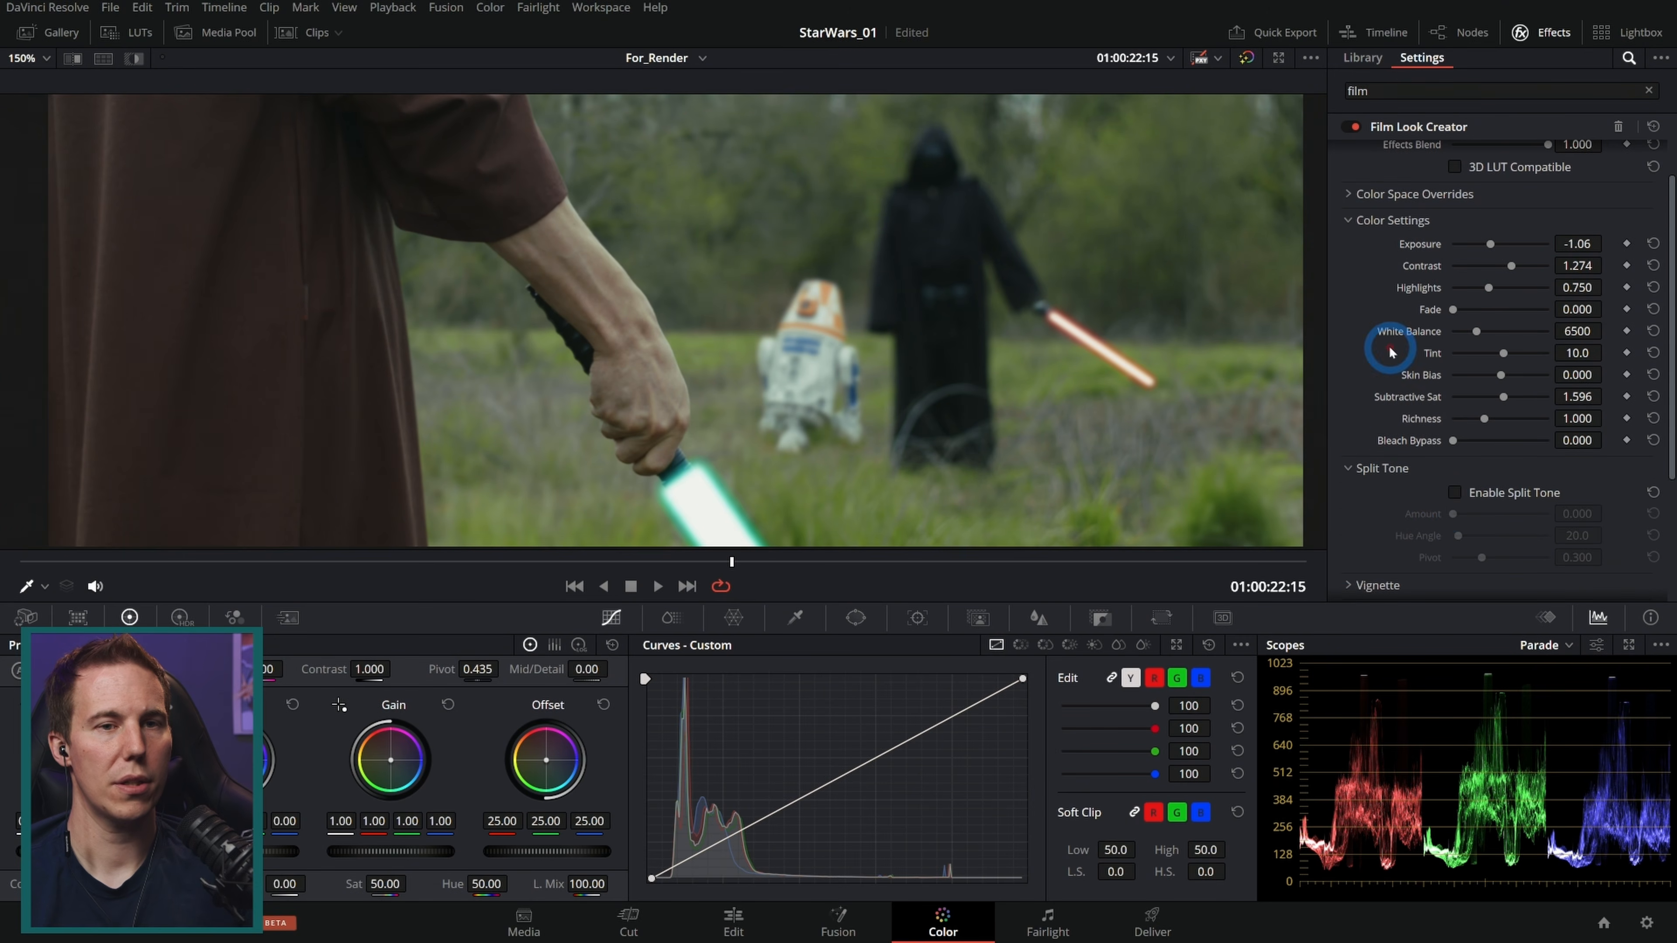
{"action": "scroll", "coordinate": [1419, 436], "scroll_direction": "down", "scroll_amount": 1}
{"action": "left_click", "coordinate": [1455, 440]}
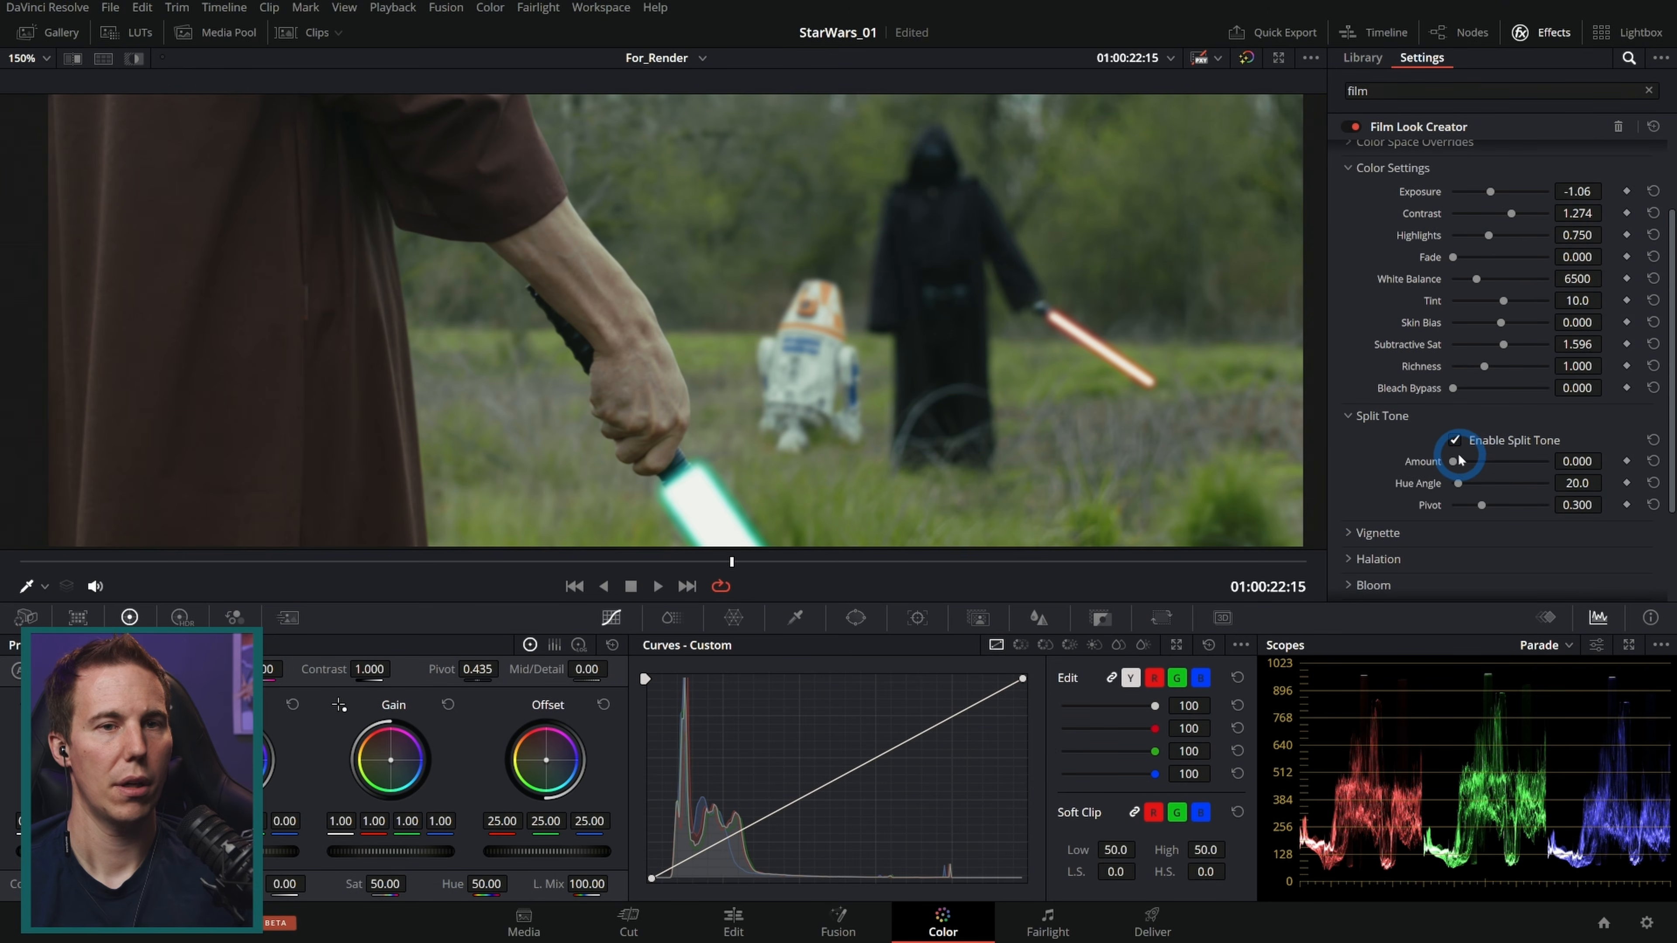
{"action": "left_click_drag", "start_coordinate": [1456, 464], "coordinate": [1615, 466]}
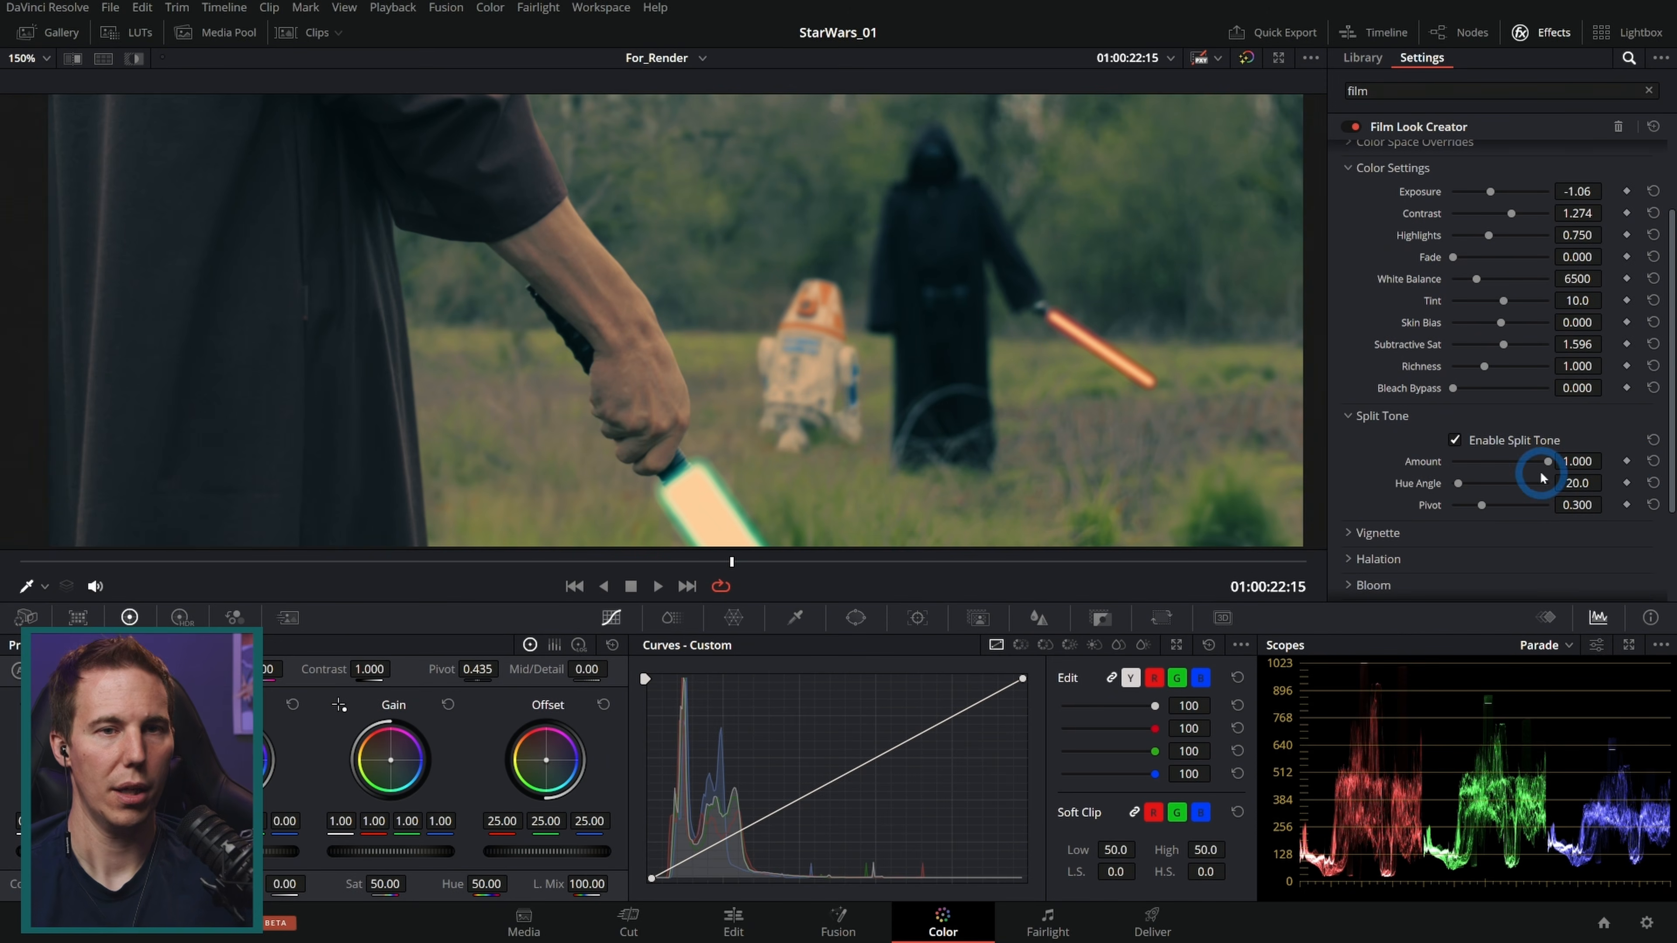
{"action": "left_click_drag", "start_coordinate": [1545, 461], "coordinate": [1471, 471]}
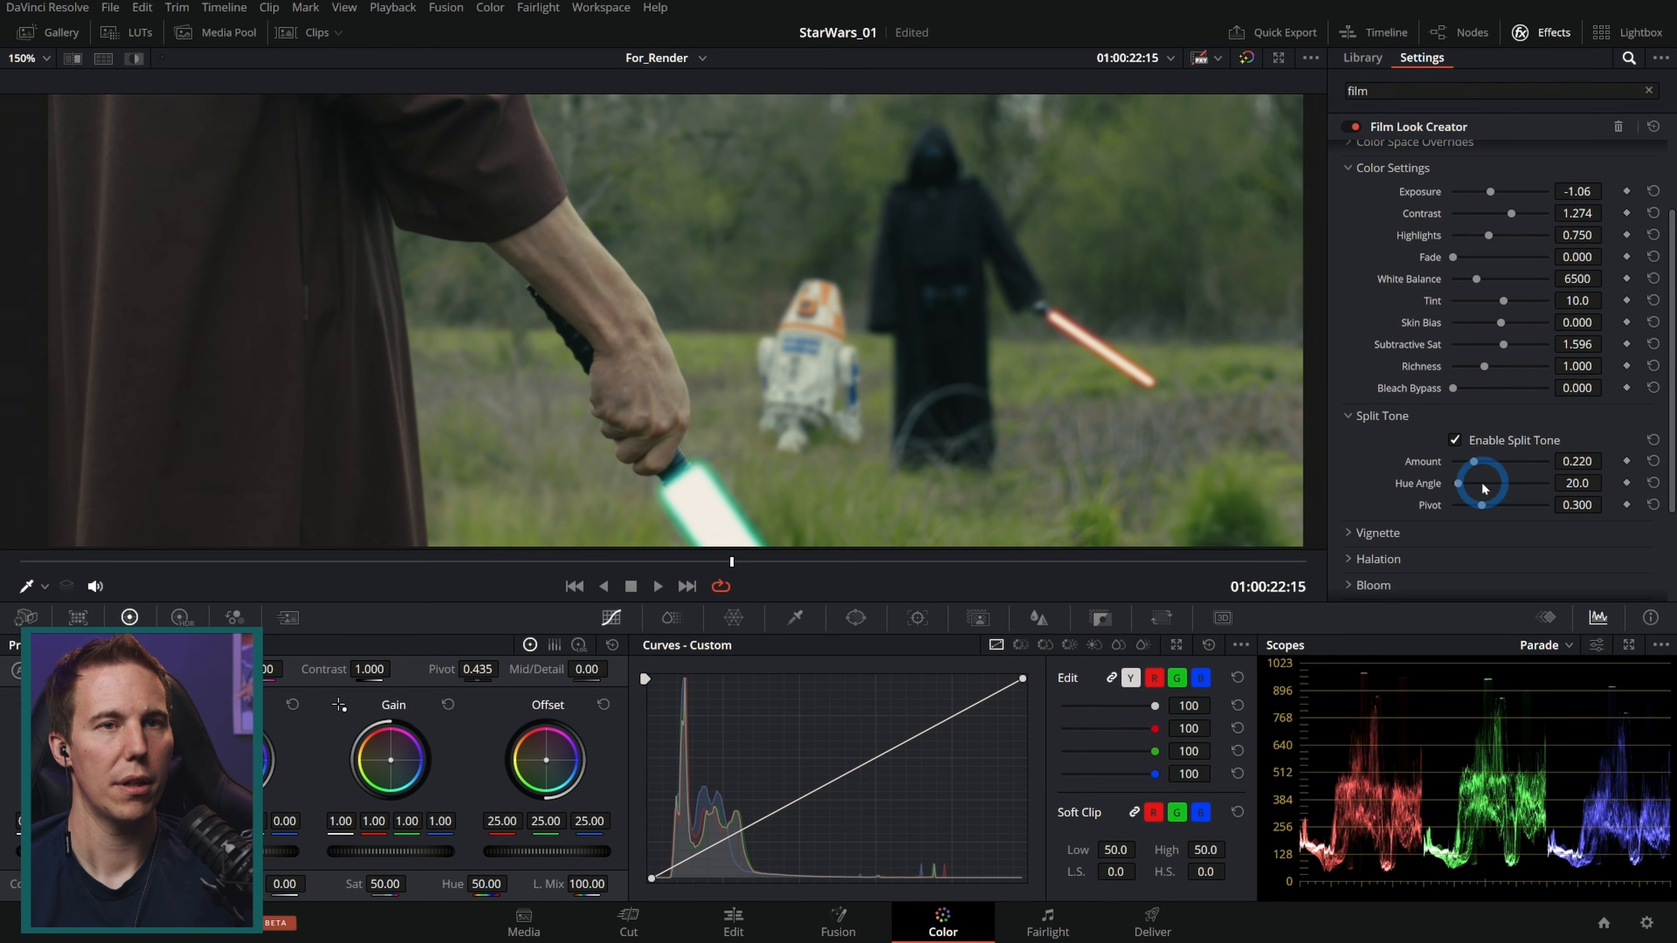
Step: Toggle Split Tone off and on to compare, and set its Pivot to 0.394
{"action": "left_click", "coordinate": [1456, 440]}
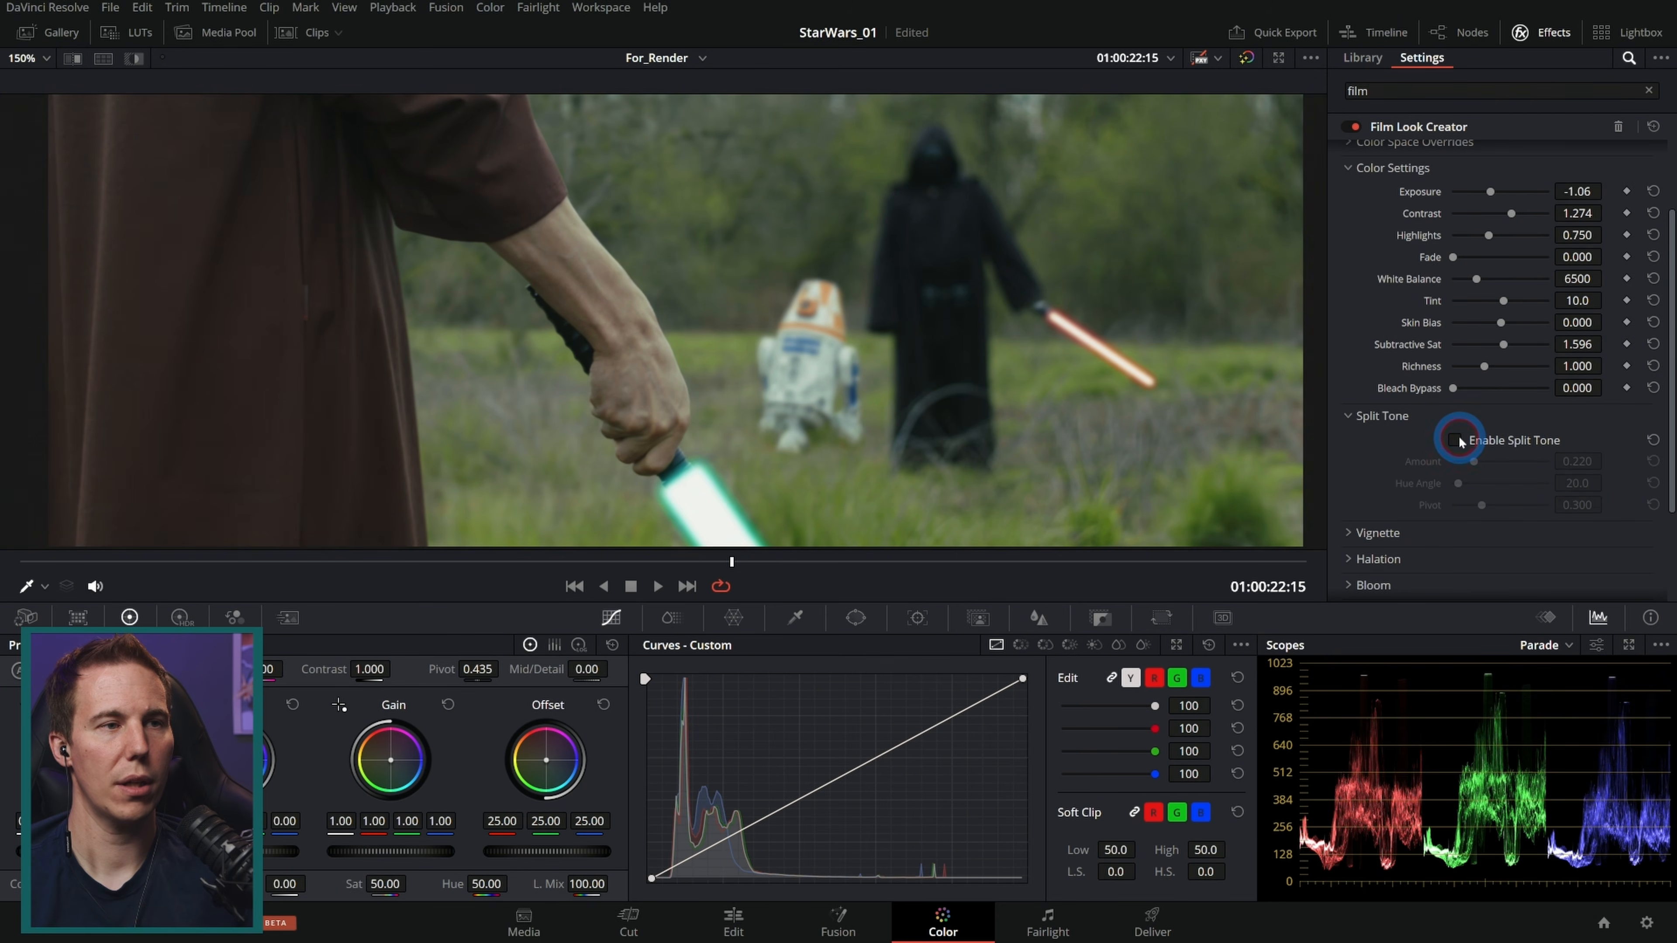
{"action": "left_click", "coordinate": [1456, 441]}
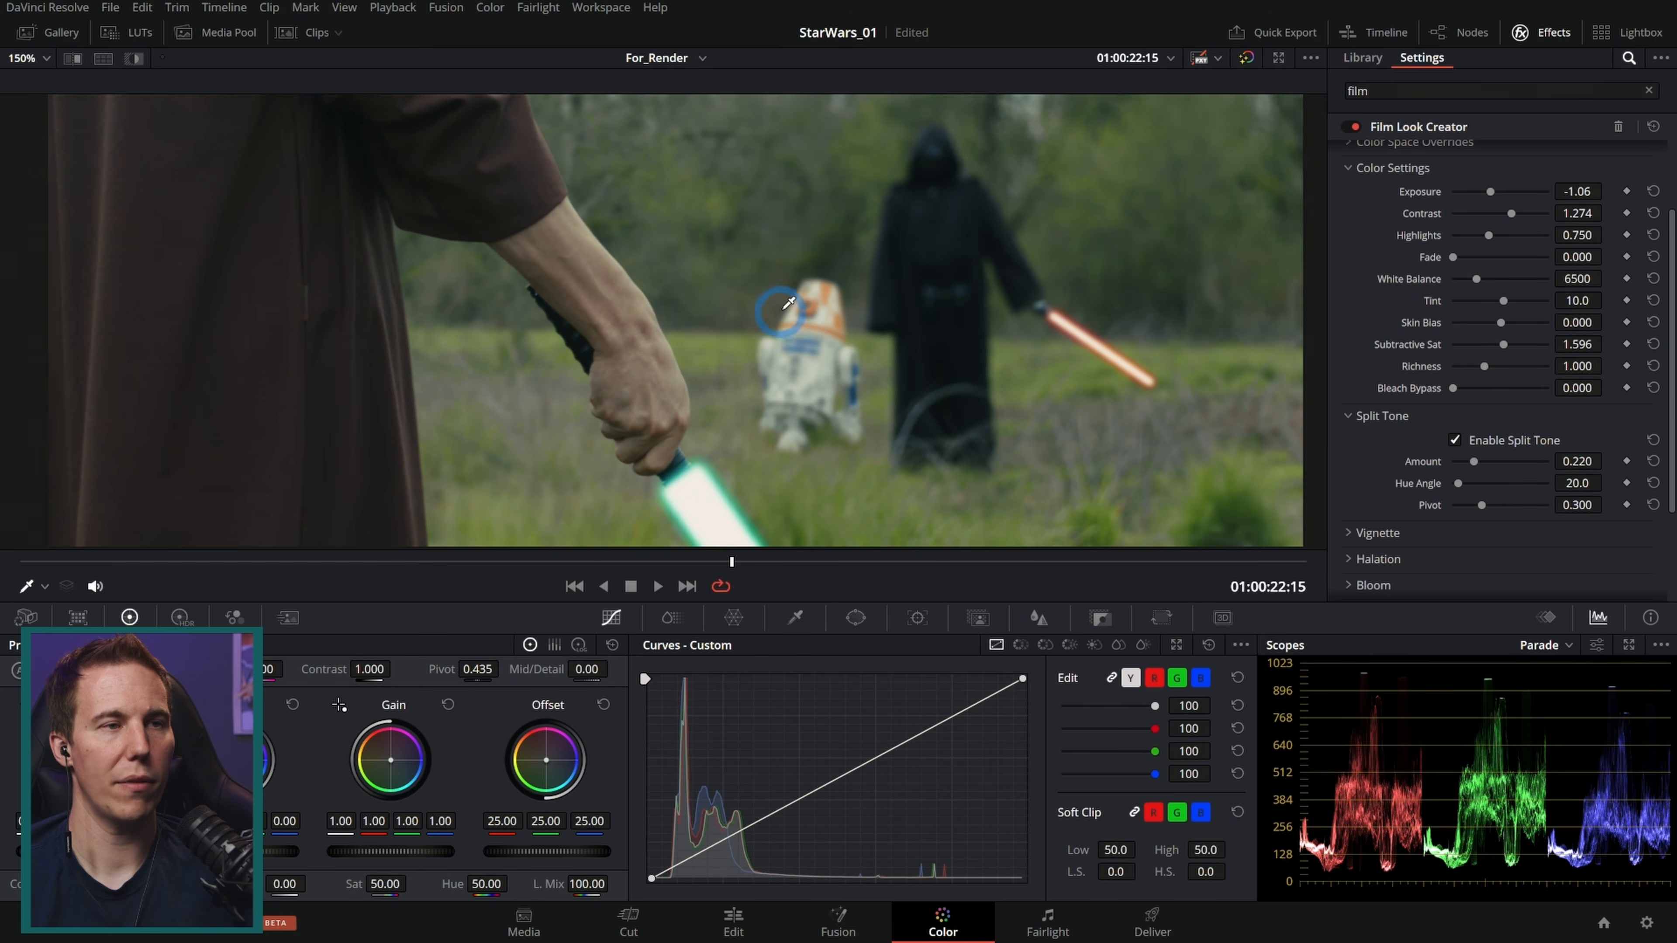
{"action": "left_click", "coordinate": [1459, 441]}
{"action": "left_click", "coordinate": [1459, 441]}
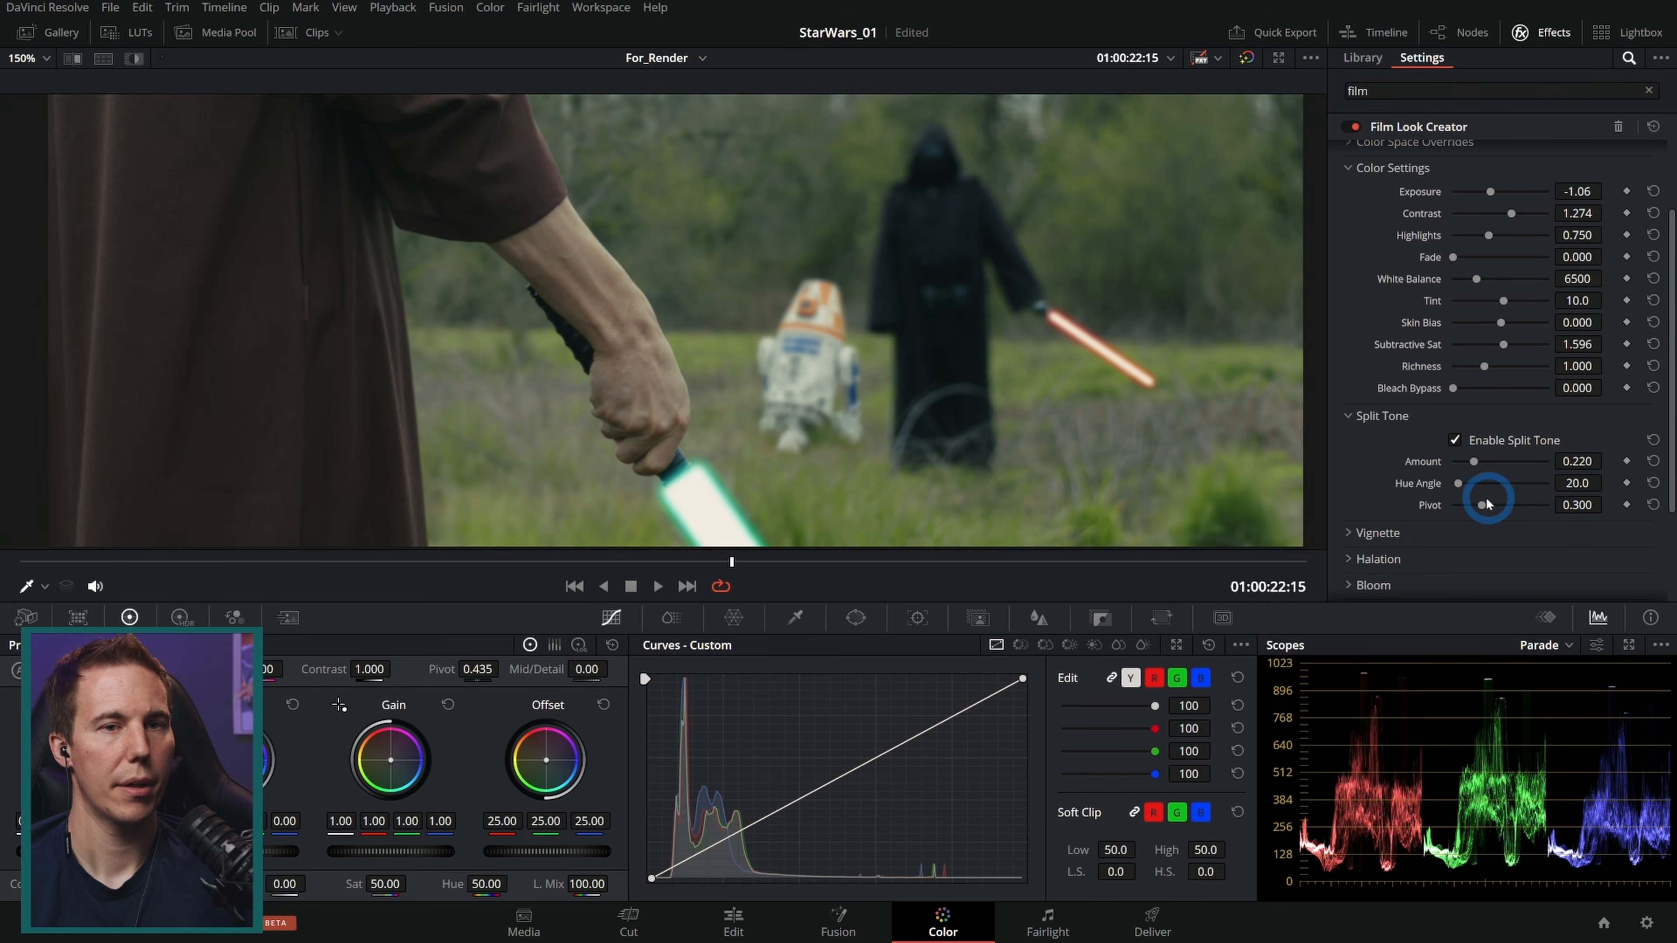
{"action": "mouse_move", "coordinate": [1481, 505]}
{"action": "left_mouse_down"}
{"action": "mouse_move", "coordinate": [1601, 512]}
{"action": "mouse_move", "coordinate": [1442, 510]}
{"action": "mouse_move", "coordinate": [1491, 512]}
{"action": "left_mouse_up"}
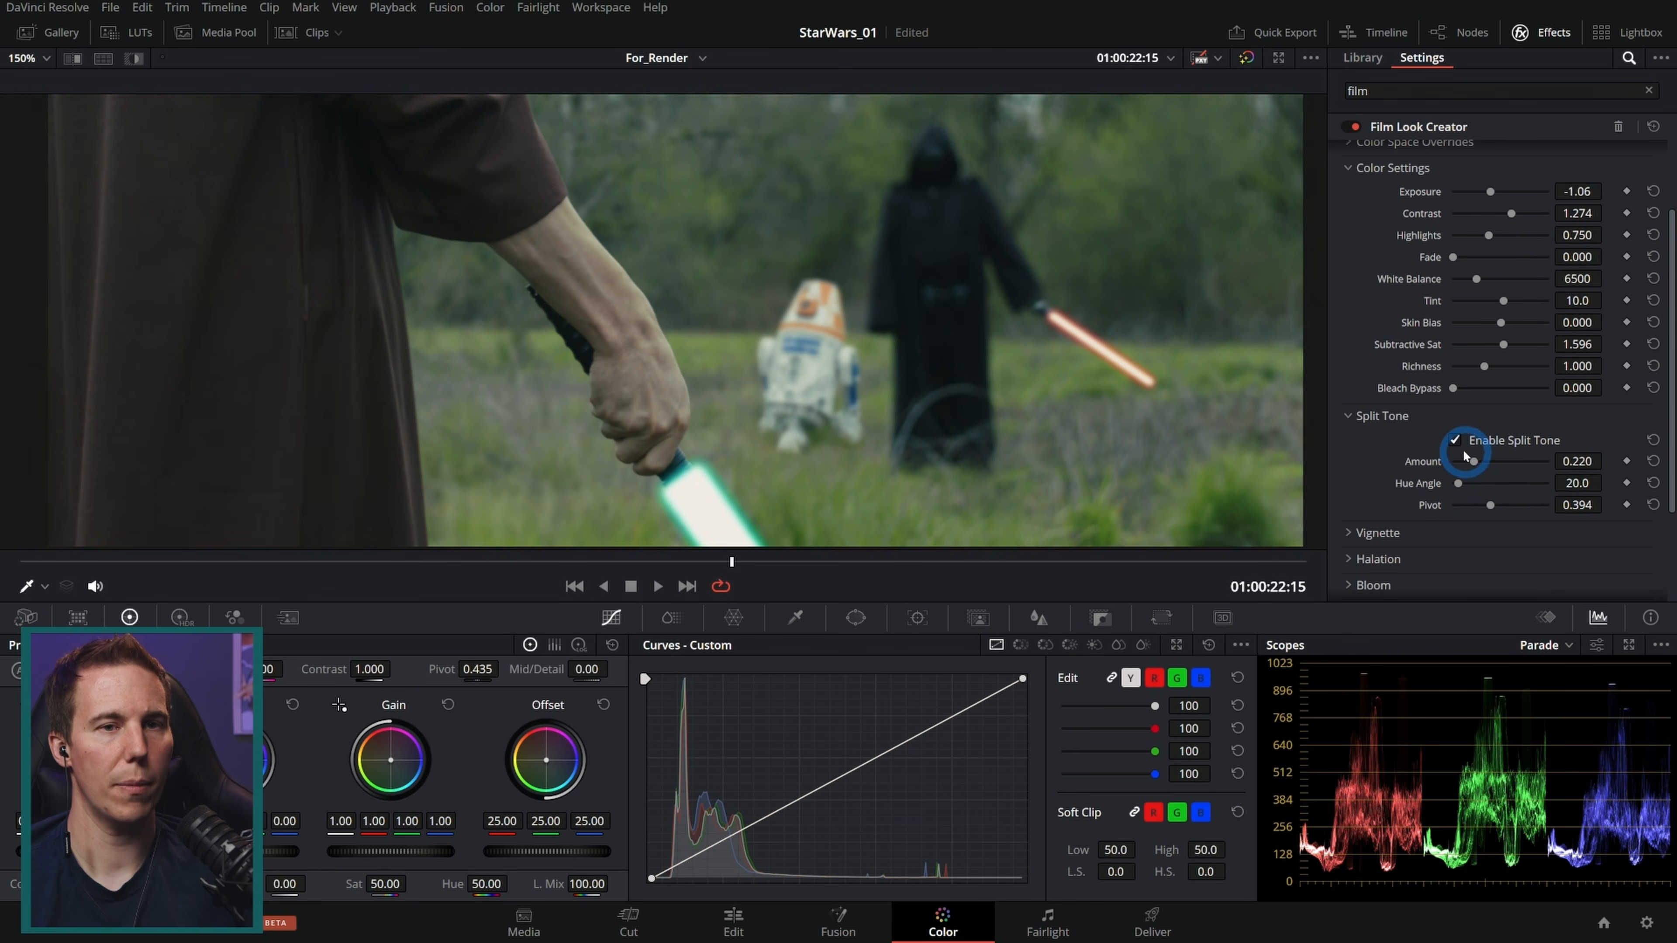
Step: Toggle Split Tone on and off to compare and lower its Amount to 0.162
{"action": "left_click", "coordinate": [1455, 441]}
{"action": "left_click", "coordinate": [1455, 441]}
{"action": "left_click", "coordinate": [1455, 441]}
{"action": "left_click", "coordinate": [1455, 441]}
{"action": "left_click", "coordinate": [1455, 441]}
{"action": "left_click", "coordinate": [1455, 441]}
{"action": "left_click", "coordinate": [1455, 441]}
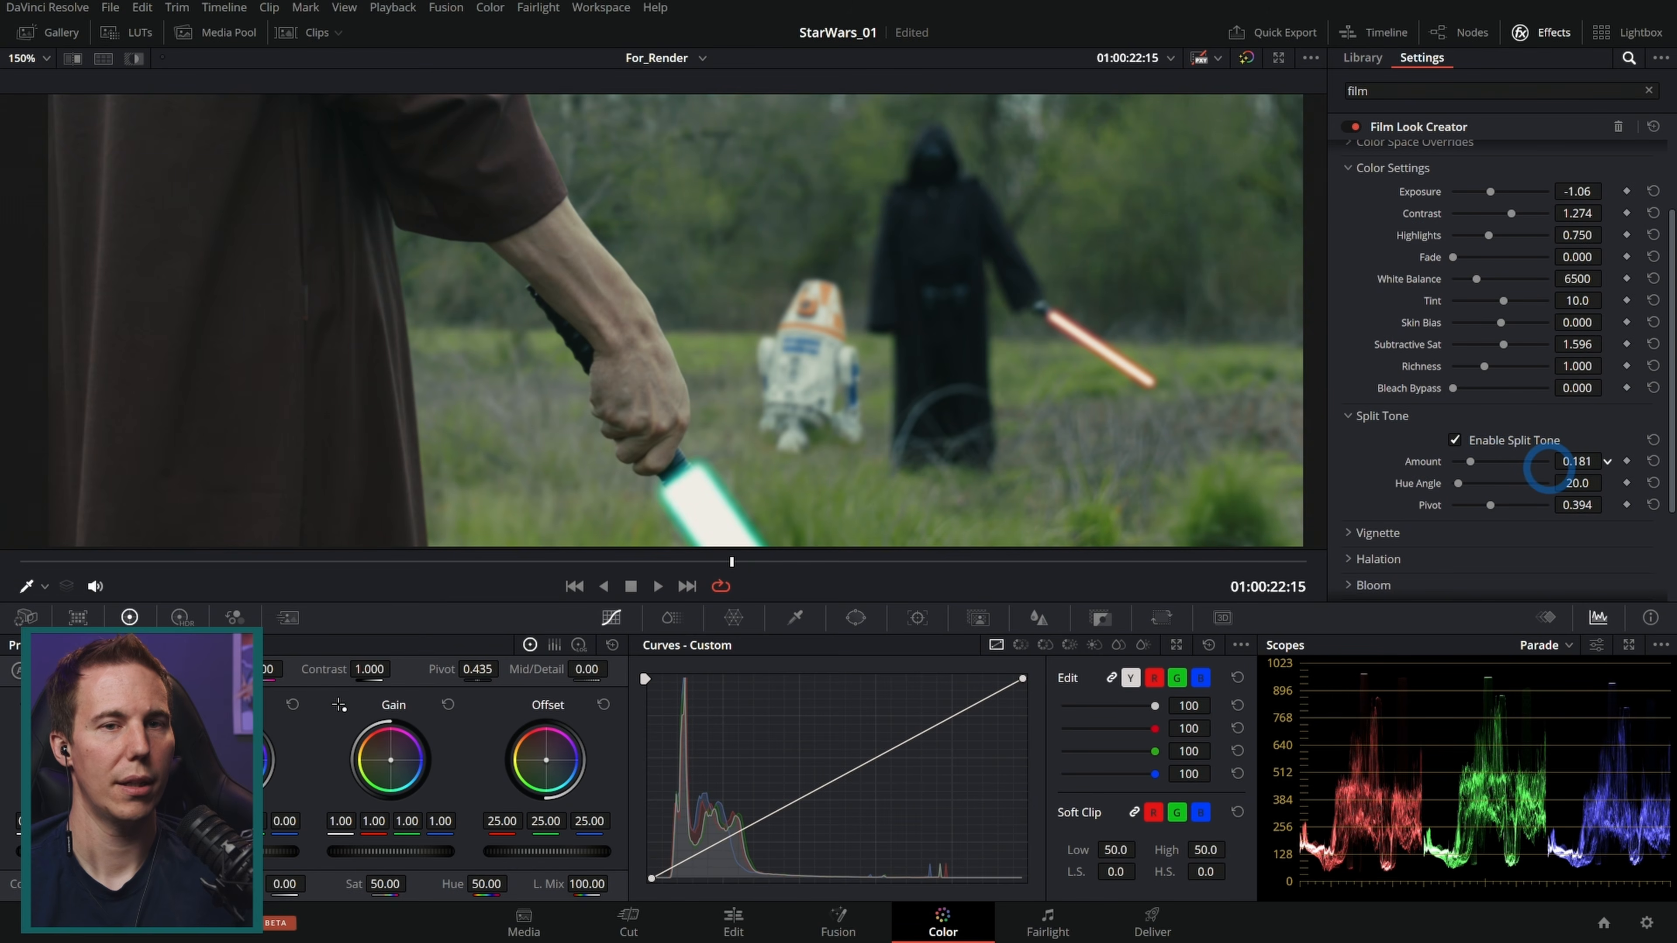
{"action": "left_click_drag", "start_coordinate": [1544, 471], "coordinate": [1532, 466]}
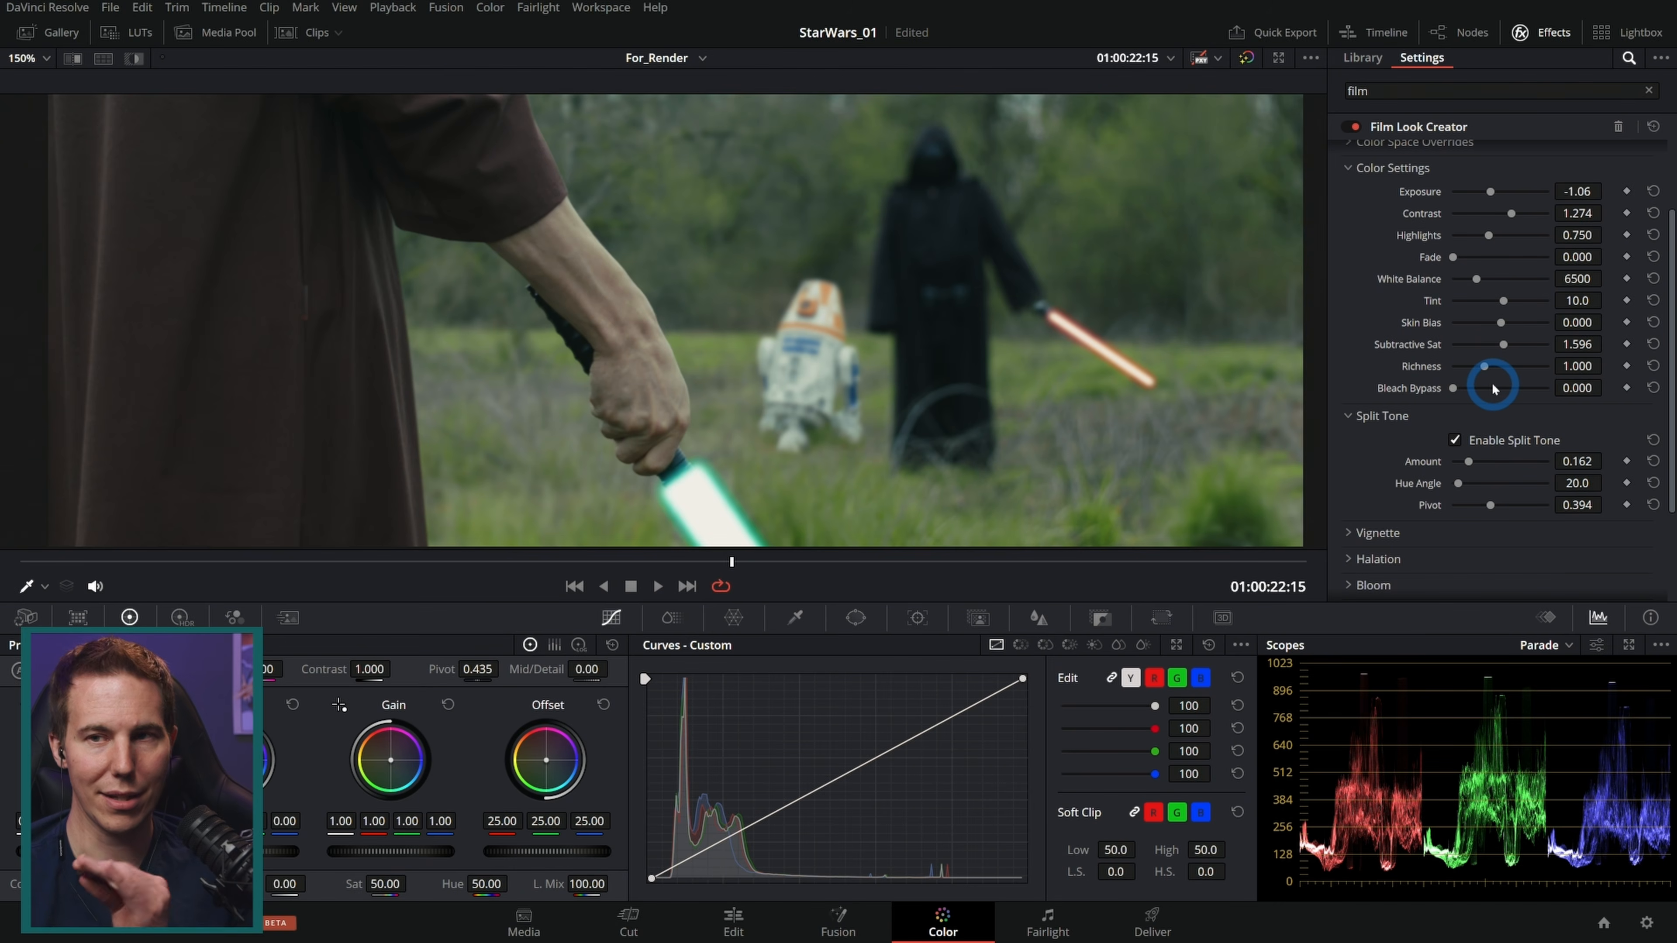
{"action": "left_click", "coordinate": [1454, 441]}
{"action": "left_click", "coordinate": [1454, 441]}
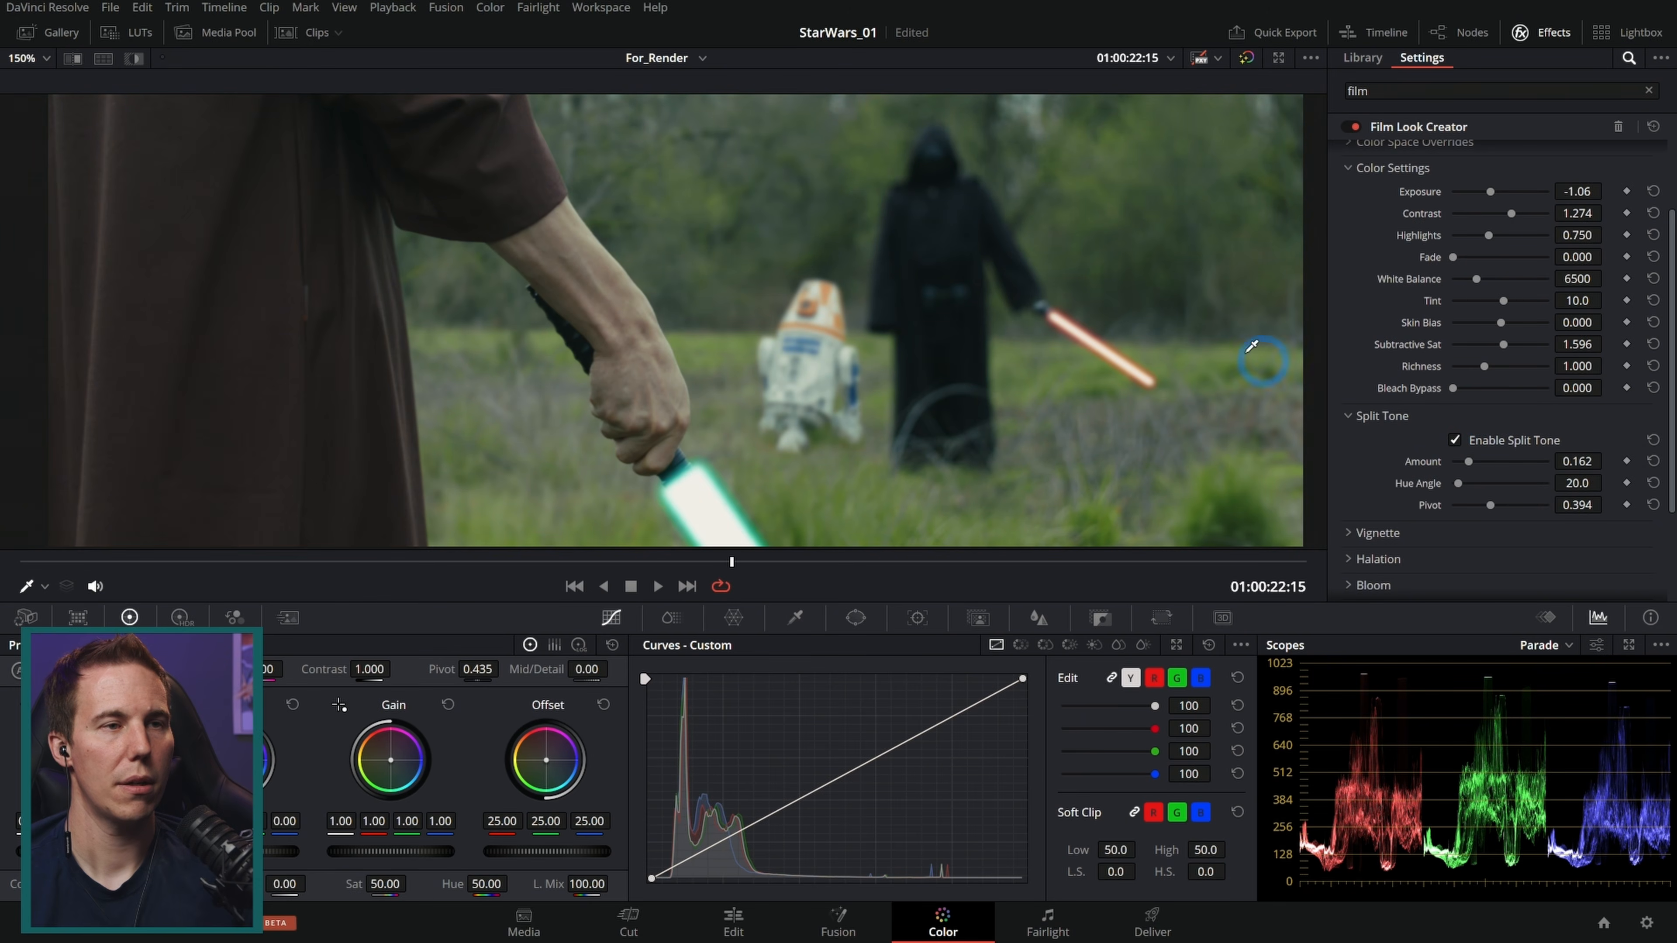
Step: Collapse Split Tone, expand Halation, enable it and set its Amount to 1.000
{"action": "left_click", "coordinate": [1349, 416]}
{"action": "left_click", "coordinate": [1349, 468]}
{"action": "scroll", "coordinate": [1393, 459], "scroll_direction": "down", "scroll_amount": 2}
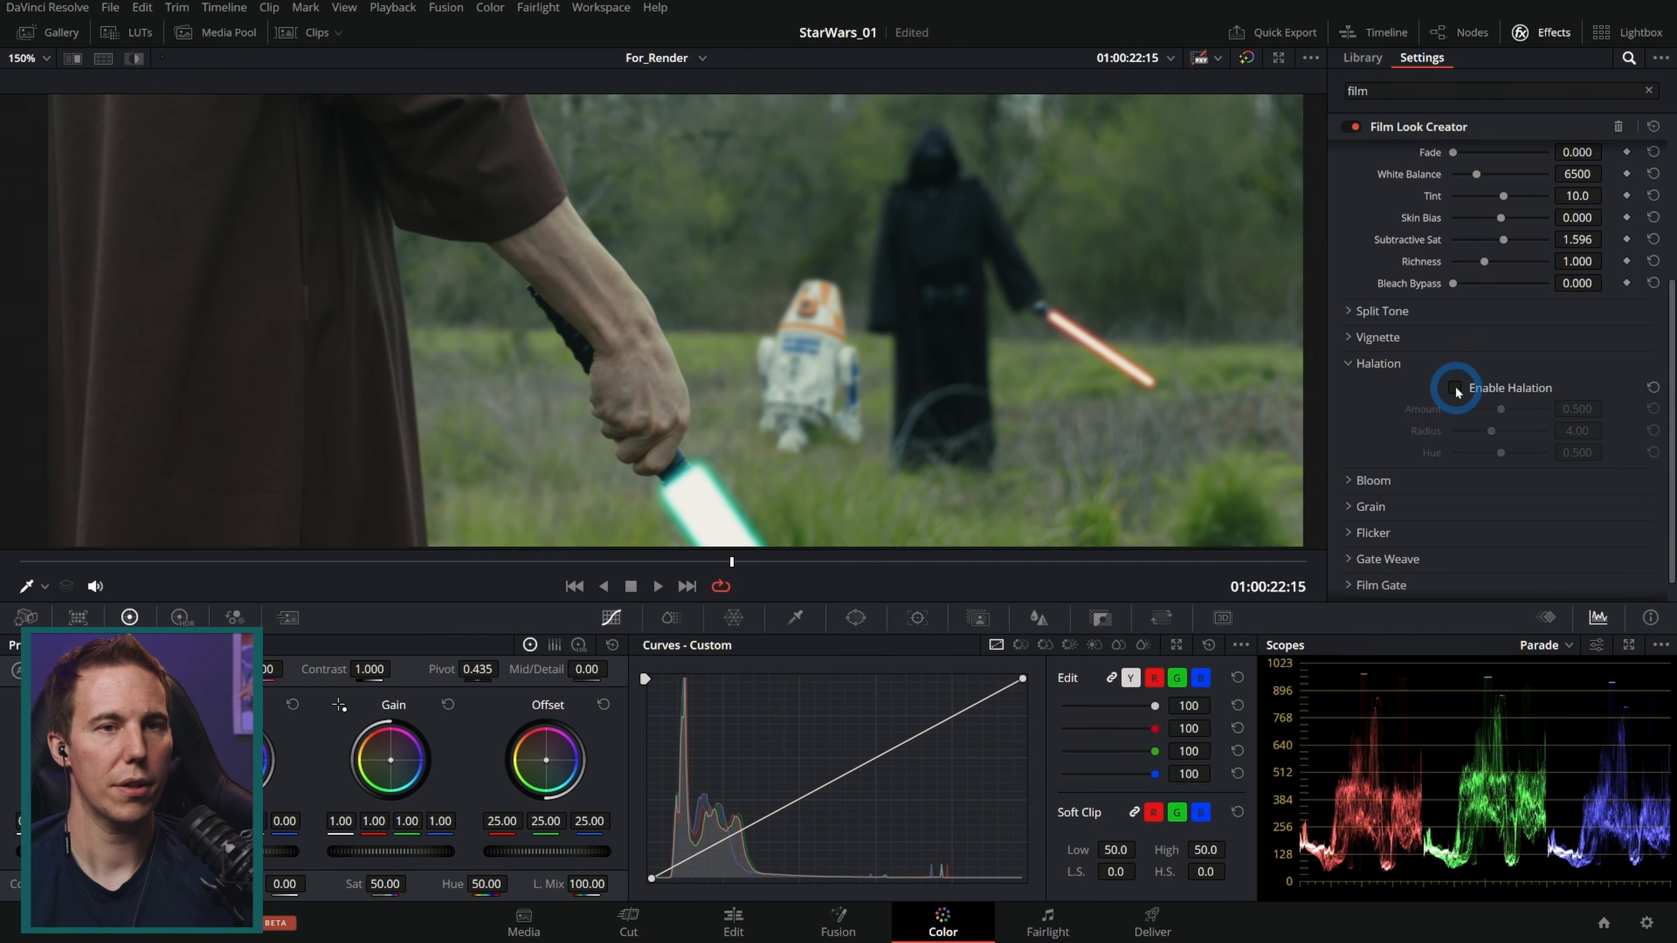
{"action": "left_click", "coordinate": [1454, 389]}
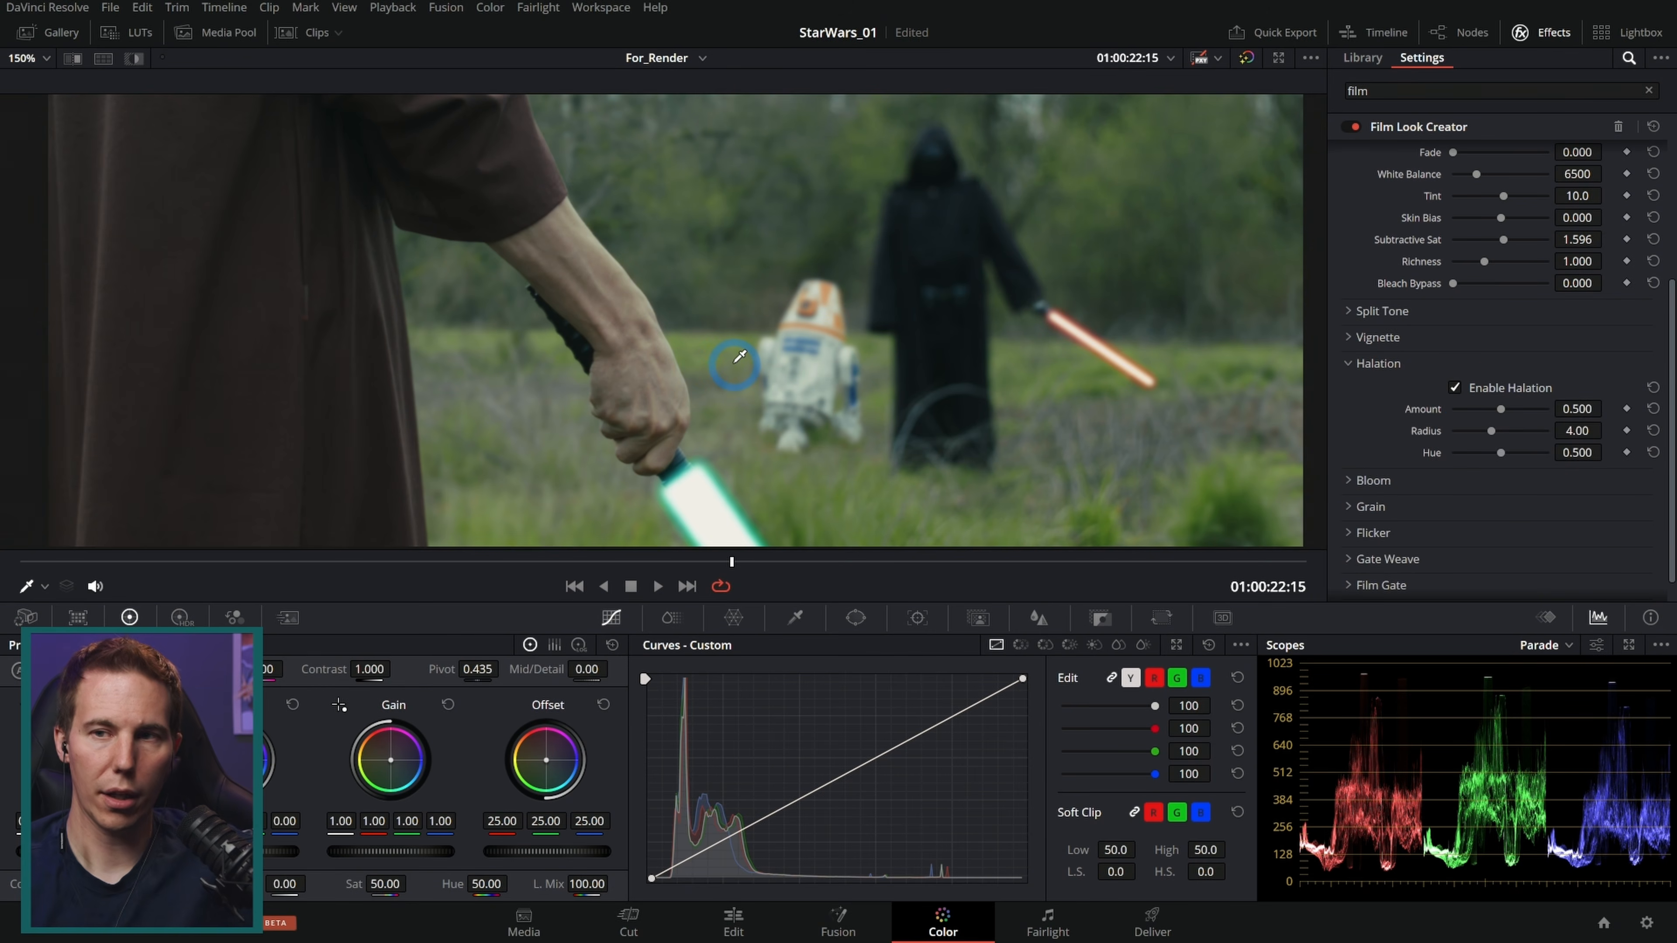
{"action": "scroll", "coordinate": [739, 357], "scroll_direction": "up", "scroll_amount": 5}
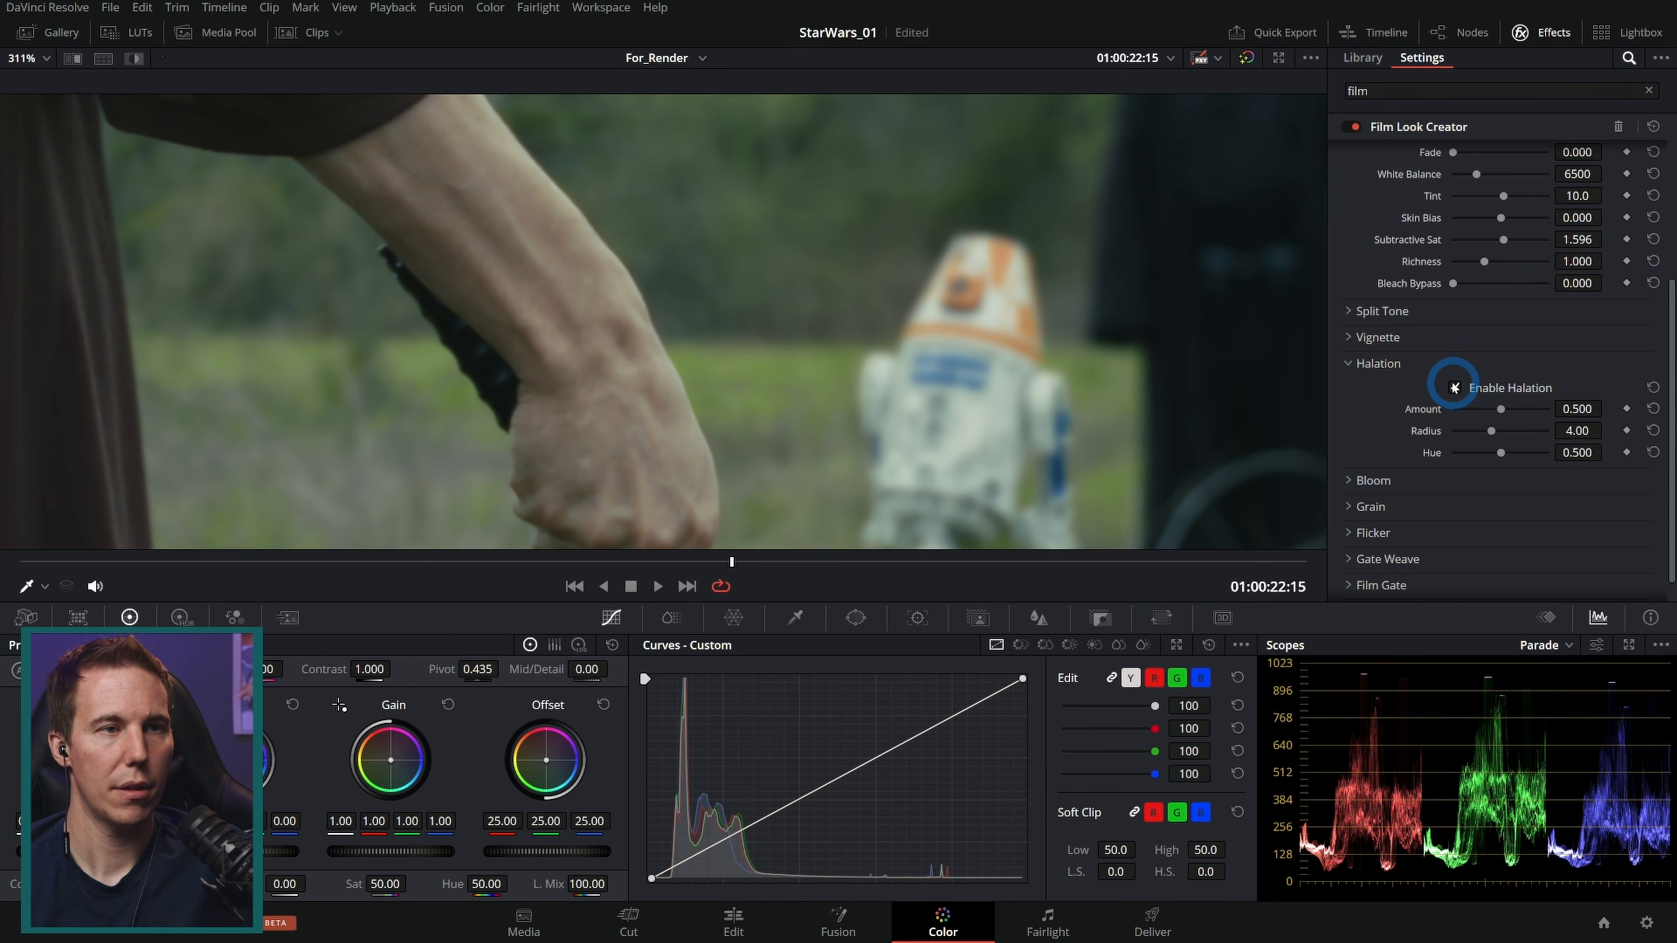
{"action": "left_click_drag", "start_coordinate": [1503, 411], "coordinate": [1624, 422]}
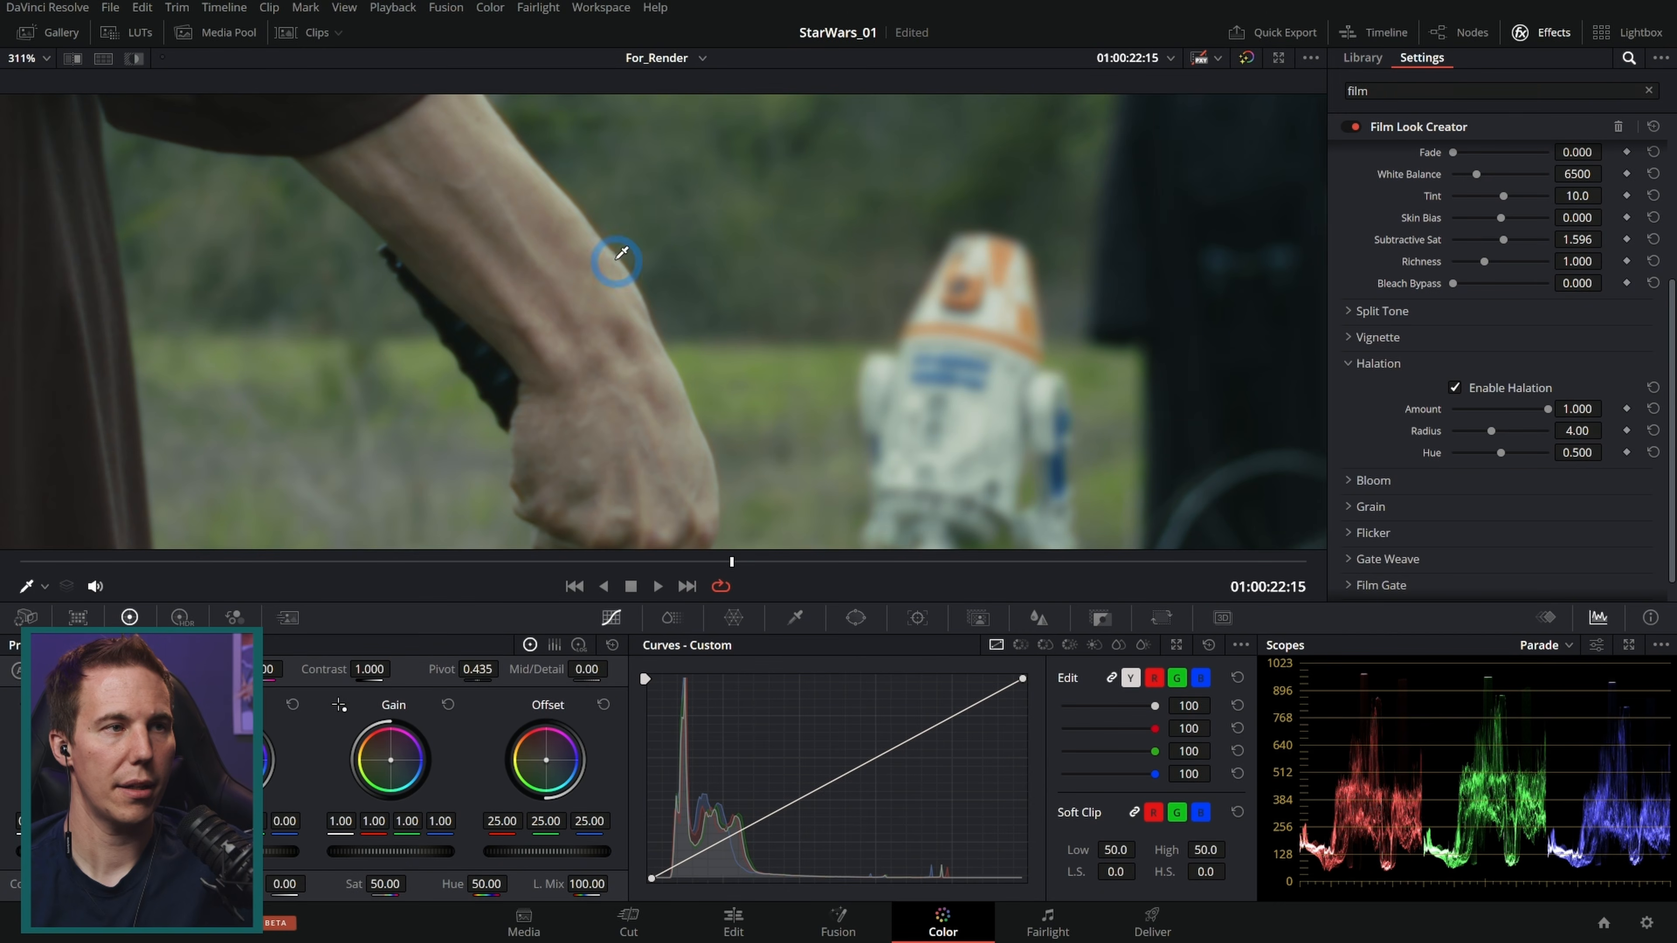
Step: Zoom in on the arm and toggle Halation off and on to compare its effect
{"action": "scroll", "coordinate": [610, 271], "scroll_direction": "up", "scroll_amount": 8}
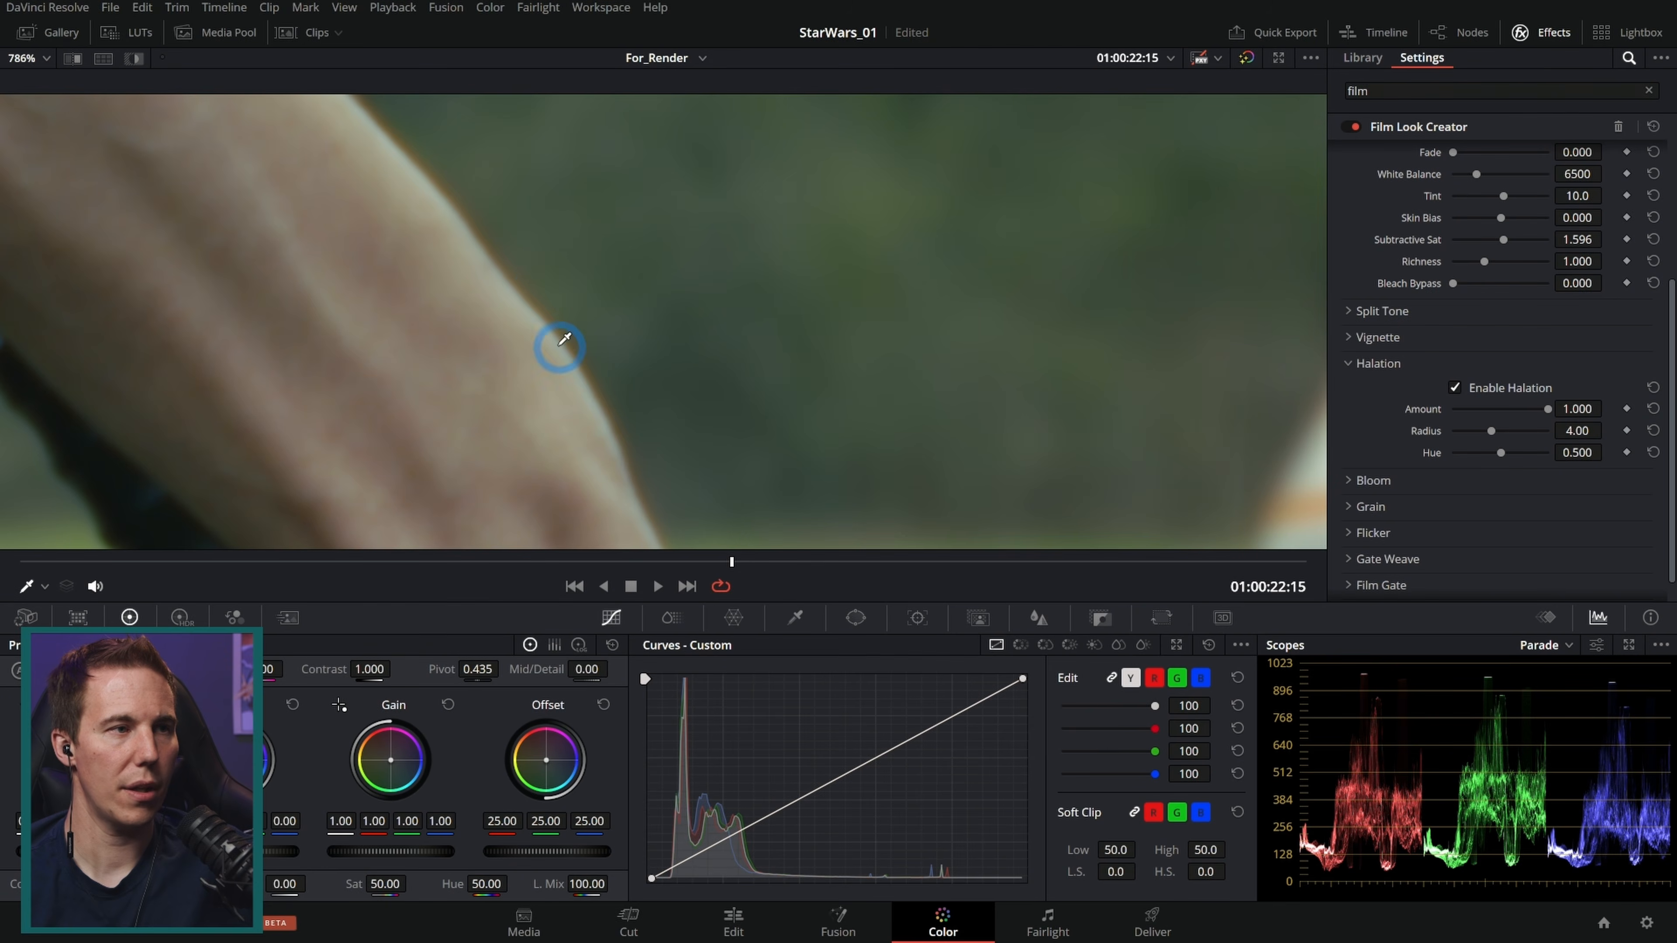
{"action": "left_click_drag", "start_coordinate": [623, 374], "coordinate": [803, 374]}
{"action": "left_click", "coordinate": [1458, 392]}
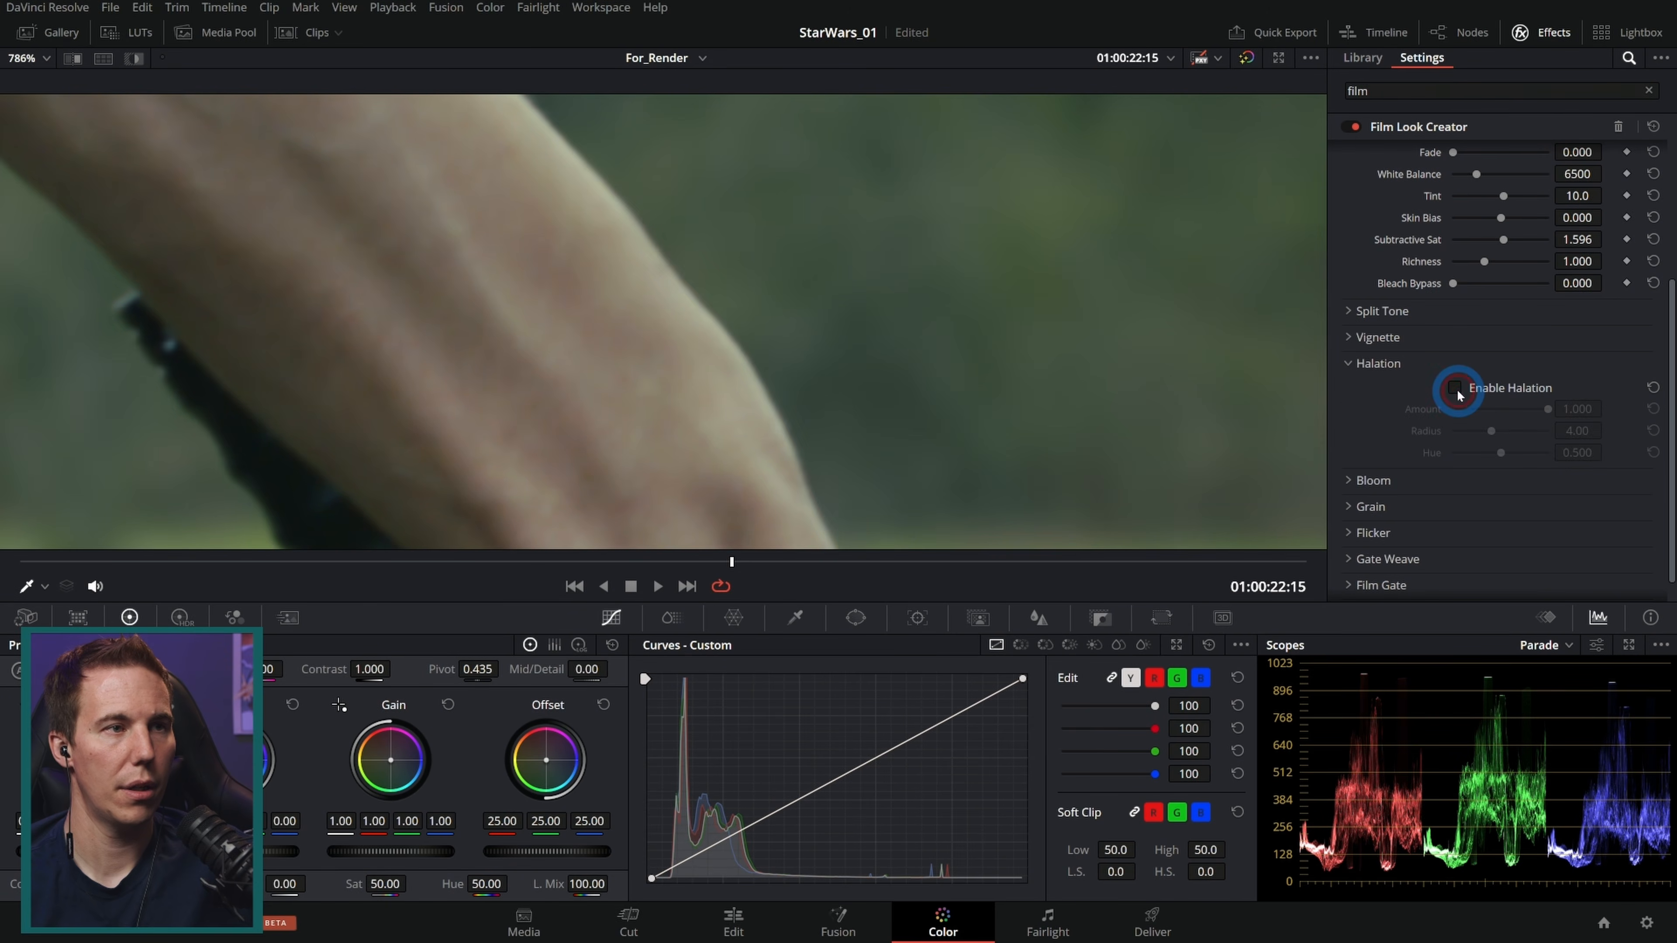
{"action": "left_click", "coordinate": [1458, 391]}
{"action": "left_click", "coordinate": [1458, 392]}
{"action": "left_click", "coordinate": [1458, 392]}
{"action": "left_click", "coordinate": [1458, 392]}
{"action": "left_click", "coordinate": [1458, 392]}
Step: Zoom out around the red lightsaber and toggle Halation repeatedly to compare its glow
{"action": "scroll", "coordinate": [1161, 413], "scroll_direction": "down", "scroll_amount": 3}
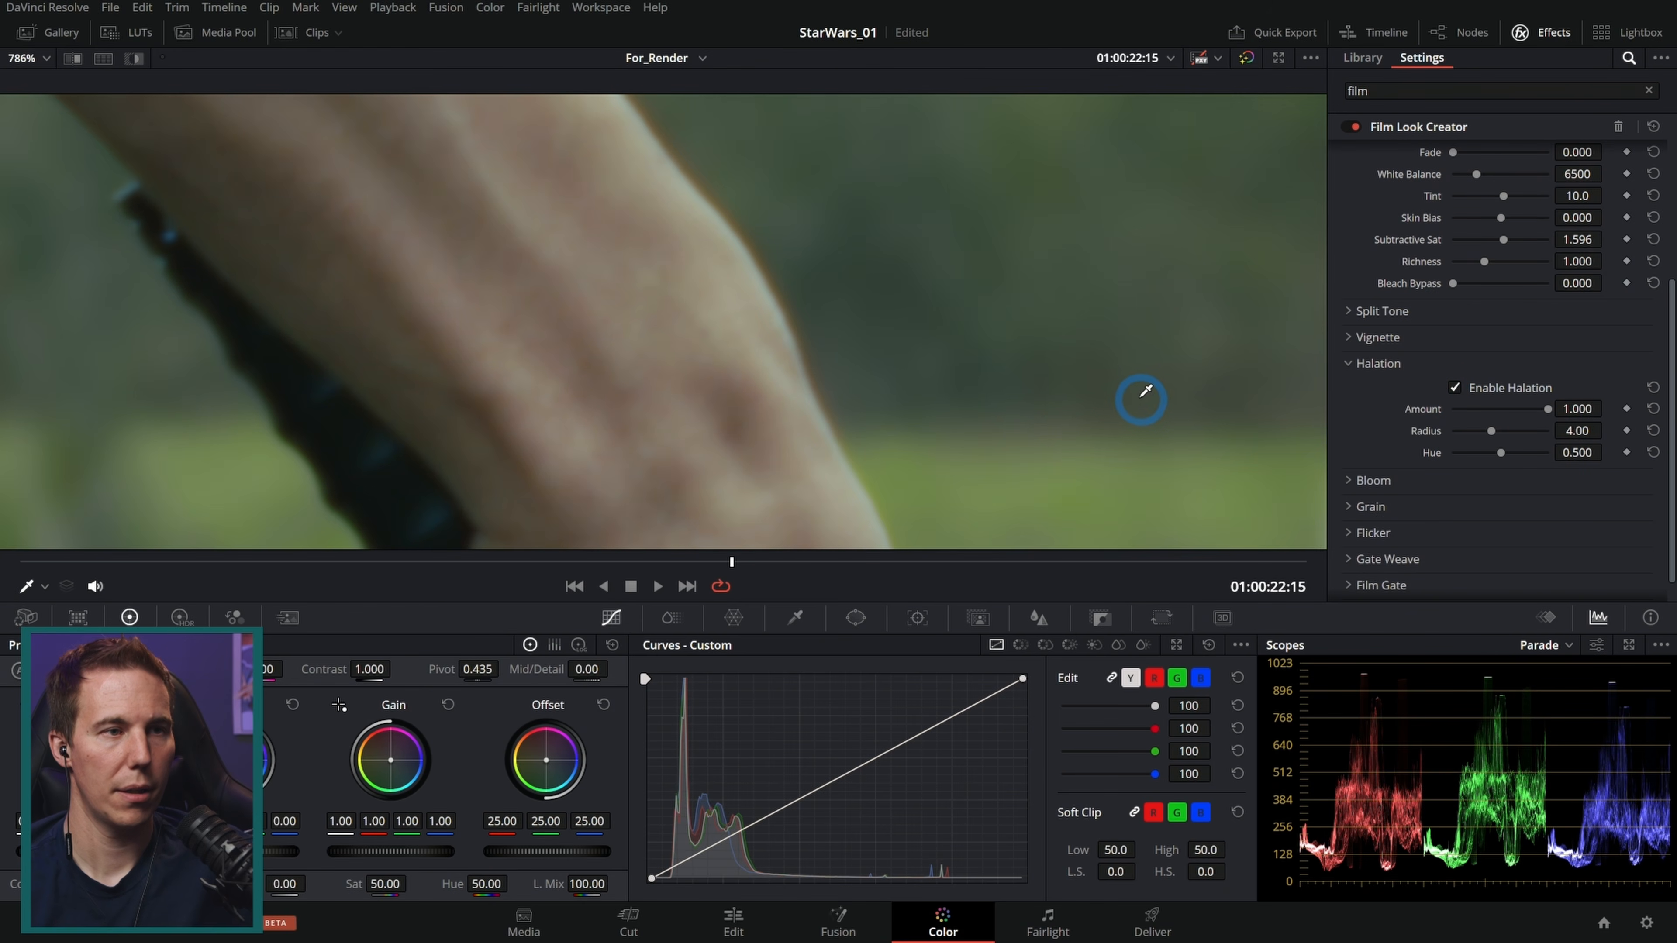
{"action": "scroll", "coordinate": [1144, 397], "scroll_direction": "down", "scroll_amount": 10}
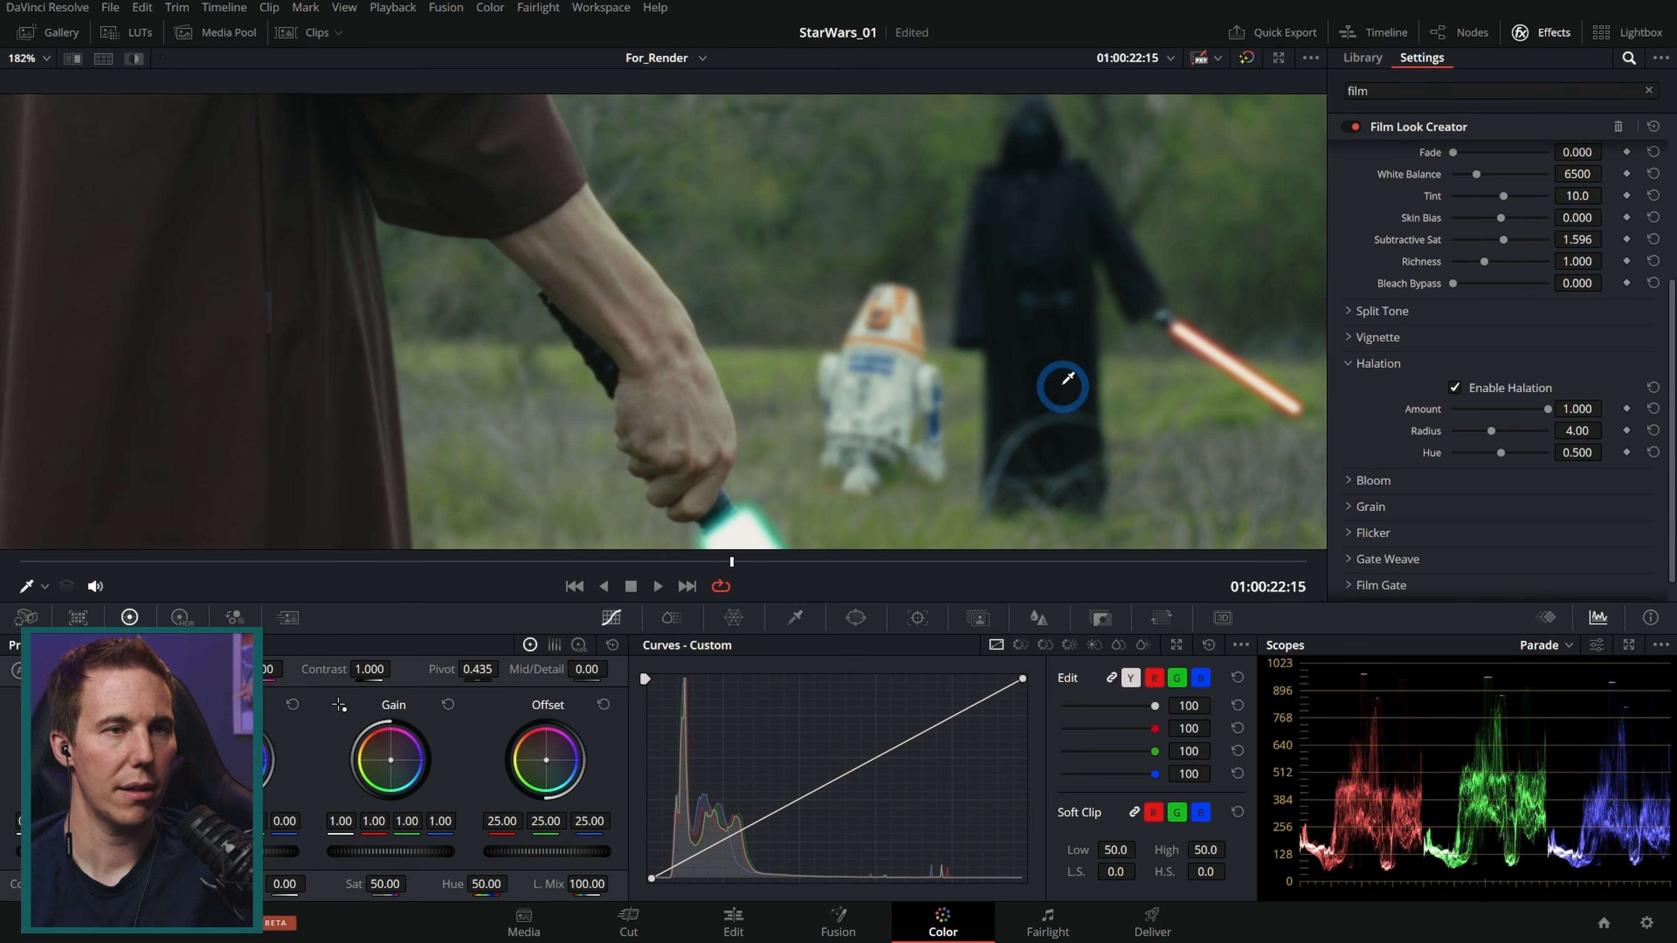
{"action": "scroll", "coordinate": [1063, 386], "scroll_direction": "up", "scroll_amount": 2}
{"action": "left_click", "coordinate": [1455, 390]}
{"action": "left_click", "coordinate": [1455, 390]}
{"action": "left_click", "coordinate": [1455, 390]}
{"action": "left_click", "coordinate": [1455, 390]}
{"action": "left_click", "coordinate": [1455, 390]}
{"action": "left_click", "coordinate": [1455, 390]}
{"action": "left_click", "coordinate": [1455, 389]}
{"action": "left_click", "coordinate": [1455, 390]}
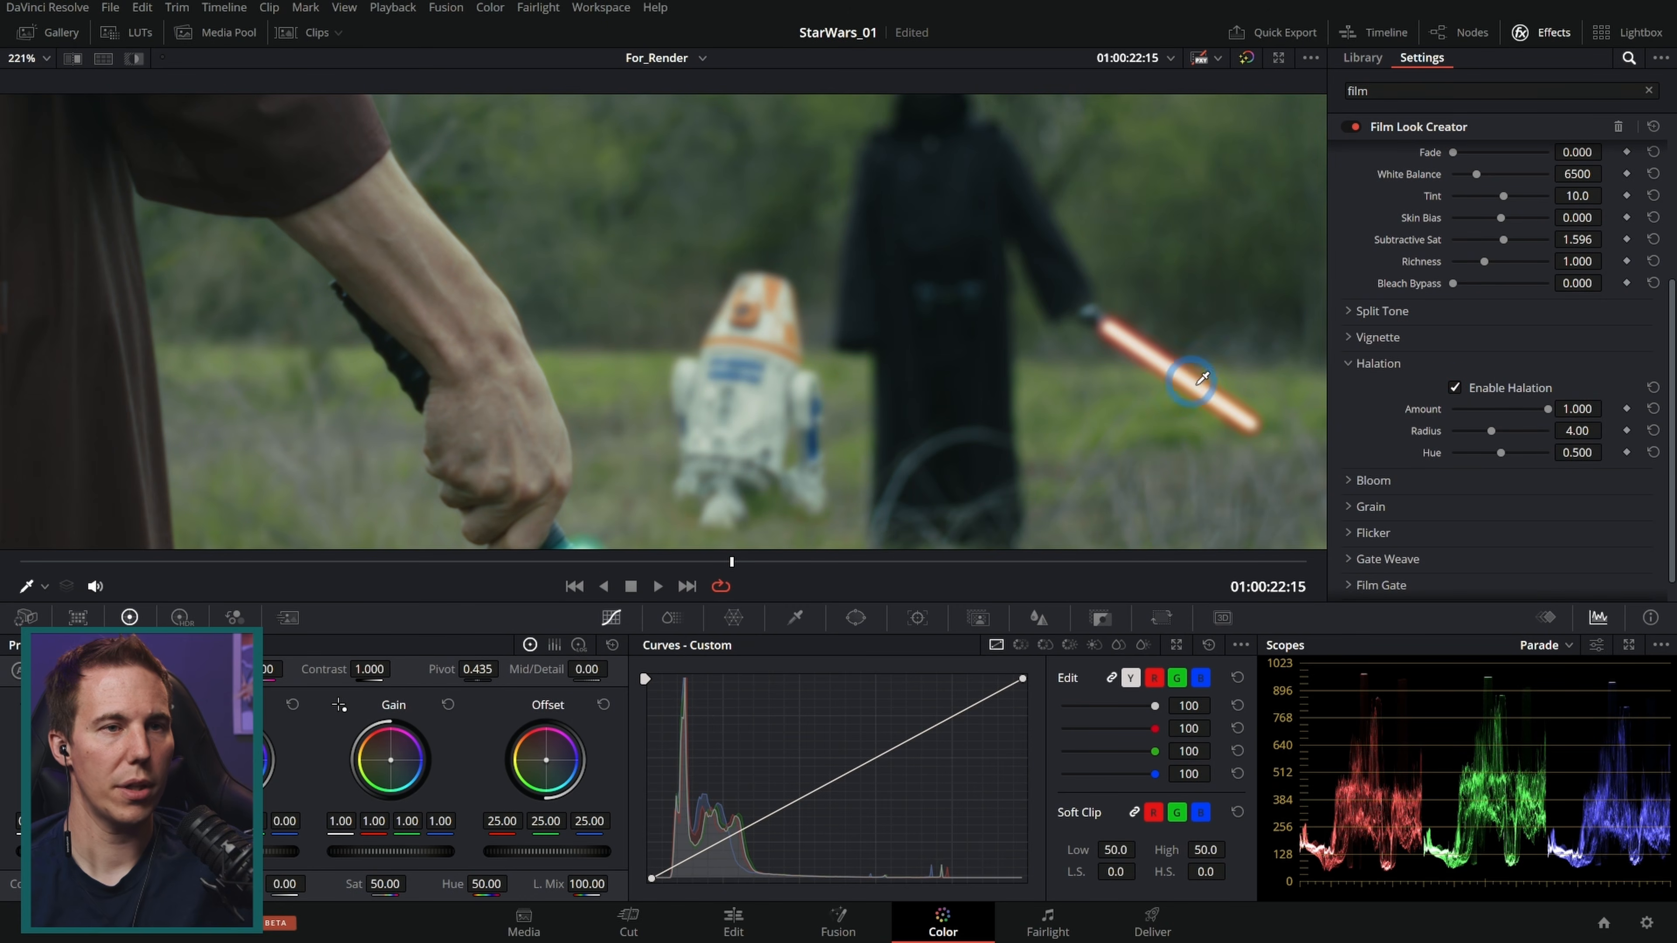
{"action": "left_click", "coordinate": [1455, 388]}
{"action": "left_click", "coordinate": [1455, 388]}
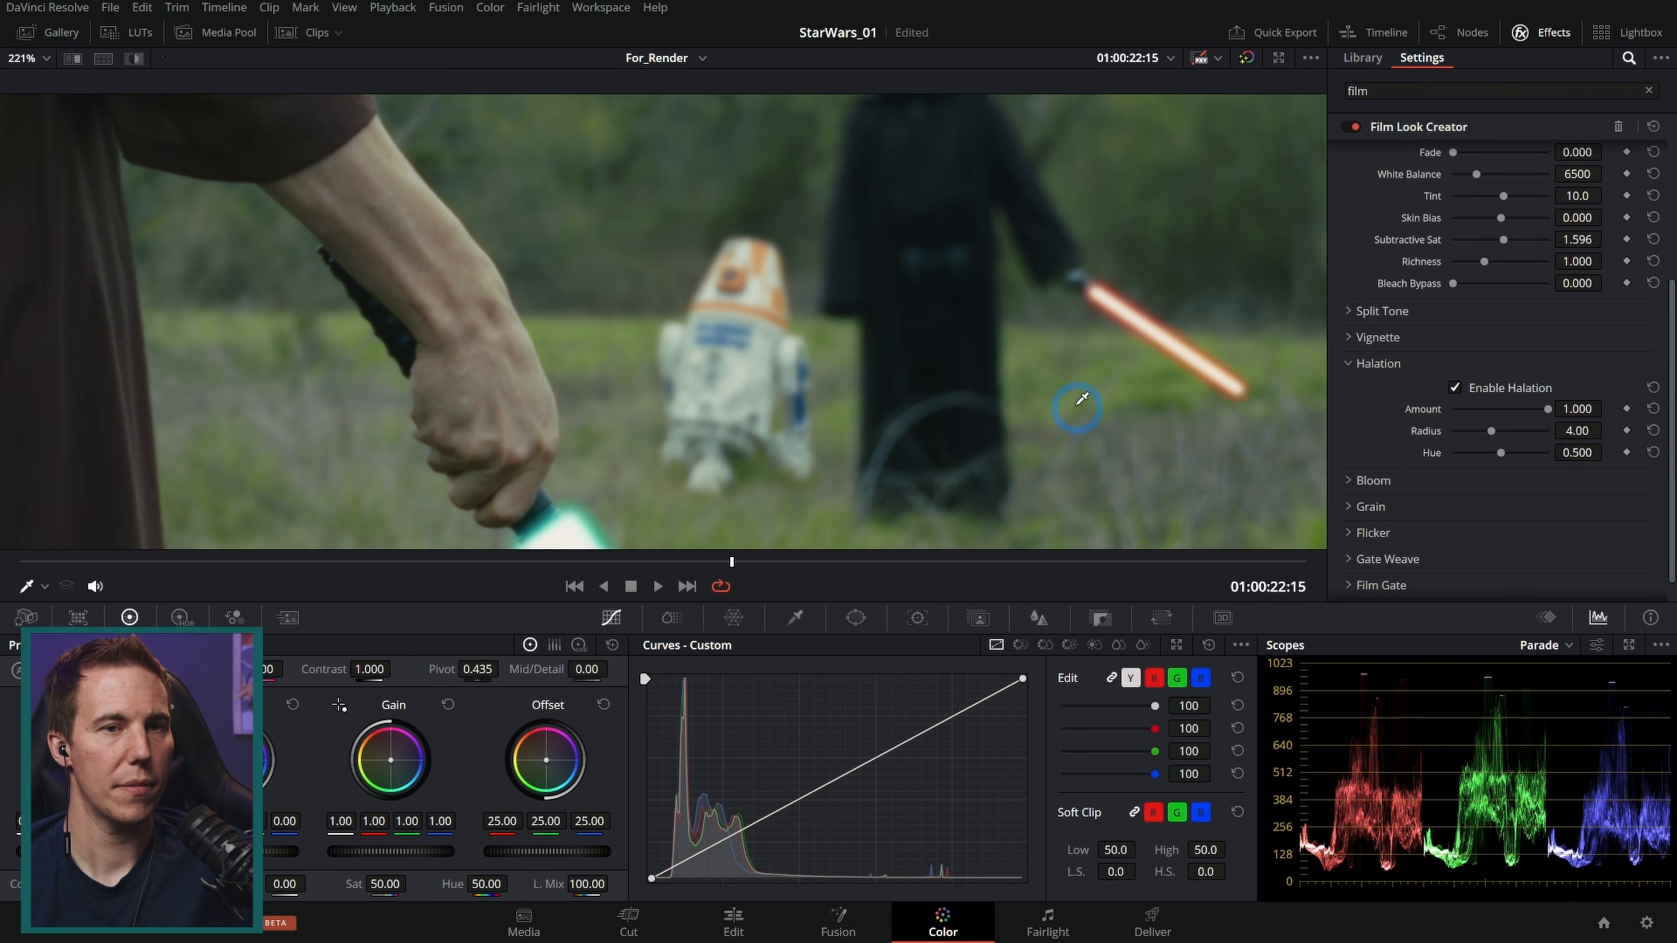
Step: Collapse Halation, expand Grain, enable it and choose the 65mm preset
{"action": "left_click", "coordinate": [1350, 363]}
{"action": "left_click", "coordinate": [1366, 535]}
{"action": "scroll", "coordinate": [1412, 436], "scroll_direction": "down", "scroll_amount": 3}
{"action": "left_click", "coordinate": [1454, 400]}
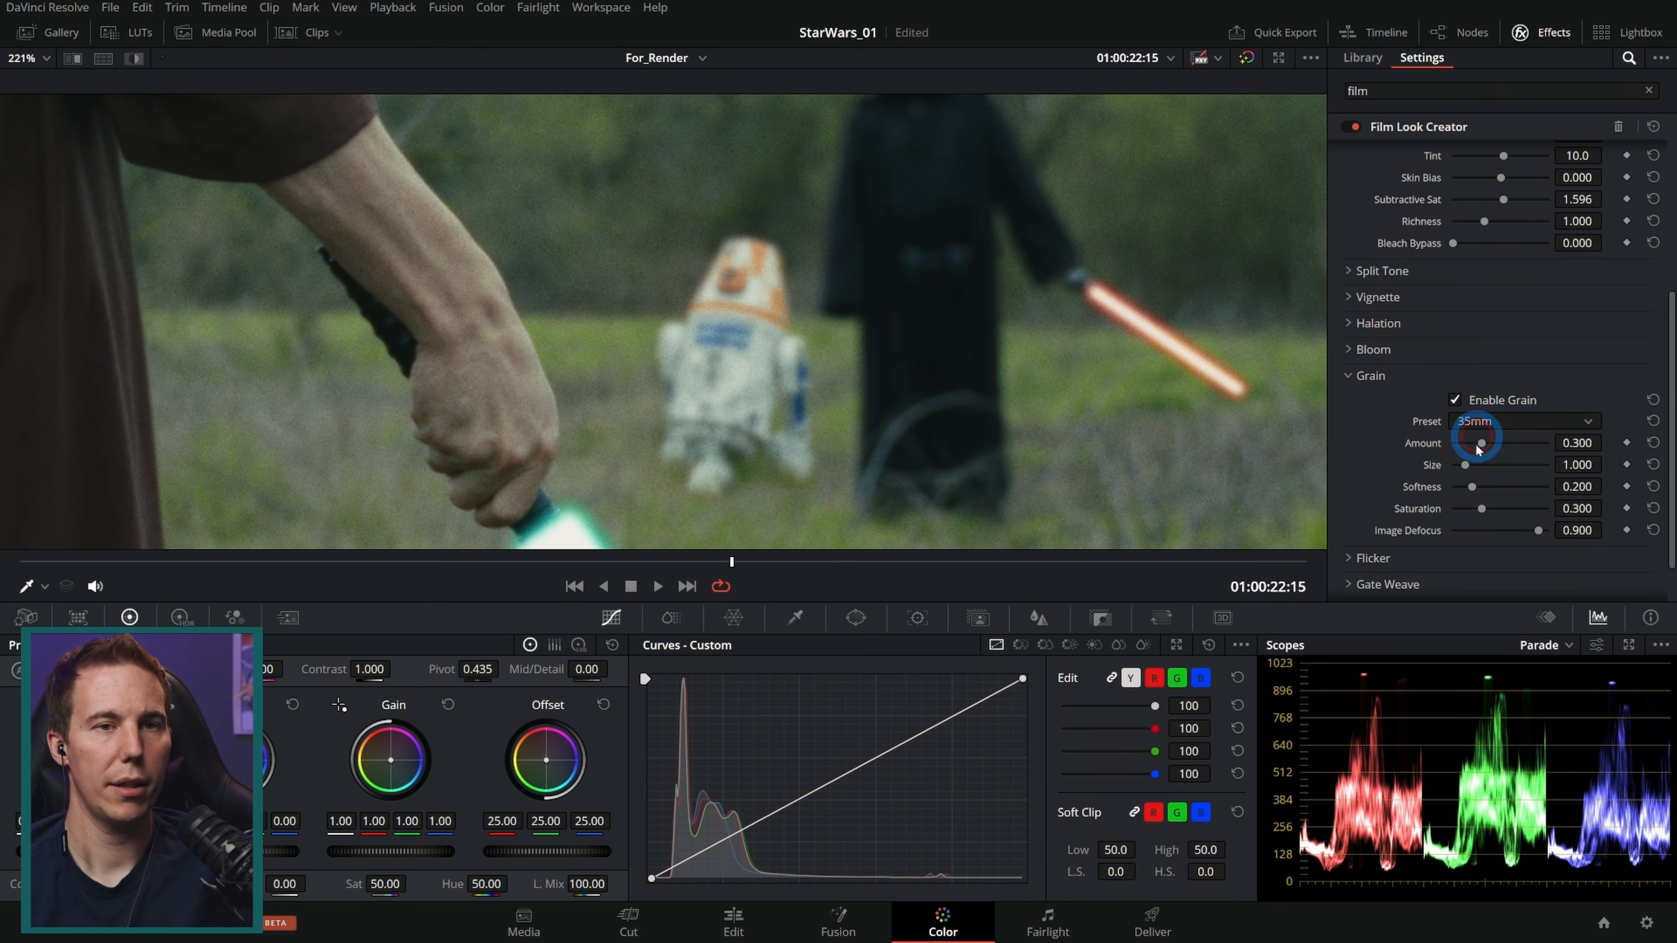
{"action": "left_click", "coordinate": [1474, 422]}
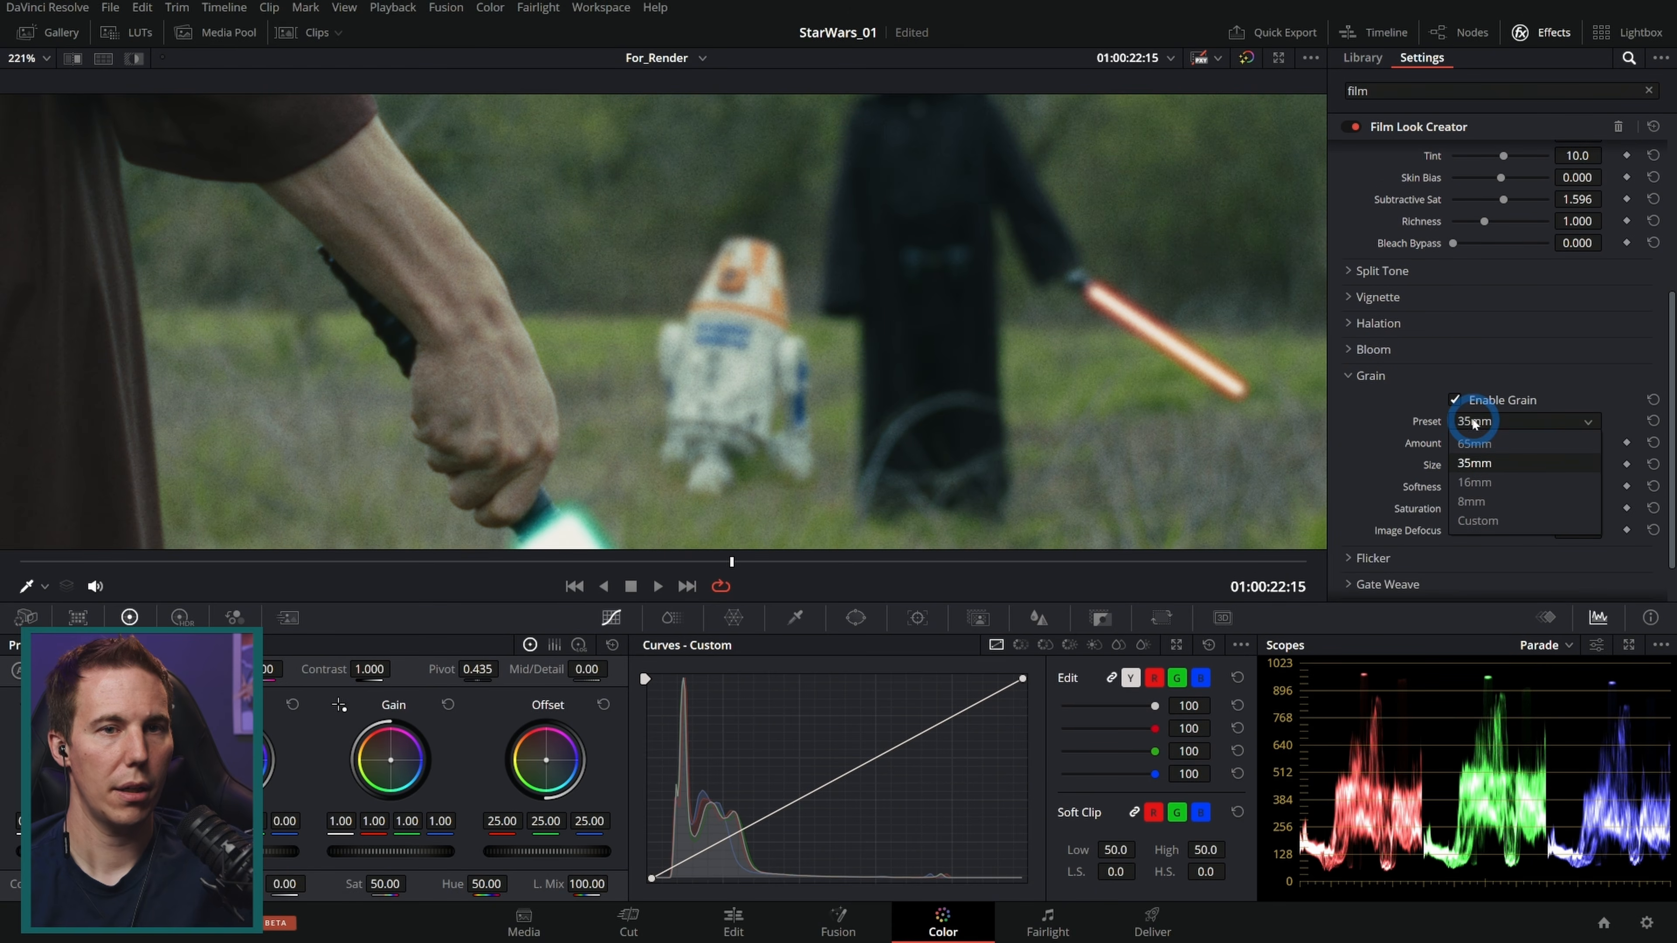
{"action": "left_click", "coordinate": [1482, 445]}
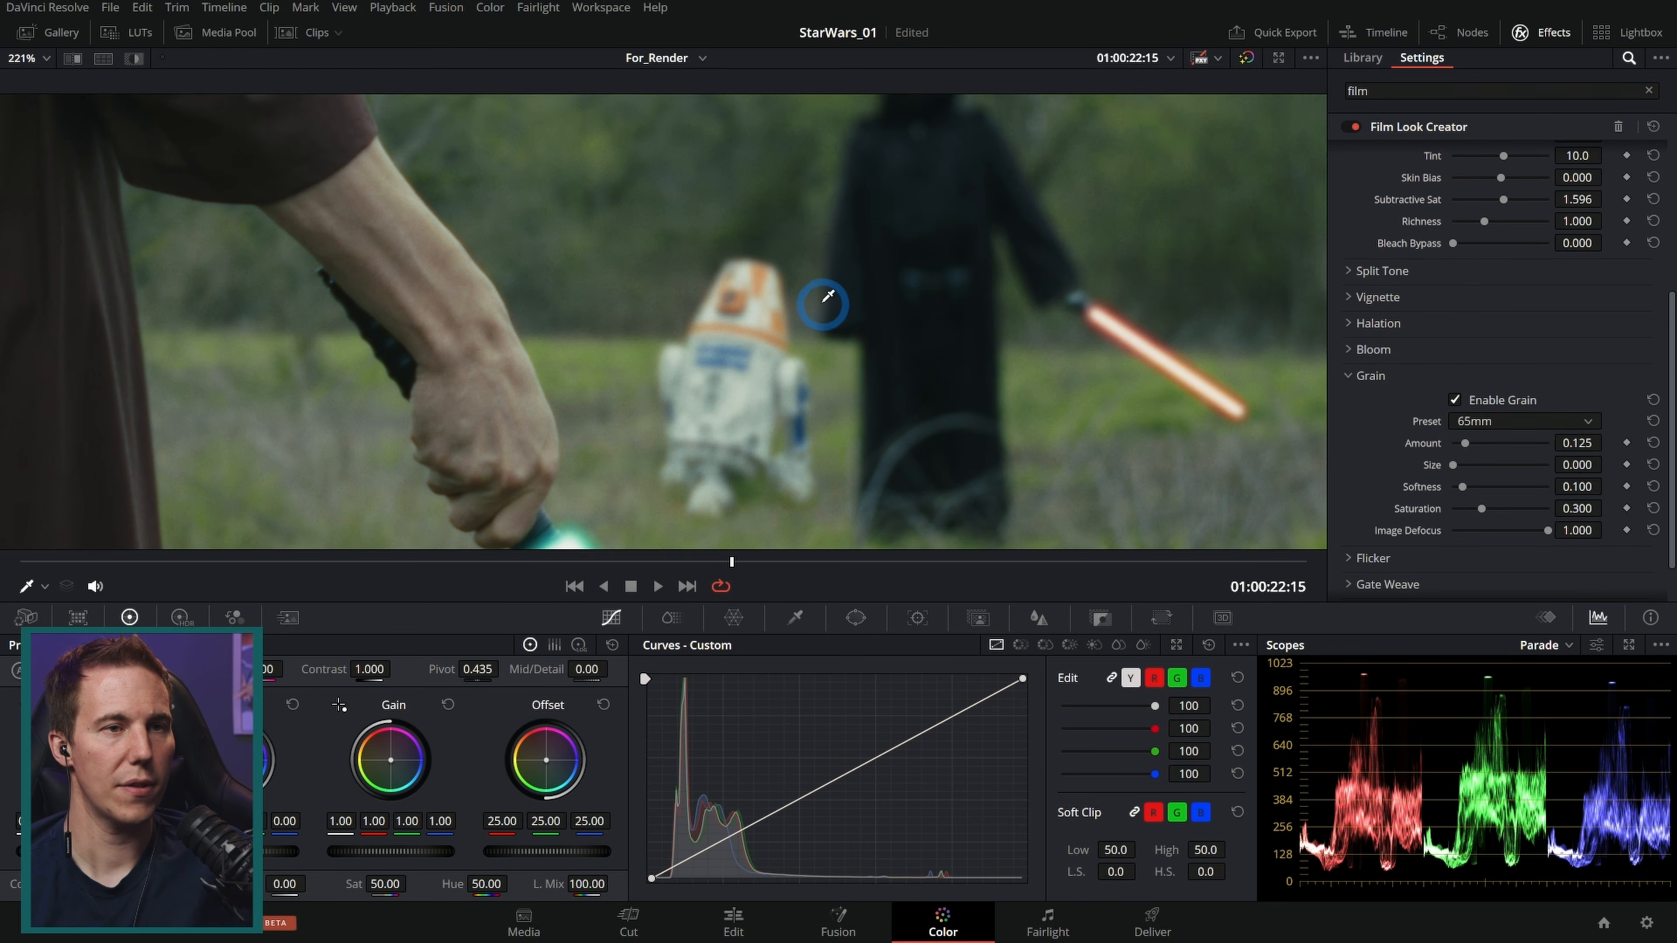
Step: Mute the audio and play and scrub through the timeline to review the grain
{"action": "scroll", "coordinate": [793, 377], "scroll_direction": "up", "scroll_amount": 3}
{"action": "key", "text": "space"}
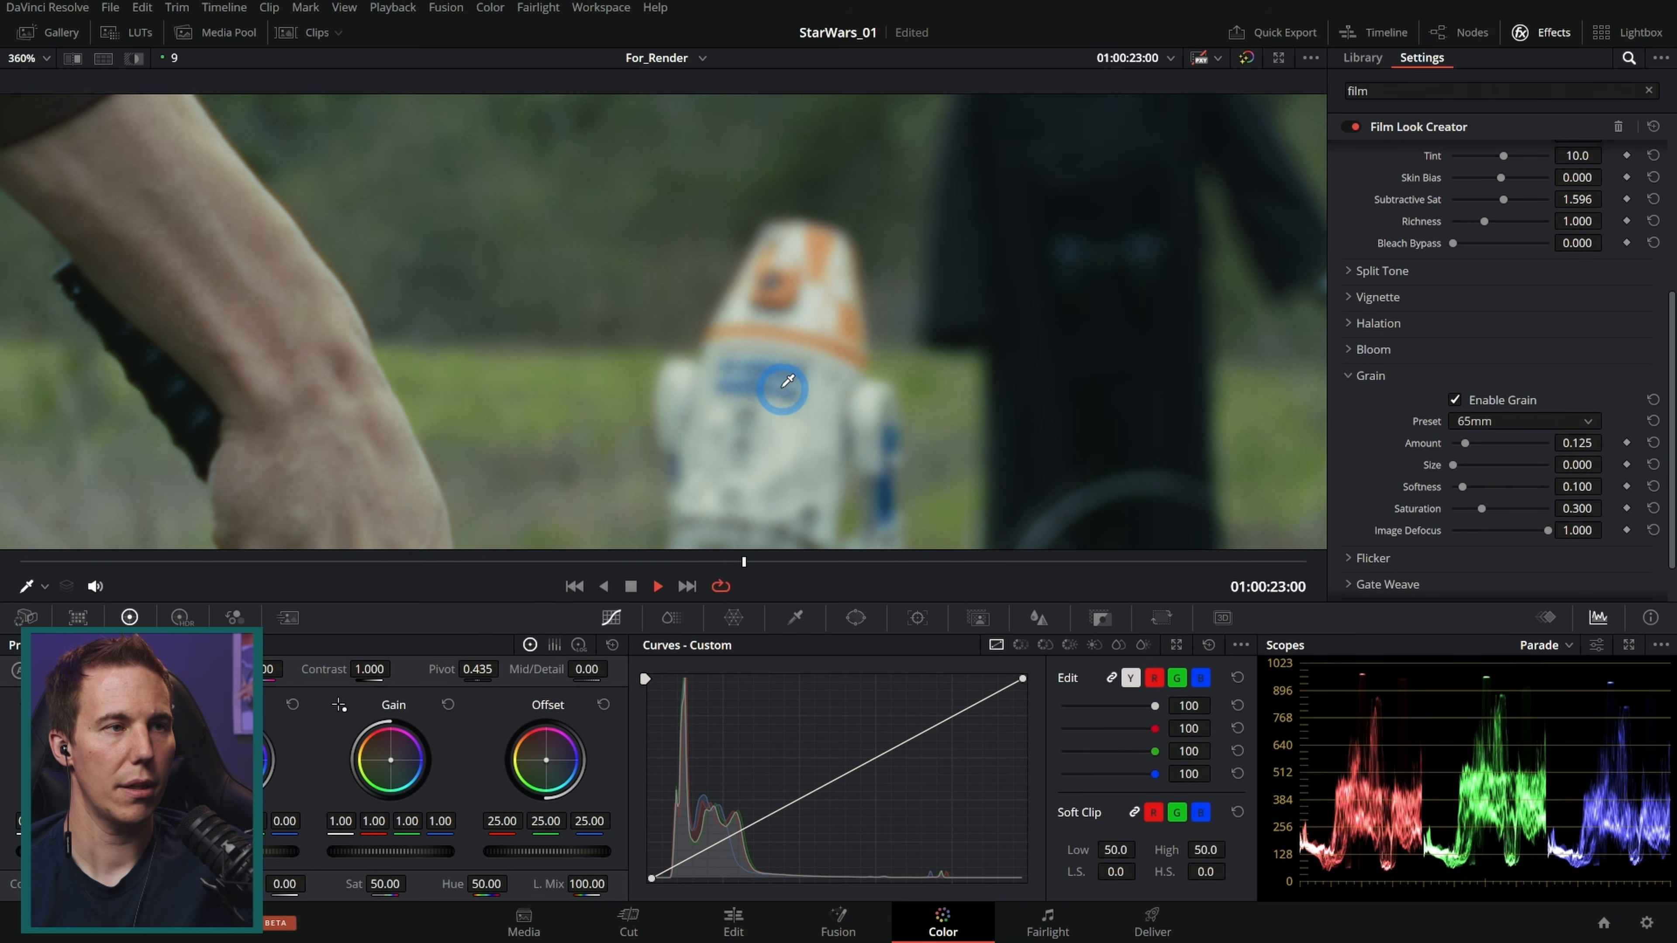
{"action": "key", "text": "space"}
{"action": "left_click", "coordinate": [99, 585]}
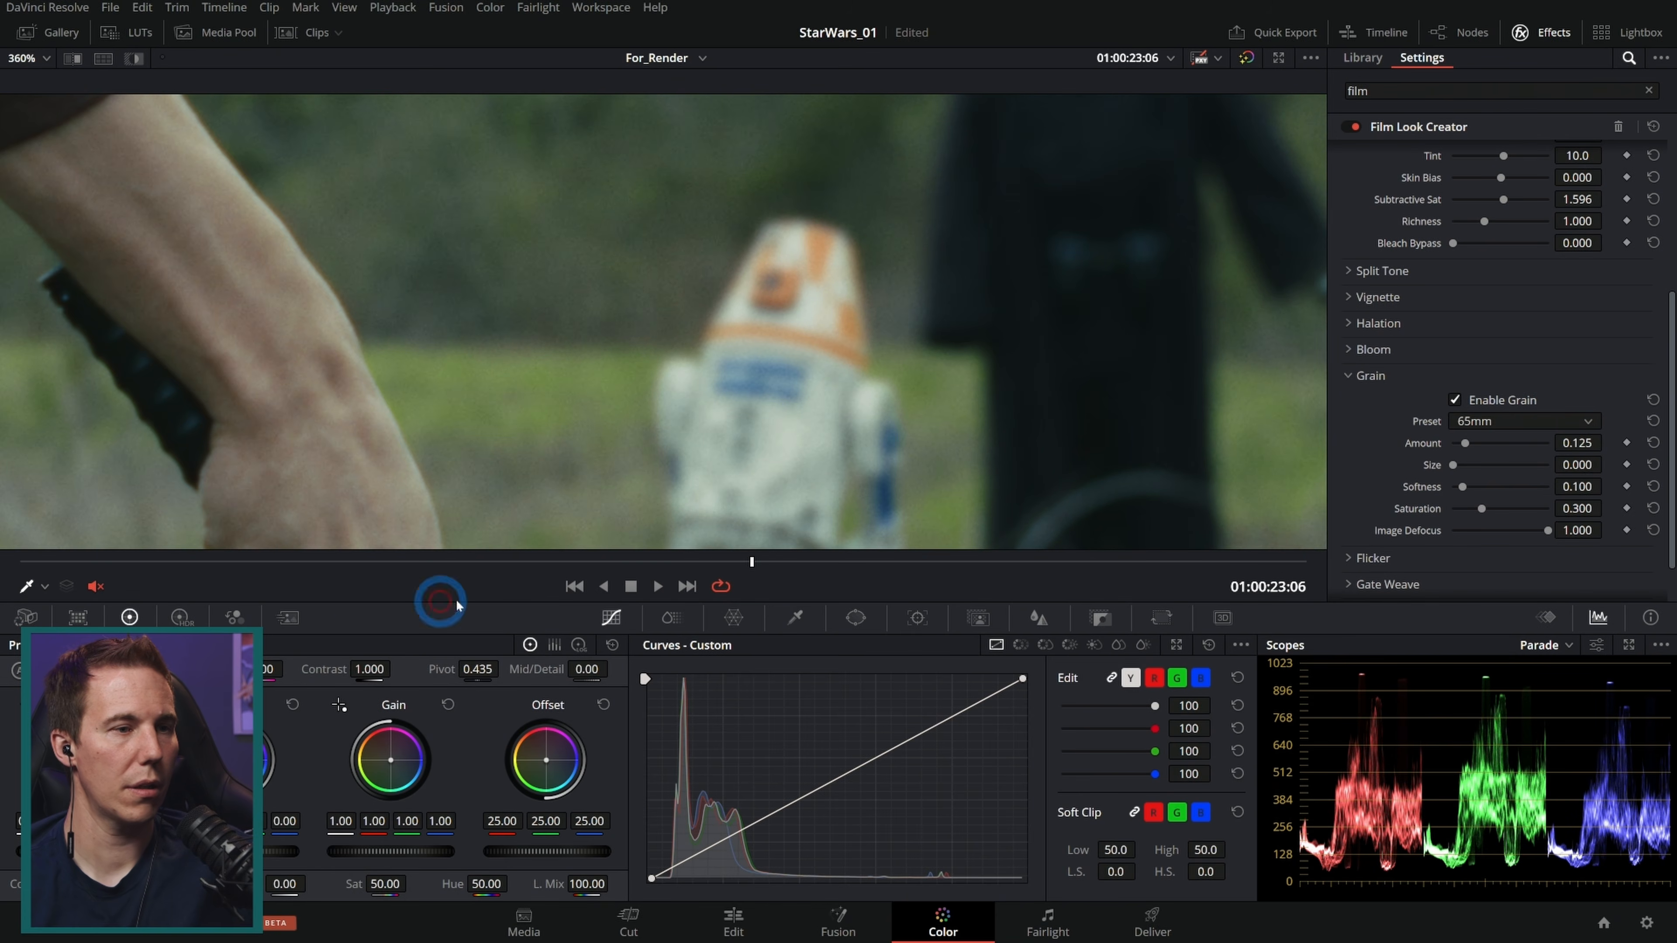
{"action": "key", "text": "space"}
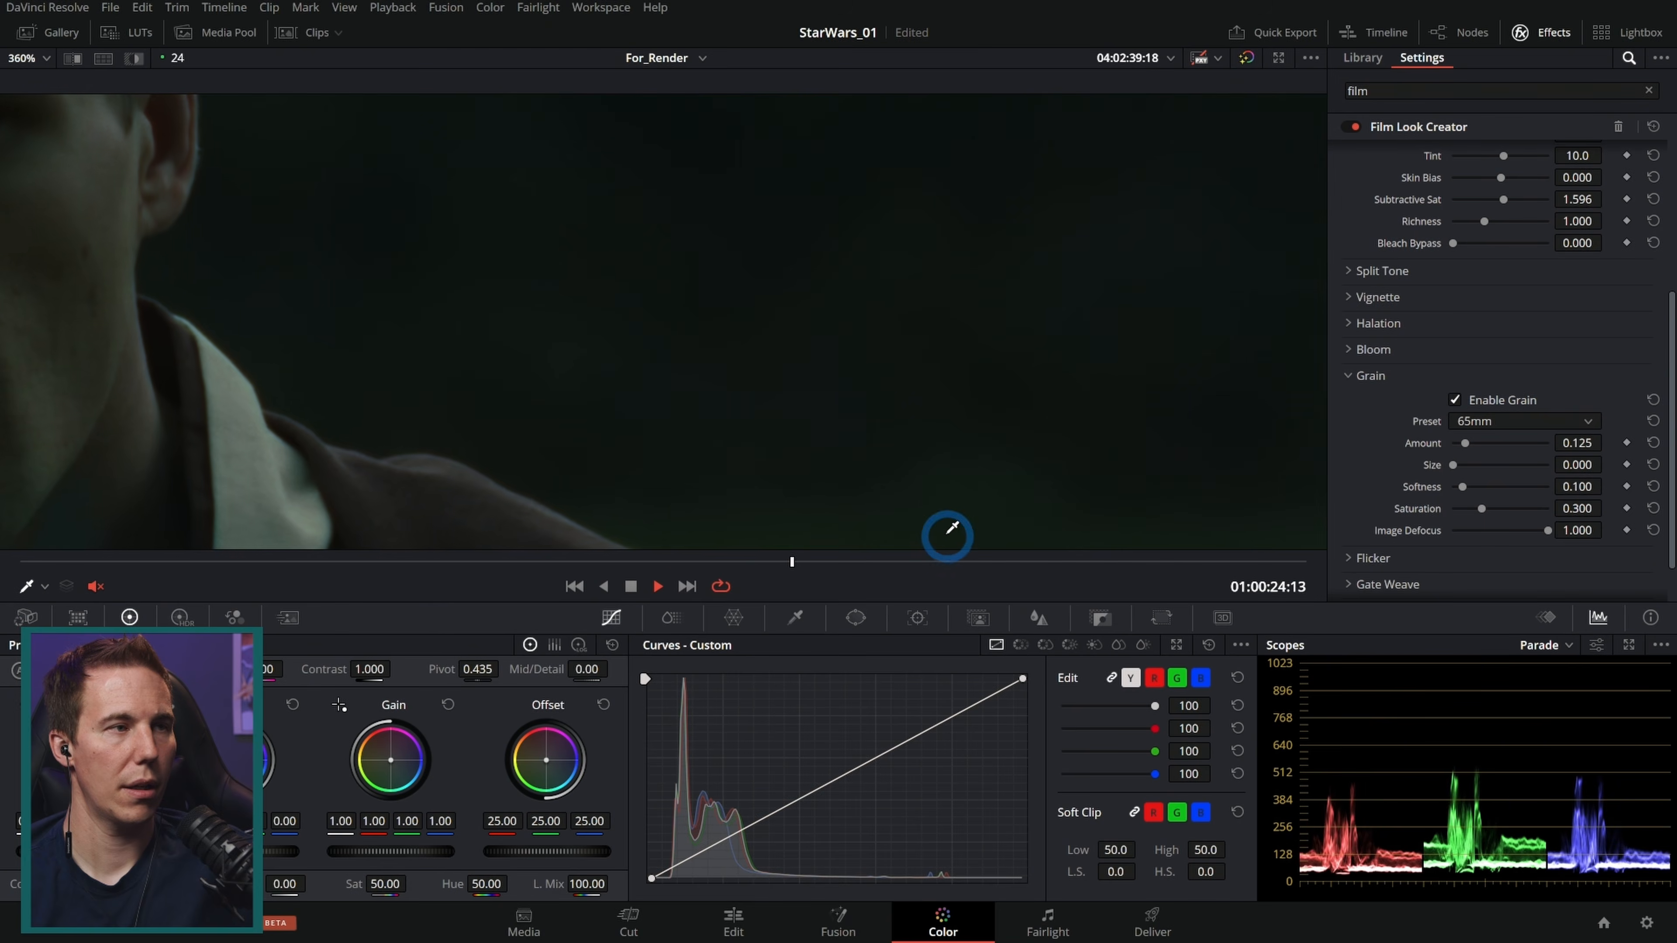
{"action": "left_click", "coordinate": [679, 563]}
{"action": "left_click_drag", "start_coordinate": [678, 566], "coordinate": [645, 566]}
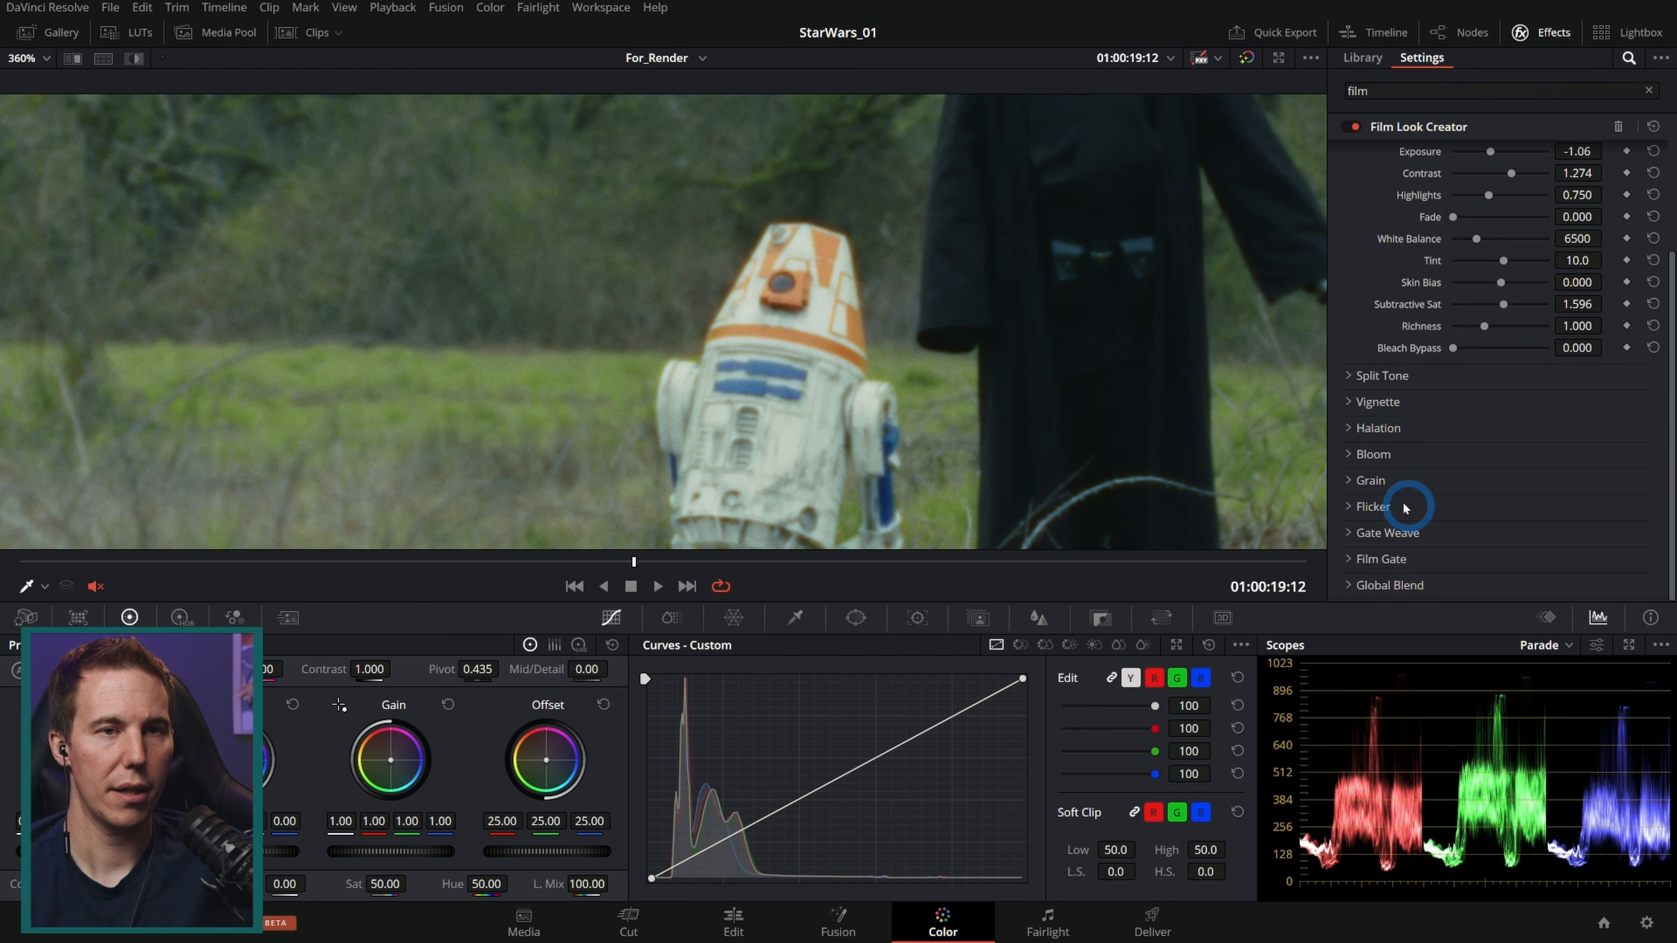
Step: Reopen Split Tone, set its Pivot to 0.361 and toggle the Film Look Creator off and on to compare
{"action": "scroll", "coordinate": [1366, 475], "scroll_direction": "up", "scroll_amount": 4}
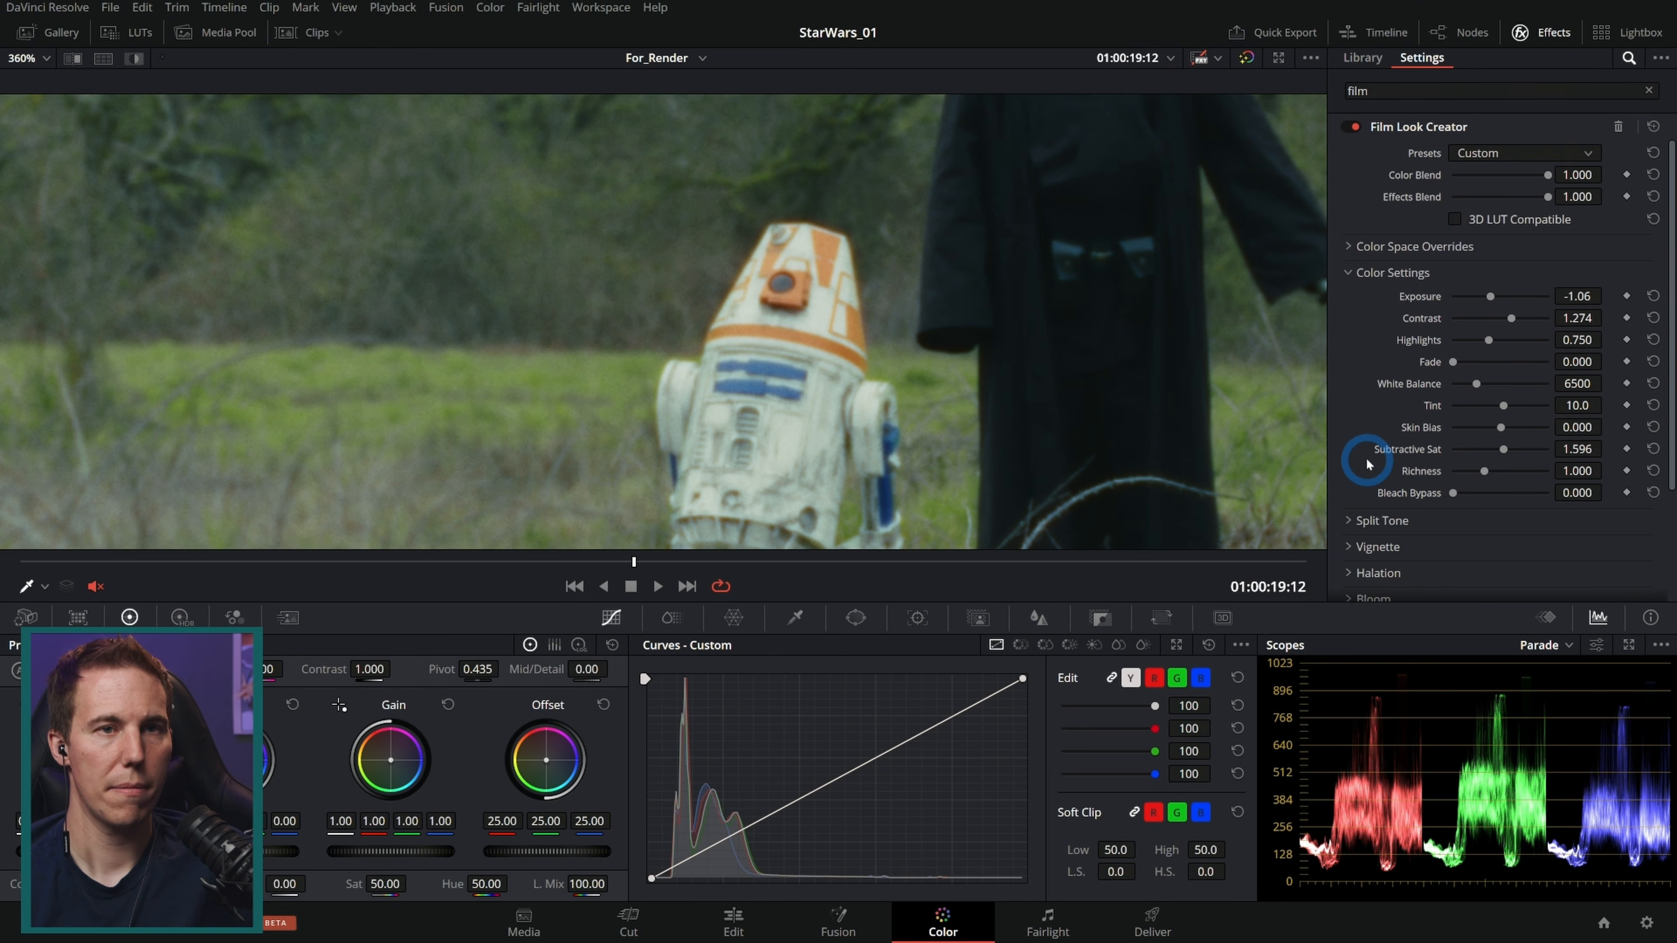
{"action": "scroll", "coordinate": [988, 330], "scroll_direction": "down", "scroll_amount": 5}
{"action": "scroll", "coordinate": [990, 360], "scroll_direction": "down", "scroll_amount": 3}
{"action": "left_click_drag", "start_coordinate": [888, 299], "coordinate": [1016, 356]}
{"action": "scroll", "coordinate": [973, 358], "scroll_direction": "up", "scroll_amount": 2}
{"action": "left_click_drag", "start_coordinate": [1007, 420], "coordinate": [1051, 349]}
{"action": "scroll", "coordinate": [956, 352], "scroll_direction": "up", "scroll_amount": 2}
{"action": "scroll", "coordinate": [1007, 354], "scroll_direction": "up", "scroll_amount": 1}
{"action": "left_click", "coordinate": [1376, 521]}
{"action": "scroll", "coordinate": [1366, 426], "scroll_direction": "down", "scroll_amount": 3}
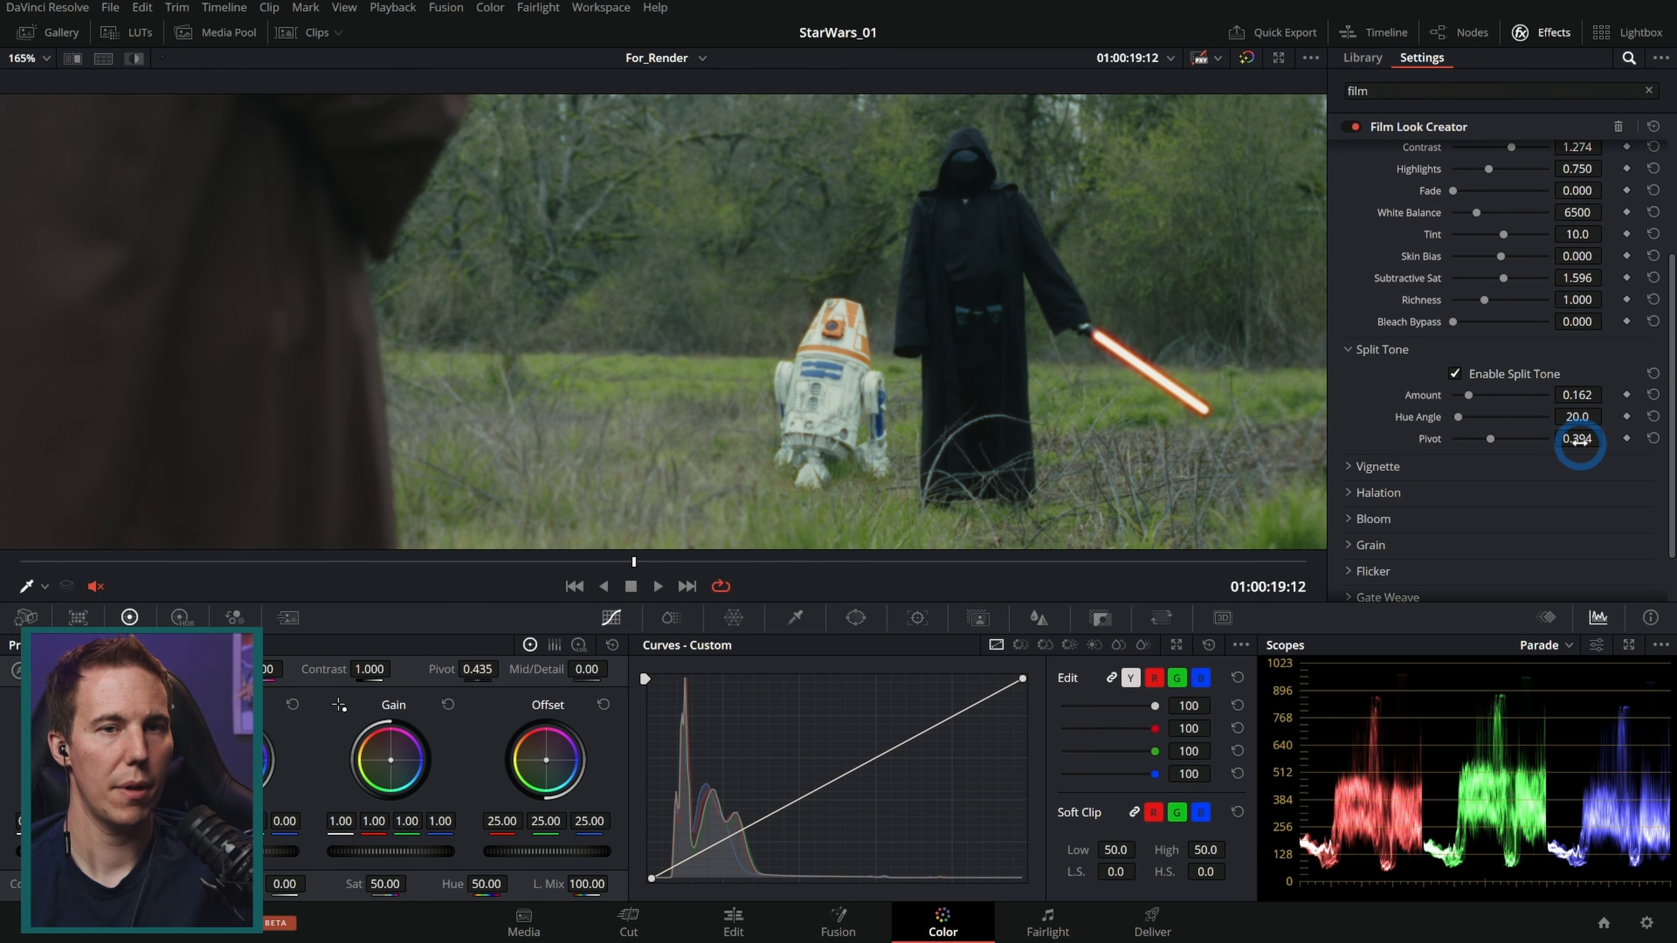
{"action": "left_click_drag", "start_coordinate": [1569, 439], "coordinate": [1546, 442]}
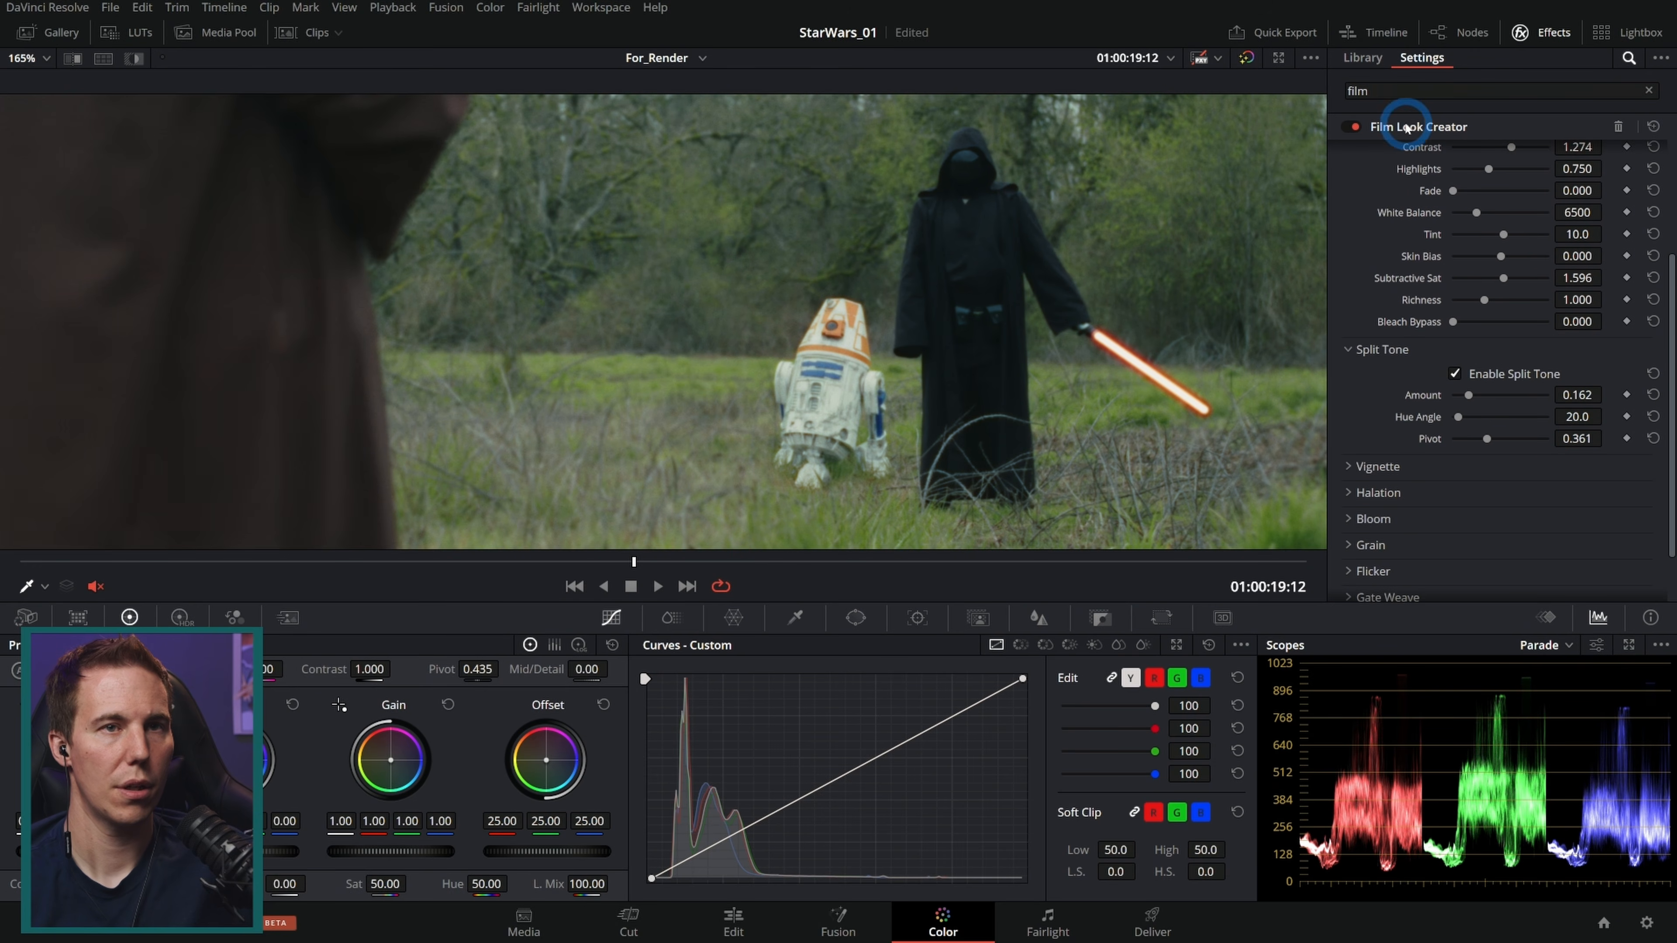
{"action": "left_click", "coordinate": [1350, 127]}
{"action": "left_click", "coordinate": [1349, 127]}
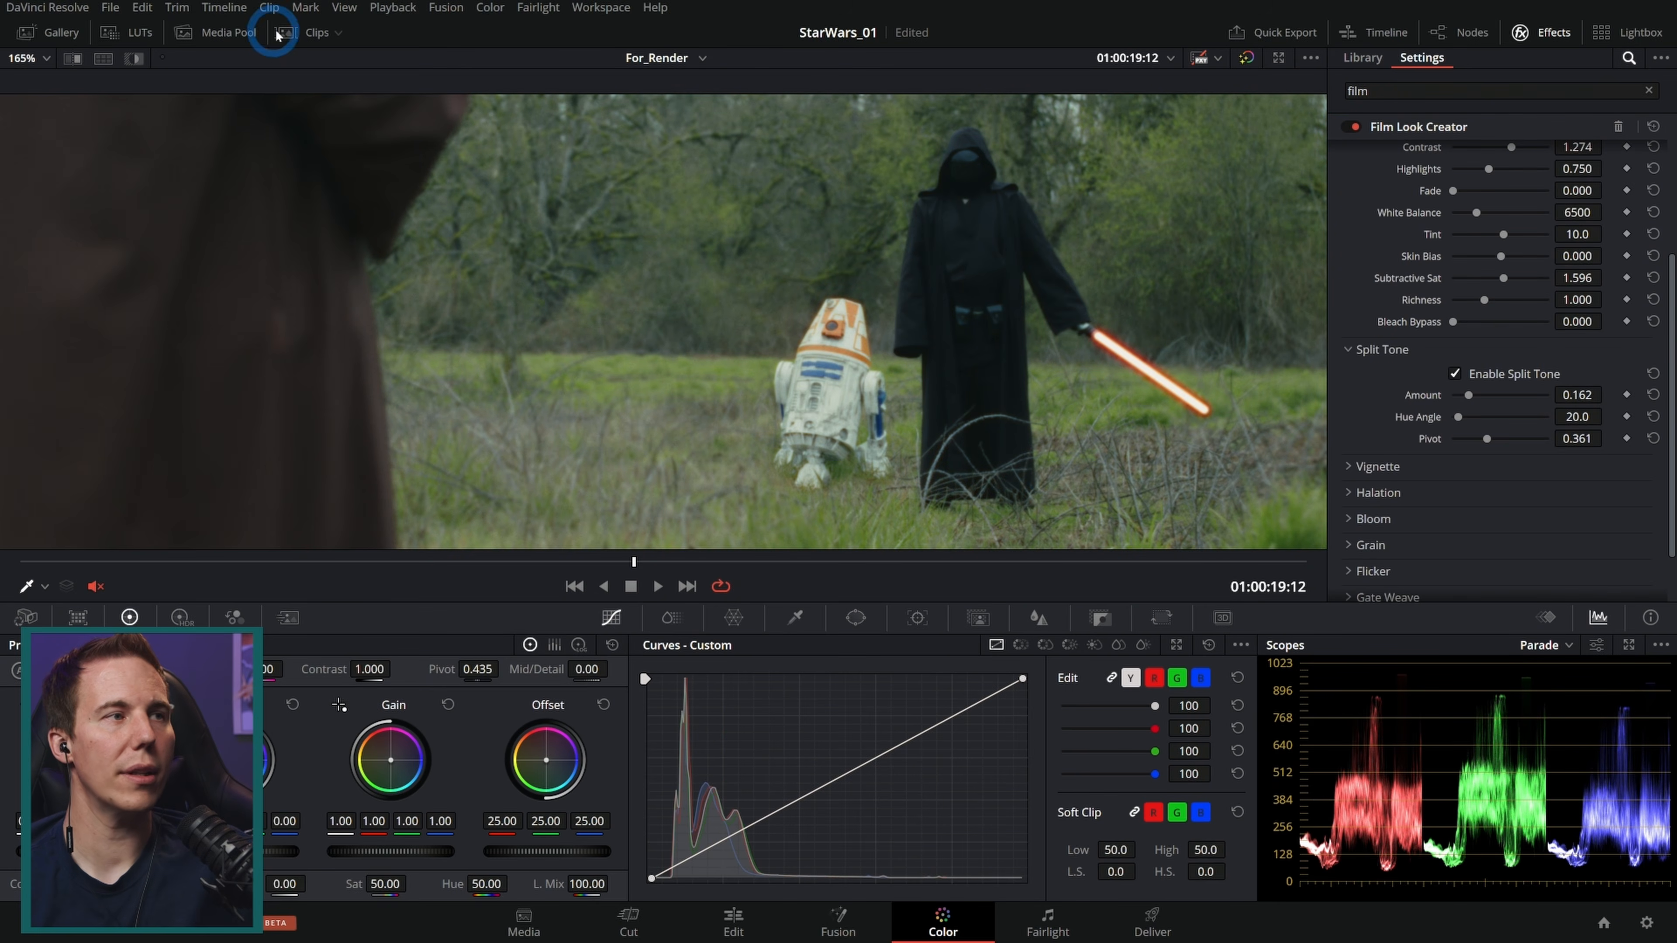
Step: Show the clip thumbnails and fit the viewer to the window
{"action": "left_click", "coordinate": [297, 32]}
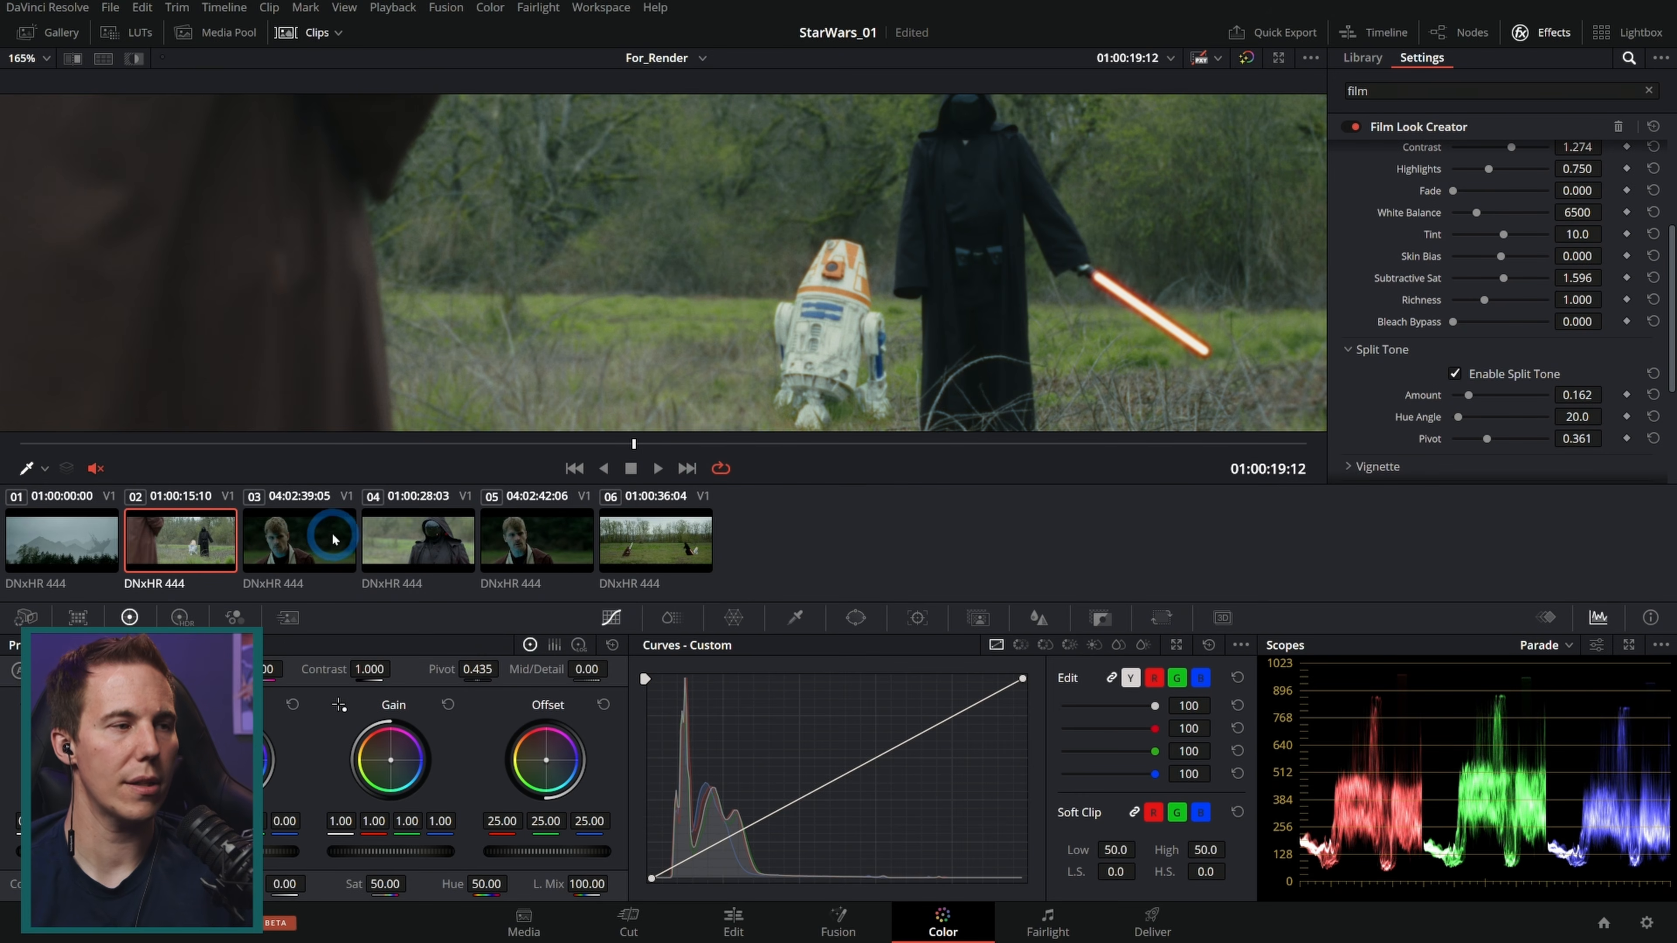
{"action": "left_click", "coordinate": [26, 58]}
{"action": "left_click", "coordinate": [38, 83]}
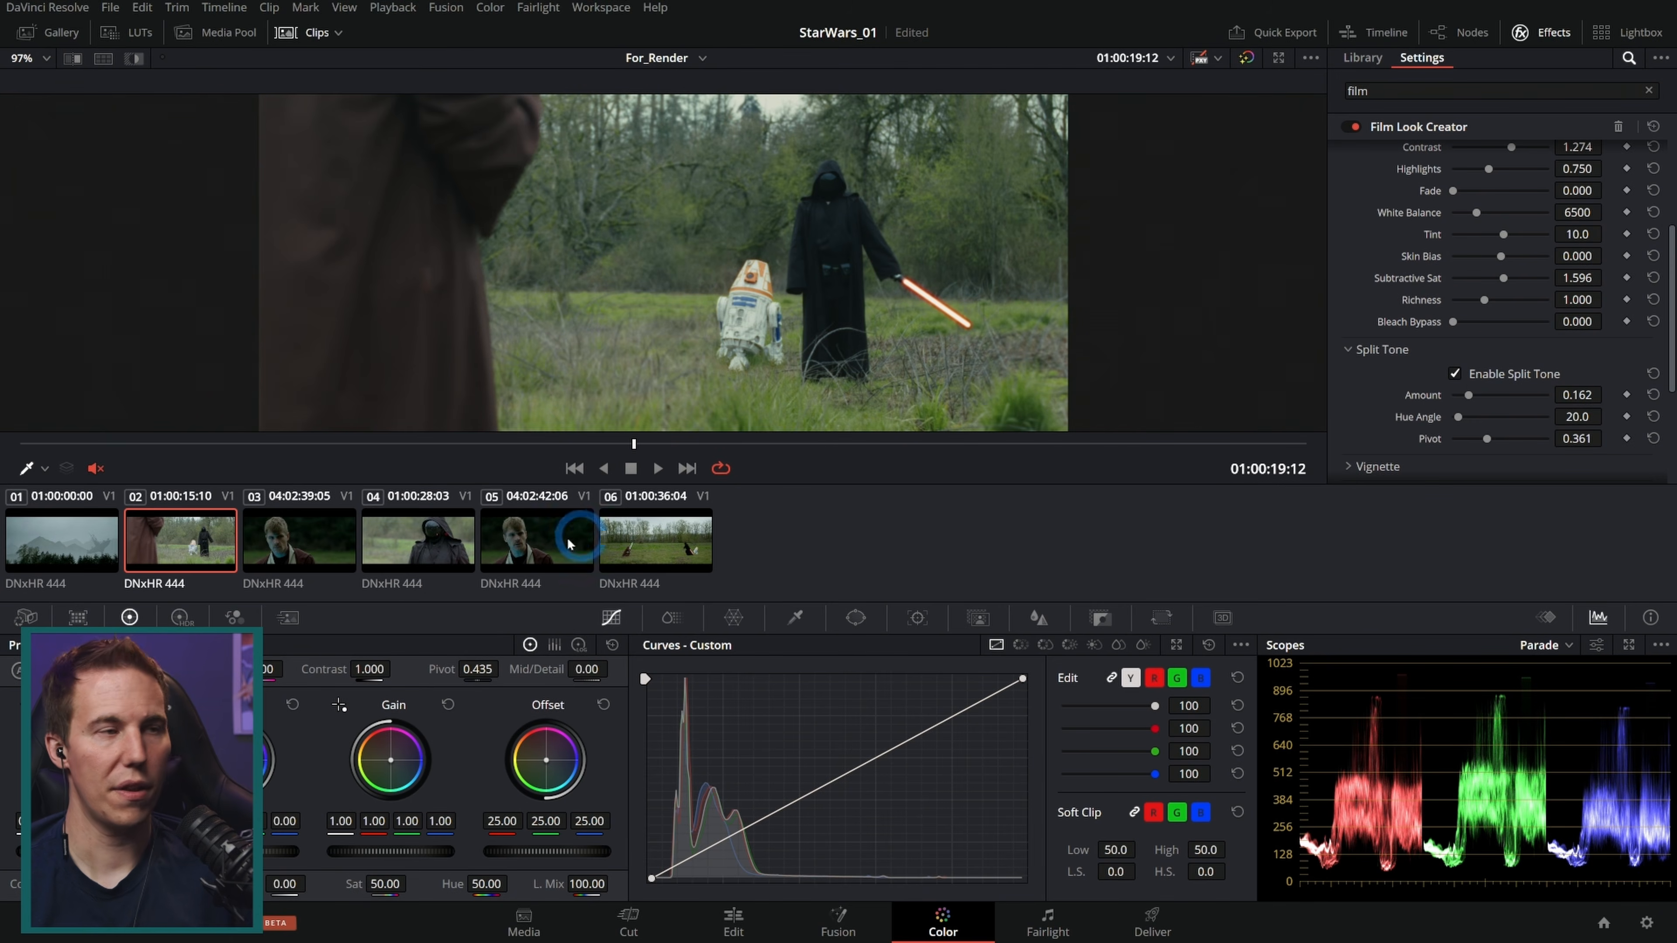
Step: Select clip 03 and open the node editor in clip node mode
{"action": "left_click", "coordinate": [308, 543]}
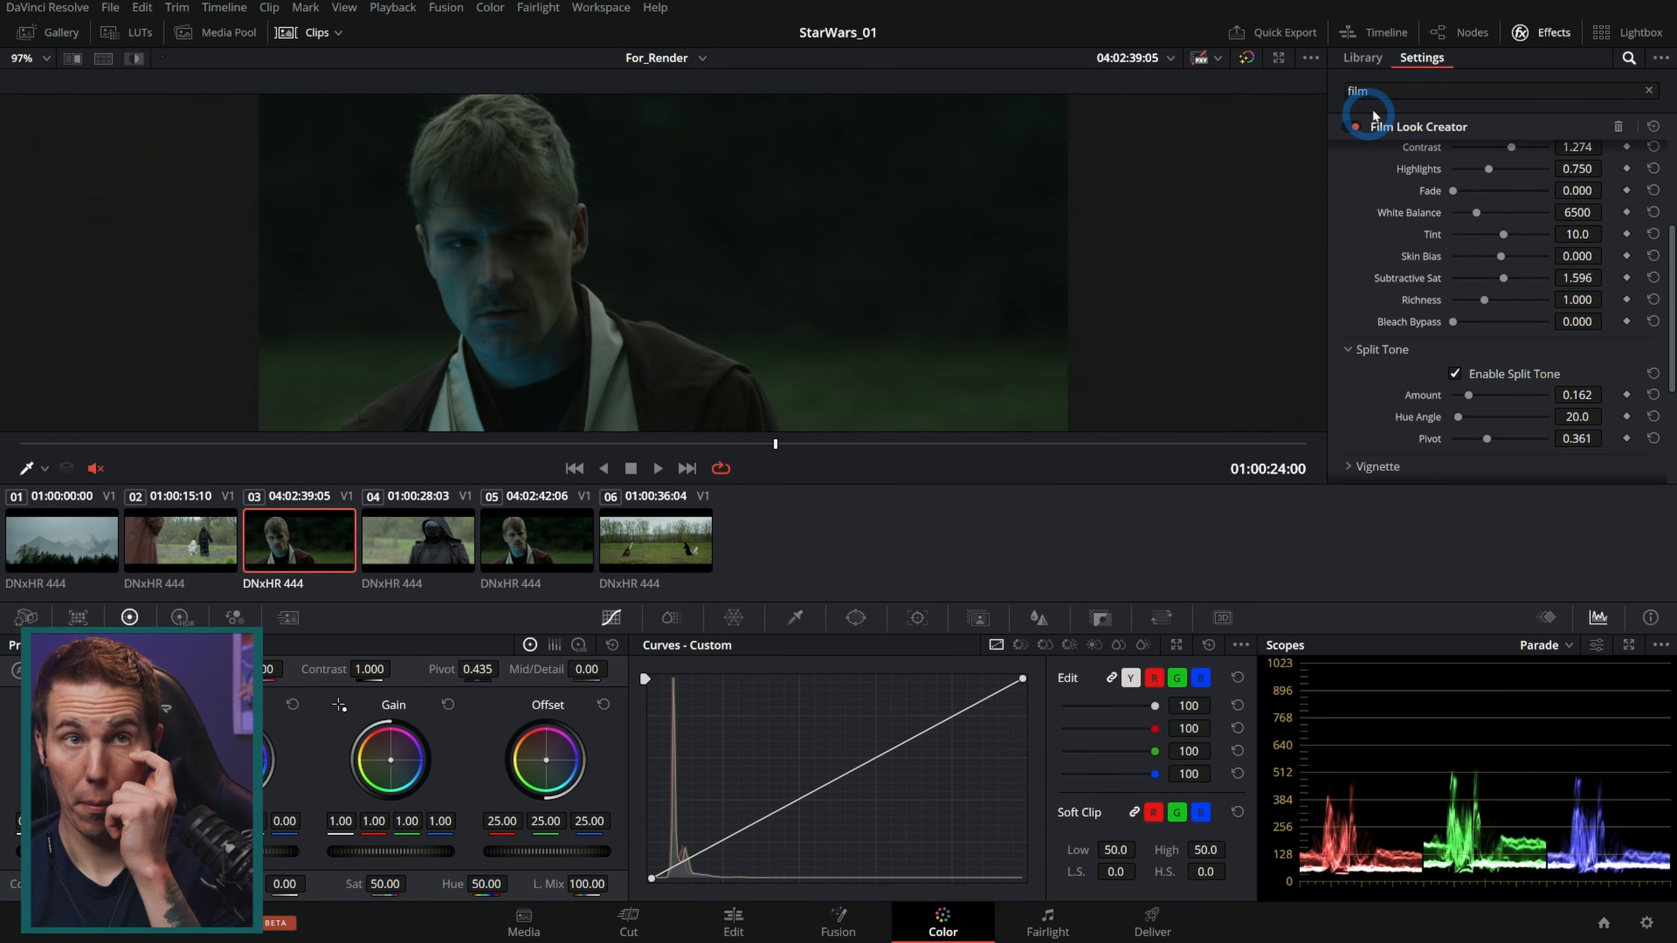
{"action": "left_click", "coordinate": [1469, 34]}
{"action": "left_click", "coordinate": [1152, 58]}
{"action": "left_click", "coordinate": [1147, 86]}
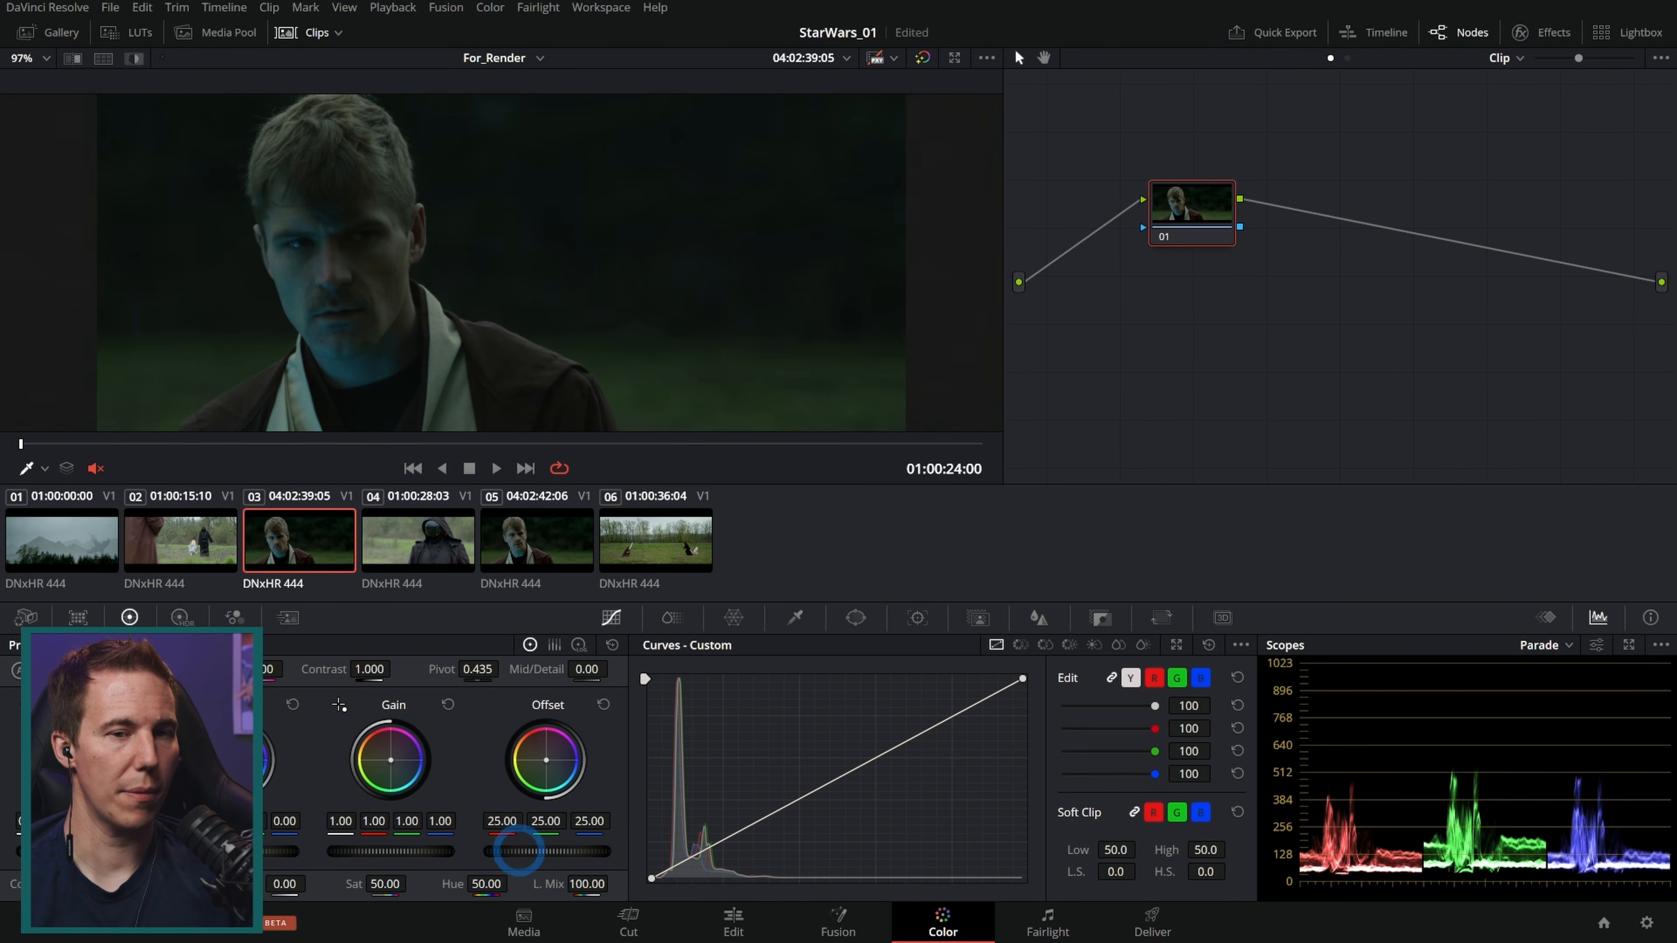
Step: Select clip 02 and lower its Offset to 23.60
{"action": "left_click_drag", "start_coordinate": [519, 850], "coordinate": [951, 839]}
{"action": "left_click", "coordinate": [204, 541]}
{"action": "left_click", "coordinate": [276, 529]}
{"action": "left_click", "coordinate": [224, 529]}
{"action": "left_click", "coordinate": [276, 528]}
{"action": "left_click", "coordinate": [225, 529]}
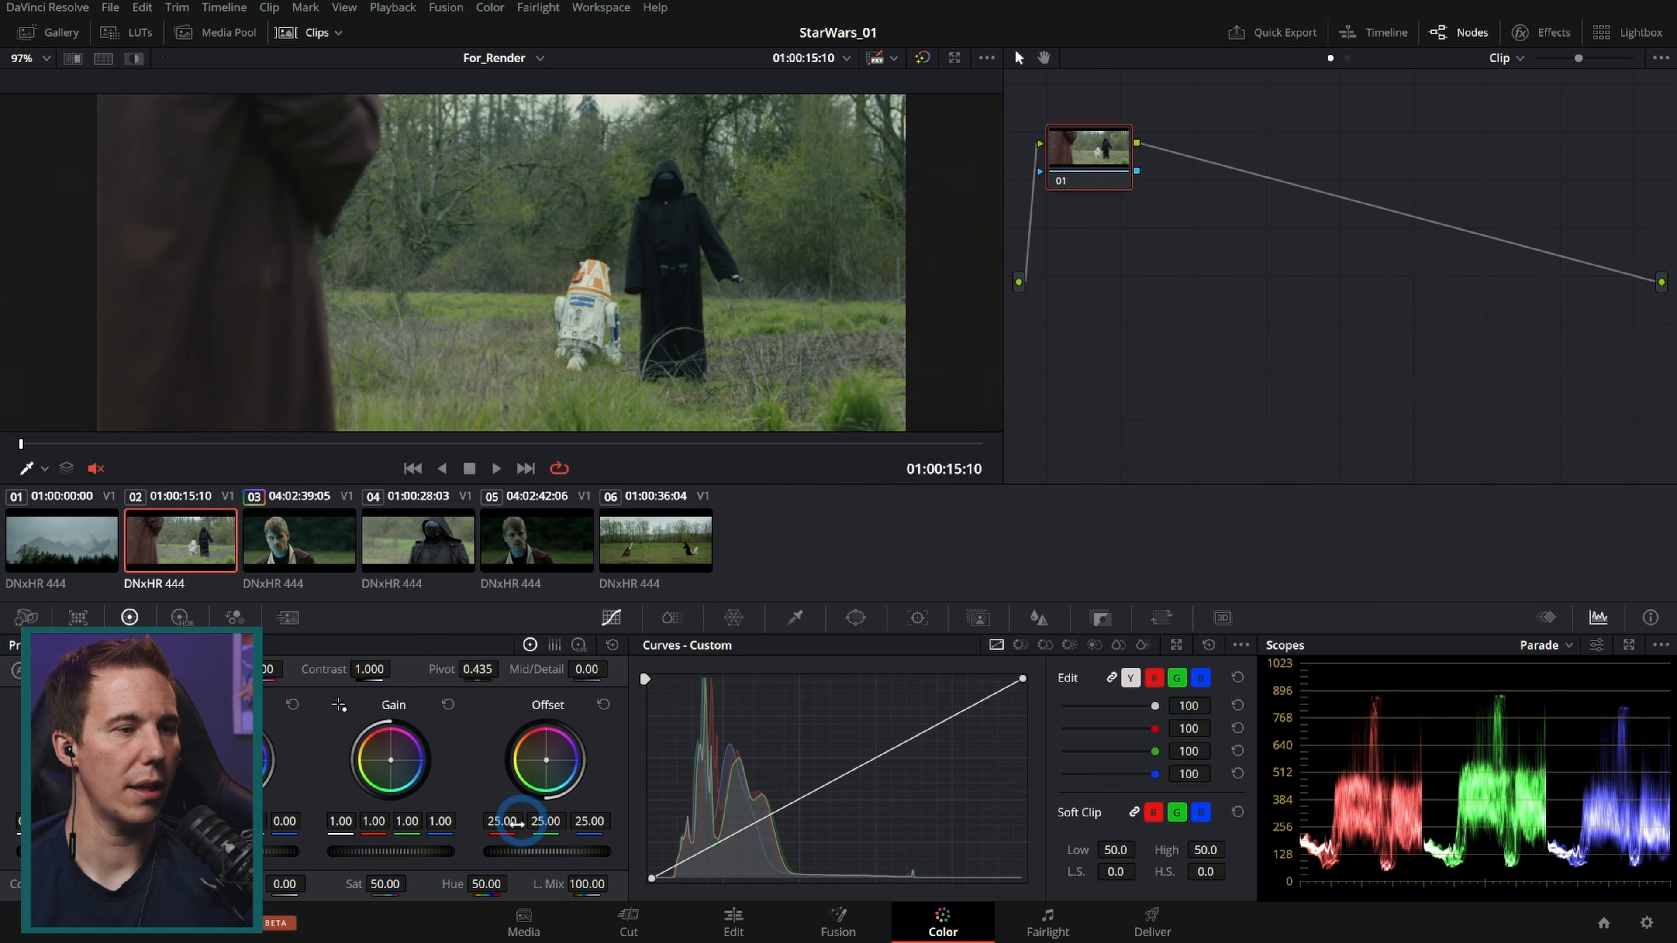
{"action": "left_click_drag", "start_coordinate": [543, 852], "coordinate": [534, 851]}
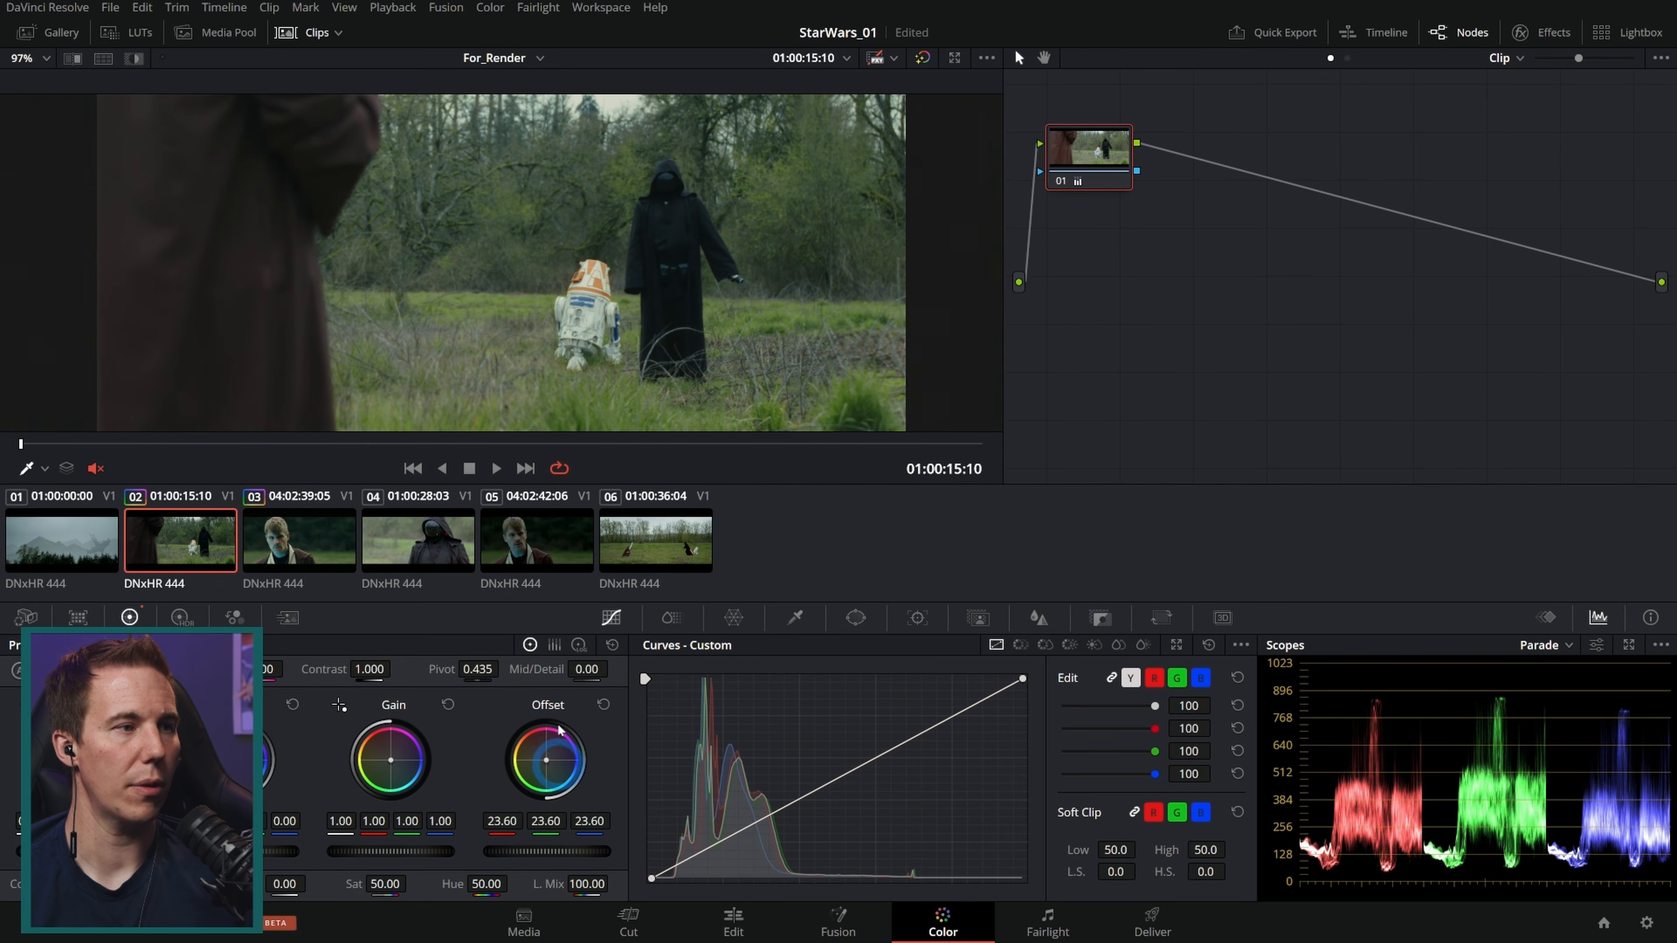
Step: Switch between clips 02 and 03 to compare their looks
{"action": "left_click", "coordinate": [289, 529]}
{"action": "left_click", "coordinate": [202, 541]}
{"action": "left_click", "coordinate": [277, 543]}
{"action": "left_click", "coordinate": [211, 543]}
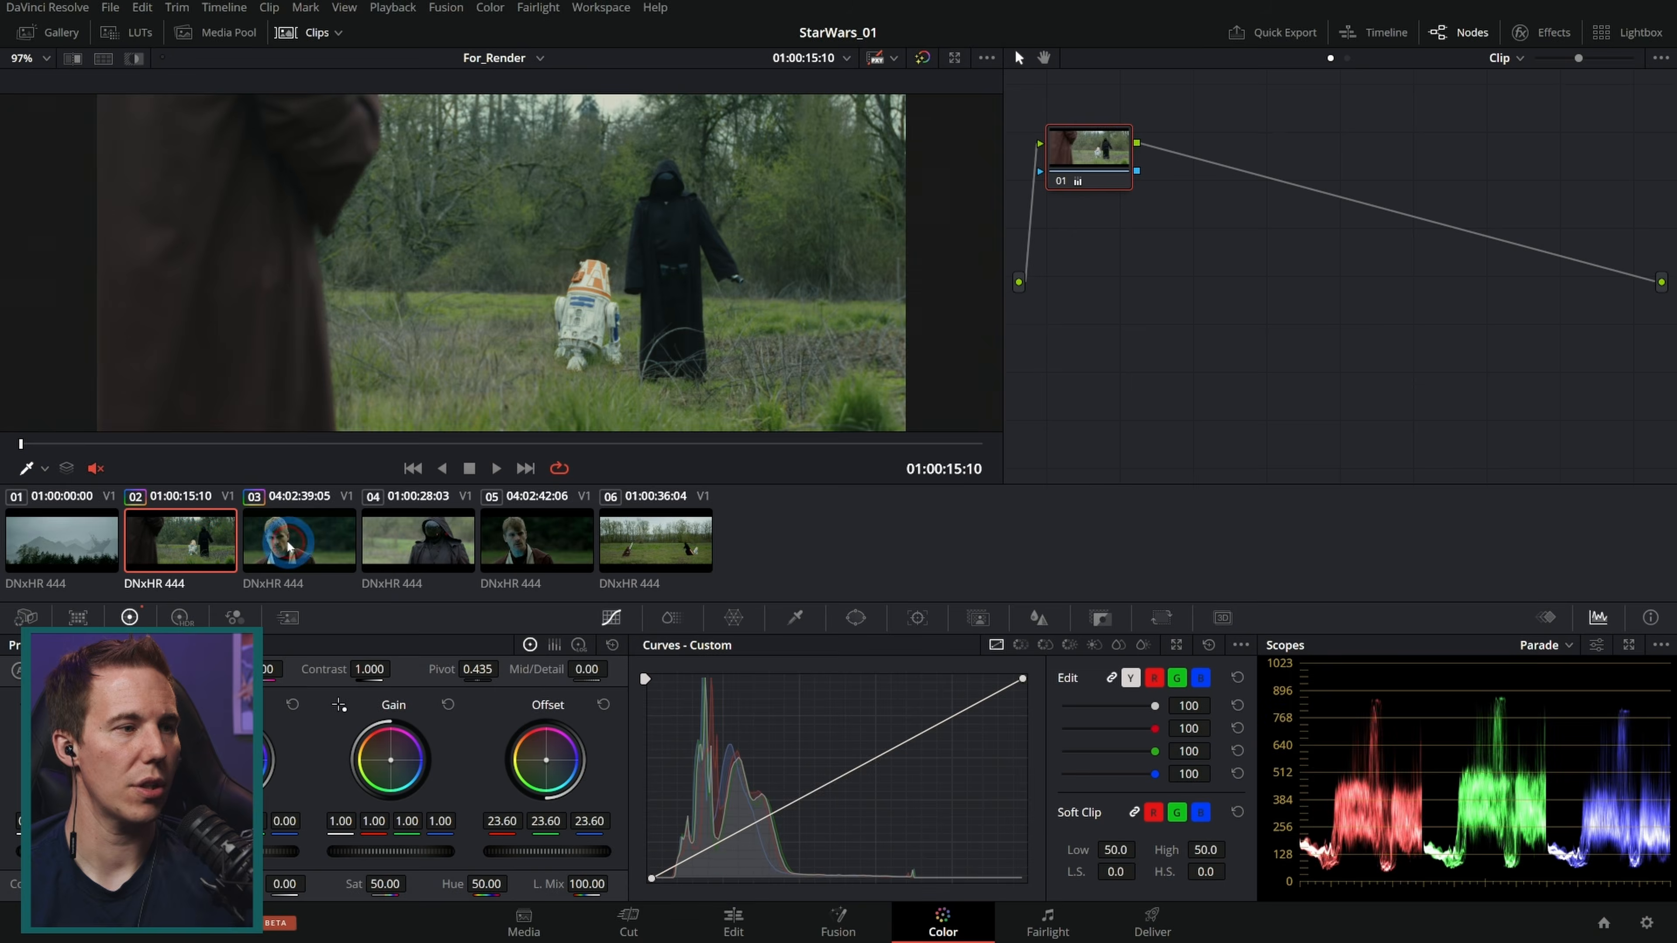
{"action": "left_click", "coordinate": [286, 542]}
Step: Select clip 05, copy clip 03's grade onto it, and select clip 04
{"action": "left_click", "coordinate": [520, 540]}
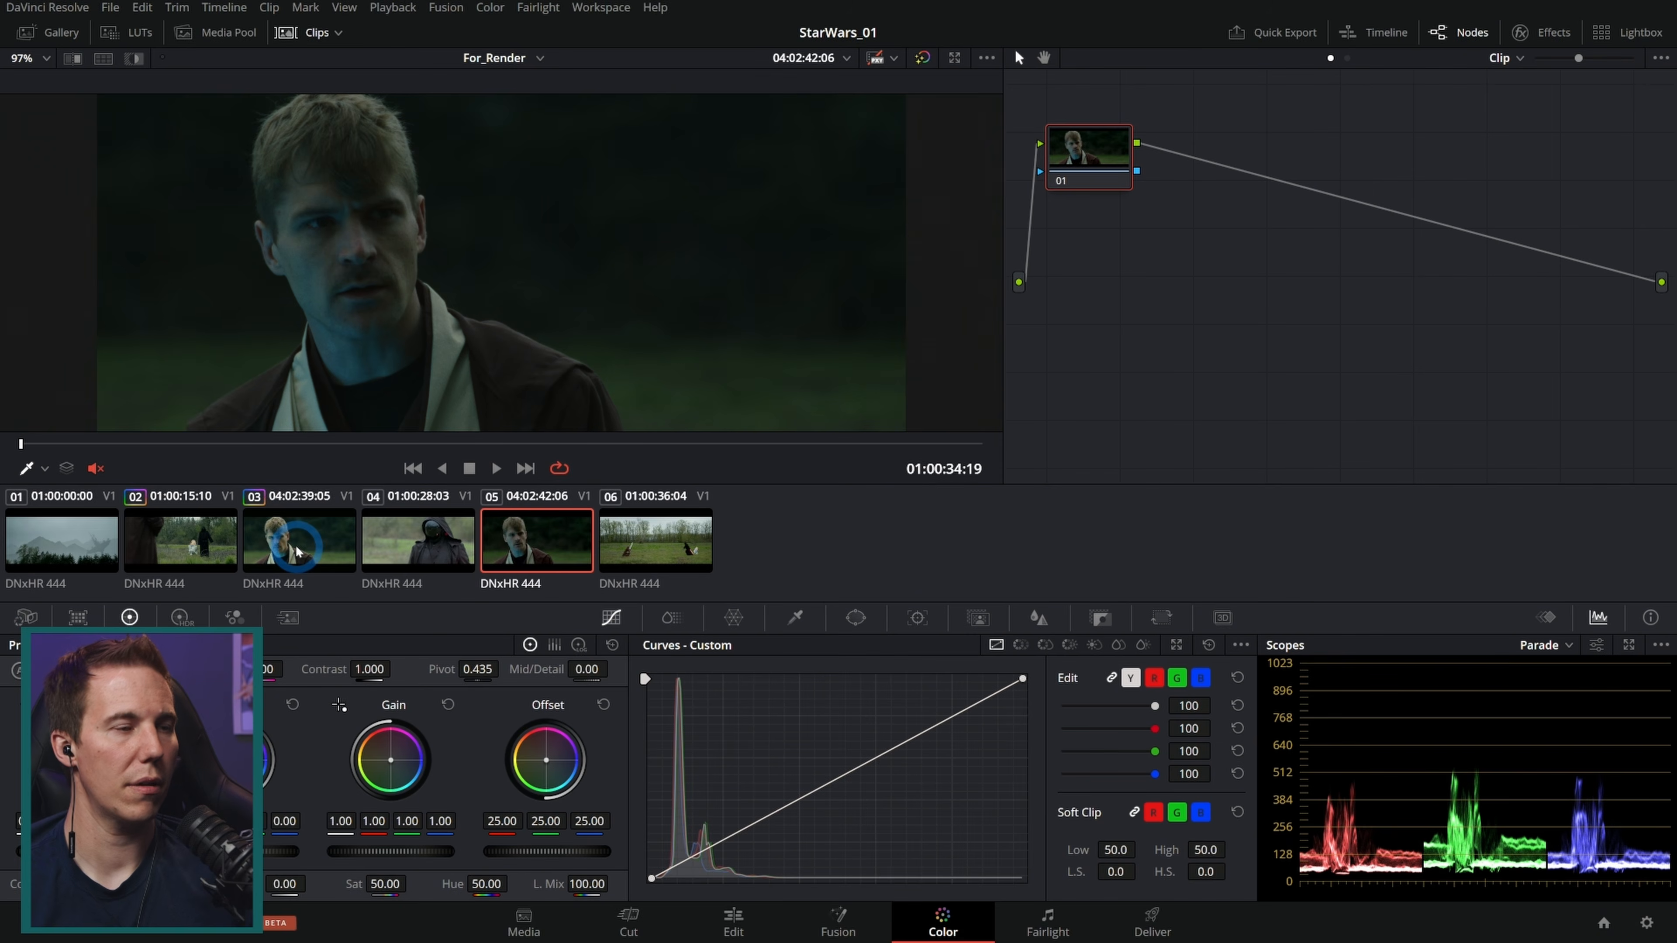
{"action": "left_click", "coordinate": [505, 540]}
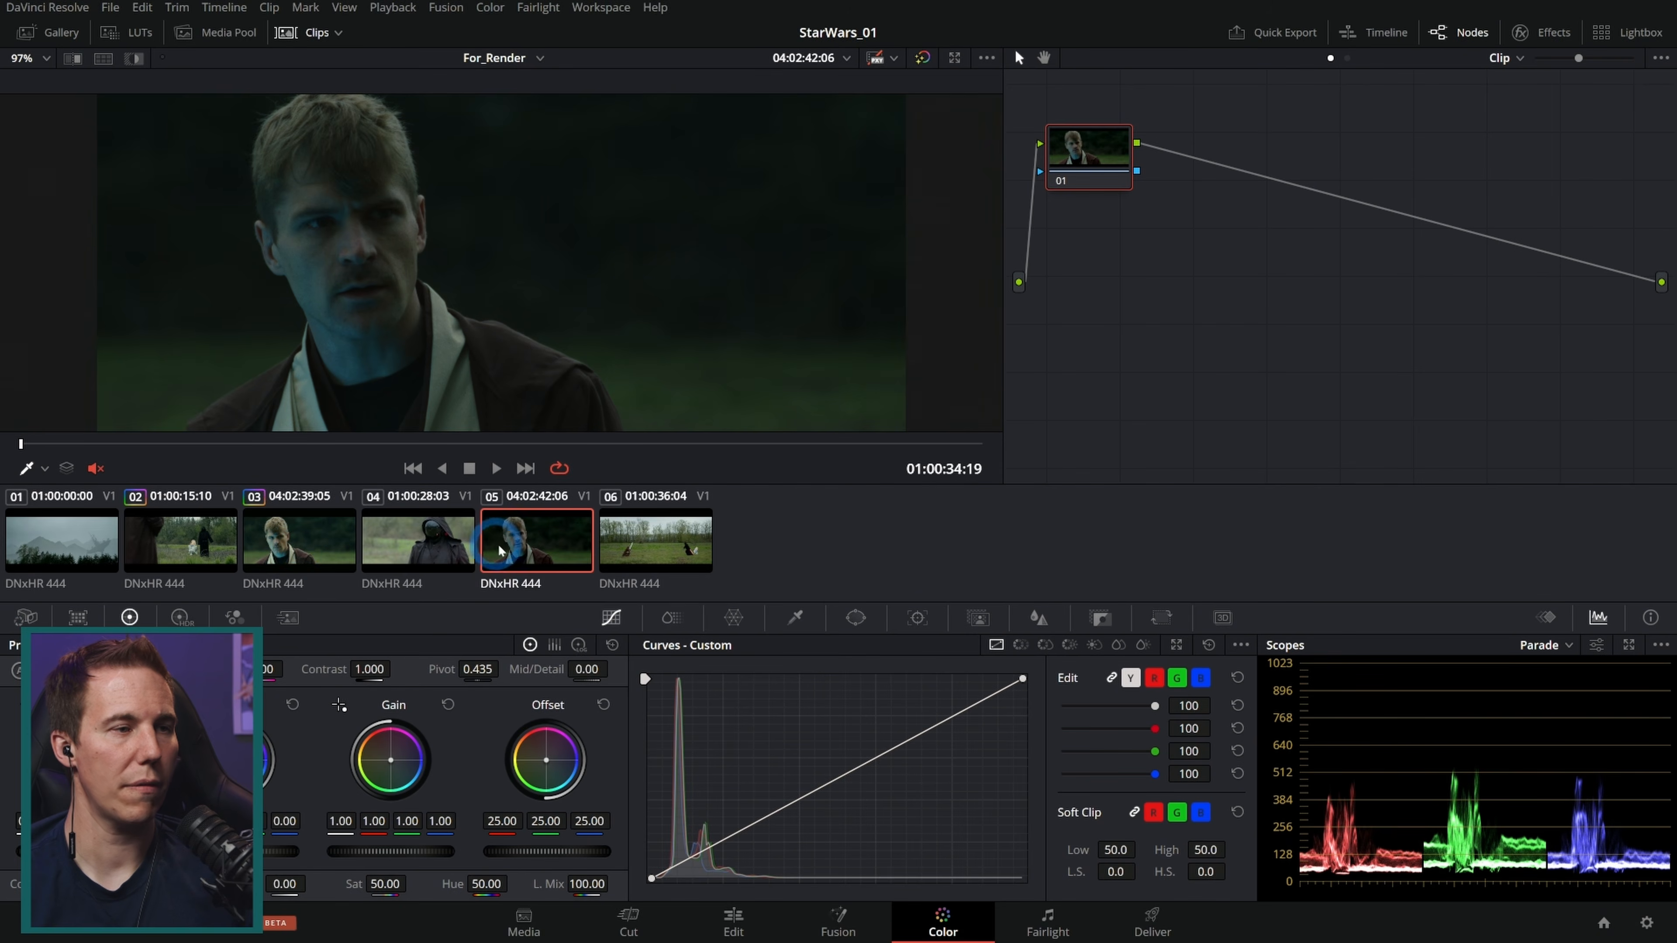
{"action": "middle_click", "coordinate": [302, 545]}
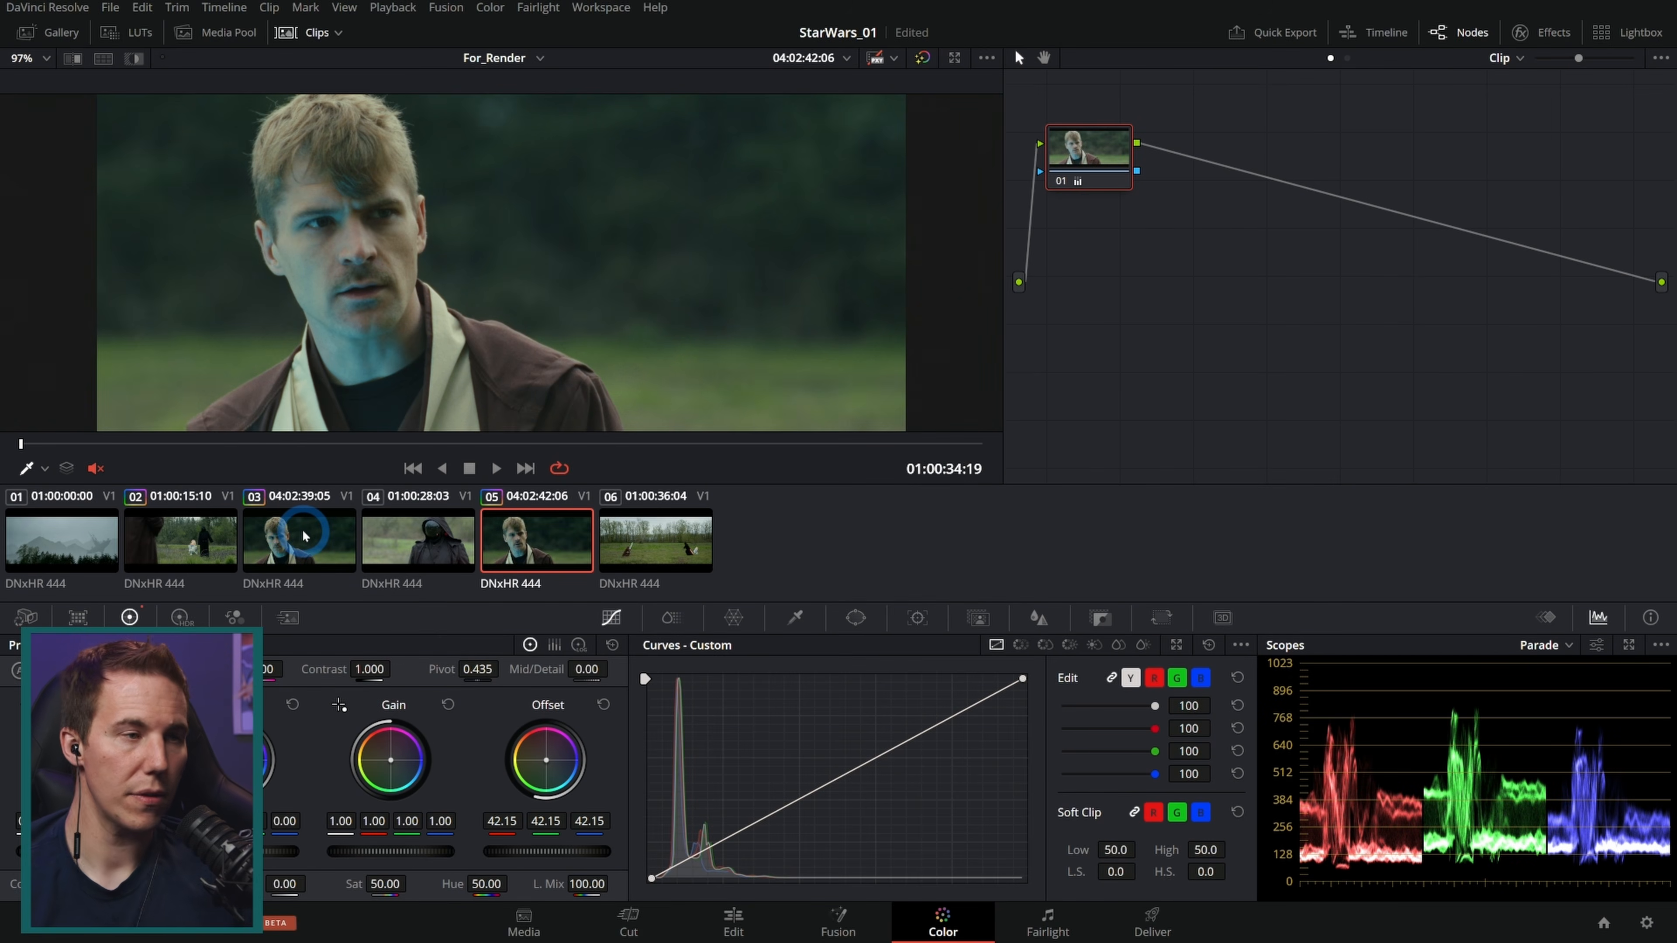
{"action": "left_click", "coordinate": [419, 575]}
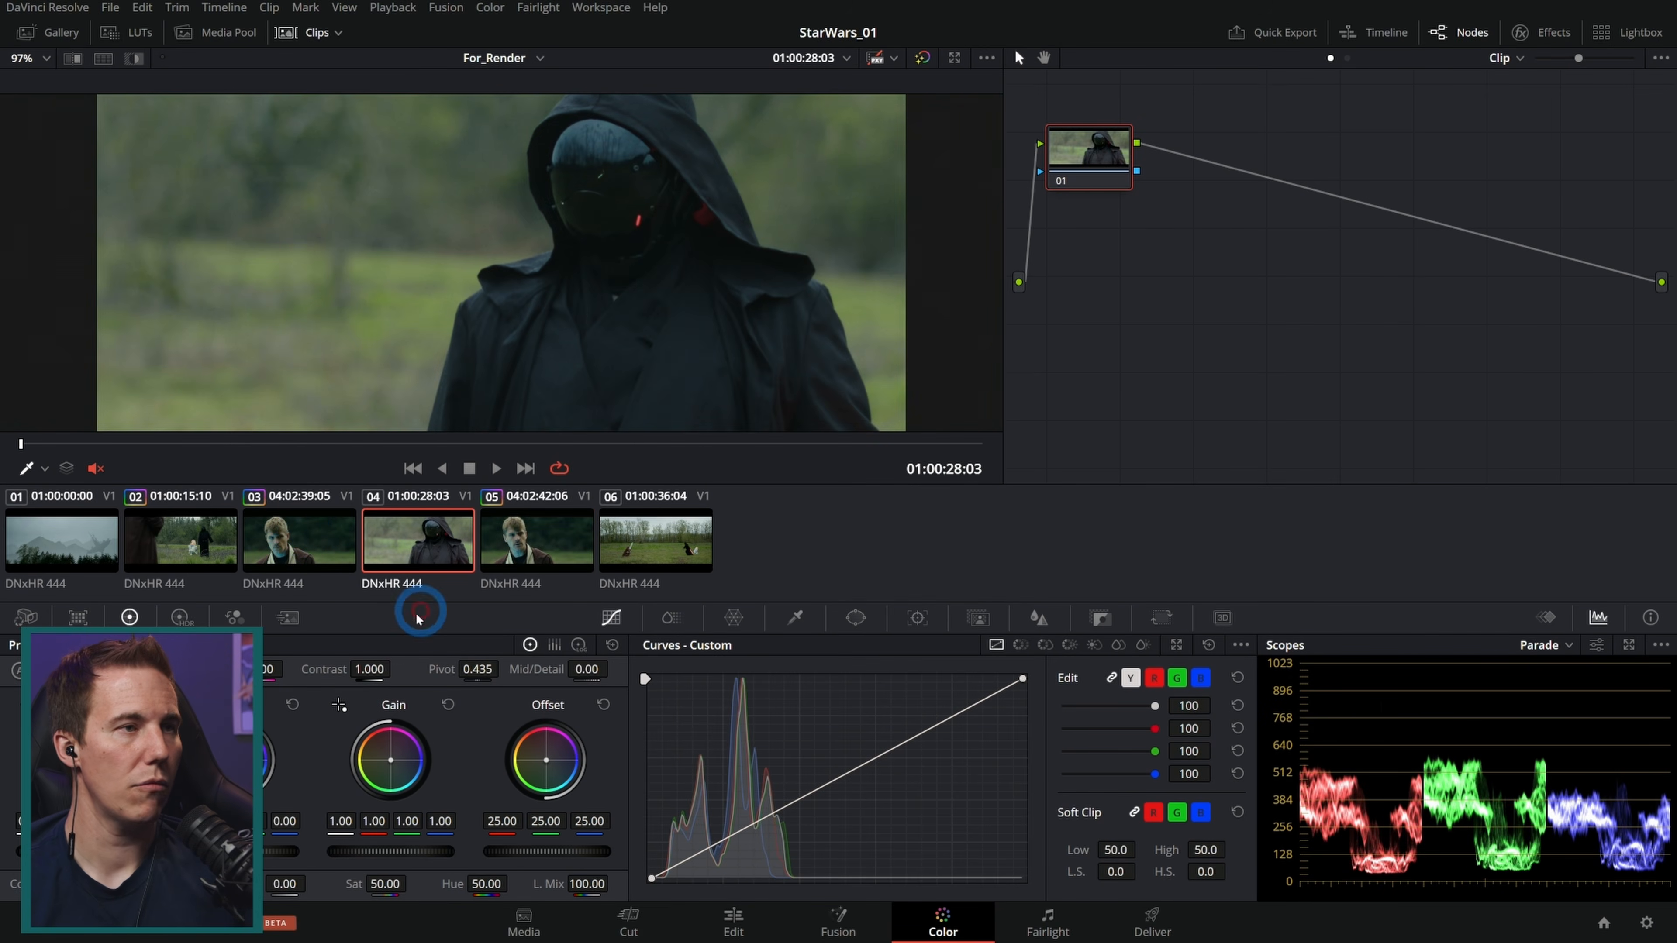
Step: Select clip 04 and raise its Offset to 28.30
{"action": "left_click", "coordinate": [230, 538]}
{"action": "left_click", "coordinate": [432, 538]}
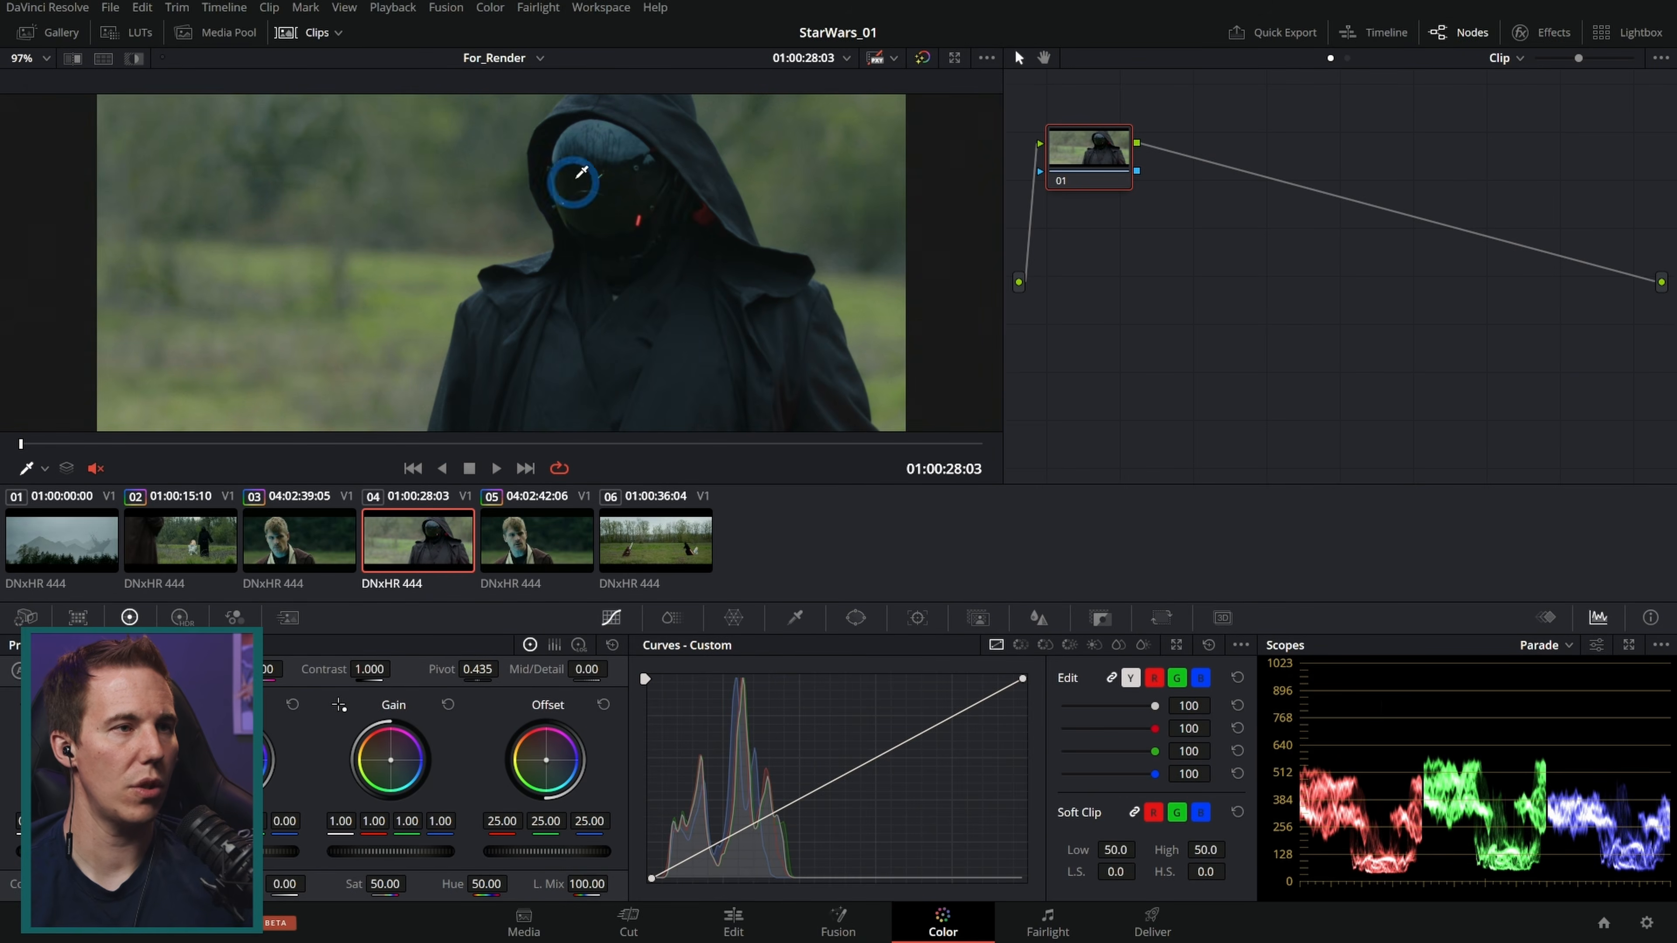
{"action": "left_click_drag", "start_coordinate": [531, 852], "coordinate": [631, 855]}
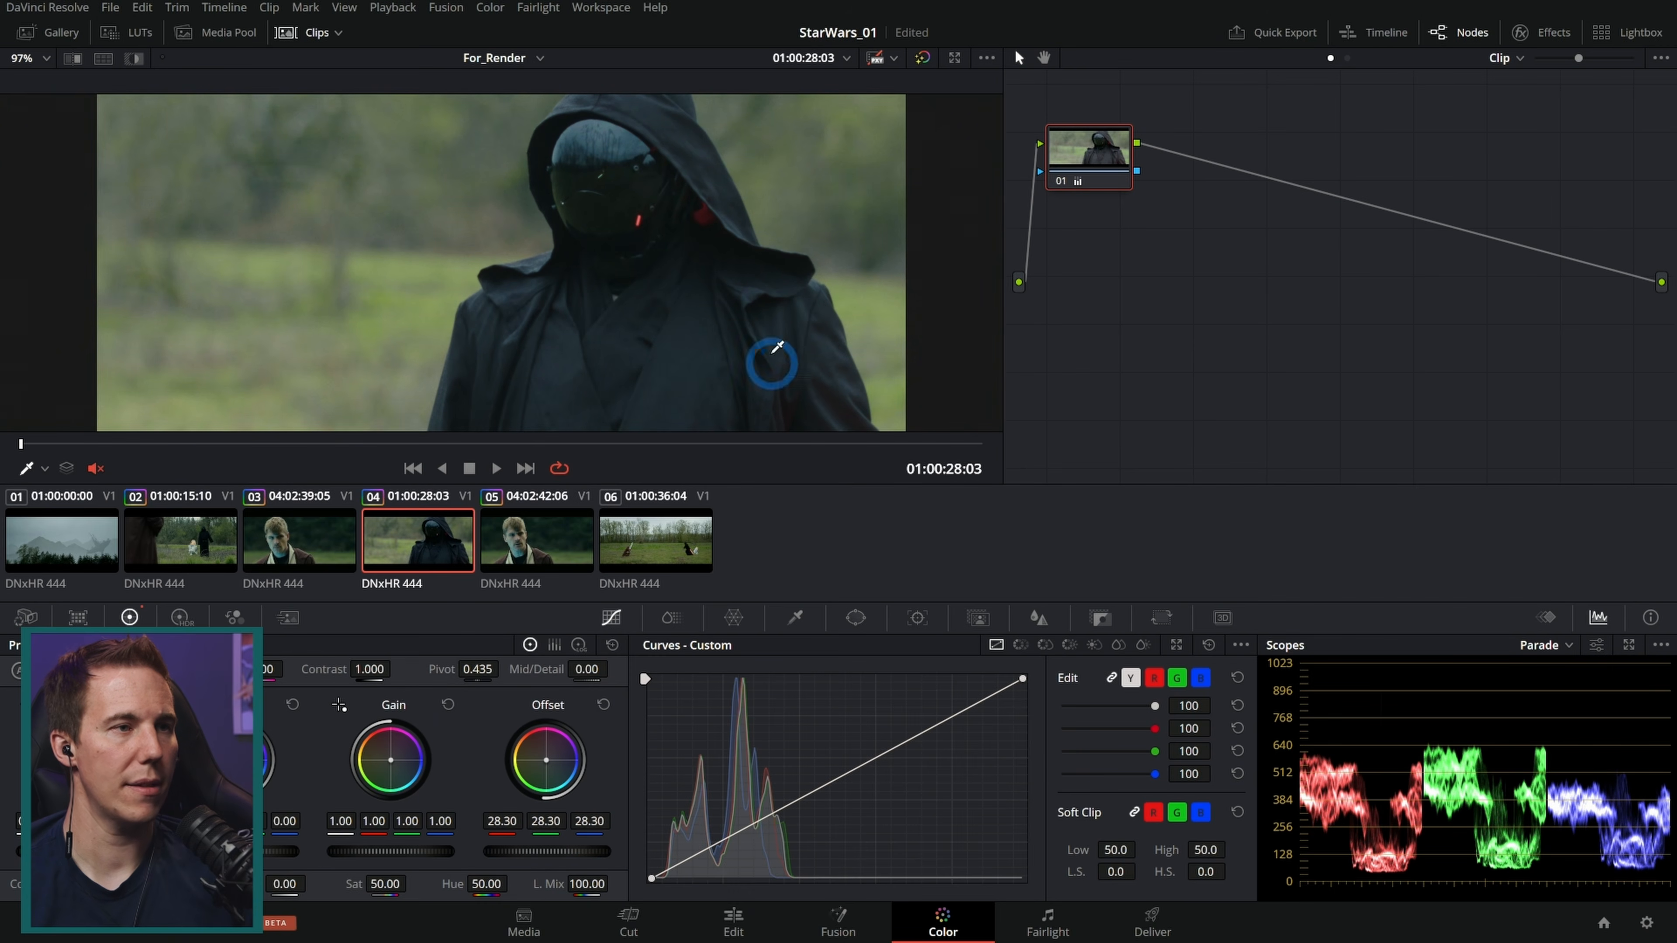
Step: Add a serial node and draw a circular window around the hooded figure
{"action": "key", "text": "alt+s"}
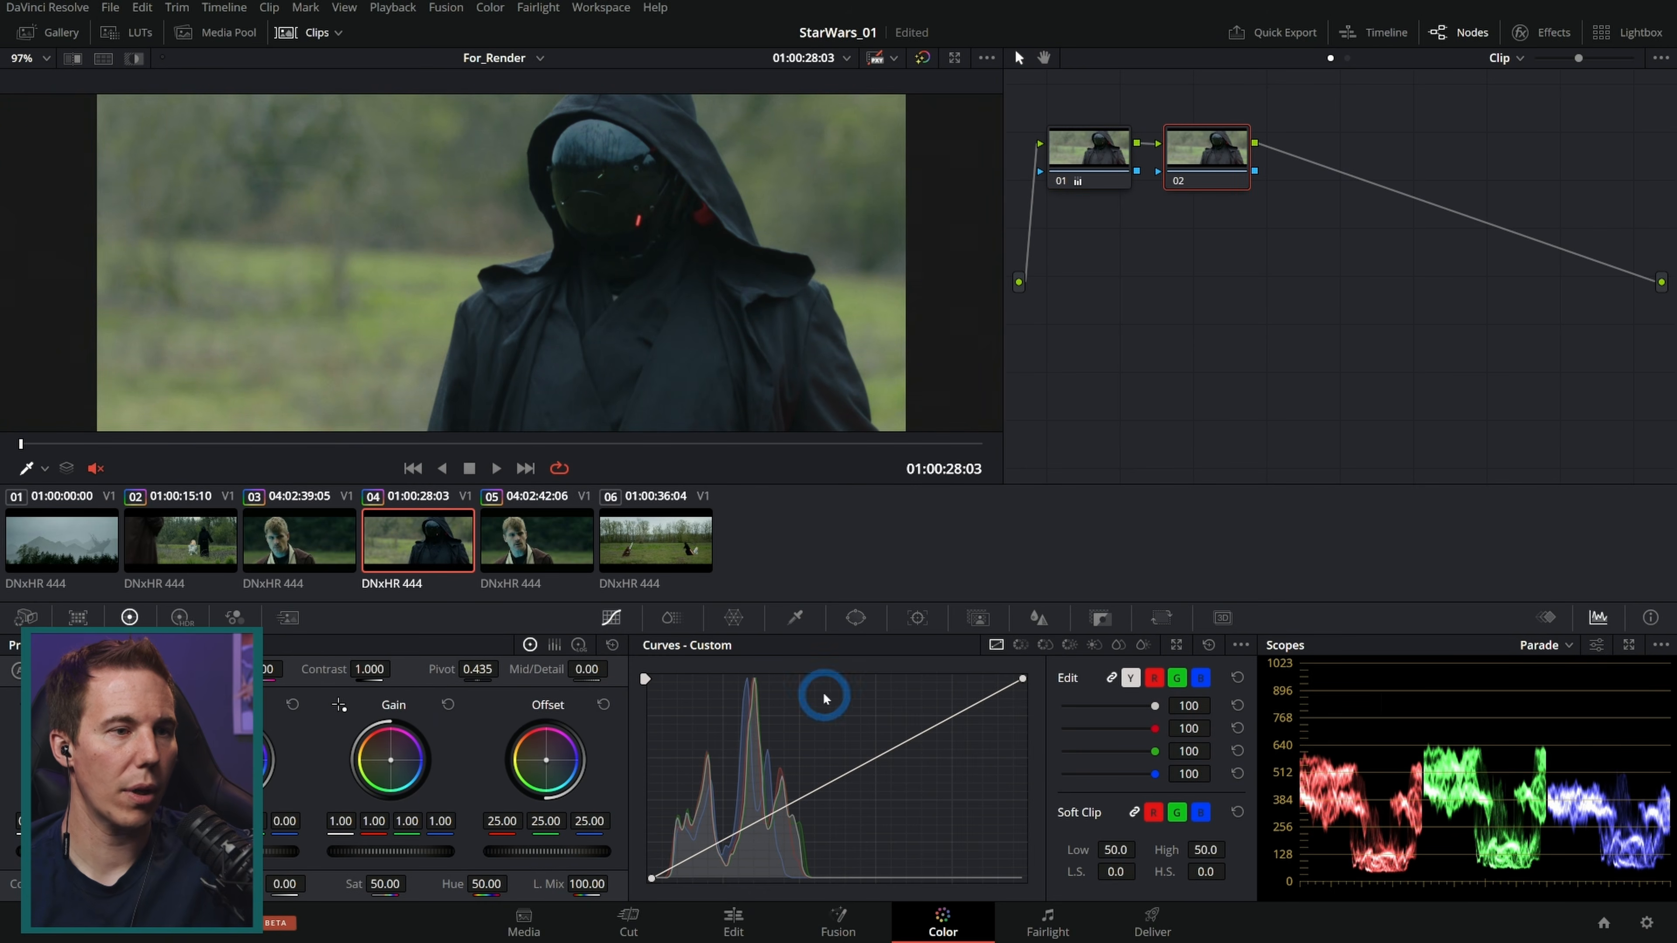
{"action": "left_click", "coordinate": [855, 618]}
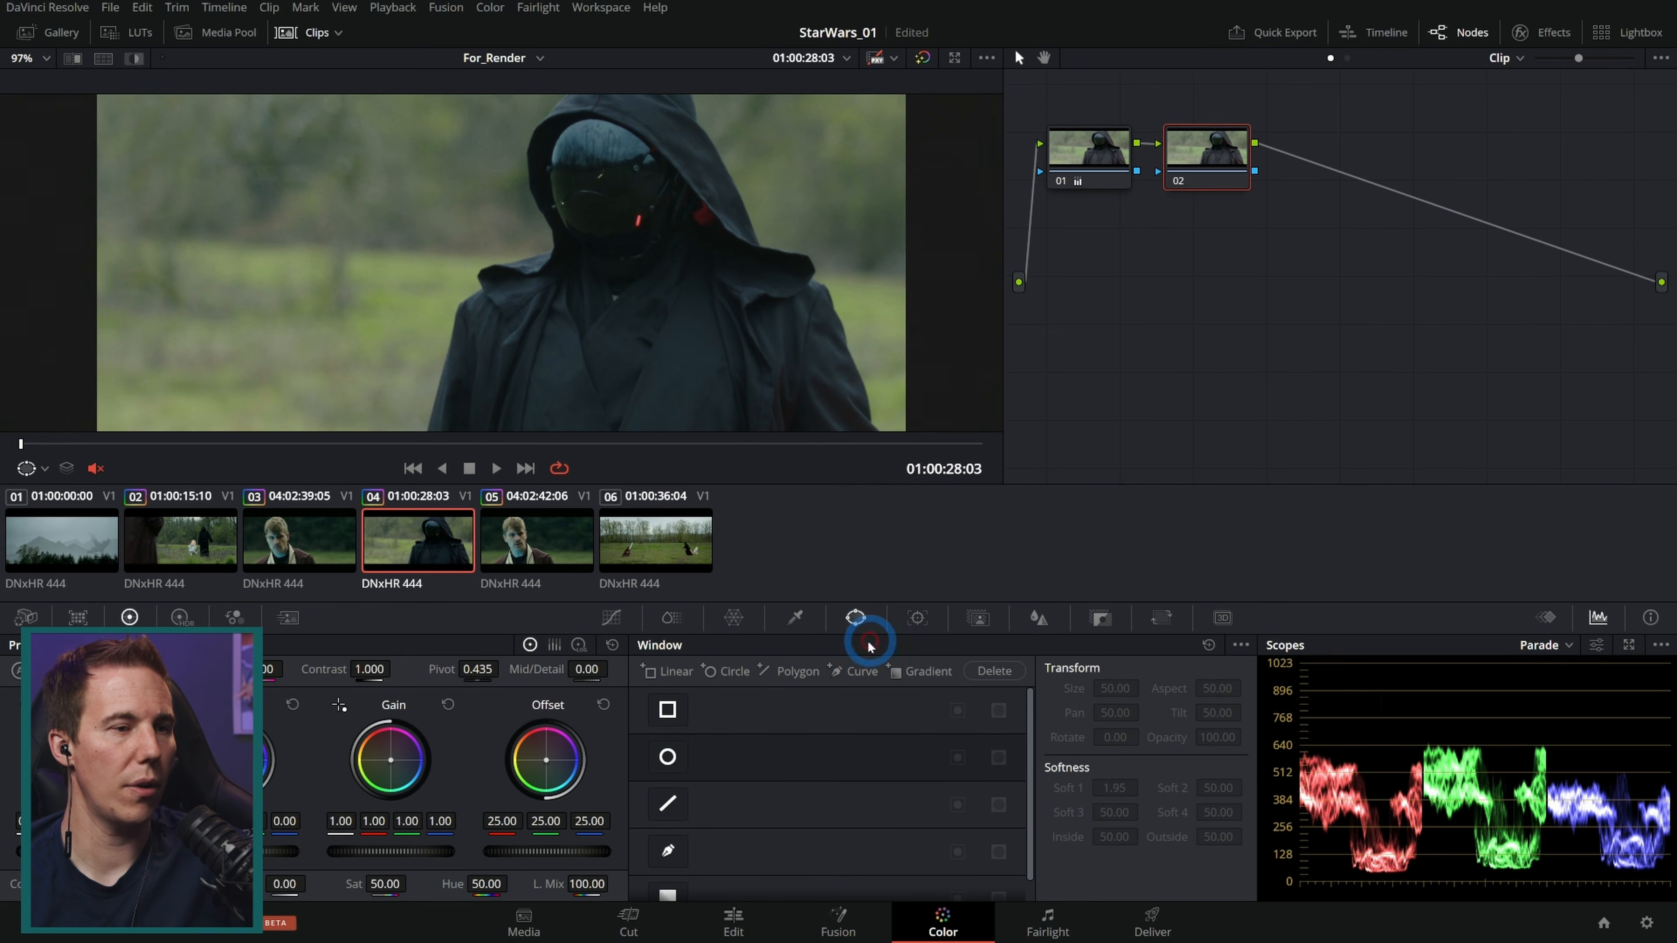
{"action": "left_click", "coordinate": [669, 758]}
{"action": "left_click_drag", "start_coordinate": [628, 389], "coordinate": [825, 257]}
{"action": "mouse_move", "coordinate": [592, 319]}
{"action": "left_mouse_down"}
{"action": "mouse_move", "coordinate": [727, 337]}
{"action": "mouse_move", "coordinate": [705, 314]}
{"action": "mouse_move", "coordinate": [584, 301]}
{"action": "left_mouse_up"}
{"action": "scroll", "coordinate": [568, 317], "scroll_direction": "down", "scroll_amount": 3}
{"action": "left_click_drag", "start_coordinate": [487, 349], "coordinate": [492, 400]}
{"action": "left_click_drag", "start_coordinate": [532, 241], "coordinate": [609, 270]}
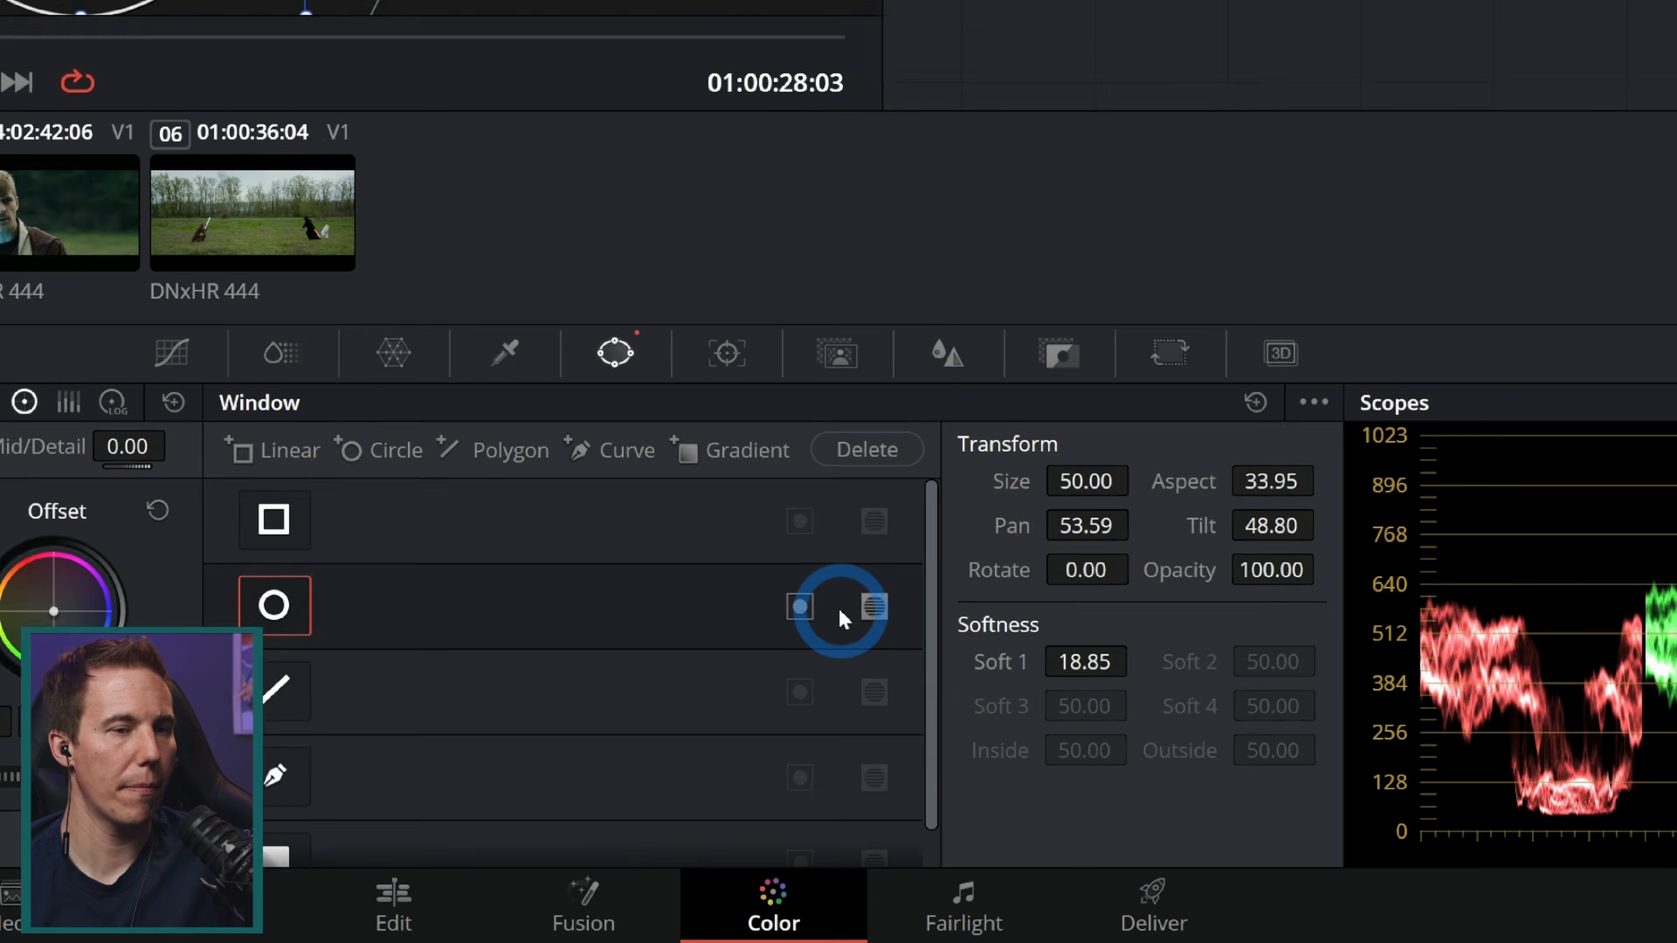
Step: Invert the circular window and lower the Offset outside the figure to 16.95
{"action": "left_click", "coordinate": [812, 608]}
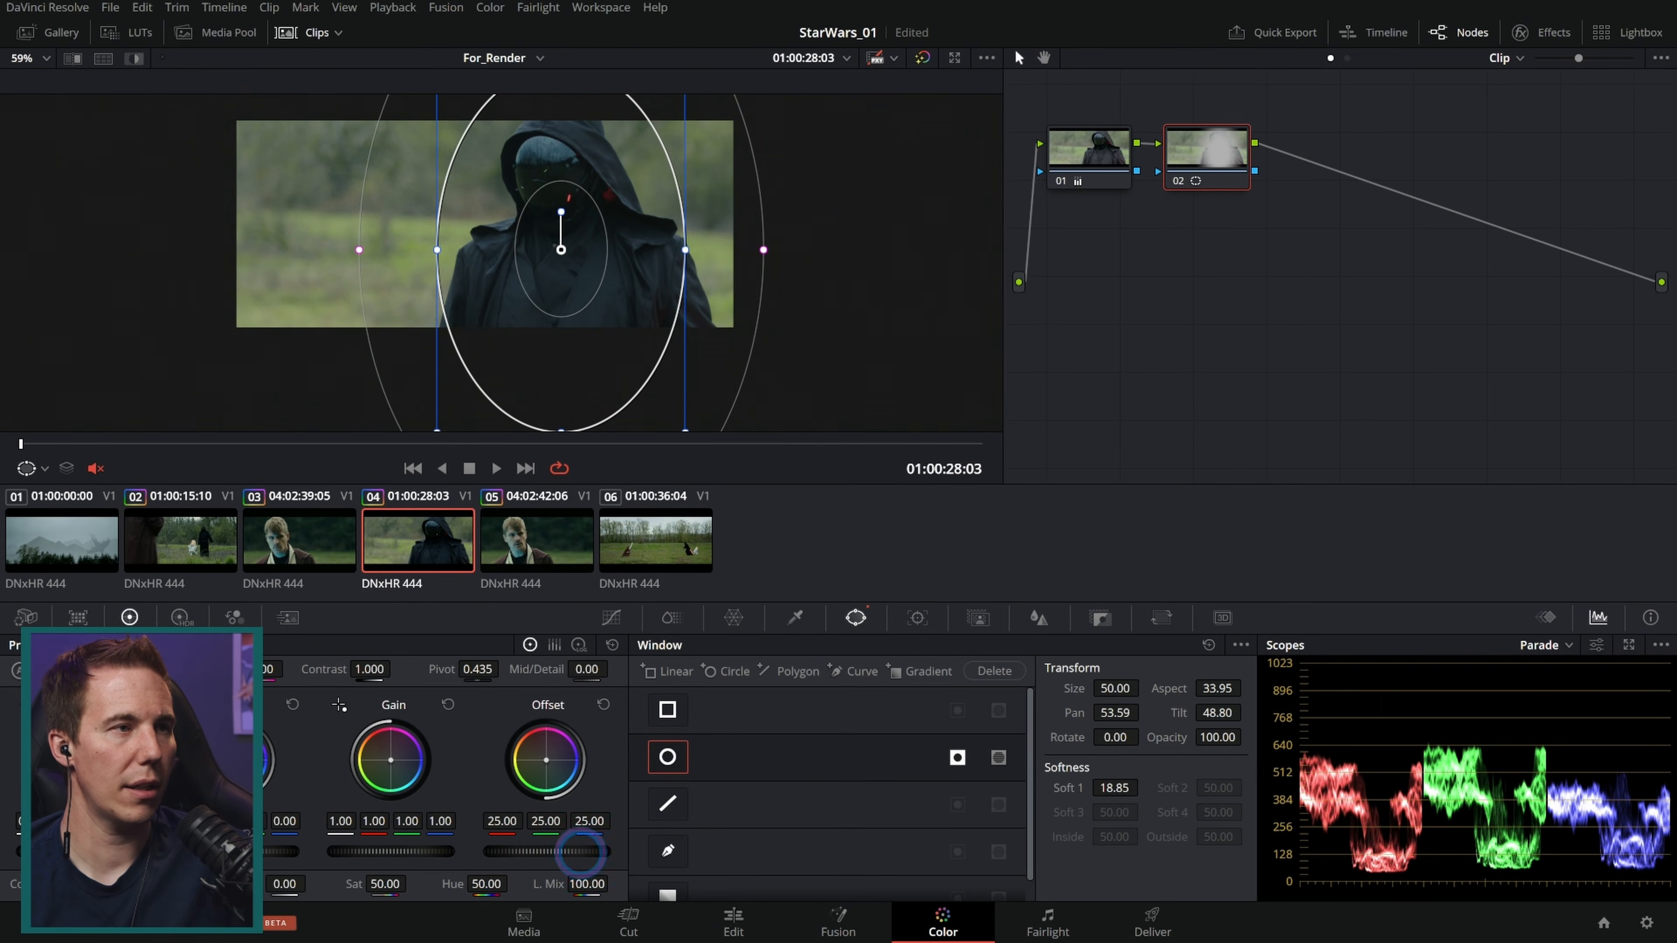
{"action": "left_click_drag", "start_coordinate": [580, 852], "coordinate": [355, 856]}
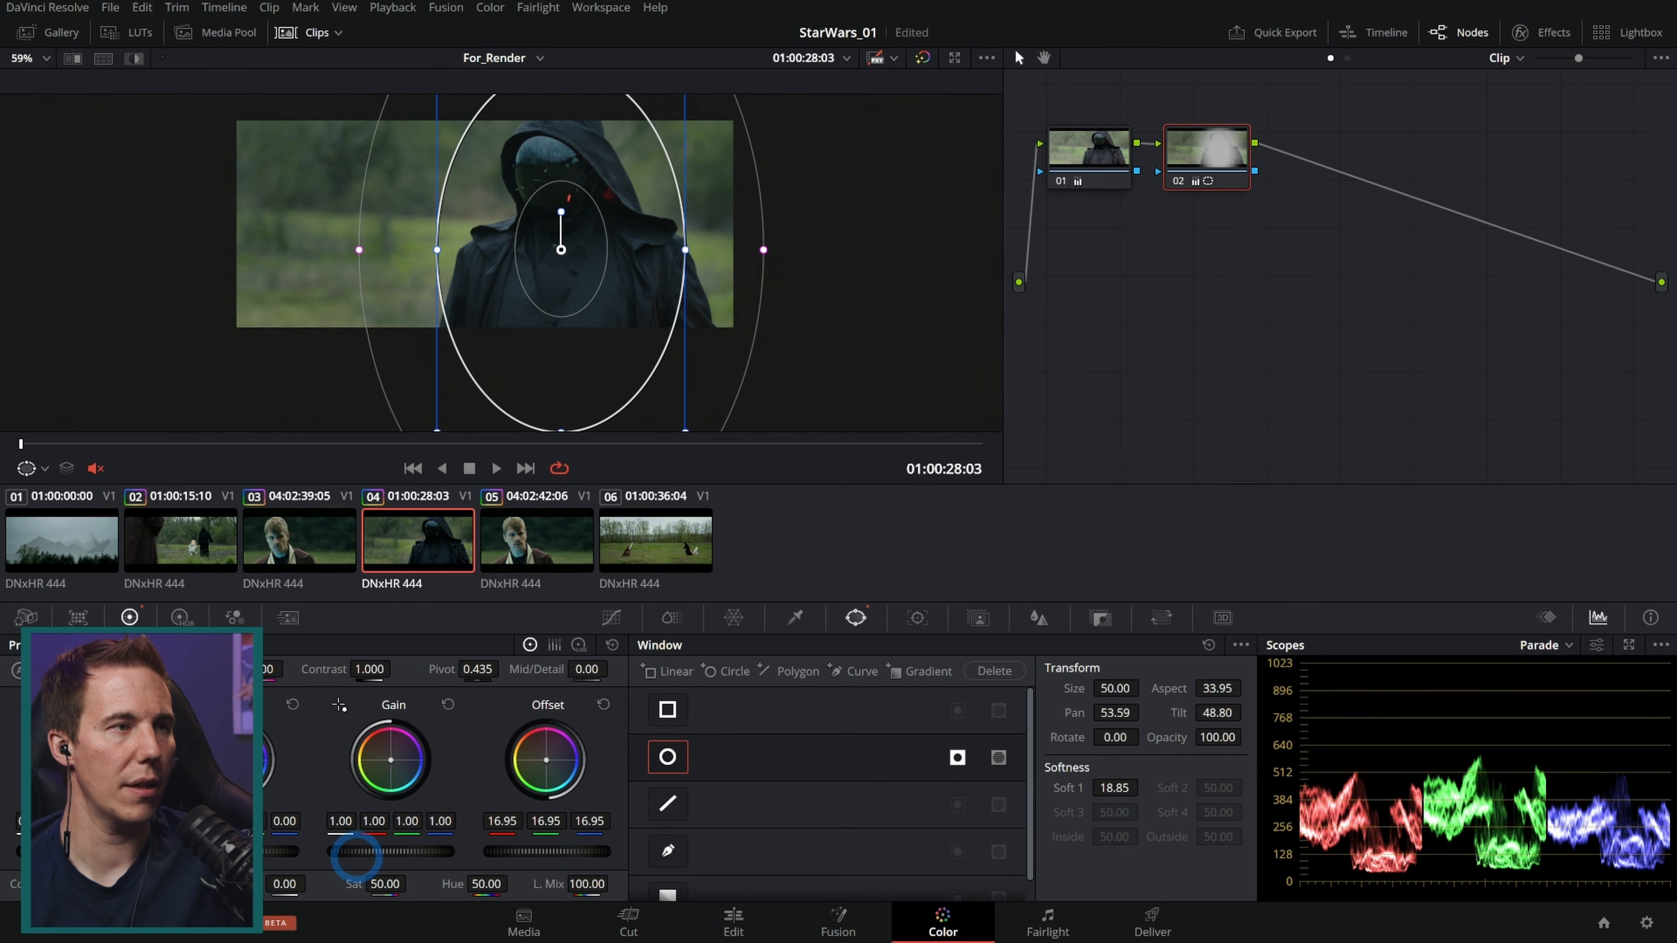
Step: Resize, rotate and soften the circular window to hug the hooded figure
{"action": "mouse_move", "coordinate": [632, 285]}
{"action": "left_mouse_down"}
{"action": "mouse_move", "coordinate": [531, 254]}
{"action": "mouse_move", "coordinate": [617, 299]}
{"action": "mouse_move", "coordinate": [647, 293]}
{"action": "mouse_move", "coordinate": [635, 288]}
{"action": "left_mouse_up"}
{"action": "left_click_drag", "start_coordinate": [774, 256], "coordinate": [819, 257]}
{"action": "left_click_drag", "start_coordinate": [699, 255], "coordinate": [566, 211]}
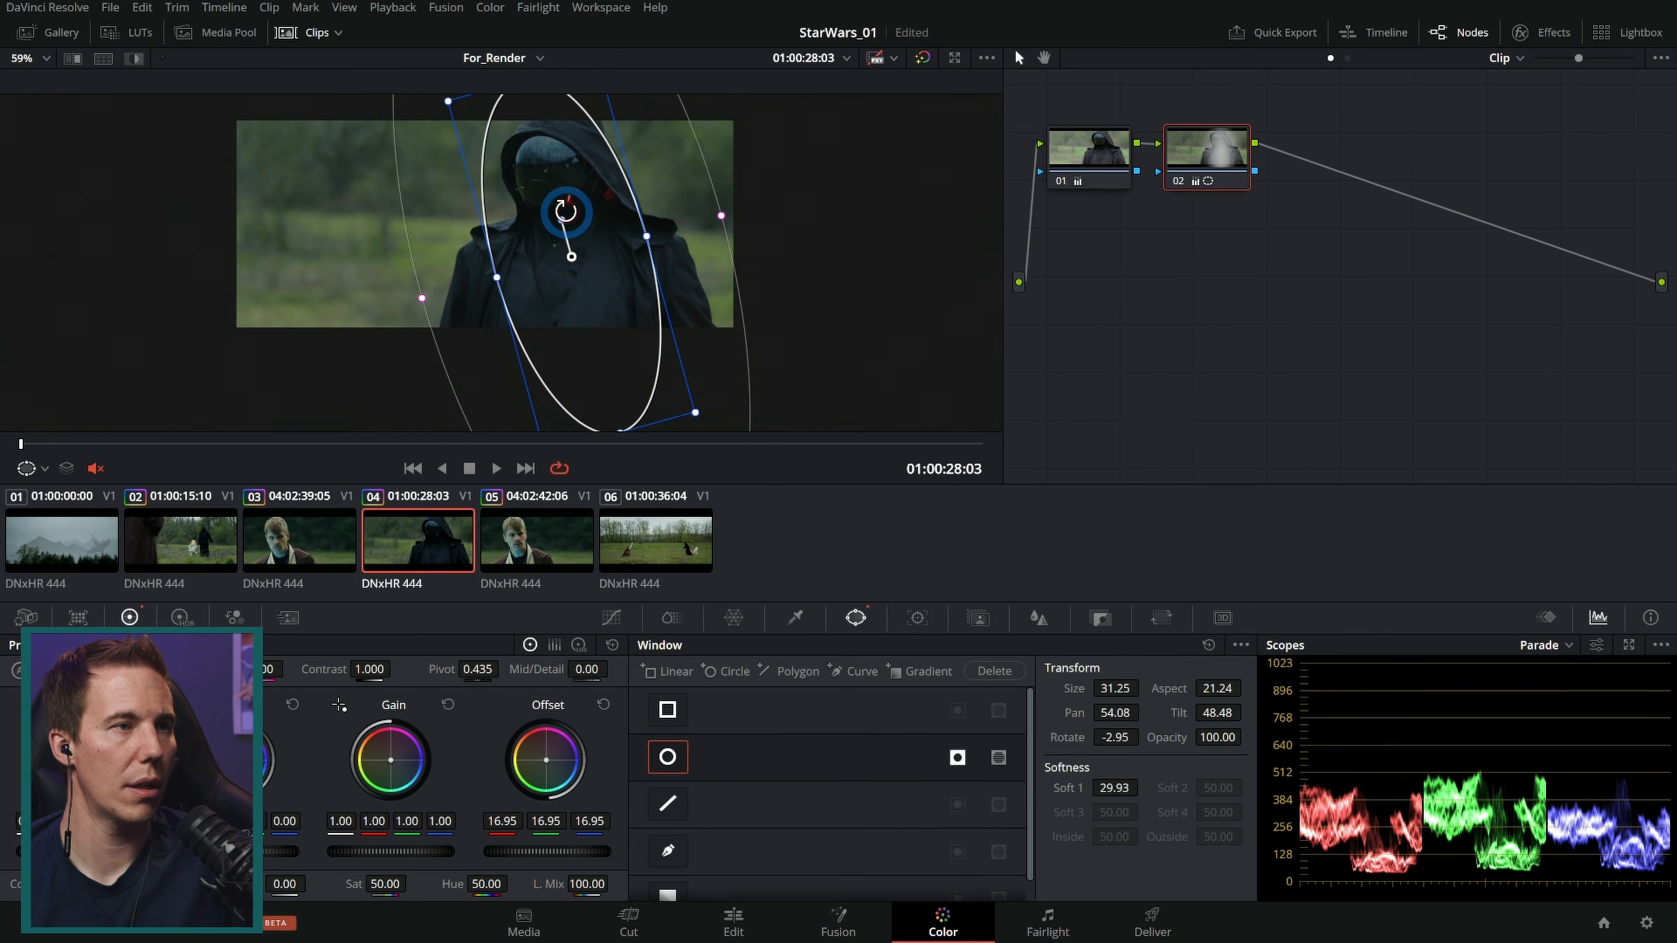
{"action": "left_click", "coordinate": [611, 617]}
{"action": "scroll", "coordinate": [628, 305], "scroll_direction": "up", "scroll_amount": 4}
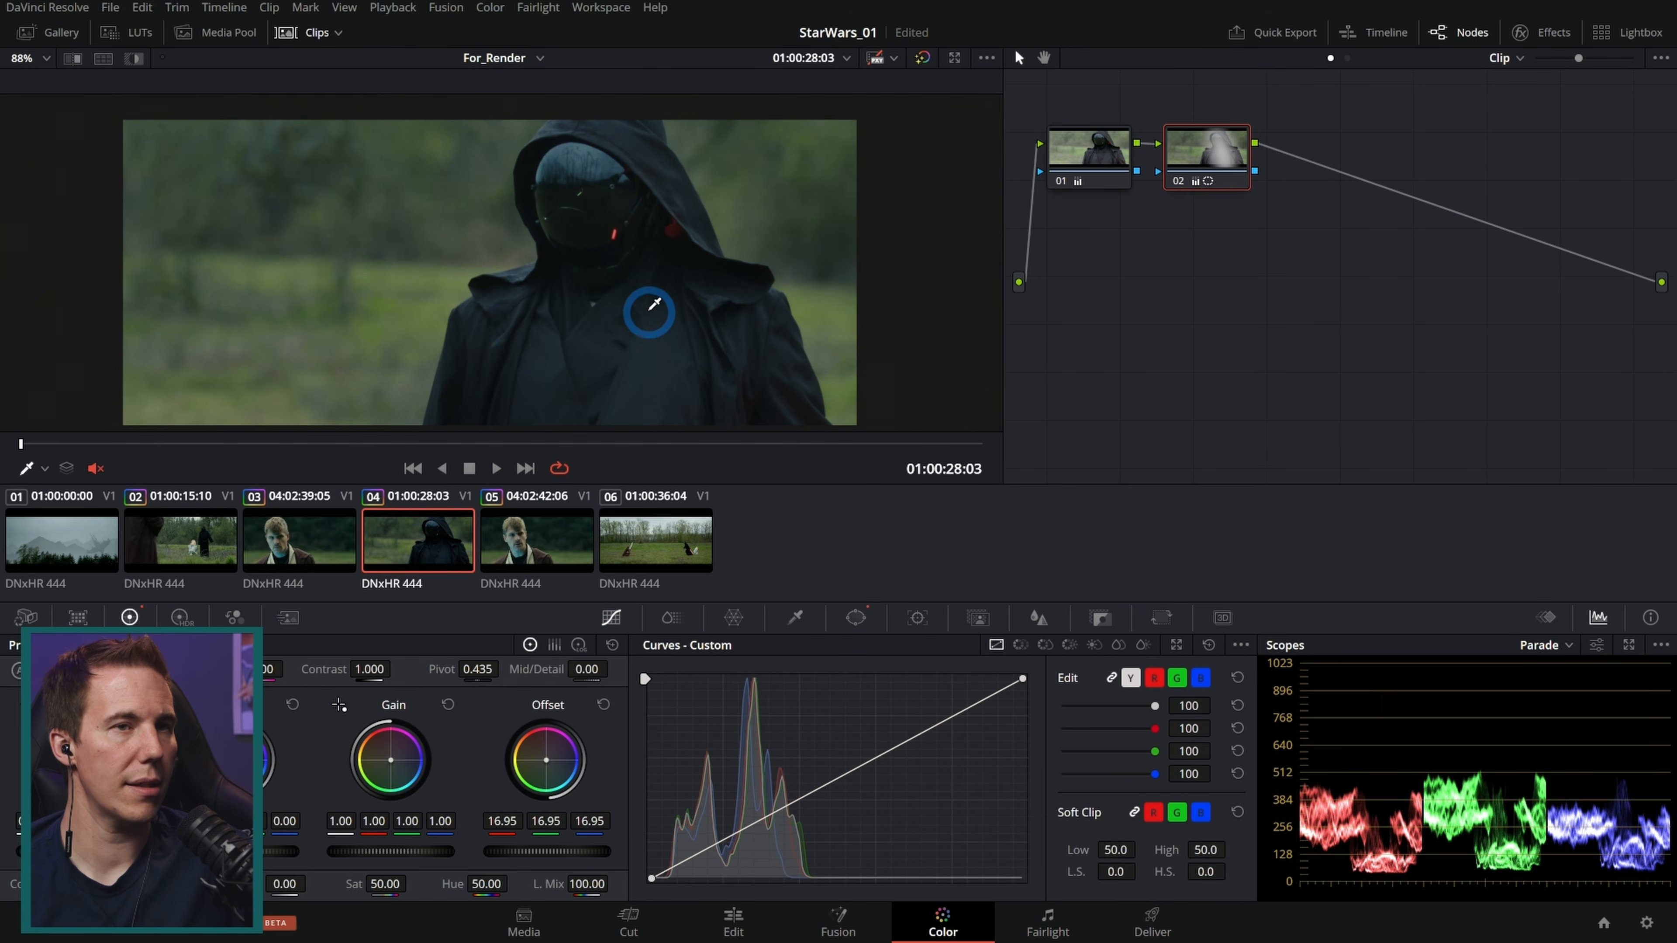
Step: Toggle the vignette node off and on to compare clip 04 with and without it
{"action": "left_click", "coordinate": [1175, 182]}
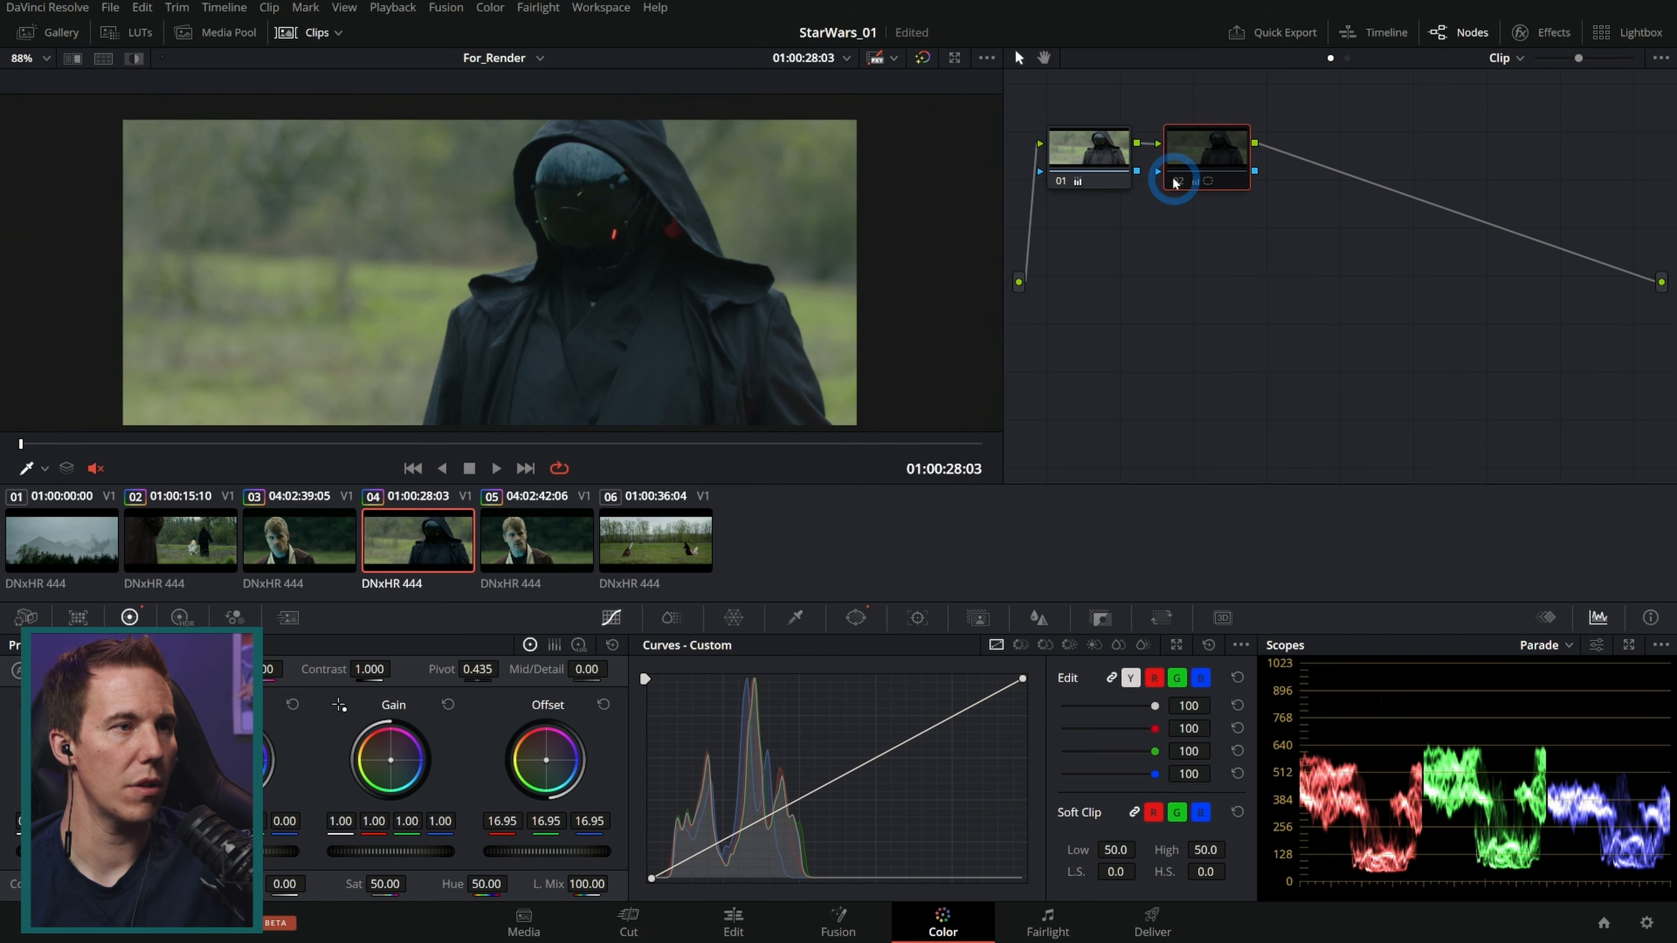
{"action": "left_click", "coordinate": [1175, 182]}
{"action": "left_click", "coordinate": [1175, 181]}
{"action": "left_click", "coordinate": [1176, 182]}
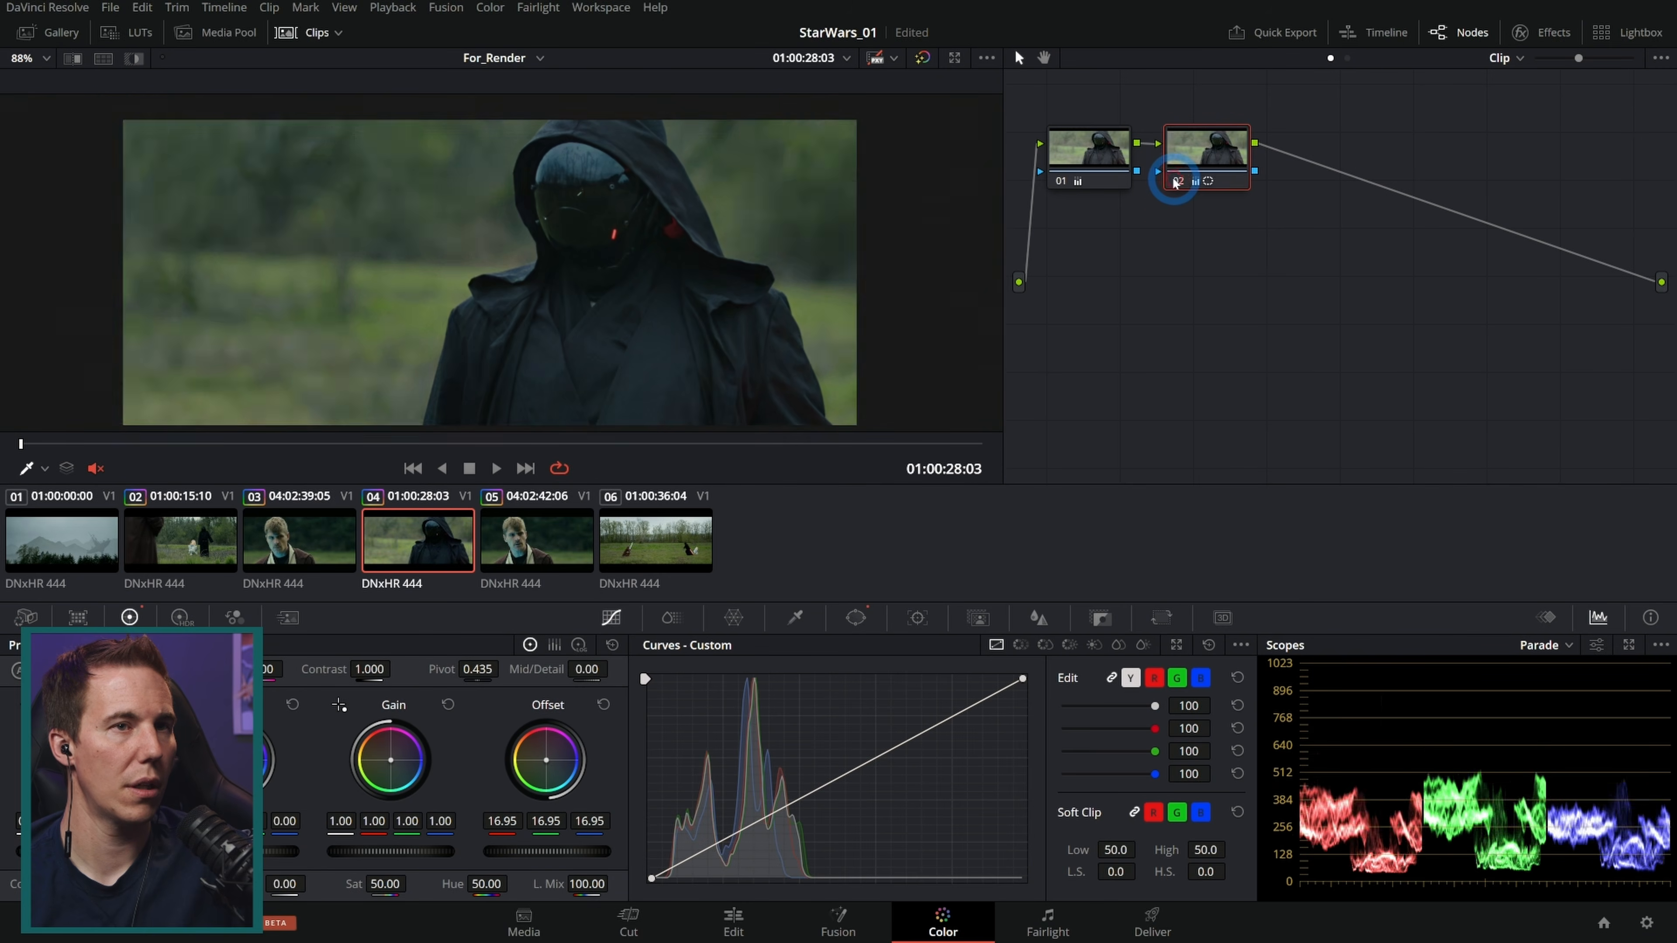
Step: Switch between the timeline clips to compare their grades, ending on clip 06
{"action": "left_click", "coordinate": [343, 555]}
{"action": "left_click", "coordinate": [400, 541]}
{"action": "left_click", "coordinate": [343, 556]}
{"action": "left_click", "coordinate": [400, 540]}
{"action": "left_click", "coordinate": [303, 532]}
{"action": "left_click", "coordinate": [212, 535]}
{"action": "left_click", "coordinate": [330, 535]}
{"action": "left_click", "coordinate": [423, 532]}
{"action": "left_click", "coordinate": [500, 534]}
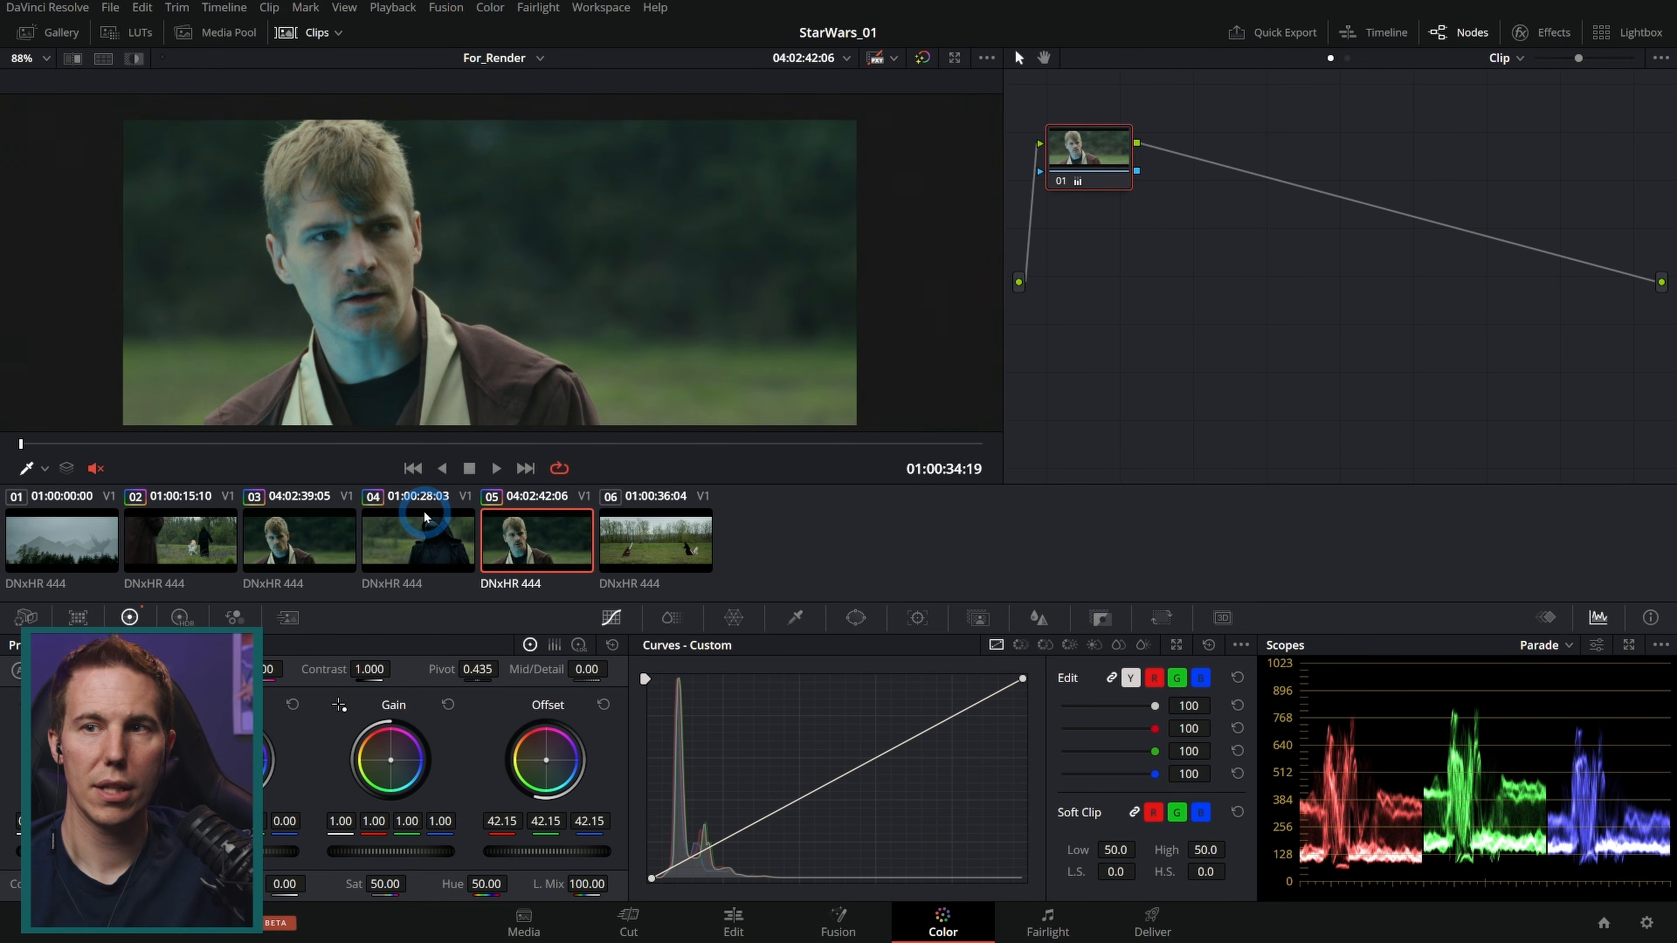
{"action": "left_click", "coordinate": [425, 531]}
{"action": "left_click", "coordinate": [311, 537]}
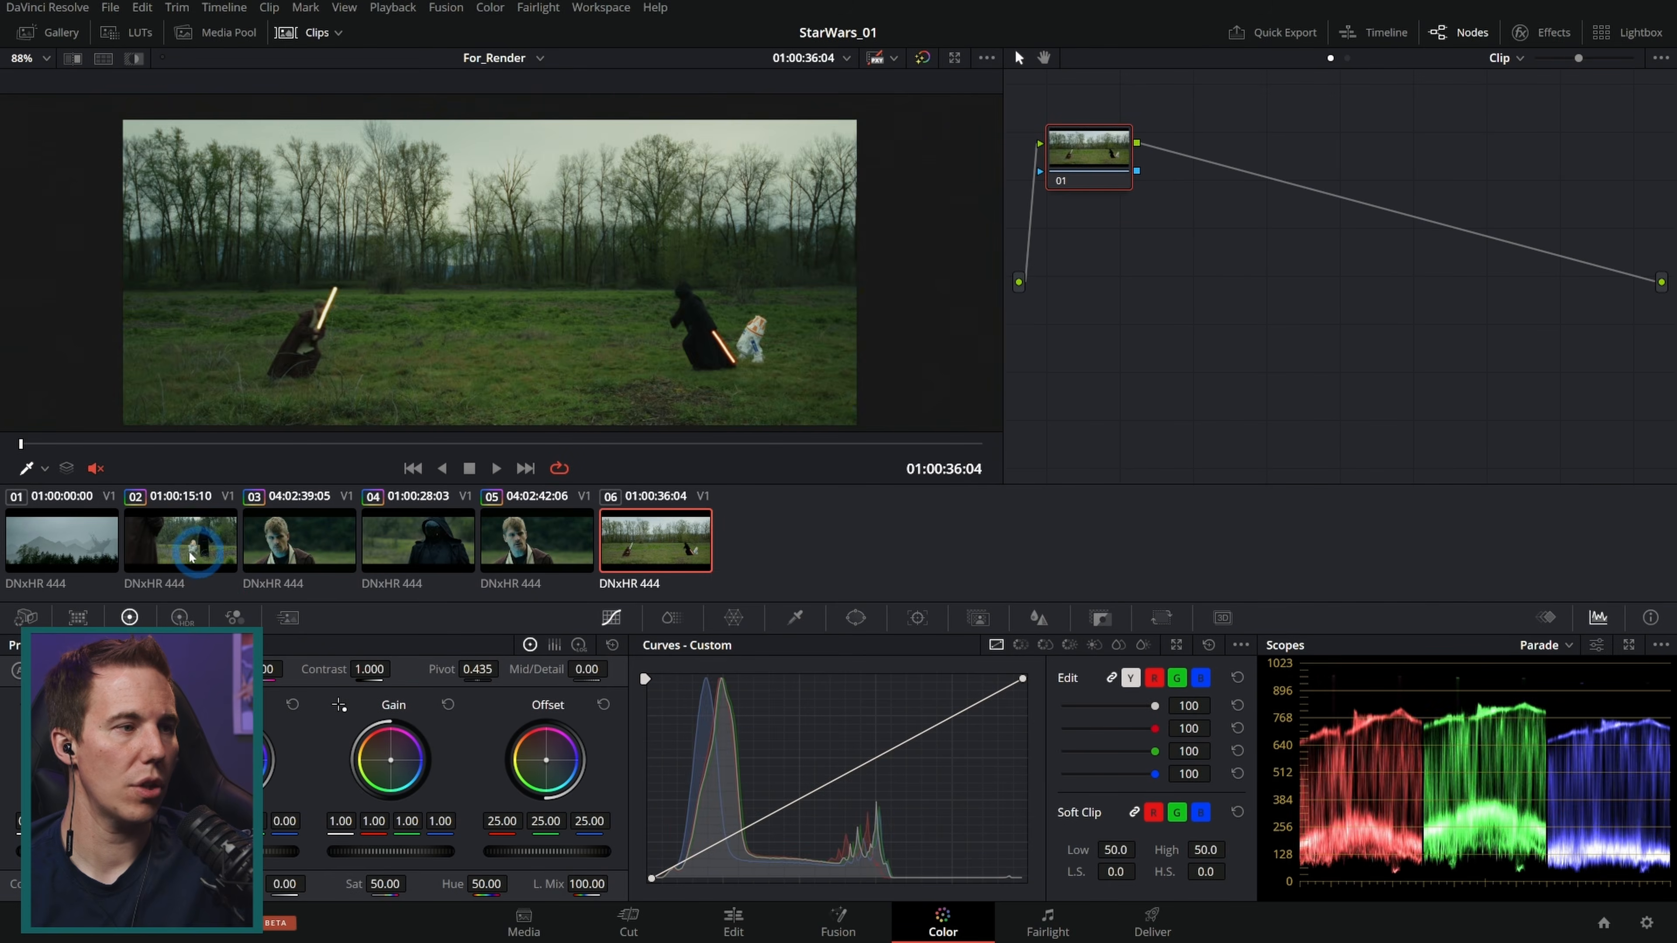
{"action": "left_click", "coordinate": [206, 532]}
{"action": "left_click", "coordinate": [663, 529]}
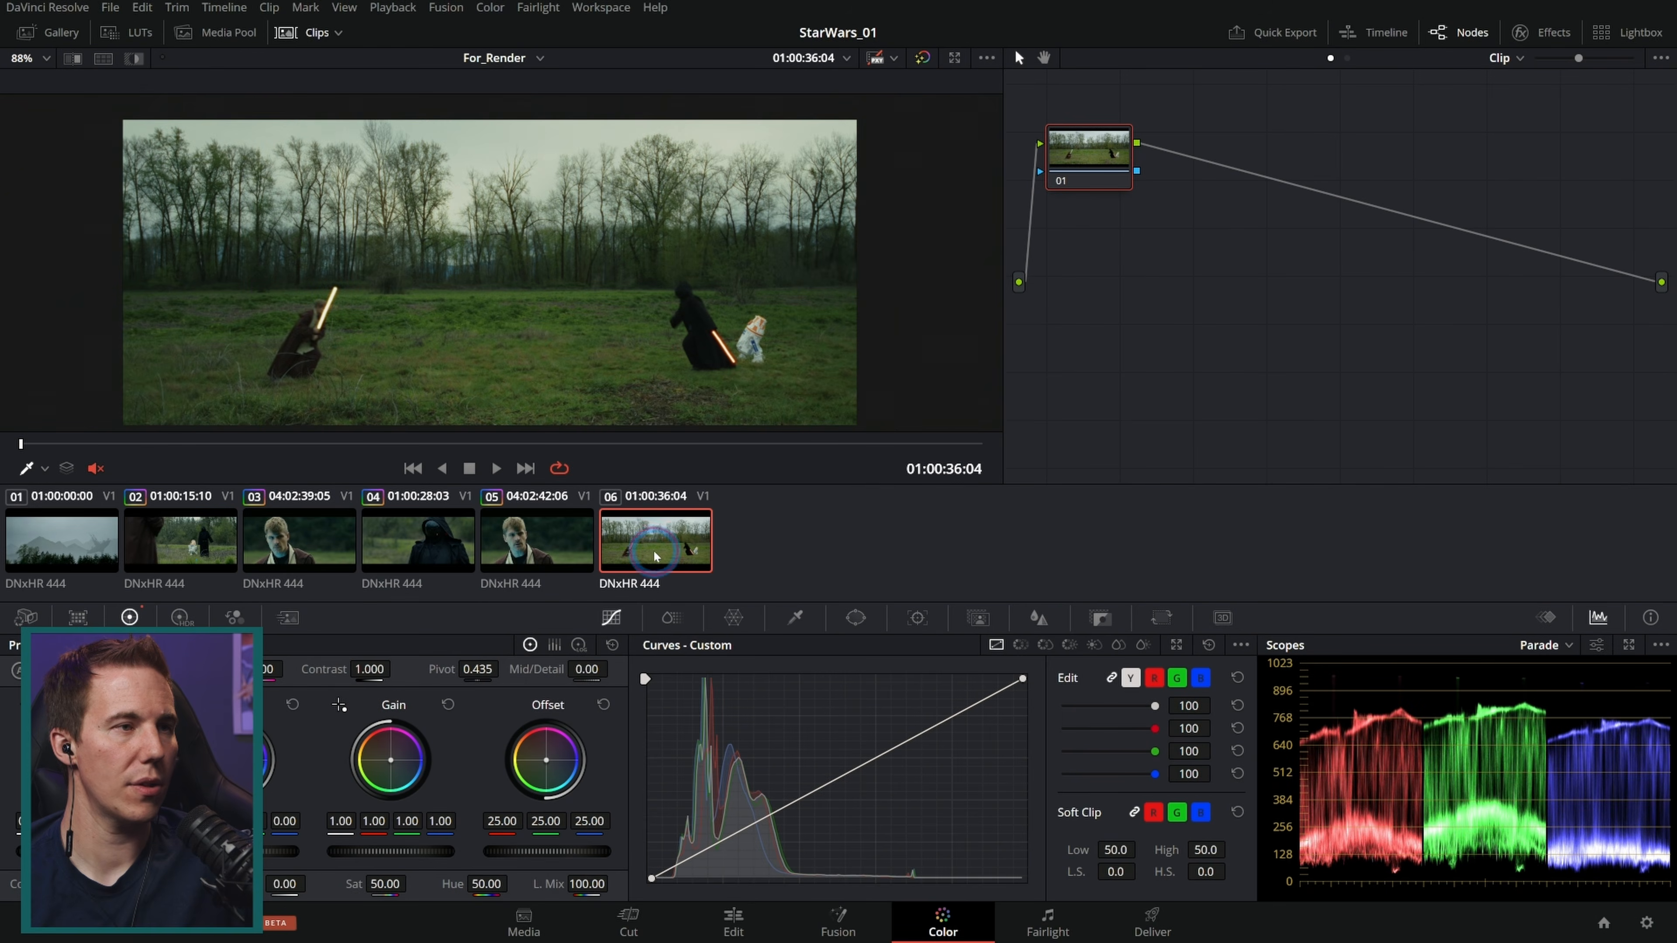
Step: Raise clip 06's Offset and lower its saturation
{"action": "left_click_drag", "start_coordinate": [581, 852], "coordinate": [634, 853]}
{"action": "left_click_drag", "start_coordinate": [376, 884], "coordinate": [347, 888]}
Step: Switch back and forth between clips 02 and 06 to compare their looks
{"action": "left_click", "coordinate": [204, 535]}
{"action": "left_click", "coordinate": [624, 532]}
{"action": "left_click", "coordinate": [185, 536]}
{"action": "left_click", "coordinate": [624, 538]}
{"action": "left_click", "coordinate": [191, 536]}
{"action": "left_click", "coordinate": [624, 535]}
{"action": "left_click", "coordinate": [191, 536]}
{"action": "left_click", "coordinate": [660, 532]}
{"action": "left_click", "coordinate": [187, 532]}
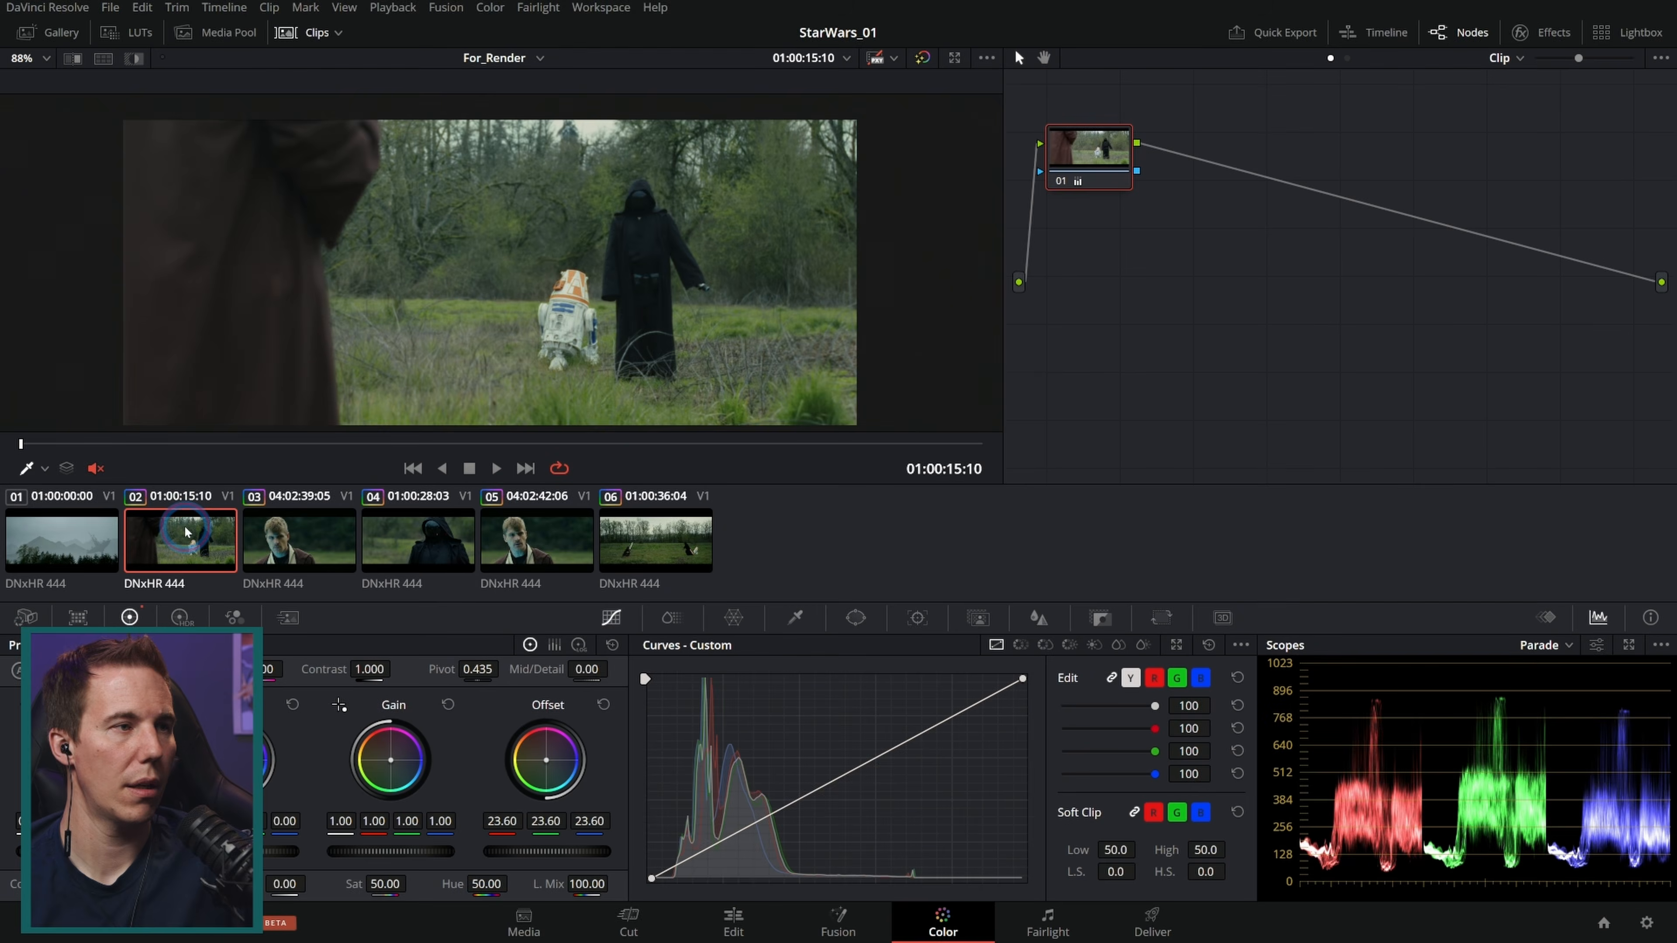
Step: Select clip 01 and scrub through it
{"action": "left_click", "coordinate": [663, 532]}
{"action": "left_click", "coordinate": [69, 565]}
{"action": "left_click_drag", "start_coordinate": [316, 453], "coordinate": [570, 450]}
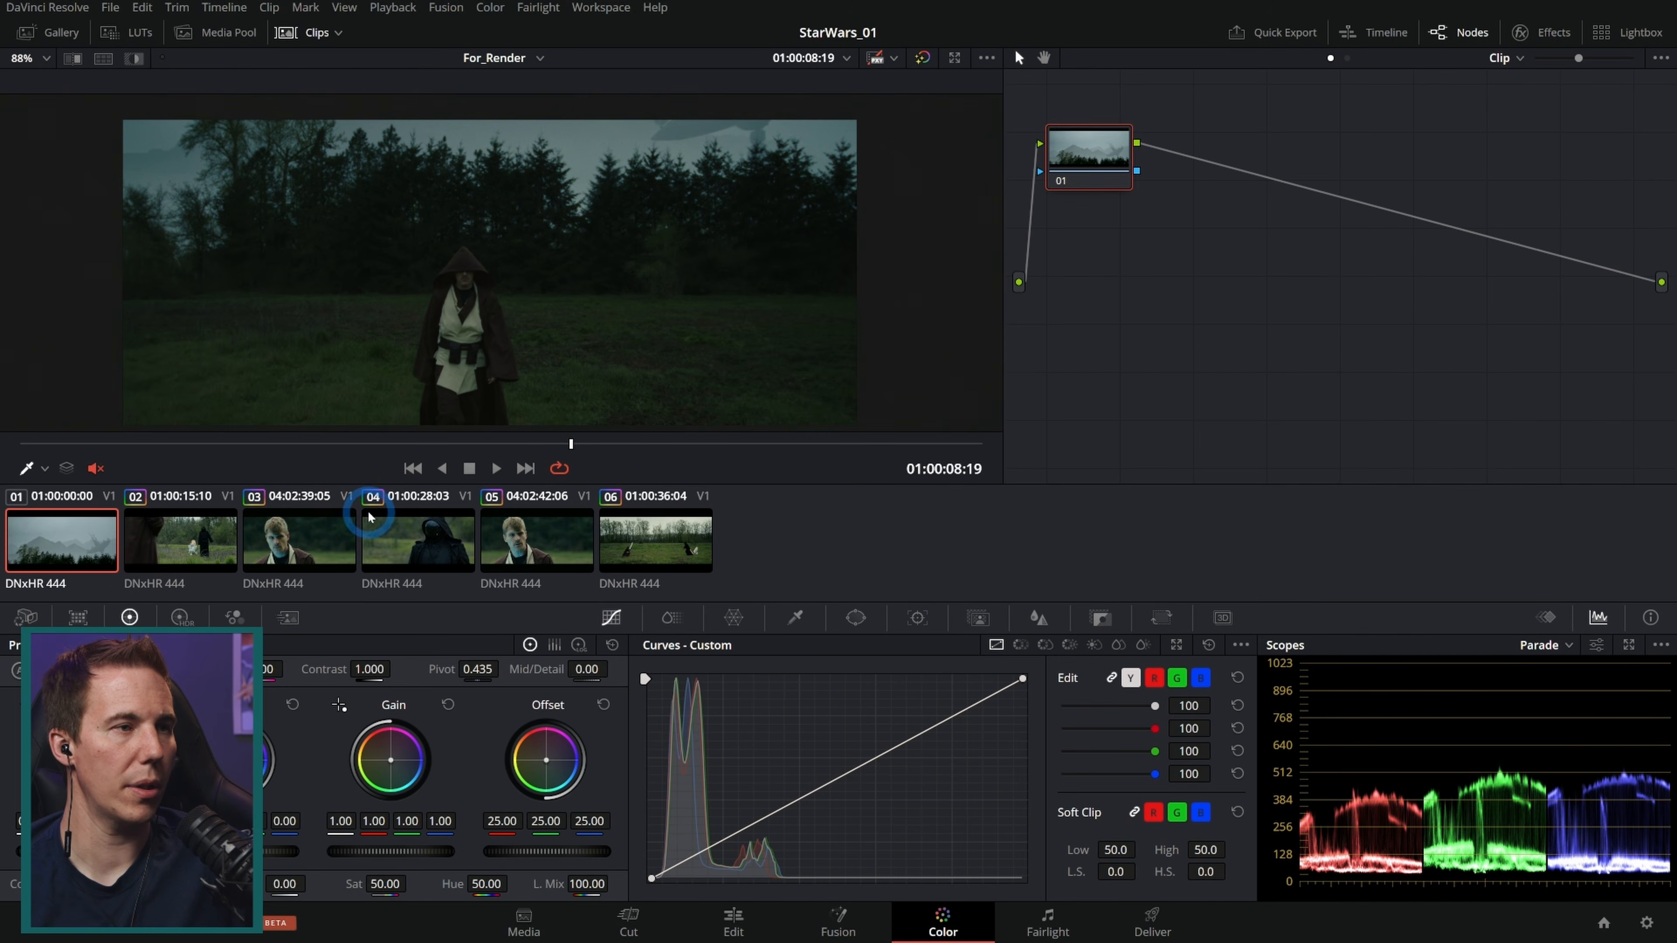
Step: Grab a still of clip 02 and turn on split-screen comparison
{"action": "left_click", "coordinate": [231, 554]}
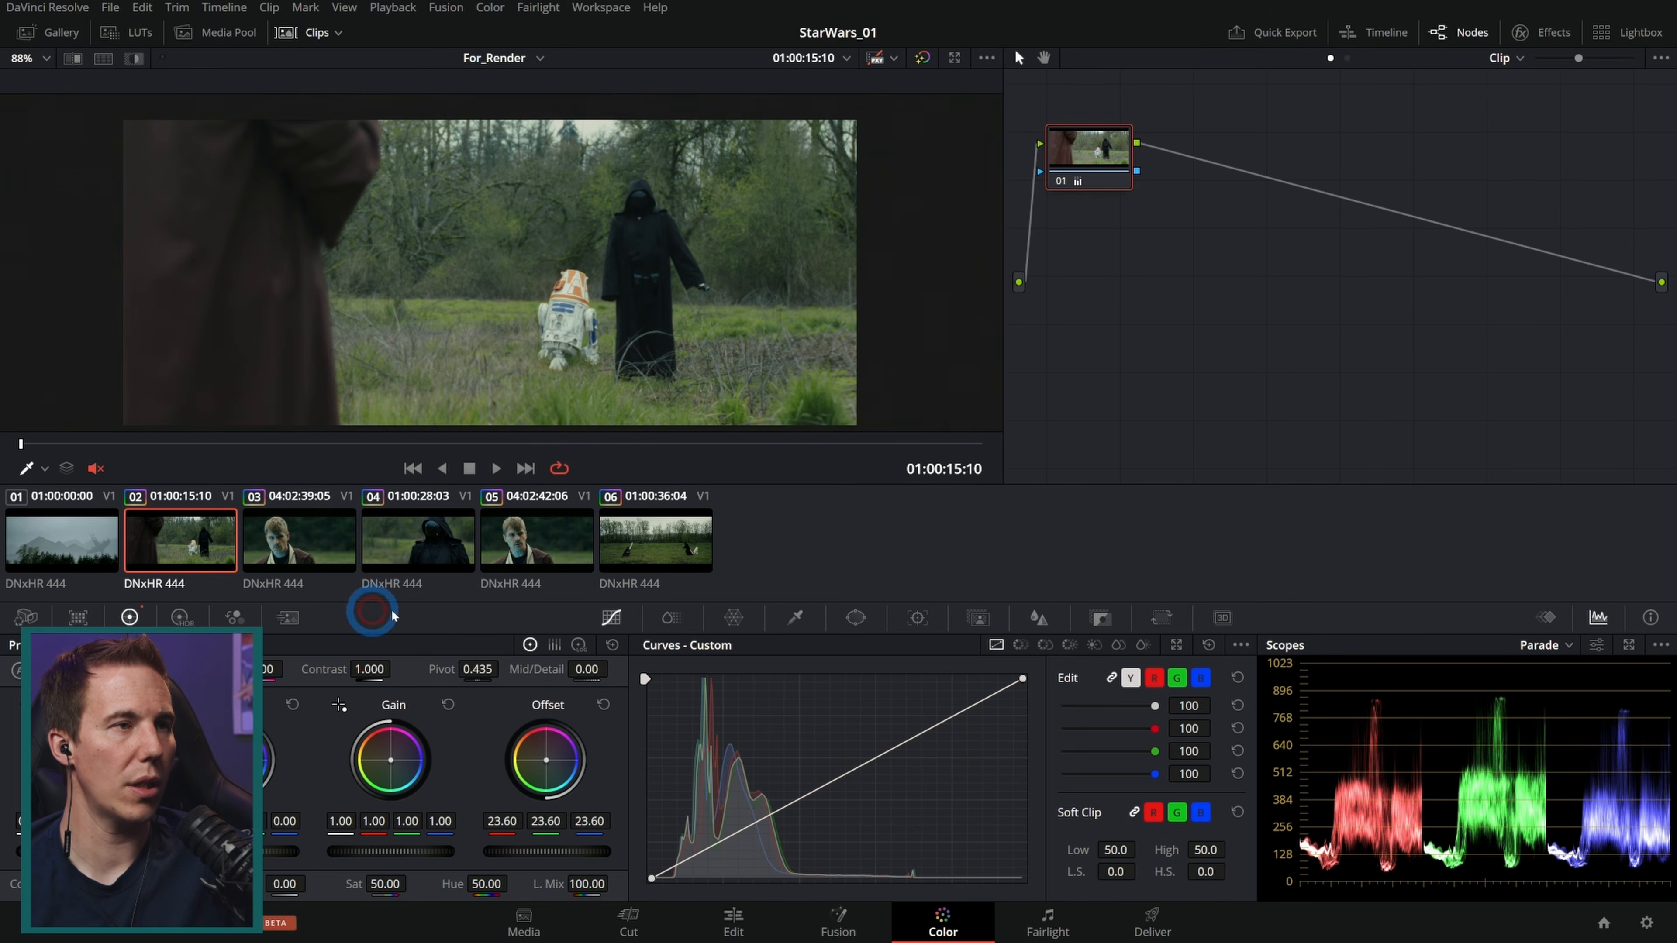
{"action": "right_click", "coordinate": [558, 229]}
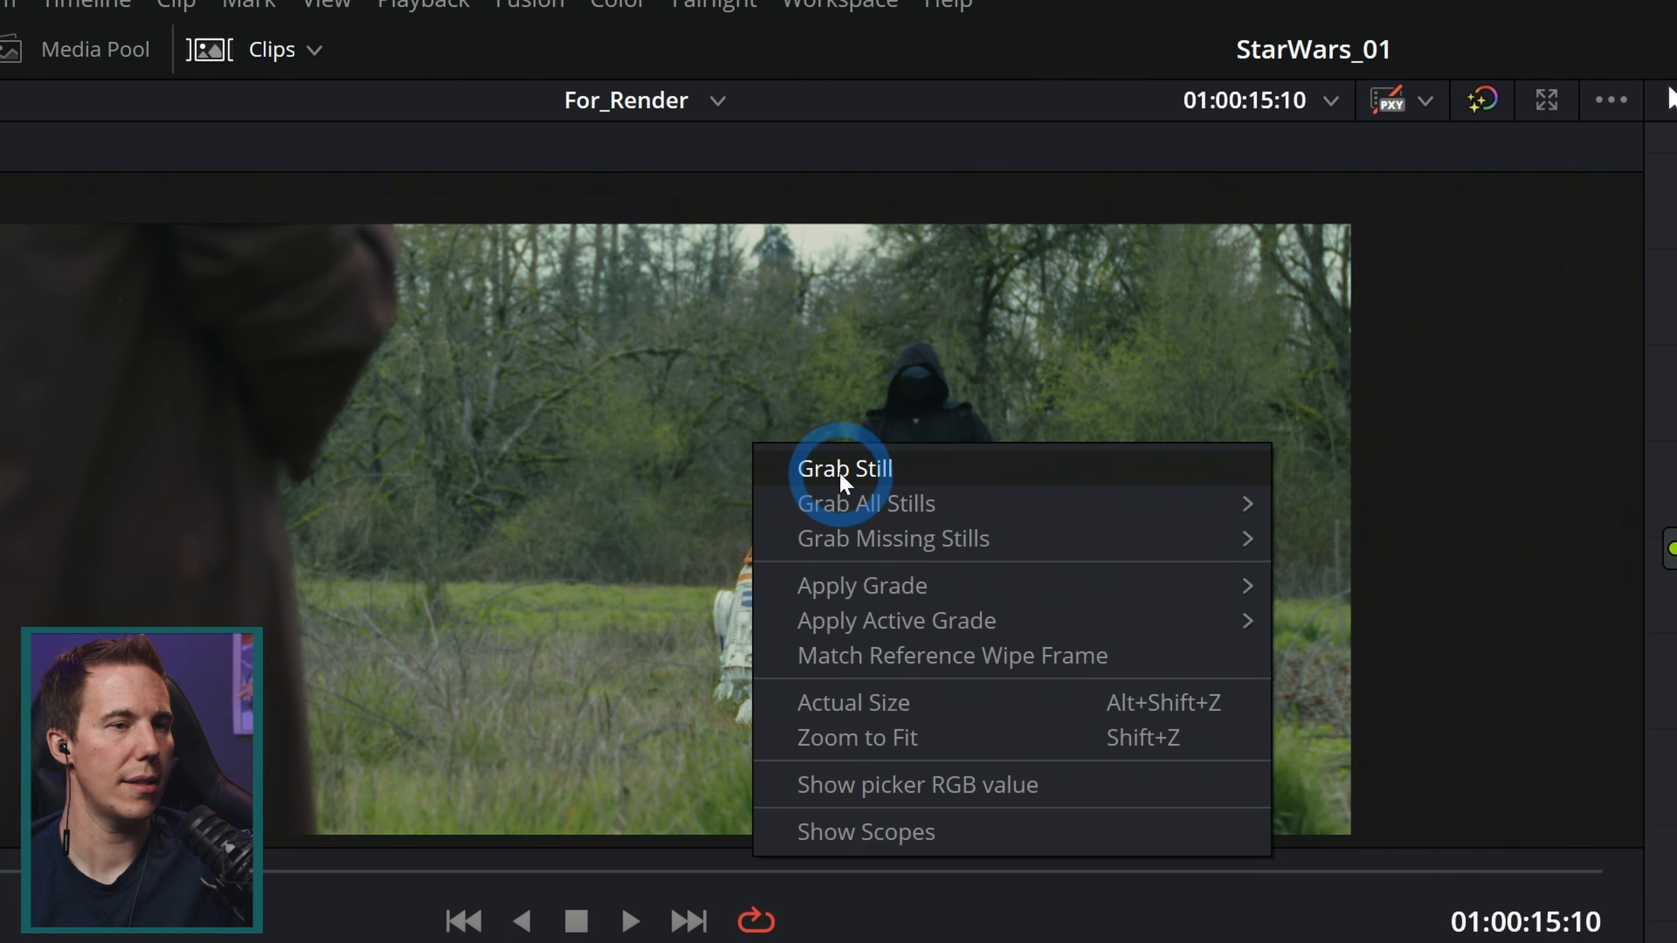
{"action": "left_click", "coordinate": [591, 239]}
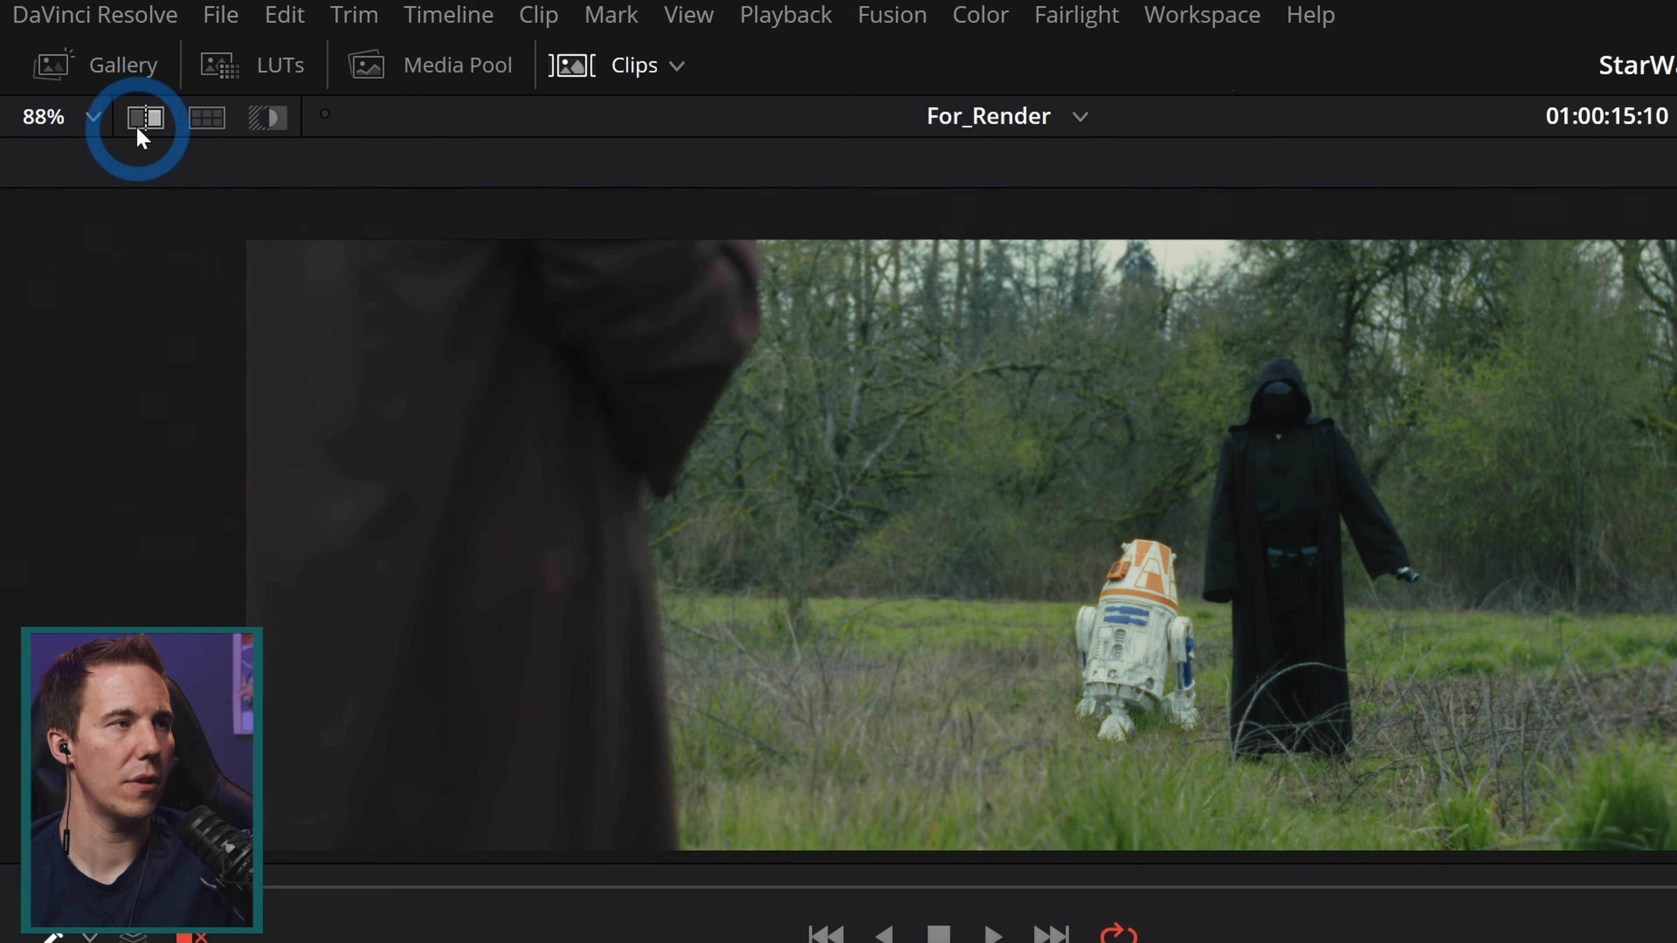
{"action": "left_click", "coordinate": [147, 118]}
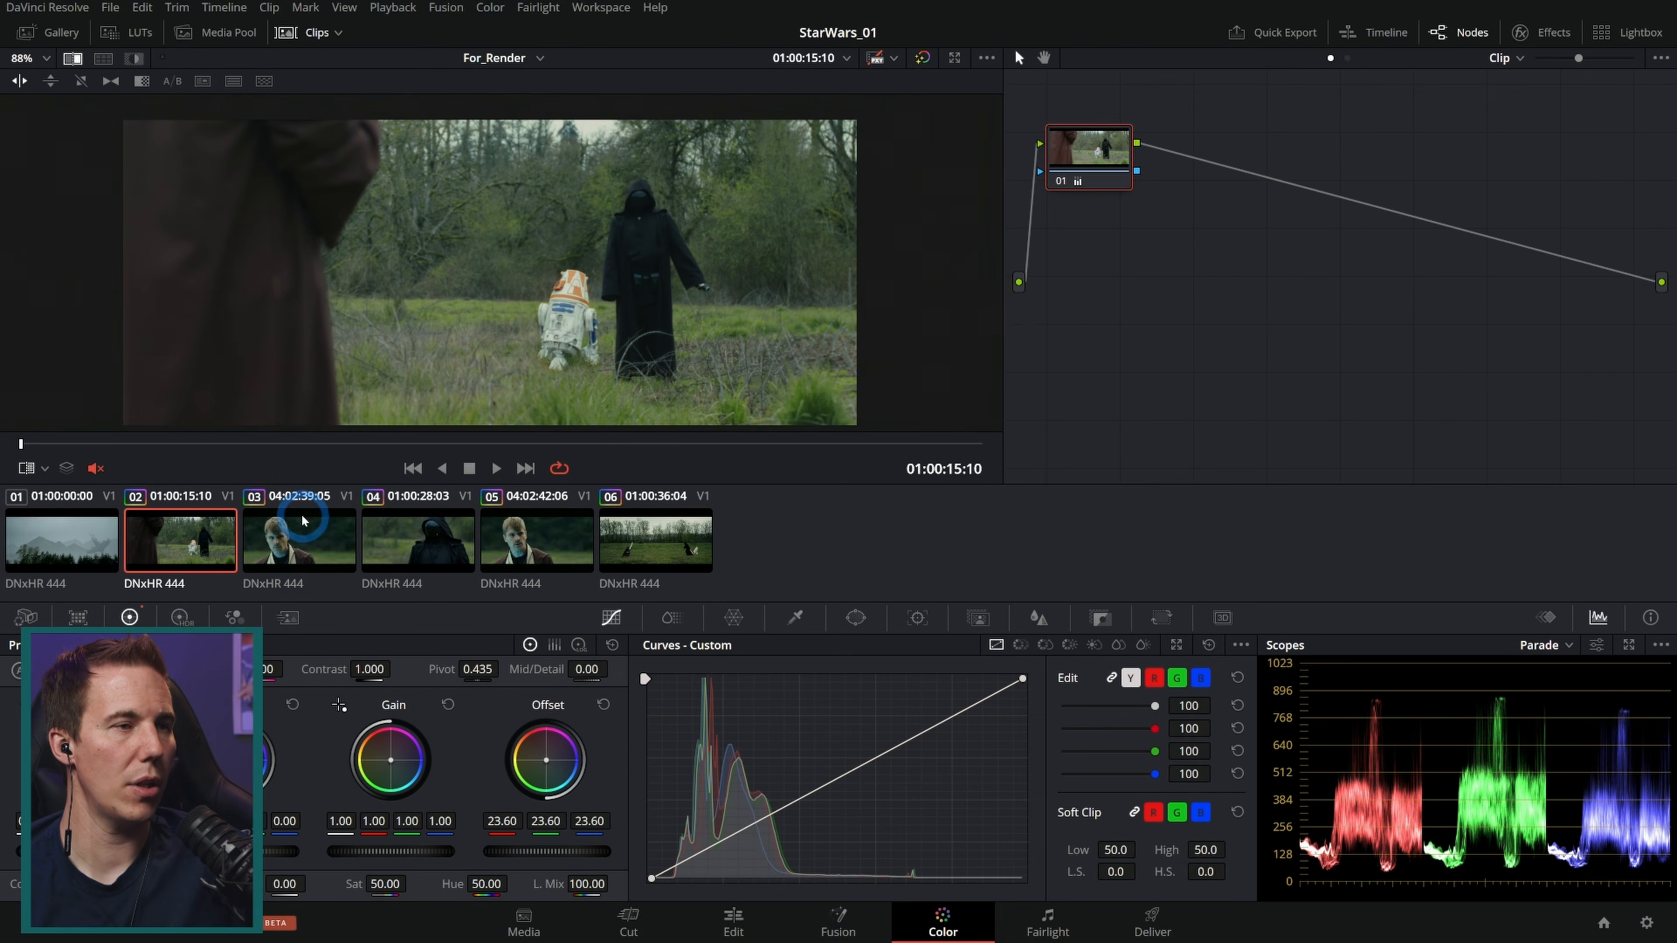
Step: Select clip 01, compare it against the still, and raise its Offset to 38.40
{"action": "left_click", "coordinate": [304, 521]}
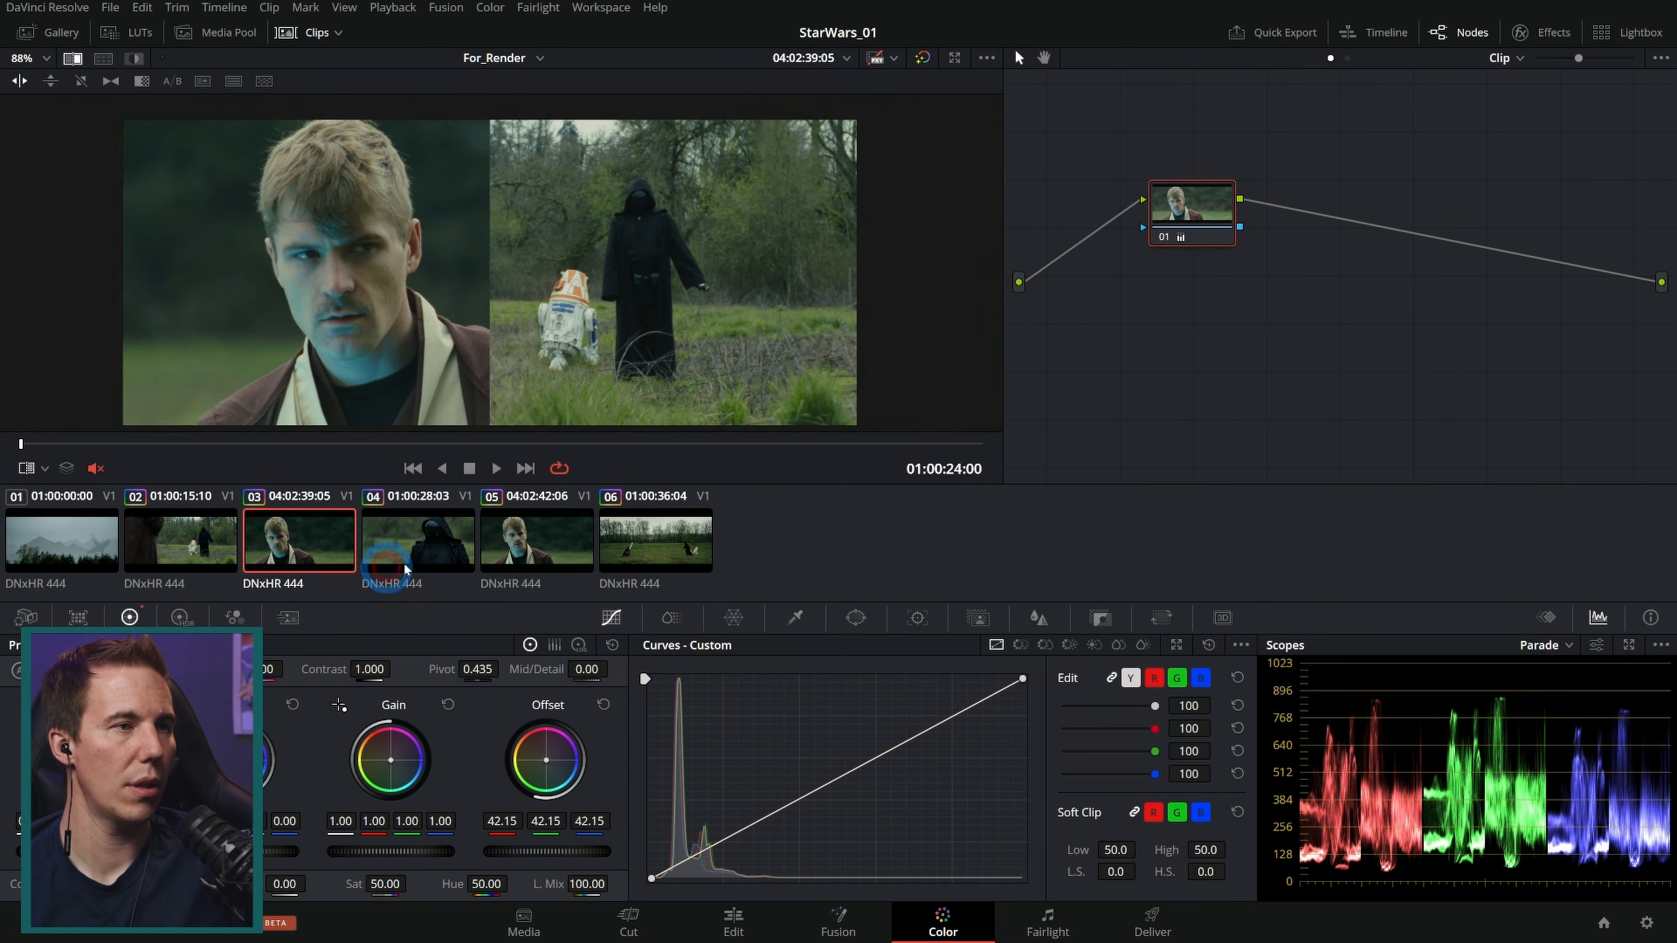
{"action": "left_click", "coordinate": [83, 541]}
{"action": "left_click", "coordinate": [561, 427]}
{"action": "left_click_drag", "start_coordinate": [293, 456], "coordinate": [548, 464]}
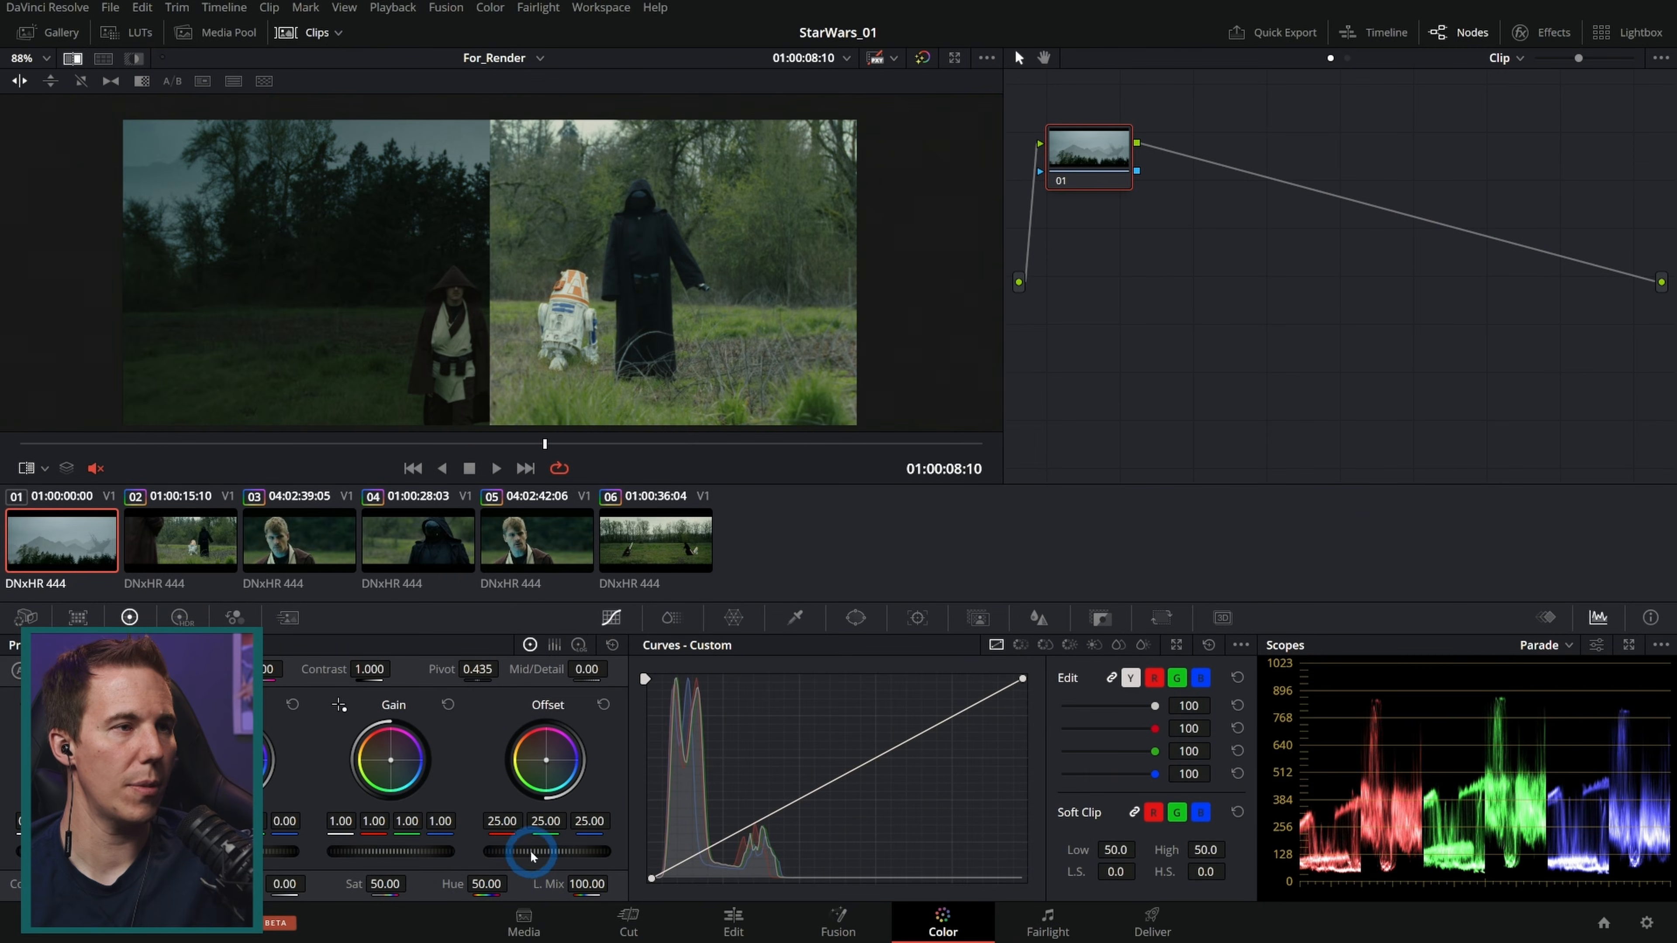
{"action": "left_click_drag", "start_coordinate": [533, 855], "coordinate": [945, 852]}
{"action": "left_click_drag", "start_coordinate": [502, 272], "coordinate": [518, 311]}
{"action": "left_click", "coordinate": [71, 61]}
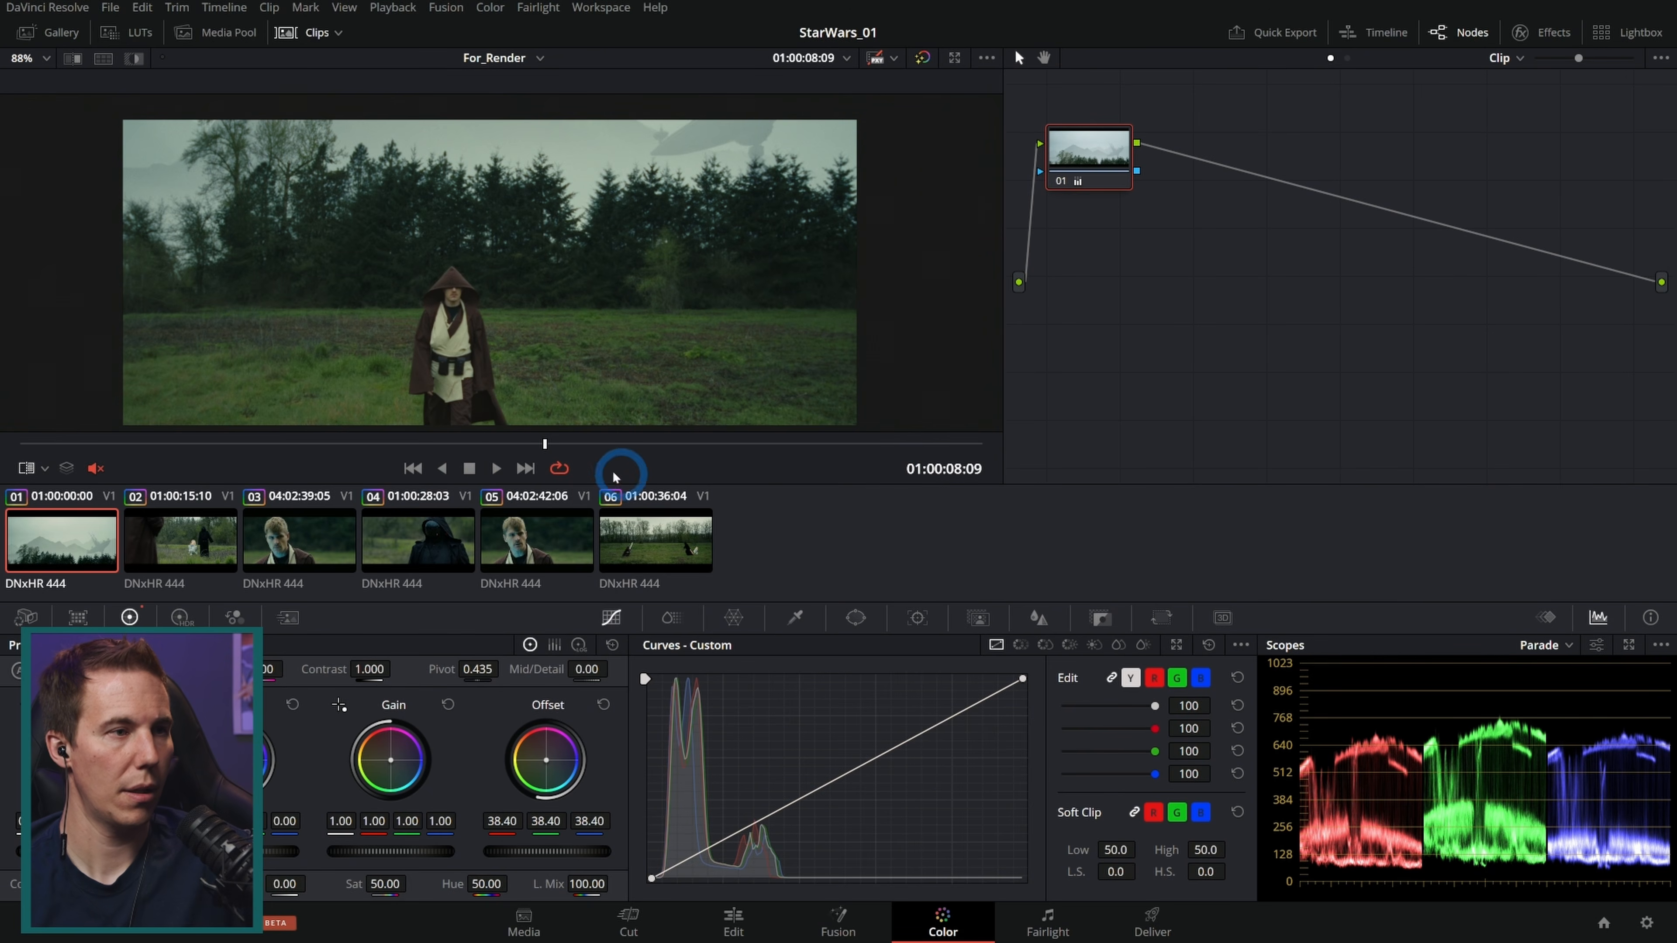
Step: Turn off loop playback and review the timeline in full-screen preview
{"action": "left_click", "coordinate": [558, 469]}
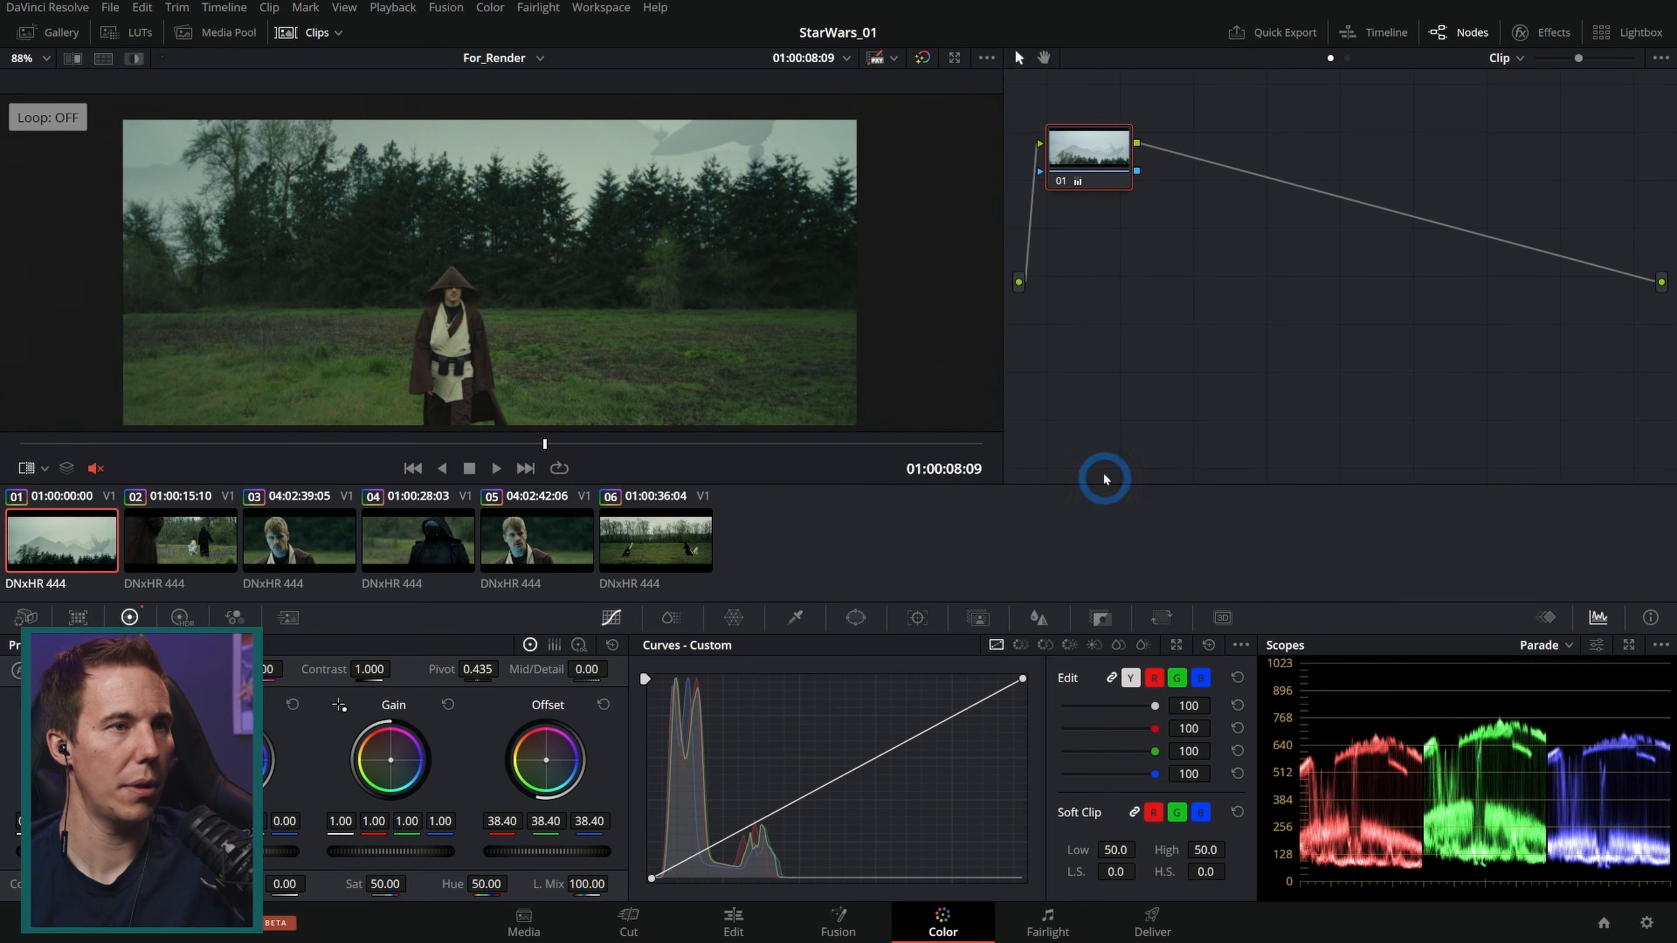
{"action": "key", "text": "ctrl+f"}
{"action": "left_click_drag", "start_coordinate": [608, 880], "coordinate": [530, 897]}
{"action": "left_click", "coordinate": [539, 880]}
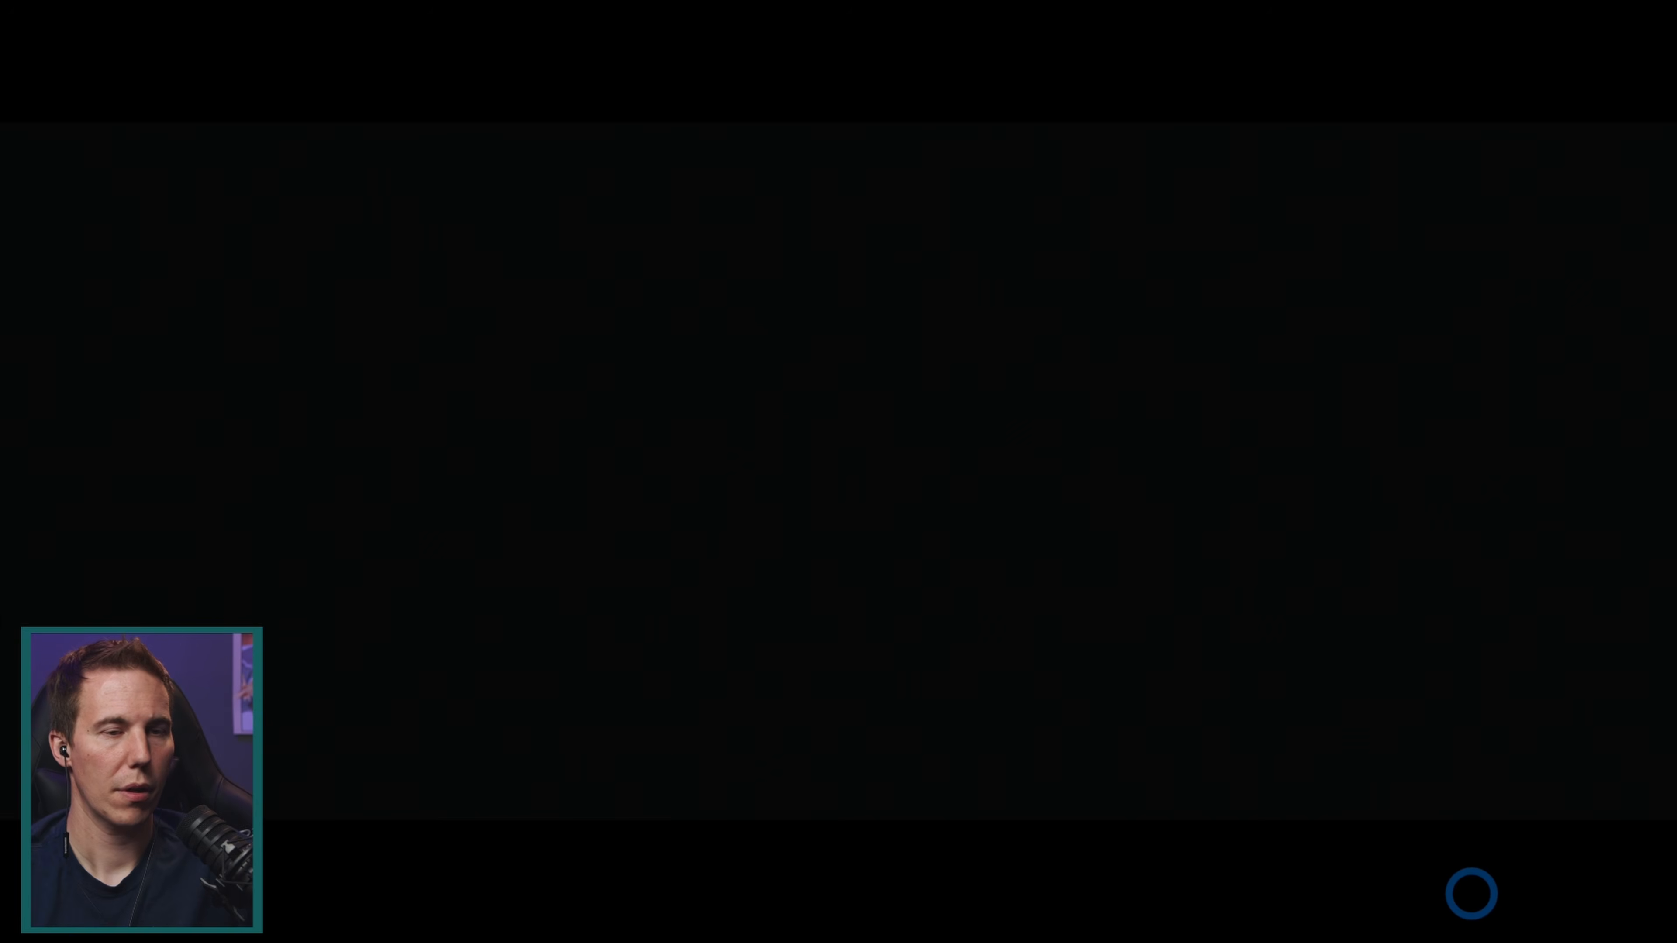
{"action": "key", "text": "Escape"}
Step: Select clip 02 and lower its Offset to 20.35
{"action": "left_click", "coordinate": [180, 540]}
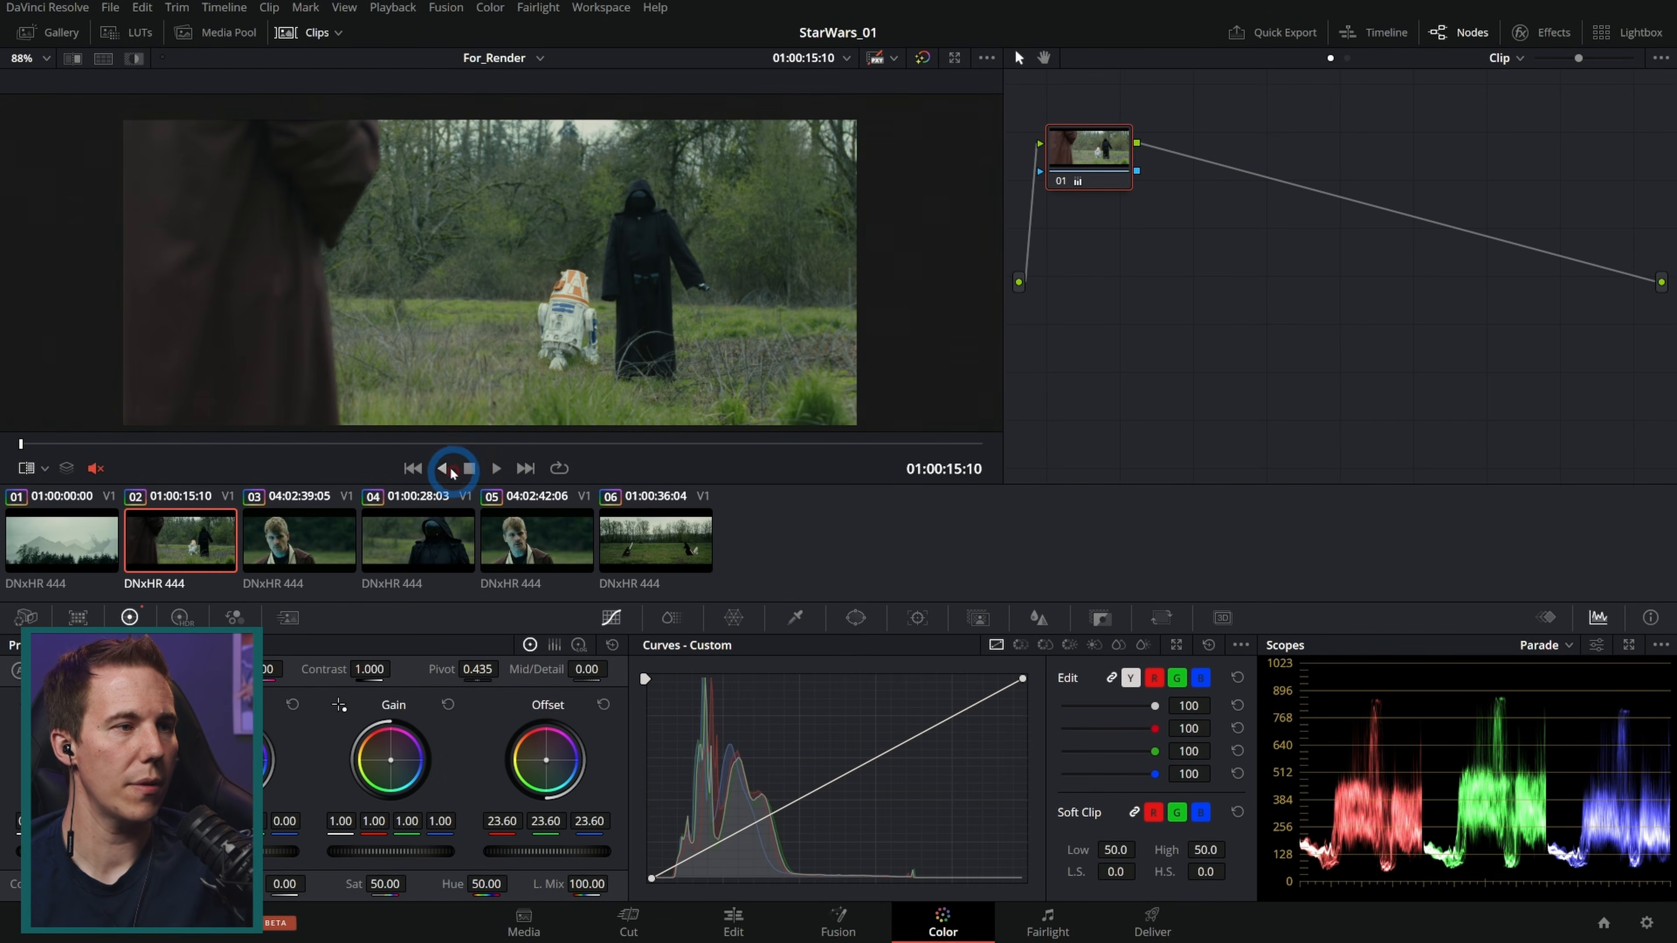
{"action": "left_click", "coordinate": [414, 444]}
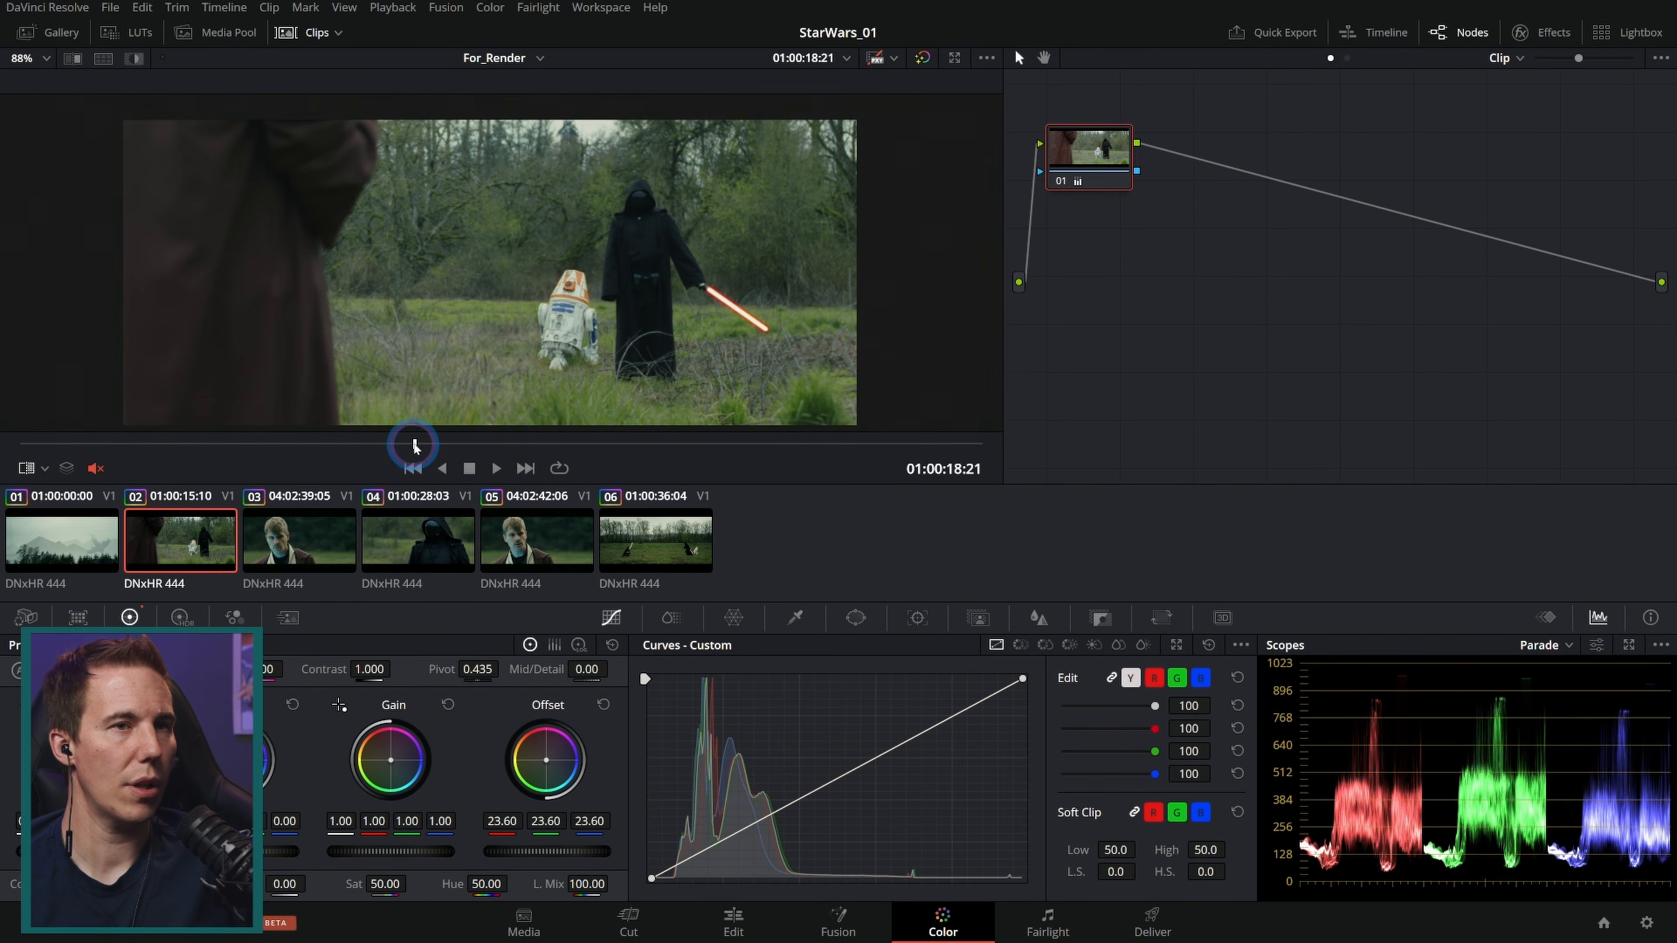
{"action": "left_click_drag", "start_coordinate": [564, 820], "coordinate": [573, 853]}
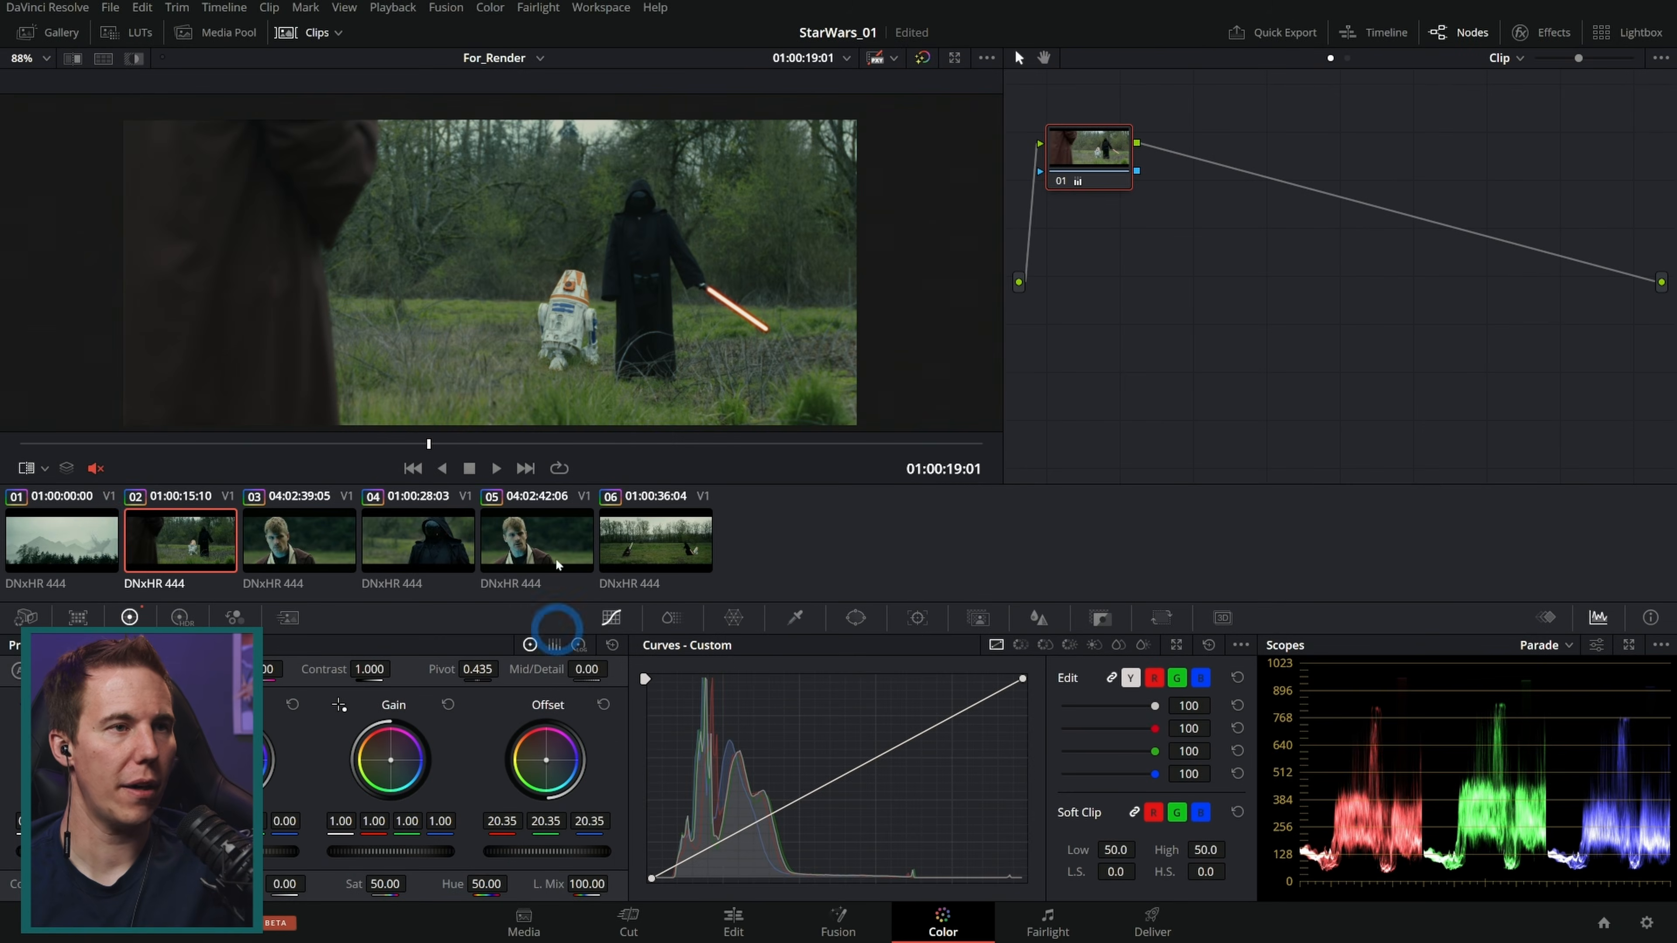
Step: Step between neighbouring clips to compare clip 02 with clips 01 and 03
{"action": "left_click", "coordinate": [166, 519]}
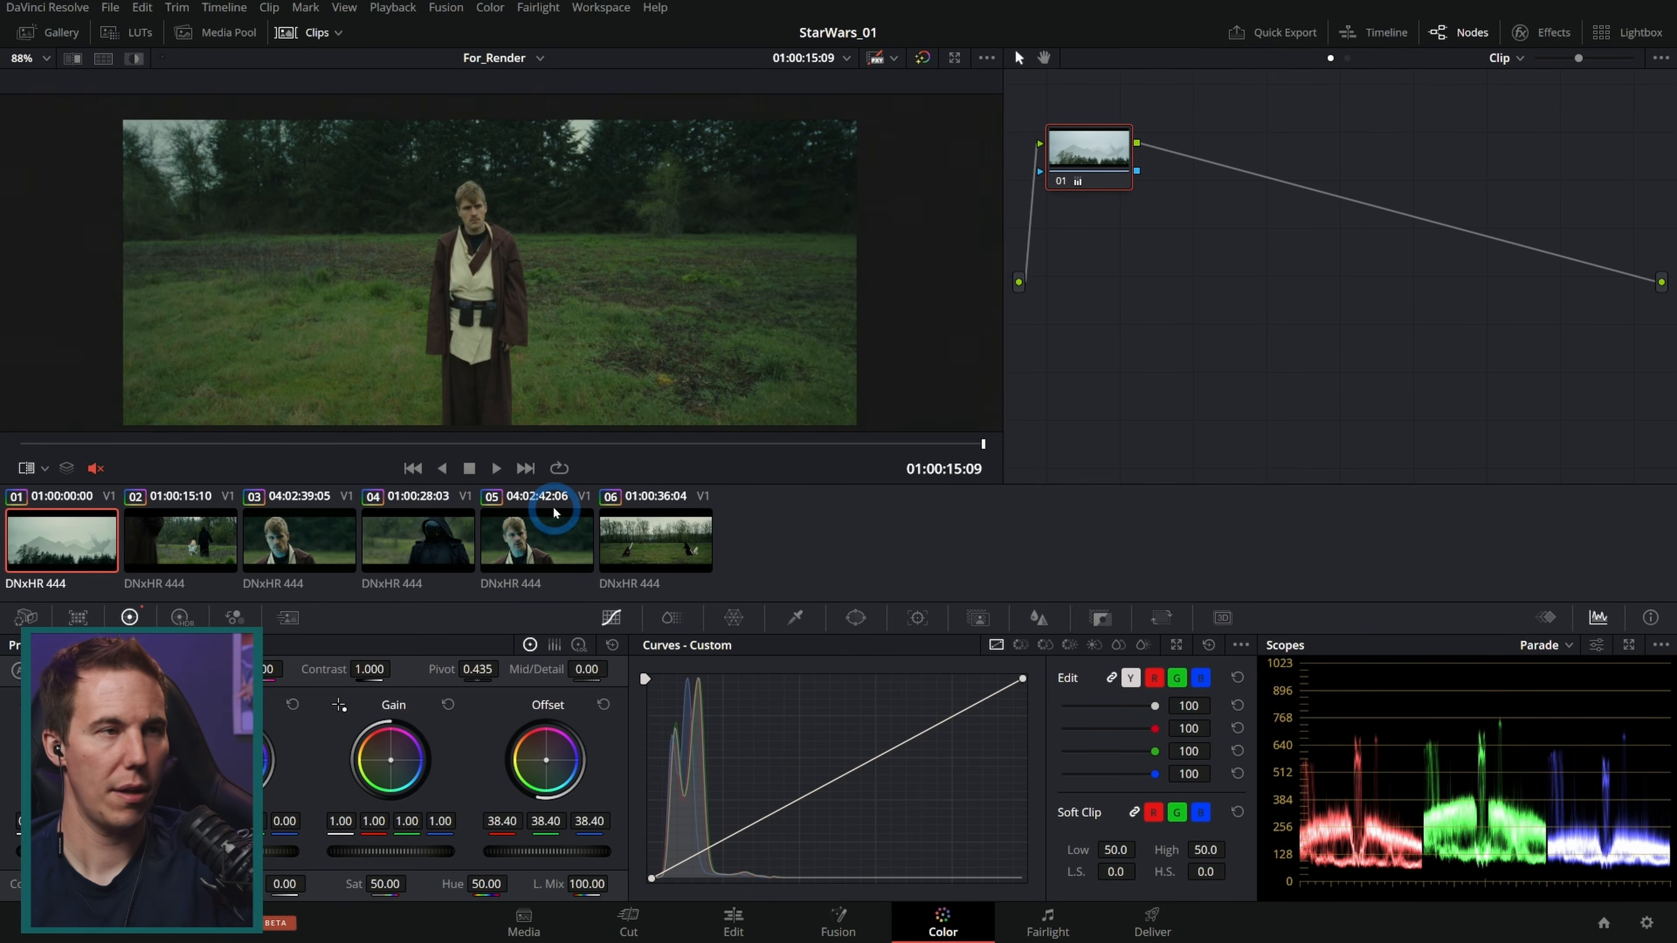
{"action": "key", "text": "Left"}
{"action": "key", "text": "Right"}
{"action": "key", "text": "Left"}
{"action": "key", "text": "Right"}
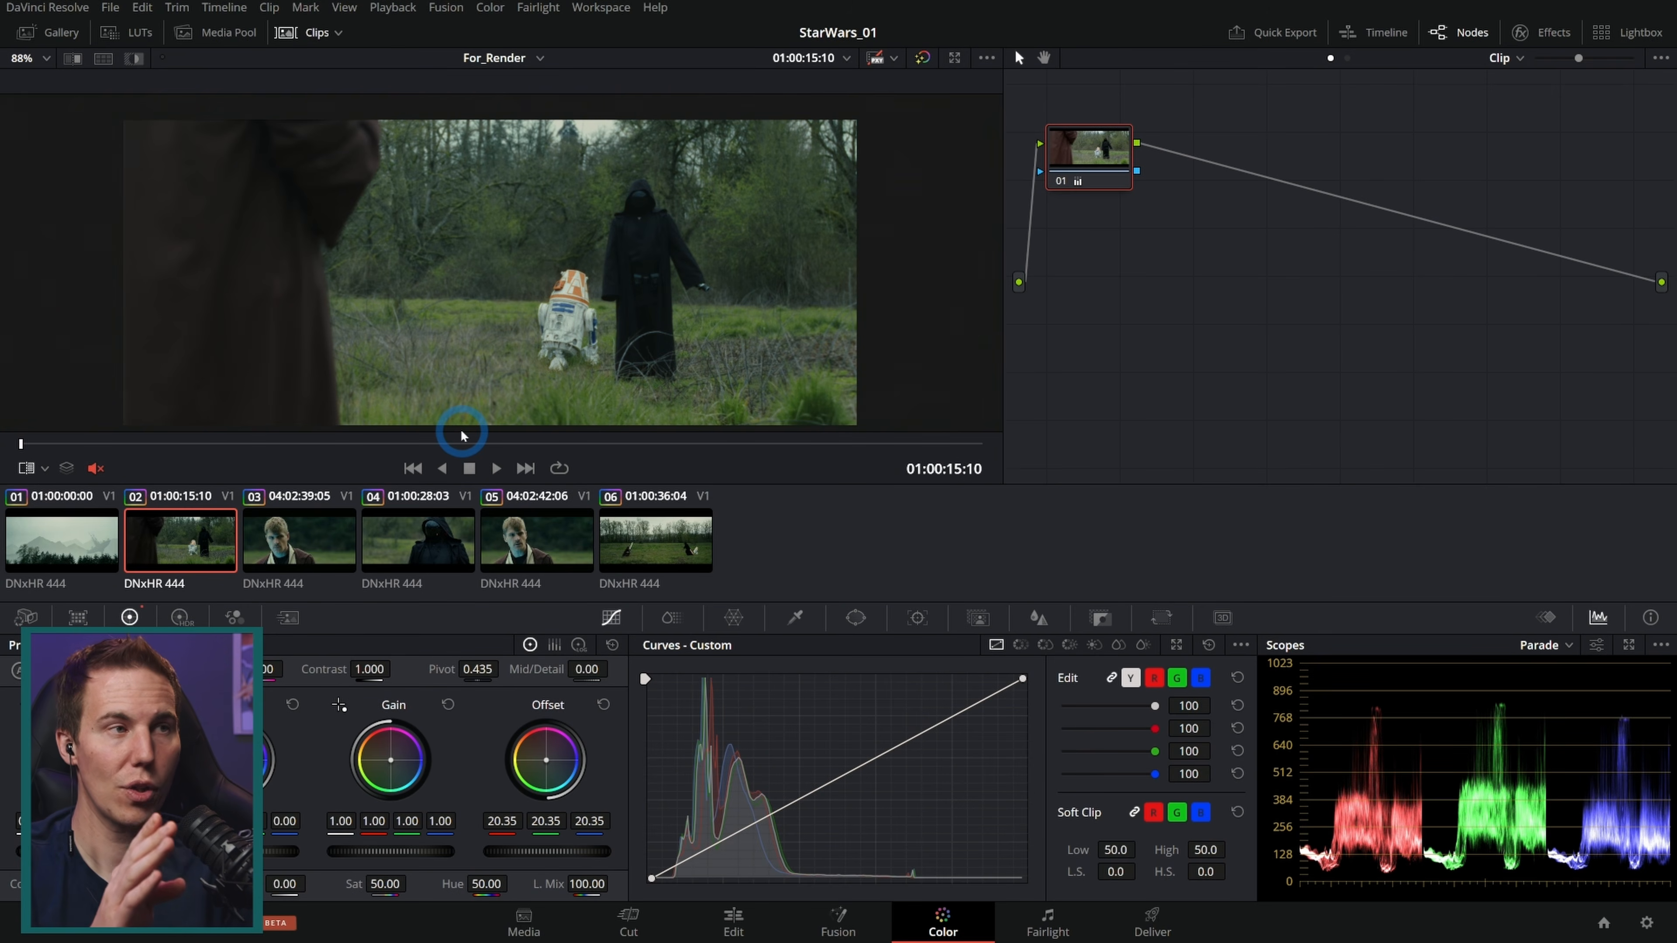
{"action": "key", "text": "Left"}
{"action": "key", "text": "Right"}
{"action": "key", "text": "Left"}
{"action": "key", "text": "Right"}
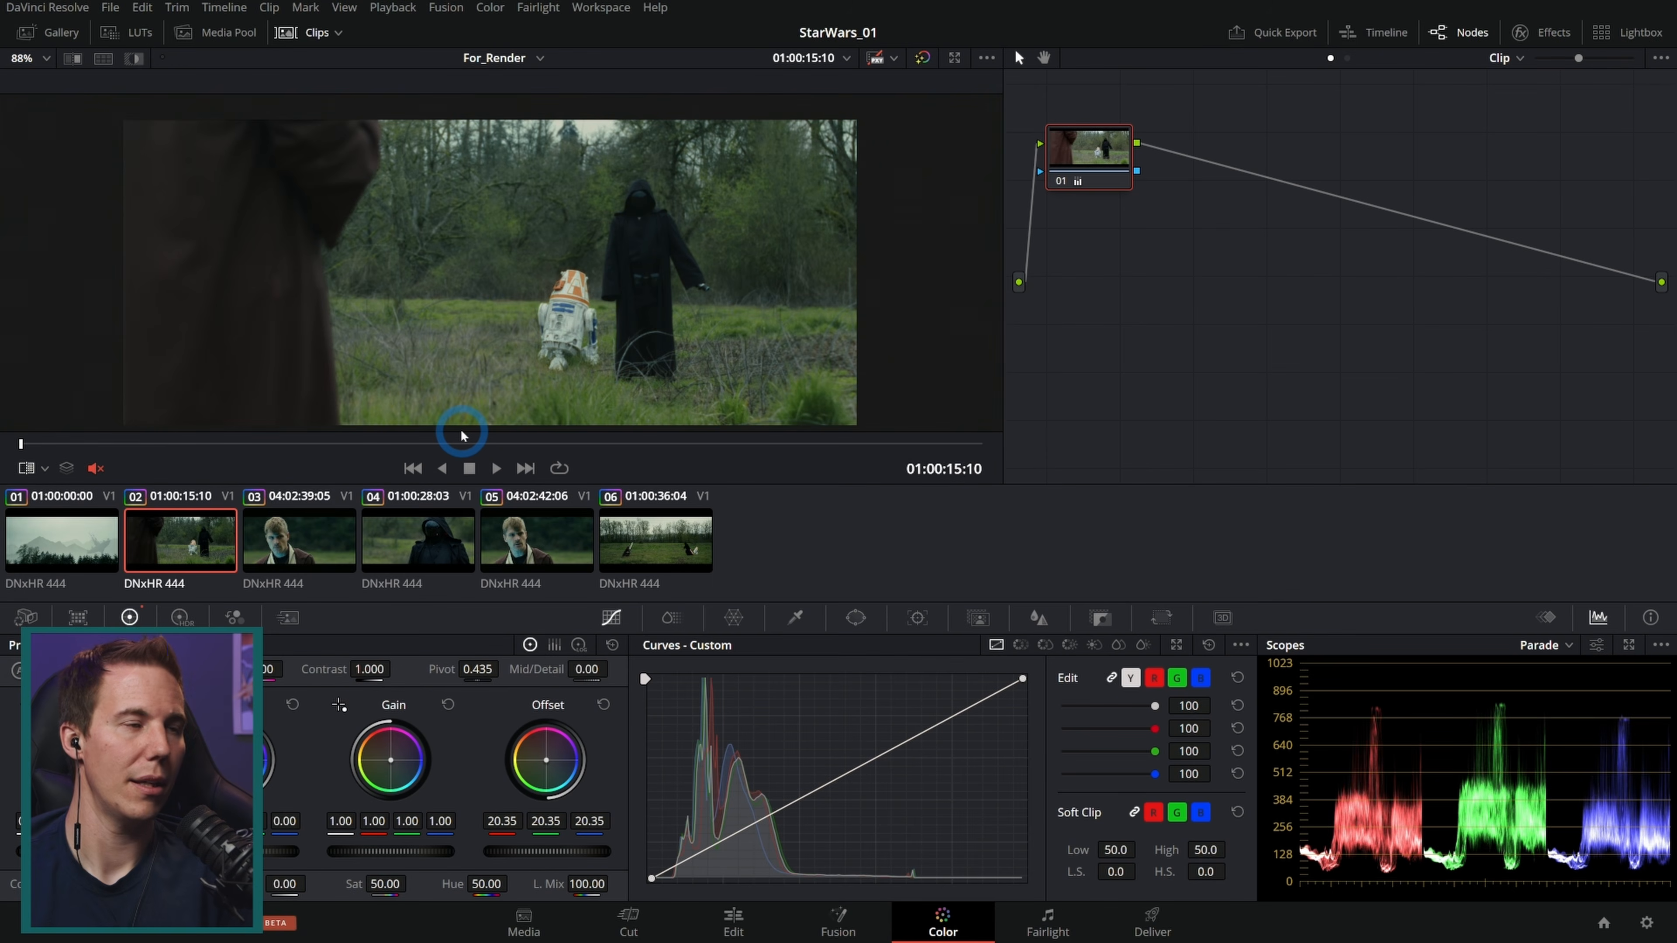
{"action": "key", "text": "Up"}
{"action": "key", "text": "Down"}
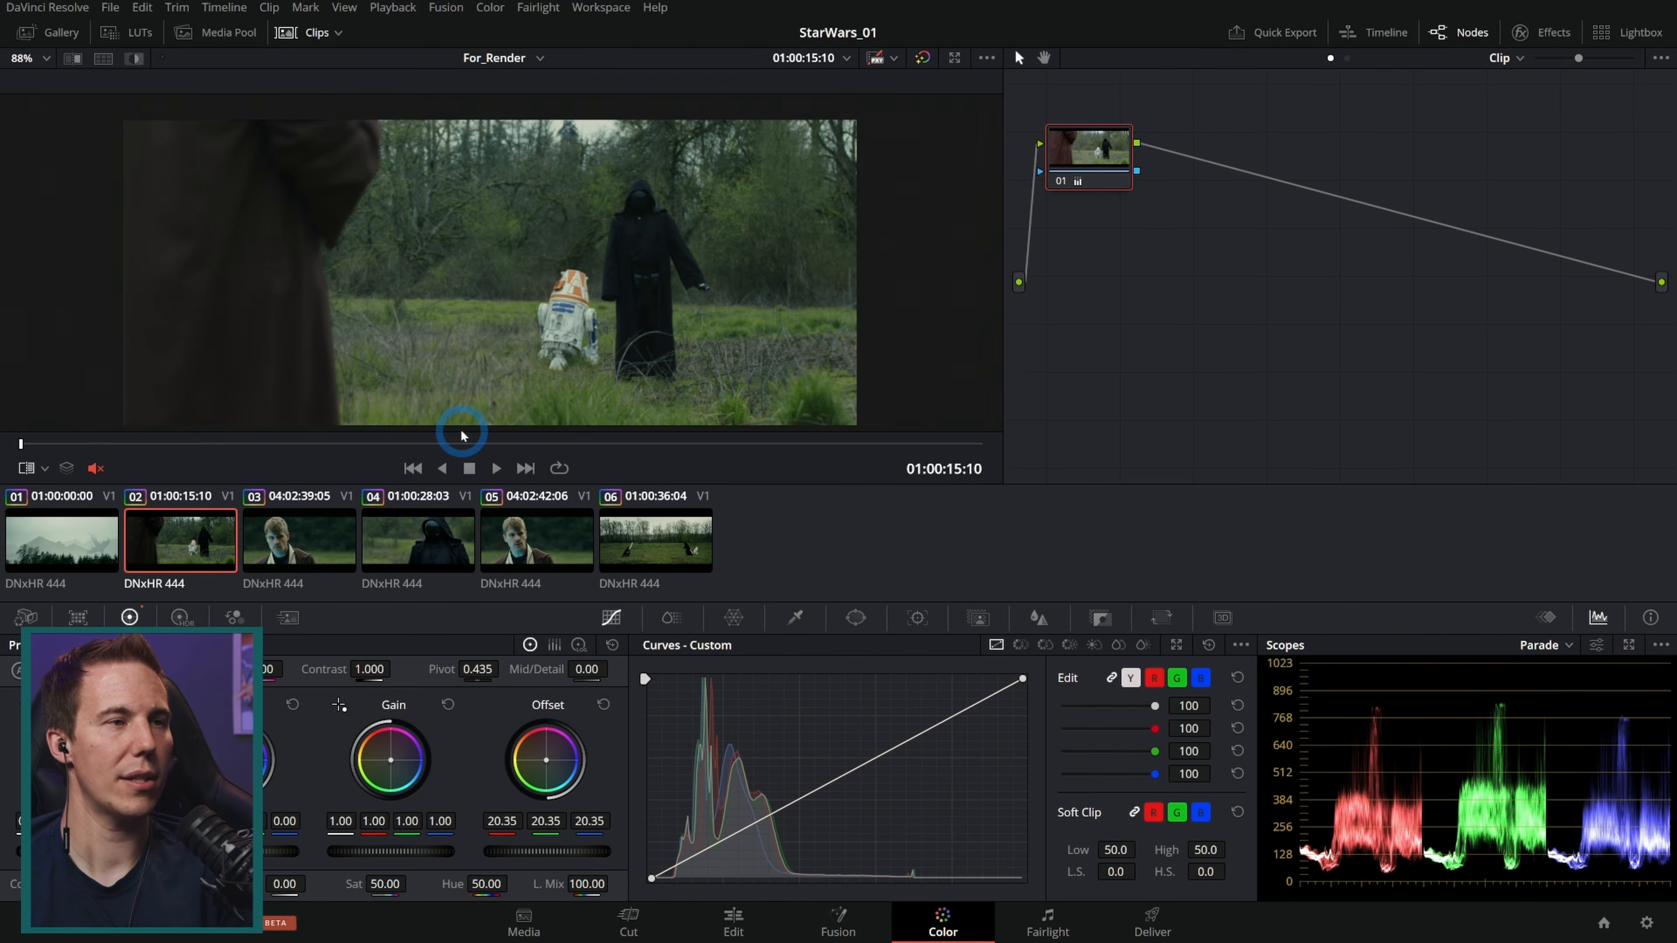
{"action": "key", "text": "Up"}
{"action": "key", "text": "Down"}
{"action": "key", "text": "Up"}
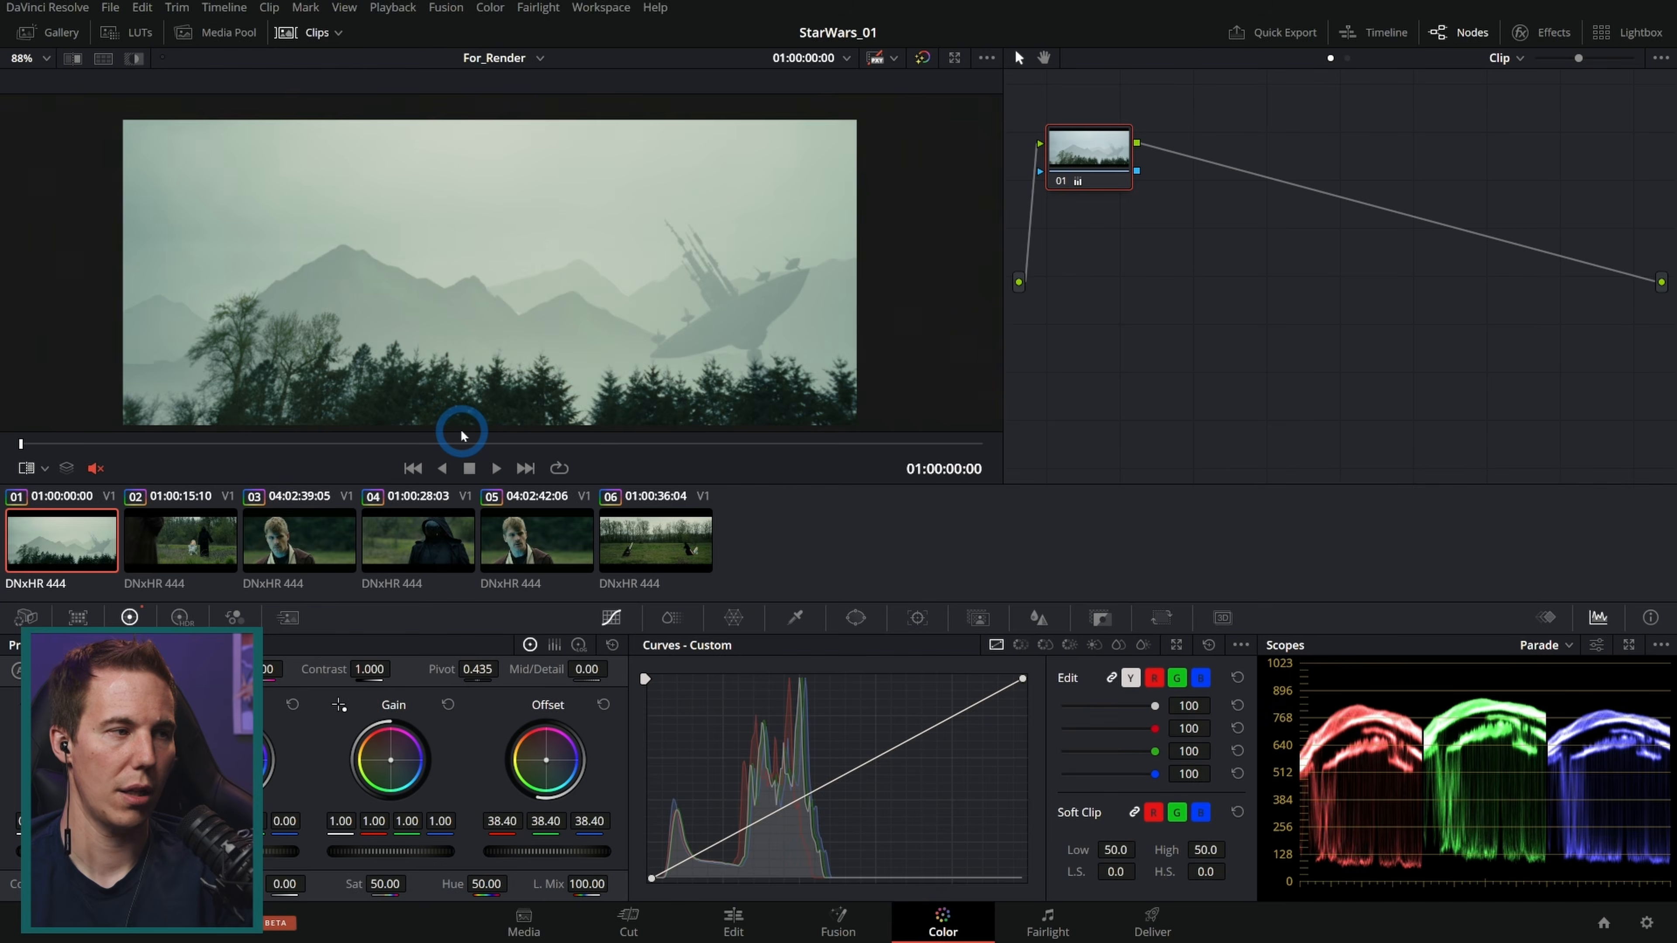
{"action": "key", "text": "Down"}
{"action": "key", "text": "Up"}
{"action": "key", "text": "Down"}
{"action": "key", "text": "Up"}
{"action": "key", "text": "Down"}
{"action": "key", "text": "Left"}
{"action": "key", "text": "Right"}
{"action": "key", "text": "Left"}
{"action": "key", "text": "Right"}
{"action": "key", "text": "Left"}
{"action": "key", "text": "Right"}
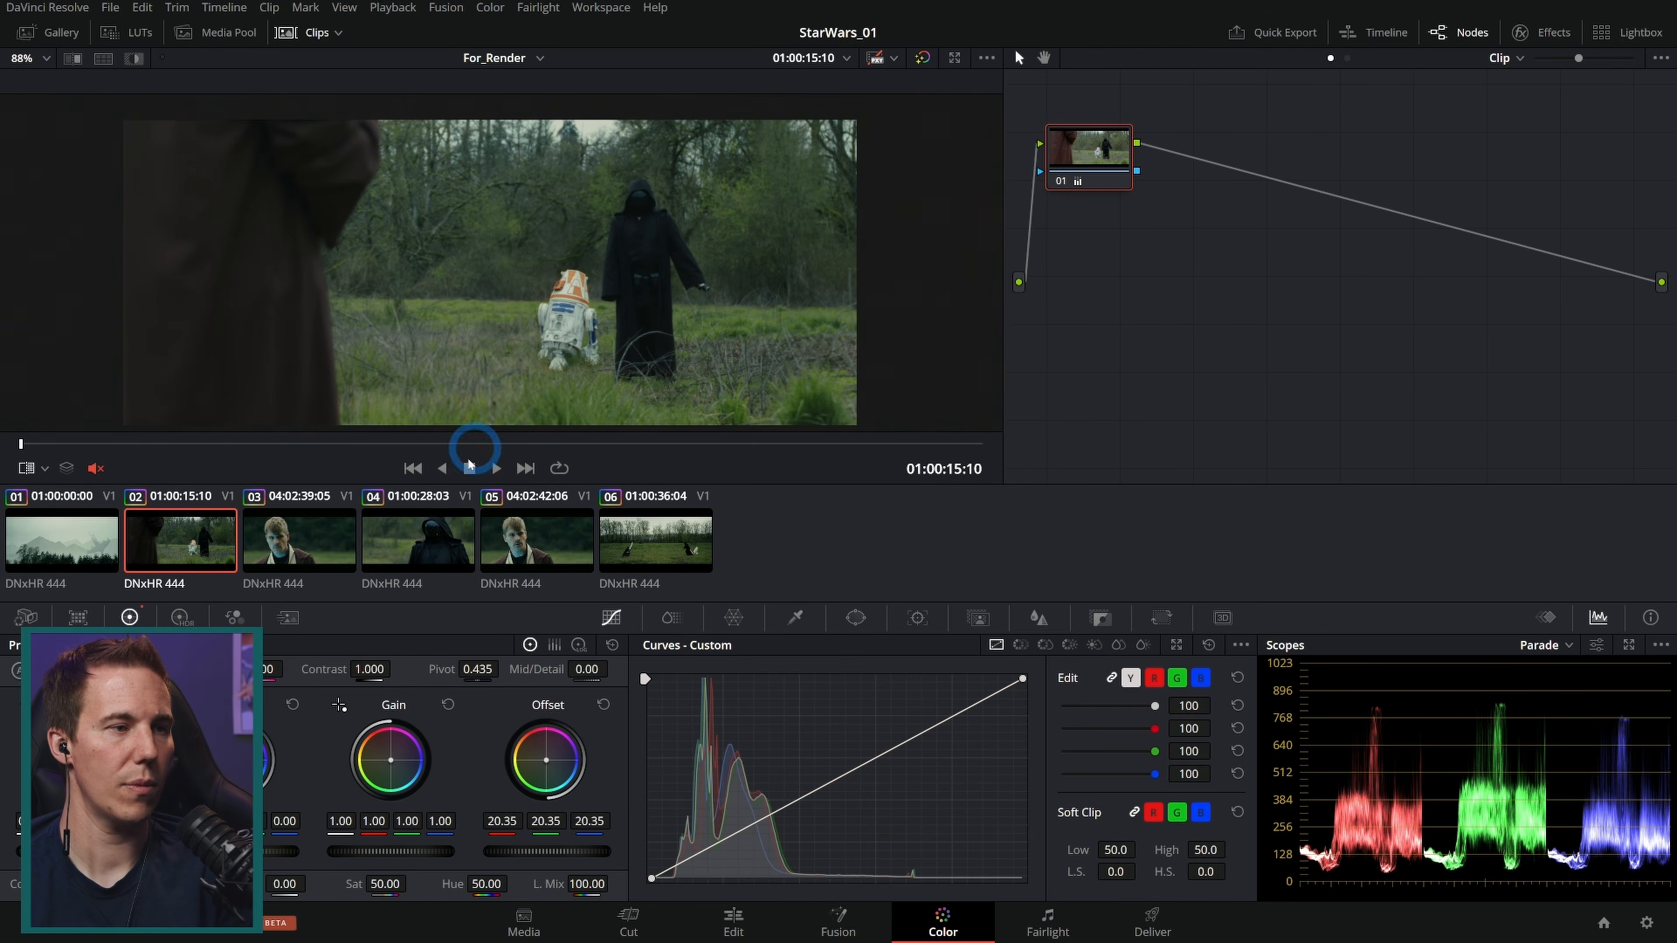
Step: Lower clip 02's Offset to 19.10 and play back the timeline
{"action": "left_click_drag", "start_coordinate": [543, 853], "coordinate": [561, 858]}
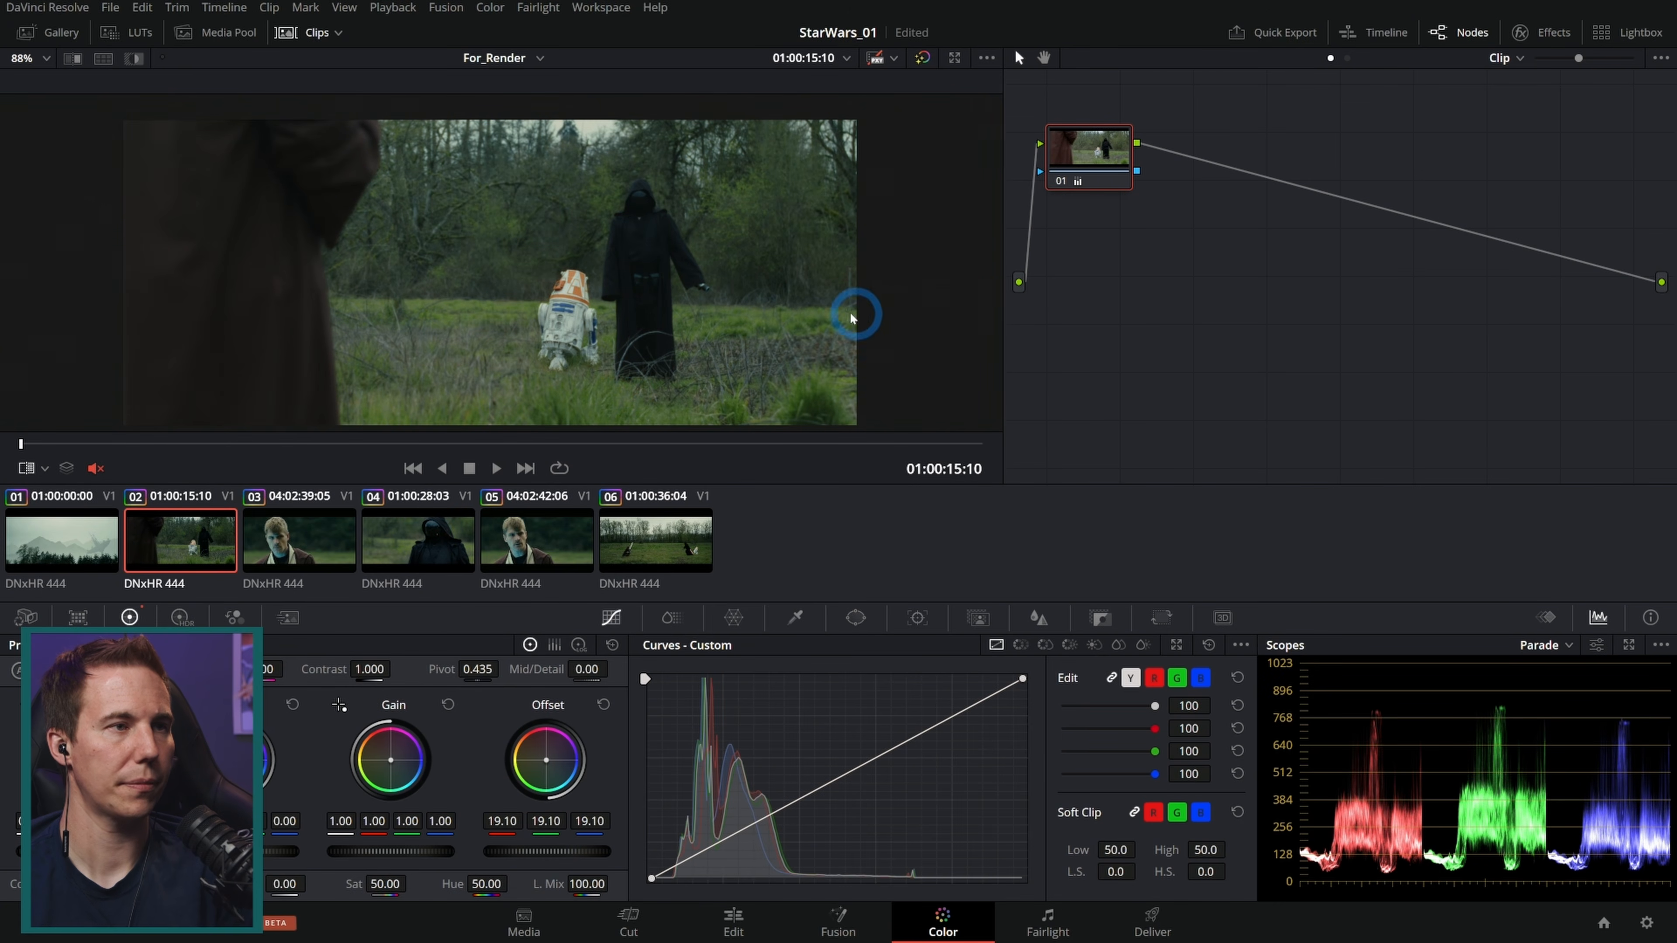
{"action": "scroll", "coordinate": [850, 317], "scroll_direction": "up", "scroll_amount": 3}
{"action": "key", "text": "space"}
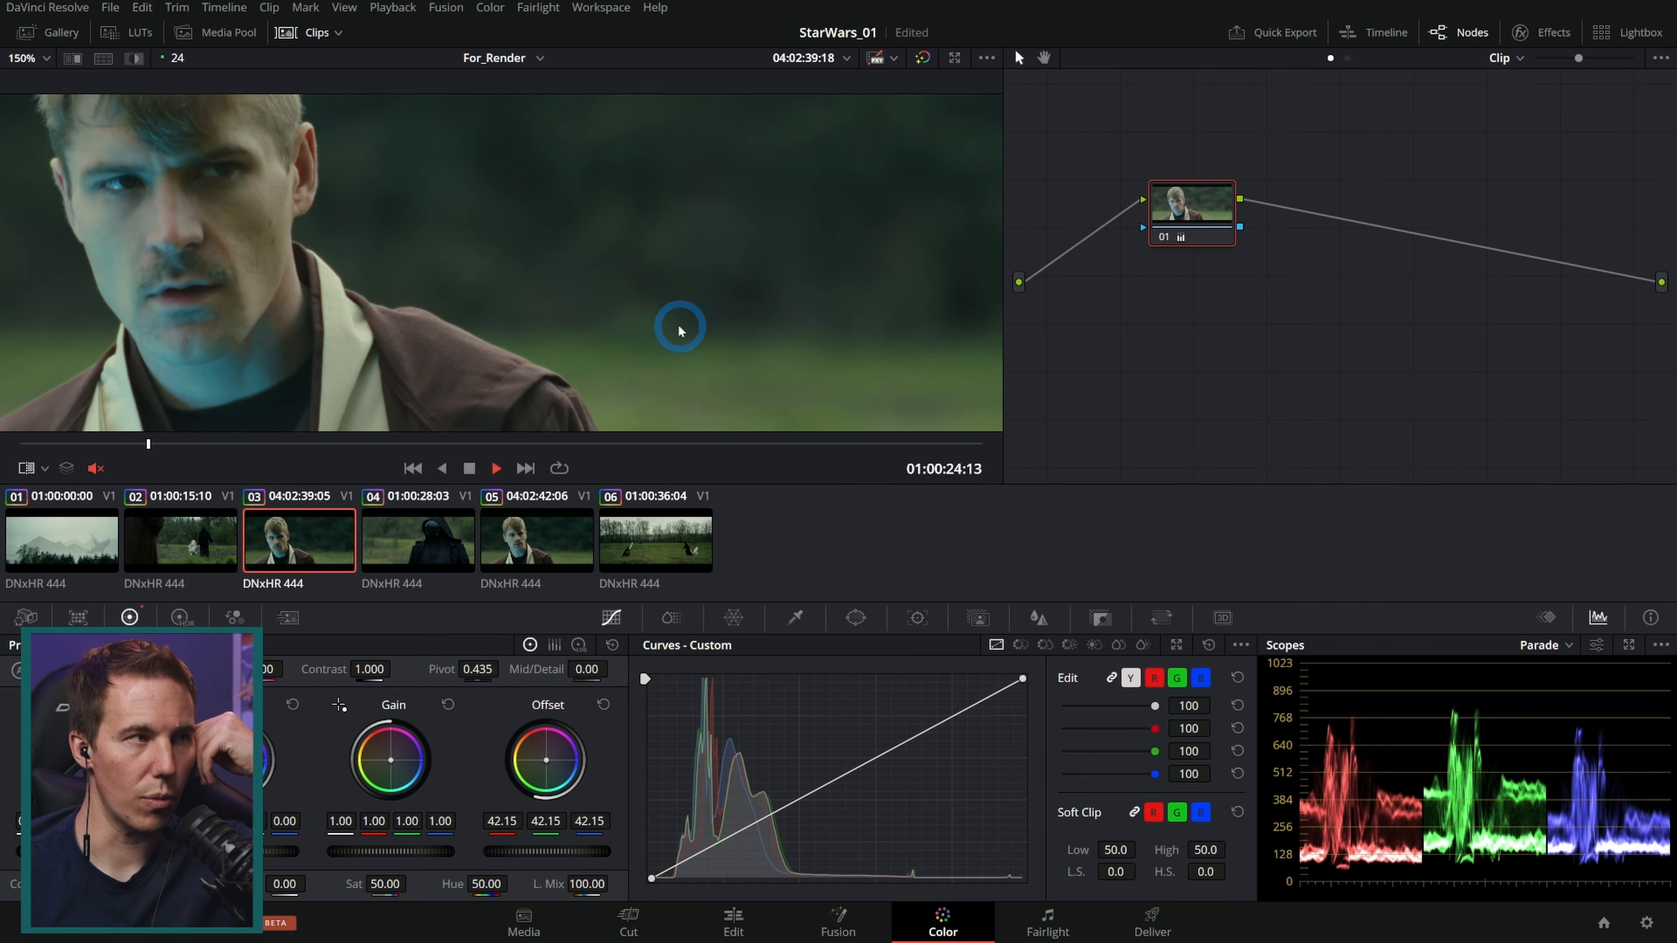
Step: Play the timeline in full-screen preview, then step through the clips to compare their looks
{"action": "key", "text": "space"}
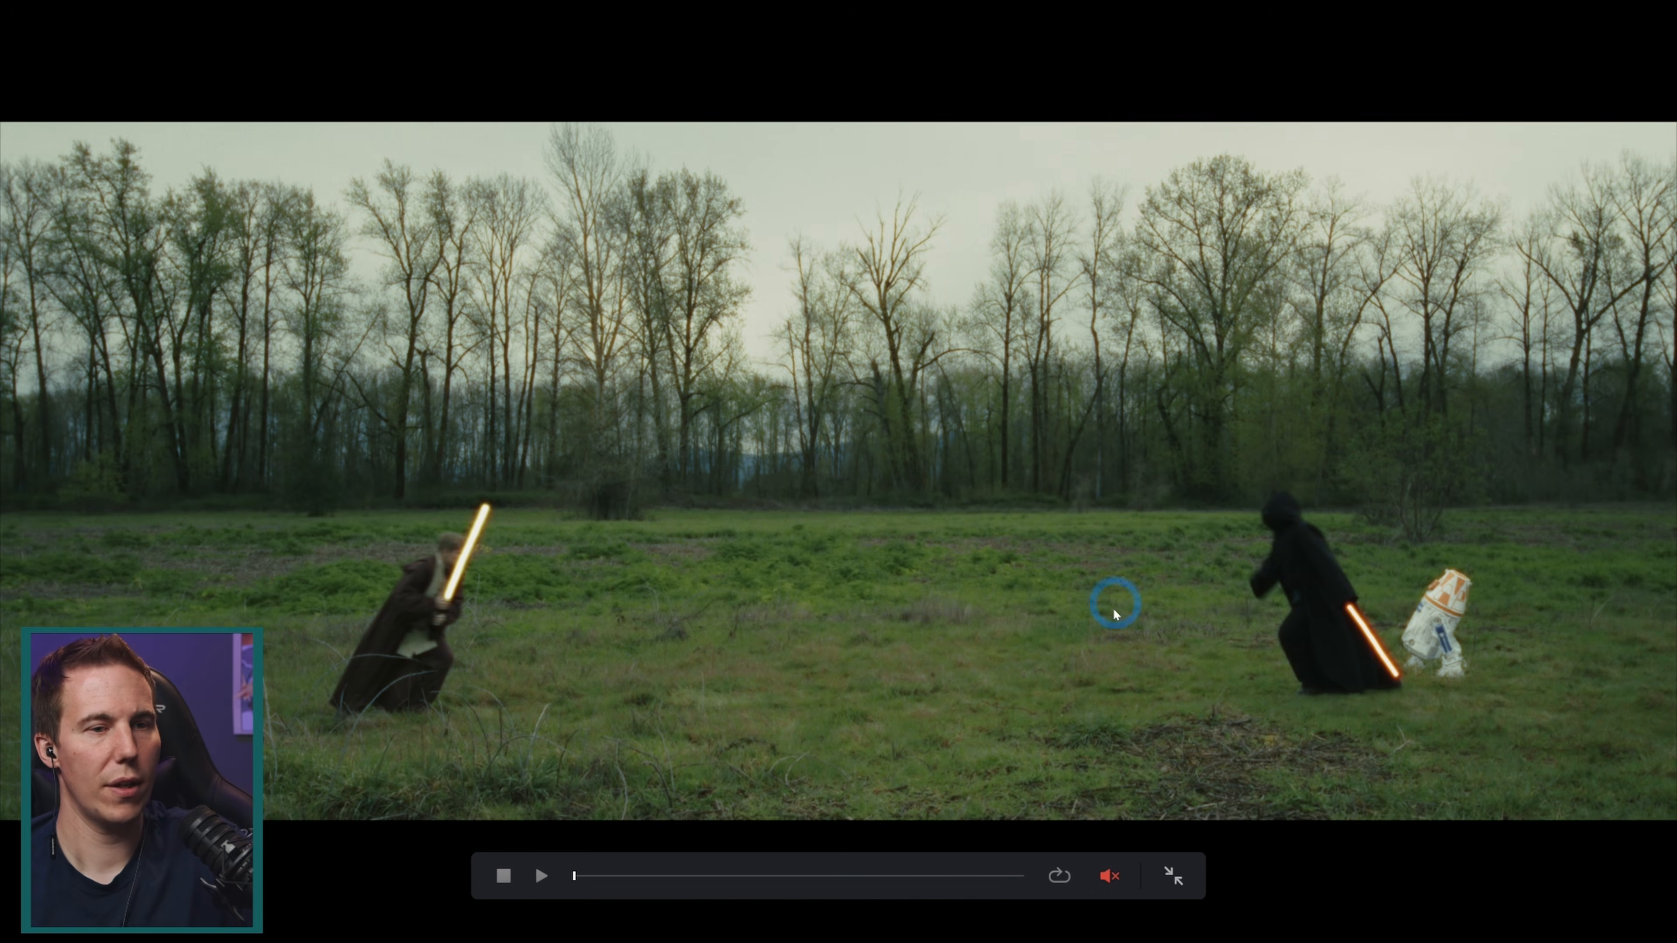
{"action": "key", "text": "Escape"}
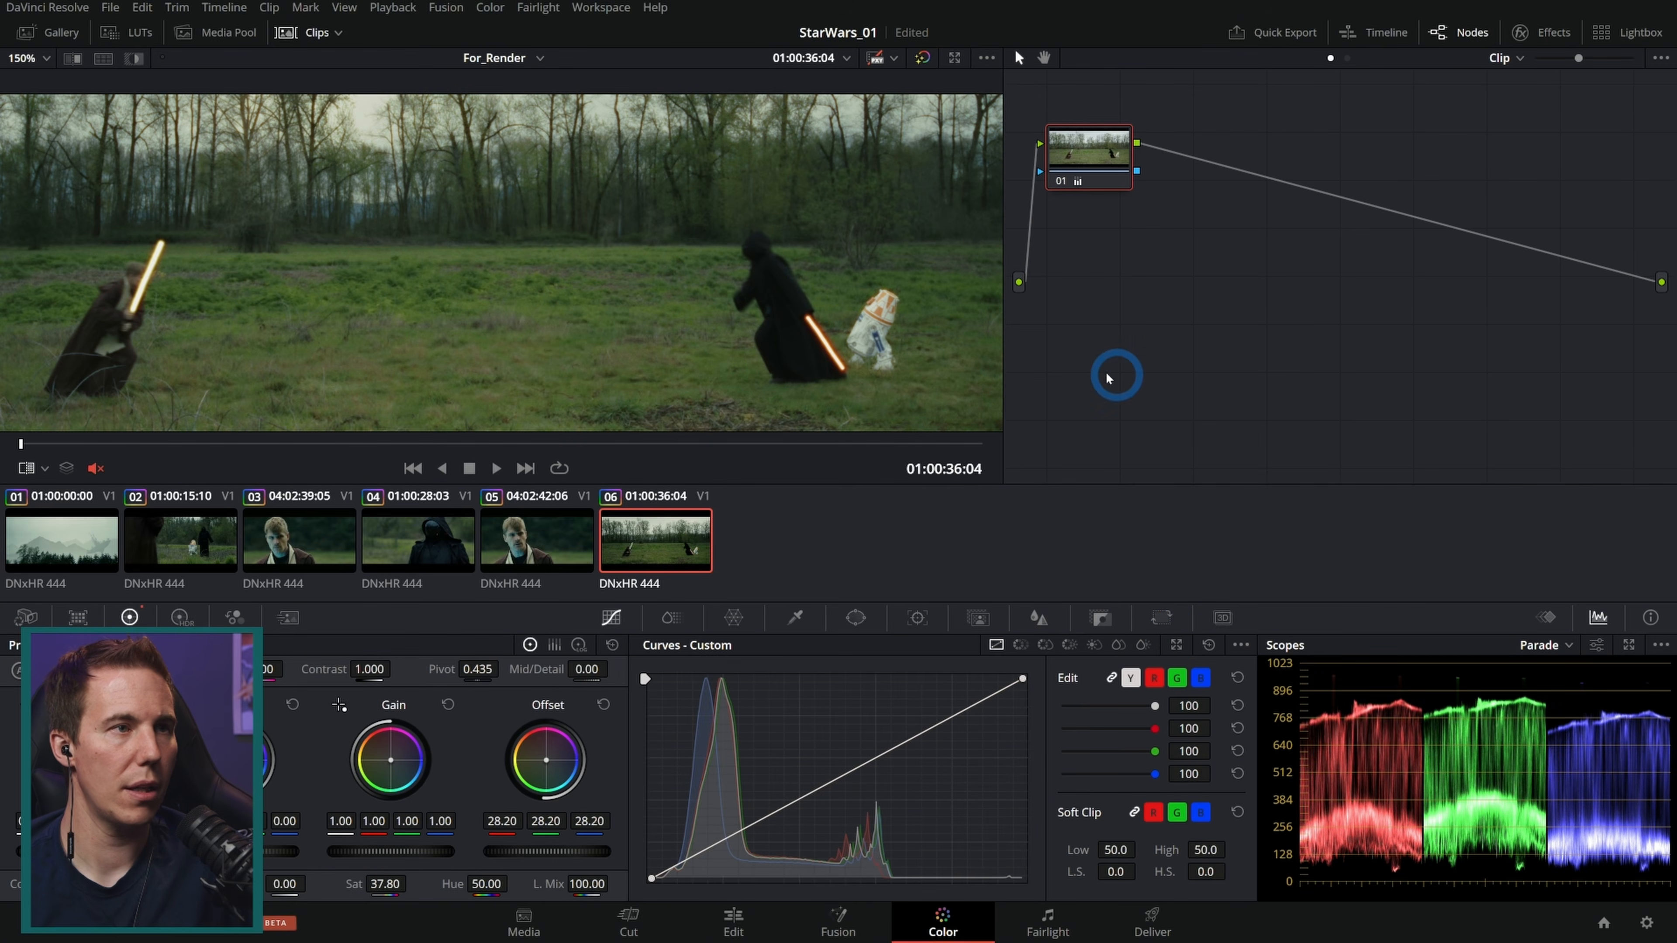
{"action": "scroll", "coordinate": [849, 417], "scroll_direction": "down", "scroll_amount": 1}
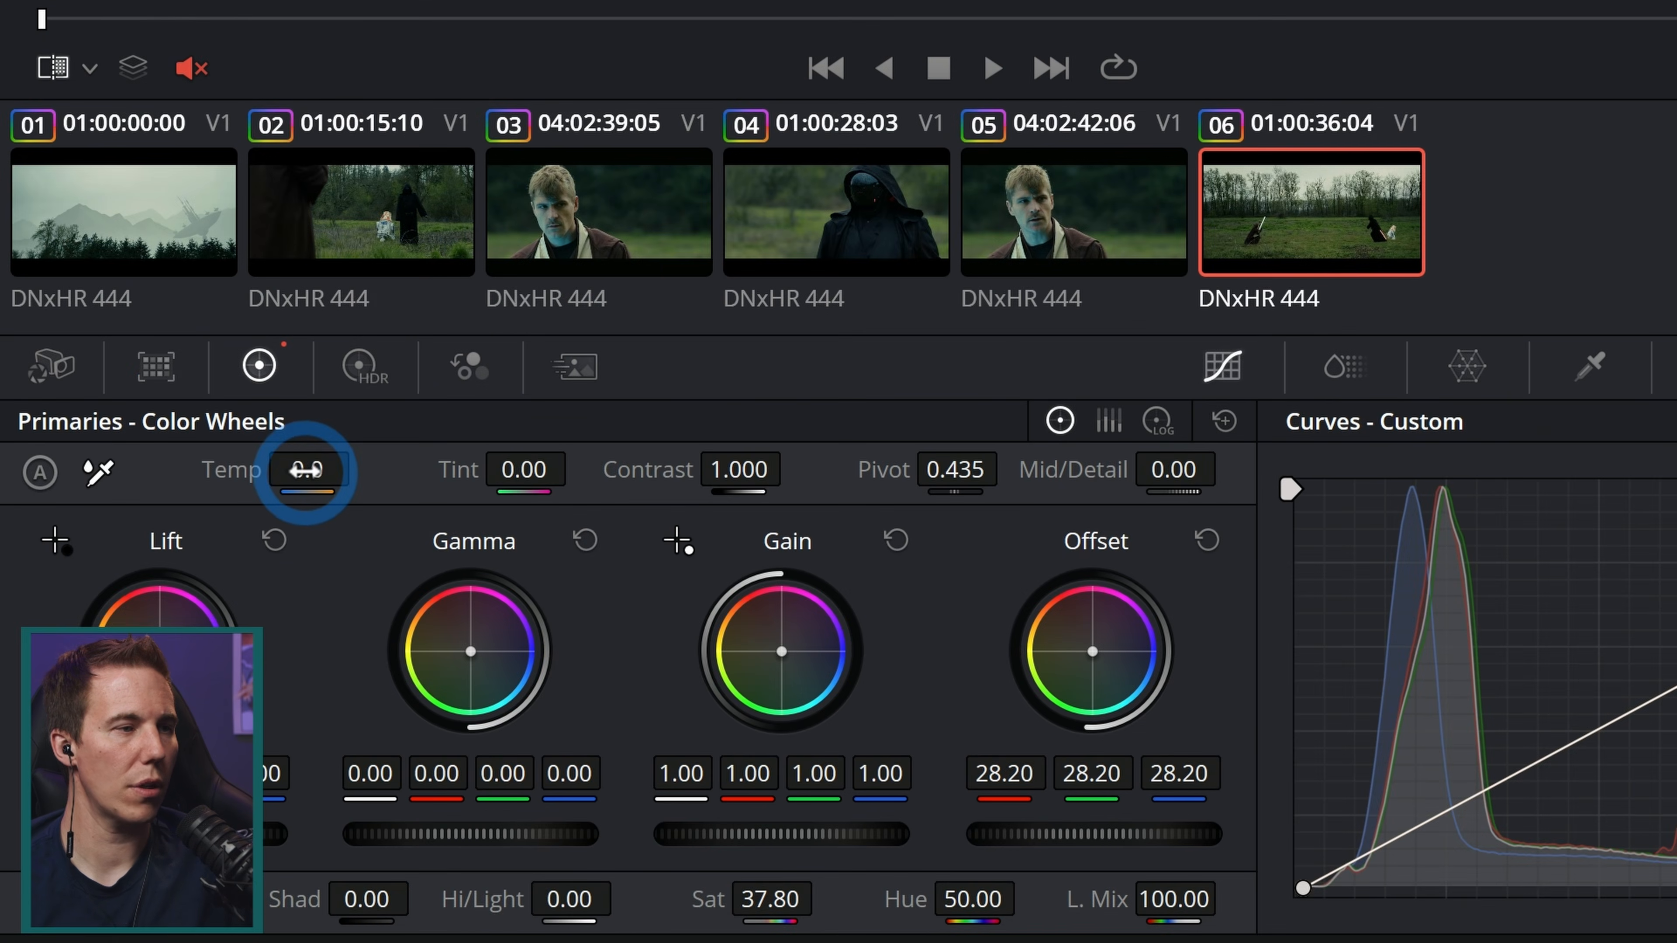
{"action": "left_click_drag", "start_coordinate": [153, 669], "coordinate": [148, 669]}
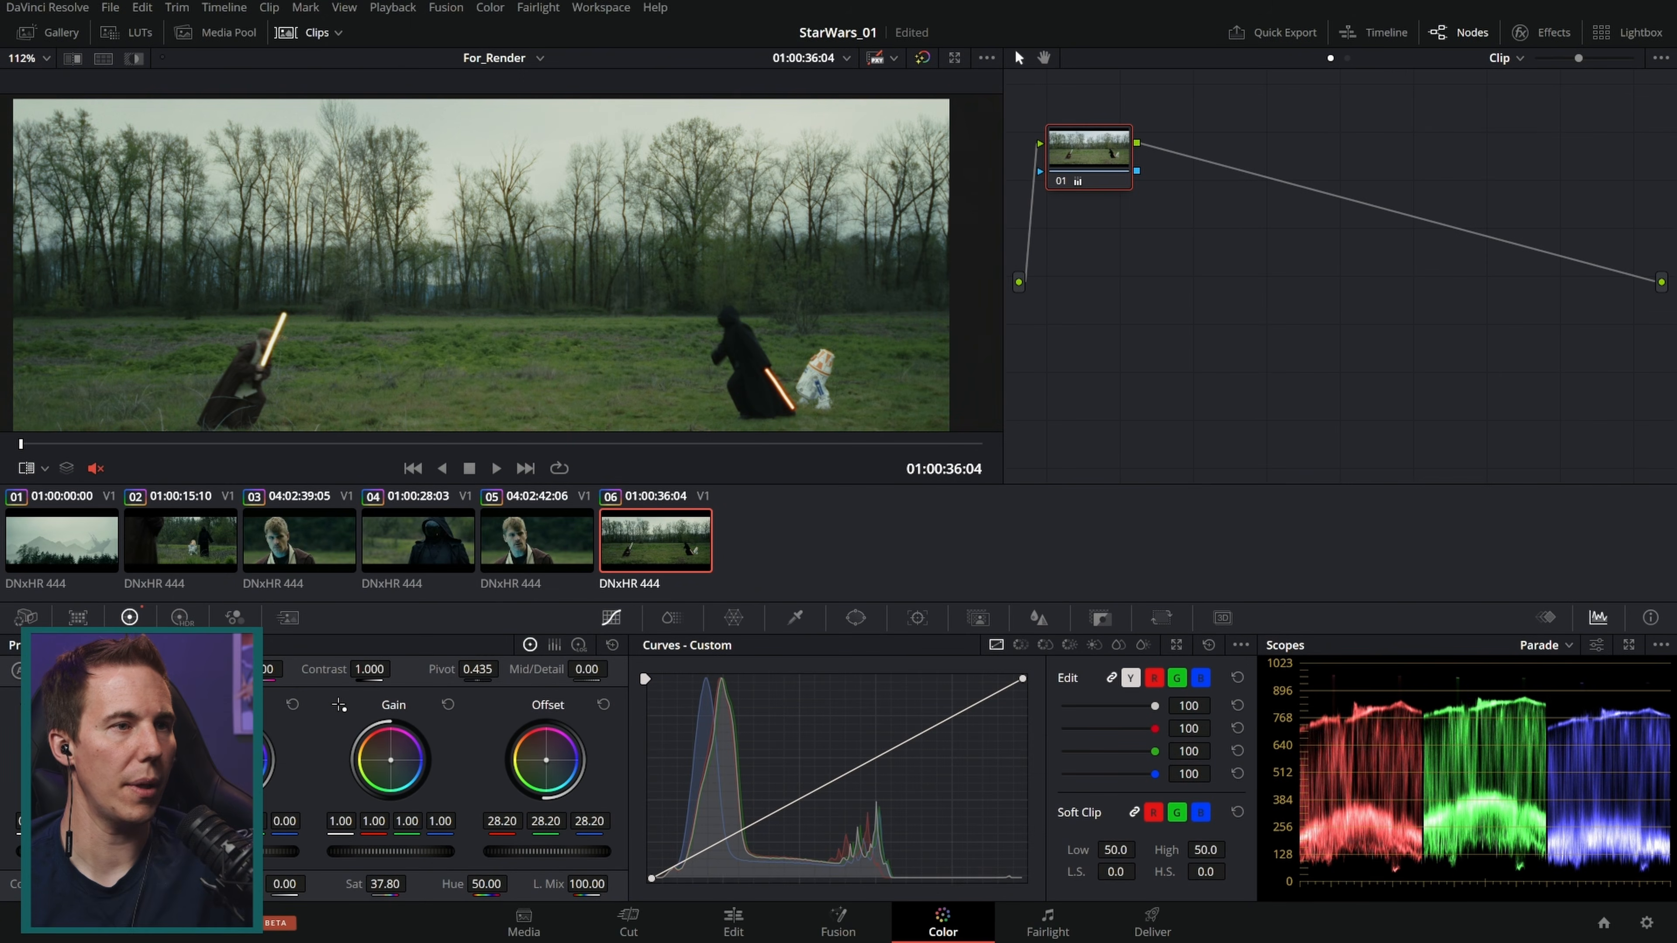
{"action": "left_click", "coordinate": [550, 540]}
{"action": "left_click", "coordinate": [636, 537]}
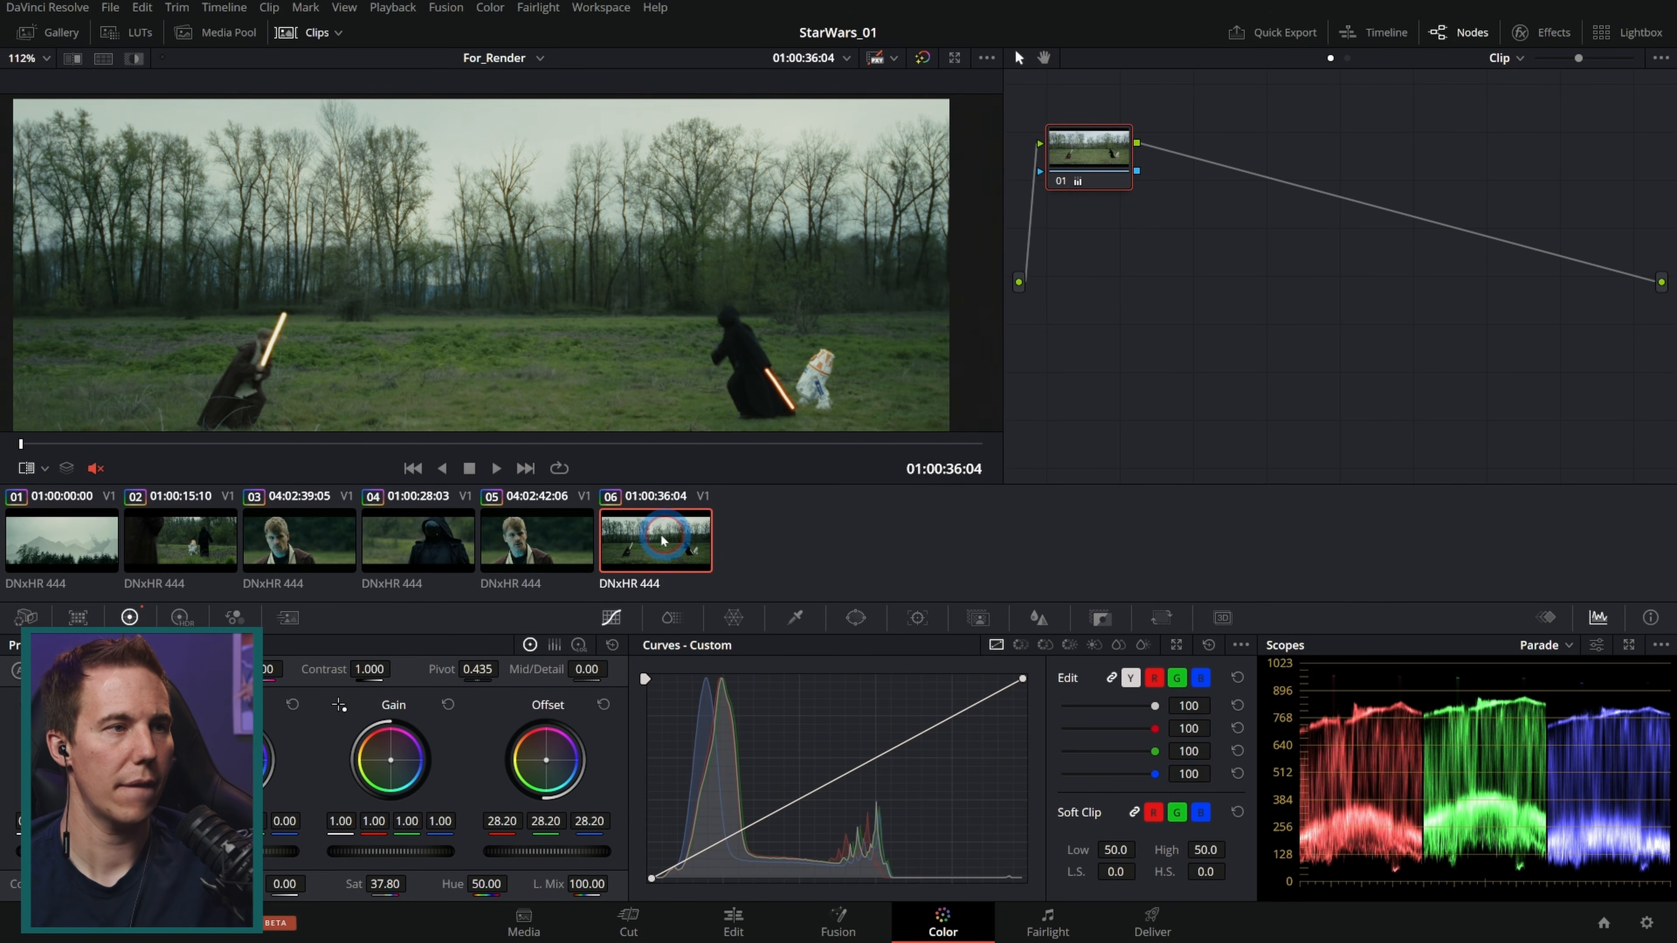
{"action": "left_click", "coordinate": [158, 554]}
{"action": "left_click", "coordinate": [656, 537]}
{"action": "left_click", "coordinate": [145, 548]}
{"action": "left_click", "coordinate": [650, 527]}
{"action": "left_click", "coordinate": [172, 541]}
{"action": "left_click", "coordinate": [694, 547]}
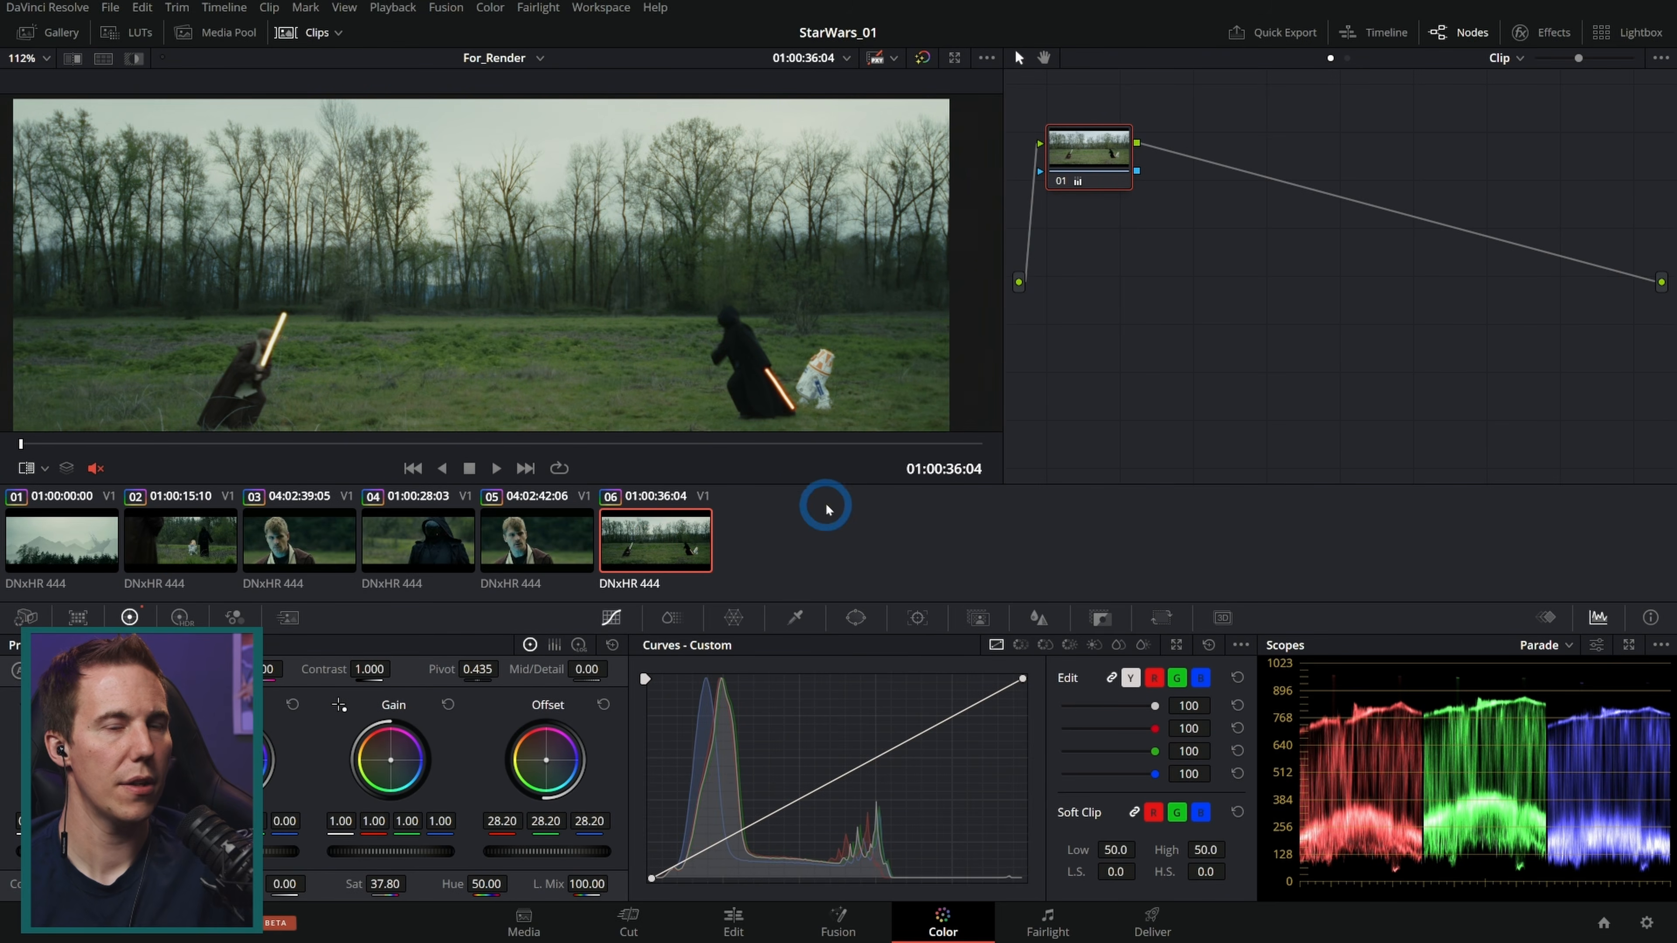
{"action": "left_click_drag", "start_coordinate": [731, 361], "coordinate": [735, 320]}
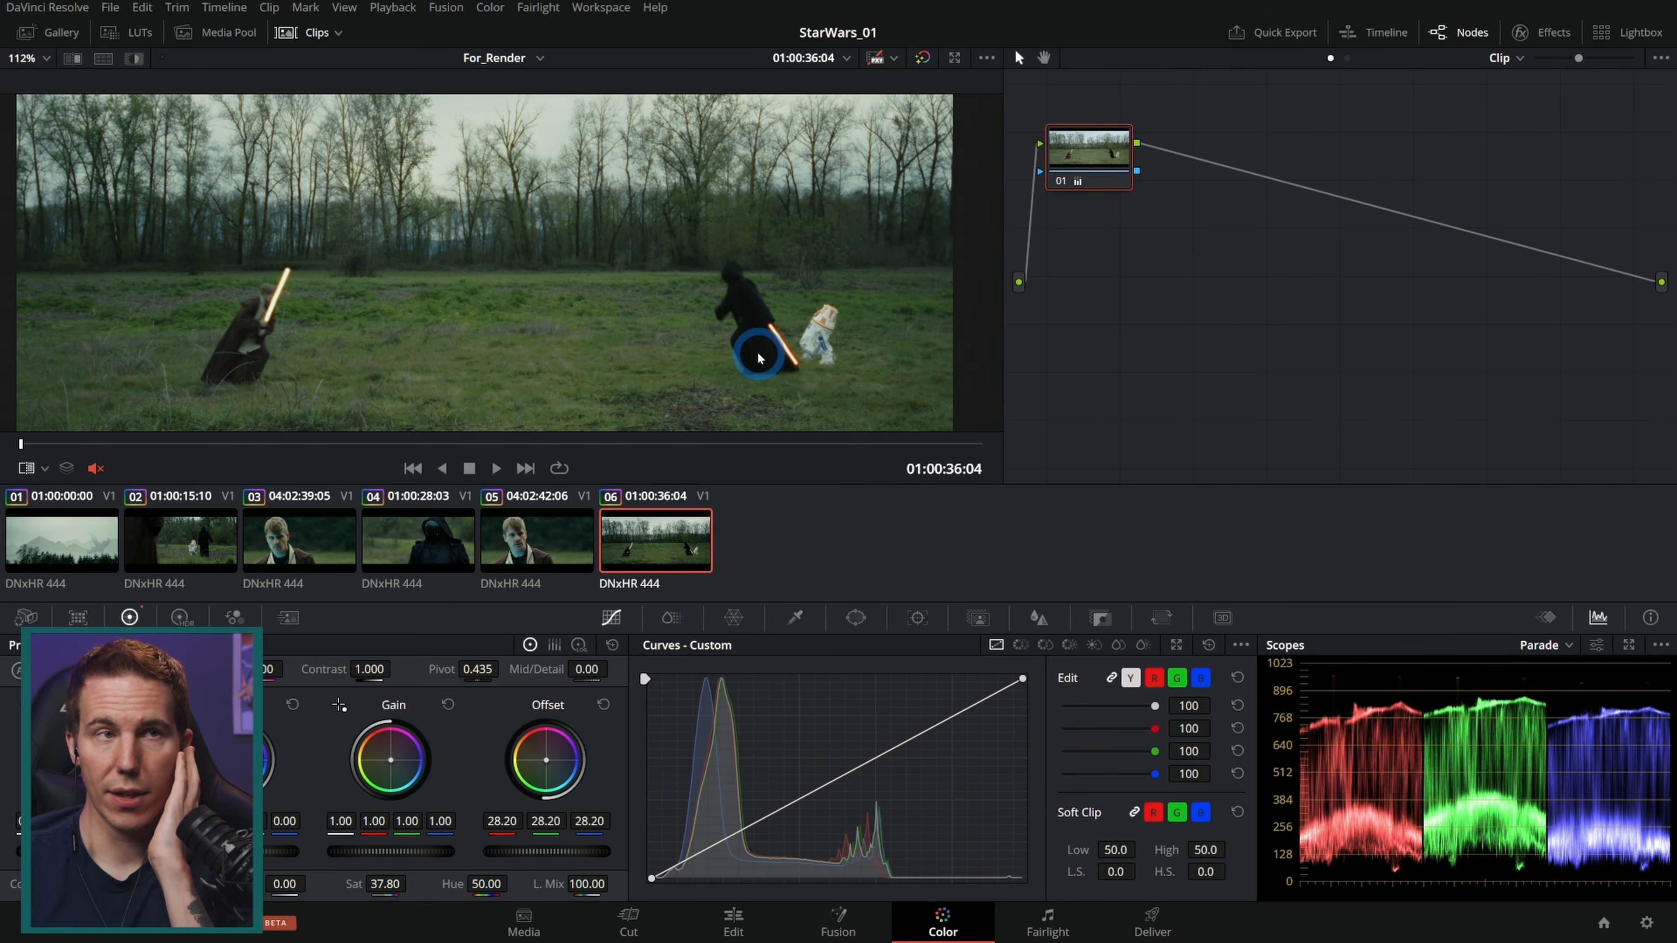
Step: Switch the node graph to timeline nodes and bypass the Film Look Creator node
{"action": "left_click", "coordinate": [1347, 57]}
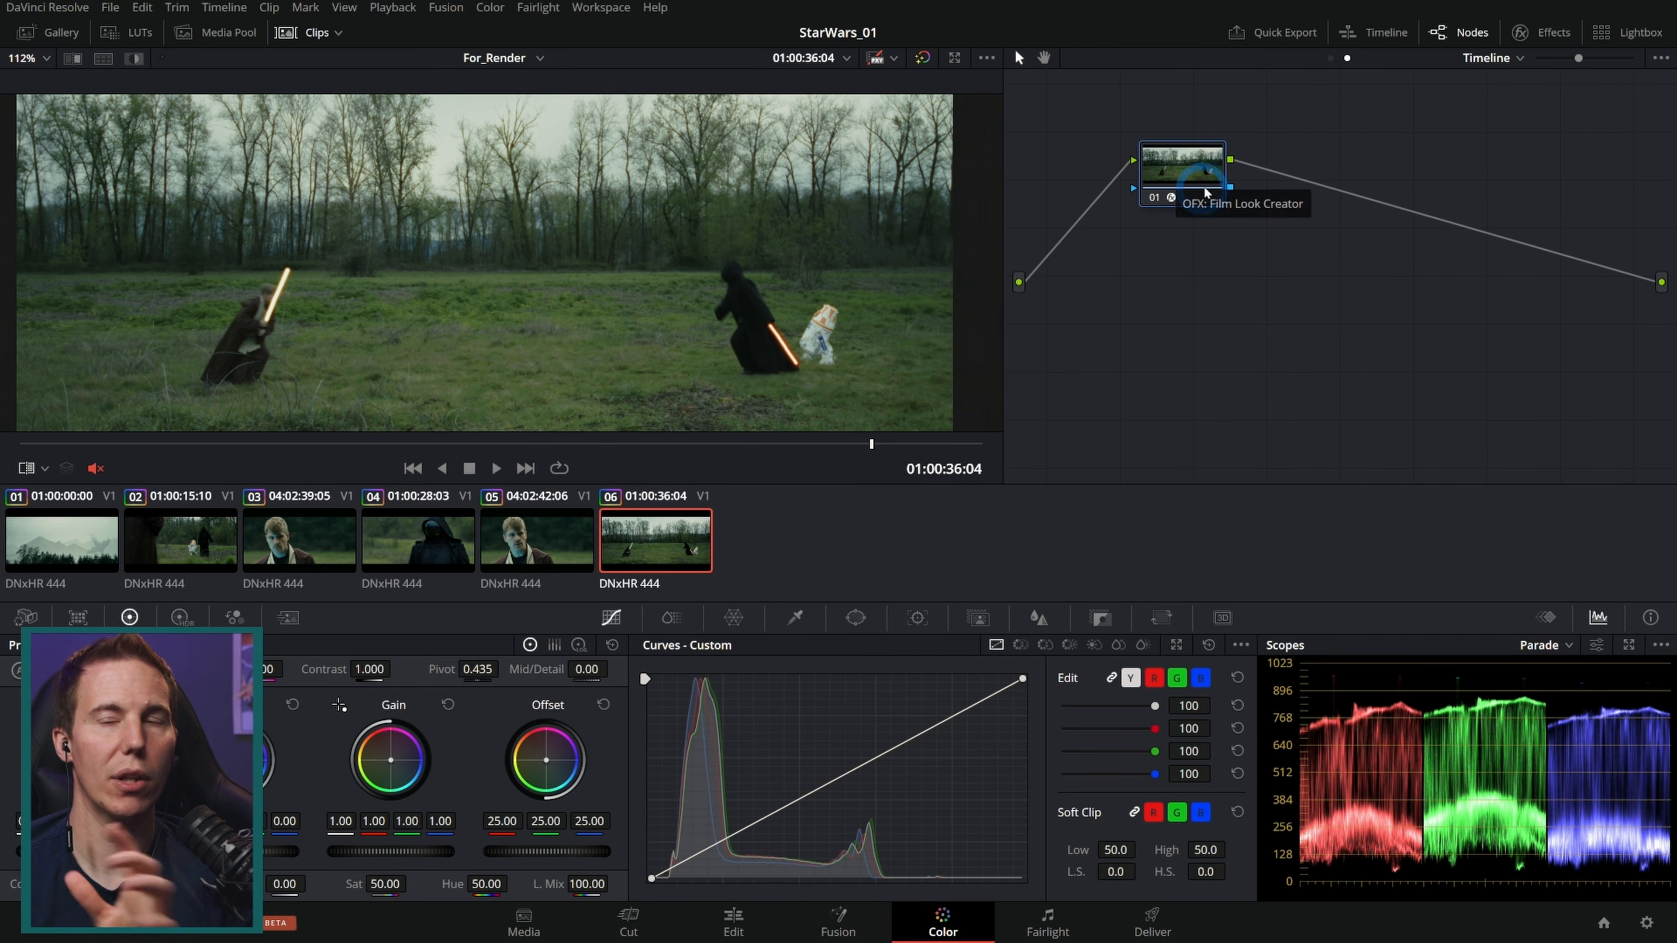
{"action": "left_click", "coordinate": [1550, 39]}
{"action": "scroll", "coordinate": [1392, 281], "scroll_direction": "up", "scroll_amount": 10}
{"action": "left_click", "coordinate": [1523, 33]}
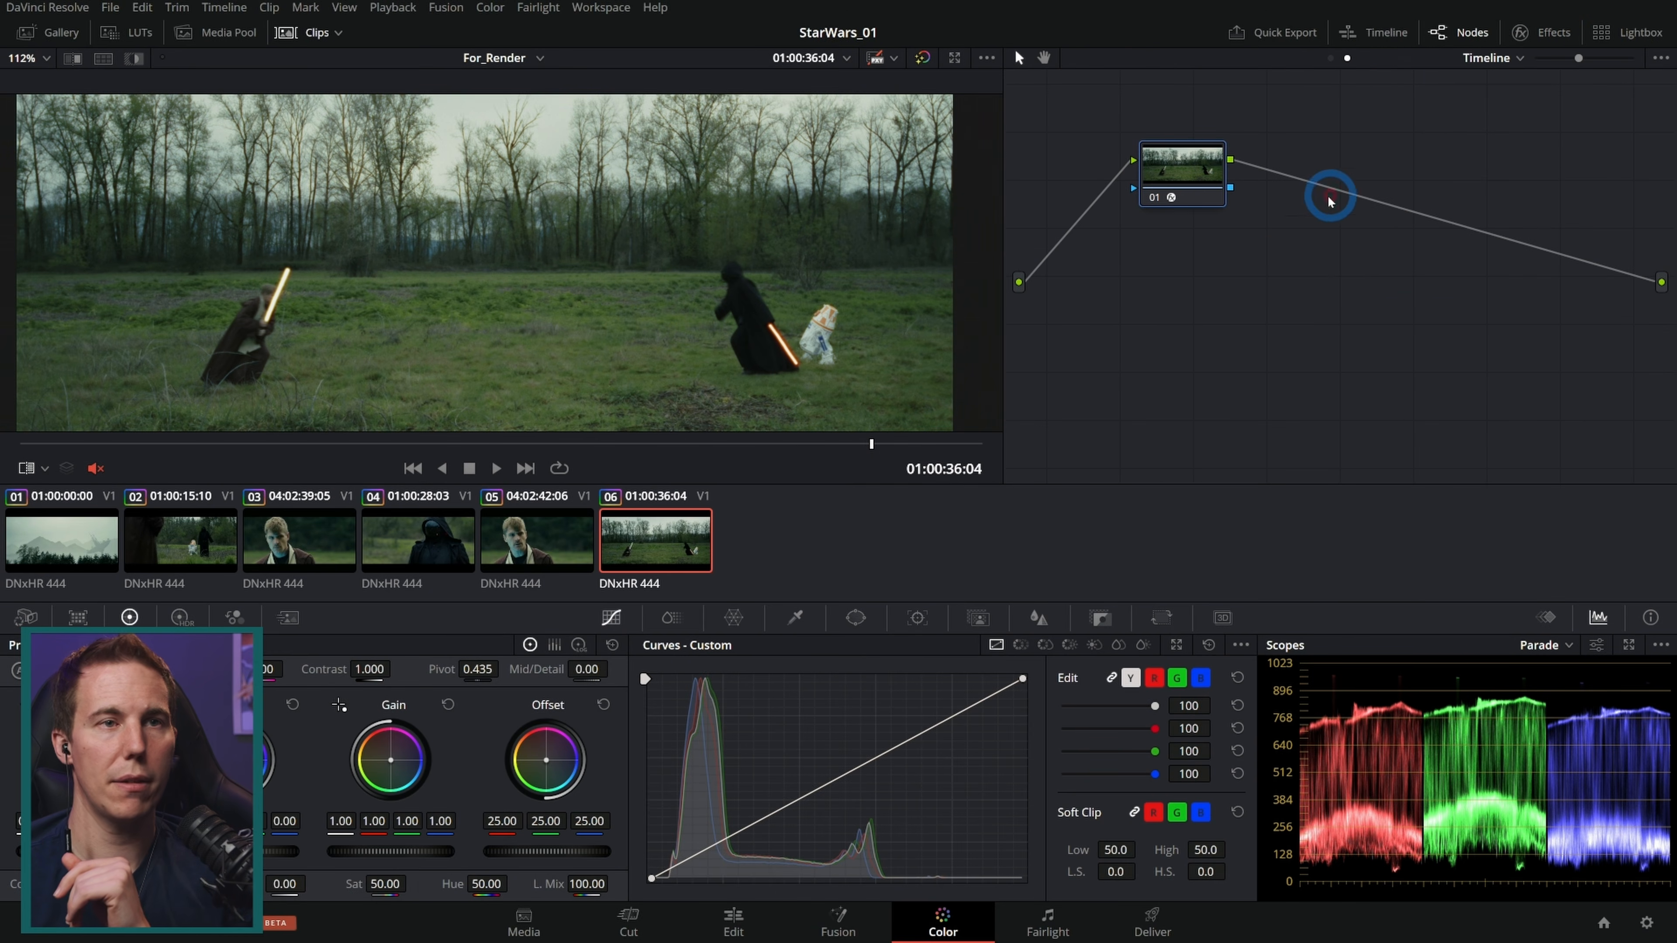
{"action": "left_click", "coordinate": [1157, 196]}
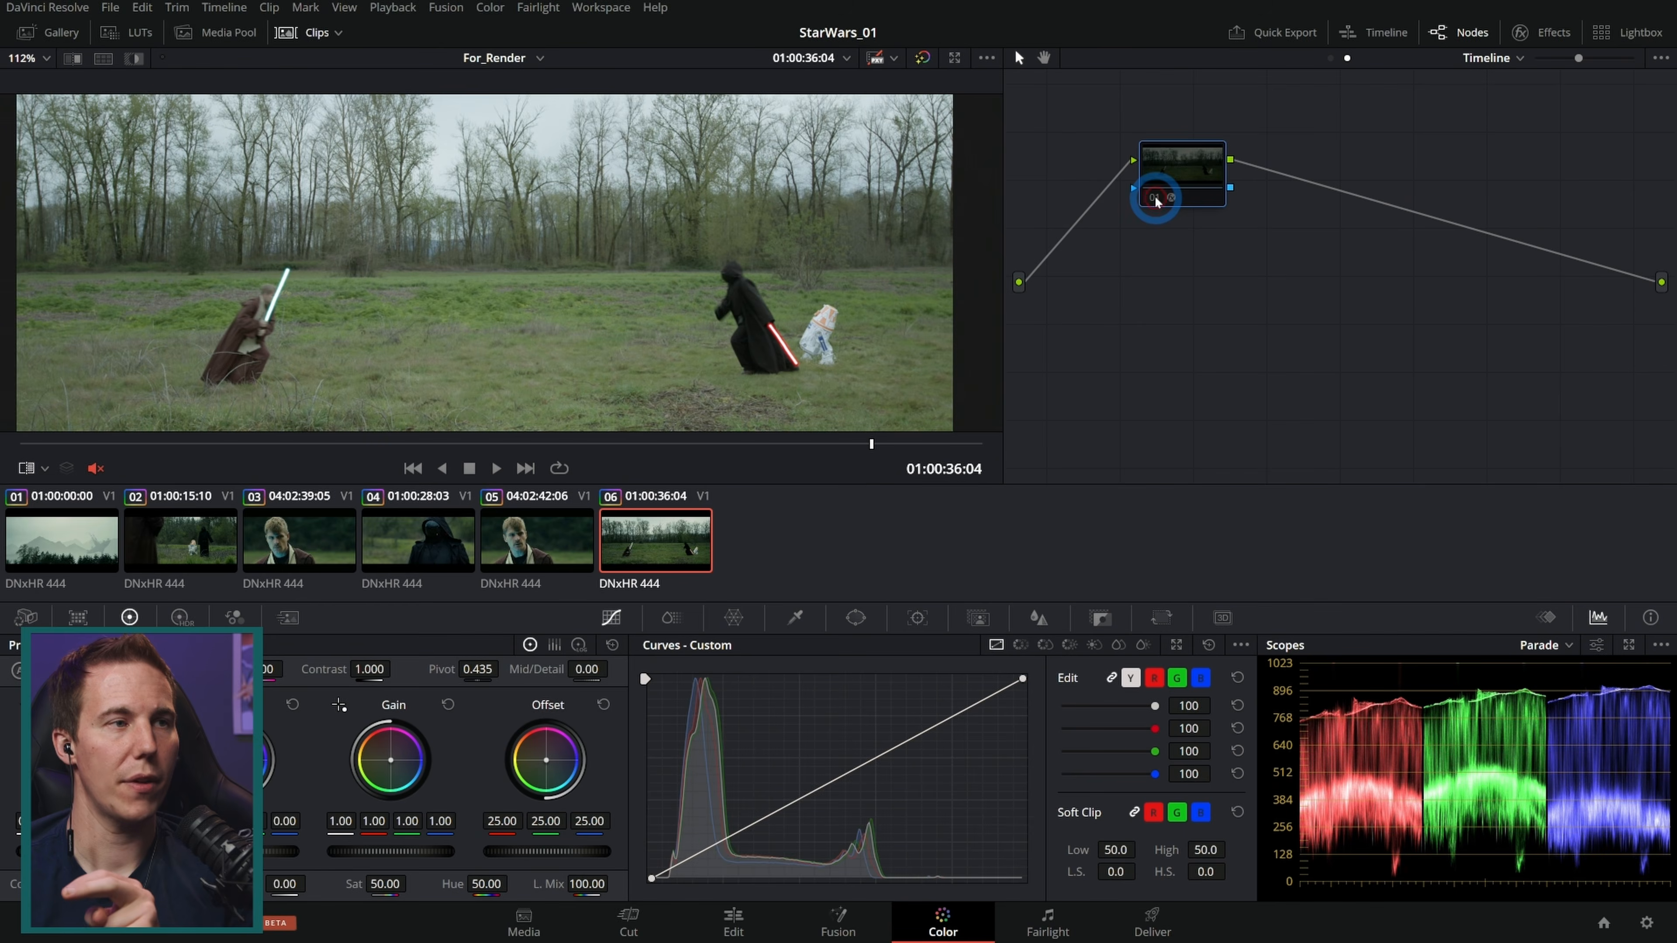
Step: Step between clips 02, 03 and 04 to compare them without the film look
{"action": "left_click", "coordinate": [542, 544]}
{"action": "left_click", "coordinate": [400, 542]}
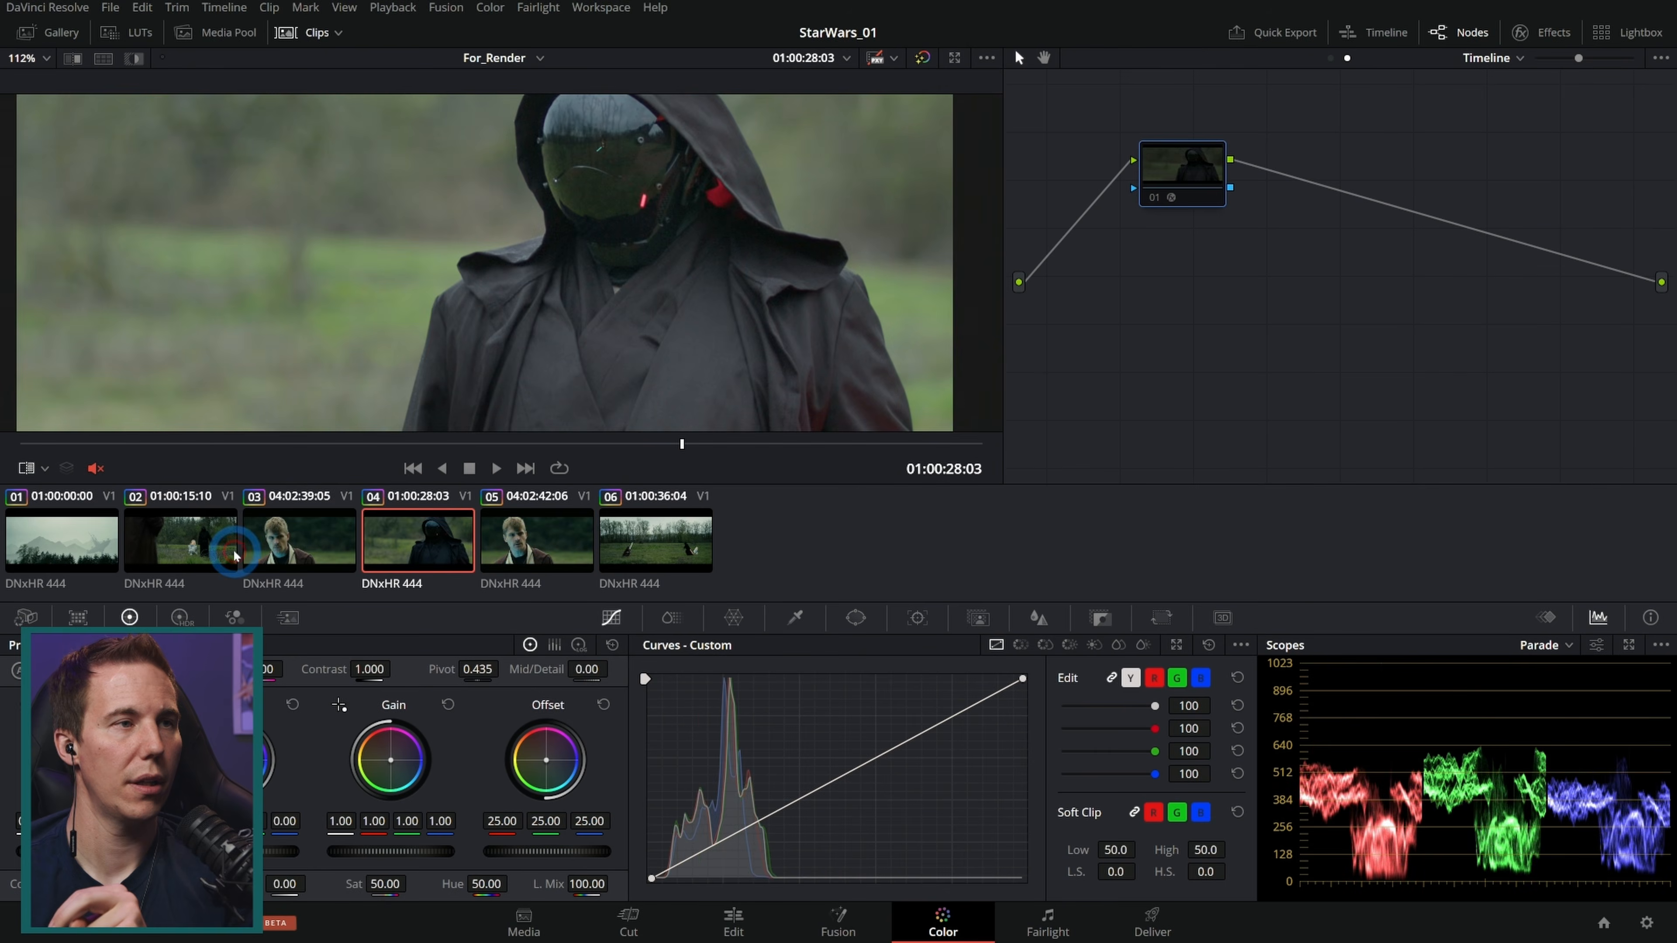
{"action": "left_click", "coordinate": [198, 547]}
{"action": "left_click", "coordinate": [74, 562]}
{"action": "left_click", "coordinate": [188, 548]}
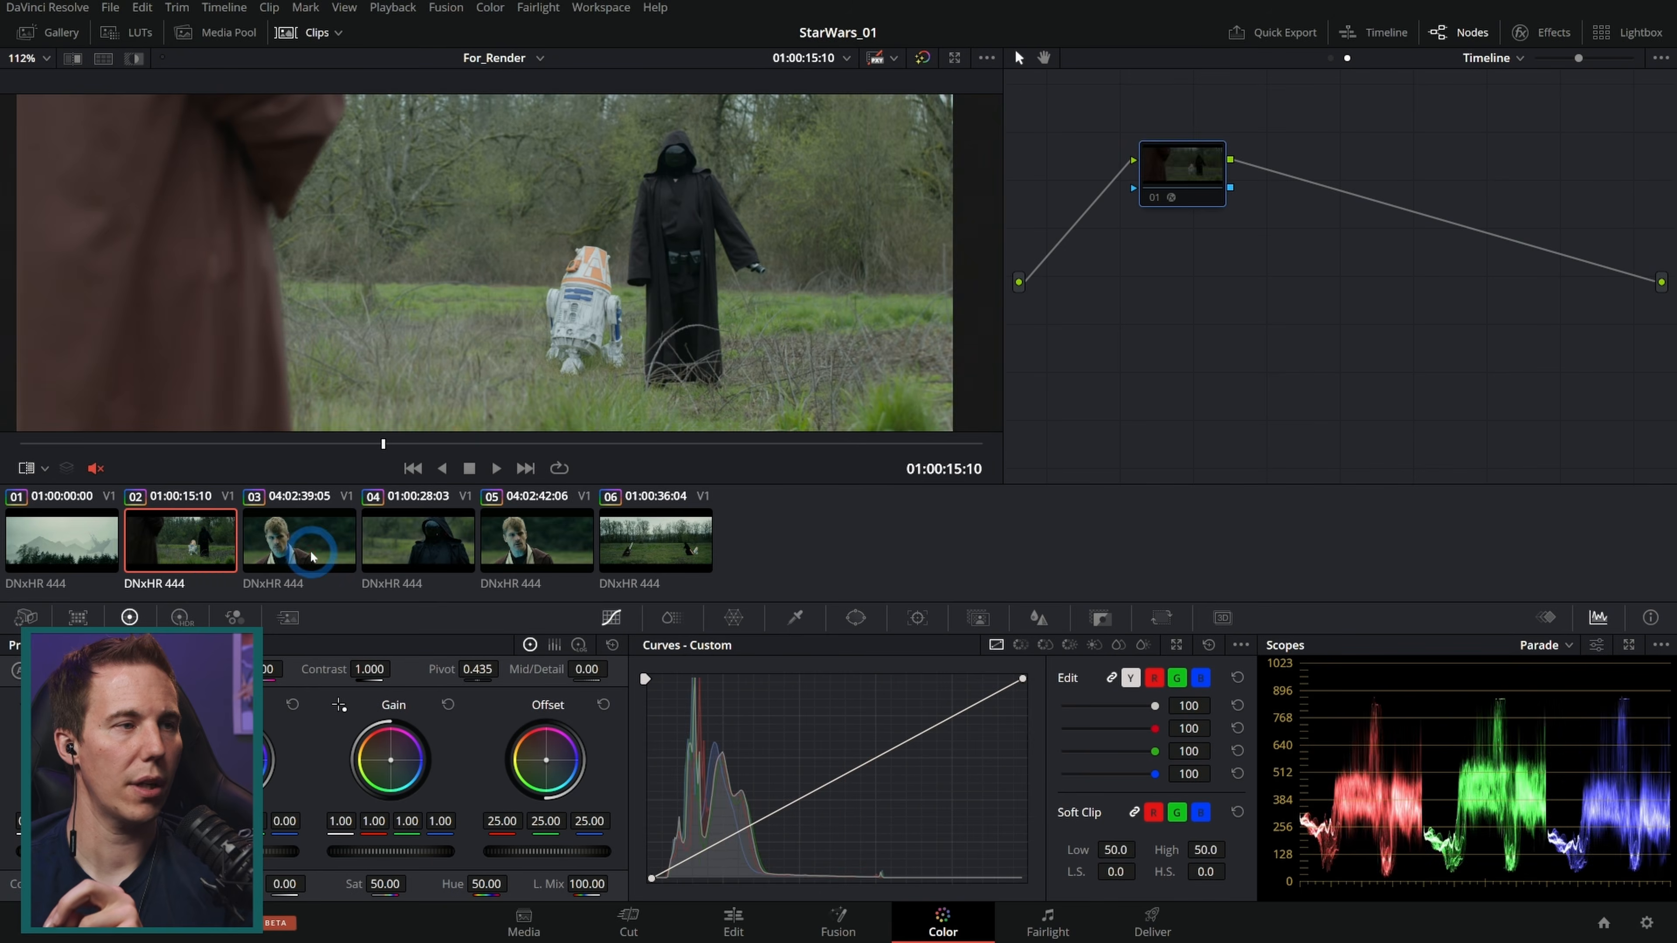
{"action": "left_click", "coordinate": [300, 555]}
{"action": "left_click", "coordinate": [462, 542]}
{"action": "left_click", "coordinate": [488, 542]}
{"action": "left_click", "coordinate": [631, 532]}
{"action": "left_click", "coordinate": [541, 538]}
{"action": "left_click", "coordinate": [424, 547]}
{"action": "left_click", "coordinate": [510, 548]}
{"action": "left_click", "coordinate": [627, 541]}
{"action": "left_click", "coordinate": [518, 558]}
{"action": "left_click", "coordinate": [435, 549]}
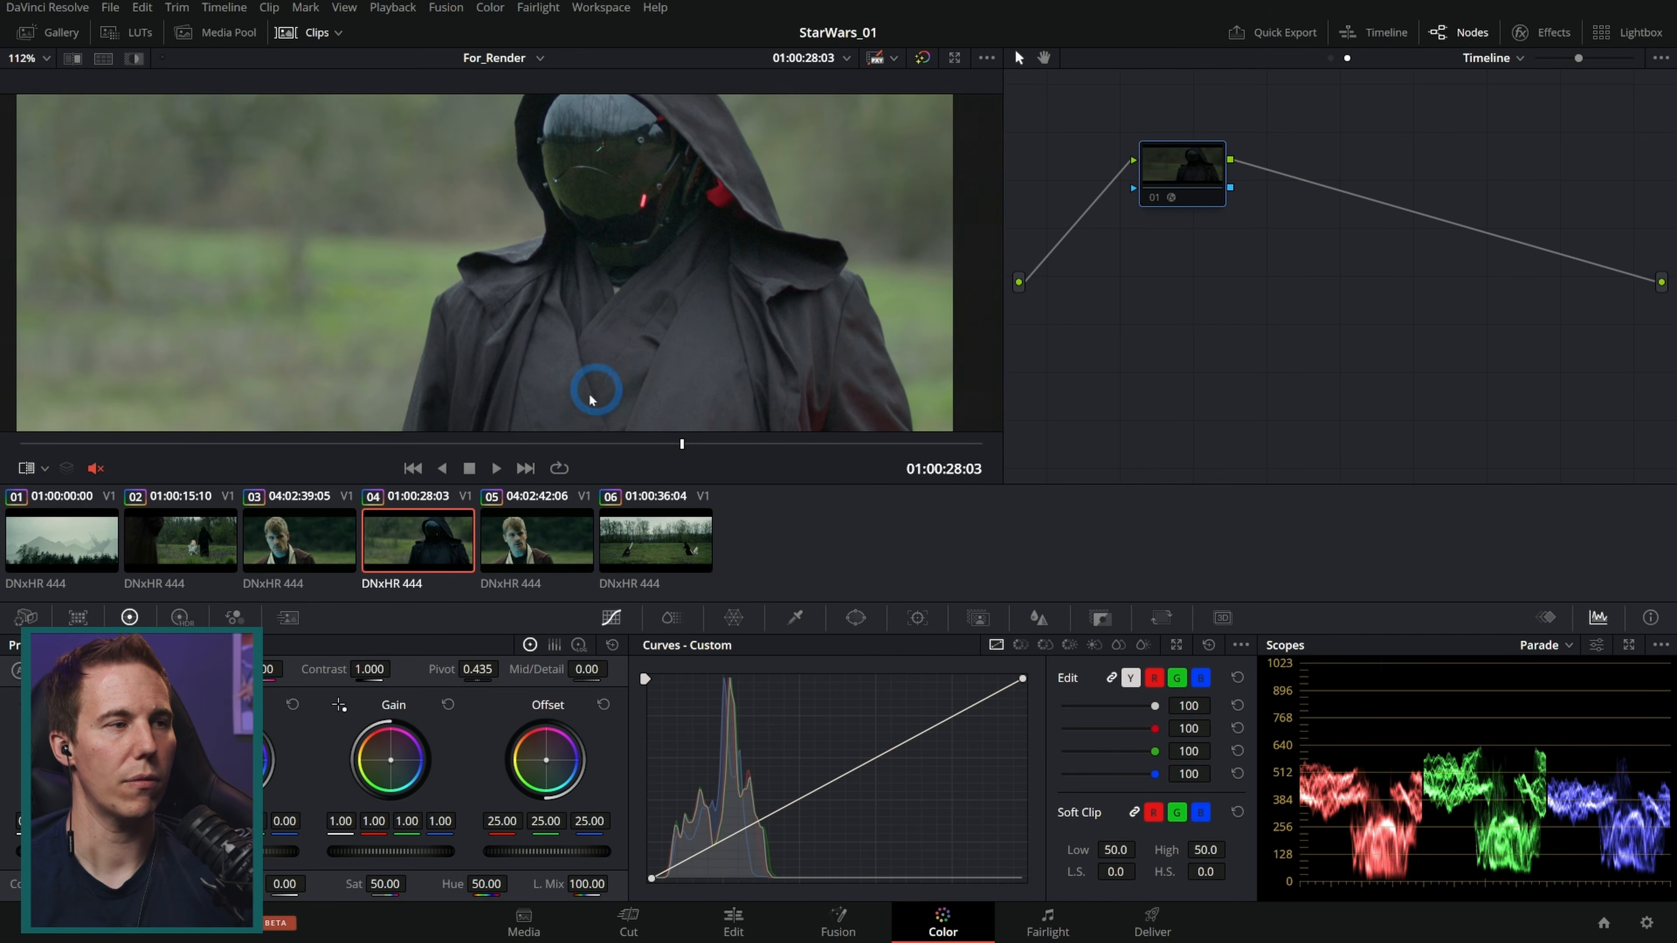
{"action": "left_click", "coordinate": [317, 542]}
{"action": "left_click", "coordinate": [422, 557]}
{"action": "left_click", "coordinate": [327, 554]}
{"action": "left_click", "coordinate": [185, 554]}
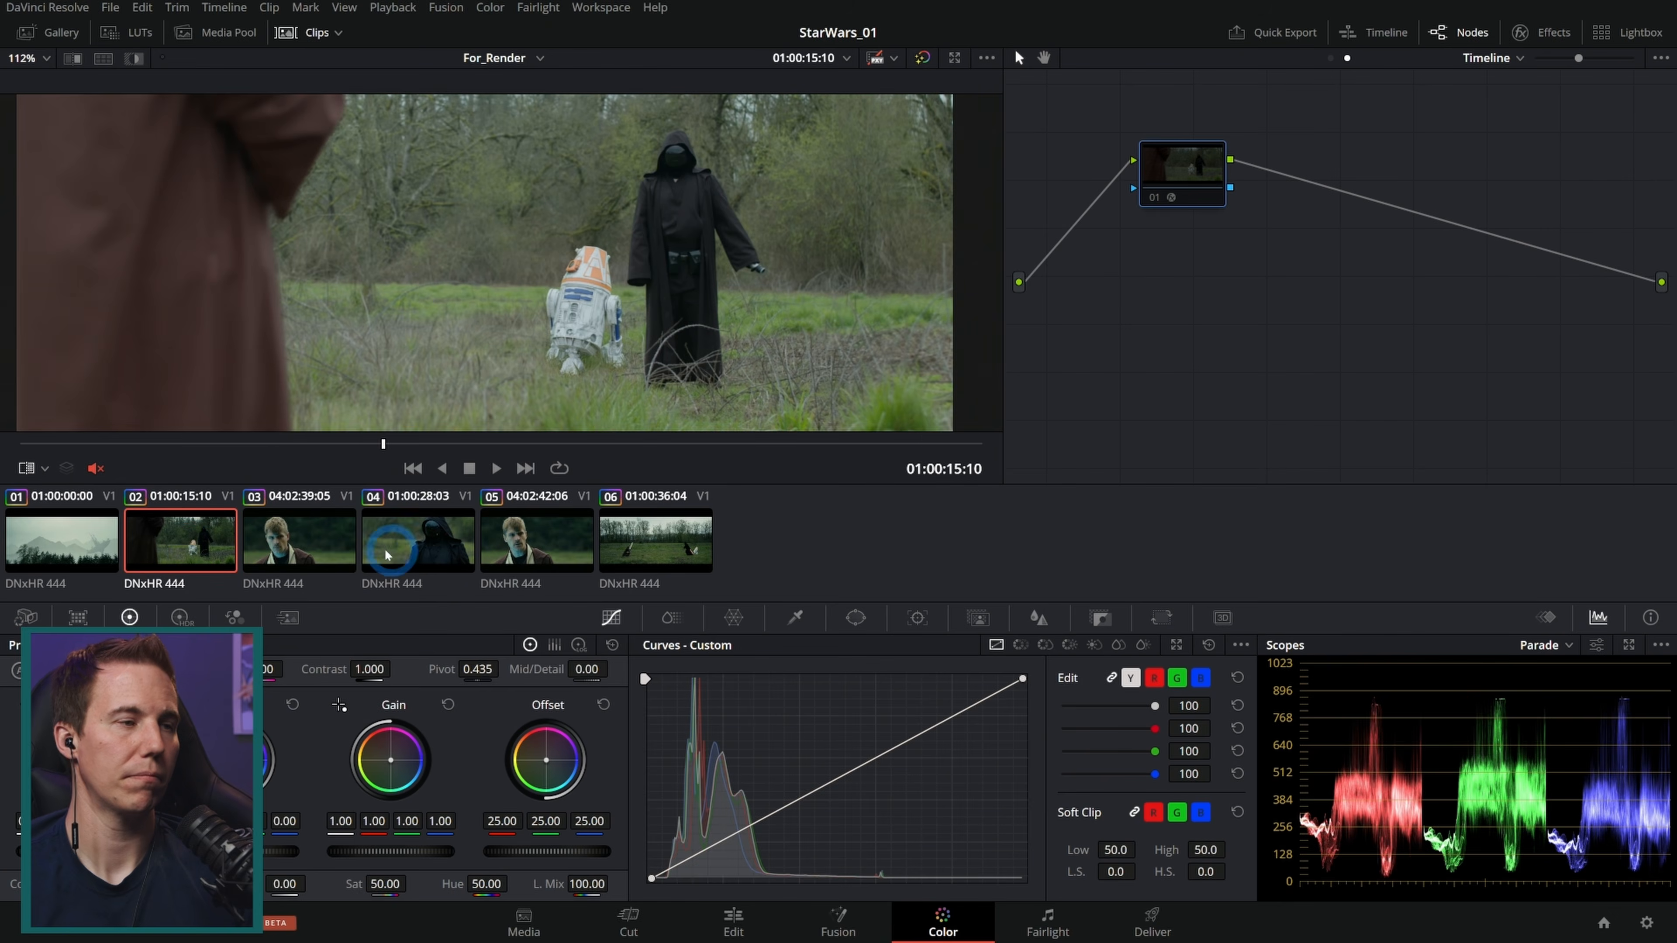
{"action": "left_click", "coordinate": [323, 551]}
Step: Re-enable the Film Look Creator node and compare clips 02, 03, 04 and 06 with the look applied
{"action": "left_click", "coordinate": [1154, 199]}
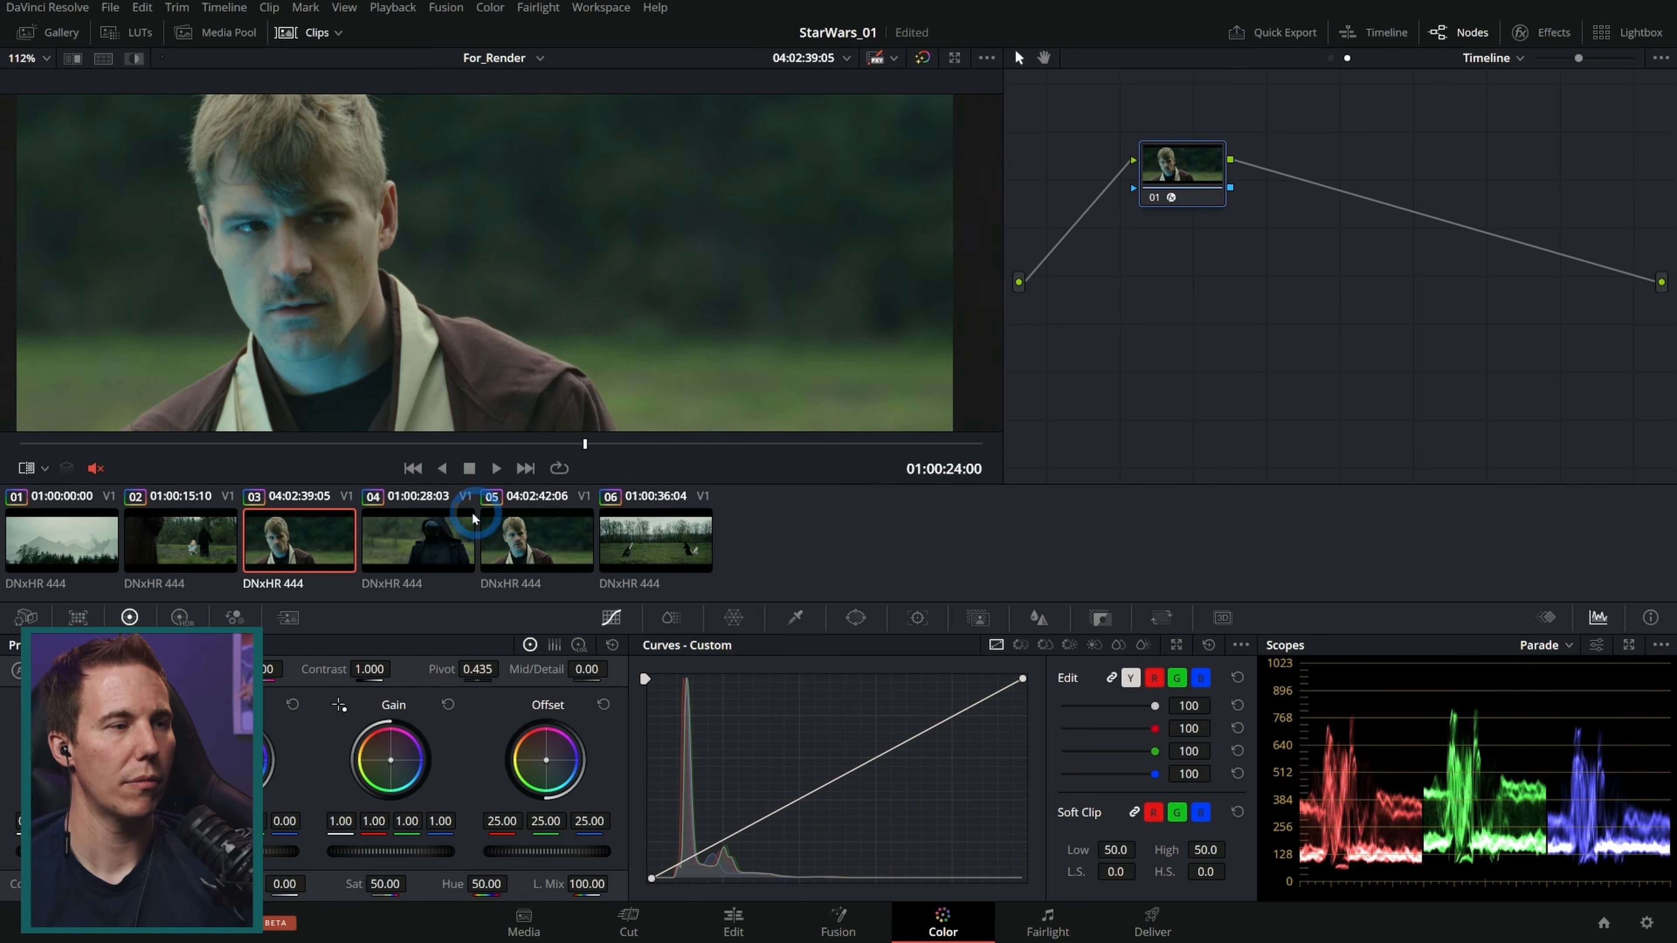
{"action": "left_click", "coordinate": [442, 534]}
{"action": "left_click", "coordinate": [560, 545]}
{"action": "left_click", "coordinate": [660, 552]}
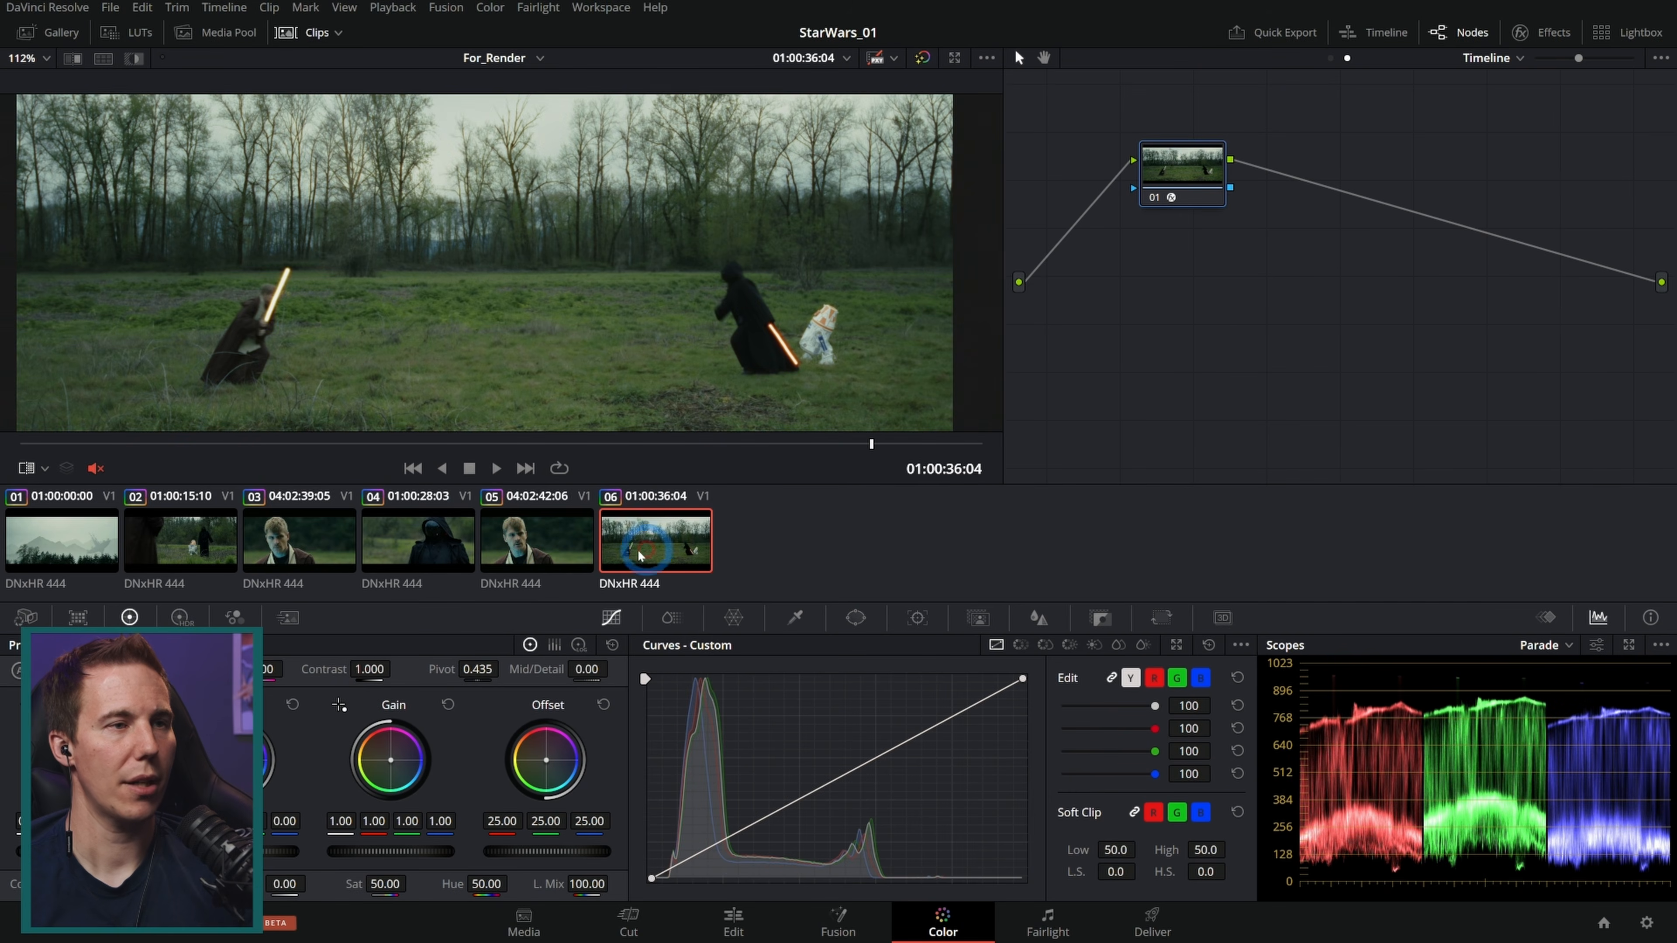
{"action": "left_click", "coordinate": [552, 563]}
{"action": "left_click", "coordinate": [455, 558]}
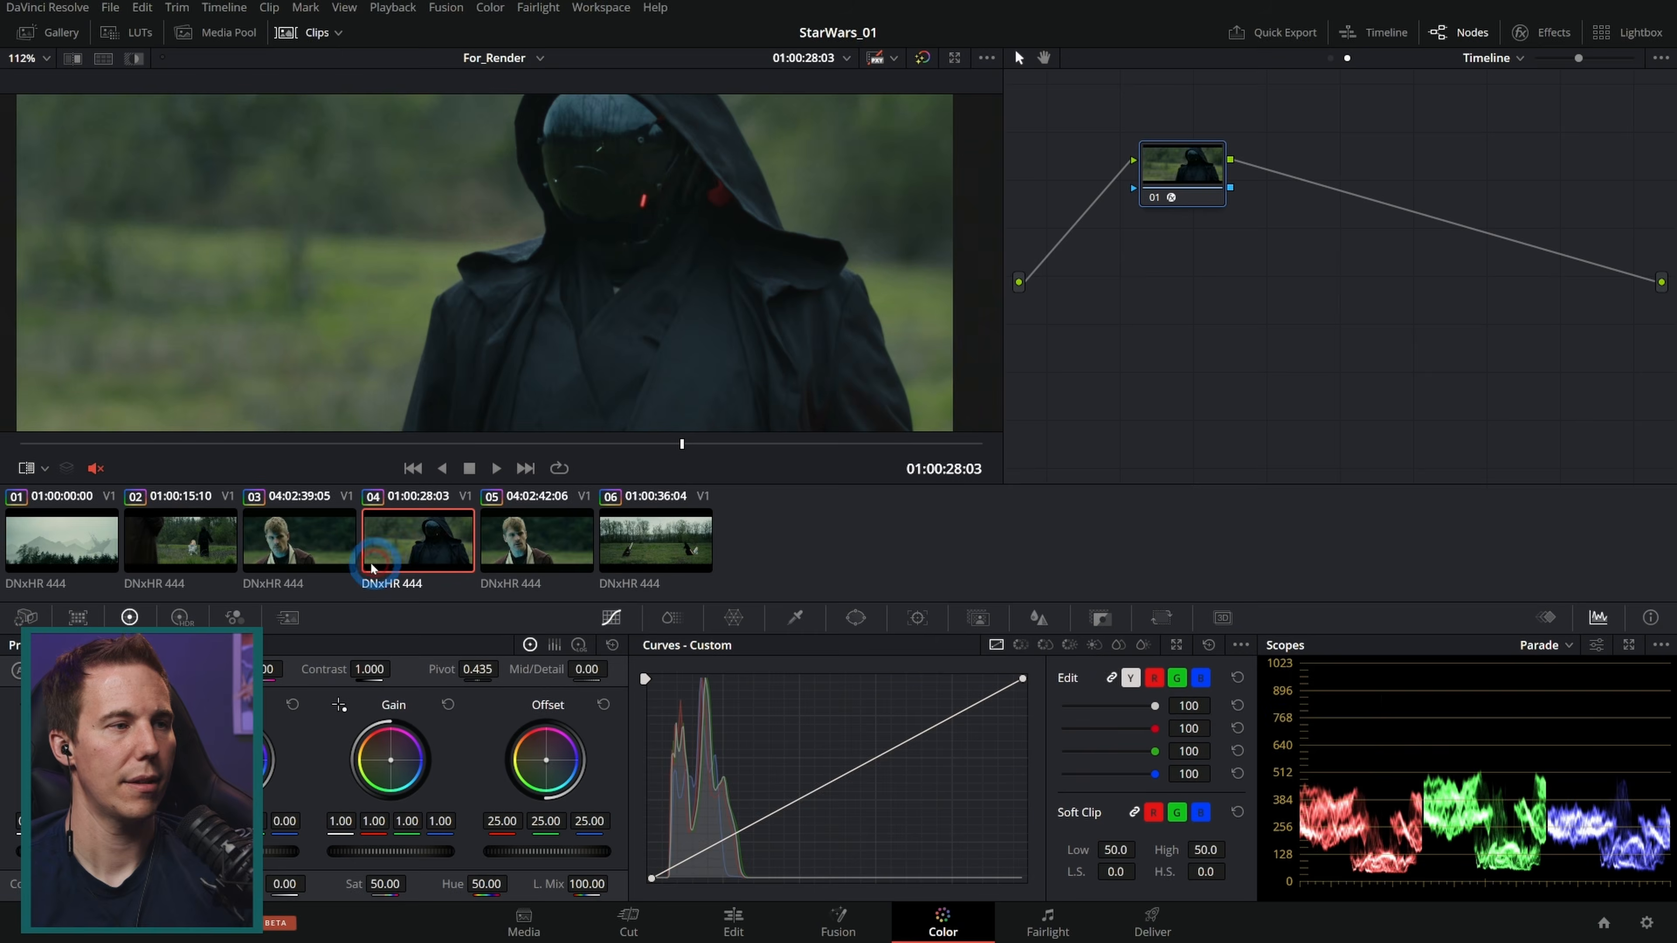
{"action": "left_click", "coordinate": [313, 557]}
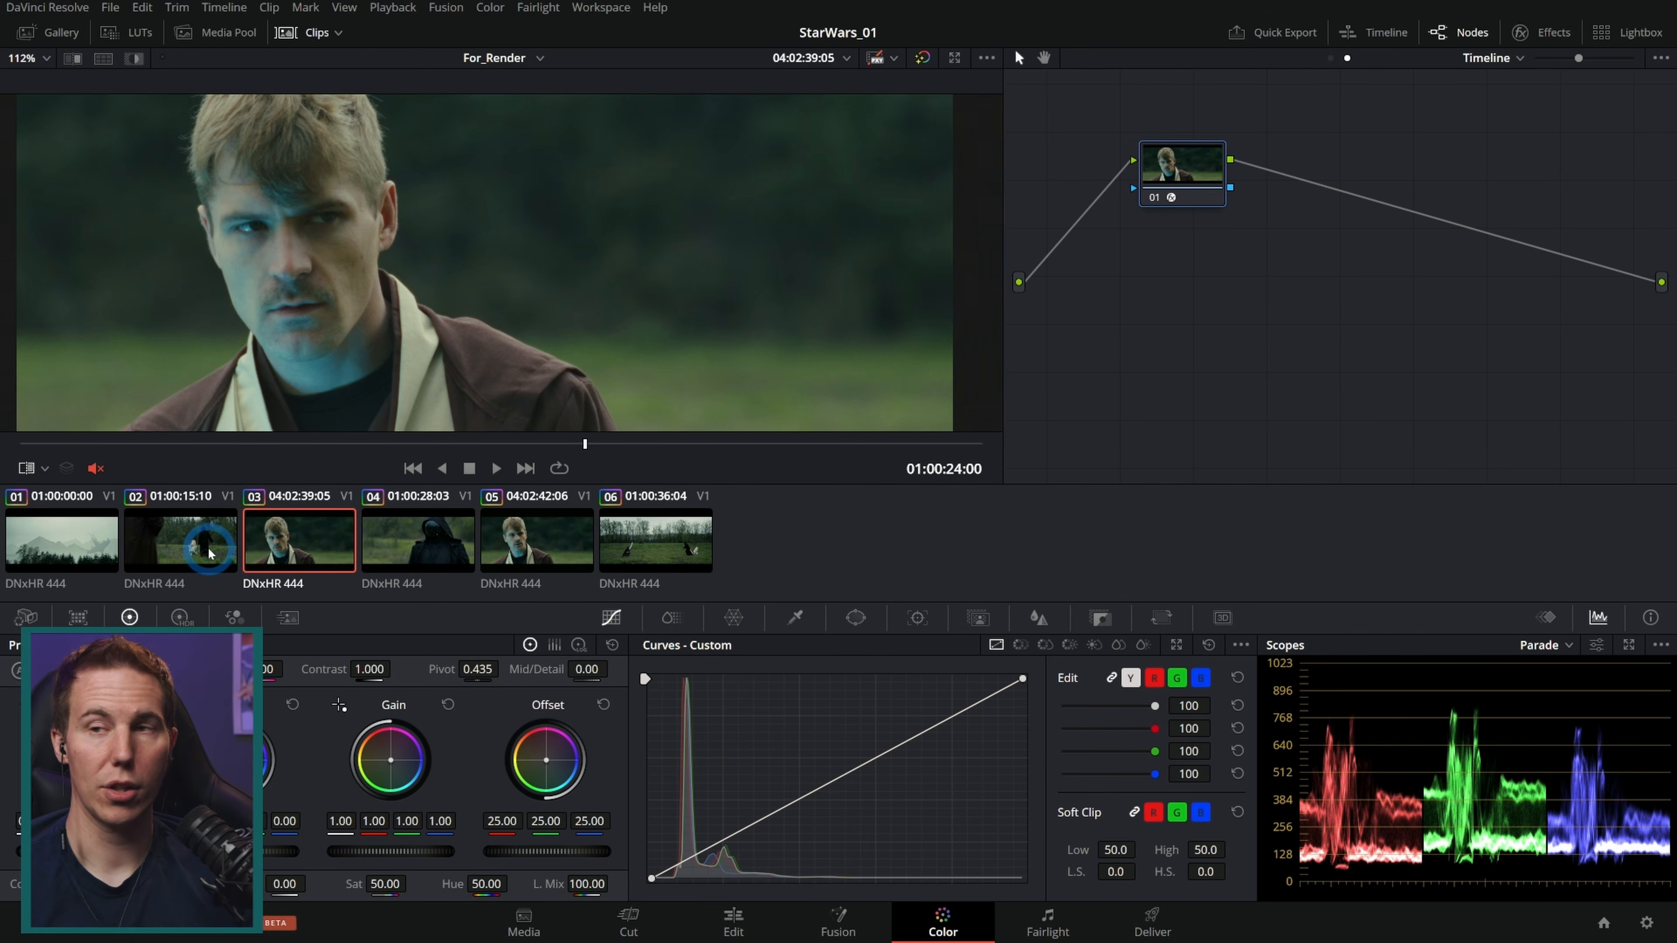
{"action": "left_click", "coordinate": [199, 560]}
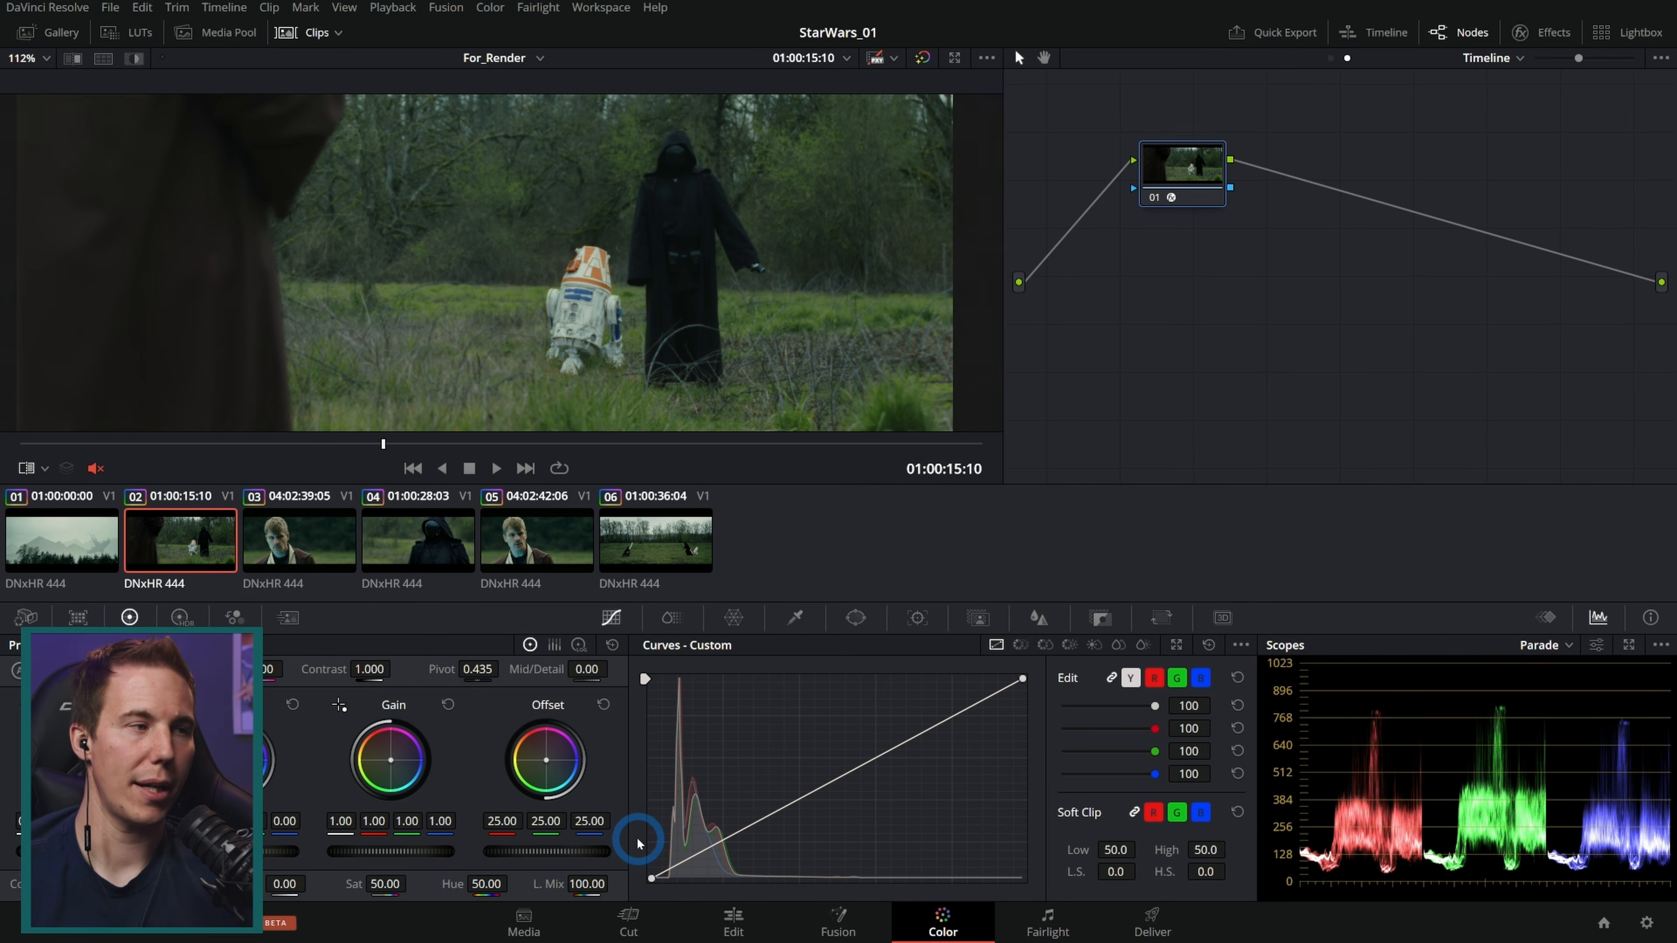
Step: Compare clip 01 with clip 02, enlarge the viewer and return to clip 02's clip nodes
{"action": "left_click", "coordinate": [100, 540]}
{"action": "left_click_drag", "start_coordinate": [75, 447], "coordinate": [340, 467]}
{"action": "left_click", "coordinate": [382, 538]}
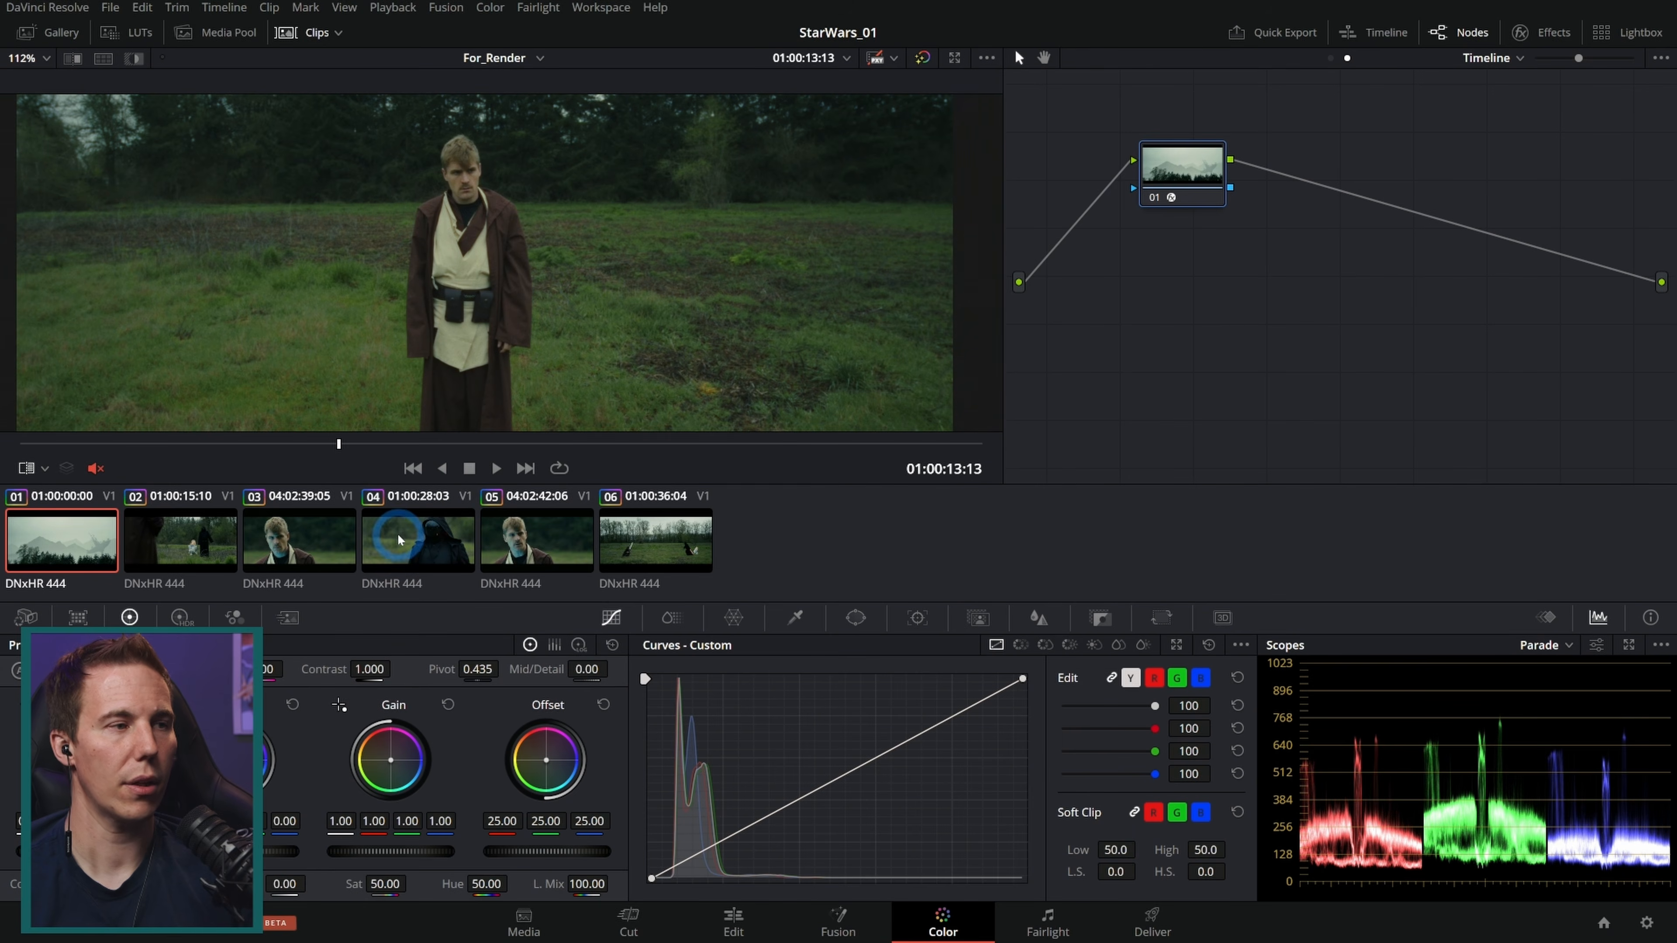
{"action": "left_click", "coordinate": [208, 554]}
{"action": "left_click", "coordinate": [317, 32]}
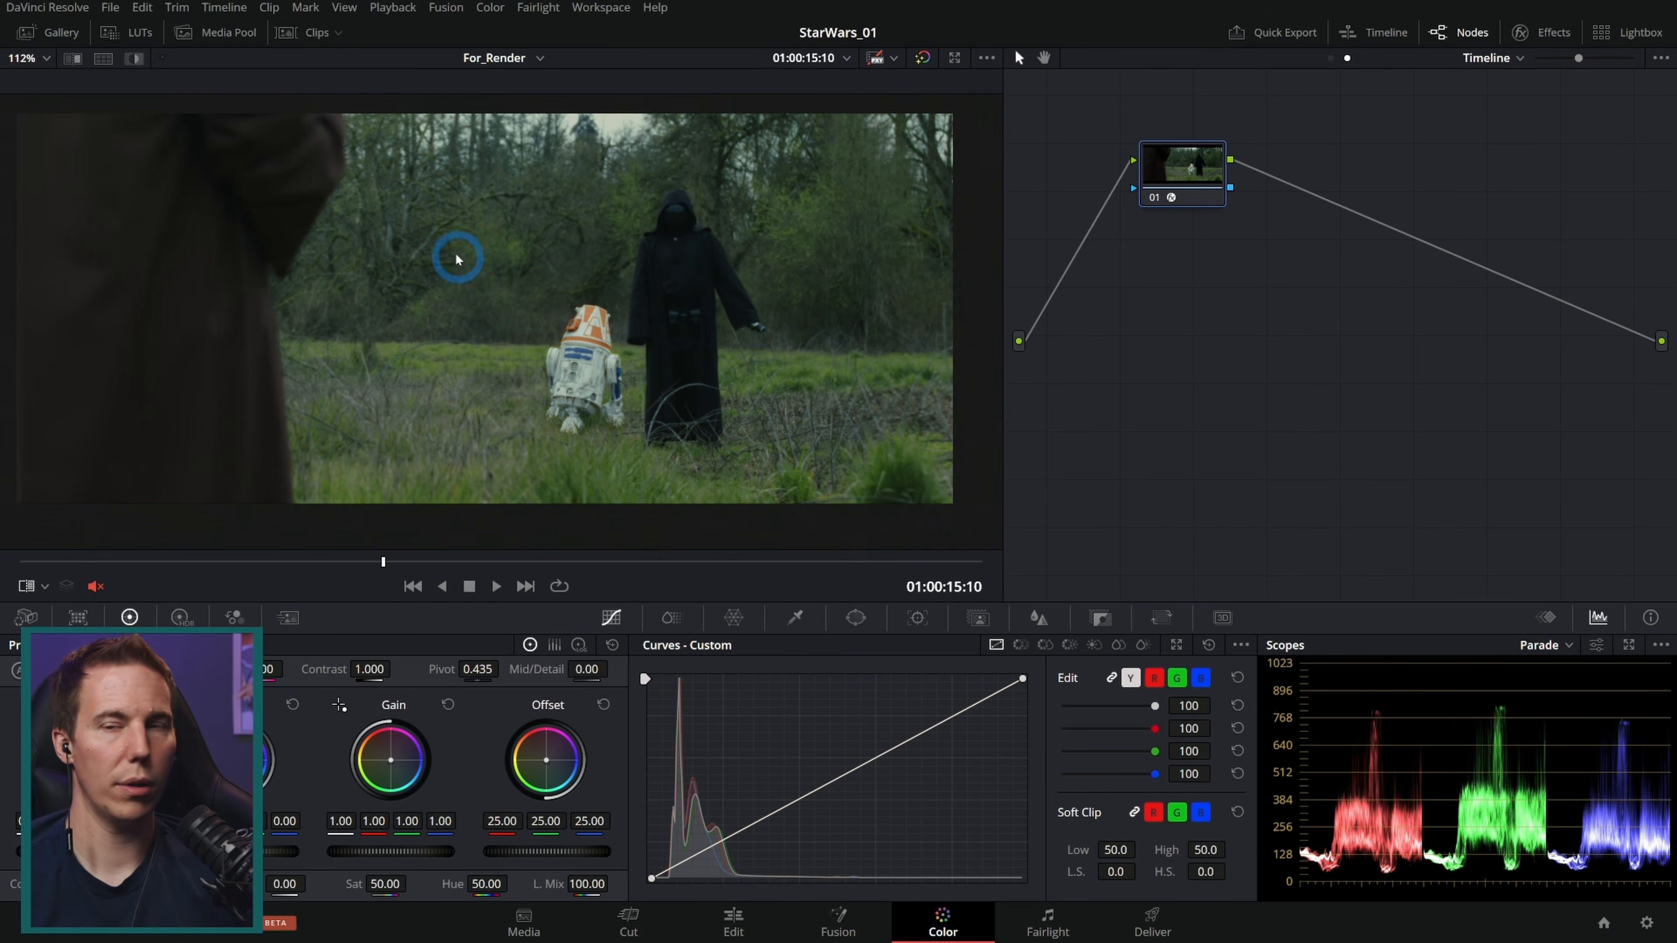
{"action": "scroll", "coordinate": [673, 344], "scroll_direction": "up", "scroll_amount": 3}
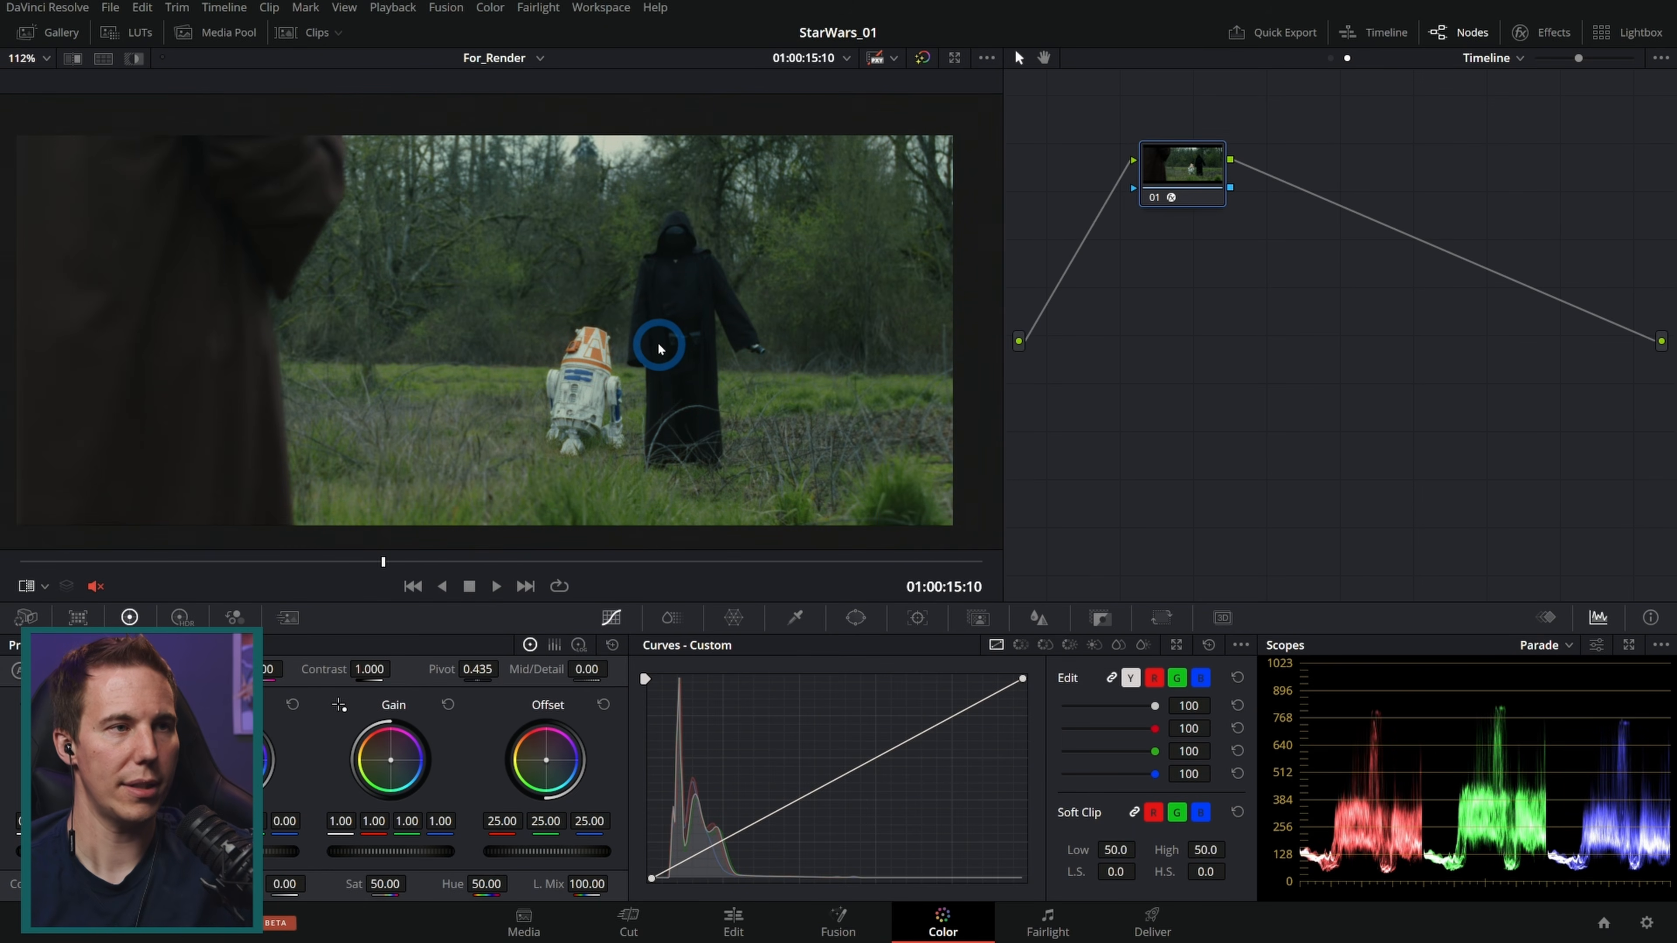
{"action": "mouse_move", "coordinate": [408, 565]}
{"action": "left_mouse_down"}
{"action": "mouse_move", "coordinate": [555, 567]}
{"action": "mouse_move", "coordinate": [414, 567]}
{"action": "left_mouse_up"}
{"action": "left_click", "coordinate": [1330, 58]}
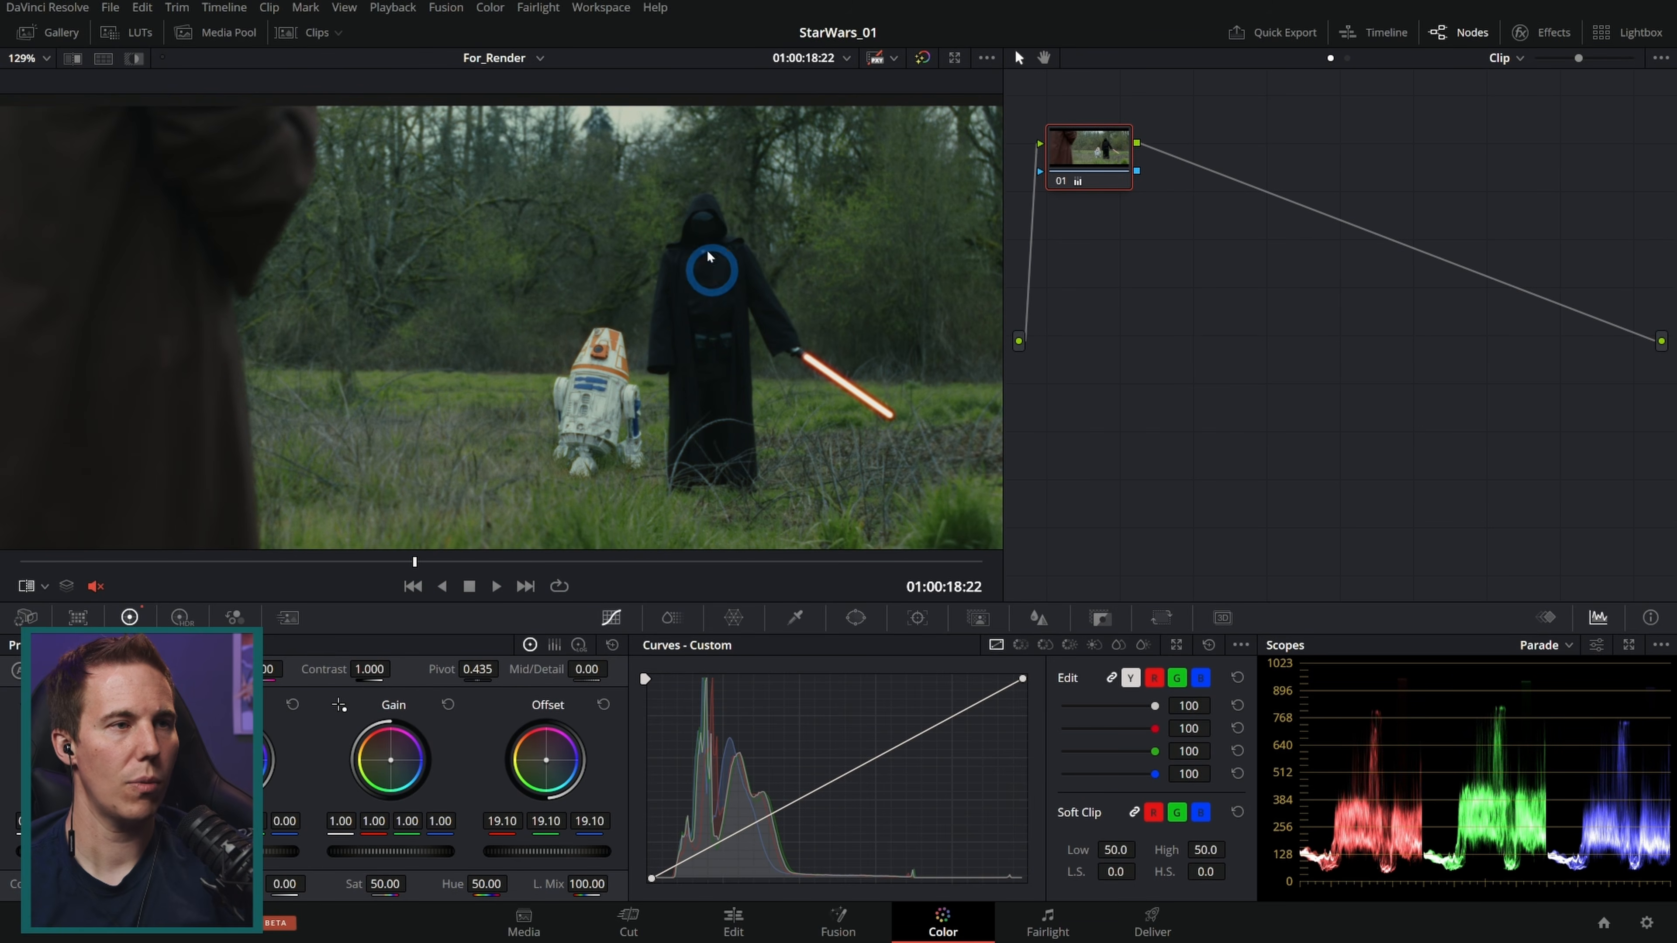
Step: Add a serial node on clip 02 and draw a tall oval window around the hooded figure
{"action": "key", "text": "alt+s"}
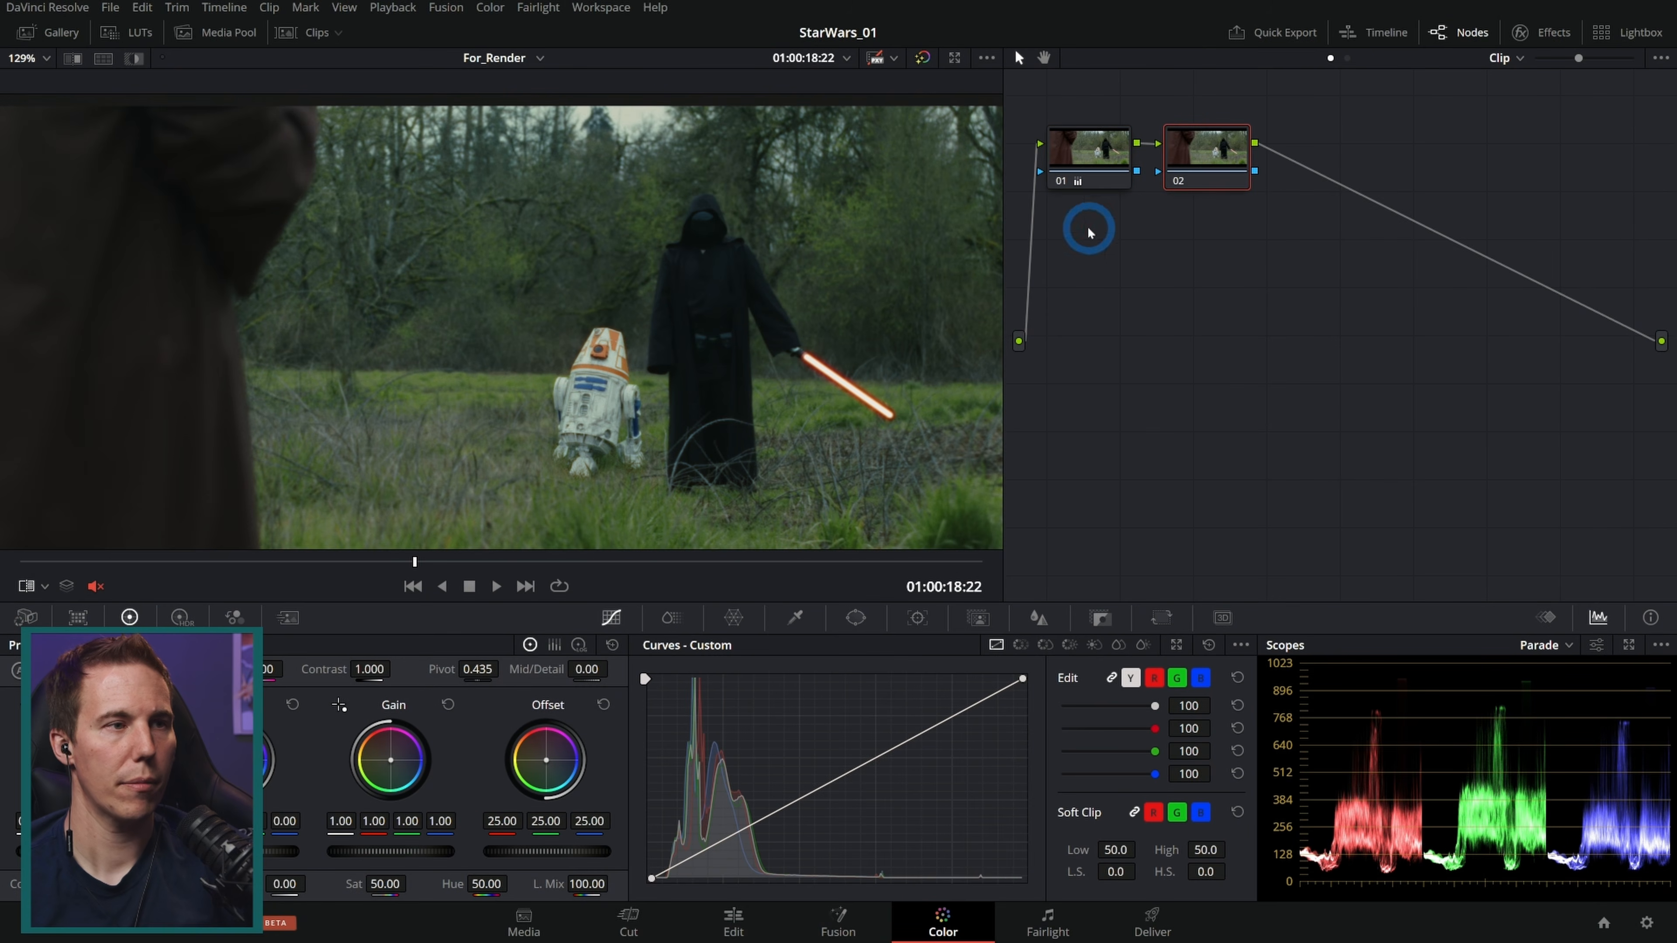
{"action": "left_click", "coordinate": [859, 622]}
{"action": "left_click", "coordinate": [668, 757]}
{"action": "left_click_drag", "start_coordinate": [587, 324], "coordinate": [747, 325]}
{"action": "left_click_drag", "start_coordinate": [841, 178], "coordinate": [680, 235]}
{"action": "left_click_drag", "start_coordinate": [717, 331], "coordinate": [684, 352]}
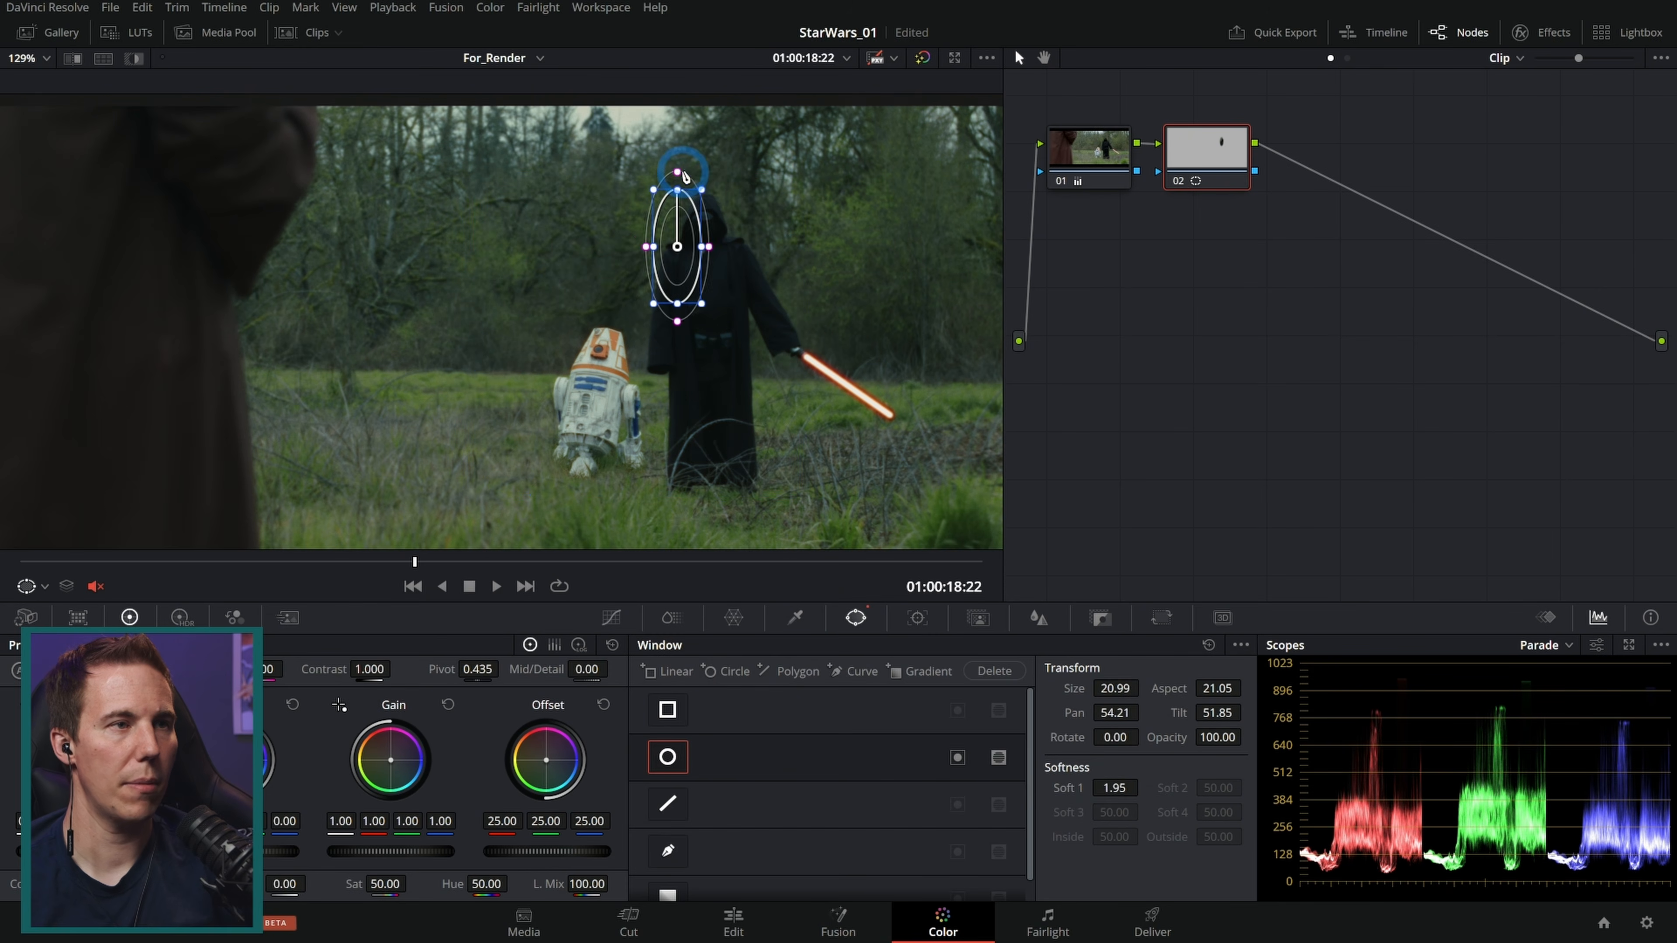
{"action": "left_click_drag", "start_coordinate": [680, 173], "coordinate": [684, 110]}
{"action": "left_click_drag", "start_coordinate": [682, 270], "coordinate": [708, 303]}
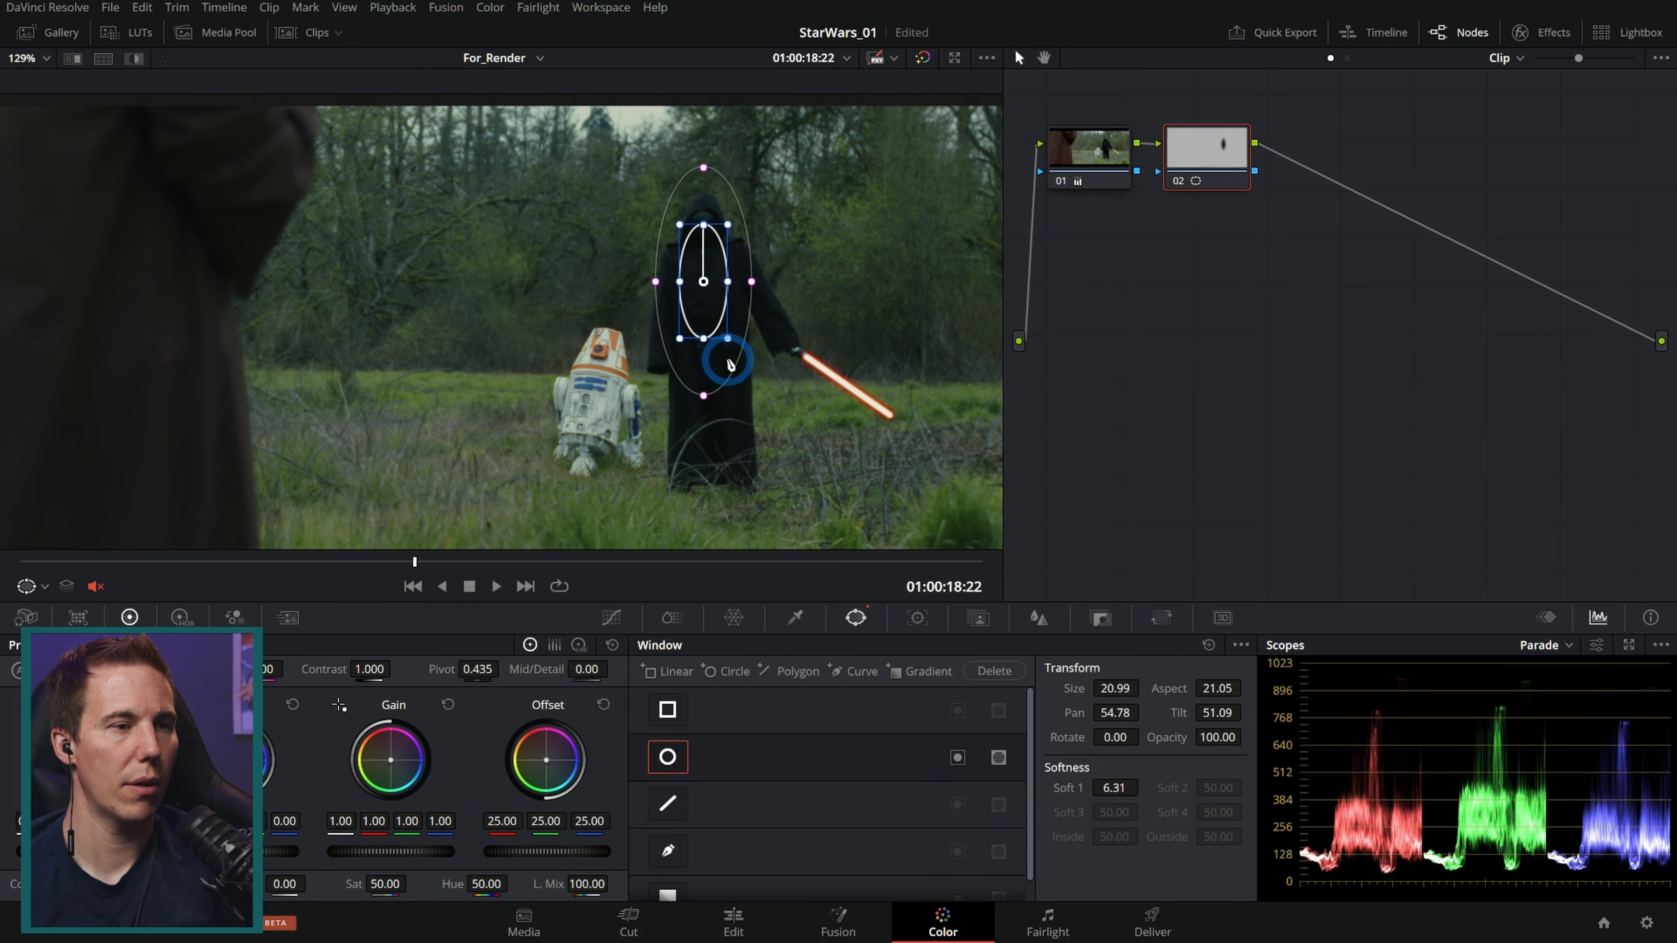
Step: Raise the windowed node's Offset to 32.05 to brighten the hooded figure
{"action": "left_click", "coordinate": [613, 617]}
{"action": "left_click_drag", "start_coordinate": [560, 855], "coordinate": [752, 864]}
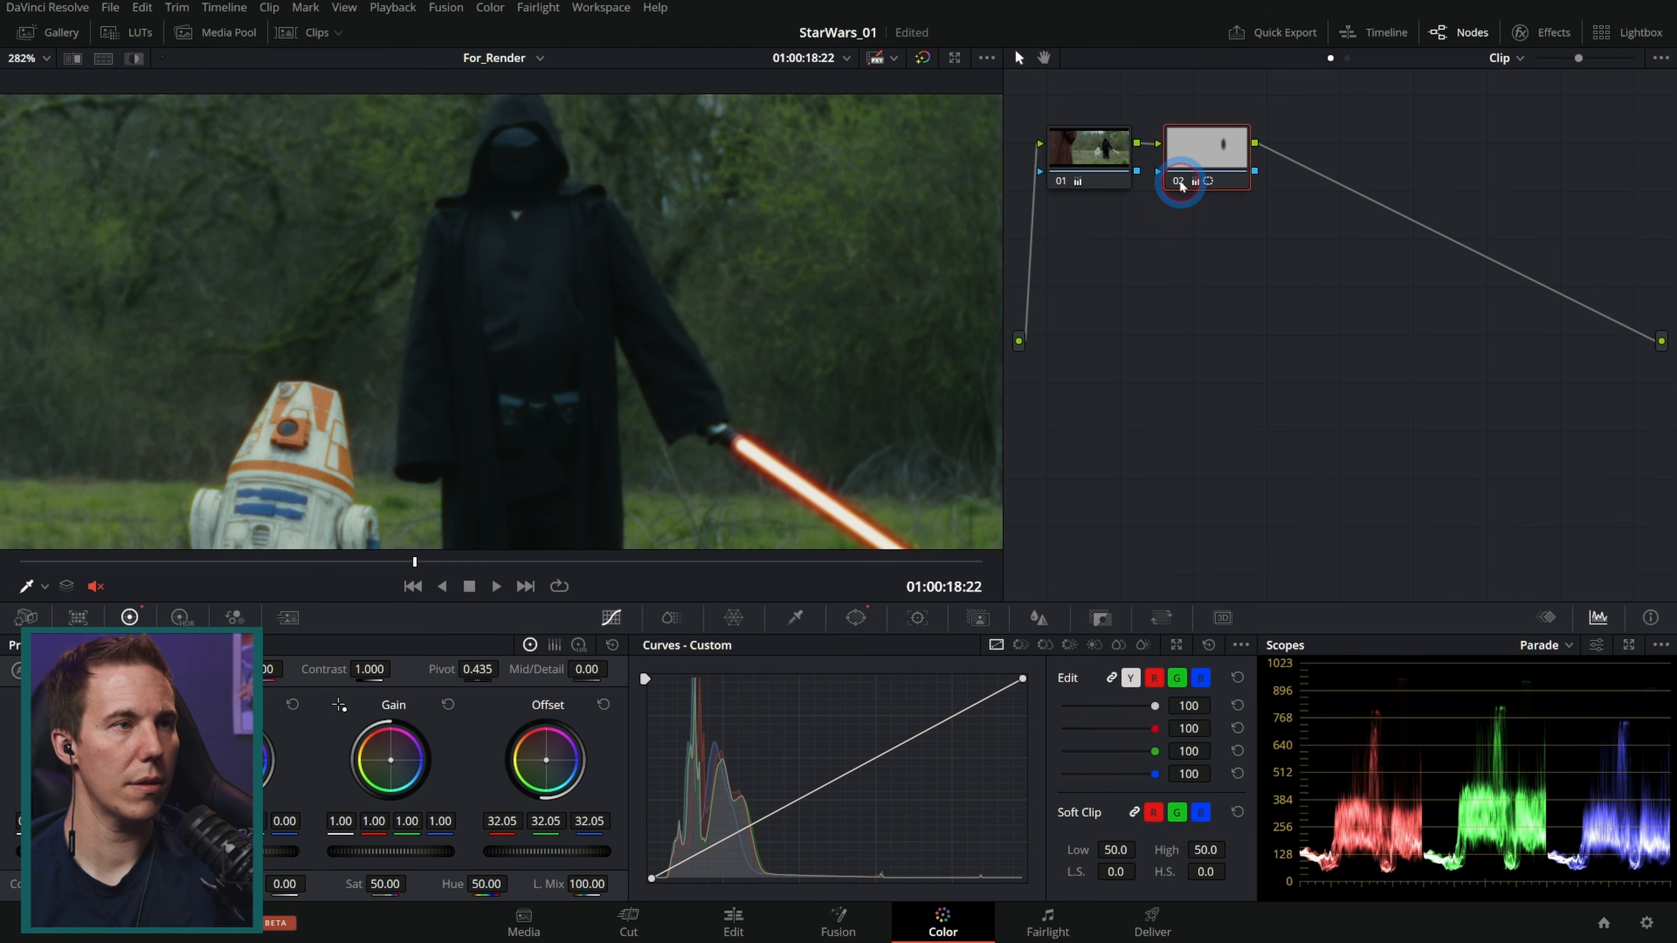
{"action": "left_click", "coordinate": [1180, 182]}
{"action": "left_click", "coordinate": [1180, 182]}
{"action": "left_click", "coordinate": [1180, 182]}
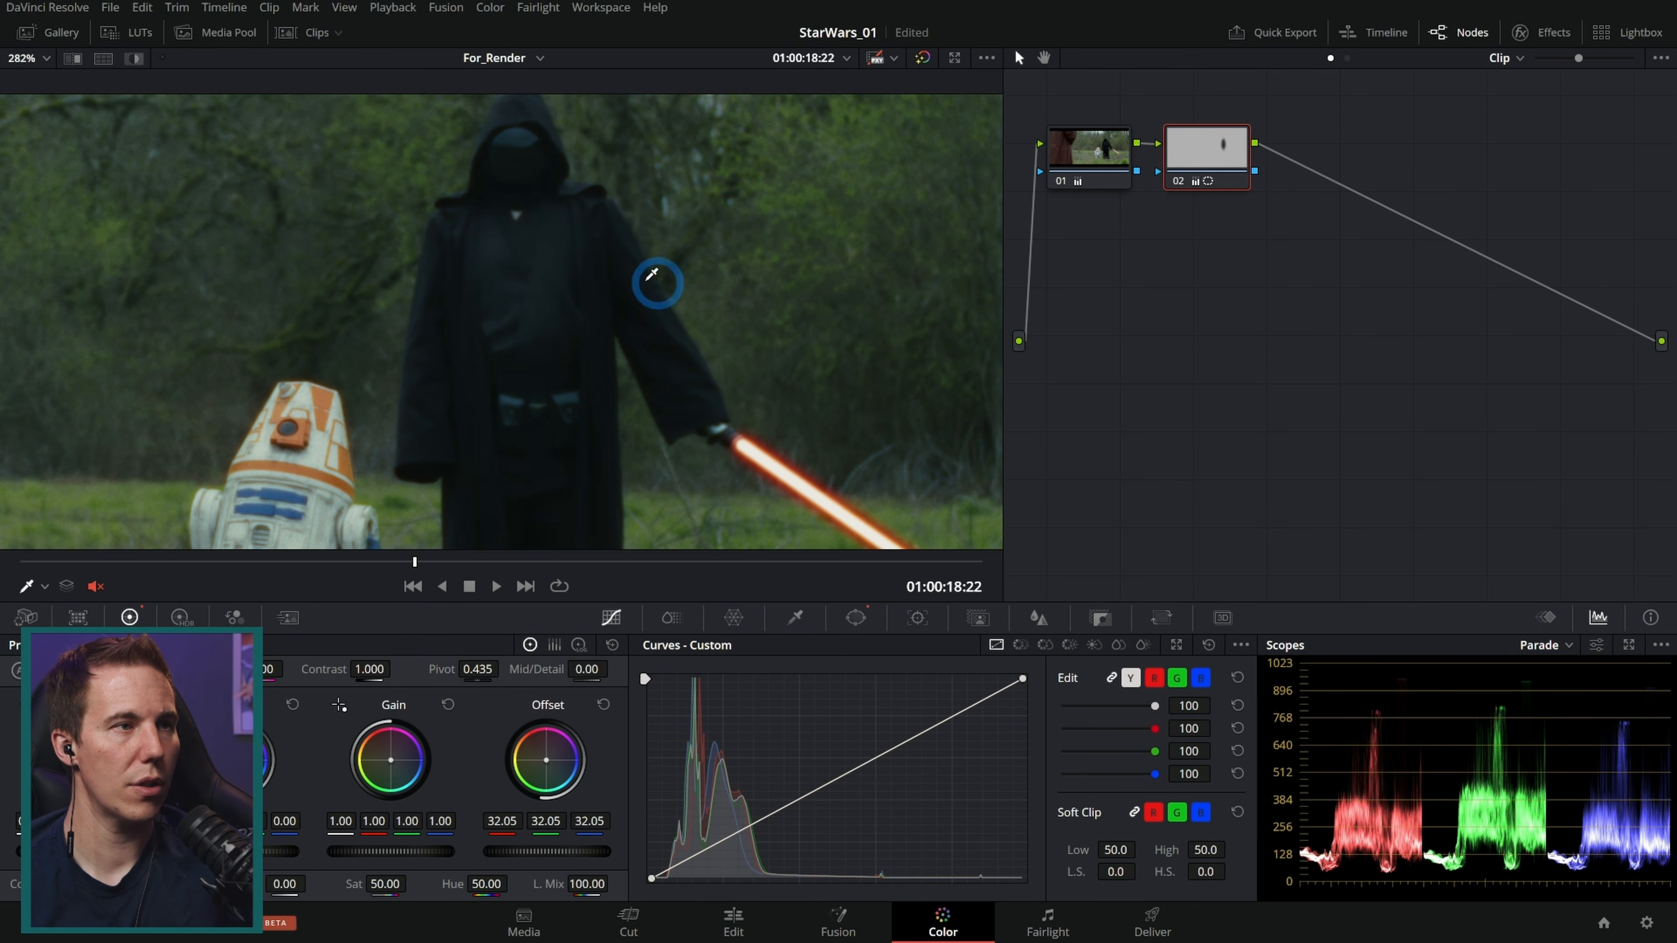
Step: Narrow the oval window slightly and raise the node's Gain to 1.11
{"action": "left_click", "coordinate": [856, 617]}
{"action": "left_click_drag", "start_coordinate": [526, 366], "coordinate": [524, 366]}
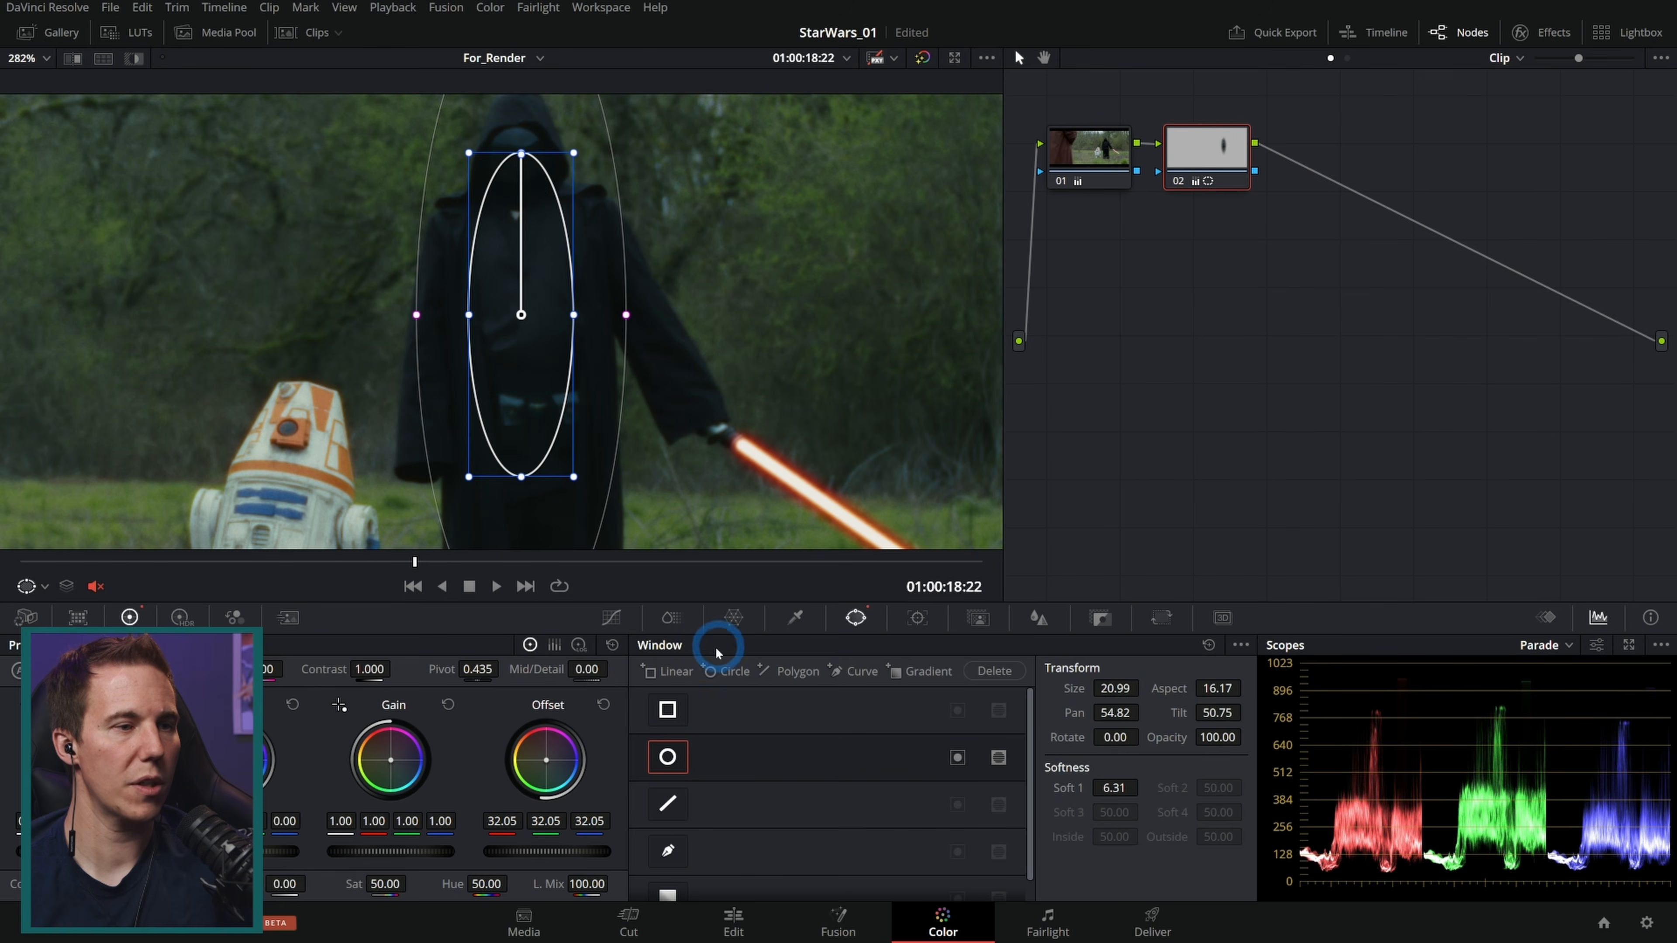
{"action": "left_click", "coordinate": [610, 617]}
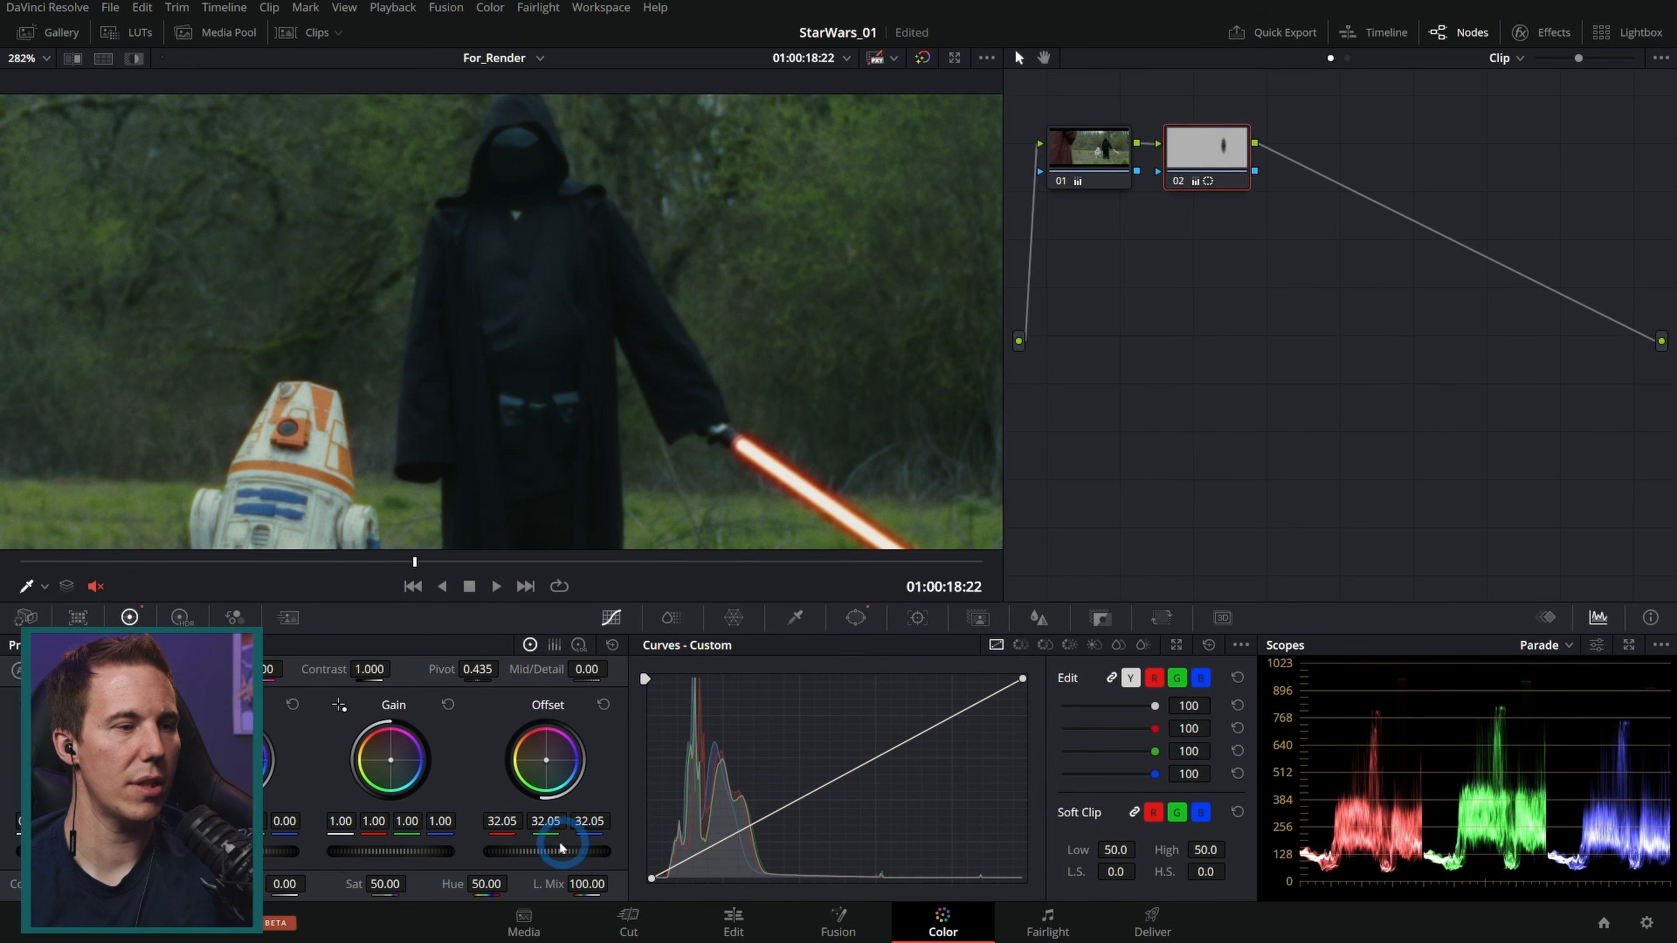
{"action": "left_click_drag", "start_coordinate": [406, 852], "coordinate": [490, 851]}
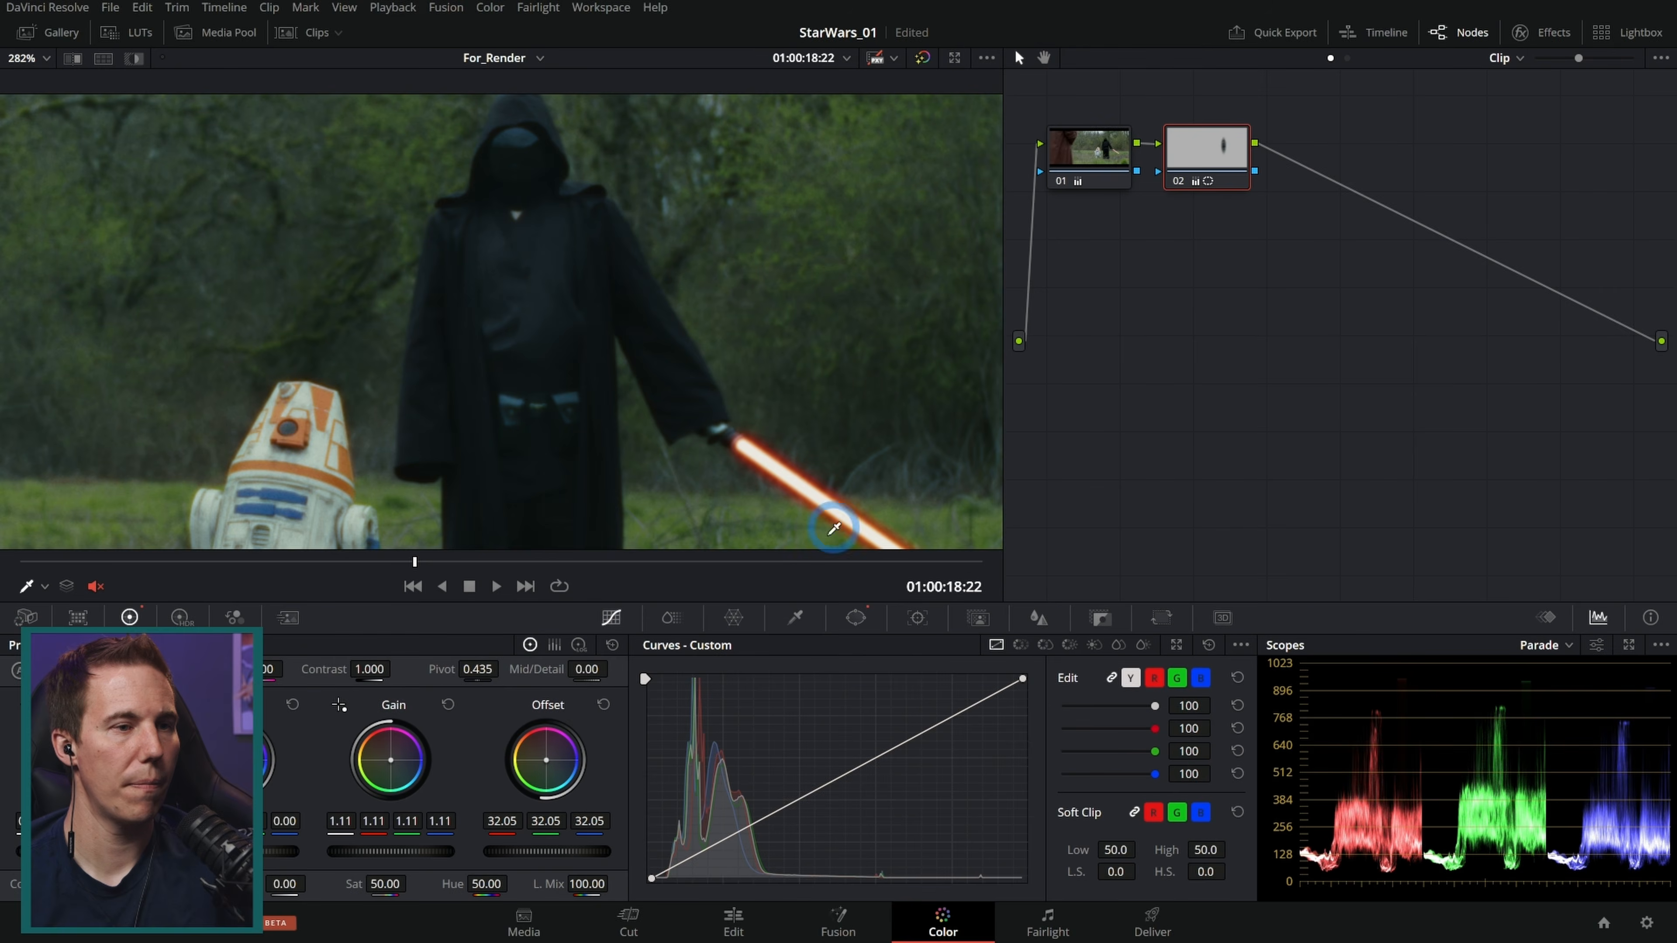
Step: Scrub through clip 02 and zoom into the viewer to inspect the brightened figure and lightsaber
{"action": "left_click", "coordinate": [857, 618]}
{"action": "left_click_drag", "start_coordinate": [524, 561], "coordinate": [76, 535]}
{"action": "left_click", "coordinate": [611, 617]}
{"action": "scroll", "coordinate": [687, 370], "scroll_direction": "down", "scroll_amount": 6}
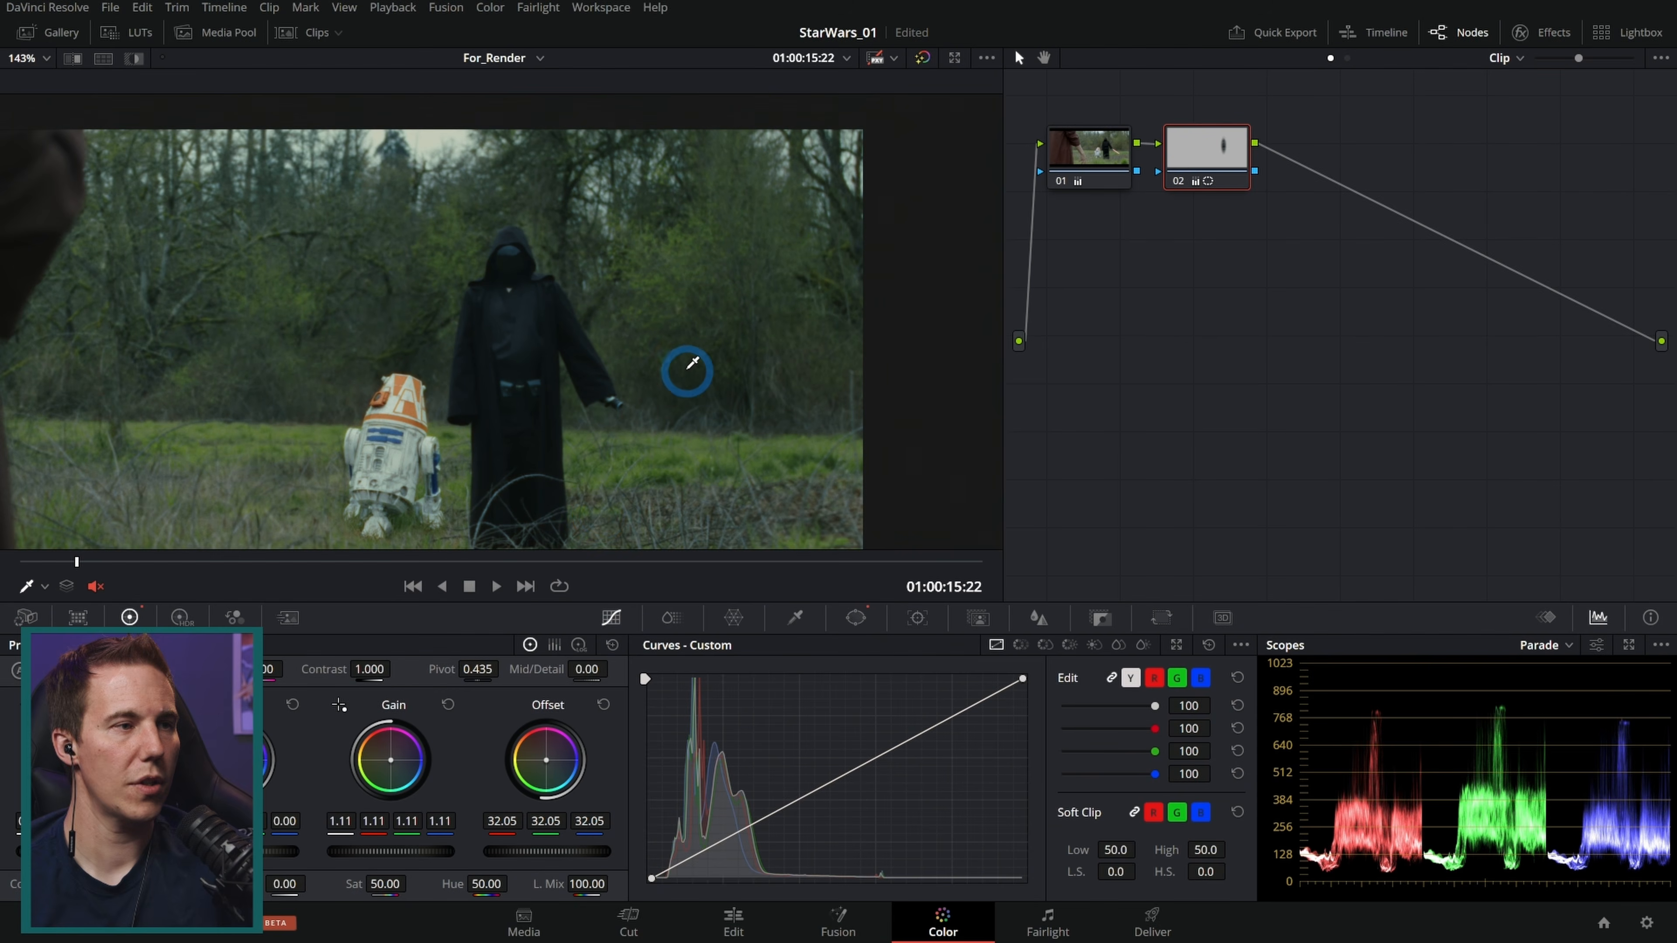
{"action": "left_click_drag", "start_coordinate": [363, 558], "coordinate": [786, 585]}
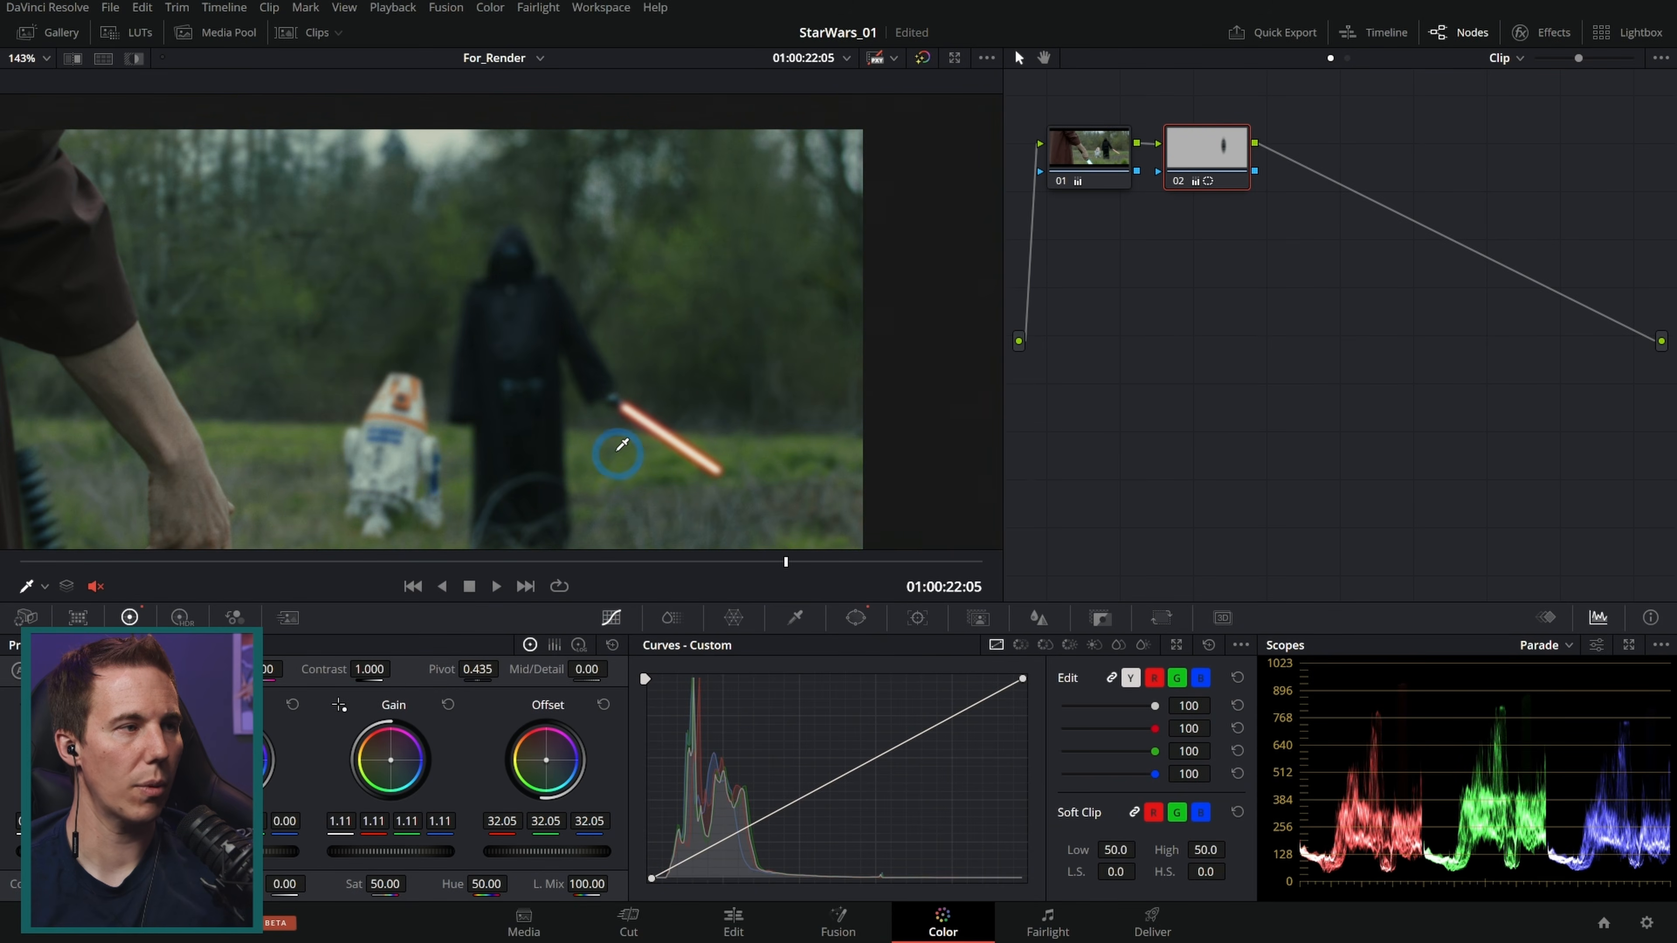
{"action": "left_click_drag", "start_coordinate": [608, 448], "coordinate": [678, 365]}
{"action": "left_click", "coordinate": [823, 562]}
{"action": "scroll", "coordinate": [373, 397], "scroll_direction": "up", "scroll_amount": 3}
{"action": "left_click_drag", "start_coordinate": [369, 386], "coordinate": [503, 366]}
{"action": "scroll", "coordinate": [503, 366], "scroll_direction": "up", "scroll_amount": 1}
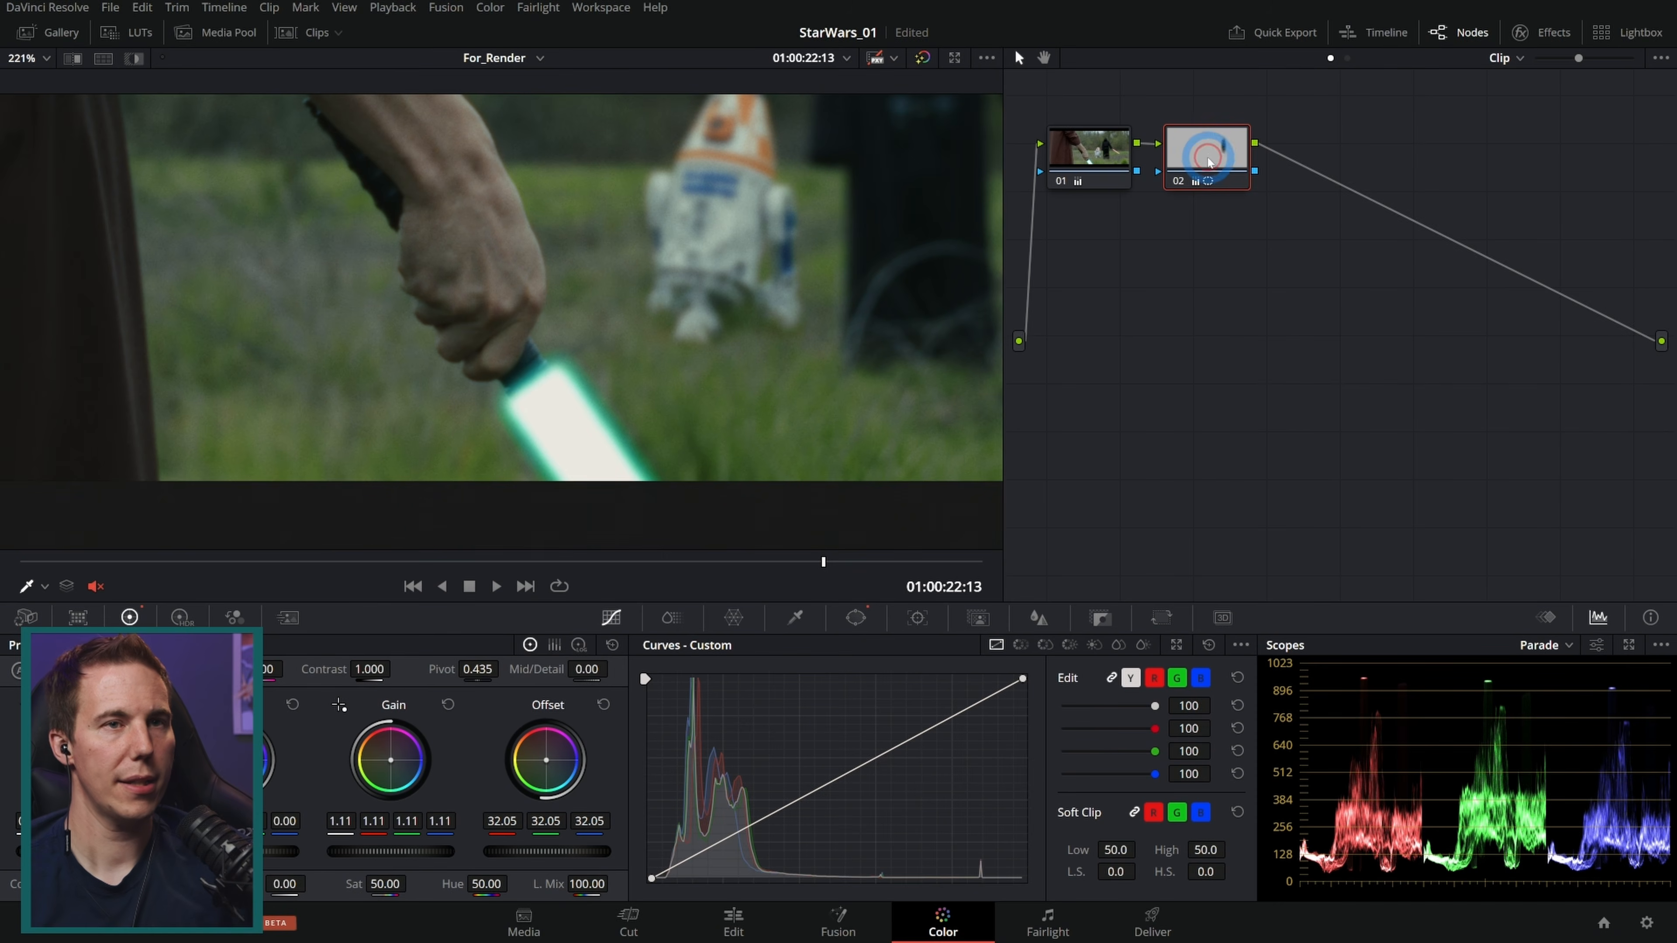
Step: Add a serial node on clip 02 and draw a curve window around the hand holding the lightsaber
{"action": "key", "text": "alt+s"}
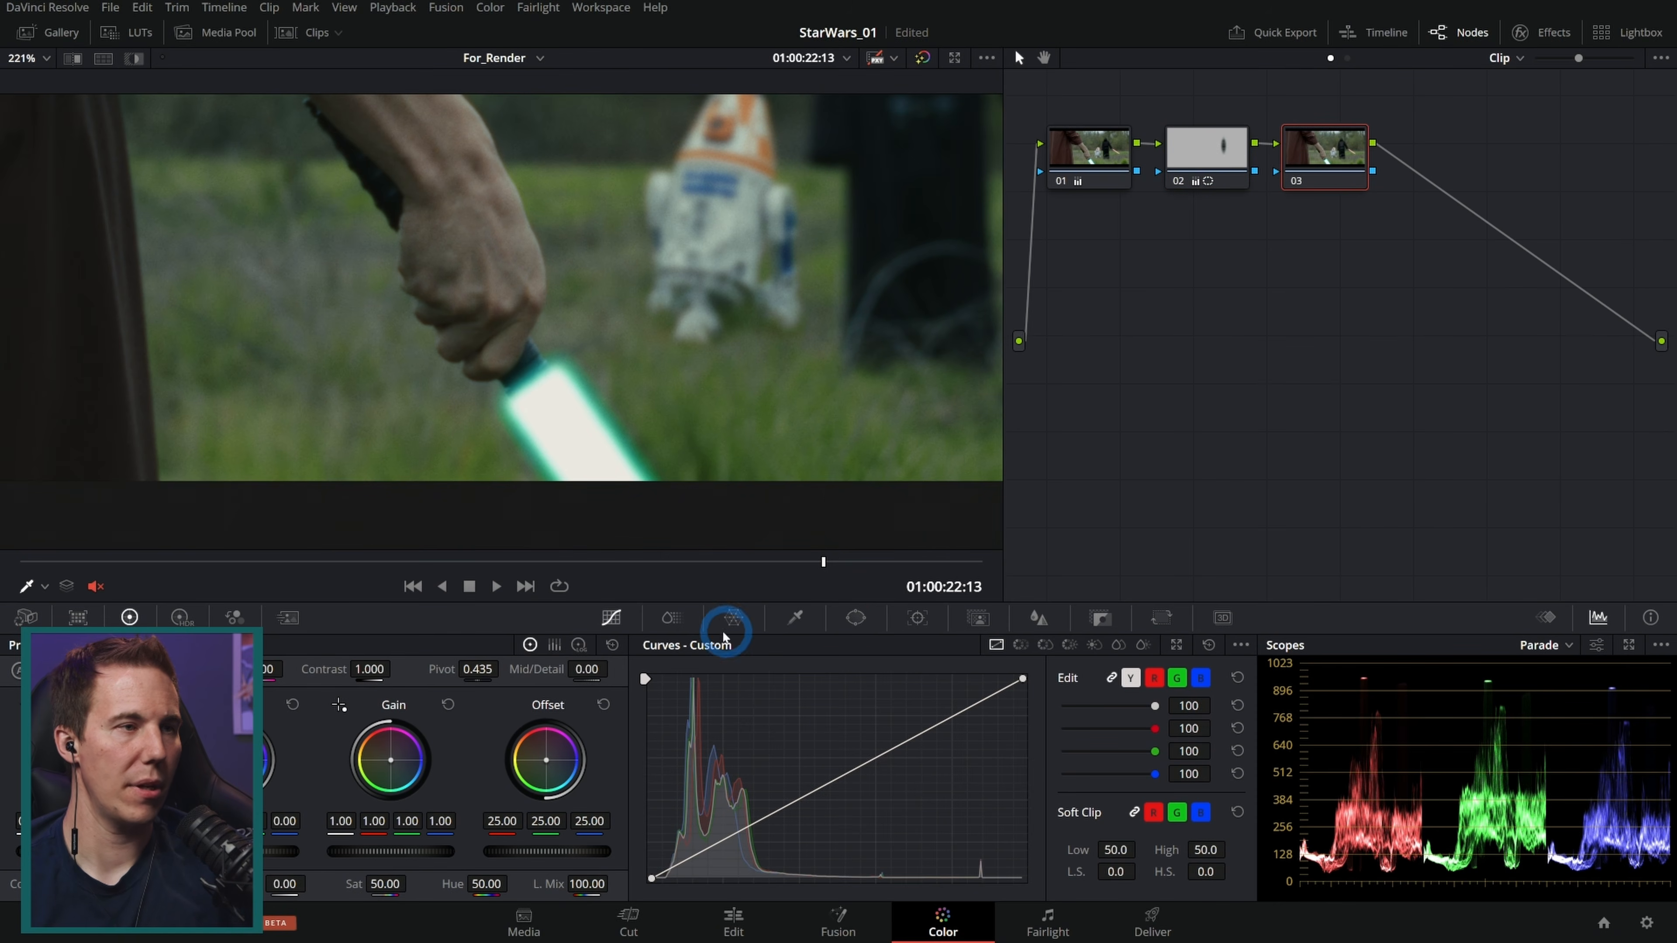
{"action": "left_click", "coordinate": [855, 619]}
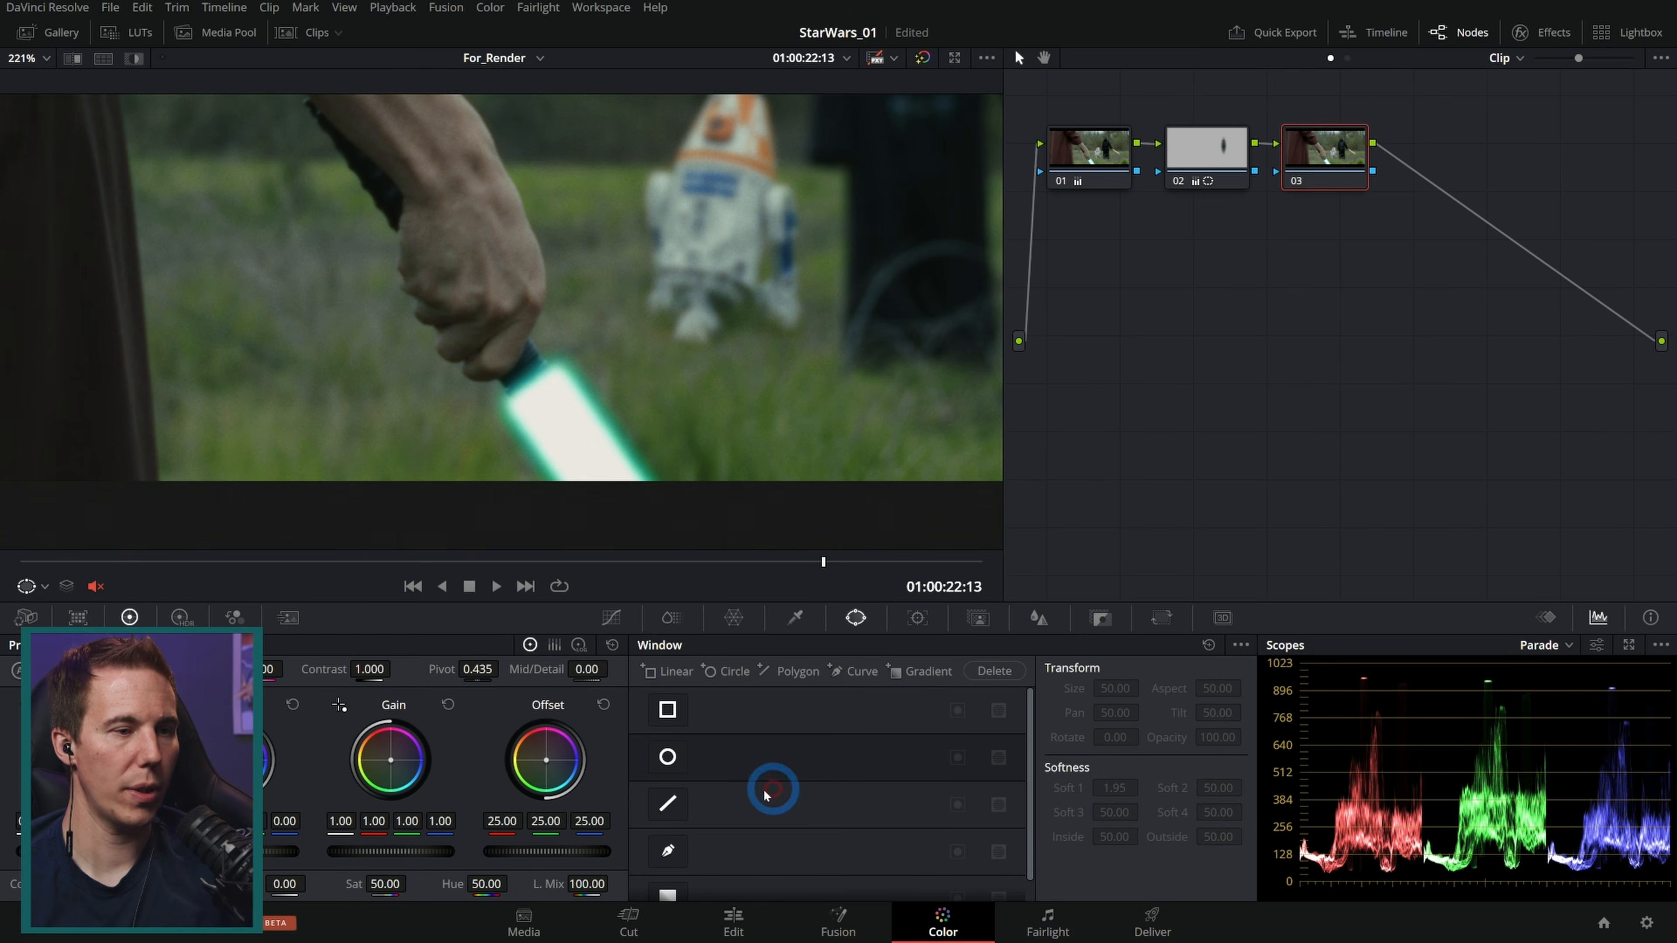
{"action": "left_click", "coordinate": [667, 851]}
{"action": "left_click_drag", "start_coordinate": [503, 375], "coordinate": [472, 380]}
{"action": "left_click", "coordinate": [477, 351]}
{"action": "left_click", "coordinate": [496, 324]}
{"action": "left_click", "coordinate": [461, 320]}
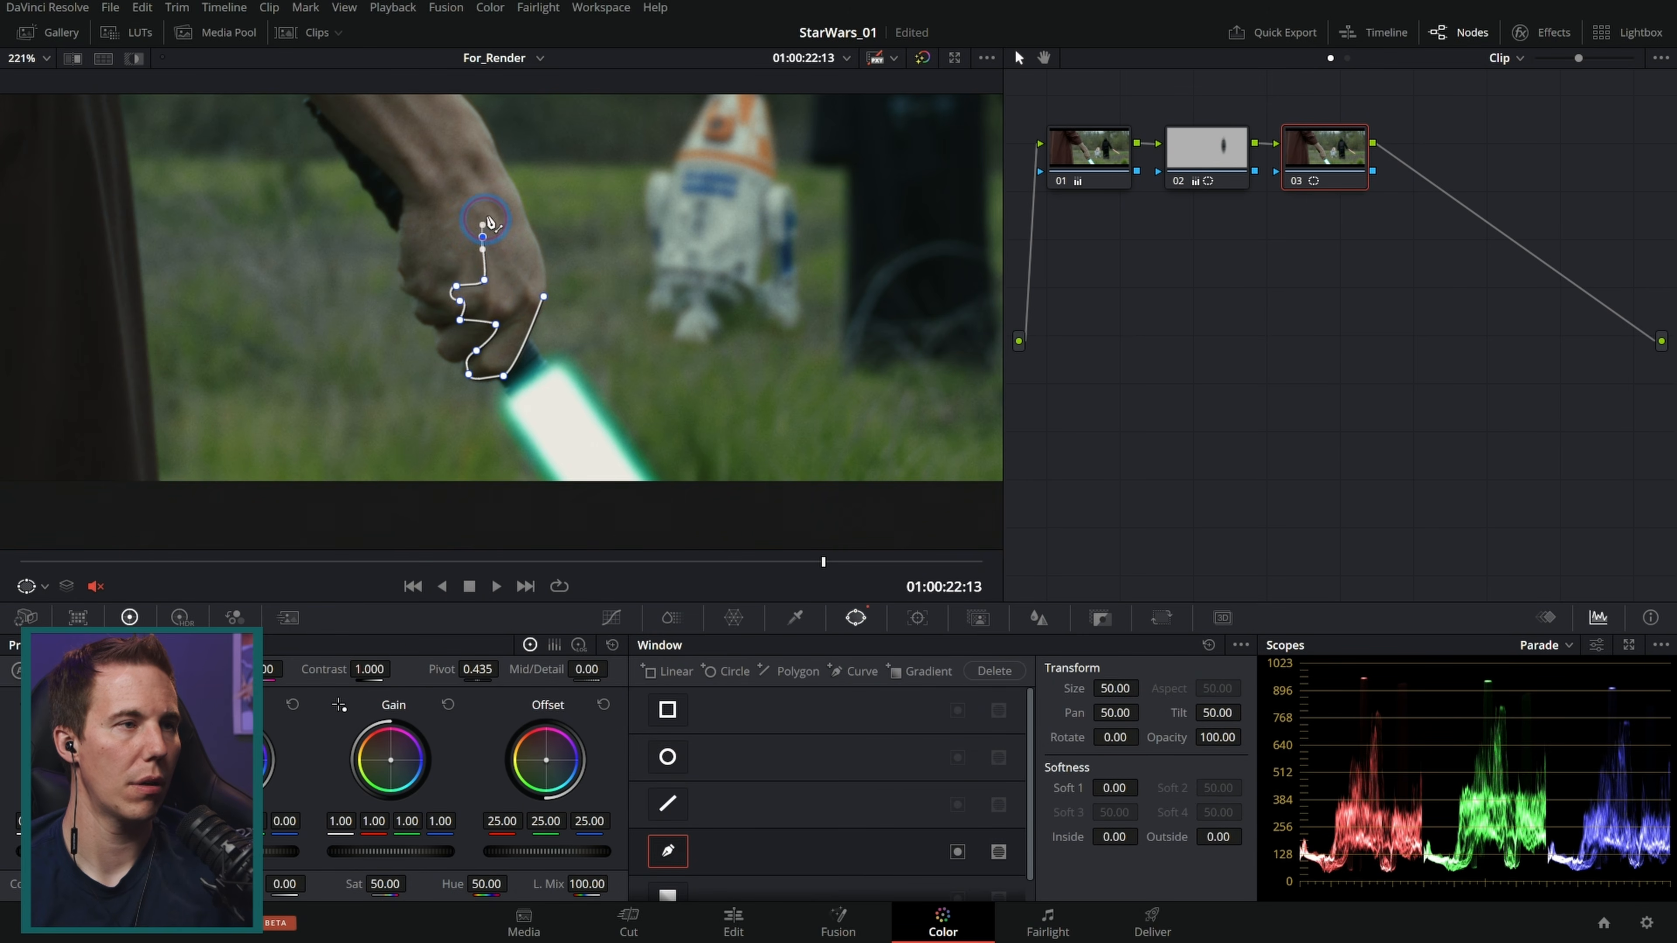
{"action": "left_click", "coordinate": [545, 300]}
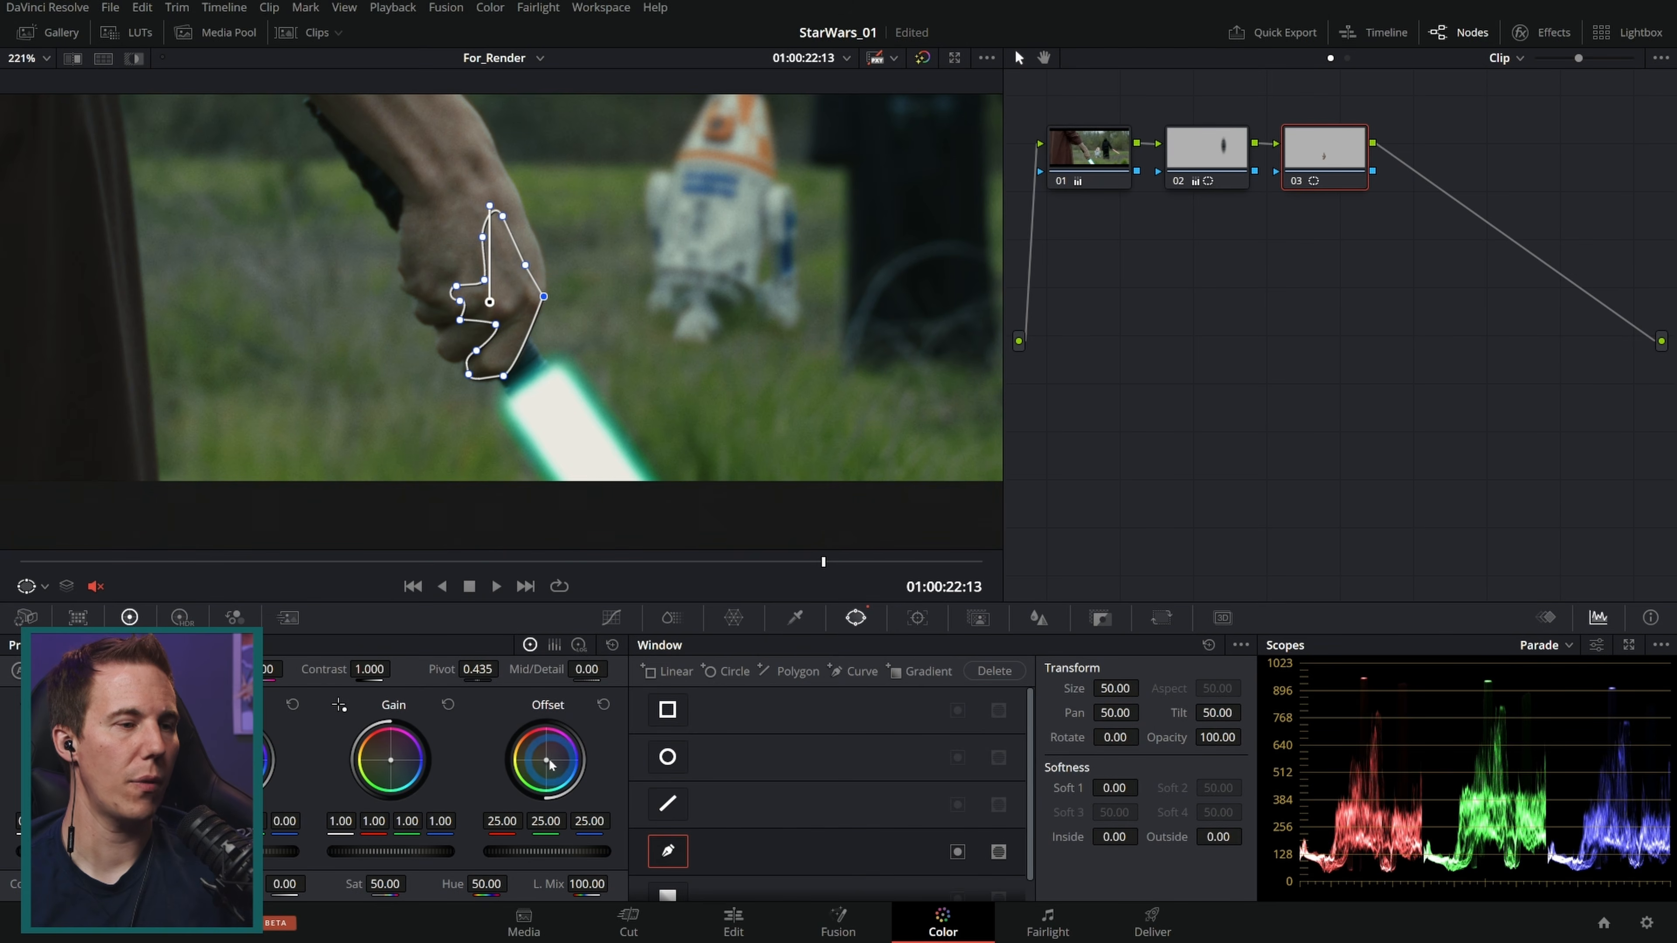
Step: Shift the windowed node's Offset slightly towards blue and raise its Gain to 1.12
{"action": "left_click_drag", "start_coordinate": [546, 760], "coordinate": [547, 762]}
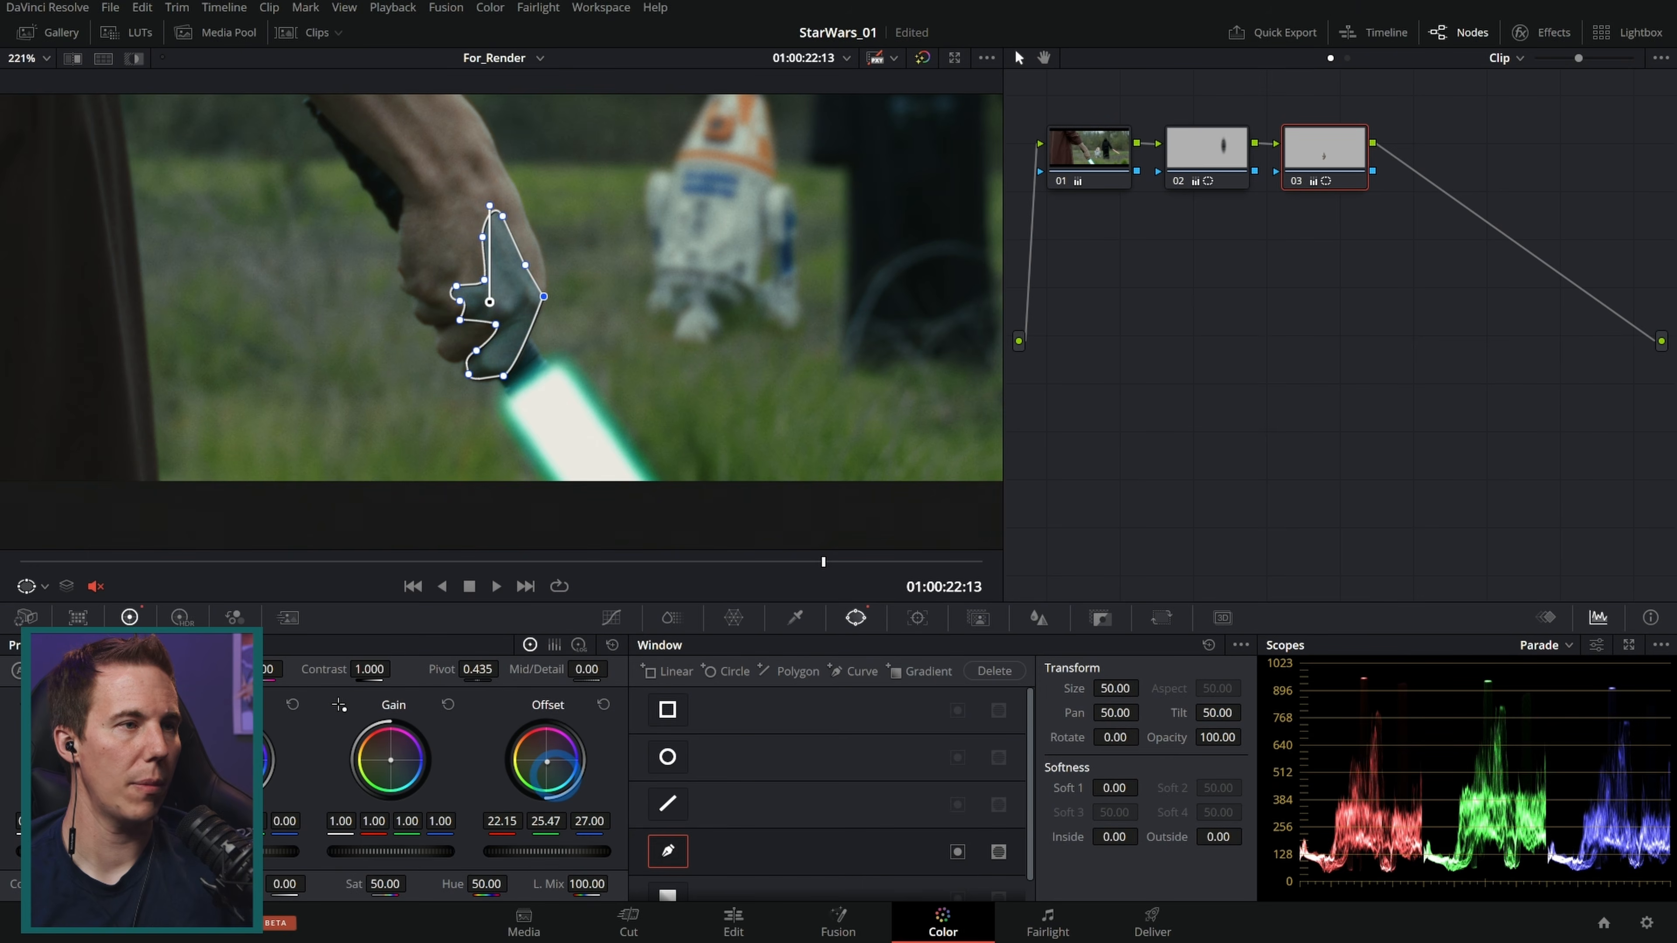
{"action": "left_click", "coordinate": [430, 857]}
{"action": "left_click_drag", "start_coordinate": [410, 854], "coordinate": [493, 850]}
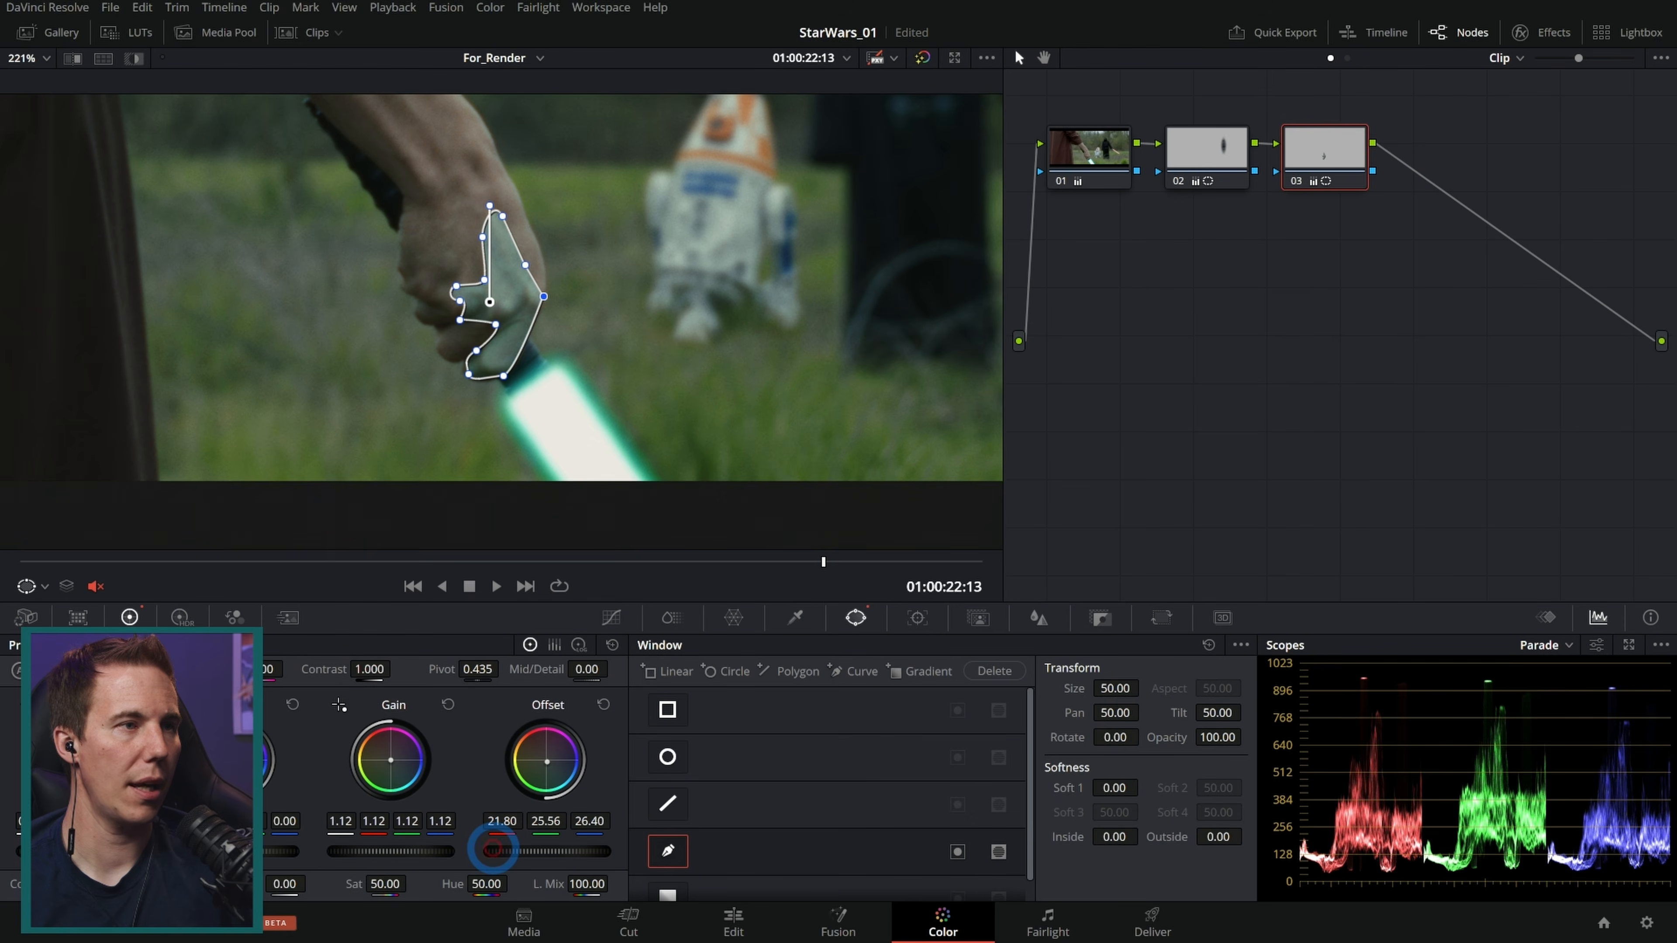
Step: Set the window's softness to 3.30 inside and 1.40 outside and pull the soft edge outward
{"action": "left_click_drag", "start_coordinate": [1113, 836], "coordinate": [1283, 841]}
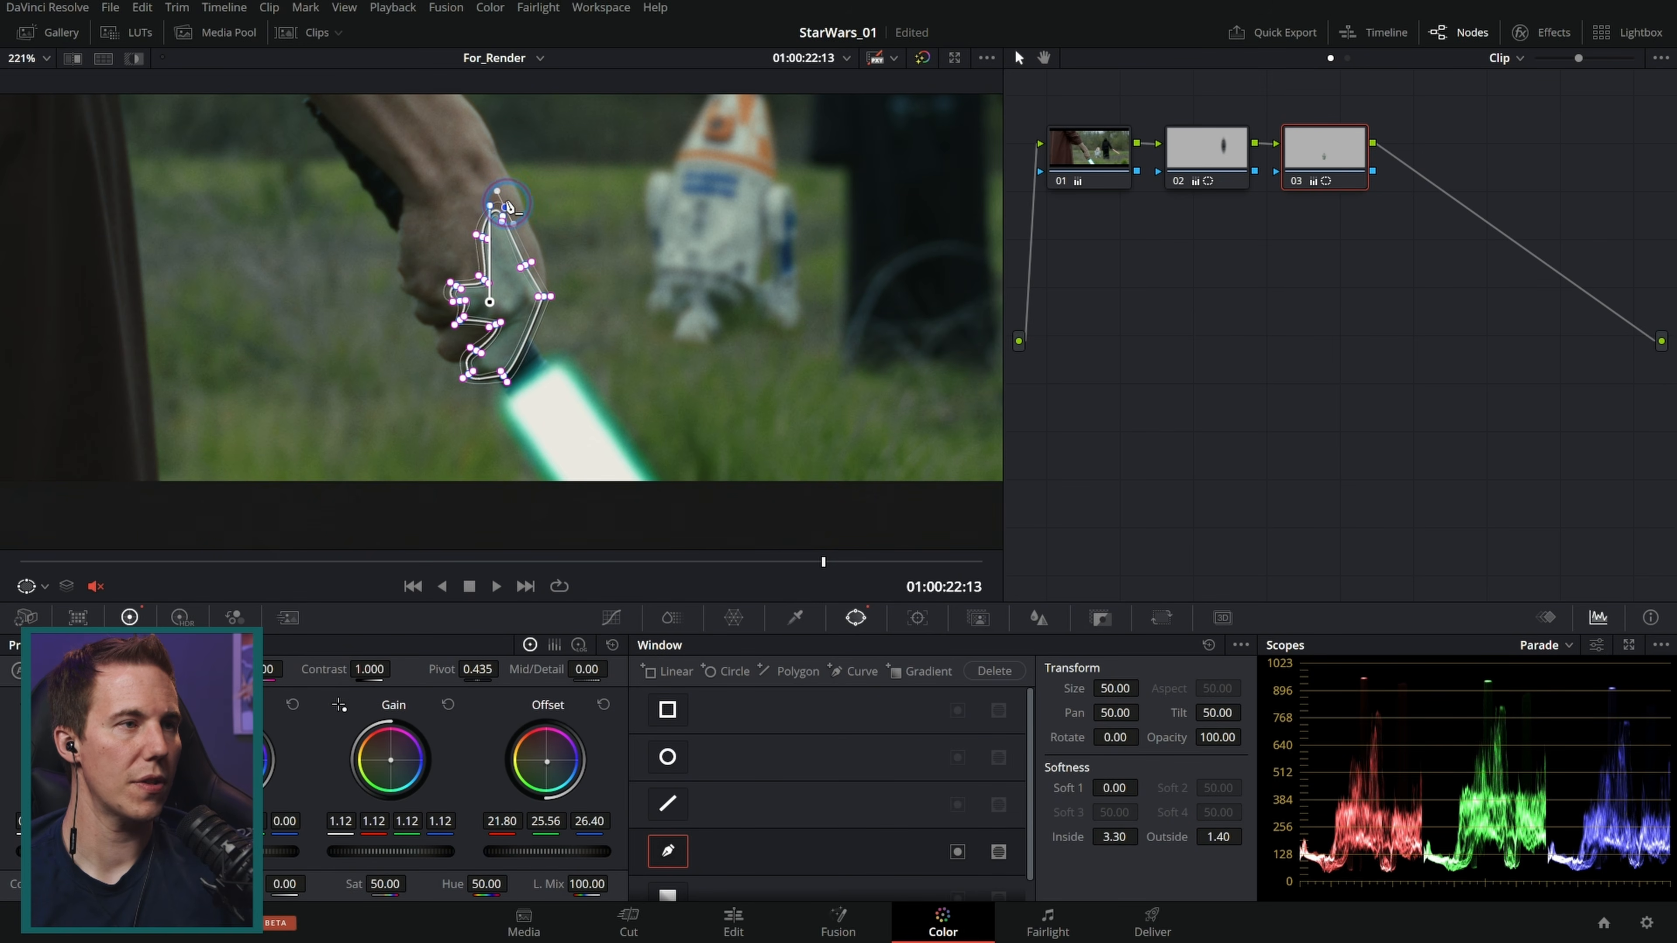
{"action": "left_click_drag", "start_coordinate": [474, 235], "coordinate": [410, 170]}
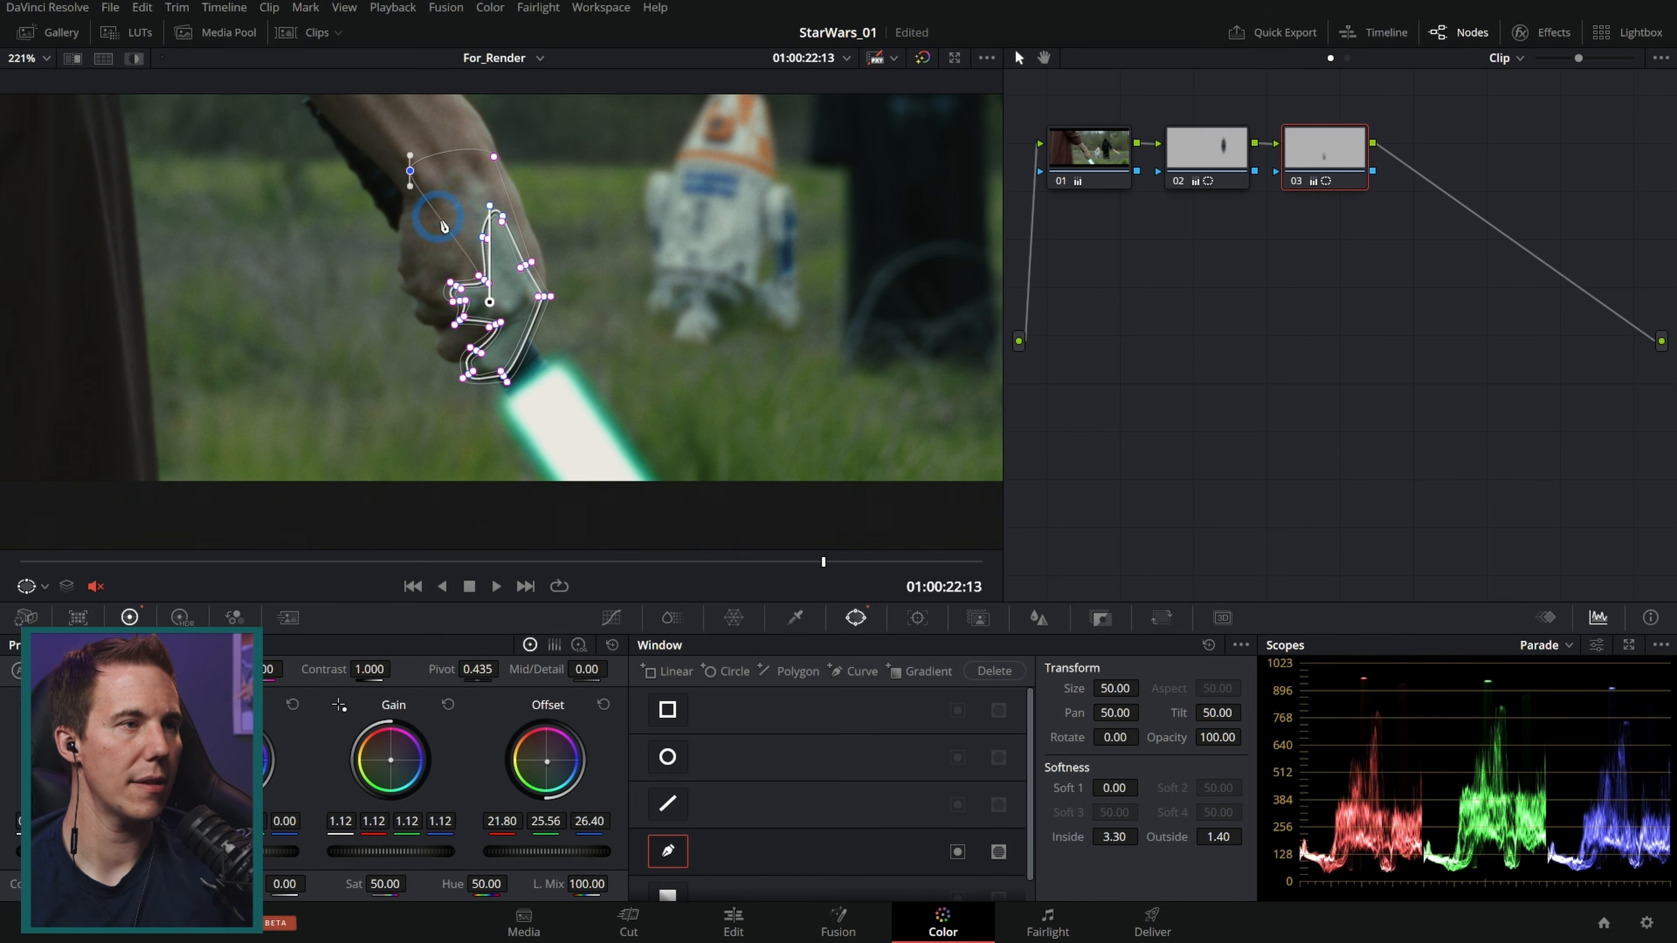
{"action": "left_click_drag", "start_coordinate": [480, 278], "coordinate": [401, 281]}
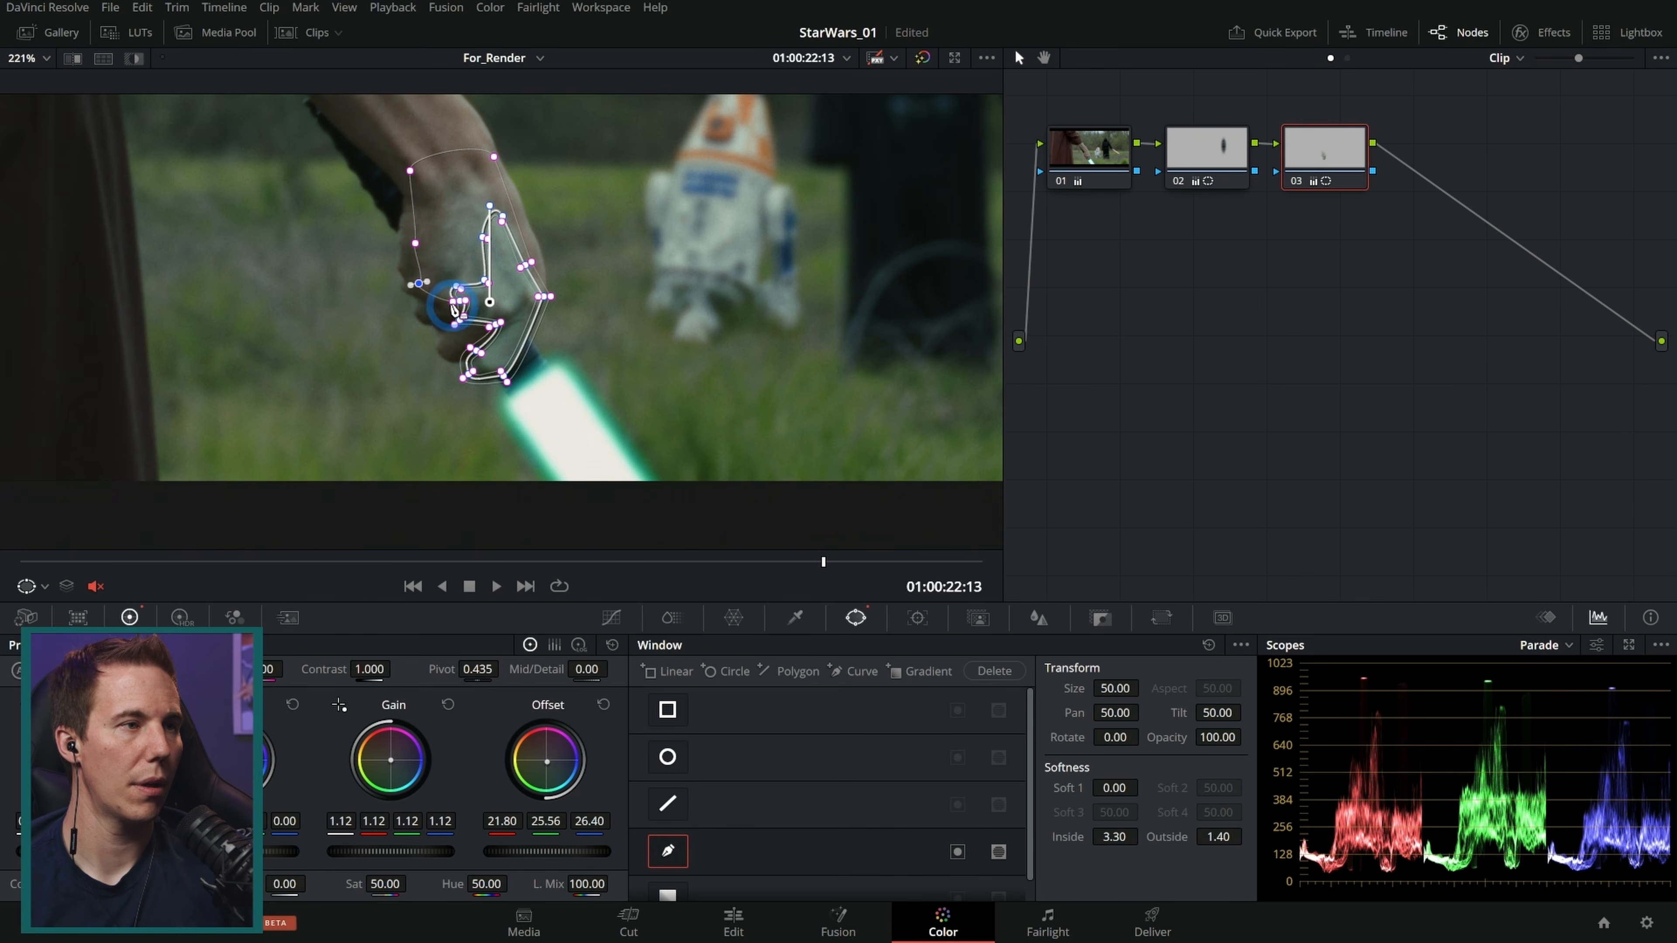
Step: Refine the curve window's points along the fingers and knuckles of the hand
{"action": "scroll", "coordinate": [449, 320], "scroll_direction": "up", "scroll_amount": 6}
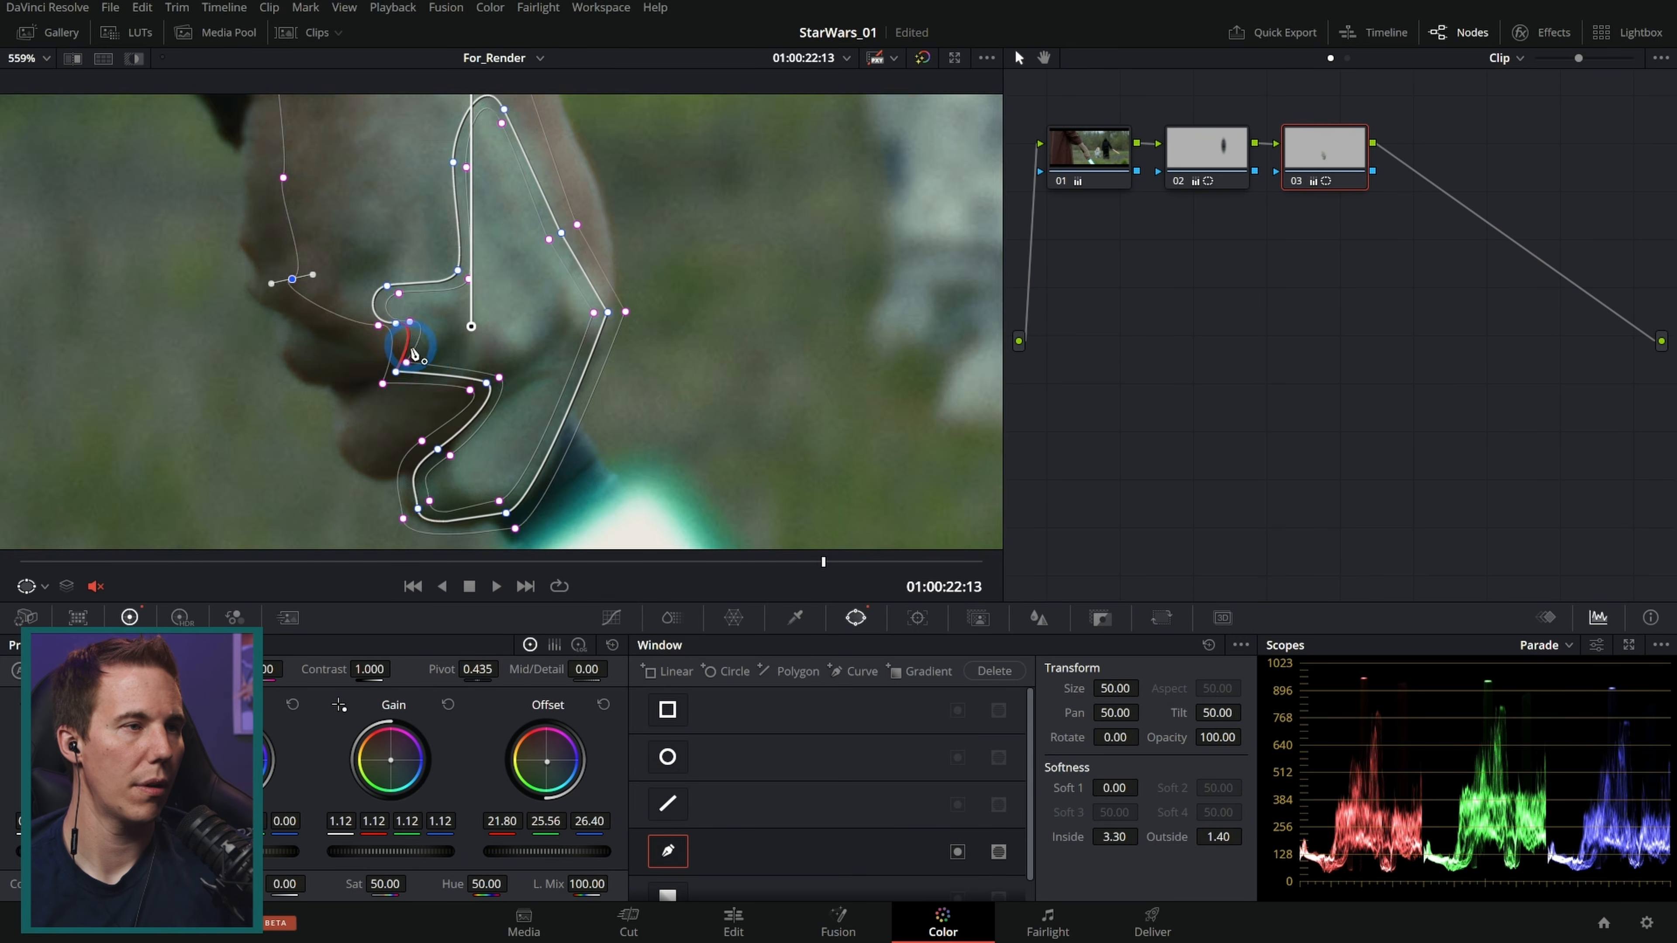
{"action": "left_click_drag", "start_coordinate": [667, 281], "coordinate": [635, 364]}
{"action": "left_click_drag", "start_coordinate": [757, 345], "coordinate": [658, 389]}
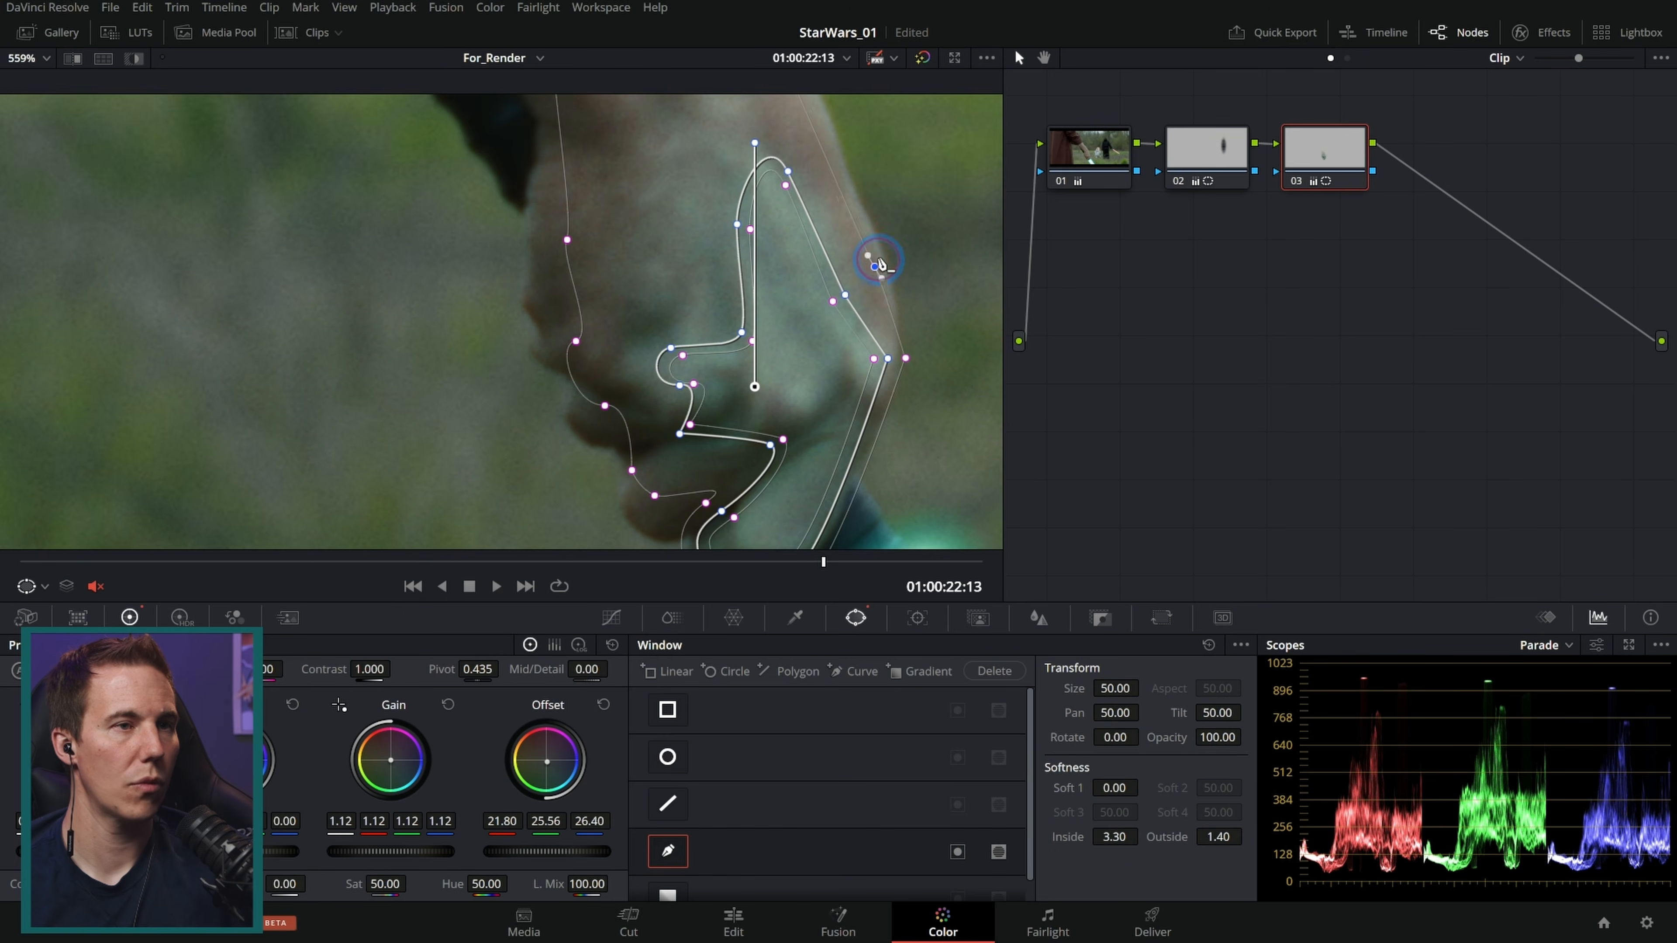
{"action": "left_click_drag", "start_coordinate": [879, 263], "coordinate": [885, 242]}
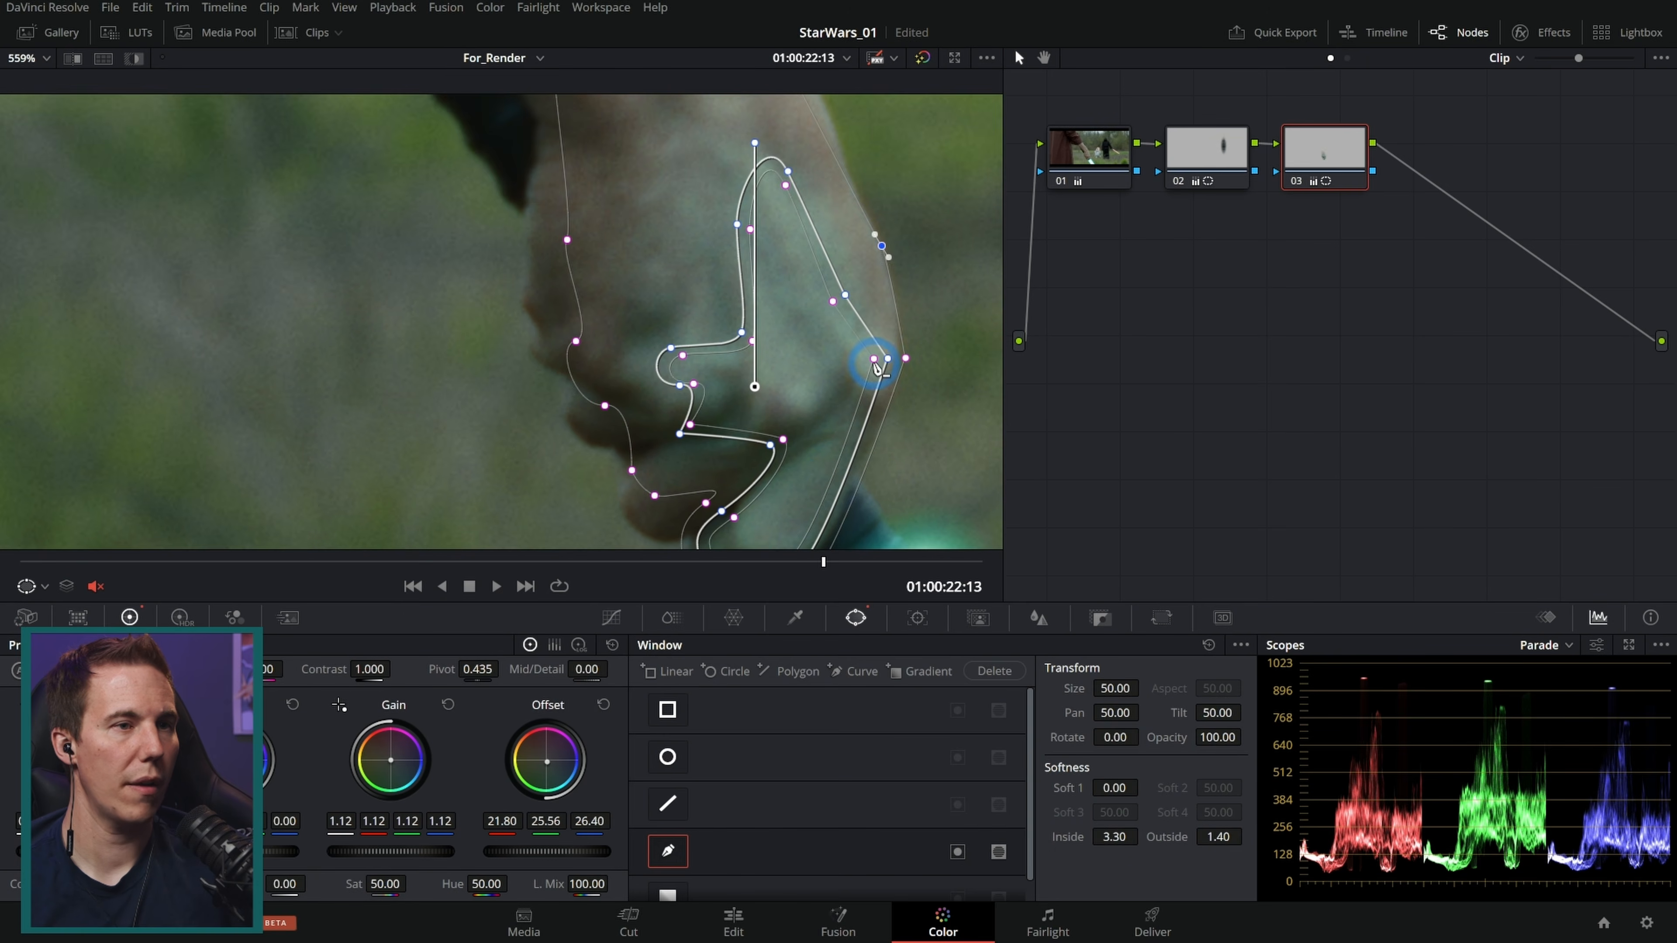
{"action": "mouse_move", "coordinate": [888, 361]}
{"action": "left_mouse_down"}
{"action": "mouse_move", "coordinate": [850, 368]}
{"action": "mouse_move", "coordinate": [902, 382]}
{"action": "left_mouse_up"}
{"action": "left_click", "coordinate": [613, 618]}
{"action": "left_click_drag", "start_coordinate": [769, 378], "coordinate": [618, 335]}
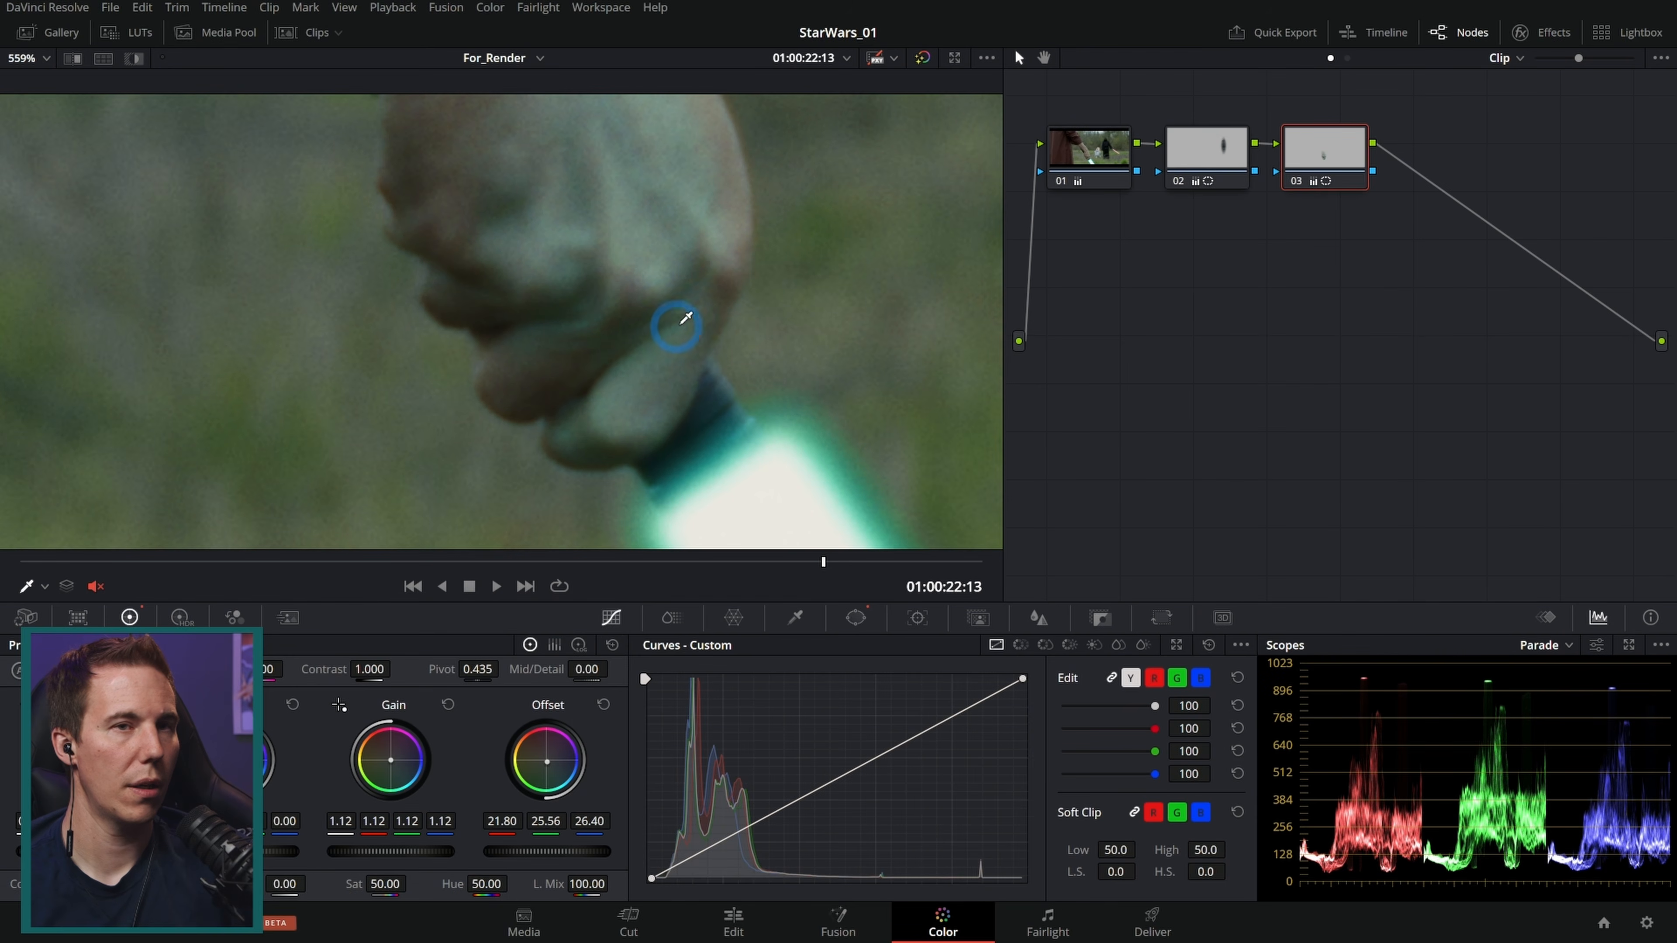
{"action": "left_click", "coordinate": [855, 617]}
{"action": "left_click_drag", "start_coordinate": [709, 253], "coordinate": [723, 255]}
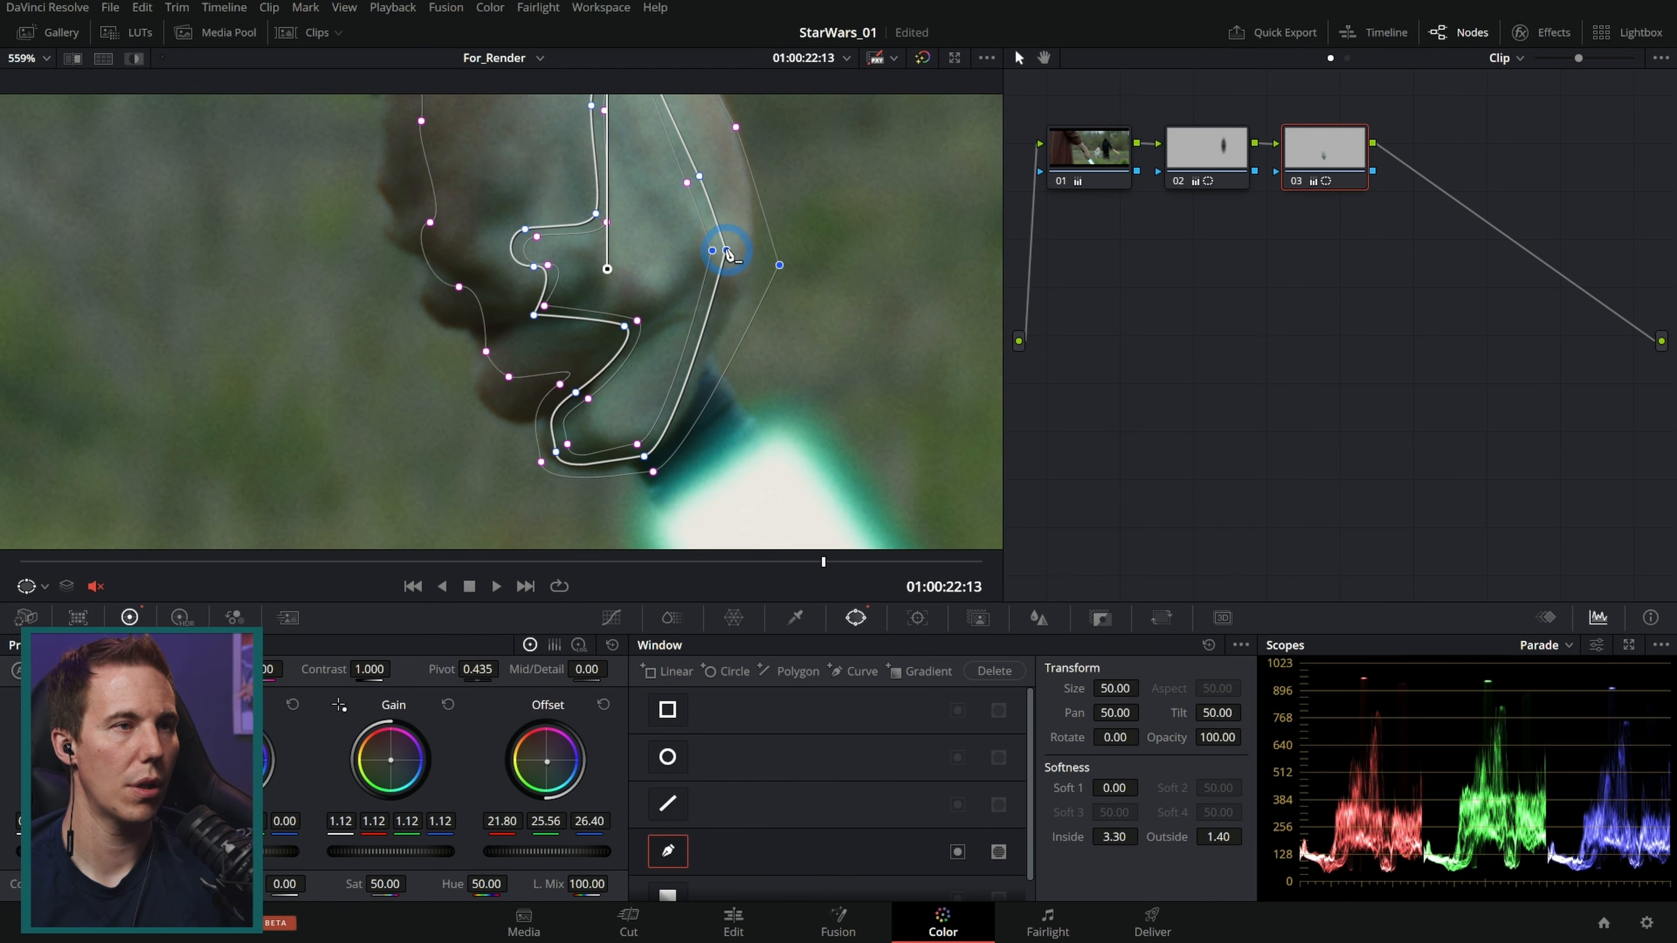
Step: Adjust the window's soft-edge points over the back of the hand
{"action": "scroll", "coordinate": [728, 252], "scroll_direction": "down", "scroll_amount": 2}
{"action": "middle_click", "coordinate": [681, 242]}
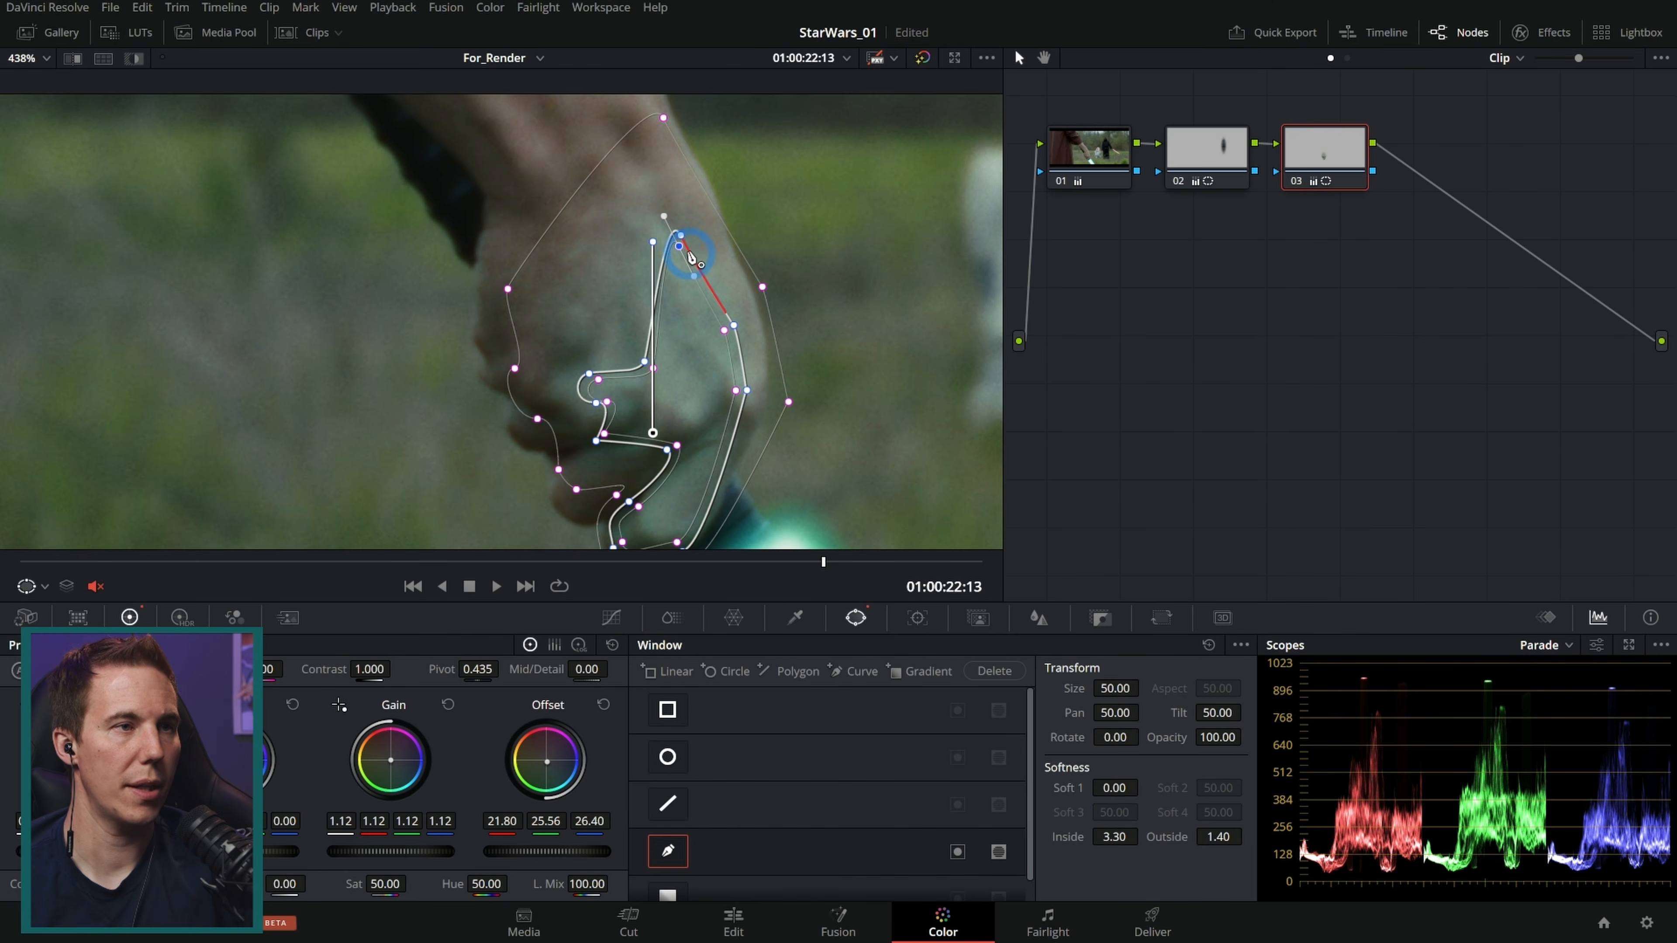
{"action": "middle_click", "coordinate": [680, 239]}
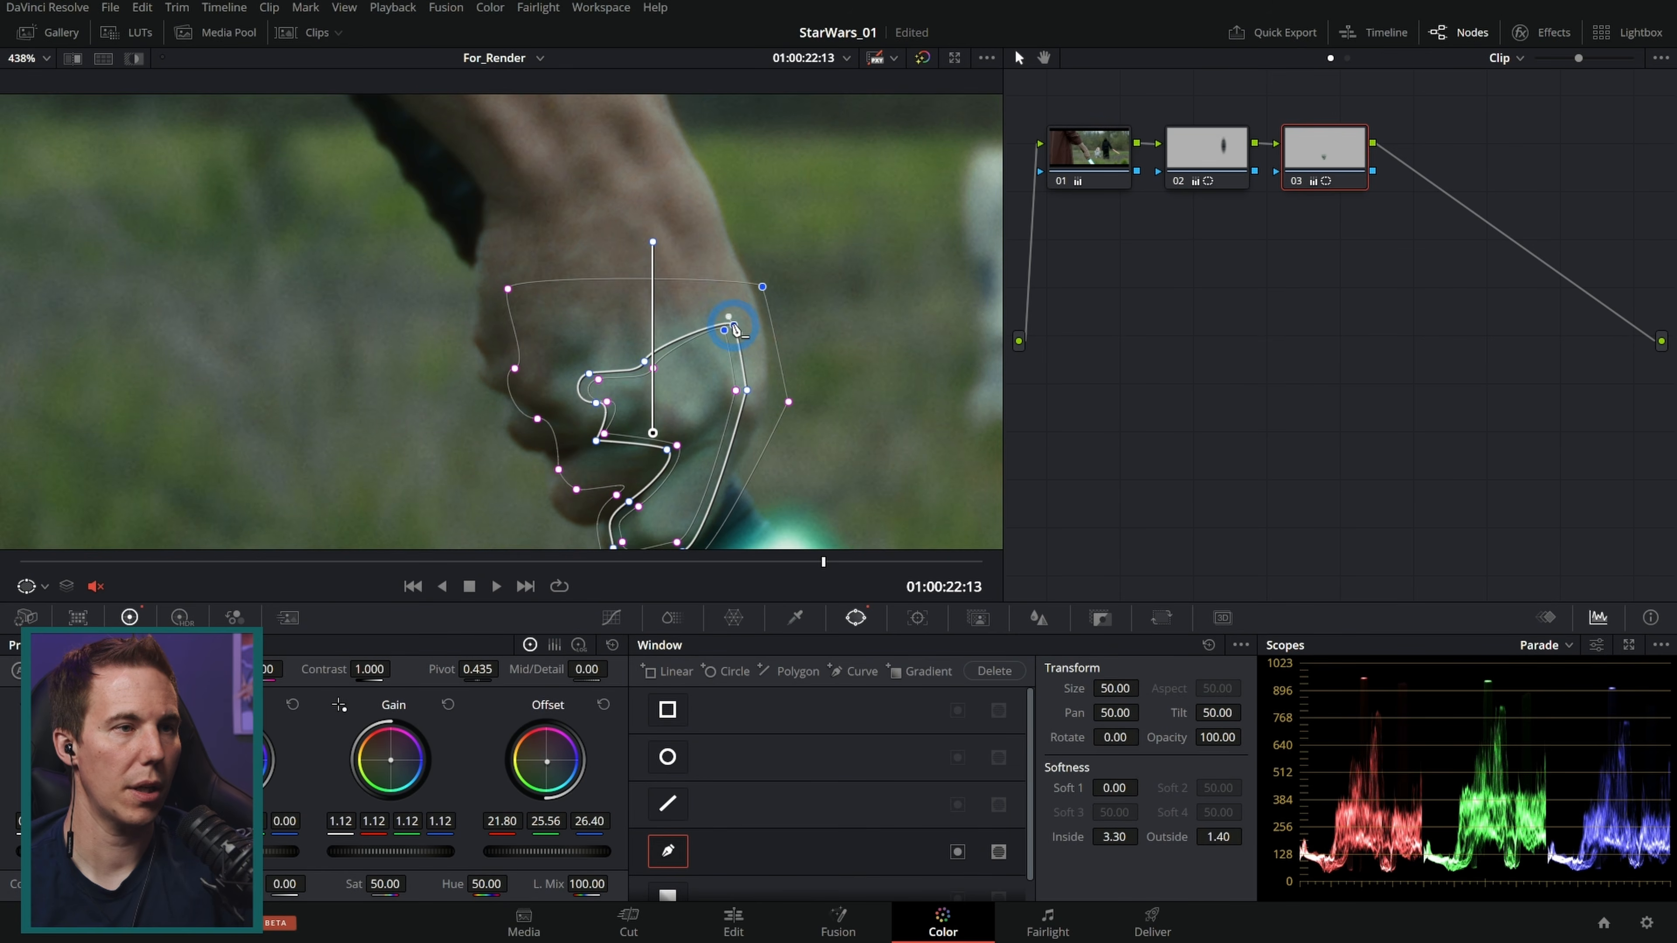
{"action": "middle_click", "coordinate": [733, 324]}
{"action": "left_click_drag", "start_coordinate": [713, 375], "coordinate": [655, 402]}
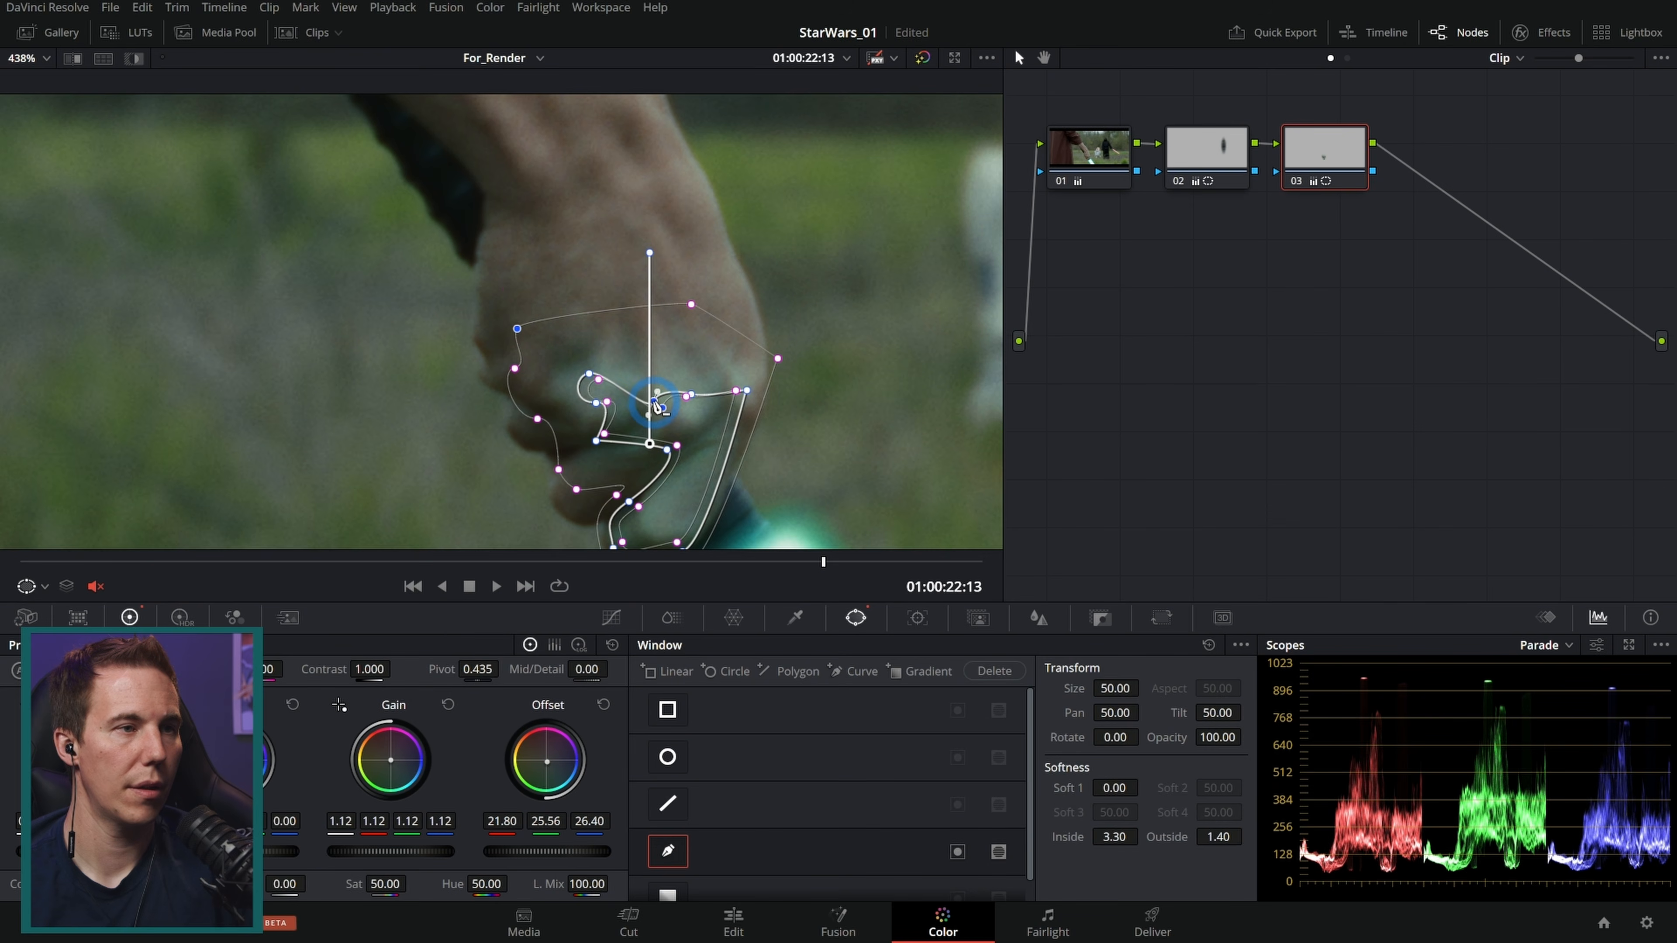
{"action": "middle_click", "coordinate": [607, 383]}
{"action": "left_click_drag", "start_coordinate": [492, 317], "coordinate": [525, 302]}
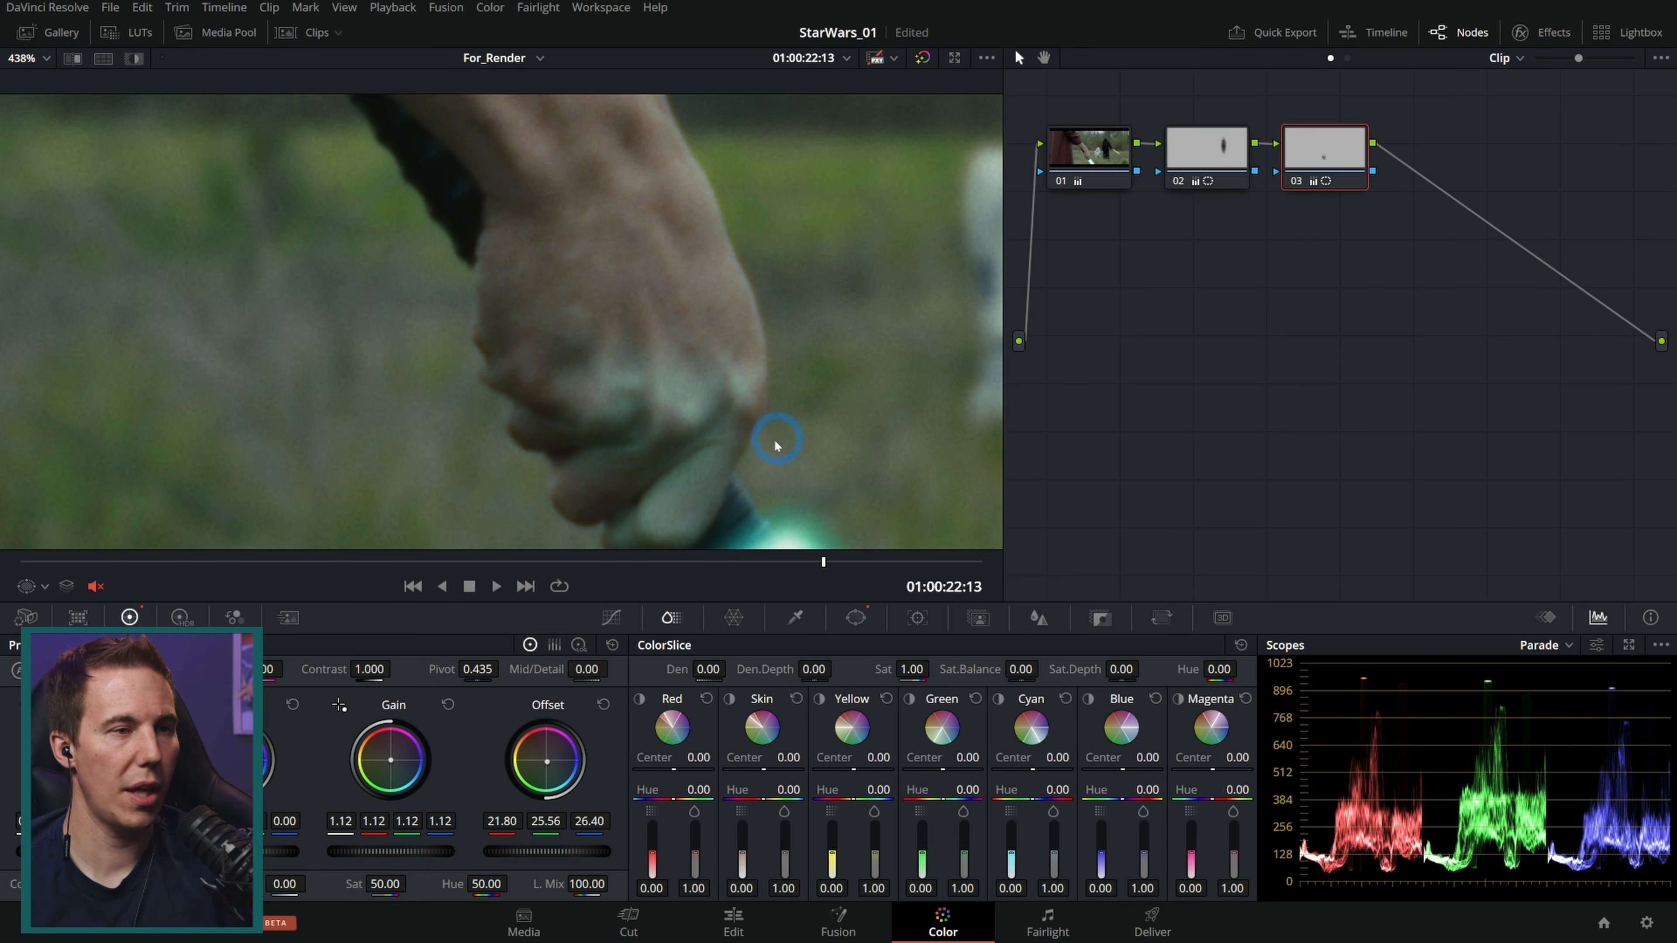
Step: Raise the hand node's Gain to 1.19 and tint it slightly towards blue
{"action": "scroll", "coordinate": [776, 446], "scroll_direction": "down", "scroll_amount": 4}
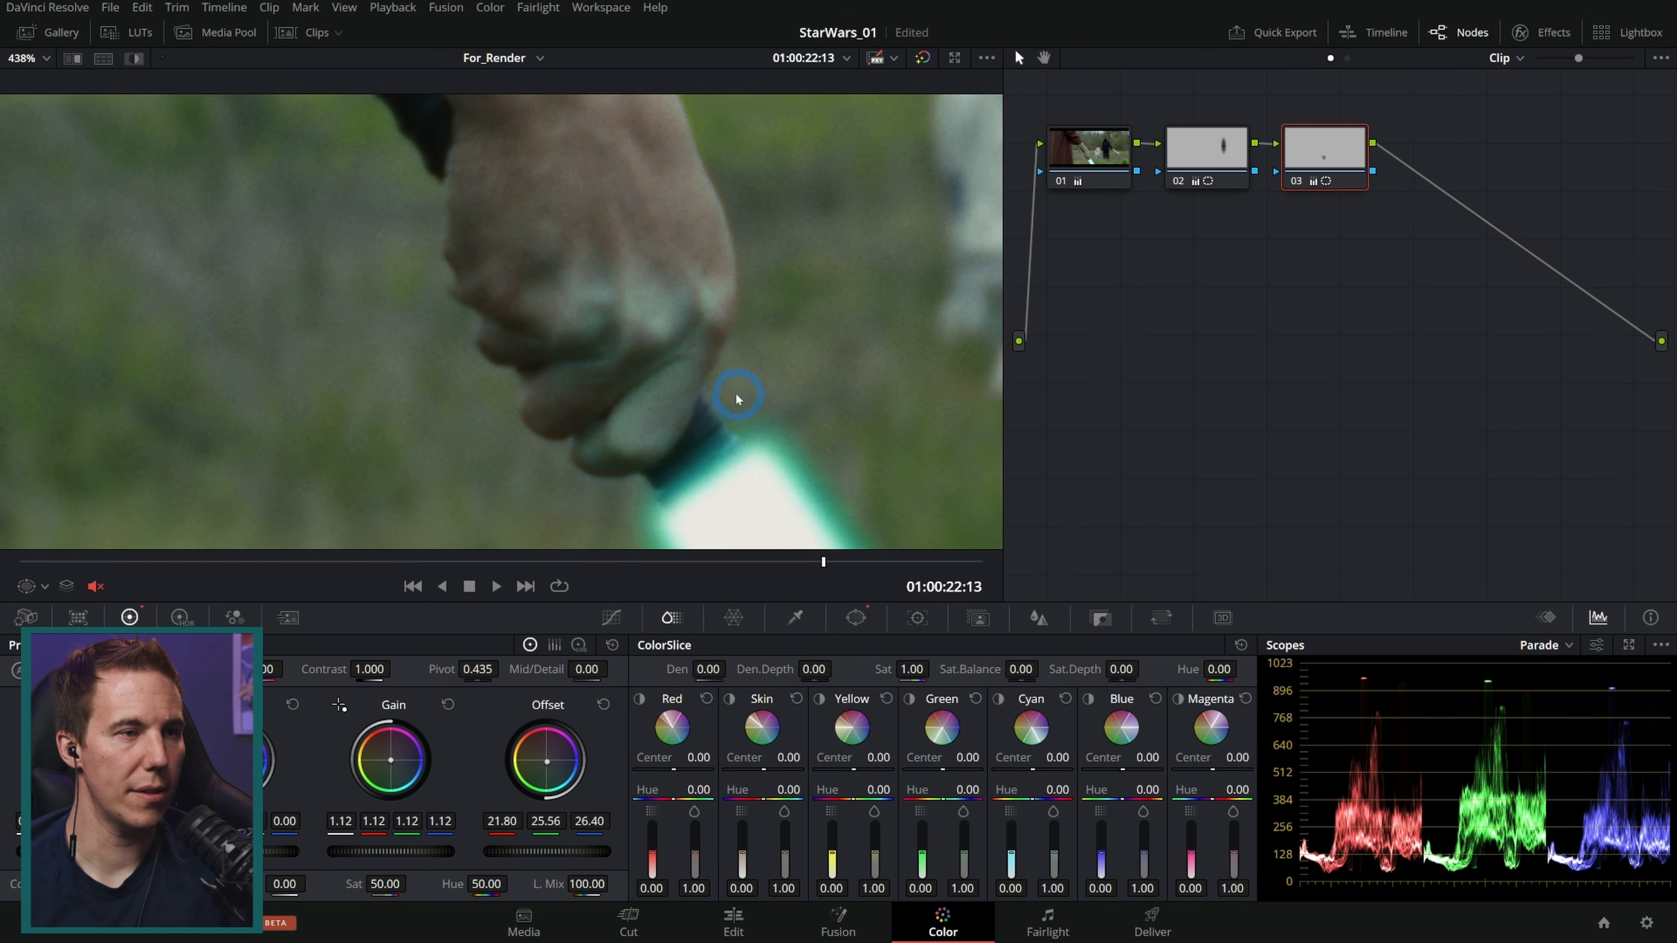
{"action": "scroll", "coordinate": [732, 429], "scroll_direction": "up", "scroll_amount": 4}
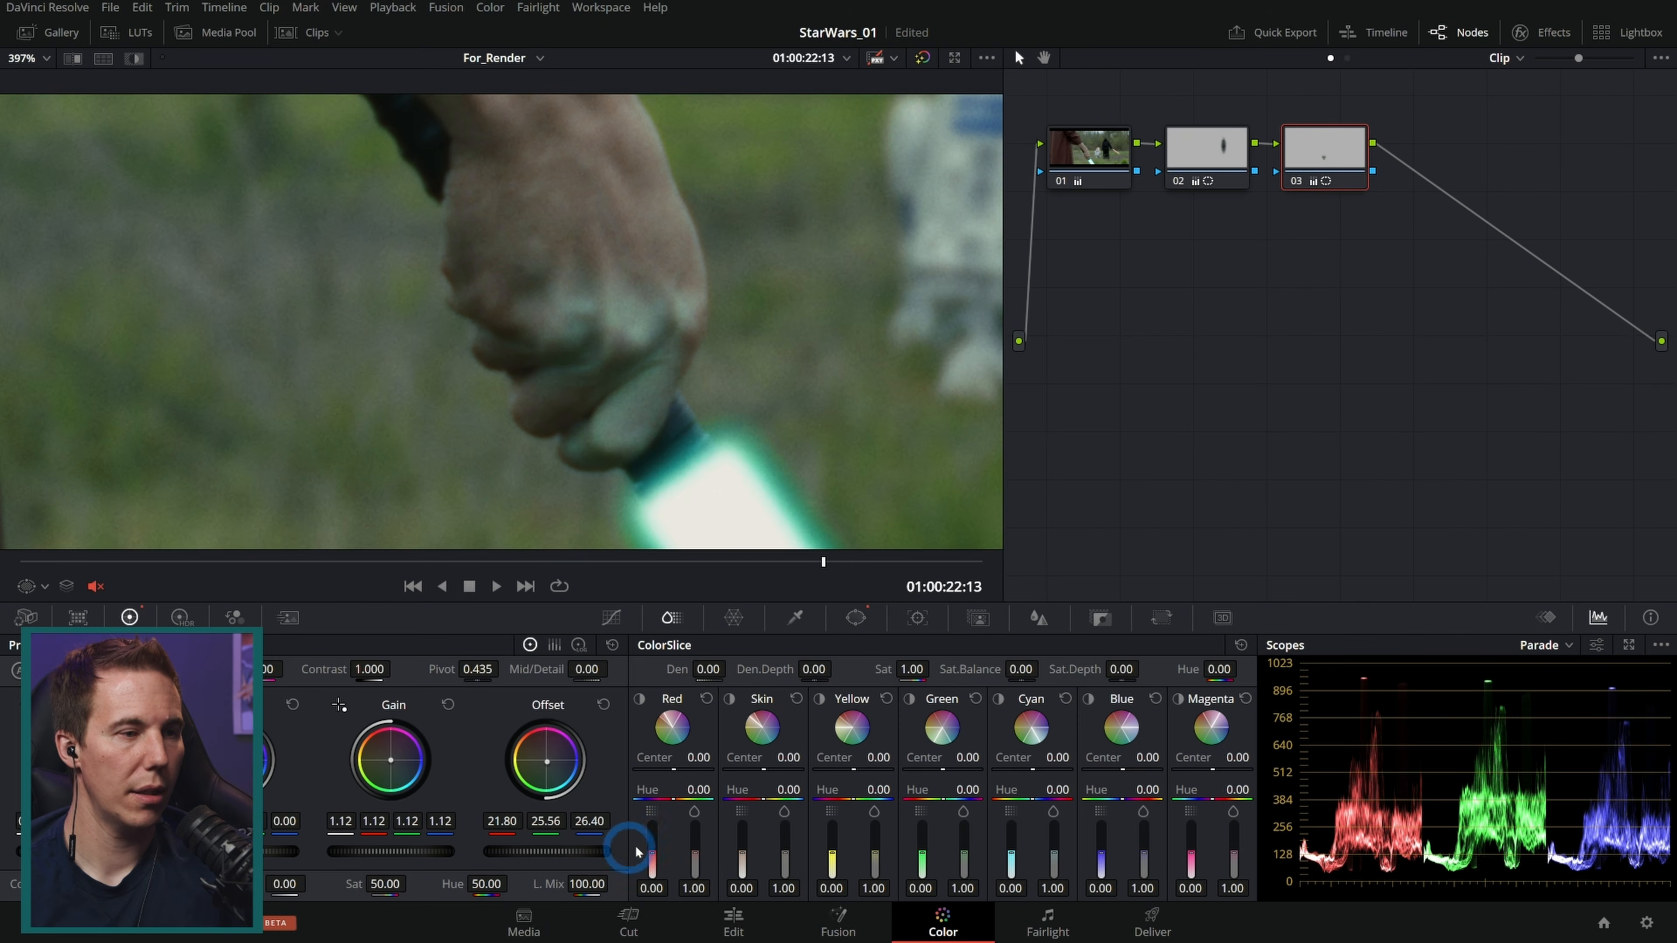
{"action": "left_click_drag", "start_coordinate": [460, 851], "coordinate": [466, 849]}
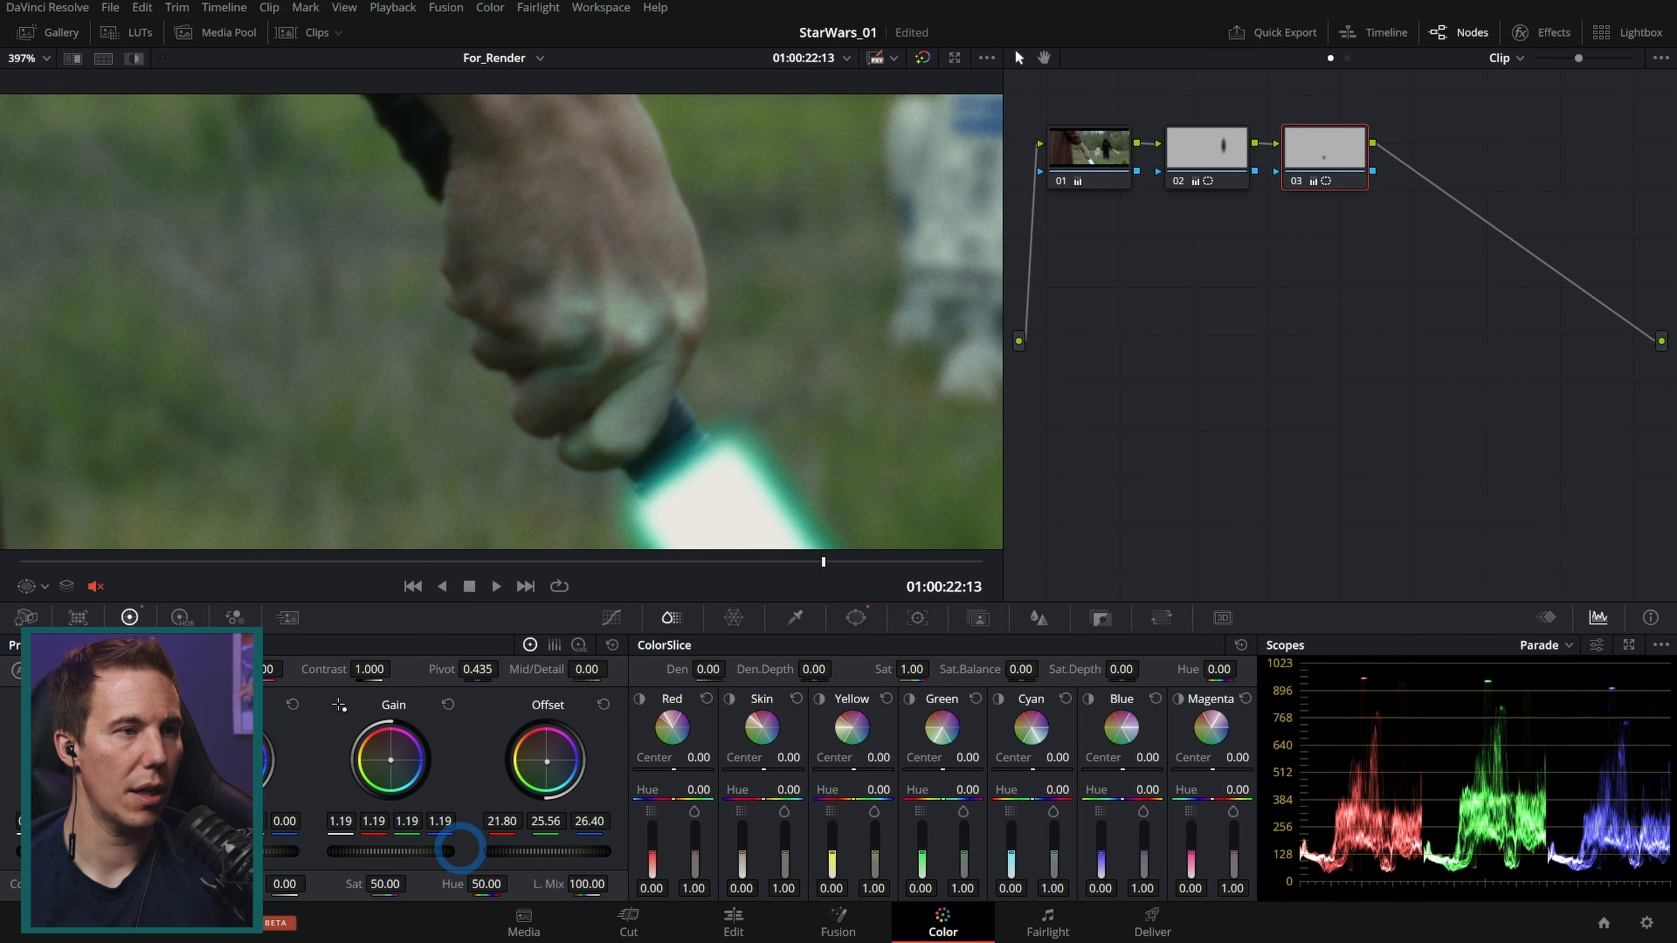
{"action": "left_click_drag", "start_coordinate": [390, 763], "coordinate": [393, 764]}
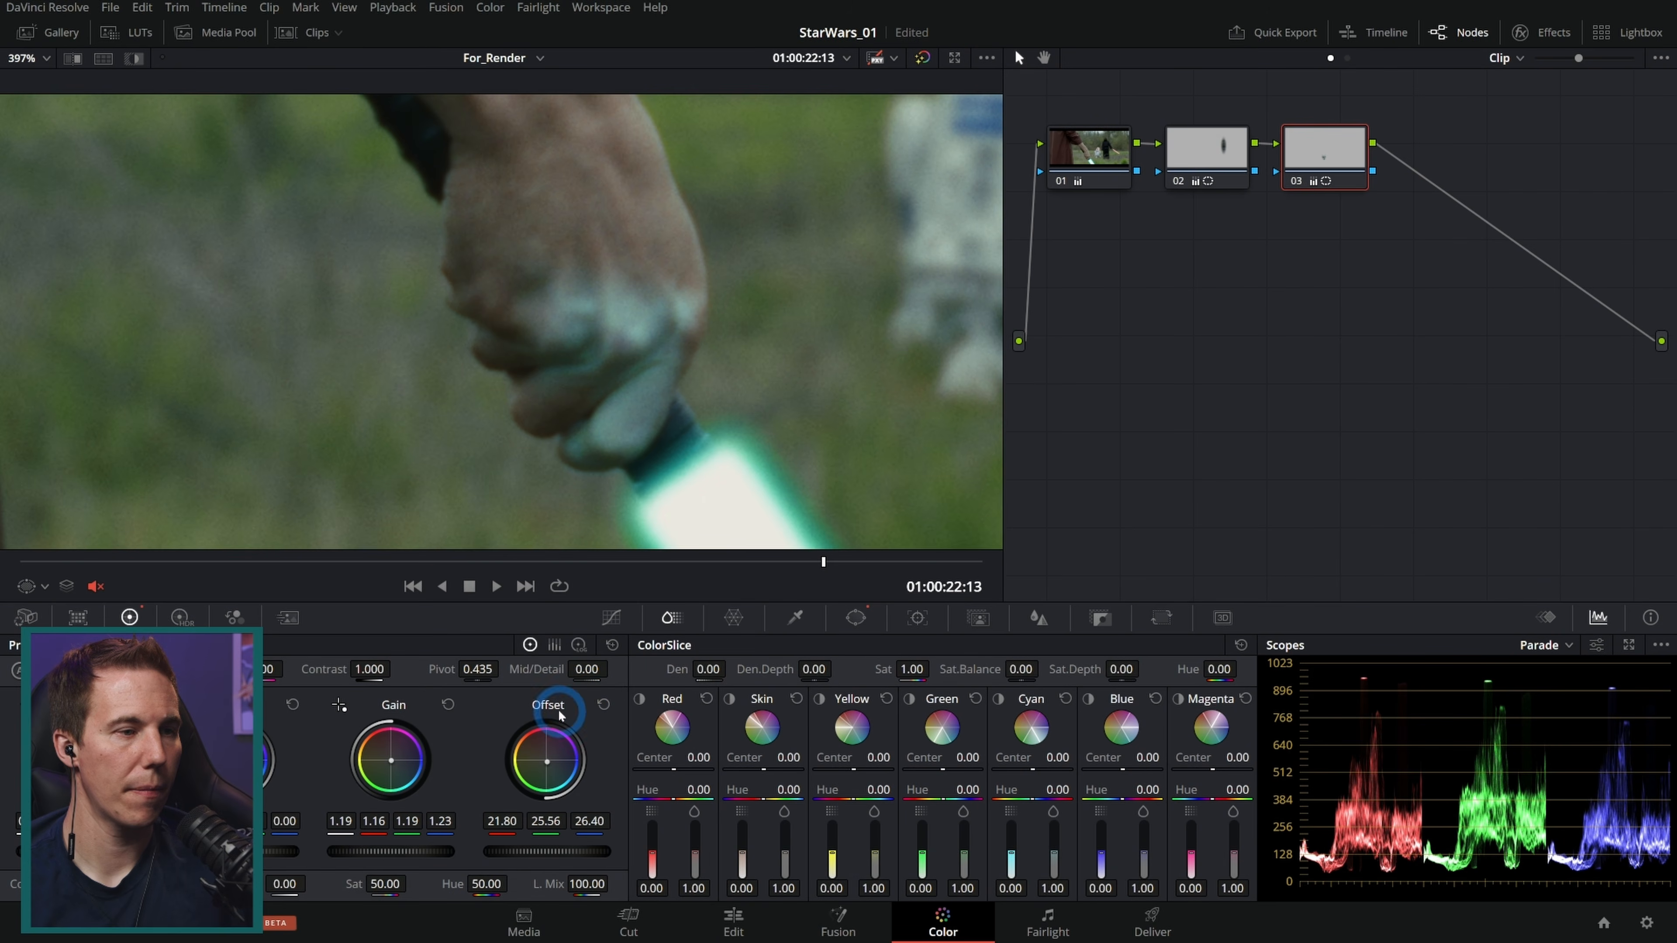
Step: Lower the node's Key Output Gain to 0.650
{"action": "scroll", "coordinate": [809, 475], "scroll_direction": "down", "scroll_amount": 1}
{"action": "left_click", "coordinate": [1100, 619]}
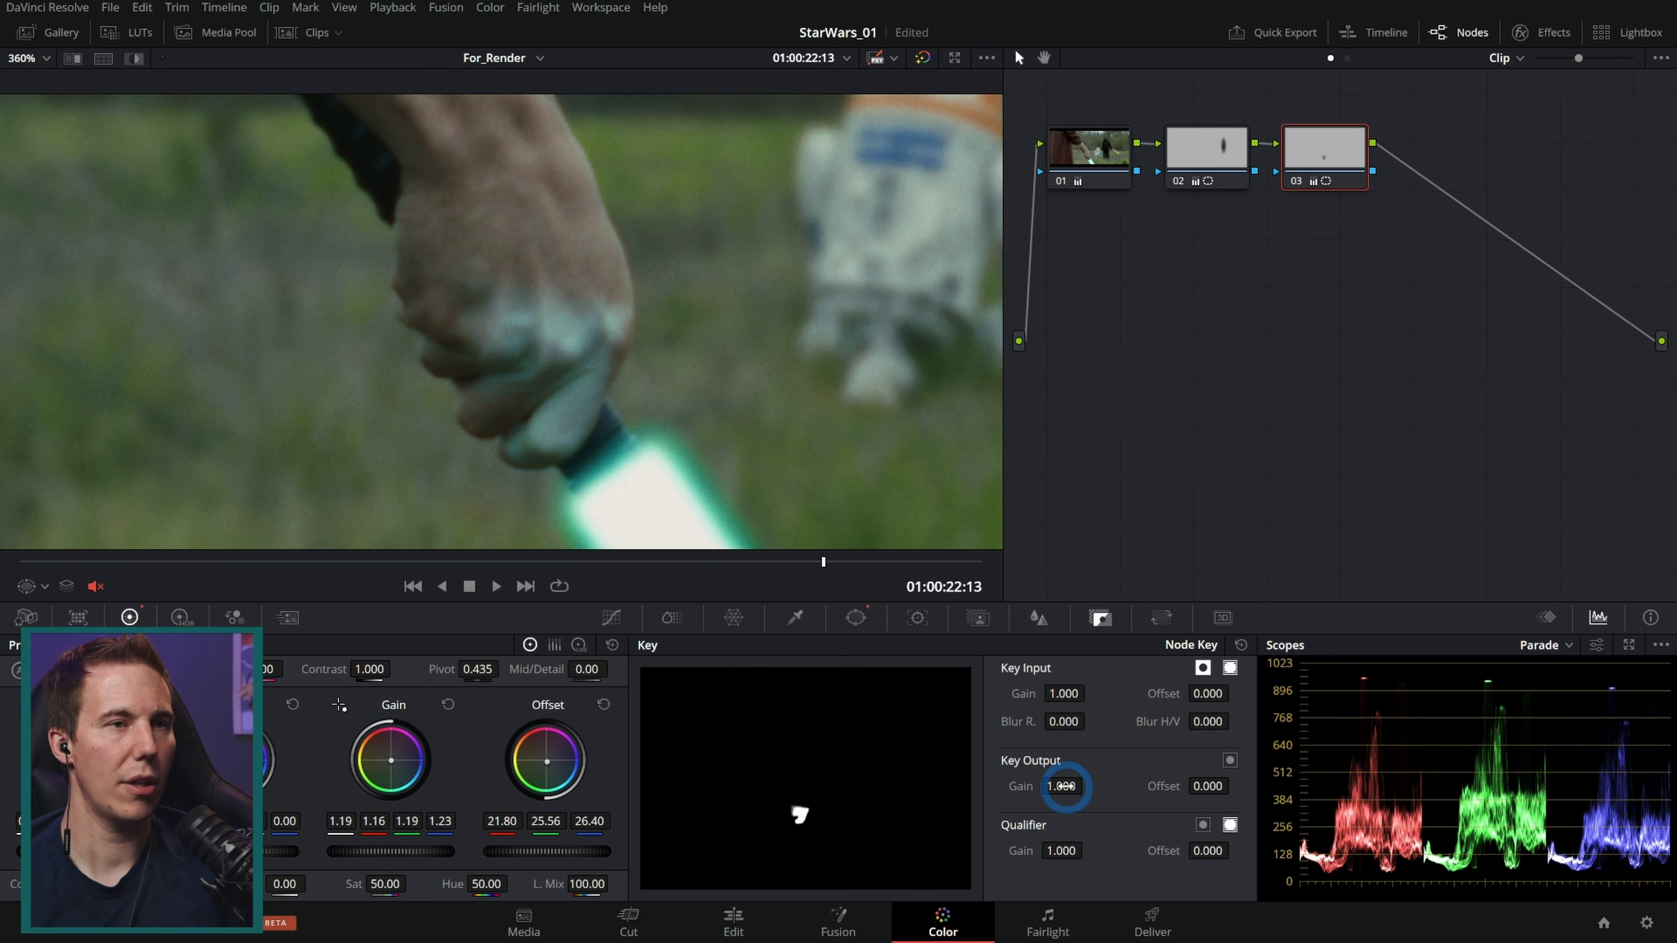
{"action": "left_click_drag", "start_coordinate": [1025, 776], "coordinate": [783, 797]}
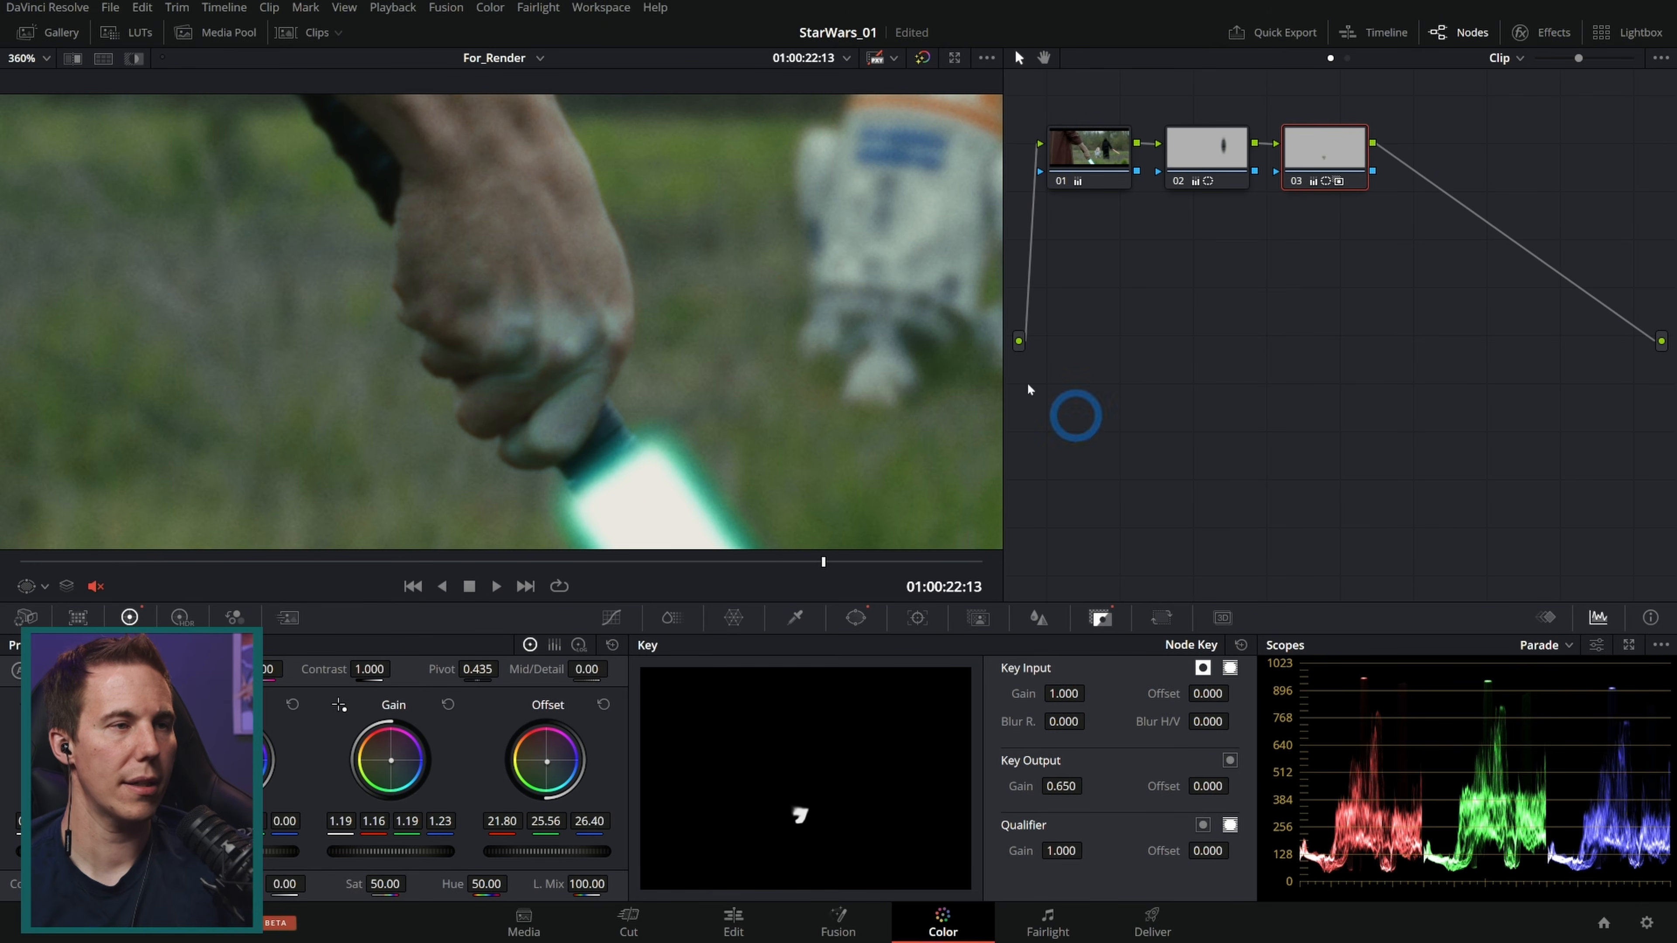
Step: Track the hand window forward and backward through the clip with the tracker
{"action": "scroll", "coordinate": [749, 375], "scroll_direction": "down", "scroll_amount": 6}
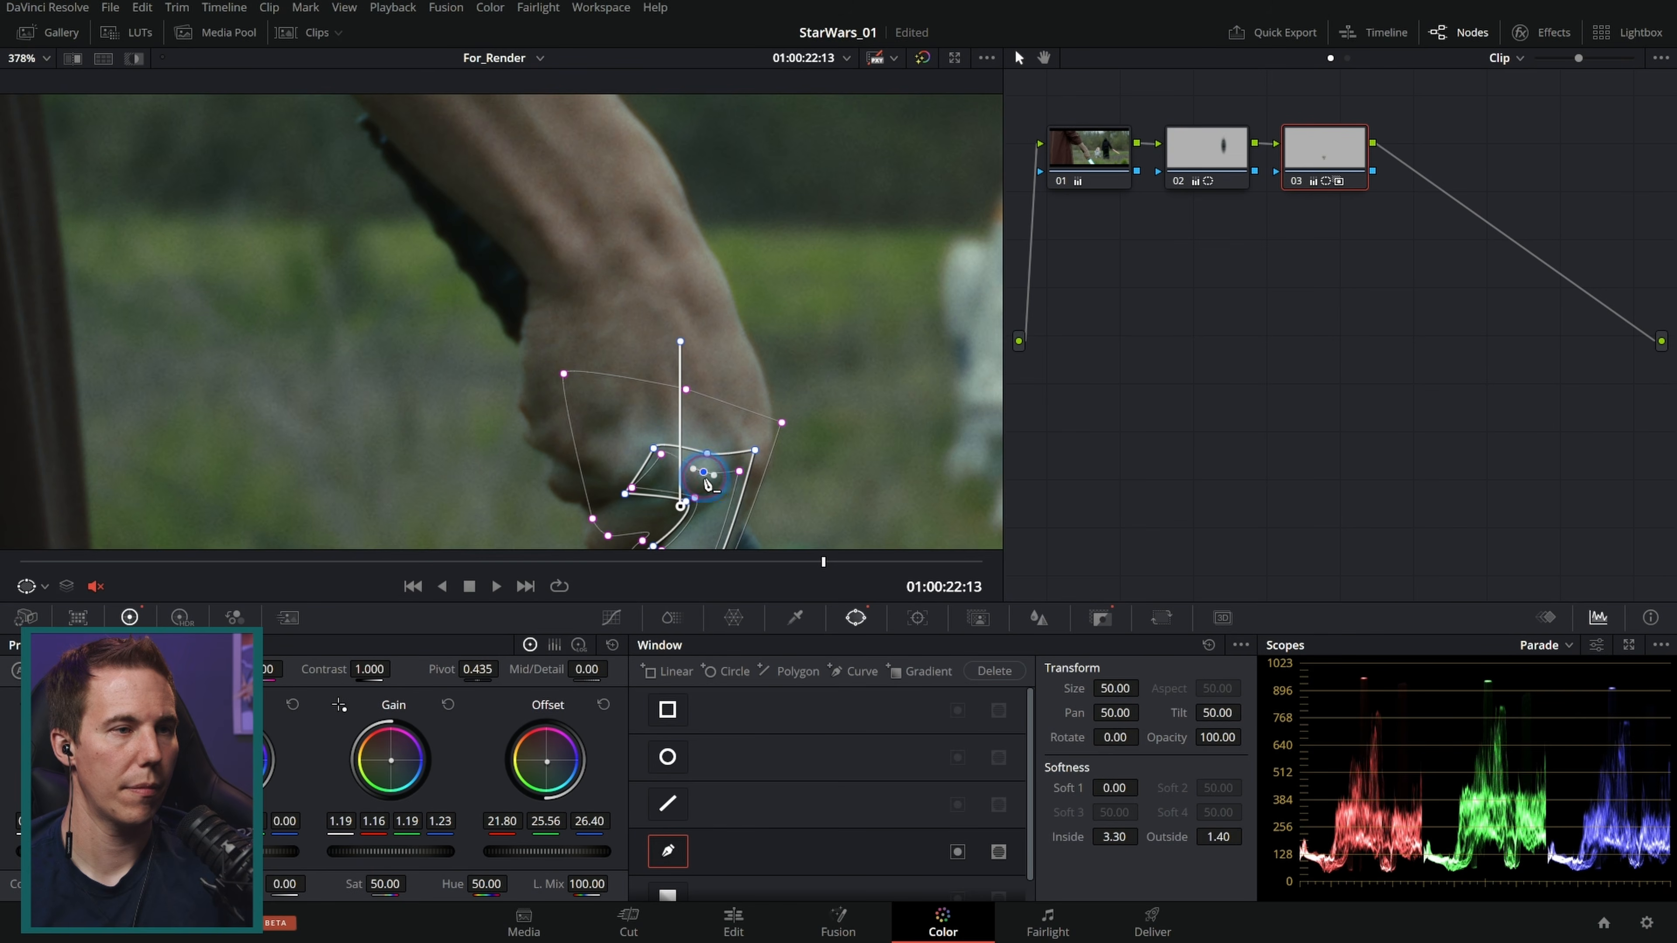
{"action": "left_click", "coordinate": [612, 617]}
{"action": "scroll", "coordinate": [805, 502], "scroll_direction": "down", "scroll_amount": 3}
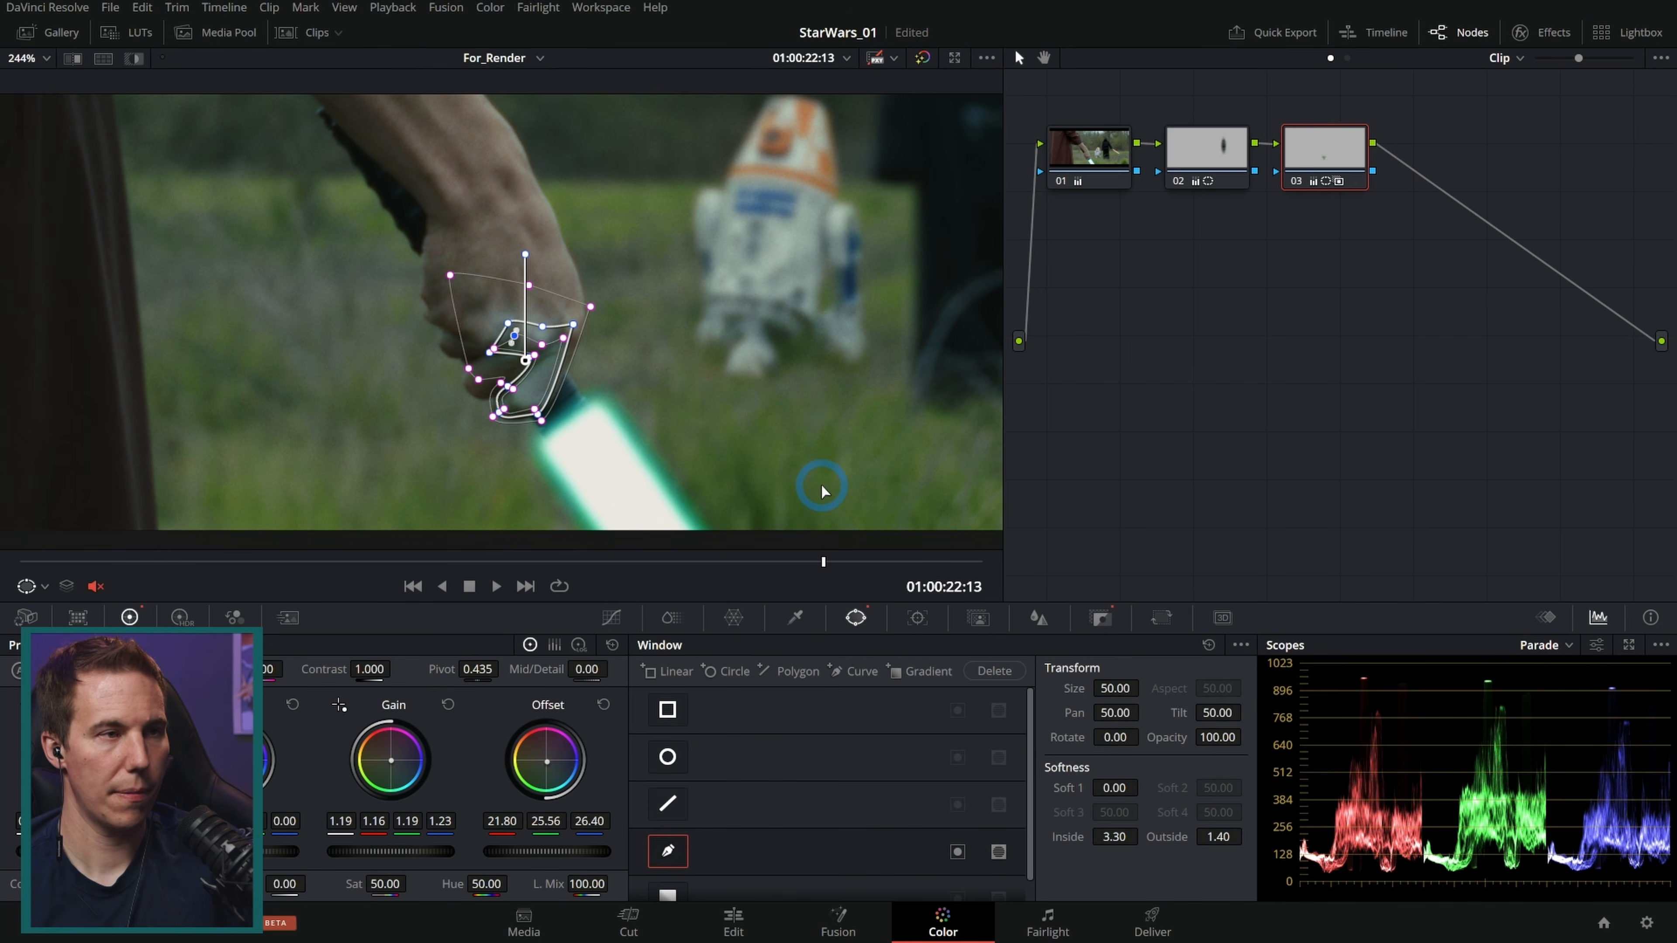
{"action": "left_click", "coordinate": [917, 617]}
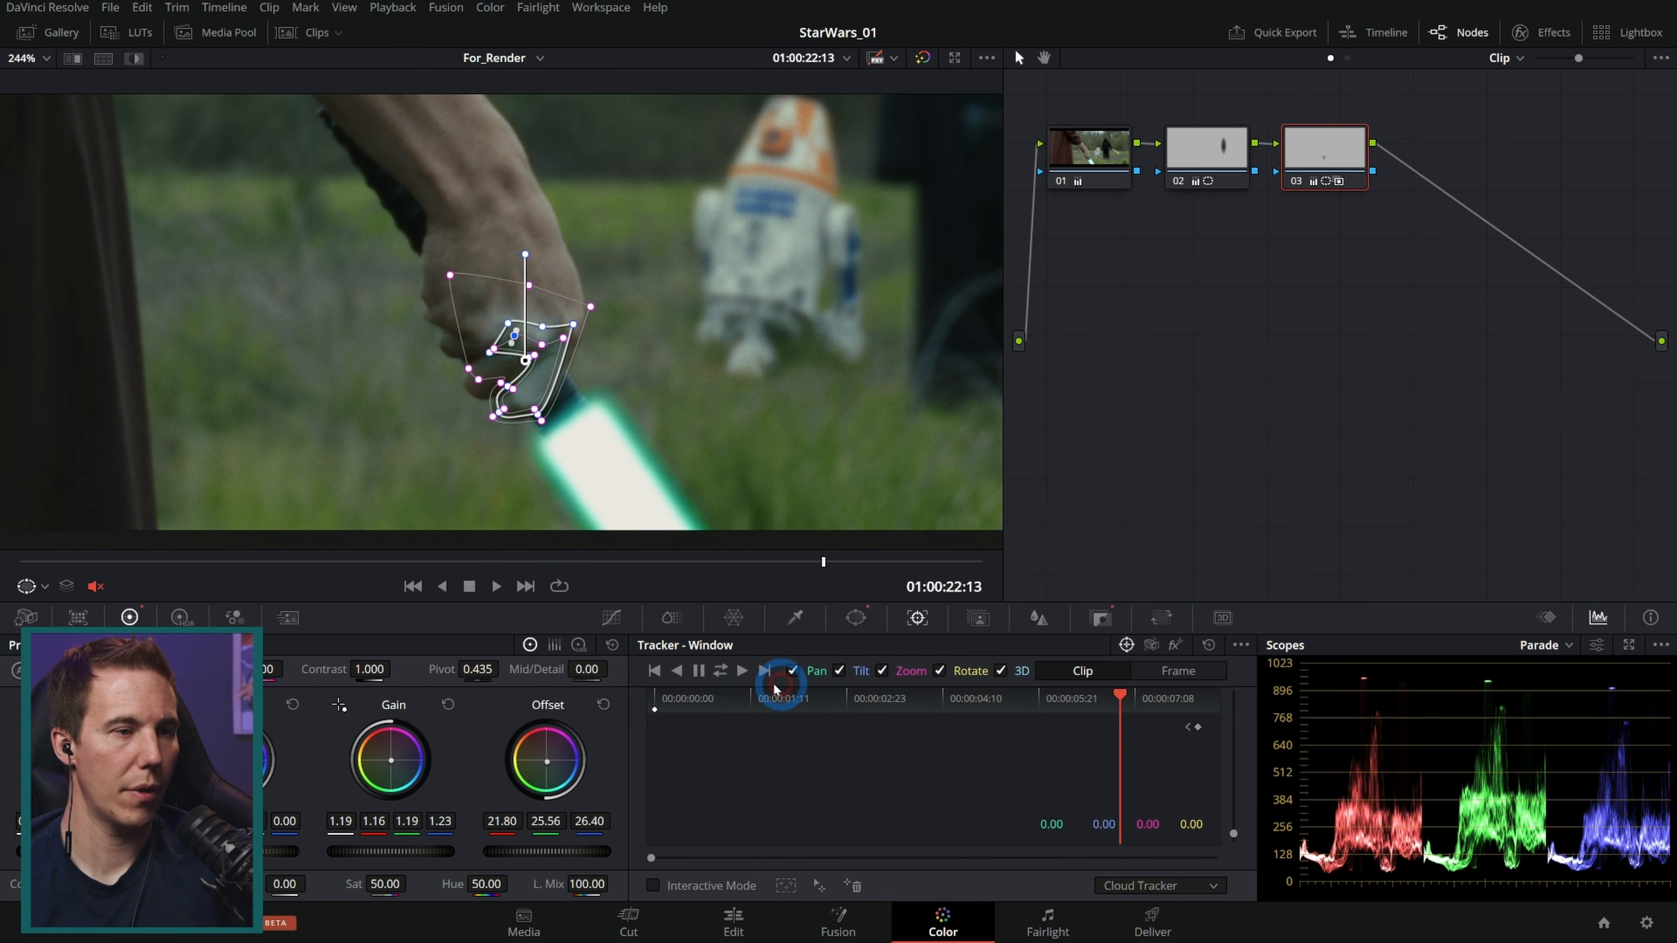
{"action": "left_click", "coordinate": [744, 671]}
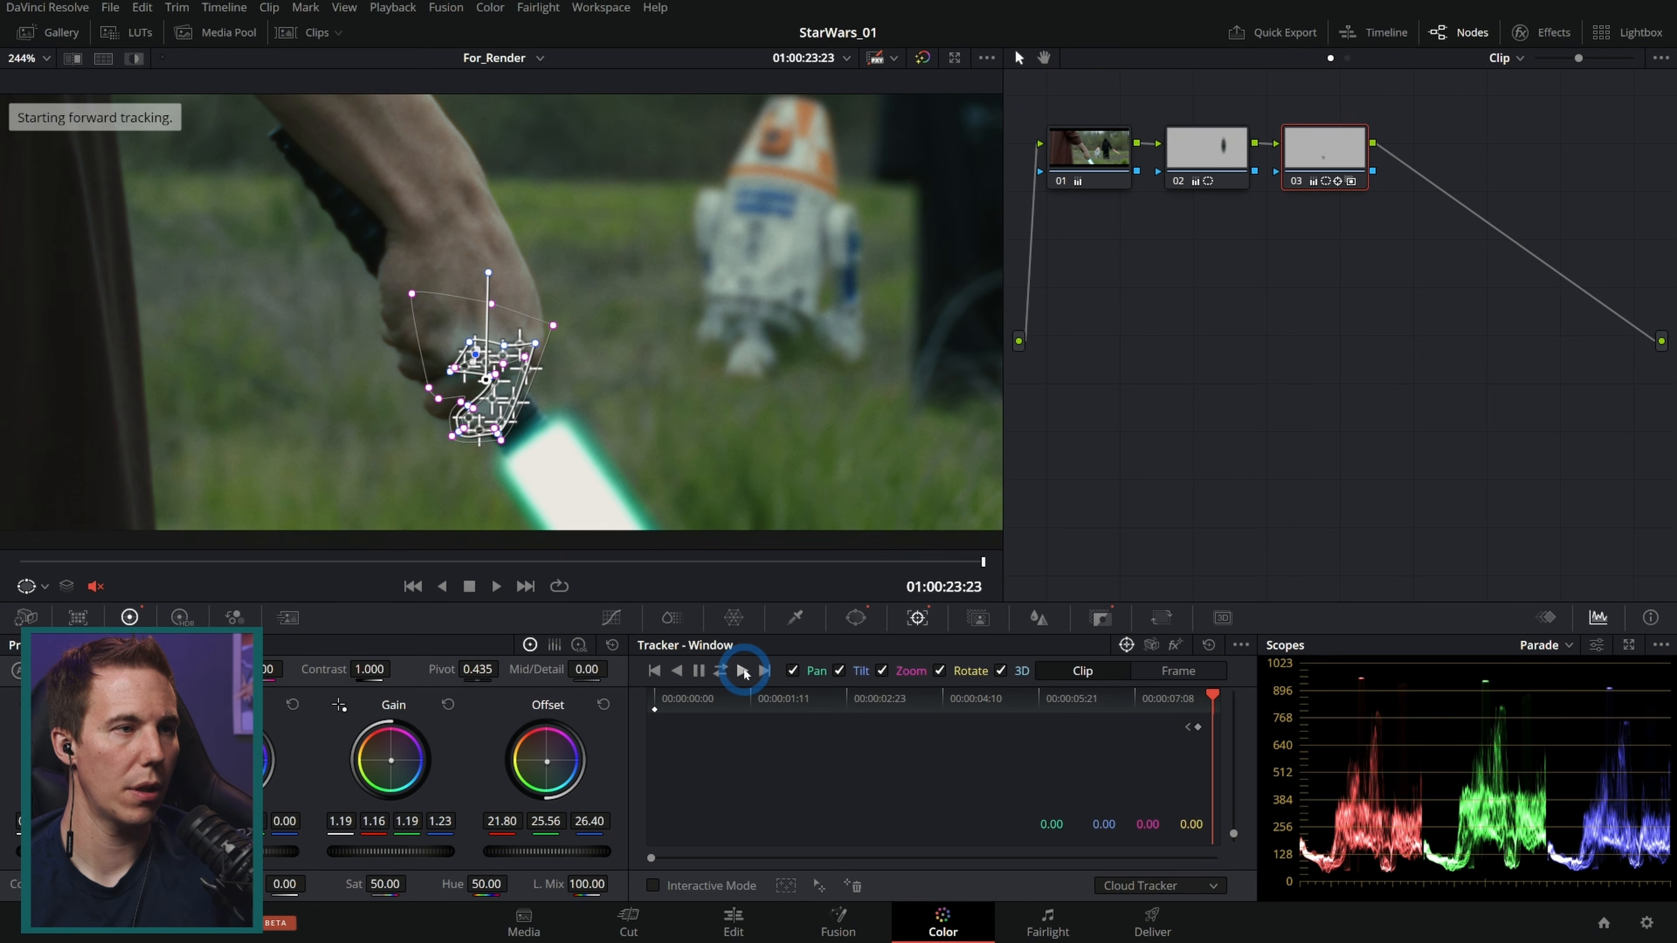
{"action": "left_click", "coordinate": [1131, 698]}
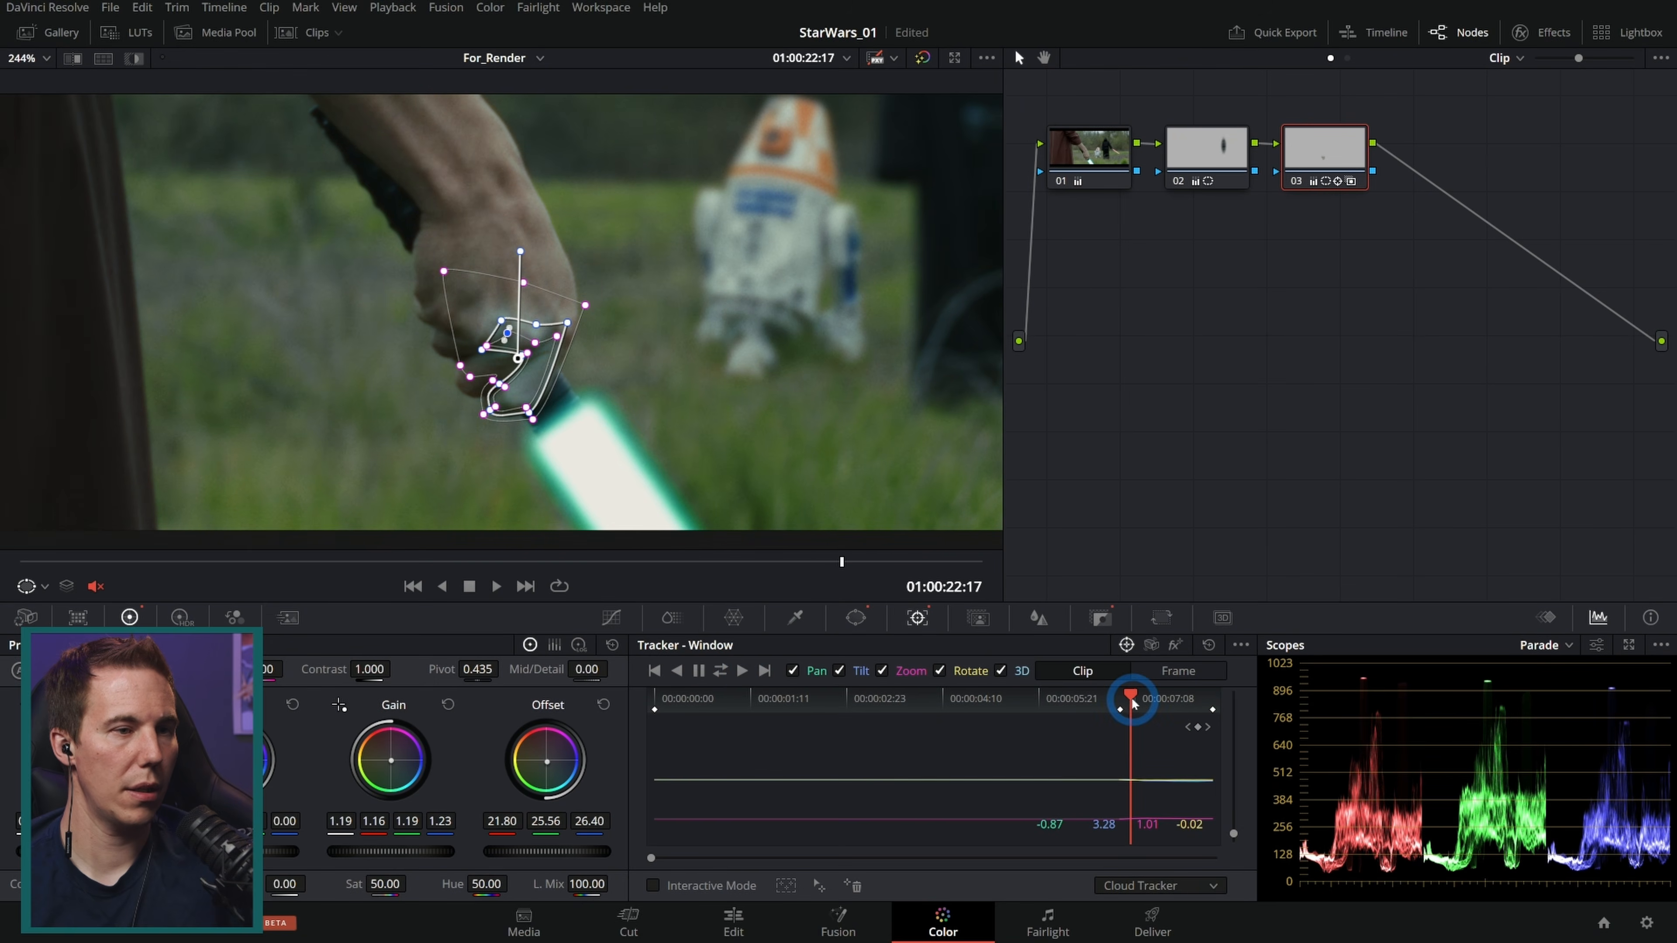
{"action": "left_click", "coordinate": [681, 672]}
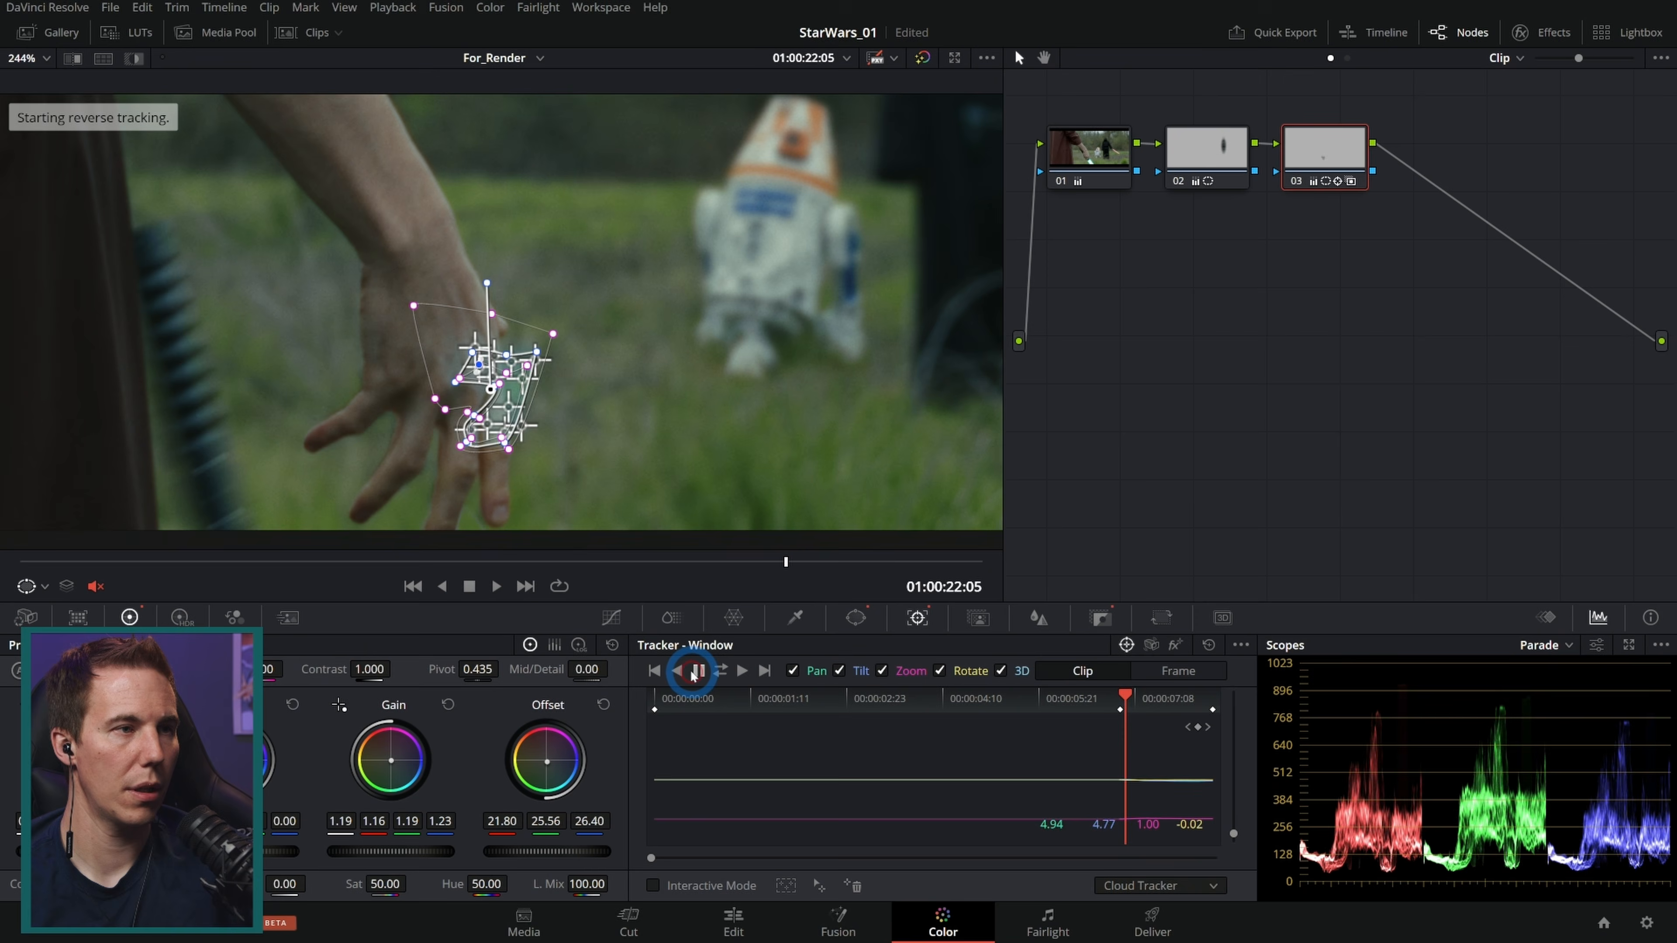
{"action": "left_click_drag", "start_coordinate": [810, 580], "coordinate": [816, 574]}
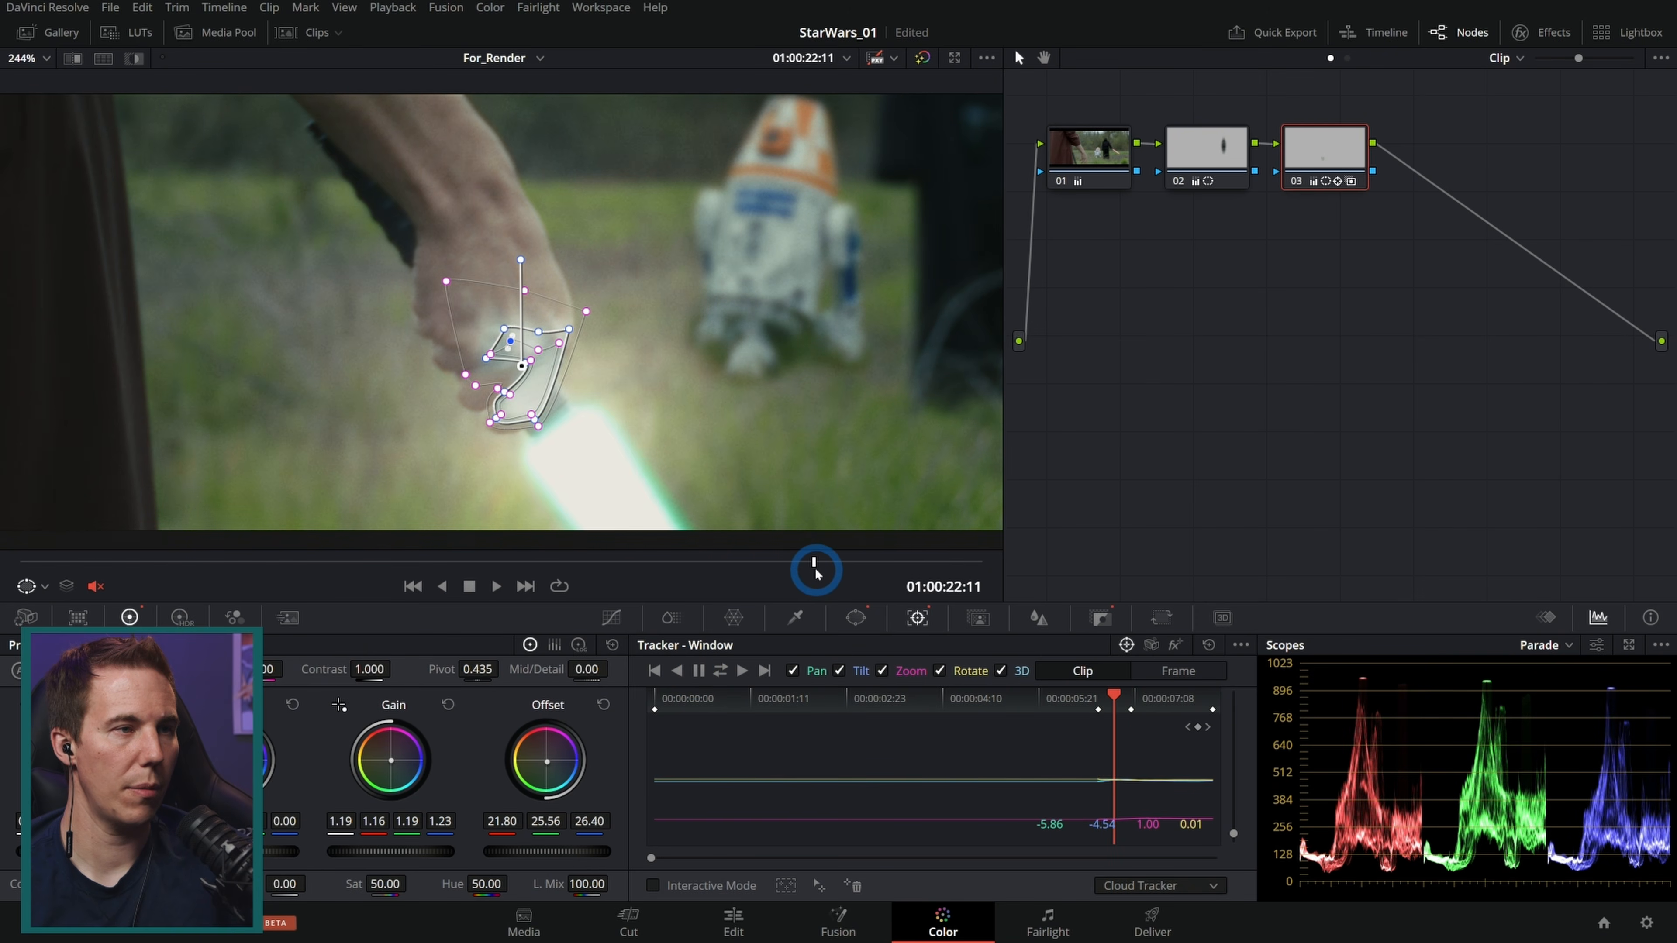
{"action": "left_click", "coordinate": [1113, 704]}
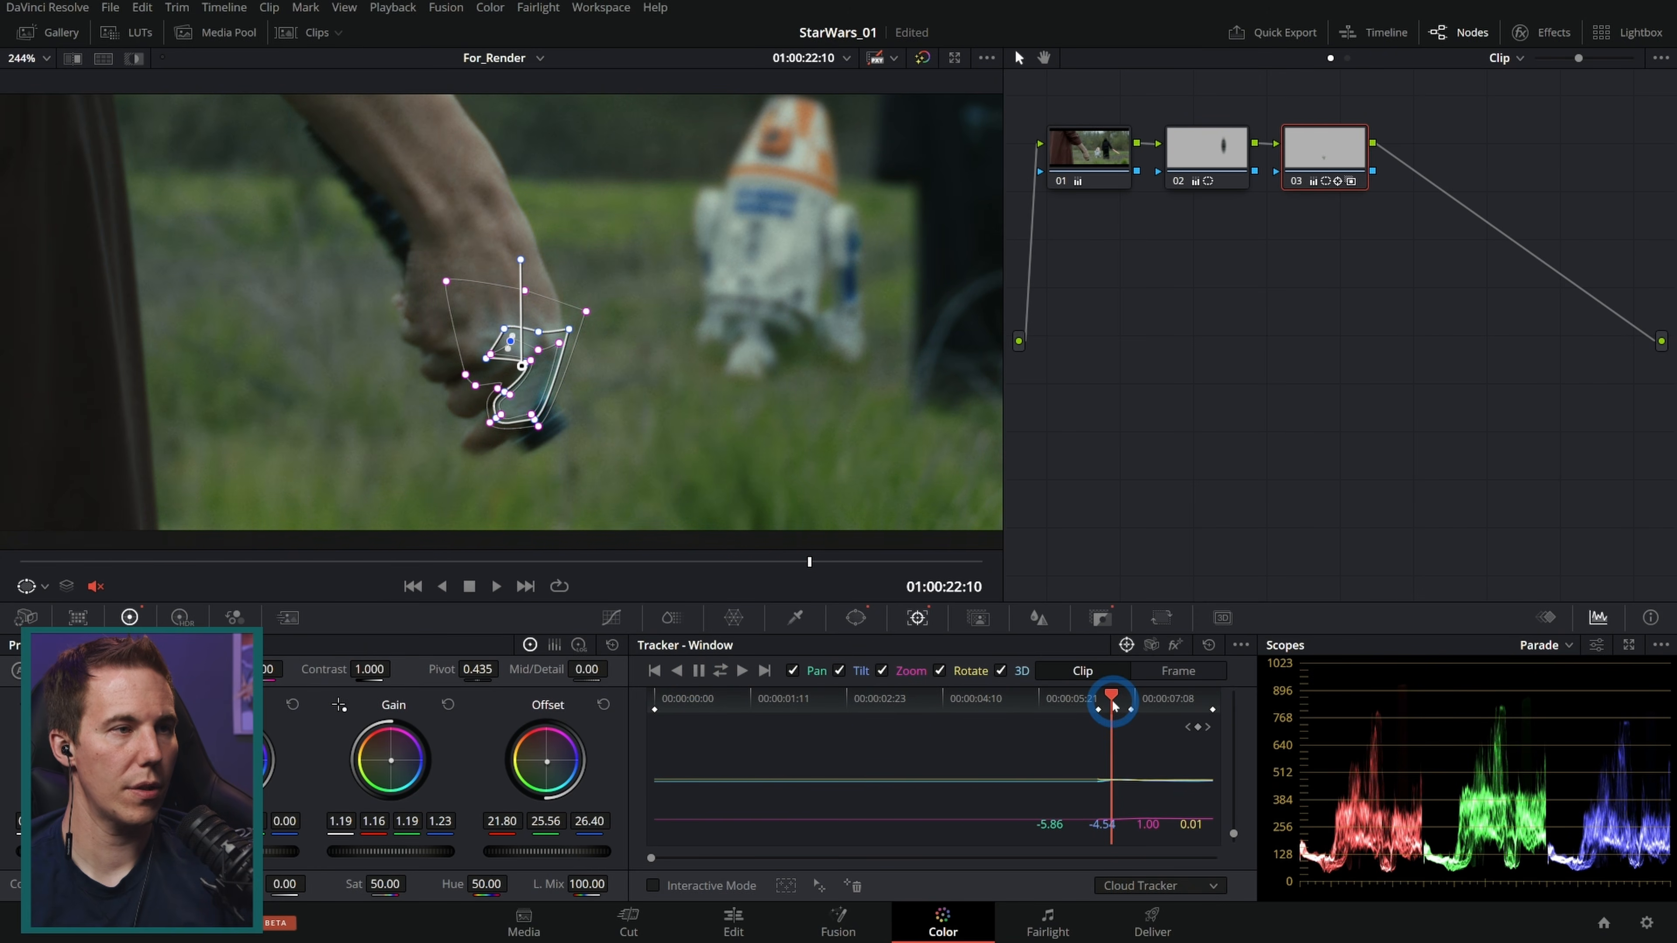
{"action": "left_click", "coordinate": [1115, 704]}
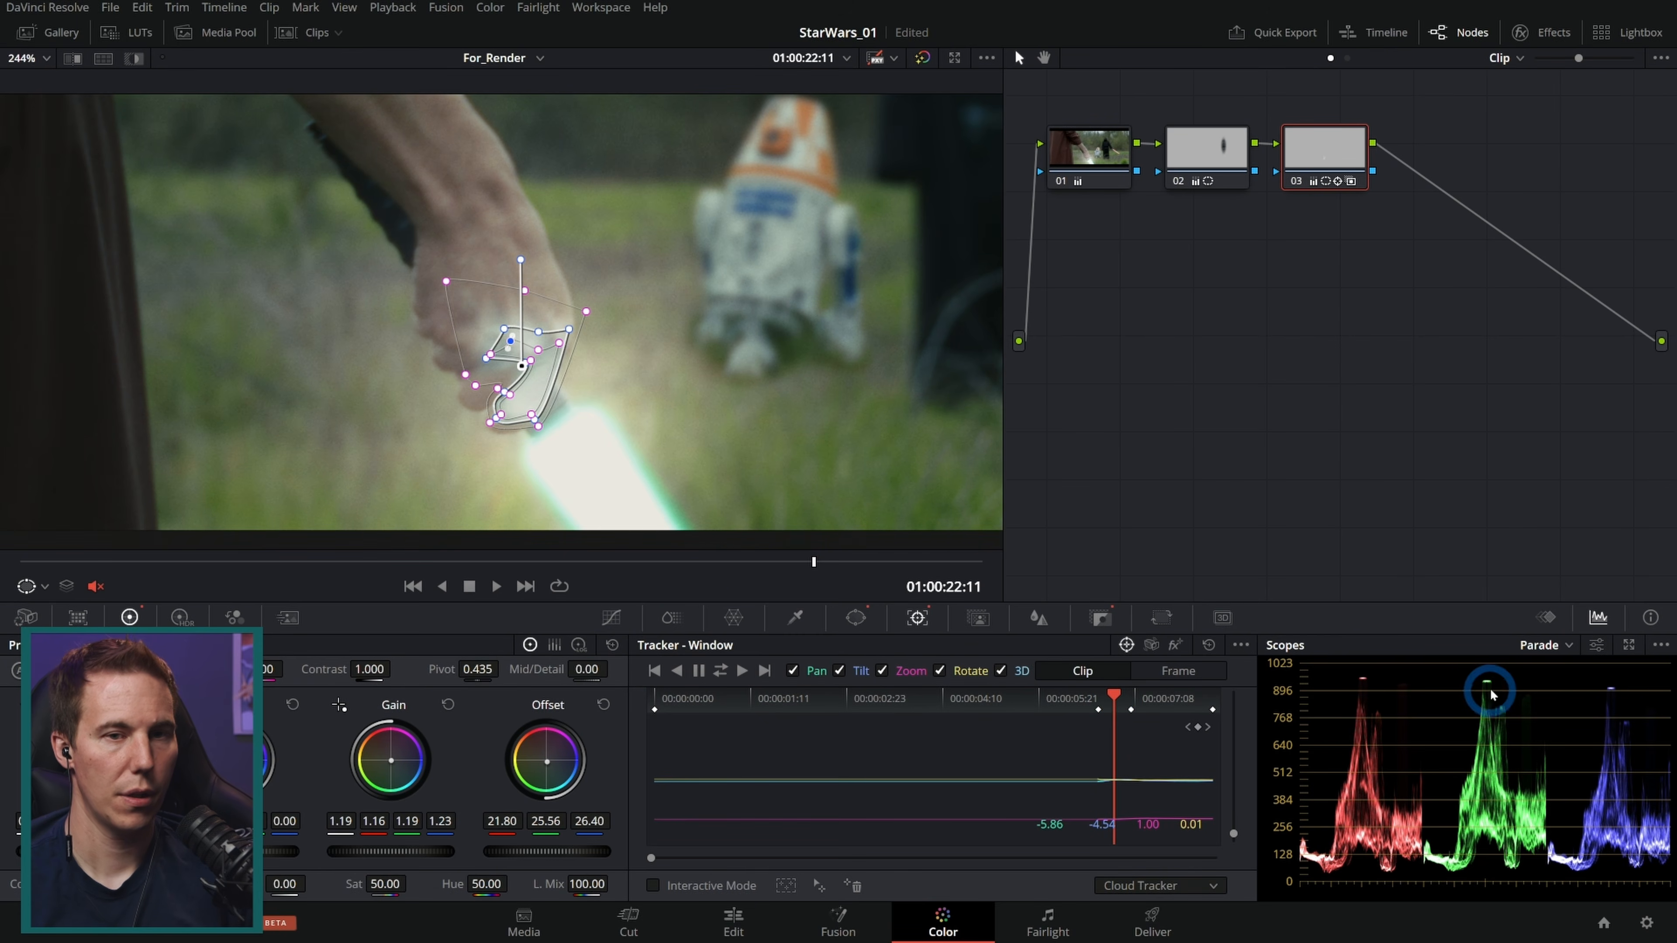
Step: Open the key and keyframe views and add a keyframe on Corrector 3 at the current frame
{"action": "left_click", "coordinate": [1101, 617]}
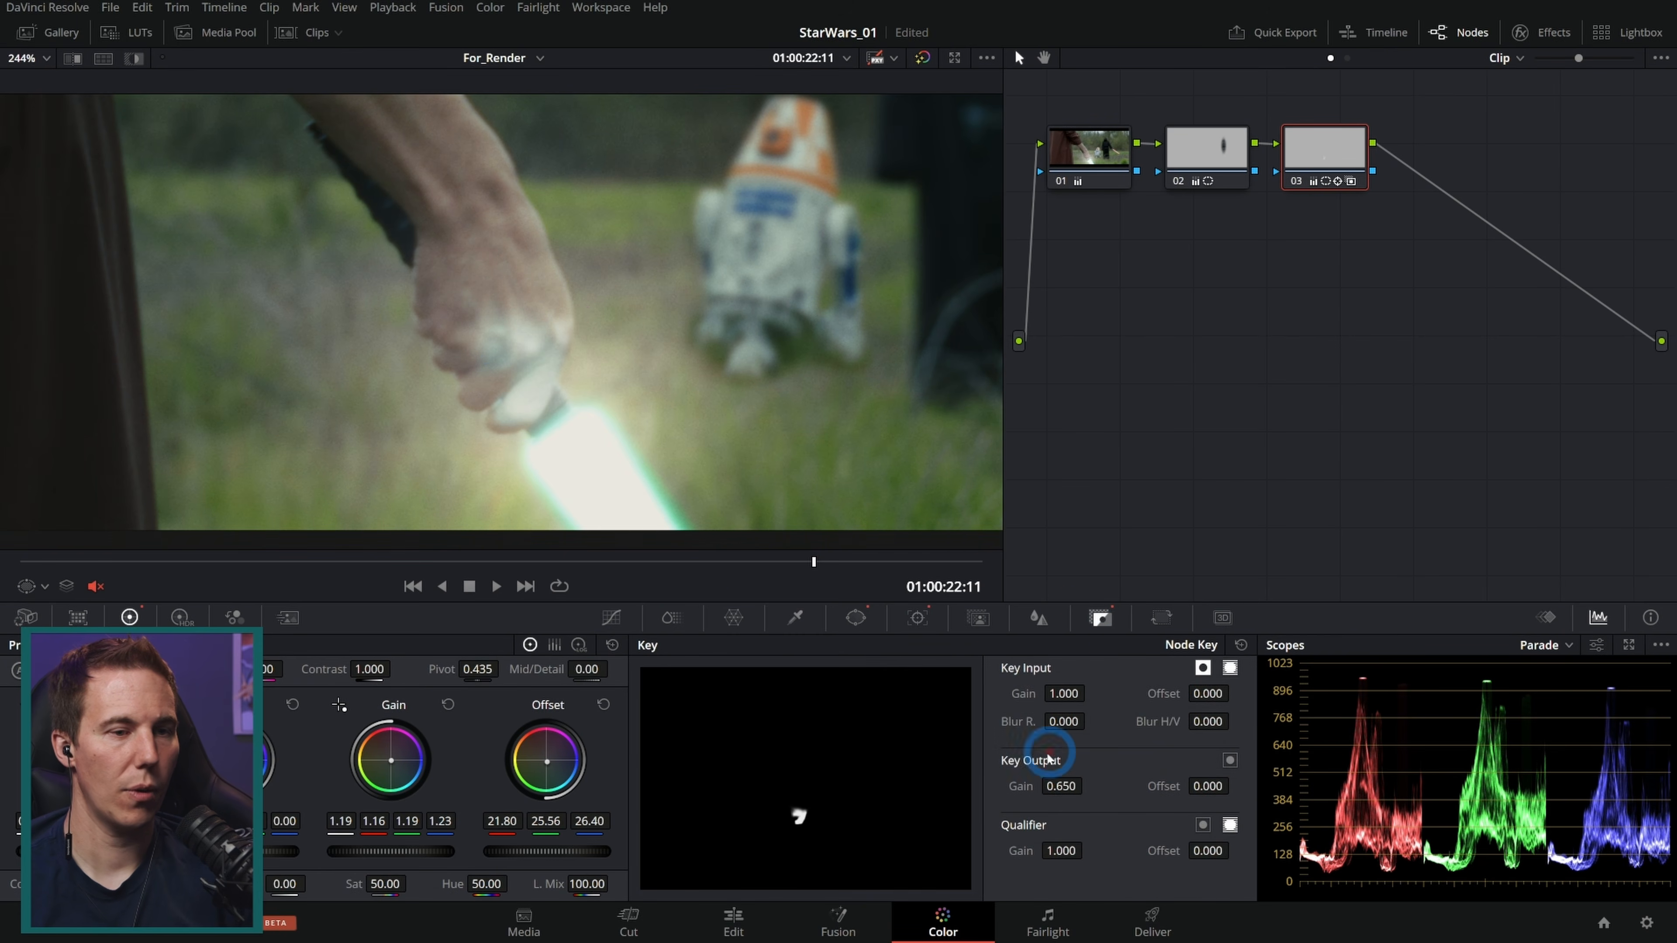
{"action": "left_click", "coordinate": [1546, 618]}
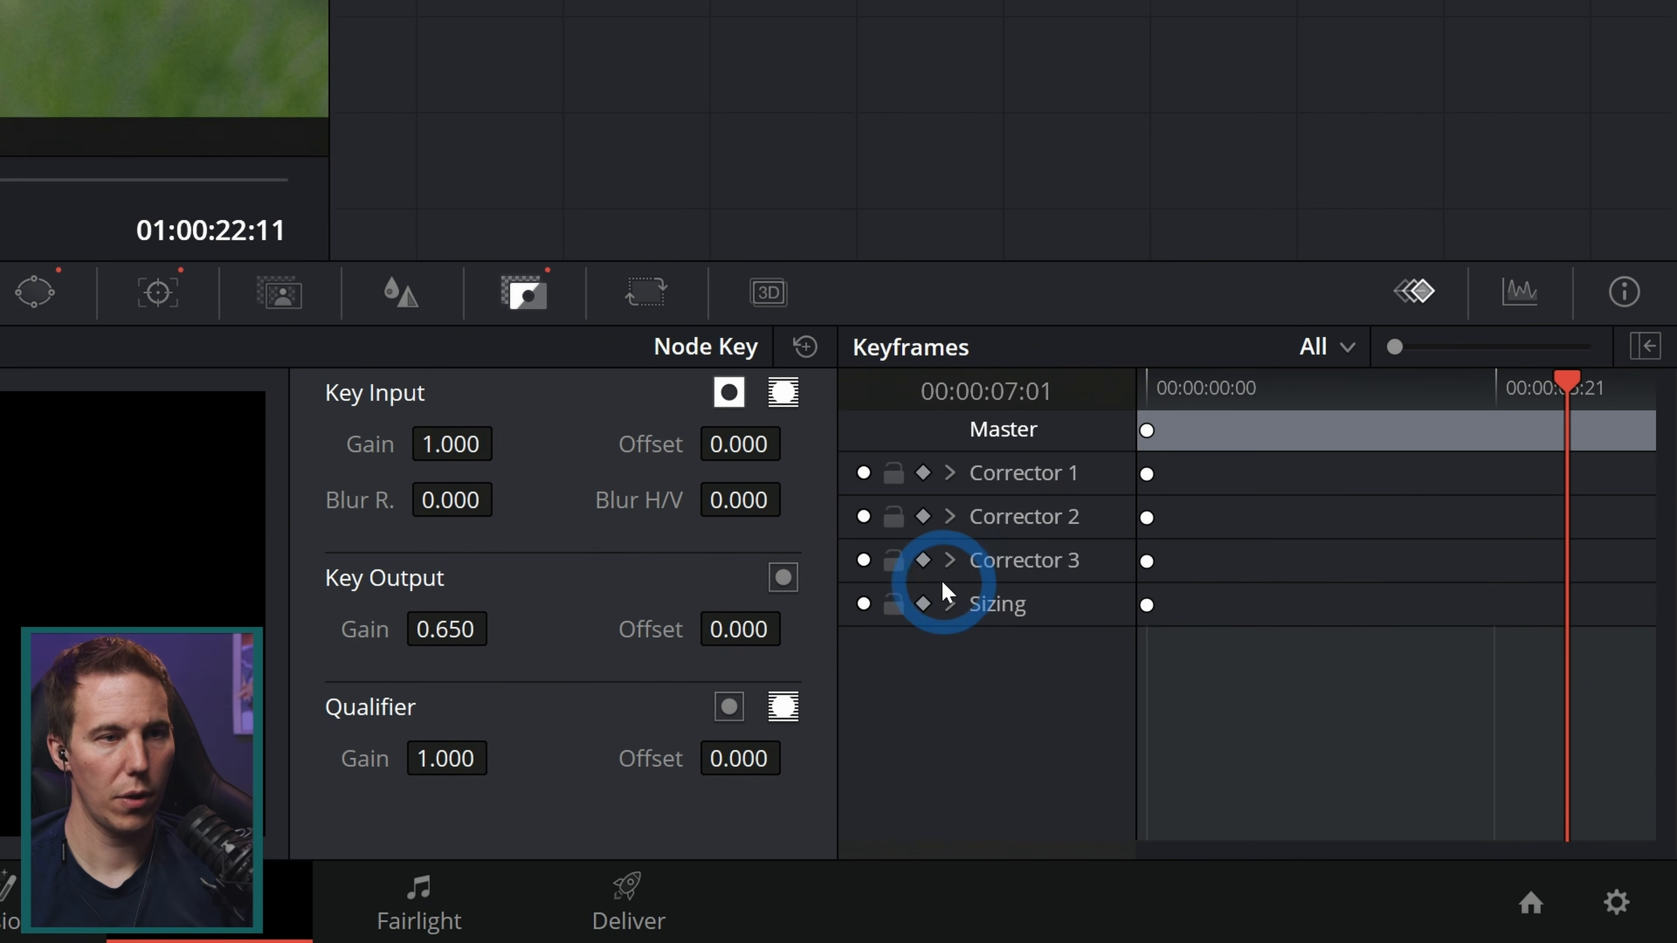
{"action": "left_click", "coordinate": [1300, 752]}
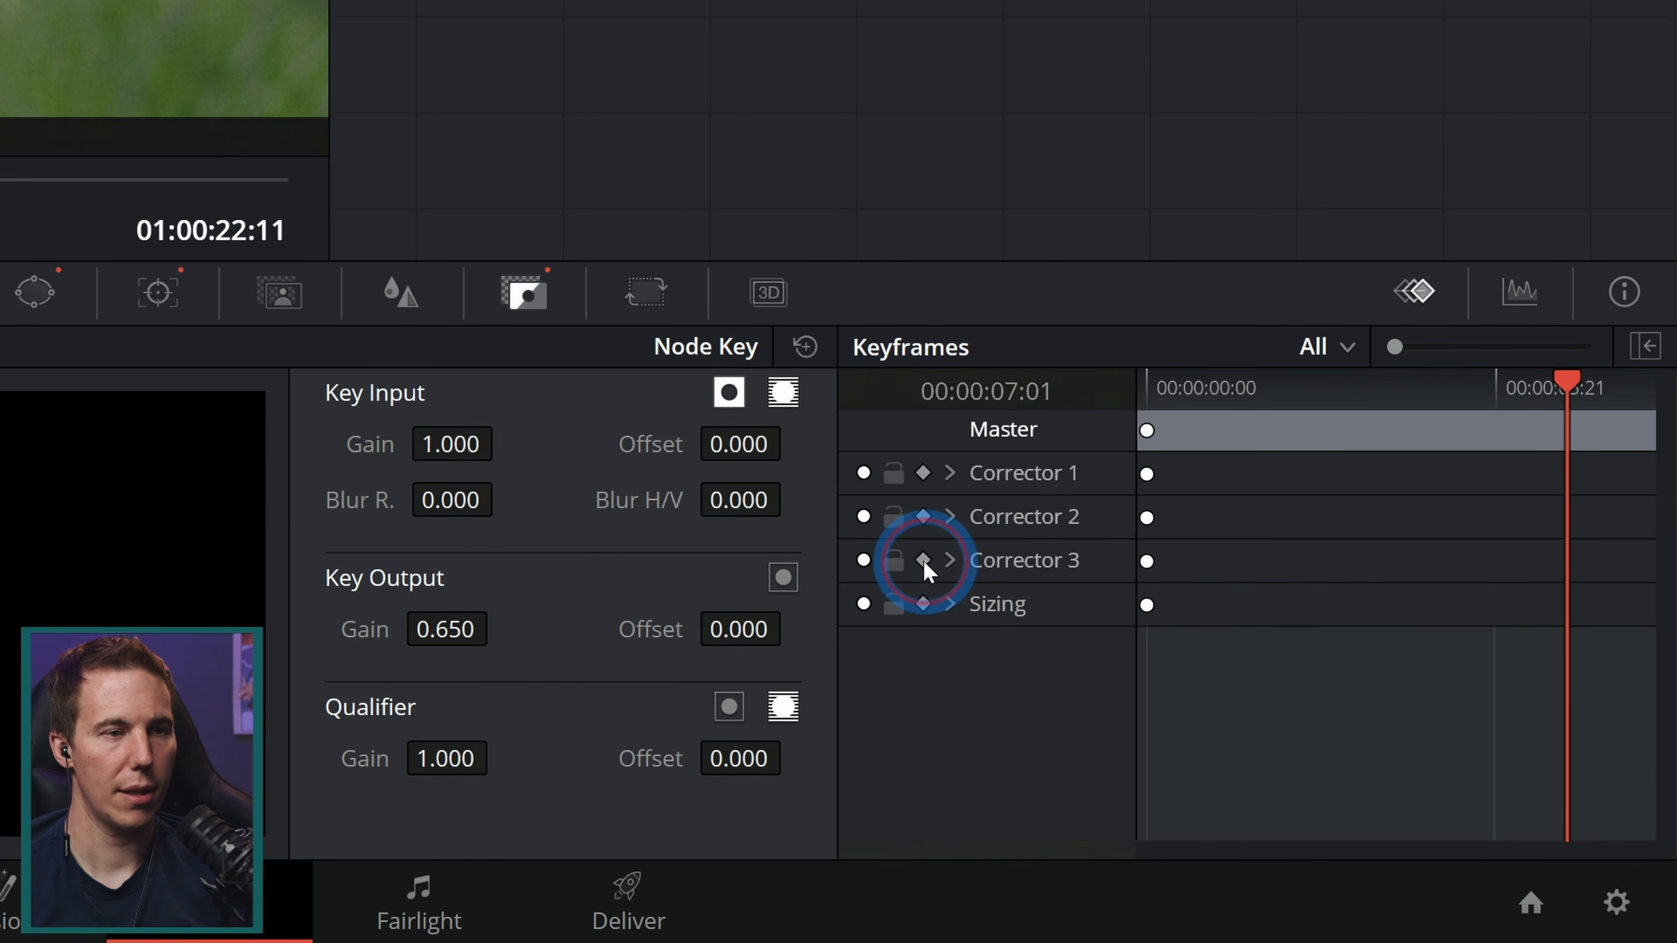
{"action": "left_click", "coordinate": [924, 562]}
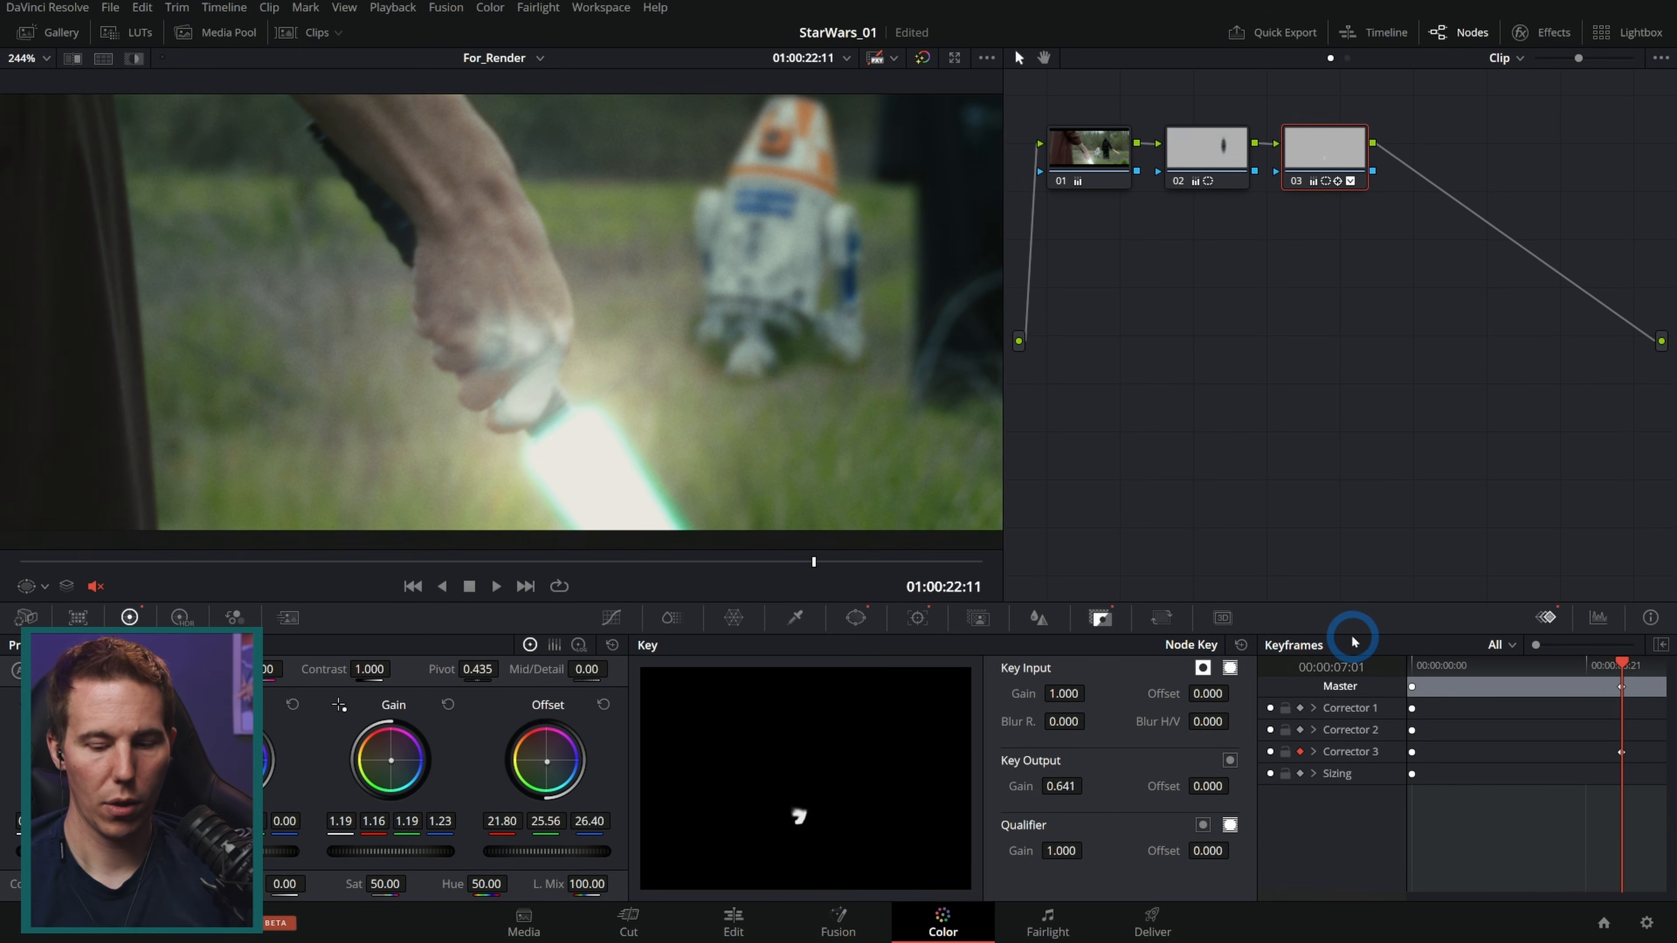
Step: Step back one frame and set the node's Key Output Gain to 0.000 there
{"action": "key", "text": "Left"}
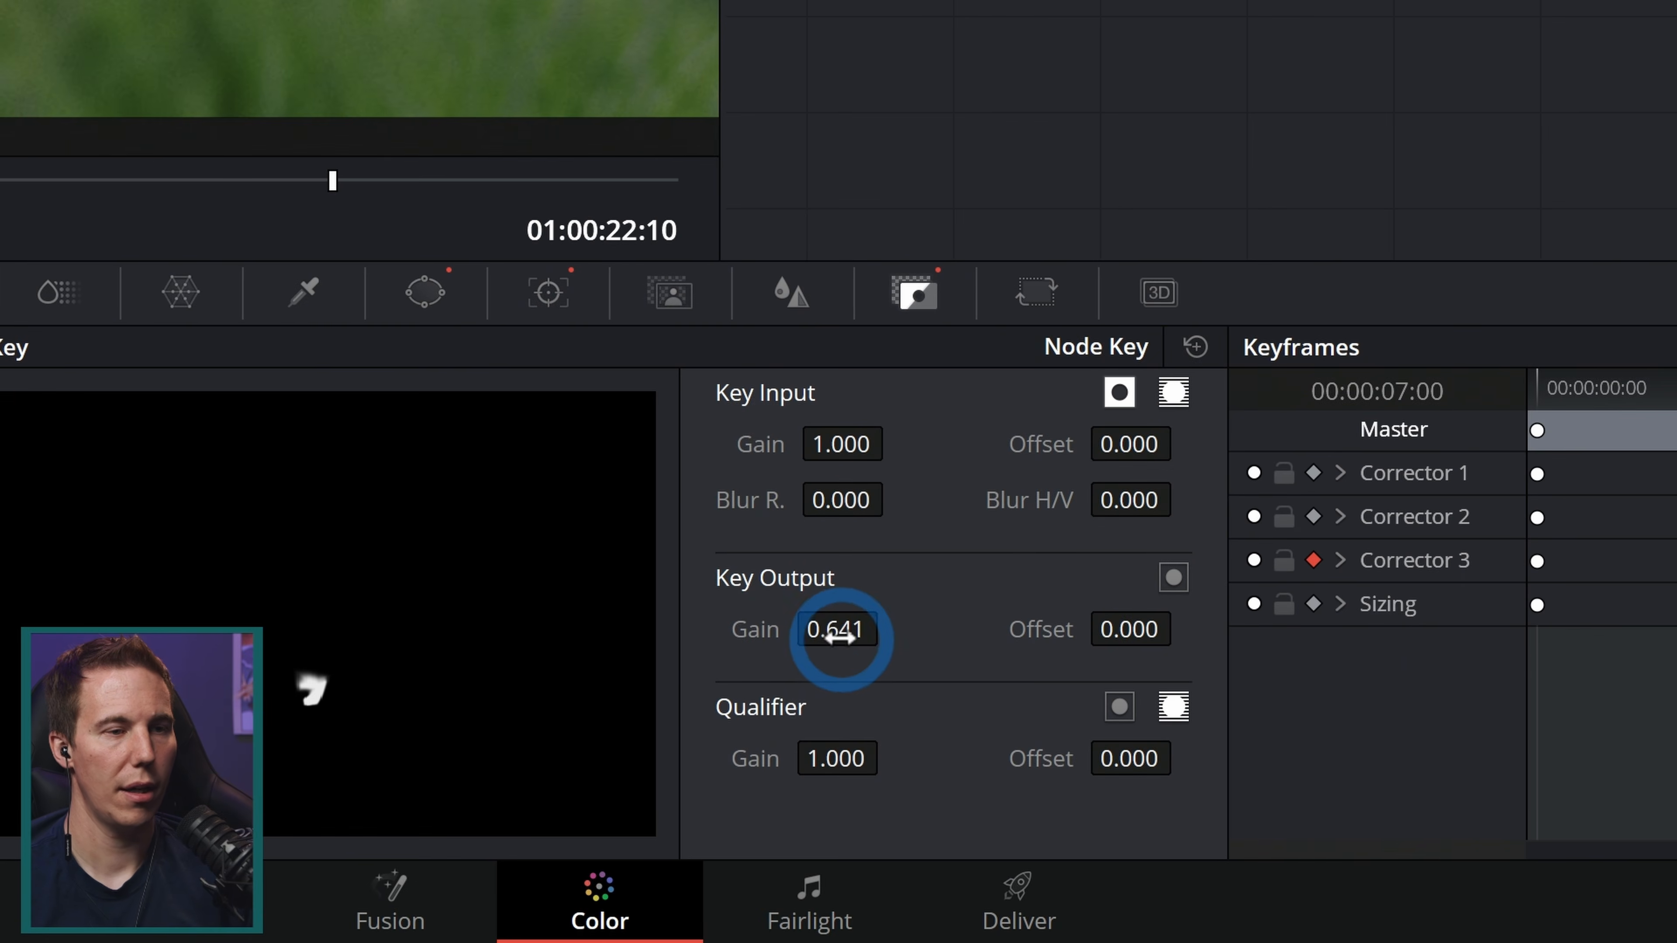
{"action": "left_click_drag", "start_coordinate": [1062, 790], "coordinate": [1030, 793]}
{"action": "left_click_drag", "start_coordinate": [826, 642], "coordinate": [0, 669]}
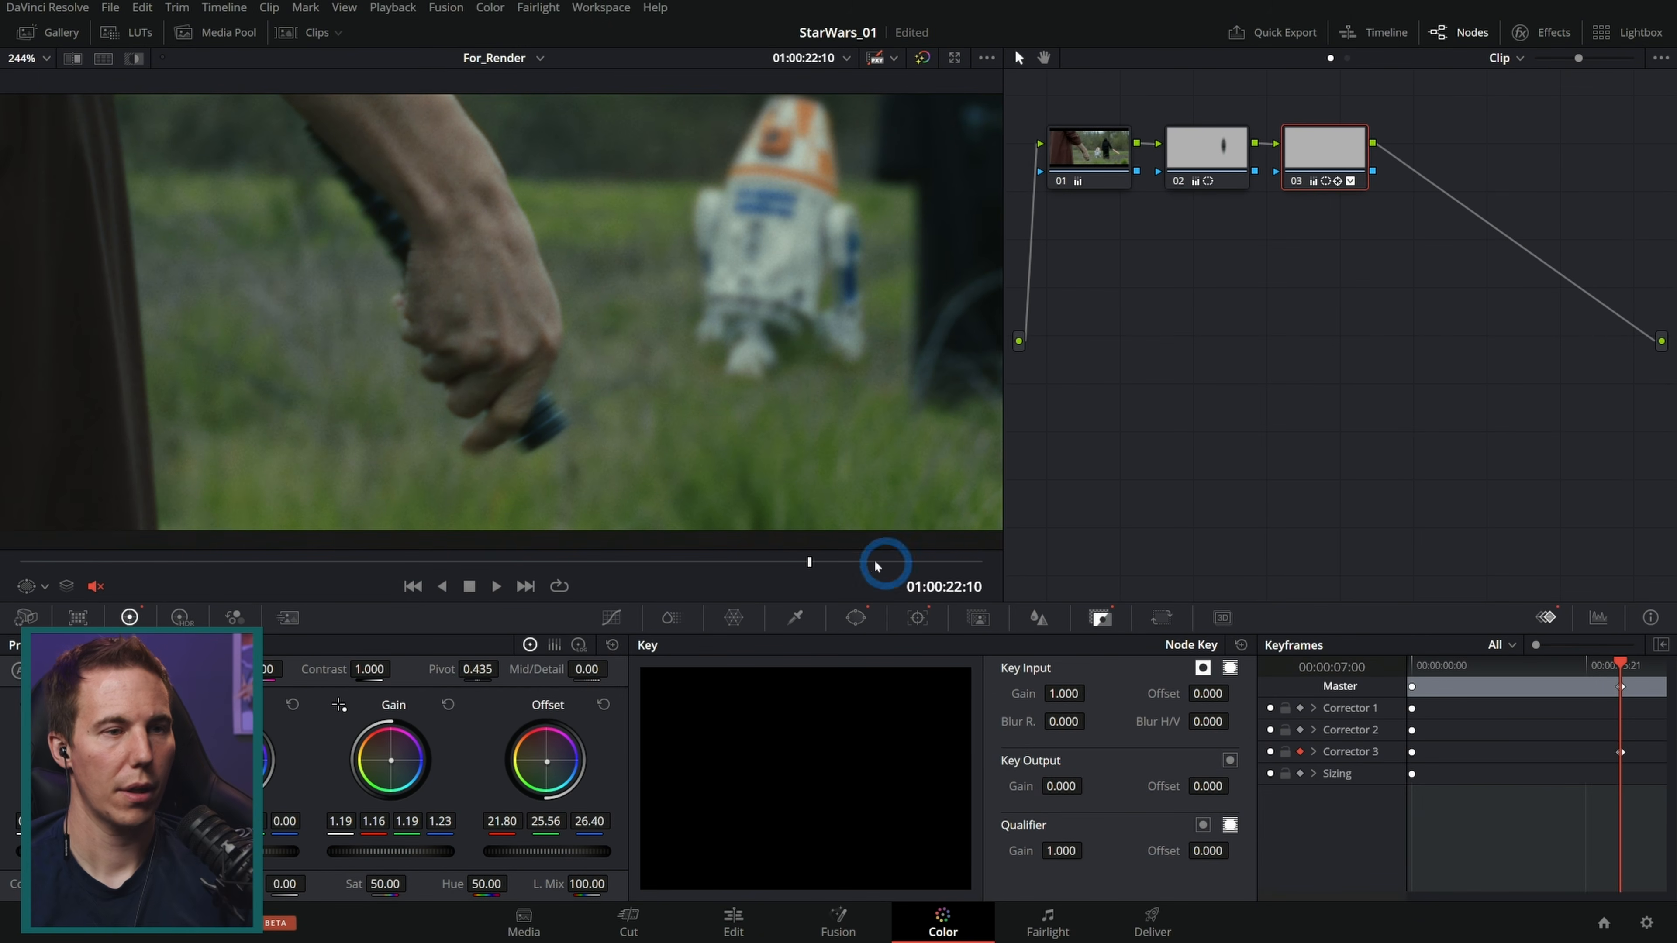
Step: Step through the frames and play the clip to review the fade-in of the hand correction
{"action": "key", "text": "Right"}
{"action": "key", "text": "Right"}
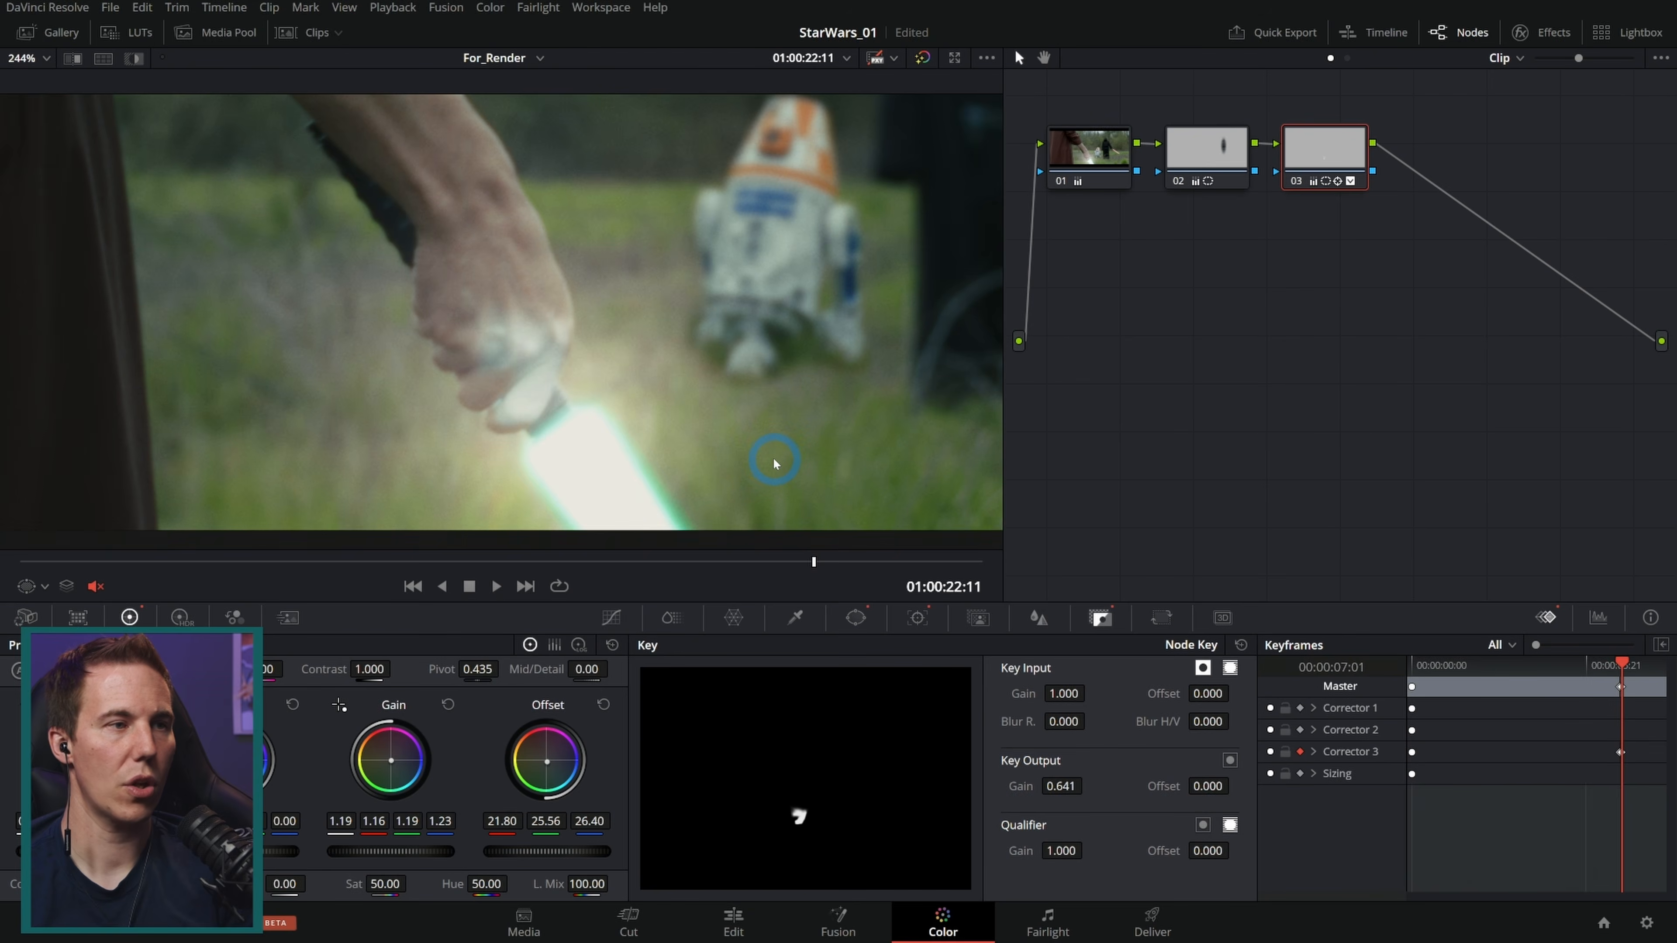
{"action": "key", "text": "Left"}
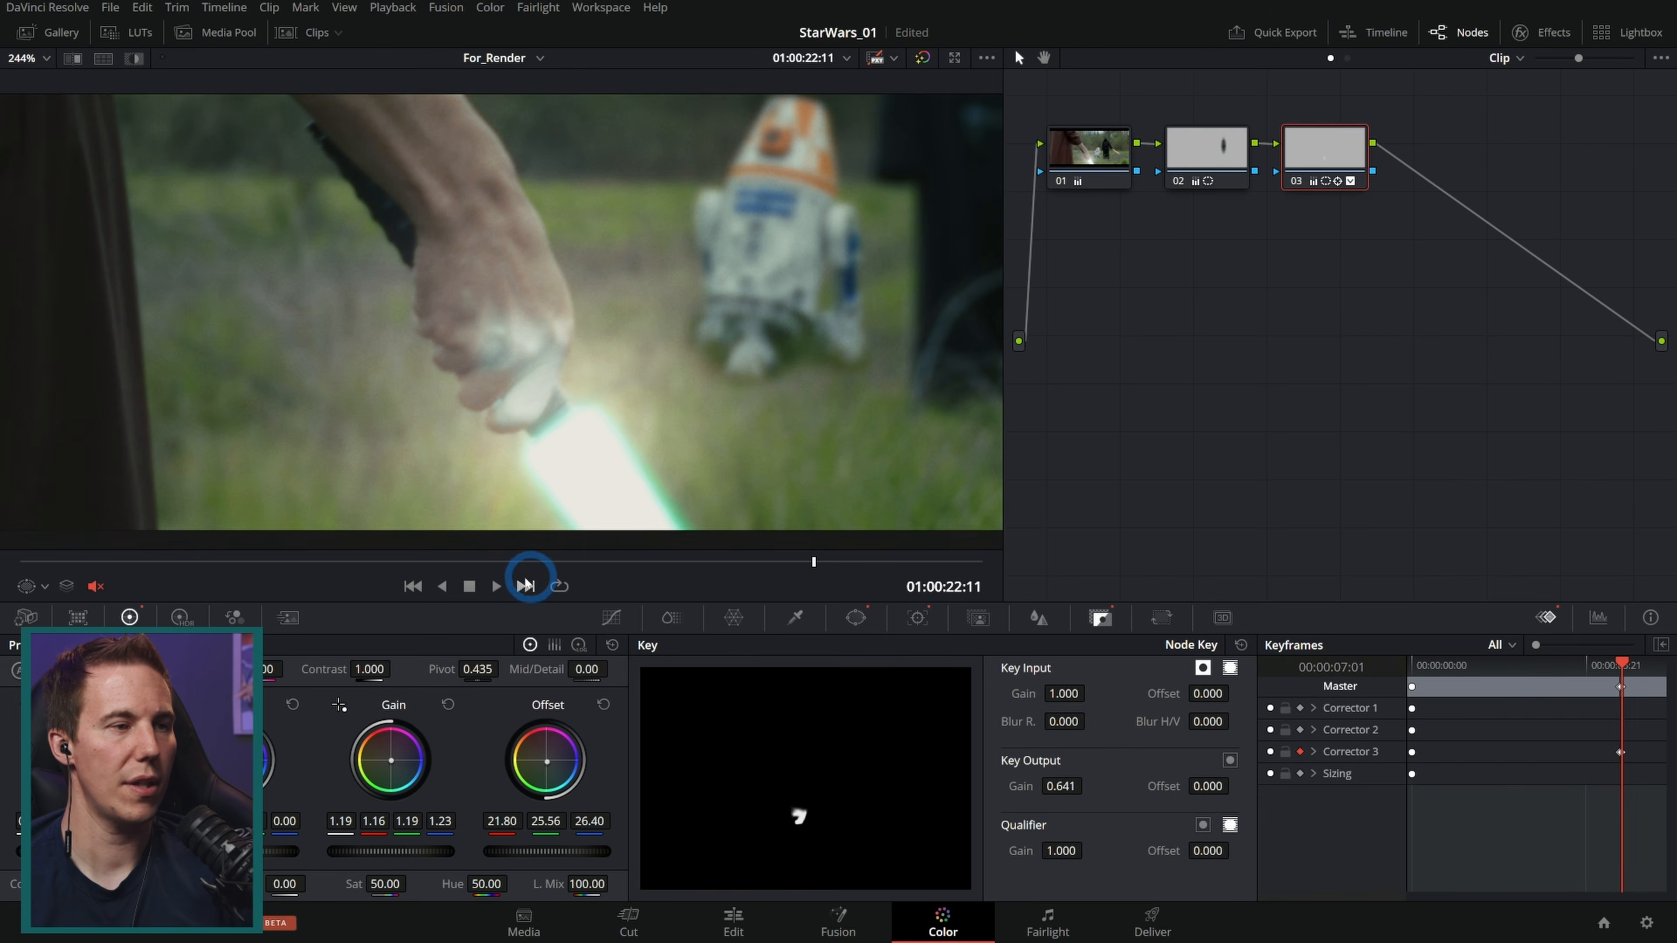
{"action": "left_click", "coordinate": [495, 586]}
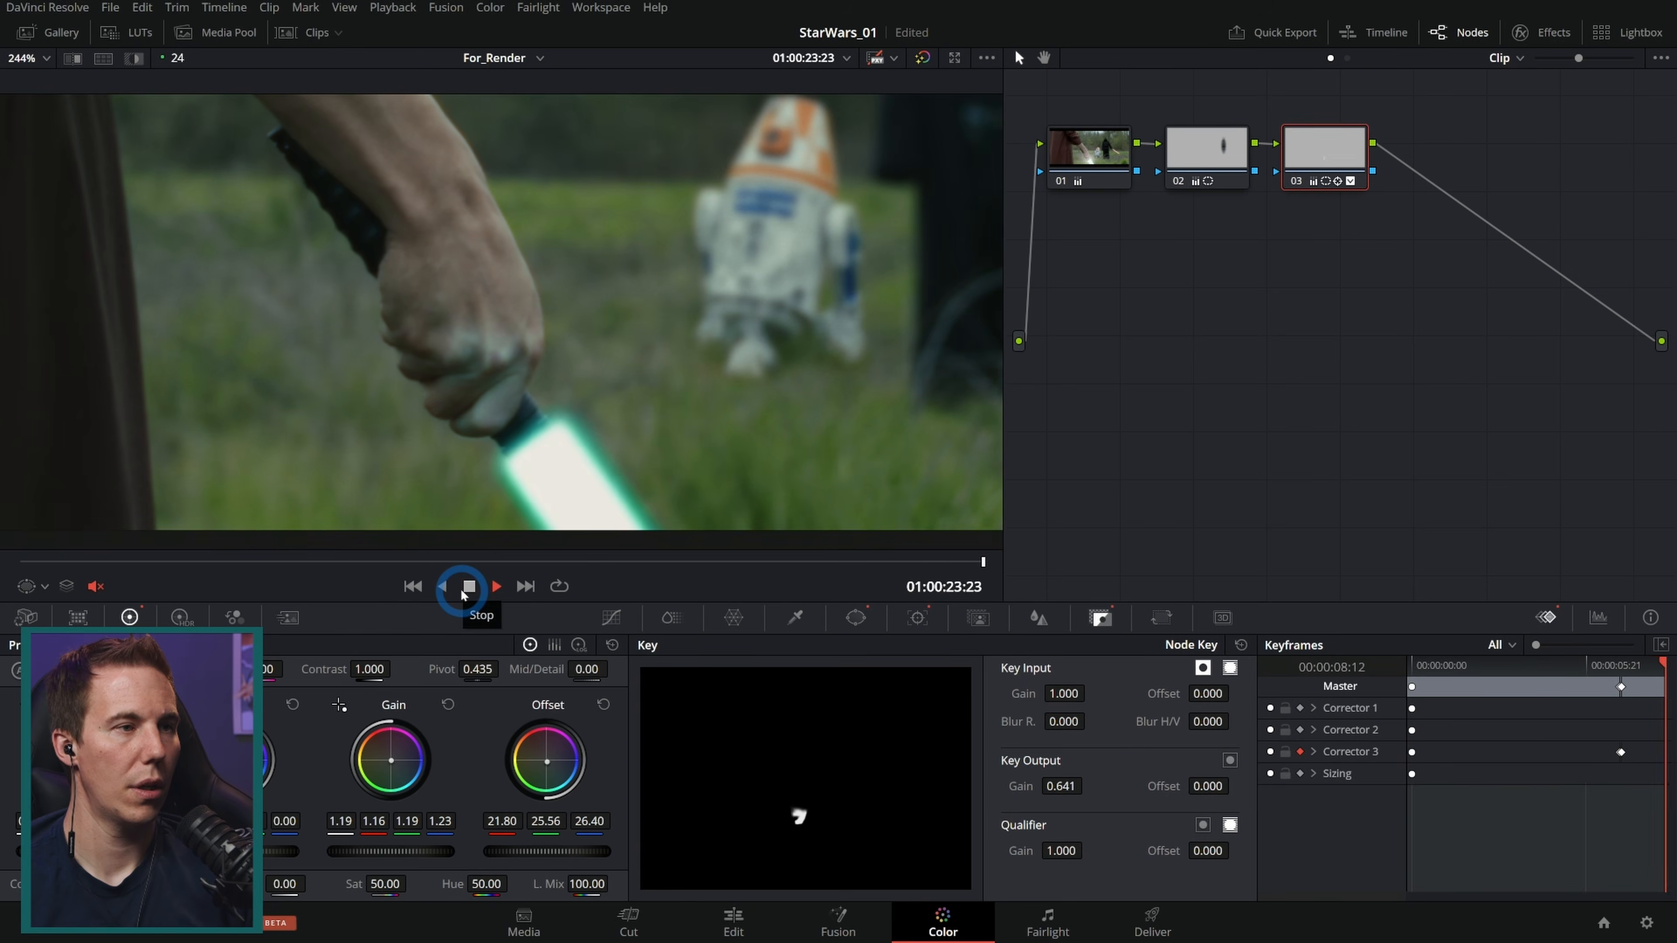
{"action": "left_click", "coordinate": [465, 589]}
Step: Grab a still of the close-up face clip as a colour reference
{"action": "left_click_drag", "start_coordinate": [398, 391], "coordinate": [602, 399]}
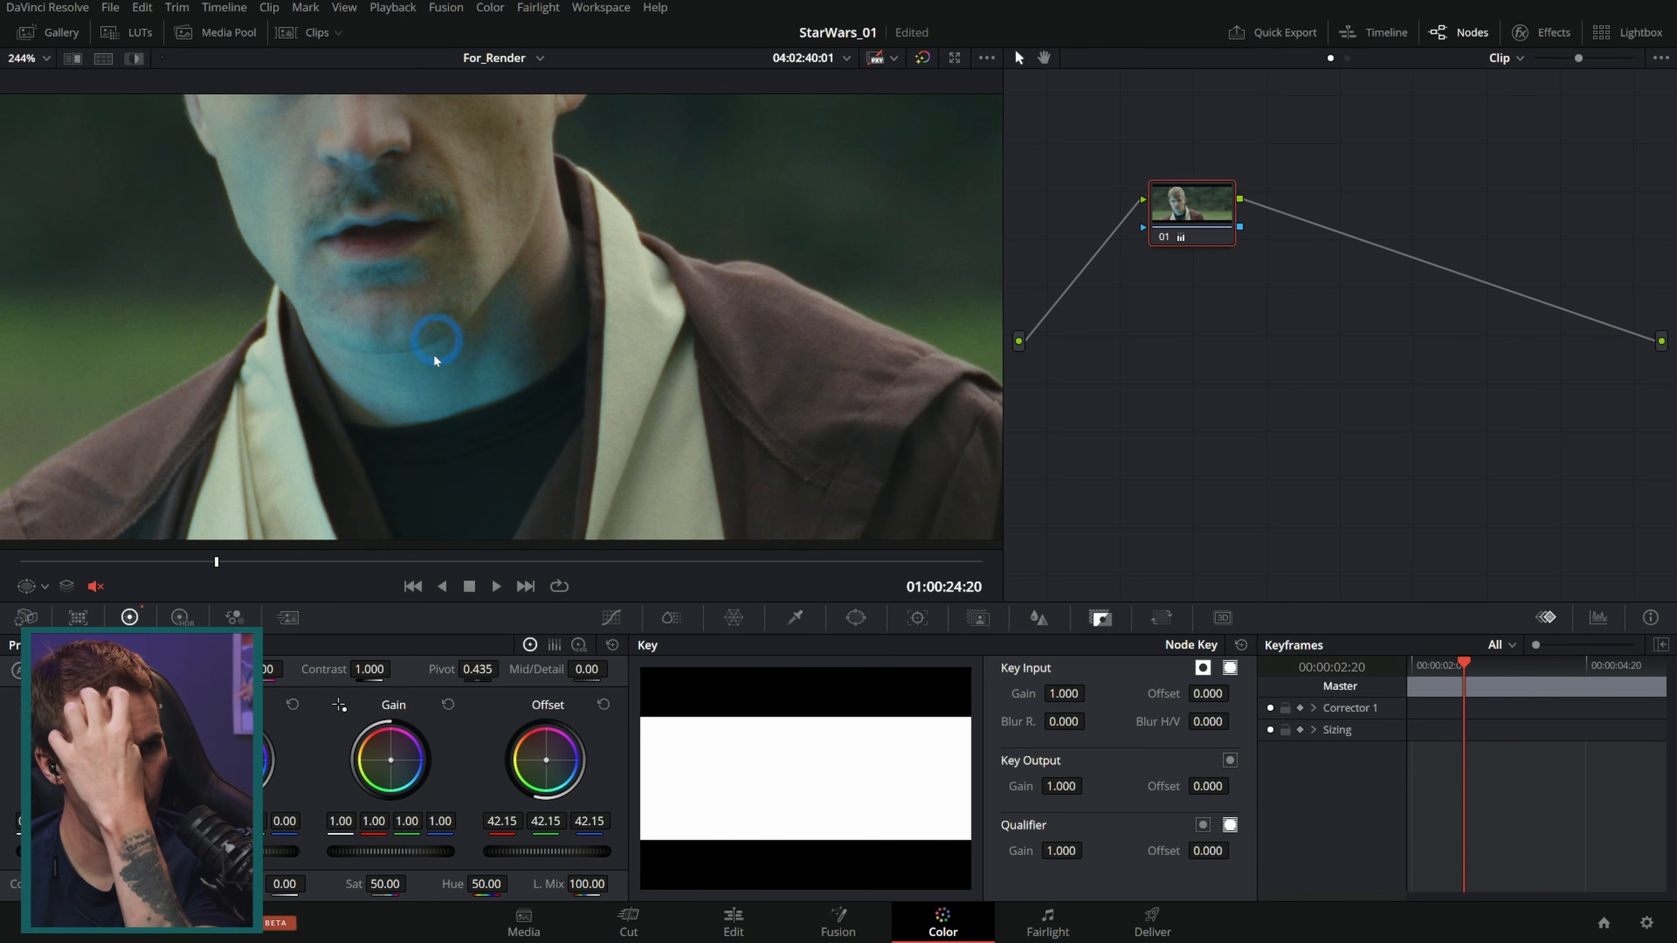
{"action": "left_click_drag", "start_coordinate": [466, 334], "coordinate": [680, 341]}
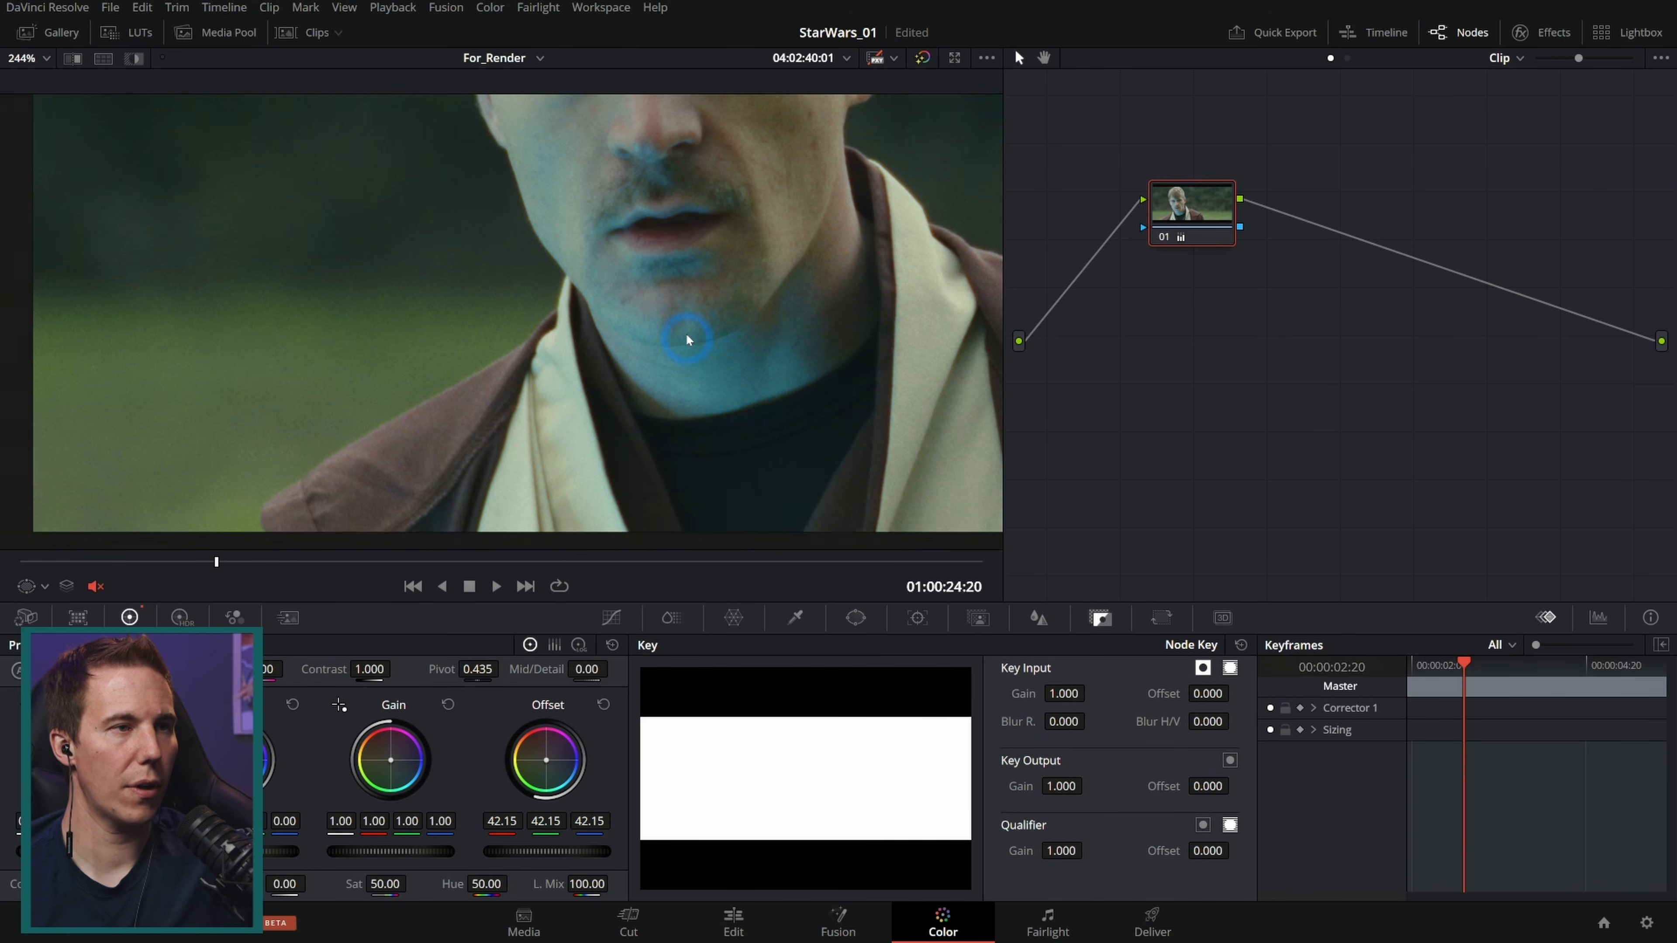
{"action": "scroll", "coordinate": [677, 330], "scroll_direction": "down", "scroll_amount": 5}
{"action": "right_click", "coordinate": [569, 301]}
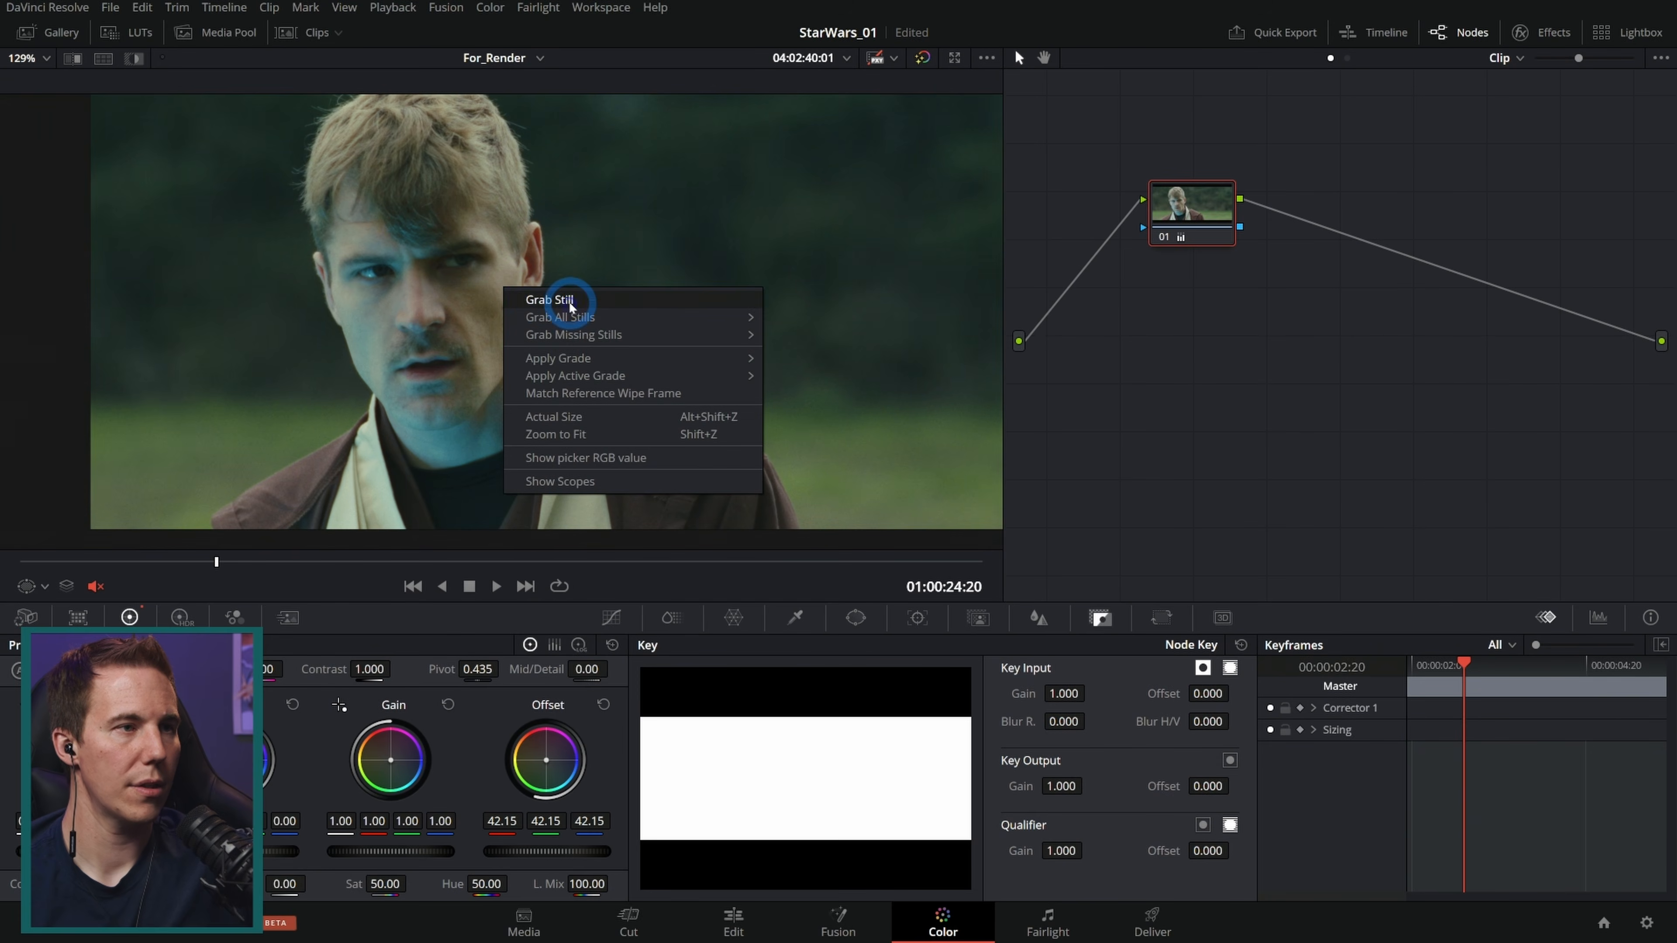
{"action": "left_click", "coordinate": [639, 299]}
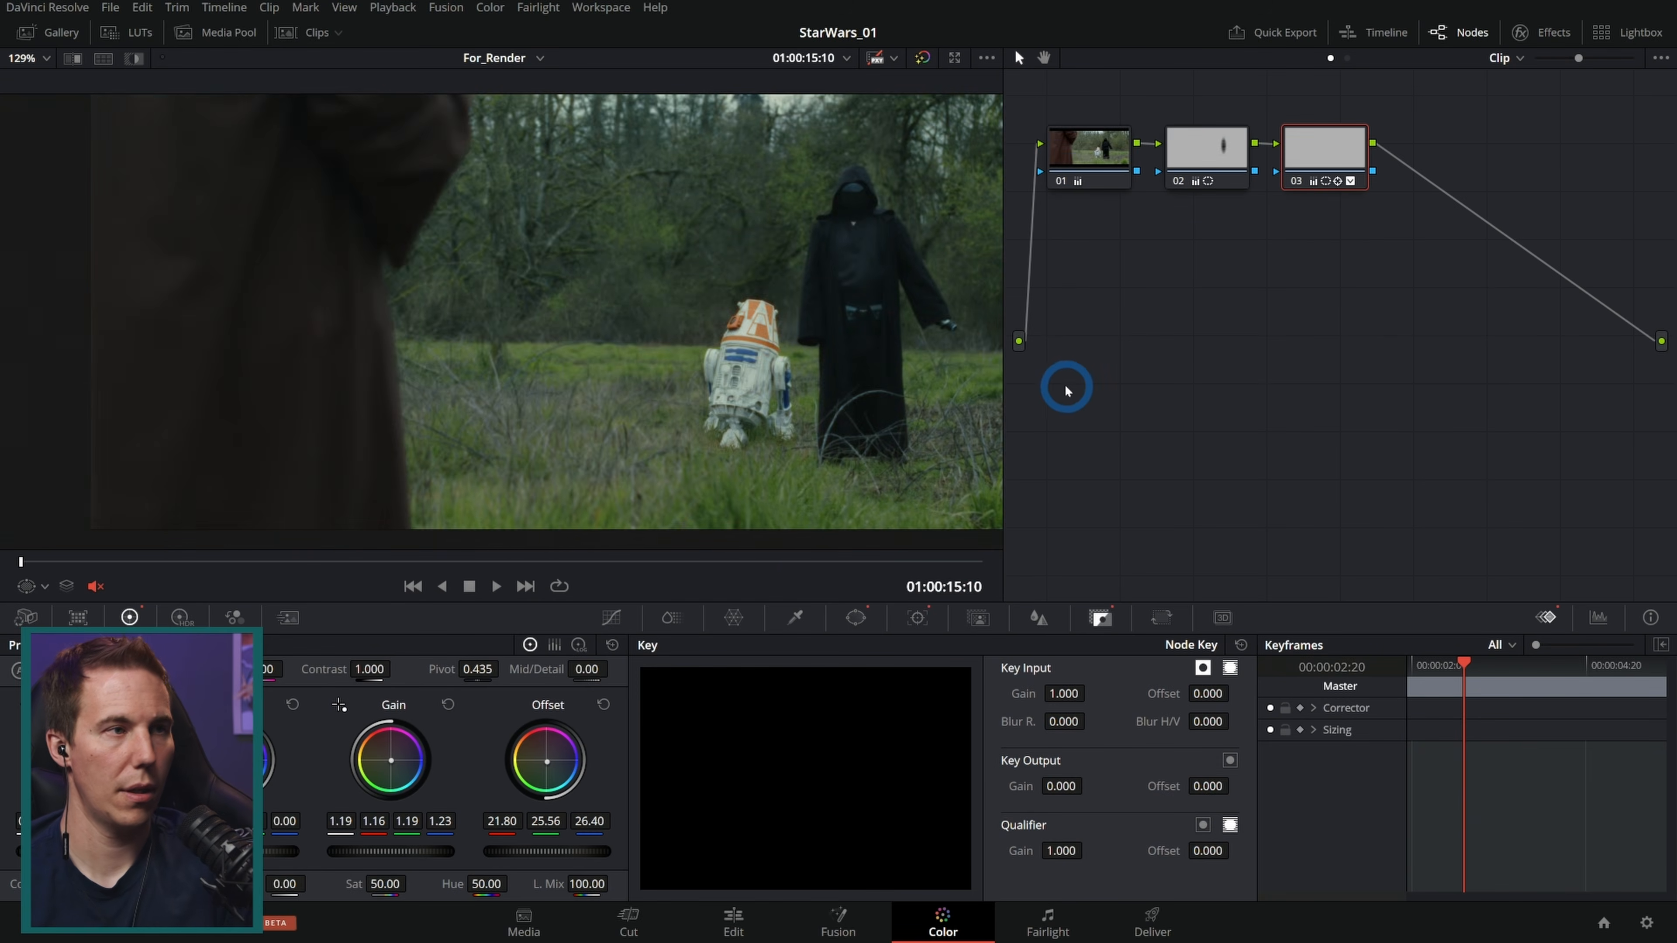
Step: Move to the end of the hand clip and open a split-screen comparison with the reference still
{"action": "left_click_drag", "start_coordinate": [884, 563], "coordinate": [977, 568]}
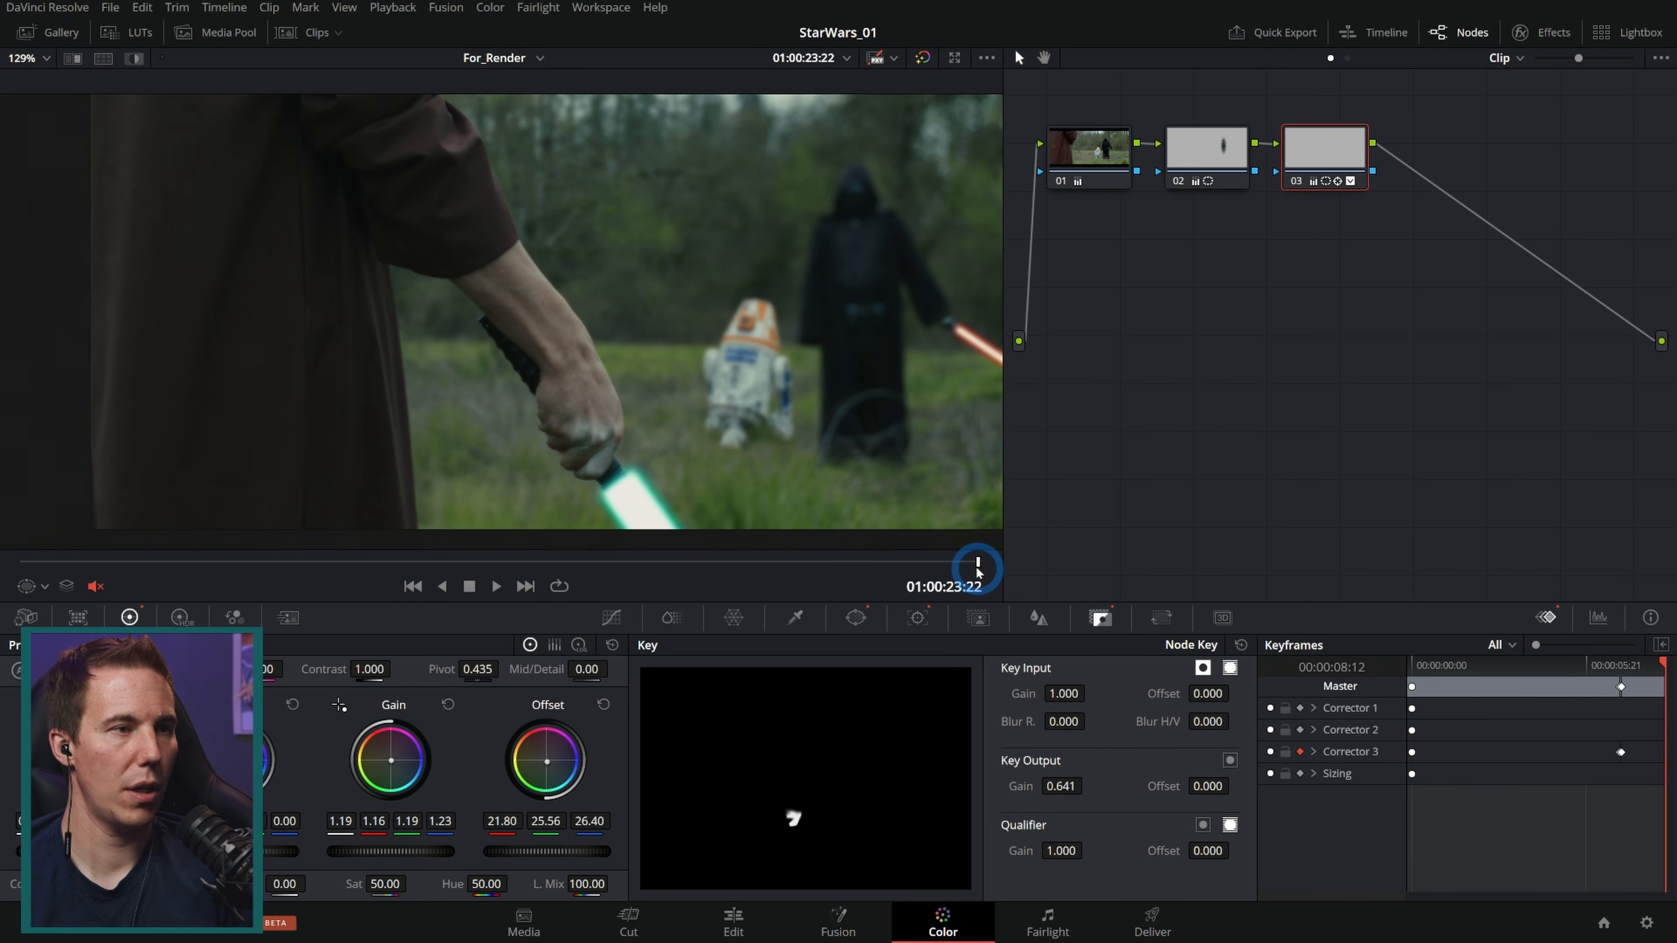
{"action": "left_click_drag", "start_coordinate": [707, 475], "coordinate": [520, 436]}
{"action": "left_click_drag", "start_coordinate": [581, 372], "coordinate": [429, 378]}
{"action": "left_click", "coordinate": [71, 59]}
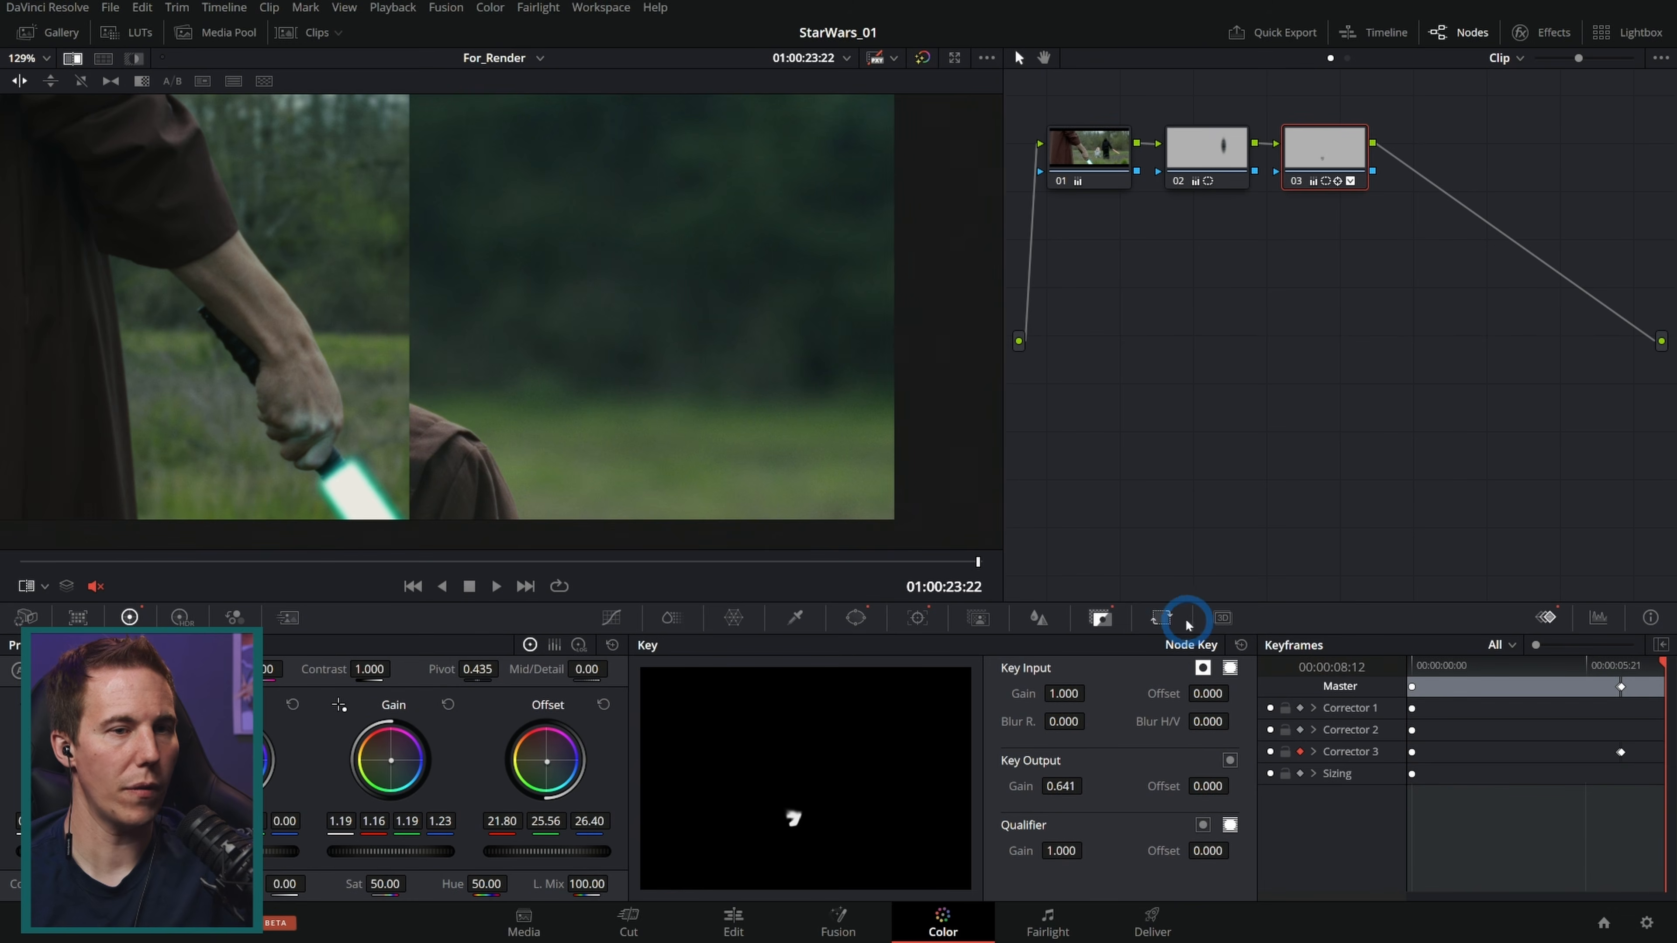
Step: Set the reference still's Pan to 721.5 in Reference Sizing so the face sits beside the hand
{"action": "left_click", "coordinate": [1164, 619]}
{"action": "left_click", "coordinate": [1177, 646]}
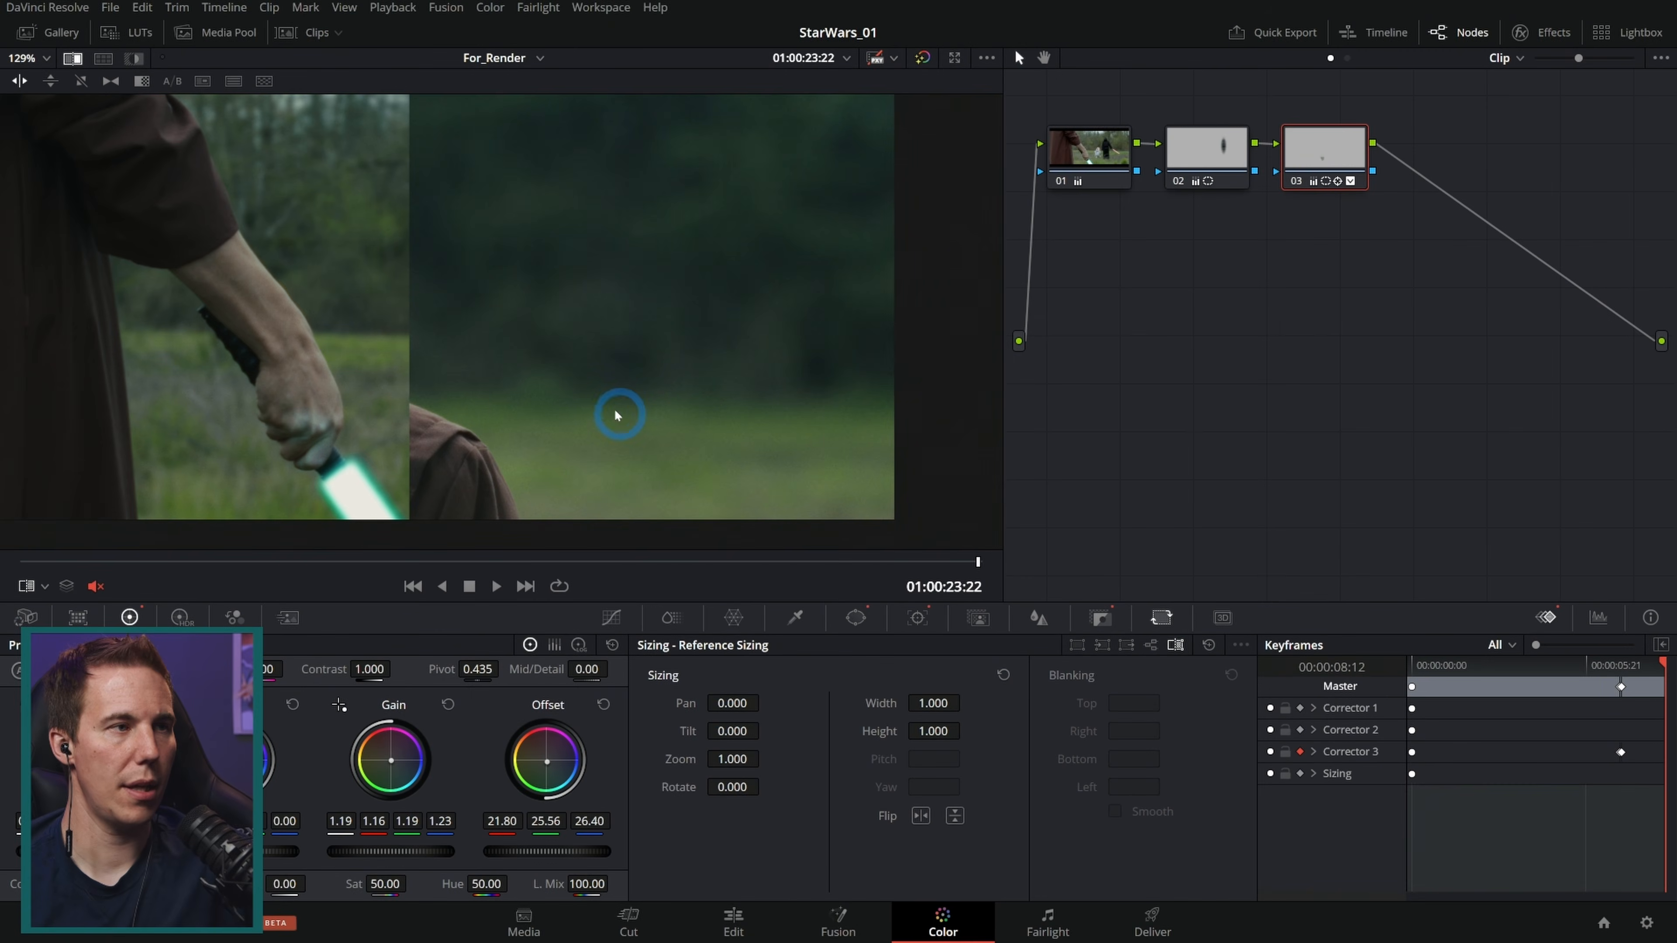
{"action": "left_click_drag", "start_coordinate": [723, 702], "coordinate": [1516, 693]}
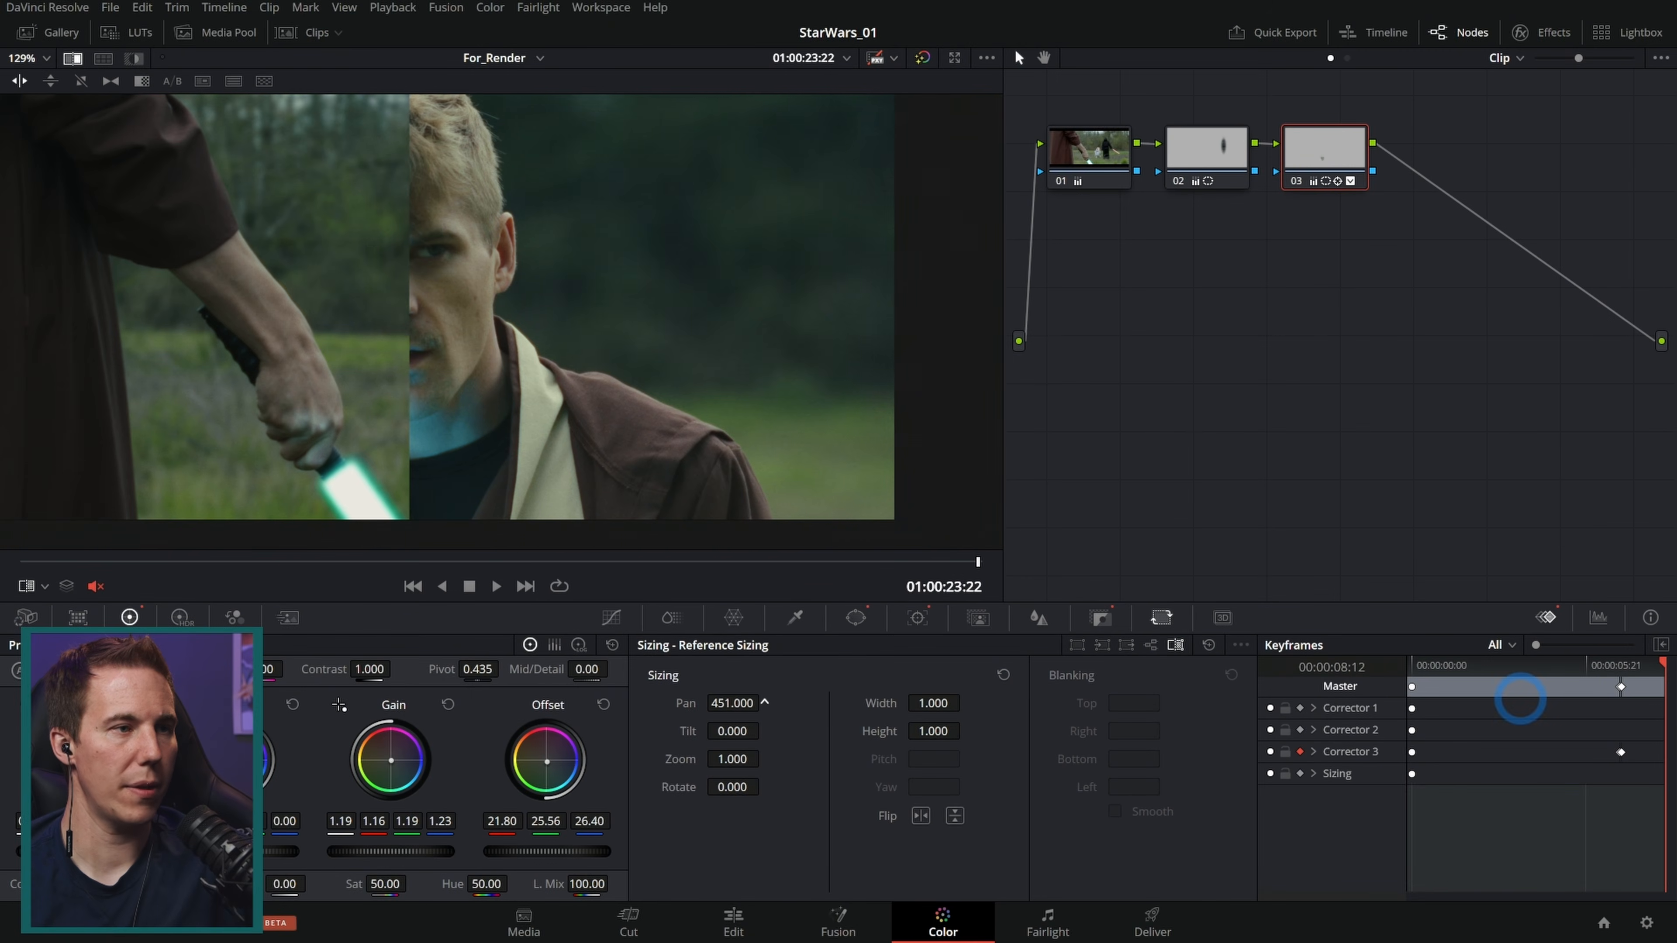
{"action": "mouse_move", "coordinate": [723, 702]}
{"action": "left_mouse_down"}
{"action": "mouse_move", "coordinate": [1179, 702]}
{"action": "mouse_move", "coordinate": [705, 699]}
{"action": "left_mouse_up"}
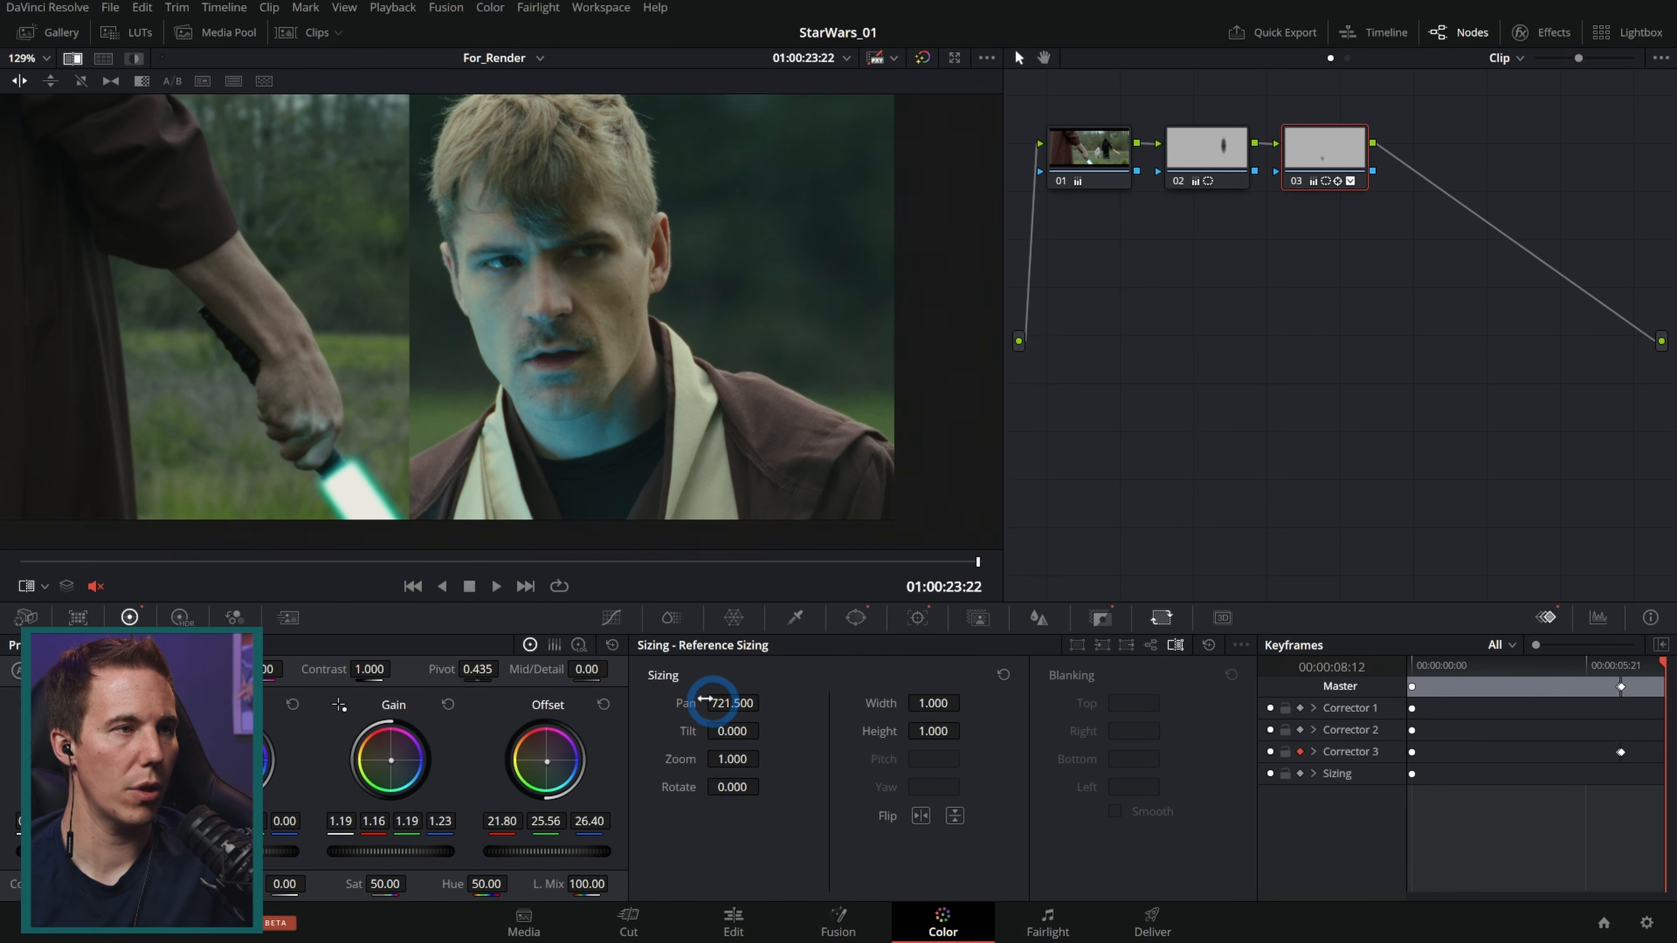
Step: Shift the hand node's Gain towards blue, to 1.19, 1.11, 1.20 and 1.28
{"action": "scroll", "coordinate": [365, 406], "scroll_direction": "up", "scroll_amount": 2}
{"action": "scroll", "coordinate": [457, 391], "scroll_direction": "up", "scroll_amount": 3}
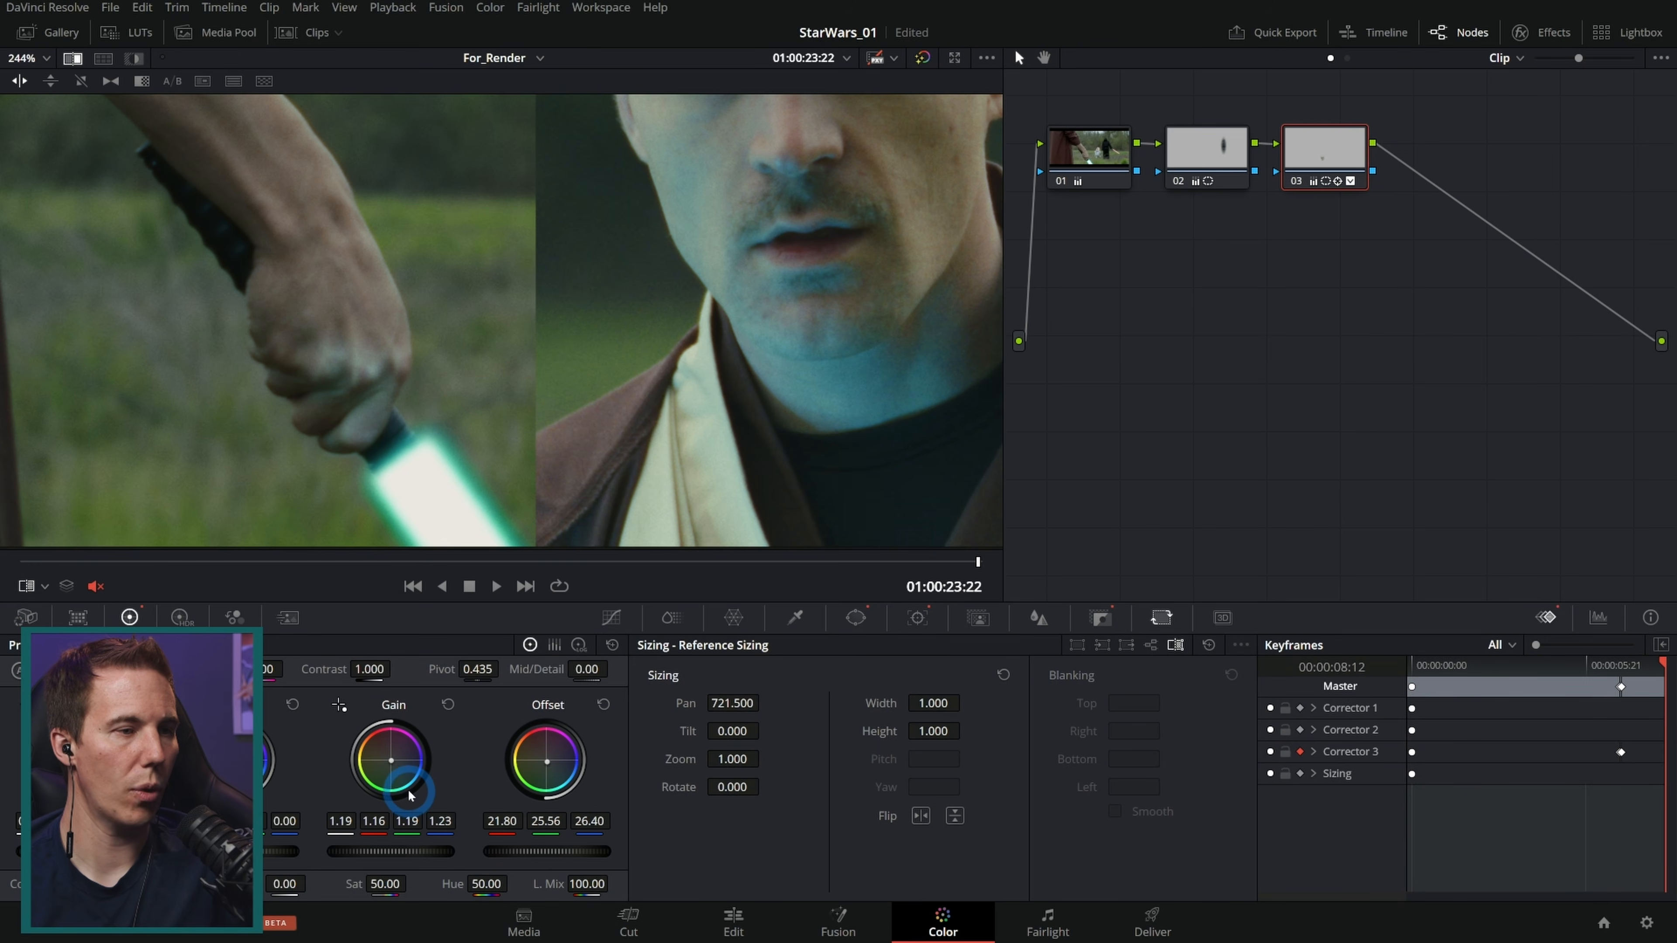
{"action": "left_click_drag", "start_coordinate": [425, 796], "coordinate": [429, 793]}
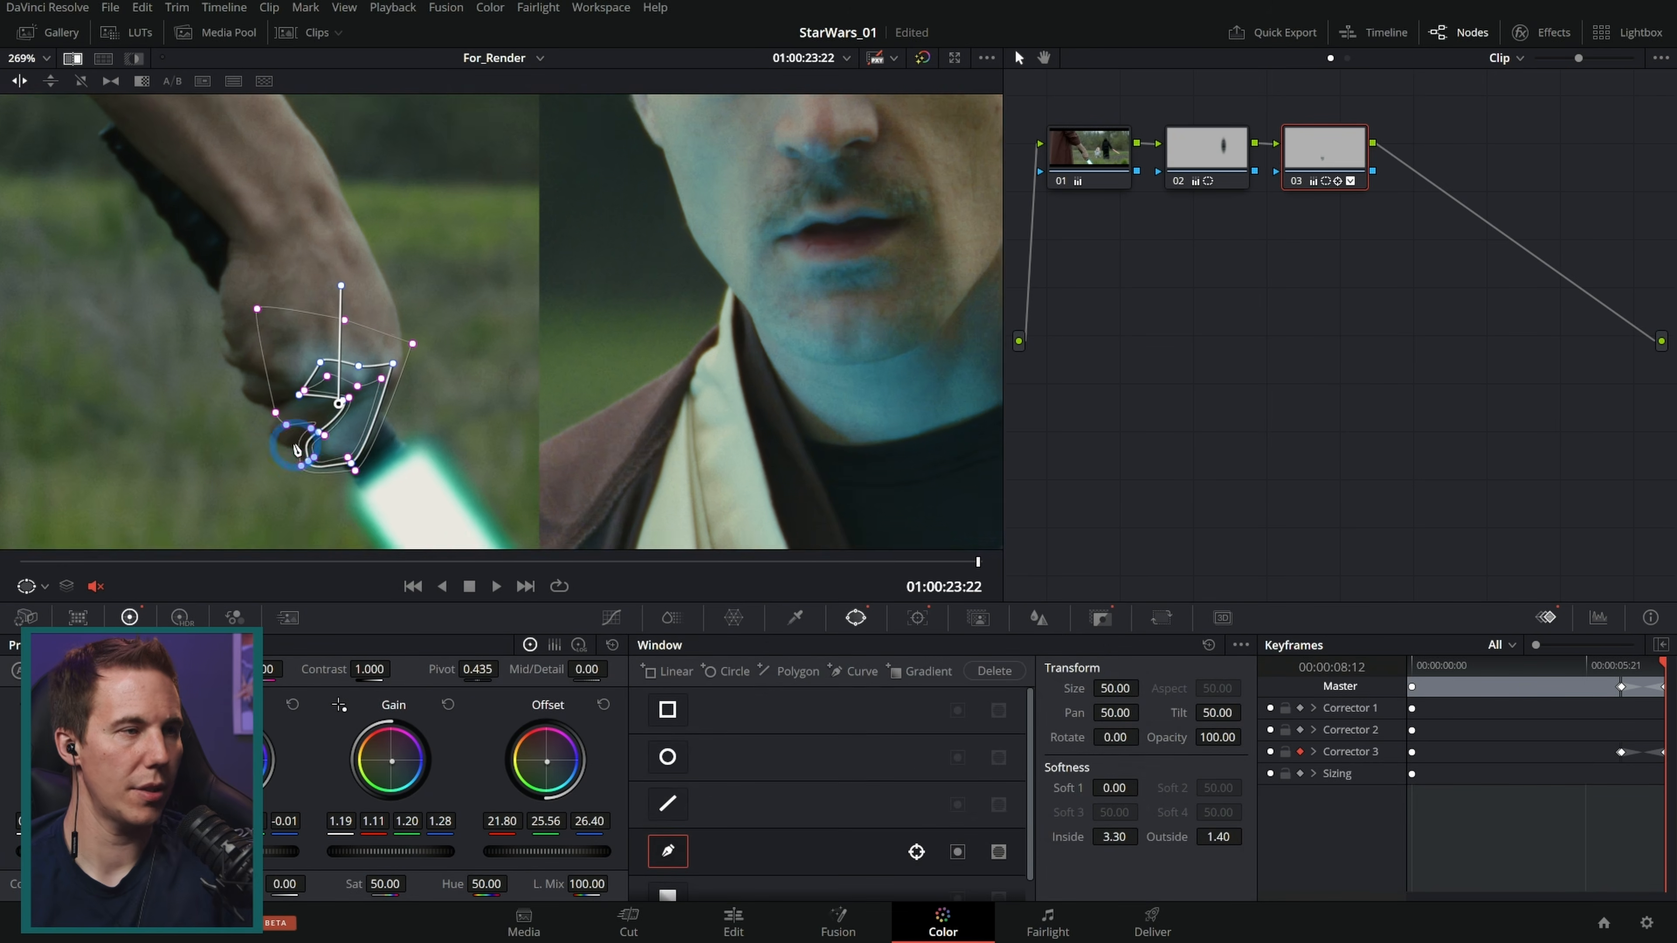
Step: Reset the existing hand window on the node
{"action": "scroll", "coordinate": [469, 362], "scroll_direction": "up", "scroll_amount": 5}
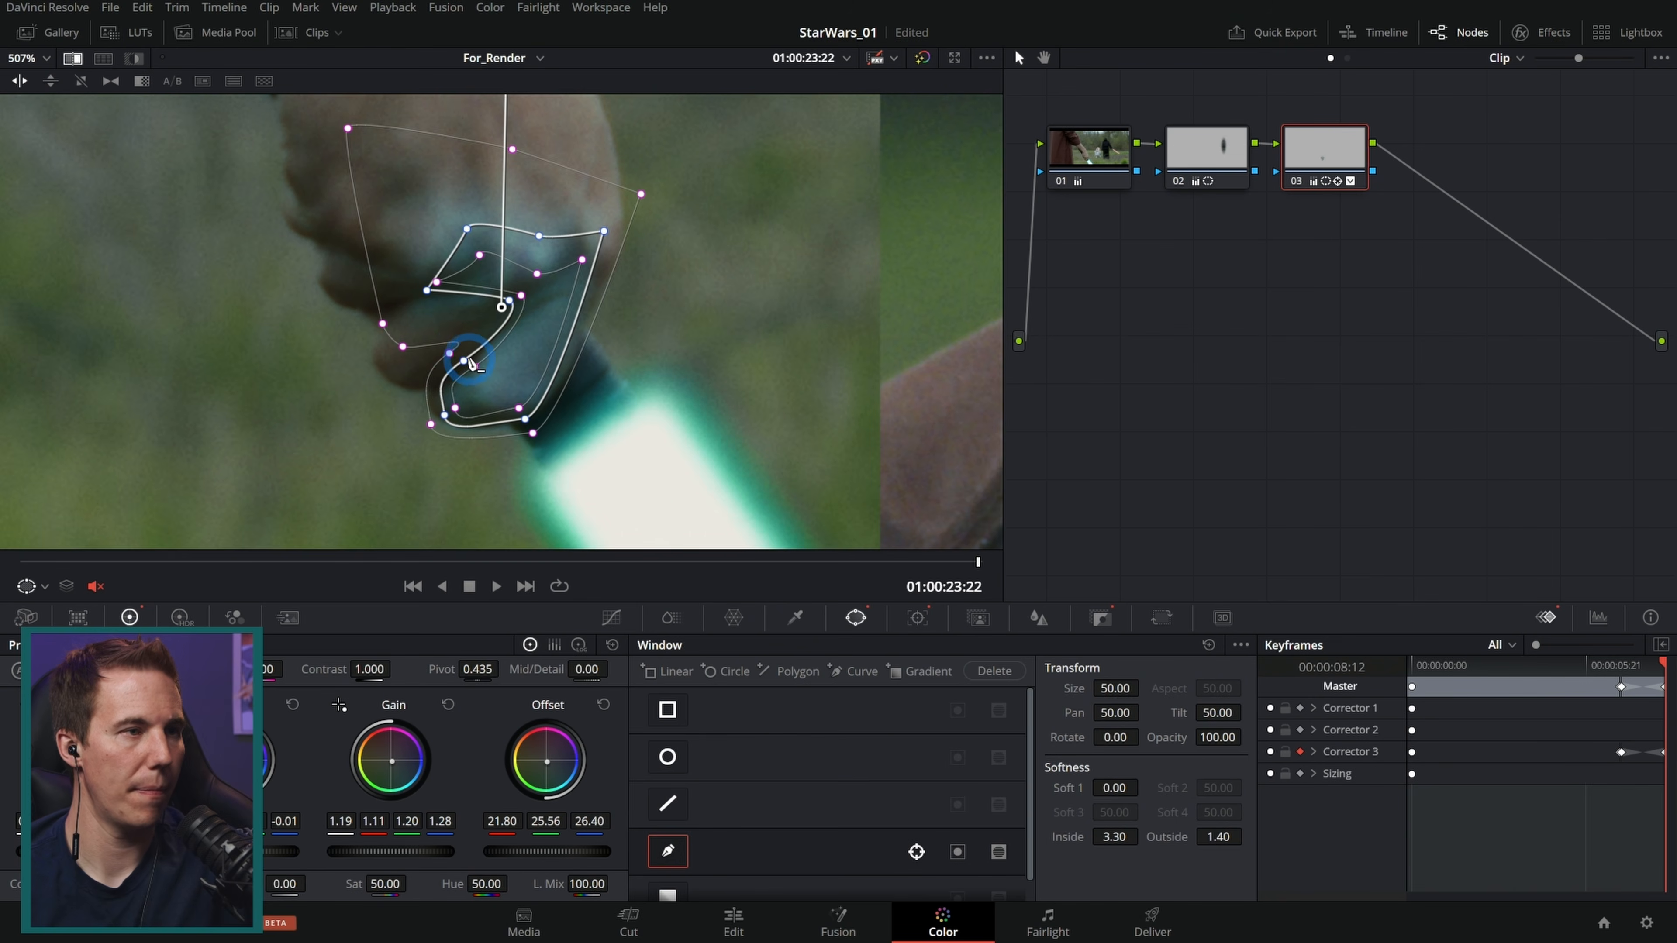
{"action": "left_click", "coordinate": [464, 360]}
{"action": "scroll", "coordinate": [464, 361], "scroll_direction": "down", "scroll_amount": 1}
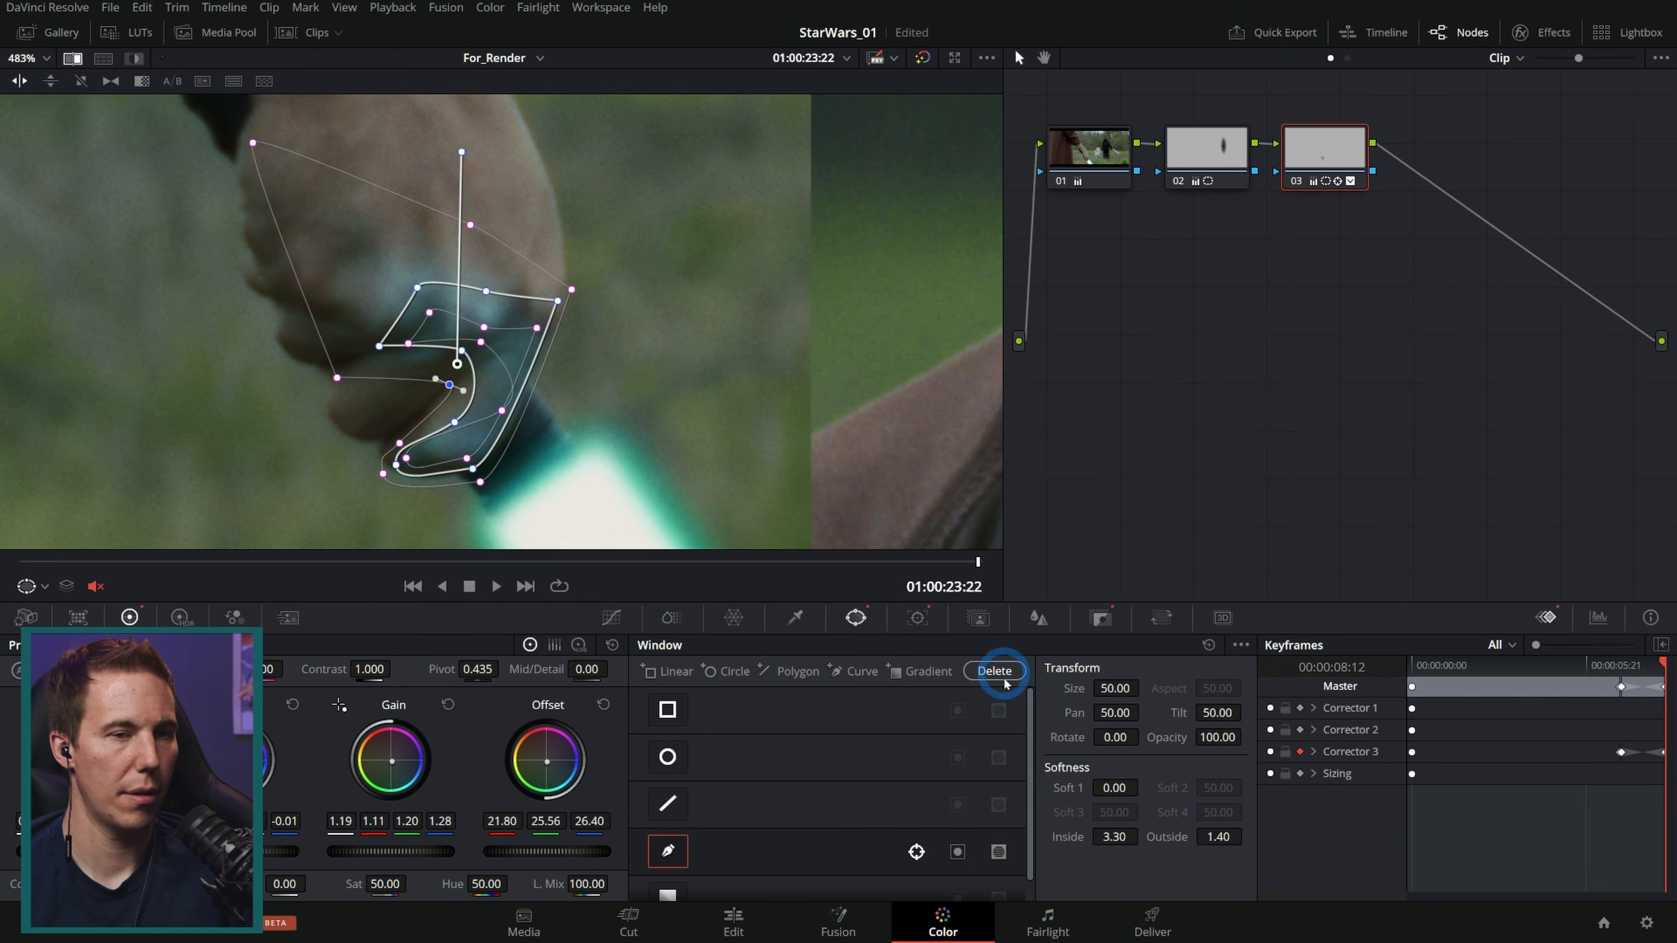
{"action": "left_click", "coordinate": [1209, 645]}
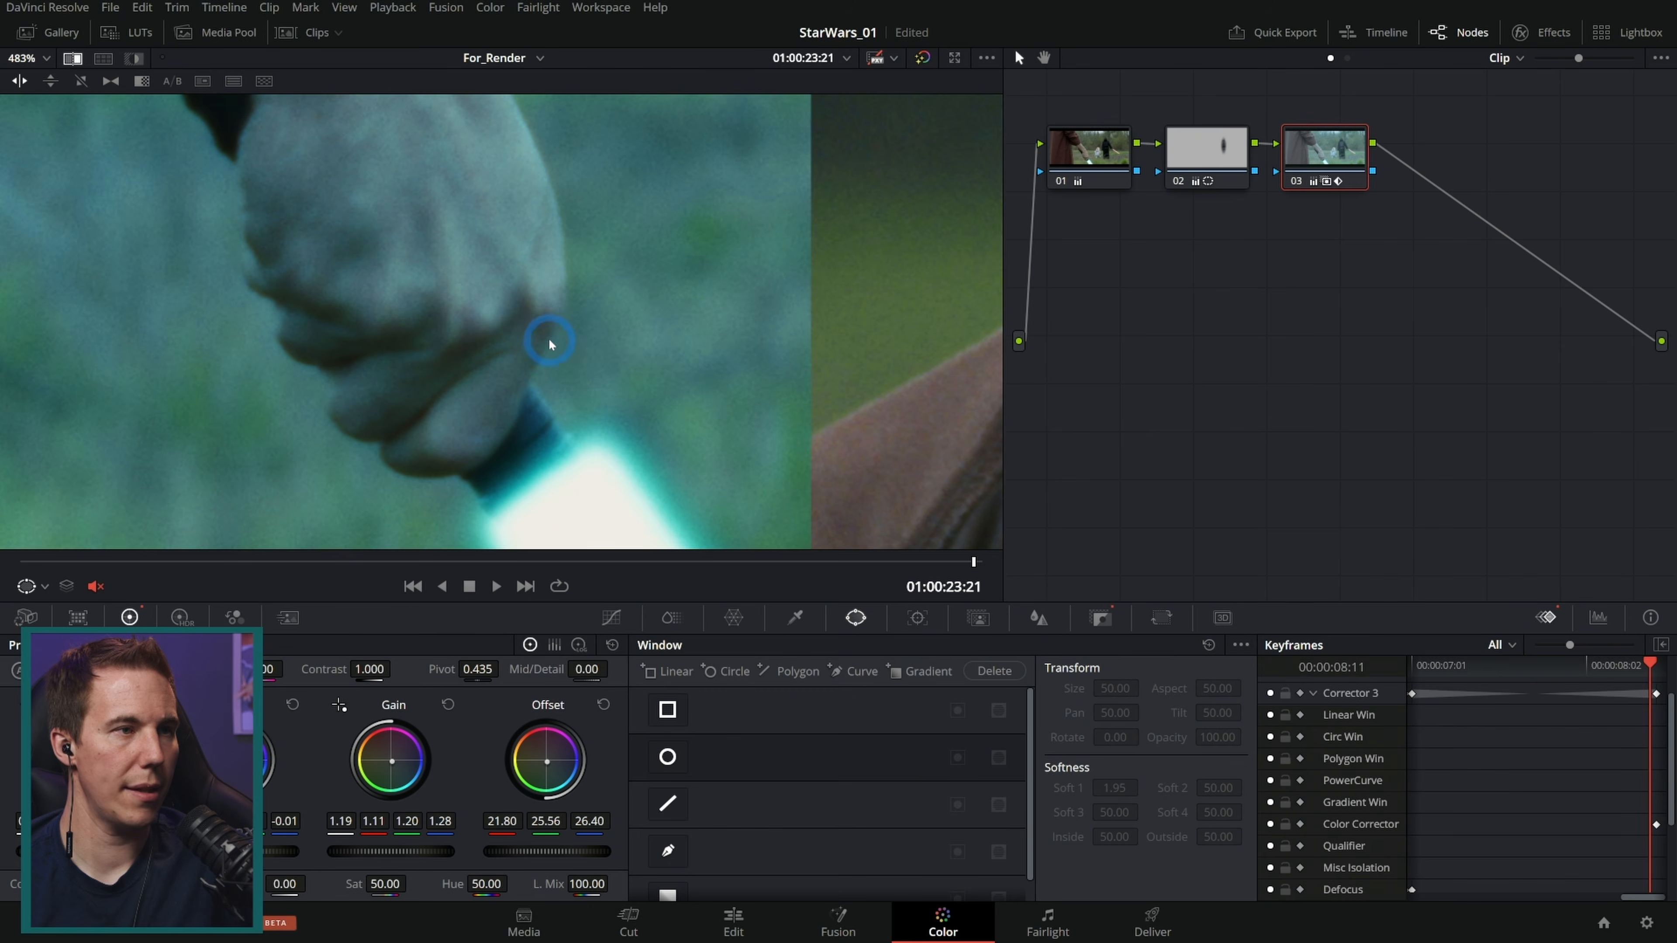
Step: Draw a new curve window outlining the hand and its fingers around the hilt
{"action": "left_click", "coordinate": [667, 851]}
{"action": "left_click", "coordinate": [559, 301]}
{"action": "left_click", "coordinate": [544, 350]}
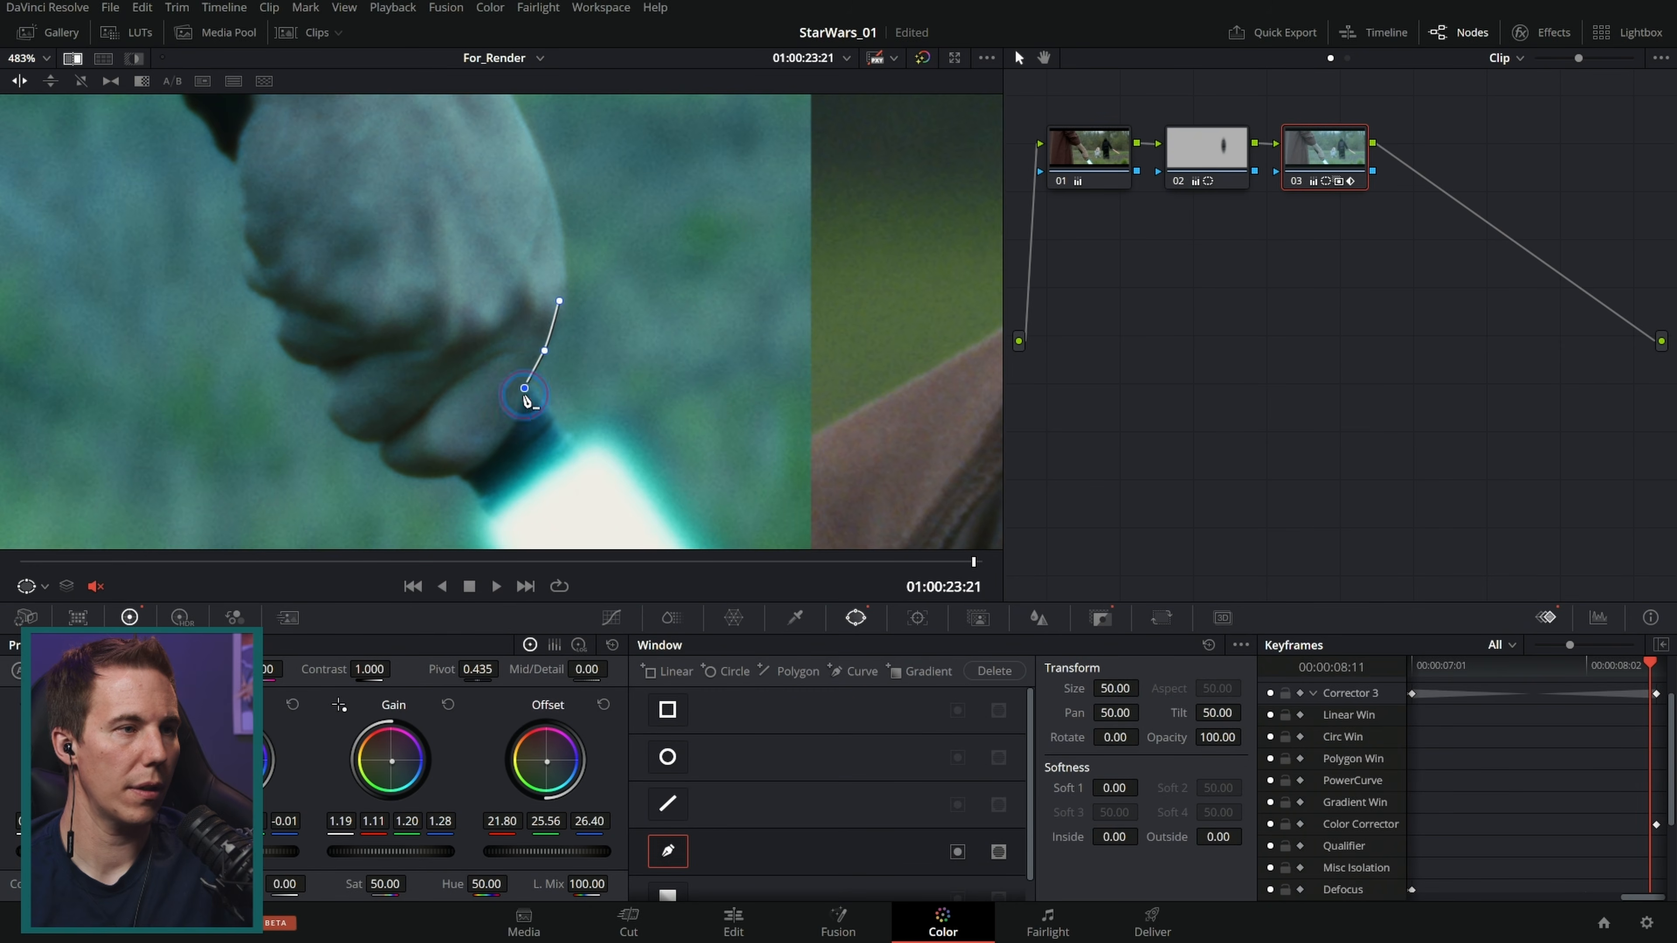
{"action": "left_click", "coordinate": [497, 438]}
{"action": "left_click", "coordinate": [474, 473]}
{"action": "left_click", "coordinate": [421, 479]}
{"action": "left_click", "coordinate": [399, 461]}
{"action": "left_click", "coordinate": [429, 448]}
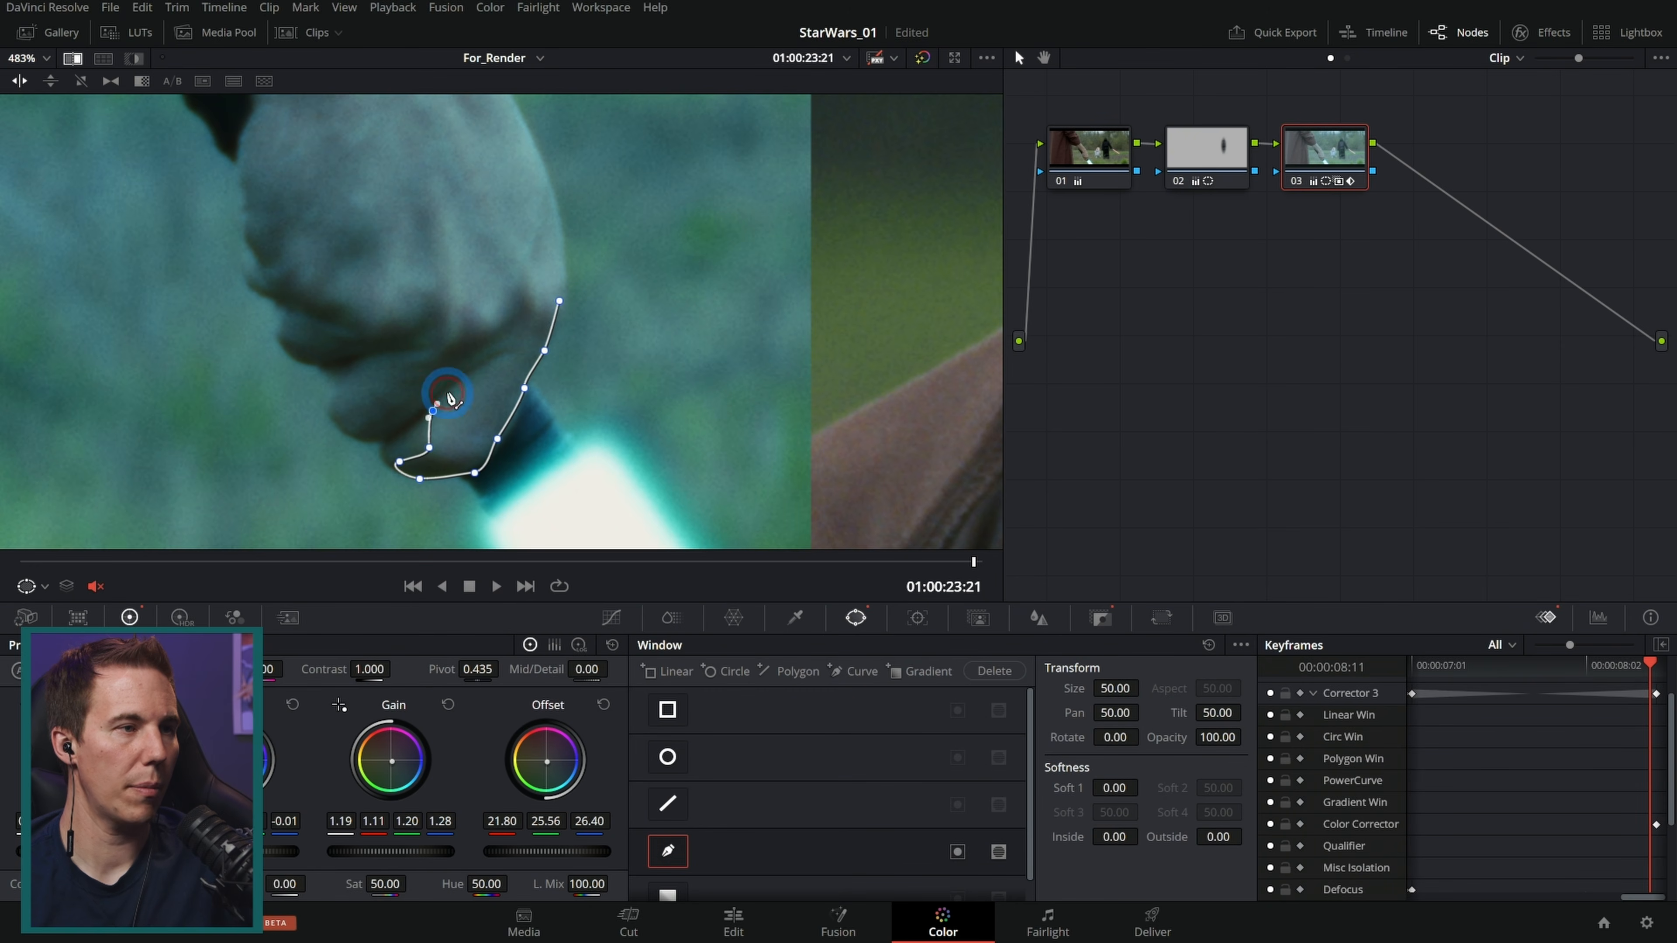
{"action": "left_click", "coordinate": [493, 362]}
{"action": "left_click", "coordinate": [441, 379]}
{"action": "left_click", "coordinate": [402, 427]}
{"action": "left_click", "coordinate": [372, 440]}
{"action": "left_click", "coordinate": [376, 411]}
{"action": "left_click", "coordinate": [417, 372]}
{"action": "left_click", "coordinate": [443, 352]}
{"action": "left_click", "coordinate": [401, 343]}
{"action": "left_click", "coordinate": [305, 364]}
{"action": "left_click", "coordinate": [307, 338]}
{"action": "left_click", "coordinate": [371, 327]}
{"action": "left_click", "coordinate": [441, 323]}
{"action": "left_click", "coordinate": [518, 323]}
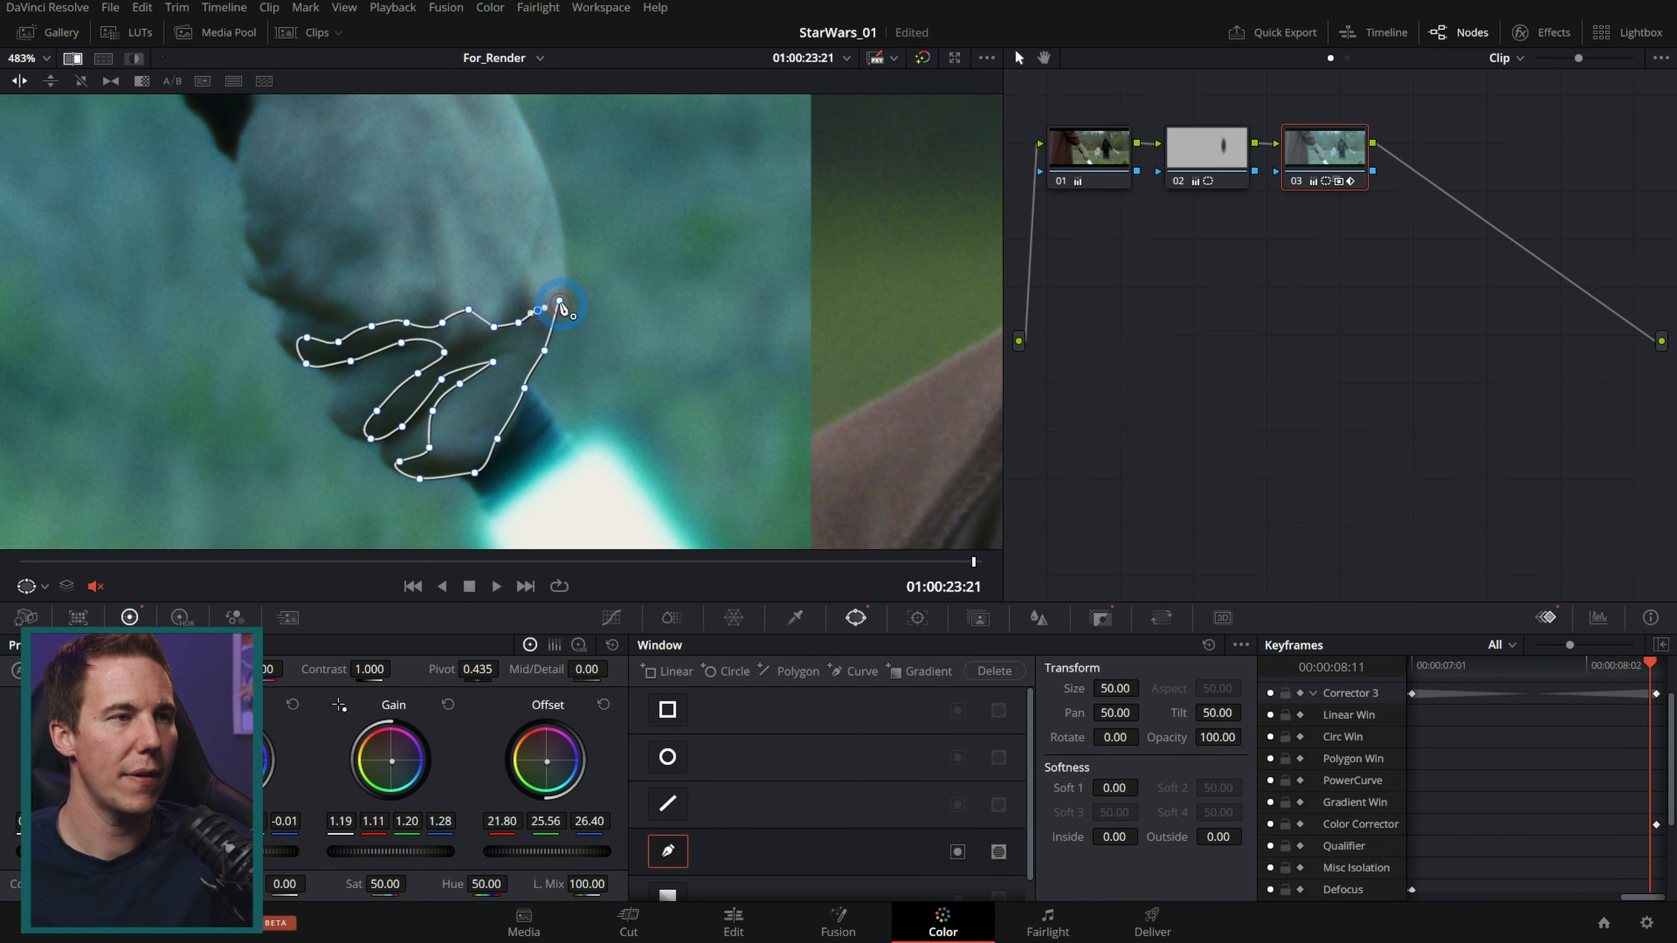
{"action": "left_click", "coordinate": [559, 301]}
Step: Set the window's inside softness to 11.10 and outside softness to 1.00
{"action": "left_click_drag", "start_coordinate": [1115, 836], "coordinate": [1600, 790]}
{"action": "left_click_drag", "start_coordinate": [1212, 836], "coordinate": [1247, 834]}
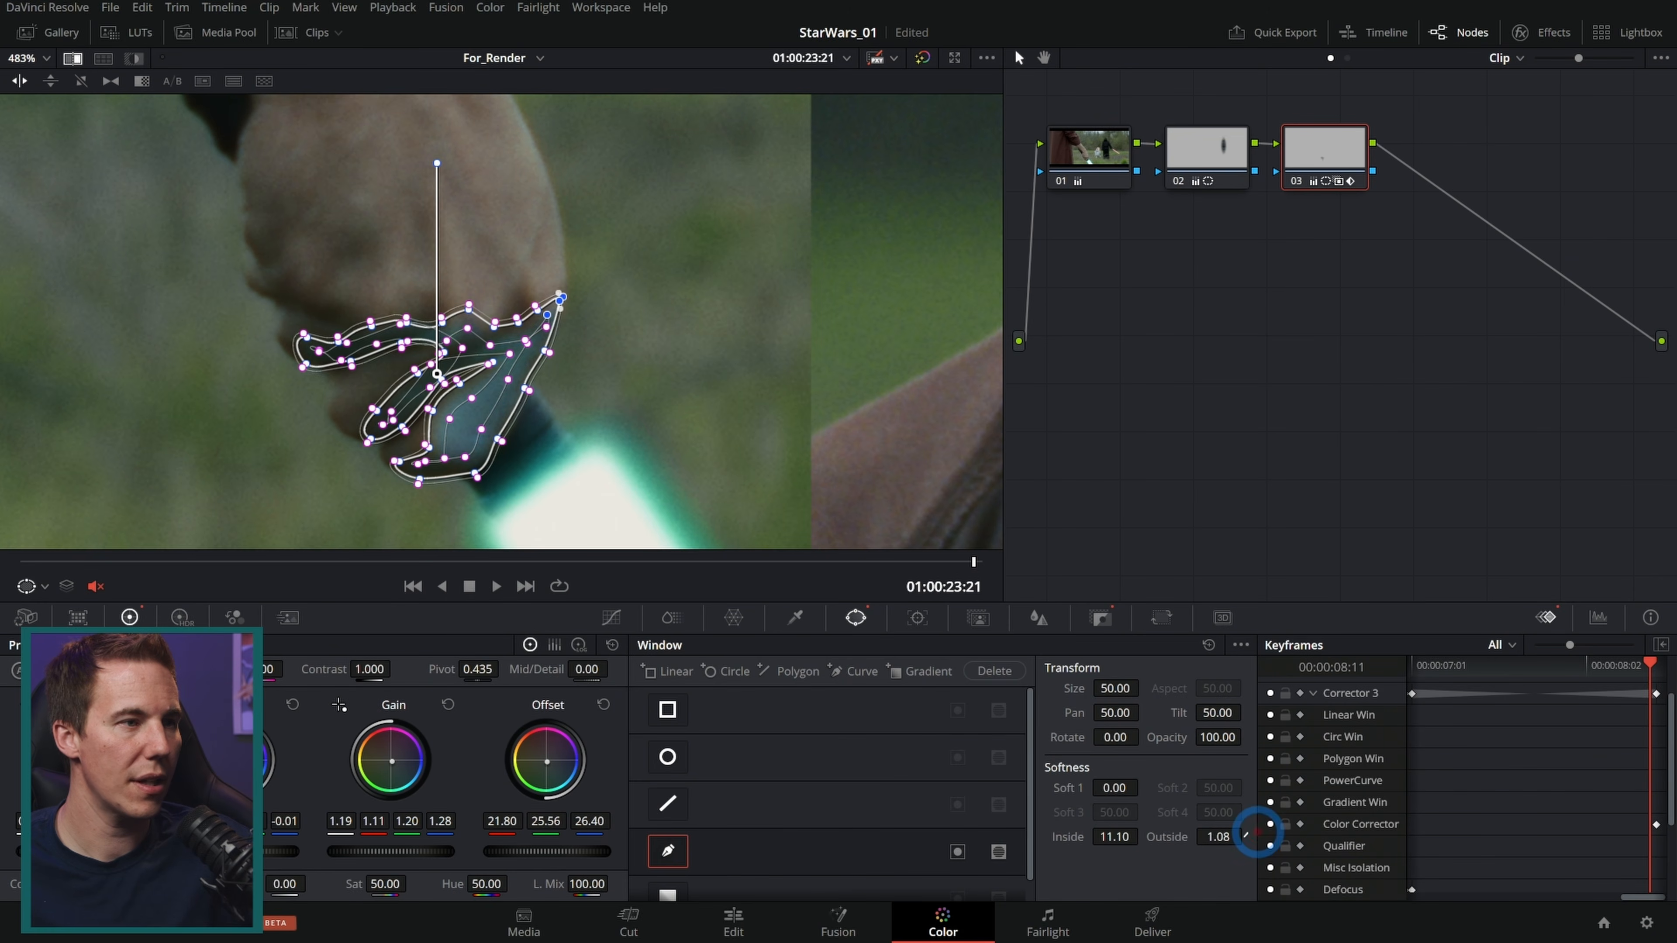
Step: Adjust the new window's points and soft edges to fit the fingers closely
{"action": "scroll", "coordinate": [392, 462], "scroll_direction": "up", "scroll_amount": 5}
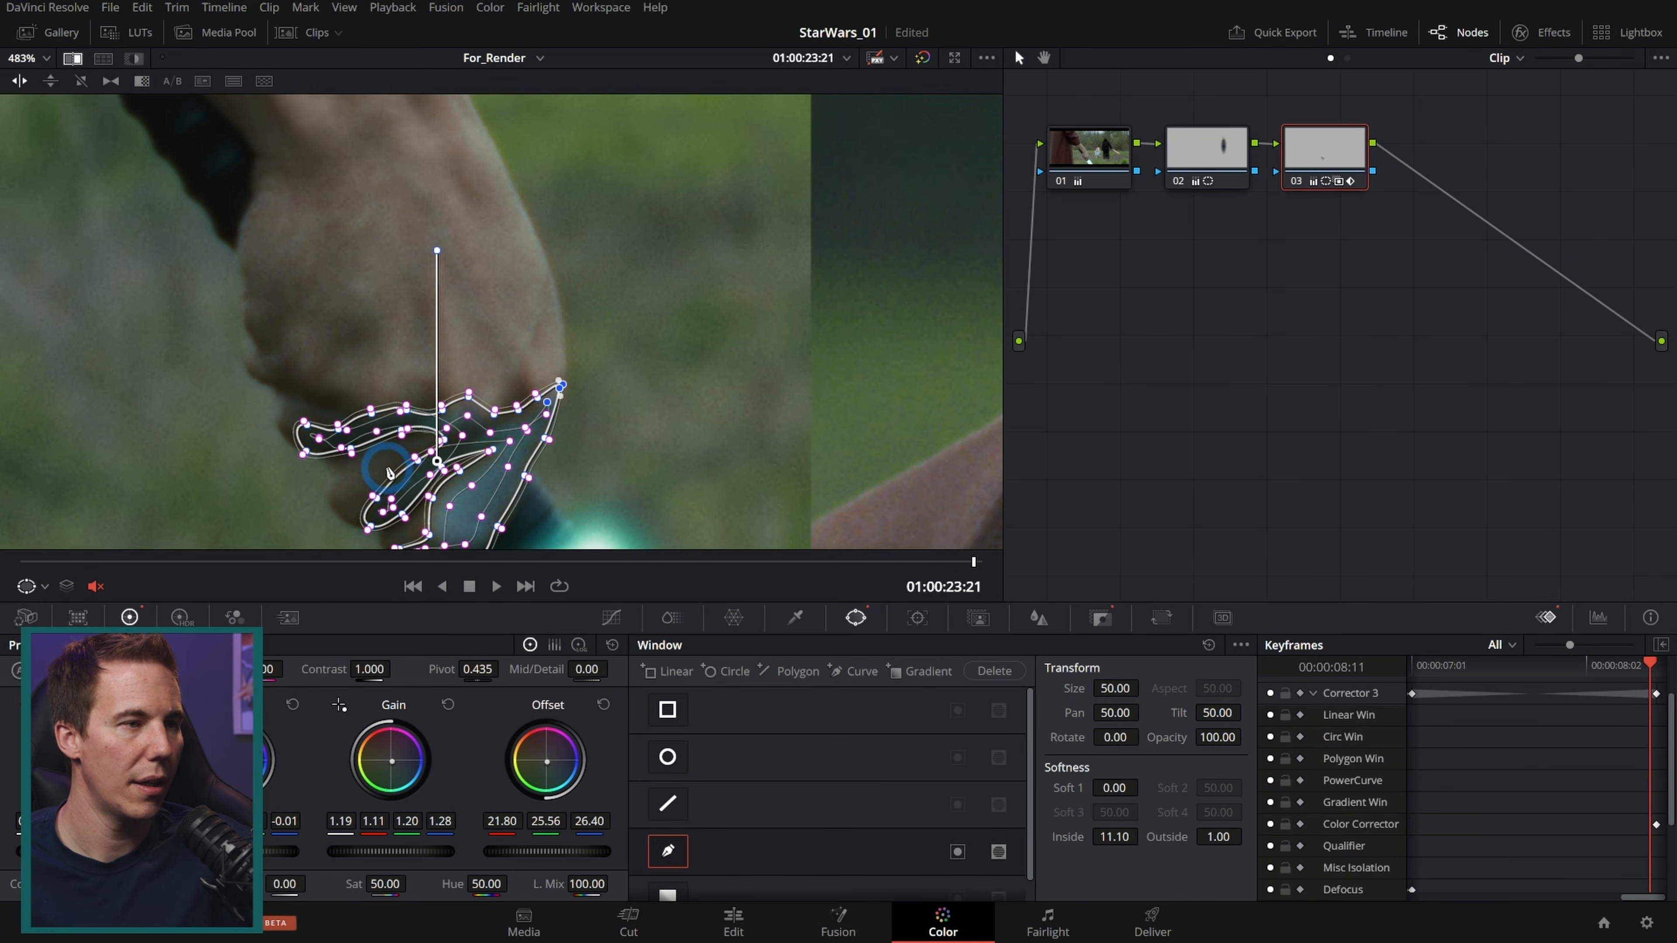
{"action": "left_click_drag", "start_coordinate": [542, 443], "coordinate": [512, 400]}
{"action": "left_click_drag", "start_coordinate": [616, 405], "coordinate": [393, 298]}
{"action": "left_click_drag", "start_coordinate": [590, 223], "coordinate": [524, 190]}
{"action": "left_click_drag", "start_coordinate": [648, 185], "coordinate": [567, 168]}
{"action": "left_click_drag", "start_coordinate": [596, 211], "coordinate": [745, 403]}
{"action": "left_click_drag", "start_coordinate": [716, 354], "coordinate": [432, 271]}
{"action": "left_click_drag", "start_coordinate": [554, 333], "coordinate": [547, 322]}
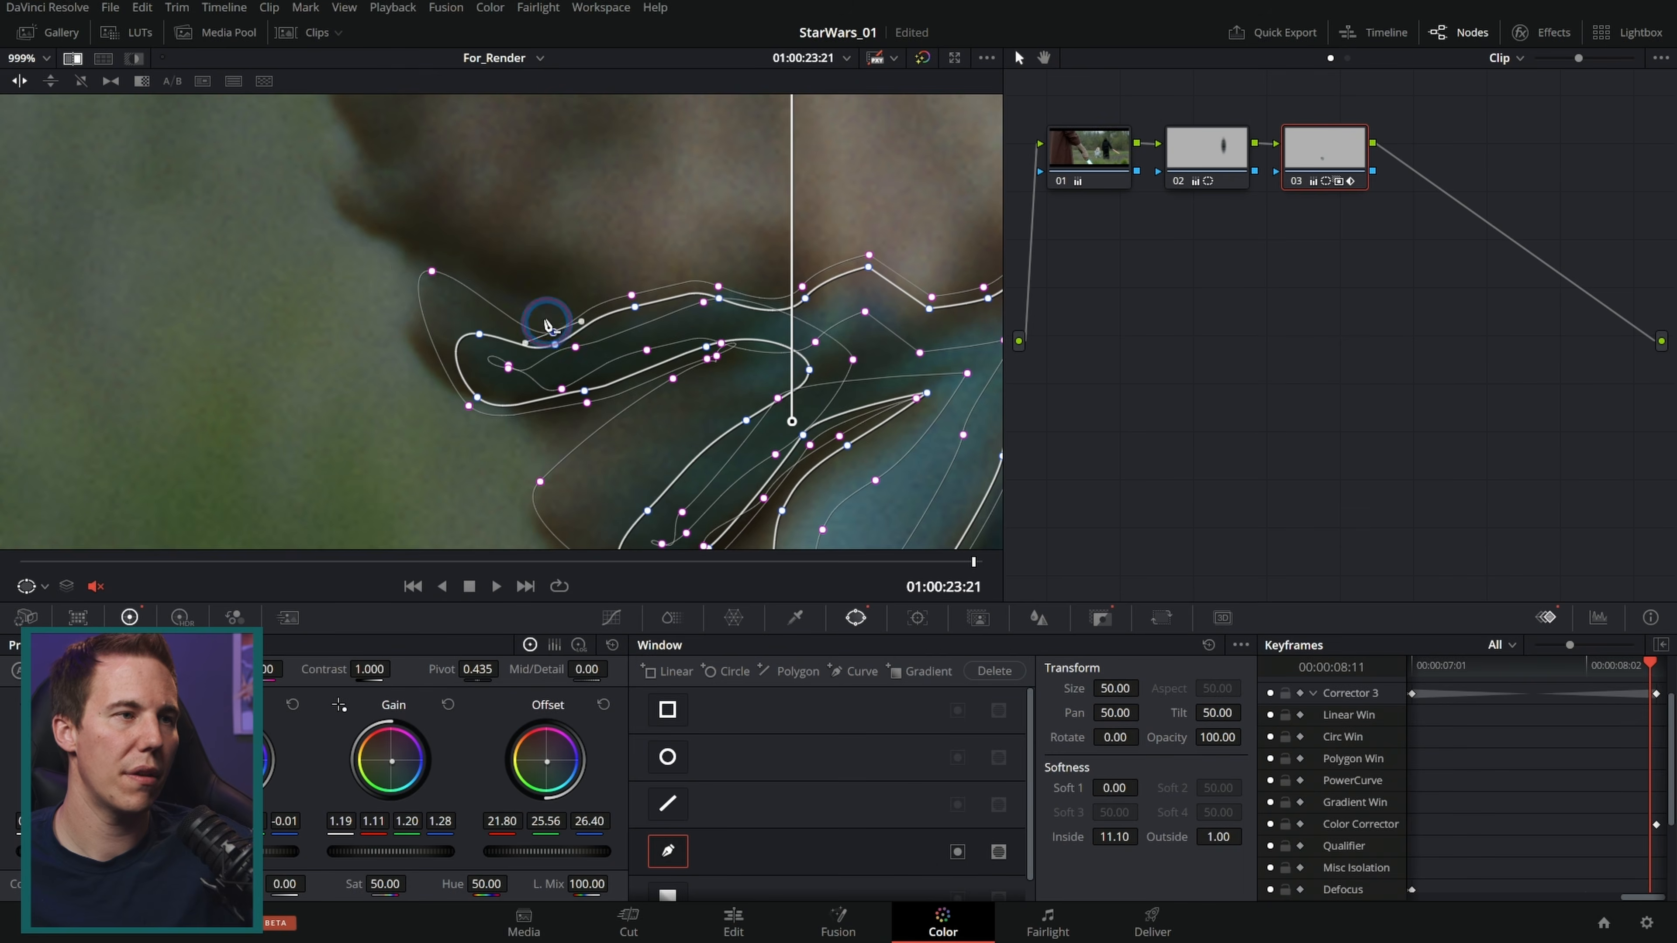
{"action": "left_click_drag", "start_coordinate": [547, 323], "coordinate": [538, 299]}
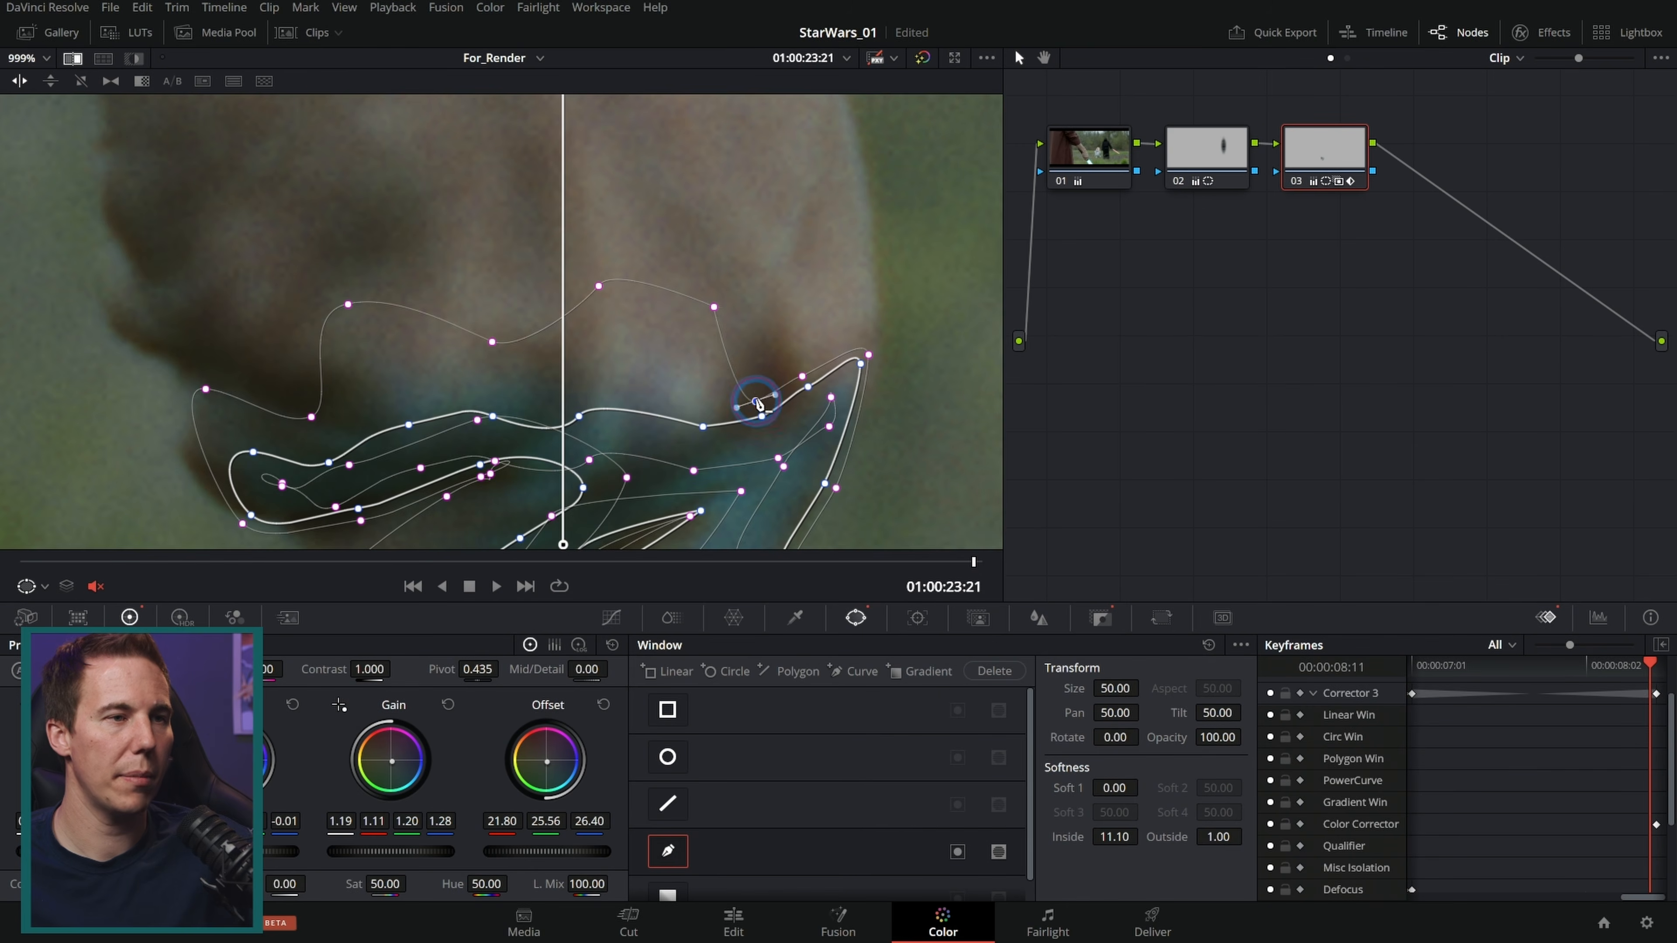
{"action": "left_click_drag", "start_coordinate": [758, 405], "coordinate": [872, 353]}
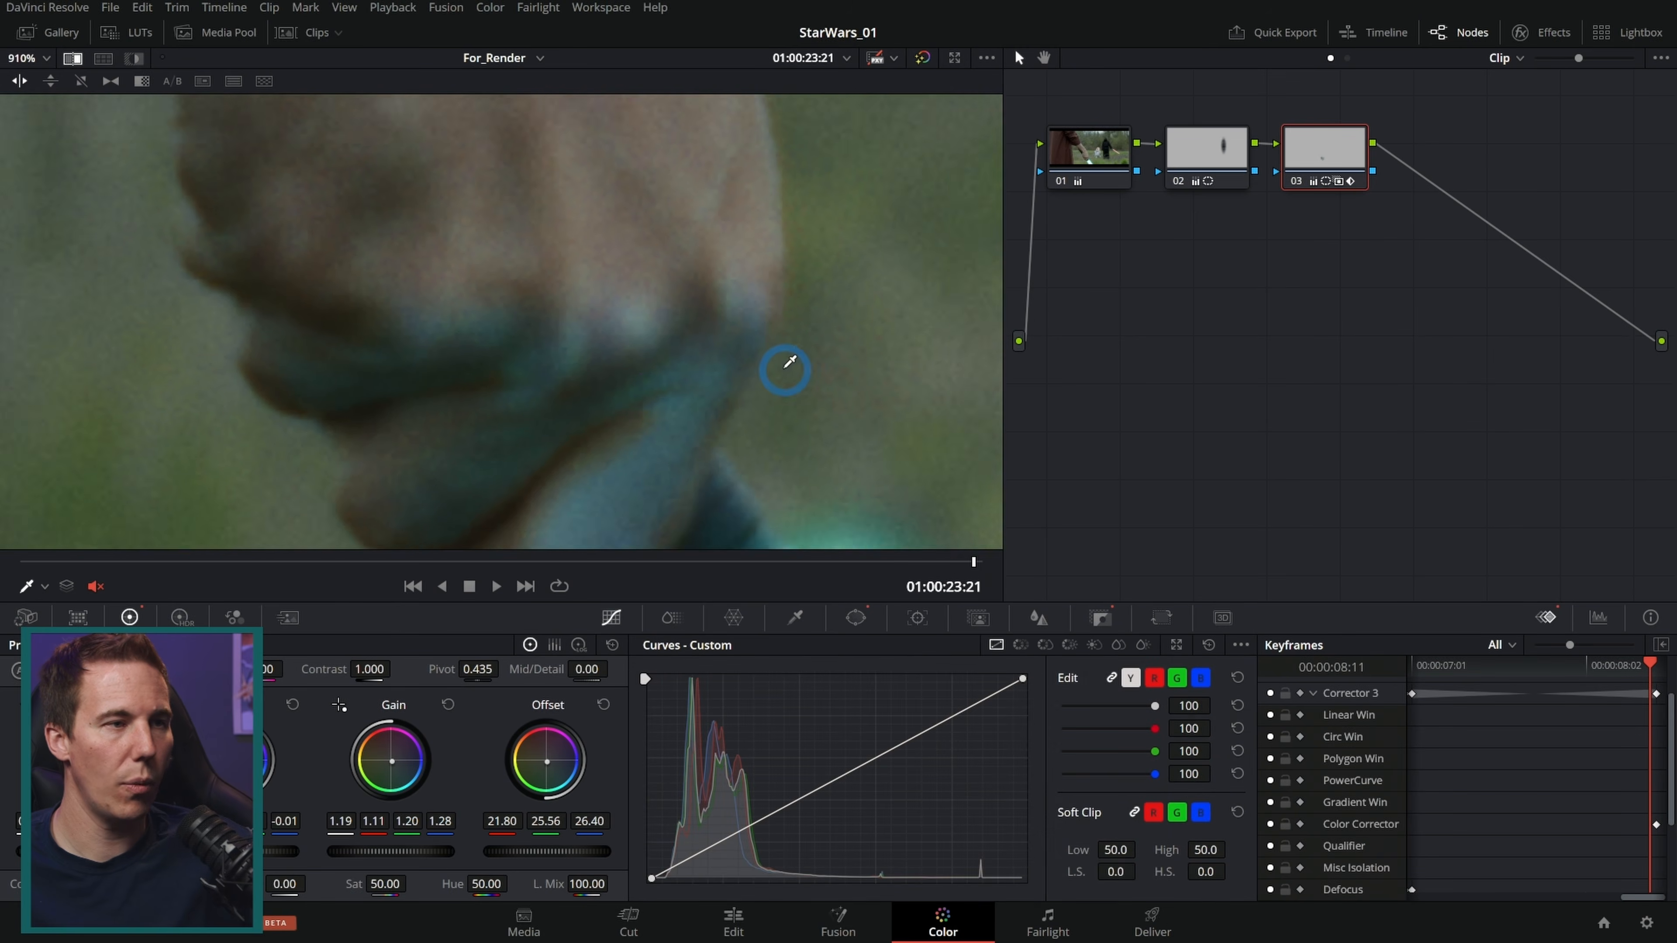
Step: Select the hand window and track it through the clip in both directions
{"action": "scroll", "coordinate": [654, 412], "scroll_direction": "down", "scroll_amount": 2}
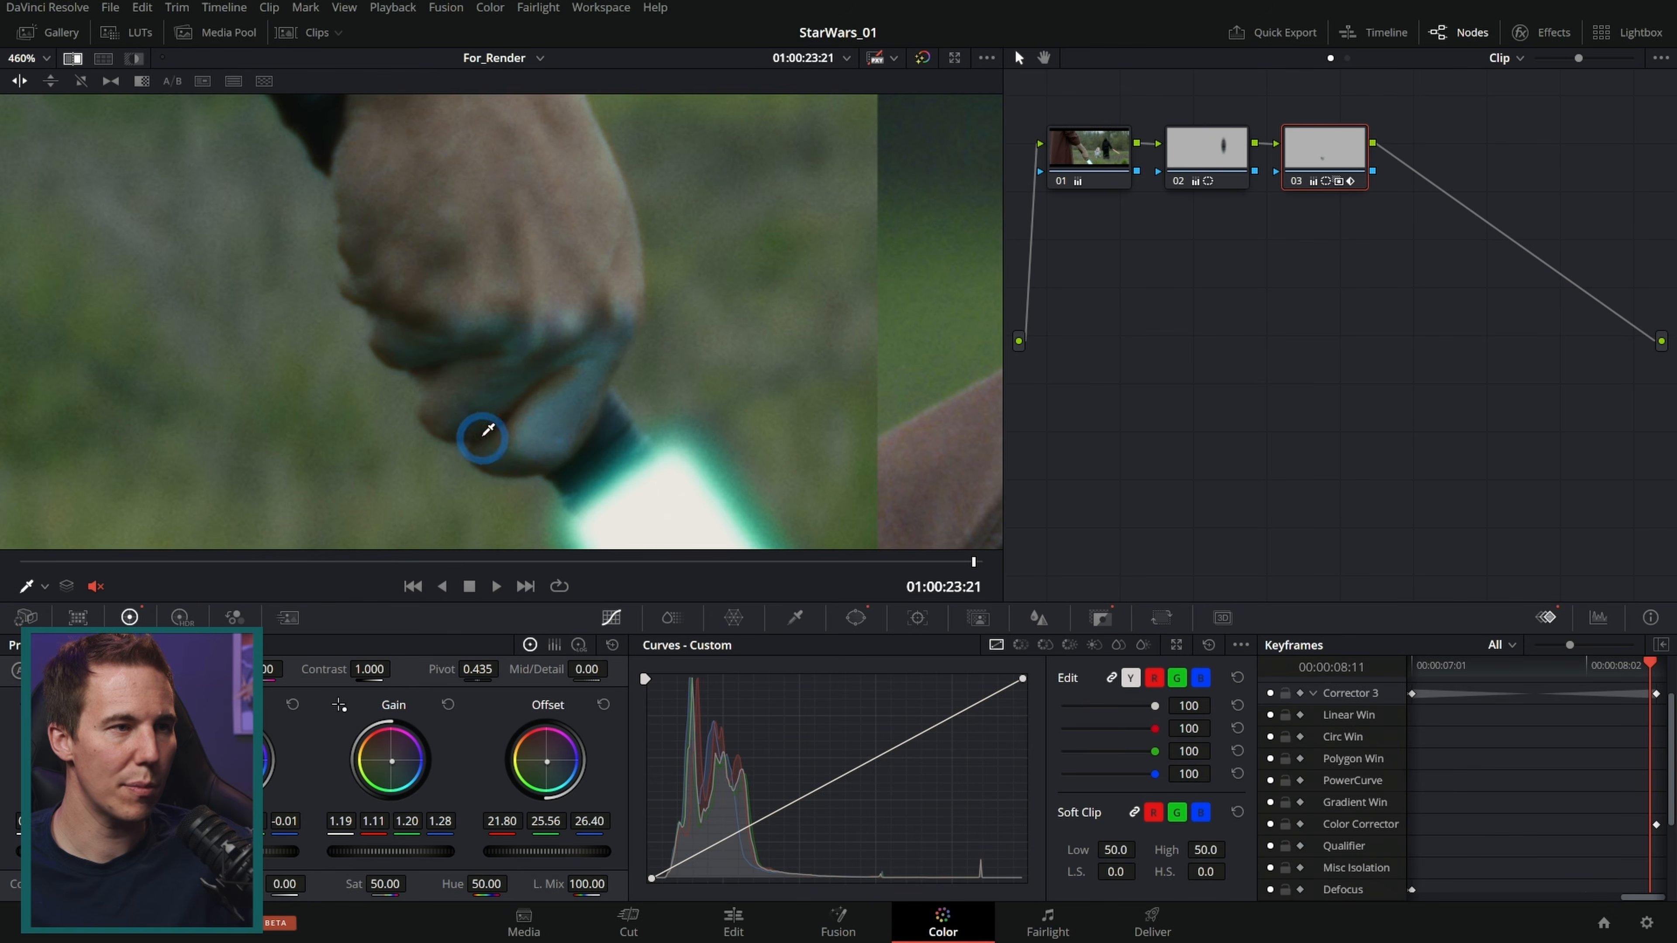
{"action": "scroll", "coordinate": [592, 424], "scroll_direction": "up", "scroll_amount": 3}
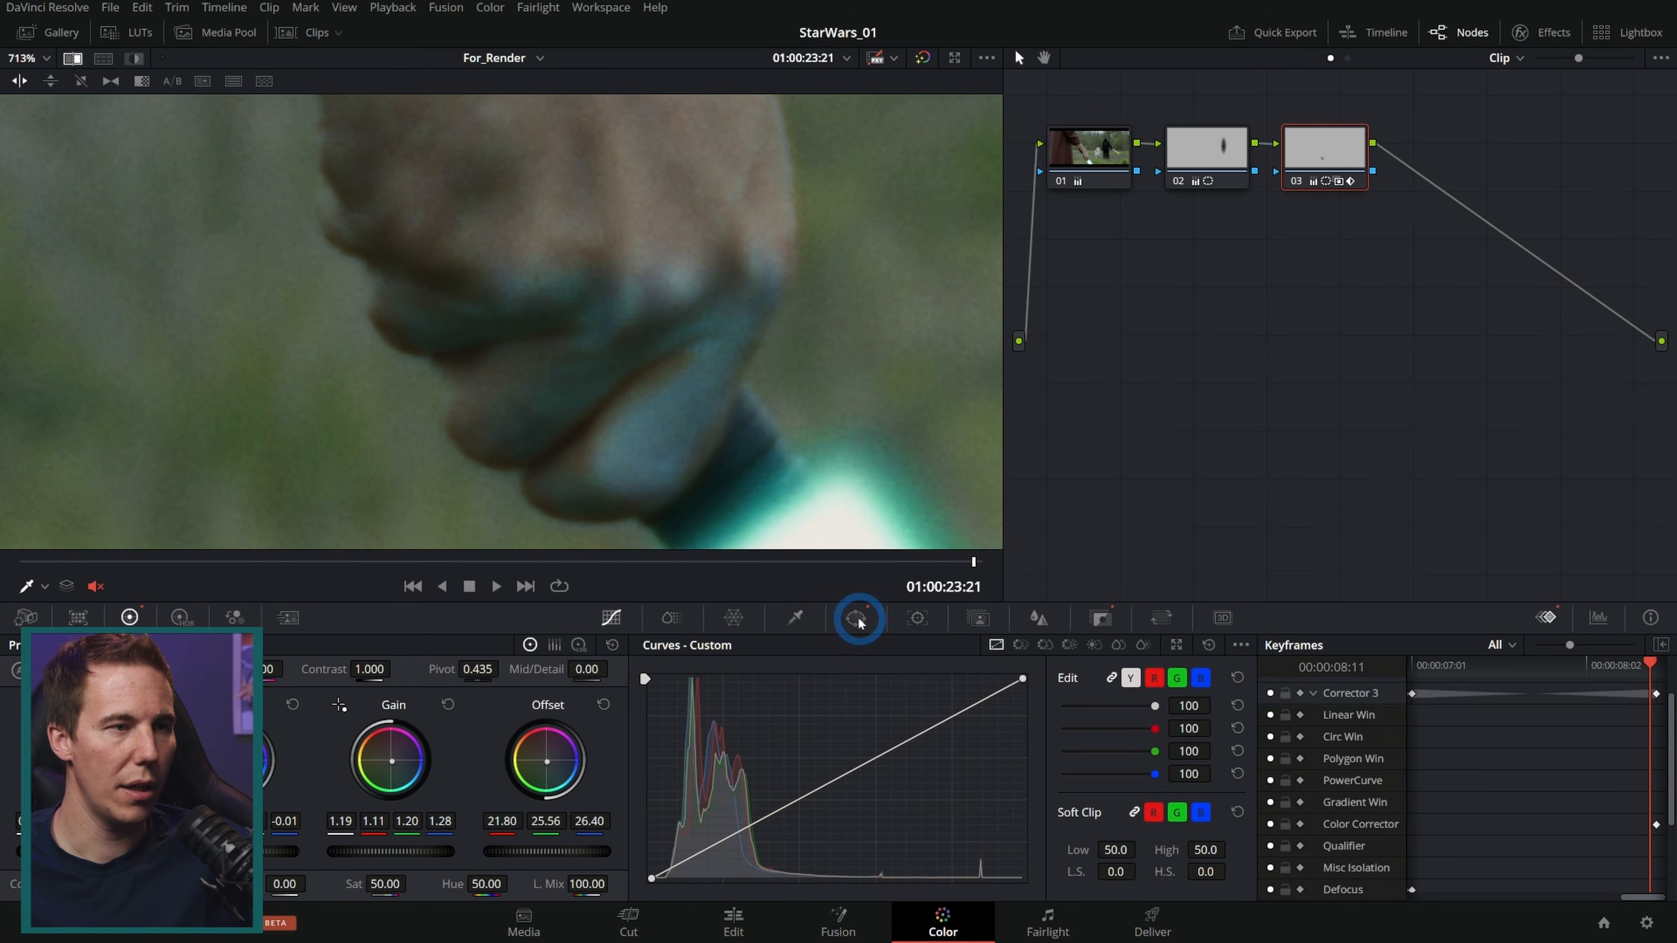
{"action": "left_click", "coordinate": [856, 619]}
{"action": "scroll", "coordinate": [698, 391], "scroll_direction": "up", "scroll_amount": 1}
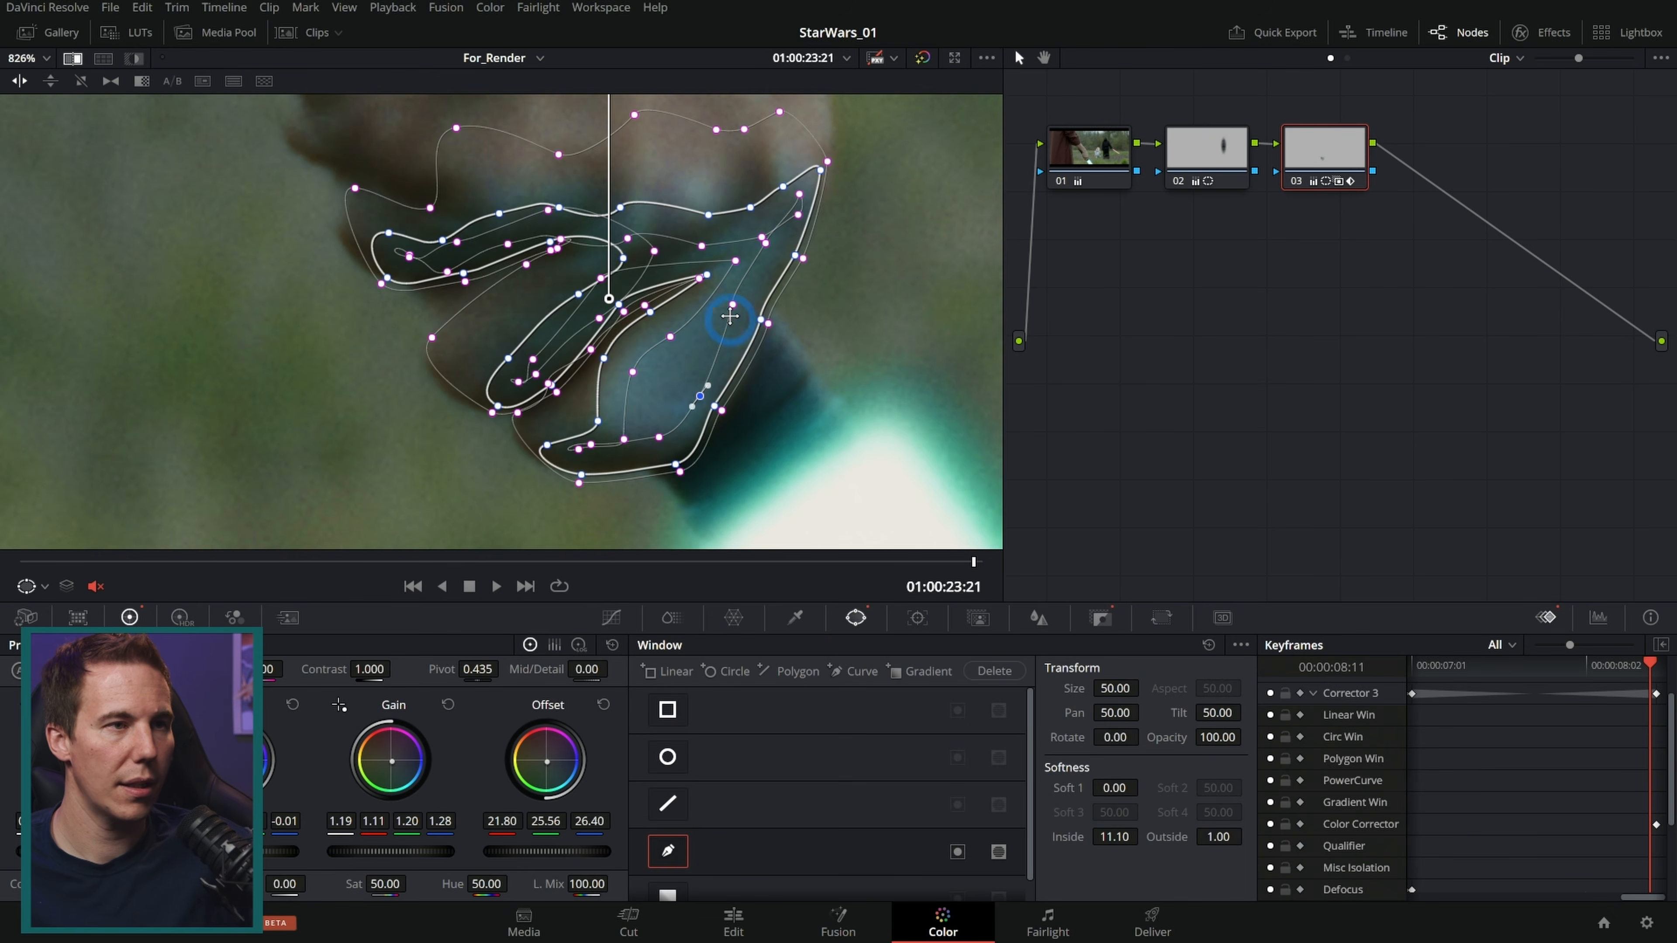
{"action": "left_click", "coordinate": [791, 253]}
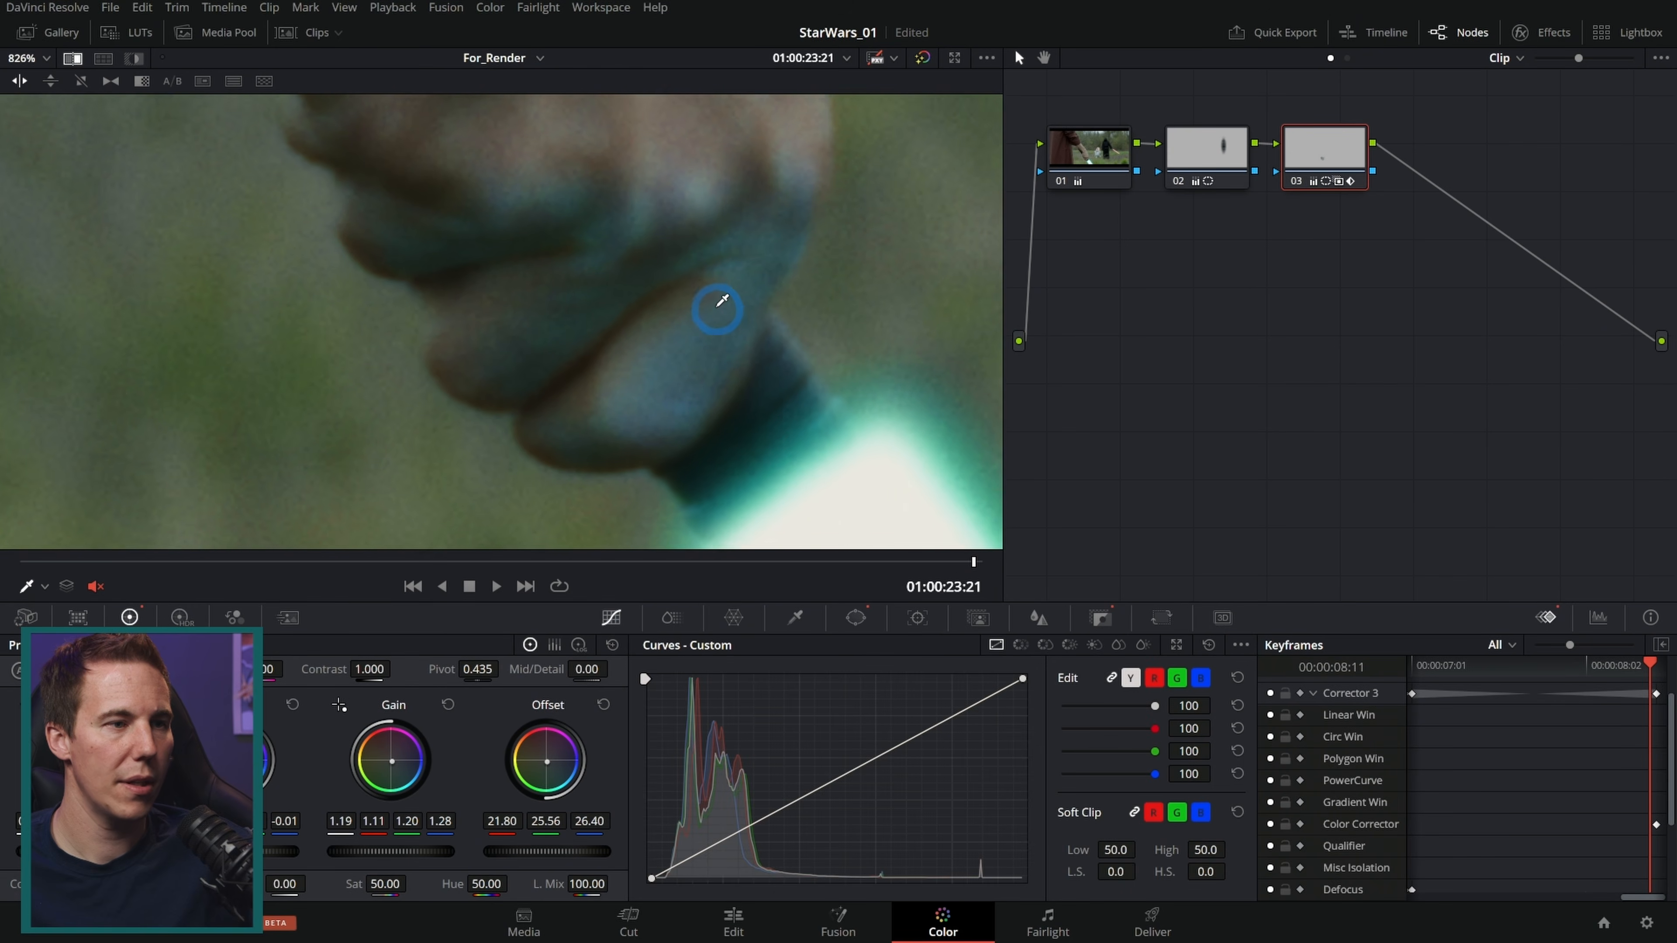
{"action": "left_click", "coordinate": [917, 617]}
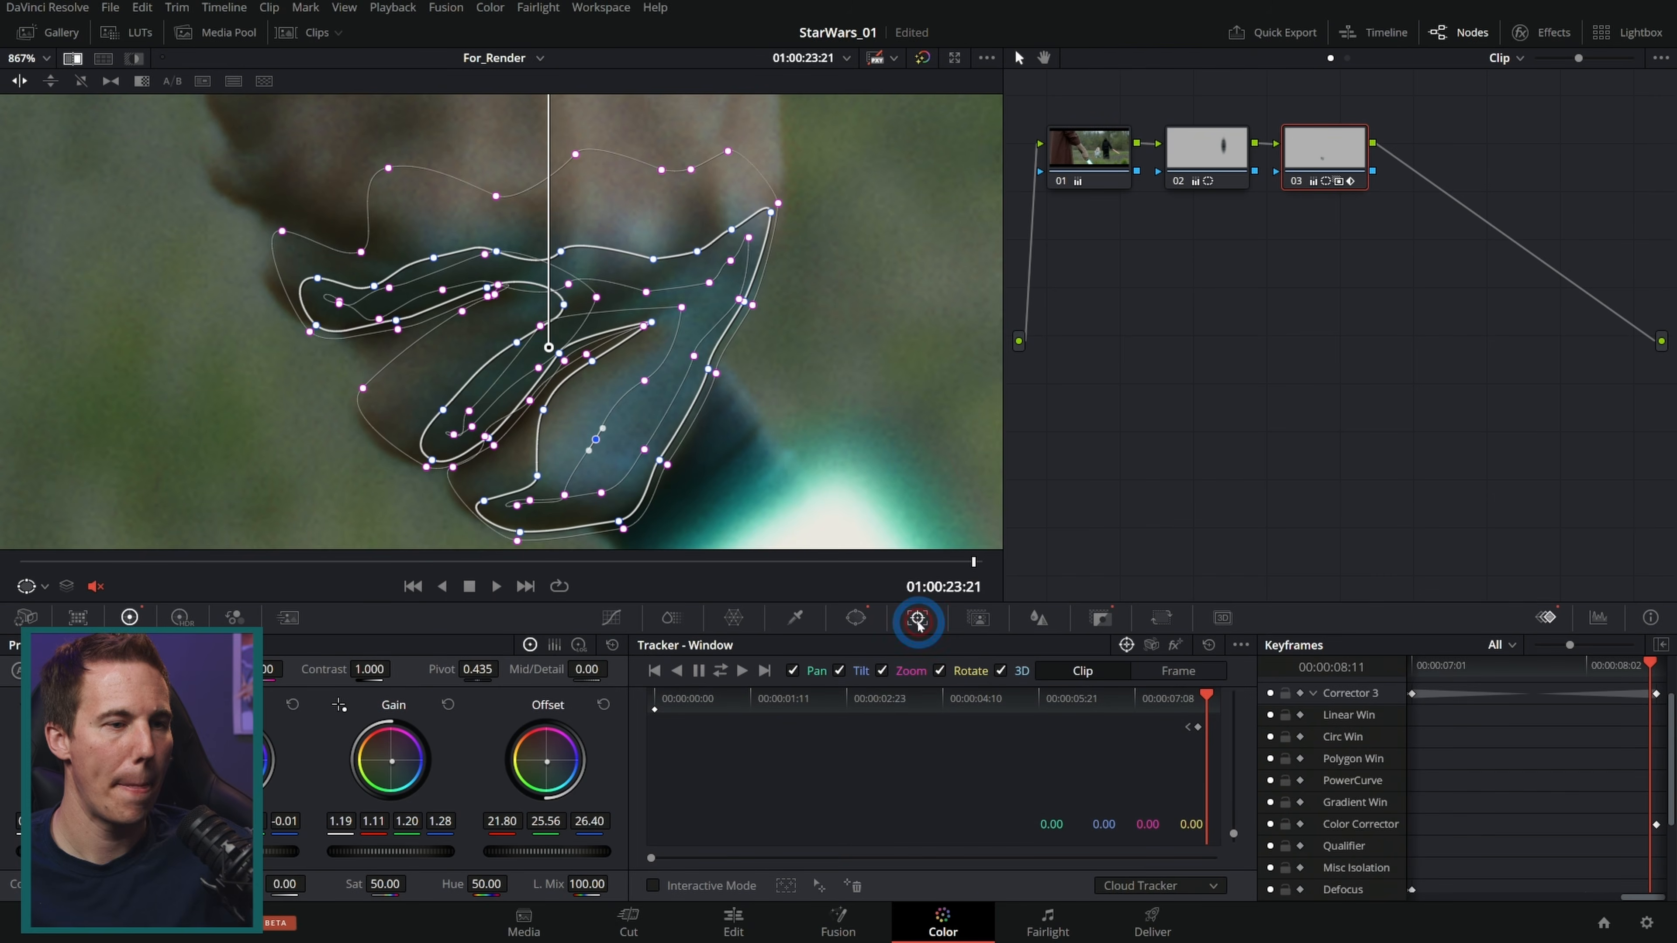
{"action": "left_click", "coordinate": [721, 671]}
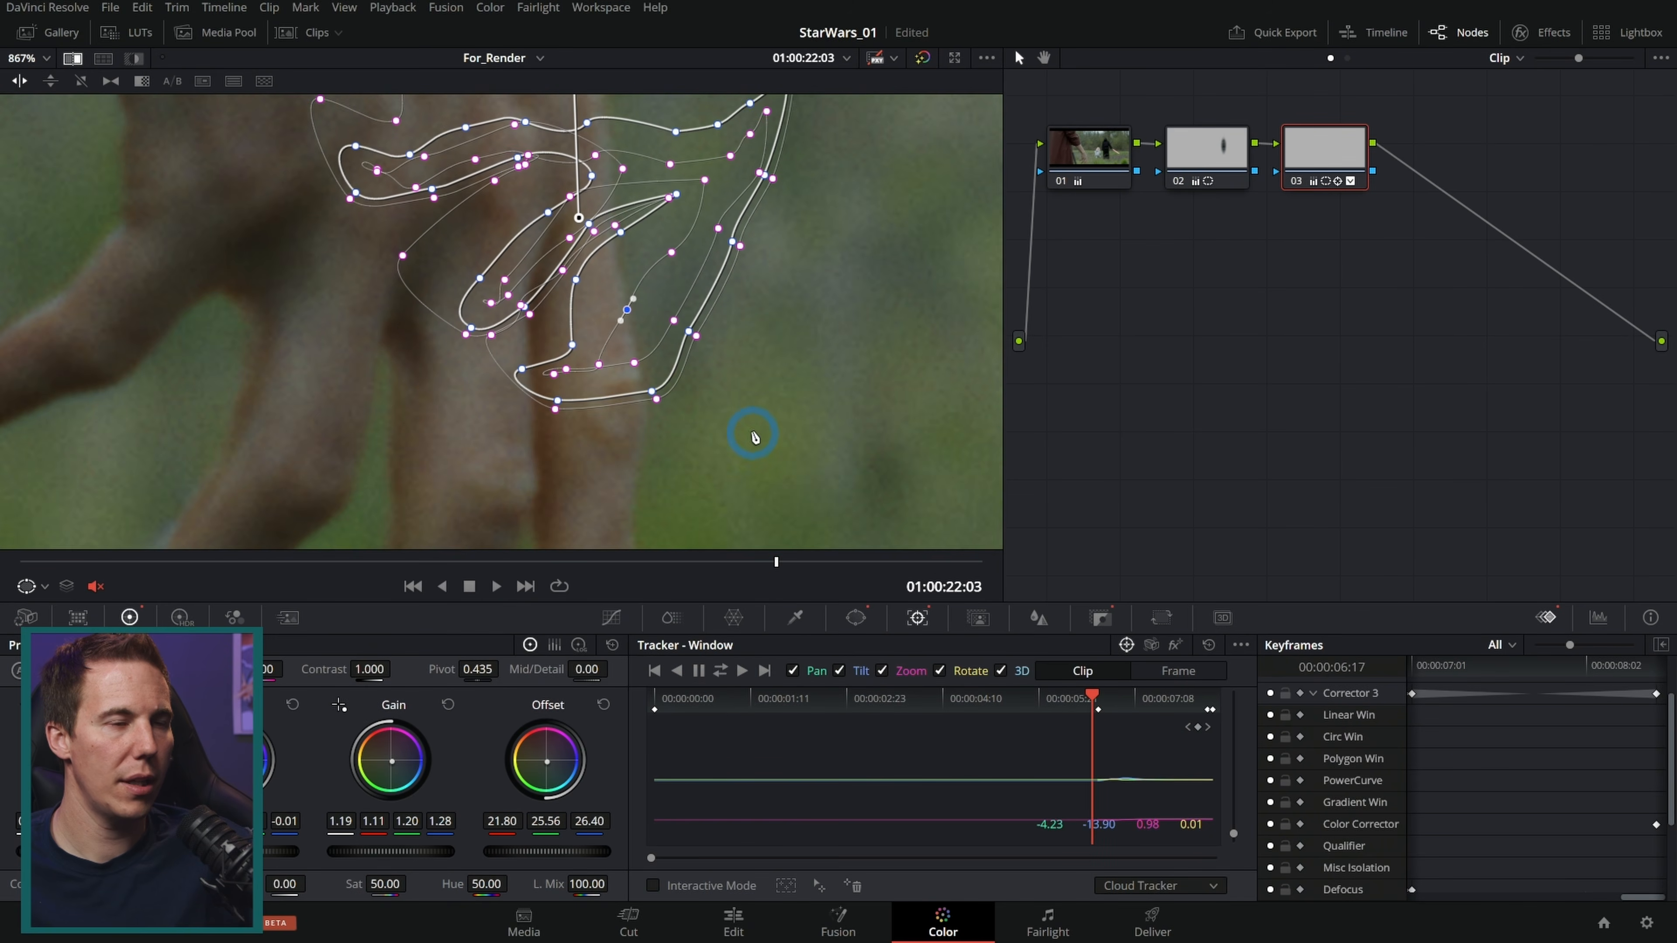
Step: Keyframe the node's key output gain at 0.647 on the later frame and 0 at 01:00:22:11
{"action": "scroll", "coordinate": [752, 436], "scroll_direction": "down", "scroll_amount": 5}
{"action": "left_click", "coordinate": [822, 560]}
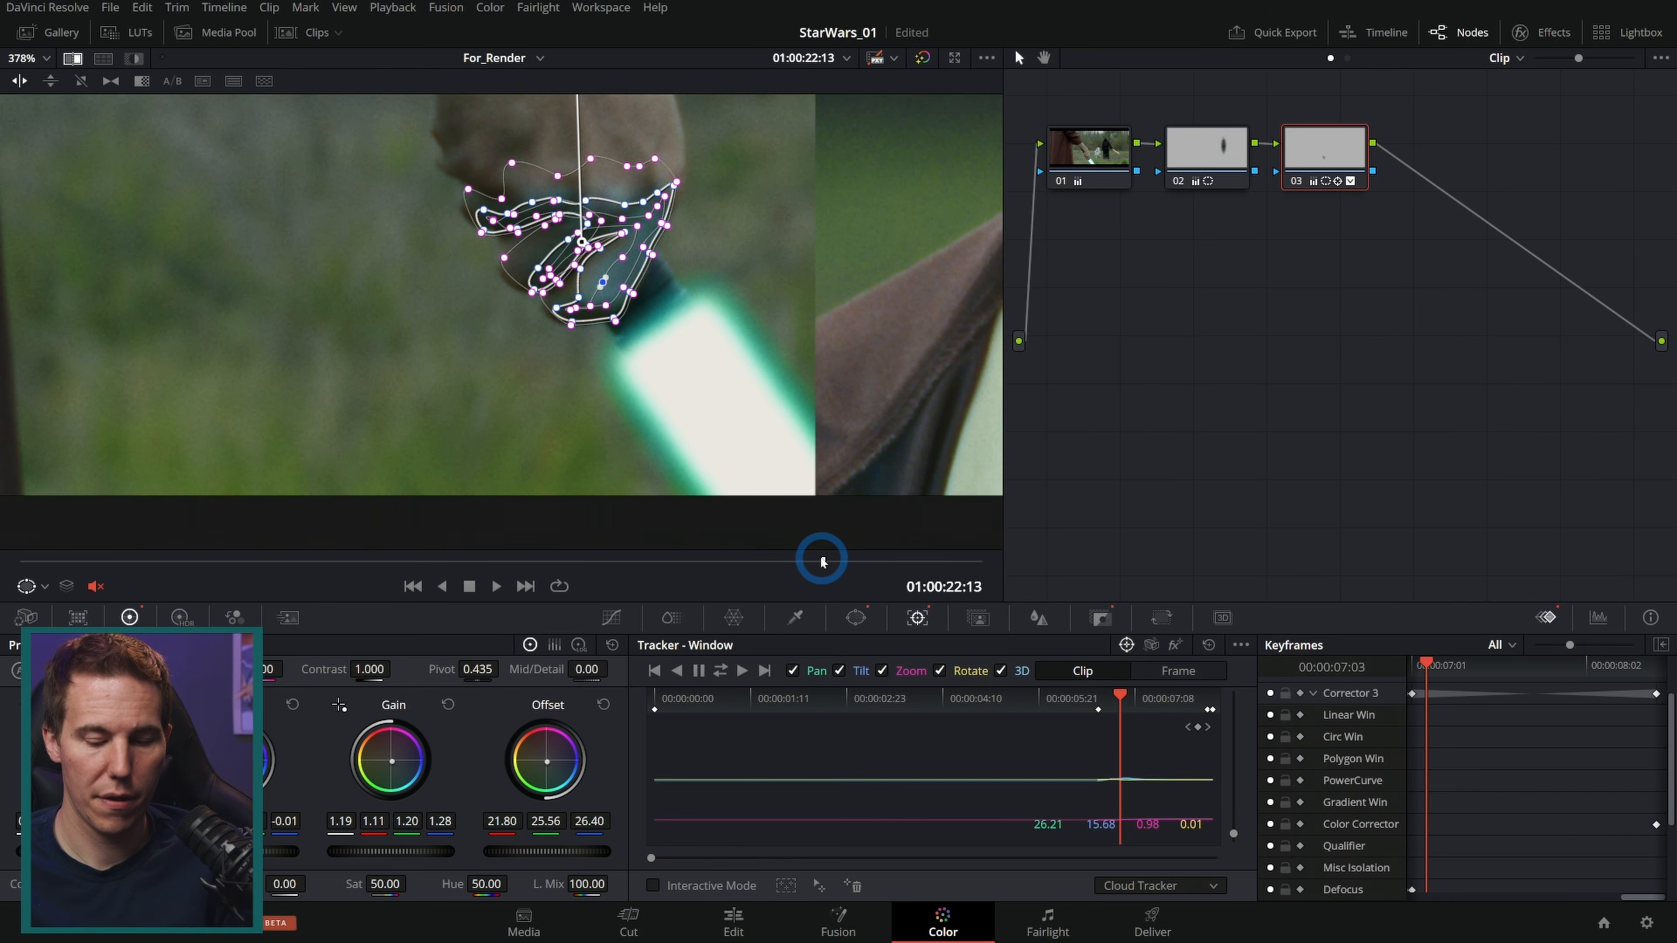
{"action": "key", "text": "Left"}
{"action": "key", "text": "Left"}
{"action": "key", "text": "]"}
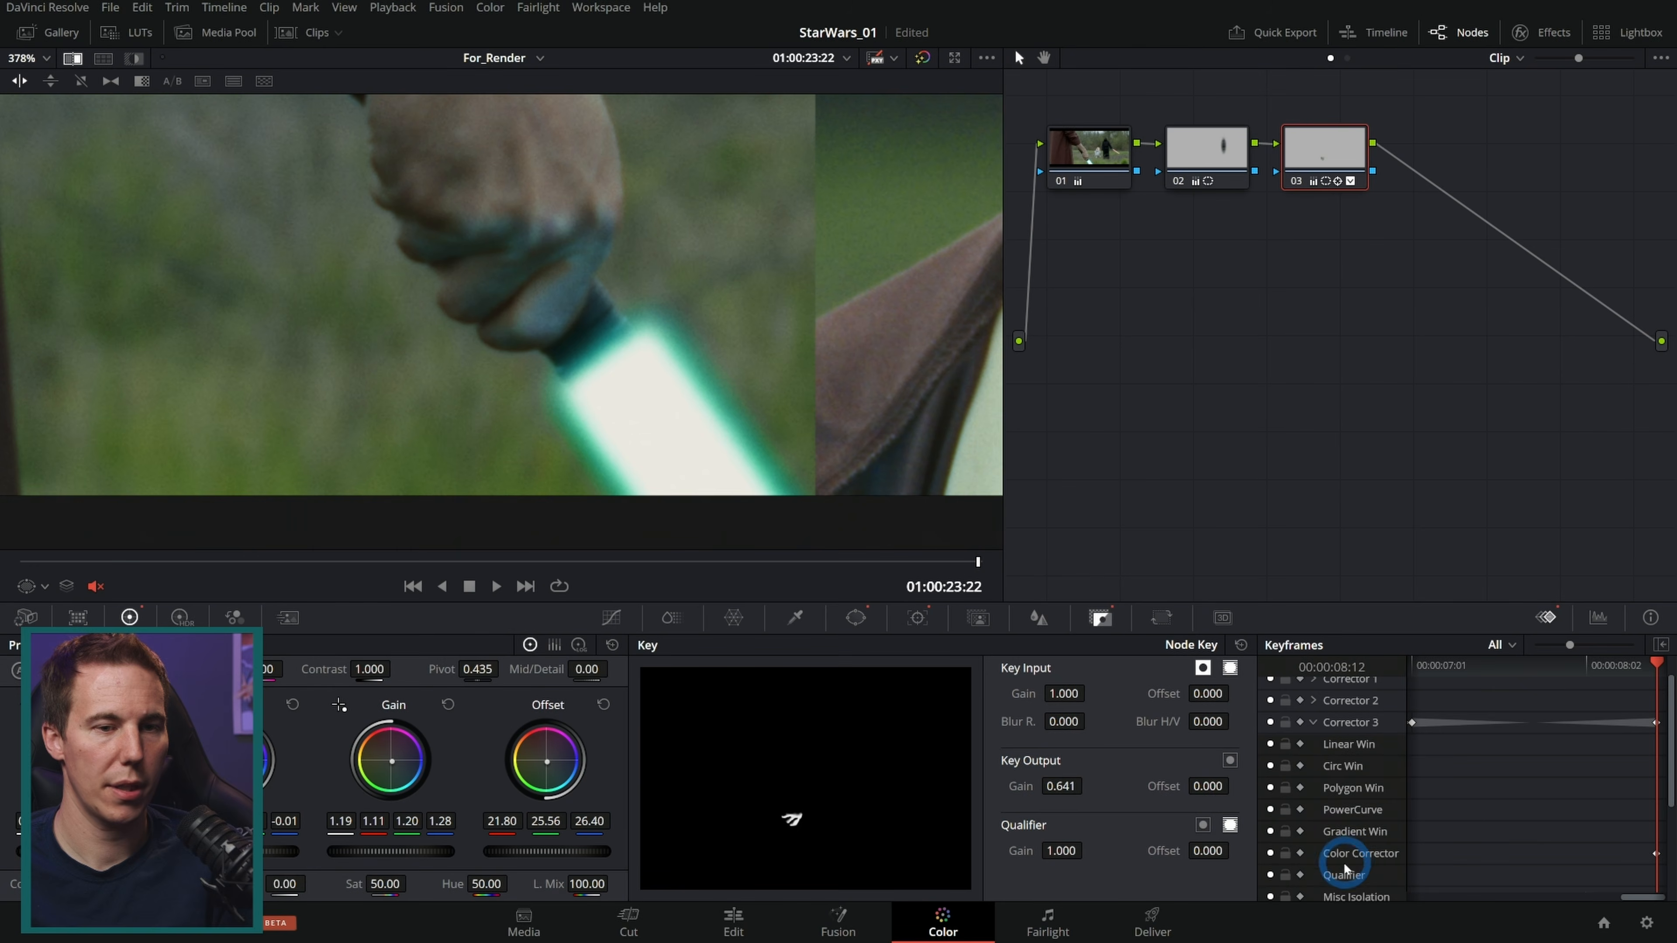
{"action": "scroll", "coordinate": [1375, 839], "scroll_direction": "up", "scroll_amount": 1}
{"action": "left_click", "coordinate": [1300, 751]}
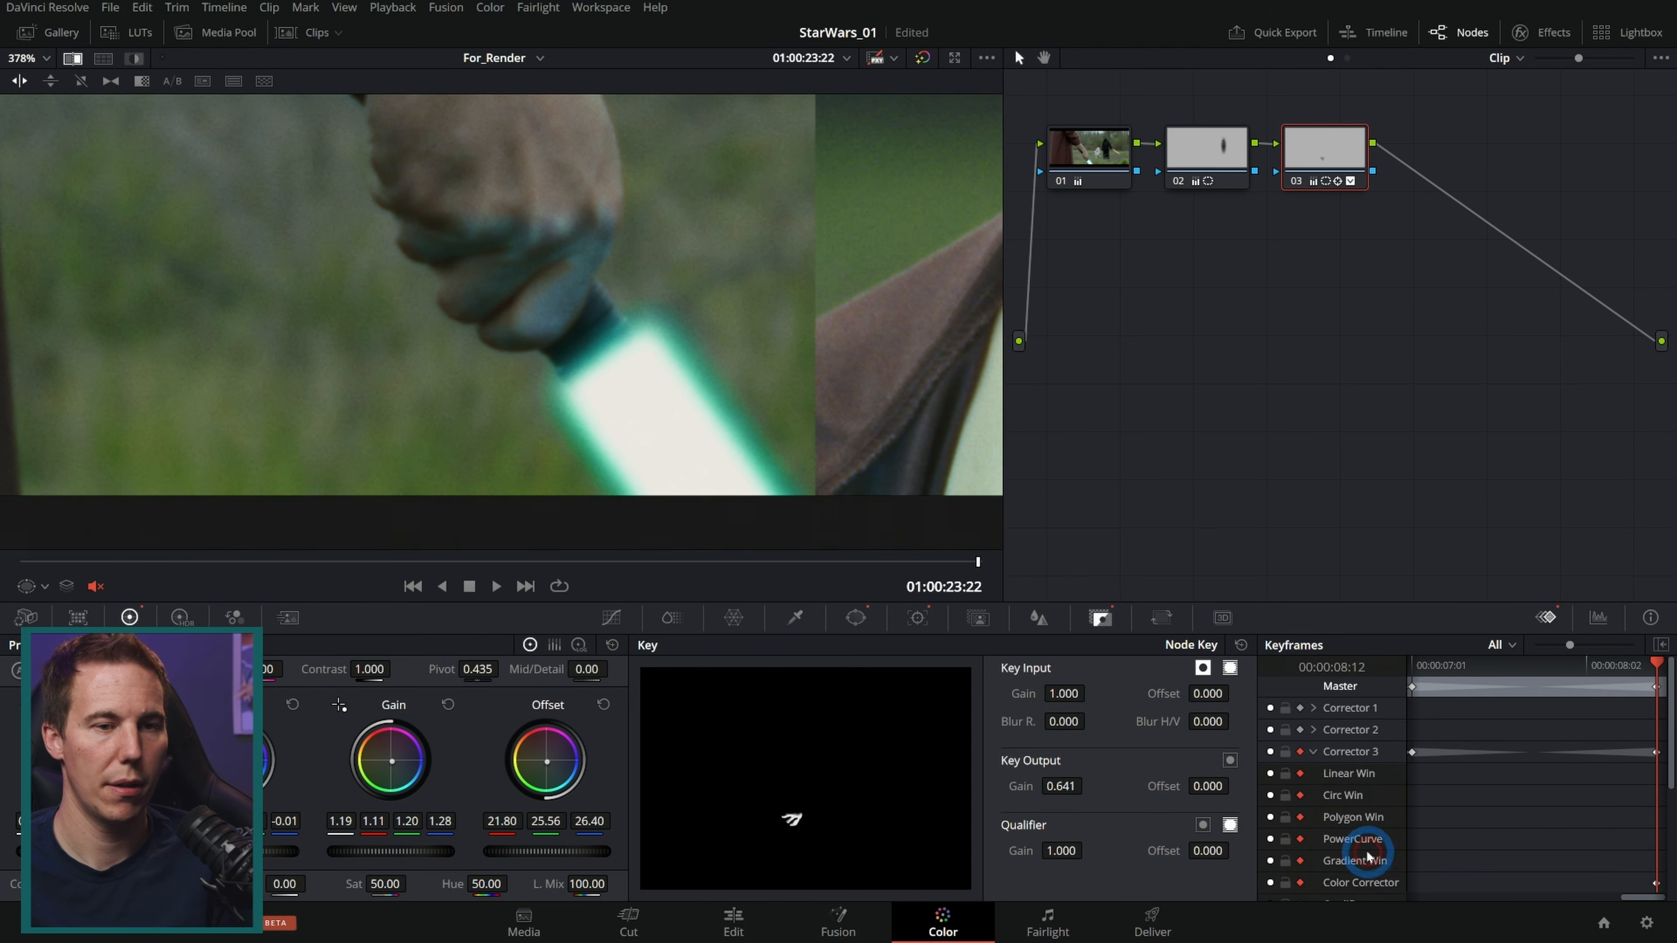
{"action": "left_click_drag", "start_coordinate": [1071, 786], "coordinate": [1067, 786]}
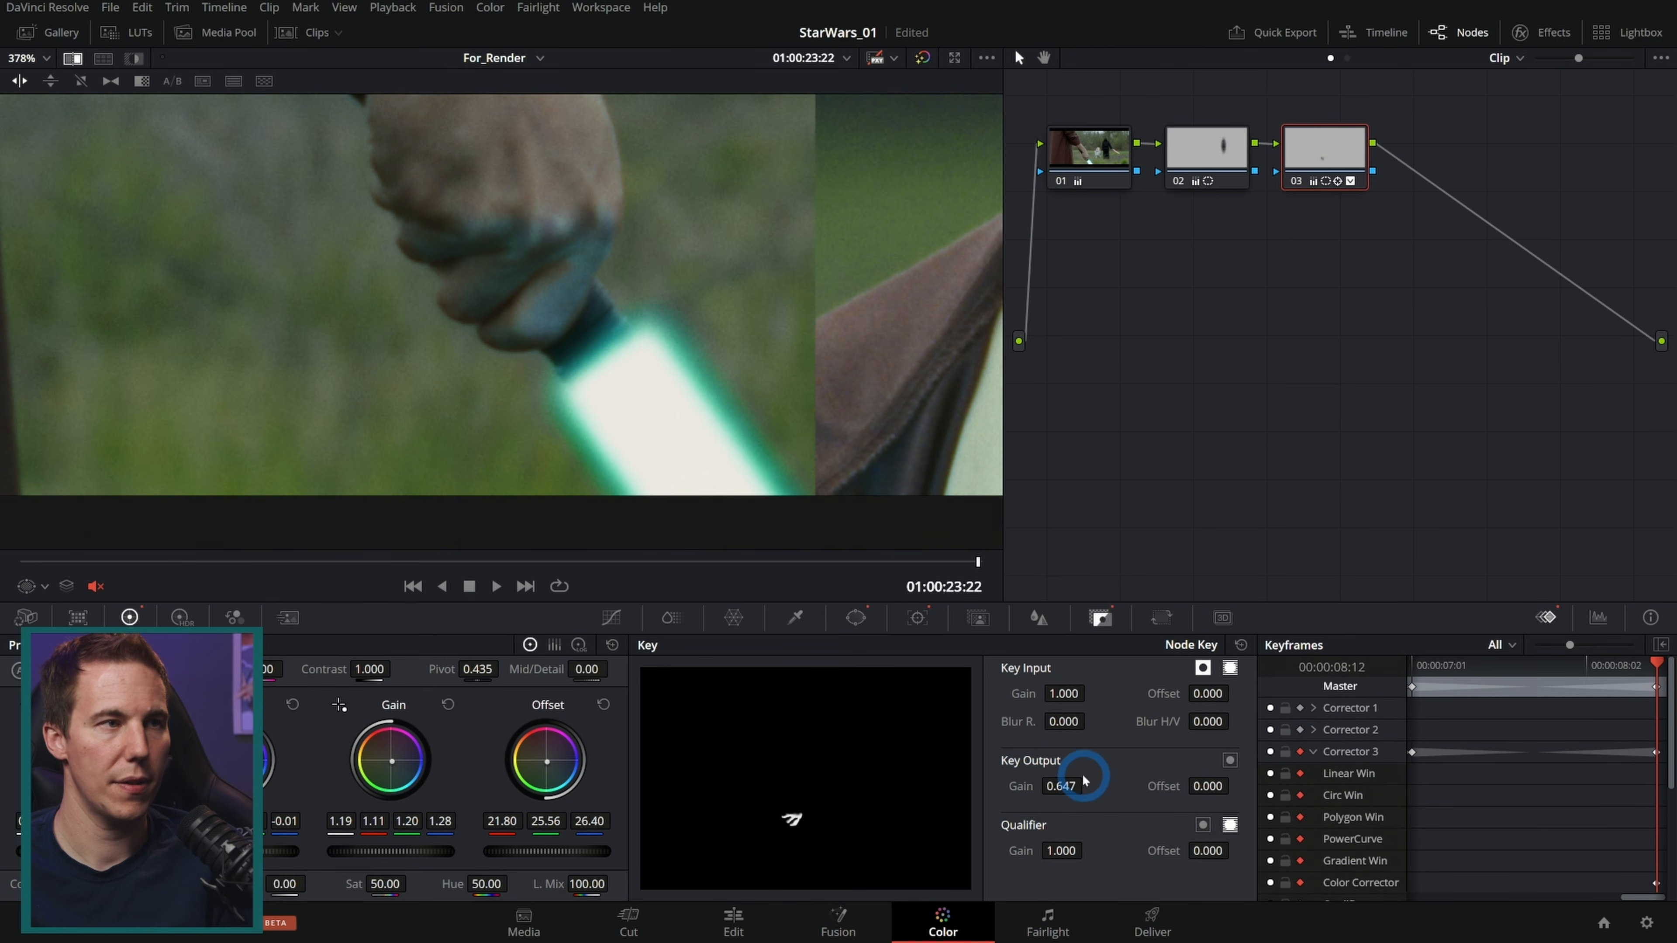
{"action": "key", "text": "bracketleft"}
{"action": "left_click_drag", "start_coordinate": [1071, 784], "coordinate": [459, 849]}
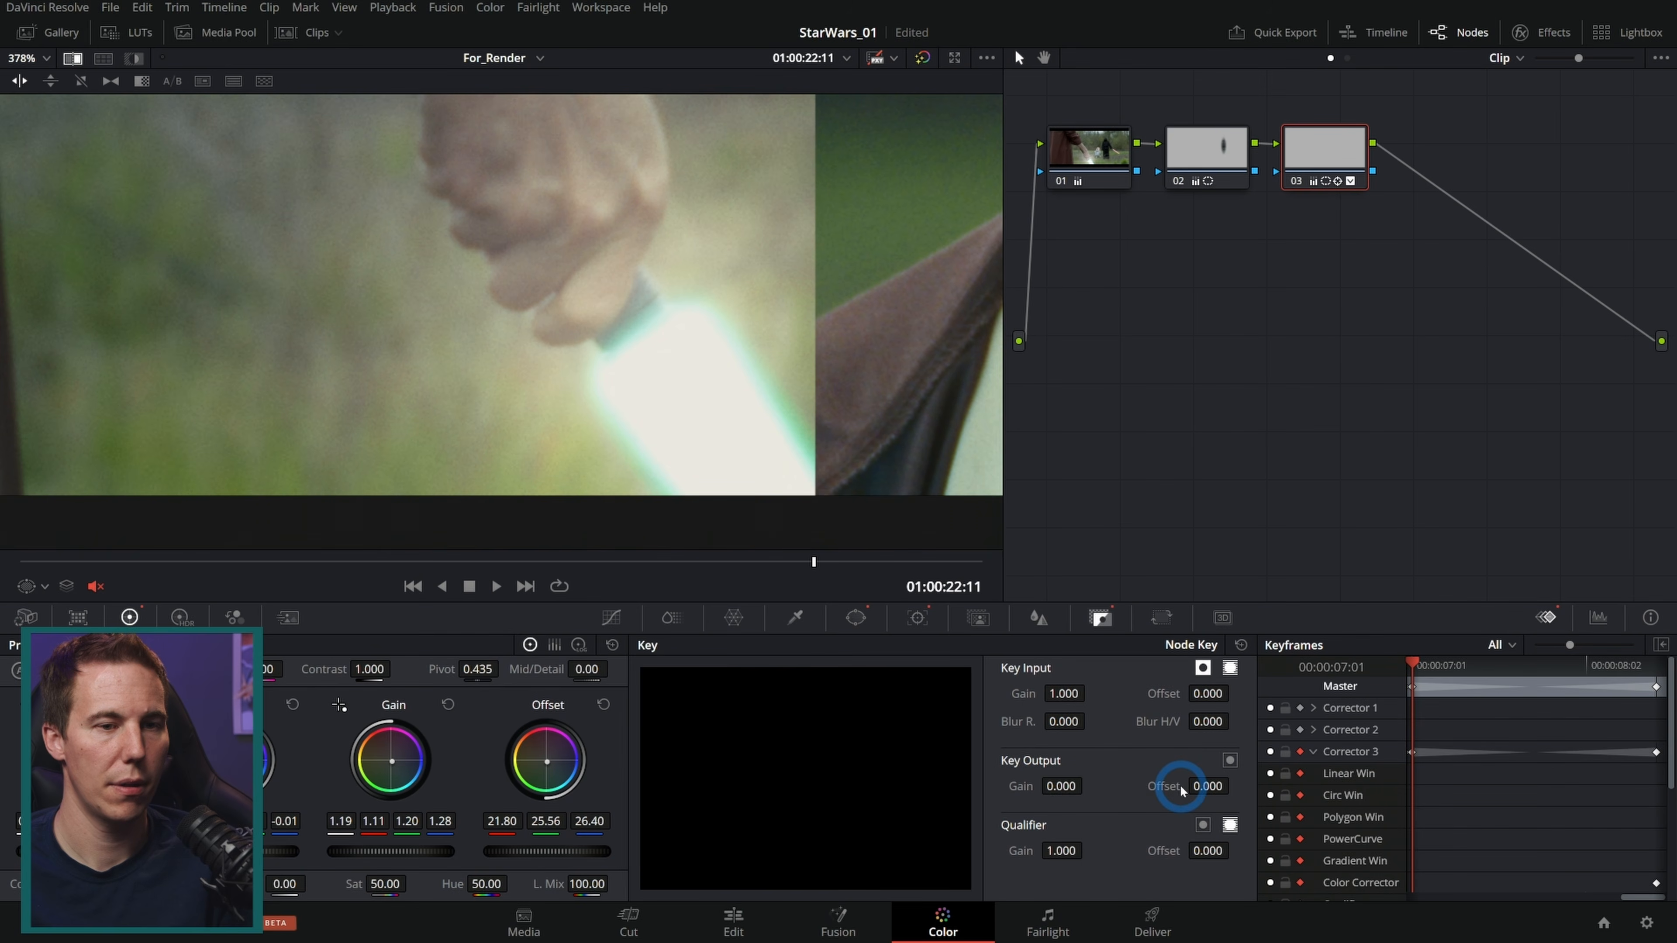
Step: Collapse the node's keyframe tracks and play back the shot to review the hand fade
{"action": "left_click", "coordinate": [1300, 753]}
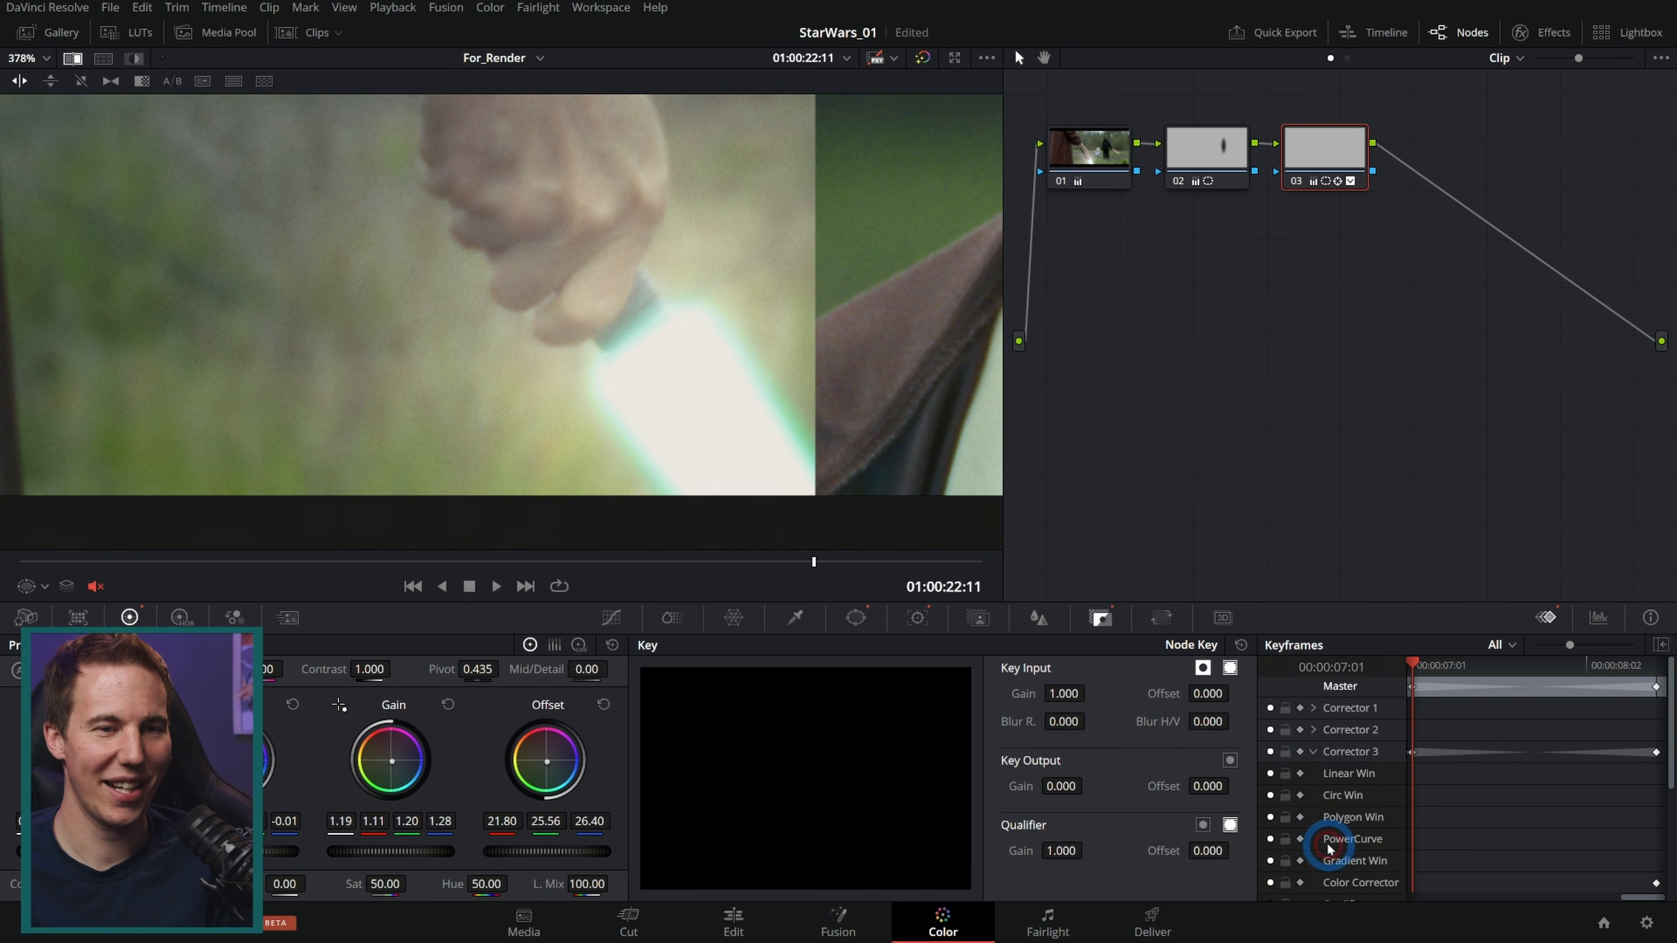
{"action": "left_click", "coordinate": [1315, 753]}
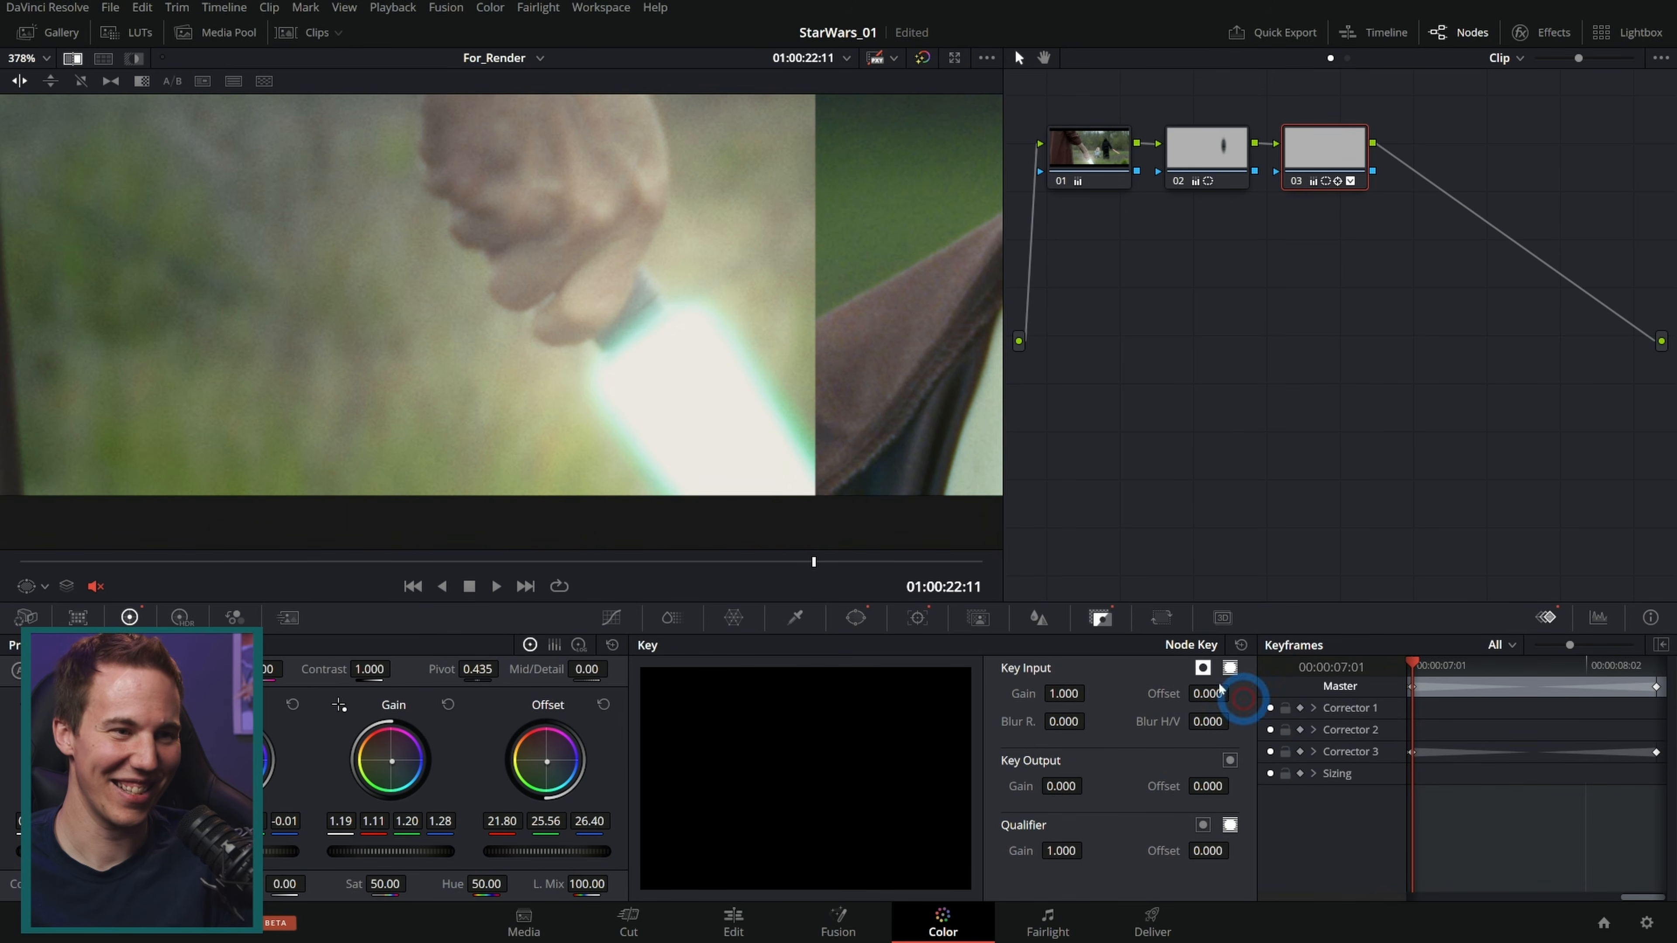
{"action": "left_click", "coordinate": [791, 562]}
{"action": "key", "text": "space"}
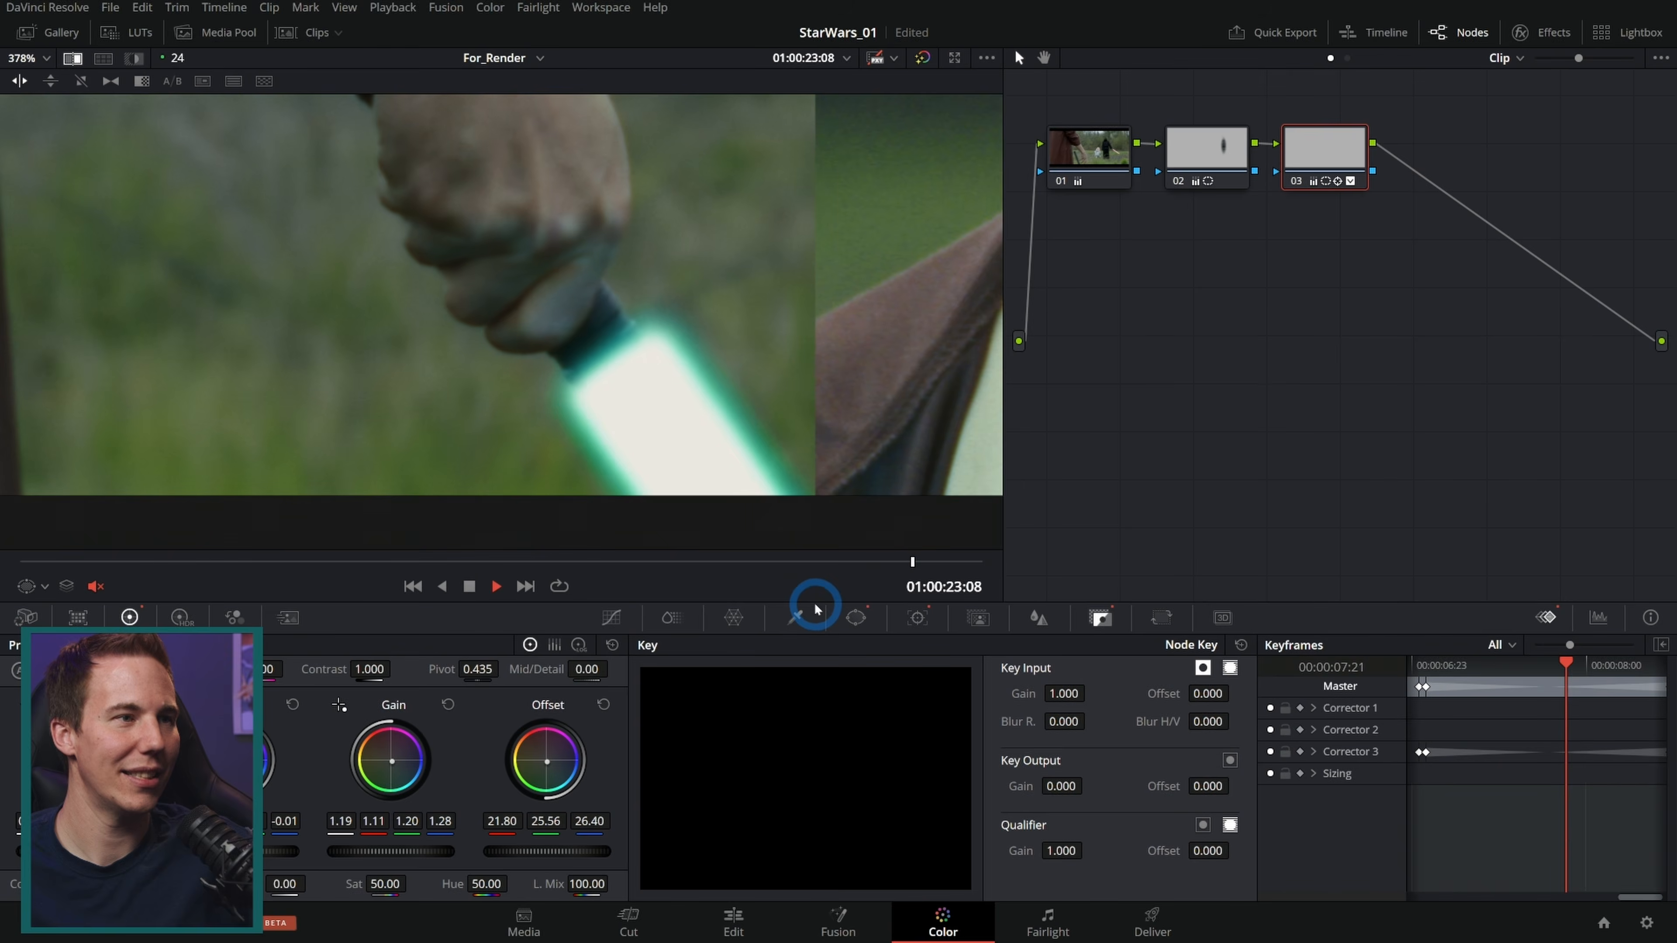
{"action": "key", "text": "space"}
Step: Delete a keyframe near the end of the clip
{"action": "left_click_drag", "start_coordinate": [847, 565], "coordinate": [980, 562]}
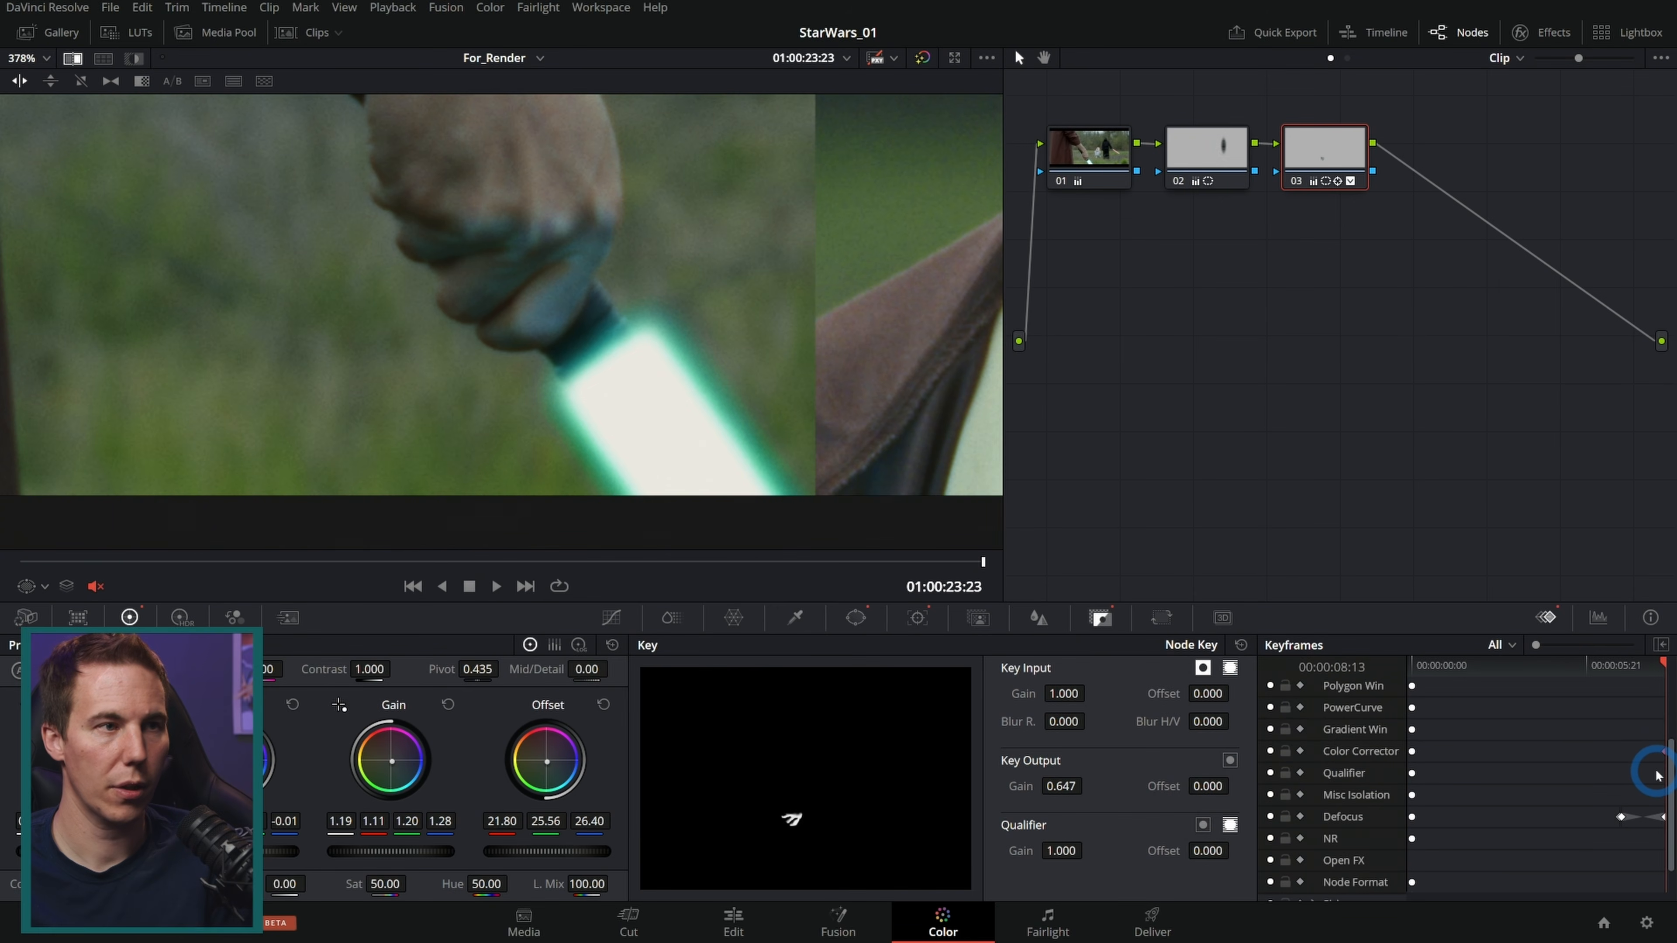
{"action": "mouse_move", "coordinate": [969, 567]}
{"action": "left_mouse_down"}
{"action": "mouse_move", "coordinate": [856, 569]}
{"action": "mouse_move", "coordinate": [959, 572]}
{"action": "left_mouse_up"}
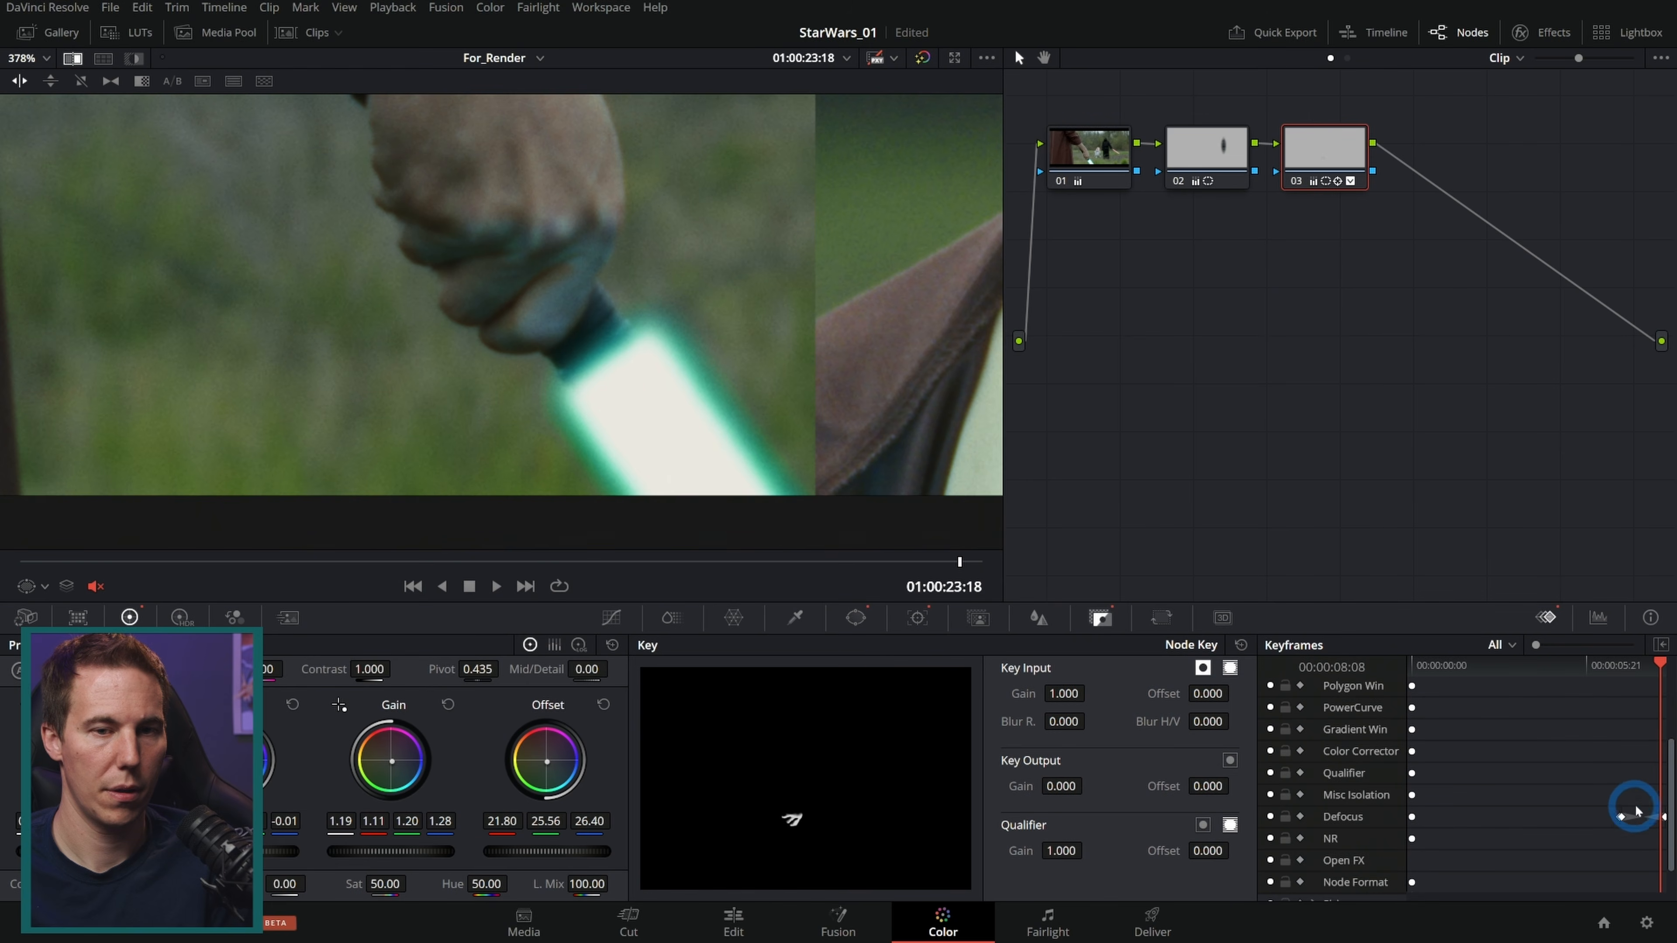
{"action": "key", "text": "Delete"}
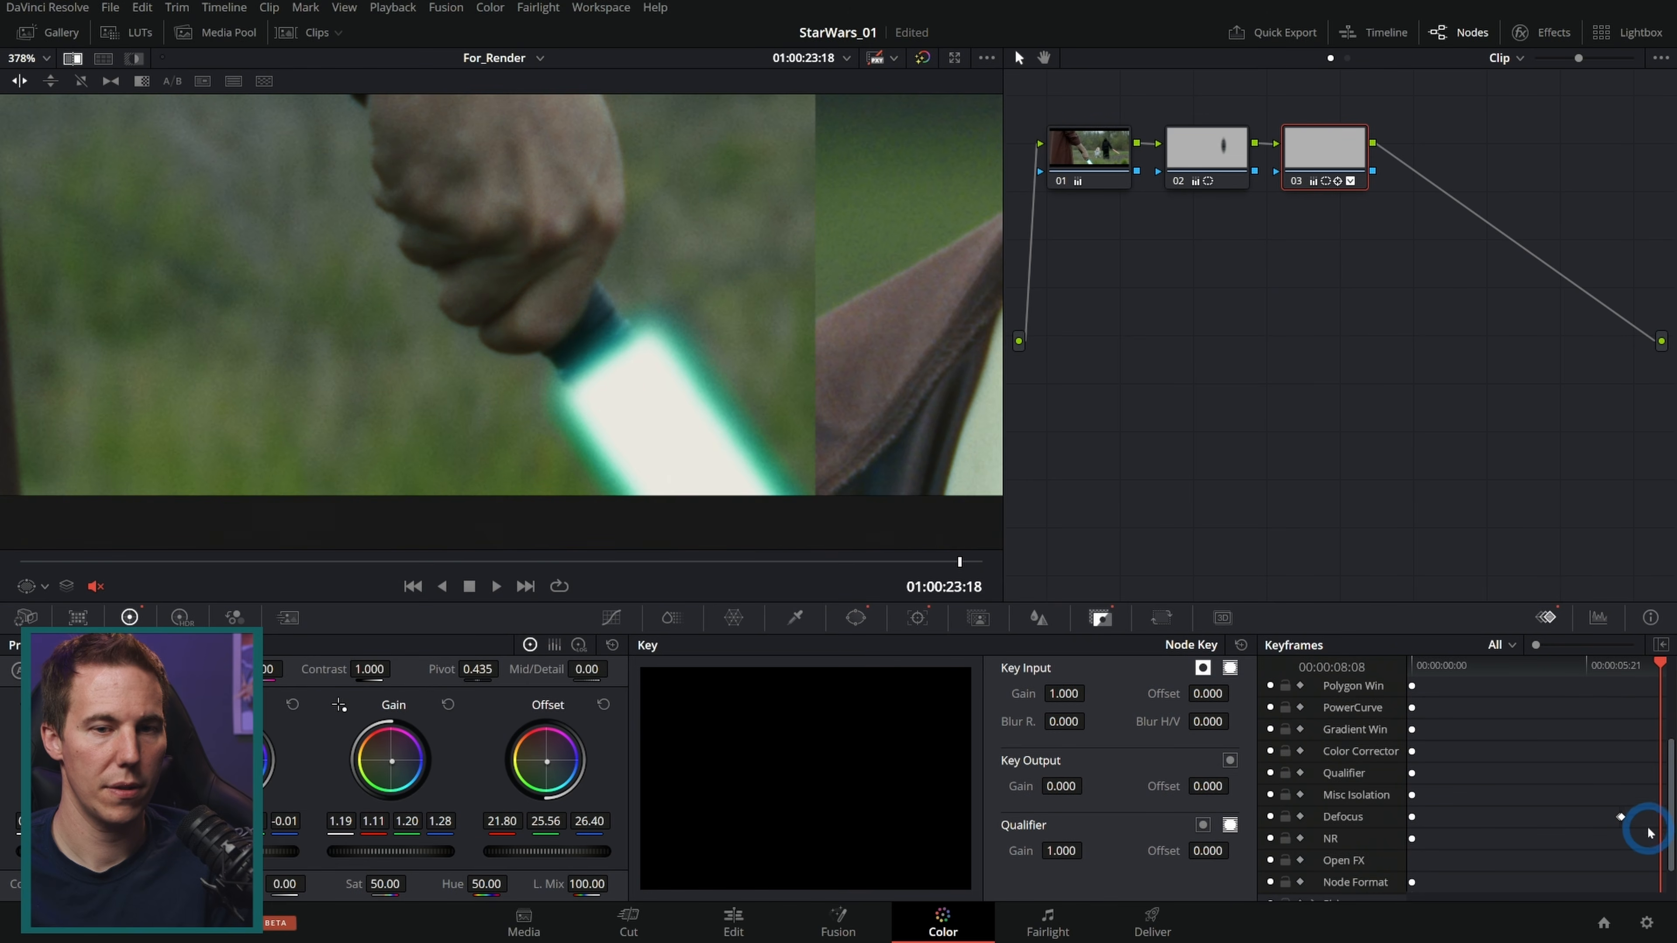
Step: Keyframe the key output gain again at 0.564 on 01:00:22:12 and 0 one frame earlier
{"action": "mouse_move", "coordinate": [1663, 668]}
{"action": "left_mouse_down"}
{"action": "mouse_move", "coordinate": [1608, 669]}
{"action": "mouse_move", "coordinate": [1630, 670]}
{"action": "left_mouse_up"}
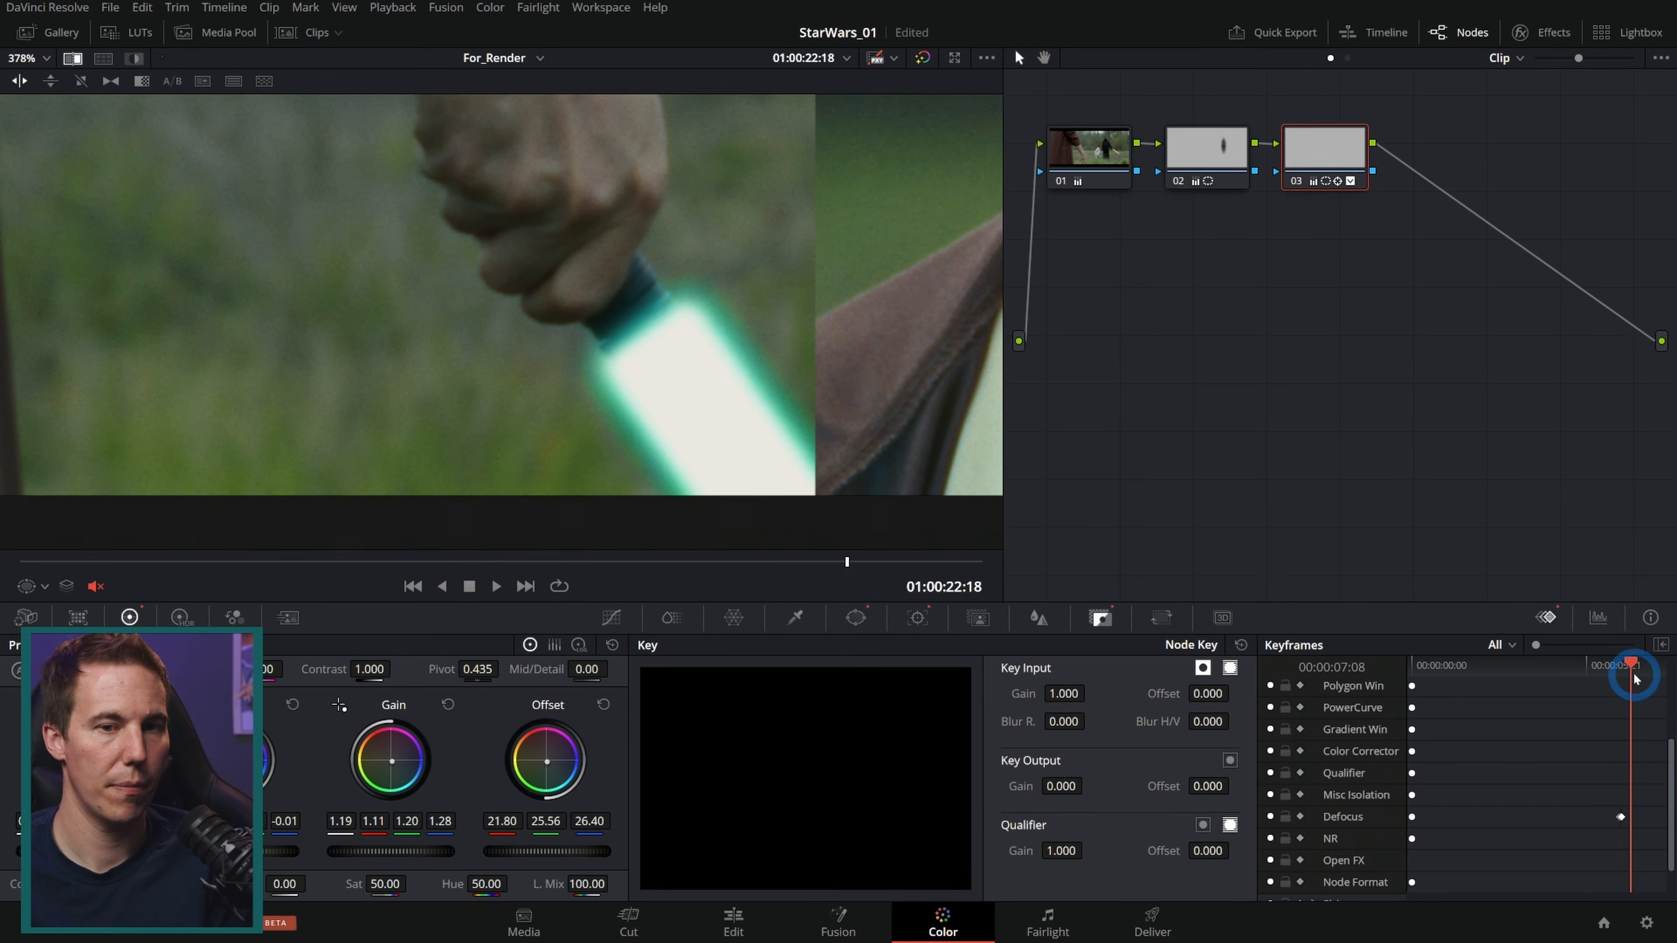
{"action": "scroll", "coordinate": [1605, 806], "scroll_direction": "down", "scroll_amount": 2}
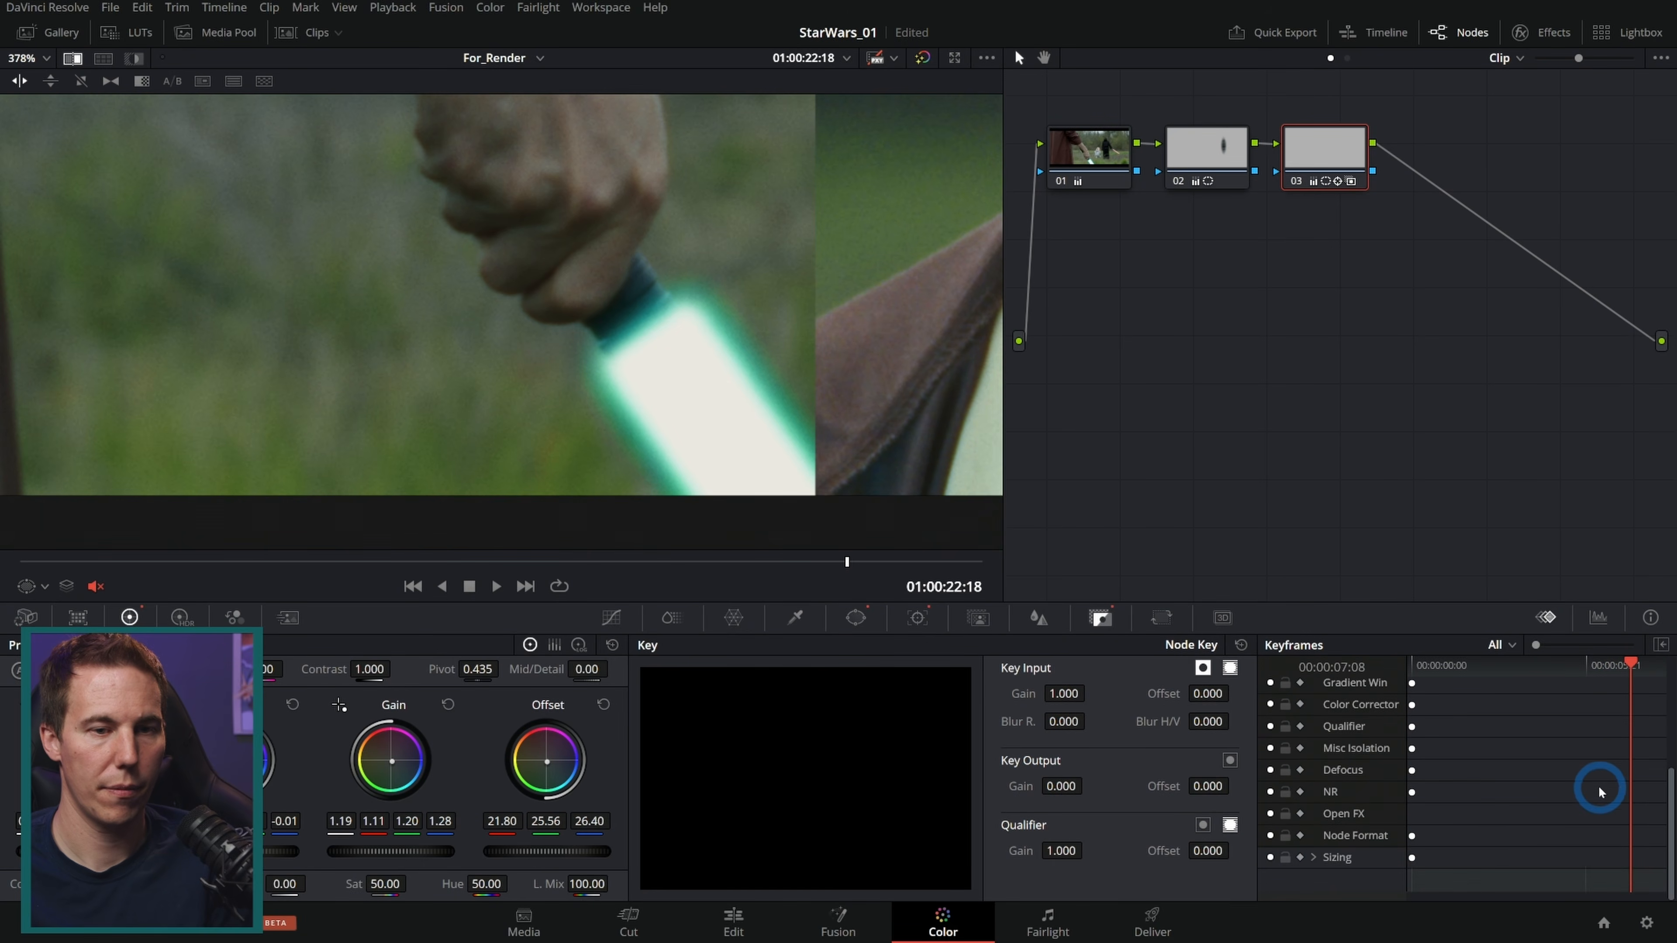
{"action": "scroll", "coordinate": [1600, 792], "scroll_direction": "up", "scroll_amount": 3}
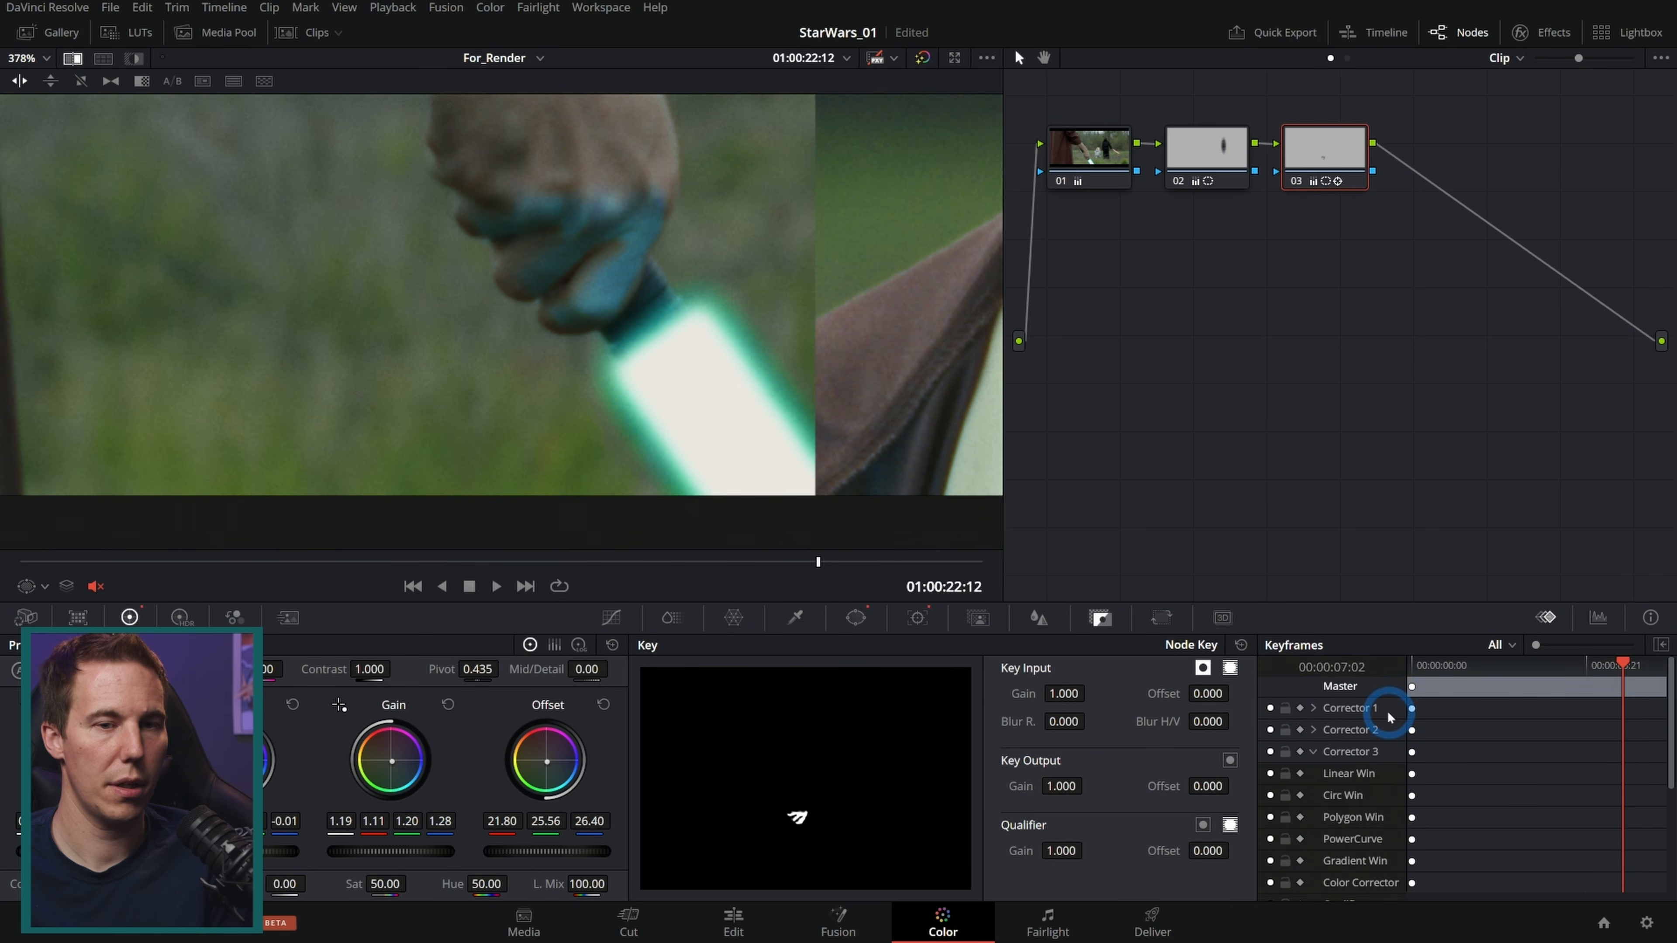
{"action": "left_click", "coordinate": [1301, 752]}
{"action": "left_click_drag", "start_coordinate": [1064, 787], "coordinate": [680, 819]}
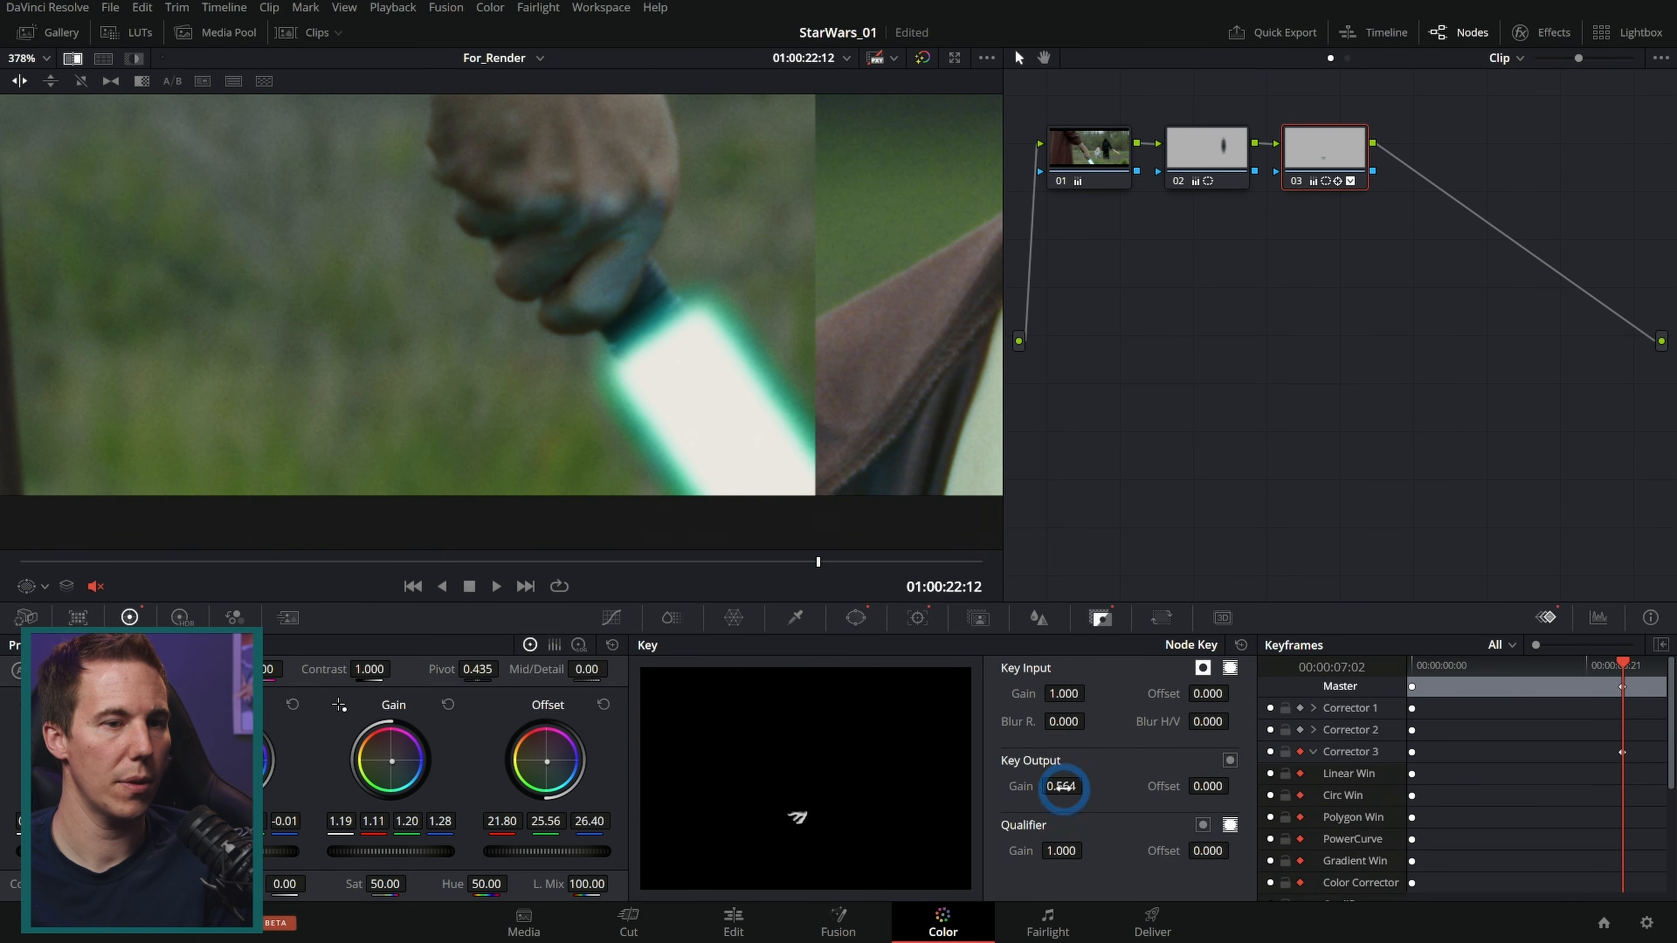
{"action": "key", "text": "Left"}
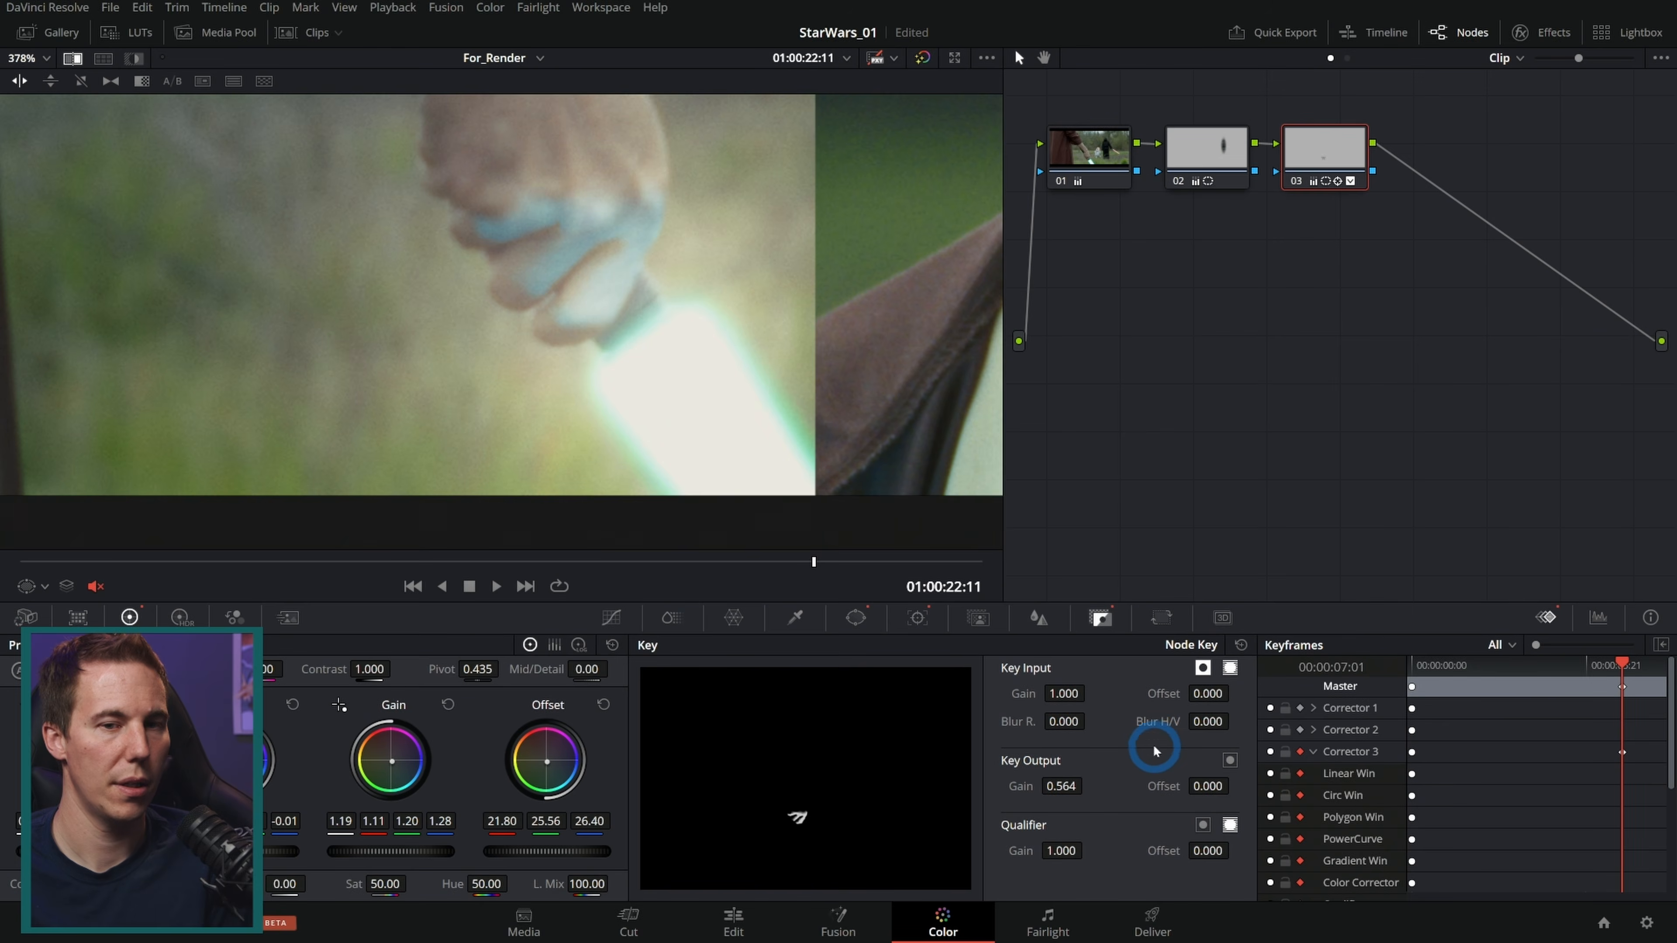
{"action": "left_click_drag", "start_coordinate": [1062, 785], "coordinate": [3, 862]}
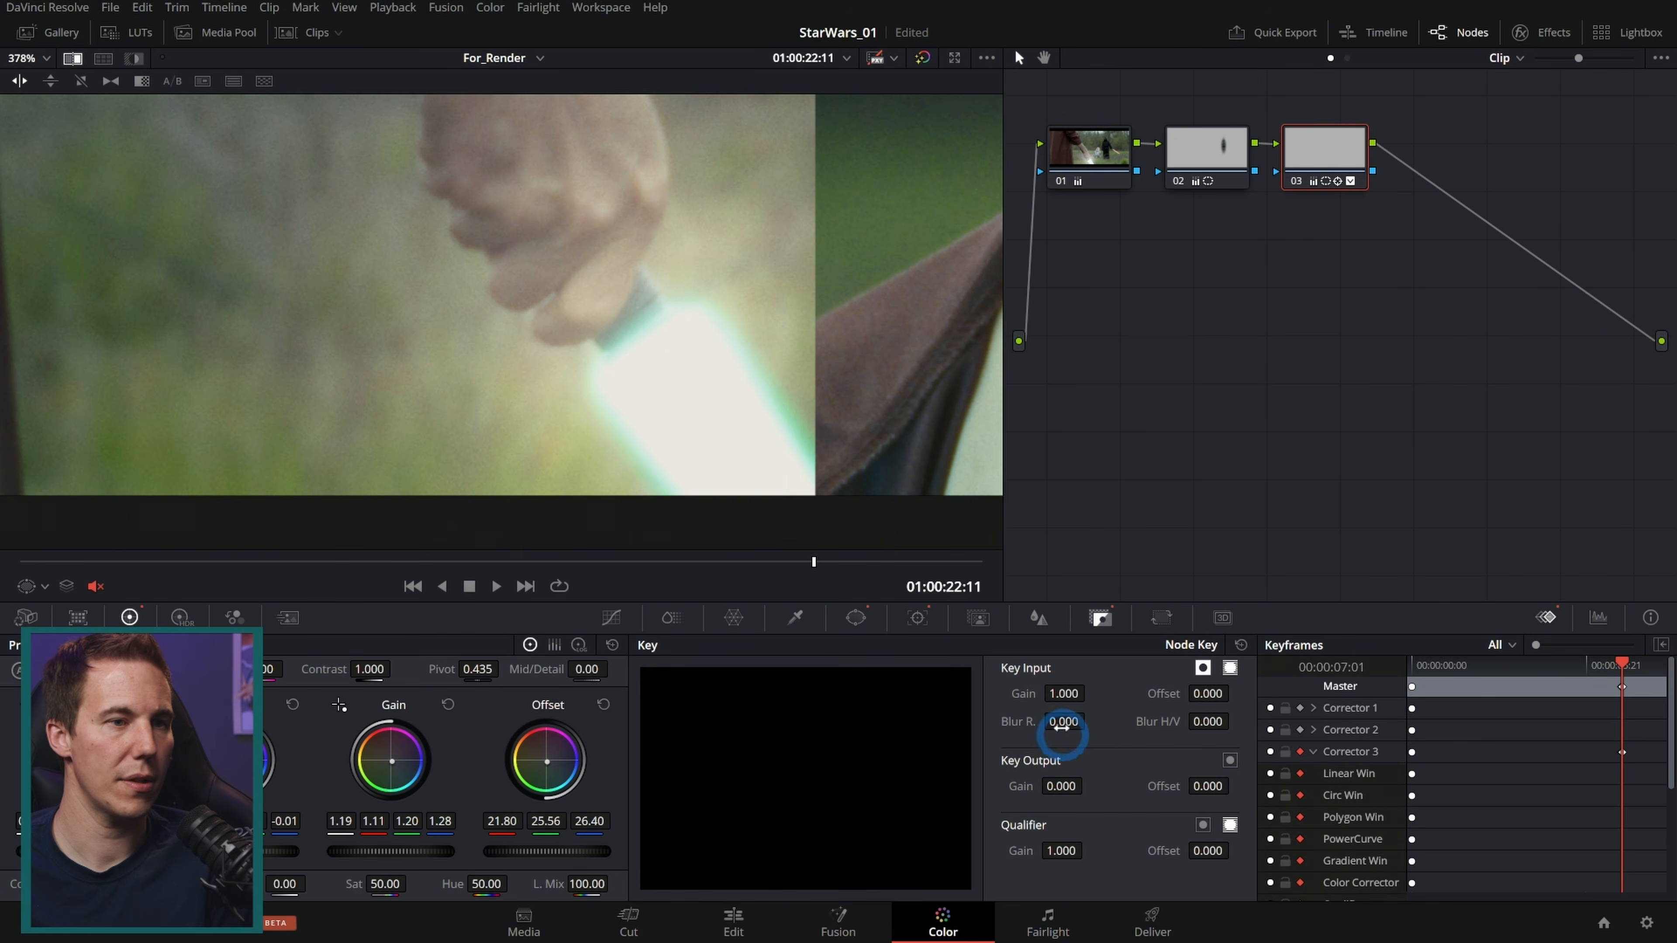
Step: Play back the shot to review the hand's fade
{"action": "left_click", "coordinate": [496, 587]}
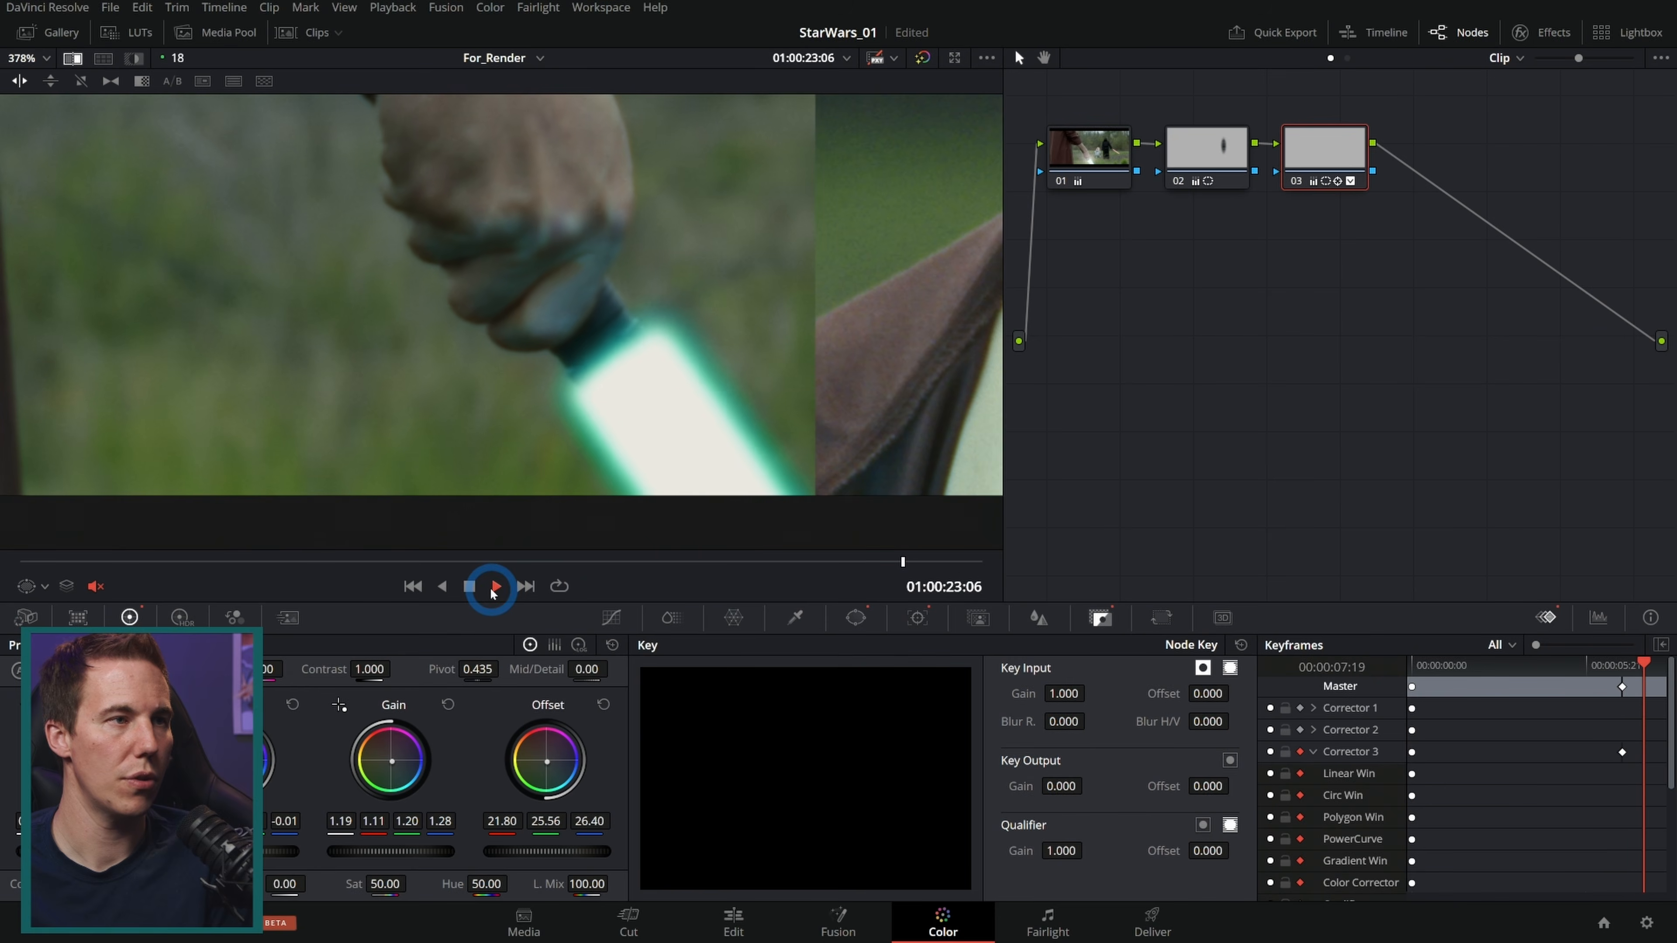
{"action": "left_click", "coordinate": [494, 587]}
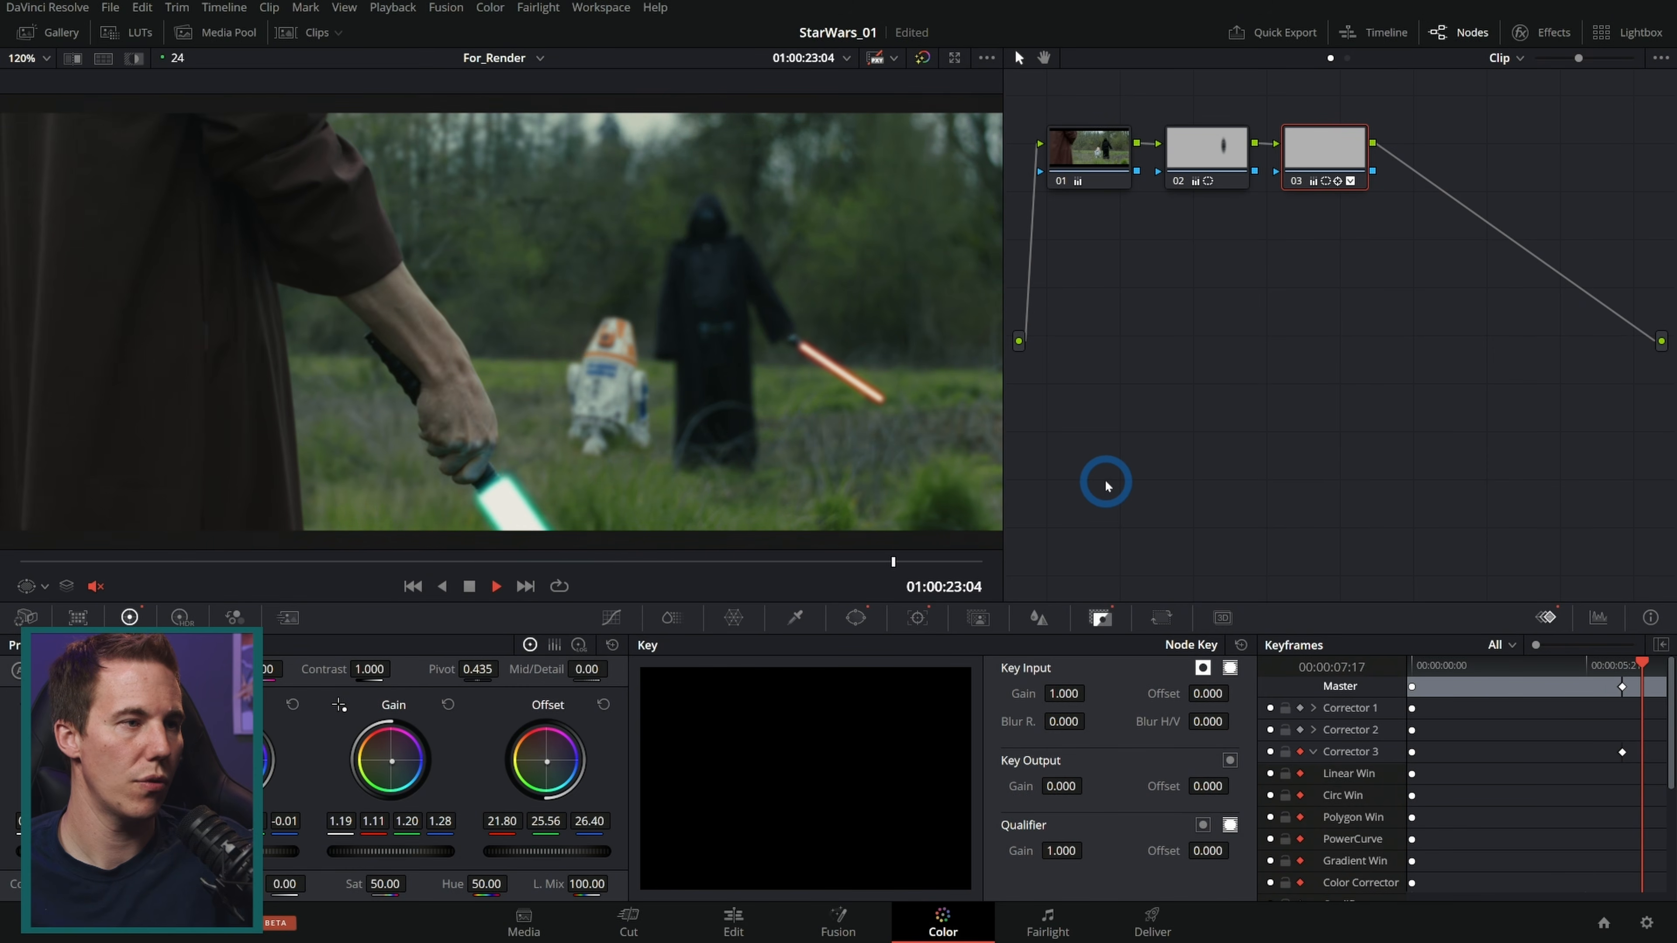
{"action": "key", "text": "Left"}
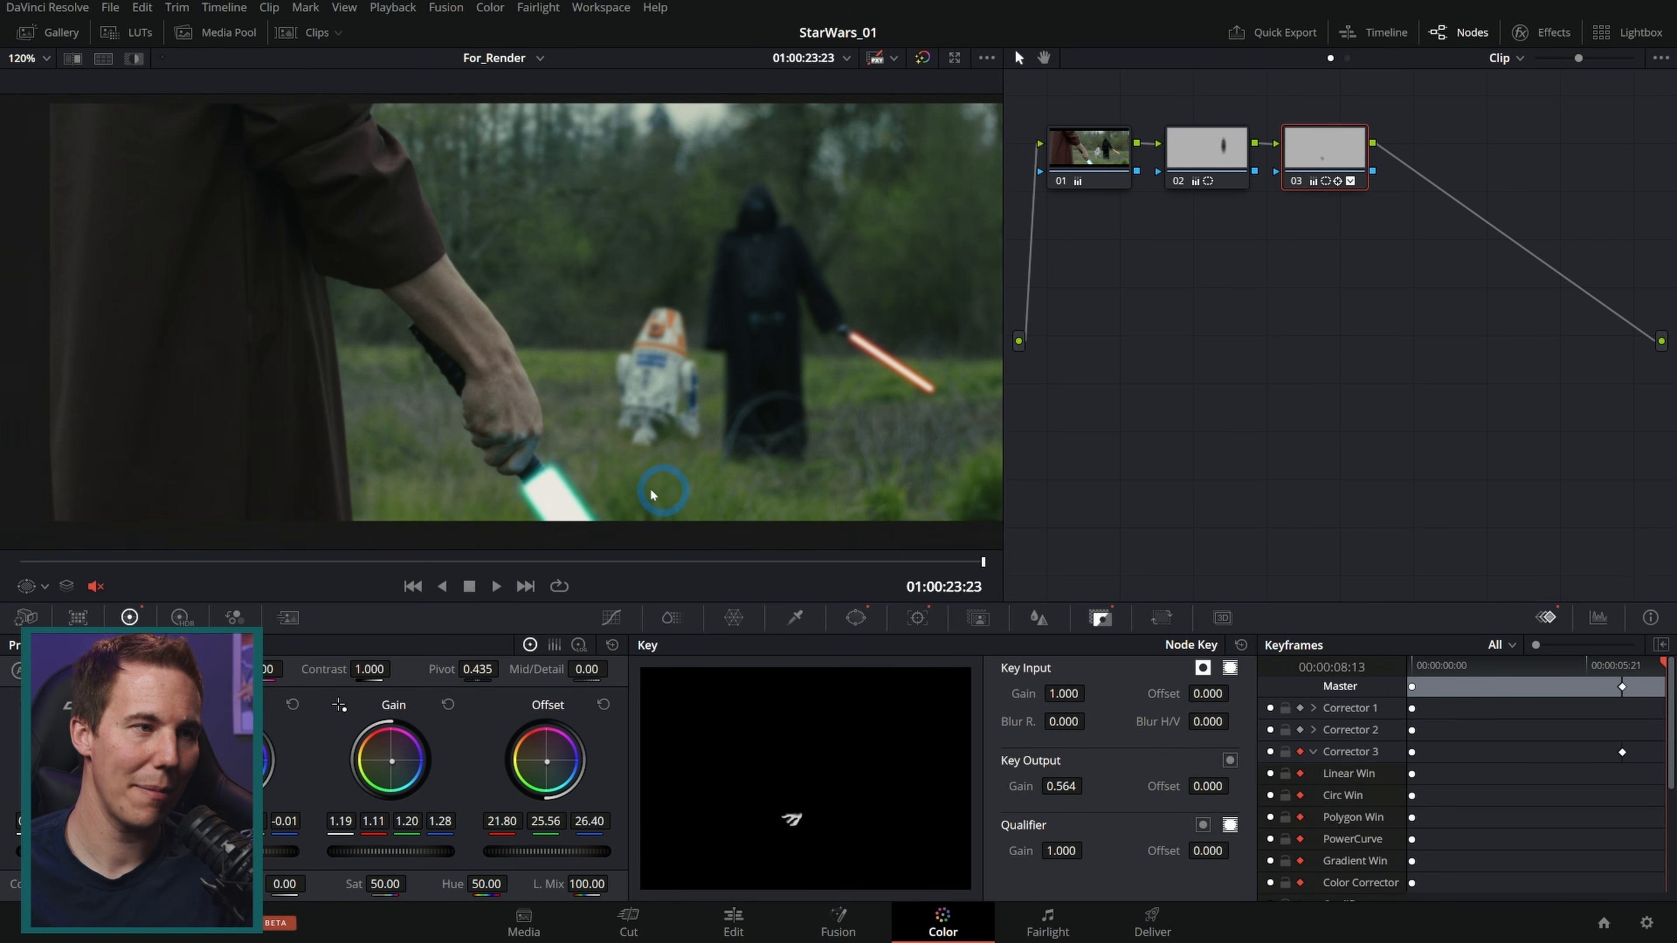
Step: Move to the hooded droid clip and add a parallel node beside node 02
{"action": "key", "text": "Down"}
{"action": "key", "text": "Down"}
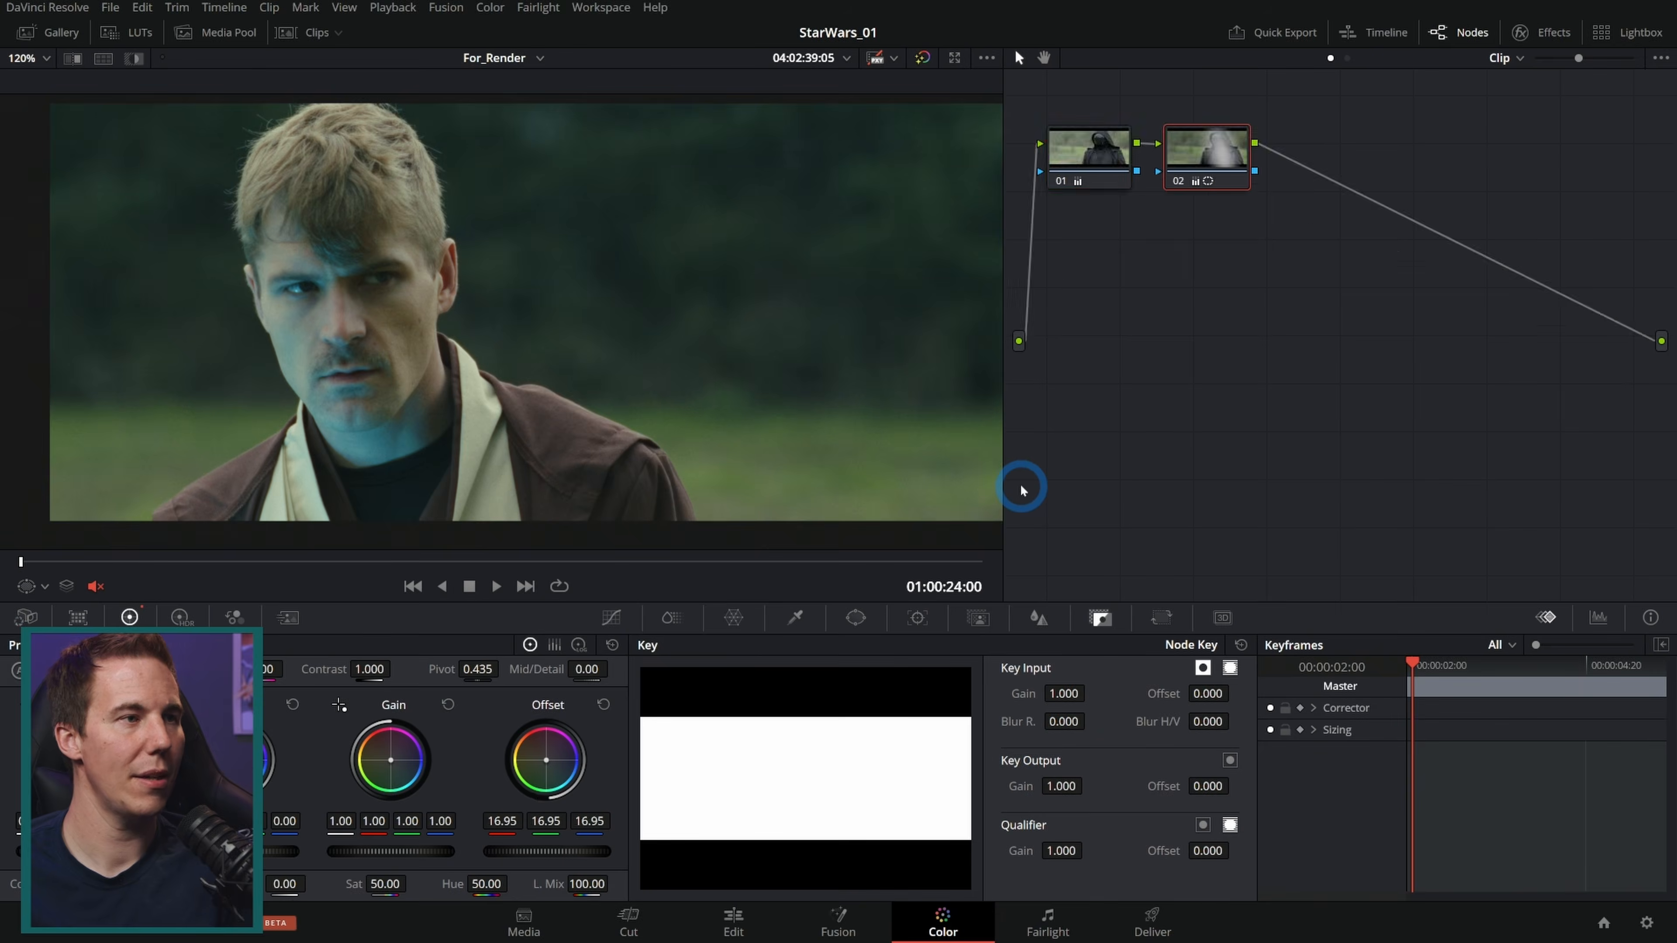
{"action": "left_click_drag", "start_coordinate": [797, 319], "coordinate": [776, 345]}
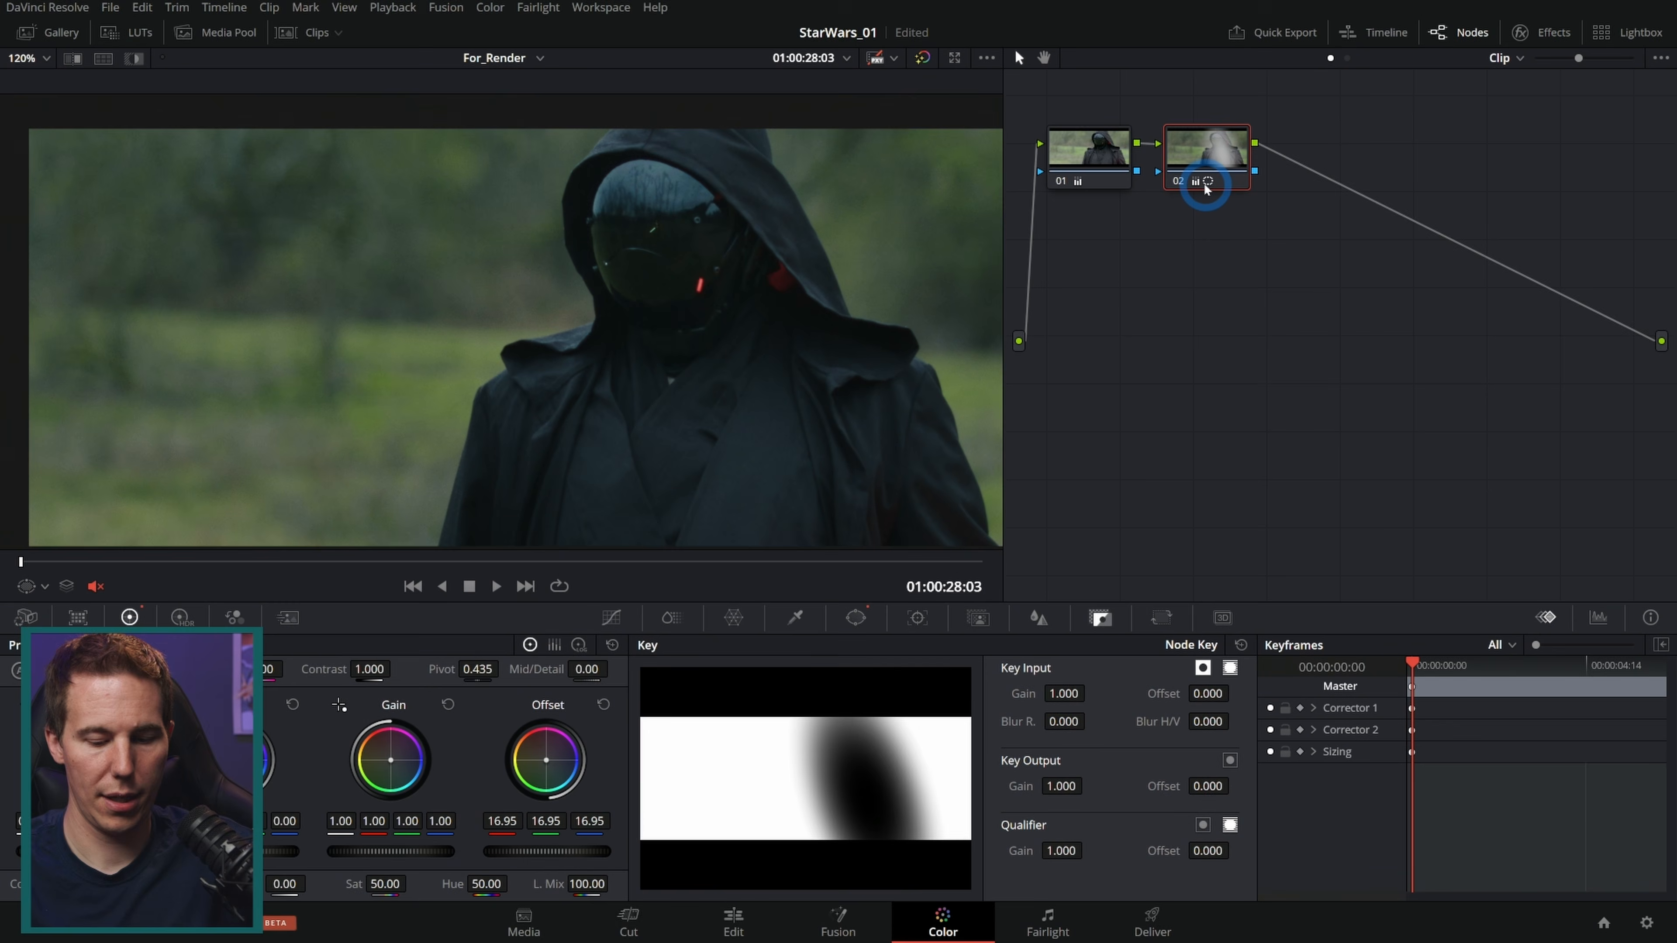
{"action": "key", "text": "alt+p"}
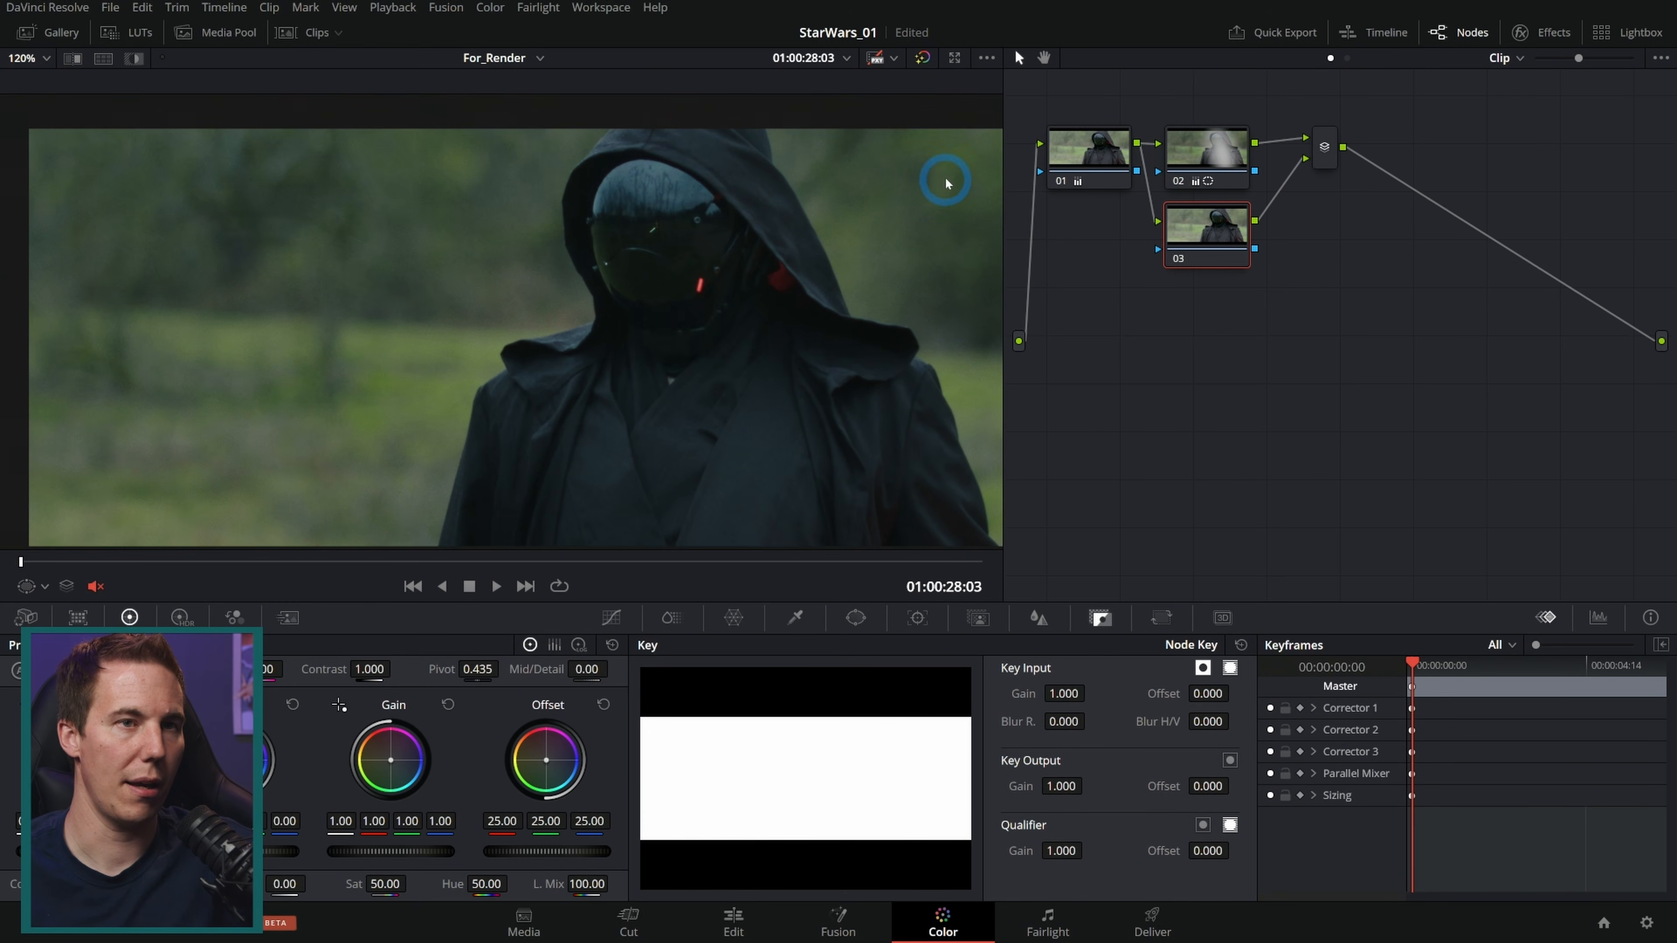
{"action": "scroll", "coordinate": [640, 217], "scroll_direction": "up", "scroll_amount": 5}
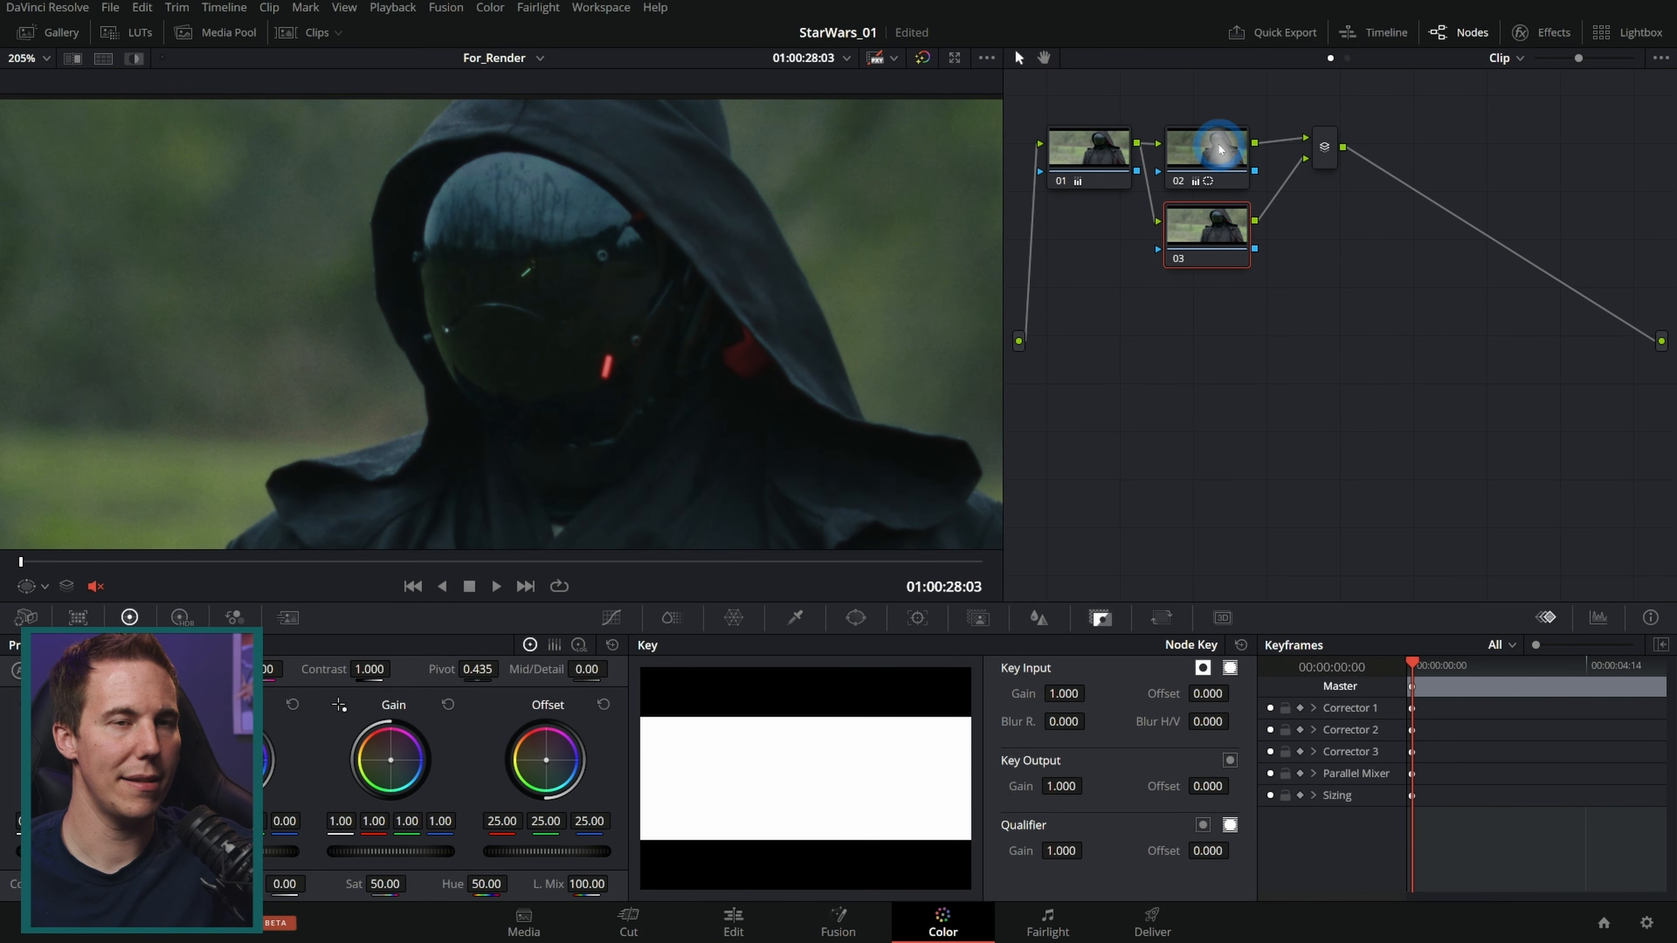
Step: Draw a circle window shaped into a tilted oval over the hooded figure's face mask and track it forward
{"action": "left_click", "coordinate": [856, 618]}
{"action": "left_click", "coordinate": [667, 758]}
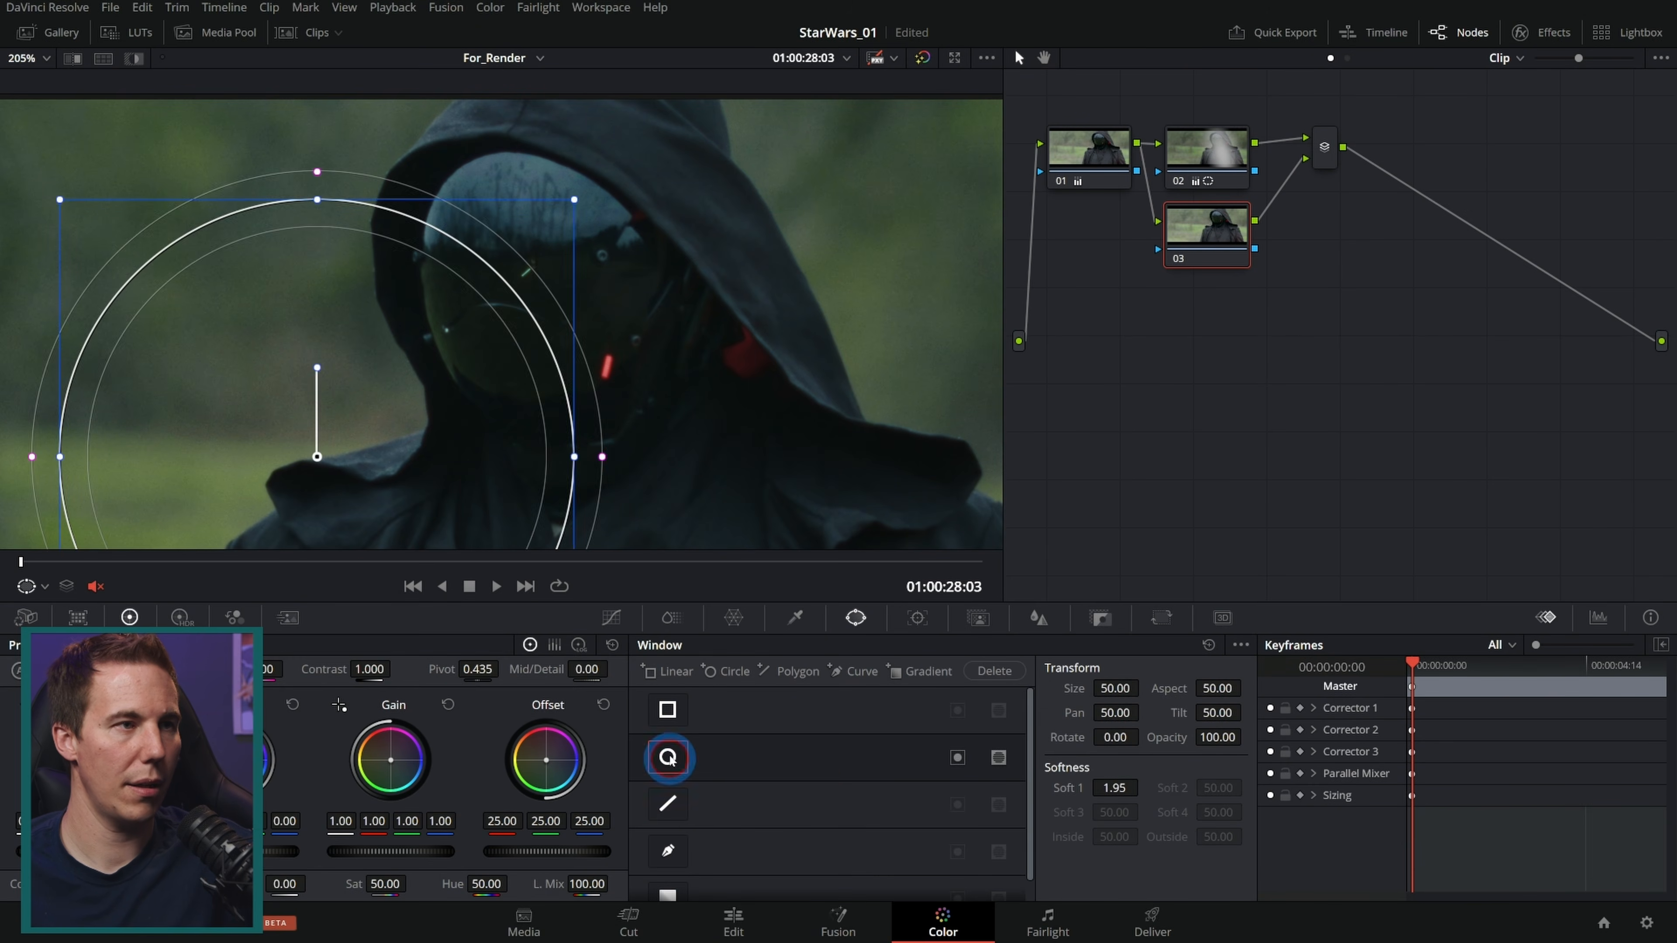
{"action": "left_click_drag", "start_coordinate": [480, 445], "coordinate": [639, 426]}
{"action": "left_click_drag", "start_coordinate": [696, 190], "coordinate": [590, 264]}
{"action": "left_click_drag", "start_coordinate": [640, 403], "coordinate": [682, 413]}
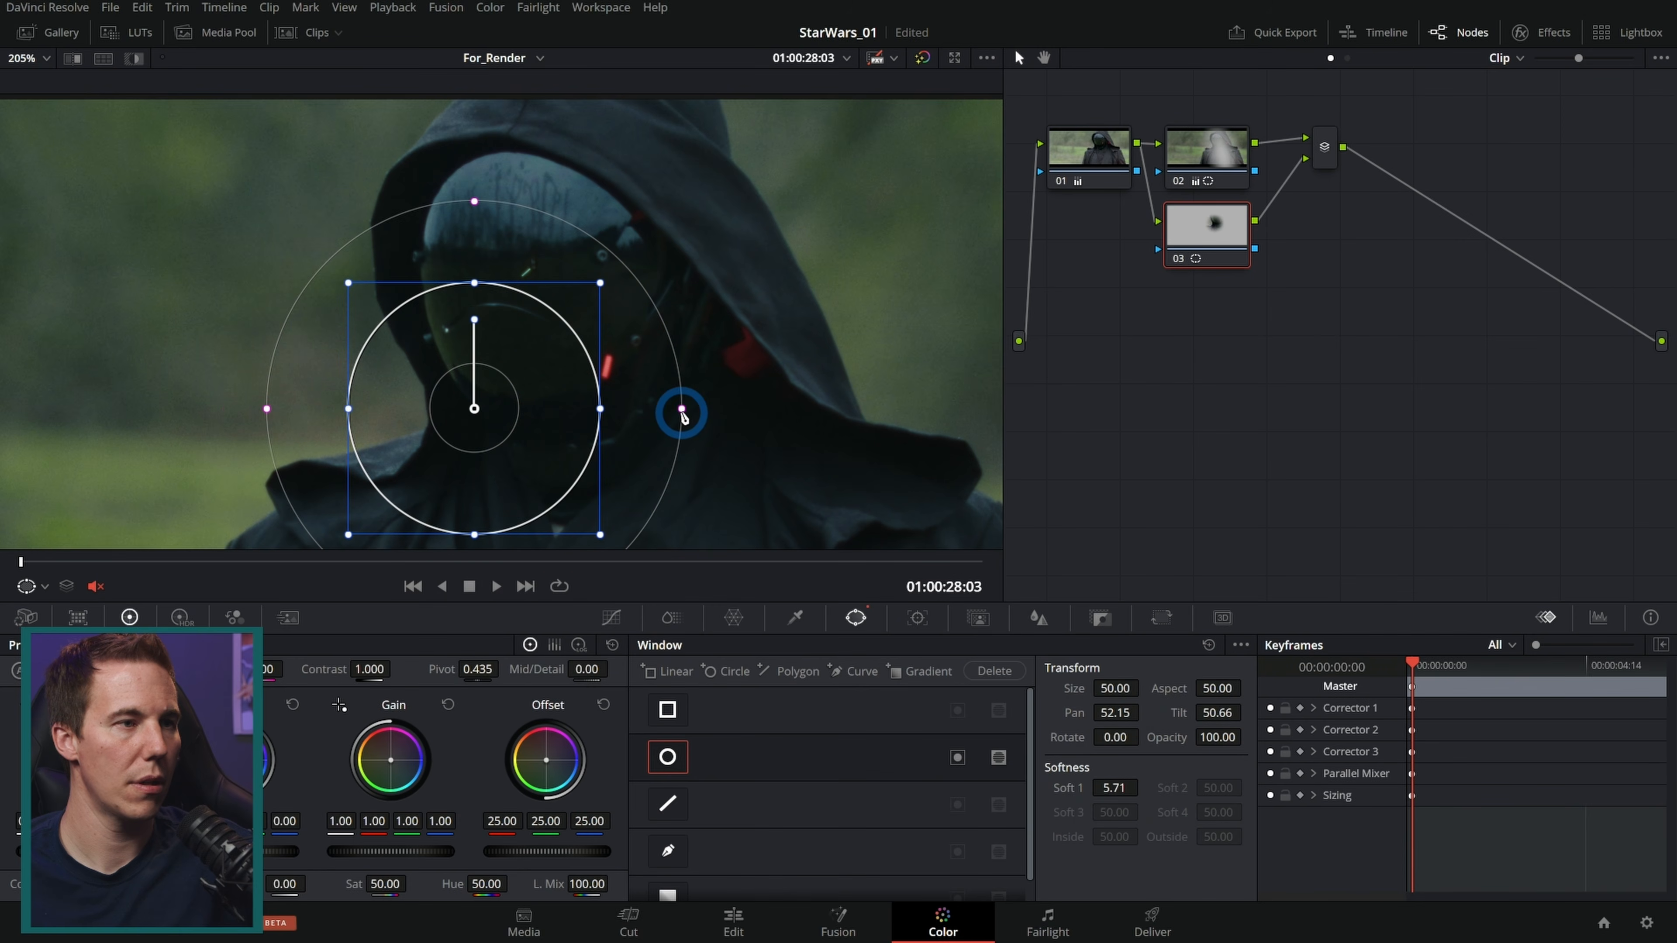
{"action": "left_click_drag", "start_coordinate": [524, 423], "coordinate": [647, 309]}
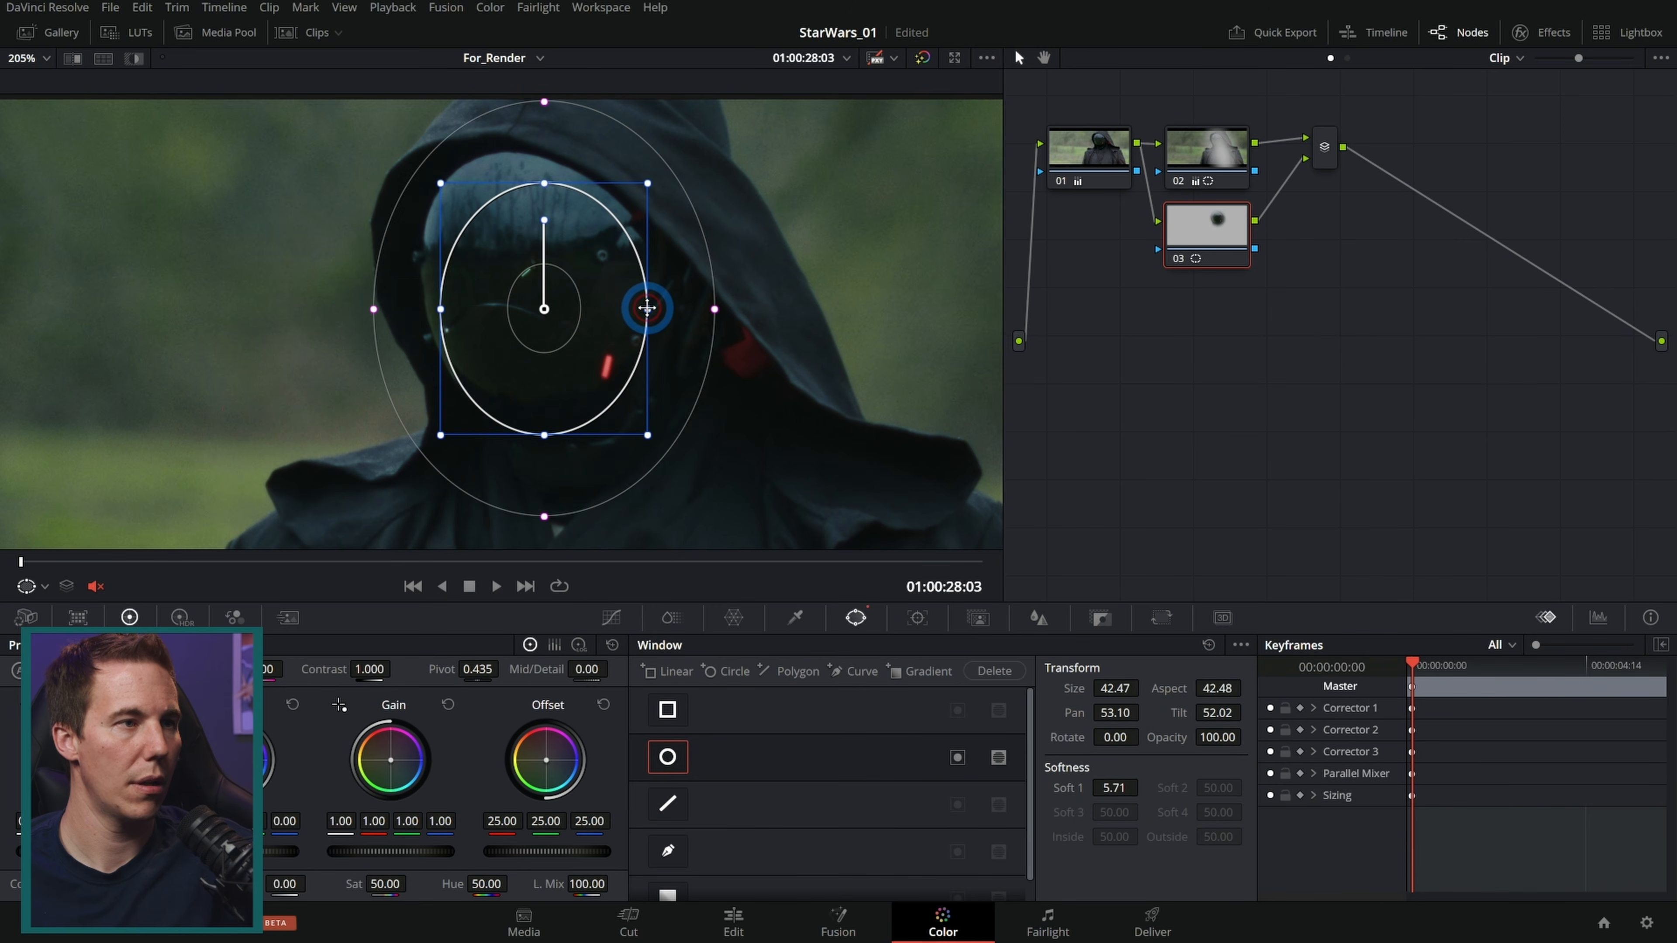
{"action": "left_click_drag", "start_coordinate": [545, 217], "coordinate": [523, 221]}
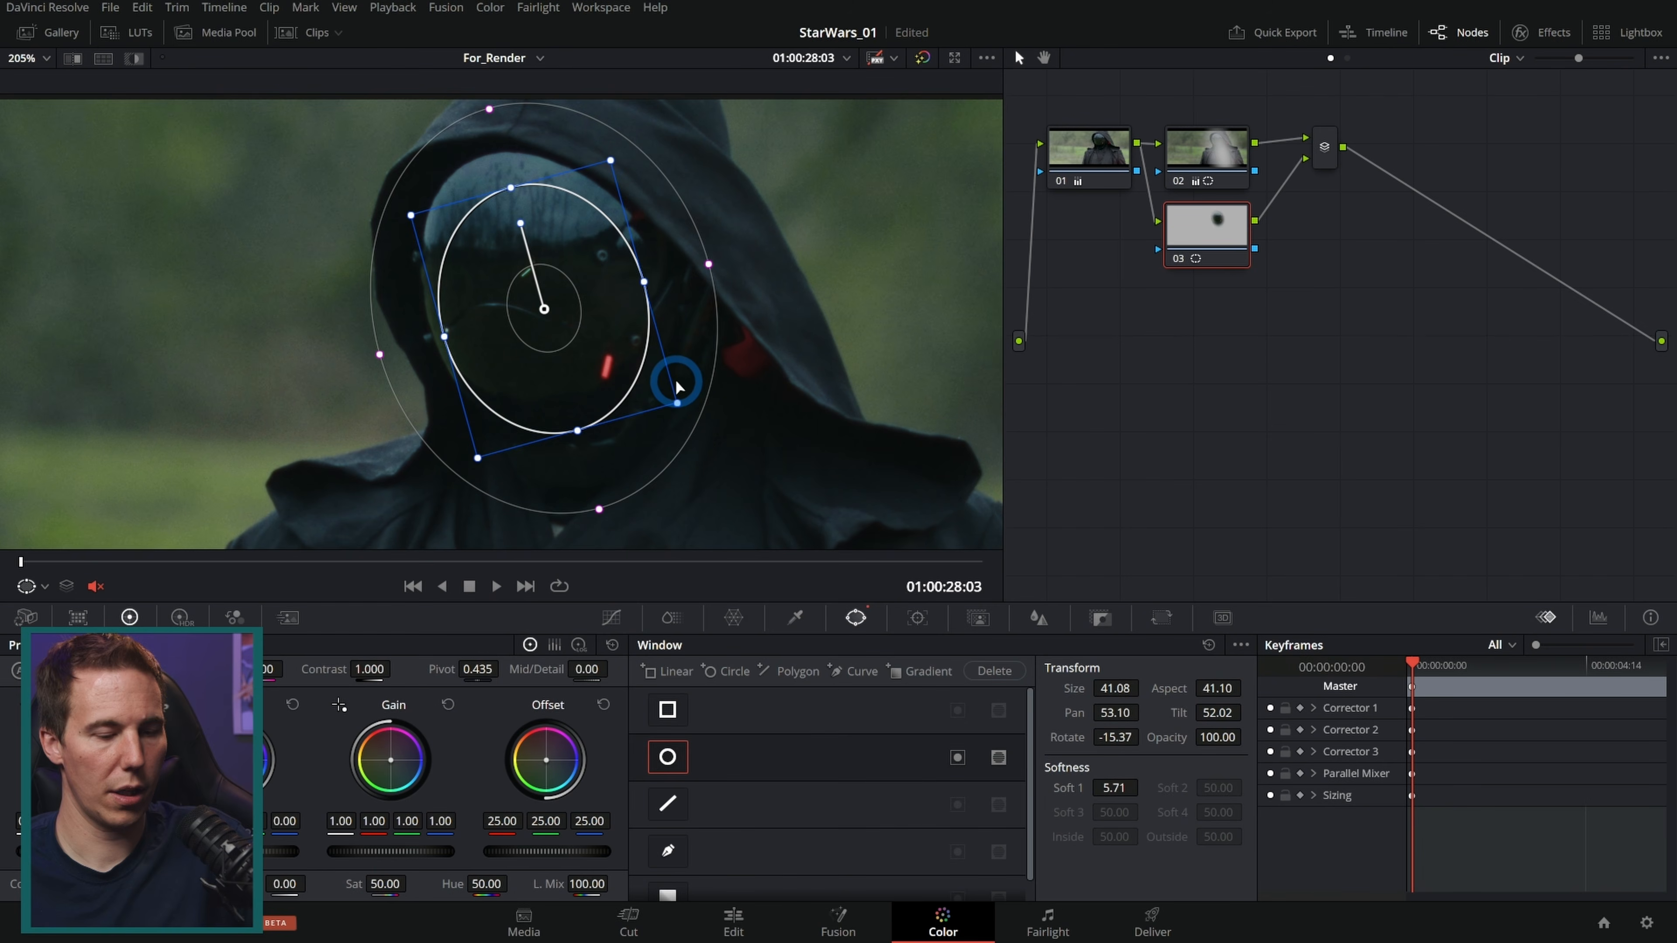
{"action": "key", "text": "ctrl+t"}
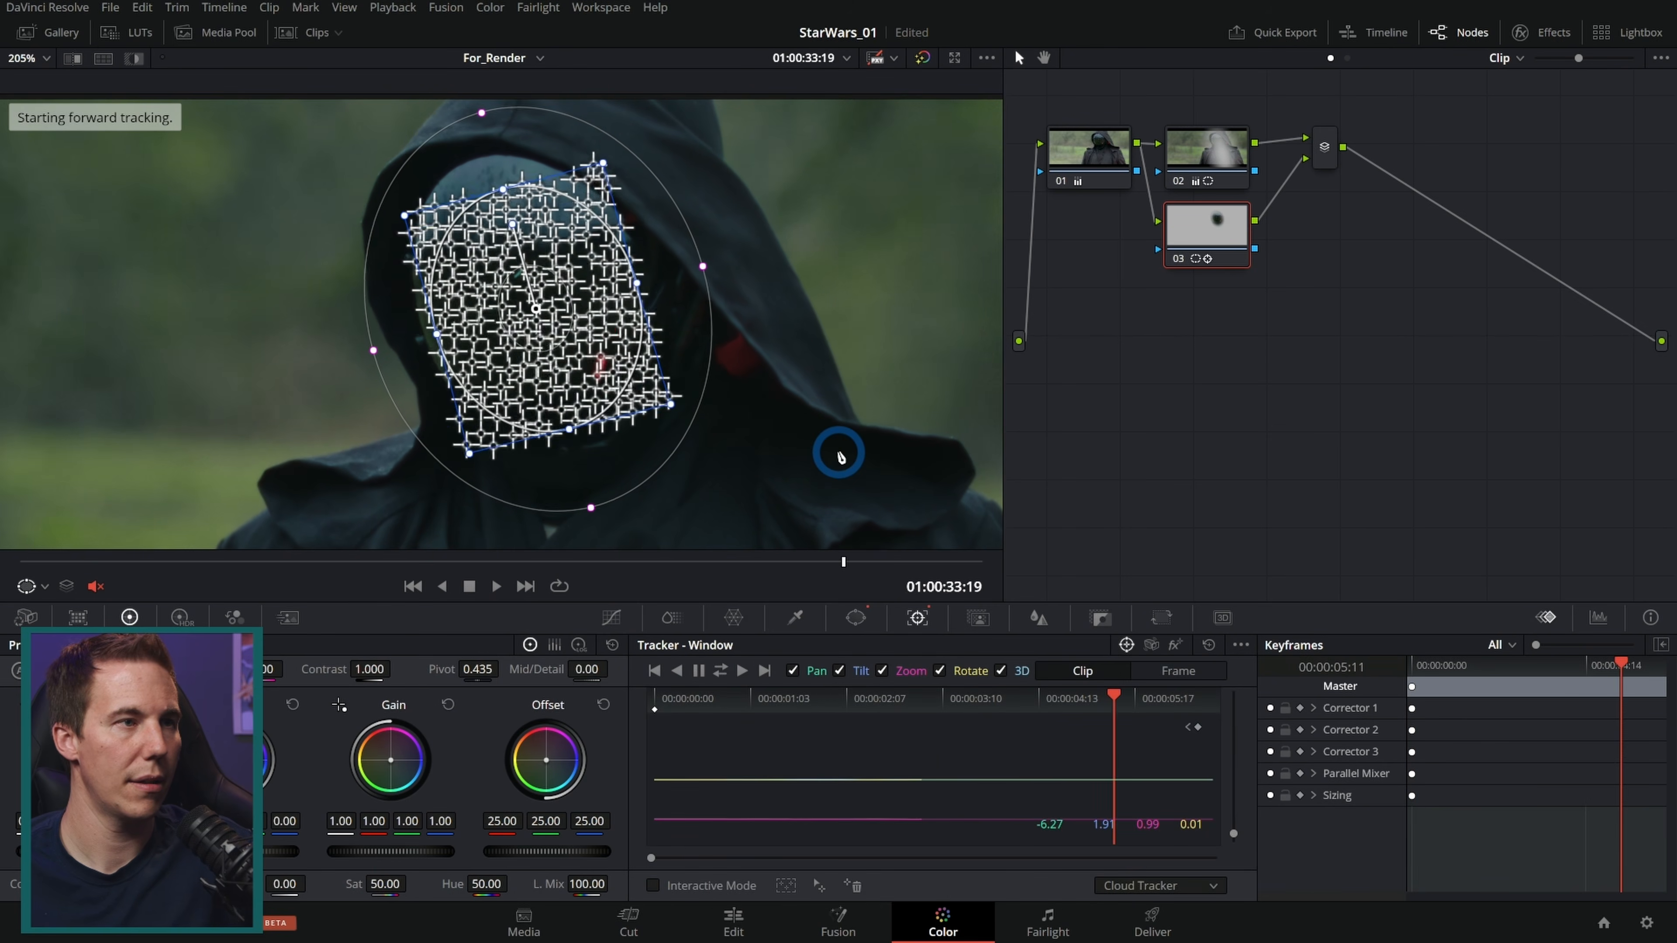
Step: Raise the offset of parallel node 03 to 38.40 to brighten the droid's face mask
{"action": "left_click_drag", "start_coordinate": [915, 565], "coordinate": [710, 570]}
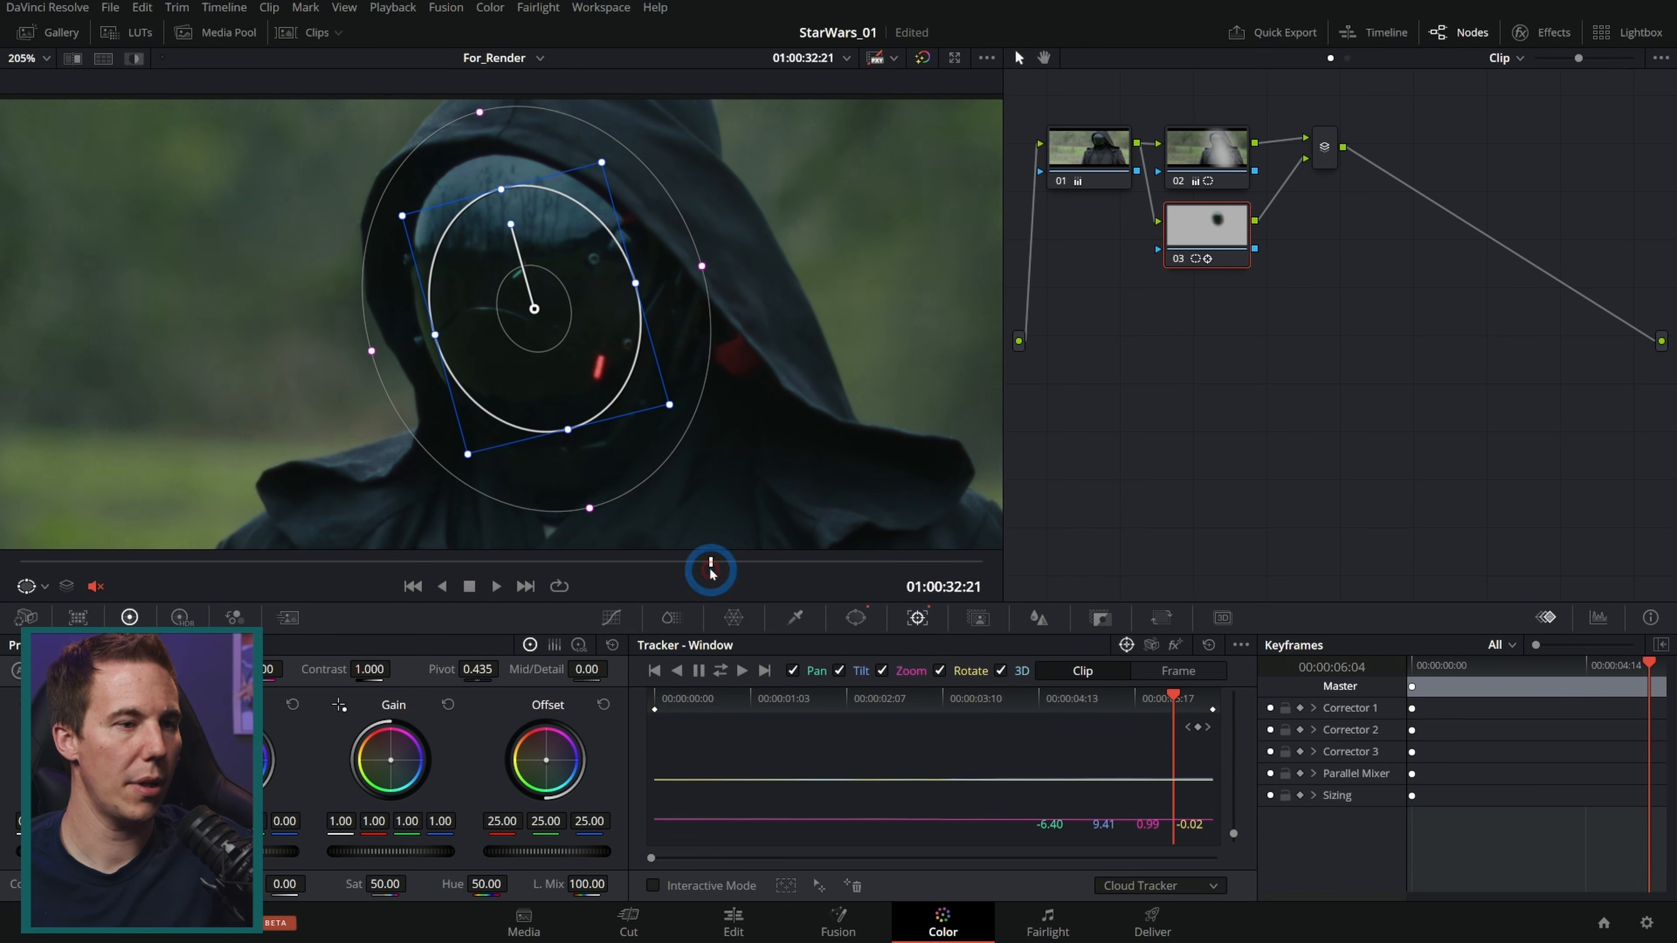
{"action": "left_click", "coordinate": [611, 617]}
{"action": "left_click_drag", "start_coordinate": [881, 562], "coordinate": [559, 562]}
{"action": "left_click_drag", "start_coordinate": [553, 853], "coordinate": [914, 841]}
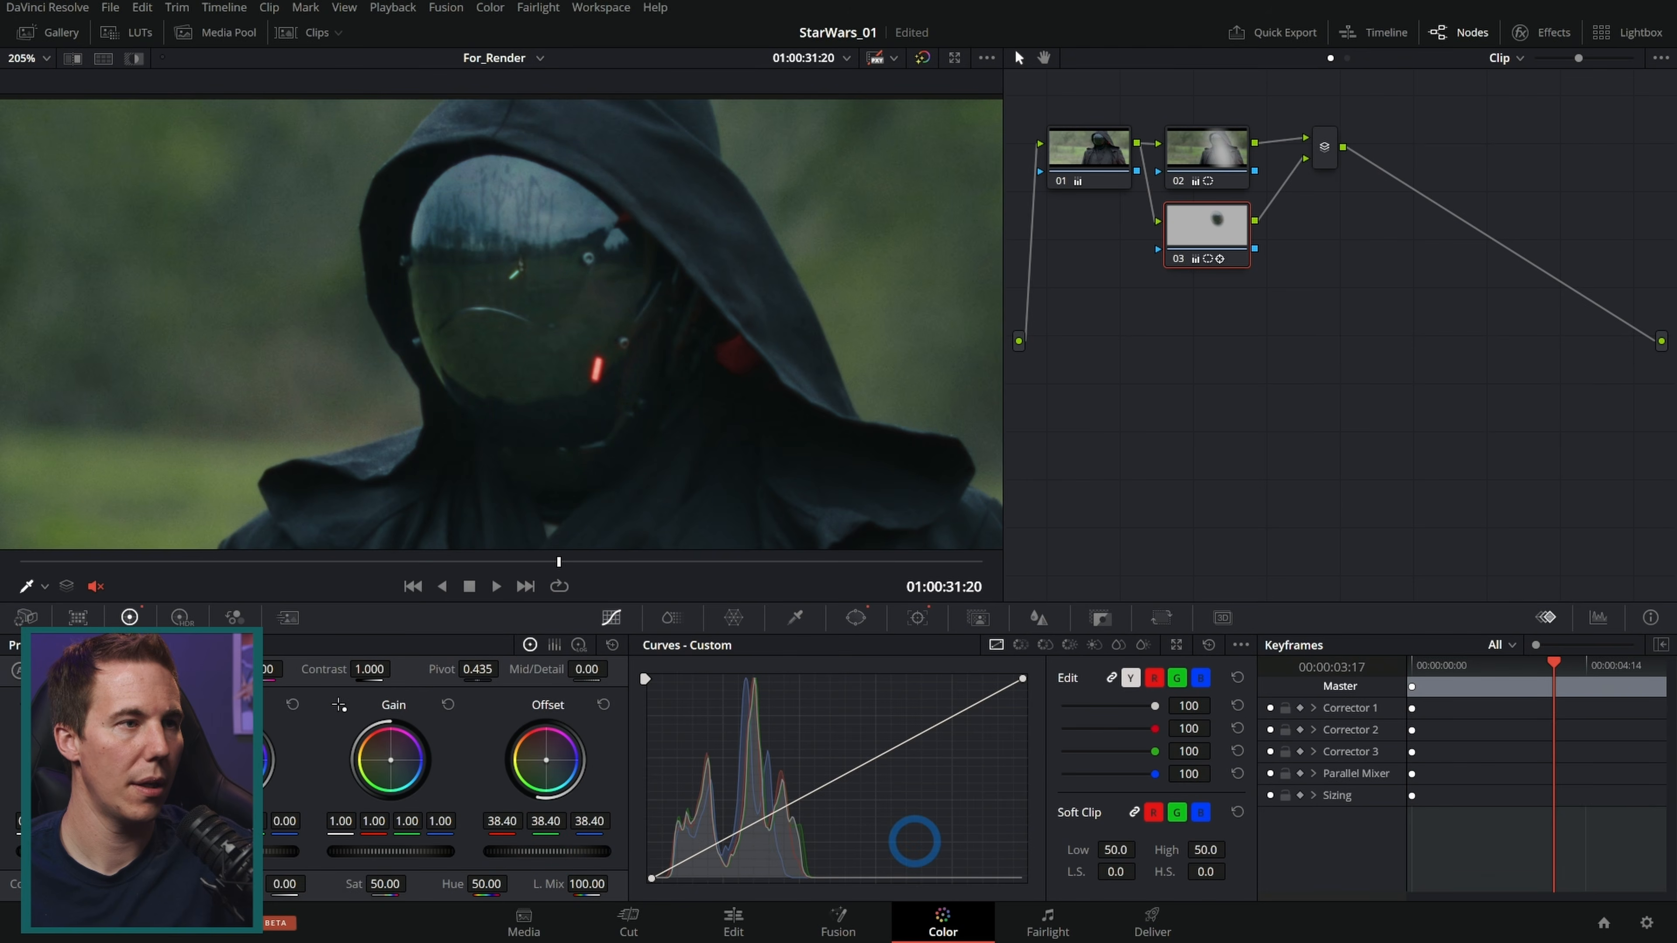
Step: Increase node 03's contrast to 1.066 on the face mask
{"action": "left_click_drag", "start_coordinate": [711, 558], "coordinate": [21, 563]}
{"action": "scroll", "coordinate": [522, 431], "scroll_direction": "down", "scroll_amount": 6}
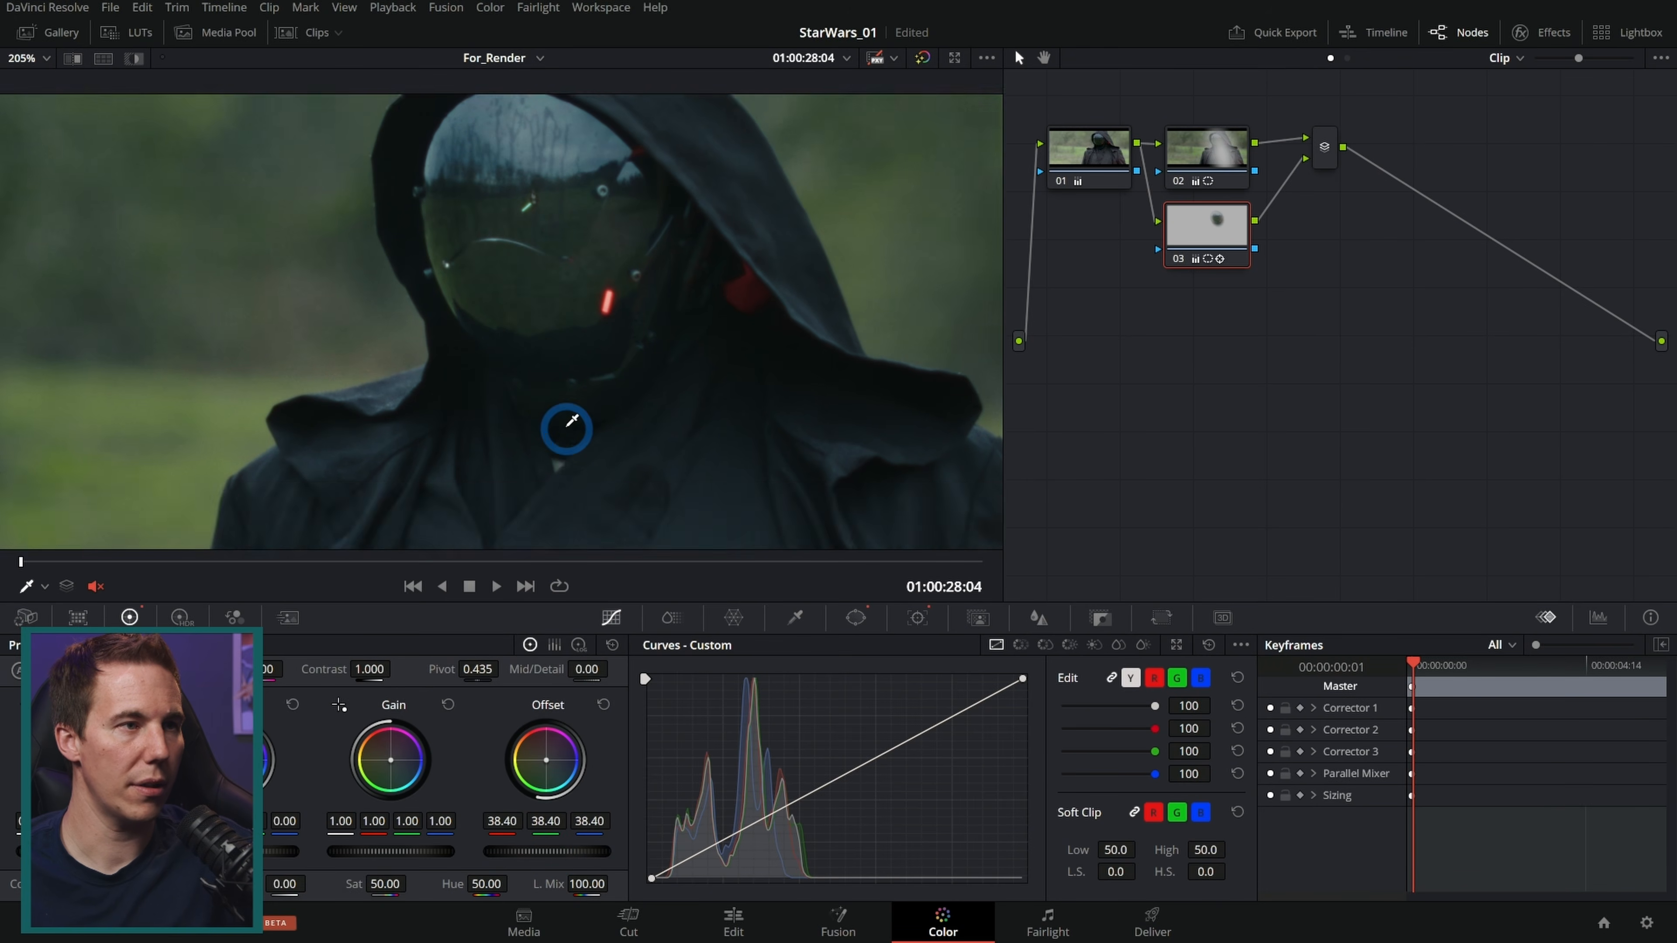
{"action": "scroll", "coordinate": [617, 376], "scroll_direction": "up", "scroll_amount": 7}
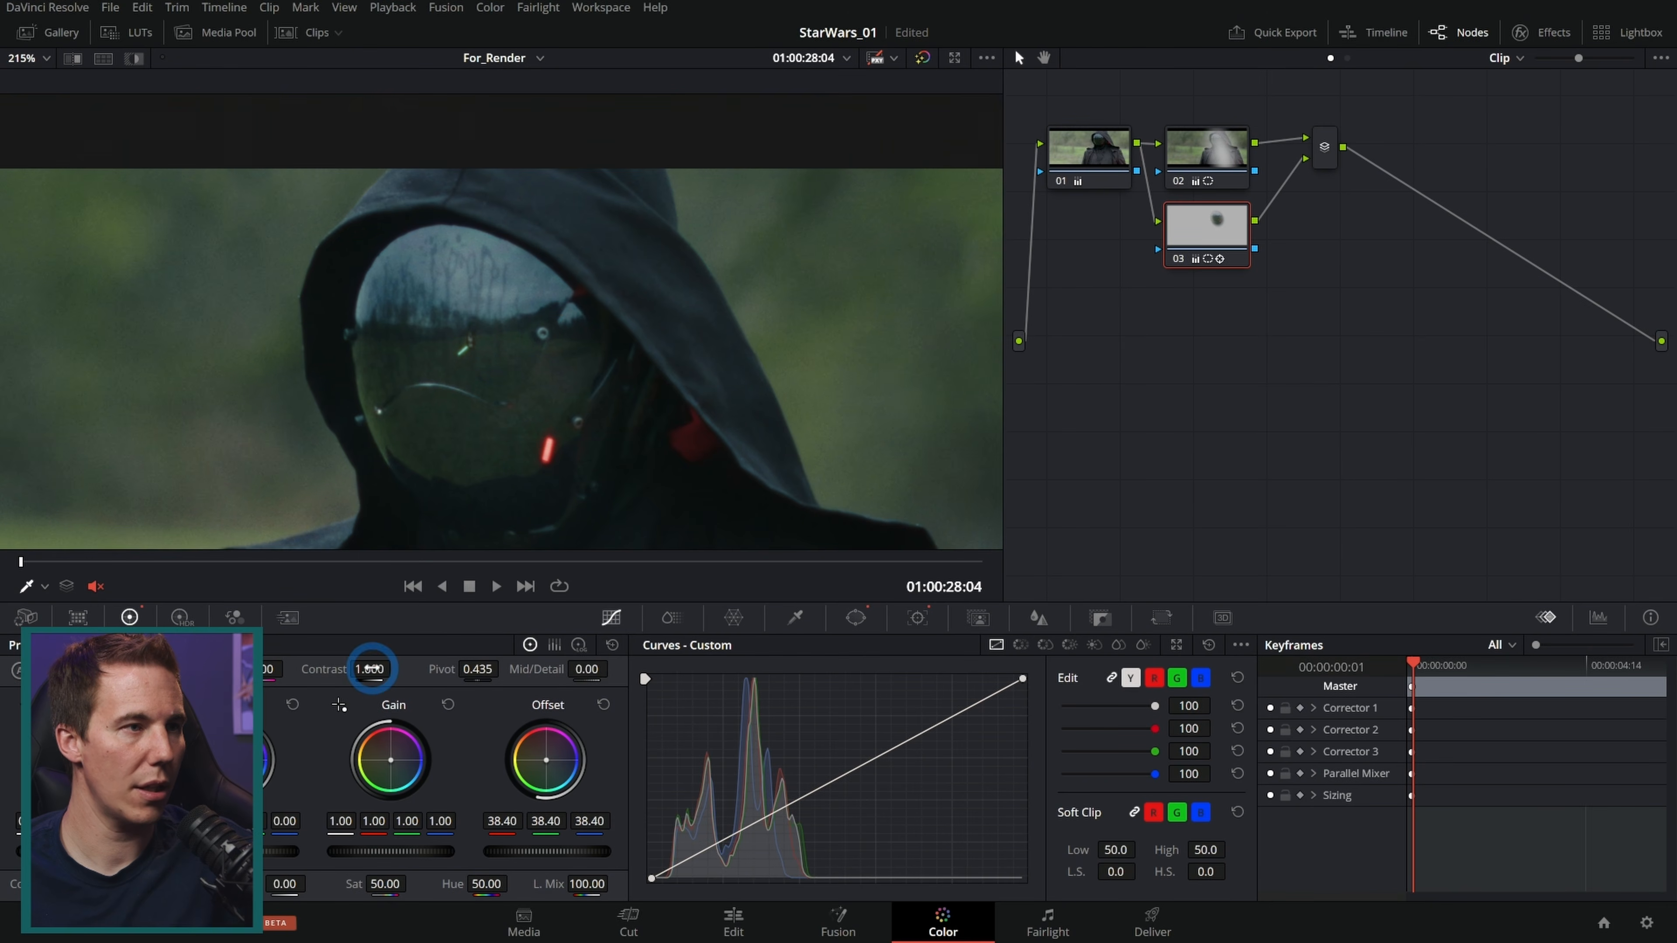
{"action": "mouse_move", "coordinate": [576, 568]}
{"action": "left_mouse_down"}
{"action": "mouse_move", "coordinate": [262, 572]}
{"action": "mouse_move", "coordinate": [546, 561]}
{"action": "left_mouse_up"}
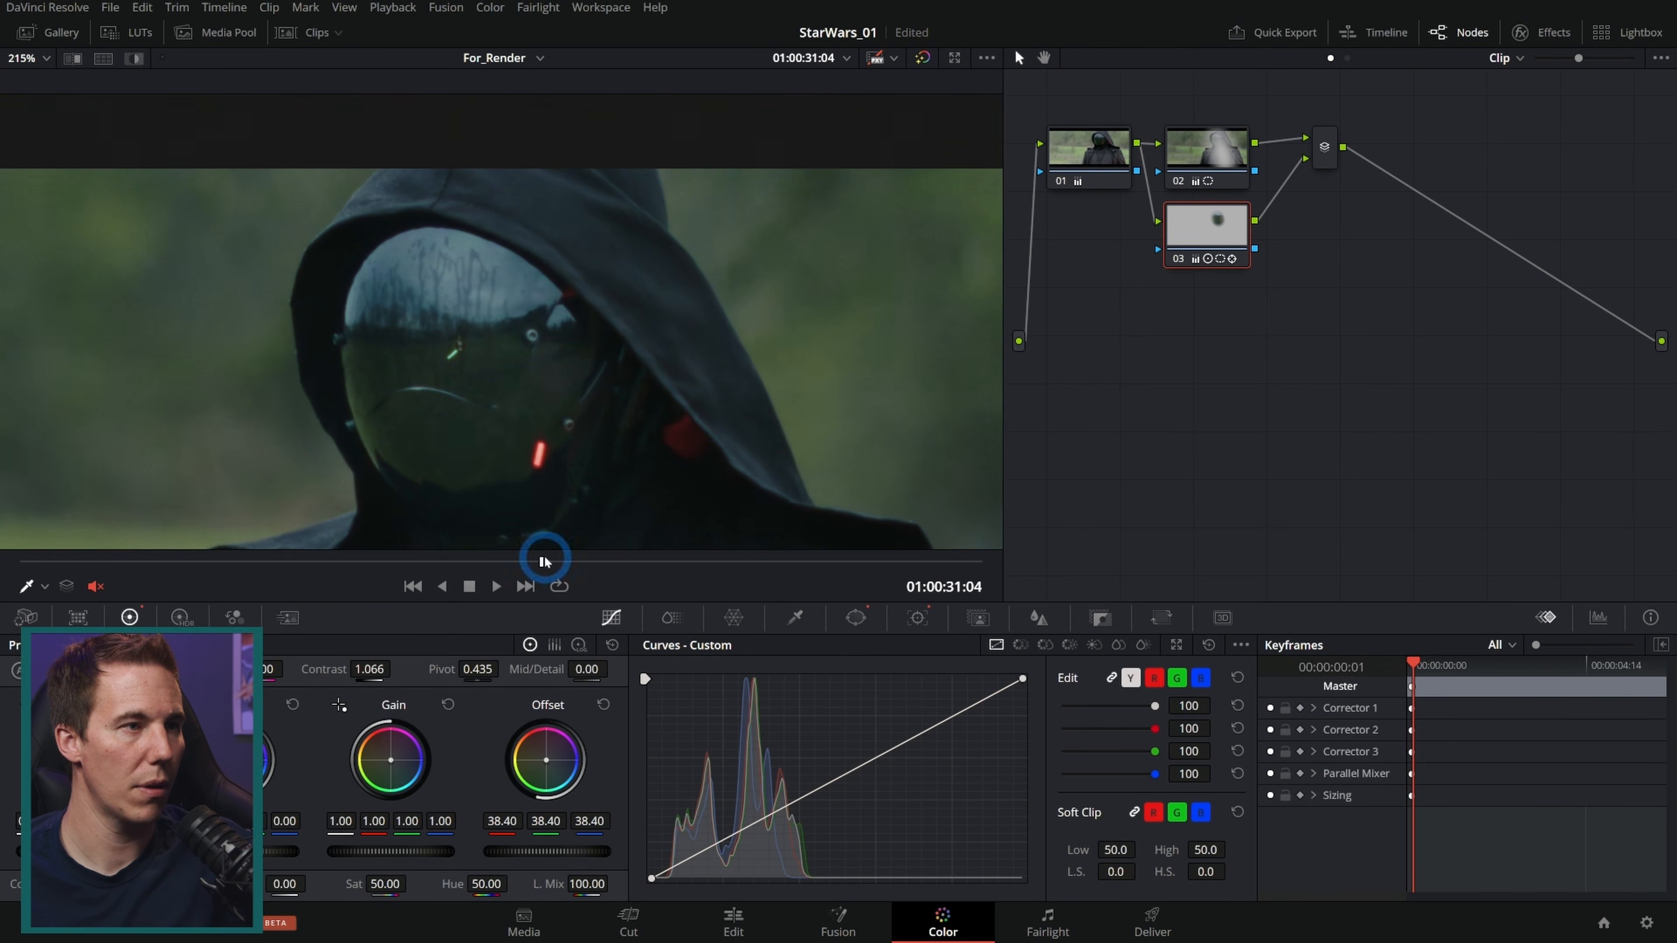
Step: Toggle node 03 on and off and scrub through the shot to compare the face-mask correction
{"action": "left_click", "coordinate": [1179, 259]}
{"action": "left_click", "coordinate": [1179, 259]}
{"action": "left_click_drag", "start_coordinate": [271, 555], "coordinate": [595, 562]}
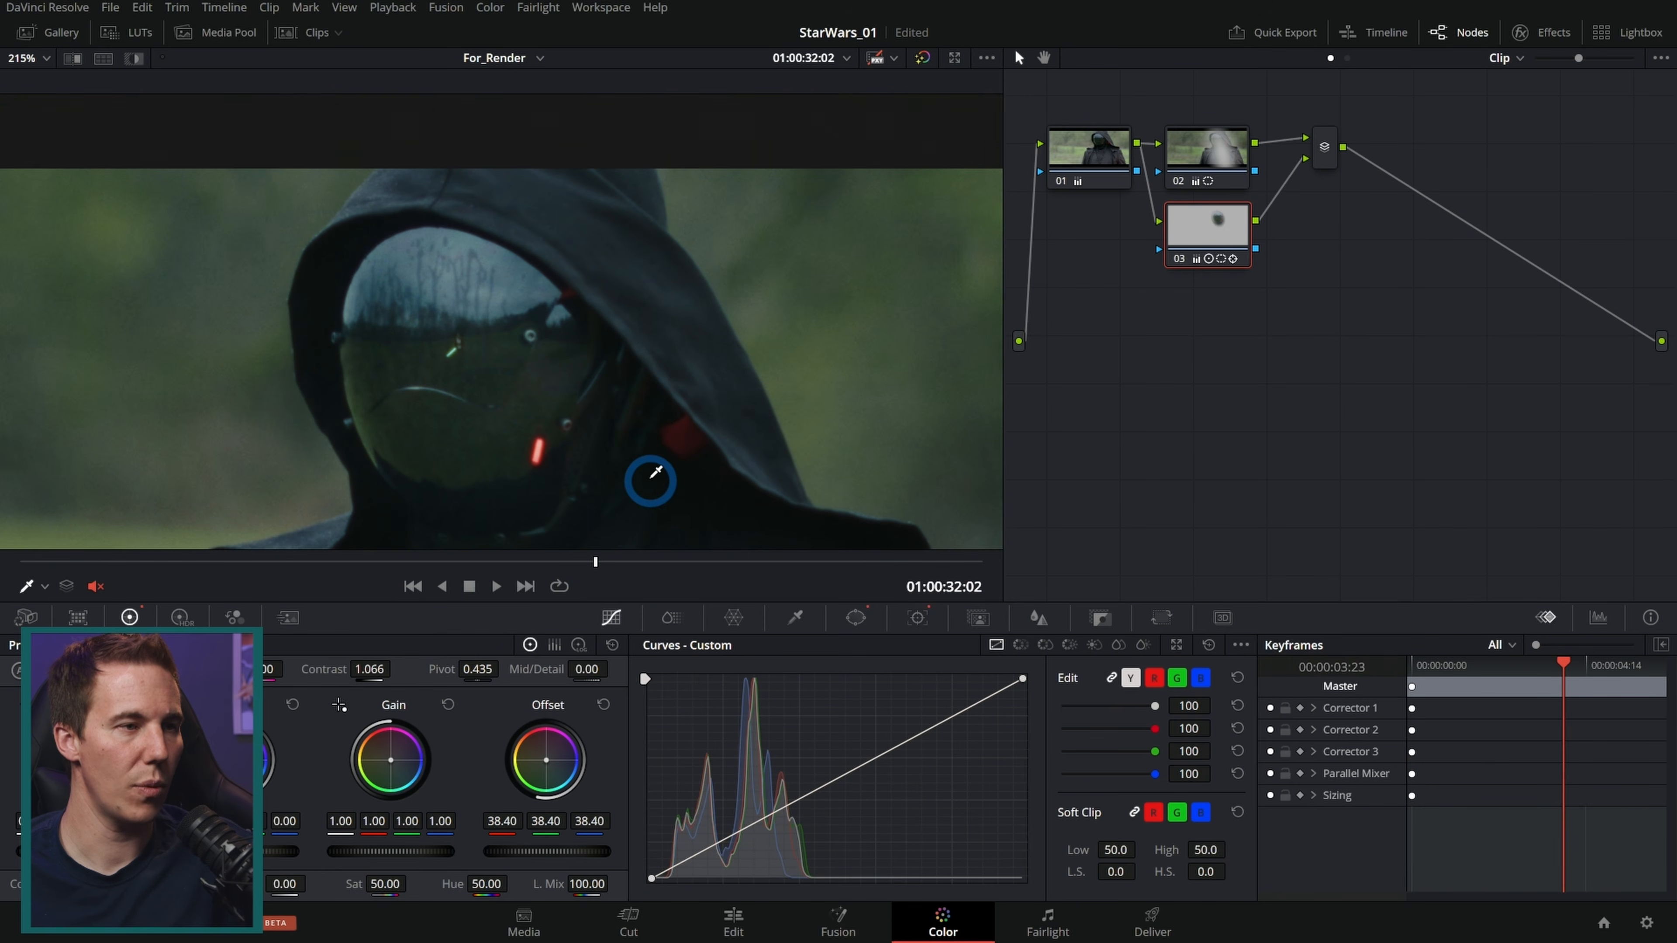
{"action": "scroll", "coordinate": [660, 462], "scroll_direction": "down", "scroll_amount": 5}
{"action": "left_click_drag", "start_coordinate": [697, 476], "coordinate": [711, 419]}
{"action": "left_click_drag", "start_coordinate": [626, 562], "coordinate": [740, 563]}
{"action": "left_click_drag", "start_coordinate": [739, 562], "coordinate": [911, 561]}
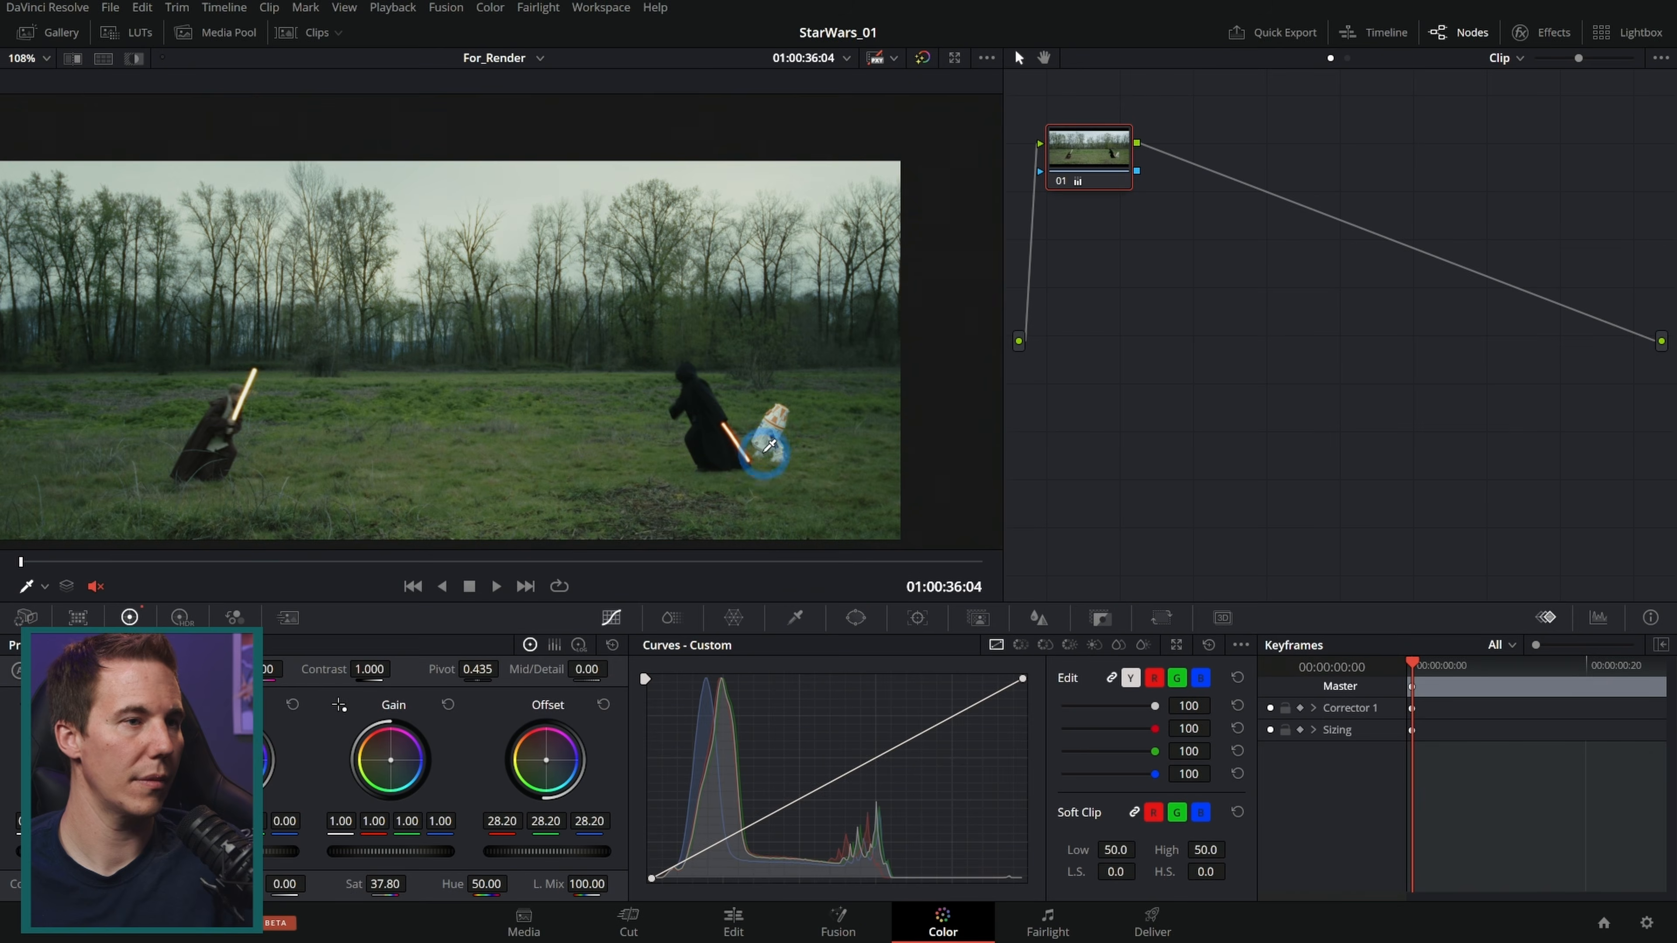
Step: Move to the wide field duel clip and add serial node 02
{"action": "left_click_drag", "start_coordinate": [117, 562], "coordinate": [122, 562]}
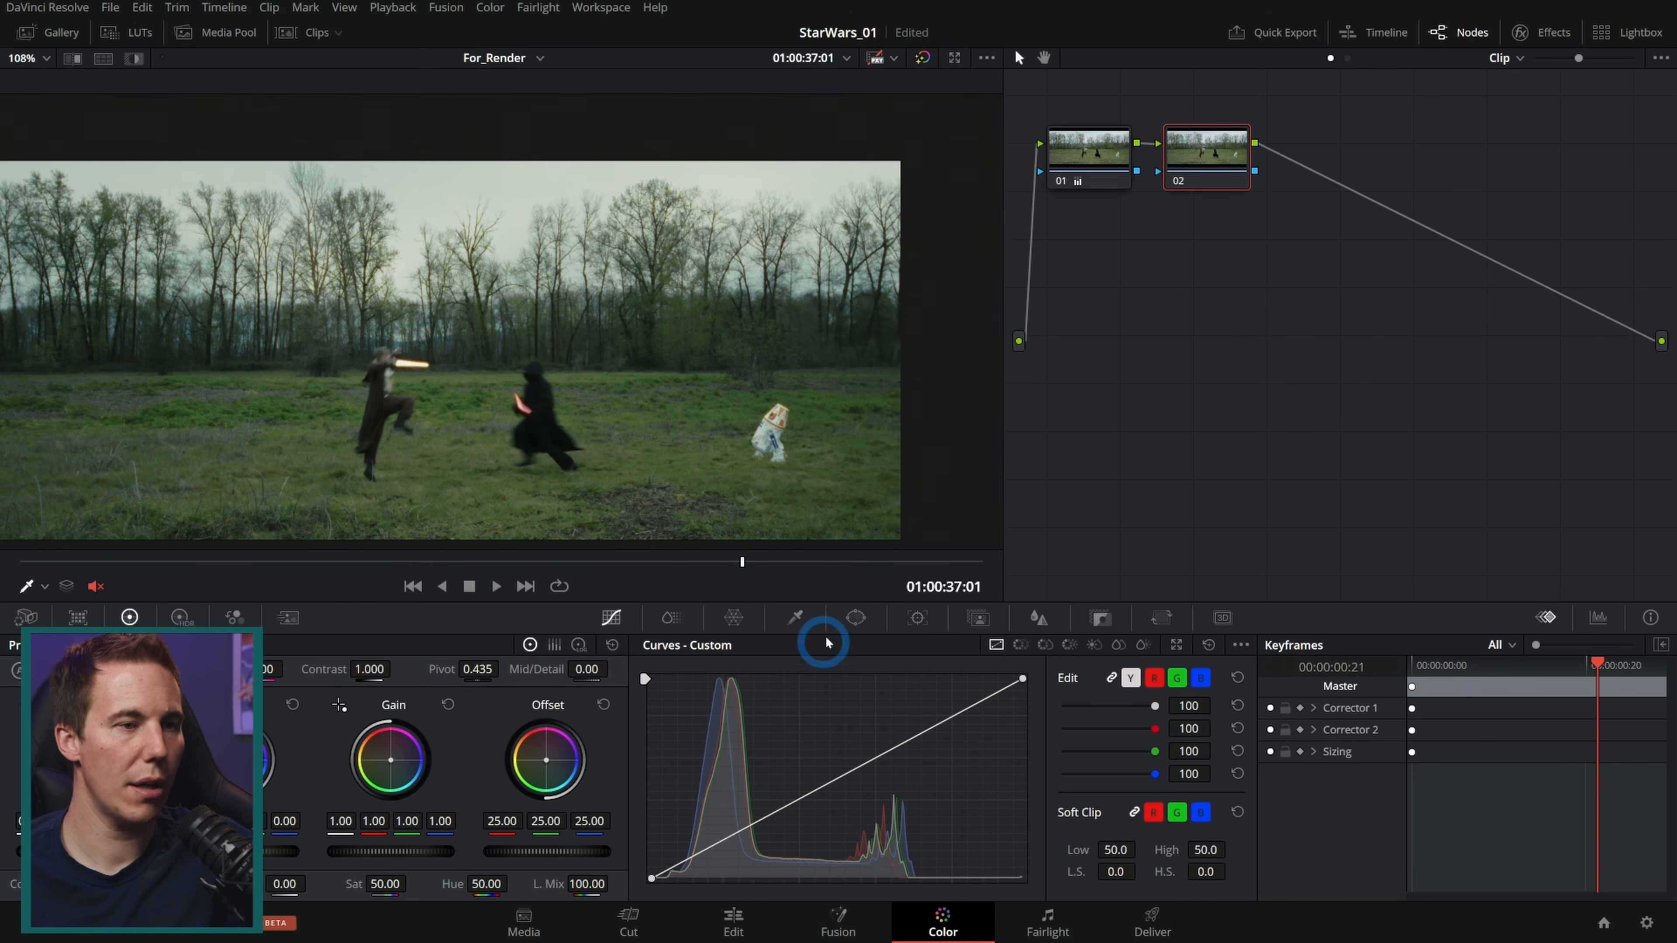
{"action": "left_click_drag", "start_coordinate": [430, 346], "coordinate": [455, 344]}
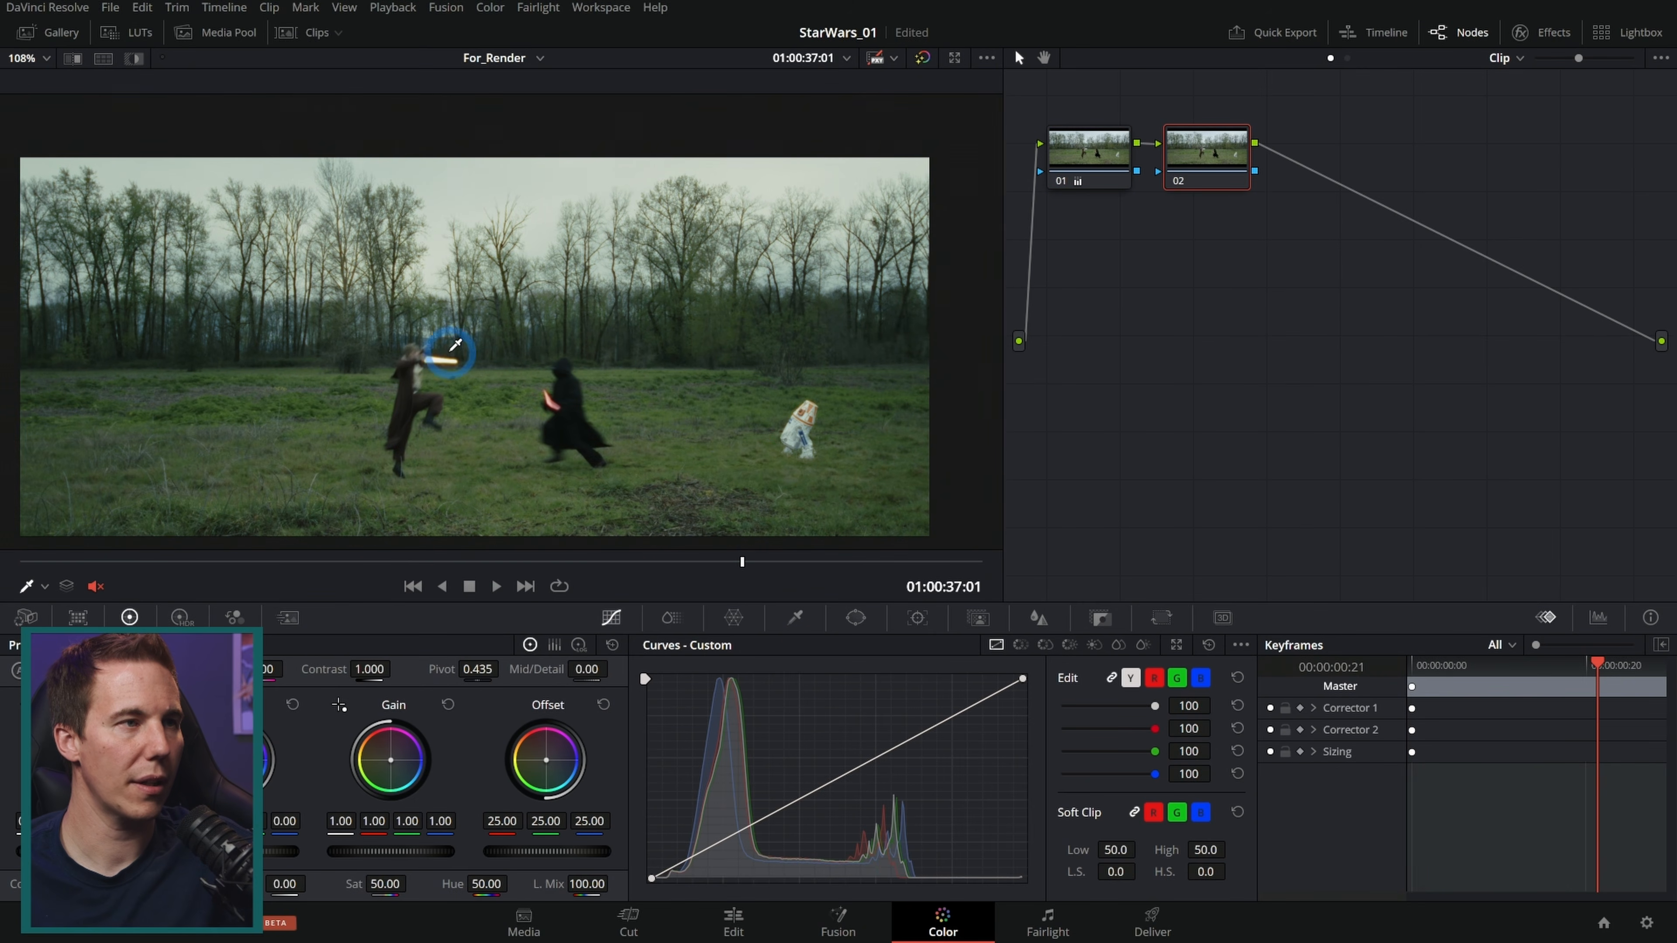
{"action": "left_click", "coordinate": [1089, 411]}
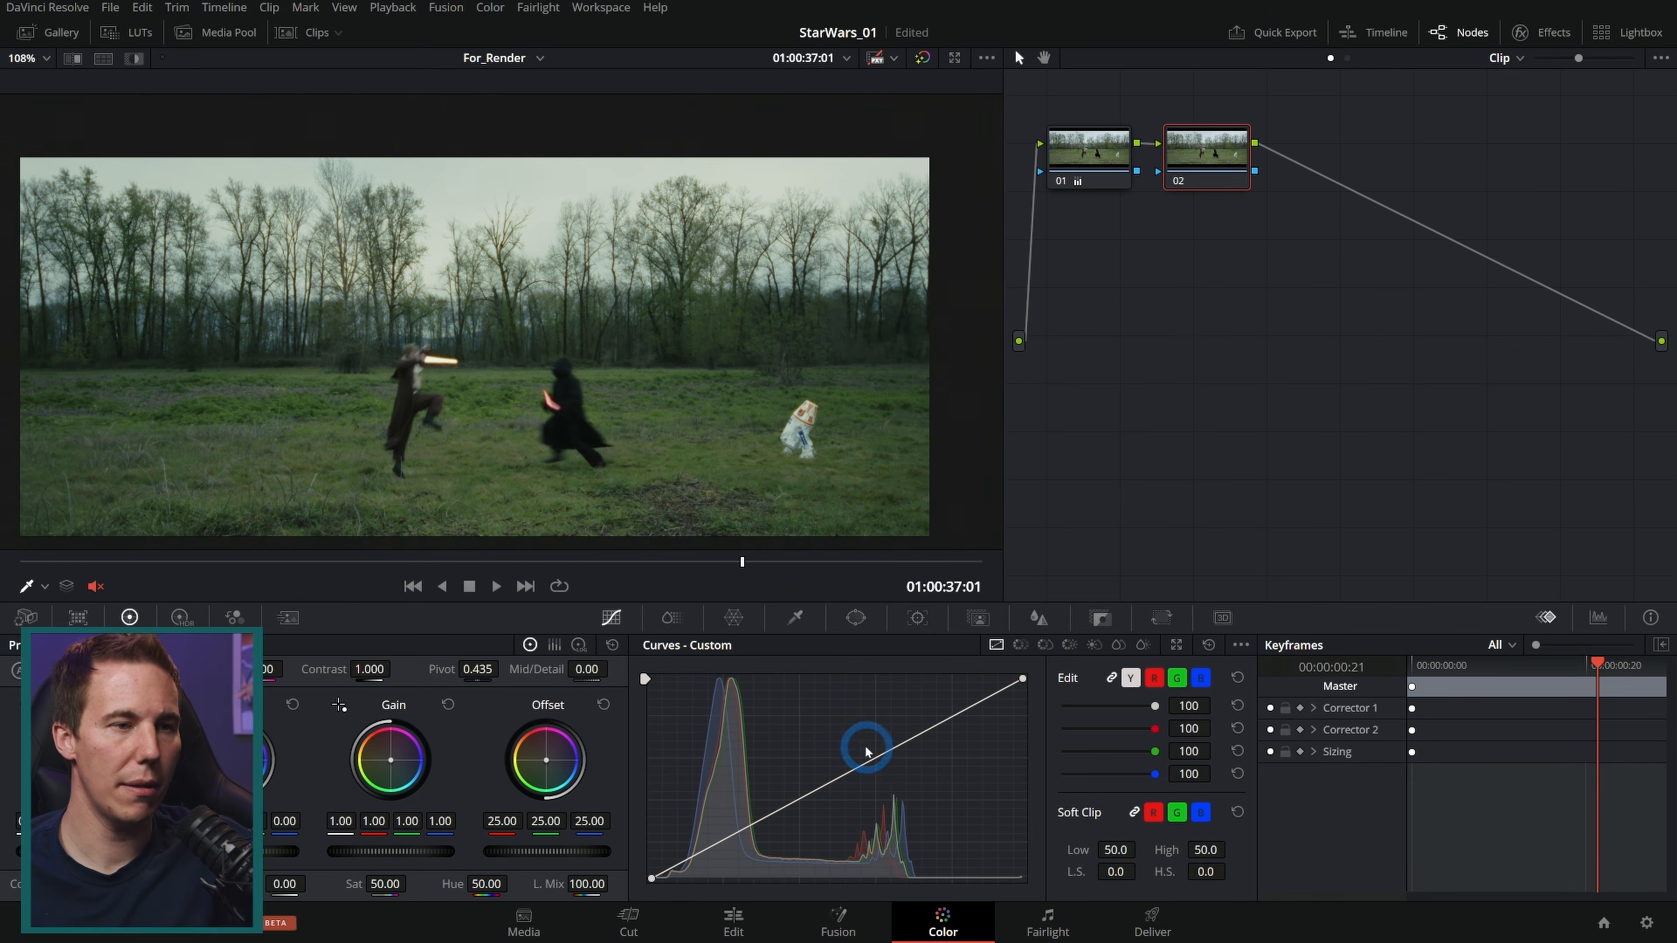
Step: Add a gradient window in node 02 and position it across the sky above the fighters
{"action": "left_click", "coordinate": [856, 617]}
{"action": "left_click", "coordinate": [668, 876]}
{"action": "left_click_drag", "start_coordinate": [475, 347], "coordinate": [477, 173]}
{"action": "left_click_drag", "start_coordinate": [477, 271], "coordinate": [477, 291]}
{"action": "left_click_drag", "start_coordinate": [476, 173], "coordinate": [473, 243]}
{"action": "left_click_drag", "start_coordinate": [474, 367], "coordinate": [473, 337]}
{"action": "left_click_drag", "start_coordinate": [473, 244], "coordinate": [472, 264]}
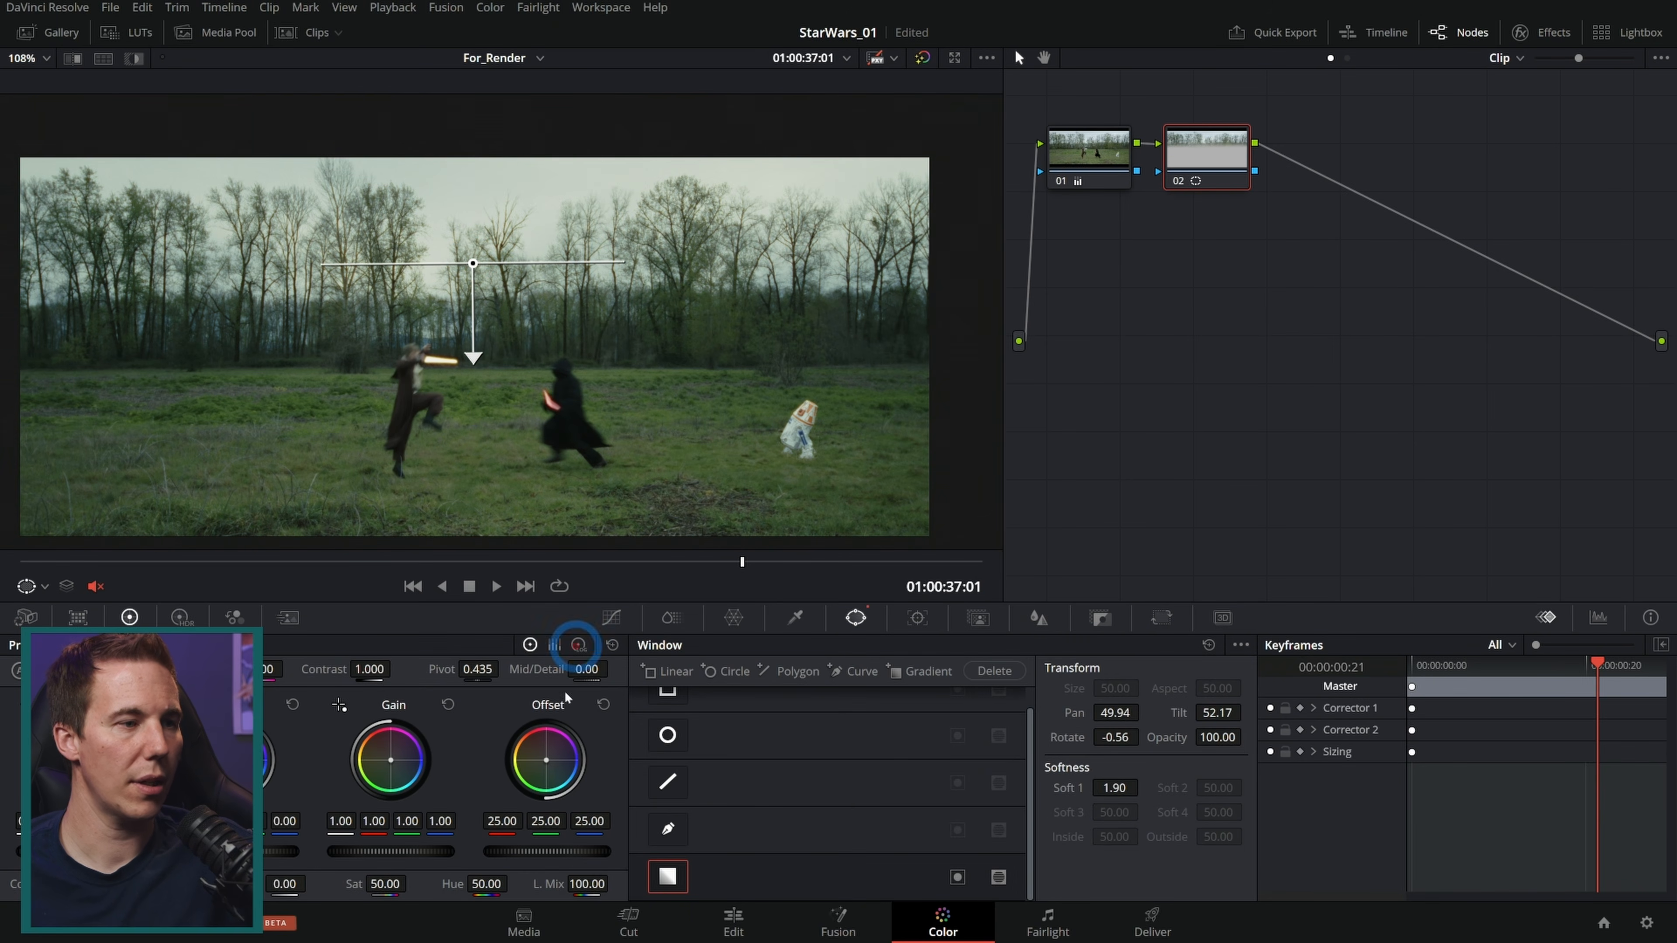
Step: Open the parade scope and lower node 02's offset to 18.60 to darken the sky
{"action": "left_click", "coordinate": [1598, 617]}
{"action": "left_click_drag", "start_coordinate": [578, 854], "coordinate": [475, 853]}
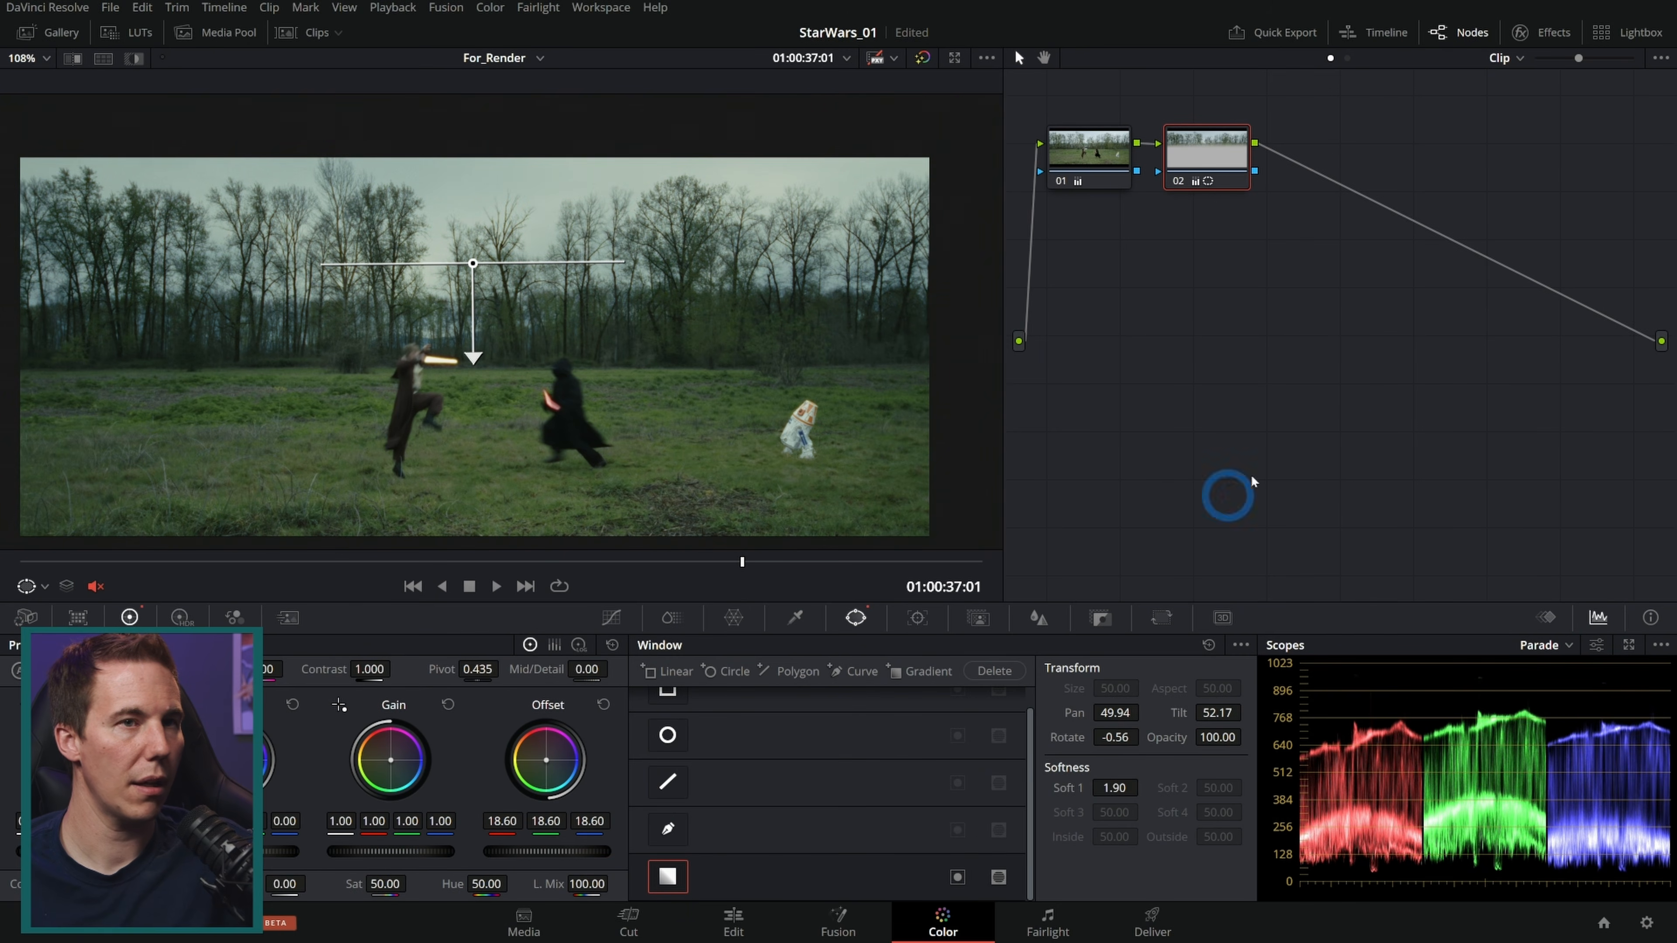
Step: Toggle node 02 to compare the sky darkening, then zoom into the droid in the field
{"action": "left_click", "coordinate": [1176, 181]}
{"action": "left_click", "coordinate": [1176, 181]}
{"action": "left_click", "coordinate": [1176, 181]}
{"action": "left_click", "coordinate": [1176, 181]}
{"action": "left_click", "coordinate": [1177, 180]}
{"action": "left_click", "coordinate": [1177, 181]}
{"action": "left_click_drag", "start_coordinate": [705, 579], "coordinate": [786, 565]}
{"action": "scroll", "coordinate": [821, 457], "scroll_direction": "up", "scroll_amount": 4}
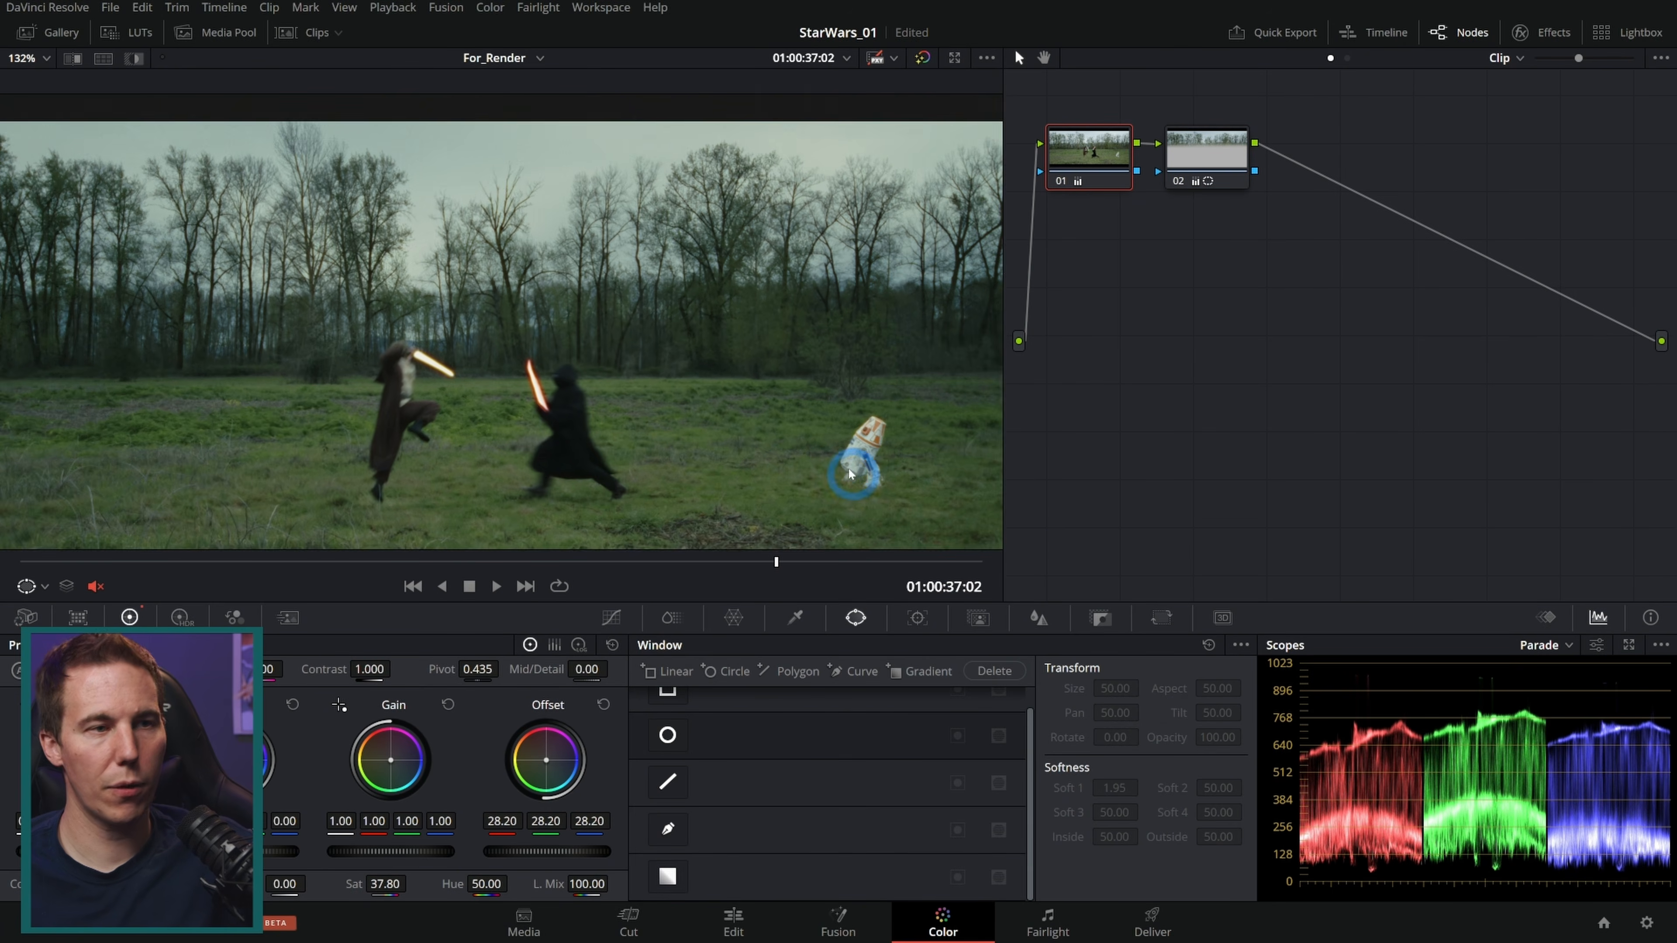
{"action": "left_click_drag", "start_coordinate": [892, 489], "coordinate": [646, 395]}
{"action": "scroll", "coordinate": [711, 448], "scroll_direction": "up", "scroll_amount": 2}
{"action": "scroll", "coordinate": [633, 391], "scroll_direction": "up", "scroll_amount": 4}
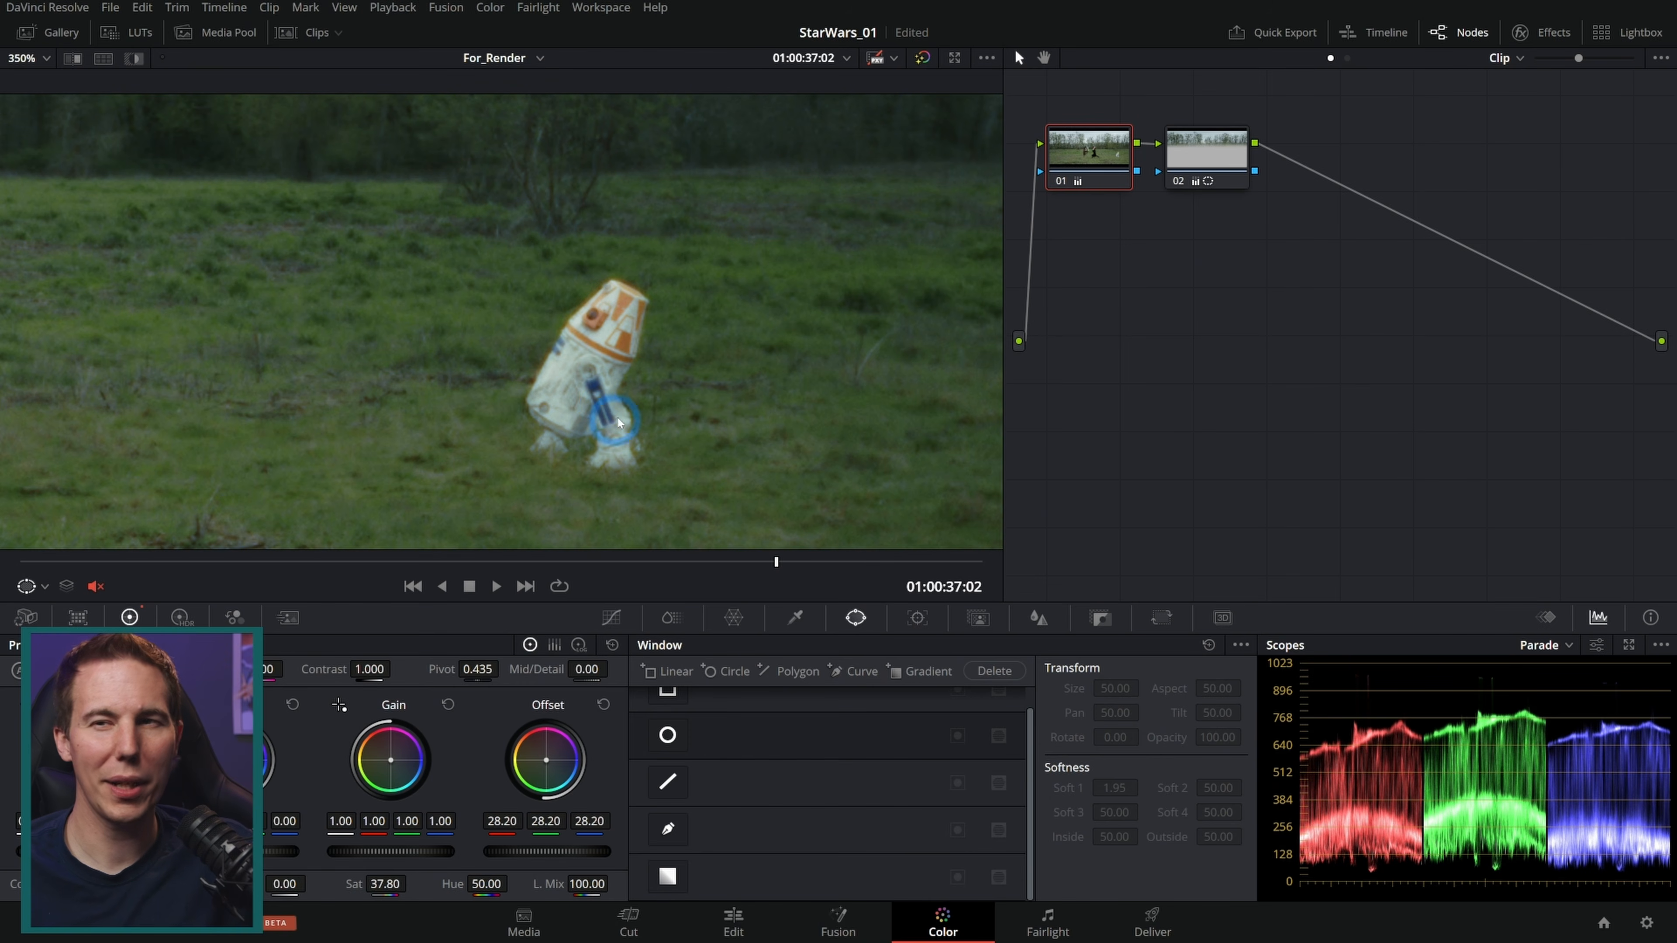
Step: Move node 02 aside and add a layer node 03 beneath it
{"action": "left_click_drag", "start_coordinate": [1208, 156], "coordinate": [1257, 160]}
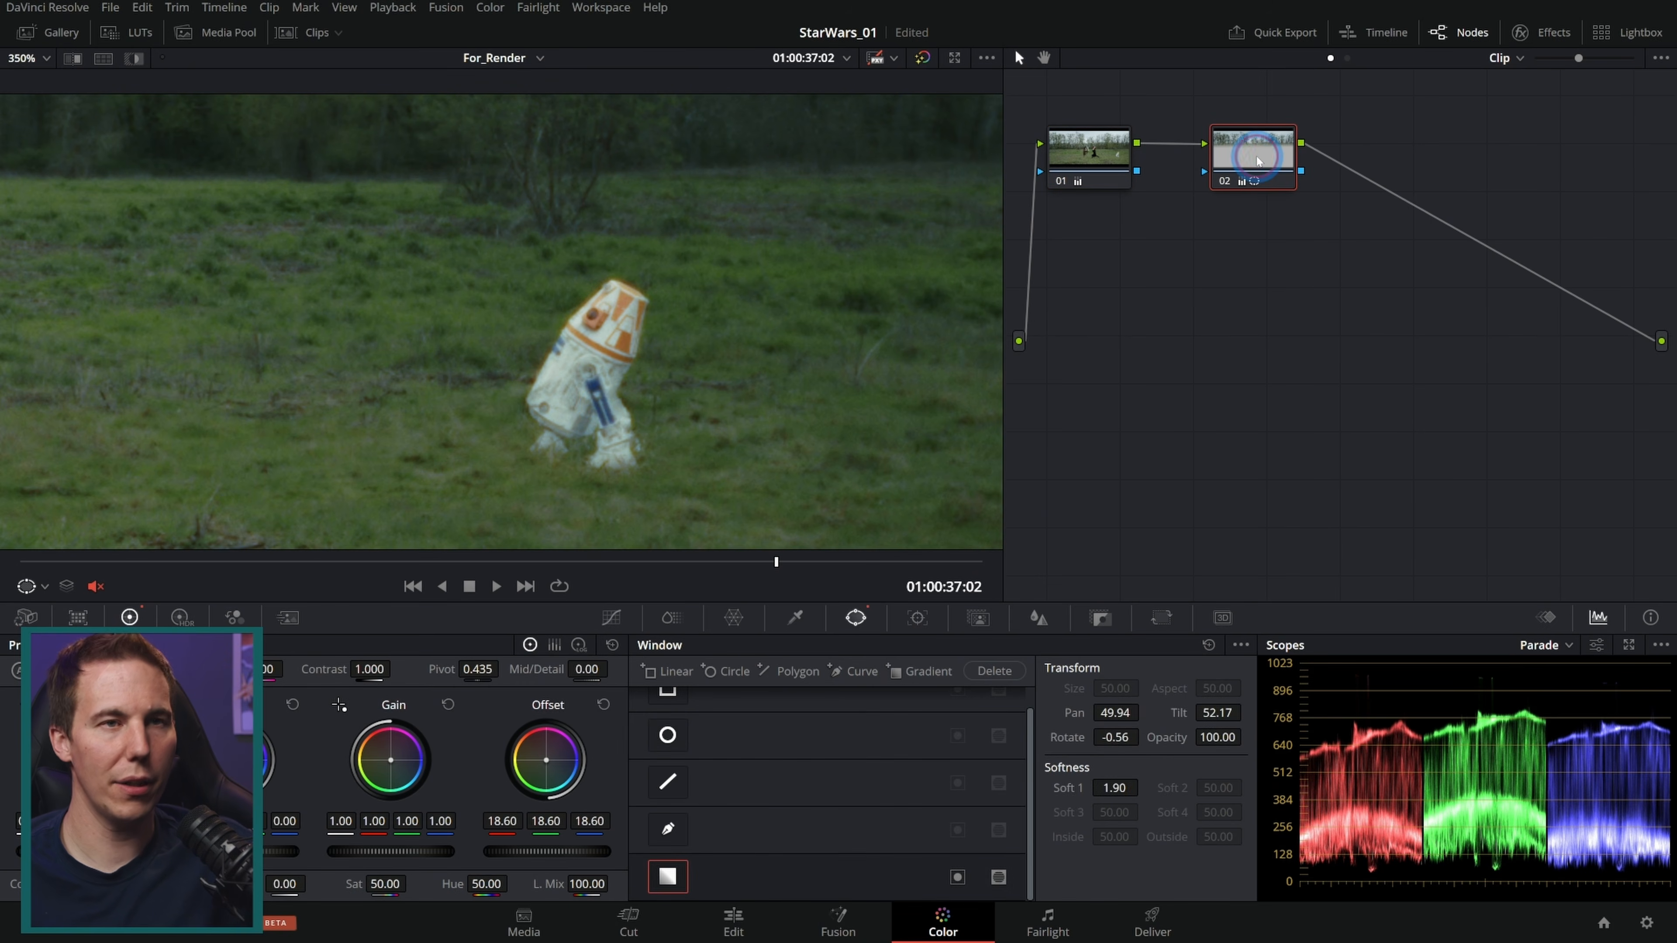
{"action": "key", "text": "alt+l"}
{"action": "left_click", "coordinate": [1131, 193]}
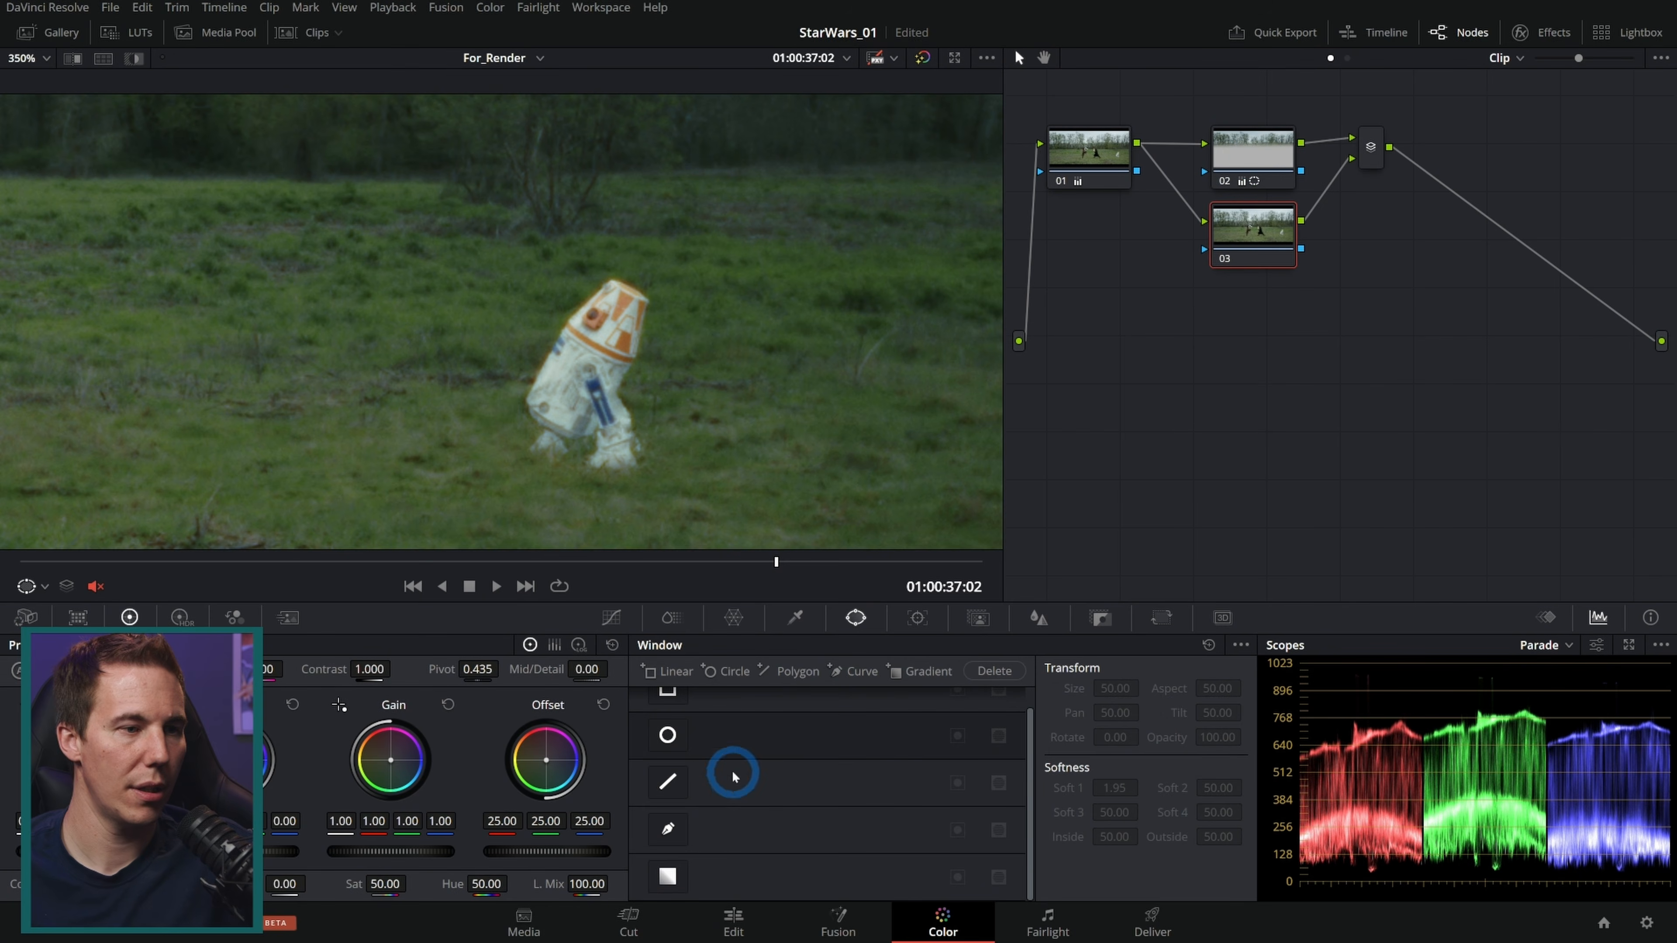
Step: Draw a curve window around the droid in node 03 and lower its offset to 21.10
{"action": "left_click", "coordinate": [667, 735]}
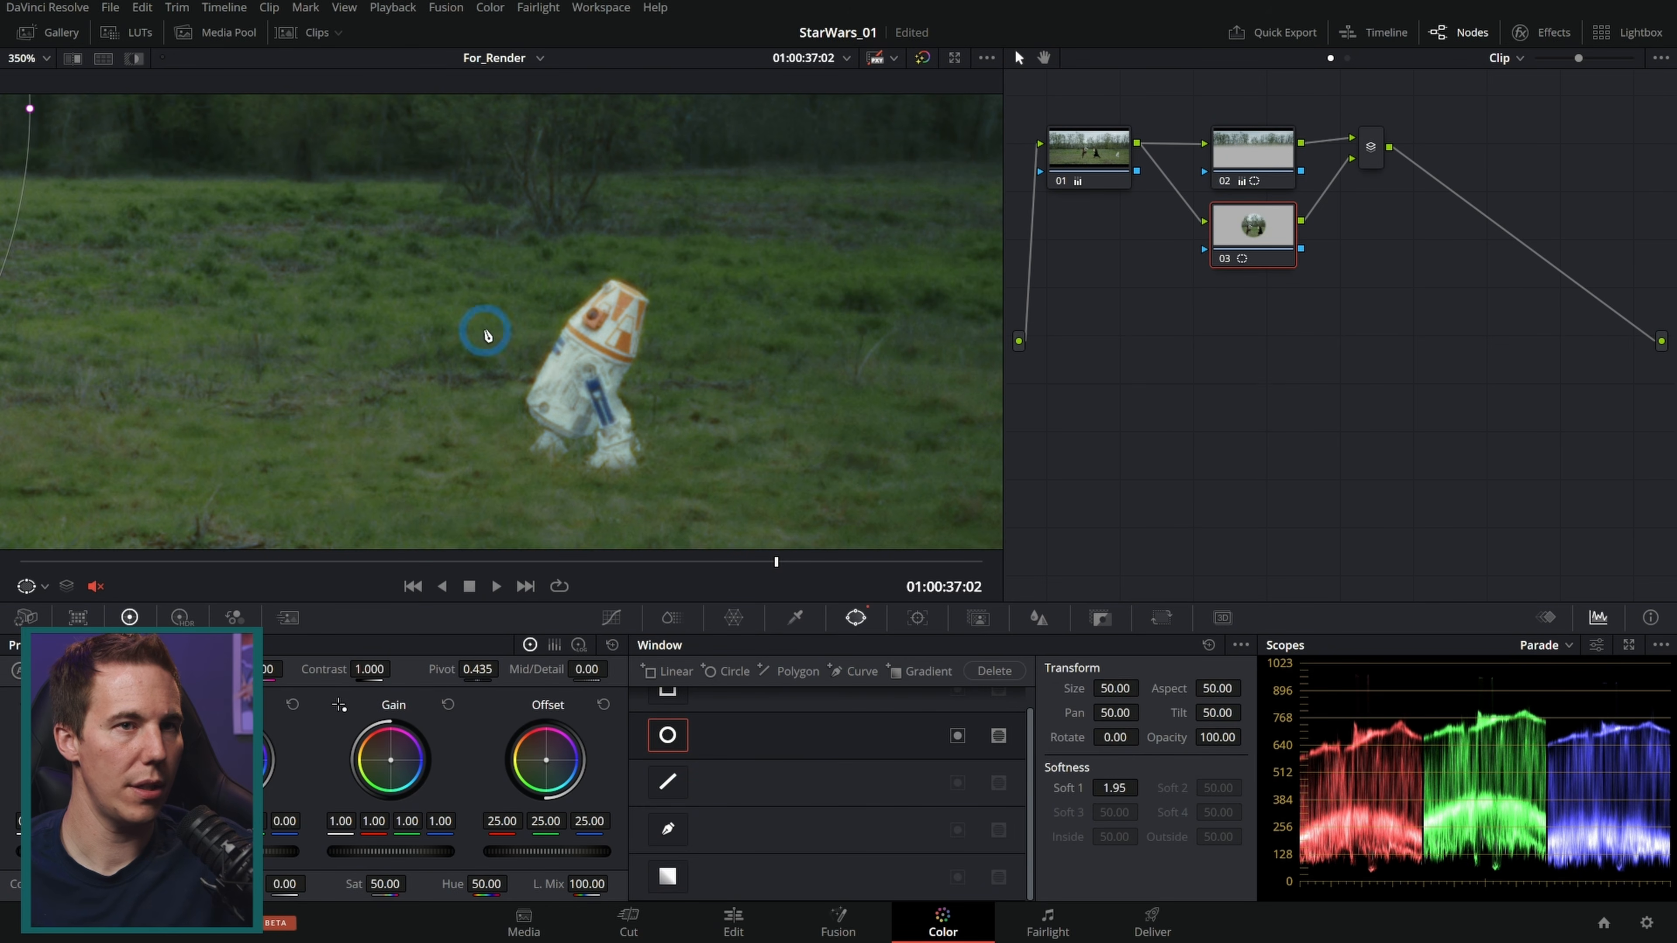
{"action": "left_click", "coordinate": [668, 735]}
{"action": "left_click", "coordinate": [668, 829]}
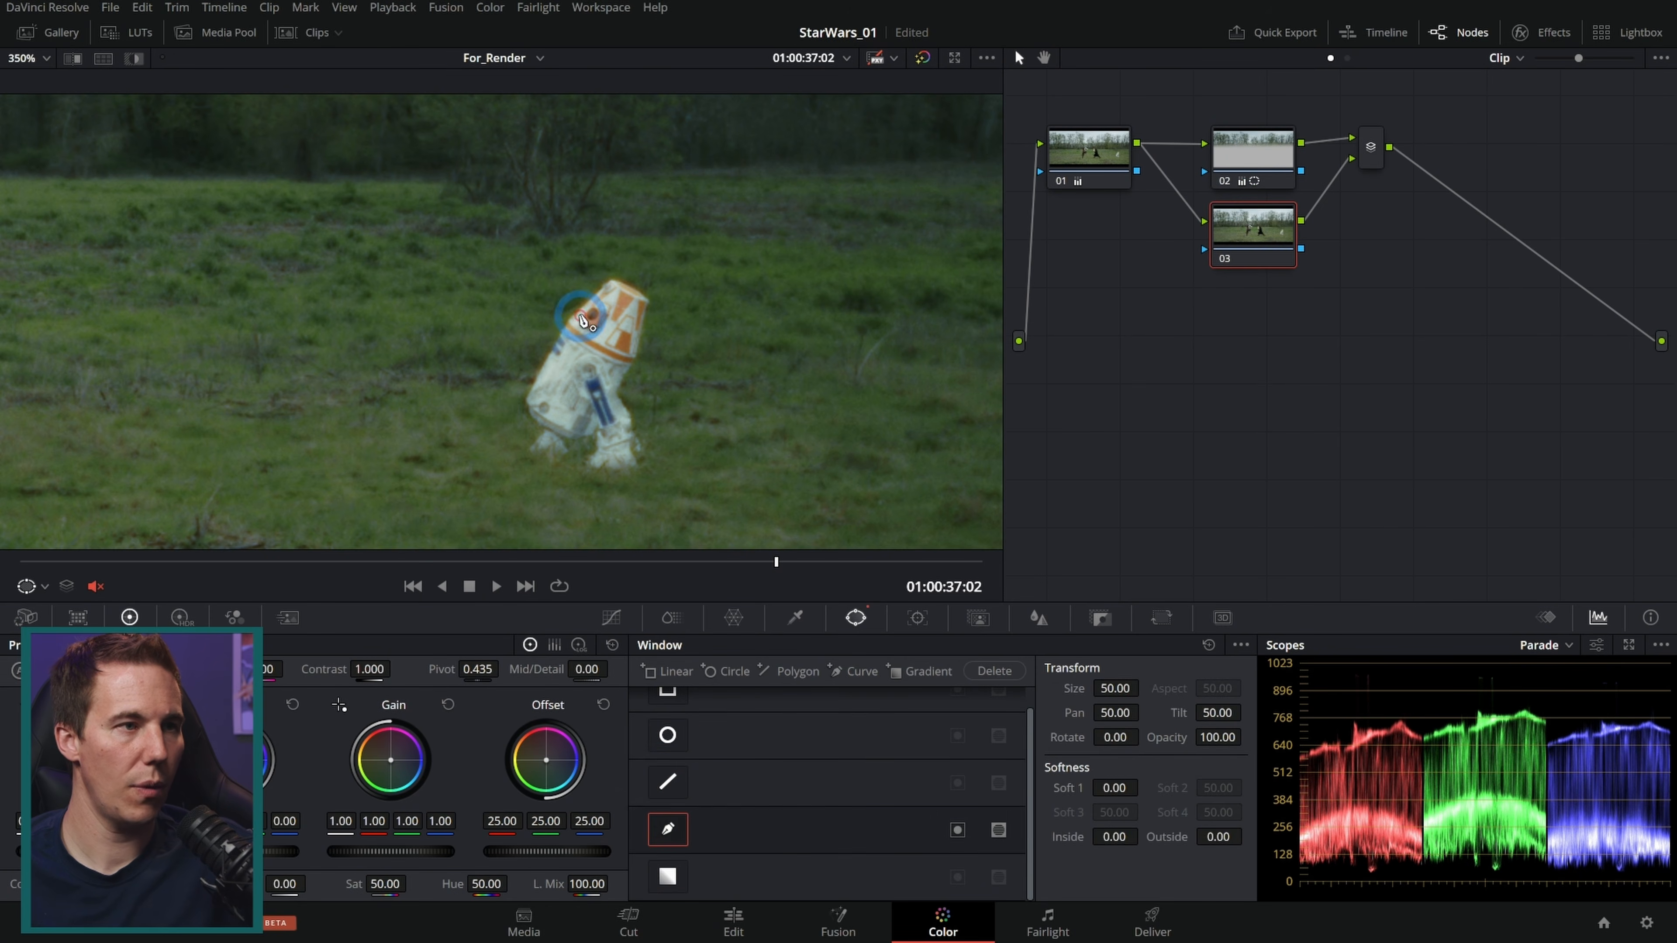
{"action": "scroll", "coordinate": [594, 324], "scroll_direction": "up", "scroll_amount": 2}
{"action": "scroll", "coordinate": [652, 169], "scroll_direction": "up", "scroll_amount": 2}
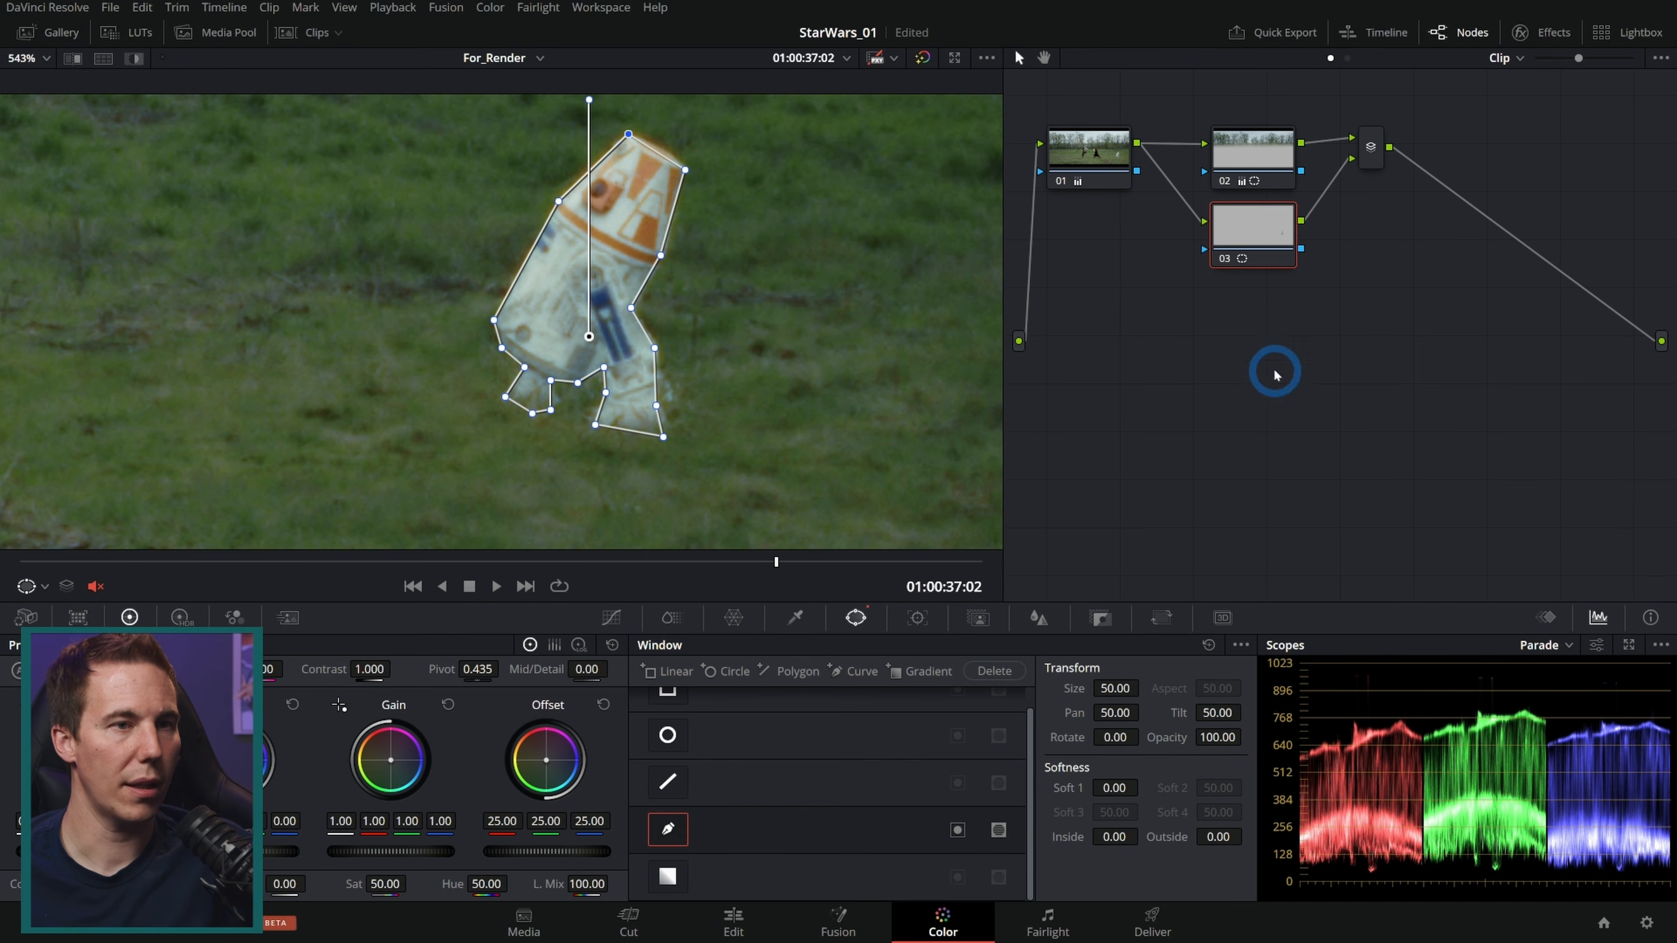
{"action": "left_click_drag", "start_coordinate": [574, 850], "coordinate": [467, 851]}
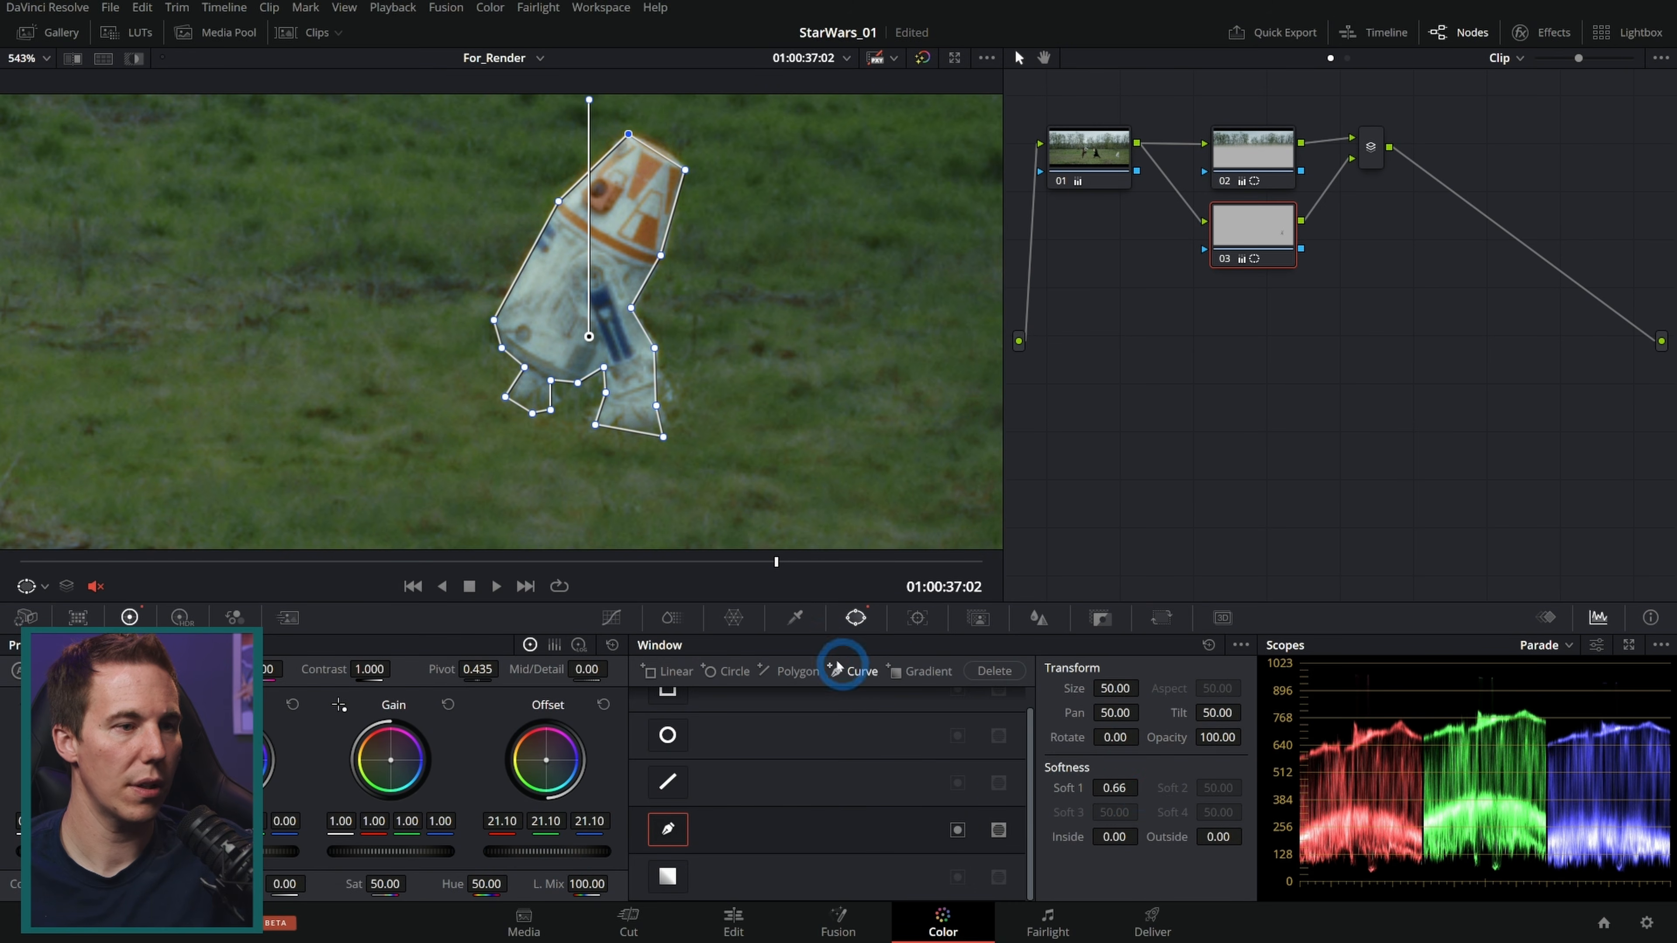
{"action": "left_click", "coordinate": [614, 617]}
Step: Toggle node 03 on and off and review the droid correction across the clip
{"action": "left_click", "coordinate": [1225, 259]}
{"action": "left_click", "coordinate": [1224, 259]}
{"action": "left_click", "coordinate": [1224, 259]}
{"action": "left_click", "coordinate": [1225, 259]}
{"action": "left_click", "coordinate": [1224, 259]}
{"action": "left_click", "coordinate": [1225, 259]}
{"action": "left_click", "coordinate": [1224, 259]}
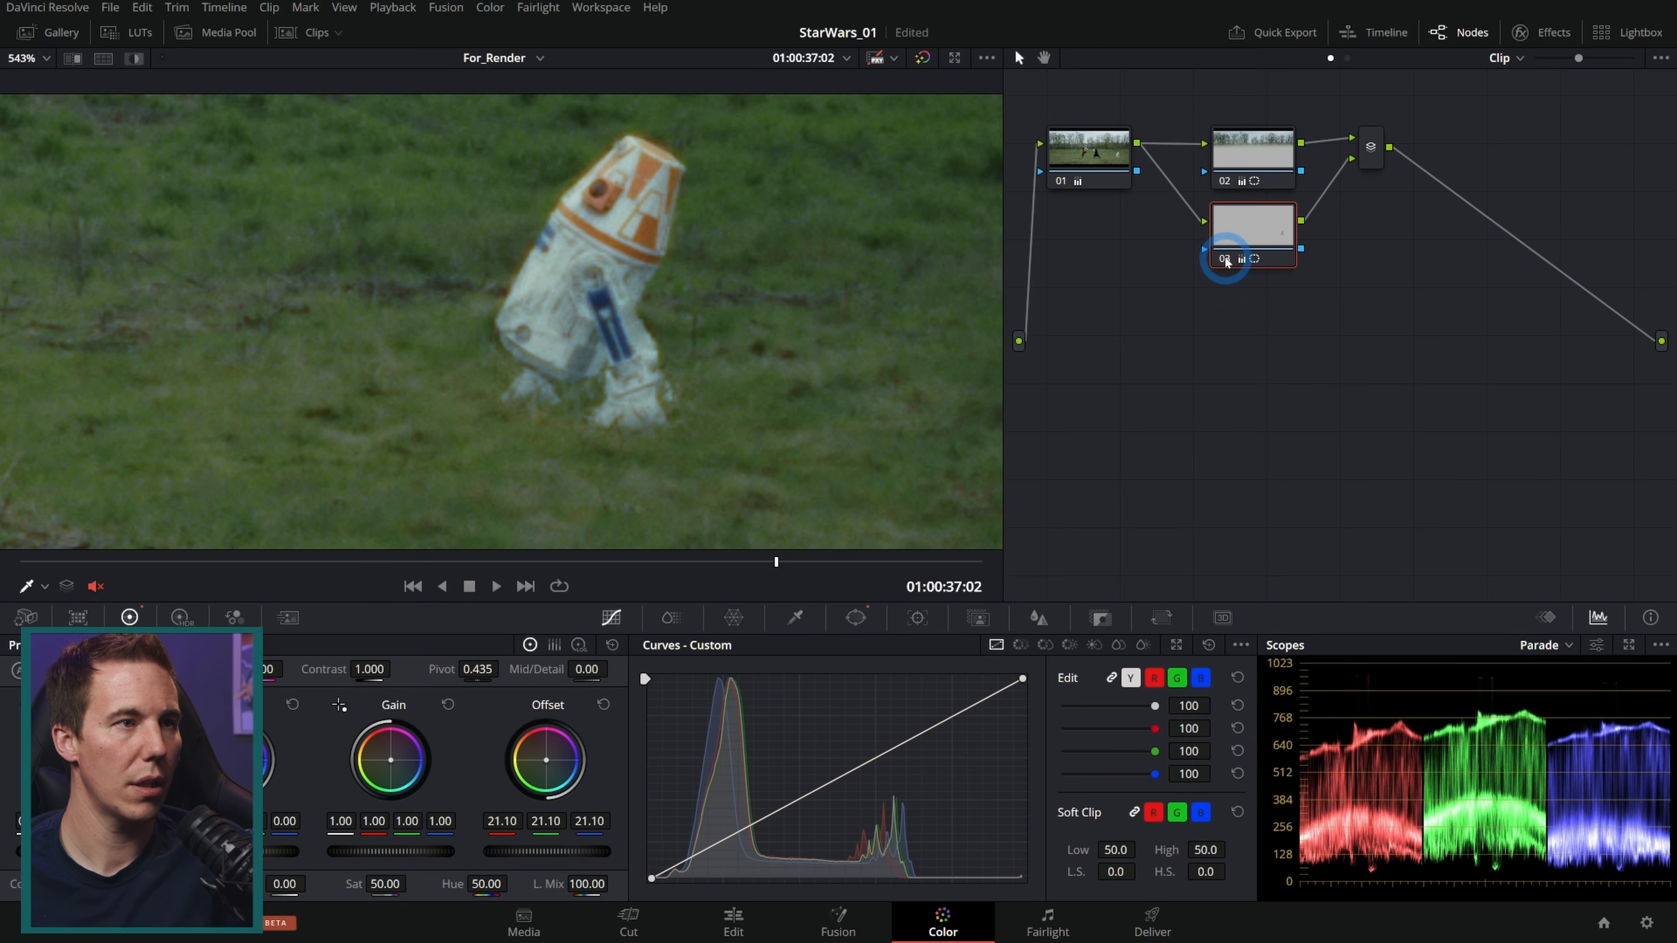
{"action": "left_click", "coordinate": [1225, 259]}
{"action": "left_click_drag", "start_coordinate": [821, 561], "coordinate": [1217, 557]}
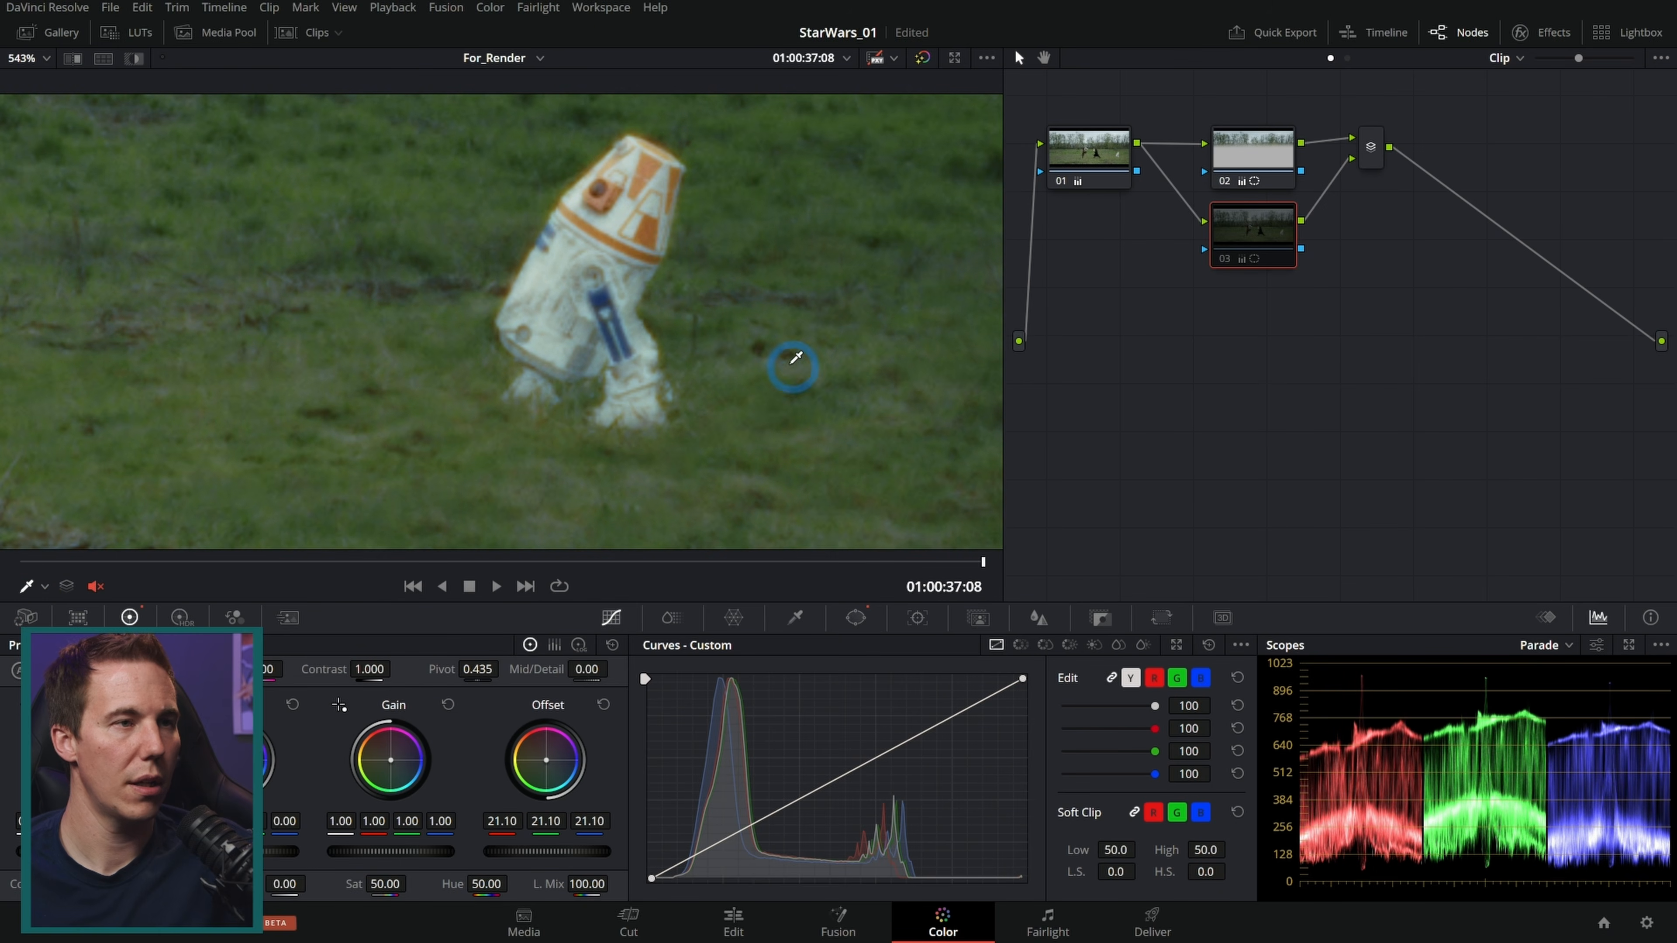
{"action": "scroll", "coordinate": [796, 368], "scroll_direction": "down", "scroll_amount": 6}
{"action": "left_click_drag", "start_coordinate": [541, 399], "coordinate": [847, 400]}
{"action": "scroll", "coordinate": [839, 403], "scroll_direction": "down", "scroll_amount": 1}
{"action": "left_click_drag", "start_coordinate": [746, 365], "coordinate": [658, 396]}
{"action": "scroll", "coordinate": [825, 392], "scroll_direction": "down", "scroll_amount": 1}
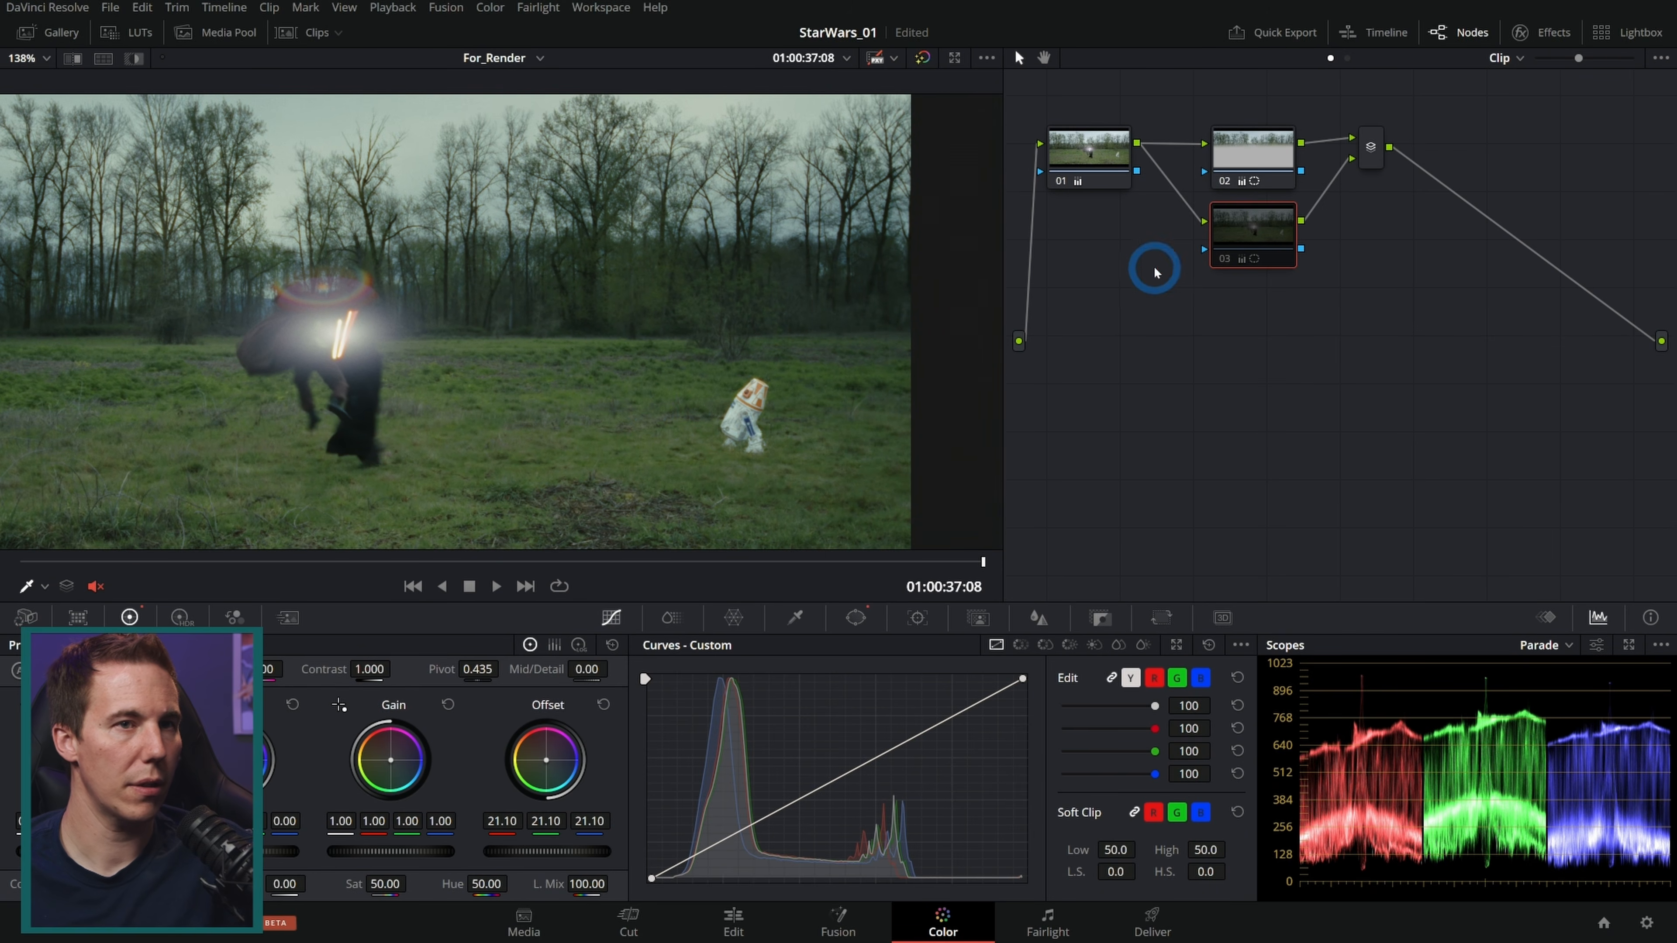
{"action": "left_click", "coordinate": [1130, 331]}
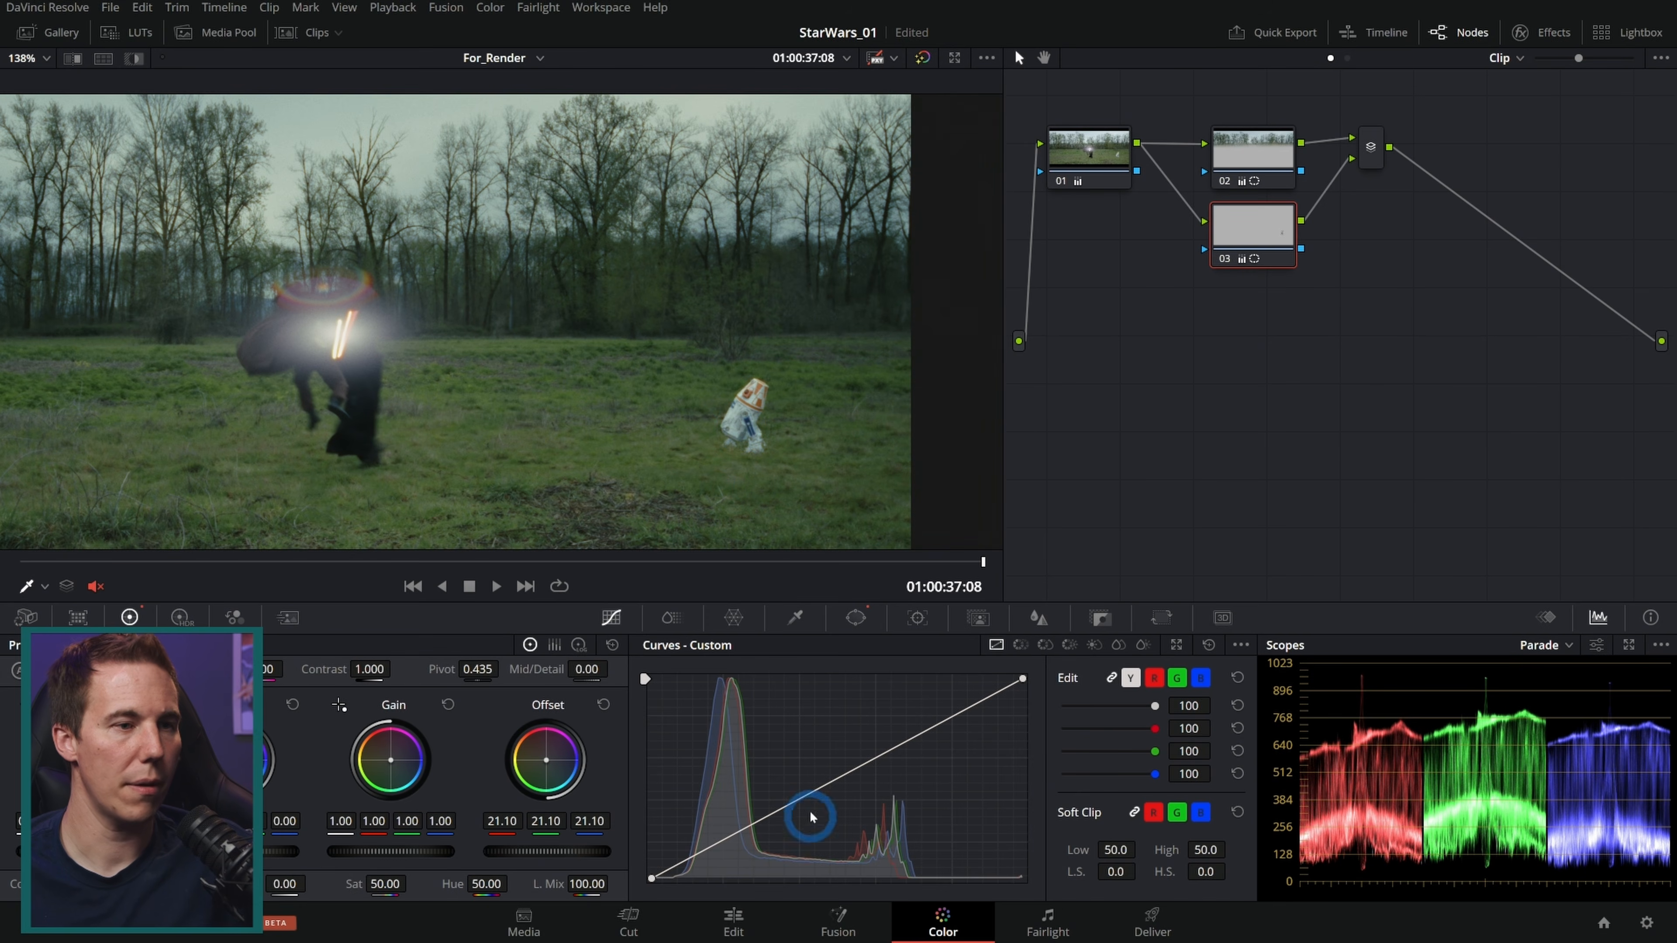
Step: Switch to clip 02 with the droid and hooded figure and open the gallery reference stills
{"action": "left_click", "coordinate": [283, 33]}
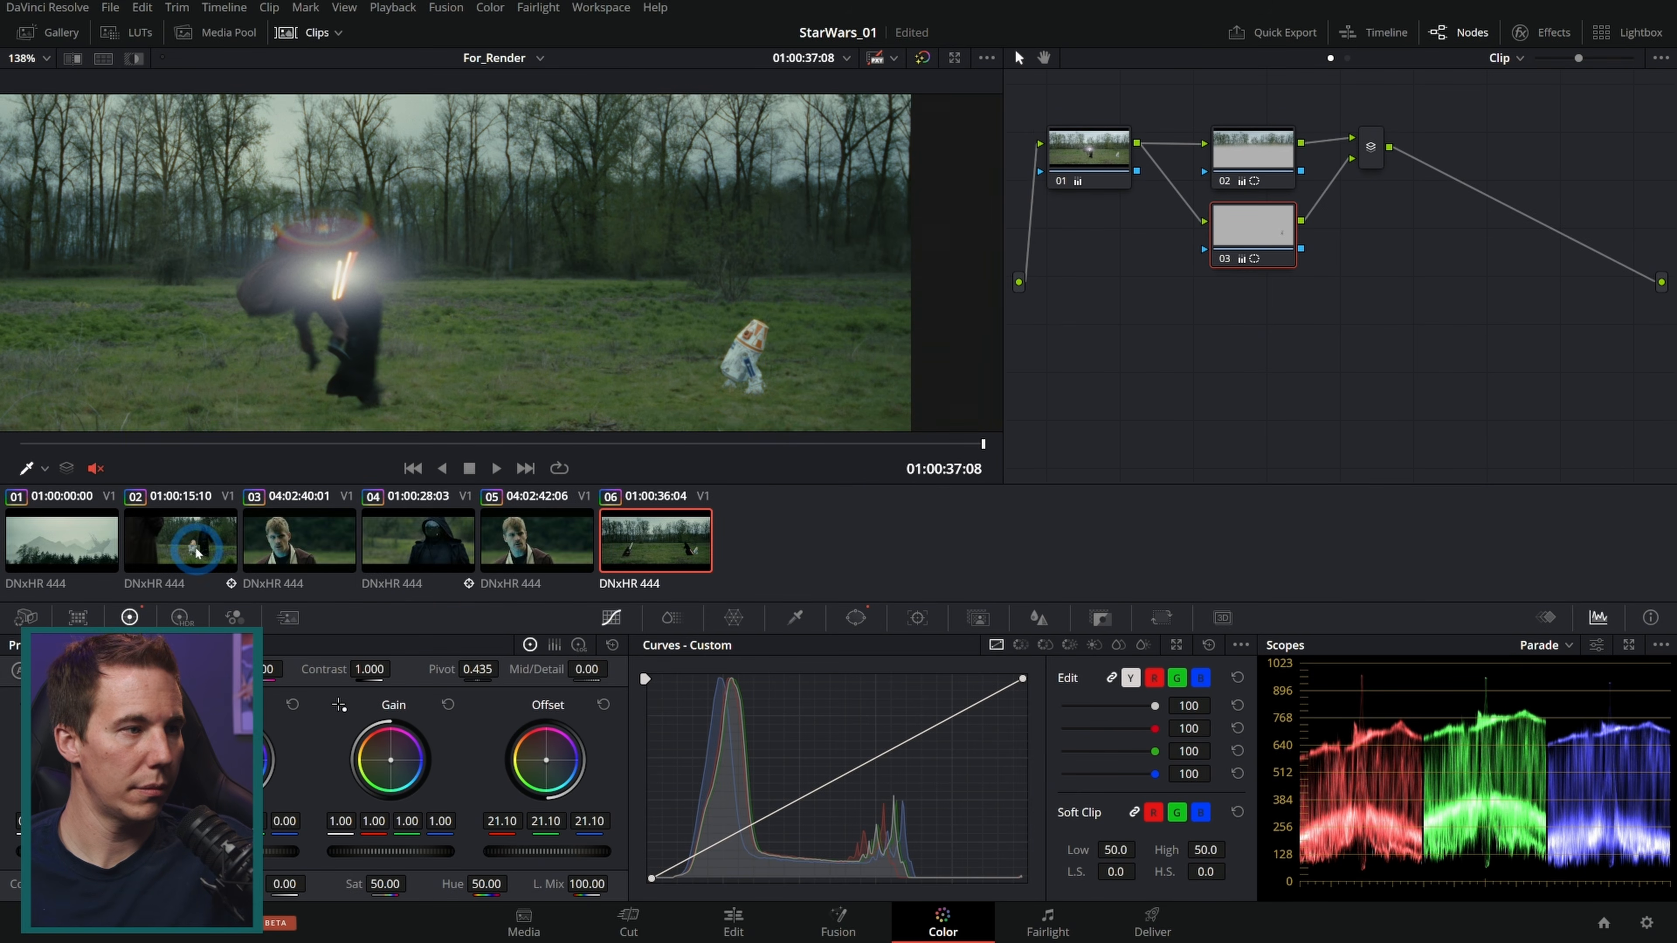
{"action": "left_click", "coordinate": [197, 553]}
{"action": "left_click", "coordinate": [51, 33]}
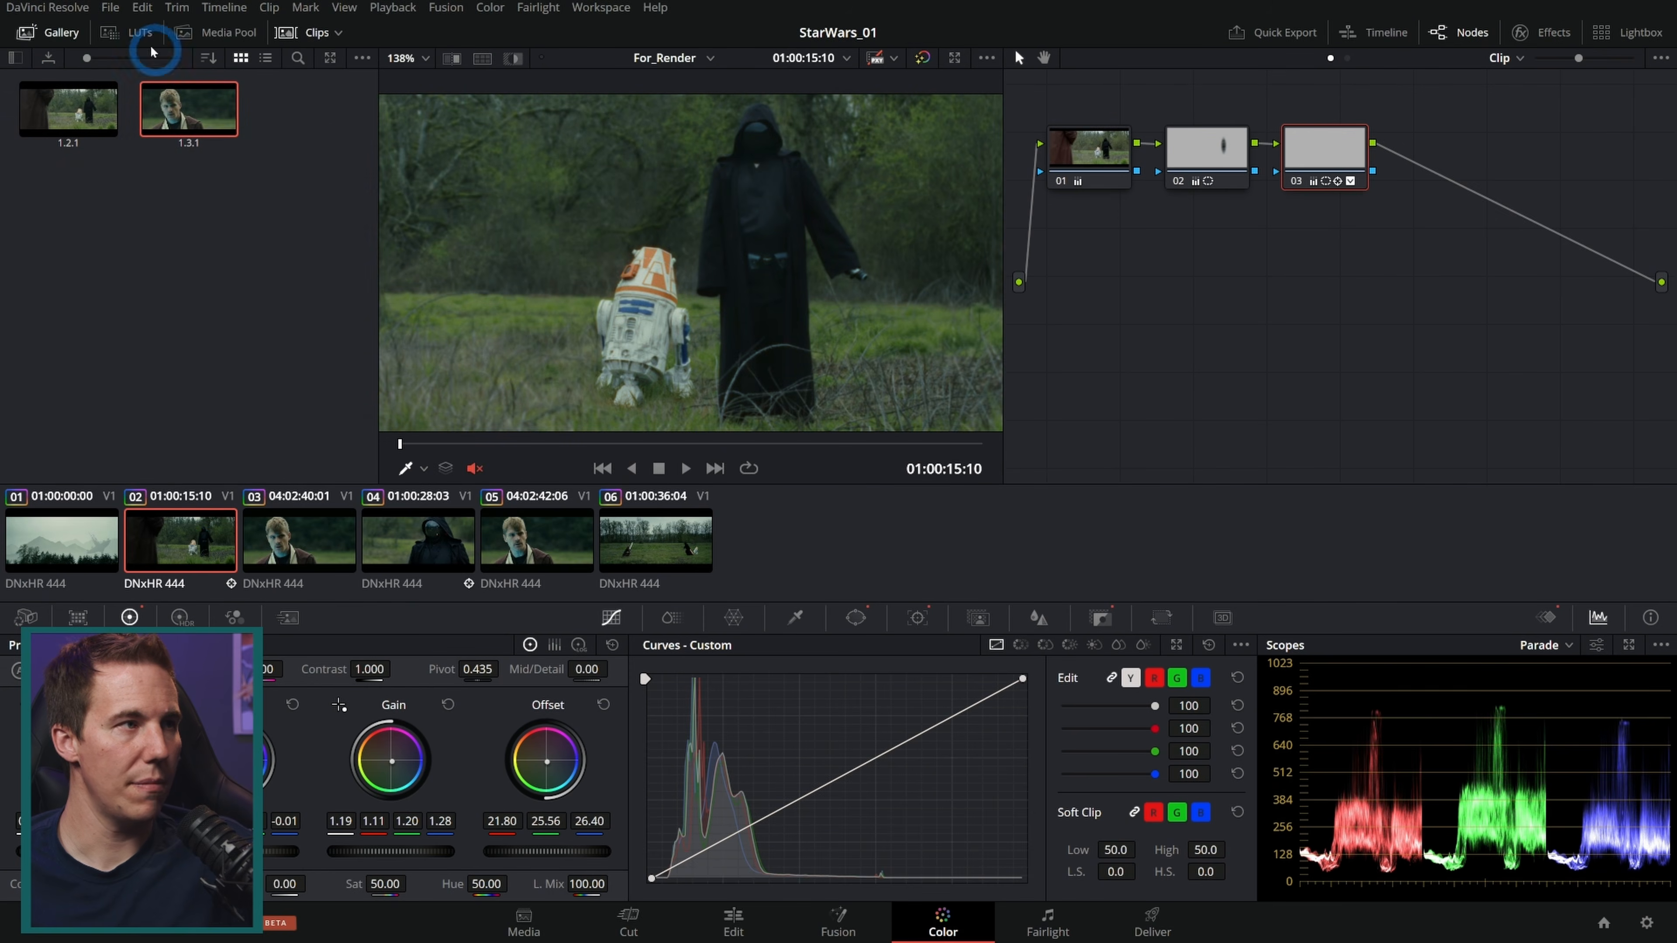
{"action": "left_click", "coordinate": [70, 32]}
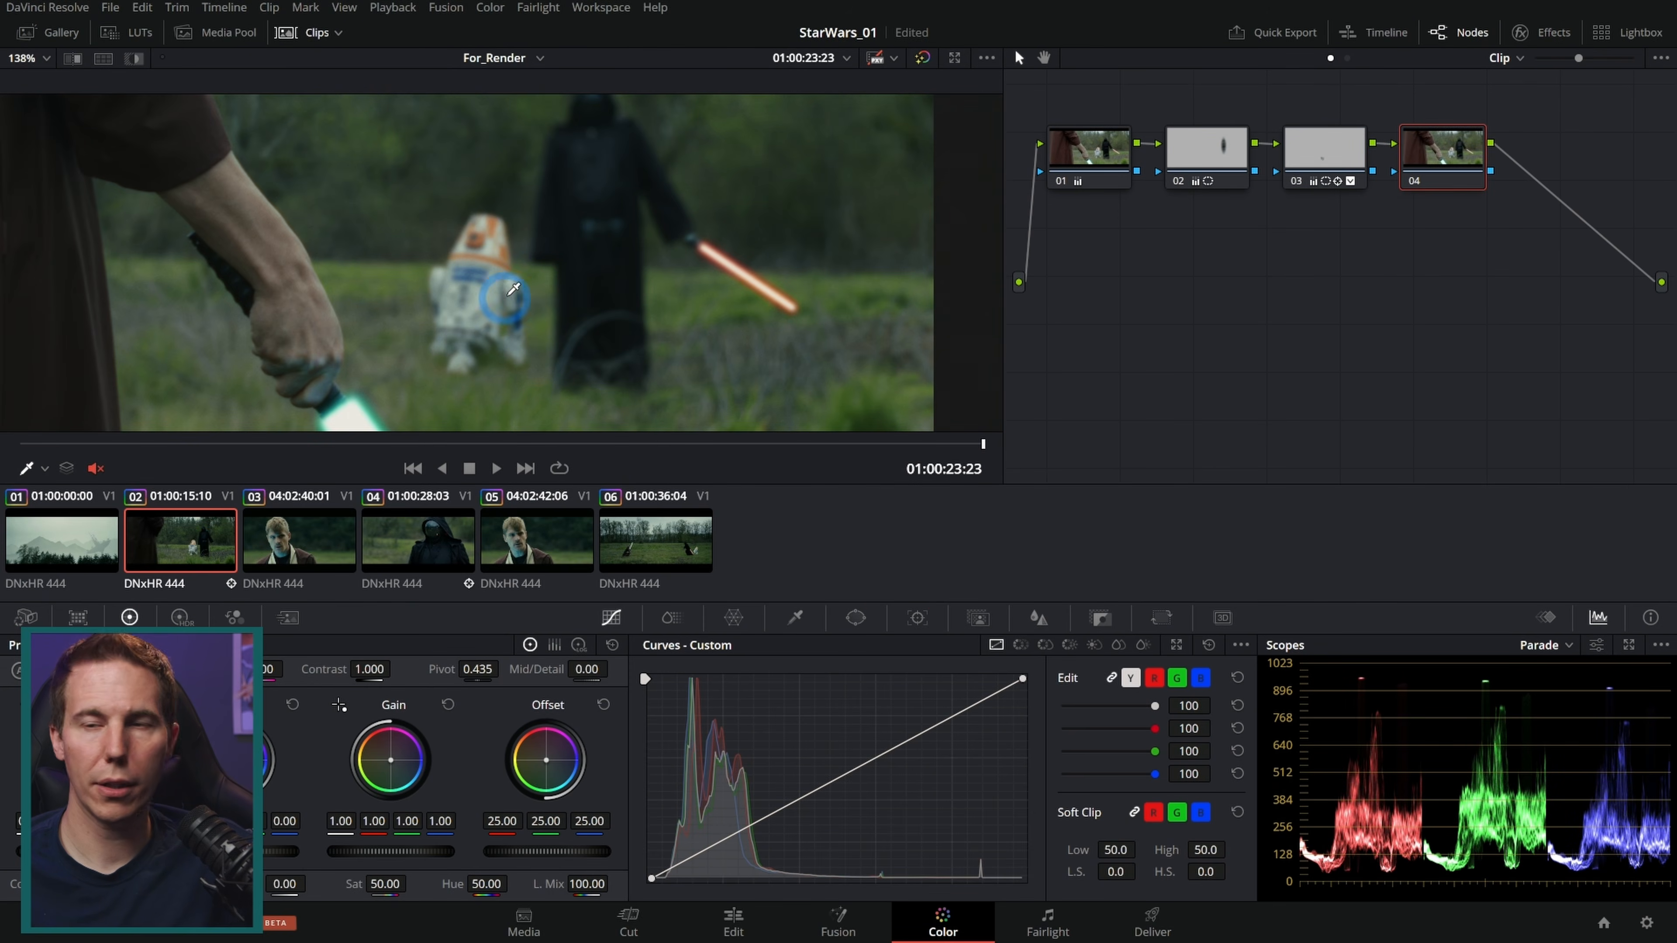
Step: Add serial node 04 and draw a curve window around the blurred droid behind the hand
{"action": "left_click_drag", "start_coordinate": [507, 296], "coordinate": [530, 228]}
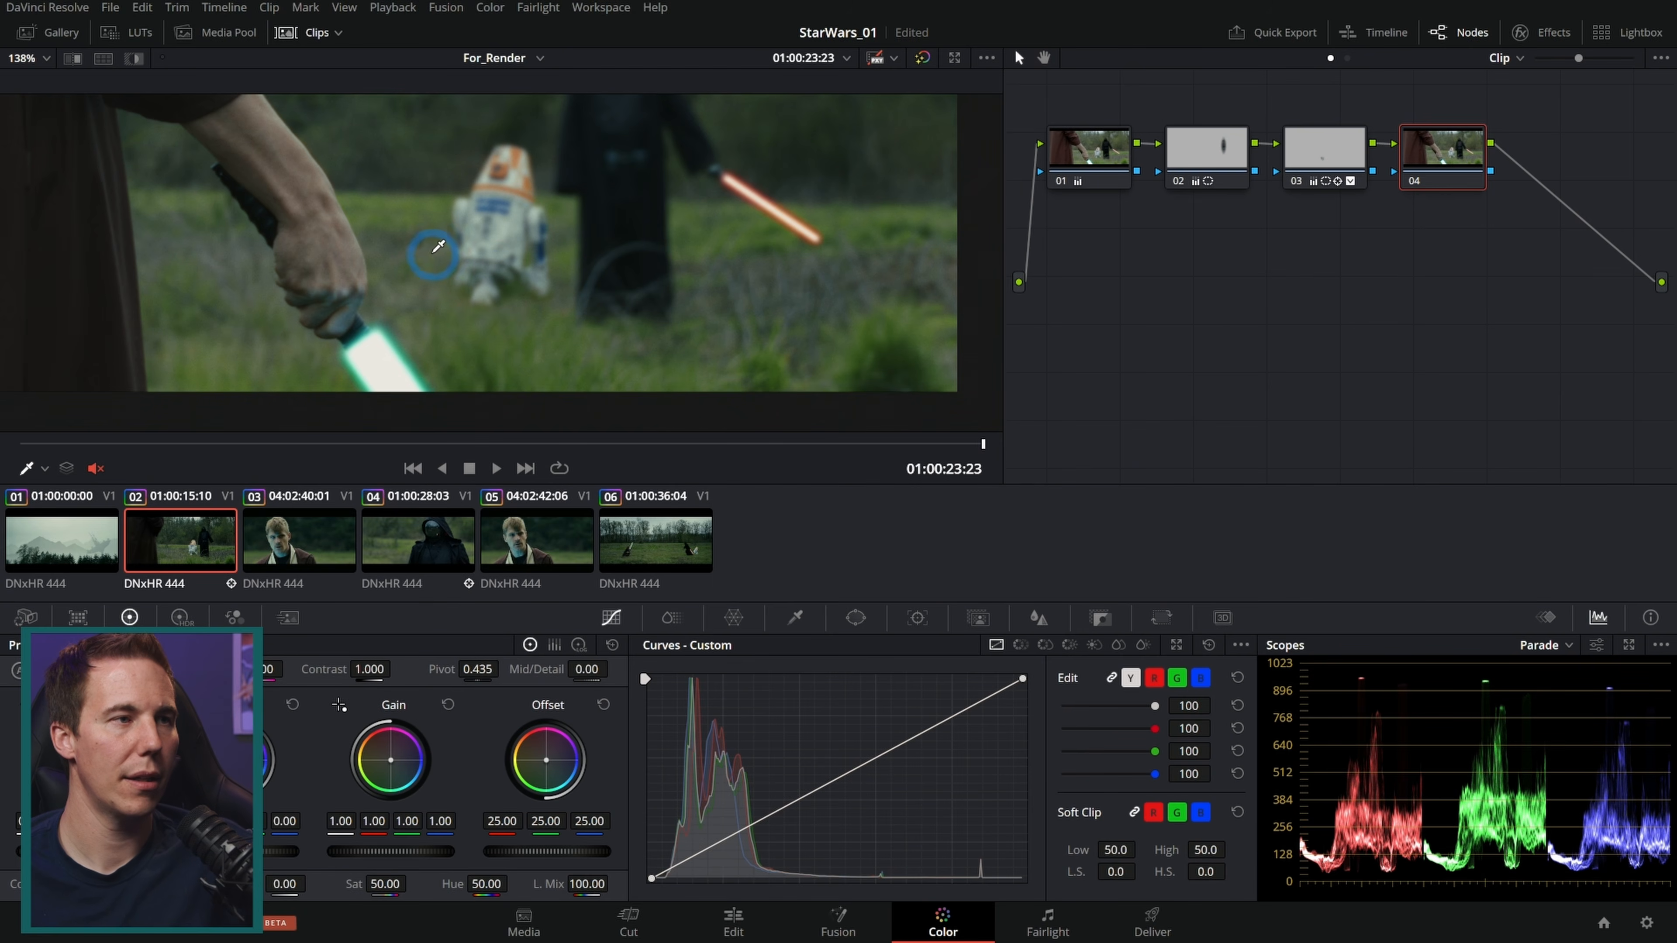
{"action": "scroll", "coordinate": [465, 187], "scroll_direction": "up", "scroll_amount": 5}
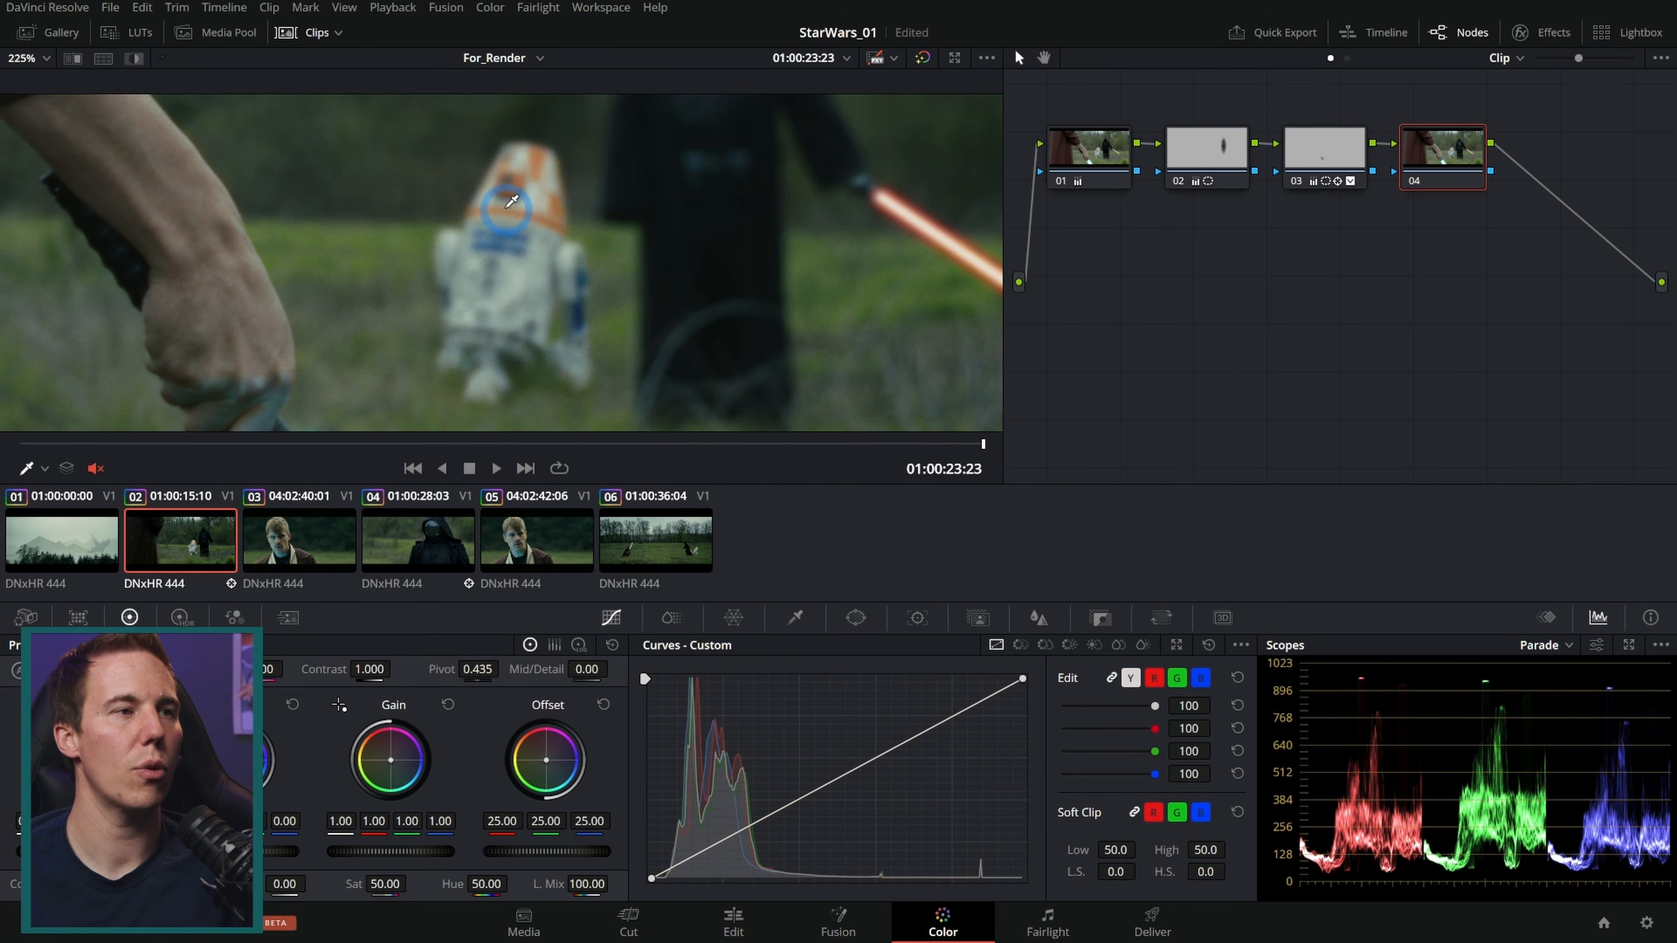
{"action": "left_click_drag", "start_coordinate": [370, 444], "coordinate": [780, 444]}
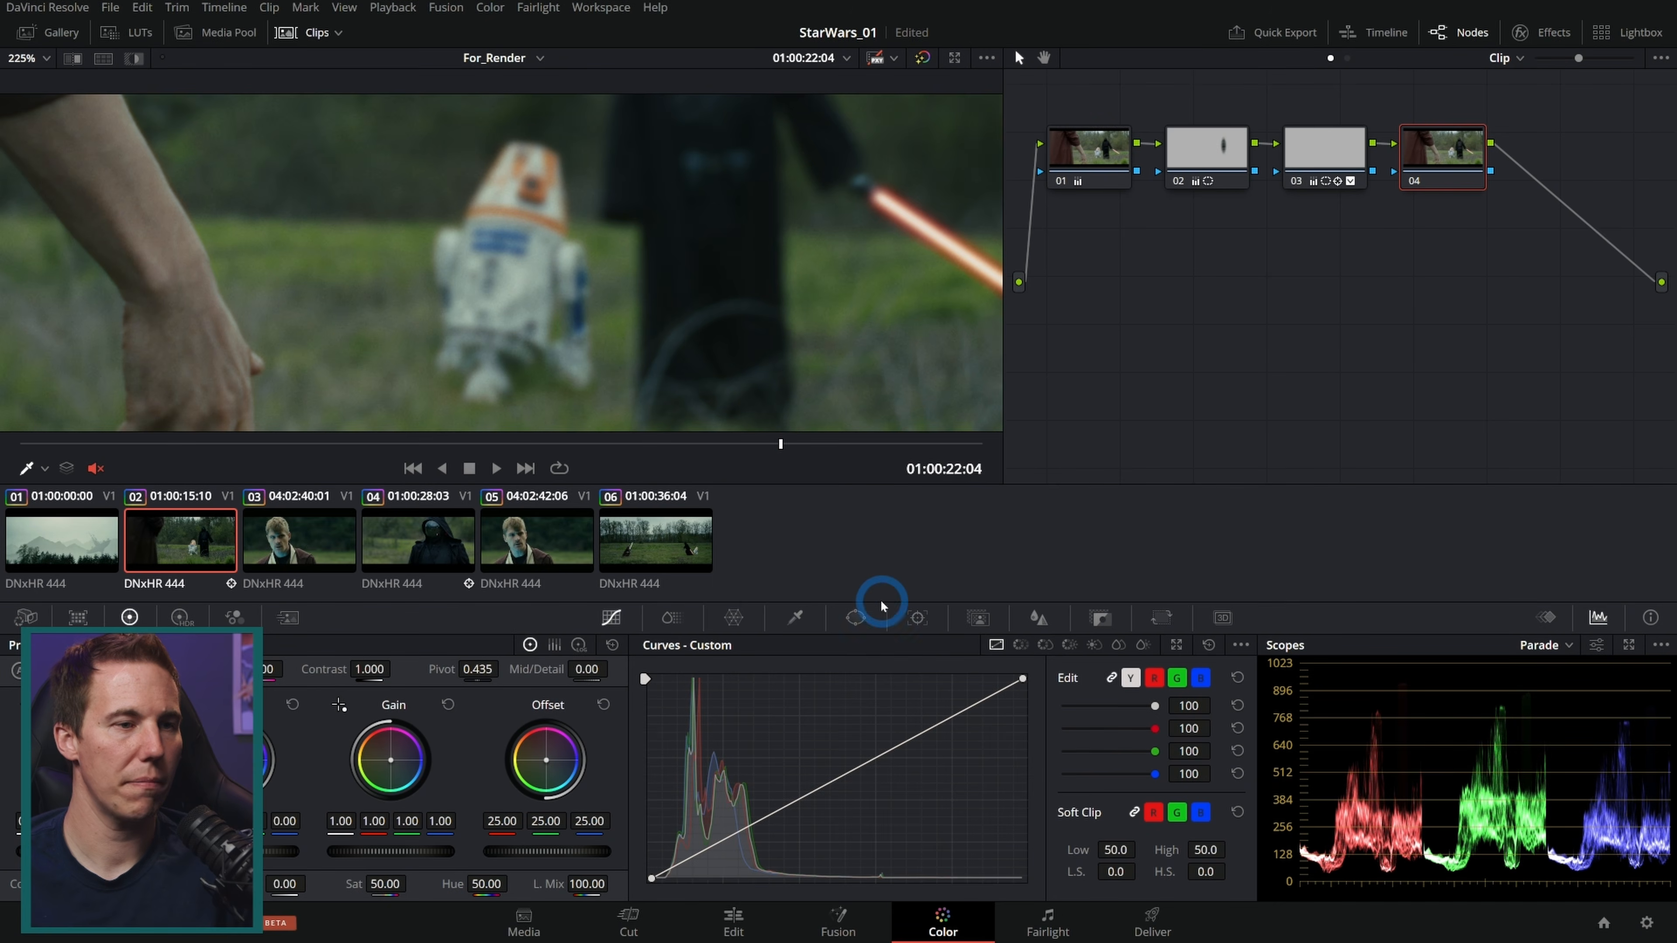
{"action": "left_click", "coordinate": [857, 617]}
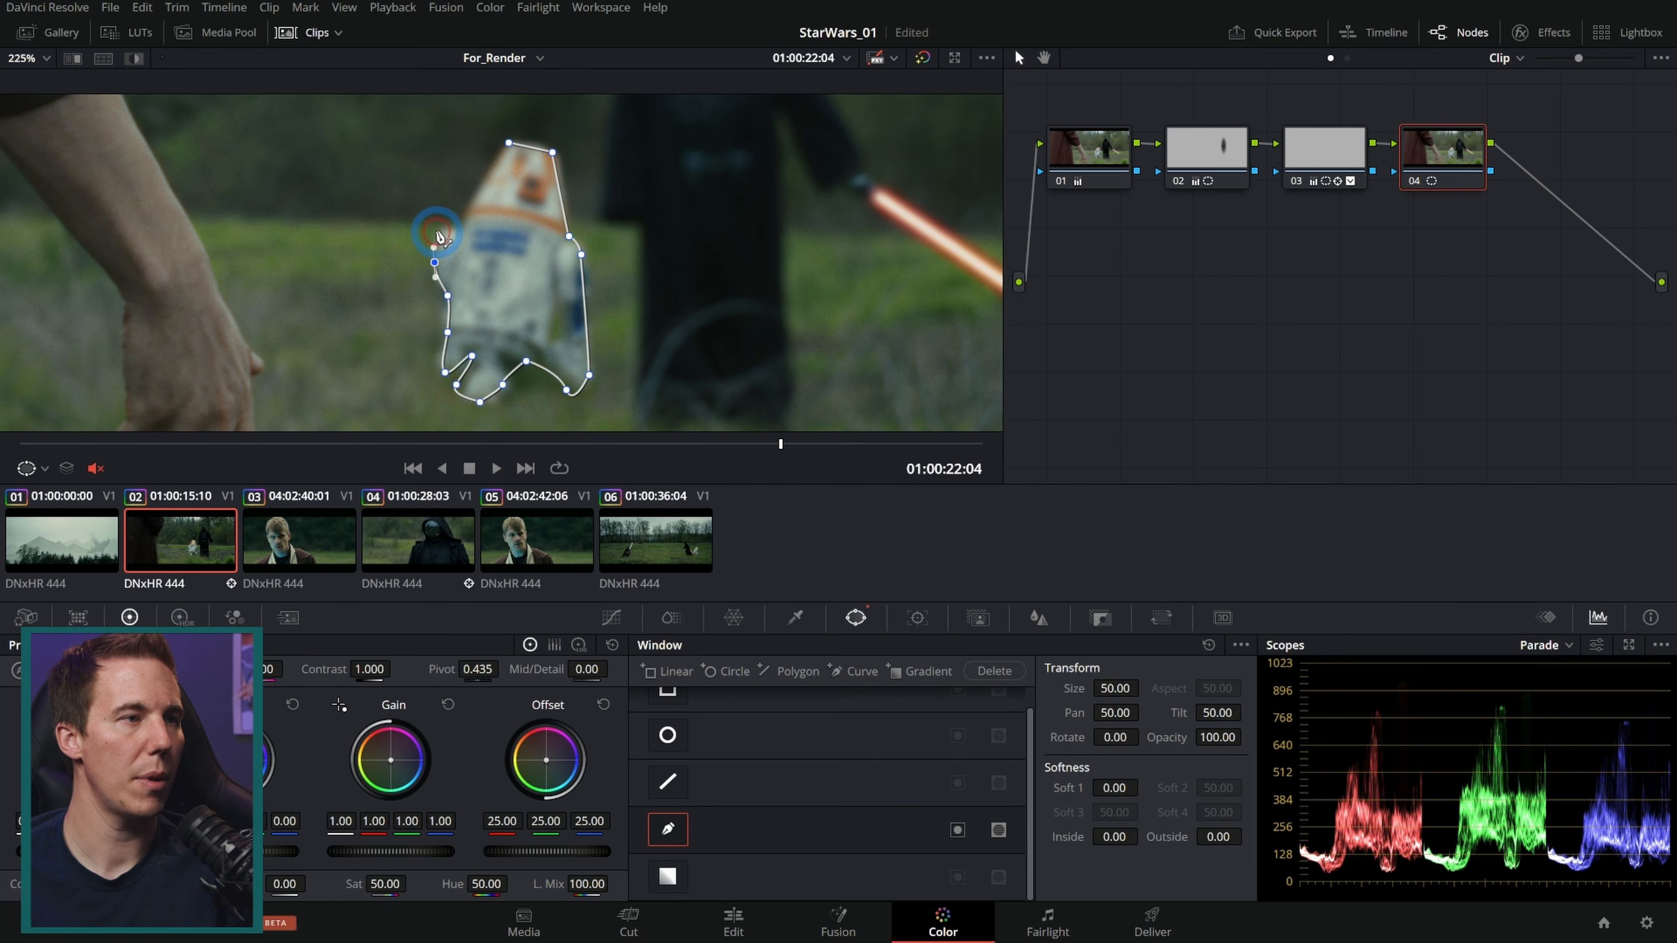
{"action": "left_click", "coordinate": [464, 224]}
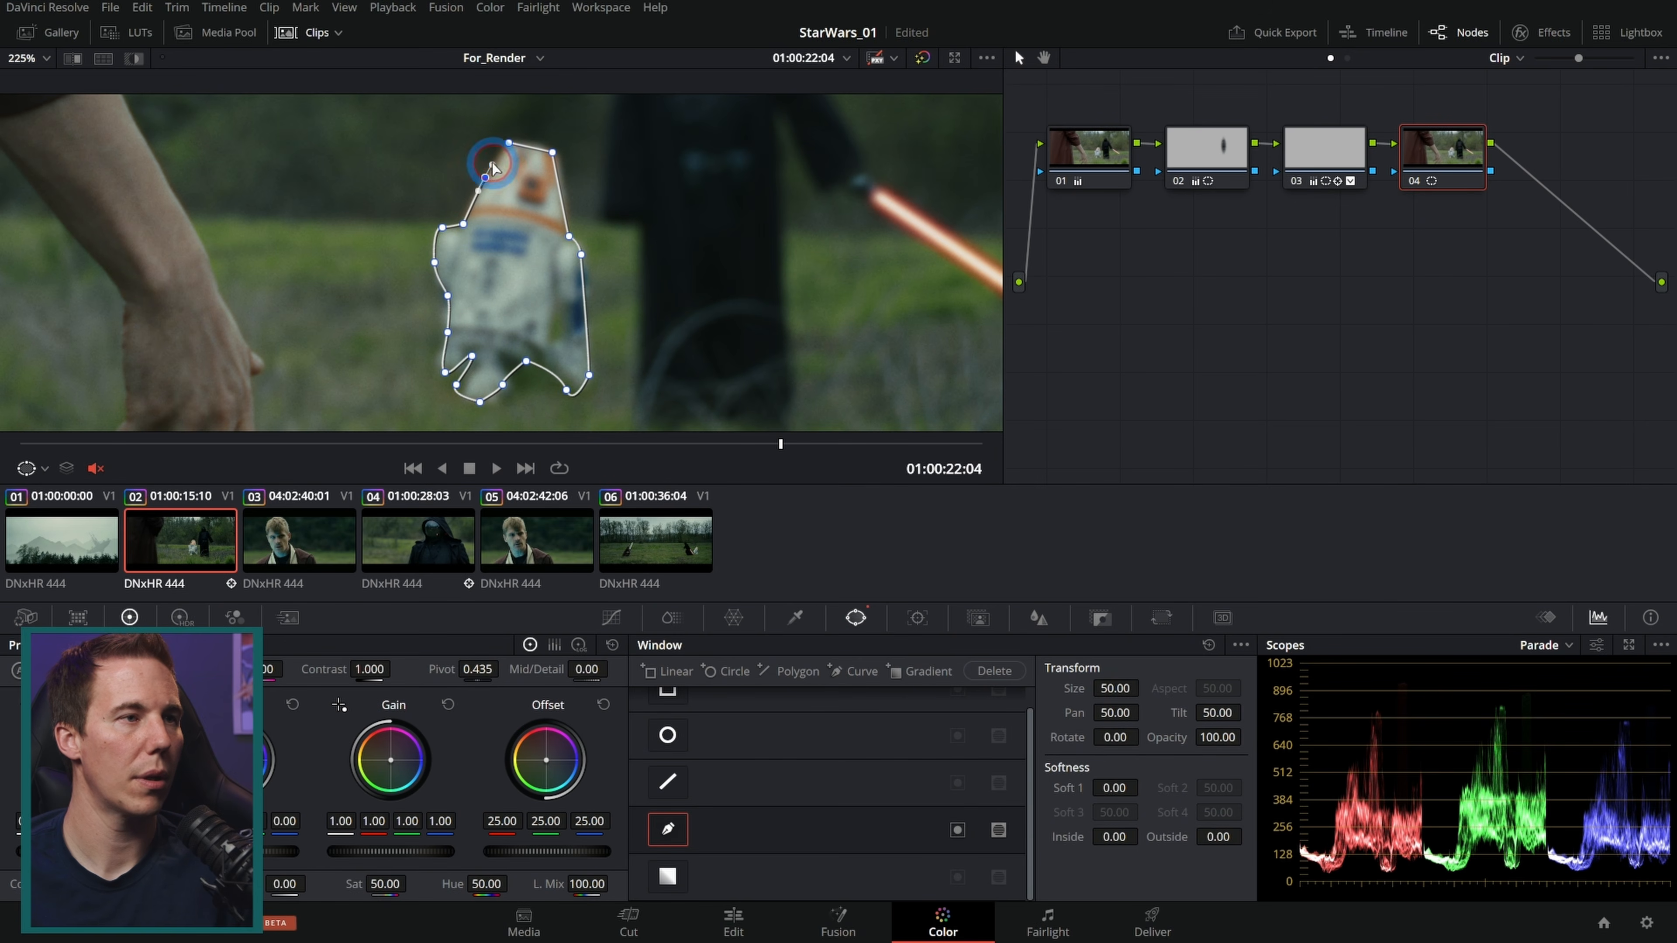
{"action": "left_click", "coordinate": [491, 165]}
Step: Soften the droid window's edge to 3.06, temporarily pushing the offset magenta to see it, then reset the offset
{"action": "left_click_drag", "start_coordinate": [547, 765], "coordinate": [575, 739]}
{"action": "left_click_drag", "start_coordinate": [1112, 788], "coordinate": [1216, 794]}
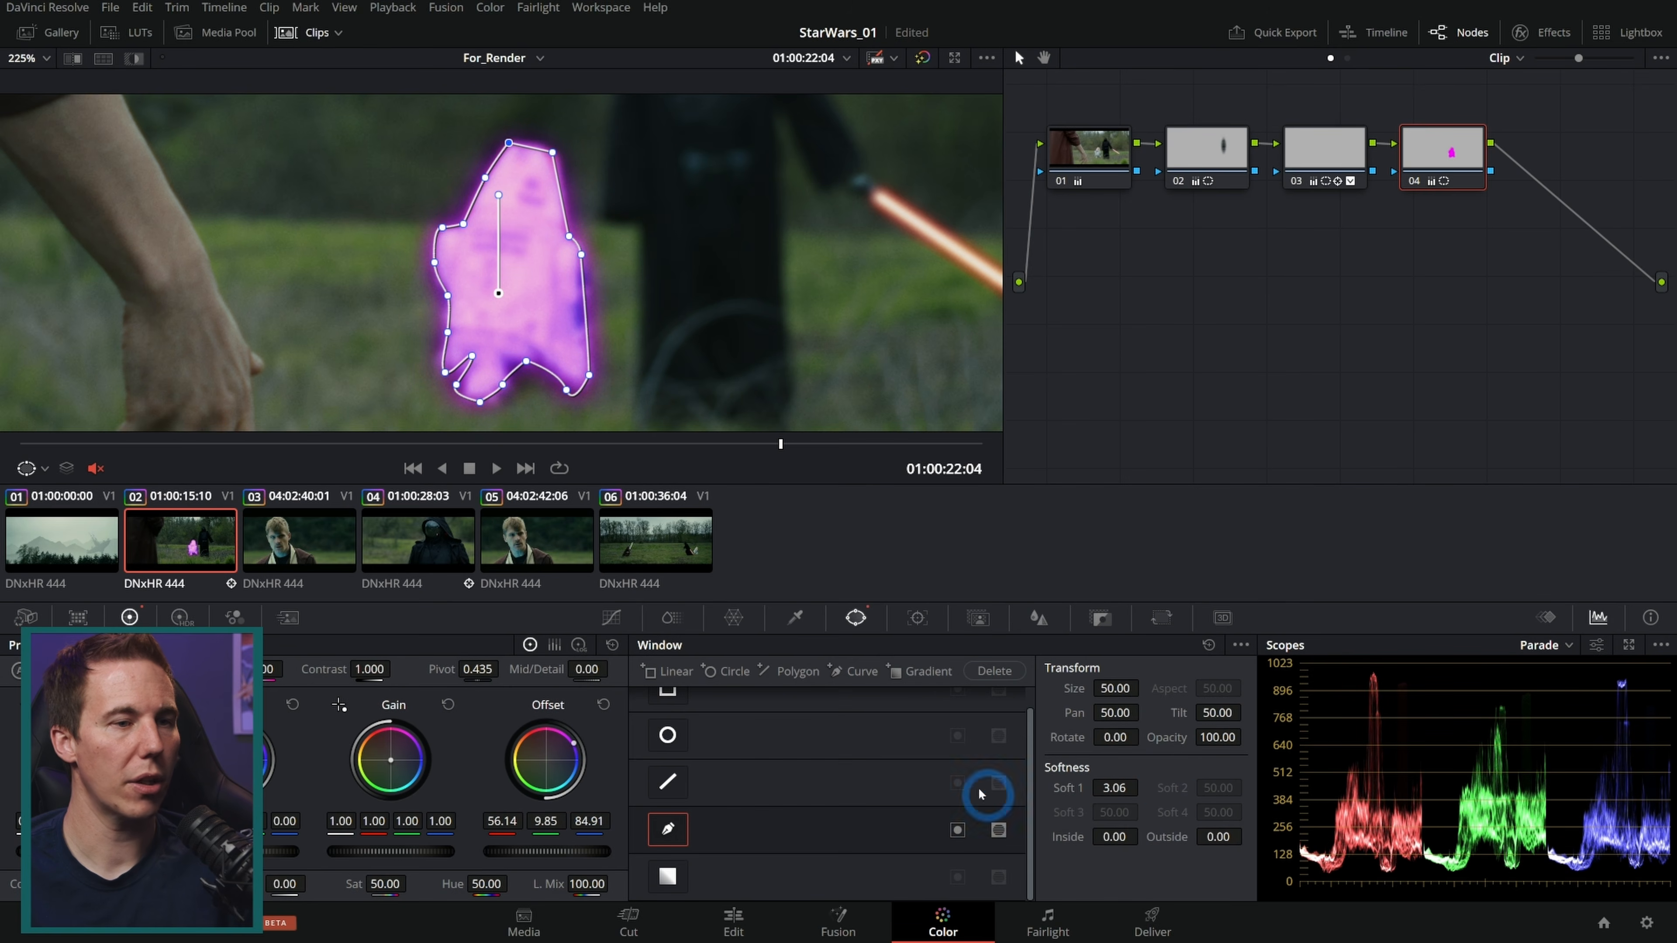
{"action": "left_click", "coordinate": [605, 709]}
Step: Lower node 04's offset to 23.40 inside the droid window and scrub back through the shot
{"action": "left_click", "coordinate": [612, 617]}
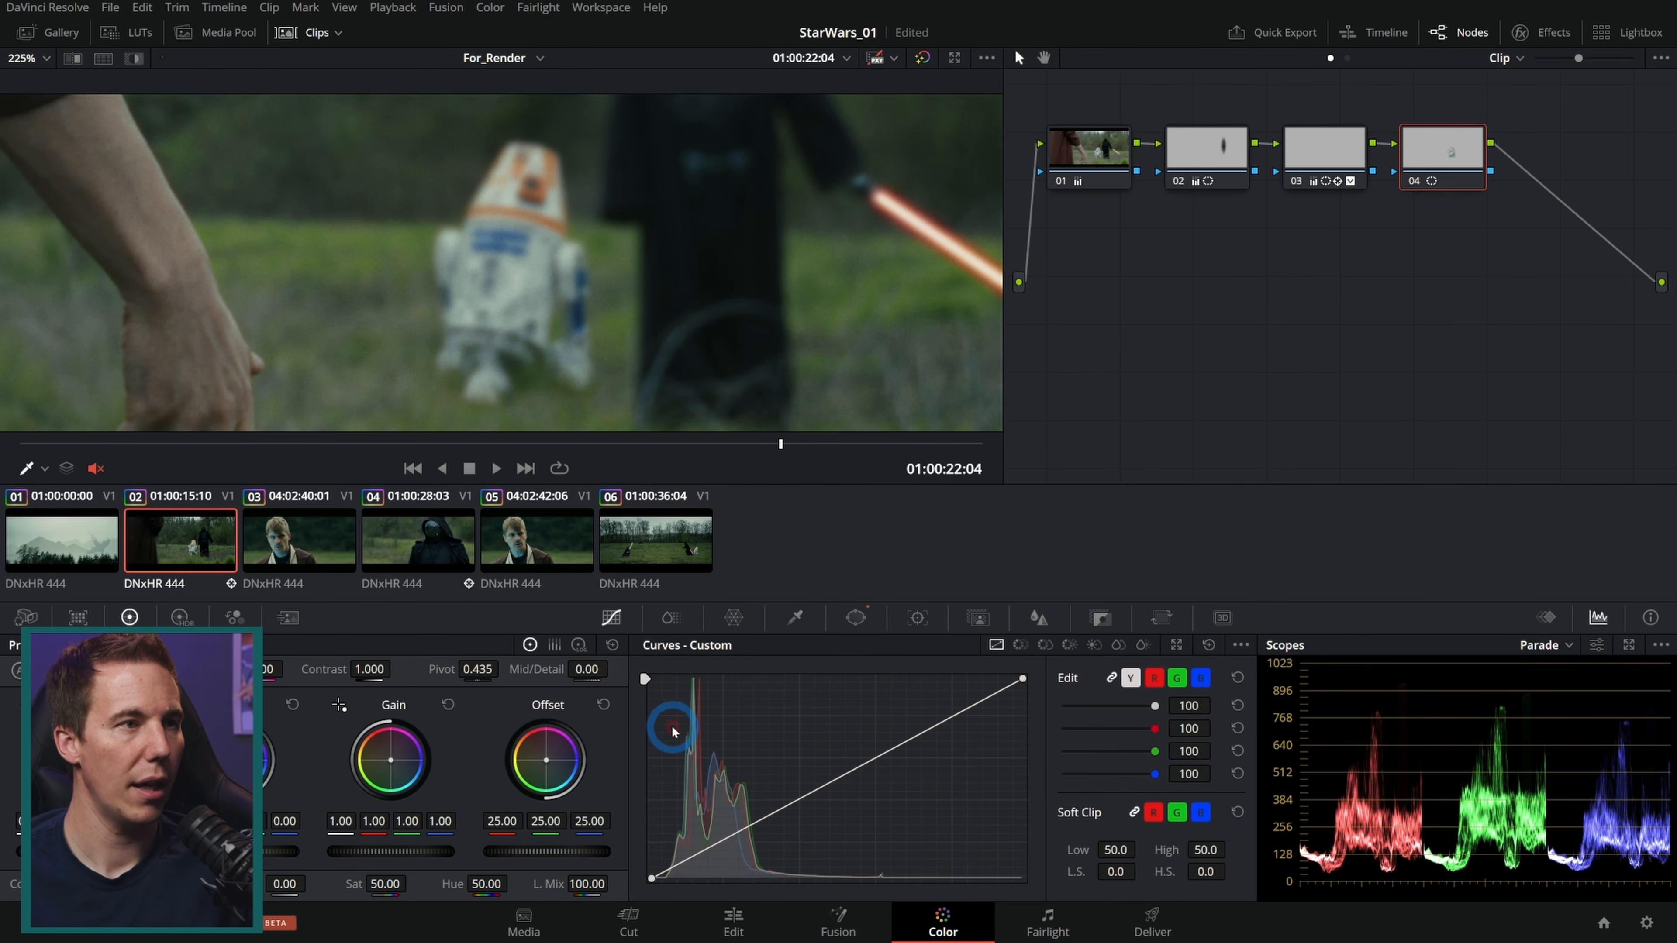
{"action": "left_click_drag", "start_coordinate": [581, 852], "coordinate": [528, 851]}
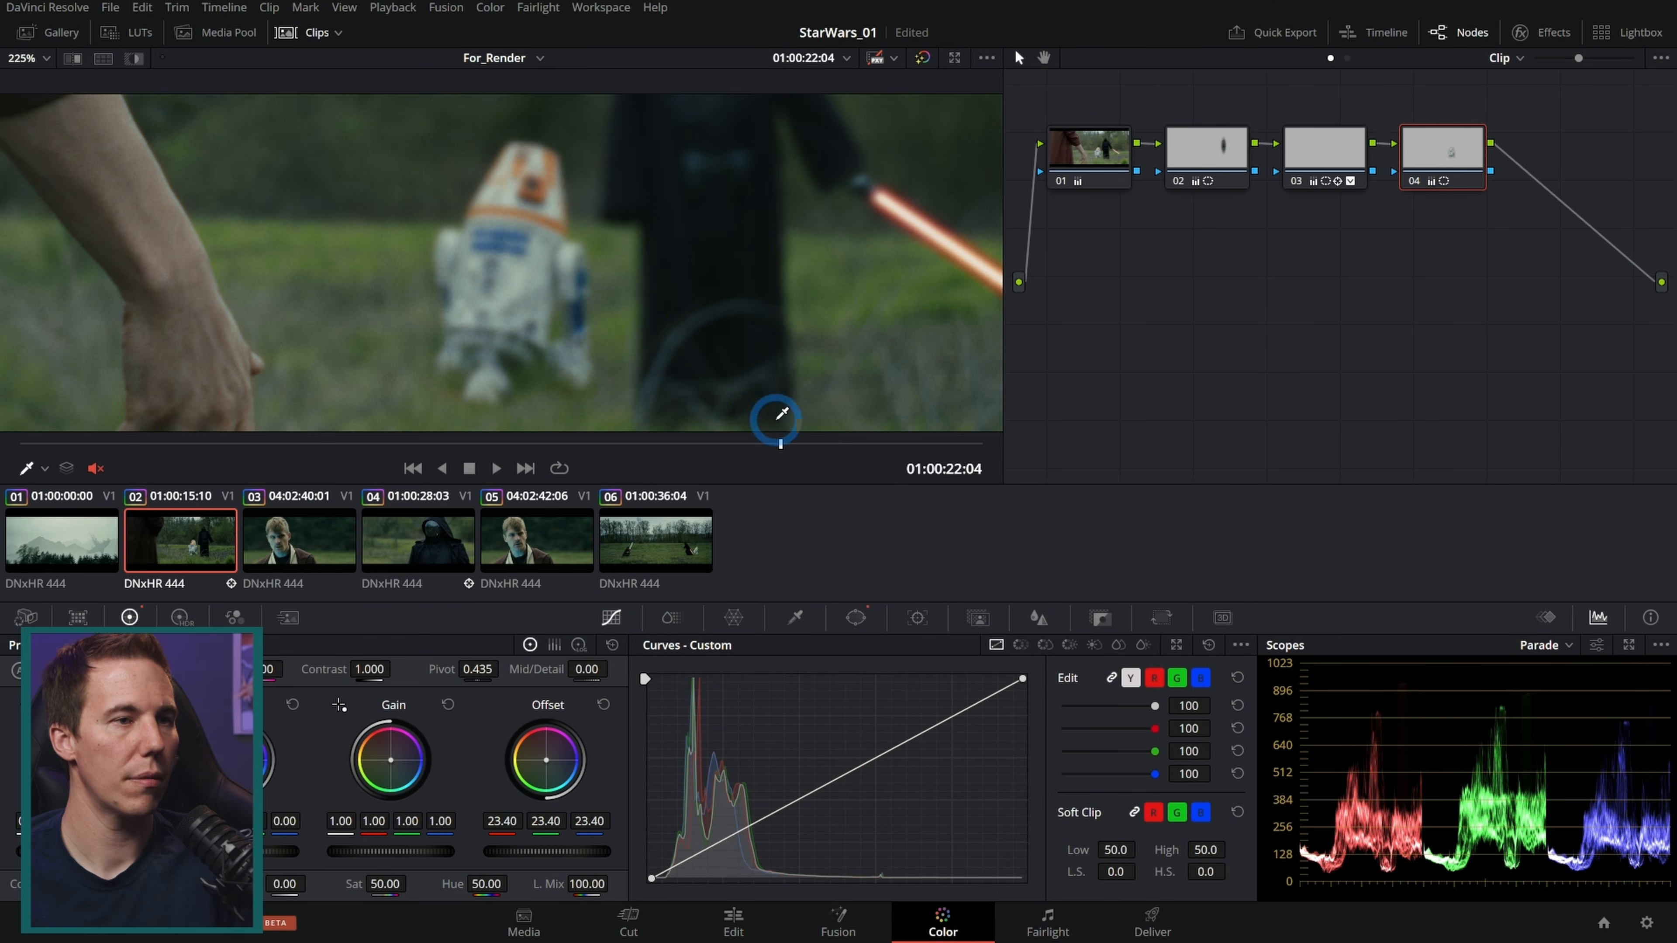
{"action": "left_click_drag", "start_coordinate": [785, 446], "coordinate": [236, 444]}
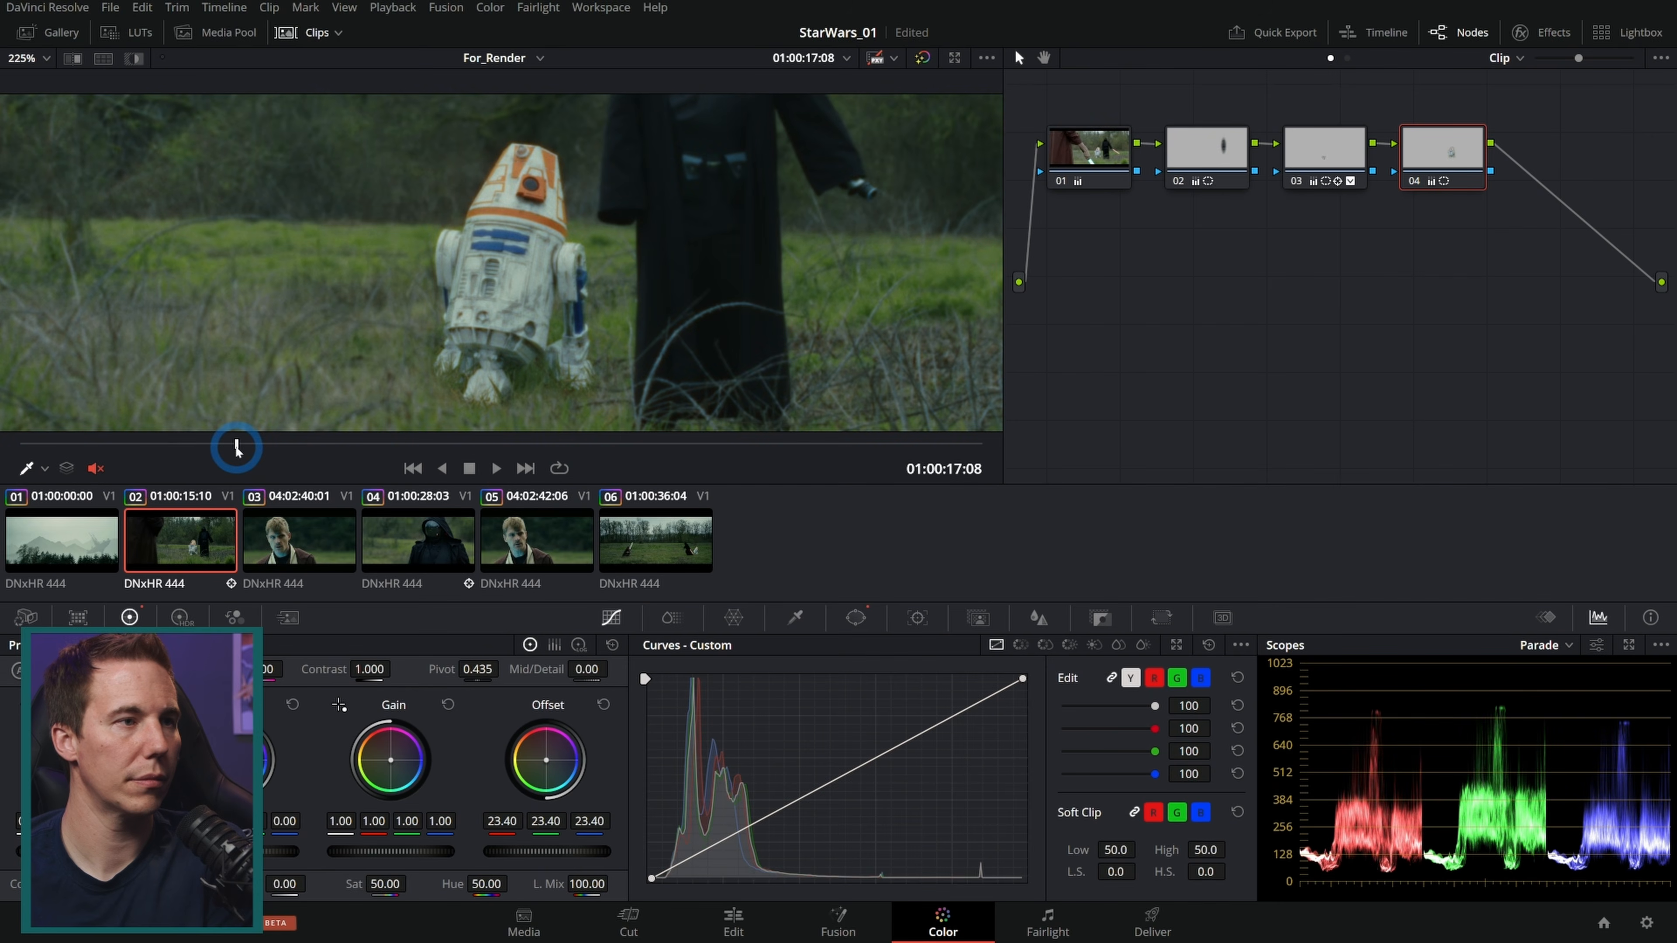
Step: Toggle node 04 off and on to compare the droid correction, then scrub forward through the shot
{"action": "left_click", "coordinate": [1416, 185]}
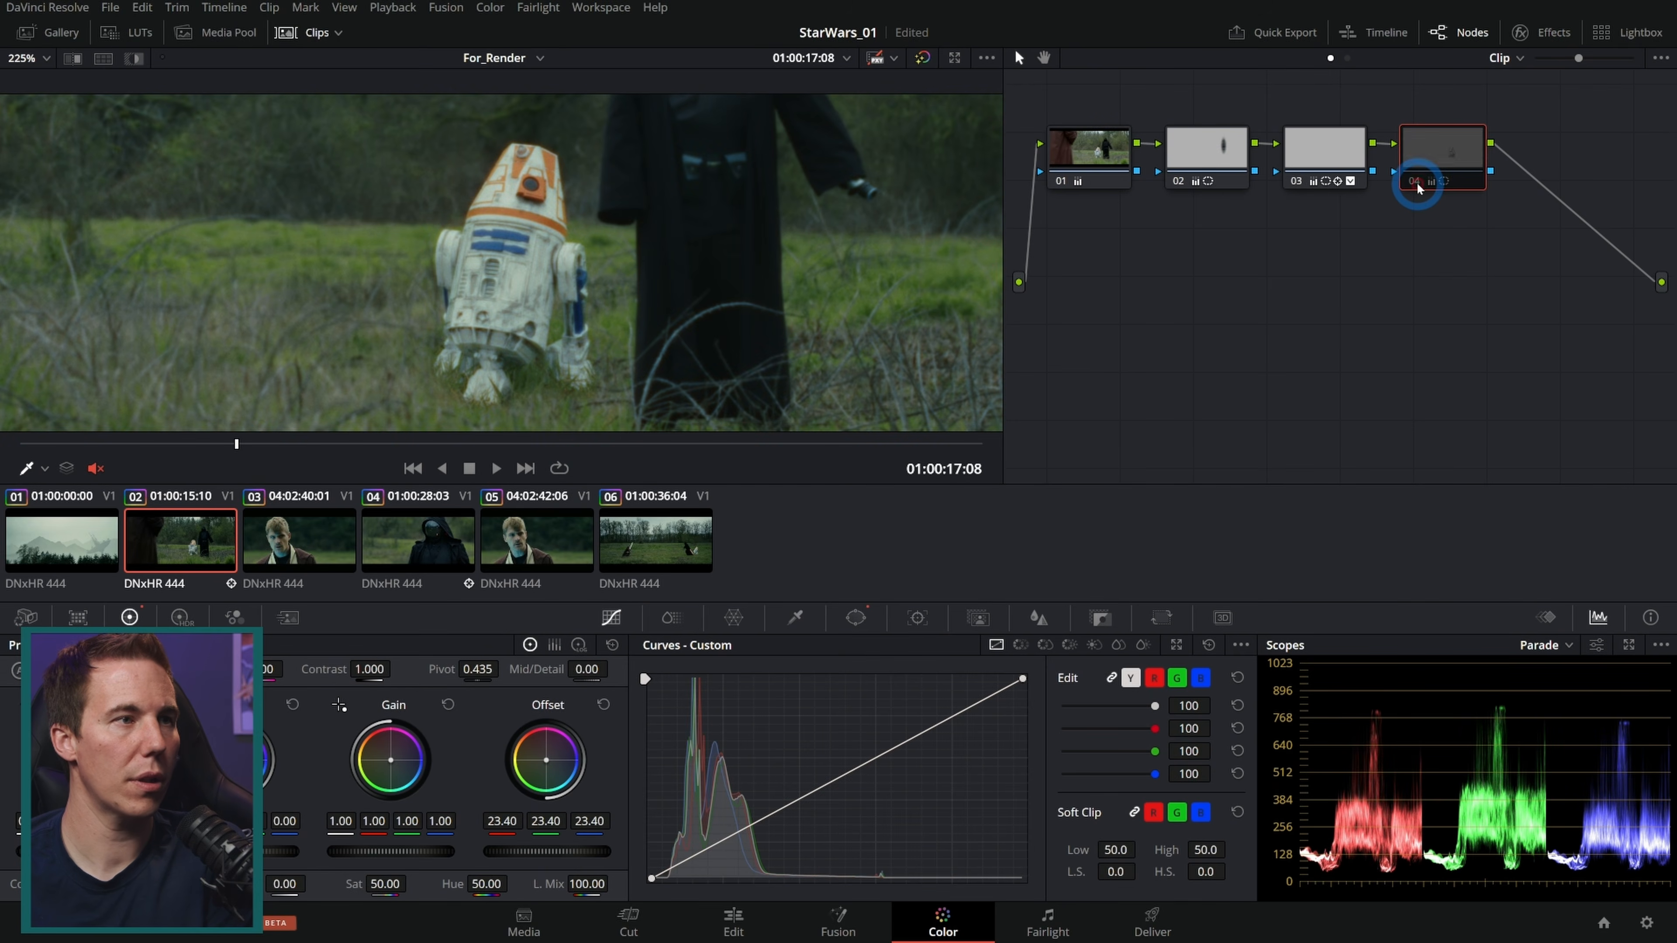
{"action": "left_click", "coordinate": [1416, 186]}
{"action": "left_click", "coordinate": [1416, 185]}
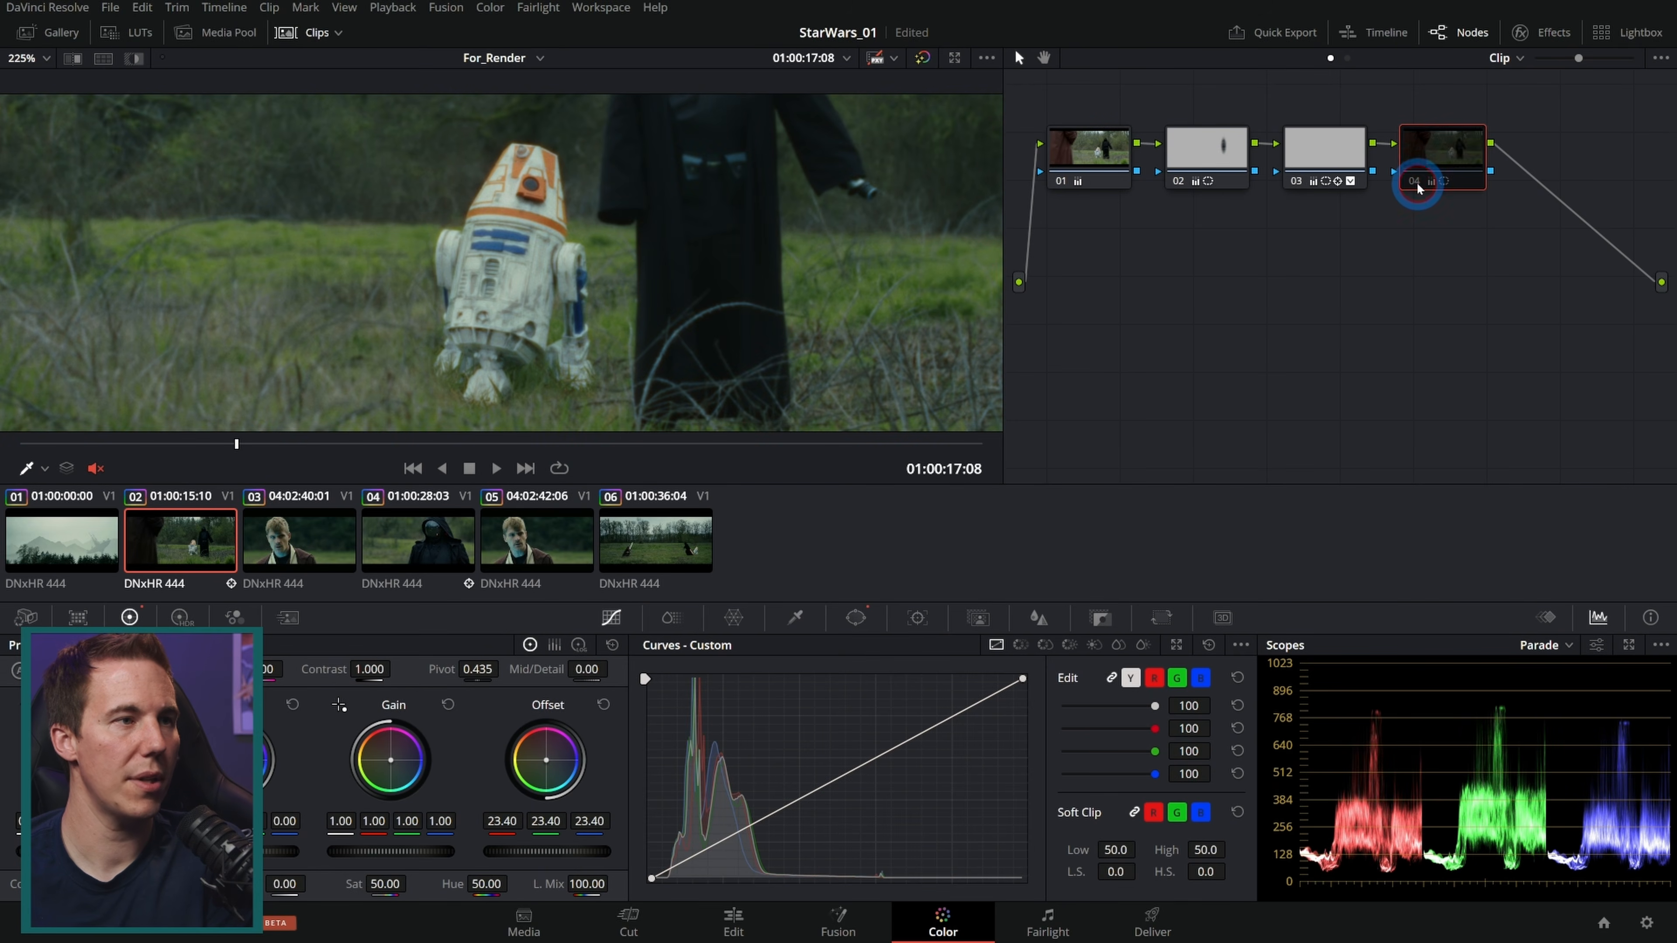
{"action": "left_click", "coordinate": [1418, 185]}
{"action": "left_click_drag", "start_coordinate": [232, 443], "coordinate": [453, 442]}
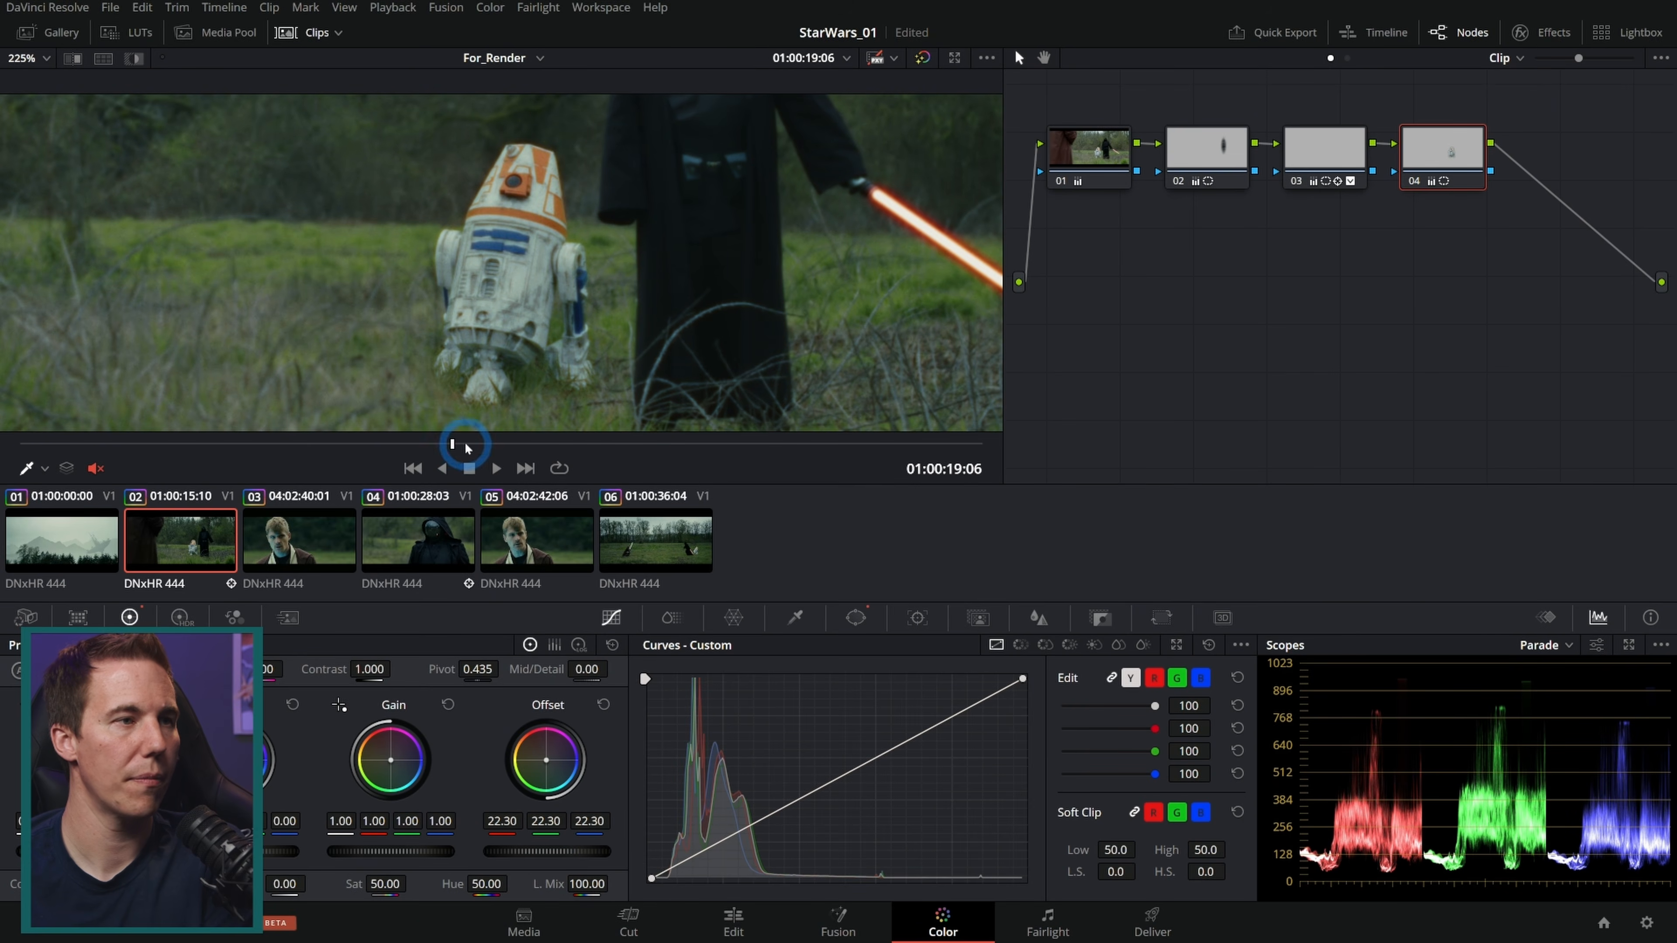
{"action": "left_click_drag", "start_coordinate": [454, 445], "coordinate": [494, 442]}
Step: Review the droid across the shot at a wider viewer framing, scrubbing back and forth
{"action": "scroll", "coordinate": [526, 262], "scroll_direction": "down", "scroll_amount": 4}
{"action": "scroll", "coordinate": [545, 284], "scroll_direction": "up", "scroll_amount": 5}
{"action": "scroll", "coordinate": [544, 284], "scroll_direction": "down", "scroll_amount": 4}
{"action": "left_click_drag", "start_coordinate": [625, 314], "coordinate": [735, 272]}
{"action": "scroll", "coordinate": [557, 287], "scroll_direction": "up", "scroll_amount": 2}
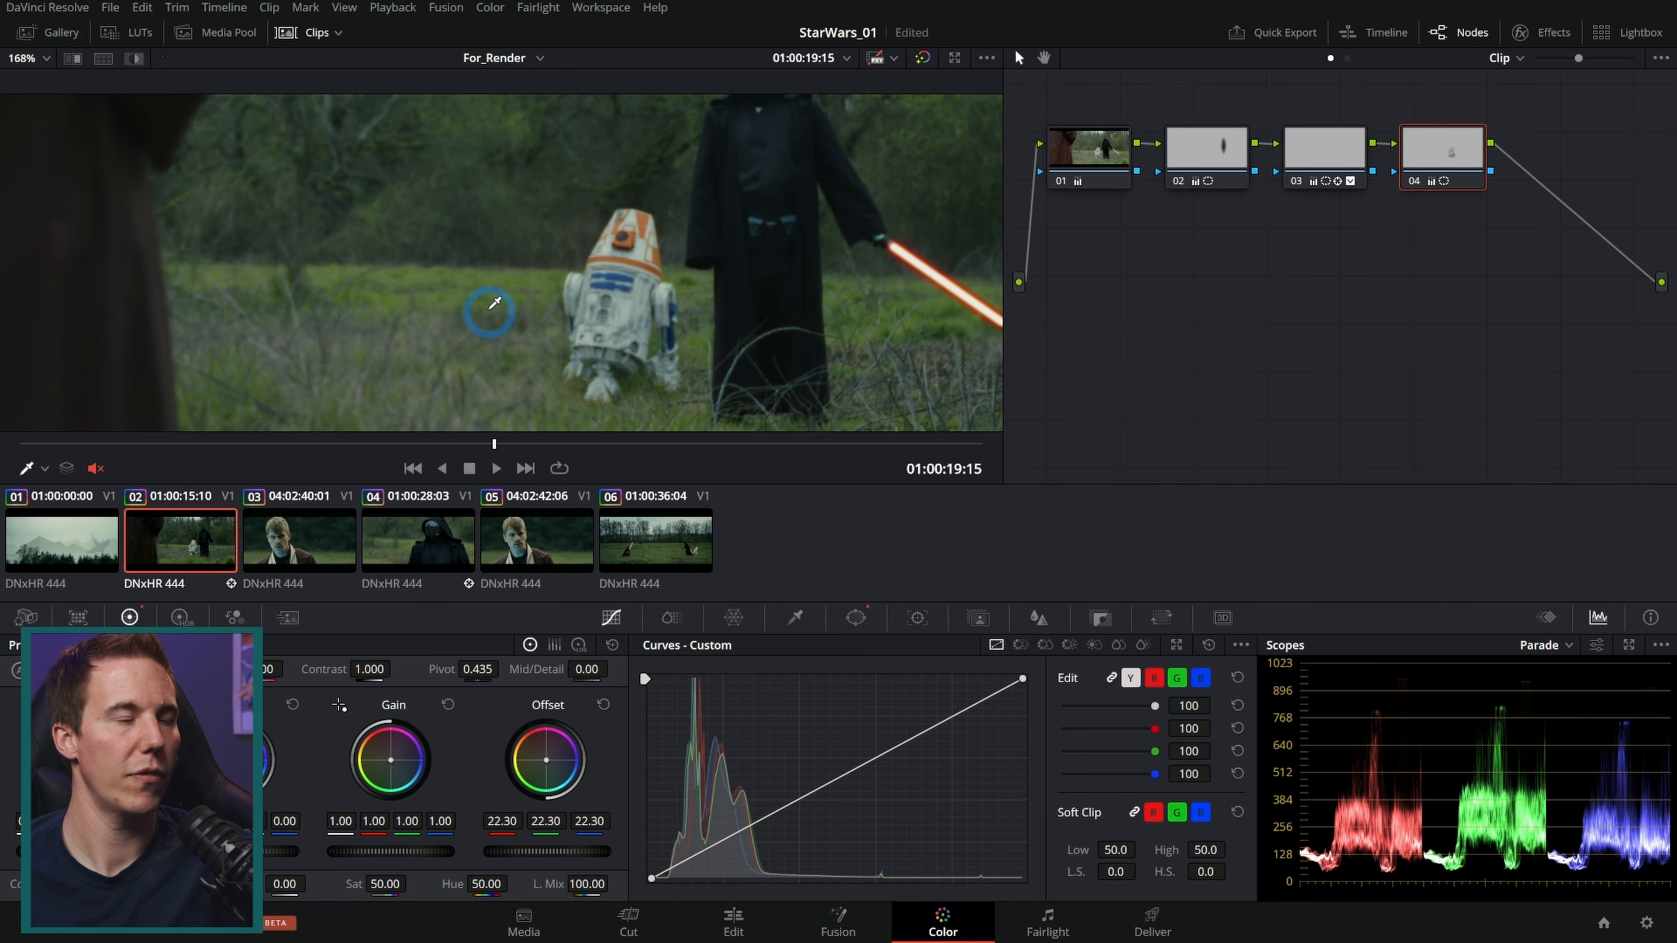
{"action": "left_click_drag", "start_coordinate": [517, 449], "coordinate": [452, 469]}
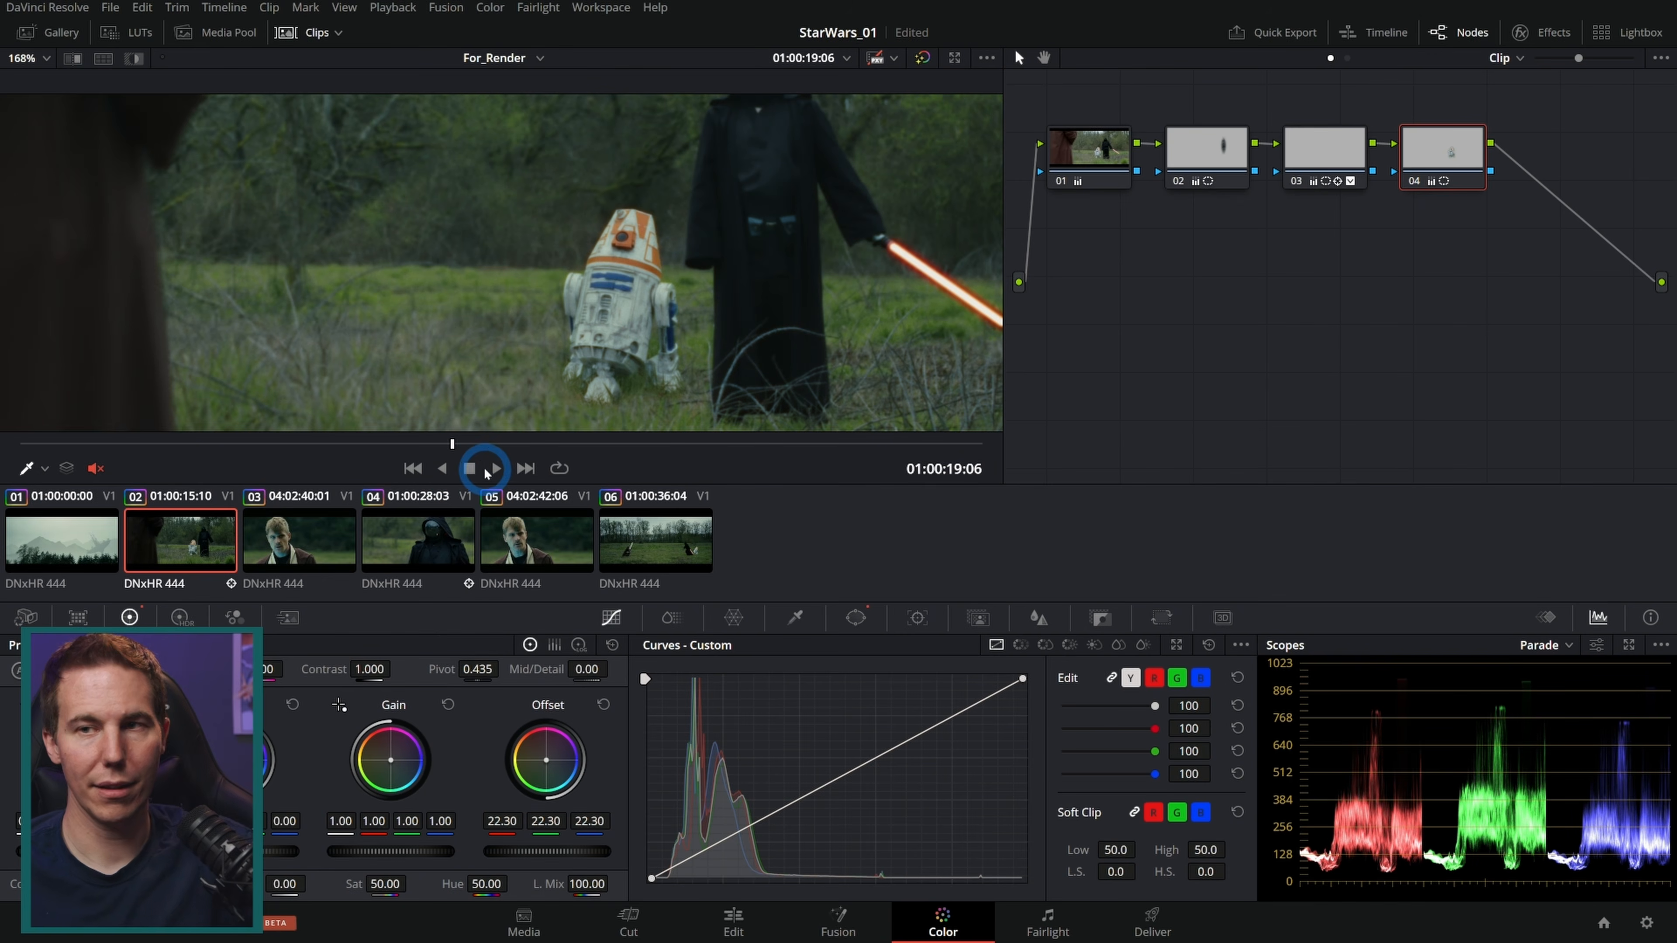
Step: Switch to clip 06, the lightsaber duel, and scrub through it to check the droid
{"action": "left_click", "coordinate": [655, 548]}
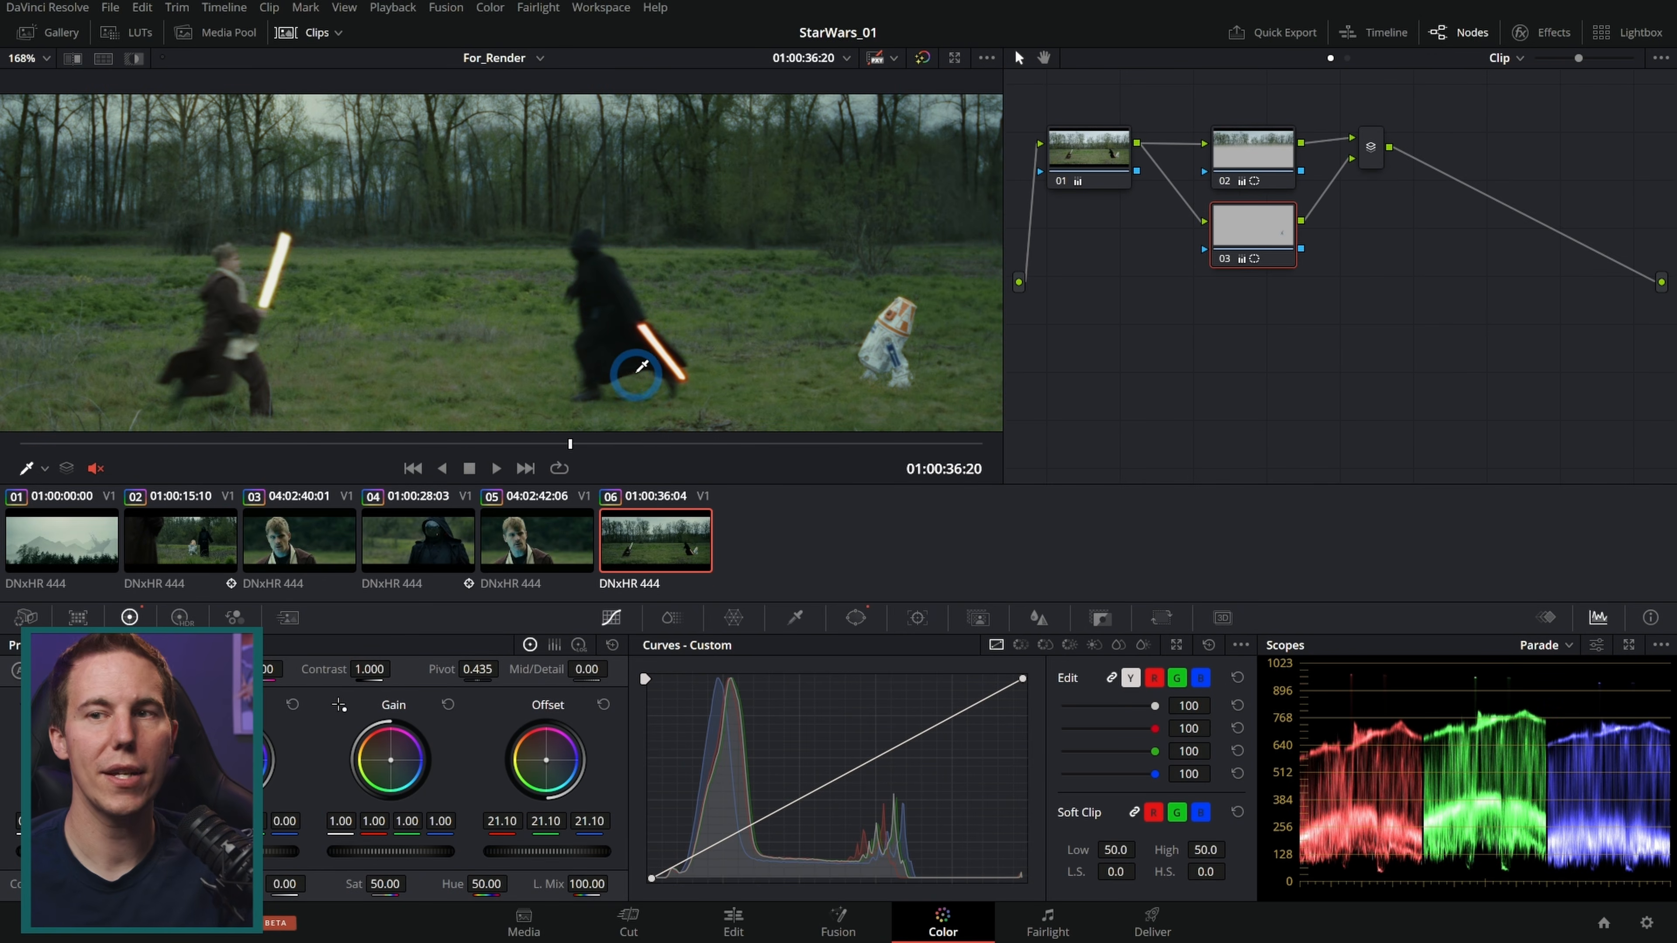
{"action": "left_click_drag", "start_coordinate": [667, 438], "coordinate": [948, 451]}
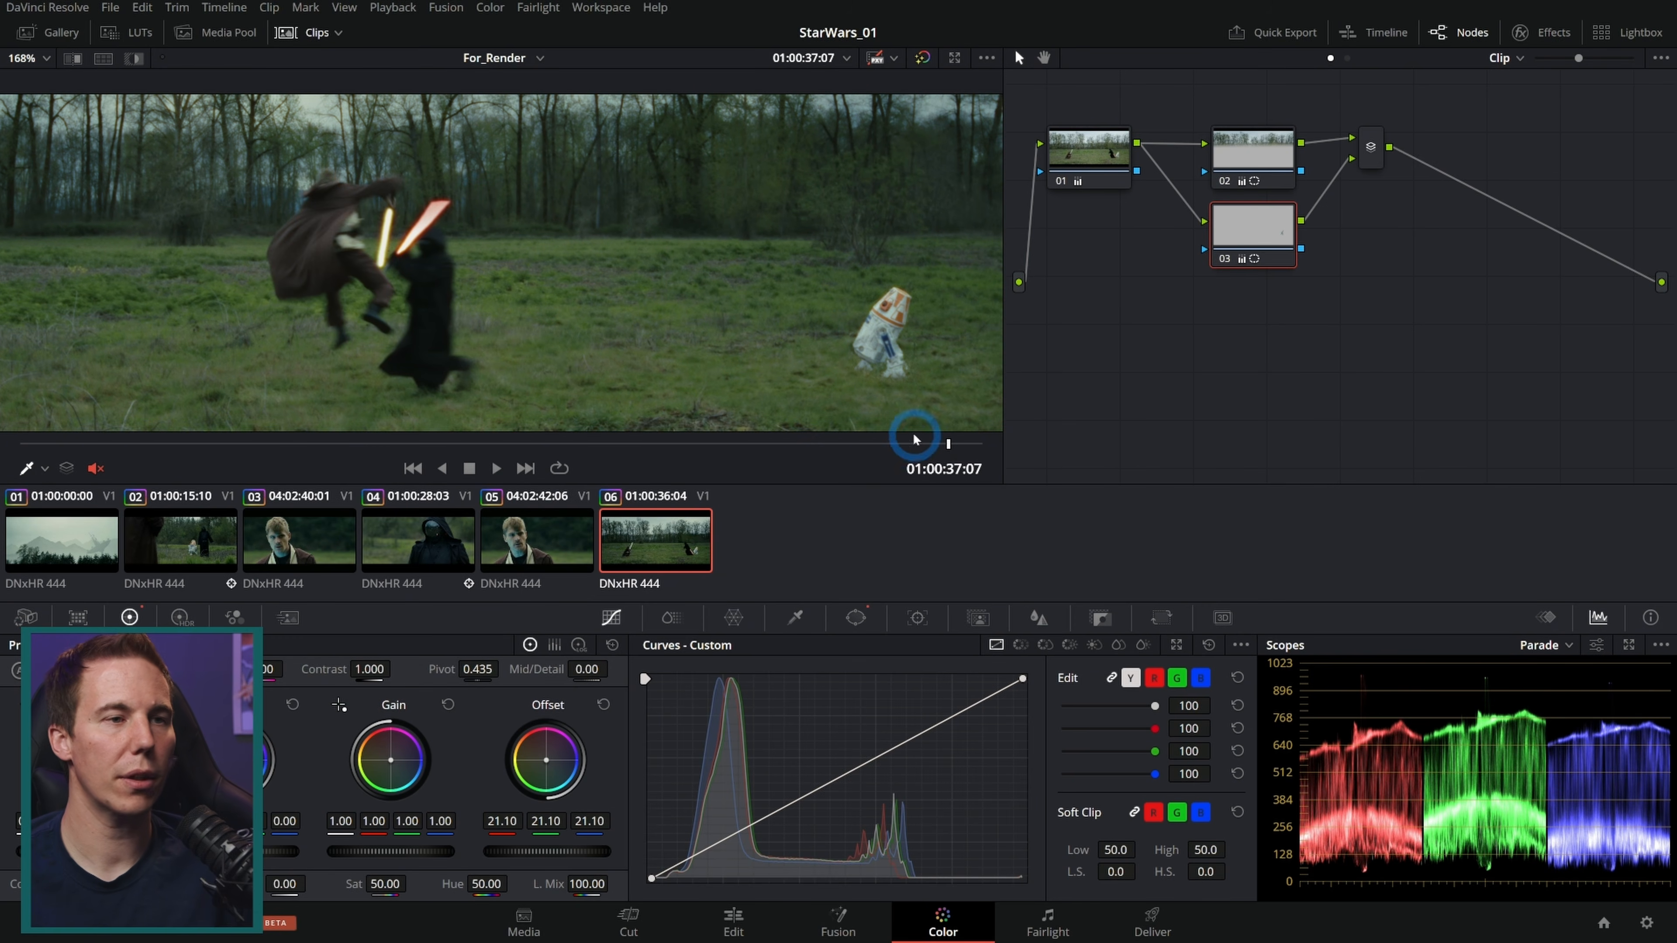
{"action": "left_click_drag", "start_coordinate": [922, 451], "coordinate": [835, 449]}
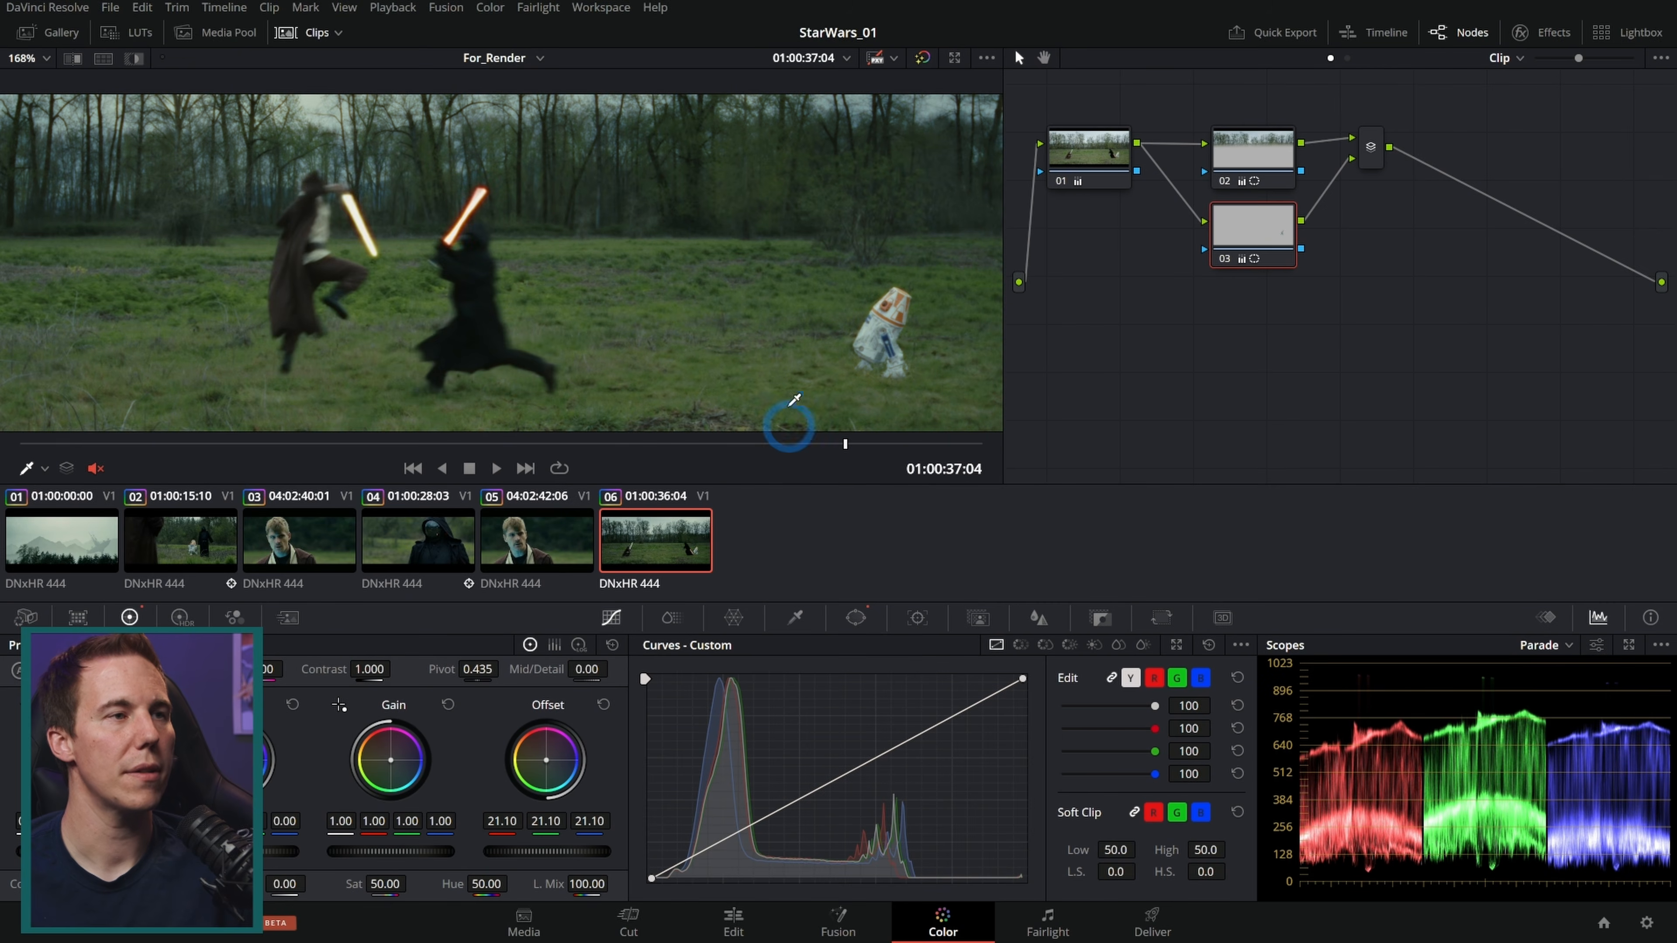
Step: Step back through clips 05, 04 and 03 to return to clip 02
{"action": "scroll", "coordinate": [710, 347], "scroll_direction": "down", "scroll_amount": 2}
{"action": "scroll", "coordinate": [661, 336], "scroll_direction": "down", "scroll_amount": 1}
{"action": "left_click", "coordinate": [555, 539]}
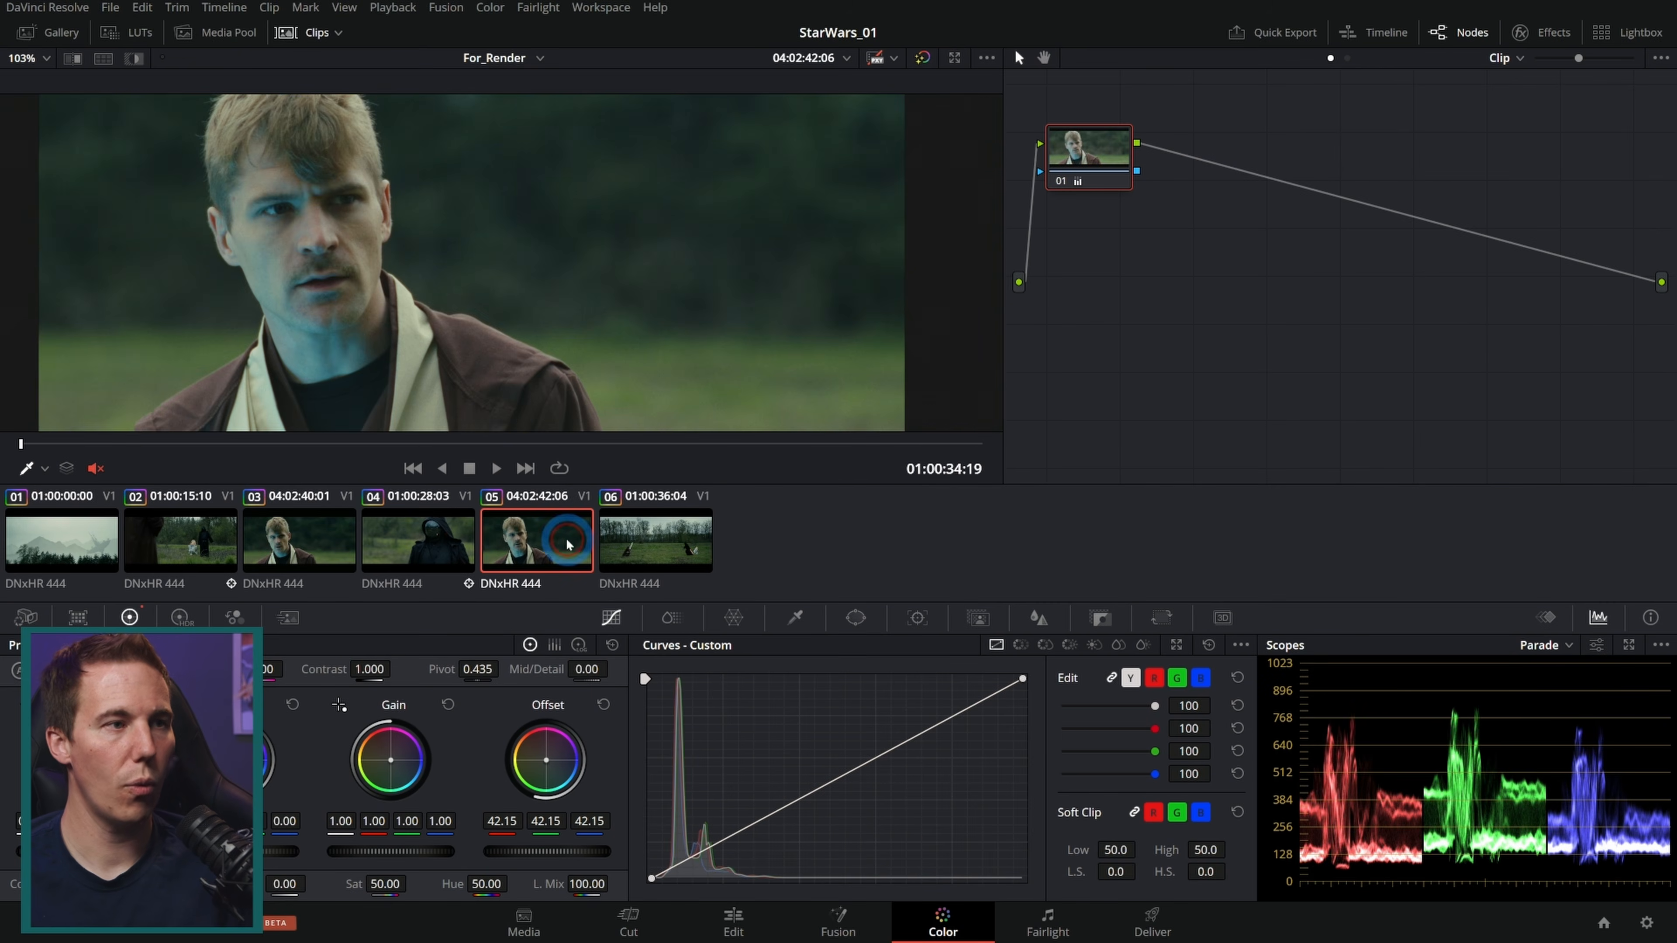
{"action": "left_click", "coordinate": [449, 540]}
{"action": "left_click", "coordinate": [284, 538]}
{"action": "left_click", "coordinate": [198, 554]}
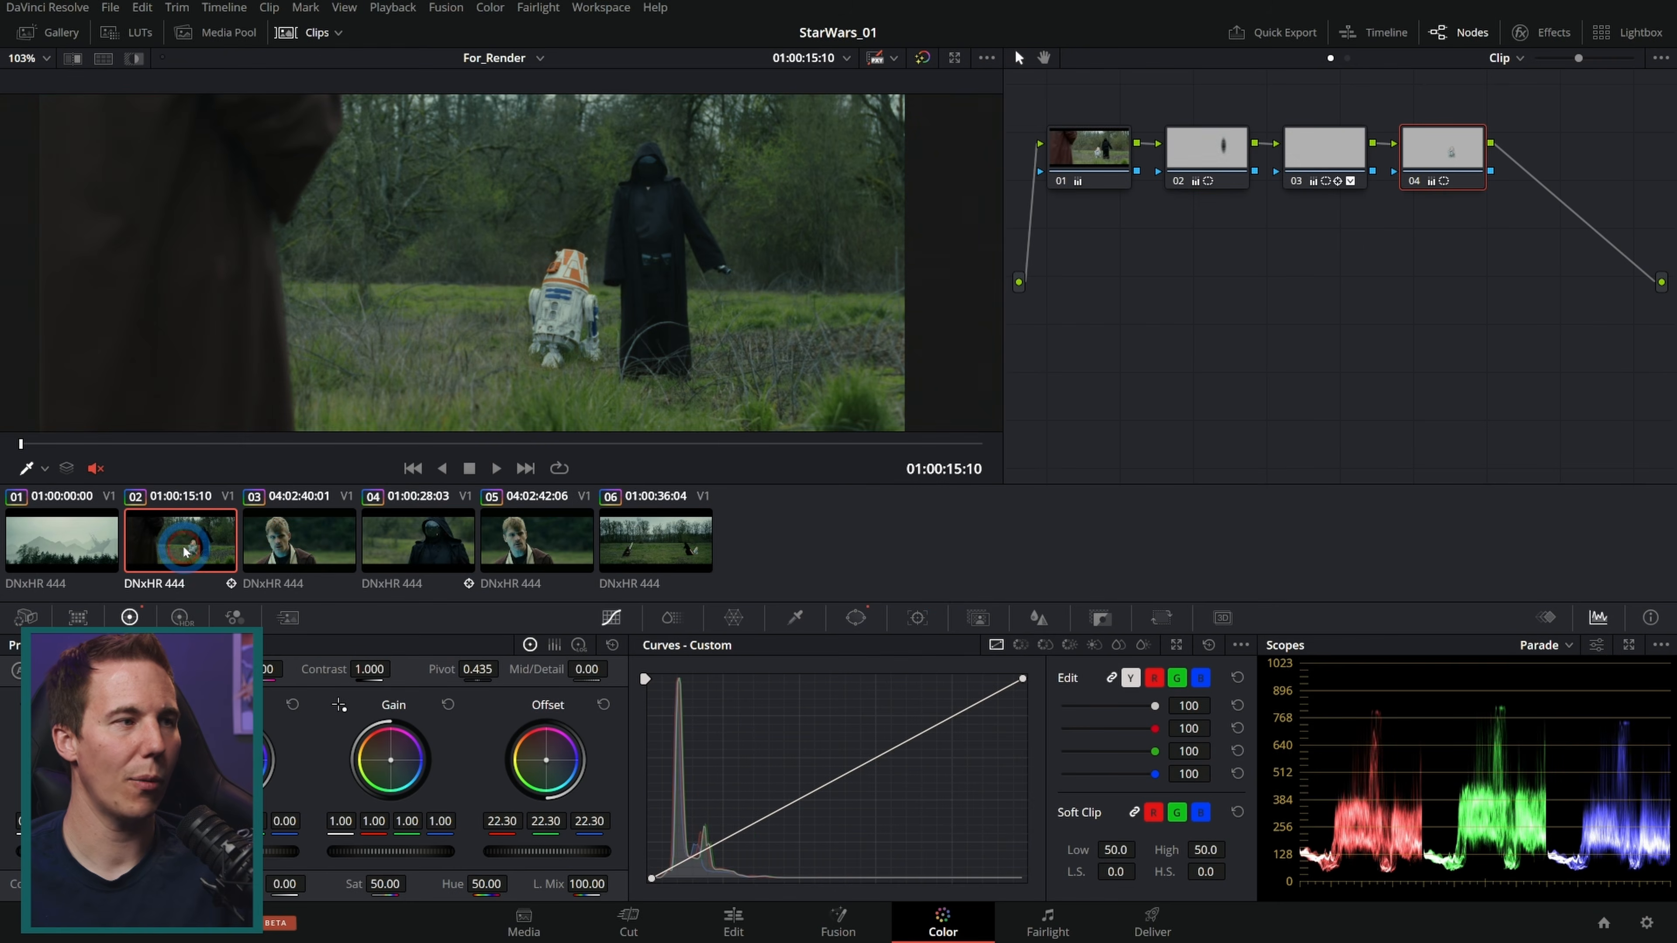
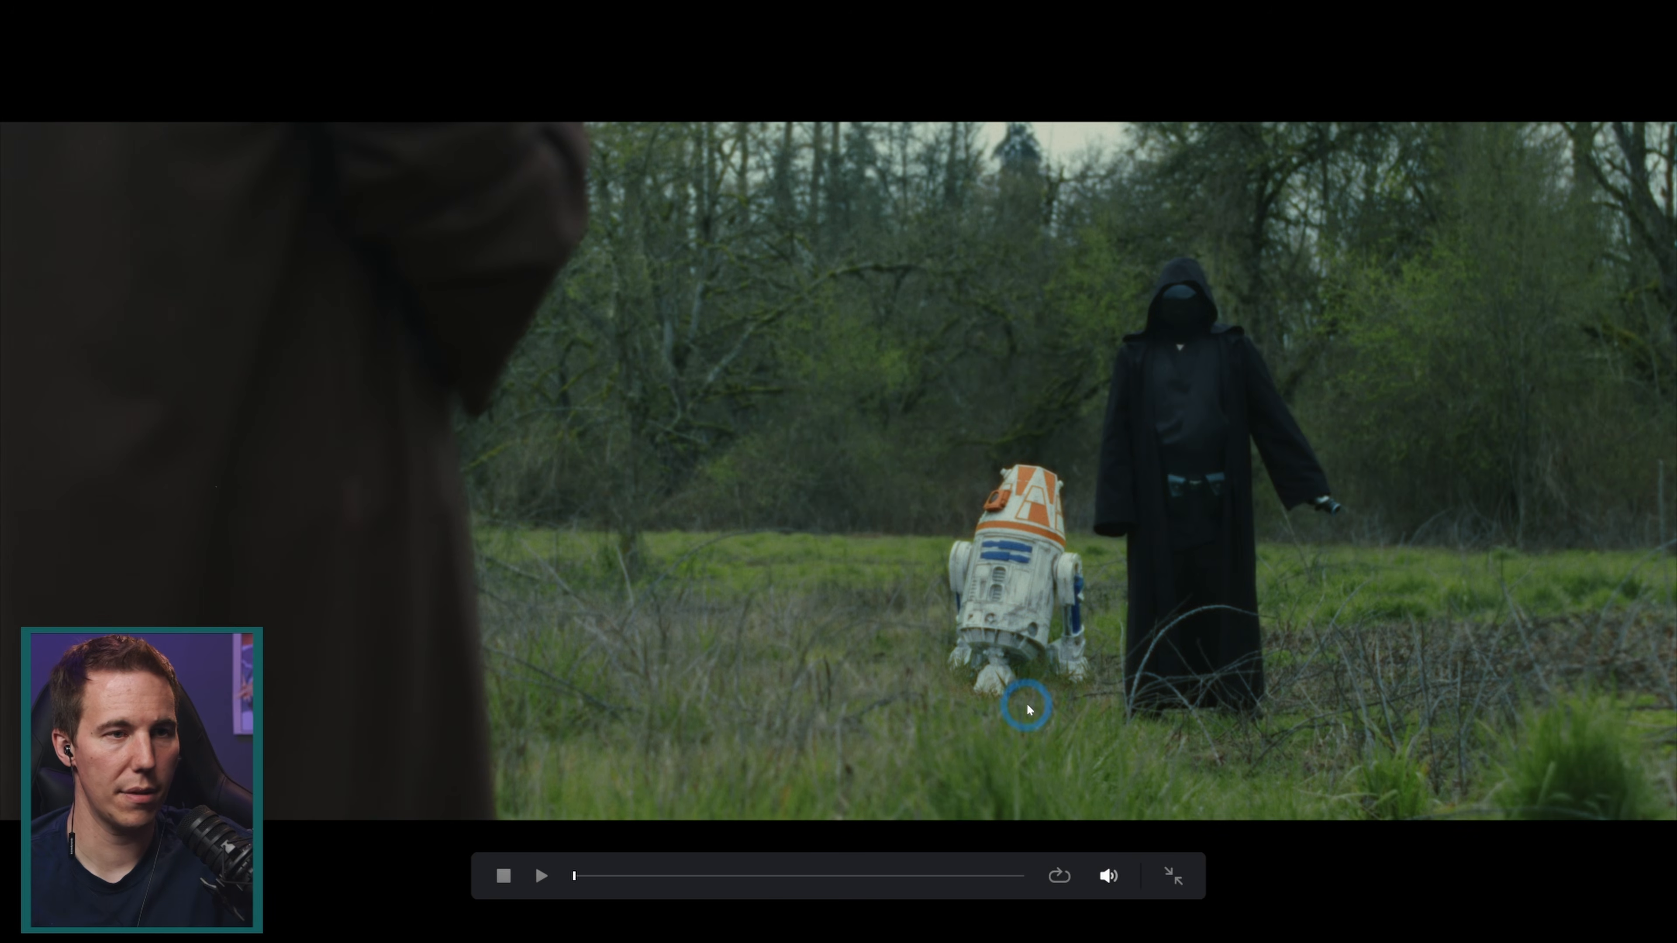
Step: Toggle node 04 off and on at normal and zoomed-in framing to compare the droid correction
{"action": "key", "text": "Escape"}
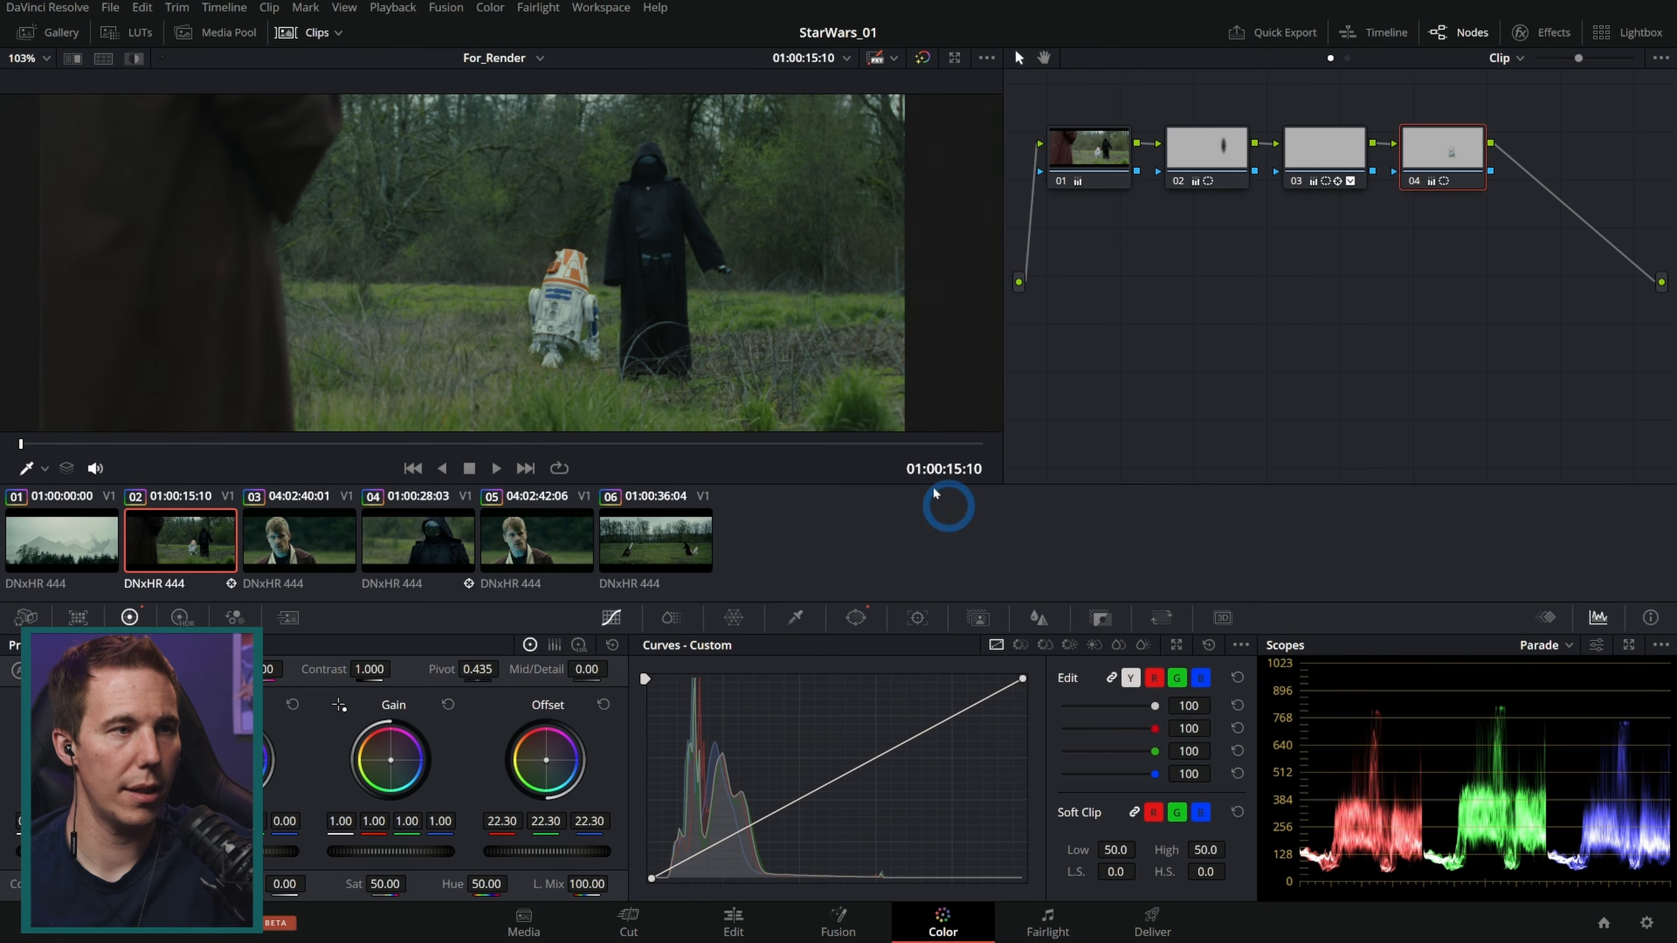
{"action": "left_click", "coordinate": [1415, 181]}
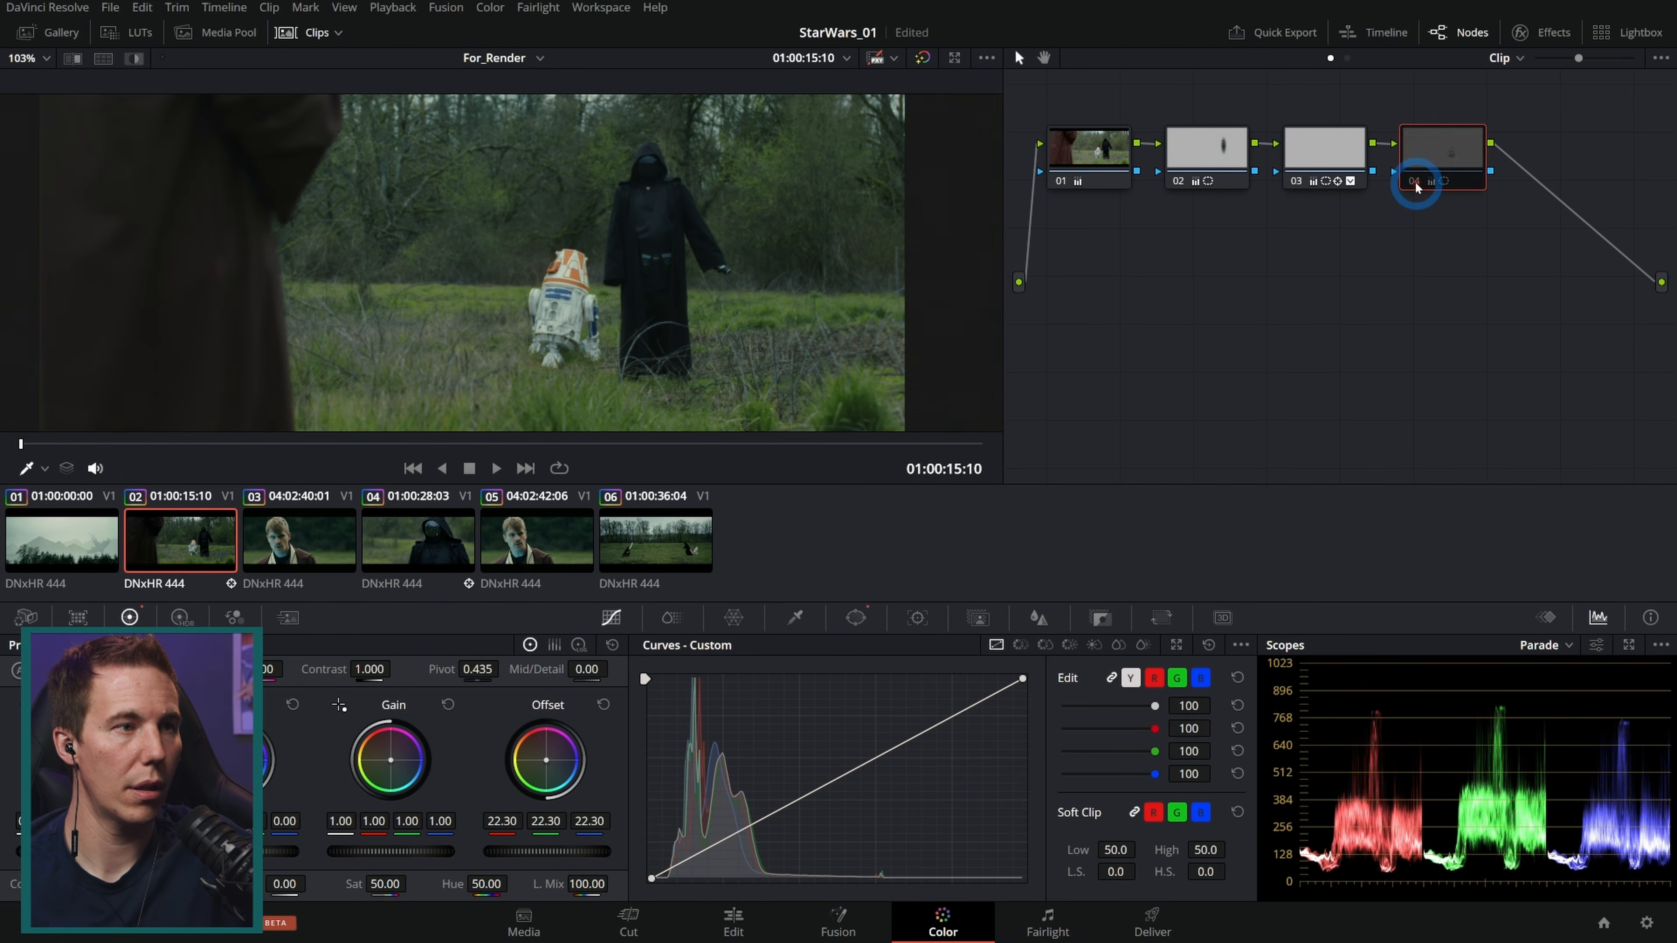
{"action": "left_click", "coordinate": [1415, 181]}
{"action": "left_click", "coordinate": [1415, 182]}
{"action": "left_click", "coordinate": [1415, 181]}
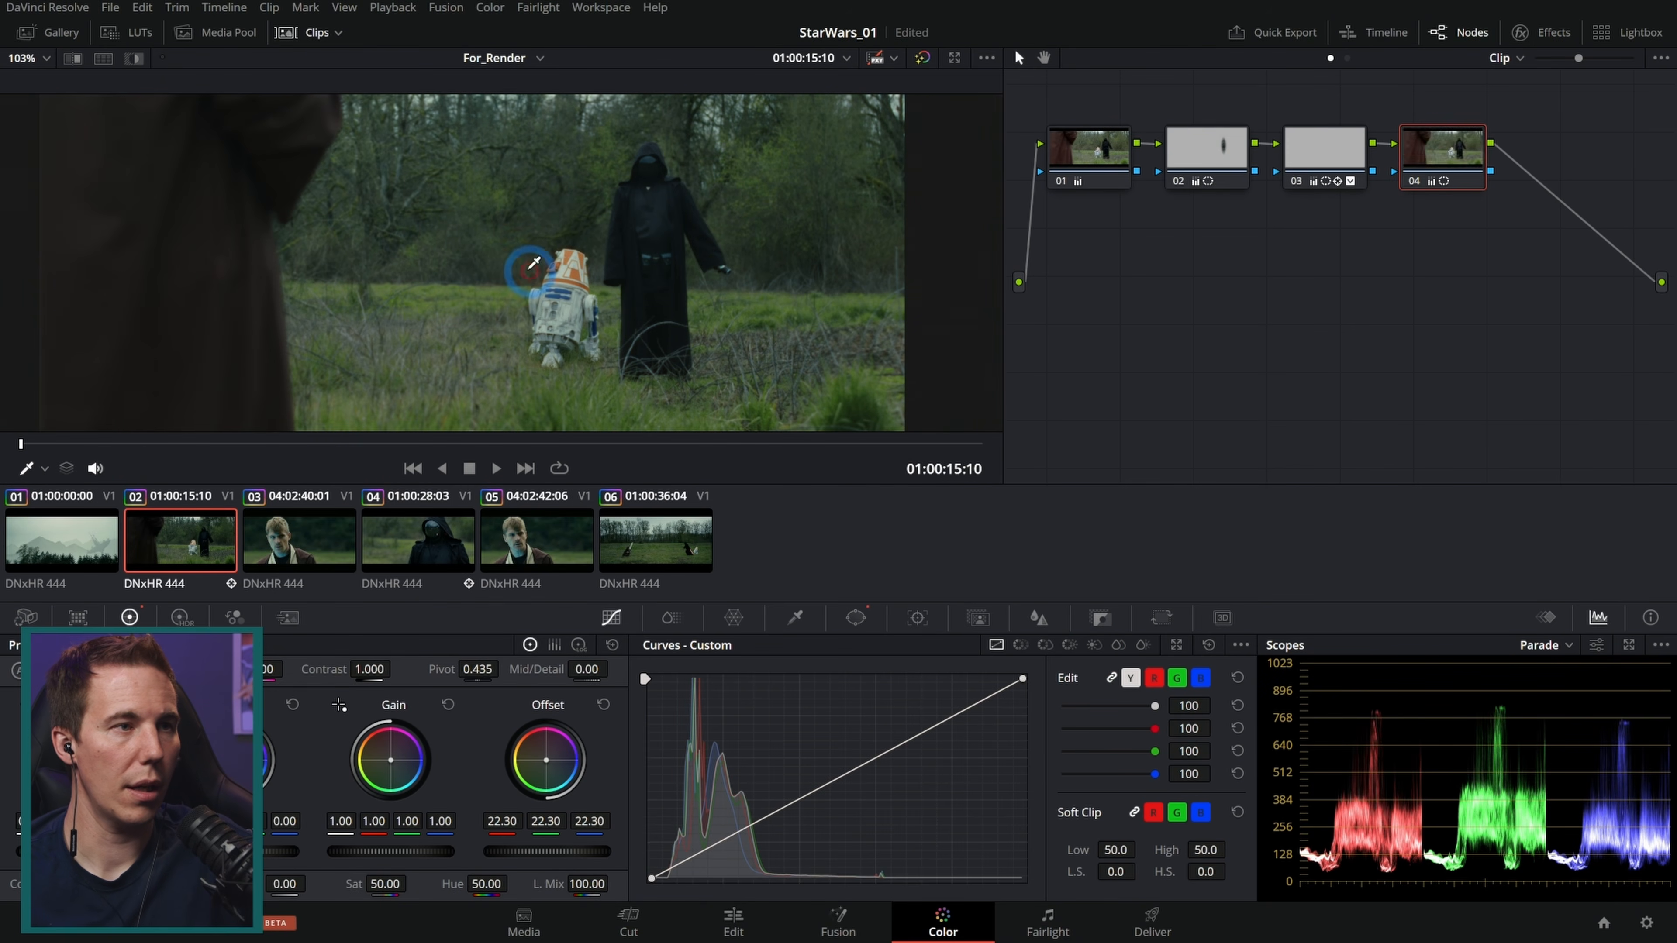
{"action": "scroll", "coordinate": [548, 298], "scroll_direction": "up", "scroll_amount": 8}
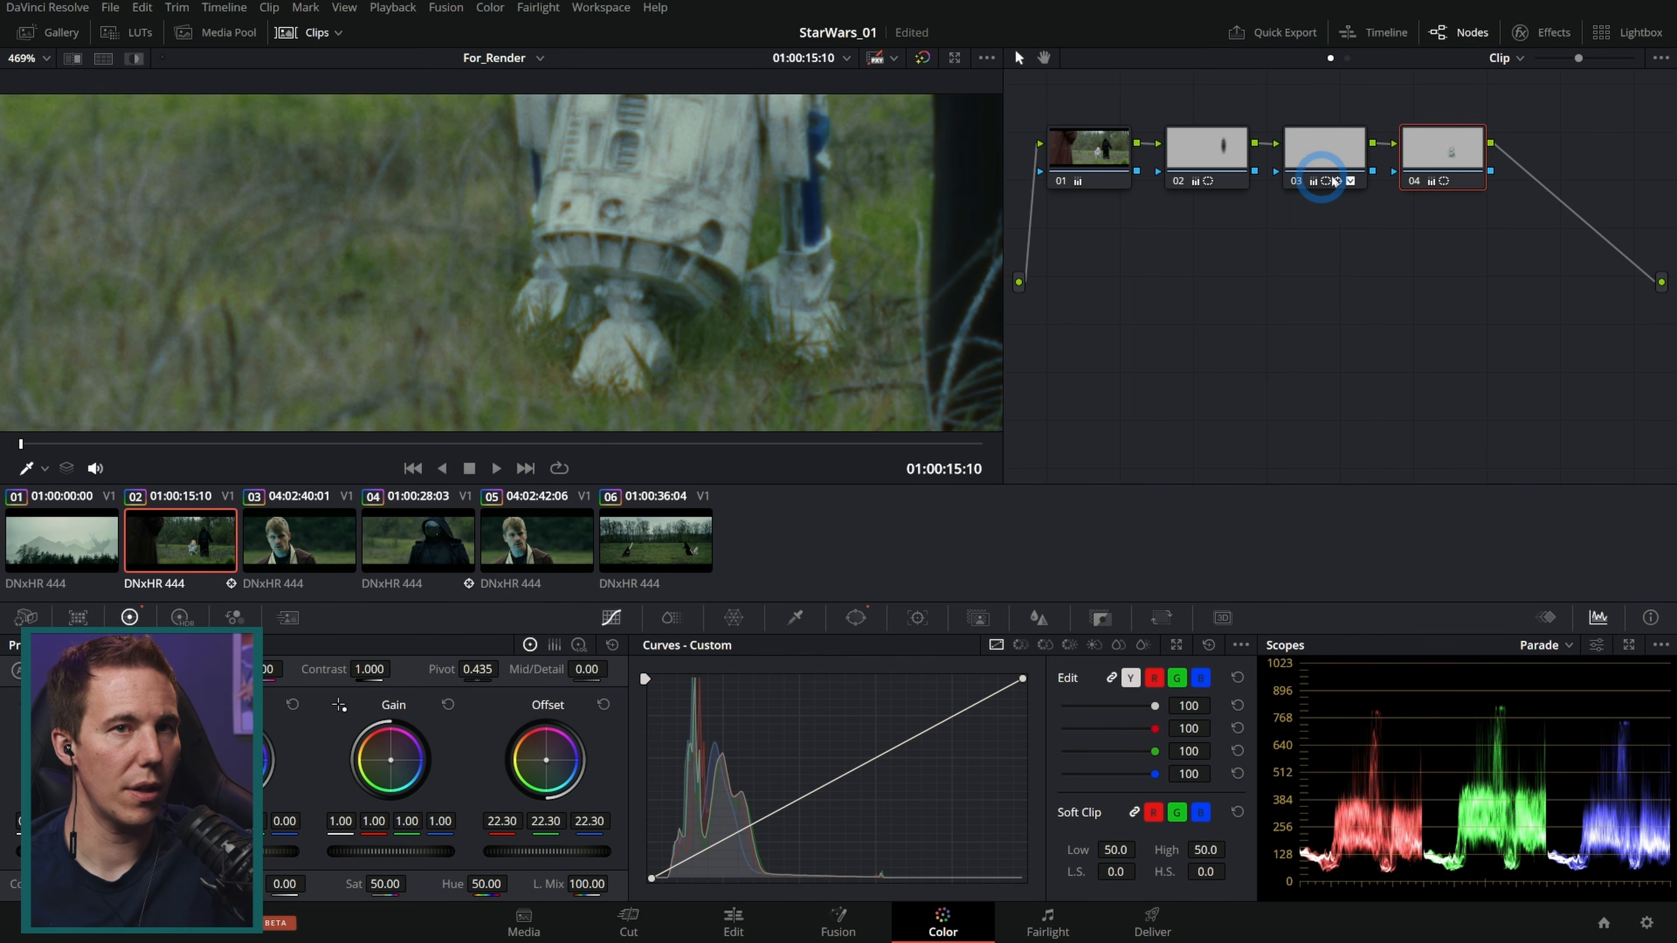
{"action": "left_click", "coordinate": [1415, 182]}
{"action": "left_click", "coordinate": [1415, 182]}
{"action": "left_click", "coordinate": [1415, 181]}
{"action": "left_click", "coordinate": [1415, 182]}
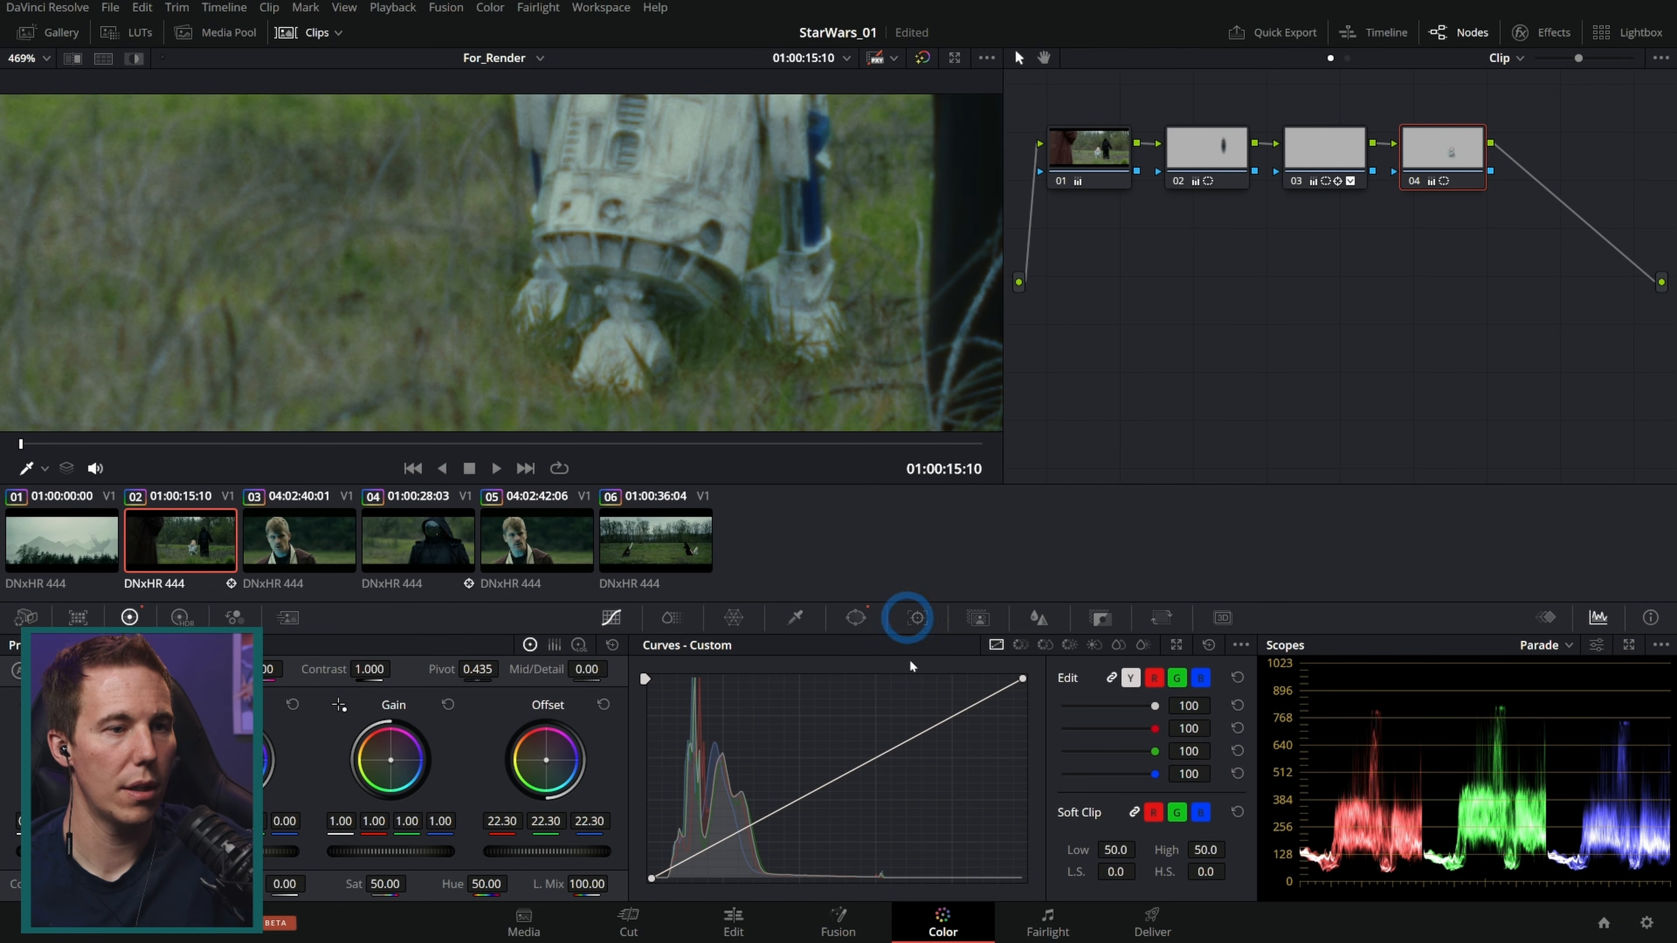
Step: Reshape node 04's curve window, pulling its lower points up so it hugs the droid's body above the legs
{"action": "left_click", "coordinate": [855, 617]}
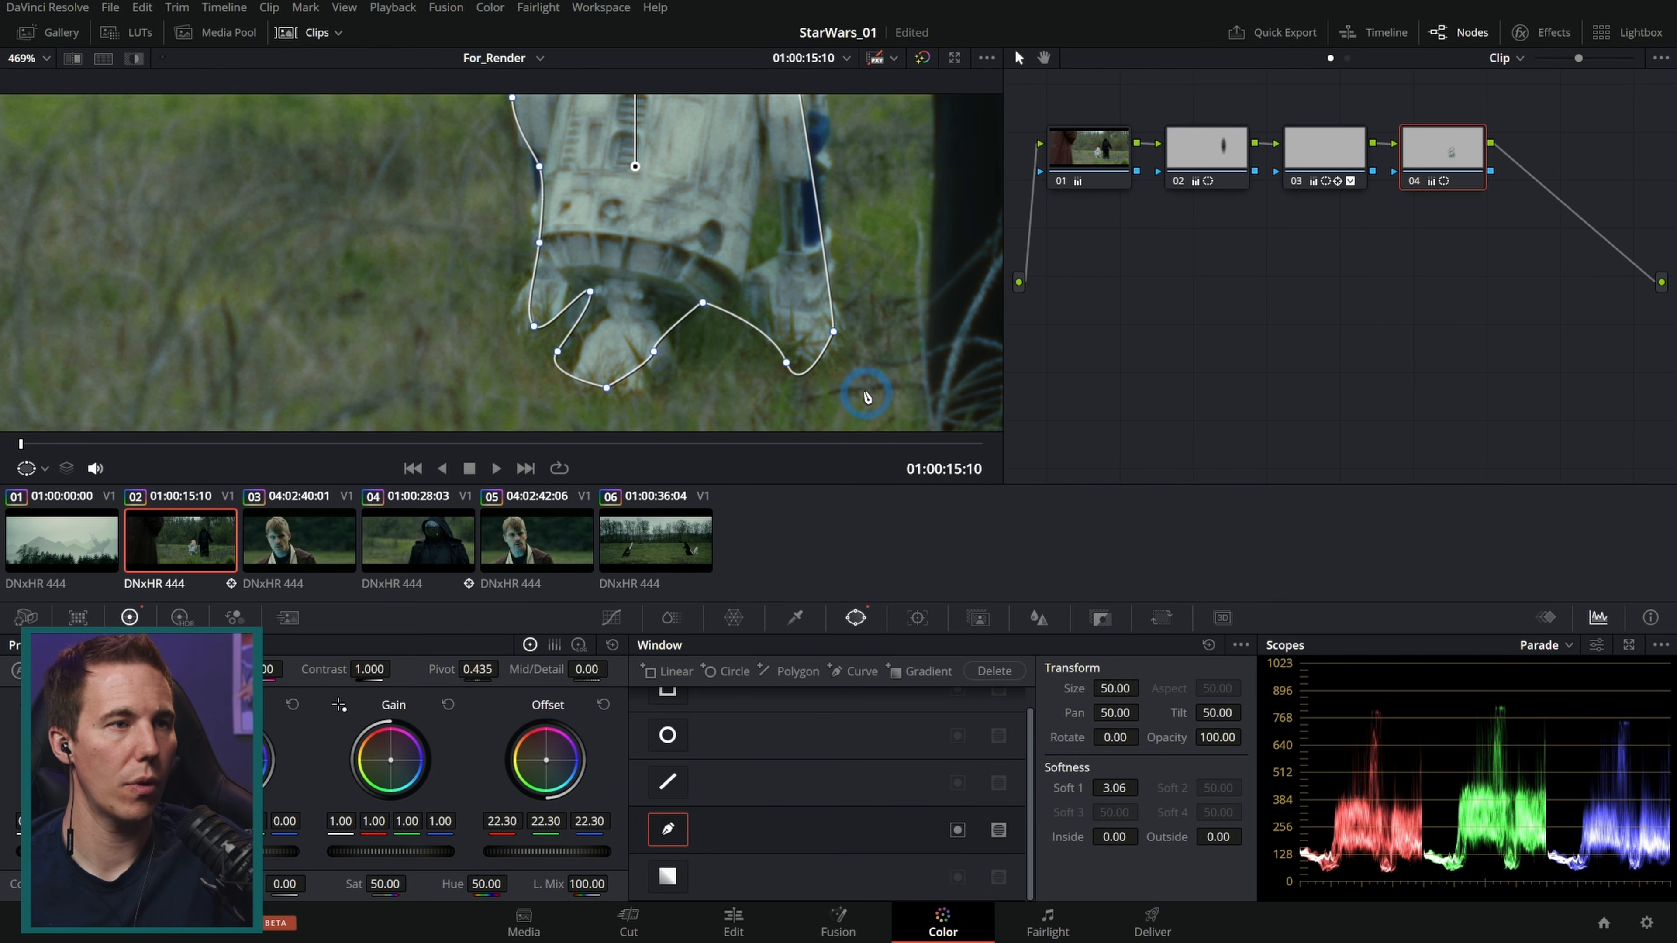
{"action": "left_click_drag", "start_coordinate": [833, 332], "coordinate": [807, 217]}
{"action": "left_click_drag", "start_coordinate": [789, 364], "coordinate": [769, 244]}
{"action": "left_click_drag", "start_coordinate": [701, 308], "coordinate": [699, 260]}
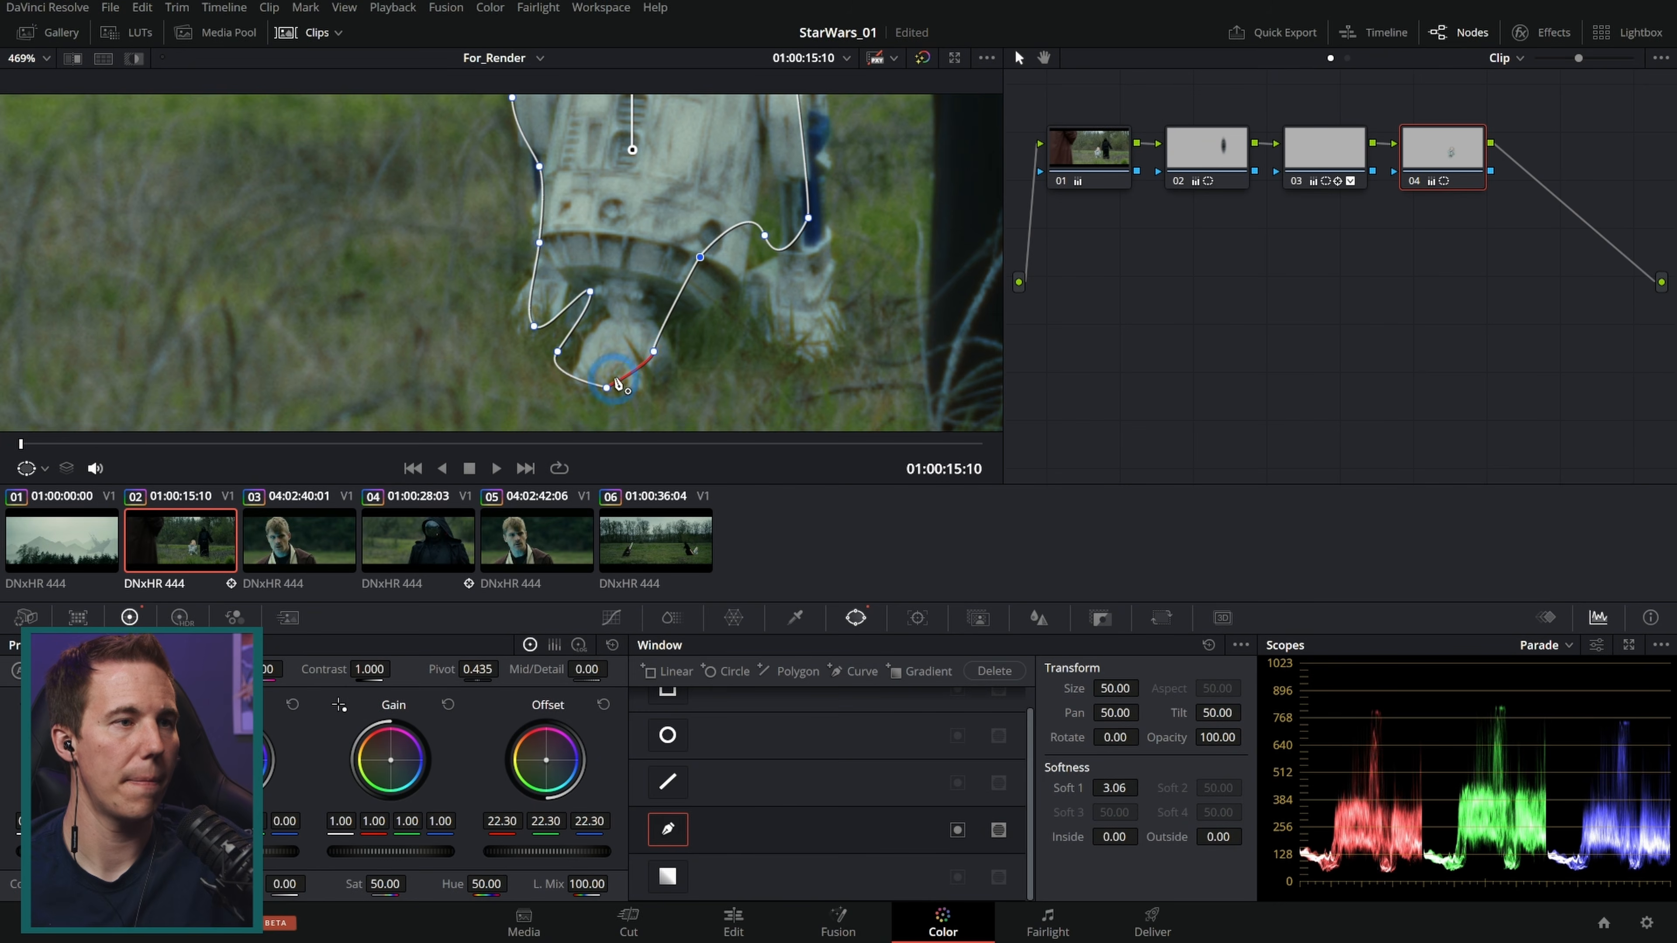
{"action": "left_click_drag", "start_coordinate": [652, 356], "coordinate": [643, 259]}
{"action": "left_click_drag", "start_coordinate": [607, 390], "coordinate": [615, 242]}
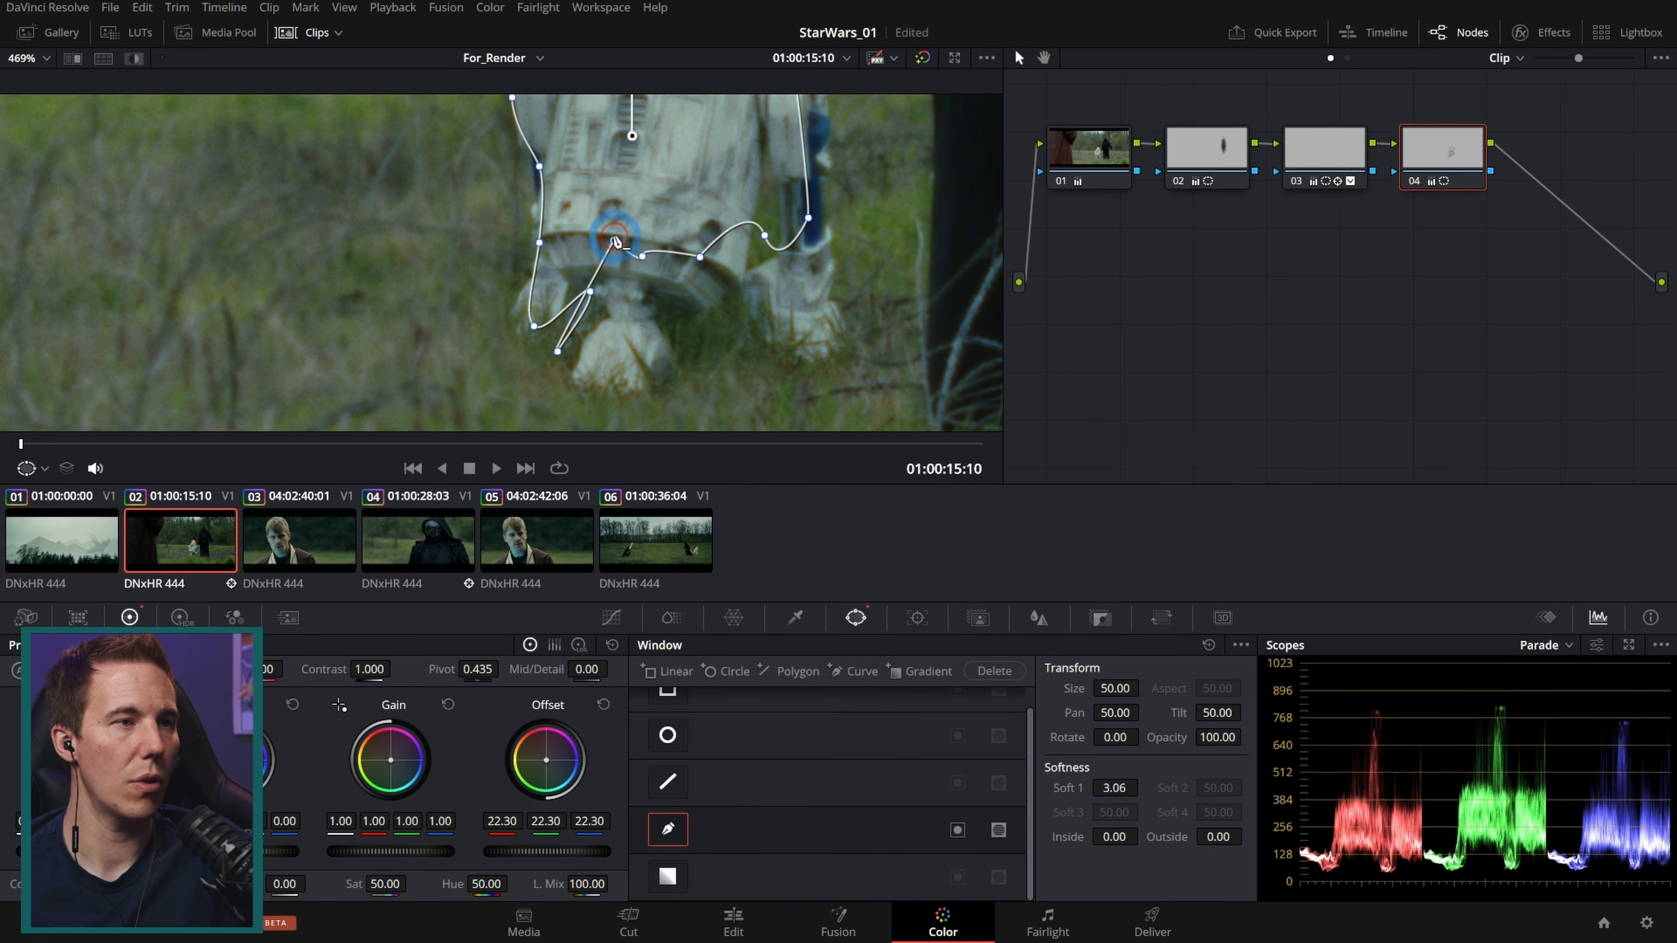
{"action": "left_click_drag", "start_coordinate": [558, 352], "coordinate": [618, 250]}
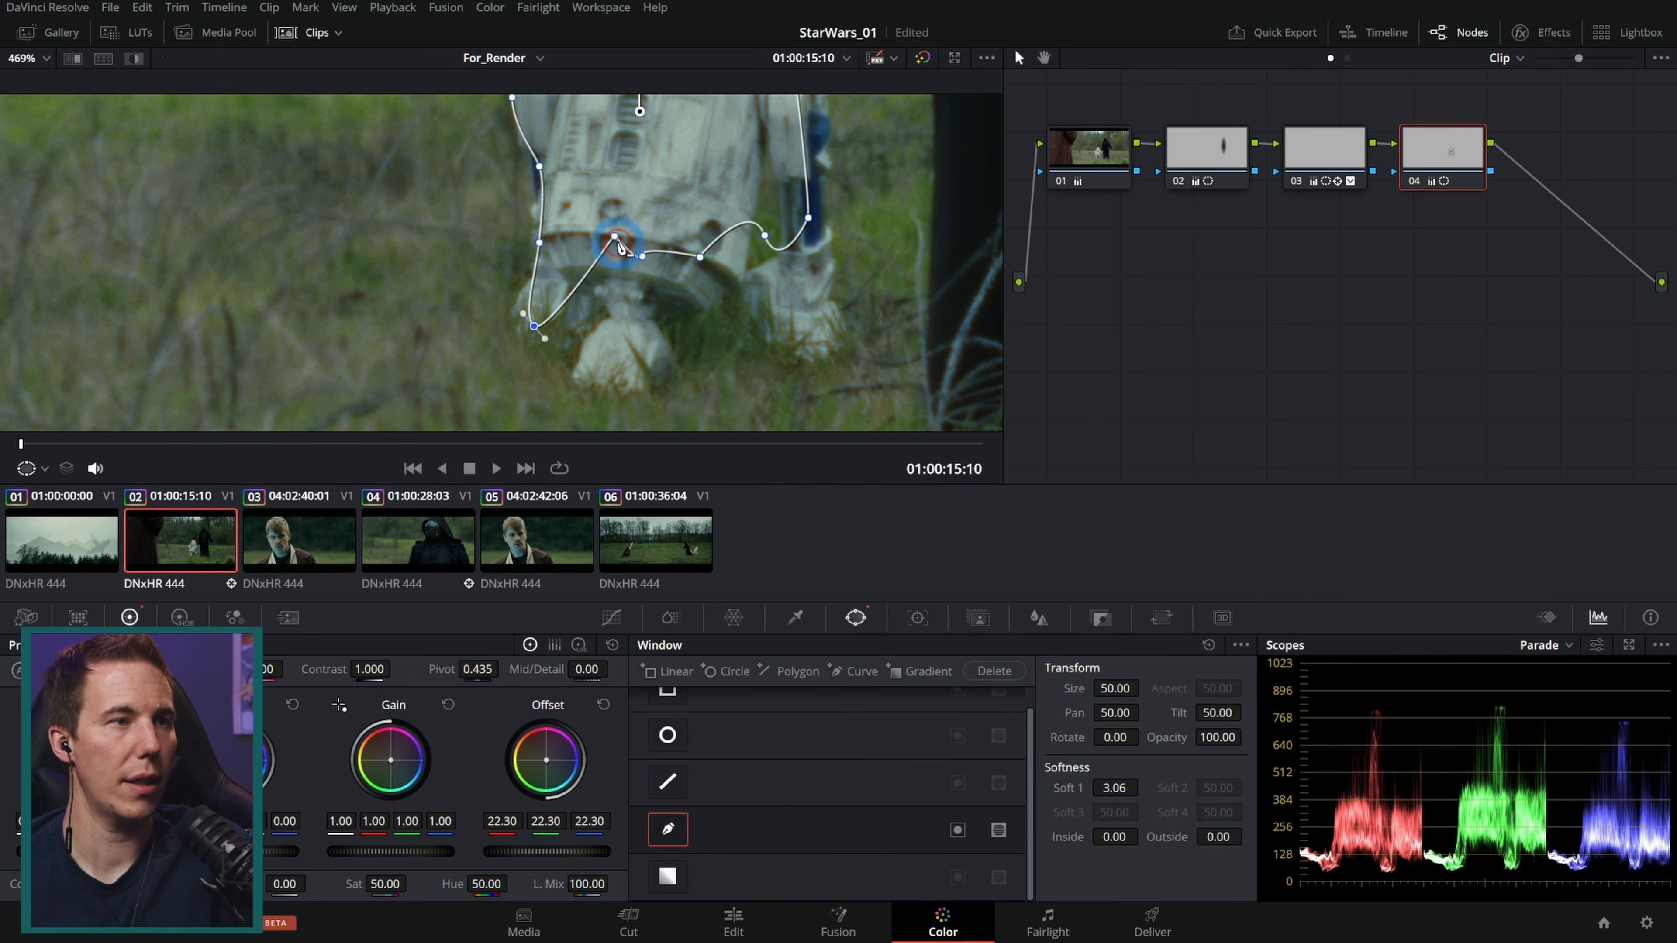
{"action": "left_click", "coordinate": [614, 236]}
{"action": "middle_click", "coordinate": [700, 258]}
{"action": "left_click_drag", "start_coordinate": [534, 326], "coordinate": [555, 260]}
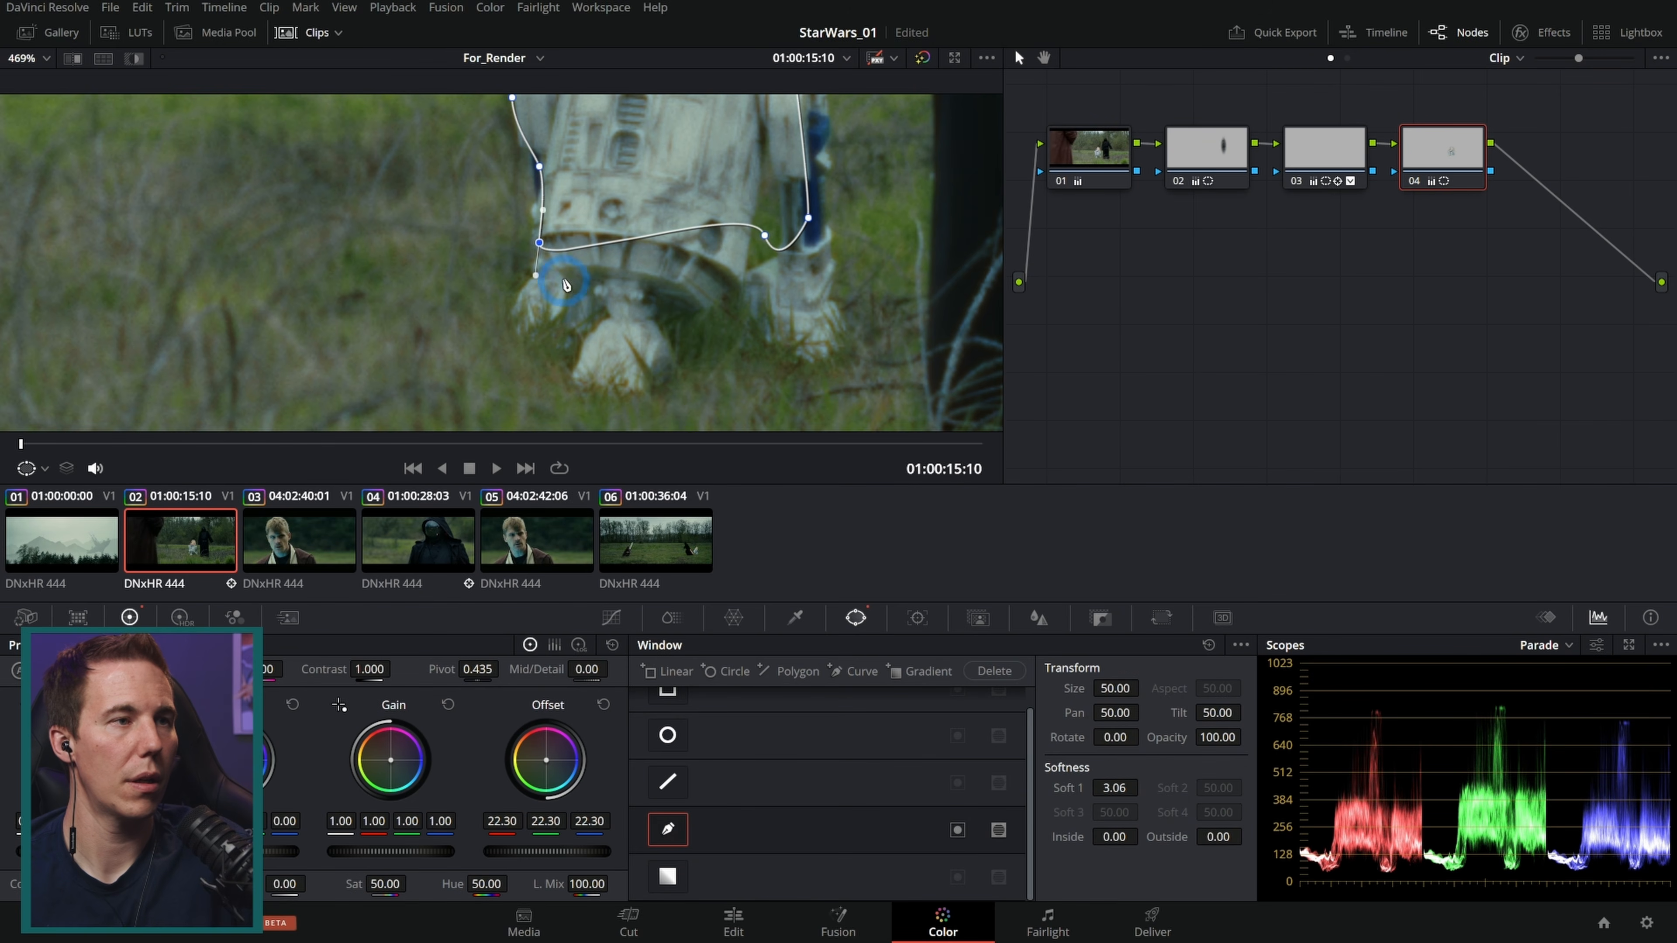
{"action": "left_click_drag", "start_coordinate": [766, 246], "coordinate": [708, 330]}
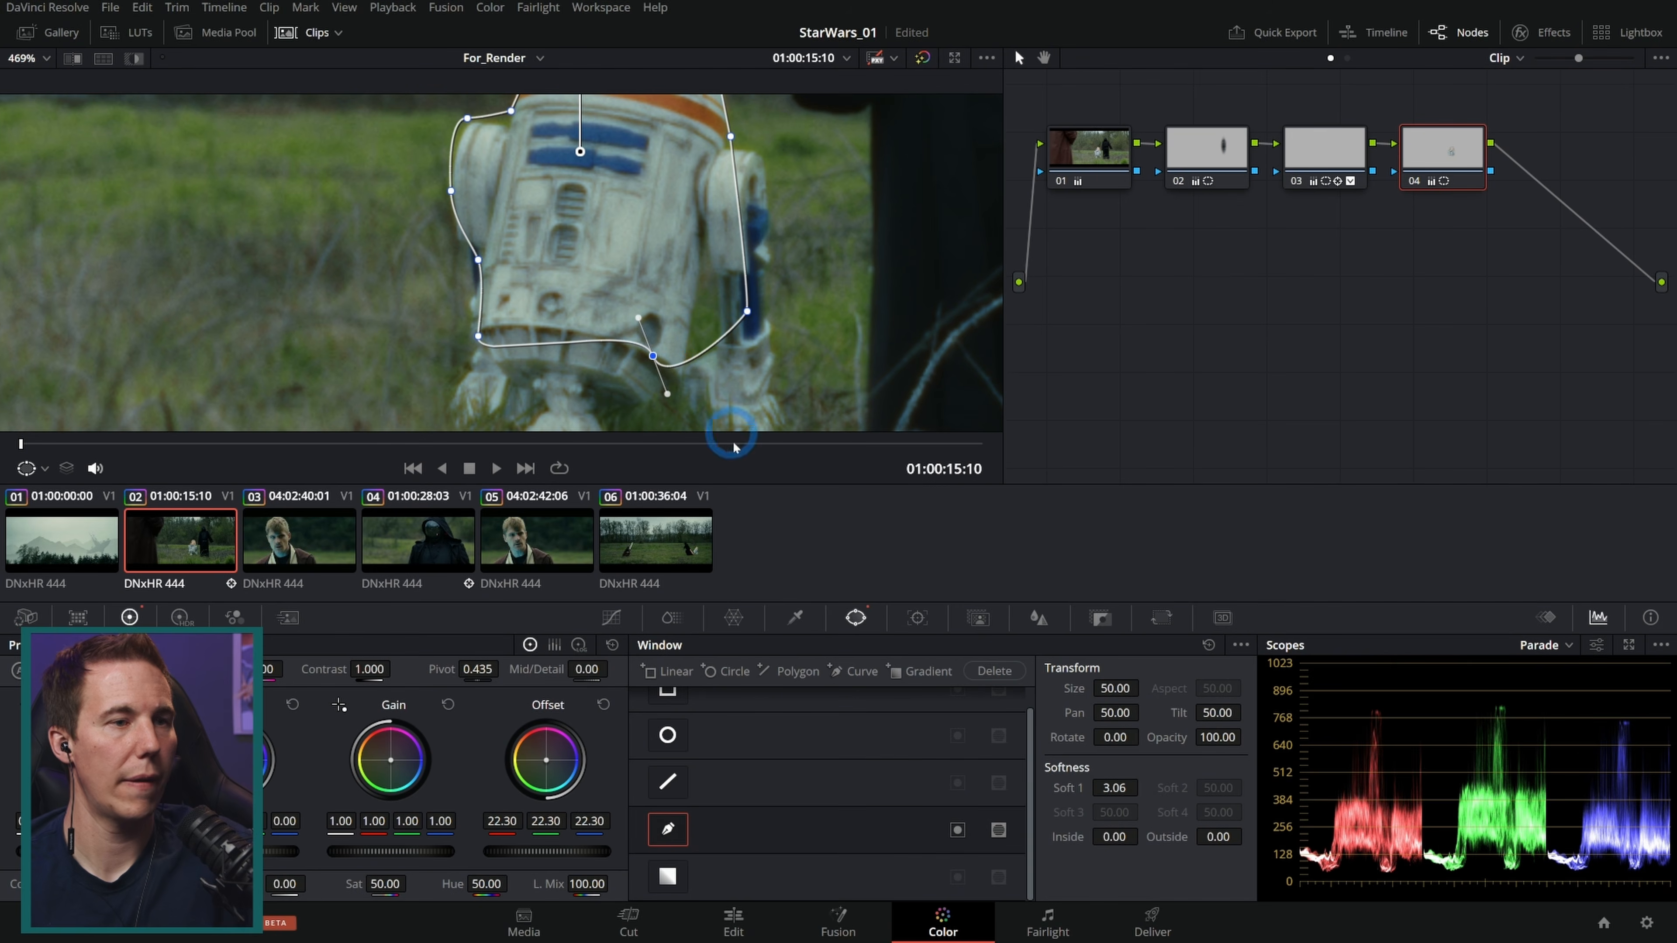
Step: Toggle node 04 to compare, then zoom out and scrub through the shot to check the window
{"action": "left_click", "coordinate": [1415, 181]}
{"action": "left_click", "coordinate": [1415, 181]}
{"action": "left_click", "coordinate": [613, 617]}
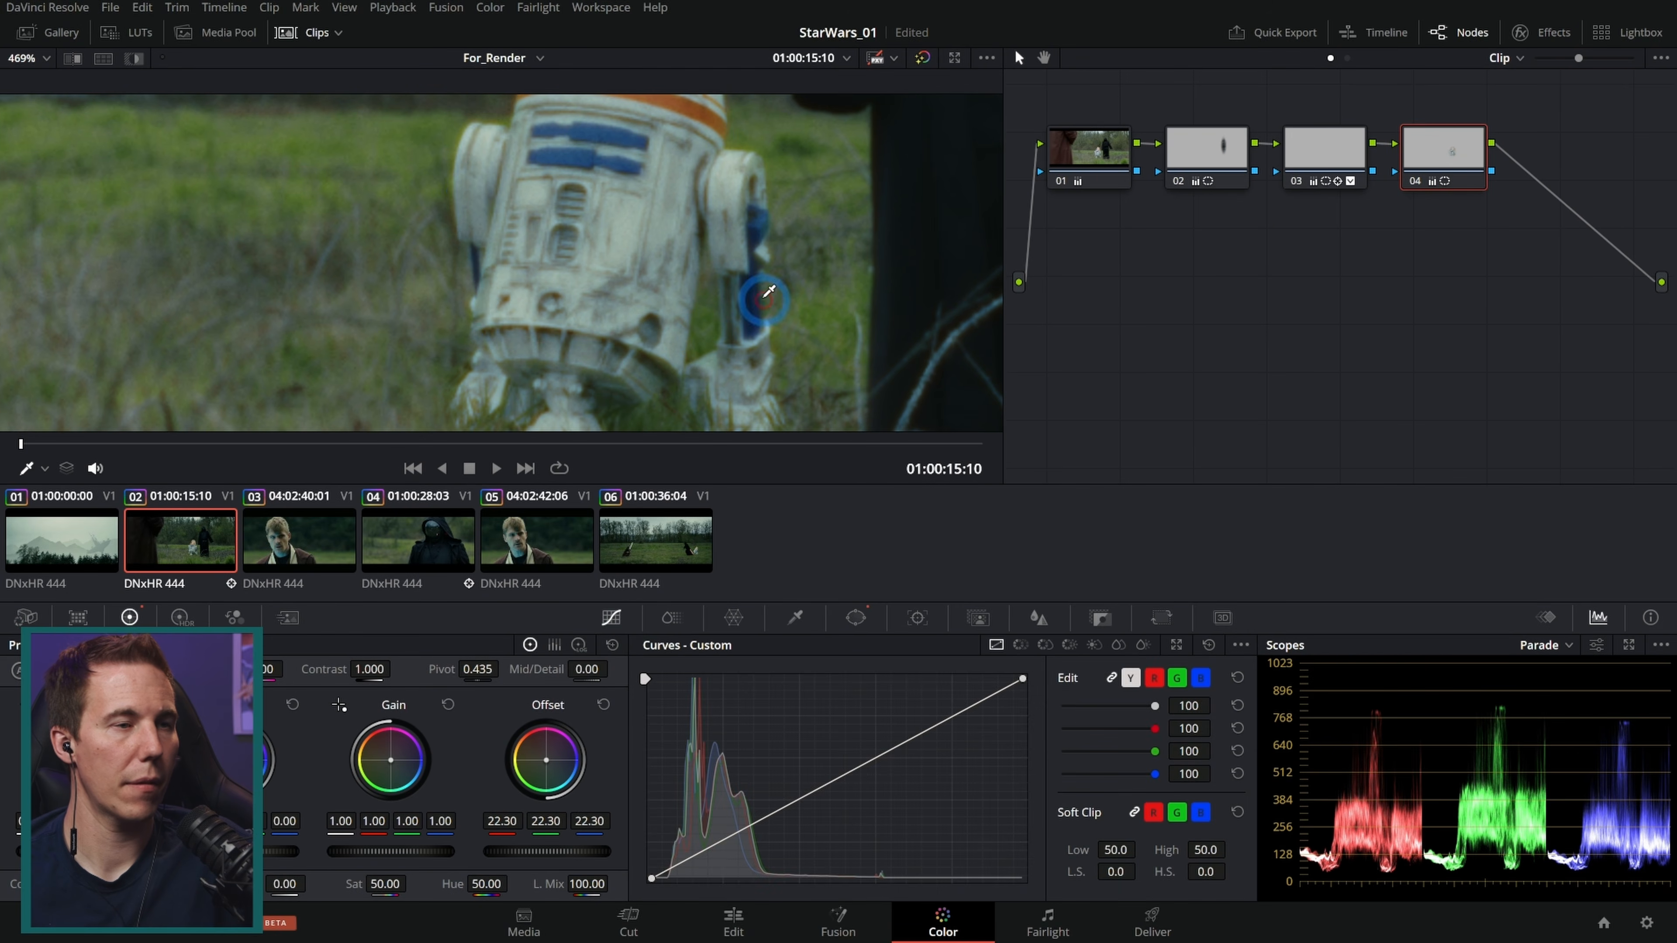
{"action": "scroll", "coordinate": [767, 300], "scroll_direction": "down", "scroll_amount": 2}
{"action": "left_click", "coordinate": [297, 446]}
{"action": "left_click_drag", "start_coordinate": [304, 448], "coordinate": [541, 450]}
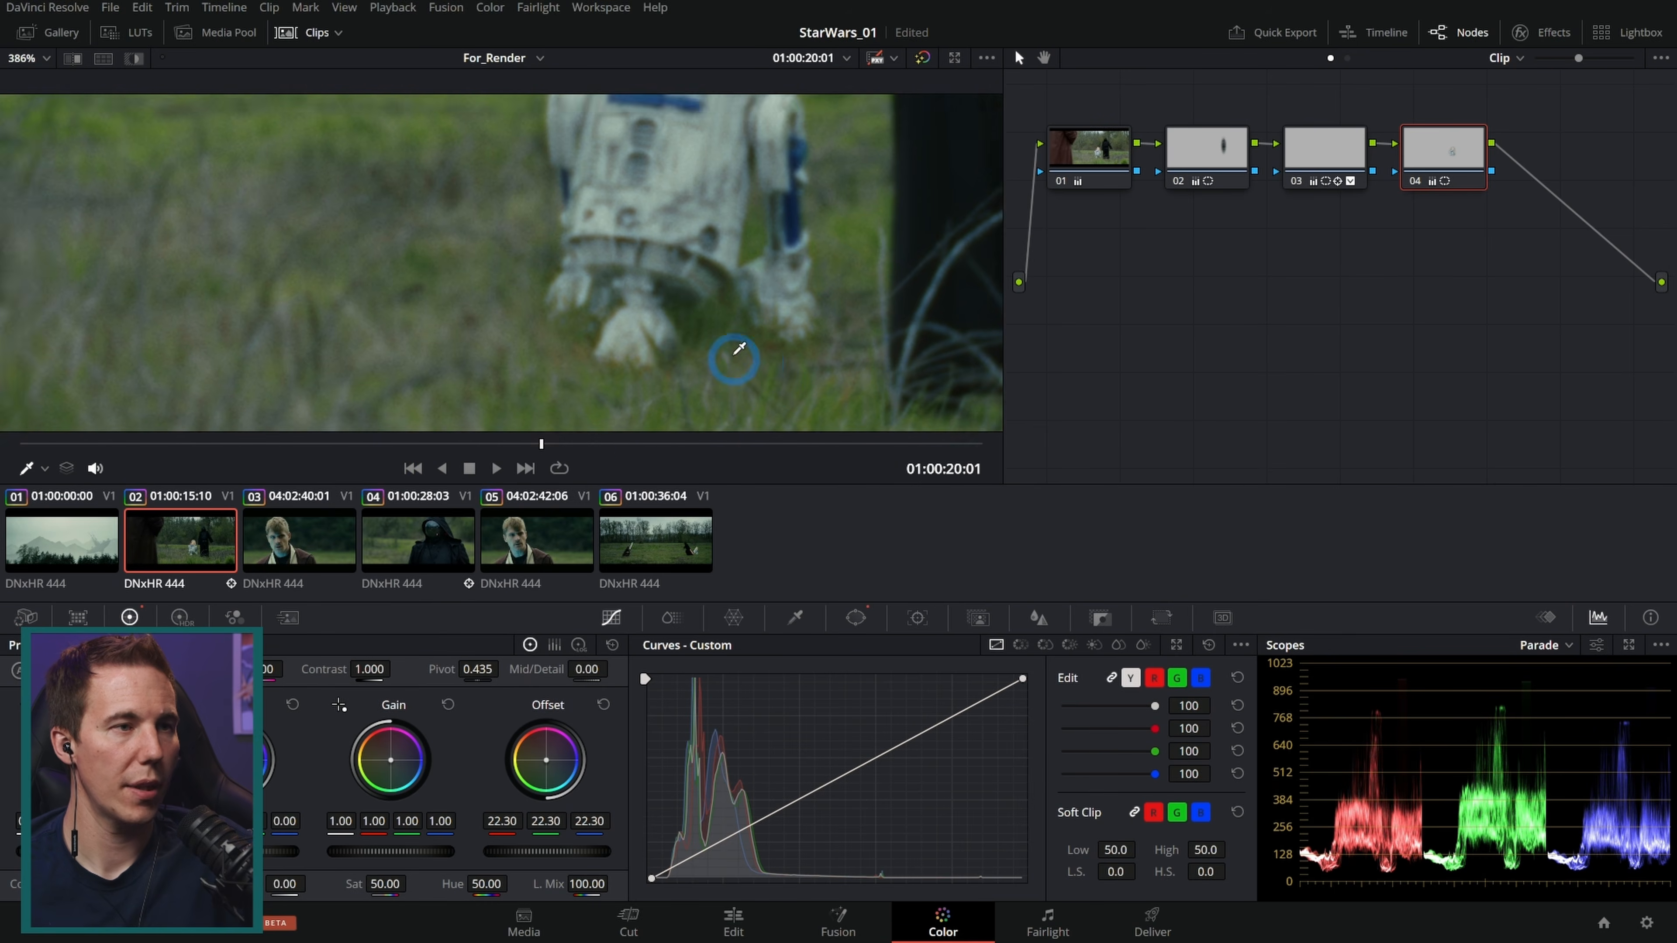
{"action": "left_click_drag", "start_coordinate": [570, 448], "coordinate": [533, 450]}
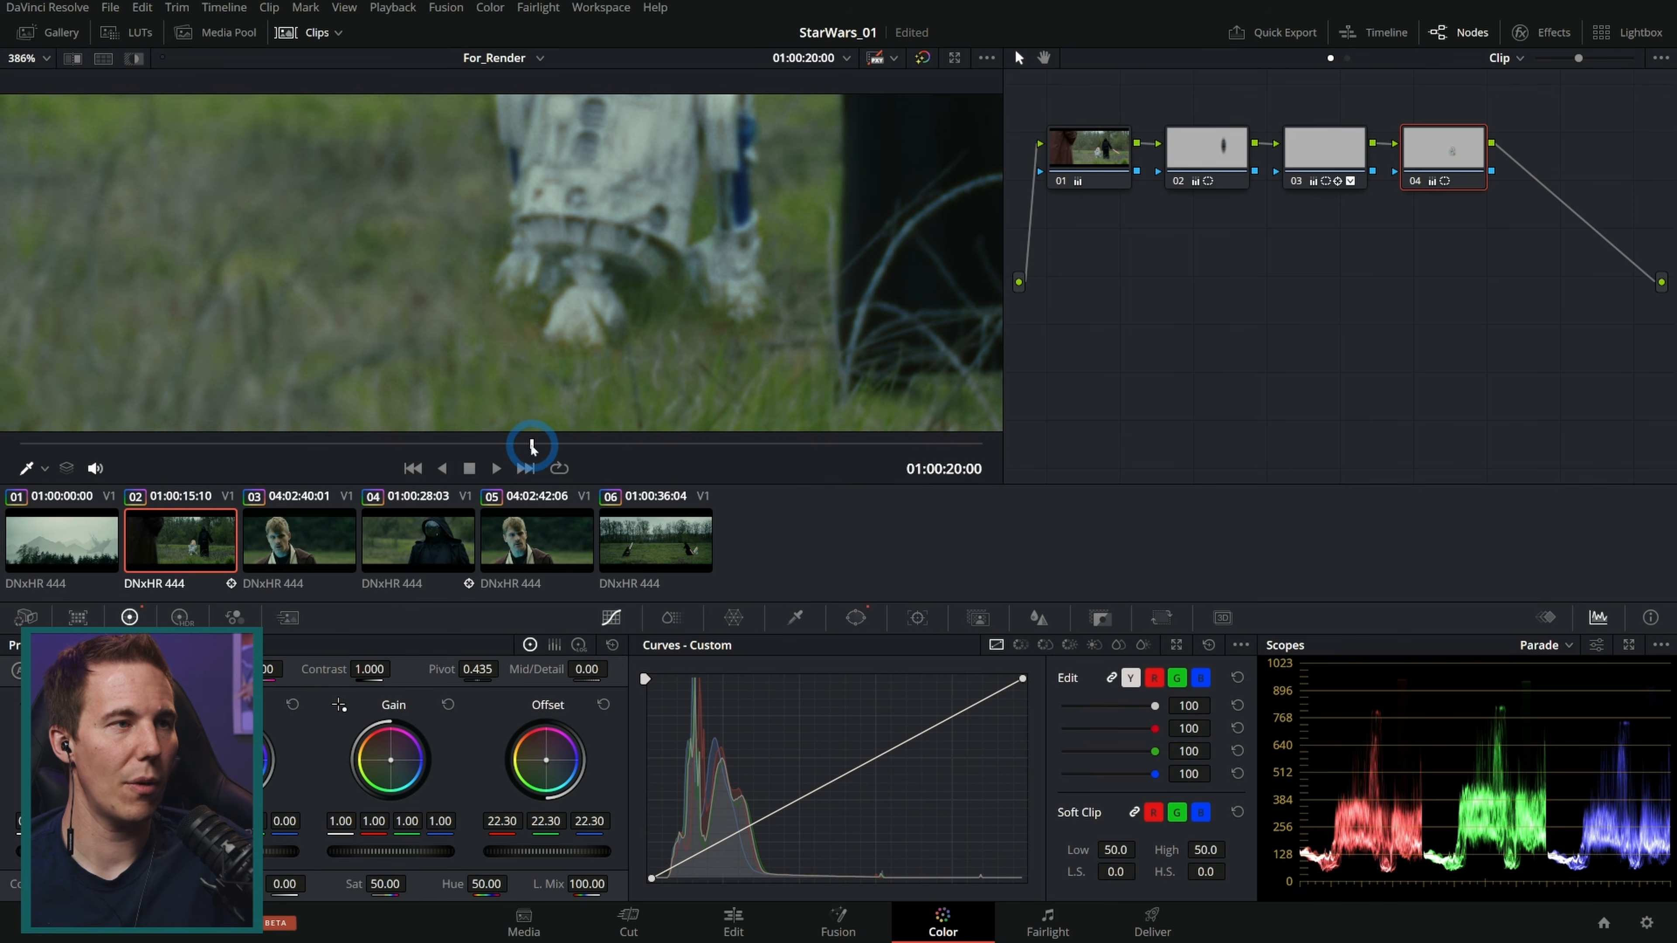
{"action": "left_click_drag", "start_coordinate": [546, 455], "coordinate": [711, 442]}
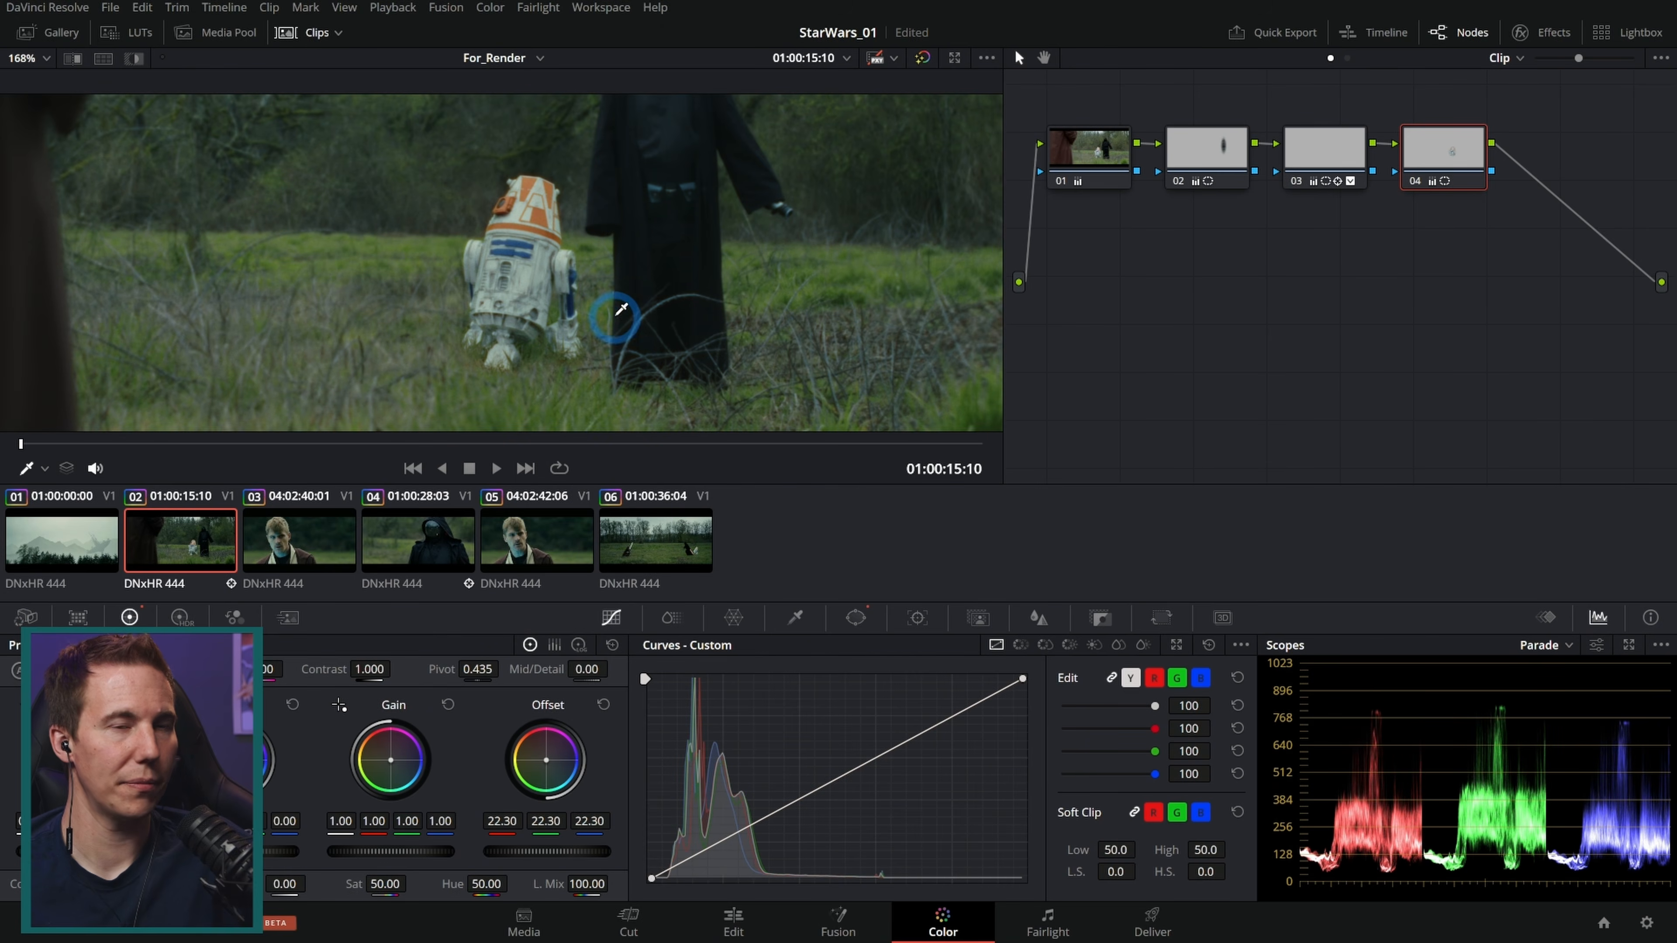
Step: Play the shot back in full-screen viewer to review the droid correction
{"action": "left_click_drag", "start_coordinate": [624, 240], "coordinate": [613, 265]}
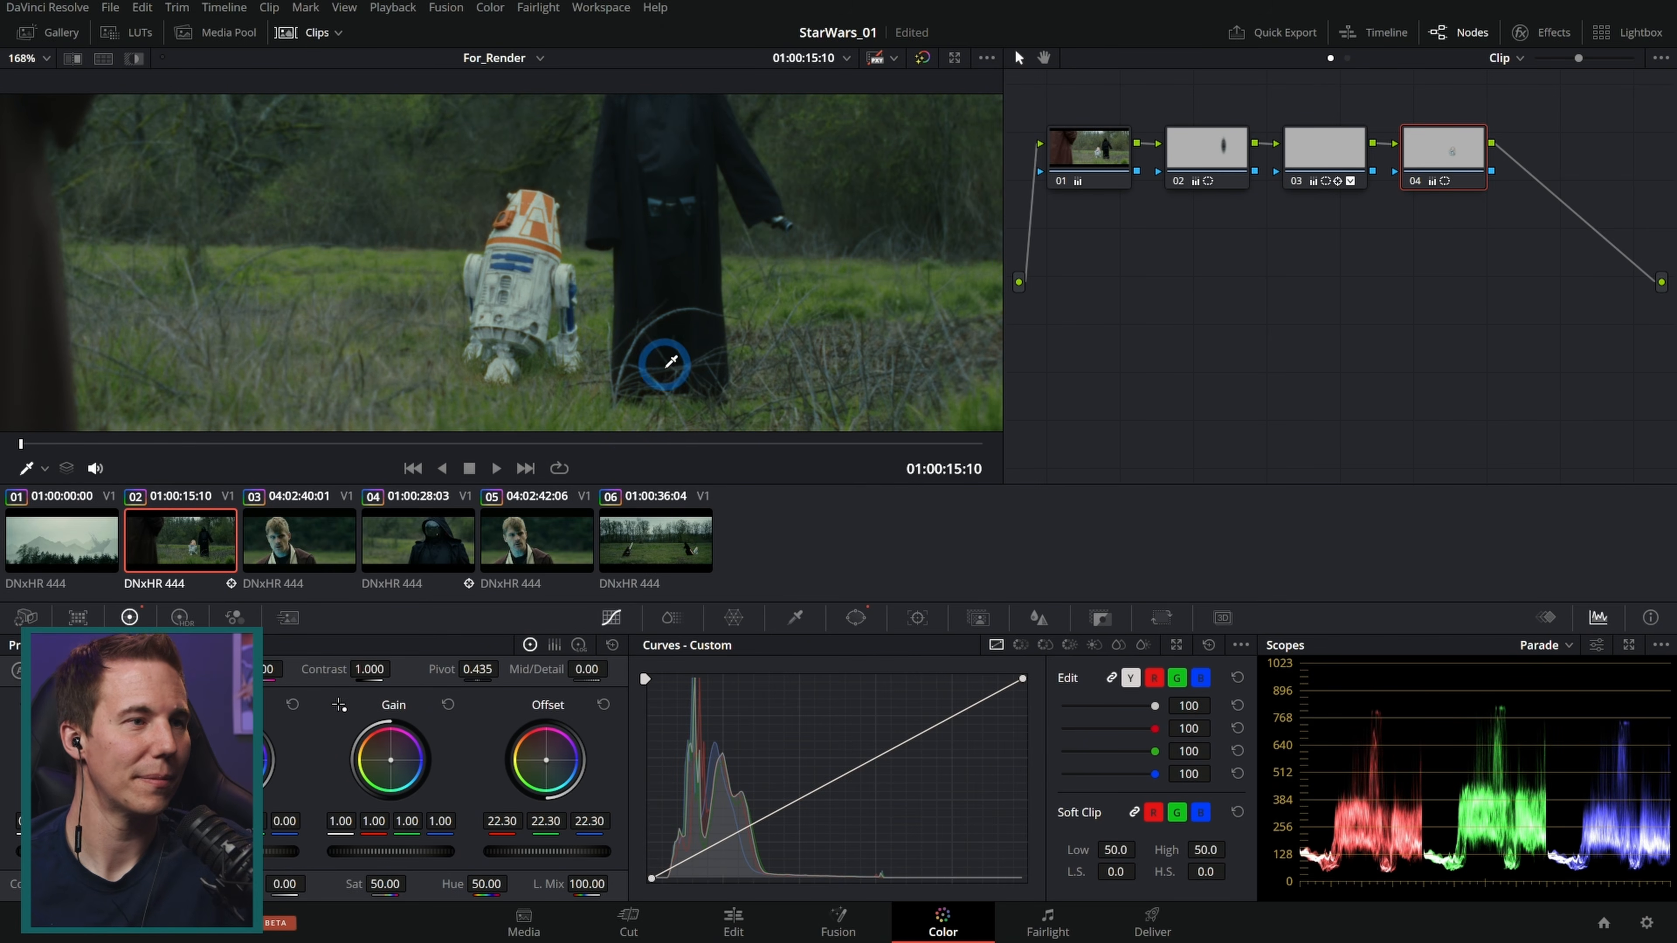
{"action": "left_click", "coordinate": [479, 469]}
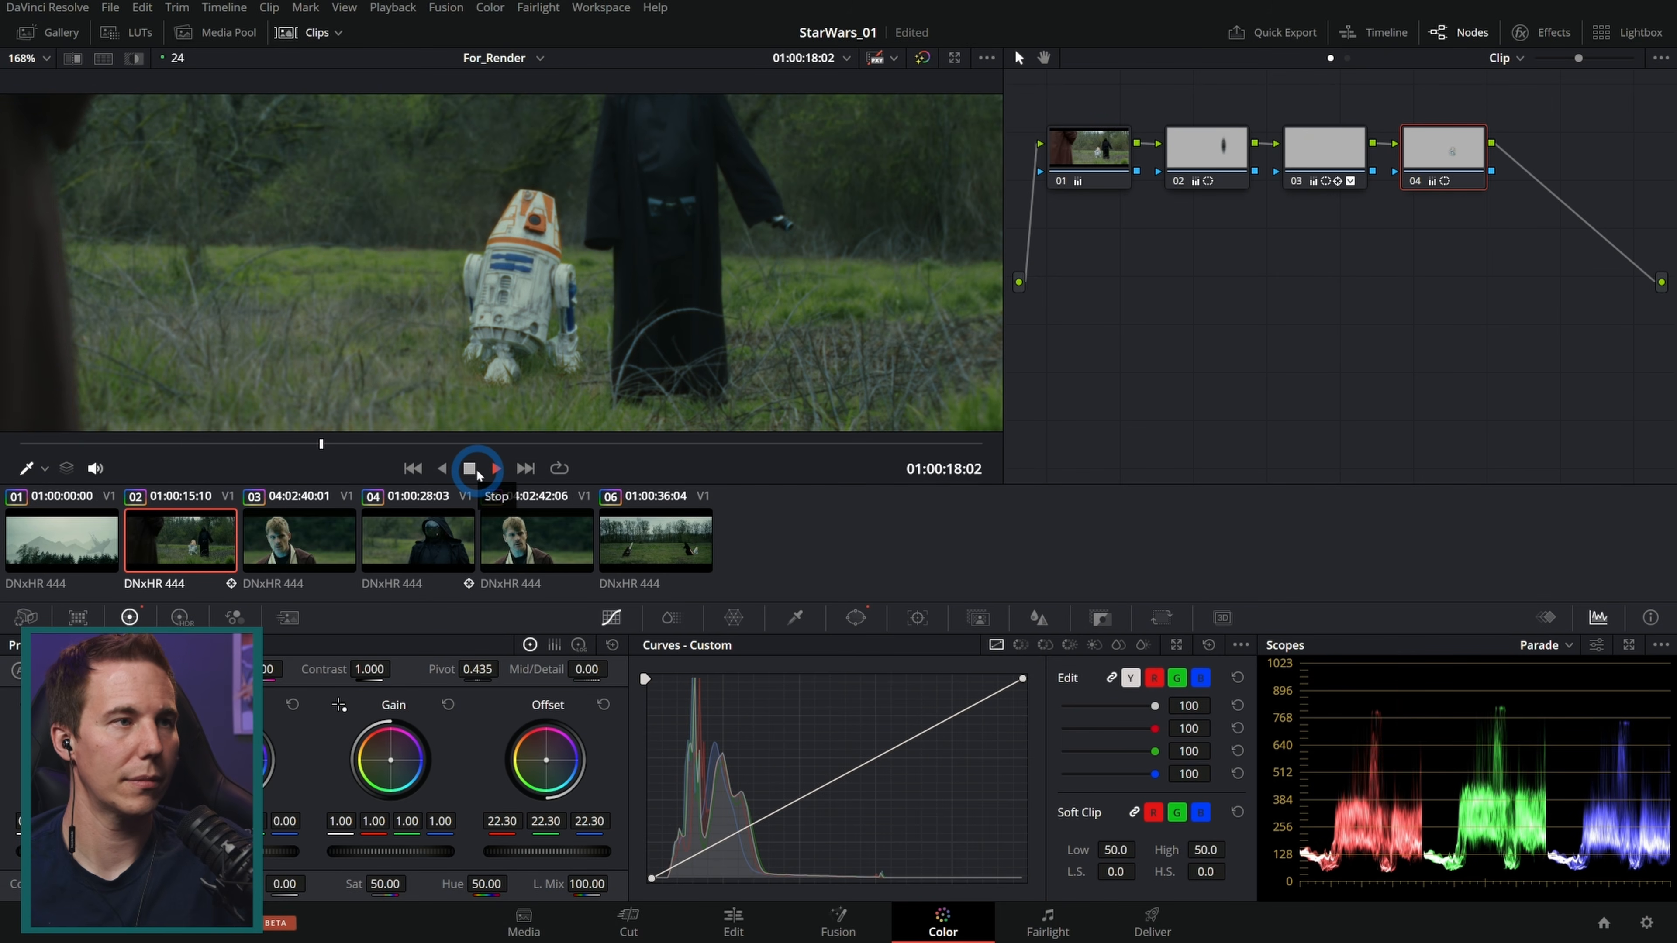
{"action": "left_click", "coordinate": [470, 468]}
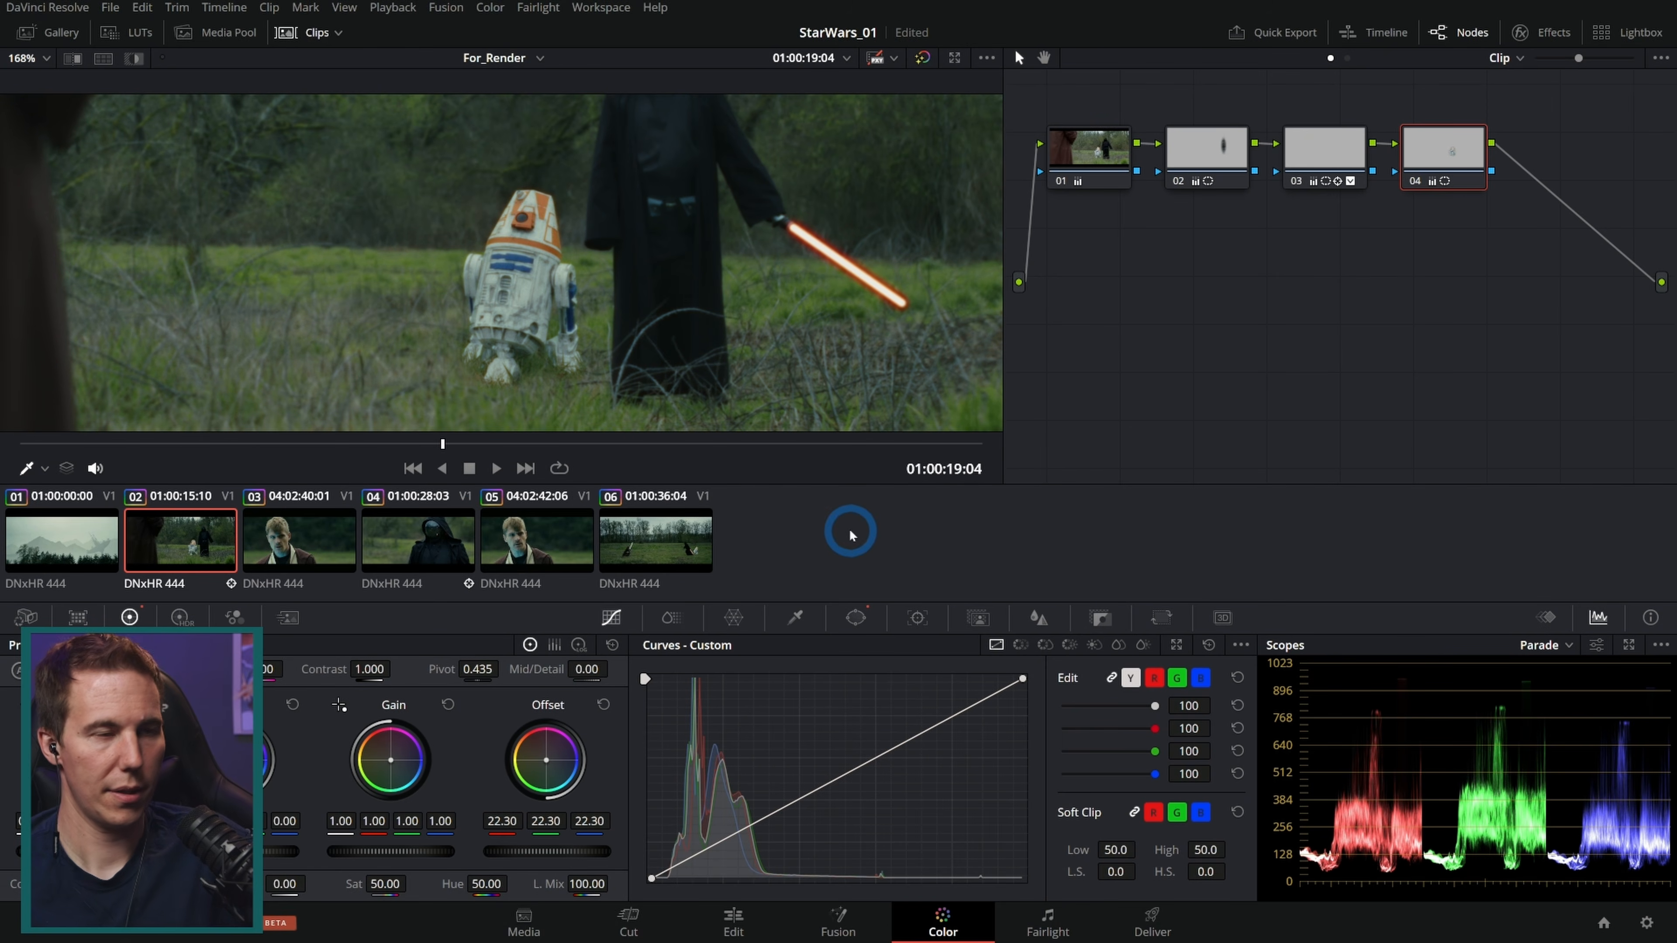
{"action": "key", "text": "p"}
{"action": "key", "text": "space"}
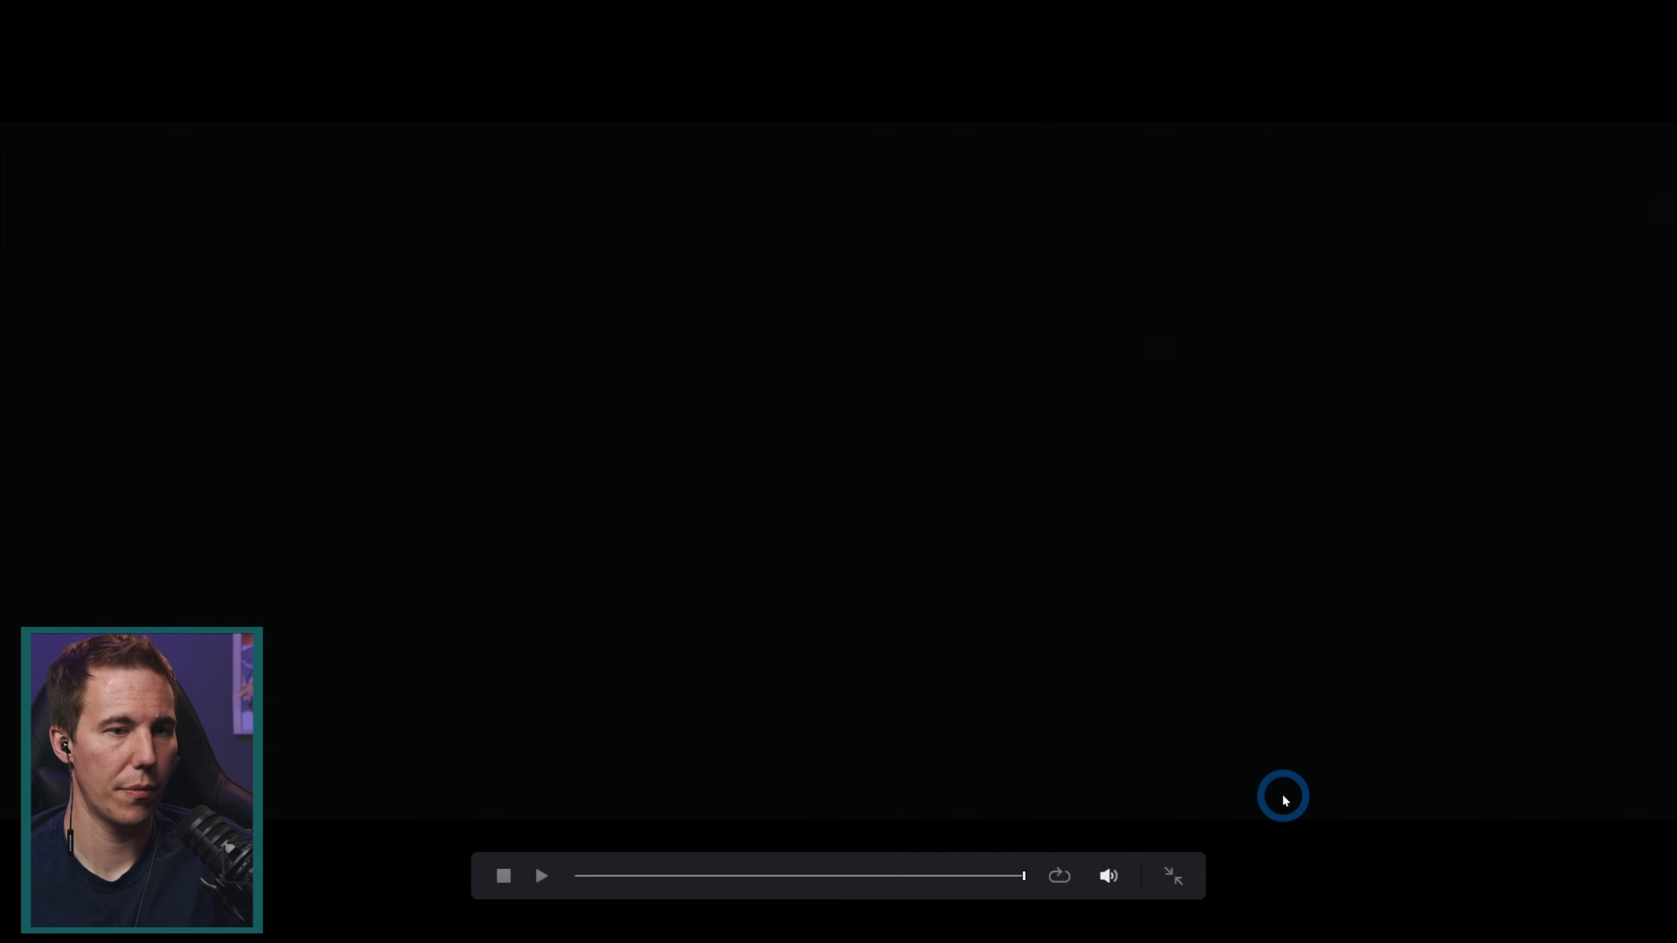
Step: Exit full screen, move to clip 06, and zoom in on the lightsaber blade
{"action": "key", "text": "Escape"}
{"action": "left_click", "coordinate": [742, 444]}
{"action": "left_click_drag", "start_coordinate": [345, 195], "coordinate": [458, 210]}
{"action": "scroll", "coordinate": [437, 244], "scroll_direction": "up", "scroll_amount": 8}
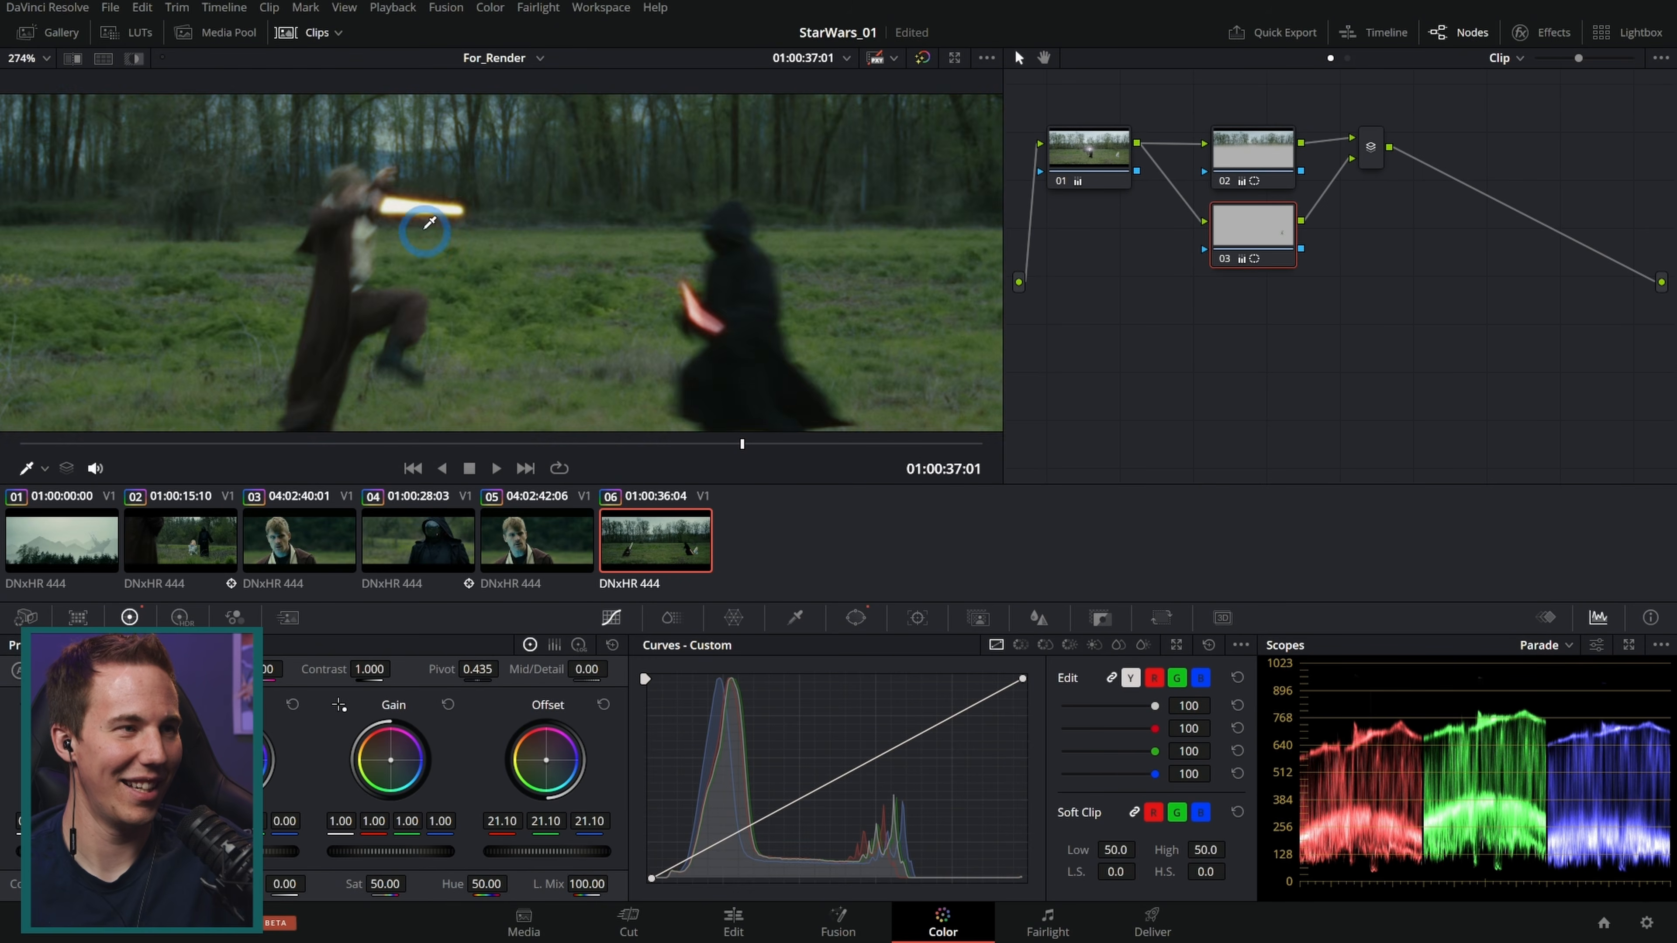
{"action": "scroll", "coordinate": [482, 225], "scroll_direction": "up", "scroll_amount": 1}
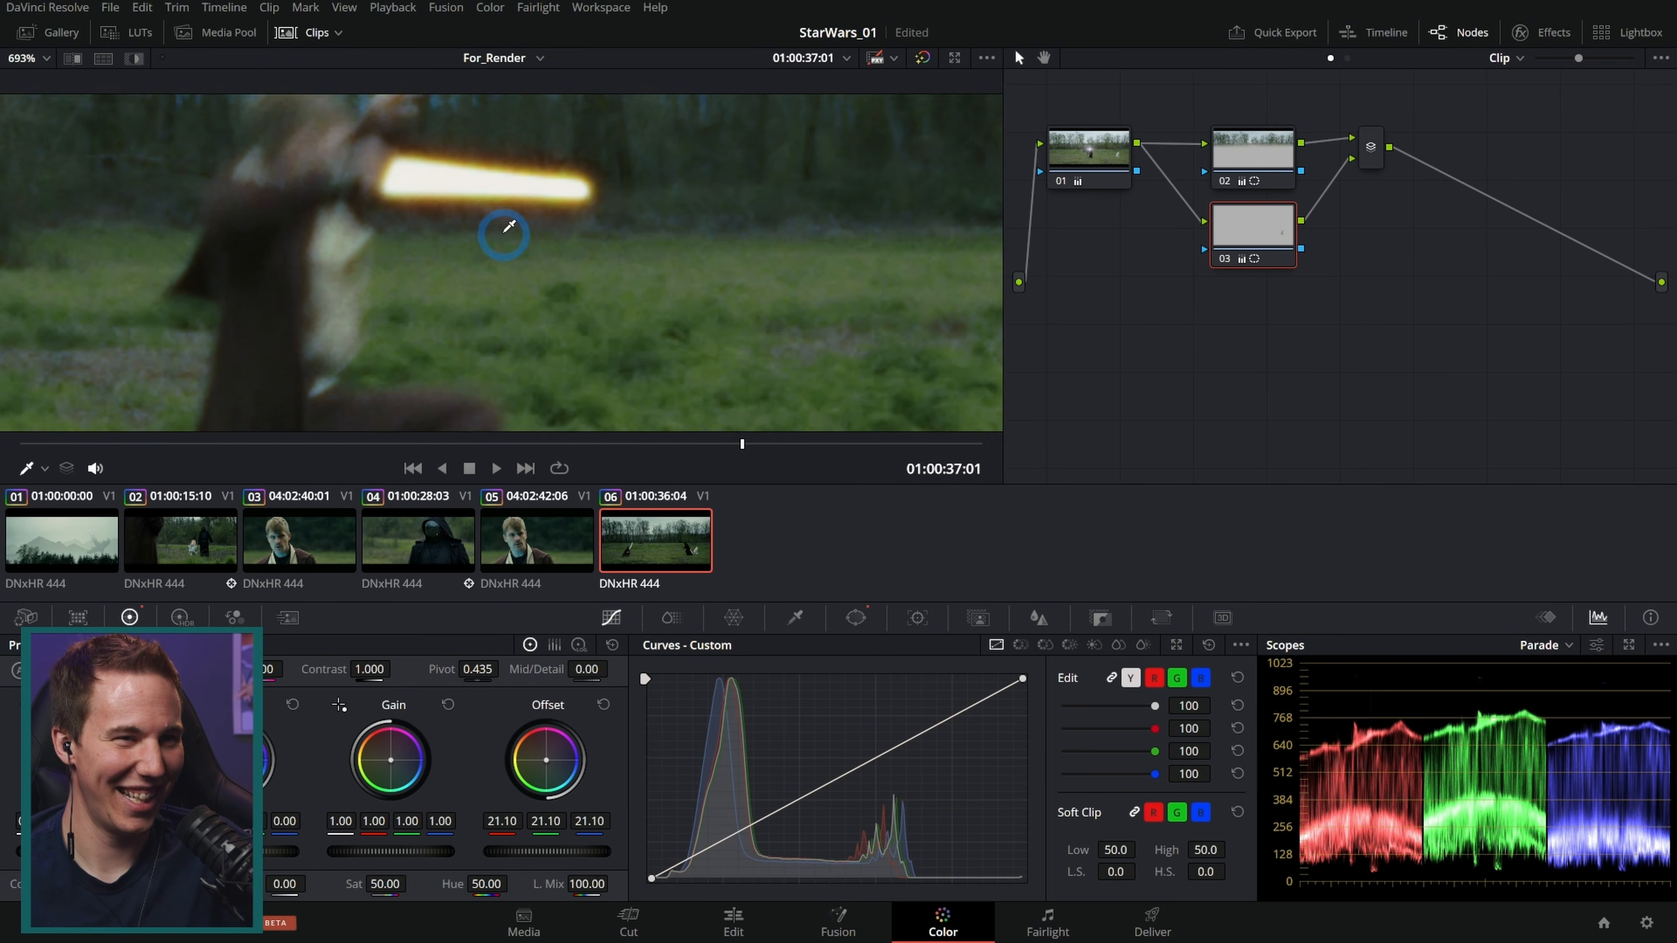
{"action": "left_click_drag", "start_coordinate": [506, 232], "coordinate": [644, 299]}
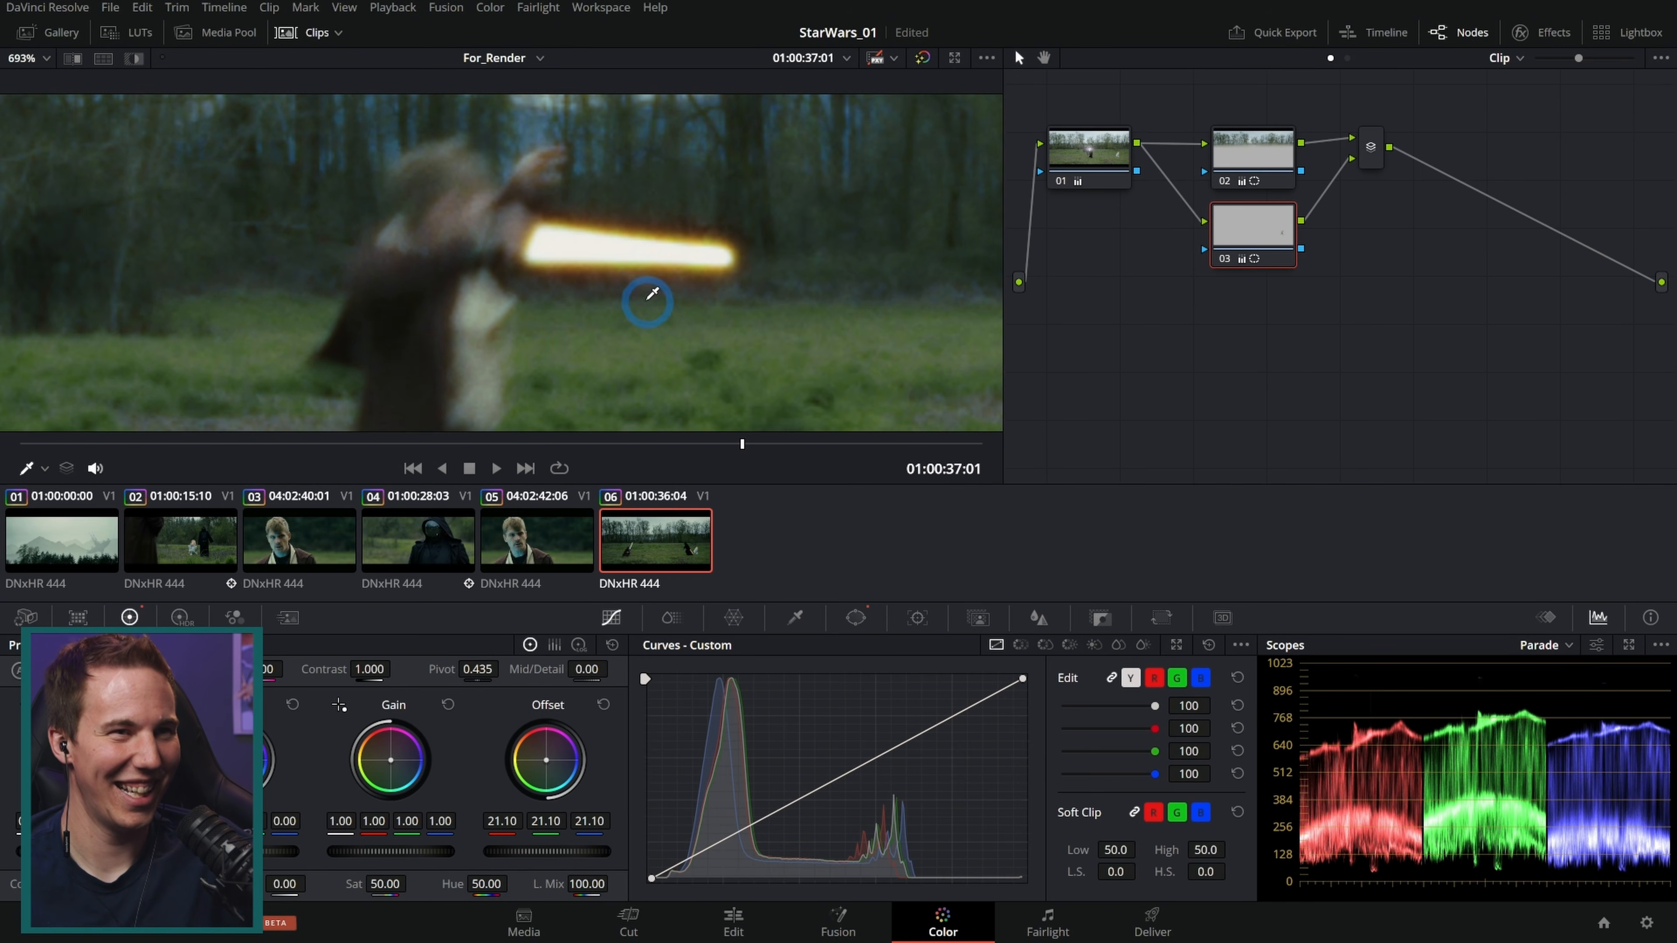
Step: Open the timeline-level Film Look Creator and toggle Enable Halation repeatedly to compare the lightsaber glow
{"action": "left_click", "coordinate": [1347, 58]}
{"action": "left_click", "coordinate": [1152, 198]}
{"action": "left_click", "coordinate": [1152, 198]}
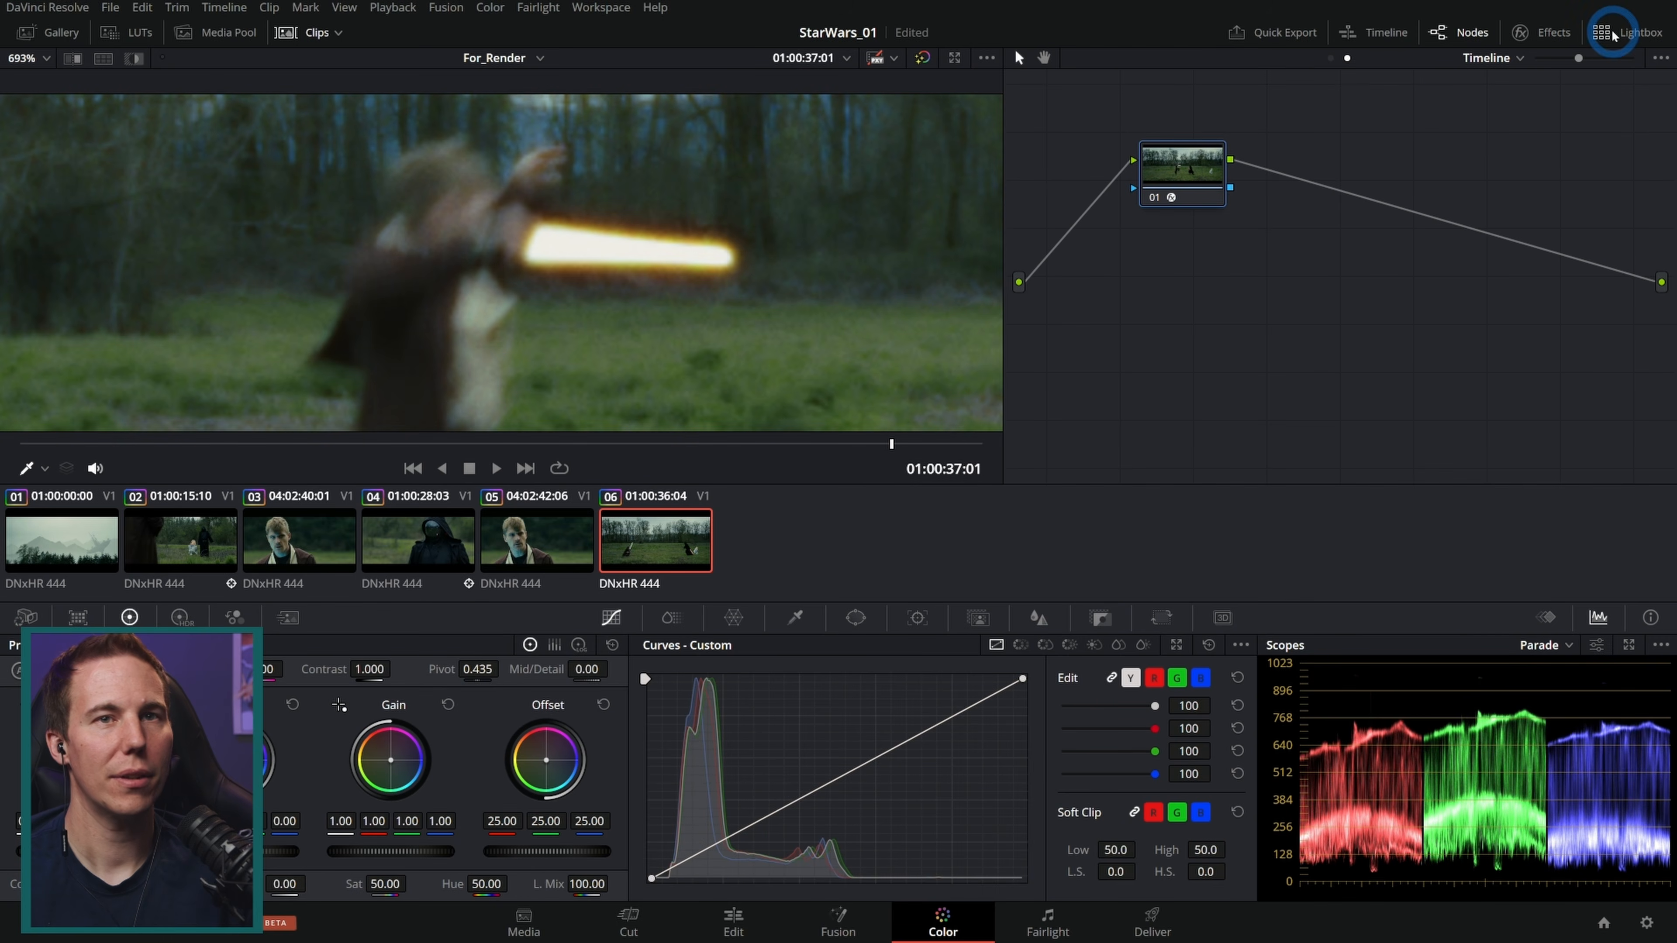
{"action": "left_click", "coordinate": [1525, 34]}
{"action": "scroll", "coordinate": [1399, 387], "scroll_direction": "down", "scroll_amount": 5}
{"action": "left_click", "coordinate": [1378, 349]}
{"action": "left_click", "coordinate": [1454, 374]}
{"action": "left_click", "coordinate": [1455, 374]}
{"action": "left_click", "coordinate": [1454, 374]}
{"action": "left_click", "coordinate": [1455, 374]}
{"action": "left_click", "coordinate": [1454, 373]}
{"action": "left_click", "coordinate": [1454, 374]}
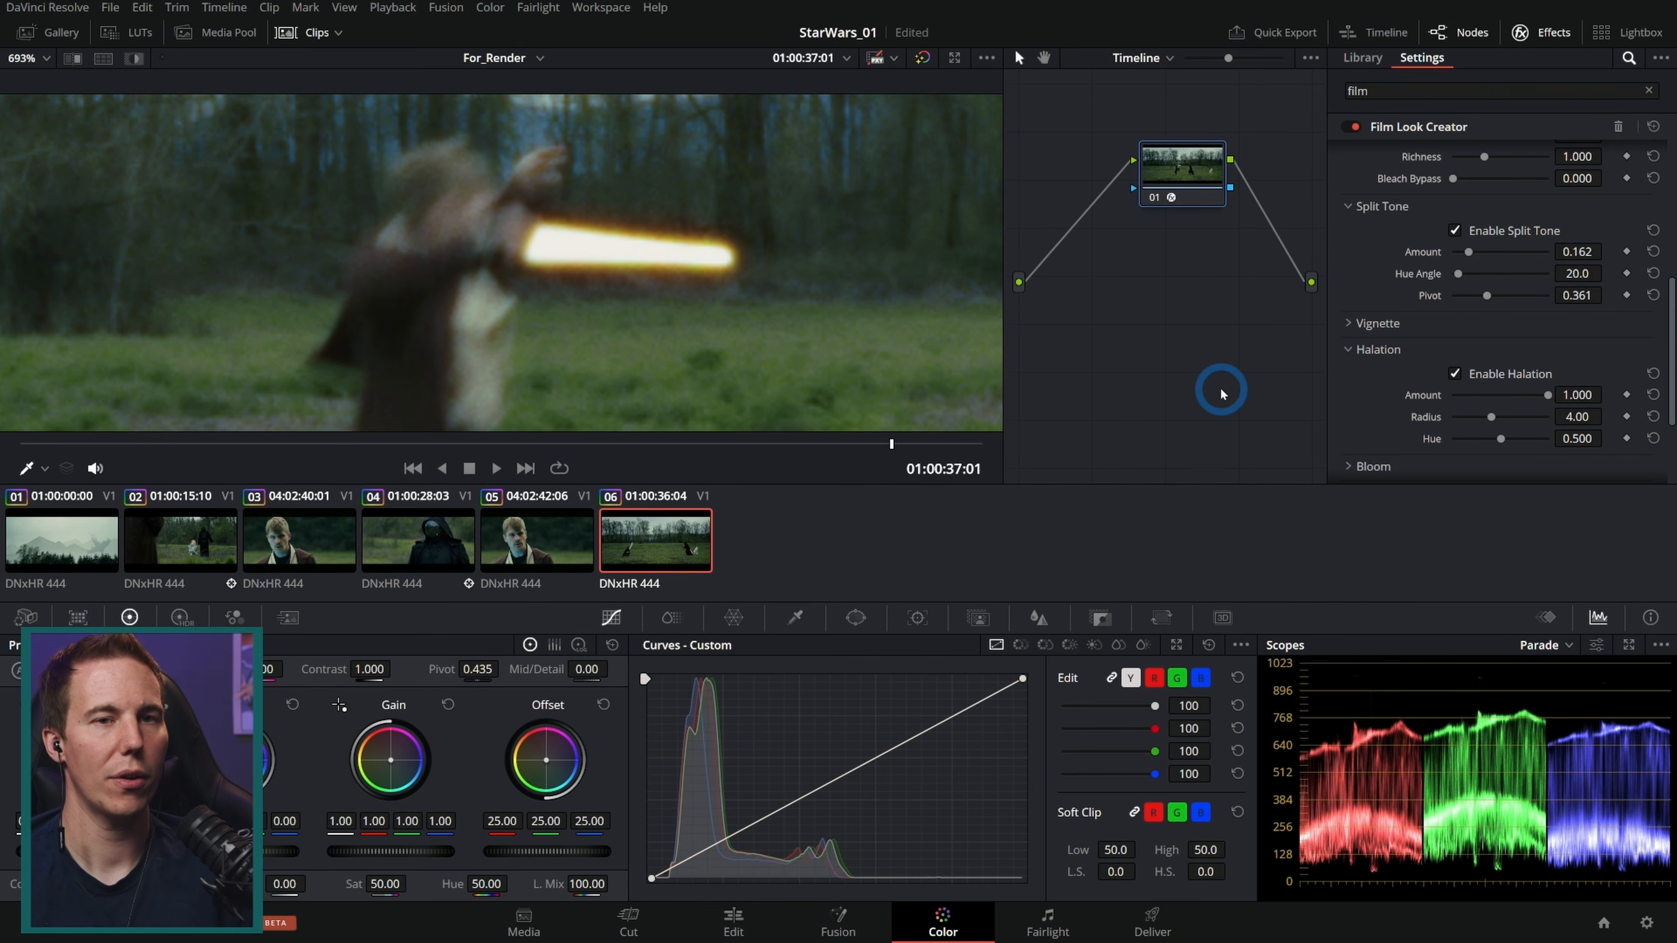
{"action": "left_click", "coordinate": [1455, 375]}
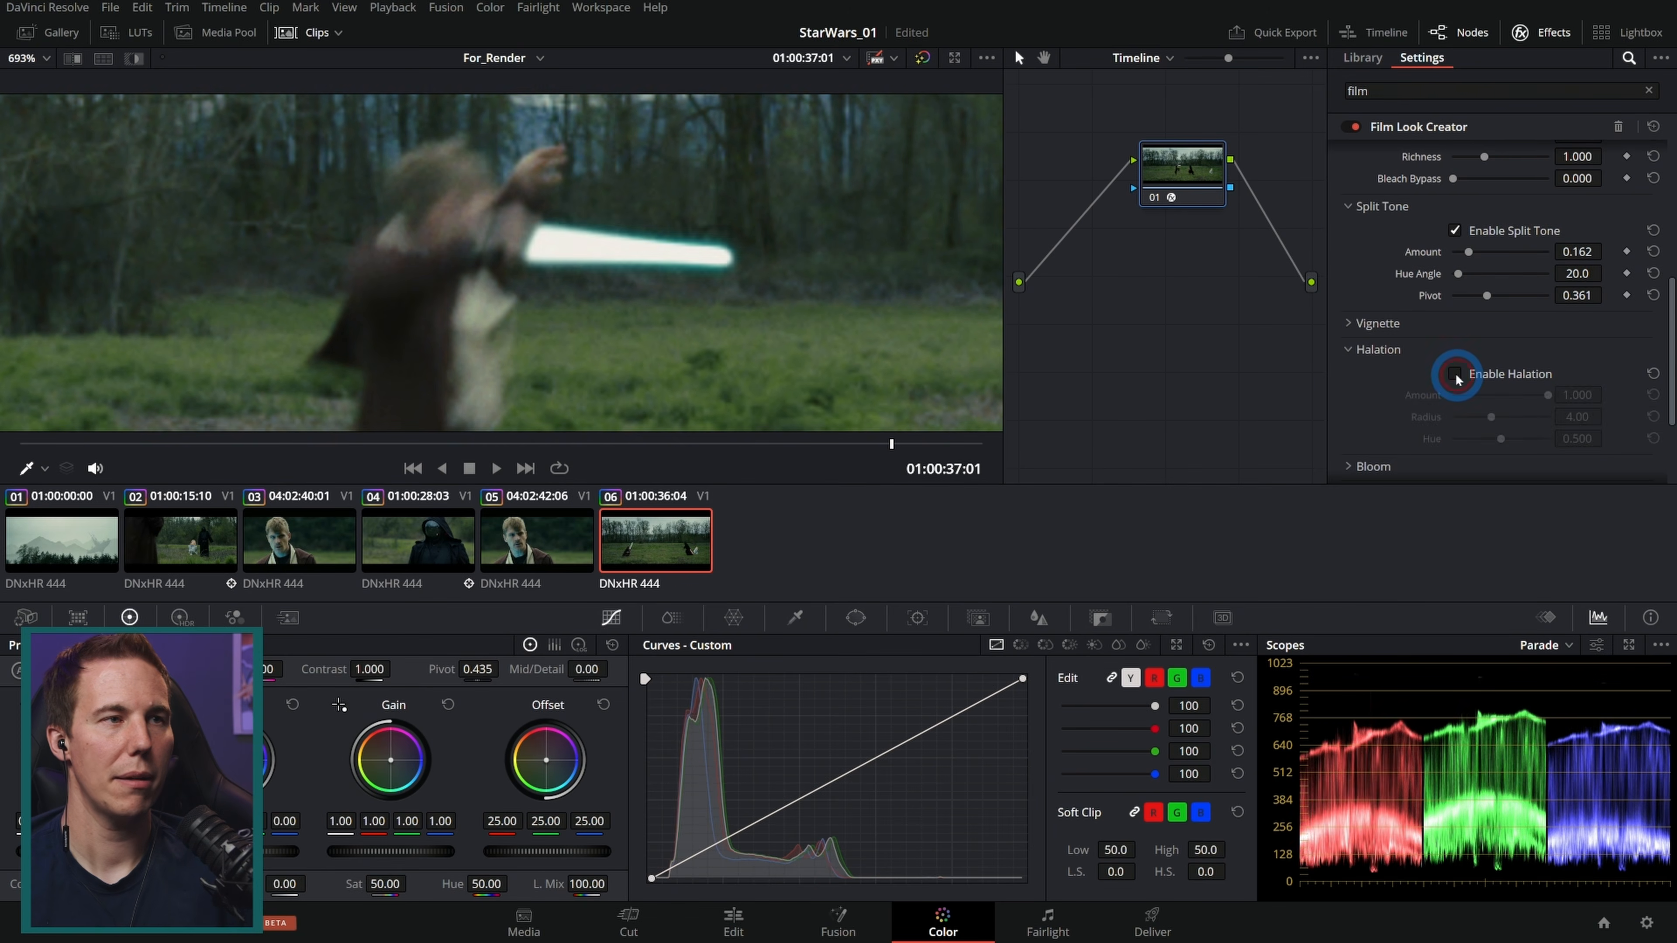
{"action": "left_click", "coordinate": [1455, 374]}
{"action": "left_click", "coordinate": [1455, 375]}
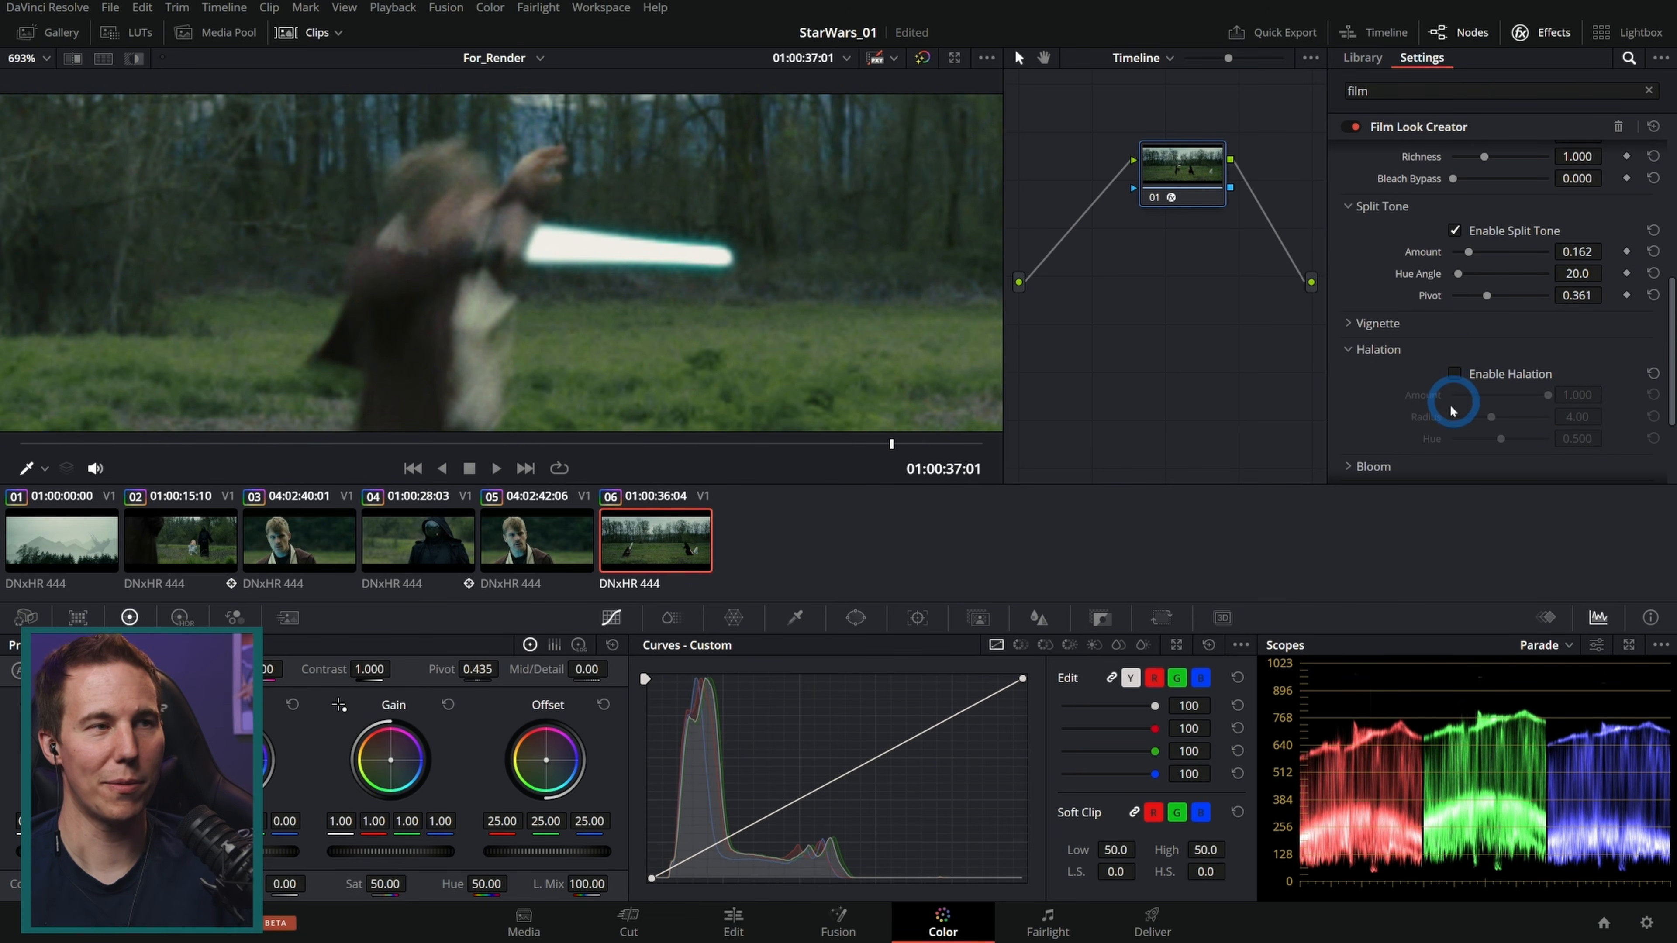
Step: Zoom out, scrub the duel shot, and keep toggling halation on and off to compare
{"action": "scroll", "coordinate": [674, 298], "scroll_direction": "down", "scroll_amount": 5}
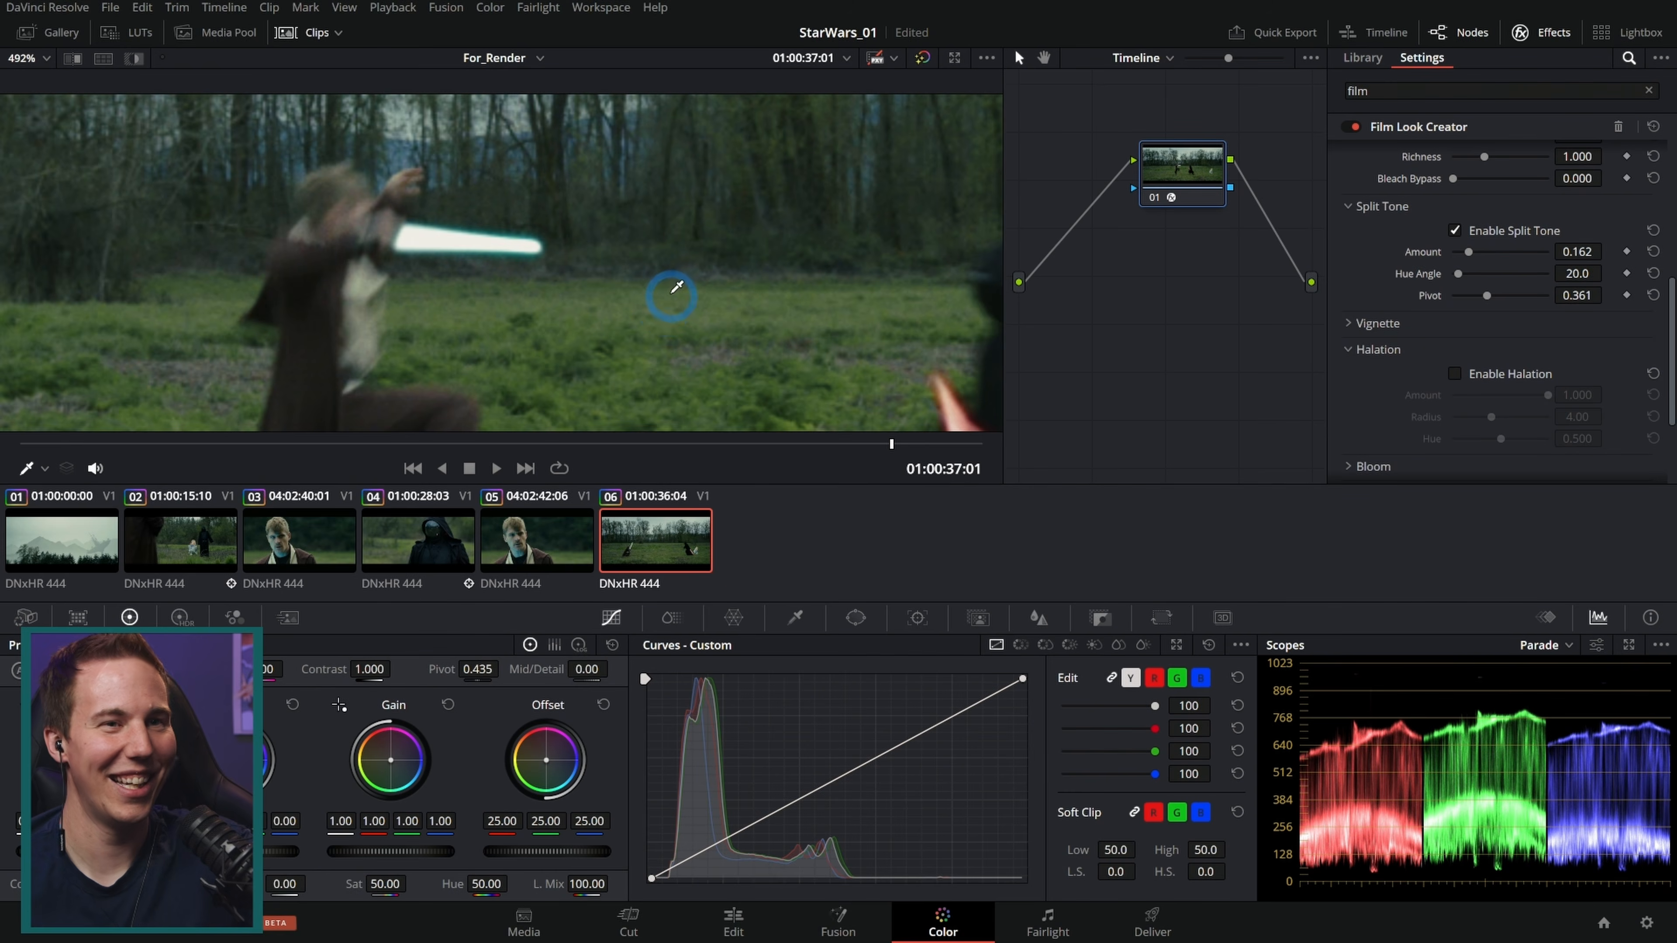
{"action": "left_click_drag", "start_coordinate": [778, 450], "coordinate": [483, 441]}
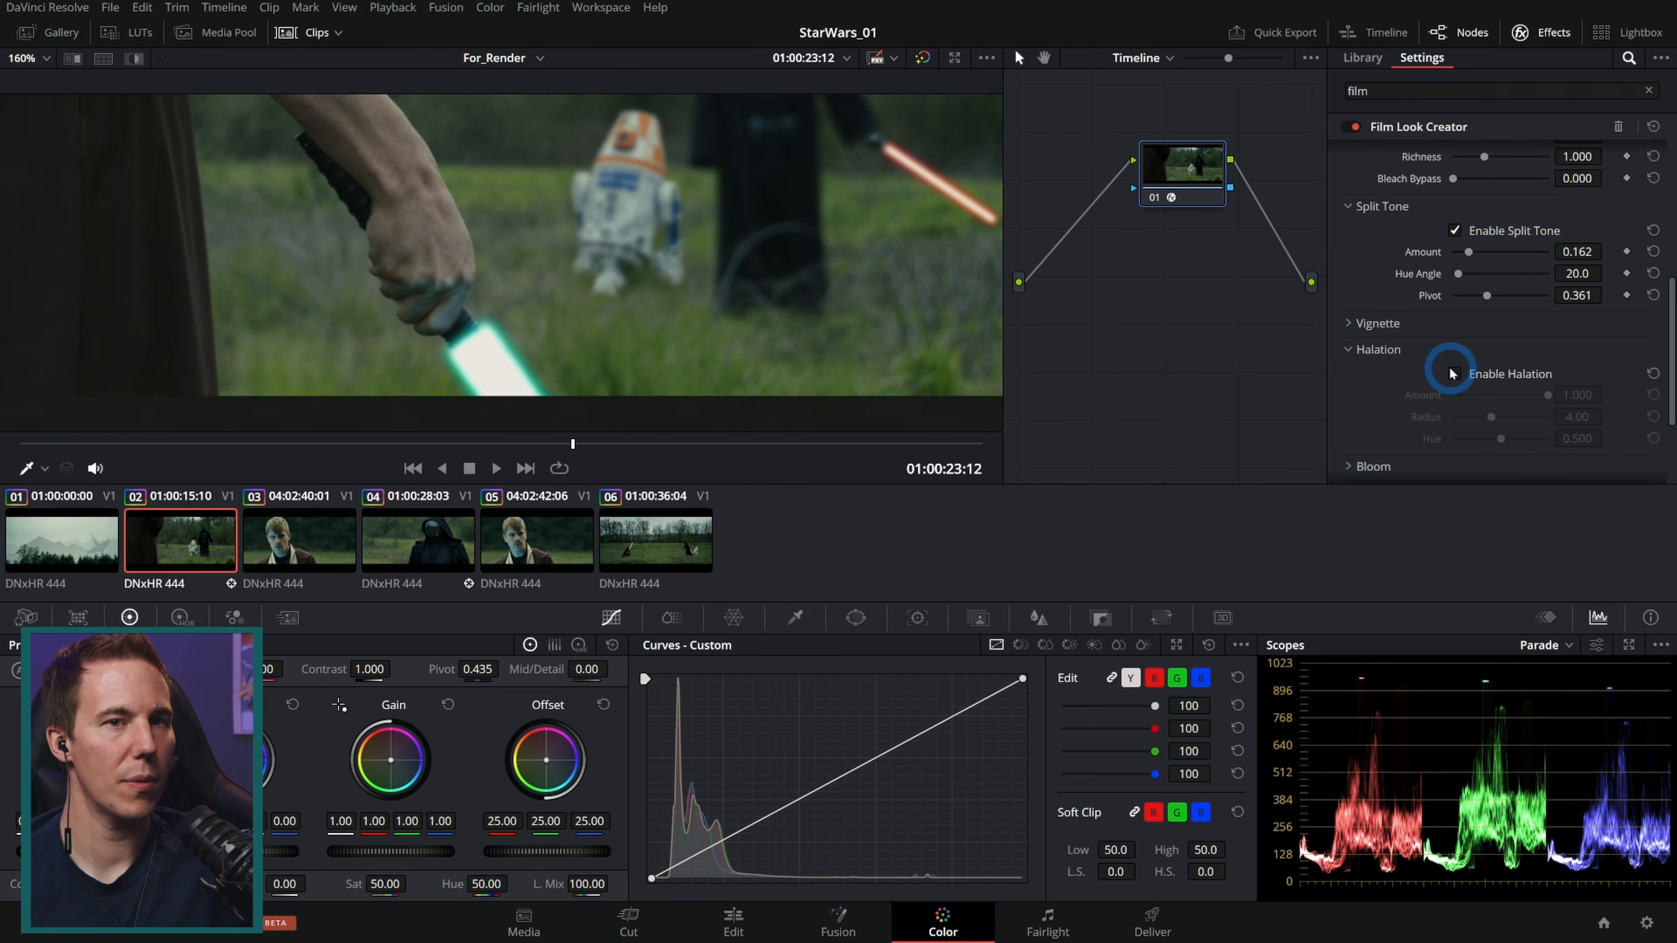
{"action": "left_click", "coordinate": [1454, 374]}
{"action": "left_click", "coordinate": [1454, 373]}
{"action": "left_click", "coordinate": [1454, 374]}
{"action": "left_click", "coordinate": [1454, 373]}
{"action": "left_click", "coordinate": [686, 517]}
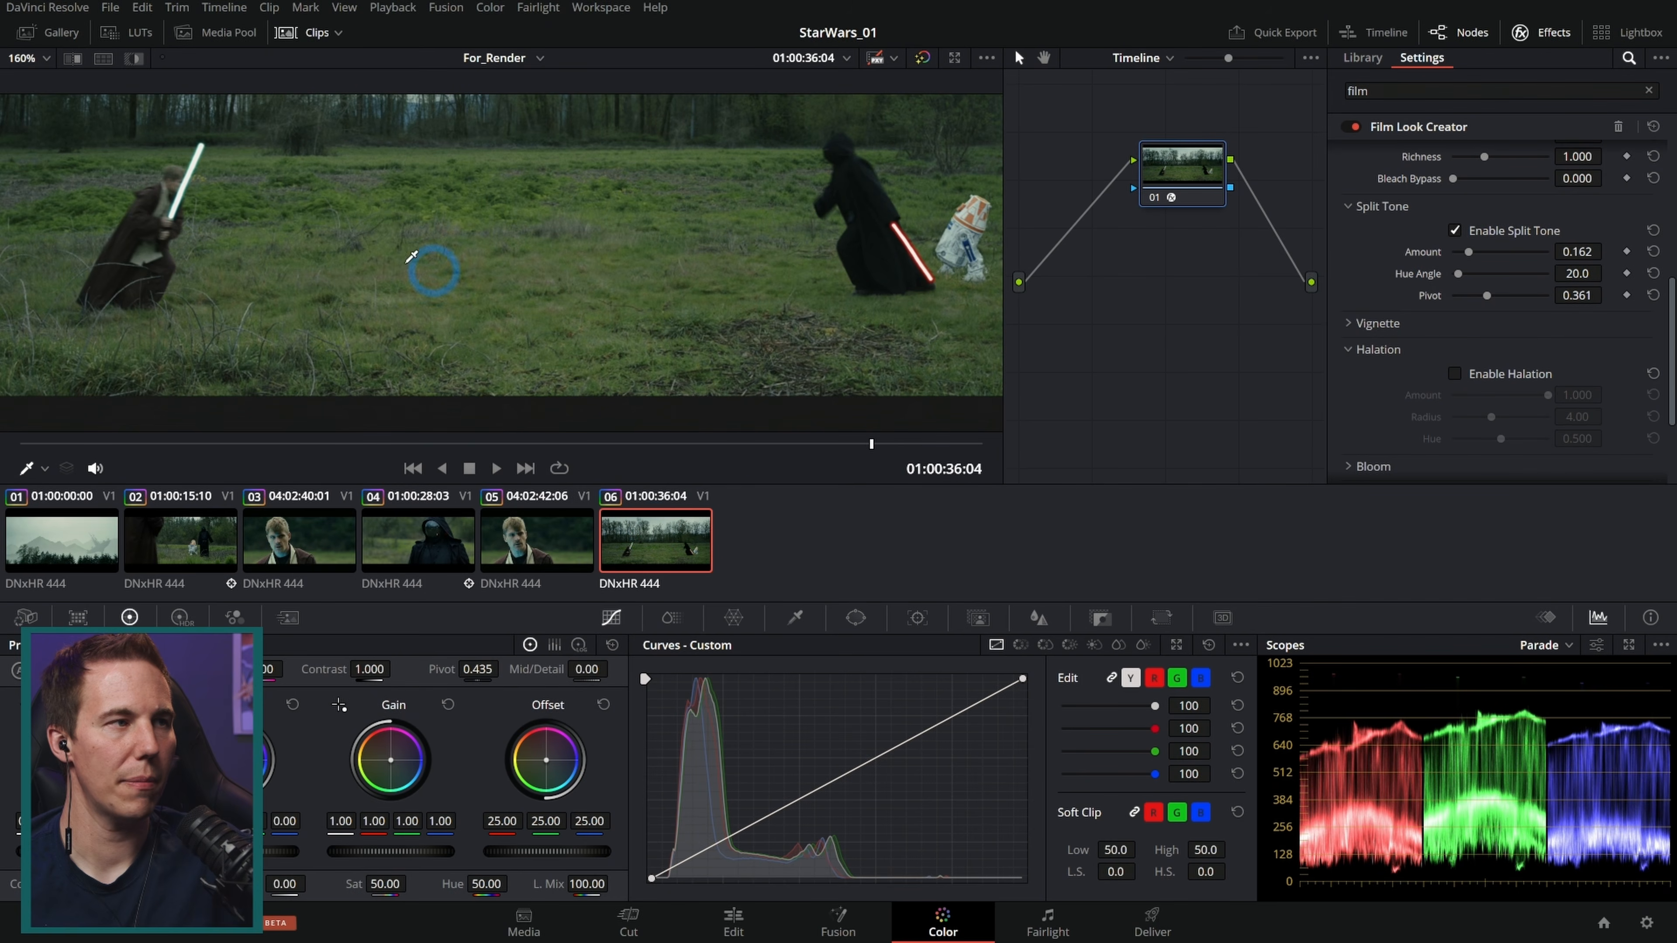
Step: Toggle halation again at the wider framing and scrub through the duel to review the glow
{"action": "left_click", "coordinate": [1463, 375]}
{"action": "left_click", "coordinate": [1457, 375]}
{"action": "left_click", "coordinate": [1457, 375]}
{"action": "left_click", "coordinate": [1455, 375]}
{"action": "left_click", "coordinate": [1455, 375]}
{"action": "left_click", "coordinate": [1455, 374]}
{"action": "left_click", "coordinate": [1455, 375]}
{"action": "scroll", "coordinate": [927, 246], "scroll_direction": "up", "scroll_amount": 1}
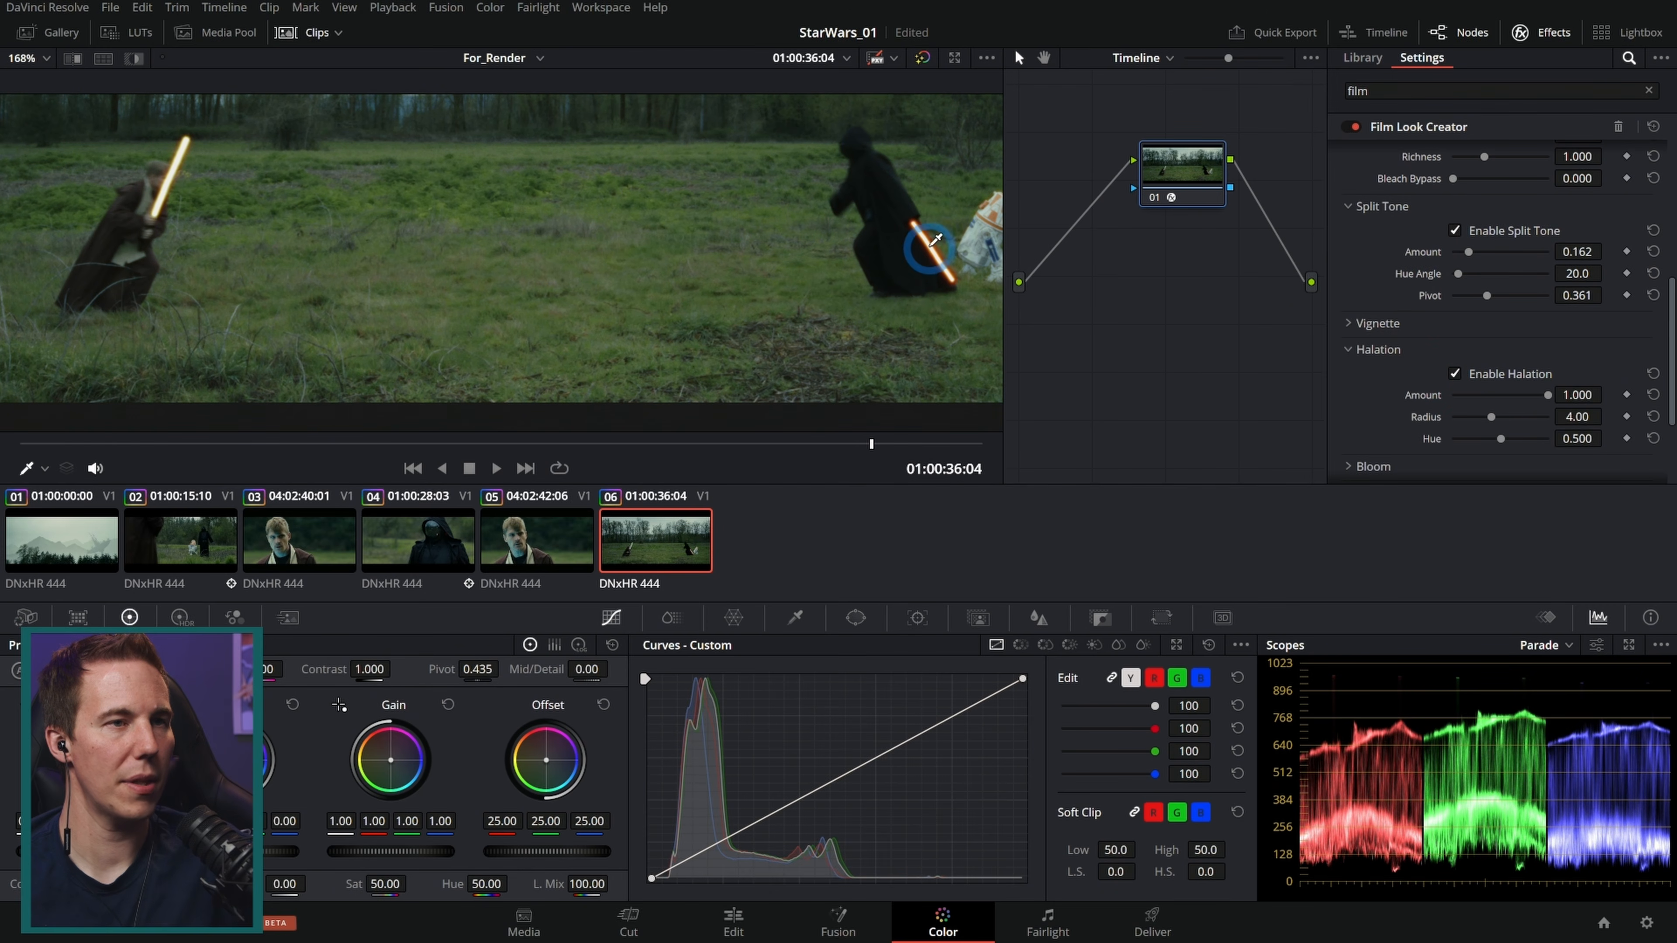
{"action": "left_click", "coordinate": [885, 443]}
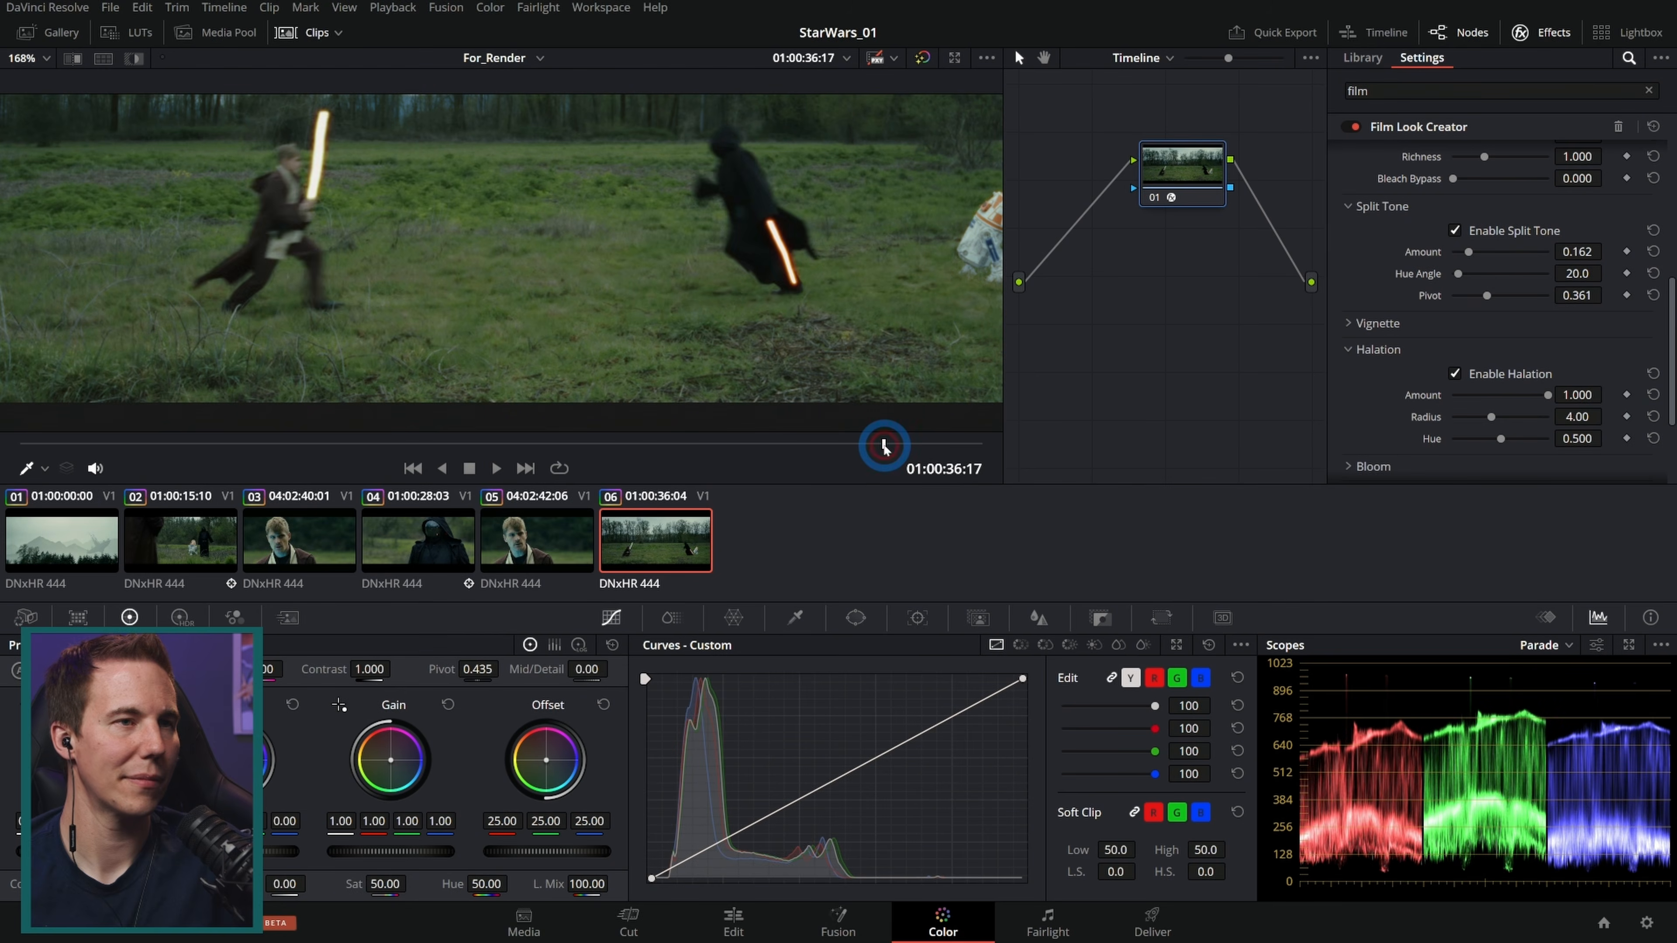
{"action": "left_click_drag", "start_coordinate": [881, 447], "coordinate": [891, 446]}
Step: Back in clip nodes, add a serial node after the layer mixer
{"action": "left_click", "coordinate": [1516, 438]}
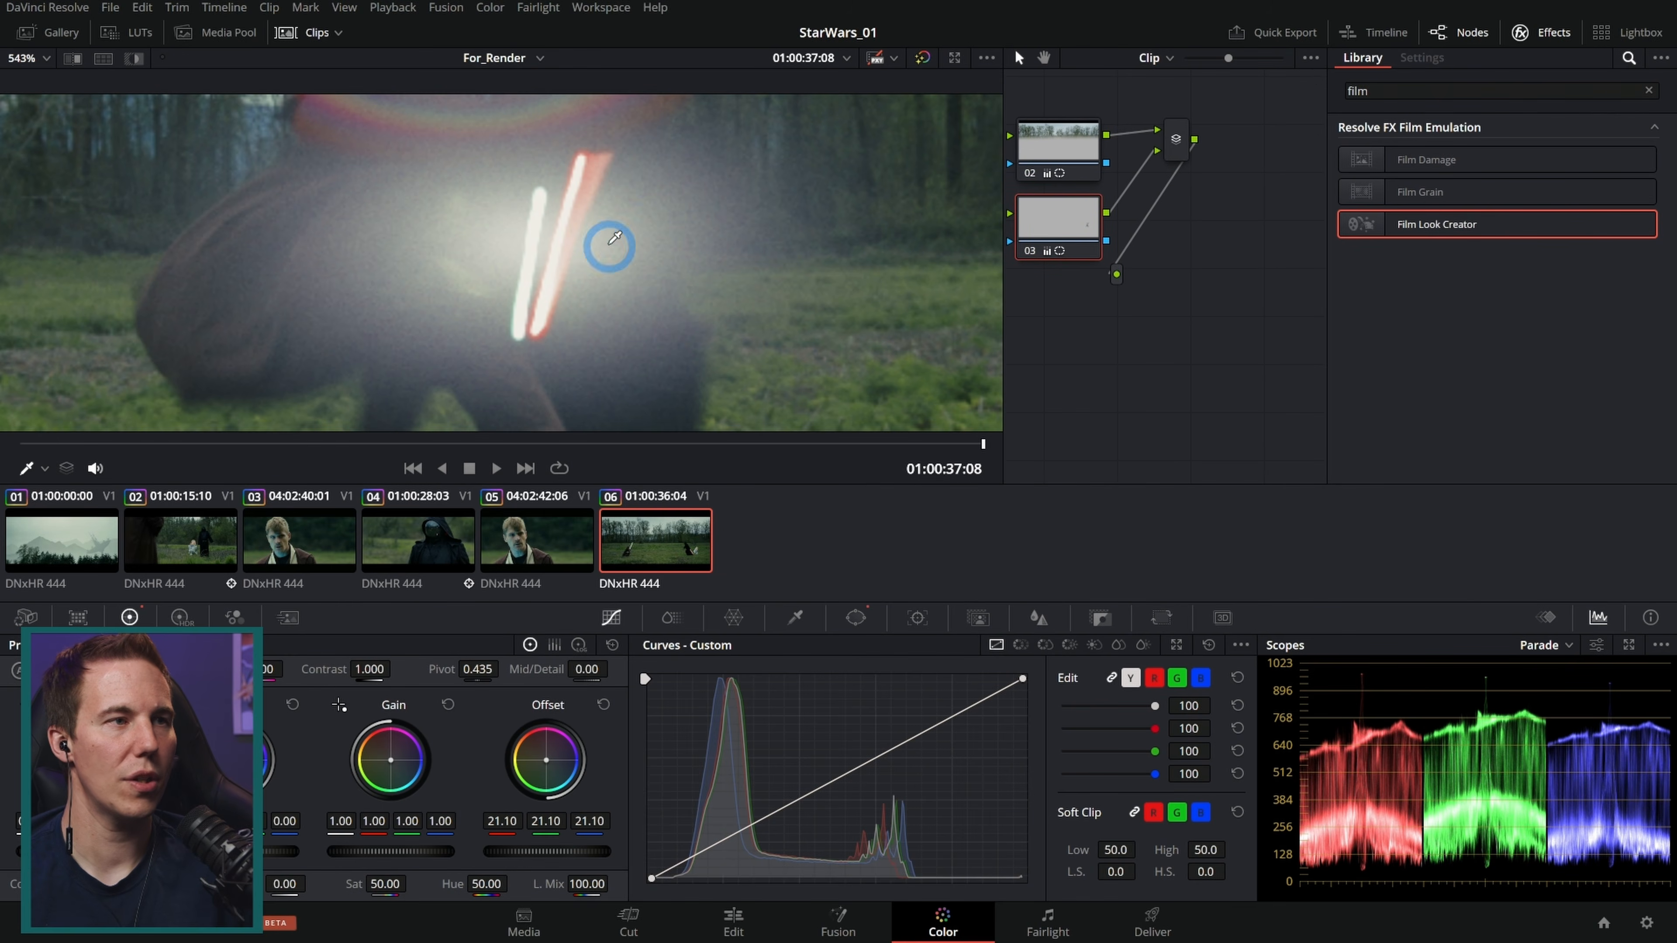
{"action": "left_click", "coordinate": [1176, 155]}
{"action": "key", "text": "alt+s"}
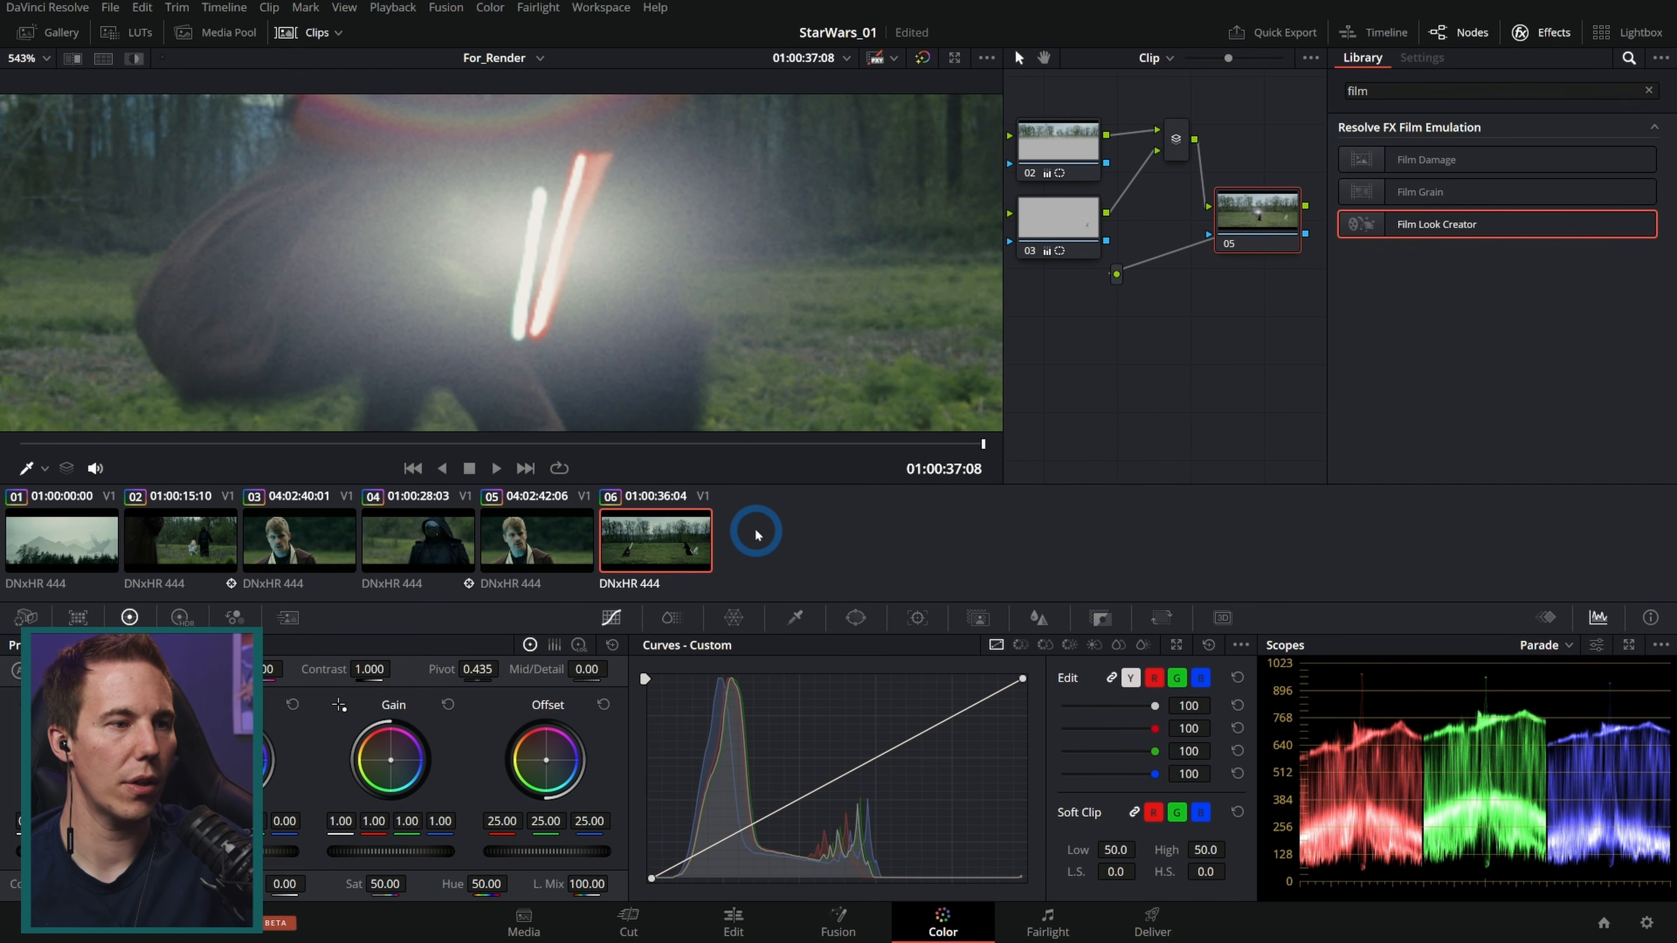
Step: Draw a circular window over the glowing lightsaber clash on the new node and enlarge it around the glow
{"action": "left_click", "coordinate": [858, 619]}
{"action": "left_click", "coordinate": [667, 734]}
{"action": "scroll", "coordinate": [531, 267], "scroll_direction": "down", "scroll_amount": 8}
{"action": "left_click_drag", "start_coordinate": [532, 268], "coordinate": [578, 242]}
{"action": "scroll", "coordinate": [533, 268], "scroll_direction": "up", "scroll_amount": 8}
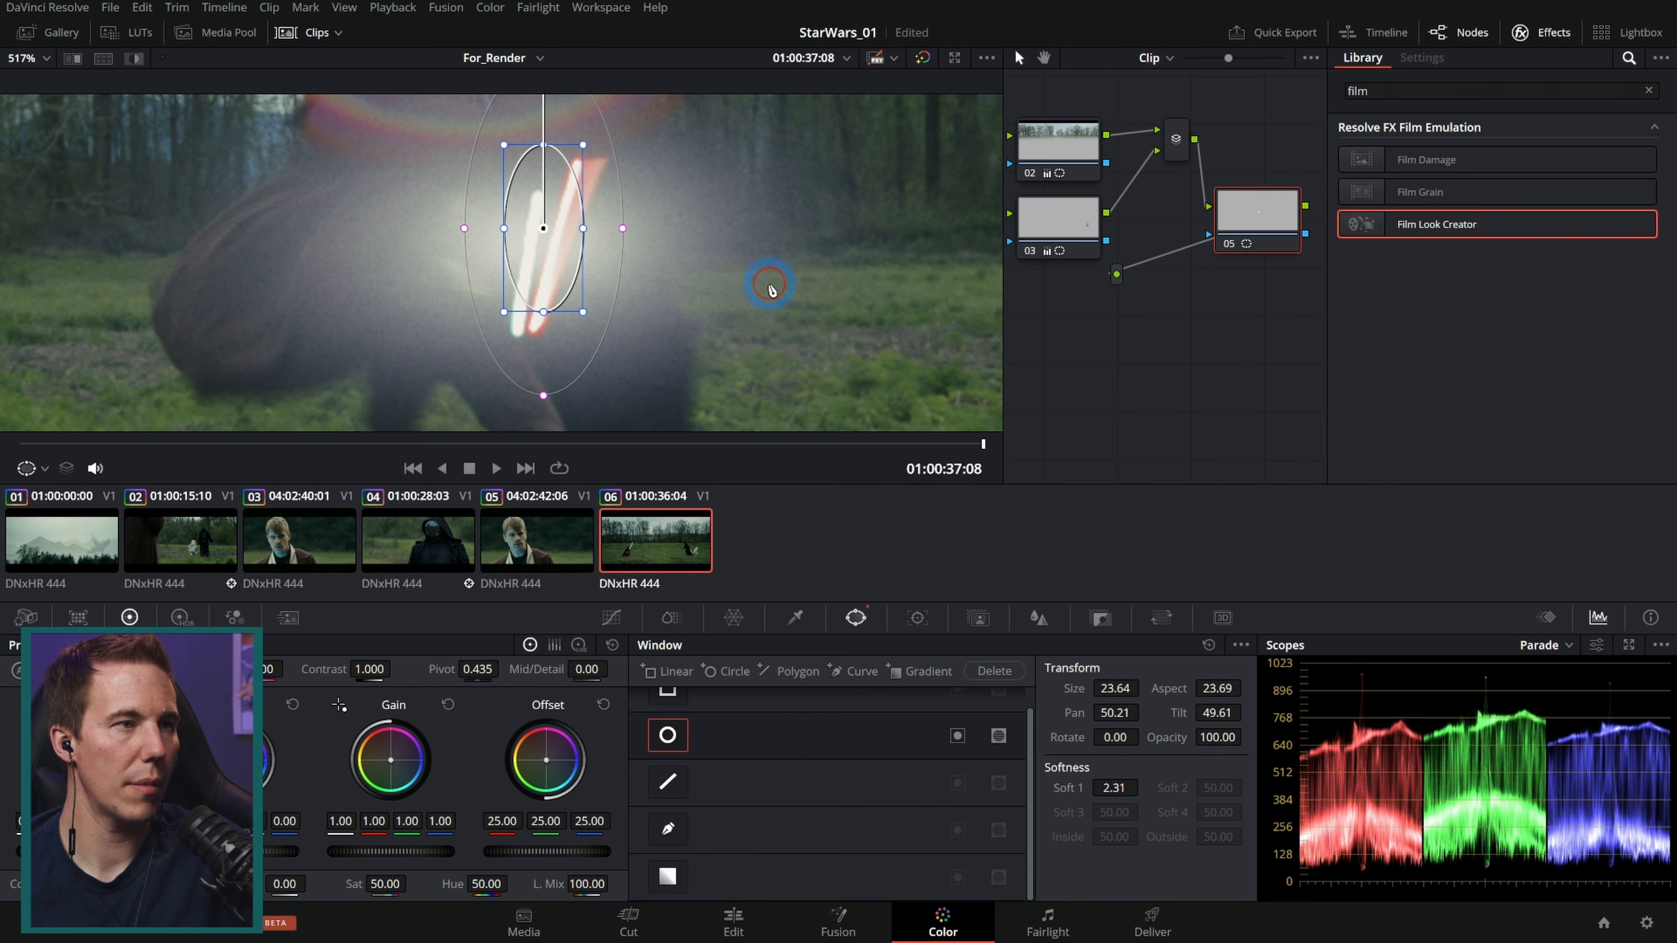
{"action": "left_click_drag", "start_coordinate": [597, 316], "coordinate": [597, 330]}
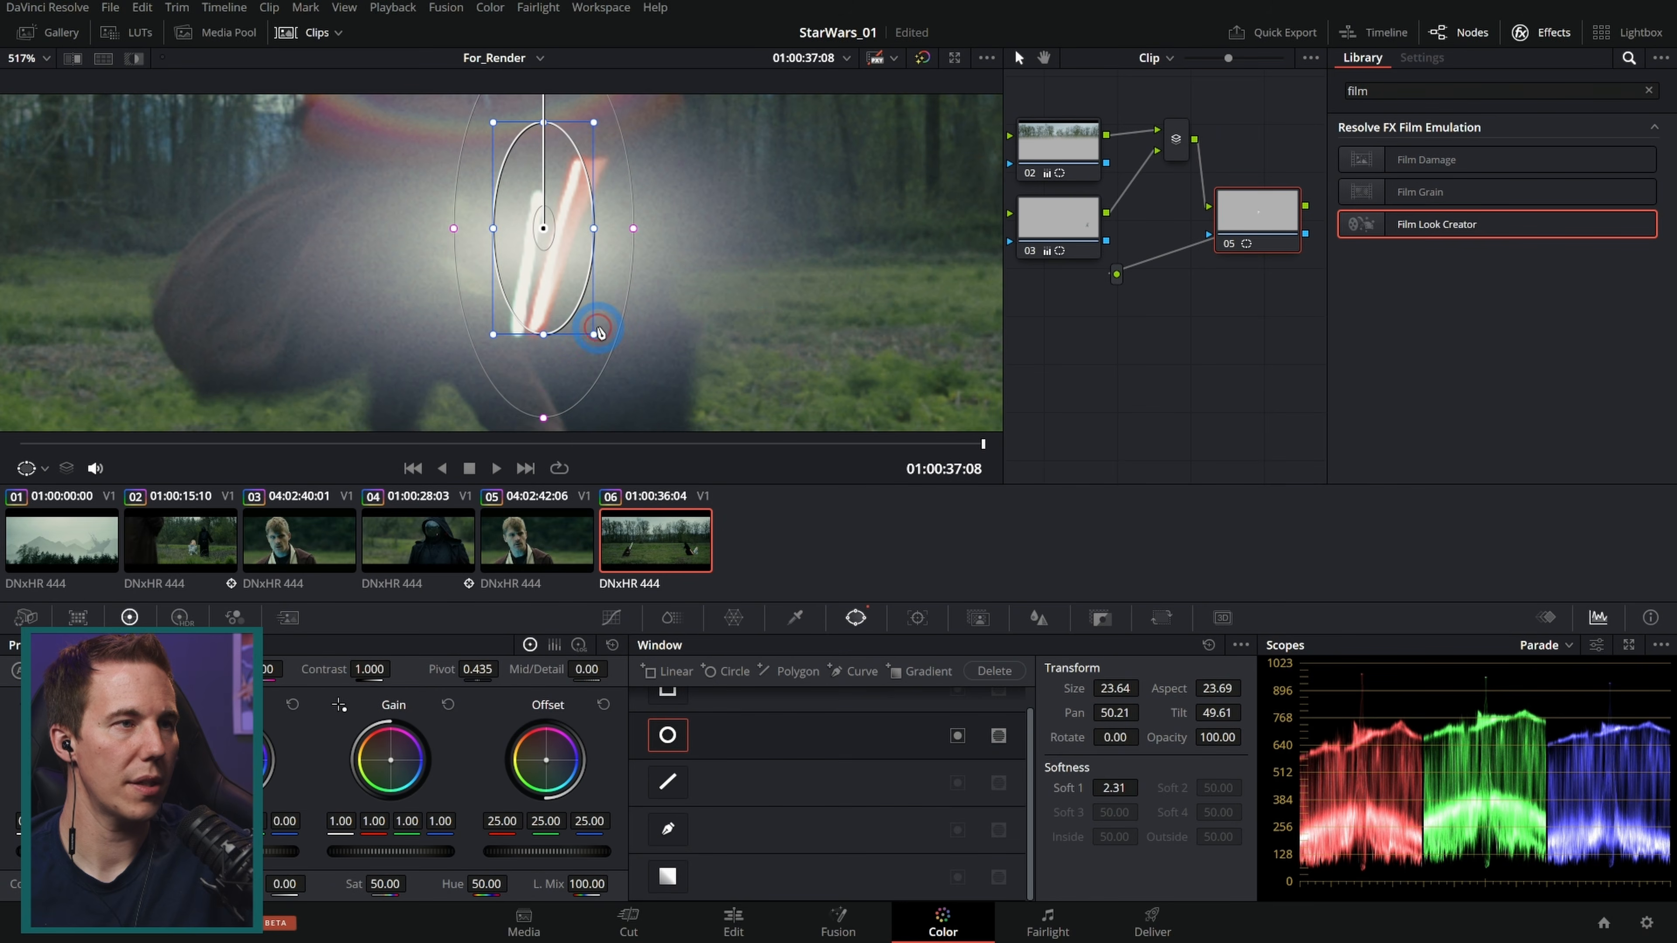
Step: Raise the window's gain to 1.21 and warm it slightly toward 1.27 red, 1.18 green, 1.34 blue
{"action": "left_click", "coordinate": [612, 617]}
{"action": "left_click_drag", "start_coordinate": [409, 852], "coordinate": [494, 815]}
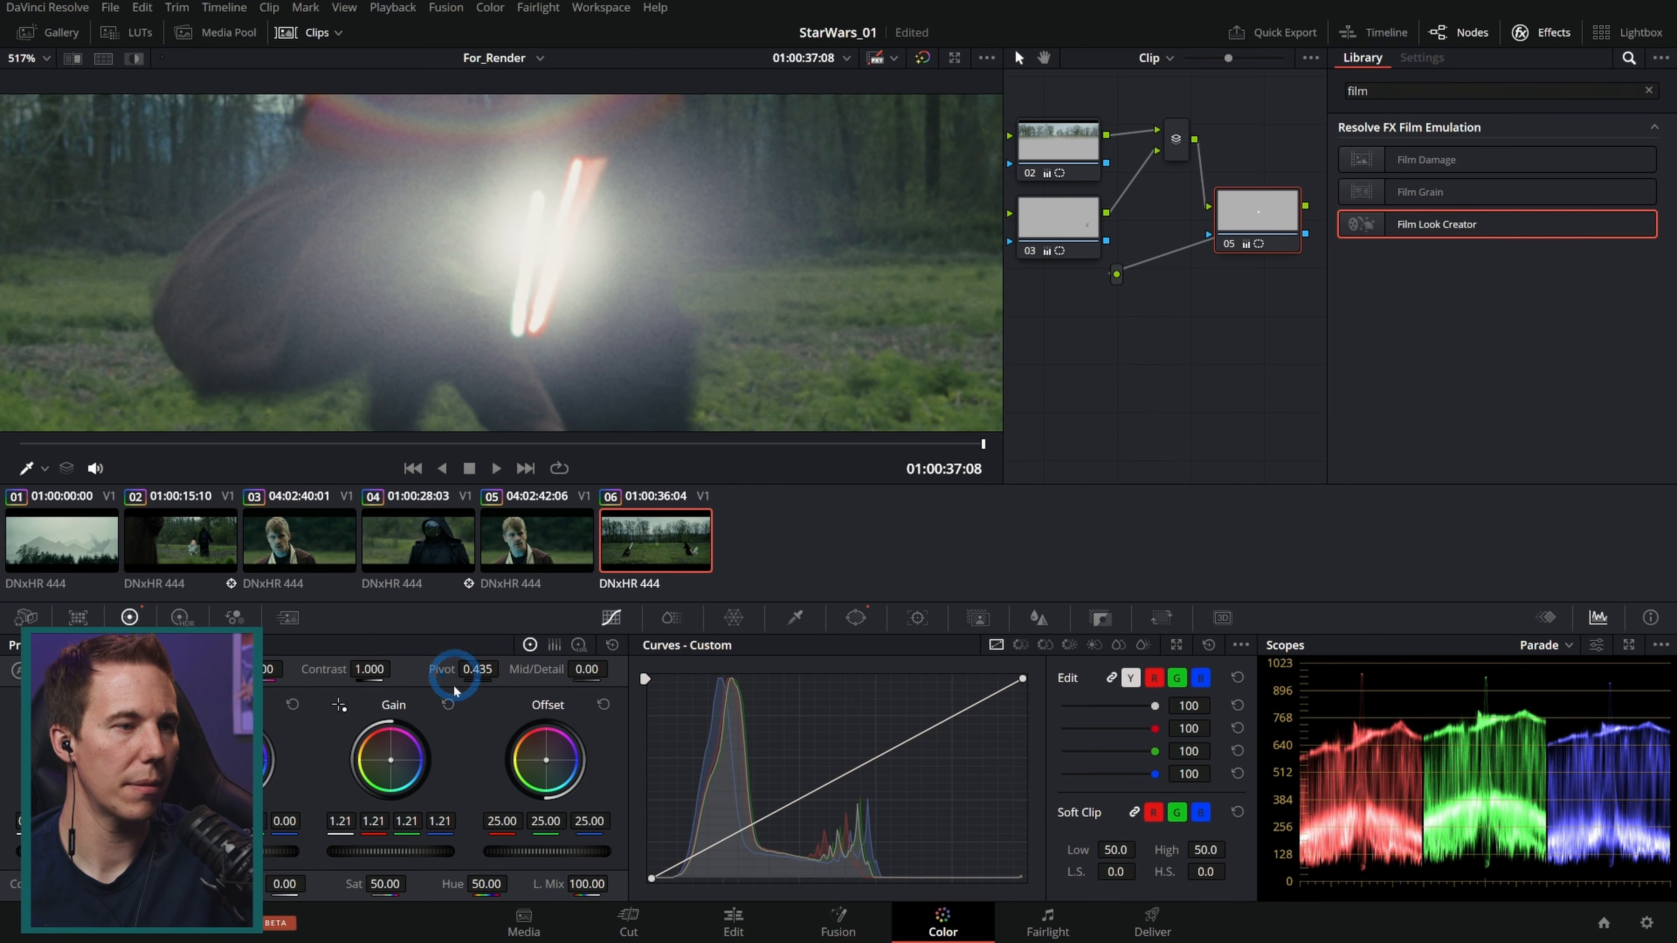
{"action": "left_click_drag", "start_coordinate": [396, 759], "coordinate": [409, 750]}
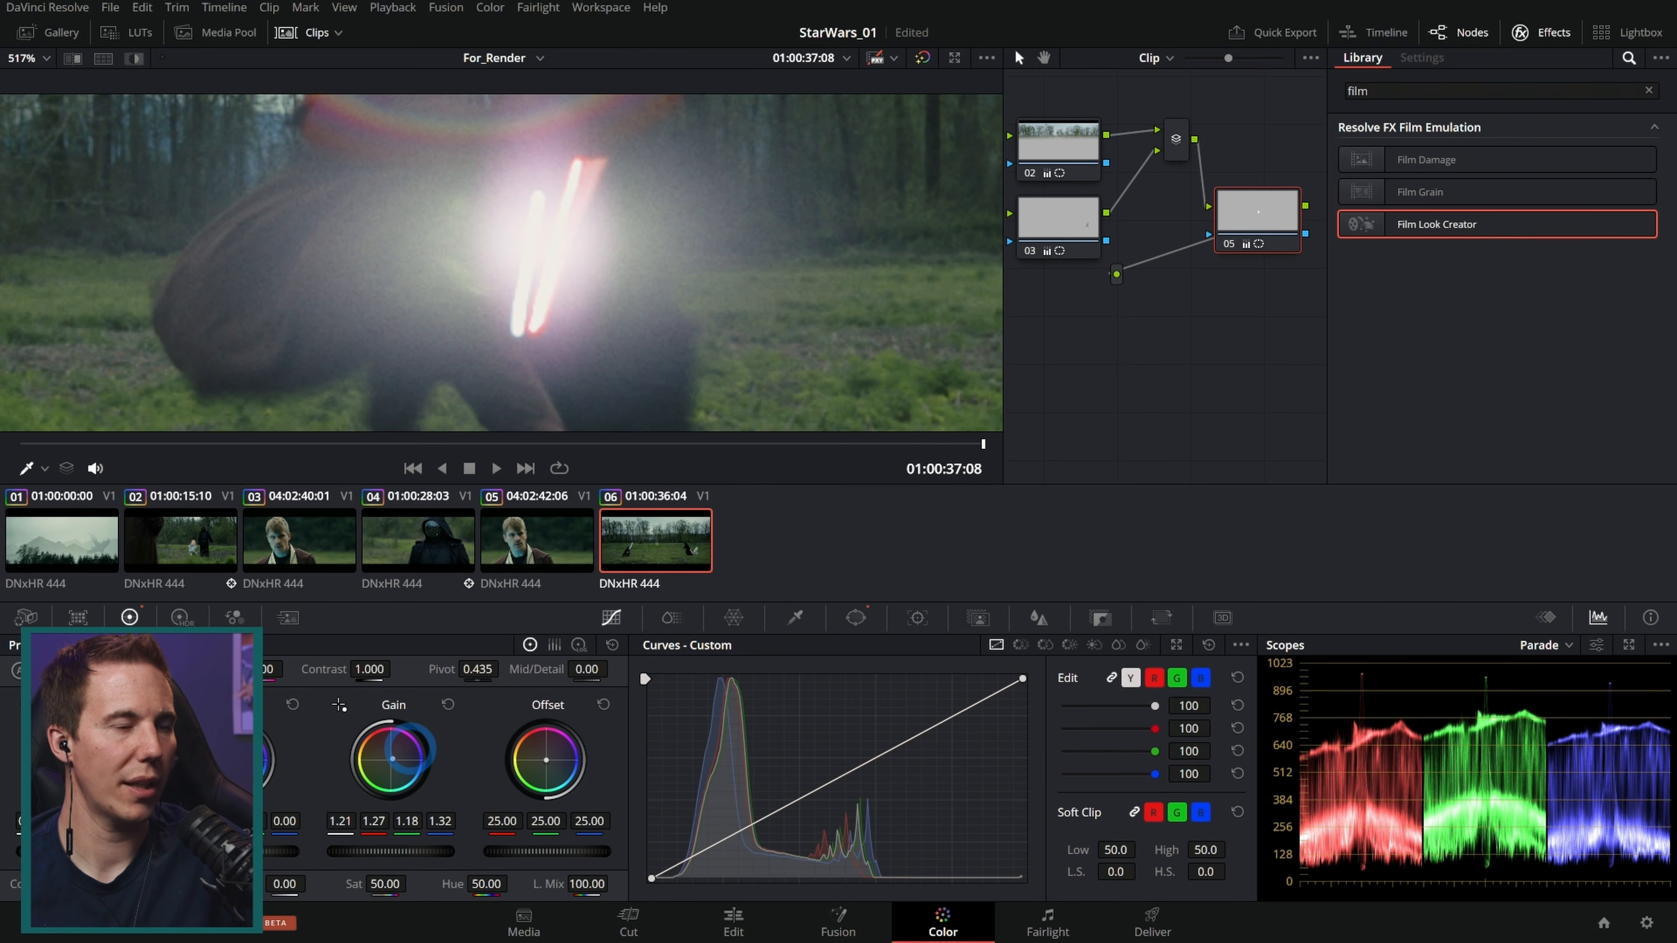
Step: Keyframe the node's key output gain at the clip's last frame, then set it to 0 at the first frame
{"action": "scroll", "coordinate": [674, 224], "scroll_direction": "down", "scroll_amount": 5}
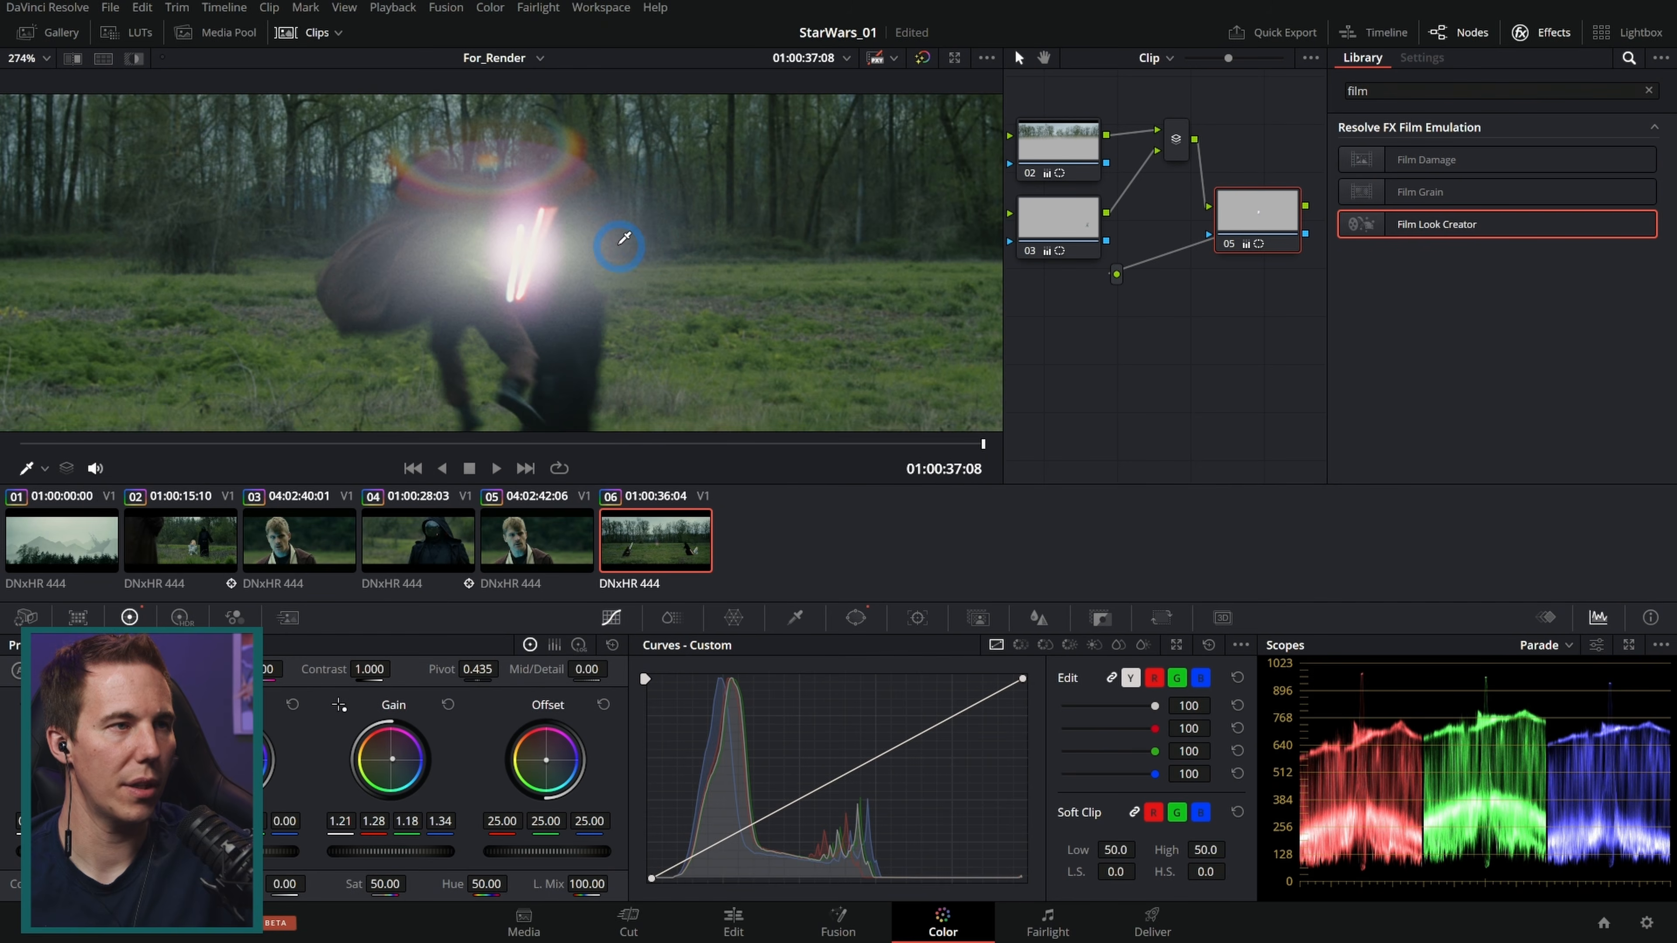
{"action": "scroll", "coordinate": [633, 268], "scroll_direction": "up", "scroll_amount": 3}
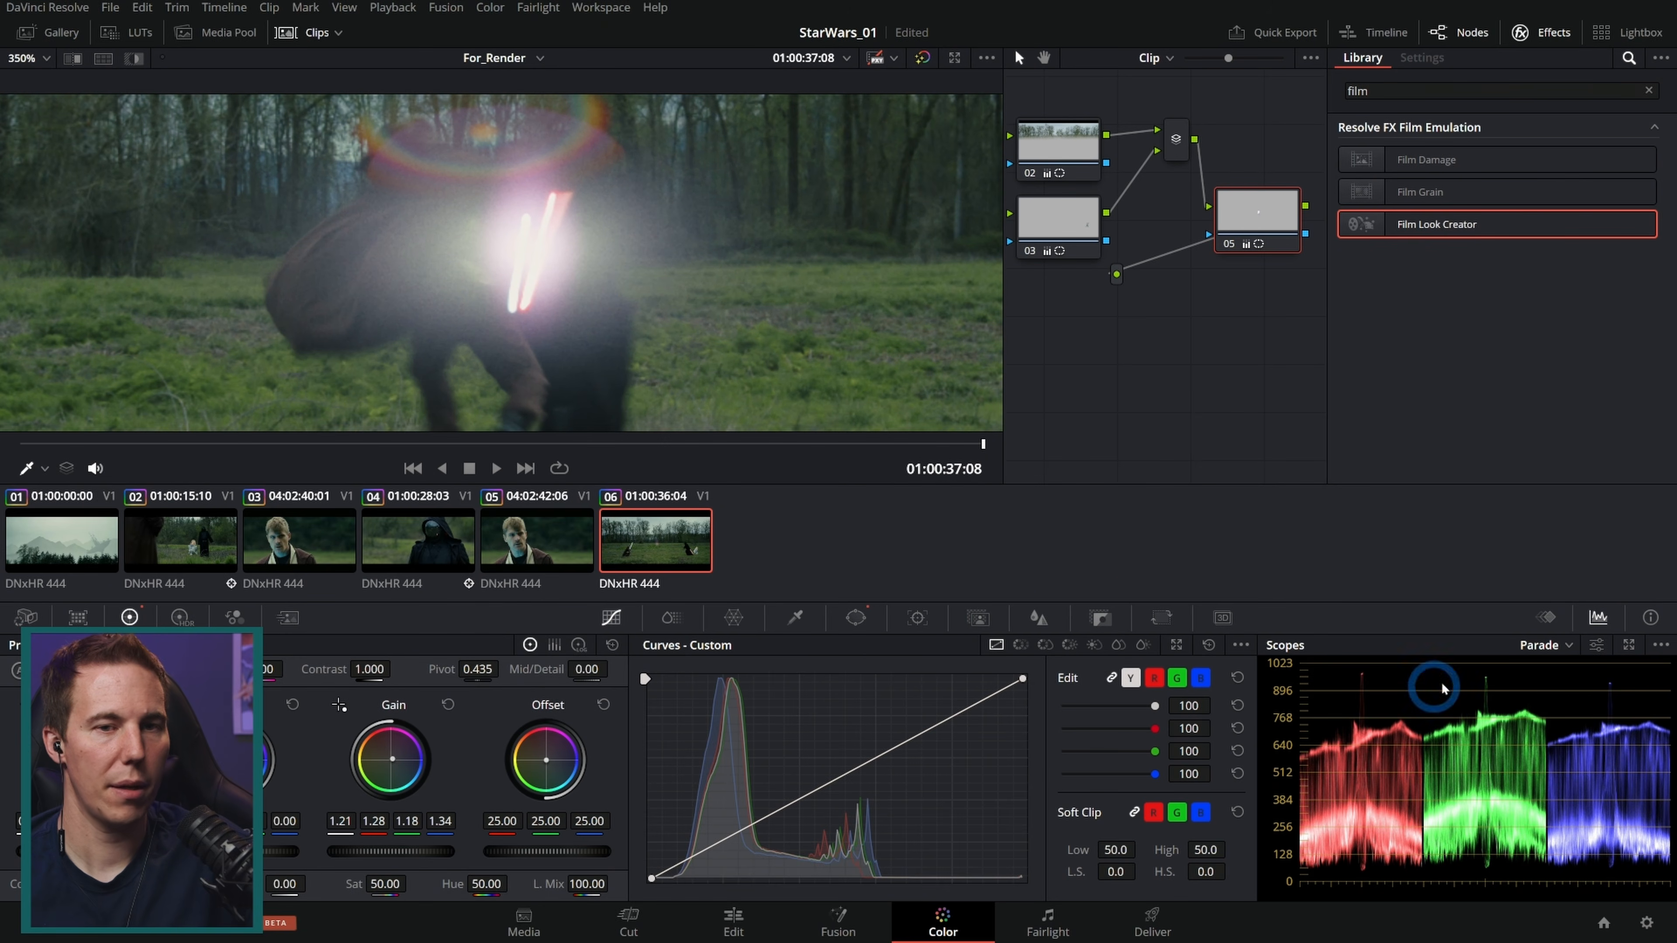
{"action": "left_click", "coordinate": [1545, 617]}
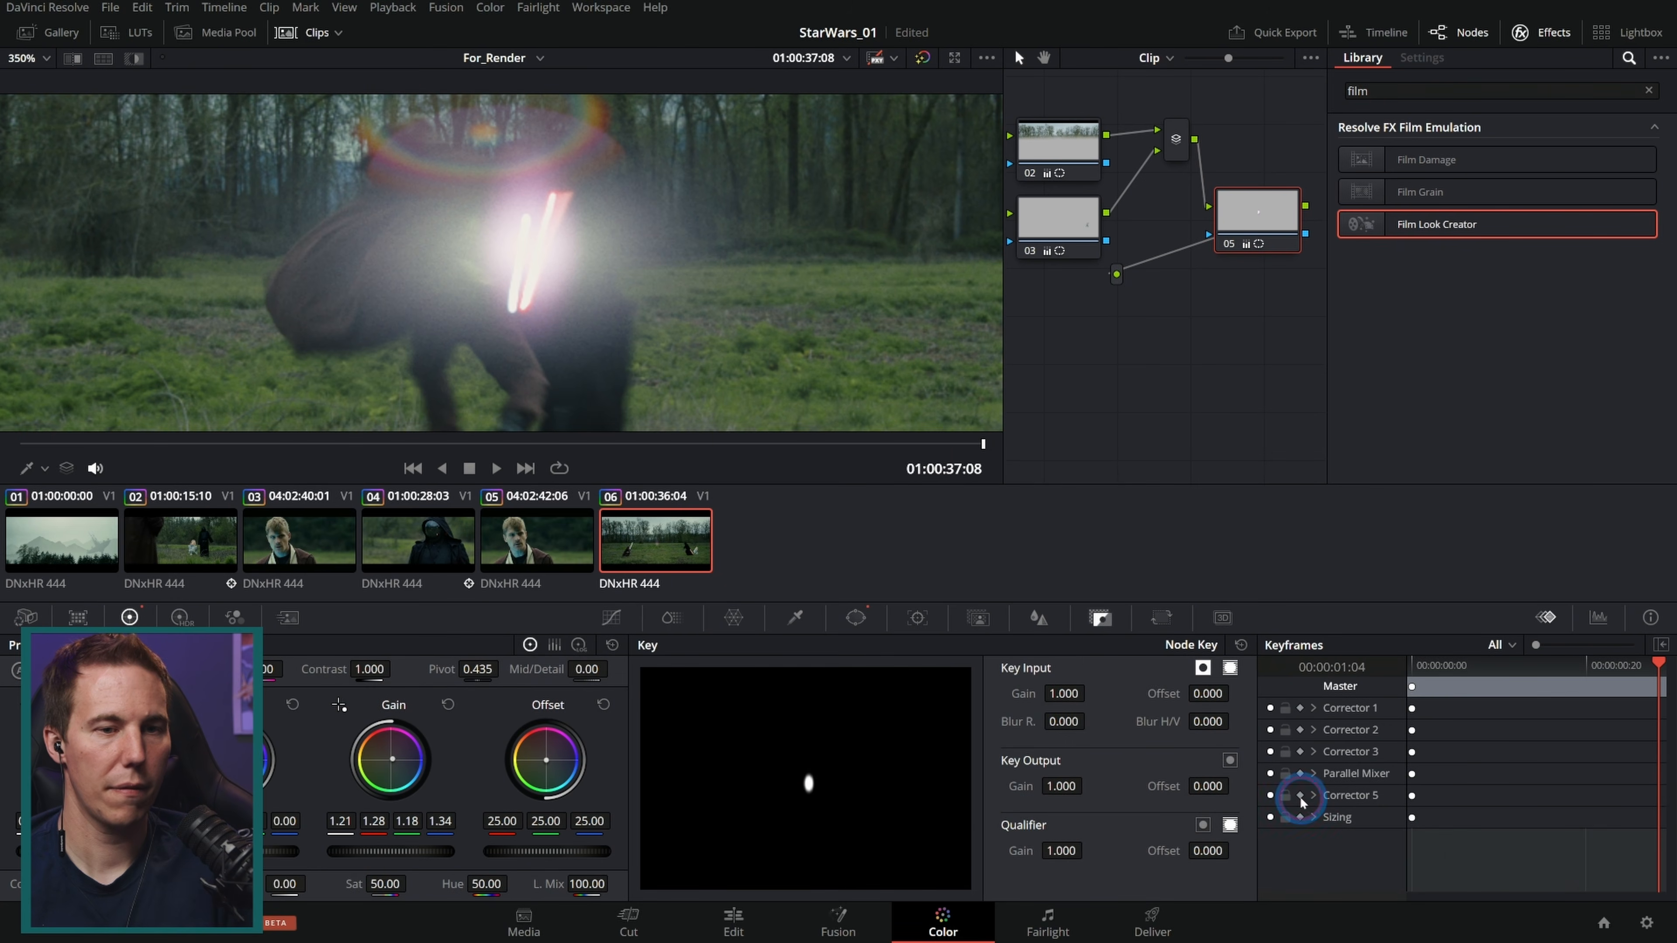
{"action": "left_click", "coordinate": [1301, 796]}
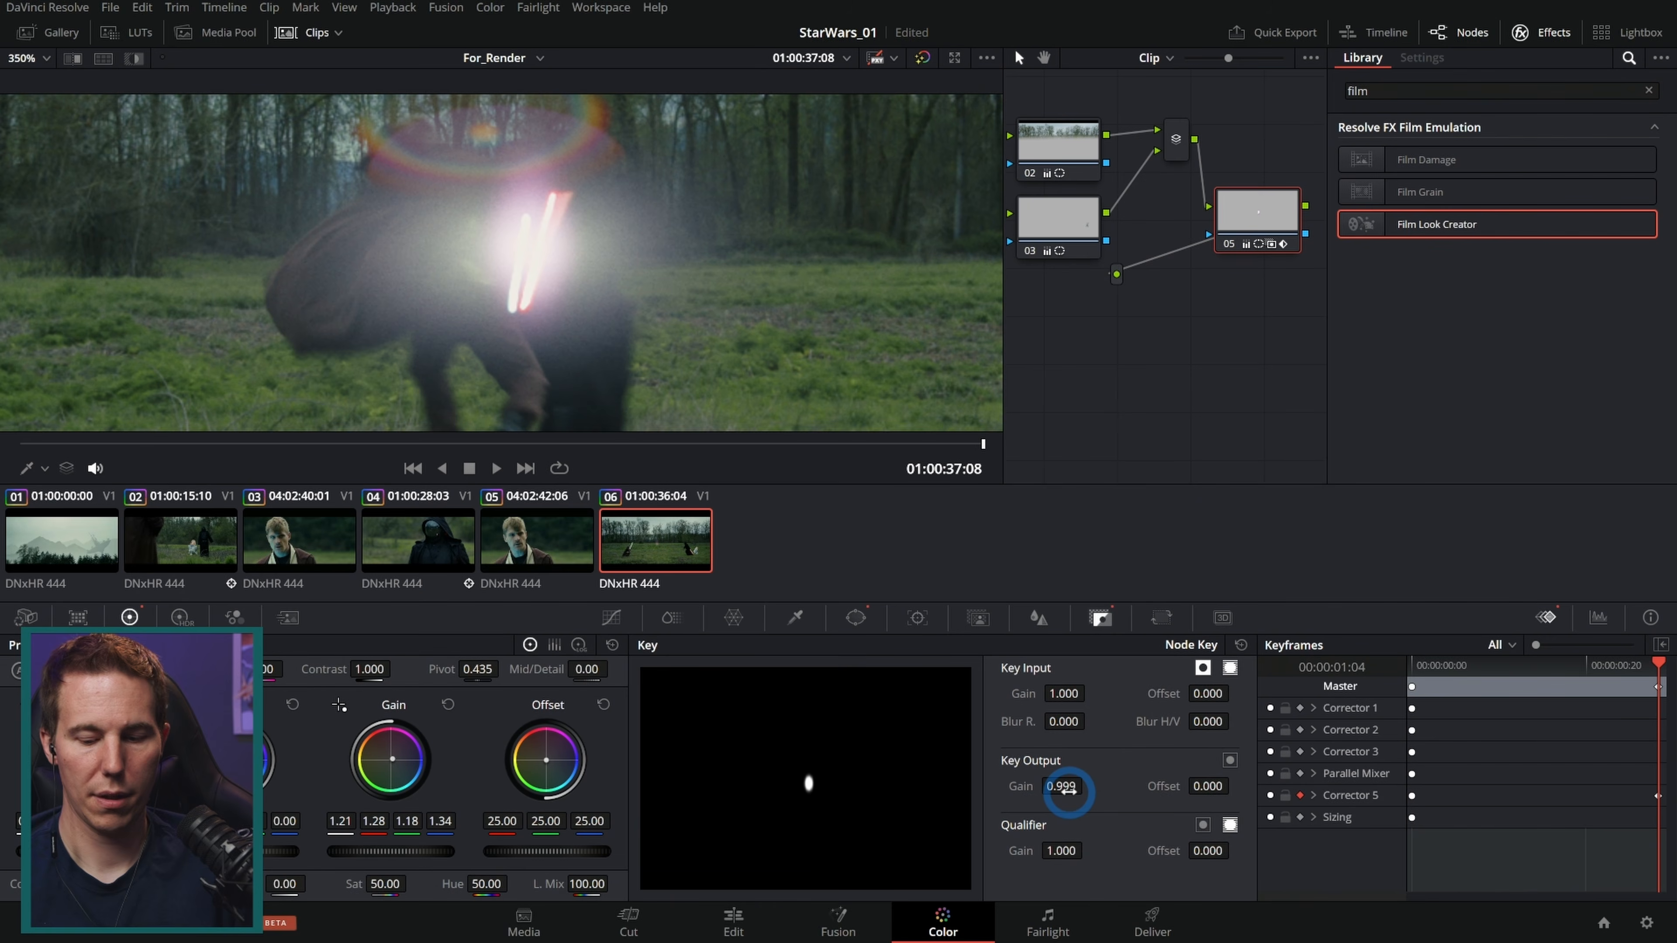
{"action": "key", "text": "Up"}
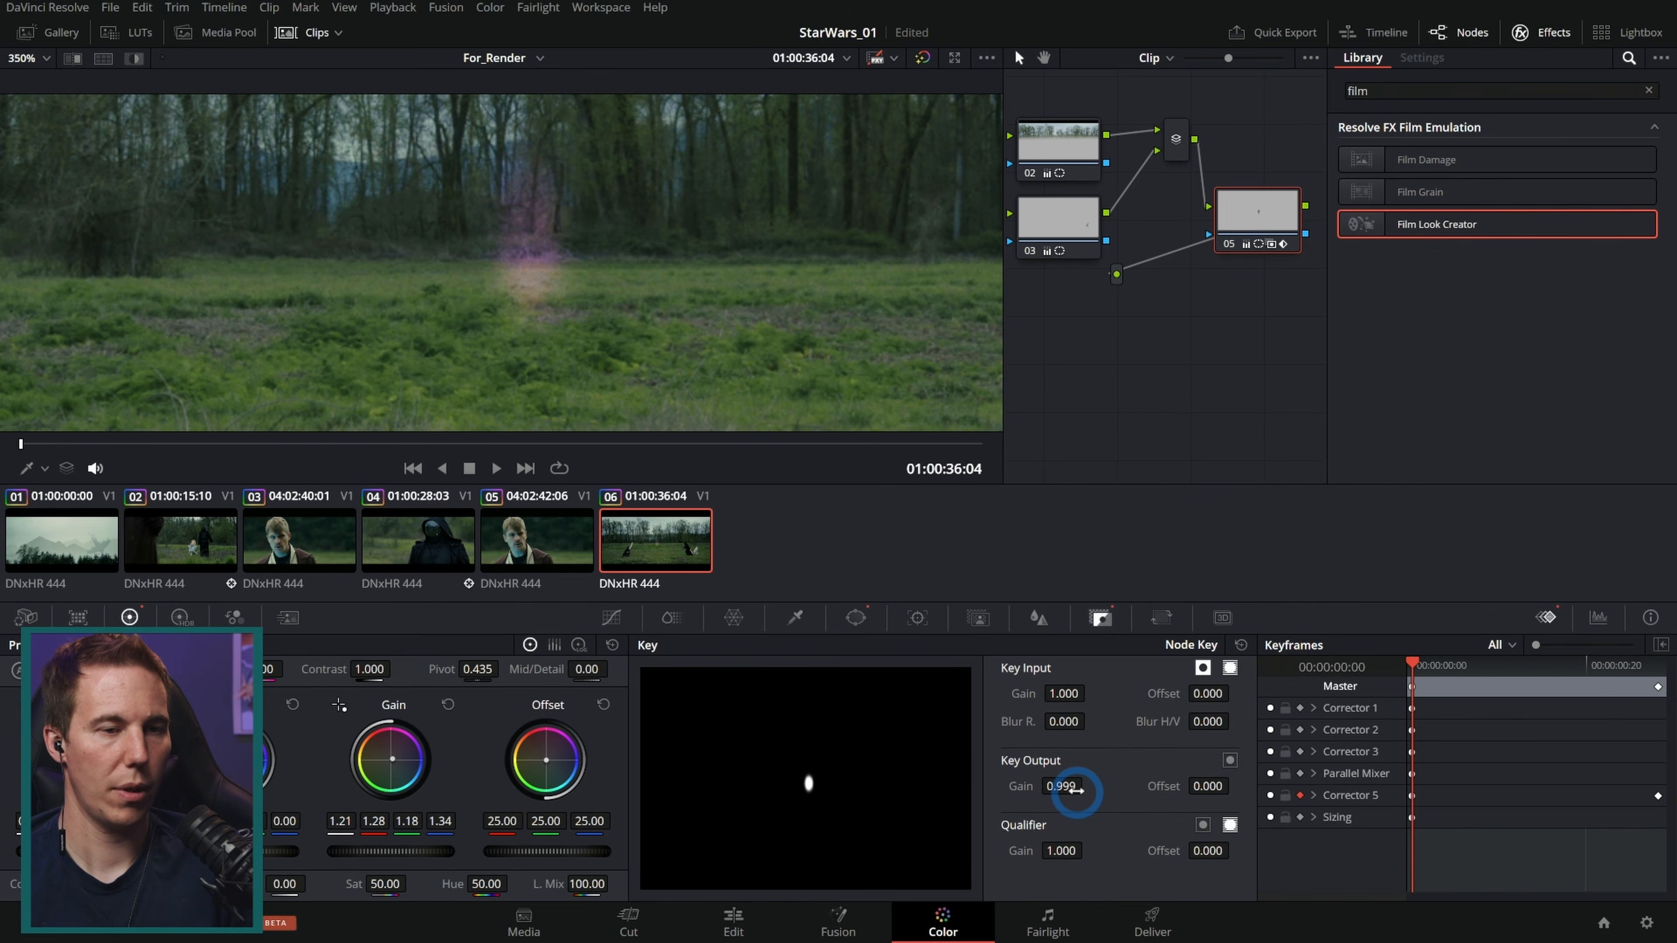
{"action": "left_click_drag", "start_coordinate": [1061, 791], "coordinate": [580, 503]}
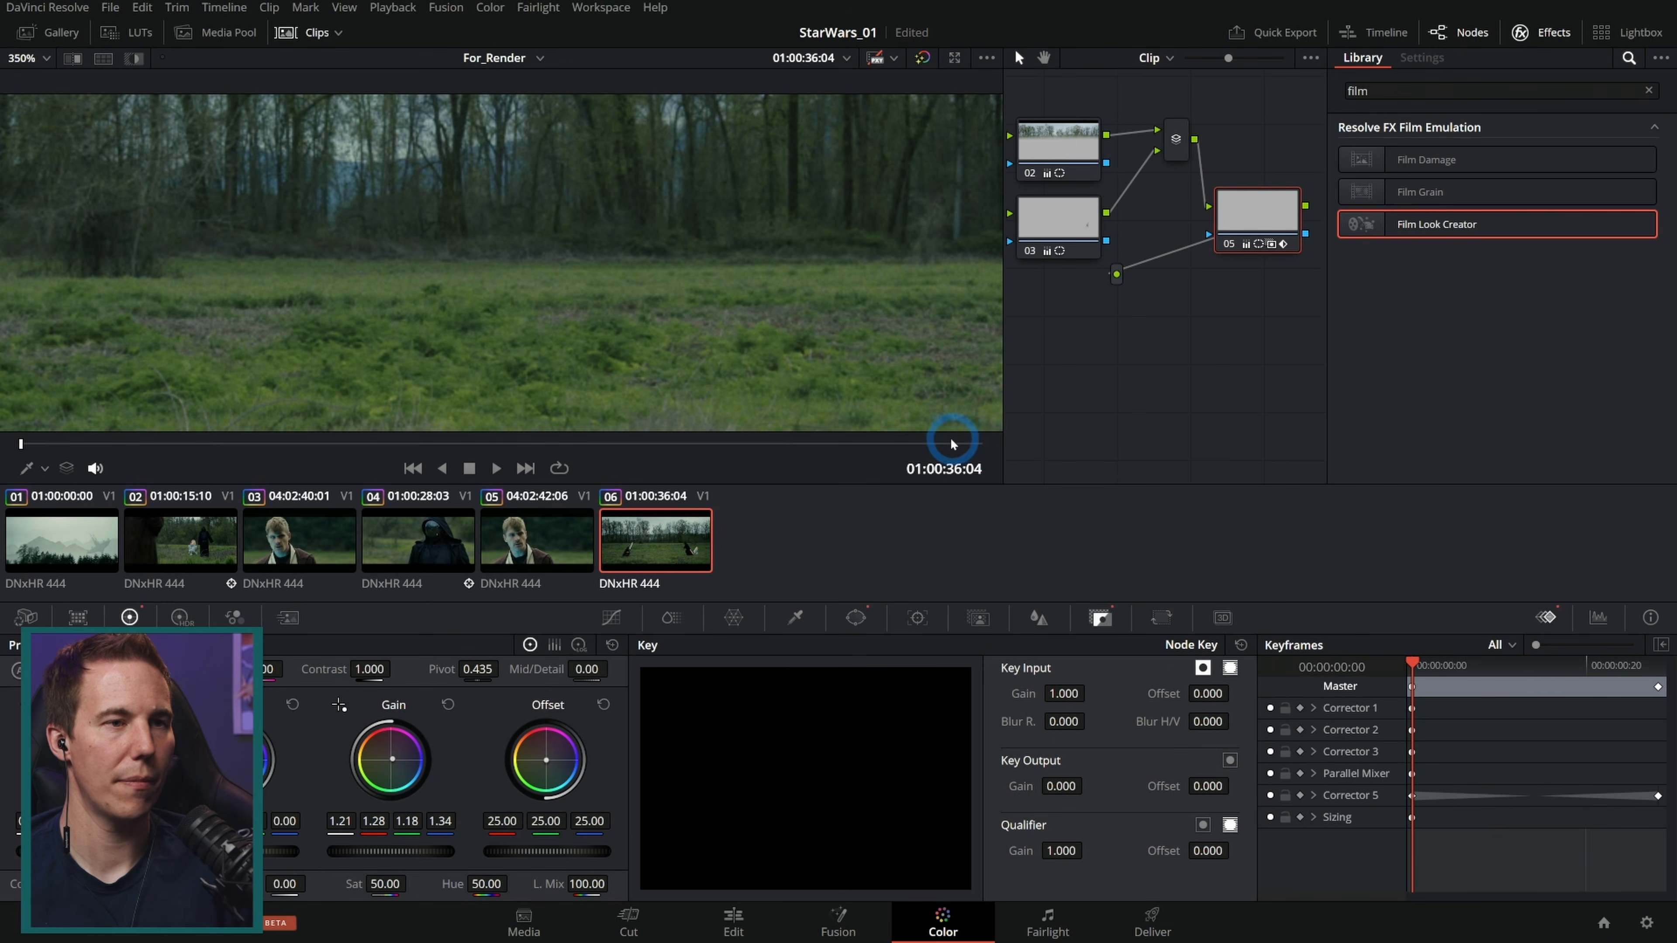
Step: Play and scrub through the end of the duel clip to review the animated glow
{"action": "left_click", "coordinate": [914, 445]}
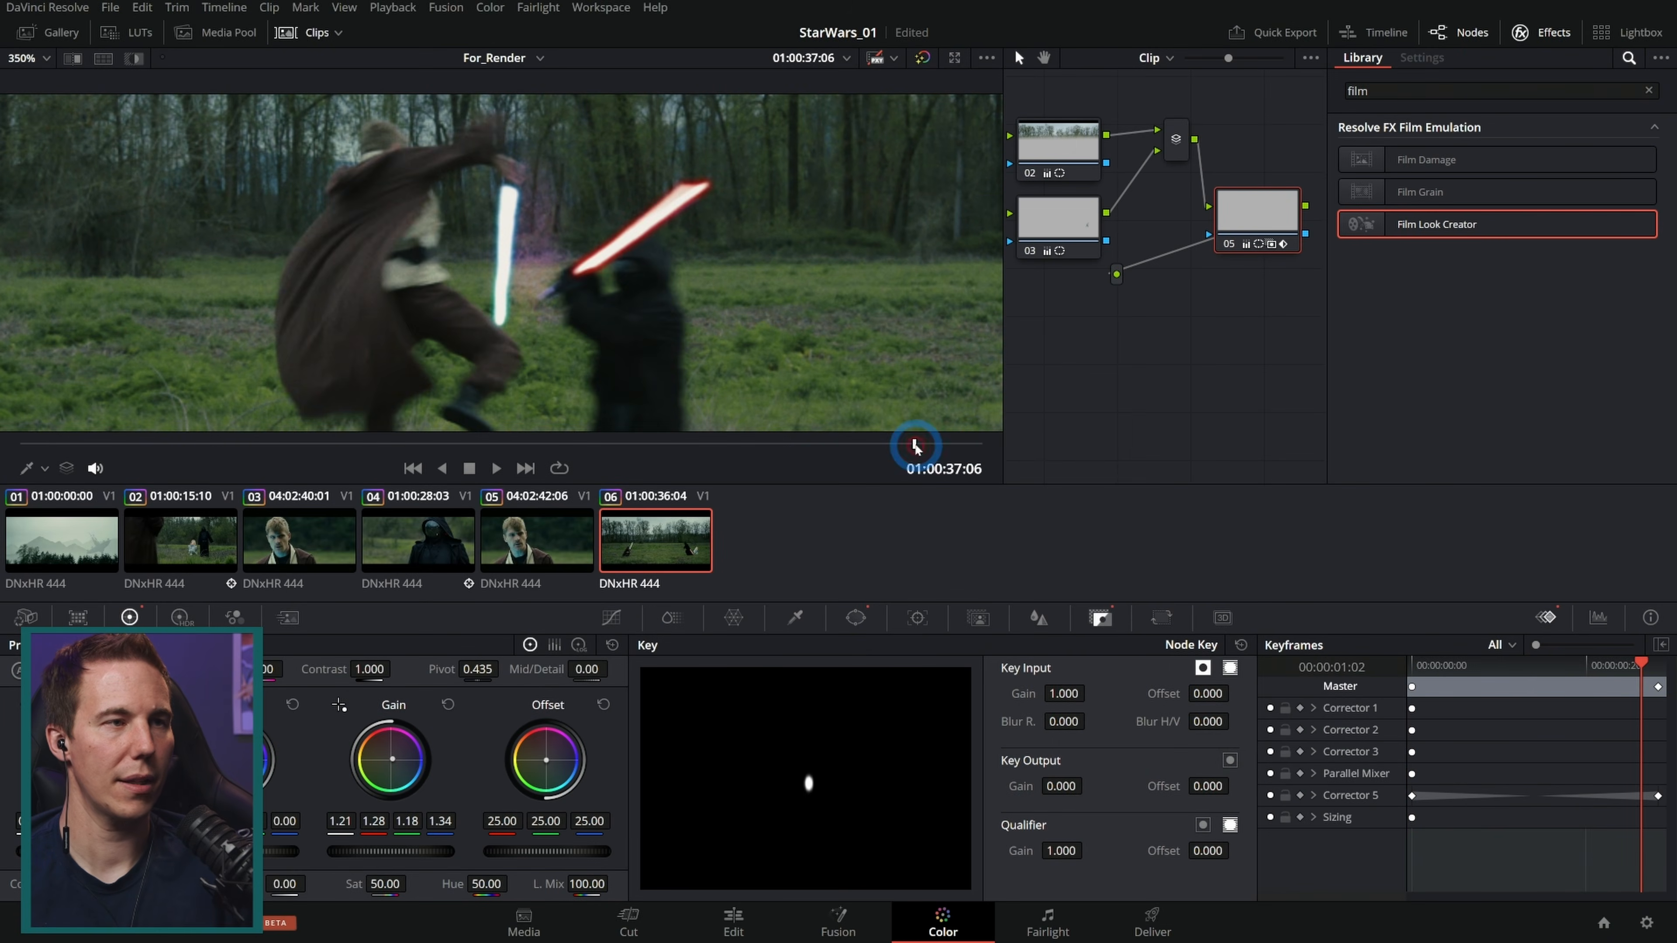
{"action": "key", "text": "space"}
{"action": "left_click", "coordinate": [937, 445]}
{"action": "left_click_drag", "start_coordinate": [938, 447], "coordinate": [984, 448]}
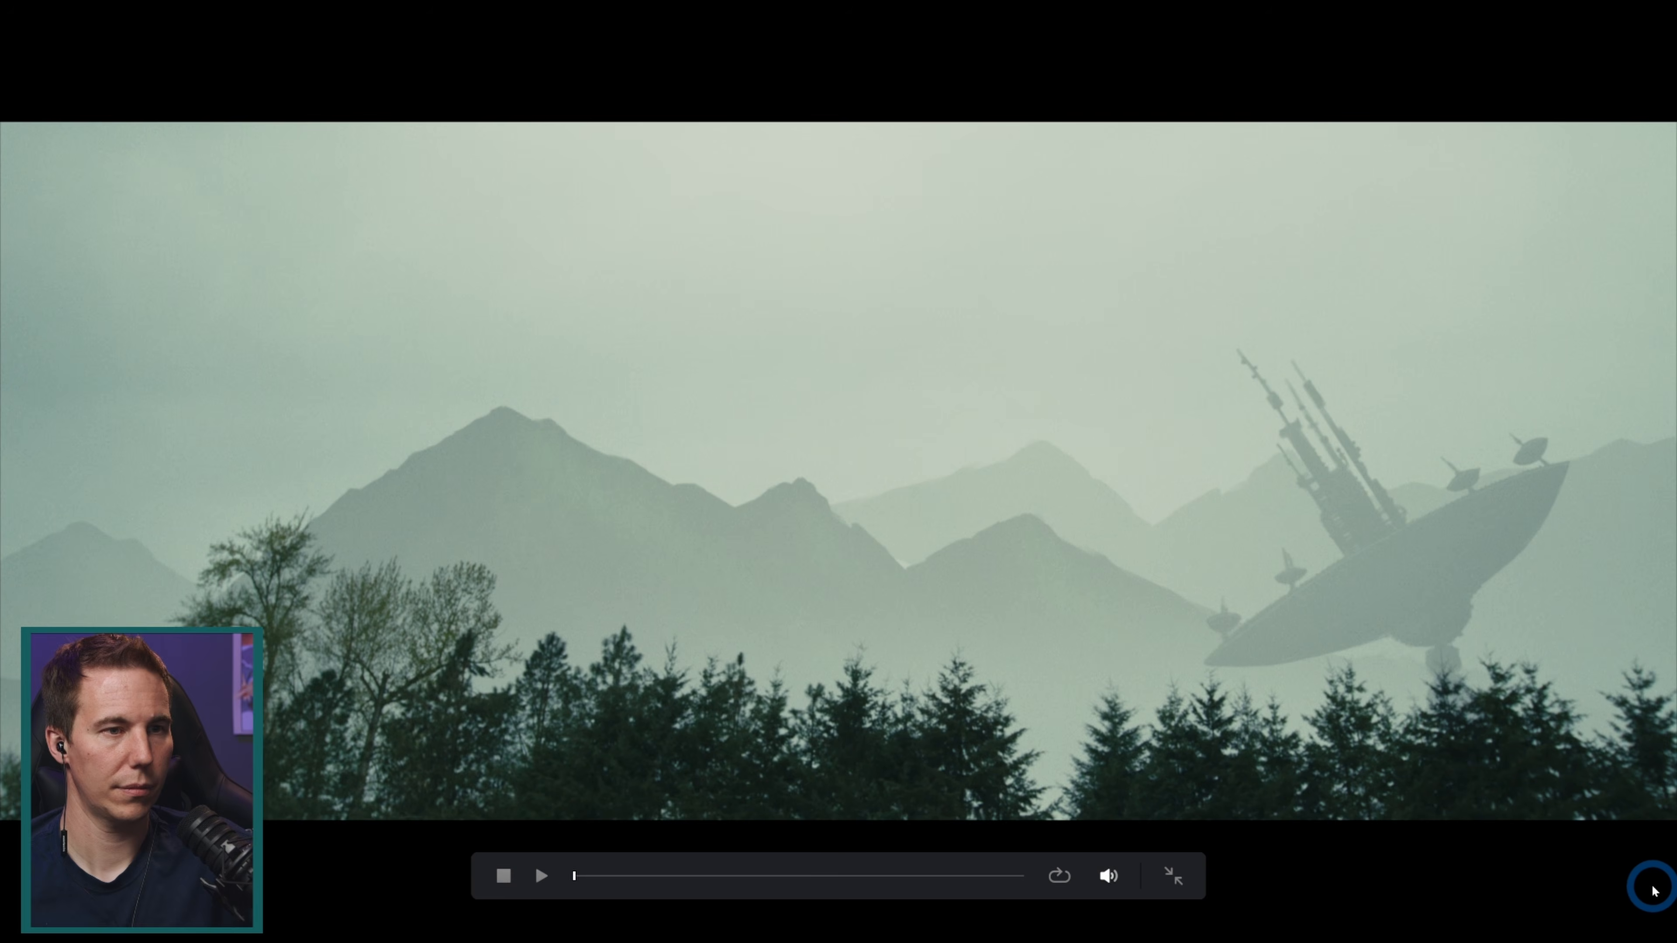
{"action": "key", "text": "space"}
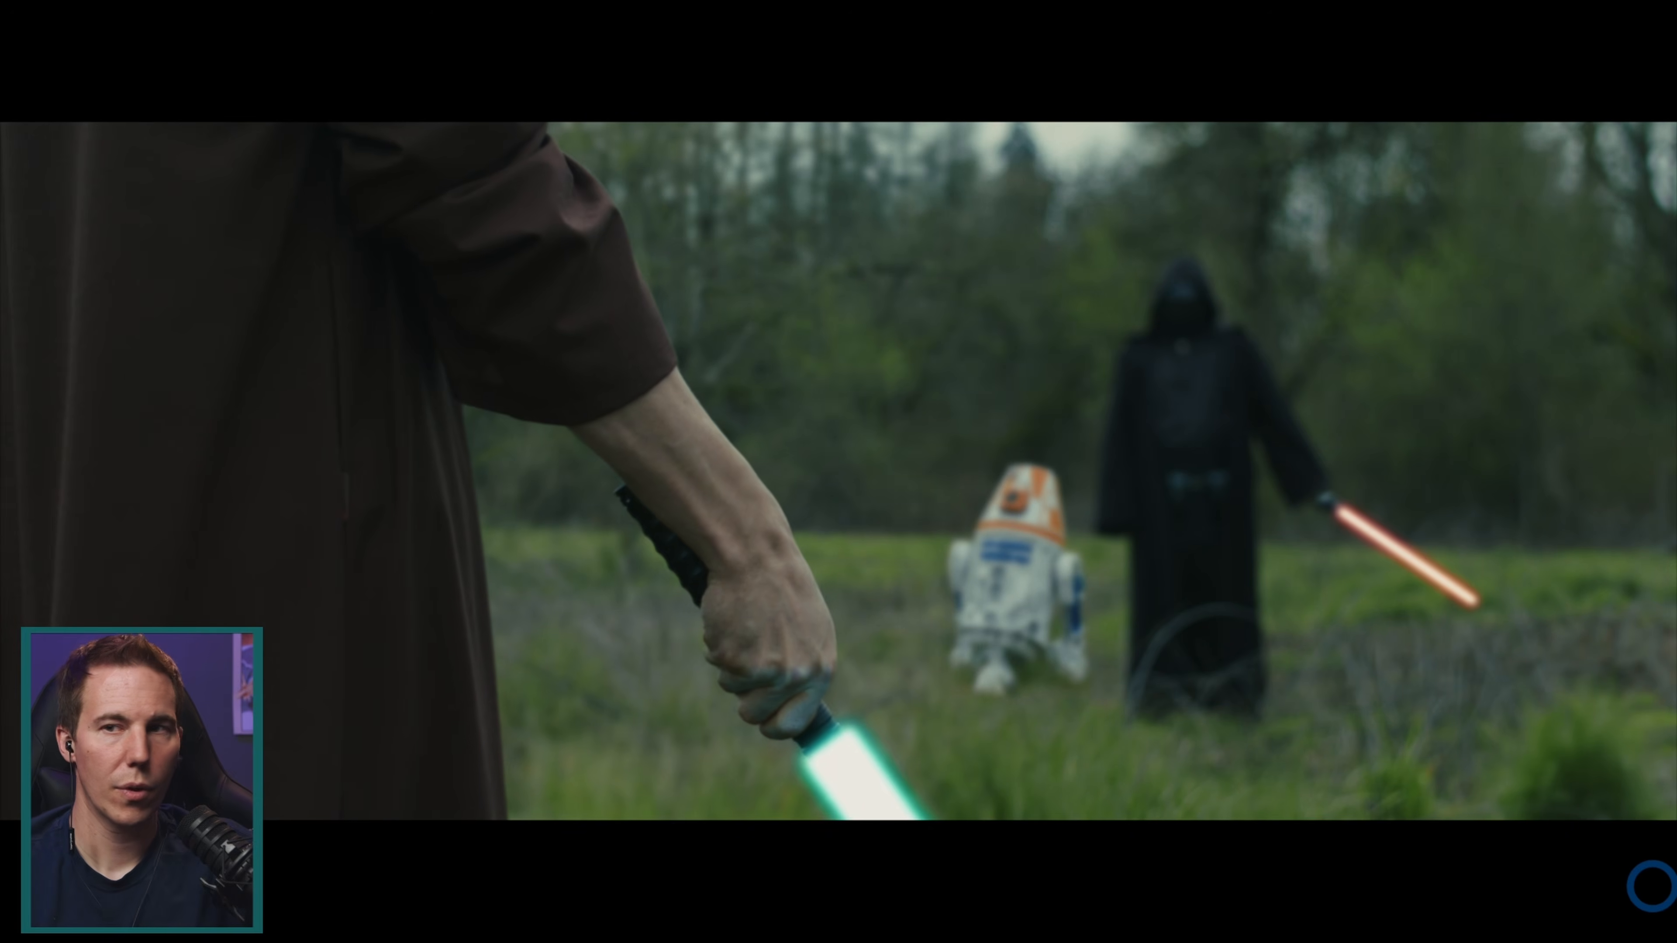
Step: Add a serial node to the droid clip and apply a Blur with a radius of about 0.56
{"action": "left_click_drag", "start_coordinate": [997, 876], "coordinate": [734, 885]}
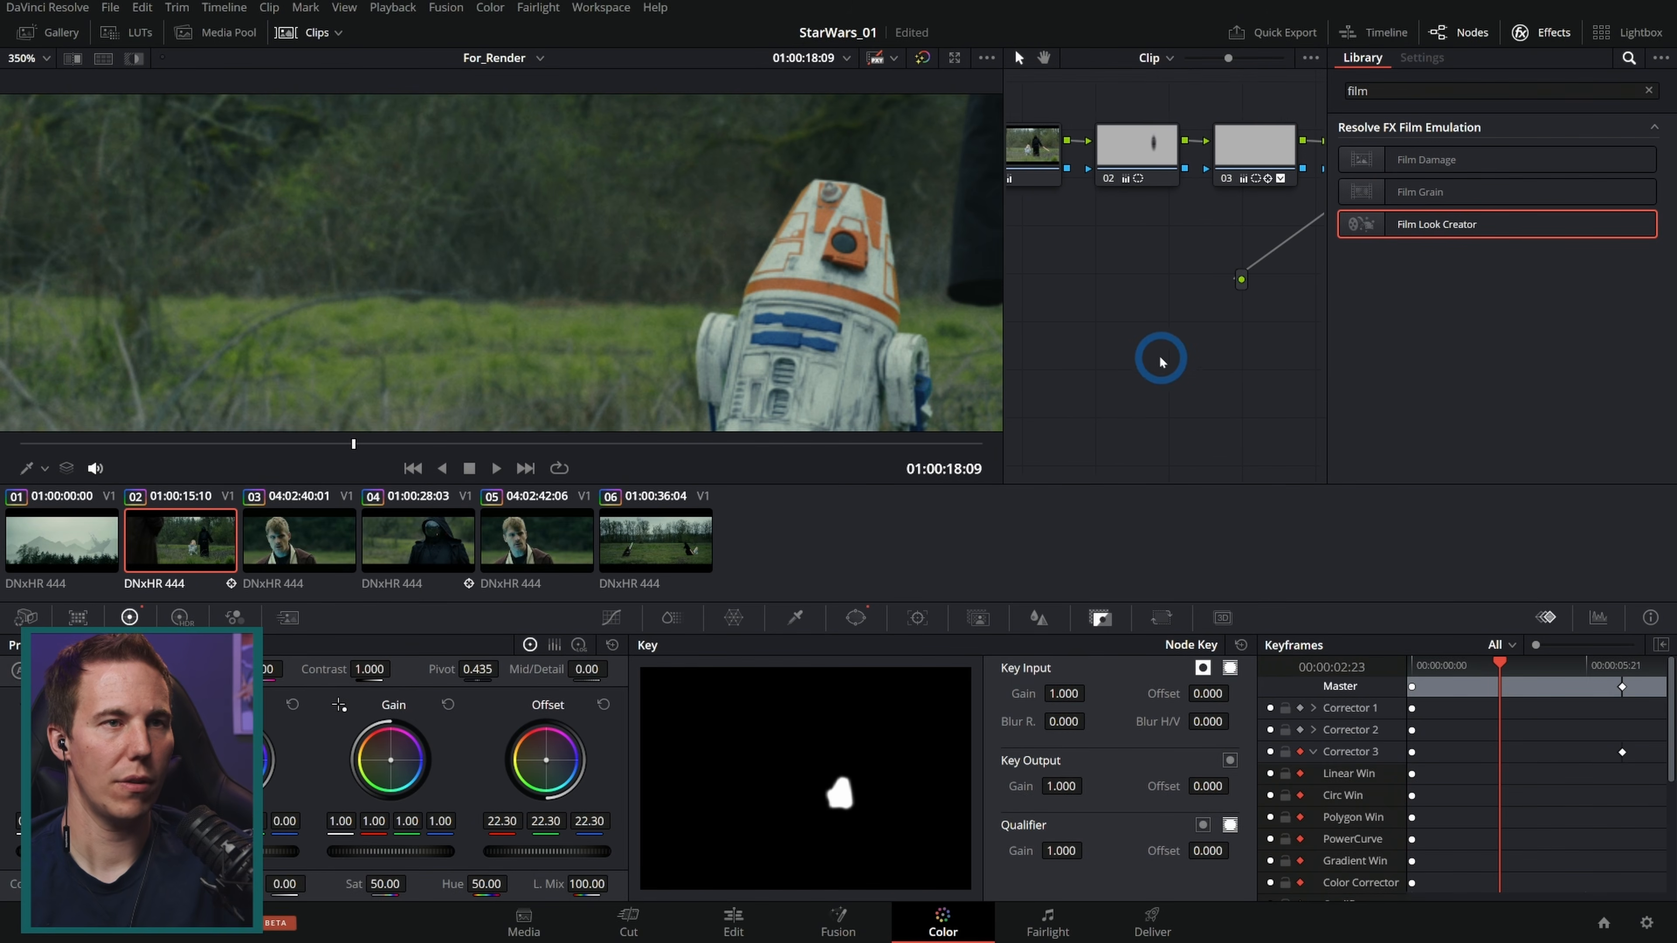
{"action": "key", "text": "alt+s"}
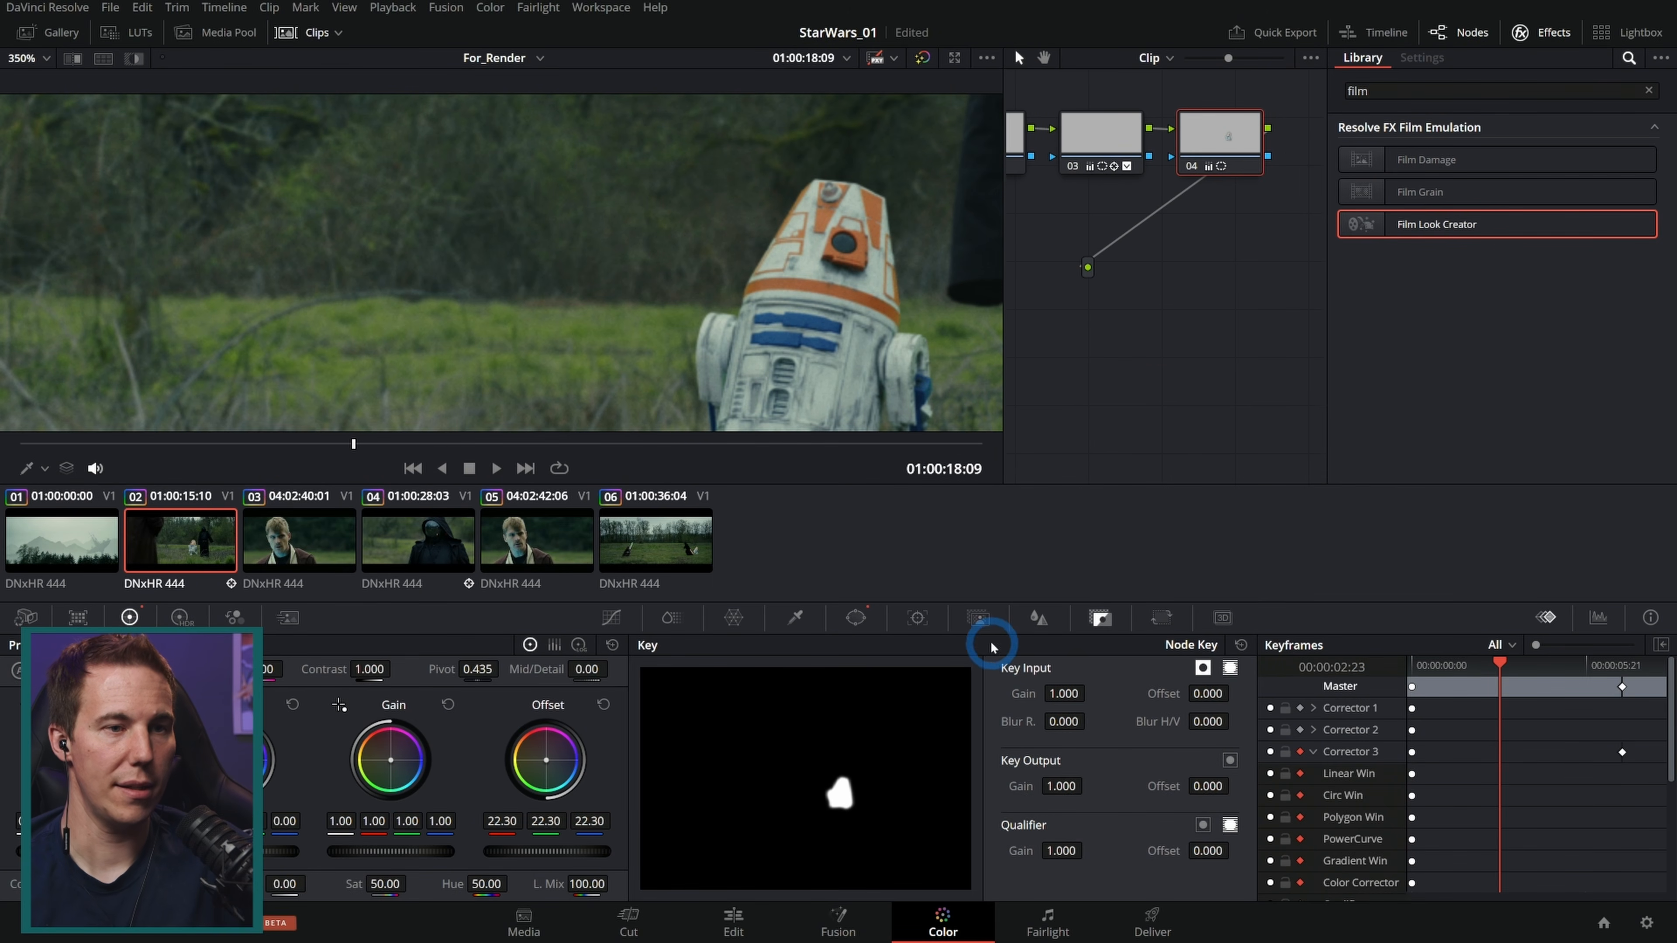
{"action": "left_click", "coordinate": [1039, 618]}
{"action": "left_click_drag", "start_coordinate": [780, 753], "coordinate": [780, 753]}
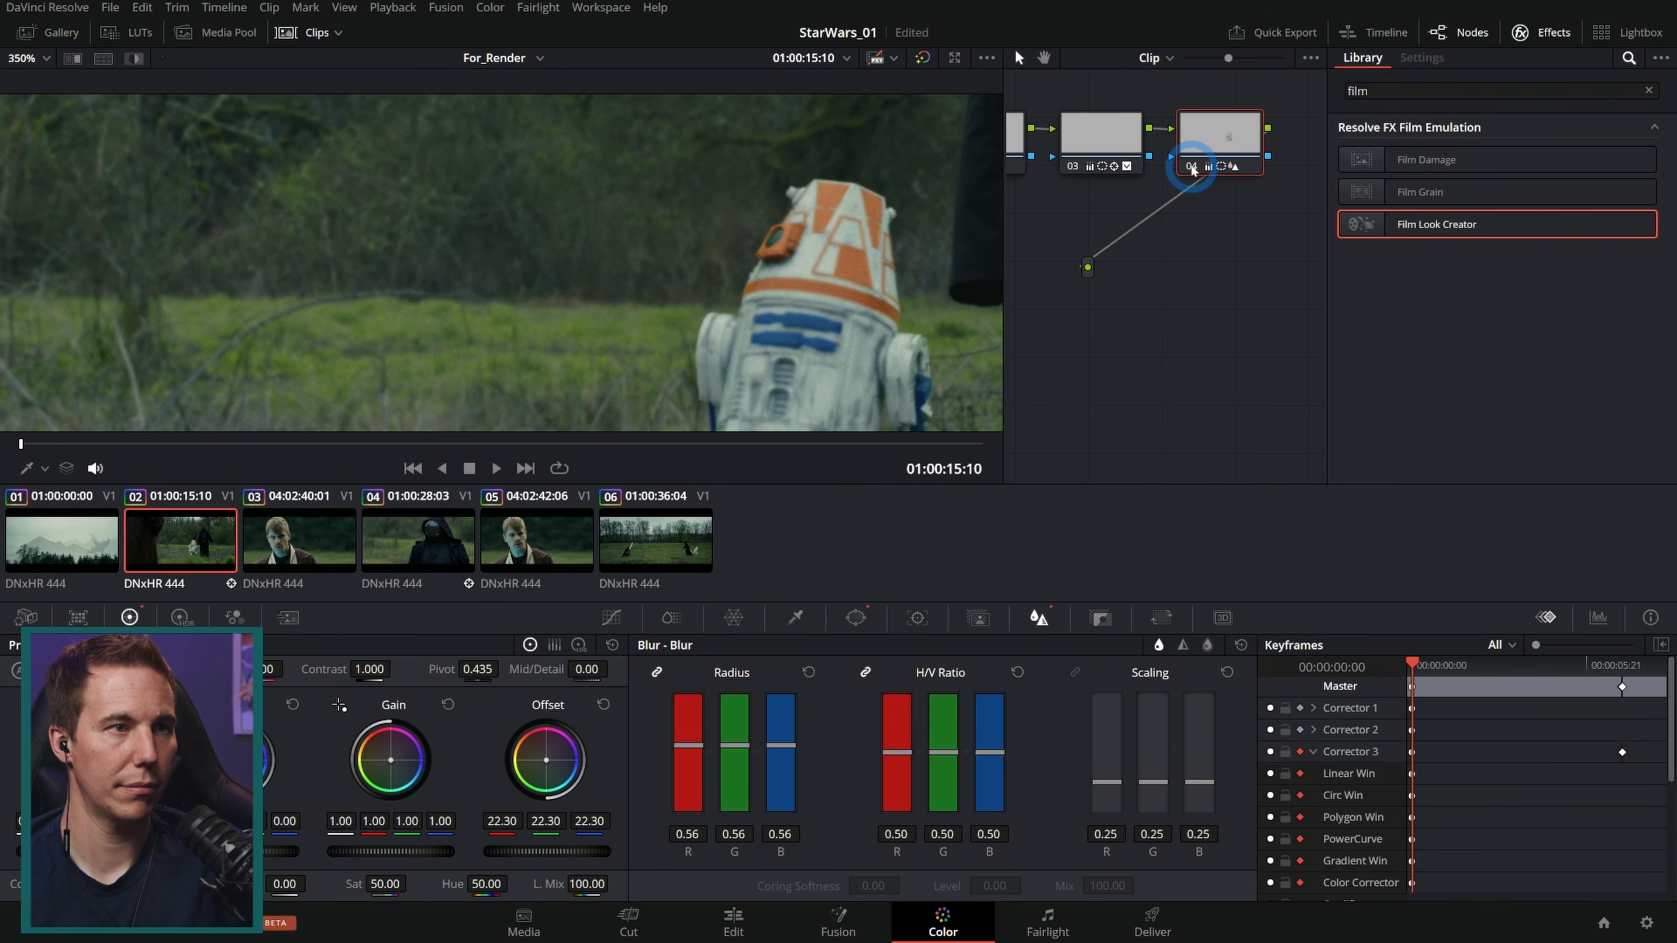
{"action": "left_click", "coordinate": [1191, 167]}
{"action": "left_click", "coordinate": [1192, 167]}
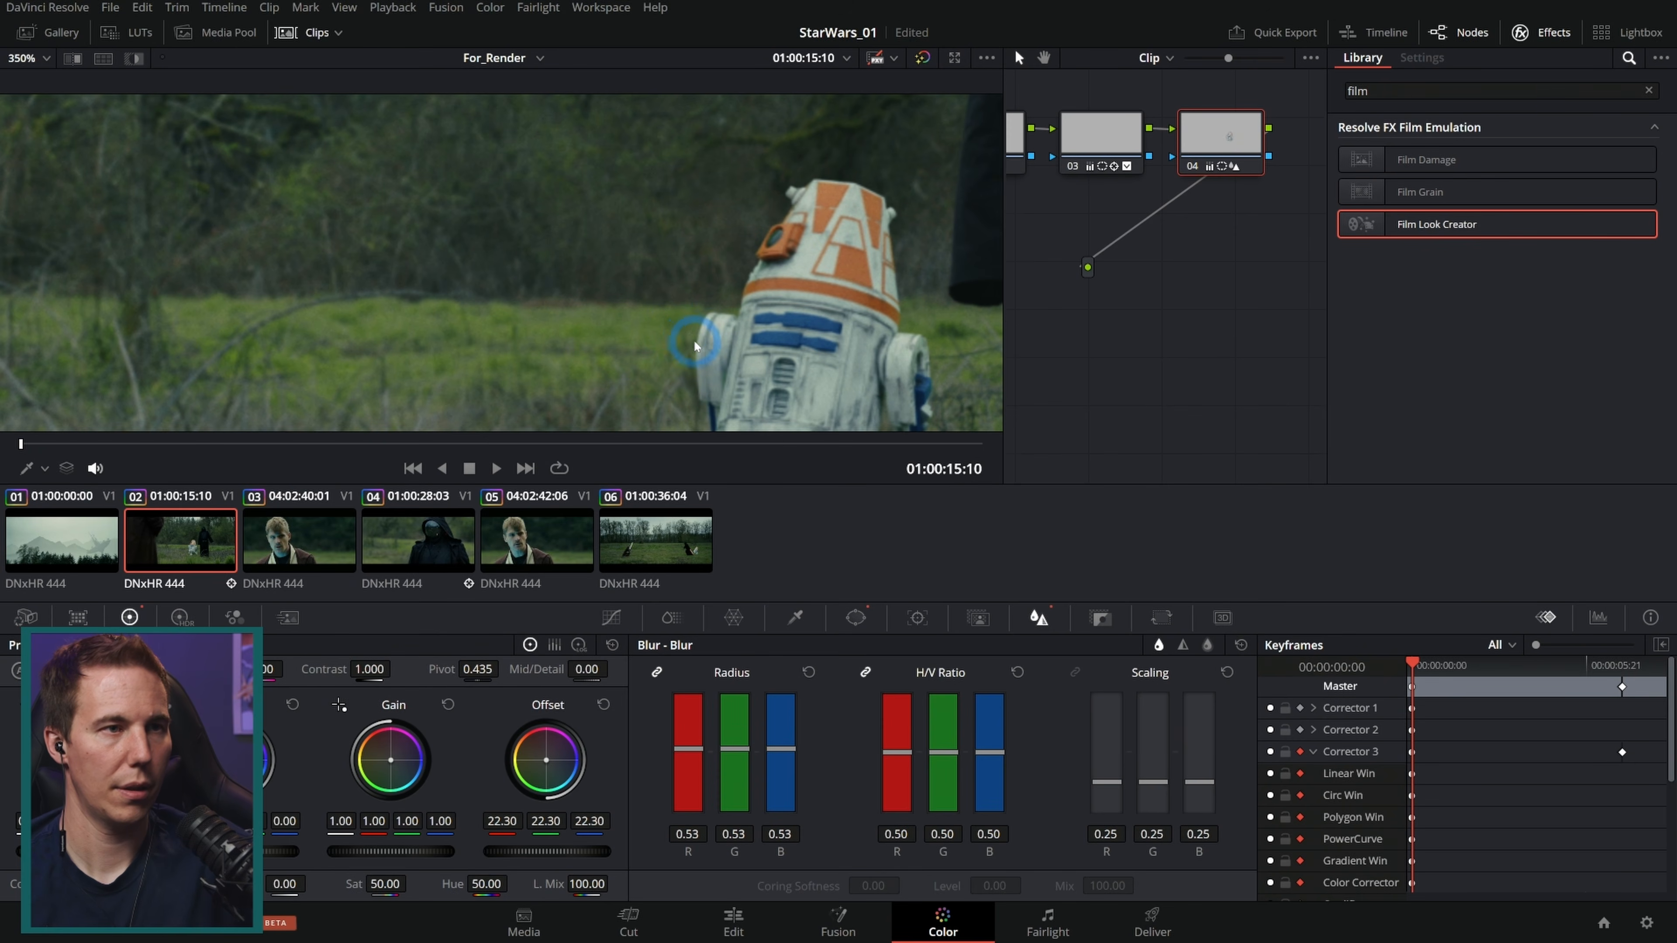
Step: Play the droid shot full screen to review the blur
{"action": "key", "text": "ctrl+f"}
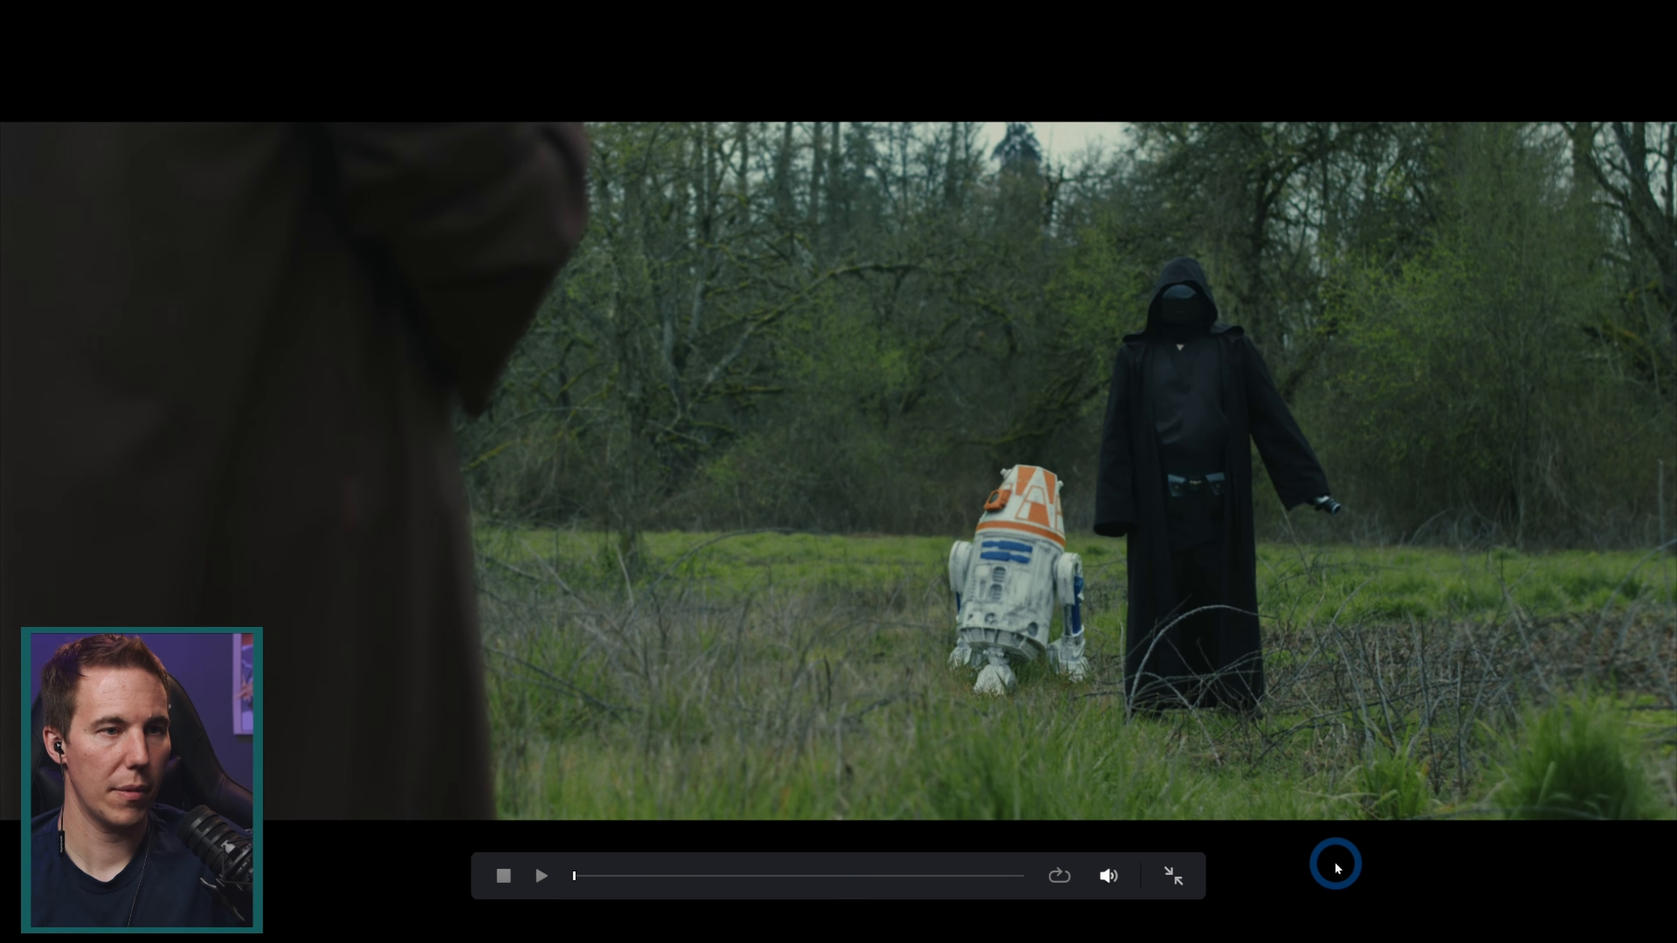
{"action": "key", "text": "space"}
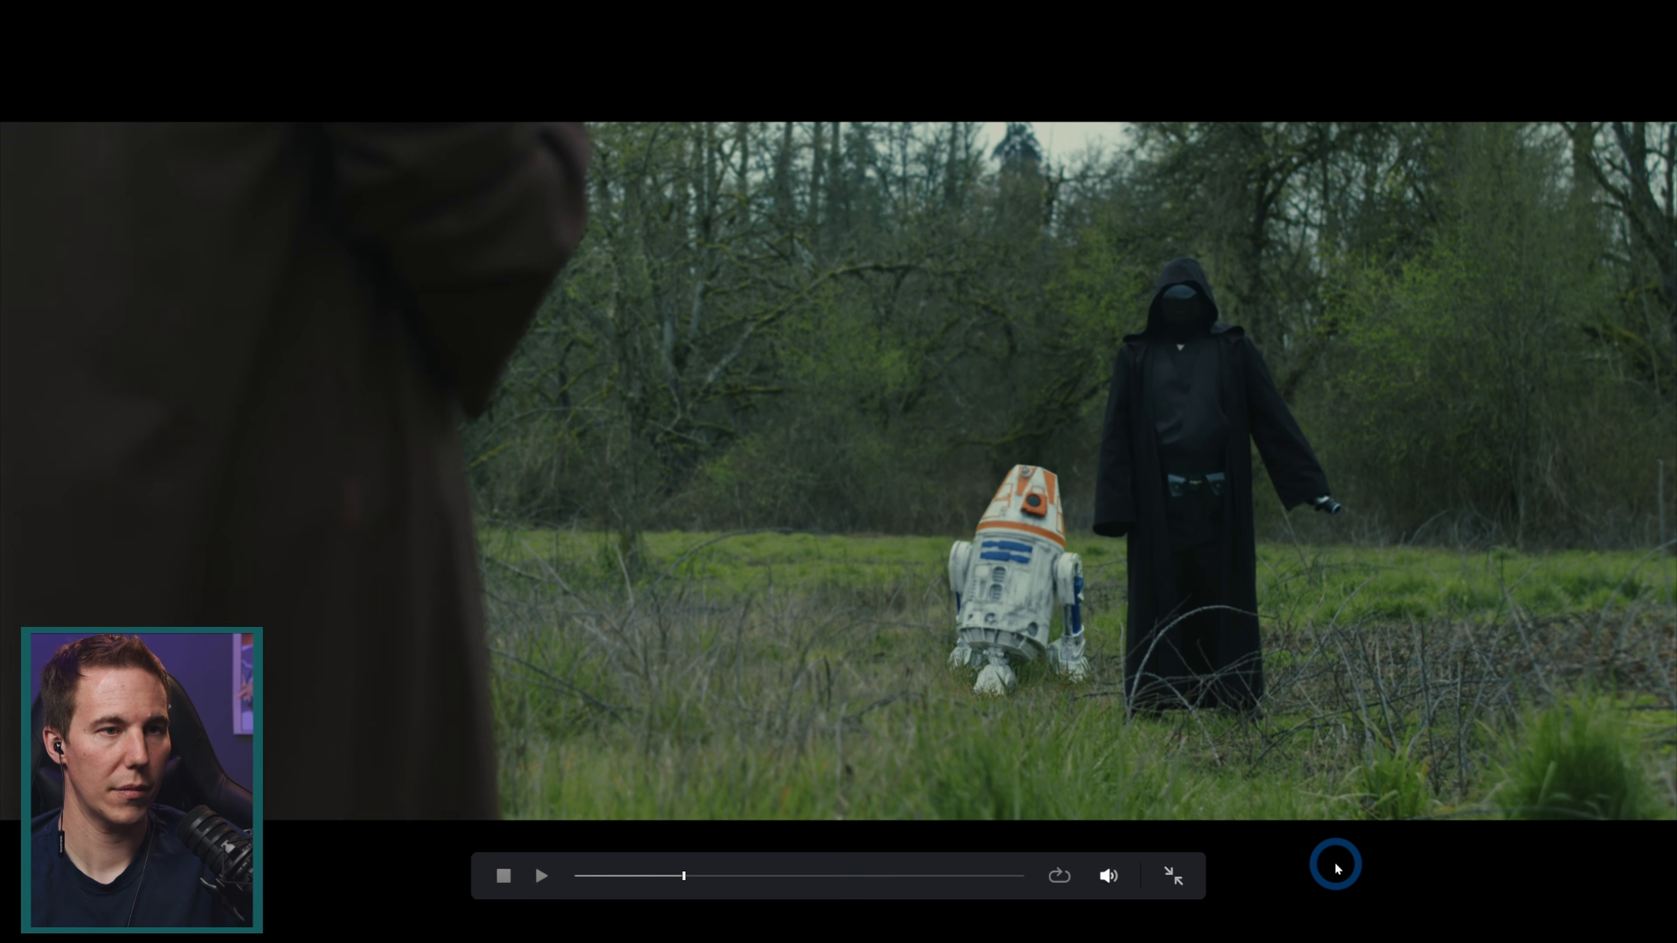
{"action": "key", "text": "Escape"}
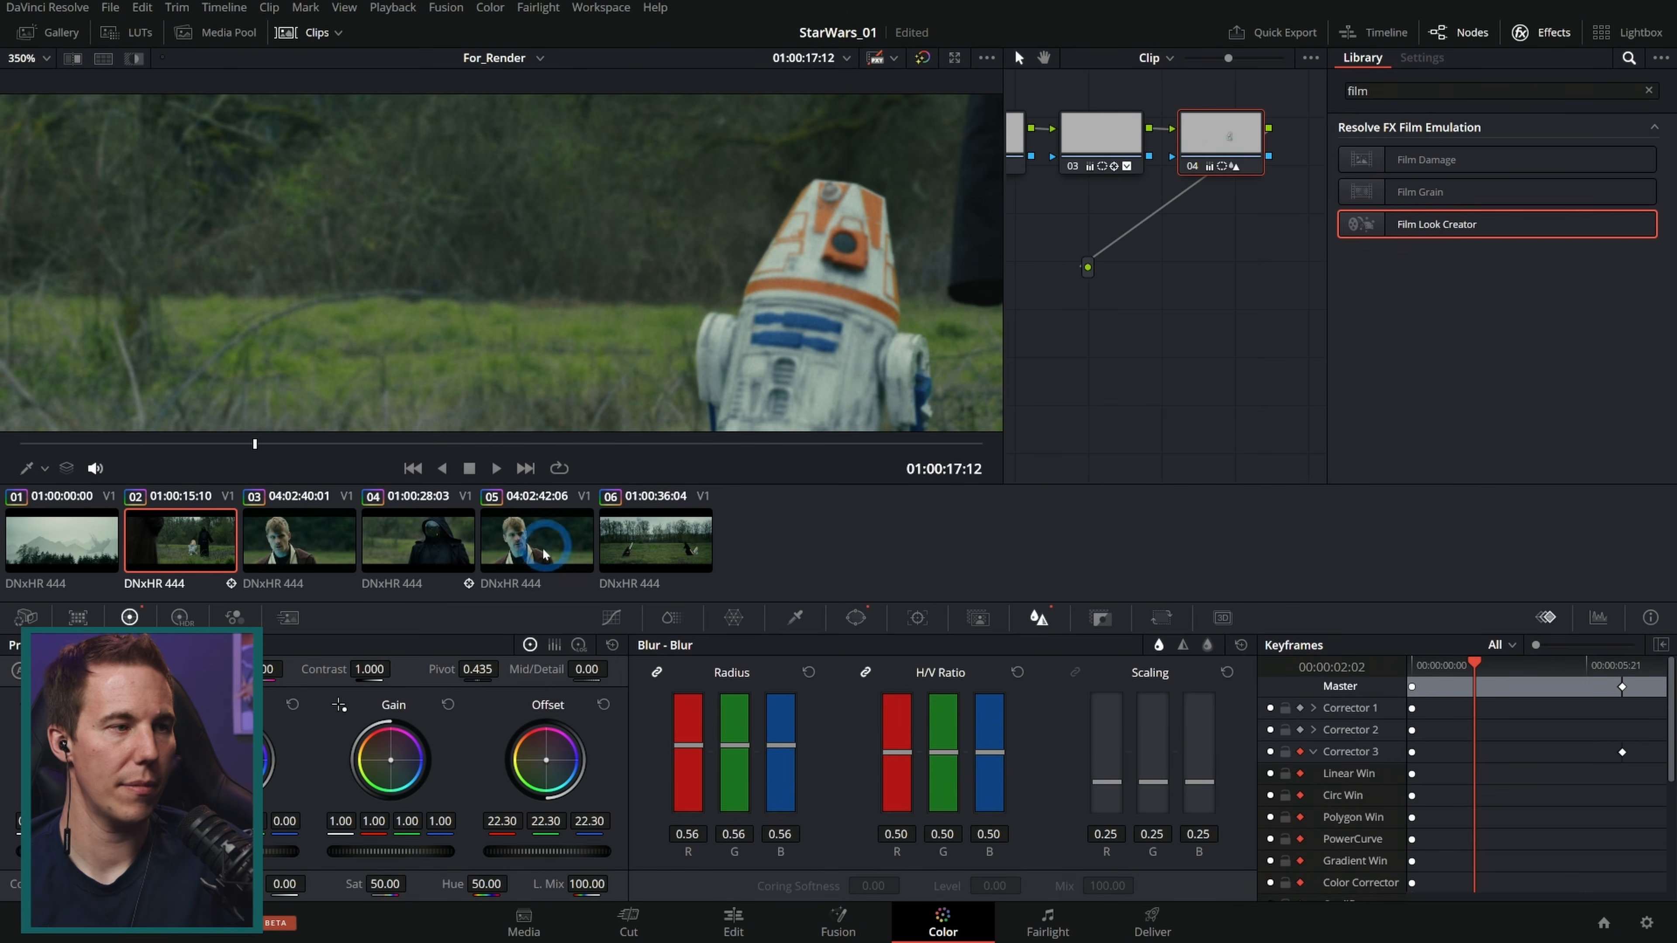
Step: Open the last duel clip and zoom the viewer in on the droid
{"action": "left_click", "coordinate": [660, 562]}
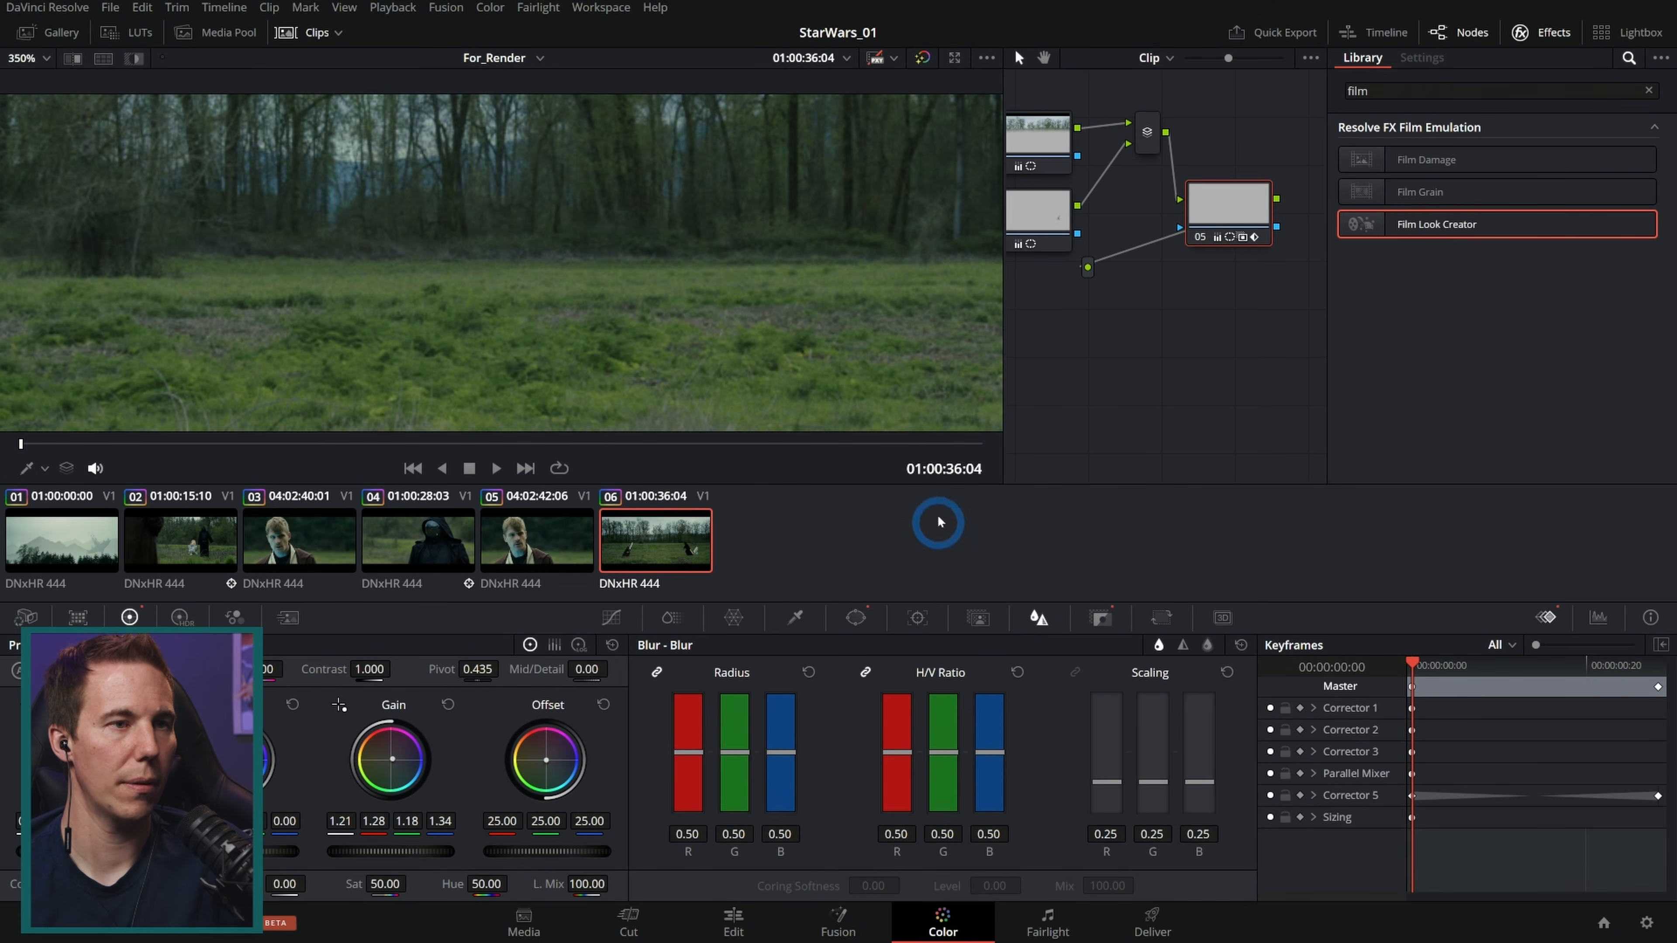
{"action": "left_click_drag", "start_coordinate": [865, 330], "coordinate": [465, 303]}
{"action": "scroll", "coordinate": [464, 303], "scroll_direction": "up", "scroll_amount": 4}
{"action": "scroll", "coordinate": [474, 309], "scroll_direction": "down", "scroll_amount": 5}
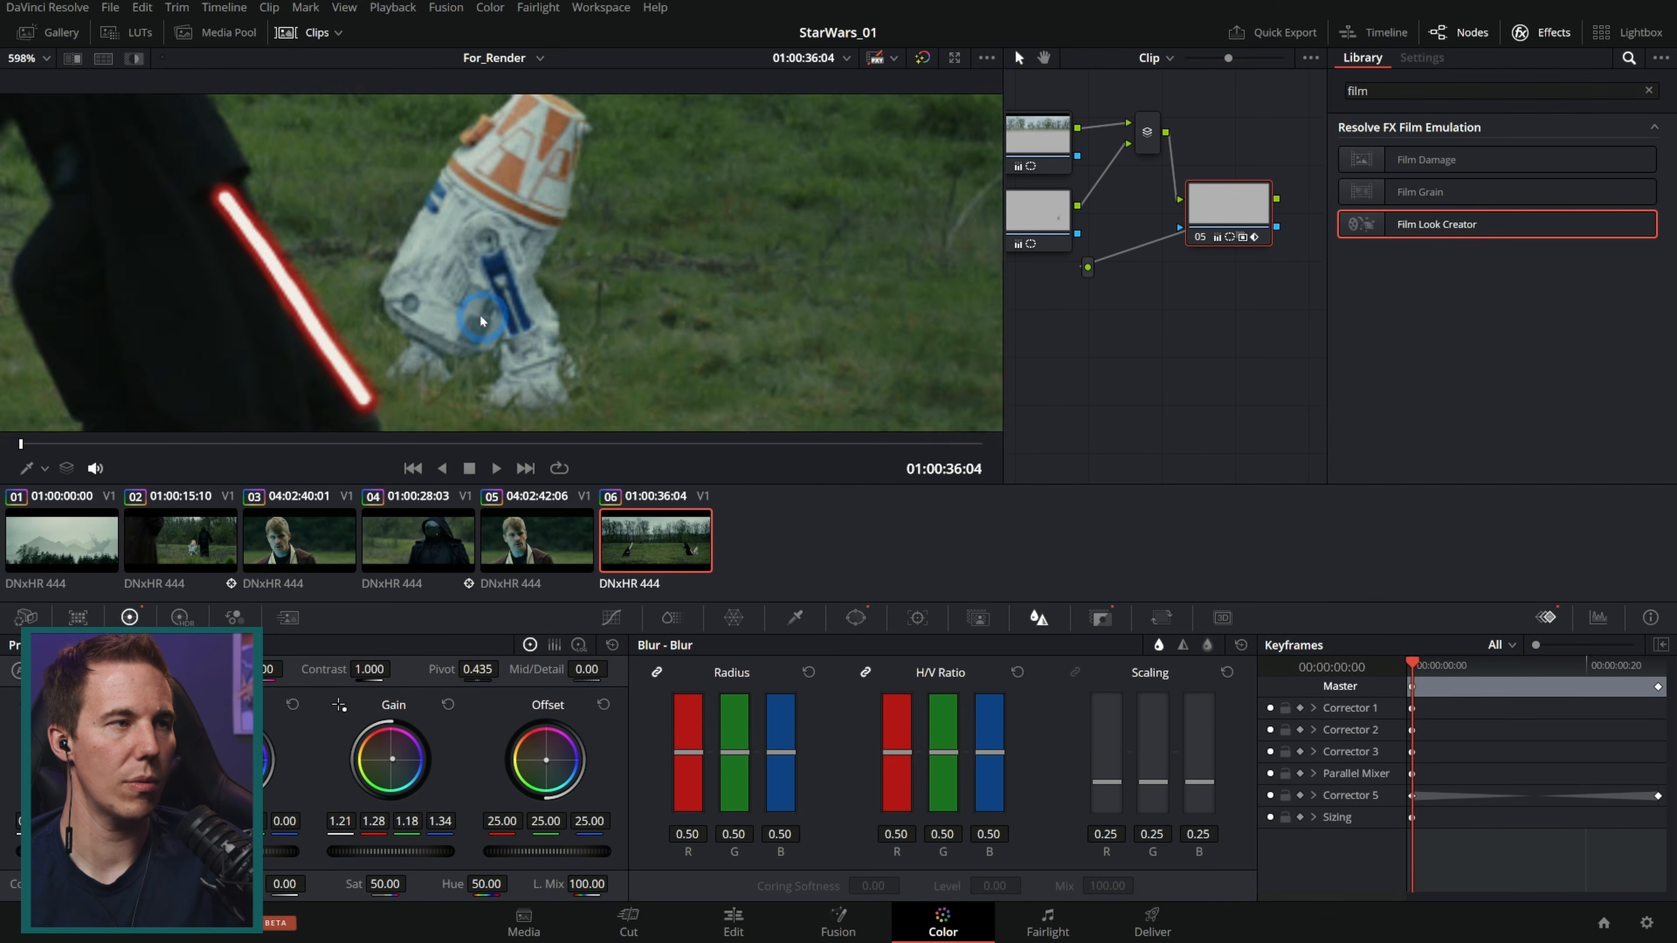